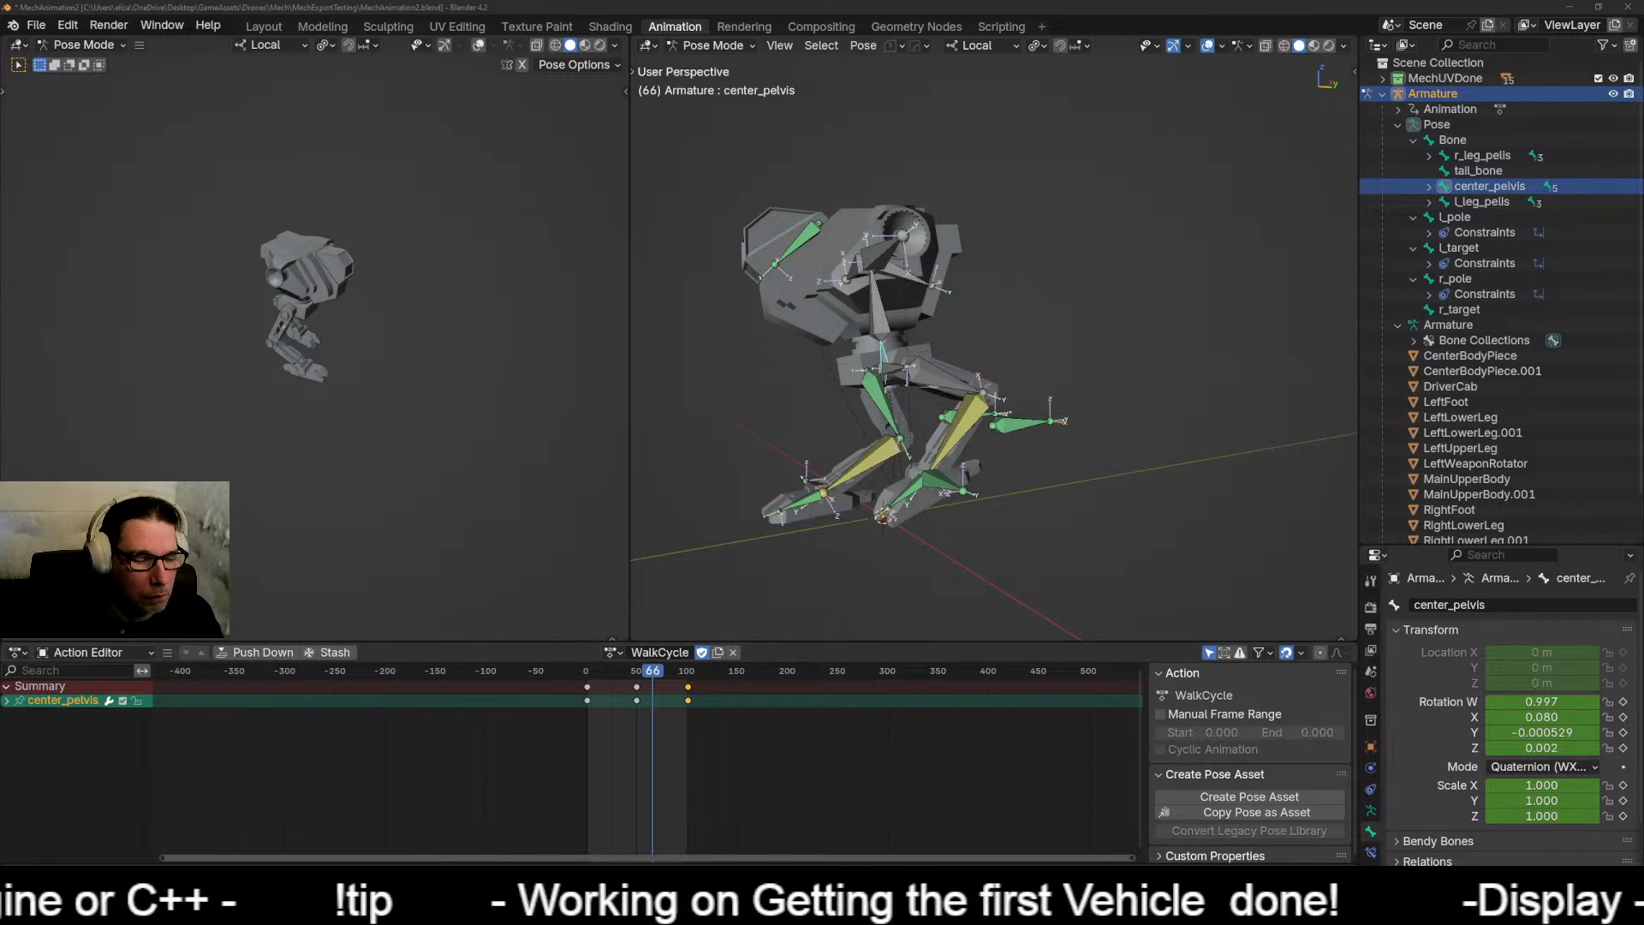
# Step: Switch to Unreal Editor, enlarge the level viewport and start the play preview of Development_Map
pyautogui.click(474, 835)
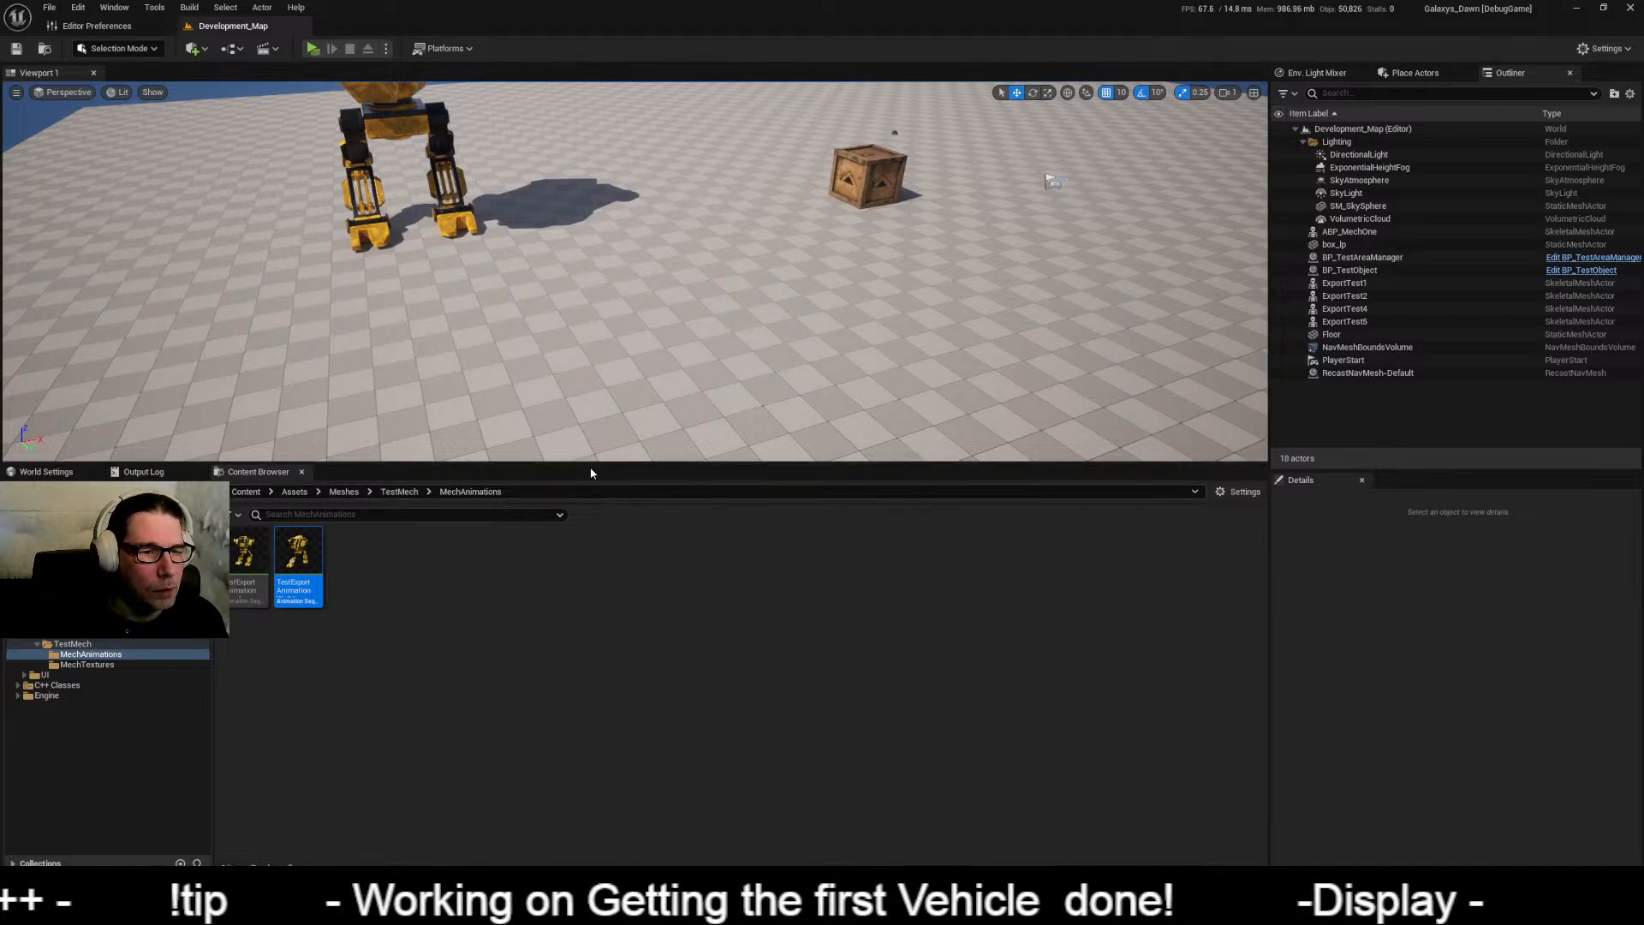
pyautogui.moveTo(591, 465); pyautogui.dragTo(596, 732)
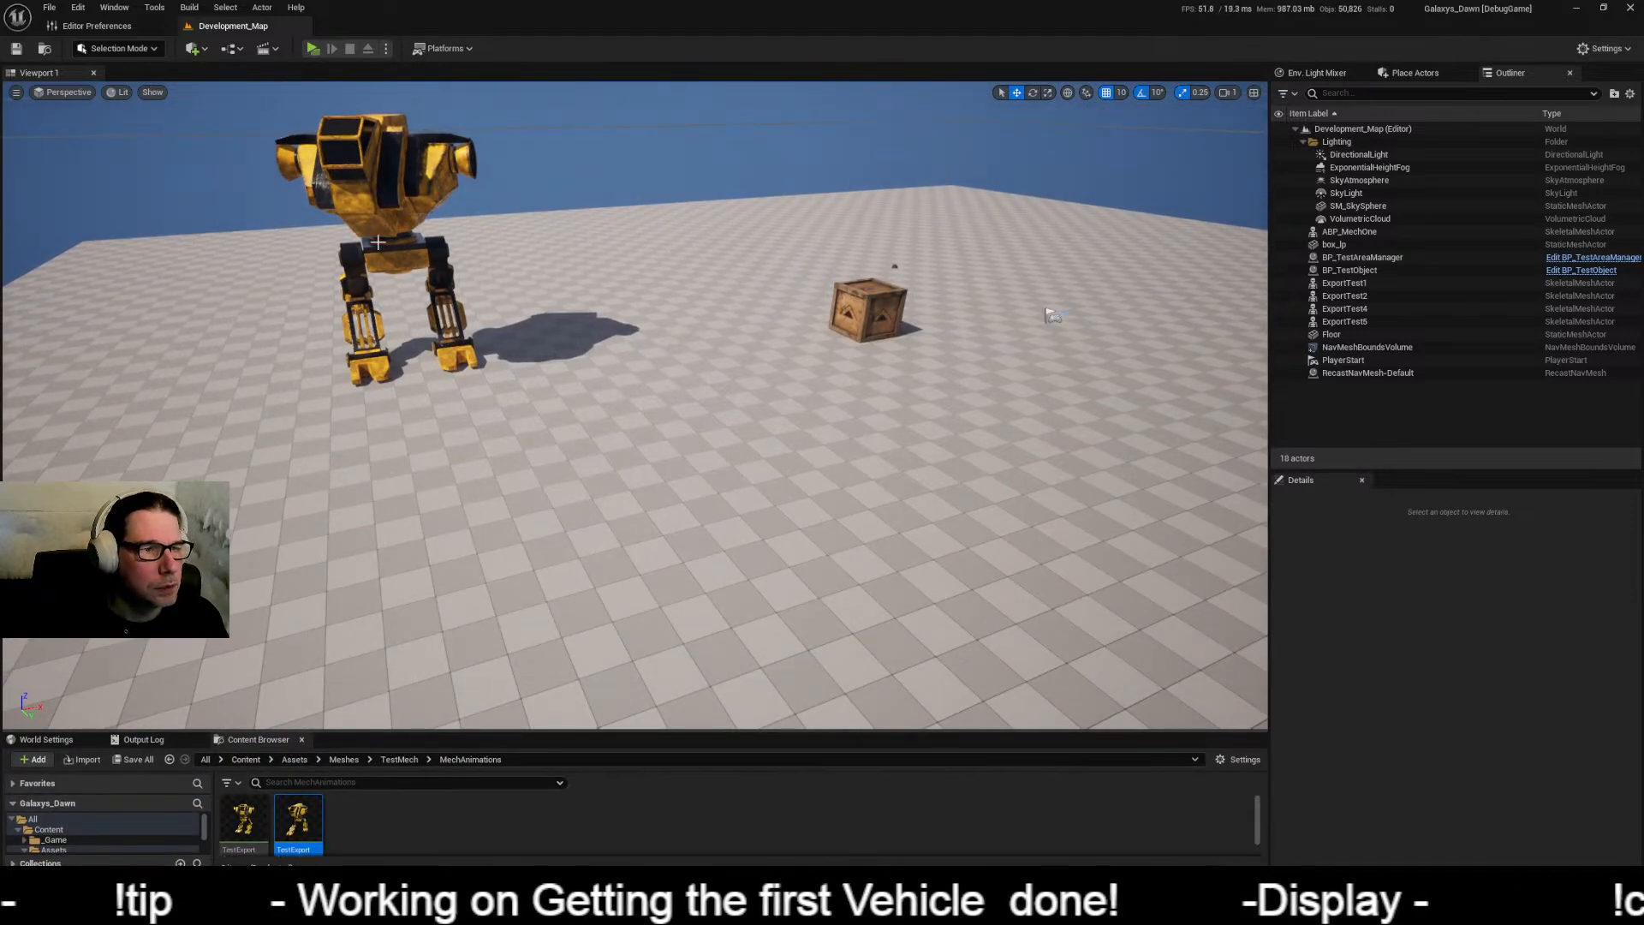
pyautogui.click(312, 49)
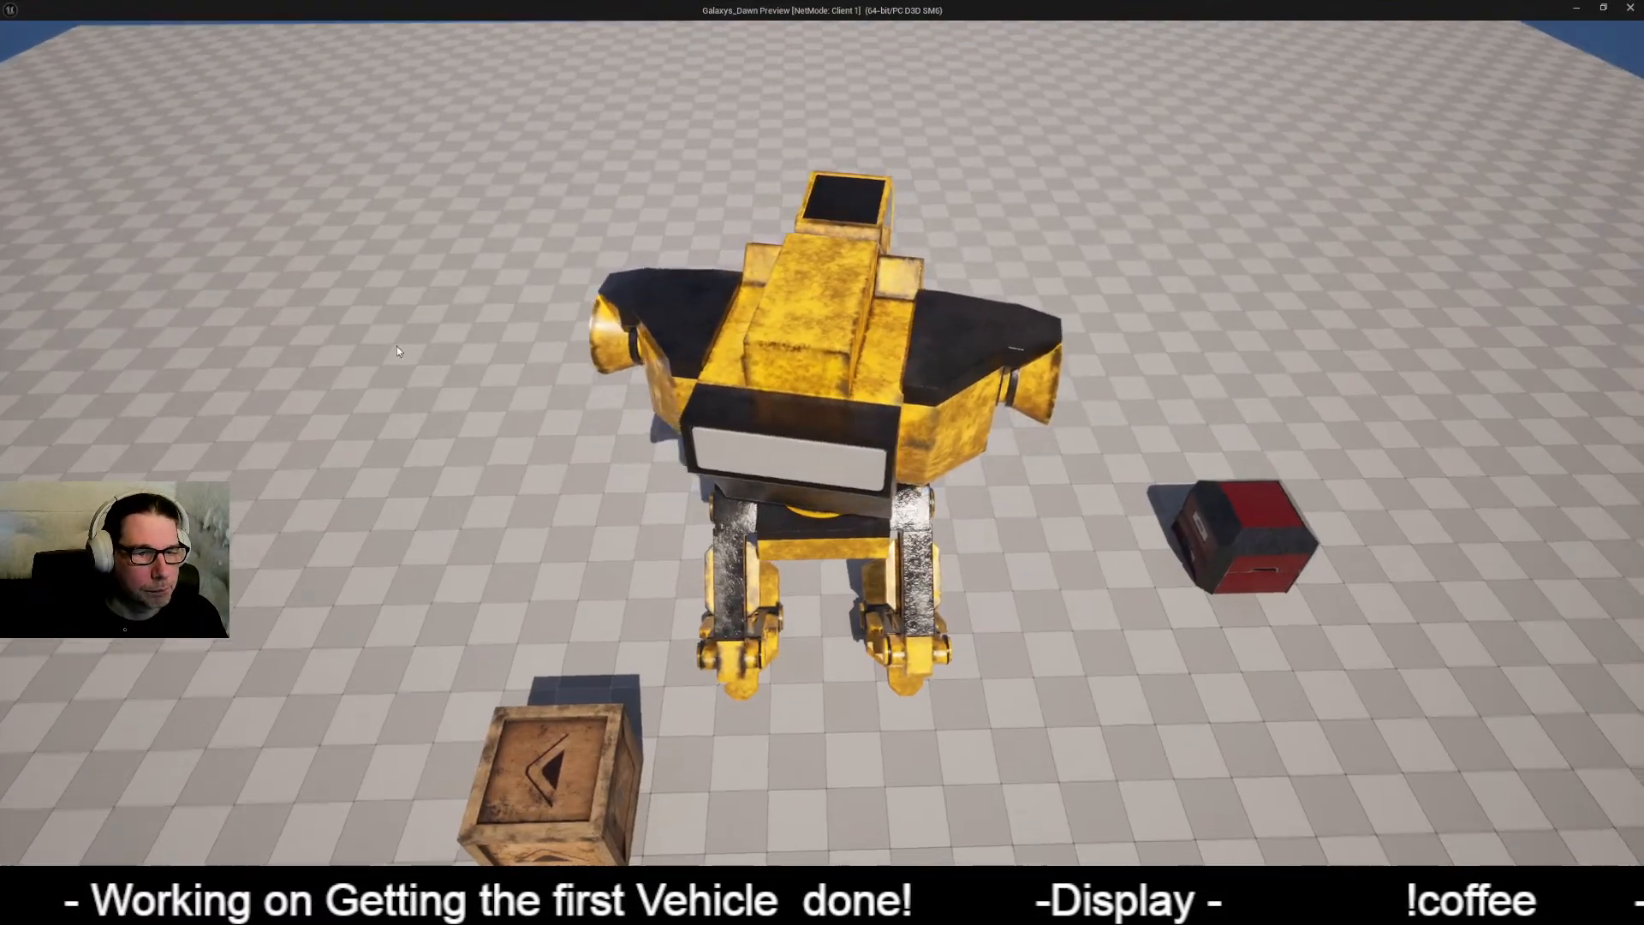
# Step: Examine the yellow mech's pose and animation from several sides in the running preview
pyautogui.moveTo(397, 346); pyautogui.dragTo(536, 515, button='right')
pyautogui.scroll(-2, 464, 525)
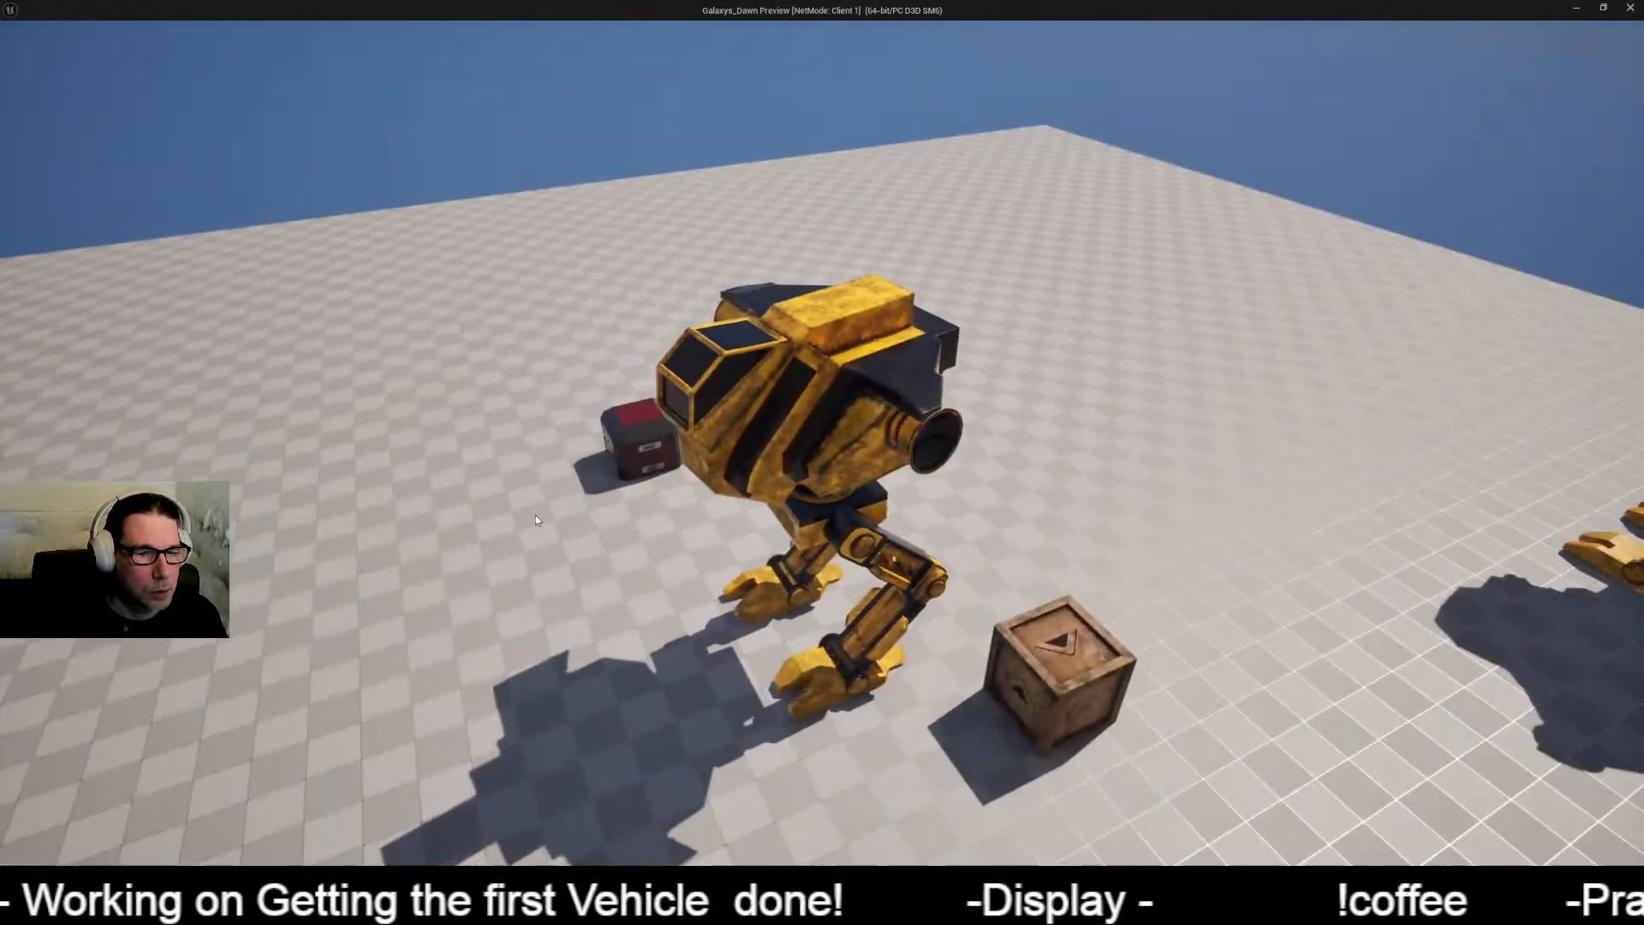
pyautogui.moveTo(719, 513); pyautogui.dragTo(445, 481, button='right')
pyautogui.moveTo(781, 612); pyautogui.dragTo(538, 547, button='right')
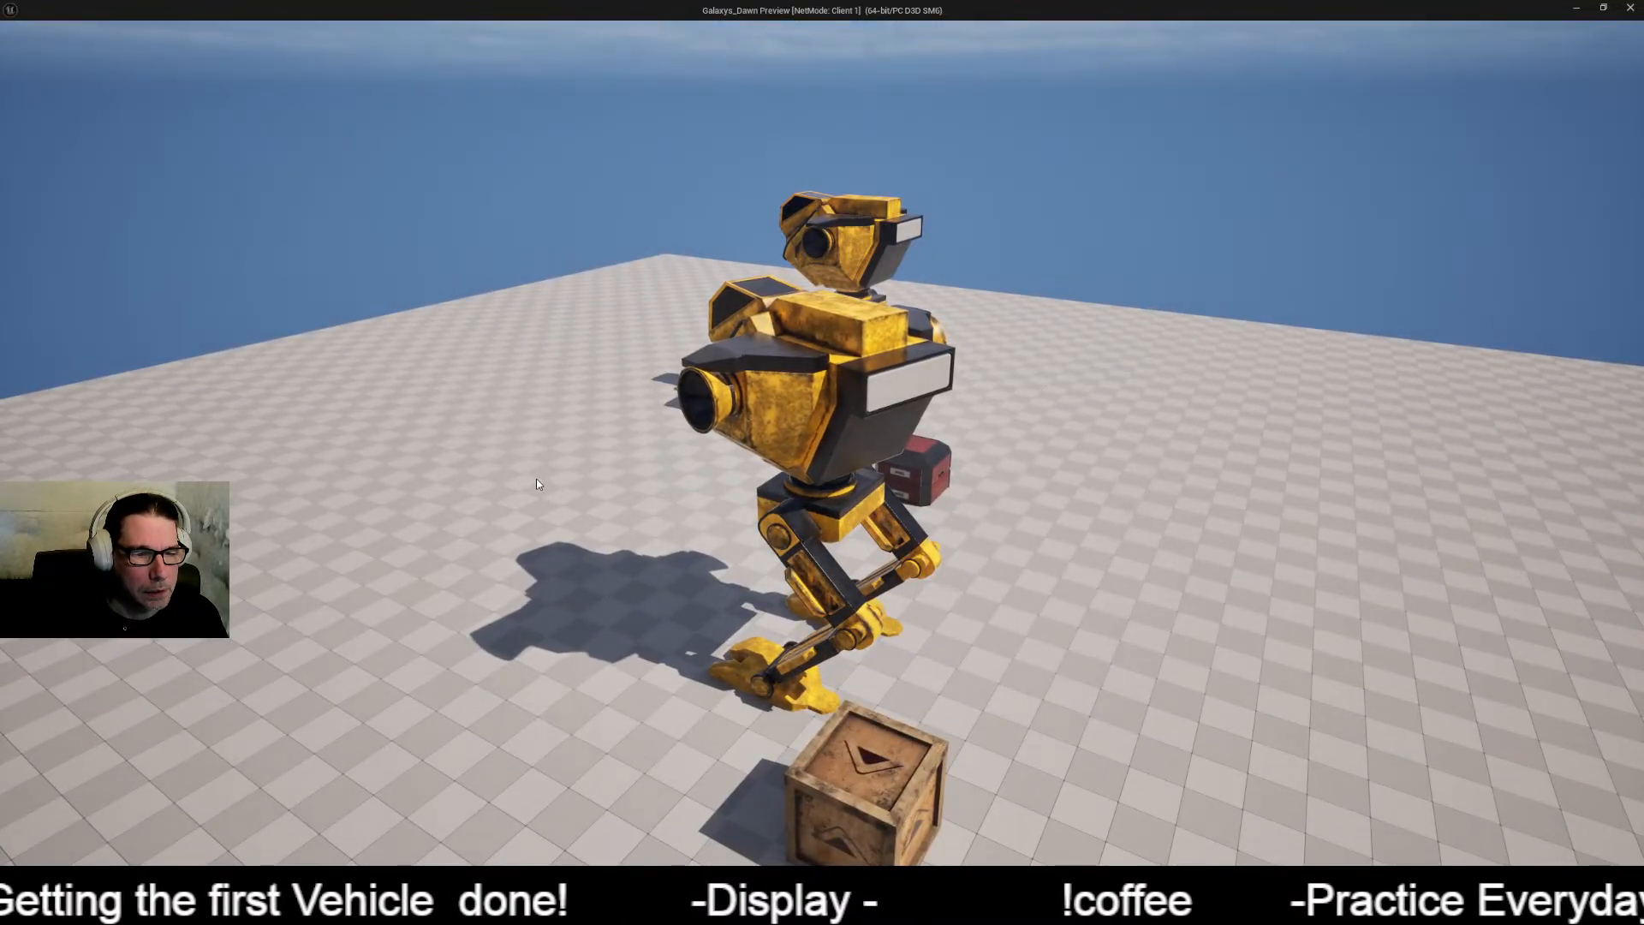
pyautogui.moveTo(535, 501); pyautogui.dragTo(326, 594, button='right')
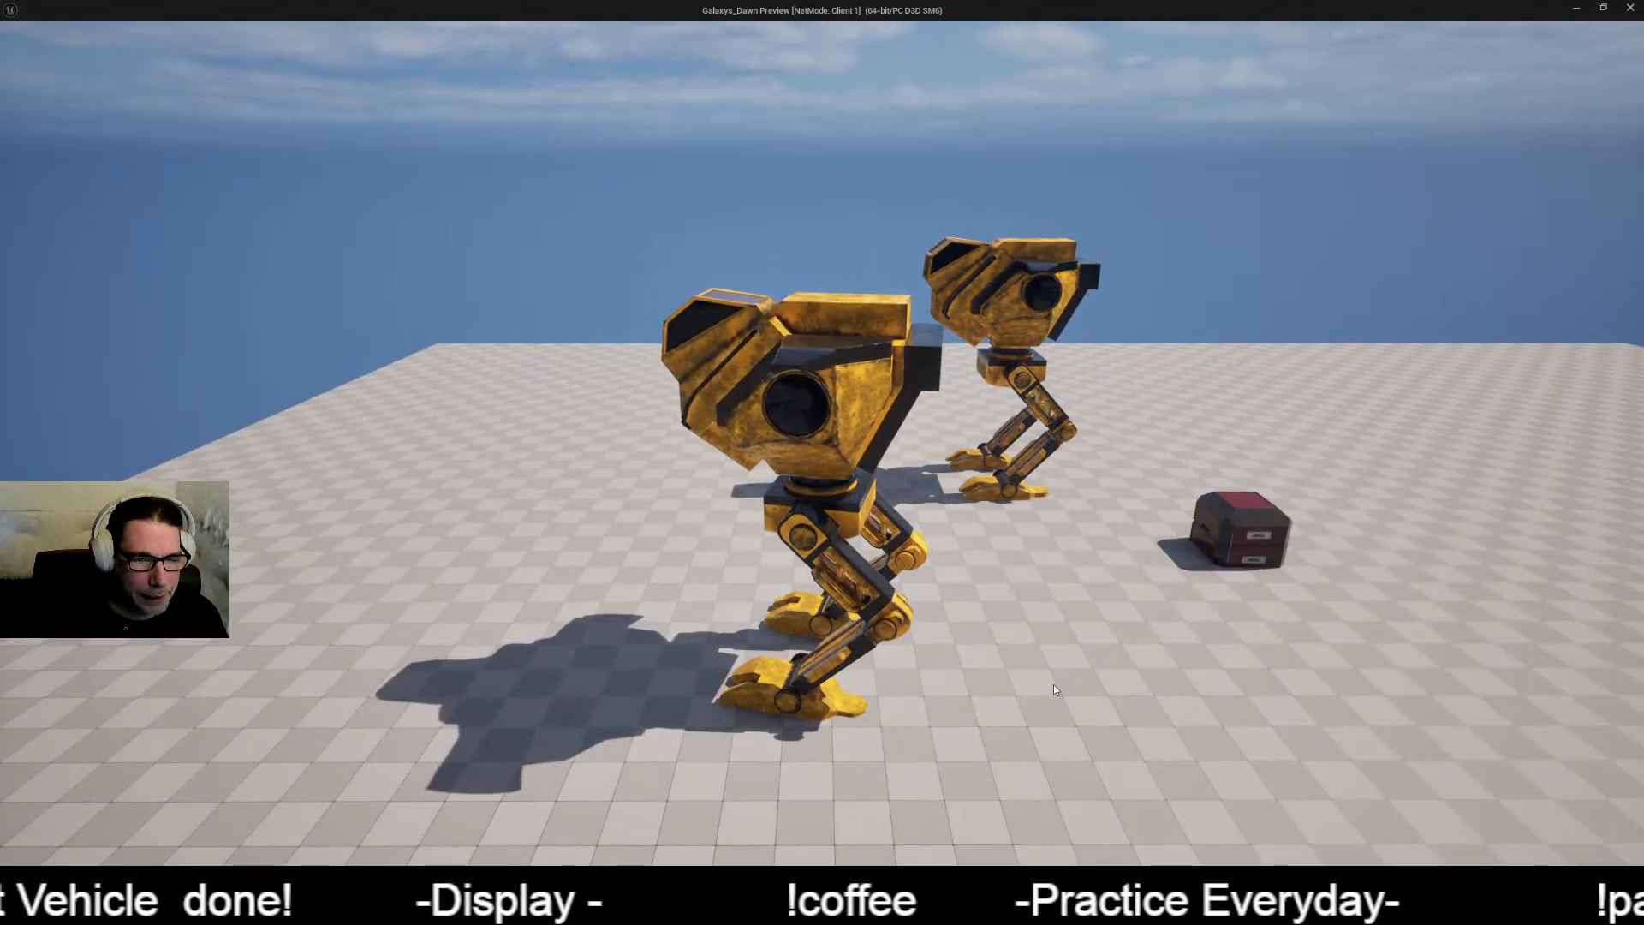
pyautogui.click(1076, 678)
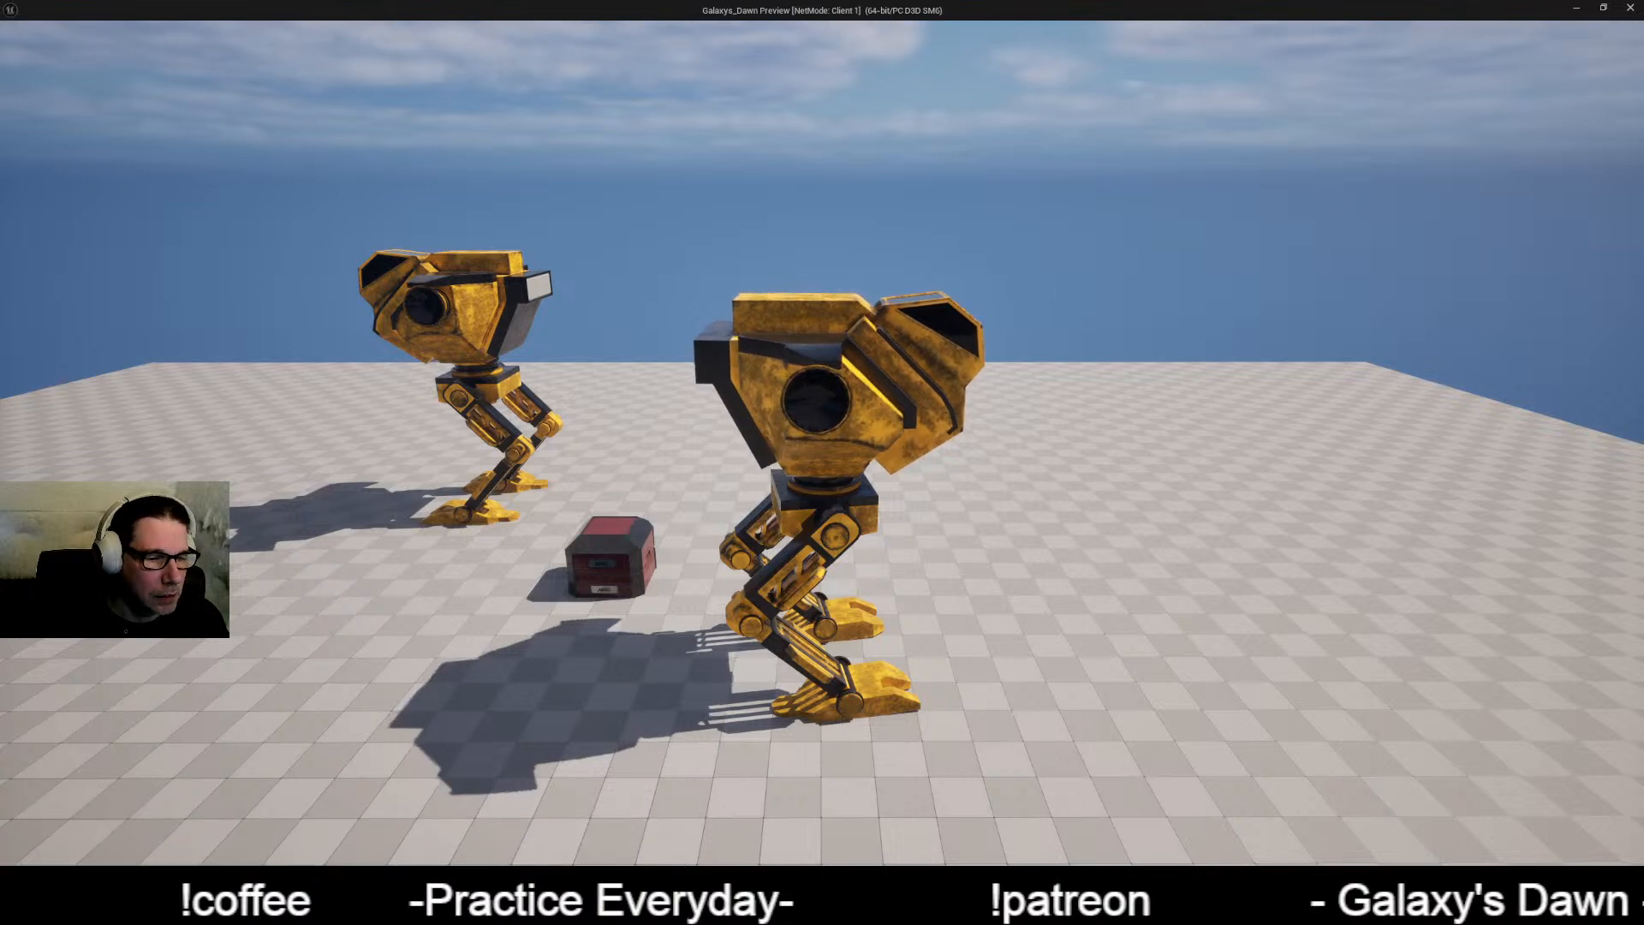
# Step: Switch to the MechAnimation2 file in Blender and play back the WalkCycle action on the mech
pyautogui.moveTo(425, 908)
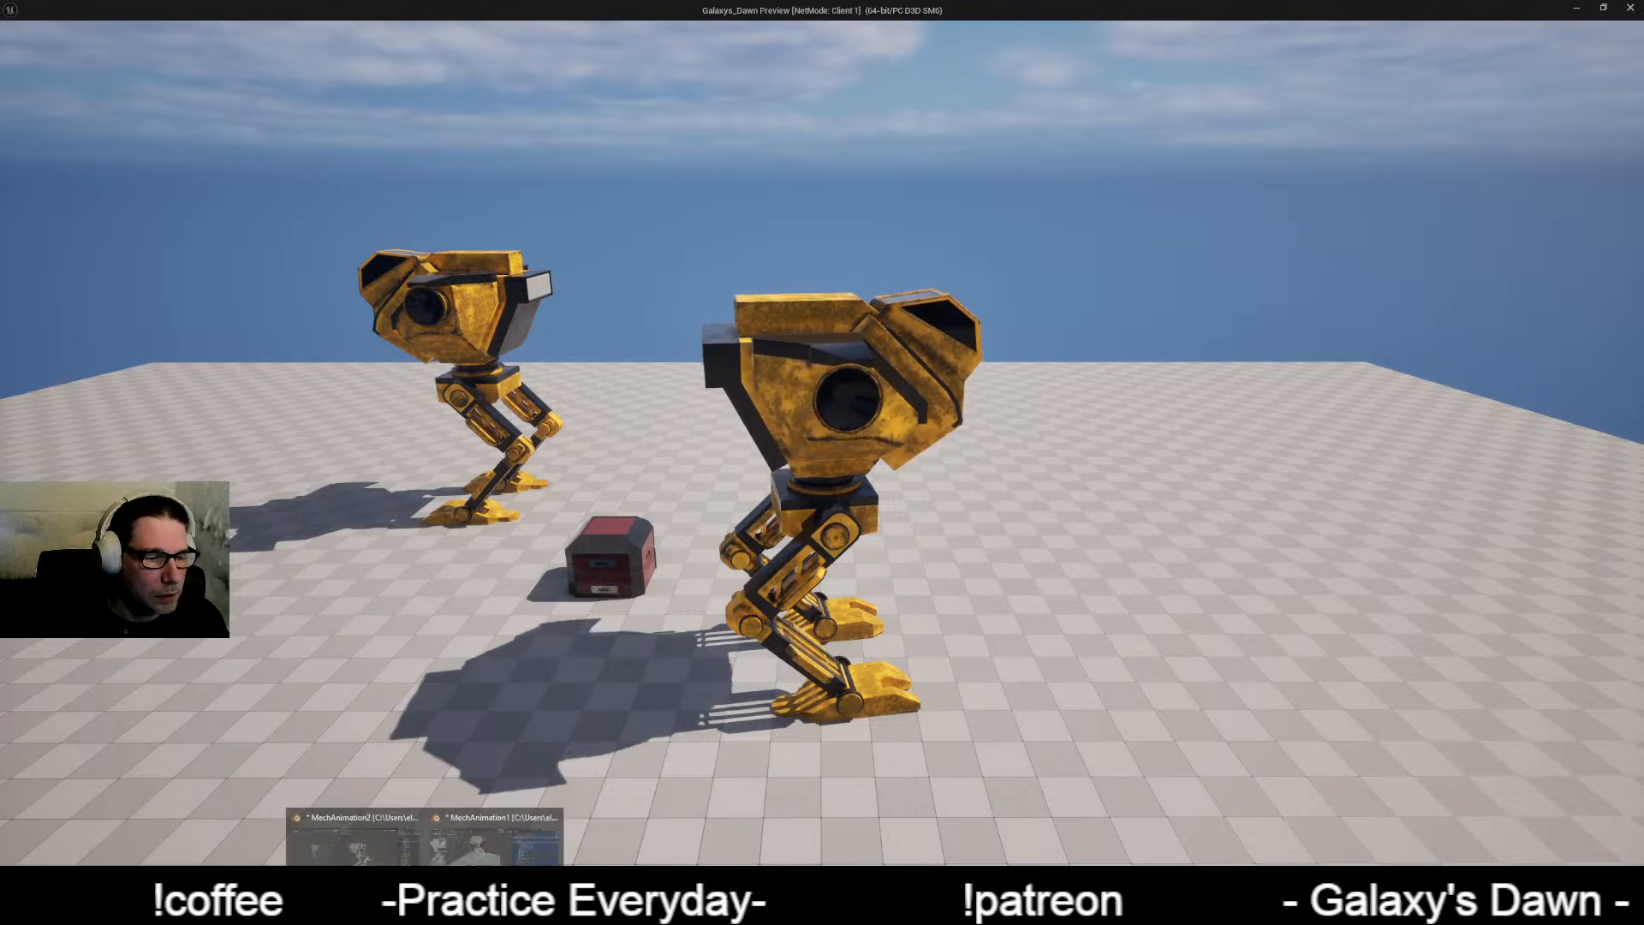
pyautogui.click(369, 861)
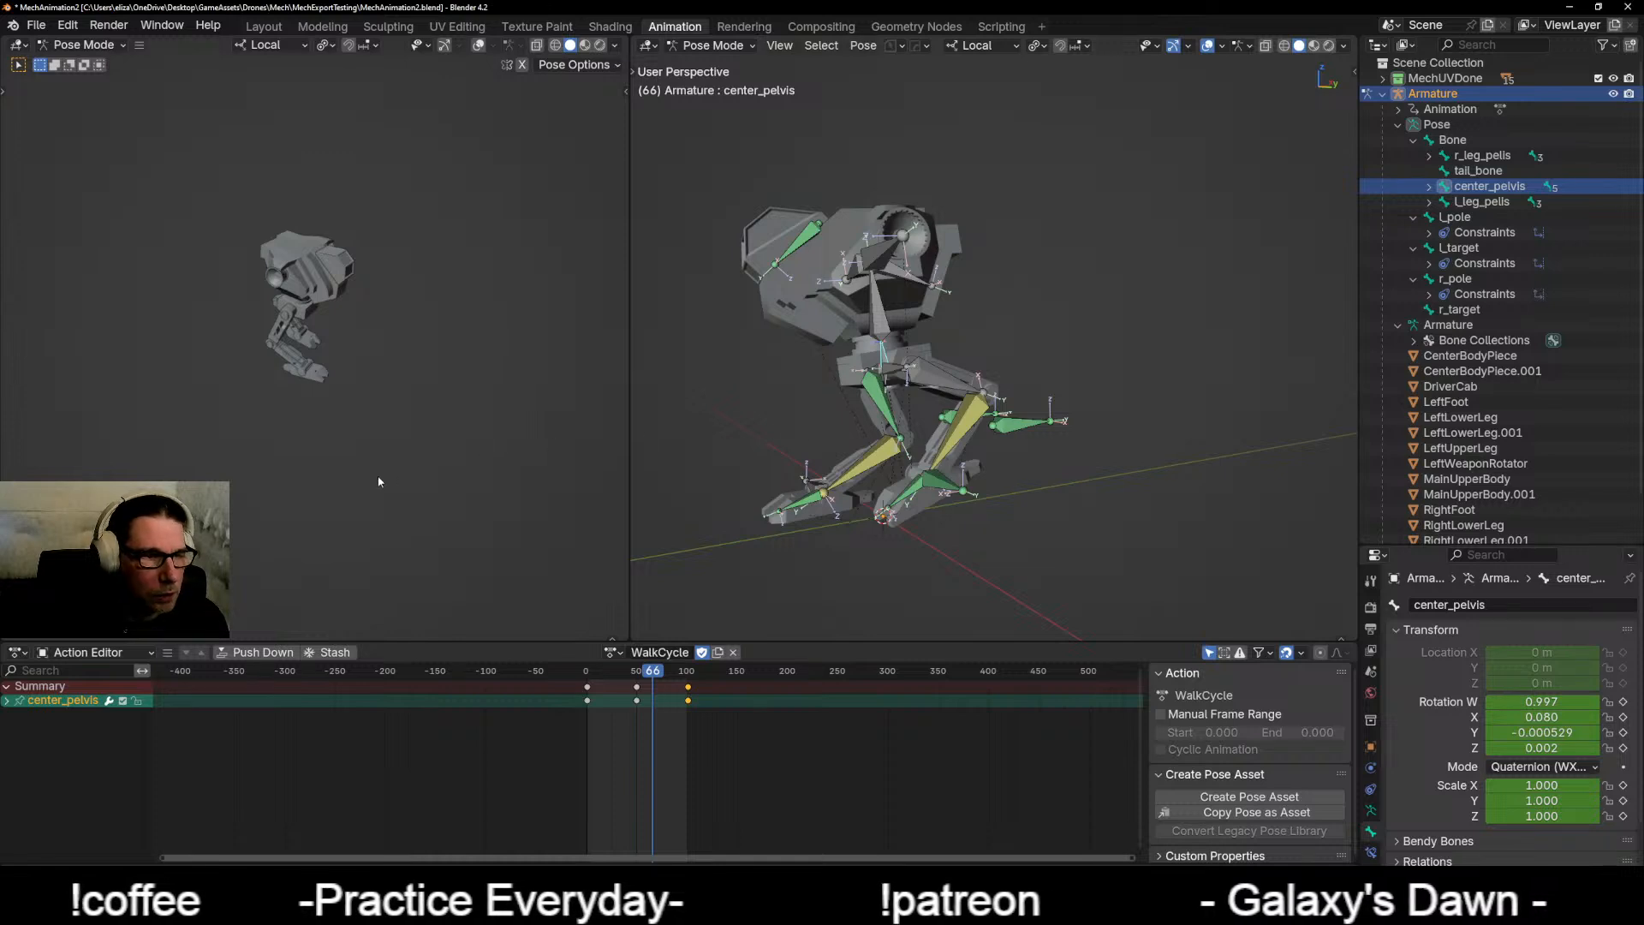
pyautogui.scroll(6, 438, 456)
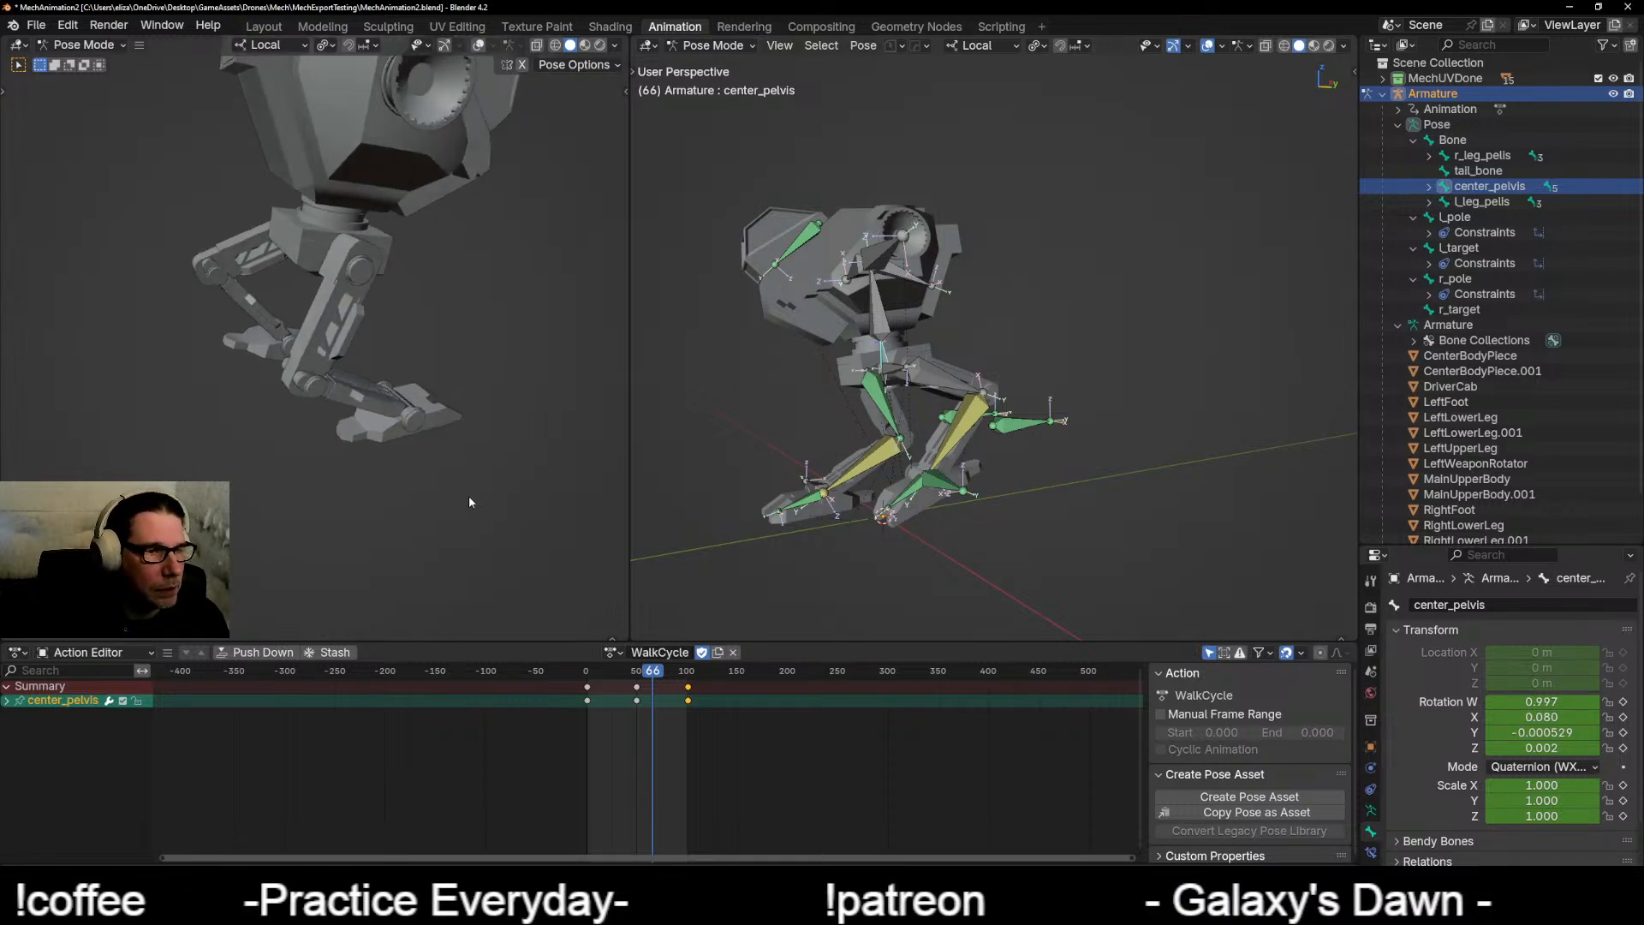
pyautogui.moveTo(470, 503); pyautogui.dragTo(438, 536, button='middle')
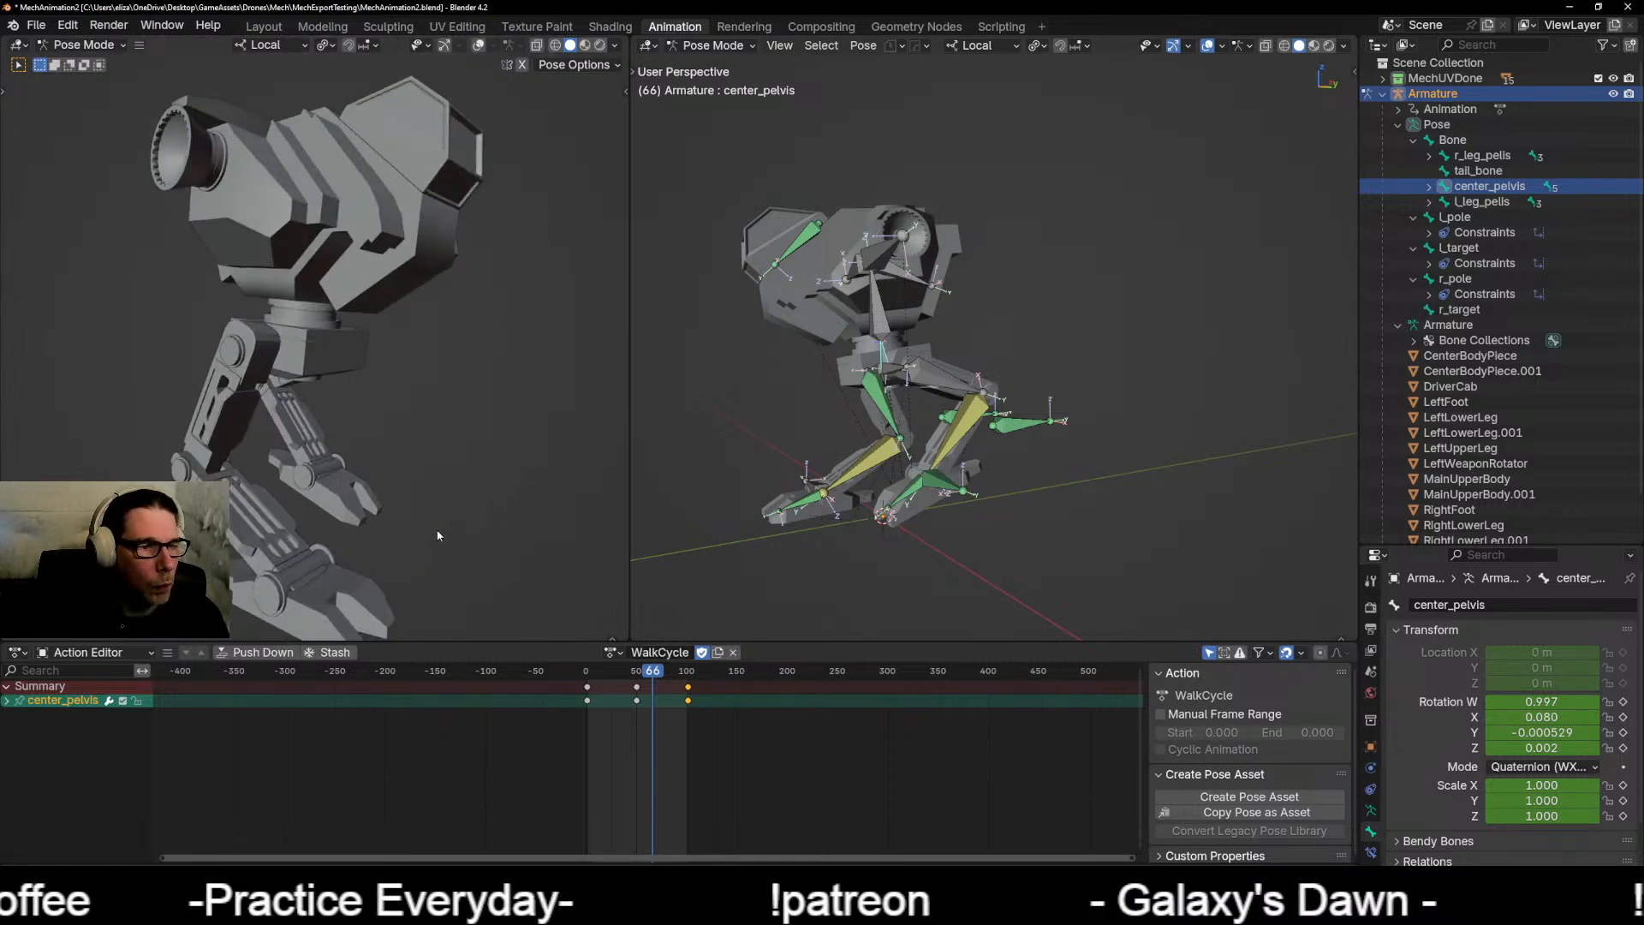
pyautogui.scroll(-5, 437, 536)
pyautogui.press('space')
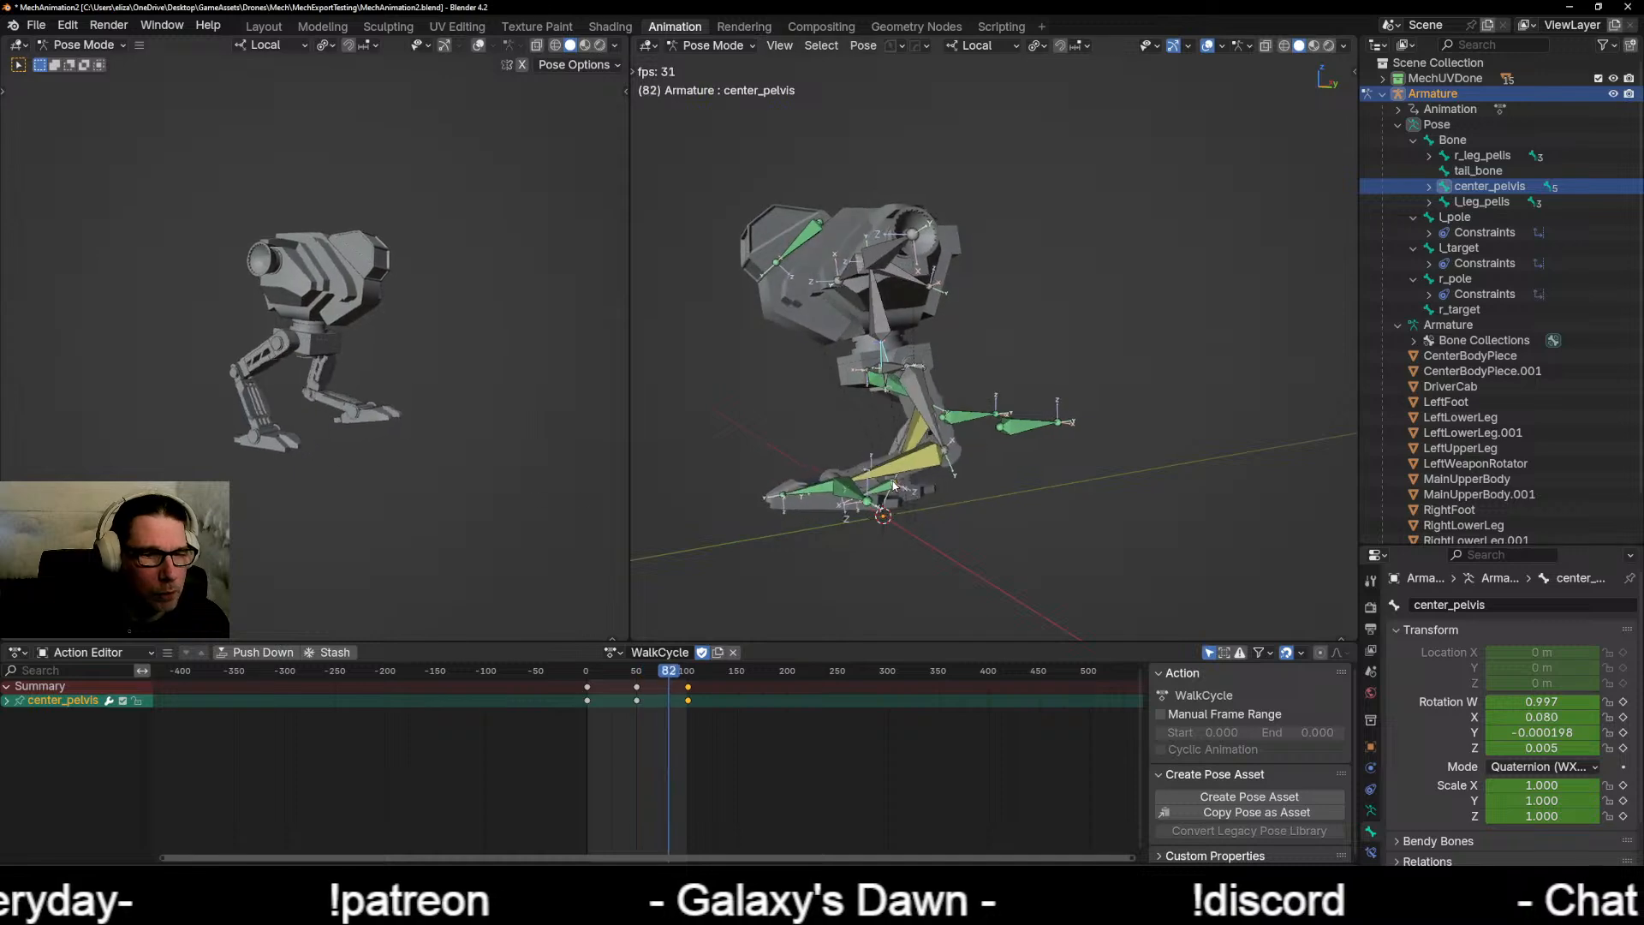
pyautogui.press('space')
# Step: Select the root bone named Bone and examine its movement at the pelvis while the walk cycle plays
pyautogui.moveTo(890, 482); pyautogui.dragTo(927, 495, button='middle')
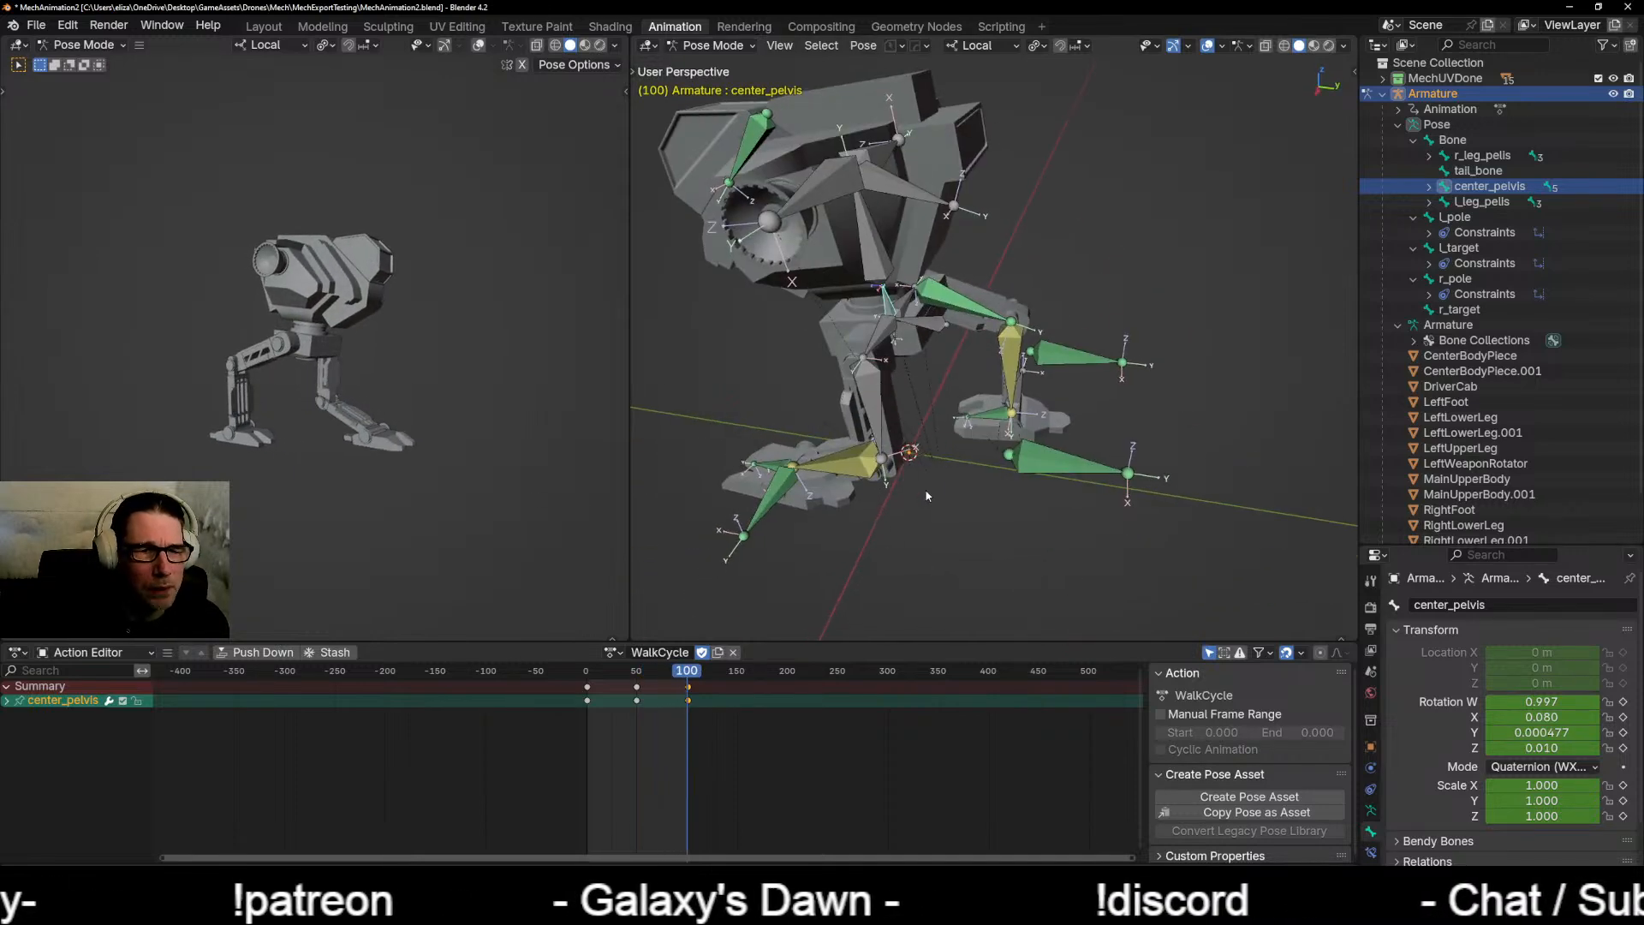
pyautogui.click(927, 327)
pyautogui.moveTo(1021, 528); pyautogui.dragTo(988, 478, button='middle')
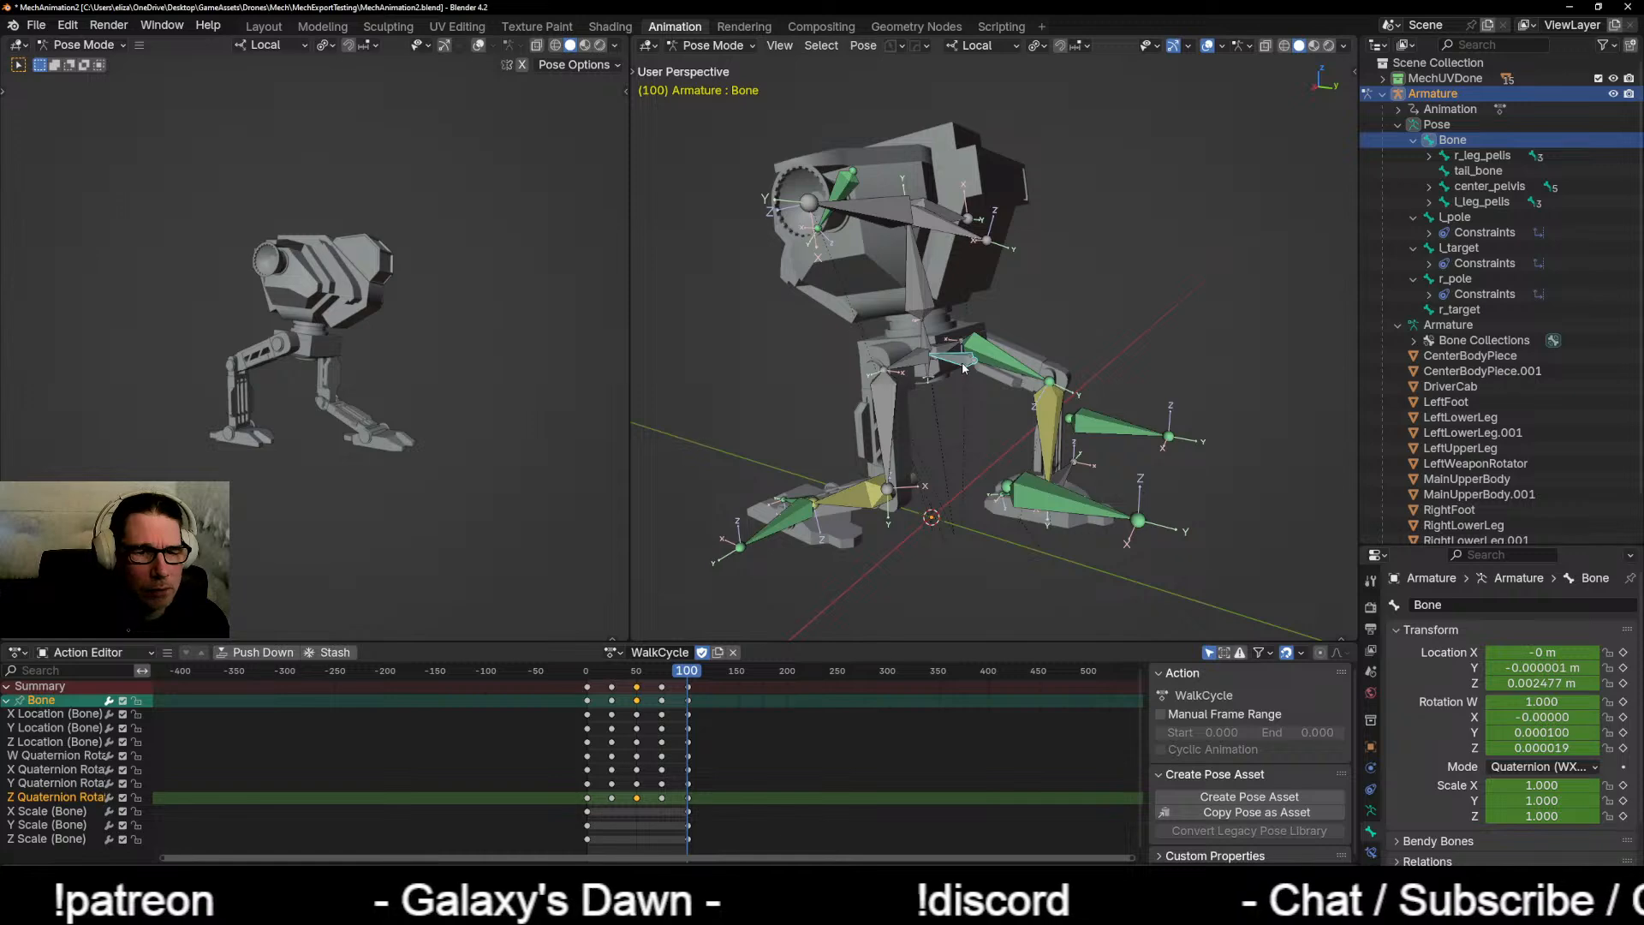
pyautogui.moveTo(1006, 486); pyautogui.dragTo(911, 486, button='middle')
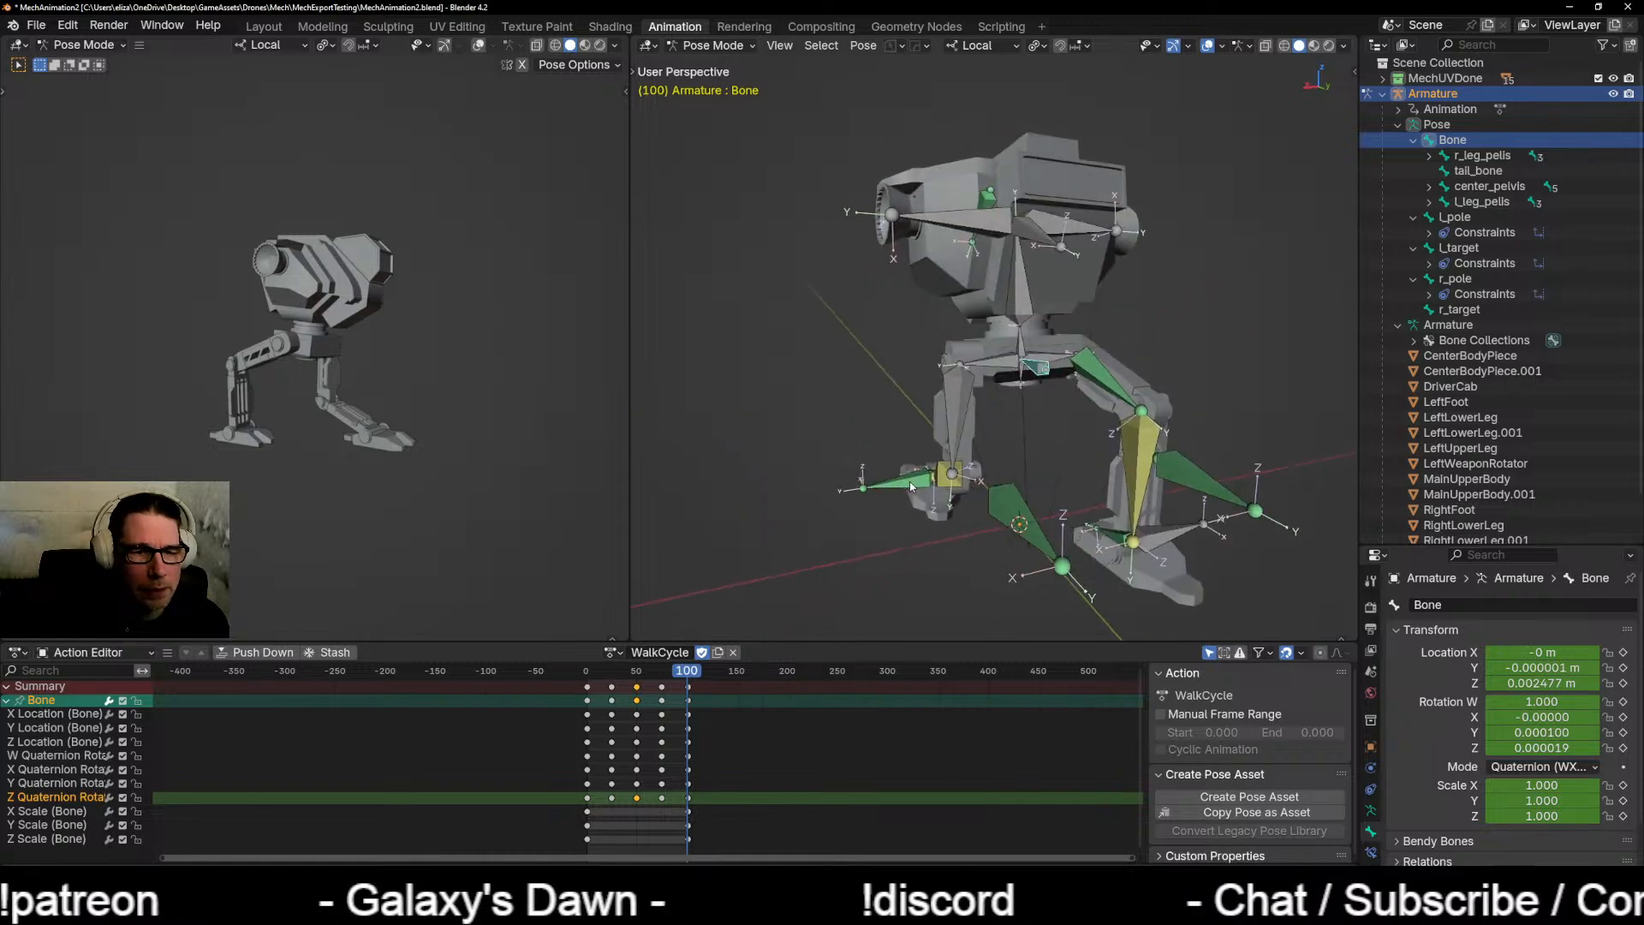
pyautogui.scroll(3, 1062, 476)
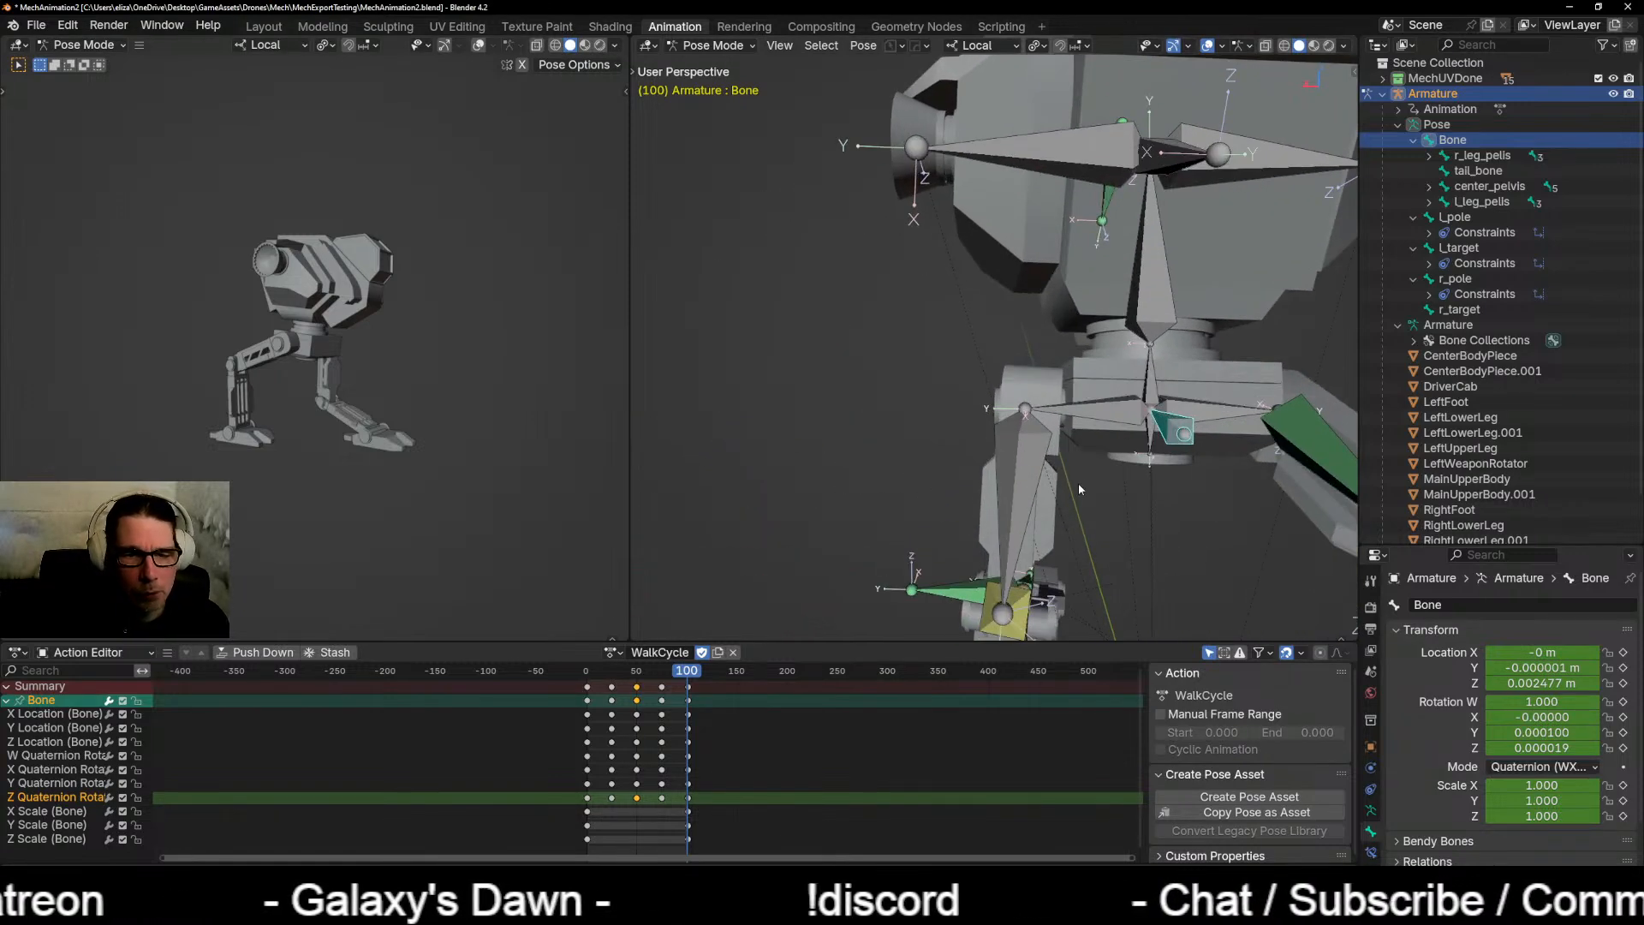
pyautogui.keyDown('shift'); pyautogui.moveTo(1080, 489); pyautogui.dragTo(860, 480, button='middle'); pyautogui.keyUp('shift')
pyautogui.scroll(2, 860, 481)
pyautogui.press('space')
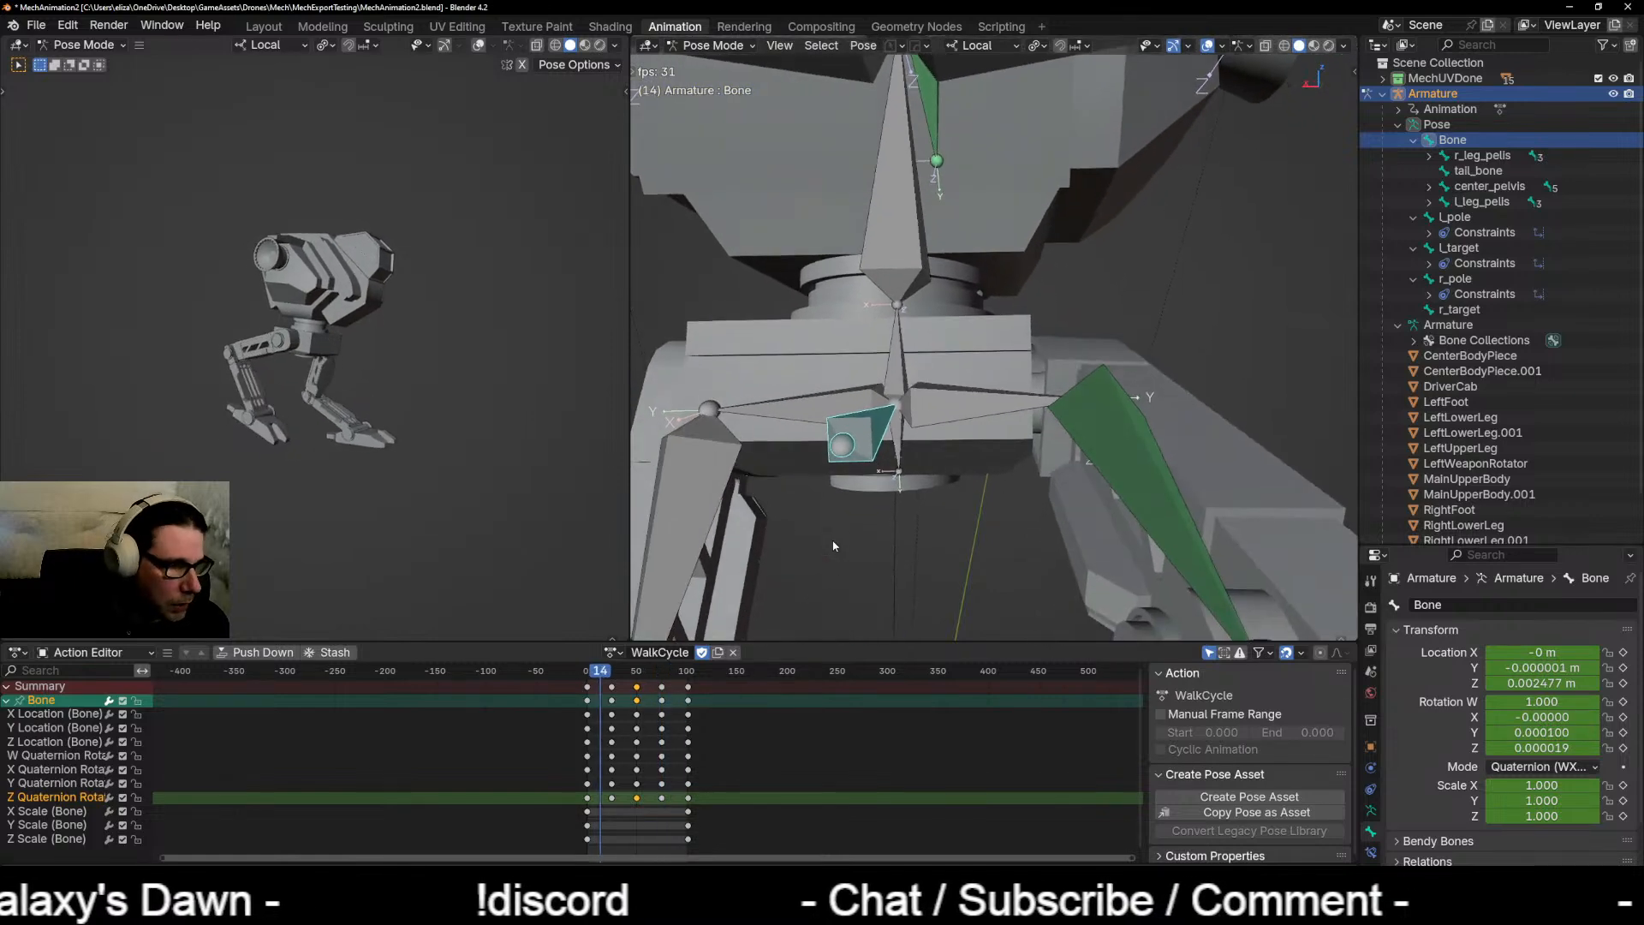
pyautogui.moveTo(834, 547); pyautogui.dragTo(959, 550, button='middle')
pyautogui.scroll(-3, 955, 552)
pyautogui.moveTo(807, 569); pyautogui.dragTo(998, 394, button='middle')
pyautogui.scroll(-2, 771, 583)
pyautogui.scroll(-5, 882, 423)
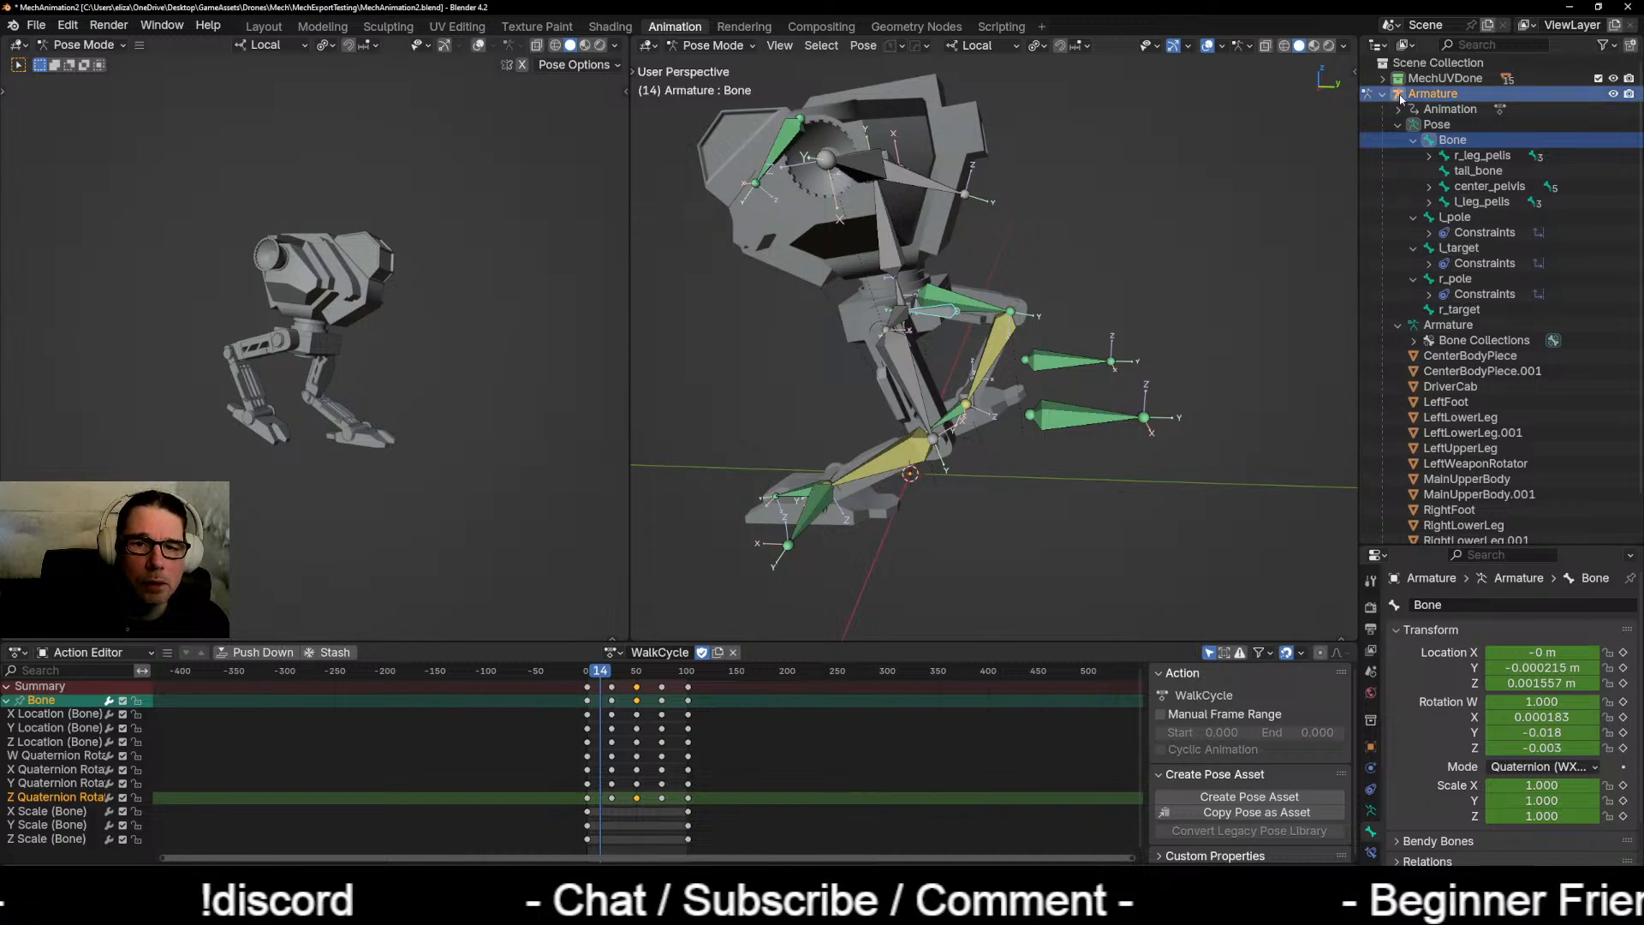
# Step: Delete the Armature object from the scene, keeping the MechUVDone collection
pyautogui.click(1383, 80)
pyautogui.click(1384, 80)
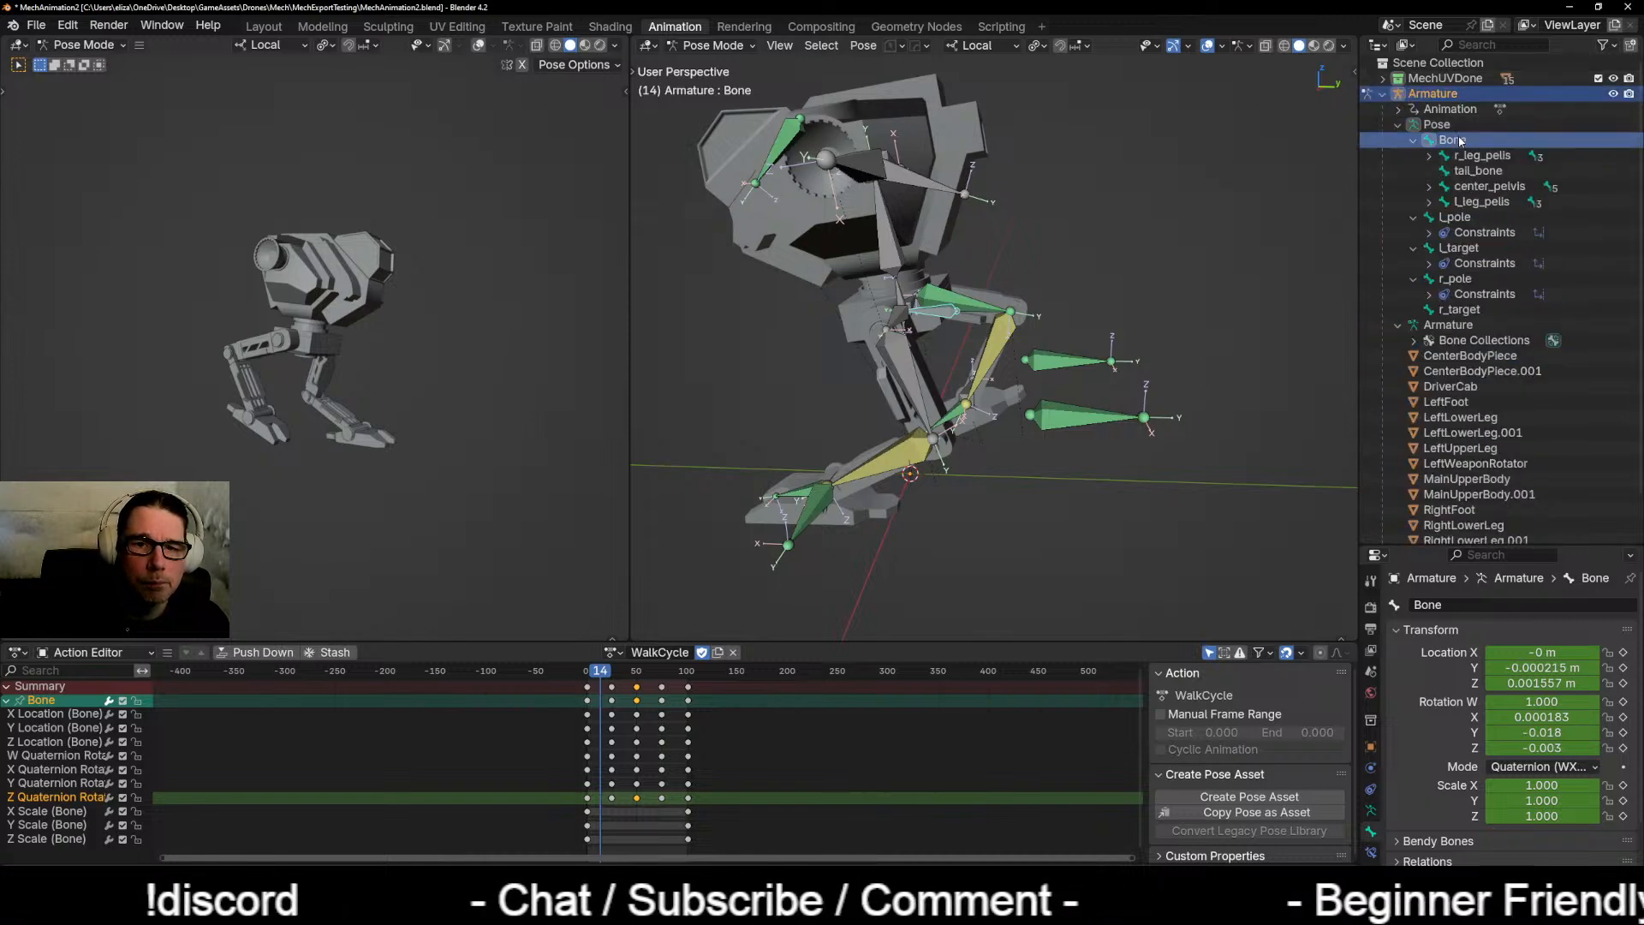
pyautogui.click(1444, 95)
pyautogui.click(1383, 94)
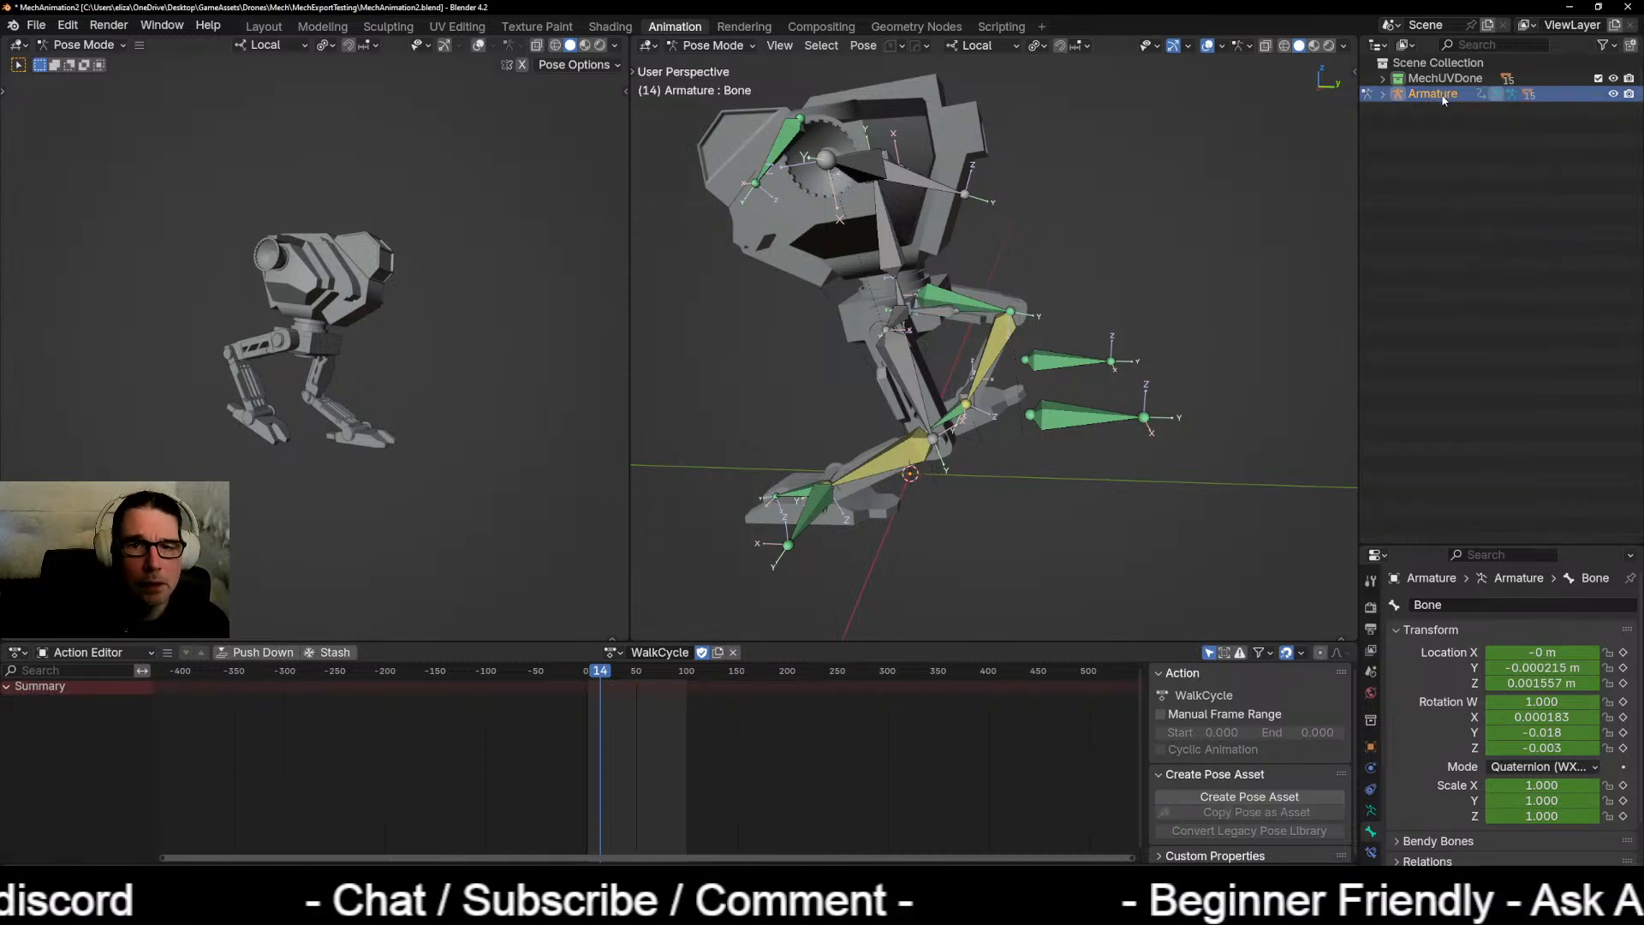
pyautogui.press('Delete')
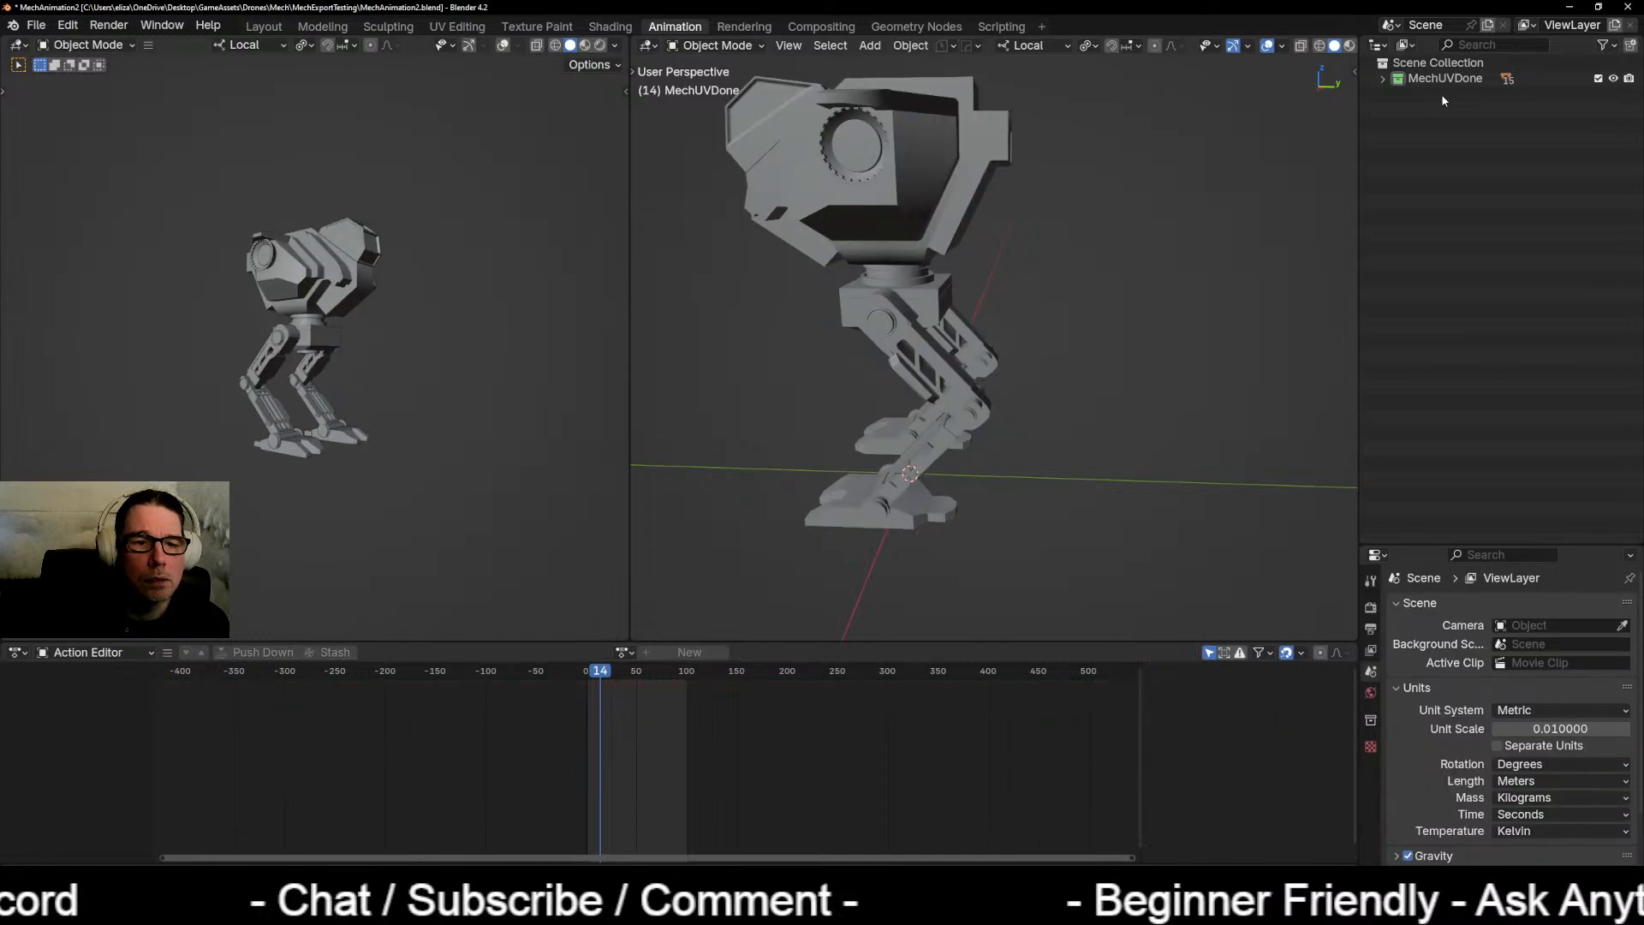
# Step: Set the scene's unit scale to 1.000000
pyautogui.moveTo(986, 445); pyautogui.dragTo(1048, 406, button='middle')
pyautogui.scroll(4, 1047, 407)
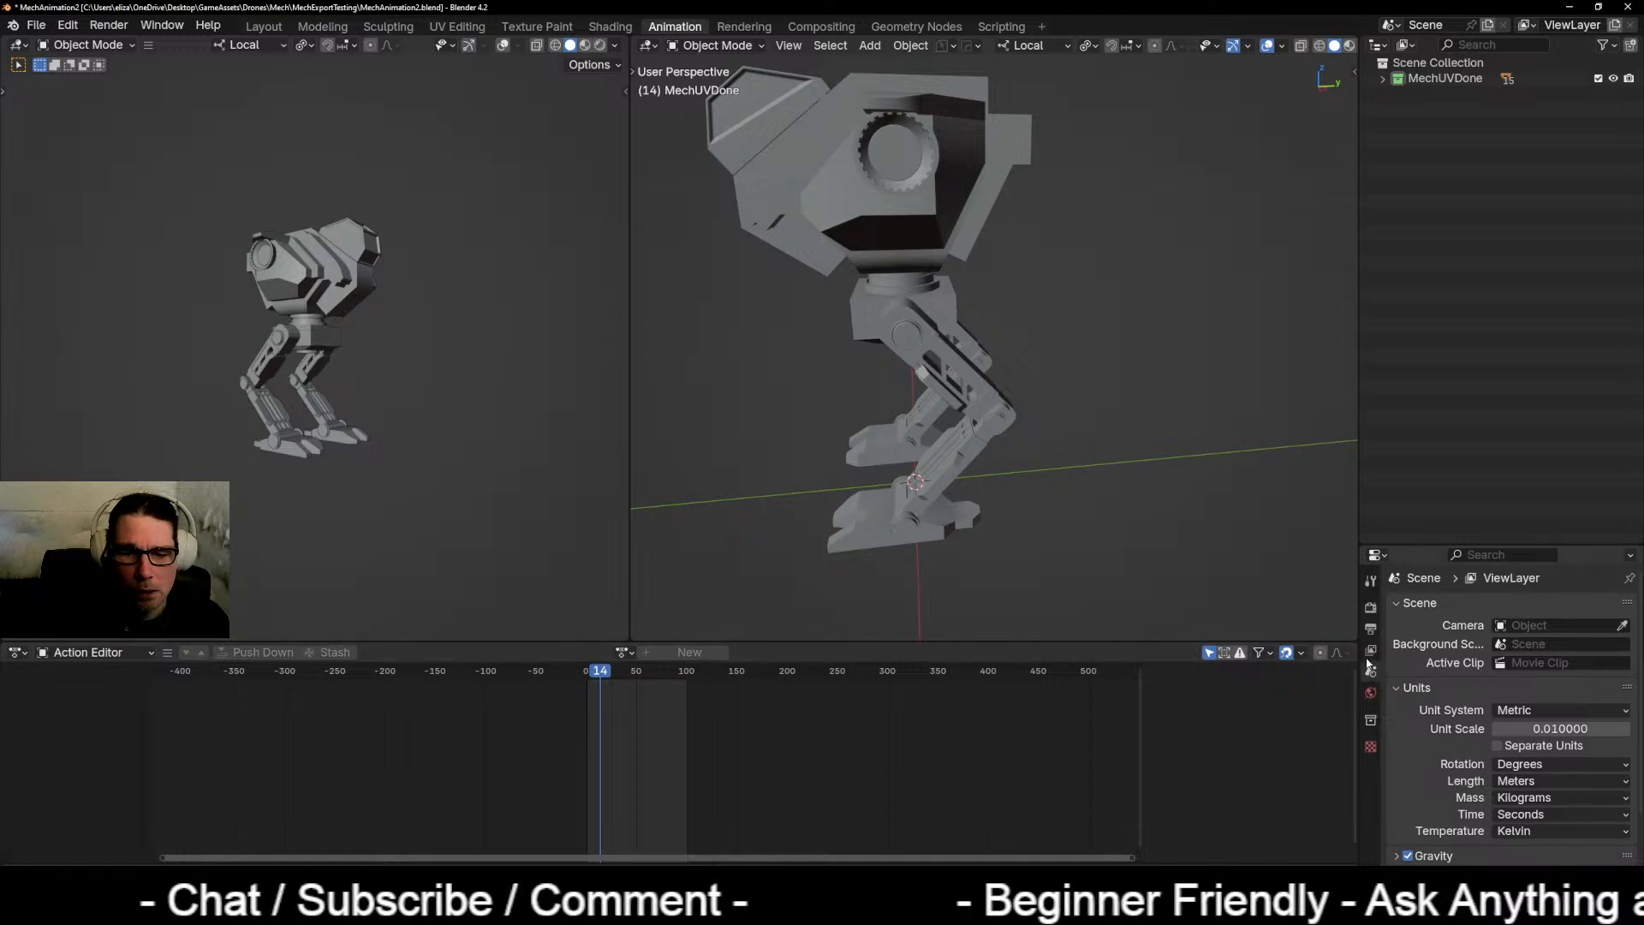
pyautogui.moveTo(1194, 552); pyautogui.dragTo(1087, 525, button='middle')
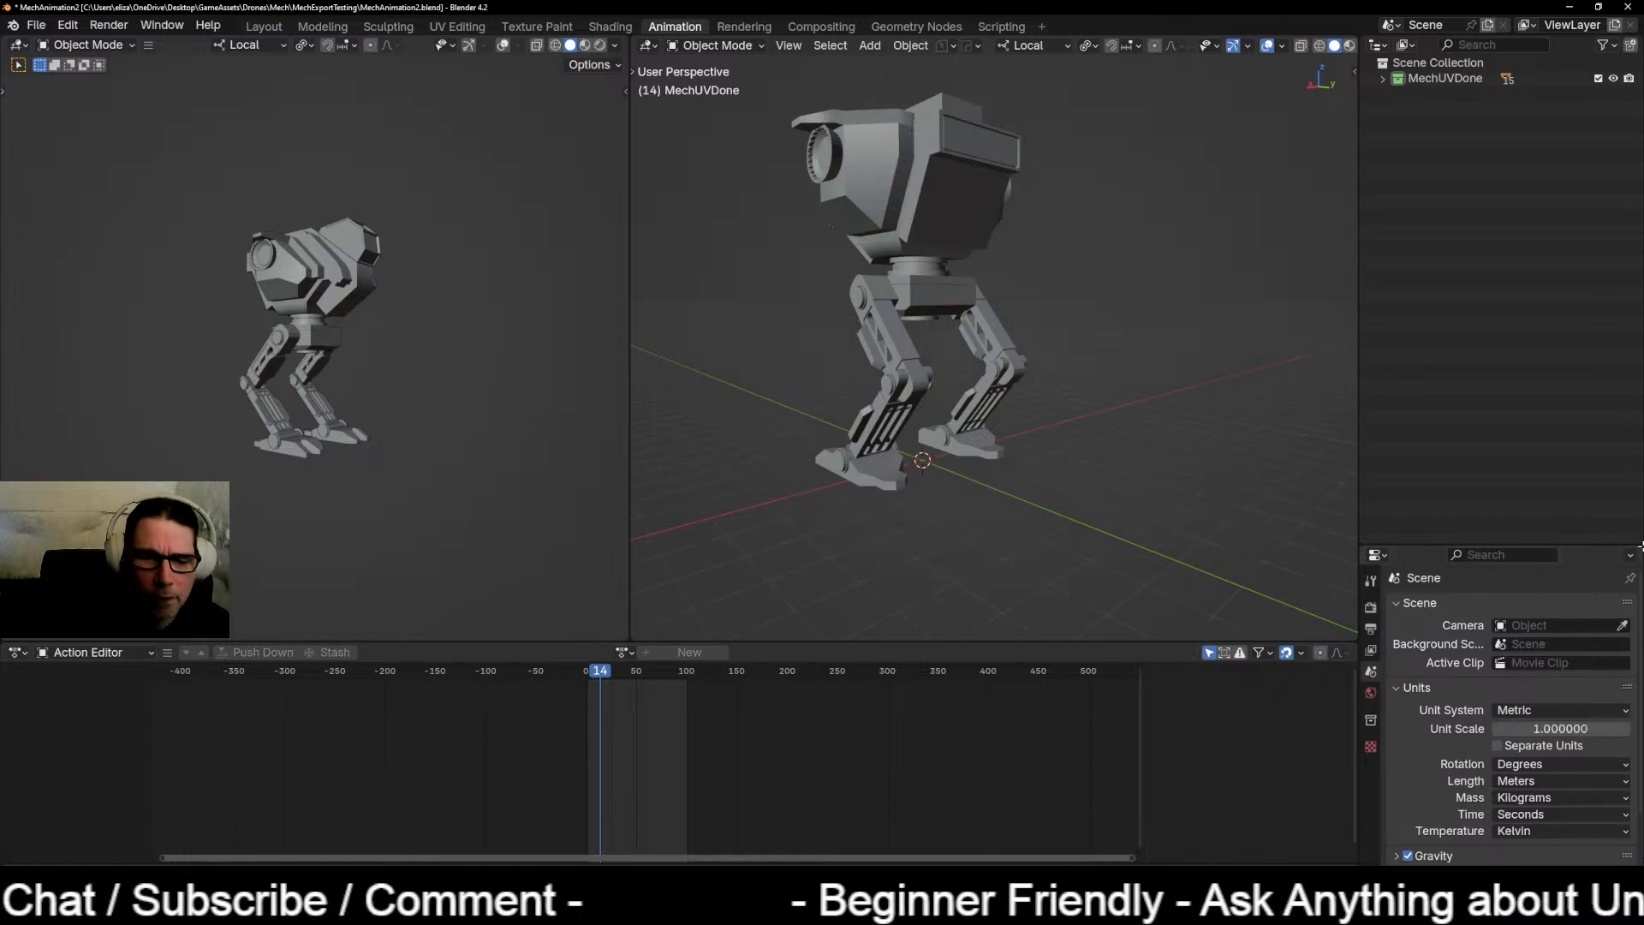
pyautogui.moveTo(896, 256); pyautogui.dragTo(956, 356, button='middle')
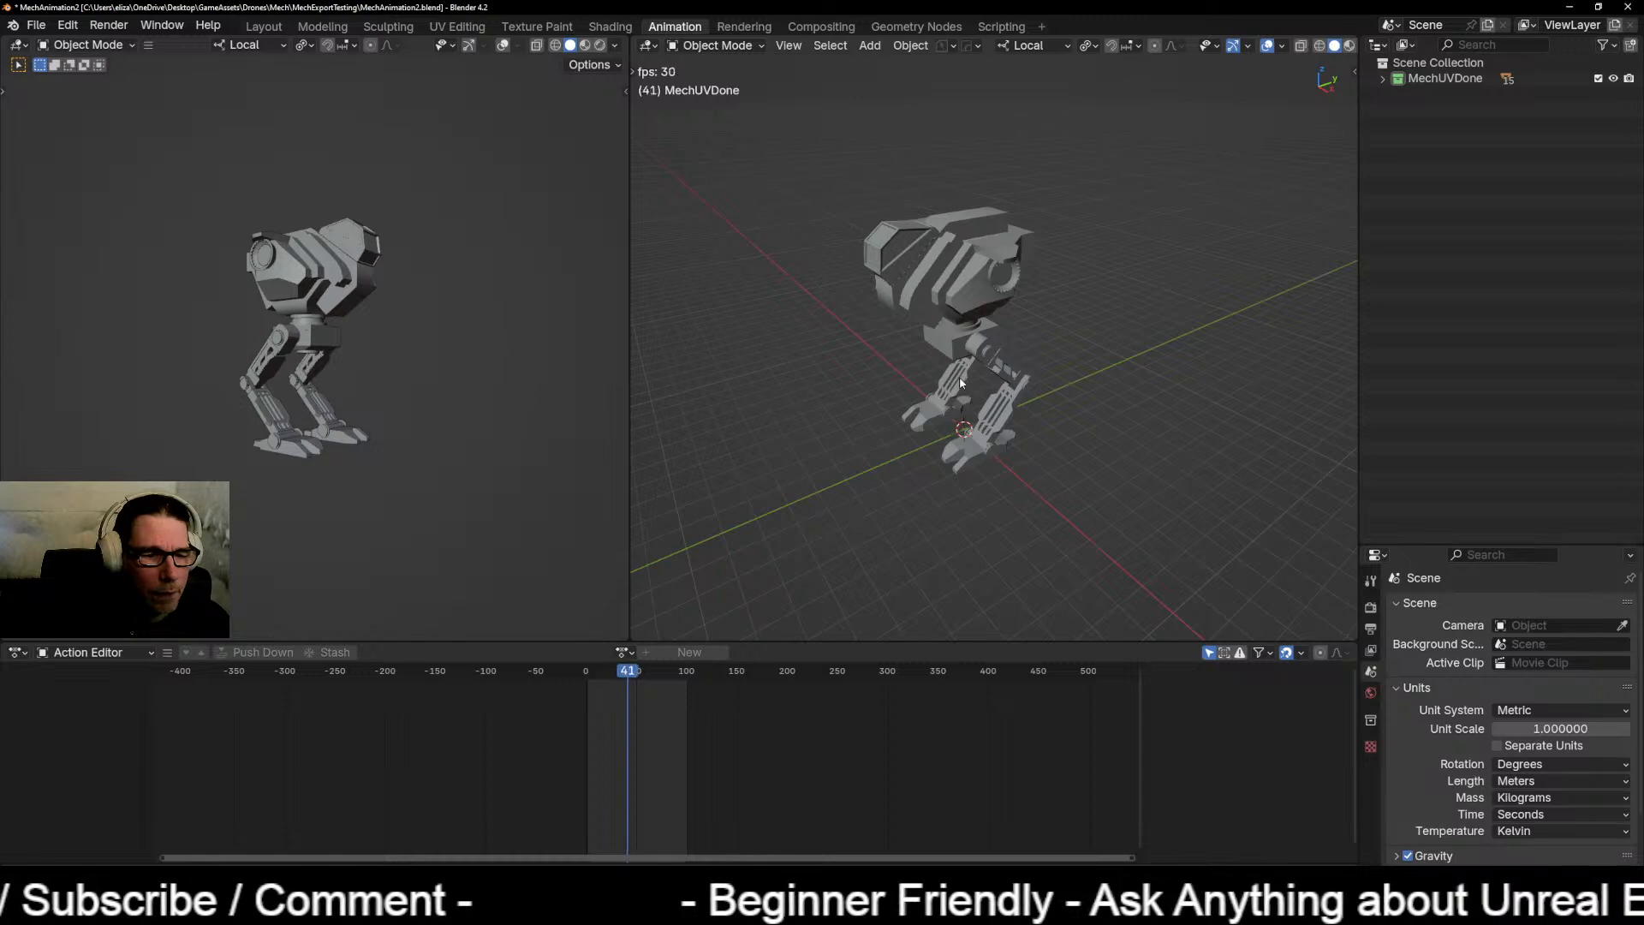
# Step: Try to load the IdleScan action in the Action Editor
pyautogui.click(625, 653)
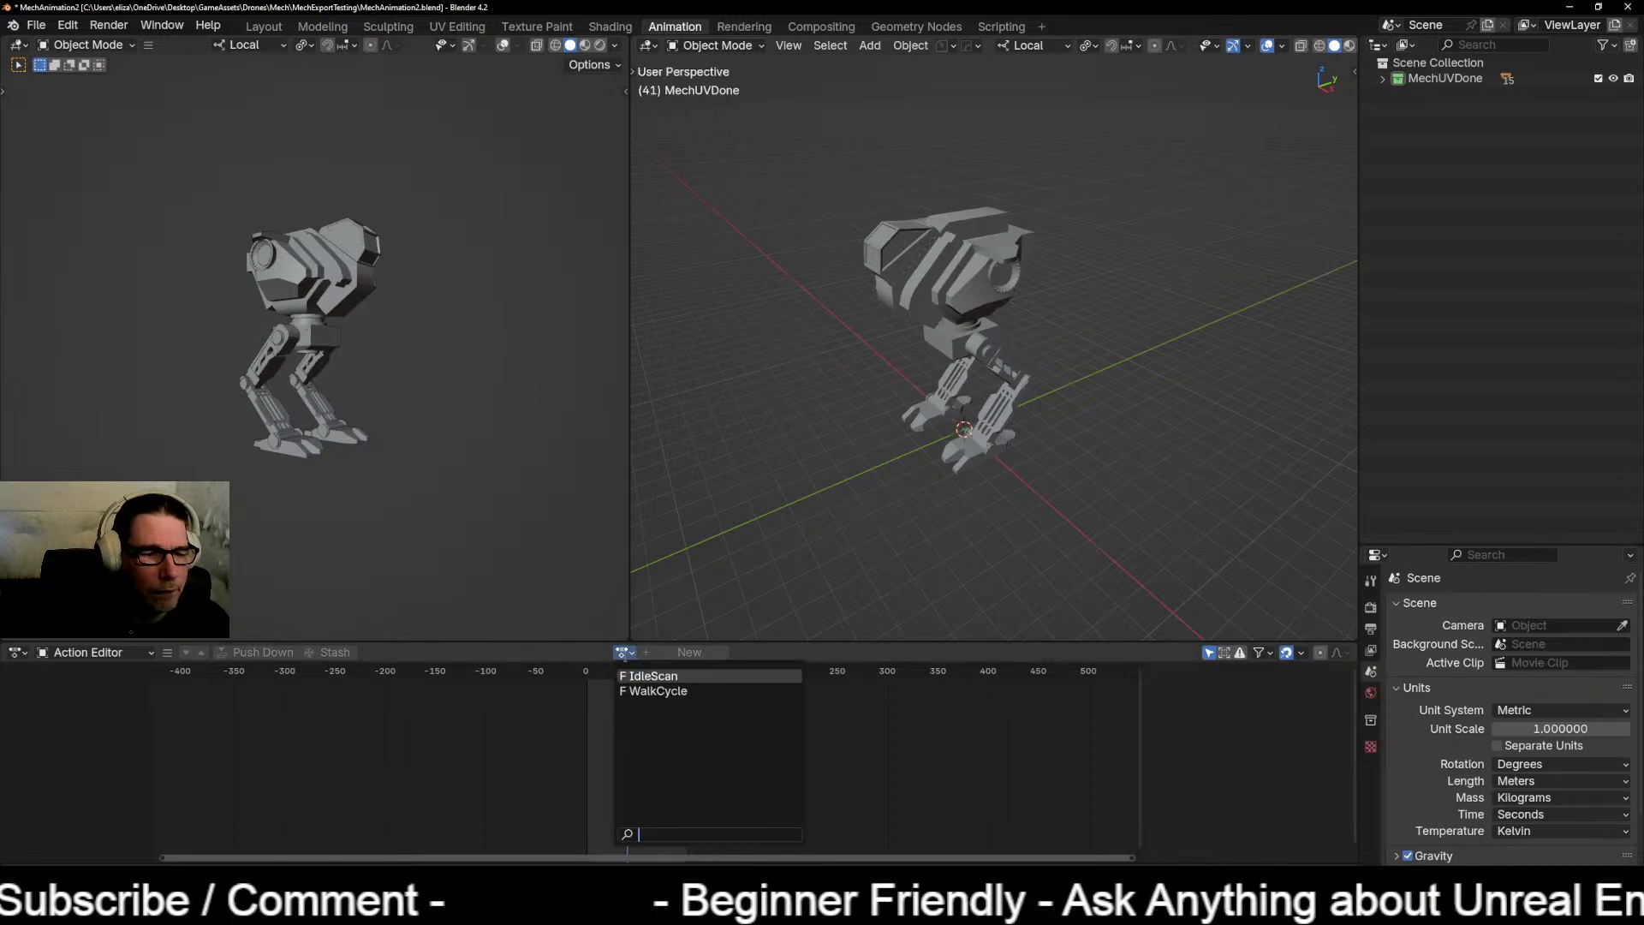
pyautogui.click(690, 682)
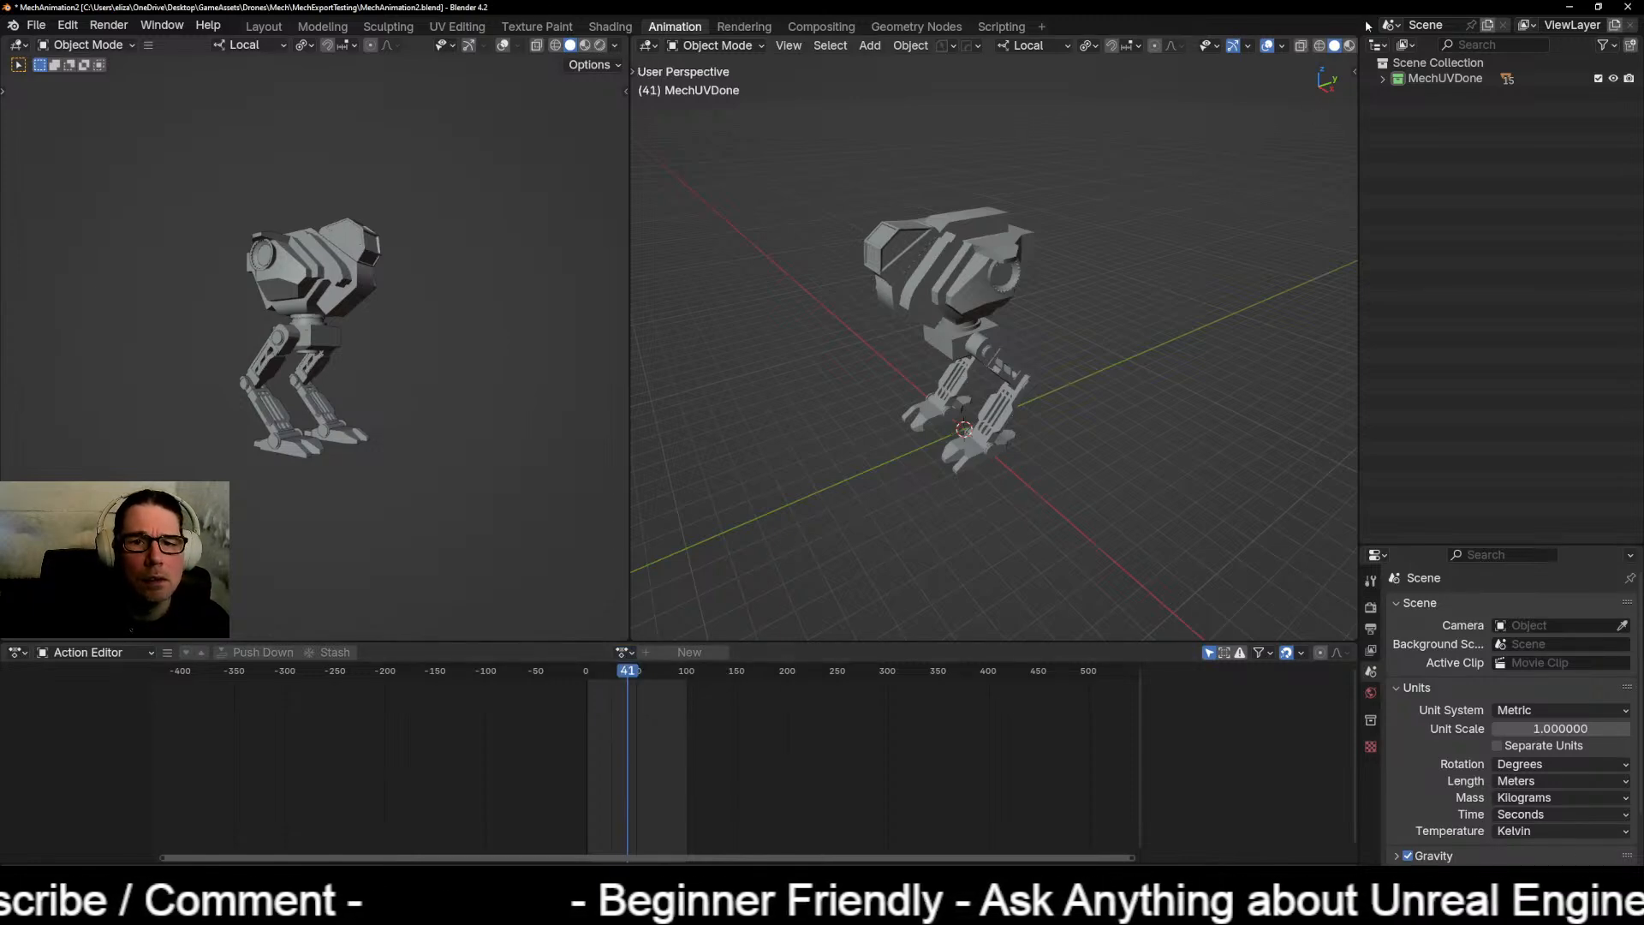
pyautogui.click(1489, 27)
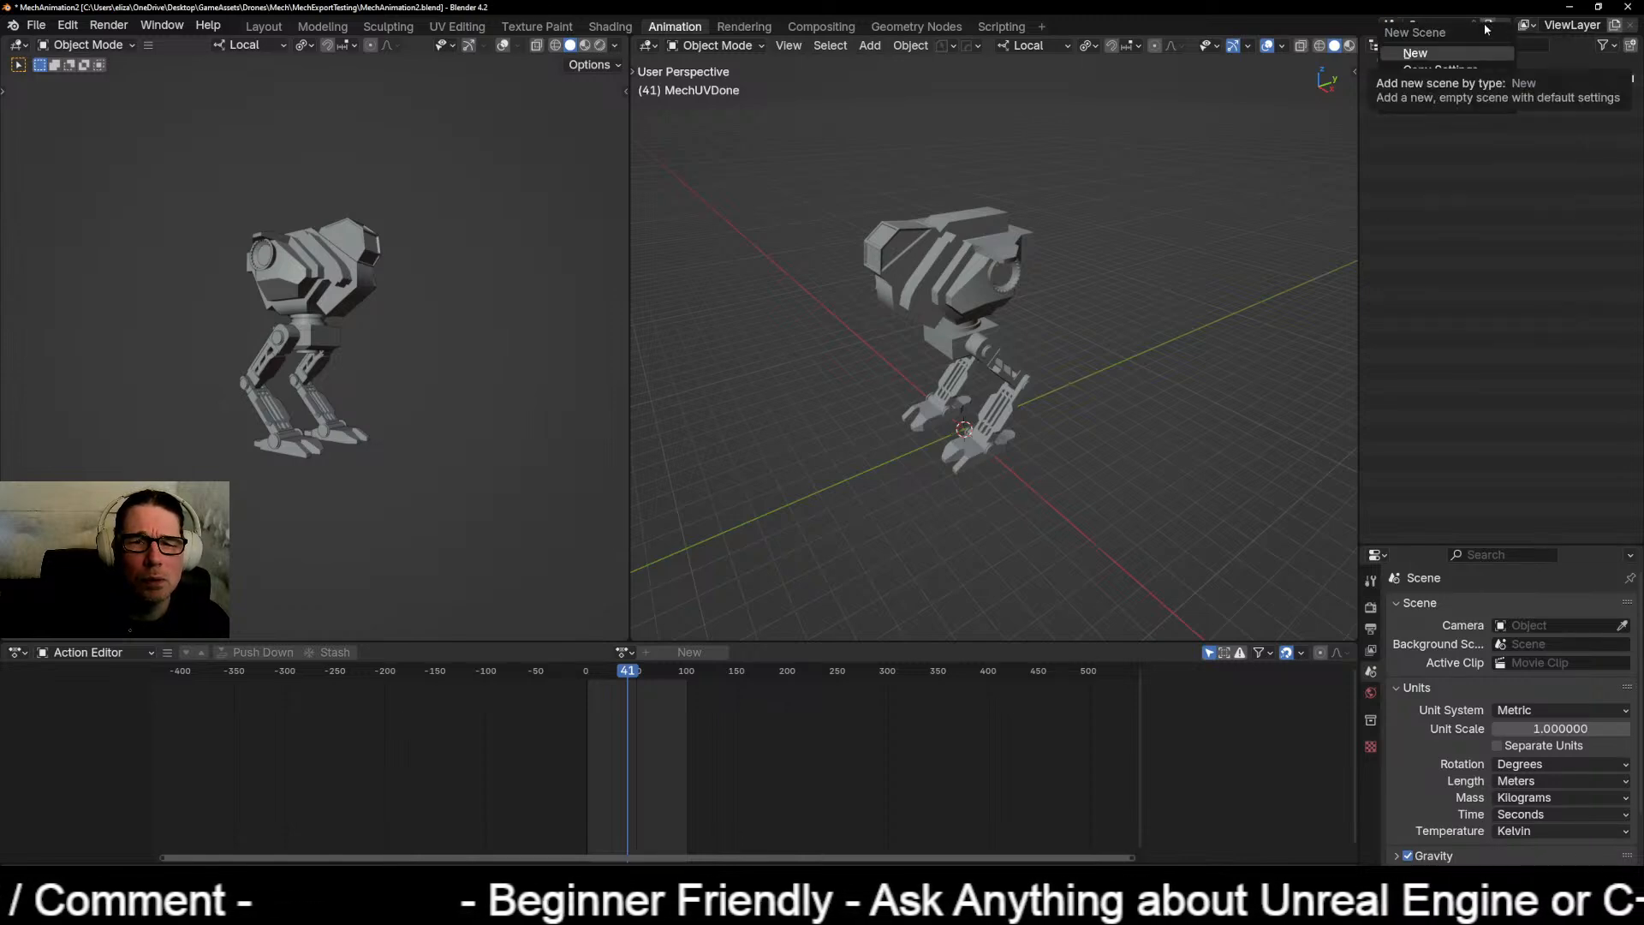
pyautogui.click(1525, 28)
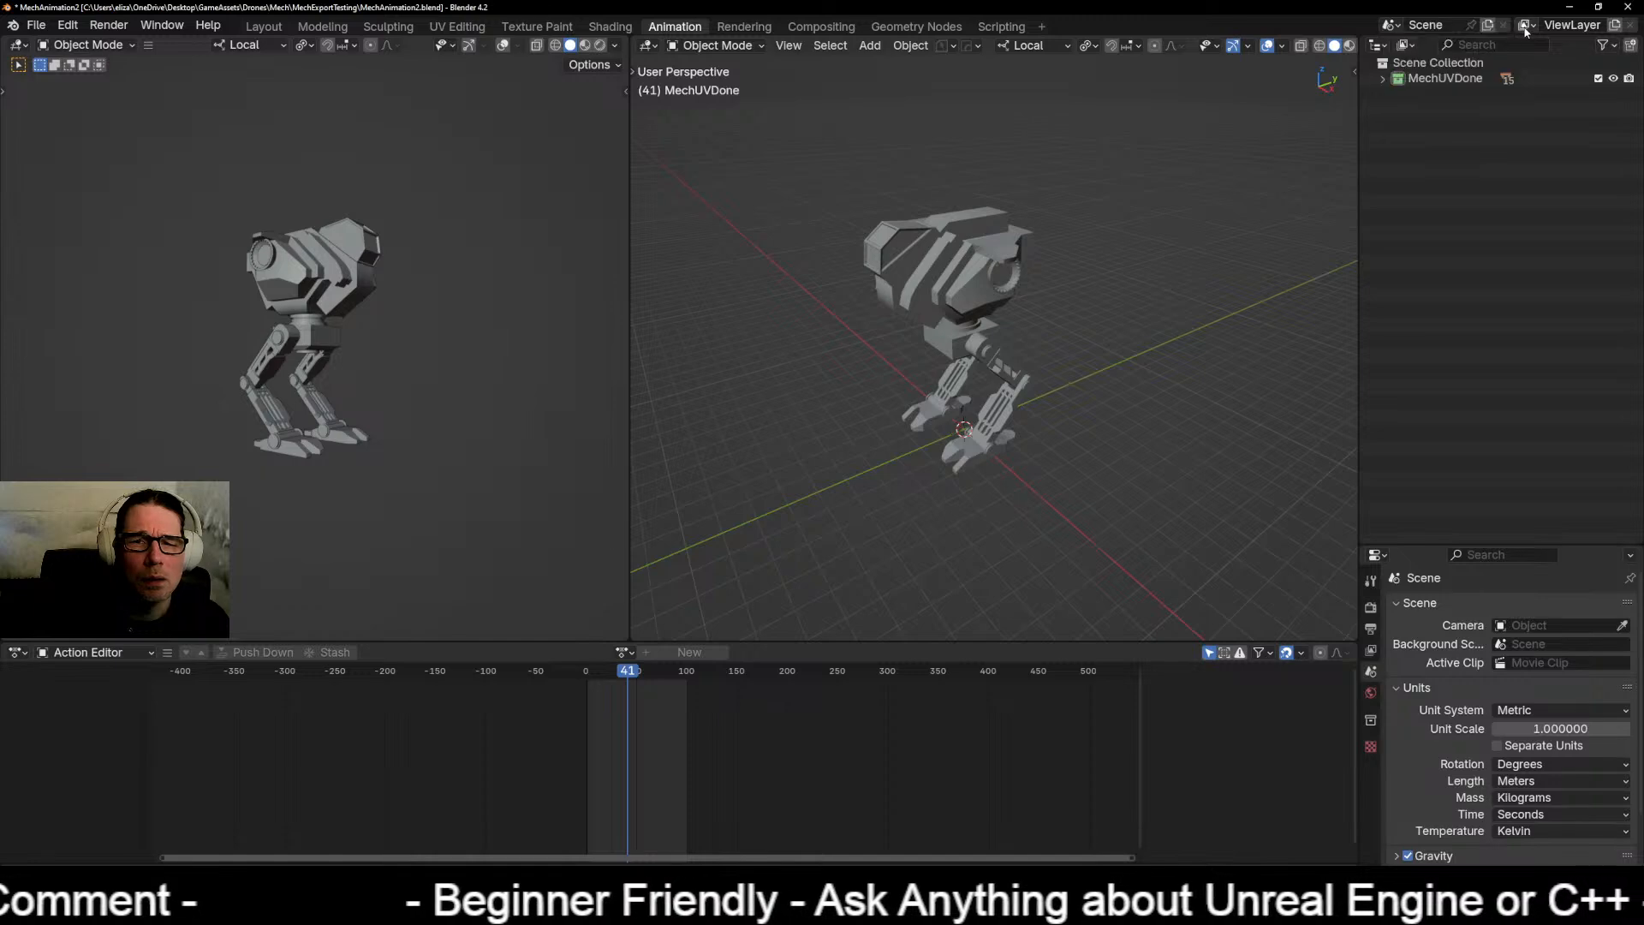
pyautogui.click(1526, 28)
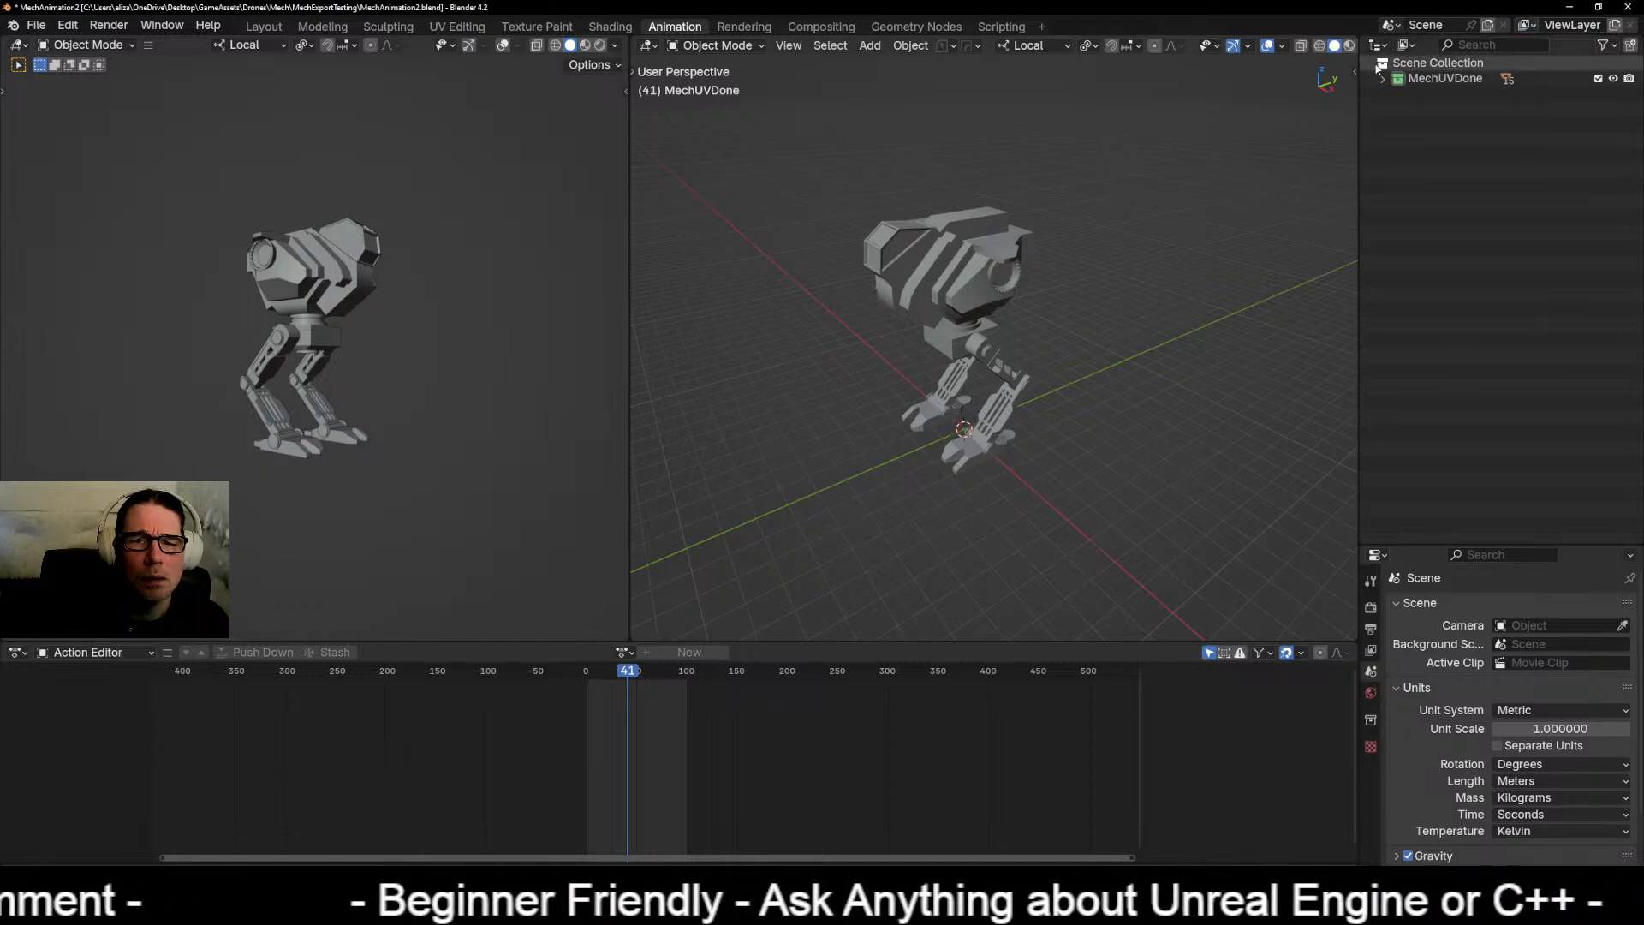
pyautogui.click(1379, 45)
# Step: Switch the Outliner to the Blender File display mode and expand only the Actions data
pyautogui.click(1407, 45)
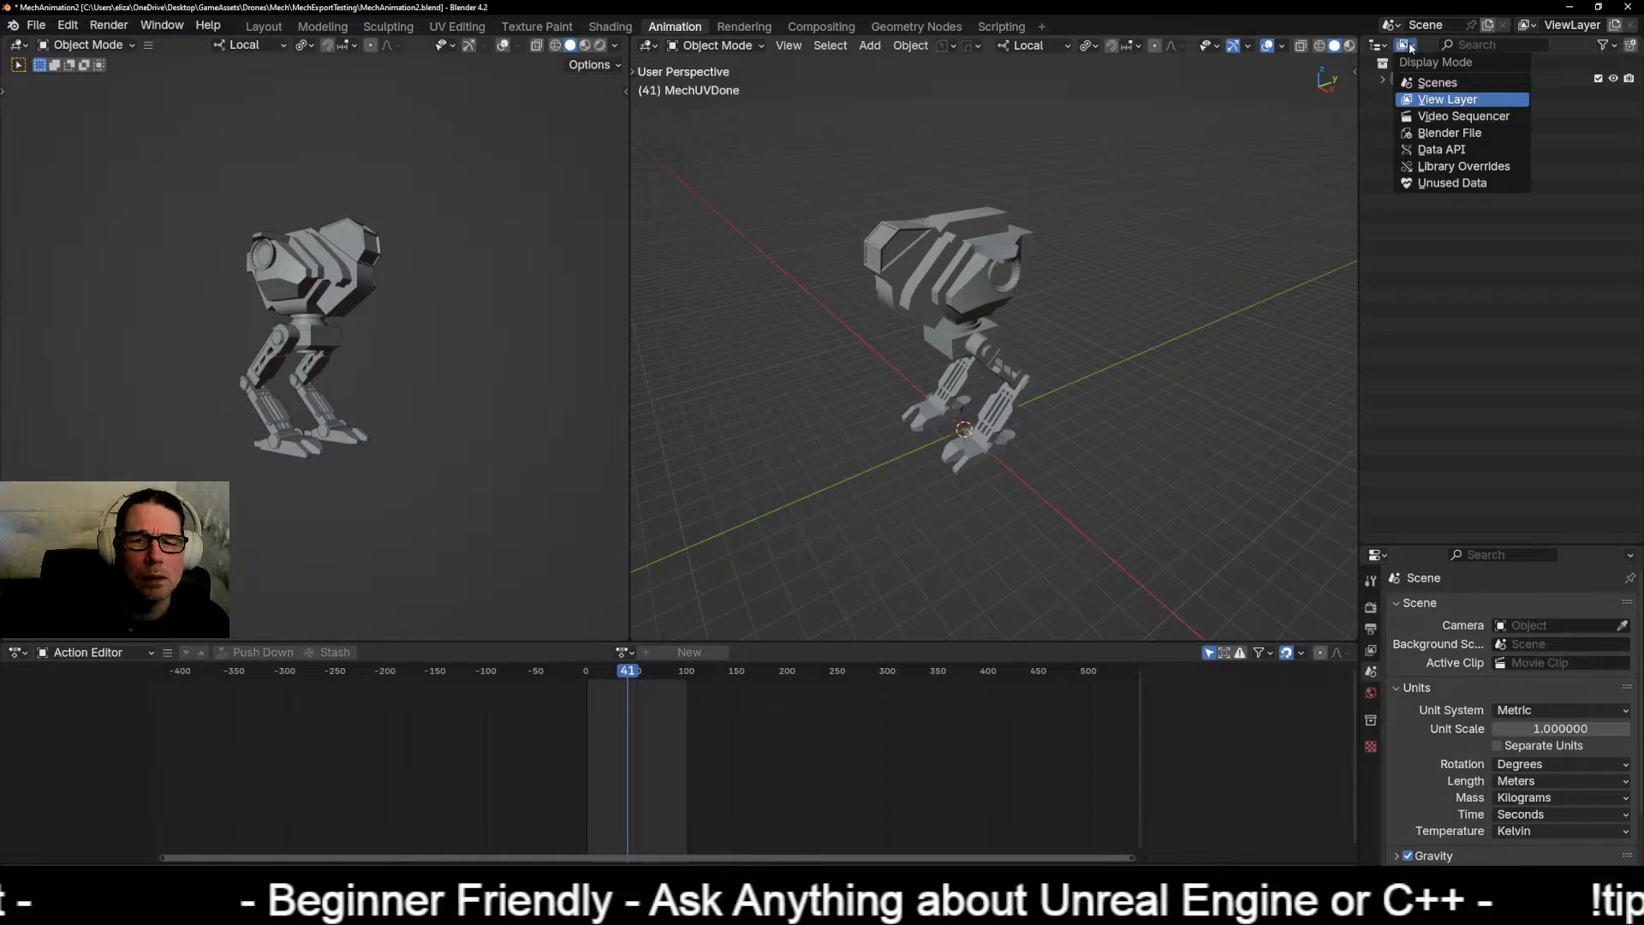
pyautogui.click(1450, 135)
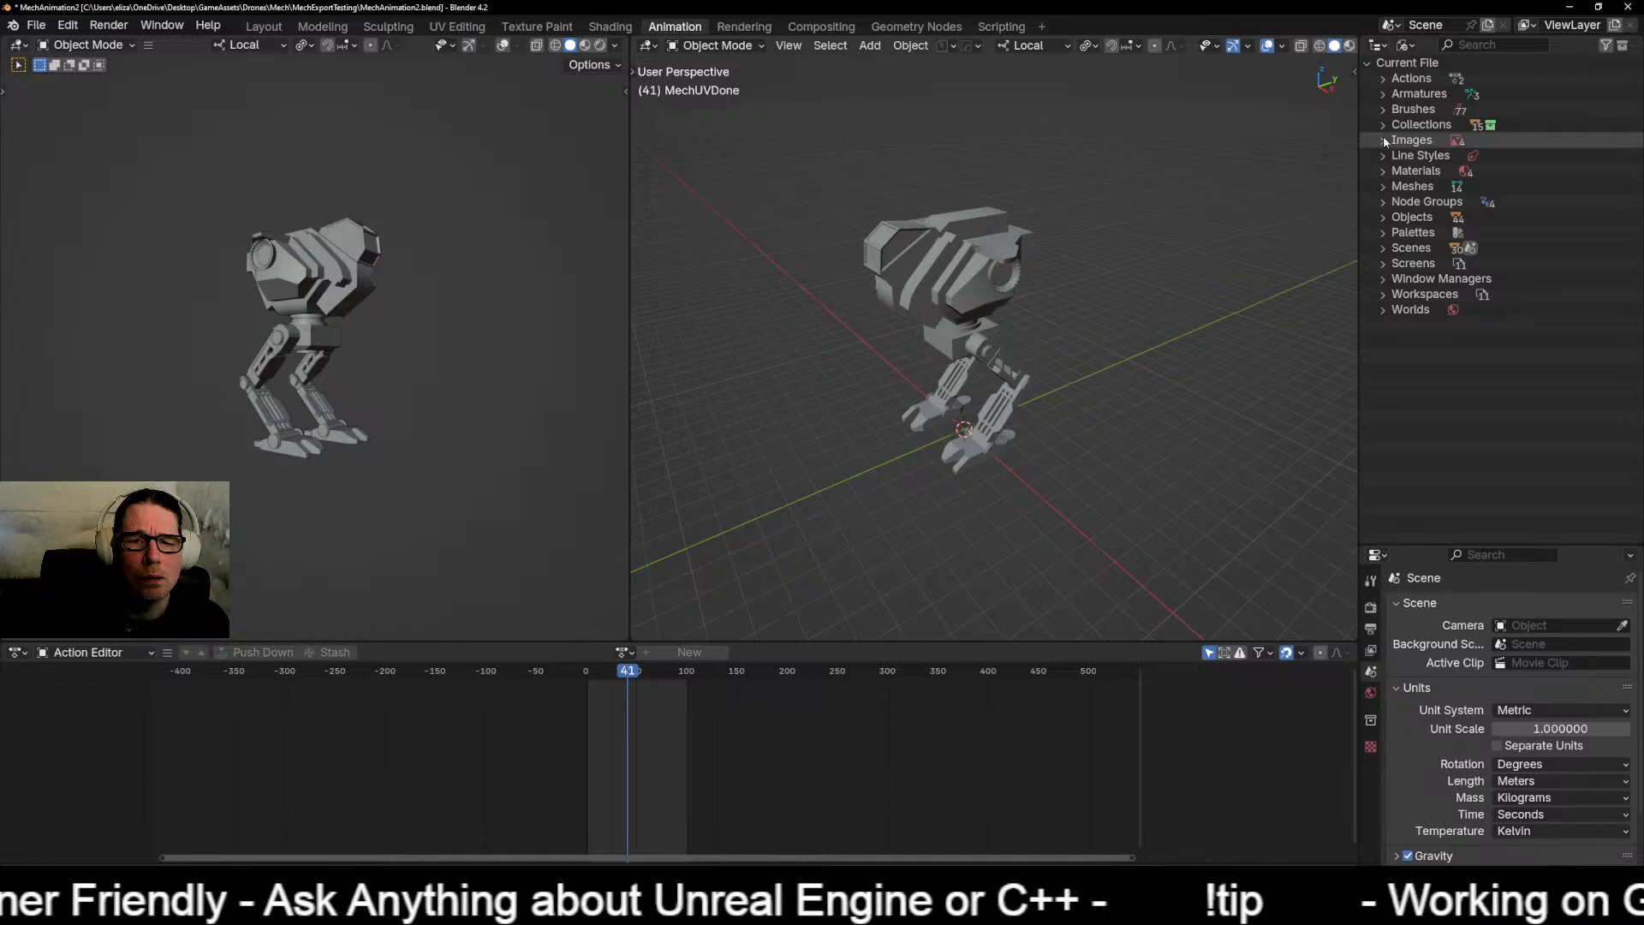
pyautogui.click(1384, 95)
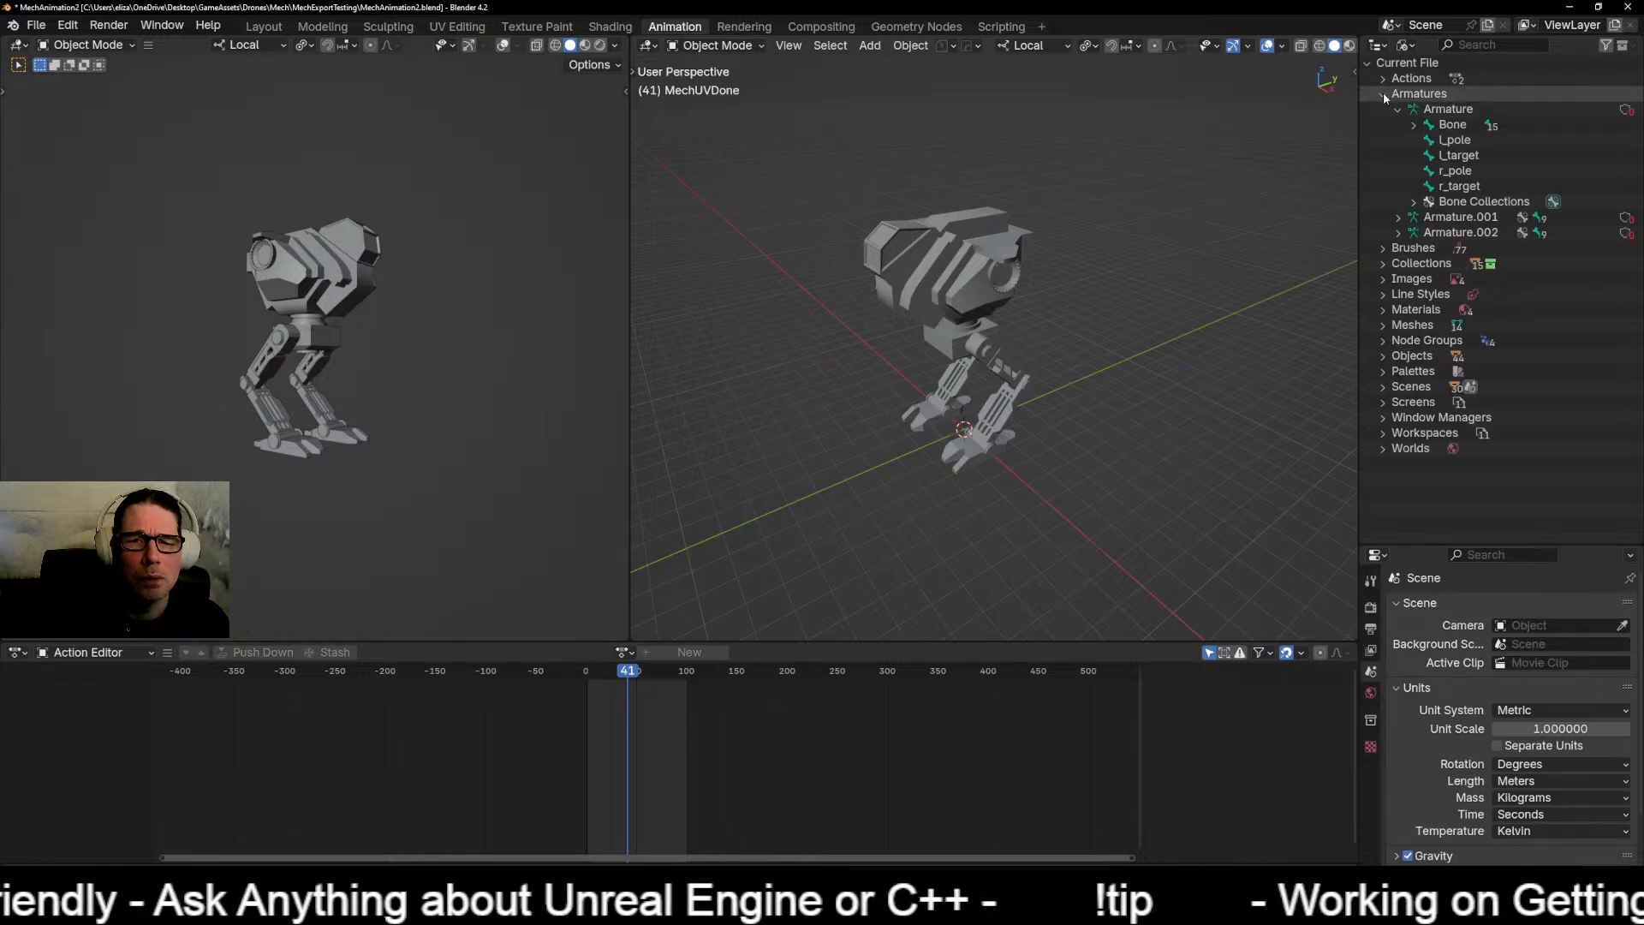
pyautogui.click(1384, 78)
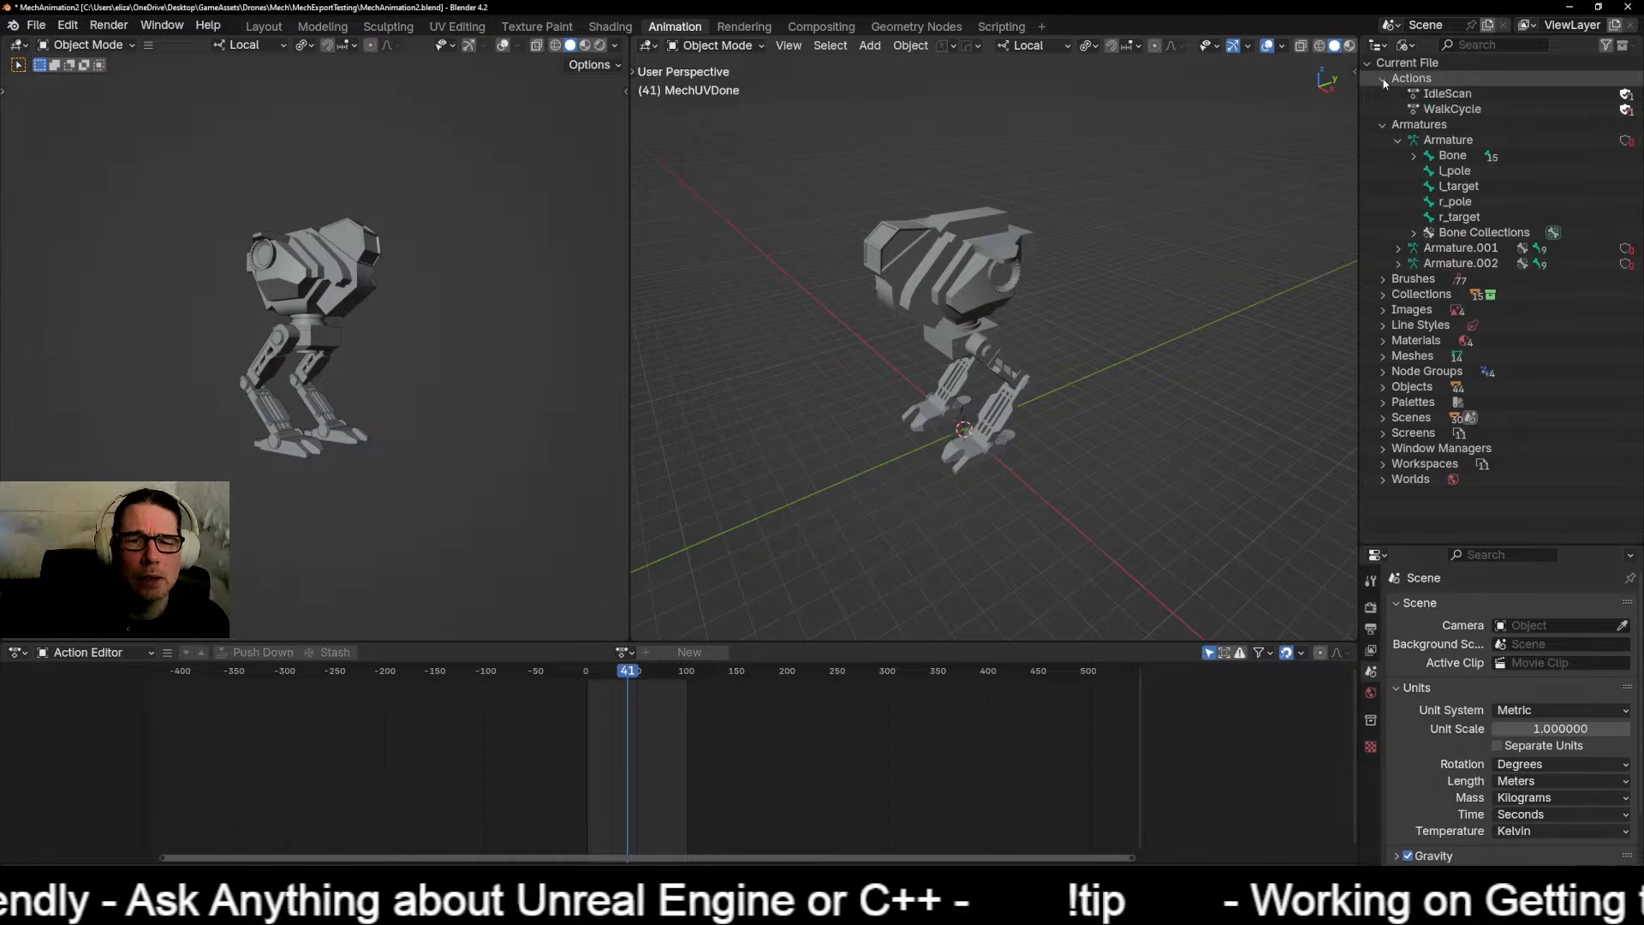
pyautogui.click(1382, 125)
# Step: Delete the IdleScan and WalkCycle actions from the Blender file's data
pyautogui.click(1447, 94)
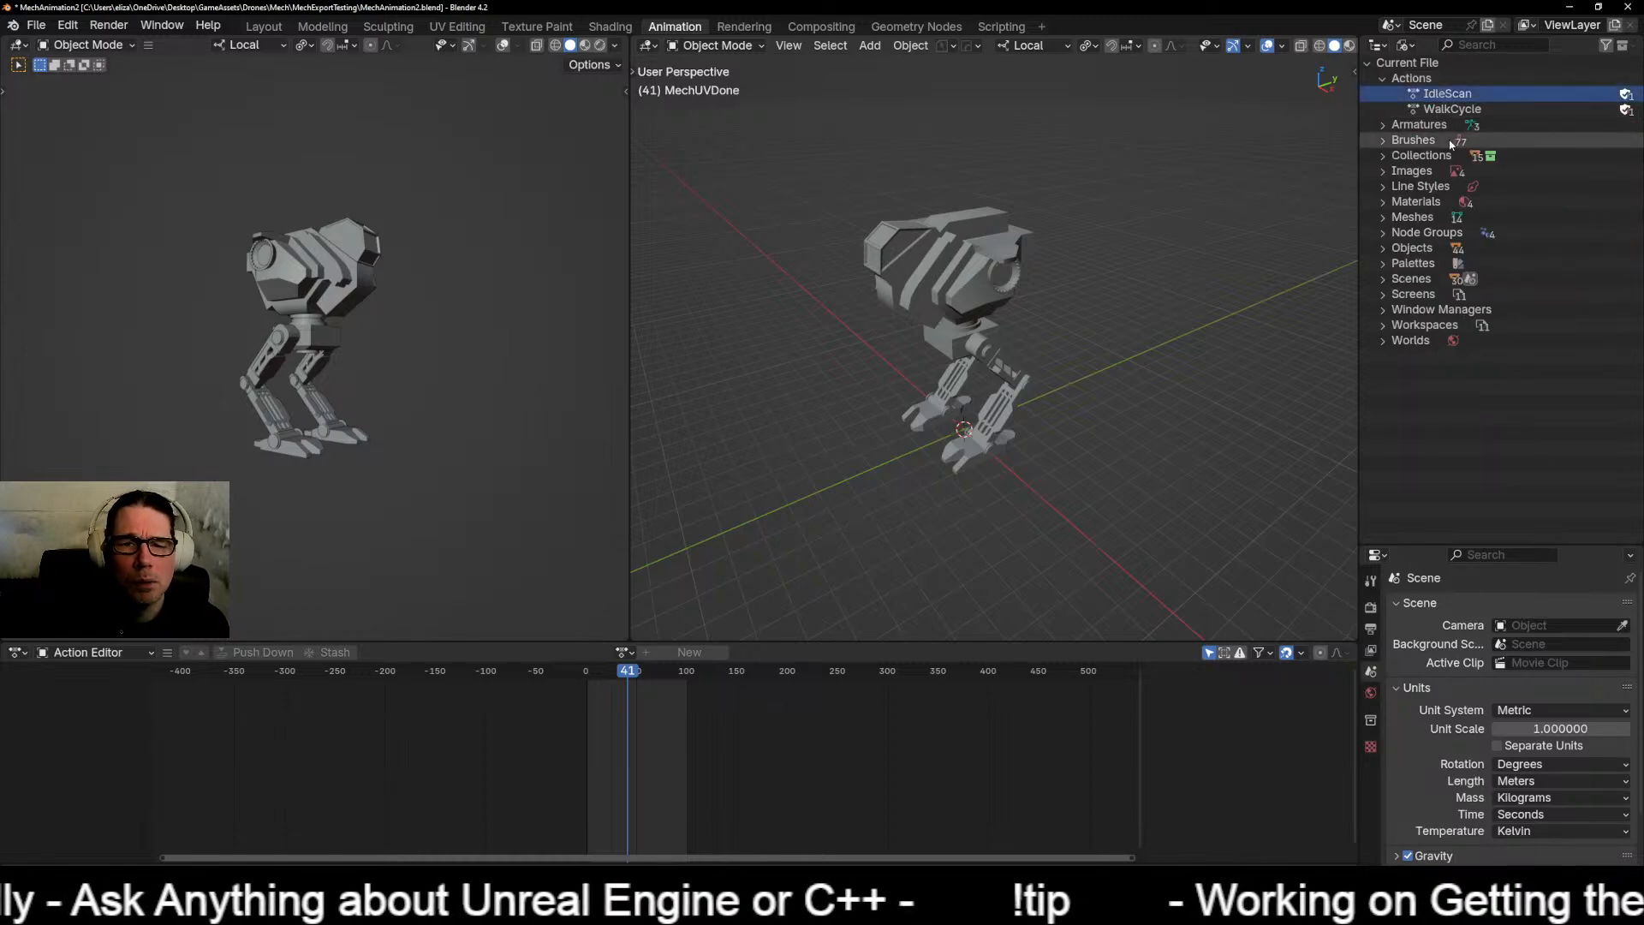
pyautogui.rightClick(1468, 99)
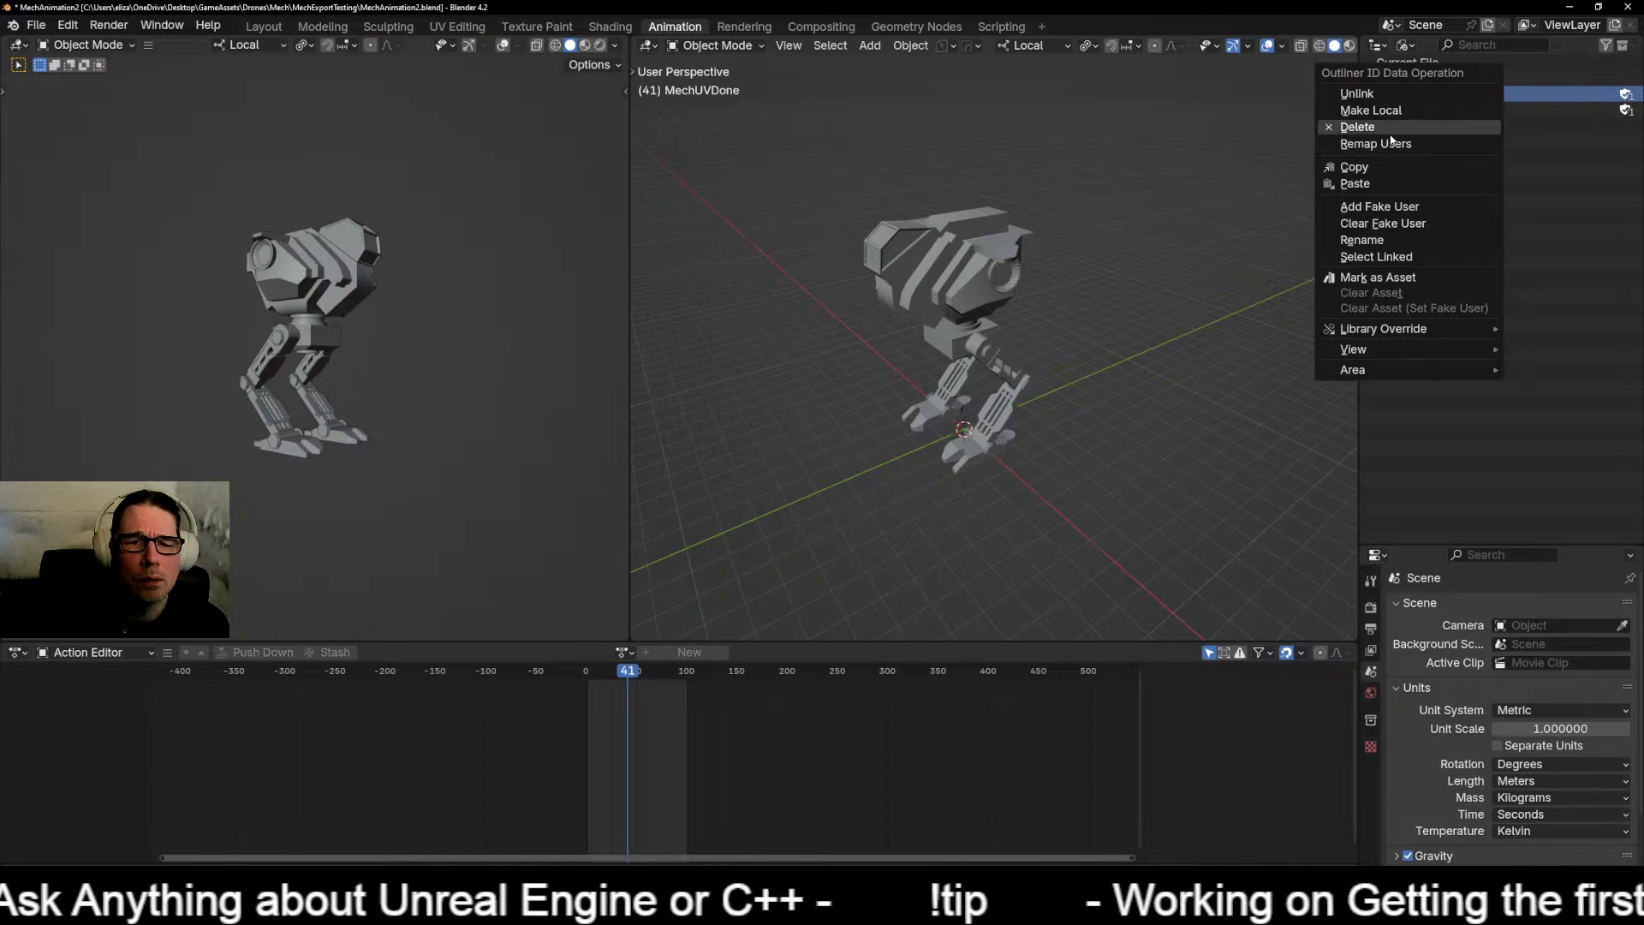
pyautogui.click(1391, 131)
pyautogui.rightClick(1460, 98)
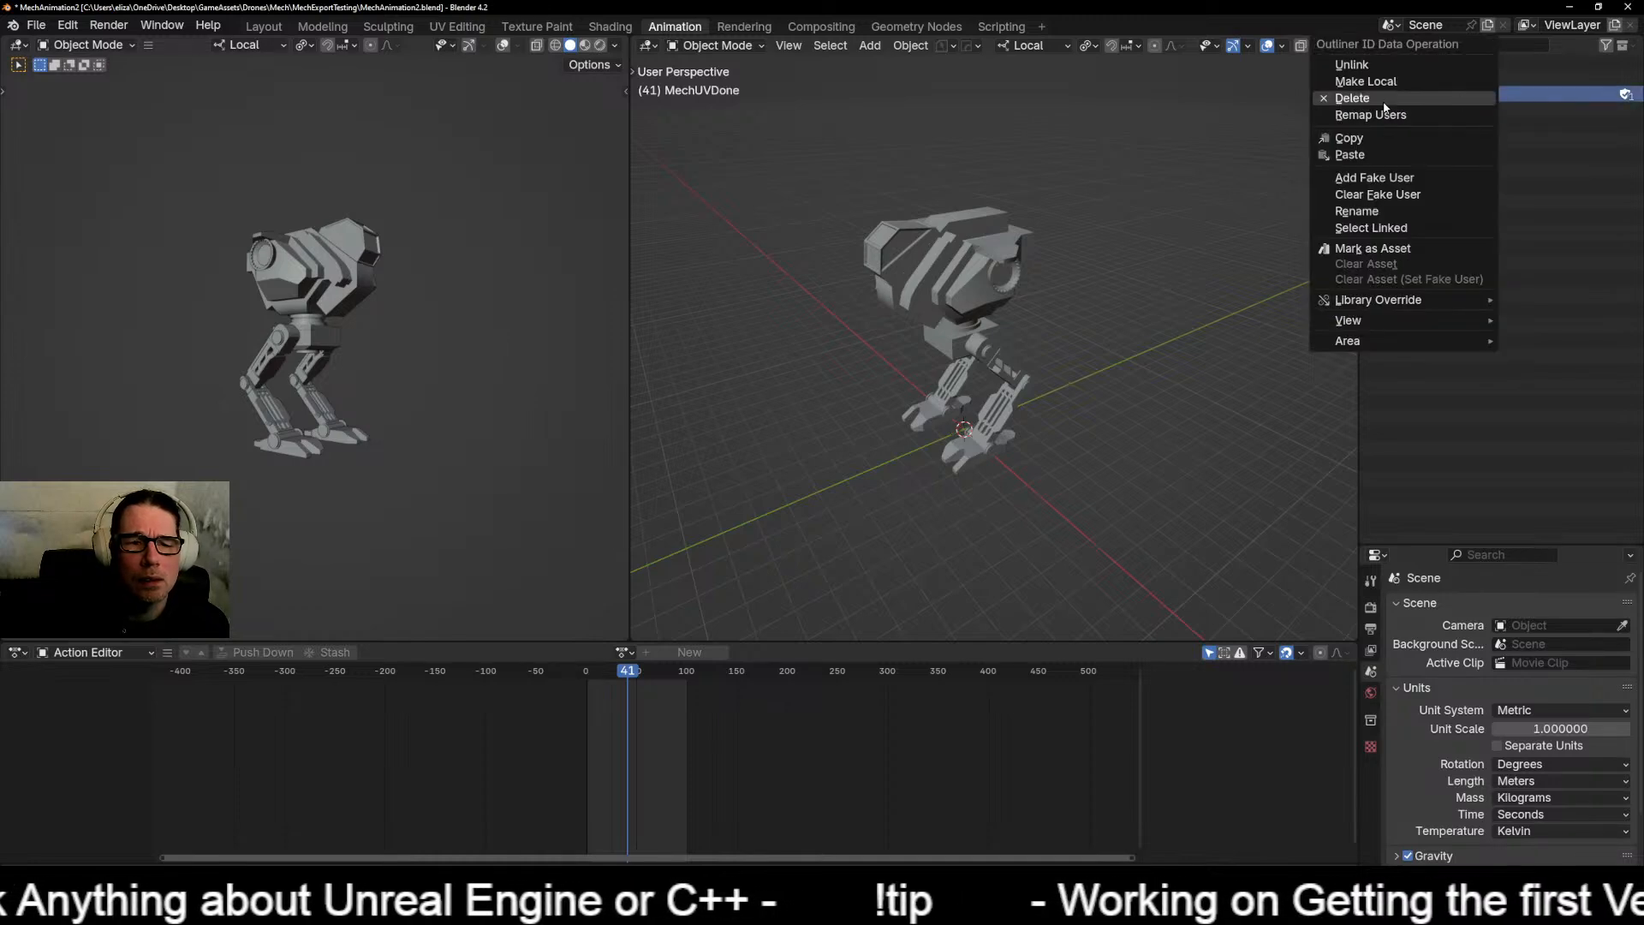
pyautogui.click(1384, 101)
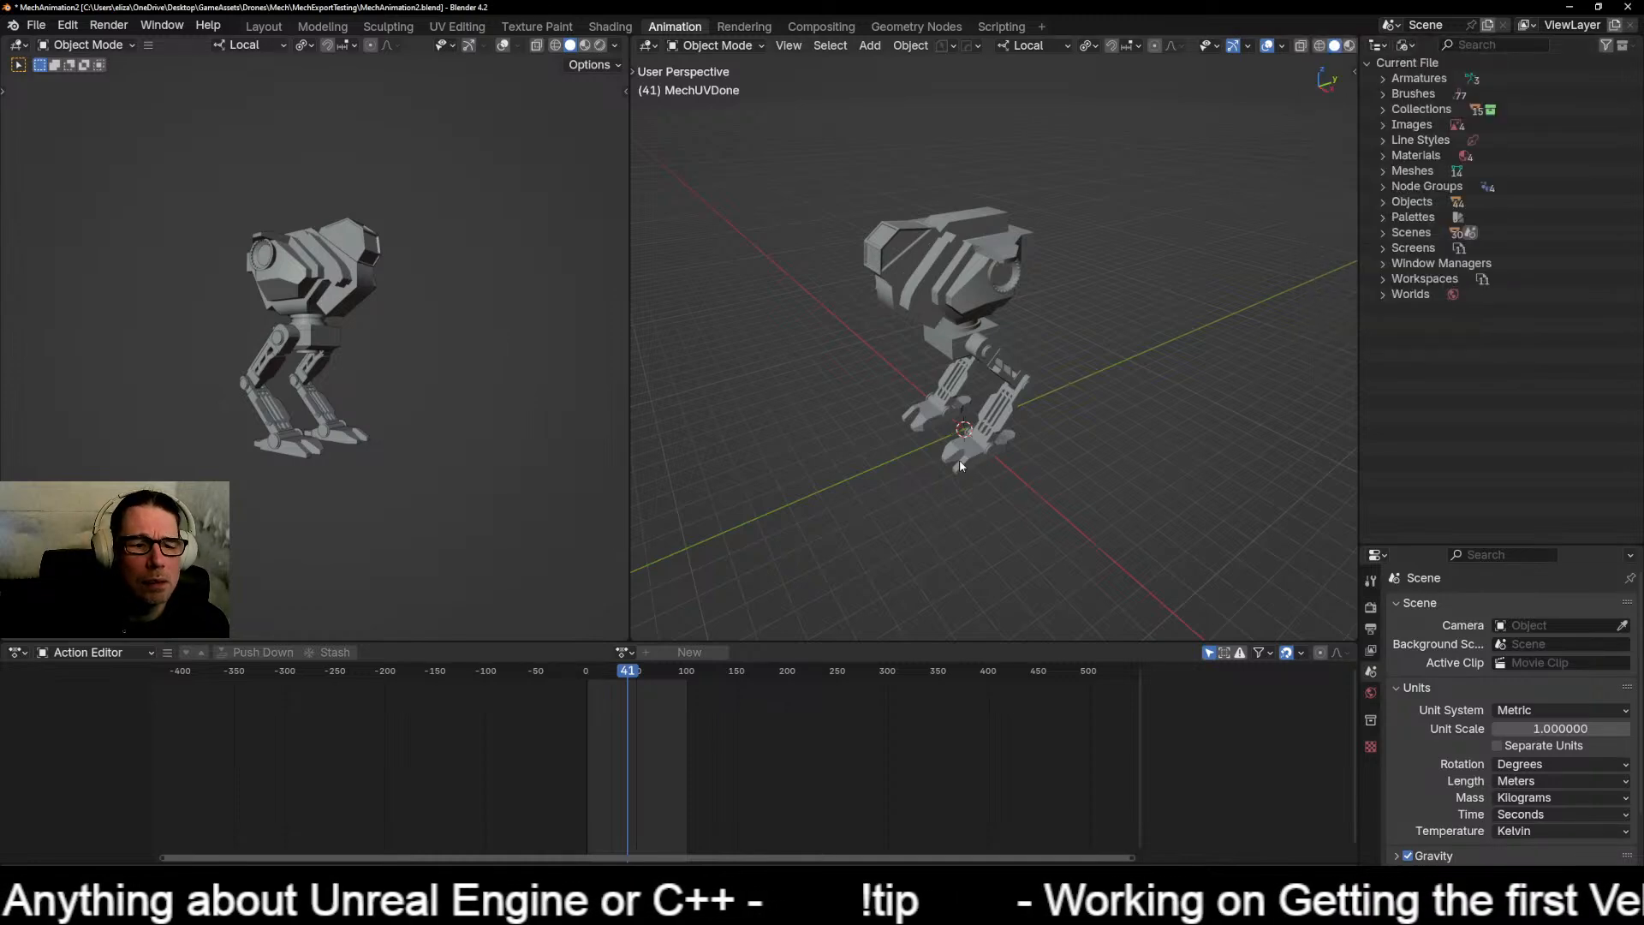
pyautogui.click(624, 652)
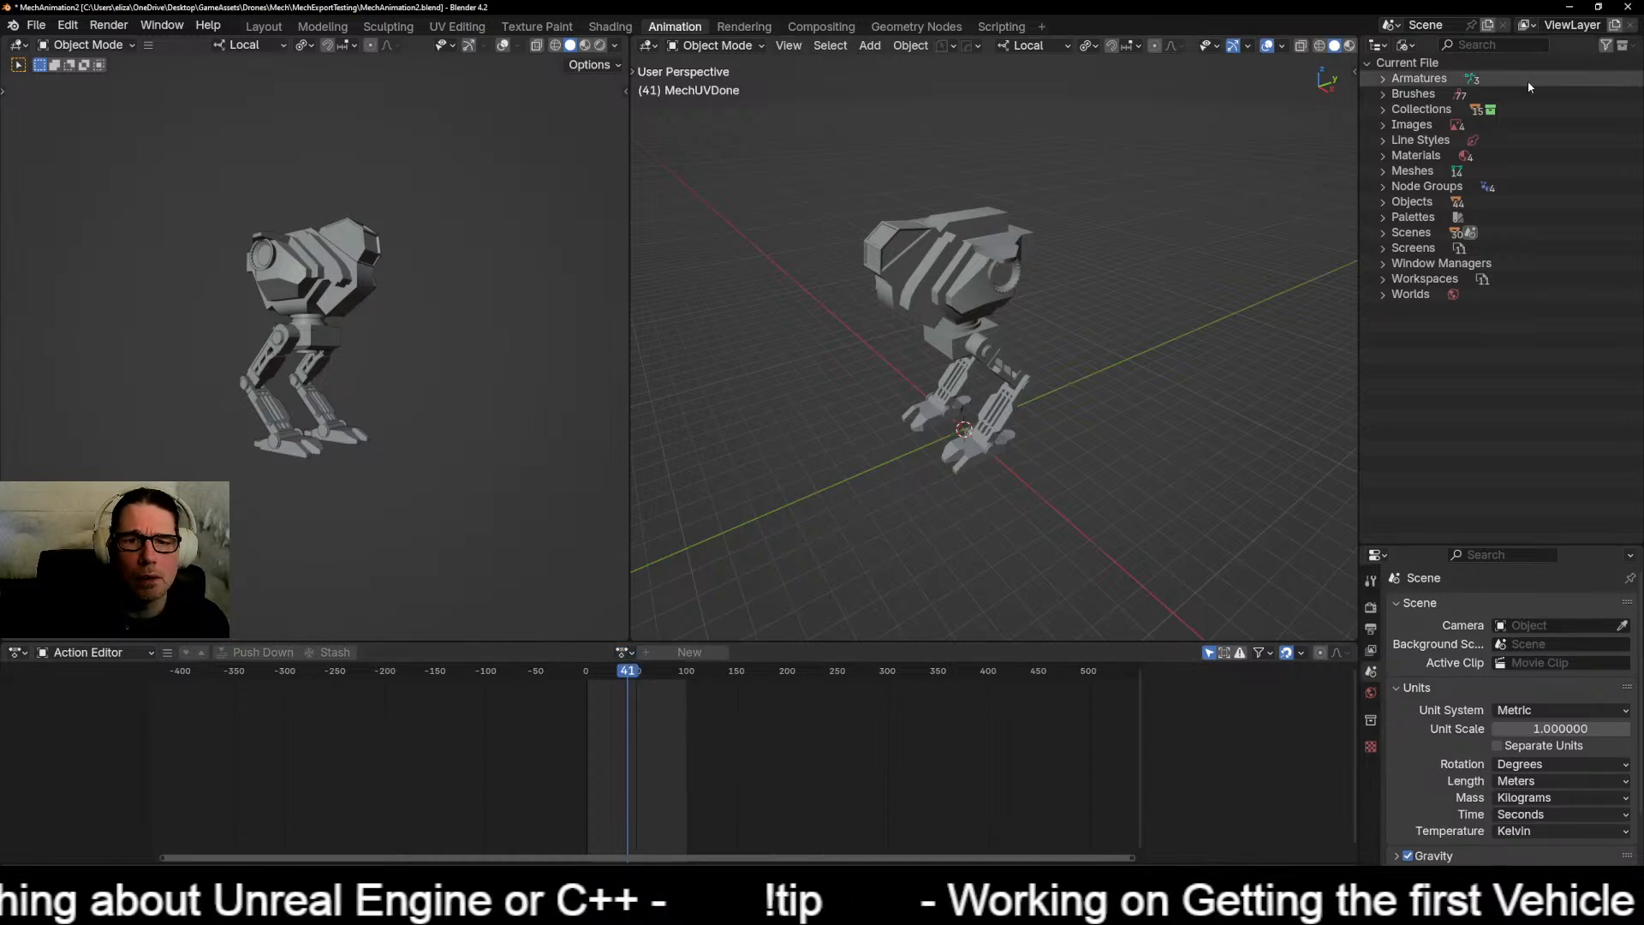
pyautogui.click(1528, 25)
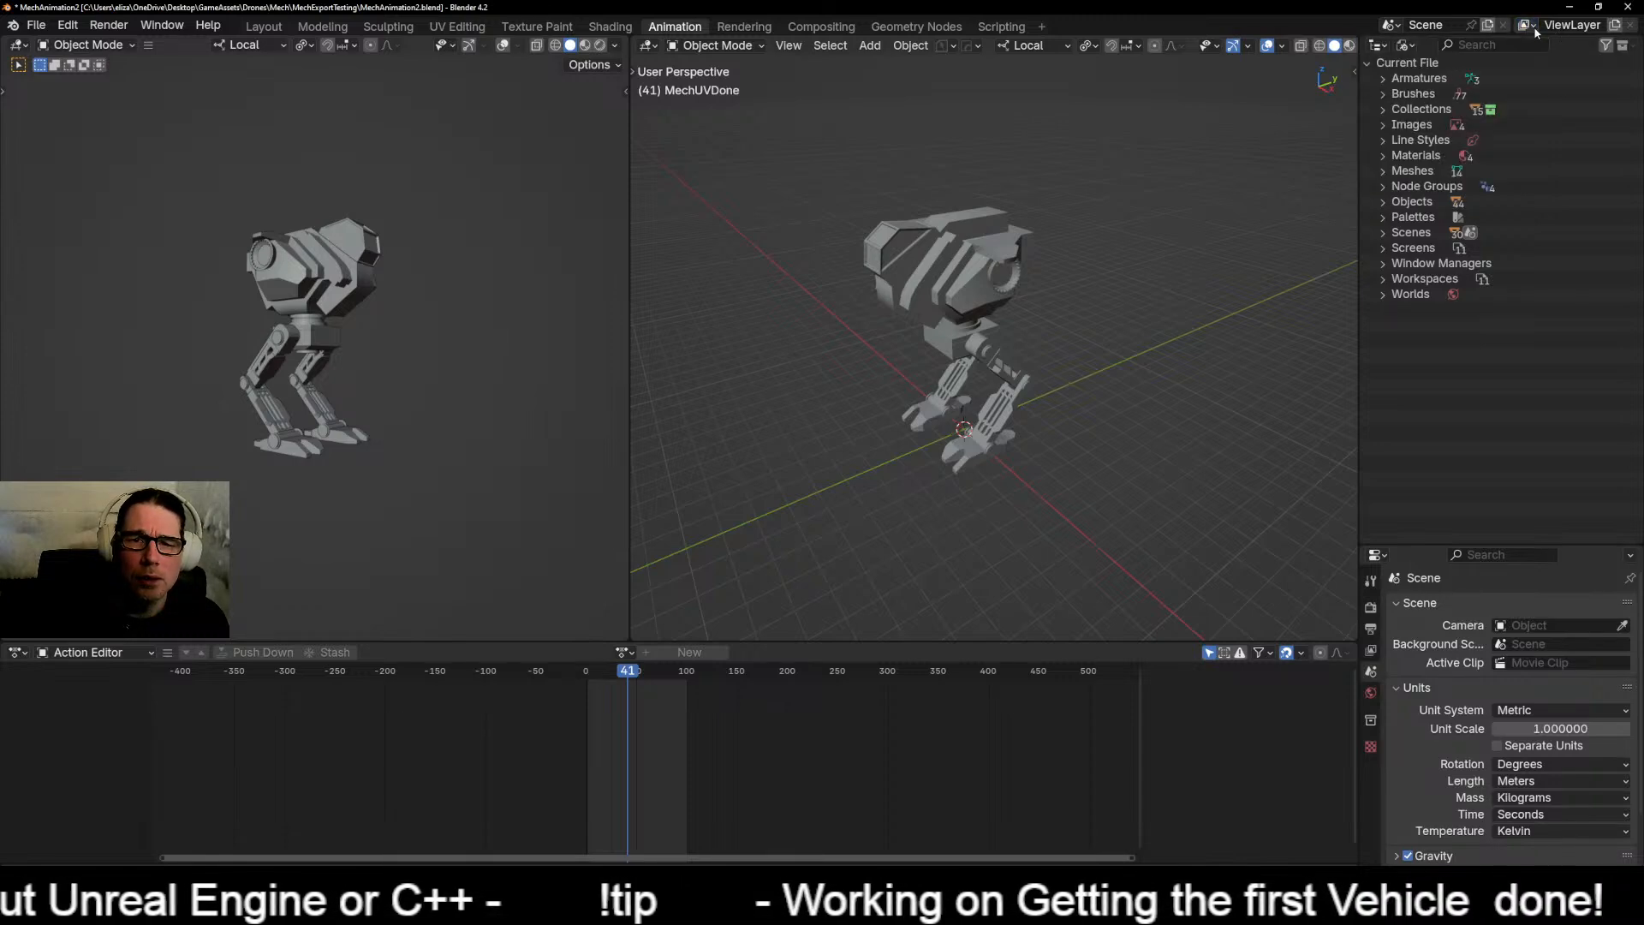
pyautogui.click(1598, 27)
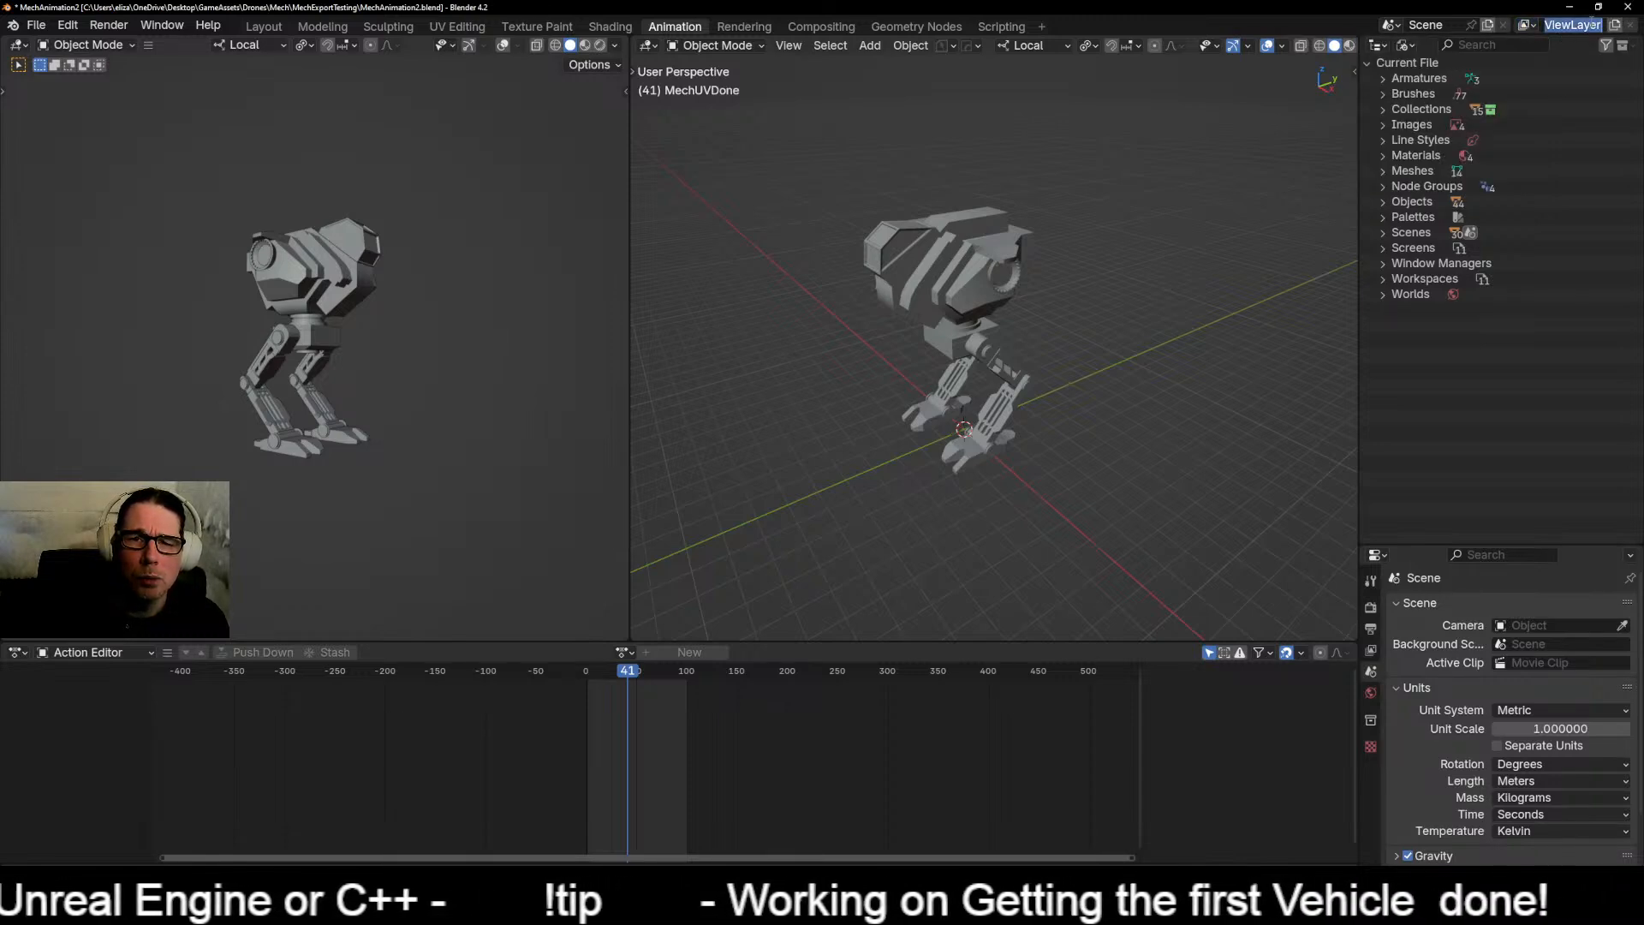
pyautogui.click(1531, 24)
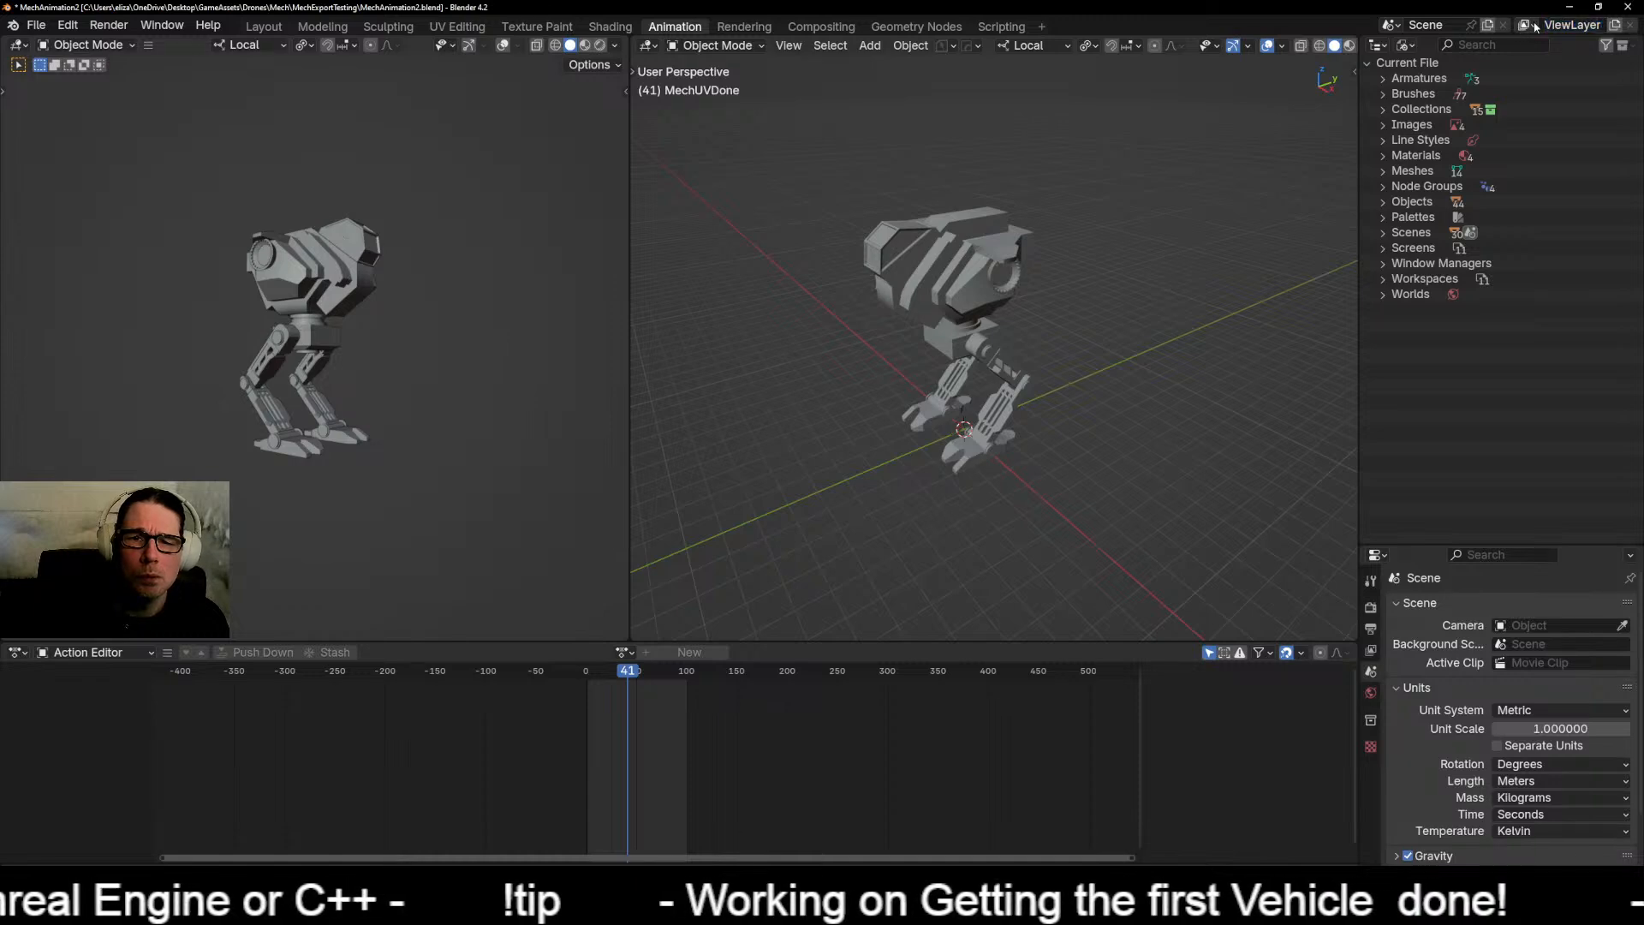
# Step: Look over the scene's objects in the Outliner's Scenes display mode, and return the Outliner to View Layer mode
pyautogui.click(1415, 47)
pyautogui.click(1425, 85)
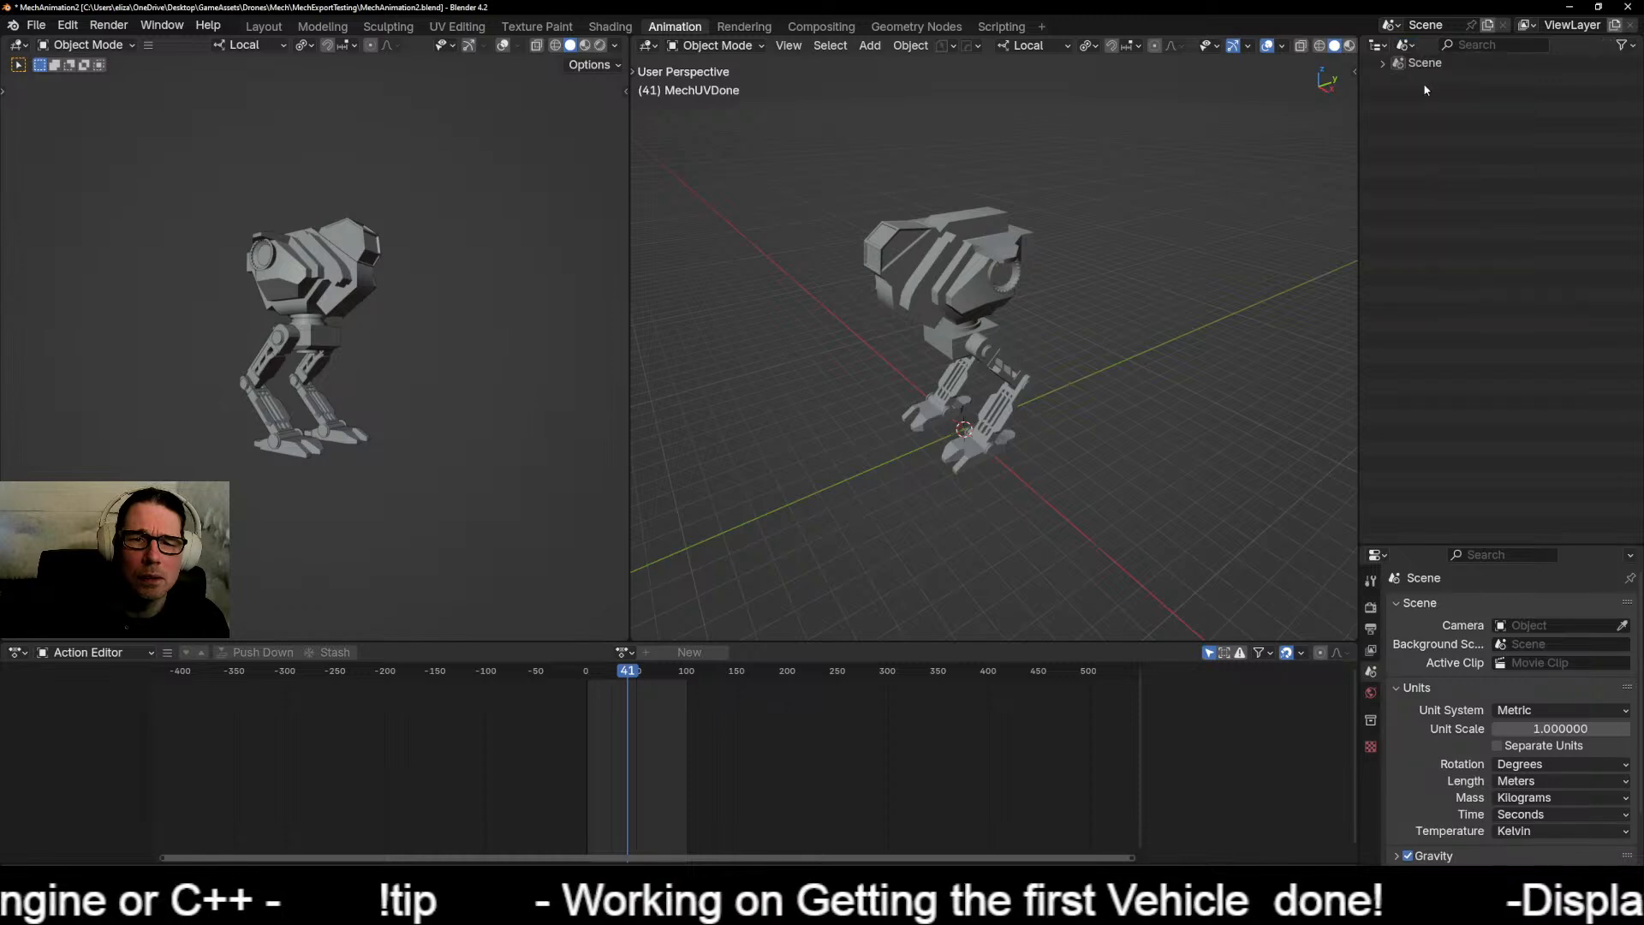
pyautogui.click(1382, 63)
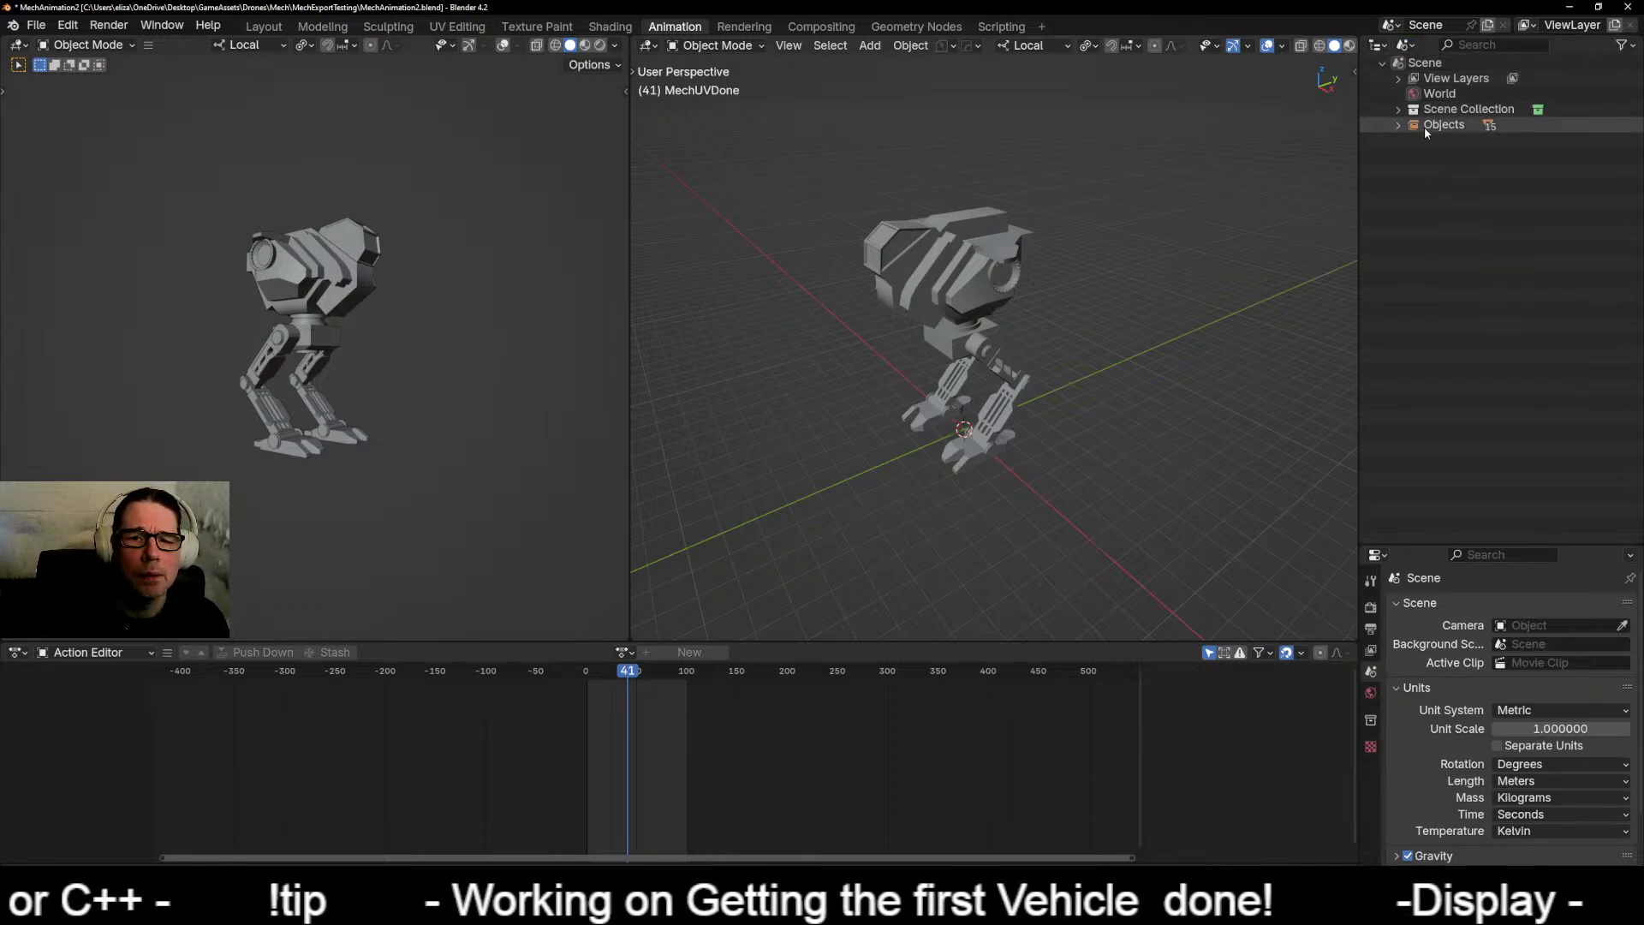
pyautogui.click(1398, 126)
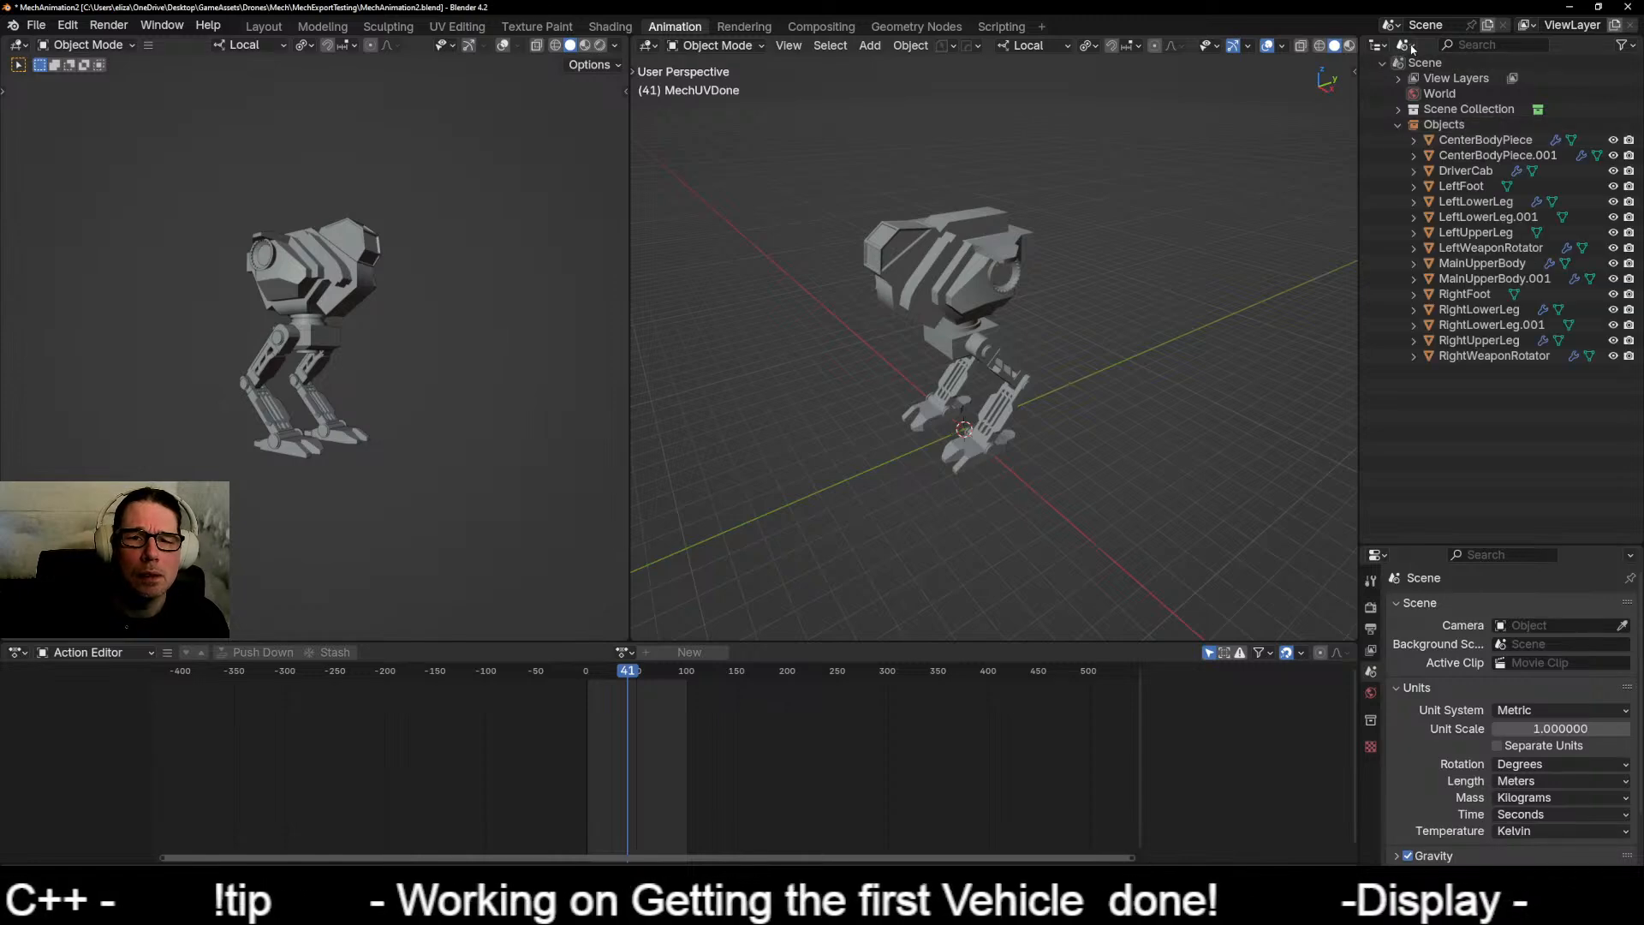
pyautogui.click(1410, 46)
pyautogui.click(1437, 100)
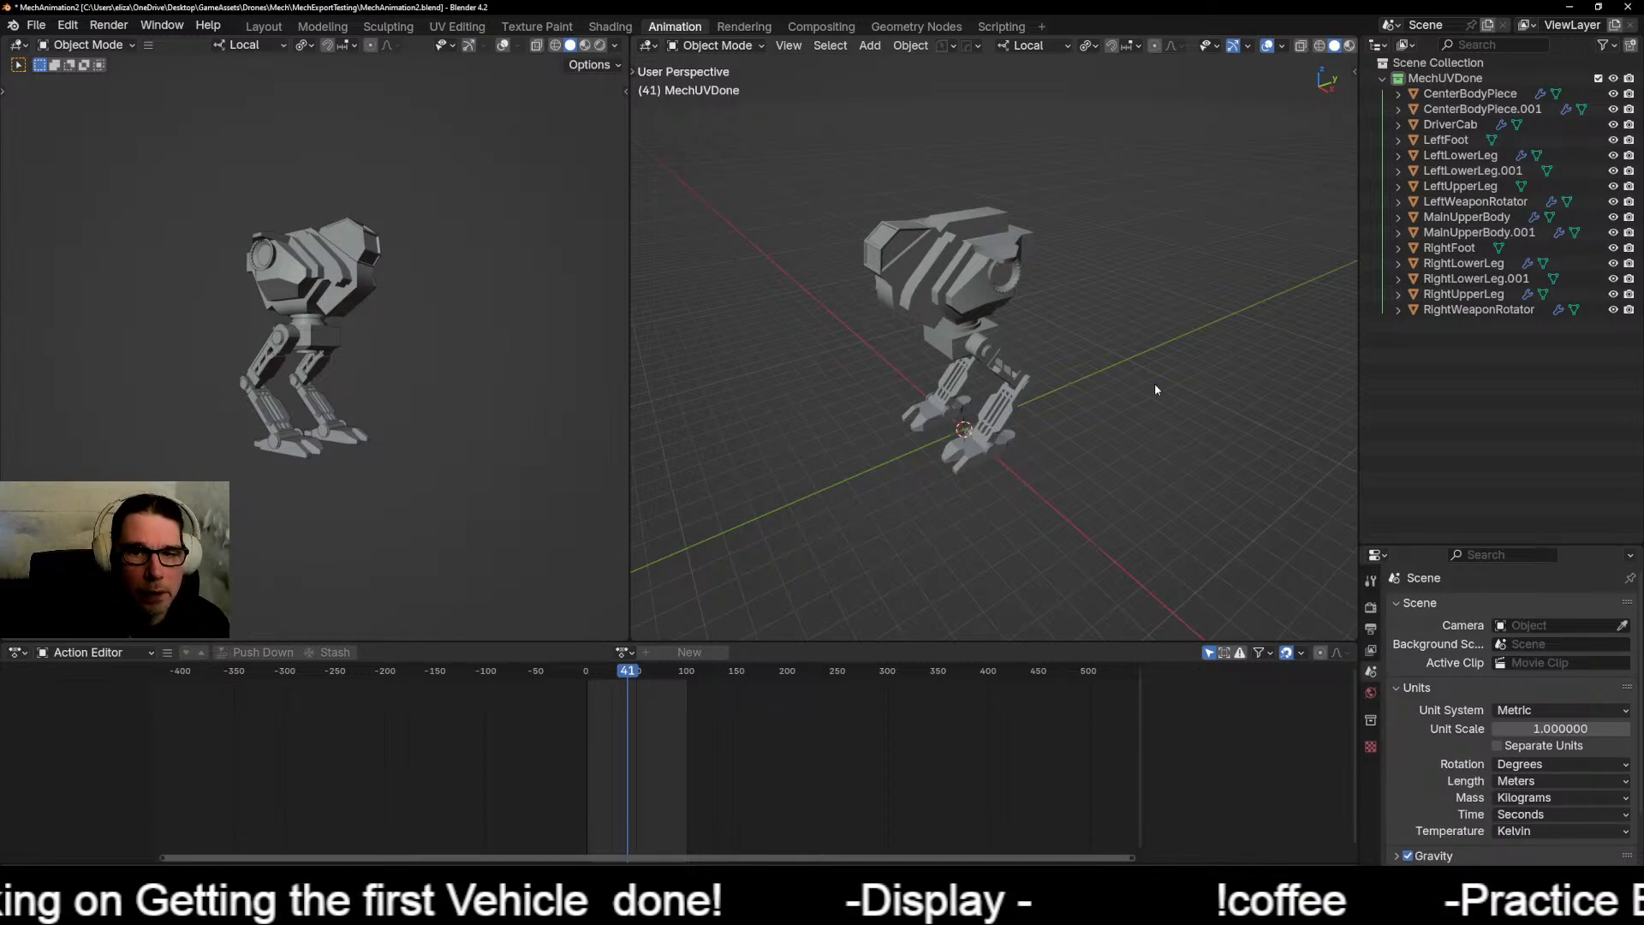
# Step: Switch to the Modeling workspace and add a new armature at the world origin between the mech's feet
pyautogui.moveTo(1039, 474); pyautogui.dragTo(914, 493, button='middle')
pyautogui.scroll(3, 914, 491)
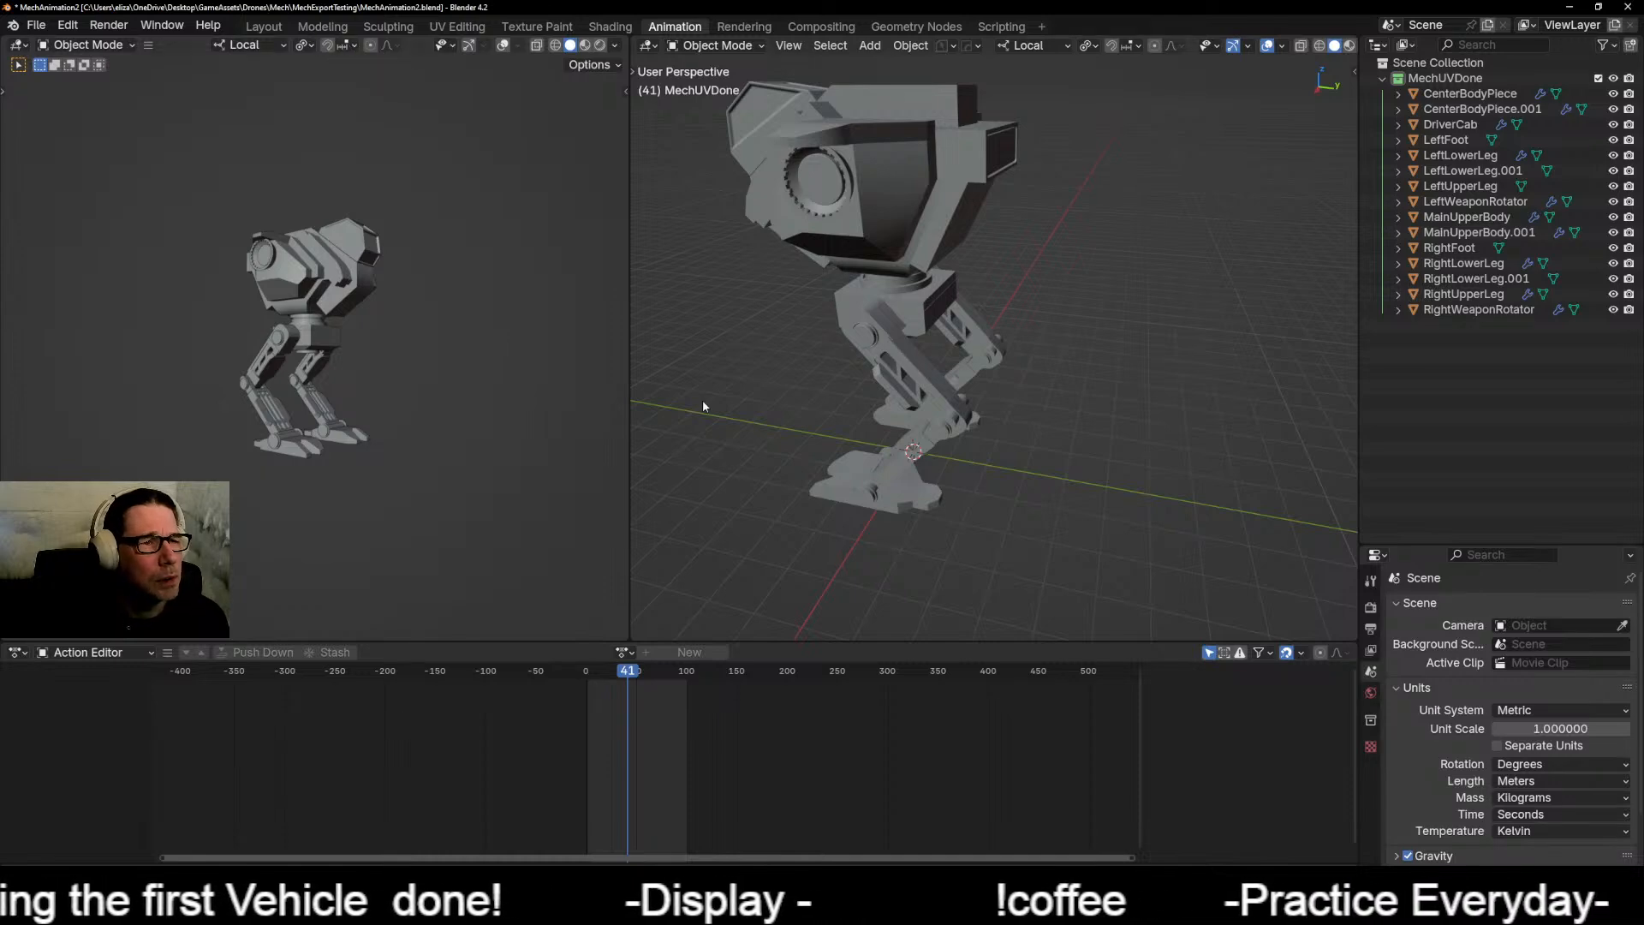
pyautogui.click(323, 27)
pyautogui.moveTo(642, 555); pyautogui.dragTo(690, 611, button='middle')
pyautogui.scroll(6, 735, 586)
pyautogui.scroll(-4, 803, 598)
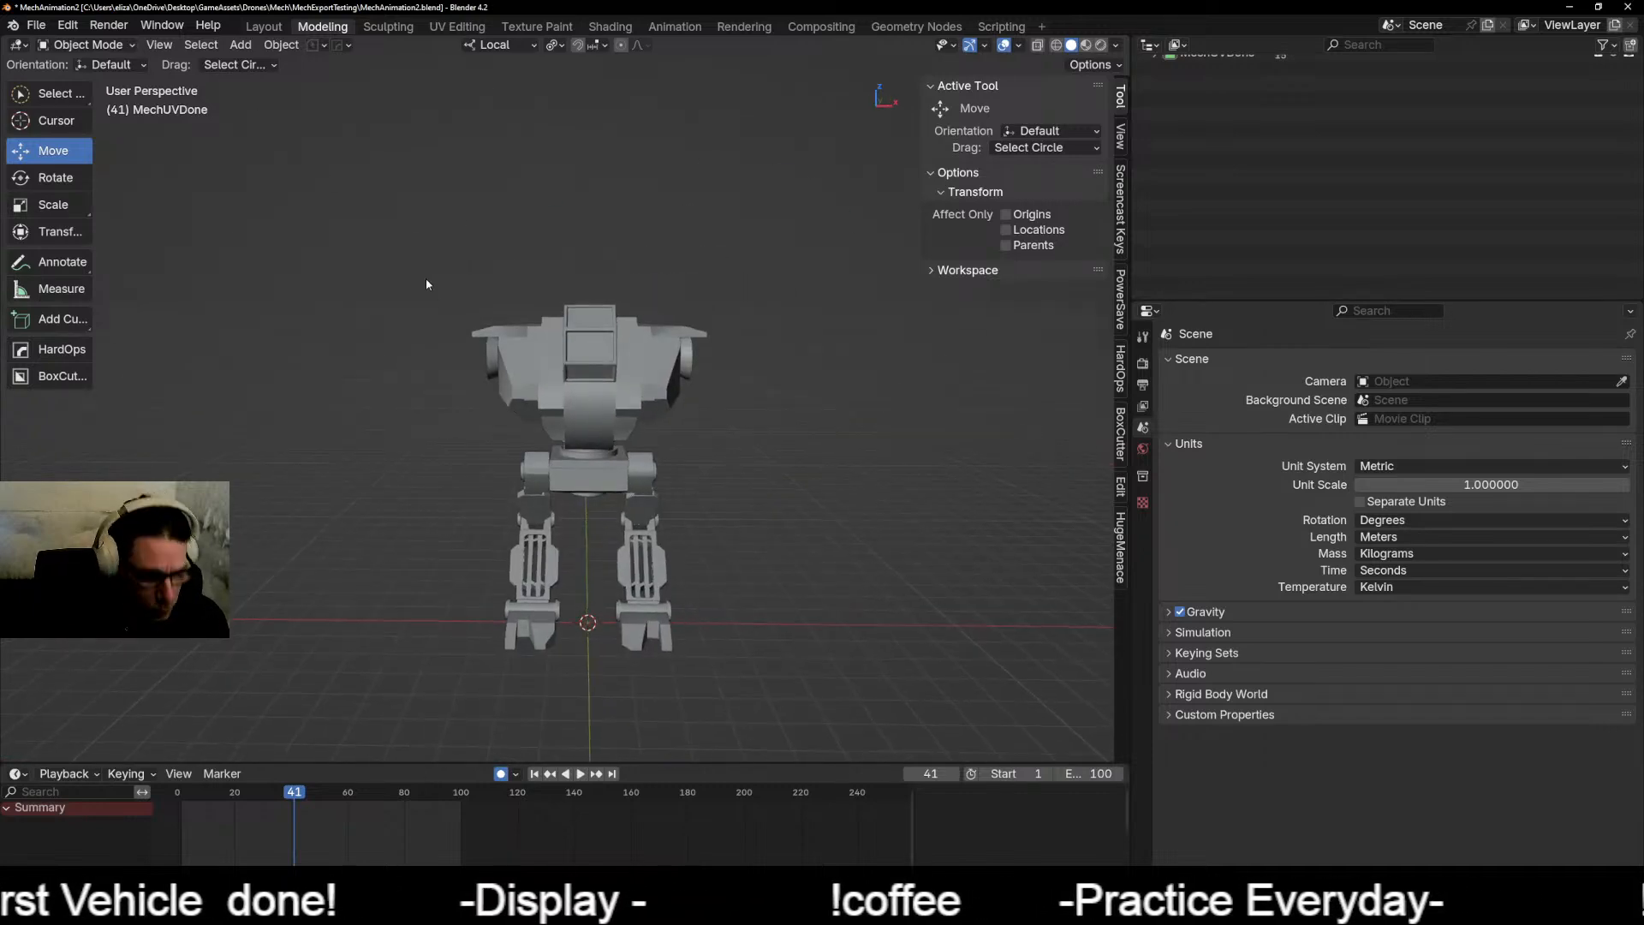
pyautogui.hotkey('ctrl', 'a')
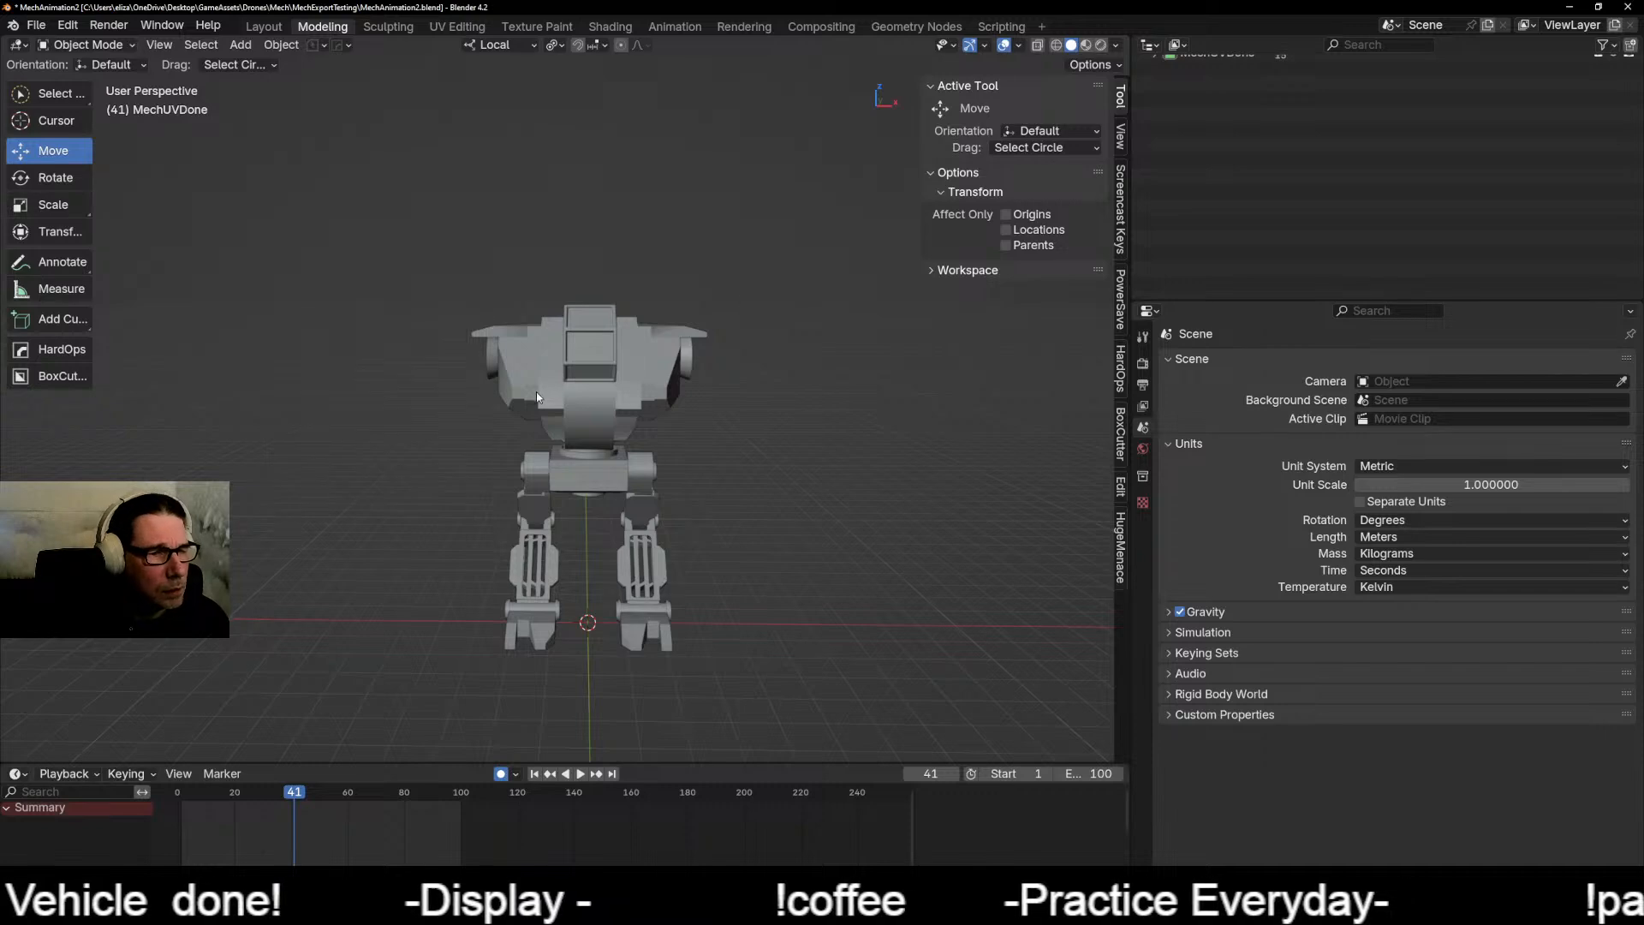
pyautogui.hotkey('shift', 'a')
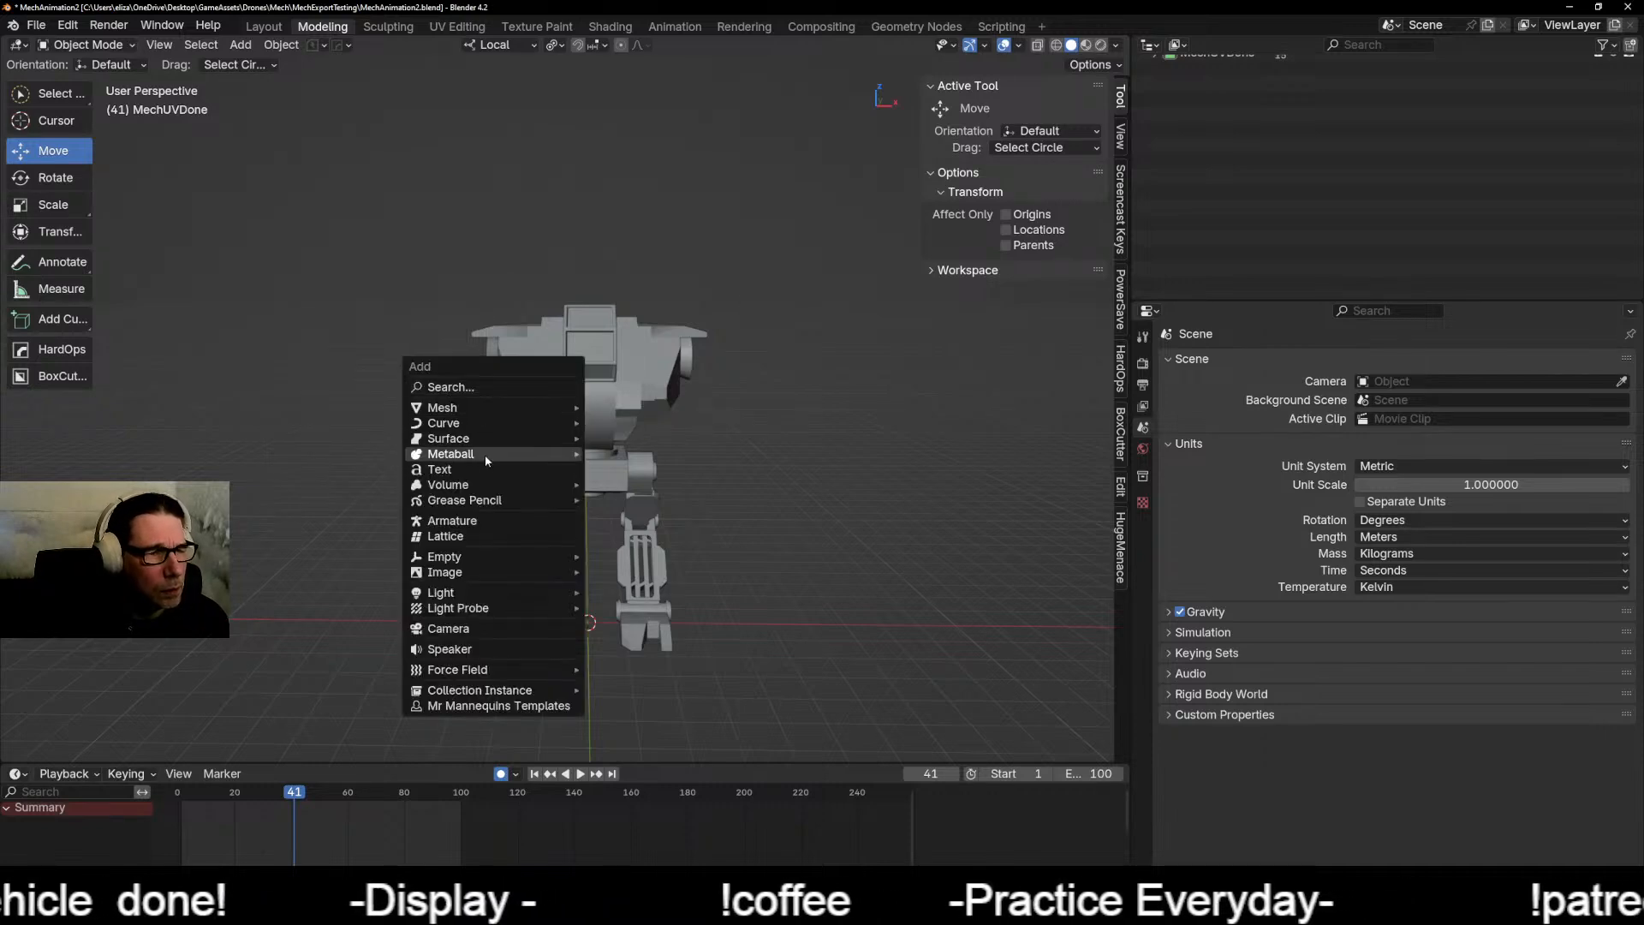
pyautogui.click(465, 522)
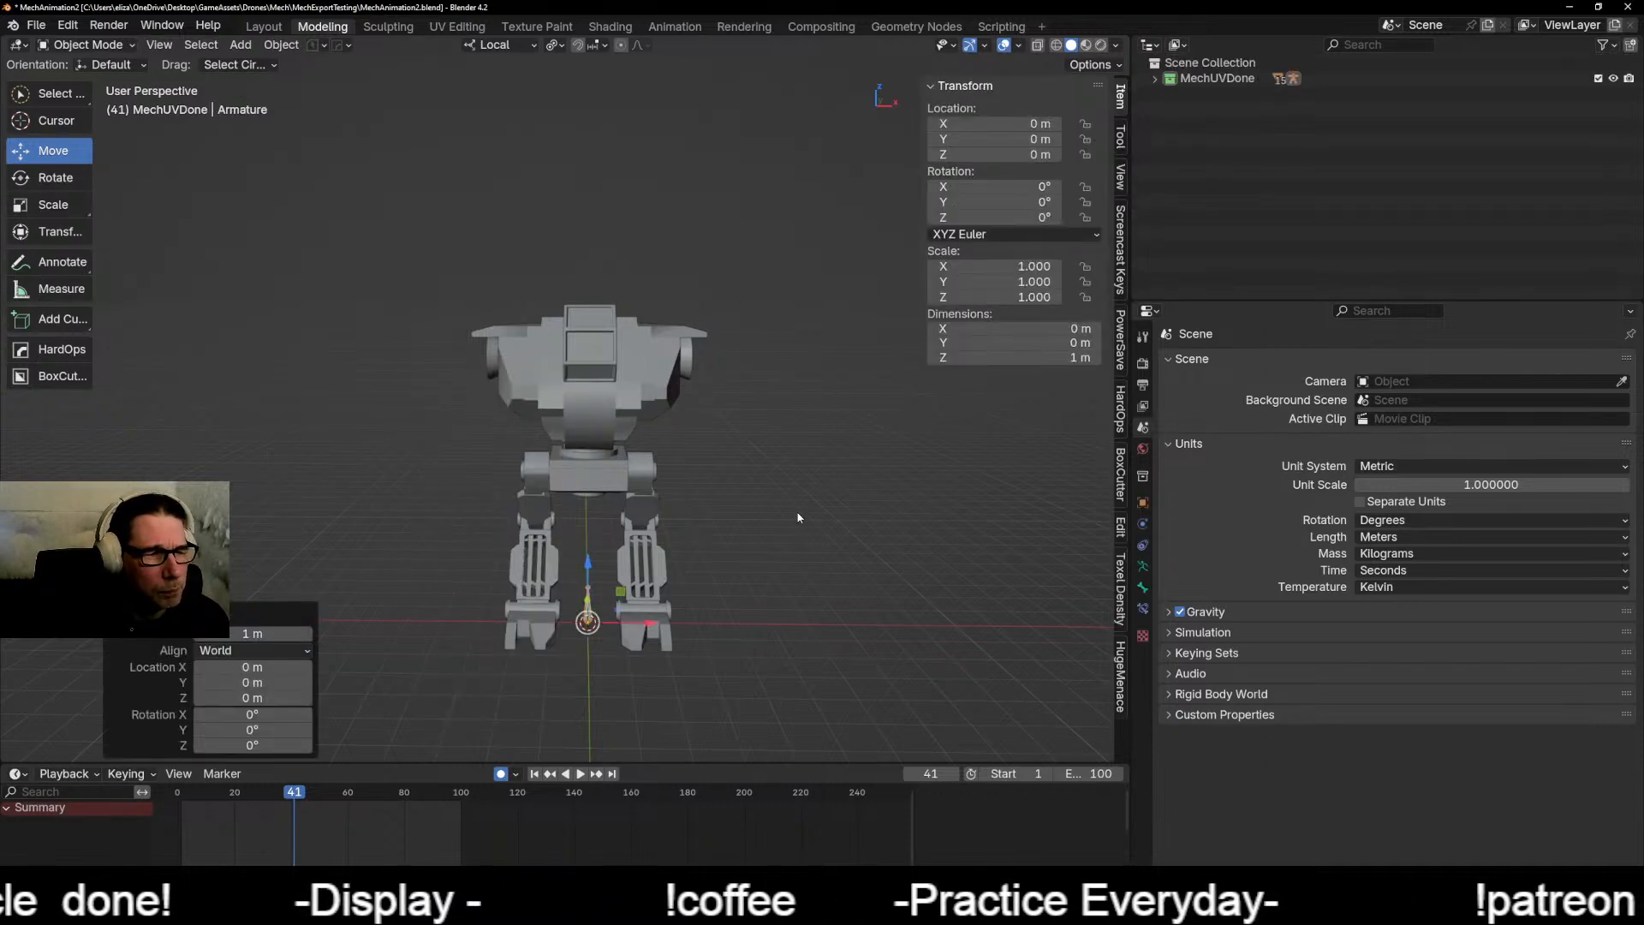
# Step: Rename the new armature object as ROOT in capitals
pyautogui.moveTo(756, 562); pyautogui.dragTo(718, 479, button='middle')
pyautogui.scroll(4, 559, 595)
pyautogui.moveTo(717, 617); pyautogui.dragTo(690, 541, button='middle')
pyautogui.scroll(3, 623, 572)
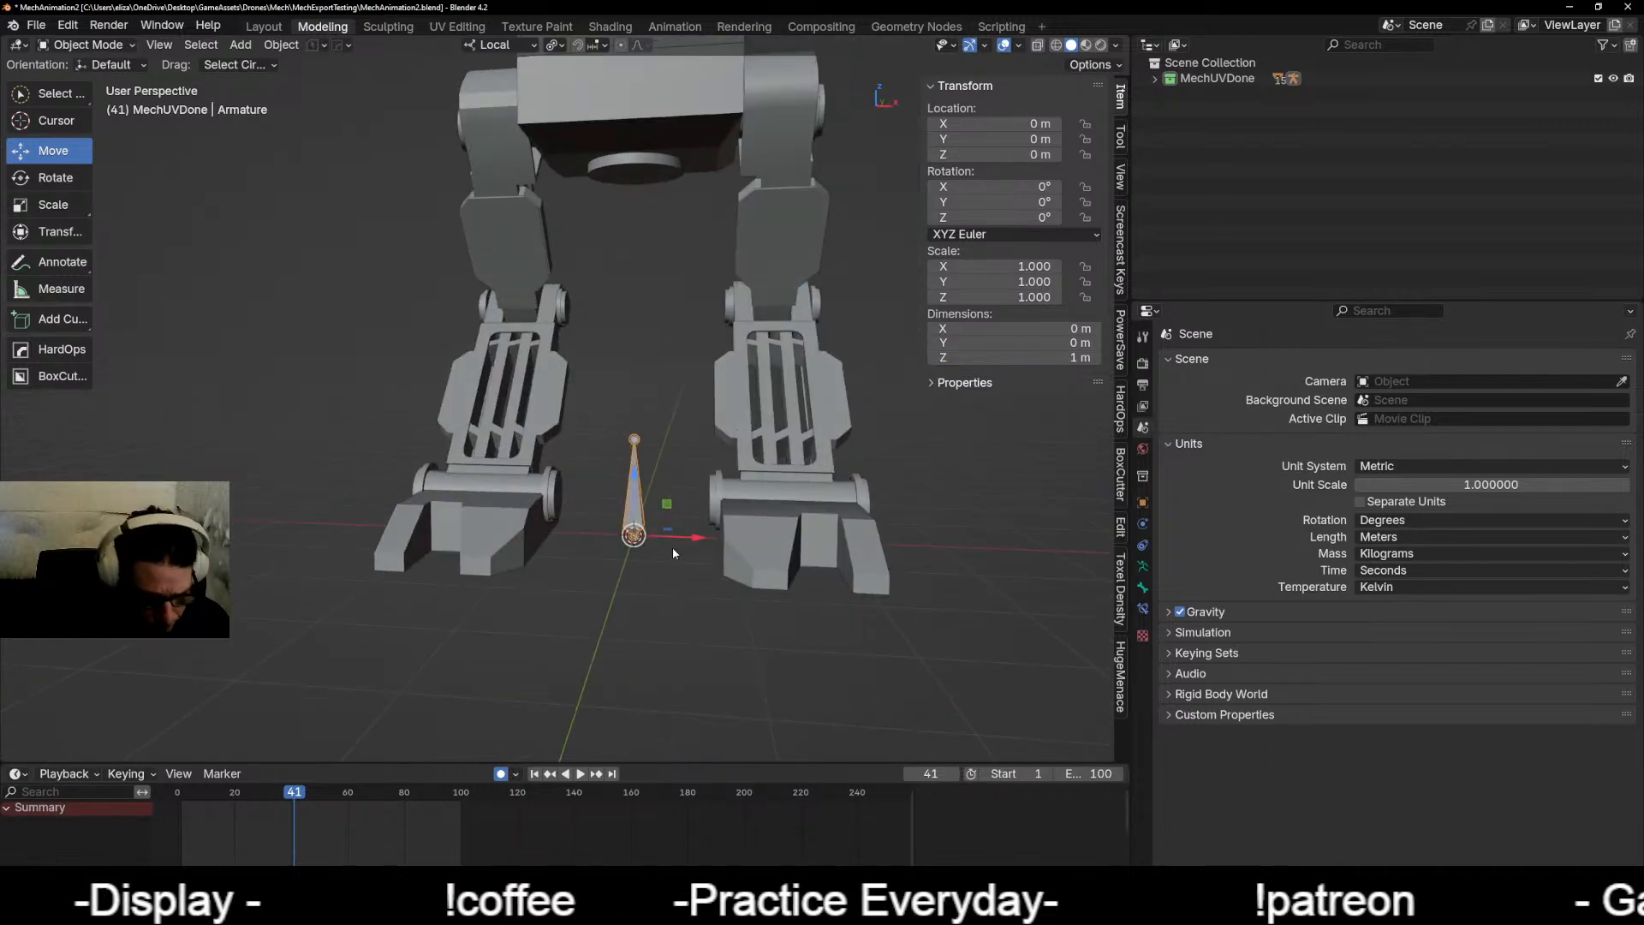
pyautogui.moveTo(720, 619); pyautogui.dragTo(616, 600, button='middle')
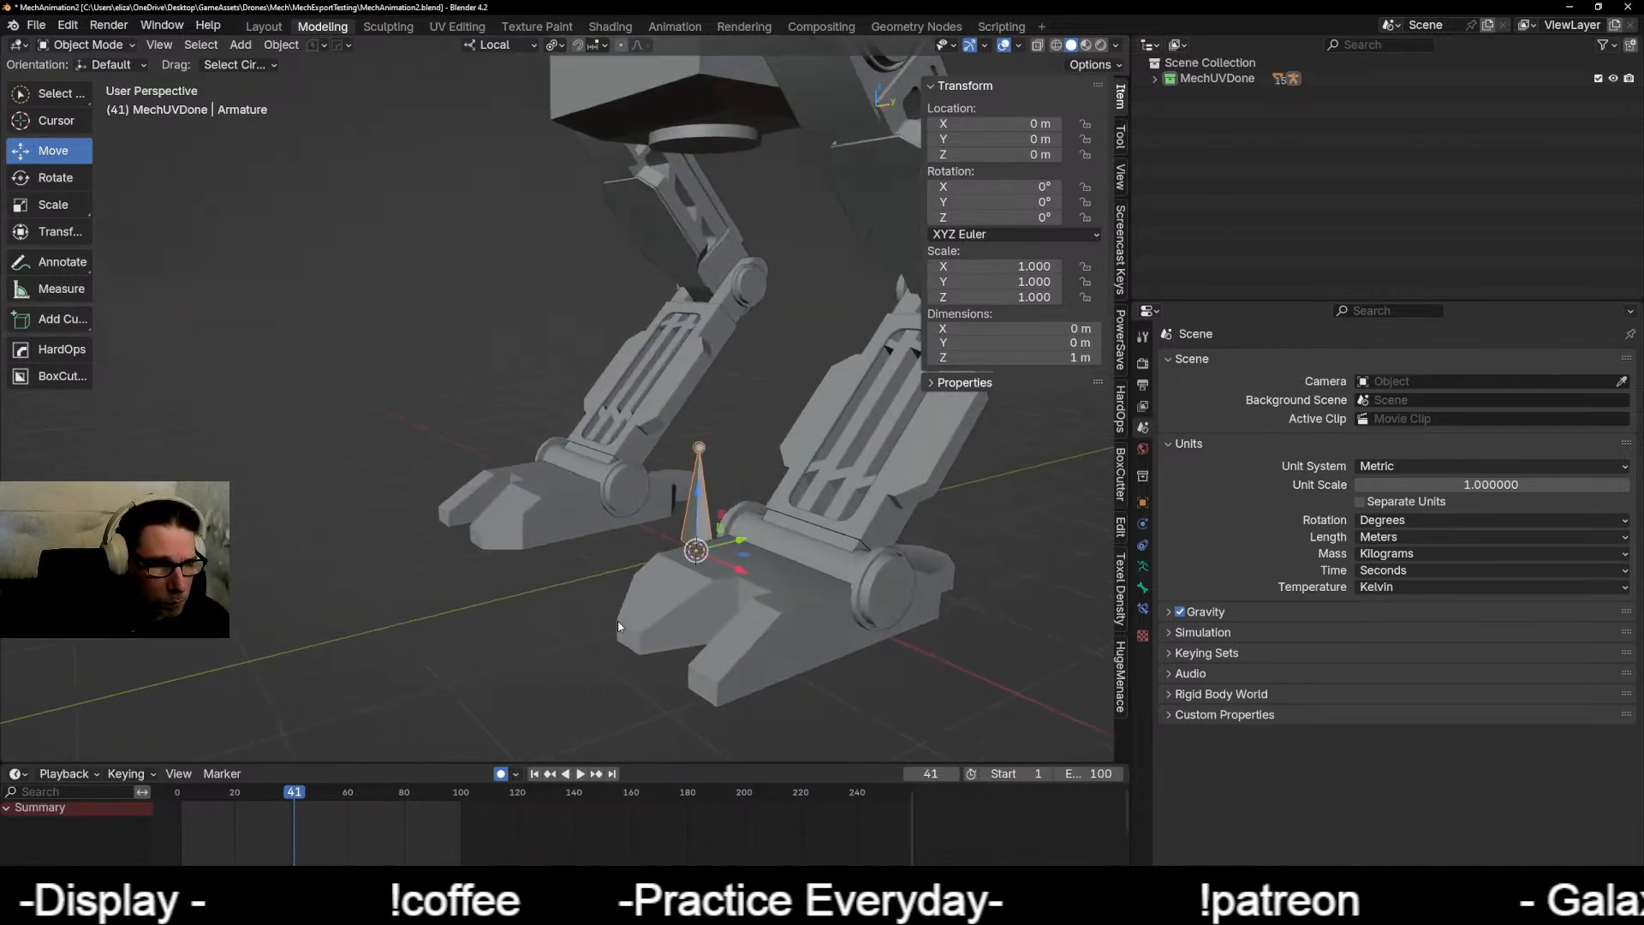
pyautogui.press('F2')
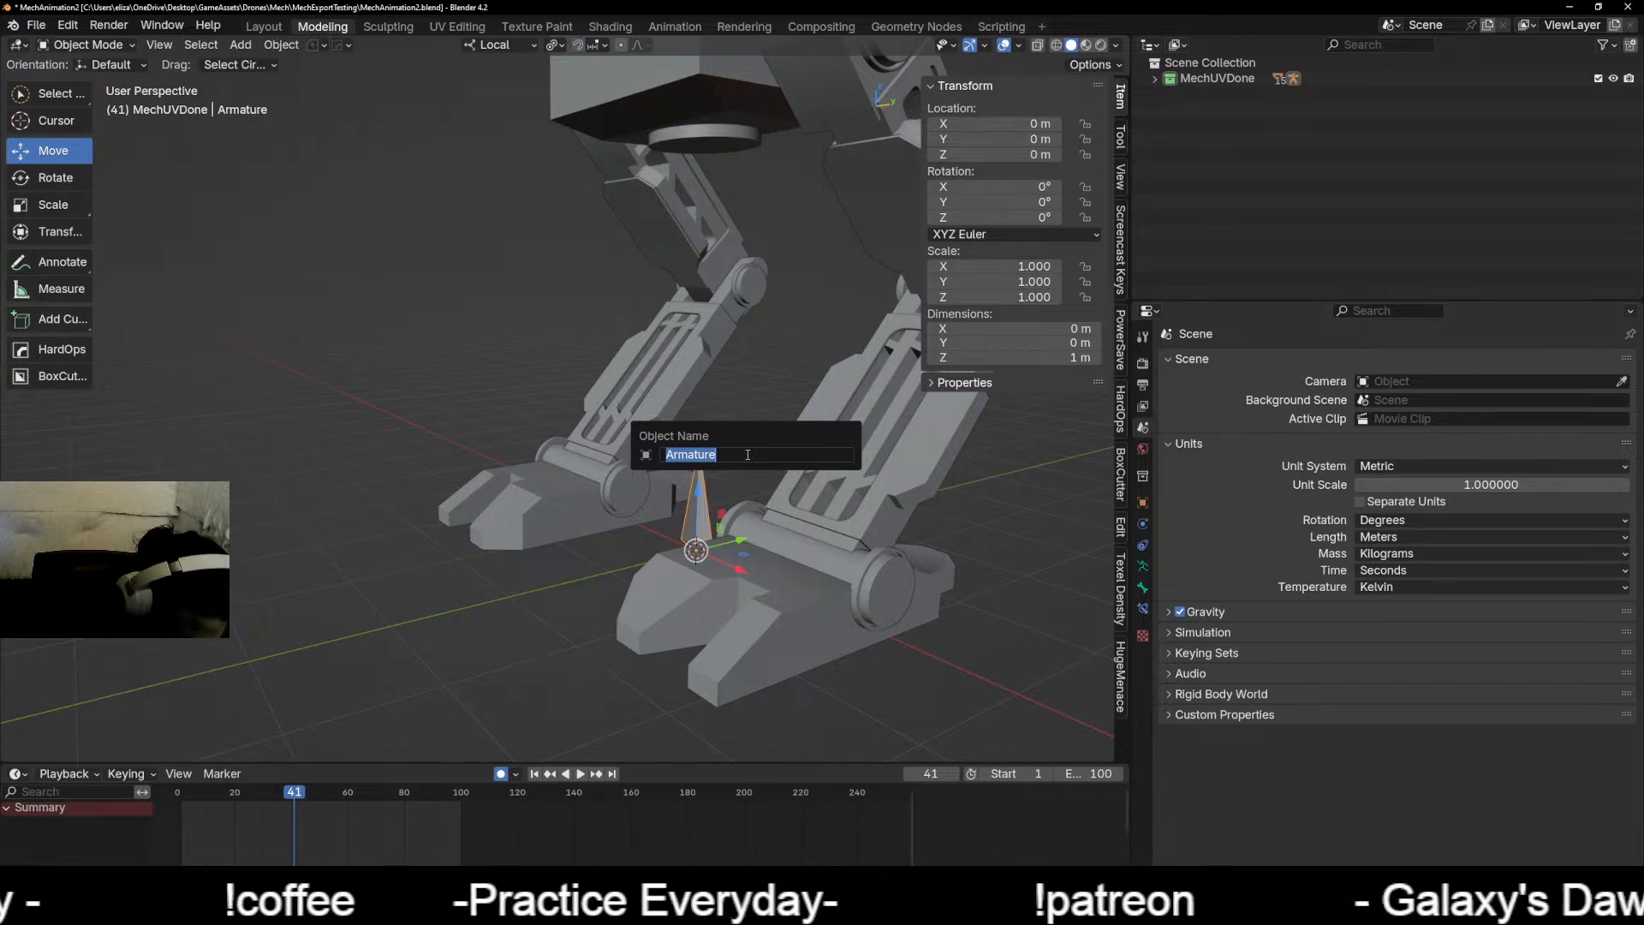
pyautogui.write('ROOT')
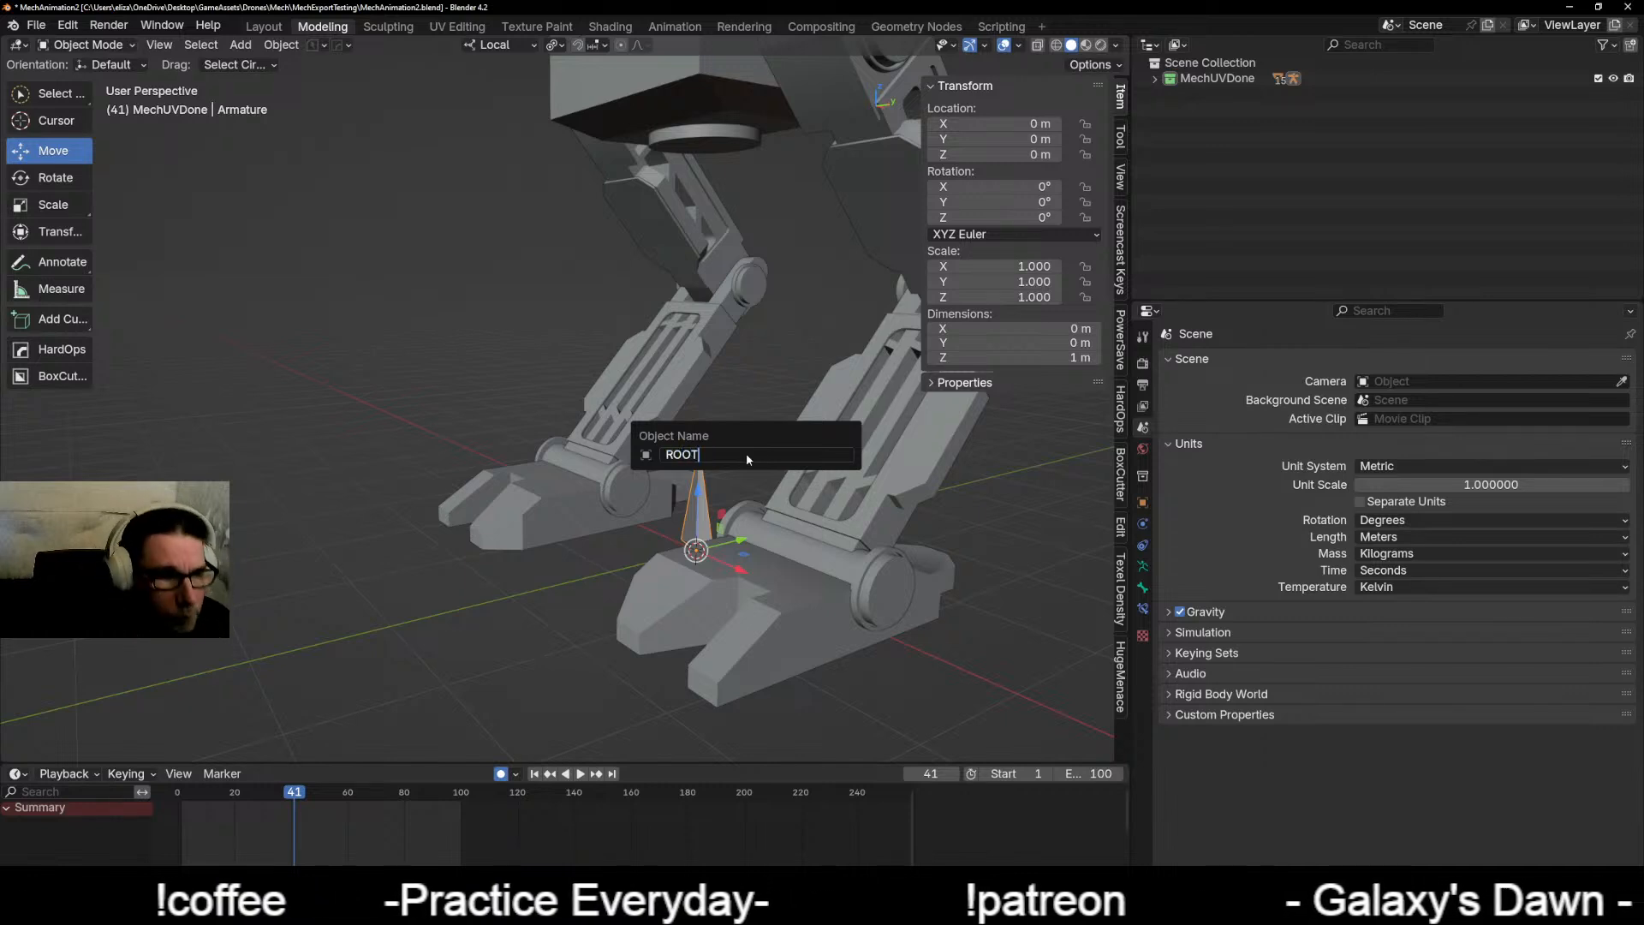
pyautogui.press('Return')
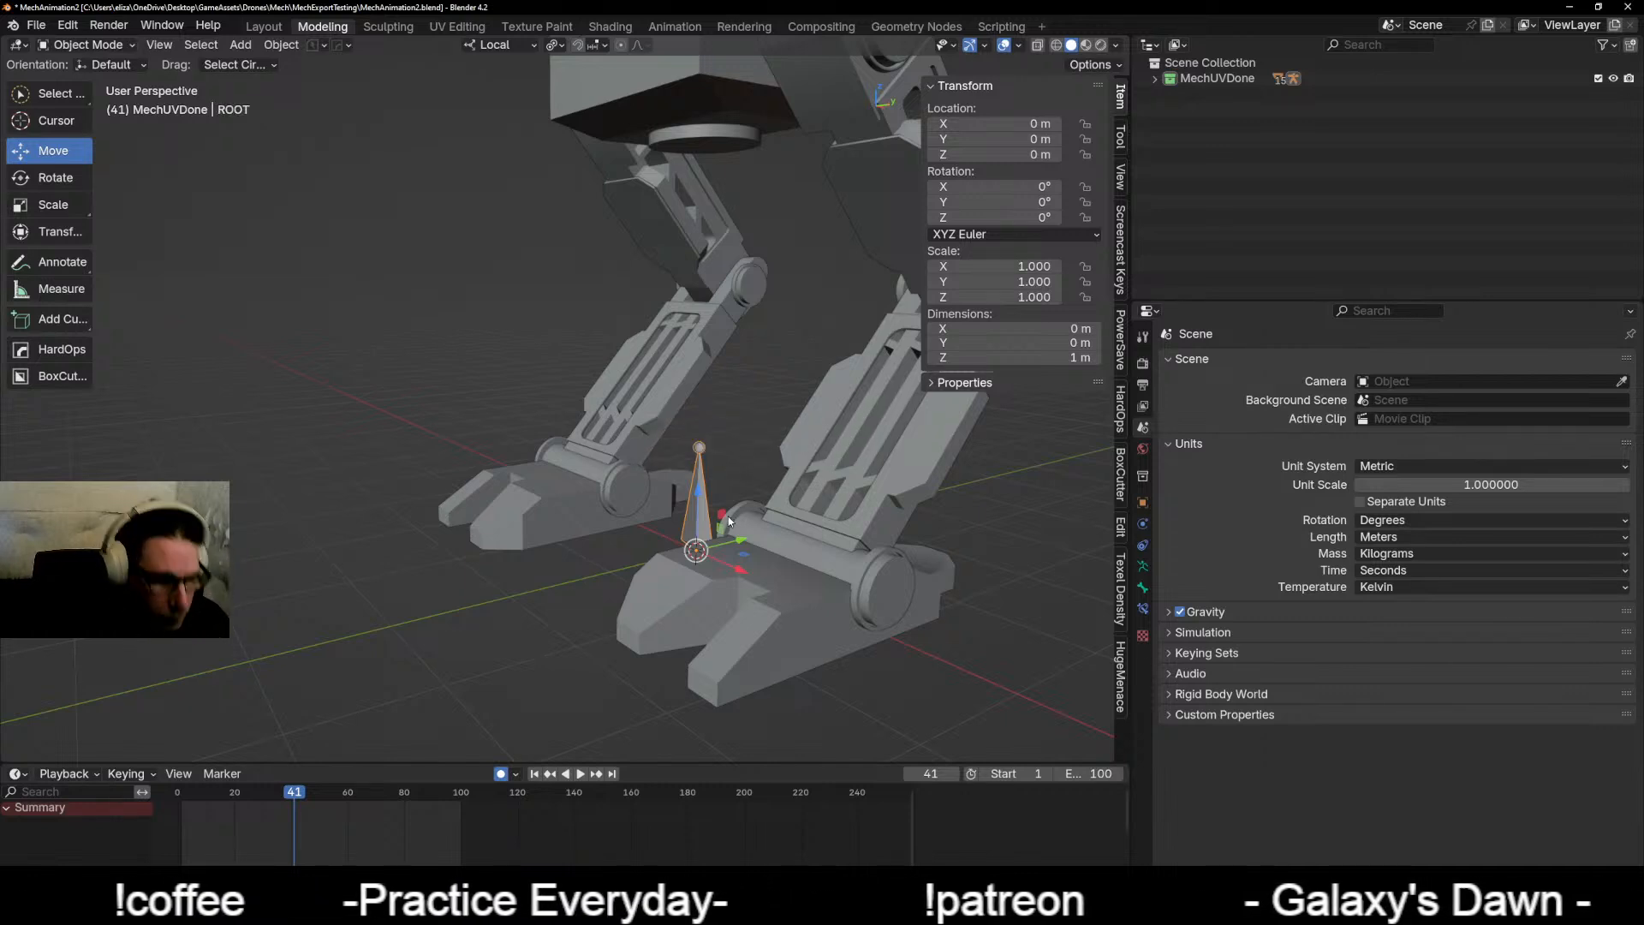
# Step: Rename the armature object as root in lowercase
pyautogui.press('F2')
pyautogui.write('r')
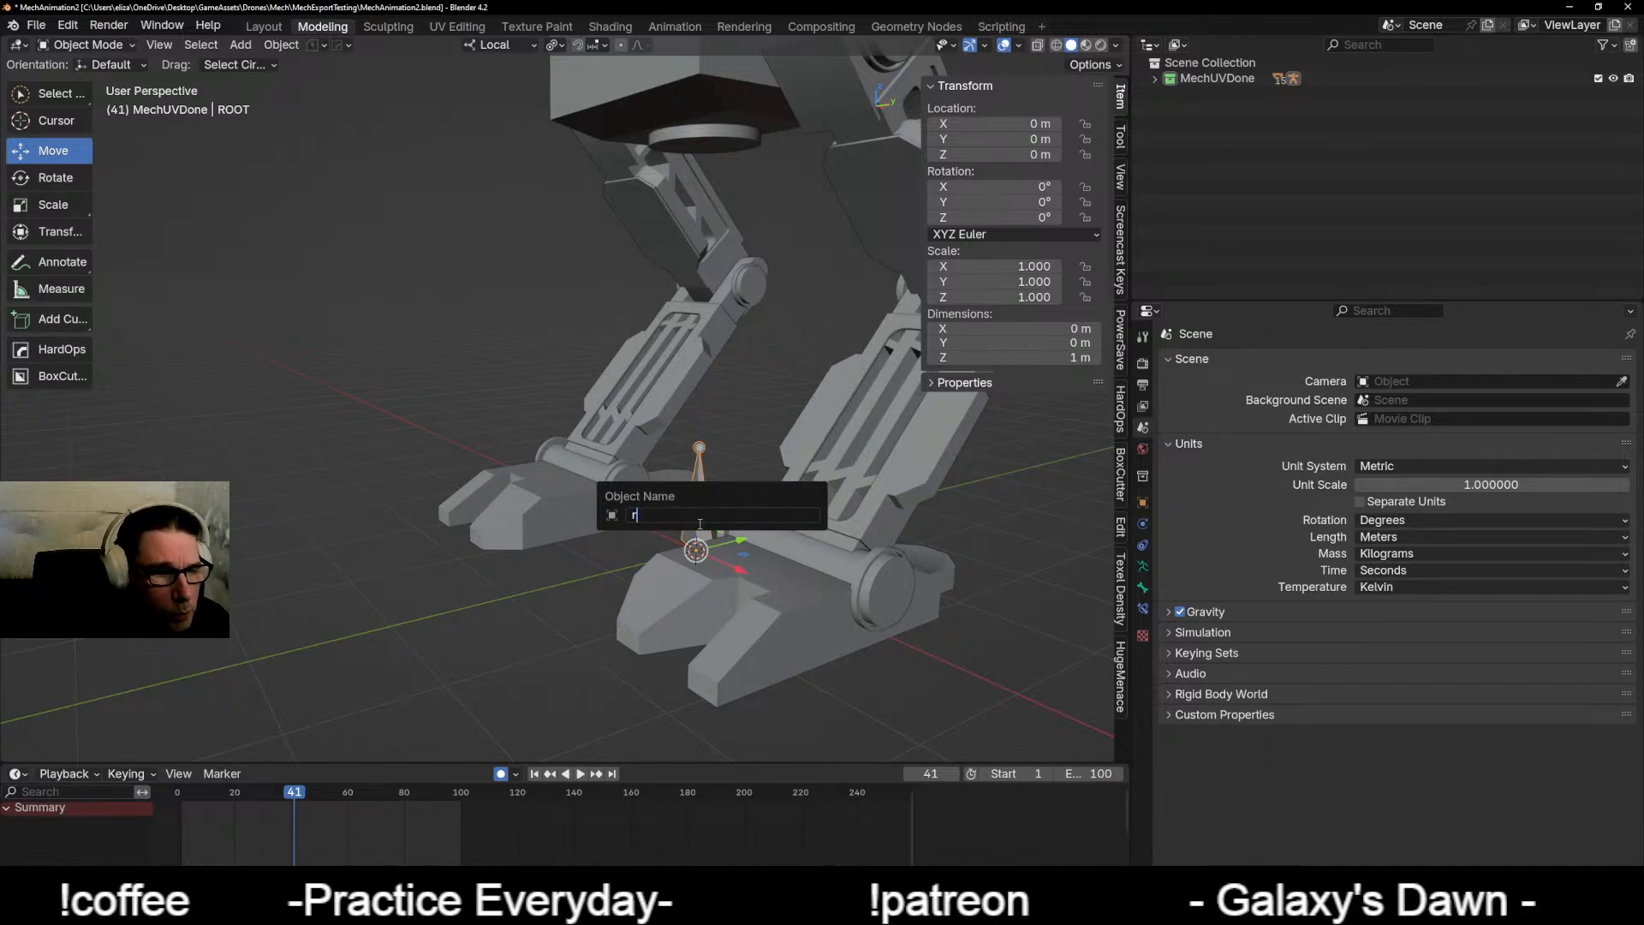
pyautogui.write('oot')
pyautogui.press('BackSpace')
pyautogui.press('BackSpace')
pyautogui.press('BackSpace')
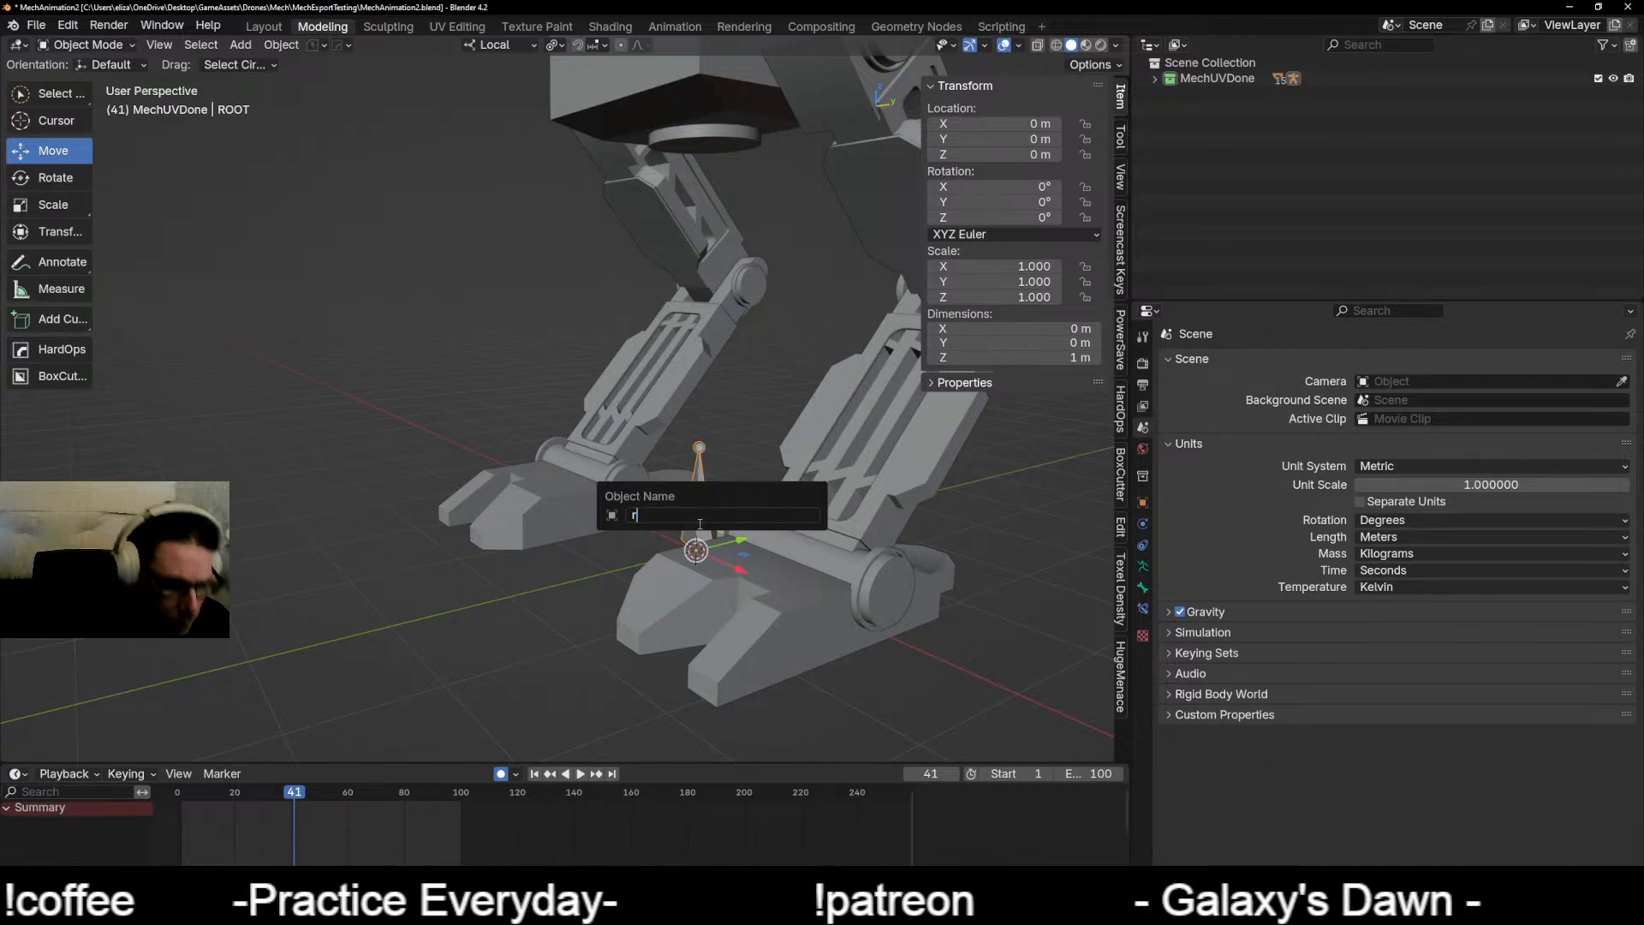
pyautogui.write('oot')
pyautogui.press('Return')
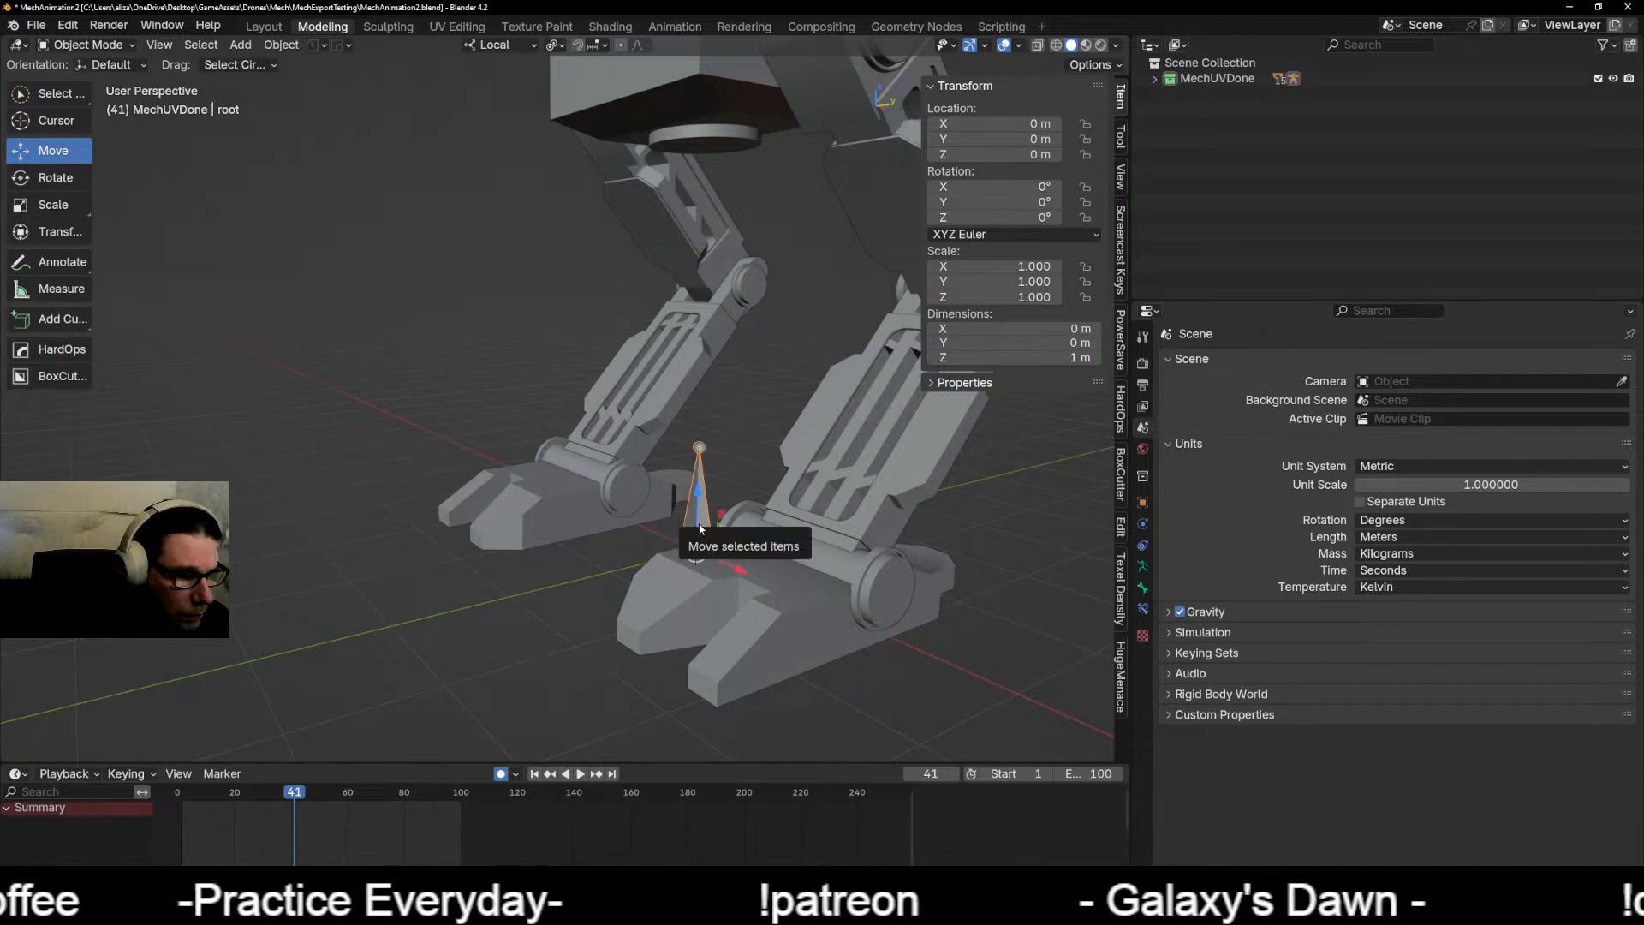
# Step: Open the root armature's data properties and bring its Viewport Display settings into view
pyautogui.moveTo(567, 509); pyautogui.dragTo(649, 497, button='middle')
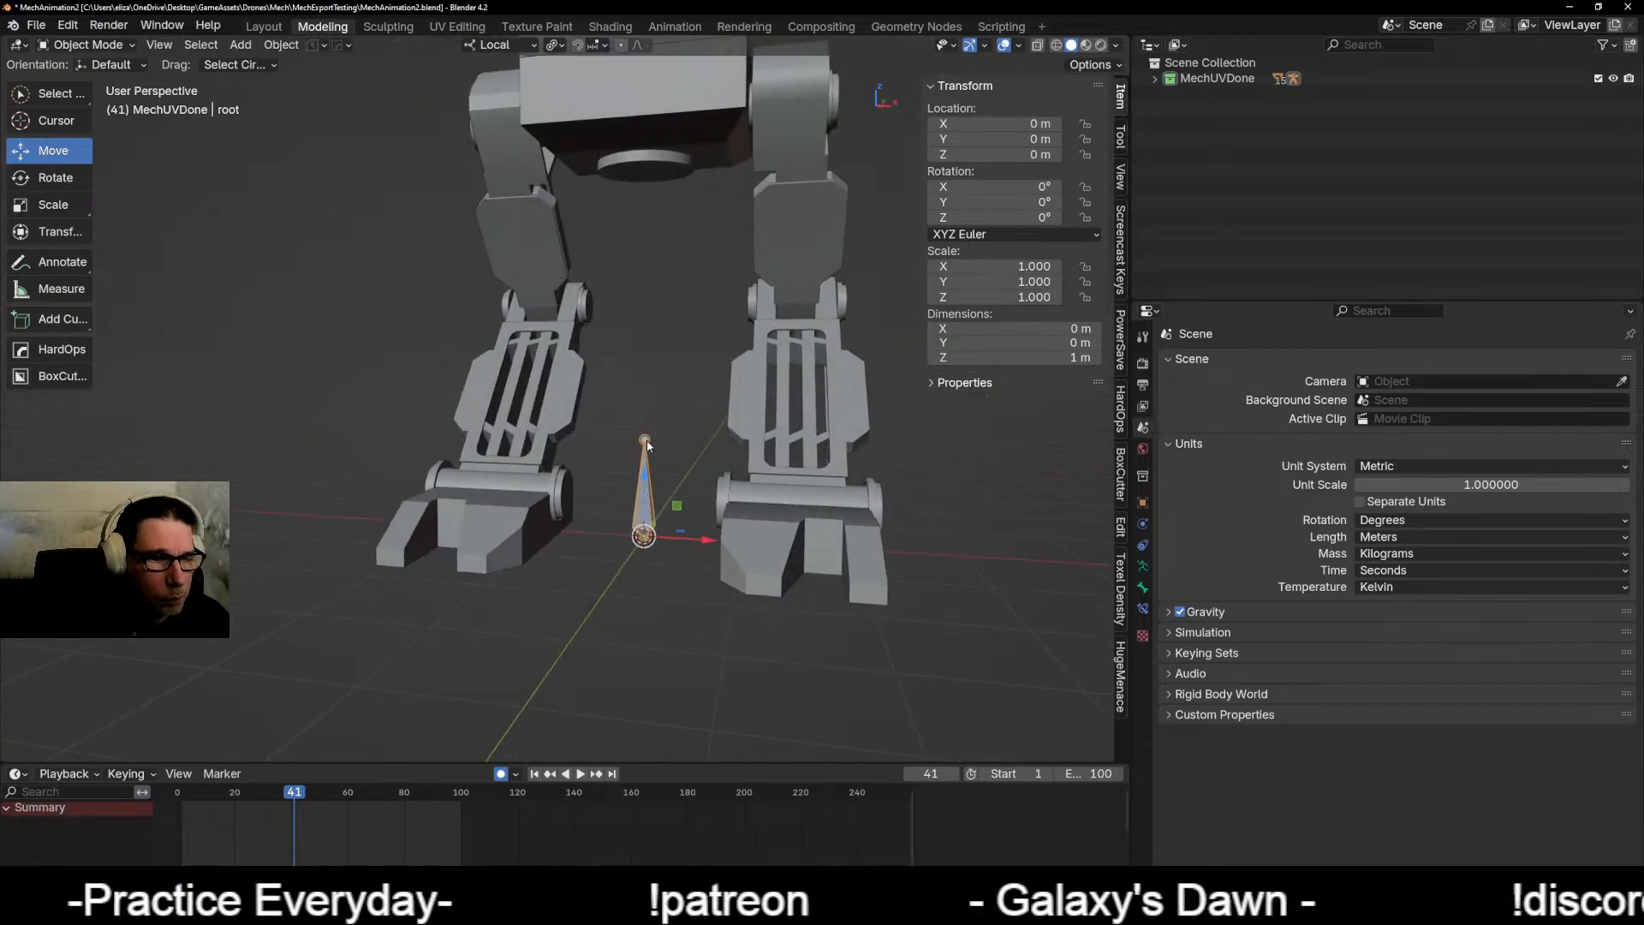
pyautogui.click(1143, 587)
pyautogui.click(1142, 567)
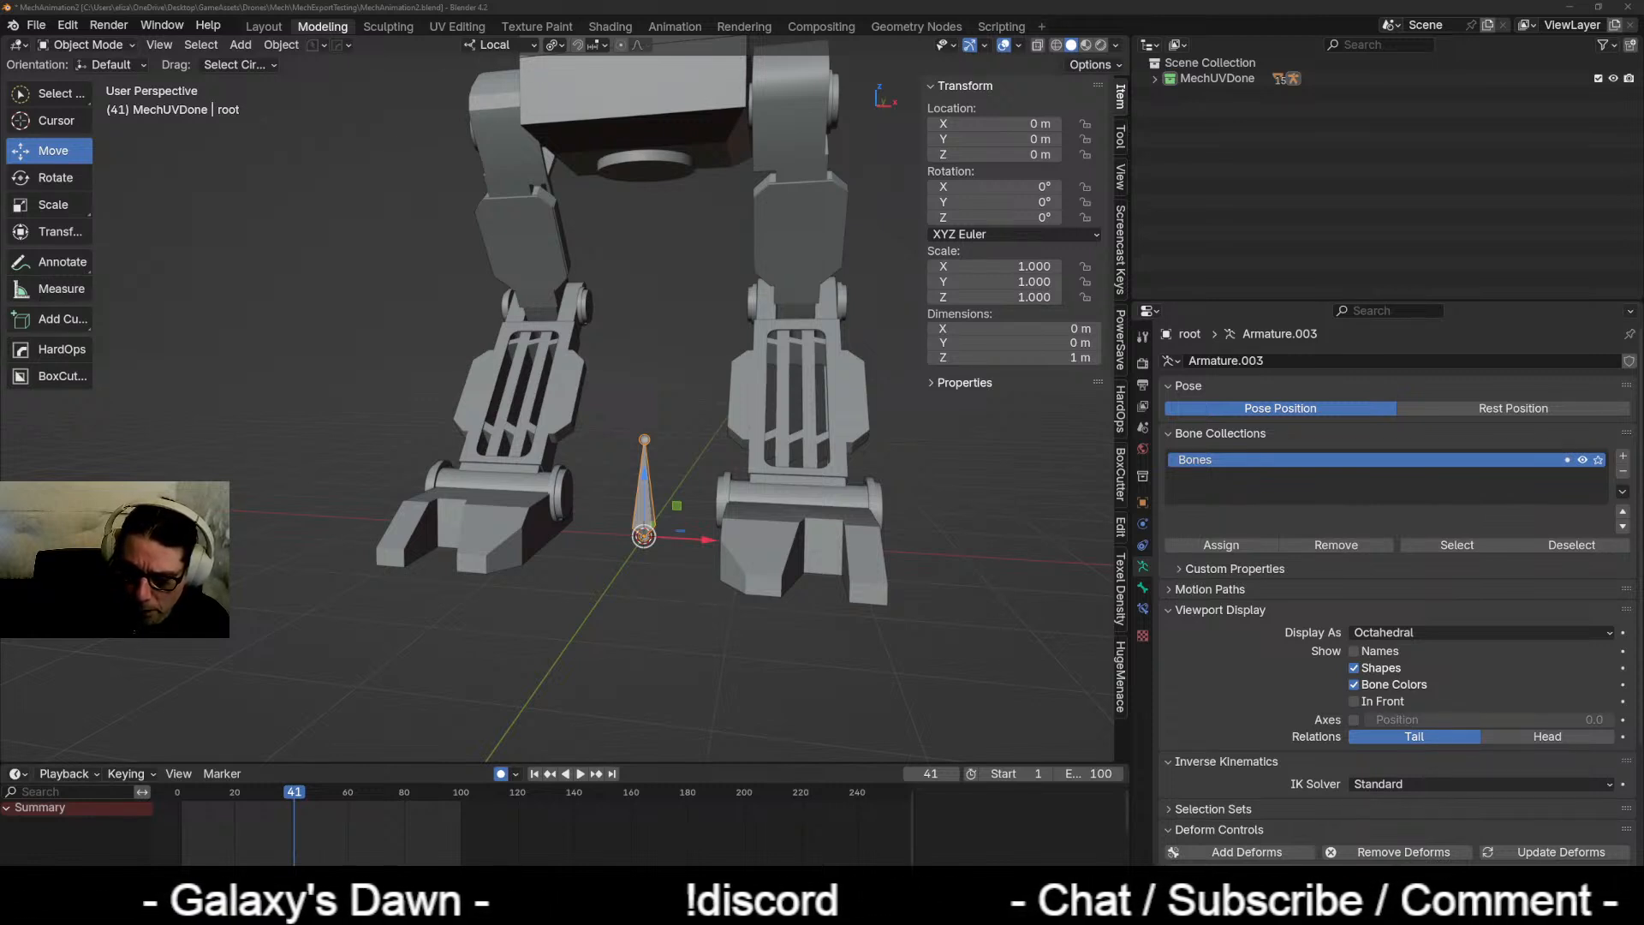
pyautogui.scroll(-3, 1144, 579)
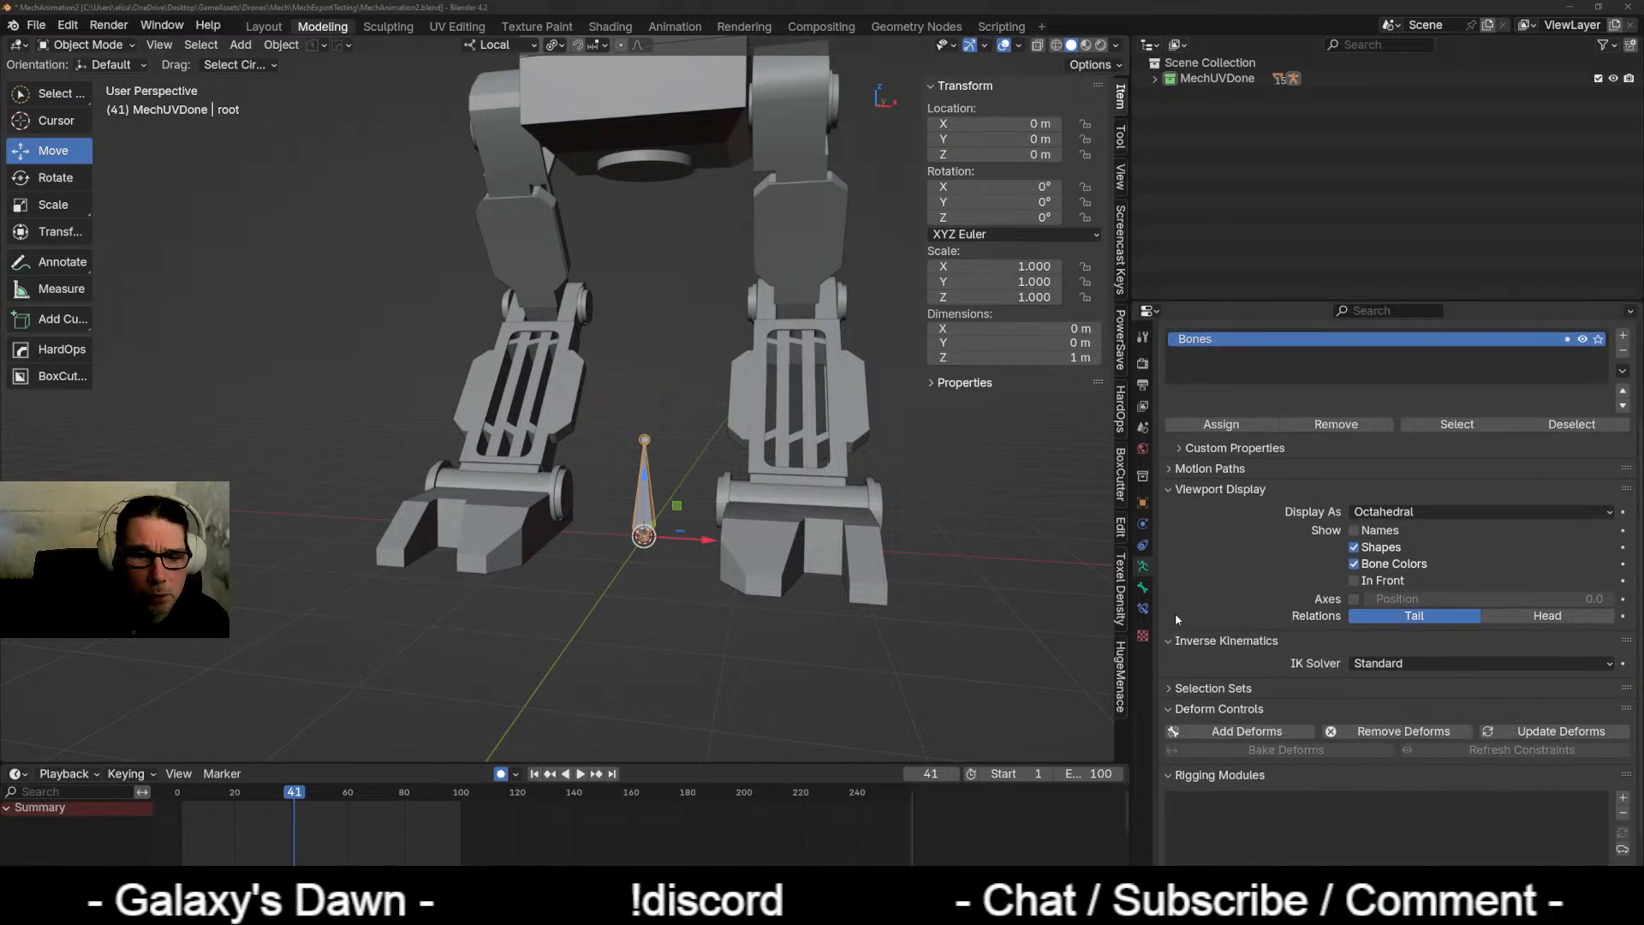
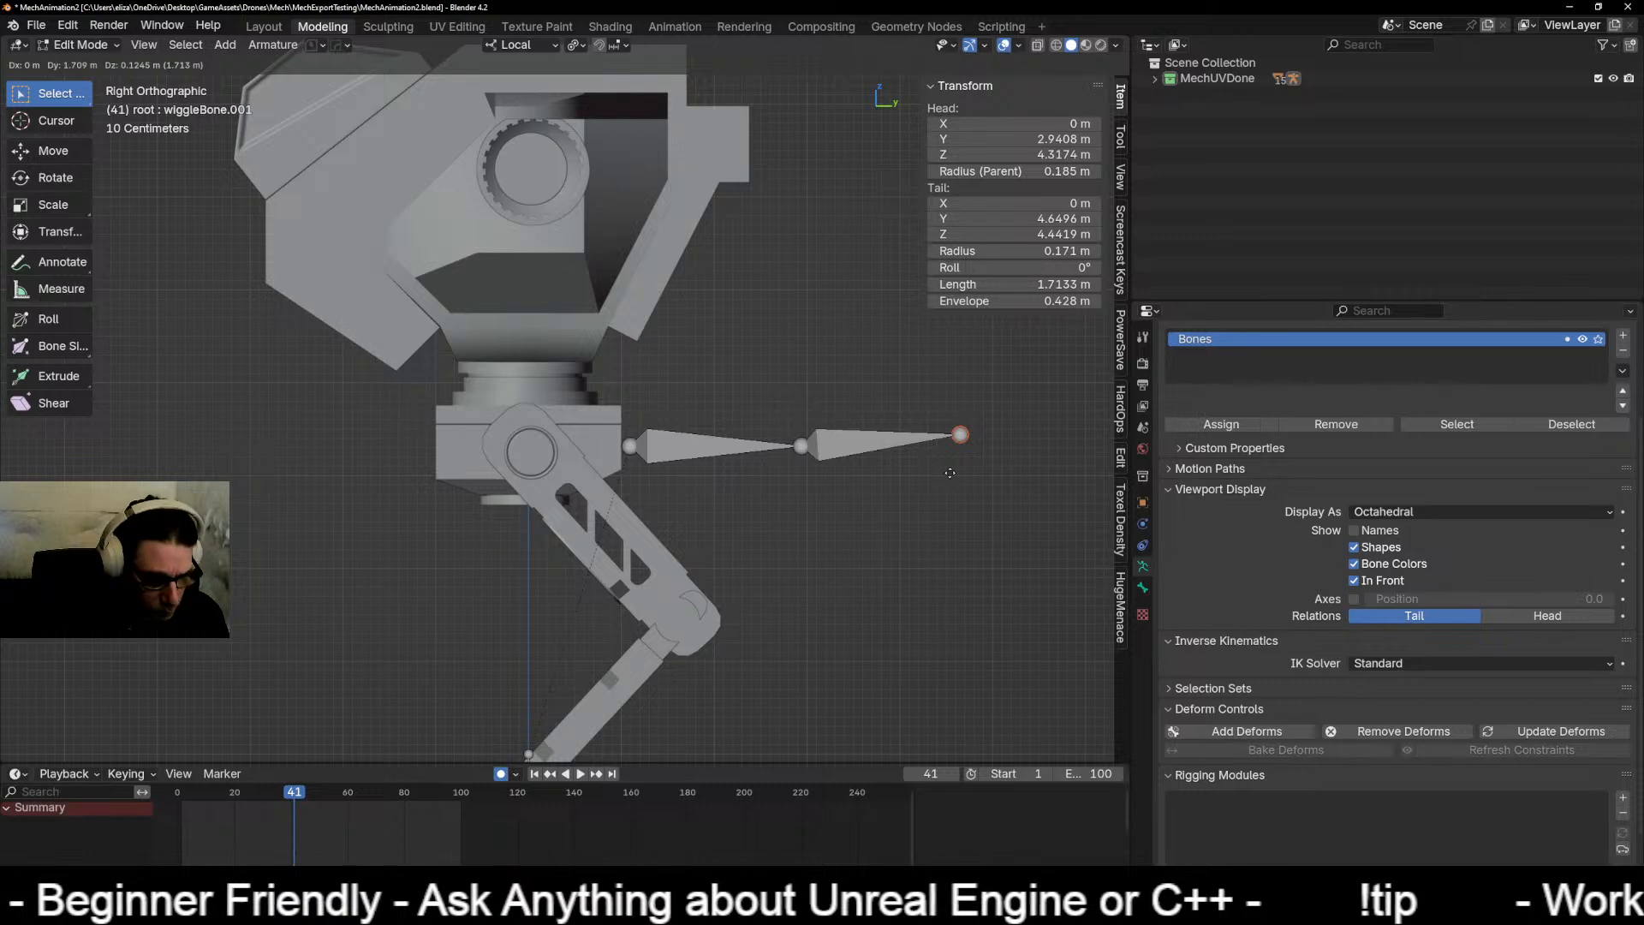
# Step: Cancel the free placement of the extruded bone's tail and move it straight along Y by about 1.39 m
pyautogui.rightClick(950, 473)
pyautogui.press('g')
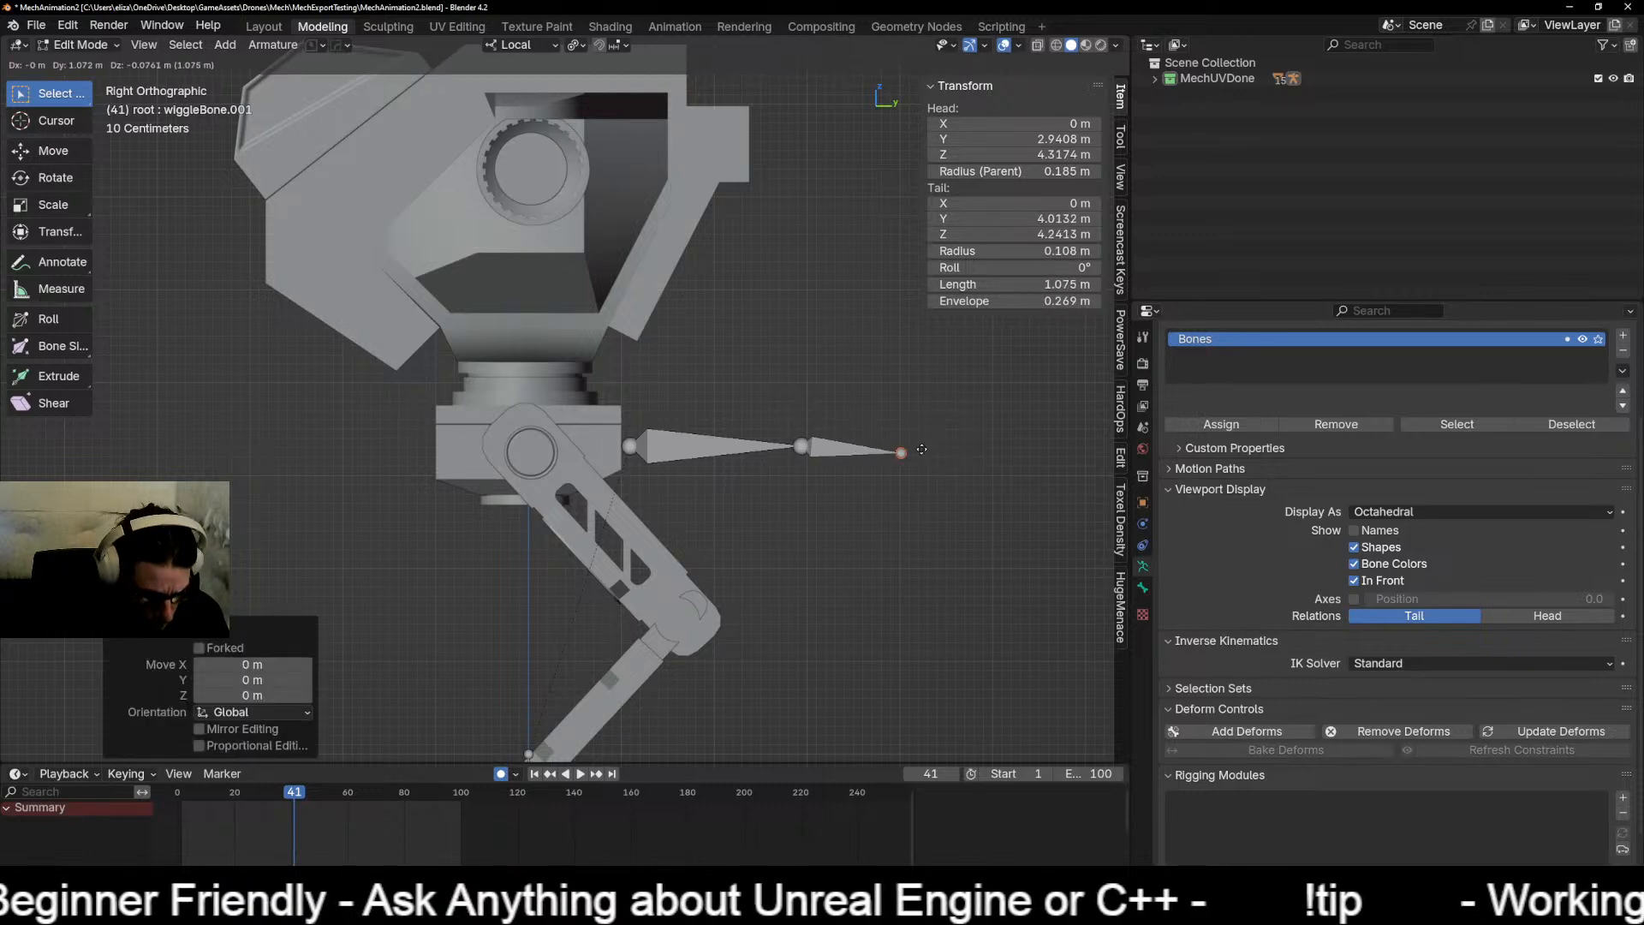
pyautogui.press('y')
pyautogui.click(942, 449)
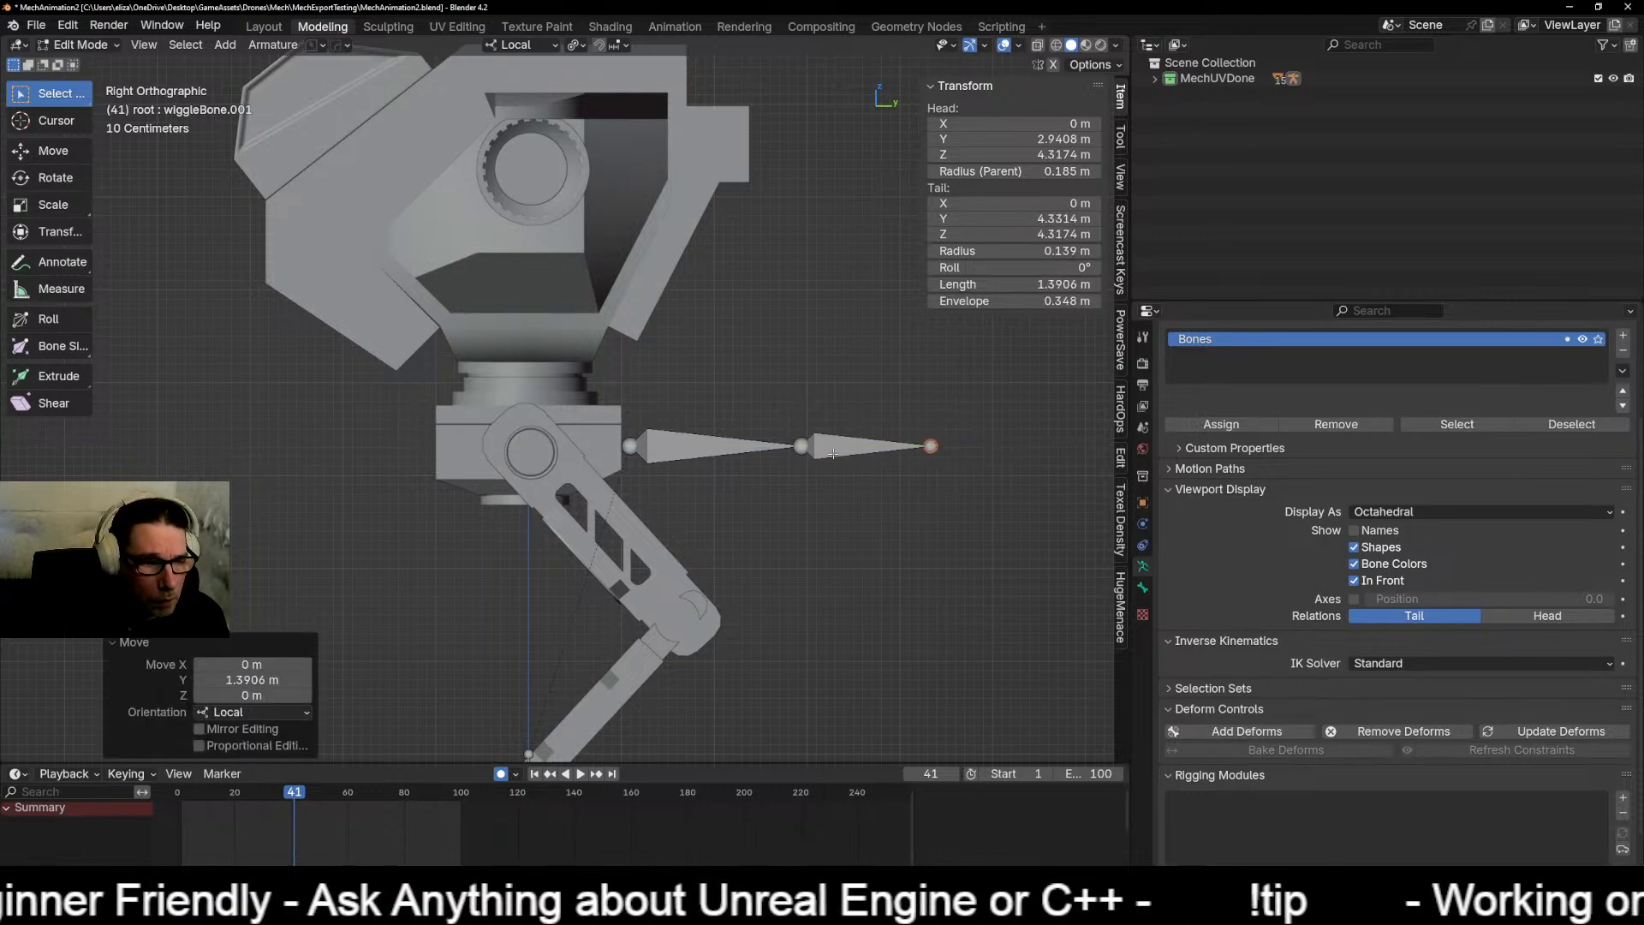
pyautogui.rightClick(833, 453)
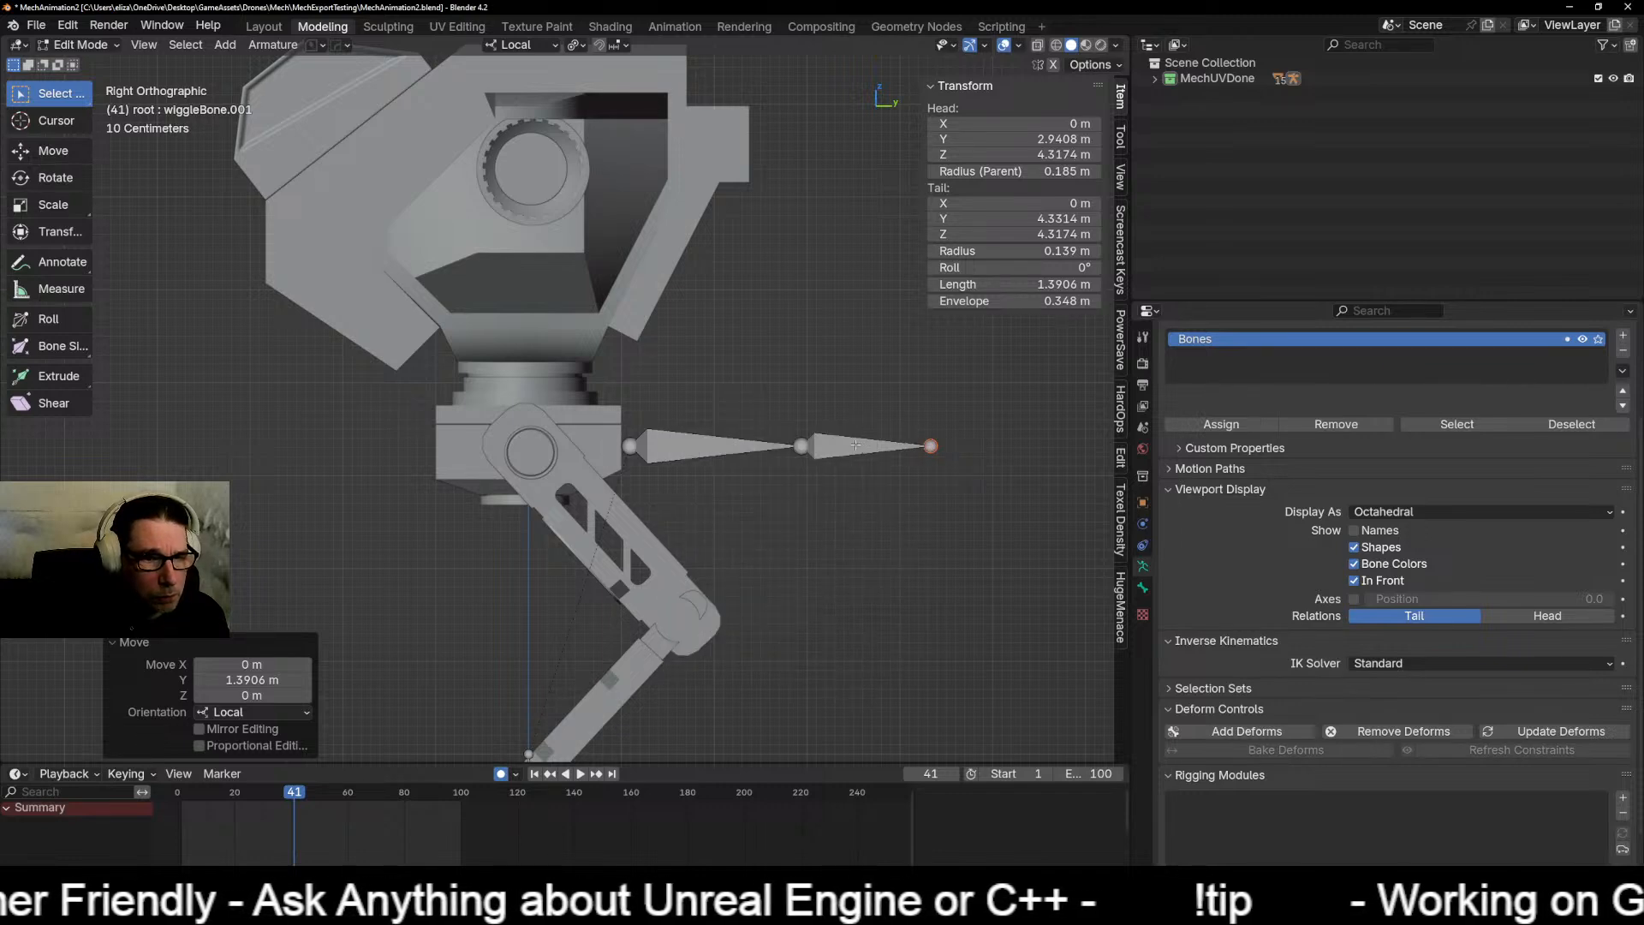
# Step: Disconnect the outer extruded bone from its parent and move it about -2.92 m along Y so its head sits on the hip joint
pyautogui.click(855, 445)
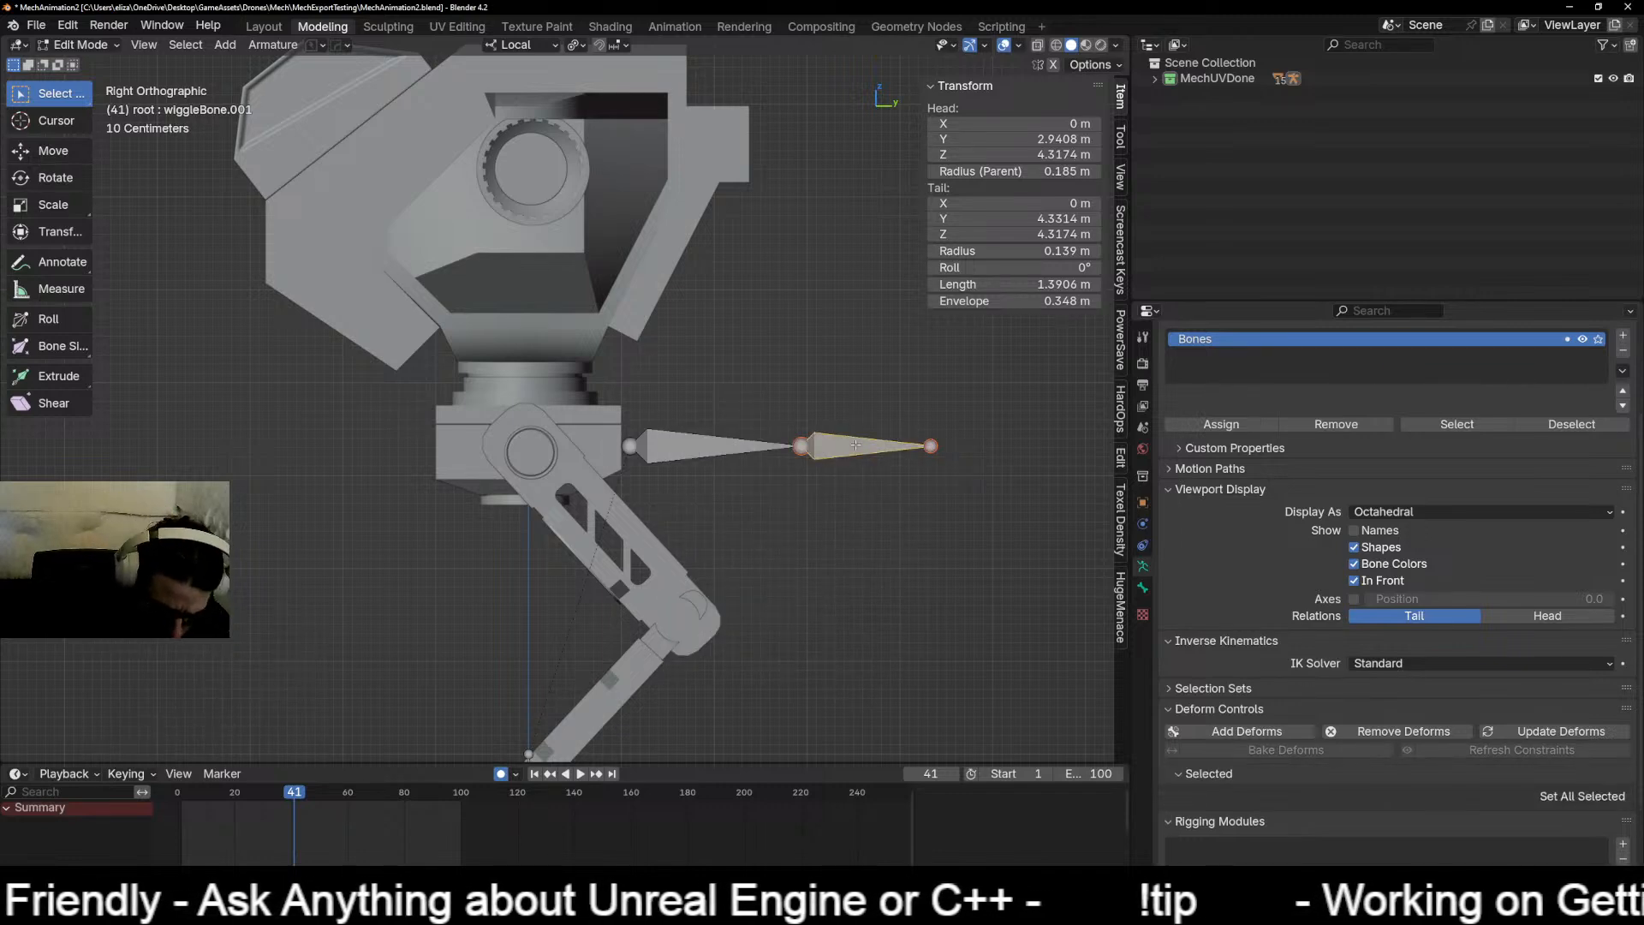
pyautogui.hotkey('alt', 'p')
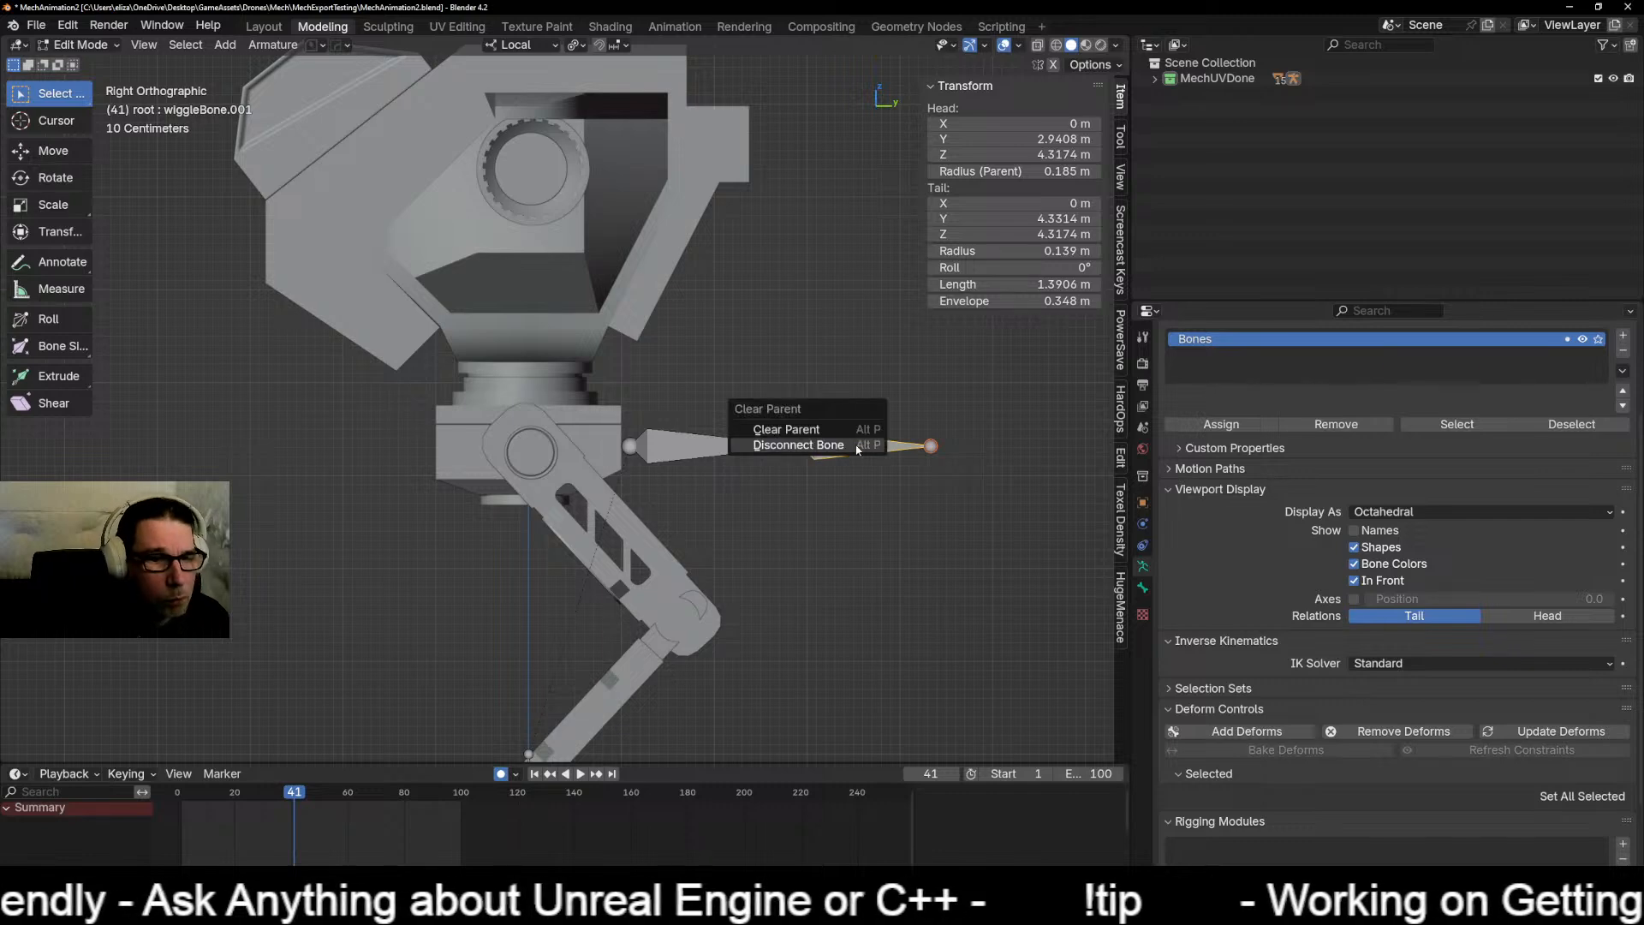
pyautogui.click(843, 447)
pyautogui.press('g')
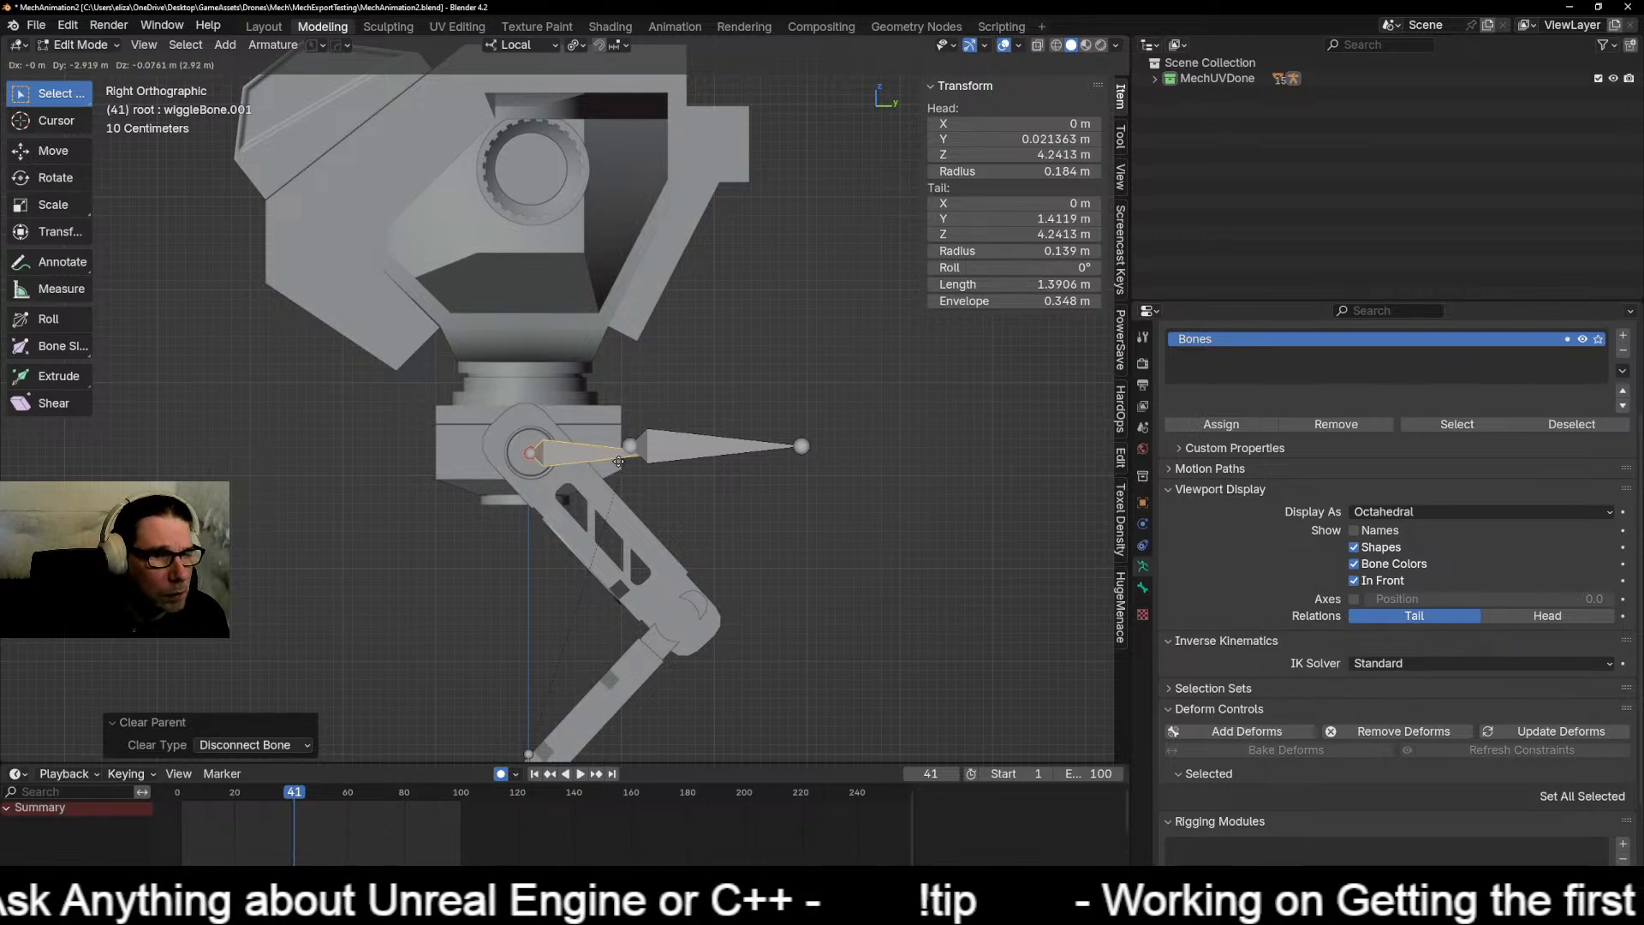
pyautogui.click(619, 462)
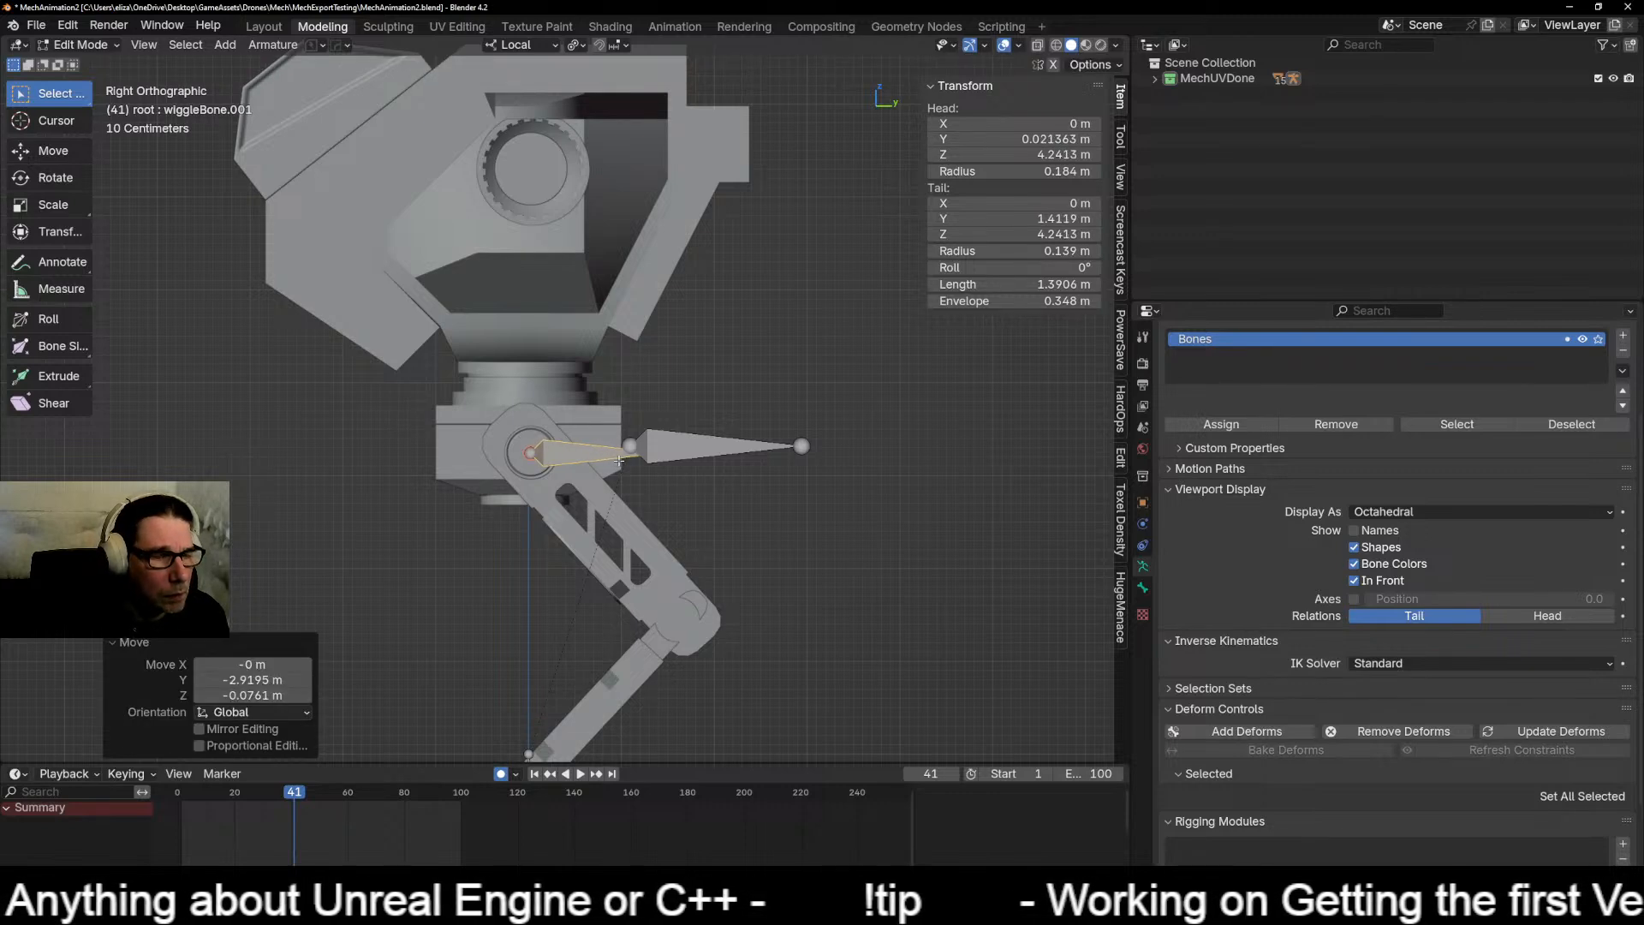
# Step: Rotate the hip-joint bone -90° to point straight up and scale it down to about 0.66 of its size
pyautogui.write('r90')
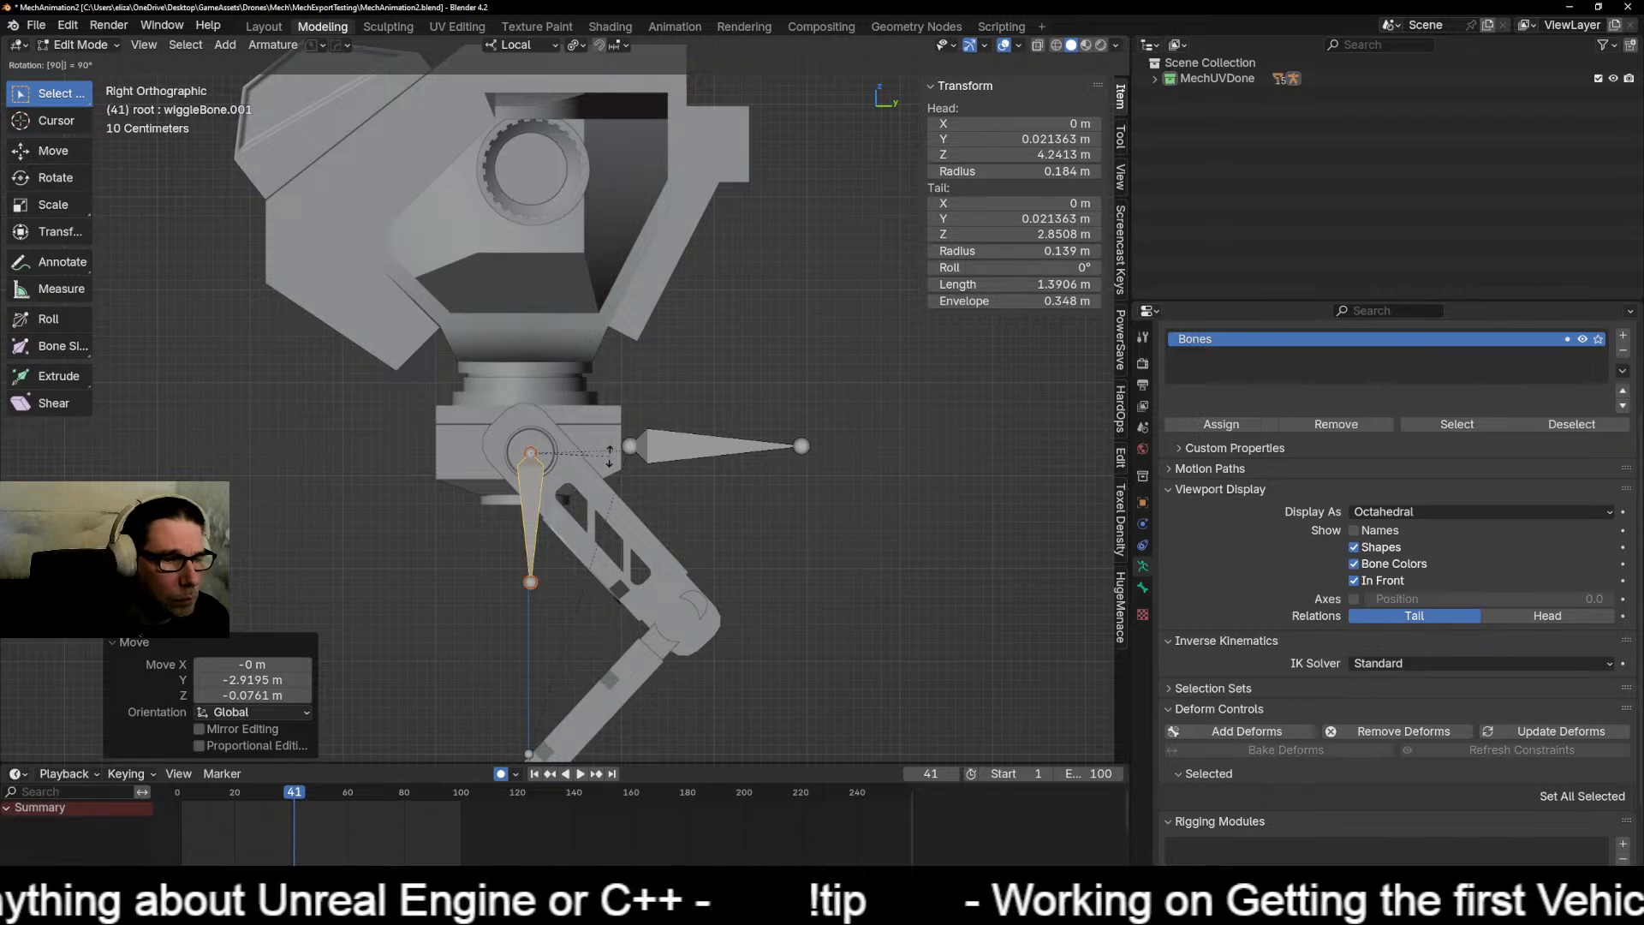
pyautogui.press('BackSpace')
pyautogui.press('BackSpace')
pyautogui.write('-90')
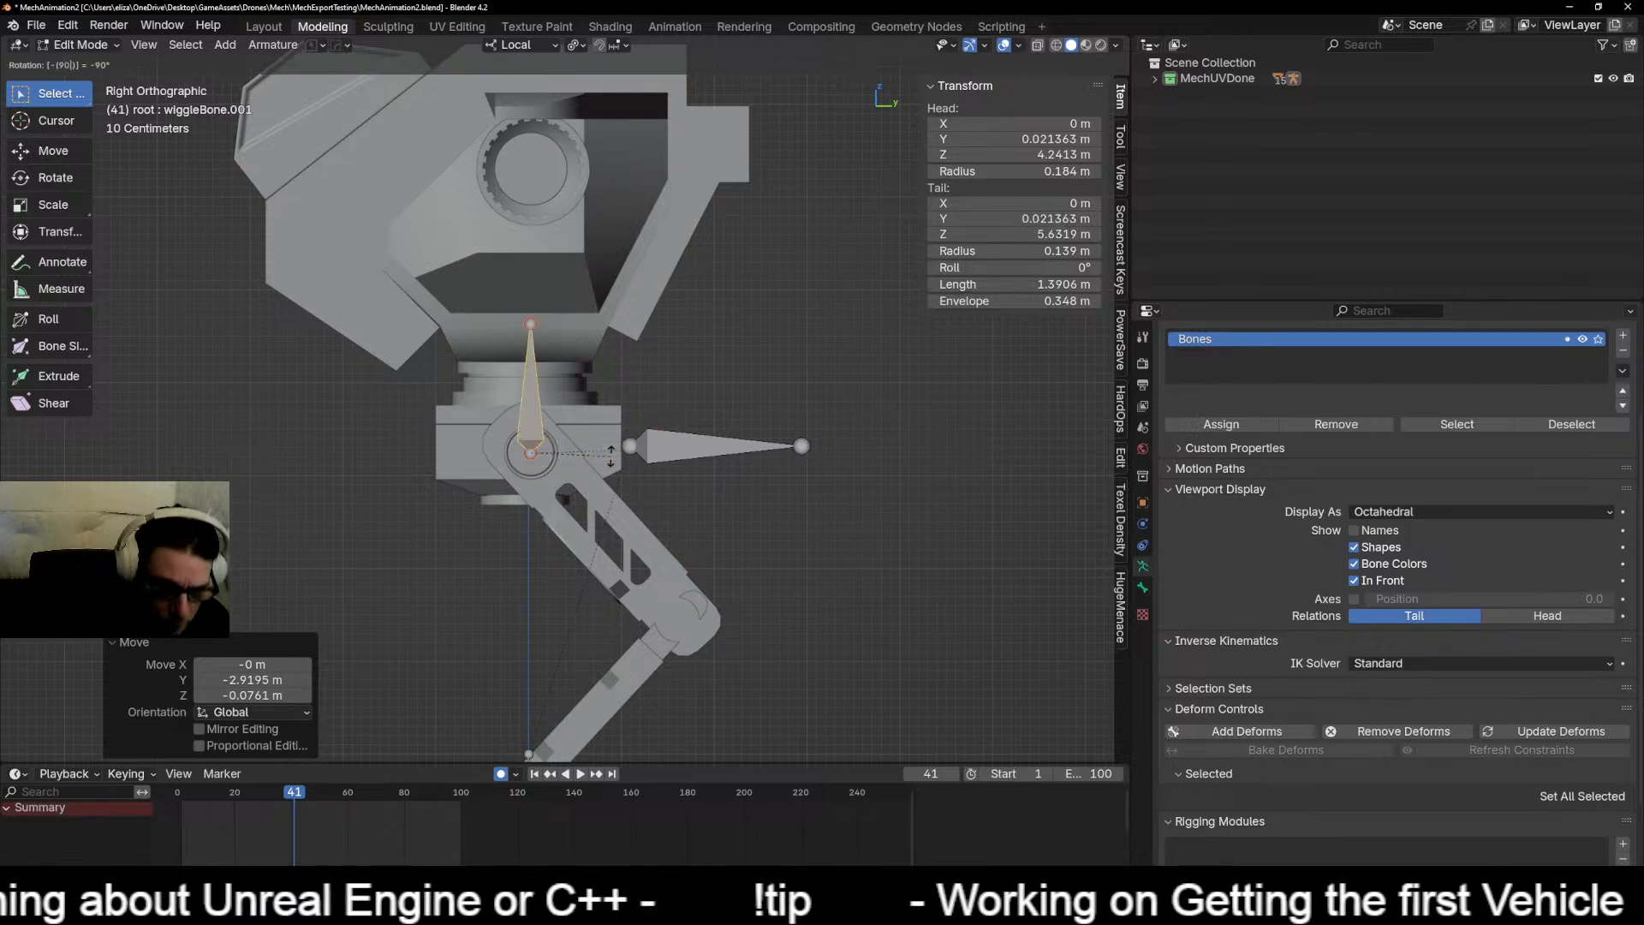
pyautogui.press('Return')
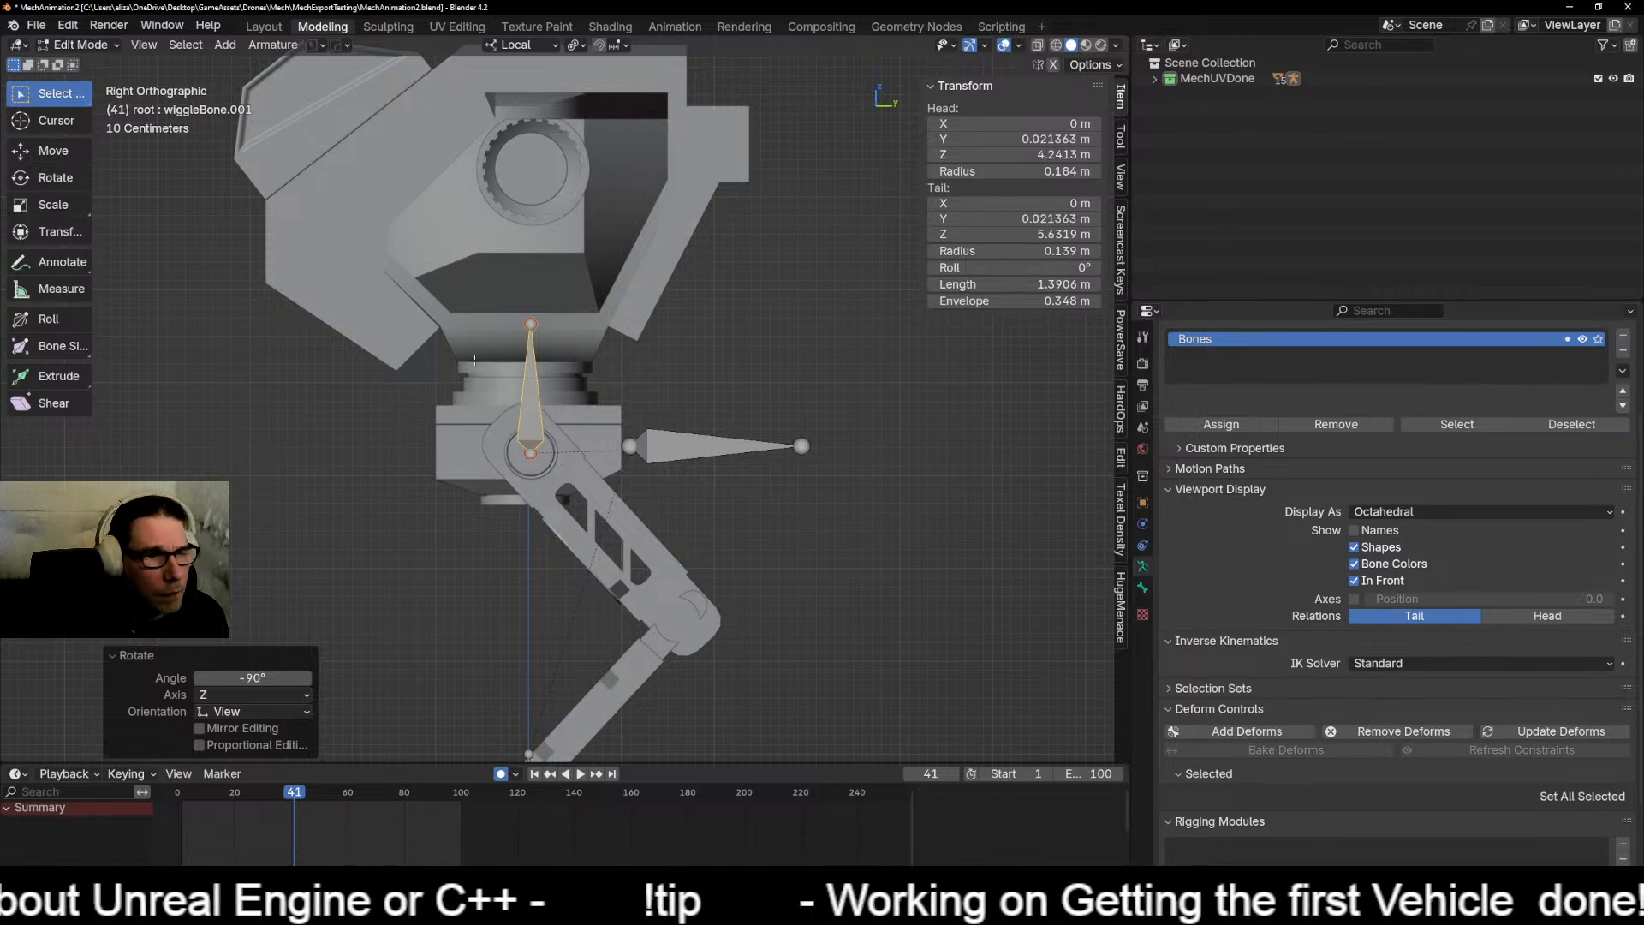
pyautogui.press('s')
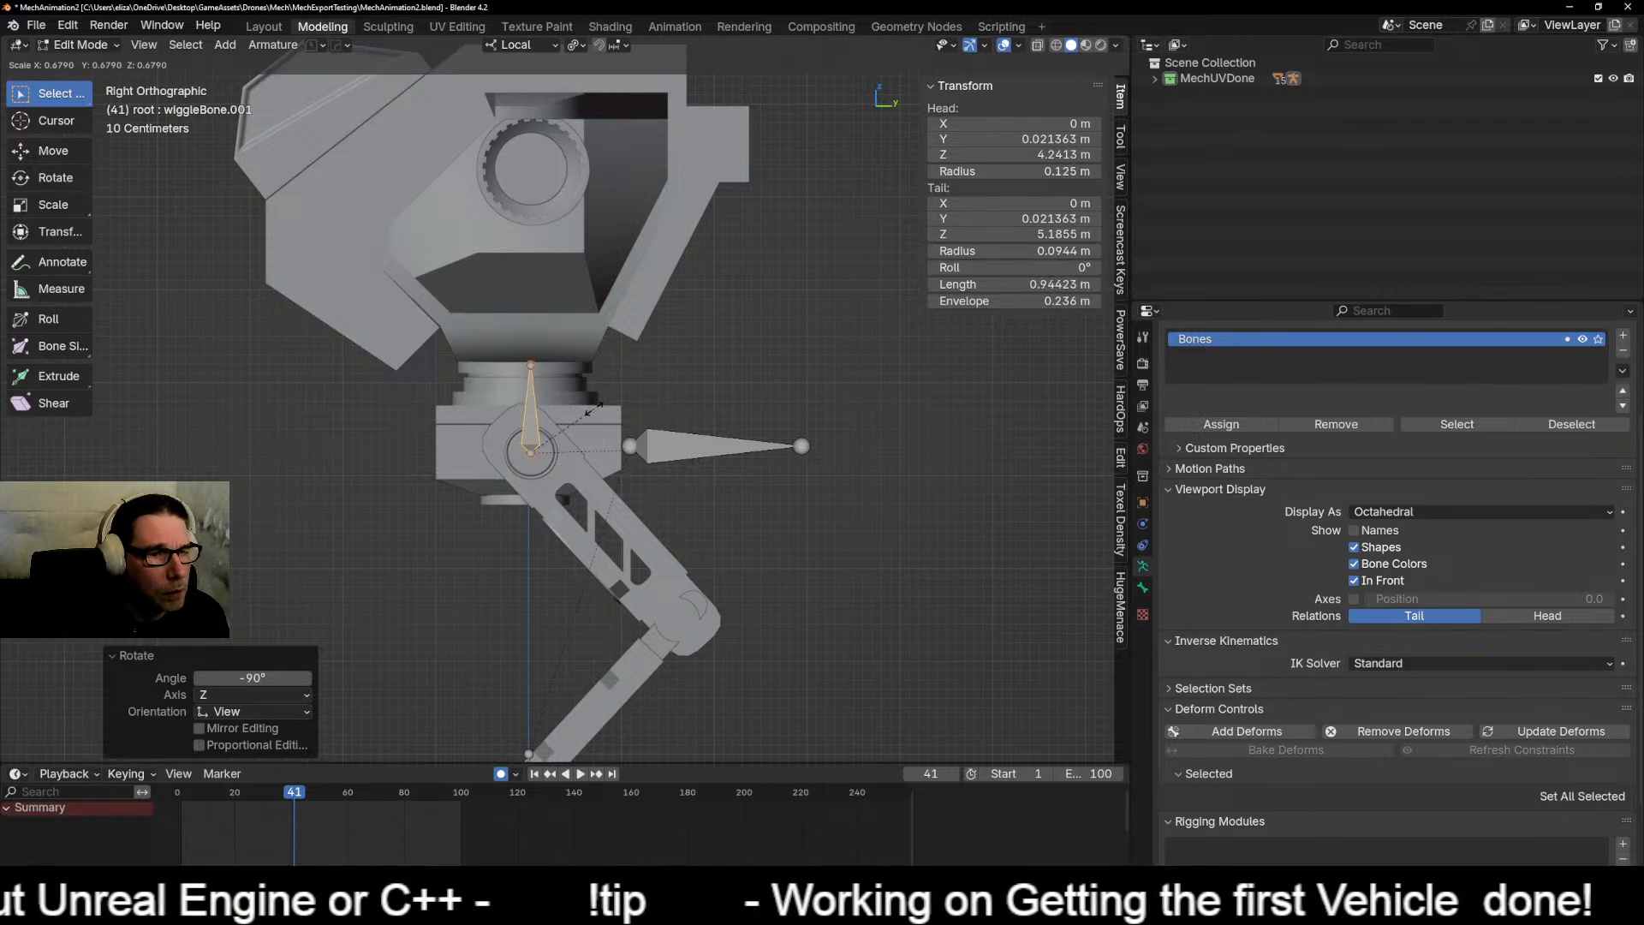
pyautogui.click(591, 412)
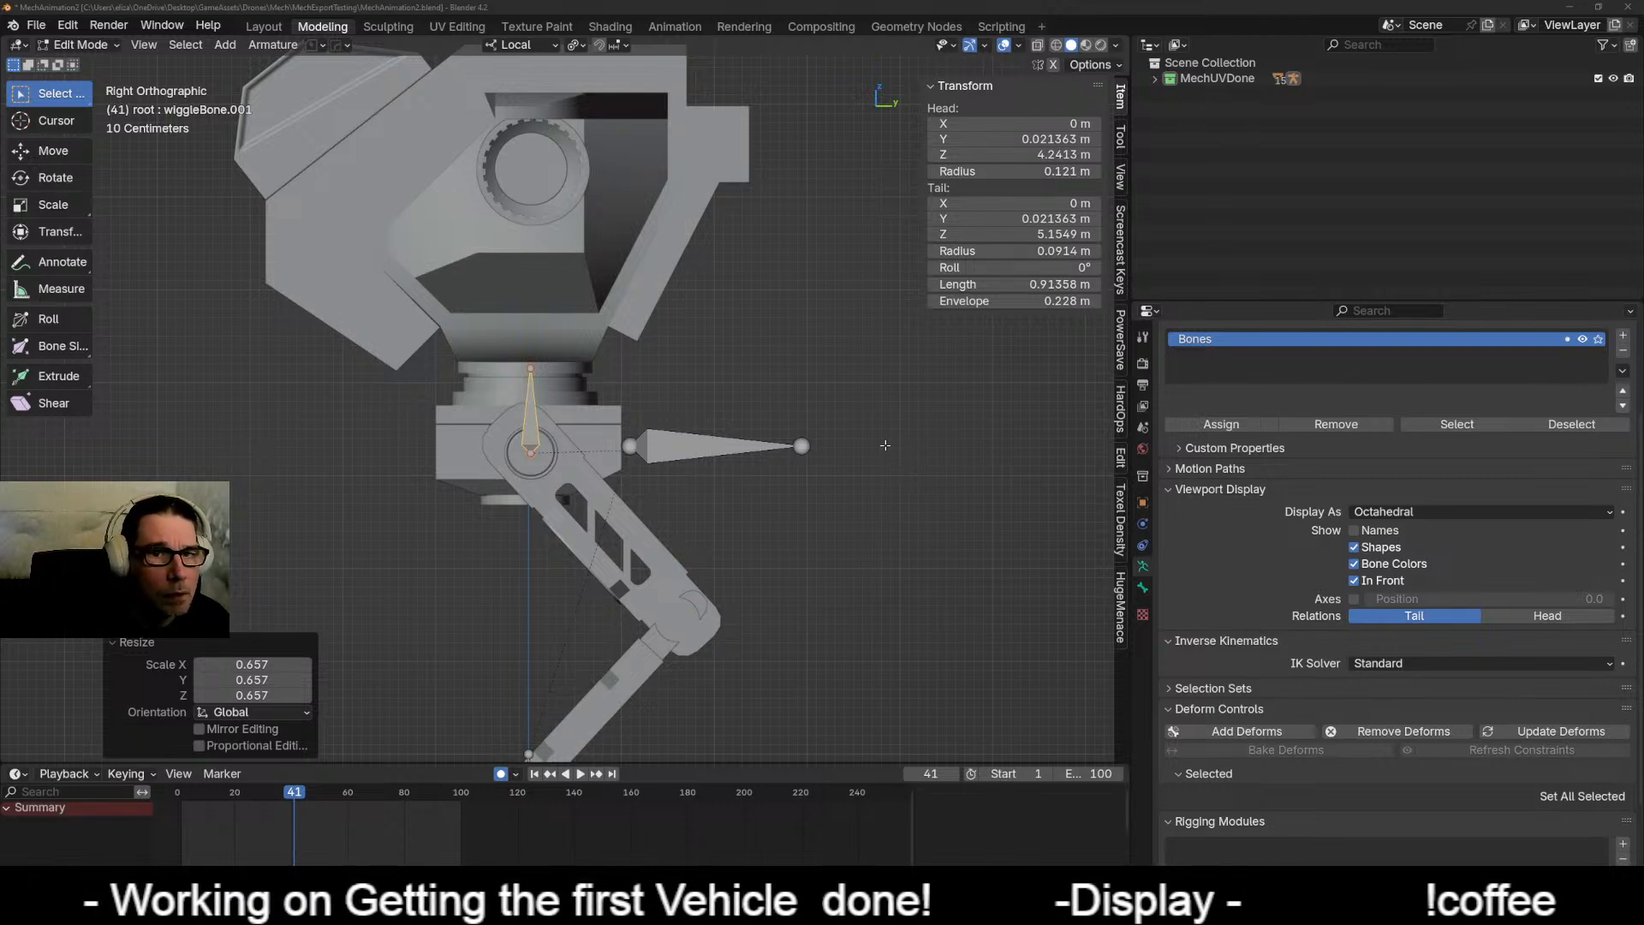
# Step: Rename the upright bone at the hips as center_pelvis
pyautogui.press('F2')
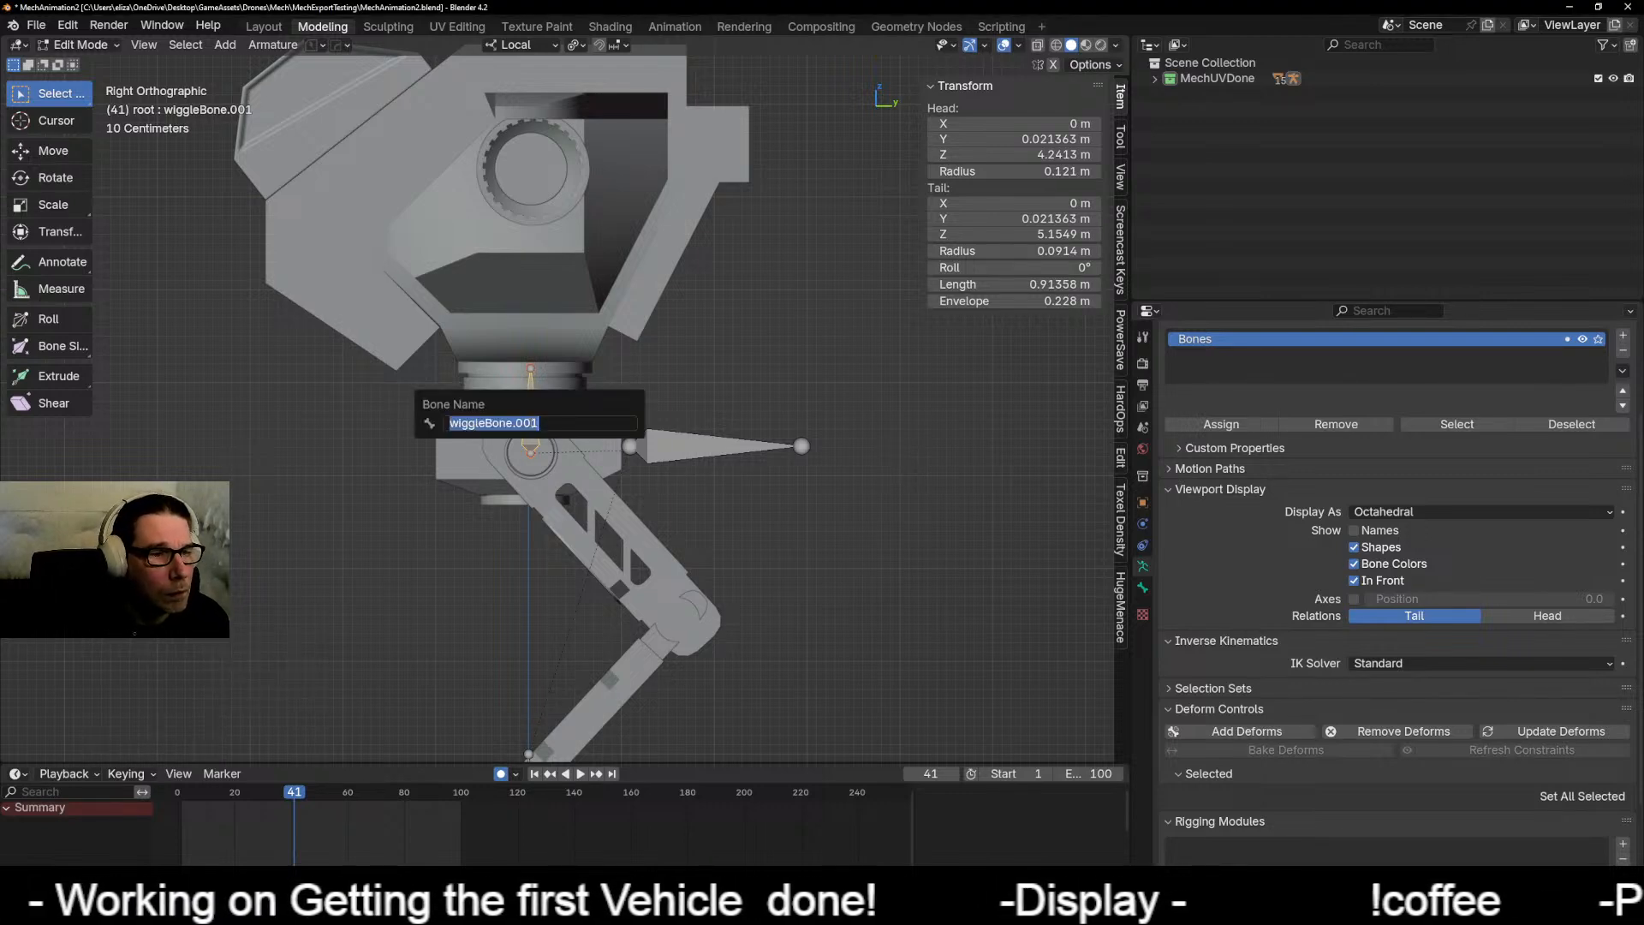
pyautogui.write('co')
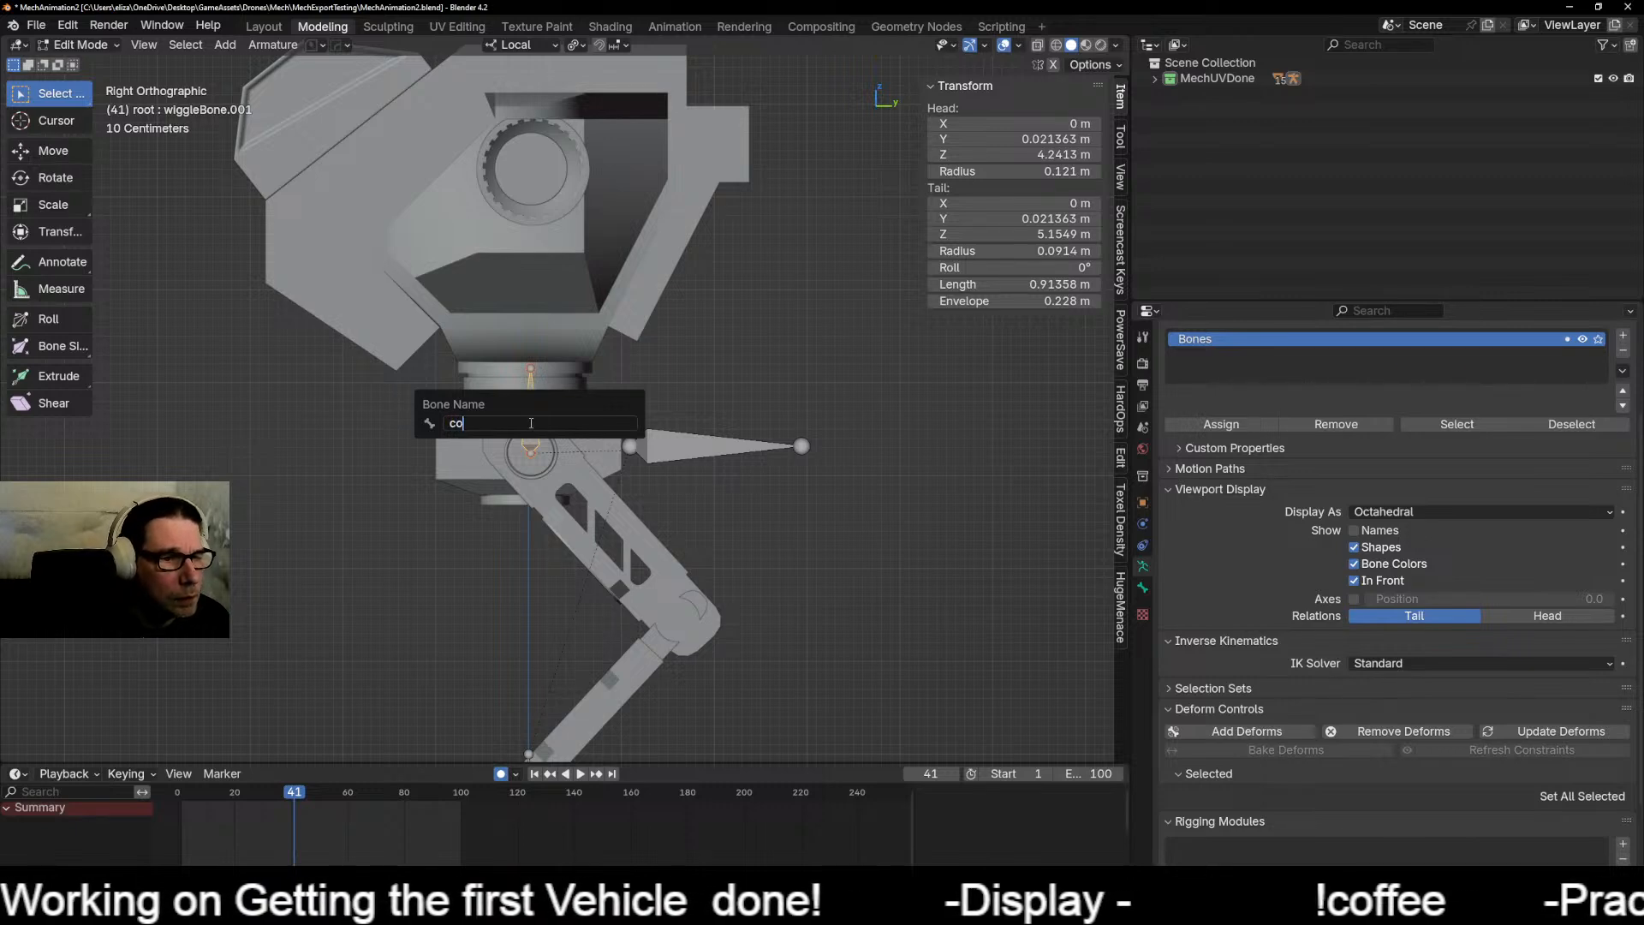
pyautogui.write('nter')
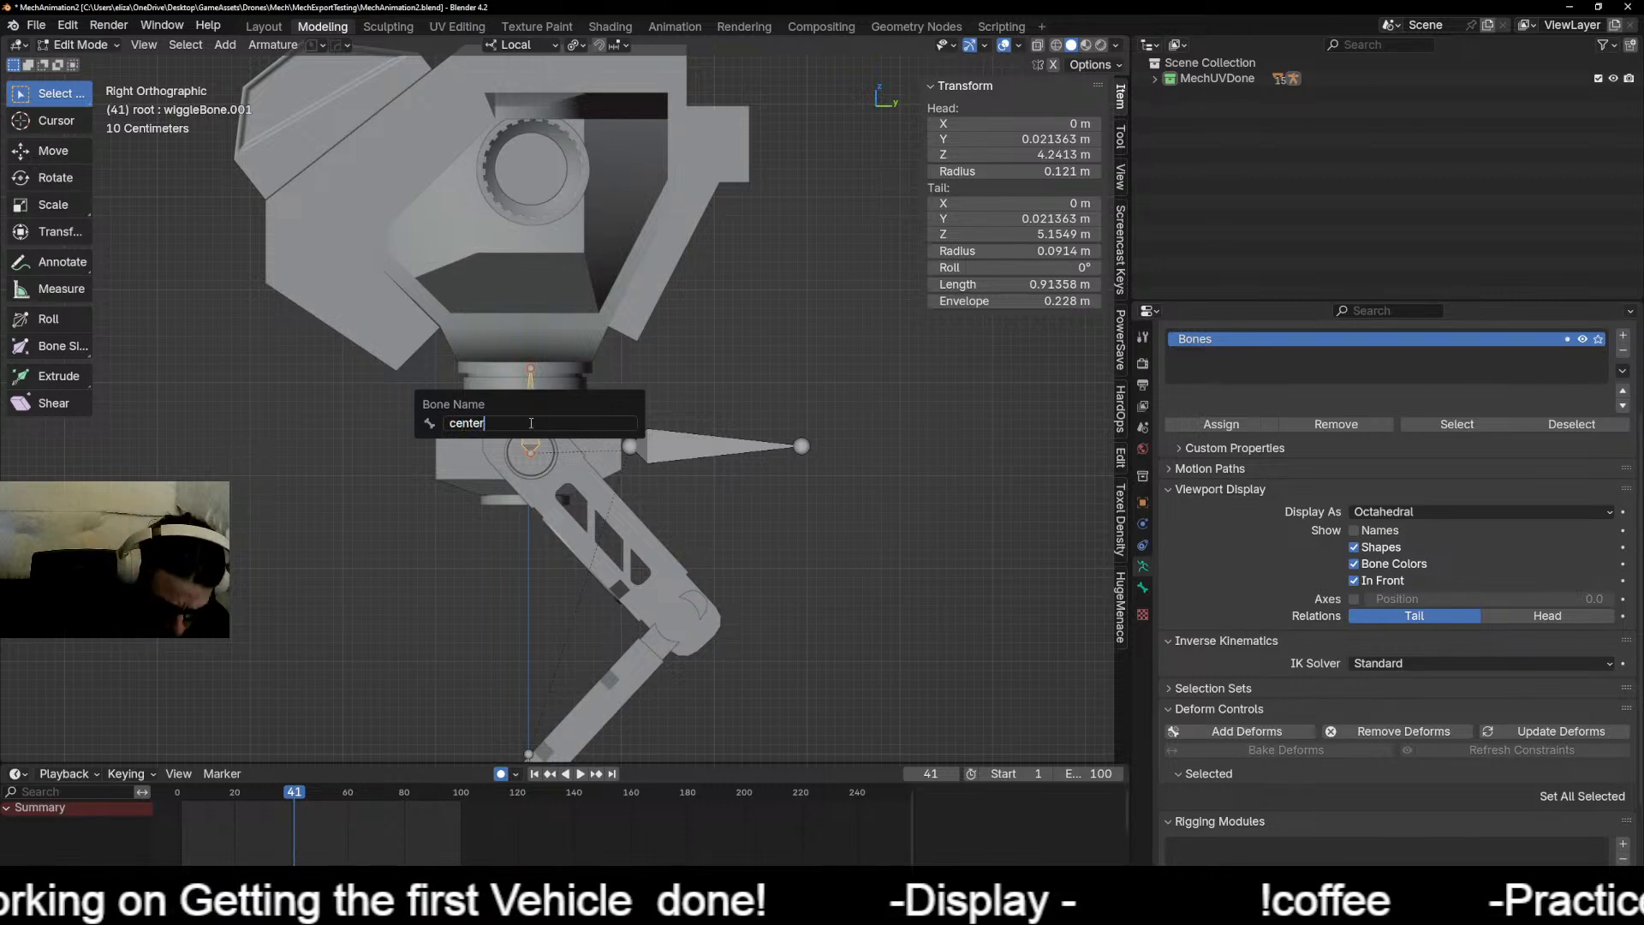
pyautogui.write('_pelvis')
pyautogui.press('Return')
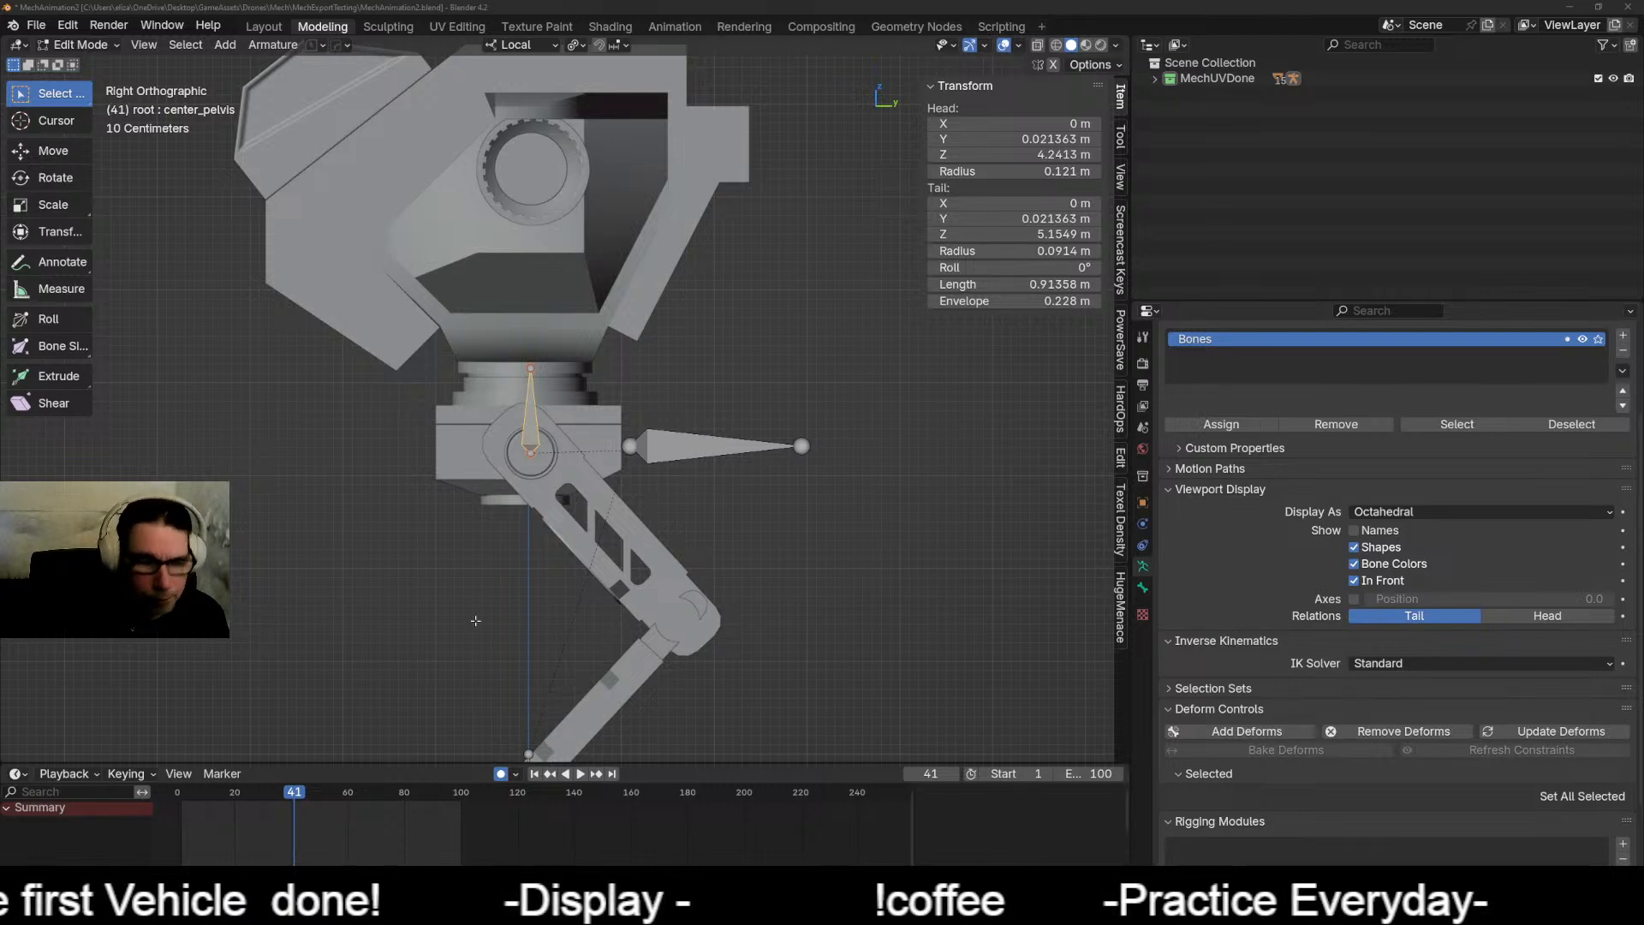
# Step: Extrude a new bone from the tail of center_pelvis about 2.16 m straight up along Z into the mech's body
pyautogui.scroll(-2, 476, 620)
pyautogui.moveTo(475, 620); pyautogui.dragTo(515, 439, button='middle')
pyautogui.click(838, 386)
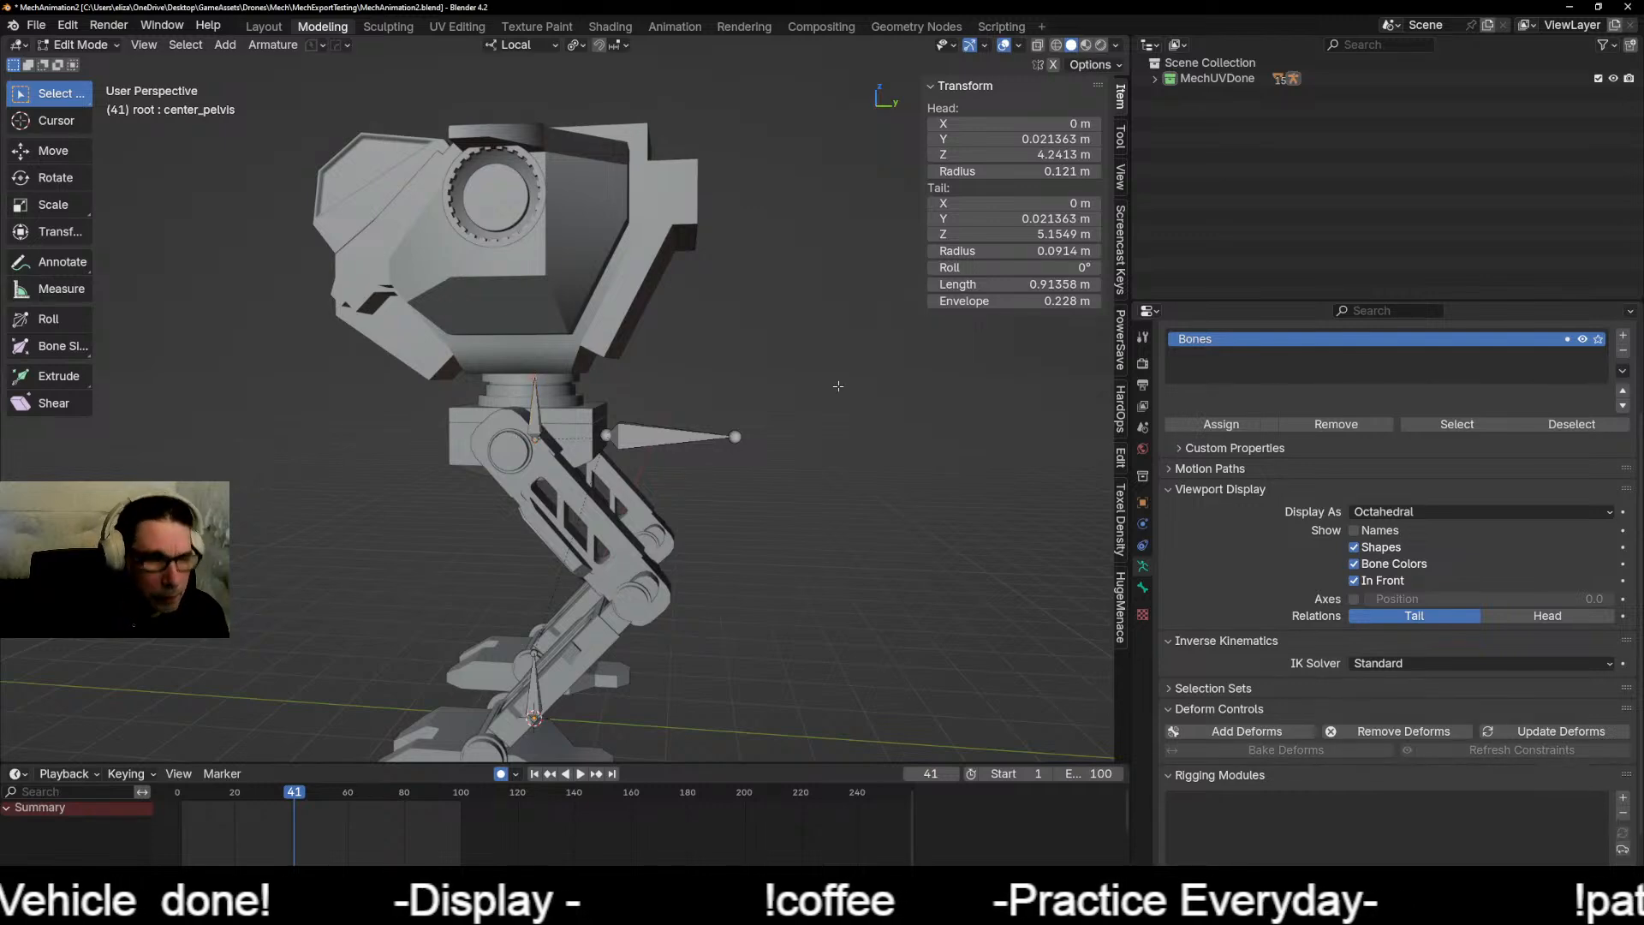
pyautogui.press('KP_3')
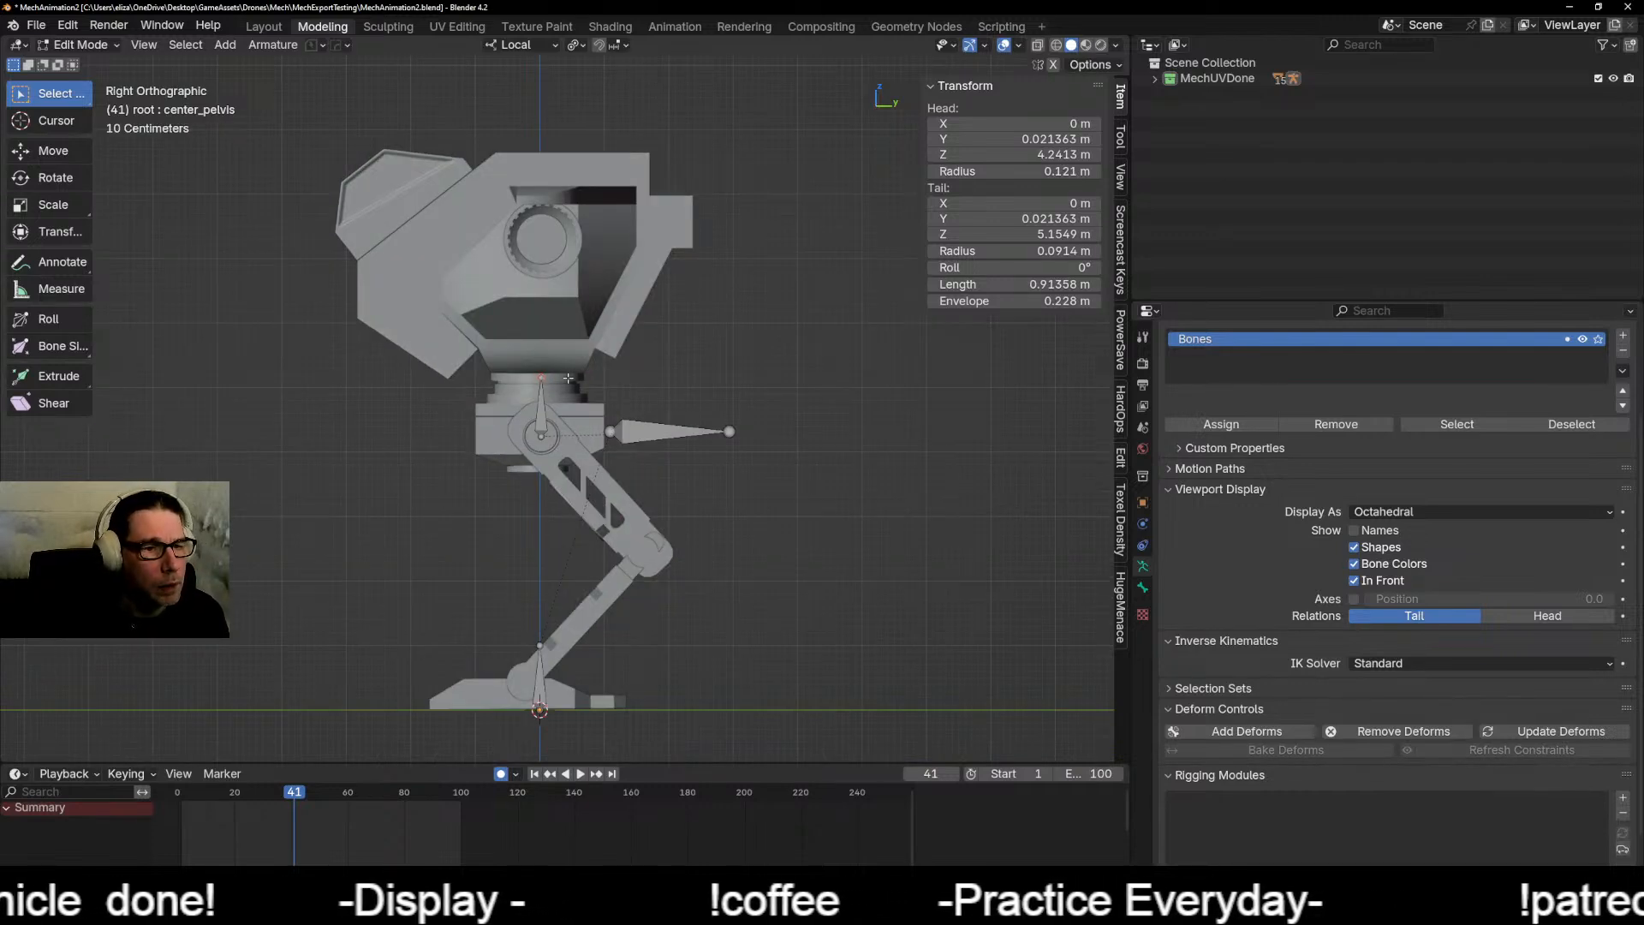
pyautogui.press('e')
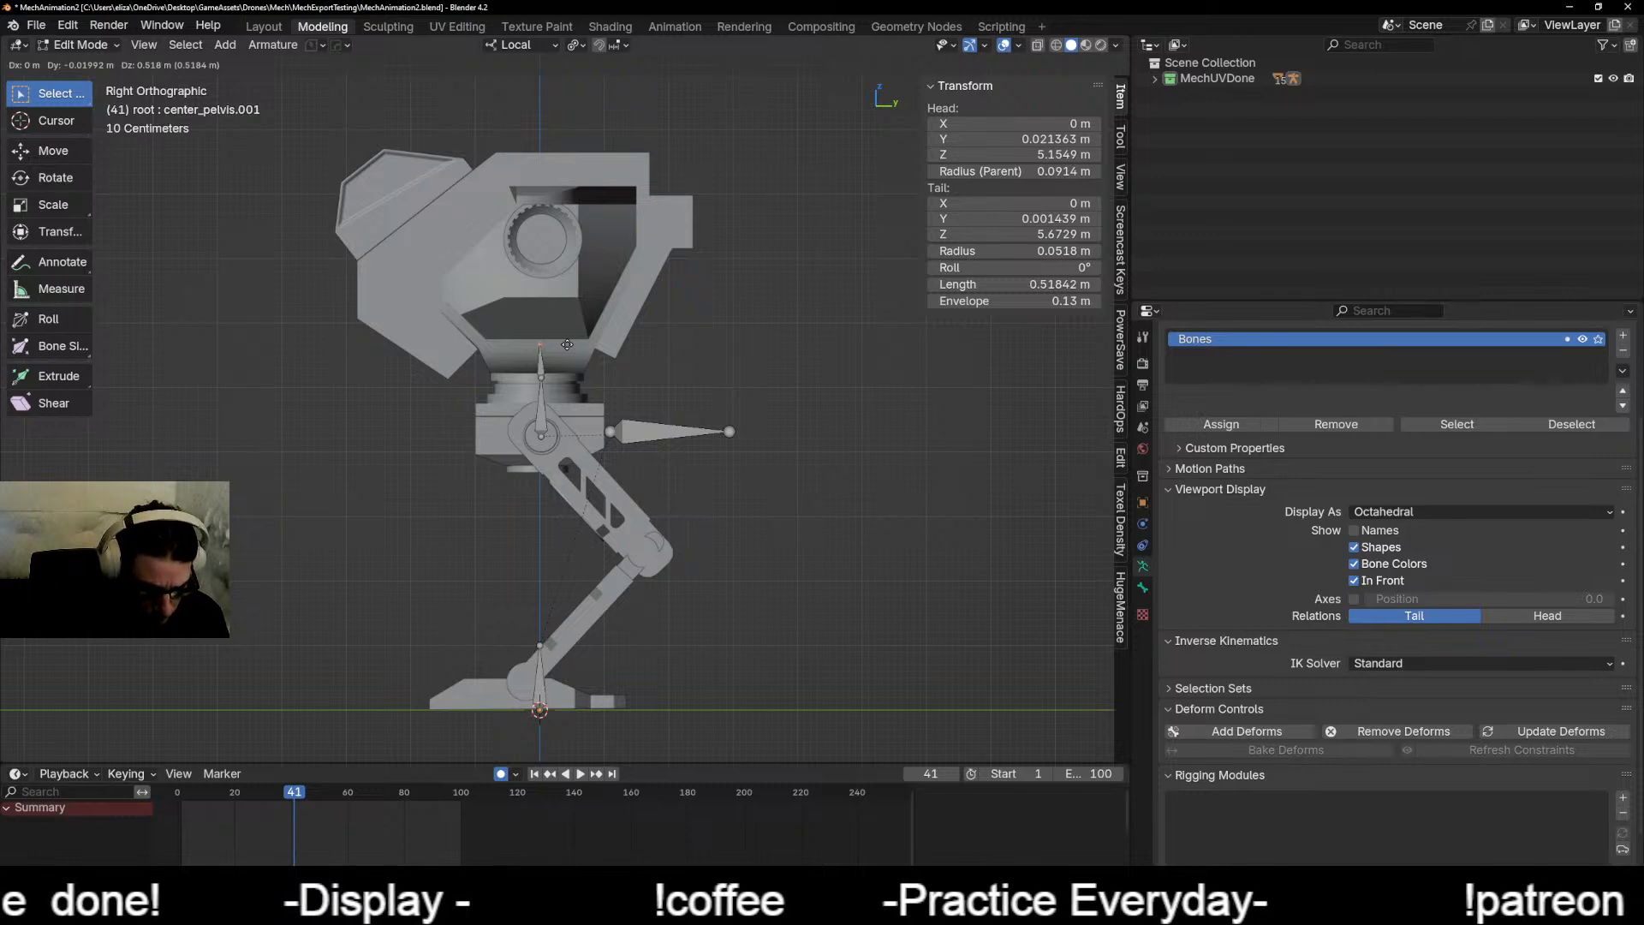
pyautogui.press('z')
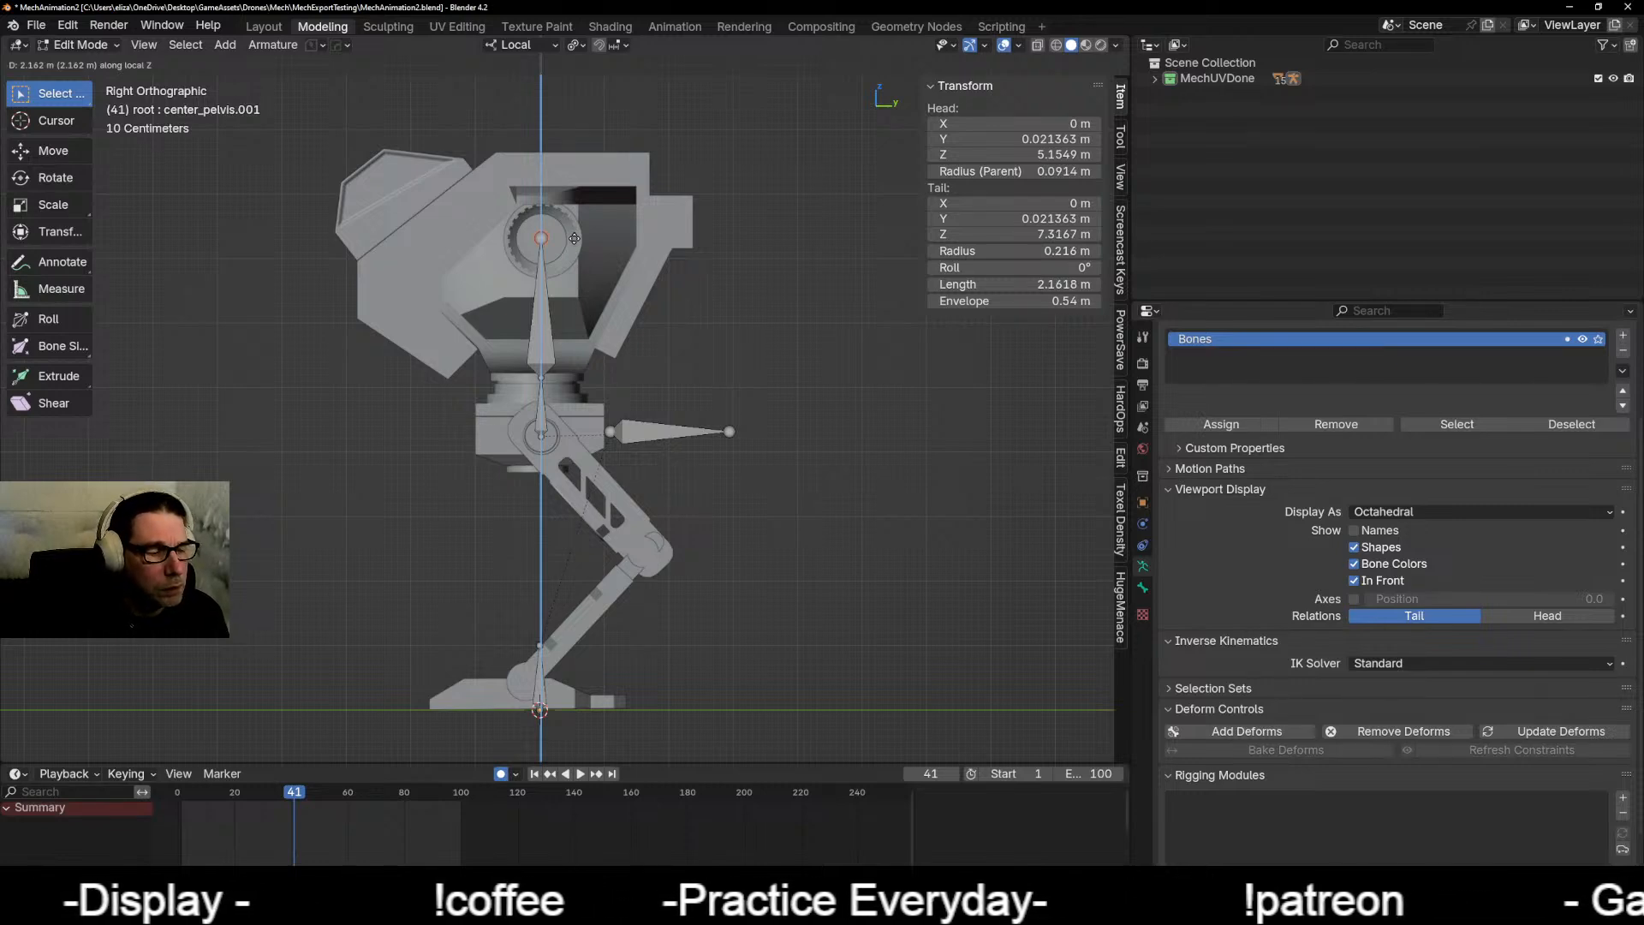
pyautogui.click(574, 238)
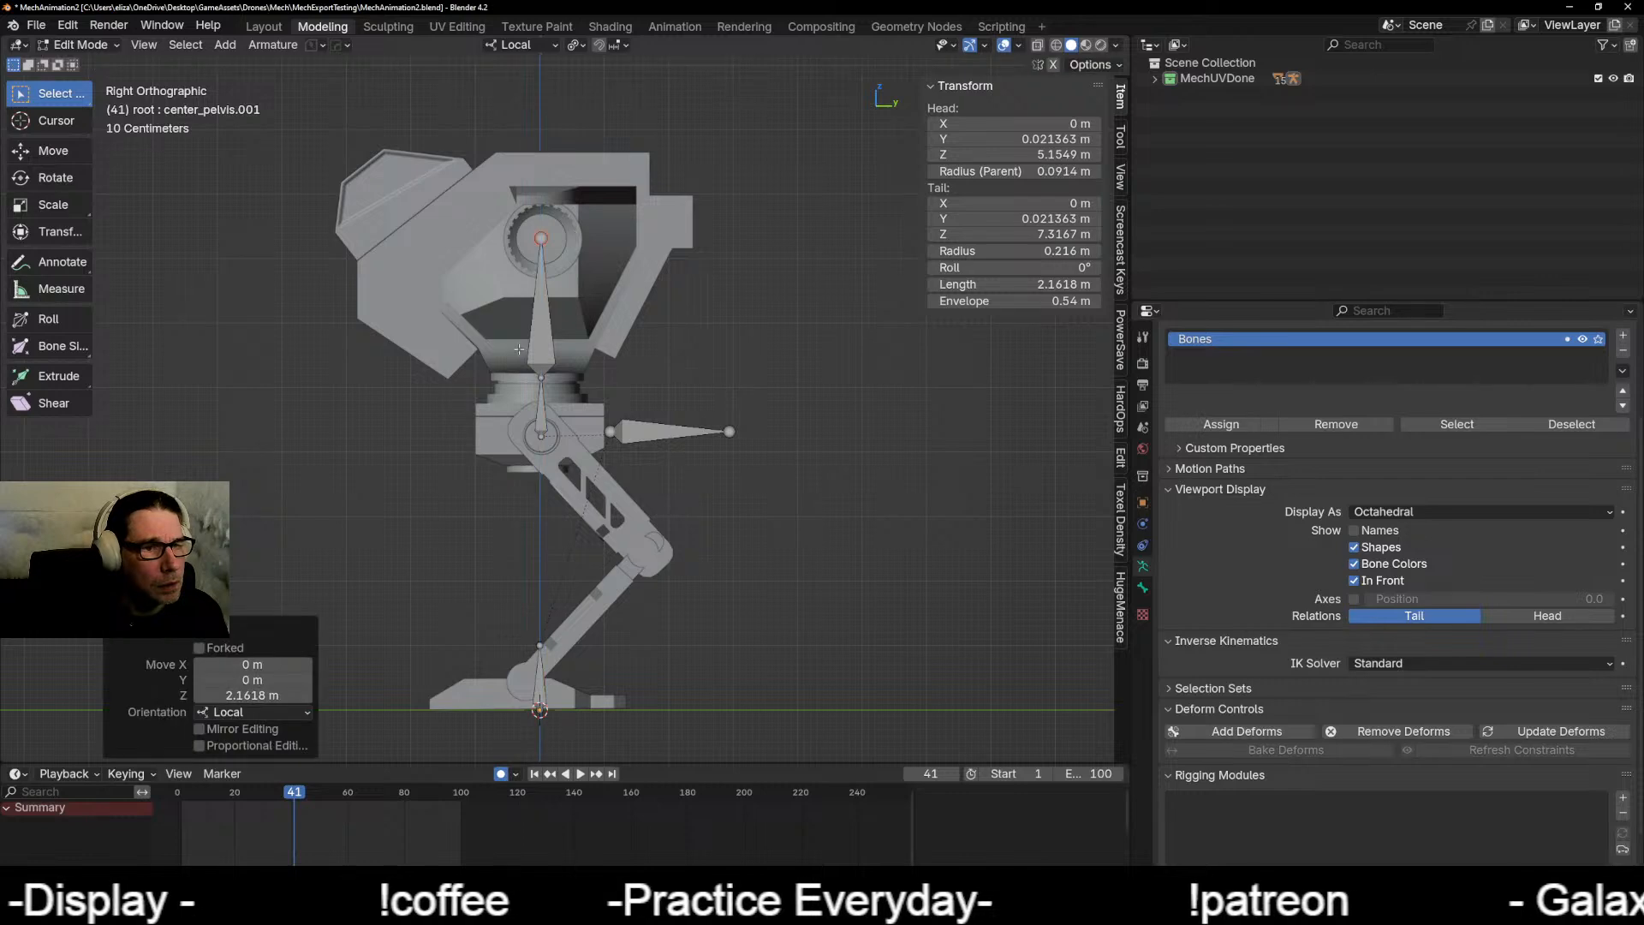
# Step: Rename the bone extruded above center_pelvis as main_body'
pyautogui.scroll(2, 521, 350)
pyautogui.press('KP_1')
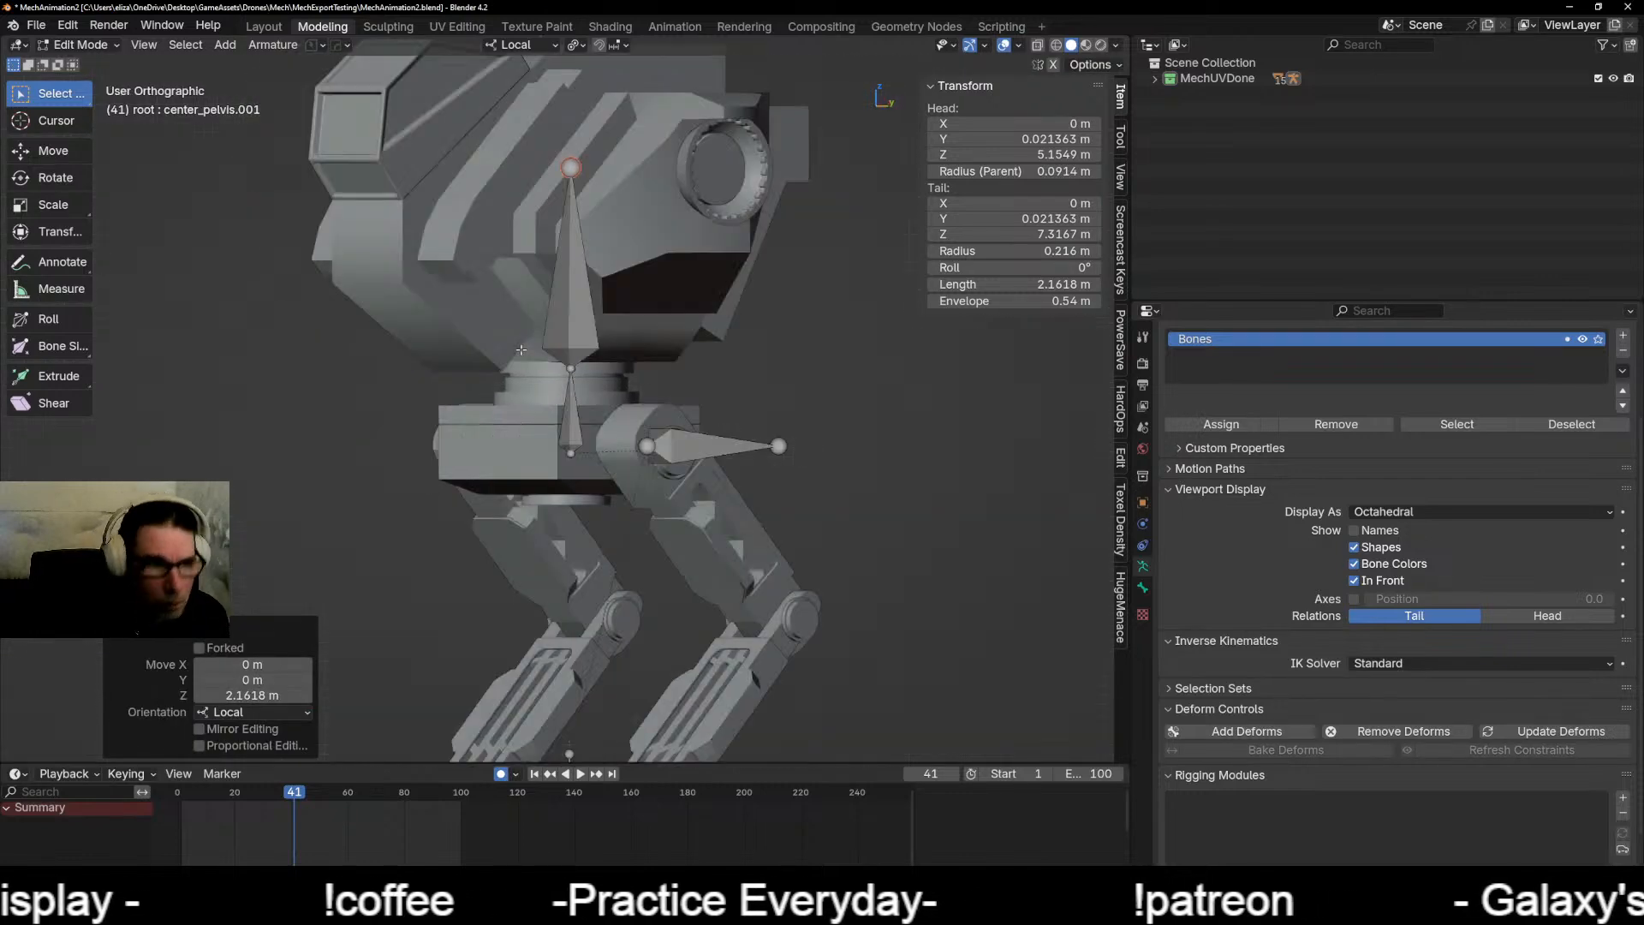
pyautogui.click(611, 305)
pyautogui.press('F2')
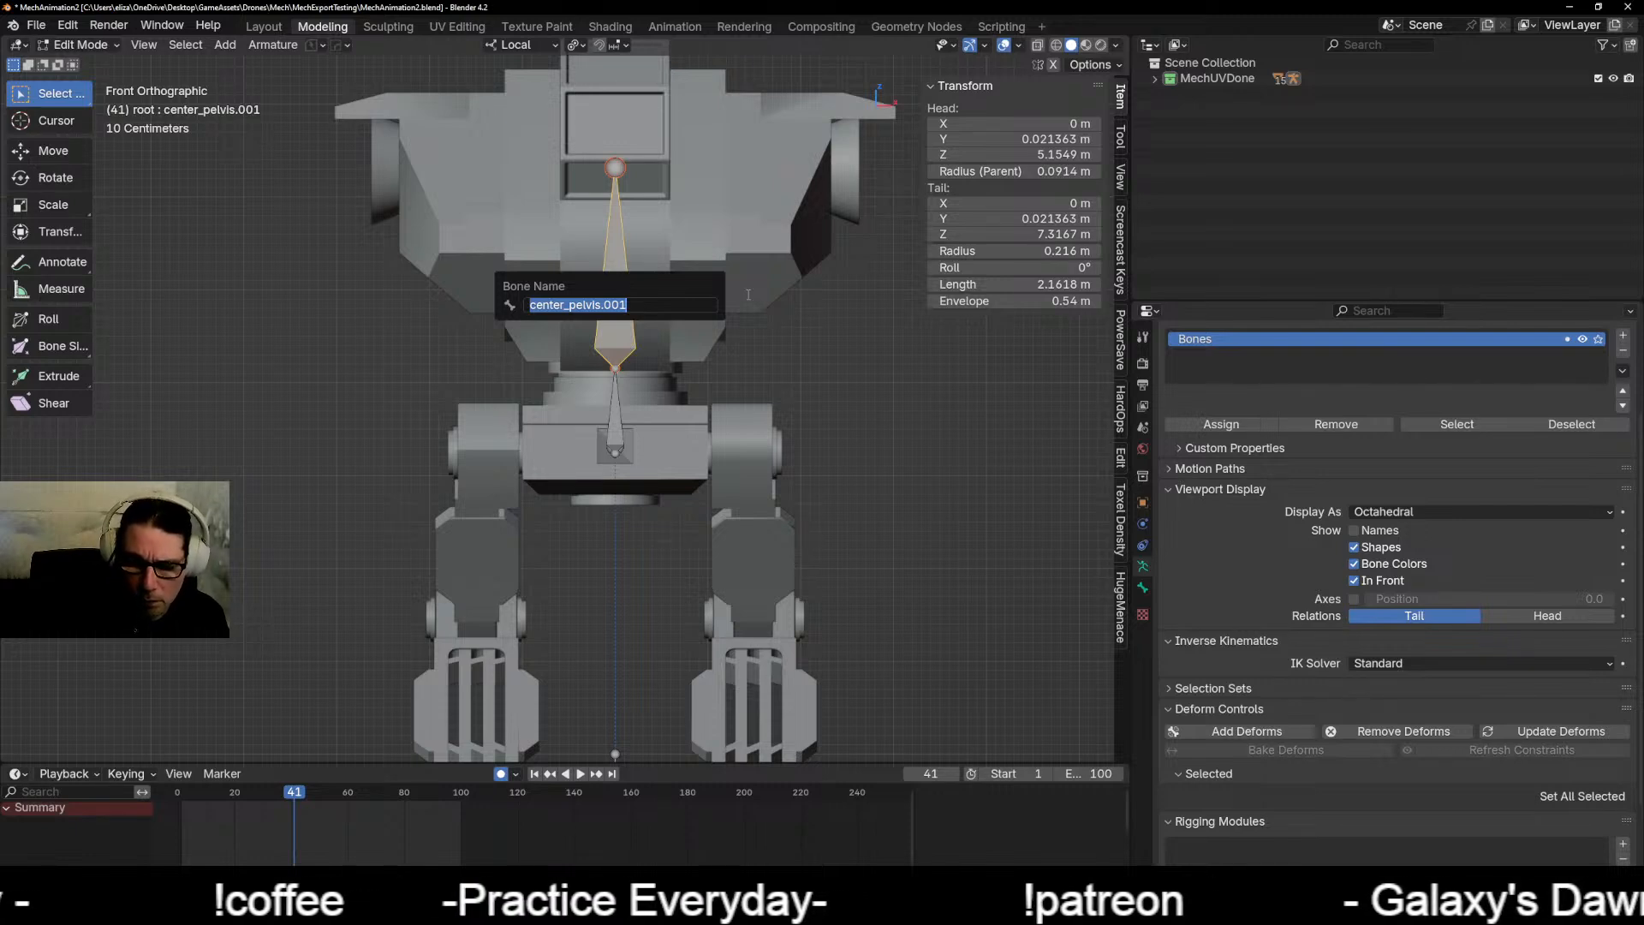
pyautogui.write('cente')
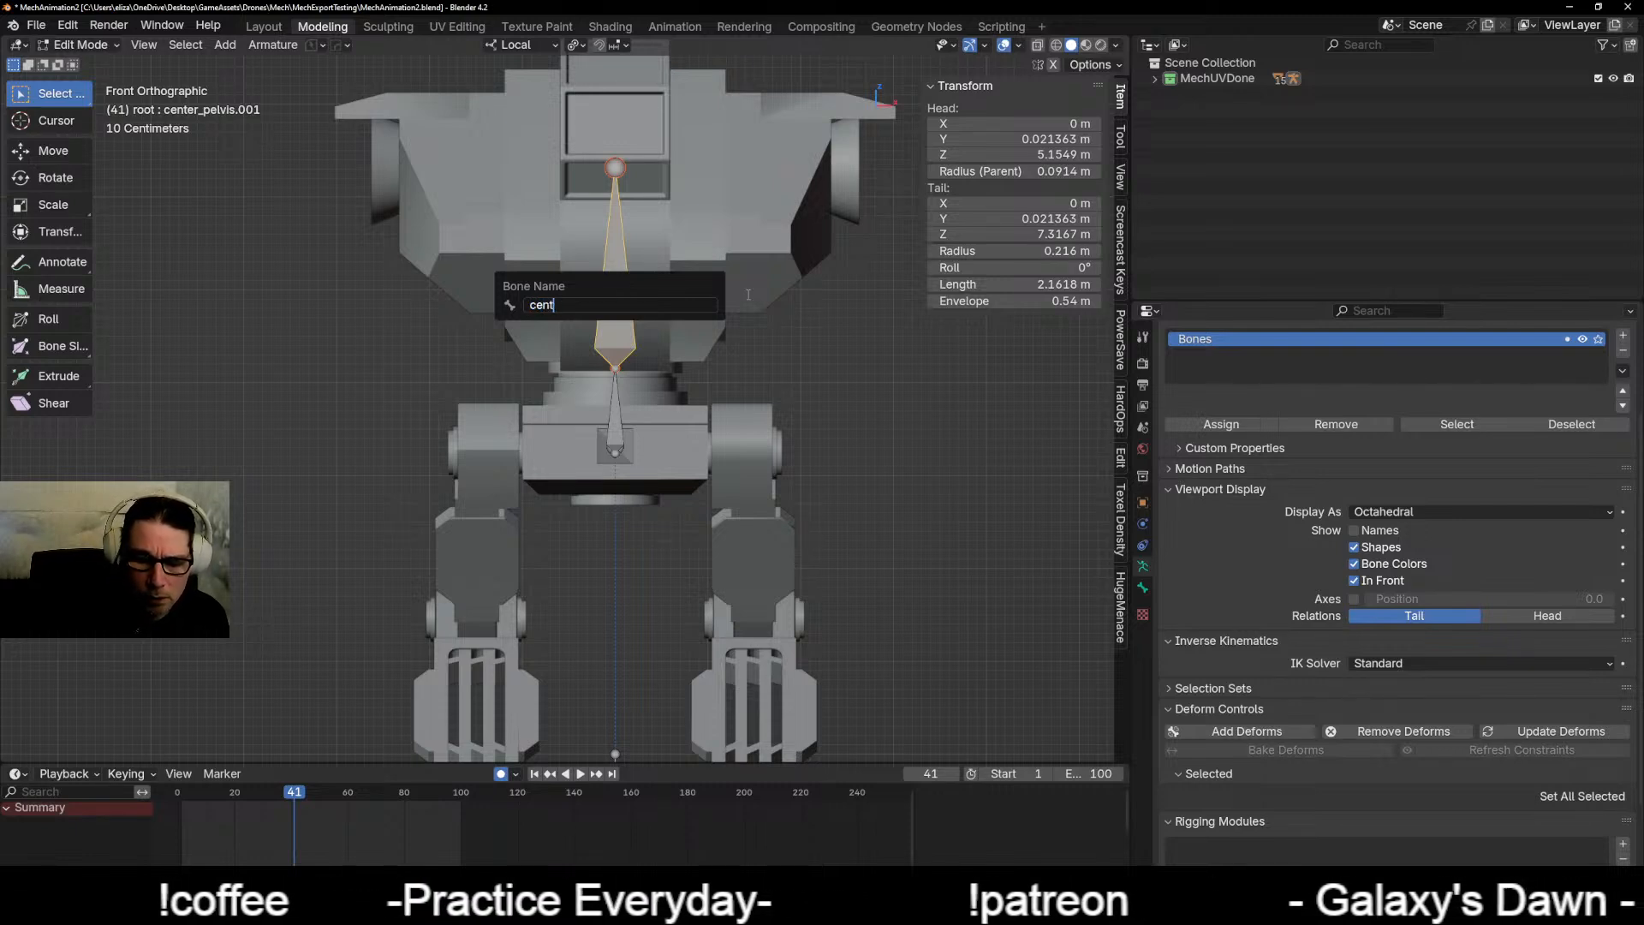
pyautogui.press('BackSpace')
pyautogui.press('BackSpace')
pyautogui.press('BackSpace')
pyautogui.press('BackSpace')
pyautogui.press('BackSpace')
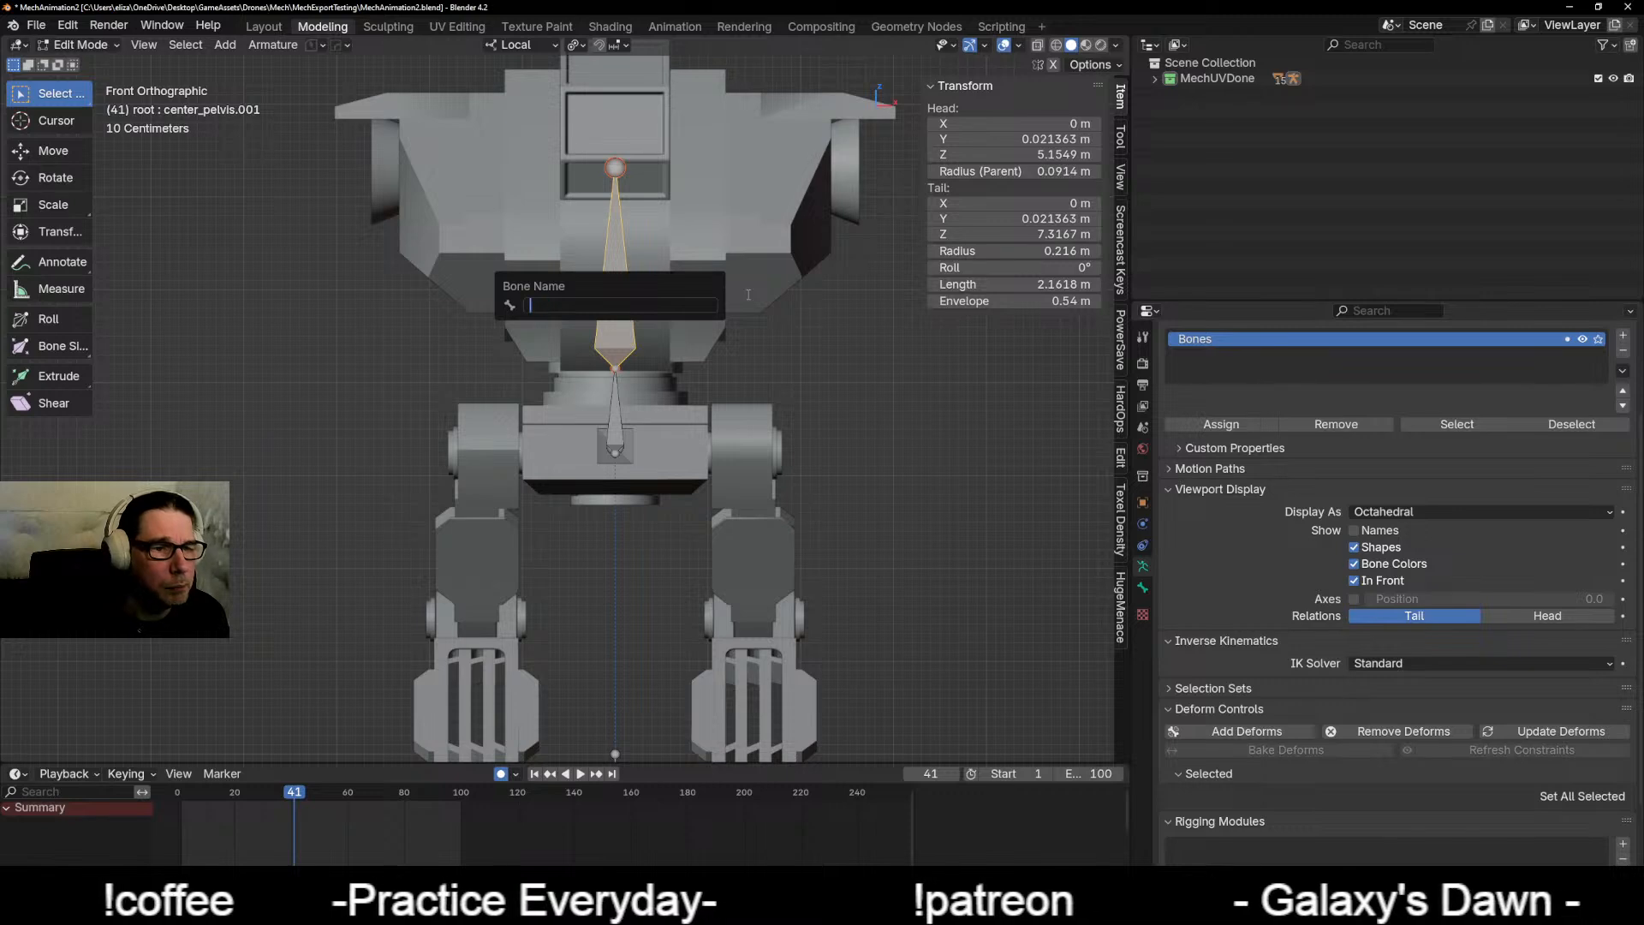
pyautogui.write('main_')
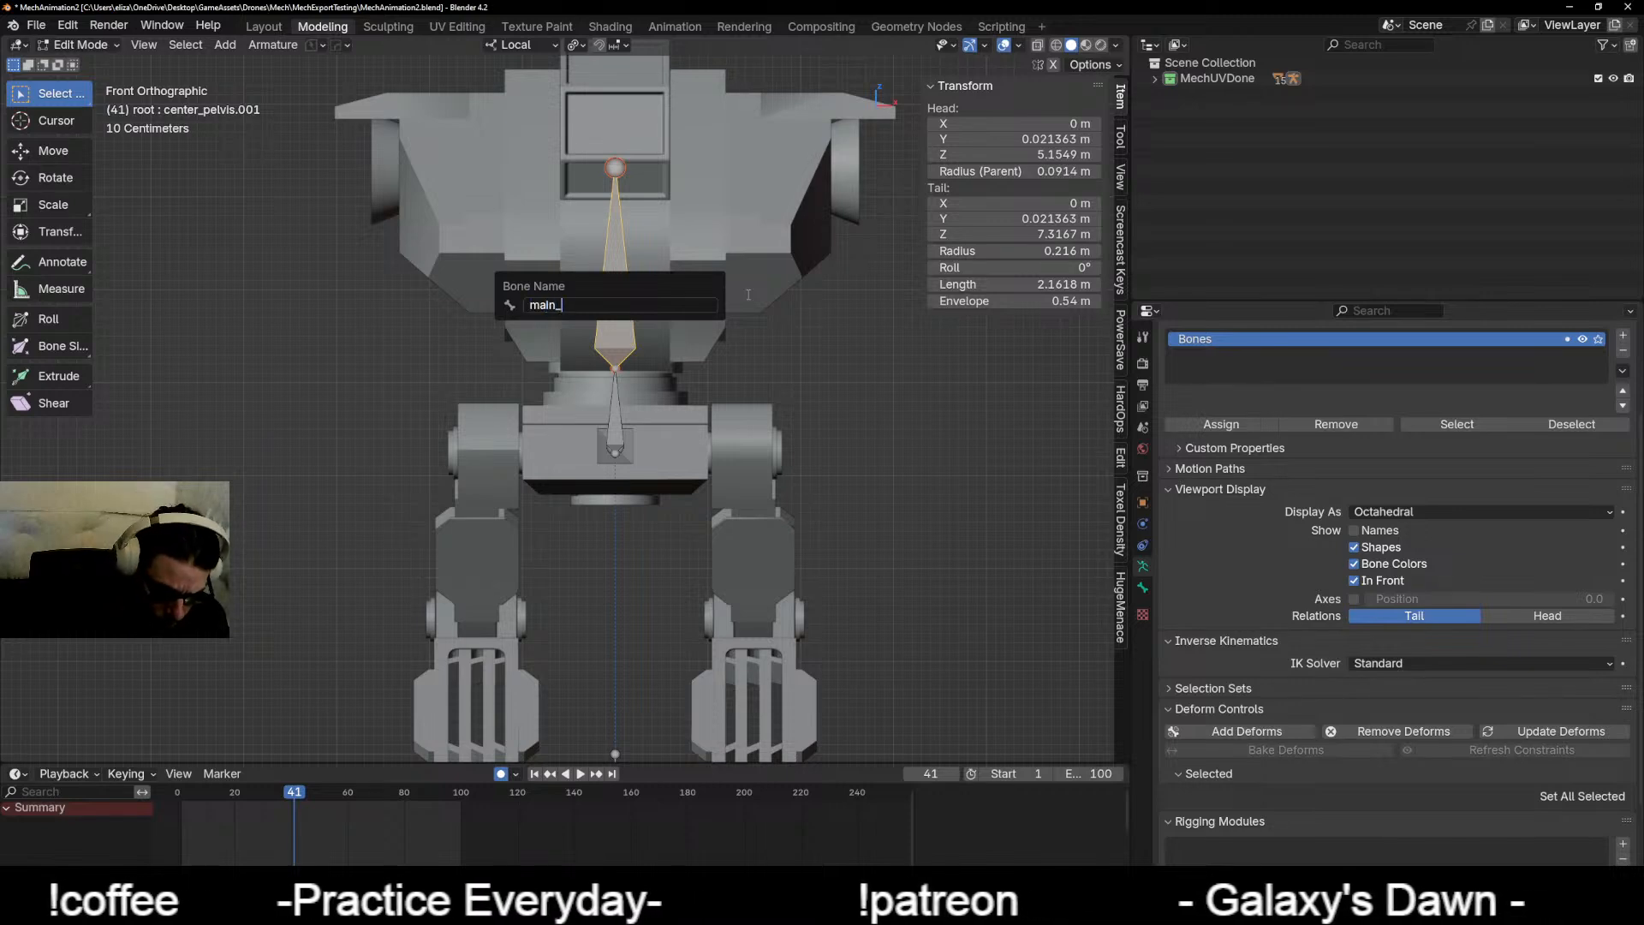
pyautogui.write('body')
pyautogui.press('Return')
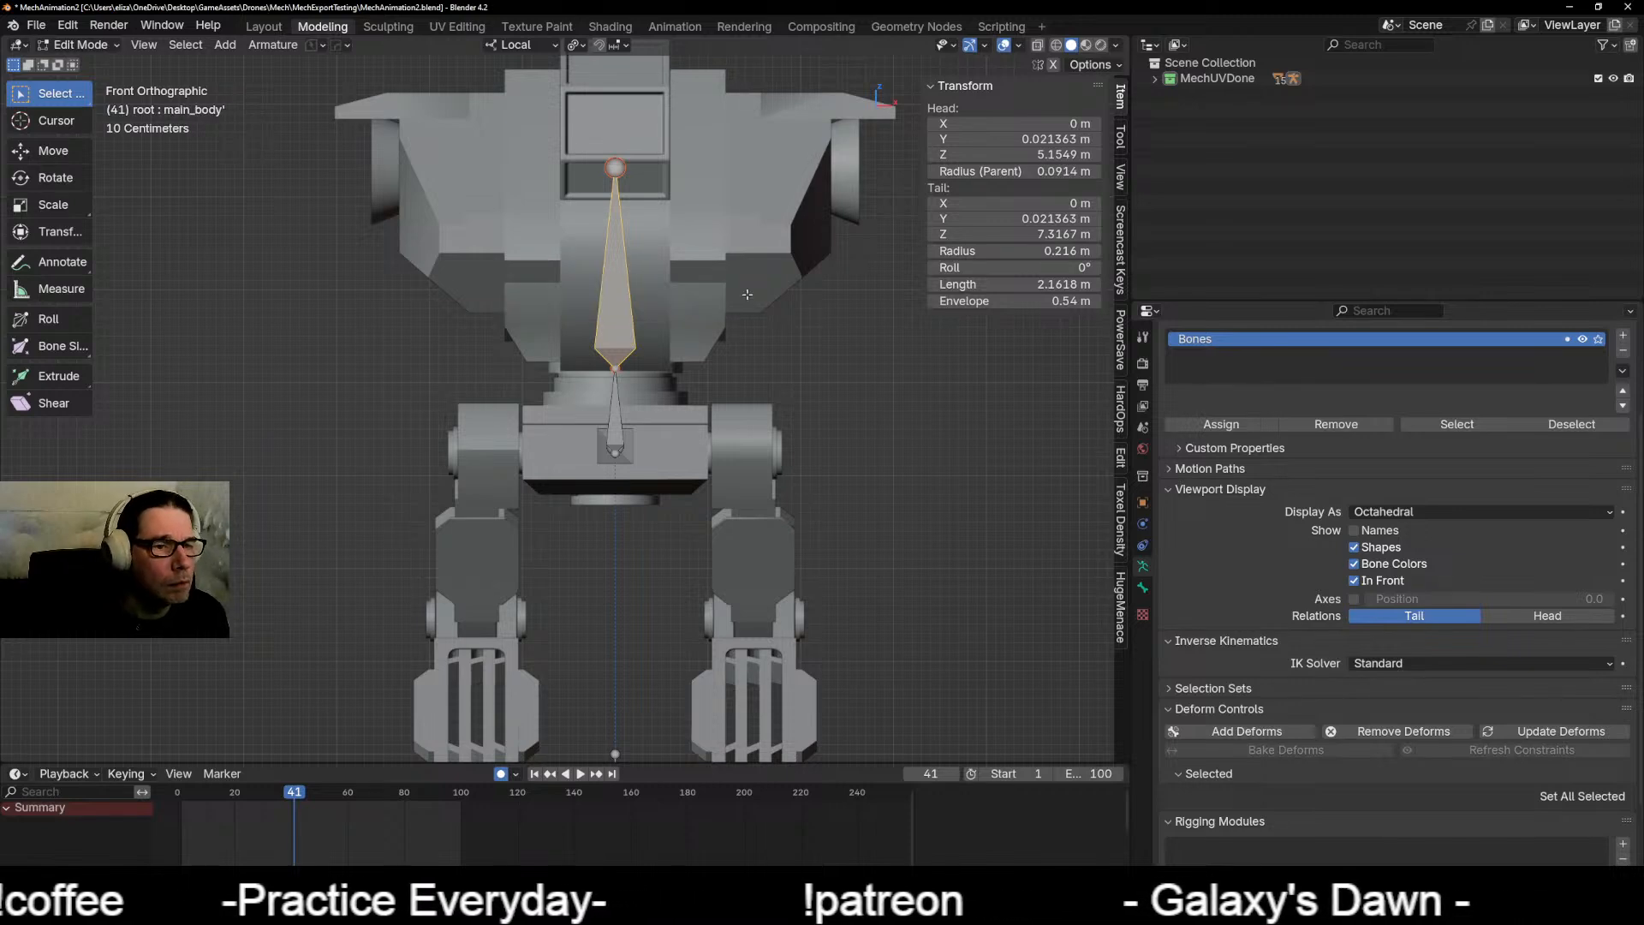
# Step: Remove the stray apostrophe from the body bone's name so it reads main_body
pyautogui.press('F2')
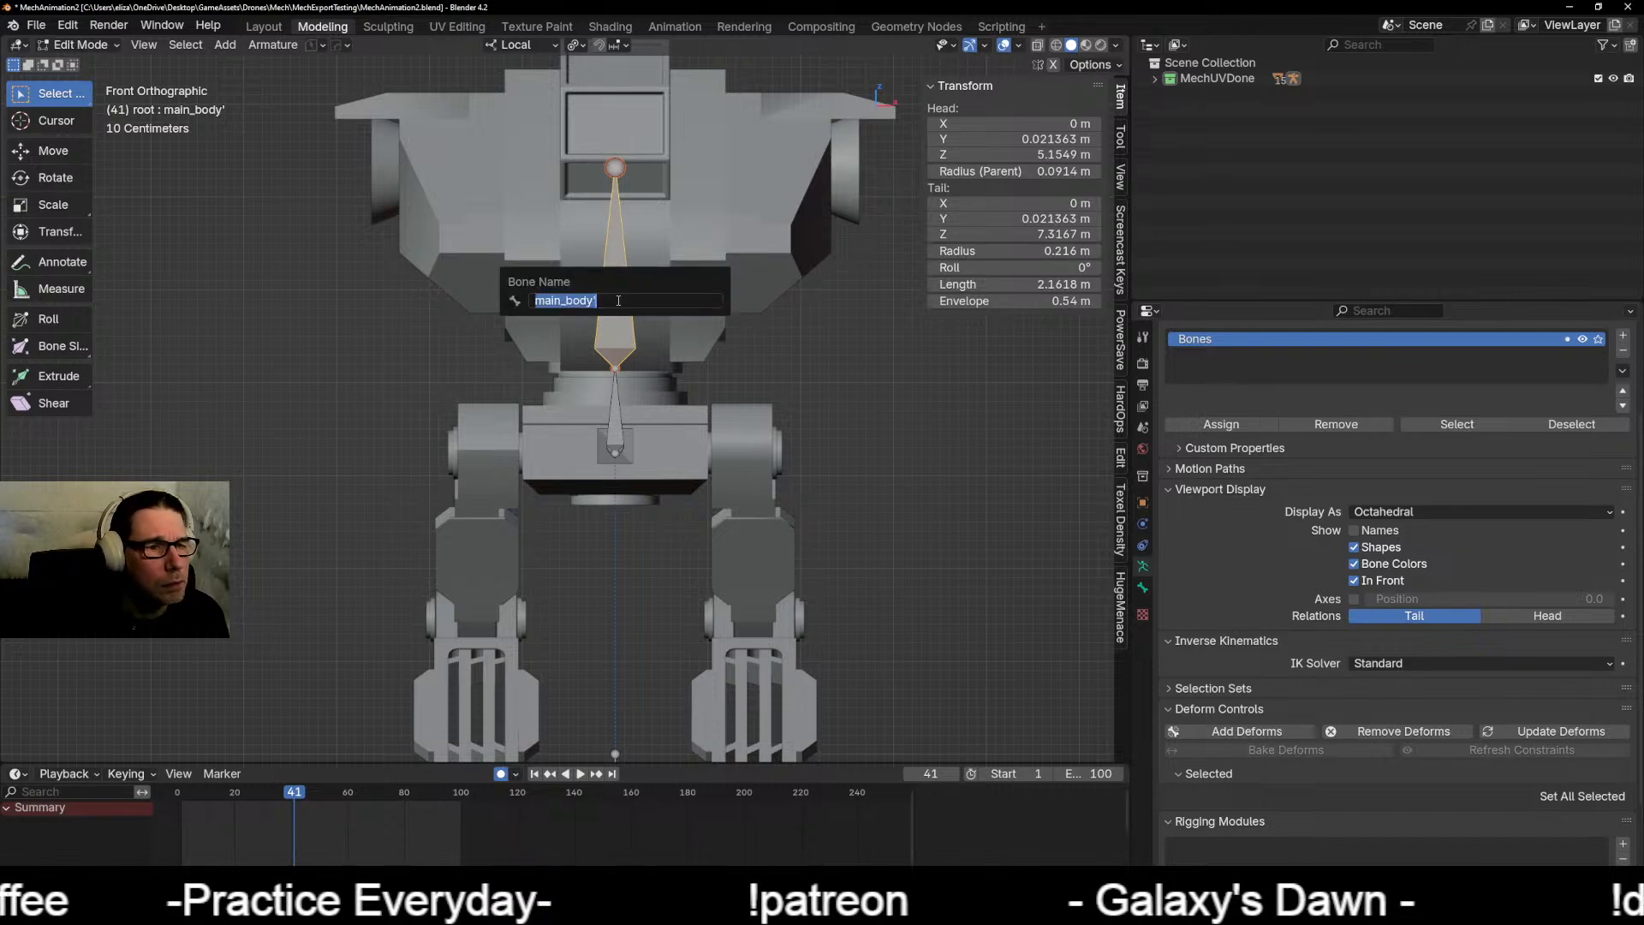
pyautogui.click(631, 299)
pyautogui.press('BackSpace')
pyautogui.press('Return')
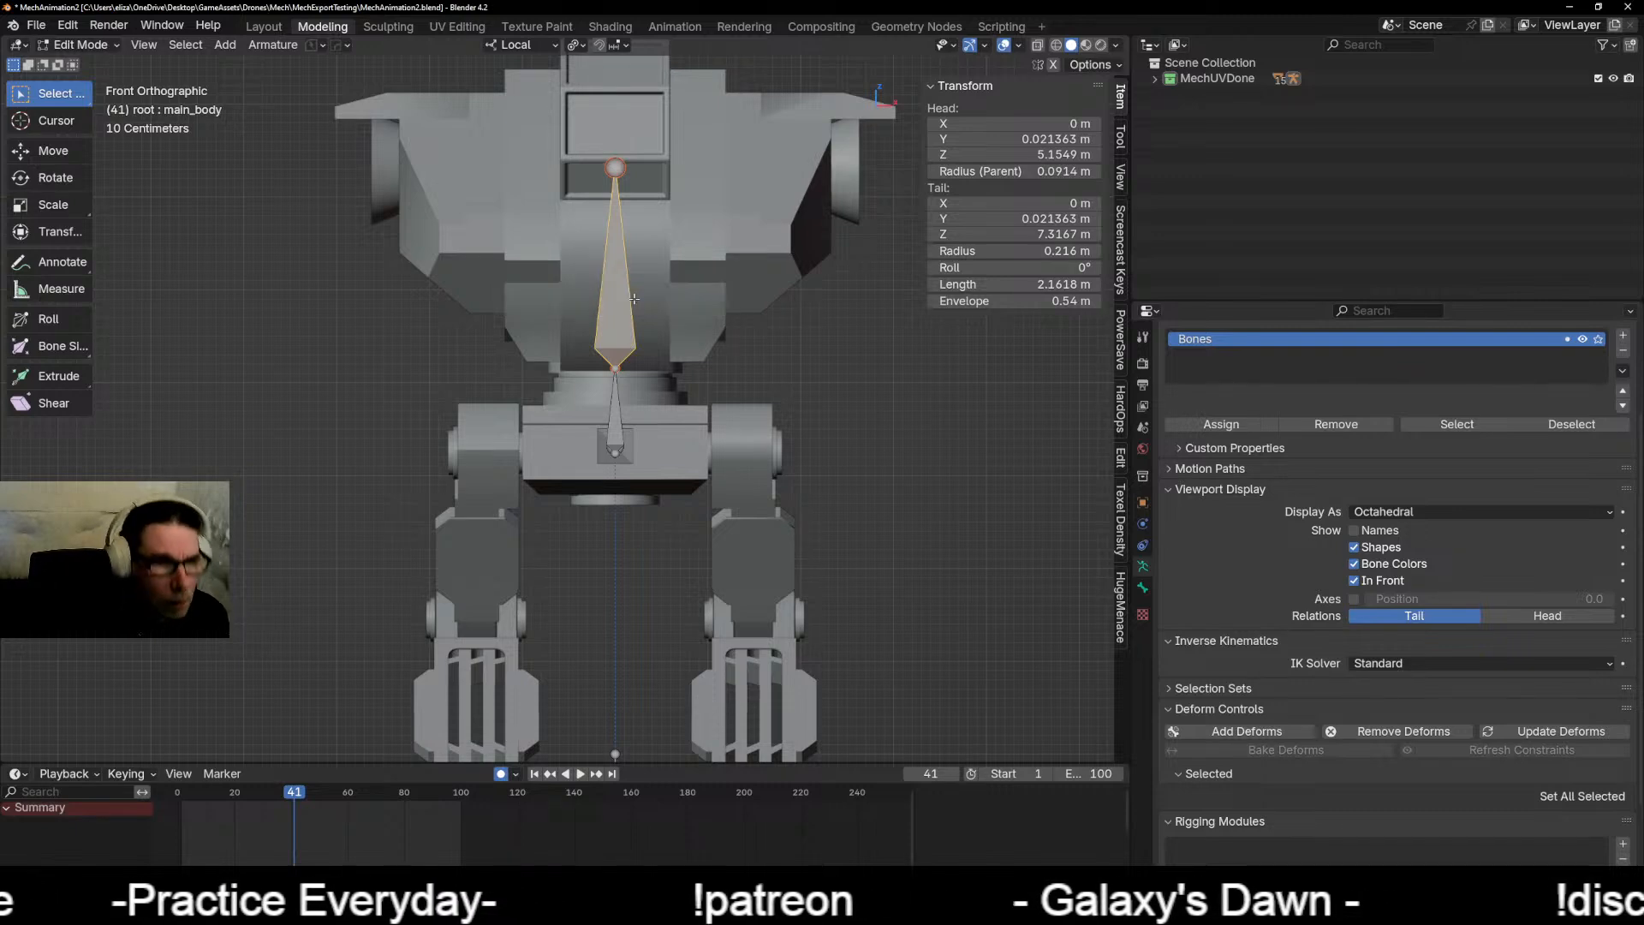
# Step: Extrude a bone from the tail of main_body about 2.33 m along X to the mech's side mount
pyautogui.scroll(2, 637, 210)
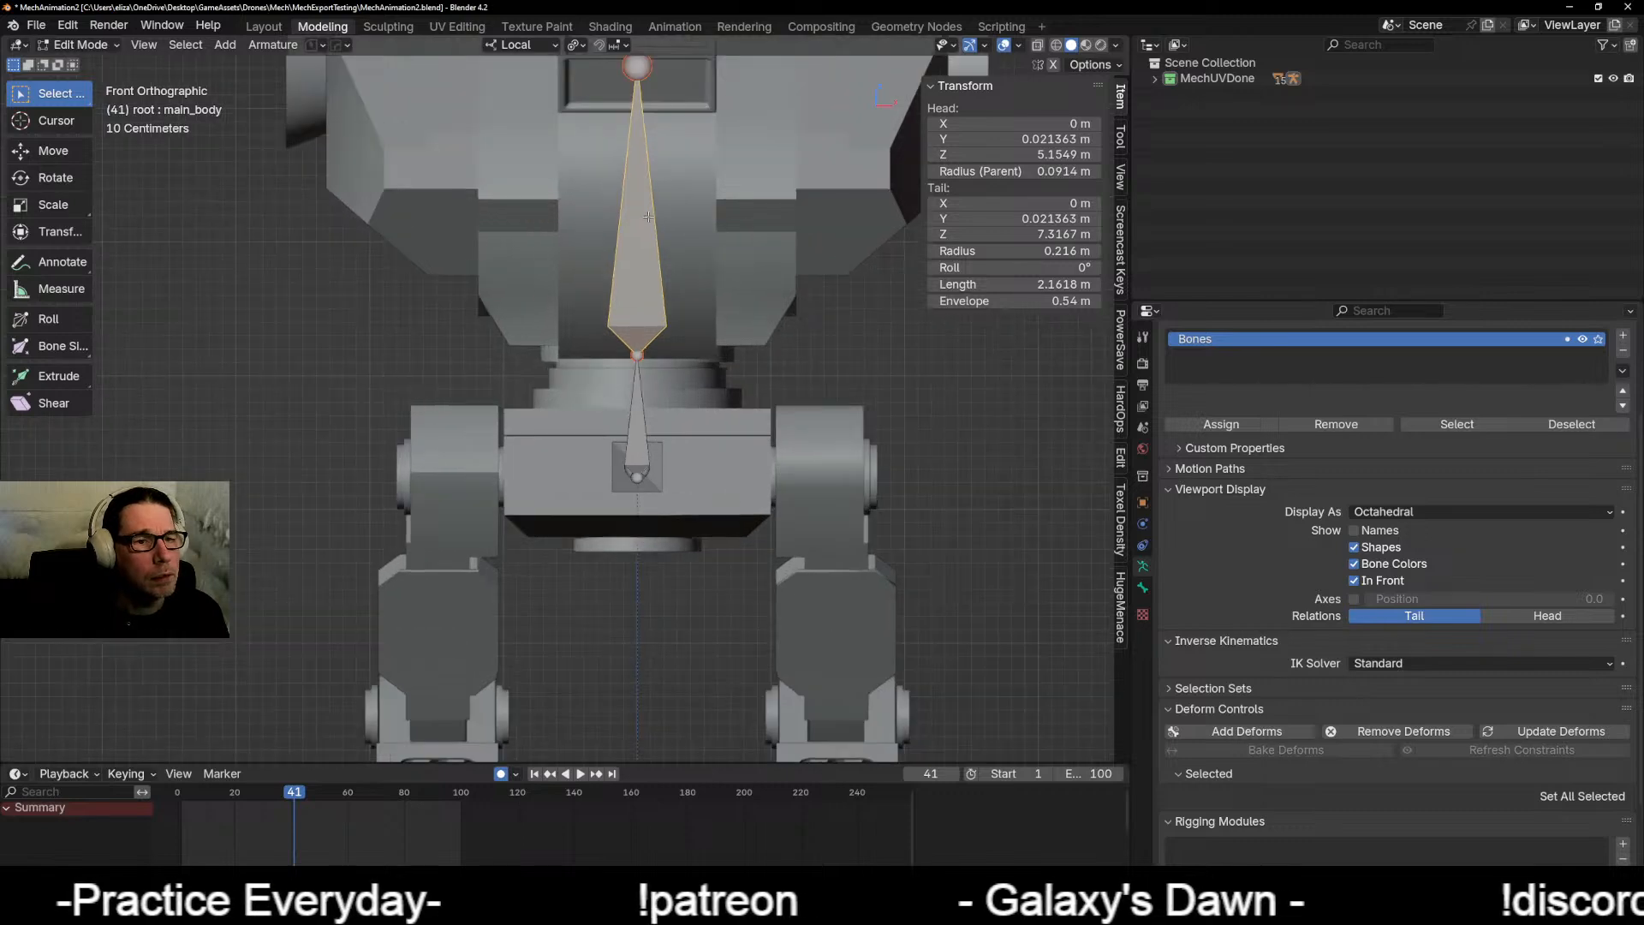
pyautogui.keyDown('shift'); pyautogui.moveTo(674, 202); pyautogui.dragTo(477, 408, button='middle'); pyautogui.keyUp('shift')
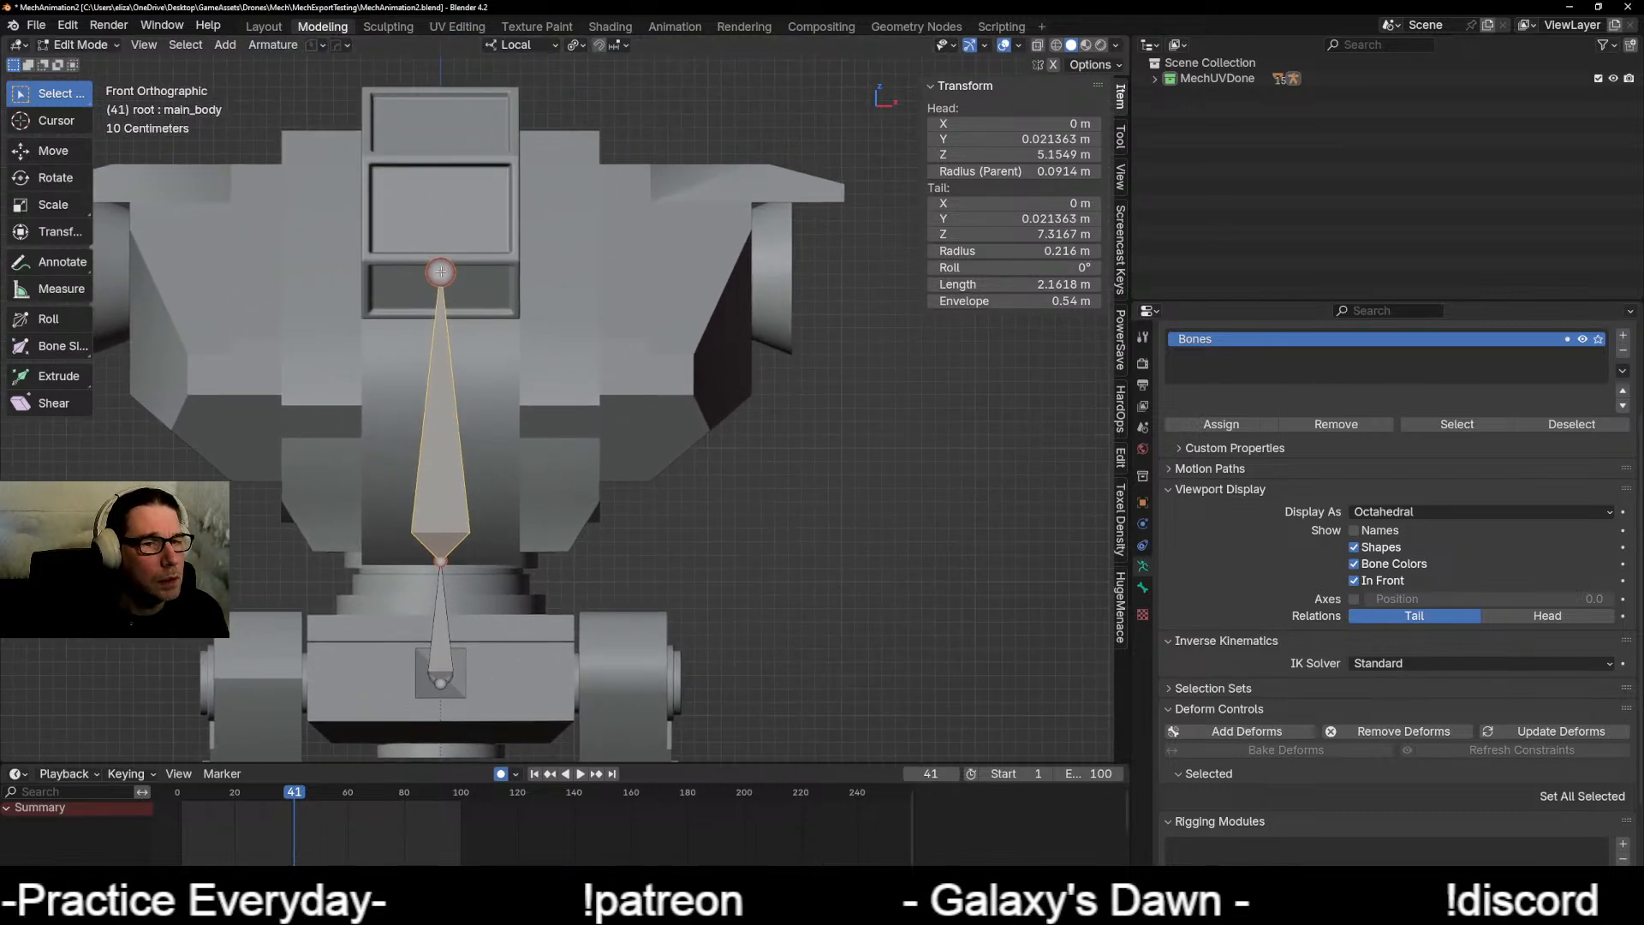
pyautogui.click(440, 270)
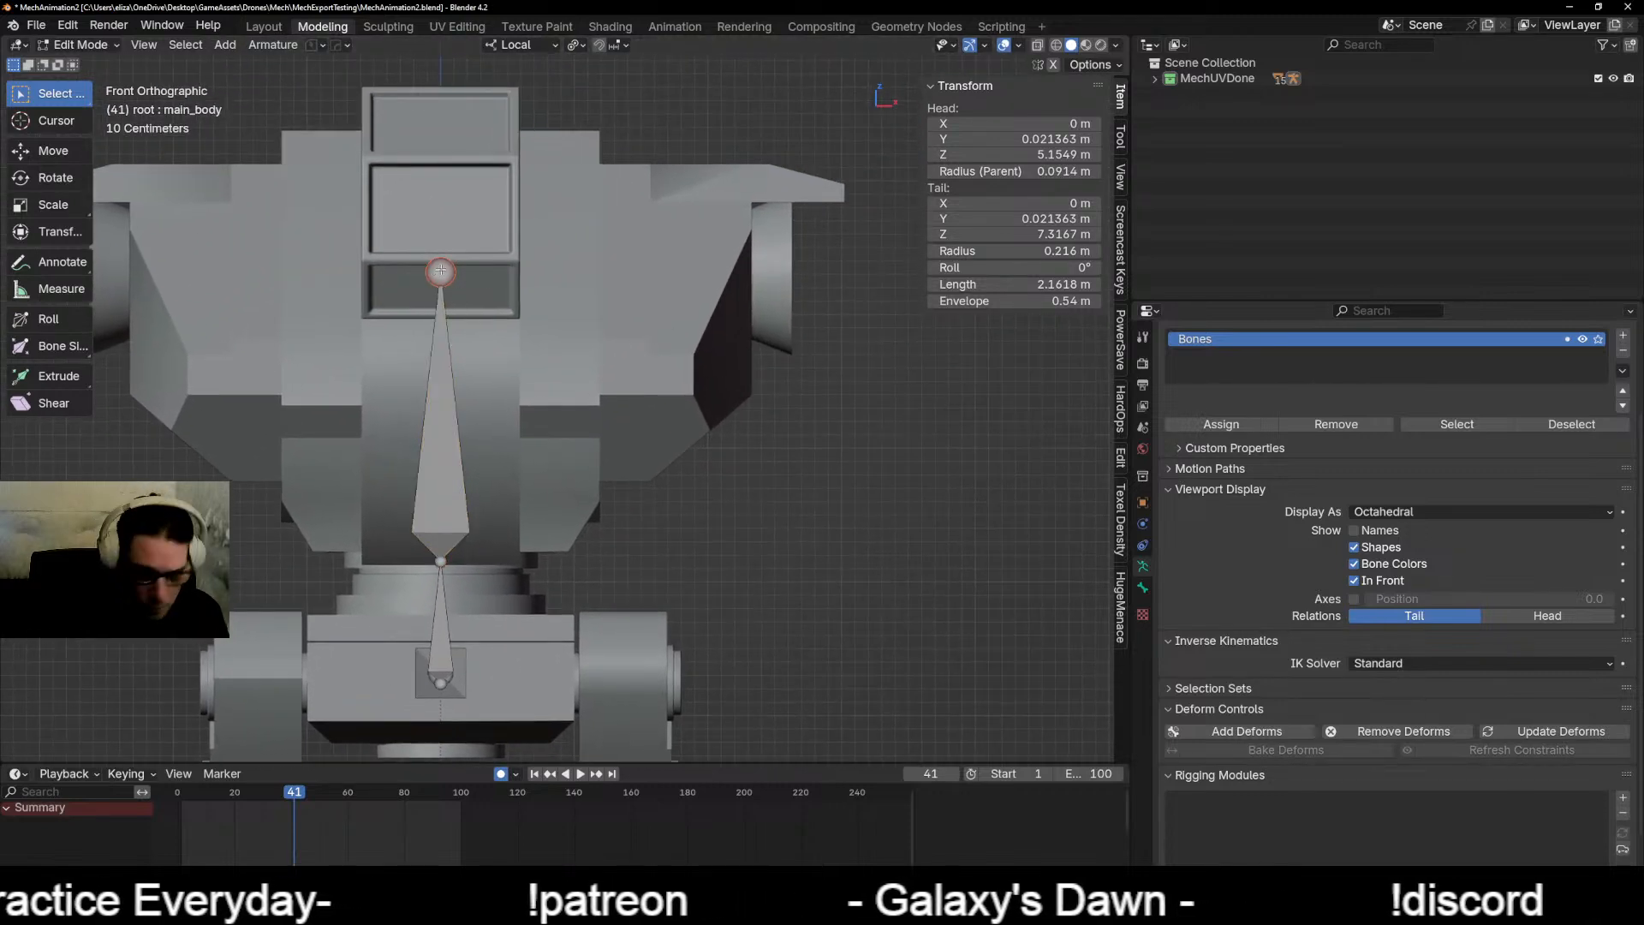
pyautogui.press('e')
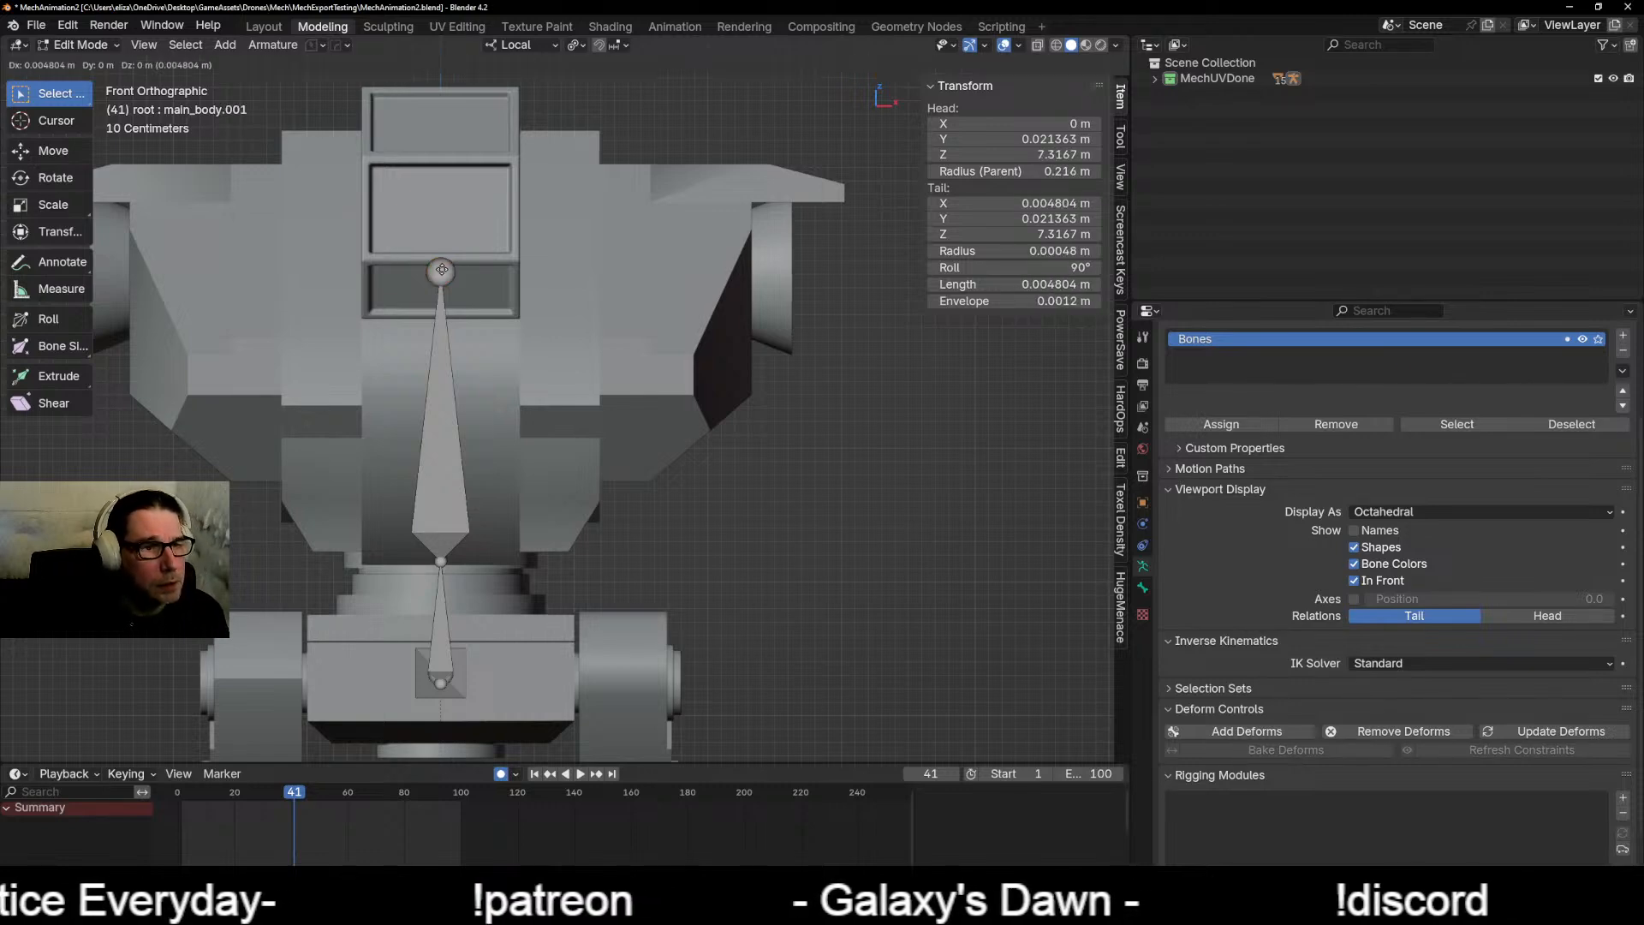
pyautogui.press('x')
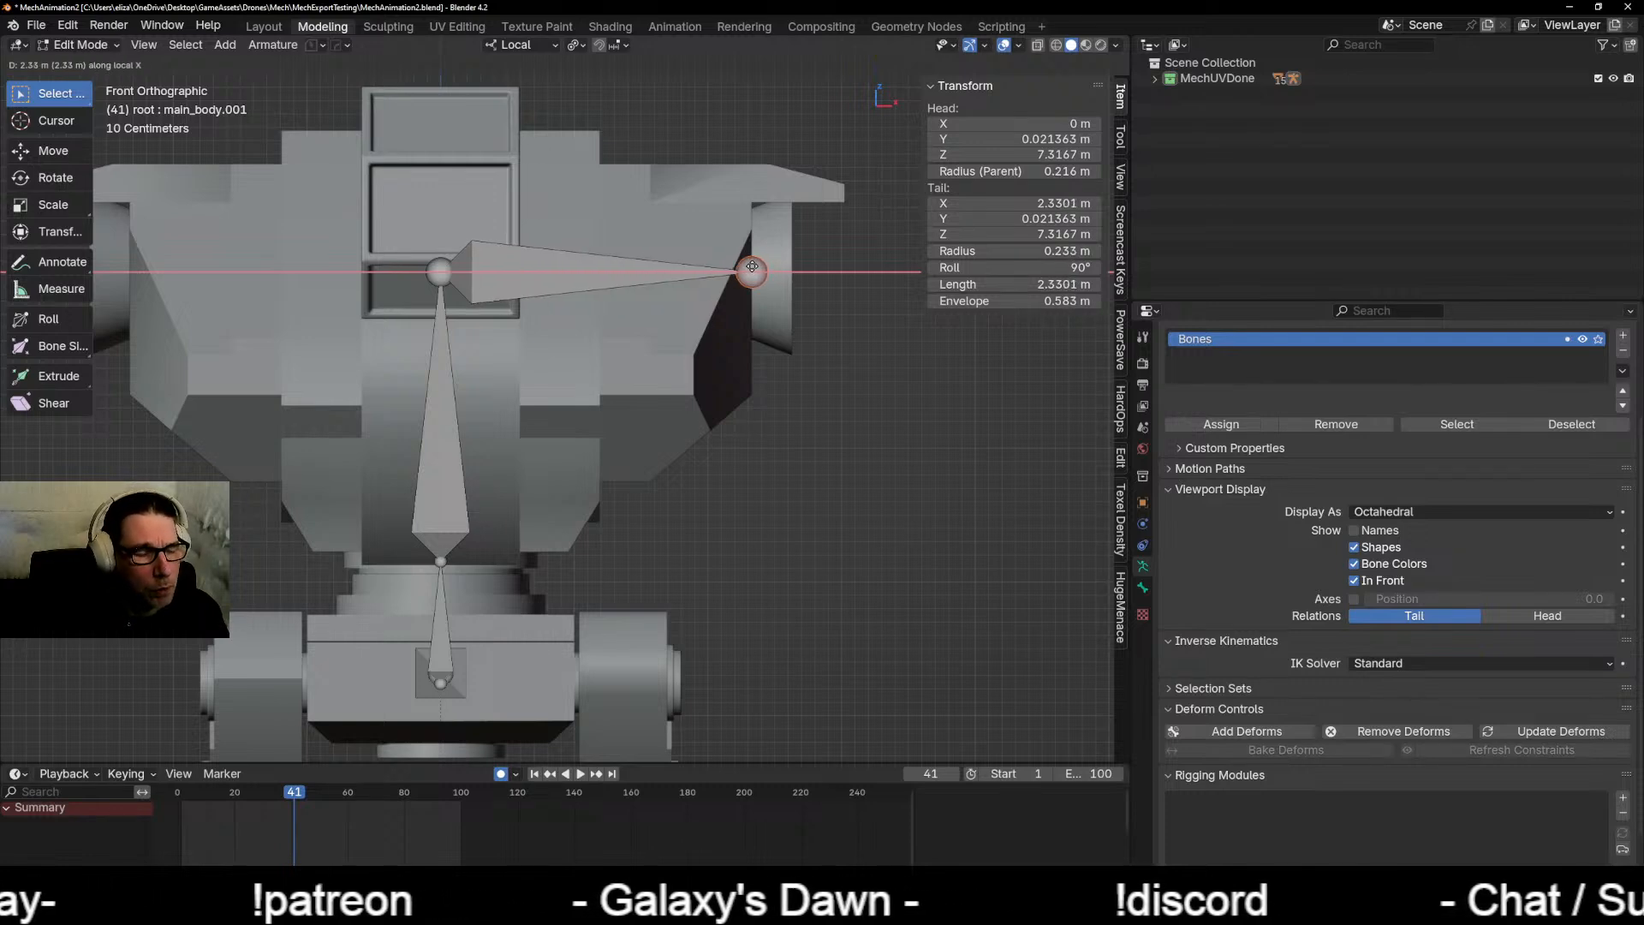
pyautogui.click(752, 267)
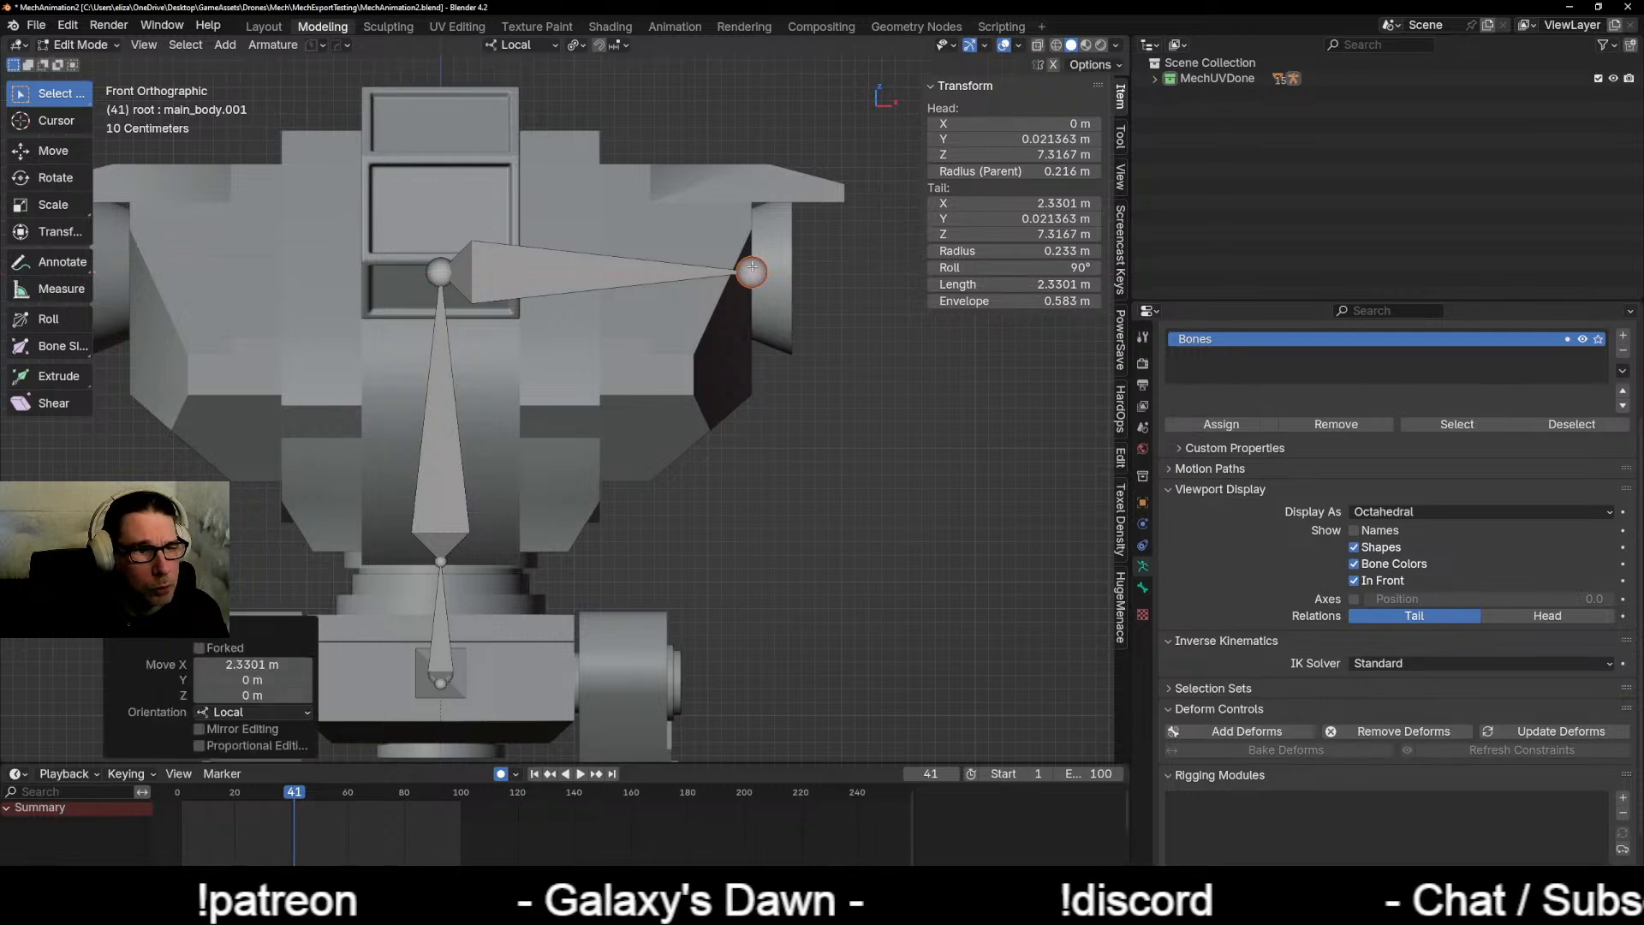
# Step: Rename the bone extruded from main_body to the side mount as hardPointBone_l
pyautogui.click(556, 272)
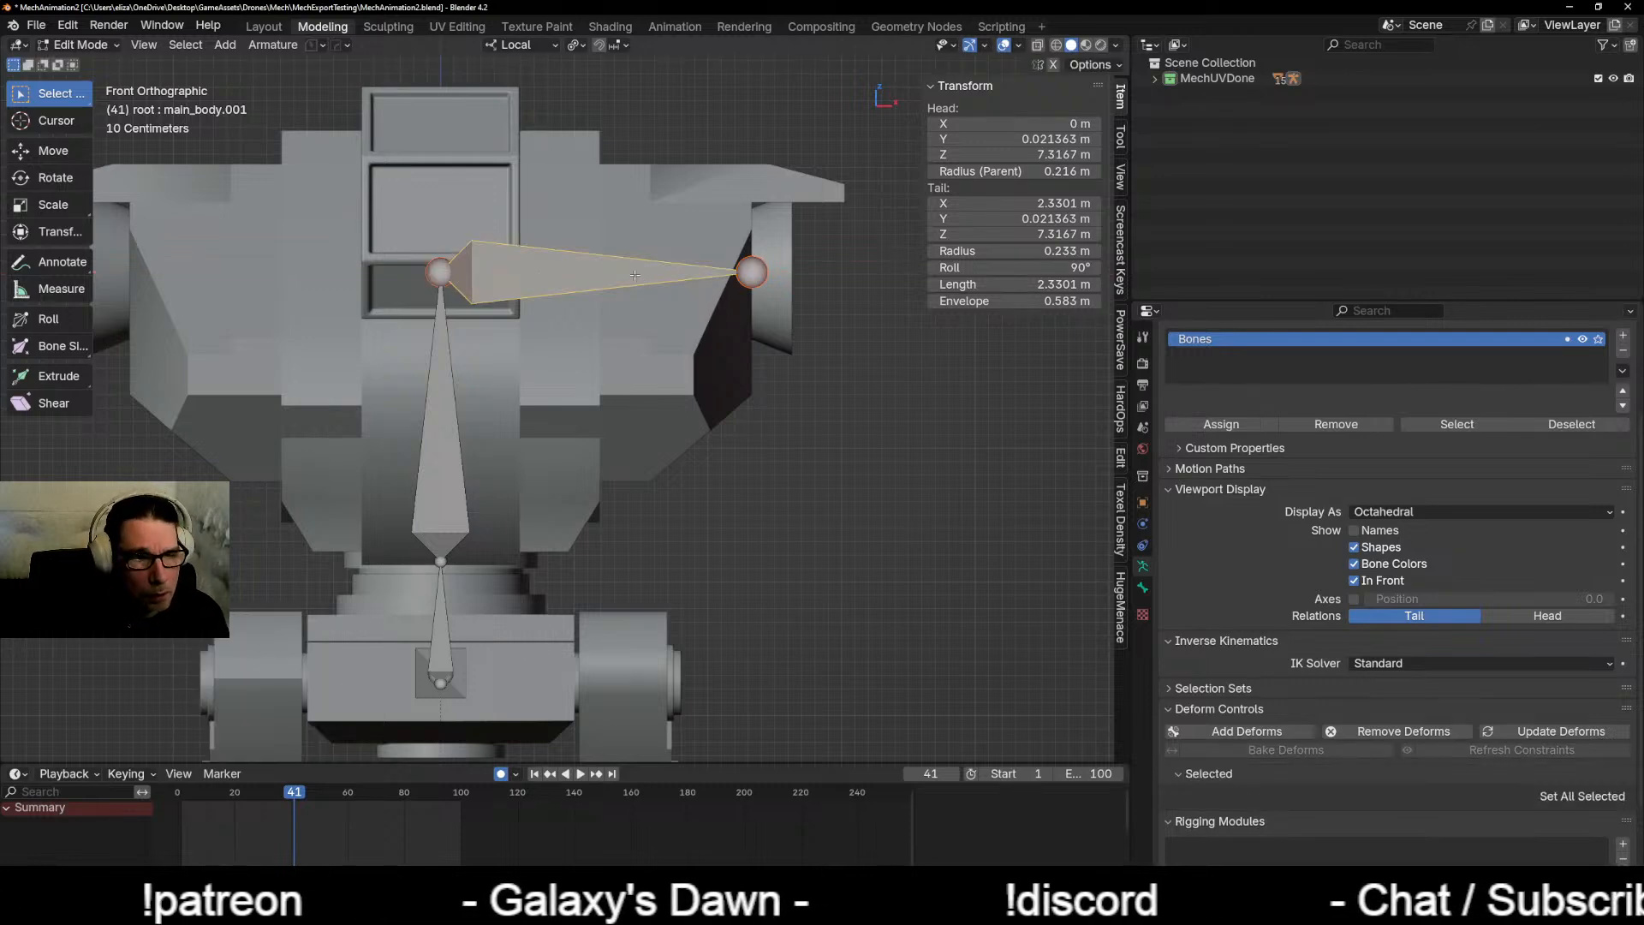
pyautogui.press('F2')
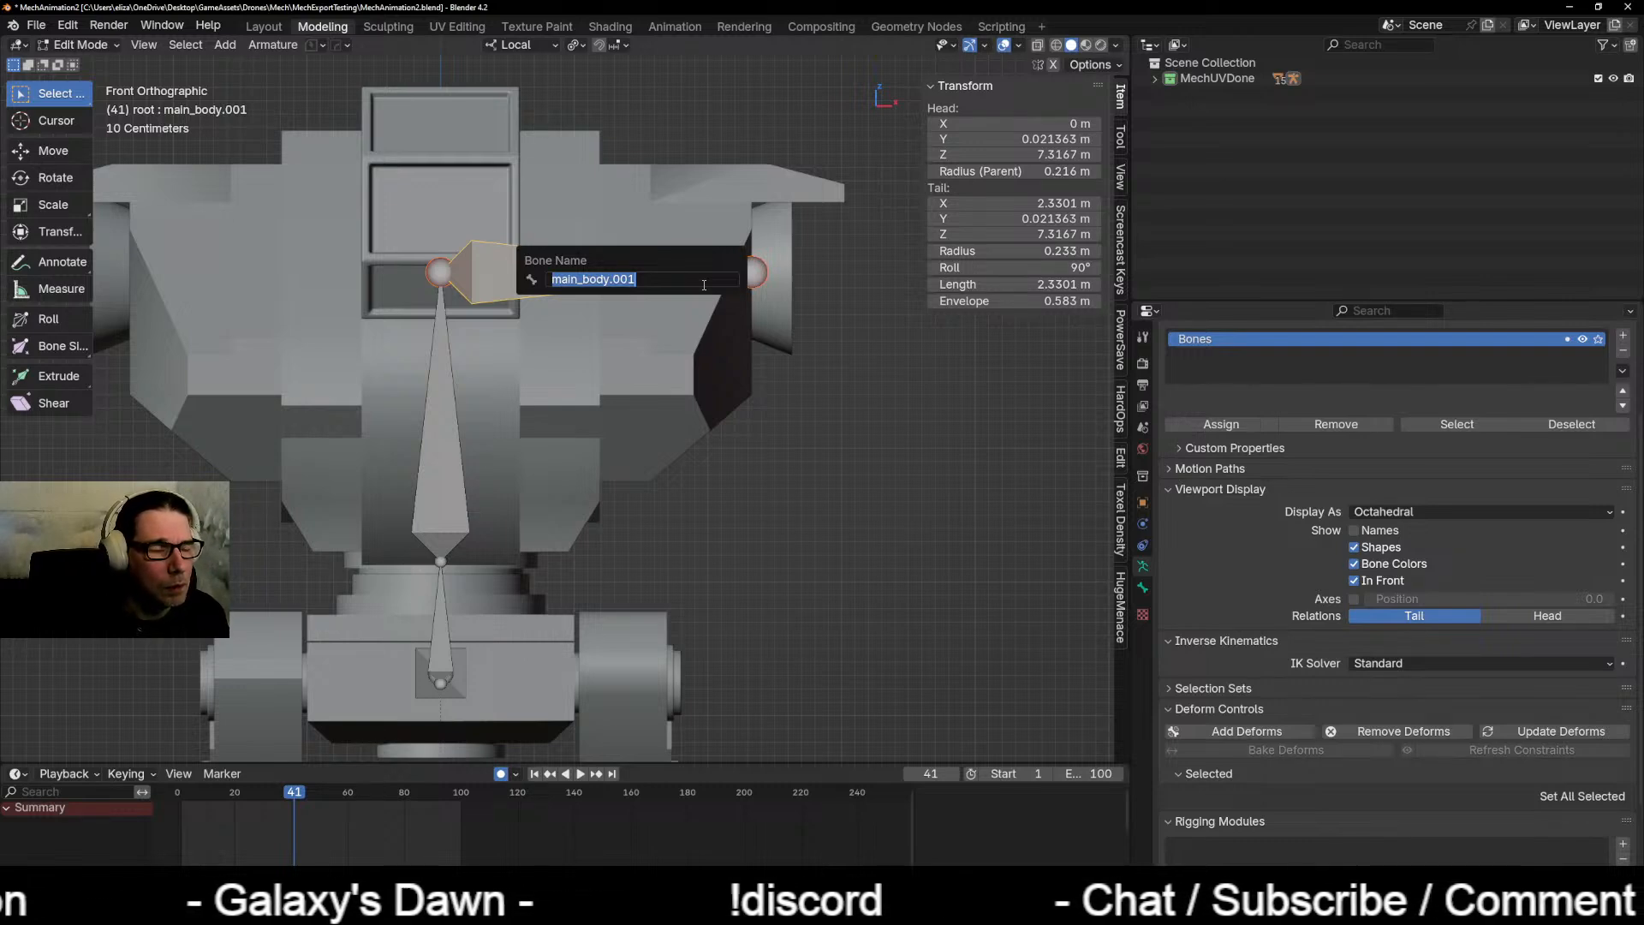
pyautogui.write('hardPoin')
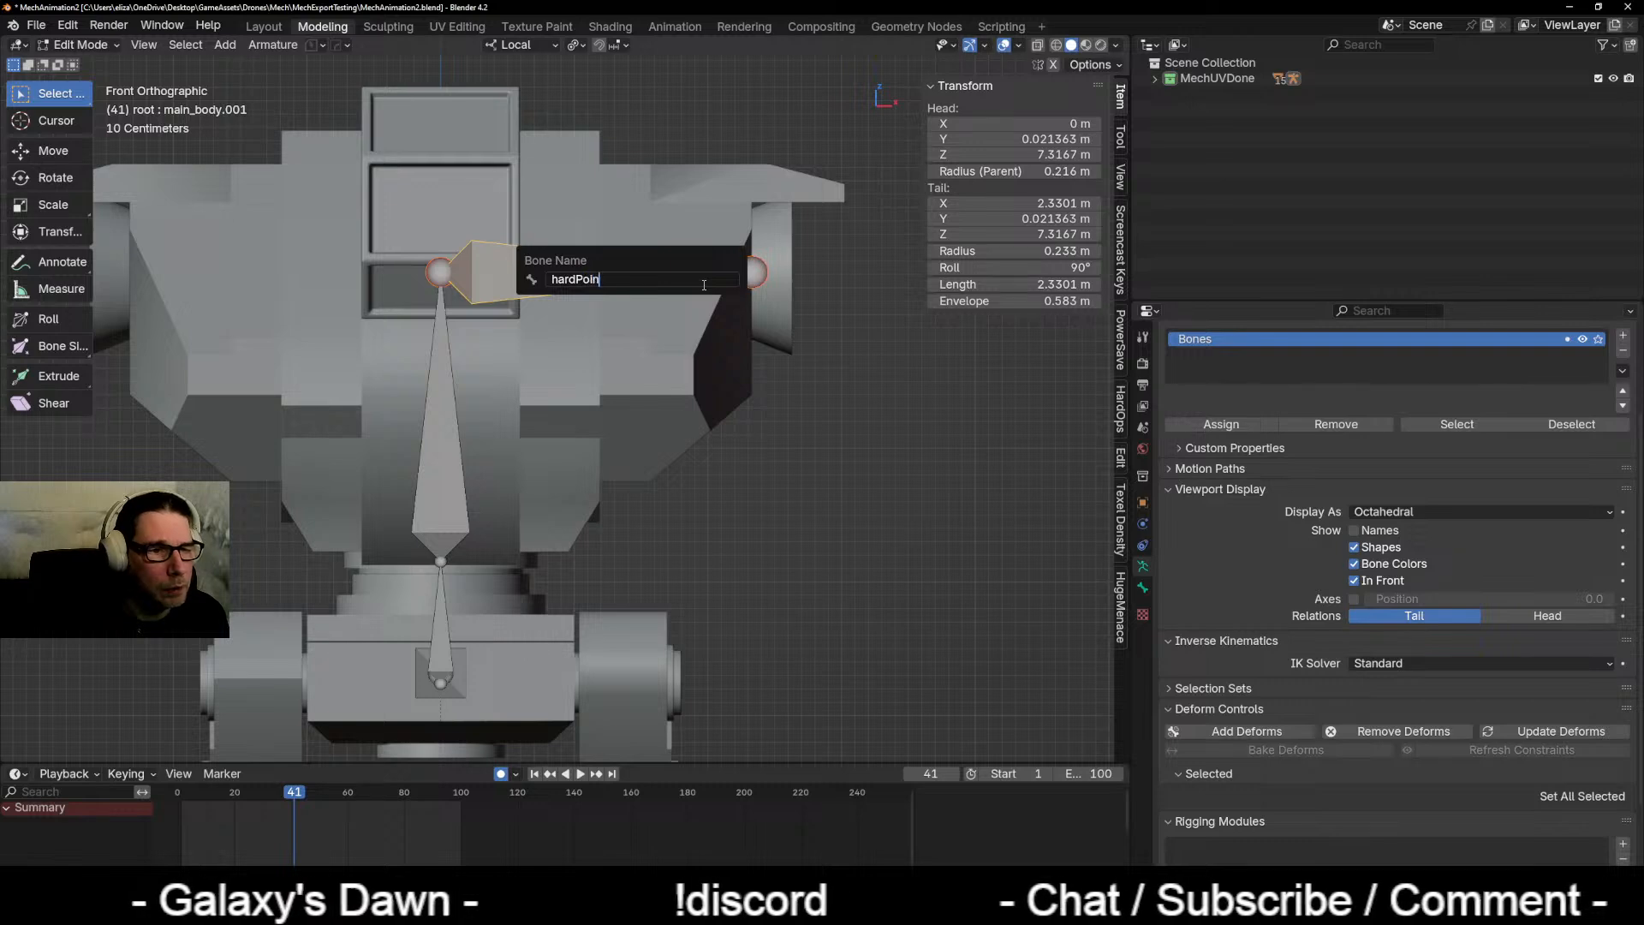
pyautogui.write('tBone')
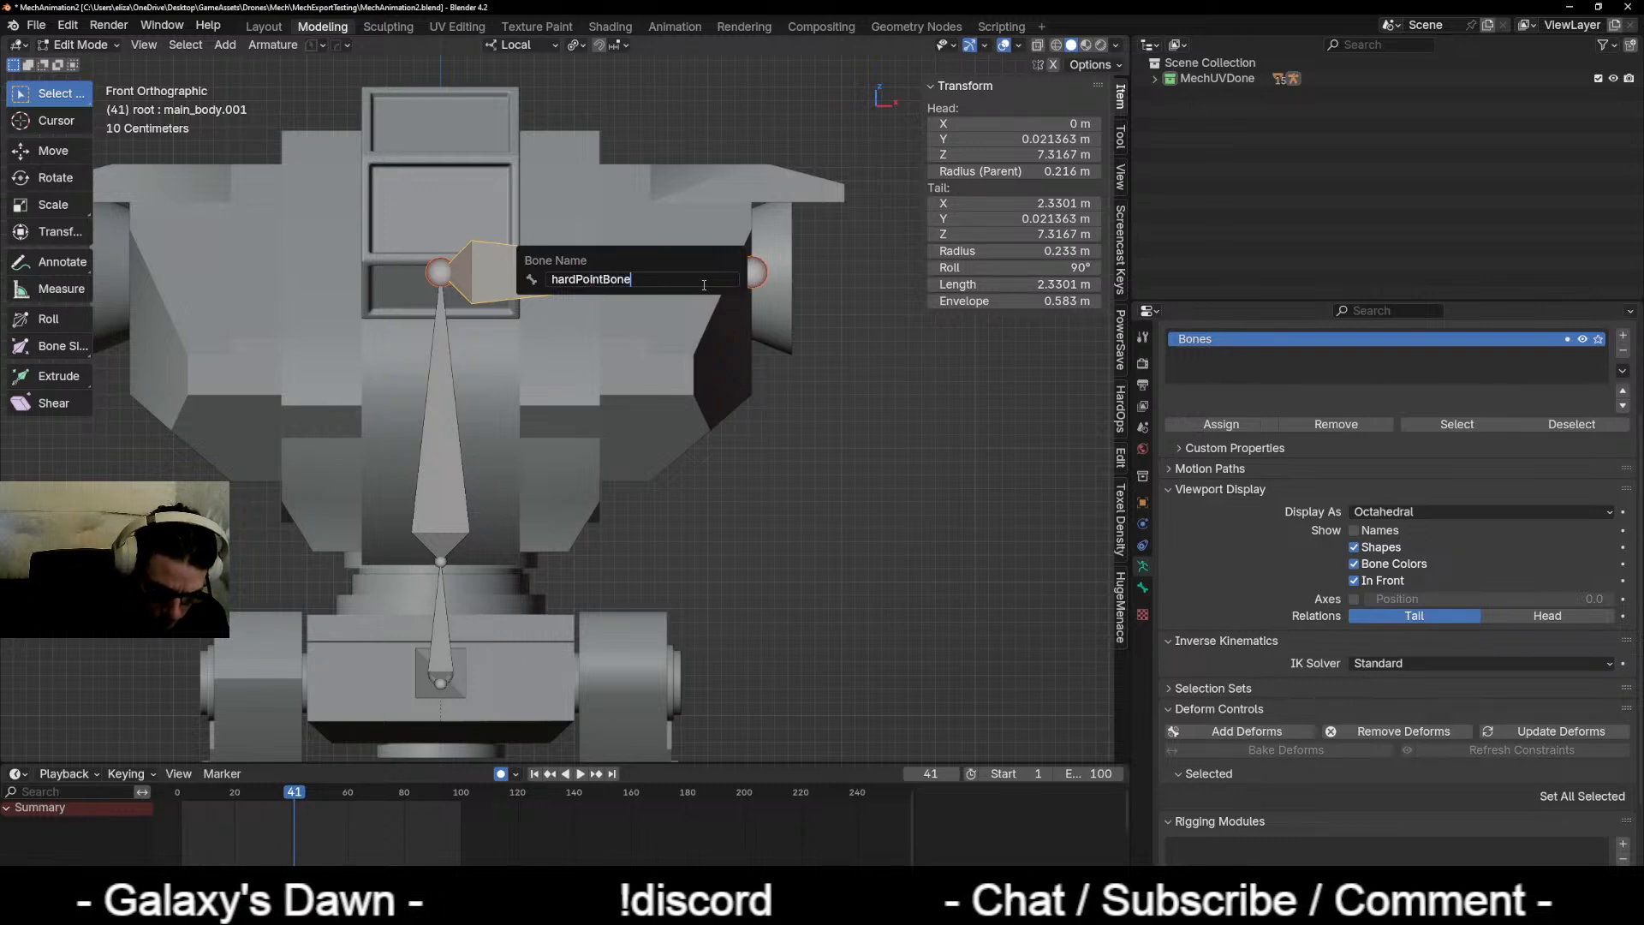
pyautogui.write('.')
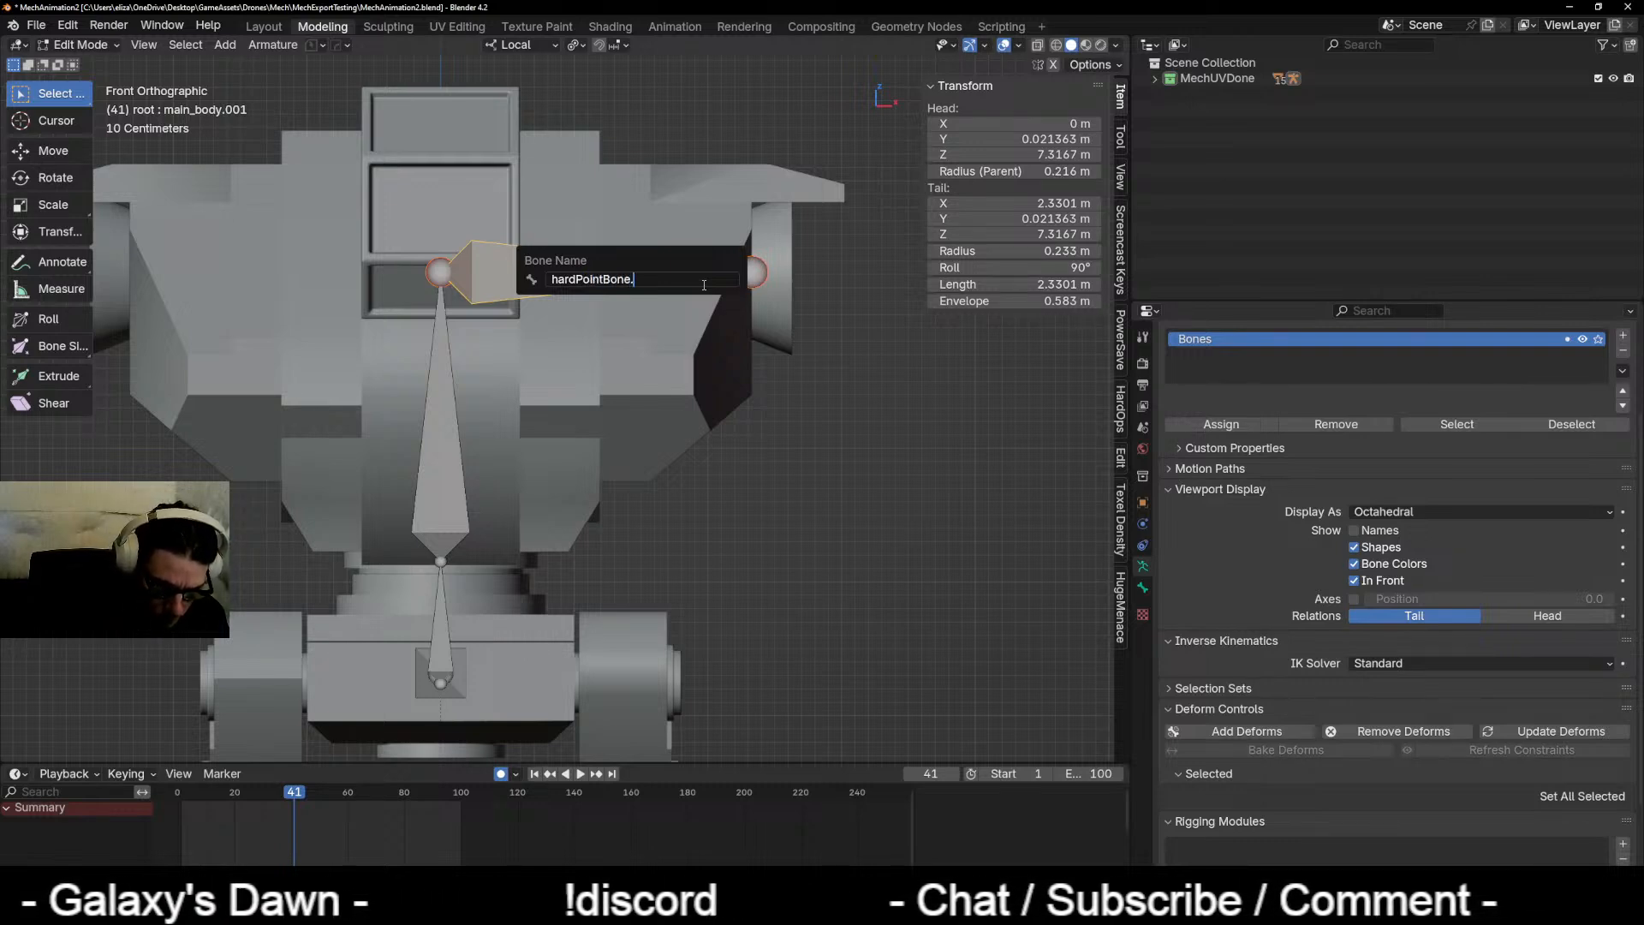
pyautogui.write('l')
pyautogui.press('BackSpace')
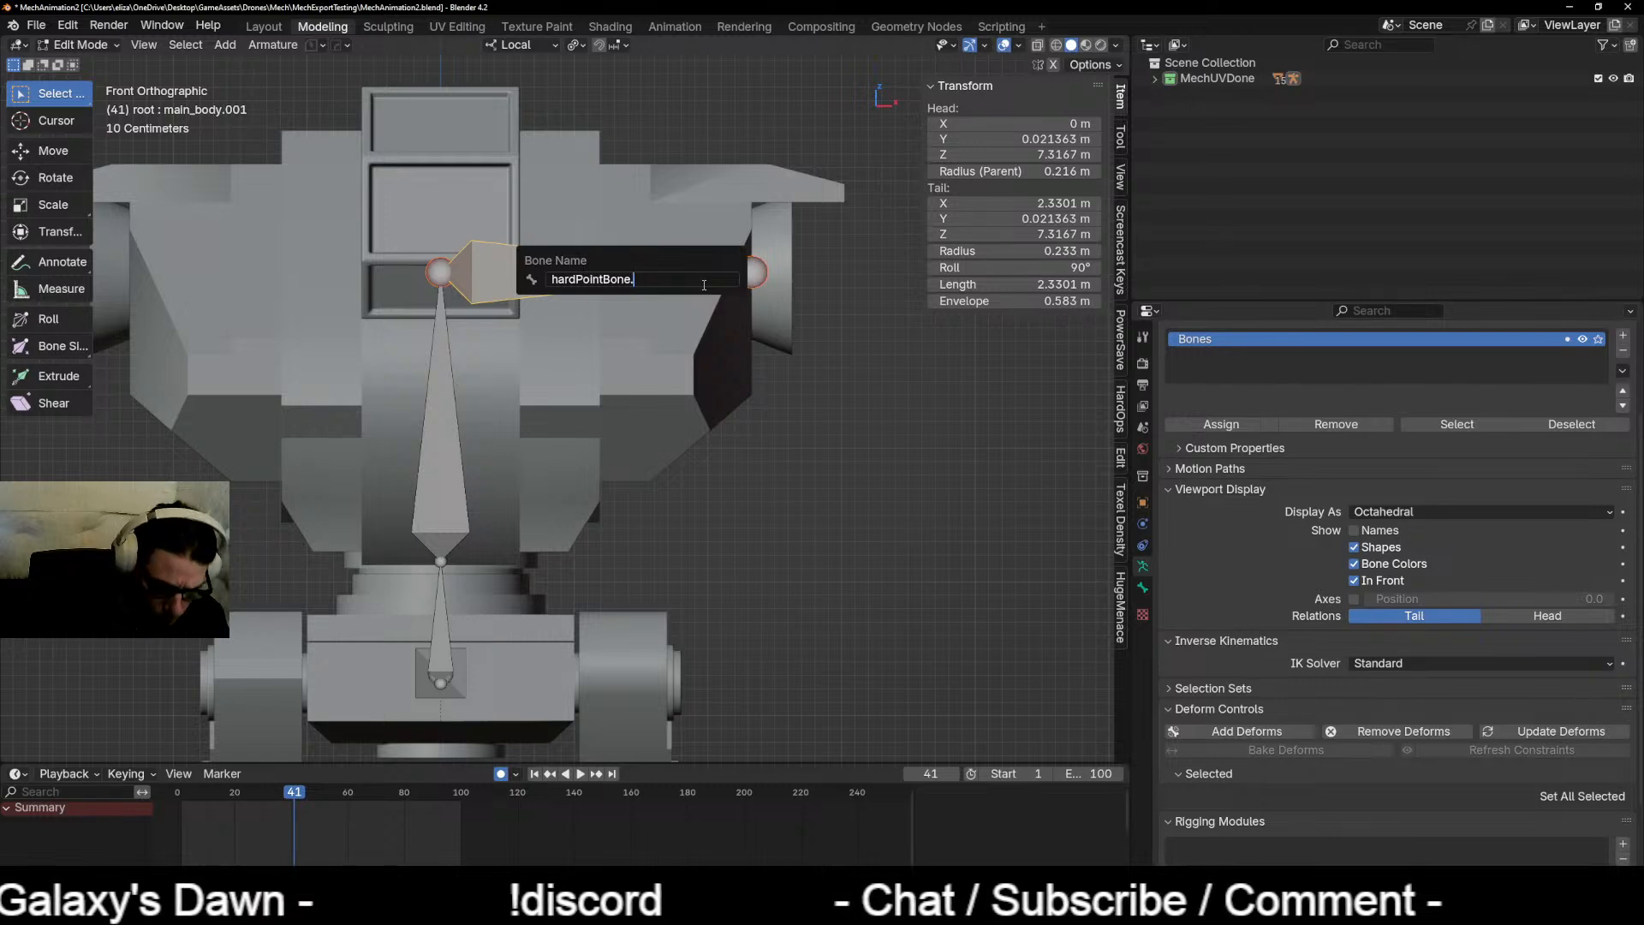
pyautogui.write('l')
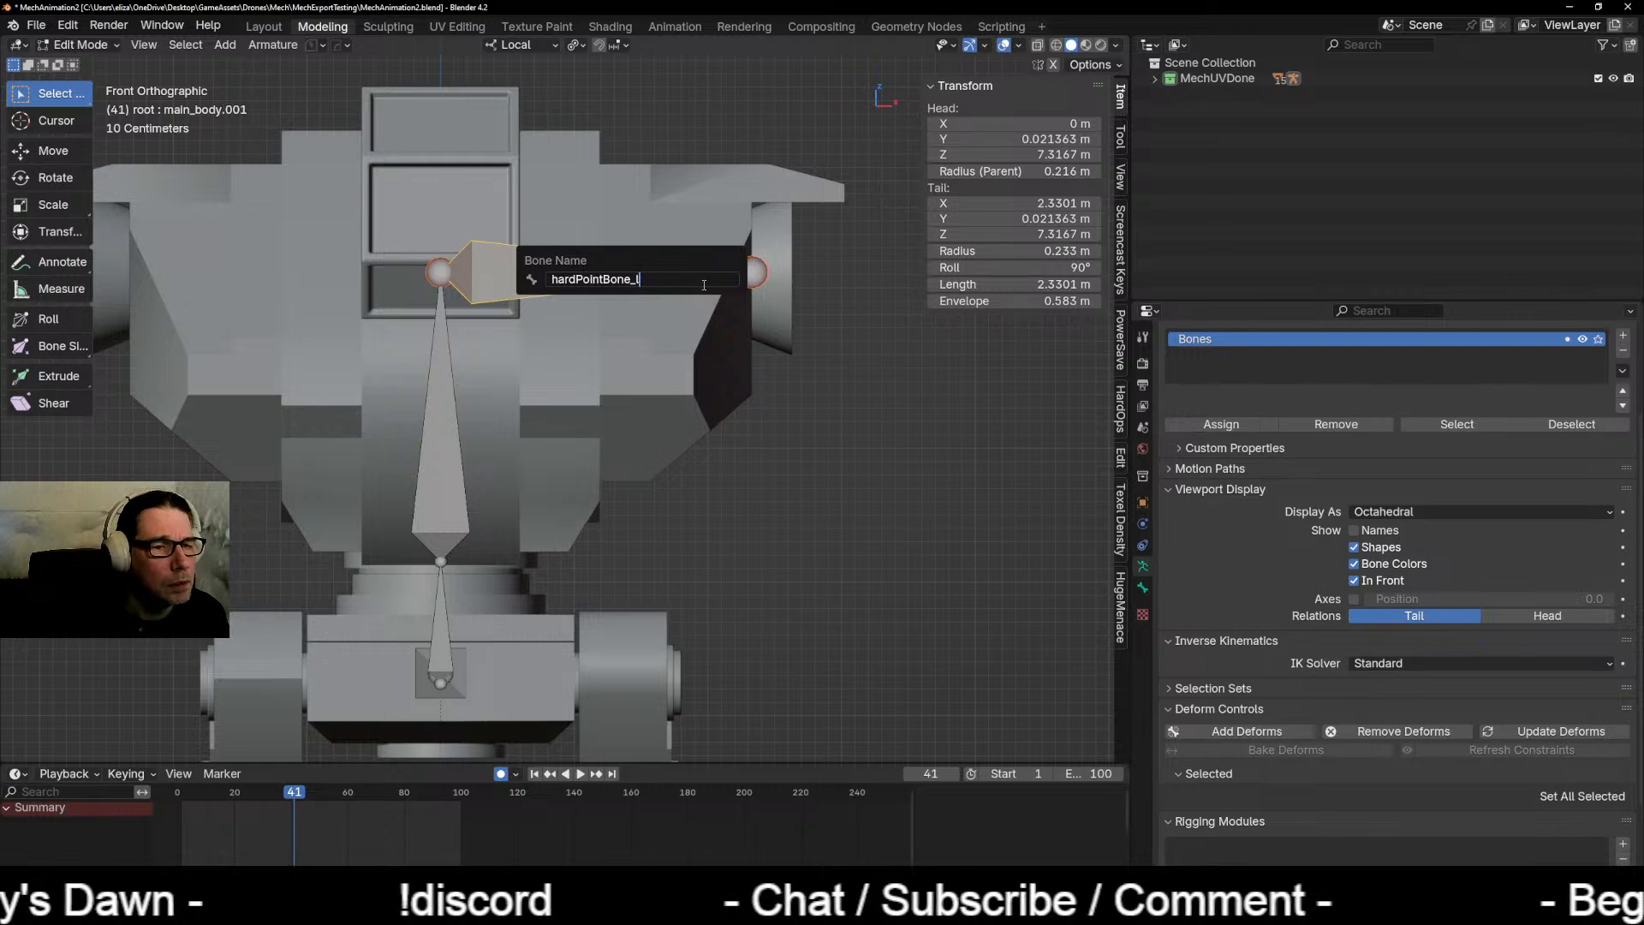
pyautogui.press('BackSpace')
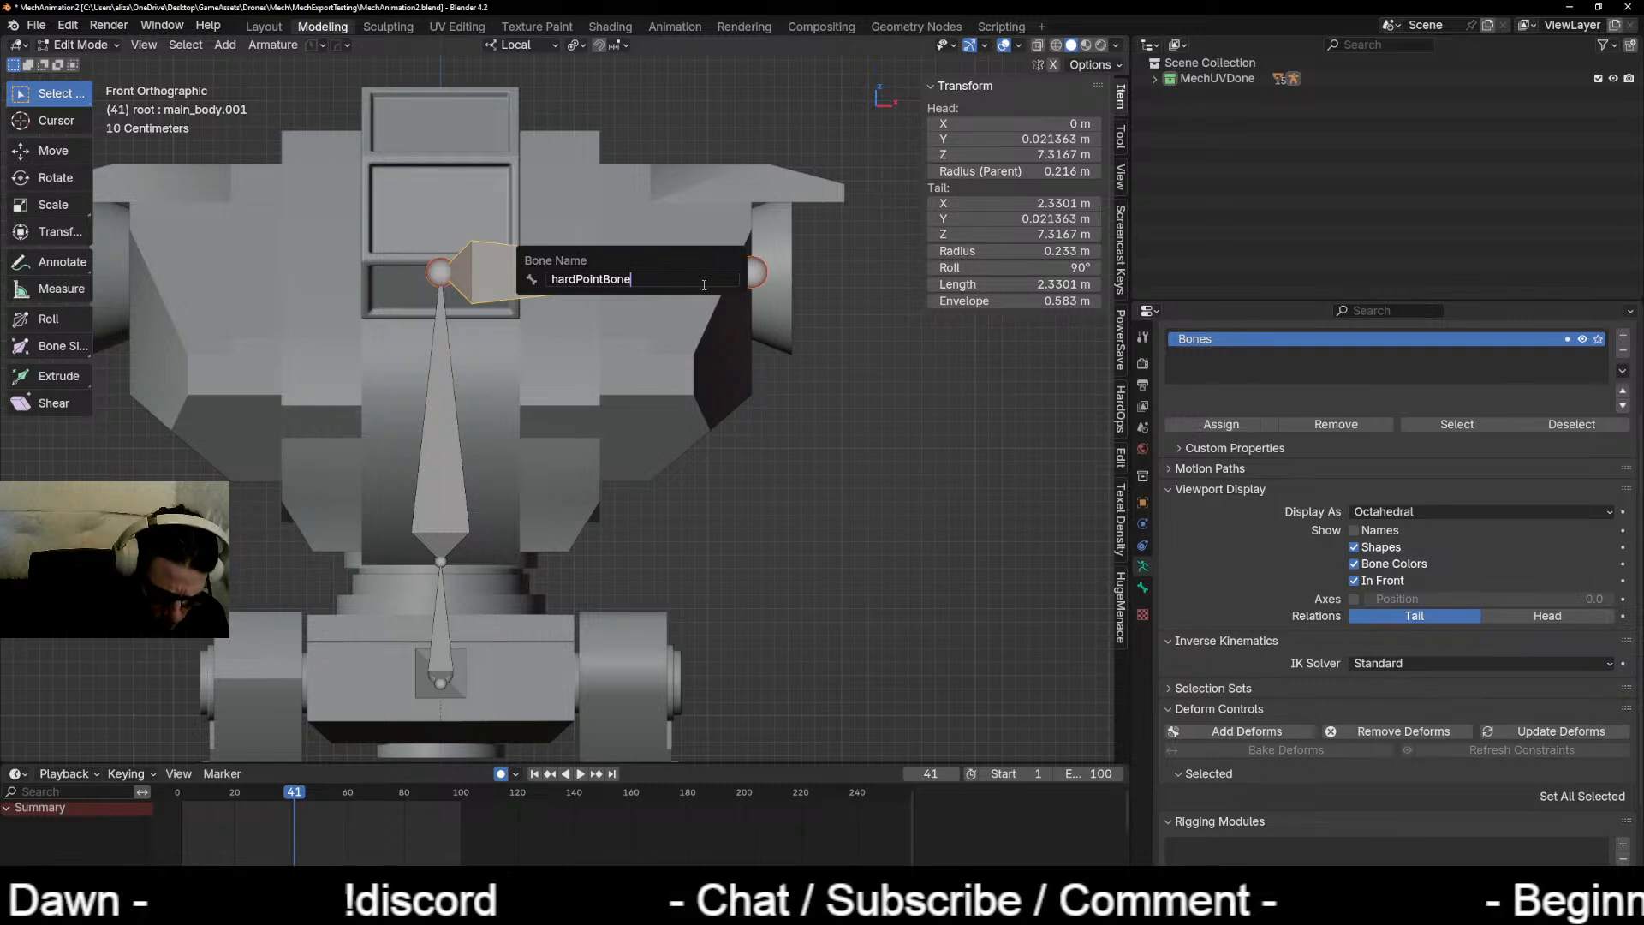
pyautogui.write('_l')
pyautogui.press('Return')
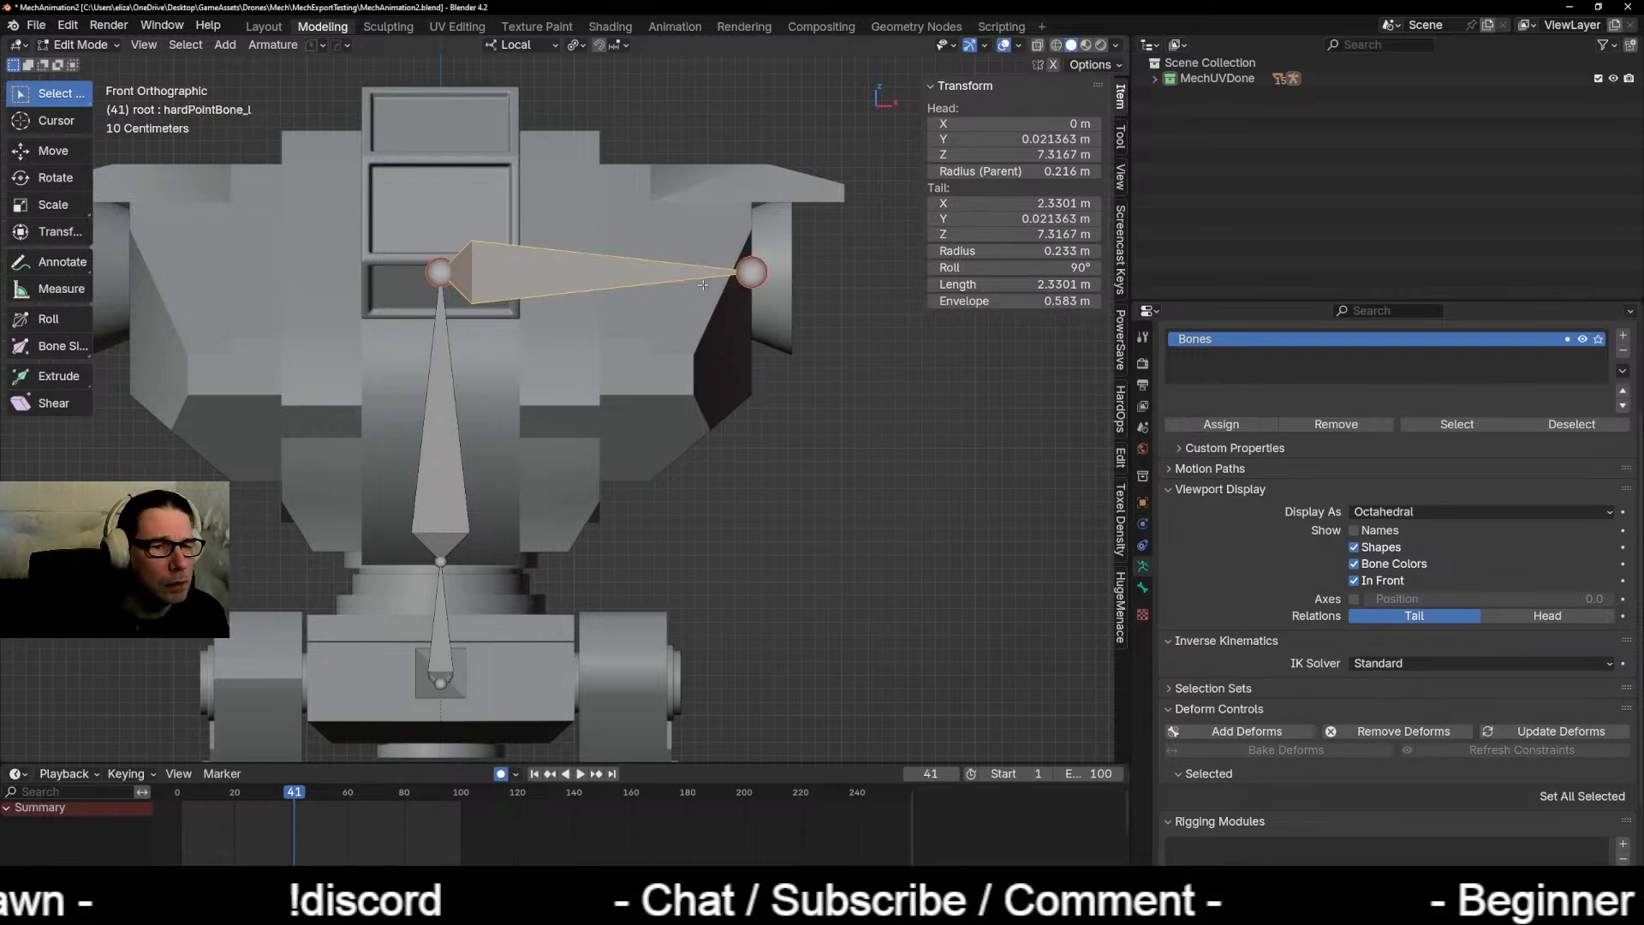
# Step: Extrude a bone from the tail of main_body to the mech's rear block, about 2.2 m along Y and 0.24 m along Z
pyautogui.scroll(-3, 585, 326)
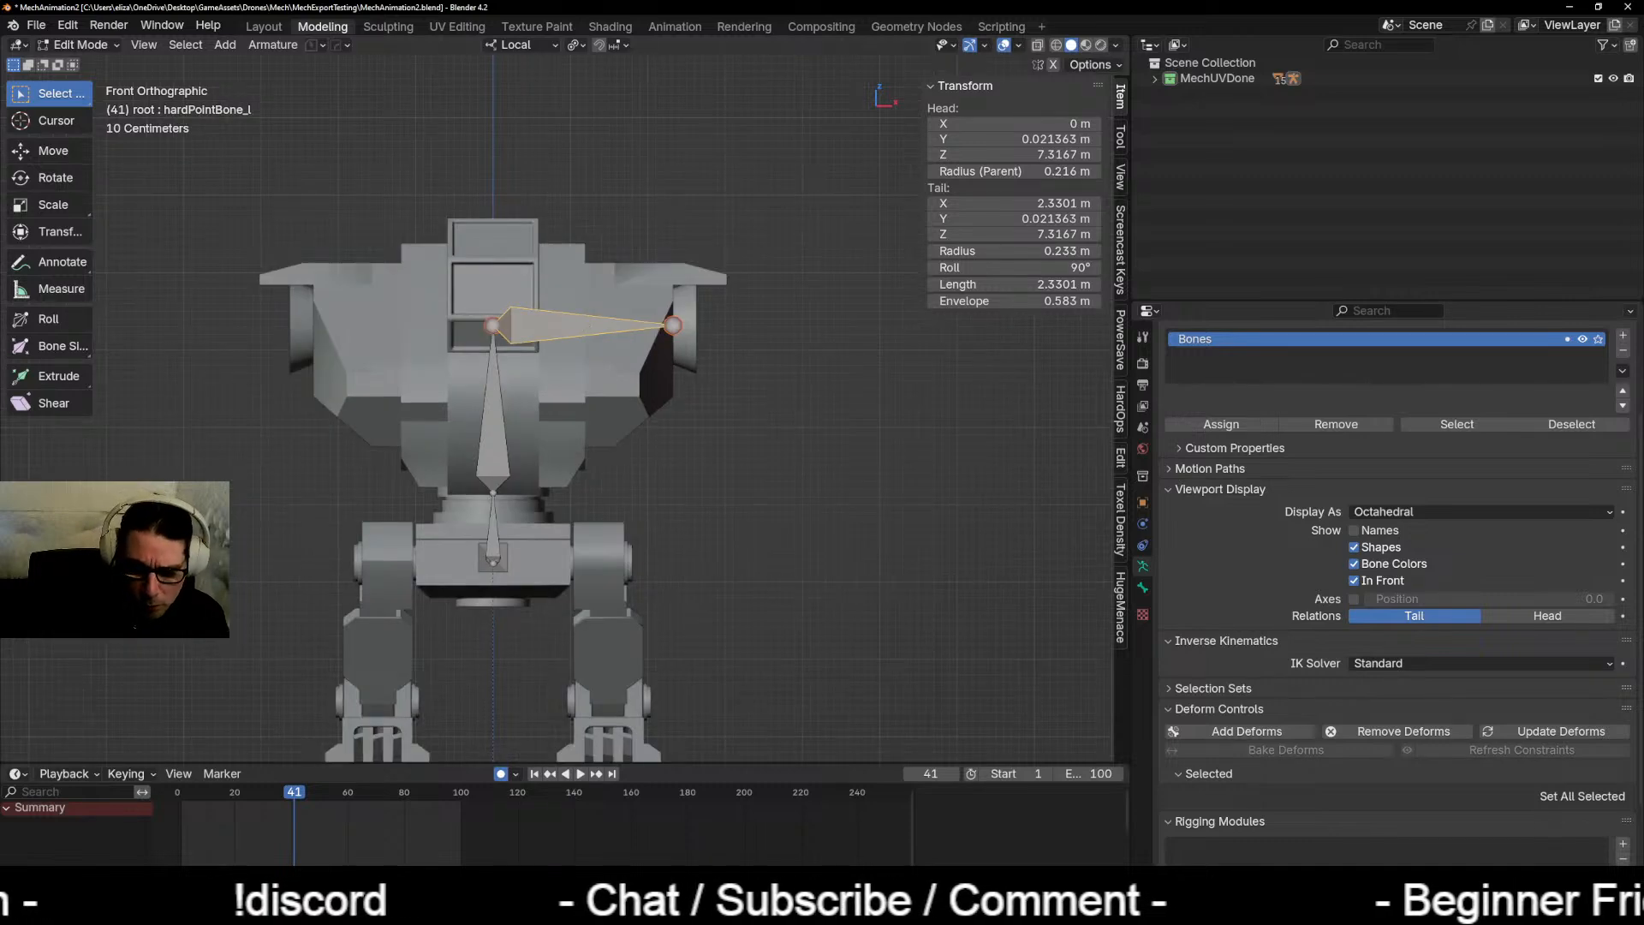
pyautogui.moveTo(379, 529); pyautogui.dragTo(493, 546, button='middle')
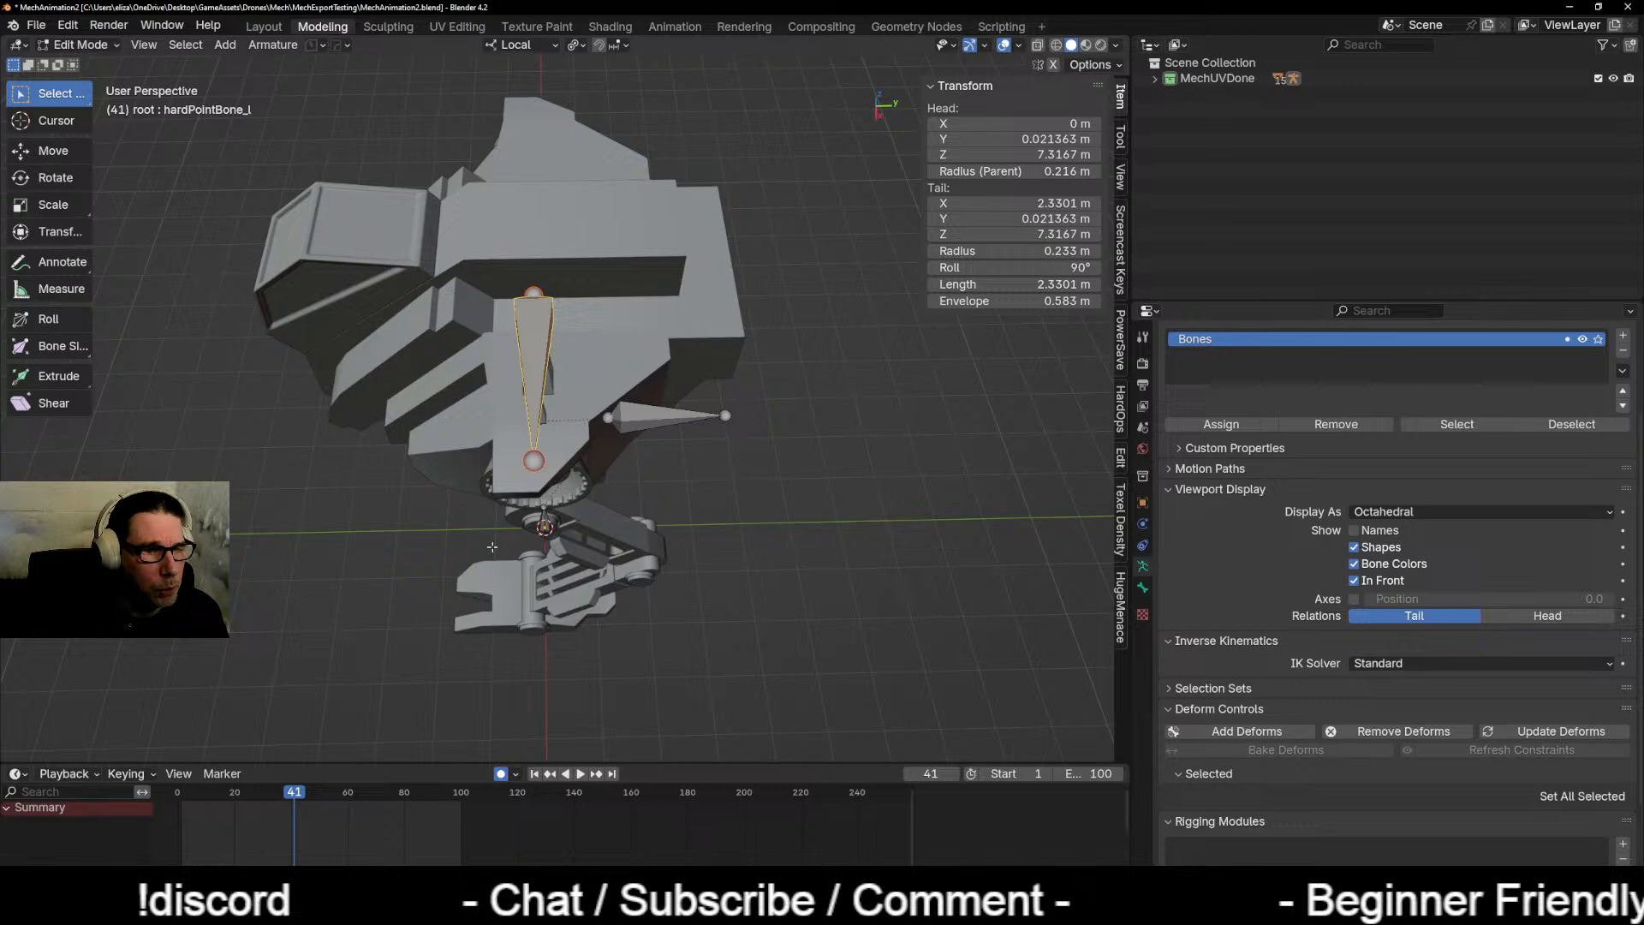
pyautogui.click(534, 291)
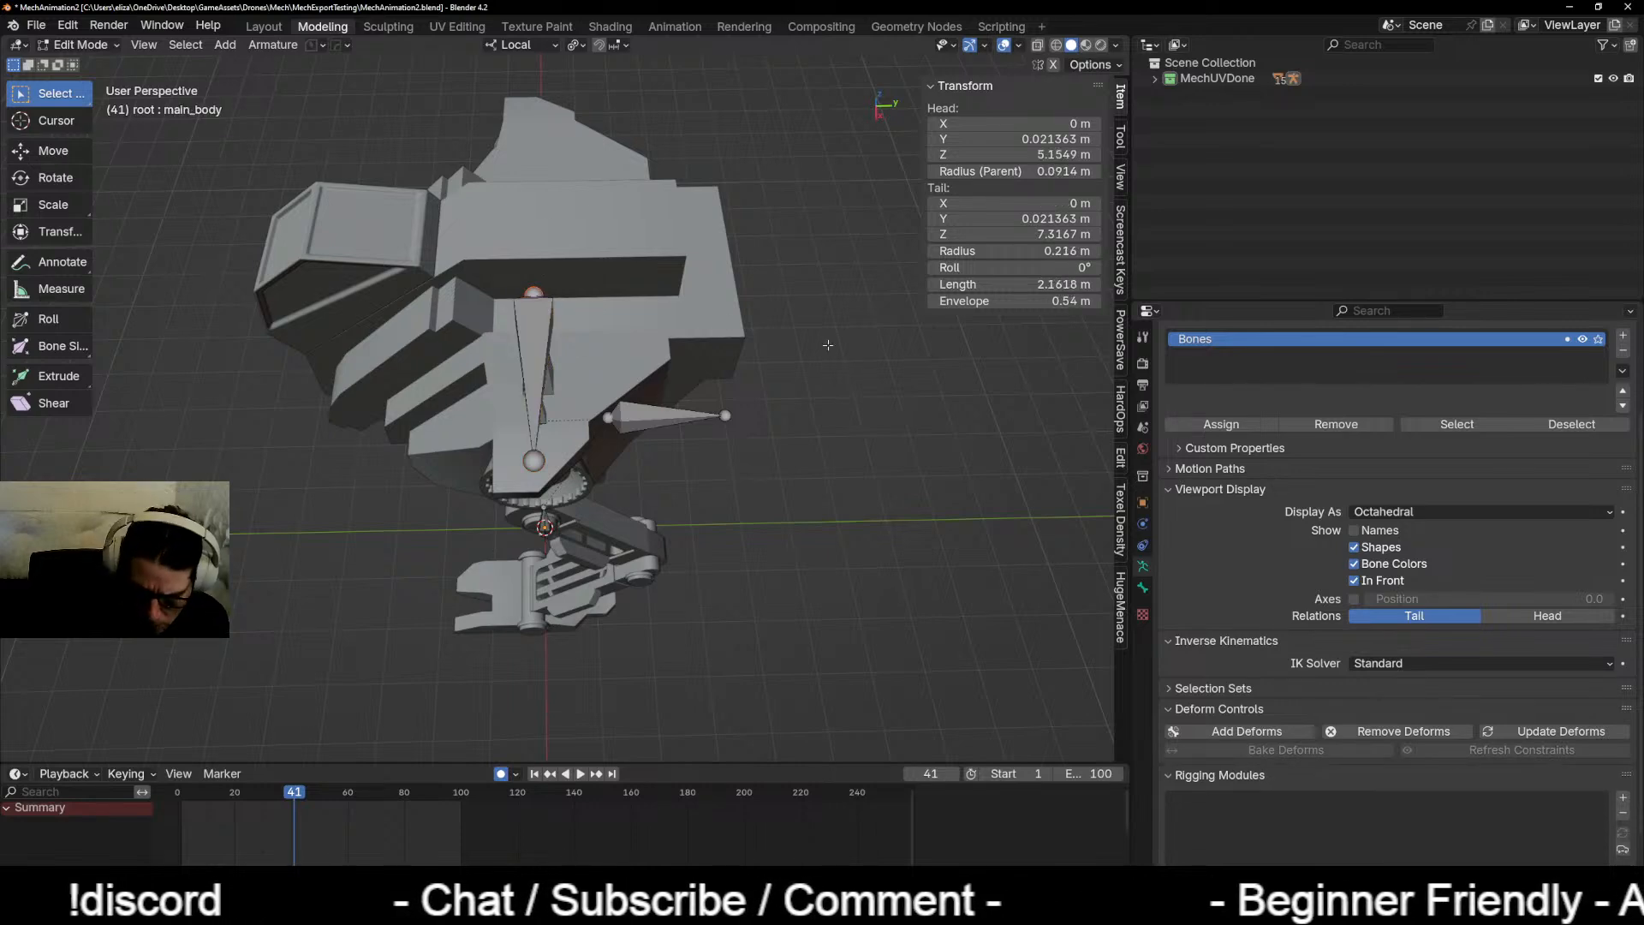
pyautogui.press('KP_3')
pyautogui.press('e')
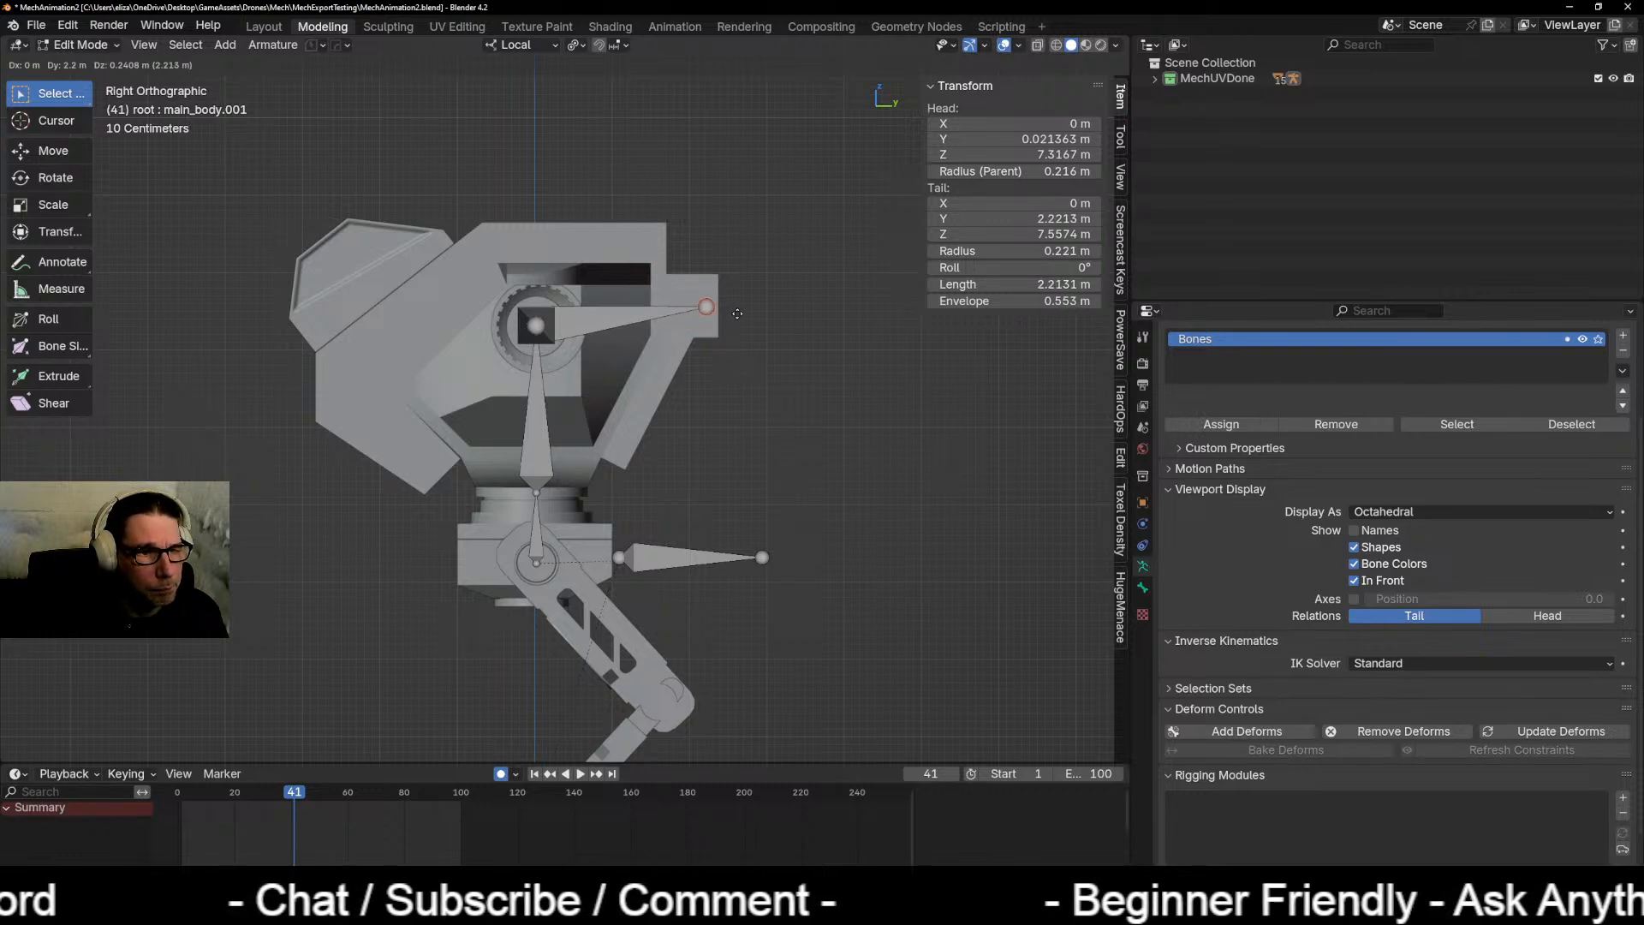
pyautogui.click(737, 314)
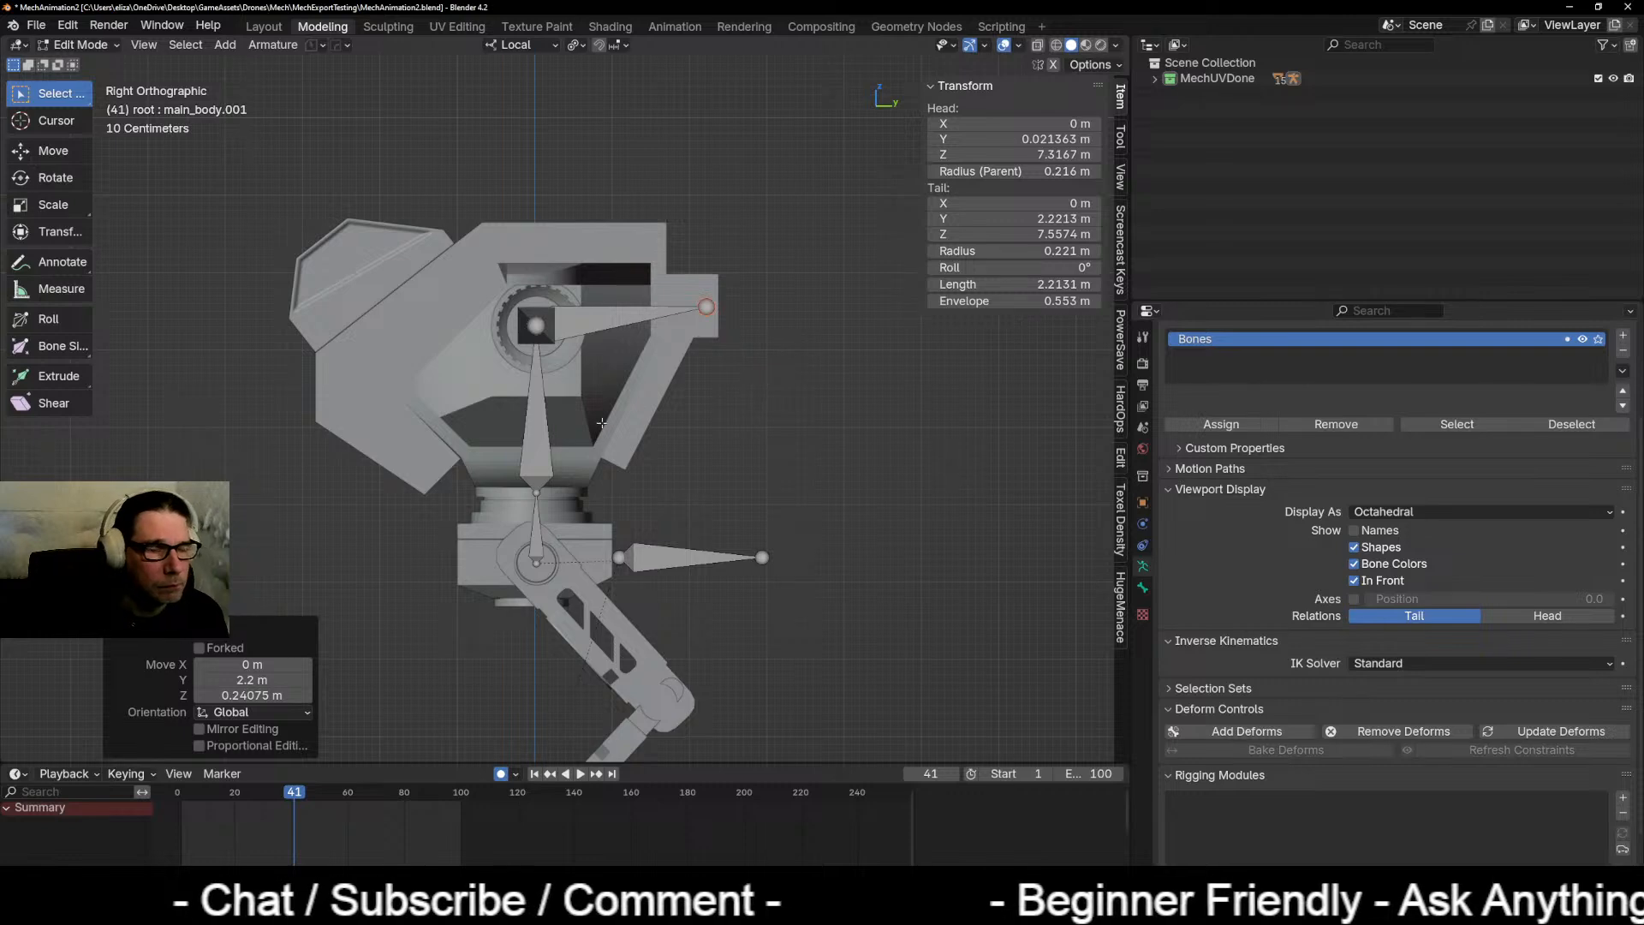
pyautogui.moveTo(602, 422); pyautogui.dragTo(619, 295, button='middle')
pyautogui.click(619, 294)
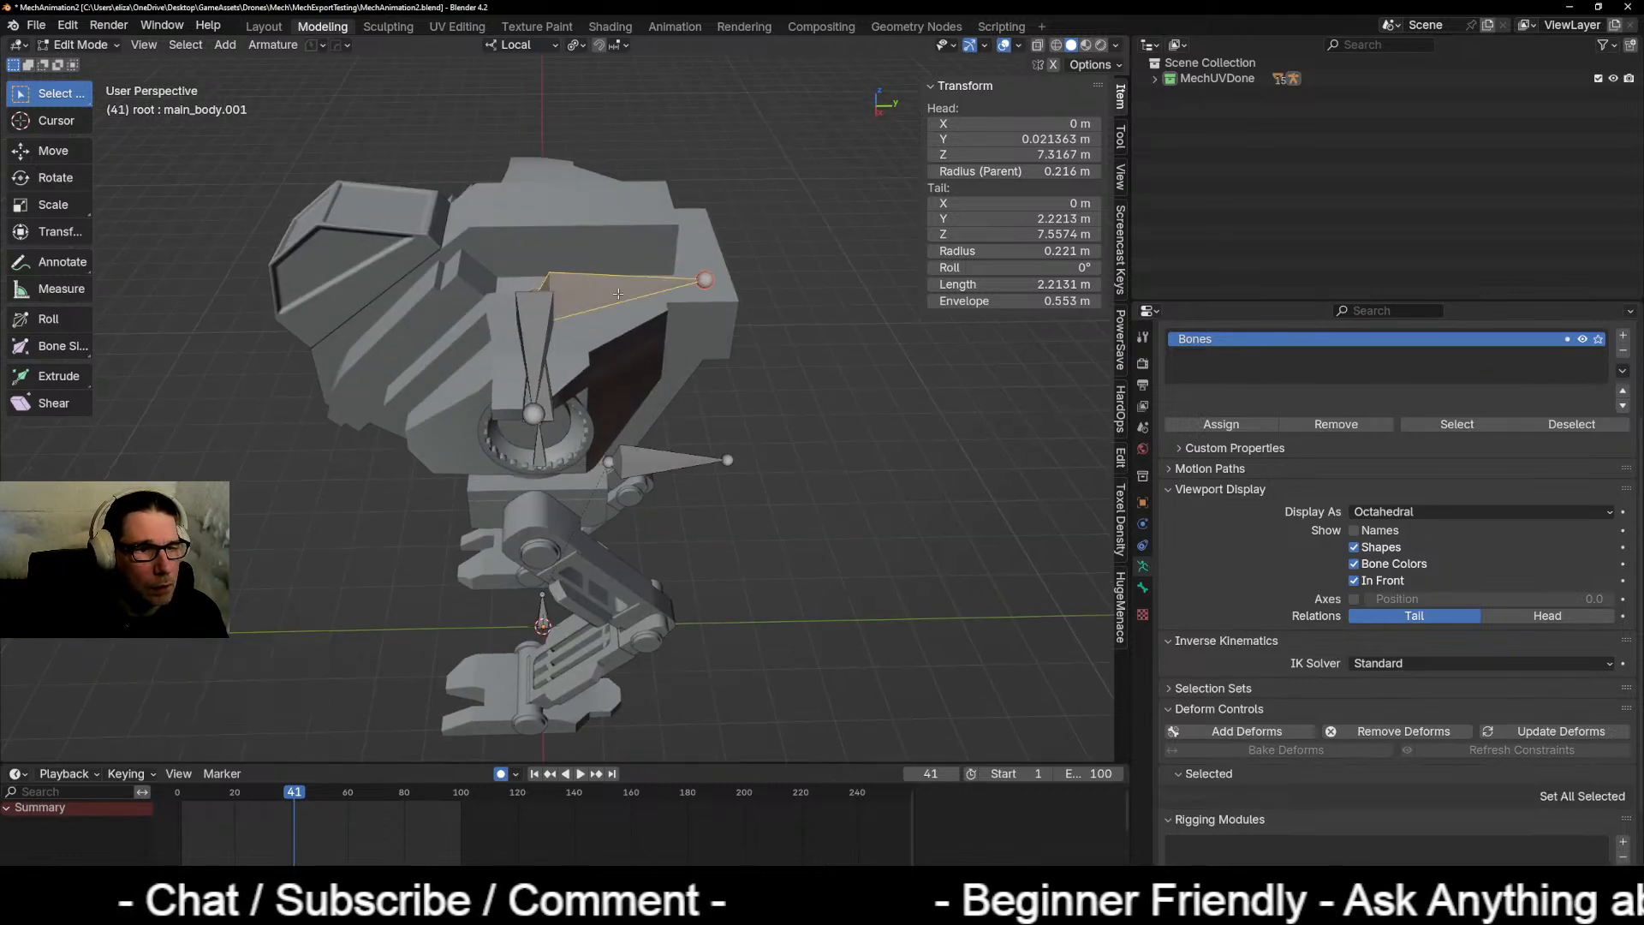
pyautogui.press('F2')
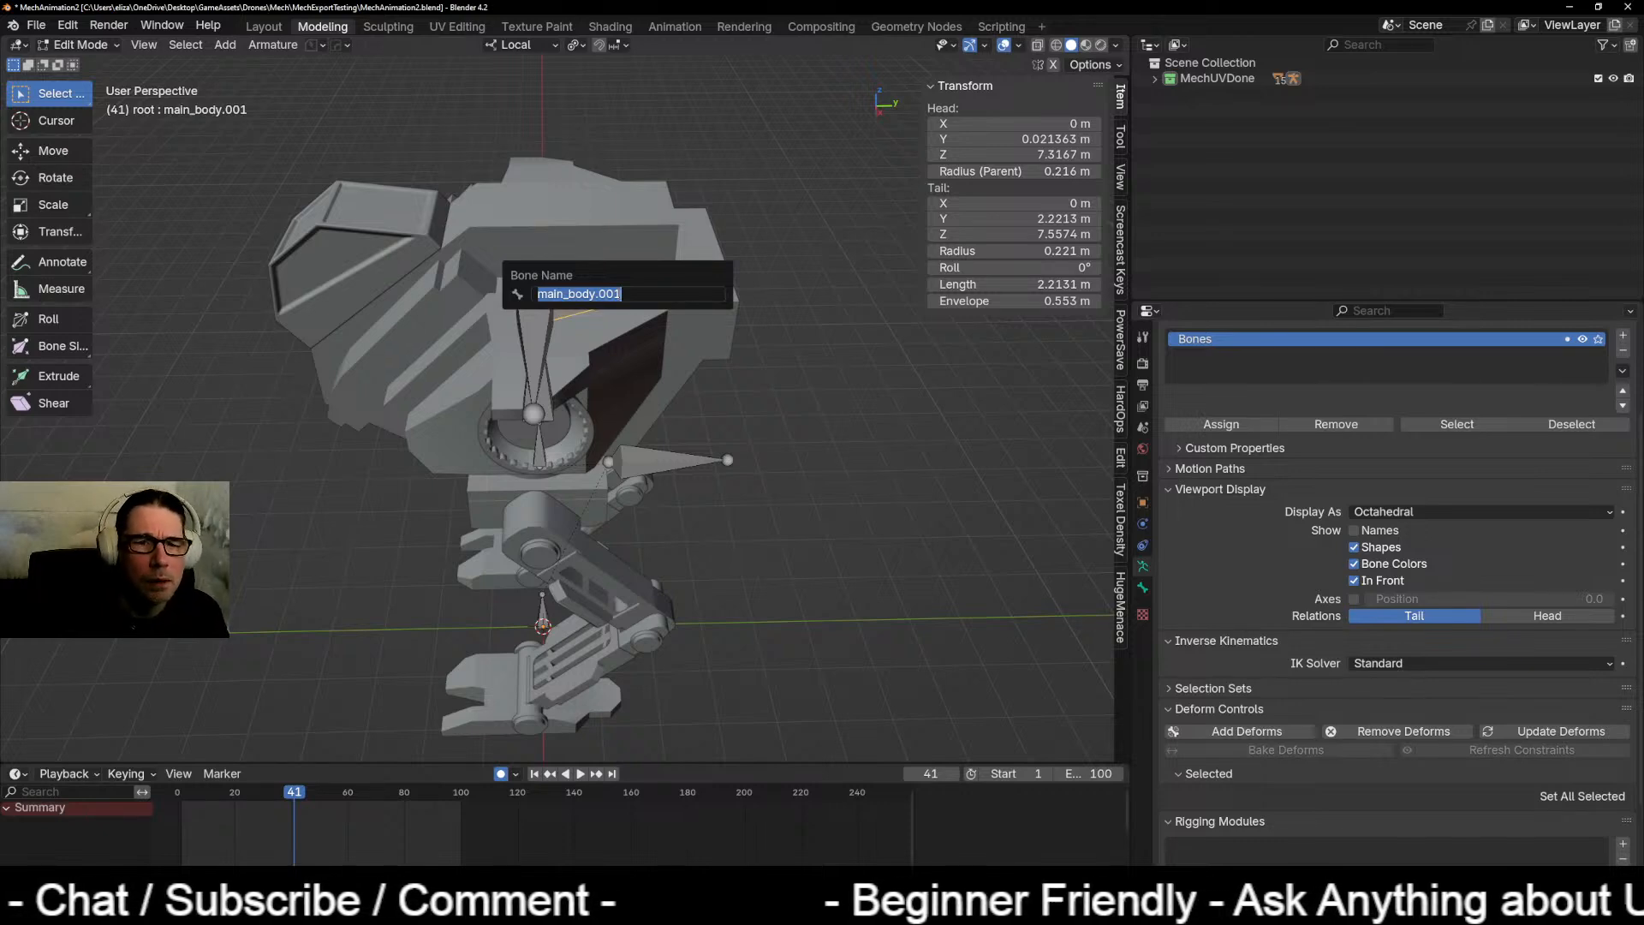
pyautogui.click(1155, 78)
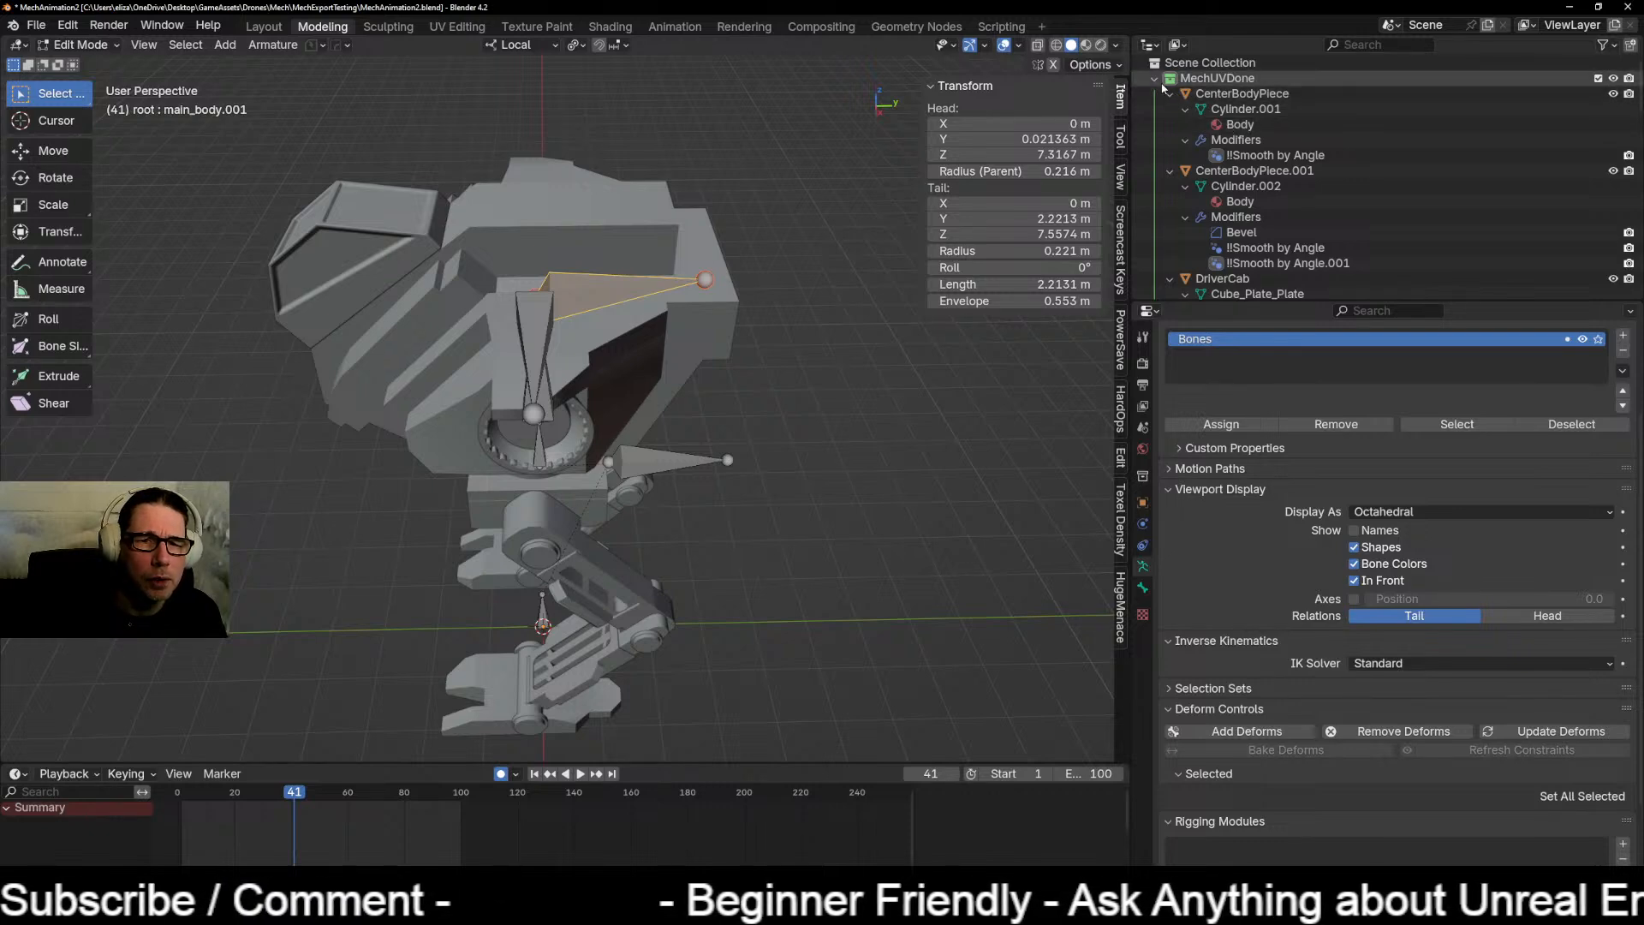
pyautogui.click(1156, 78)
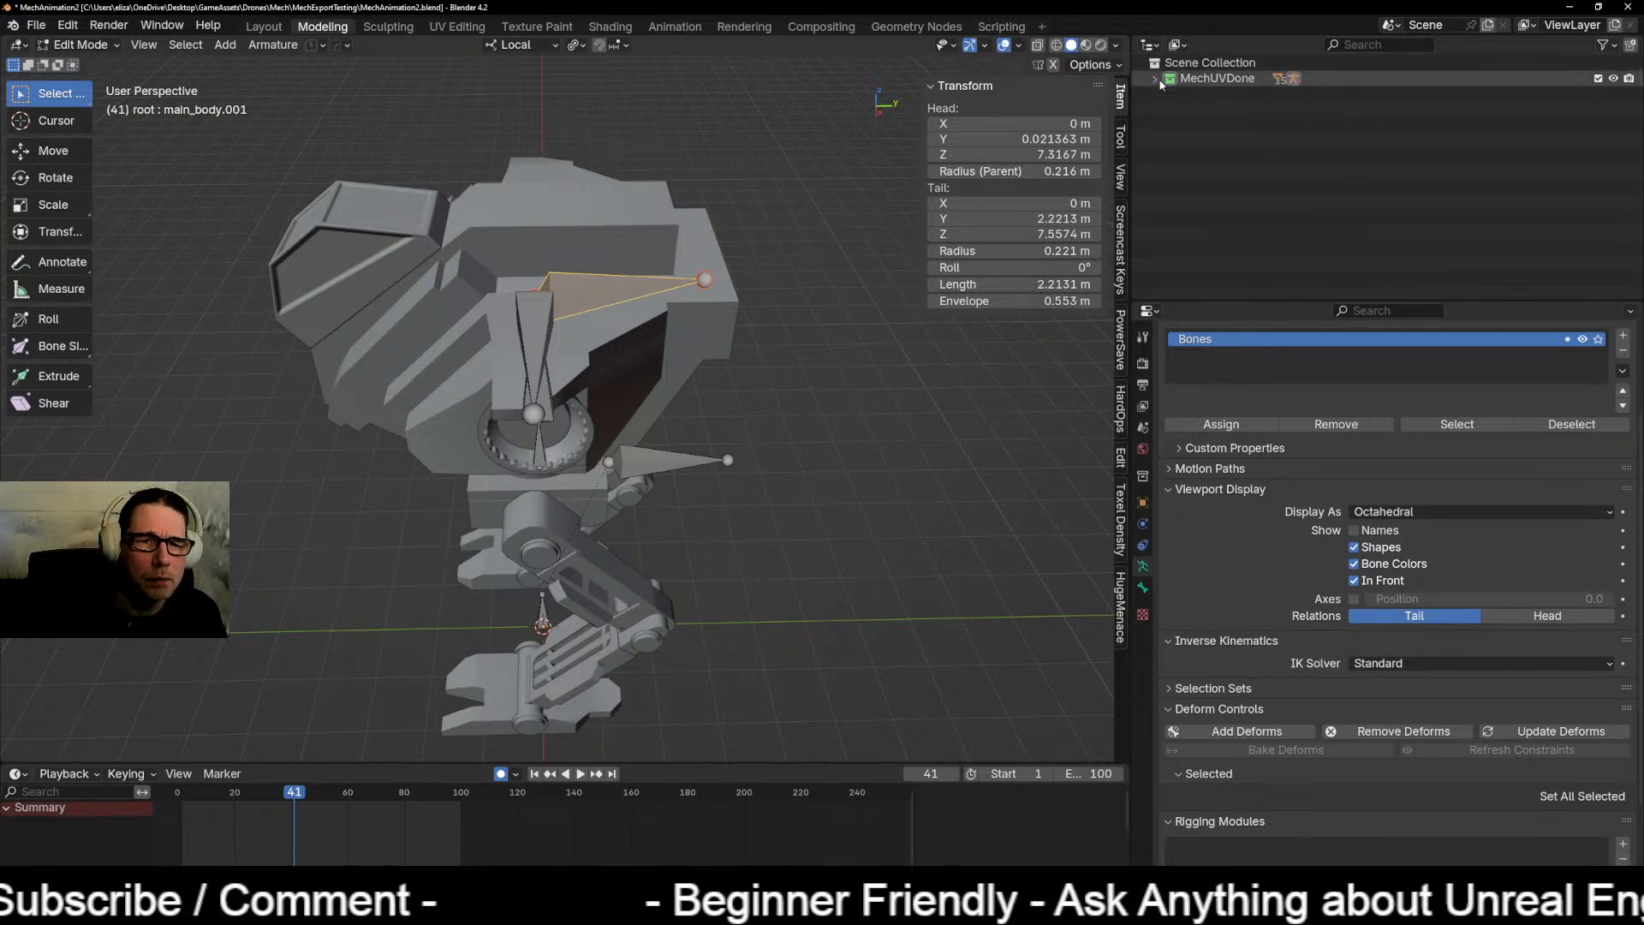
pyautogui.click(538, 333)
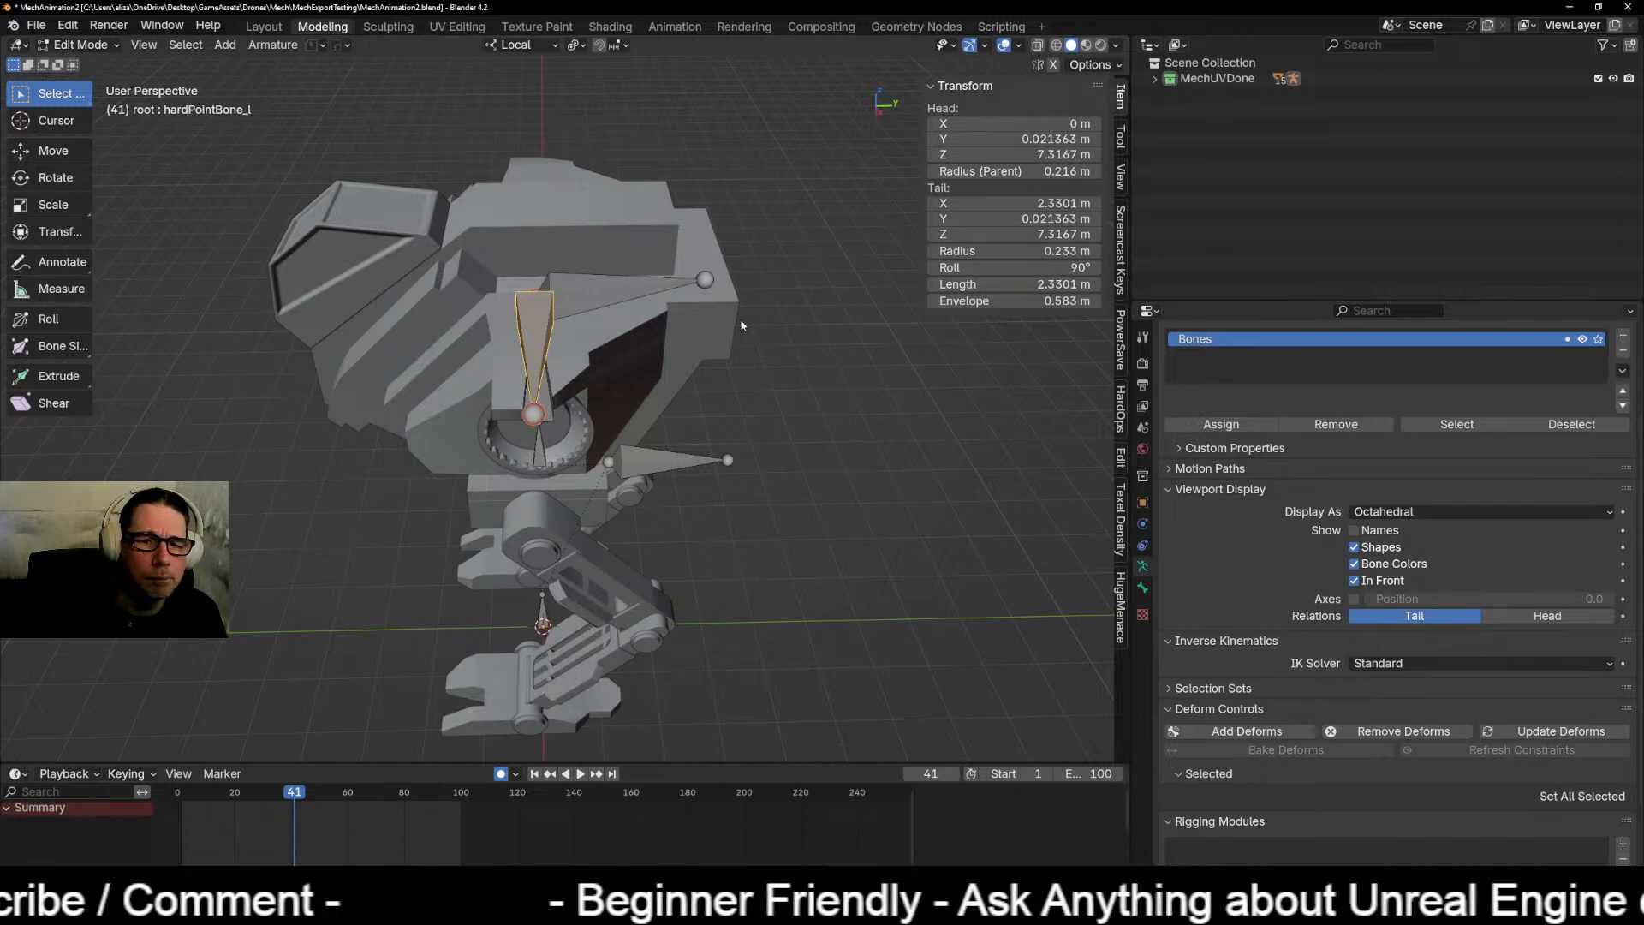
pyautogui.press('F2')
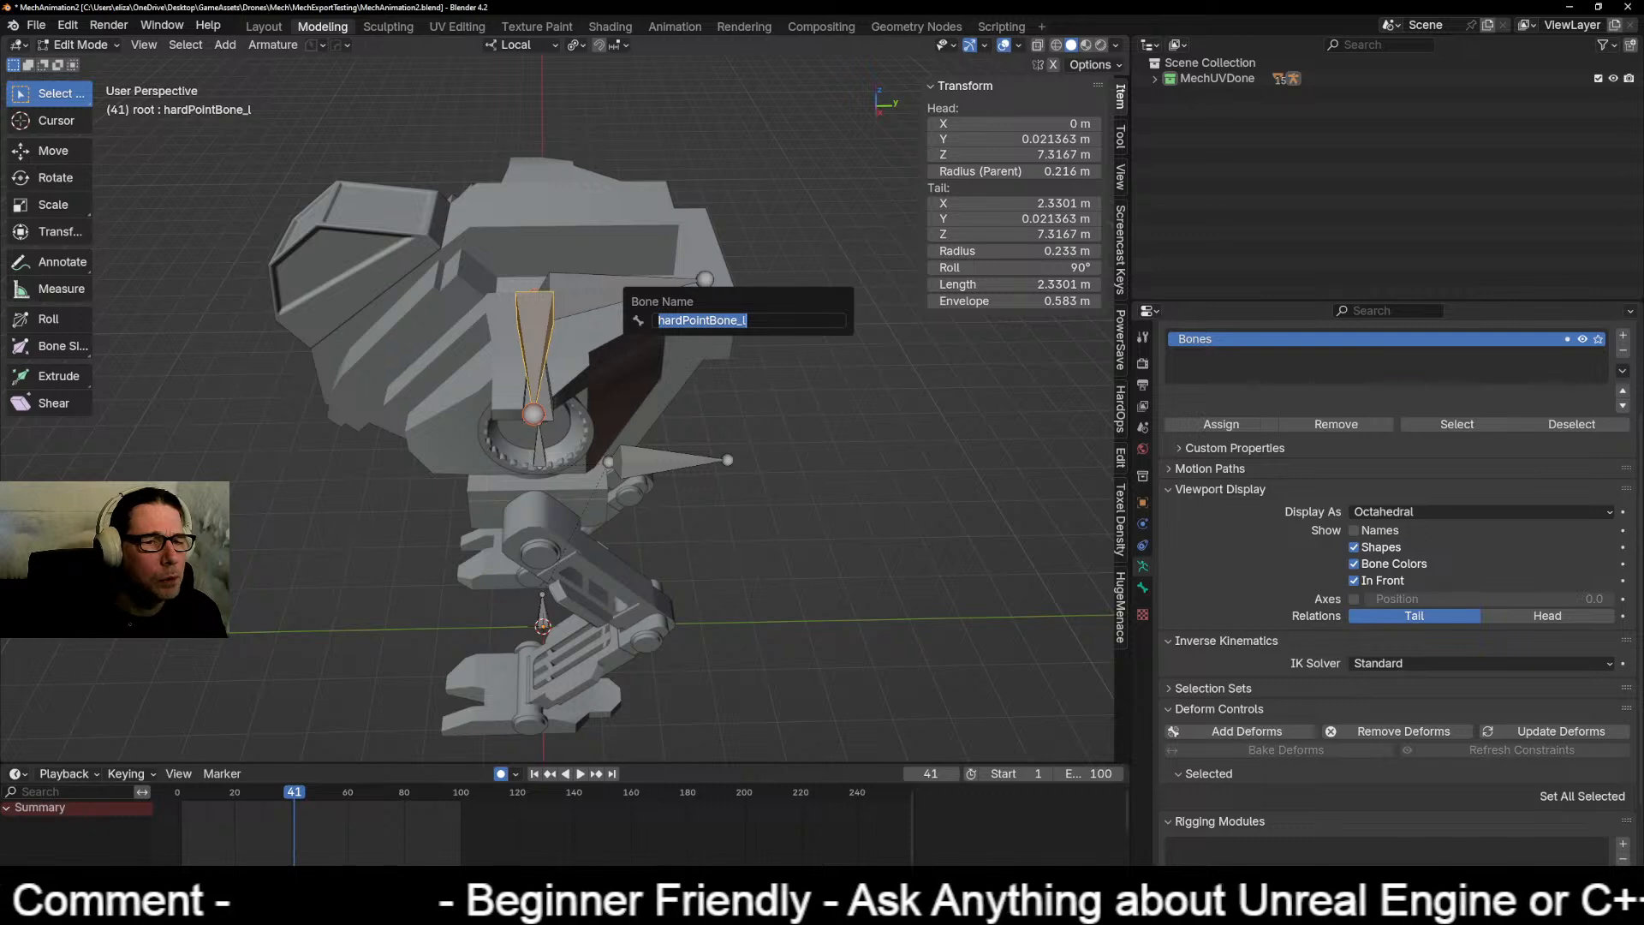
pyautogui.press('Escape')
# Step: Rename the rear-pointing bone above main_body as hard
pyautogui.click(591, 286)
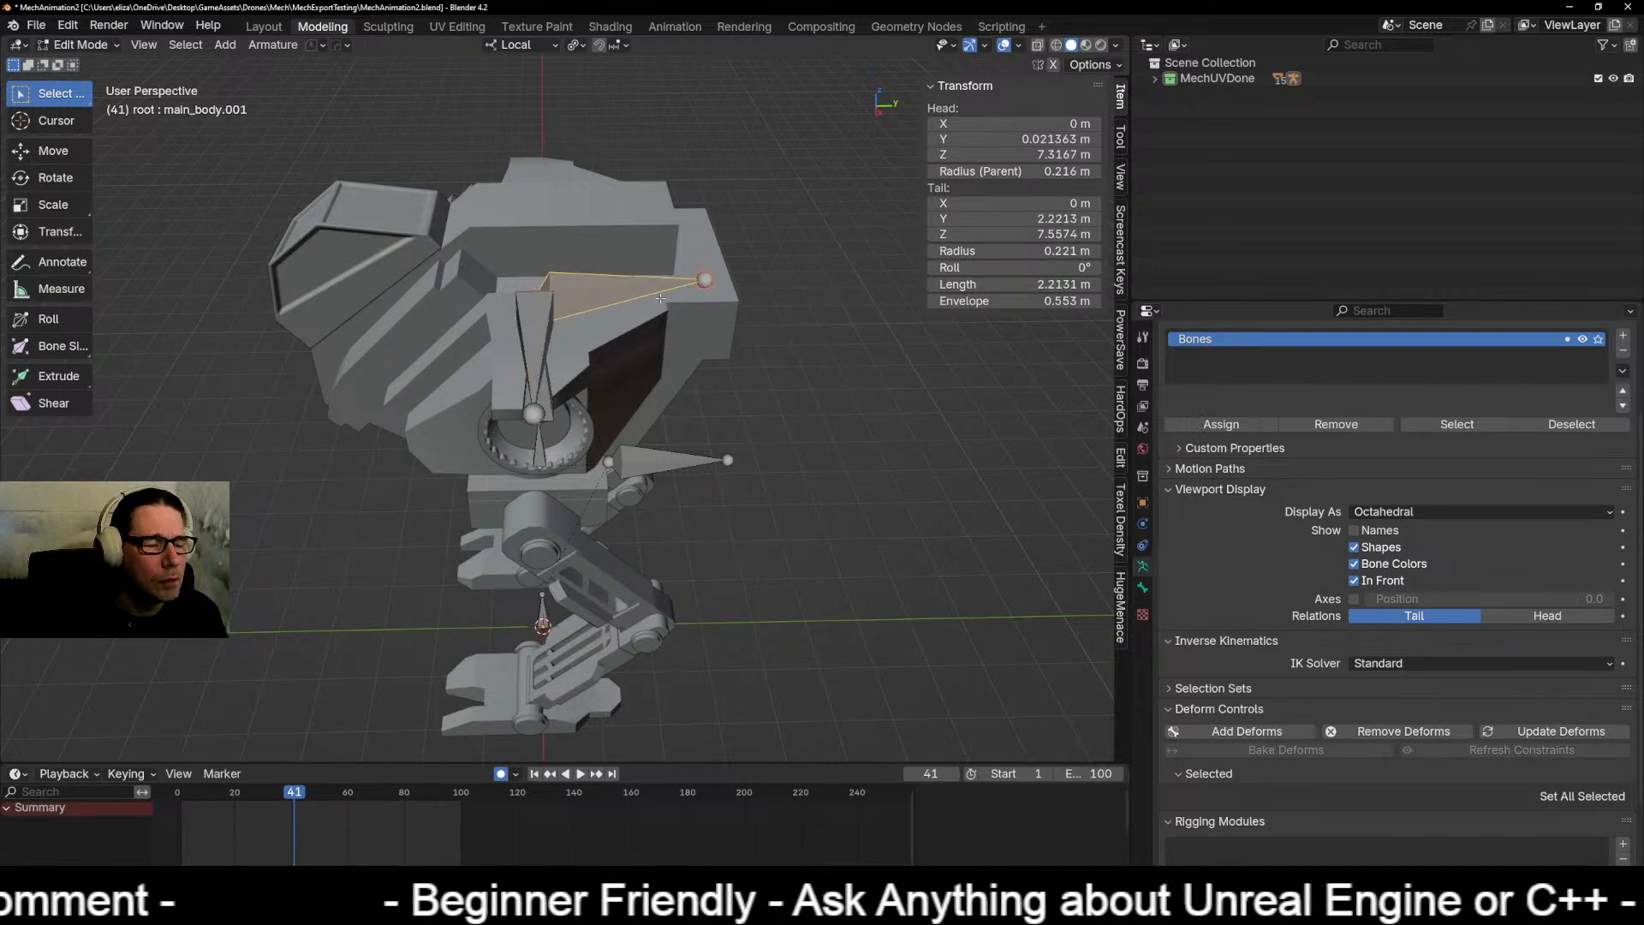
pyautogui.press('F2')
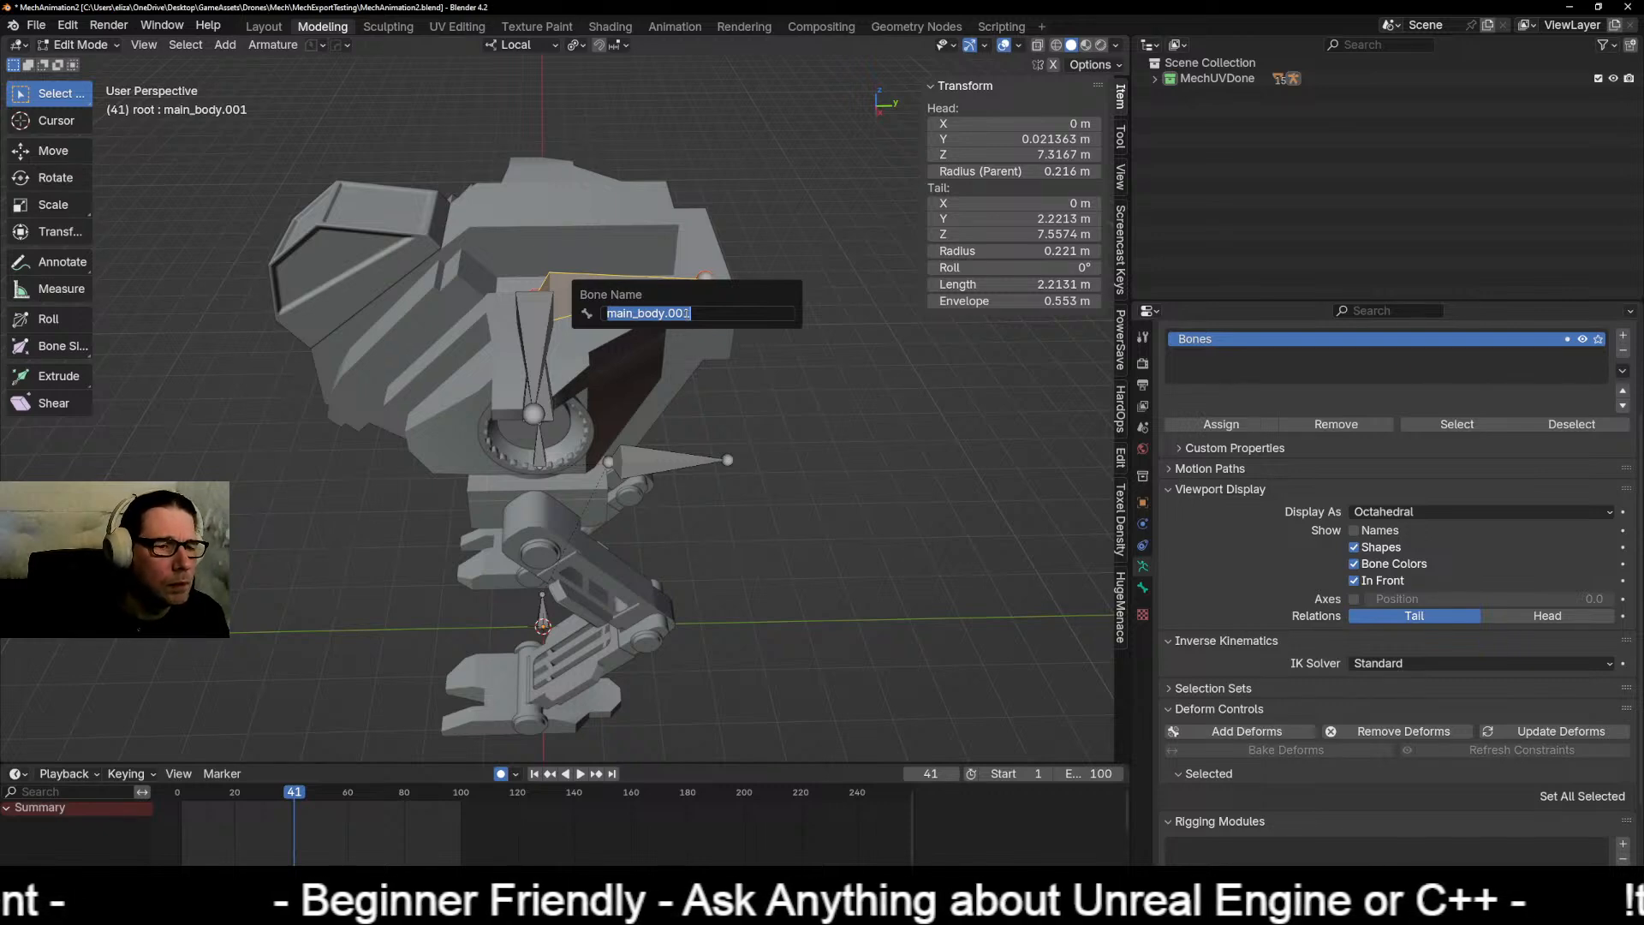
pyautogui.write('hard')
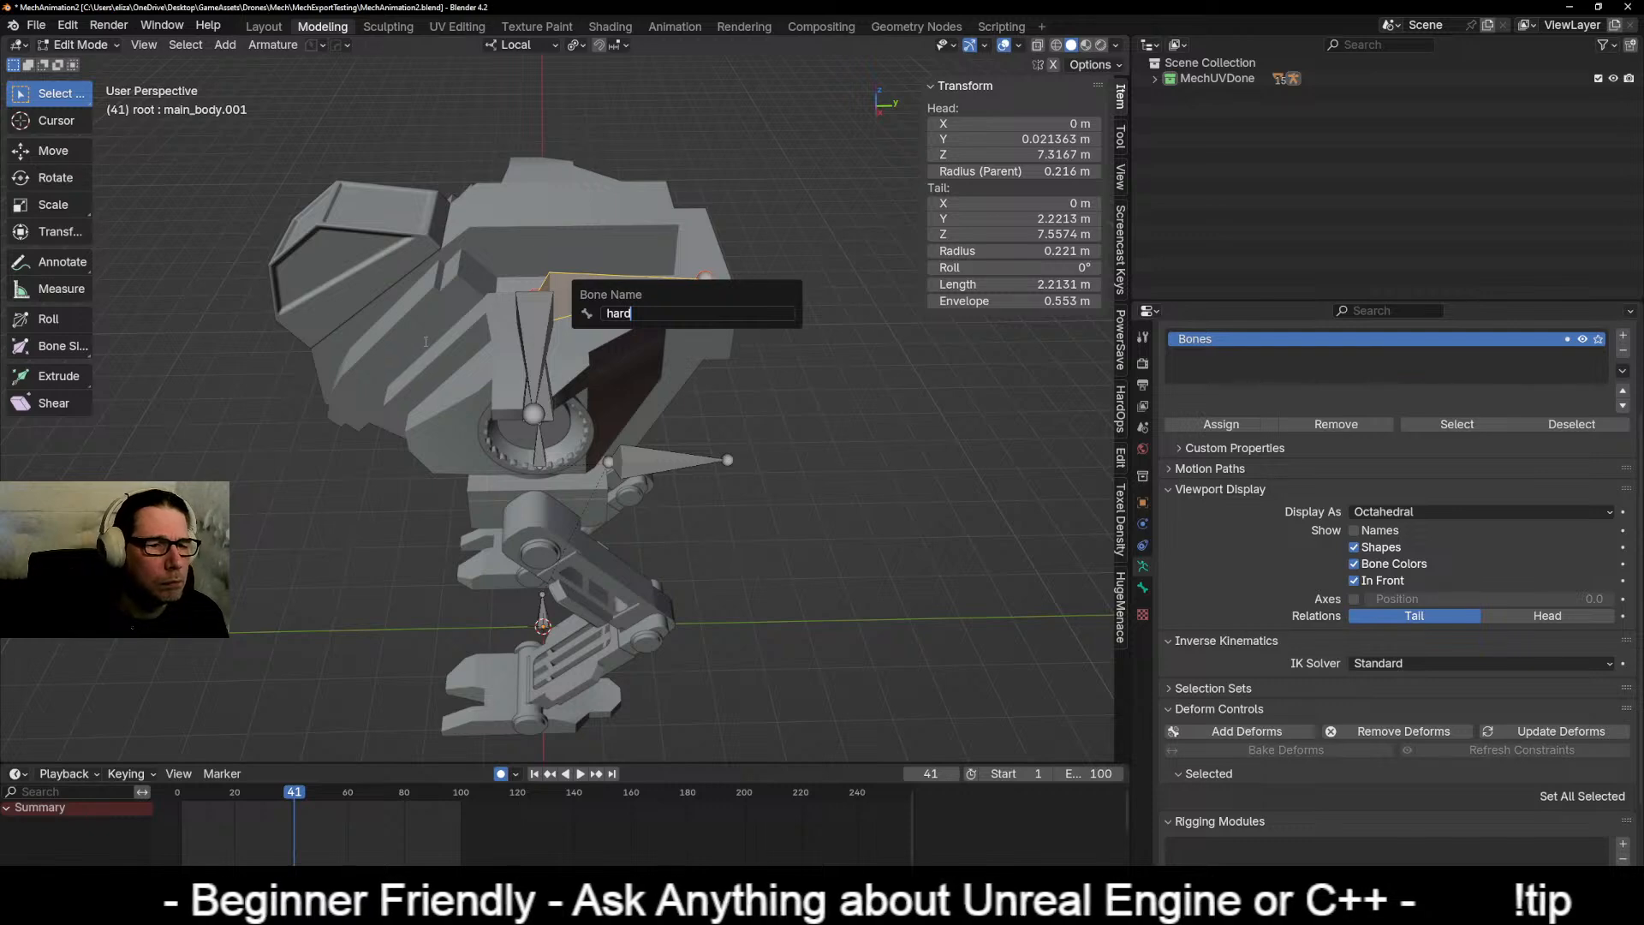
pyautogui.press('Return')
# Step: Copy the name of hardPointBone_l to the rear-pointing bone and change its ending so it reads hardPointBone_backPack
pyautogui.click(533, 318)
pyautogui.press('F2')
pyautogui.hotkey('ctrl', 'c')
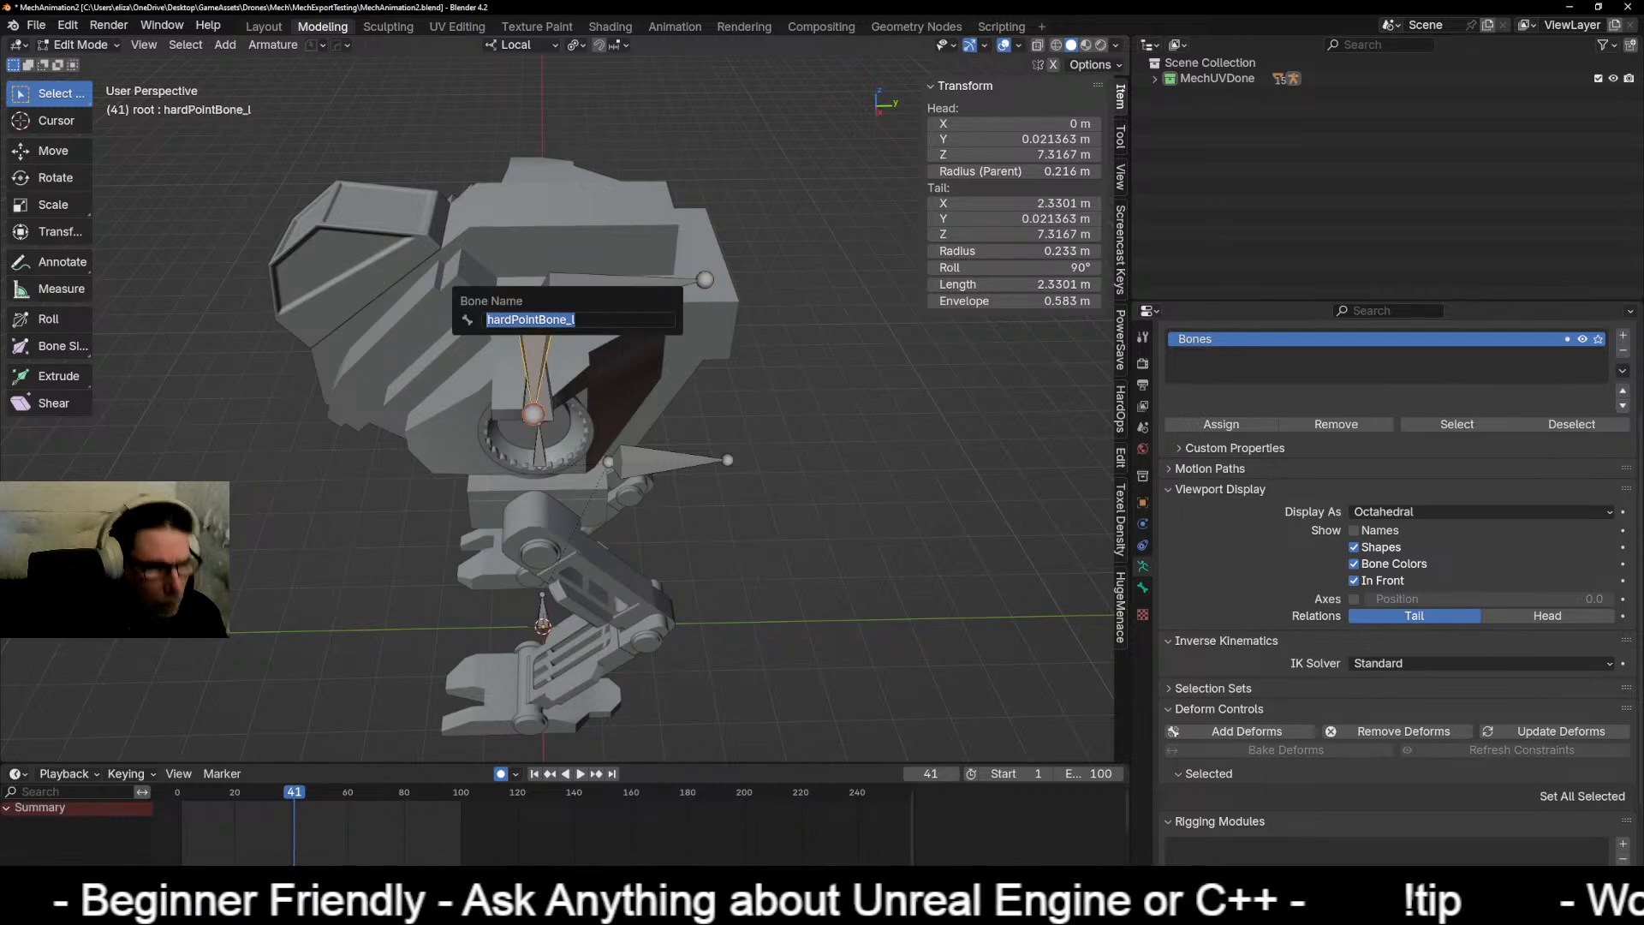
pyautogui.click(619, 293)
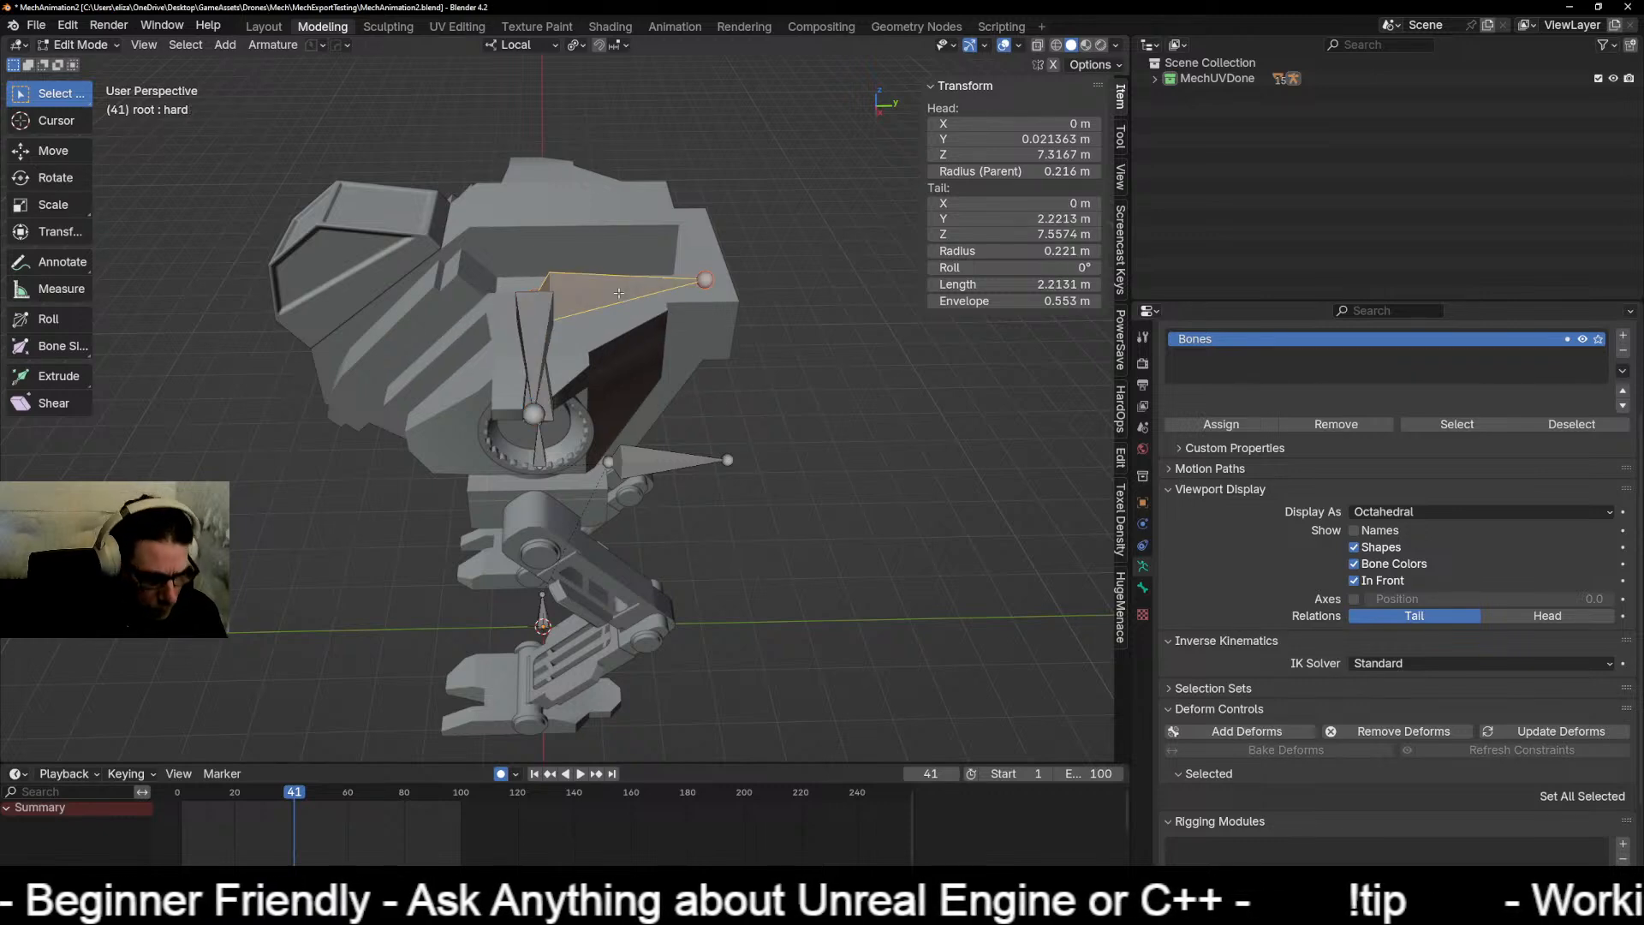
pyautogui.press('F2')
pyautogui.hotkey('ctrl', 'v')
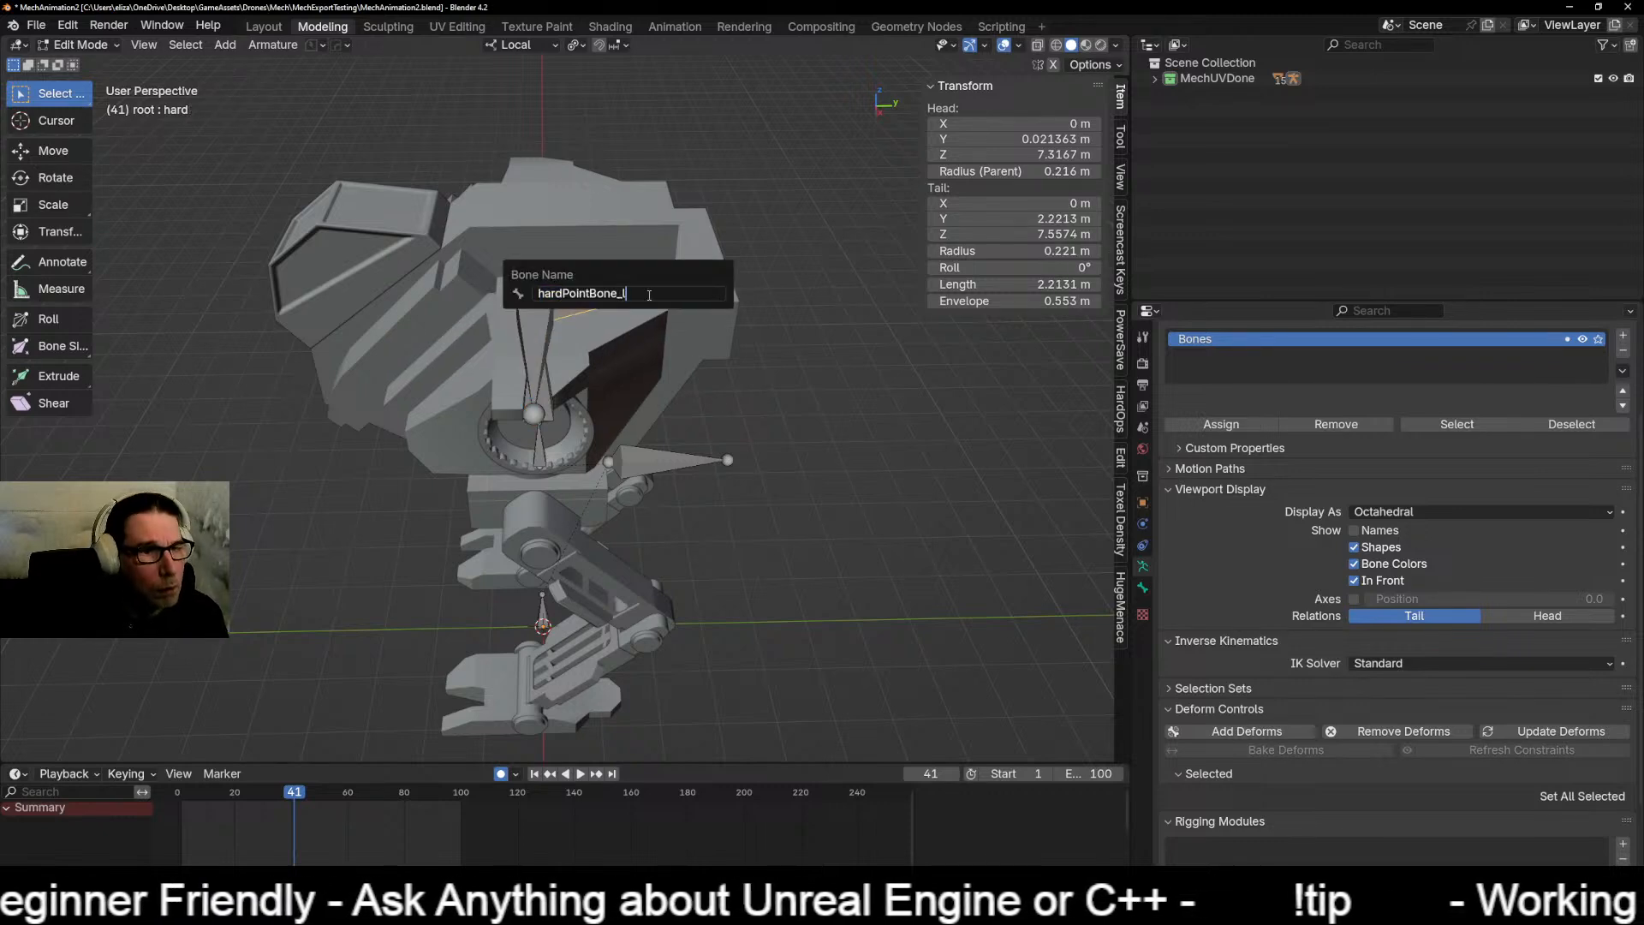
pyautogui.write('baa')
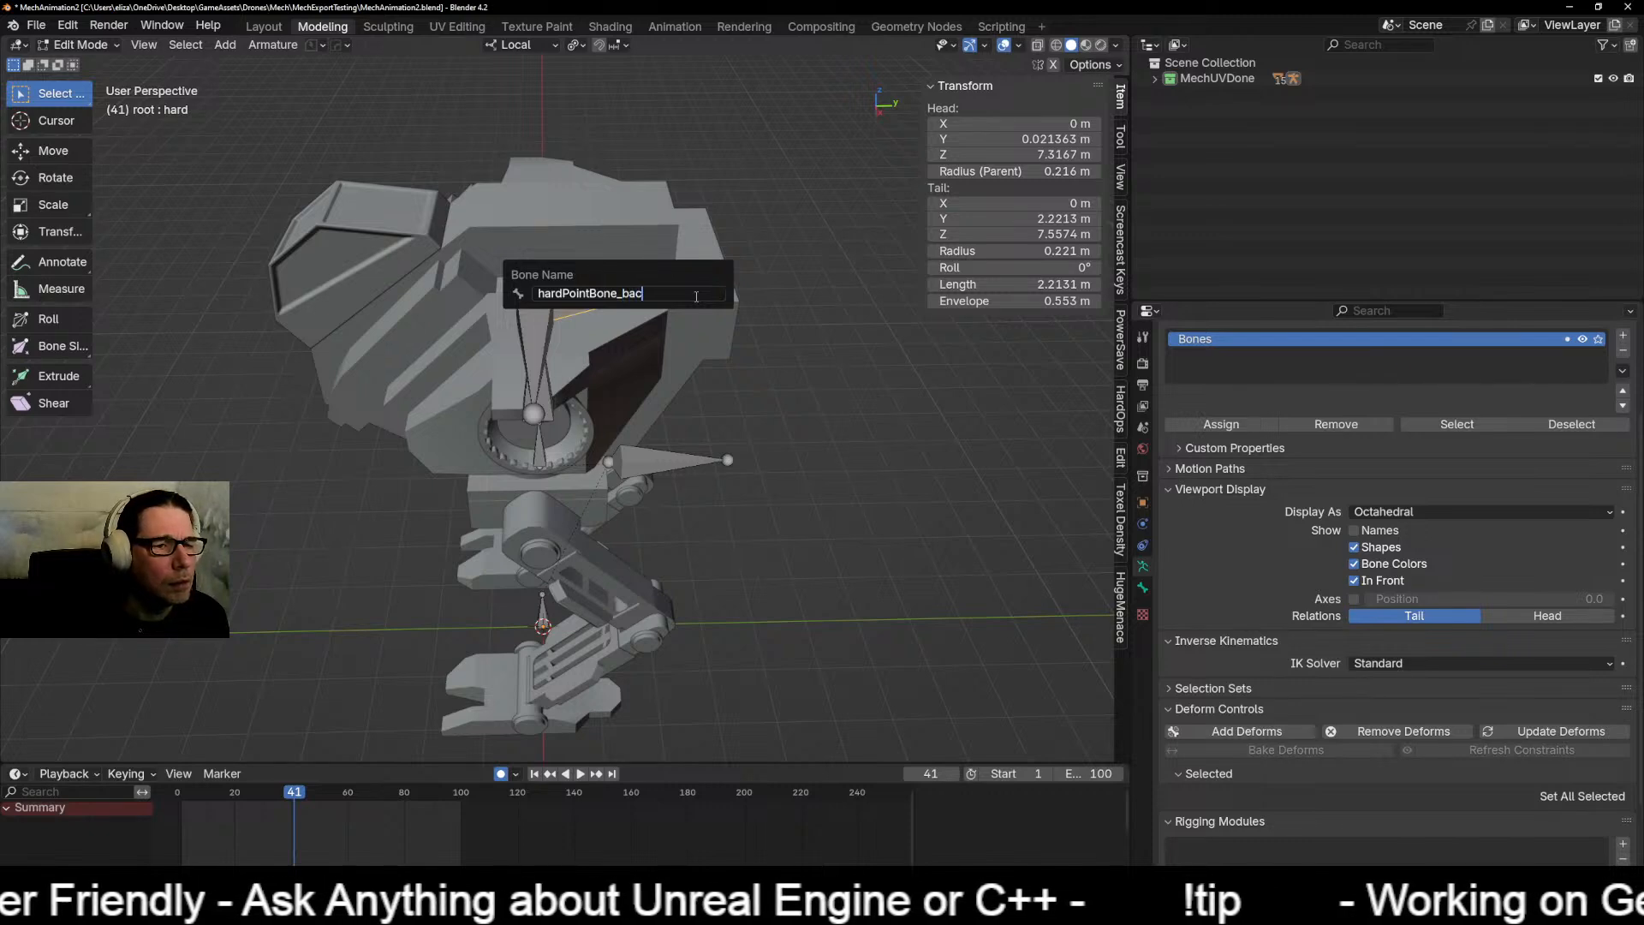
pyautogui.write('kPack')
pyautogui.press('Return')
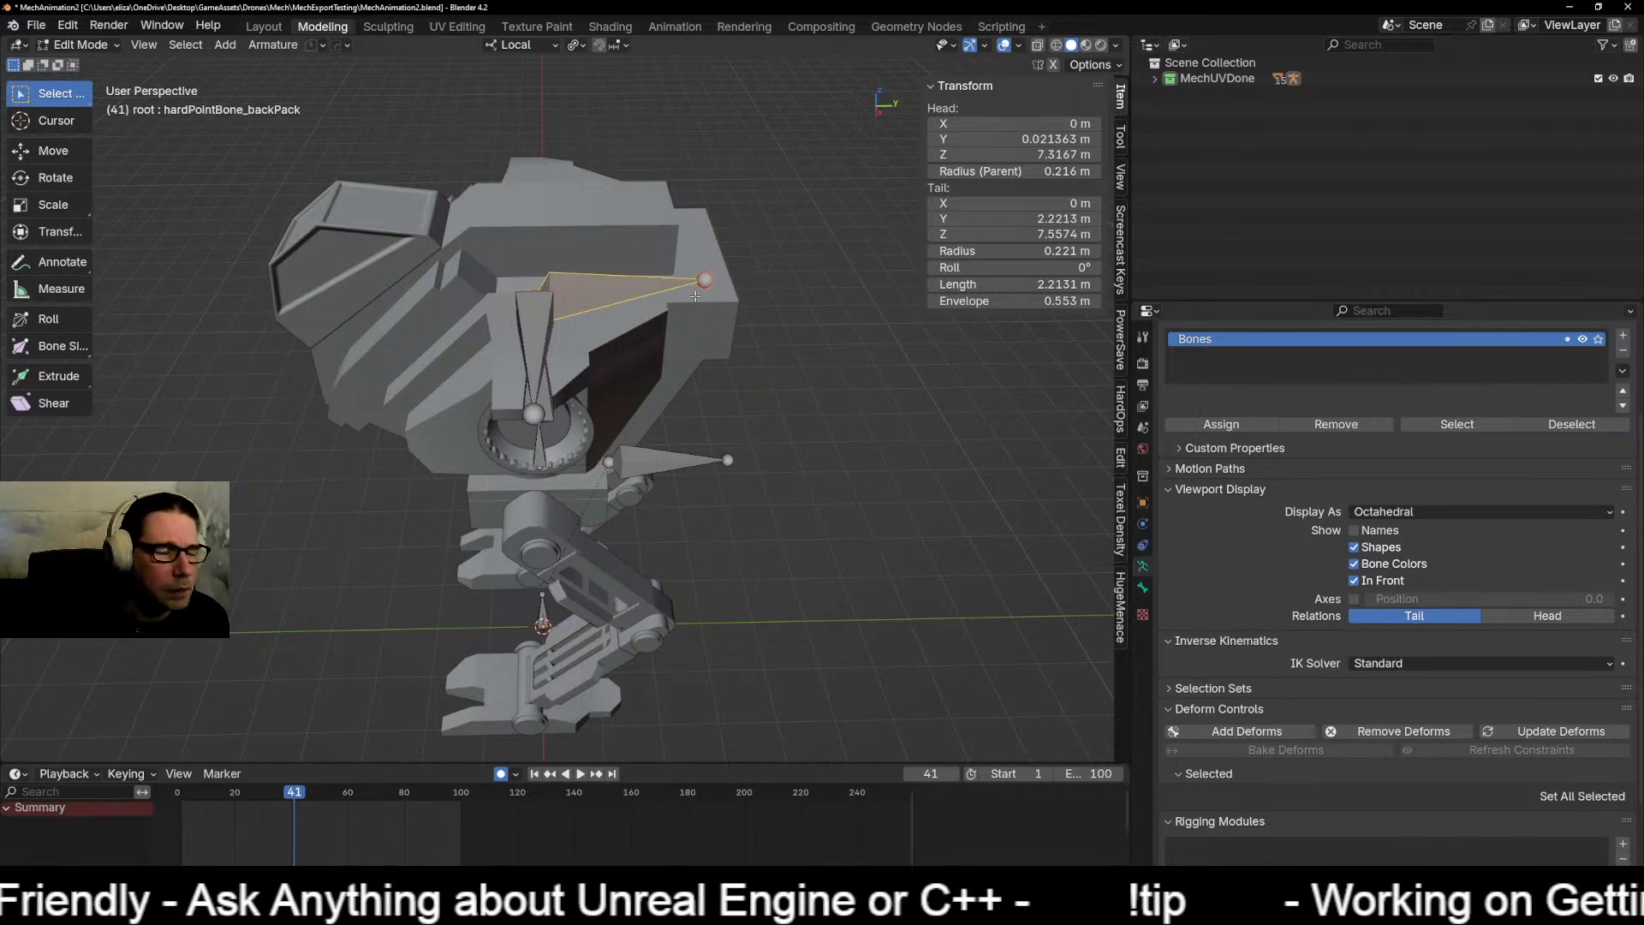
# Step: Show the armature's bone axes with their position set to 1.0 and inspect the orientations around the mech
pyautogui.click(1143, 588)
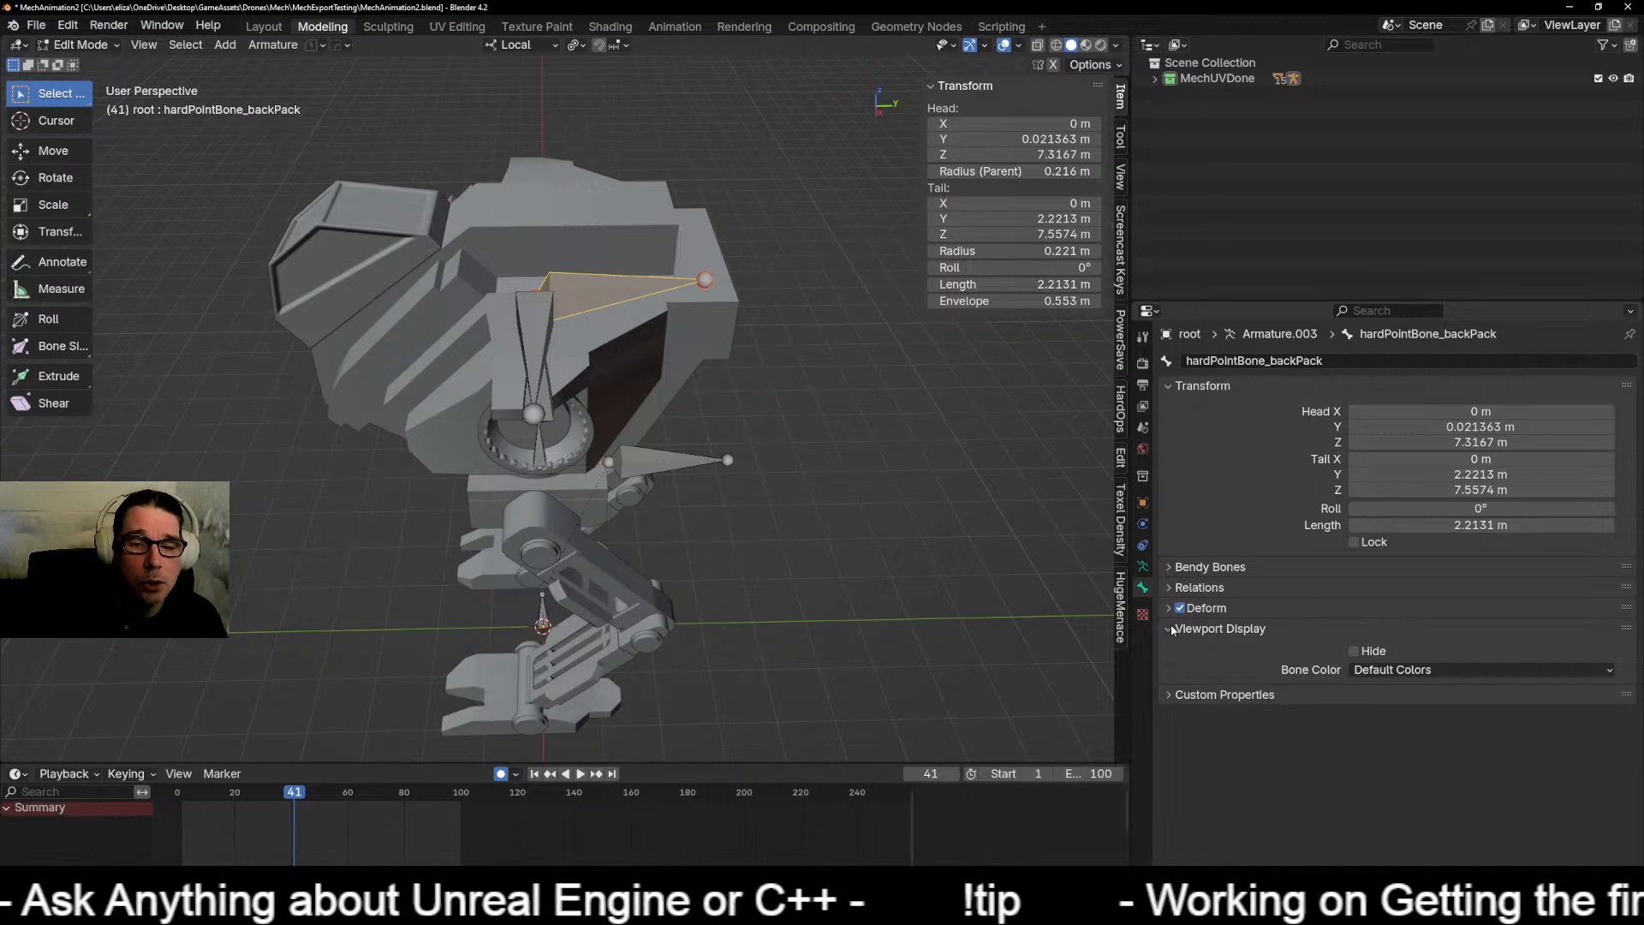
pyautogui.click(1143, 566)
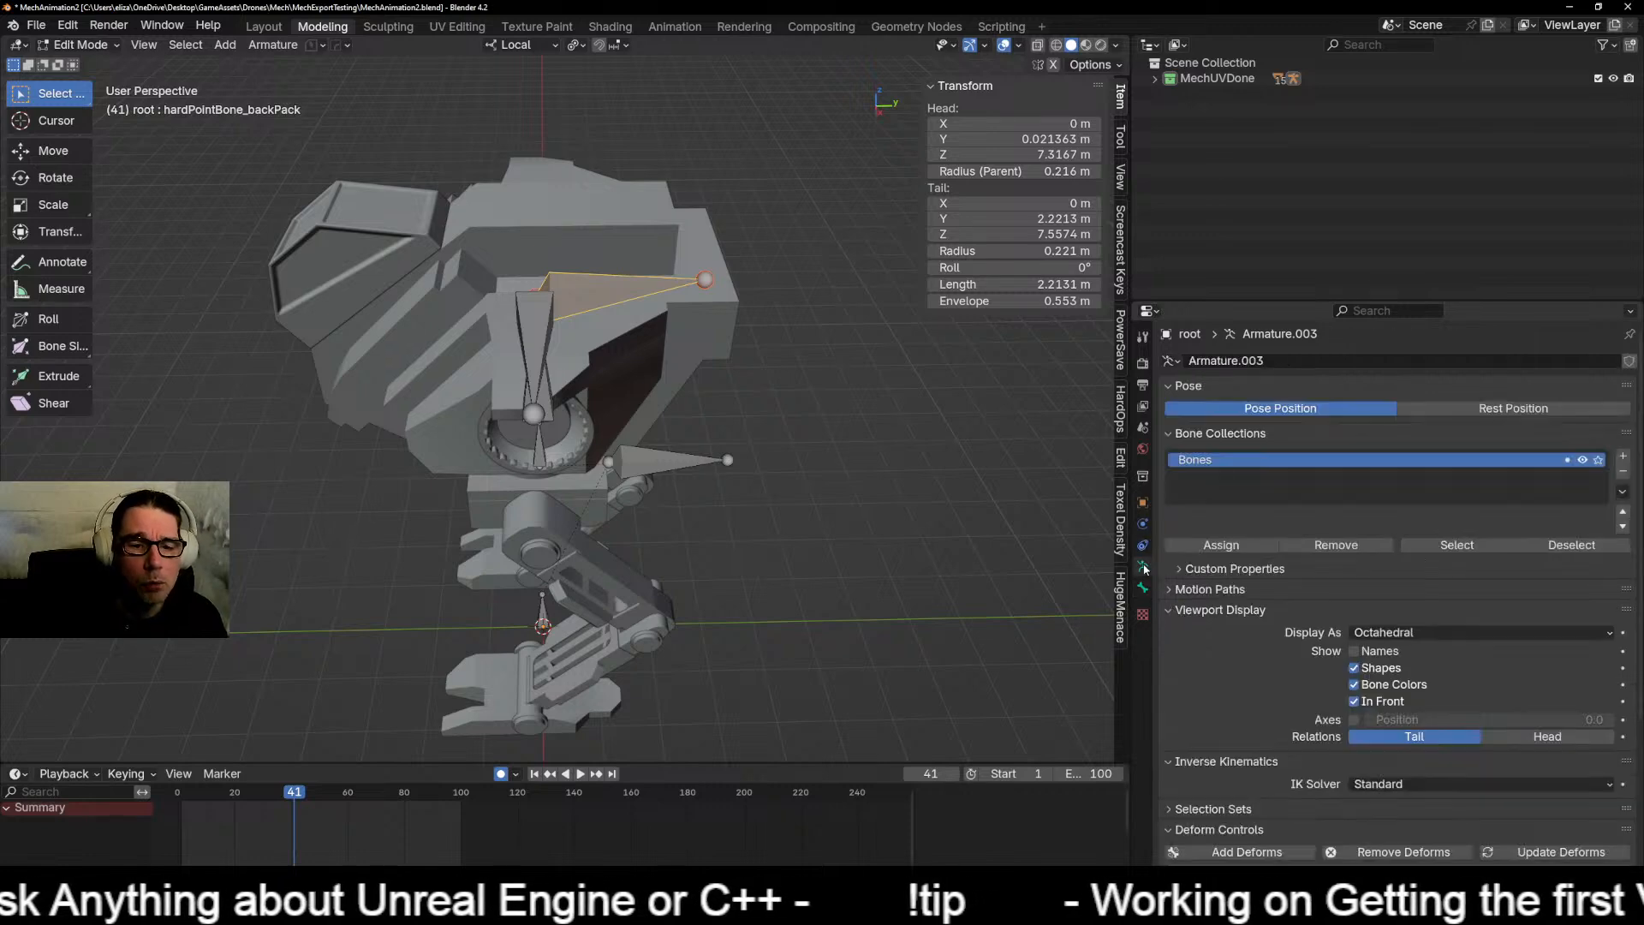
pyautogui.scroll(-4, 1206, 595)
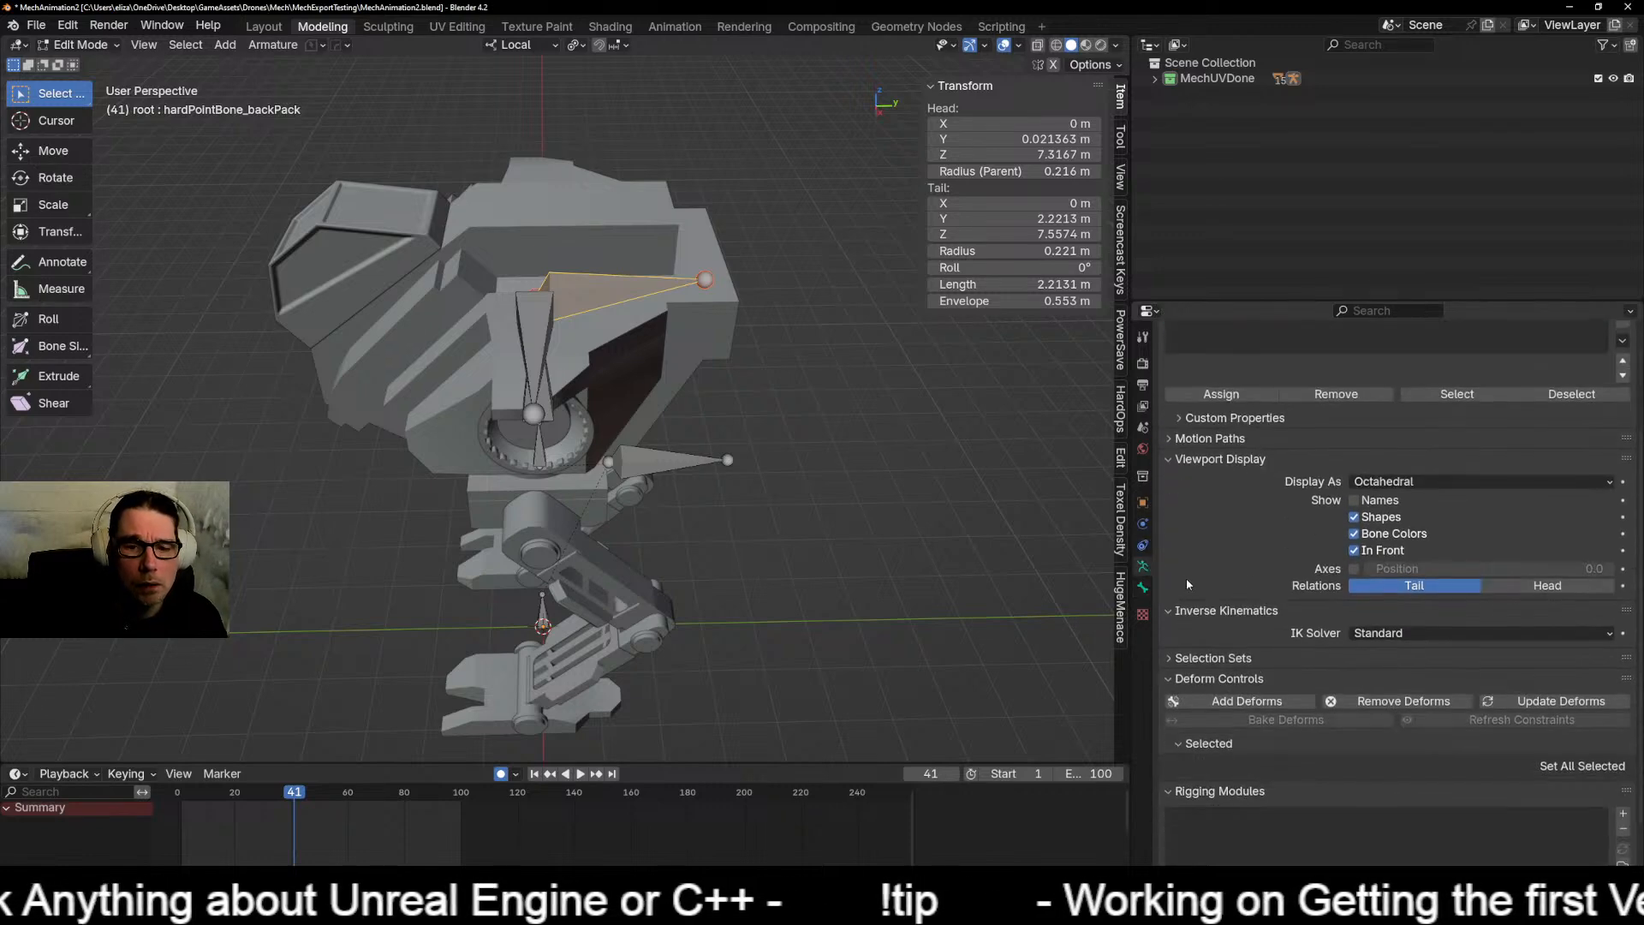
pyautogui.click(1354, 568)
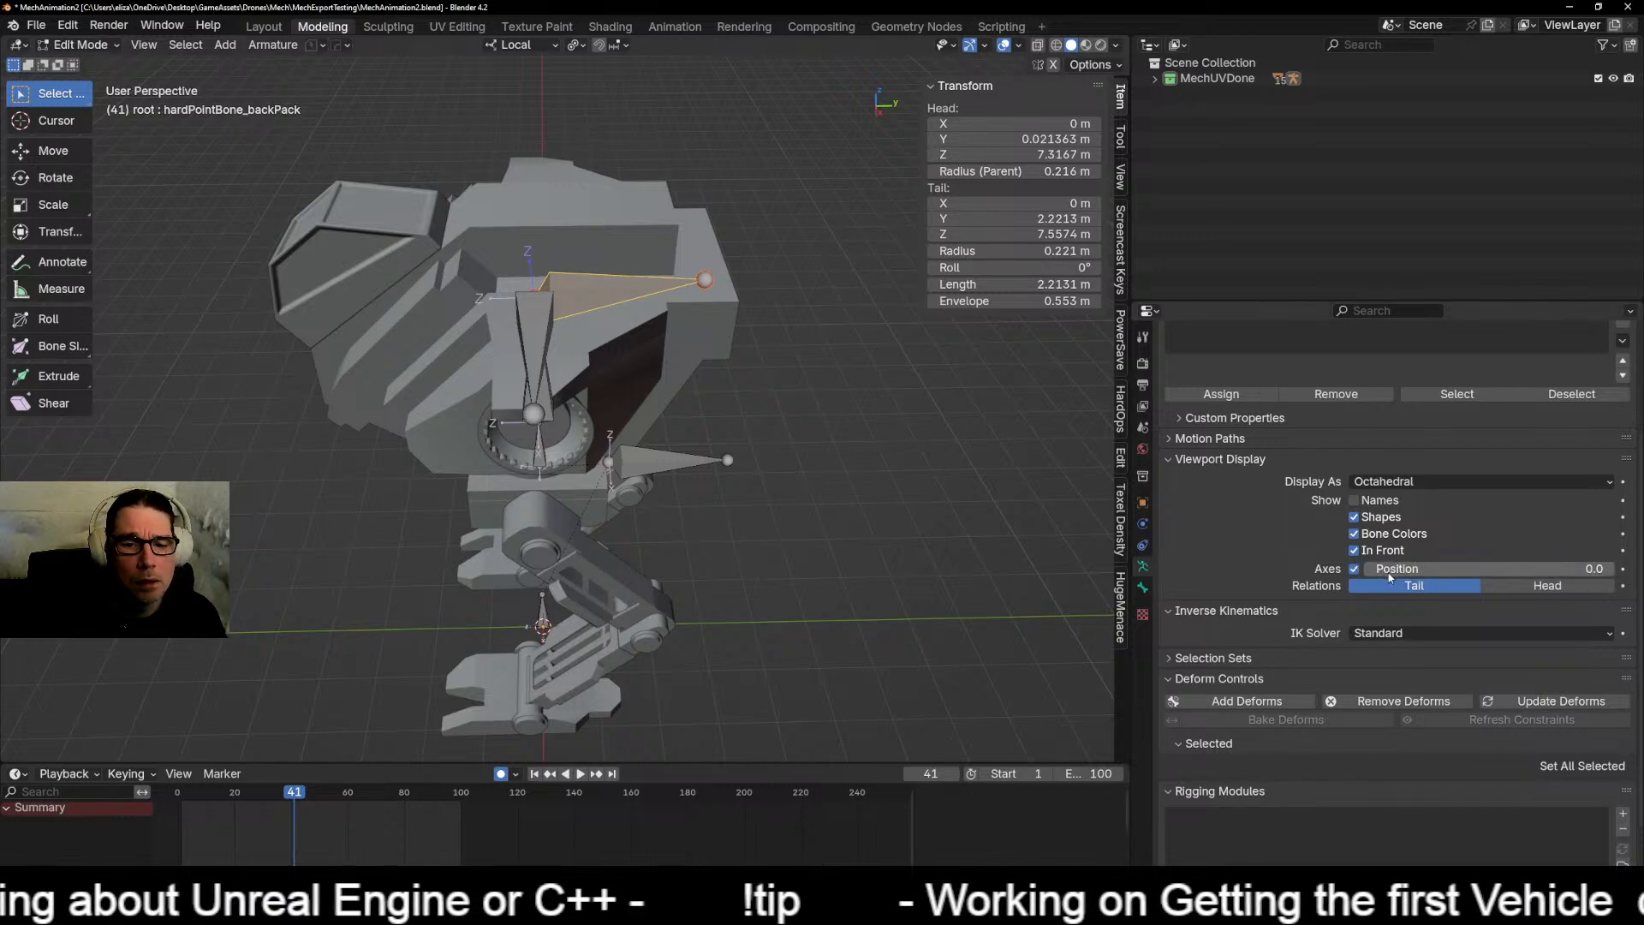
pyautogui.moveTo(1374, 569); pyautogui.dragTo(1615, 568)
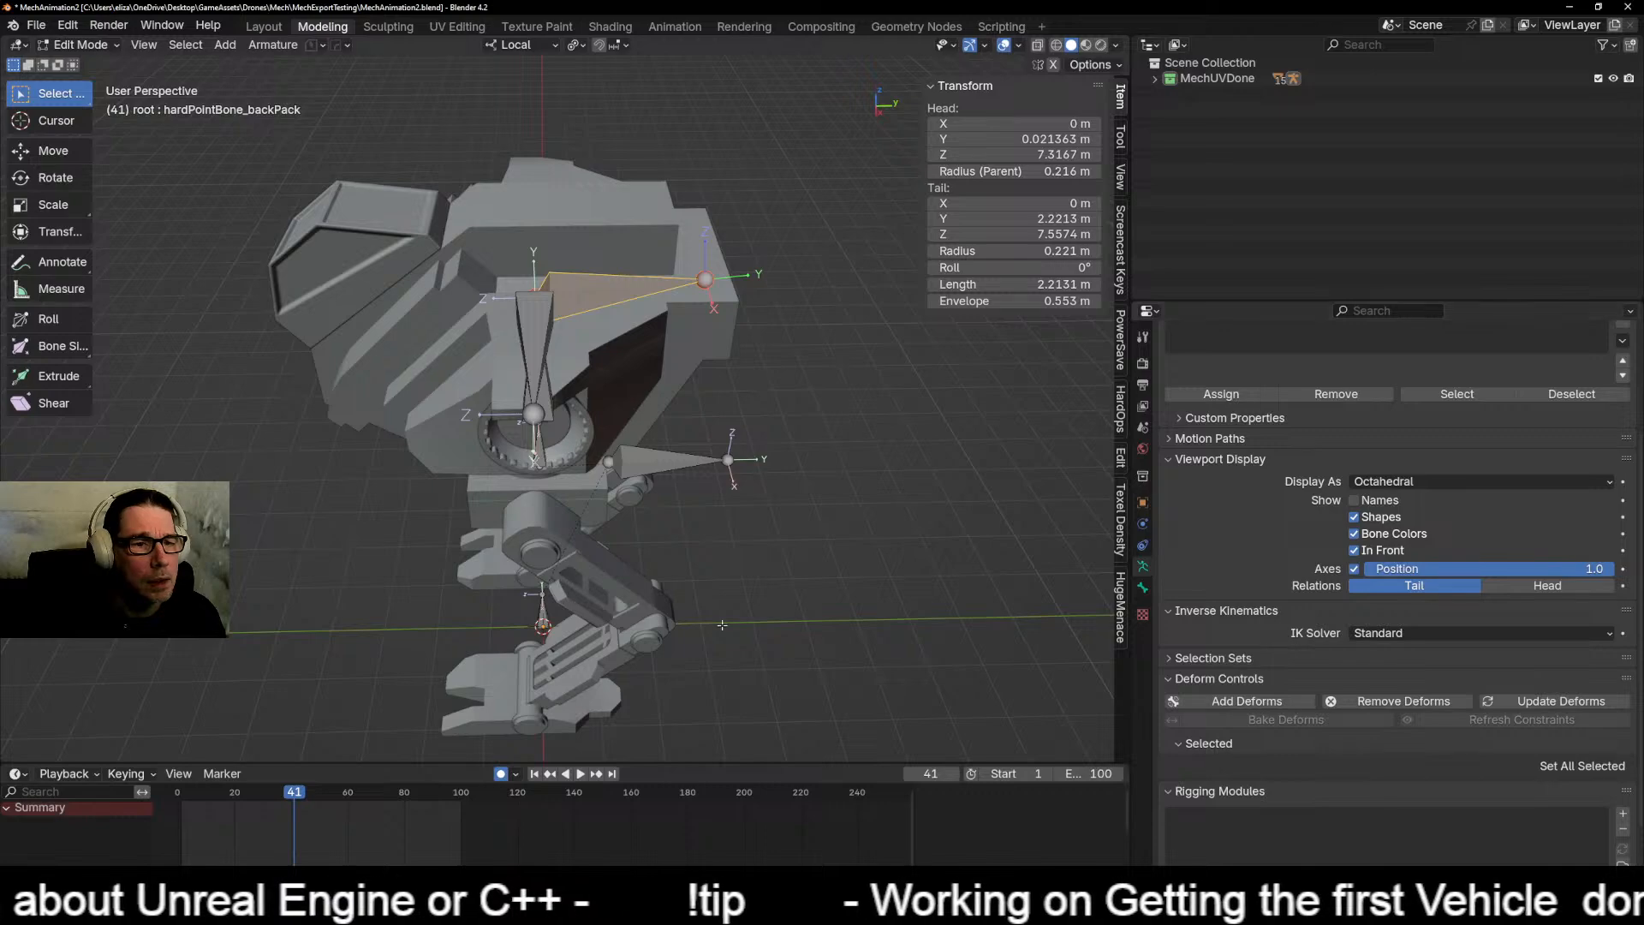
pyautogui.moveTo(722, 625); pyautogui.dragTo(630, 593, button='middle')
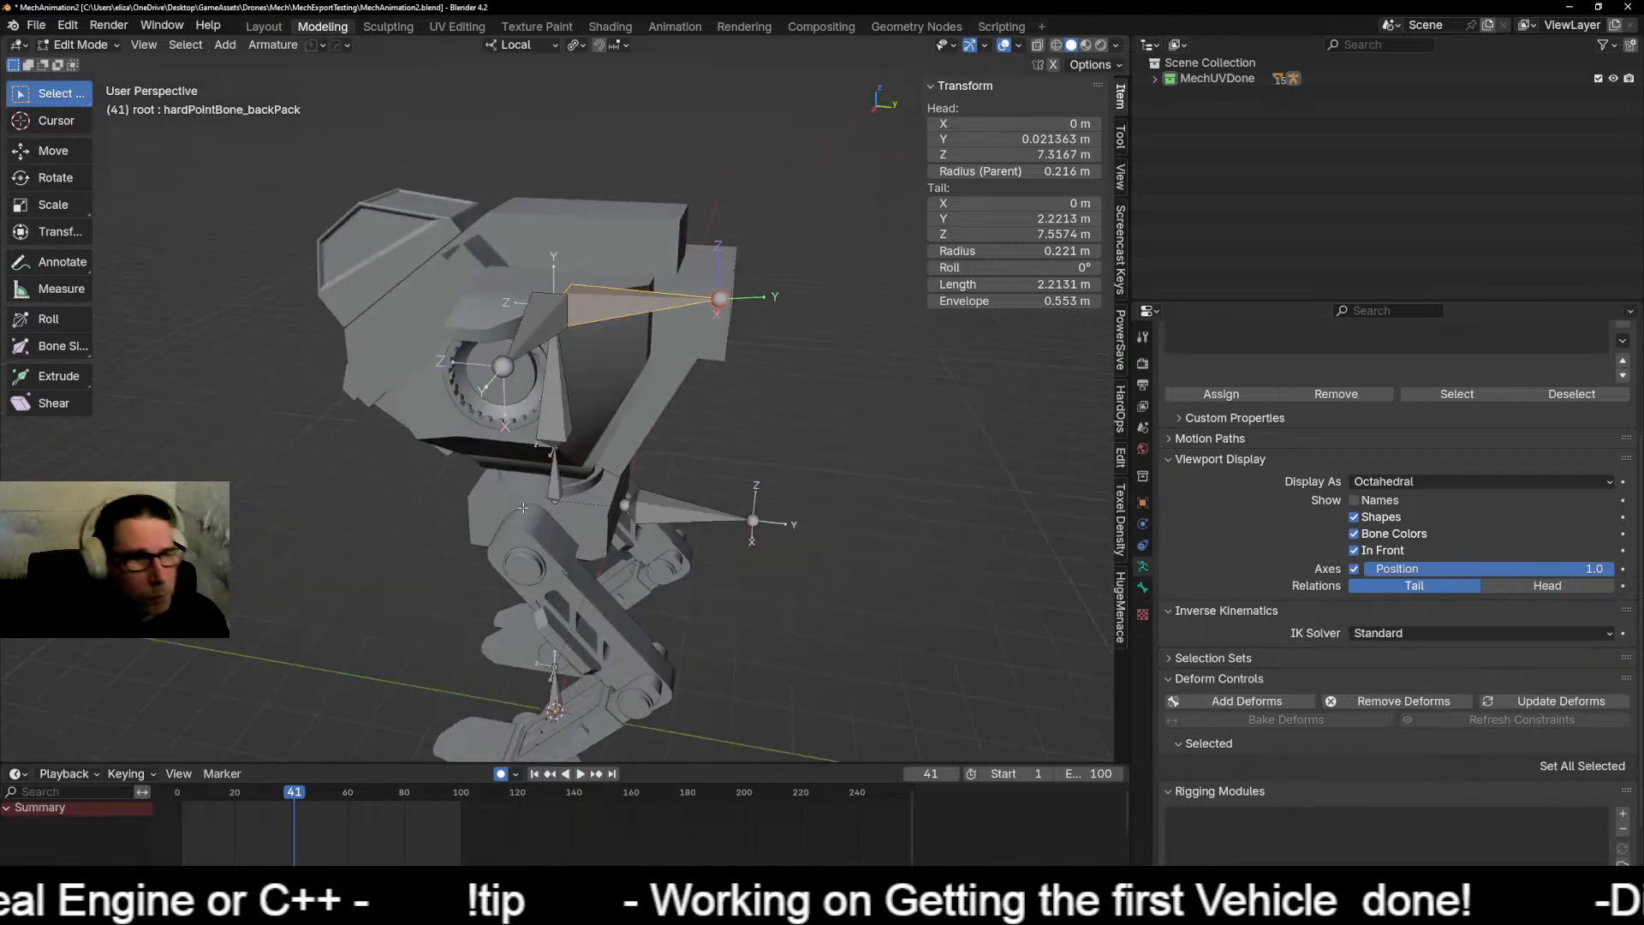
pyautogui.moveTo(522, 508); pyautogui.dragTo(446, 517, button='middle')
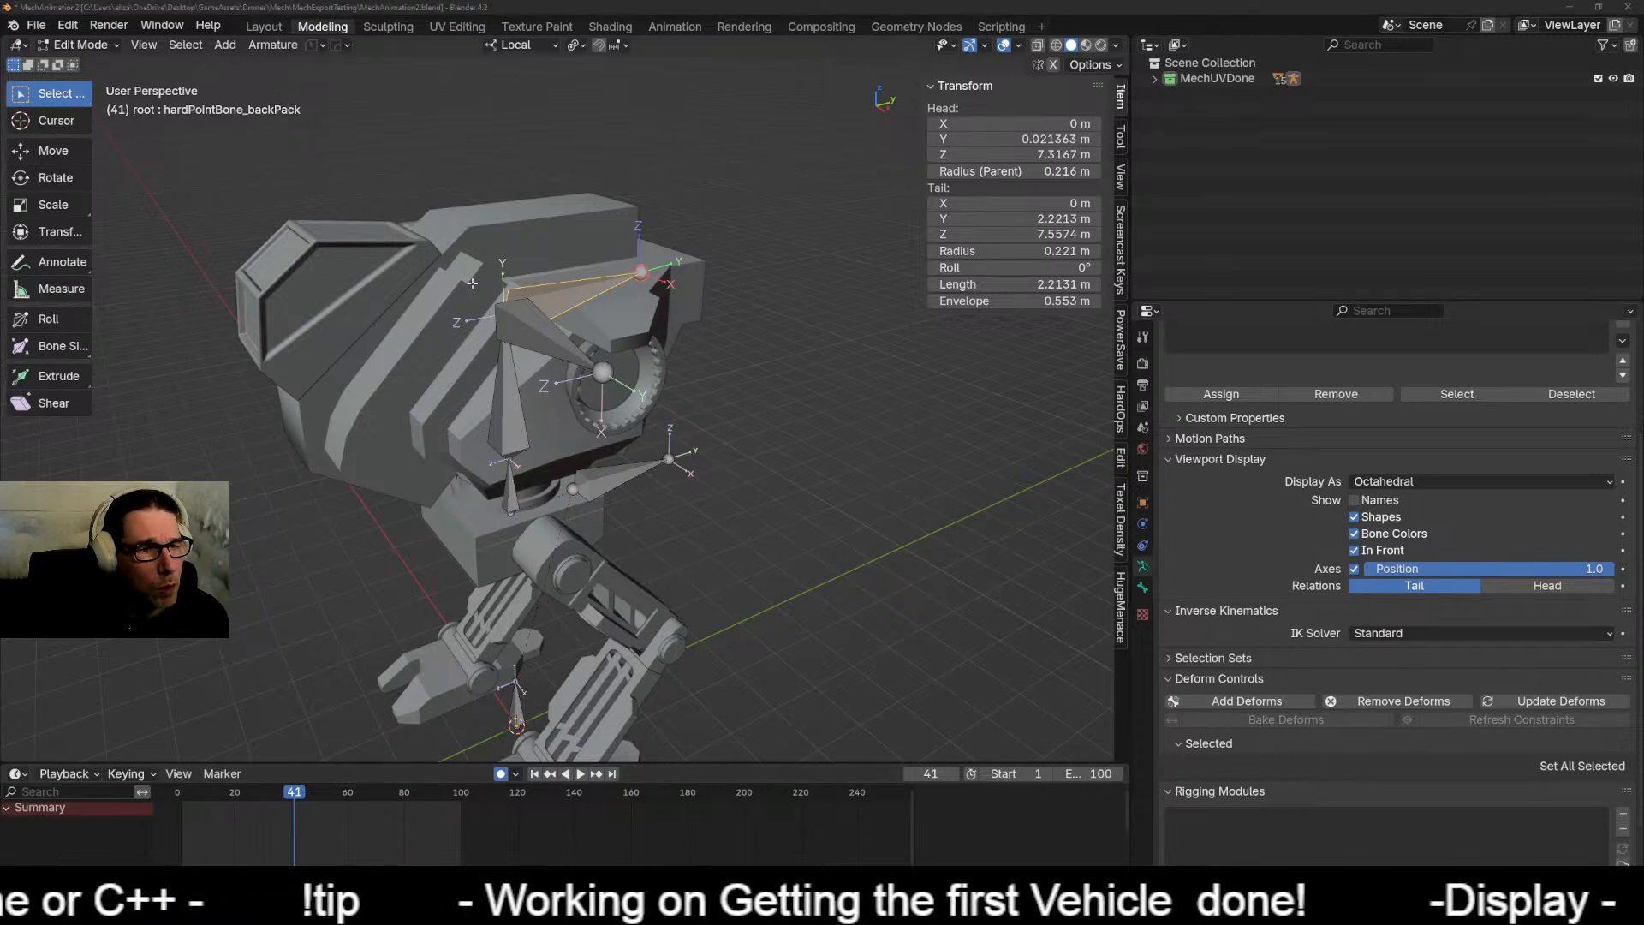
# Step: Examine how the center_pelvis bone lines up with the hip joint in front and side views
pyautogui.moveTo(473, 284)
pyautogui.mouseDown(button='middle')
pyautogui.moveTo(386, 290)
pyautogui.moveTo(478, 302)
pyautogui.mouseUp(button='middle')
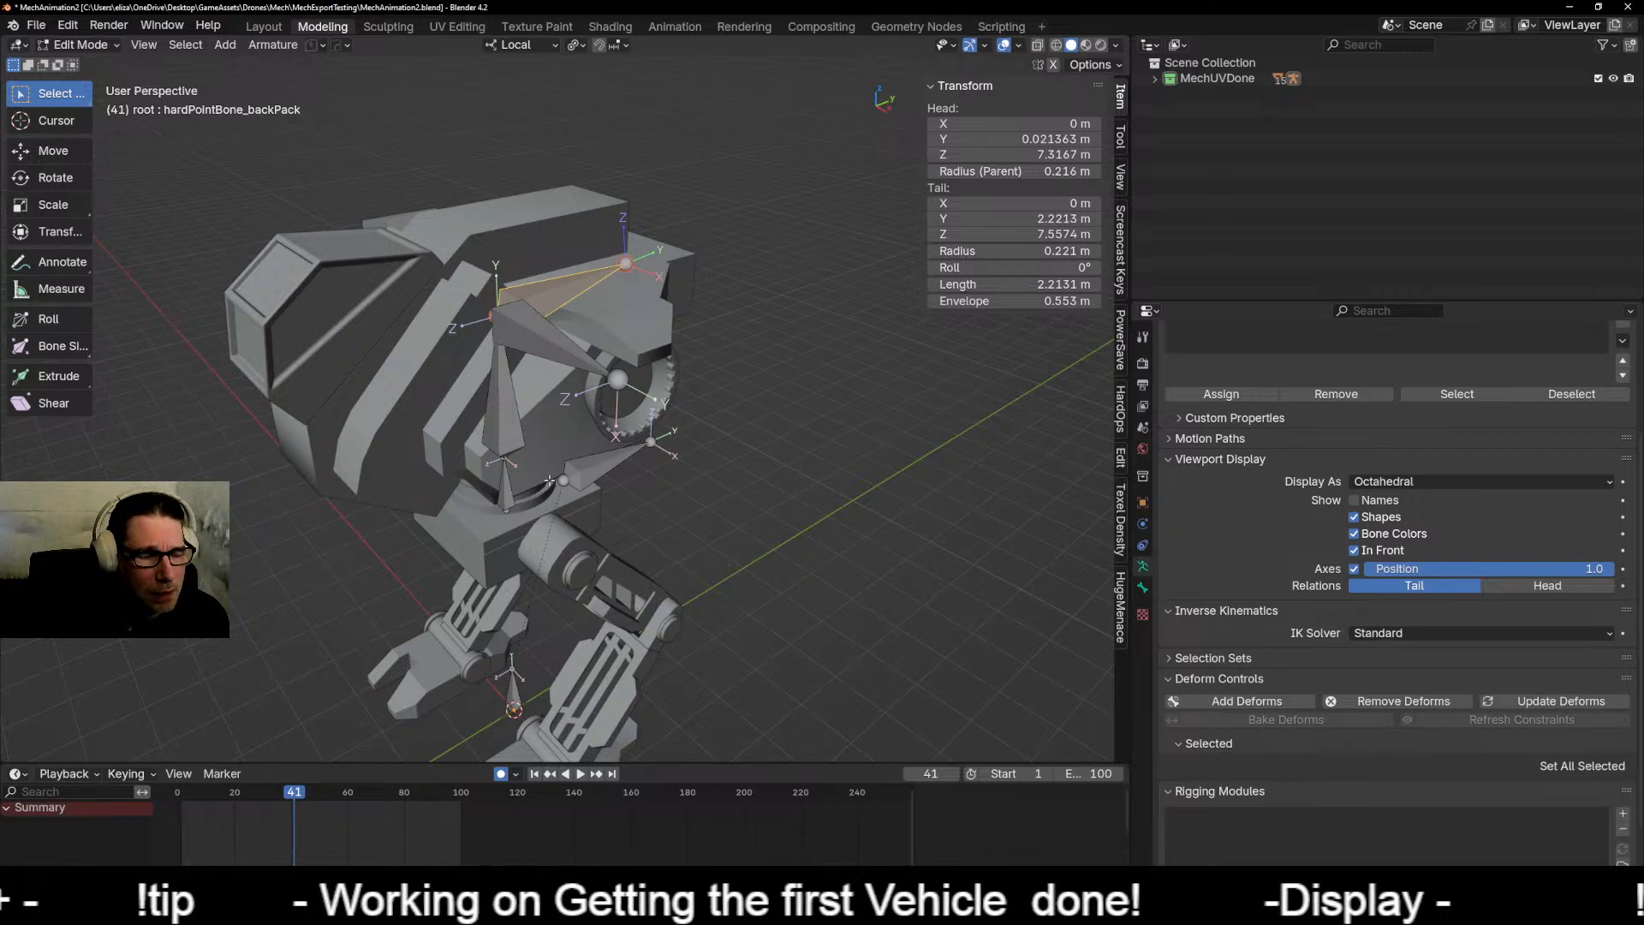
pyautogui.moveTo(727, 557); pyautogui.dragTo(654, 509, button='middle')
pyautogui.scroll(3, 654, 508)
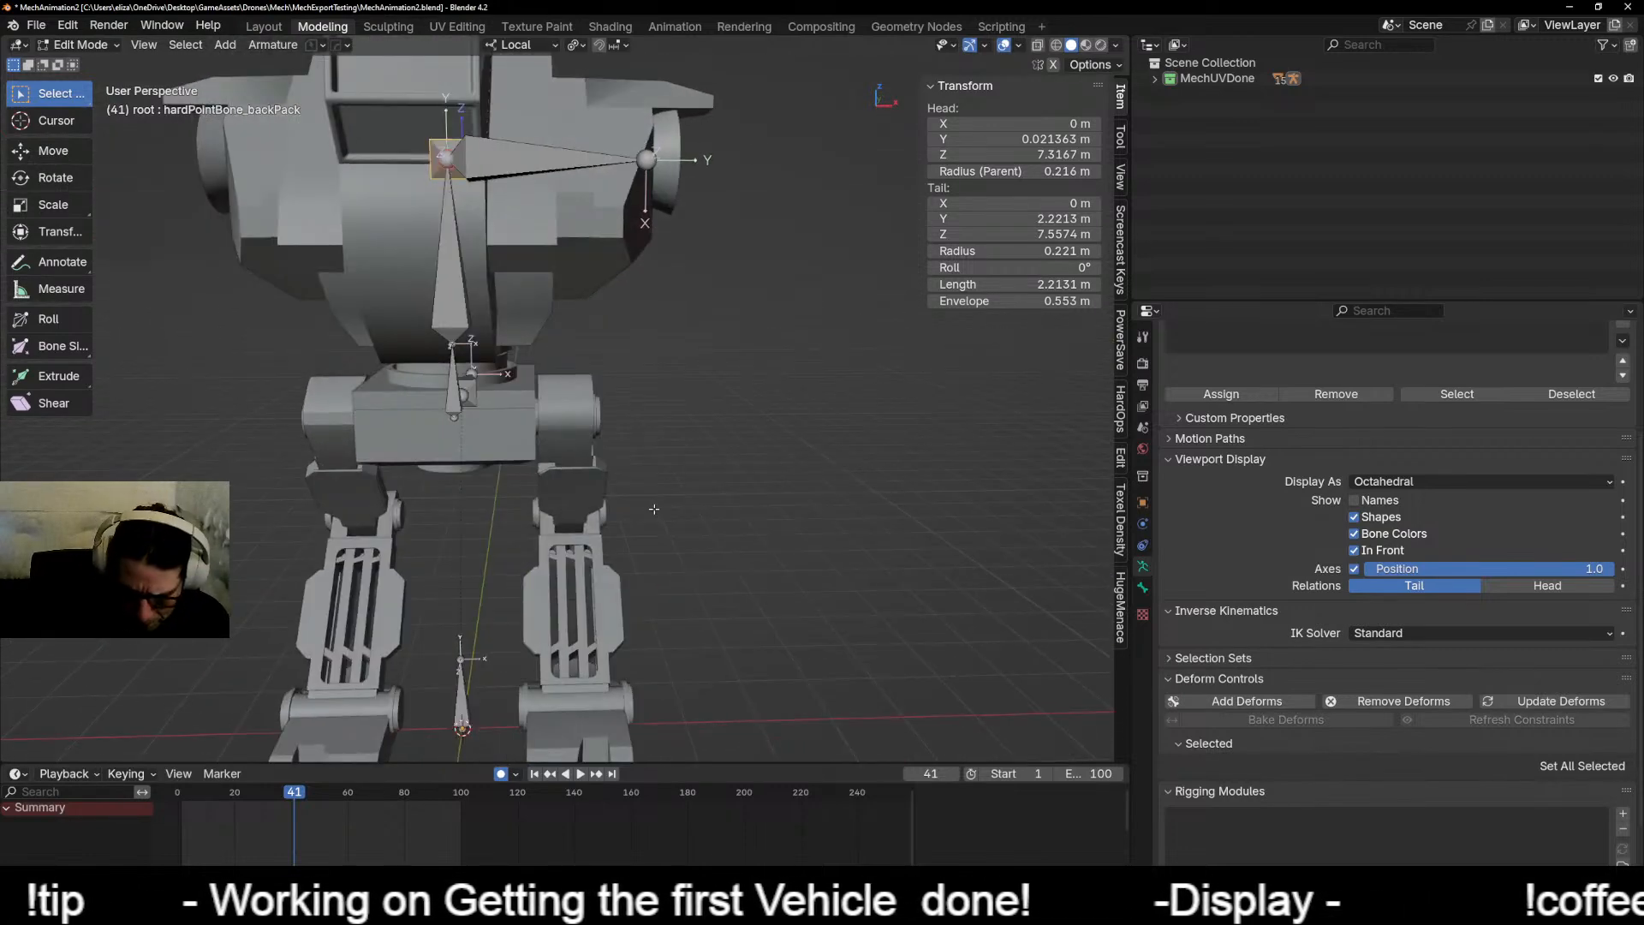
pyautogui.press('KP_1')
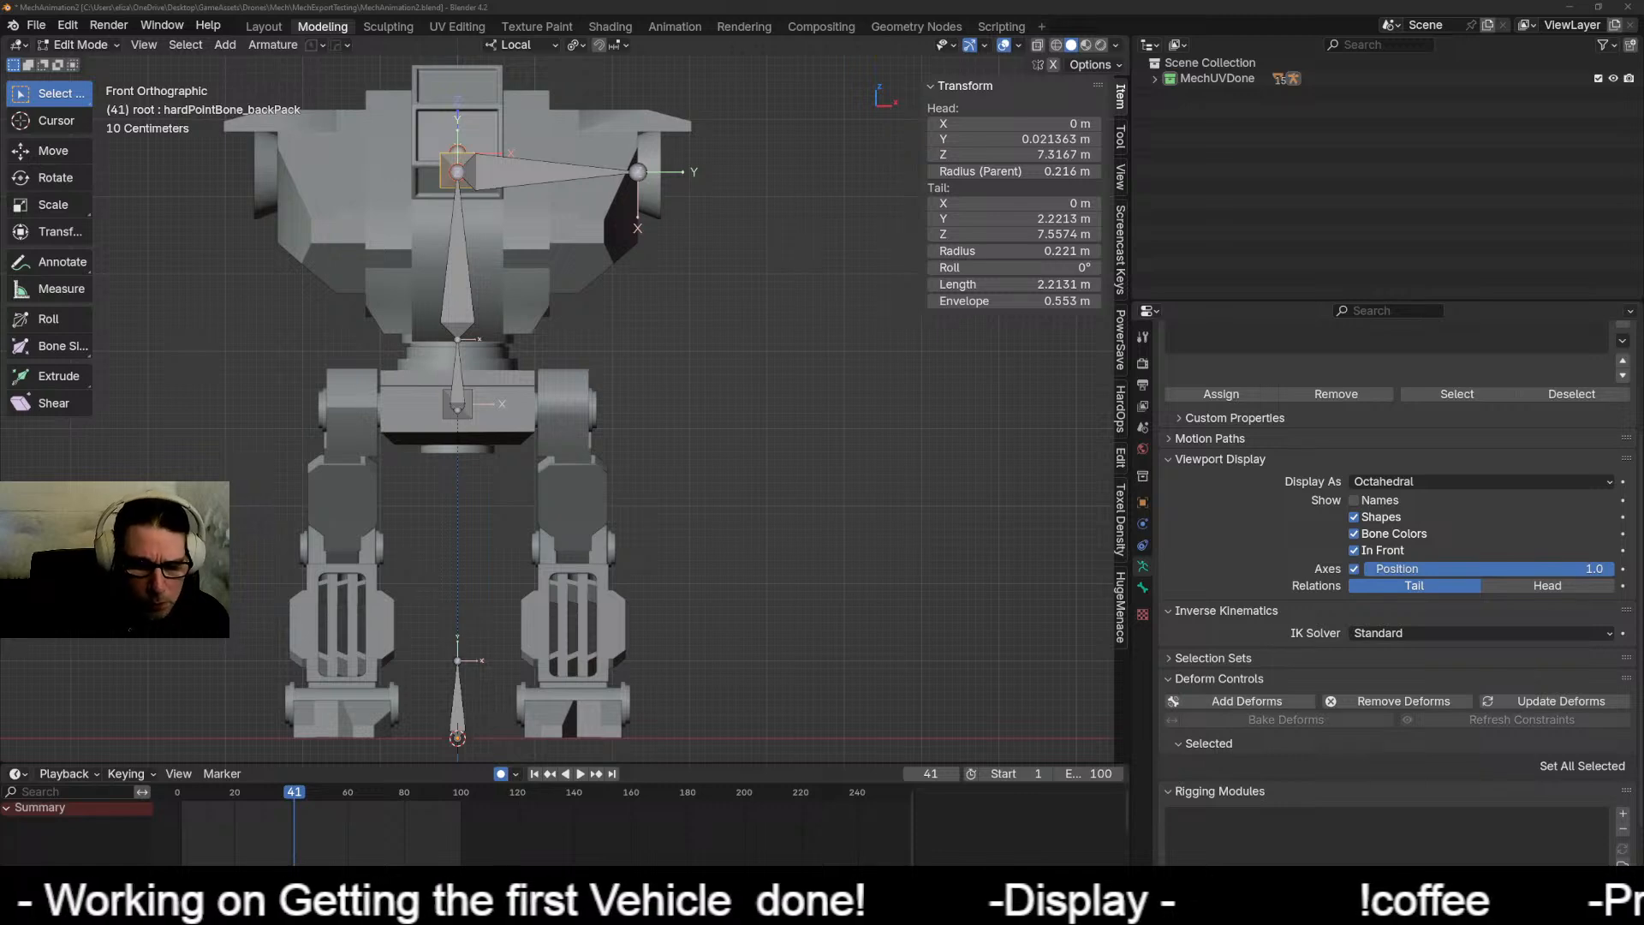
pyautogui.click(480, 397)
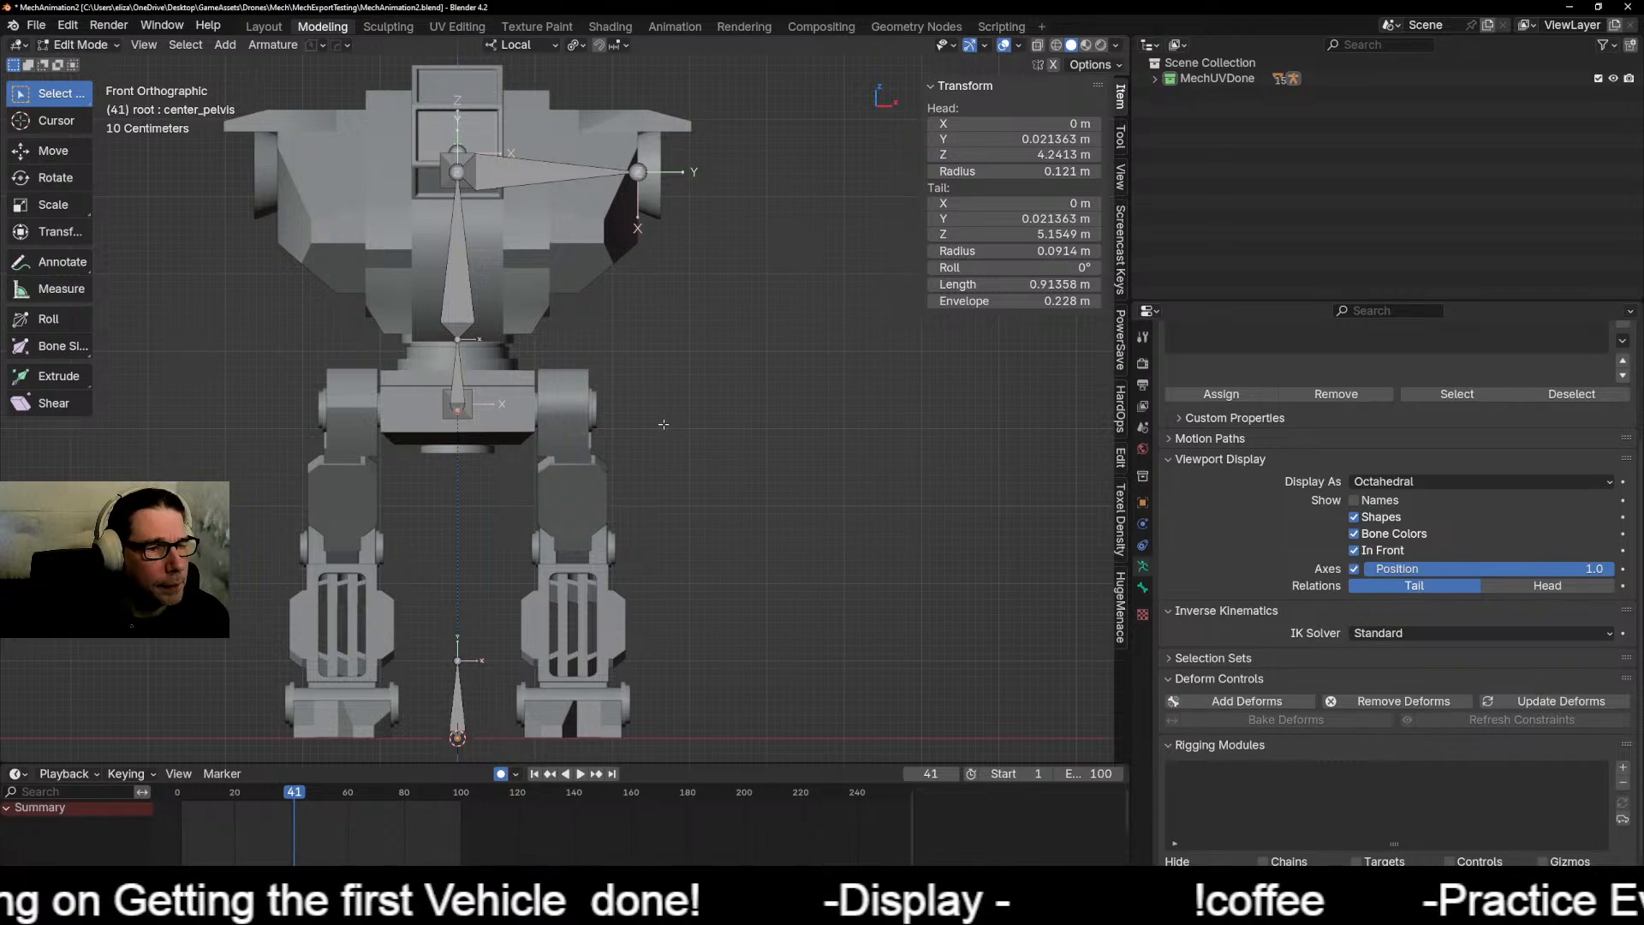
pyautogui.moveTo(471, 464)
pyautogui.mouseDown(button='middle')
pyautogui.moveTo(548, 467)
pyautogui.moveTo(475, 471)
pyautogui.mouseUp(button='middle')
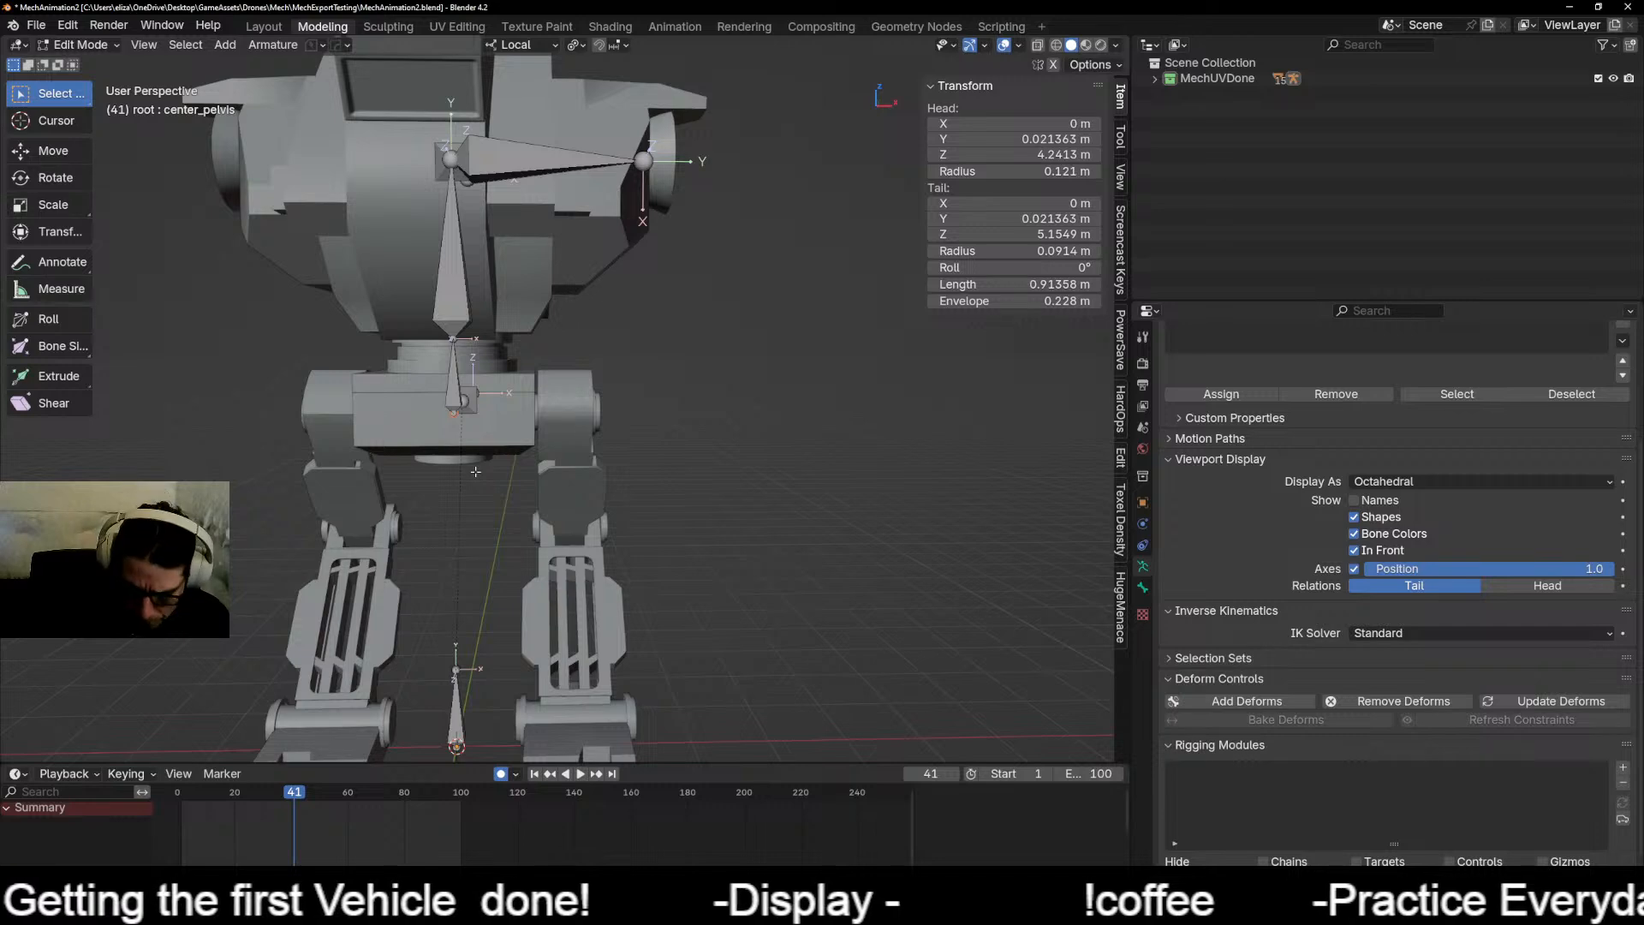
pyautogui.press('KP_3')
pyautogui.scroll(10, 550, 409)
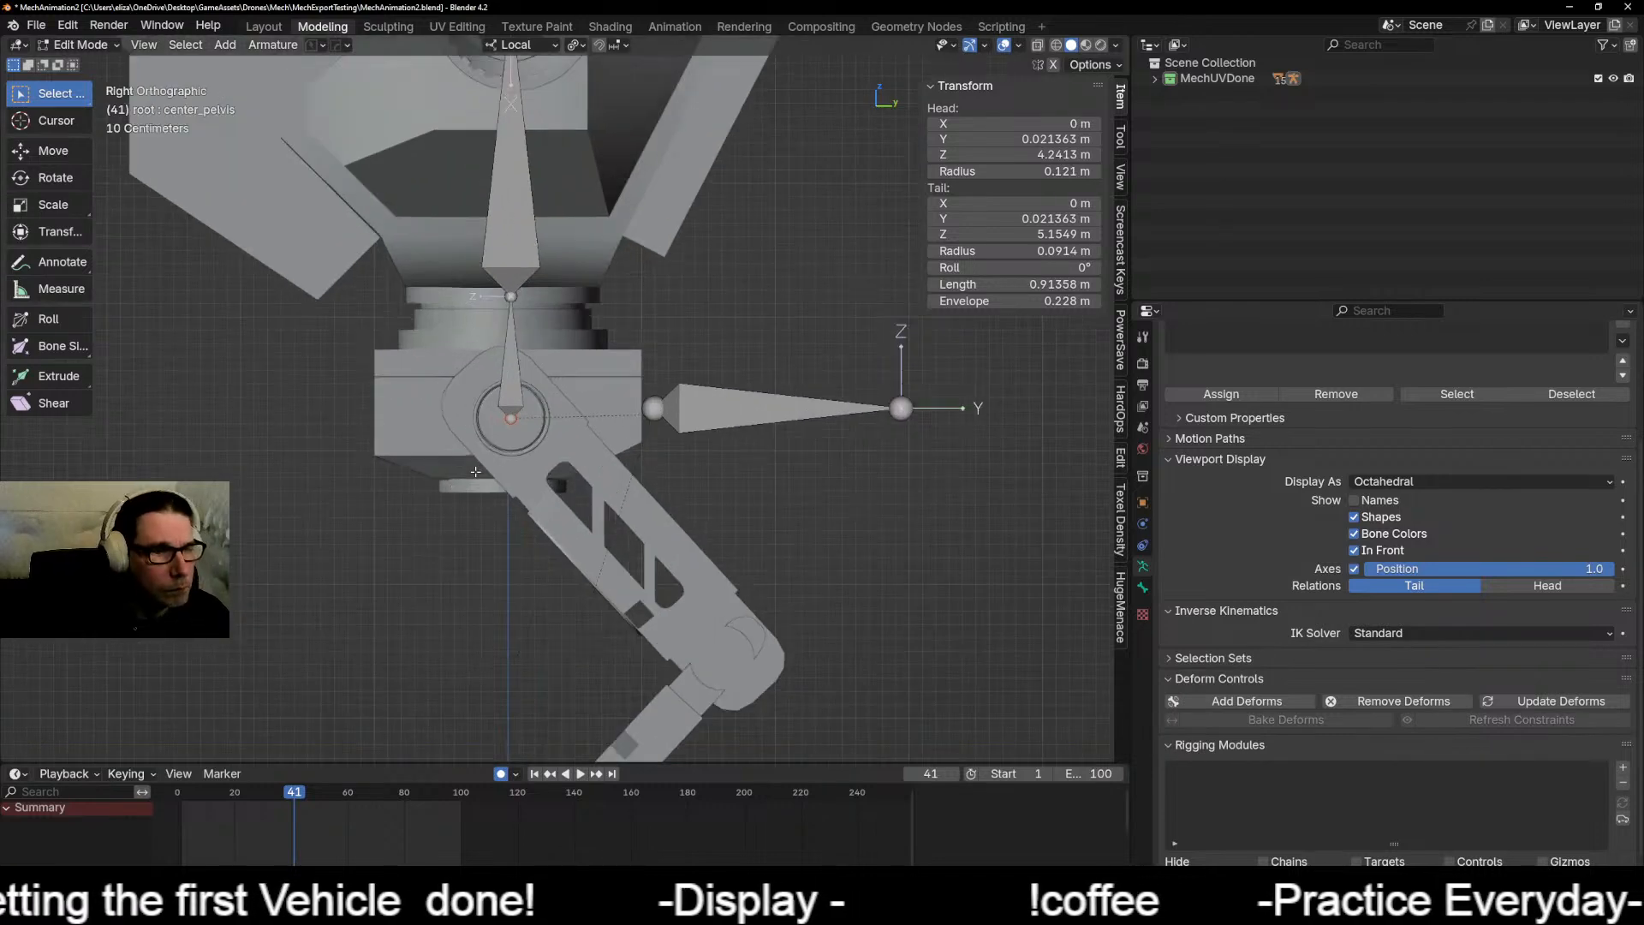
pyautogui.keyDown('shift'); pyautogui.moveTo(623, 413); pyautogui.dragTo(671, 403, button='middle'); pyautogui.keyUp('shift')
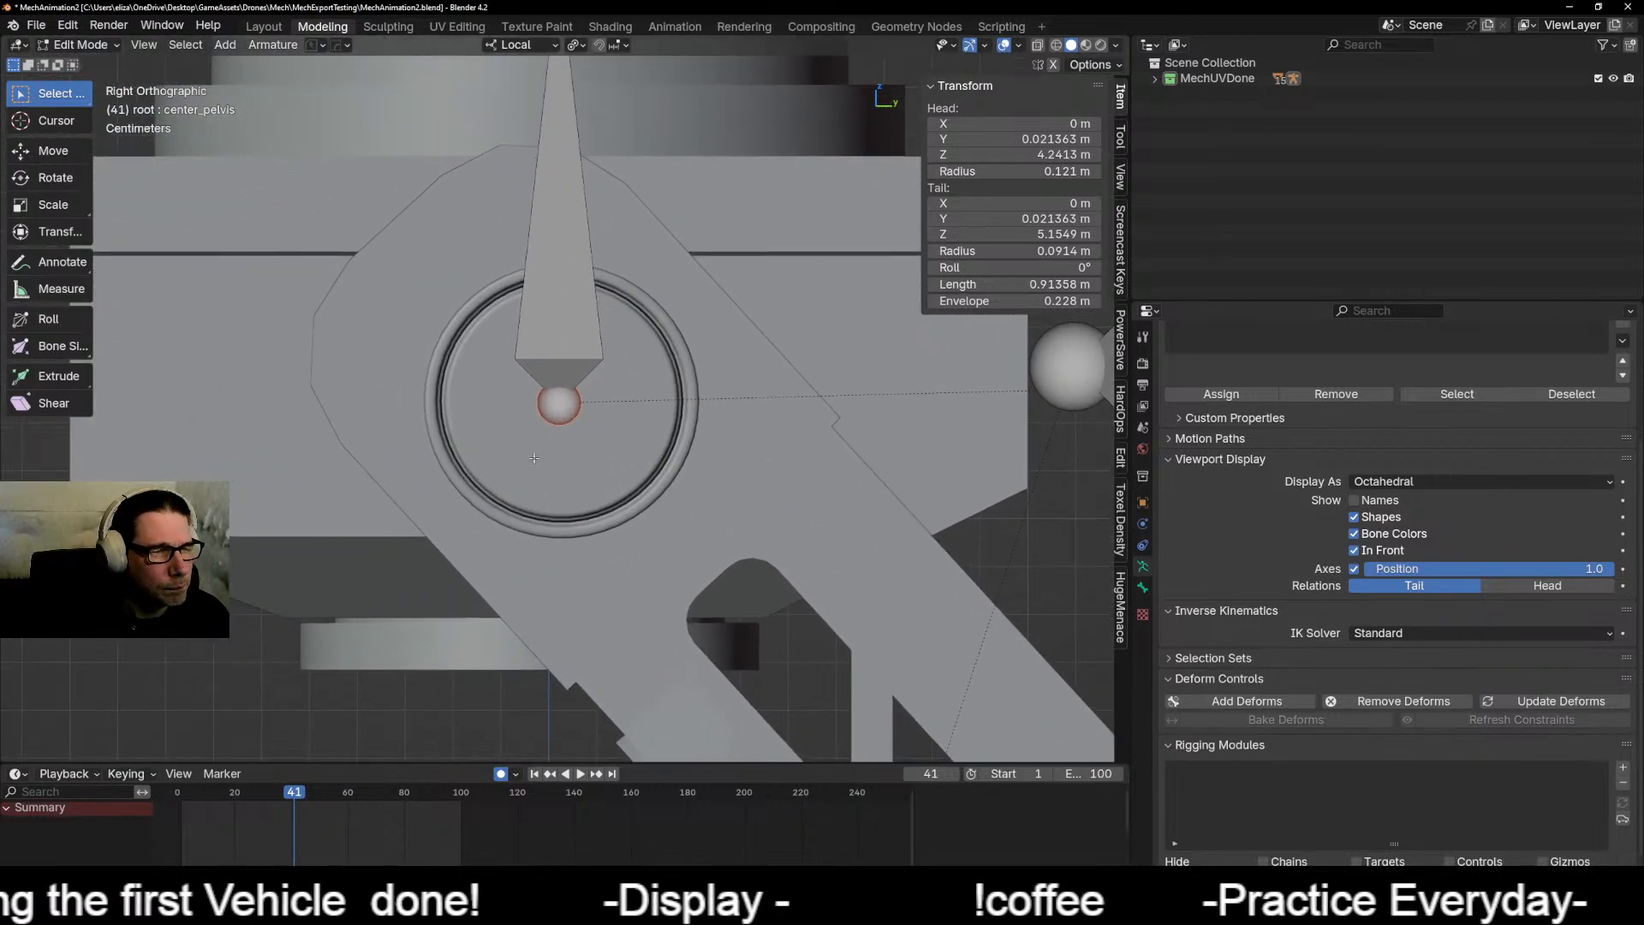
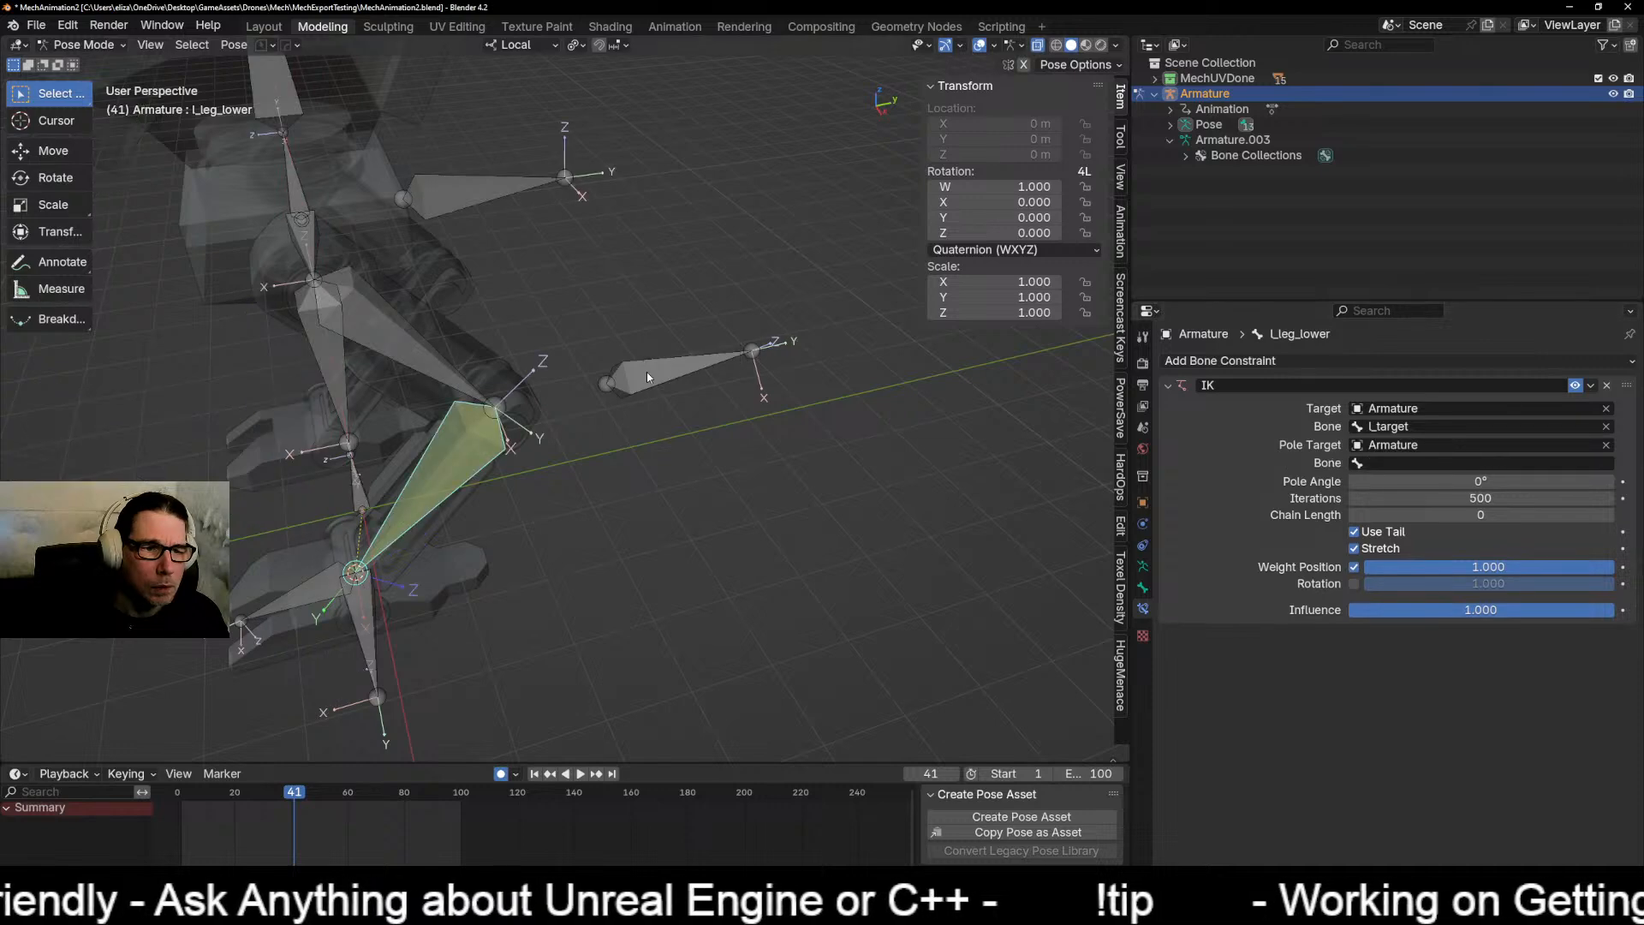
# Step: Set l_pole as the pole bone of l_leg_lower's IK constraint and limit the chain length to 2
pyautogui.click(1433, 463)
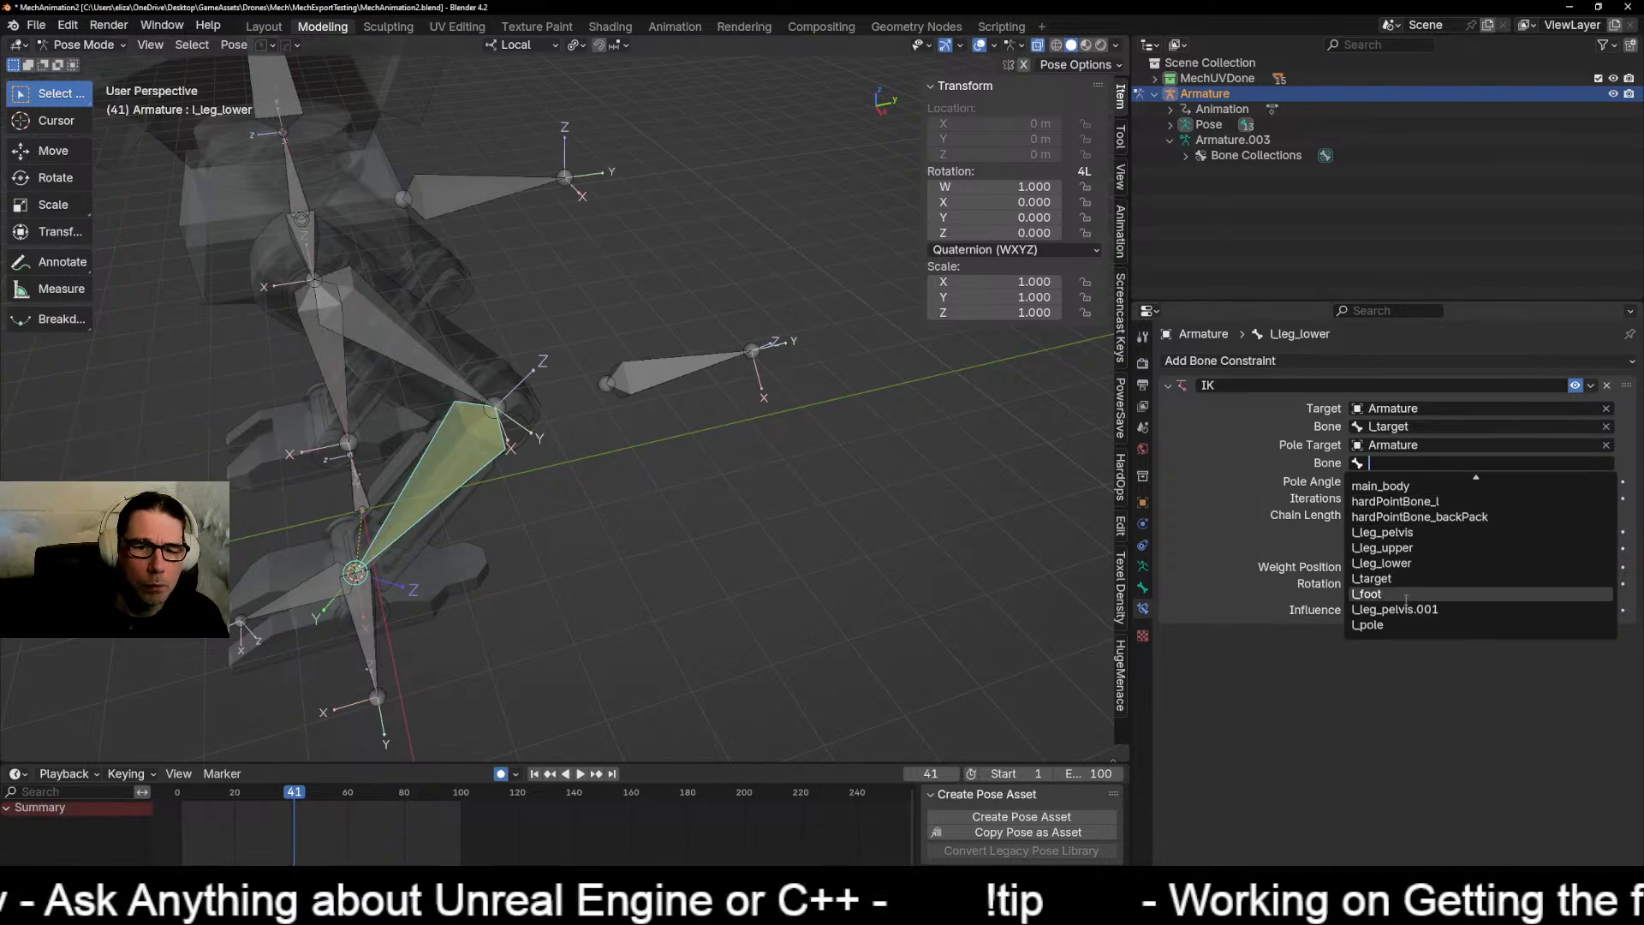
pyautogui.click(1404, 624)
pyautogui.moveTo(730, 540); pyautogui.dragTo(682, 502, button='middle')
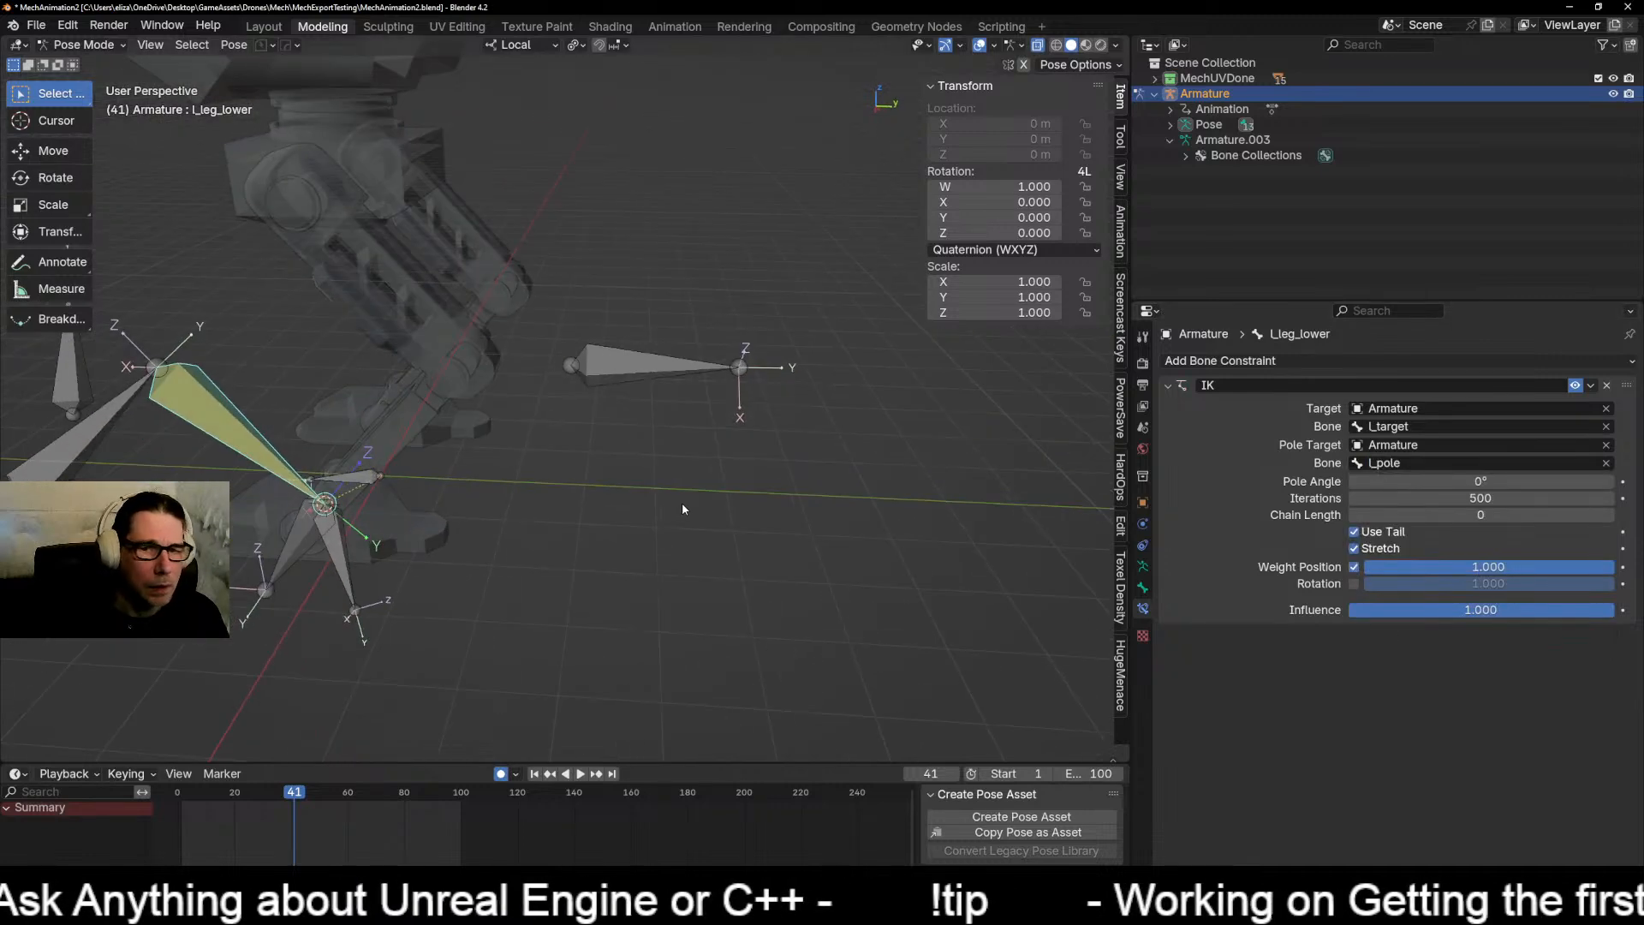
pyautogui.click(1493, 516)
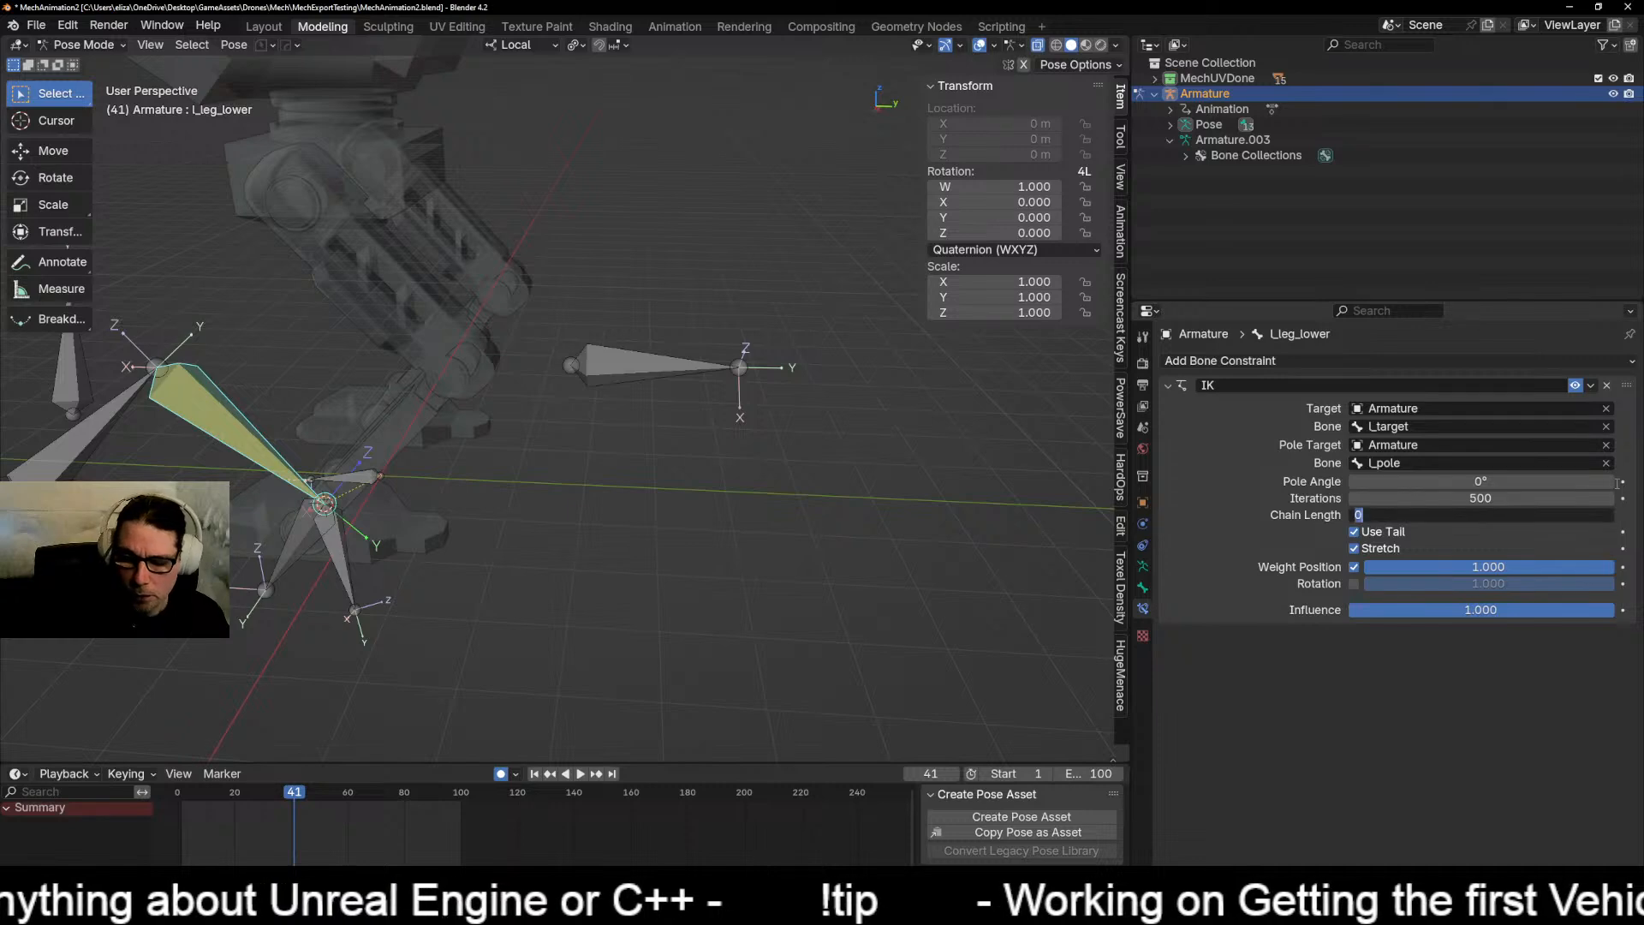
pyautogui.write('2')
pyautogui.press('Return')
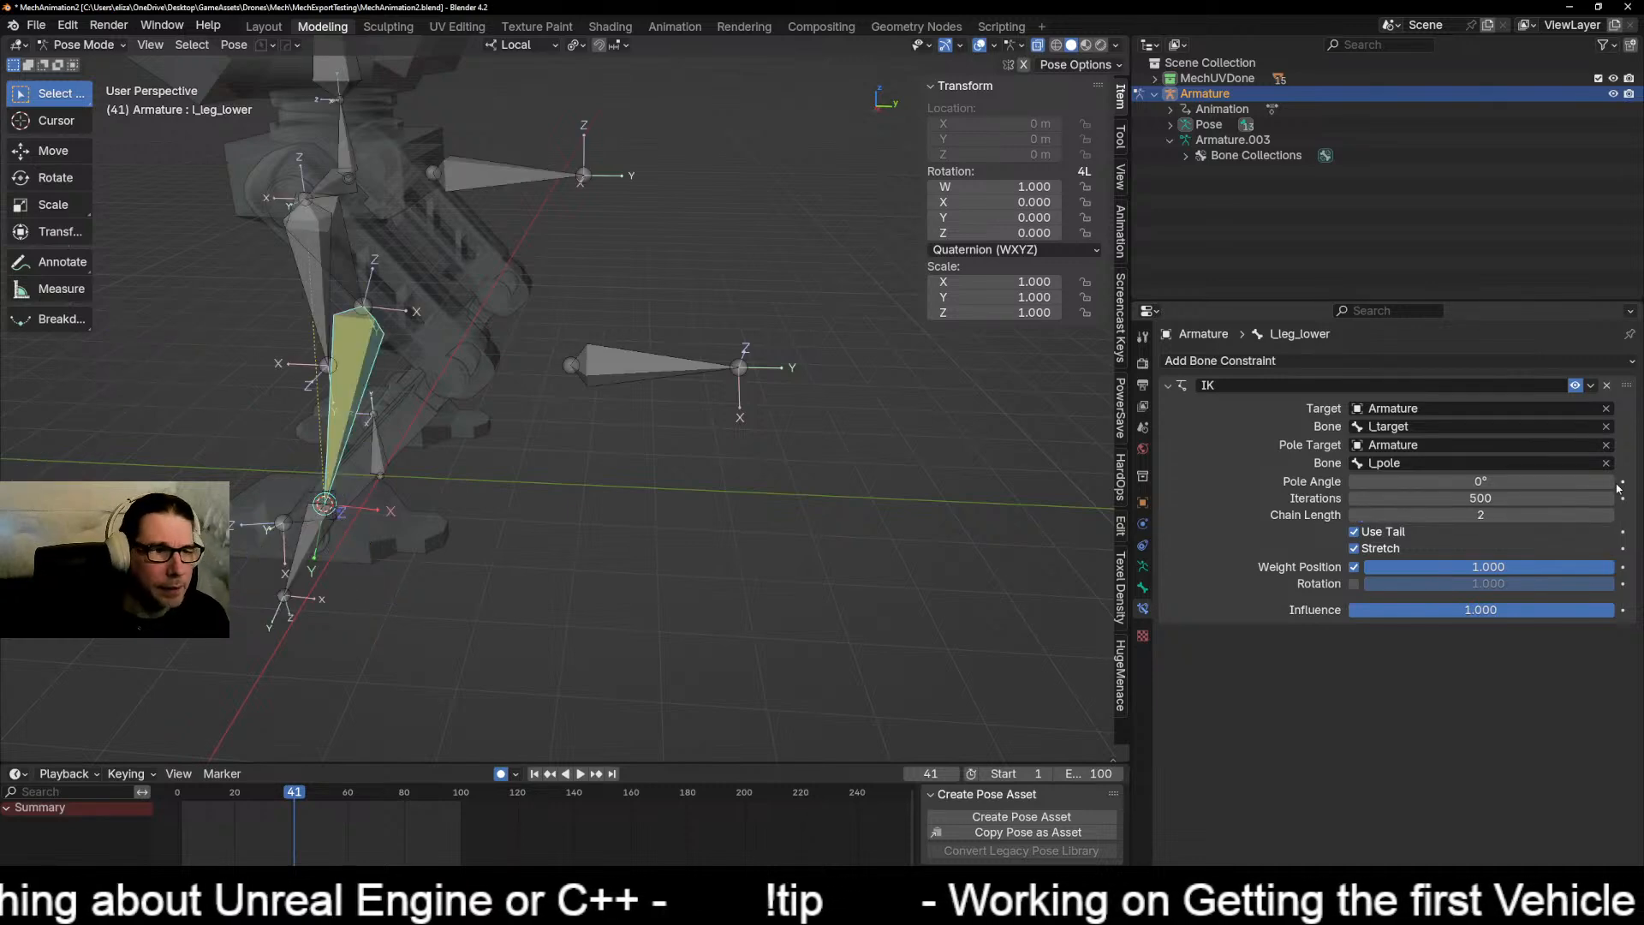
# Step: Adjust the pole angle of l_leg_lower's IK constraint to 91.1° so the bone lines up with the mech's leg
pyautogui.moveTo(716, 553); pyautogui.dragTo(616, 555, button='middle')
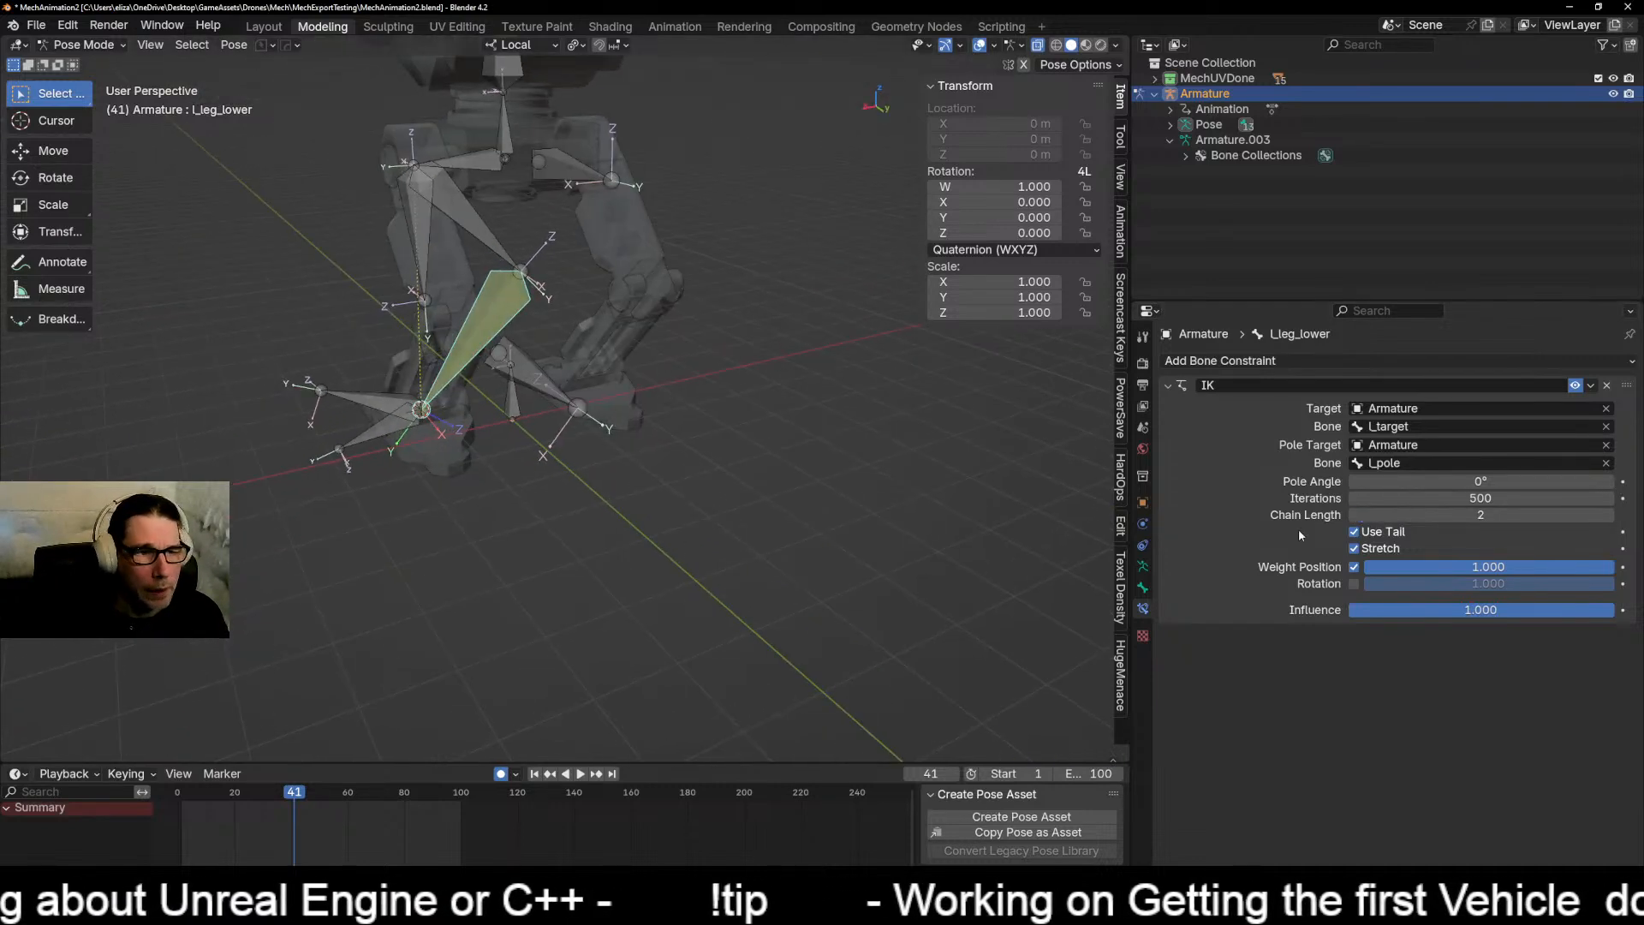
pyautogui.moveTo(1439, 481); pyautogui.dragTo(1533, 482)
pyautogui.click(1435, 486)
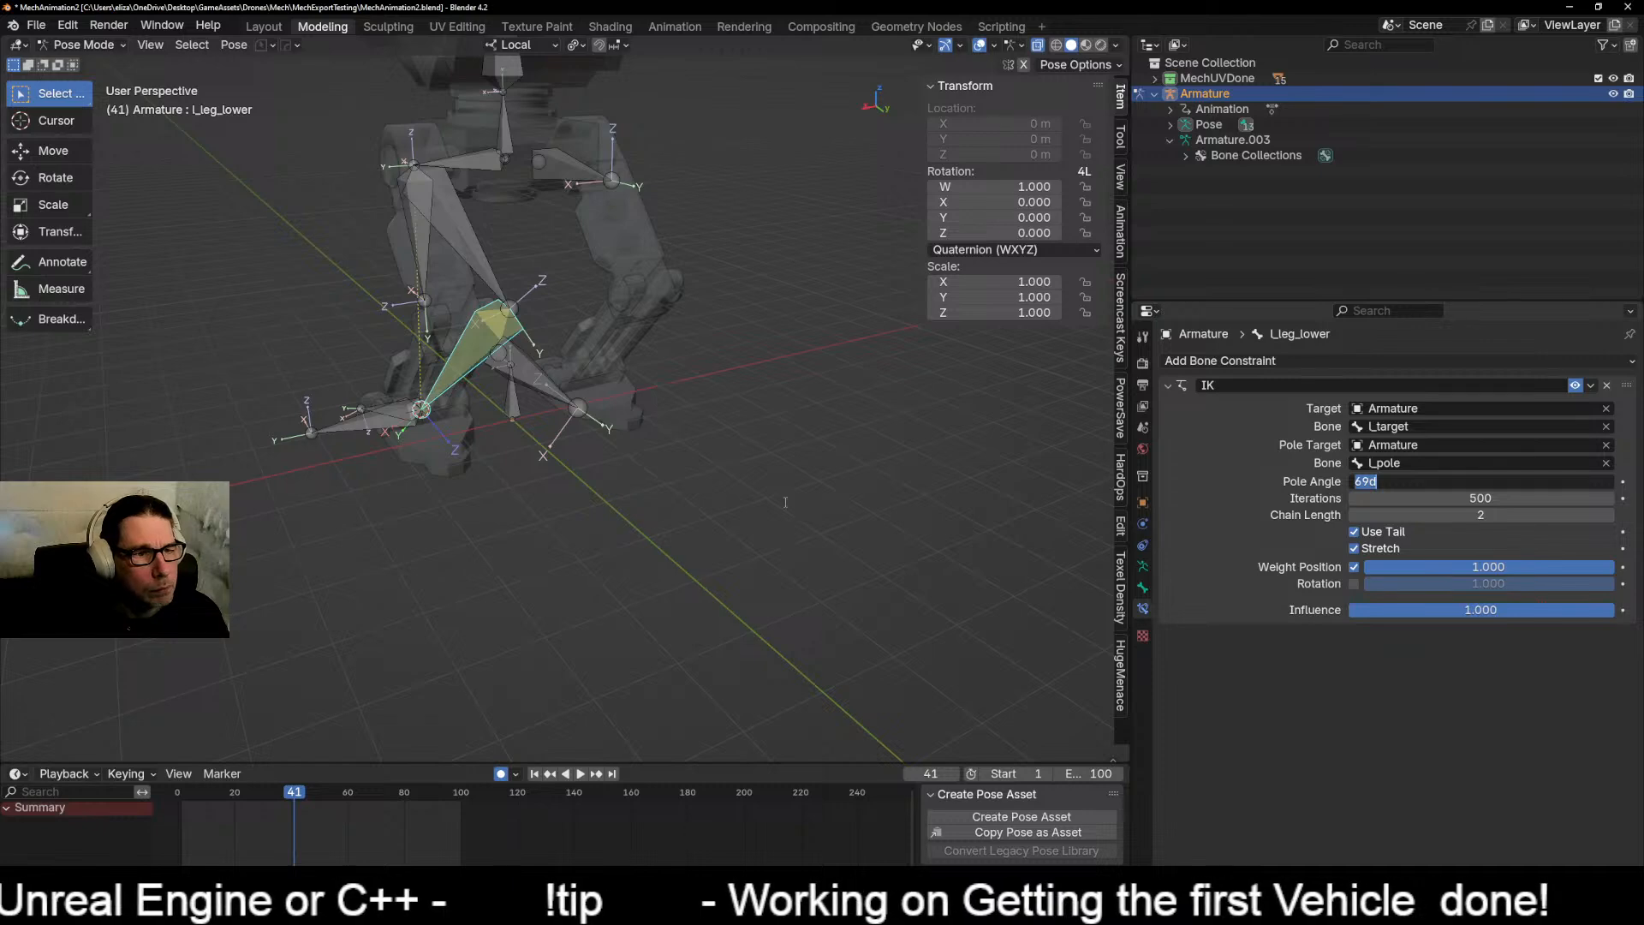
pyautogui.press('Return')
pyautogui.moveTo(689, 548); pyautogui.dragTo(727, 586, button='middle')
pyautogui.moveTo(1481, 481); pyautogui.dragTo(1533, 481)
pyautogui.moveTo(370, 436); pyautogui.dragTo(514, 458, button='middle')
pyautogui.scroll(3, 567, 536)
pyautogui.moveTo(567, 536); pyautogui.dragTo(348, 433, button='middle')
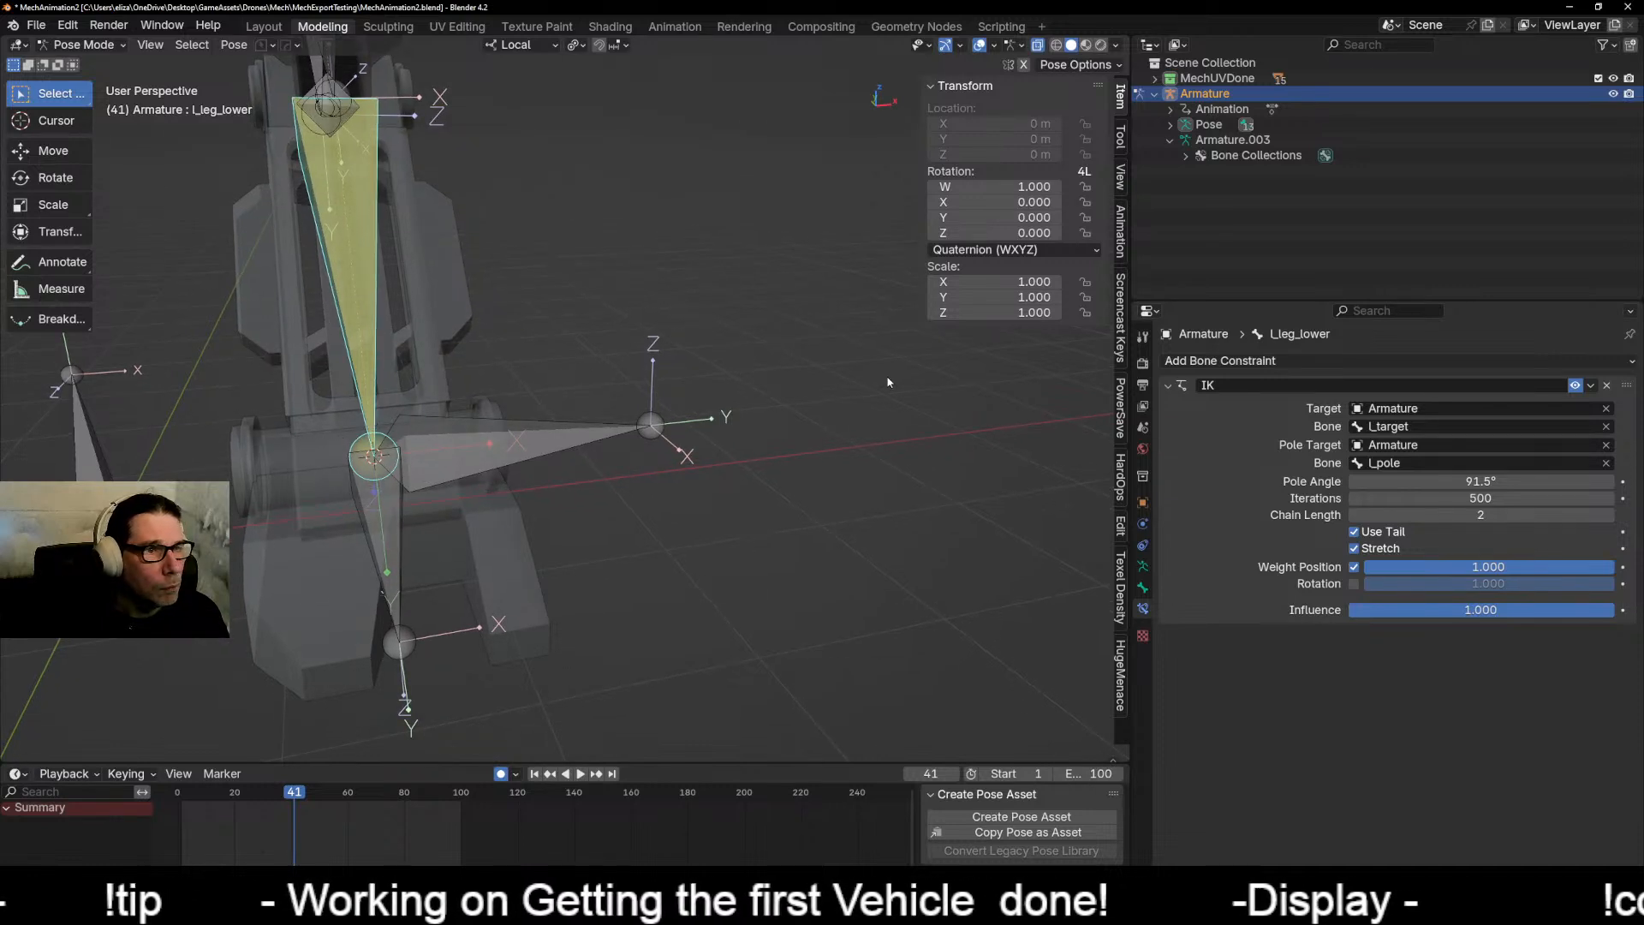
pyautogui.moveTo(1481, 481); pyautogui.dragTo(1494, 481)
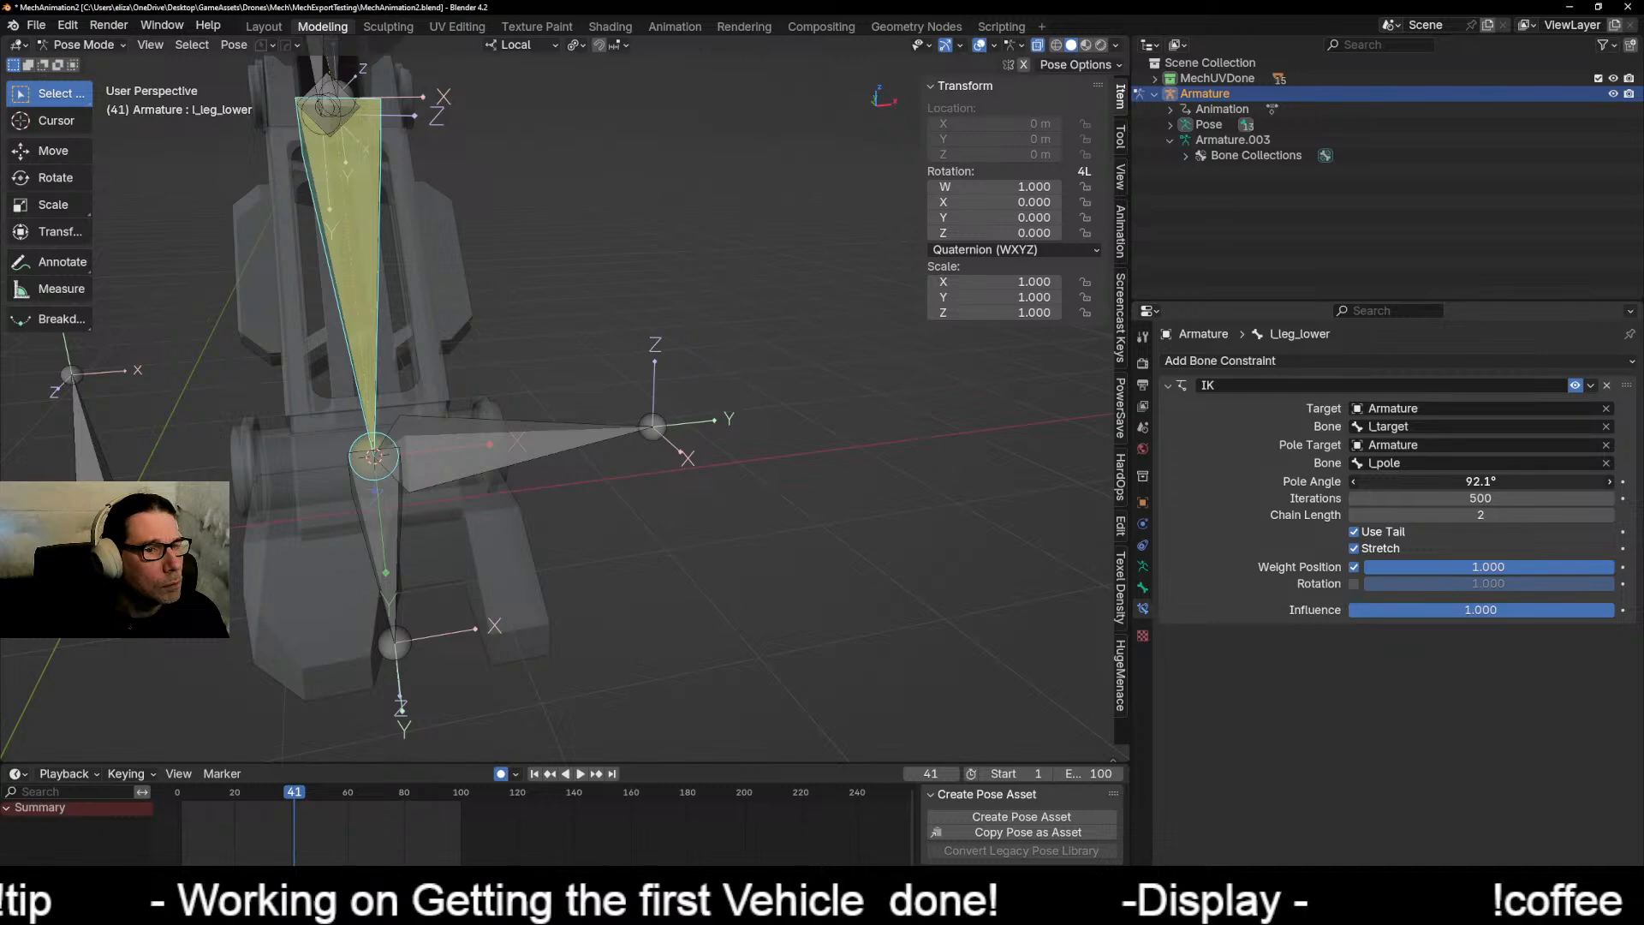
pyautogui.moveTo(942, 426); pyautogui.dragTo(640, 493, button='middle')
pyautogui.scroll(4, 635, 469)
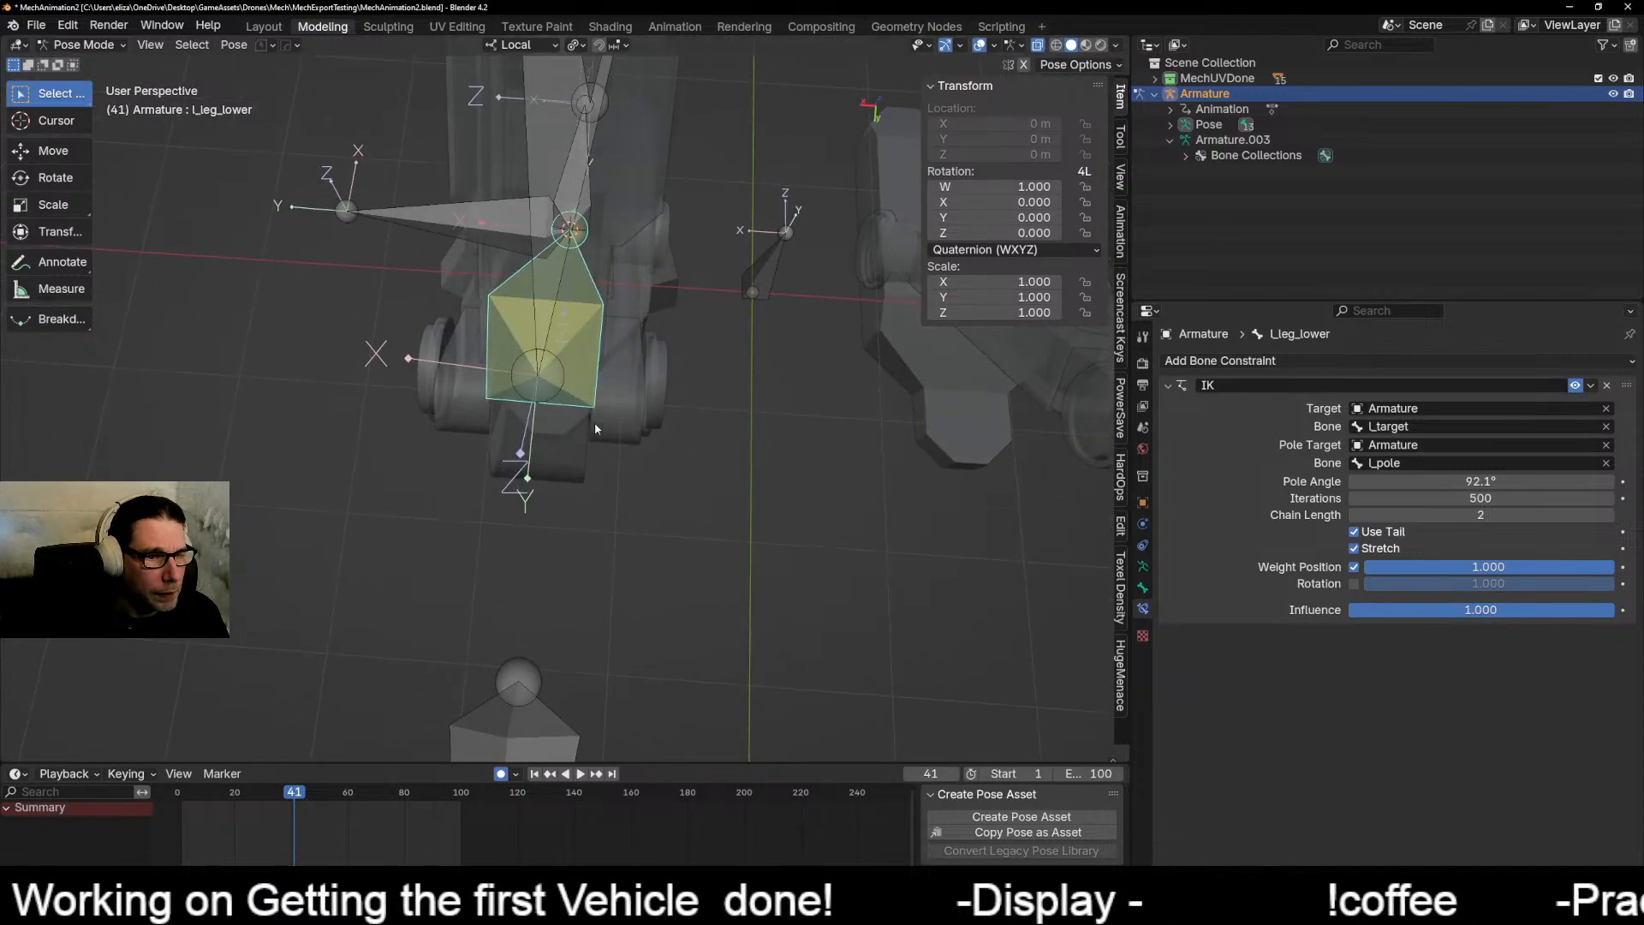
pyautogui.moveTo(1481, 481); pyautogui.dragTo(1477, 481)
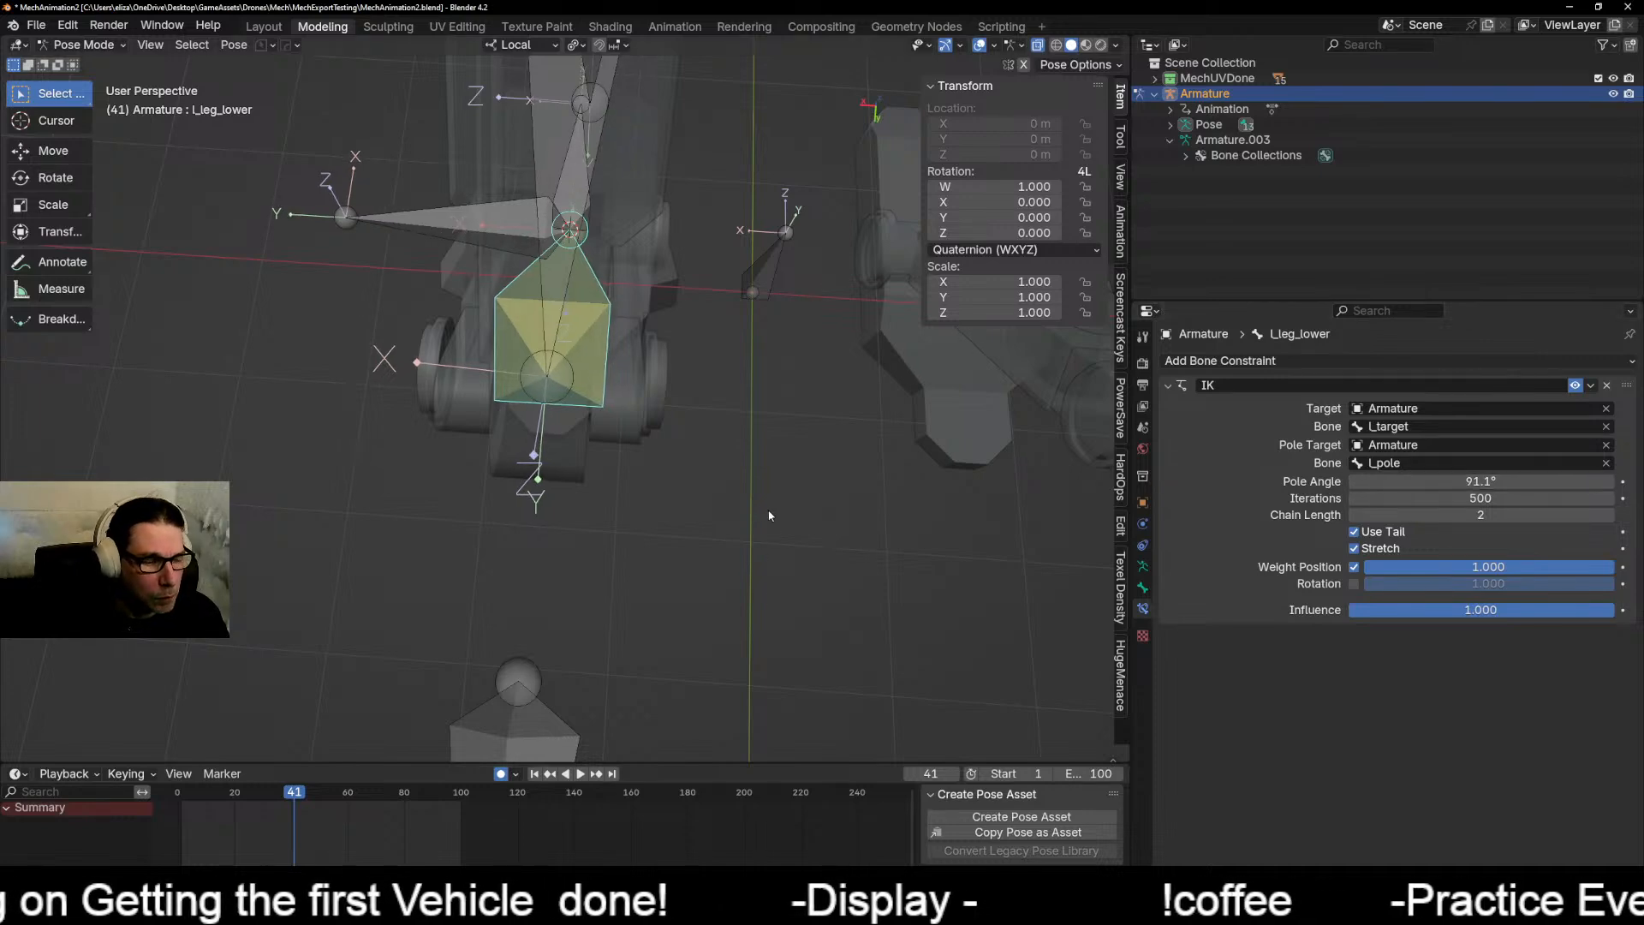
pyautogui.scroll(2, 767, 514)
pyautogui.moveTo(549, 514); pyautogui.dragTo(614, 536, button='middle')
pyautogui.scroll(-6, 793, 450)
pyautogui.scroll(5, 610, 528)
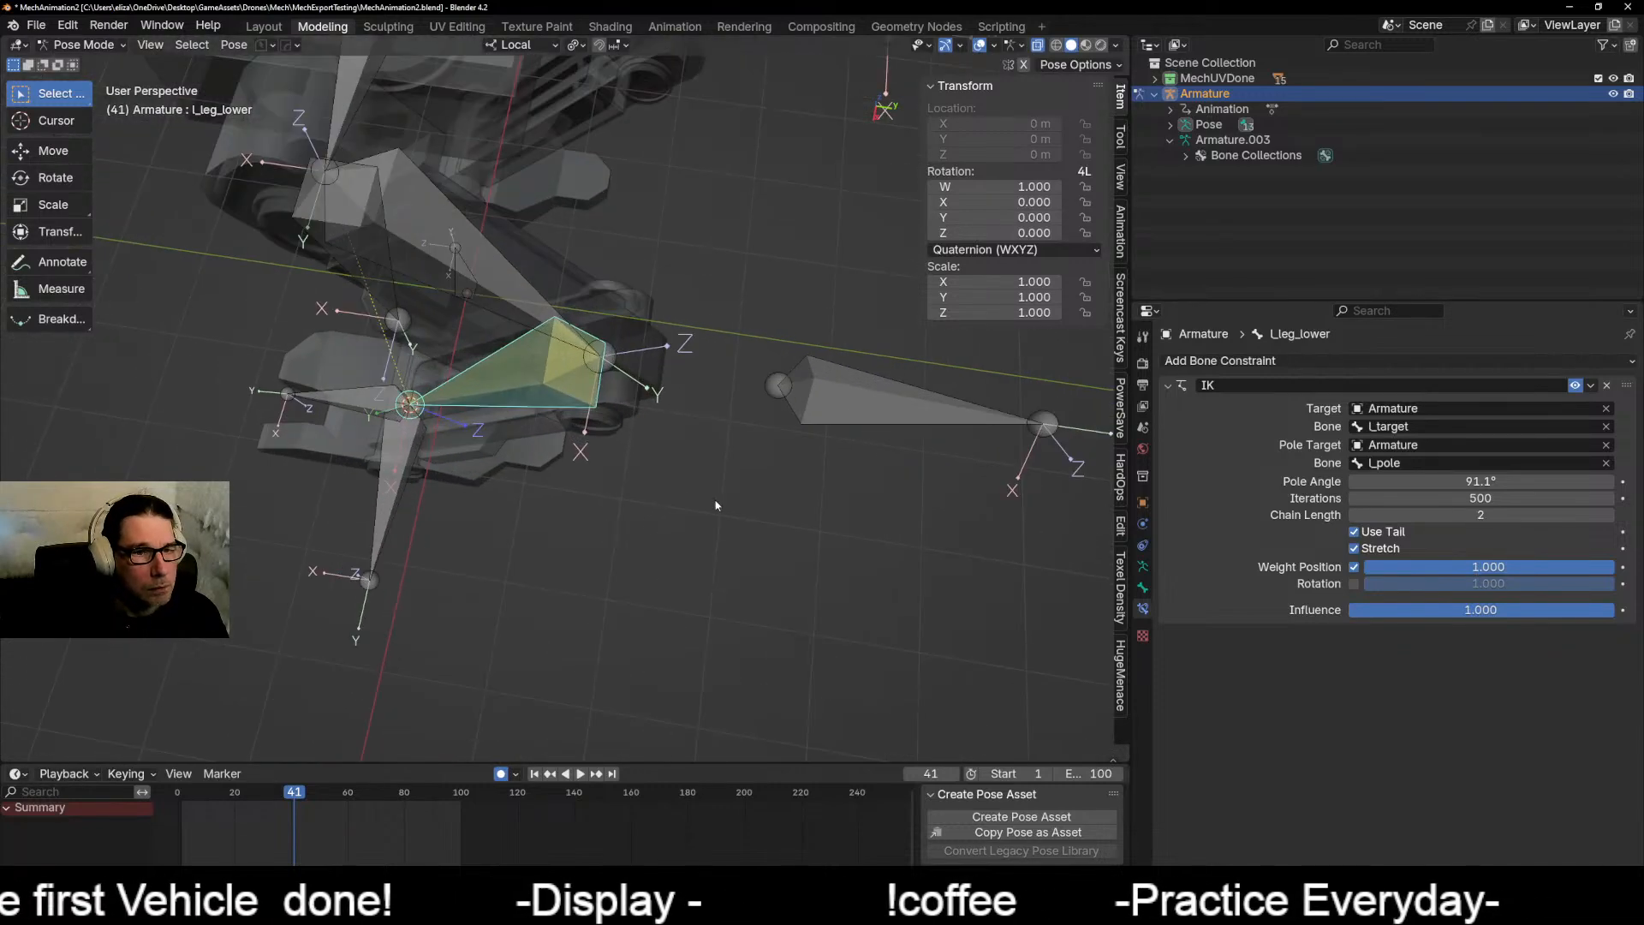
# Step: Add a Limit Location constraint to the l_pole bone
pyautogui.click(867, 400)
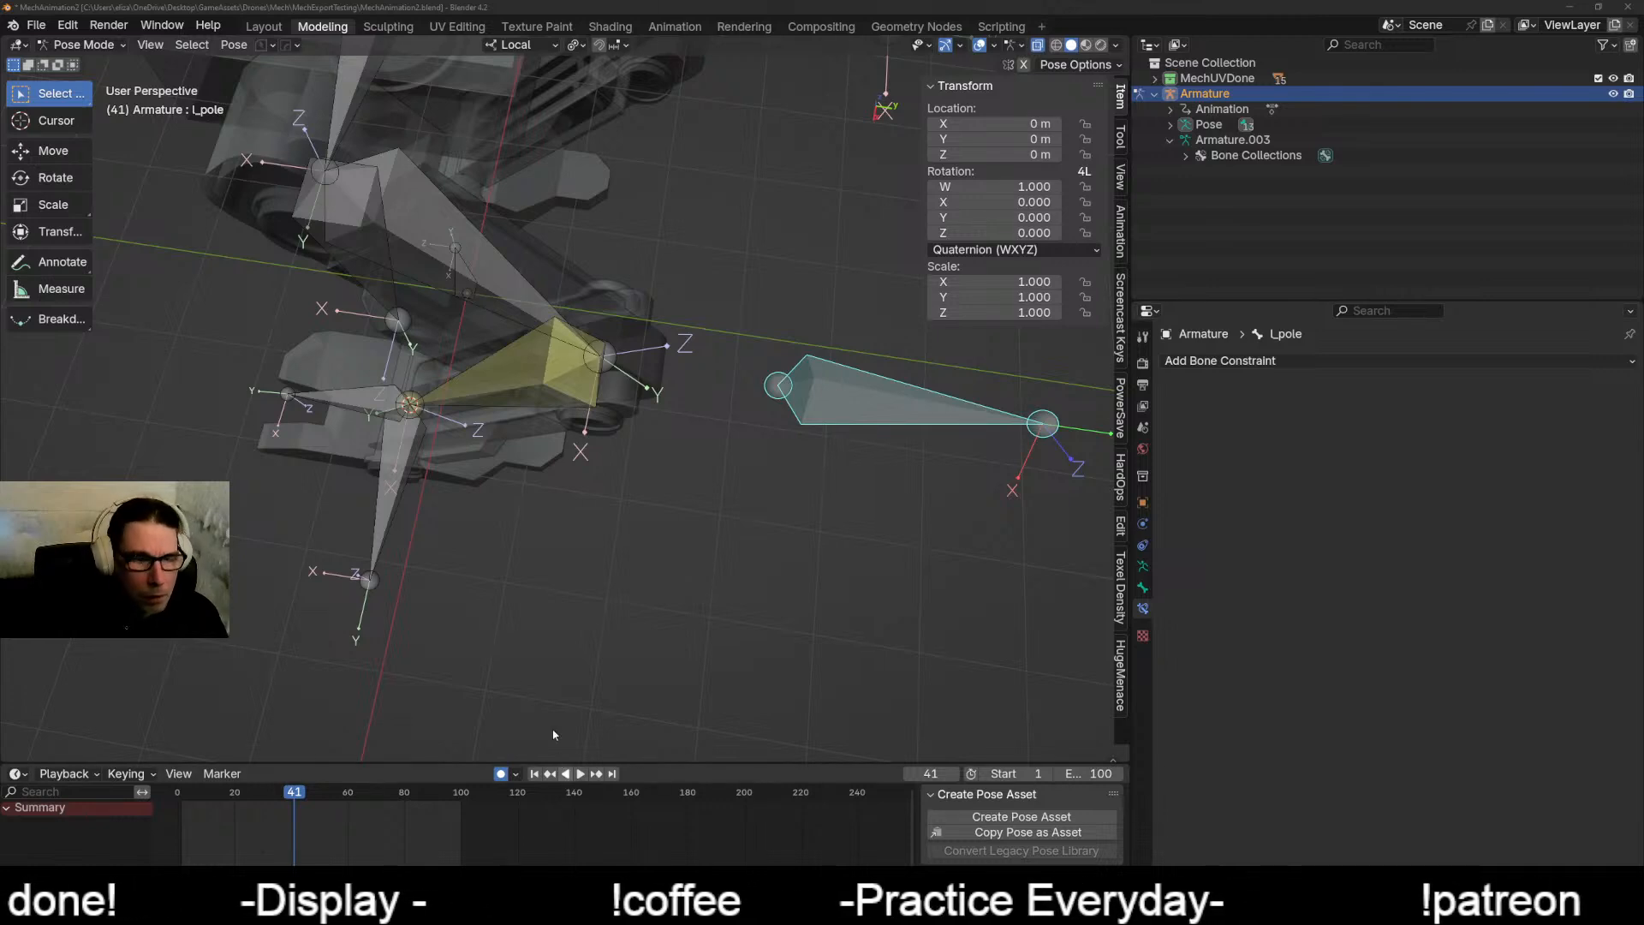
pyautogui.click(856, 404)
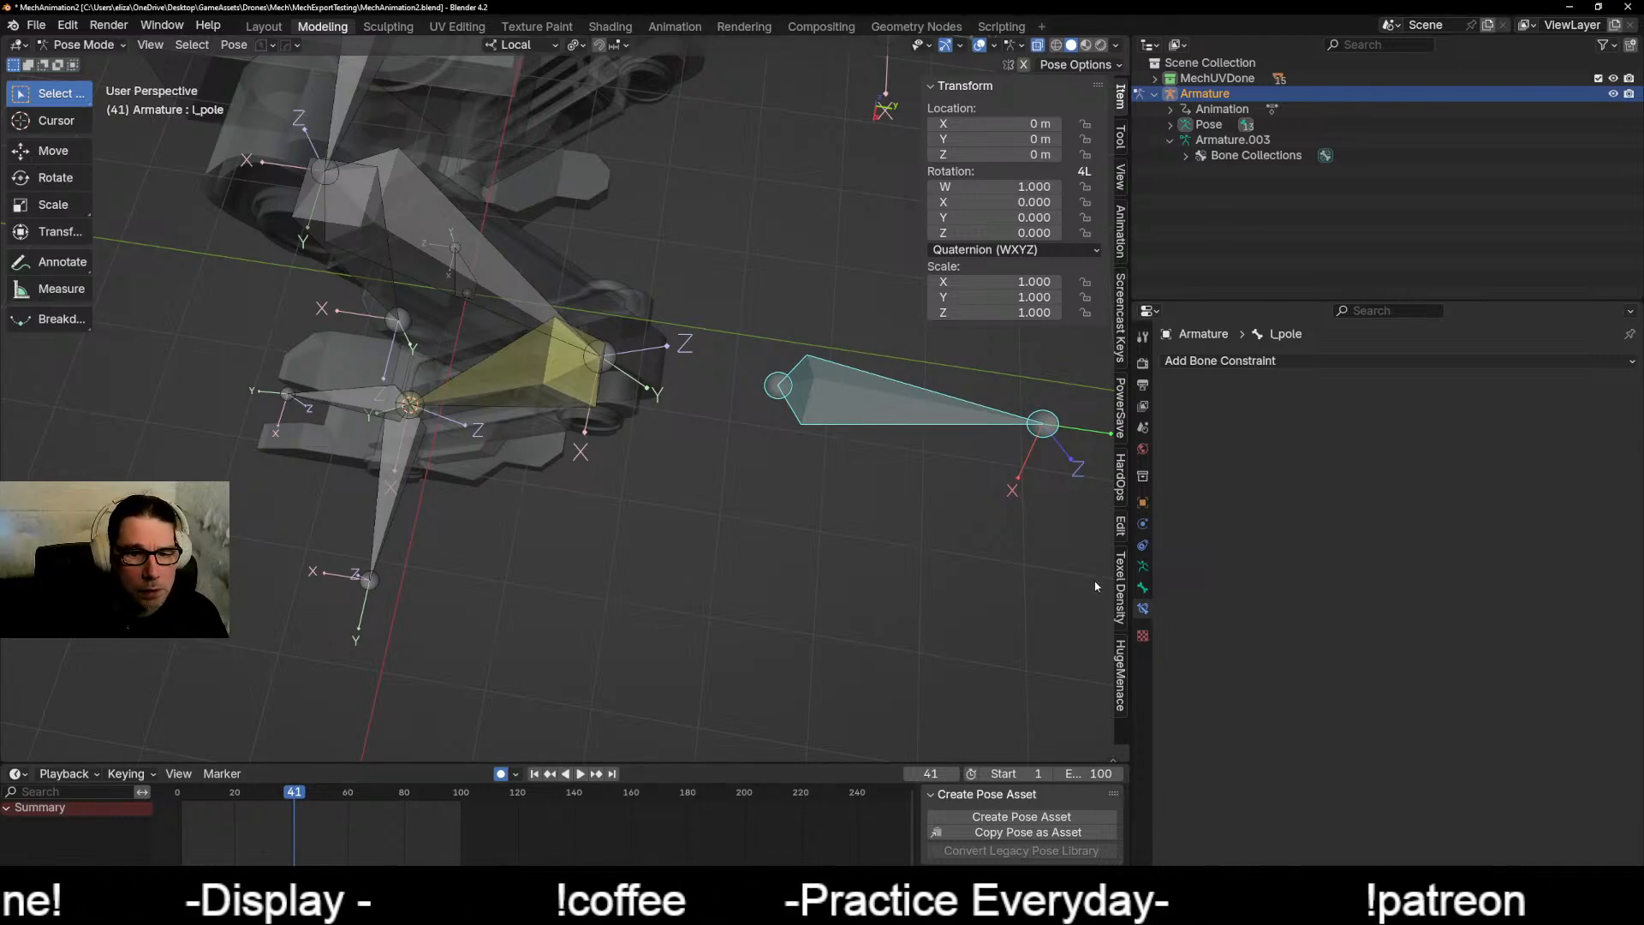
pyautogui.click(1222, 363)
pyautogui.click(1214, 361)
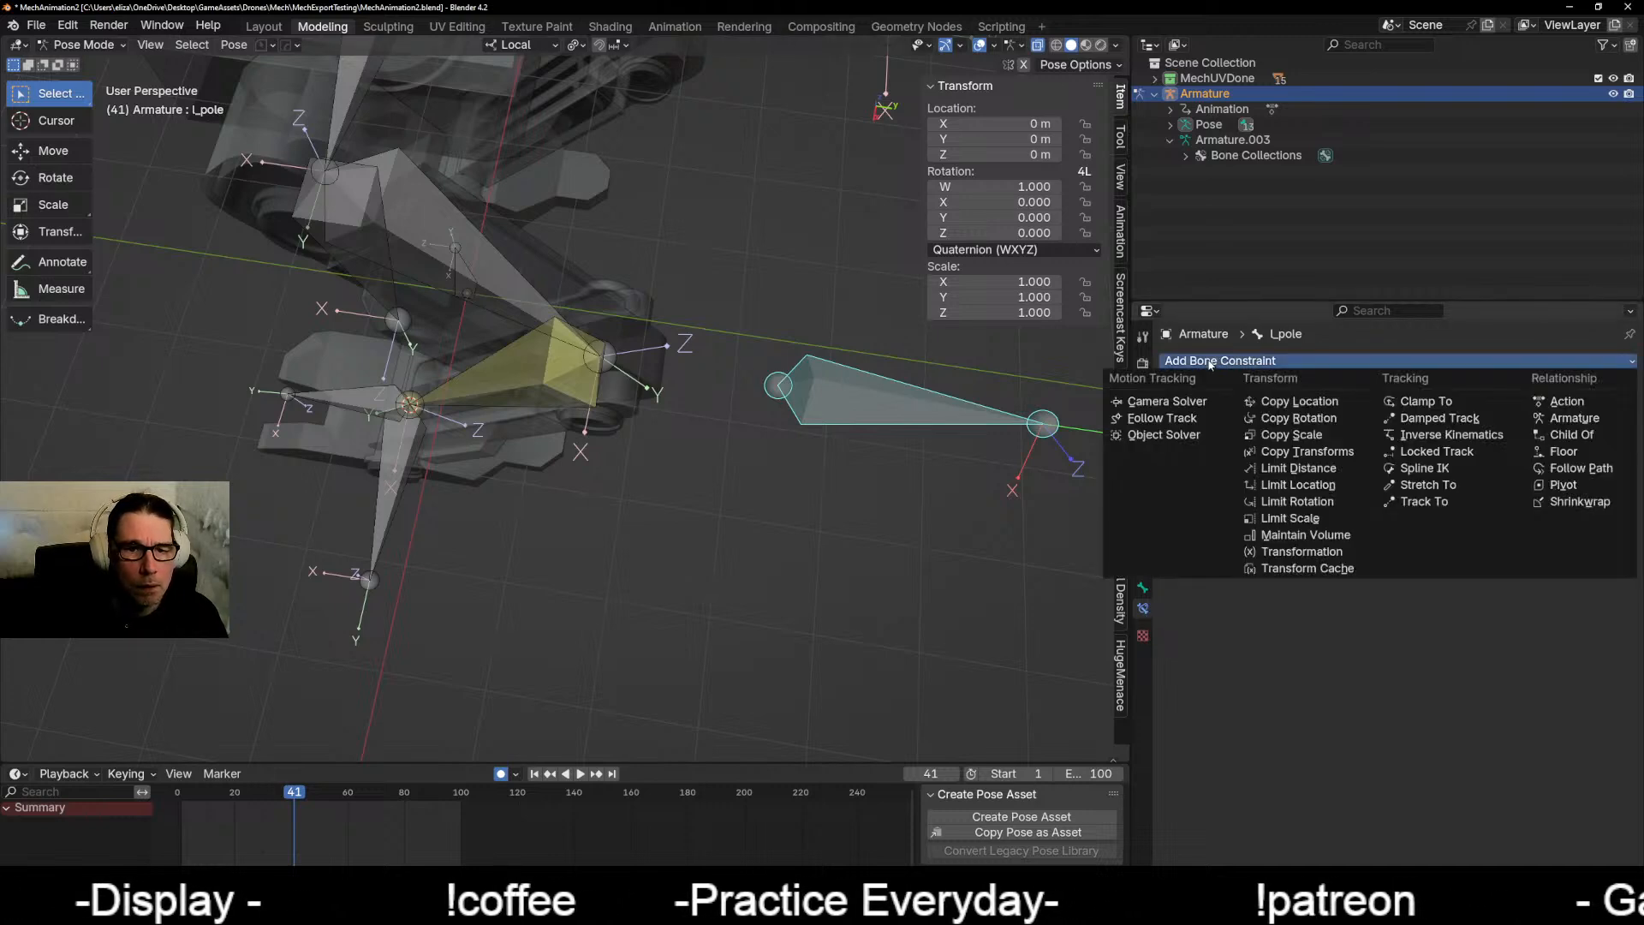
pyautogui.click(1338, 486)
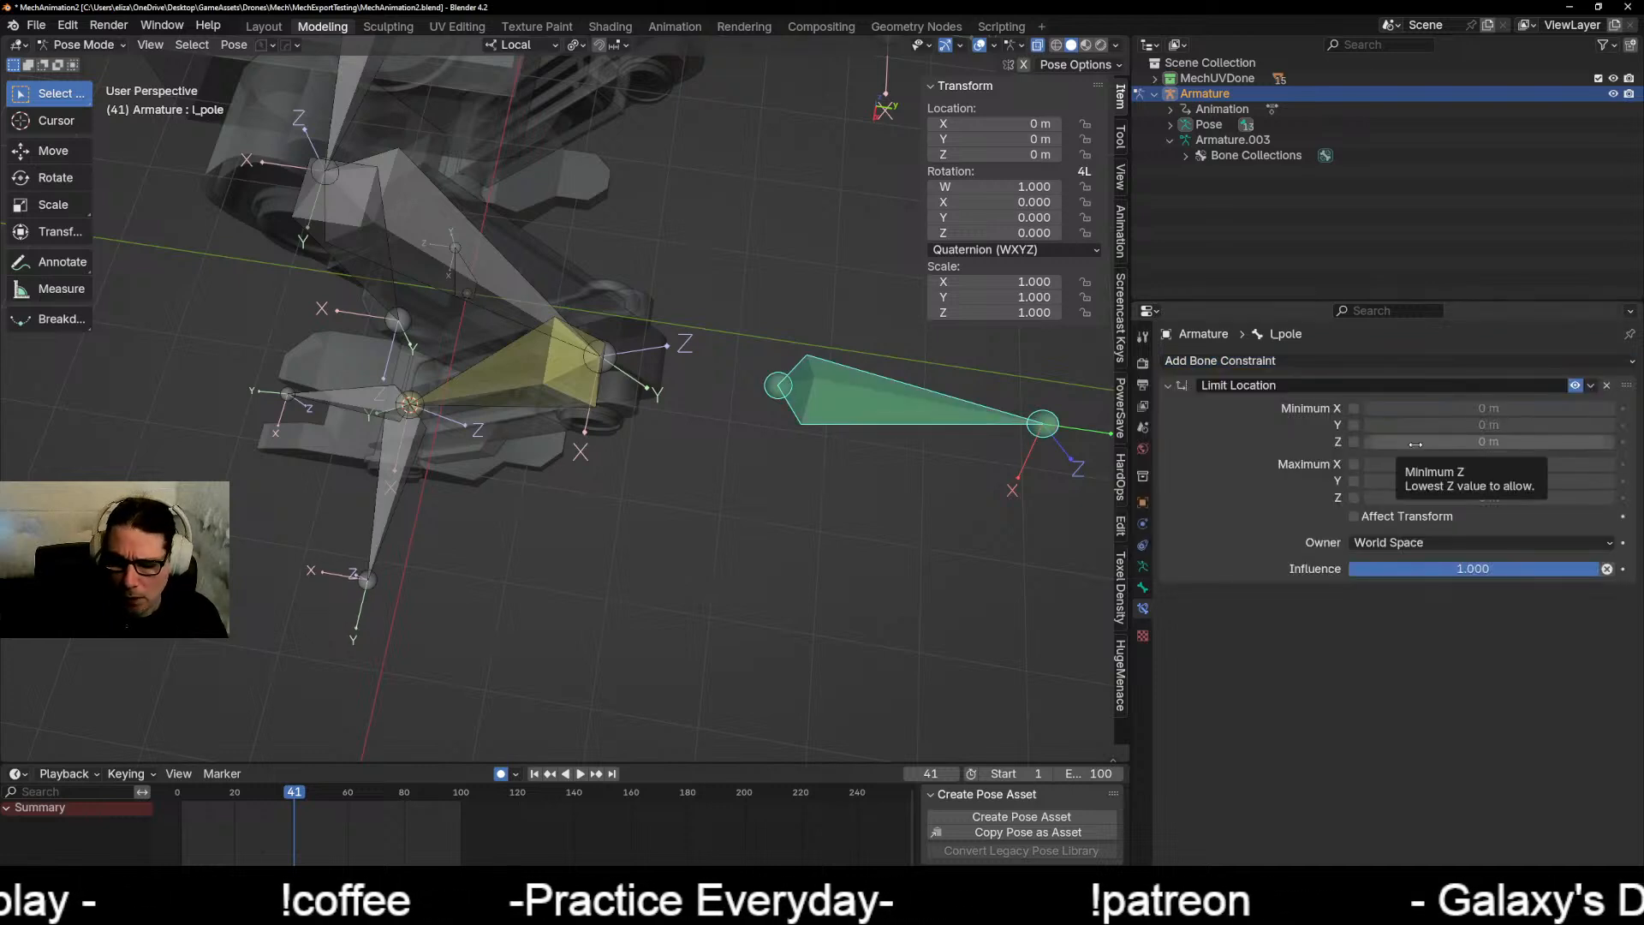
# Step: Enable the X limits of l_pole's Limit Location constraint with a minimum of 0.005 m and a maximum of 0.025 m
pyautogui.click(1354, 409)
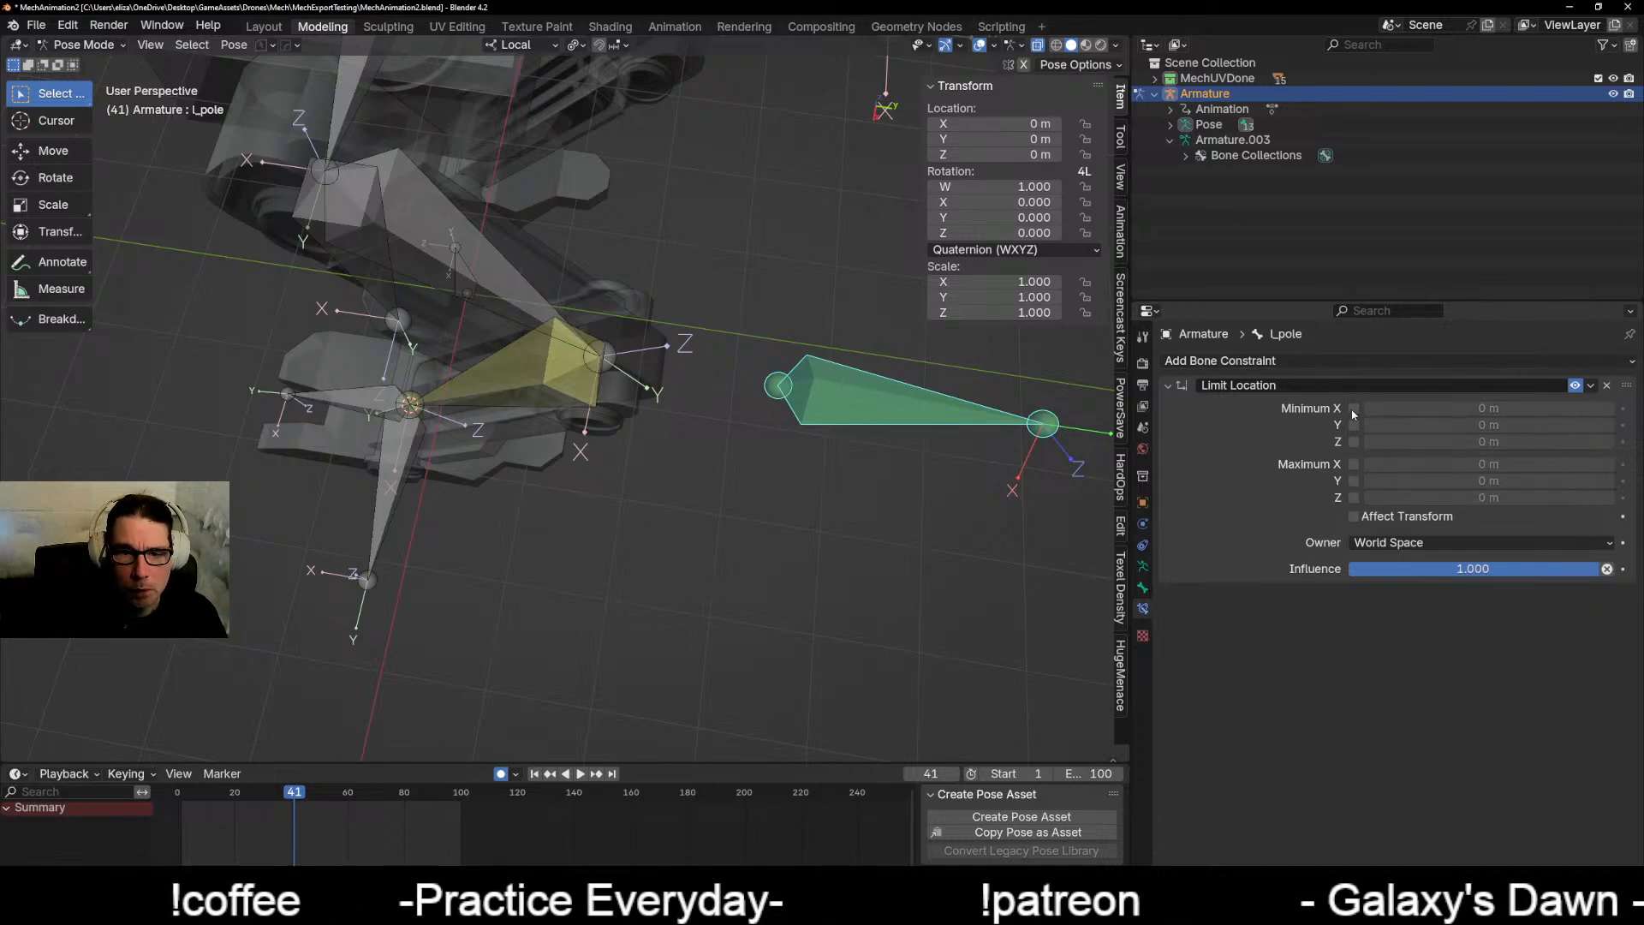
pyautogui.click(1488, 408)
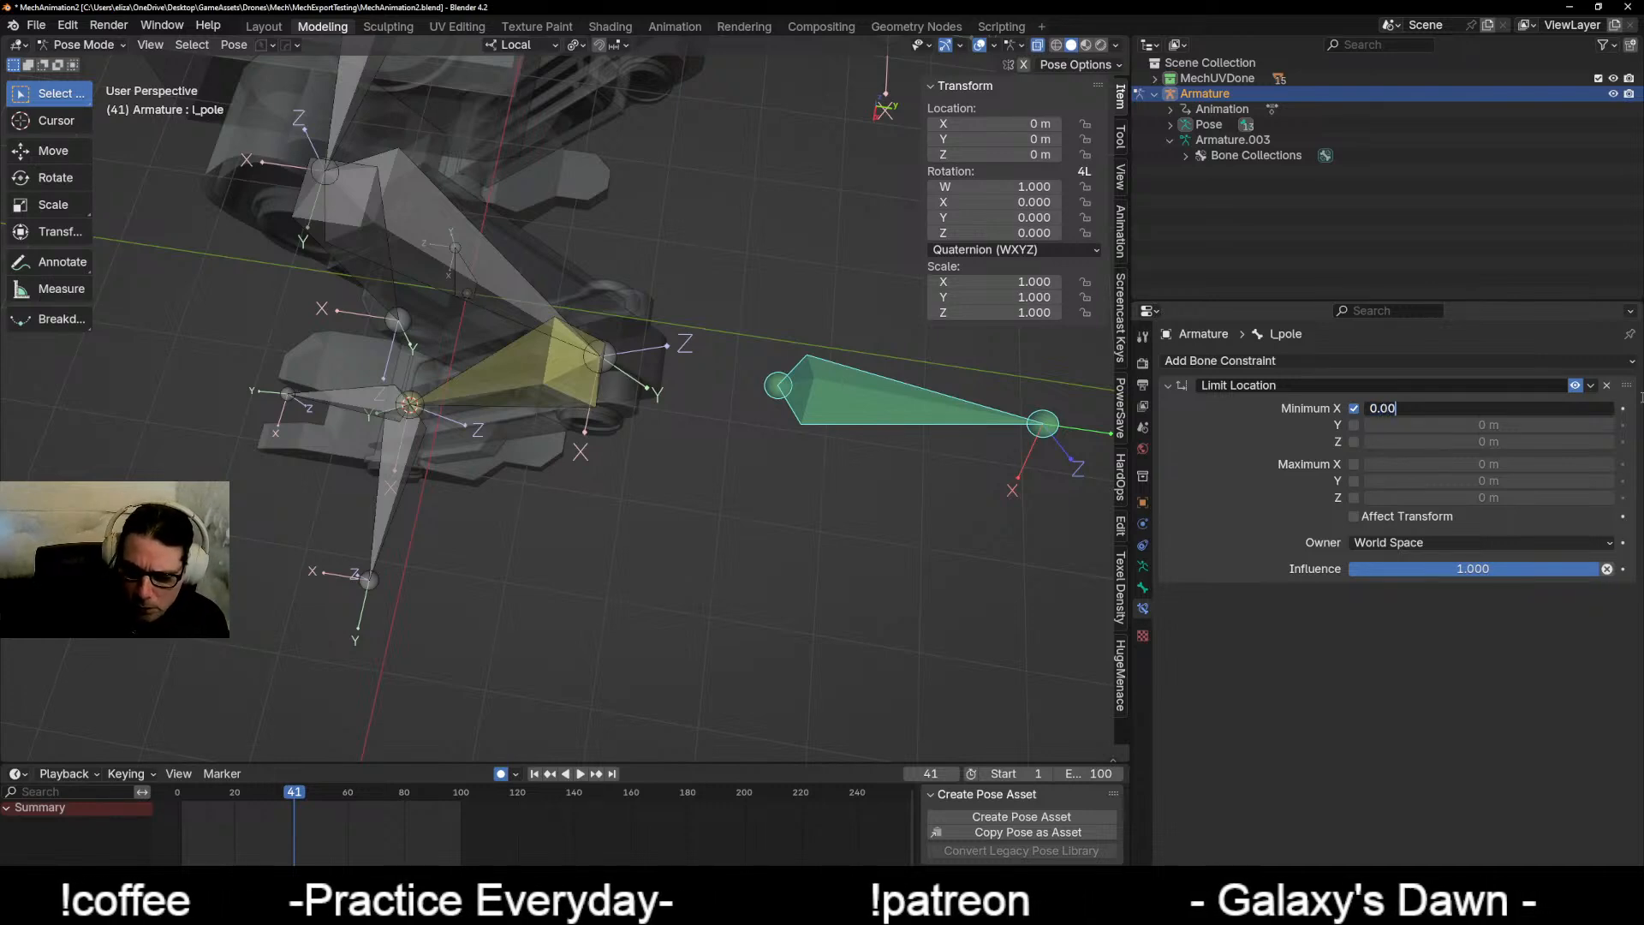
pyautogui.write('0.005')
pyautogui.press('Return')
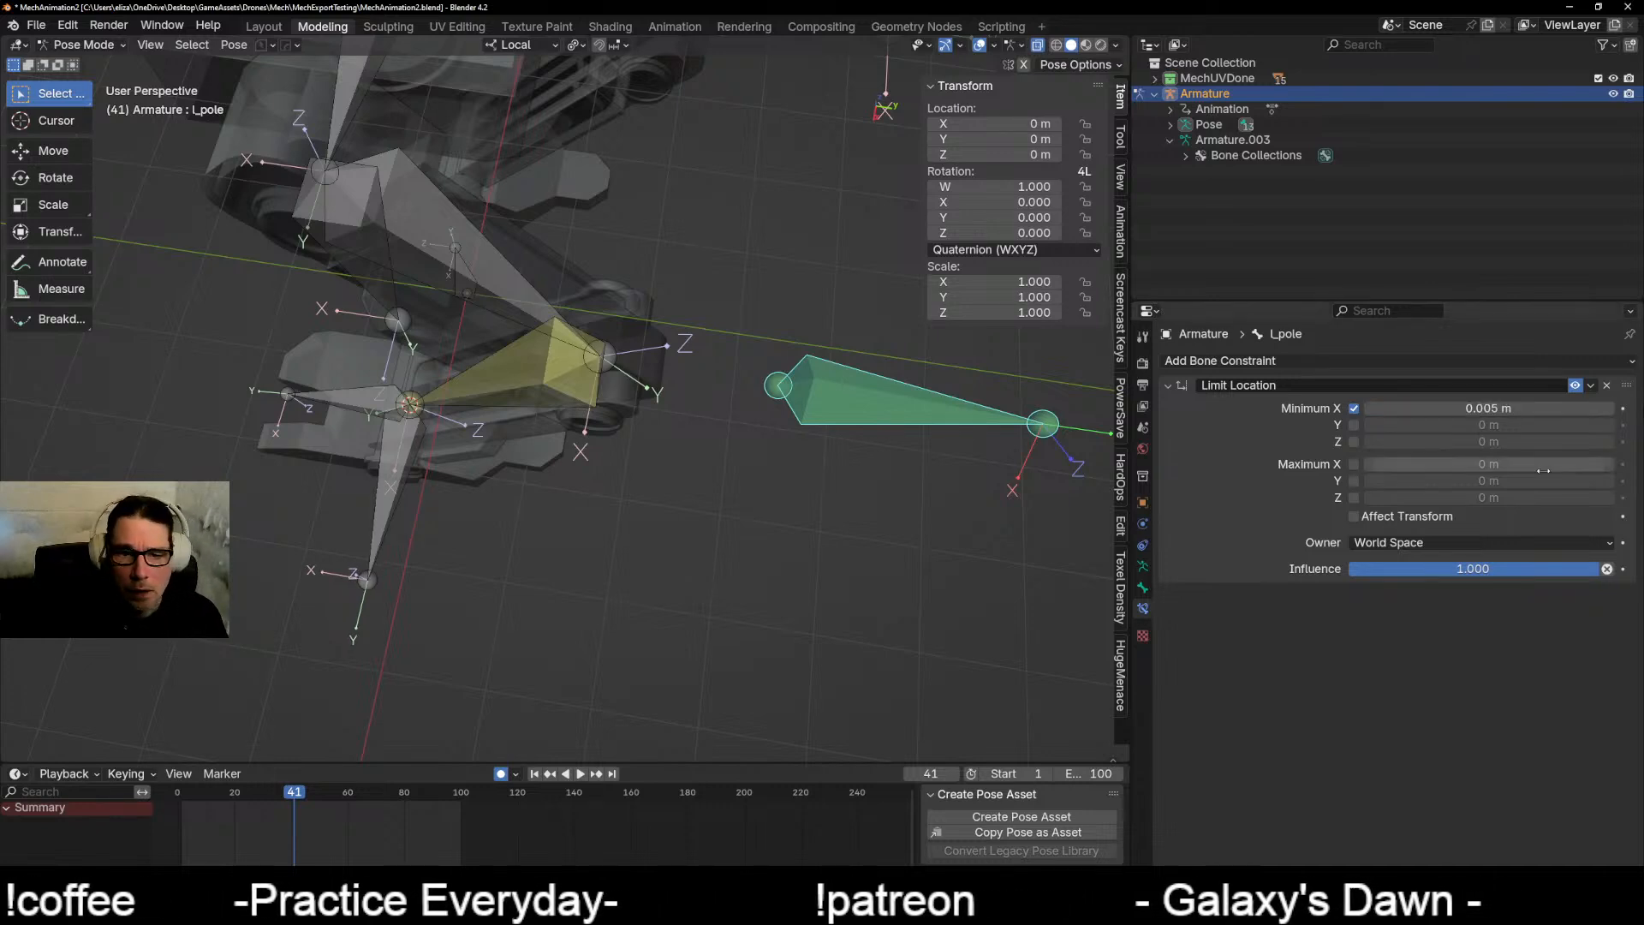
pyautogui.click(1354, 464)
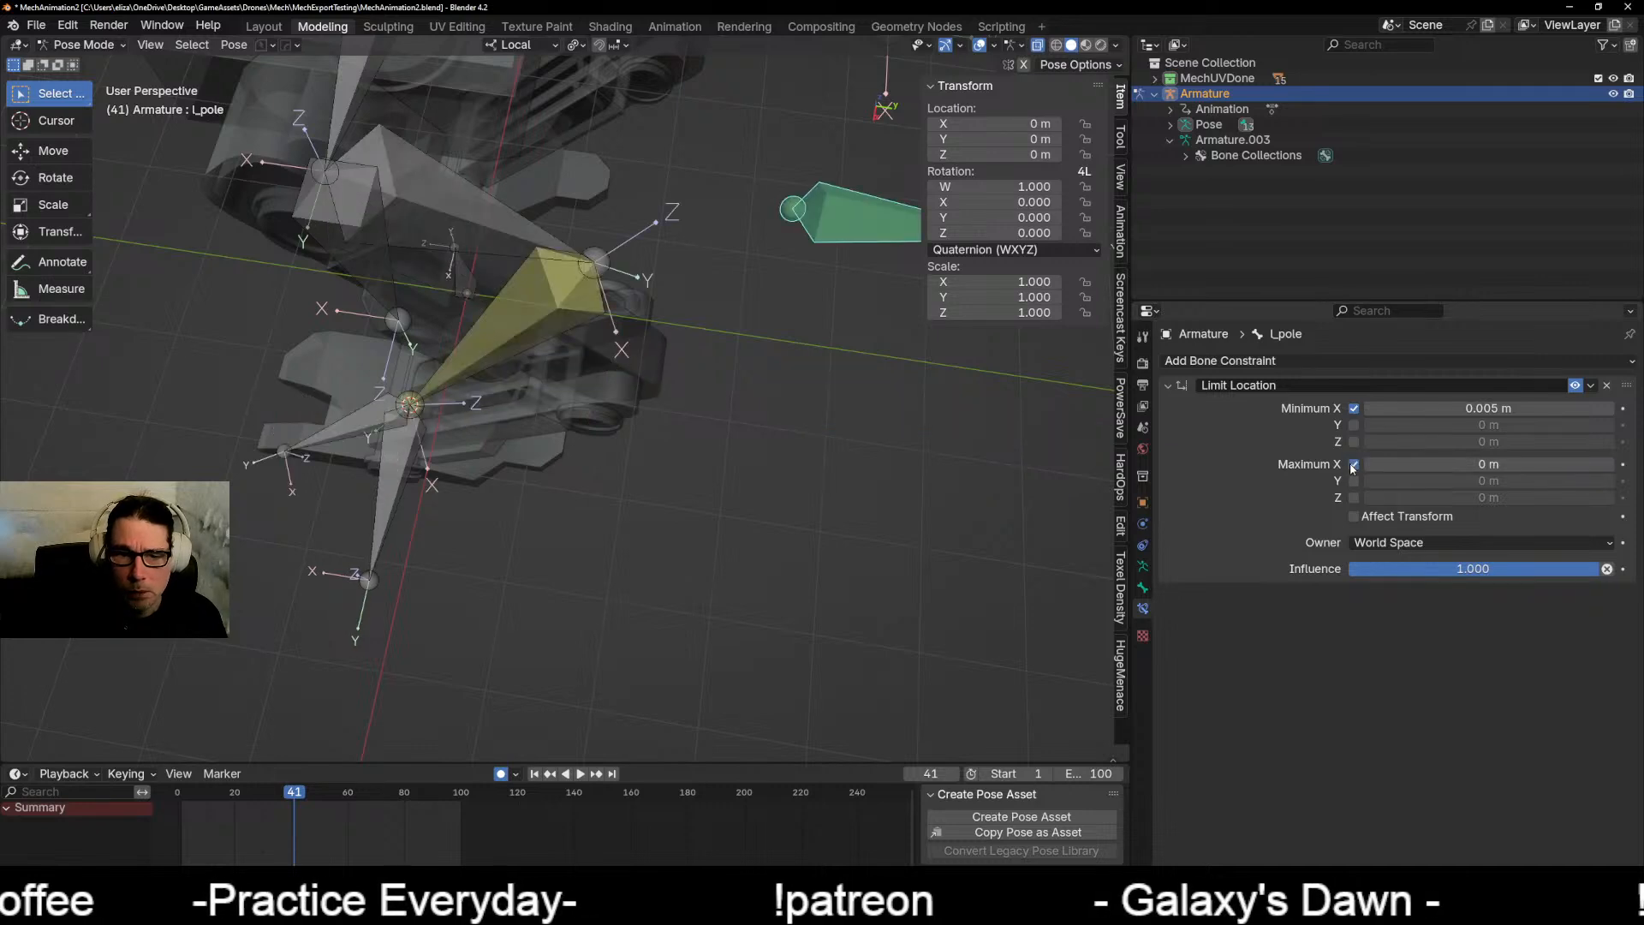
pyautogui.click(1477, 466)
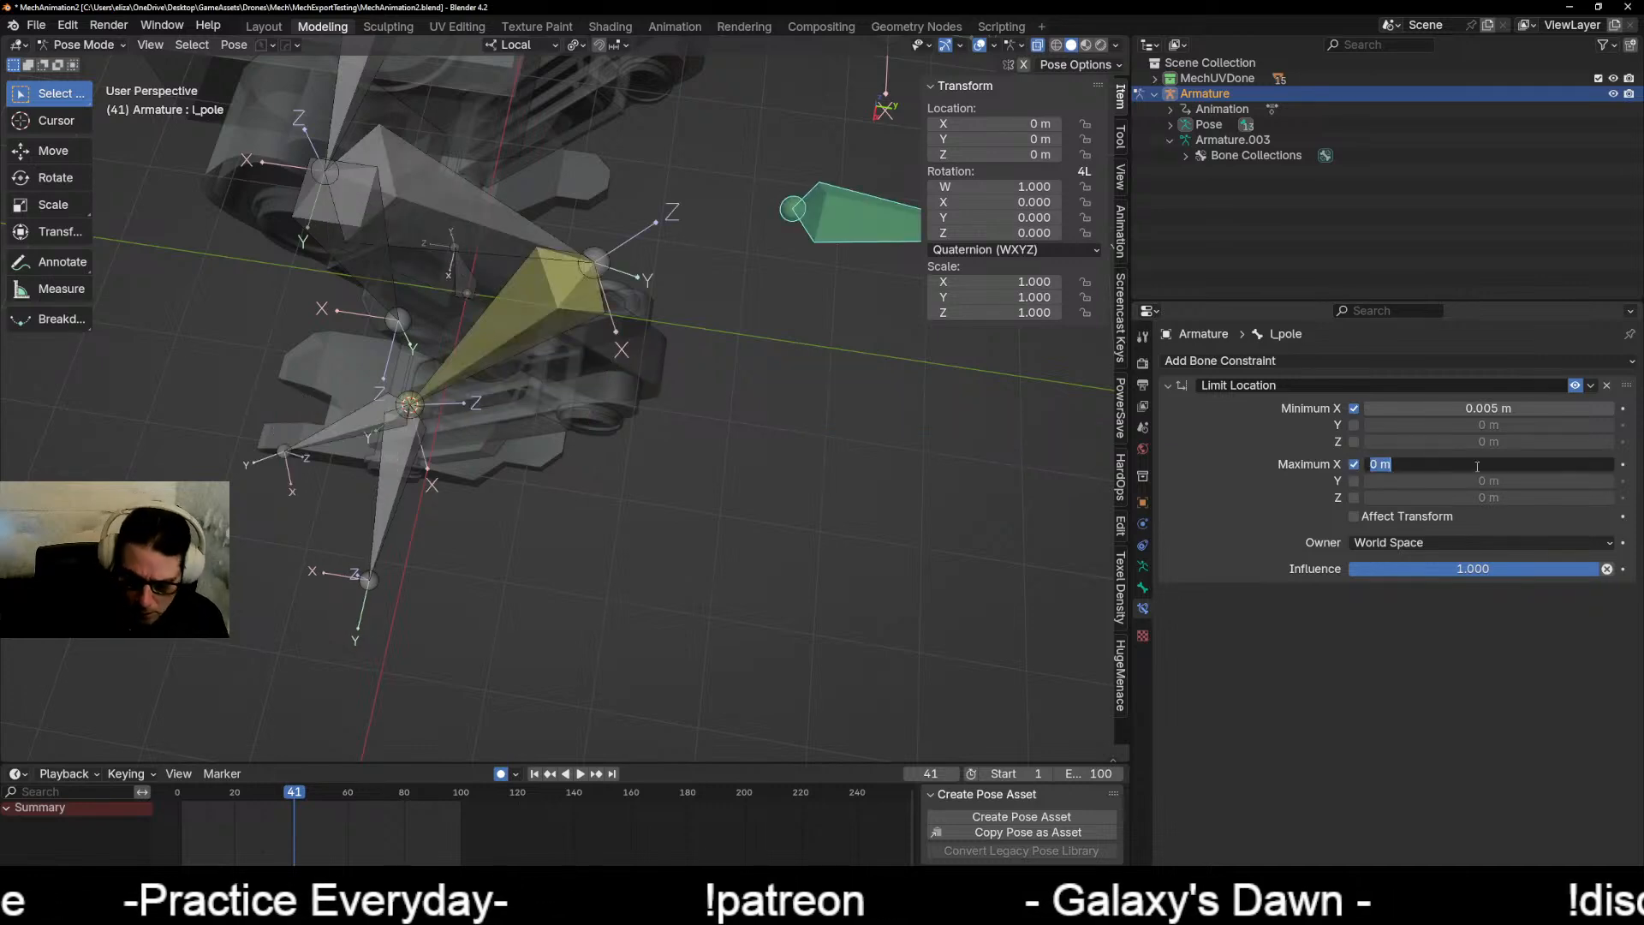
pyautogui.write('0.02')
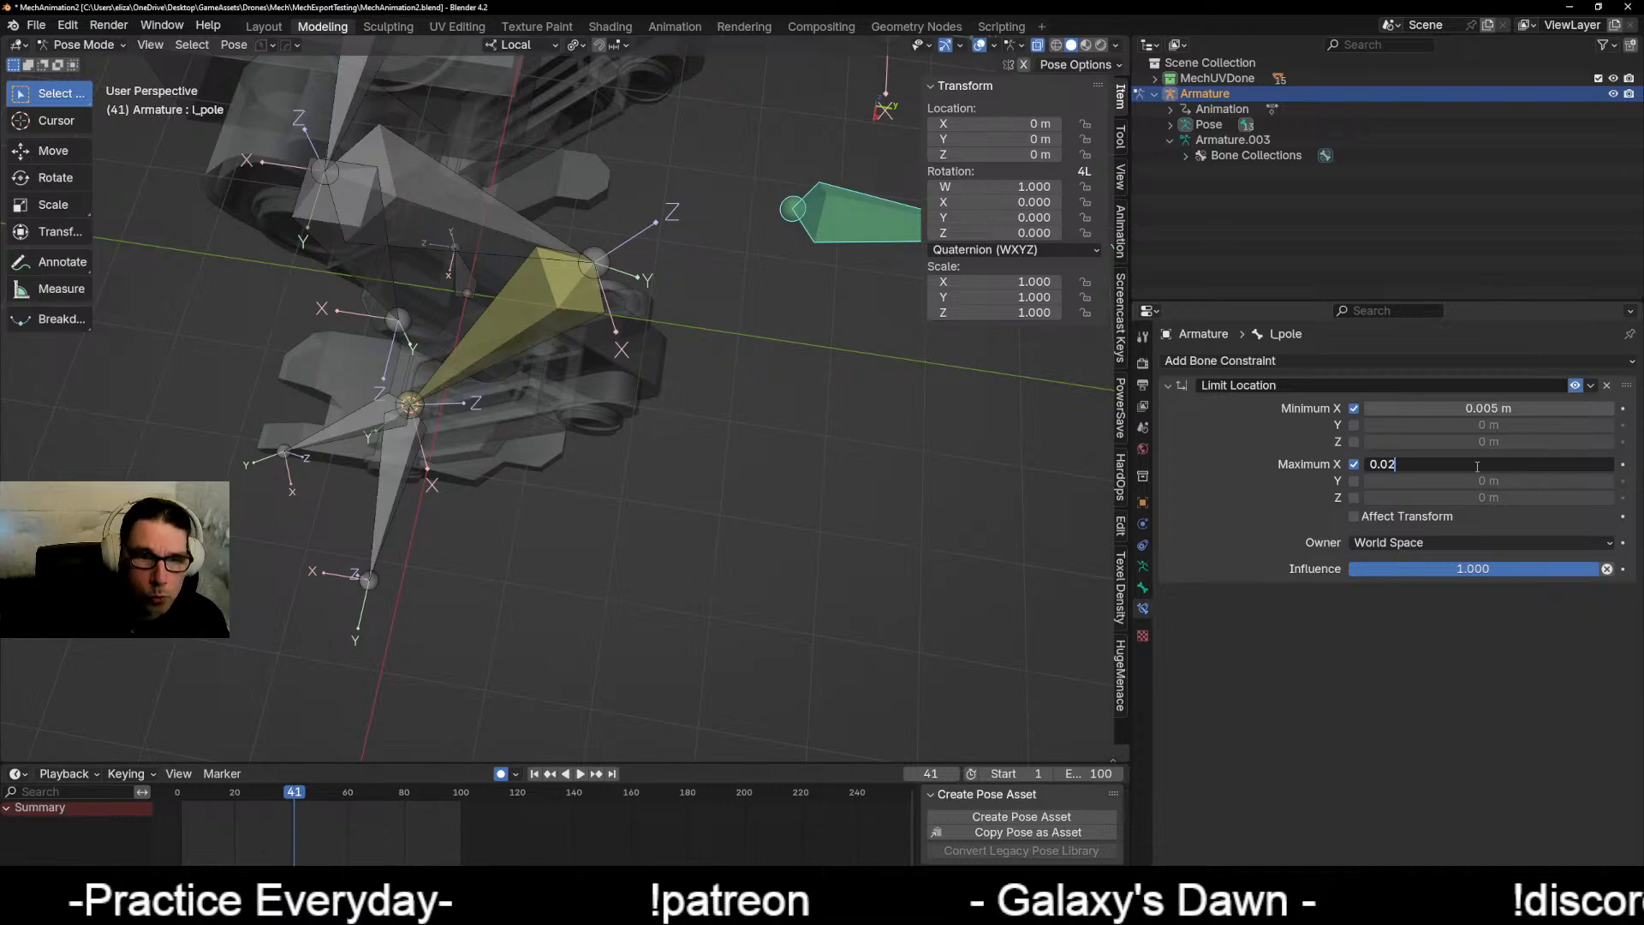
pyautogui.write('5')
pyautogui.press('Return')
# Step: Try moving the l_pole bone to test its X location limits, and cancel the move
pyautogui.moveTo(701, 515); pyautogui.dragTo(660, 514, button='middle')
pyautogui.scroll(-4, 595, 475)
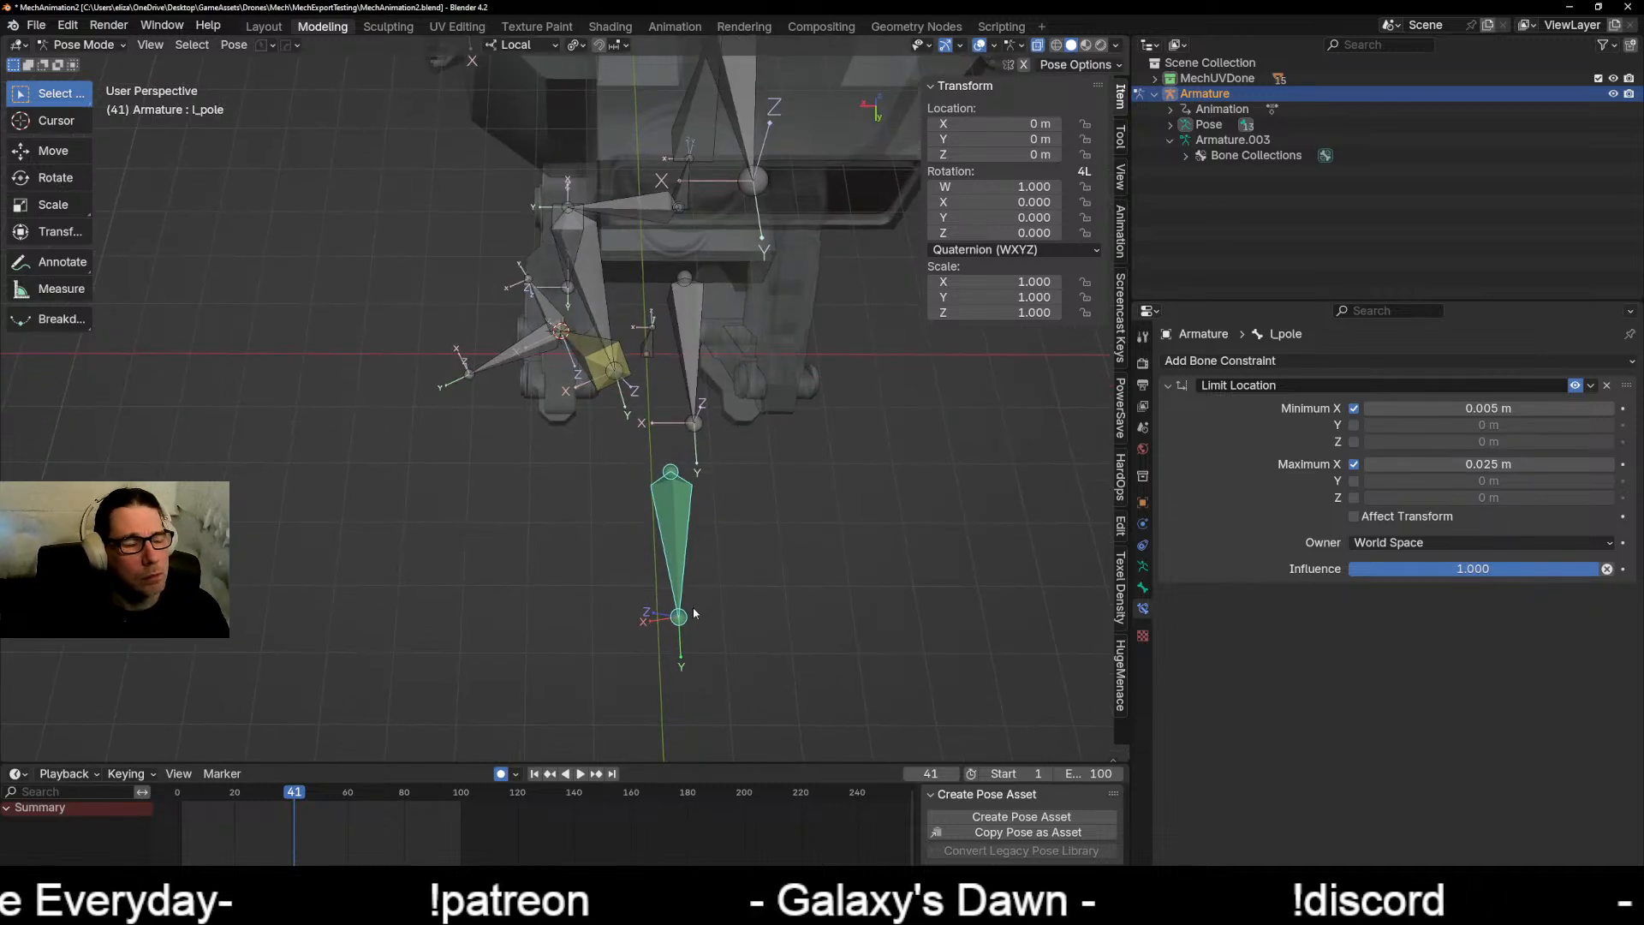
pyautogui.press('g')
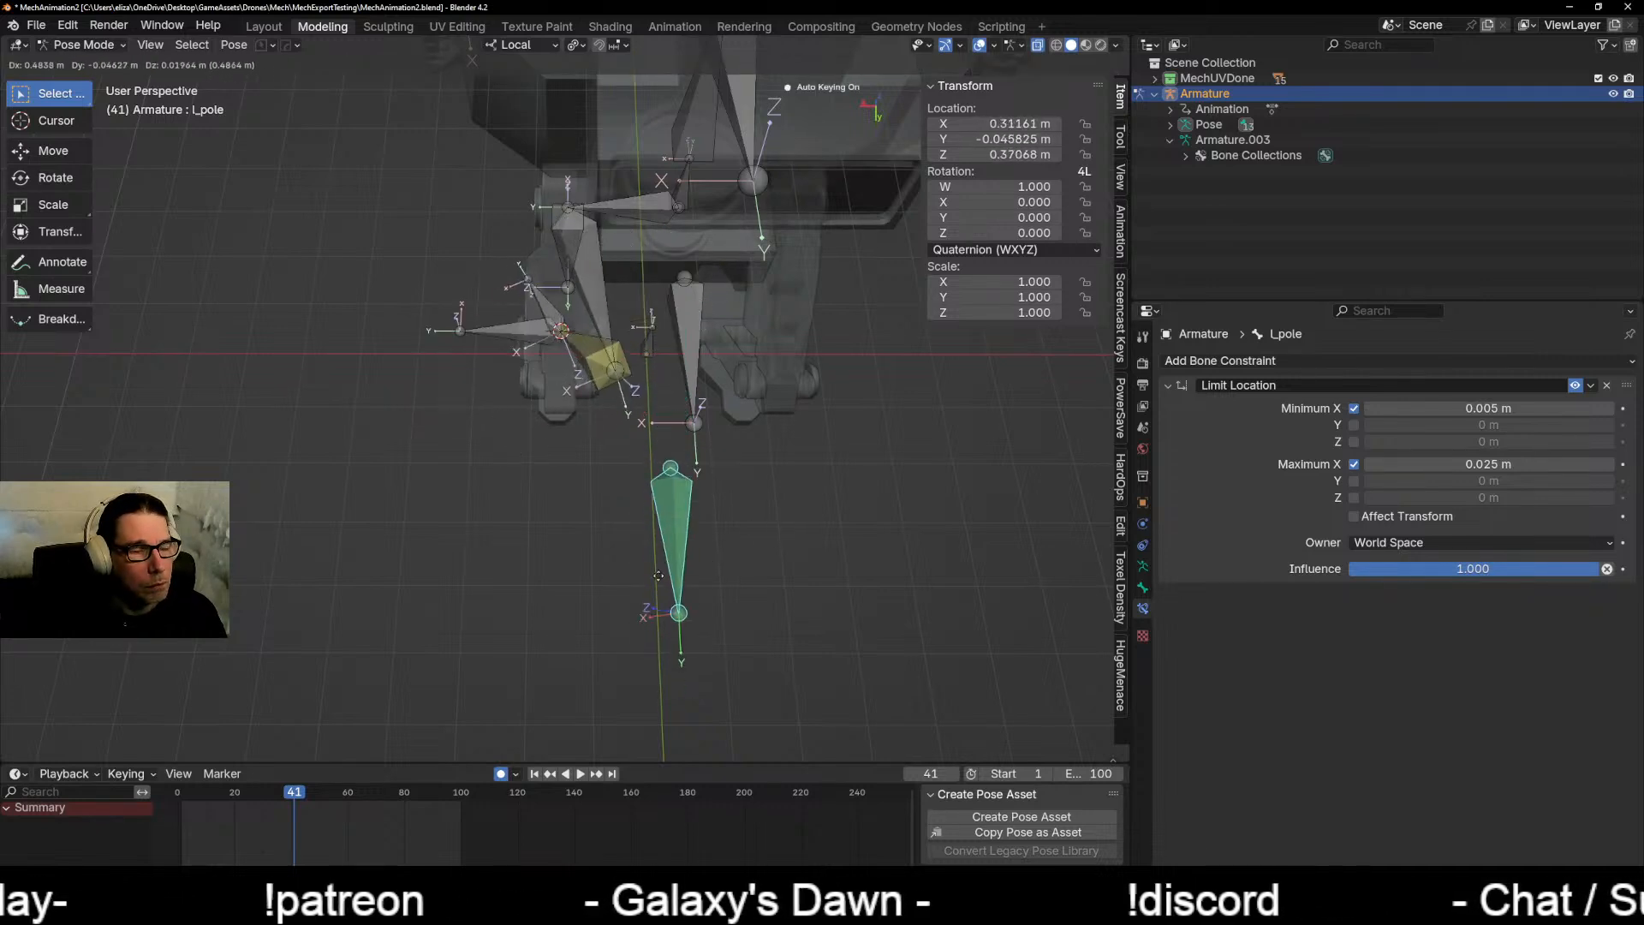
pyautogui.rightClick(668, 591)
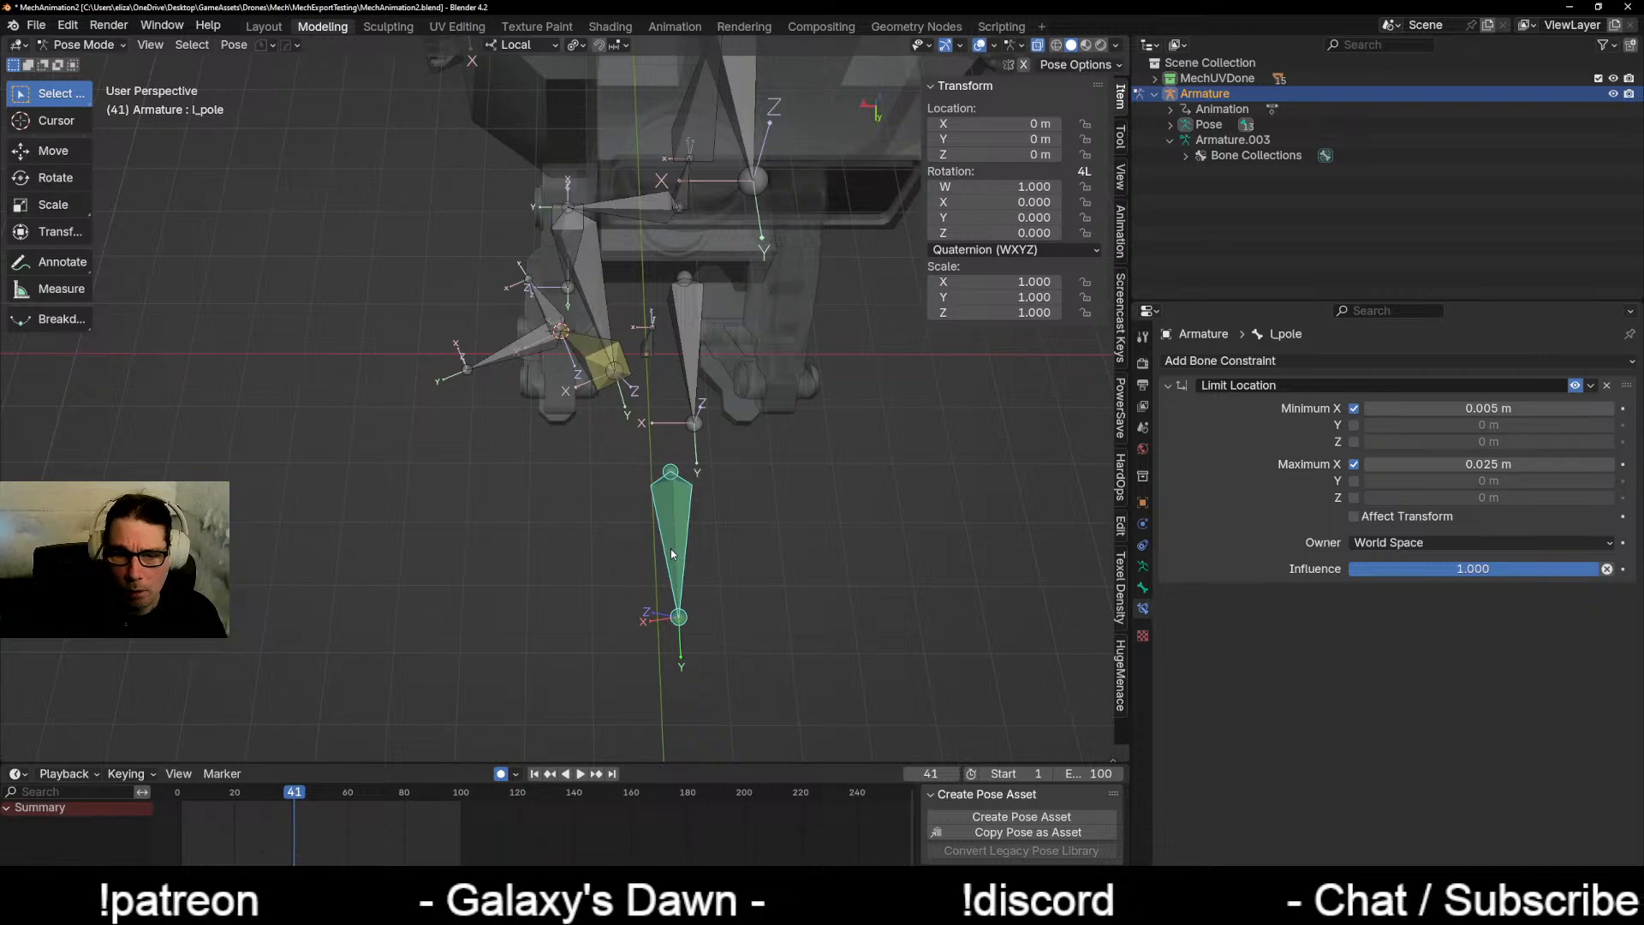
# Step: Set the owner of l_pole's Limit Location constraint to Local Space and try moving the bone against its X limits
pyautogui.click(1436, 544)
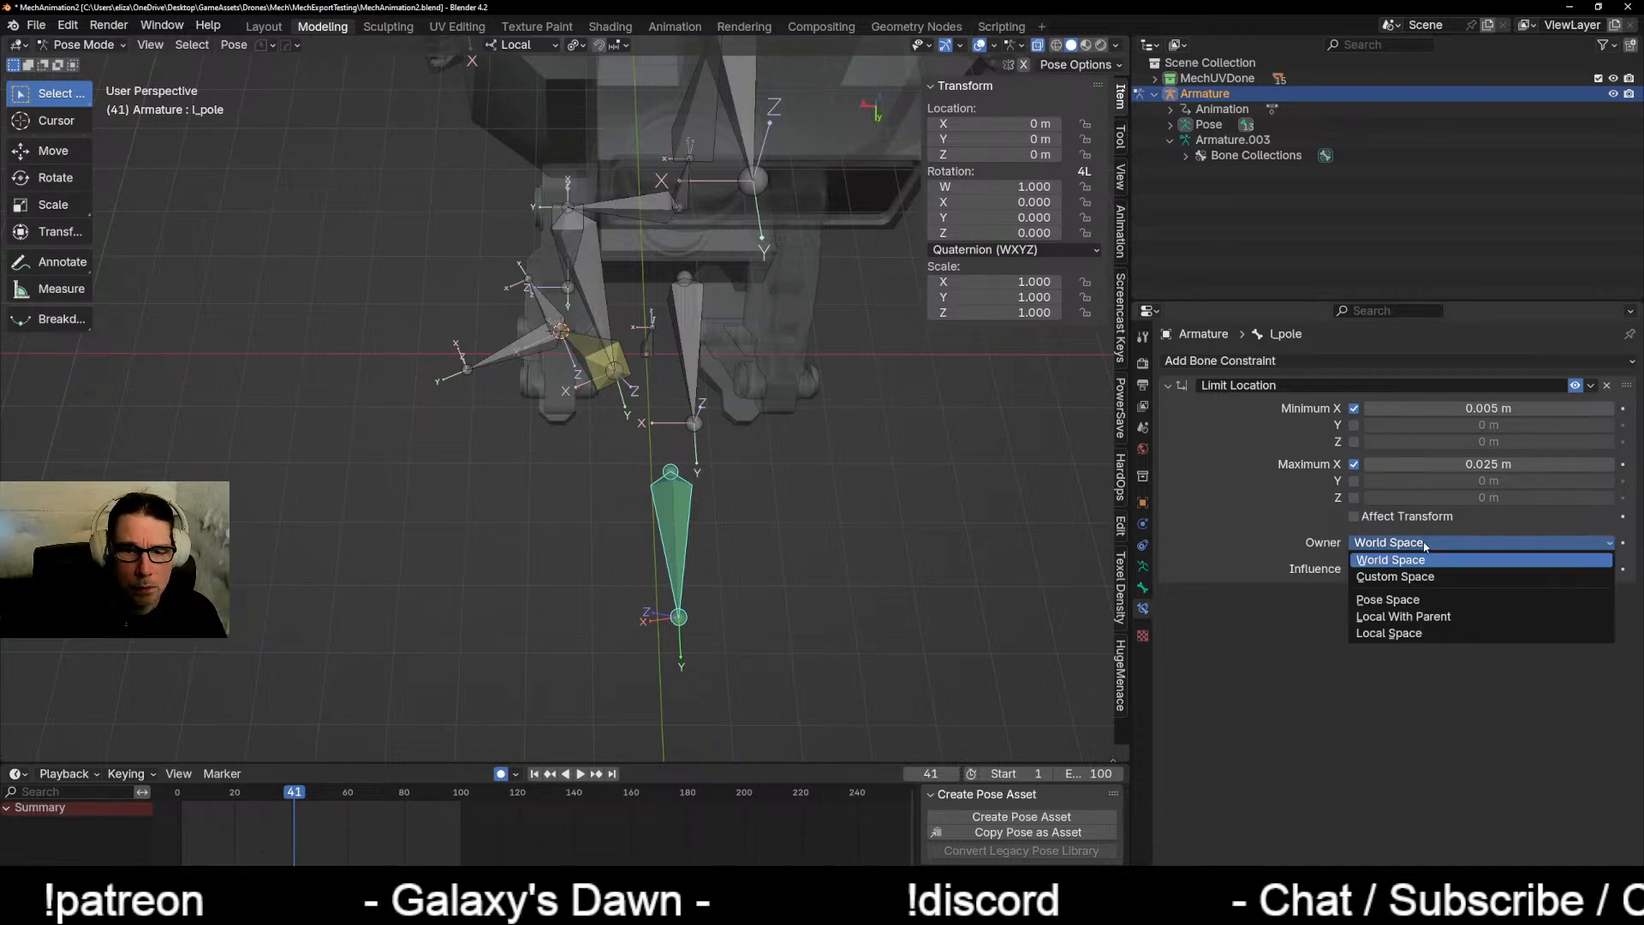
pyautogui.click(1411, 635)
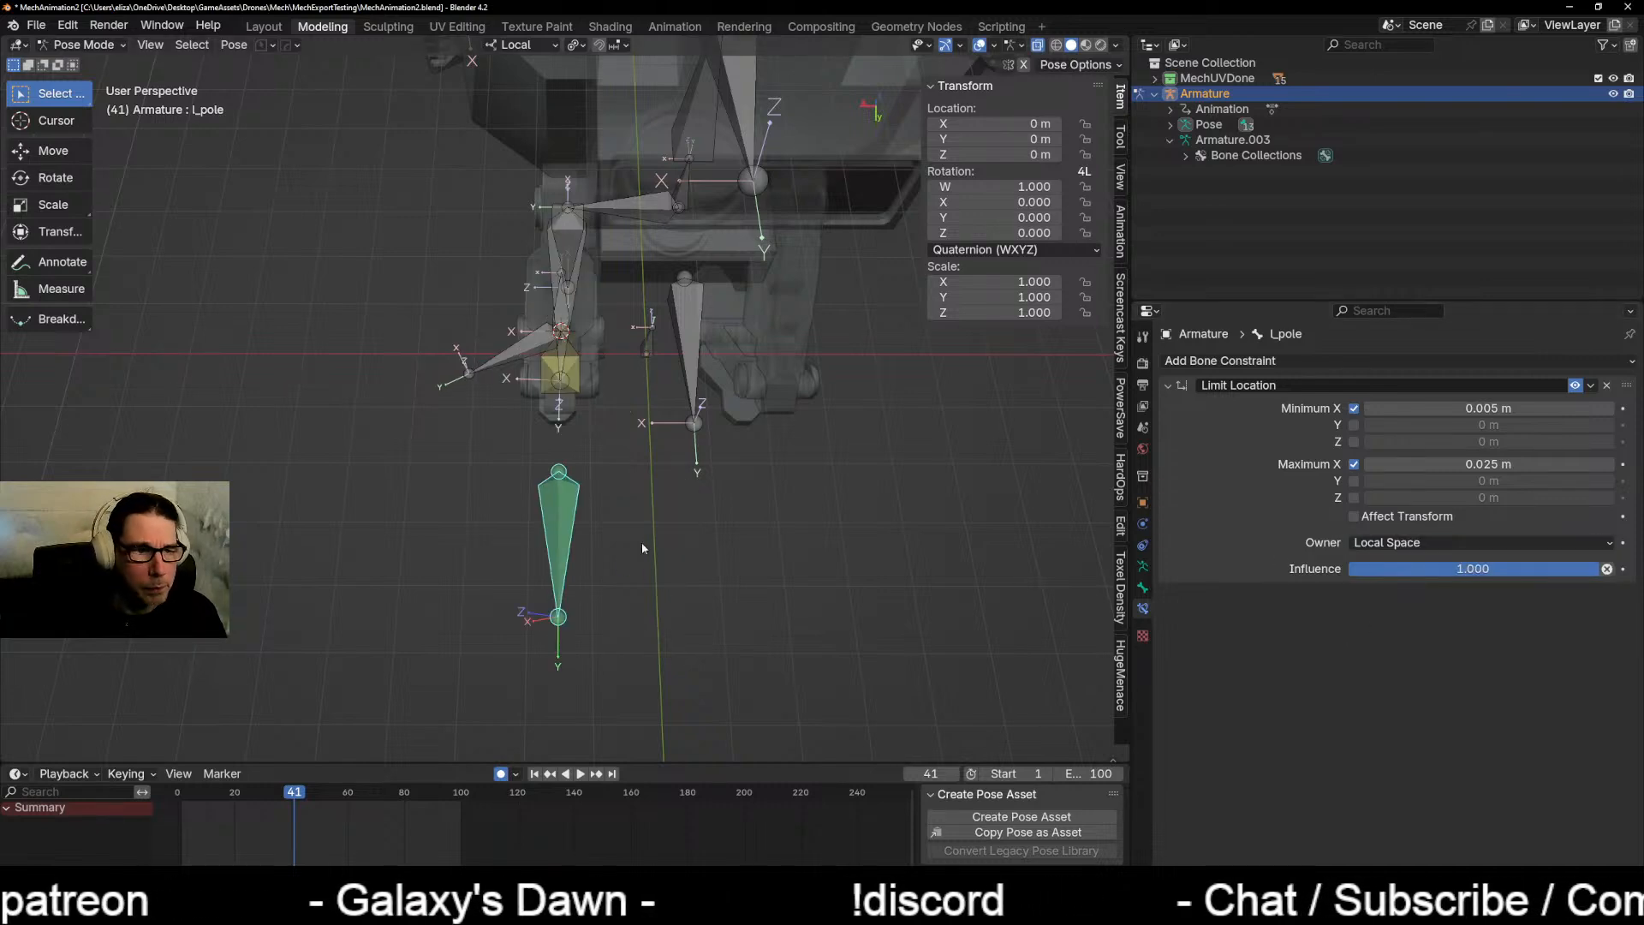
pyautogui.press('g')
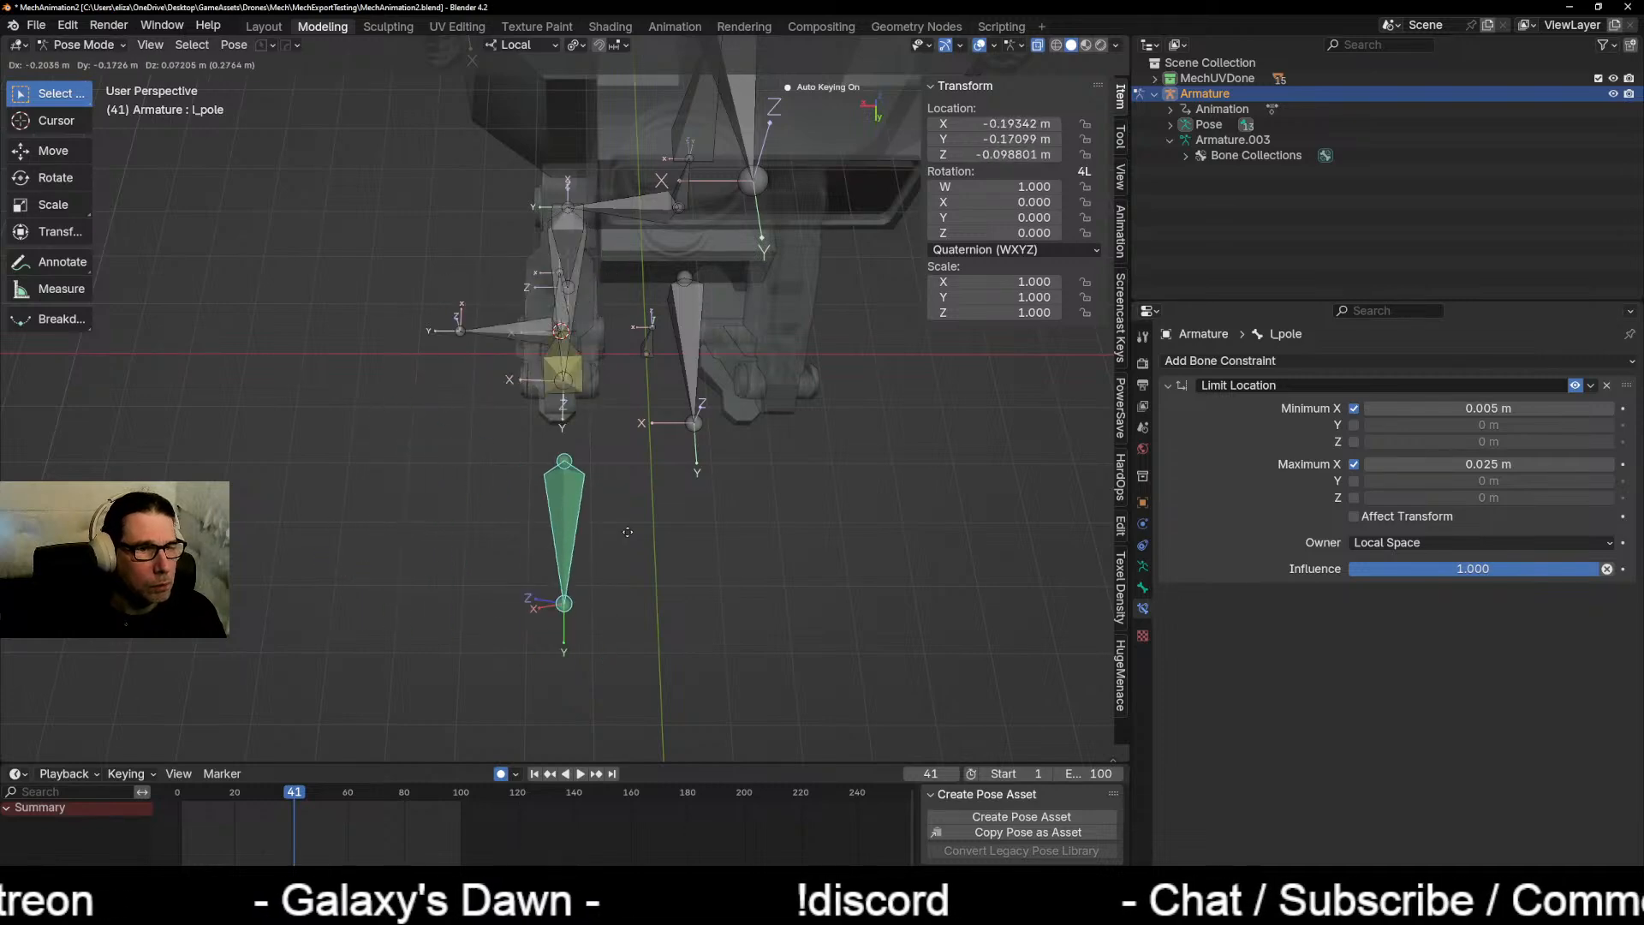
pyautogui.press('Escape')
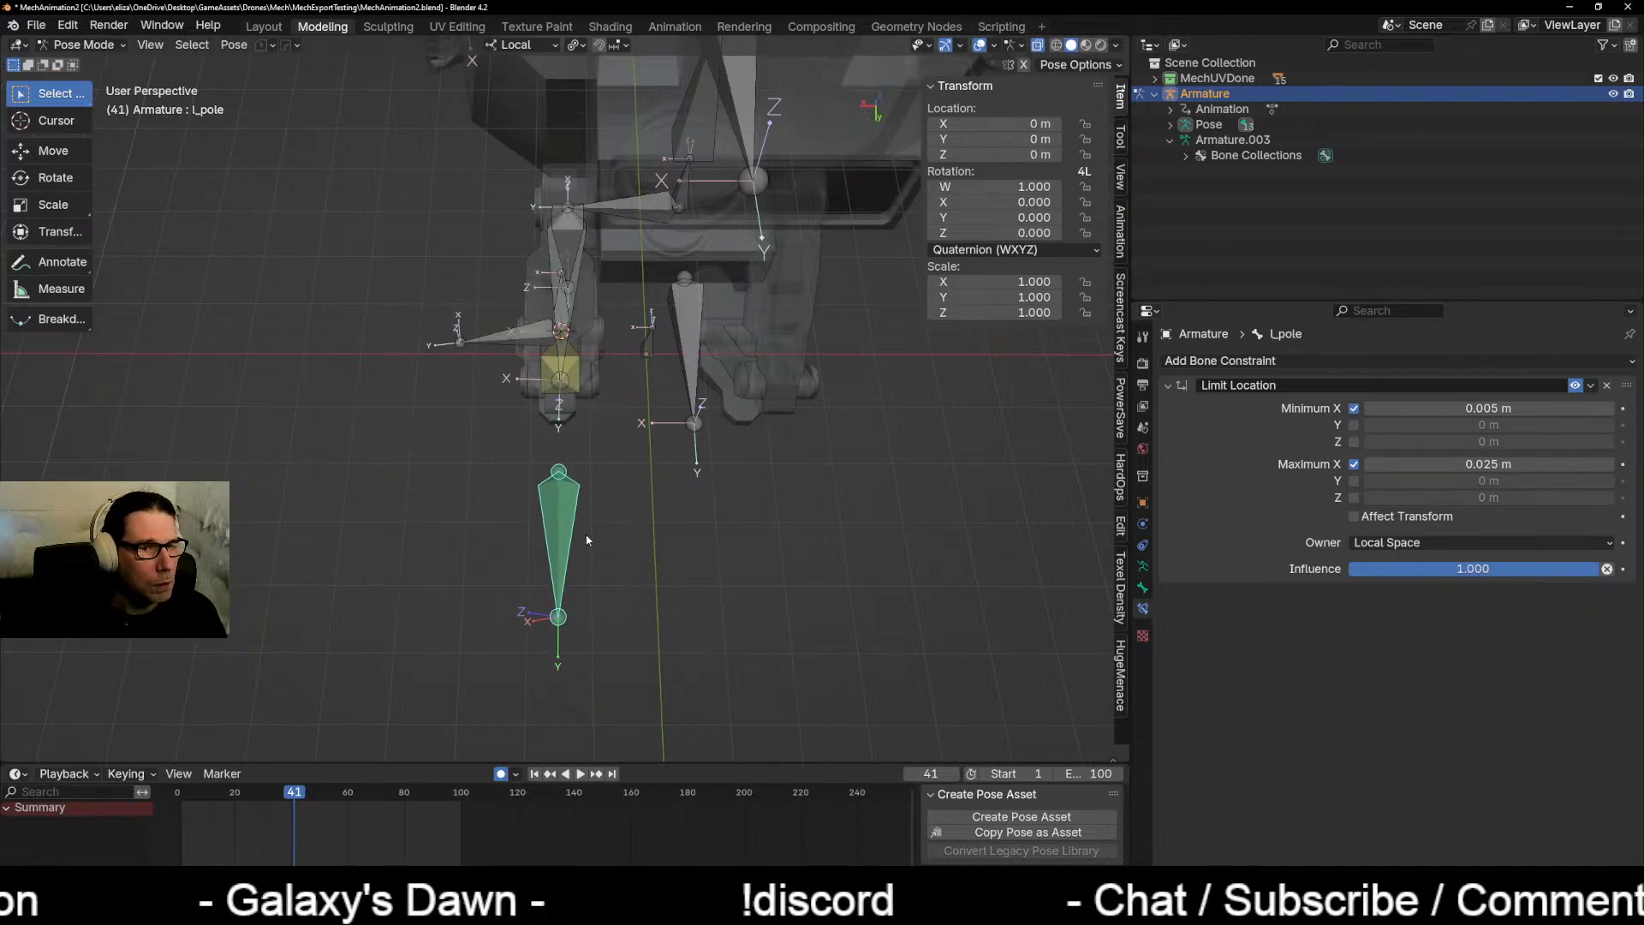
pyautogui.moveTo(587, 539); pyautogui.dragTo(744, 536, button='middle')
pyautogui.press('g')
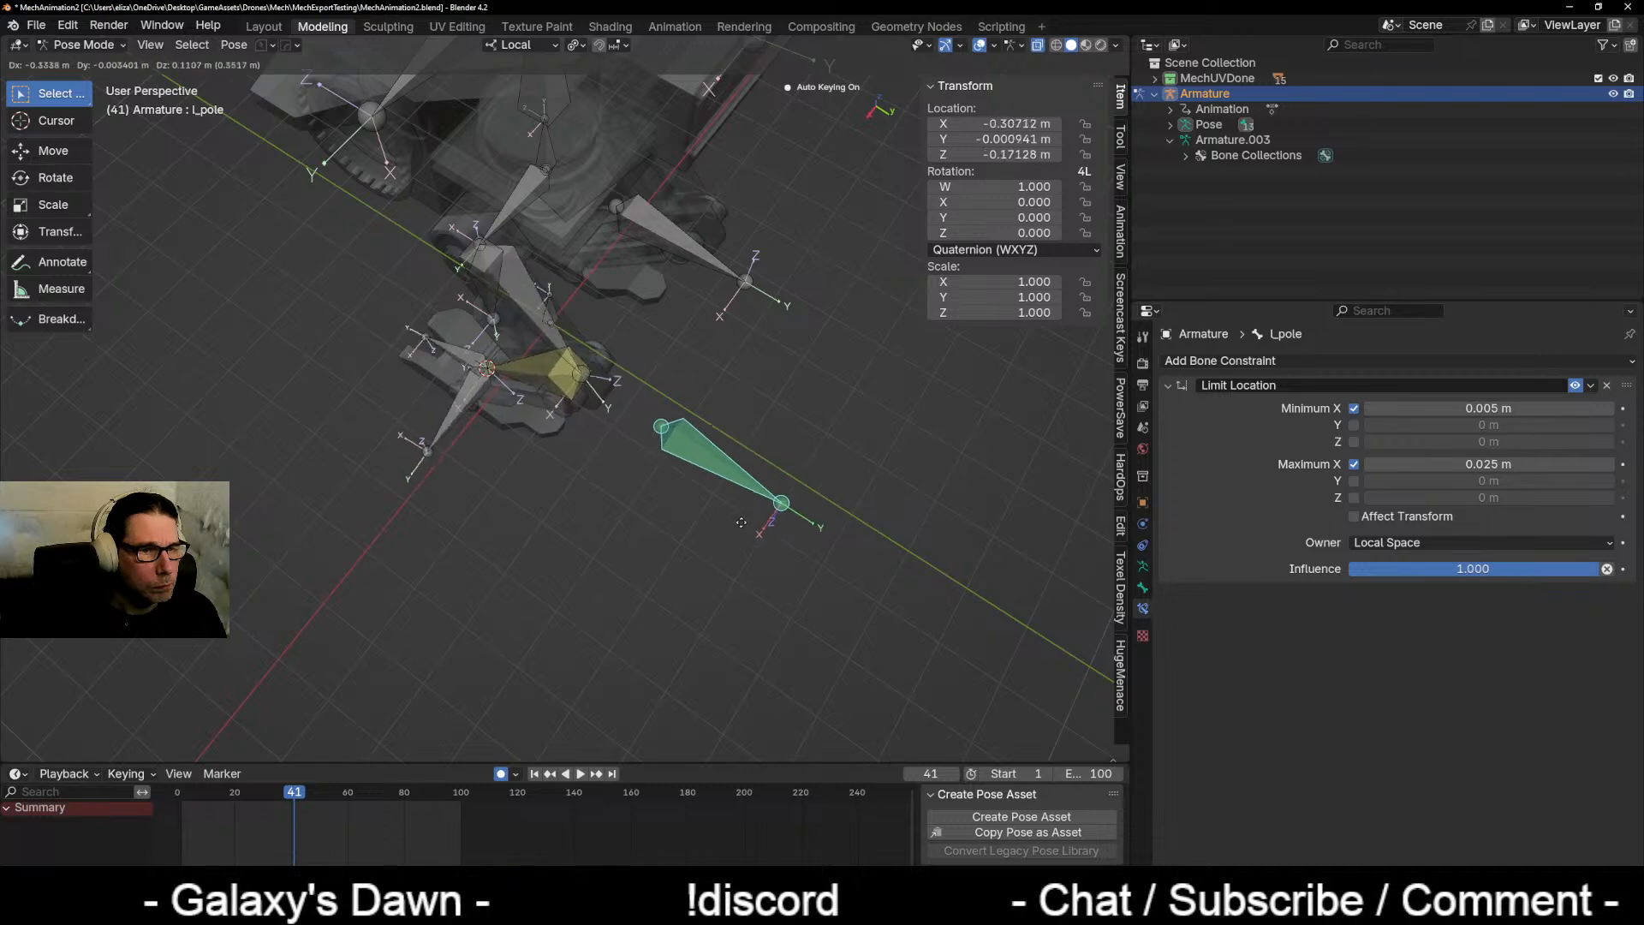
pyautogui.press('Escape')
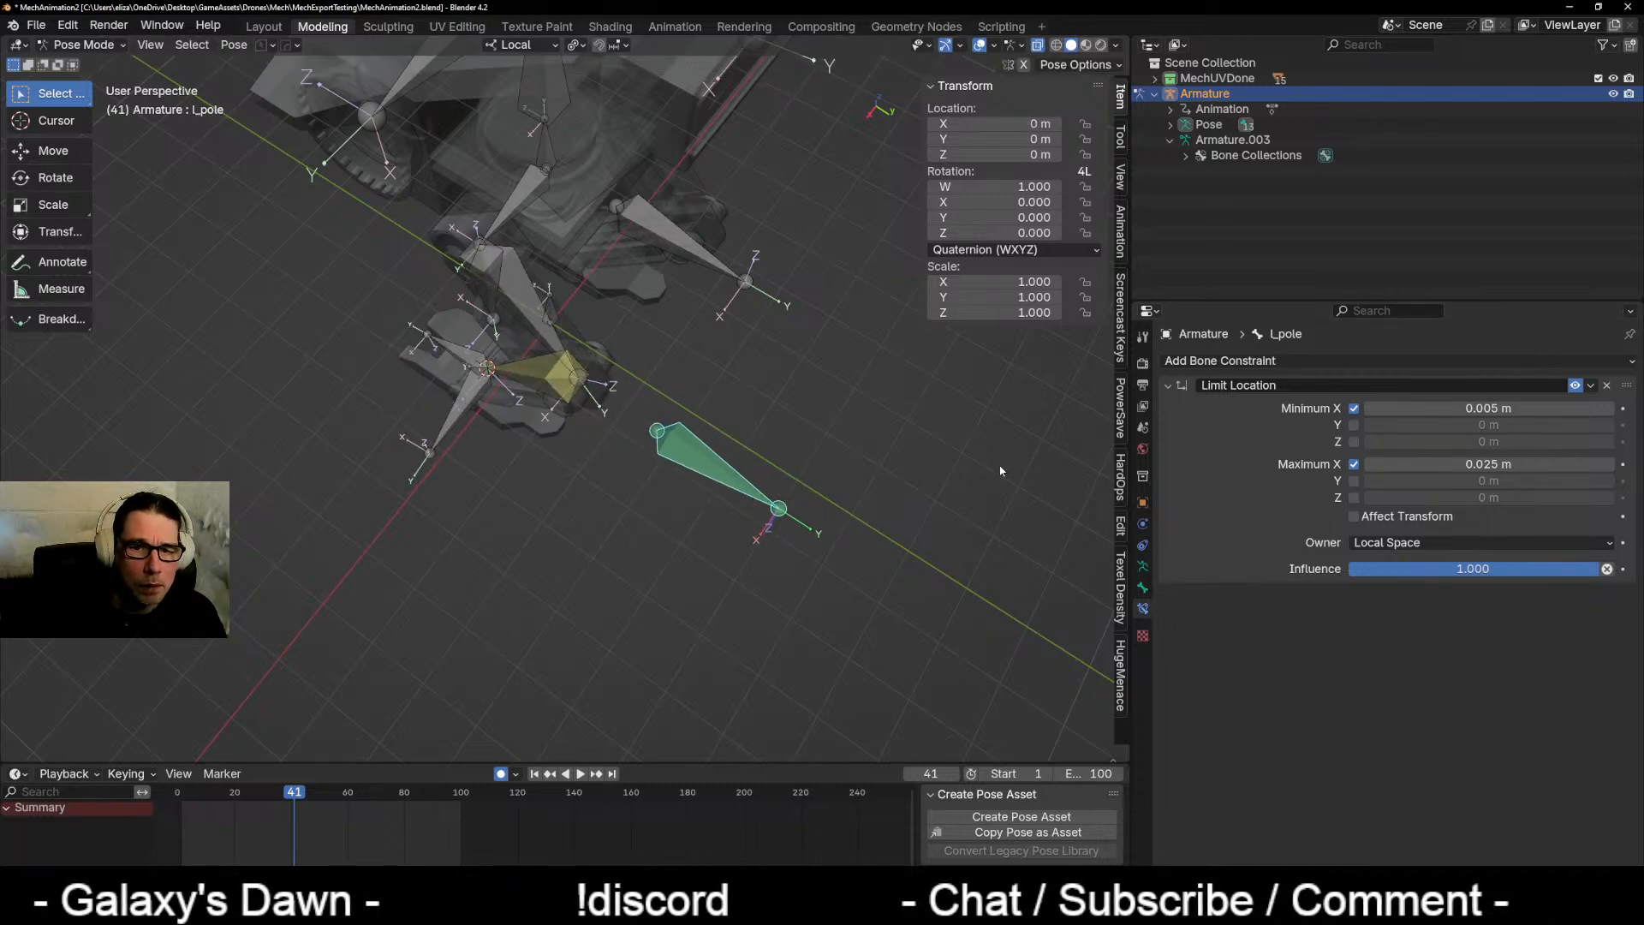
# Step: Inspect the l_pole bone's local axes from the front of the leg and try moving the bone there
pyautogui.moveTo(1000, 470); pyautogui.dragTo(909, 472, button='middle')
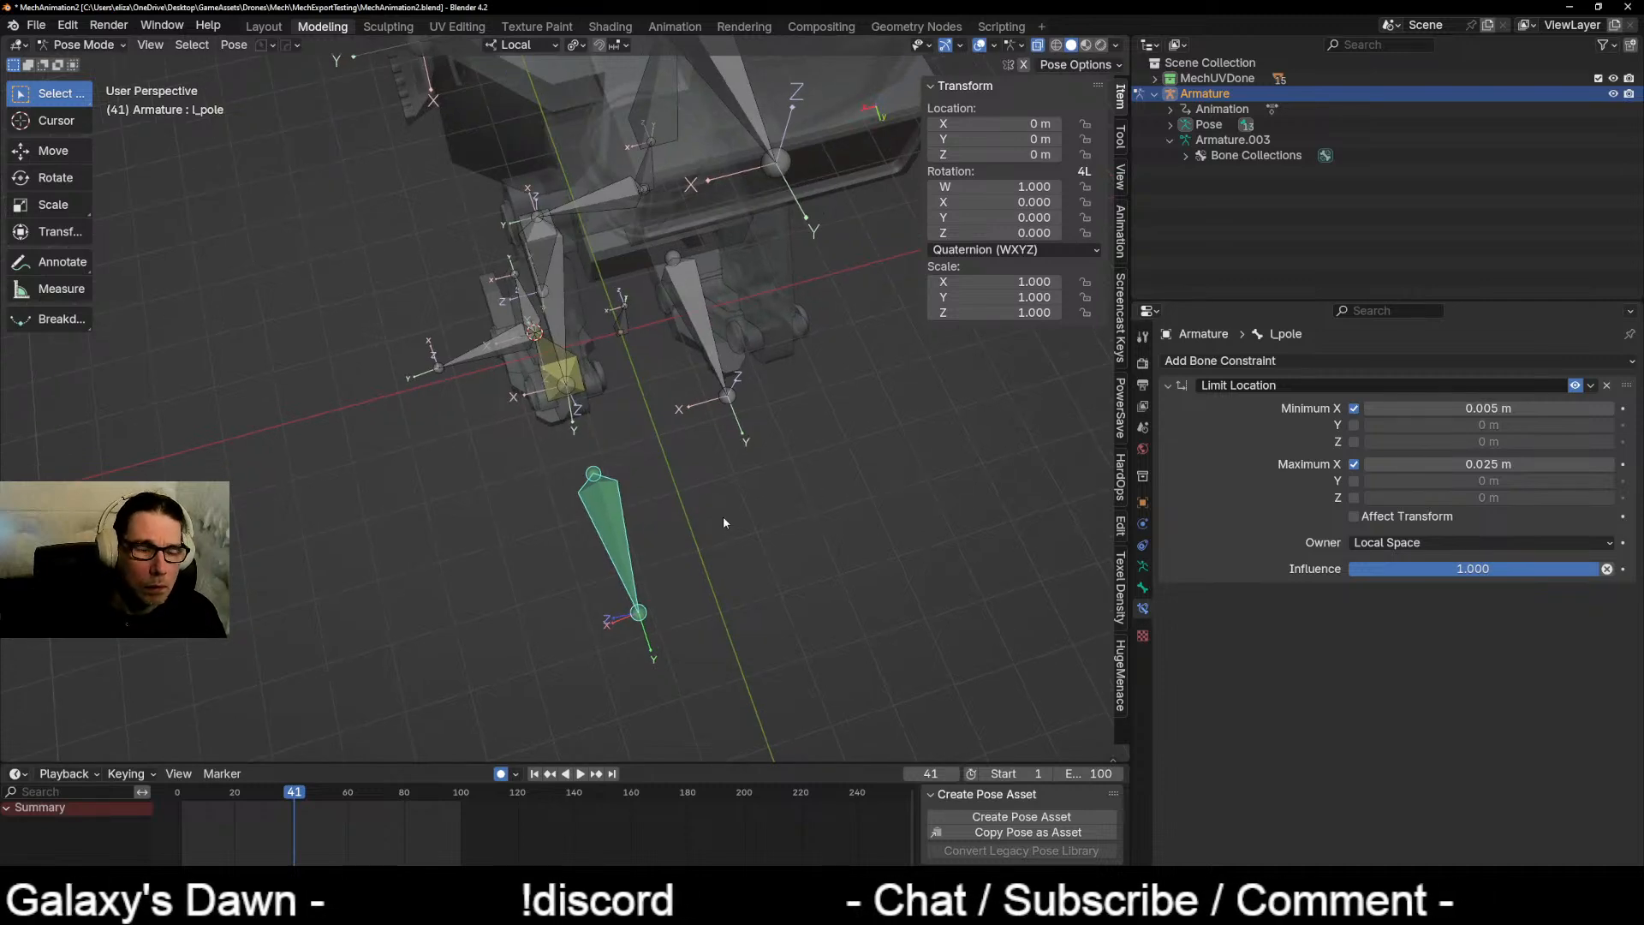
pyautogui.moveTo(662, 542); pyautogui.dragTo(634, 474, button='middle')
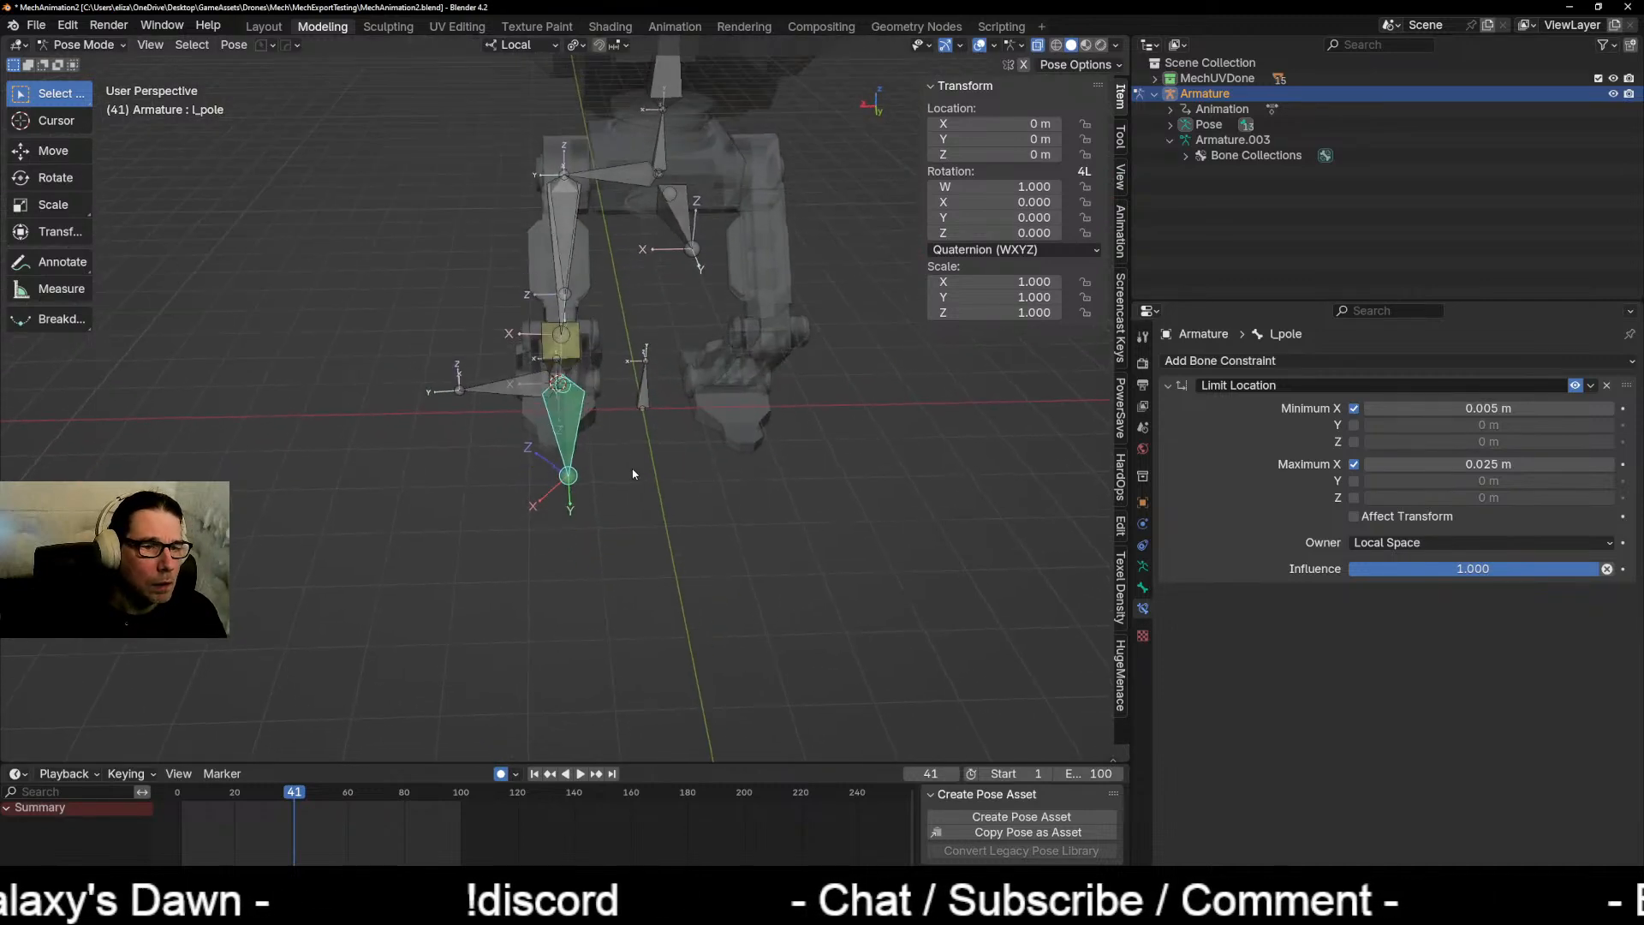
pyautogui.scroll(3, 572, 459)
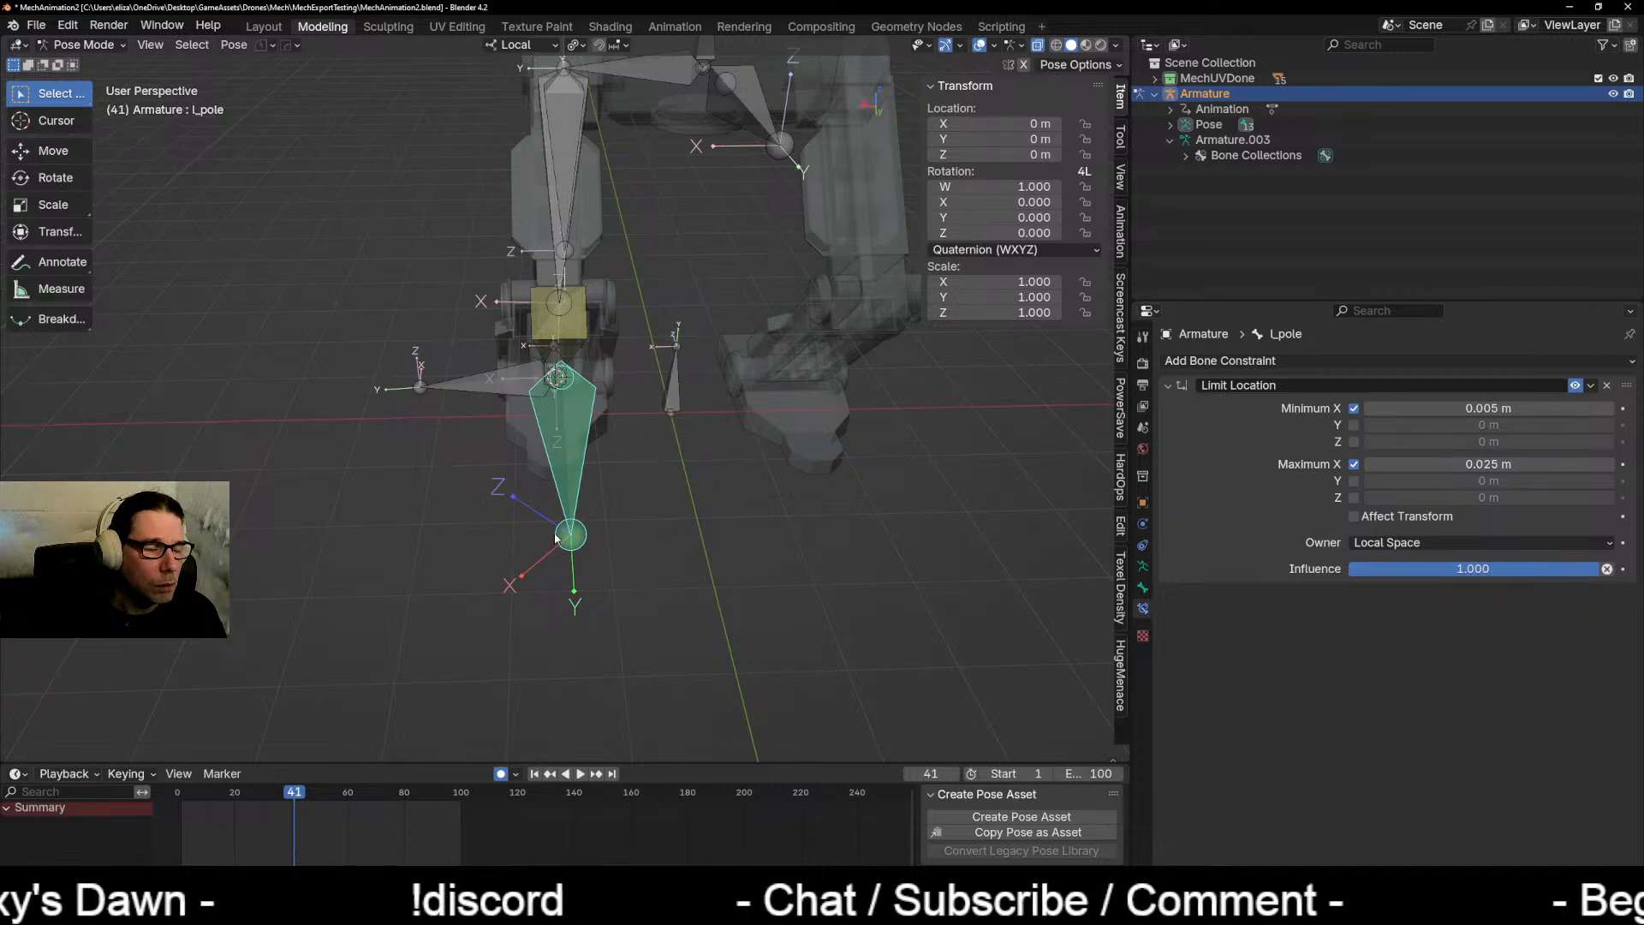
pyautogui.moveTo(589, 551); pyautogui.dragTo(584, 518, button='middle')
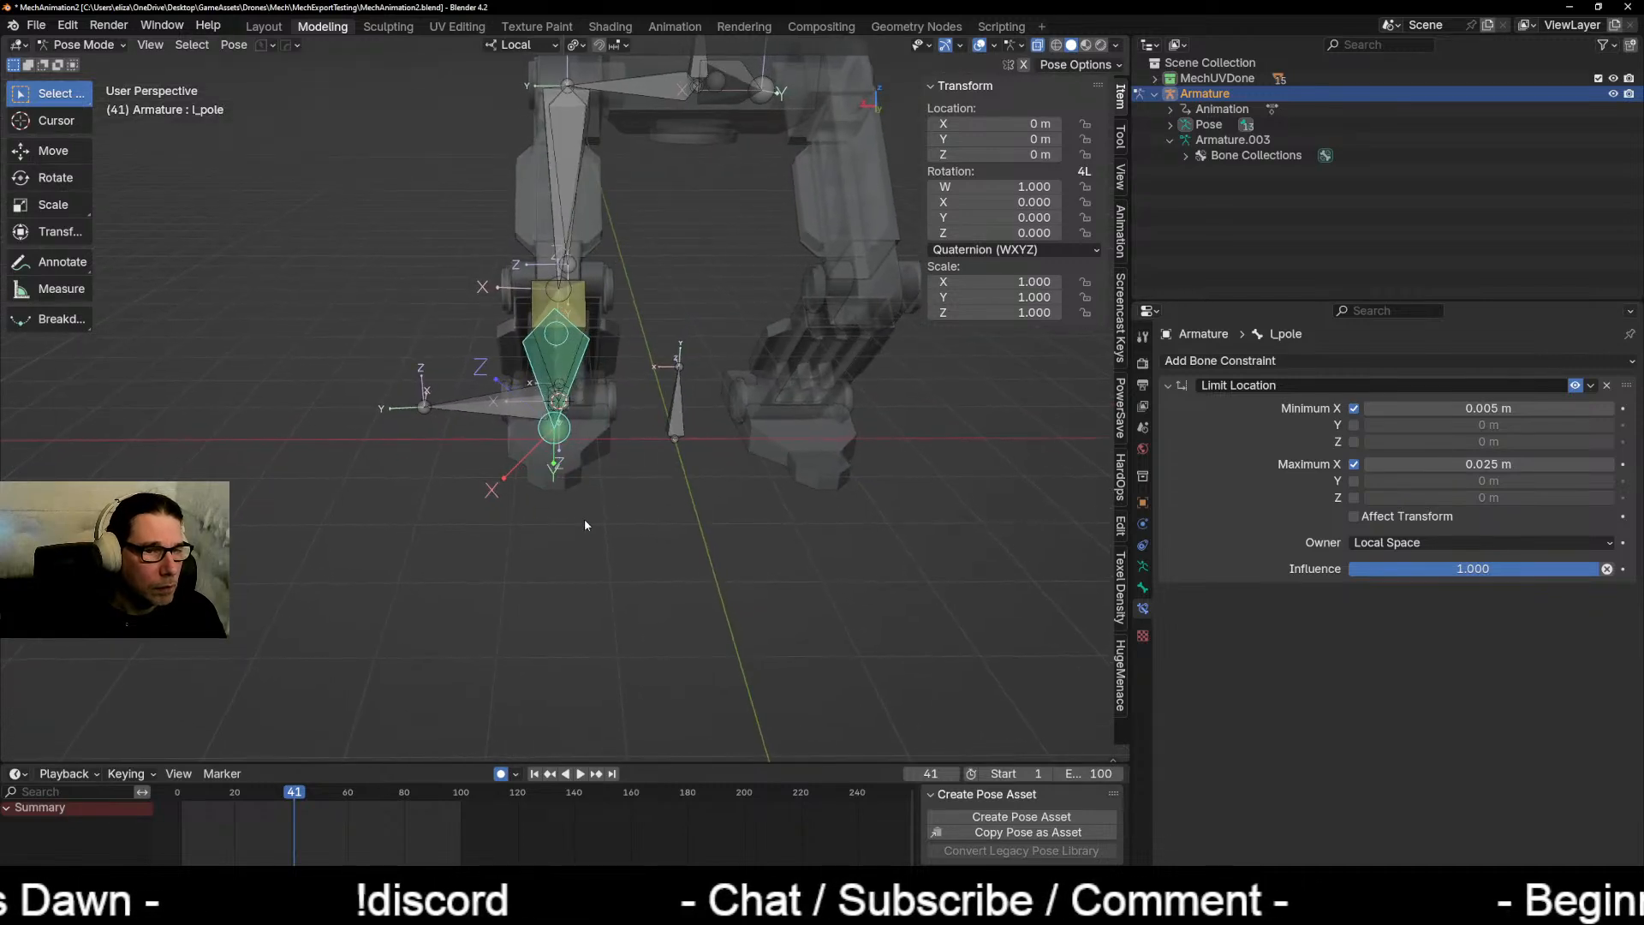
pyautogui.press('g')
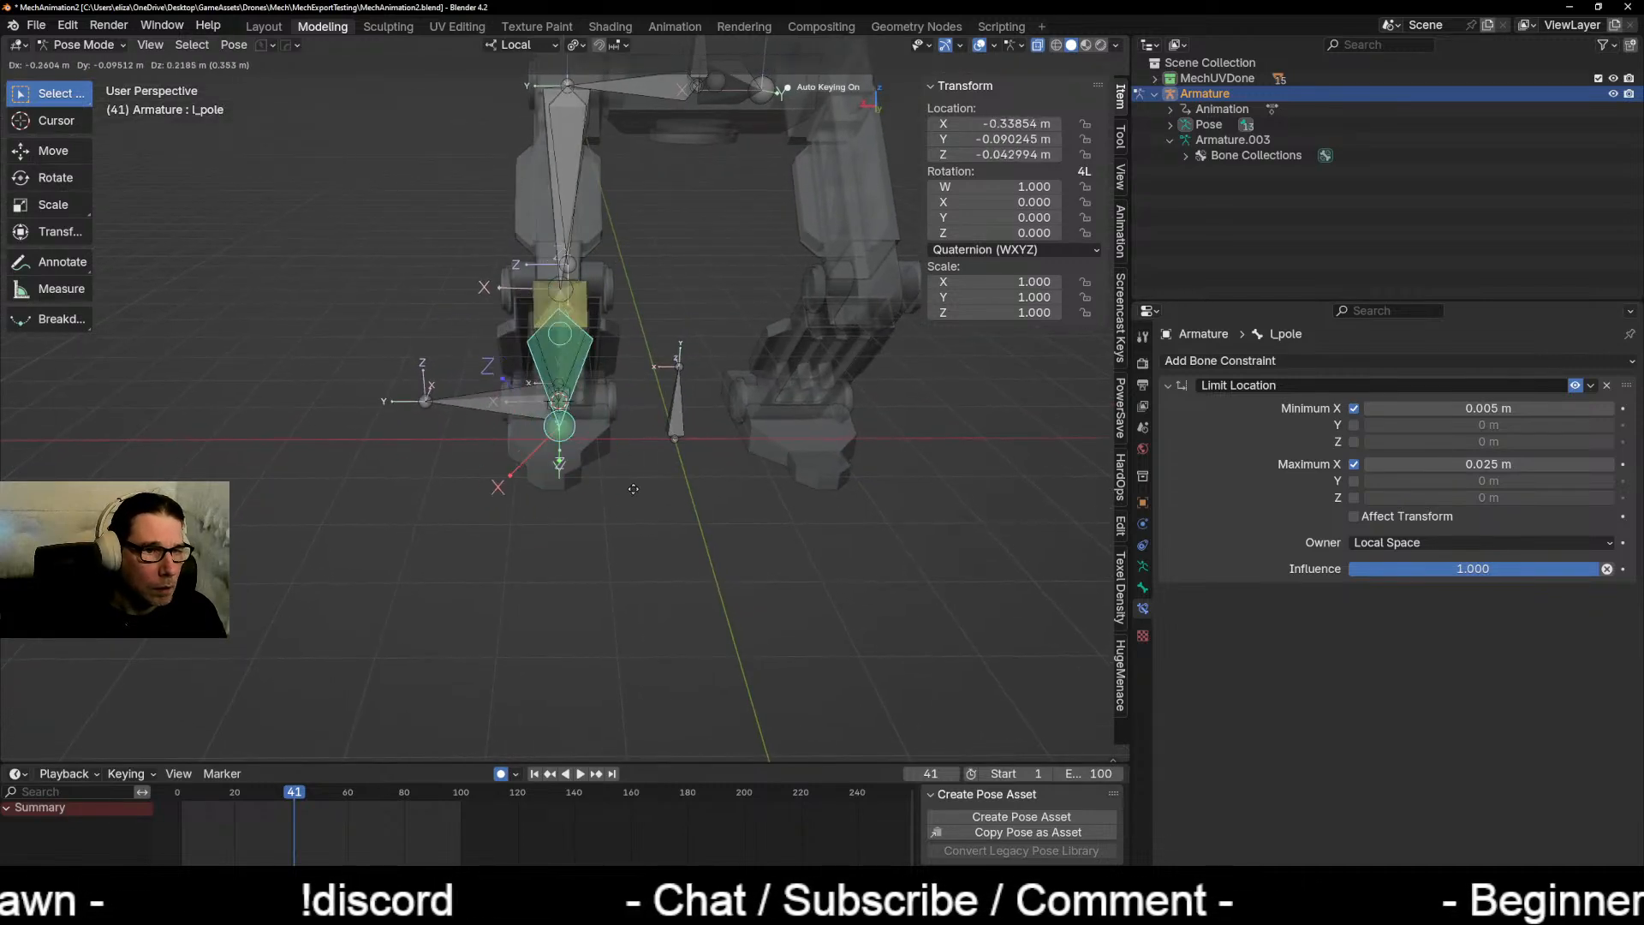
pyautogui.rightClick(773, 394)
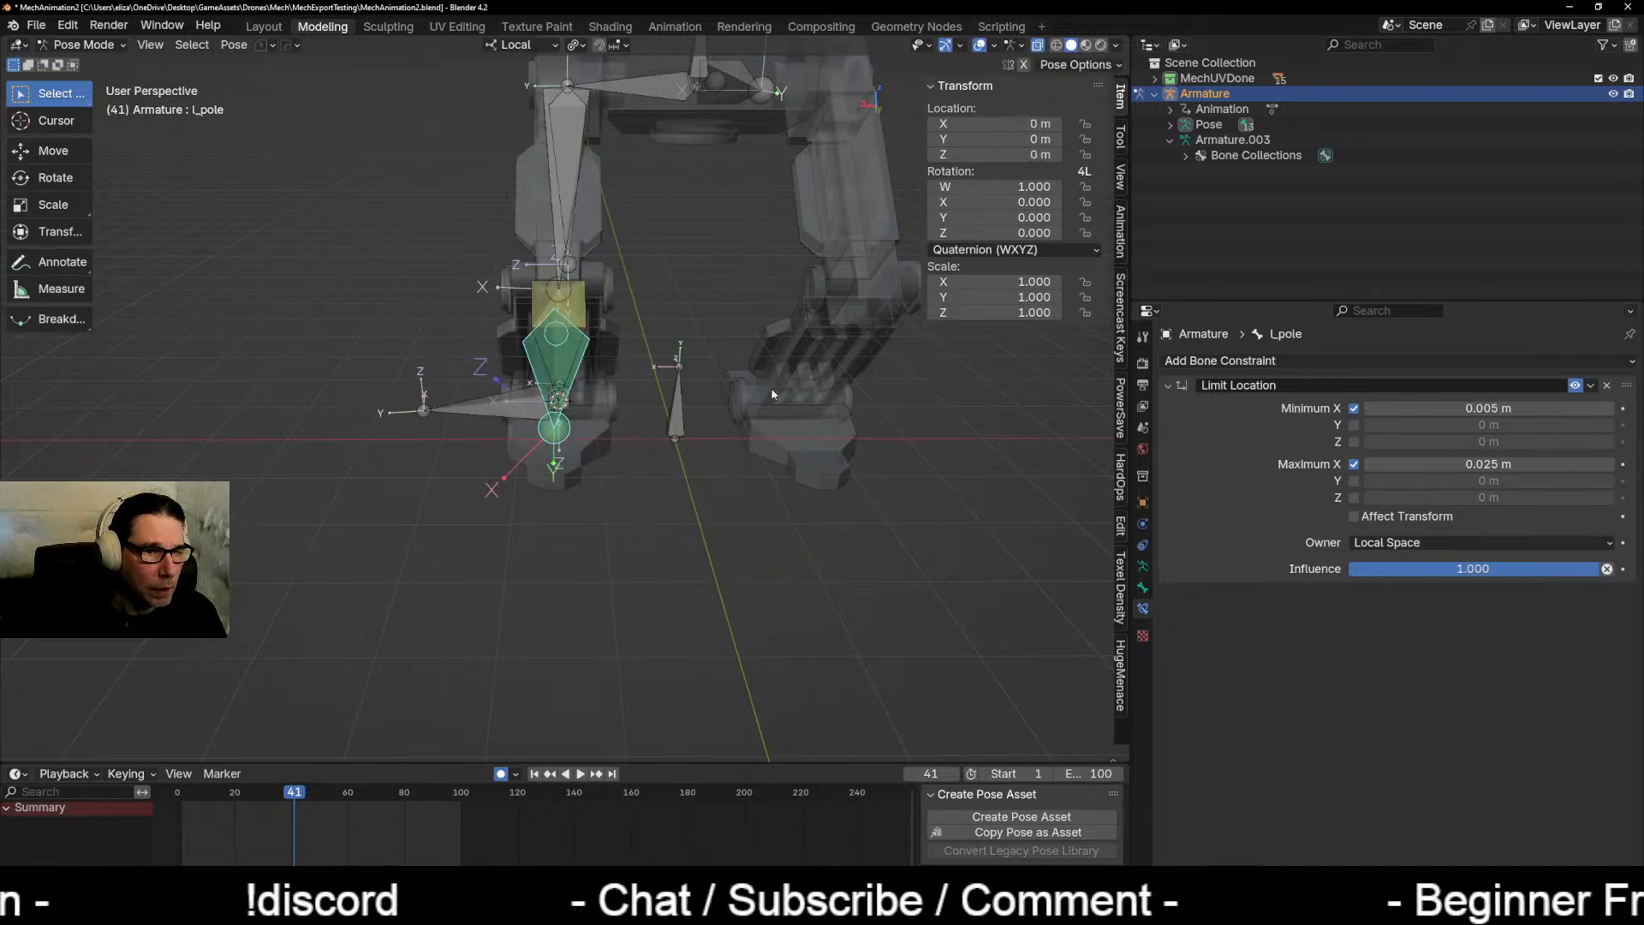
pyautogui.moveTo(667, 518); pyautogui.dragTo(651, 497, button='middle')
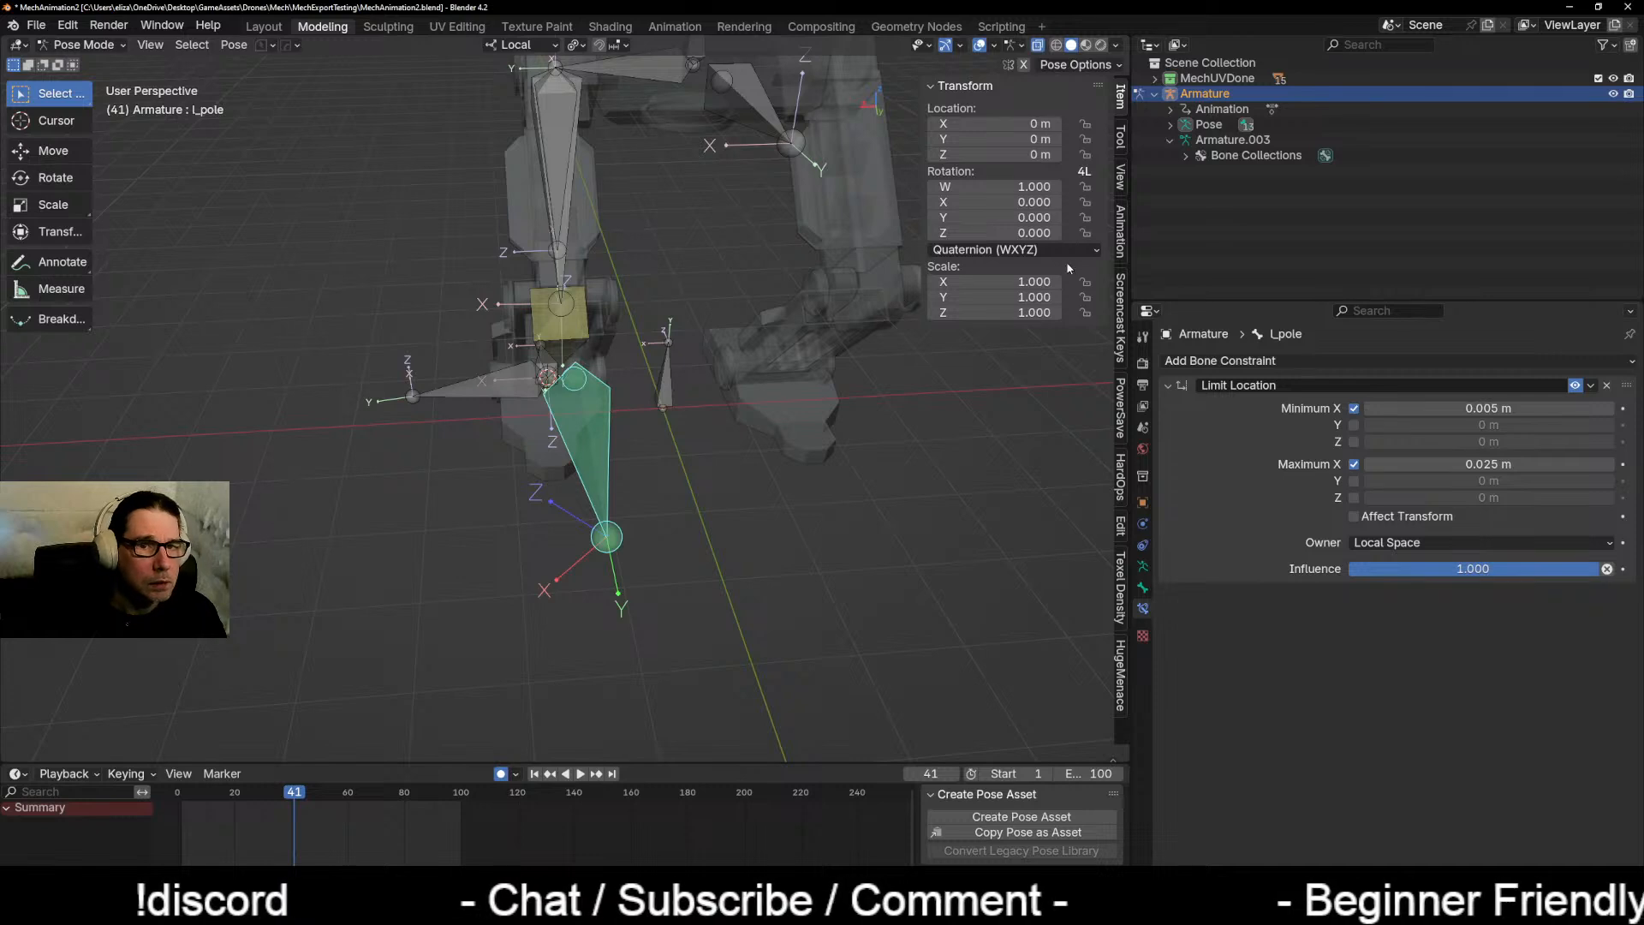
# Step: Set the l_pole bone's roll to 0° in Edit Mode and return to Pose Mode
pyautogui.click(84, 48)
pyautogui.click(100, 82)
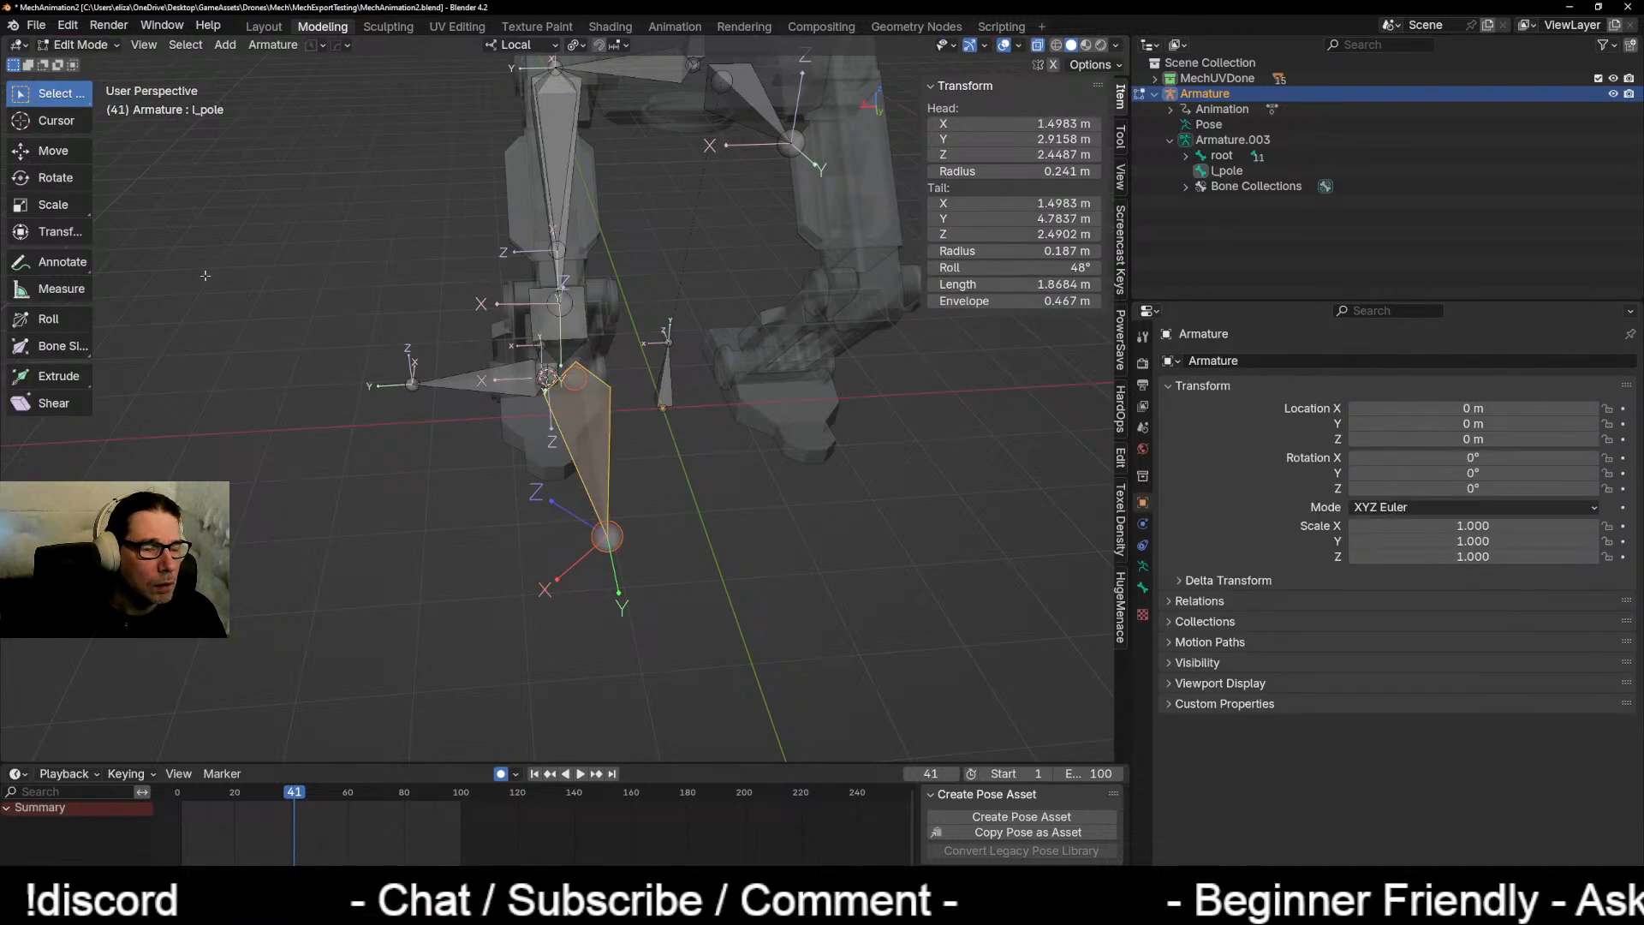
pyautogui.click(1062, 269)
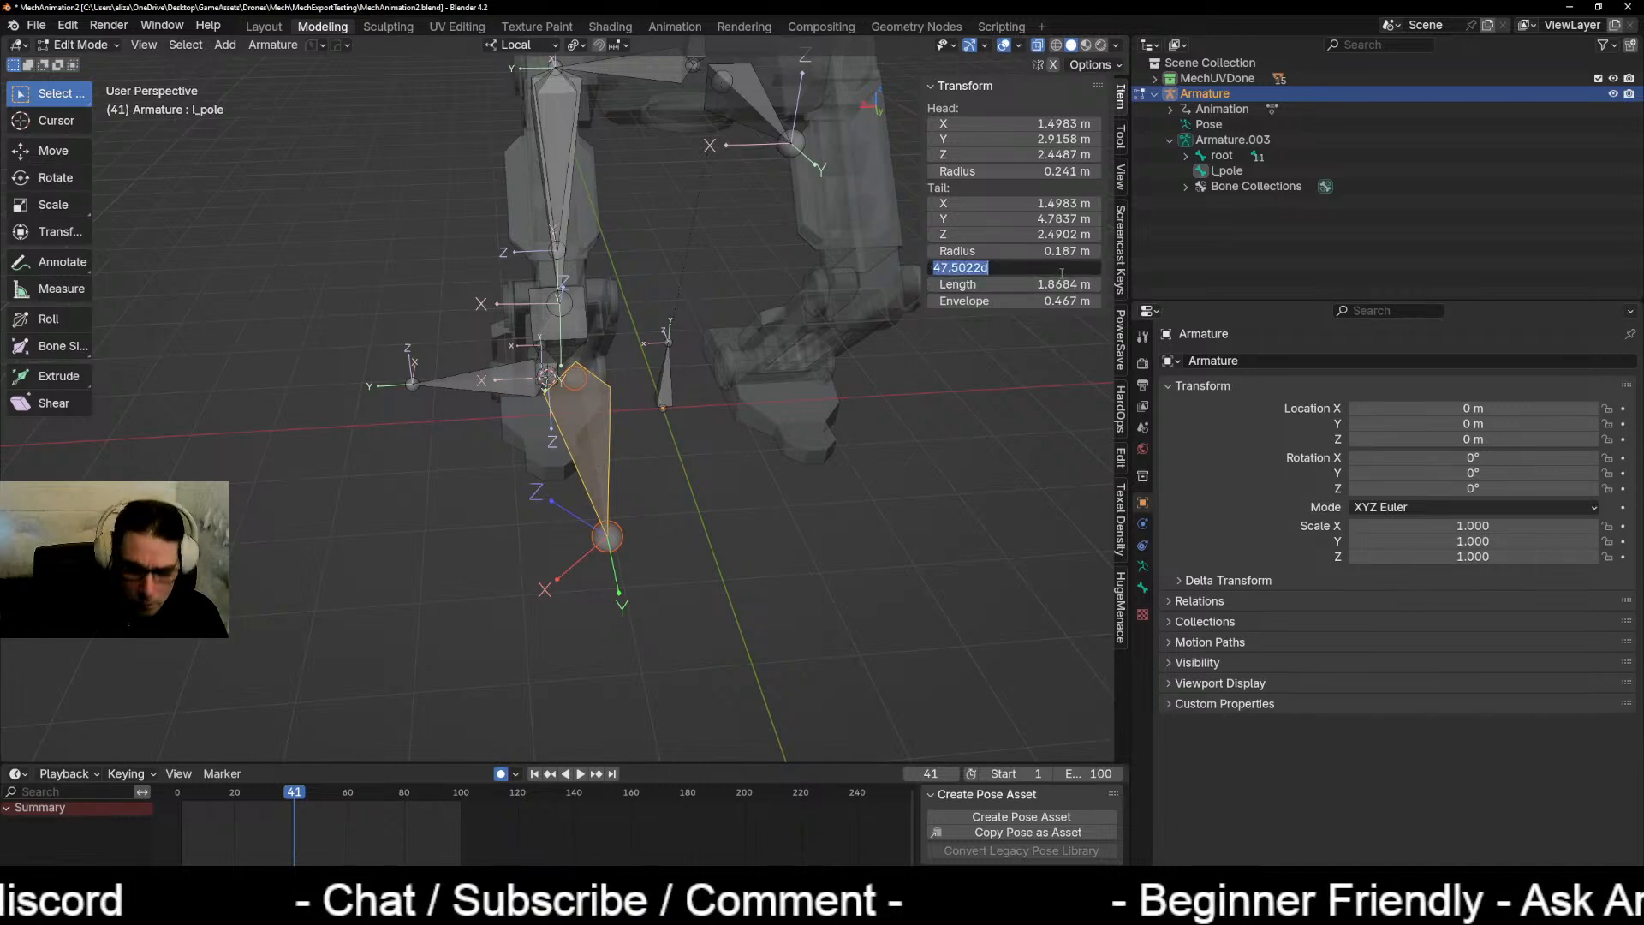
pyautogui.write('0')
pyautogui.press('Return')
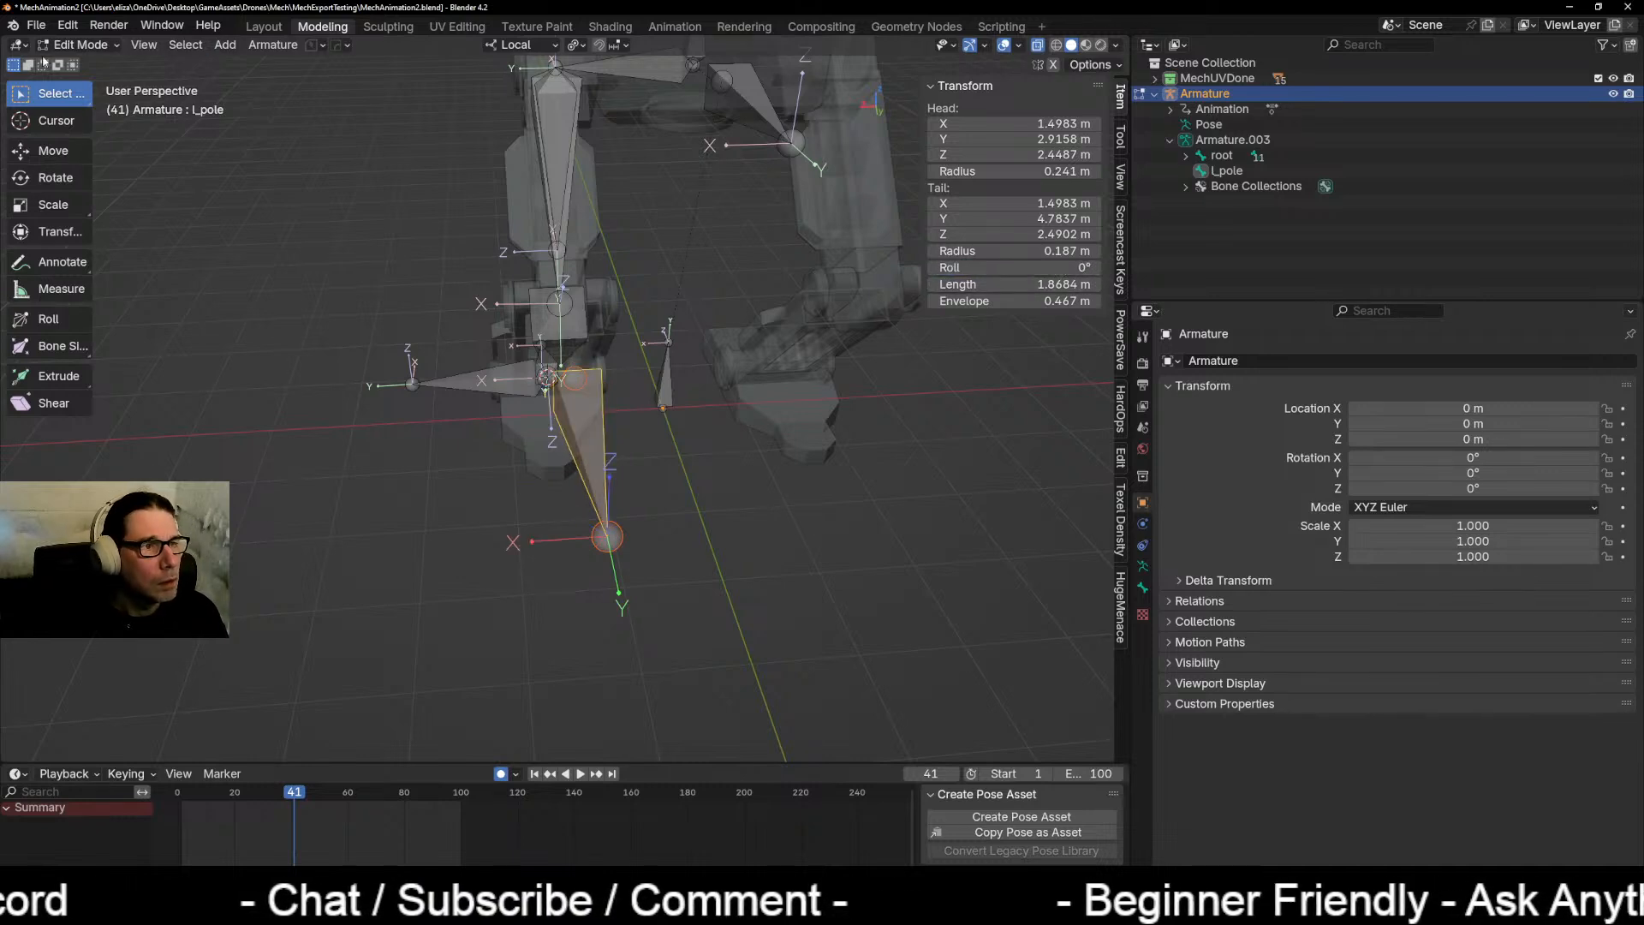
pyautogui.click(84, 45)
pyautogui.click(108, 100)
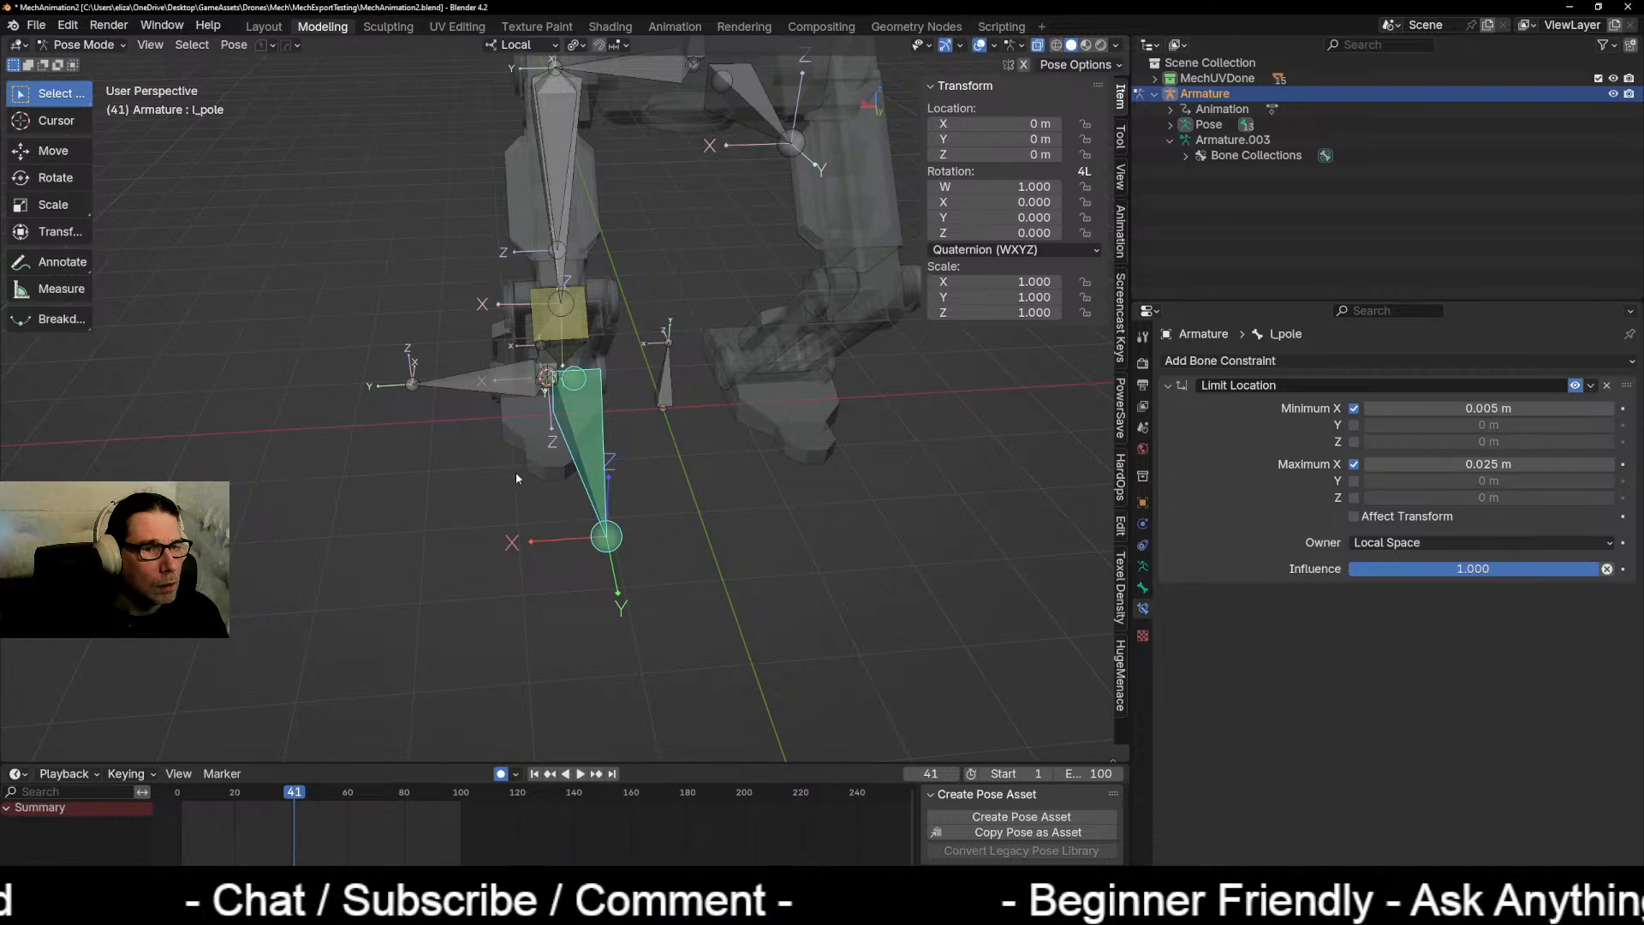
# Step: Try moving the realigned l_pole bone freely and along its local X axis to test the constraint's limits
pyautogui.press('g')
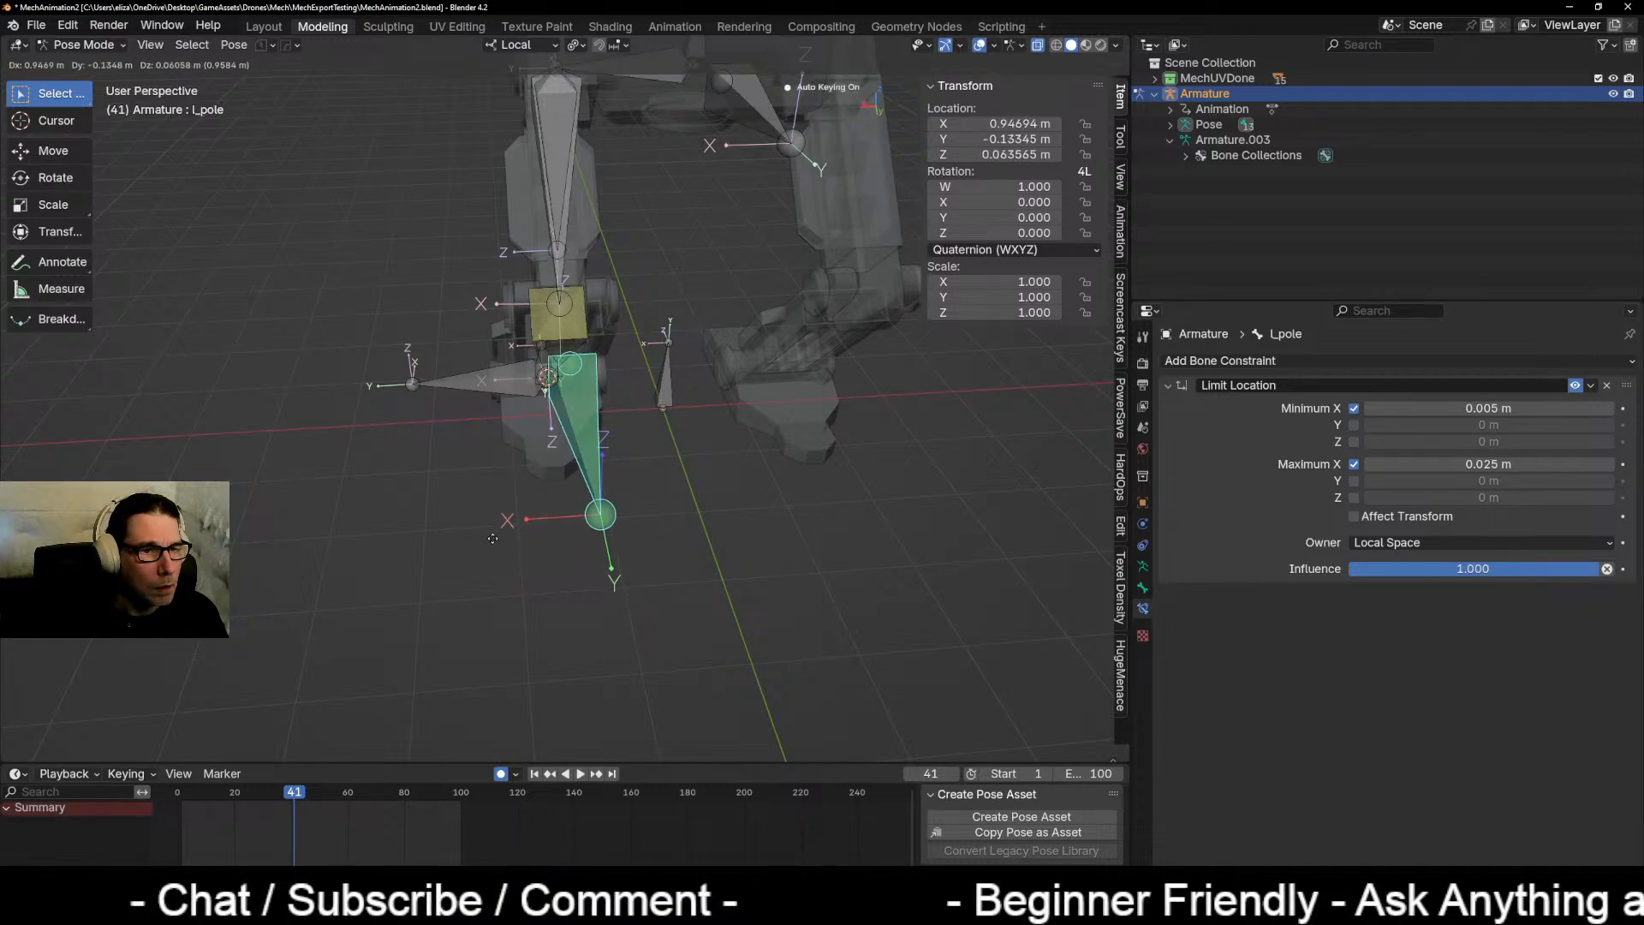
pyautogui.rightClick(583, 411)
pyautogui.moveTo(522, 514); pyautogui.dragTo(536, 605, button='middle')
pyautogui.press('g')
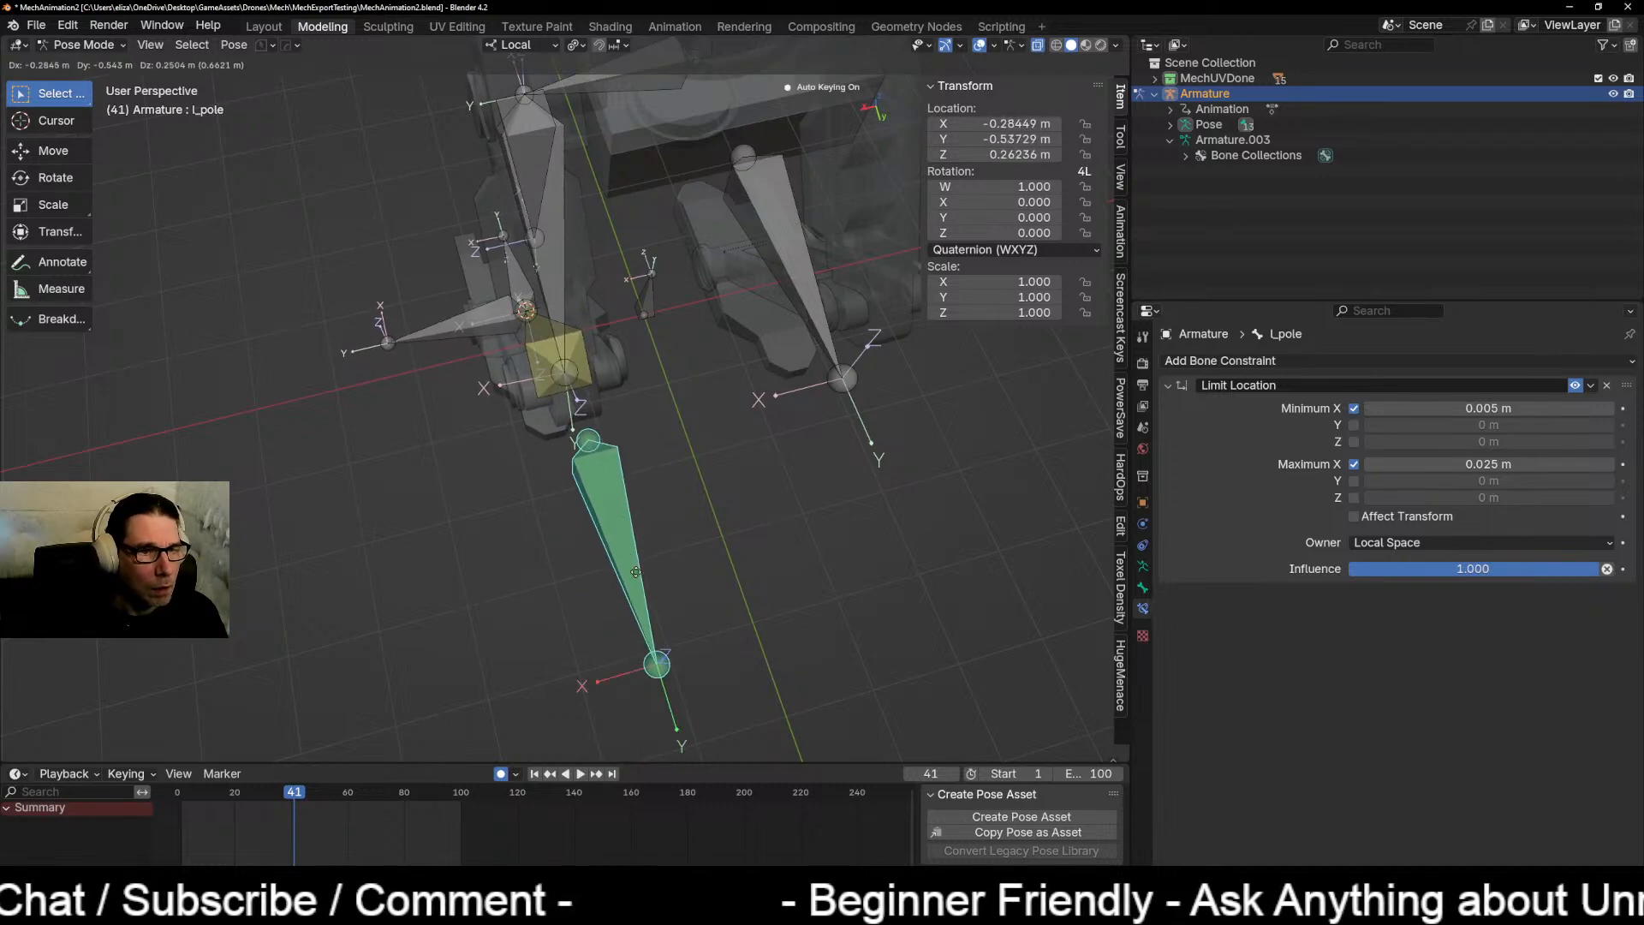
pyautogui.rightClick(651, 588)
pyautogui.press('g')
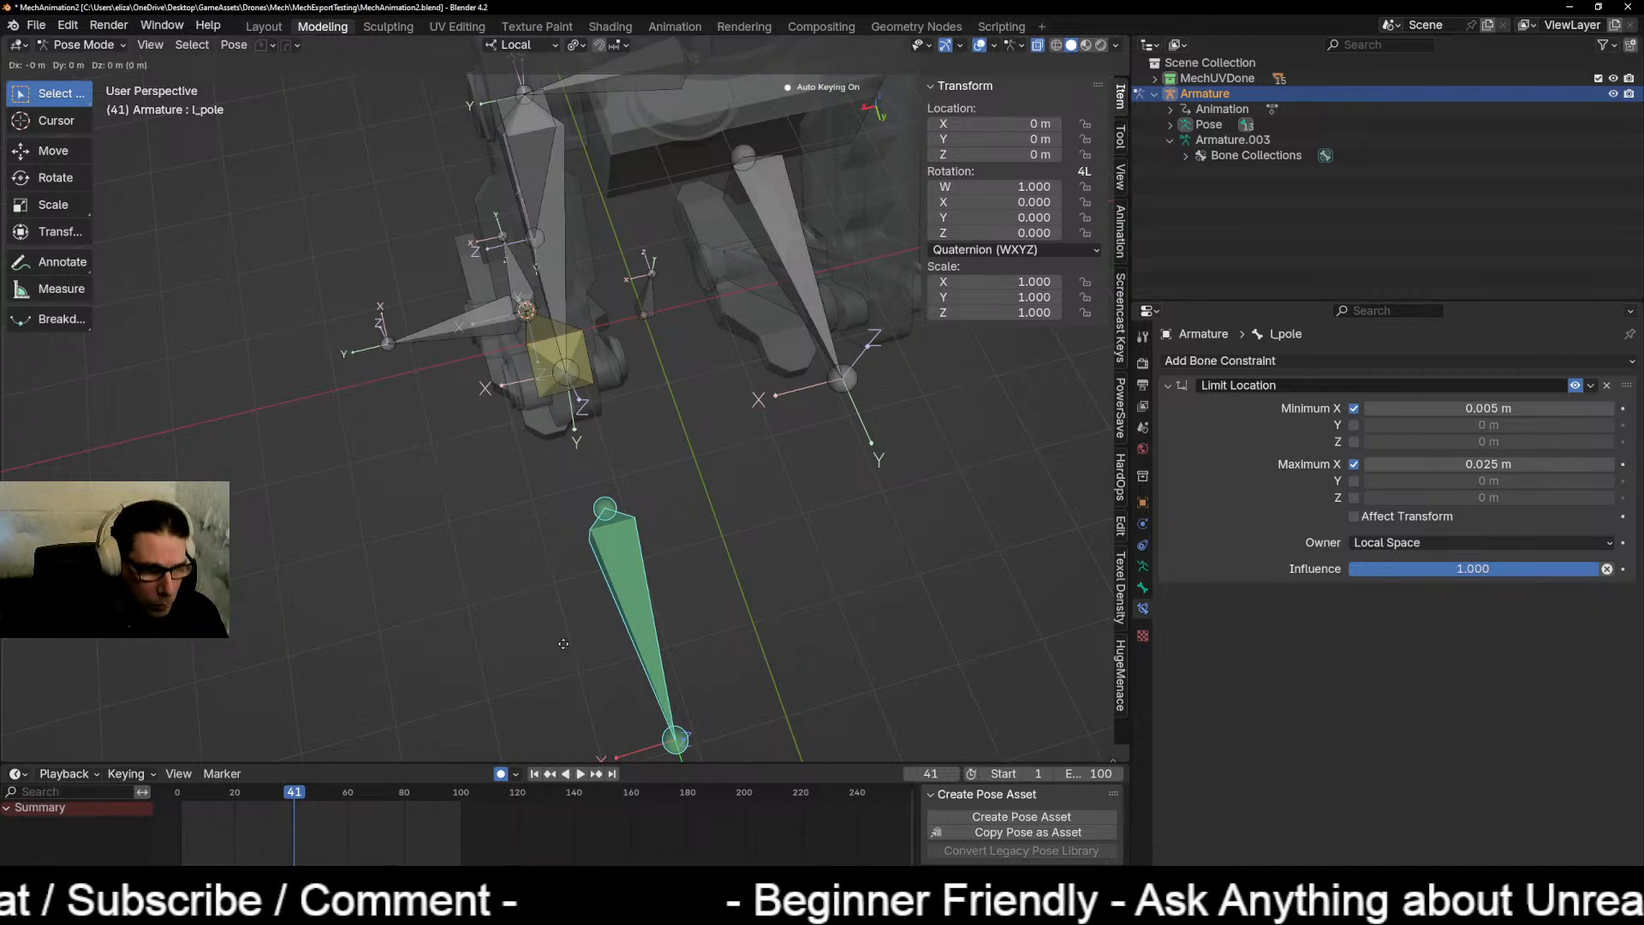
pyautogui.press('x')
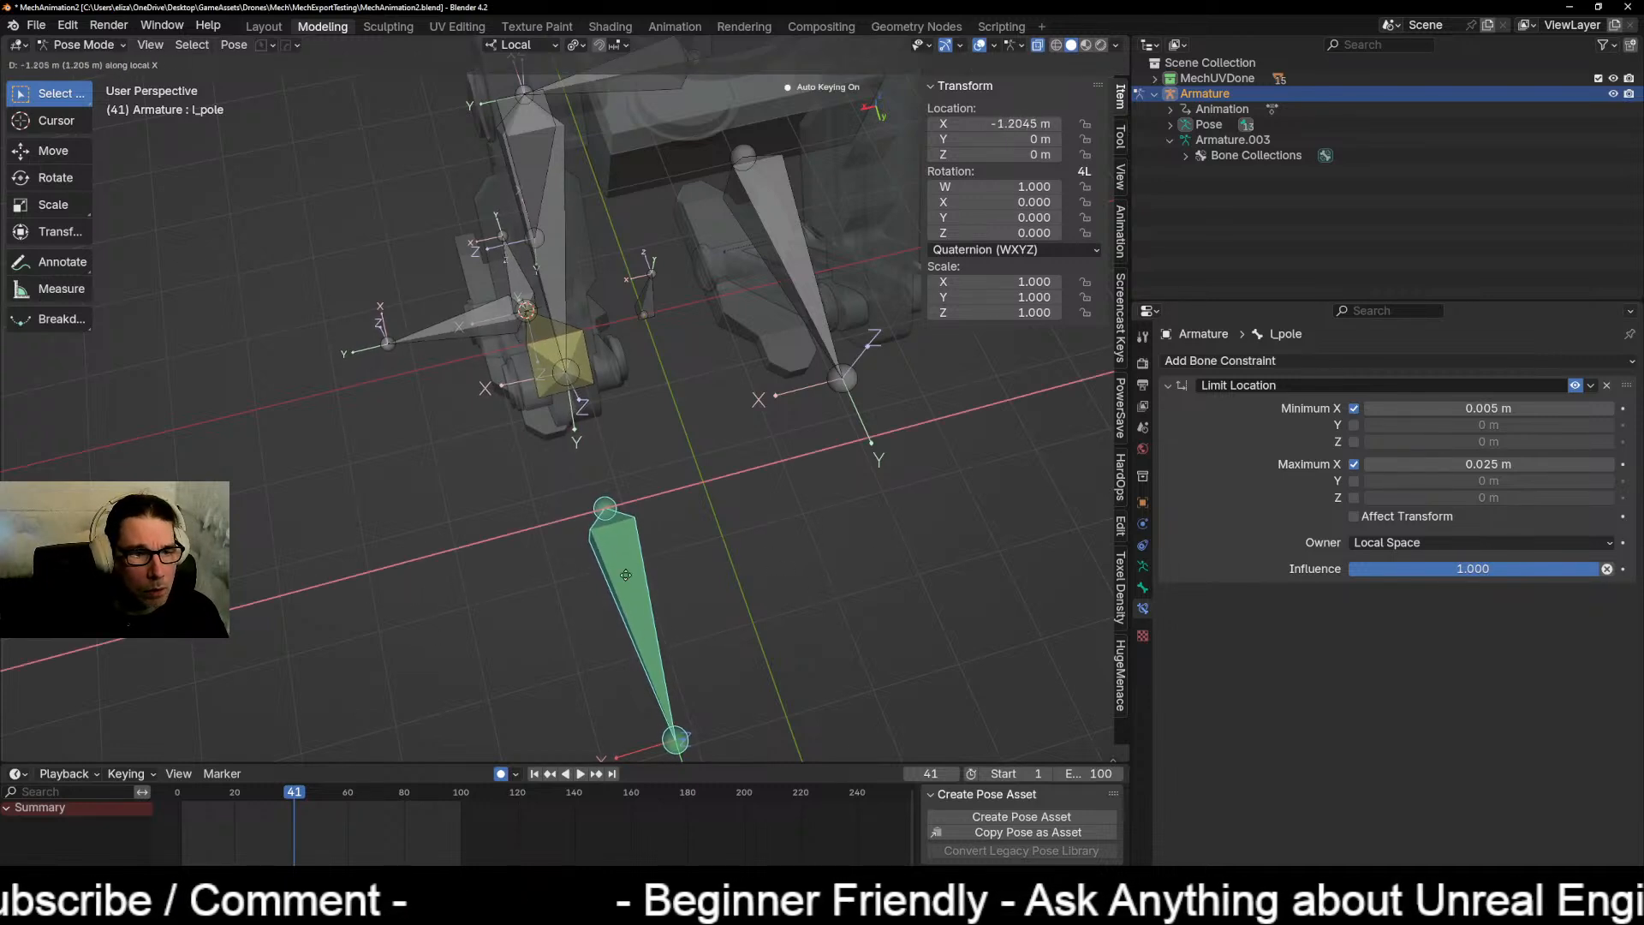
pyautogui.rightClick(486, 599)
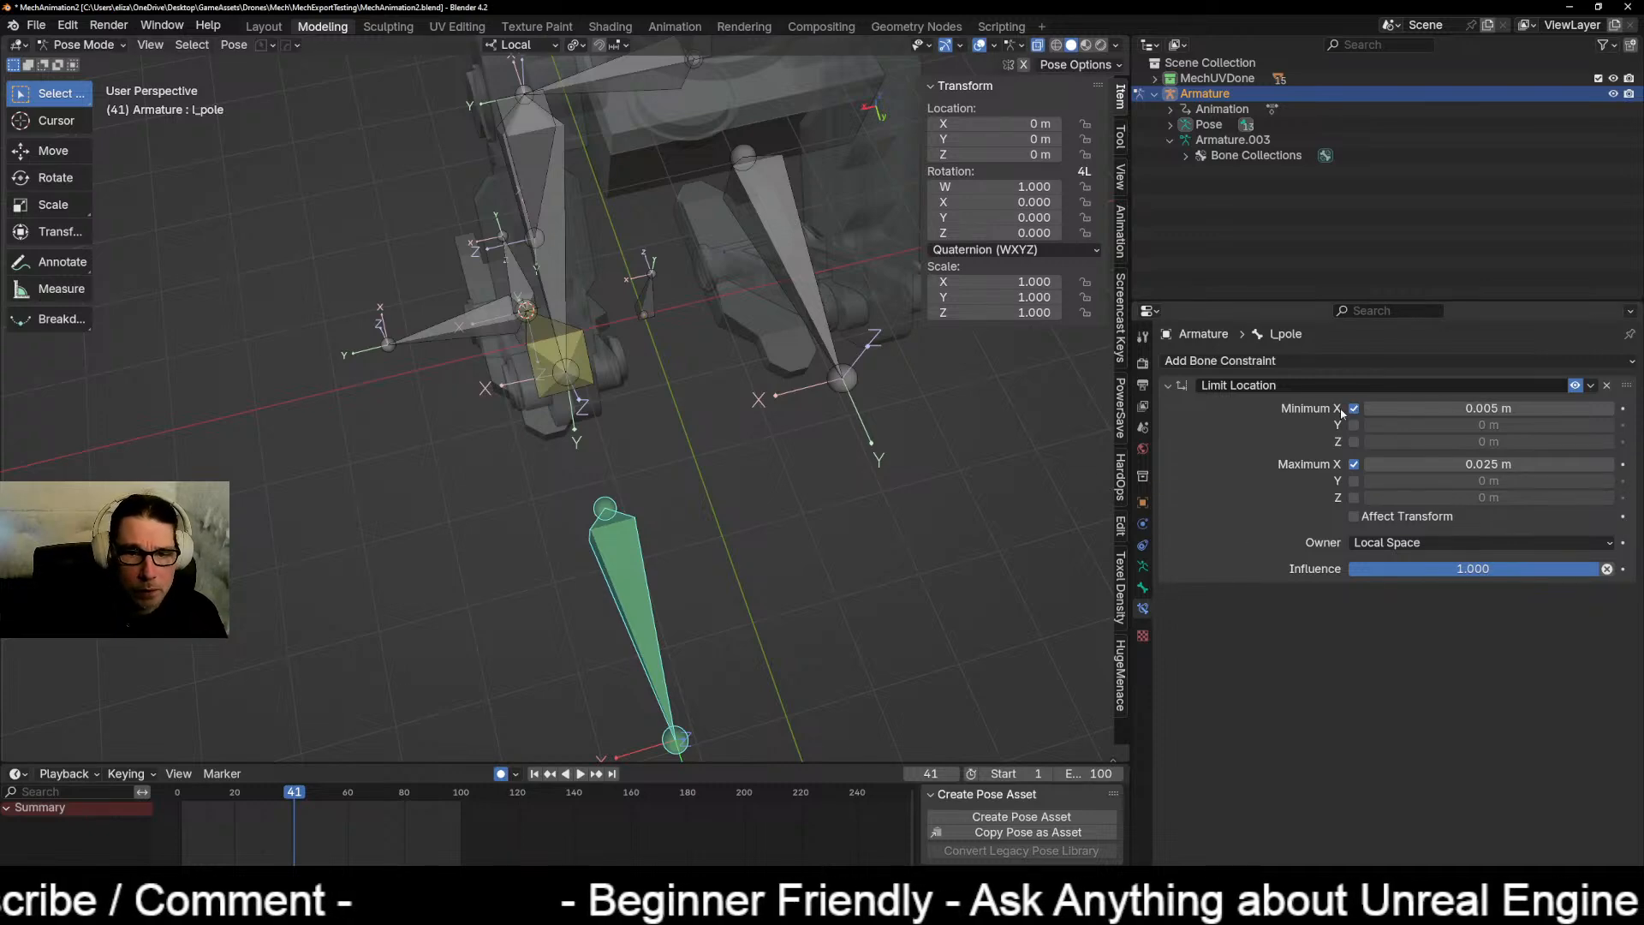
# Step: Disable the minimum and maximum X limits of l_pole's Limit Location constraint and remove the constraint
pyautogui.moveTo(765, 599); pyautogui.dragTo(810, 583, button='middle')
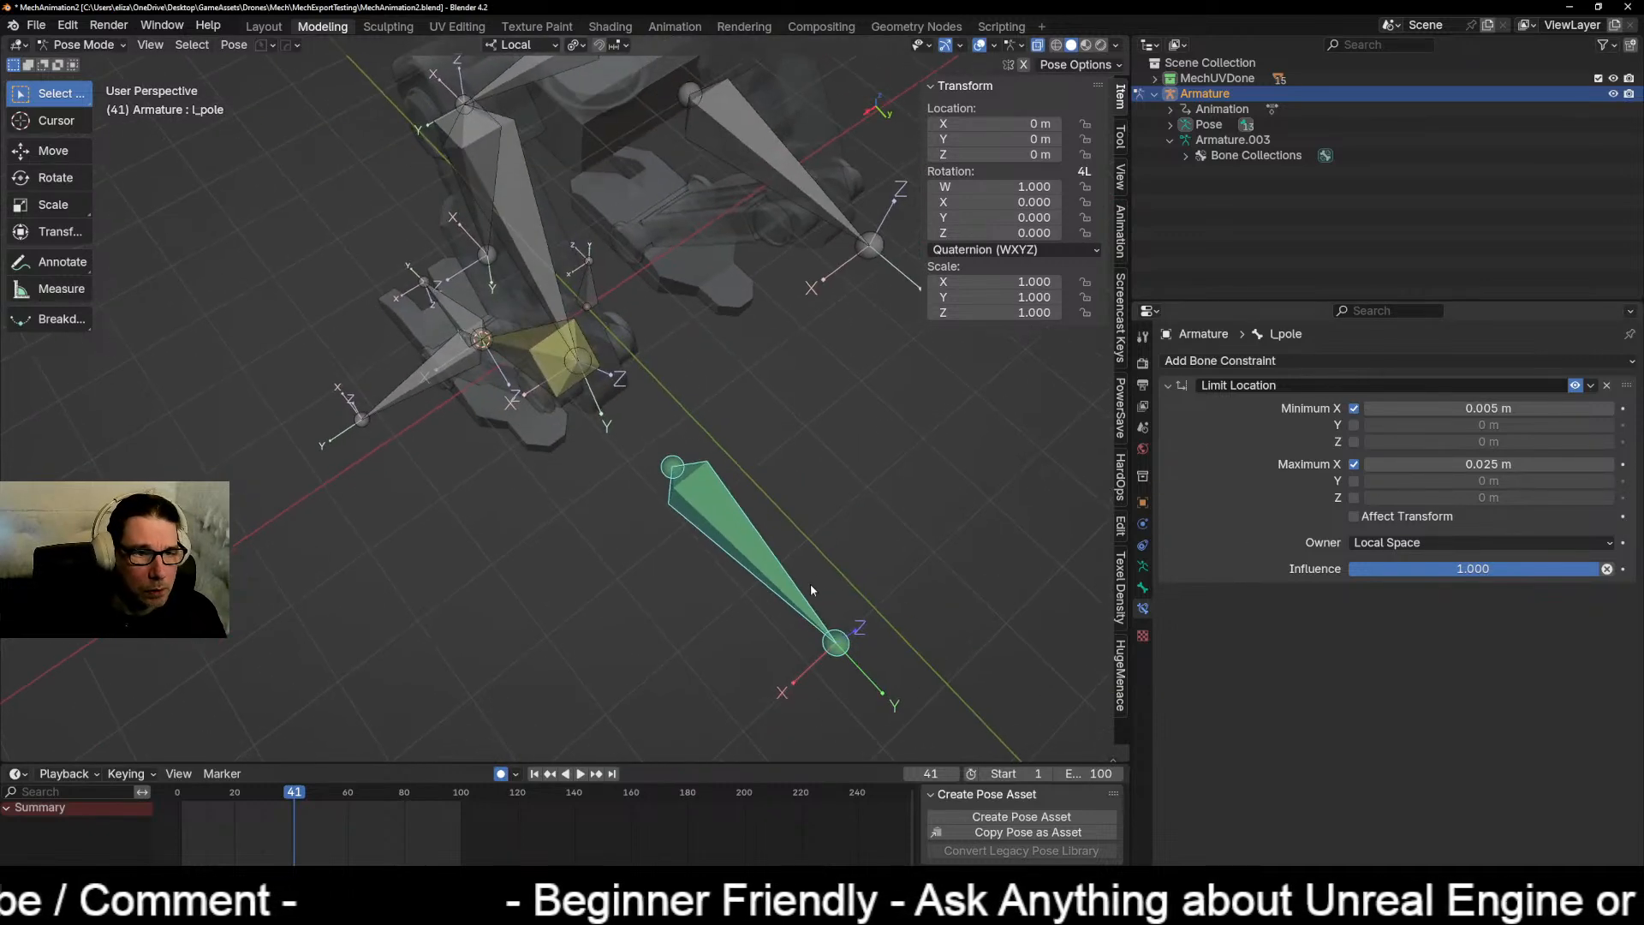
pyautogui.click(1354, 408)
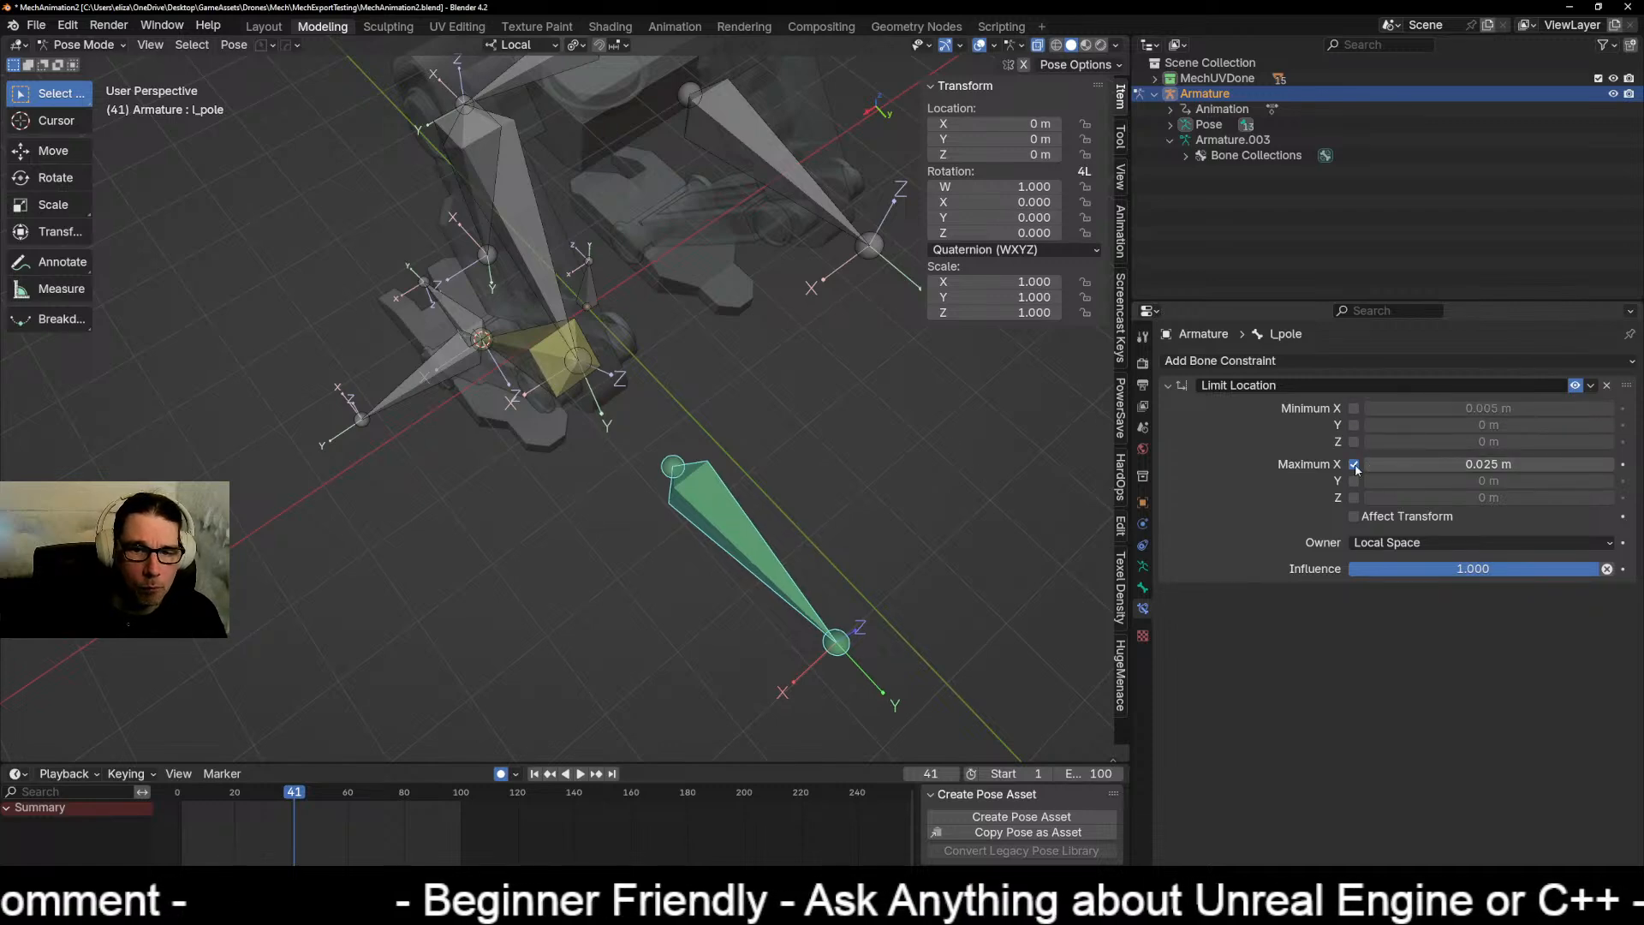
pyautogui.click(1354, 464)
pyautogui.click(1608, 390)
# Step: Try moving the unconstrained l_pole bone along its local X axis to see how the leg follows
pyautogui.moveTo(771, 522); pyautogui.dragTo(724, 544, button='middle')
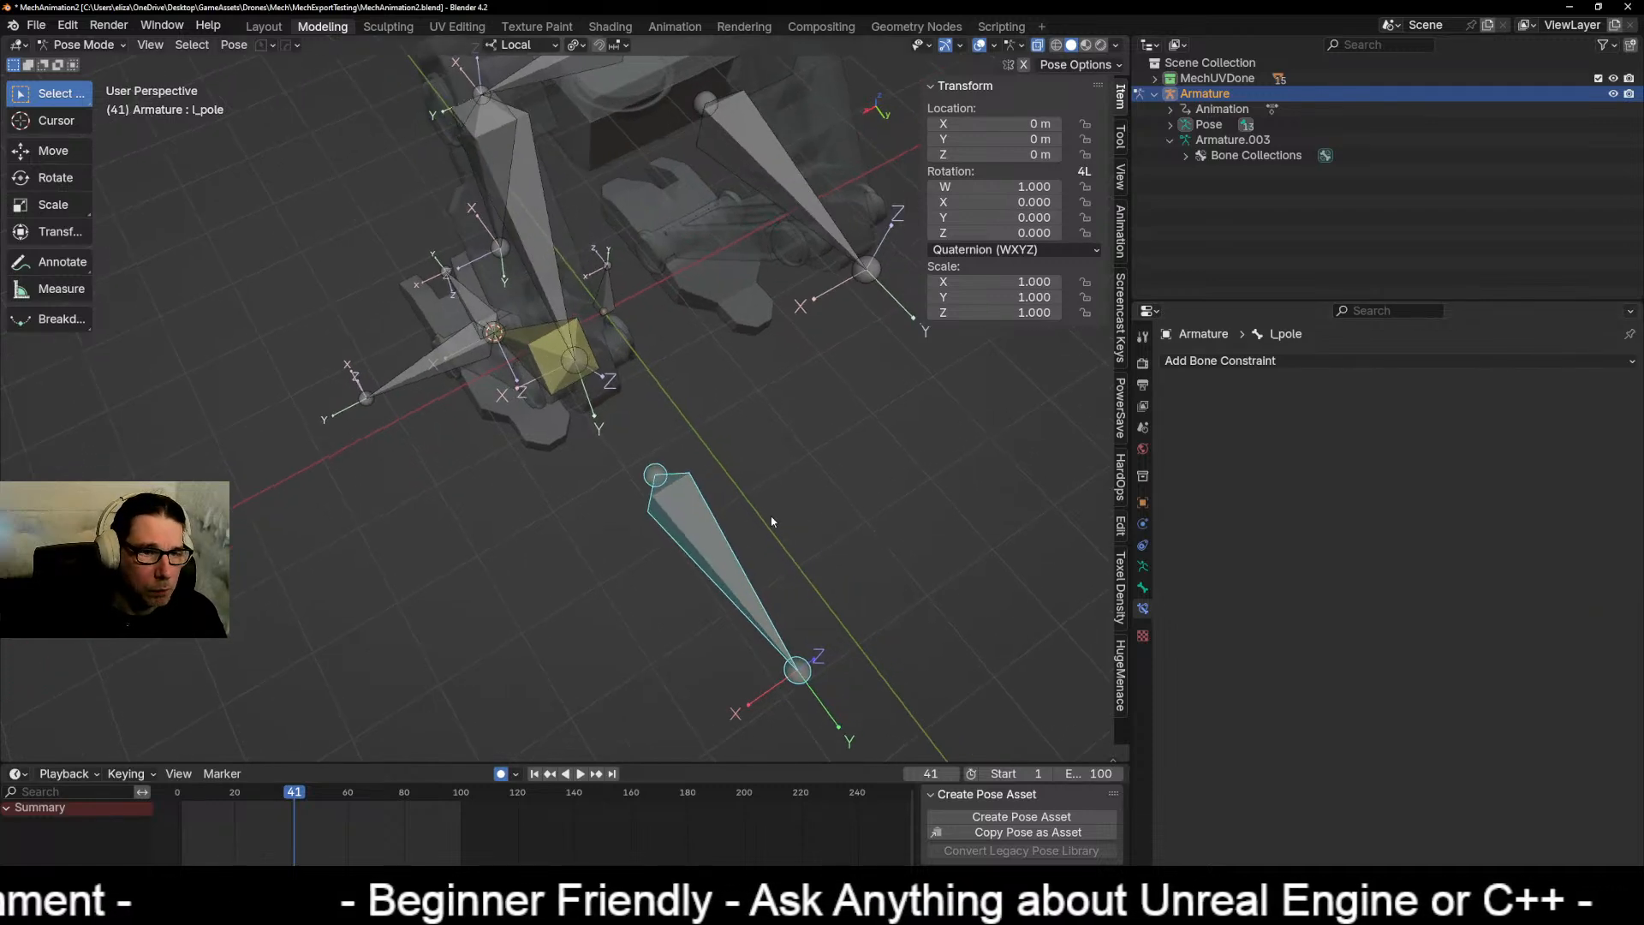
pyautogui.press('g')
pyautogui.press('x')
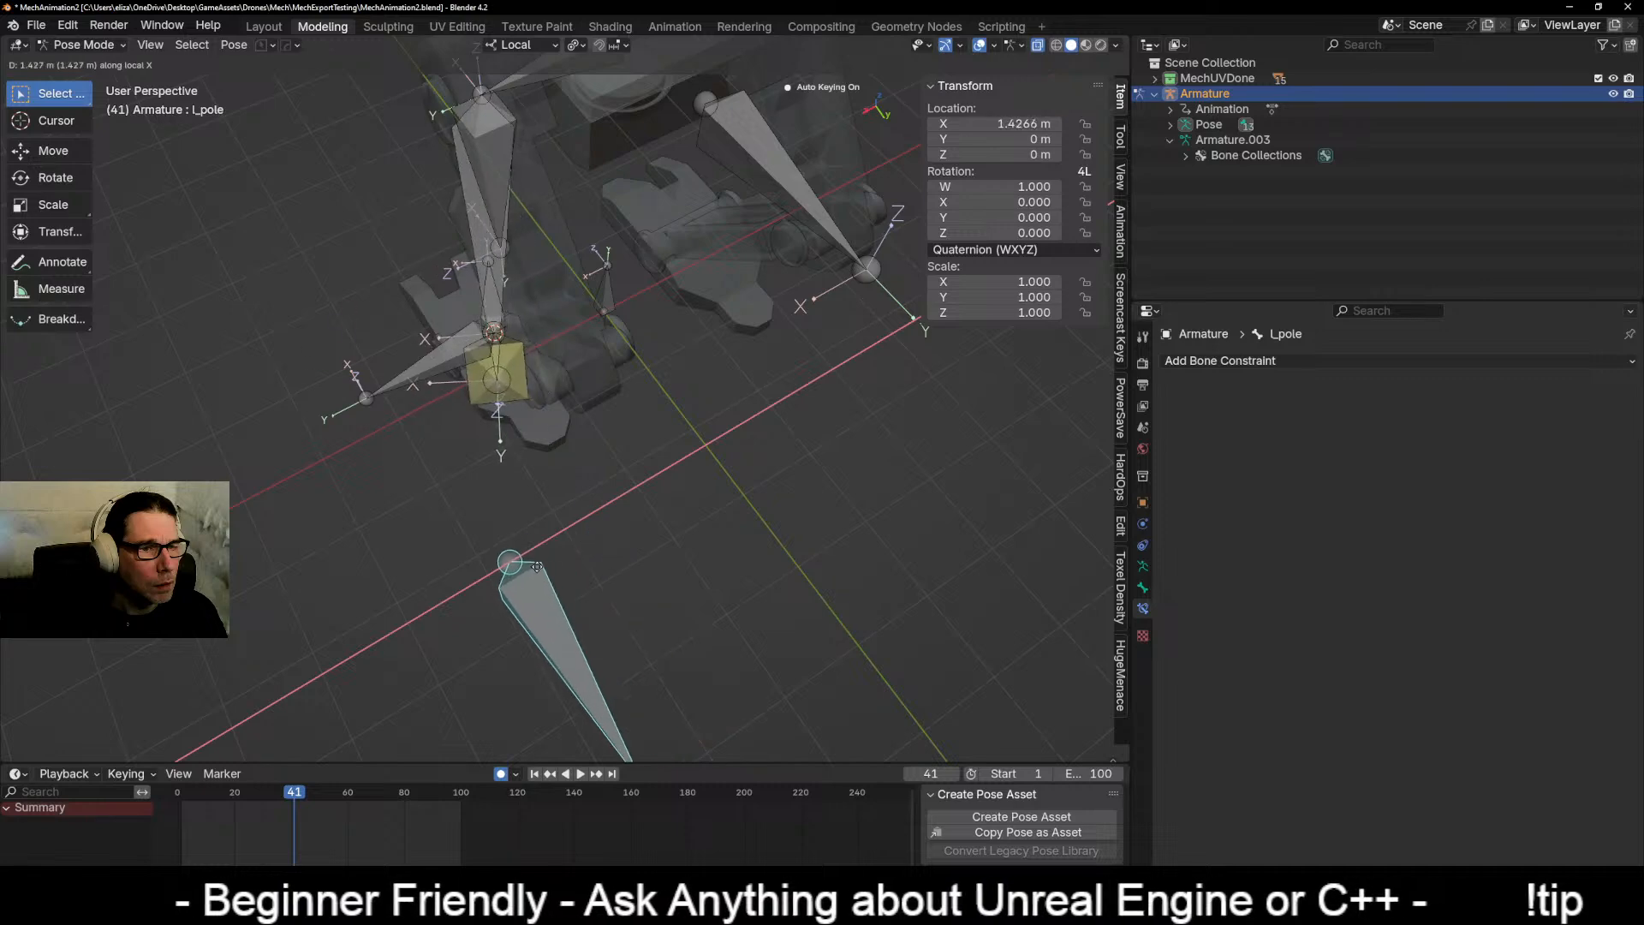
pyautogui.rightClick(739, 538)
# Step: Select the l_target bone at the ankle and try rotating it to check its effect on the foot
pyautogui.moveTo(530, 558); pyautogui.dragTo(685, 516, button='middle')
pyautogui.click(668, 555)
pyautogui.moveTo(856, 612); pyautogui.dragTo(755, 636, button='middle')
pyautogui.press('r')
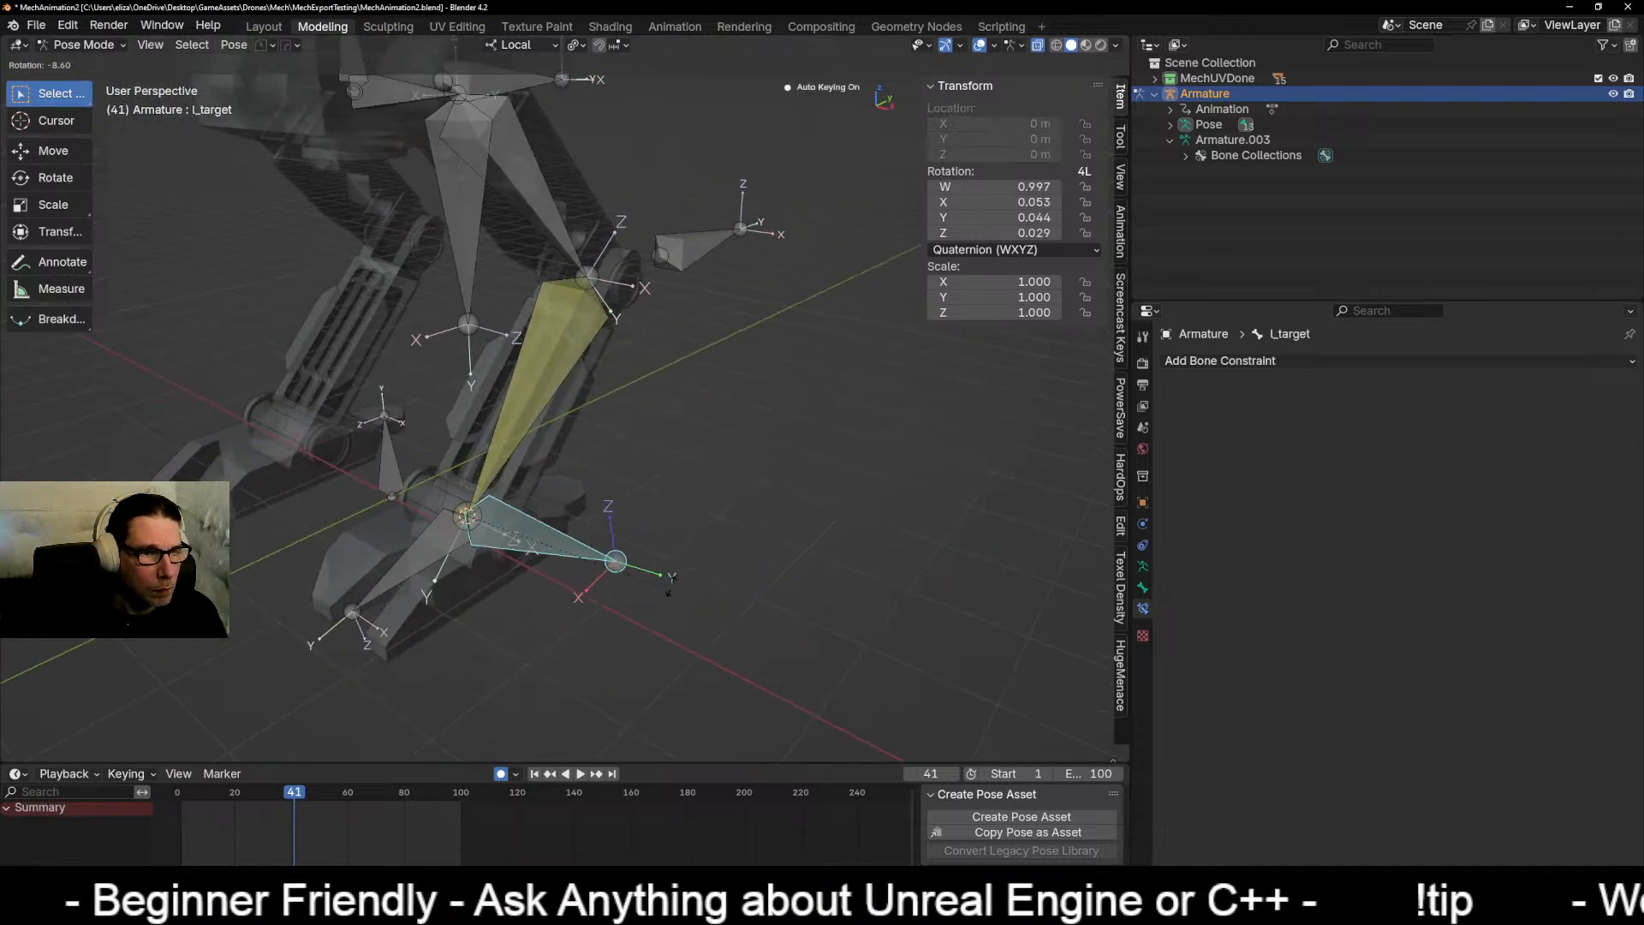
pyautogui.rightClick(696, 629)
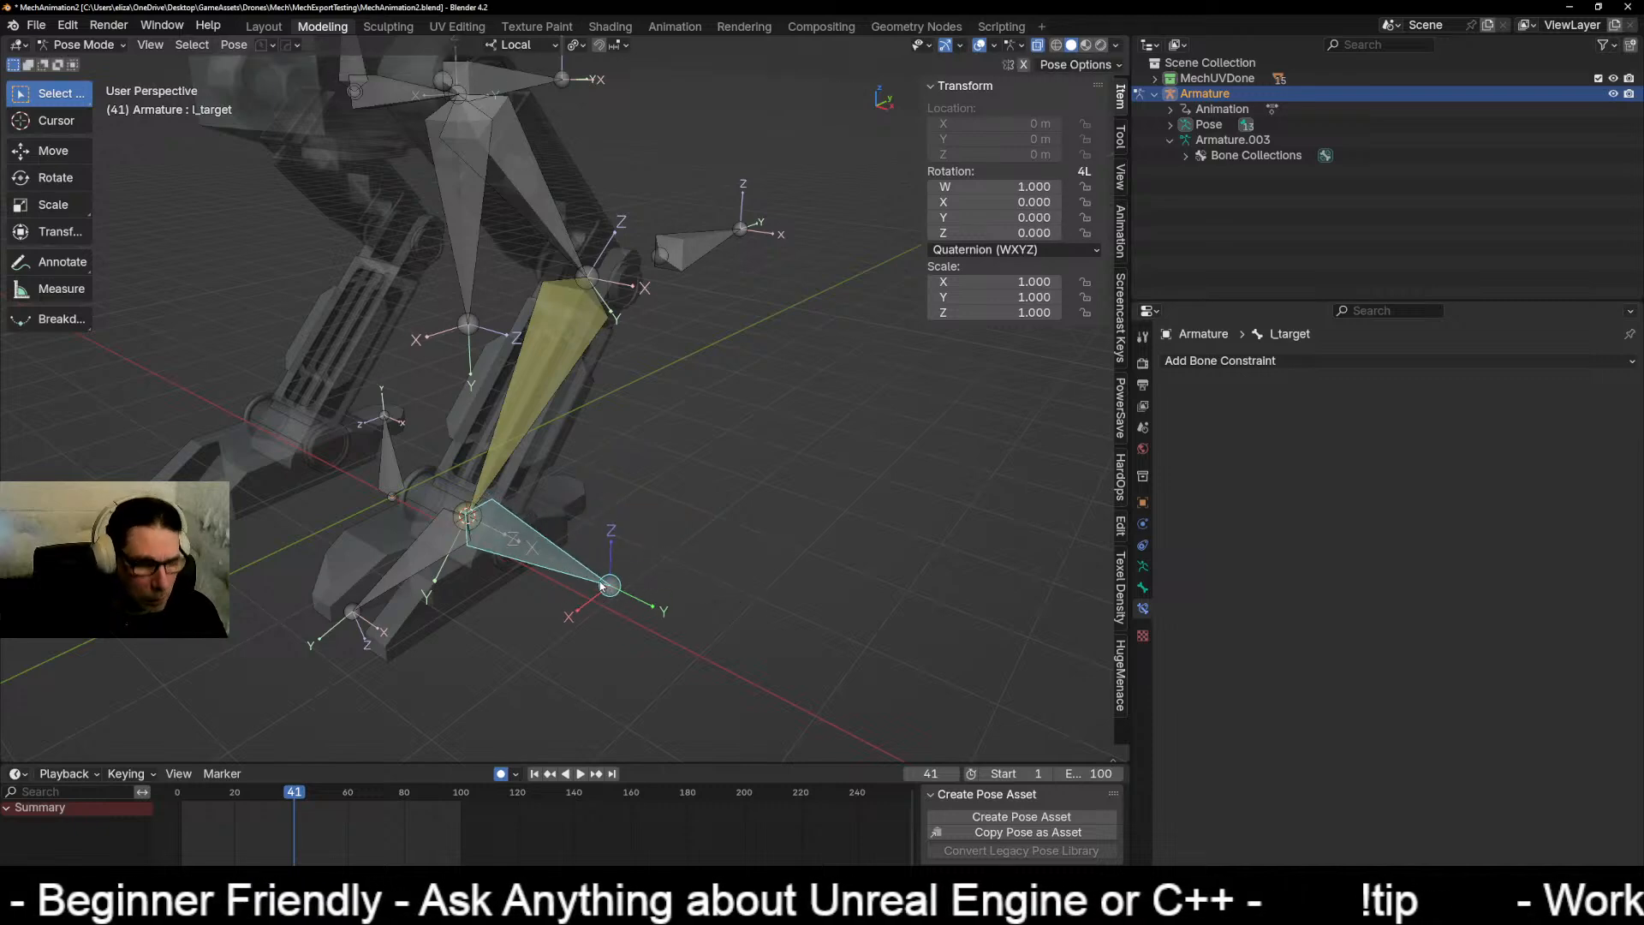
pyautogui.press('r')
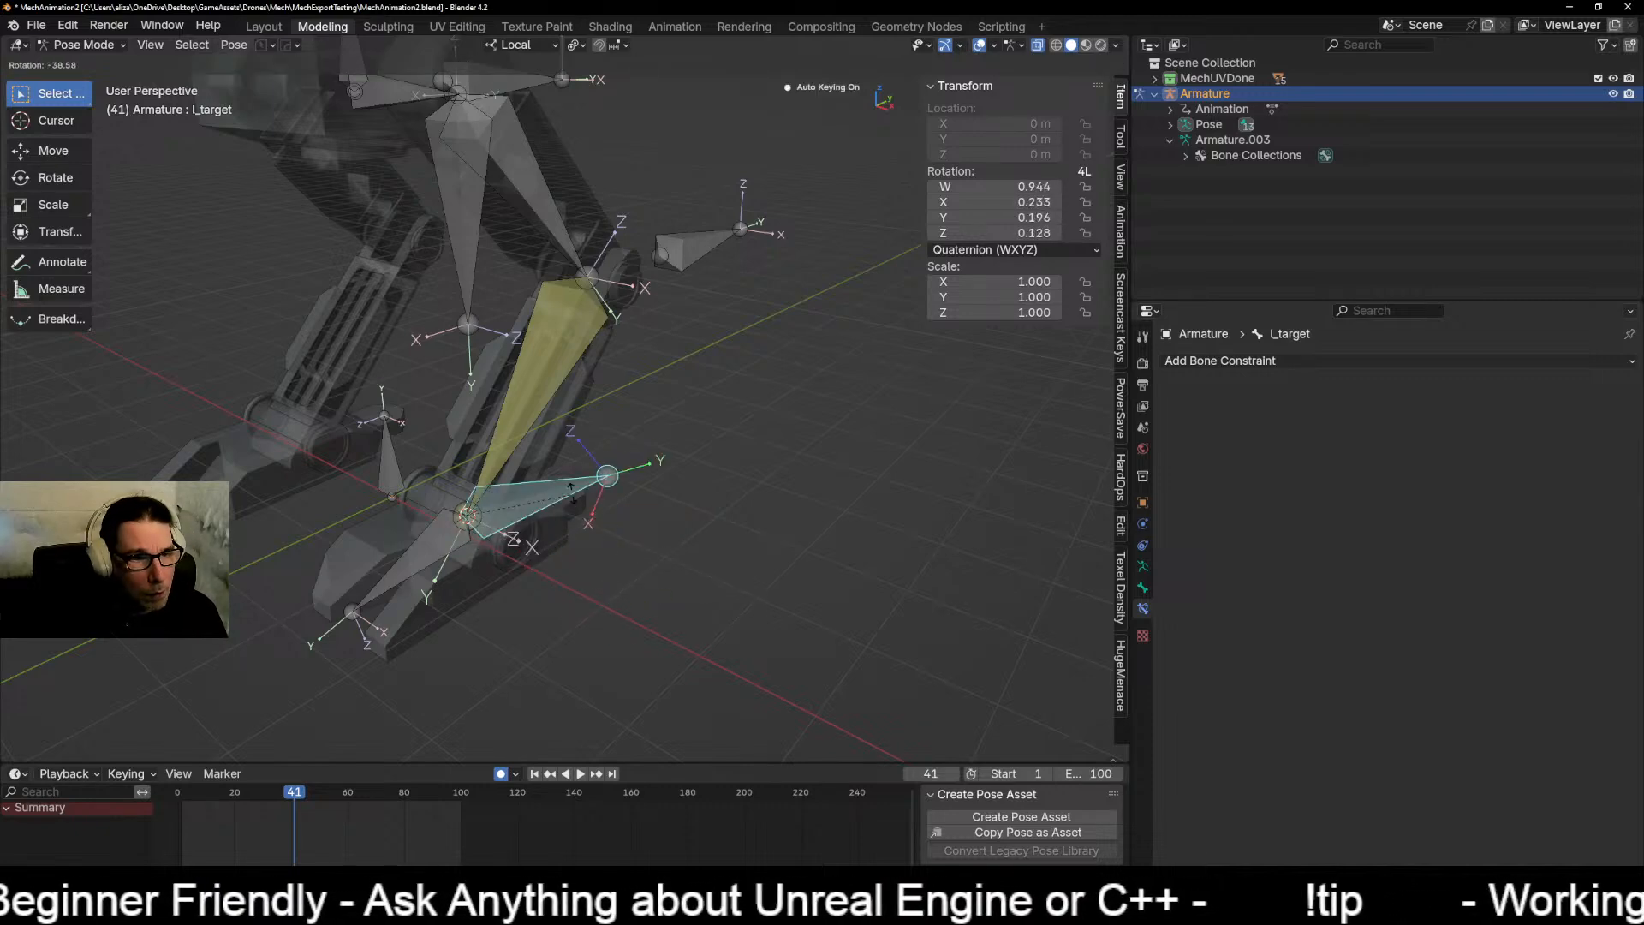
pyautogui.rightClick(613, 560)
# Step: Select the l_leg_pelvis.001 bone and examine the leg's bone chain from the side
pyautogui.moveTo(572, 567); pyautogui.dragTo(505, 589, button='middle')
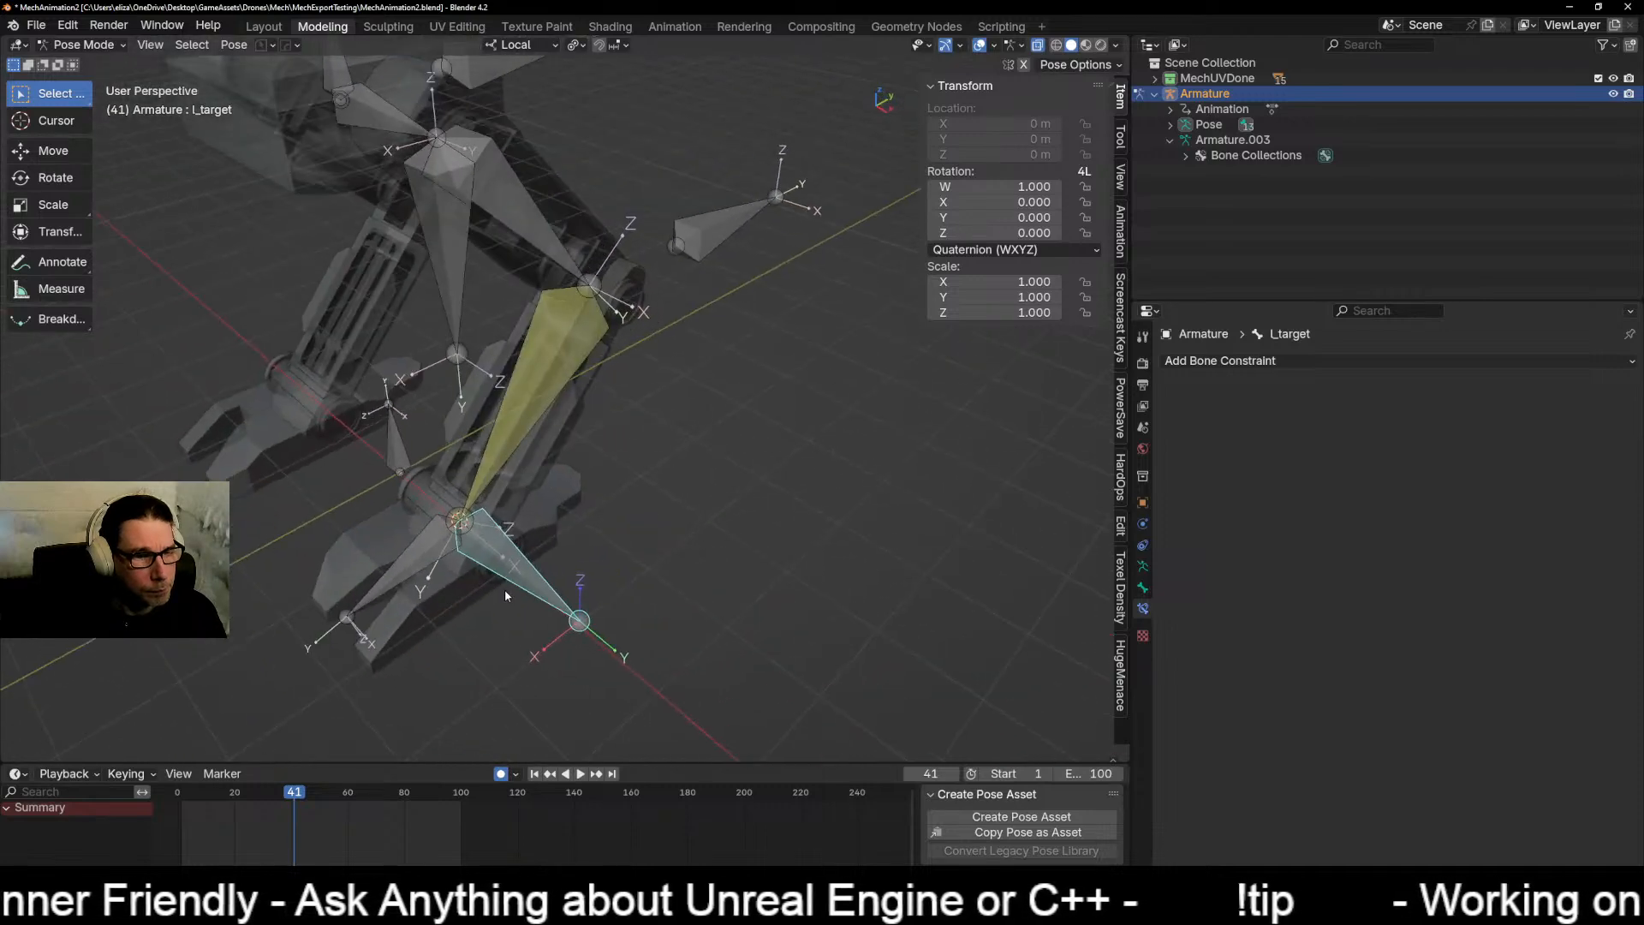
pyautogui.moveTo(564, 399); pyautogui.dragTo(646, 550, button='middle')
pyautogui.click(544, 393)
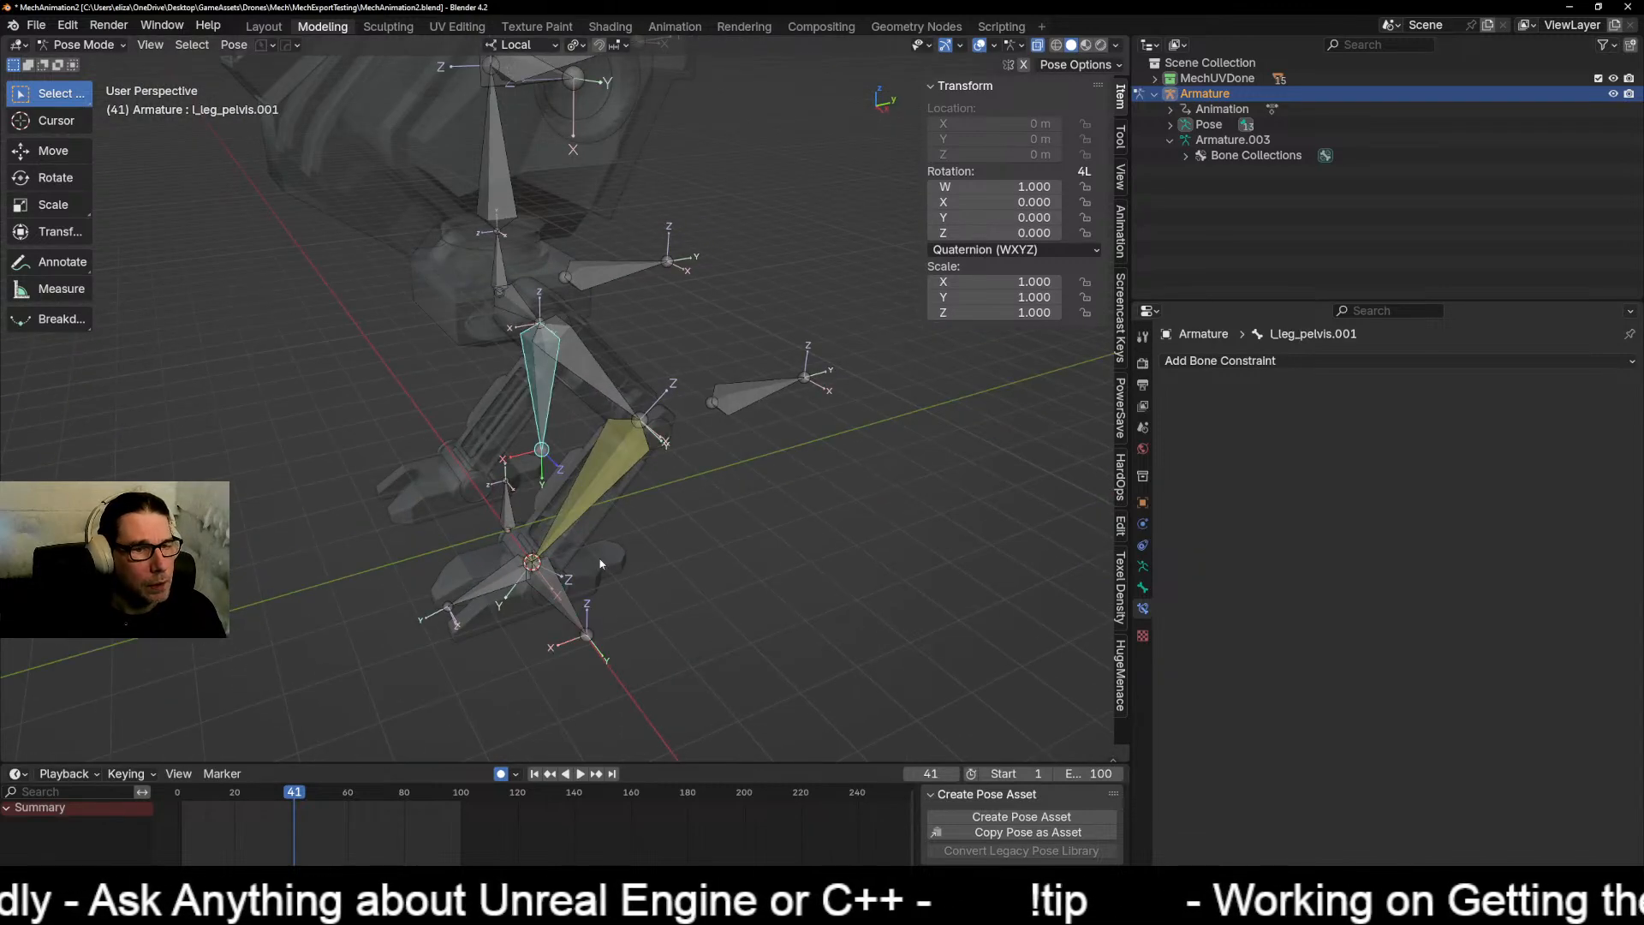
pyautogui.moveTo(570, 480); pyautogui.dragTo(552, 543, button='middle')
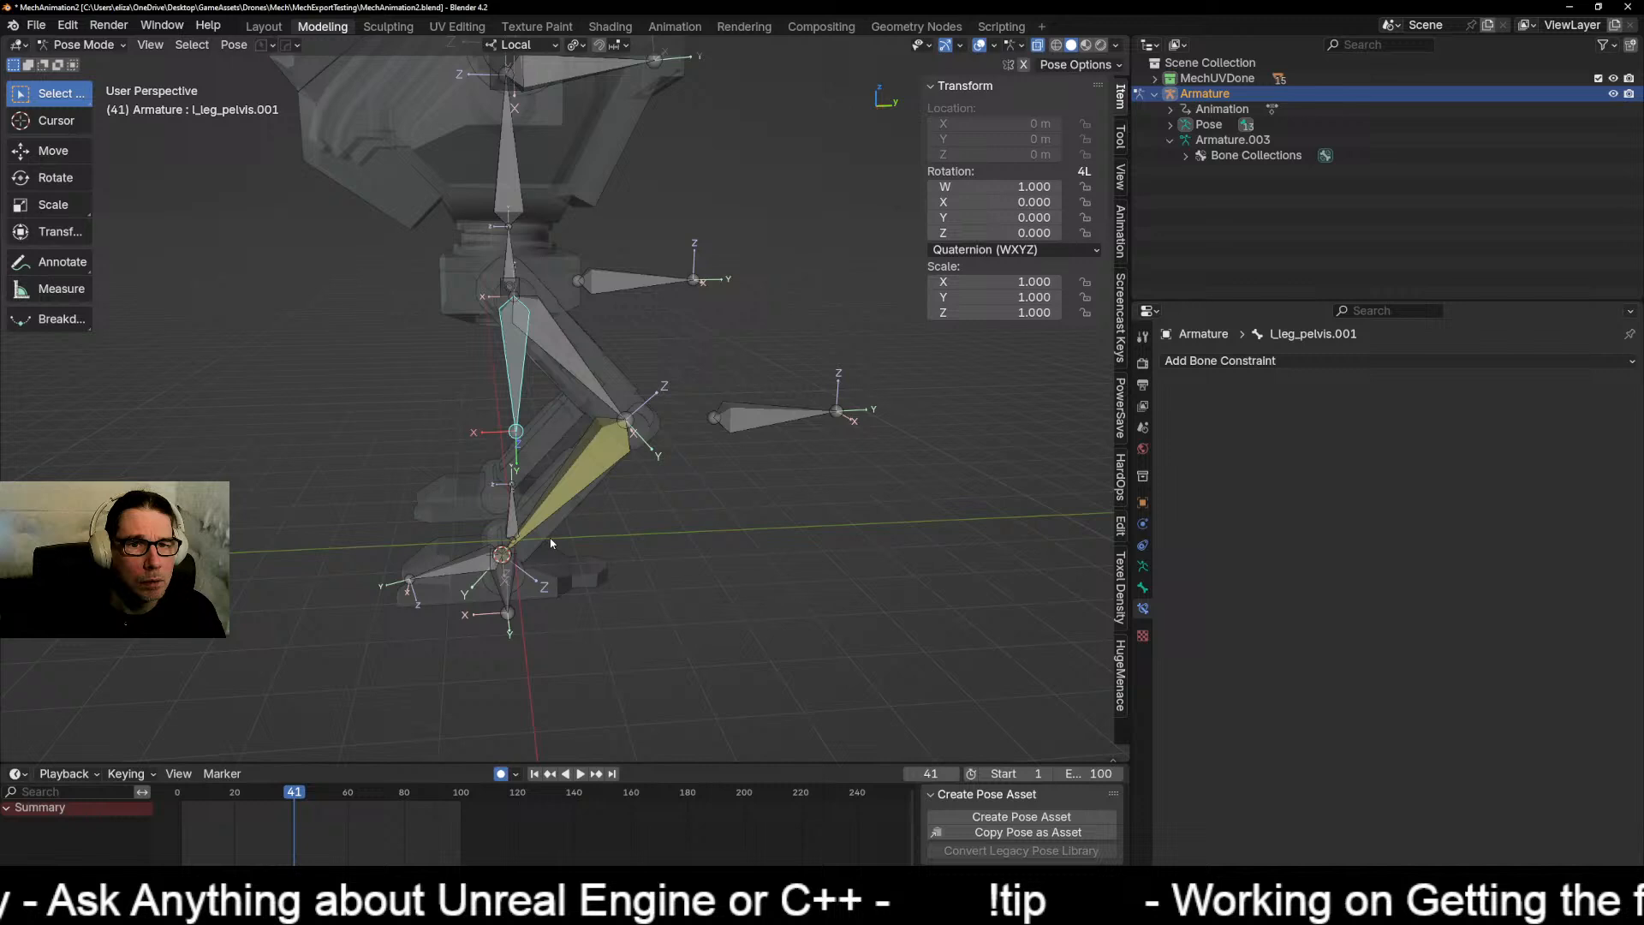
# Step: Switch the armature to Edit Mode and delete the l_leg_pelvis.001 bone
pyautogui.click(1171, 140)
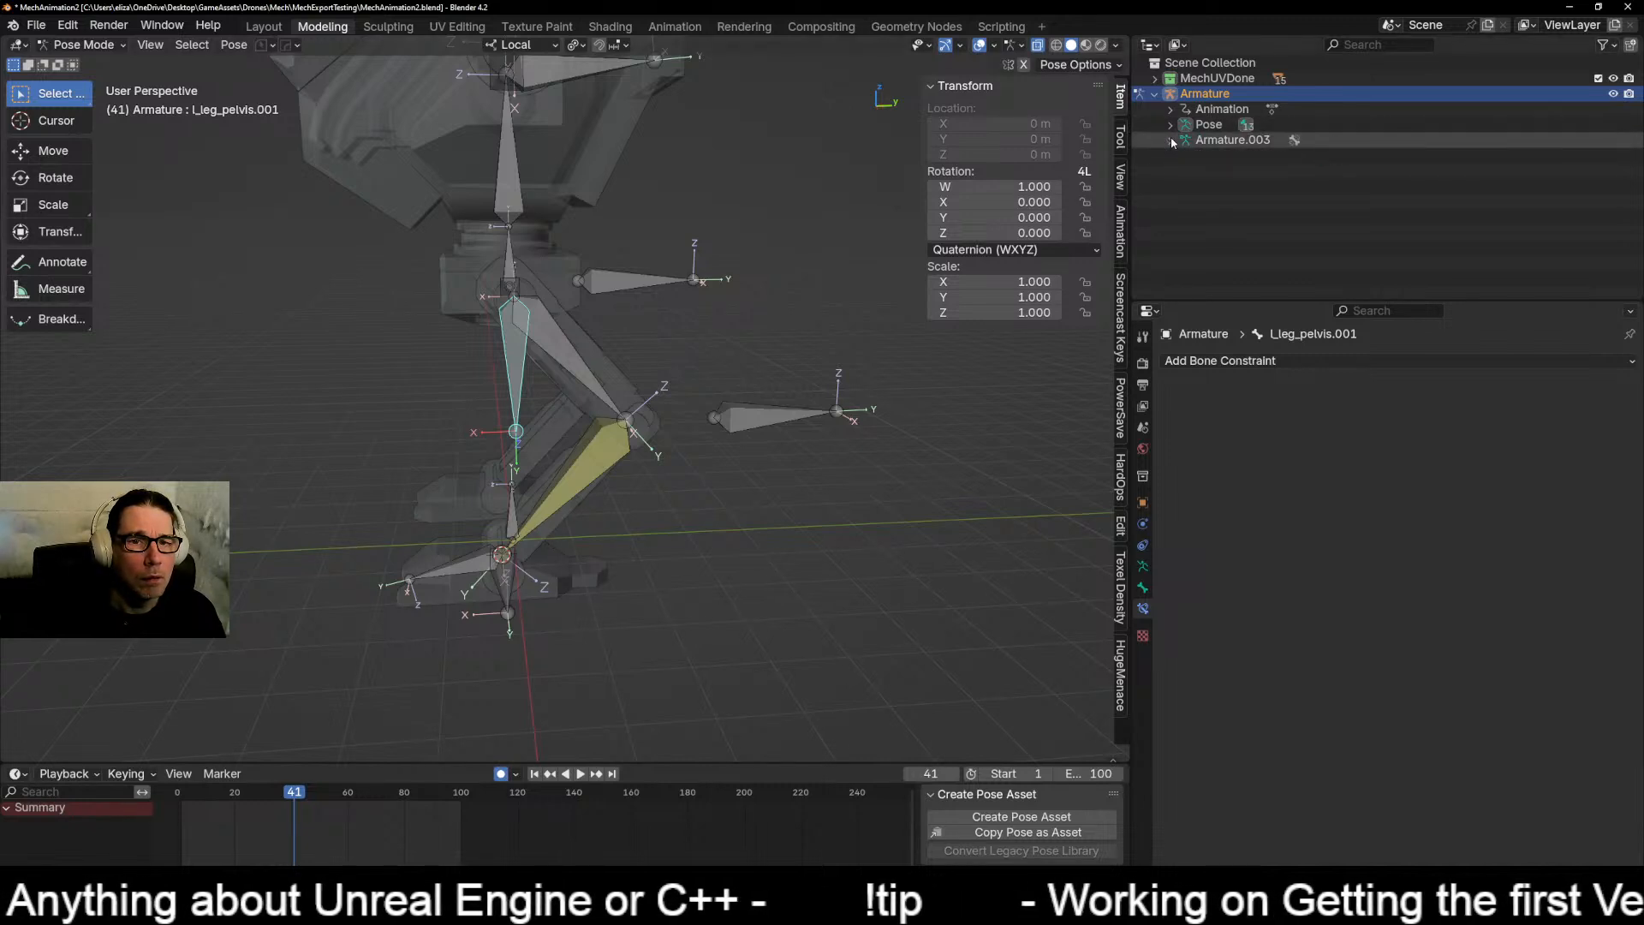
pyautogui.click(1172, 141)
pyautogui.click(1225, 144)
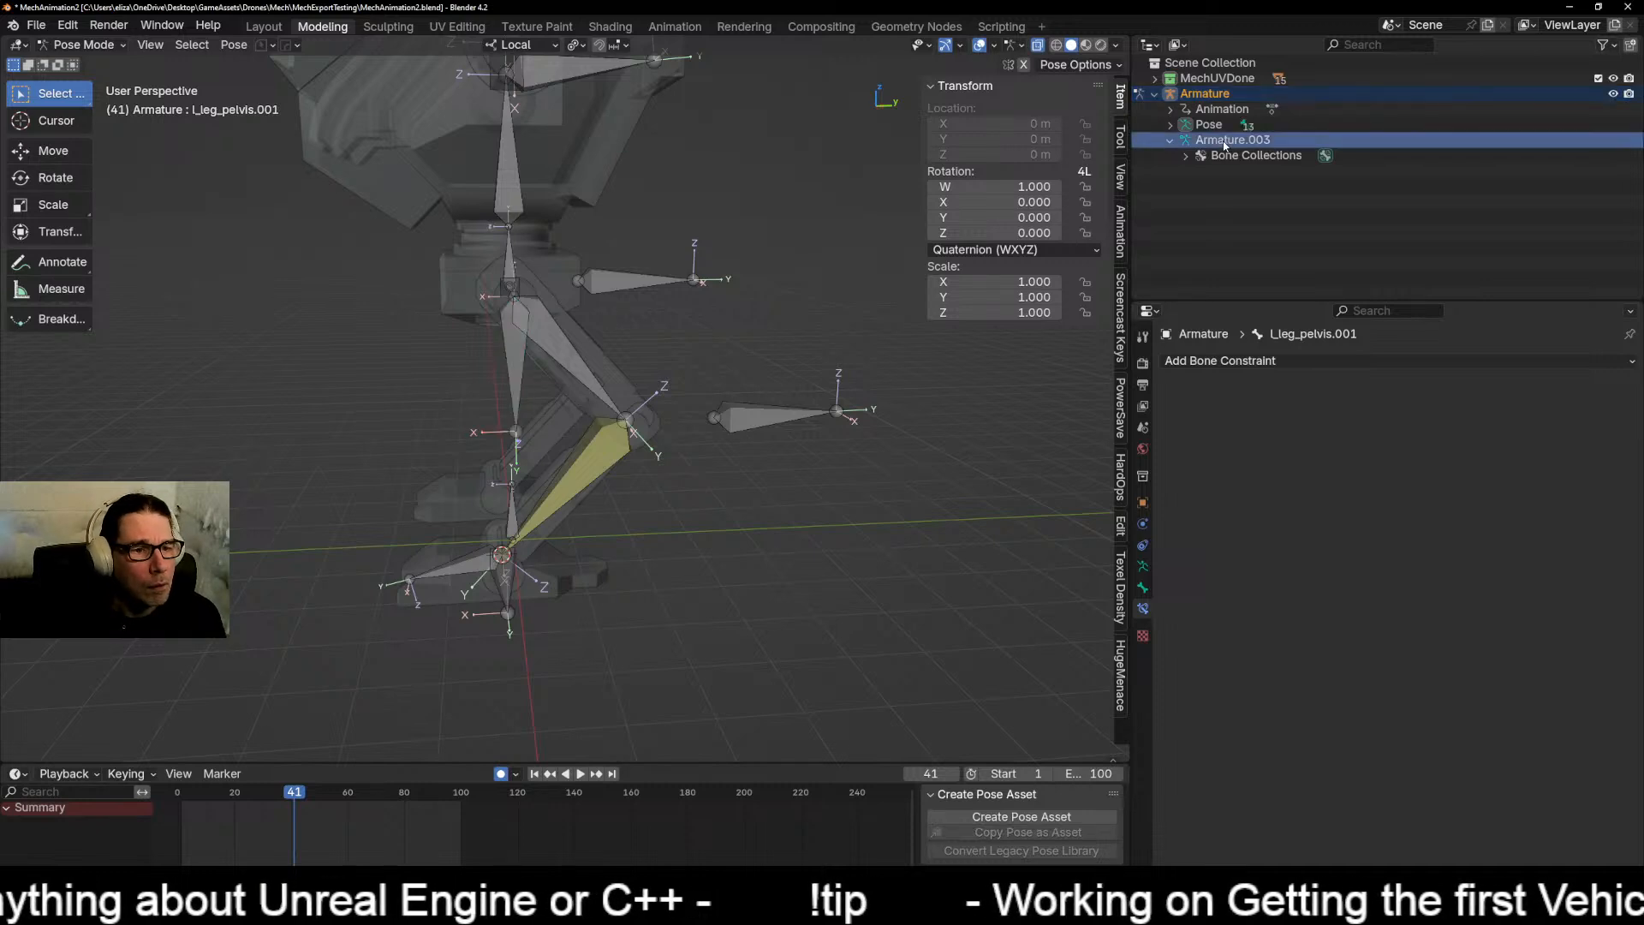
pyautogui.click(83, 44)
pyautogui.click(94, 76)
pyautogui.click(97, 50)
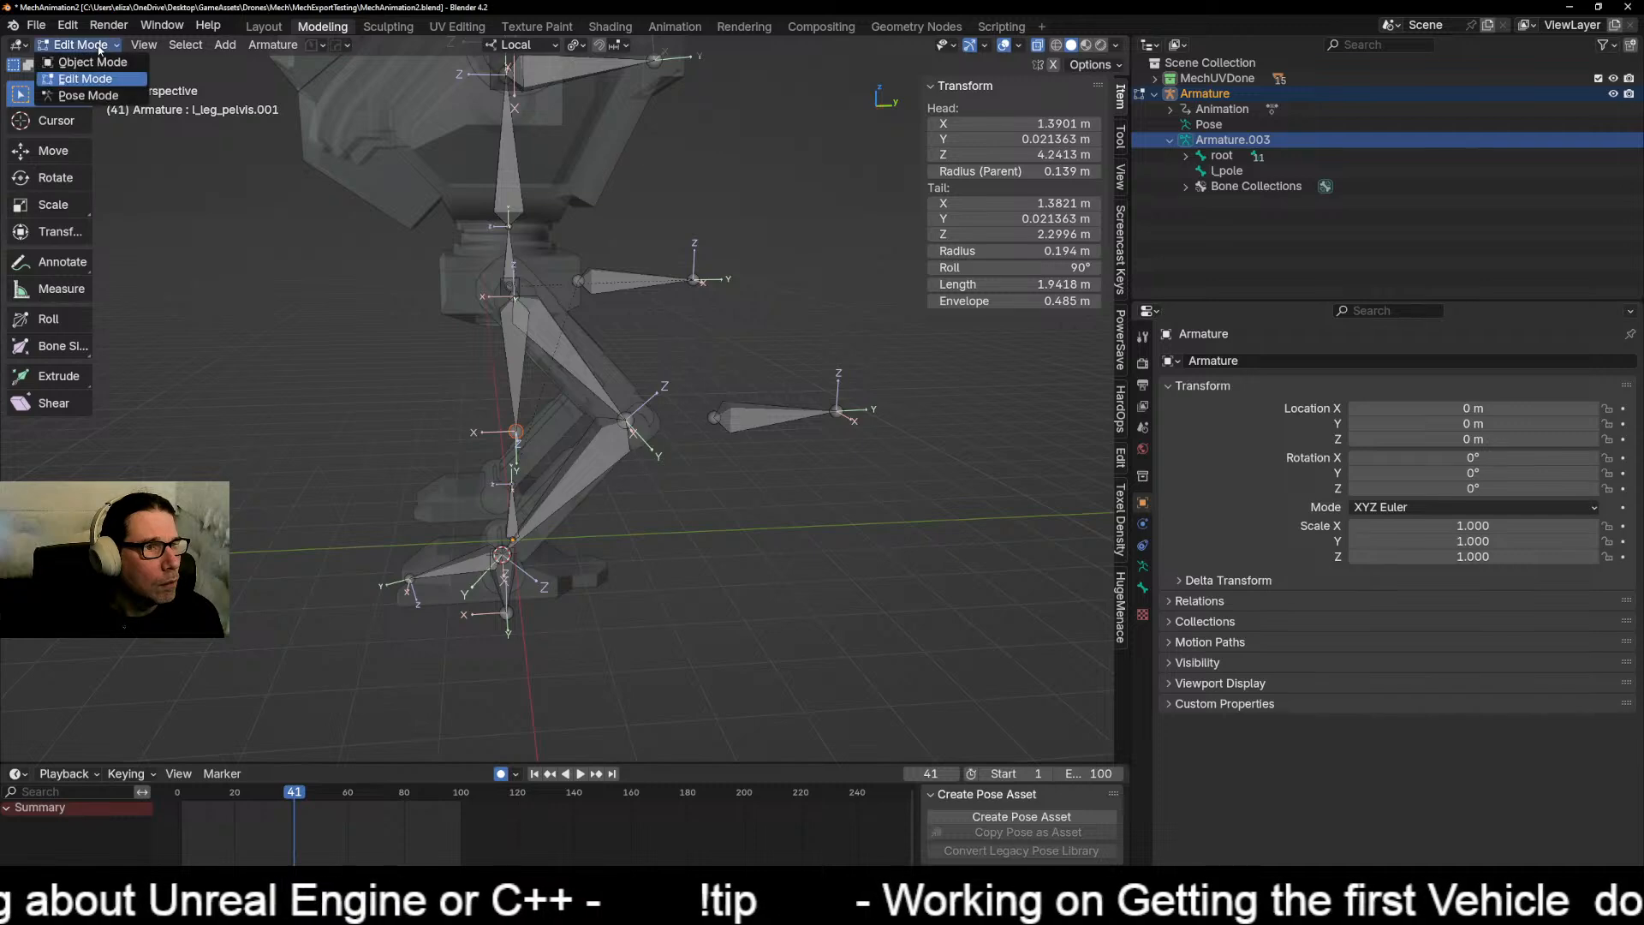
pyautogui.click(90, 60)
pyautogui.moveTo(309, 334)
pyautogui.mouseDown(button='middle')
pyautogui.moveTo(419, 347)
pyautogui.moveTo(336, 339)
pyautogui.mouseUp(button='middle')
pyautogui.click(103, 49)
pyautogui.click(118, 82)
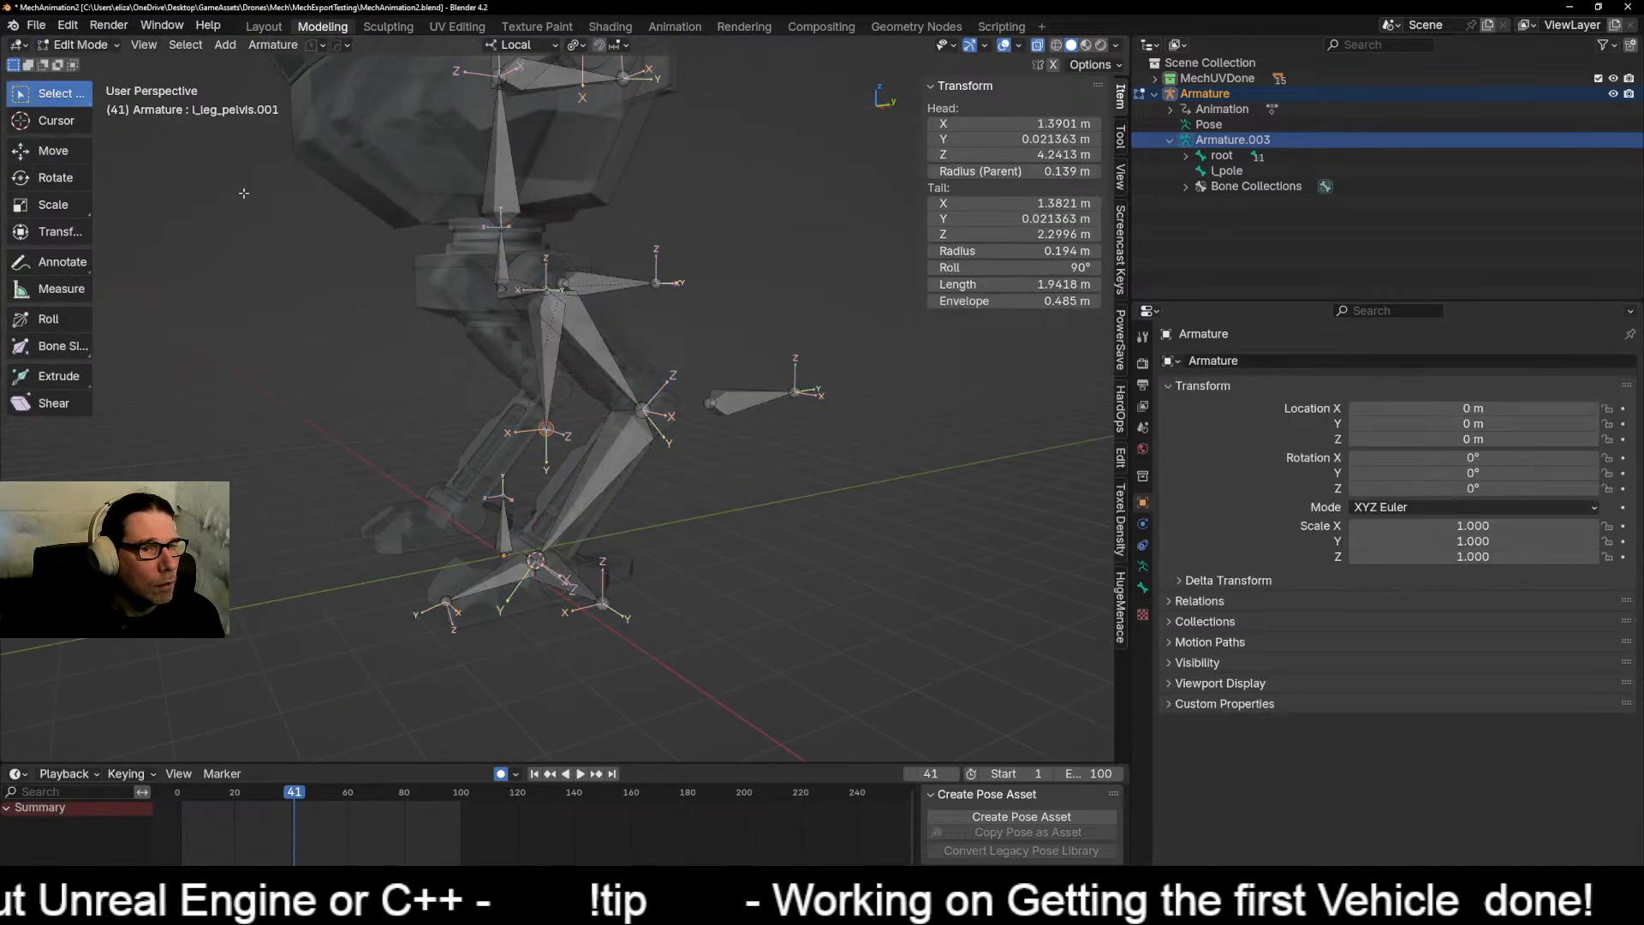
pyautogui.moveTo(202, 457); pyautogui.dragTo(469, 363, button='middle')
pyautogui.press('x')
pyautogui.click(206, 467)
# Step: Select the l_target bone at the ankle in Edit Mode and try moving it to check its attachment to the leg
pyautogui.scroll(4, 582, 535)
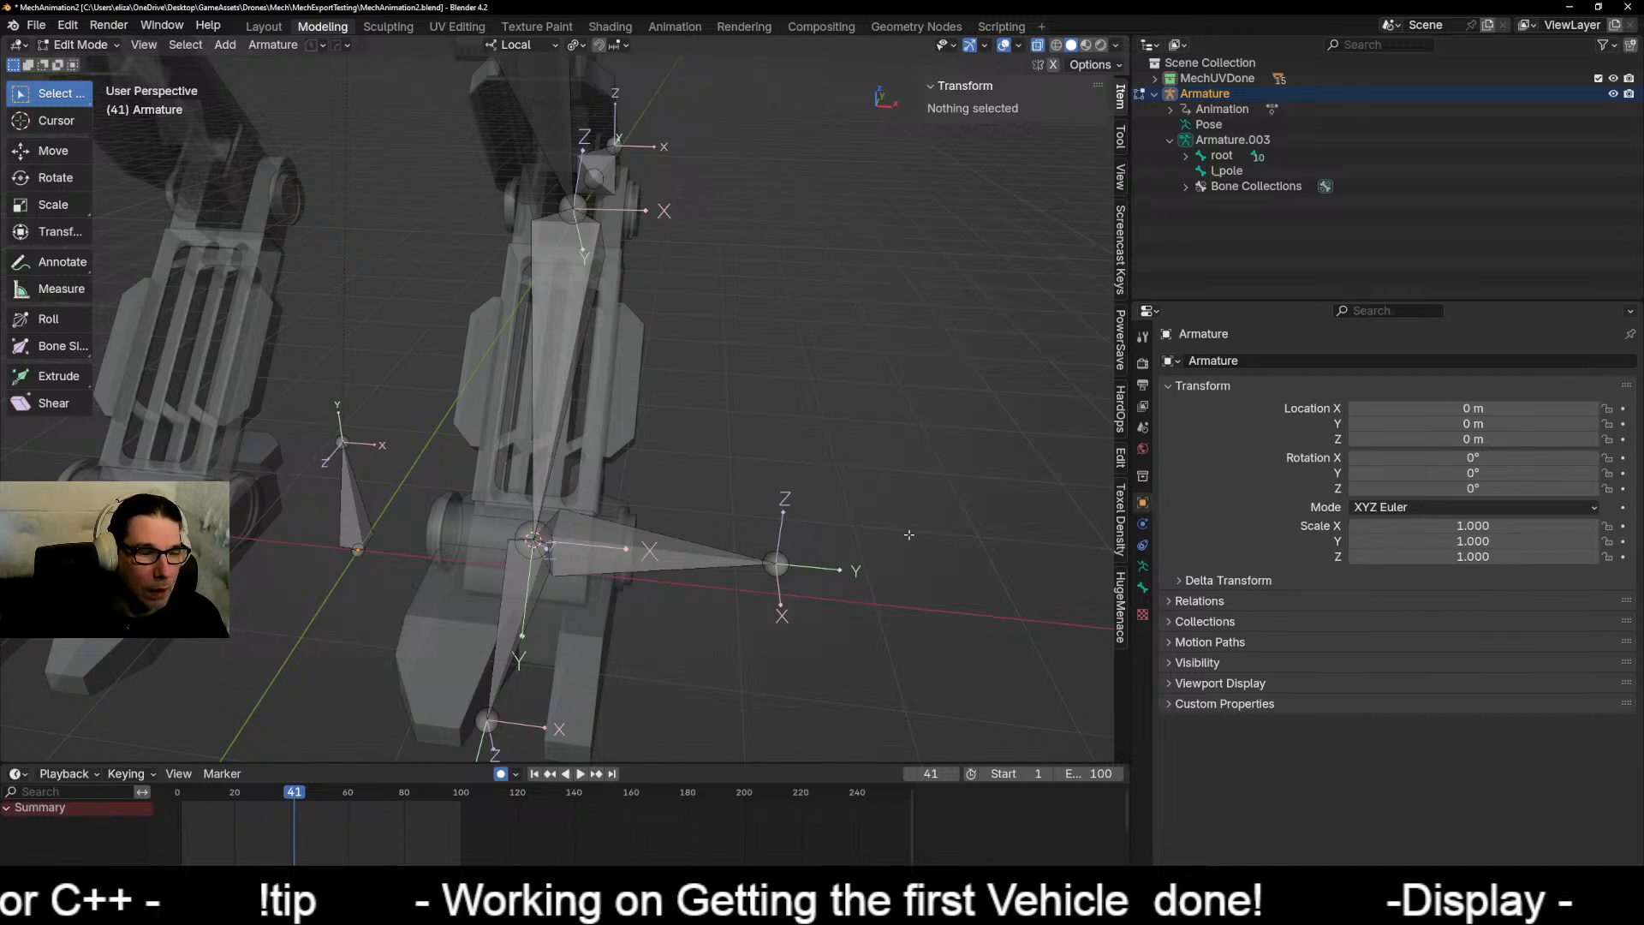
pyautogui.moveTo(909, 535); pyautogui.dragTo(611, 551, button='middle')
pyautogui.click(602, 570)
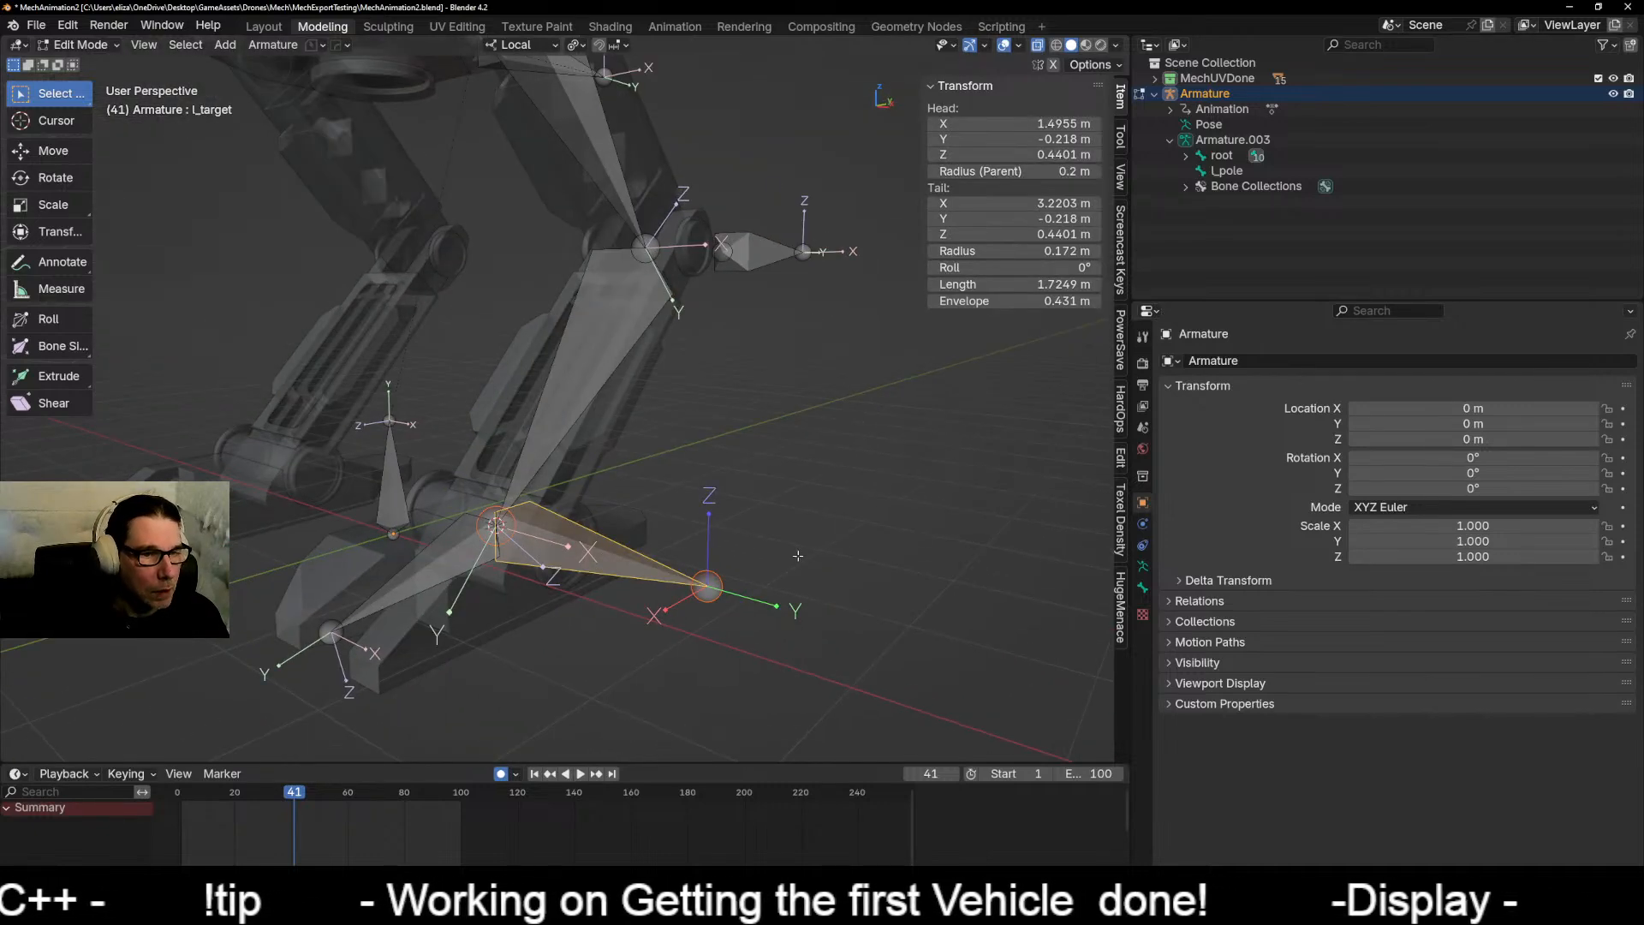
pyautogui.moveTo(843, 557); pyautogui.dragTo(569, 548, button='middle')
pyautogui.press('g')
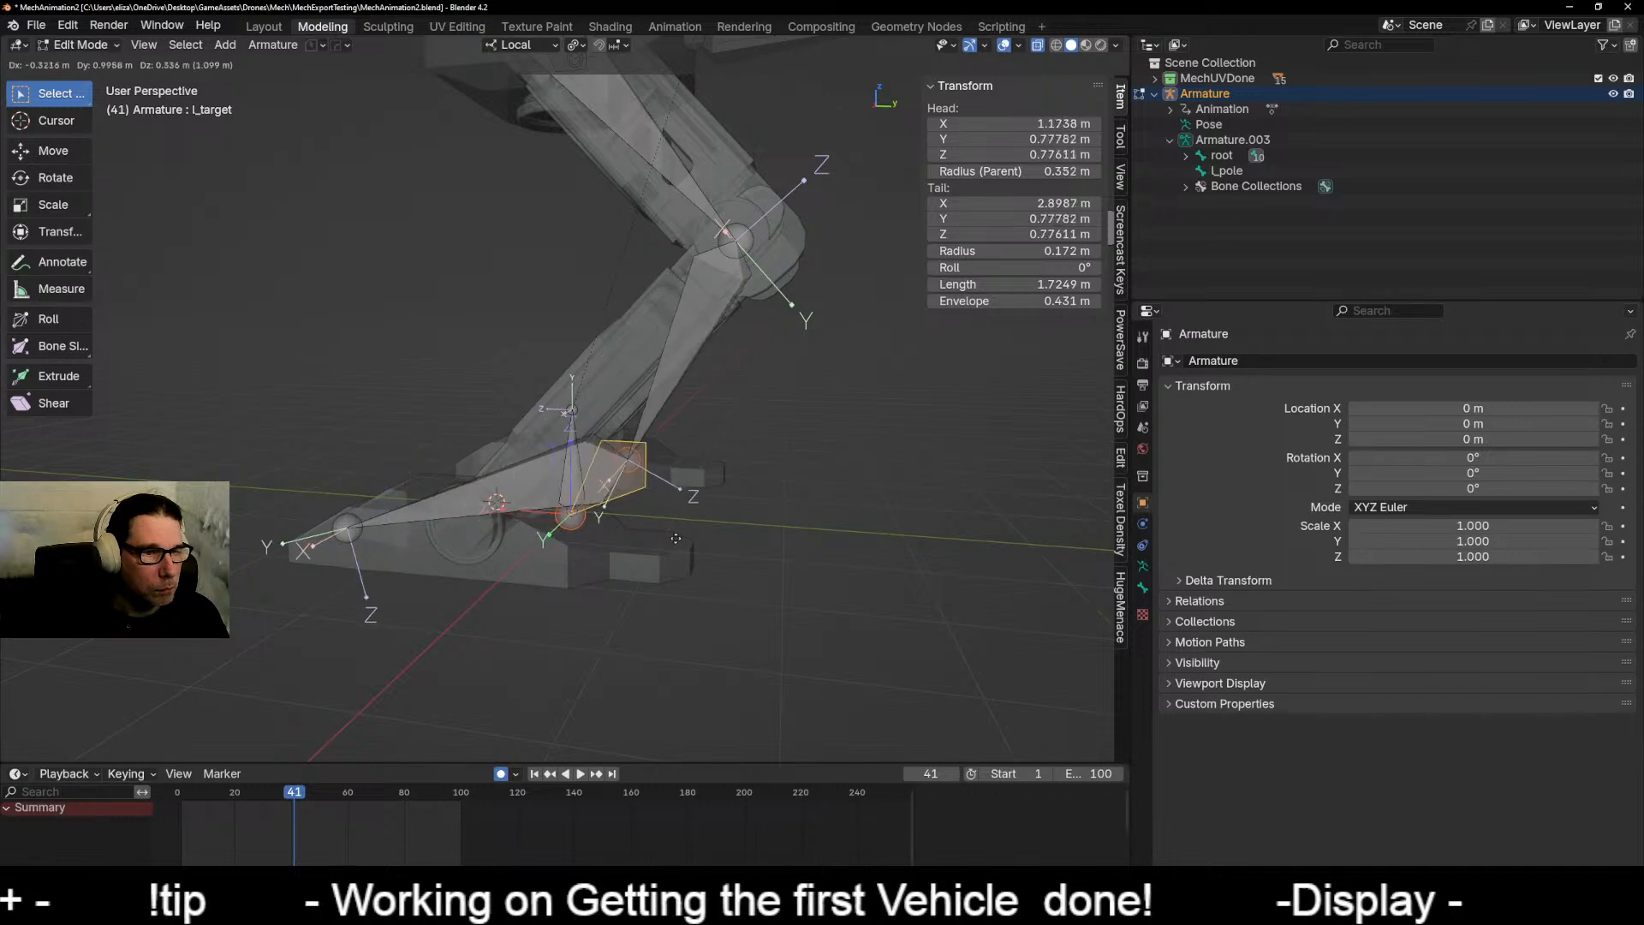
pyautogui.rightClick(560, 576)
pyautogui.moveTo(377, 612); pyautogui.dragTo(452, 658, button='middle')
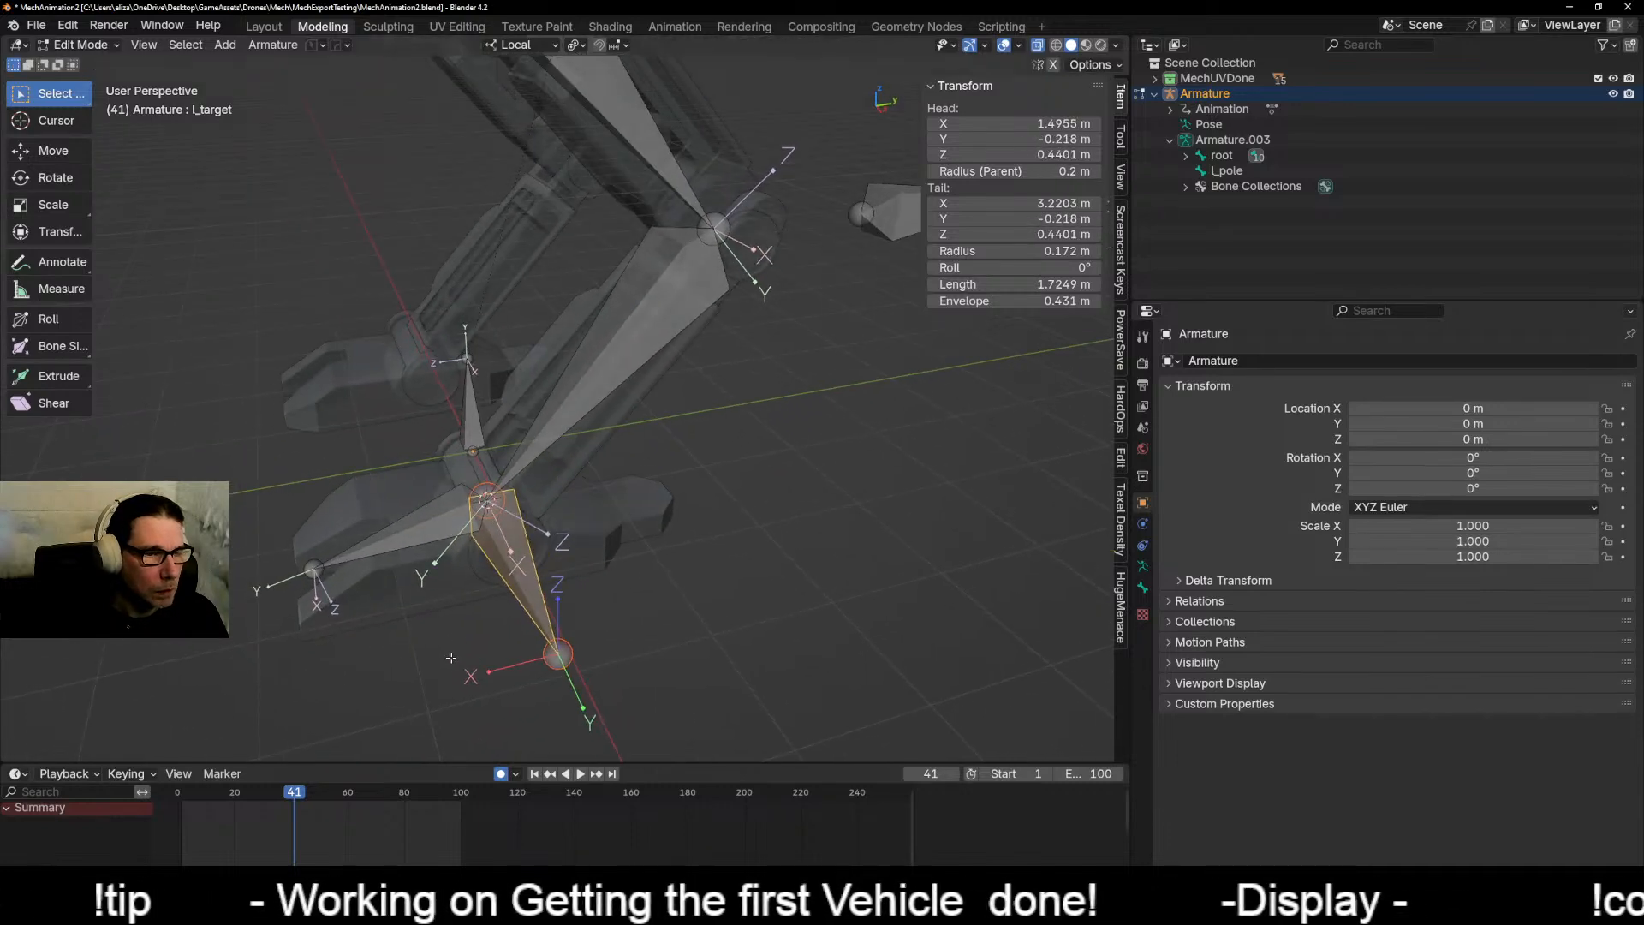
pyautogui.moveTo(465, 564); pyautogui.dragTo(642, 575, button='middle')
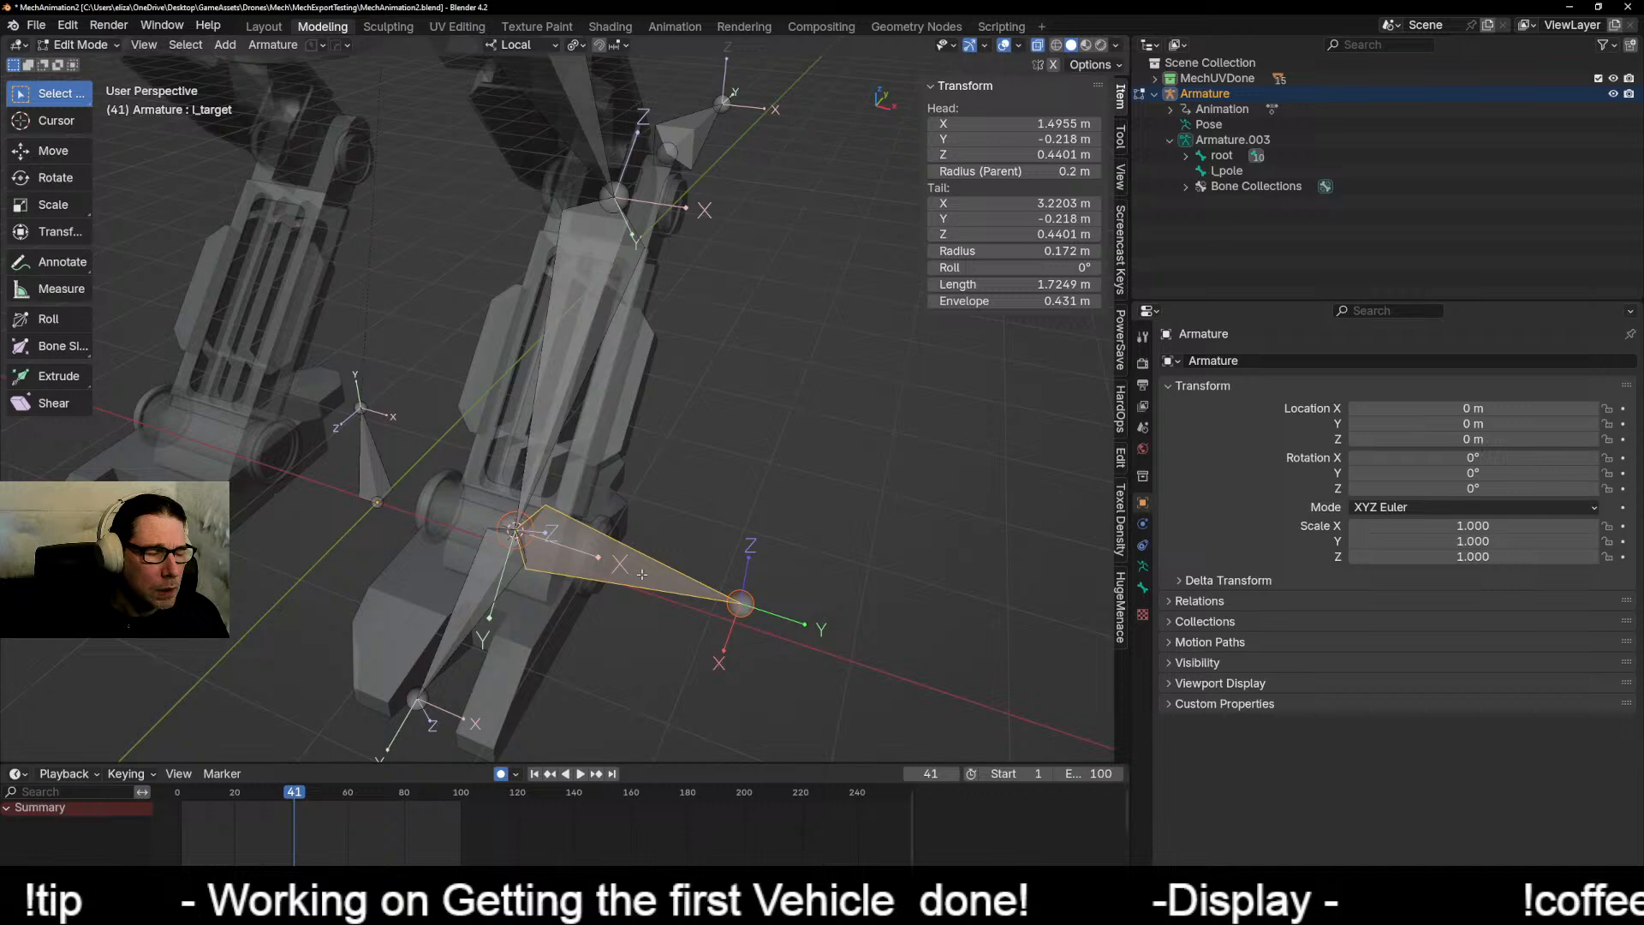
# Step: Switch to Pose Mode and try rotating l_target to check its effect on the leg
pyautogui.click(81, 45)
pyautogui.click(81, 95)
pyautogui.click(598, 560)
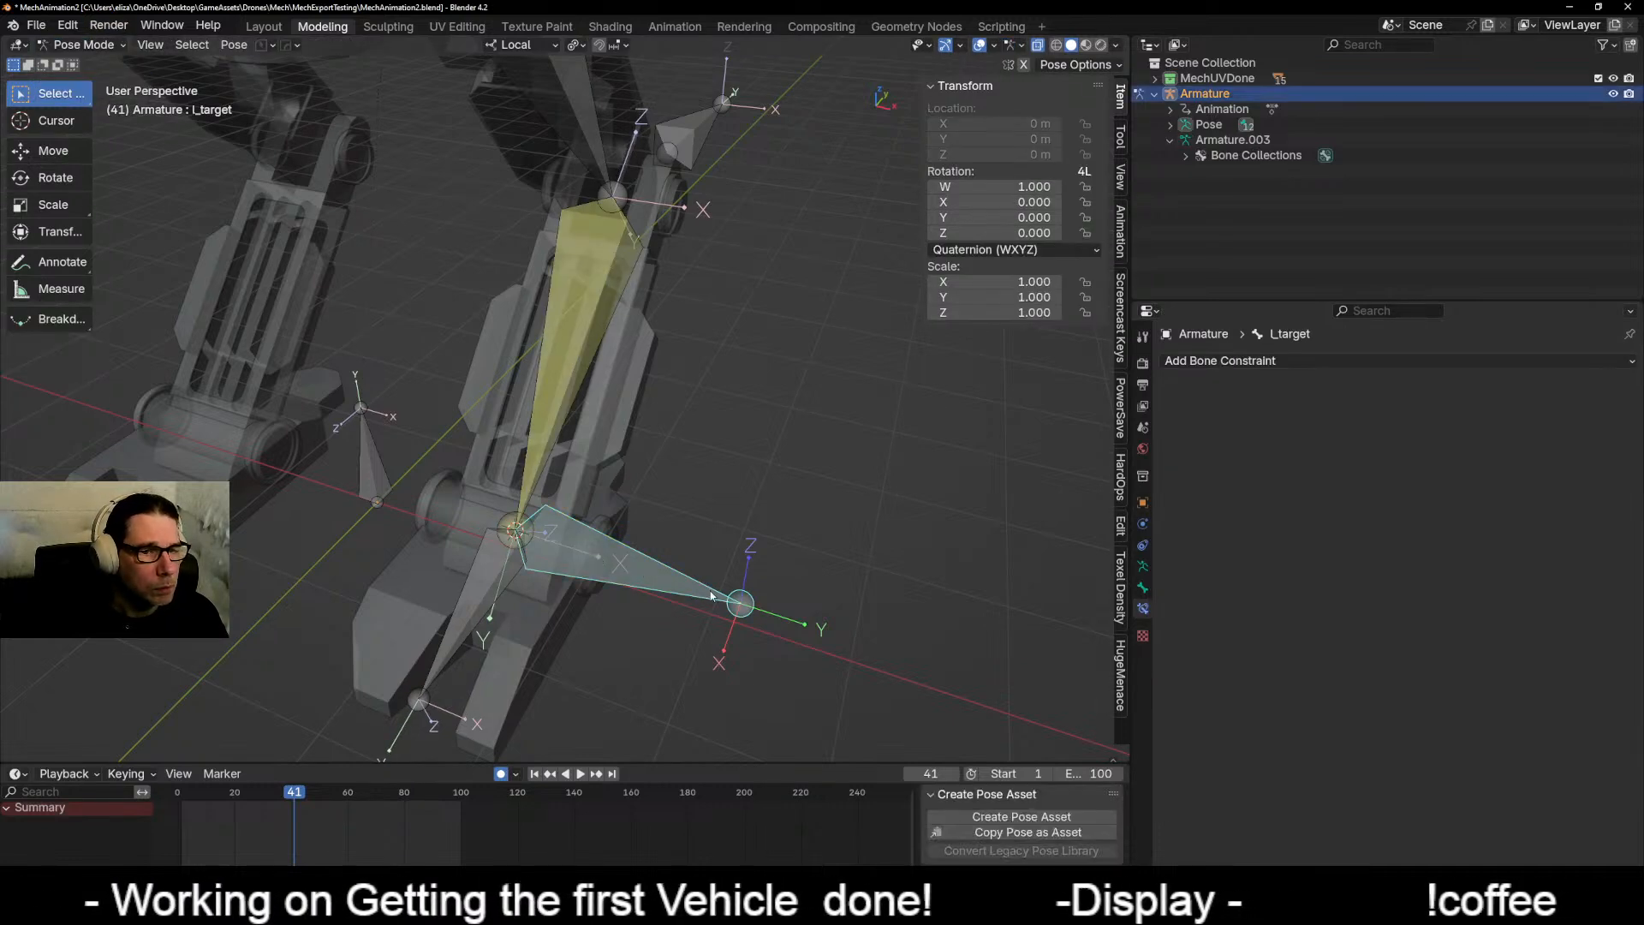
pyautogui.press('r')
pyautogui.rightClick(746, 595)
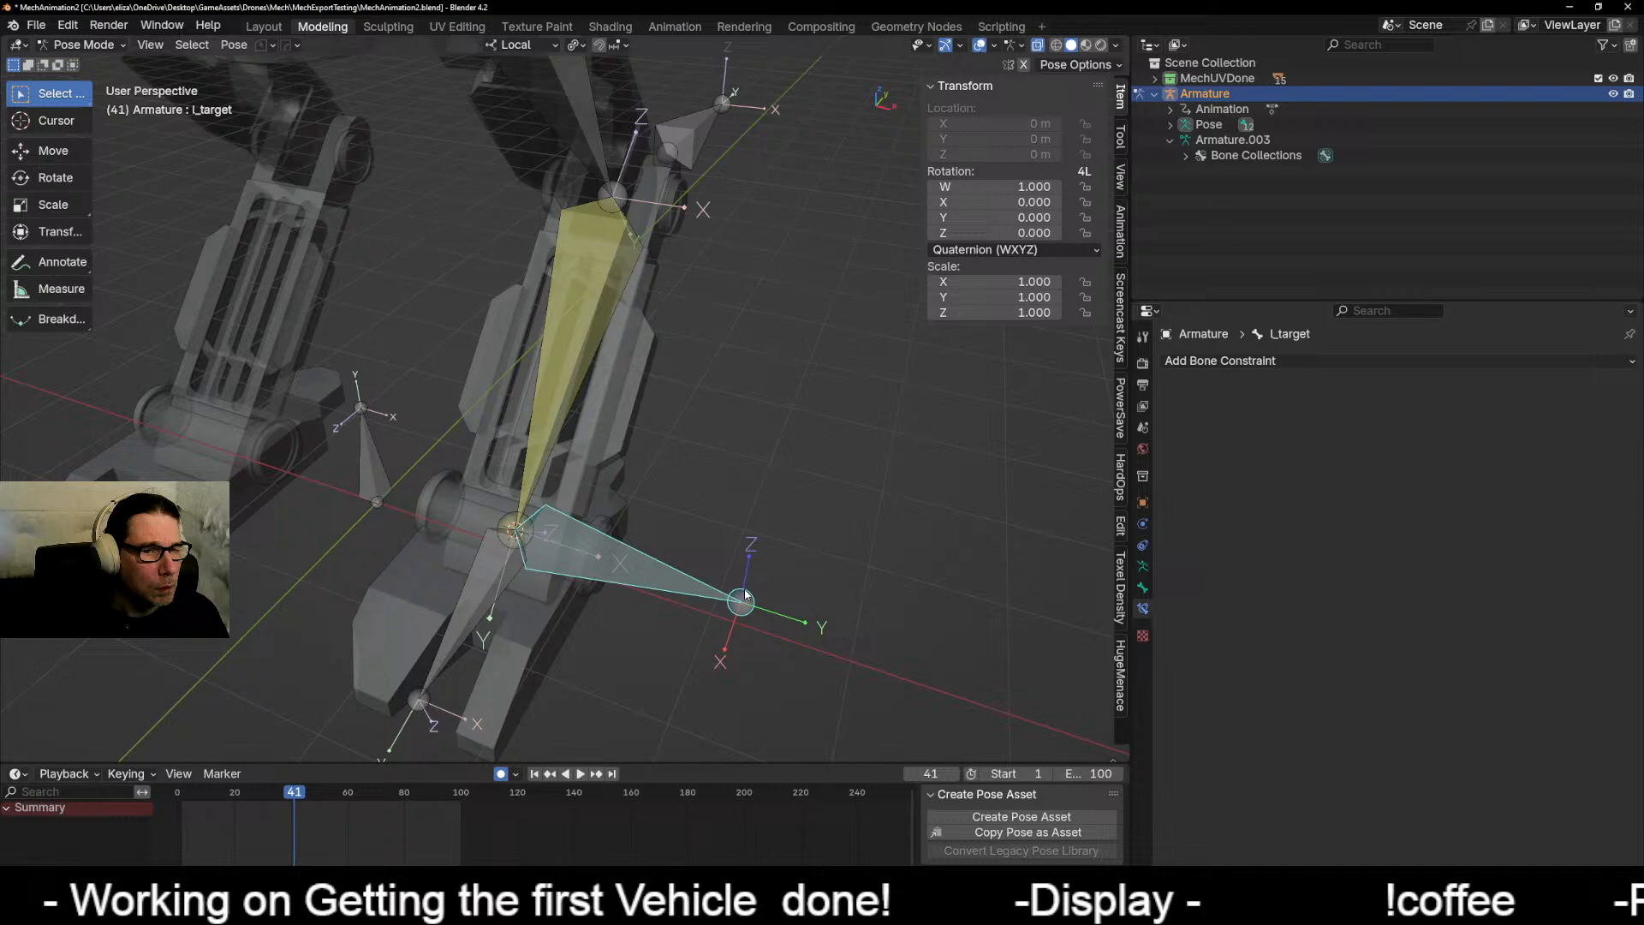
pyautogui.press('r')
pyautogui.rightClick(649, 548)
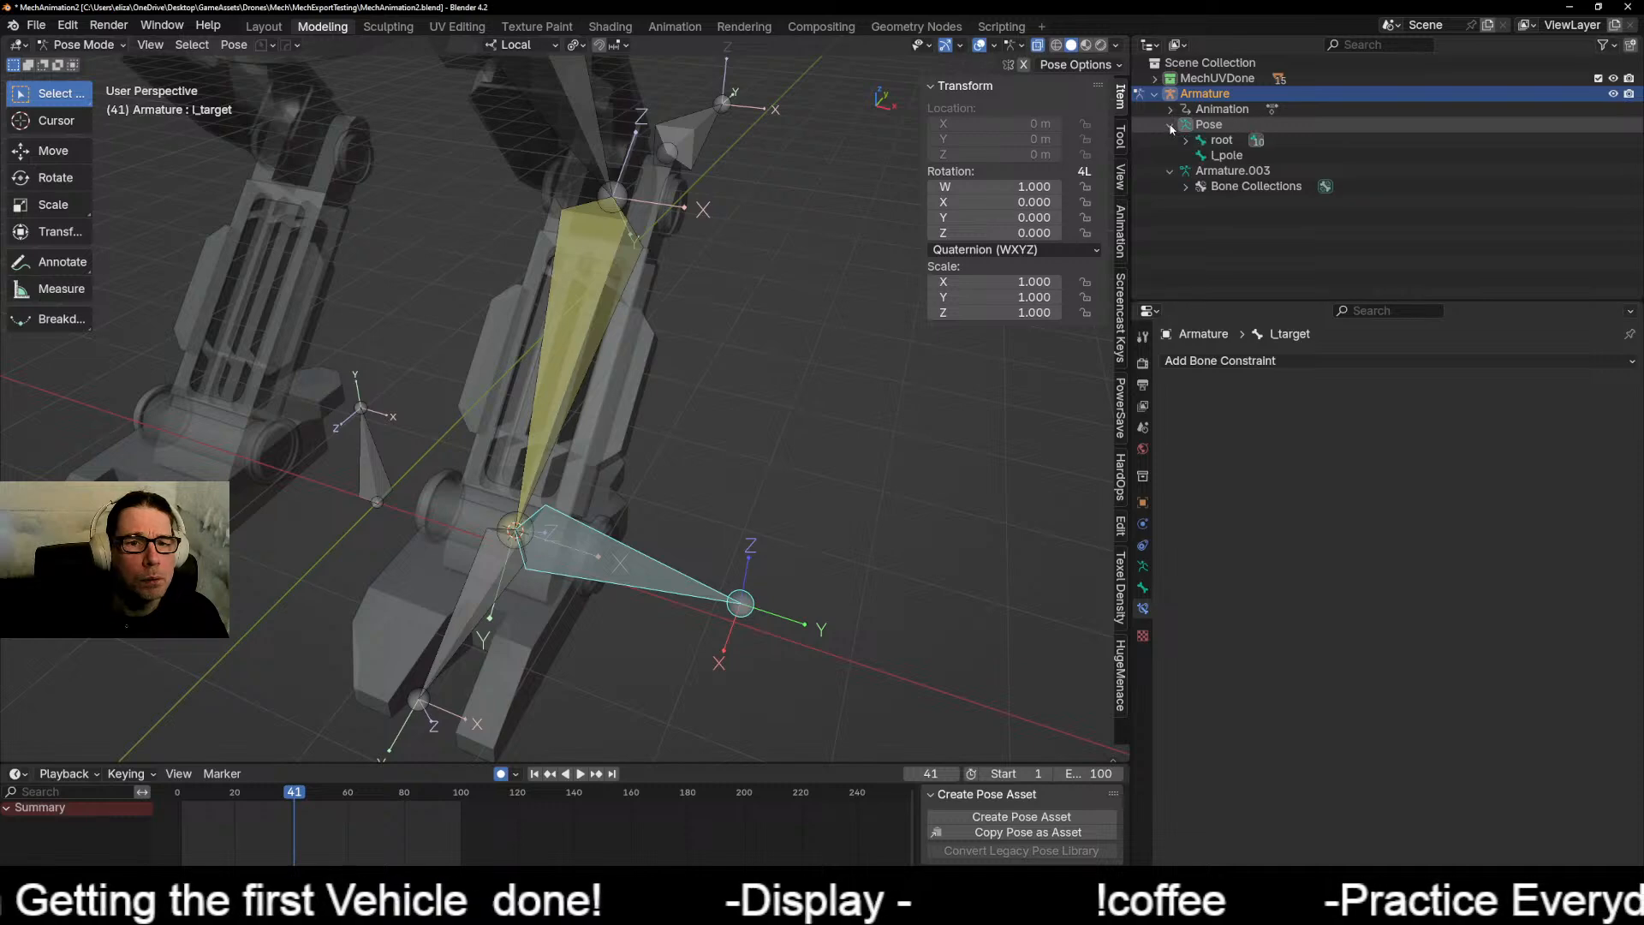
# Step: Expand the pose bone hierarchy from root through l_leg_lower to examine where l_target is parented
pyautogui.click(1171, 125)
pyautogui.click(1186, 141)
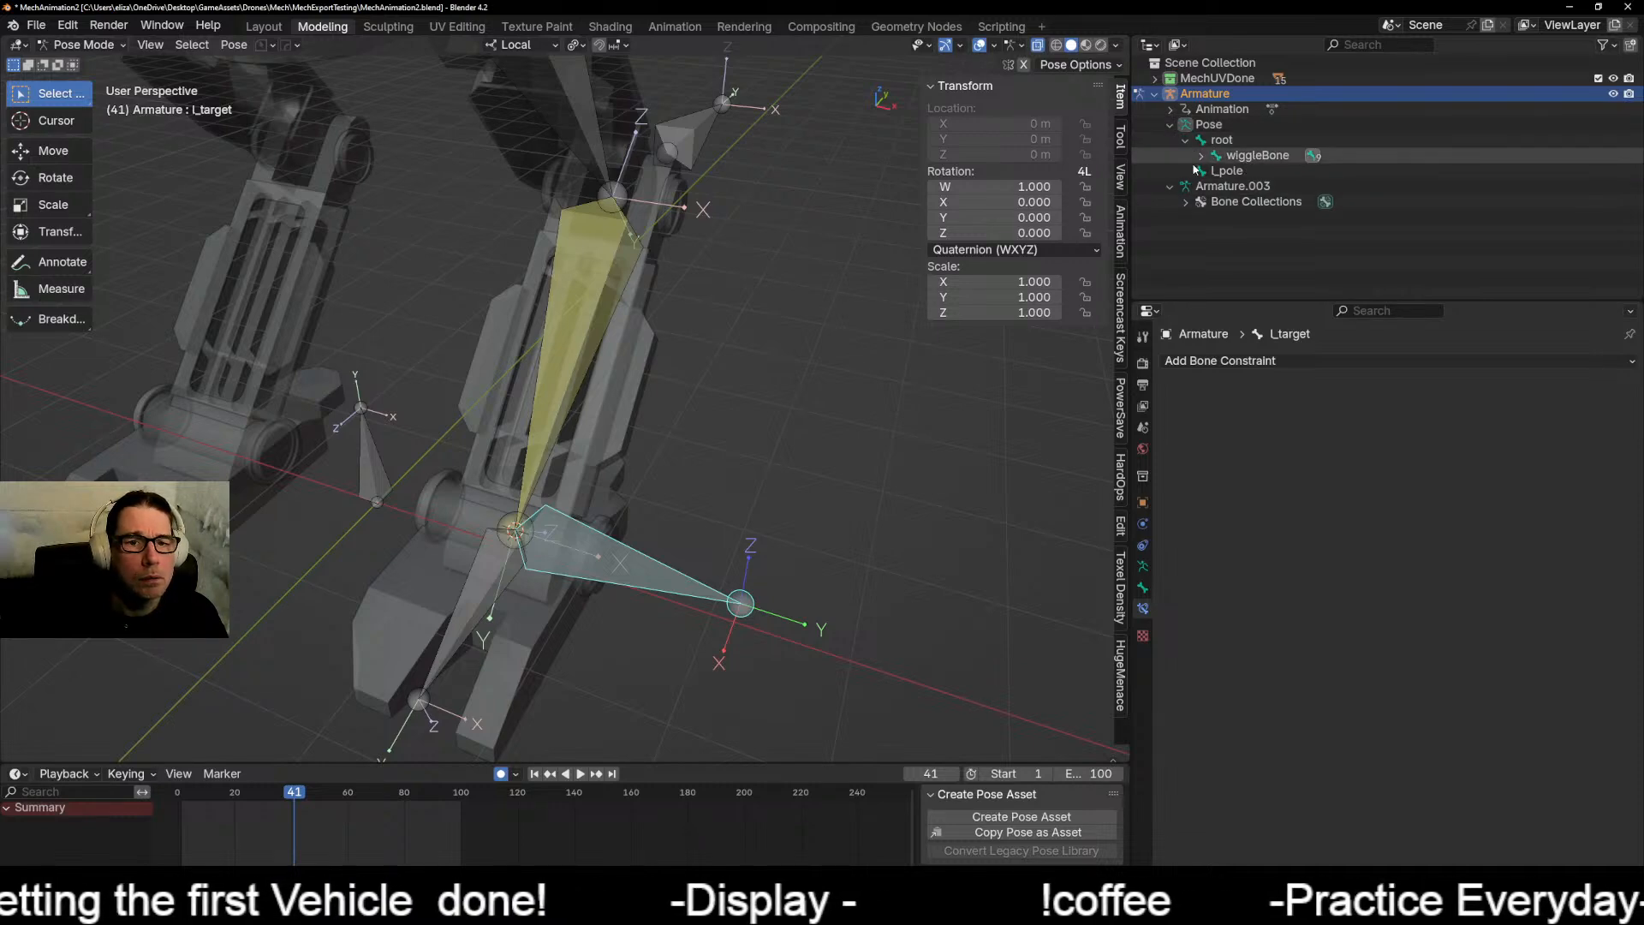
pyautogui.click(1201, 157)
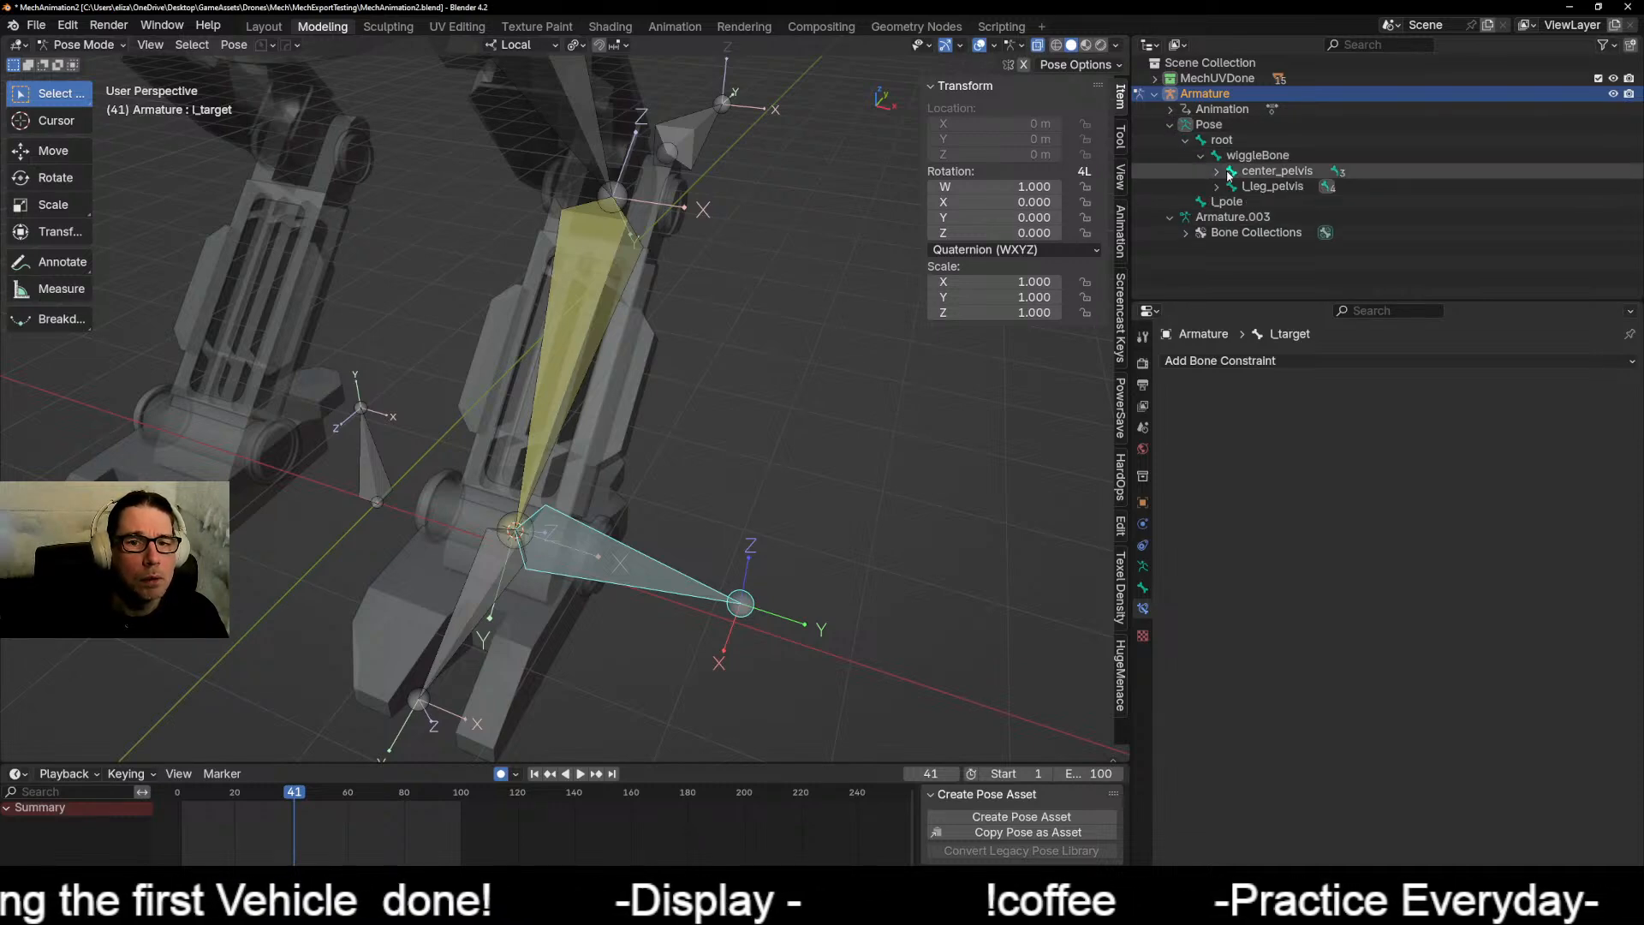
pyautogui.click(1218, 187)
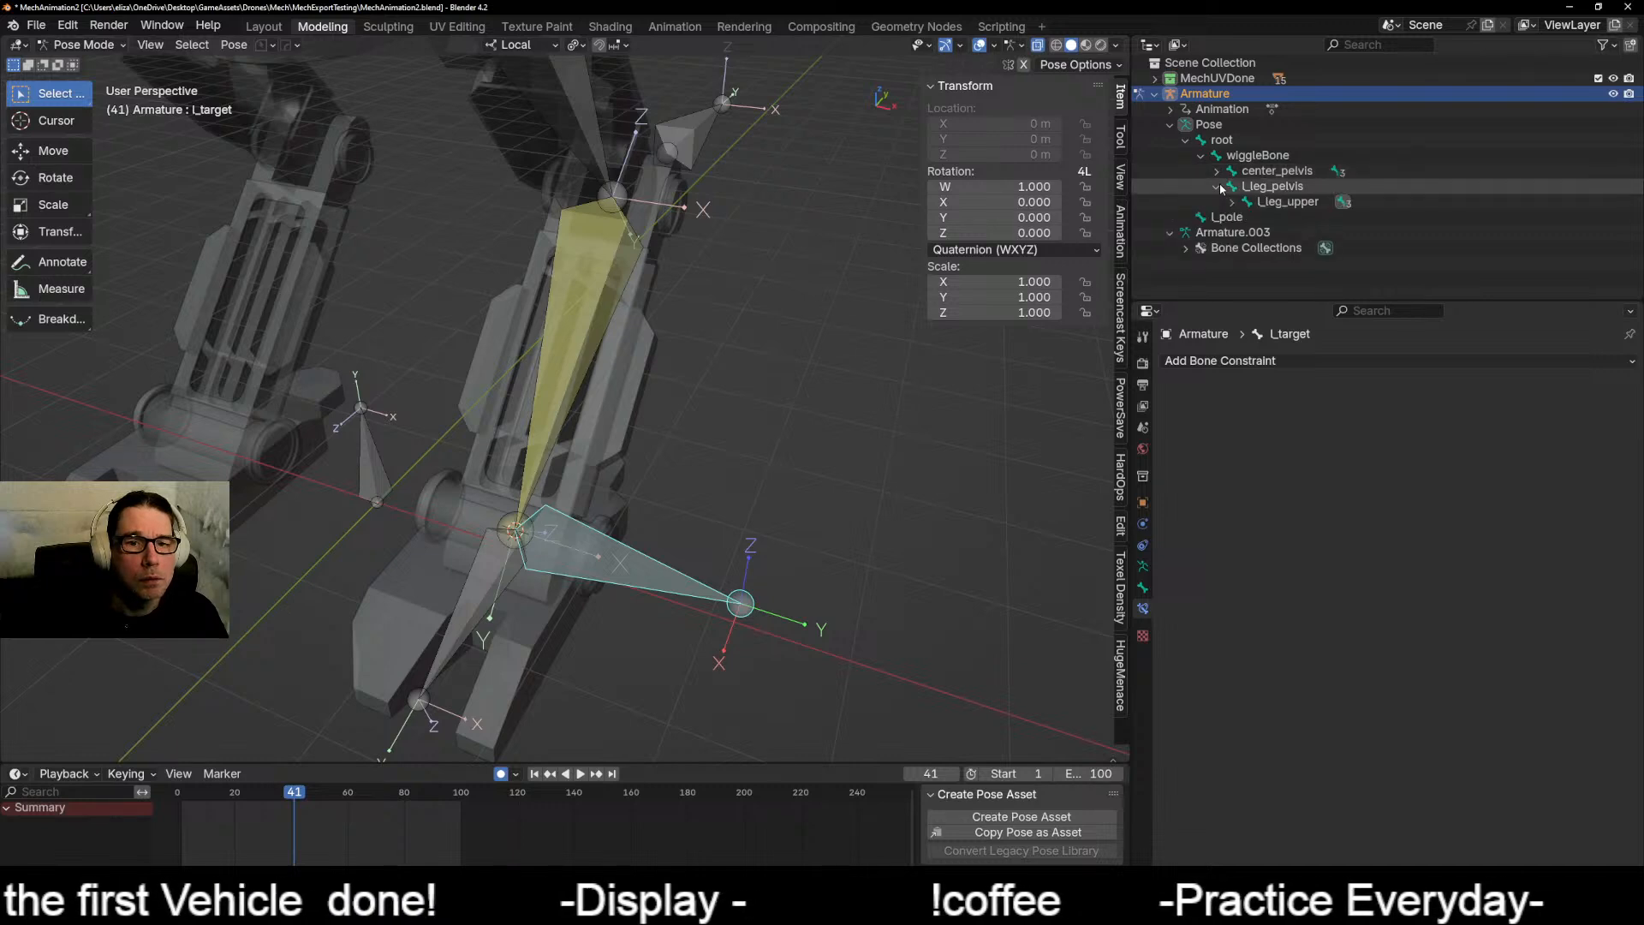
pyautogui.click(1231, 202)
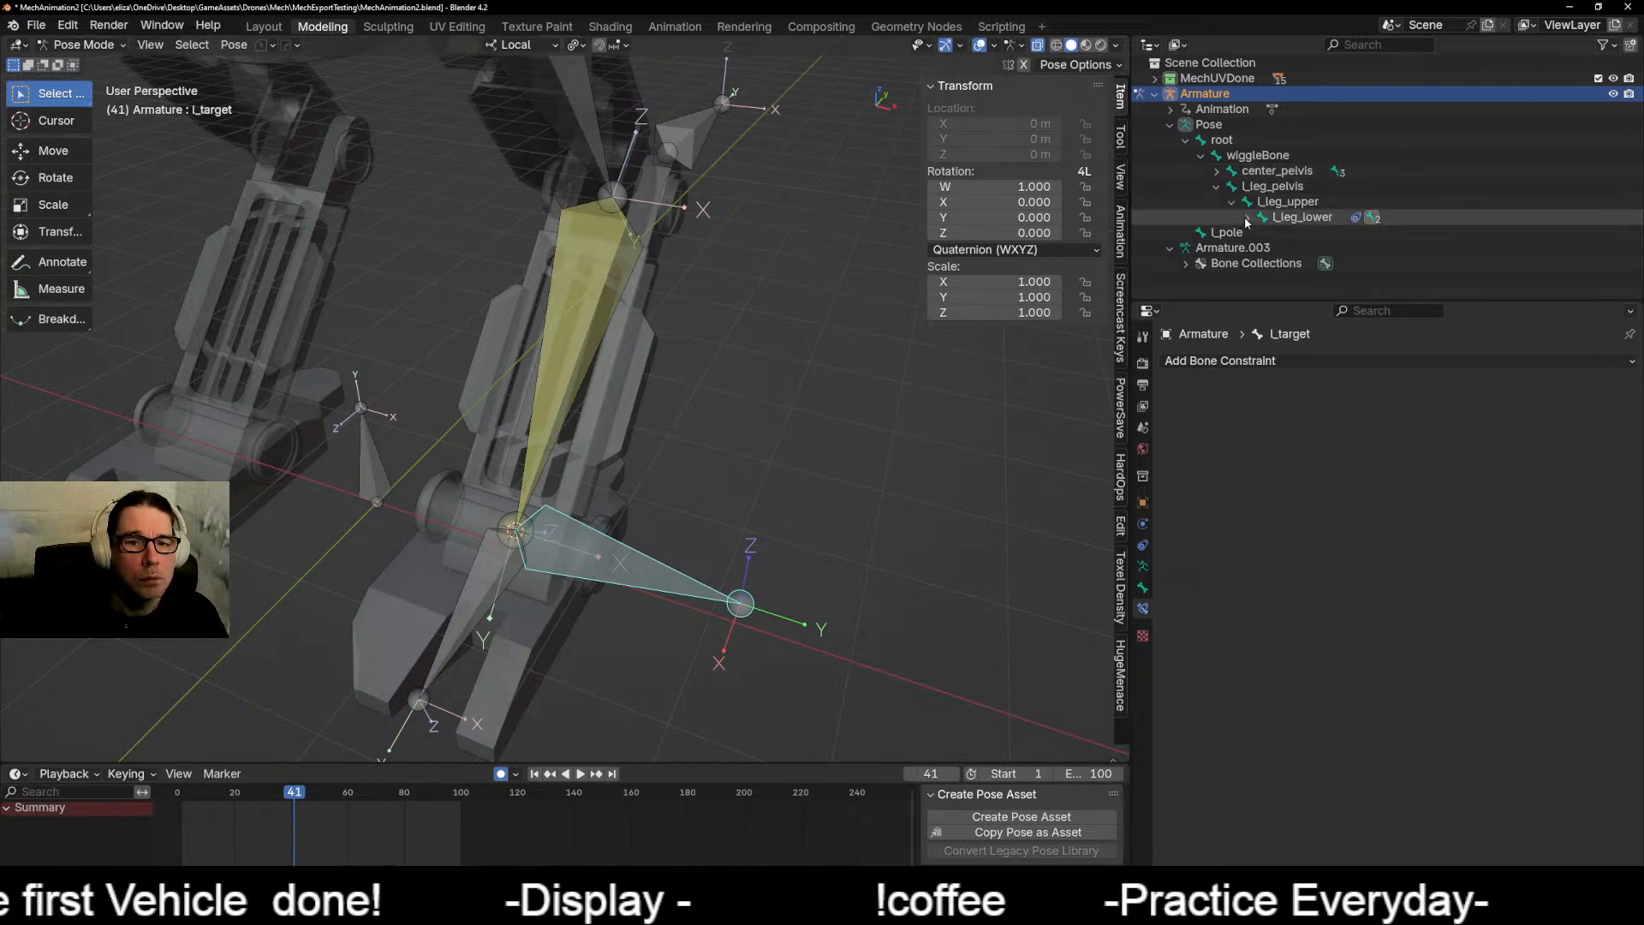
pyautogui.click(1248, 217)
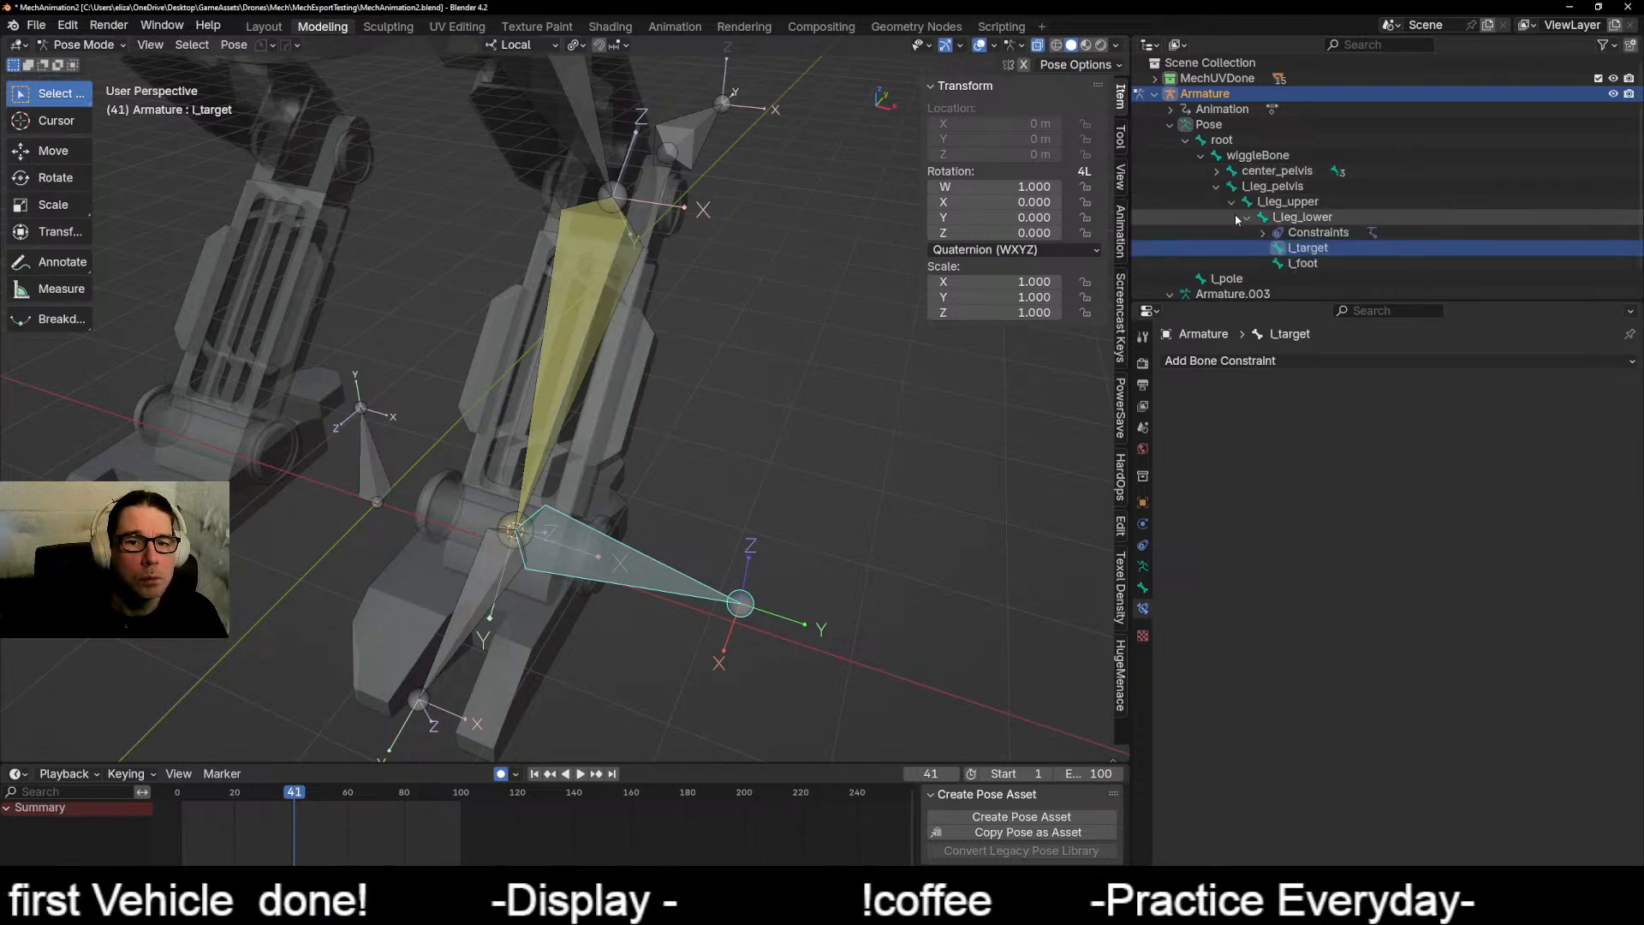
# Step: Try to clear the parent of l_target while in Pose Mode
pyautogui.rightClick(1325, 248)
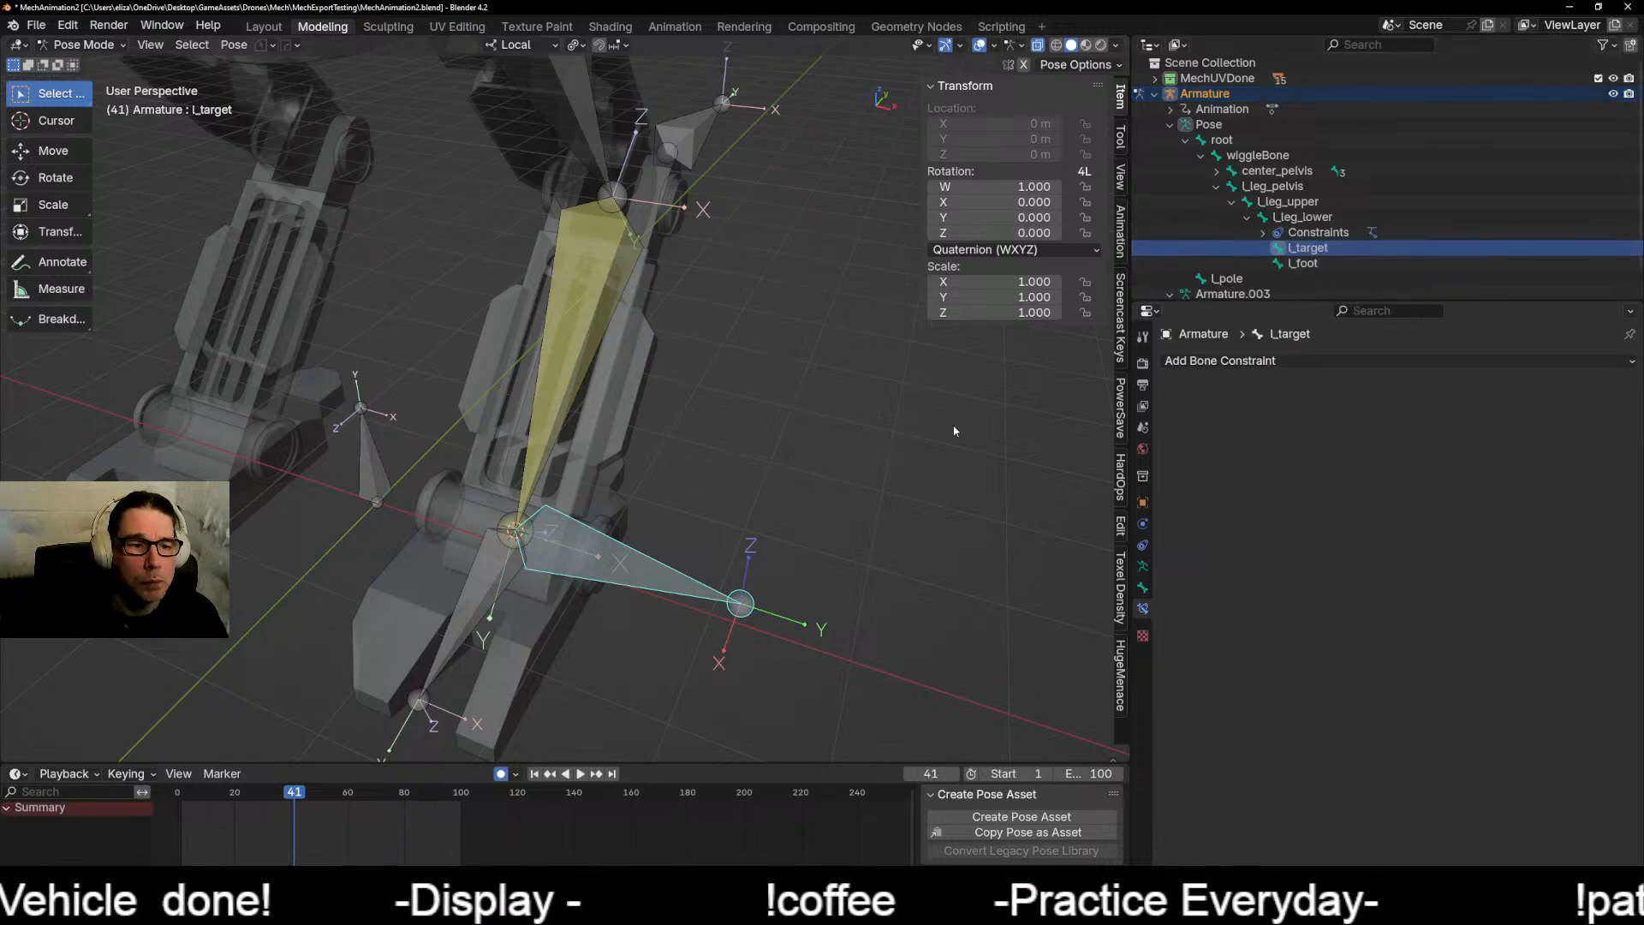
pyautogui.hotkey('alt', 'p')
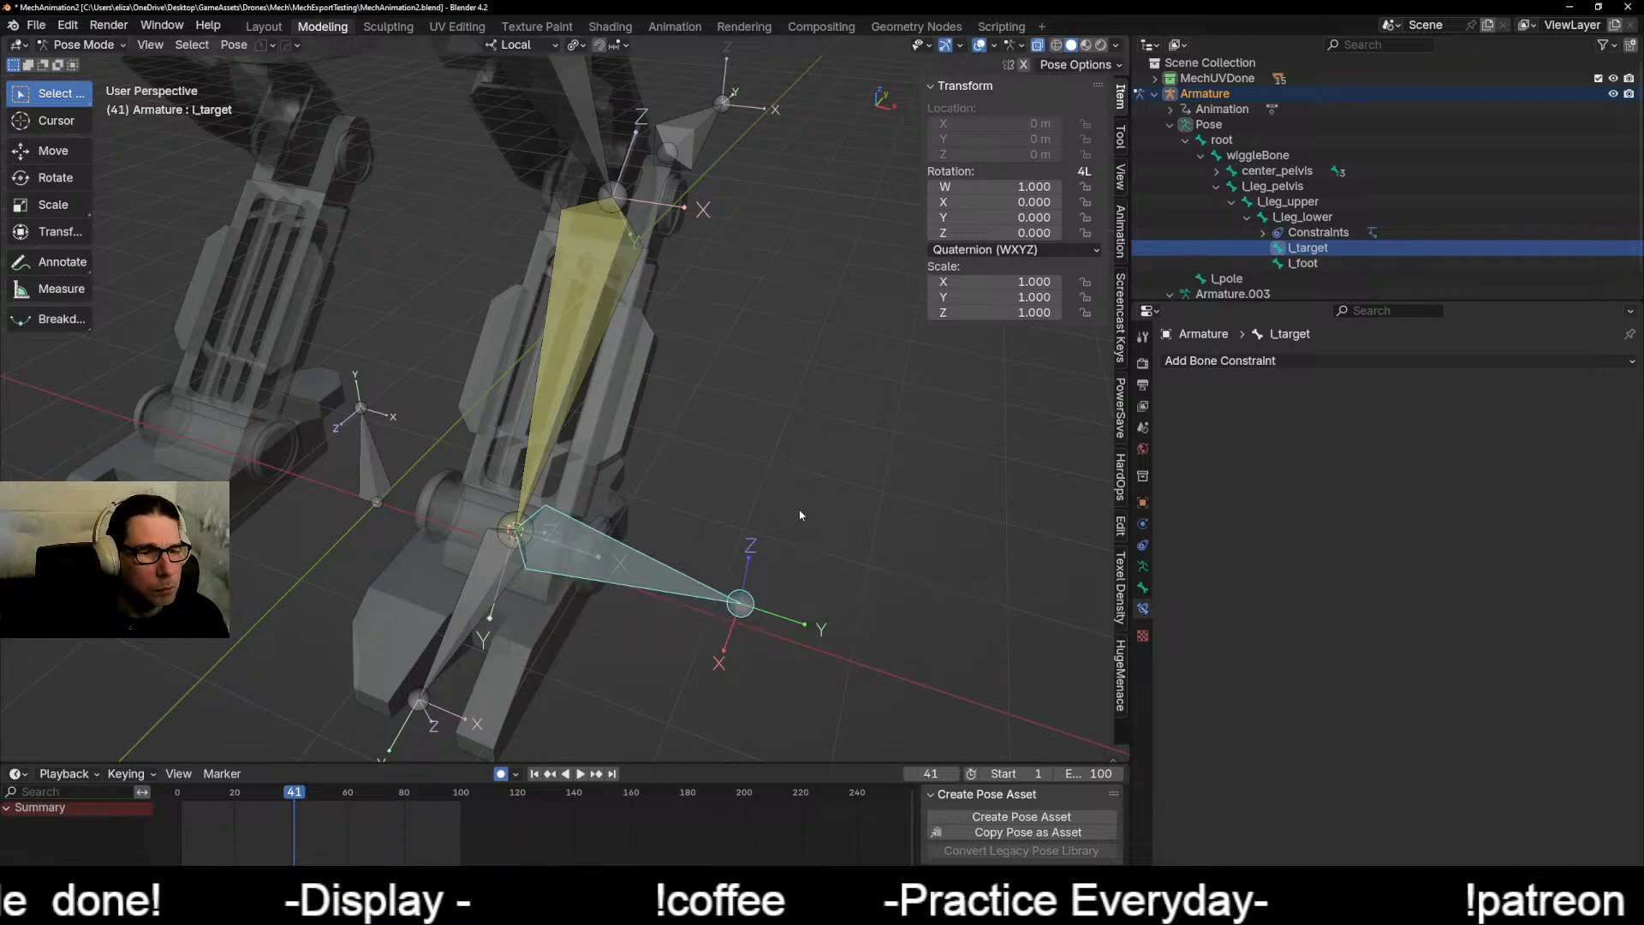
pyautogui.hotkey('alt', 'p')
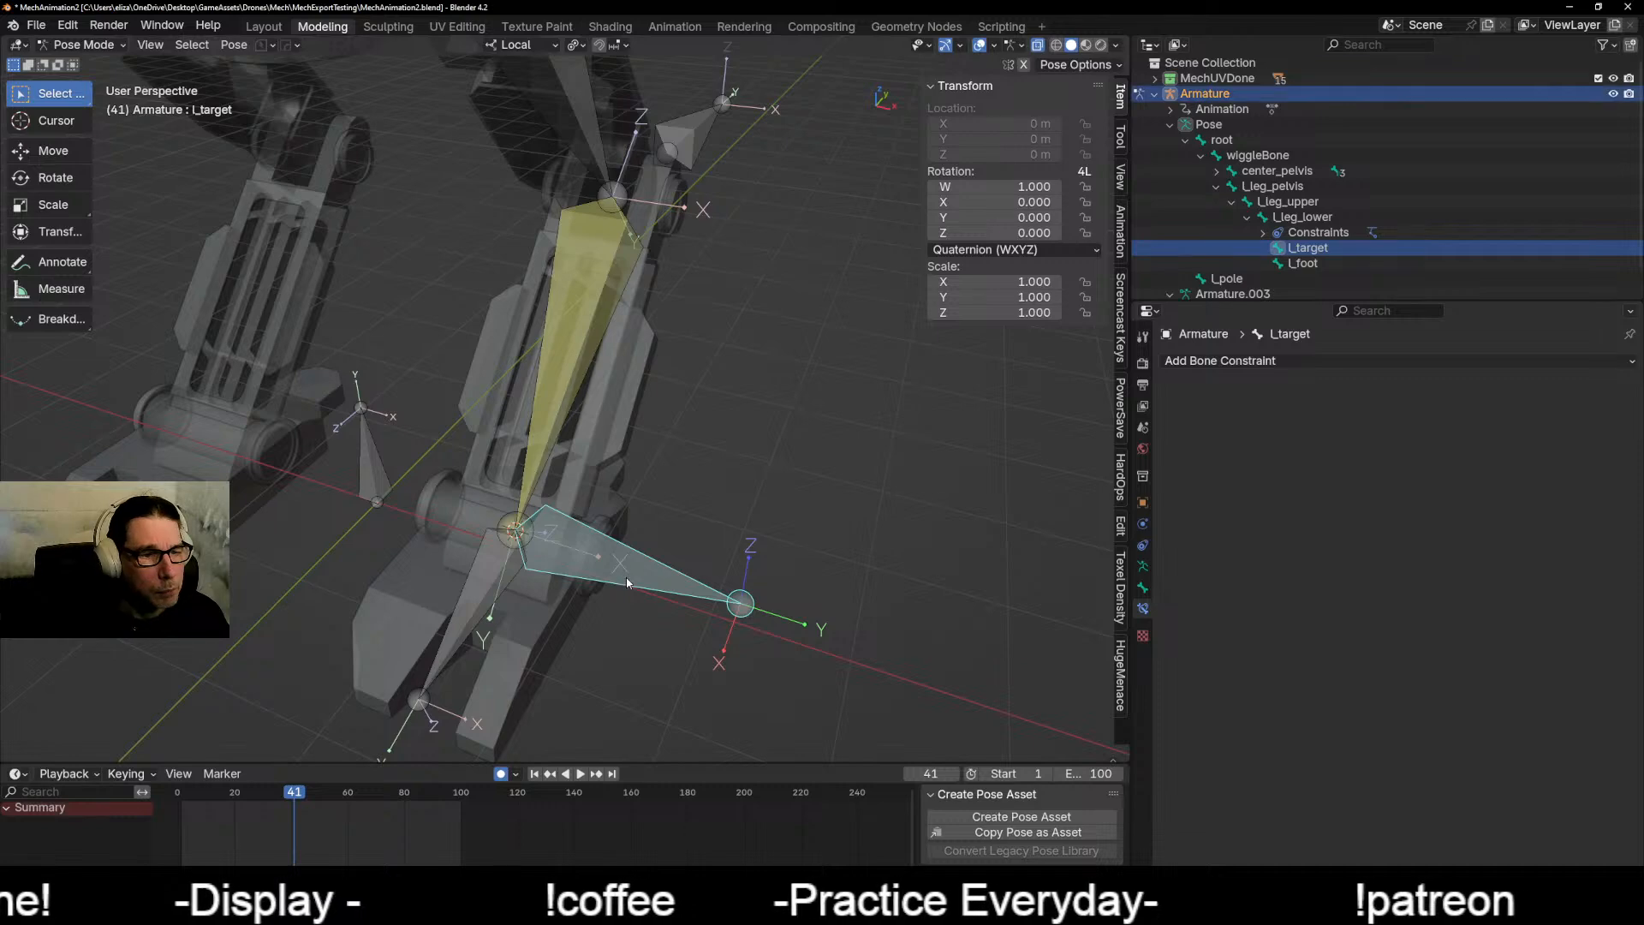
# Step: Clear the parent of the l_target bone in Edit Mode
pyautogui.click(83, 45)
pyautogui.click(85, 79)
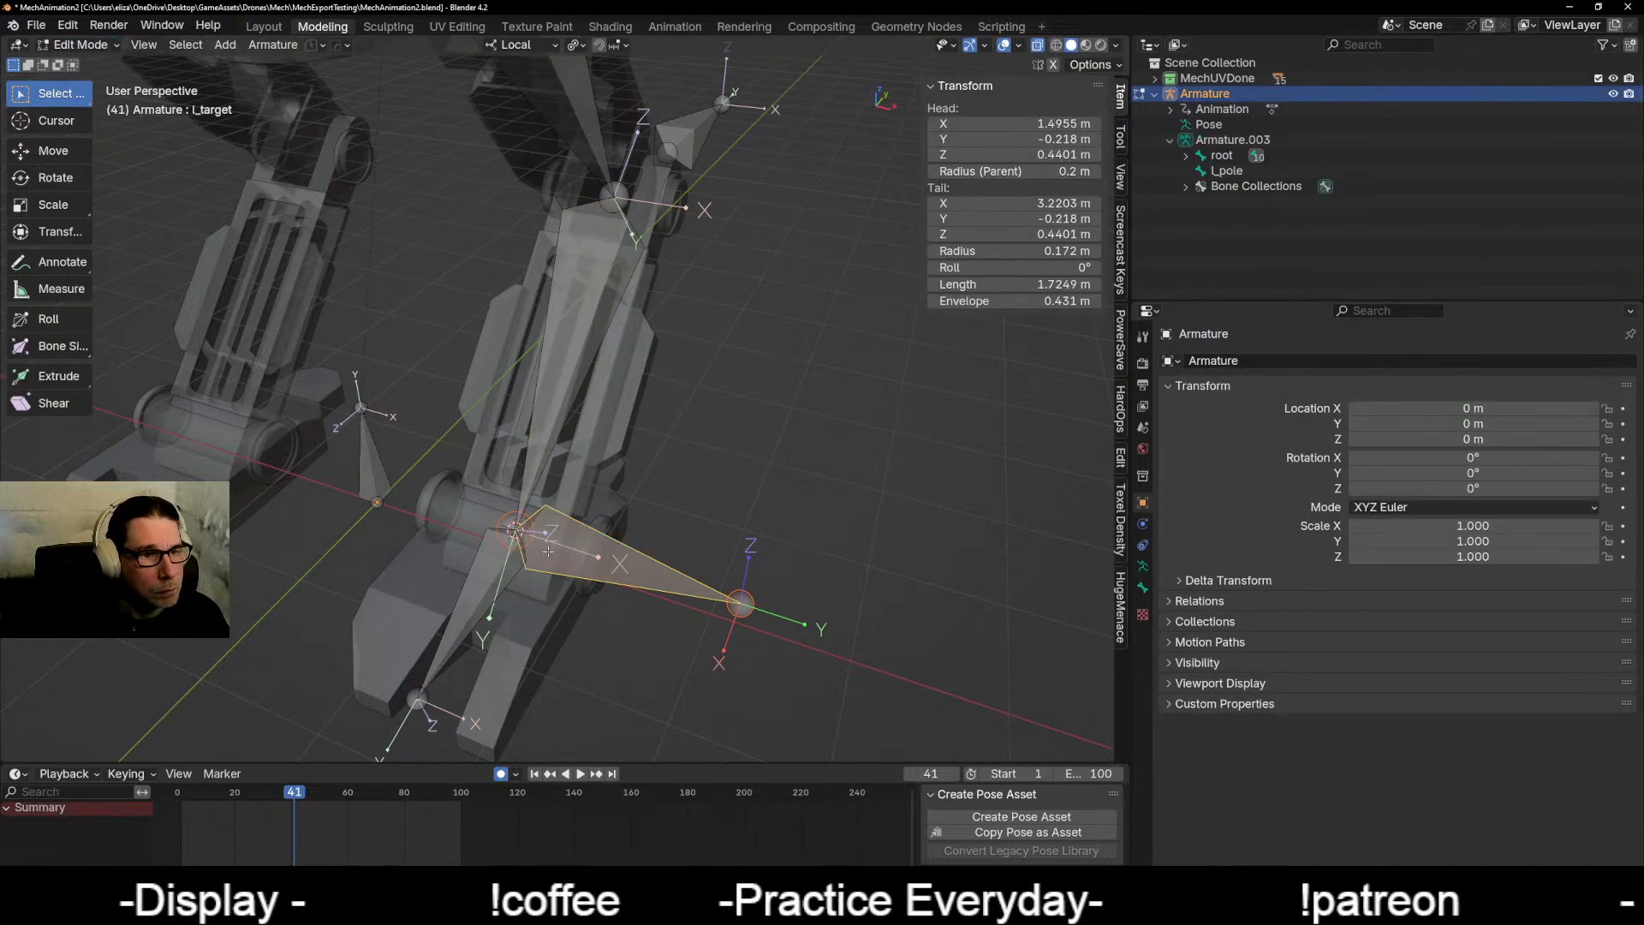
pyautogui.hotkey('alt', 'p')
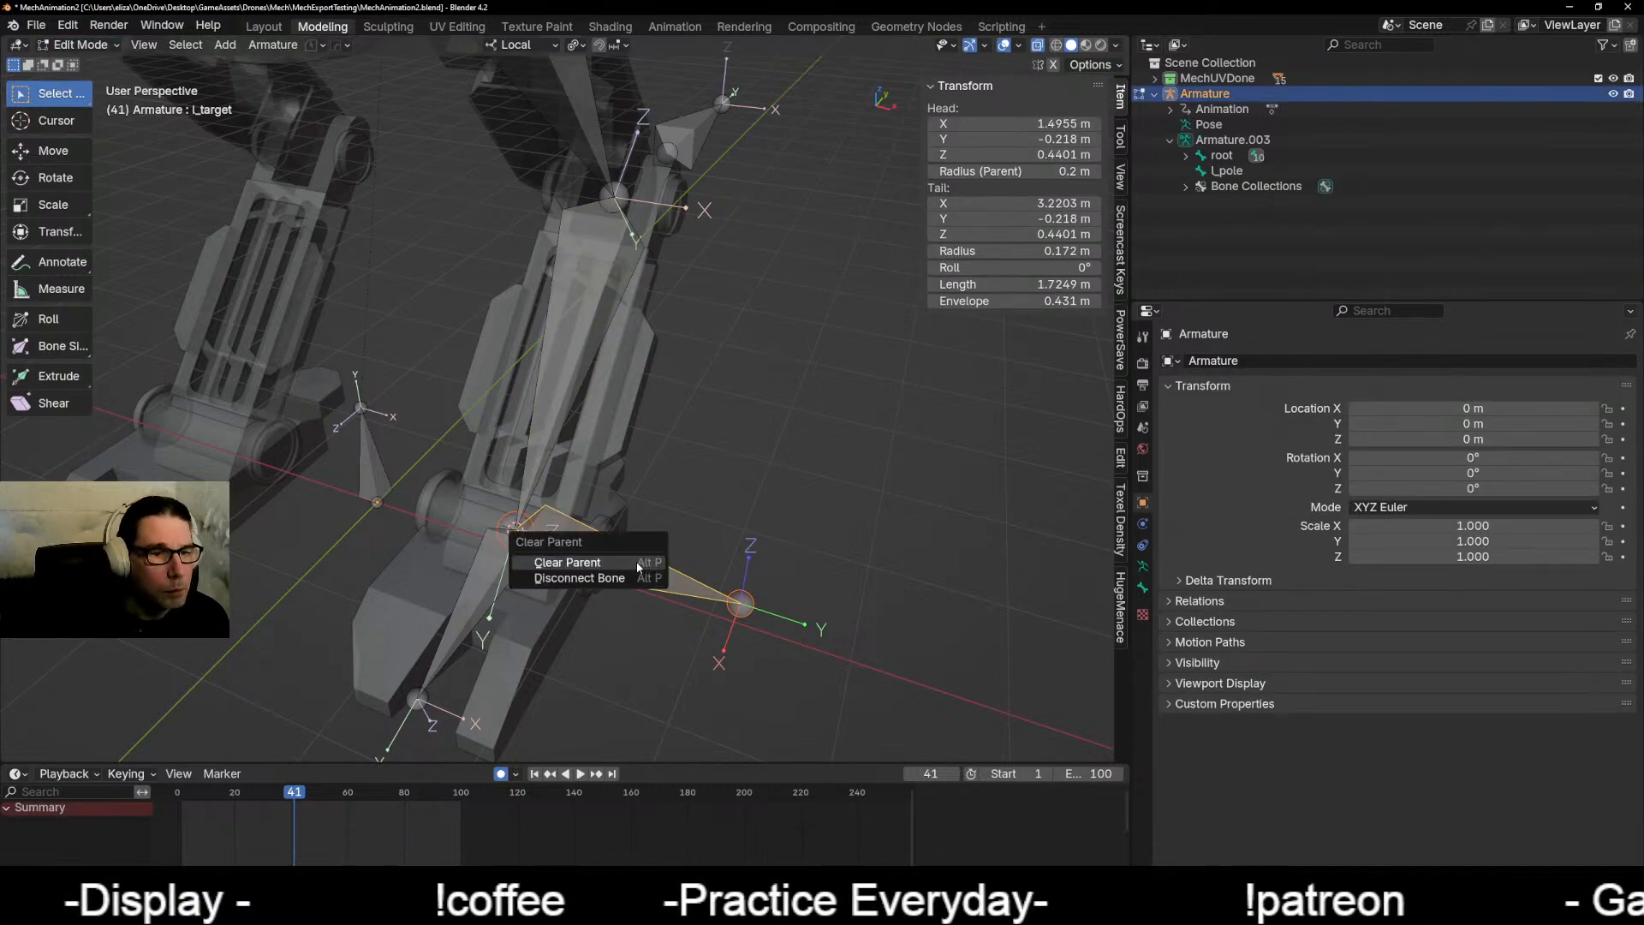
pyautogui.click(628, 564)
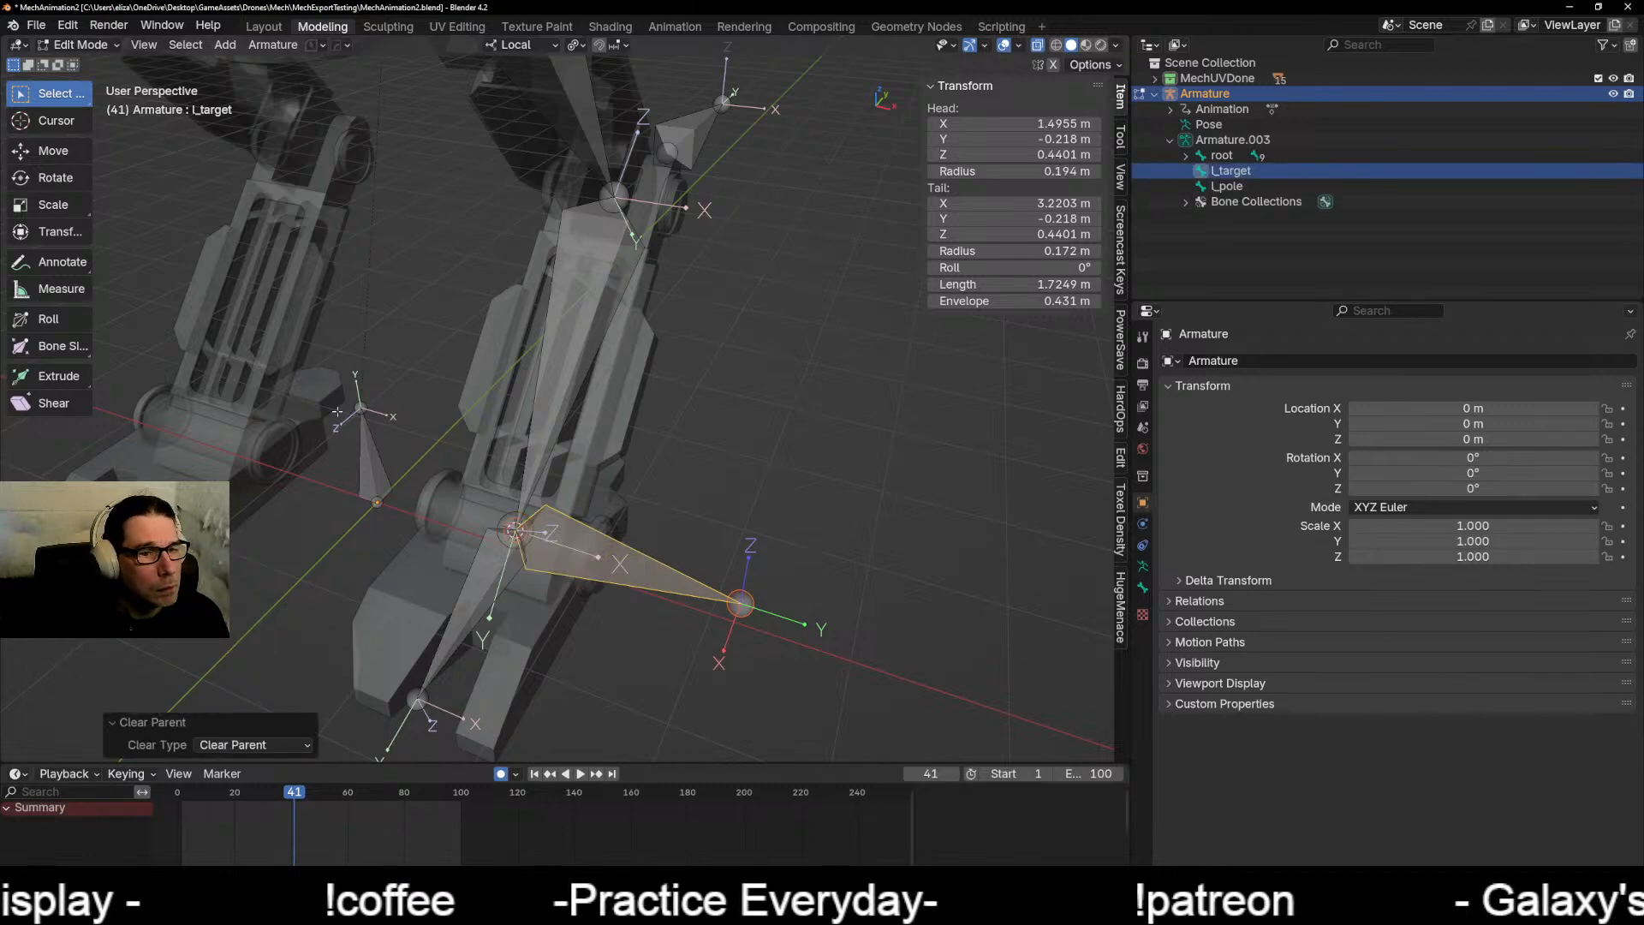
# Step: Return to Pose Mode and test-move the unparented l_target to see how the leg IK follows, cancelling each move
pyautogui.moveTo(608, 569); pyautogui.dragTo(531, 557, button='middle')
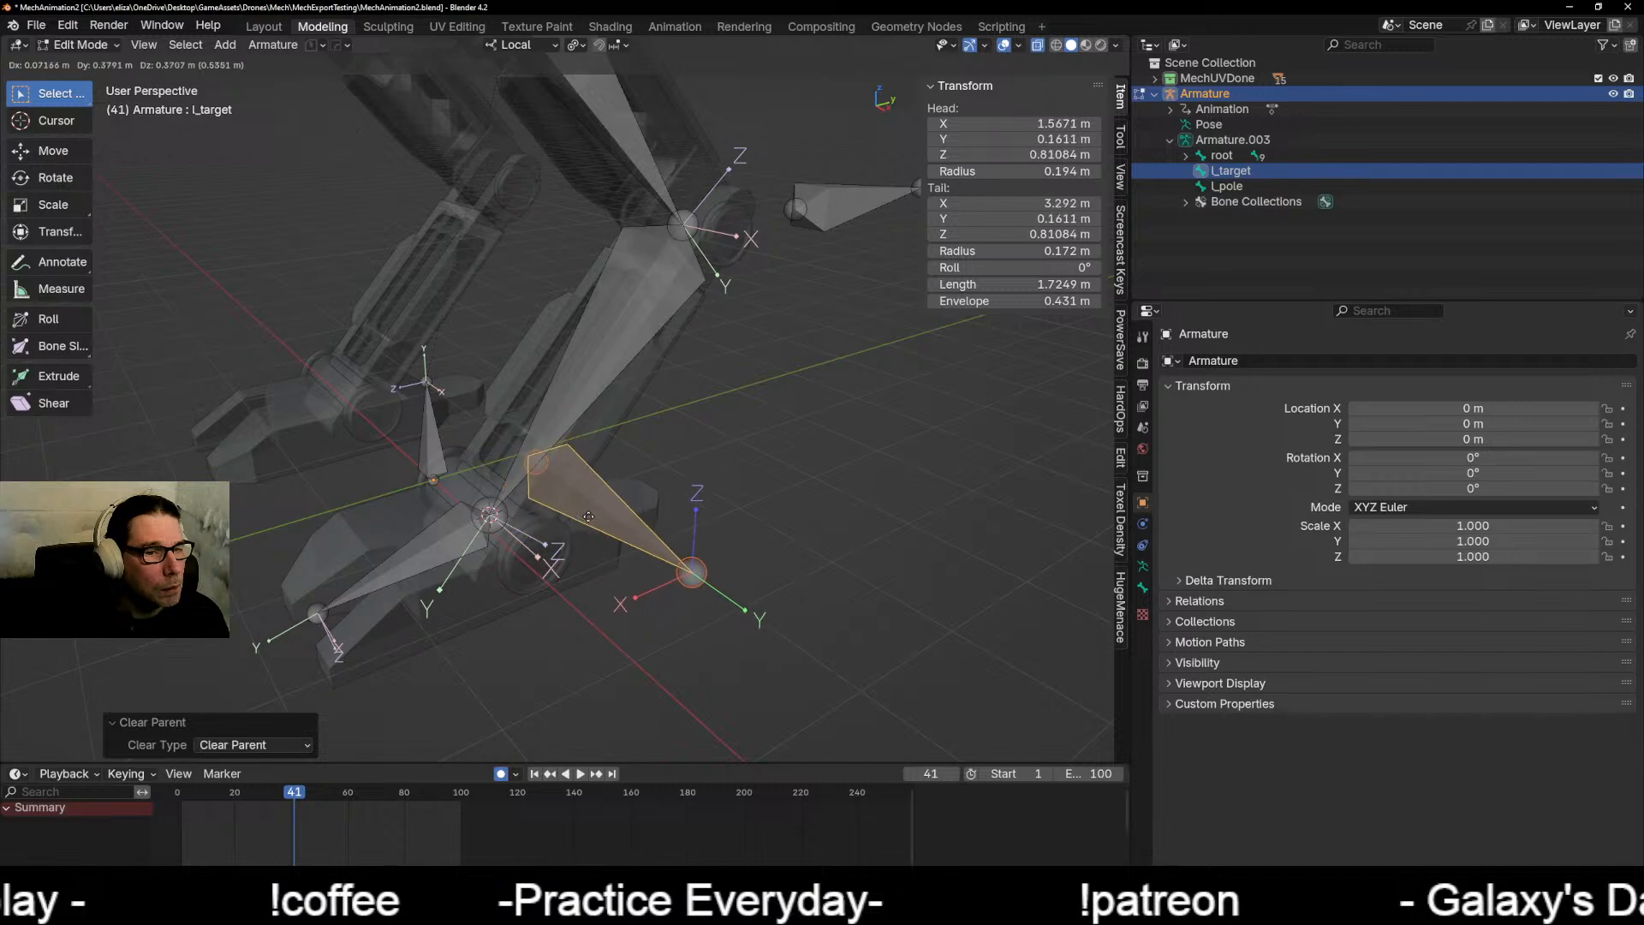
pyautogui.click(77, 45)
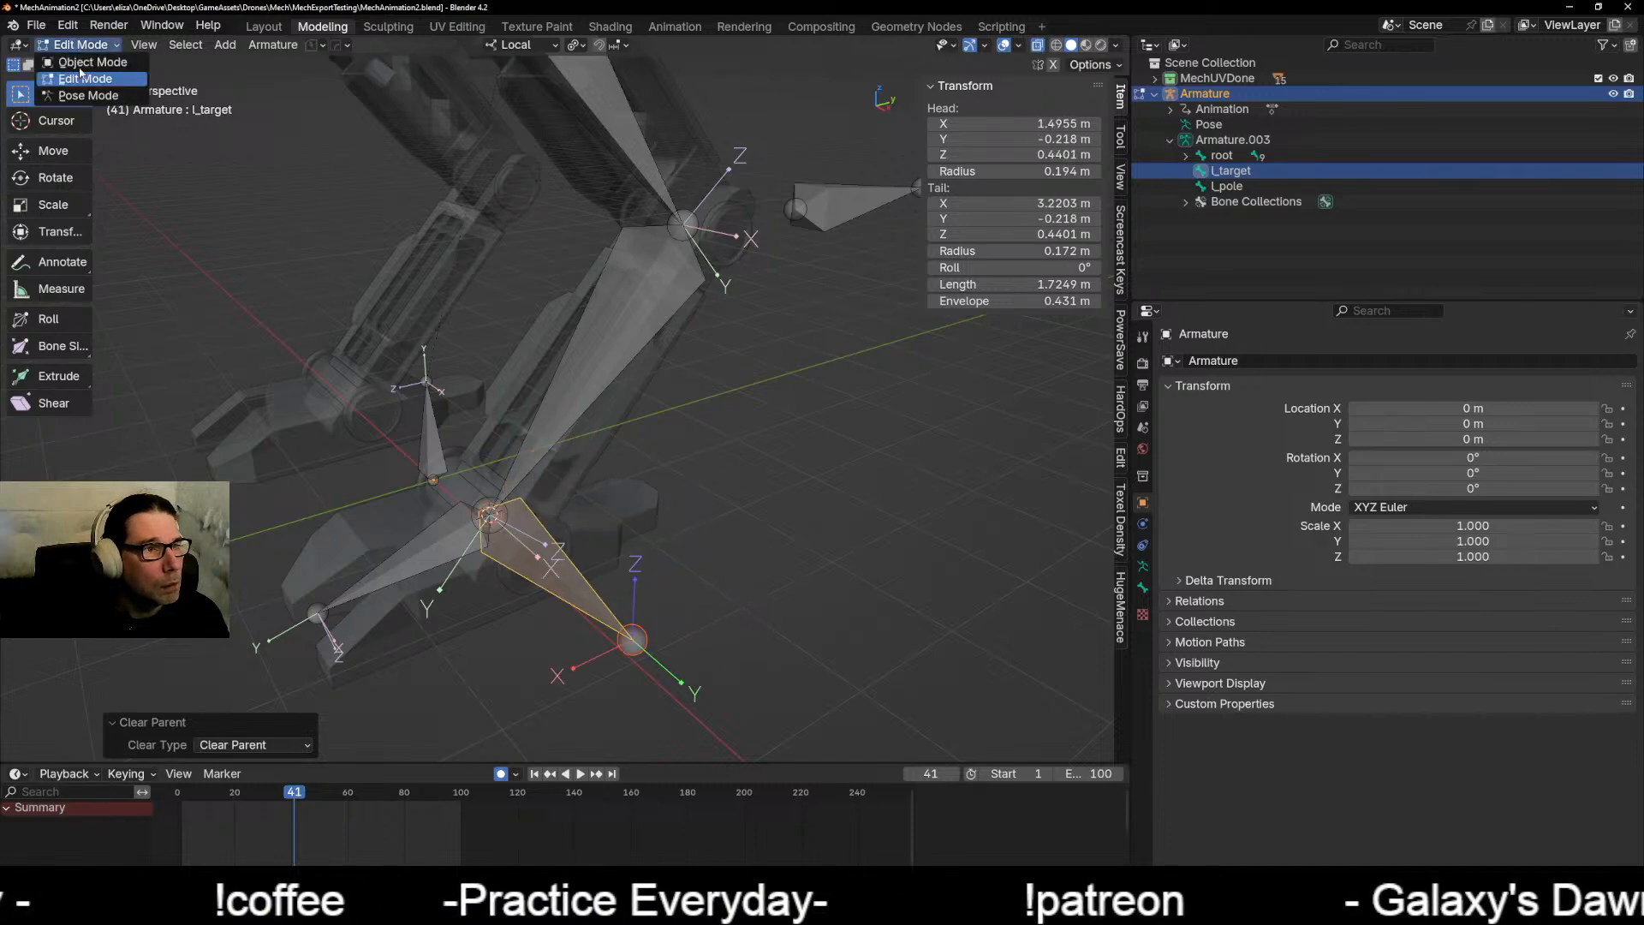
pyautogui.click(89, 96)
pyautogui.press('g')
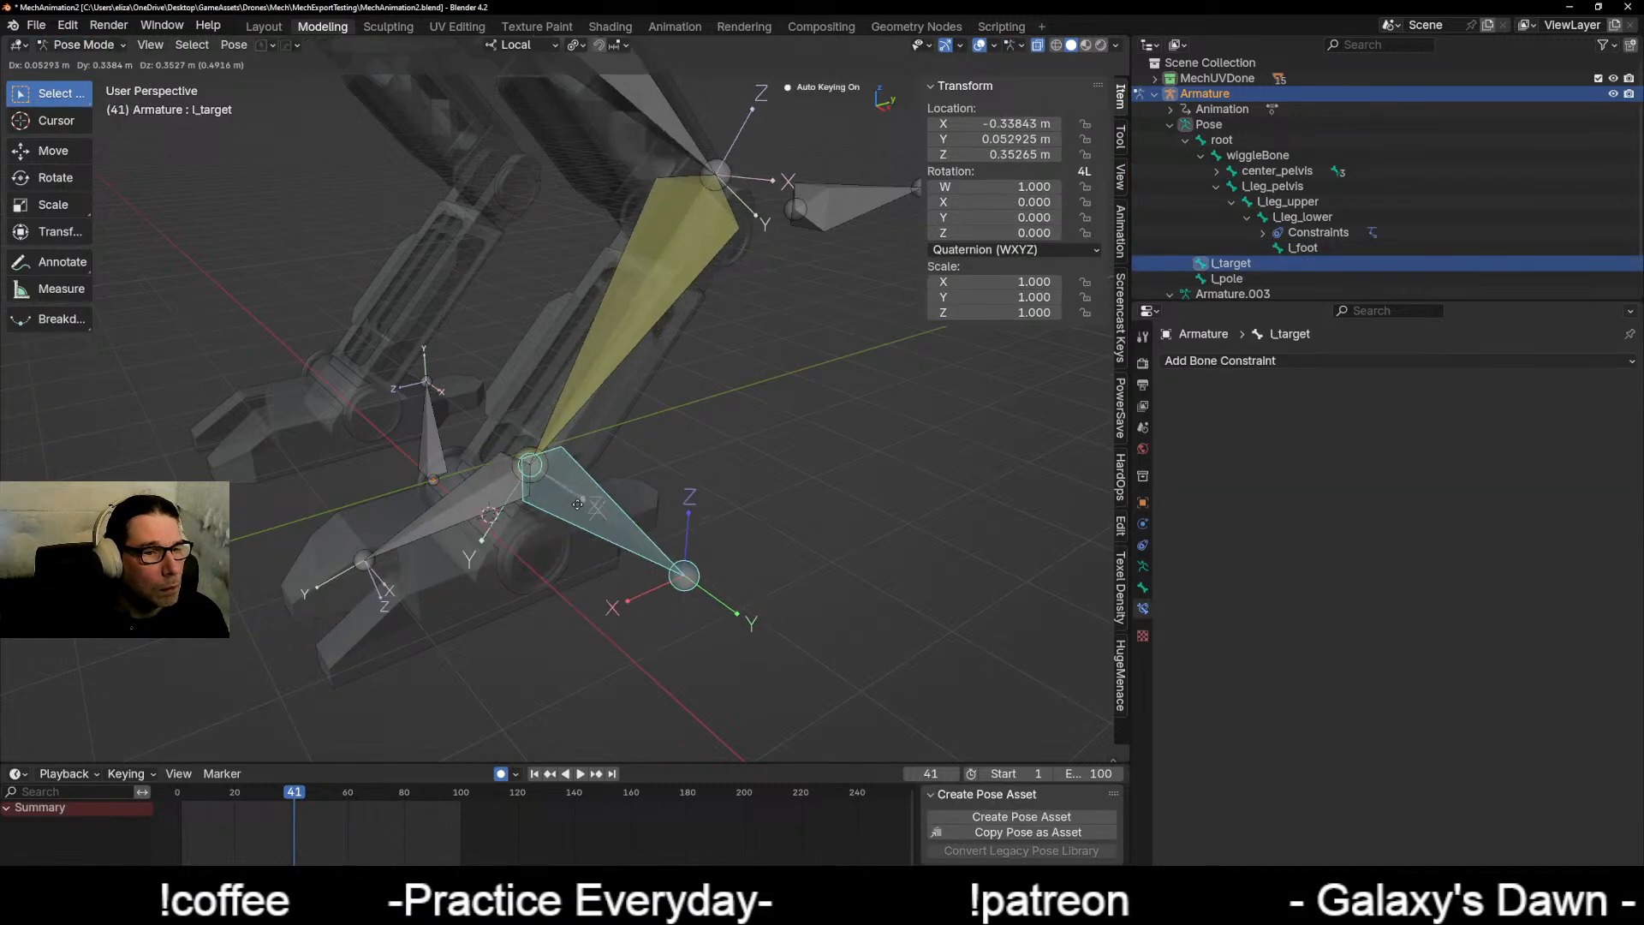
pyautogui.rightClick(469, 542)
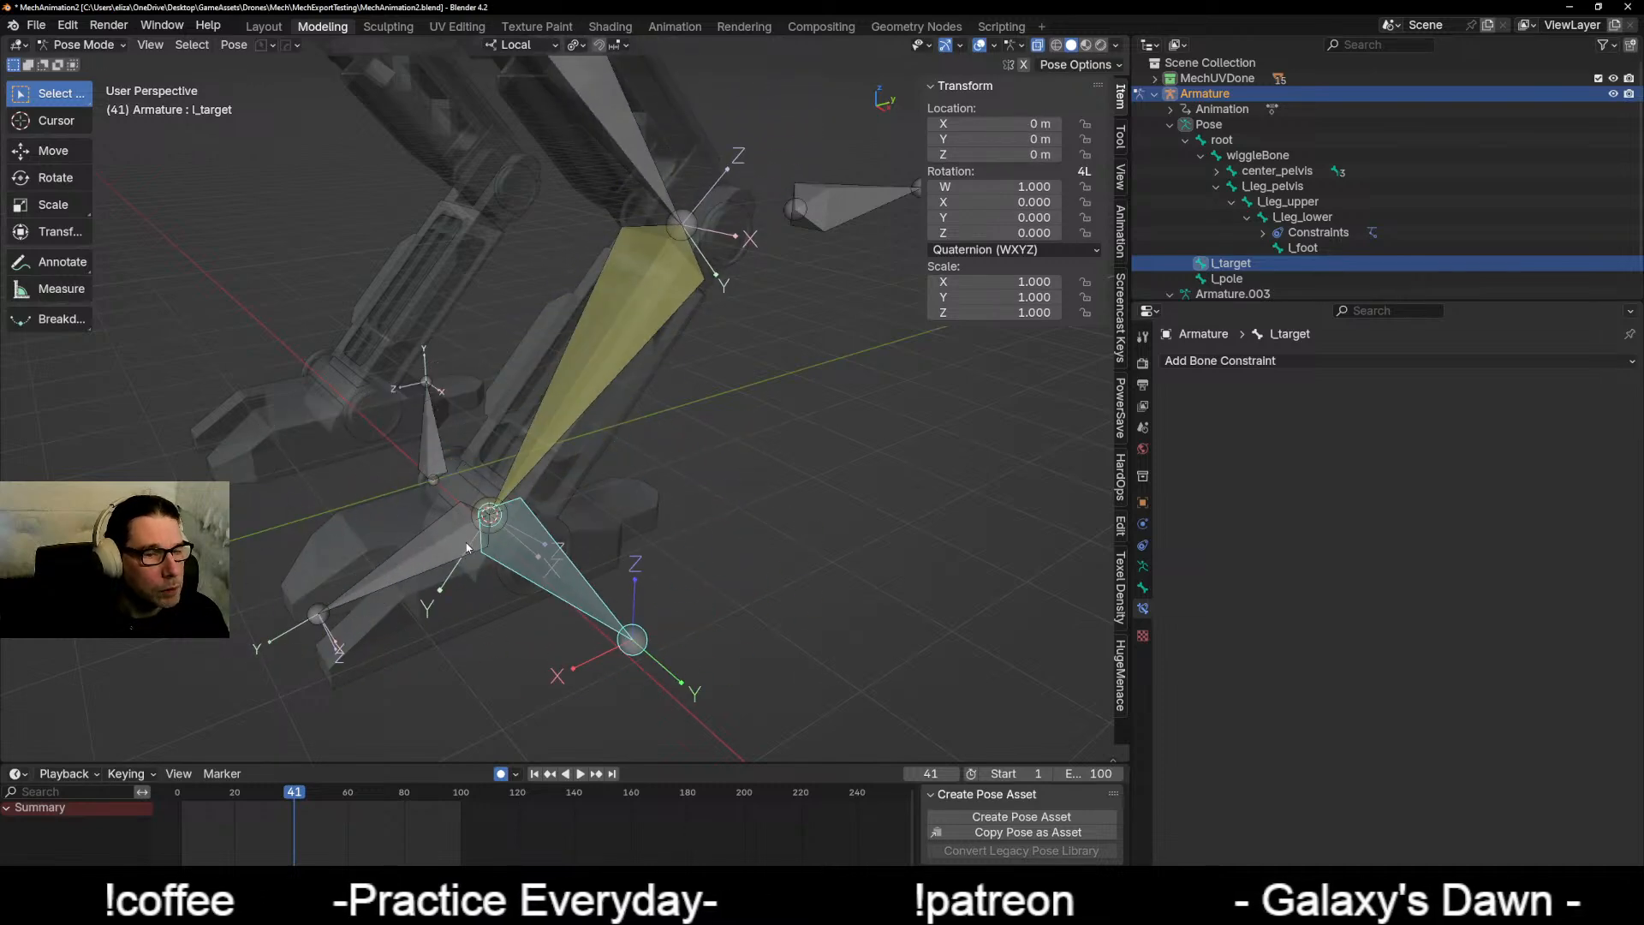
pyautogui.scroll(-4, 463, 543)
pyautogui.moveTo(462, 545); pyautogui.dragTo(546, 531, button='middle')
pyautogui.press('g')
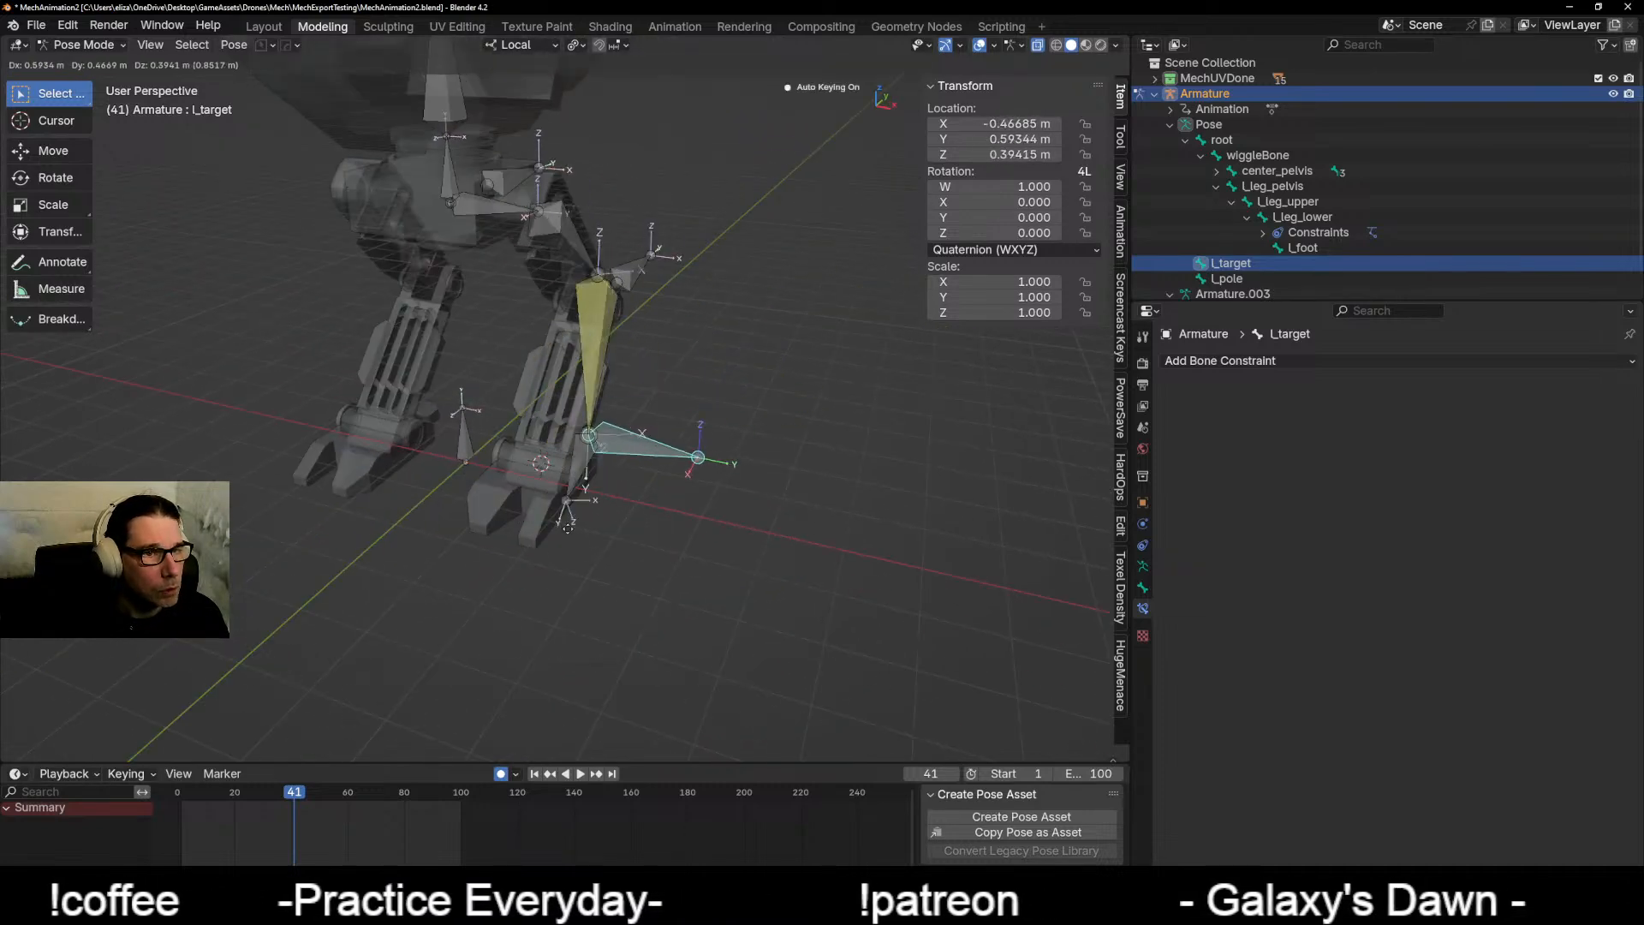
pyautogui.rightClick(603, 490)
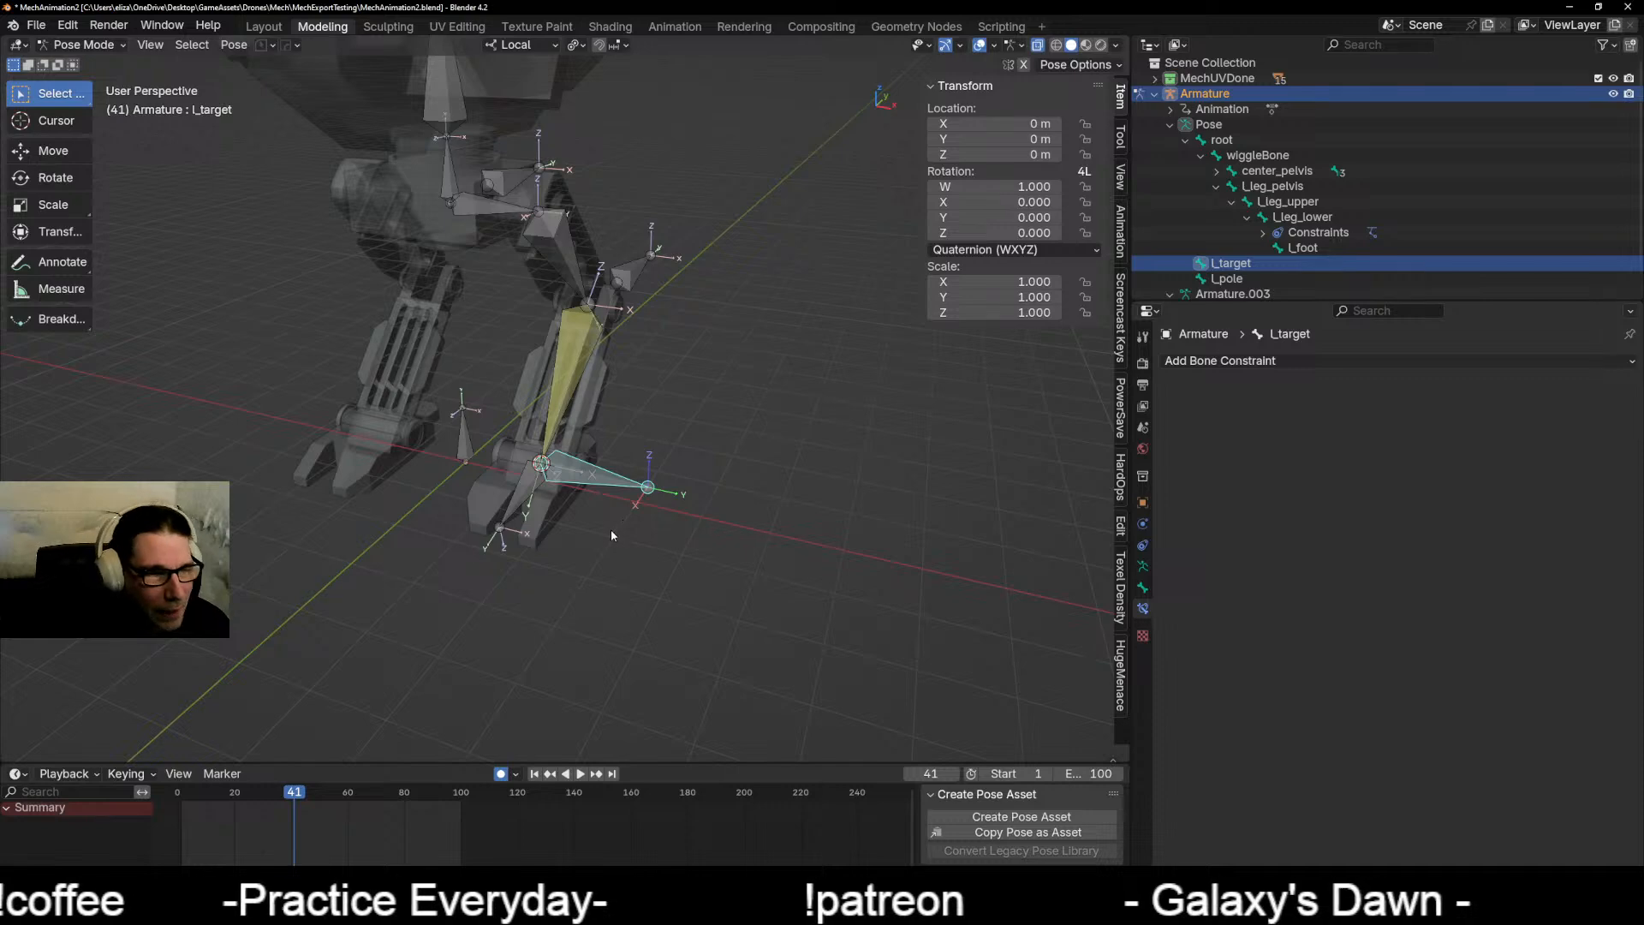
# Step: Inspect l_pole from above, then reselect l_target and test a larger move to check the leg's bend toward the pole
pyautogui.moveTo(697, 576); pyautogui.dragTo(457, 647, button='middle')
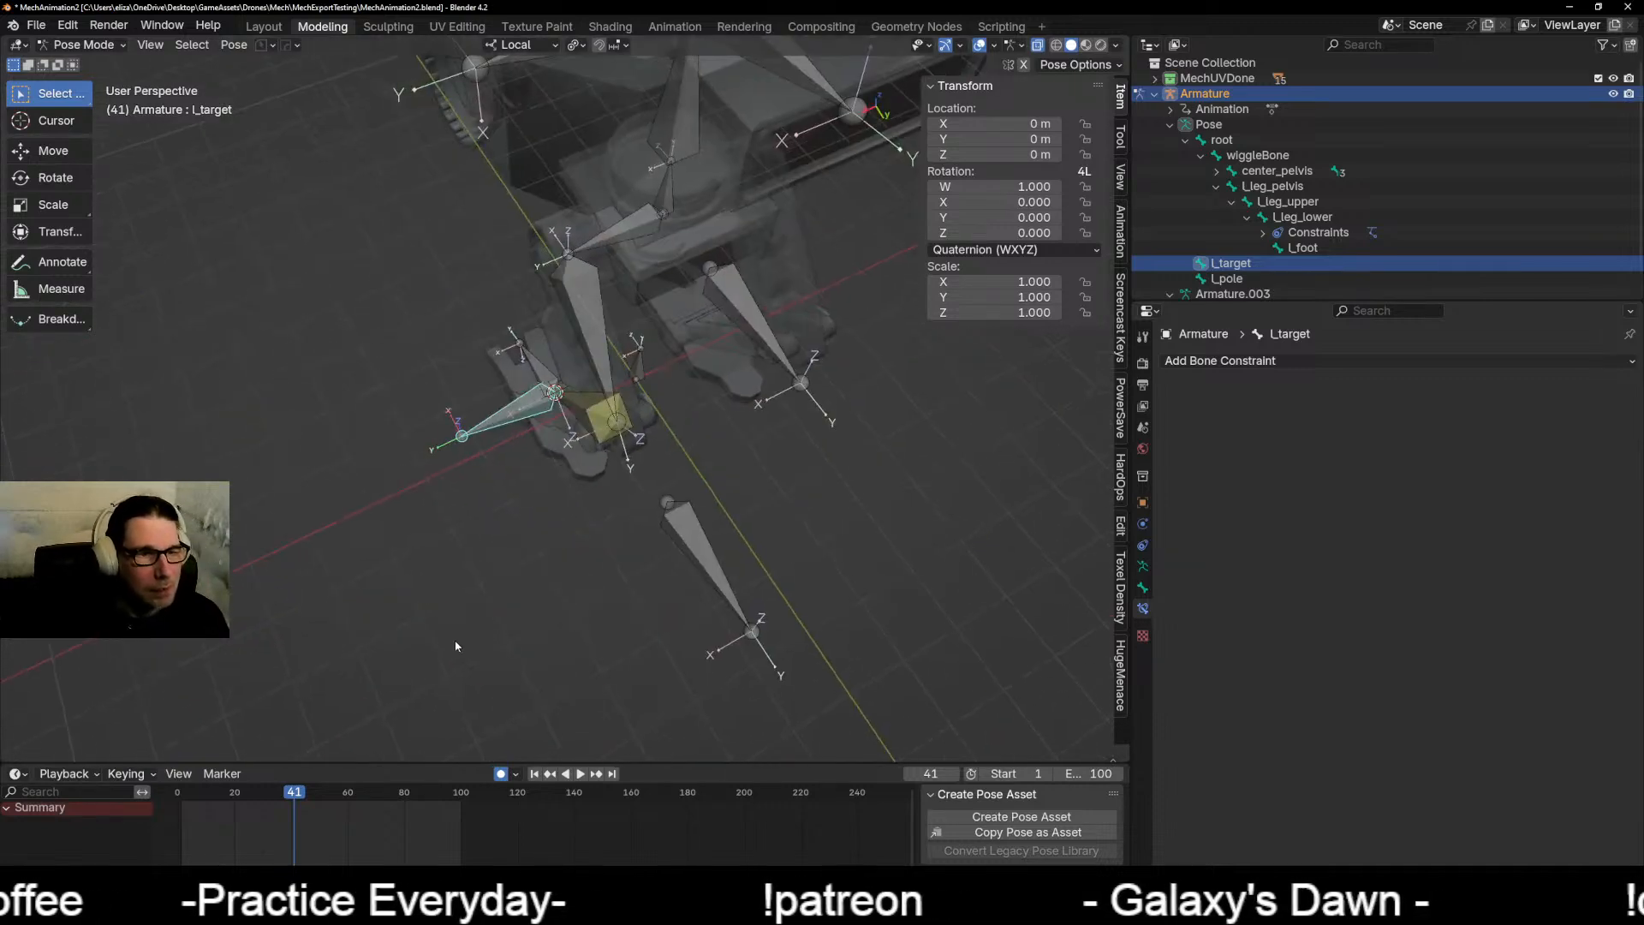
pyautogui.click(702, 551)
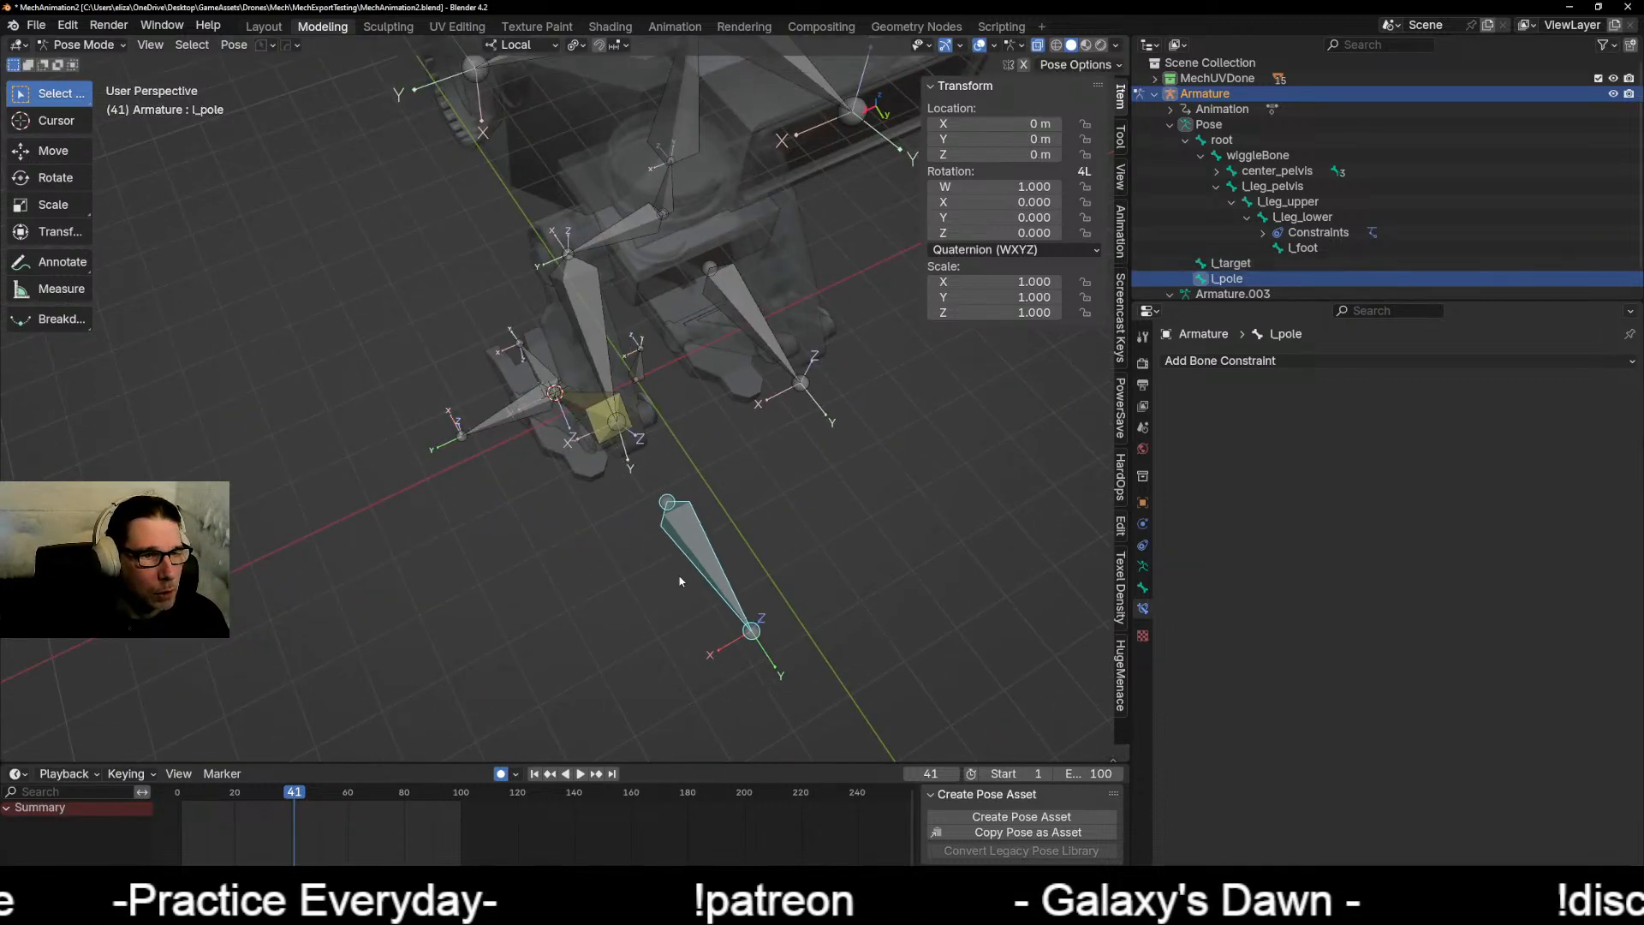
pyautogui.click(504, 418)
pyautogui.moveTo(463, 471); pyautogui.dragTo(580, 538, button='middle')
pyautogui.press('g')
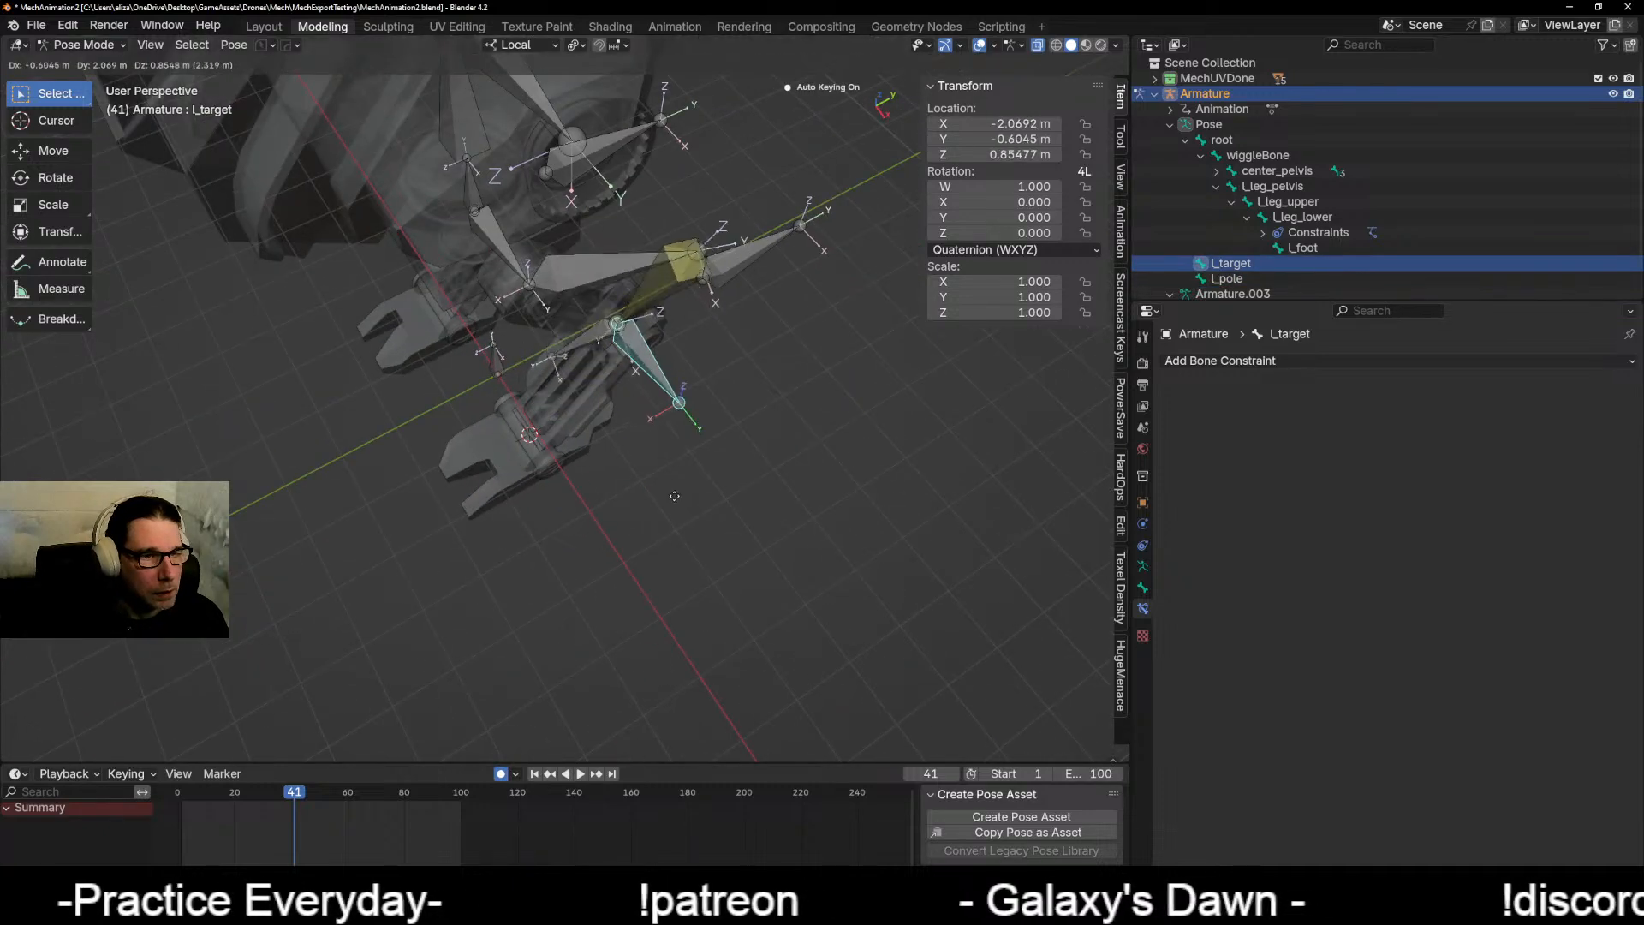
pyautogui.rightClick(572, 524)
# Step: Select all bones of the armature and switch from Pose Mode to Edit Mode
pyautogui.moveTo(461, 610); pyautogui.dragTo(512, 523, button='middle')
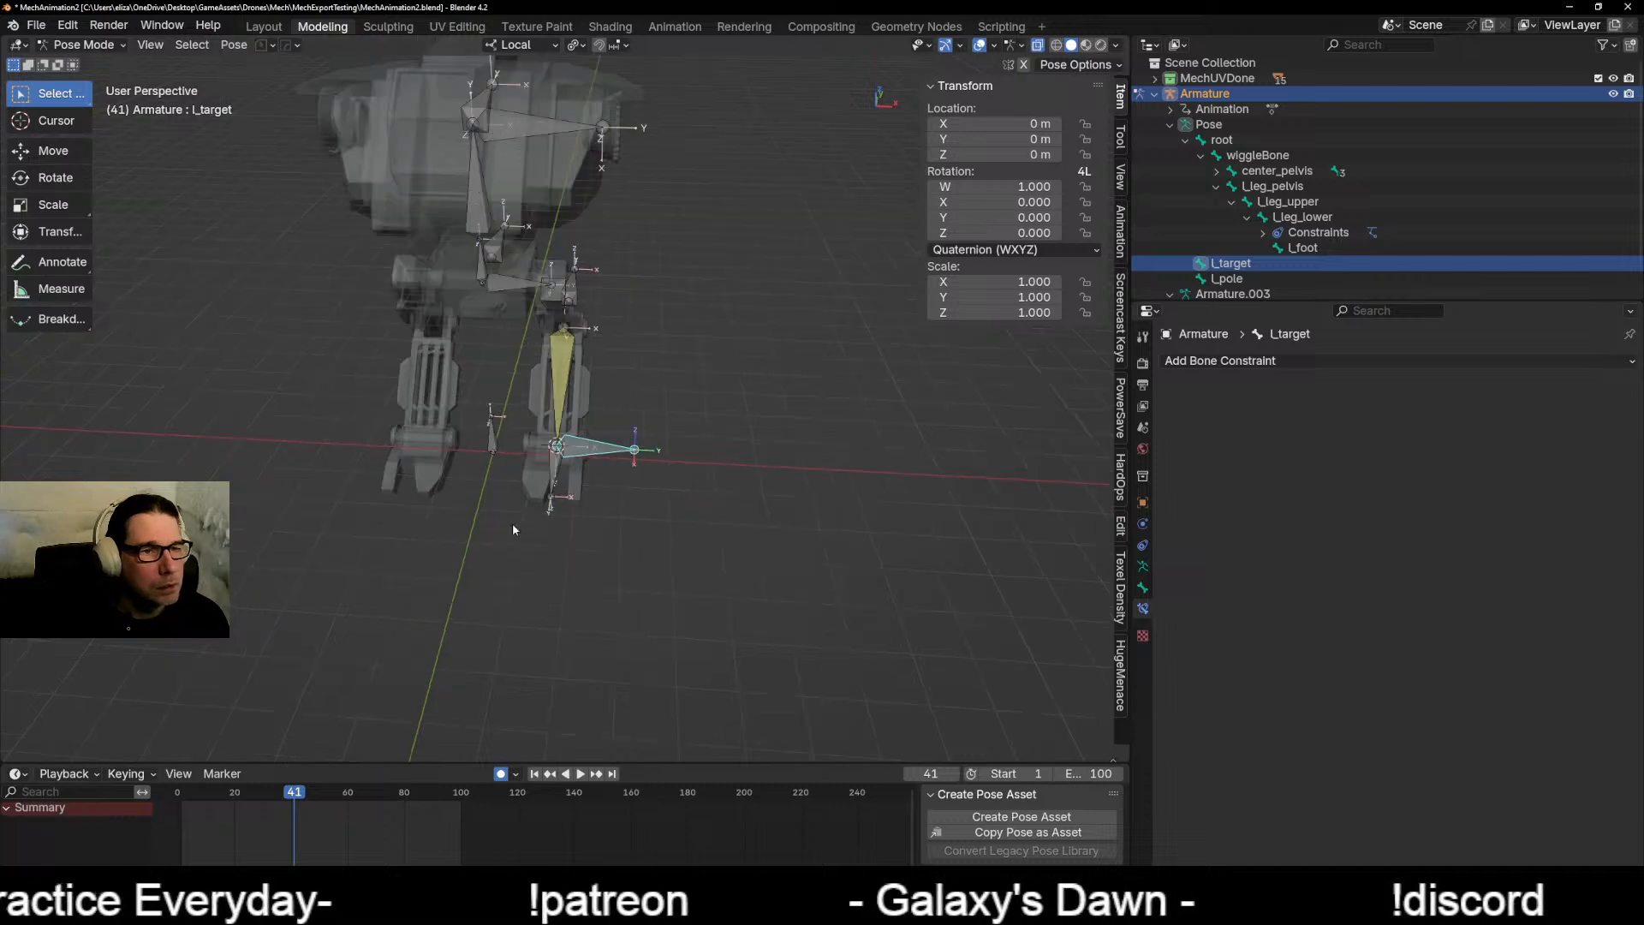
pyautogui.press('a')
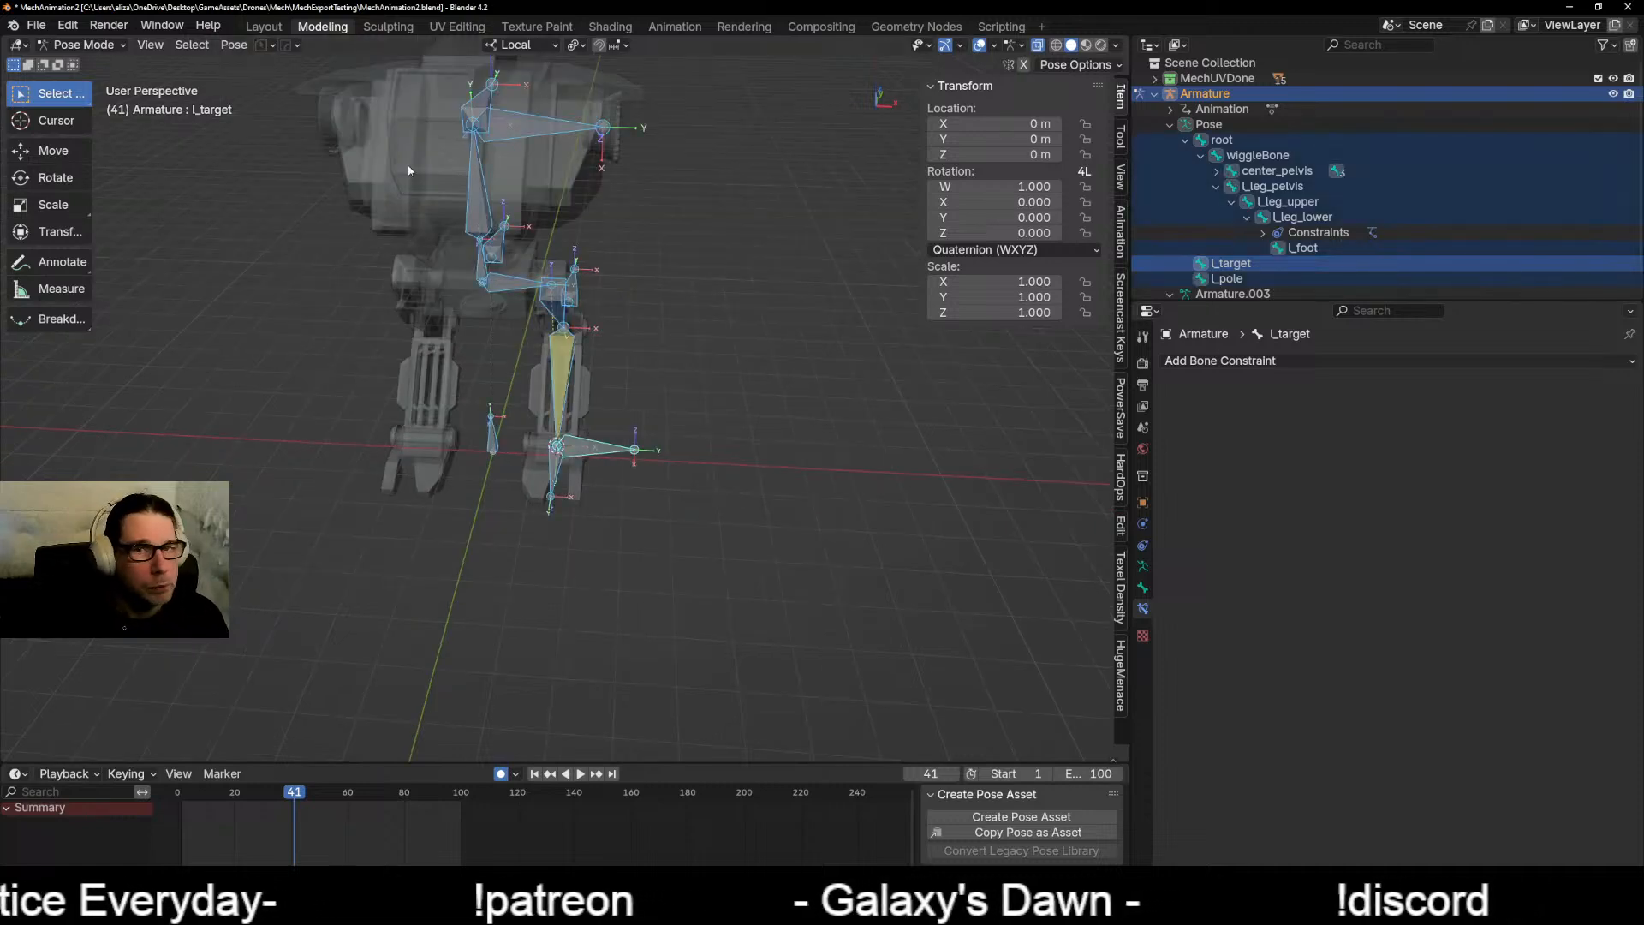
pyautogui.click(76, 44)
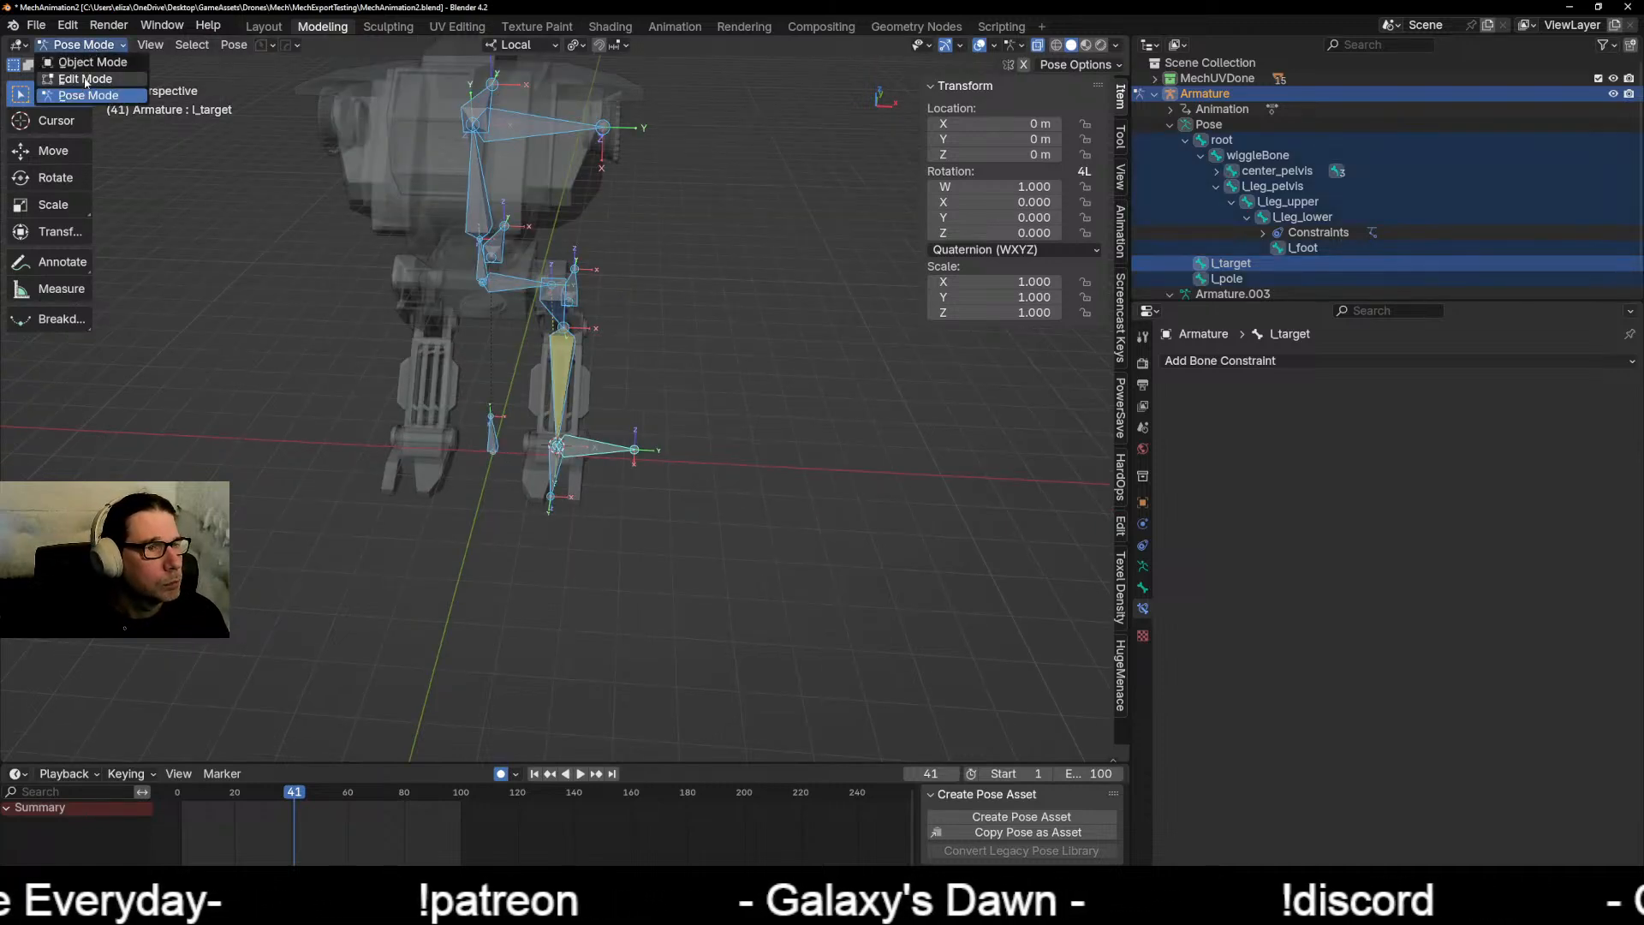
pyautogui.click(85, 81)
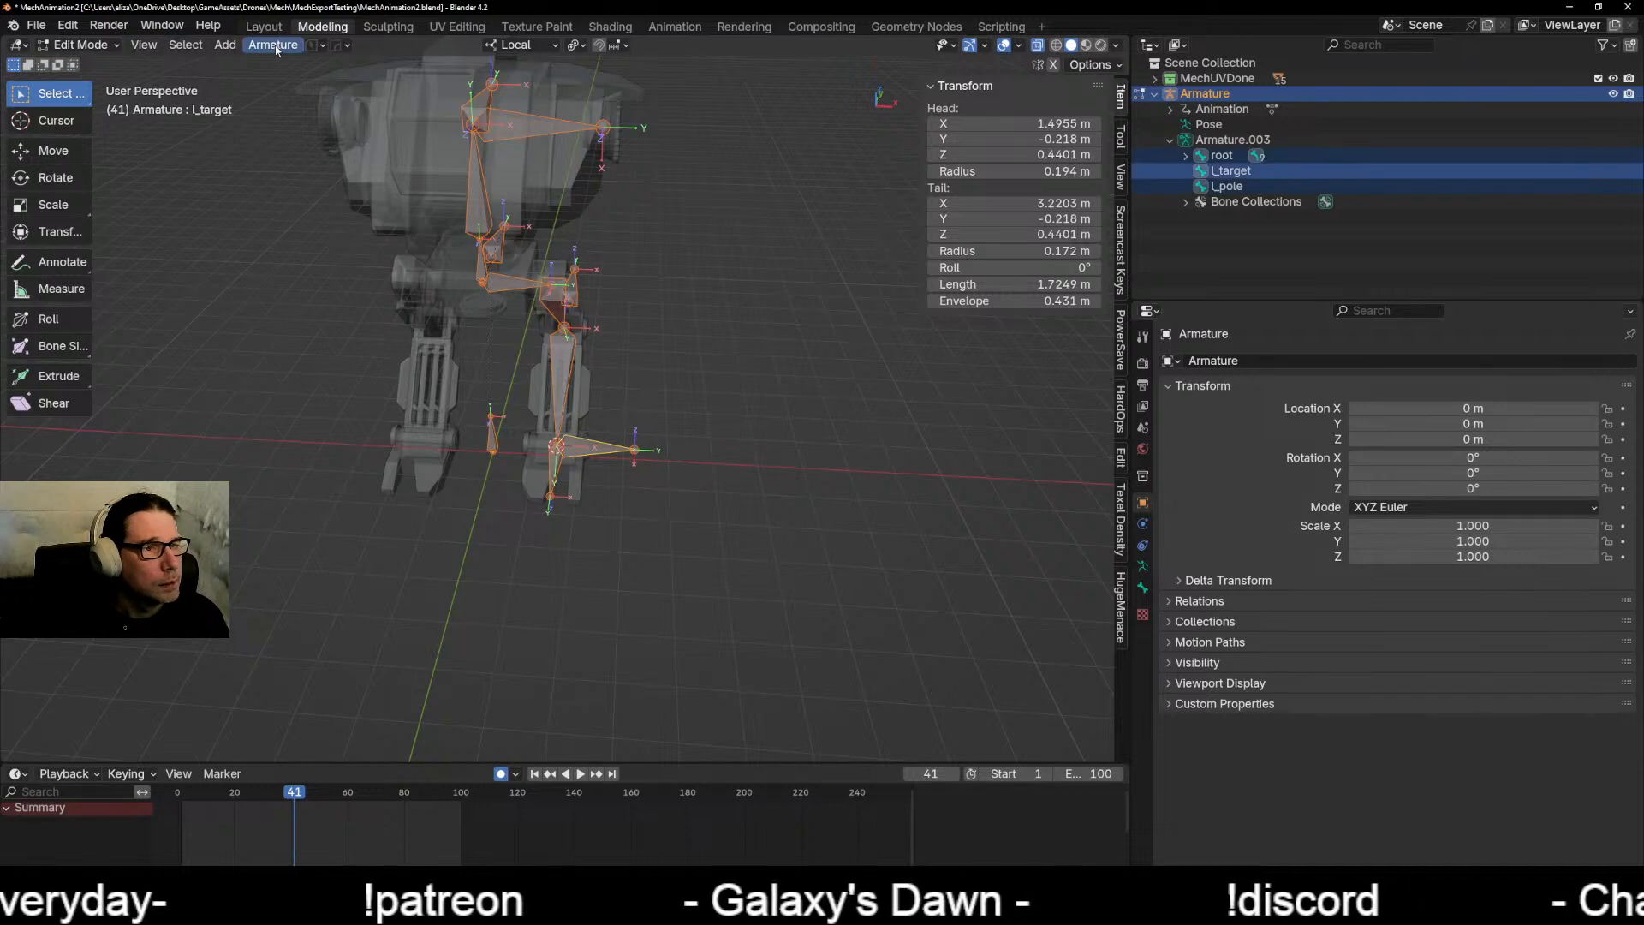
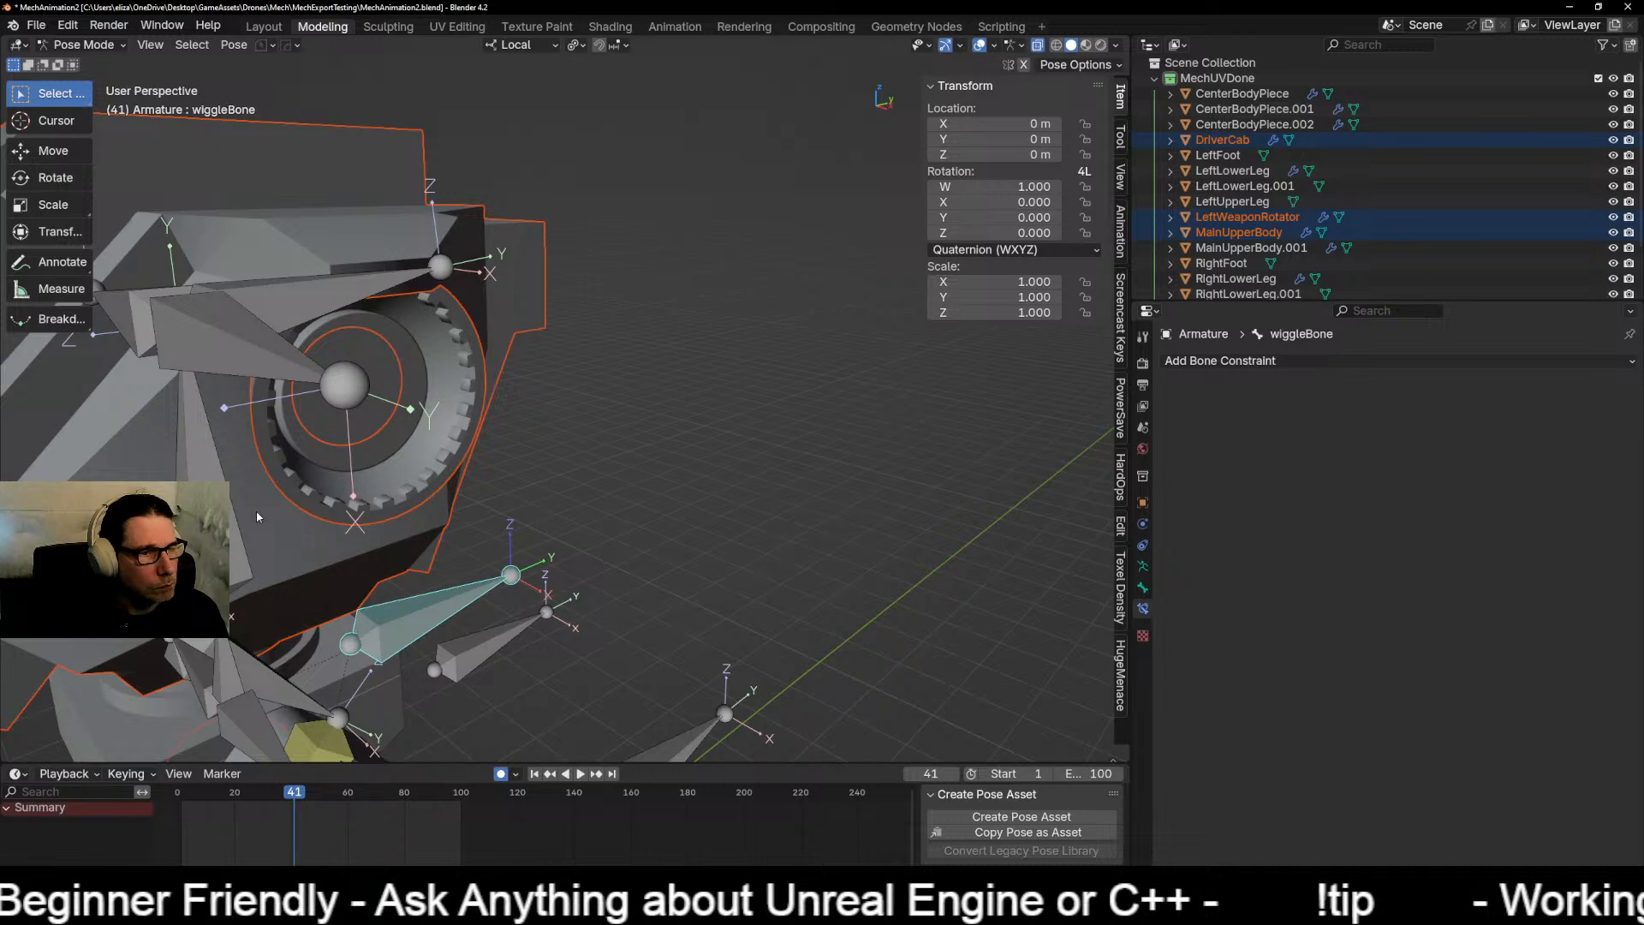
# Step: Hide the Armature and examine the mech's upper body and weapon rotator without the bones in the way
pyautogui.moveTo(256, 516); pyautogui.dragTo(267, 515, button='middle')
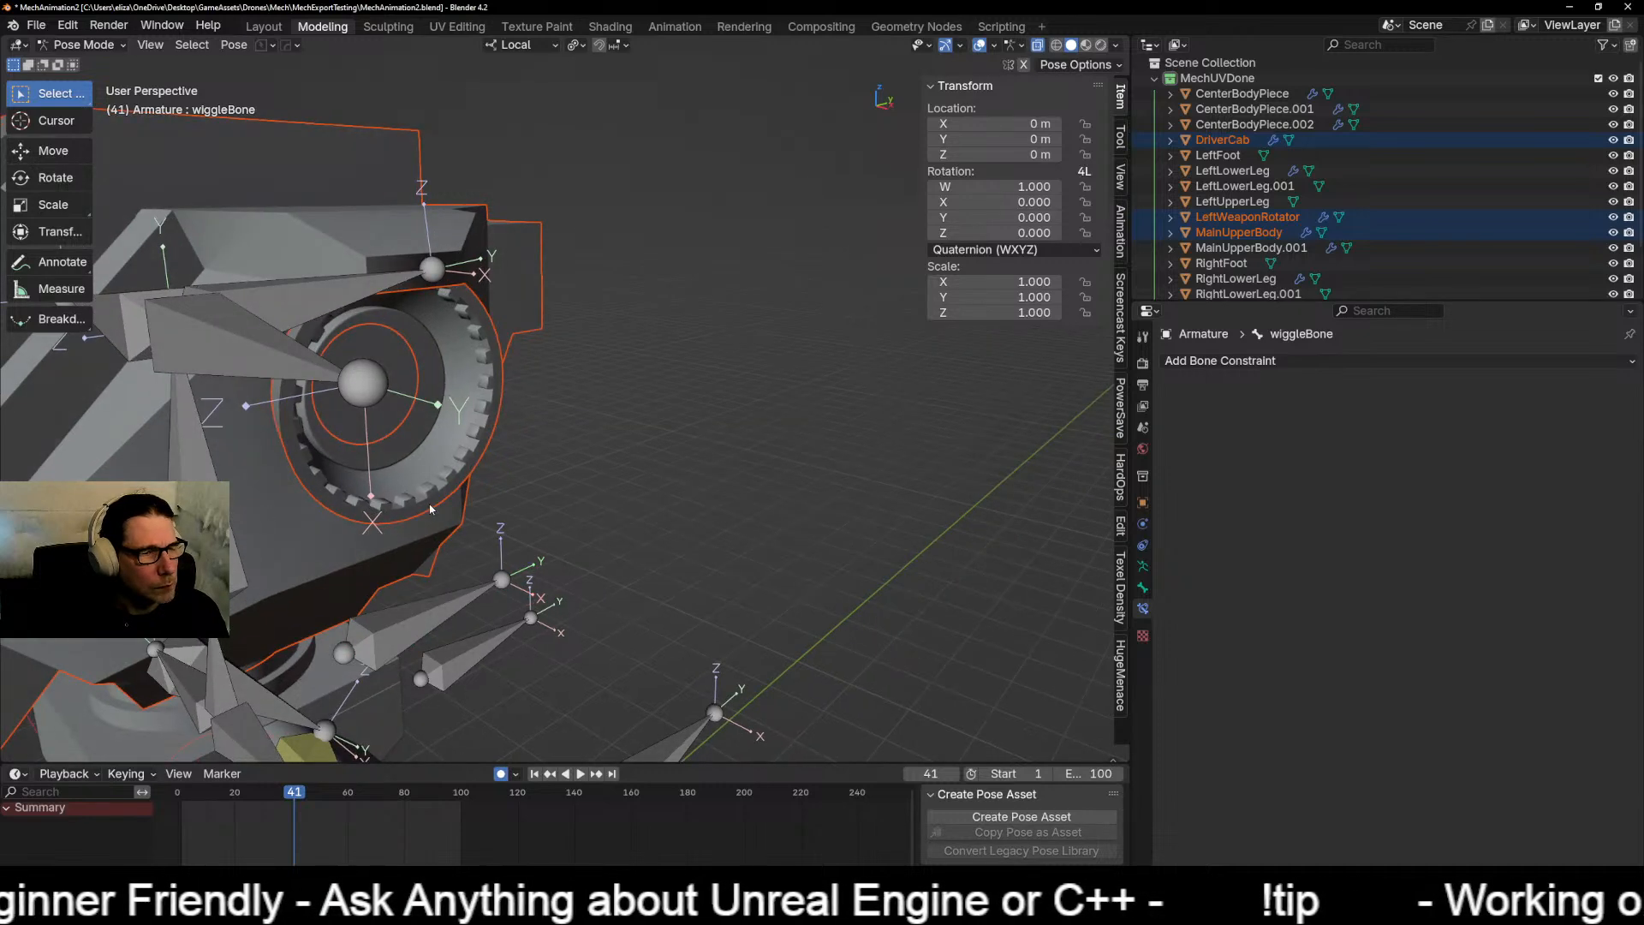
pyautogui.moveTo(429, 504); pyautogui.dragTo(521, 497, button='middle')
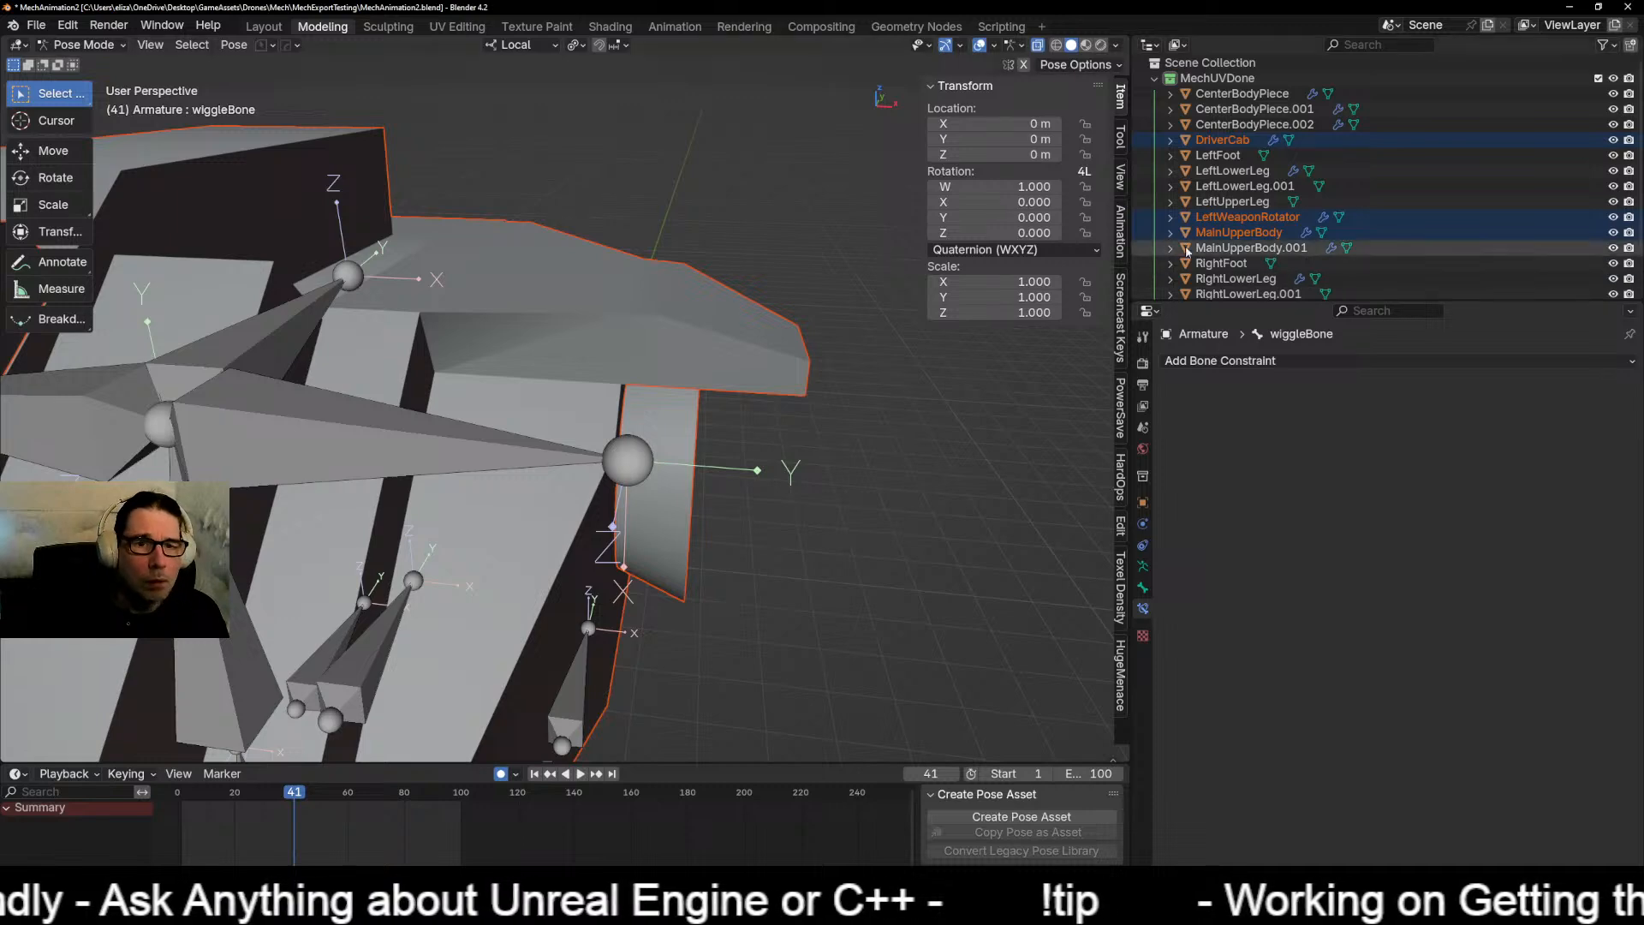
pyautogui.scroll(-3, 1207, 257)
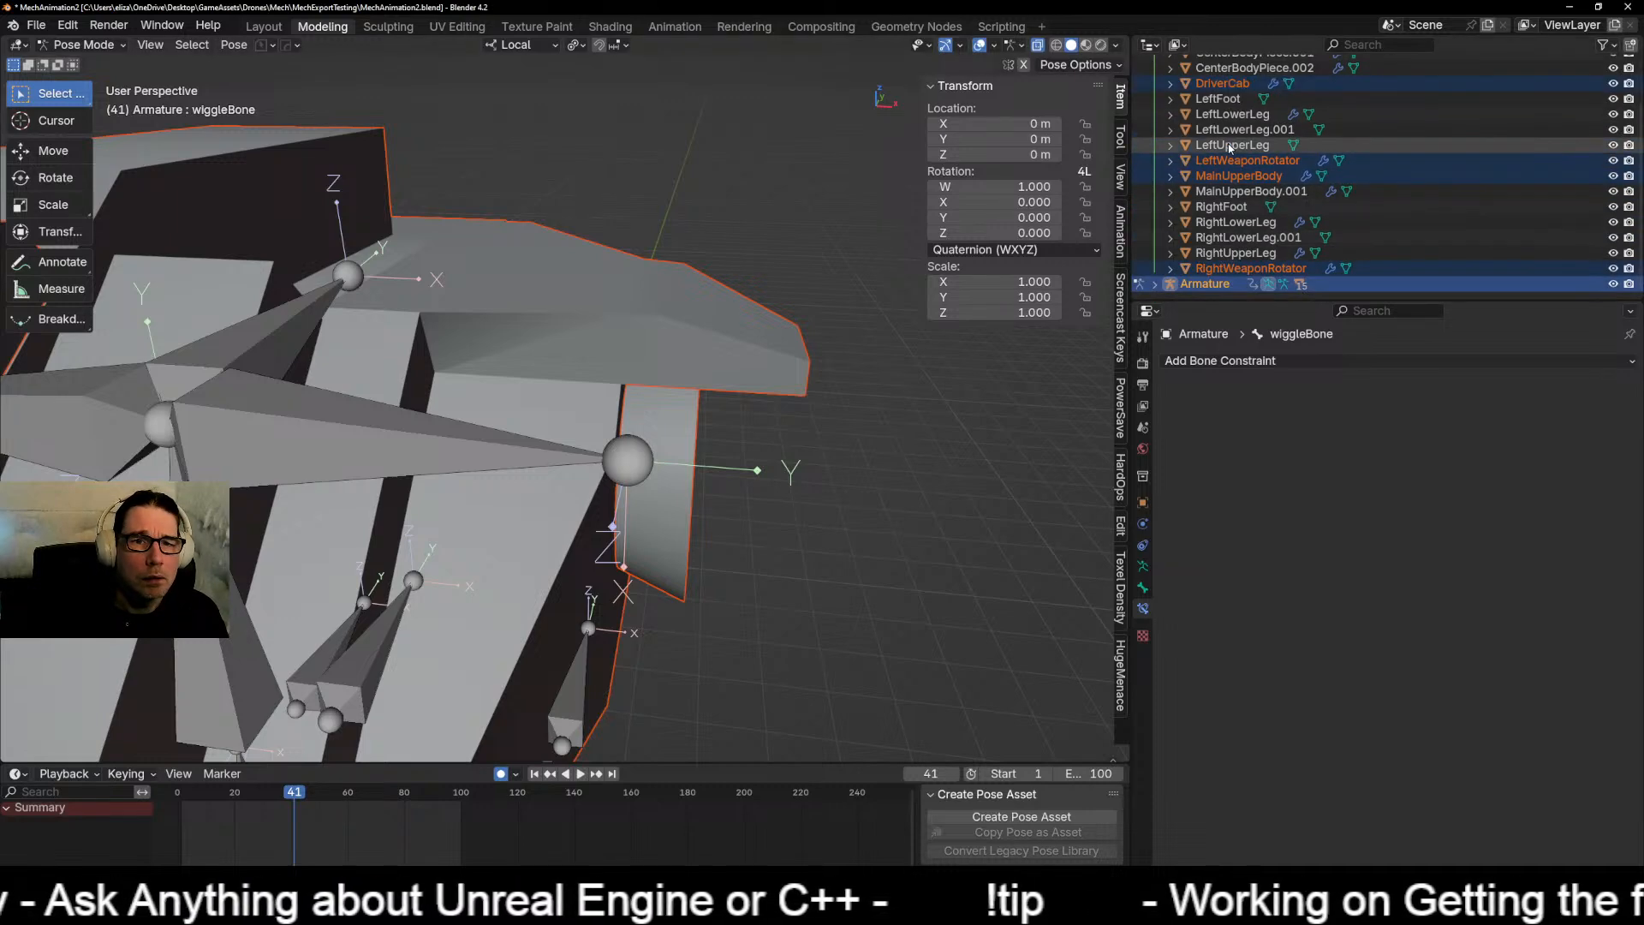
pyautogui.click(1614, 283)
pyautogui.moveTo(952, 414)
pyautogui.mouseDown(button='middle')
pyautogui.moveTo(620, 399)
pyautogui.moveTo(866, 386)
pyautogui.moveTo(939, 401)
pyautogui.mouseUp(button='middle')
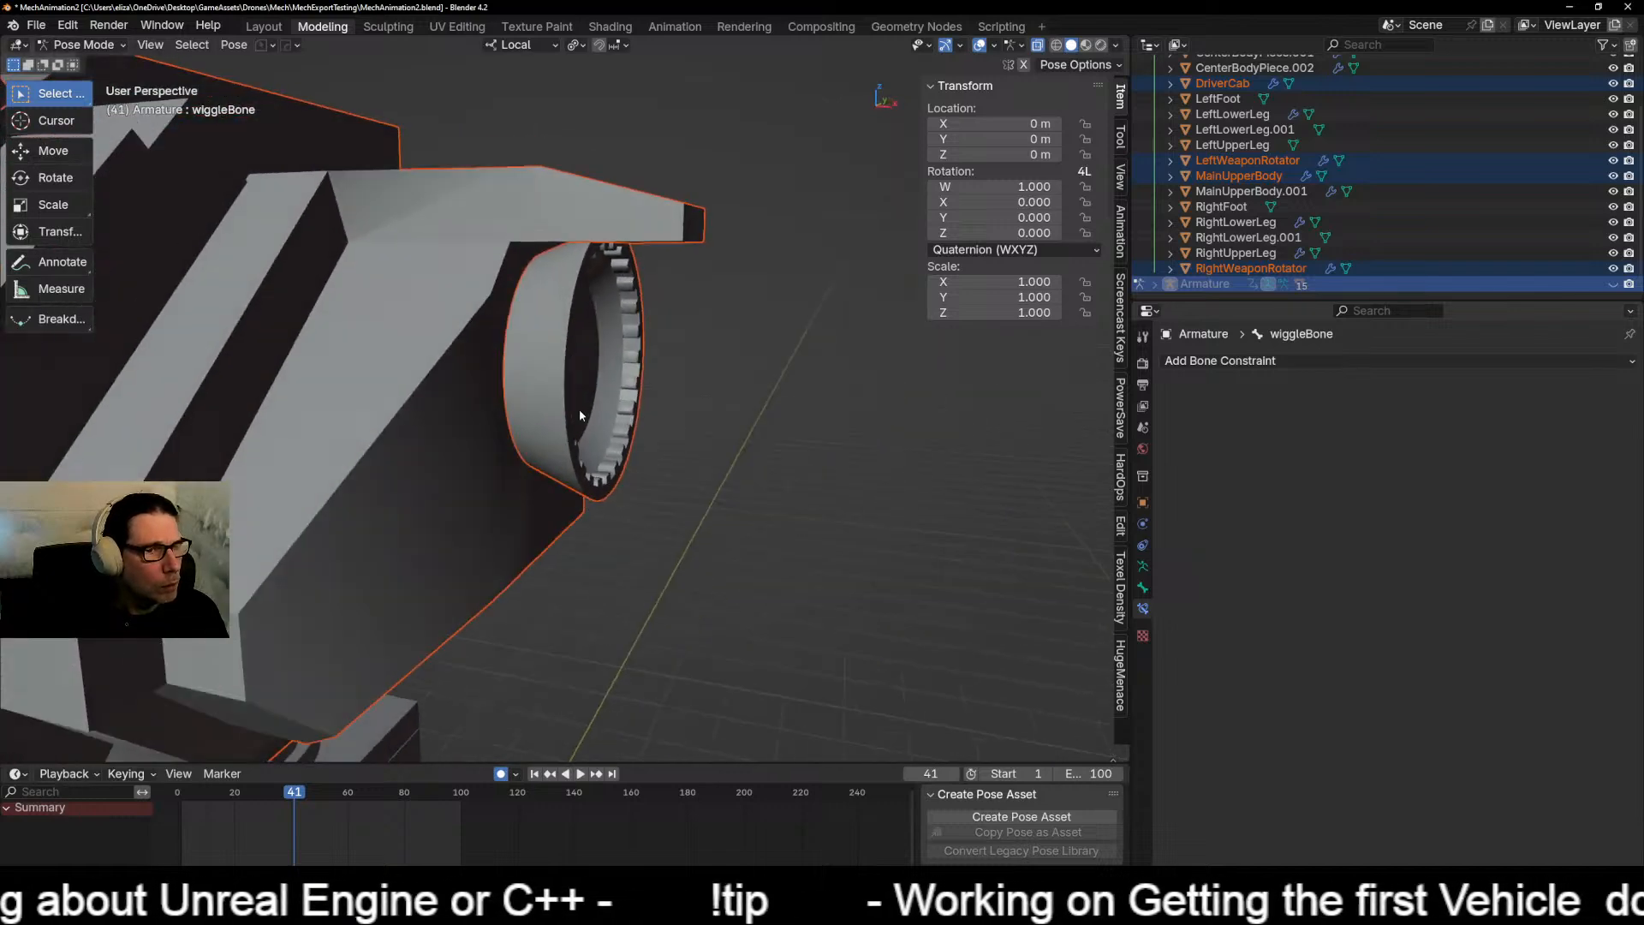
pyautogui.moveTo(521, 420); pyautogui.dragTo(449, 465, button='middle')
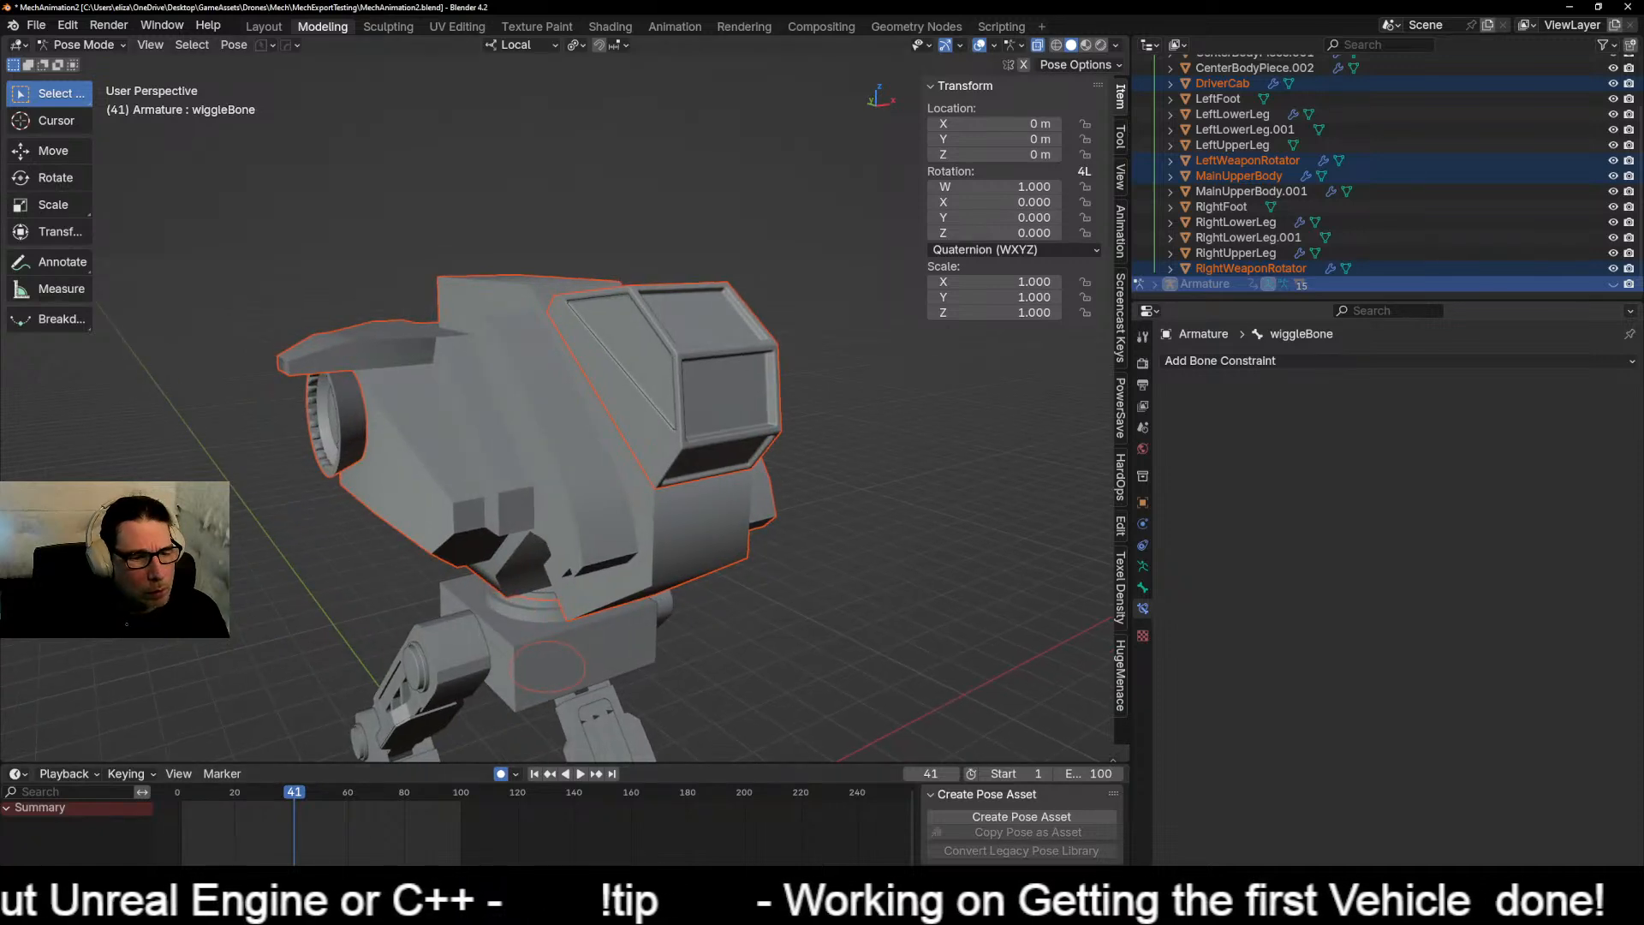
# Step: Switch to the Unreal preview window and examine the mech's weapon rotator and upper body up close
pyautogui.click(488, 906)
pyautogui.click(557, 844)
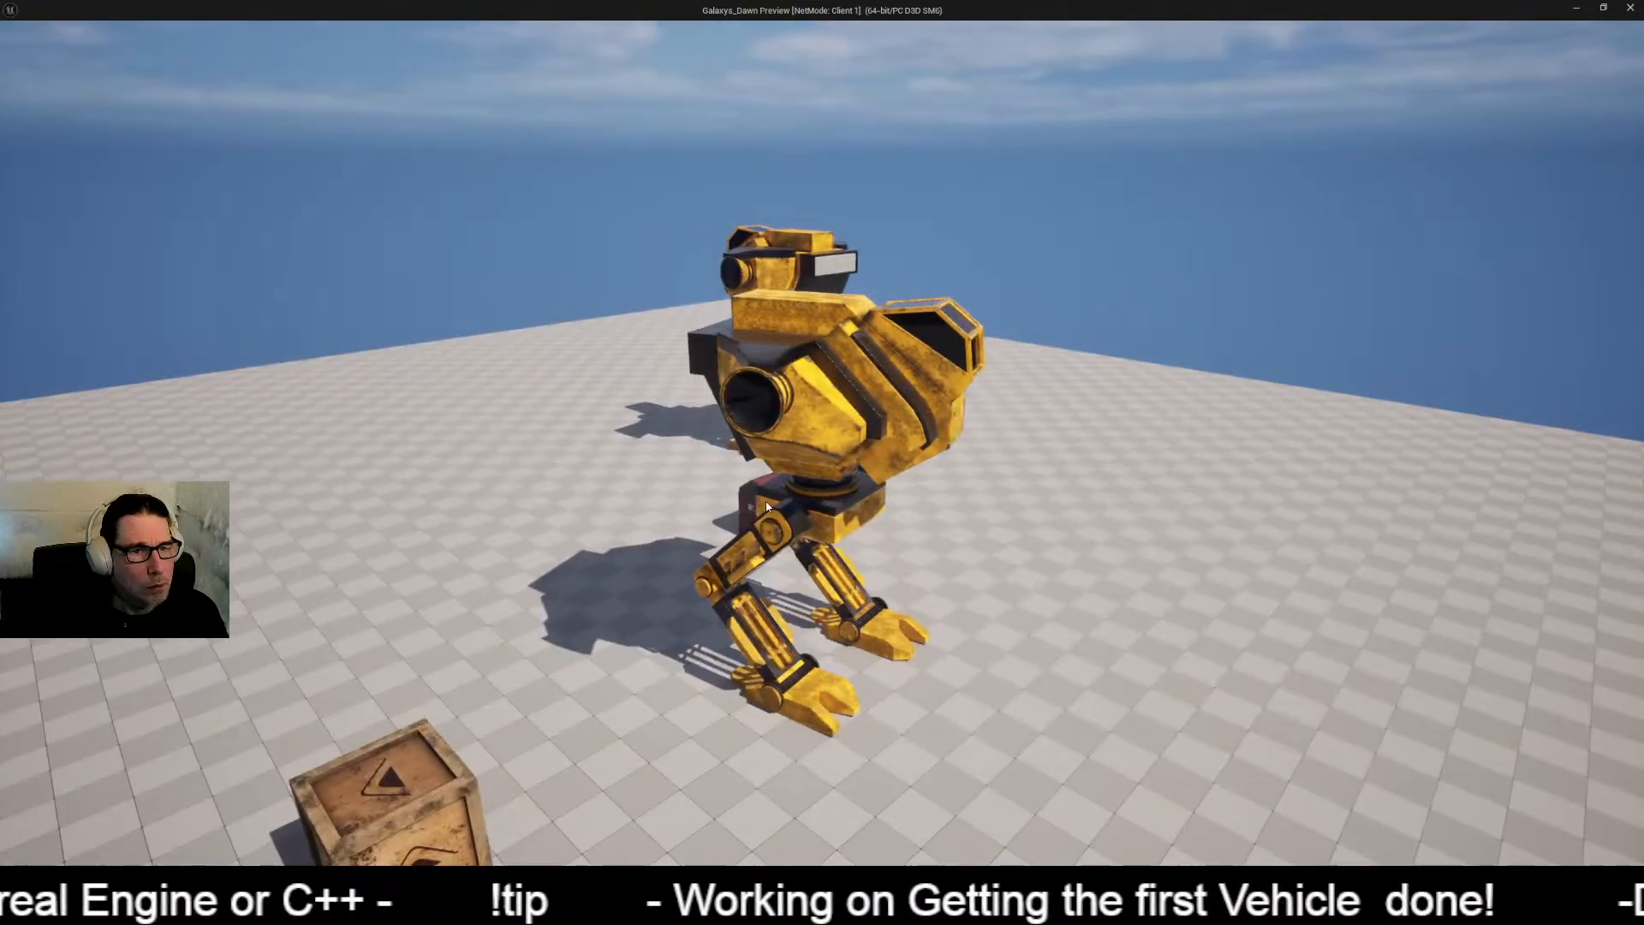
pyautogui.scroll(4, 728, 538)
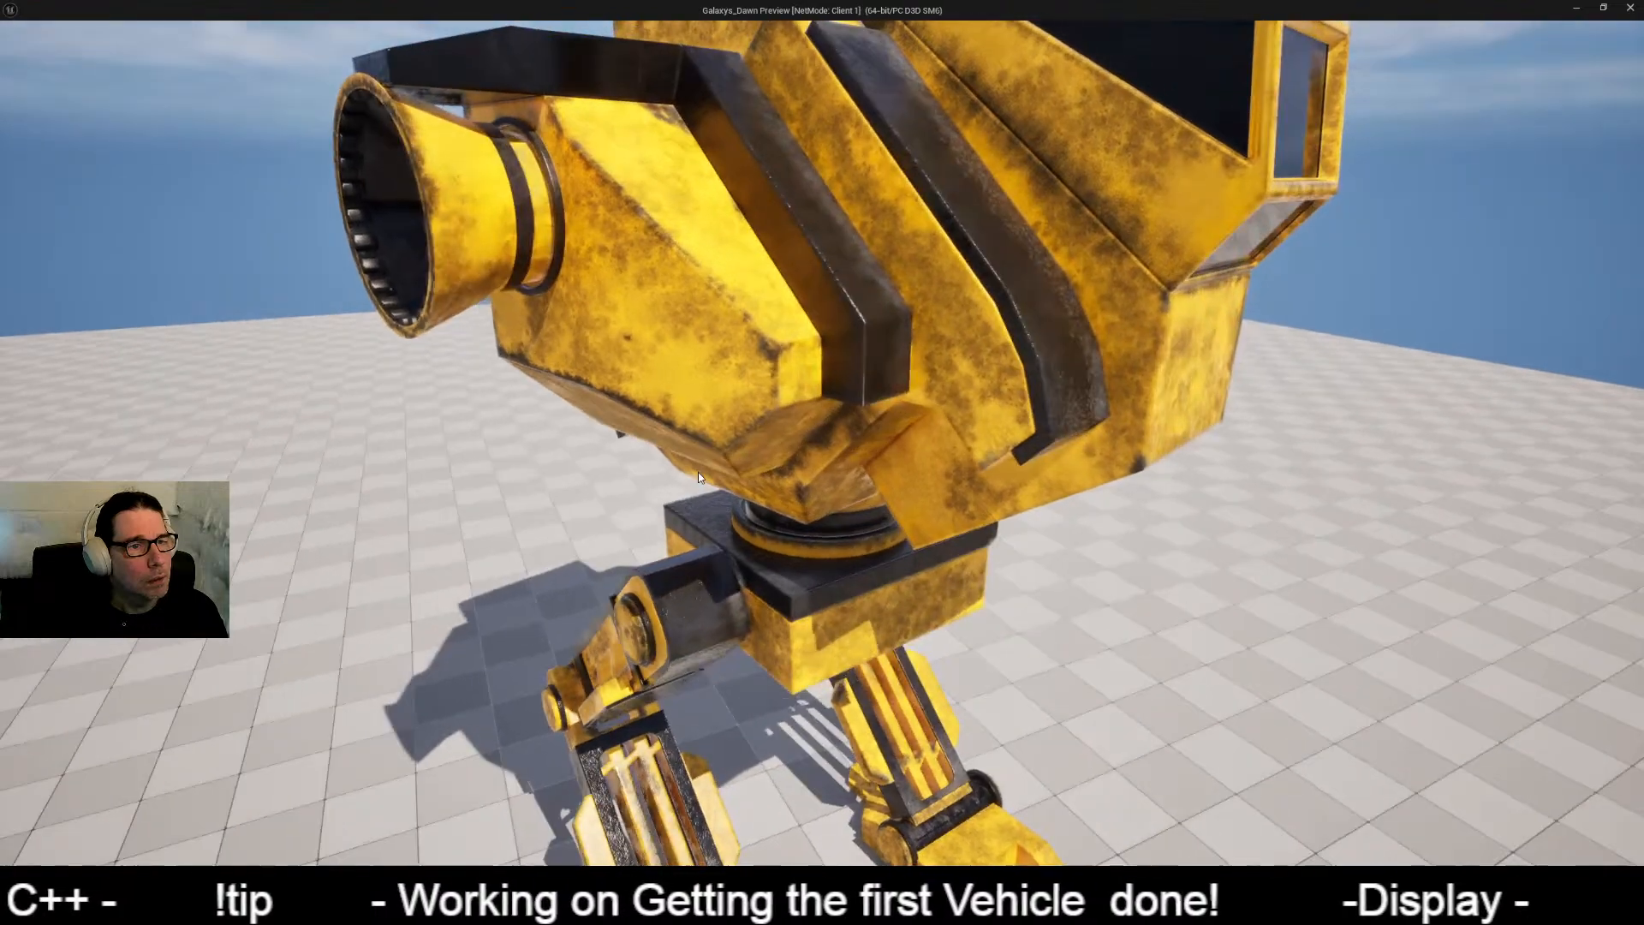
pyautogui.scroll(2, 686, 484)
pyautogui.scroll(-2, 686, 484)
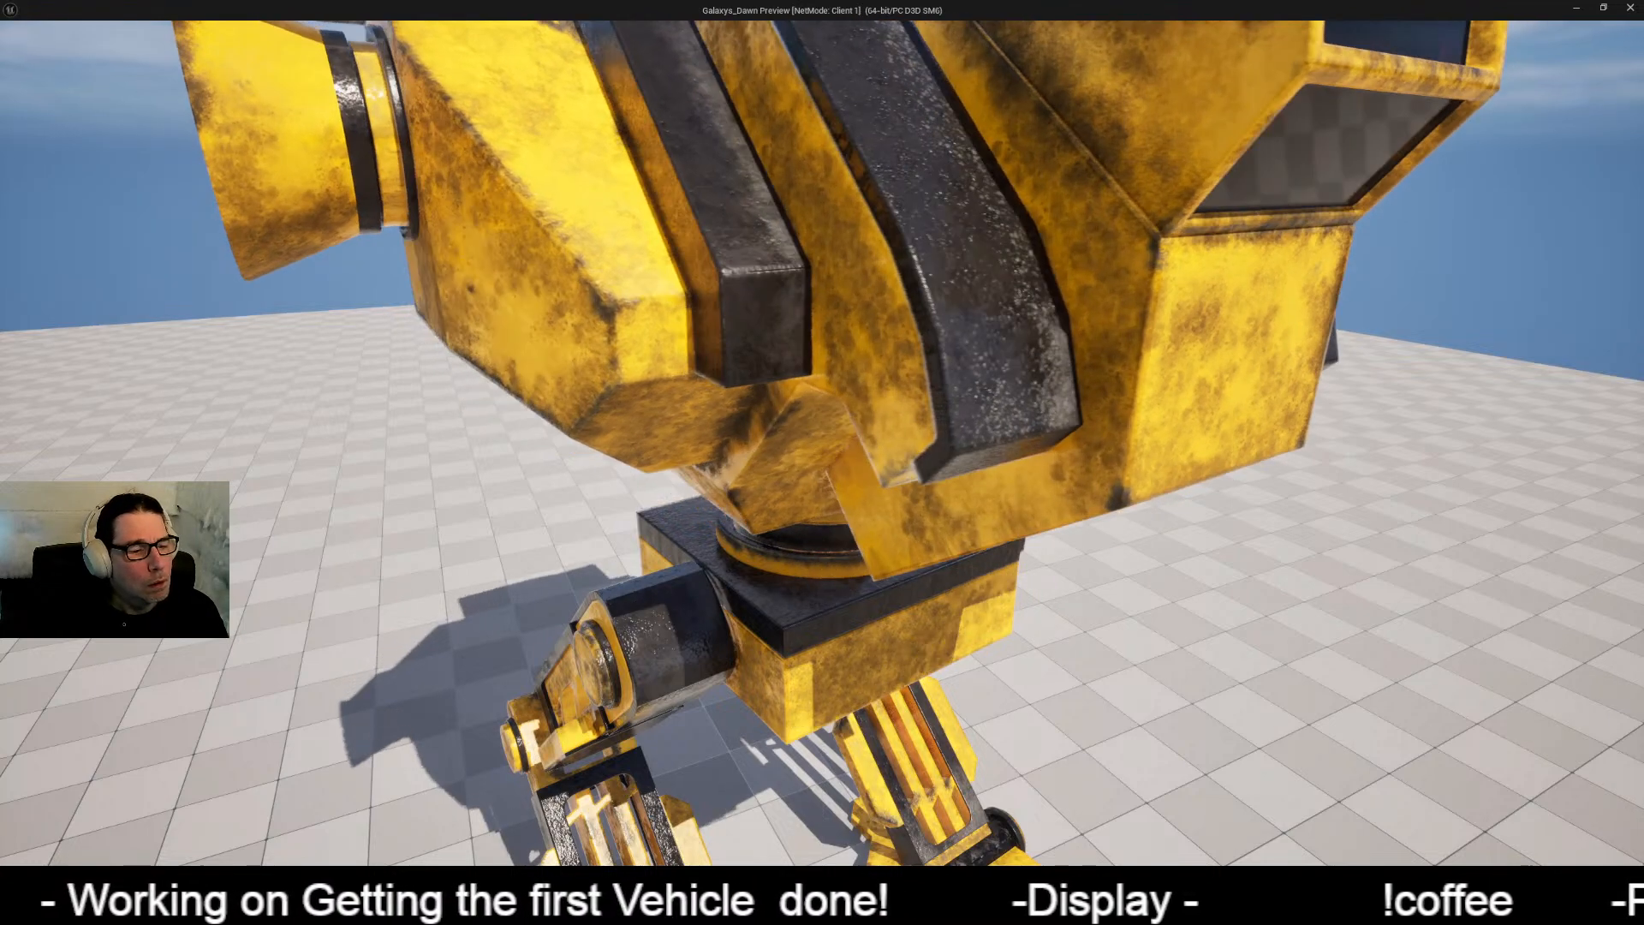
# Step: Return to the MechAnimation2 file in Blender and examine the upper body, driver cab and weapon rotators from several angles
pyautogui.moveTo(321, 906)
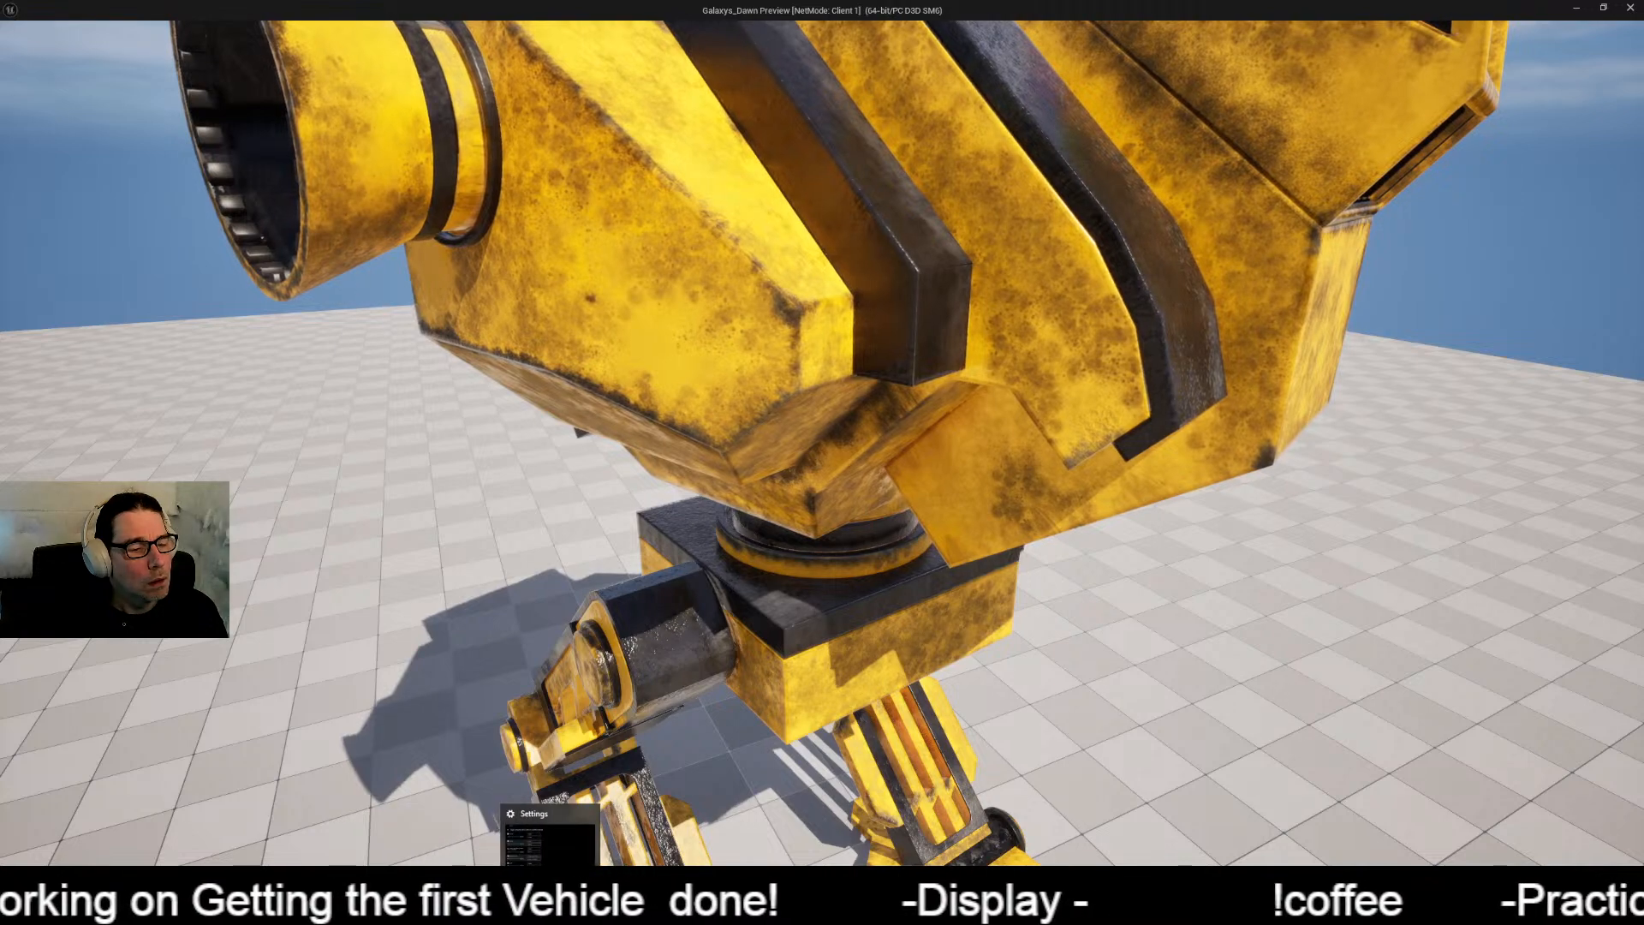
pyautogui.moveTo(519, 906)
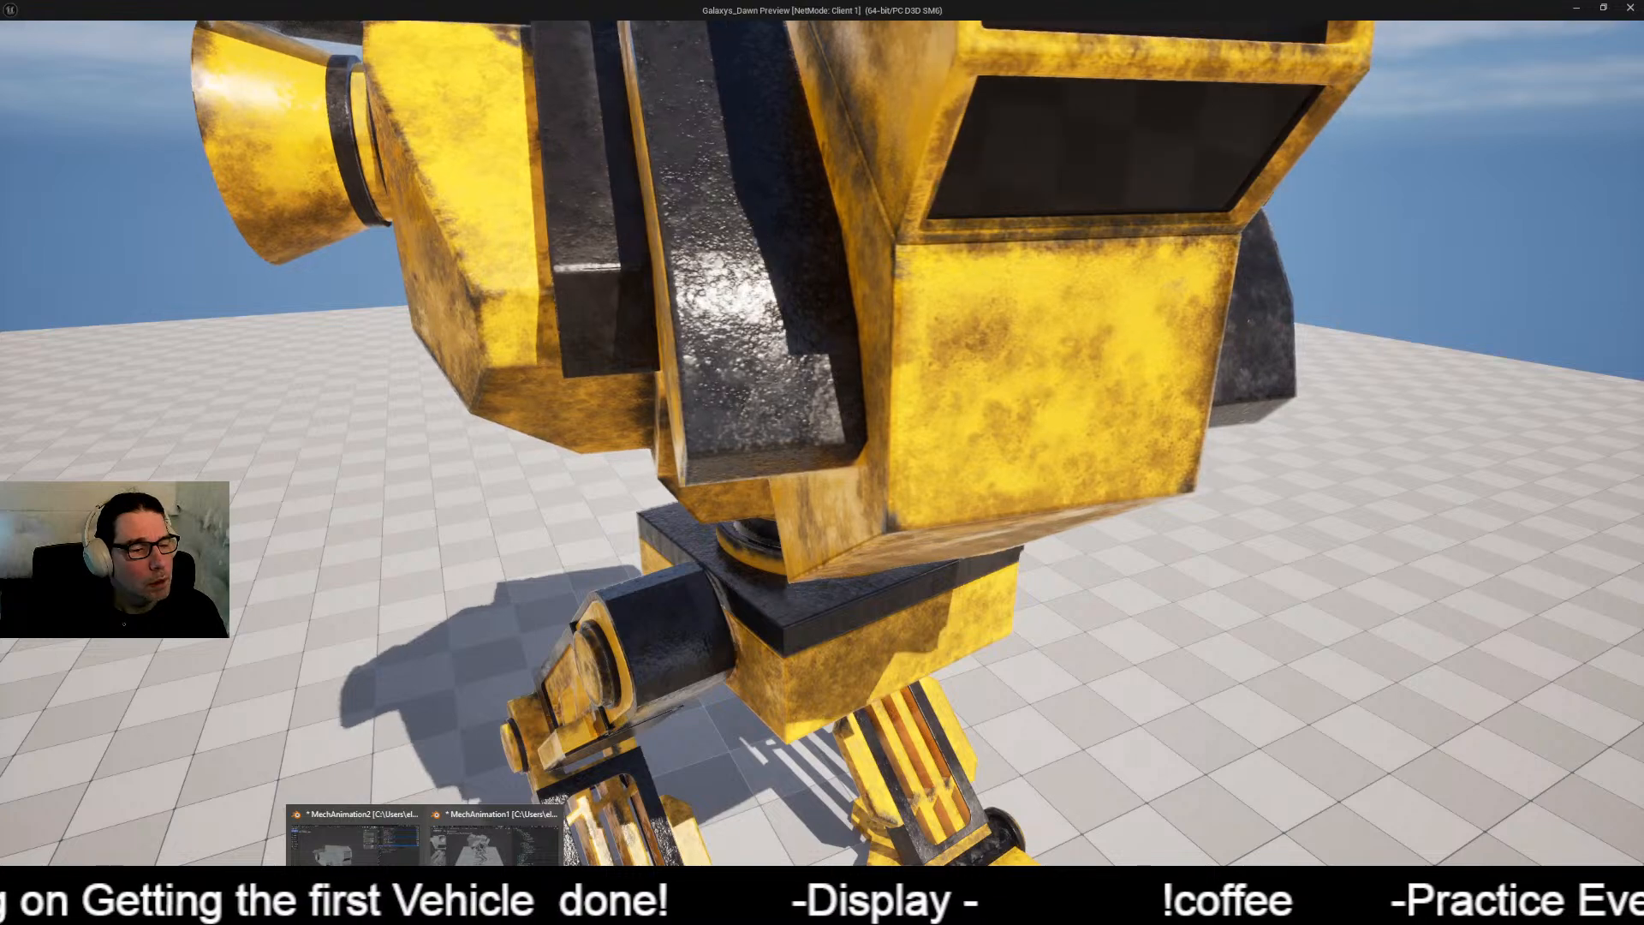
pyautogui.click(383, 861)
pyautogui.moveTo(542, 619); pyautogui.dragTo(743, 601, button='middle')
pyautogui.scroll(5, 743, 601)
pyautogui.moveTo(836, 634); pyautogui.dragTo(463, 651, button='middle')
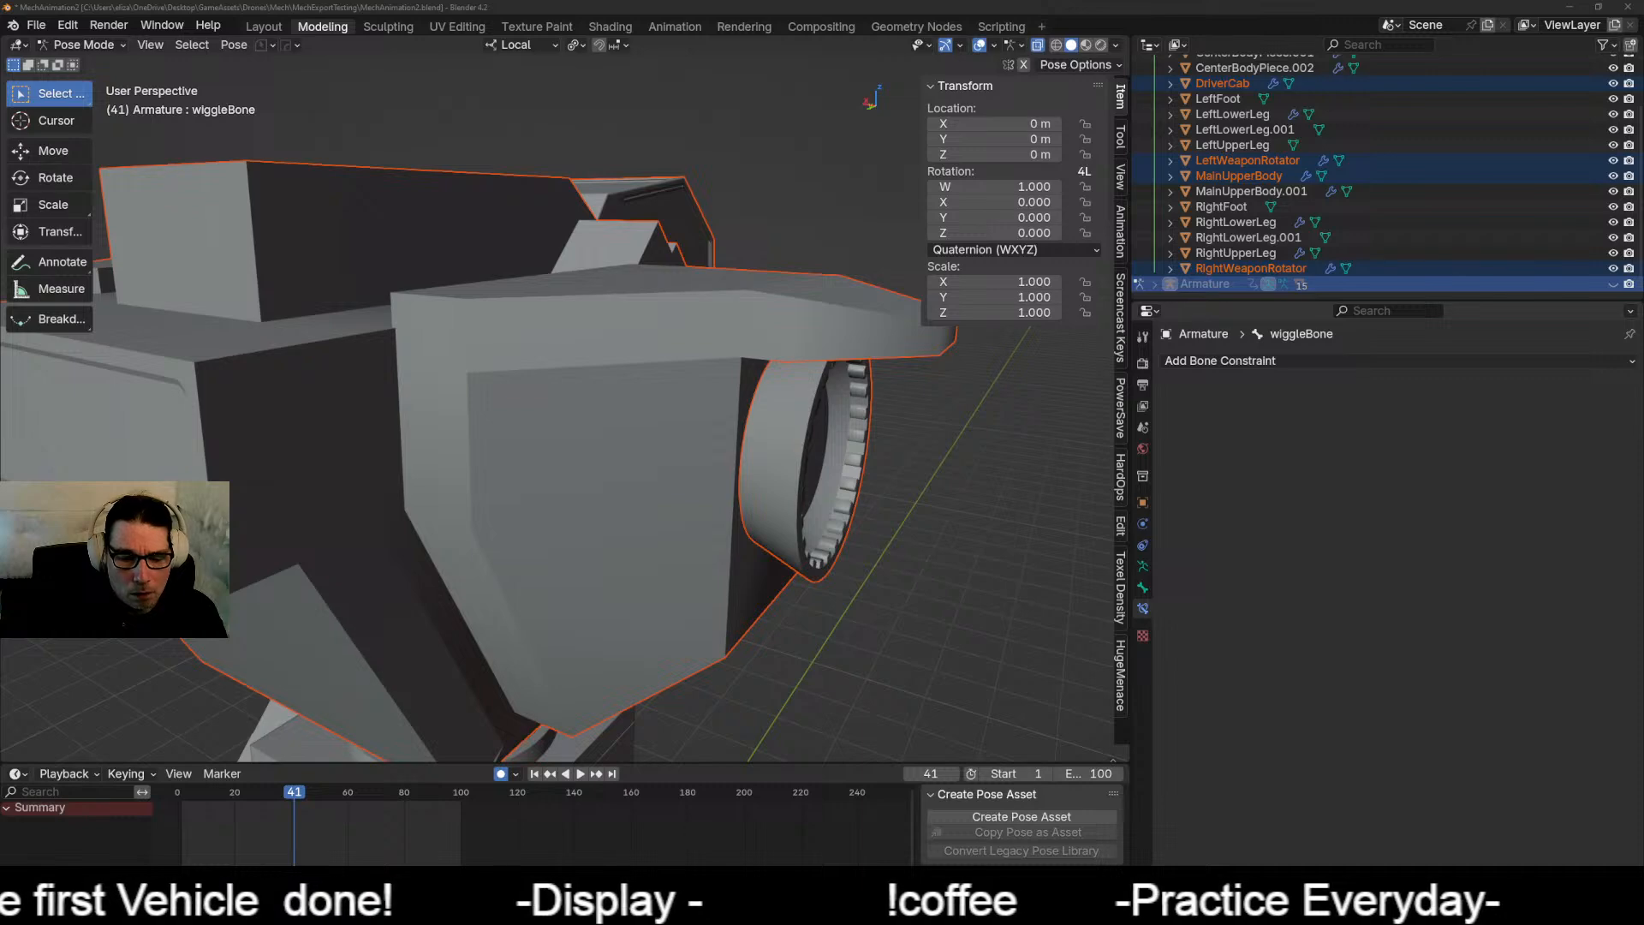
pyautogui.moveTo(782, 465); pyautogui.dragTo(618, 477, button='middle')
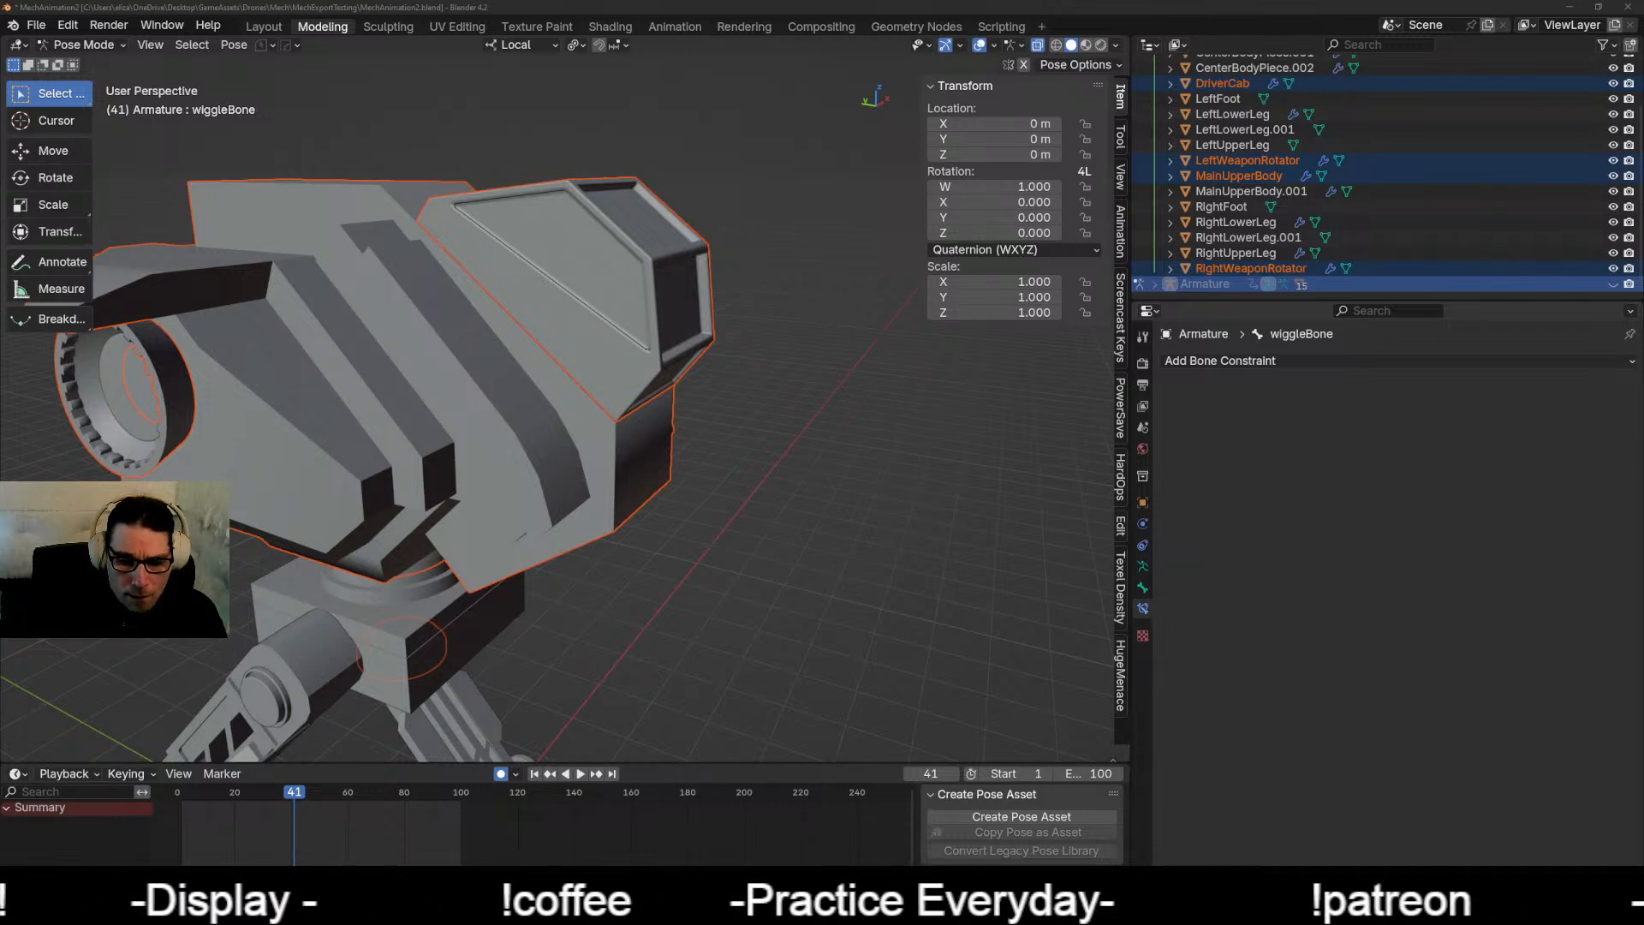
pyautogui.moveTo(516, 517); pyautogui.dragTo(454, 516, button='middle')
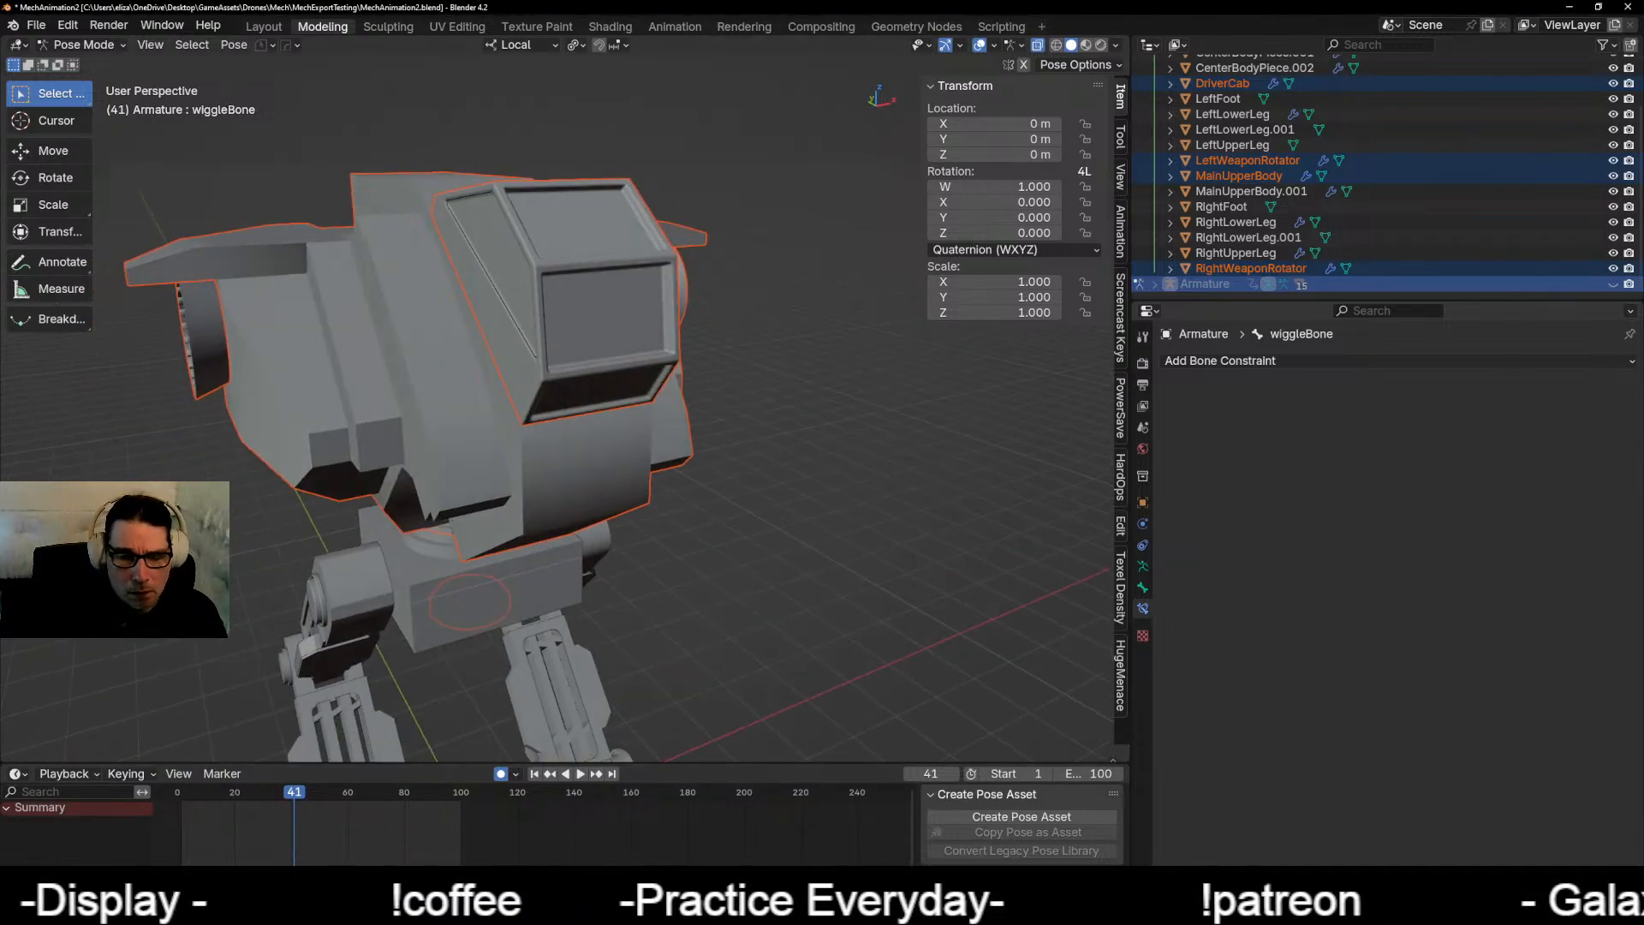
pyautogui.moveTo(821, 533); pyautogui.dragTo(477, 618, button='middle')
pyautogui.scroll(2, 754, 545)
pyautogui.scroll(2, 505, 618)
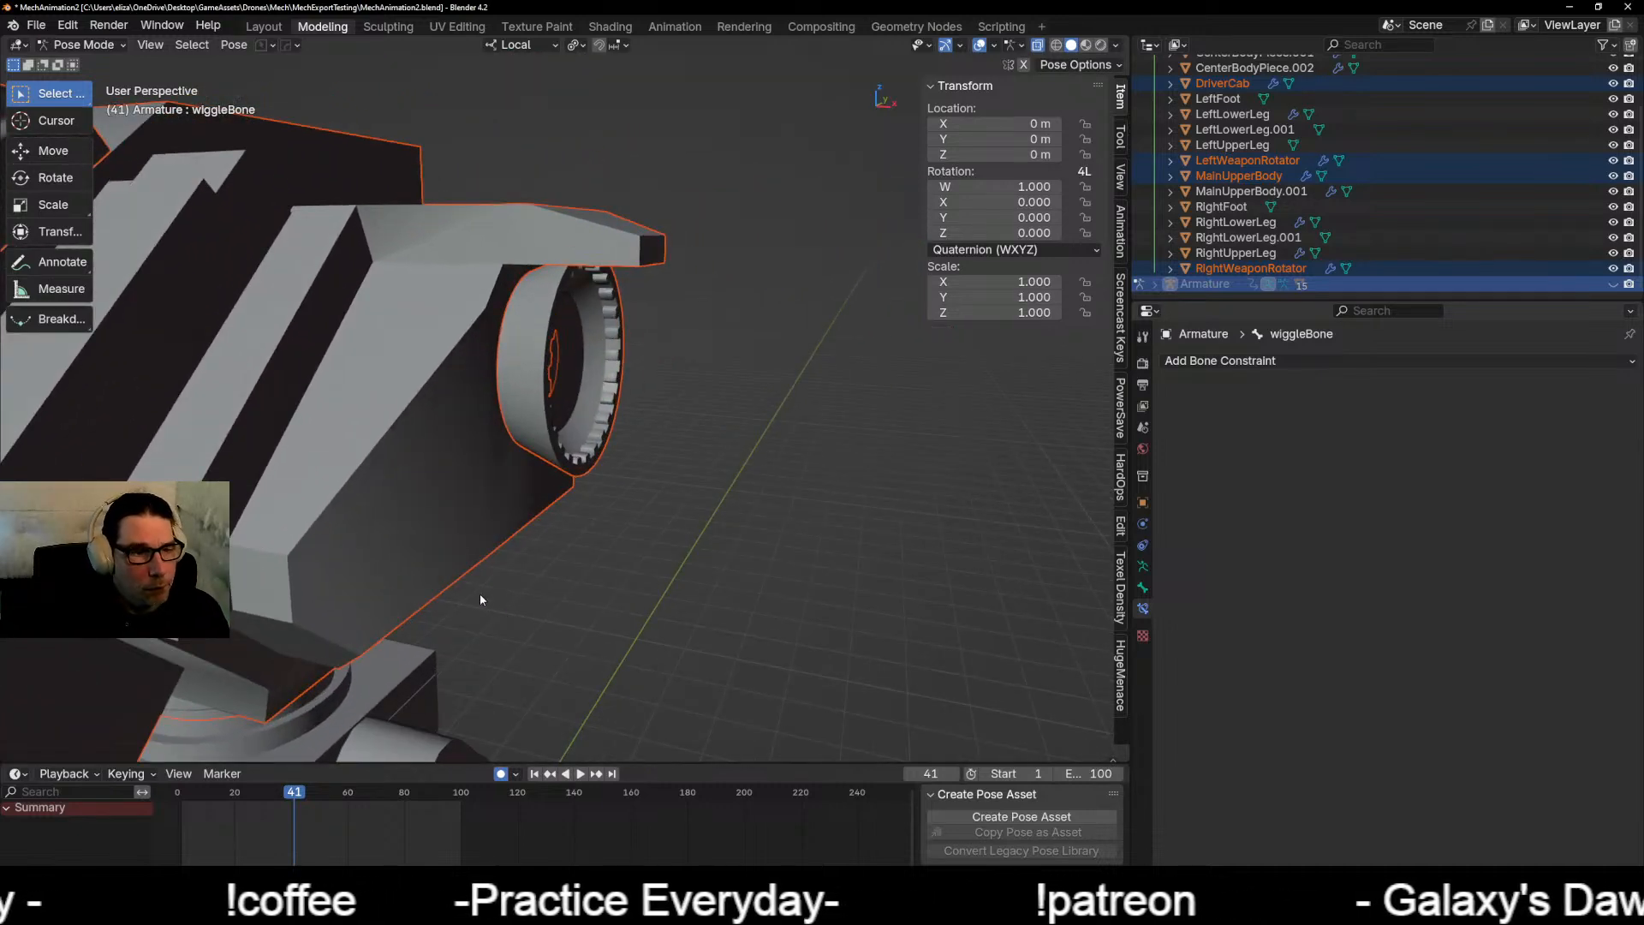
pyautogui.moveTo(521, 614); pyautogui.dragTo(487, 718, button='middle')
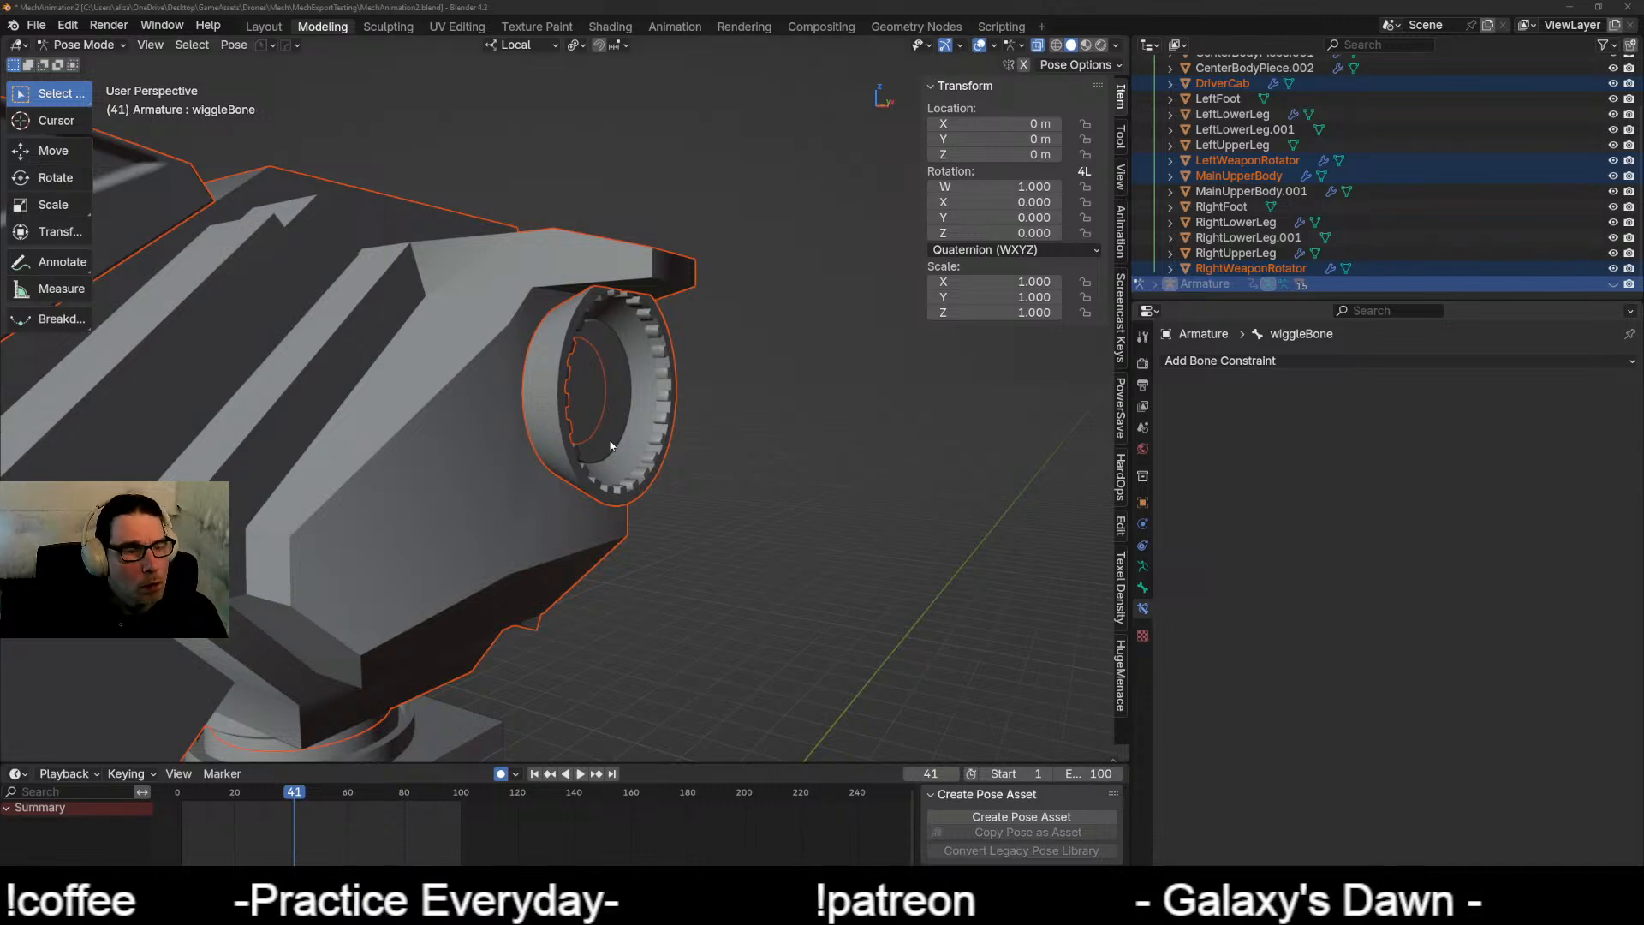
pyautogui.moveTo(585, 467); pyautogui.dragTo(649, 478, button='middle')
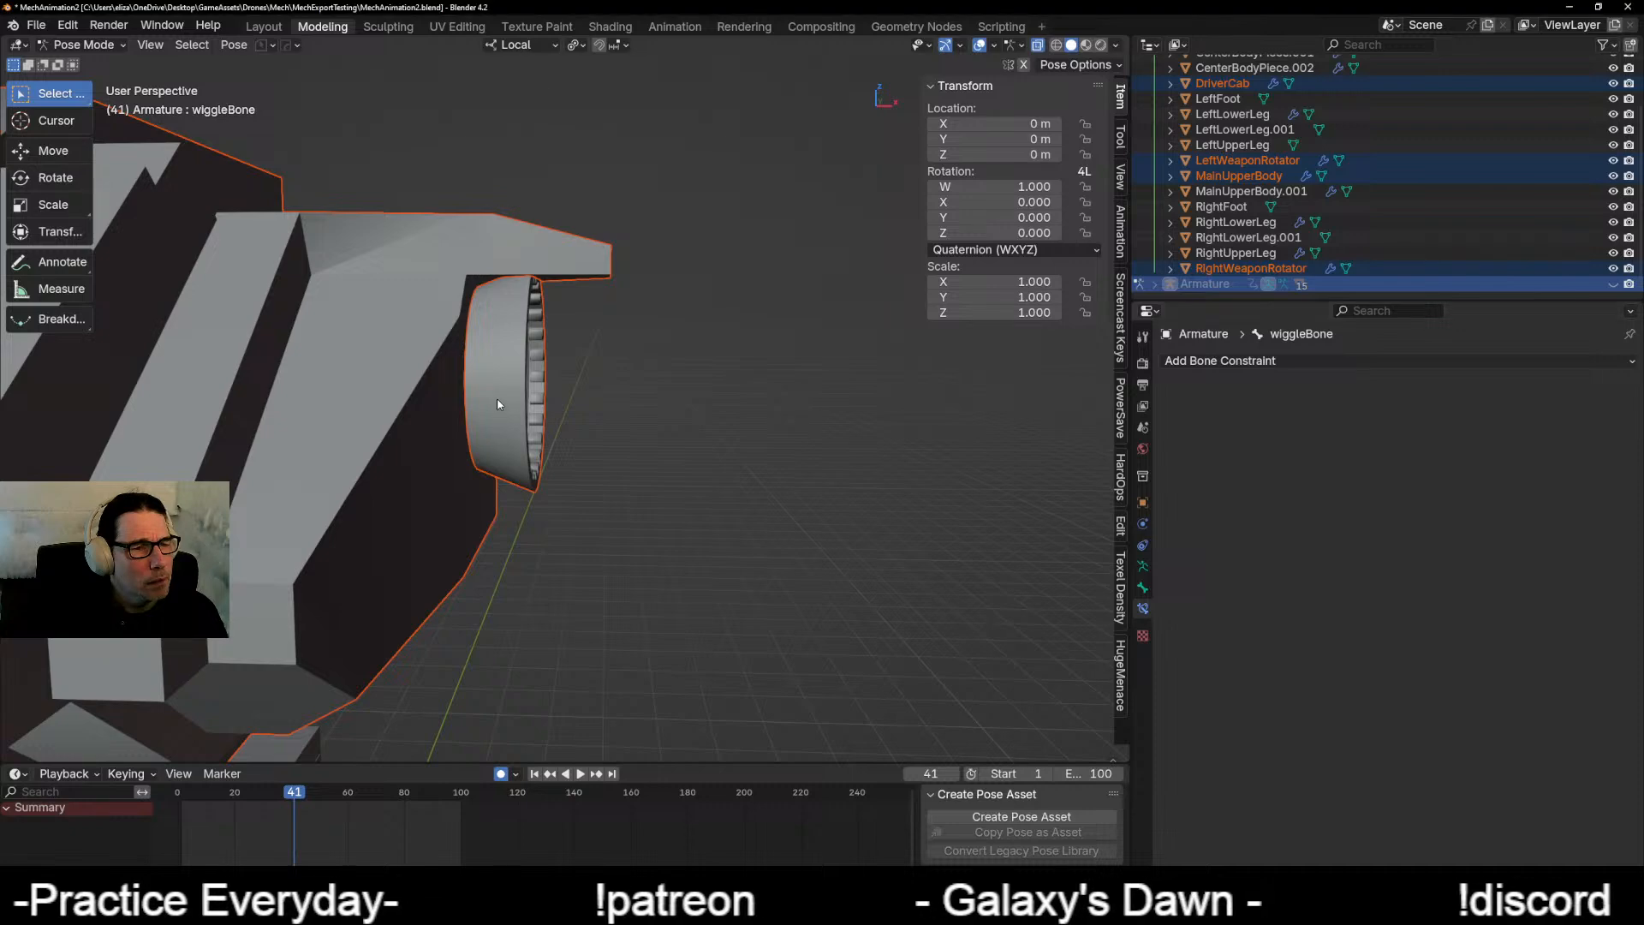
pyautogui.moveTo(609, 477); pyautogui.dragTo(473, 473, button='middle')
pyautogui.scroll(-2, 465, 477)
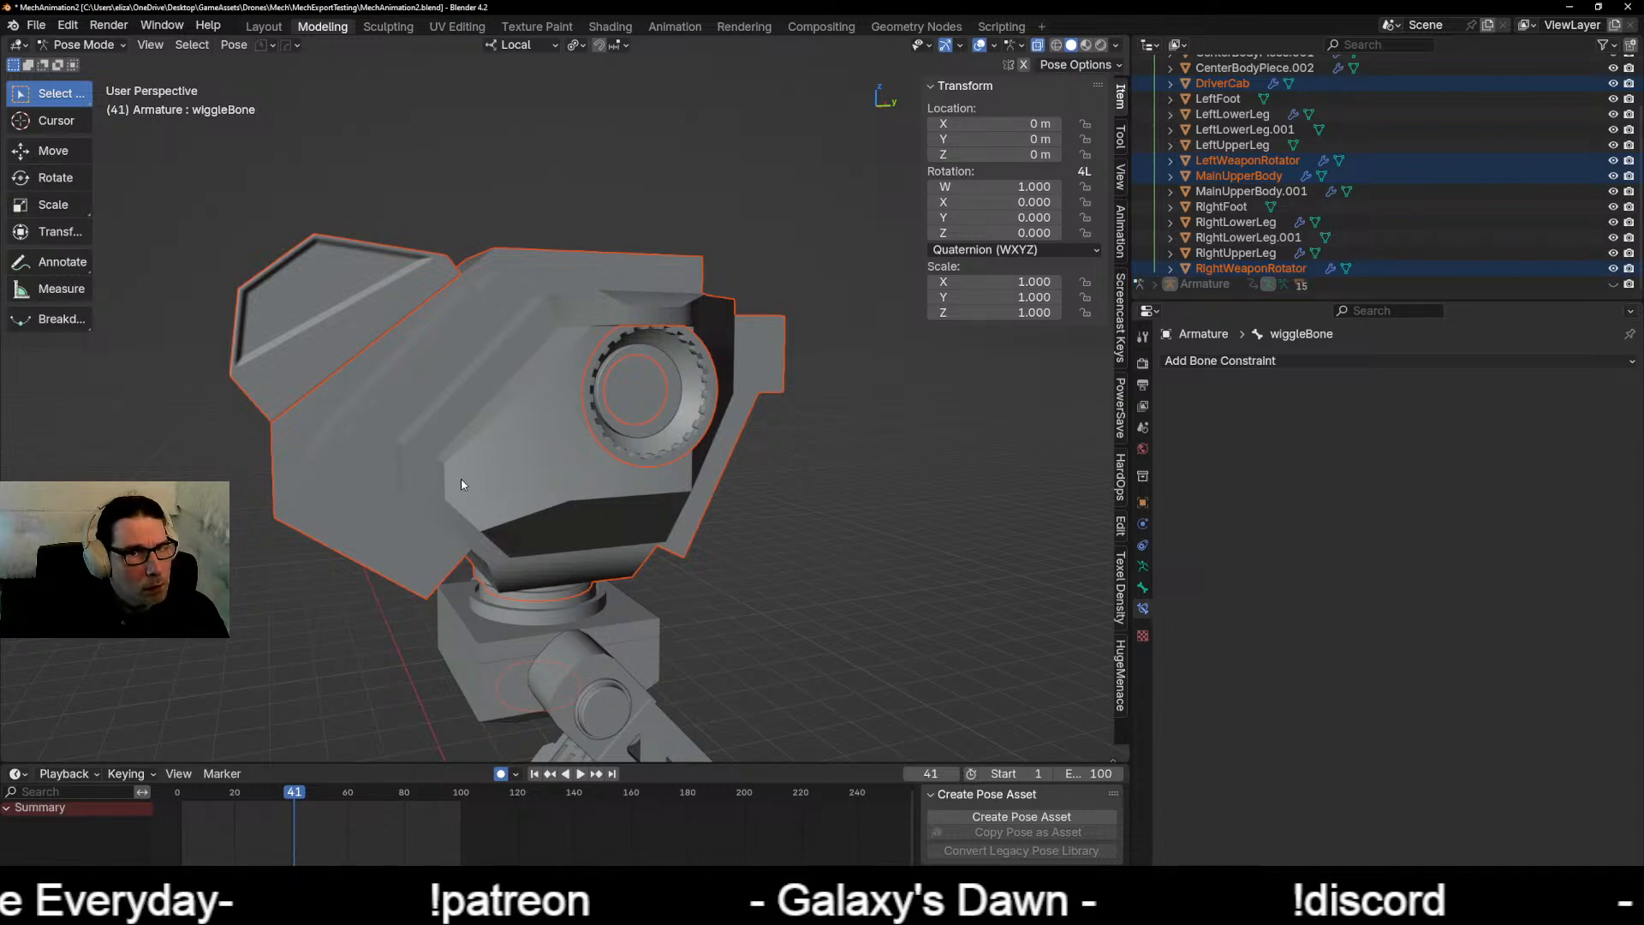
# Step: Undo the hiding of the Armature
pyautogui.hotkey('ctrl', 'z')
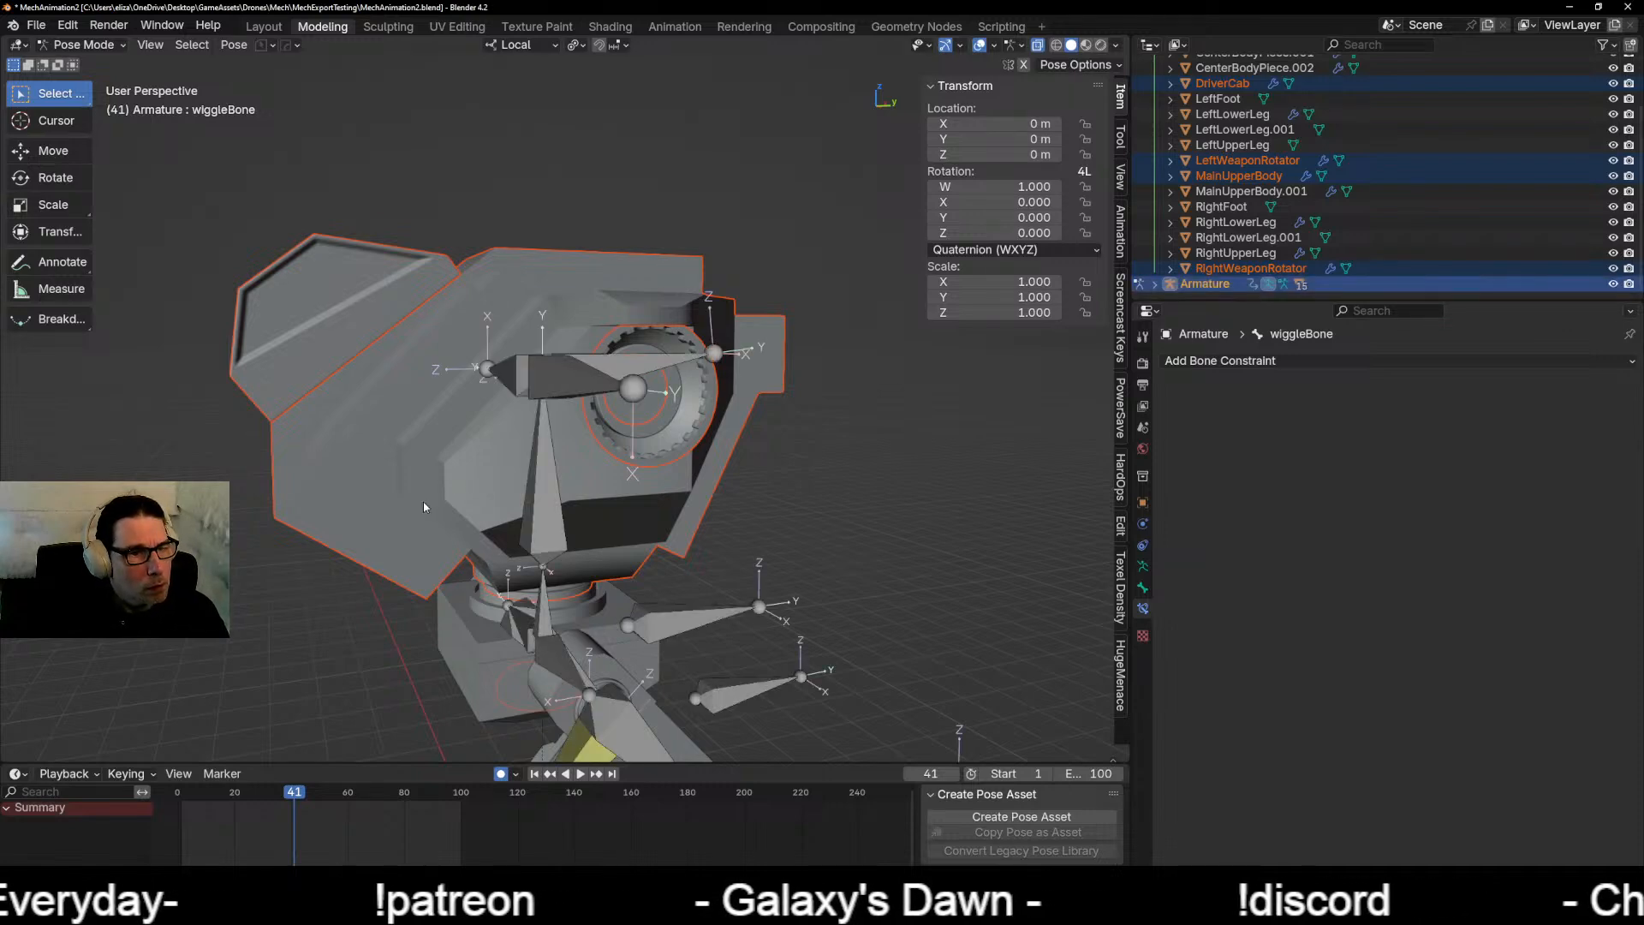
pyautogui.hotkey('ctrl', 'z')
pyautogui.moveTo(423, 501); pyautogui.dragTo(513, 474, button='middle')
pyautogui.click(496, 444)
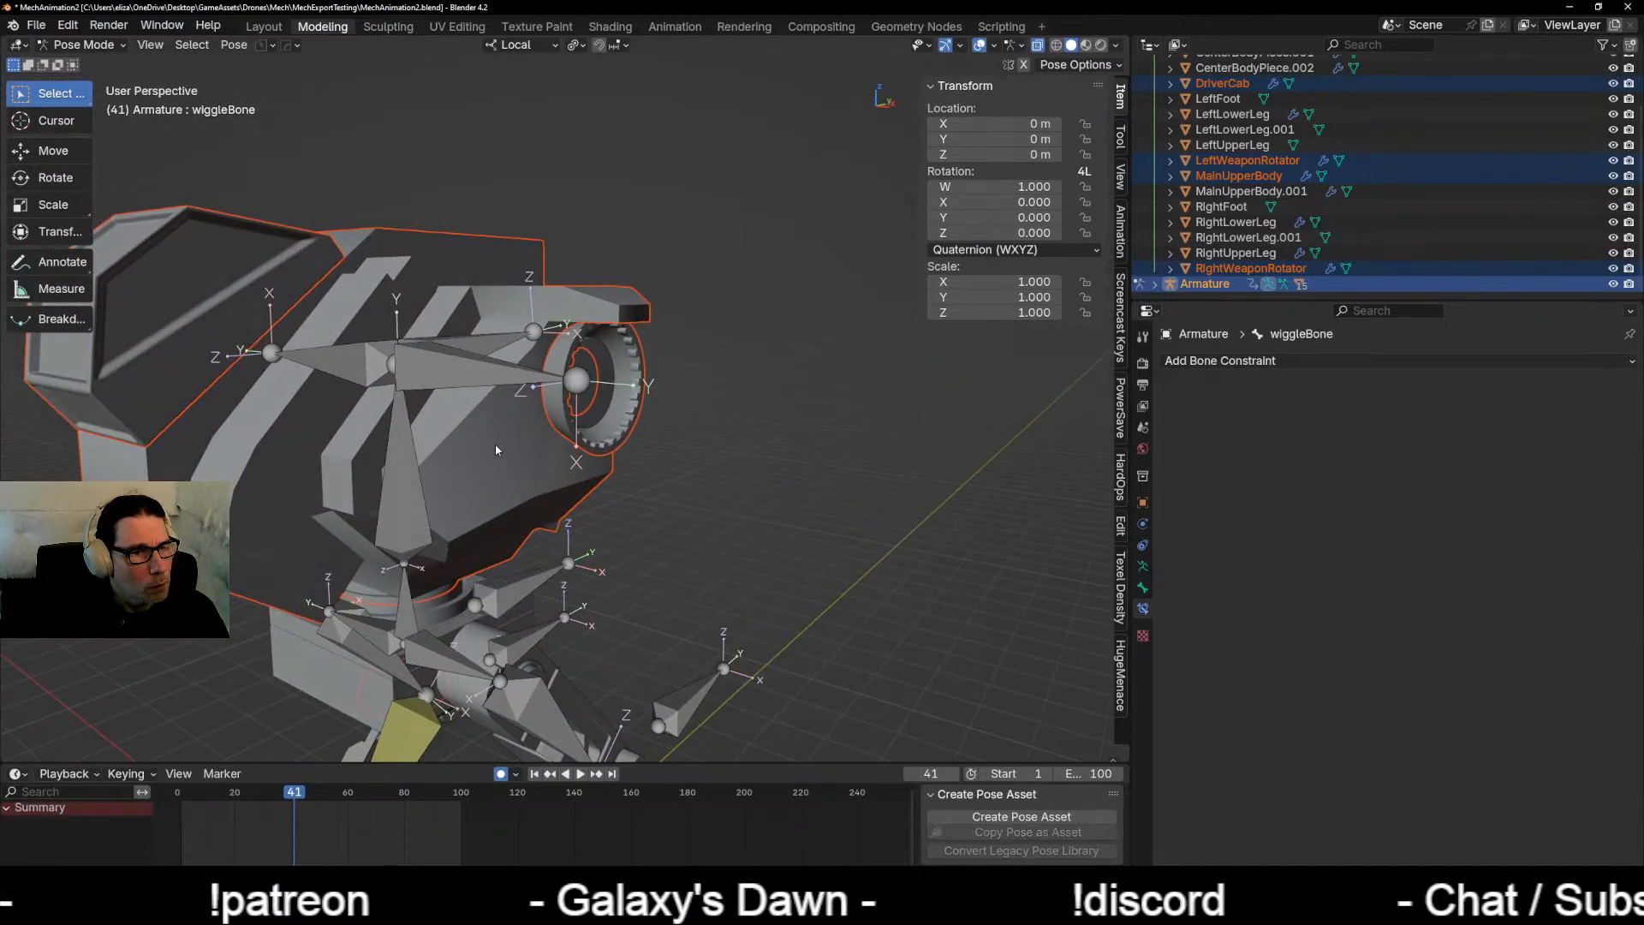
pyautogui.press('a')
pyautogui.hotkey('alt', 'a')
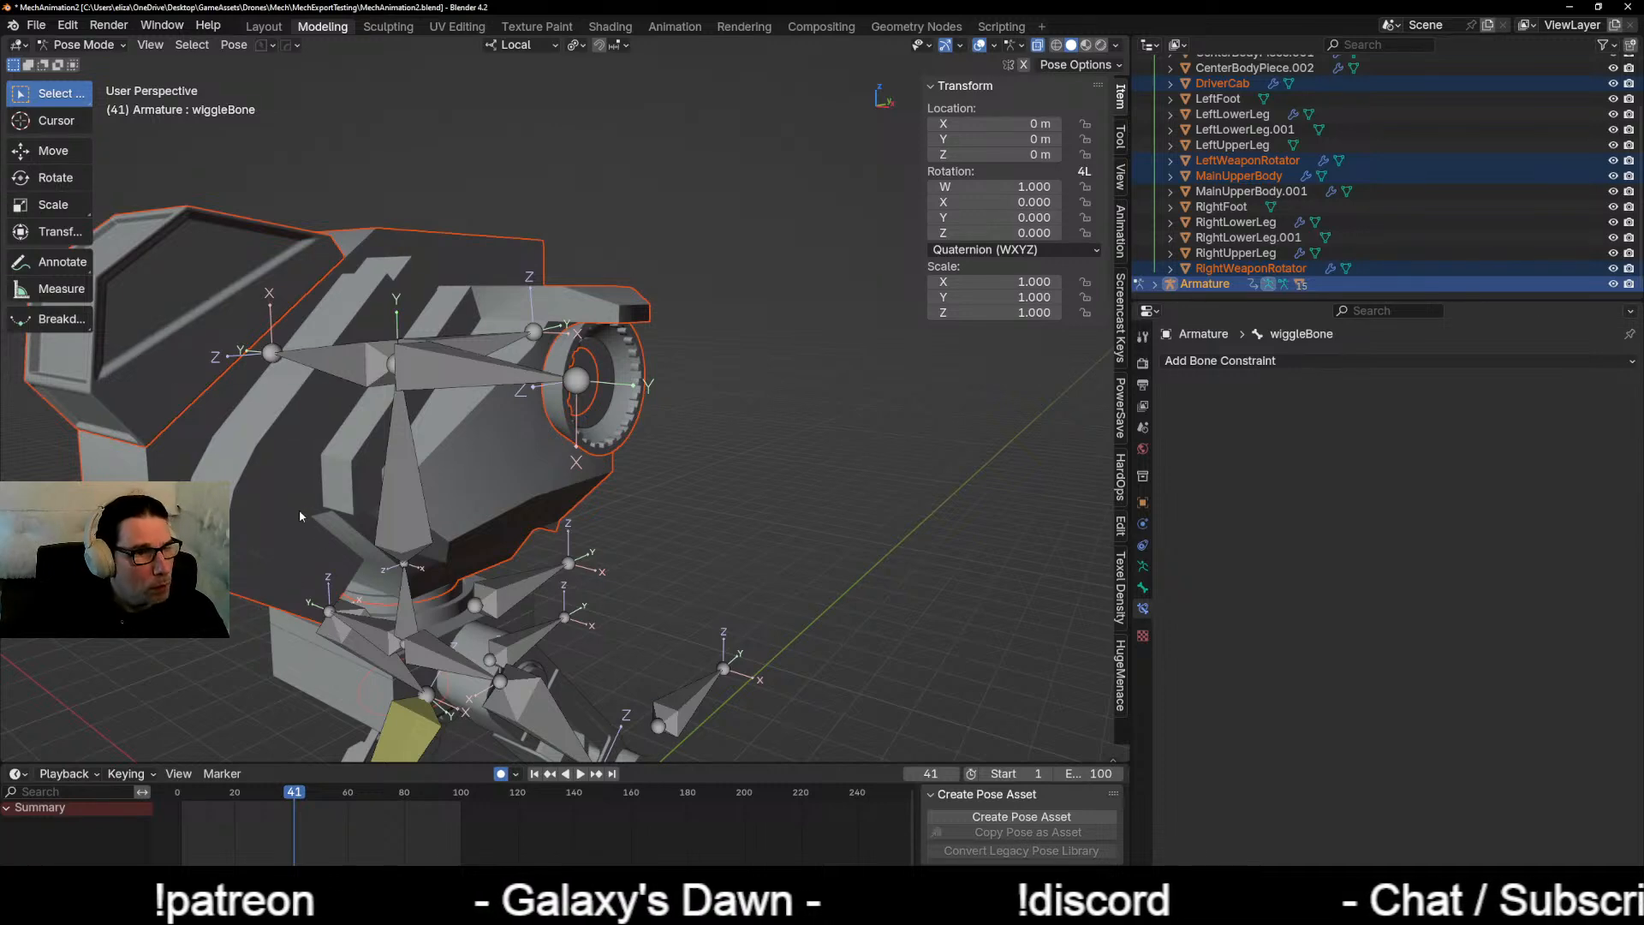
# Step: Switch to Object Mode and hide the MainUpperBody mesh to expose the bones and weapon rotators inside
pyautogui.press('Tab')
pyautogui.click(305, 425)
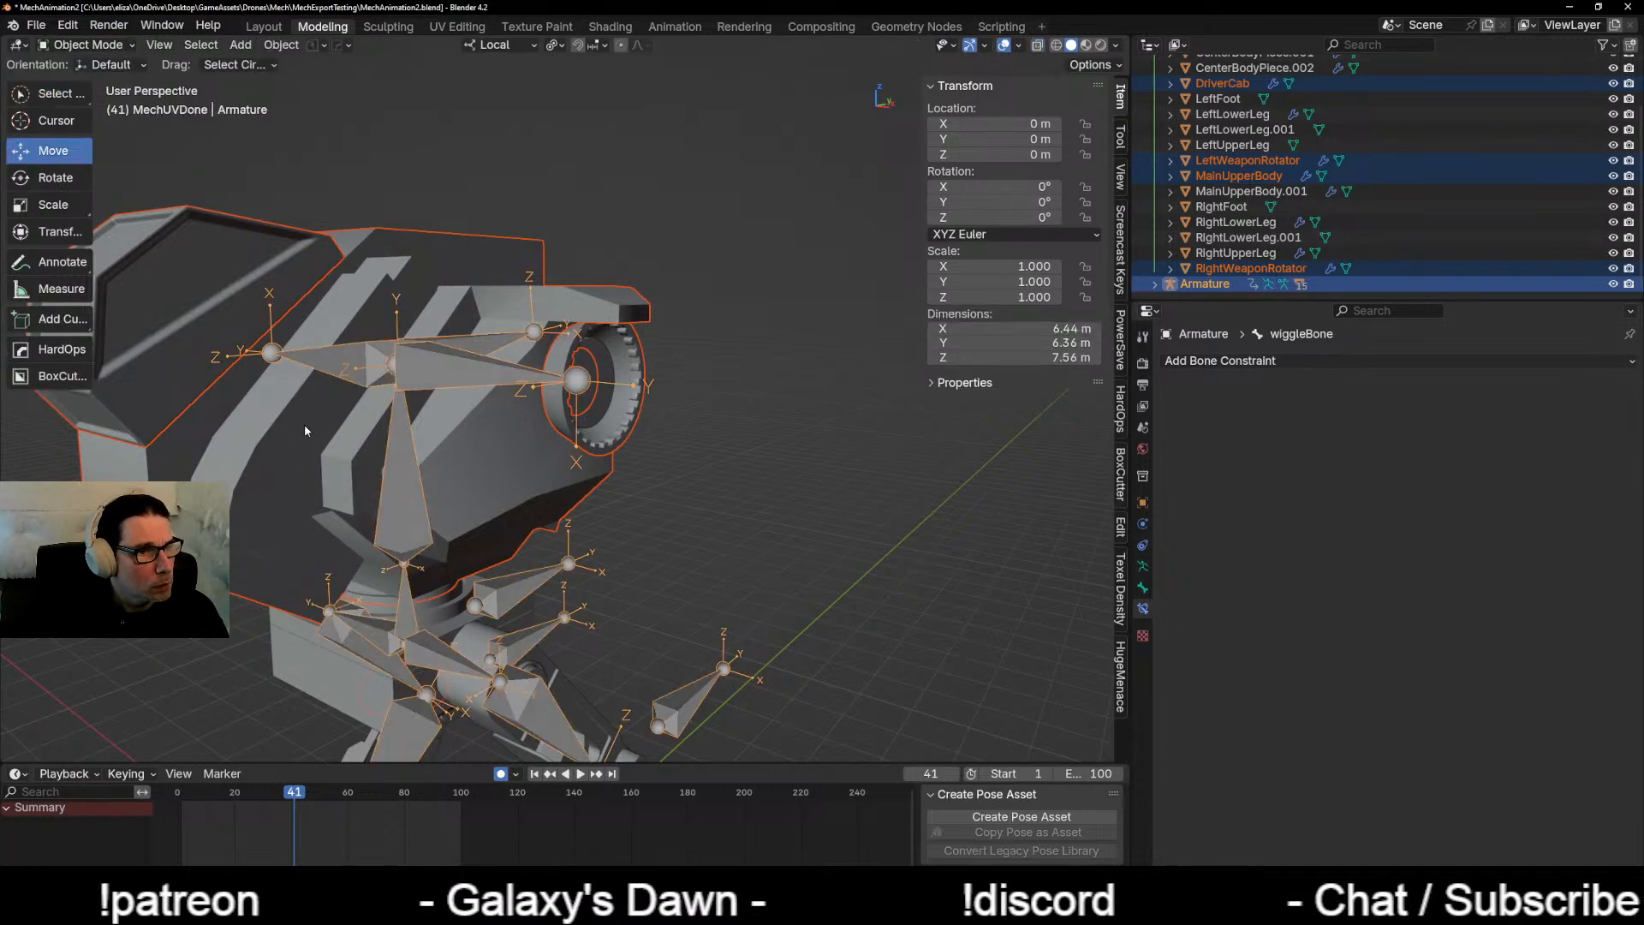
pyautogui.click(292, 456)
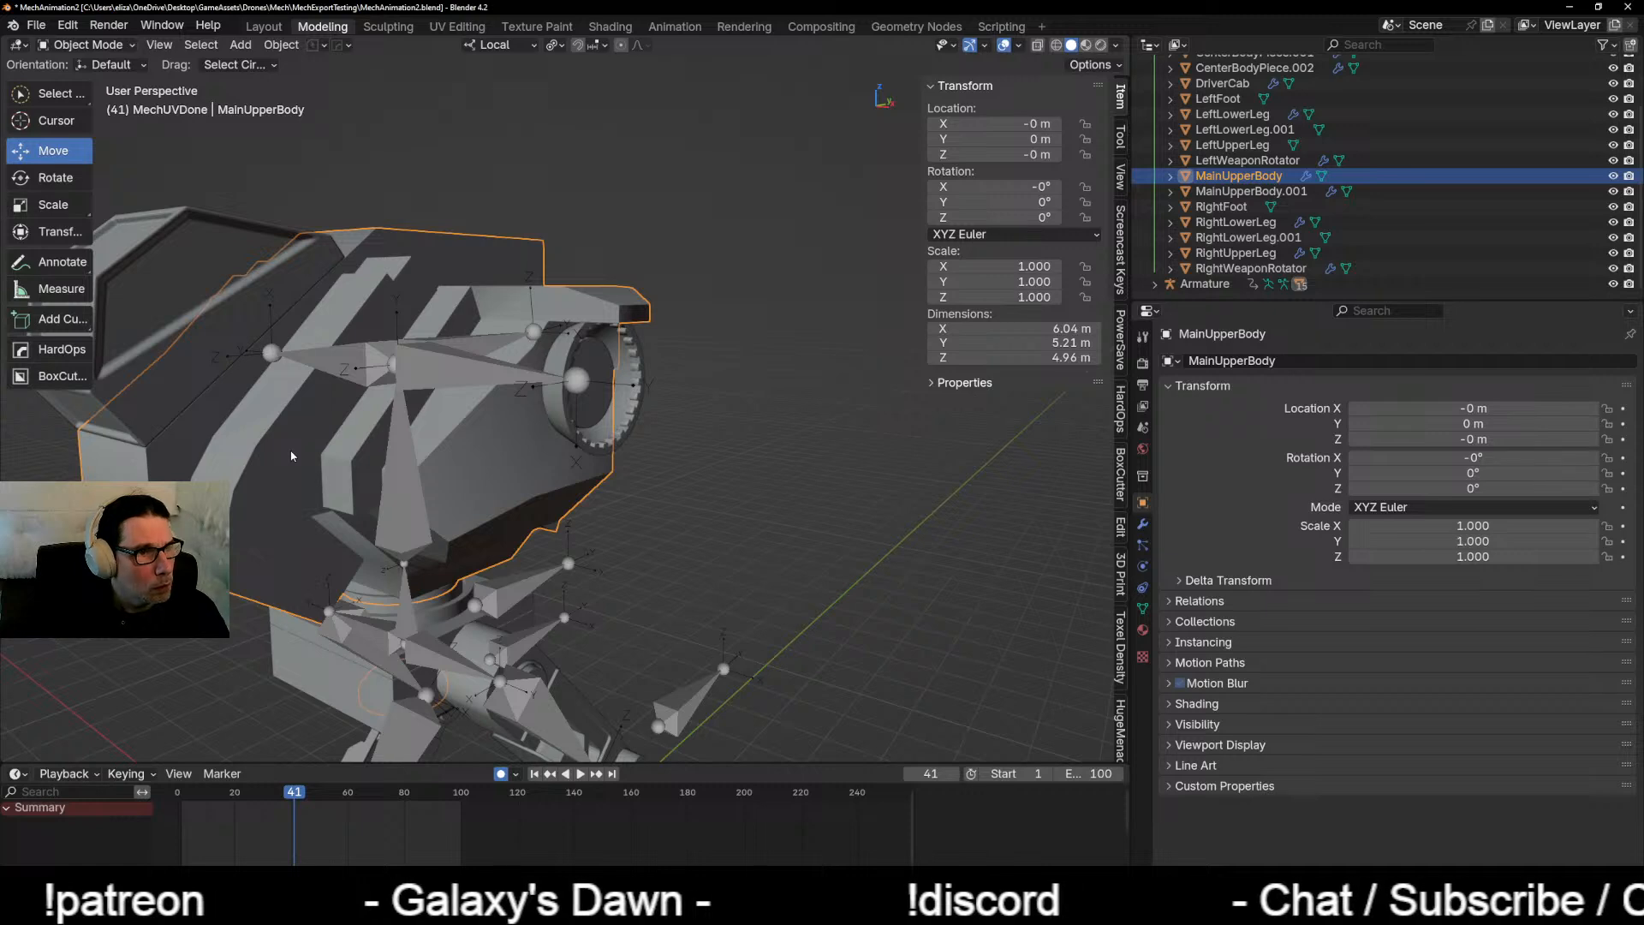
pyautogui.press('h')
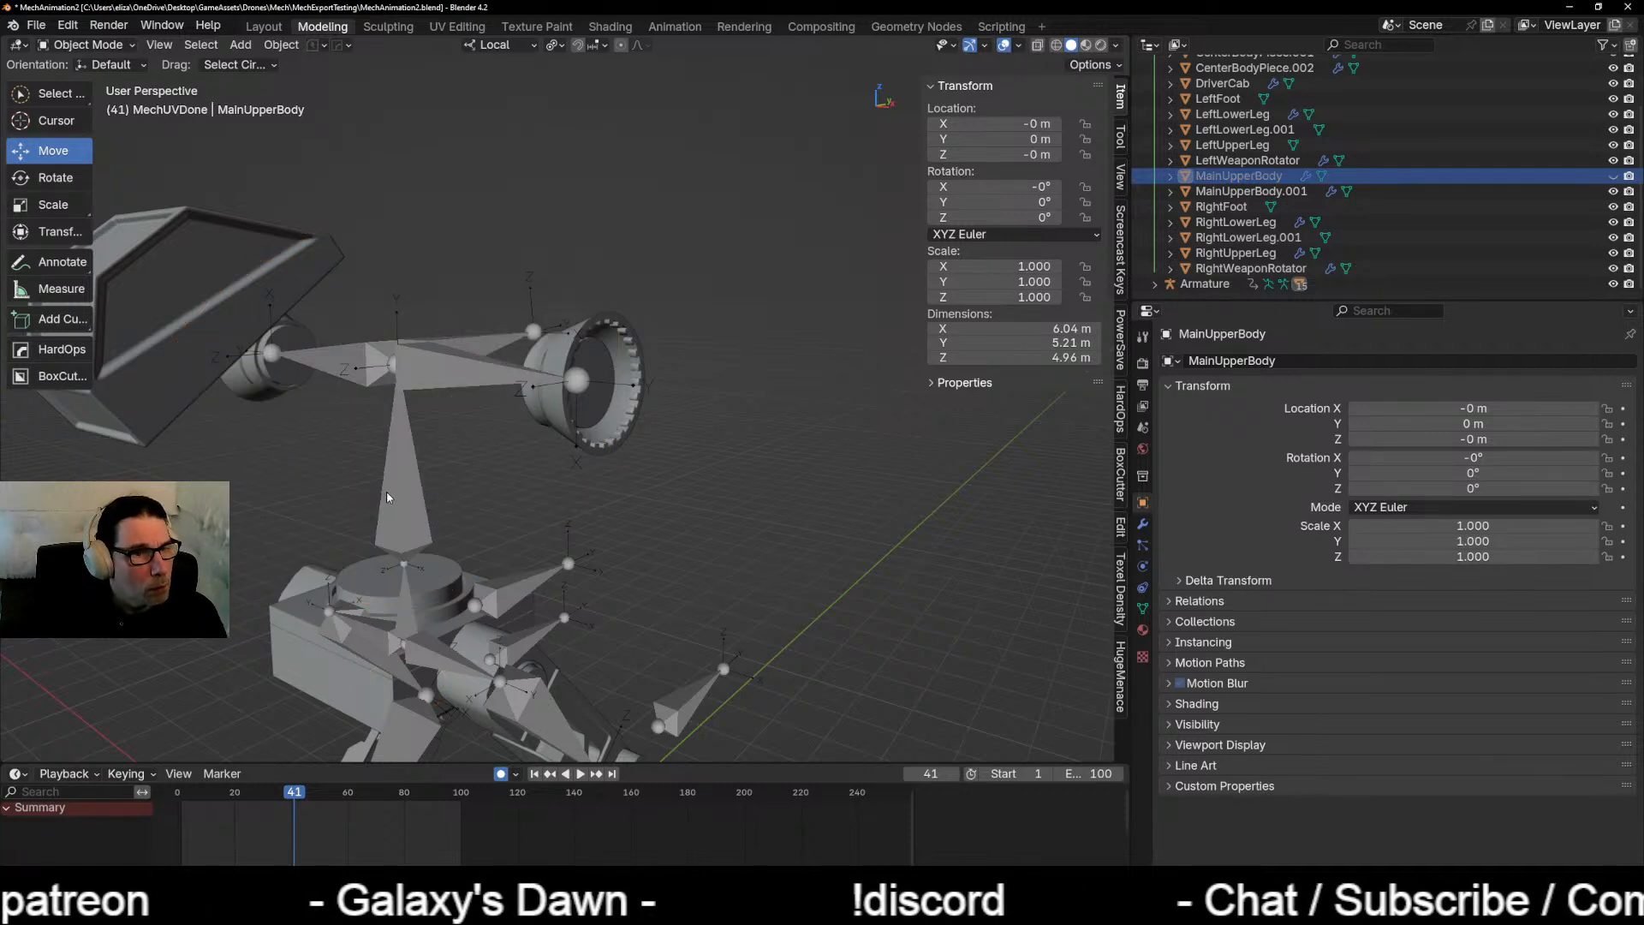
# Step: Inspect the left weapon mount from above and test-move LeftWeaponRotator outward along X by about 1.14 m, cancelling the move
pyautogui.moveTo(387, 497); pyautogui.dragTo(469, 461, button='middle')
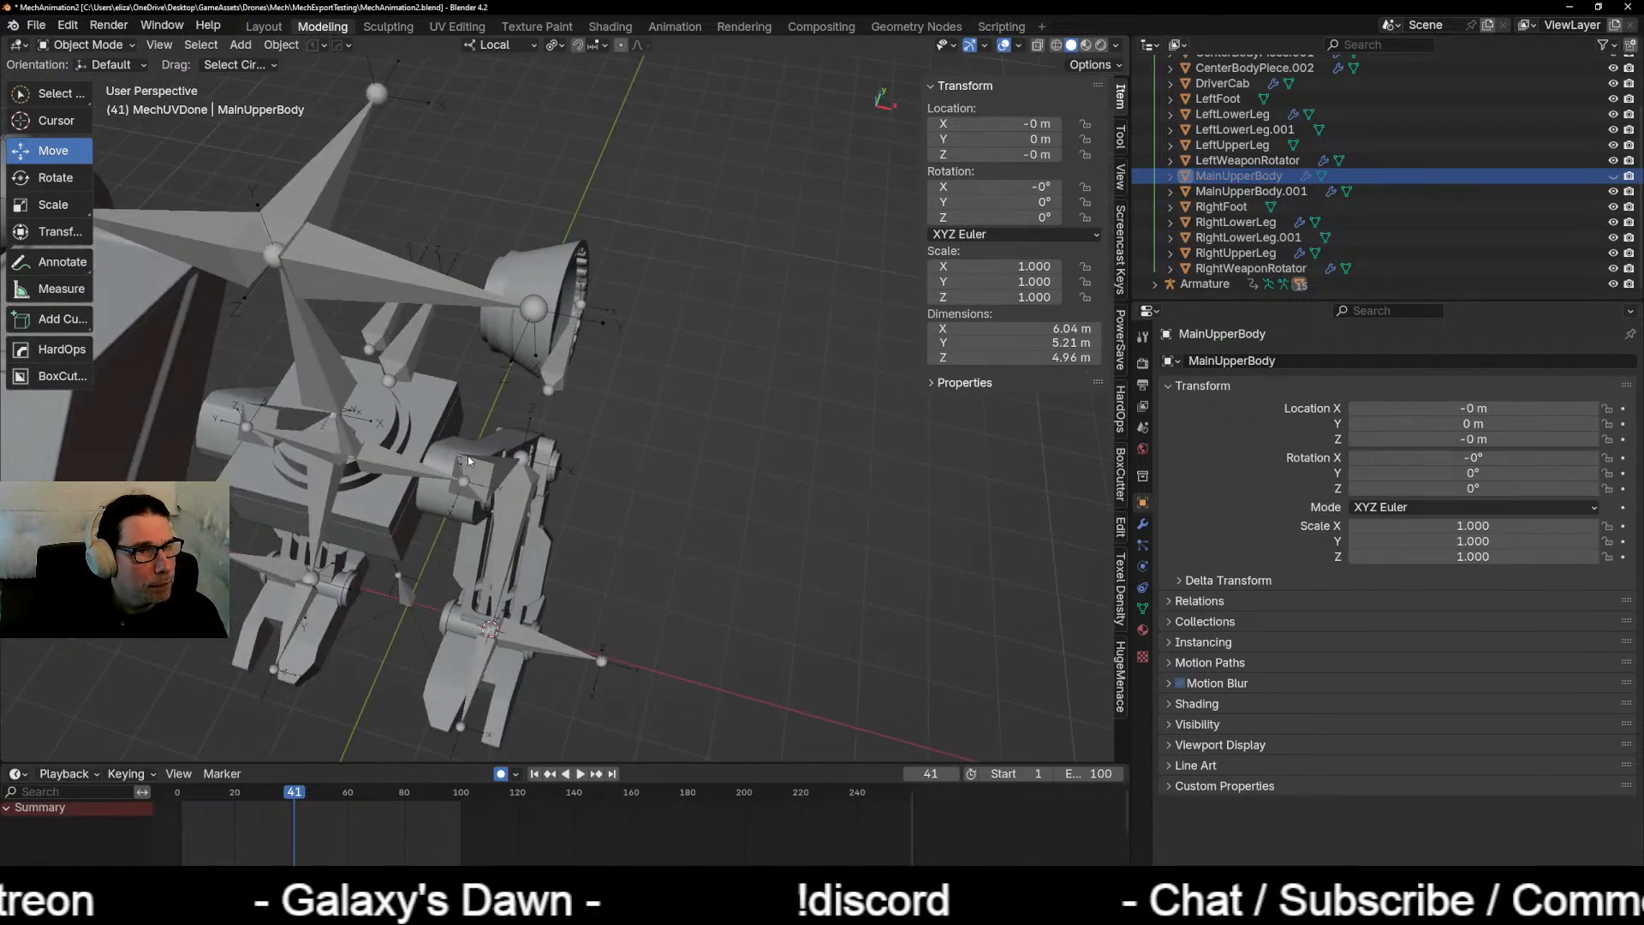
pyautogui.scroll(3, 462, 437)
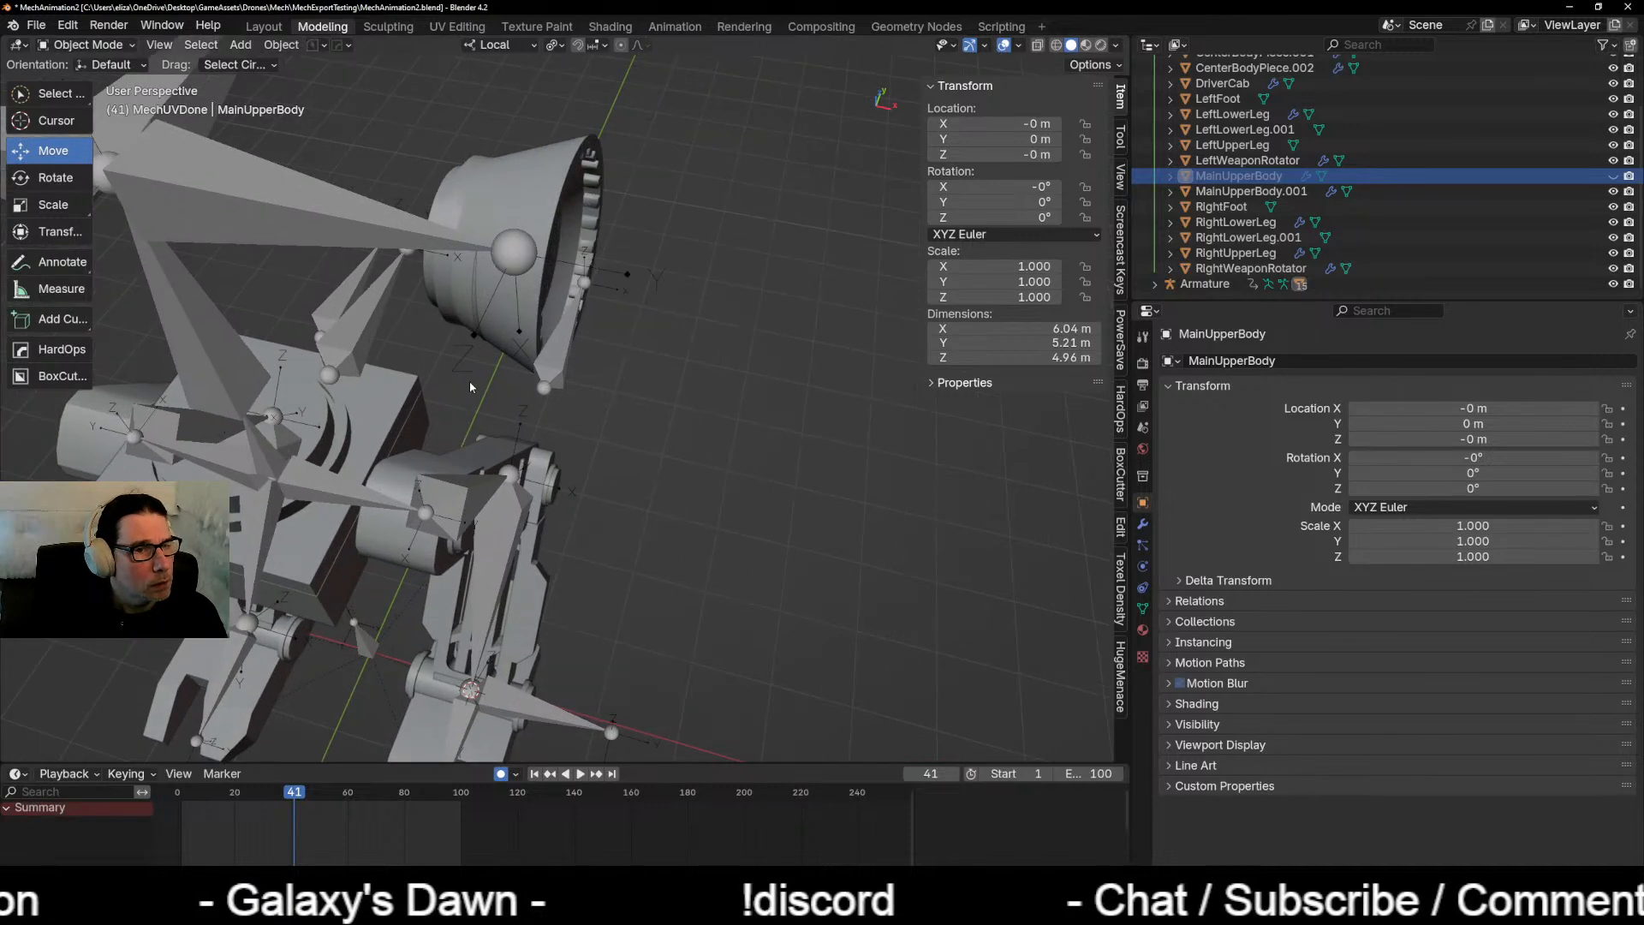
pyautogui.moveTo(470, 386); pyautogui.dragTo(691, 469, button='middle')
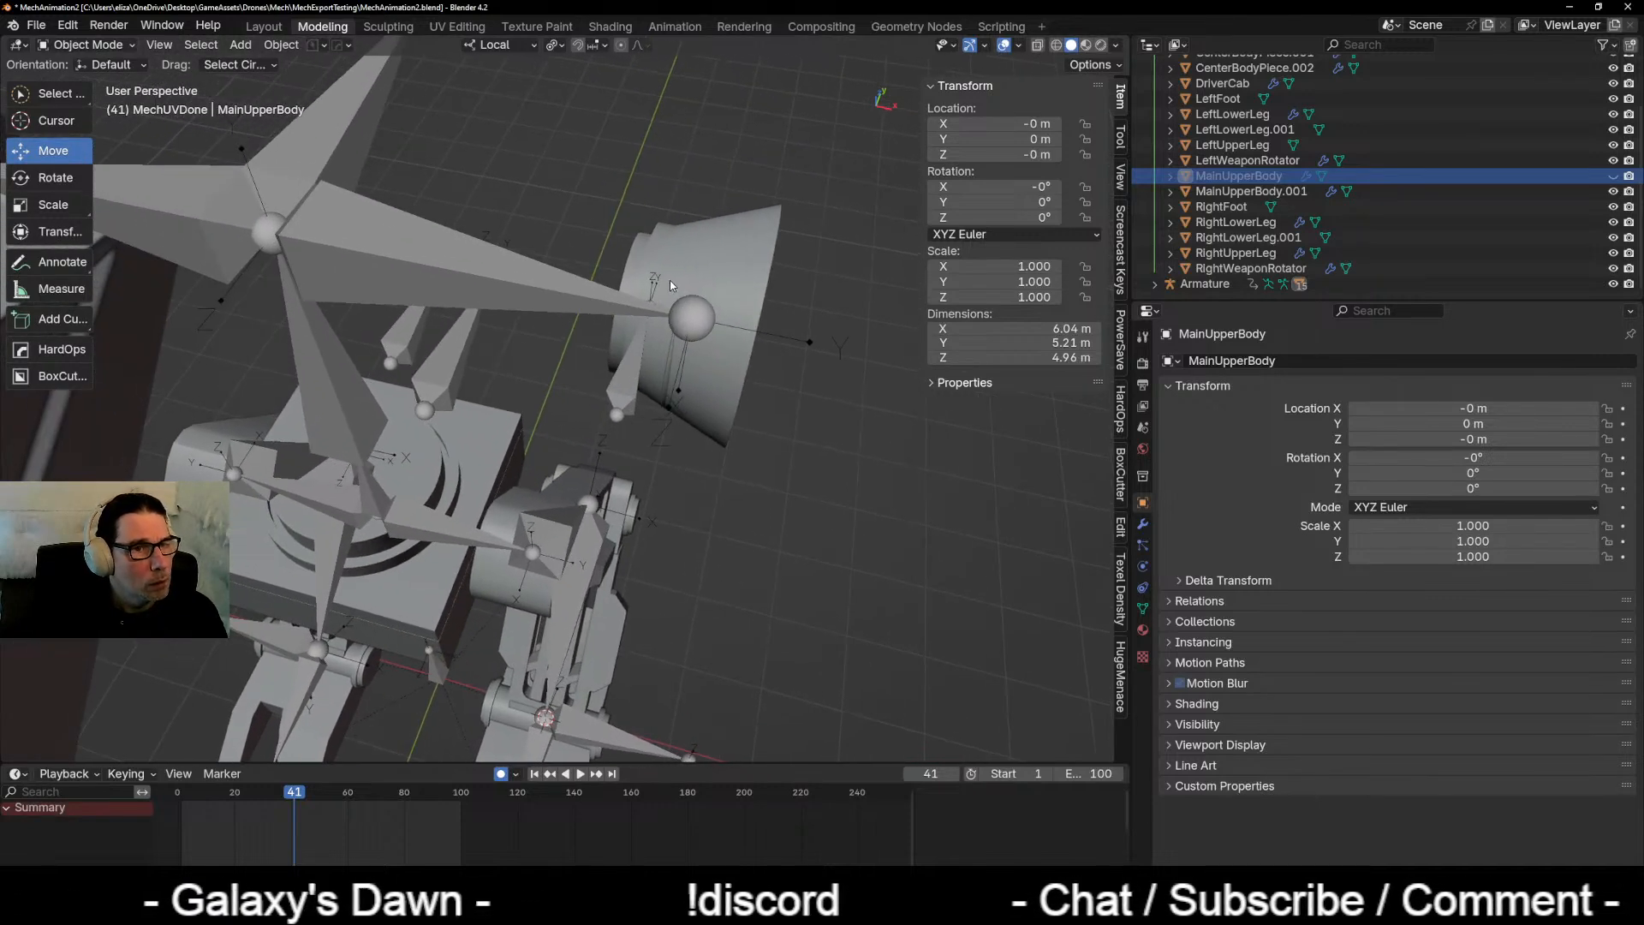
pyautogui.moveTo(483, 364); pyautogui.dragTo(583, 387, button='middle')
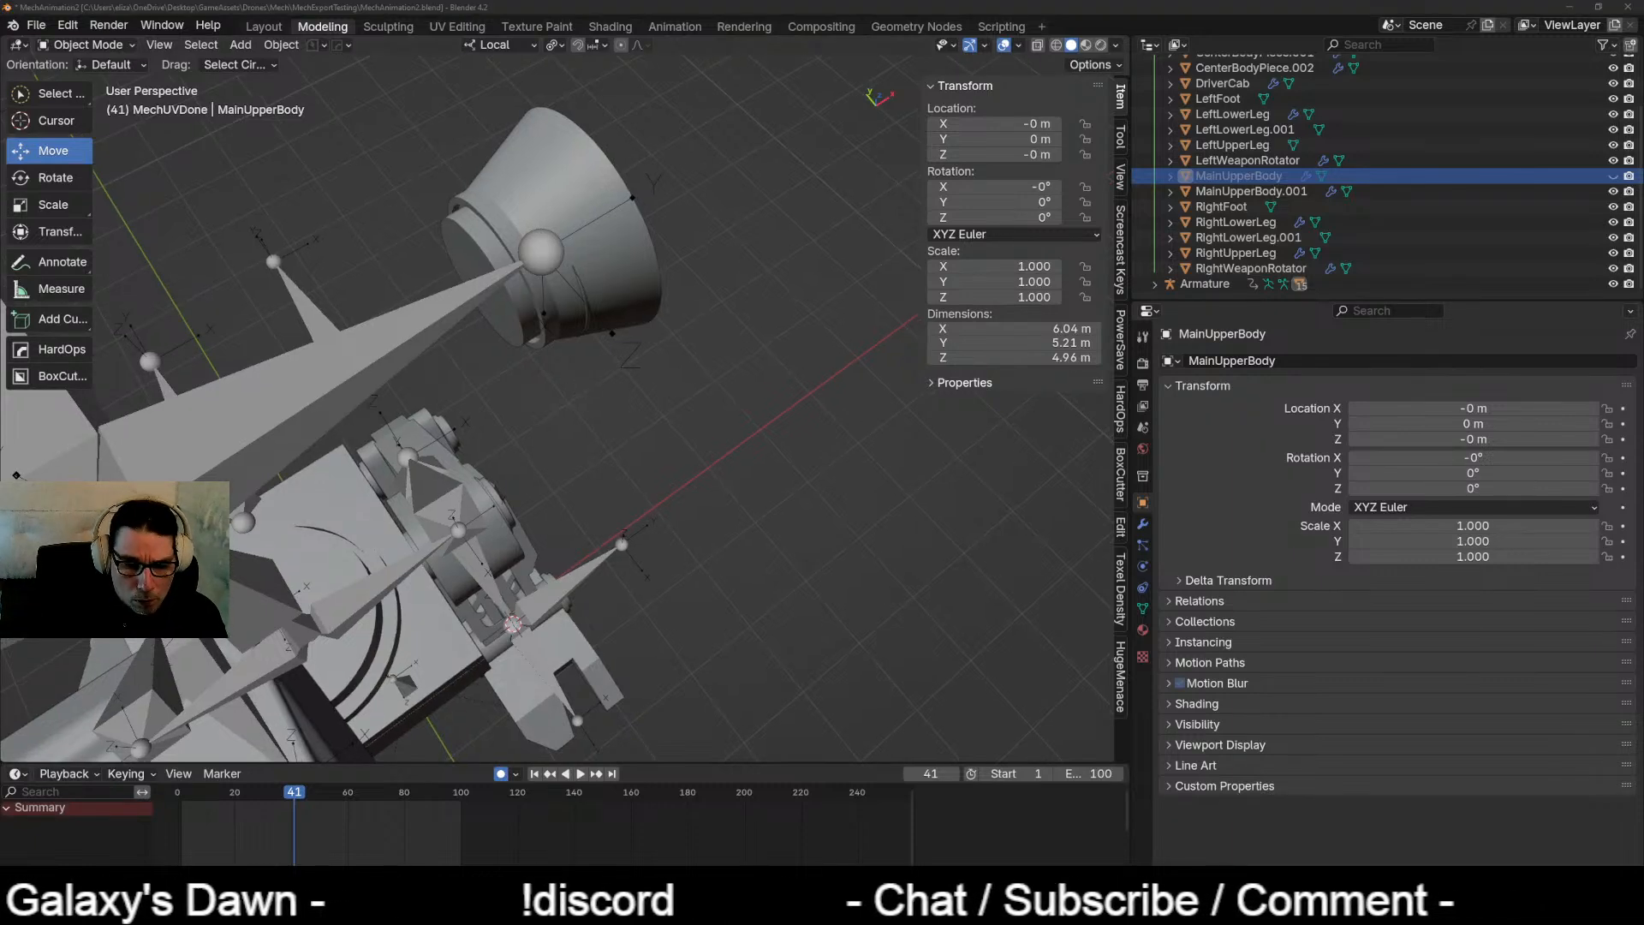
pyautogui.moveTo(419, 427); pyautogui.dragTo(599, 289, button='middle')
pyautogui.click(738, 283)
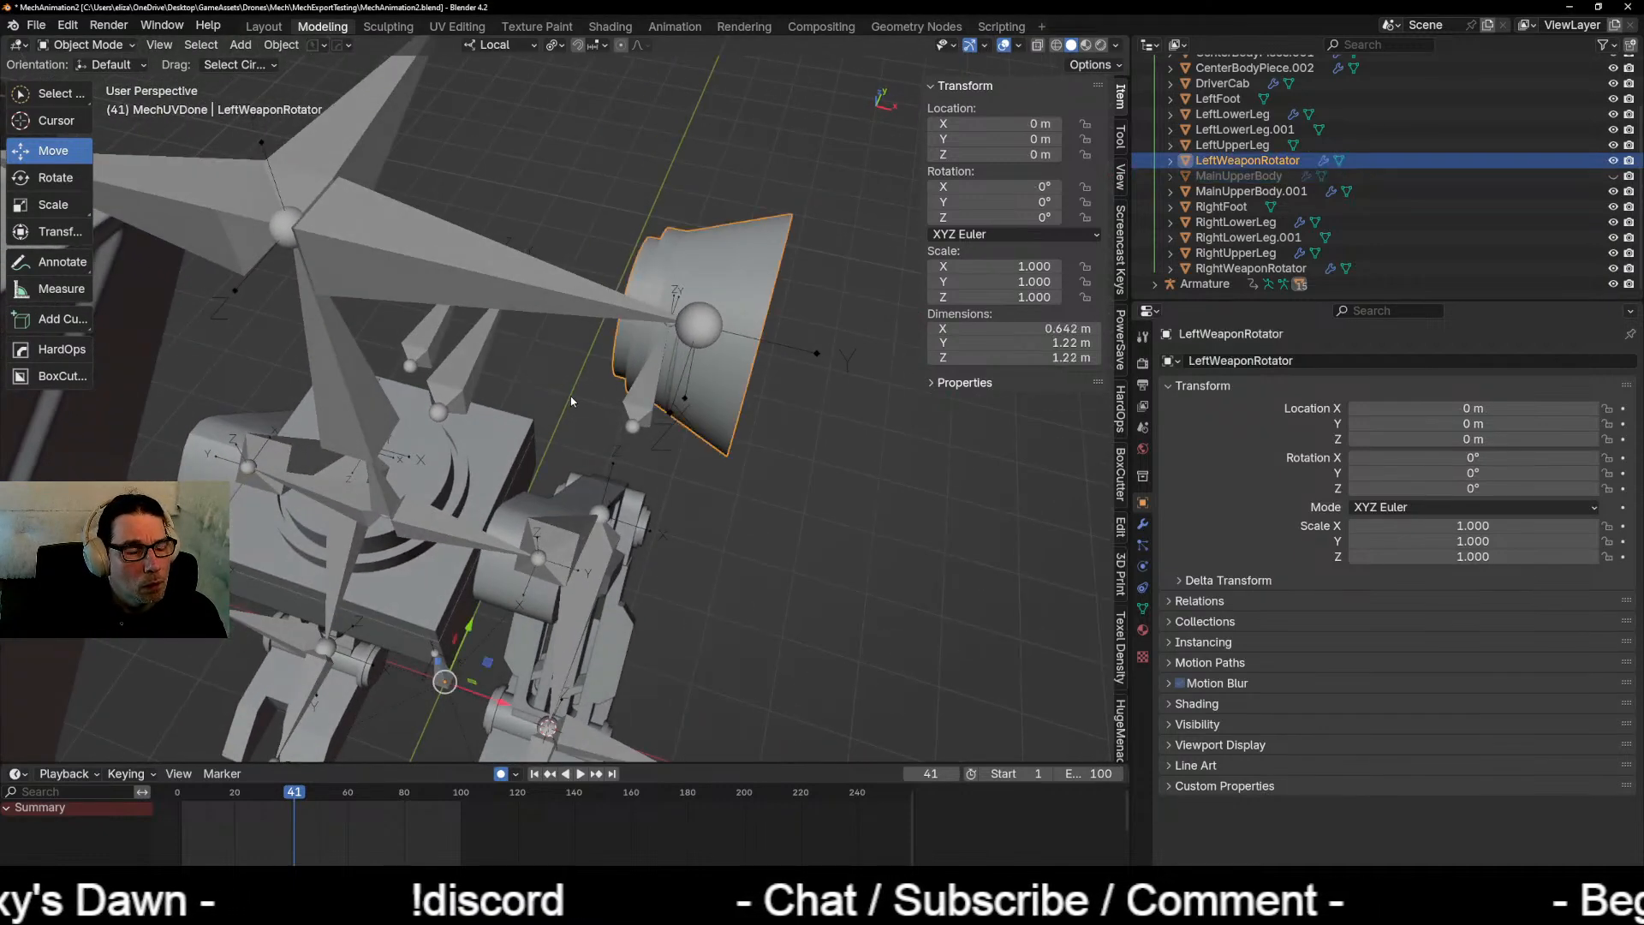
pyautogui.moveTo(738, 283); pyautogui.dragTo(603, 440, button='middle')
pyautogui.press('g')
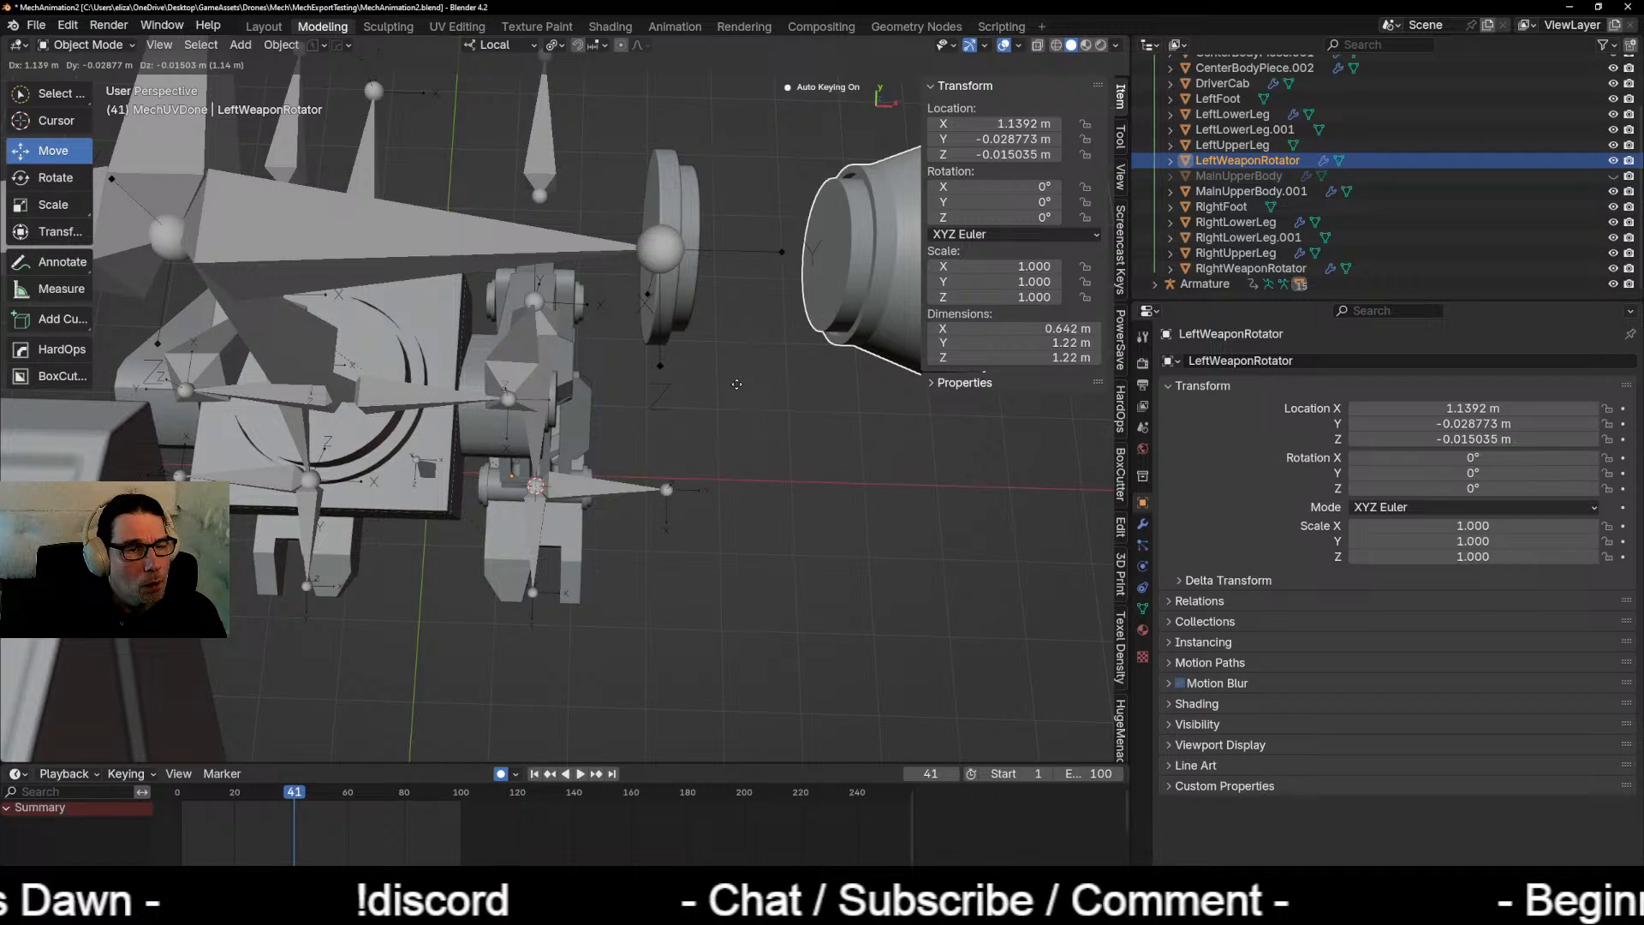
pyautogui.press('Escape')
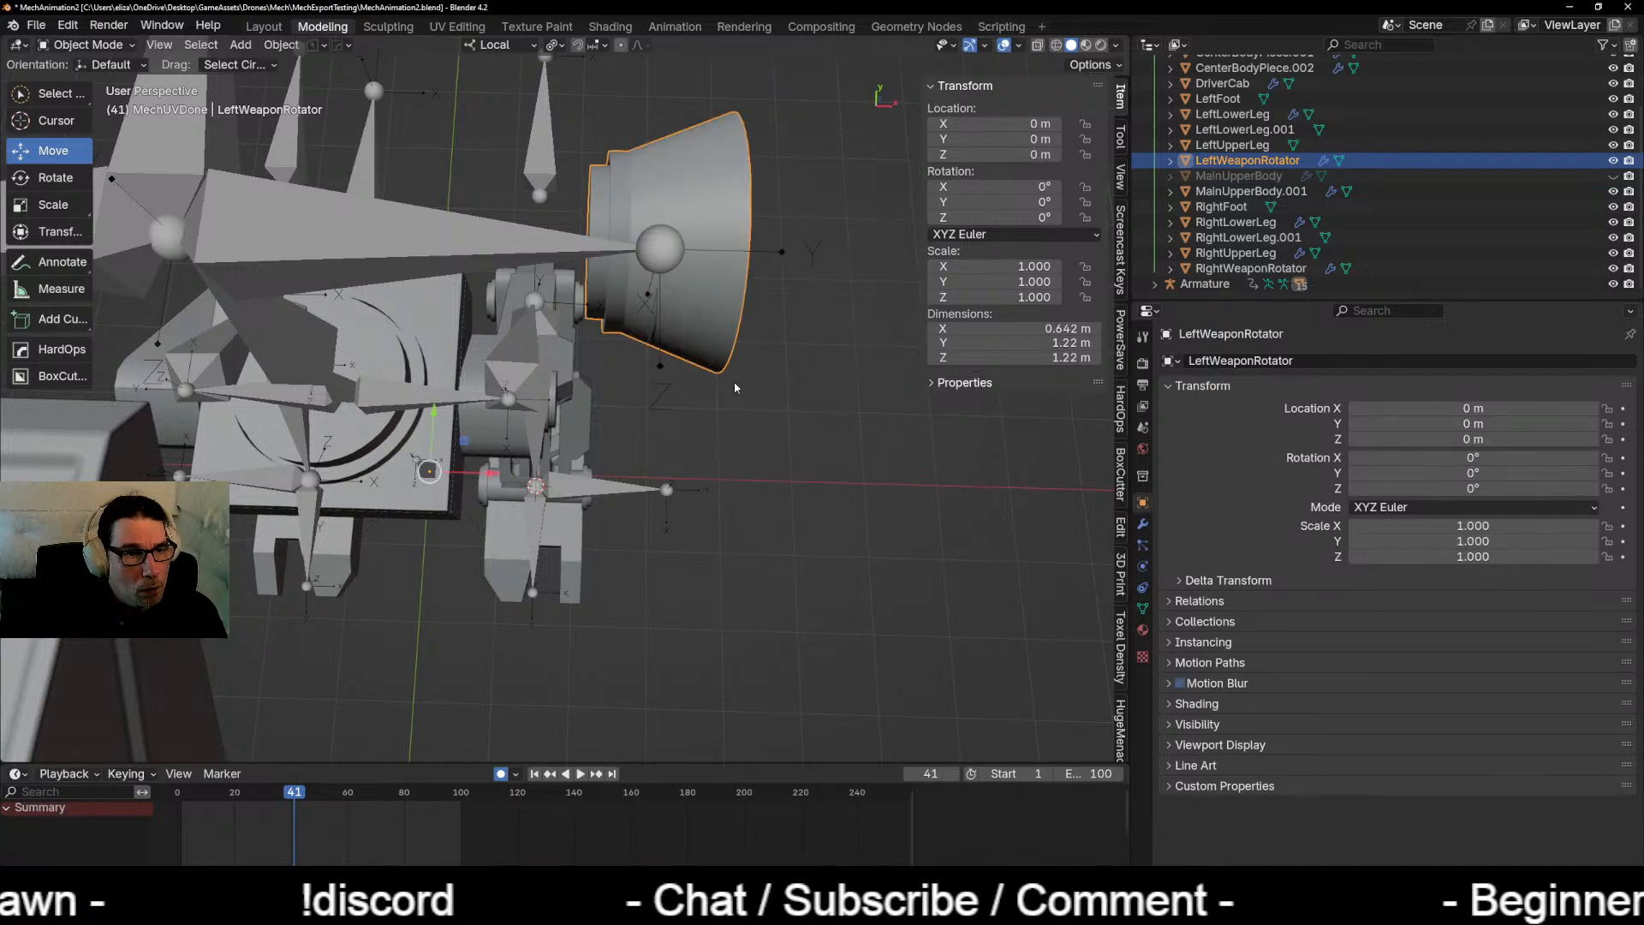
# Step: Move LeftWeaponRotator outward from the upper body by about 0.43 m along X
pyautogui.scroll(-3, 734, 387)
pyautogui.scroll(1, 734, 387)
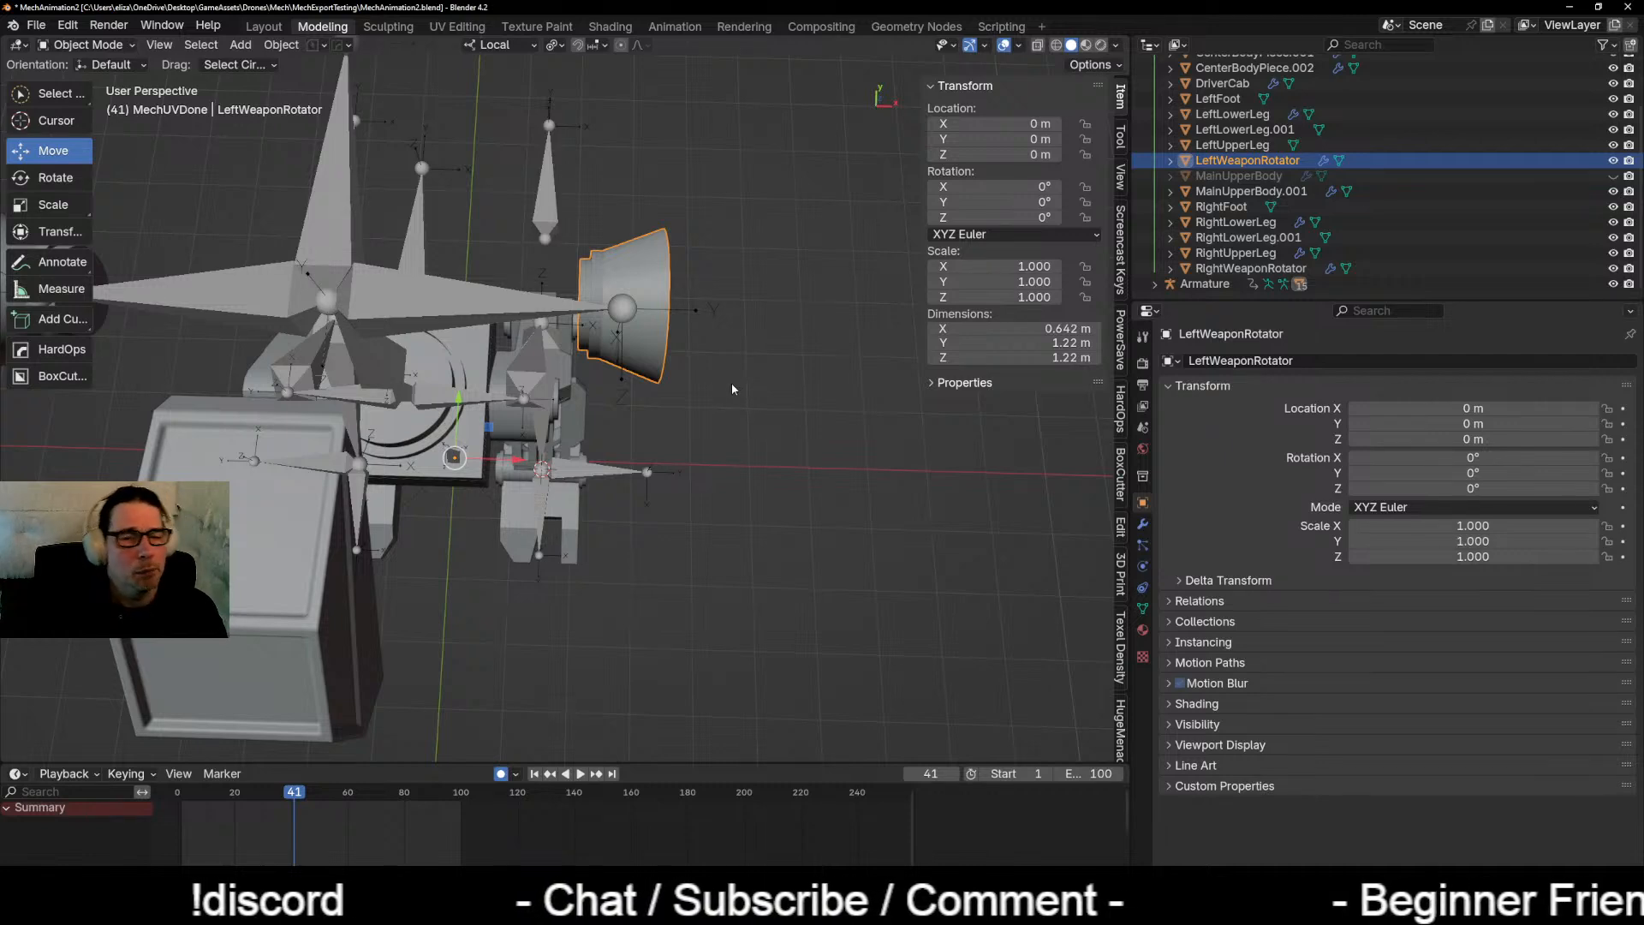
pyautogui.moveTo(692, 489); pyautogui.dragTo(688, 406, button='middle')
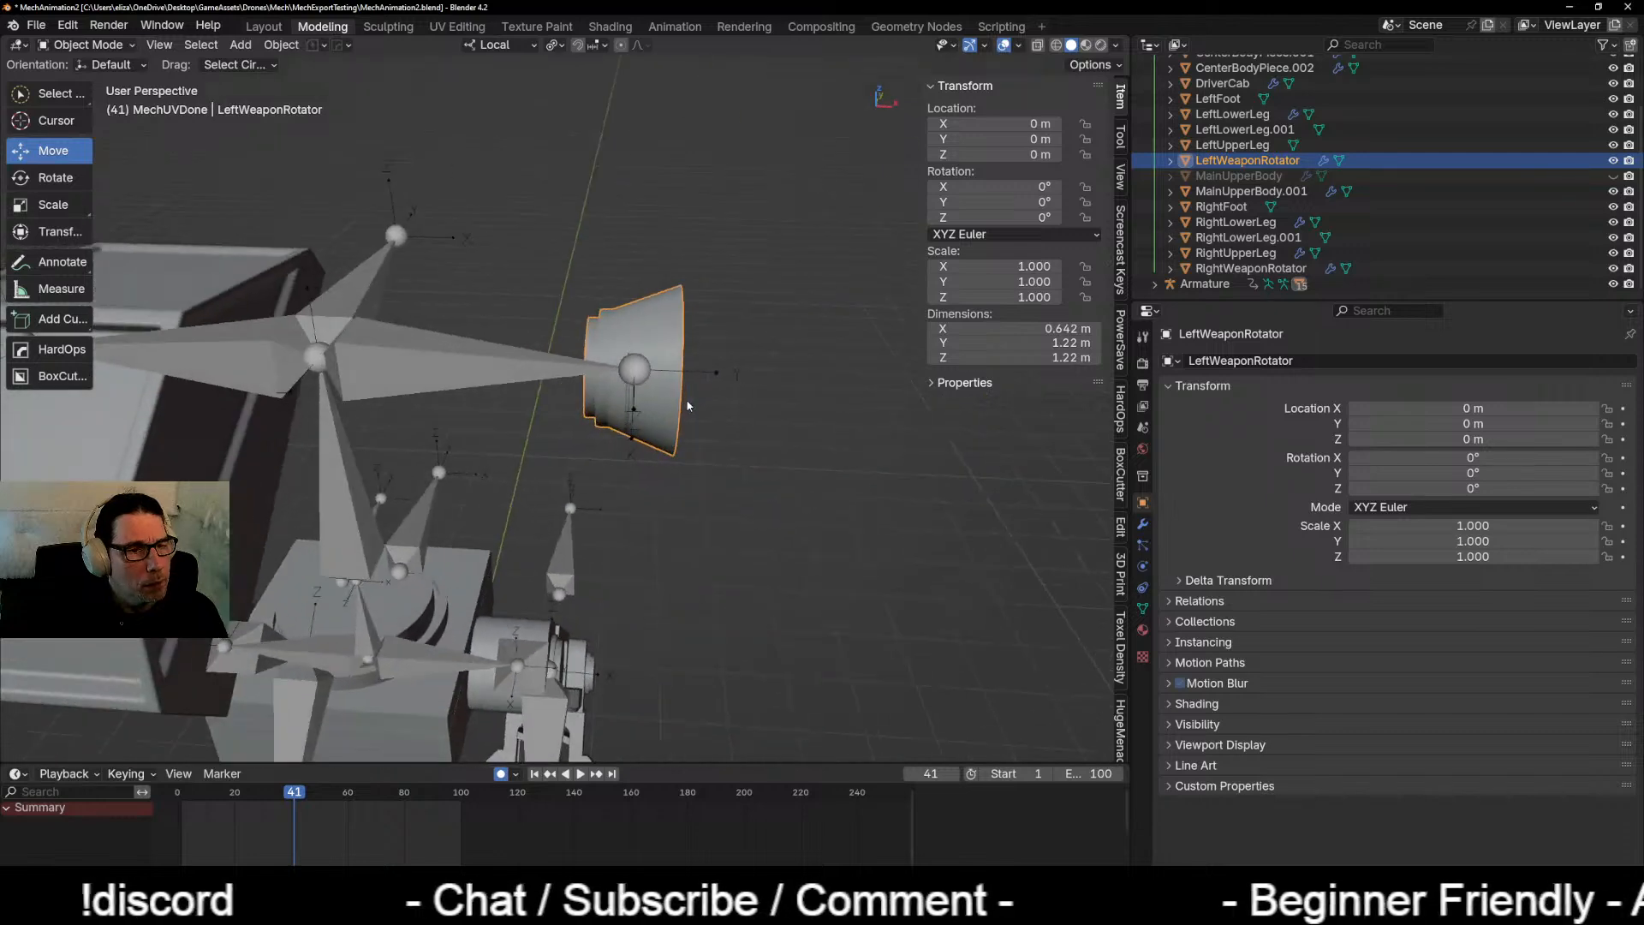
pyautogui.scroll(1, 653, 420)
pyautogui.press('g')
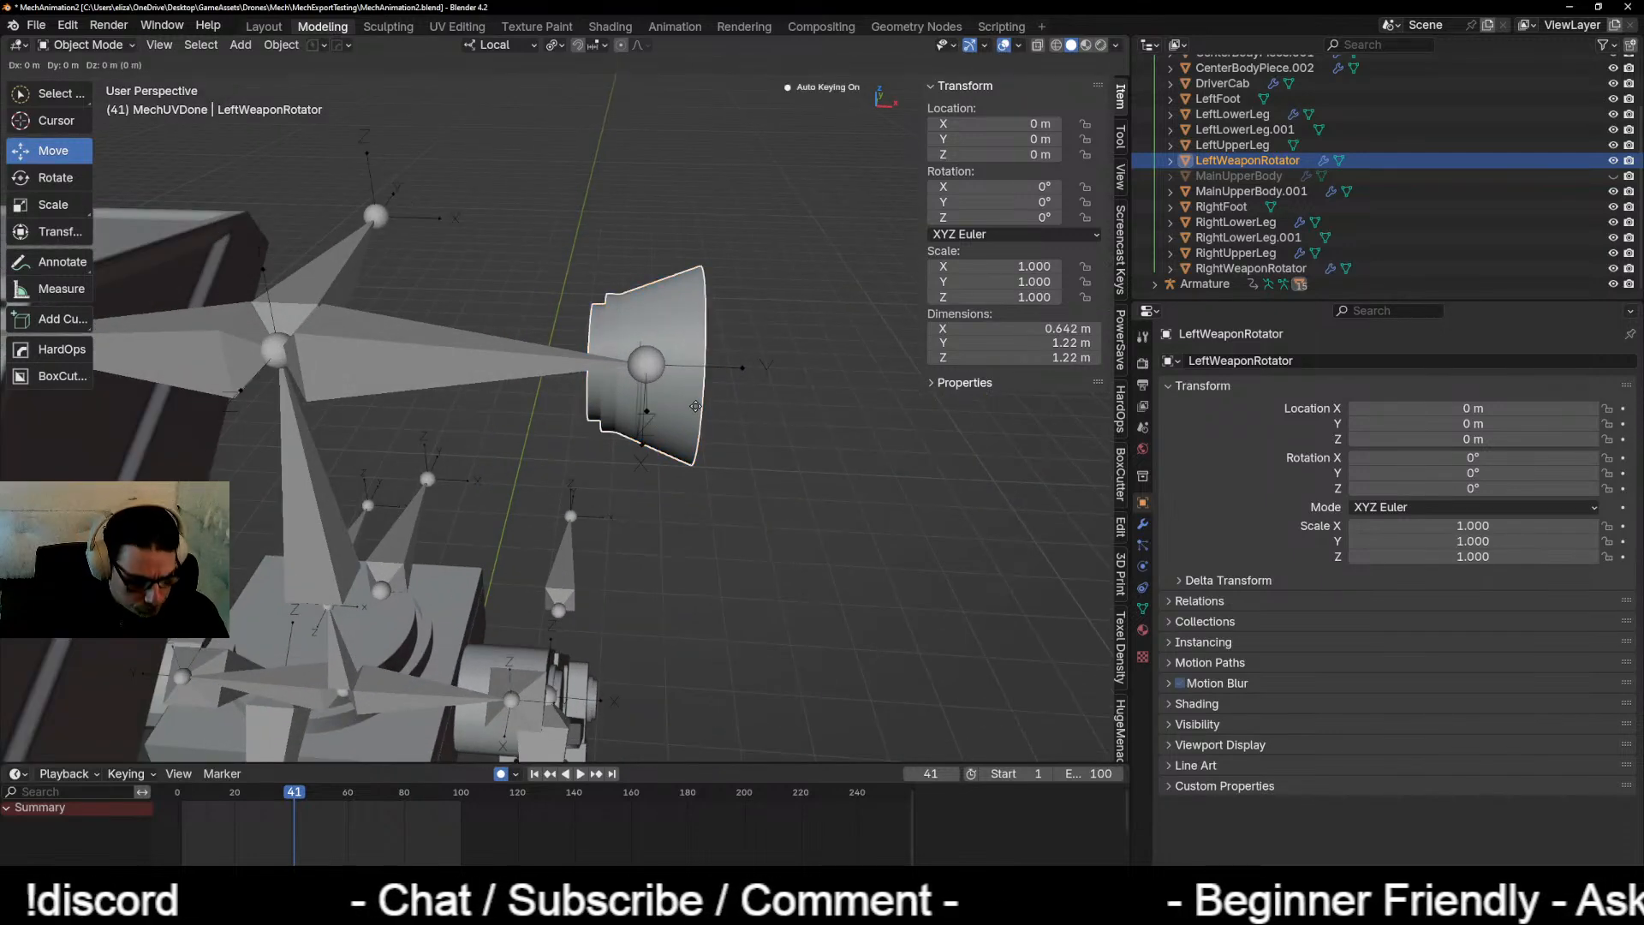
pyautogui.press('x')
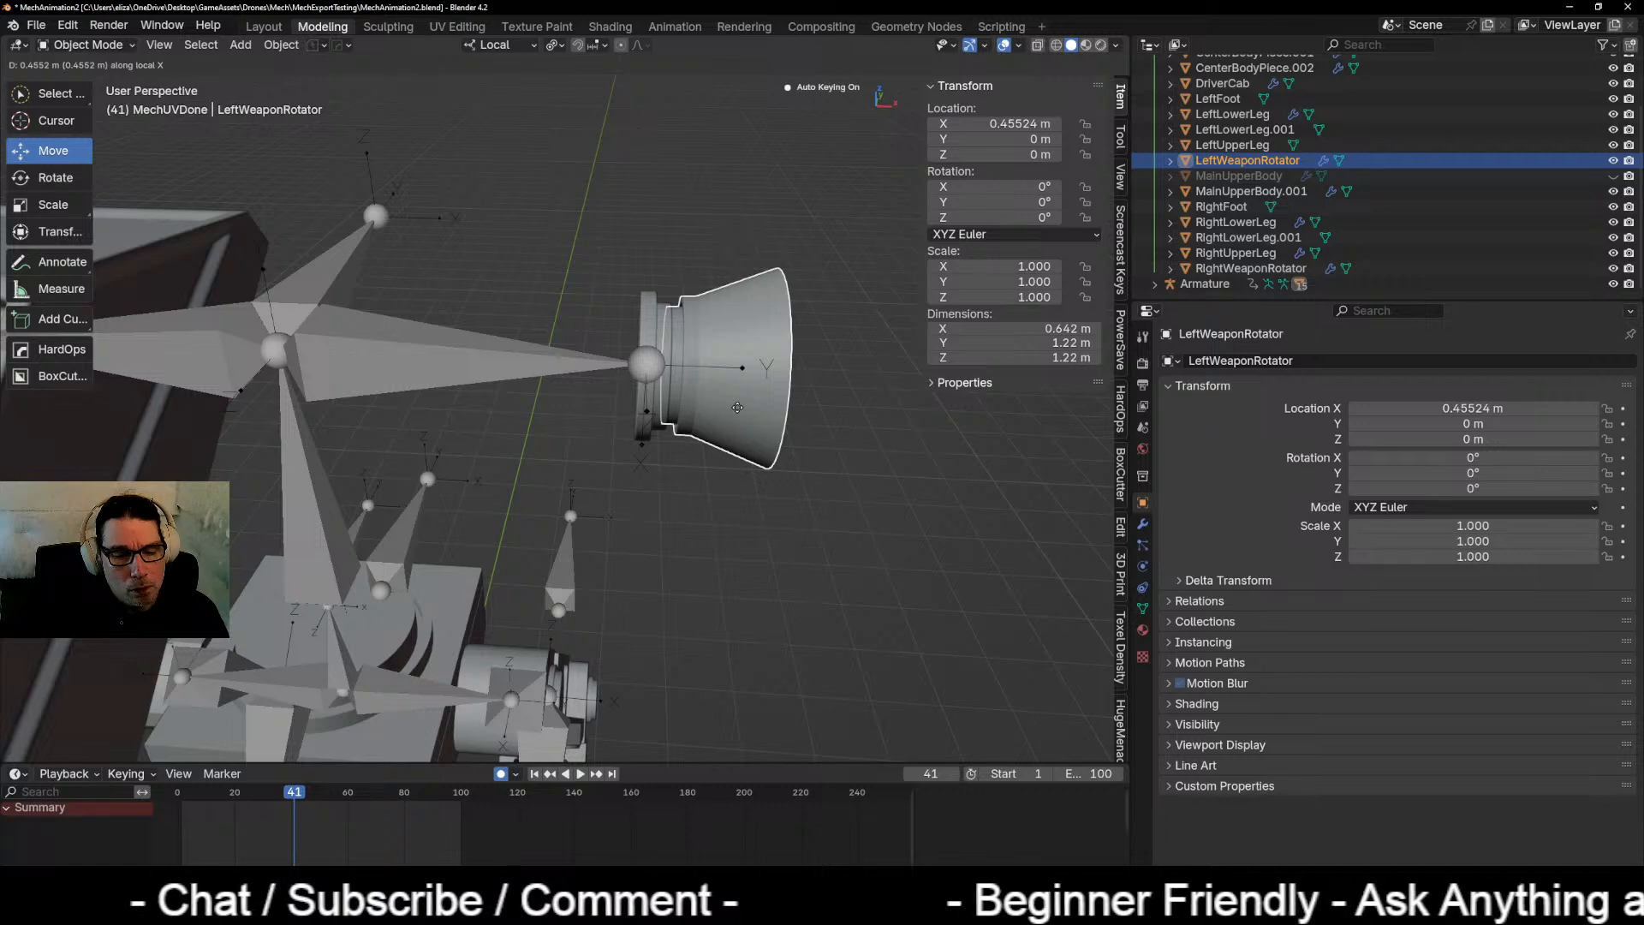
pyautogui.click(736, 412)
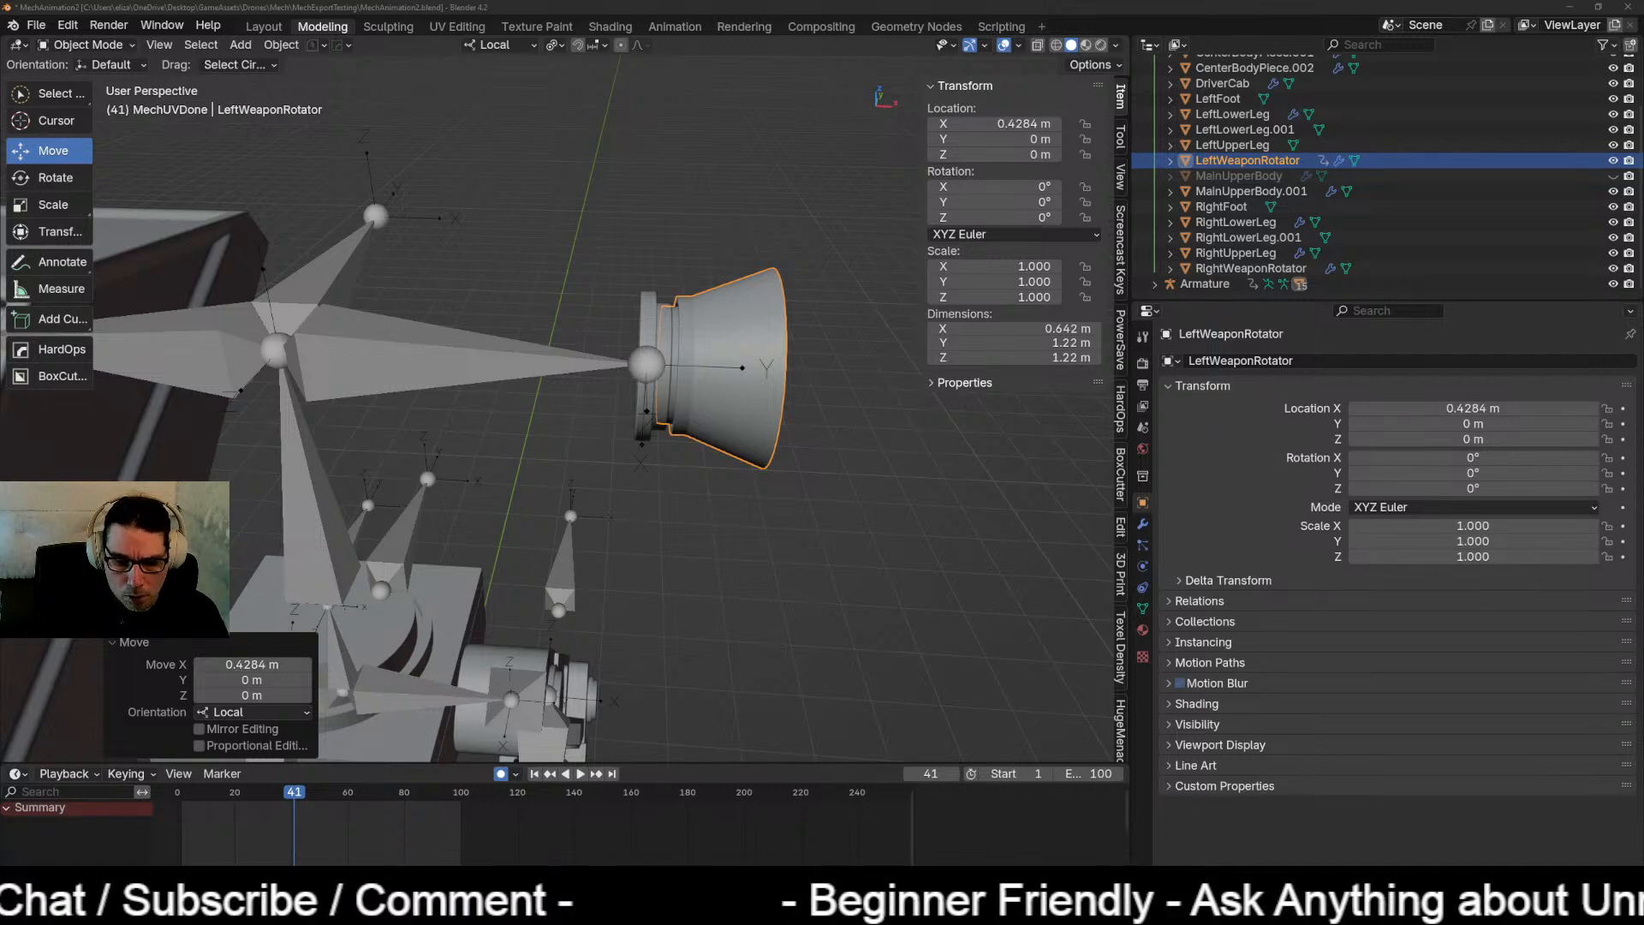
# Step: Nudge LeftWeaponRotator back inward along X by about 0.03 m toward its mounting ring
pyautogui.scroll(4, 592, 465)
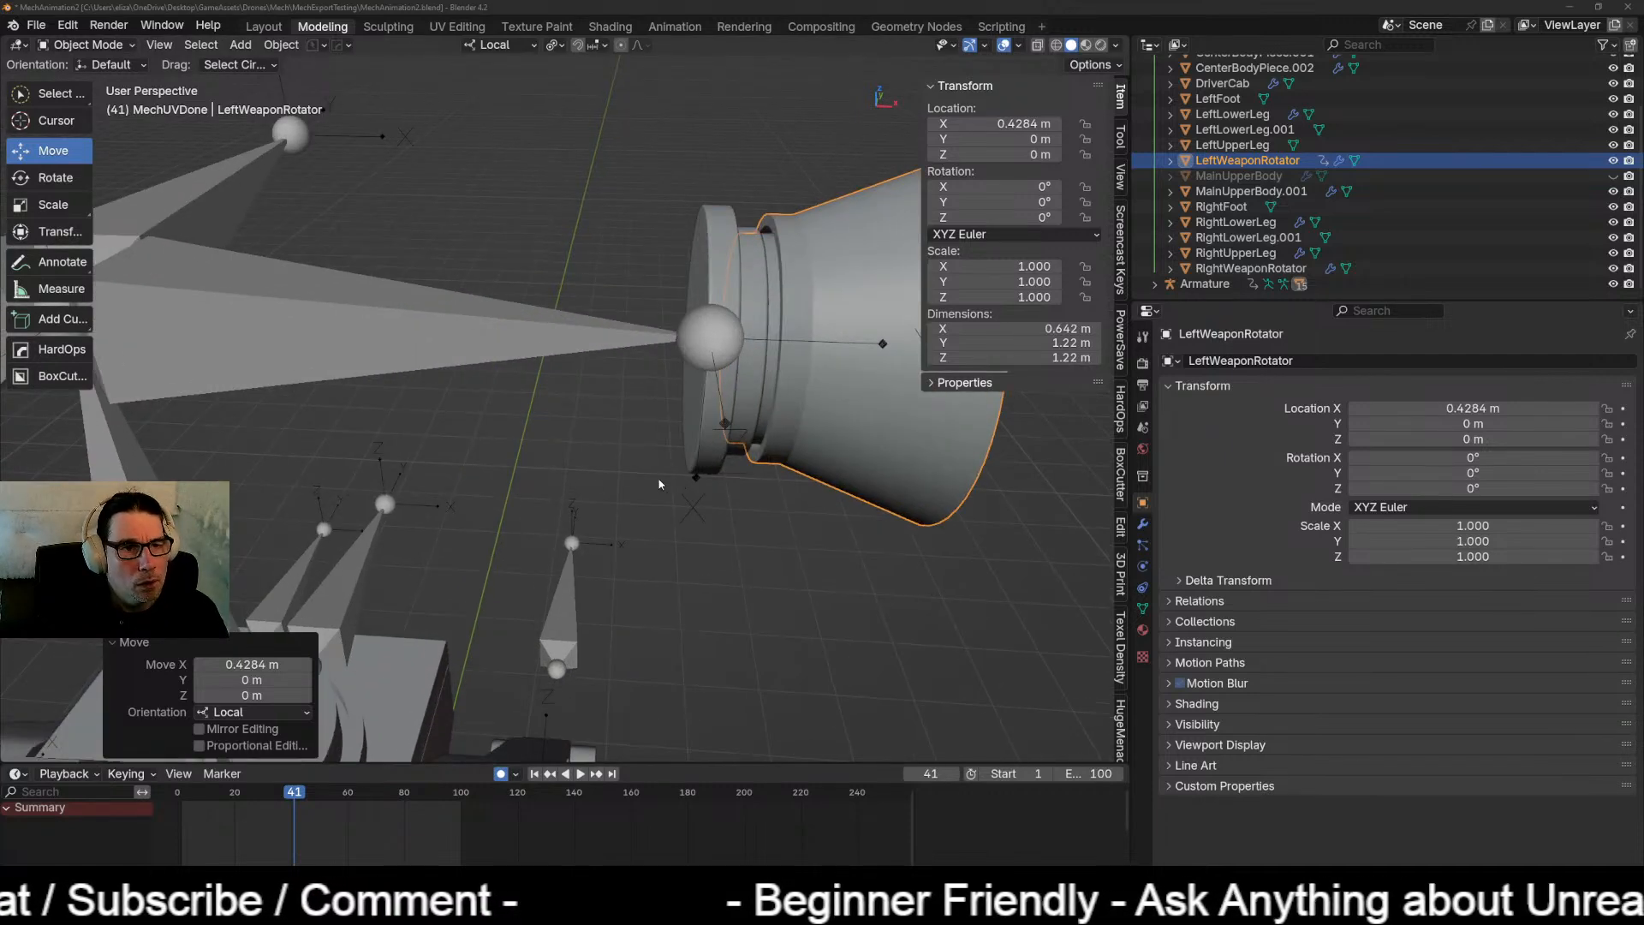
pyautogui.moveTo(659, 484); pyautogui.dragTo(486, 507, button='middle')
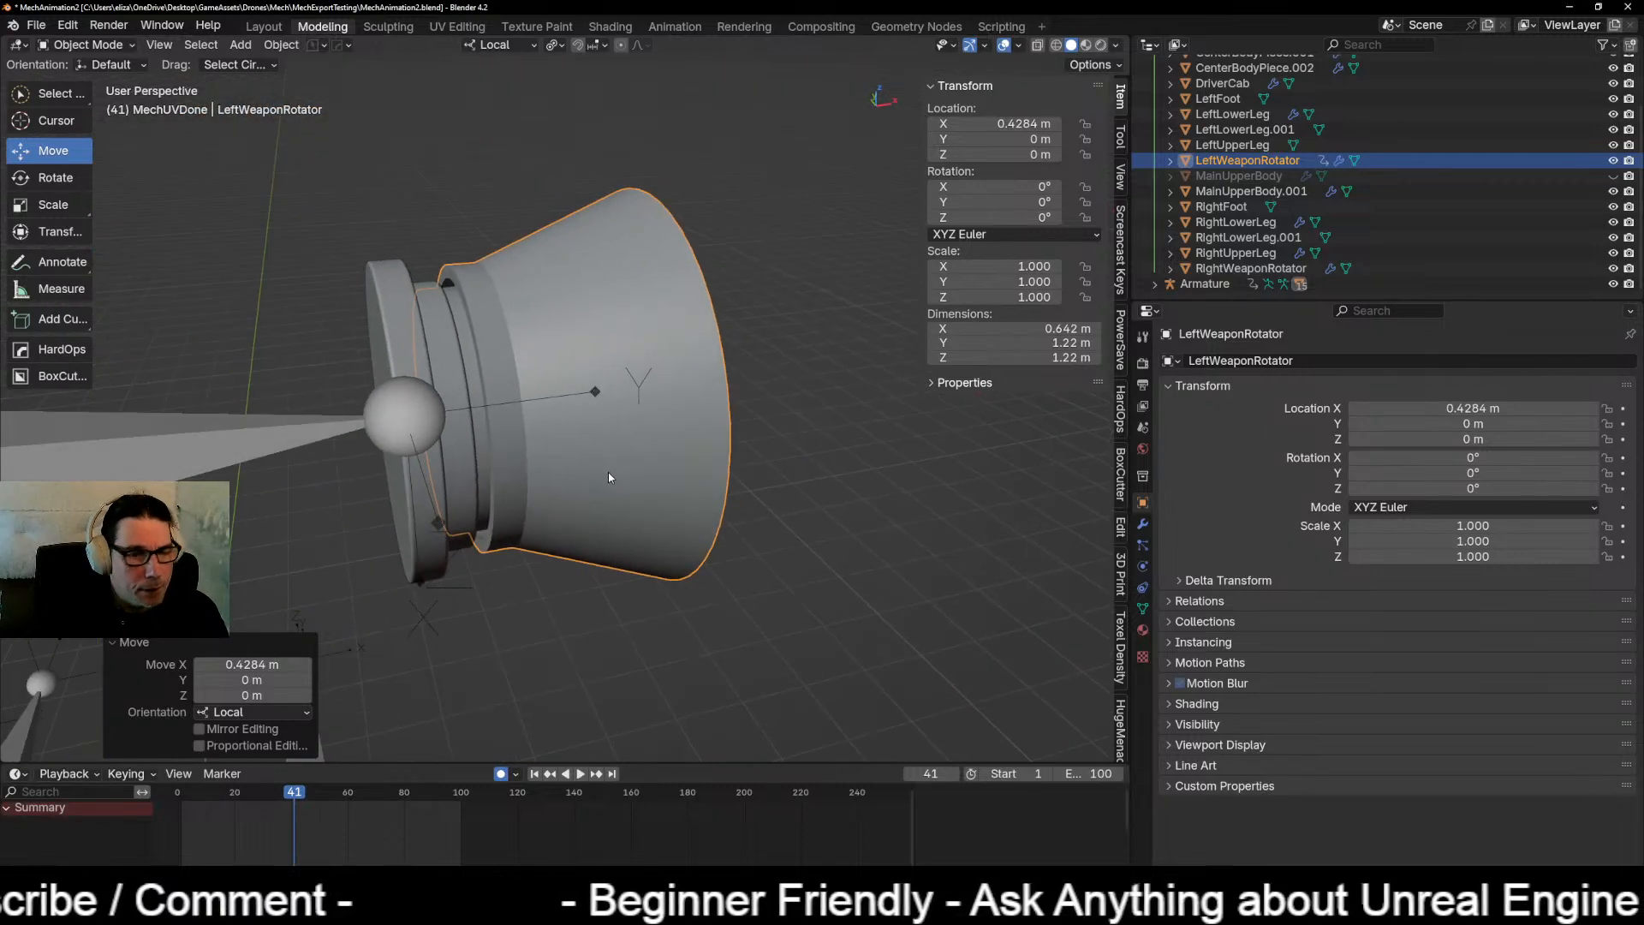
pyautogui.press('g')
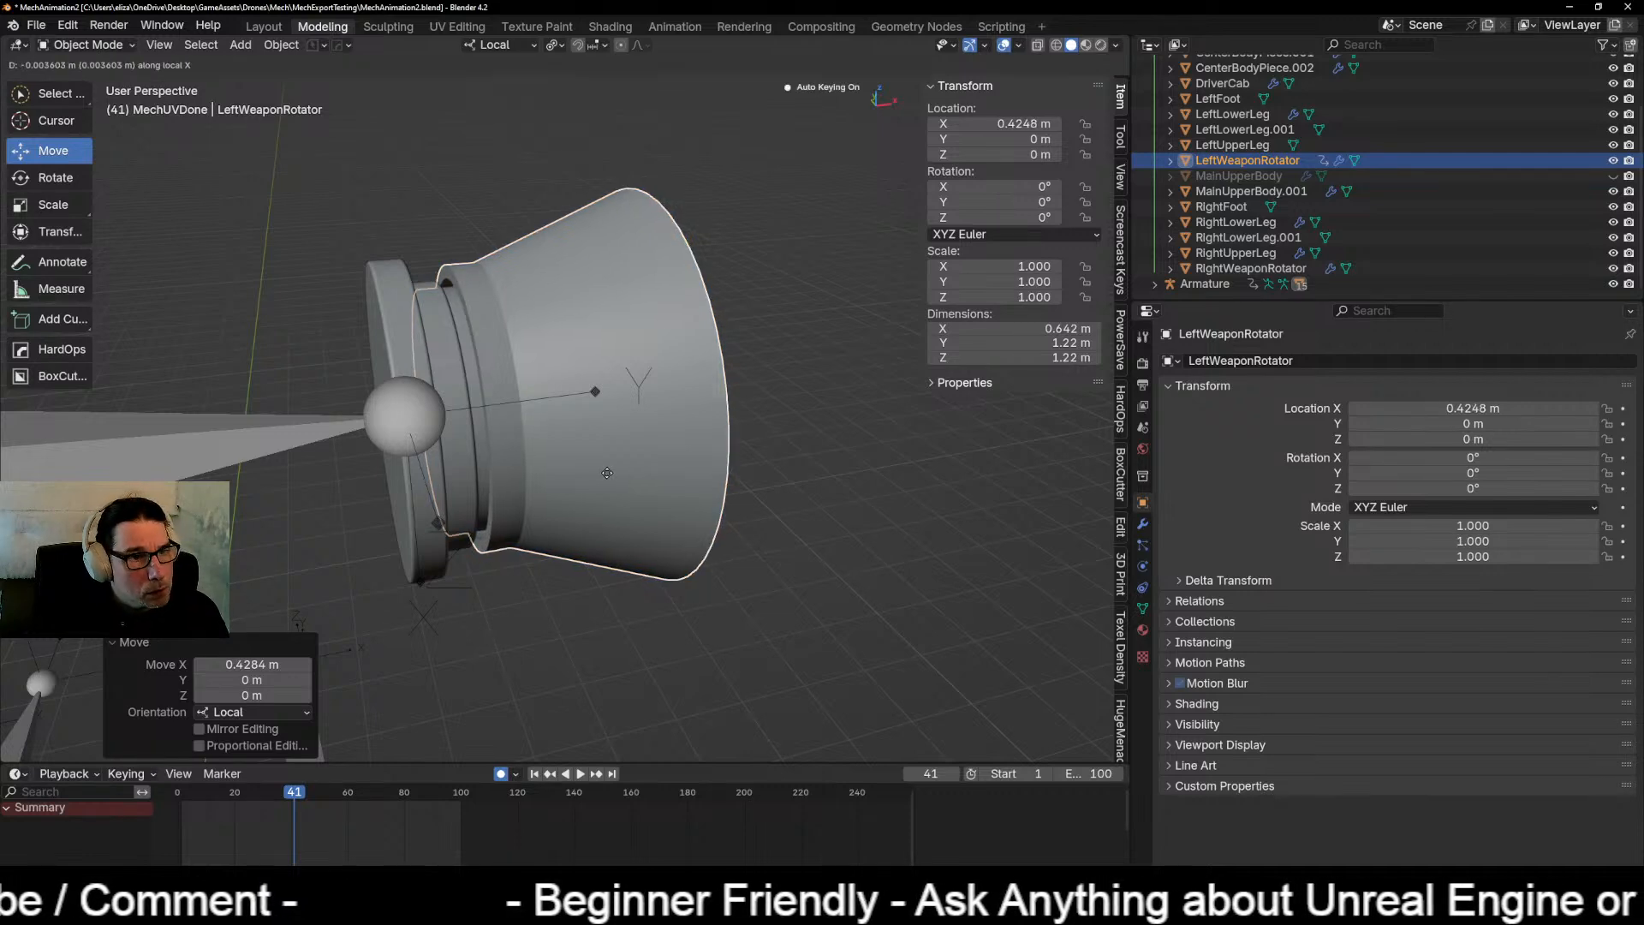
pyautogui.click(603, 474)
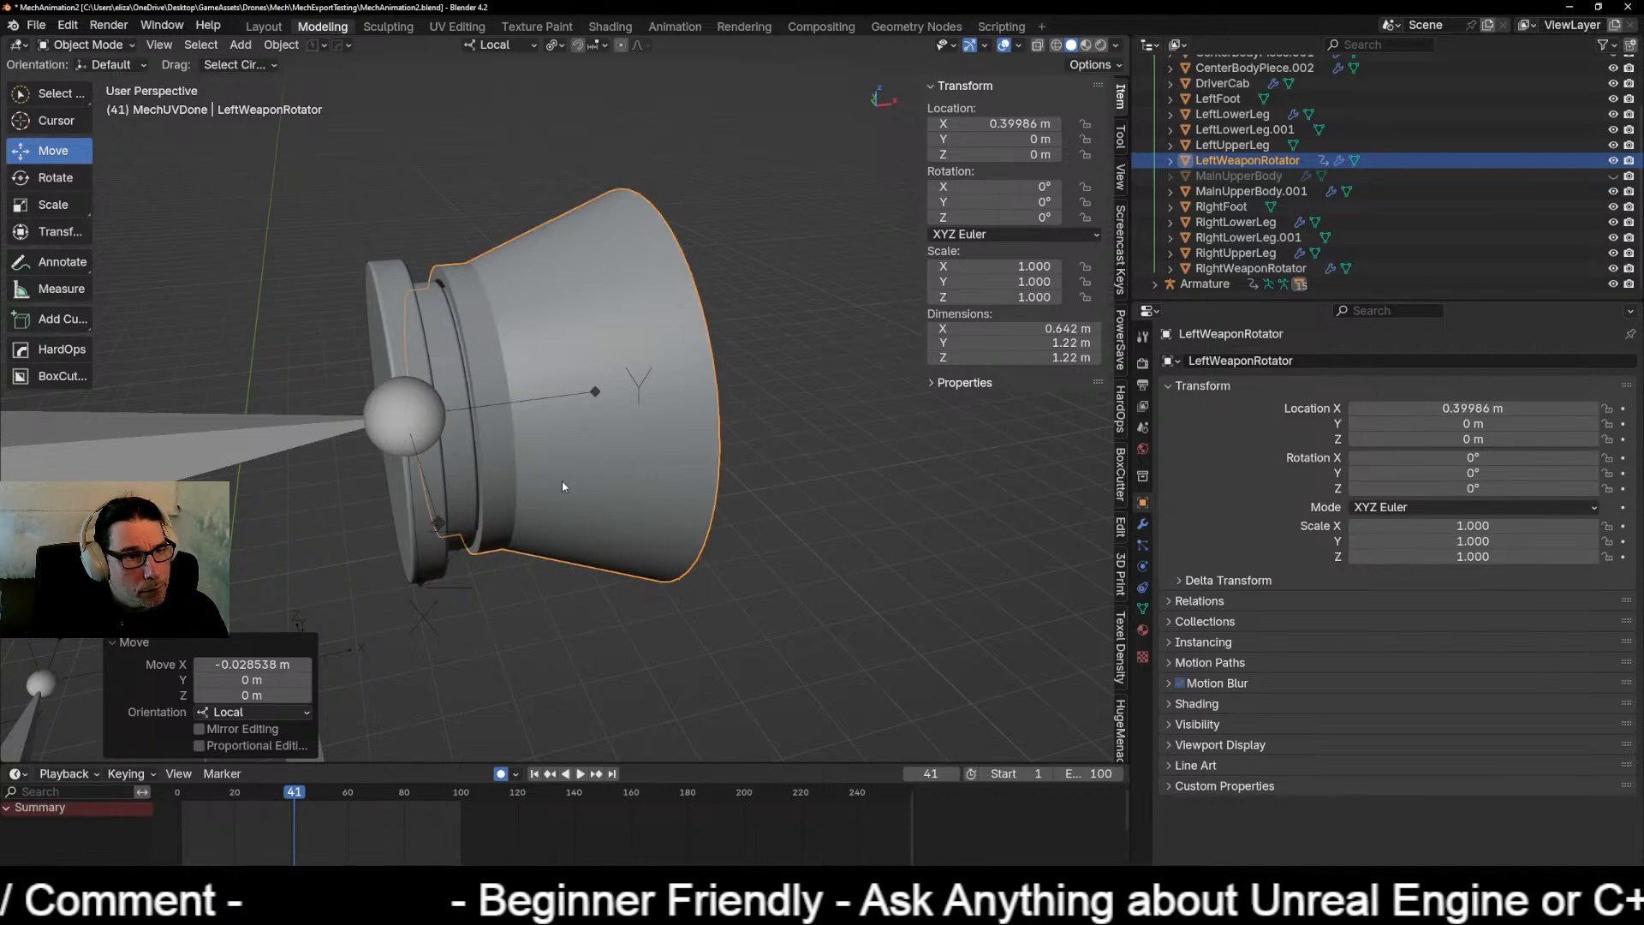
# Step: Move RightWeaponRotator outward on the opposite side by about 0.38 m along negative X
pyautogui.scroll(-5, 317, 572)
pyautogui.keyDown('shift'); pyautogui.moveTo(317, 572); pyautogui.dragTo(985, 524, button='middle'); pyautogui.keyUp('shift')
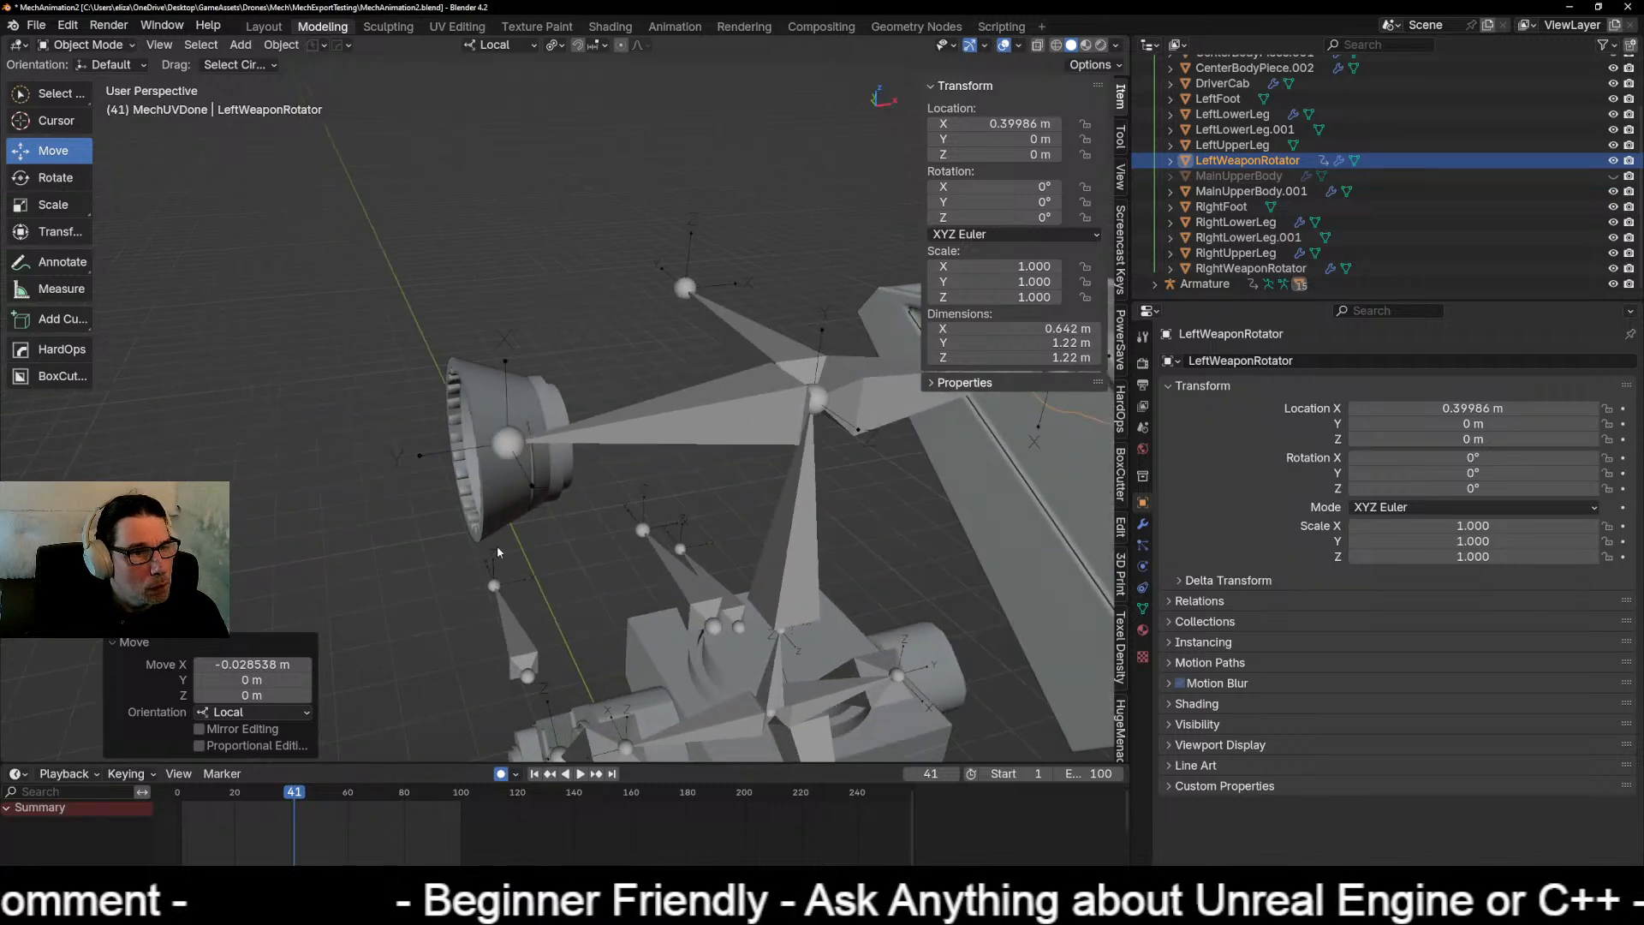
pyautogui.scroll(3, 502, 539)
pyautogui.click(427, 562)
pyautogui.moveTo(562, 586); pyautogui.dragTo(564, 584, button='middle')
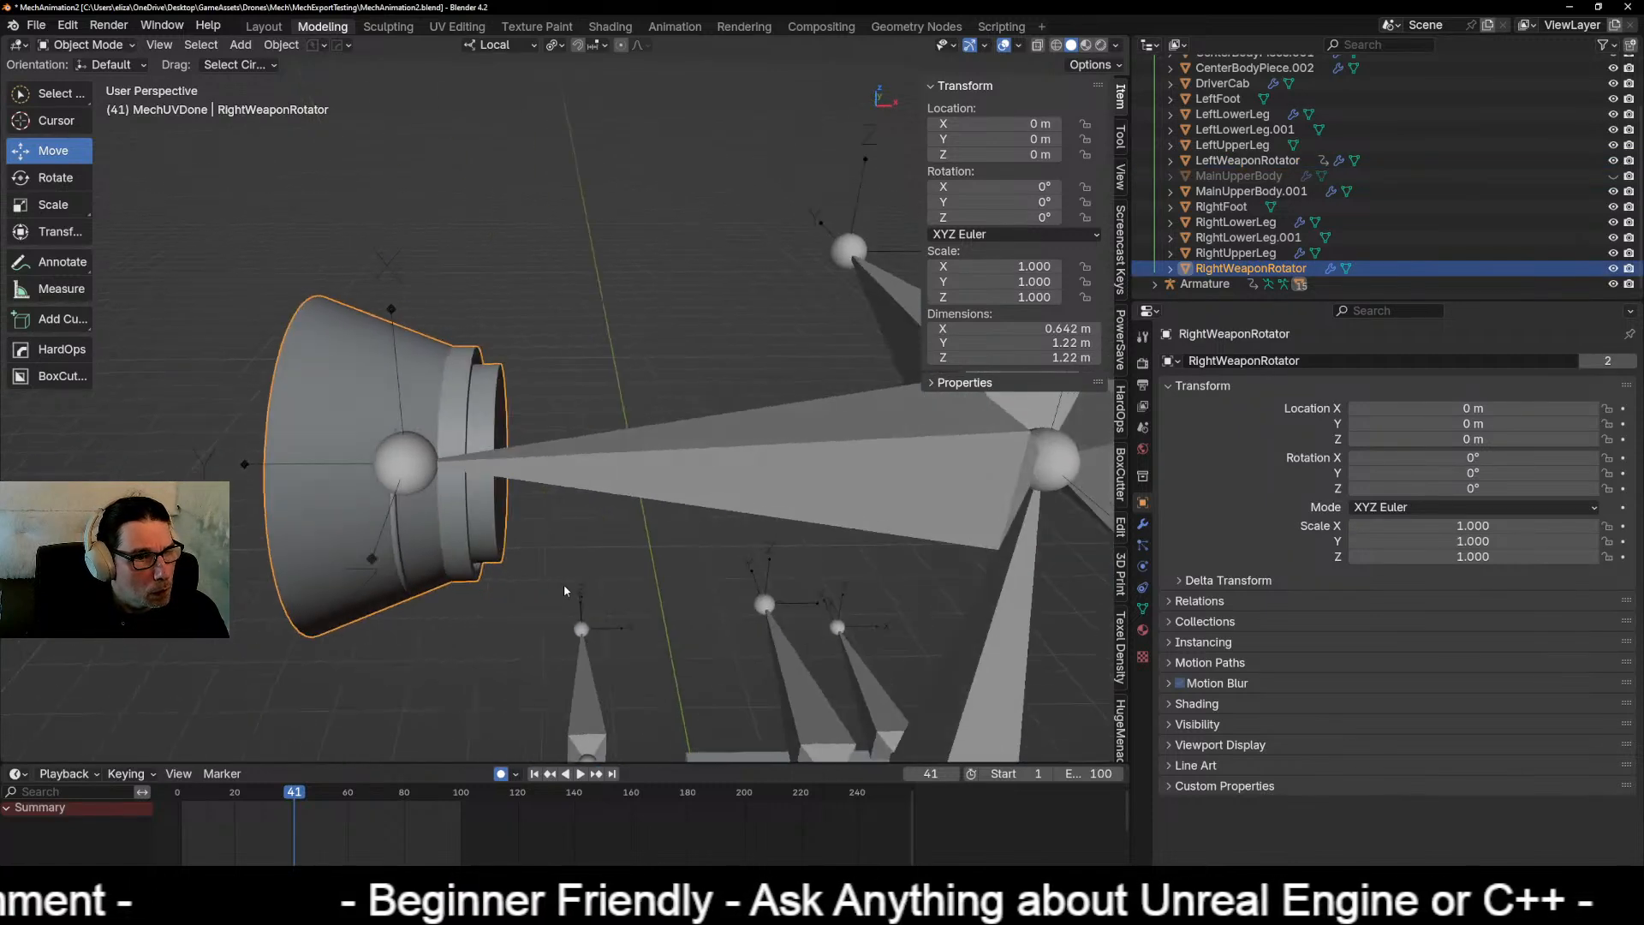
pyautogui.press('g')
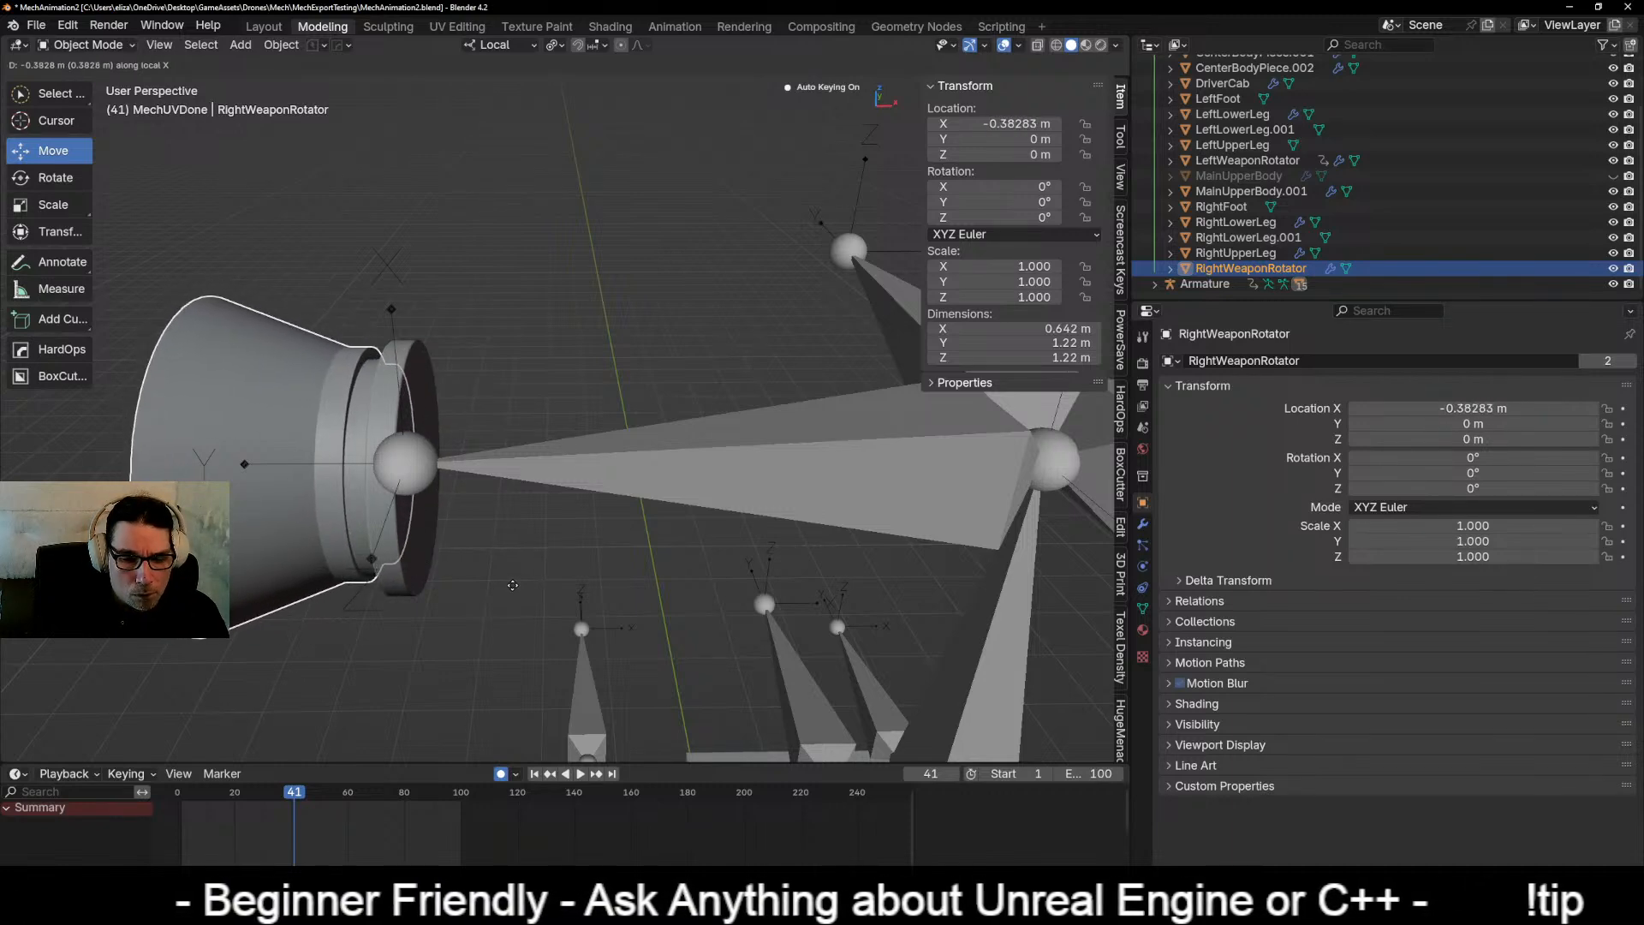
pyautogui.moveTo(512, 584); pyautogui.dragTo(488, 512, button='middle')
pyautogui.scroll(-5, 565, 583)
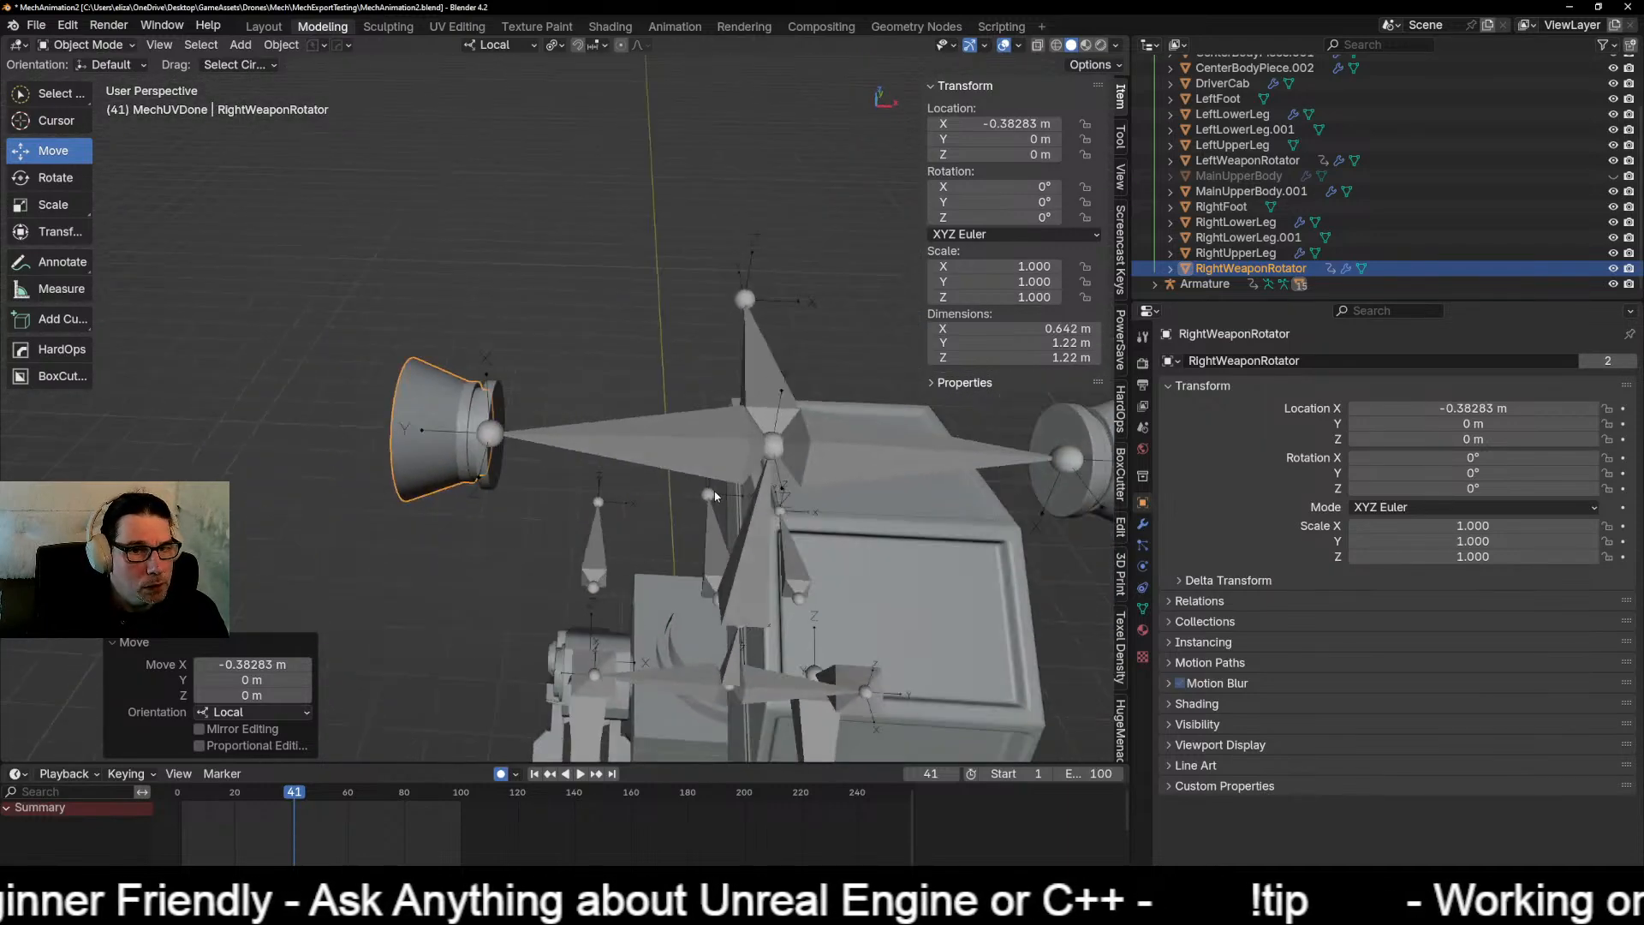
# Step: Unhide the MainUpperBody mesh around the bones
pyautogui.scroll(-3, 718, 497)
pyautogui.keyDown('shift'); pyautogui.moveTo(788, 506); pyautogui.dragTo(656, 535, button='middle'); pyautogui.keyUp('shift')
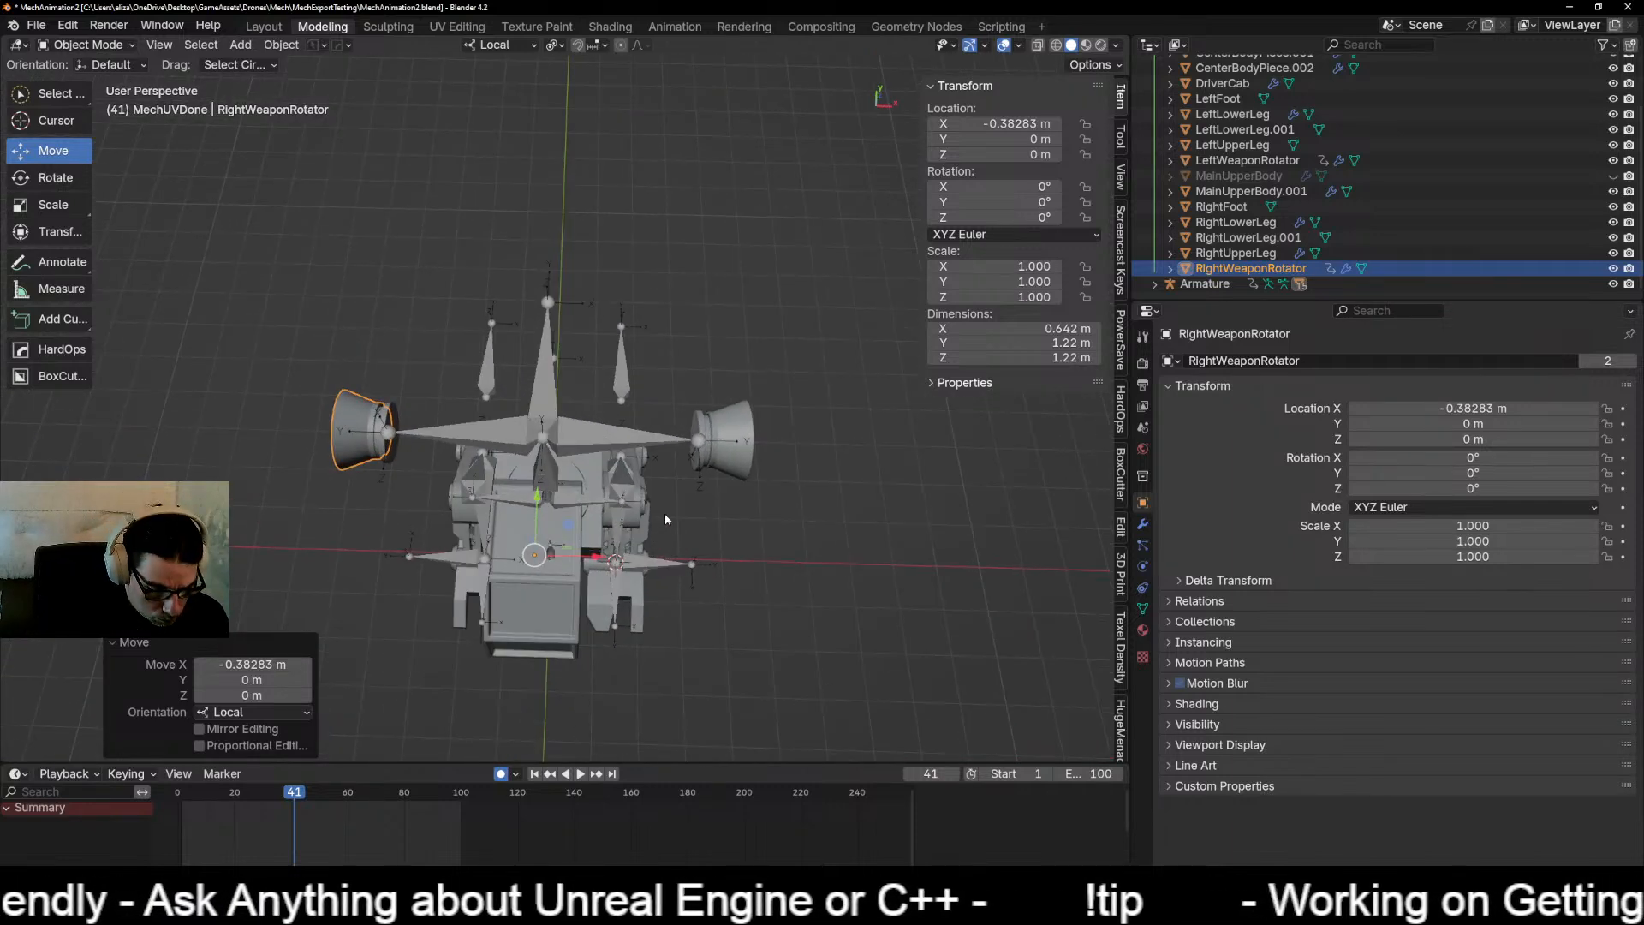
pyautogui.hotkey('alt', 'h')
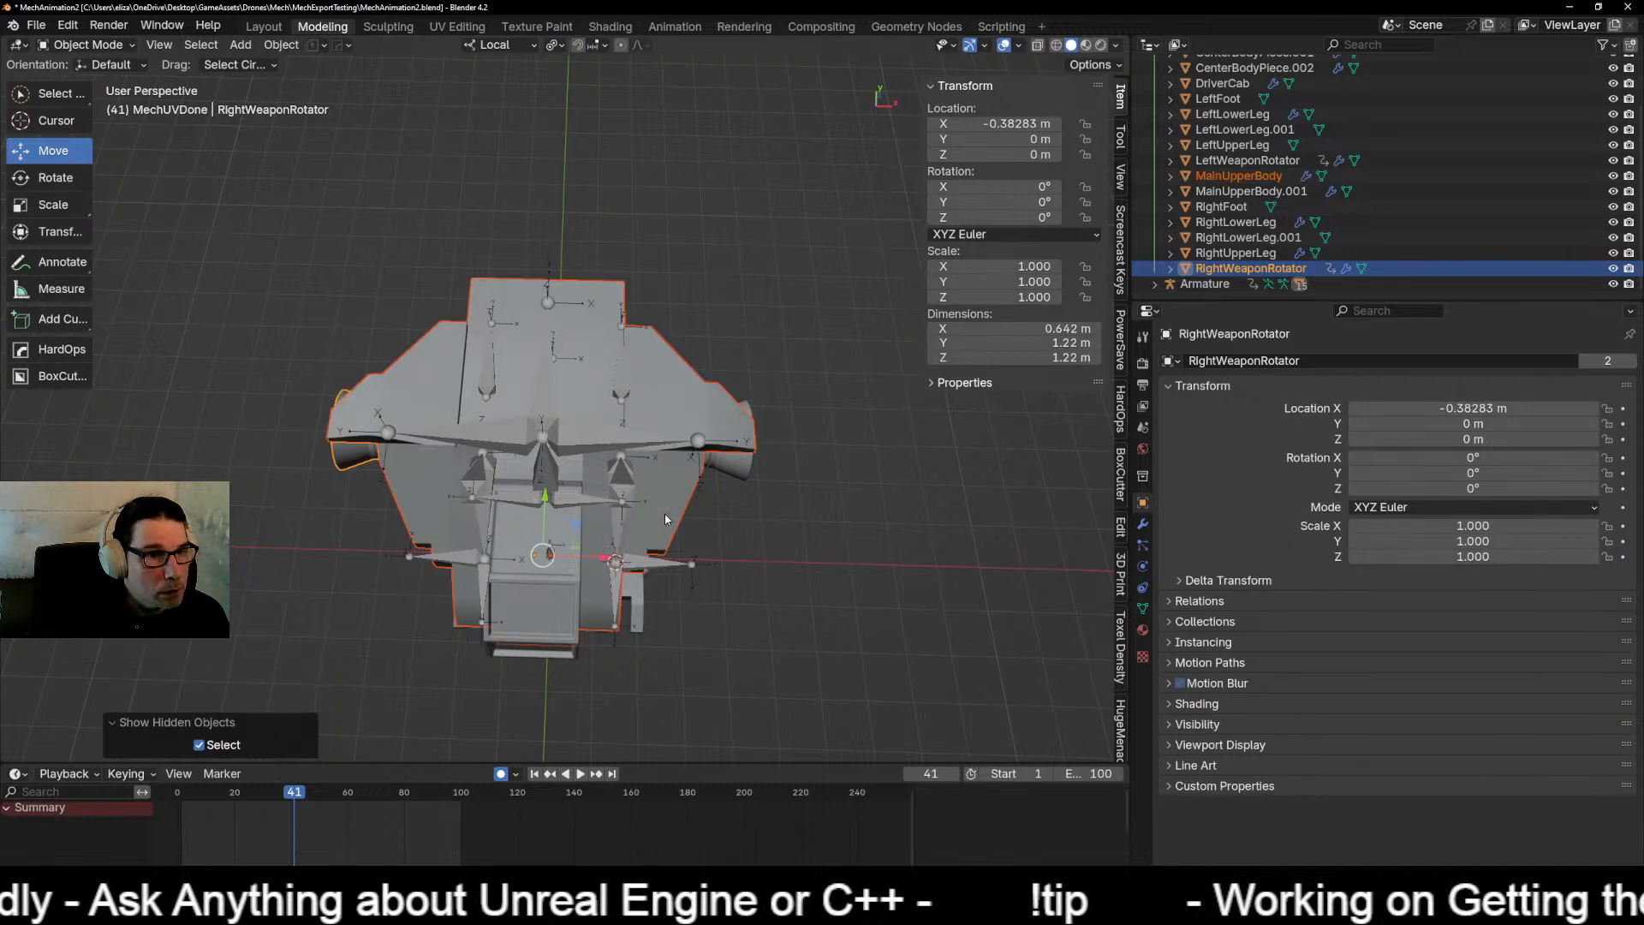
# Step: Select the Armature and put it into Edit Mode
pyautogui.moveTo(820, 558); pyautogui.dragTo(825, 477, button='middle')
pyautogui.scroll(5, 768, 459)
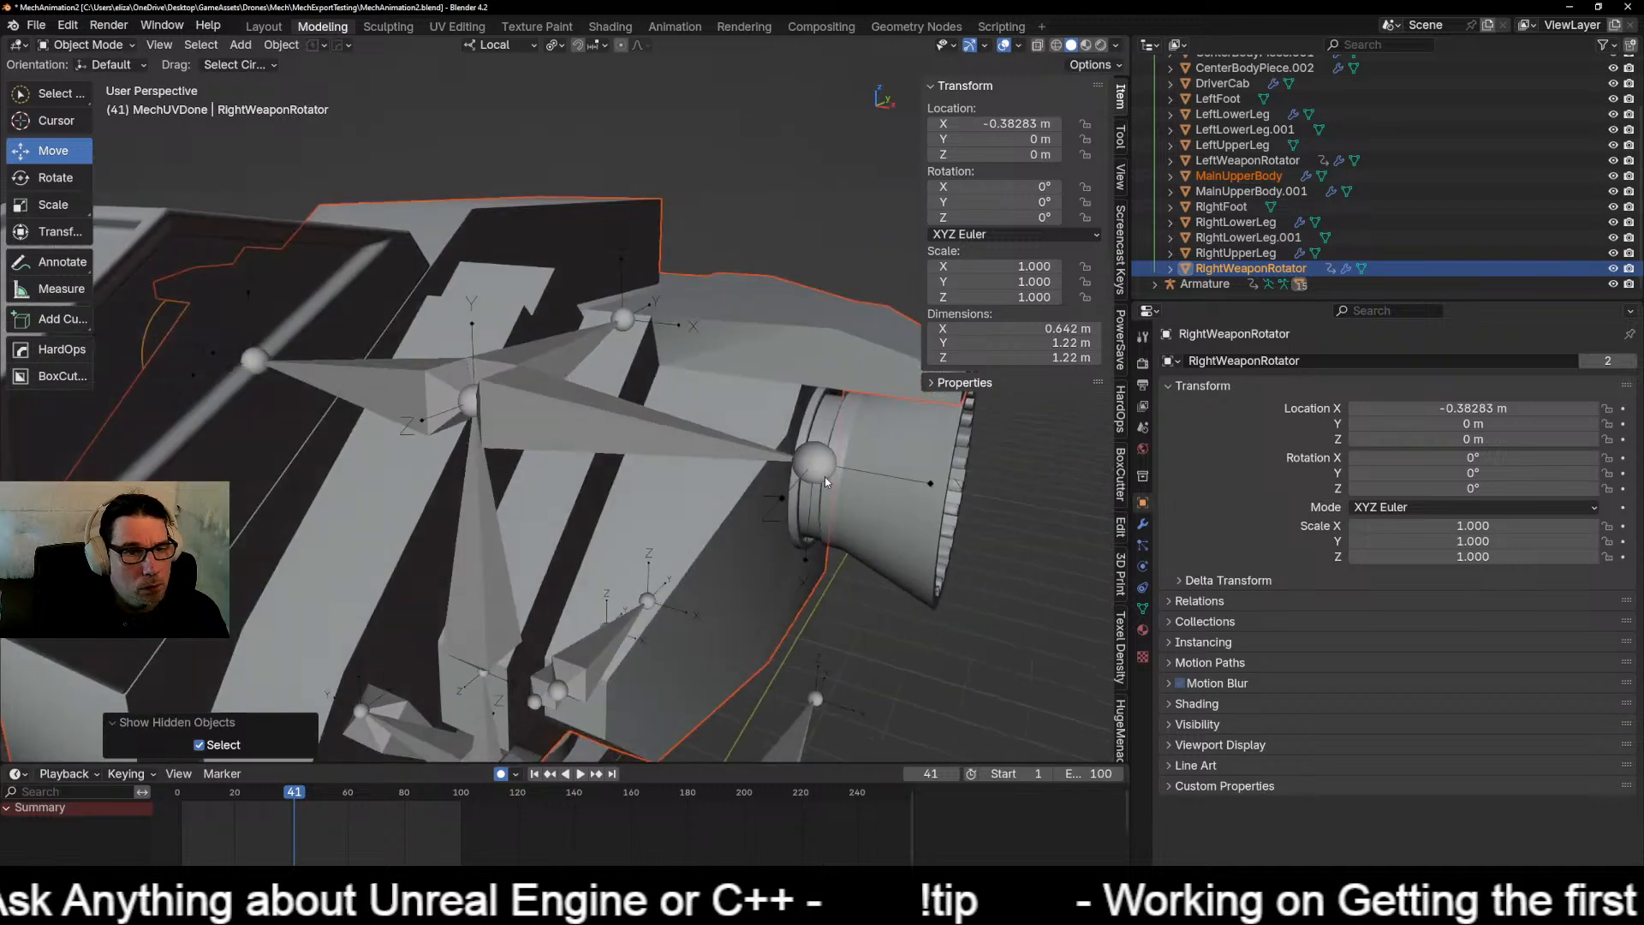
pyautogui.click(825, 476)
pyautogui.moveTo(842, 533); pyautogui.dragTo(992, 538, button='middle')
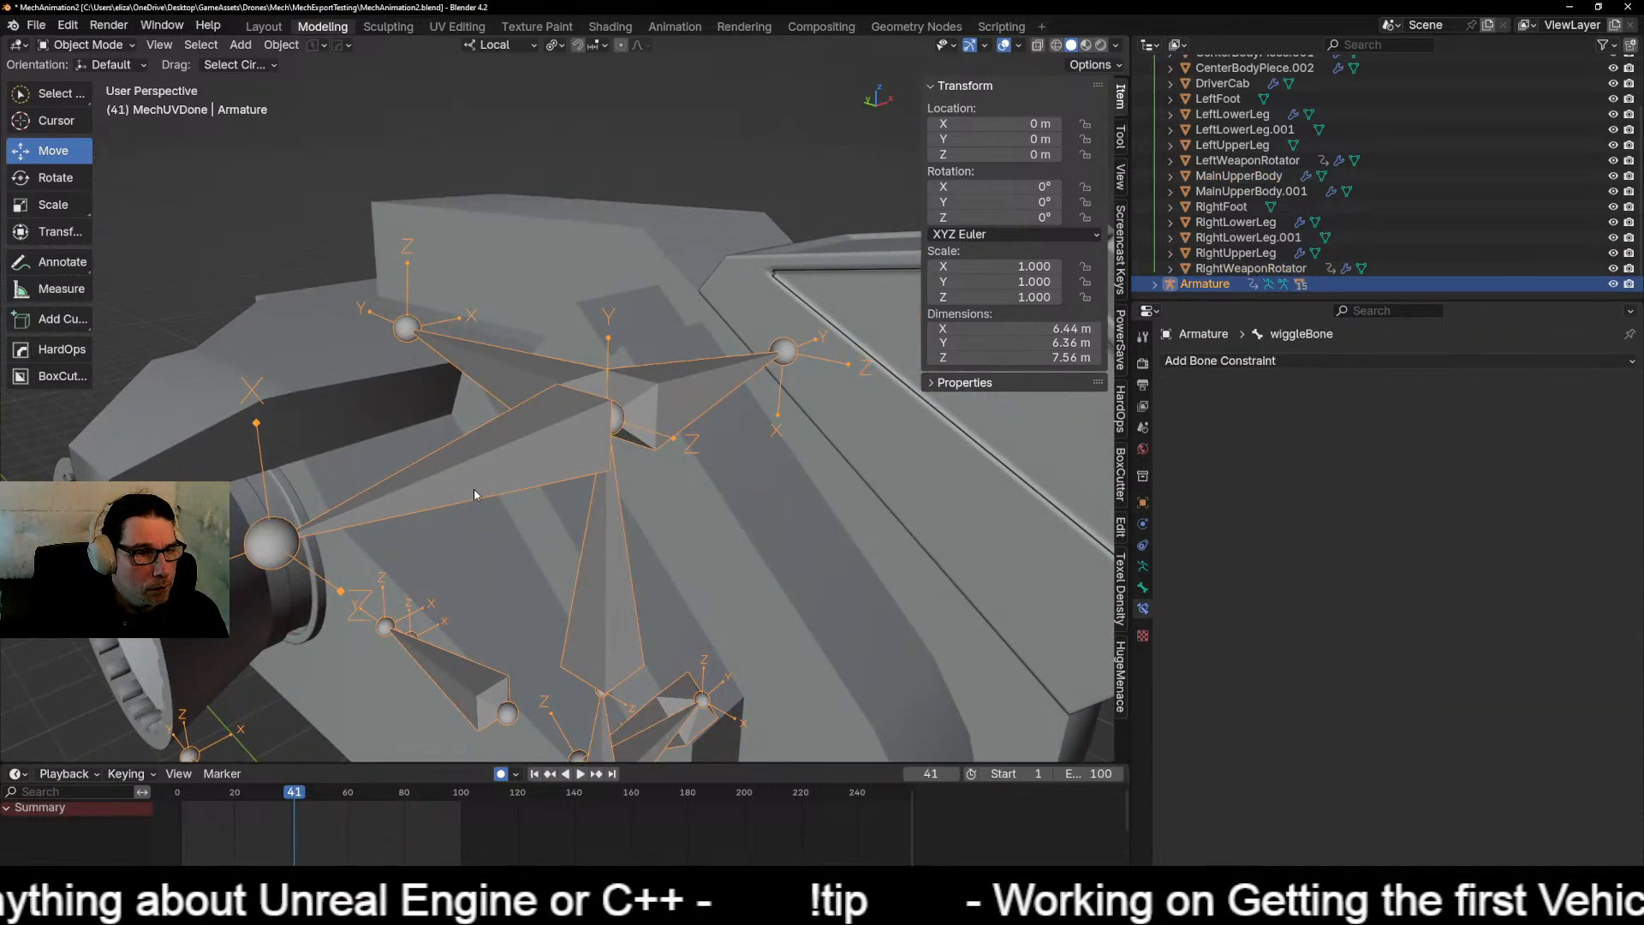
pyautogui.hotkey('ctrl', 'Tab')
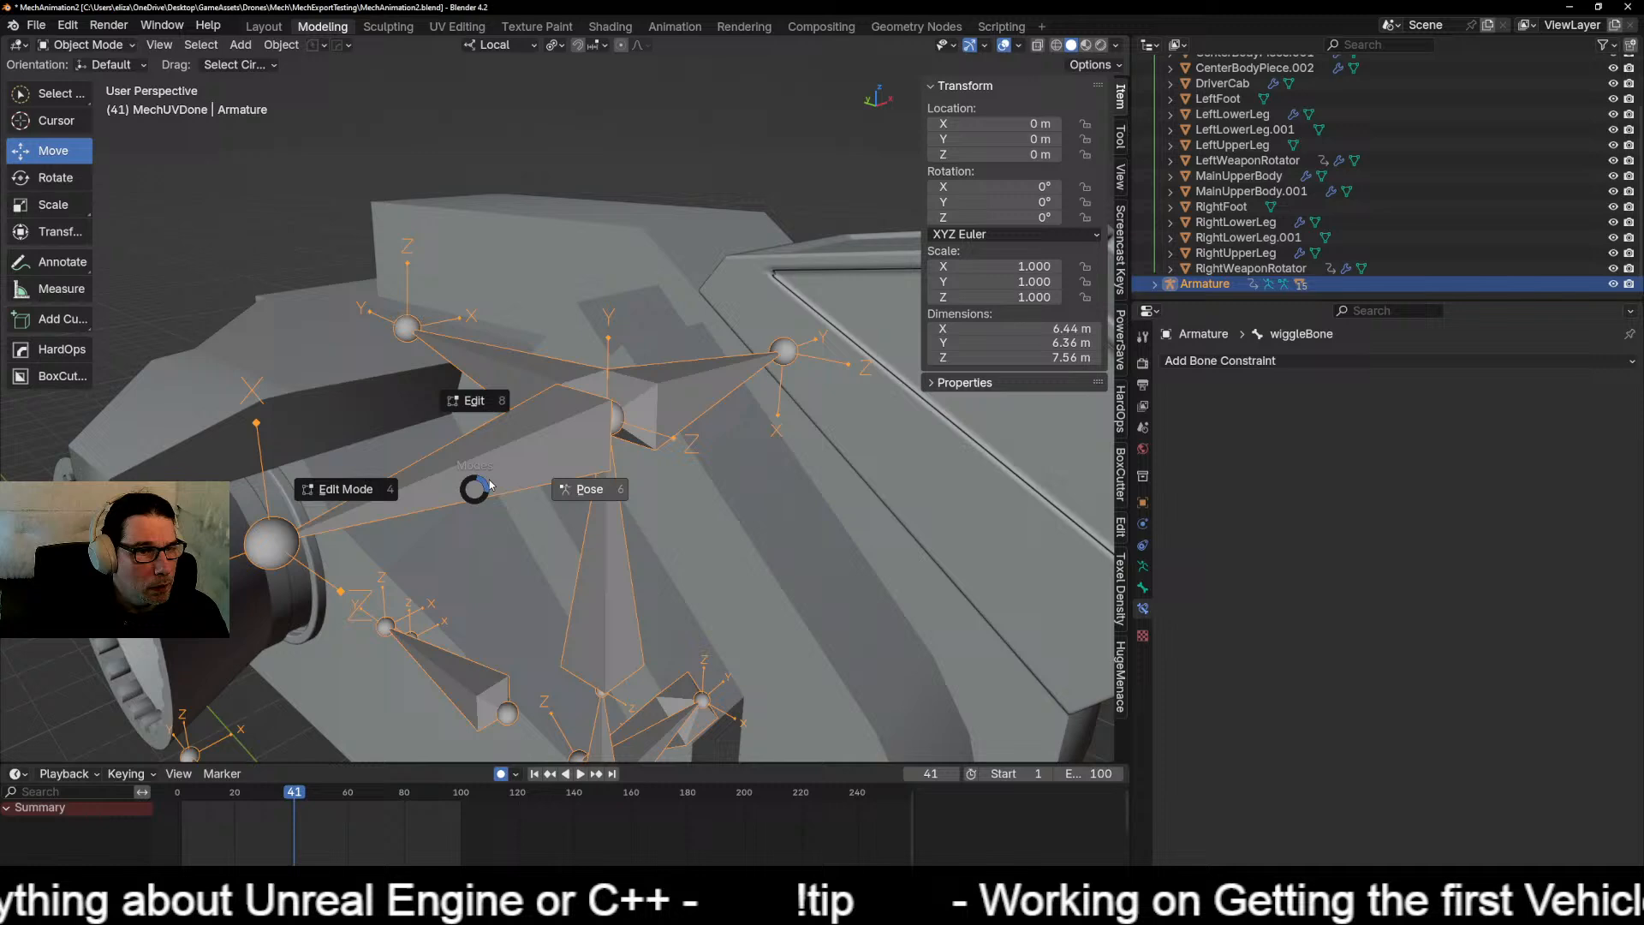
pyautogui.click(480, 403)
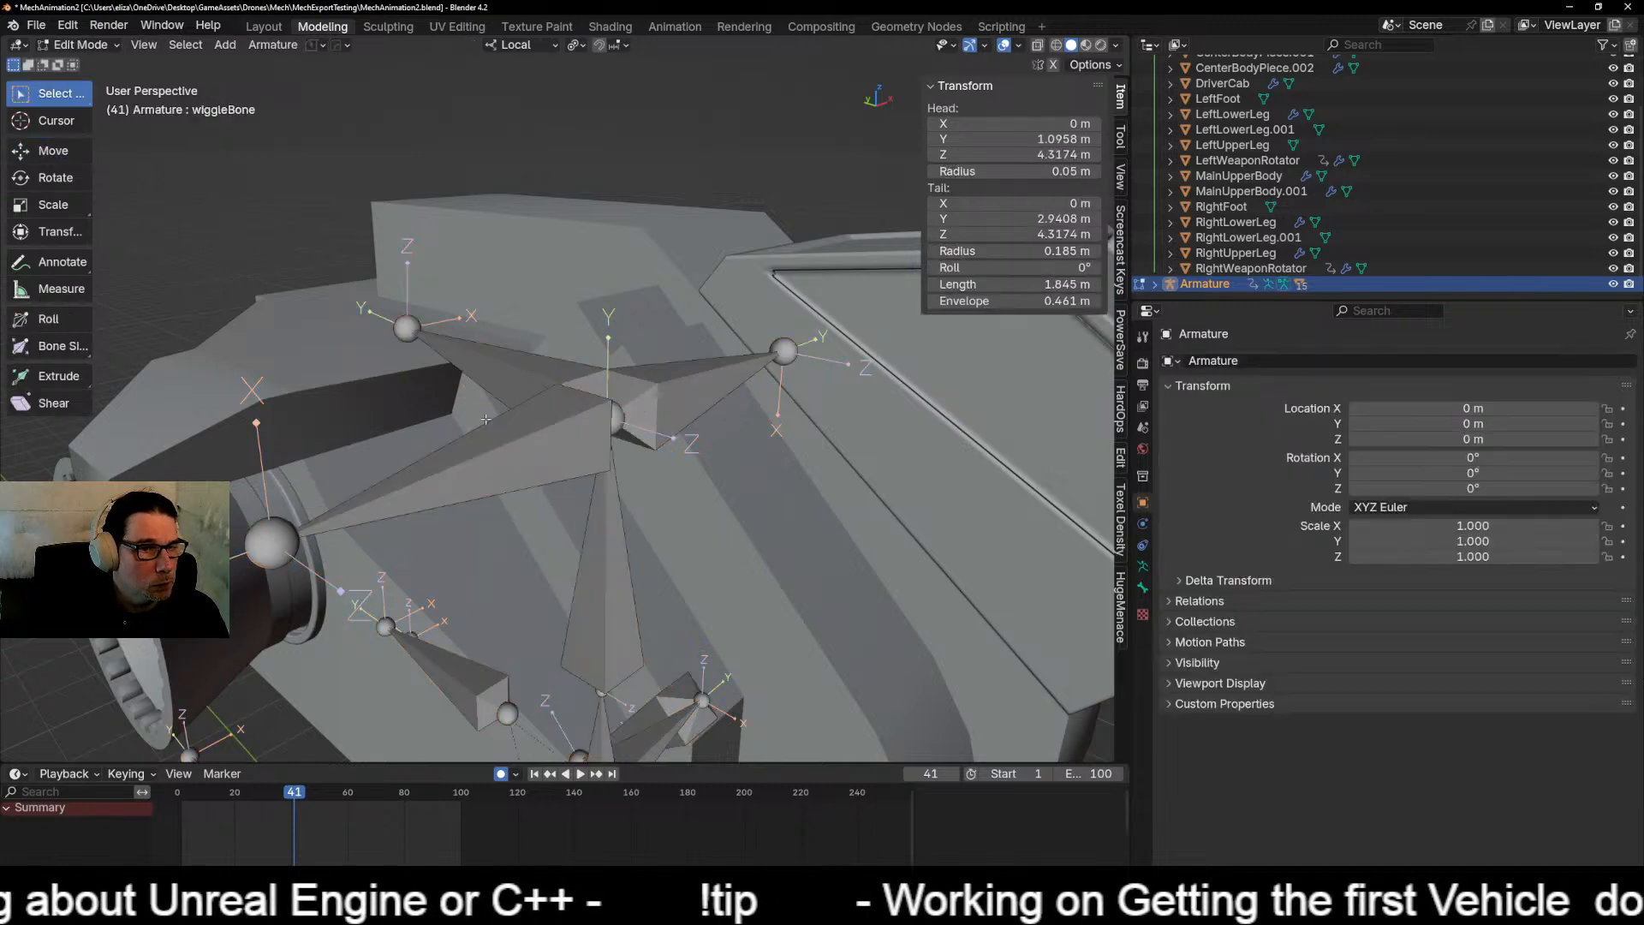
# Step: Move the tail of hardPointBone_r outward into the right weapon rotator by about 0.28 m along negative X
pyautogui.click(568, 458)
pyautogui.moveTo(660, 478); pyautogui.dragTo(749, 475, button='middle')
pyautogui.press('KP_3')
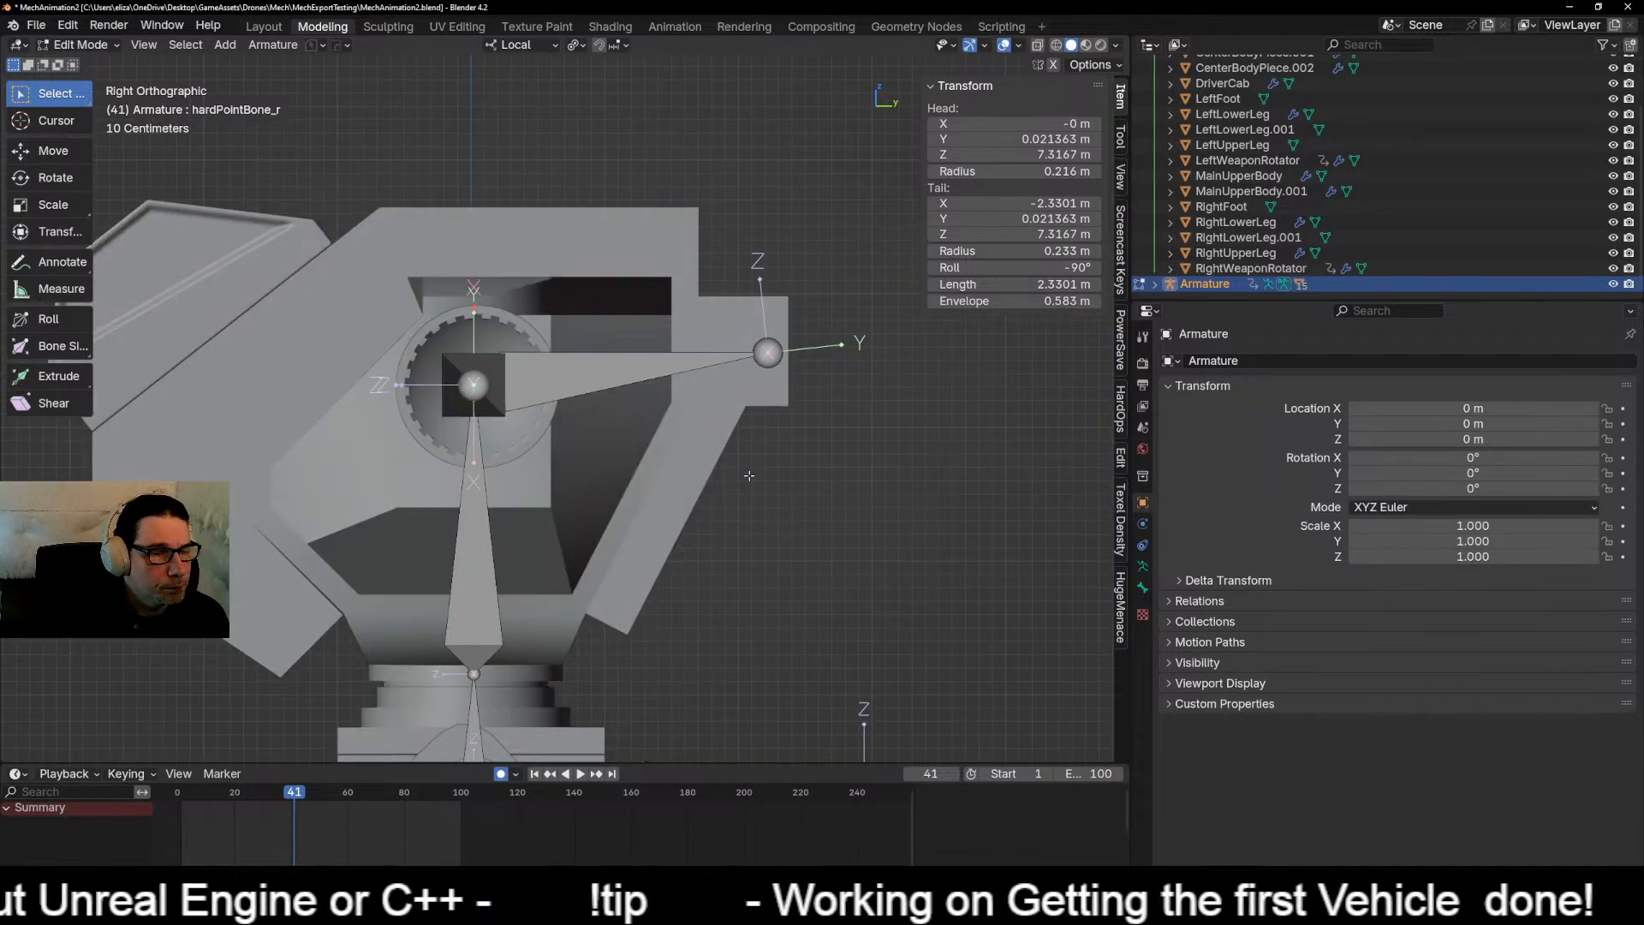
pyautogui.press('KP_1')
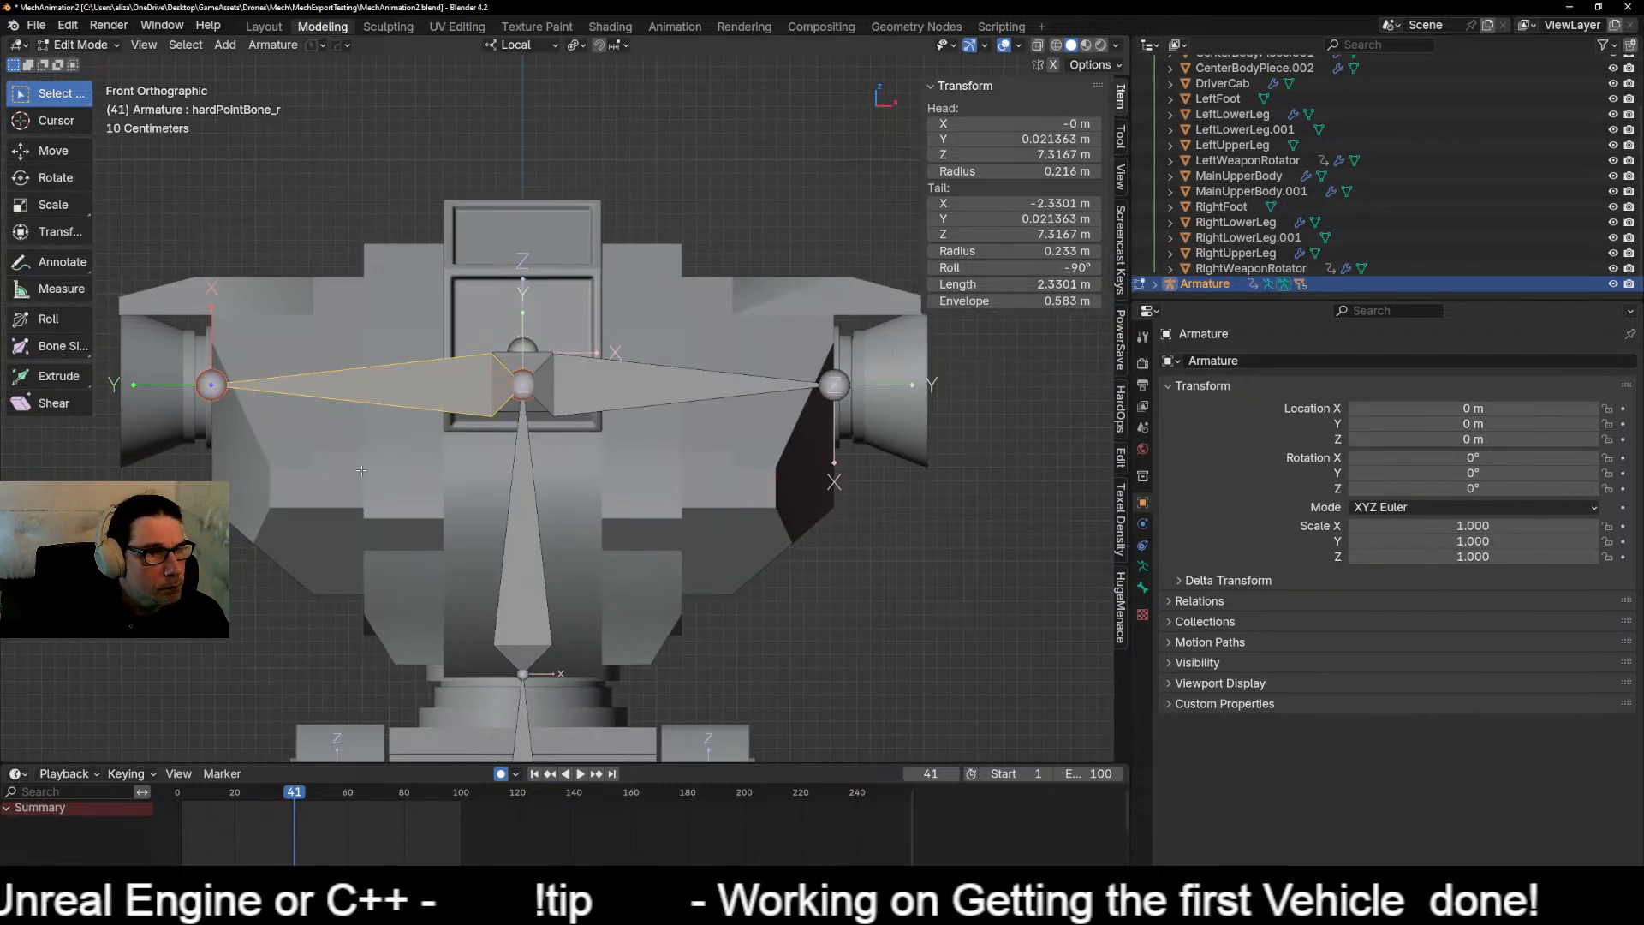
pyautogui.keyDown('shift'); pyautogui.moveTo(361, 470); pyautogui.dragTo(654, 470, button='middle'); pyautogui.keyUp('shift')
pyautogui.scroll(6, 654, 470)
pyautogui.moveTo(337, 479); pyautogui.dragTo(429, 501, button='middle')
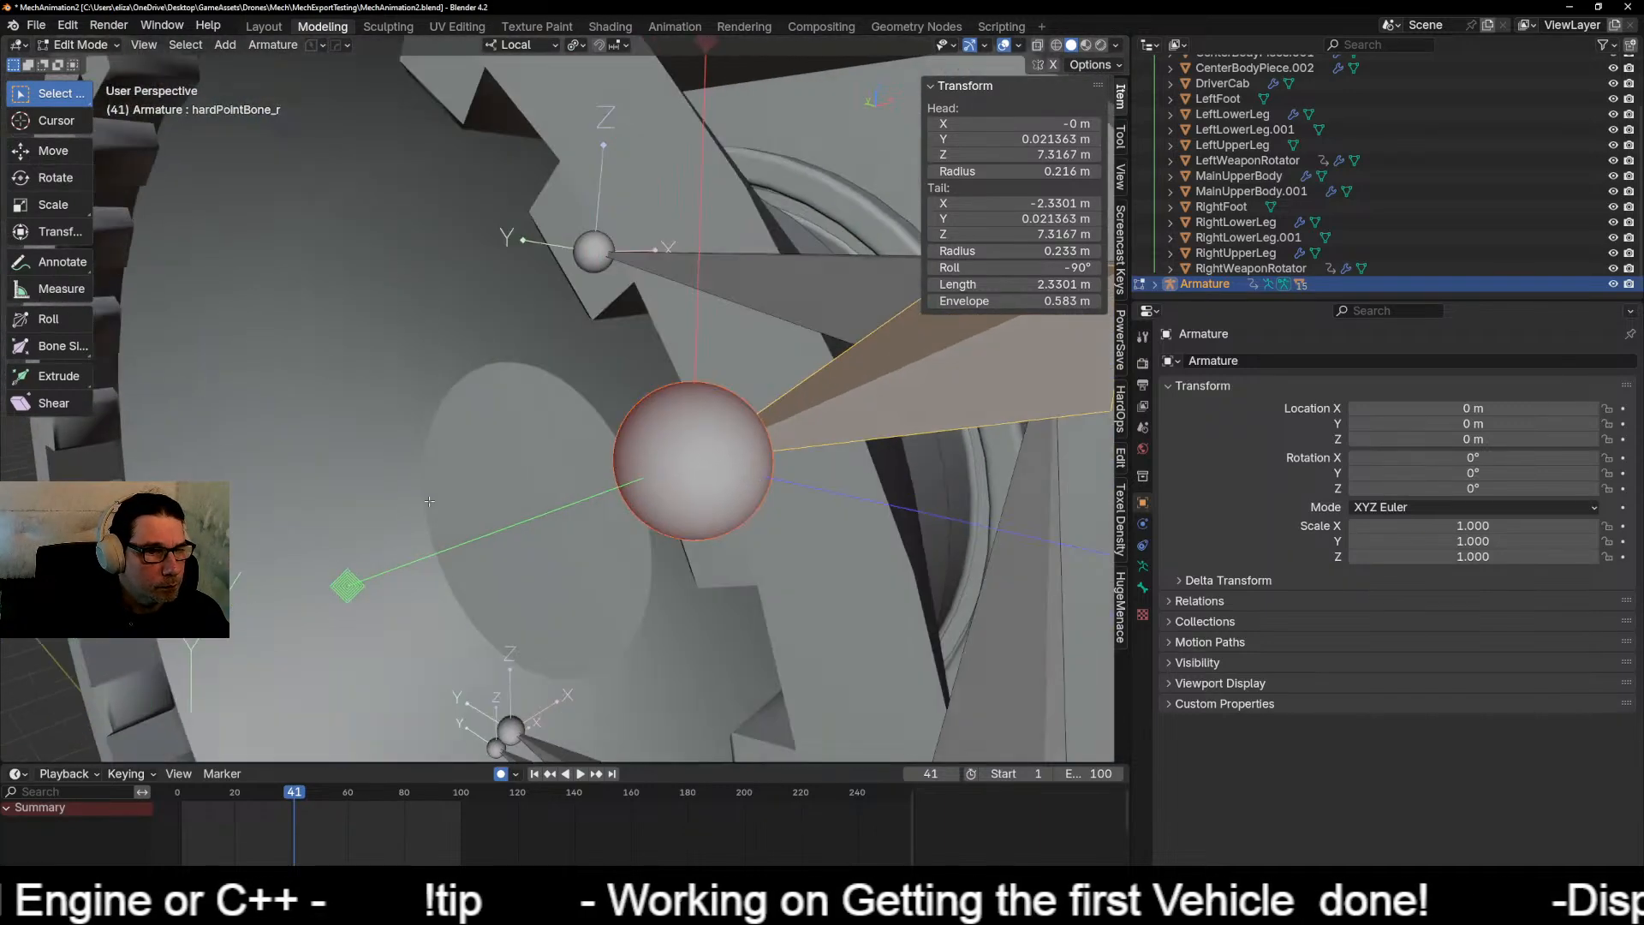
pyautogui.click(695, 449)
pyautogui.scroll(-2, 632, 506)
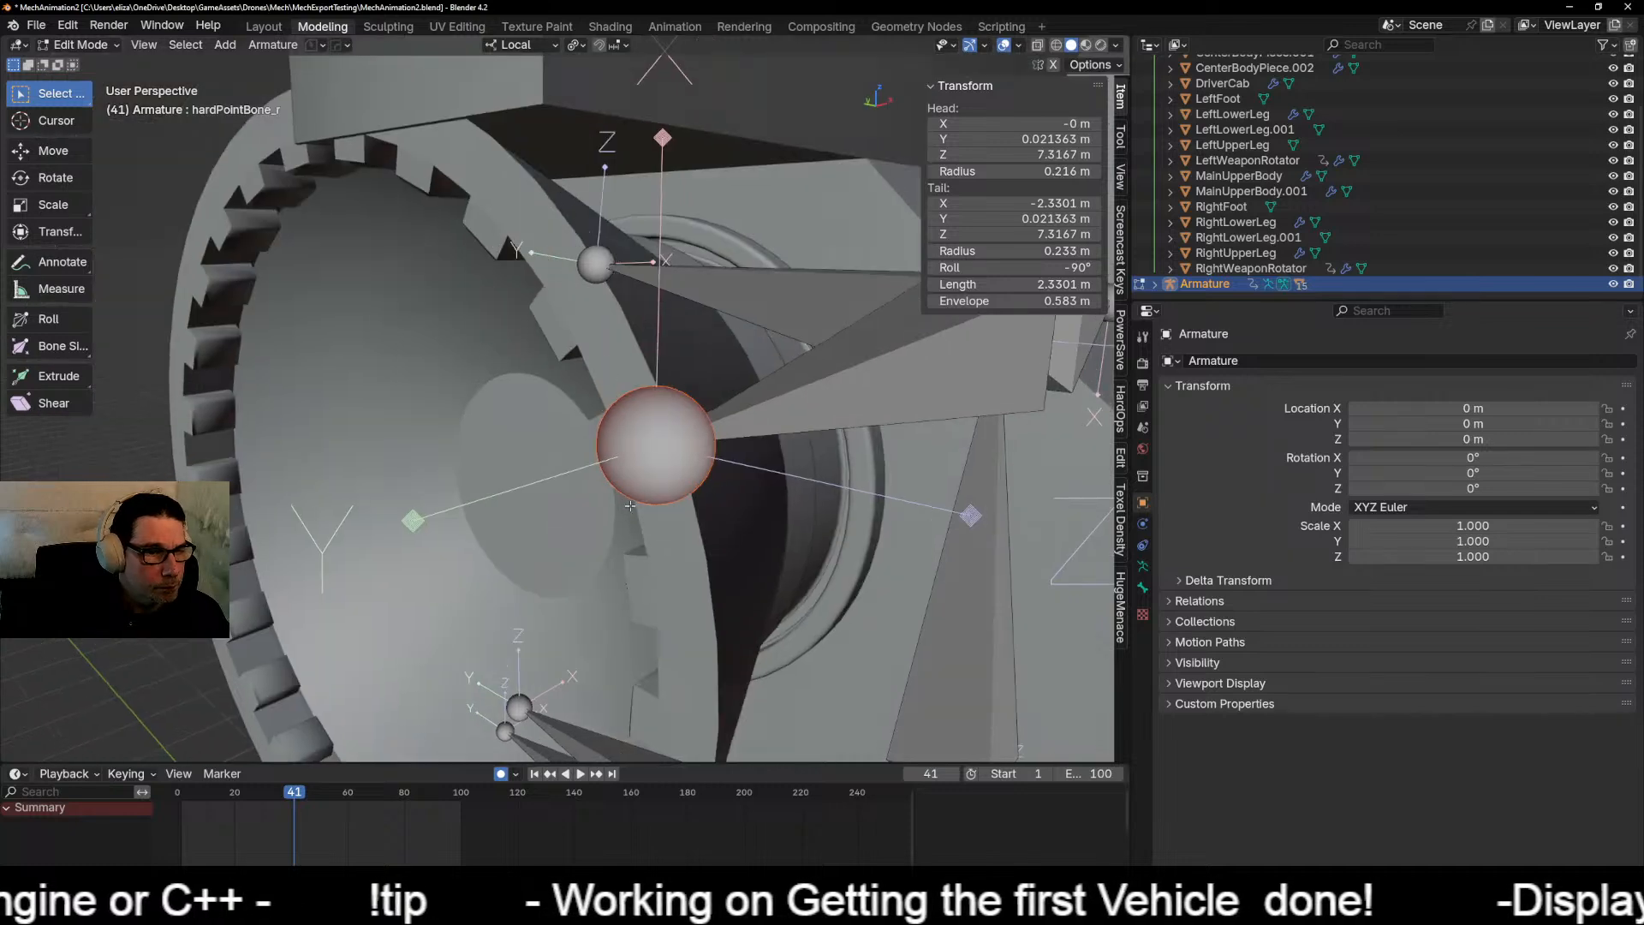
pyautogui.press('g')
pyautogui.press('x')
pyautogui.press('x')
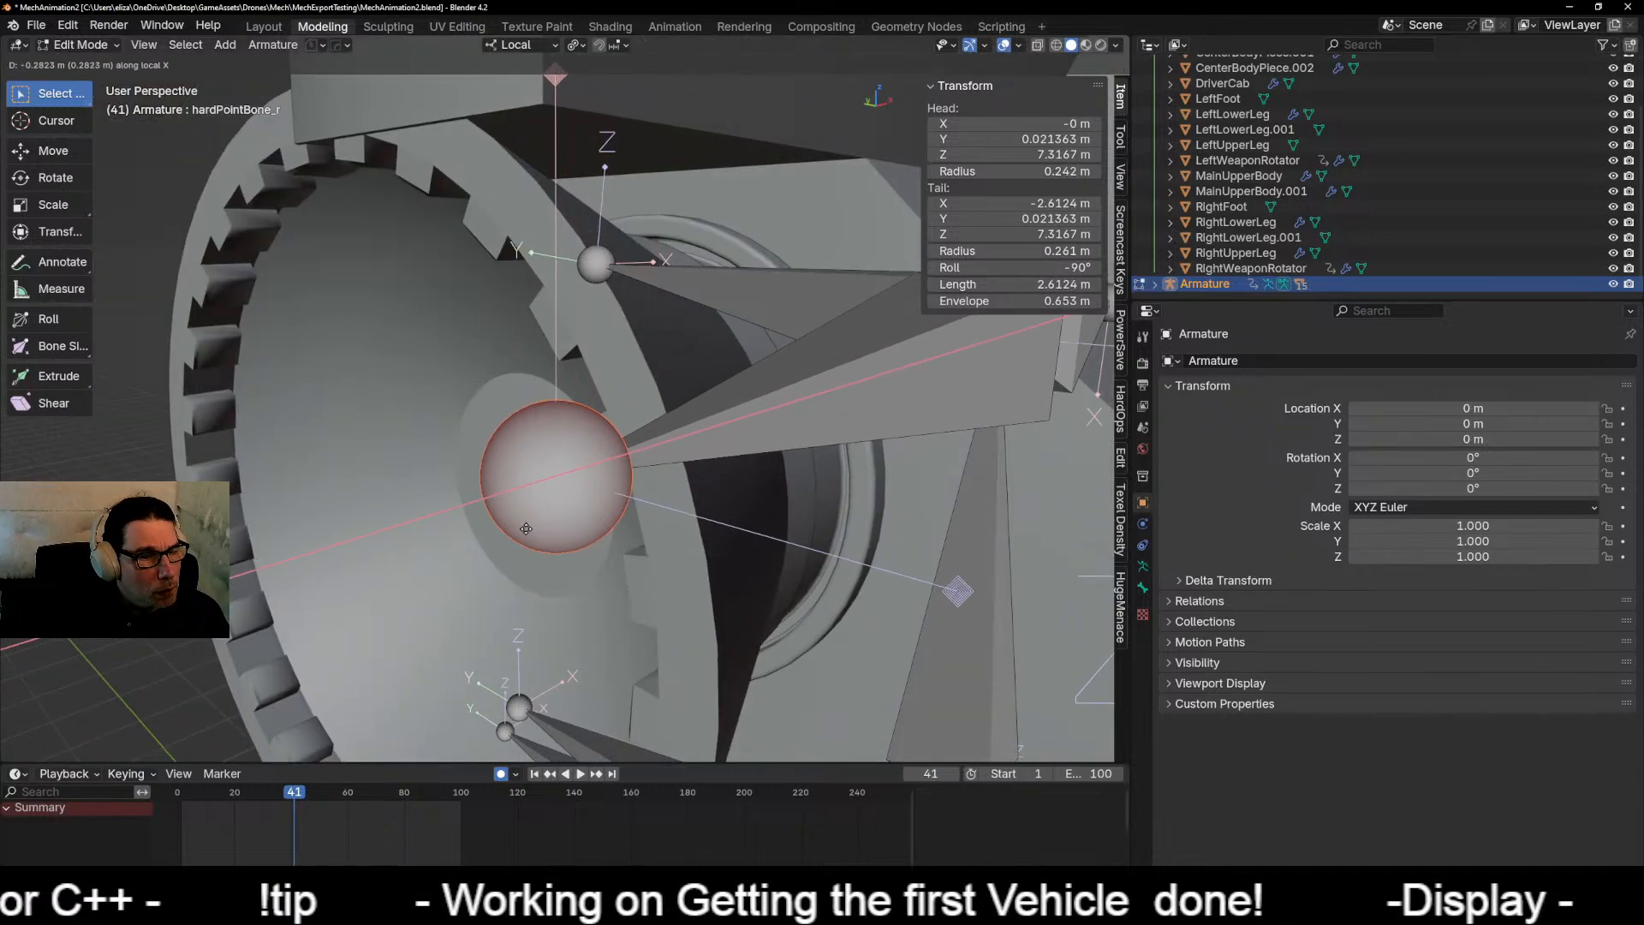
pyautogui.click(552, 514)
# Step: From the front view, shift the tail of hardPointBone_r back inward by about 0.10 m along X
pyautogui.moveTo(552, 514); pyautogui.dragTo(300, 478, button='middle')
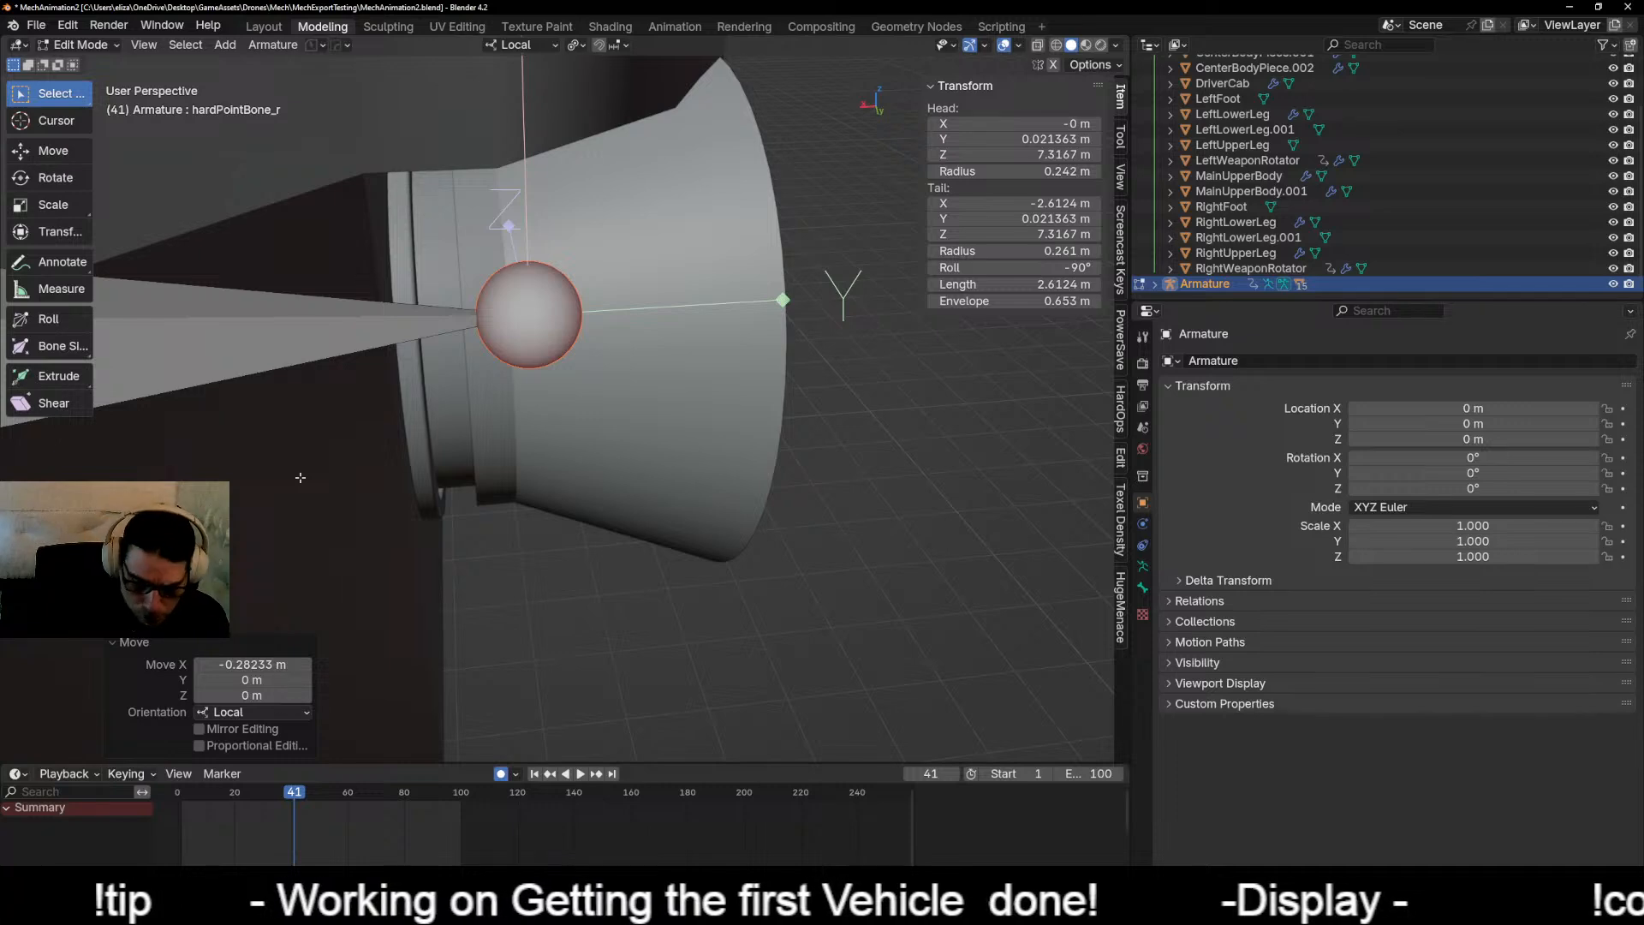
pyautogui.press('KP_1')
pyautogui.scroll(3, 400, 464)
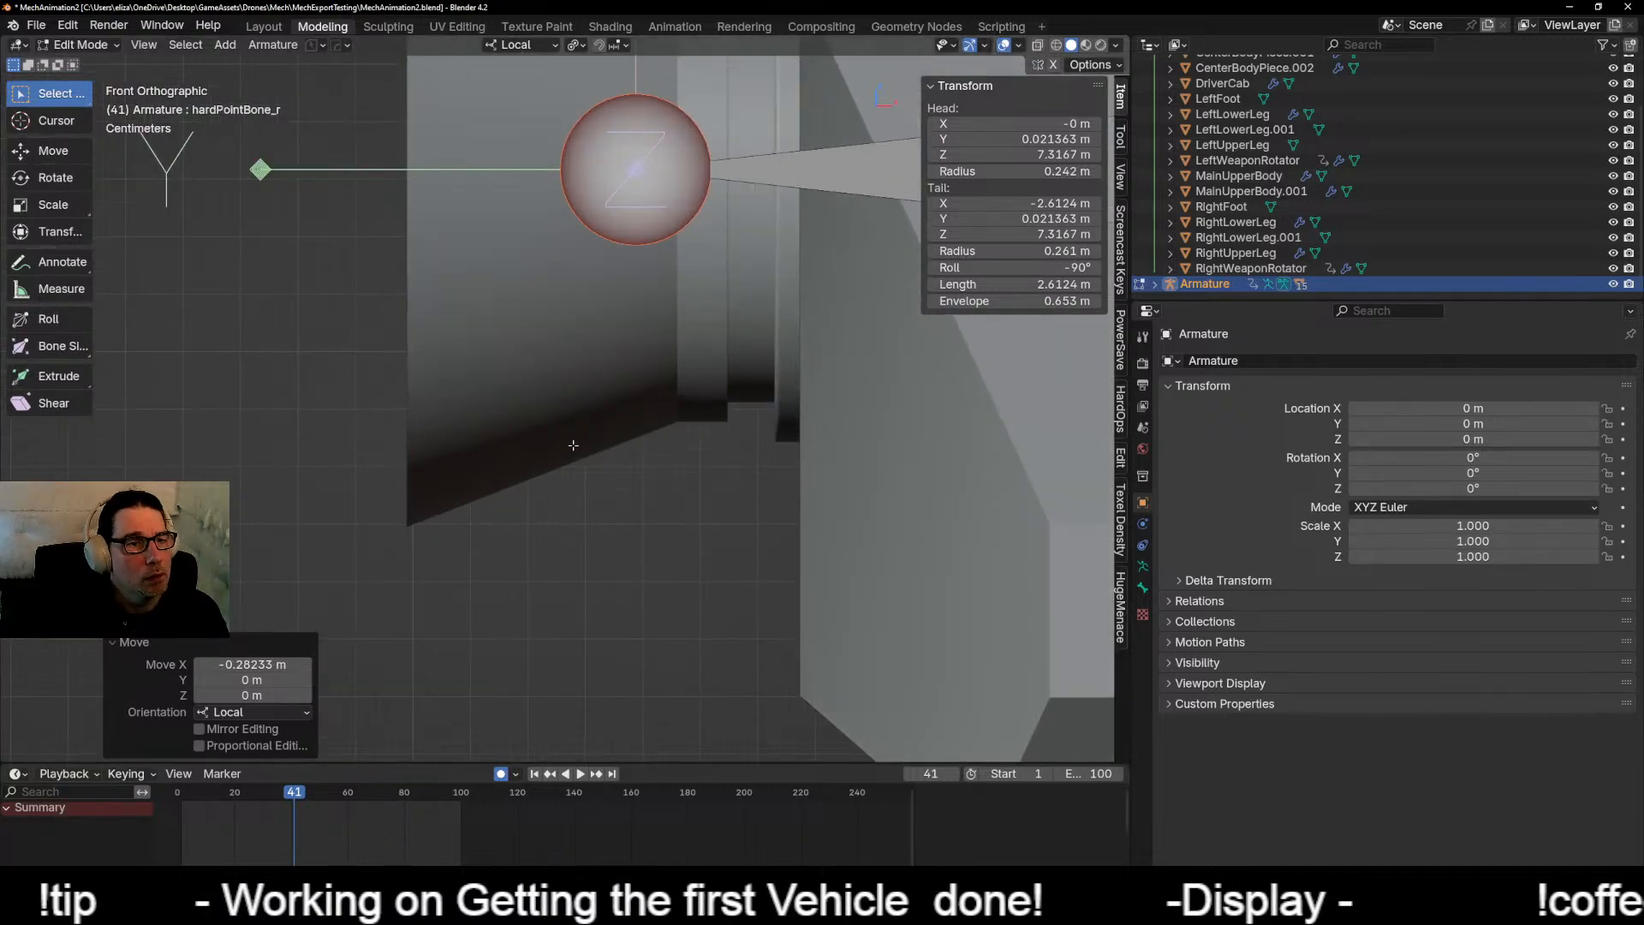
pyautogui.keyDown('shift'); pyautogui.moveTo(573, 445); pyautogui.dragTo(492, 541, button='middle'); pyautogui.keyUp('shift')
pyautogui.press('g')
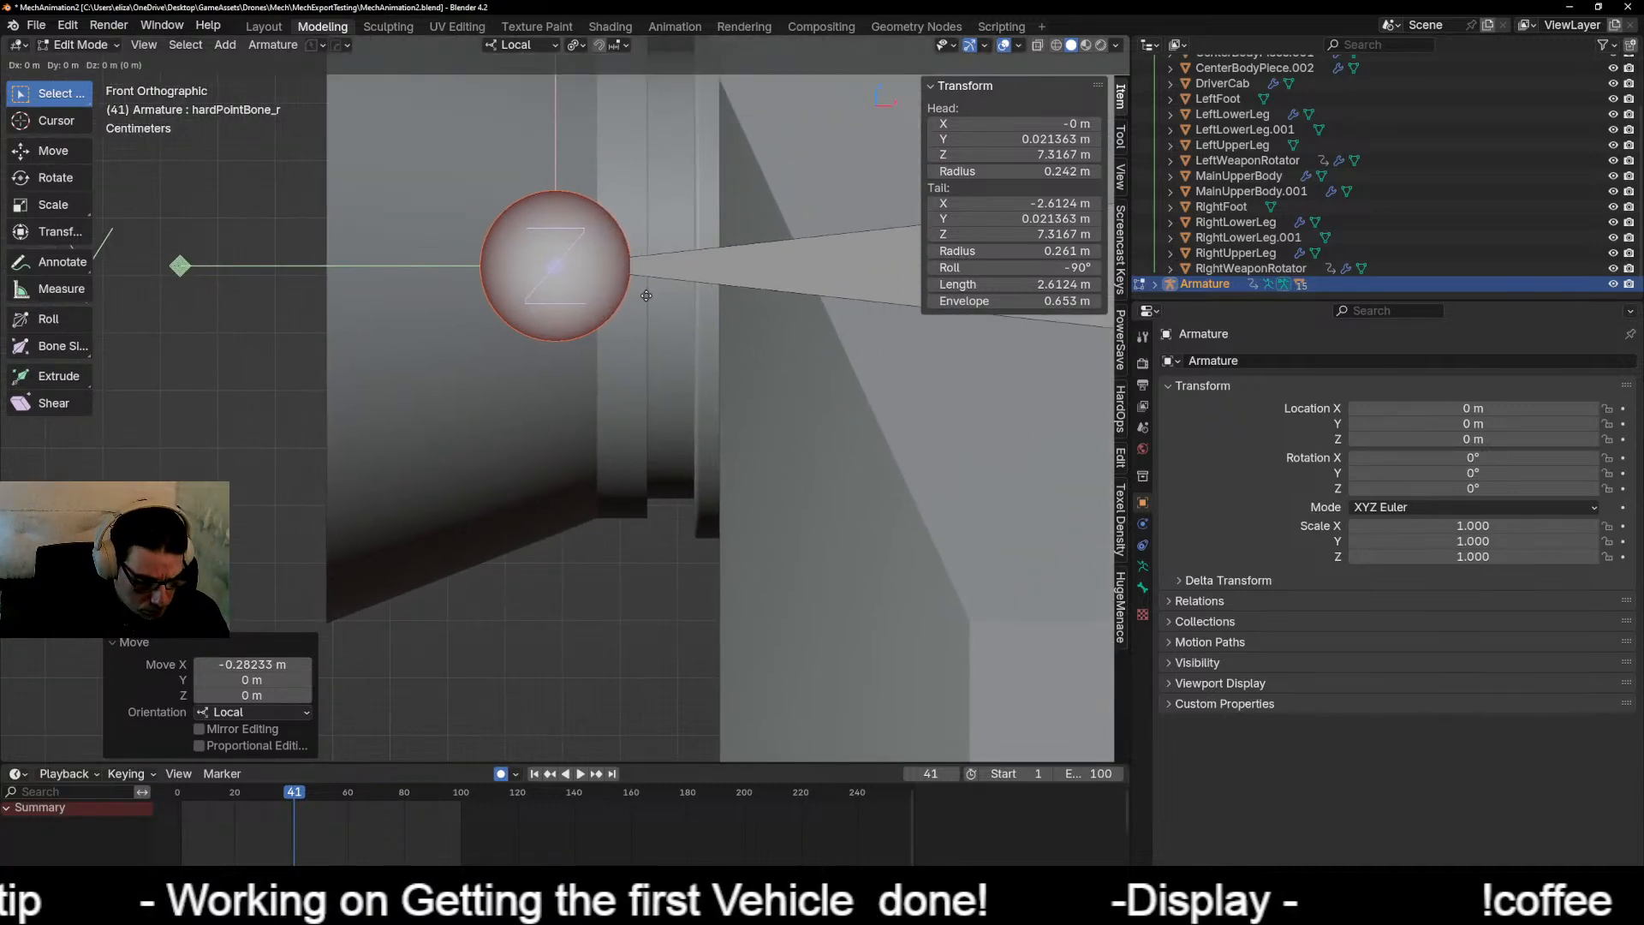
pyautogui.press('x')
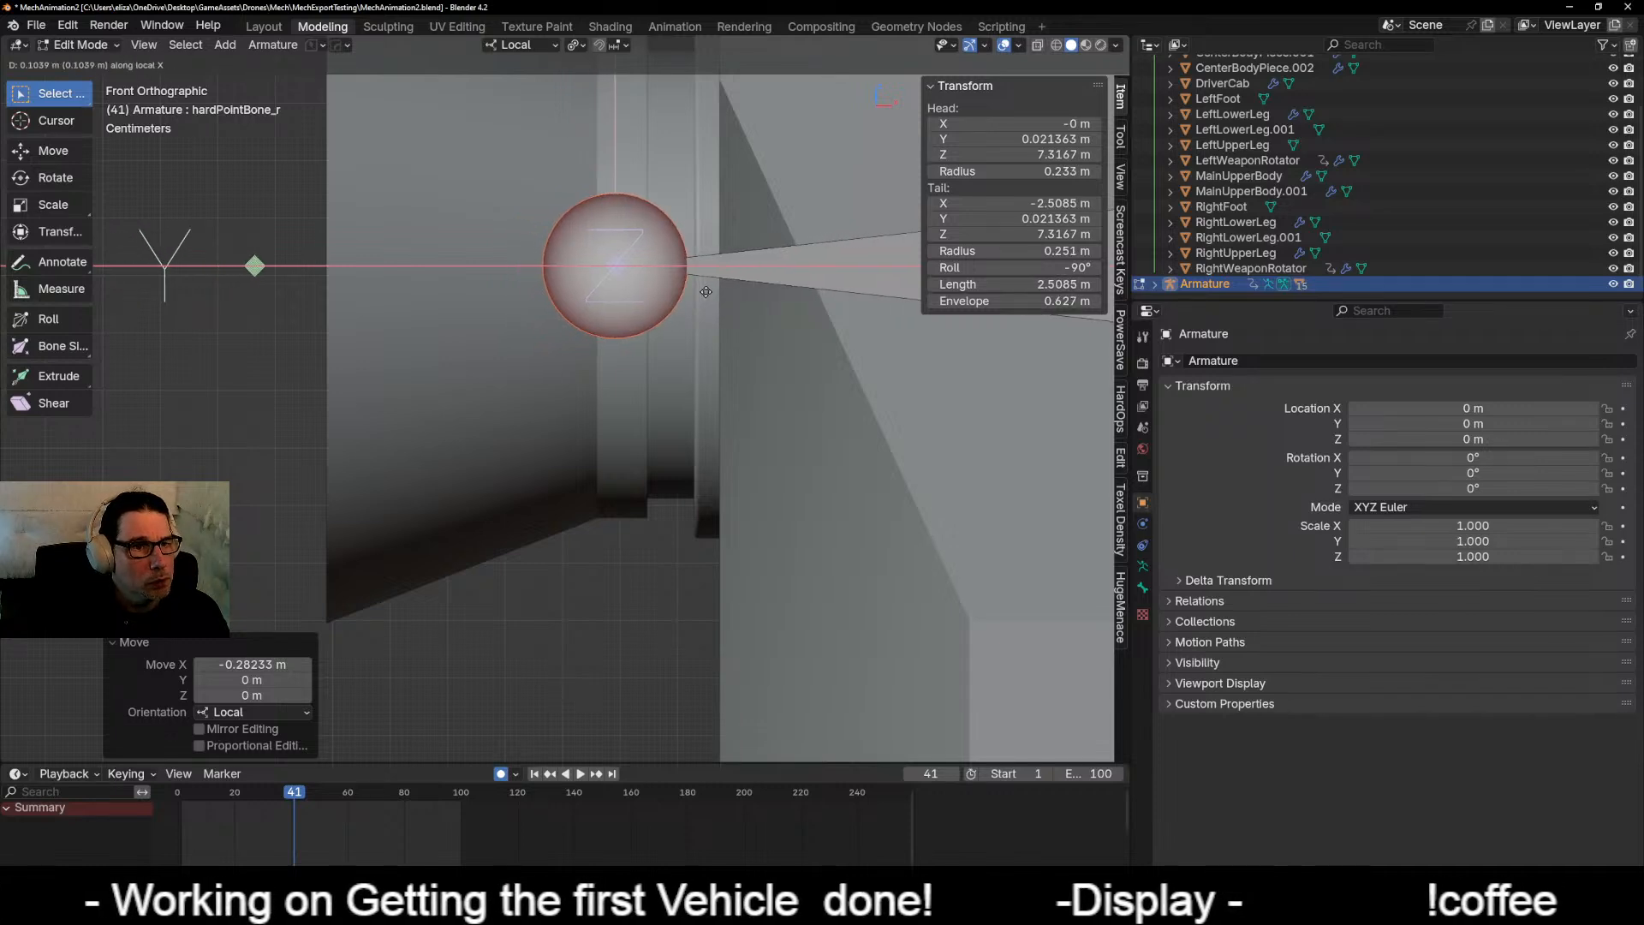
pyautogui.click(706, 292)
# Step: Move the tail of hardPointBone_l outward into the left weapon rotator by about 0.17 m along X
pyautogui.scroll(-5, 702, 293)
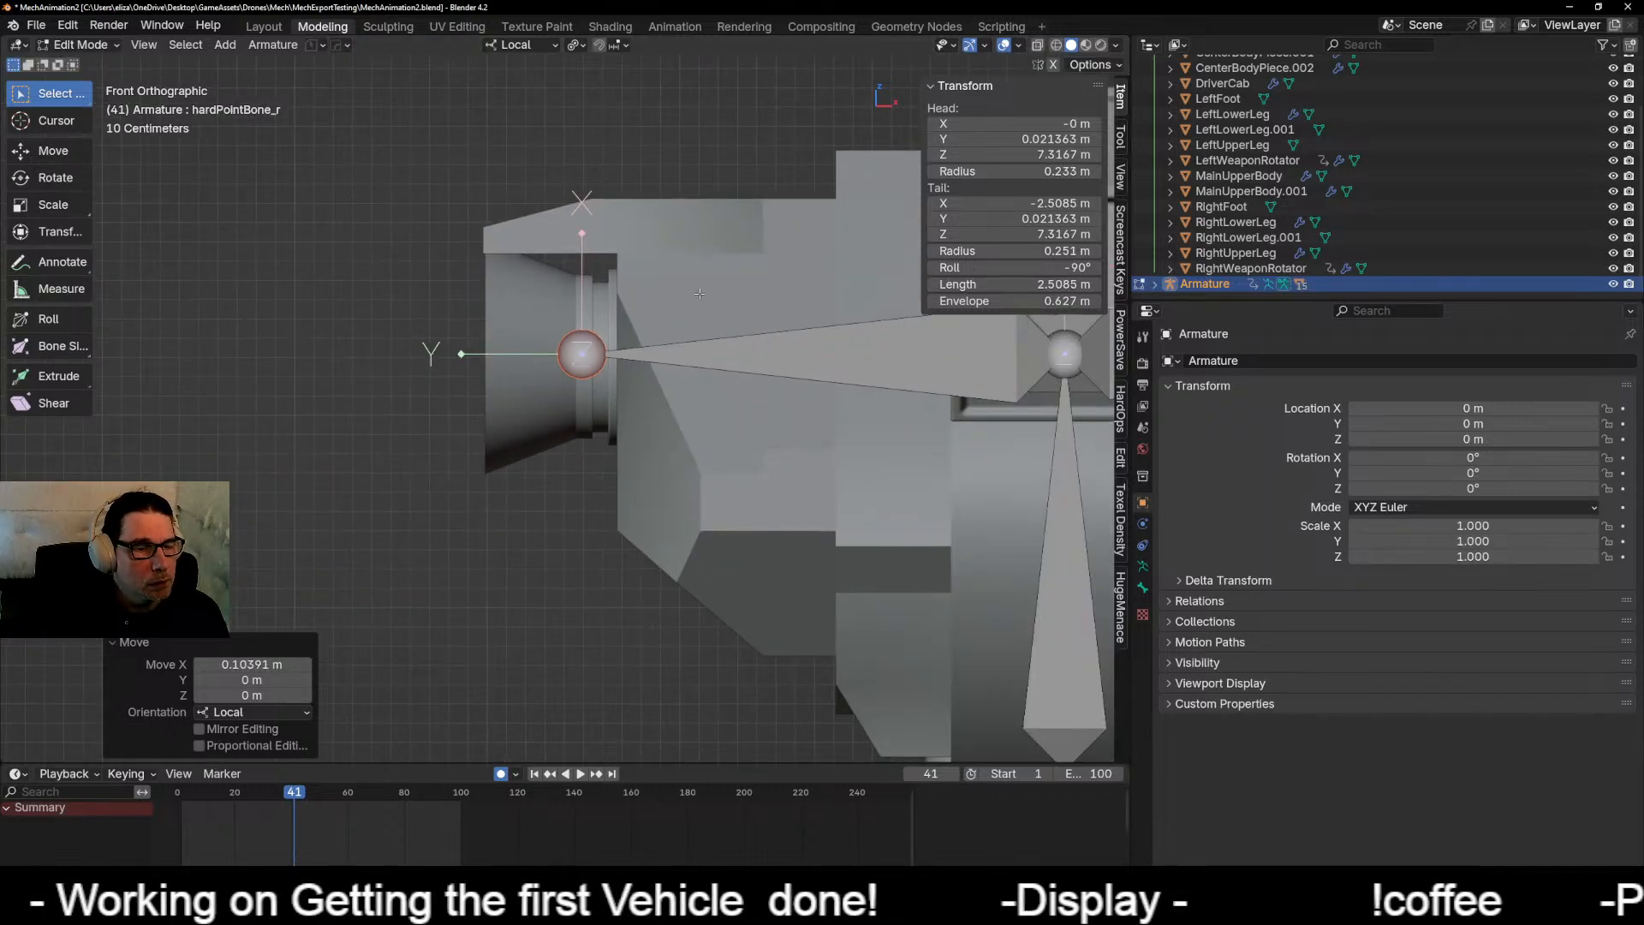
pyautogui.scroll(-2, 805, 315)
pyautogui.keyDown('shift'); pyautogui.moveTo(1011, 339); pyautogui.dragTo(379, 290, button='middle'); pyautogui.keyUp('shift')
pyautogui.scroll(4, 565, 294)
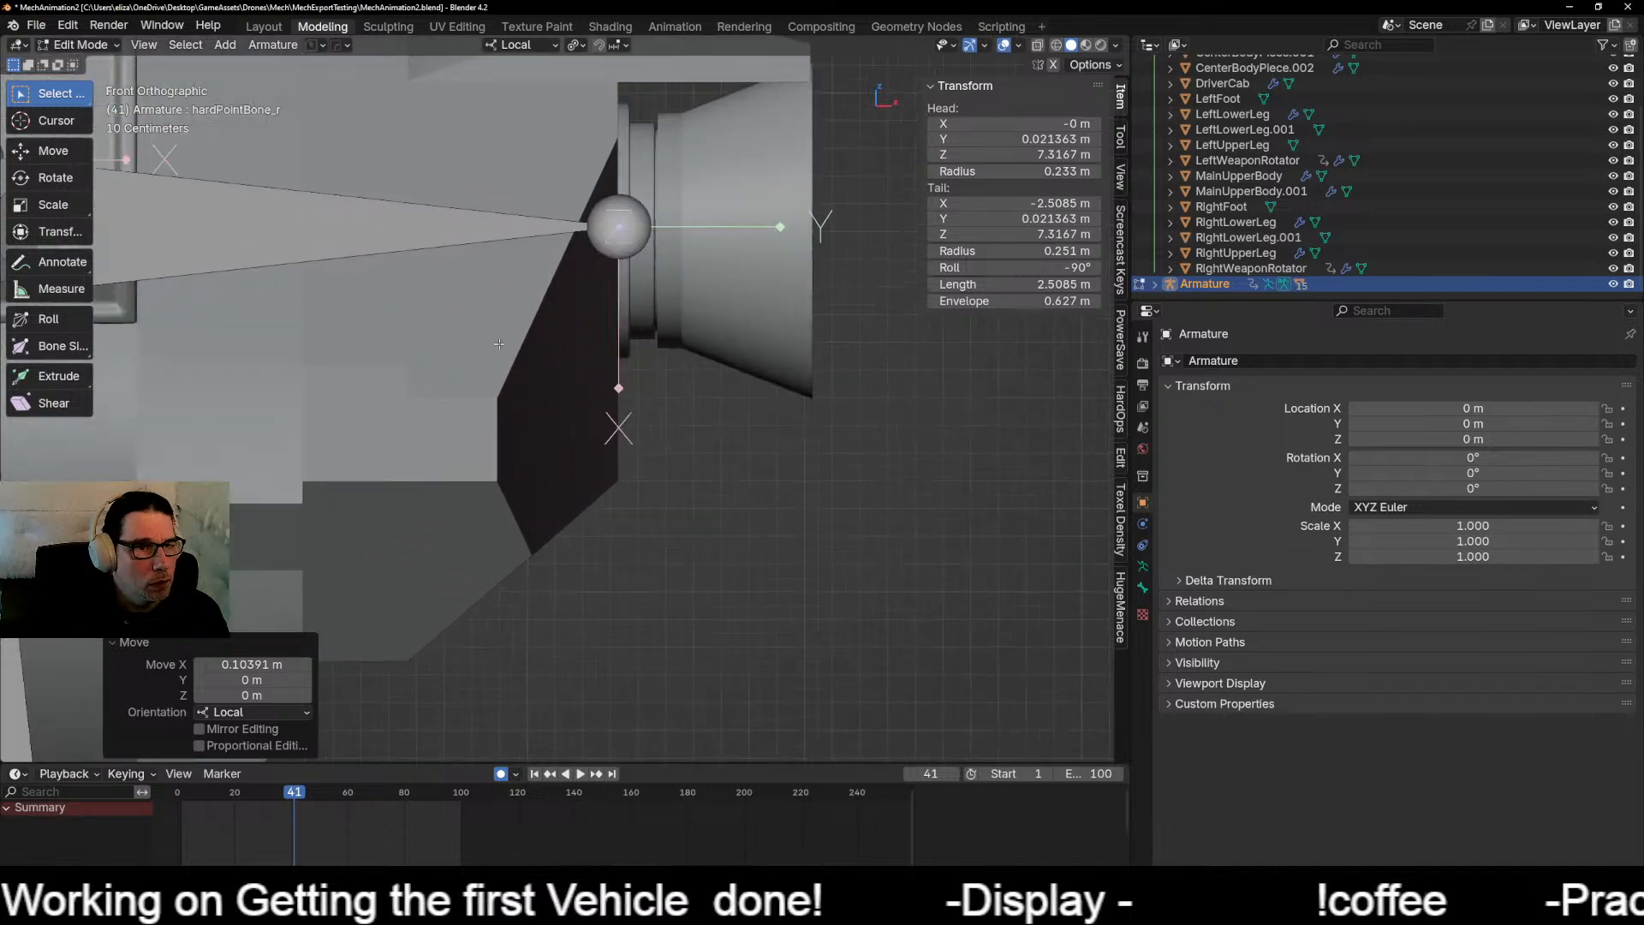
pyautogui.scroll(-2, 350, 283)
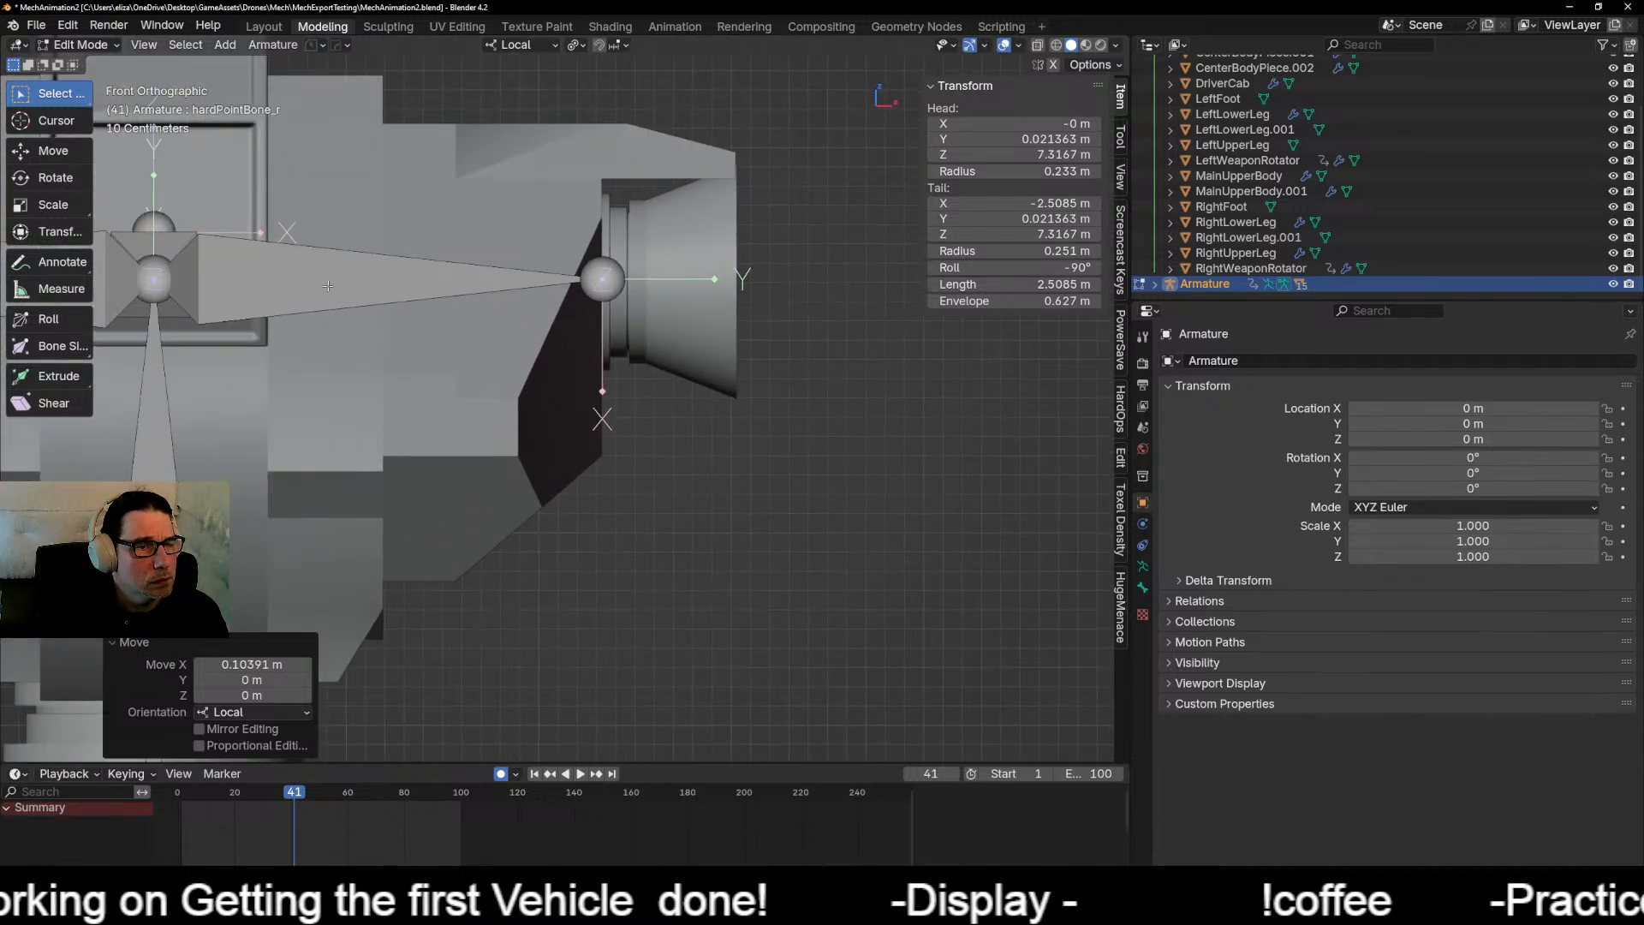
pyautogui.keyDown('shift'); pyautogui.moveTo(328, 285); pyautogui.dragTo(244, 323, button='middle'); pyautogui.keyUp('shift')
pyautogui.scroll(6, 600, 295)
pyautogui.keyDown('shift'); pyautogui.moveTo(600, 293); pyautogui.dragTo(506, 462, button='middle'); pyautogui.keyUp('shift')
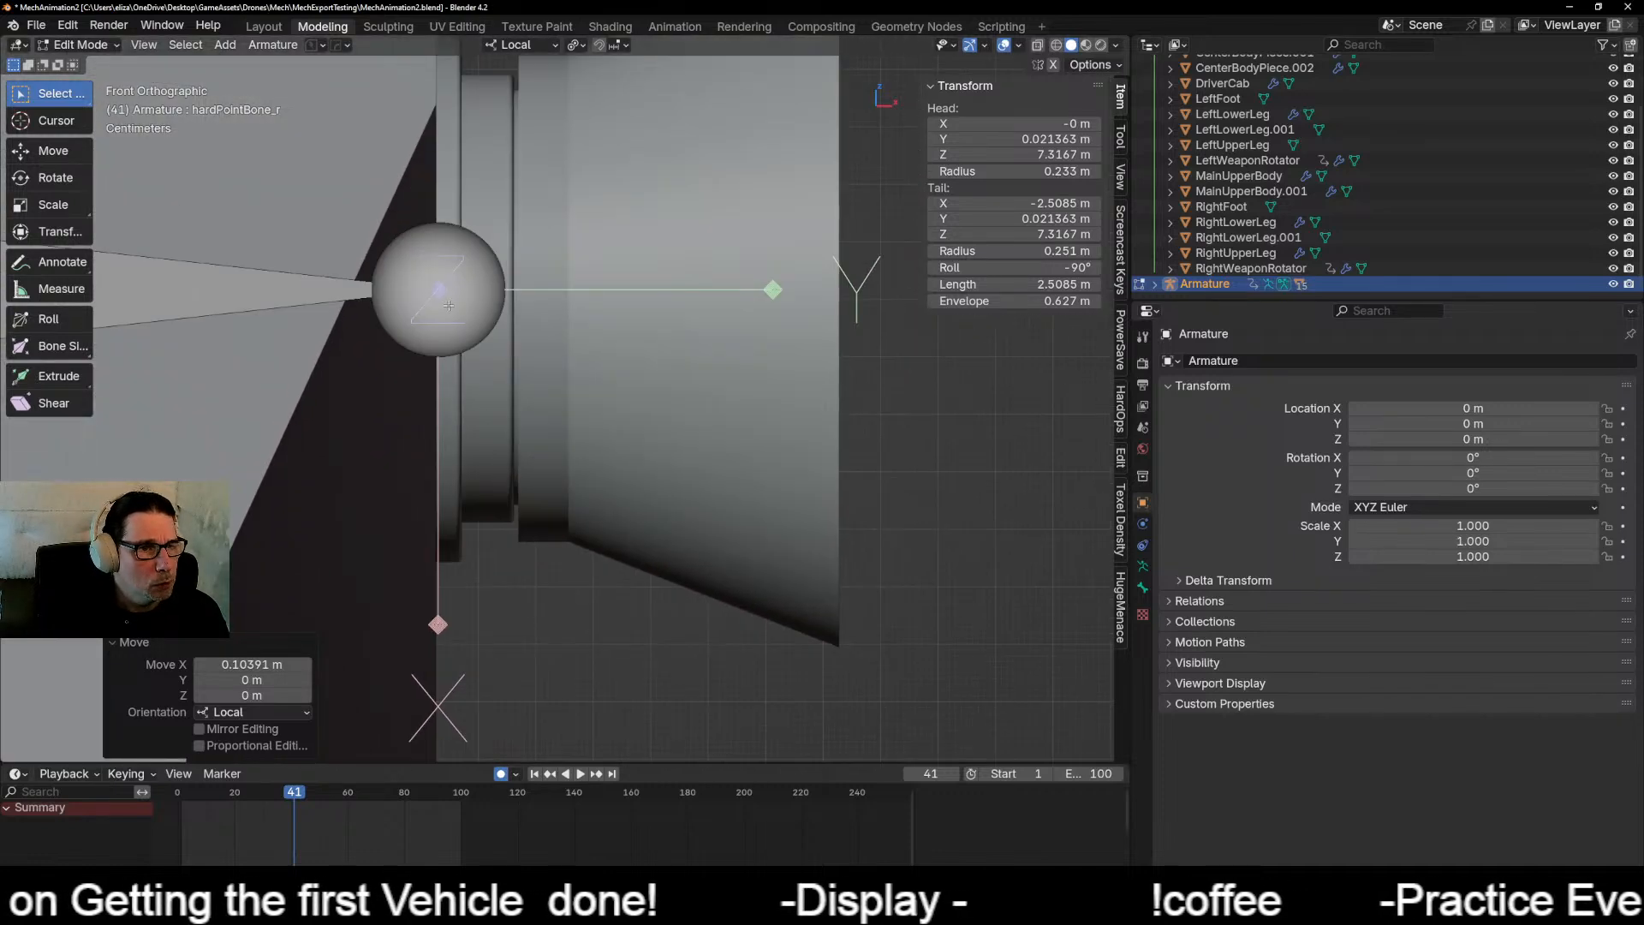
pyautogui.click(495, 317)
pyautogui.press('g')
pyautogui.press('x')
pyautogui.press('x')
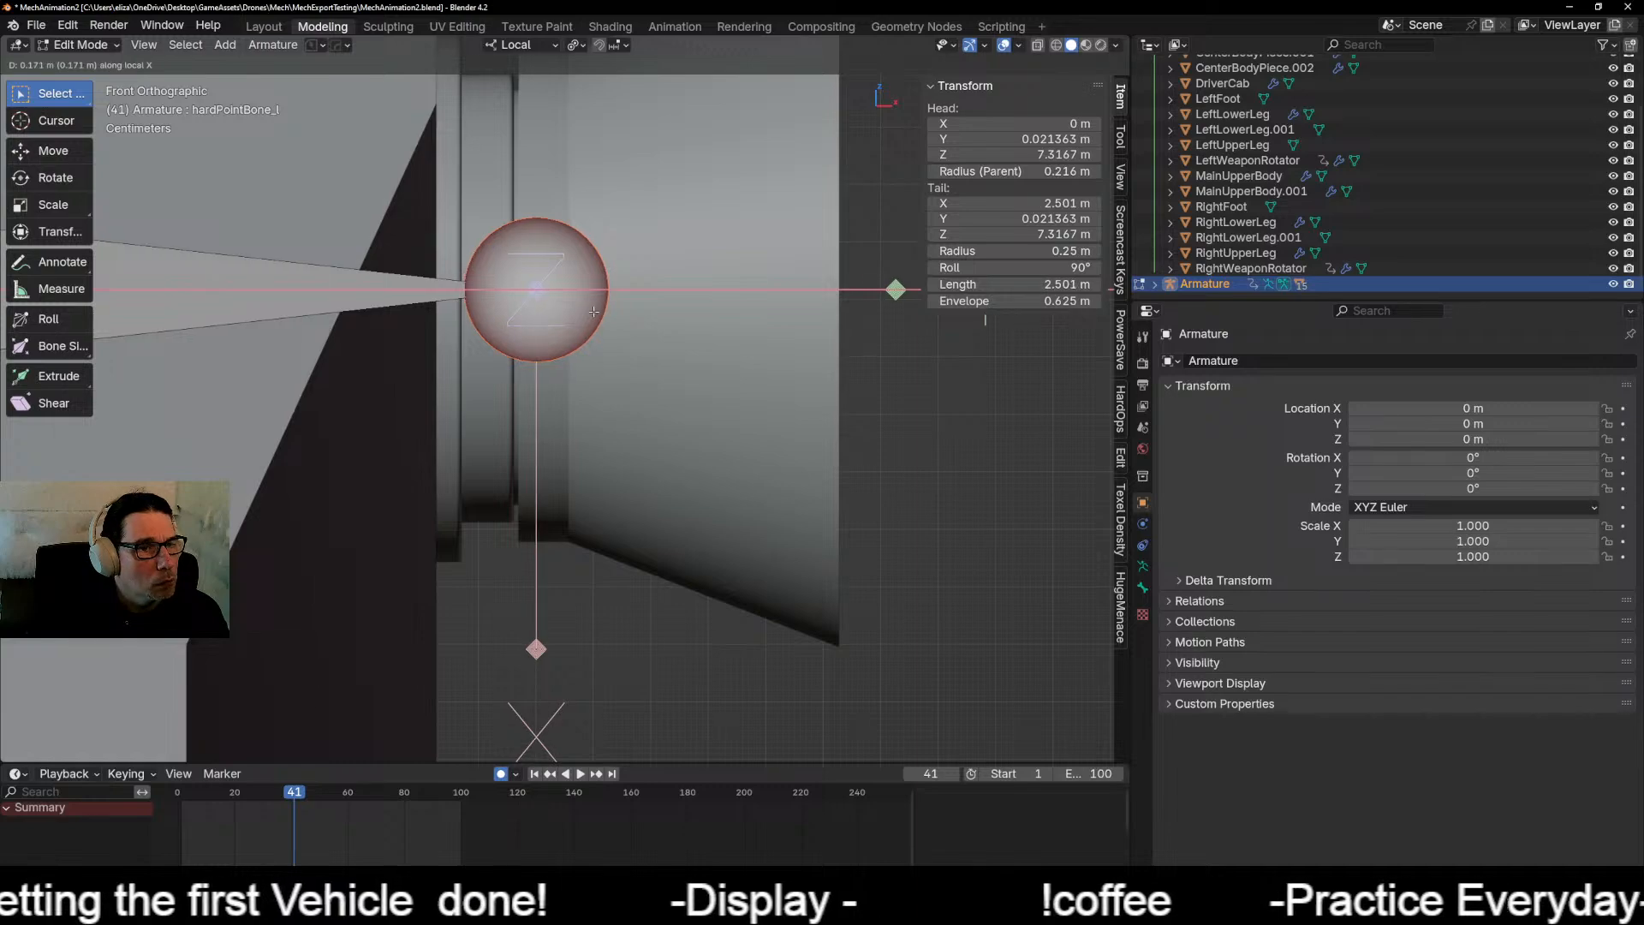
pyautogui.click(594, 312)
# Step: Save the MechAnimation2 file with the repositioned hardpoint bones
pyautogui.moveTo(593, 312); pyautogui.dragTo(395, 352, button='middle')
pyautogui.scroll(-5, 395, 352)
pyautogui.moveTo(288, 357); pyautogui.dragTo(608, 385, button='middle')
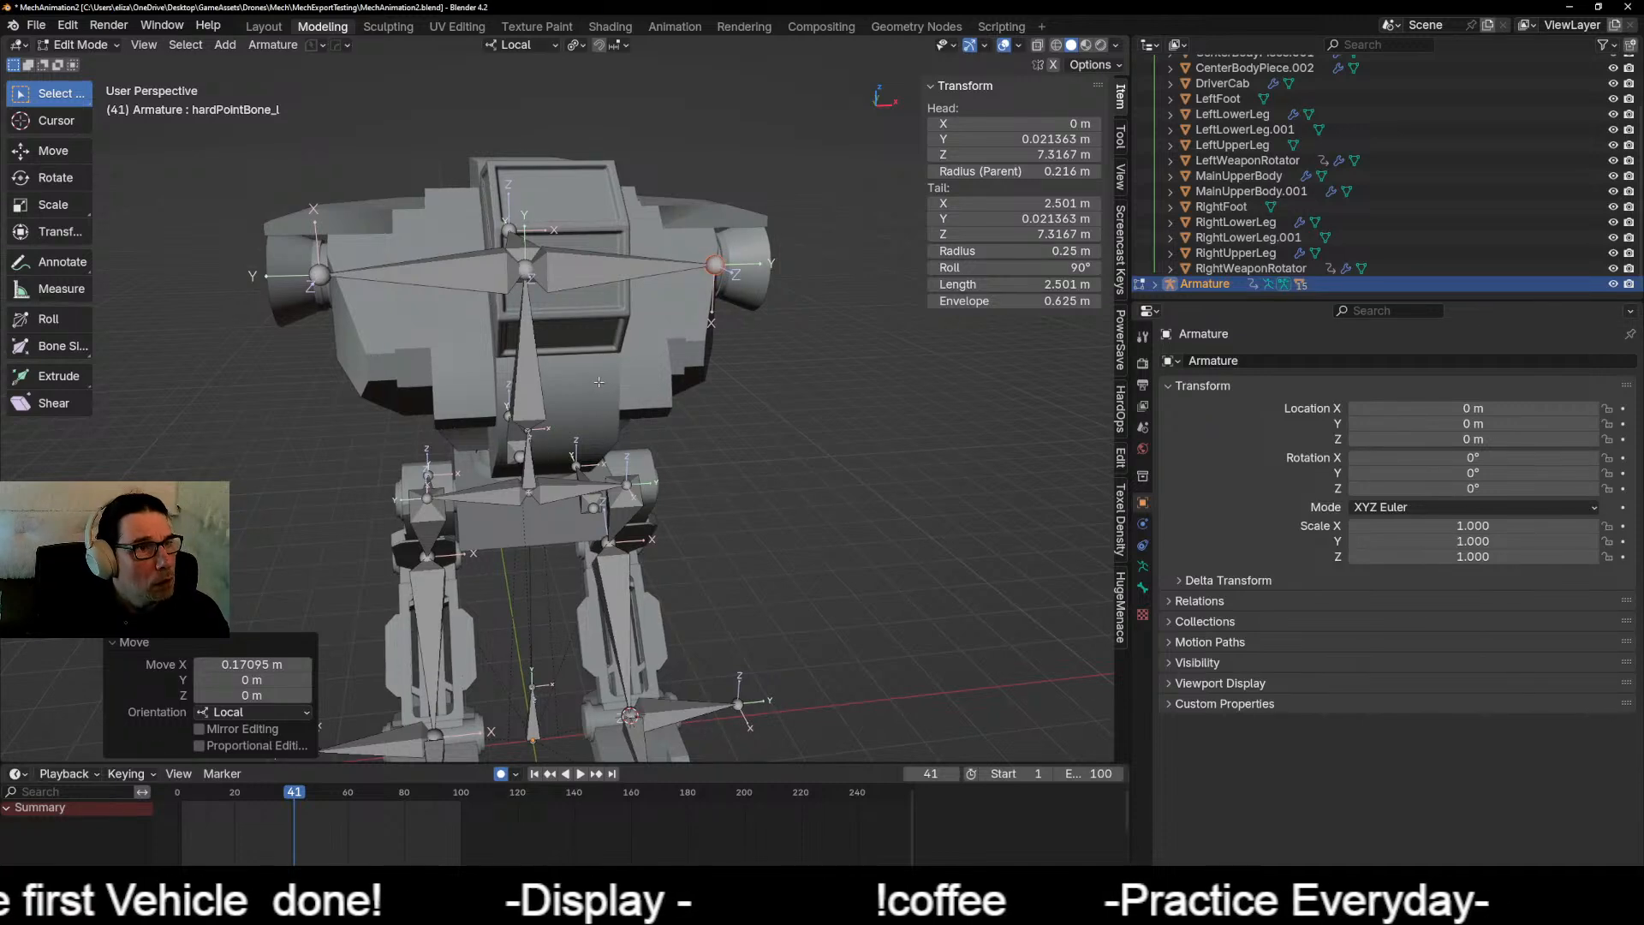
pyautogui.hotkey('ctrl', 's')
pyautogui.click(715, 379)
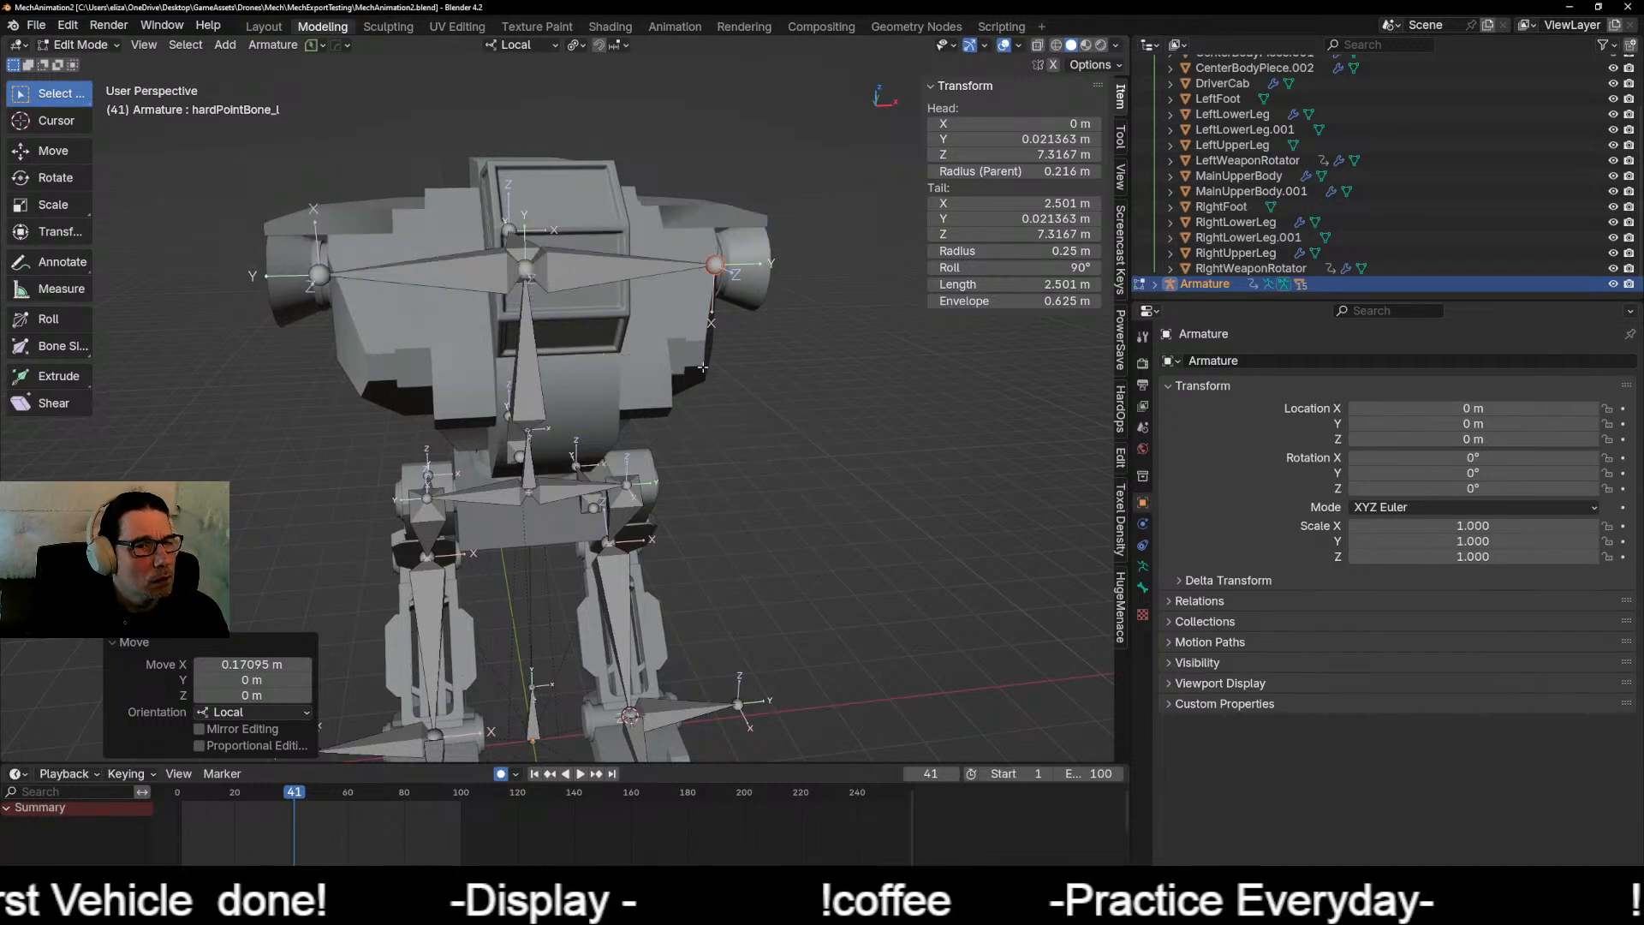
# Step: In Object Mode, clear the parent of the LeftWeaponRotator mesh
pyautogui.moveTo(539, 426); pyautogui.dragTo(488, 413, button='middle')
pyautogui.scroll(6, 489, 414)
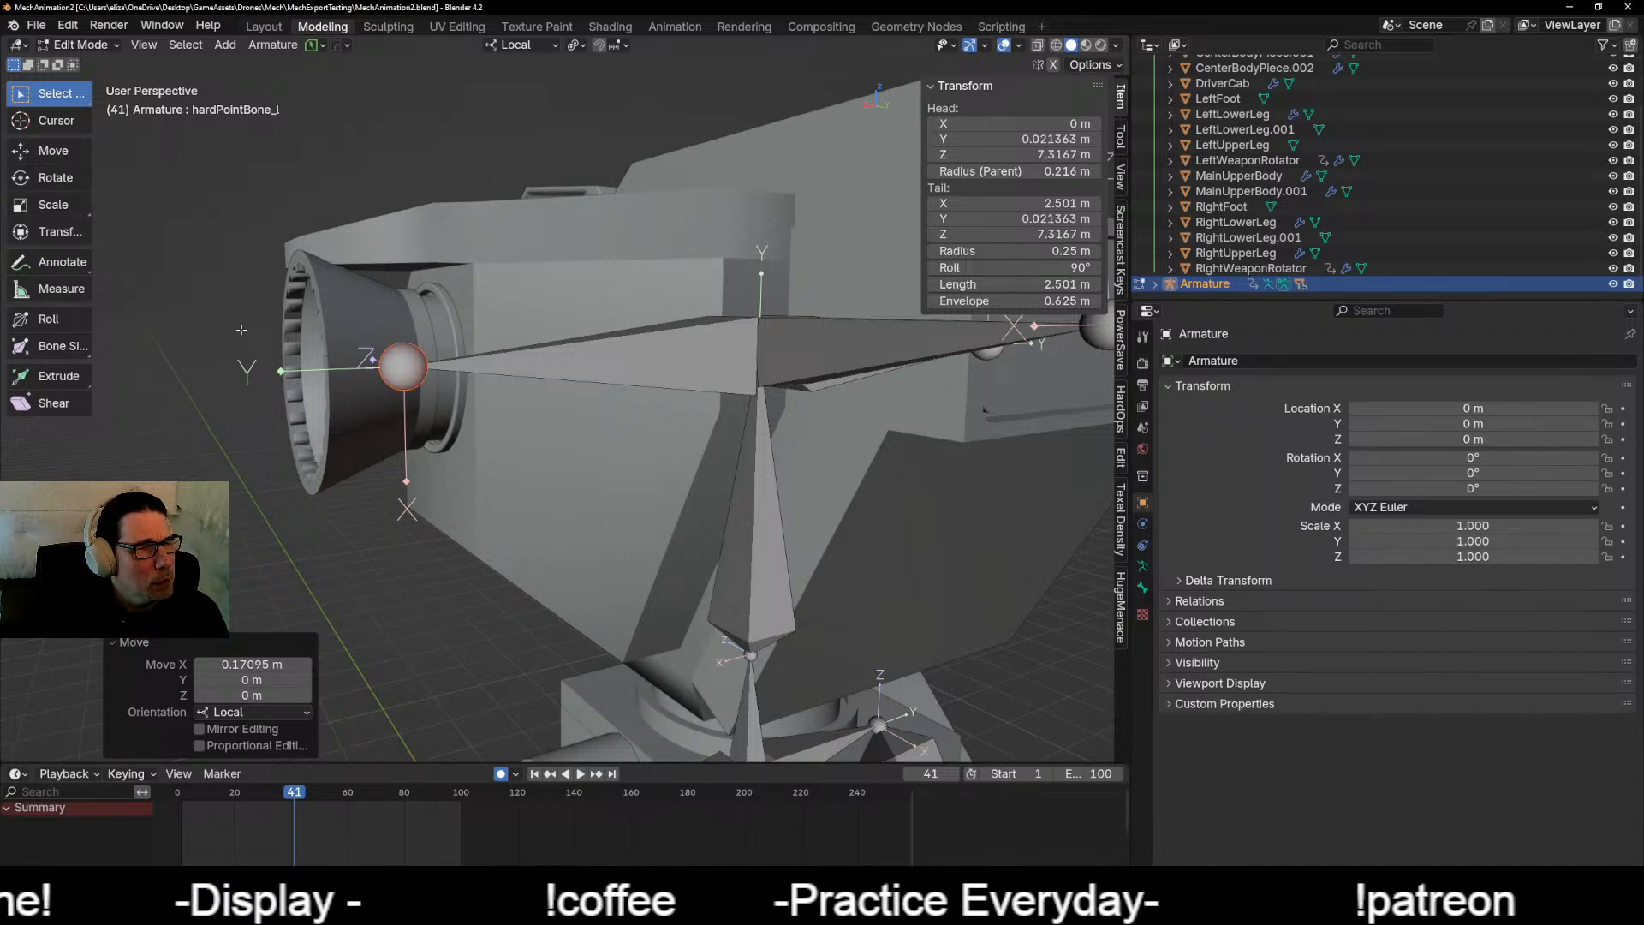
pyautogui.click(81, 45)
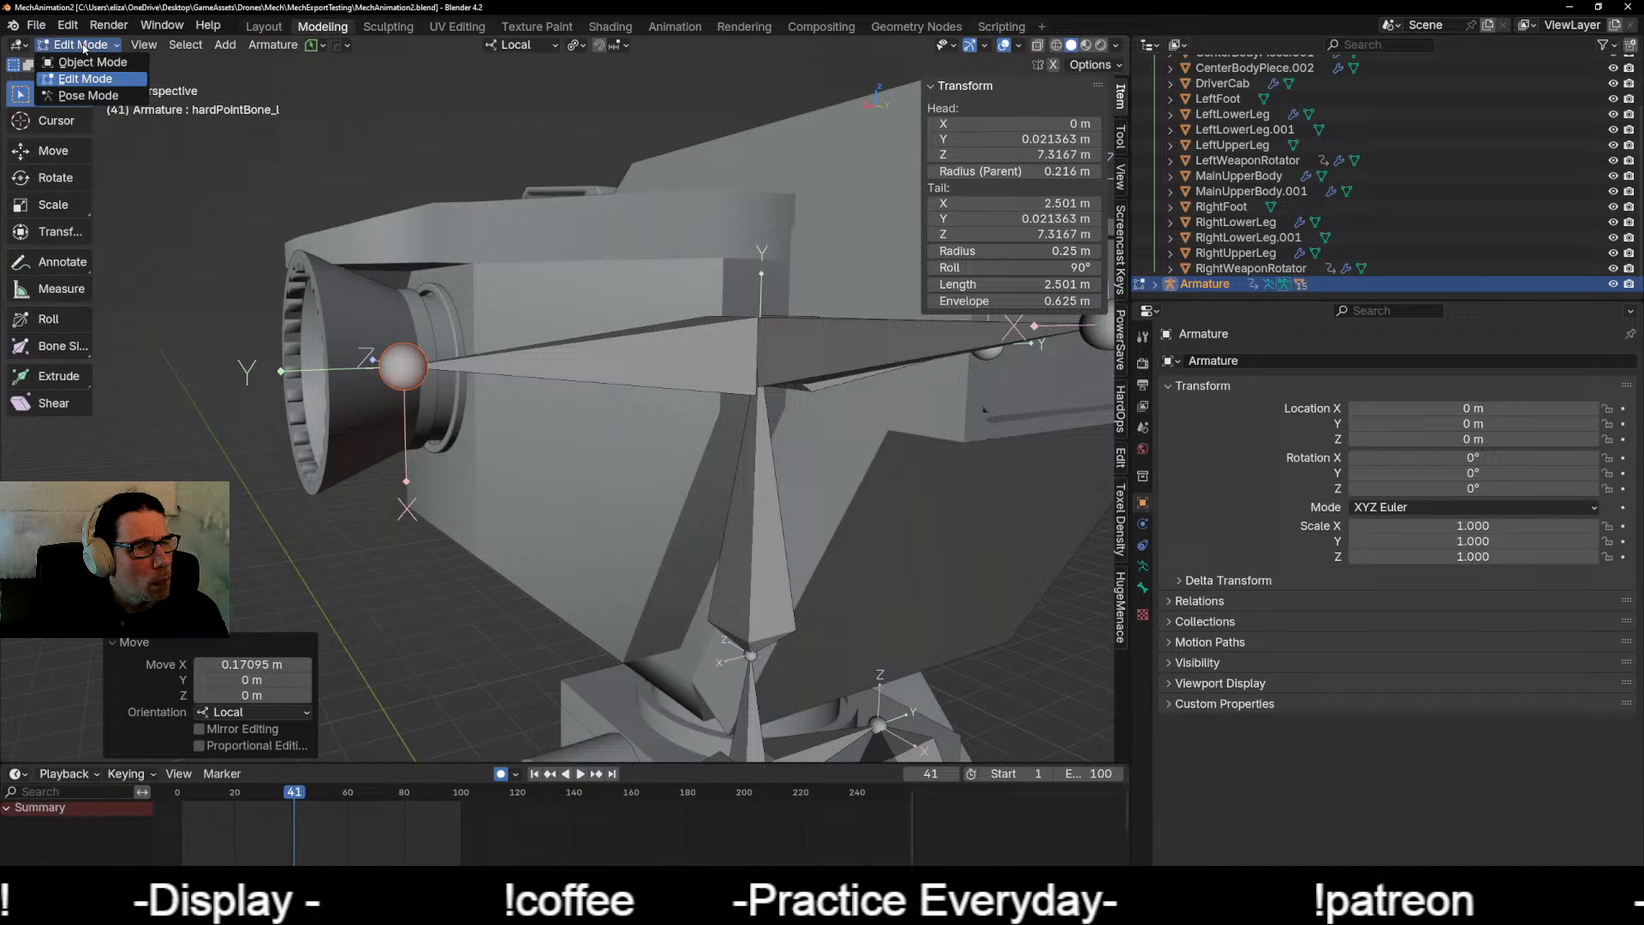
pyautogui.click(87, 95)
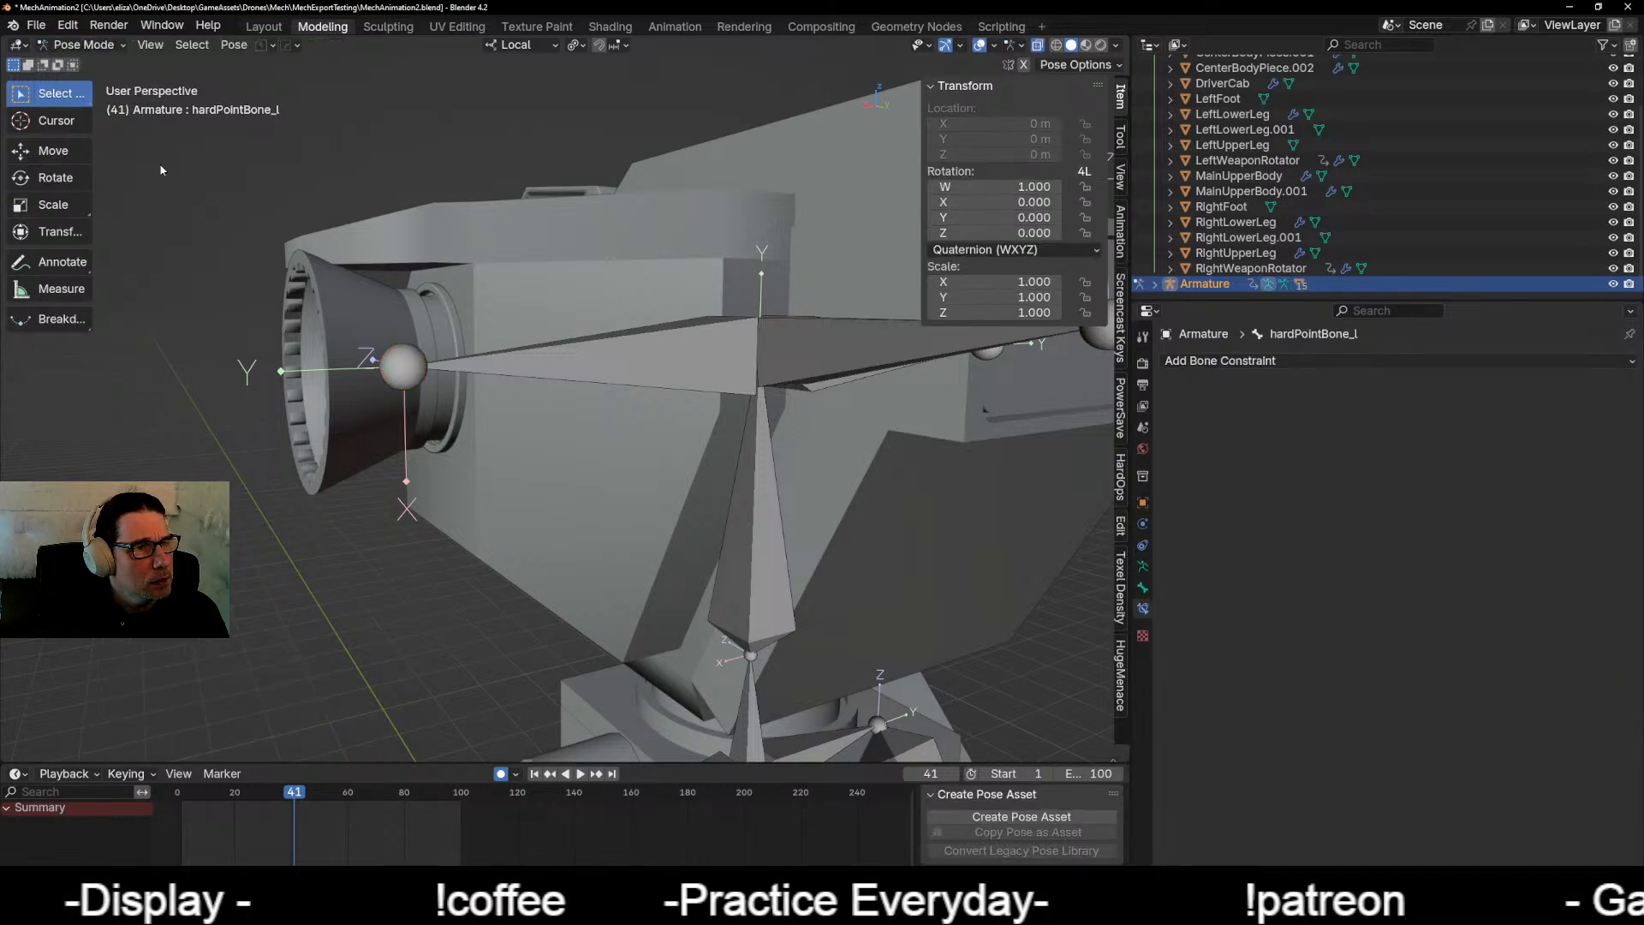
pyautogui.click(86, 44)
pyautogui.click(102, 64)
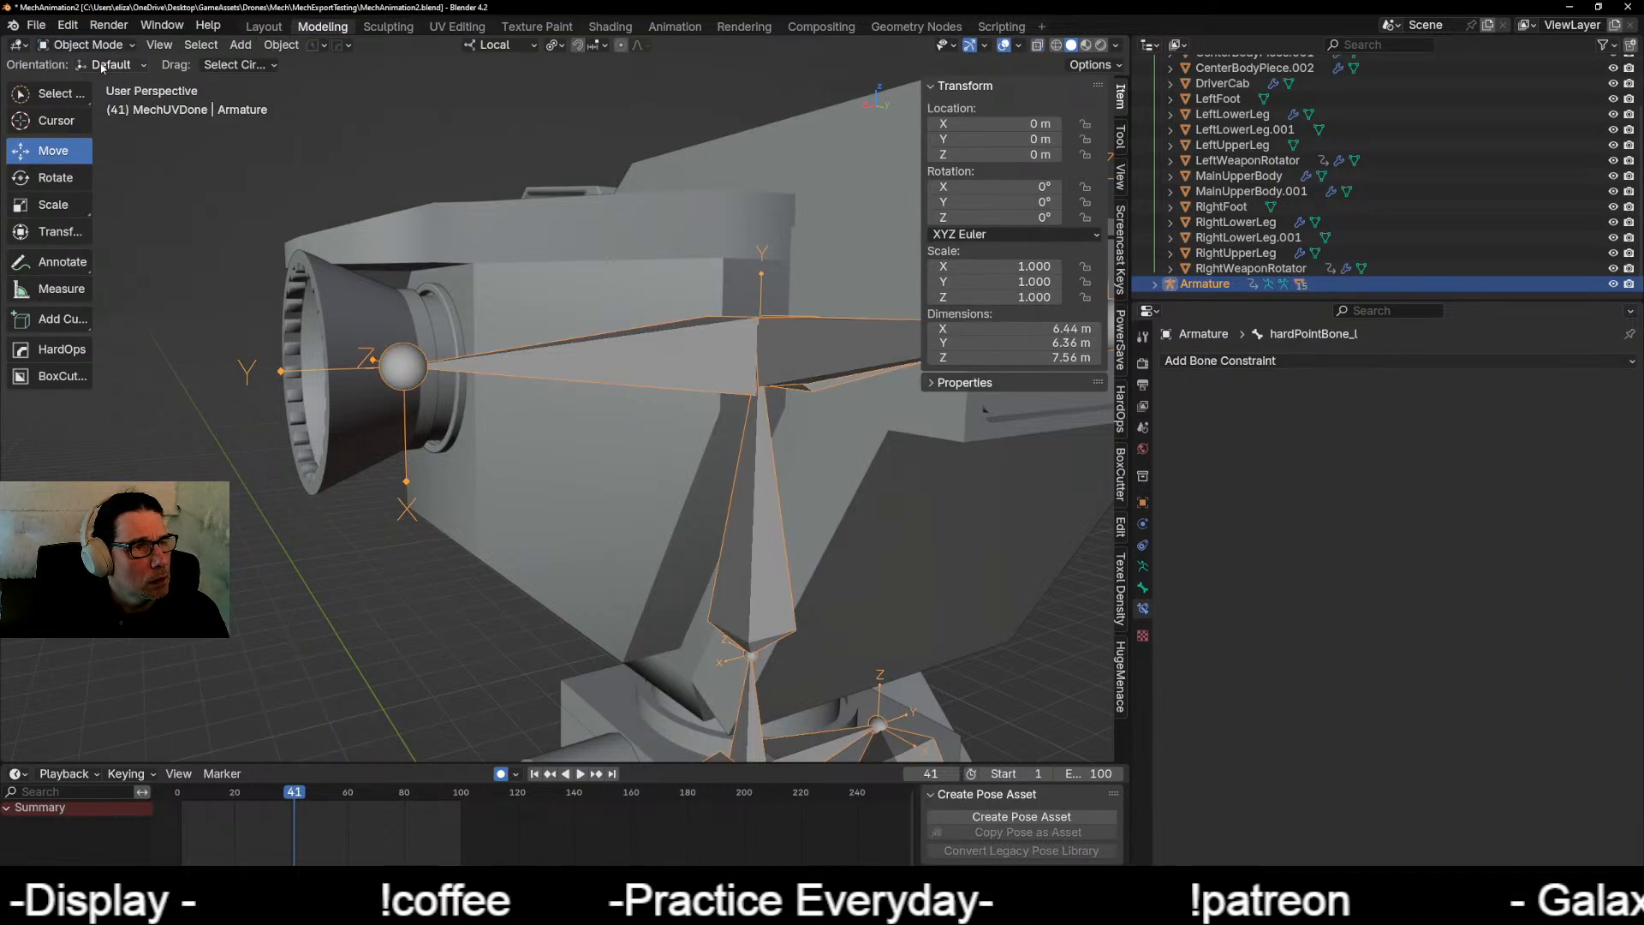
pyautogui.click(363, 422)
pyautogui.rightClick(361, 417)
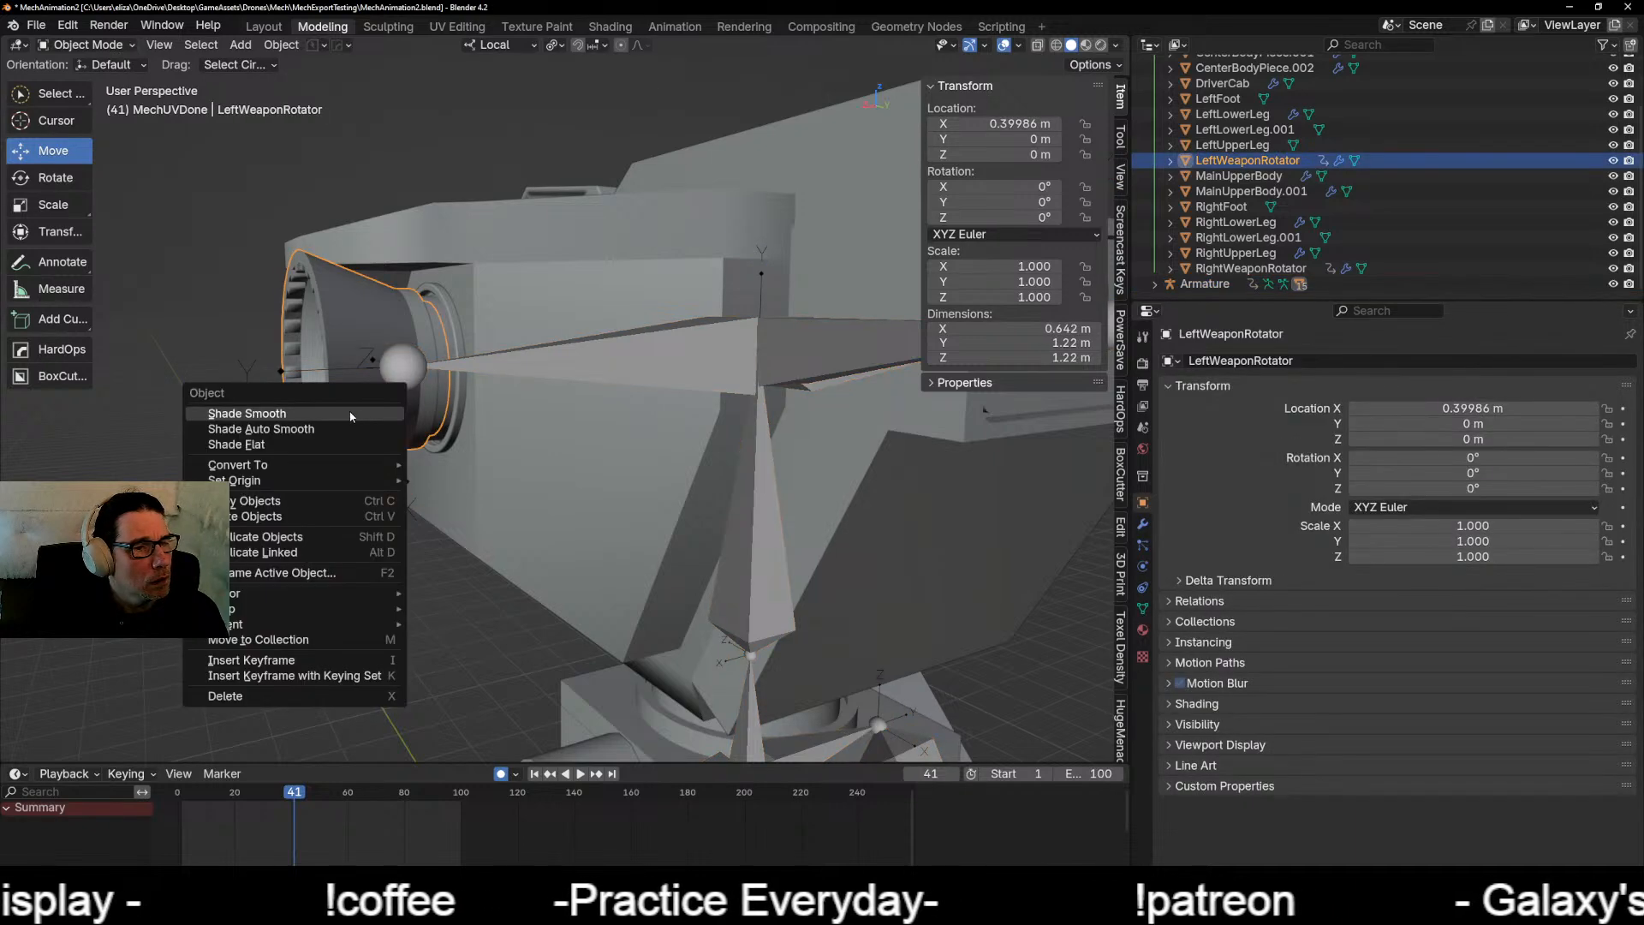
pyautogui.click(351, 415)
pyautogui.hotkey('alt', 'p')
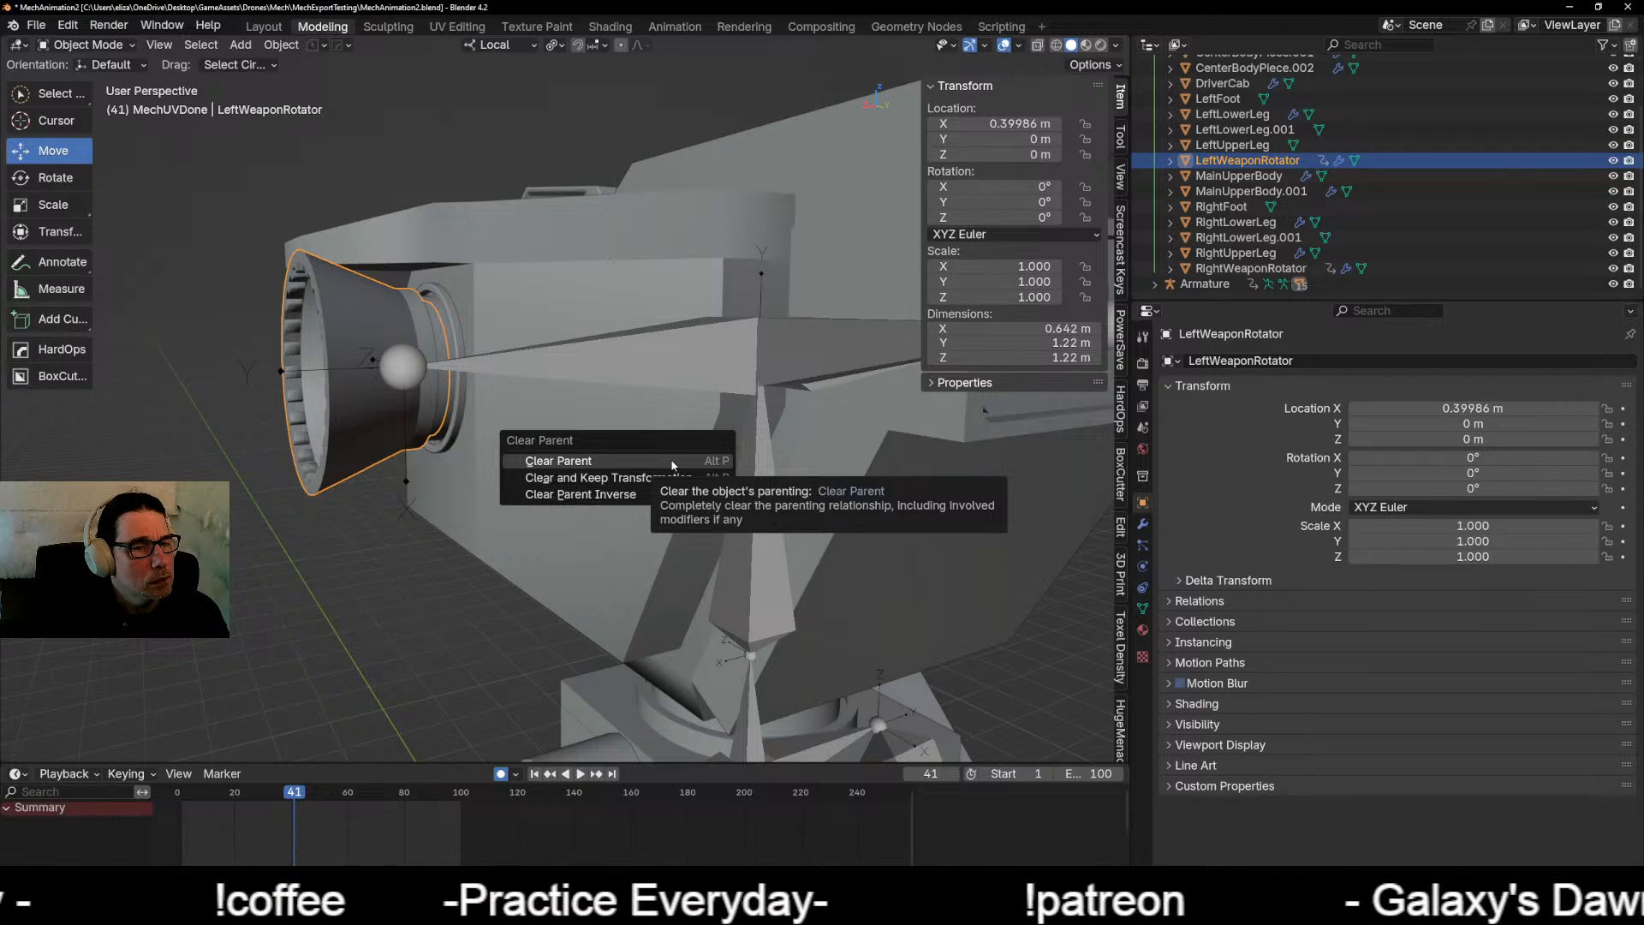
pyautogui.click(673, 464)
# Step: Clear the parent of the RightWeaponRotator mesh on the opposite side
pyautogui.scroll(-3, 706, 469)
pyautogui.moveTo(707, 469); pyautogui.dragTo(854, 398, button='middle')
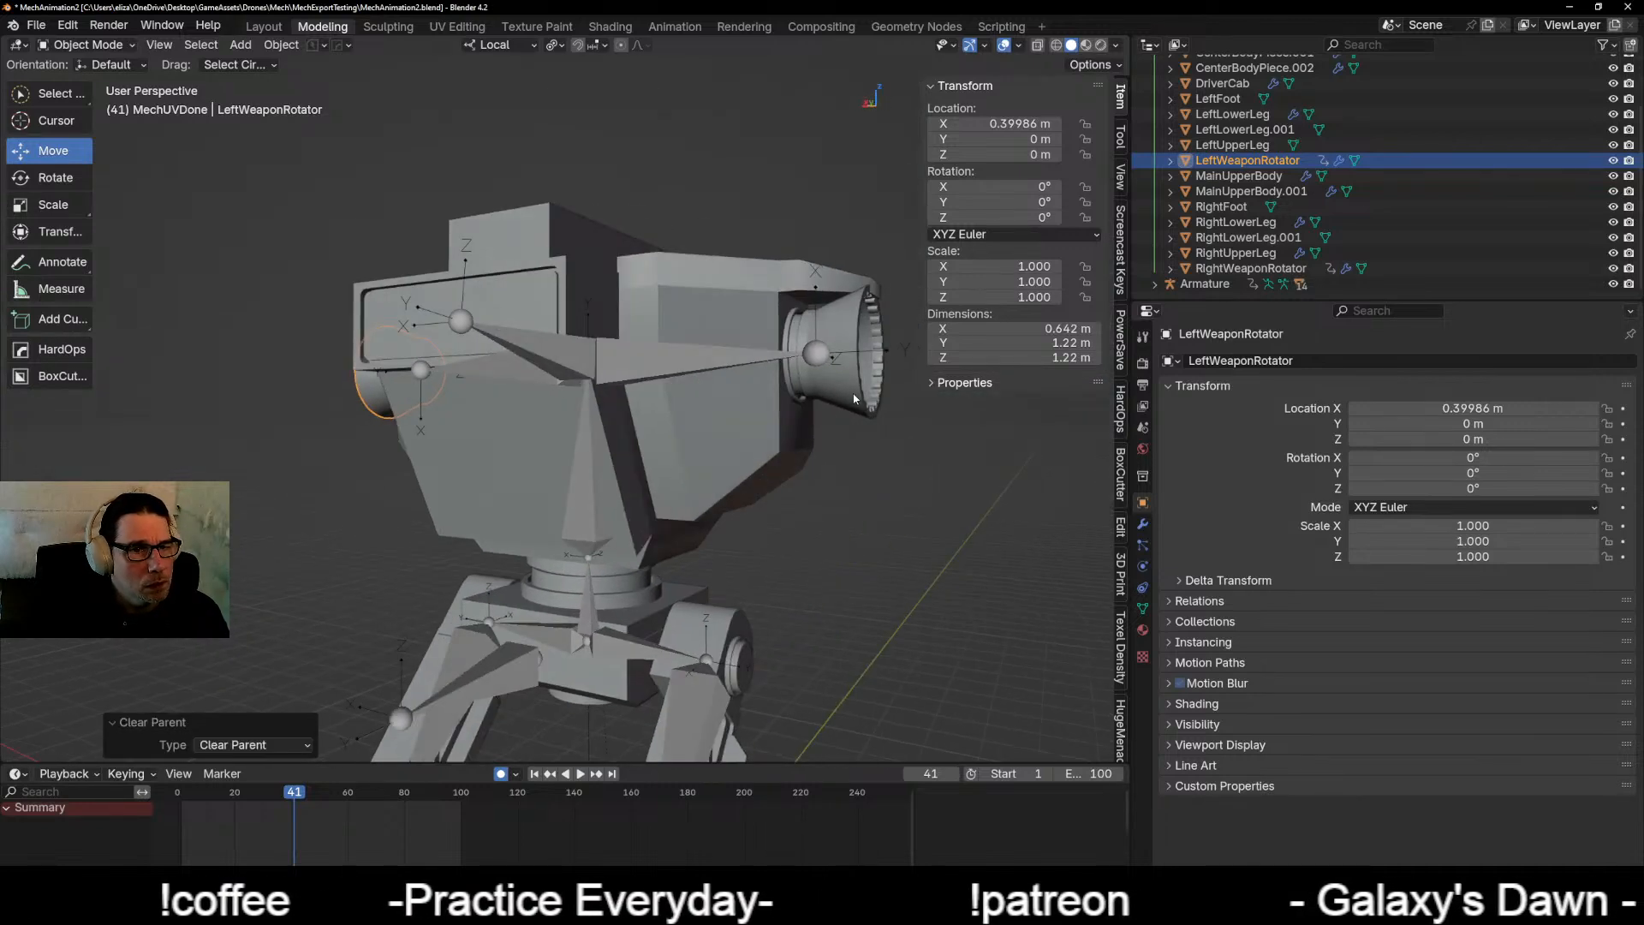
pyautogui.click(847, 387)
pyautogui.hotkey('alt', 'p')
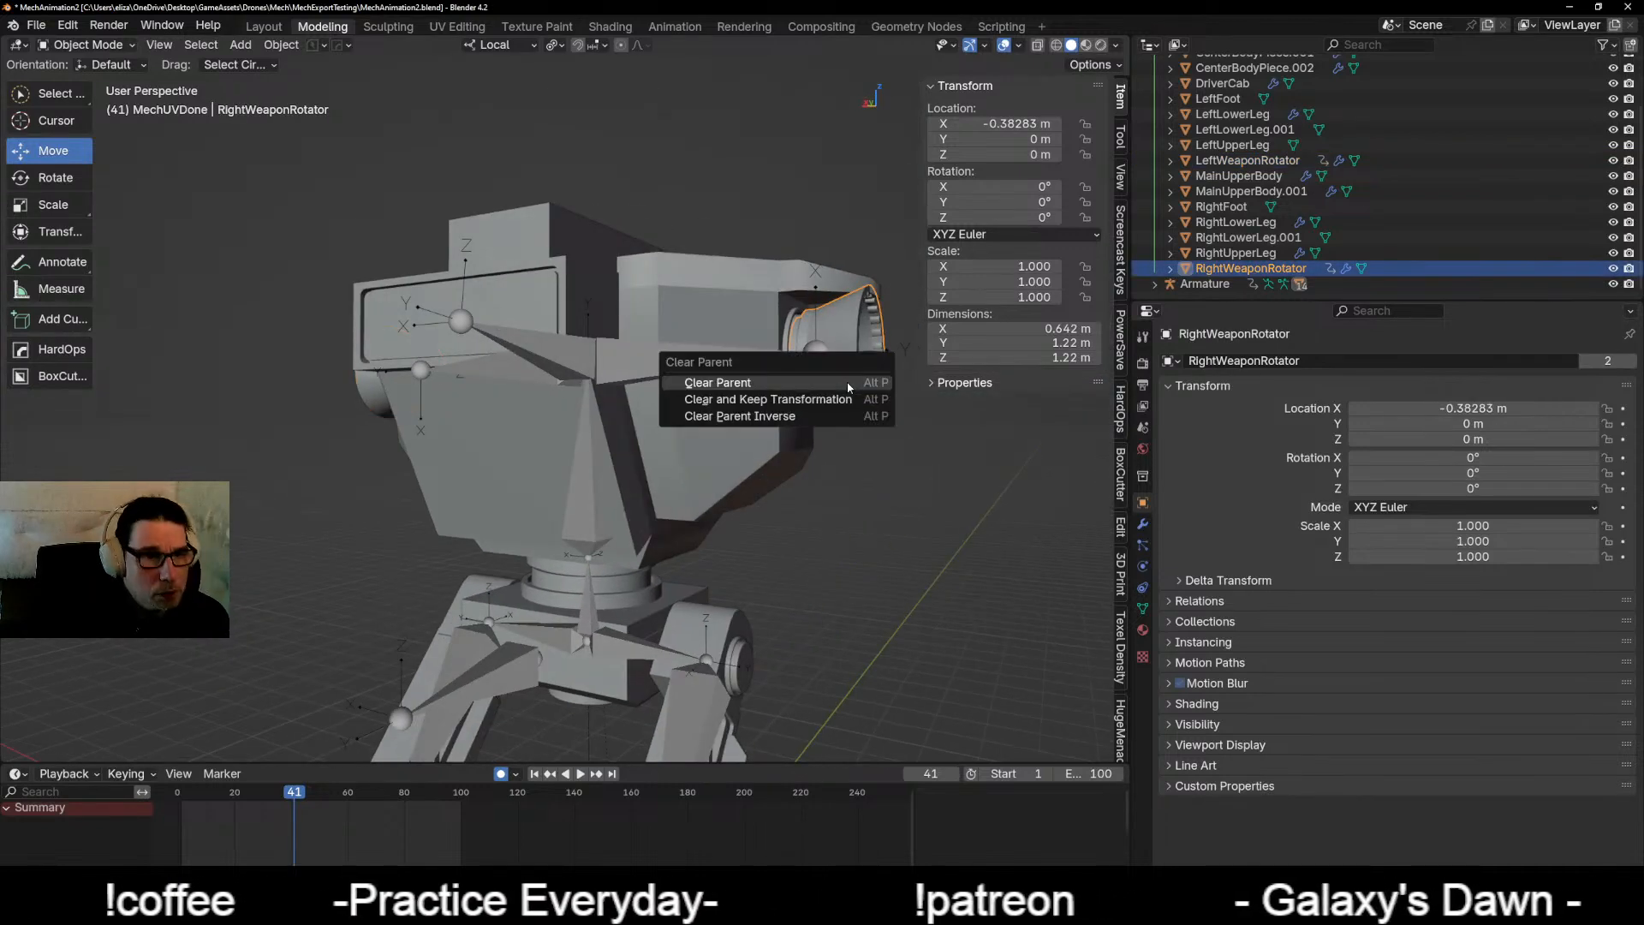
pyautogui.click(849, 383)
# Step: Parent the MainUpperBody.001 mounting rings to the main_body bone of the armature using the Bone option
pyautogui.moveTo(366, 454); pyautogui.dragTo(480, 425, button='middle')
pyautogui.scroll(4, 548, 441)
pyautogui.scroll(1, 480, 426)
pyautogui.click(373, 339)
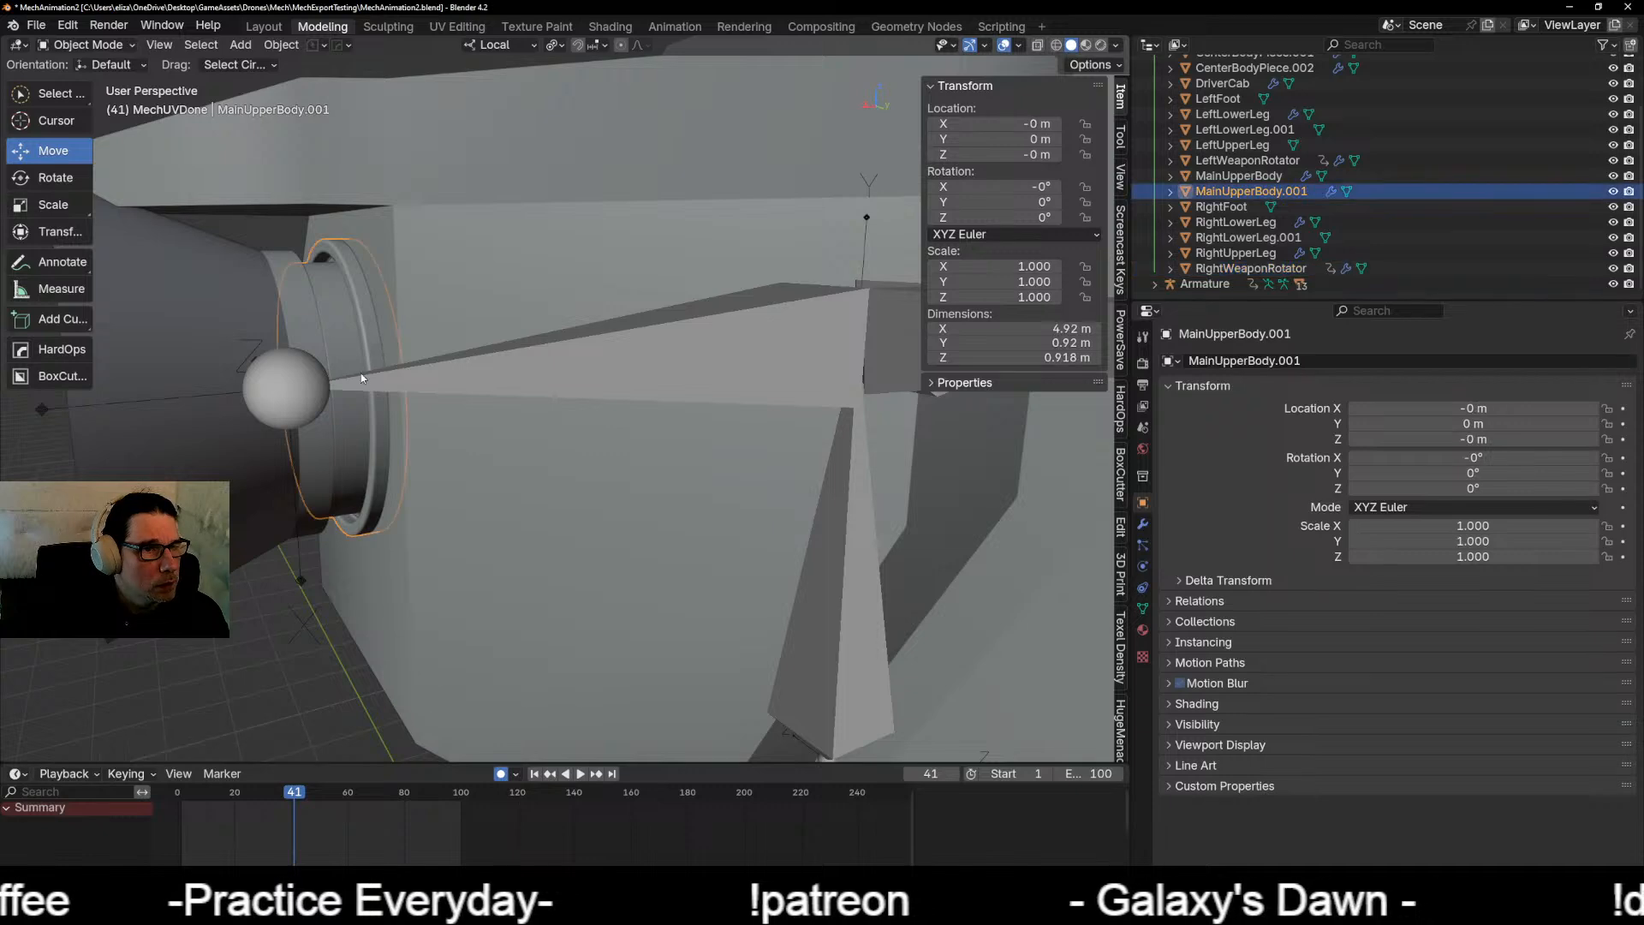
pyautogui.scroll(-4, 526, 409)
pyautogui.moveTo(583, 475); pyautogui.dragTo(536, 452, button='middle')
pyautogui.click(608, 509)
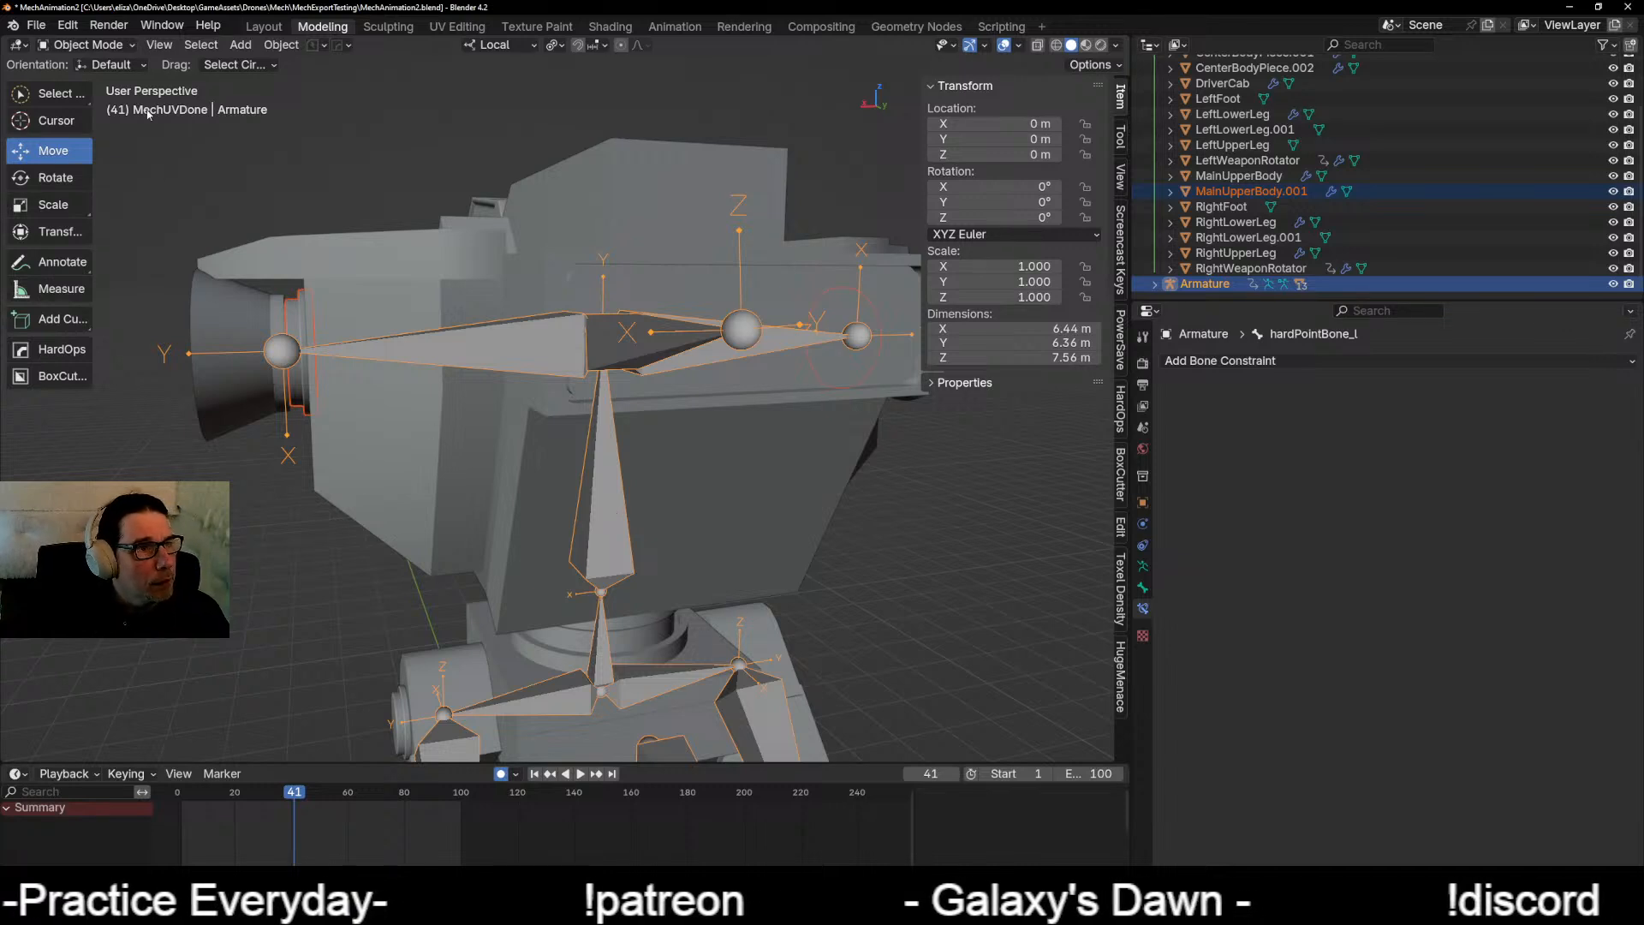
pyautogui.click(90, 45)
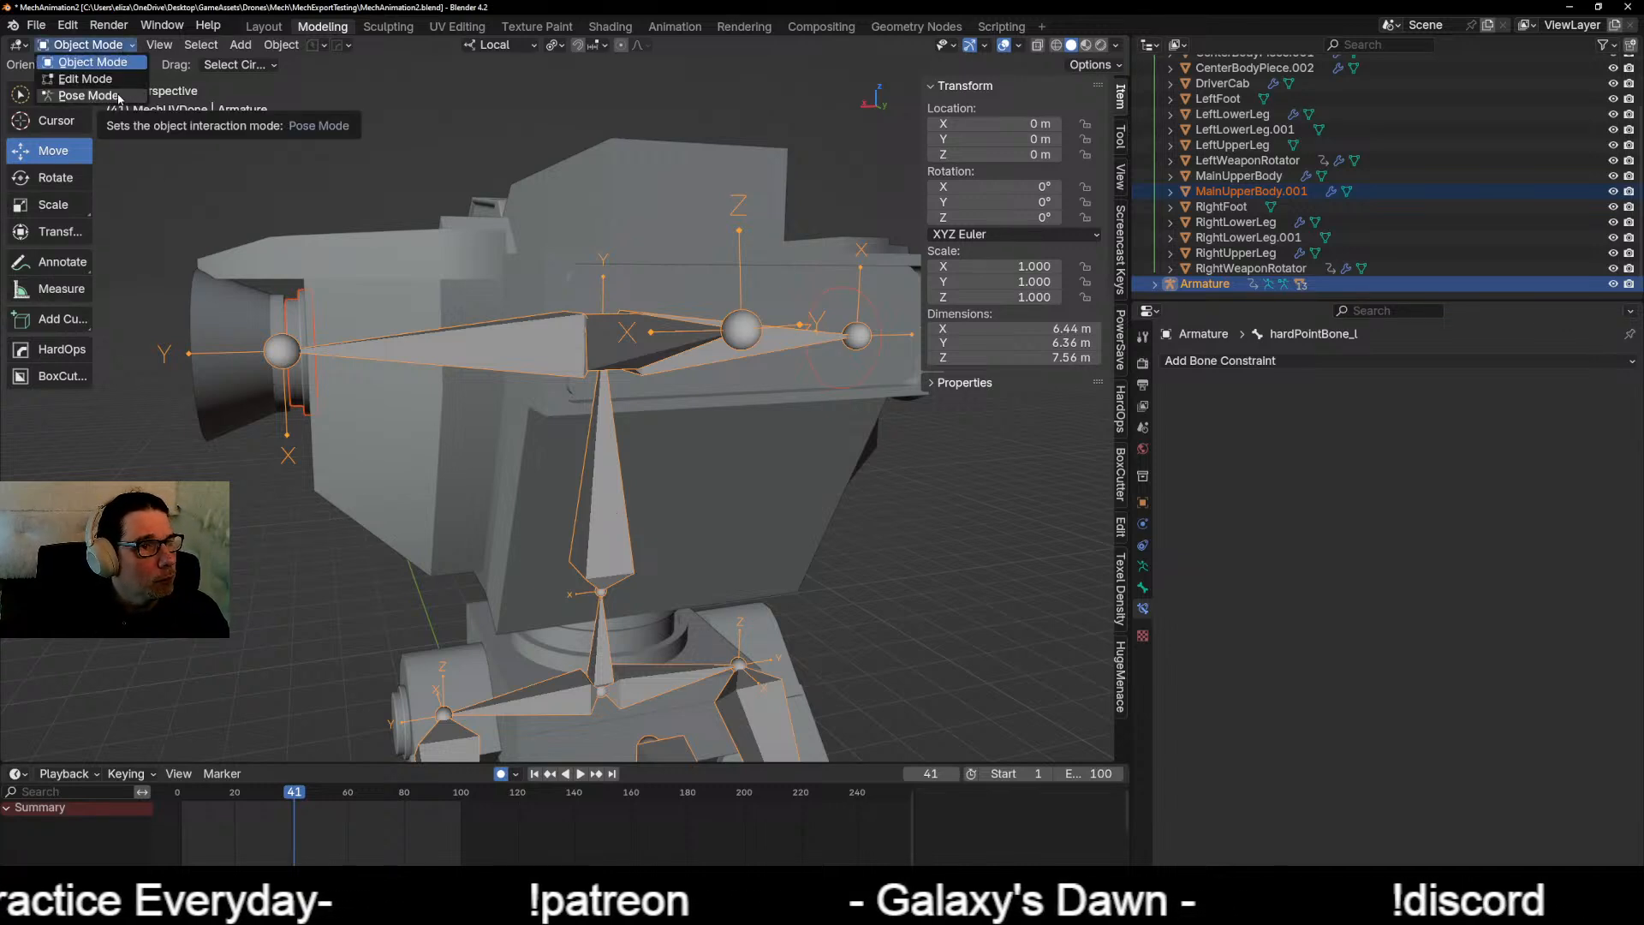
pyautogui.click(89, 95)
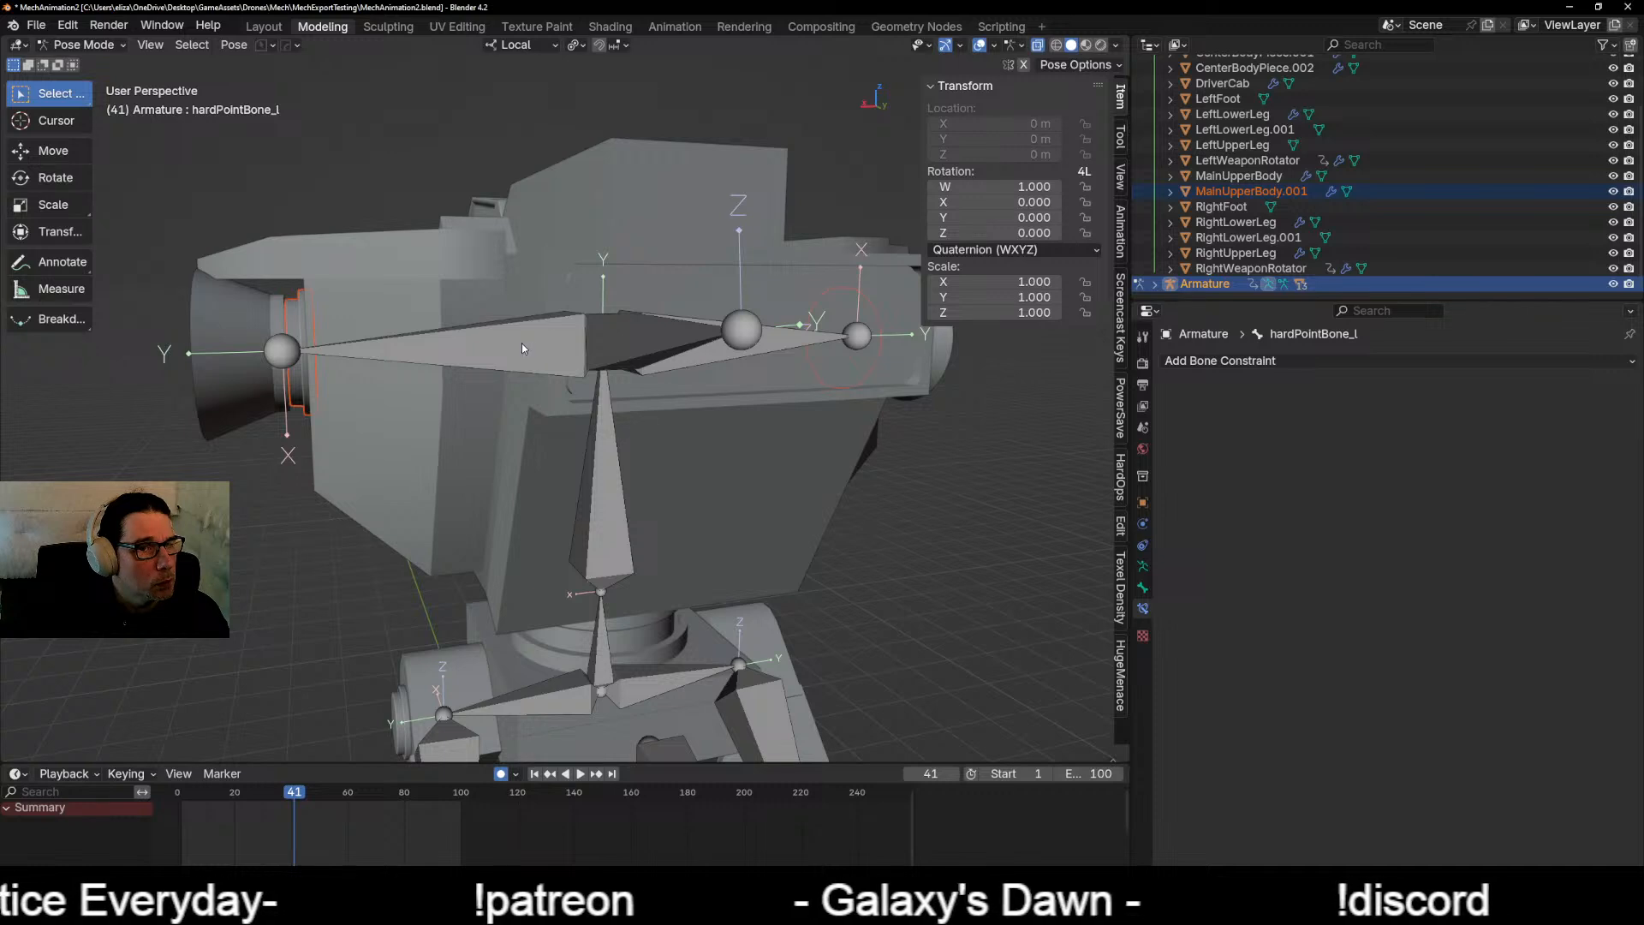
pyautogui.moveTo(507, 346); pyautogui.dragTo(332, 432, button='middle')
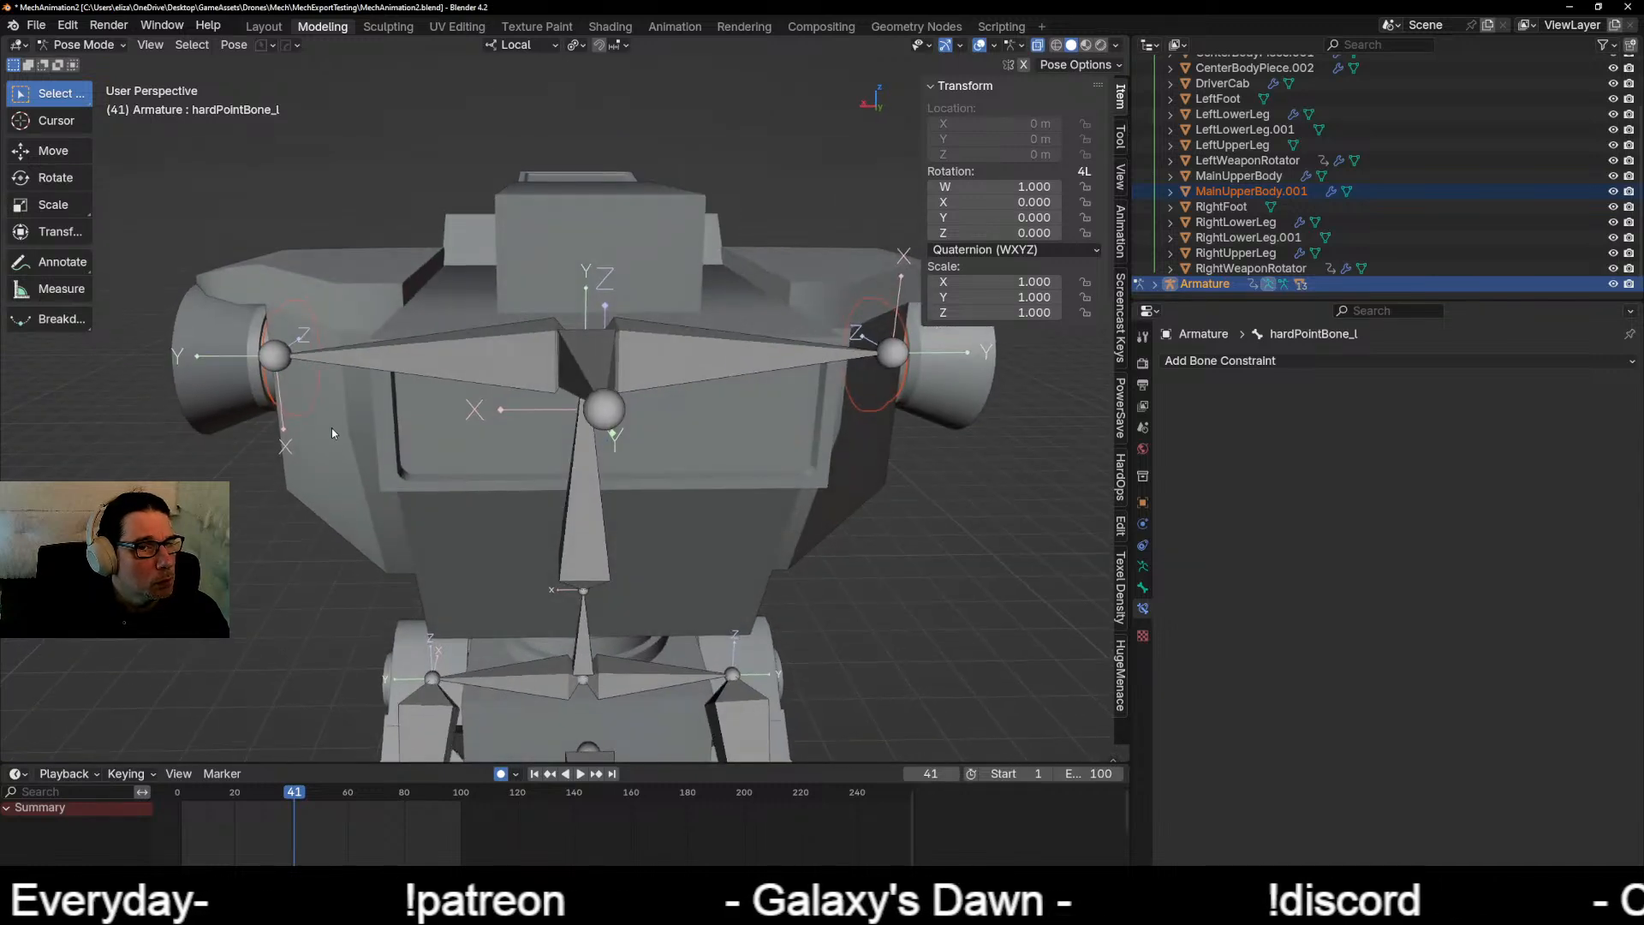
pyautogui.click(586, 484)
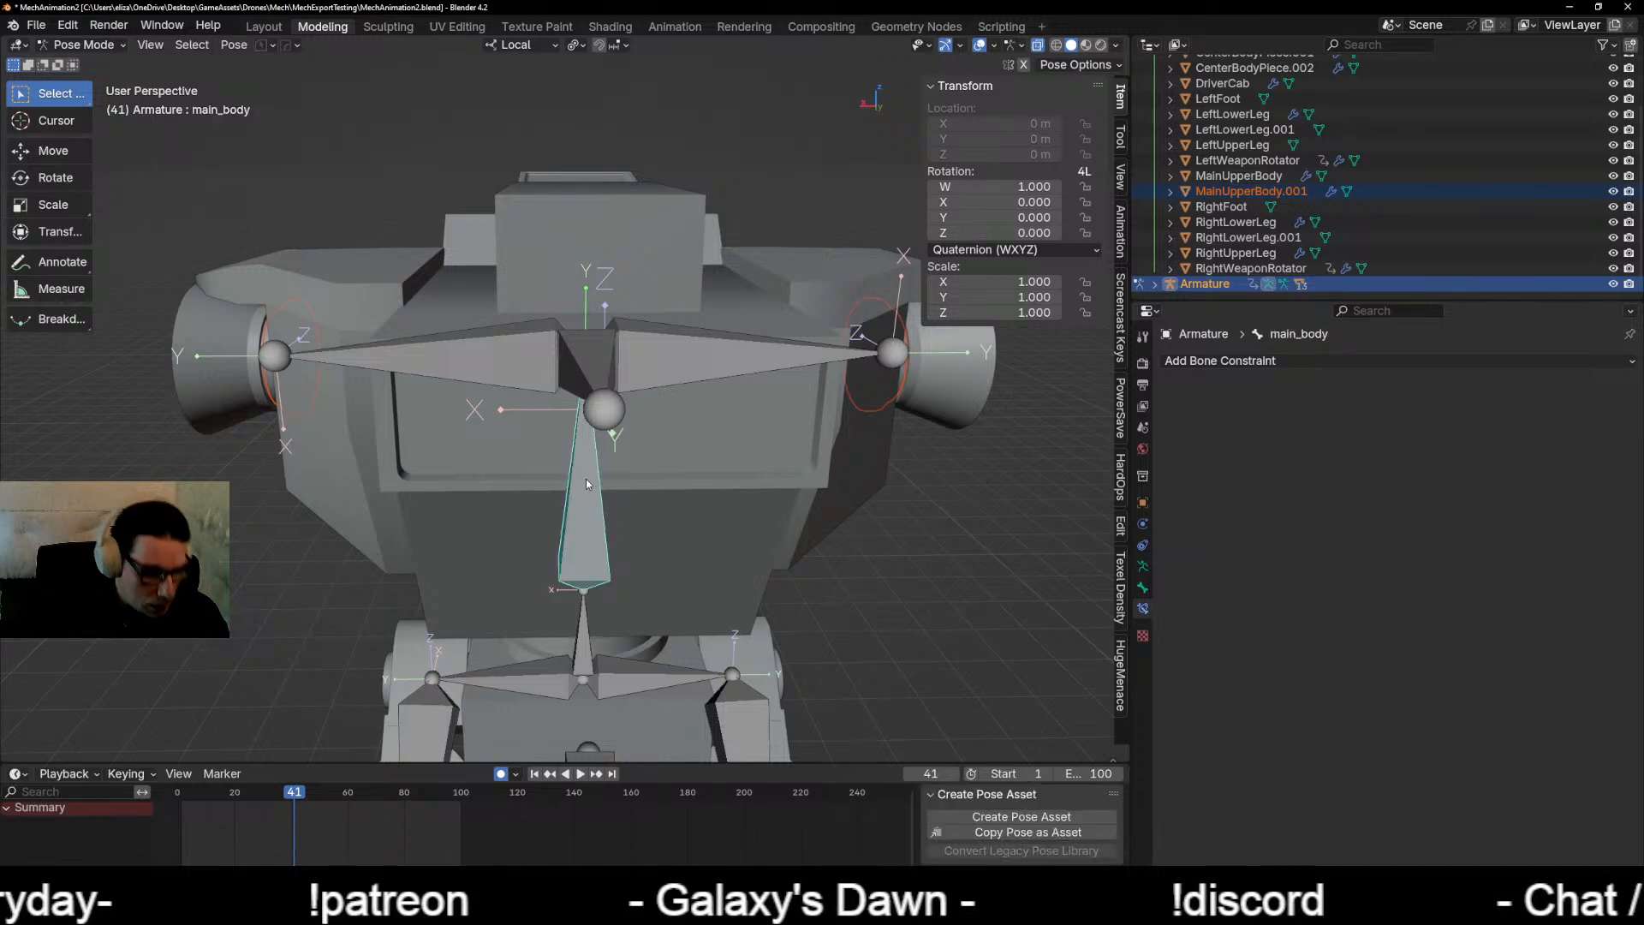
pyautogui.hotkey('ctrl', 'p')
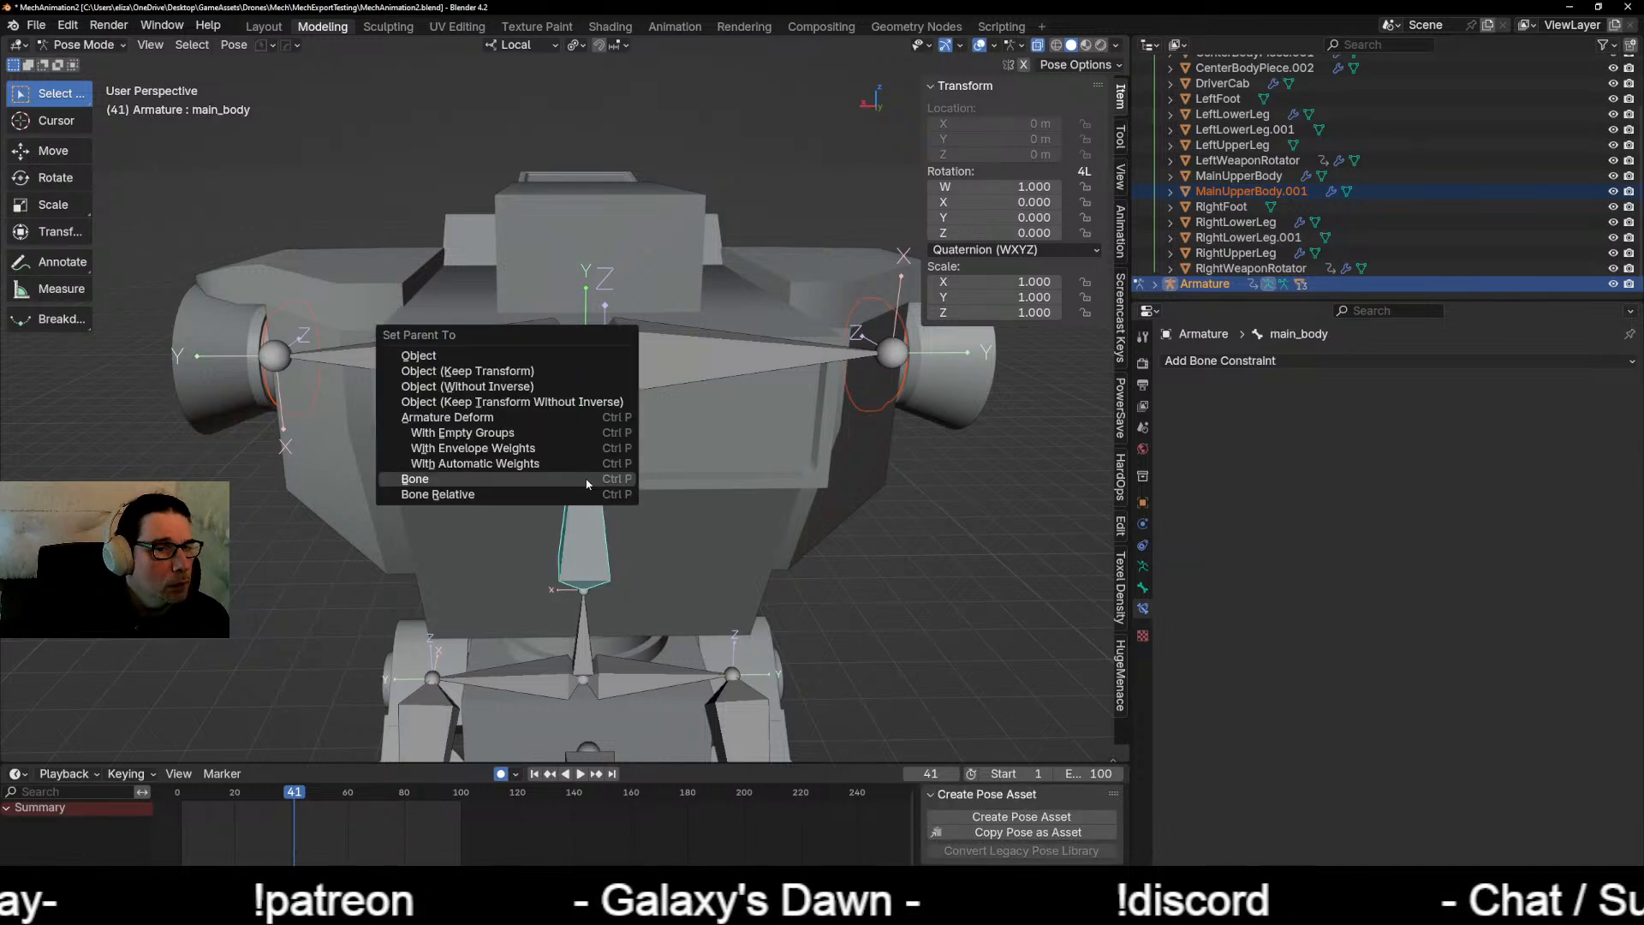
pyautogui.click(586, 481)
# Step: Parent the LeftWeaponRotator mesh to the hardPointBone_l bone using the Bone option
pyautogui.moveTo(526, 496); pyautogui.dragTo(253, 403, button='middle')
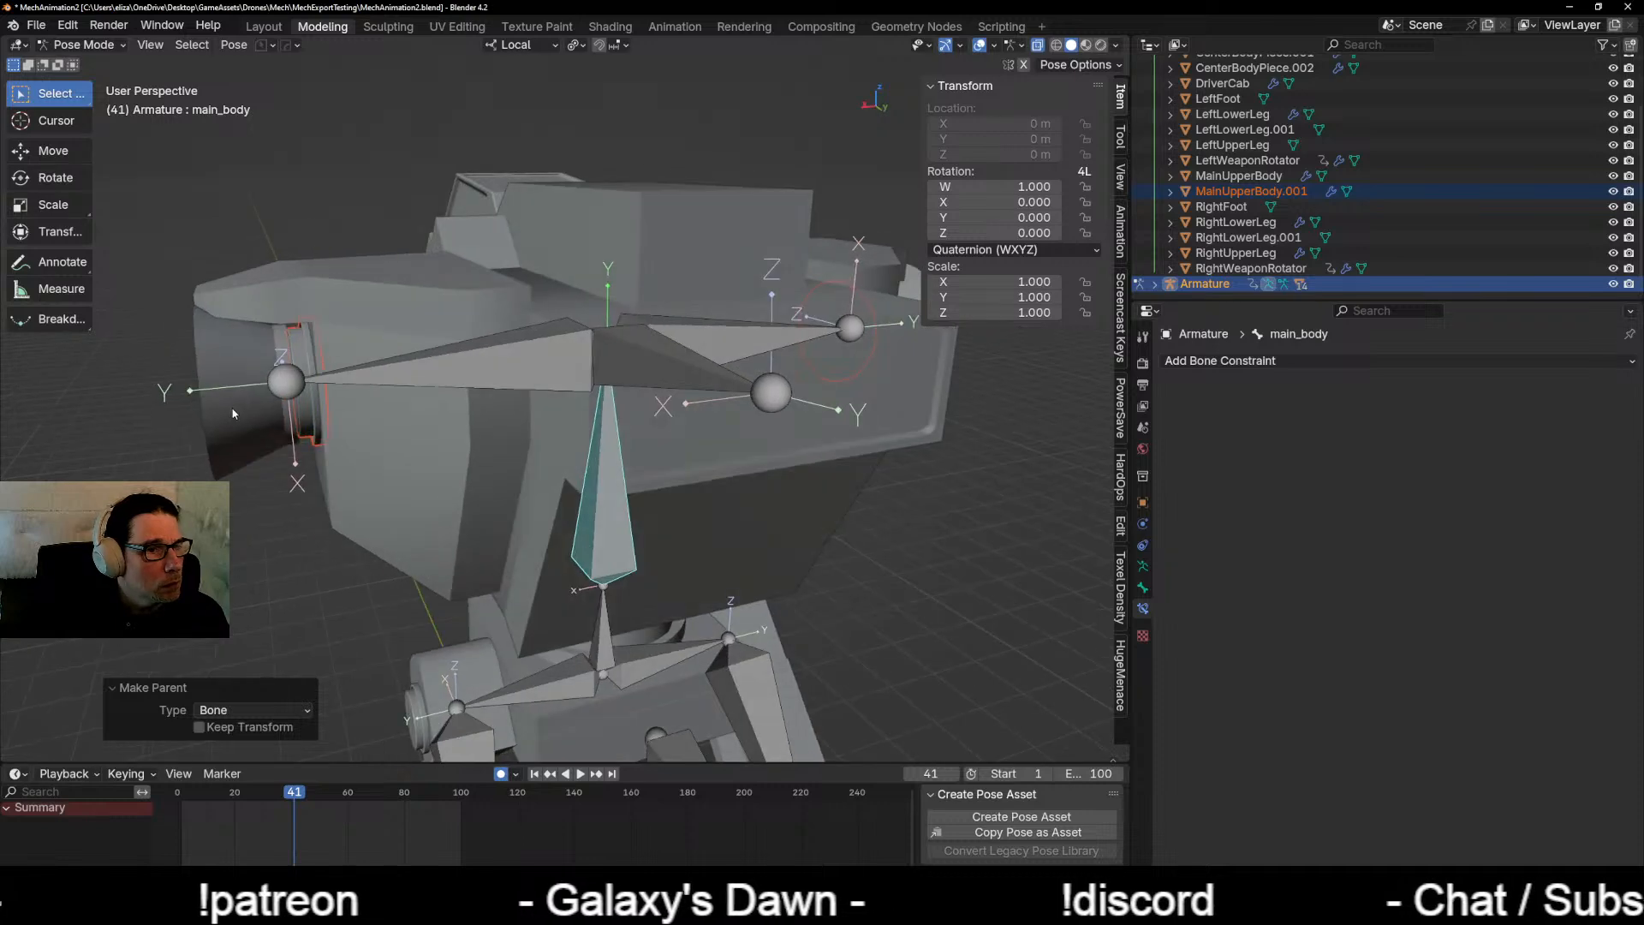
pyautogui.click(254, 403)
pyautogui.hotkey('ctrl', 'Tab')
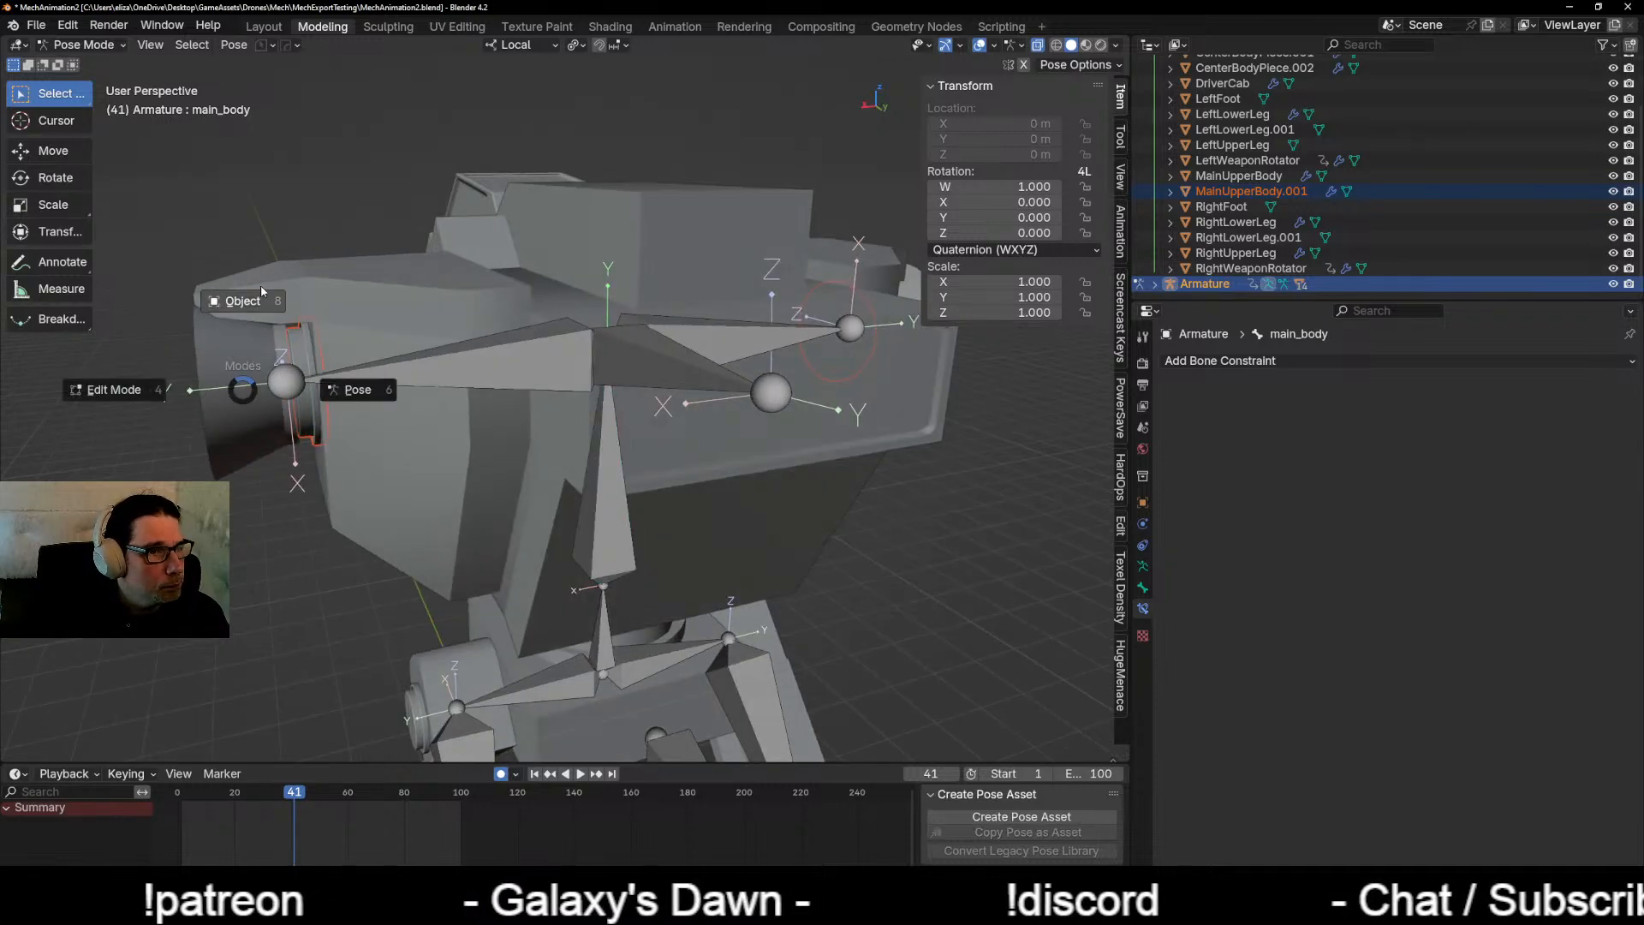
pyautogui.click(261, 285)
pyautogui.click(234, 403)
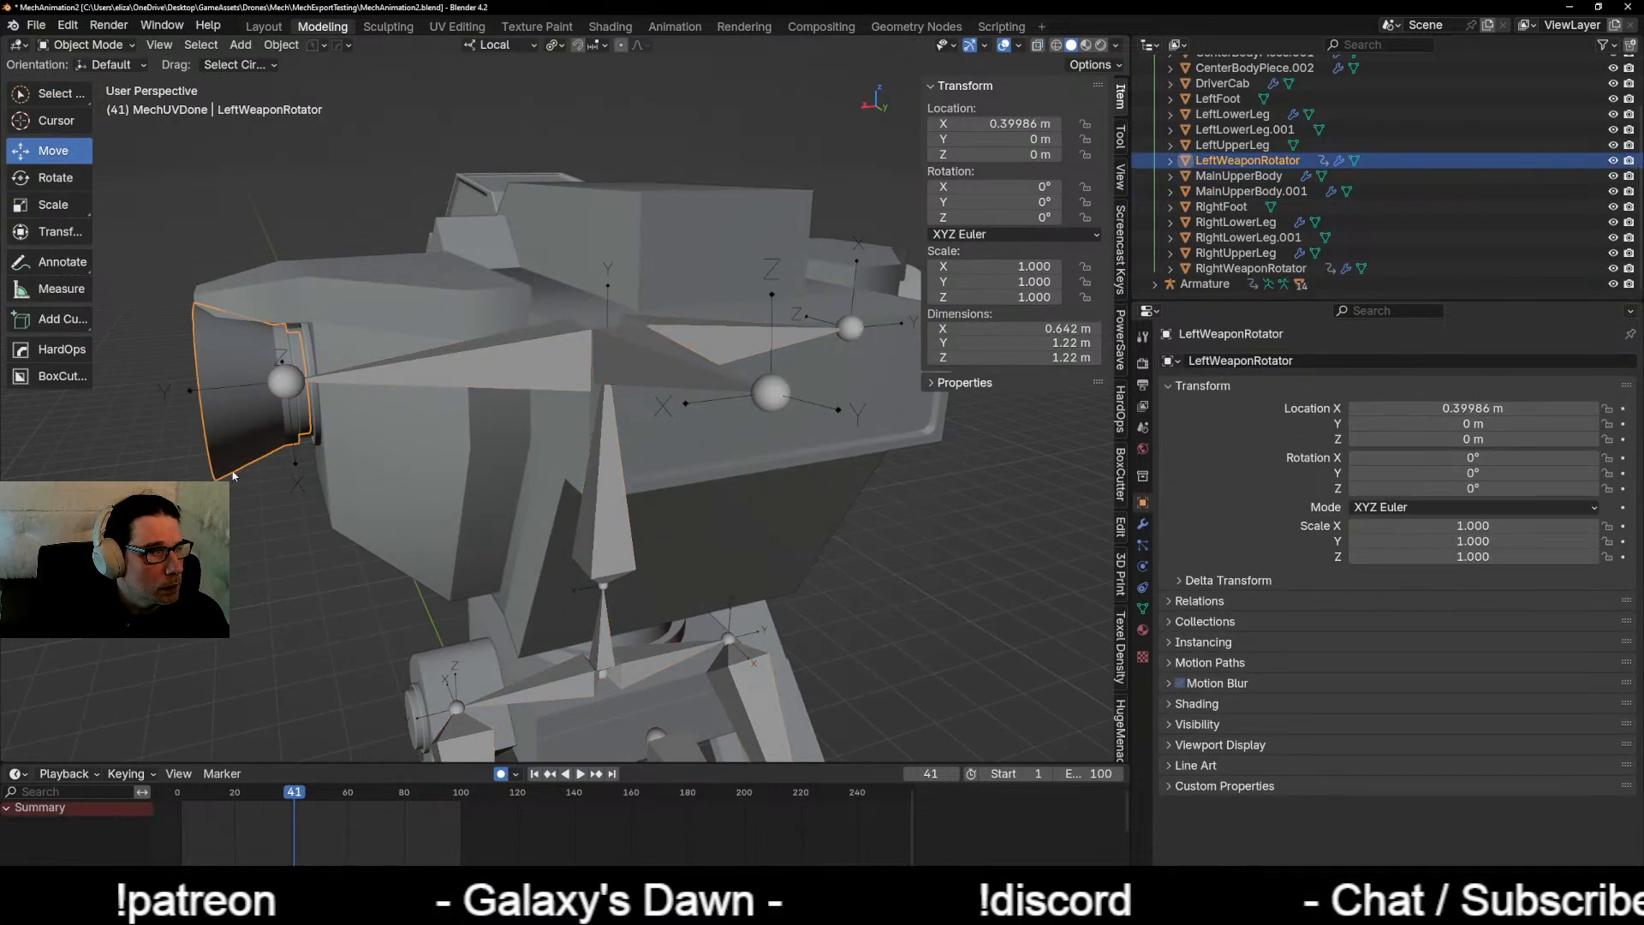
pyautogui.keyDown('shift'); pyautogui.click(454, 368); pyautogui.keyUp('shift')
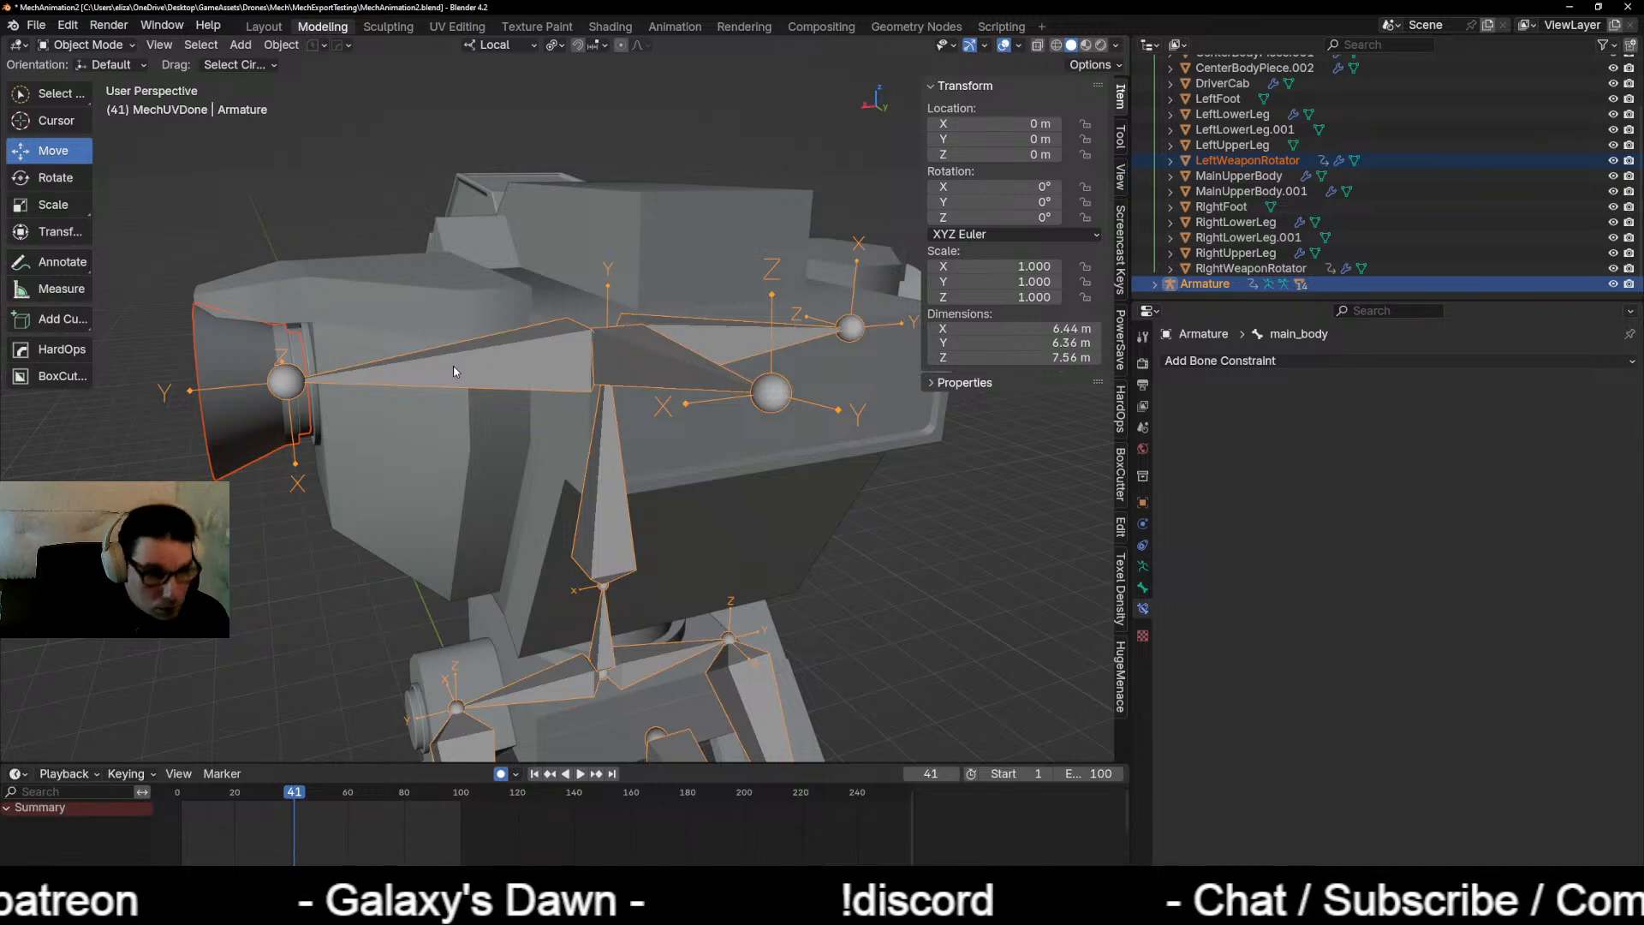
pyautogui.hotkey('ctrl', 'Tab')
pyautogui.click(548, 368)
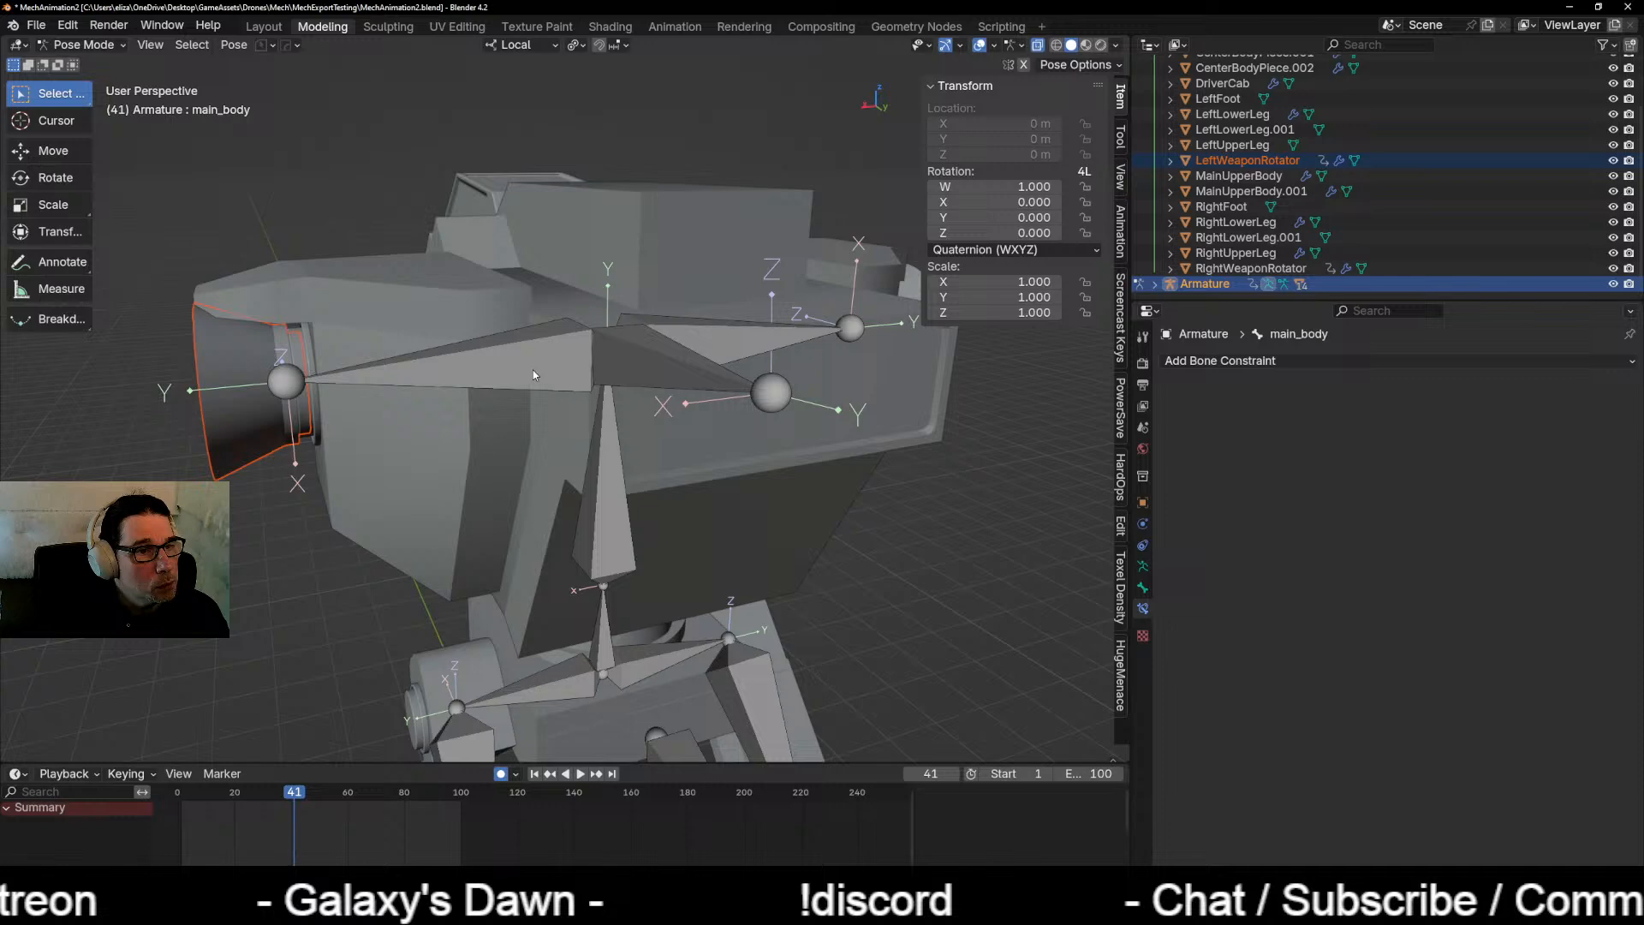
pyautogui.click(445, 364)
pyautogui.hotkey('ctrl', 'p')
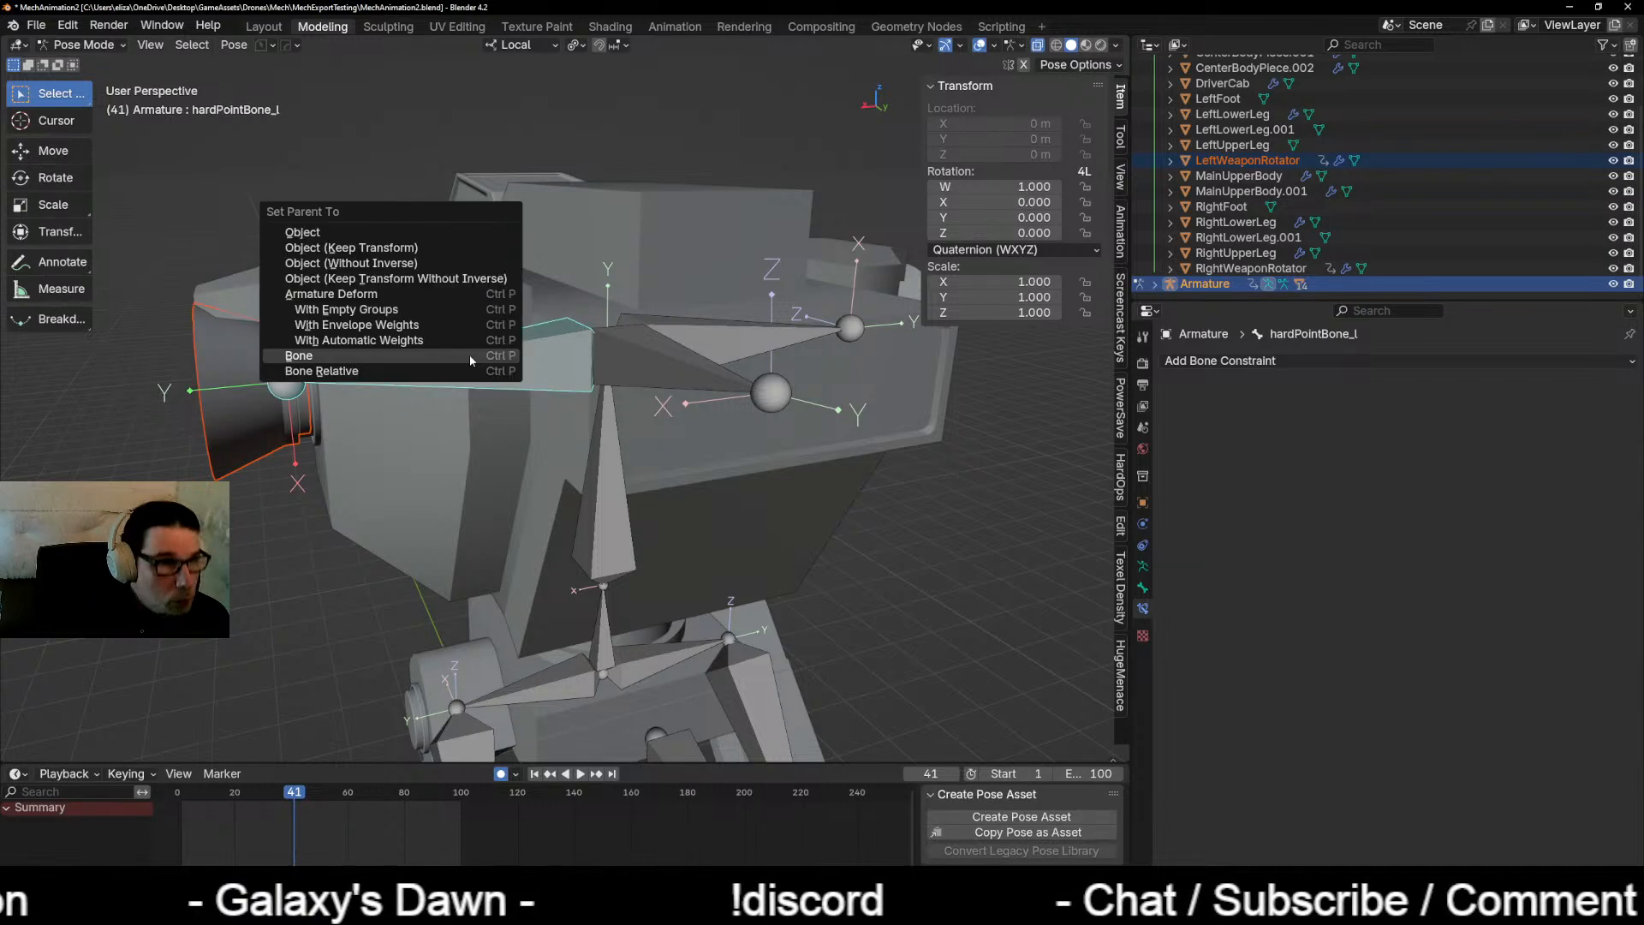
pyautogui.click(469, 352)
# Step: Parent the RightWeaponRotator mesh to the hardPointBone_r bone using the Bone option
pyautogui.moveTo(493, 371); pyautogui.dragTo(721, 391, button='middle')
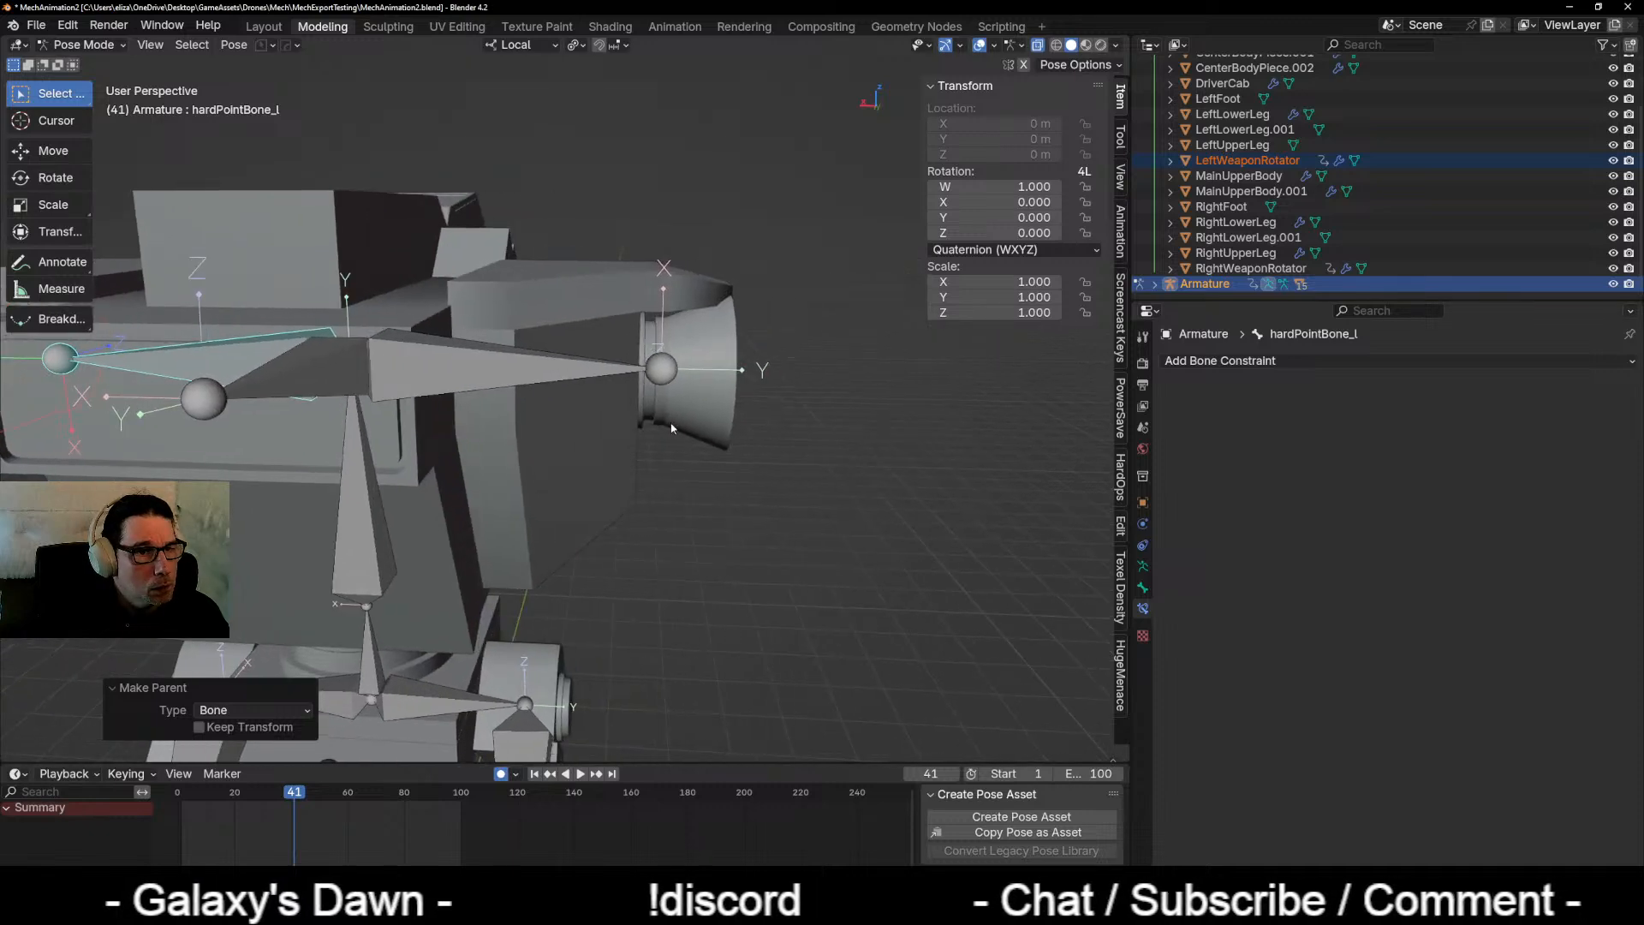
pyautogui.hotkey('ctrl', 'Tab')
pyautogui.click(721, 296)
pyautogui.click(724, 391)
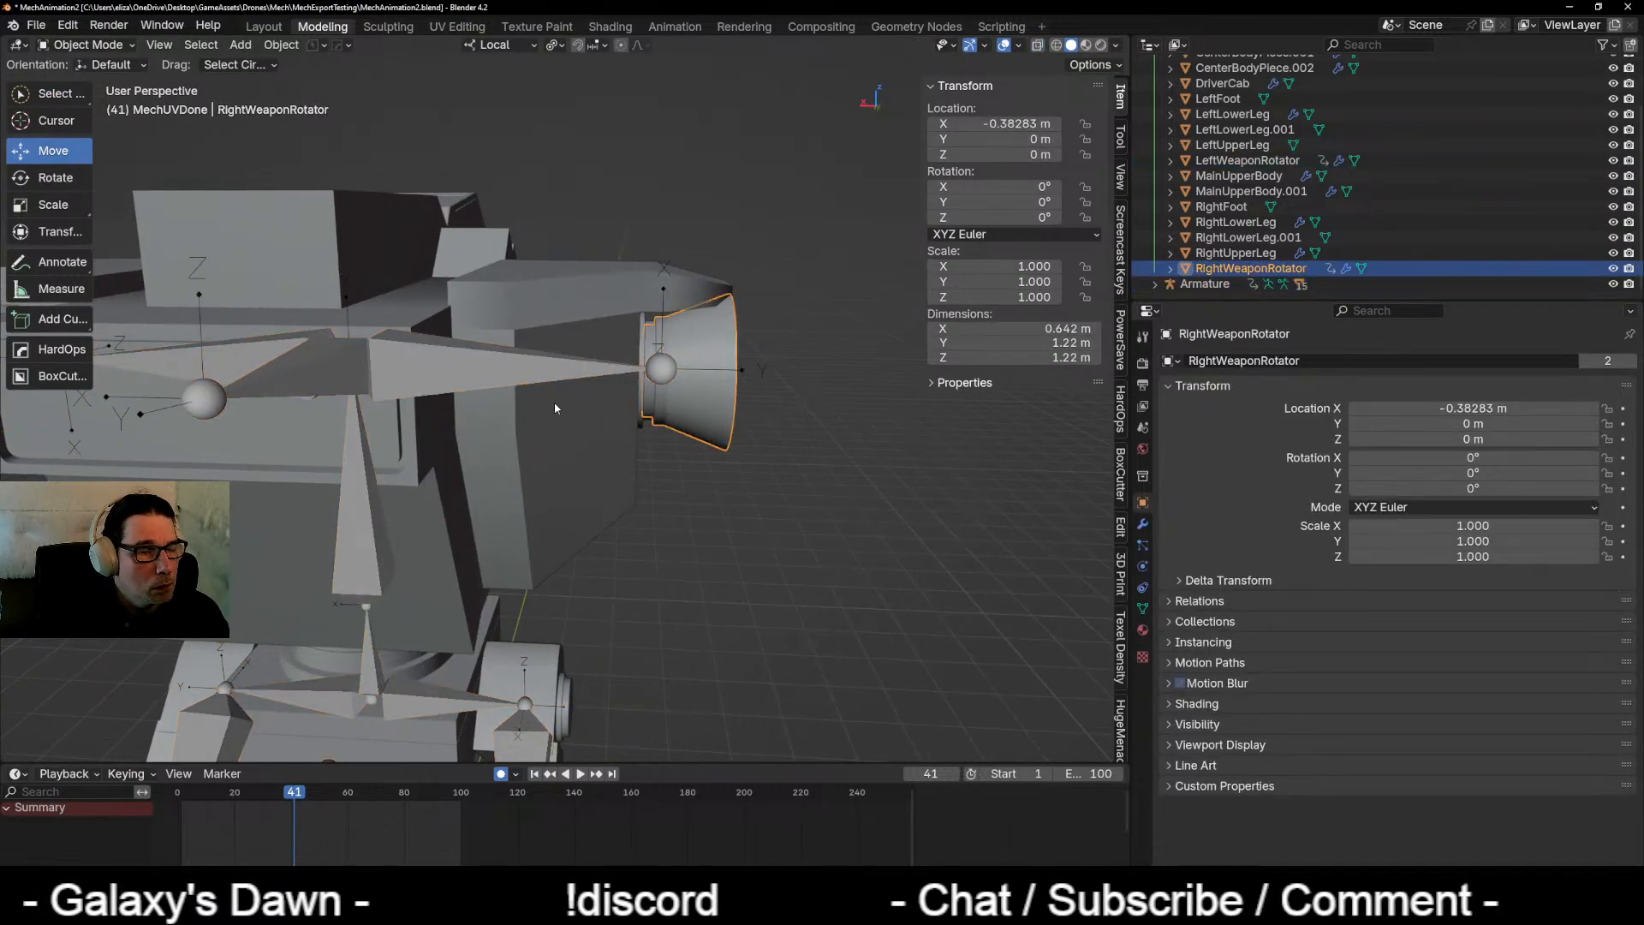
pyautogui.keyDown('shift'); pyautogui.click(505, 368); pyautogui.keyUp('shift')
pyautogui.press('Tab')
pyautogui.click(642, 387)
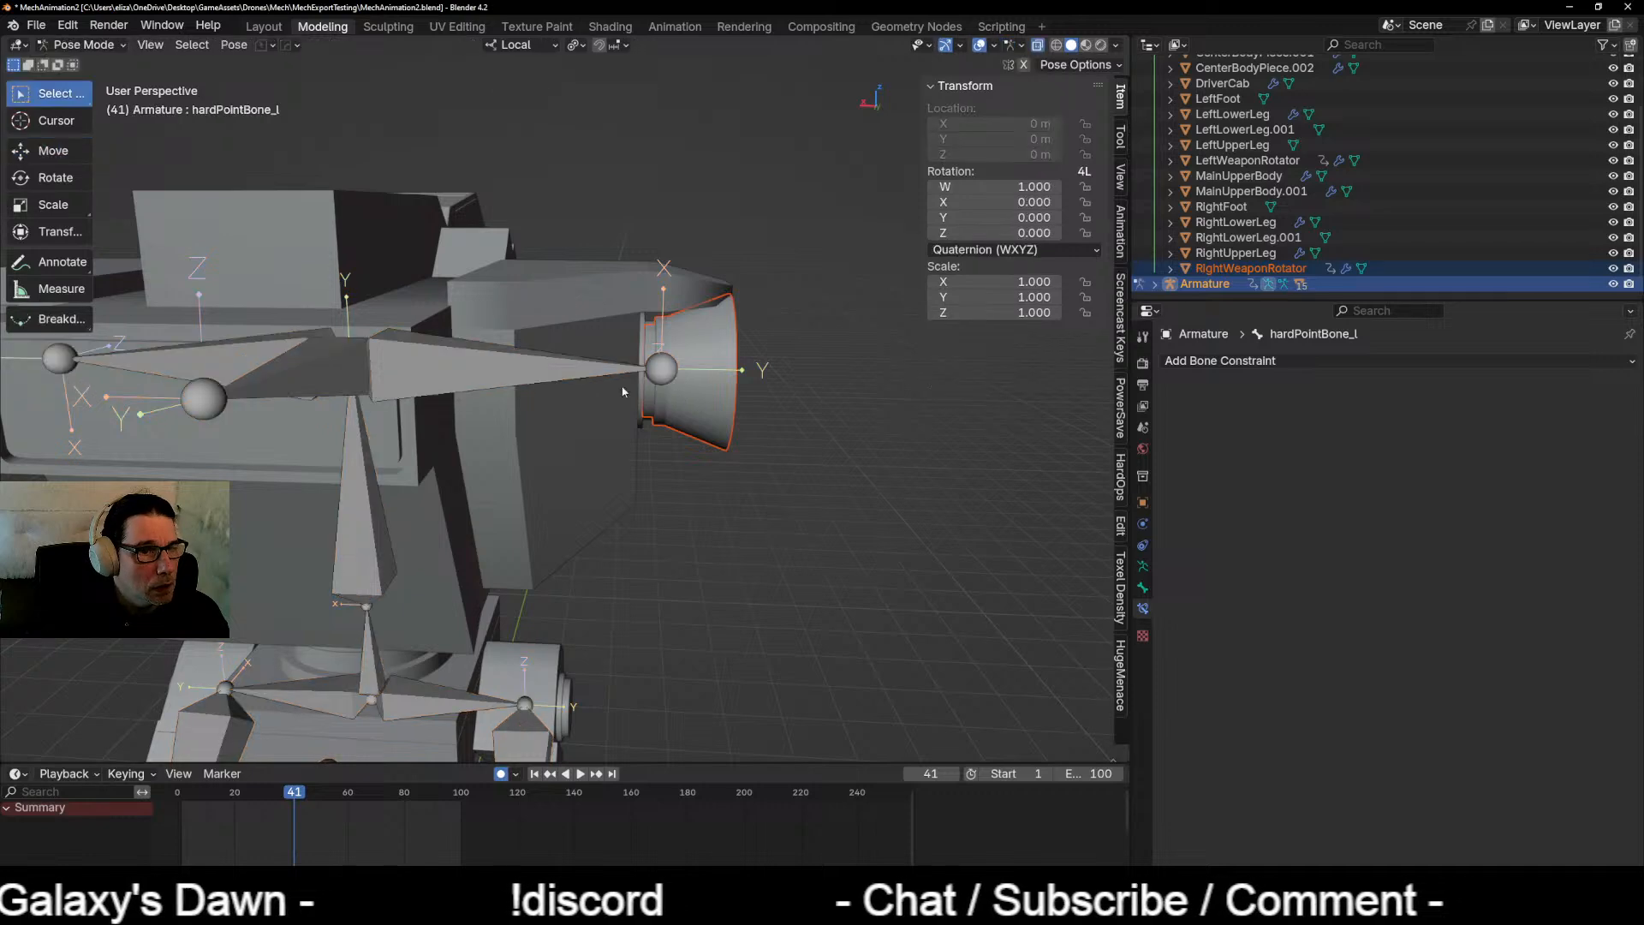
pyautogui.click(478, 380)
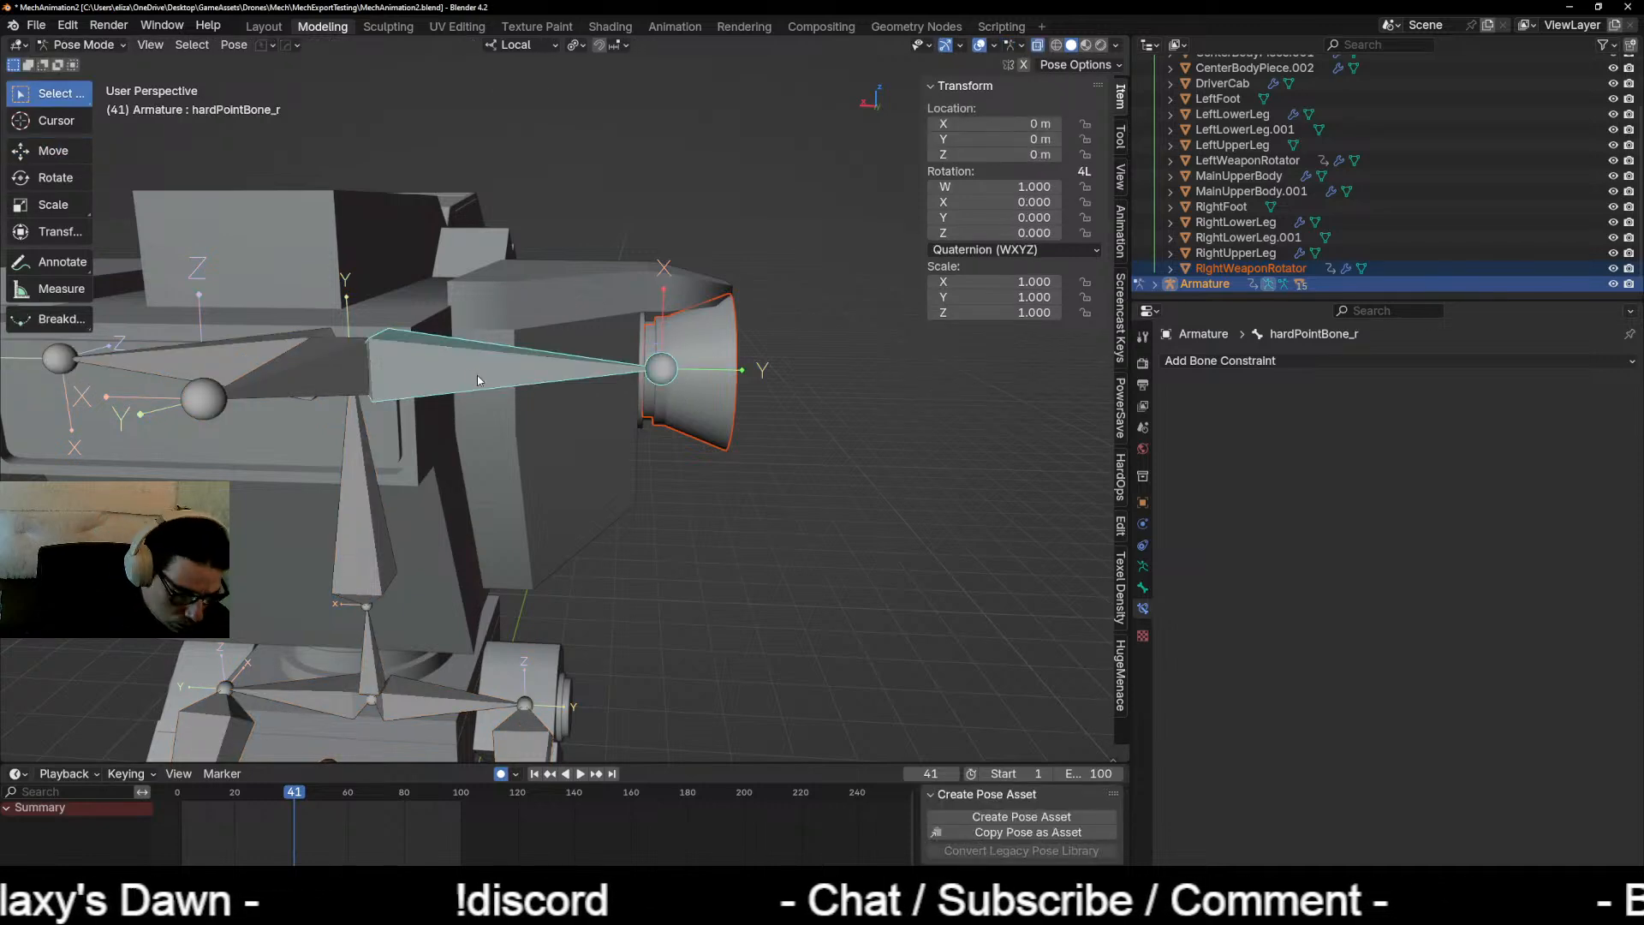
pyautogui.hotkey('ctrl', 'p')
pyautogui.click(480, 373)
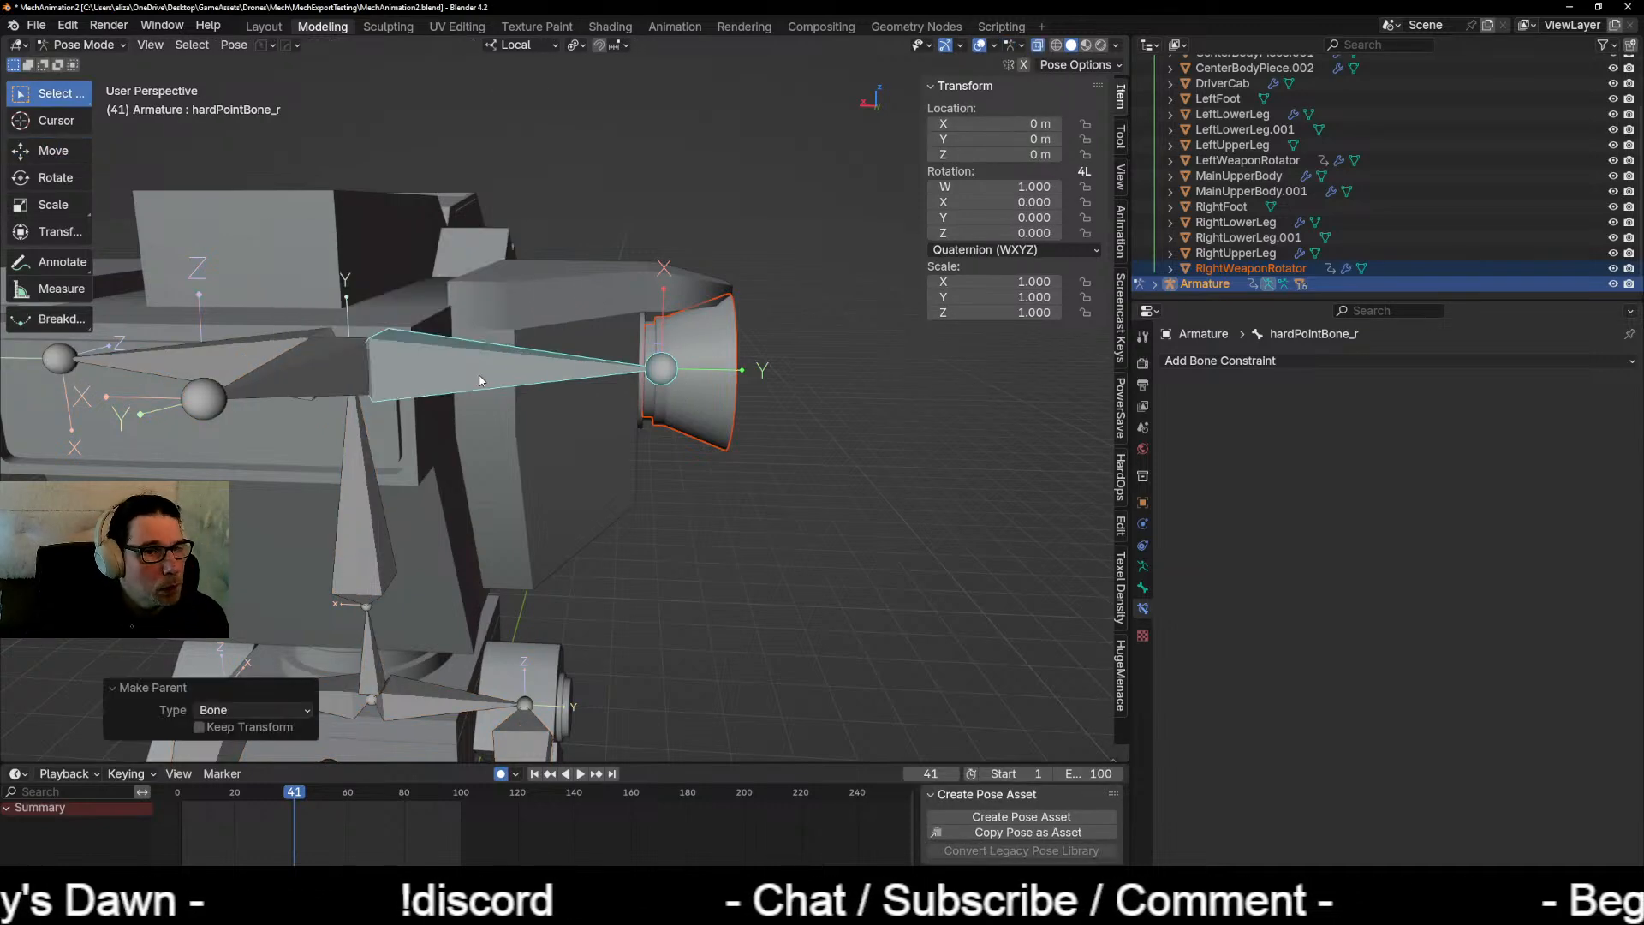
# Step: Try rotating hardPointBone_r in Pose Mode to test the right weapon rotator's attachment, and cancel the rotation
pyautogui.moveTo(480, 373); pyautogui.dragTo(416, 359, button='middle')
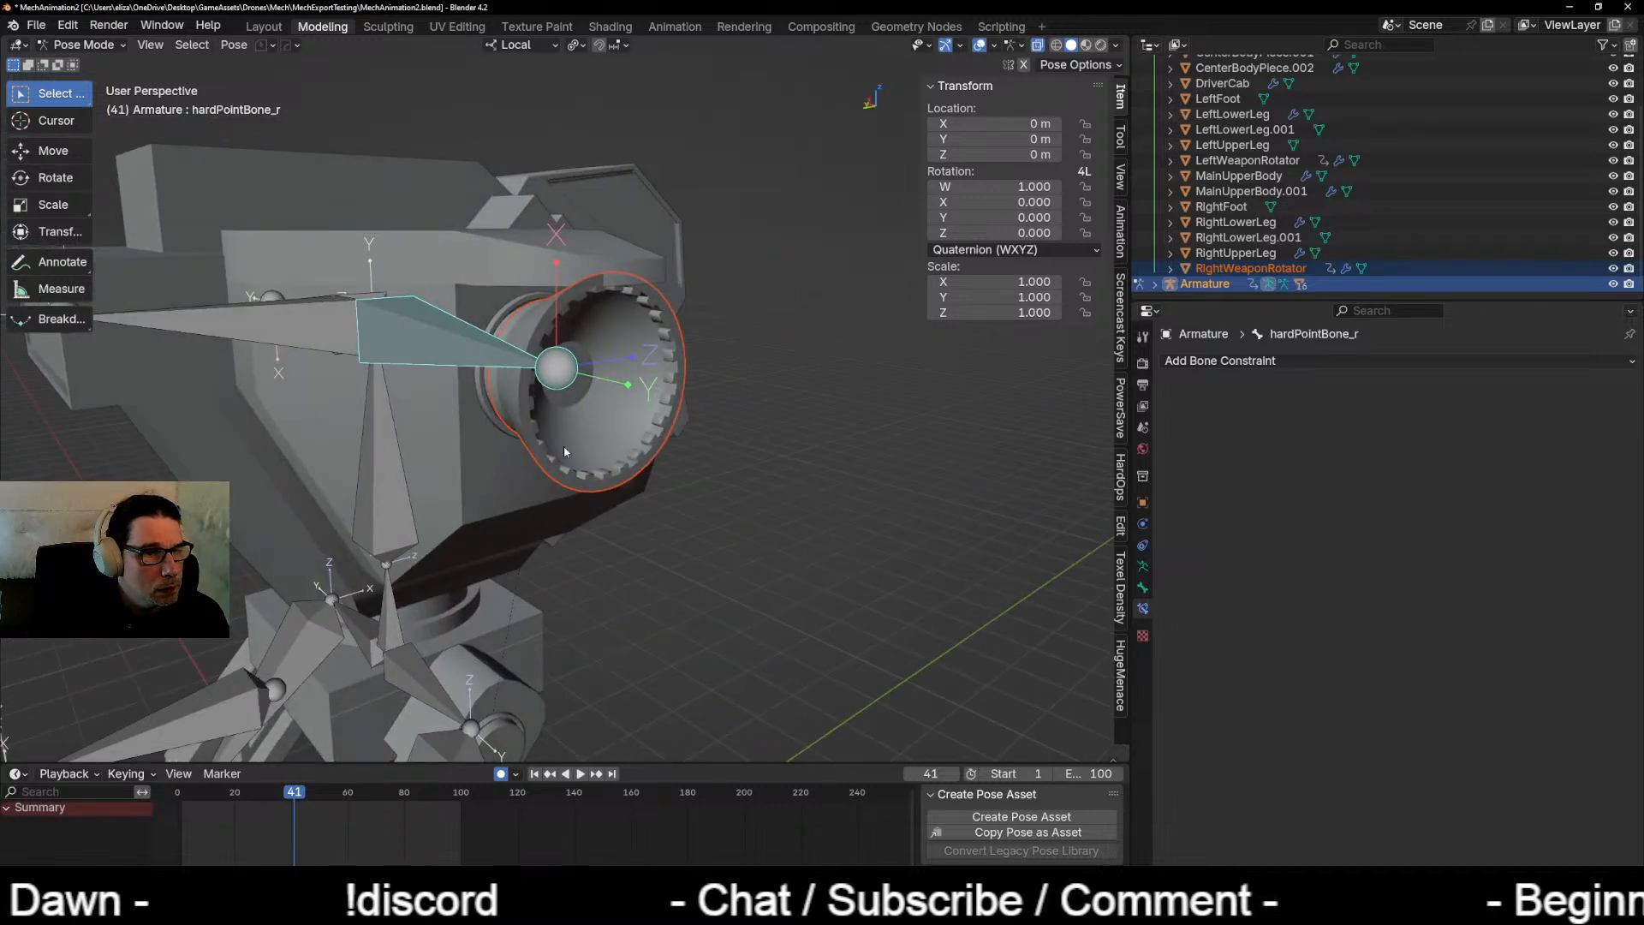
pyautogui.press('r')
pyautogui.rightClick(612, 444)
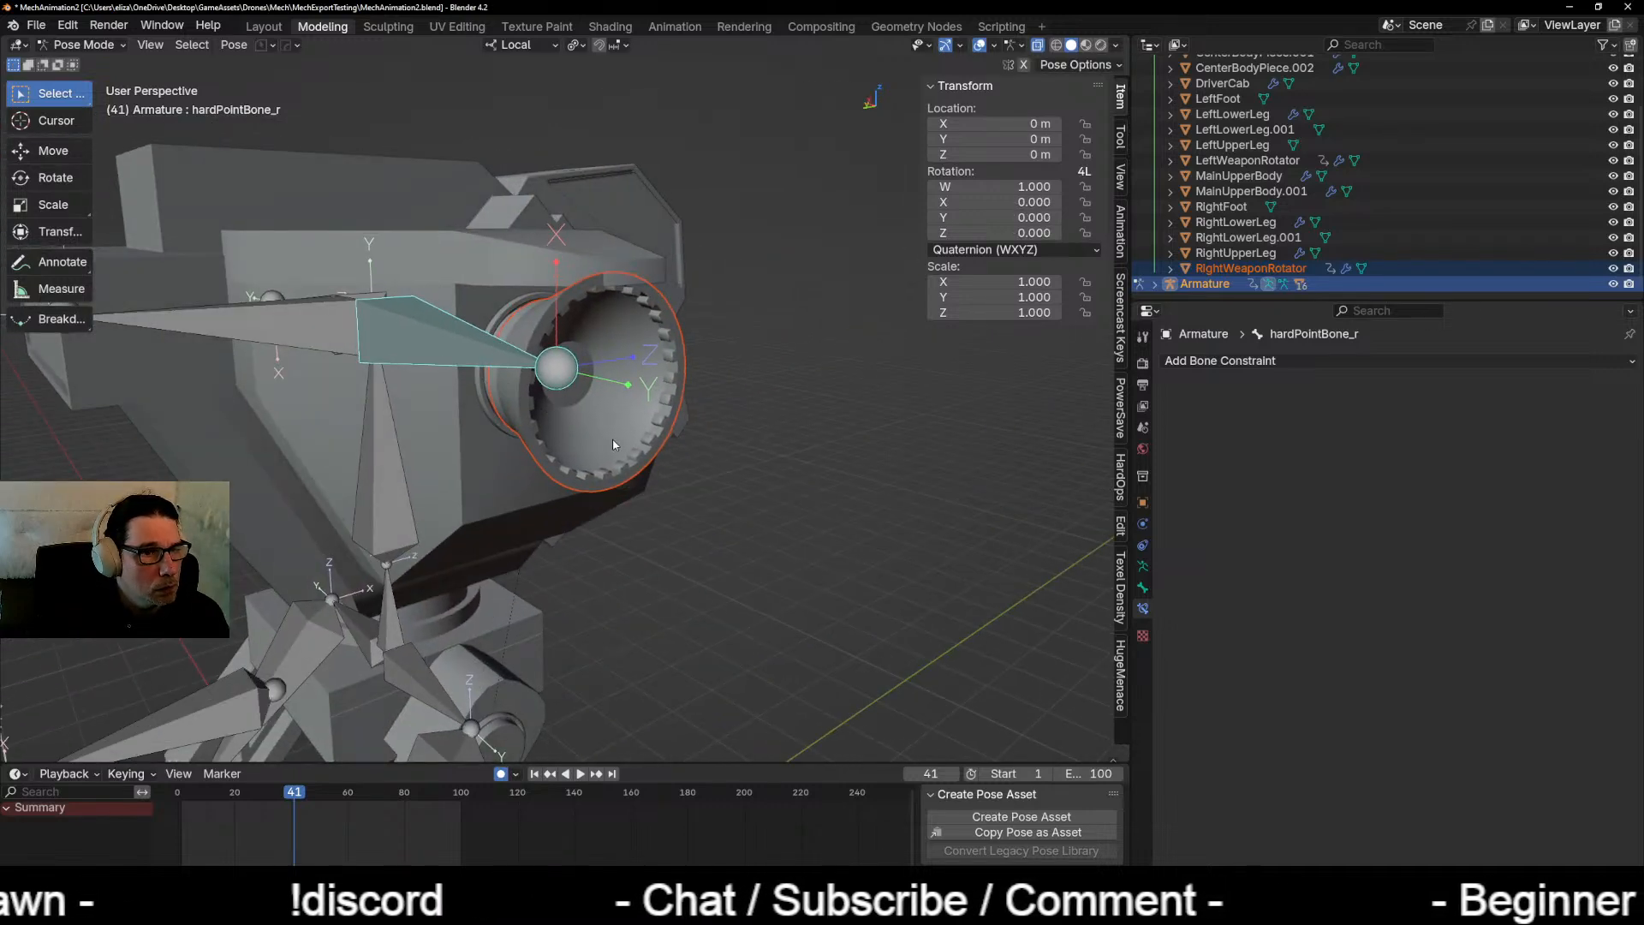
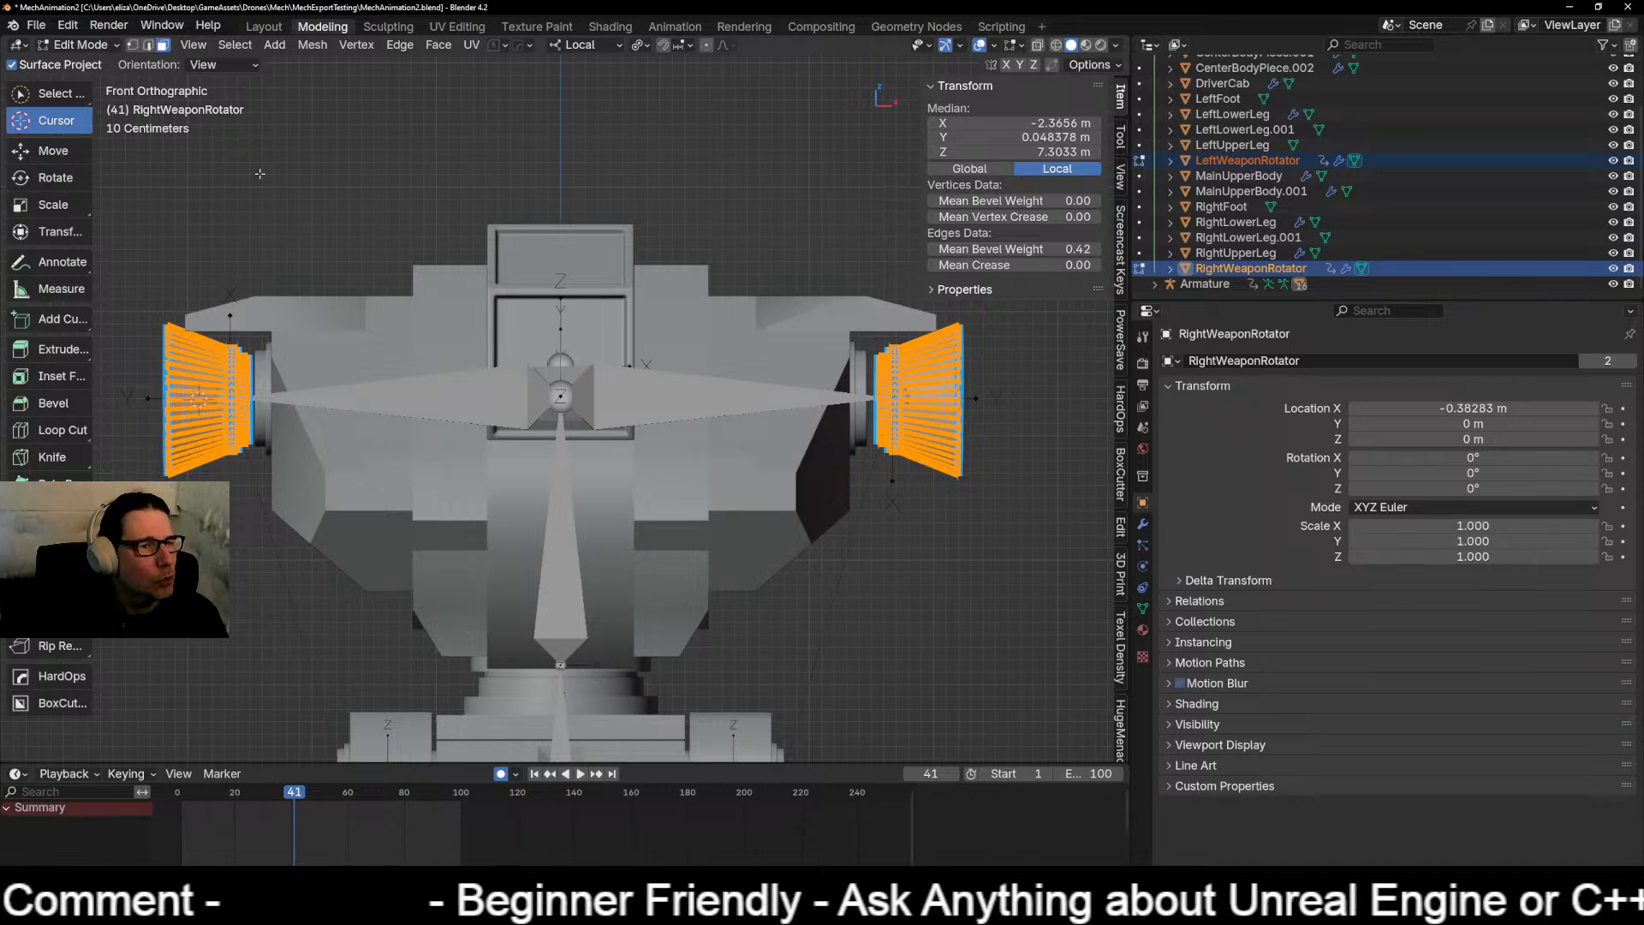
pyautogui.click(228, 49)
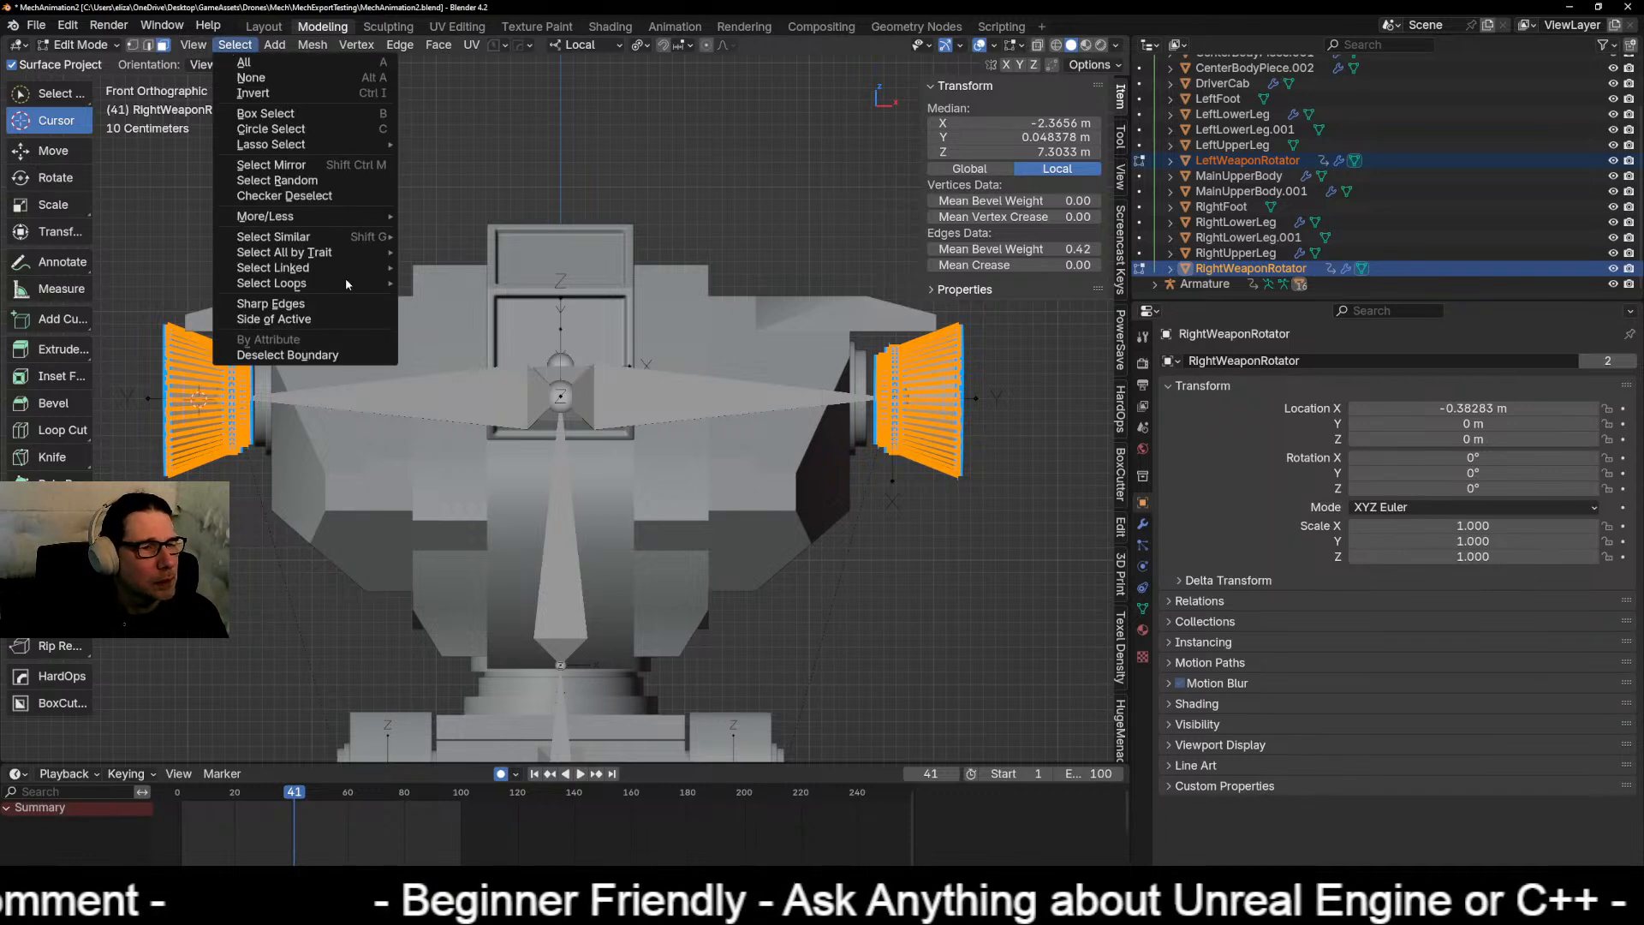
pyautogui.moveTo(346, 286)
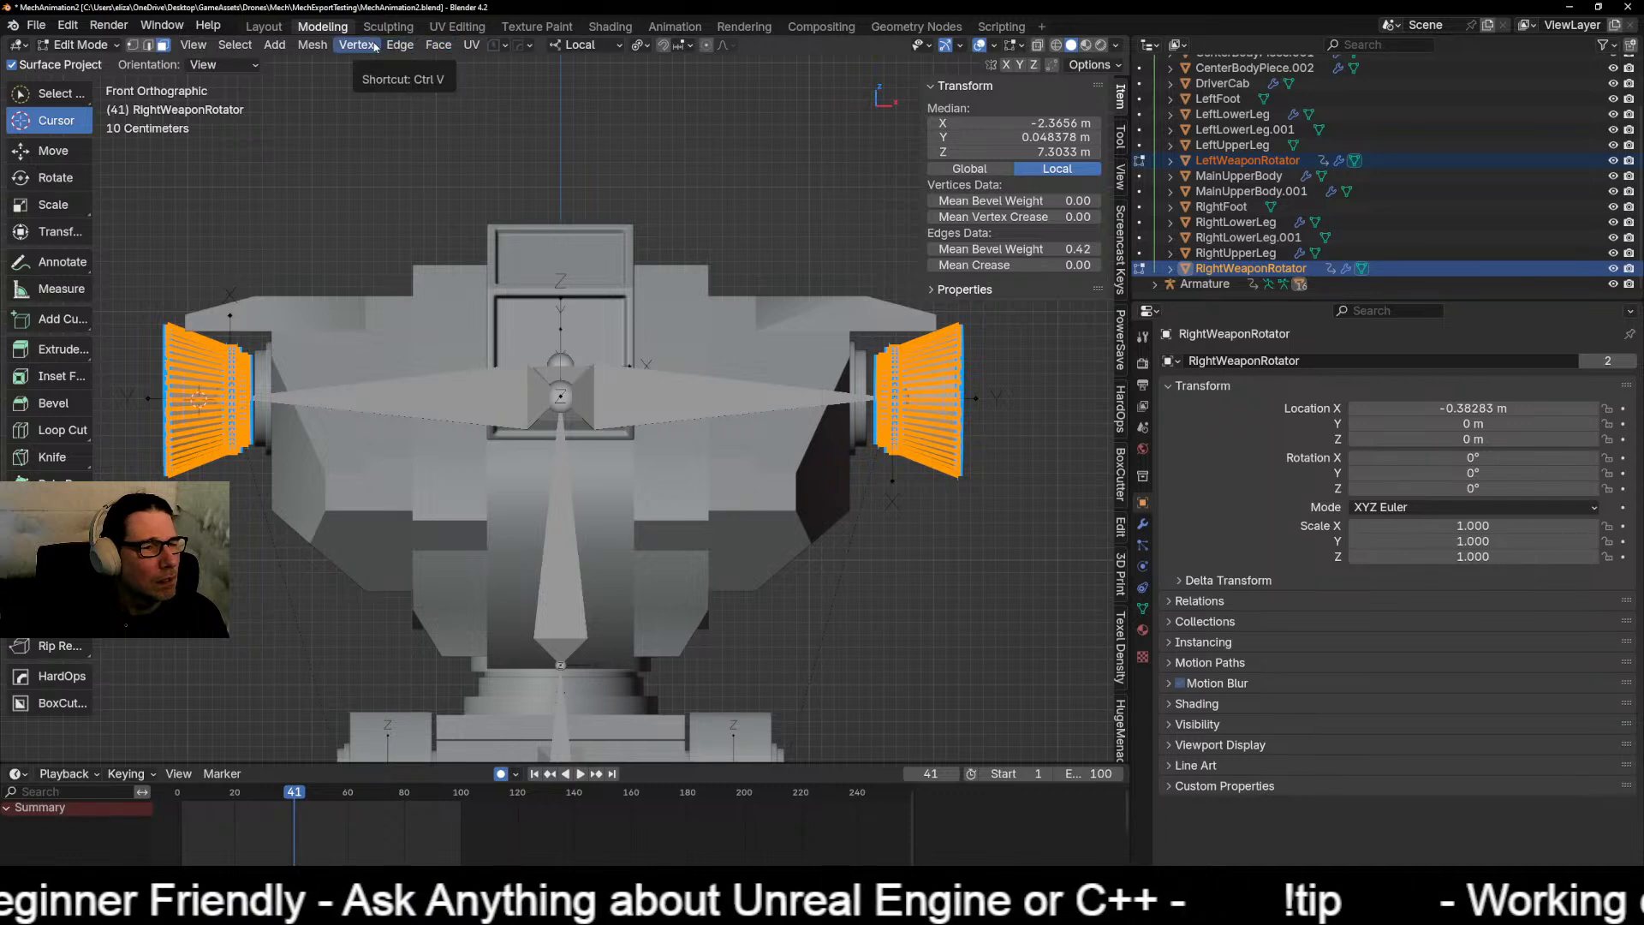
# Step: Place the 3D cursor on the inner rim of the right weapon rotator
pyautogui.moveTo(287, 351); pyautogui.dragTo(472, 420, button='middle')
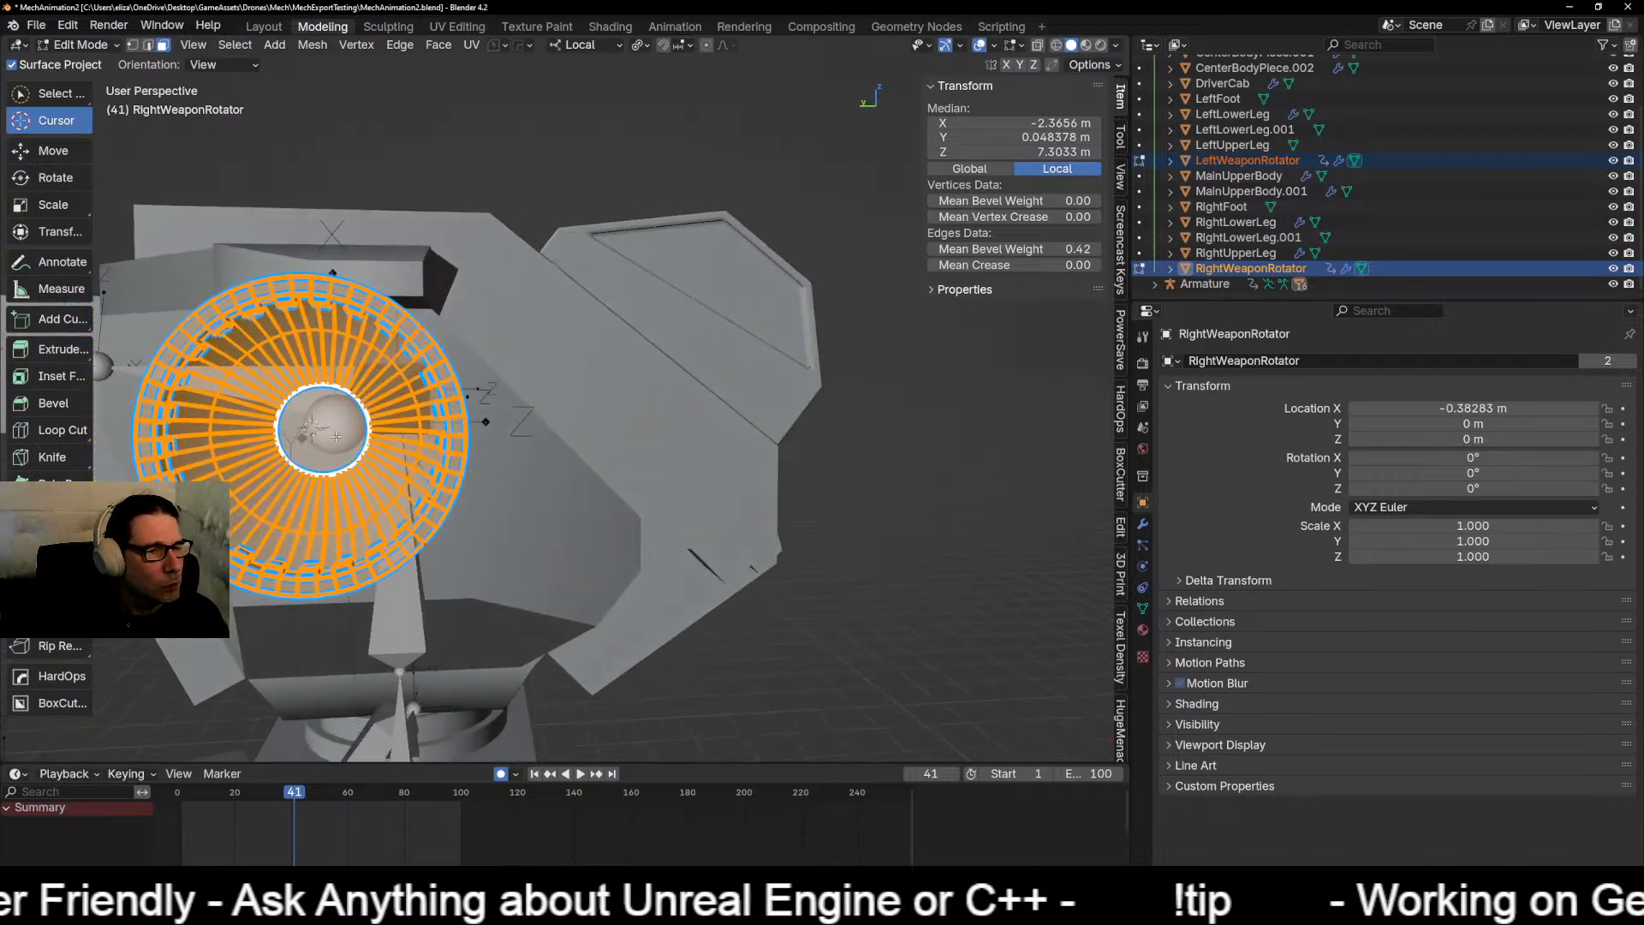
pyautogui.moveTo(358, 431); pyautogui.dragTo(266, 461, button='middle')
pyautogui.rightClick(287, 456)
pyautogui.press('Escape')
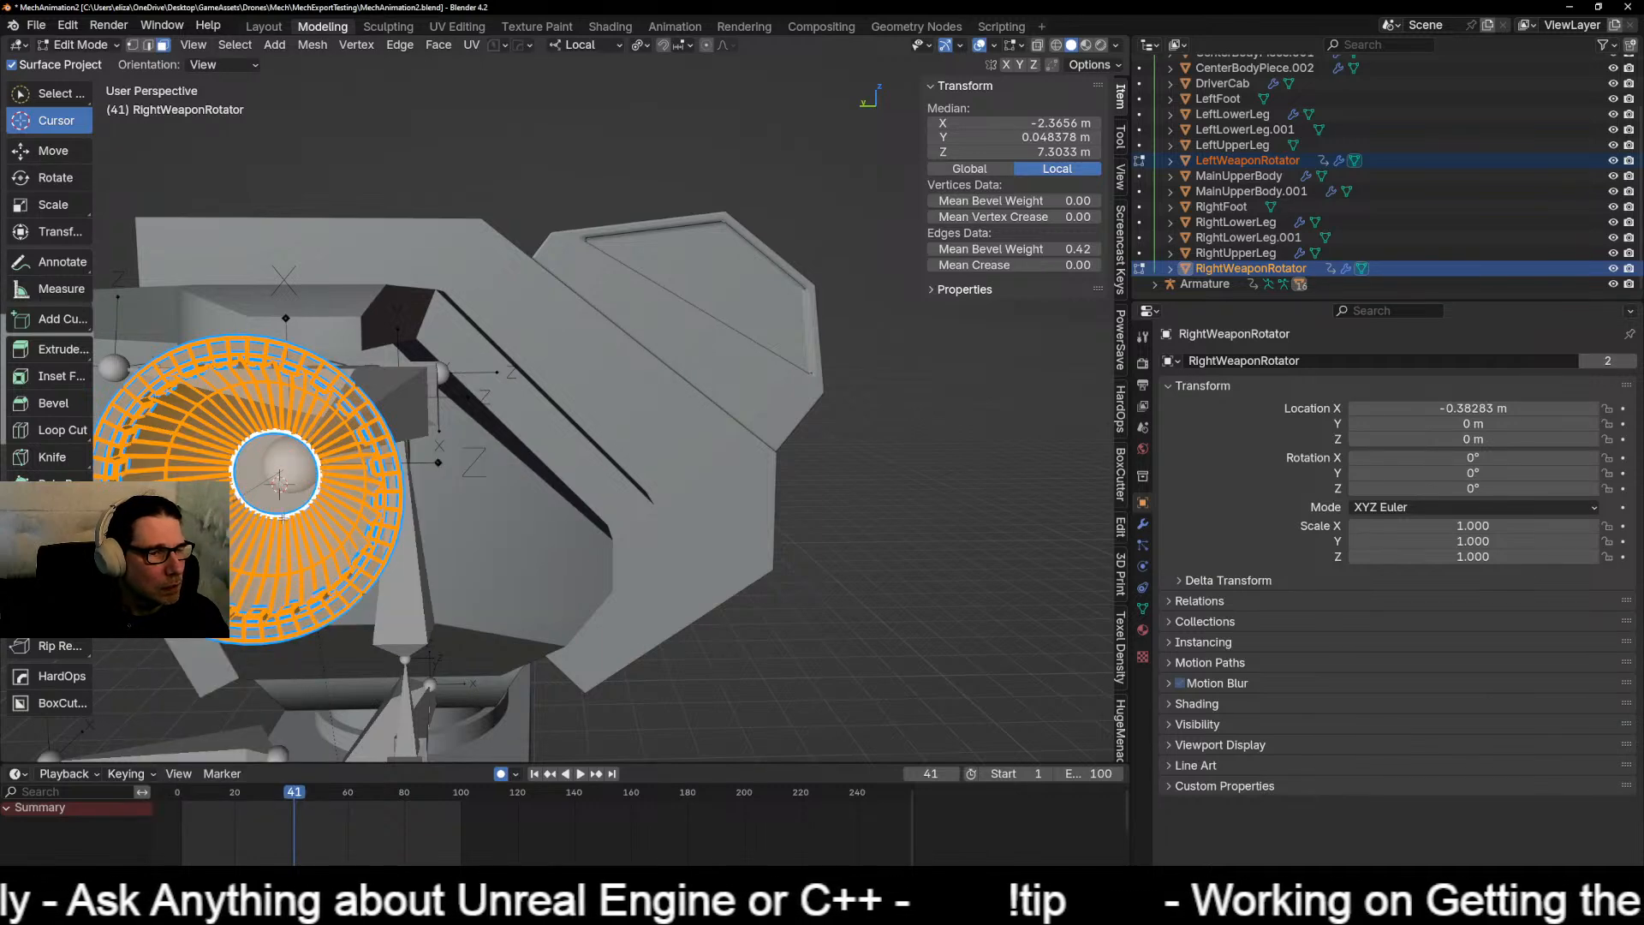
pyautogui.click(283, 515)
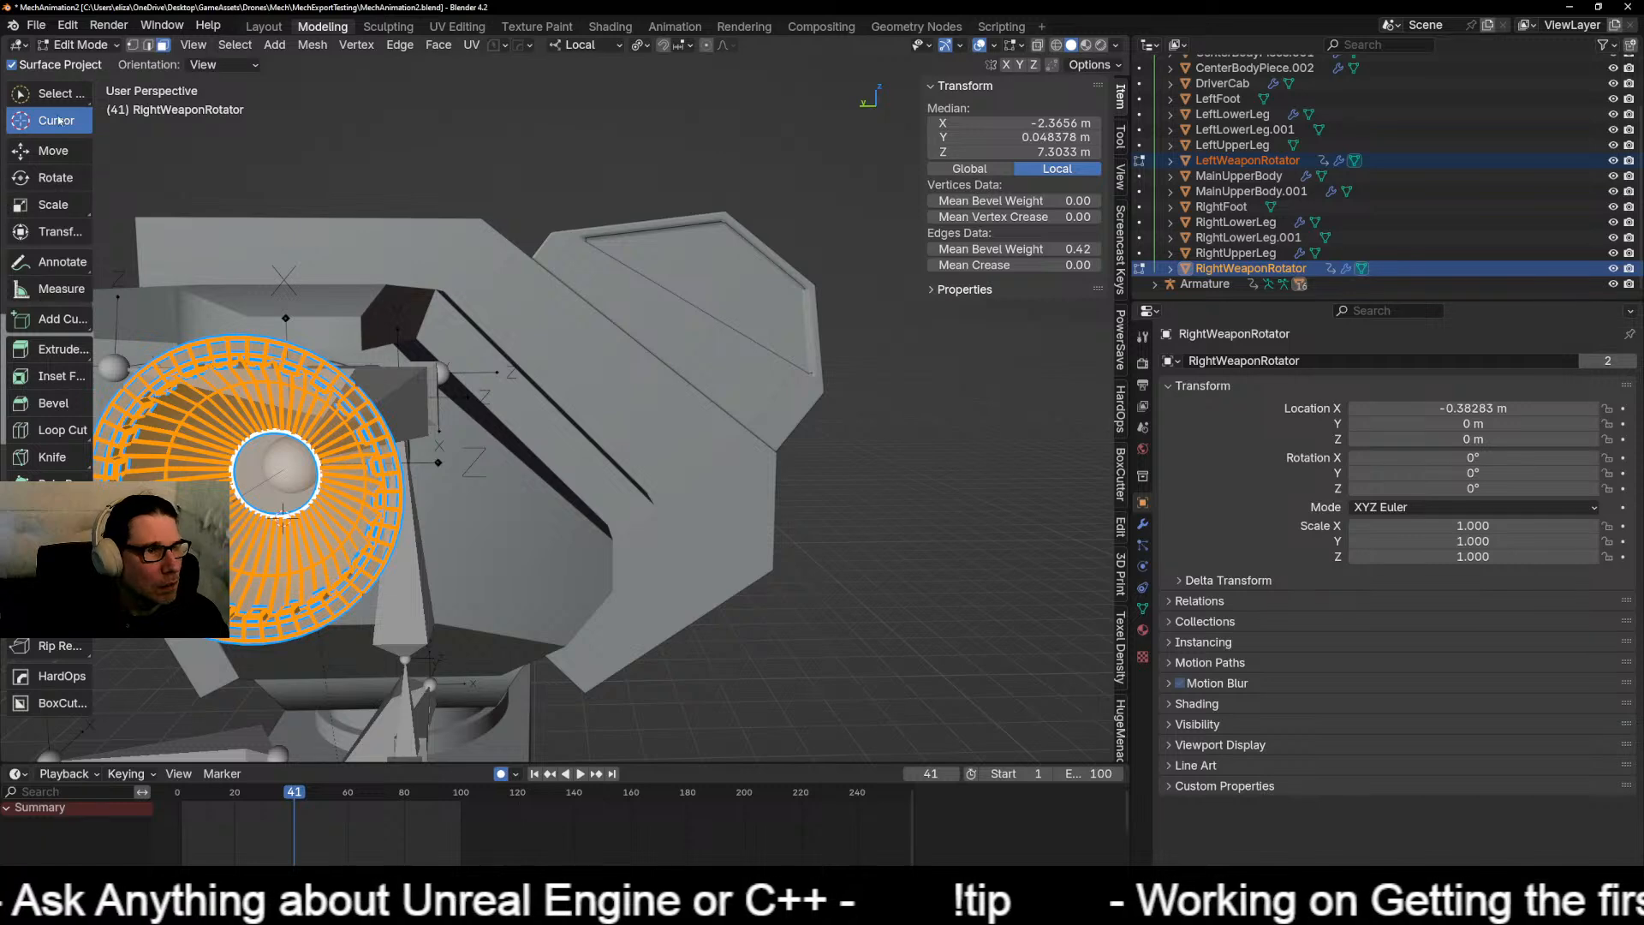
pyautogui.moveTo(397, 257); pyautogui.dragTo(200, 267, button='middle')
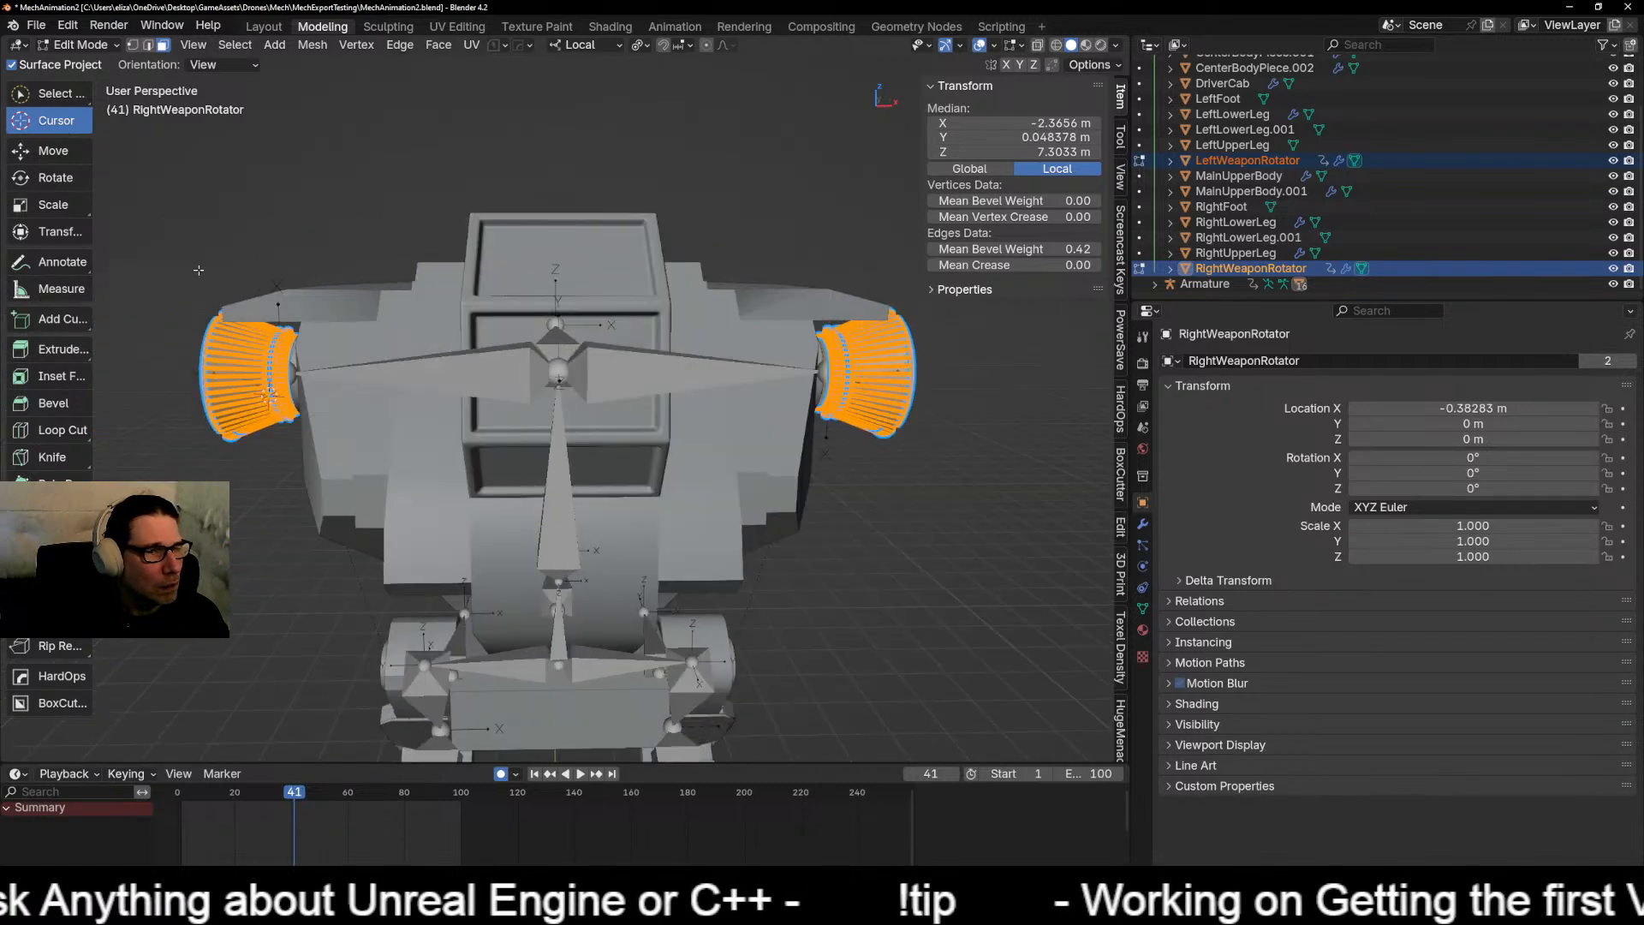
# Step: Select the central hub faces of both the right and left weapon rotators in Edit Mode, with the Move tool active
pyautogui.click(55, 96)
pyautogui.moveTo(252, 370); pyautogui.dragTo(426, 383, button='middle')
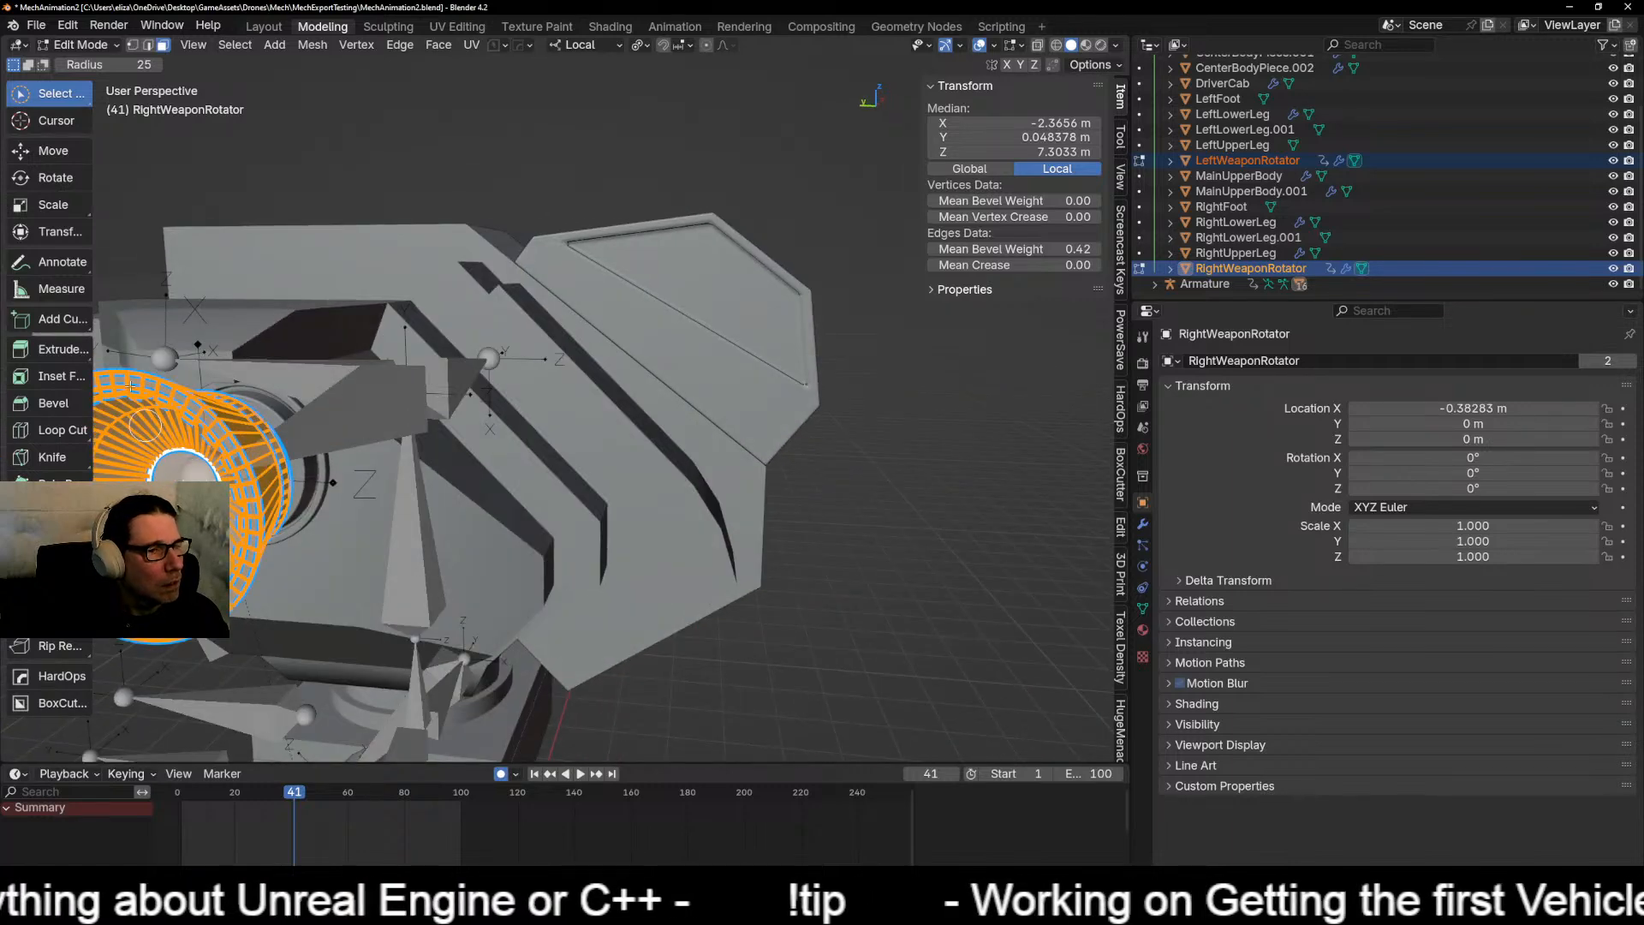
pyautogui.click(57, 161)
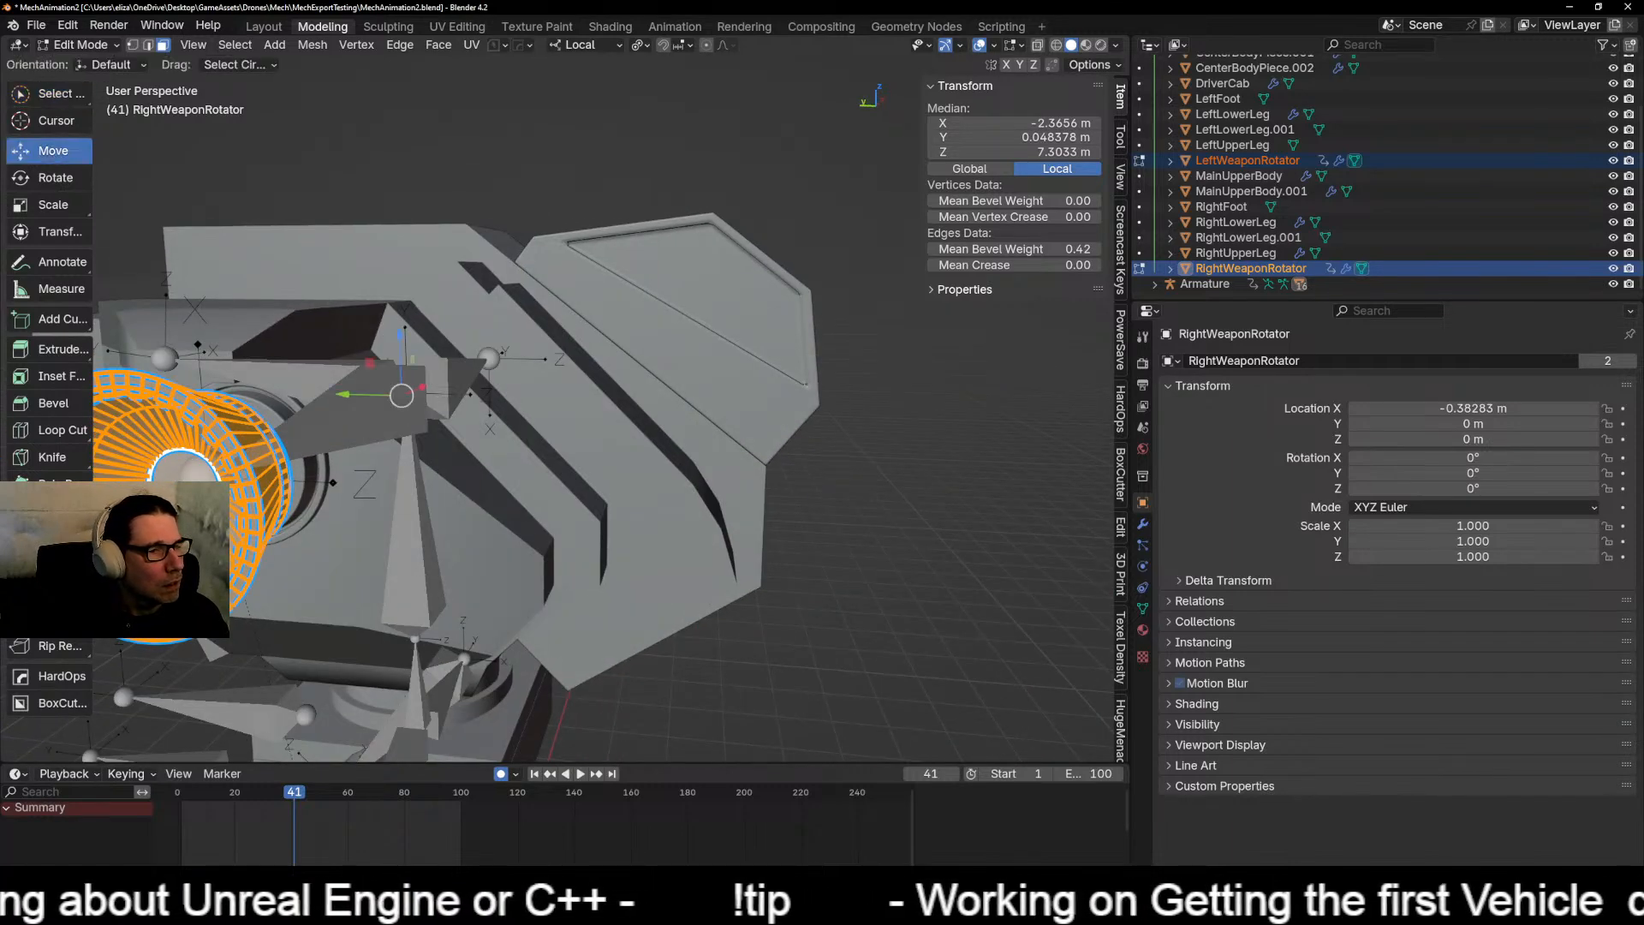
pyautogui.click(183, 493)
pyautogui.moveTo(835, 445); pyautogui.dragTo(592, 454, button='middle')
pyautogui.keyDown('shift'); pyautogui.click(621, 446); pyautogui.keyUp('shift')
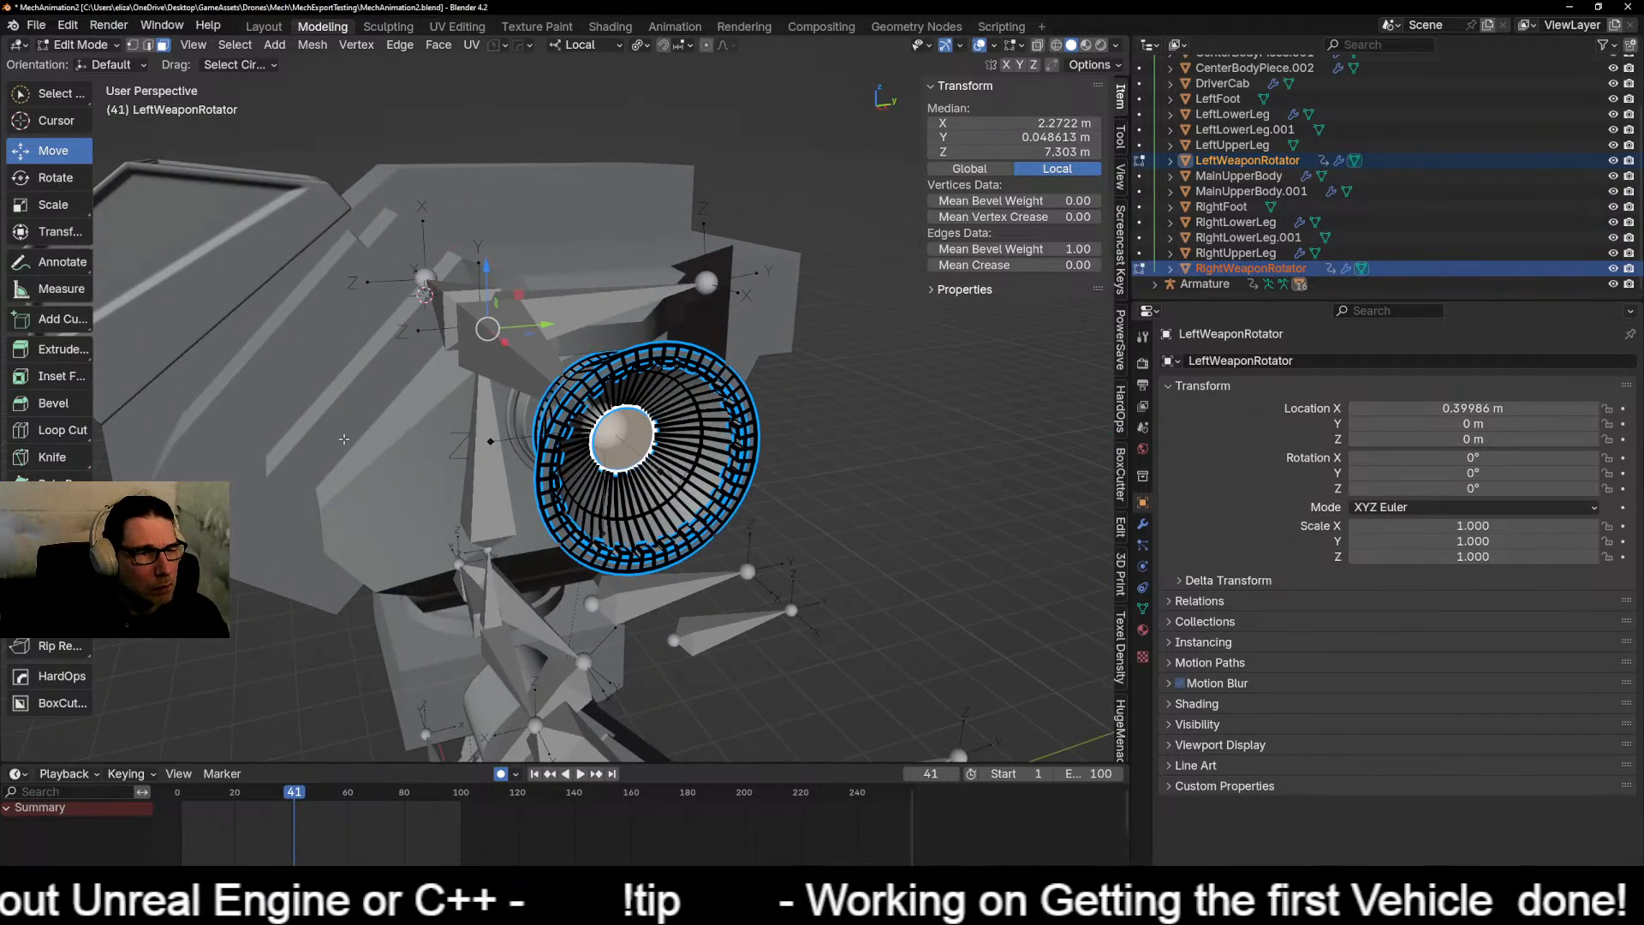
# Step: Snap the 3D cursor to the active hub face of the left weapon rotator
pyautogui.moveTo(344, 439); pyautogui.dragTo(470, 436, button='middle')
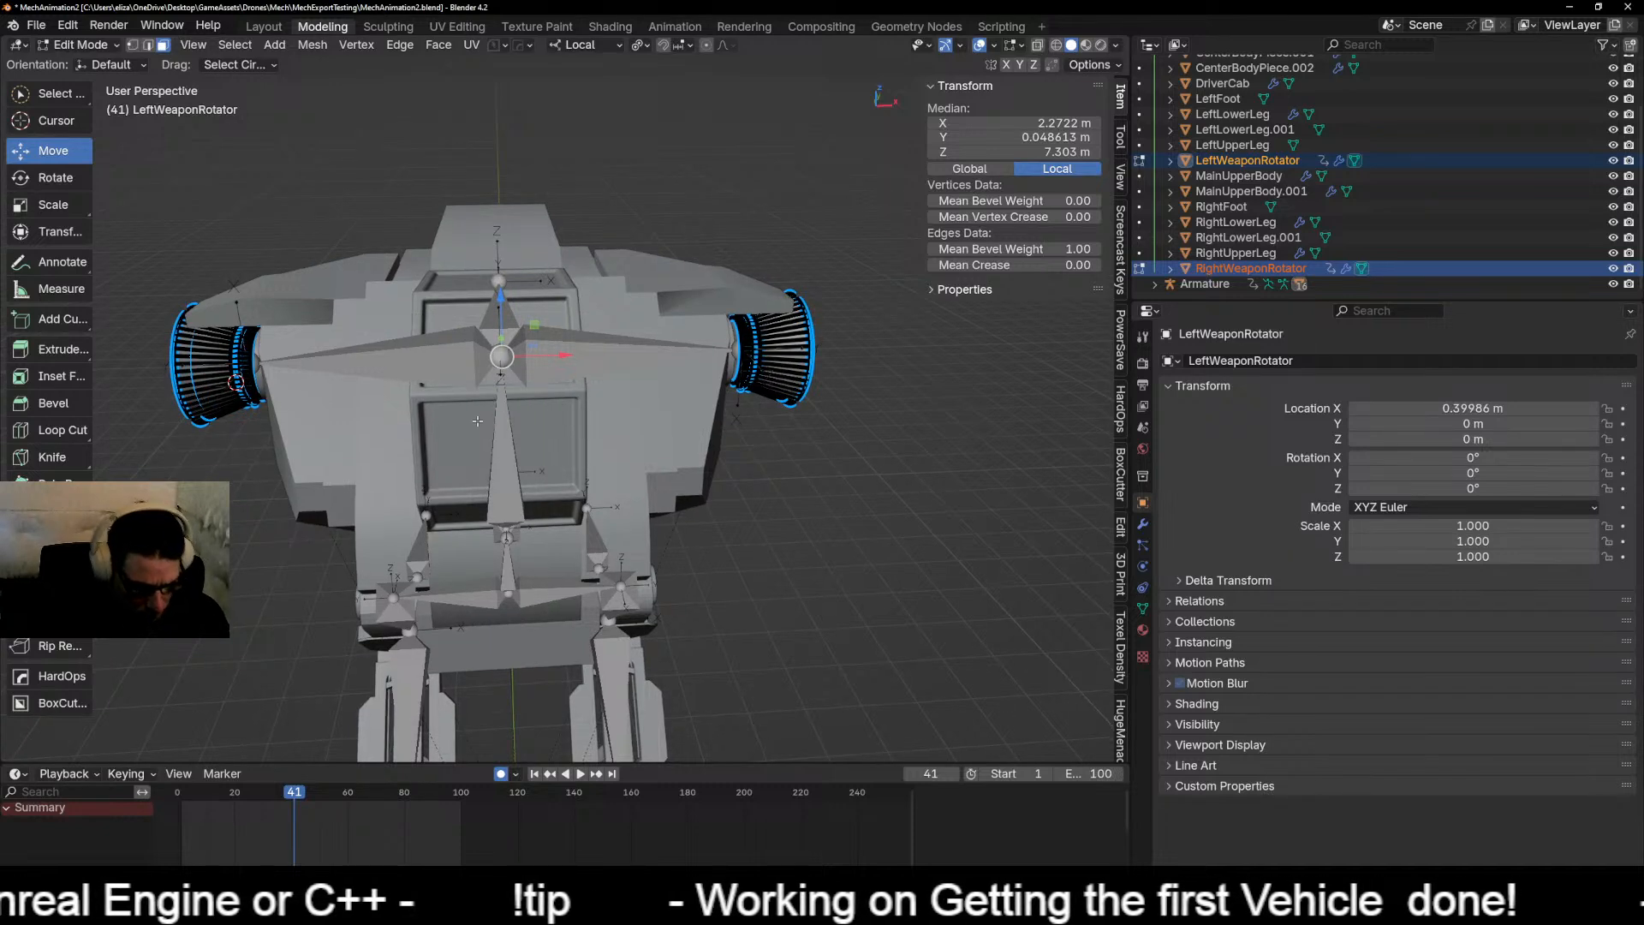
pyautogui.hotkey('shift', 's')
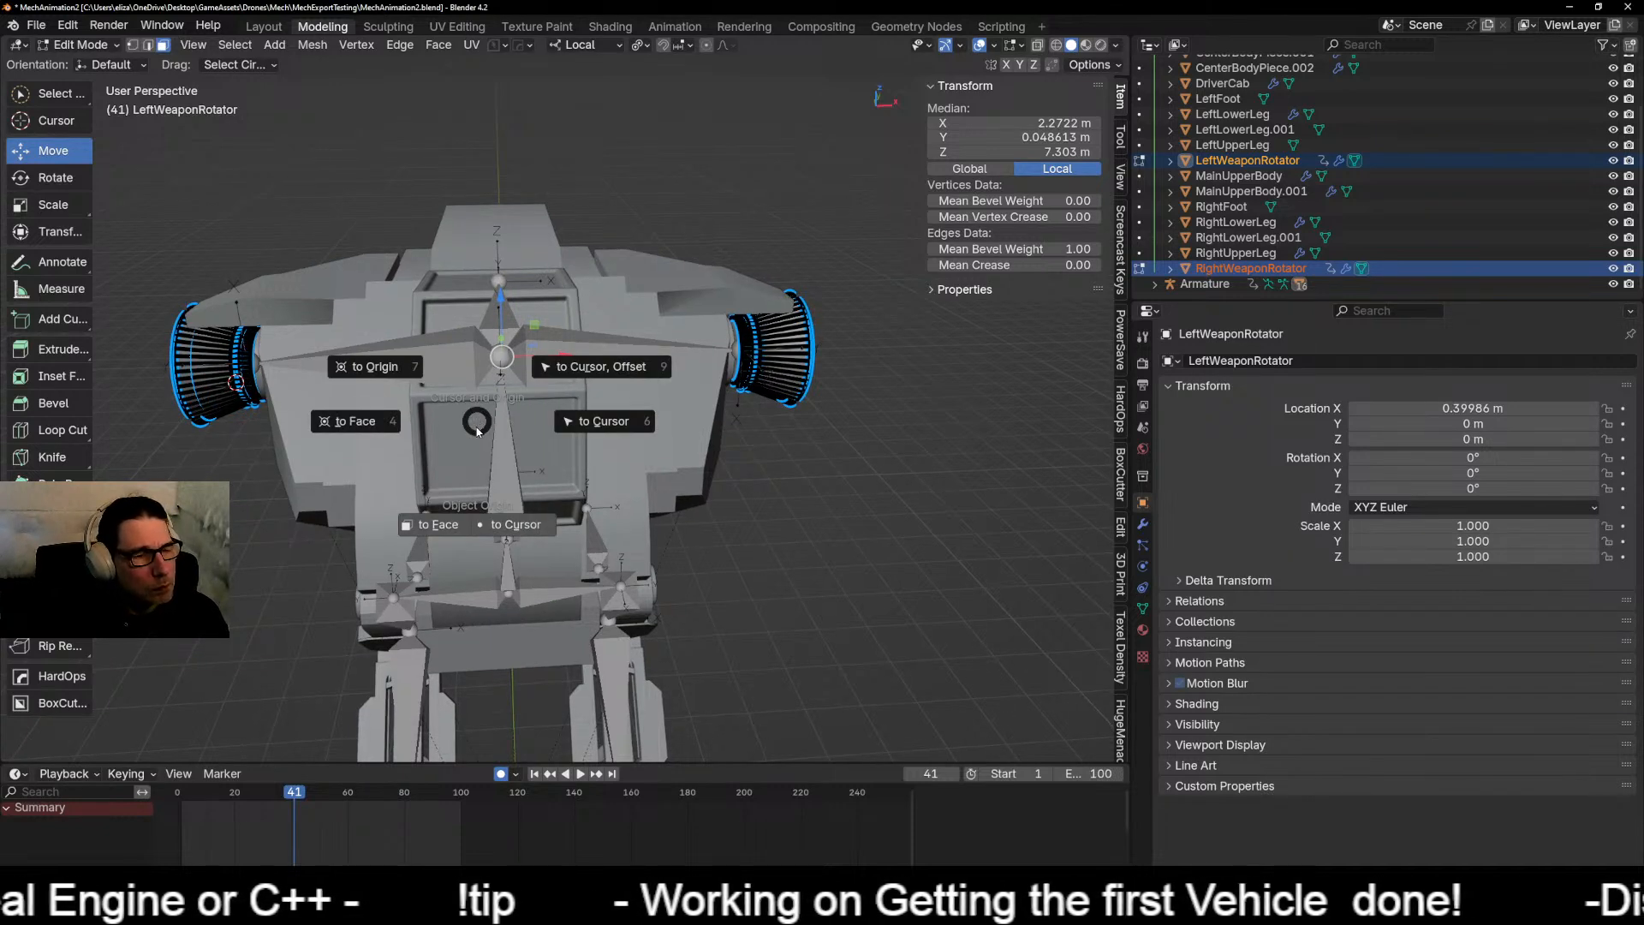
pyautogui.click(362, 424)
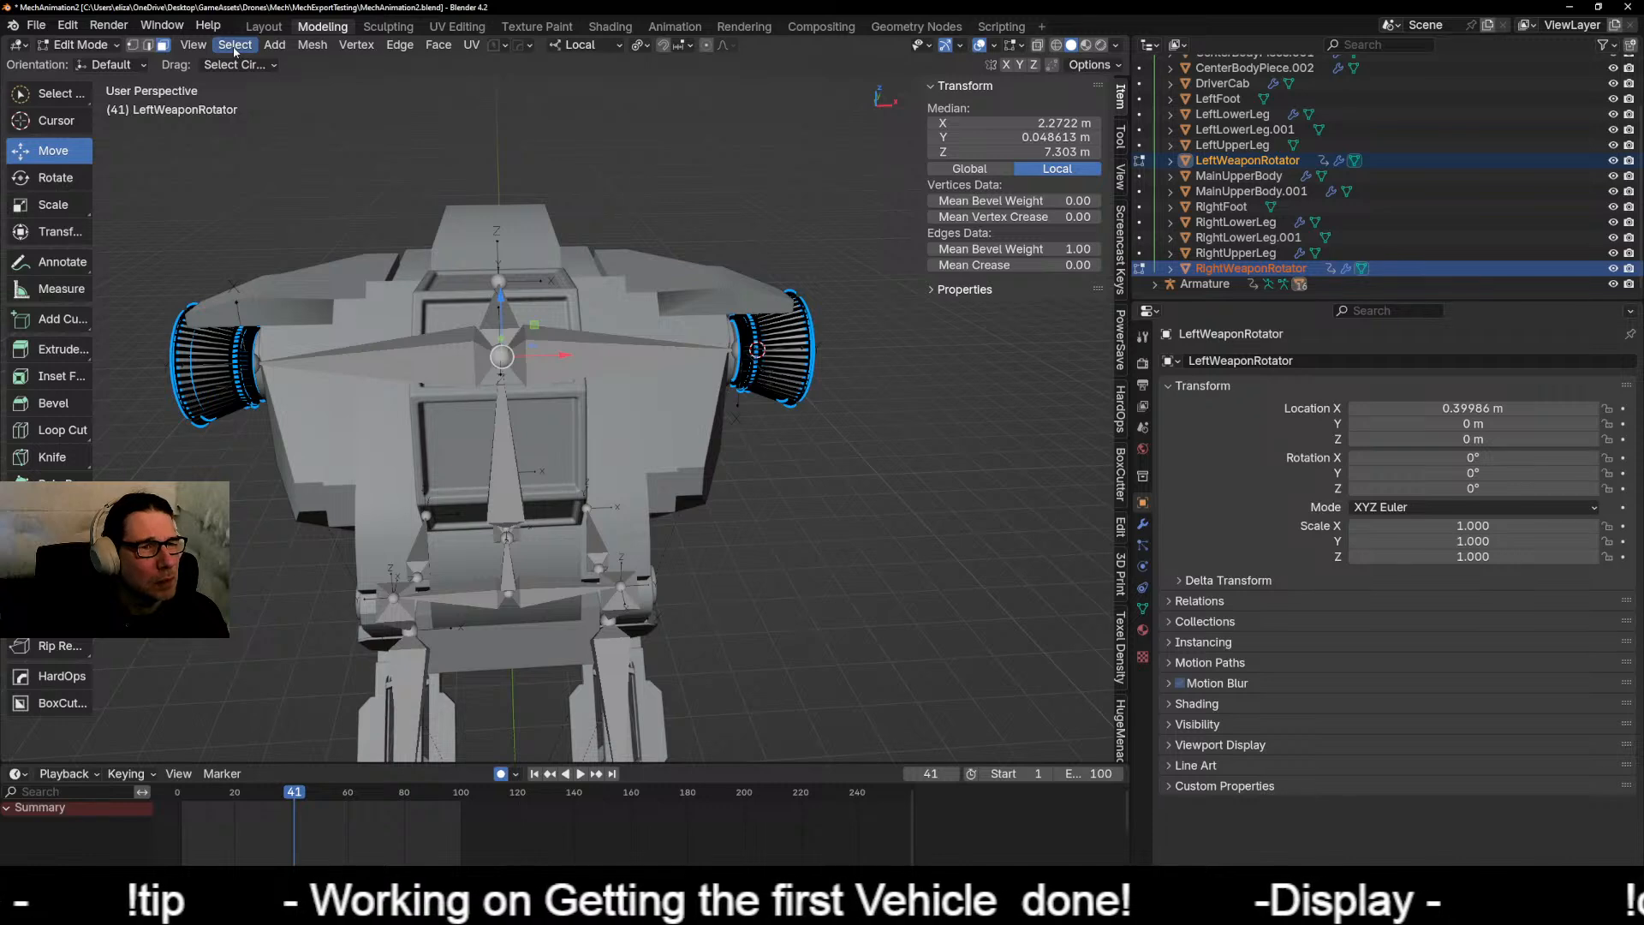
pyautogui.scroll(8, 629, 542)
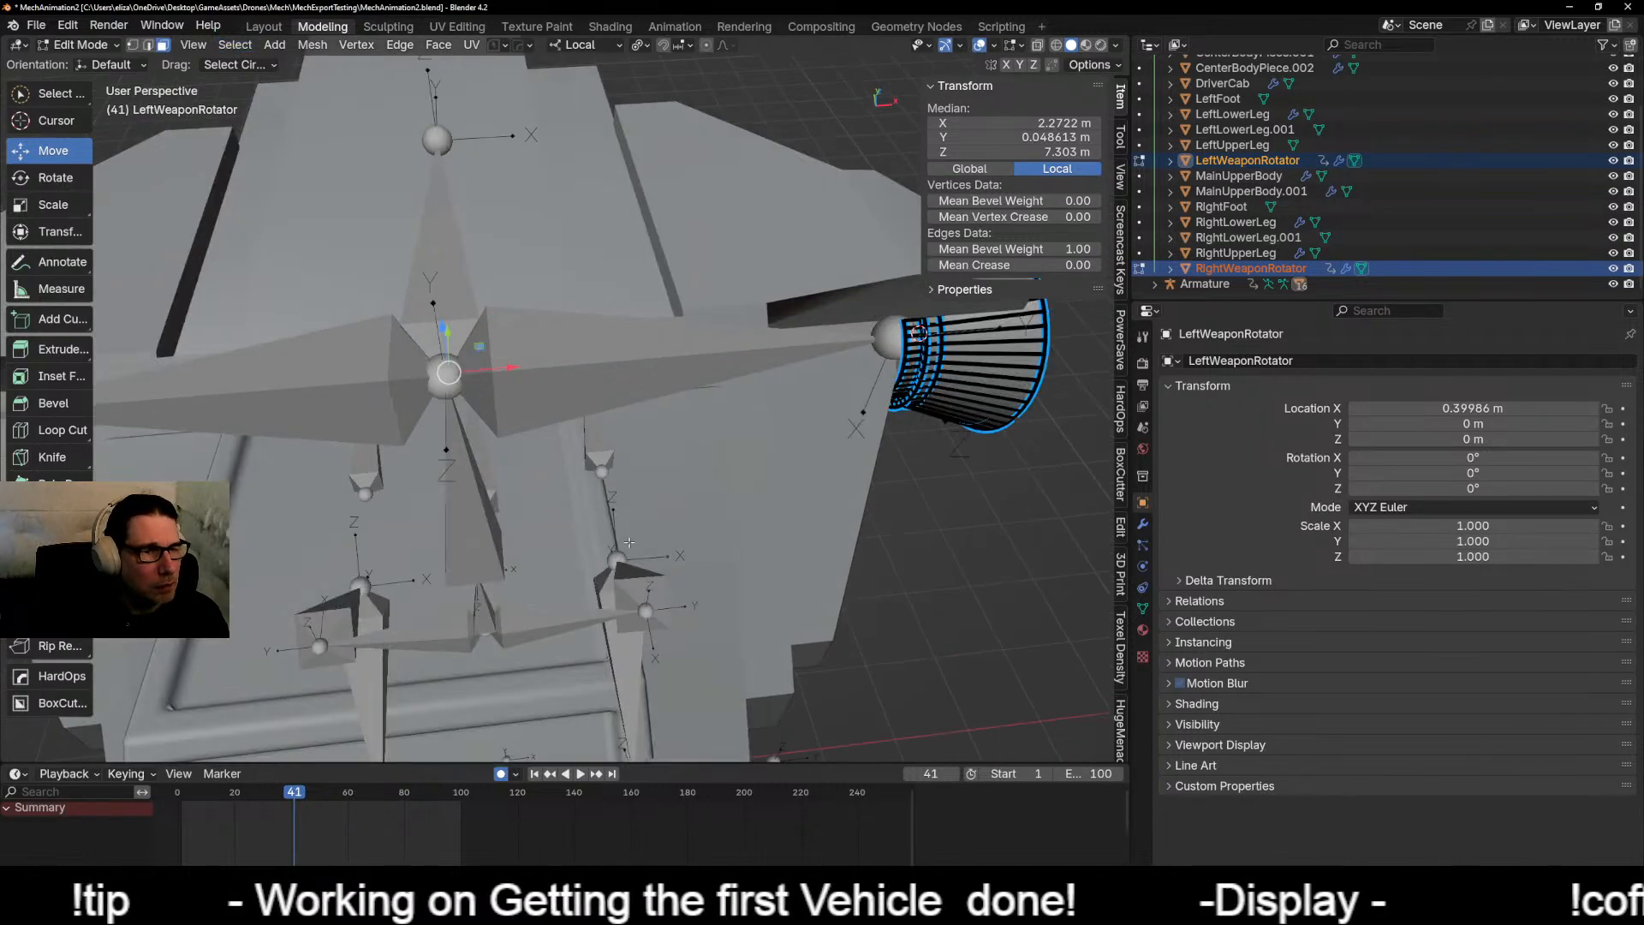
pyautogui.scroll(-3, 405, 537)
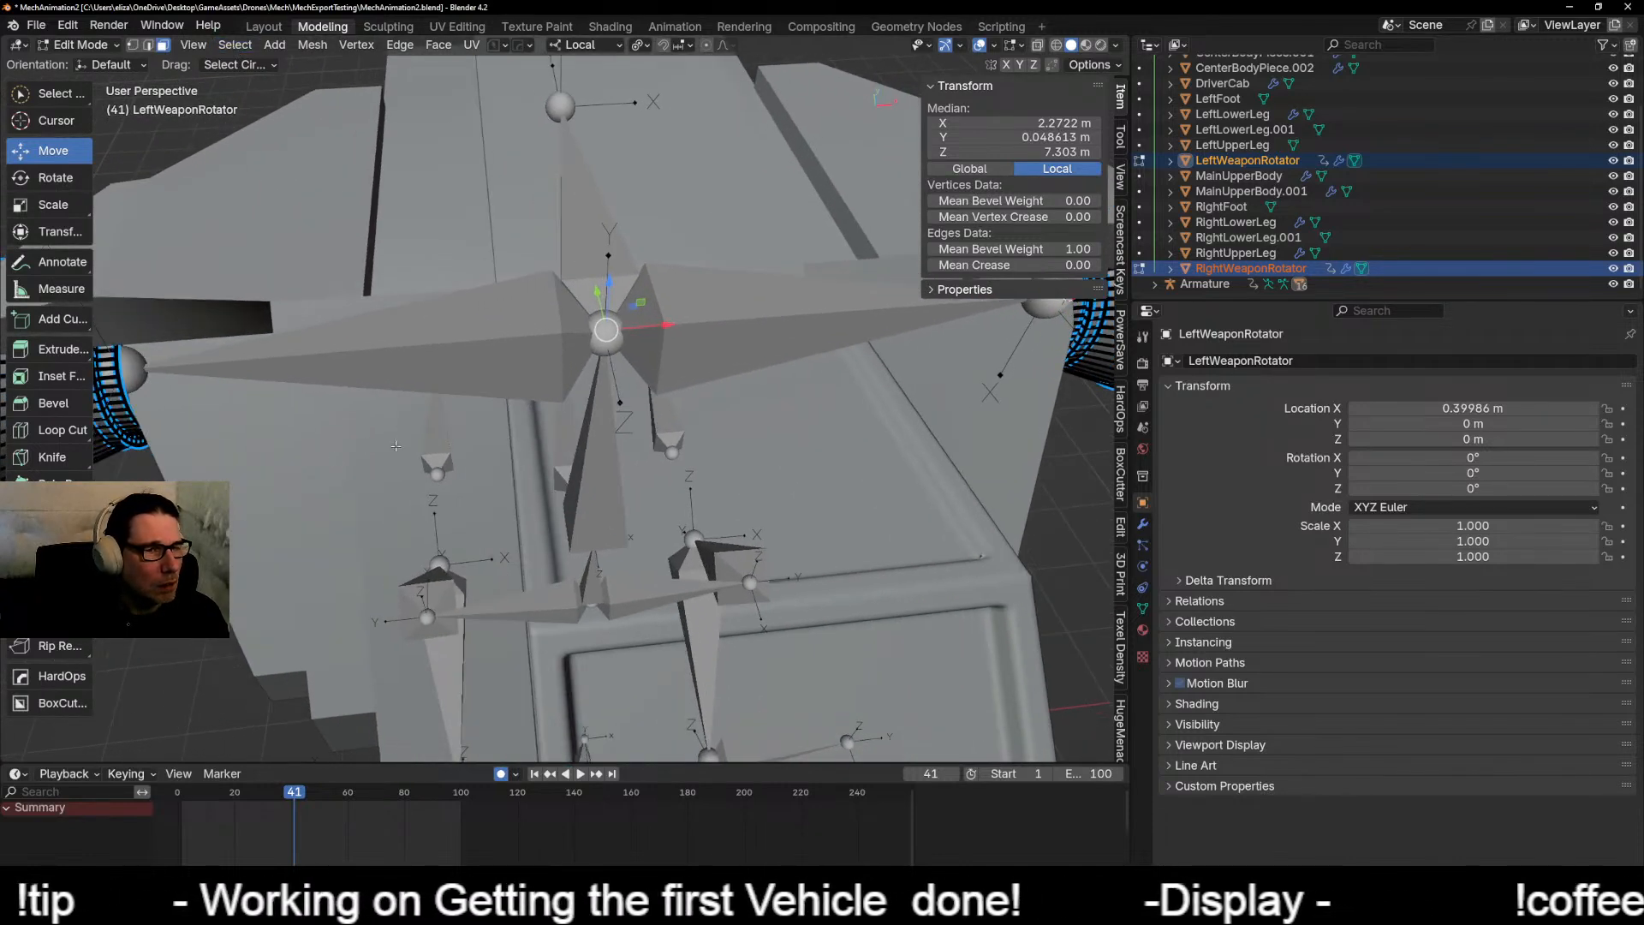
pyautogui.scroll(-5, 347, 438)
pyautogui.moveTo(347, 438); pyautogui.dragTo(420, 162, button='middle')
# Step: Set the transform pivot point to Median Point and snap the 3D cursor to the selected face again
pyautogui.click(636, 48)
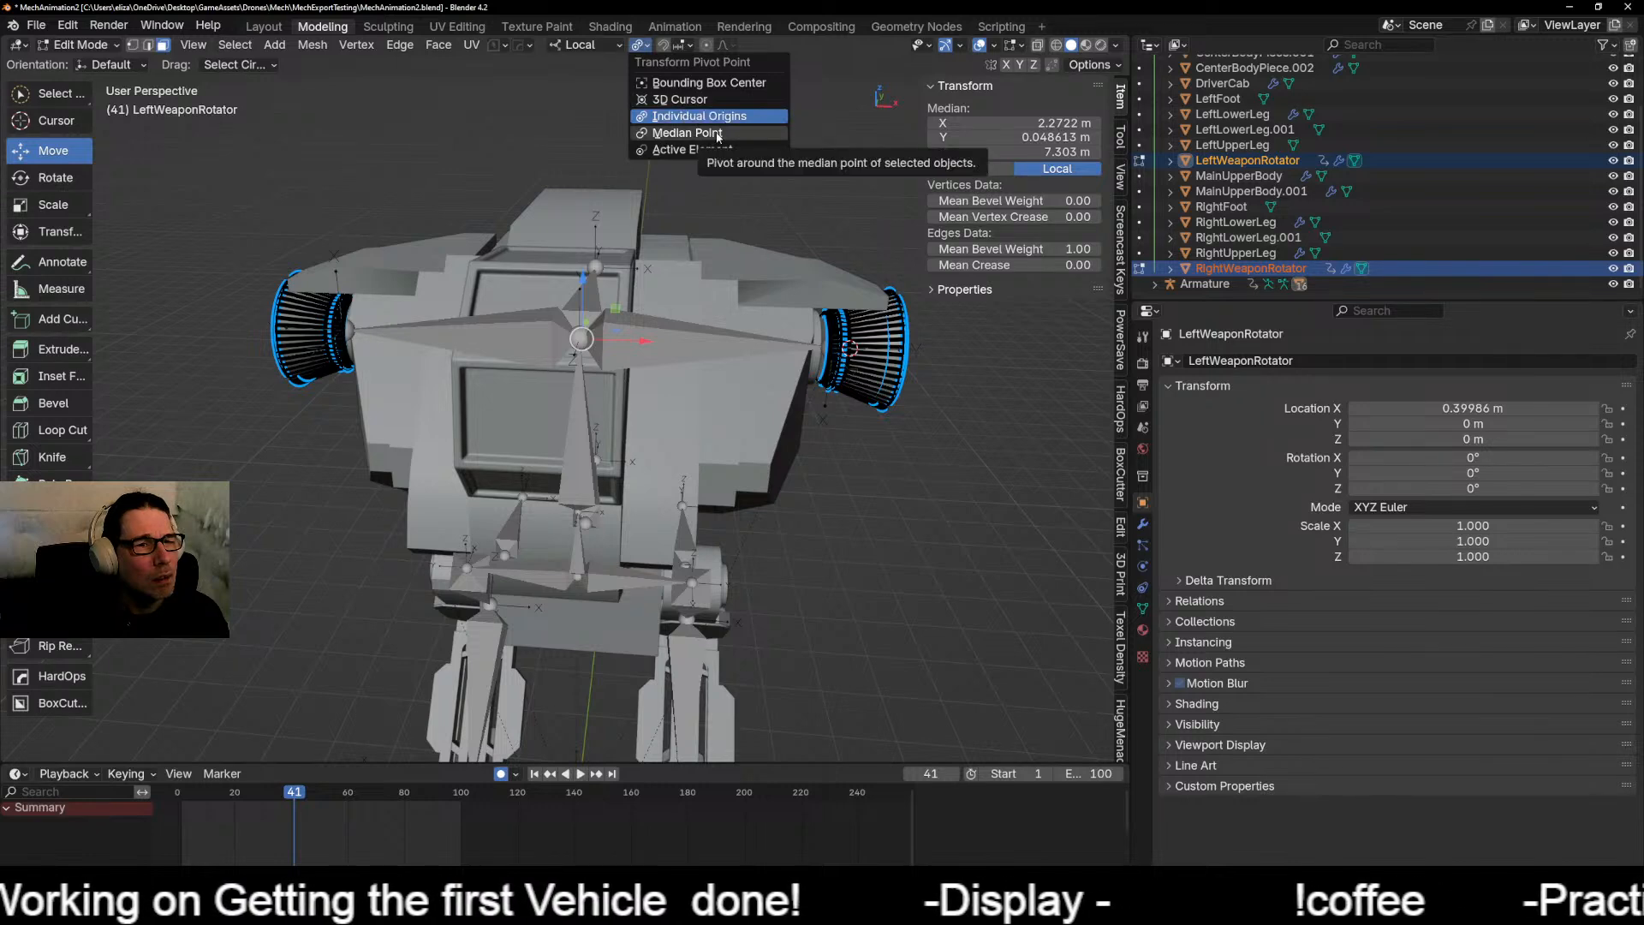
pyautogui.click(719, 134)
pyautogui.moveTo(512, 280); pyautogui.dragTo(582, 136, button='middle')
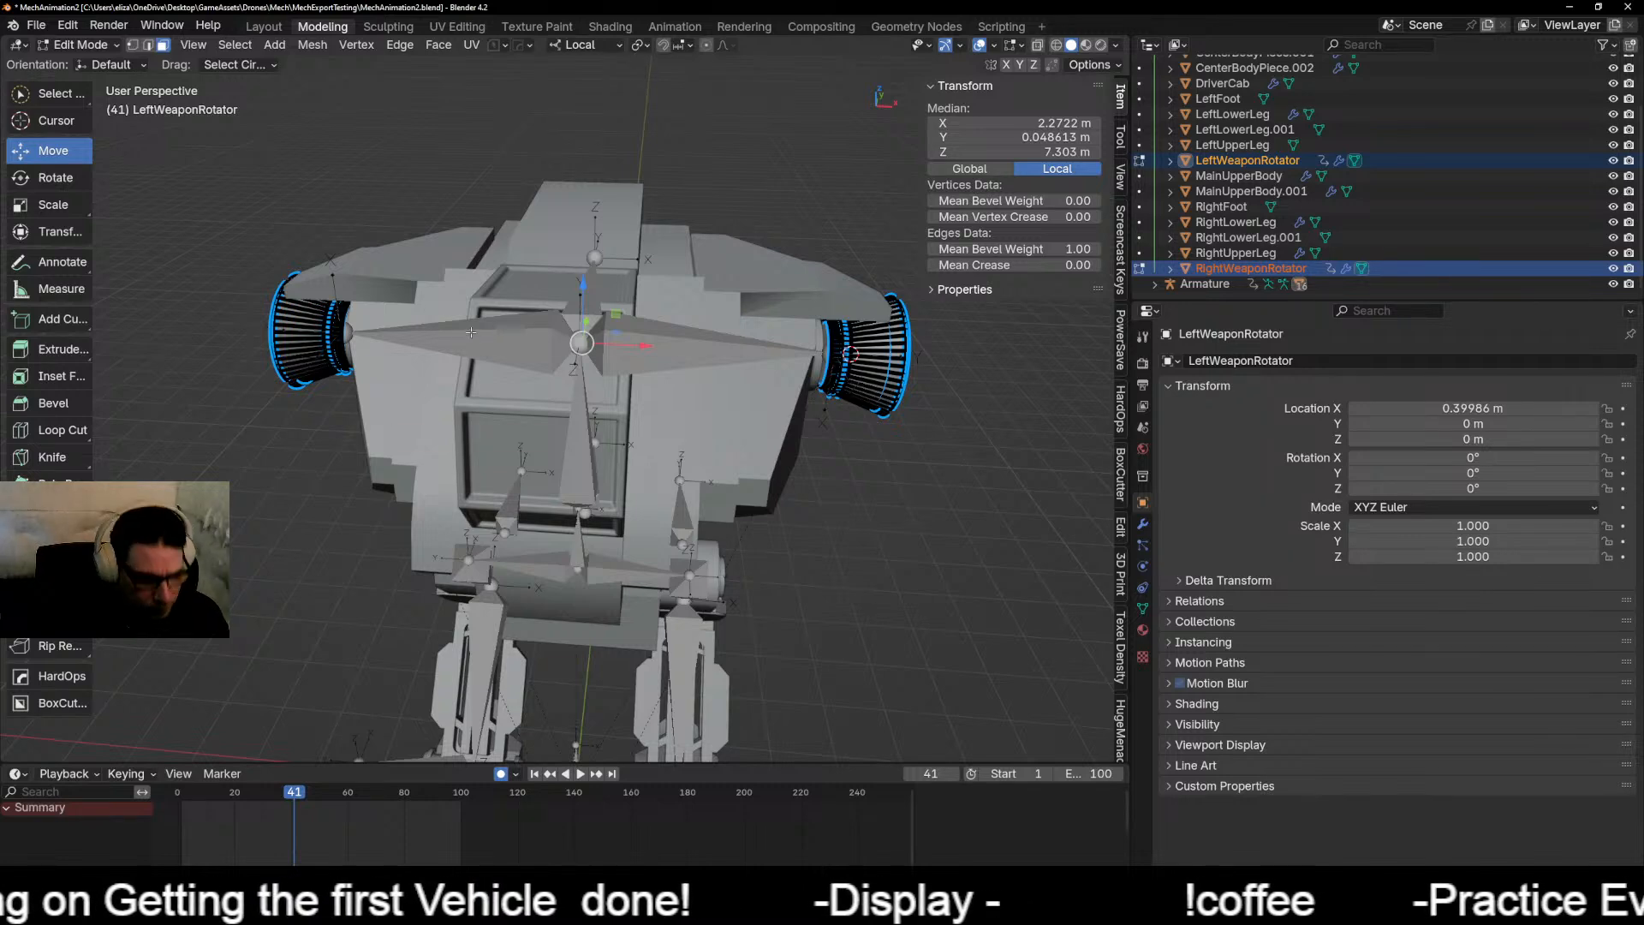
pyautogui.hotkey('shift', 's')
pyautogui.click(349, 330)
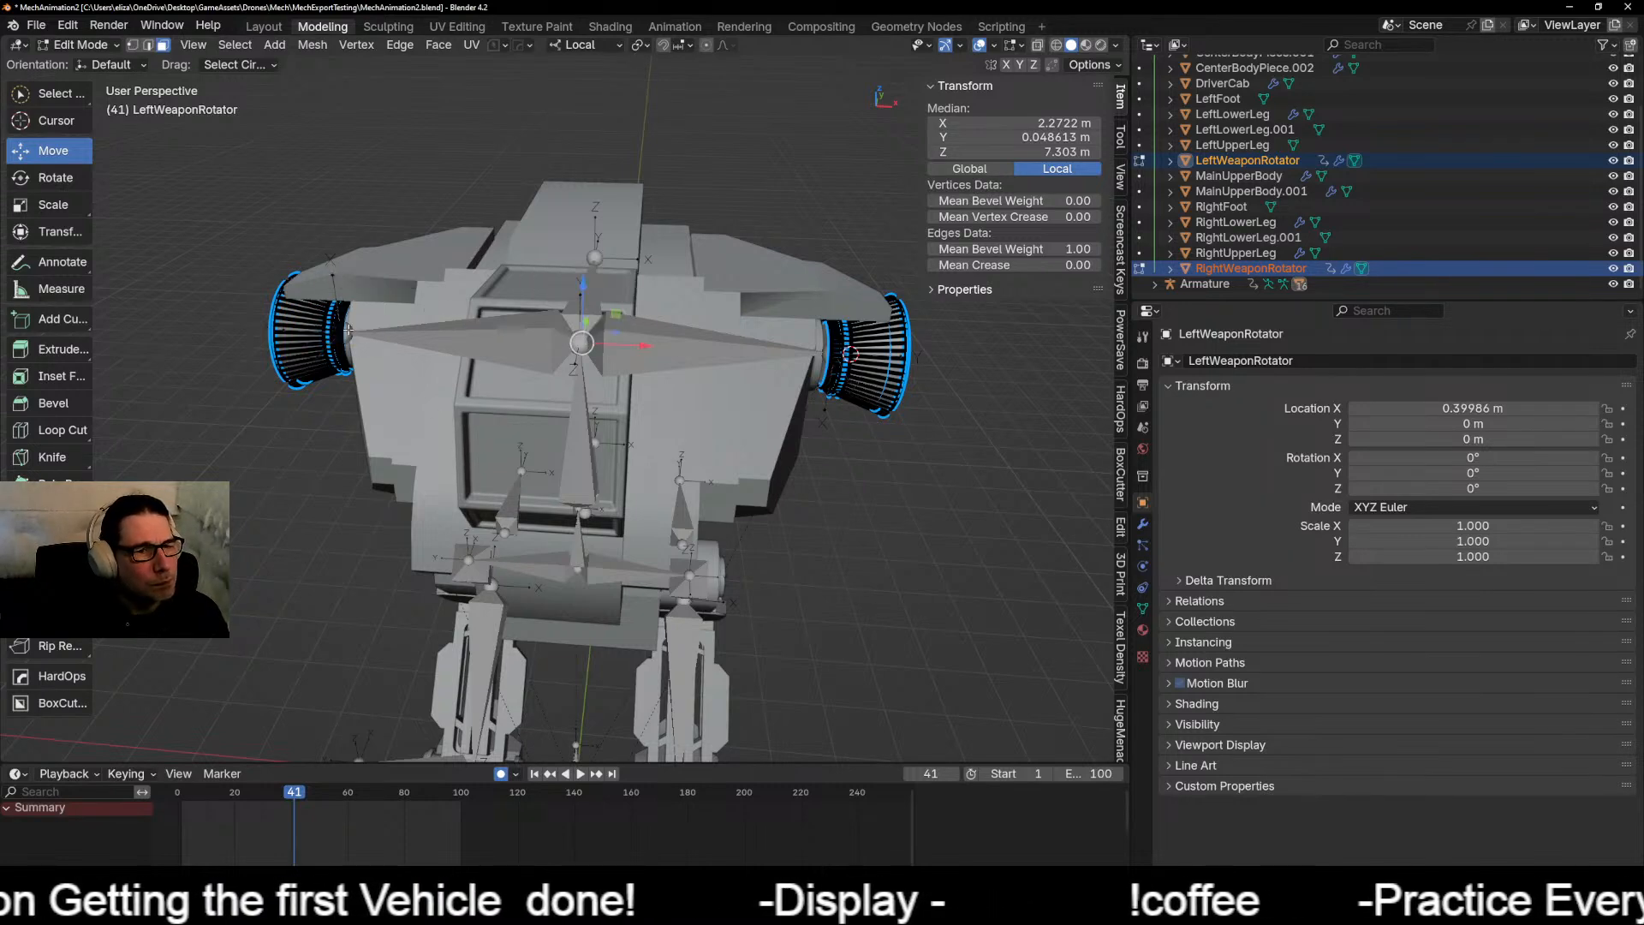
pyautogui.moveTo(496, 360); pyautogui.dragTo(557, 347, button='middle')
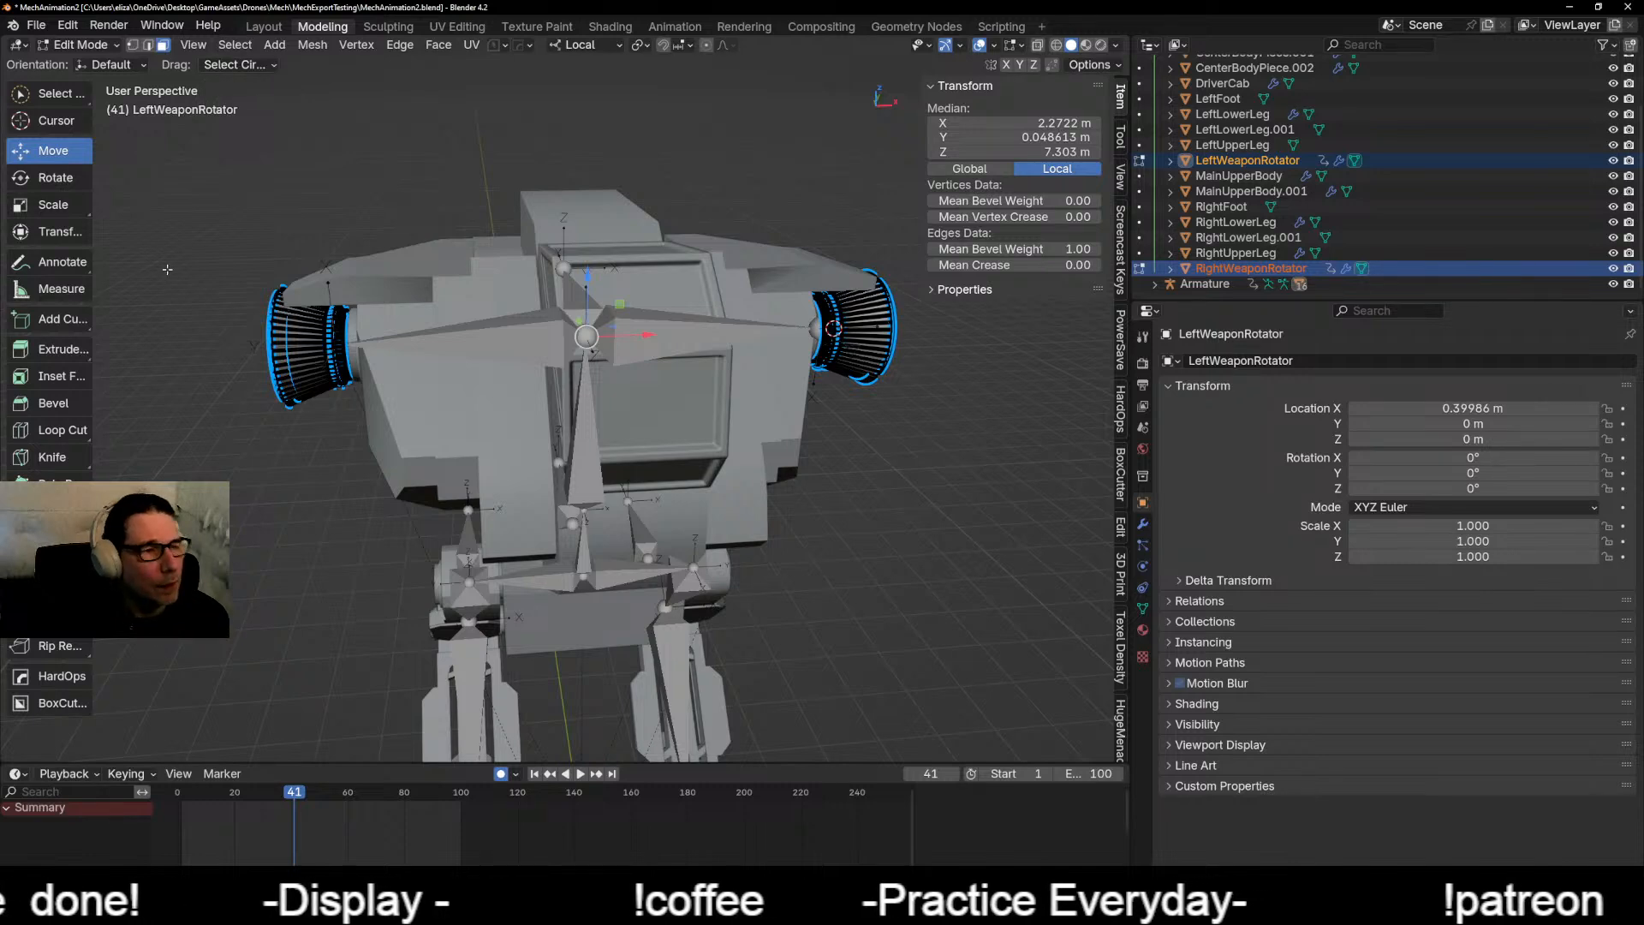
pyautogui.scroll(6, 234, 388)
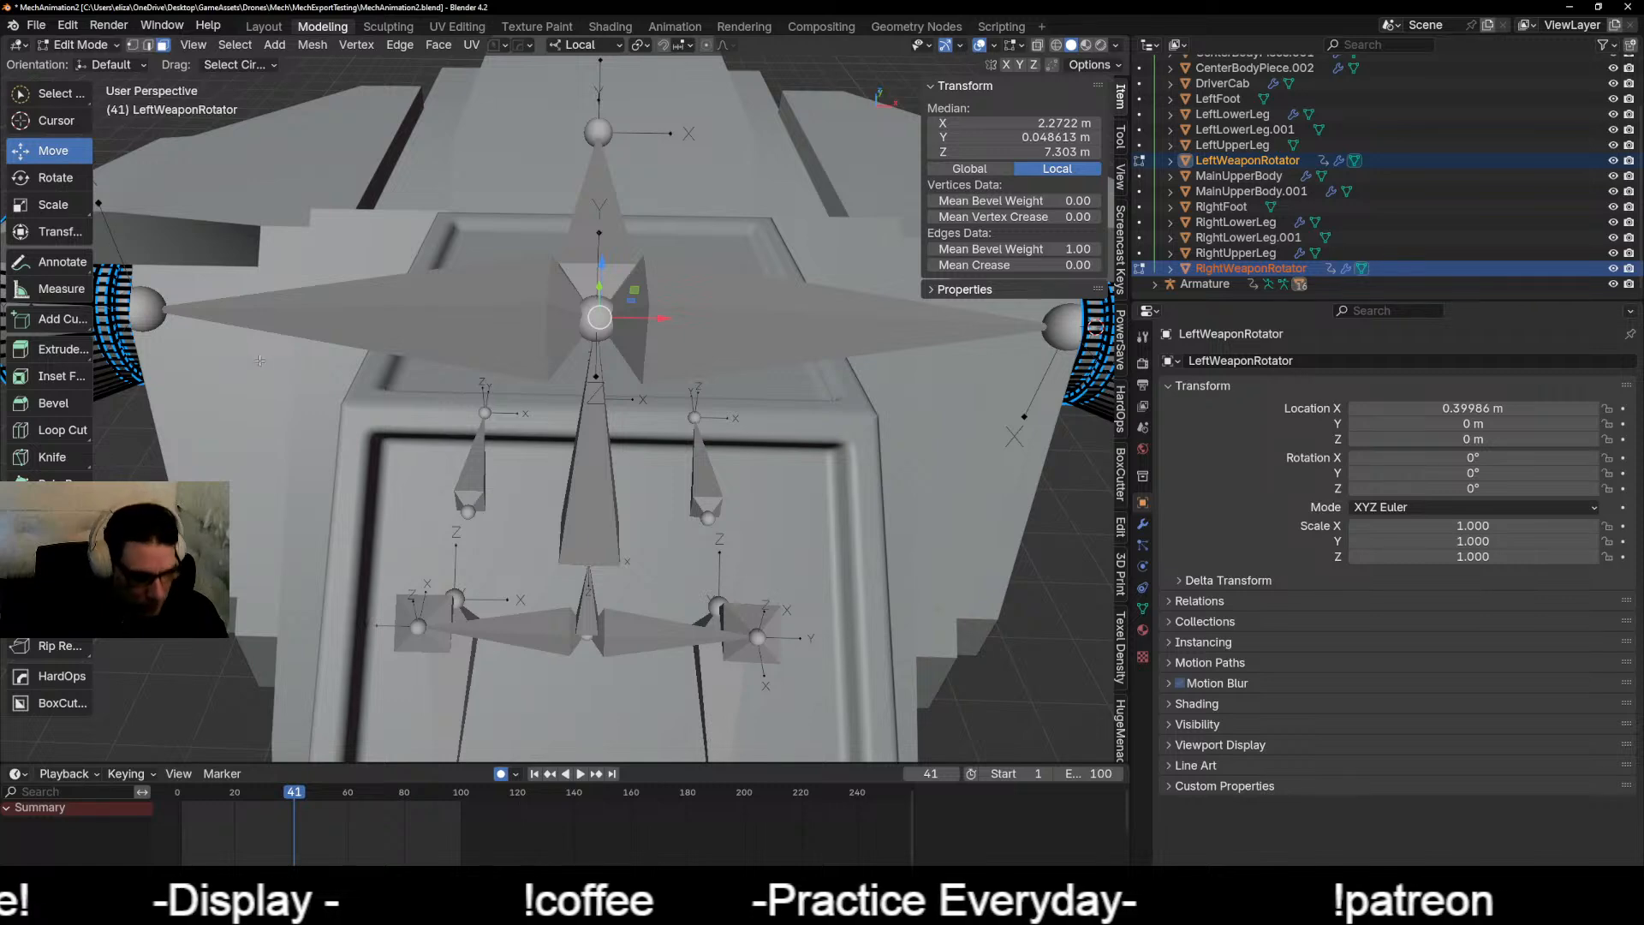
pyautogui.hotkey('shift', 's')
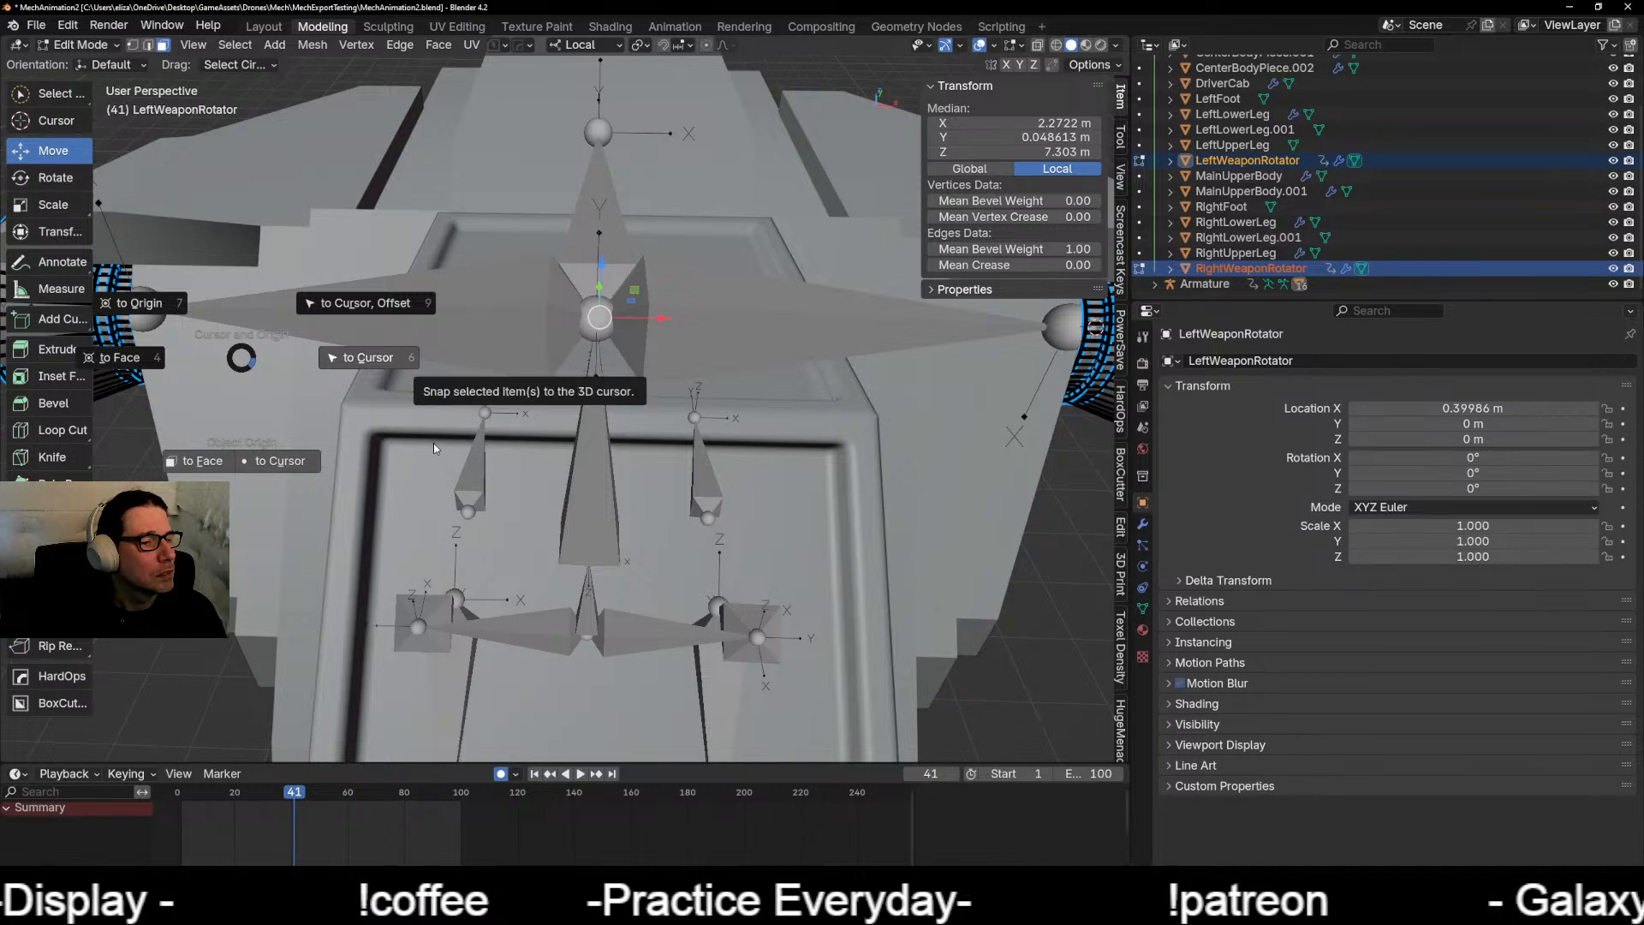
pyautogui.press('Escape')
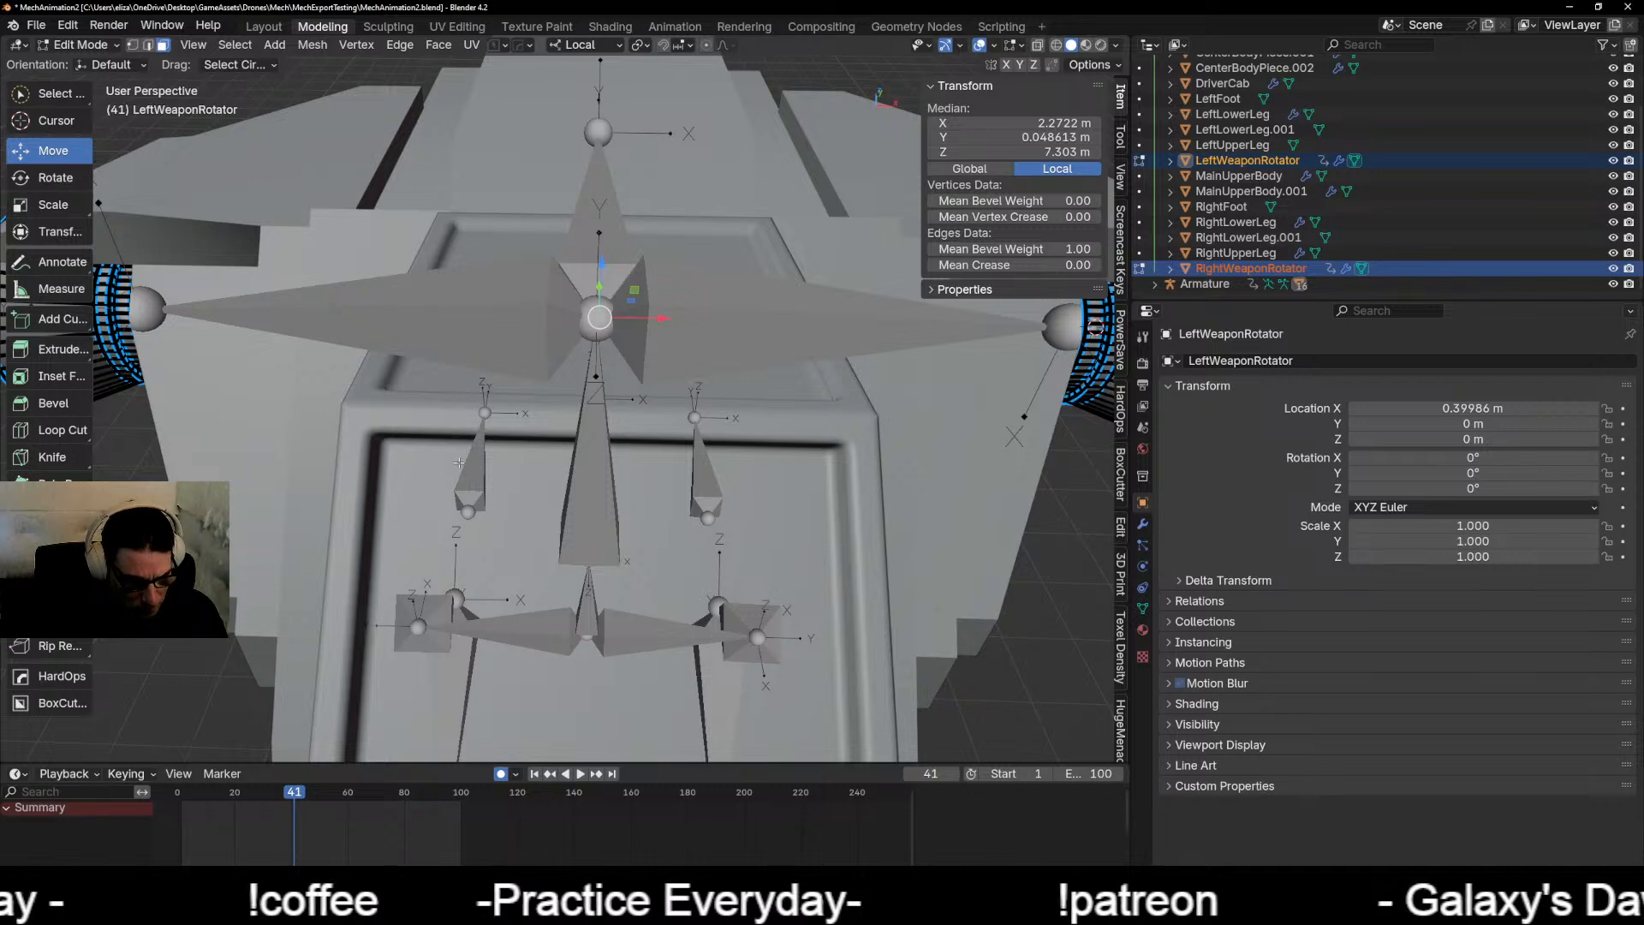
pyautogui.hotkey('alt', 's')
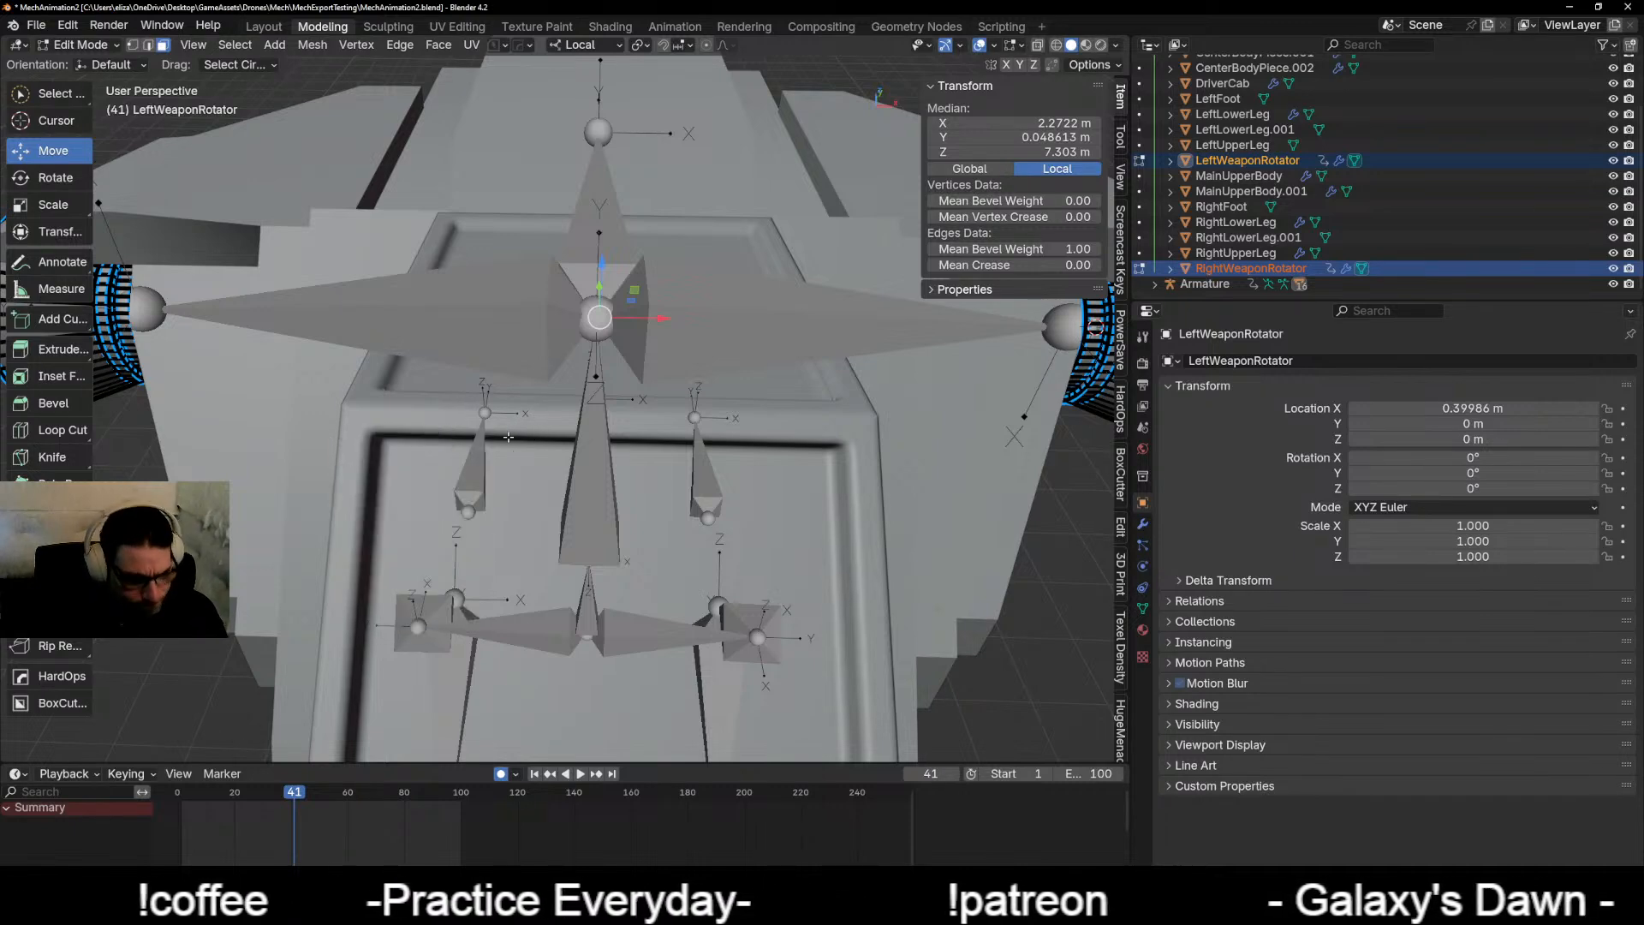
pyautogui.hotkey('shift', 's')
pyautogui.hotkey('shift', 's')
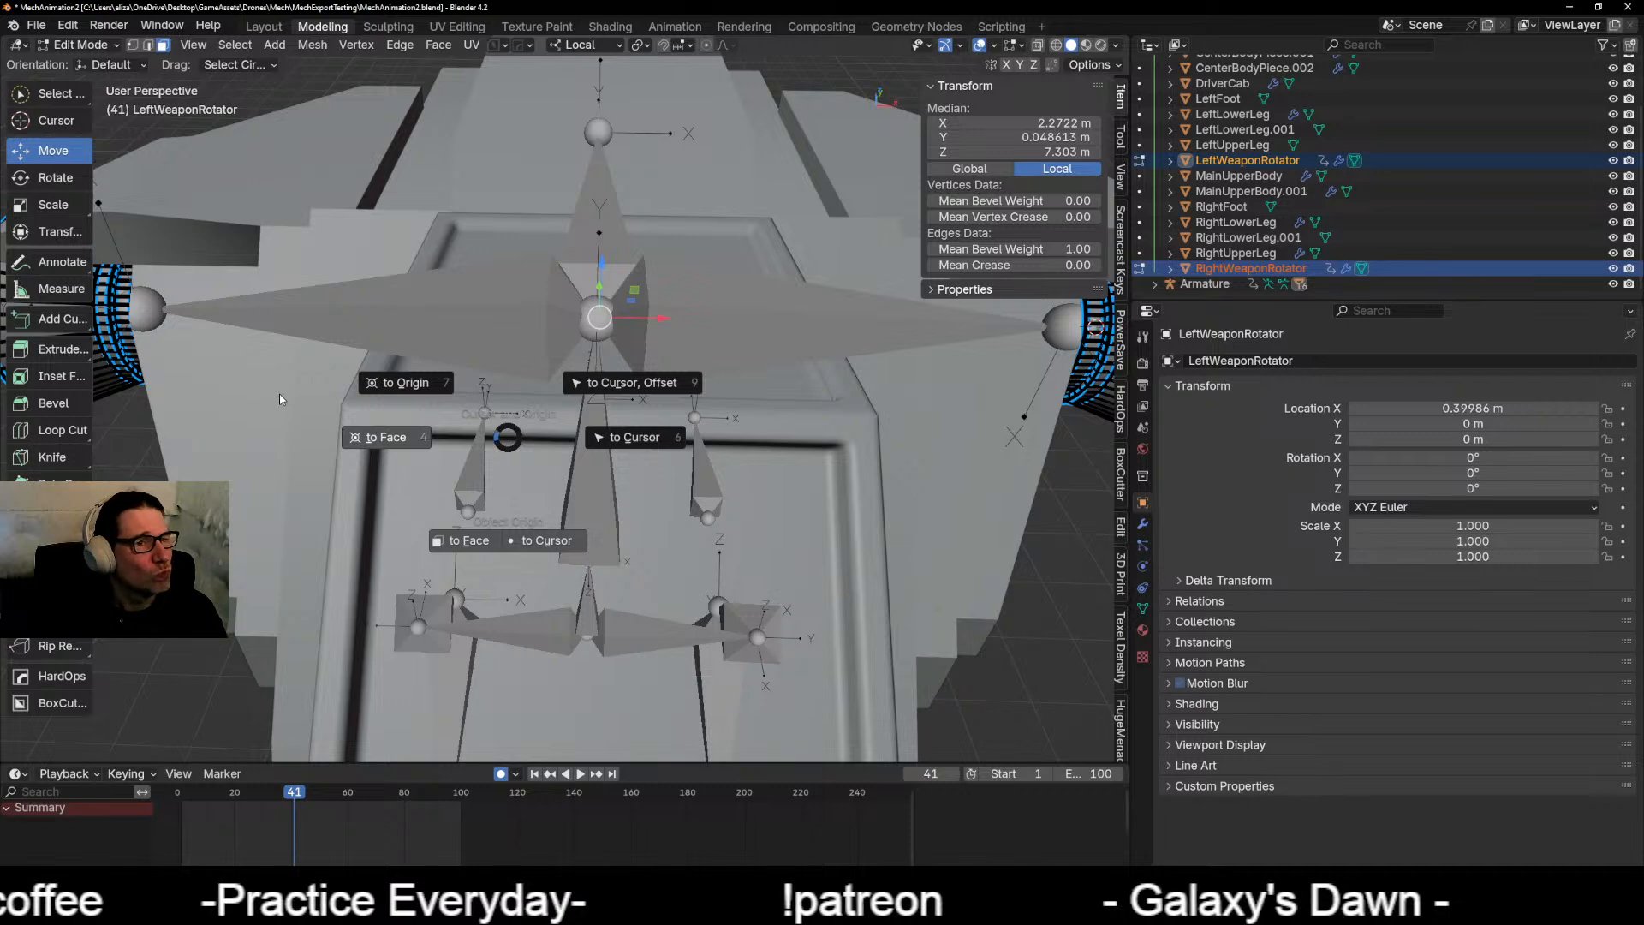
pyautogui.press('Escape')
pyautogui.moveTo(346, 439); pyautogui.dragTo(218, 377, button='middle')
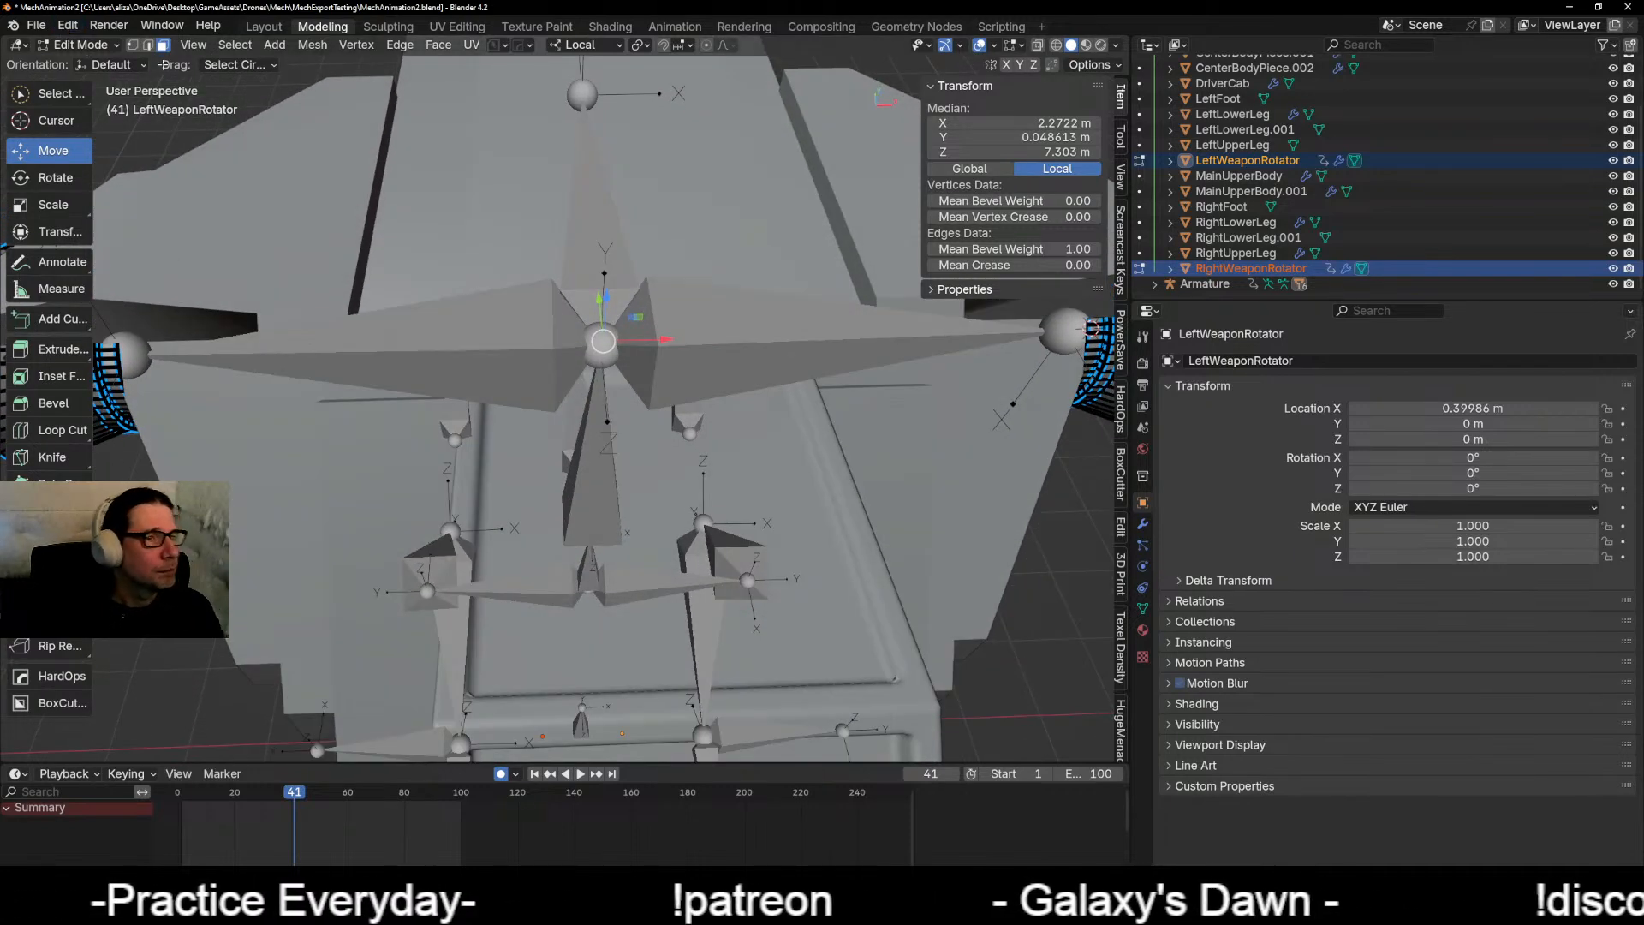
# Step: Activate the HardOps tool and deselect all faces of the weapon rotators
pyautogui.click(45, 678)
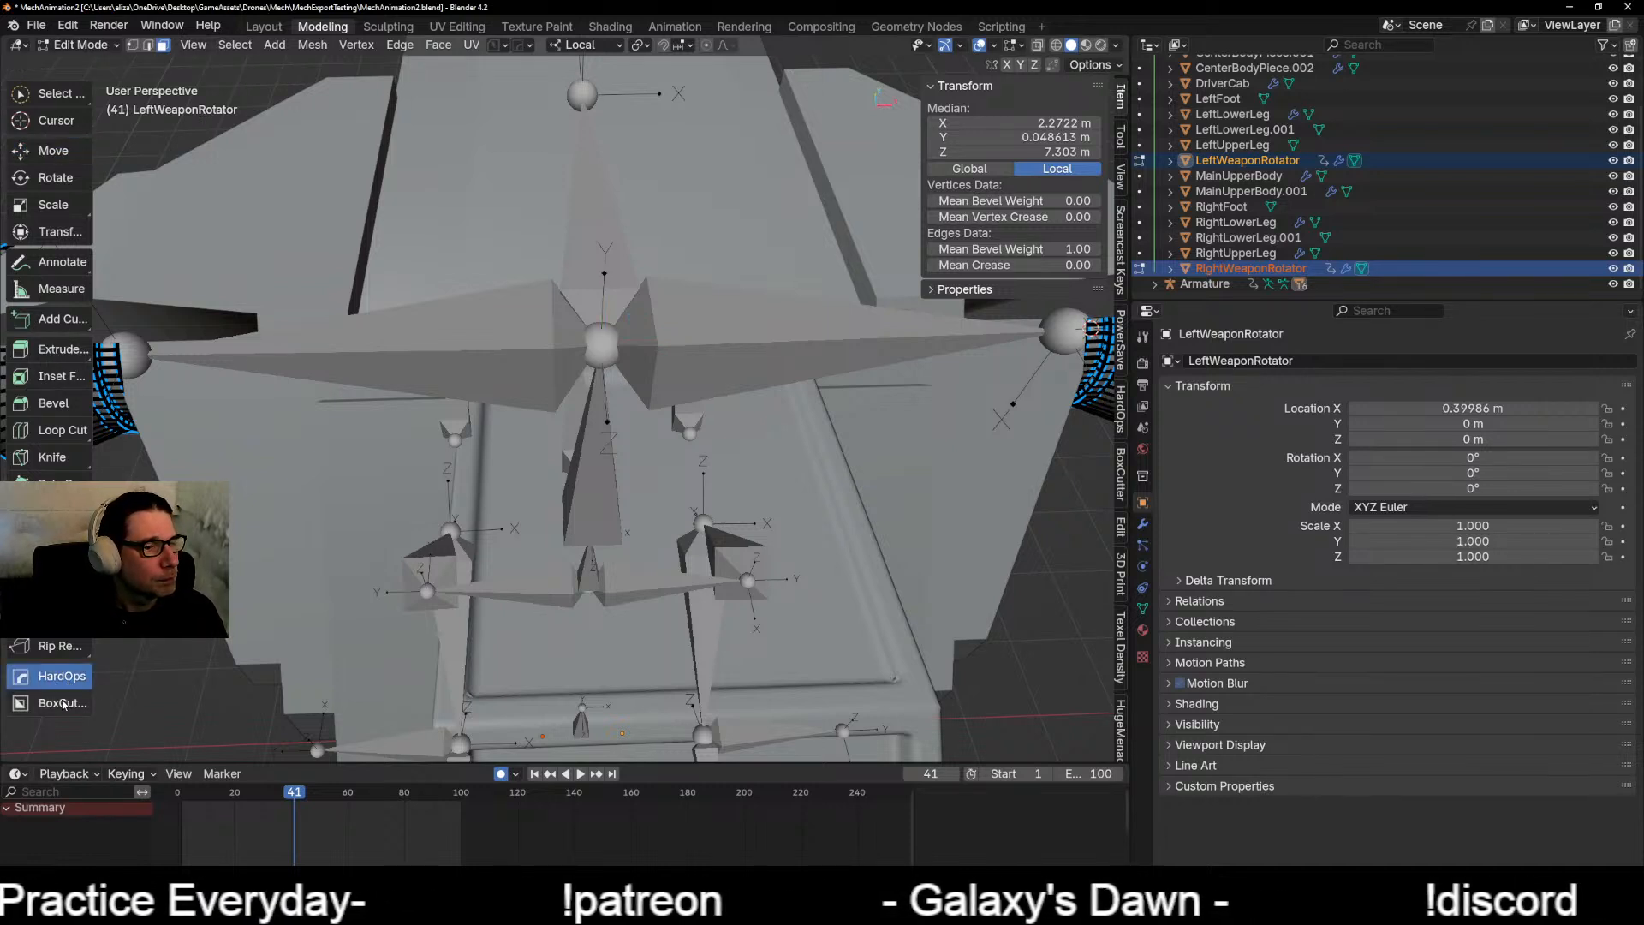
pyautogui.click(60, 702)
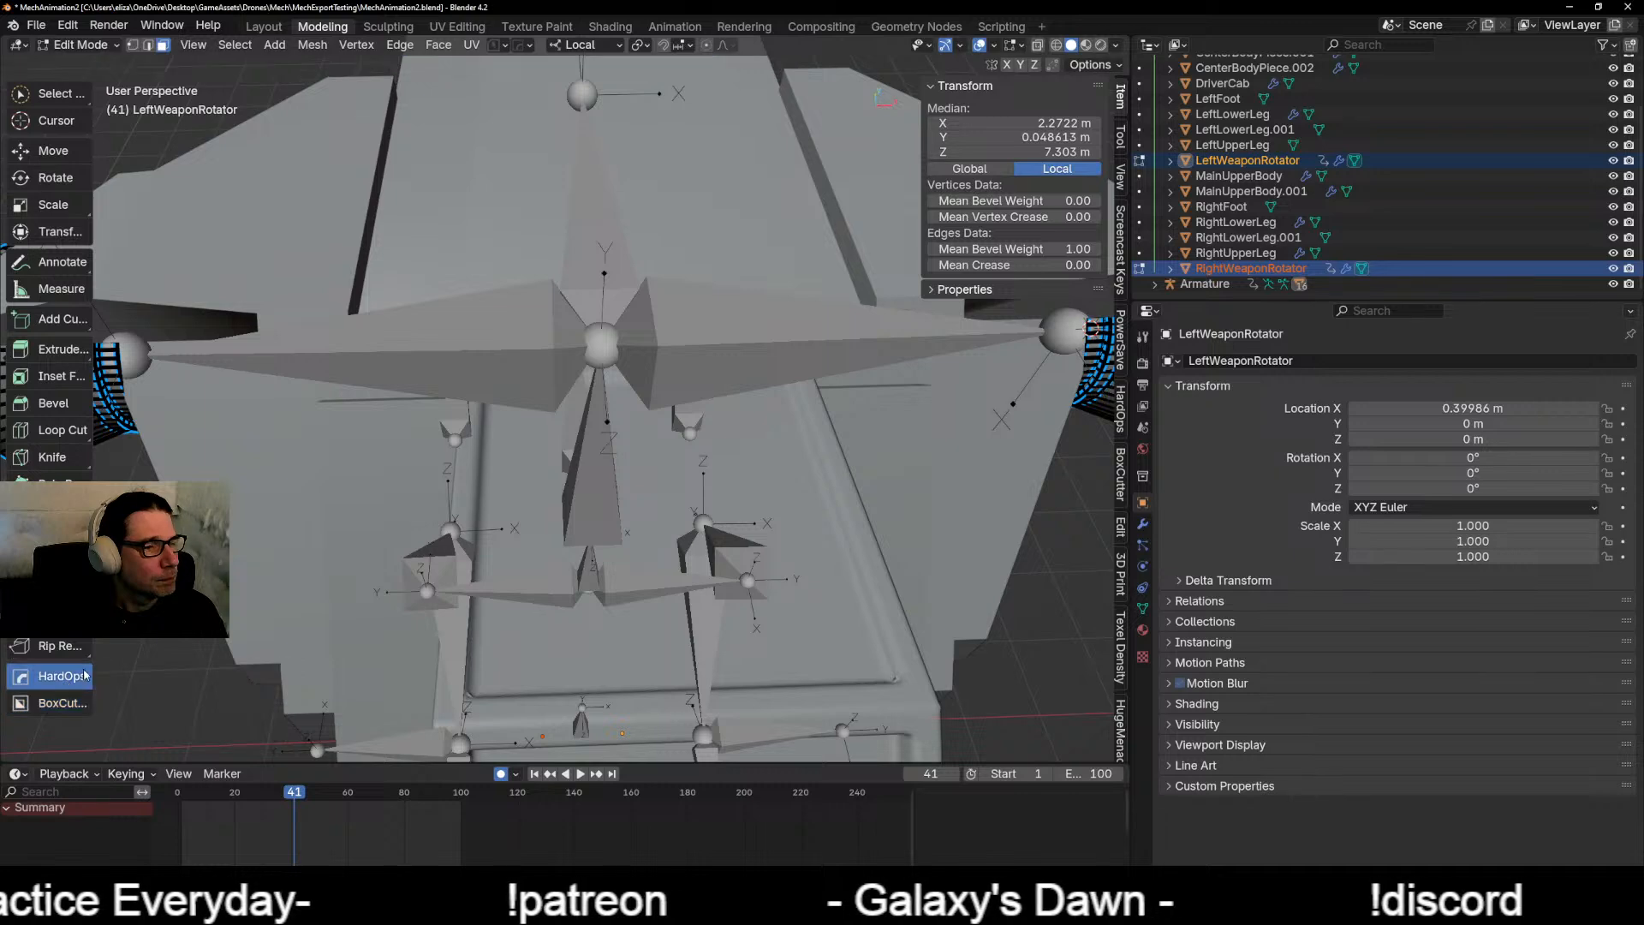
pyautogui.click(66, 679)
pyautogui.moveTo(255, 496); pyautogui.dragTo(268, 505, button='middle')
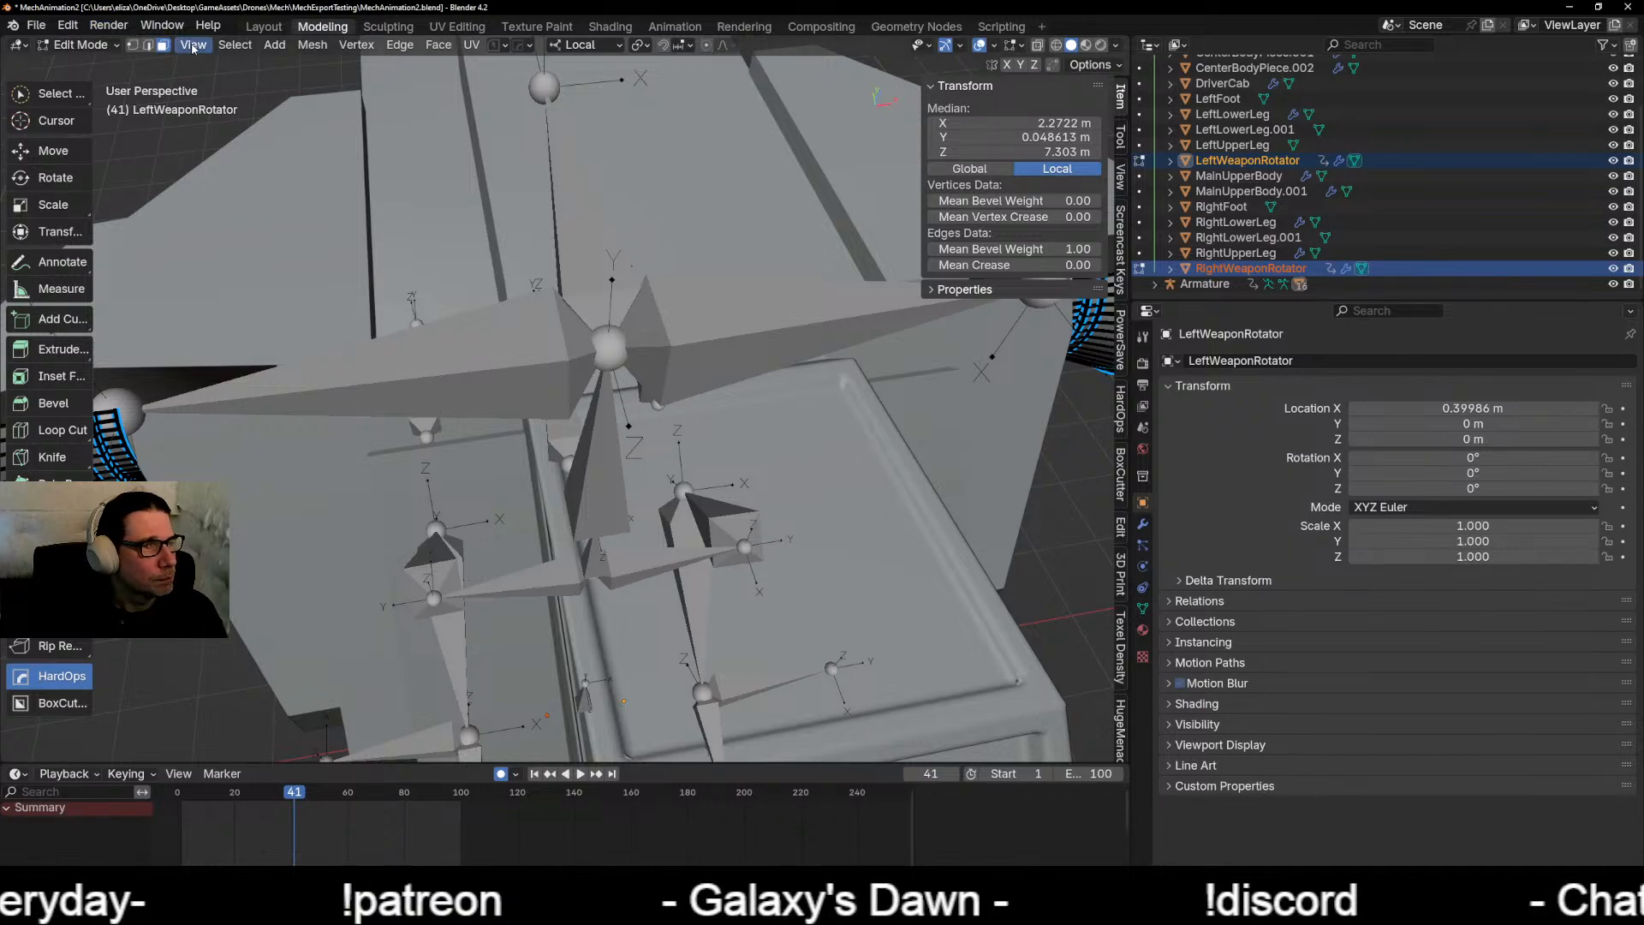
pyautogui.moveTo(643, 387); pyautogui.dragTo(617, 327, button='middle')
pyautogui.hotkey('alt', 'a')
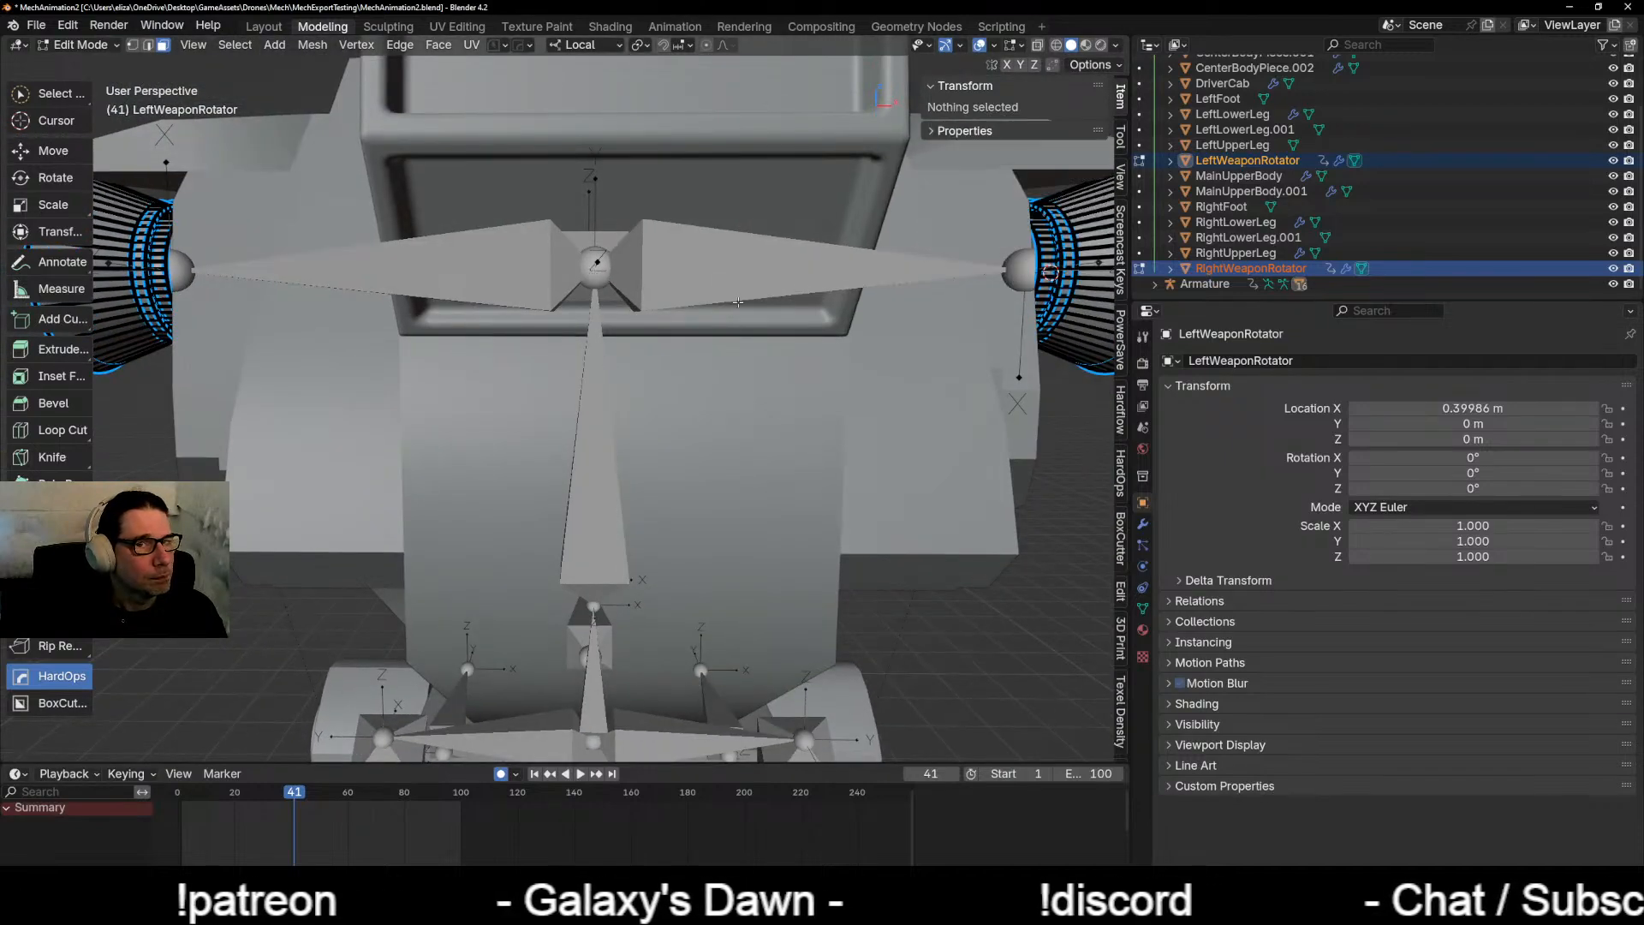
pyautogui.moveTo(565, 347); pyautogui.dragTo(714, 391, button='middle')
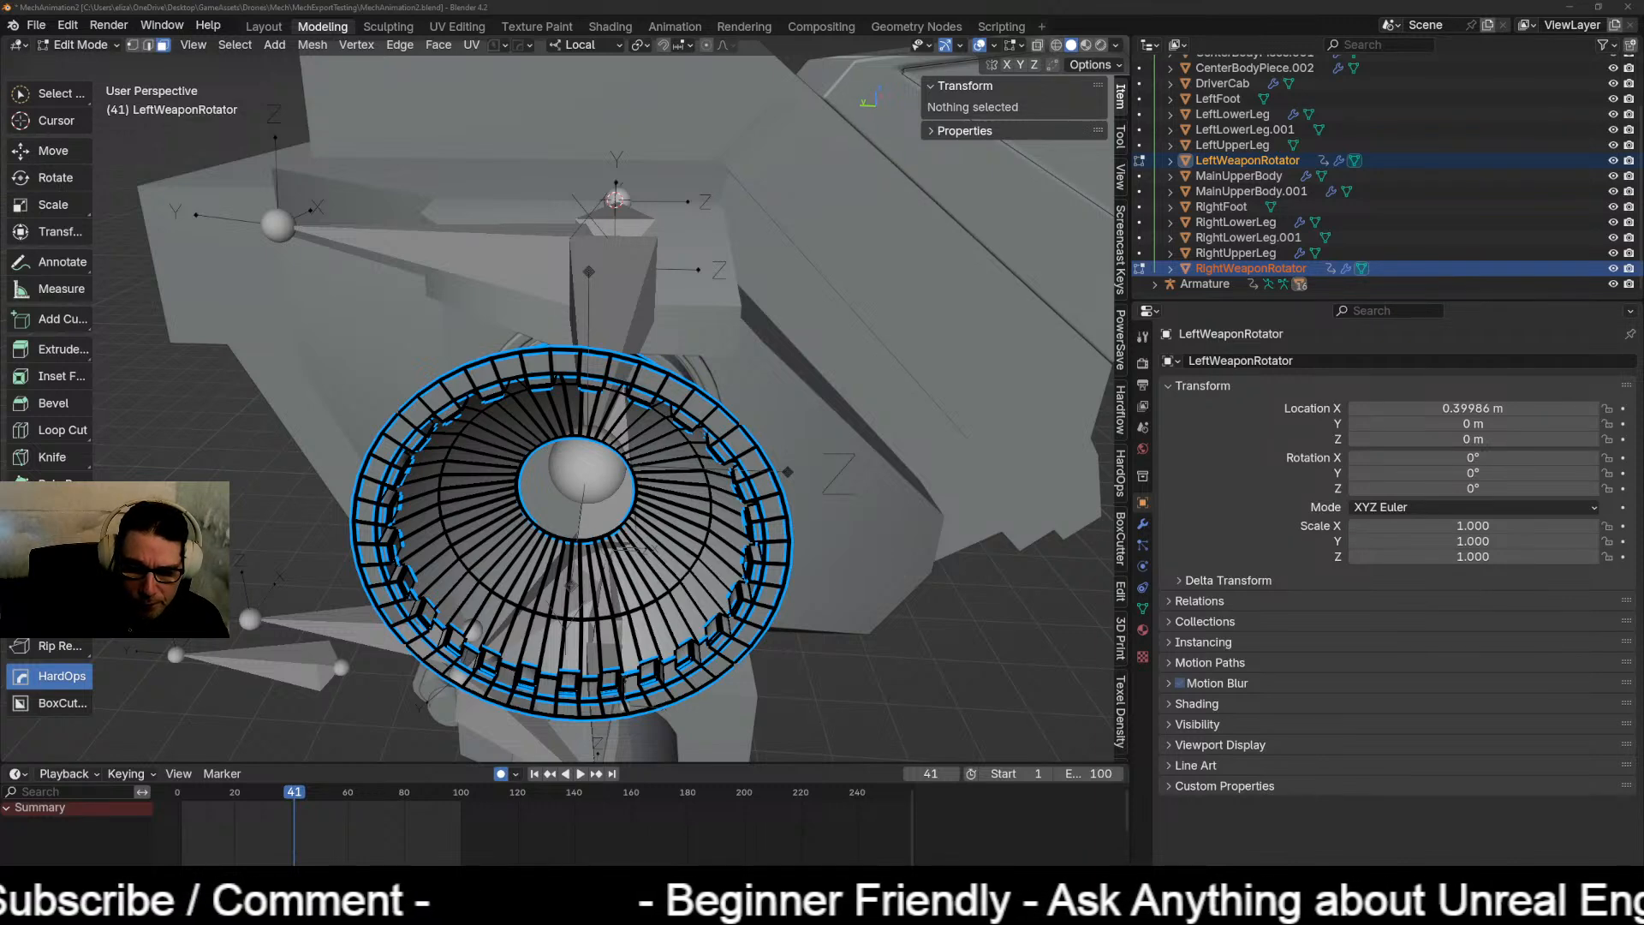
pyautogui.click(90, 48)
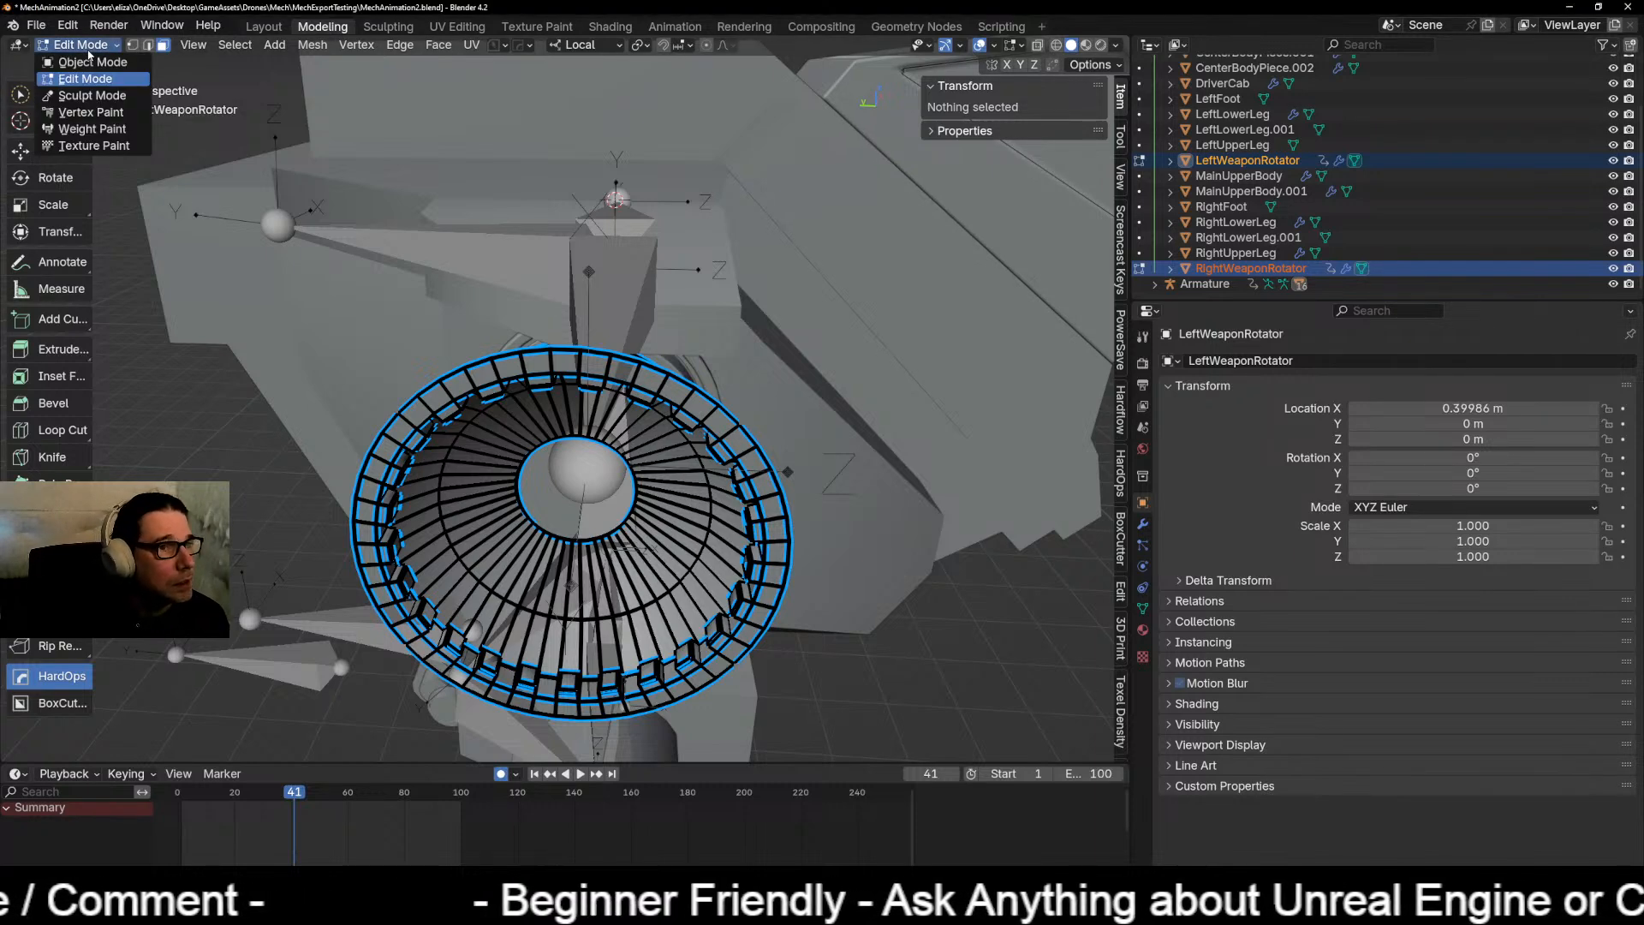
pyautogui.click(235, 45)
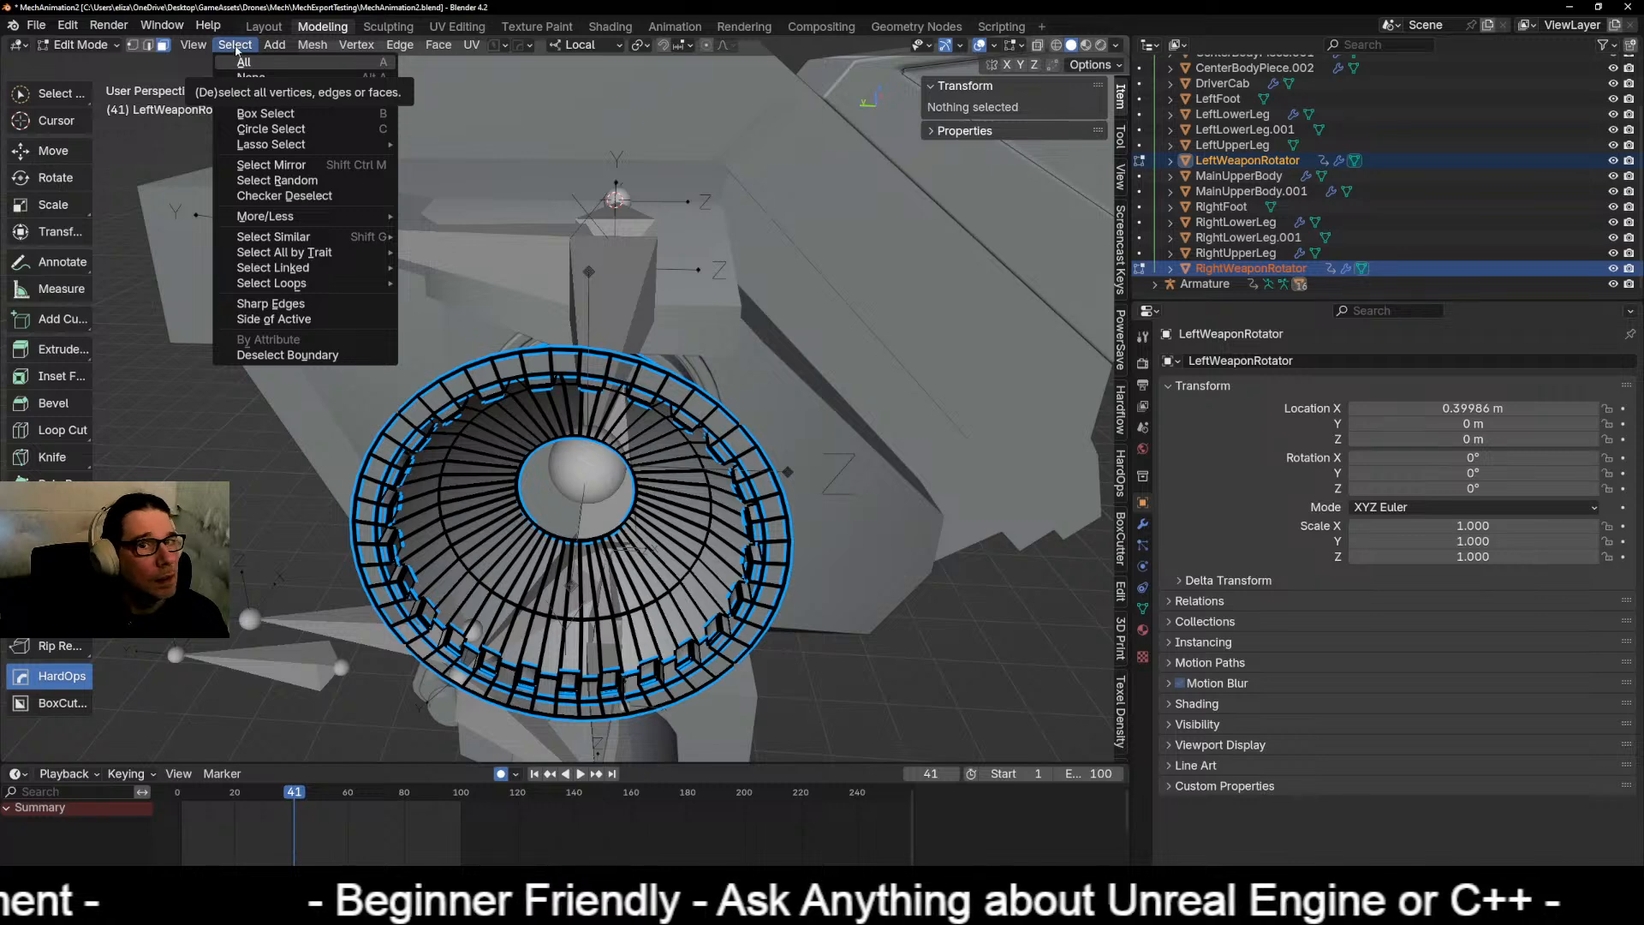
pyautogui.click(237, 47)
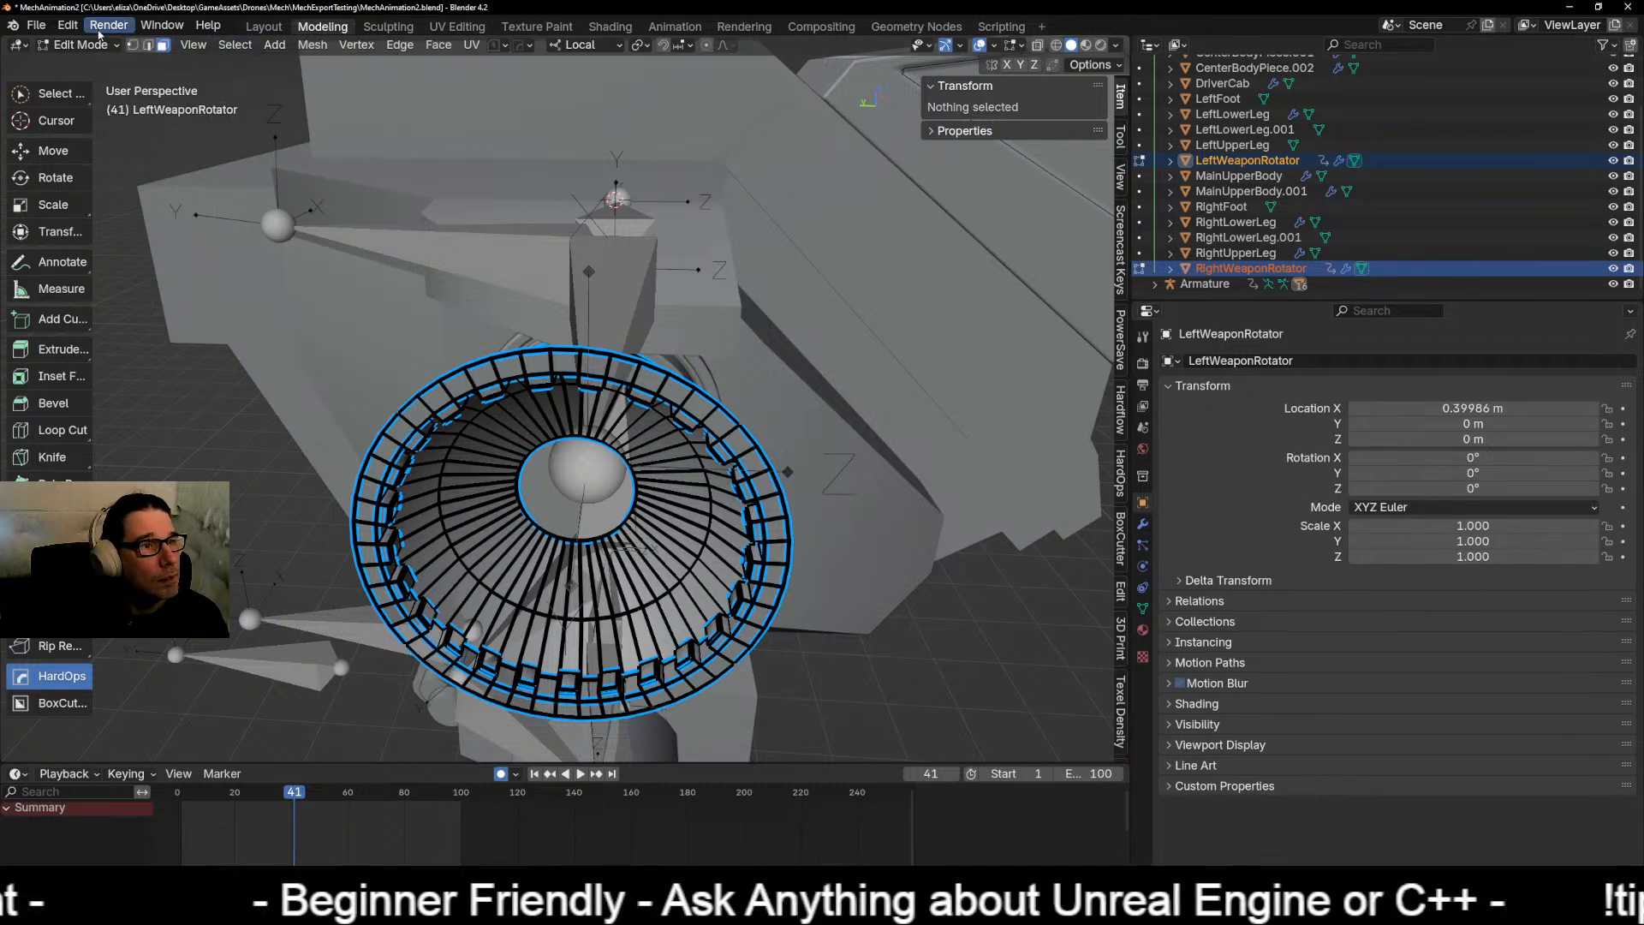
pyautogui.click(68, 25)
pyautogui.moveTo(112, 26)
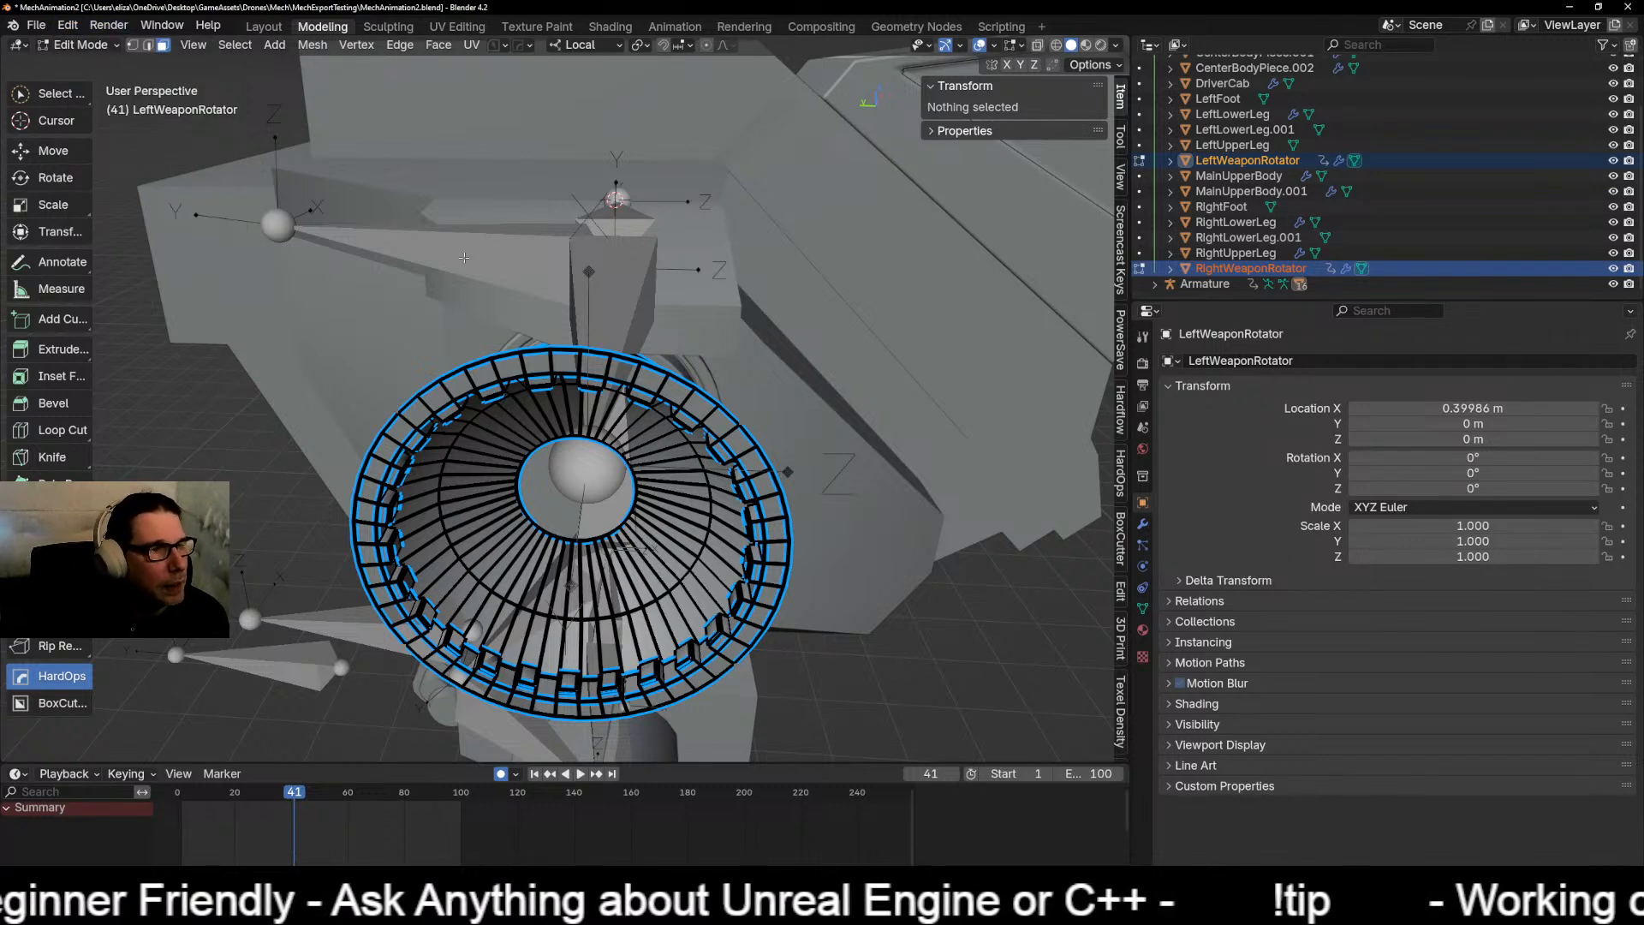
# Step: Reselect the central hub faces on the right and left weapon rotators
pyautogui.moveTo(131, 158); pyautogui.dragTo(697, 267, button='middle')
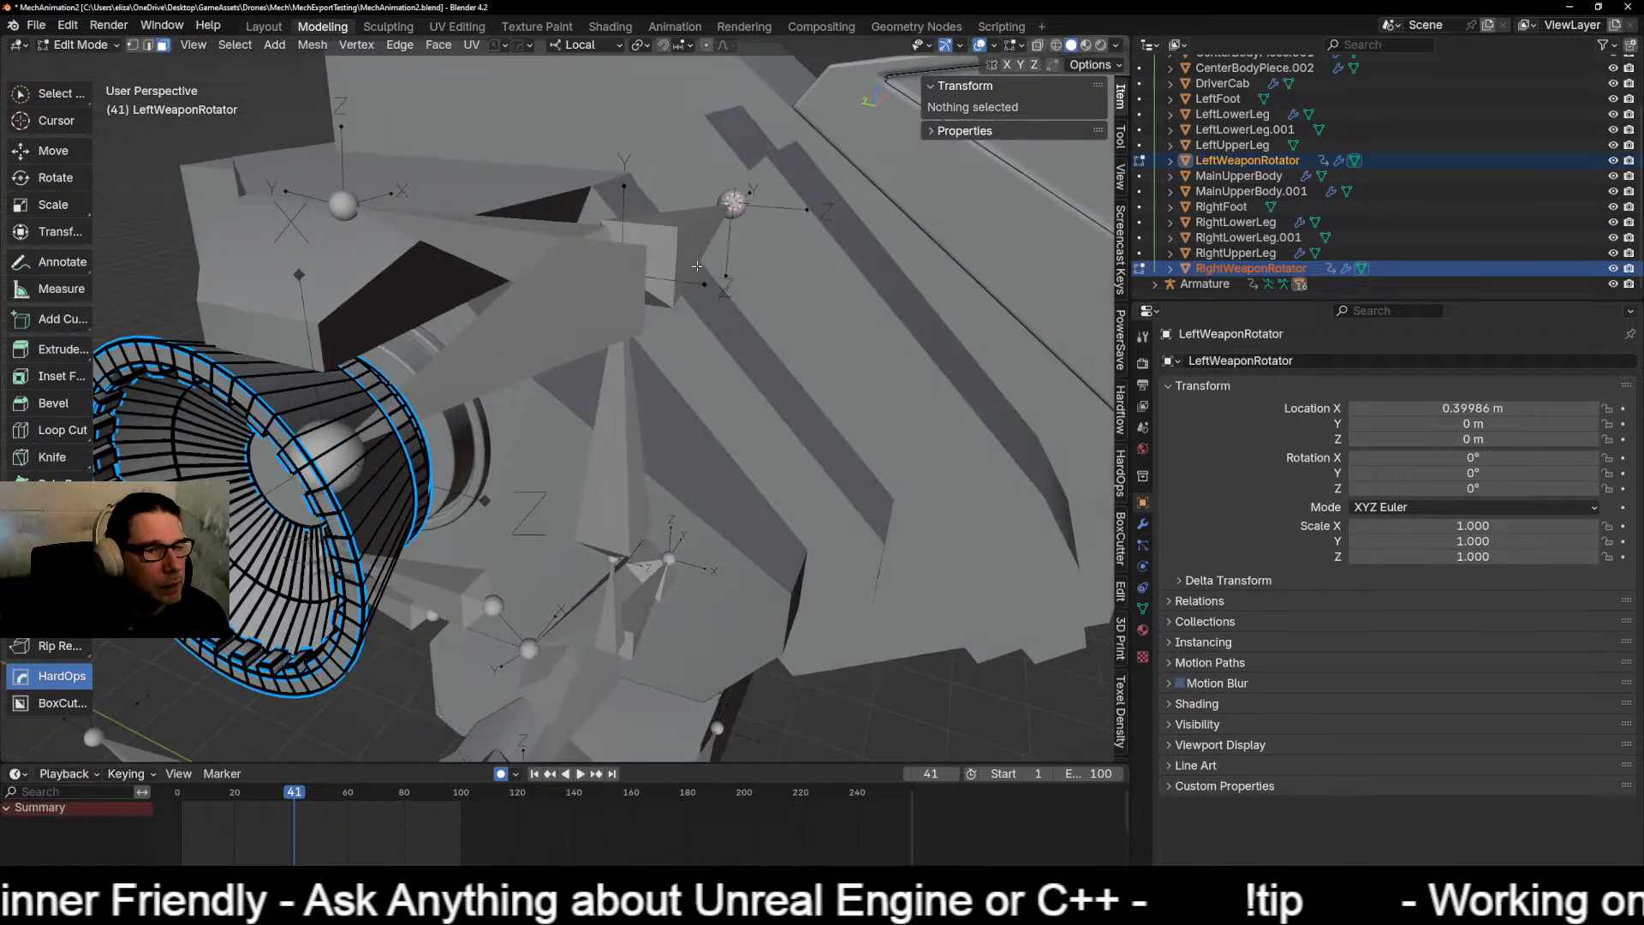
pyautogui.click(288, 468)
pyautogui.moveTo(287, 468); pyautogui.dragTo(471, 417, button='middle')
pyautogui.click(490, 401)
pyautogui.hotkey('shift', 's')
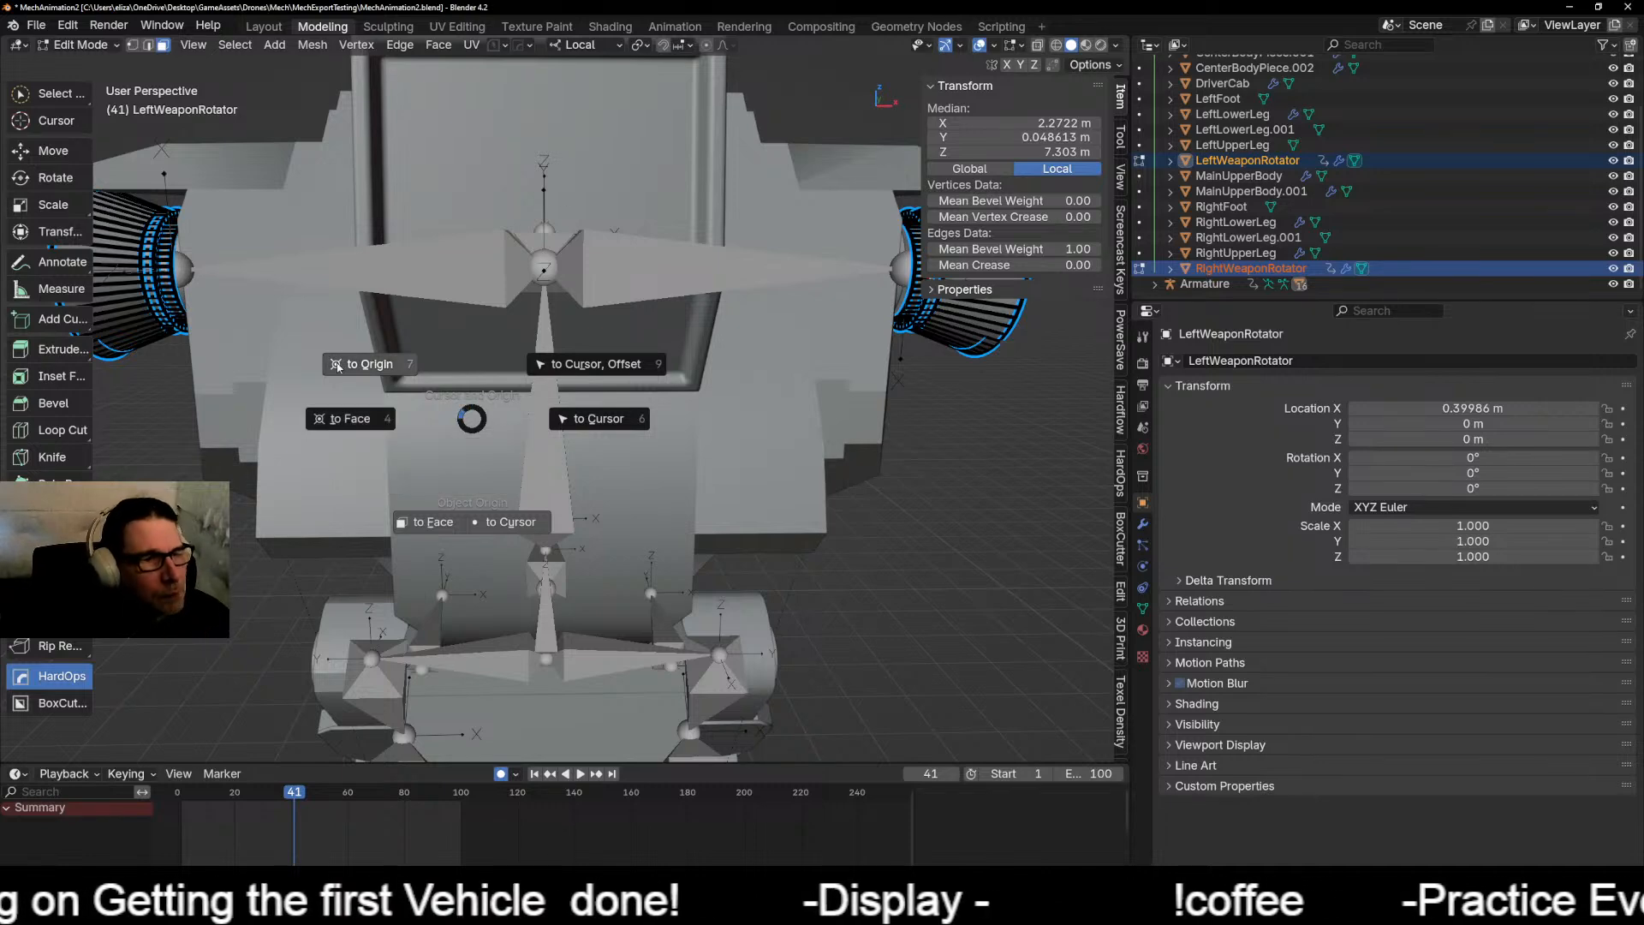
pyautogui.press('Escape')
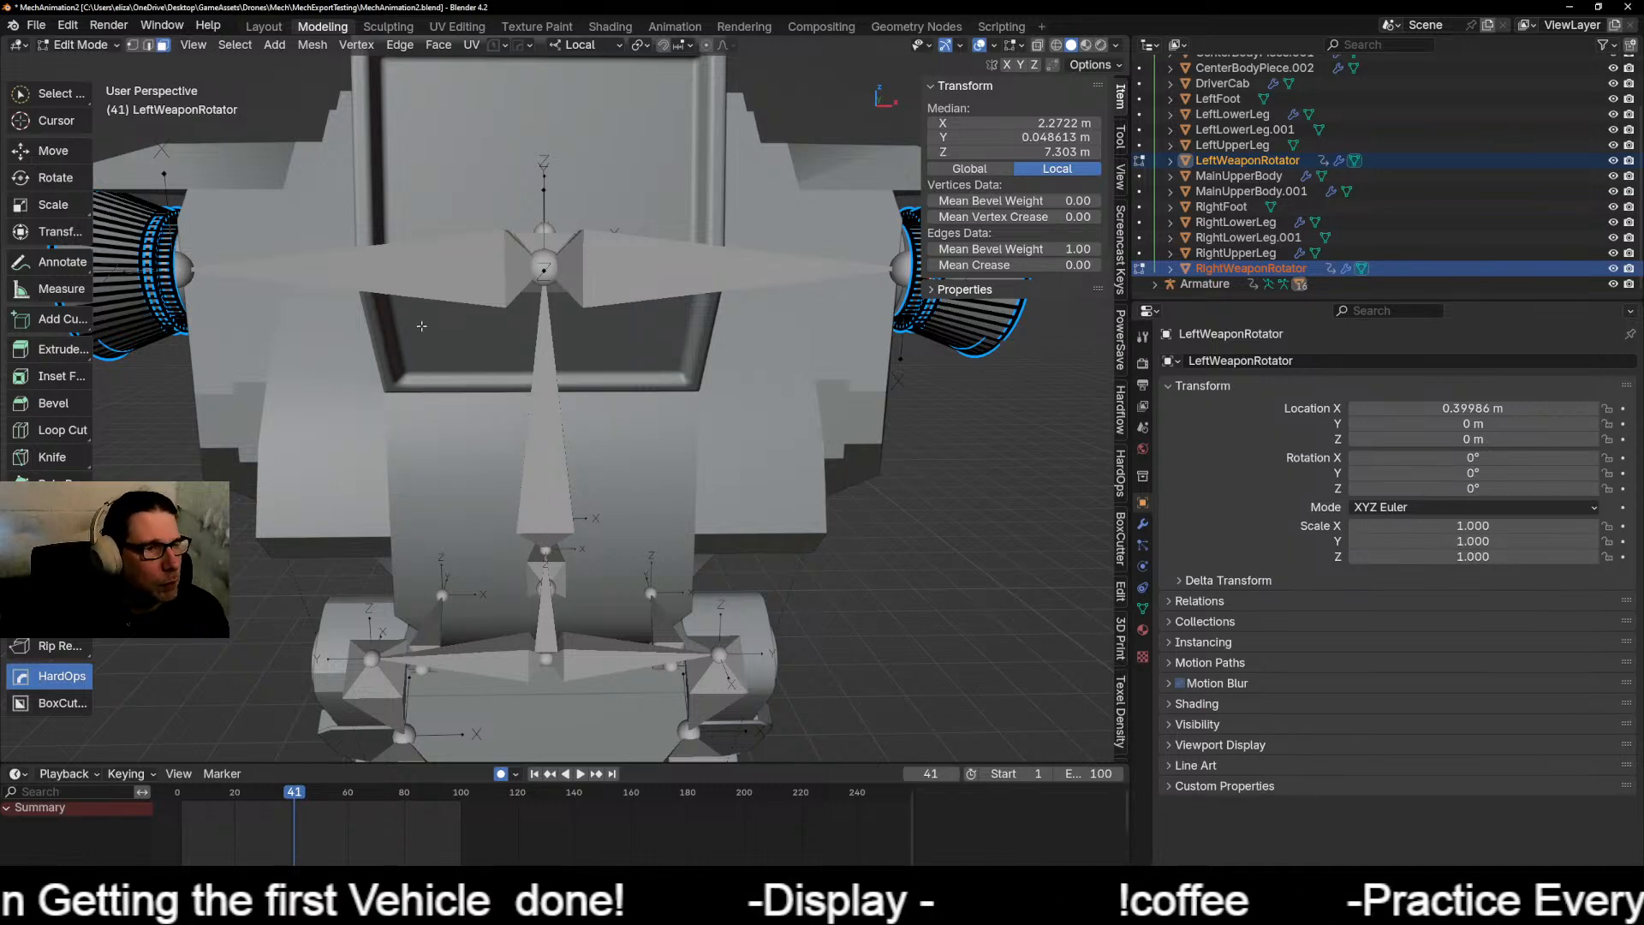
pyautogui.moveTo(205, 333); pyautogui.dragTo(435, 463, button='middle')
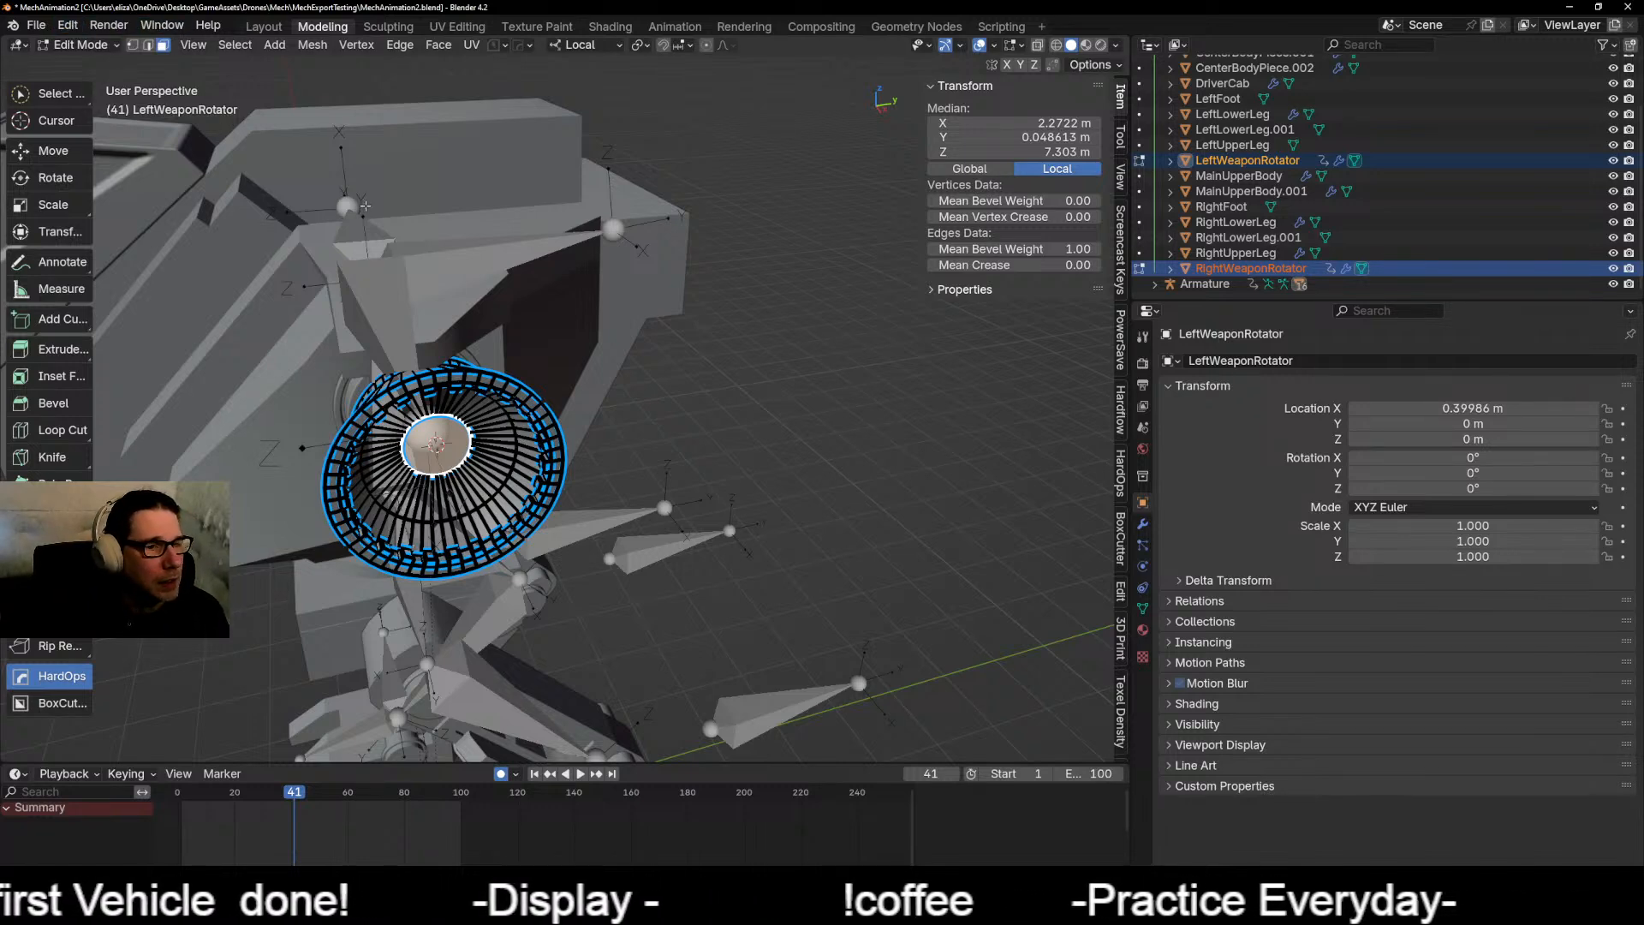
pyautogui.moveTo(232, 356); pyautogui.dragTo(360, 347, button='middle')
pyautogui.hotkey('shift', 's')
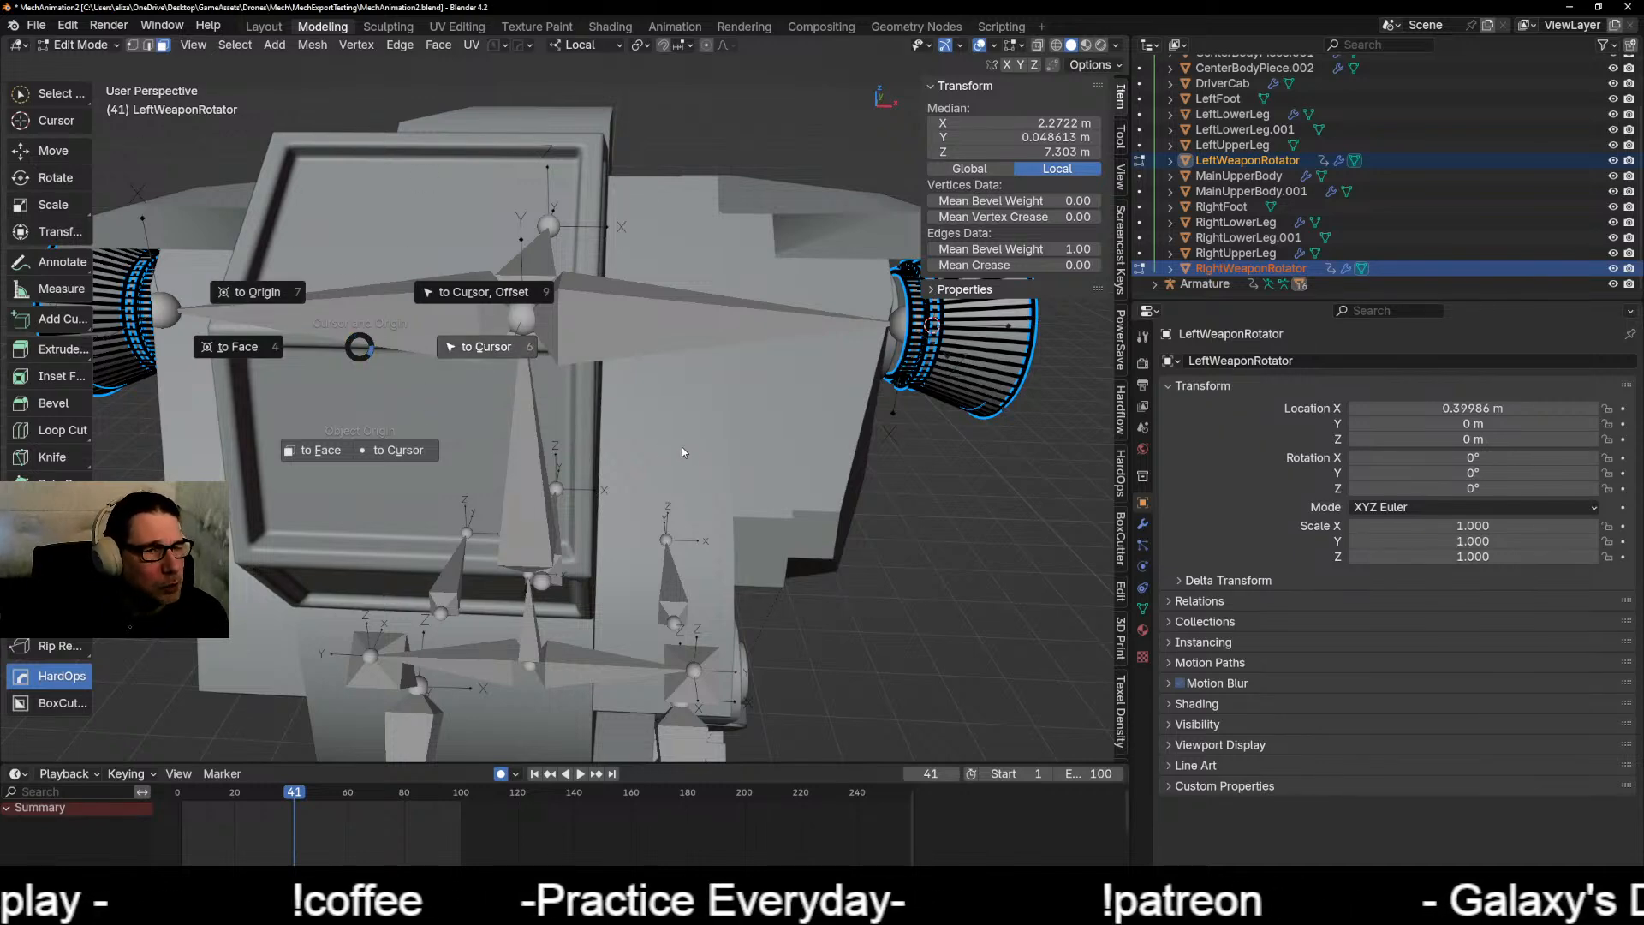
pyautogui.press('Escape')
pyautogui.moveTo(642, 439)
pyautogui.mouseDown(button='middle')
pyautogui.moveTo(557, 429)
pyautogui.moveTo(645, 421)
pyautogui.mouseUp(button='middle')
# Step: Open the preferences to look through the installed extensions
pyautogui.click(65, 25)
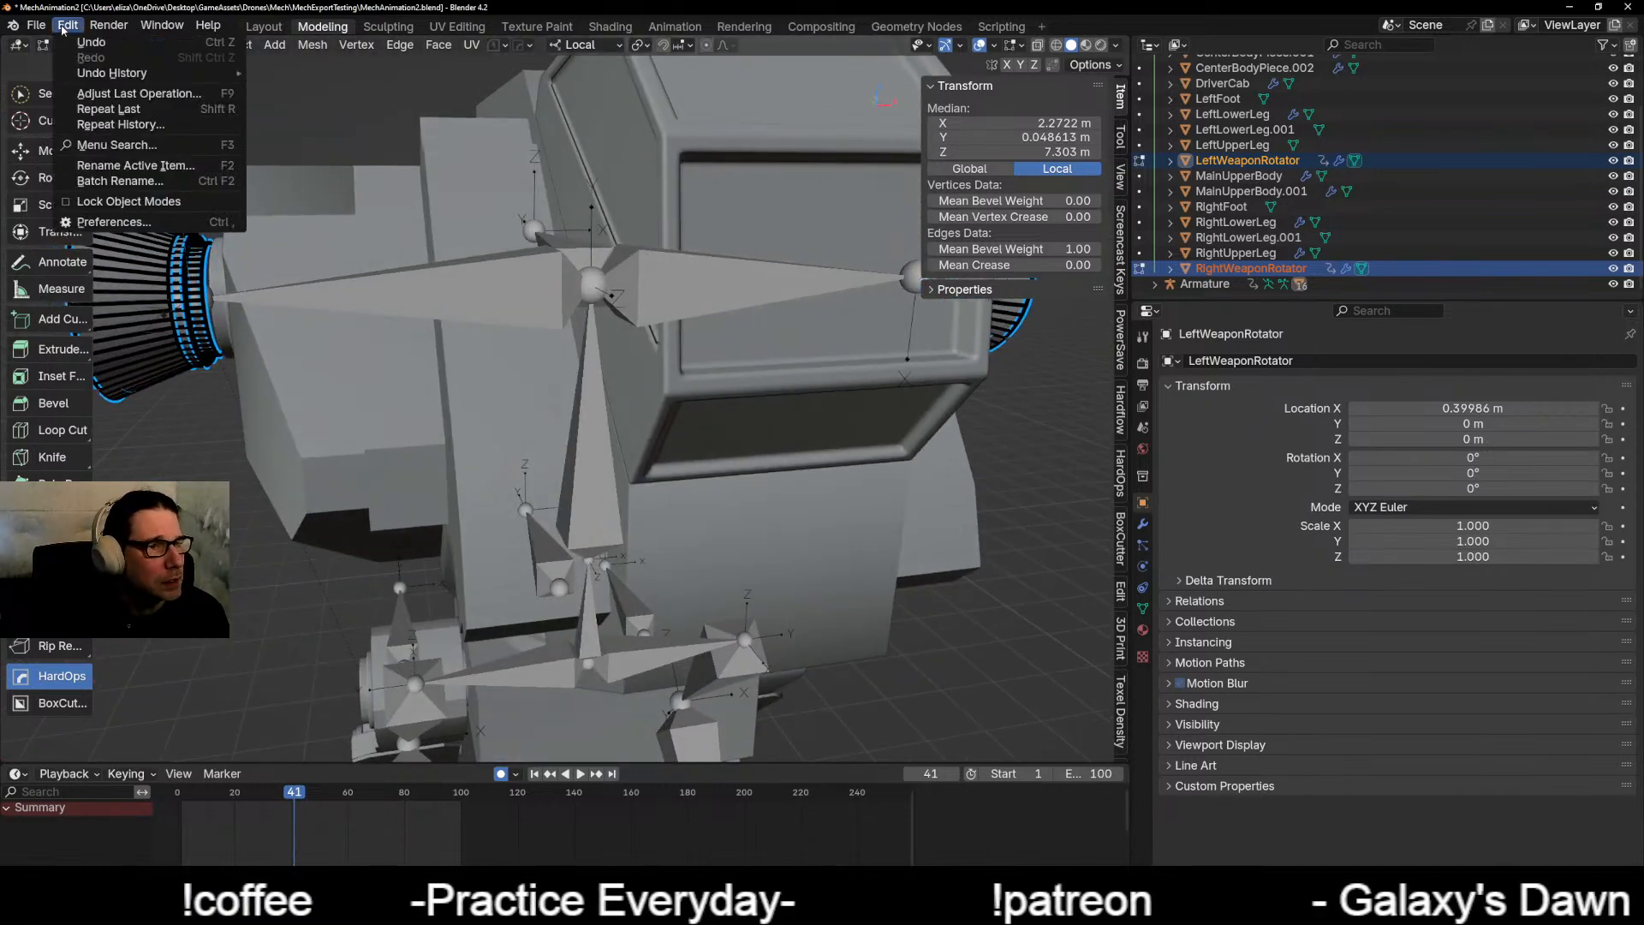
pyautogui.click(114, 222)
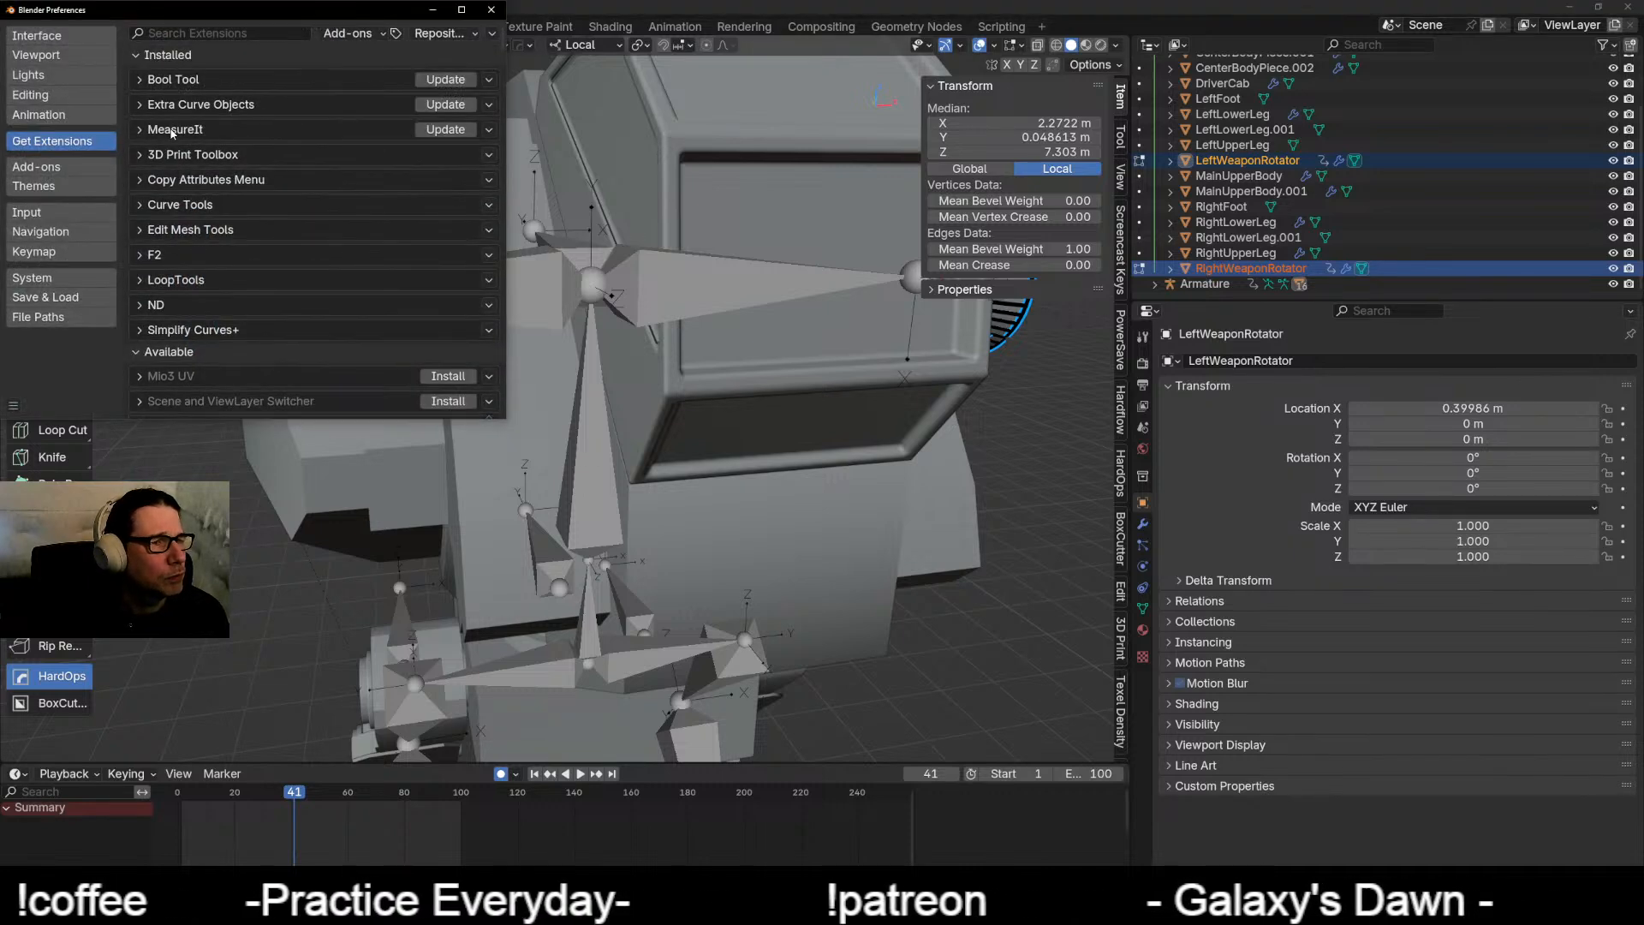
# Step: Try disabling the 3D Print Toolbox add-on and check which cursor and origin pie menu appears in the viewport
pyautogui.click(61, 168)
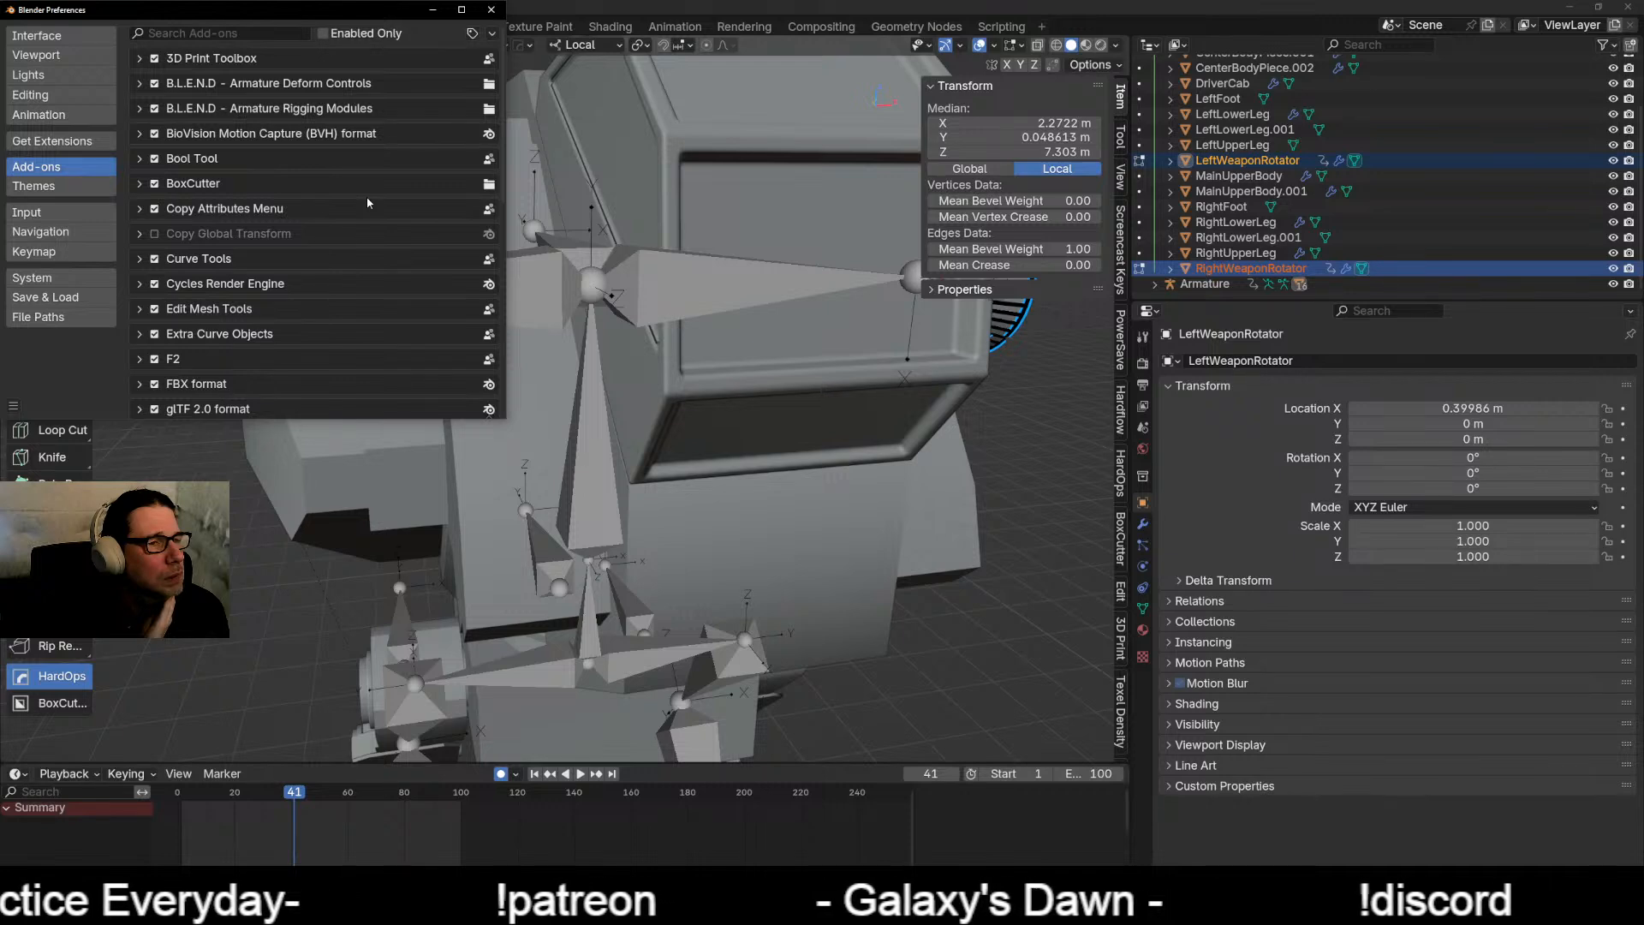
pyautogui.scroll(-3, 367, 199)
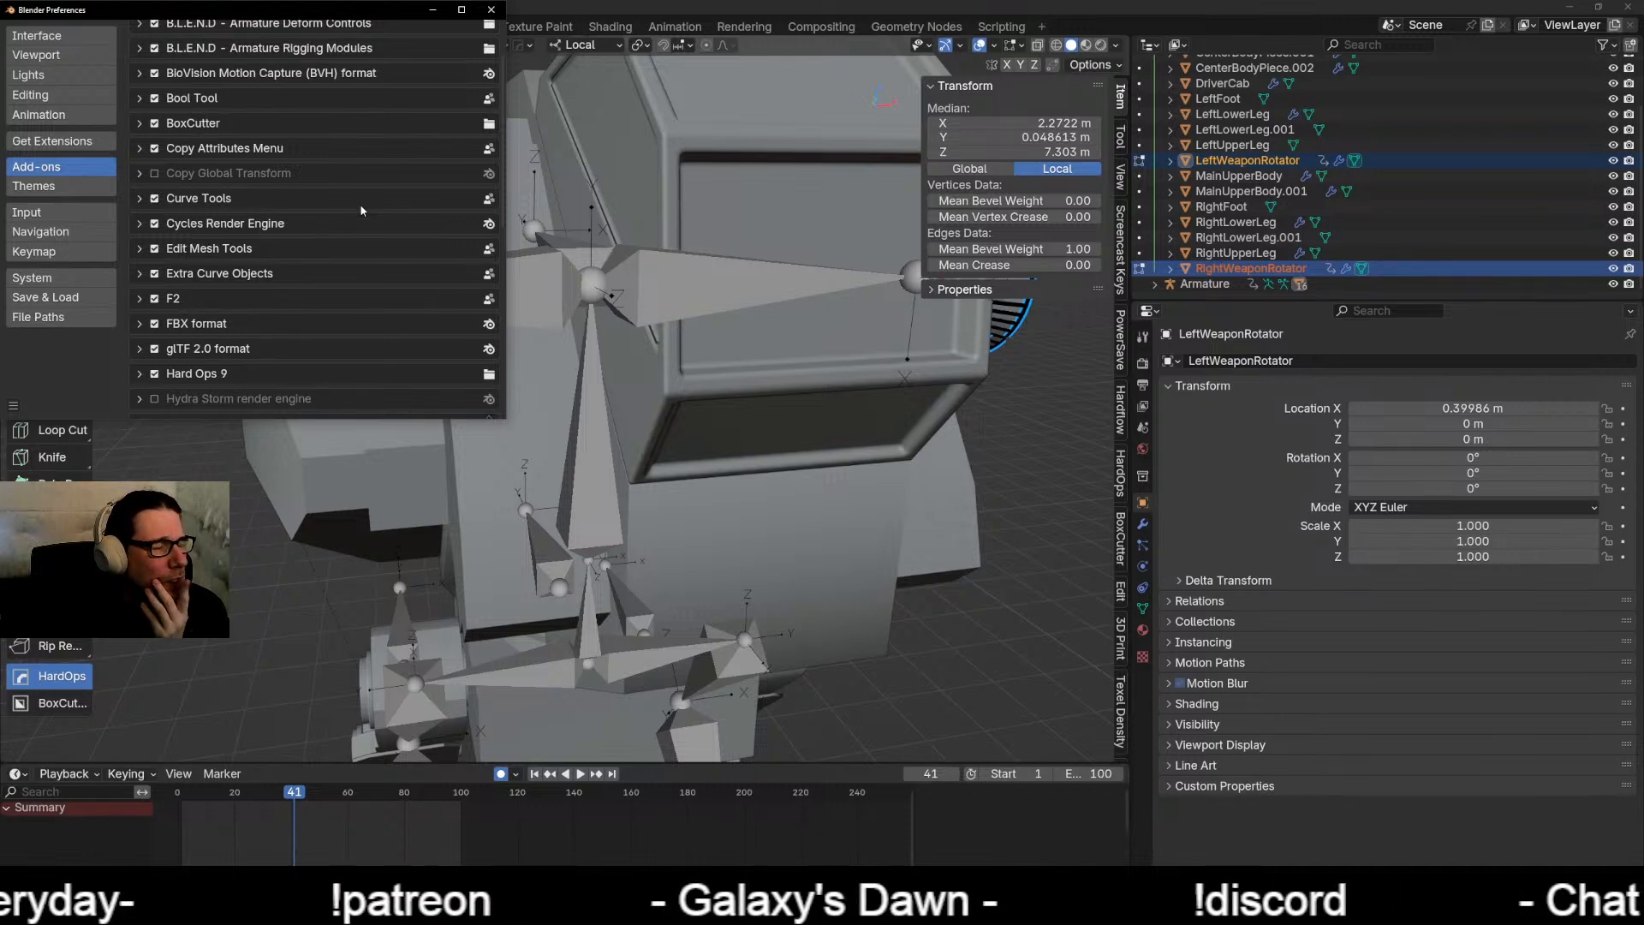
pyautogui.scroll(3, 360, 211)
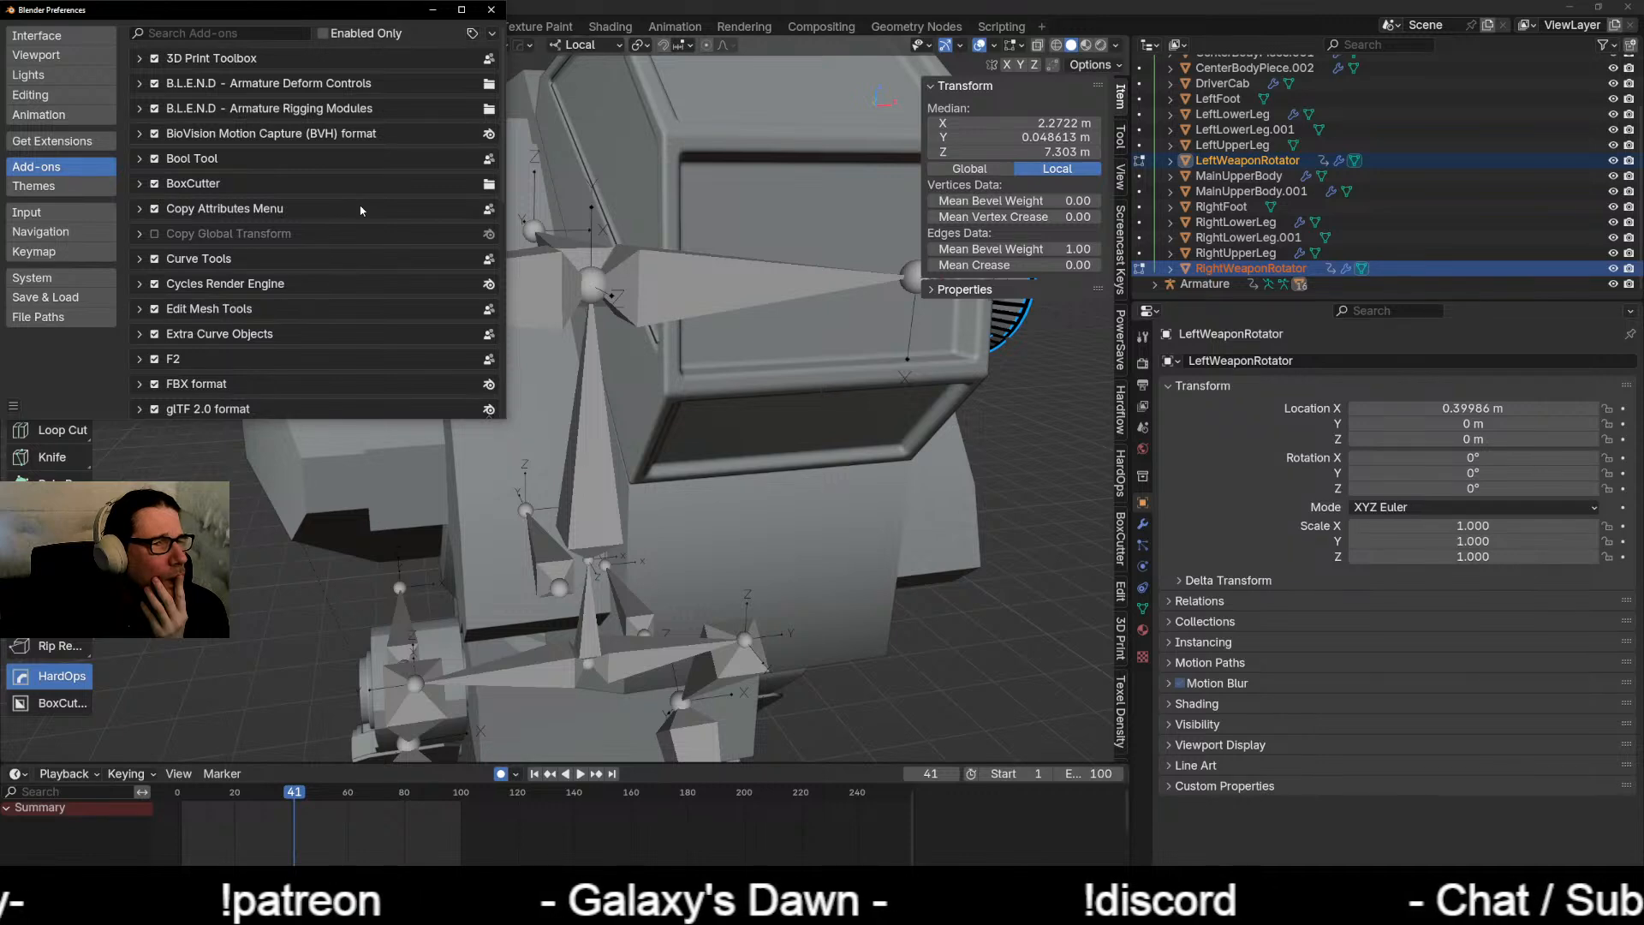
pyautogui.click(155, 59)
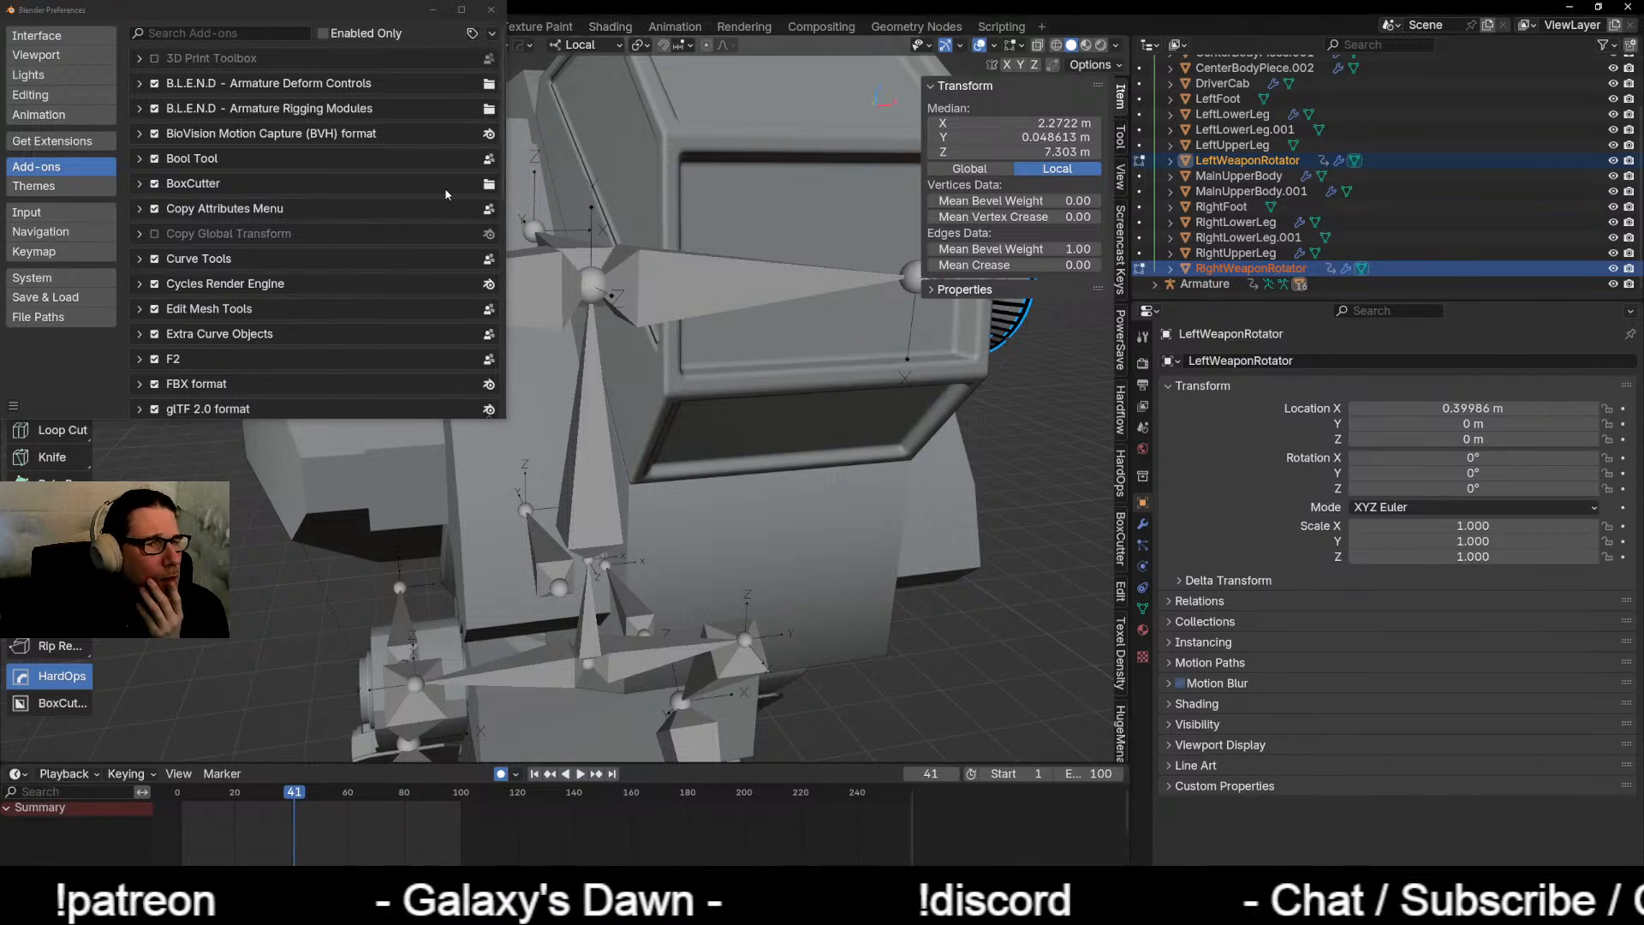
pyautogui.click(490, 9)
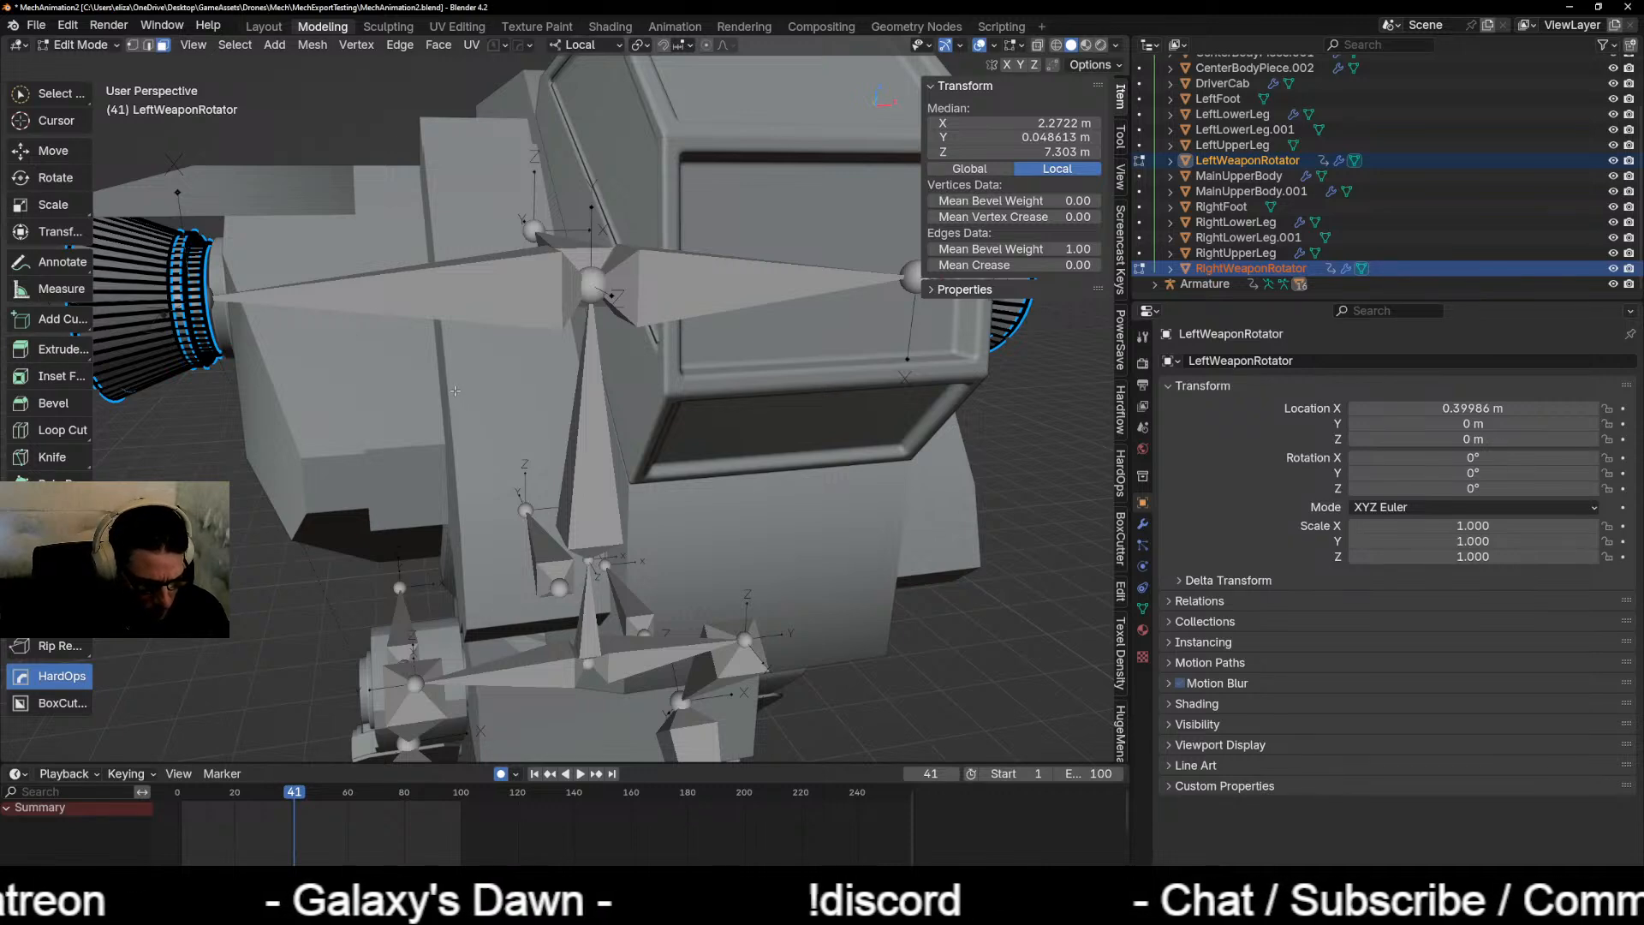
pyautogui.hotkey('shift', 's')
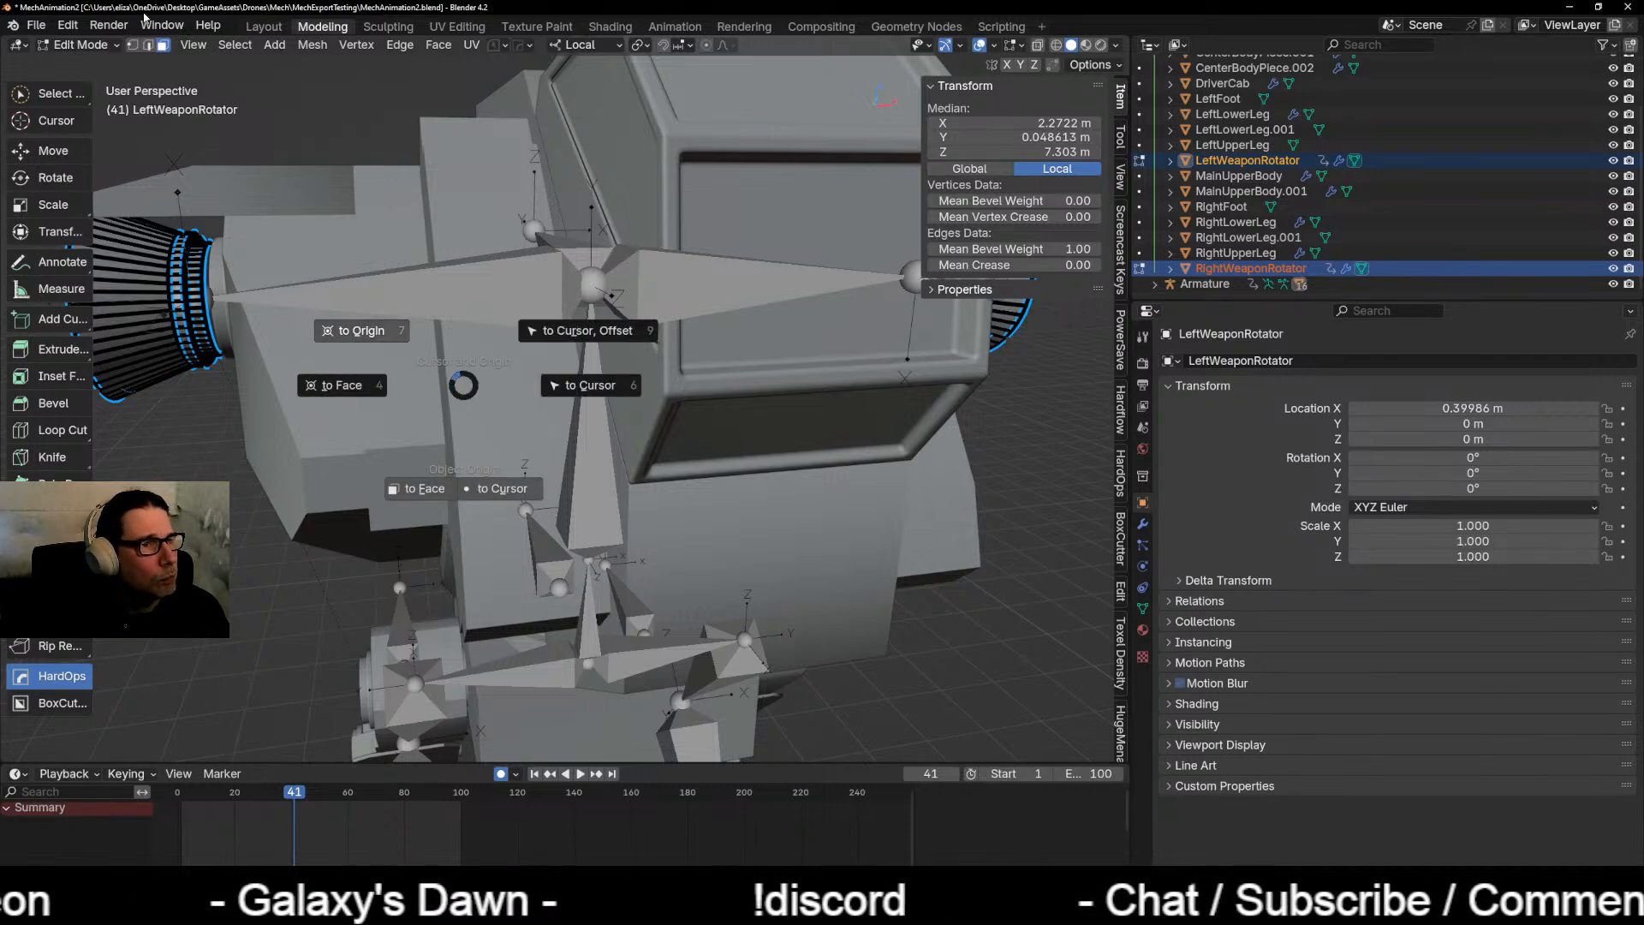
# Step: Reopen the preferences and re-enable the 3D Print Toolbox add-on
pyautogui.click(71, 31)
pyautogui.click(68, 26)
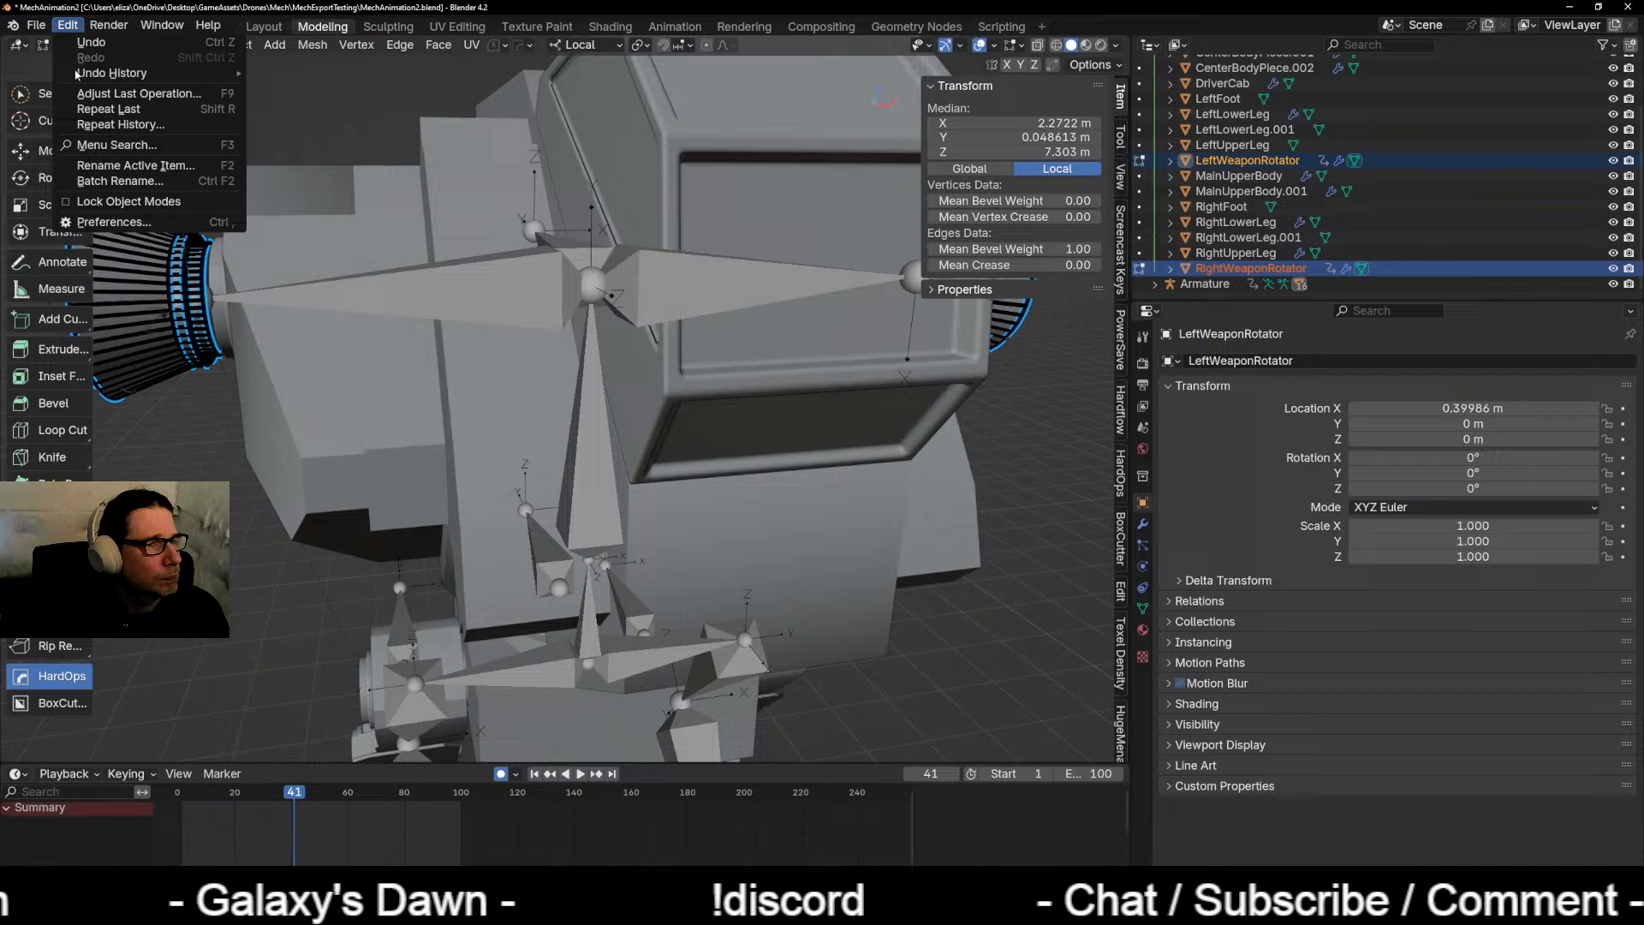
pyautogui.click(110, 224)
pyautogui.click(155, 64)
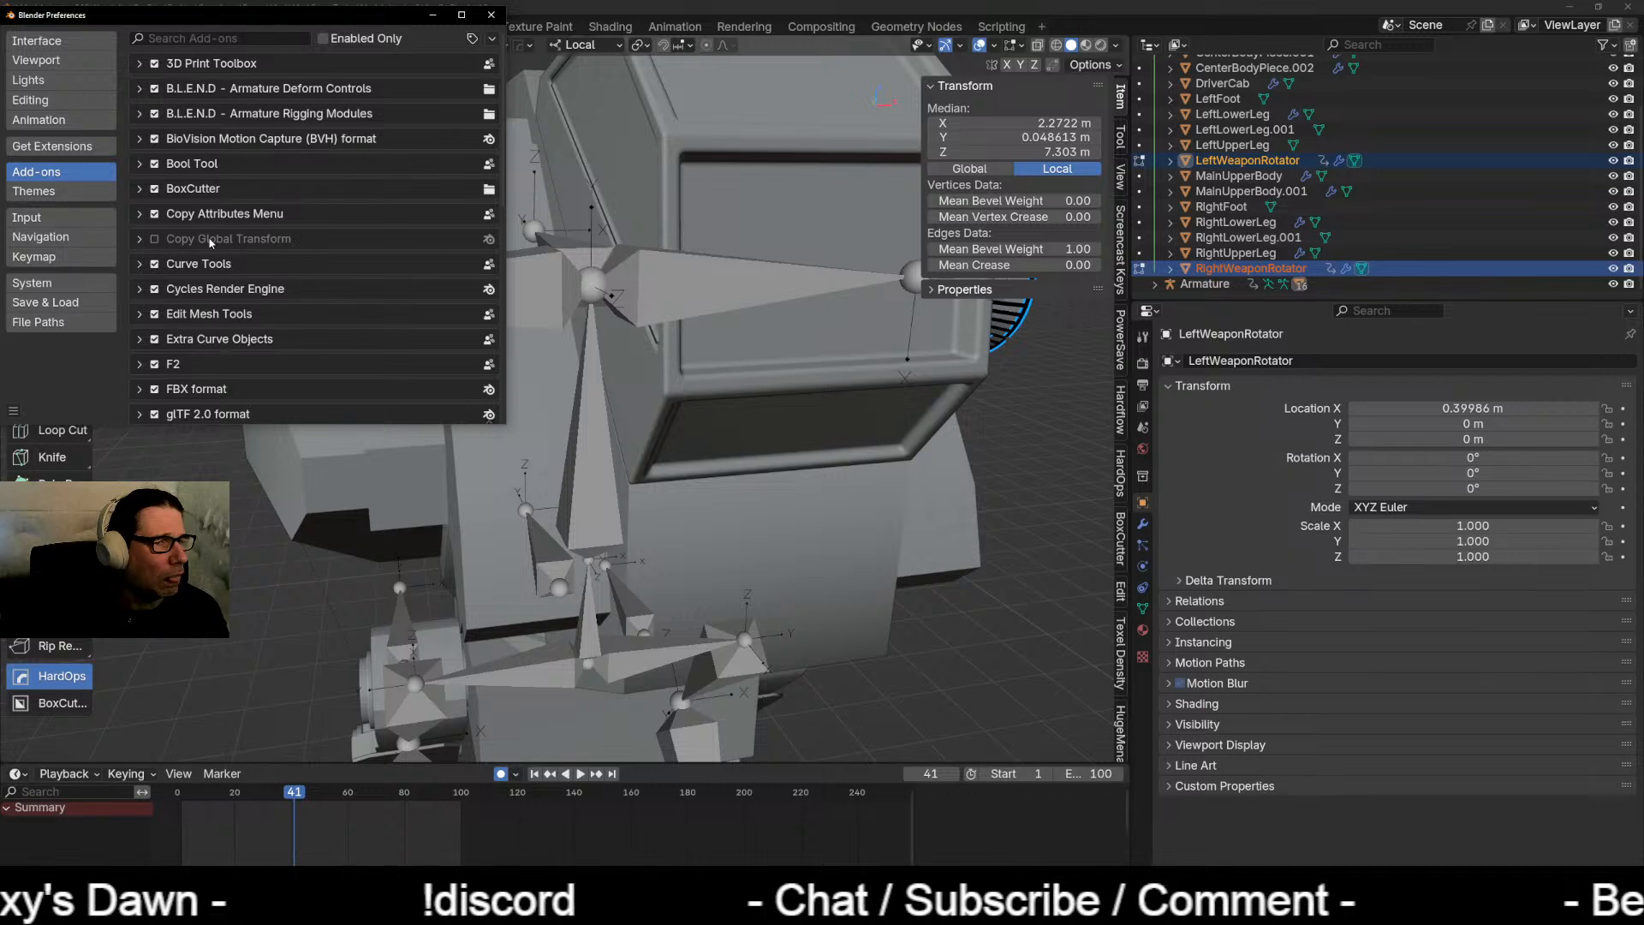
# Step: Look through the installed add-ons and examine the ND add-on's details and general preferences
pyautogui.scroll(-4, 225, 339)
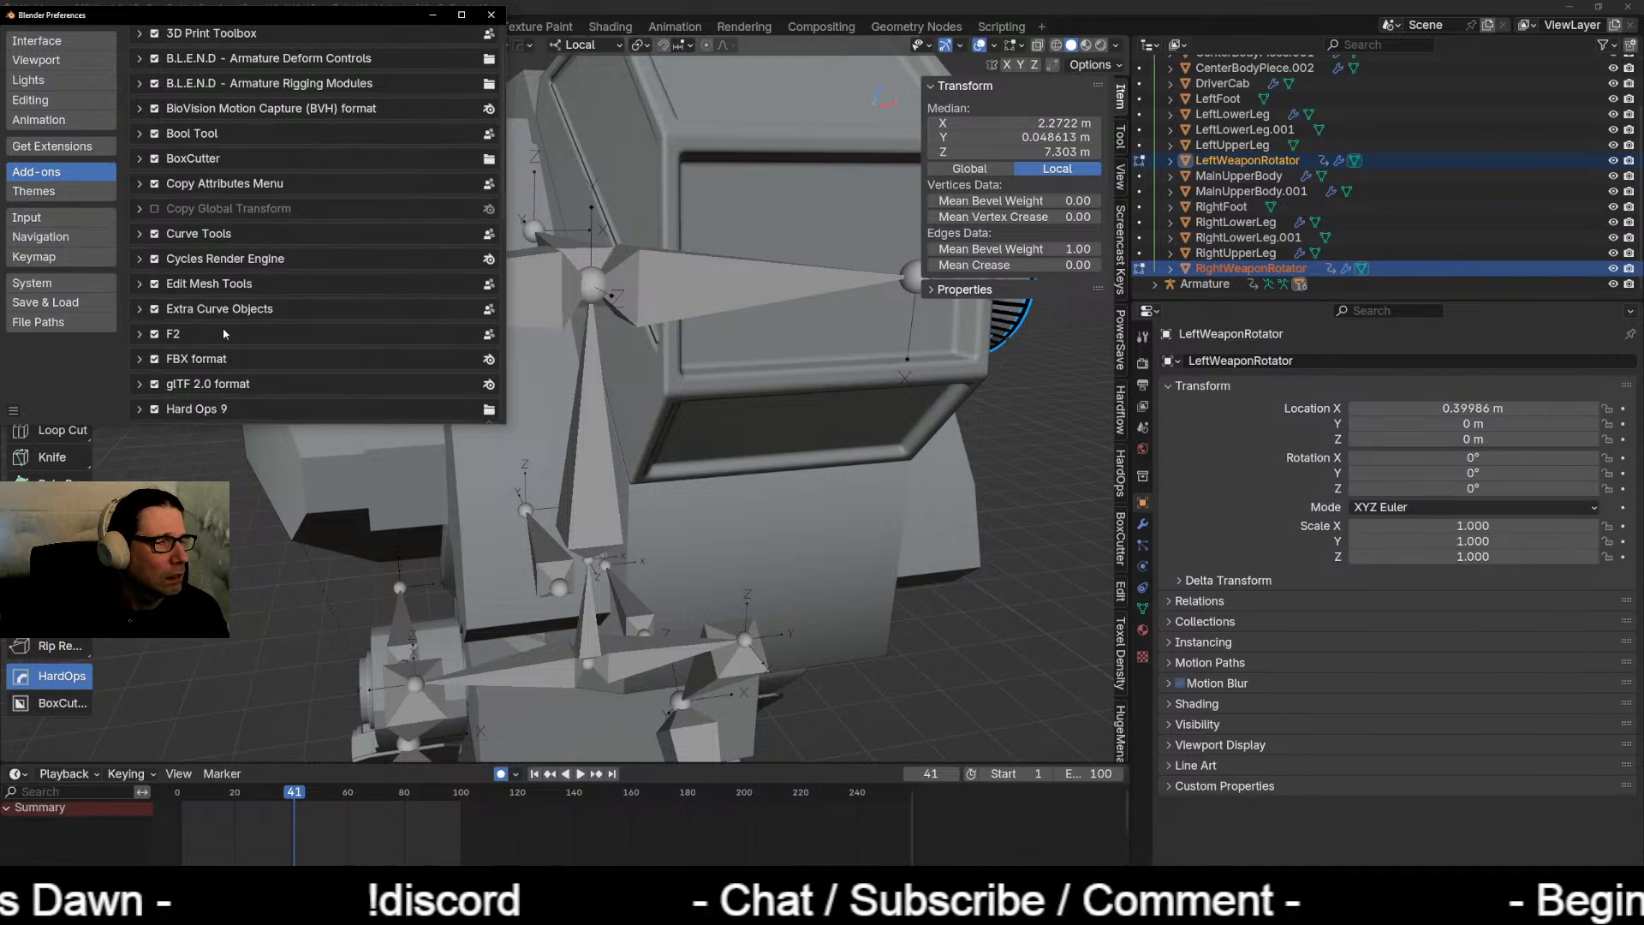
pyautogui.scroll(-1, 224, 331)
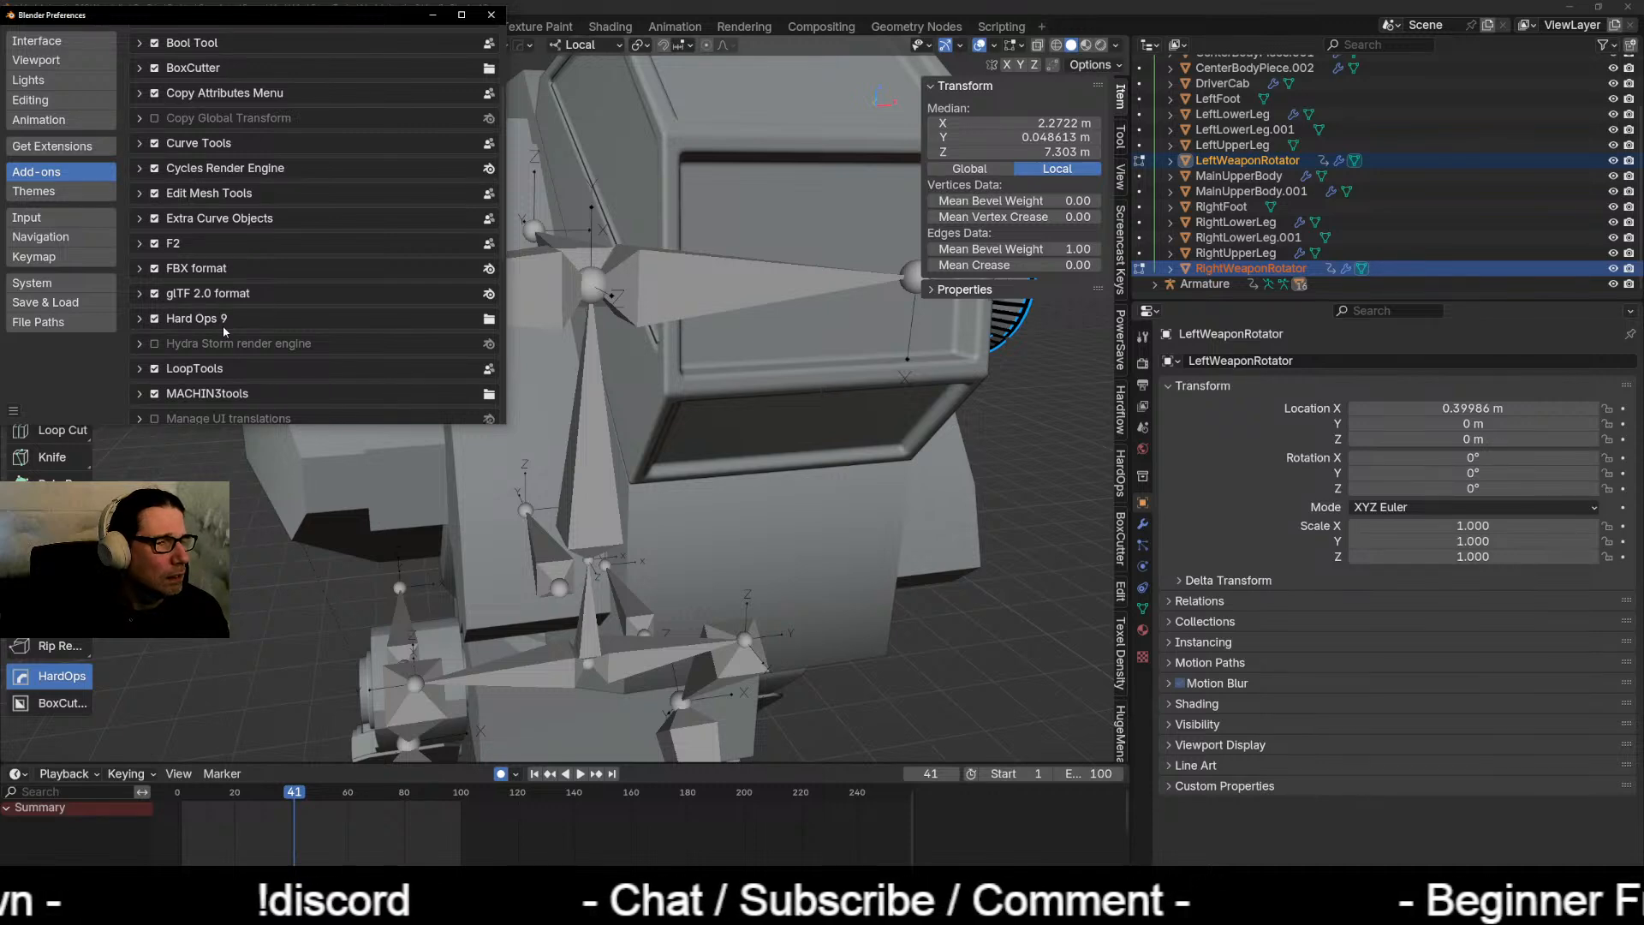
pyautogui.scroll(-3, 223, 331)
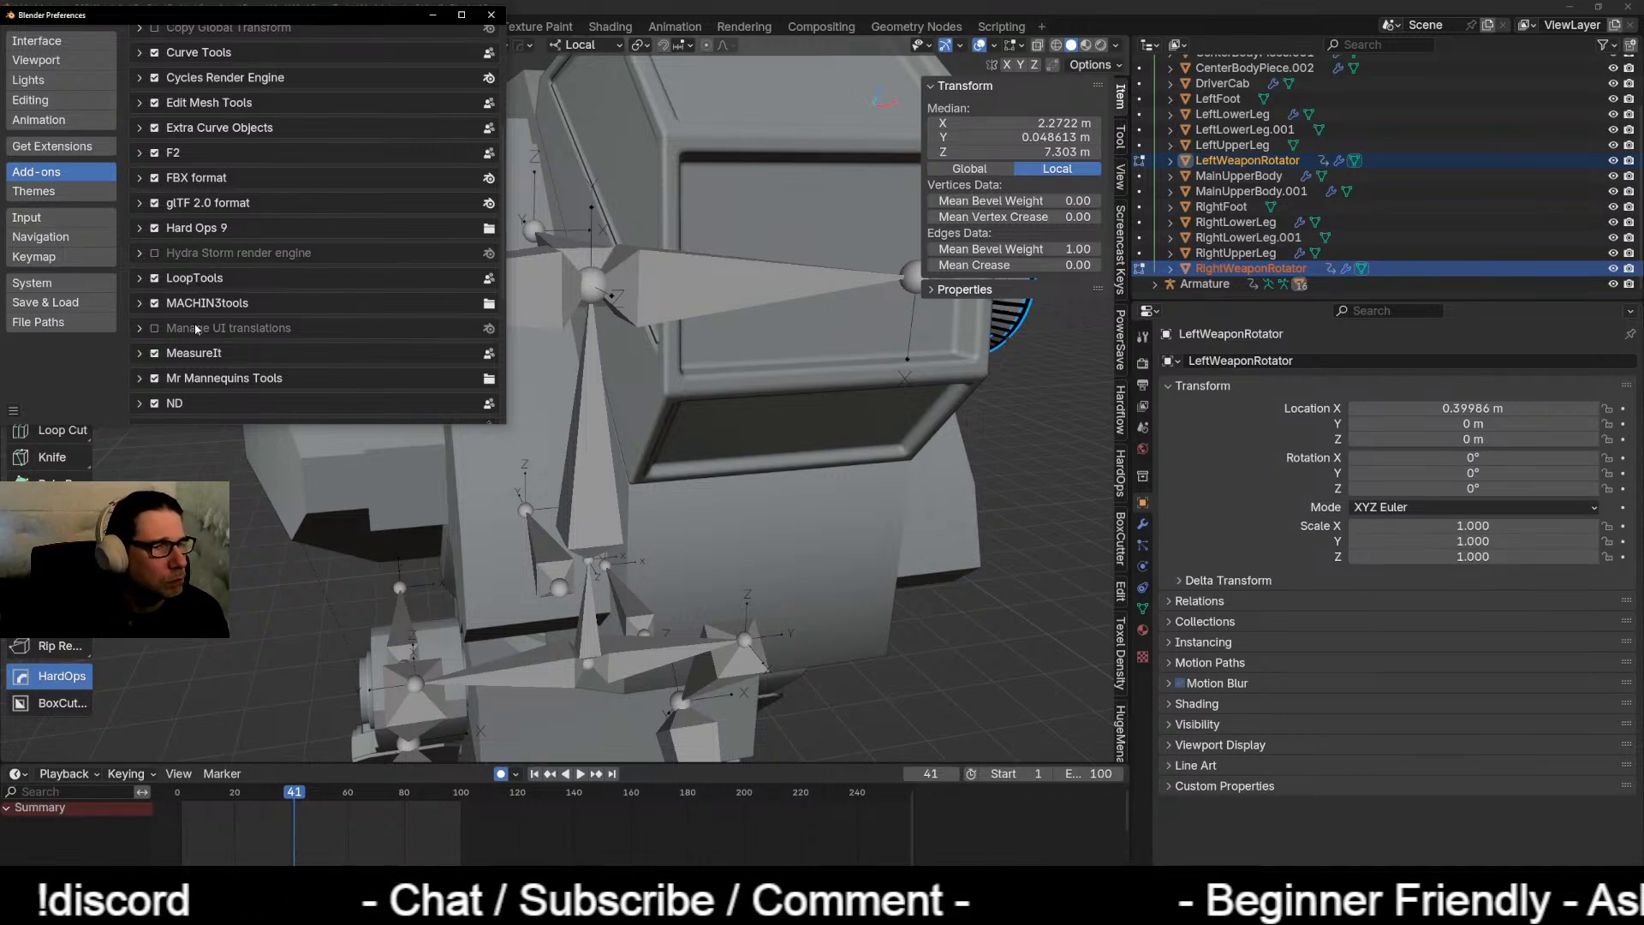
pyautogui.scroll(-3, 191, 334)
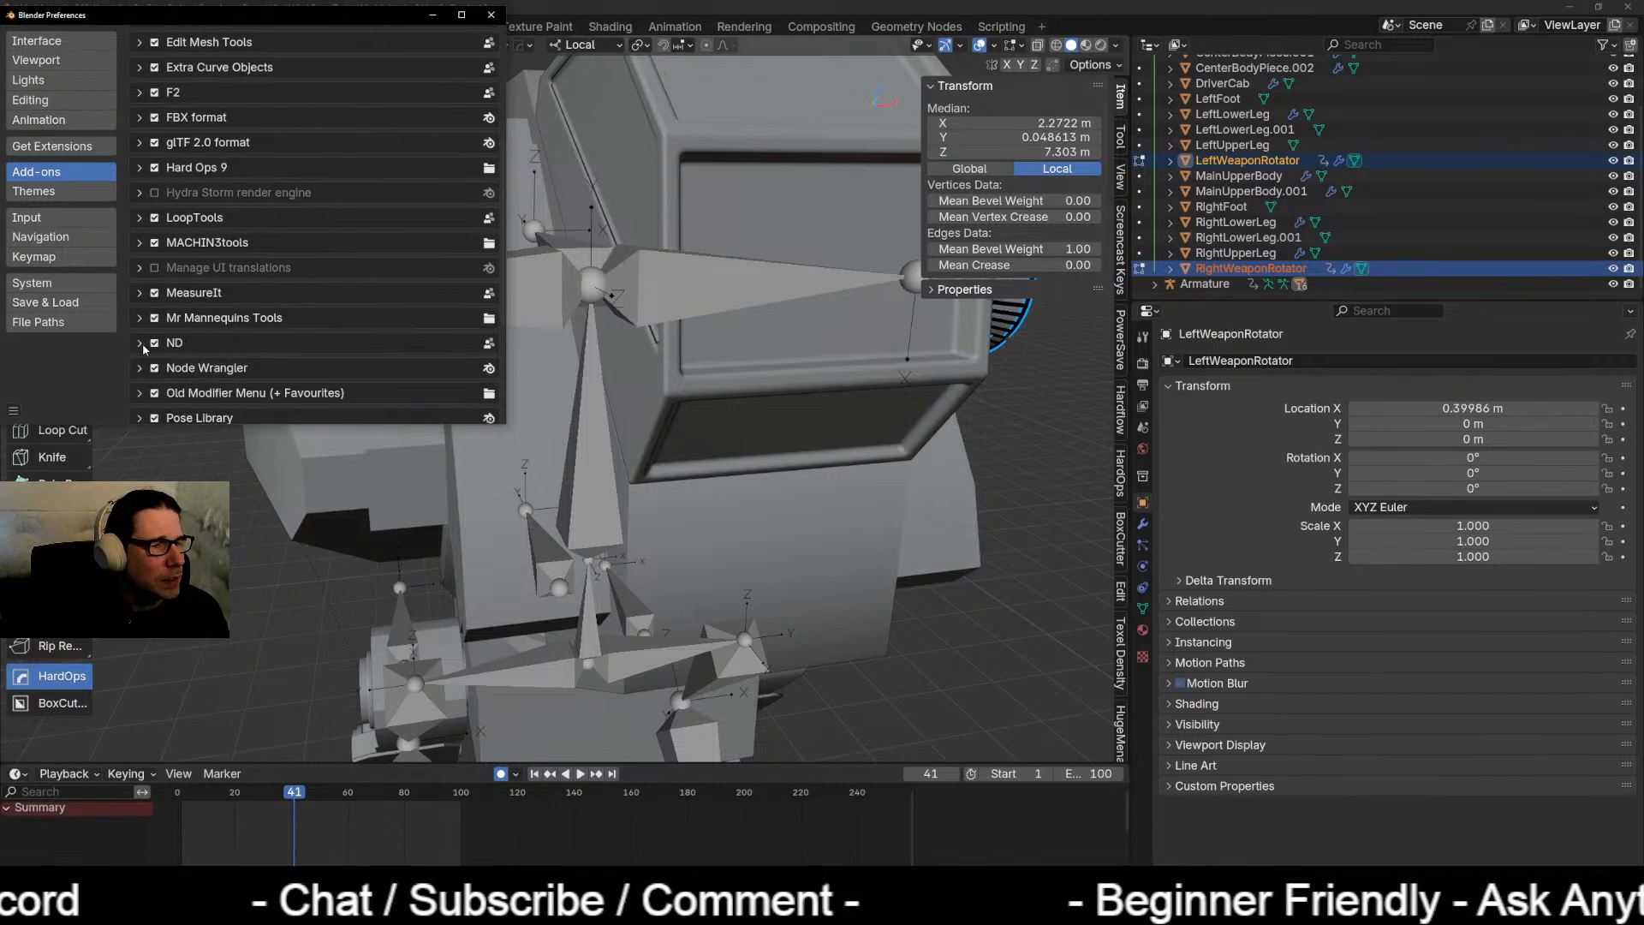
pyautogui.click(141, 344)
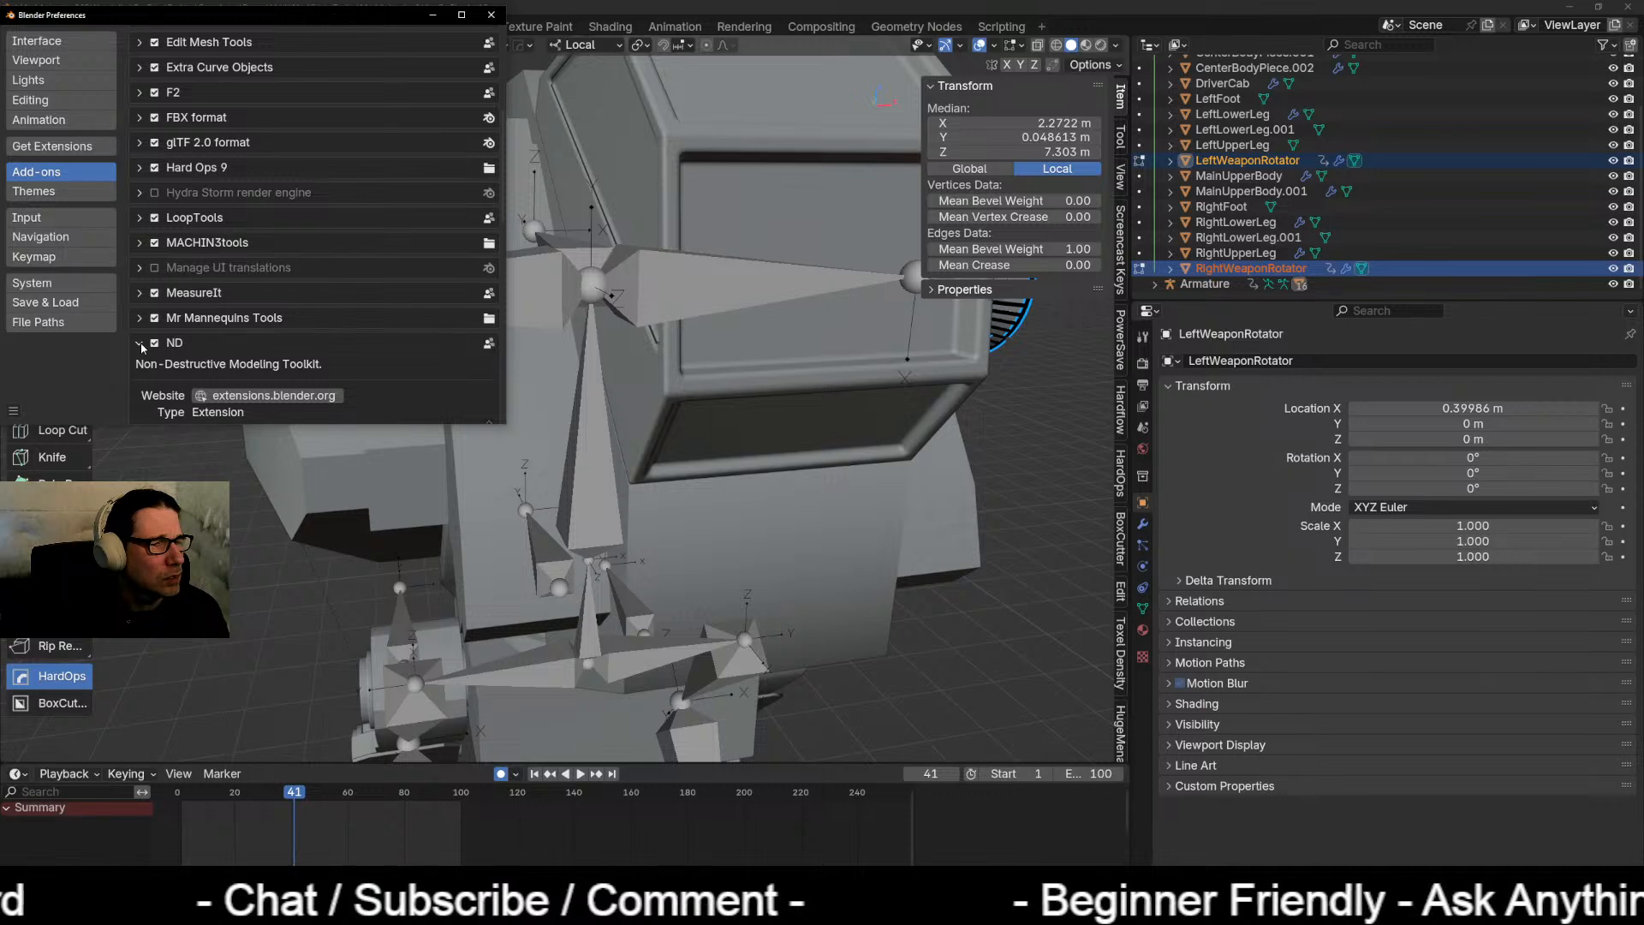
pyautogui.scroll(-3, 140, 342)
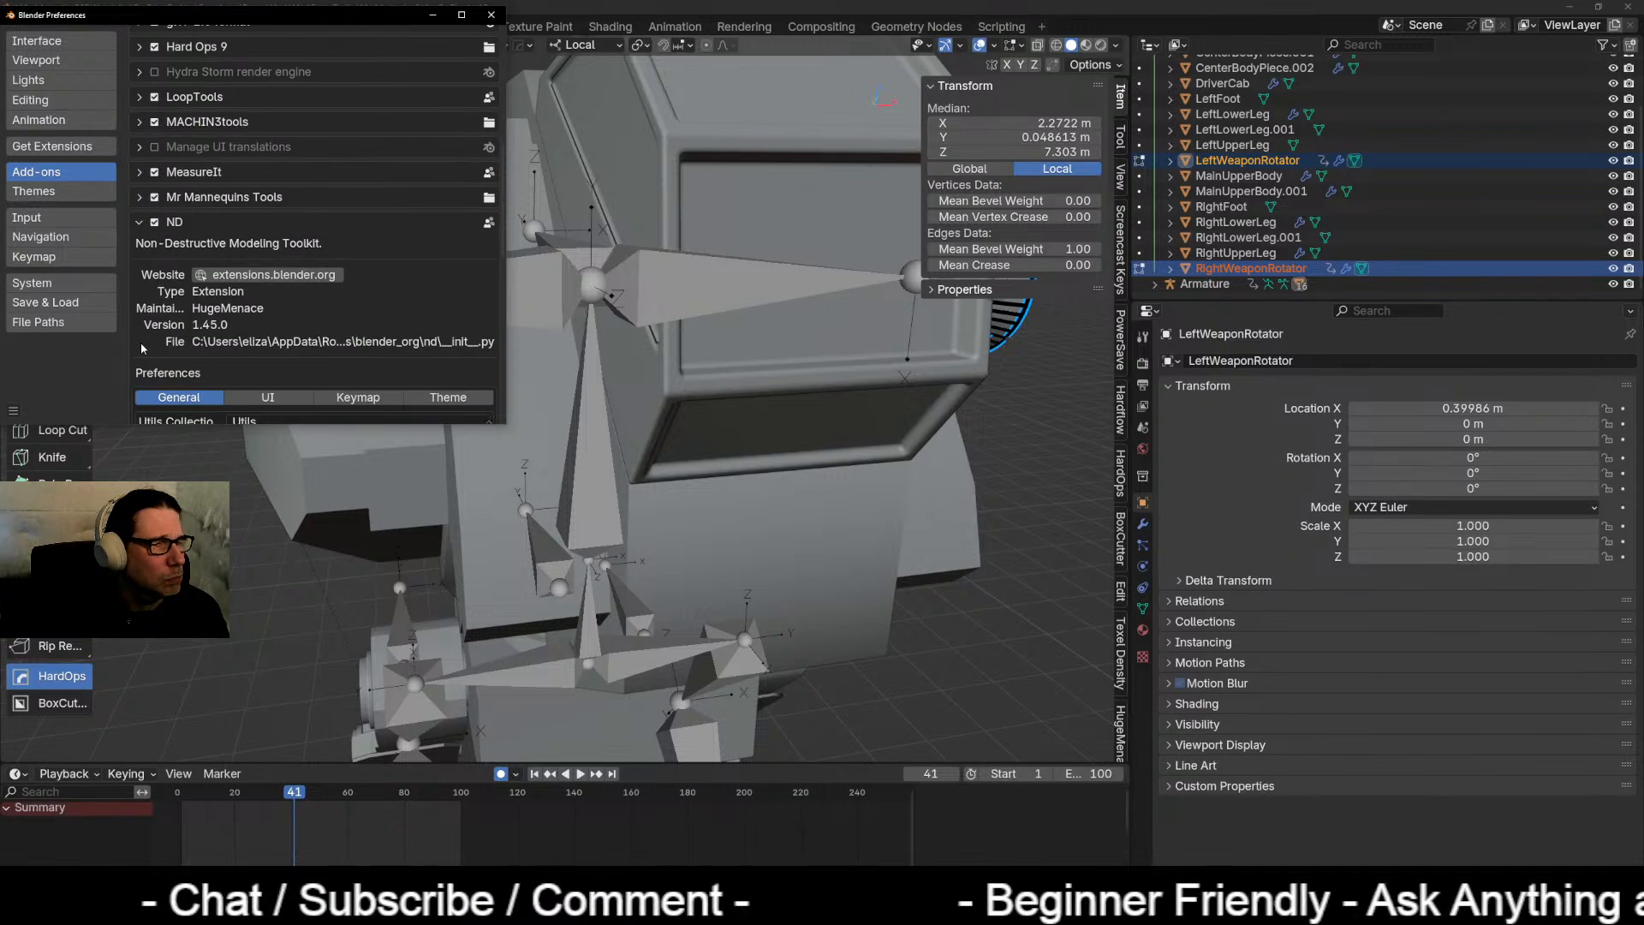
pyautogui.scroll(-2, 141, 342)
pyautogui.scroll(-3, 142, 347)
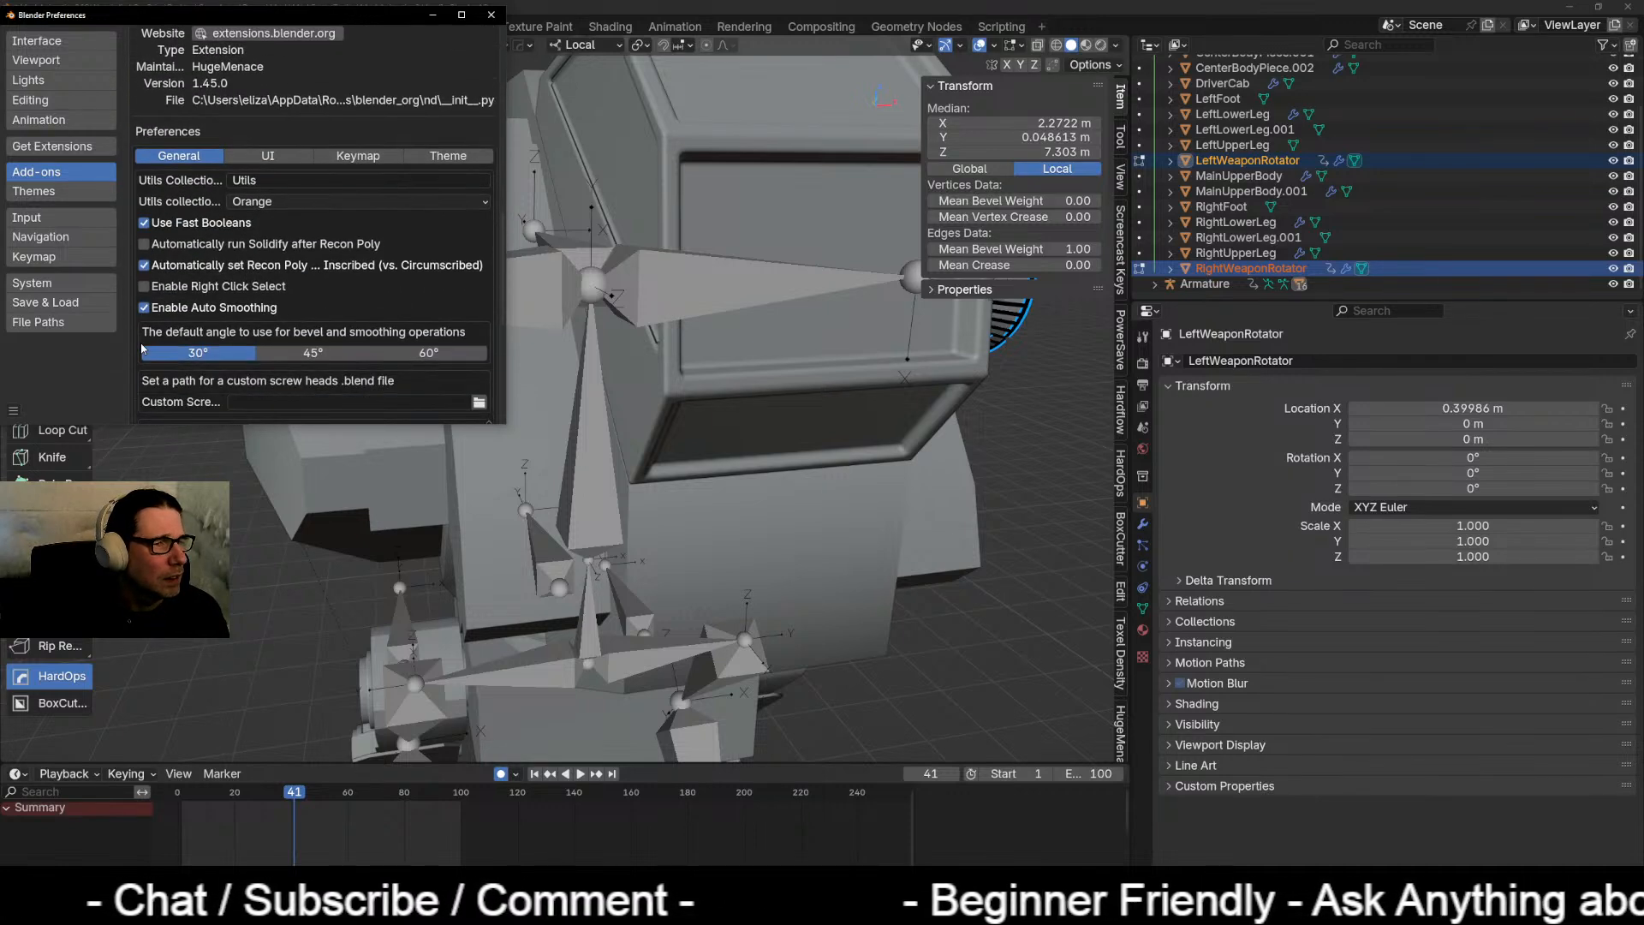
pyautogui.scroll(-3, 143, 349)
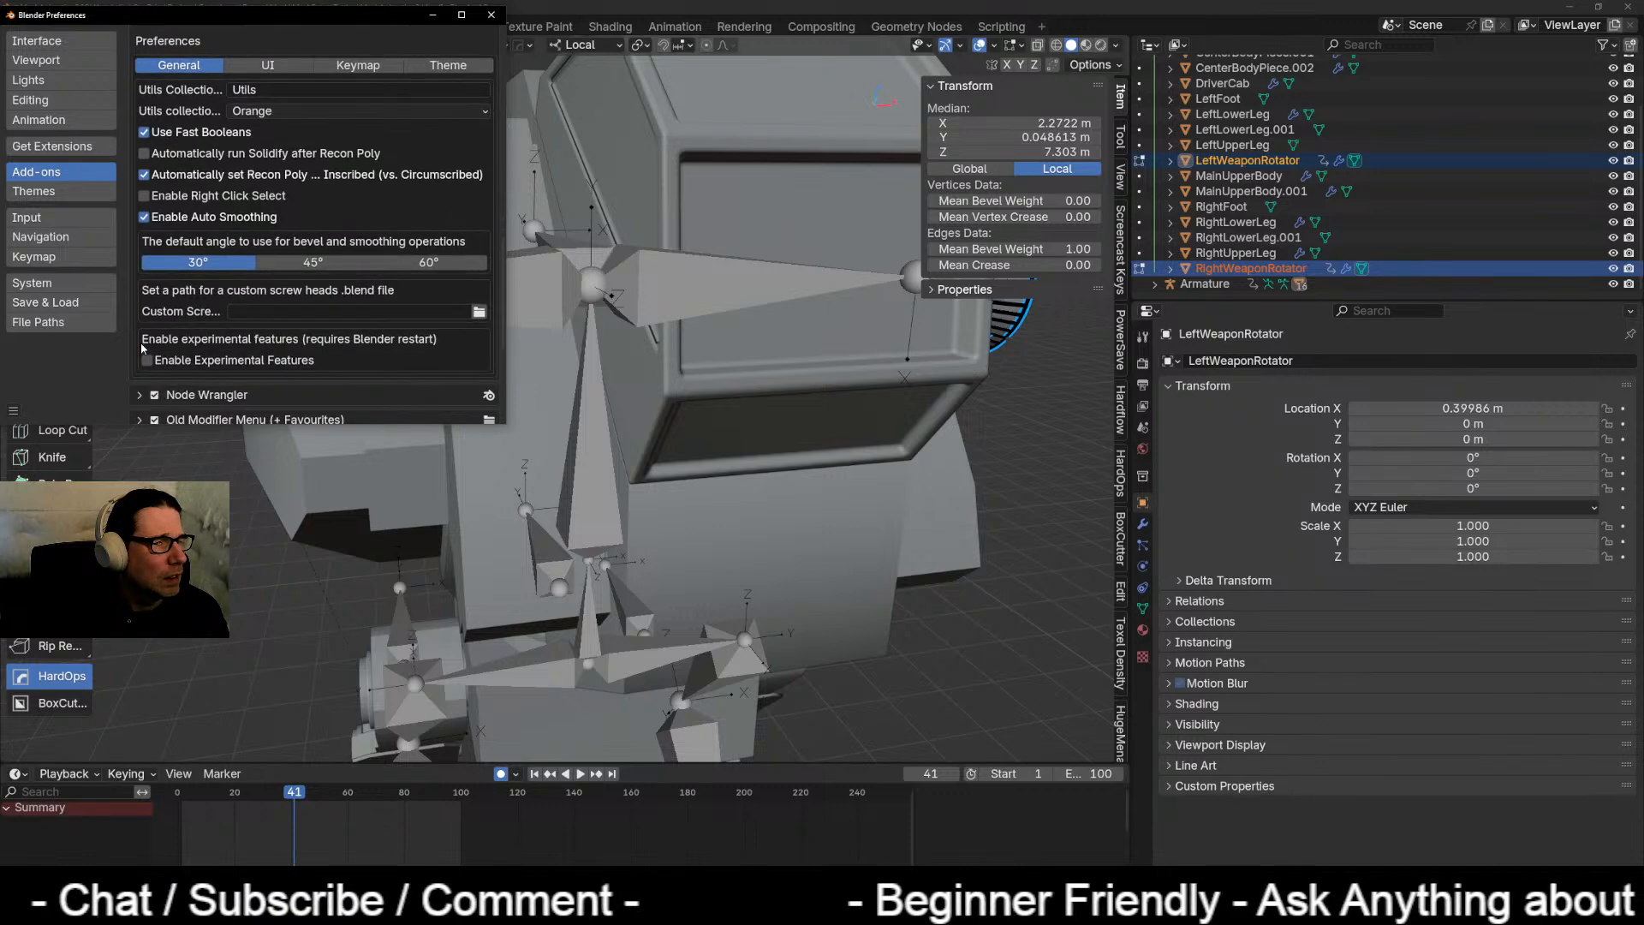
pyautogui.scroll(-2, 141, 343)
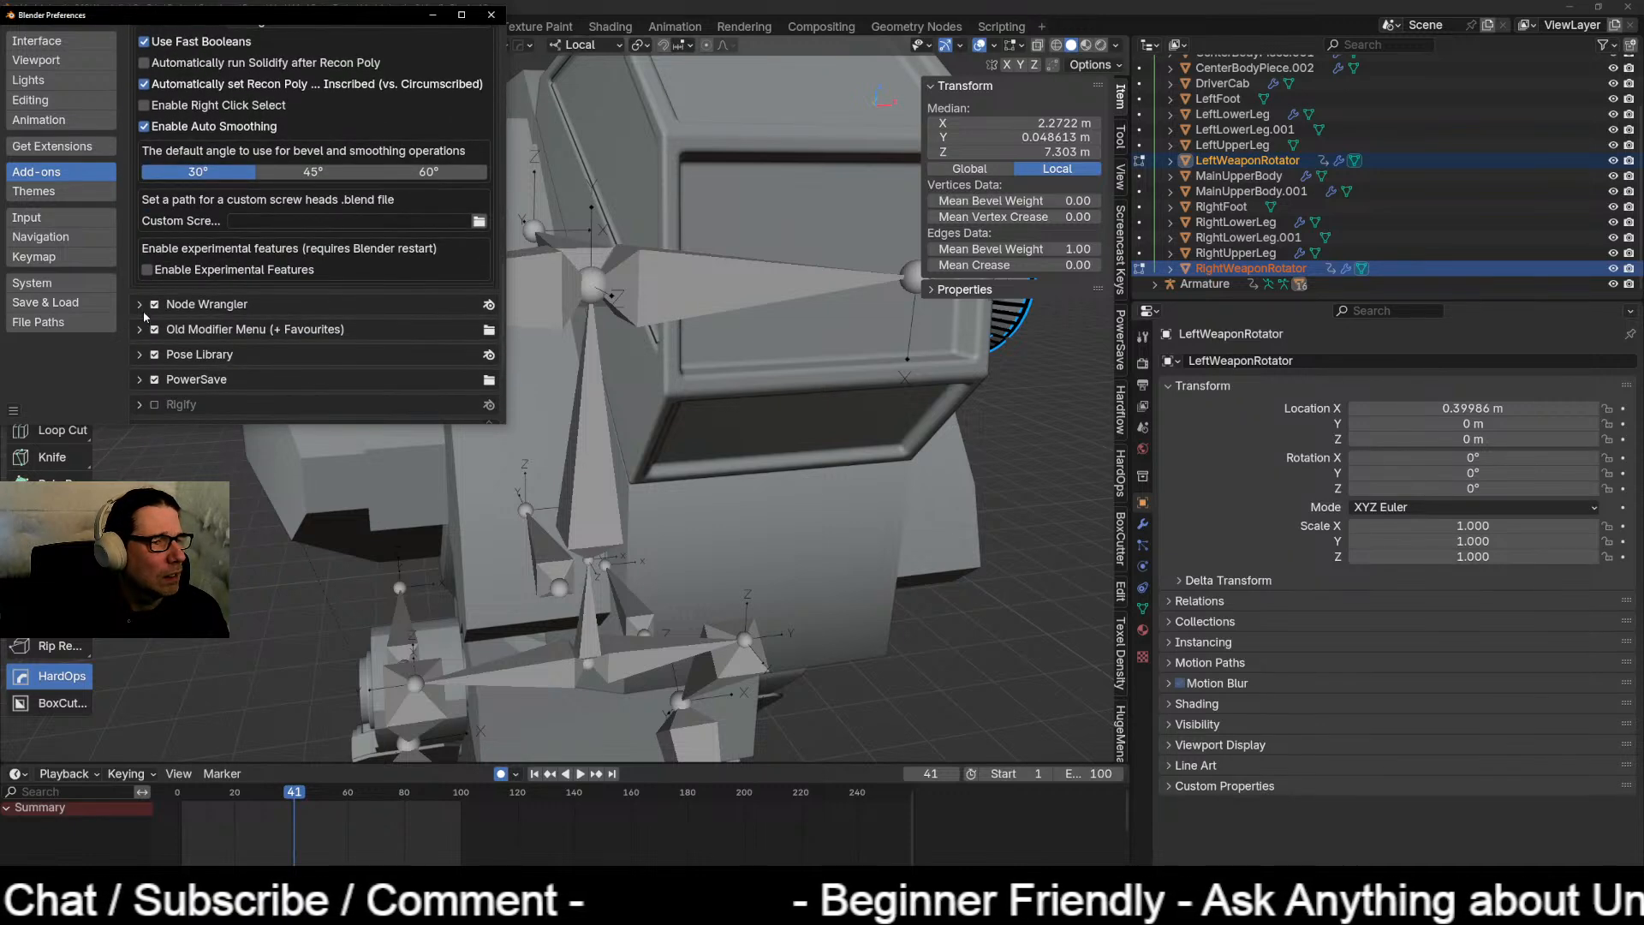
# Step: Disable the PowerSave add-on after glancing at the Old Modifier Menu and Pose Library entries, and close the preferences
pyautogui.click(141, 333)
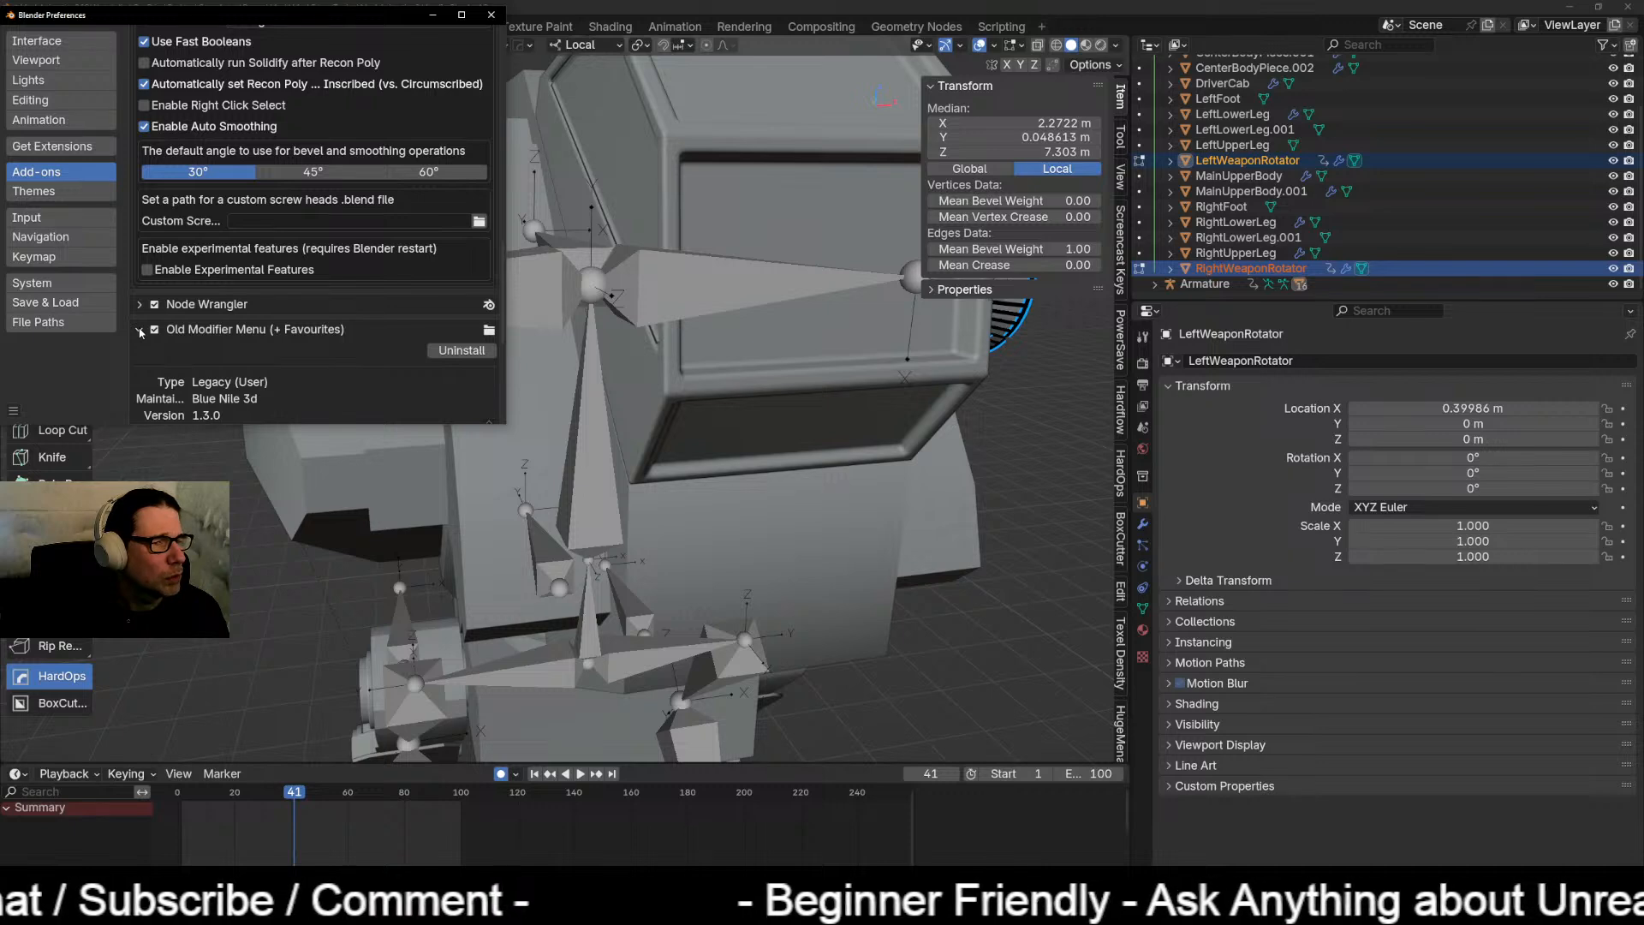
pyautogui.click(140, 331)
pyautogui.scroll(-2, 139, 309)
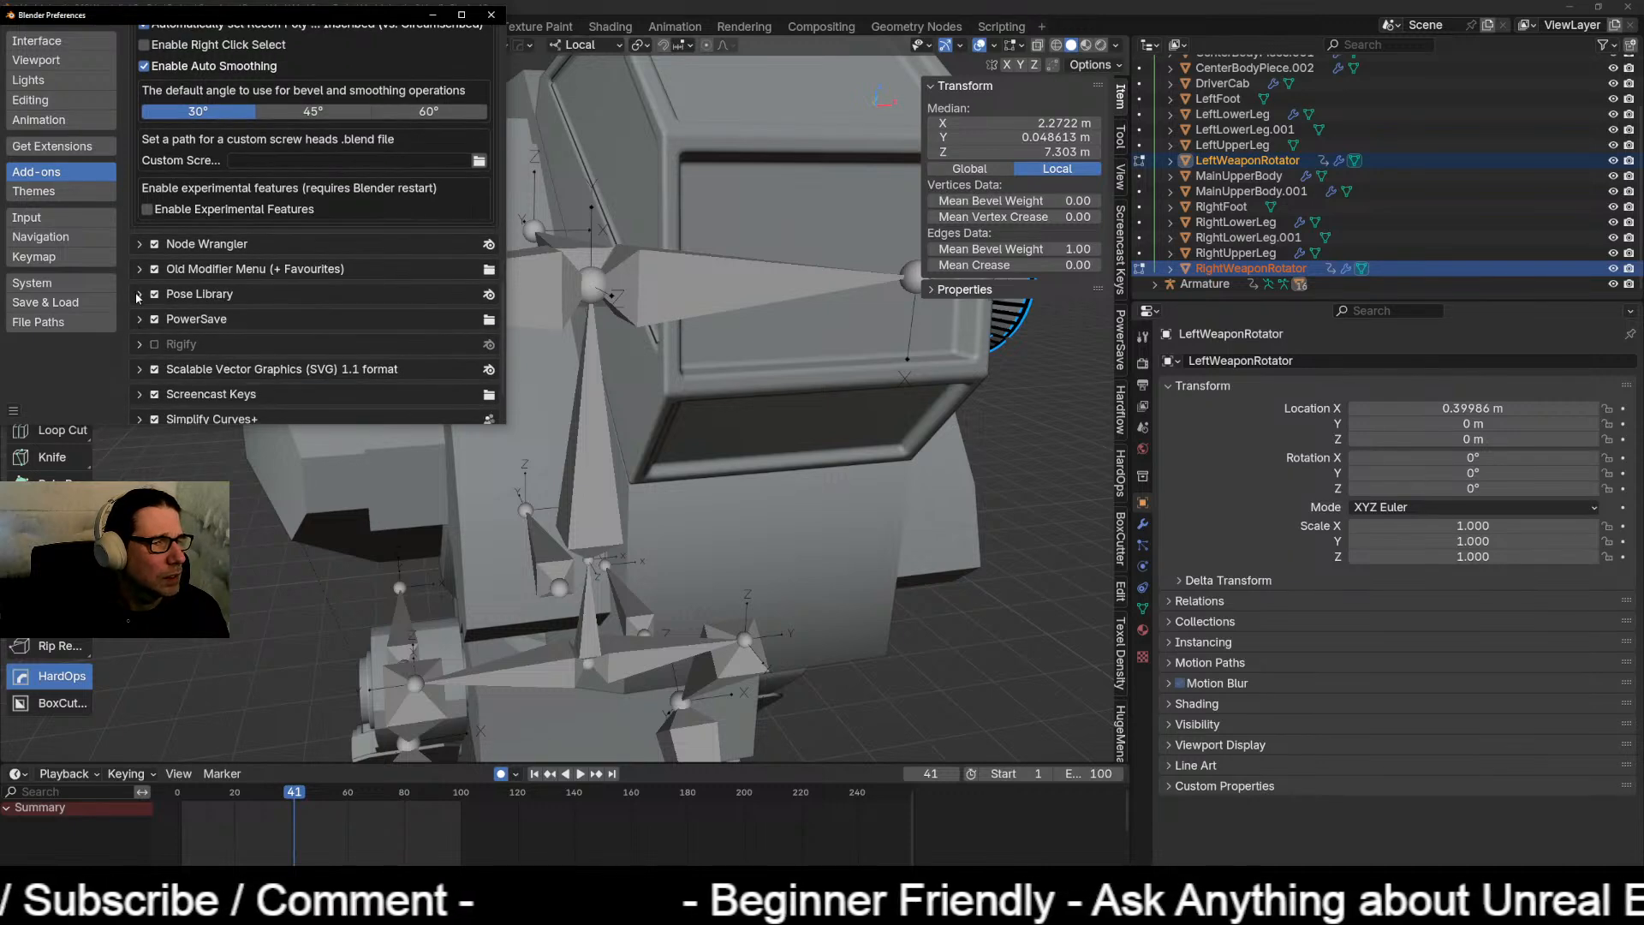
pyautogui.click(139, 295)
pyautogui.click(139, 295)
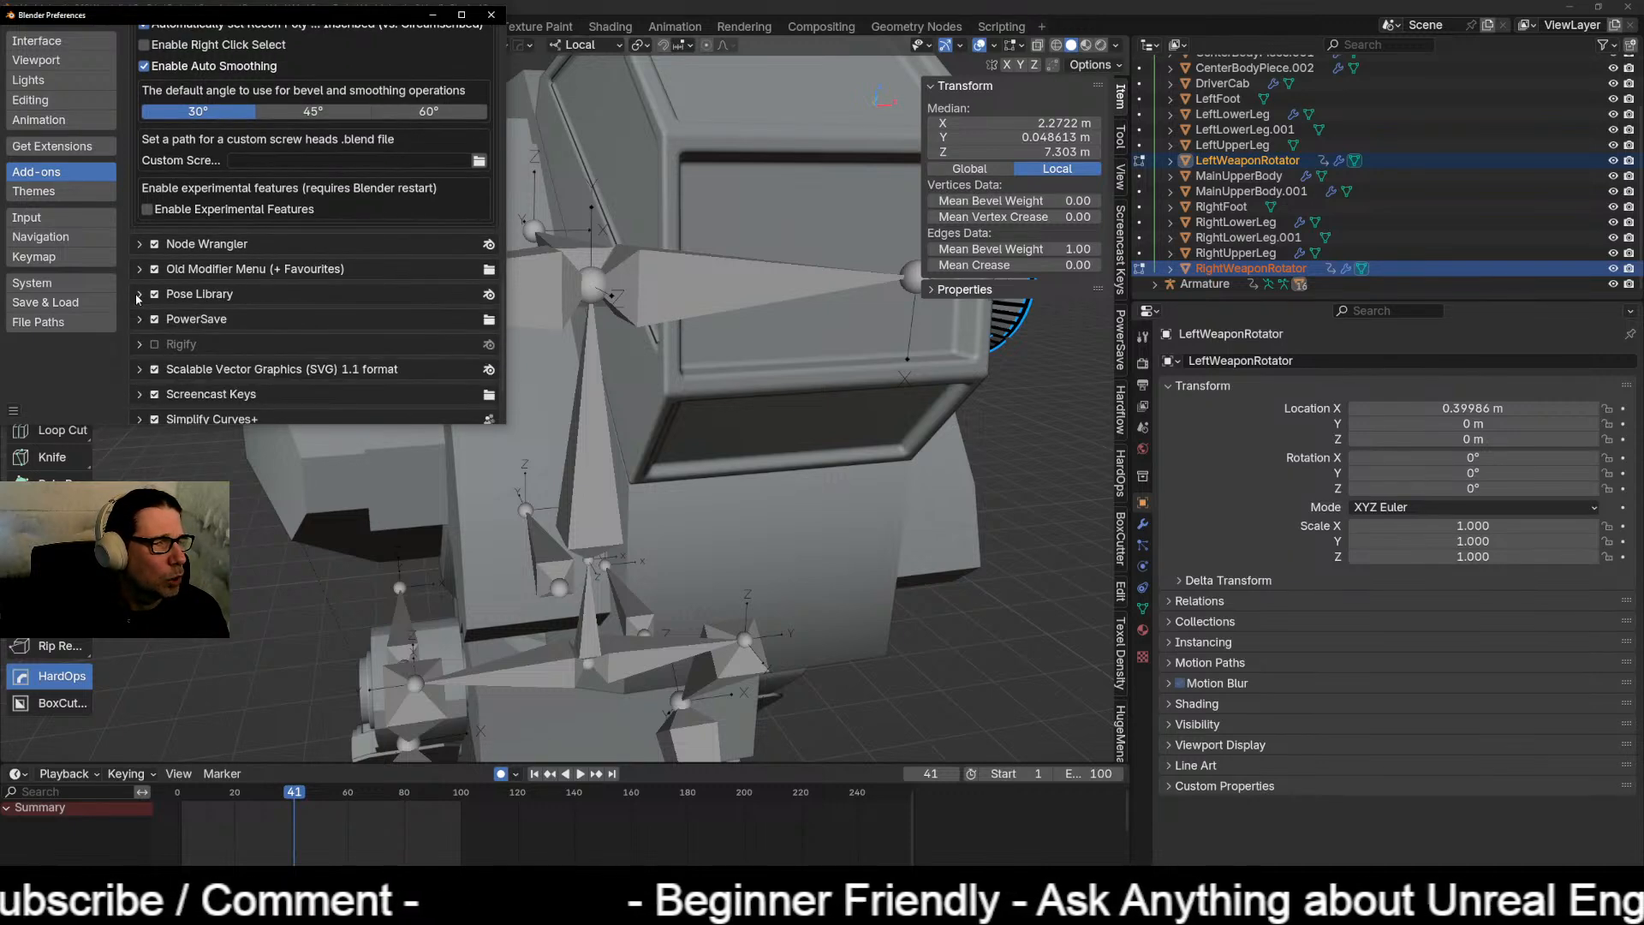
pyautogui.scroll(-3, 137, 299)
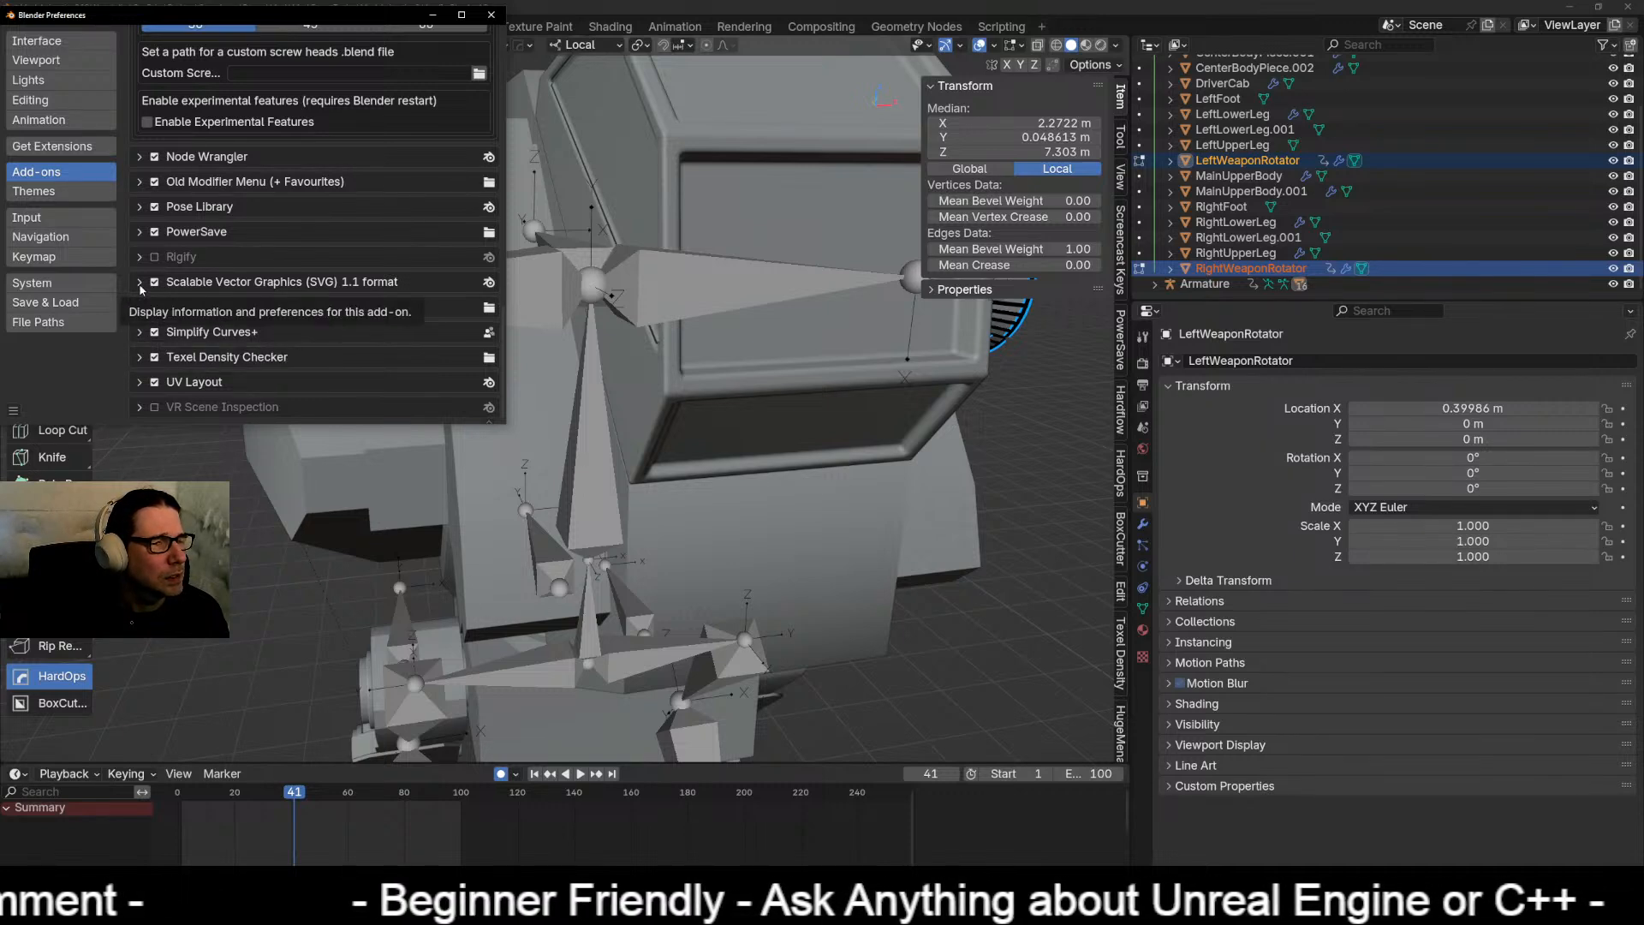
pyautogui.scroll(2, 142, 290)
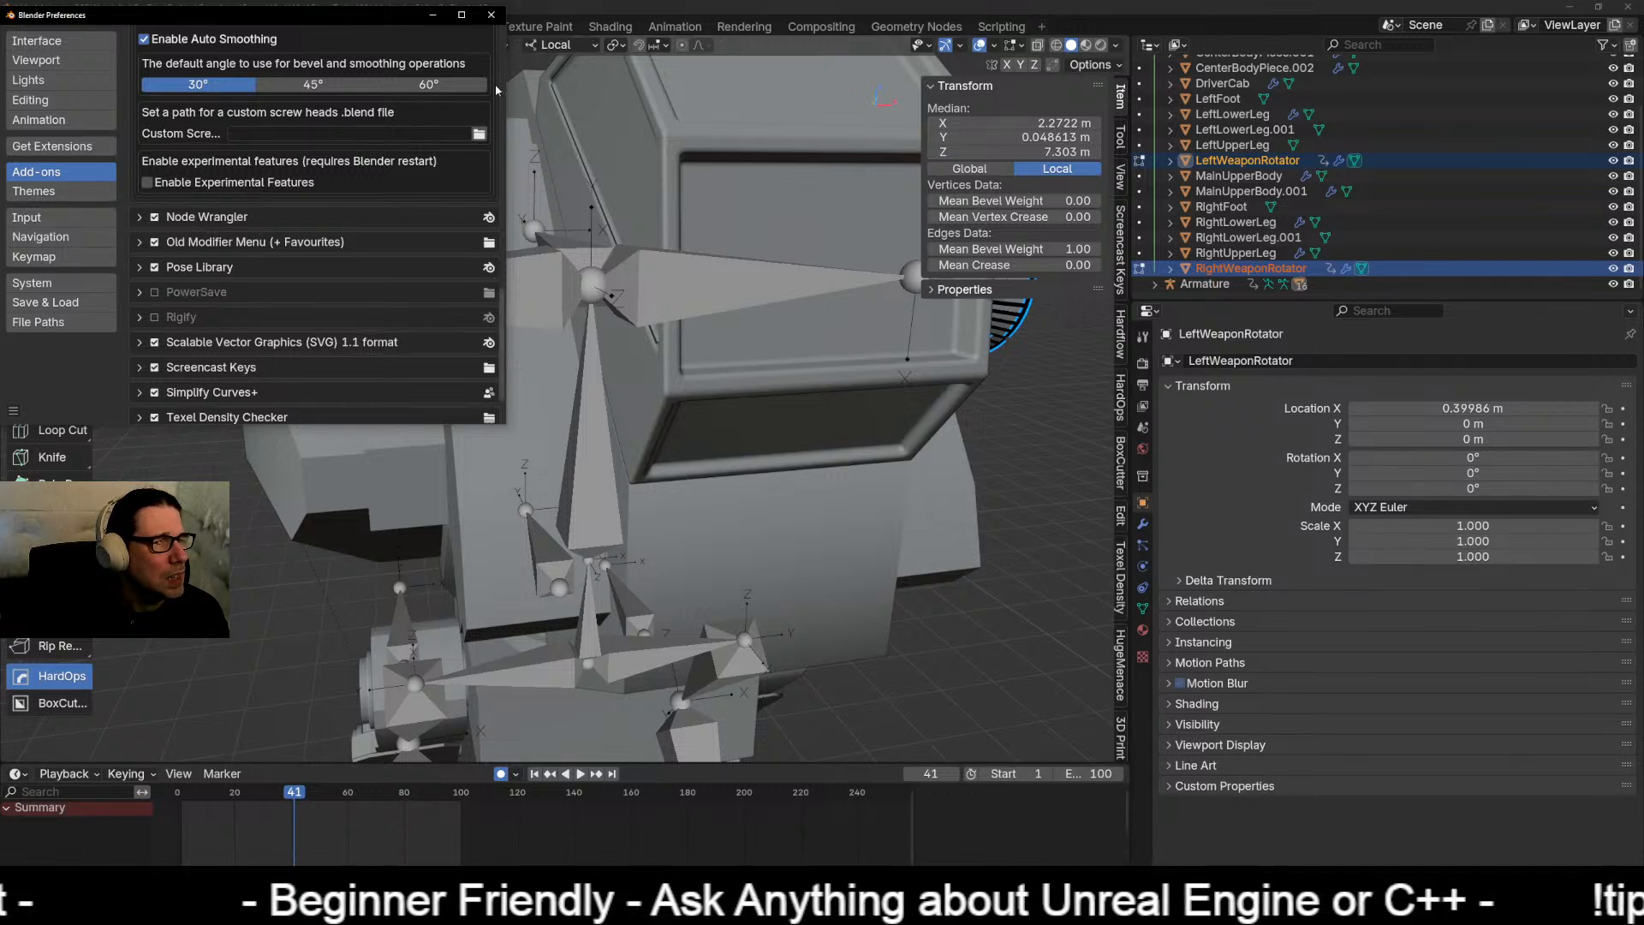
pyautogui.click(491, 15)
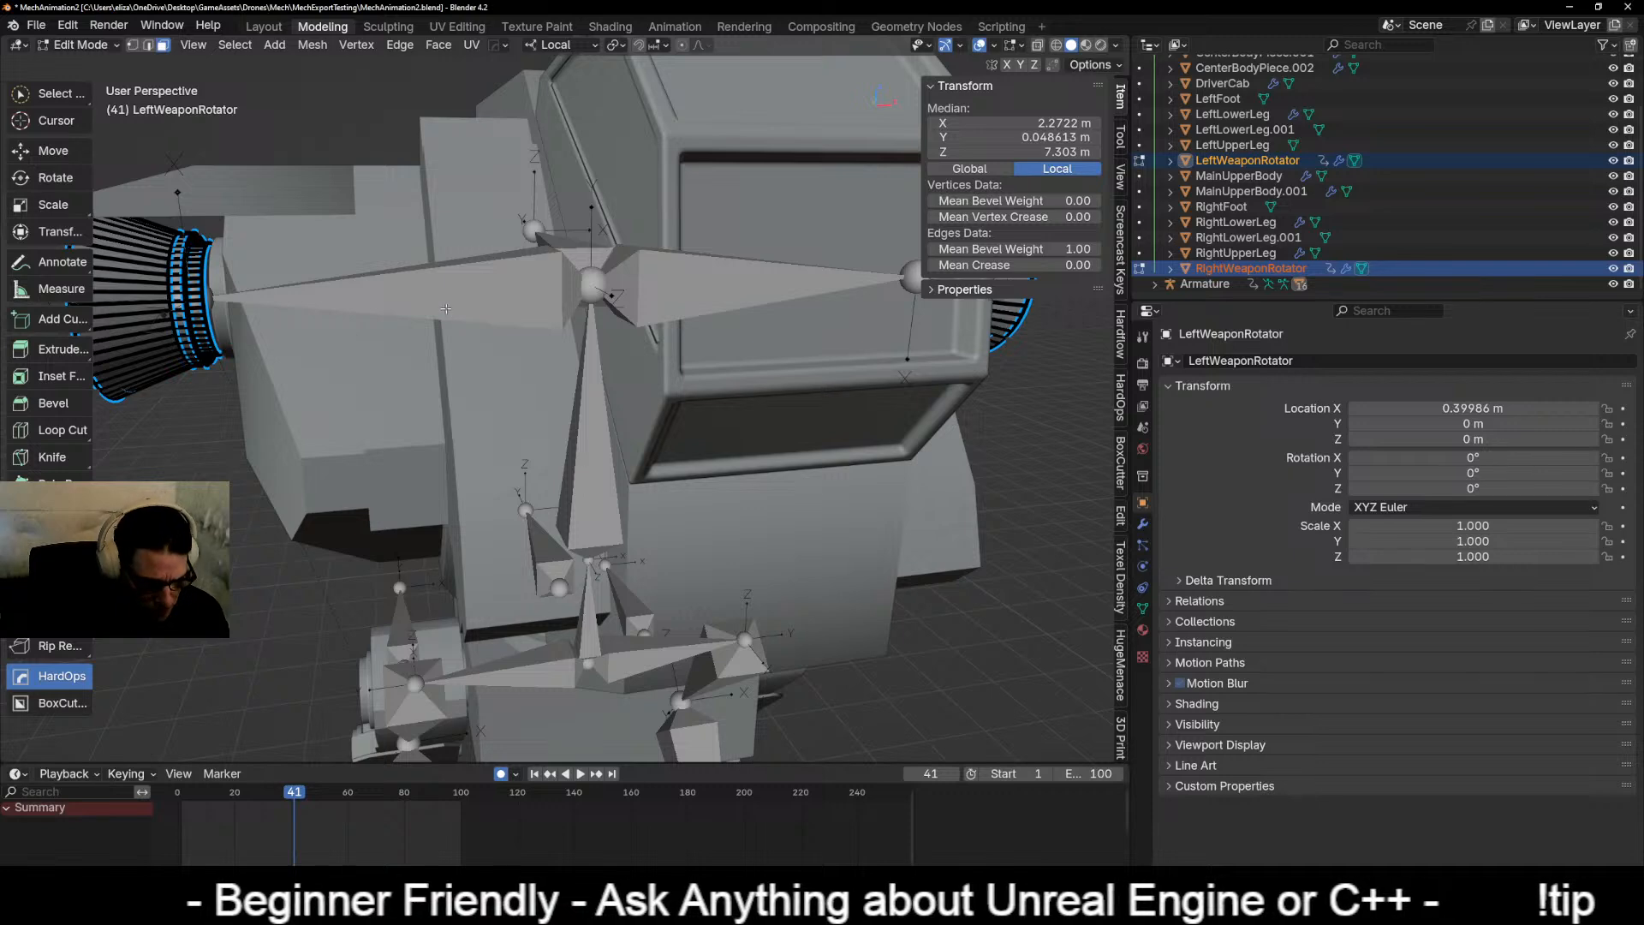
# Step: Check the cursor and origin pie menu in the viewport, dismiss it, and save MechAnimation2.blend
pyautogui.hotkey('shift', 's')
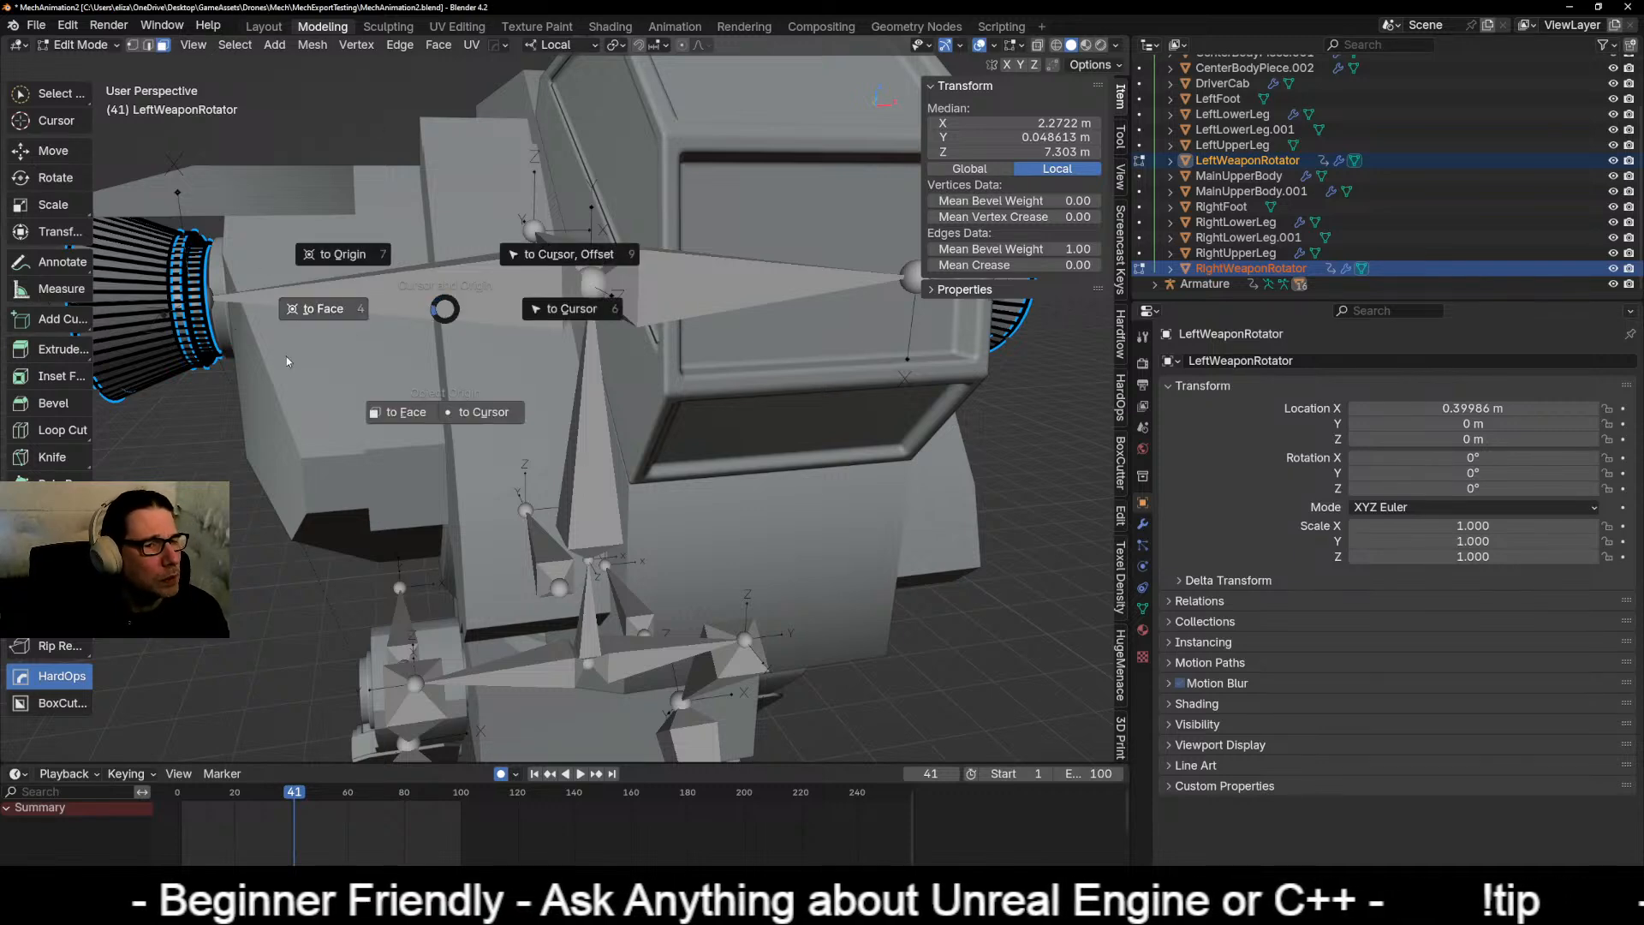
pyautogui.press('Escape')
pyautogui.hotkey('ctrl', 's')
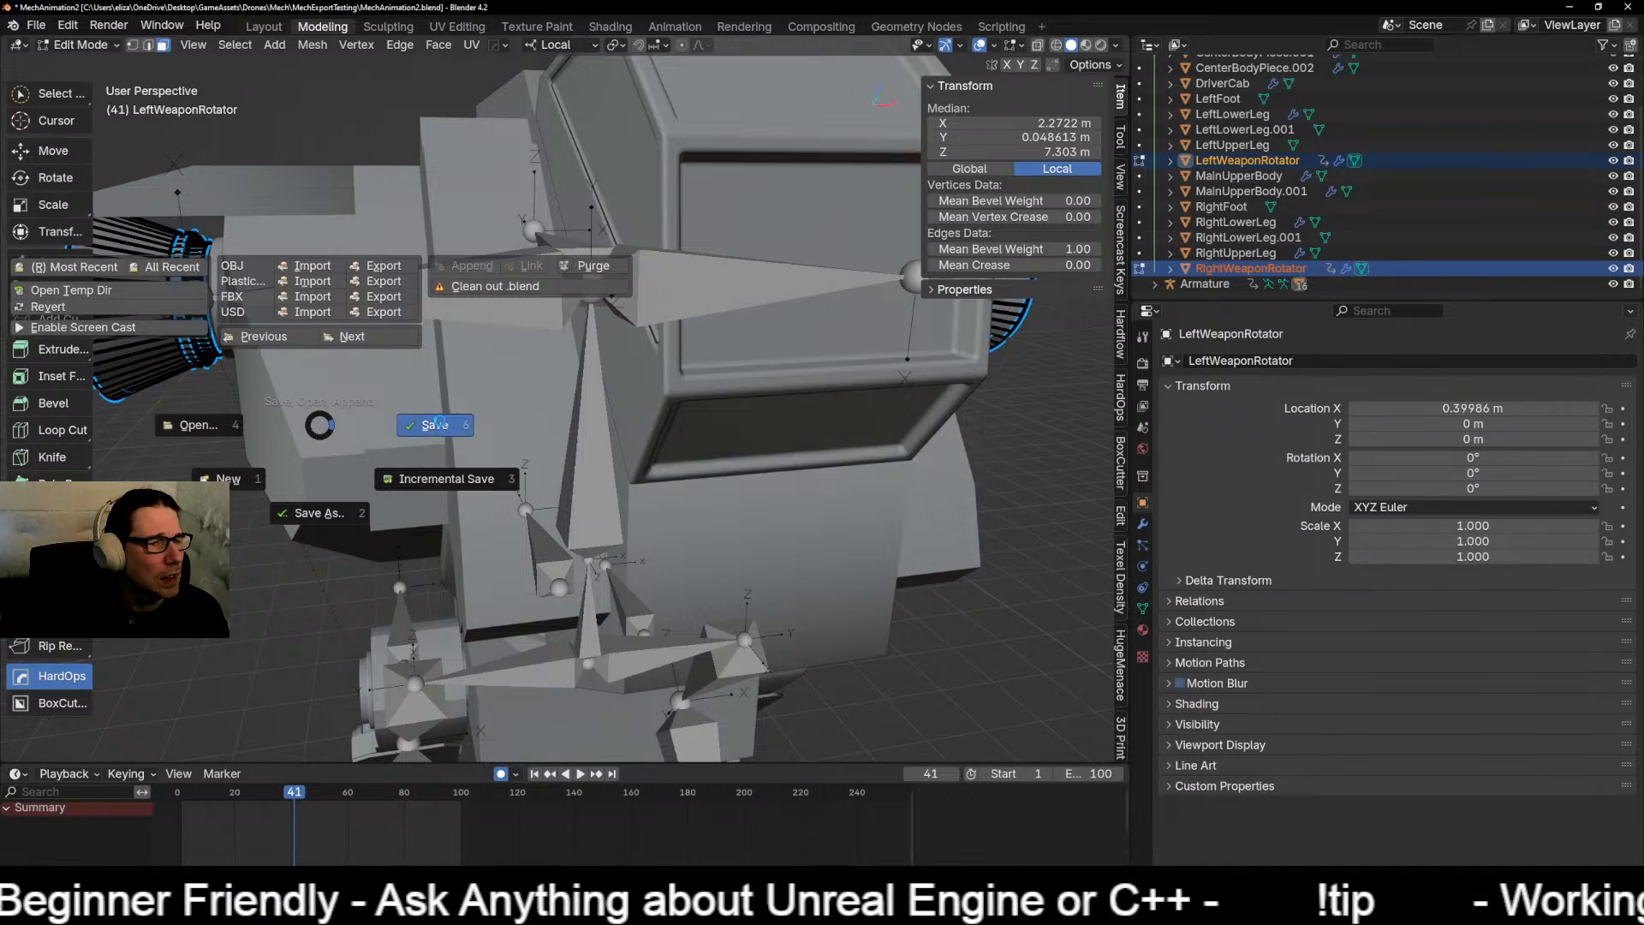
pyautogui.click(439, 426)
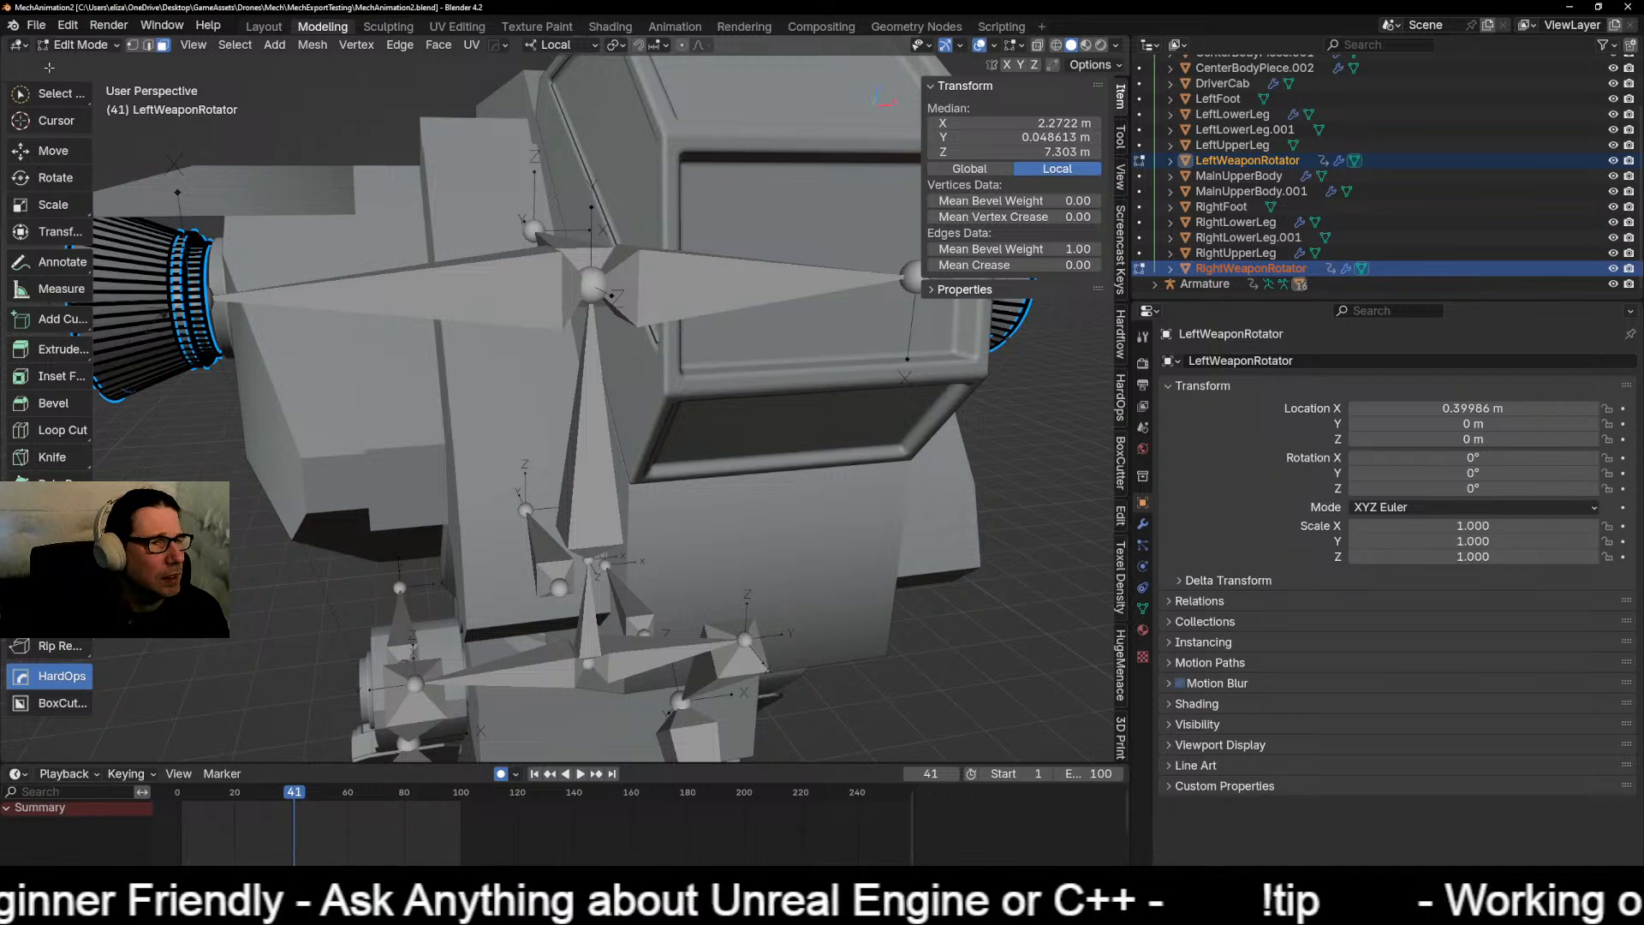
# Step: Reopen the preferences and look through the whole list of installed add-ons
pyautogui.click(66, 25)
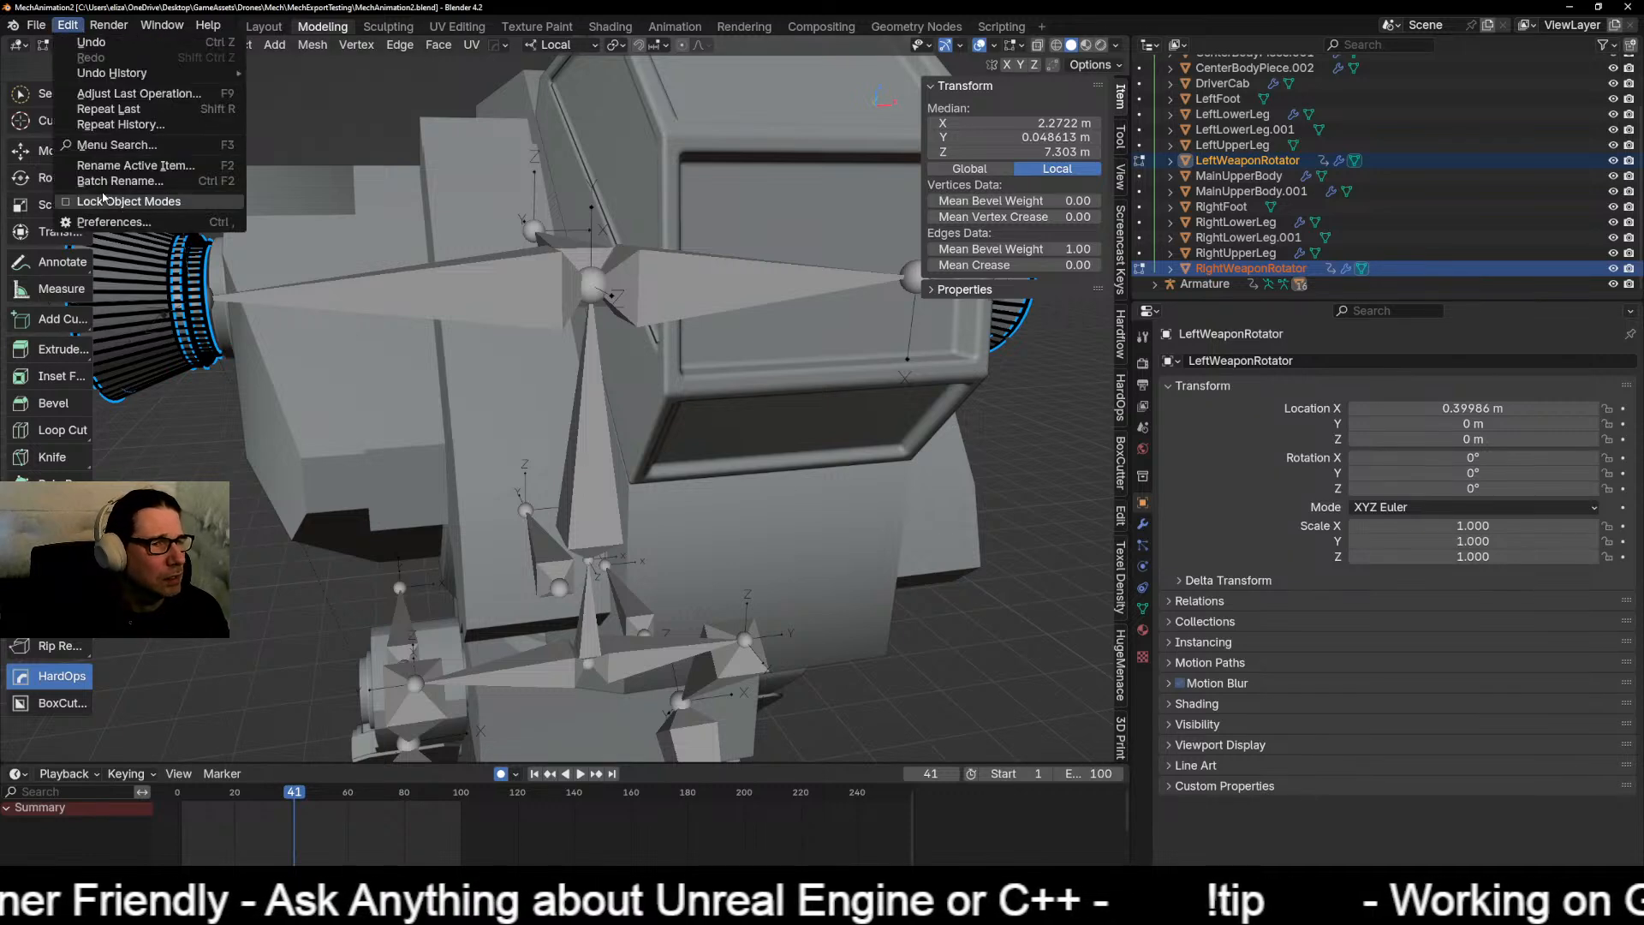
pyautogui.click(107, 222)
pyautogui.scroll(-5, 190, 248)
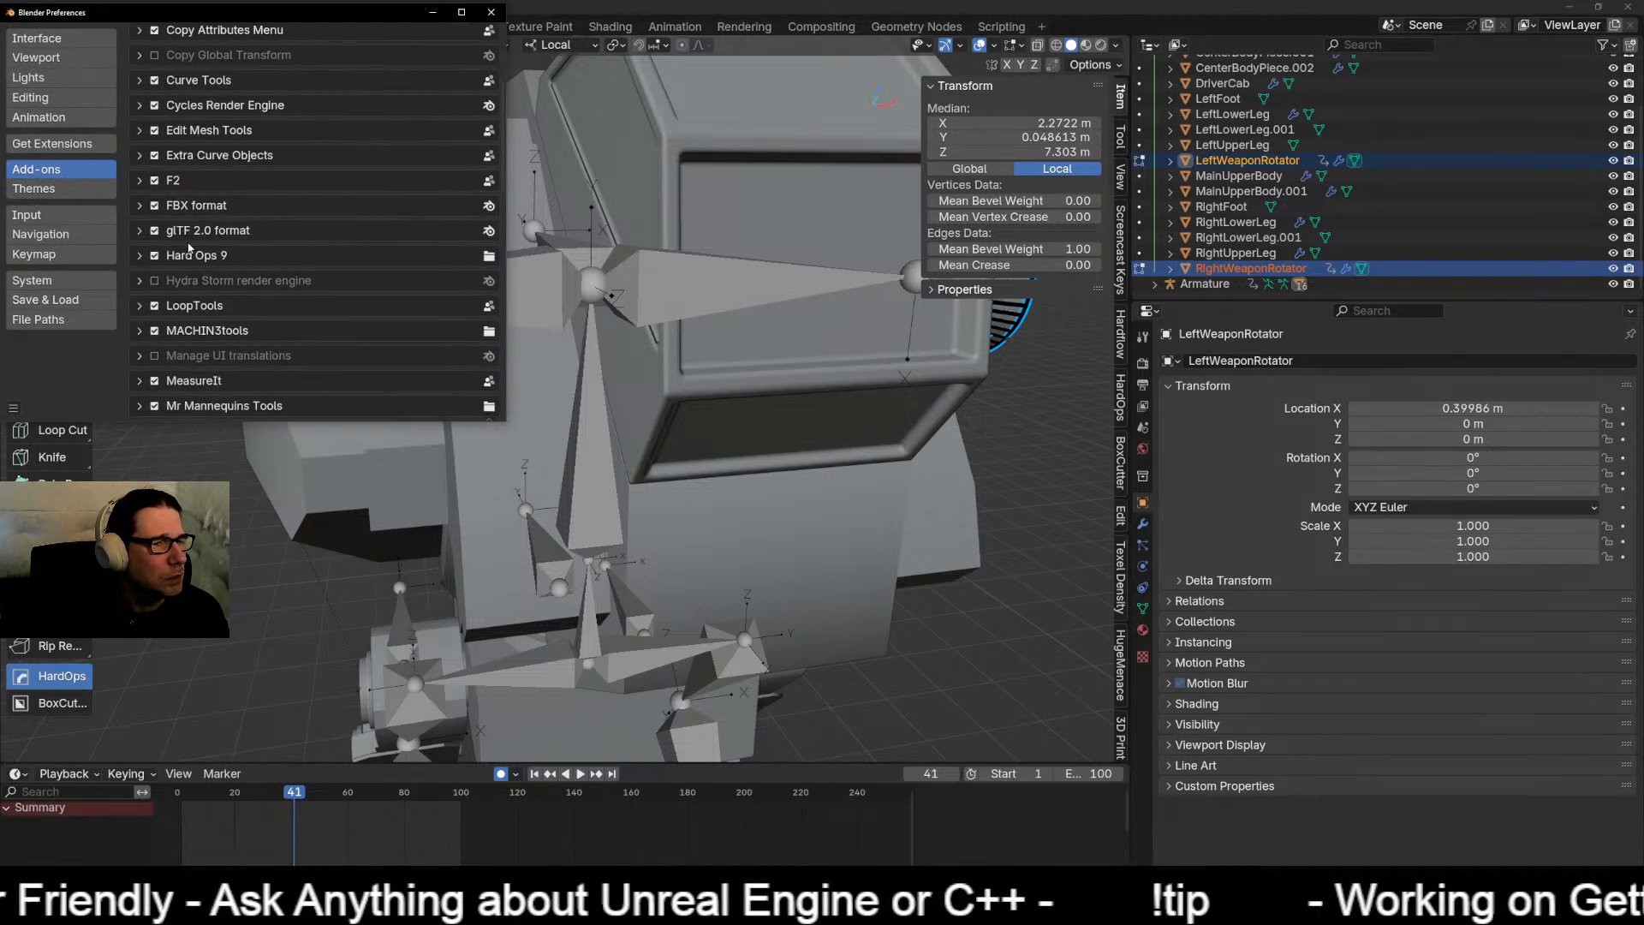
pyautogui.scroll(-4, 189, 249)
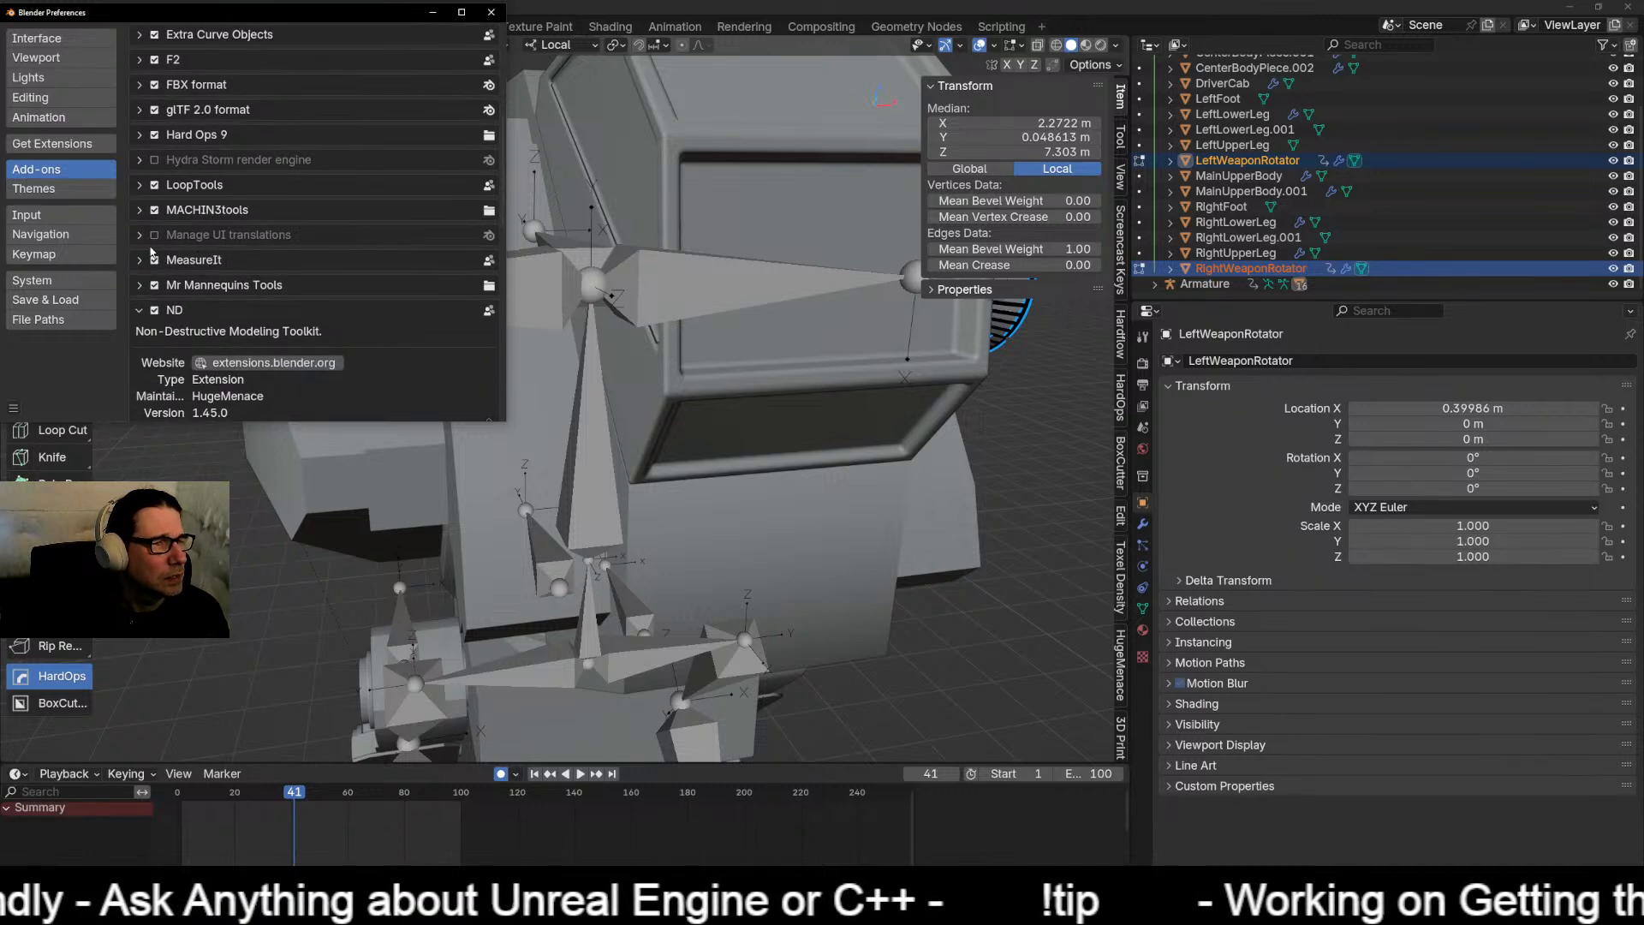
pyautogui.scroll(5, 151, 252)
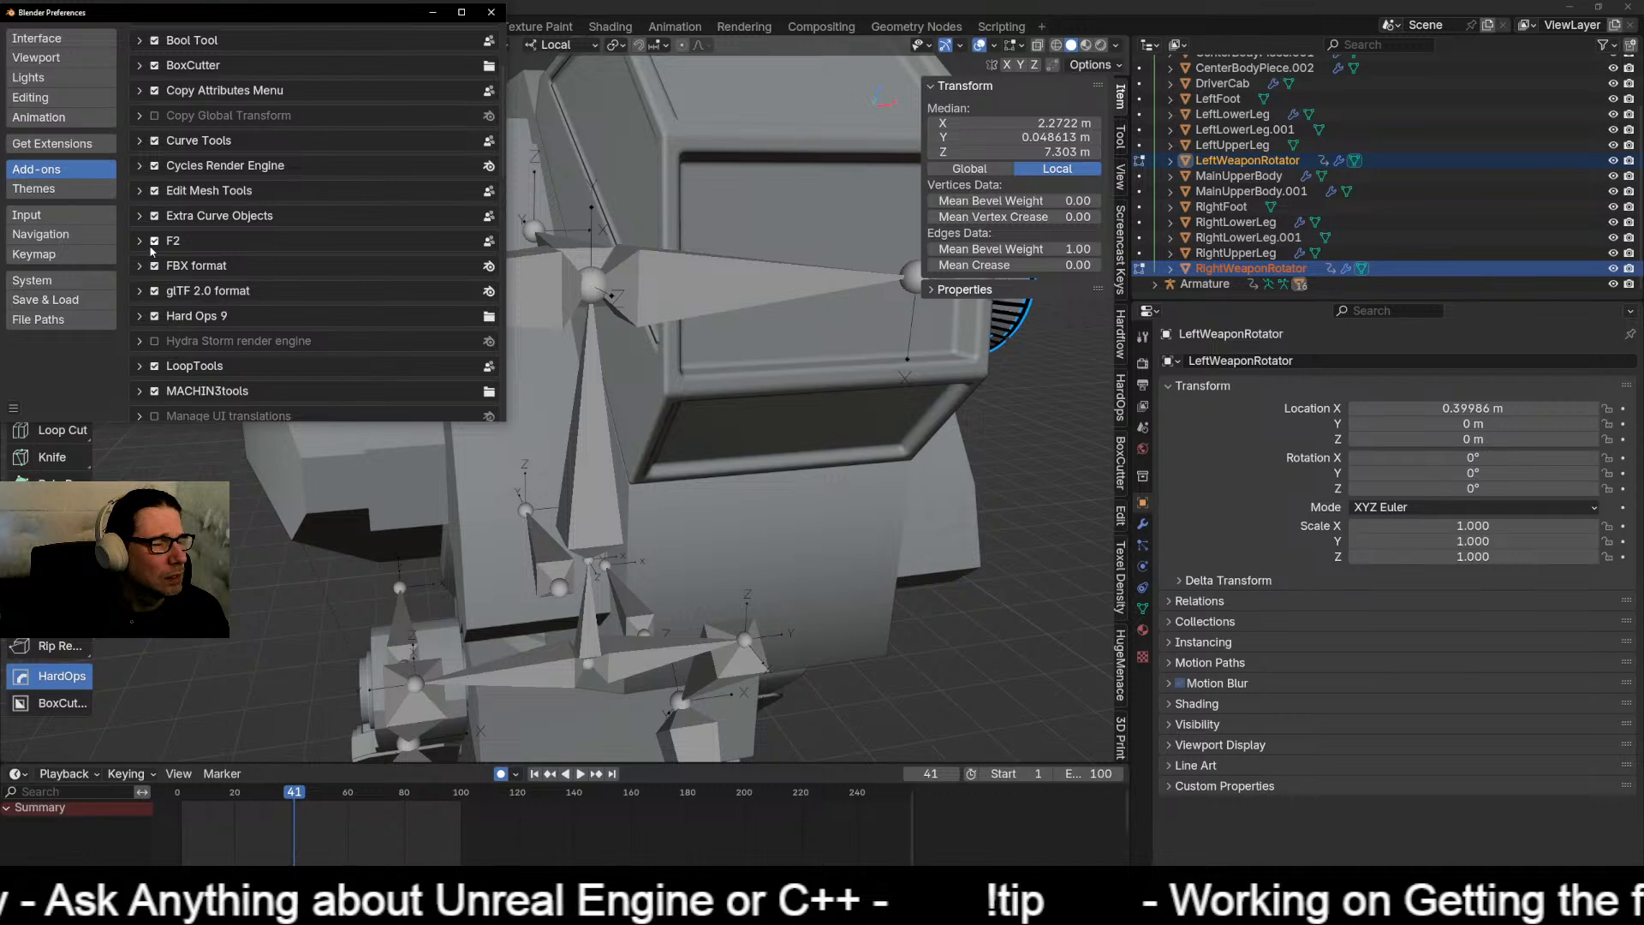
pyautogui.scroll(-3, 151, 252)
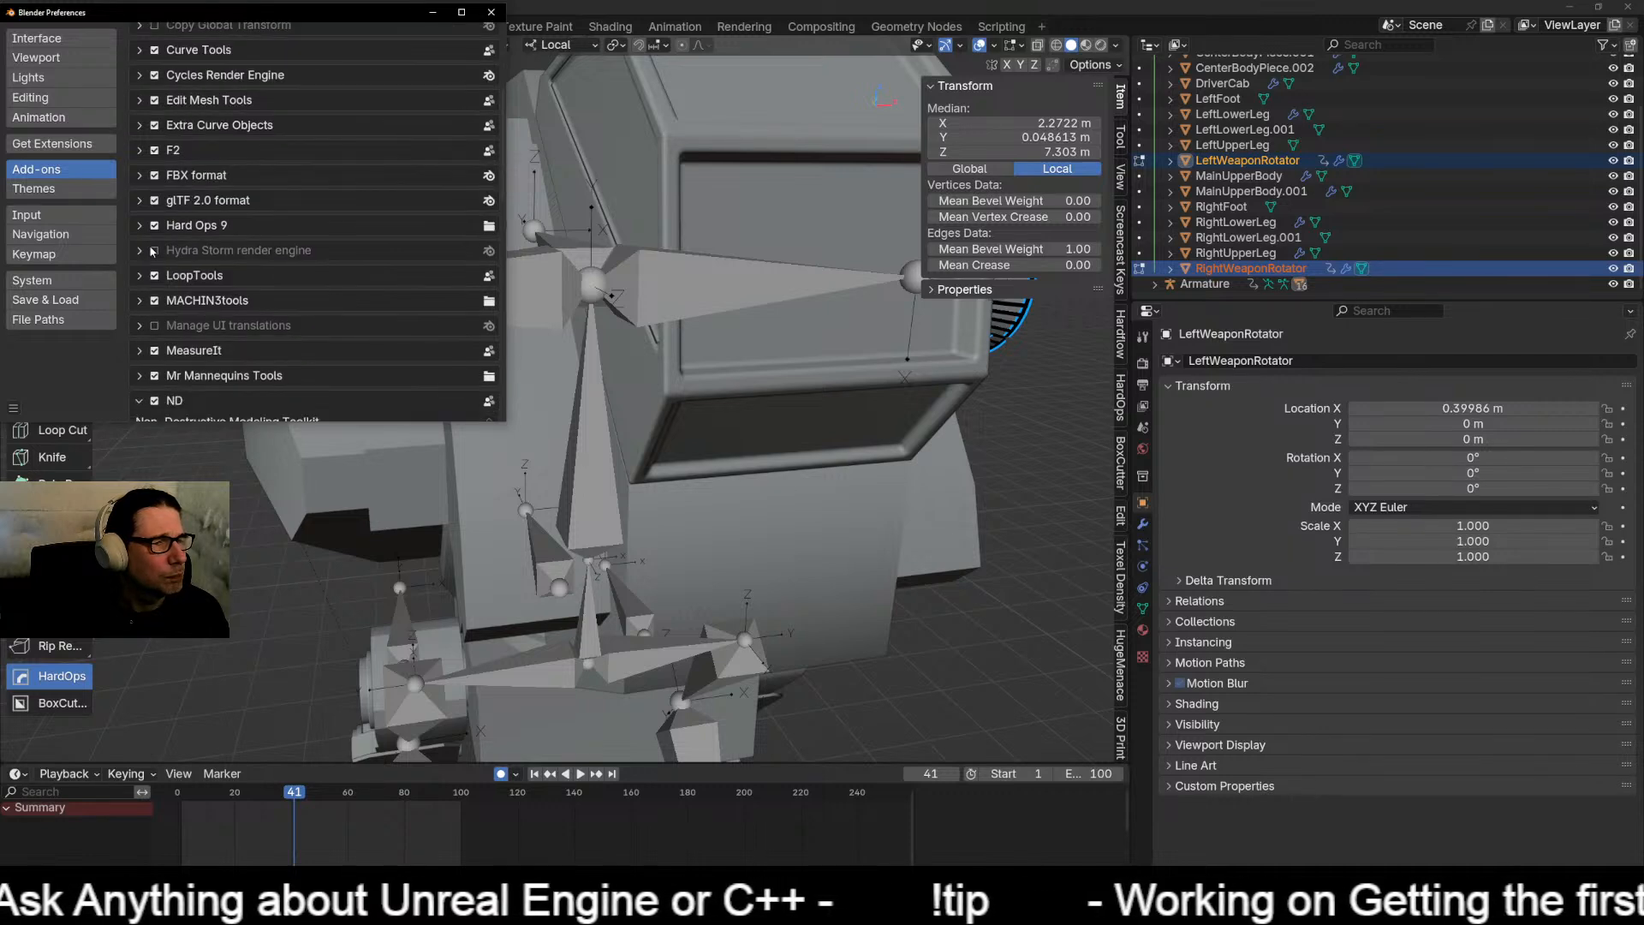
pyautogui.scroll(-3, 151, 252)
pyautogui.scroll(3, 151, 252)
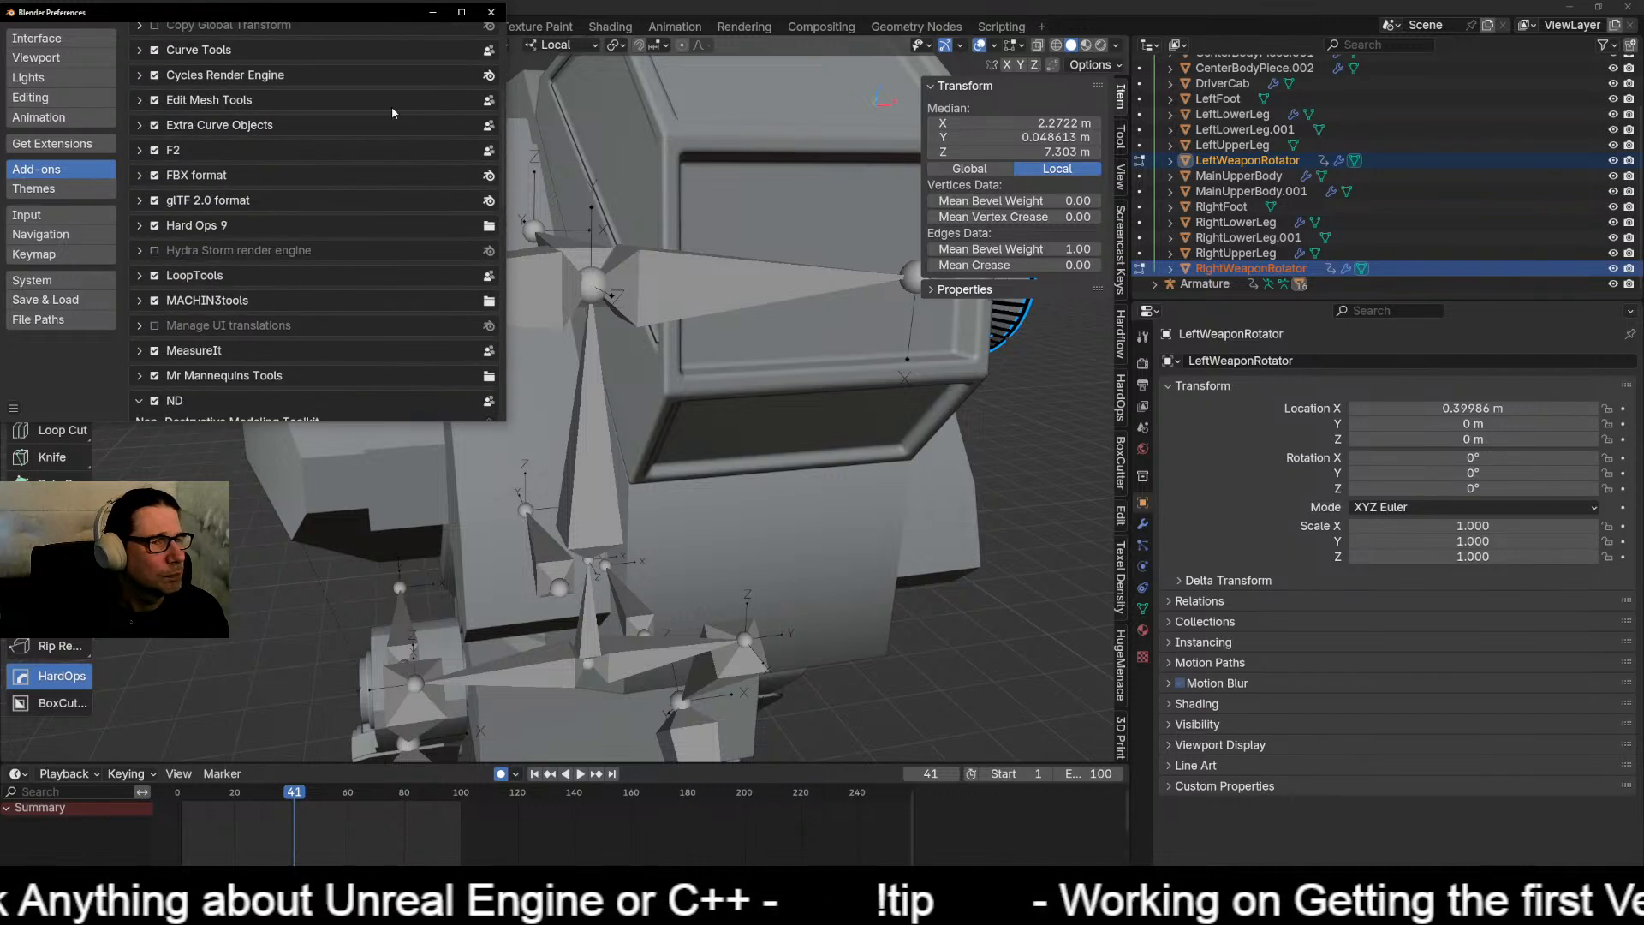
pyautogui.scroll(4, 164, 372)
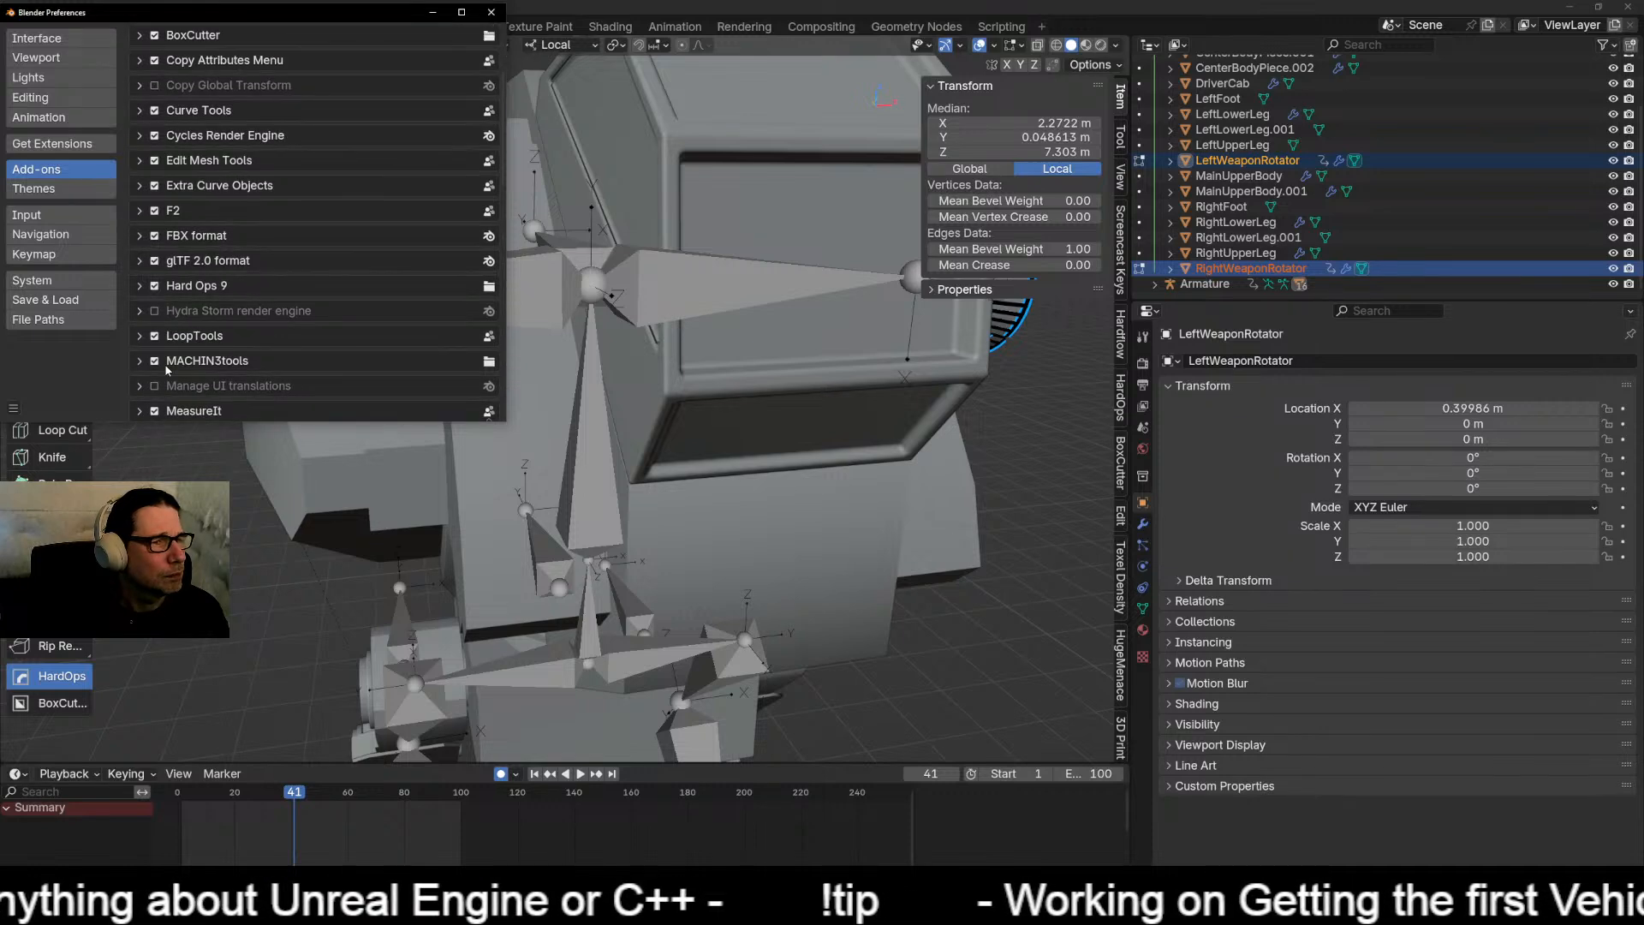
pyautogui.scroll(3, 153, 173)
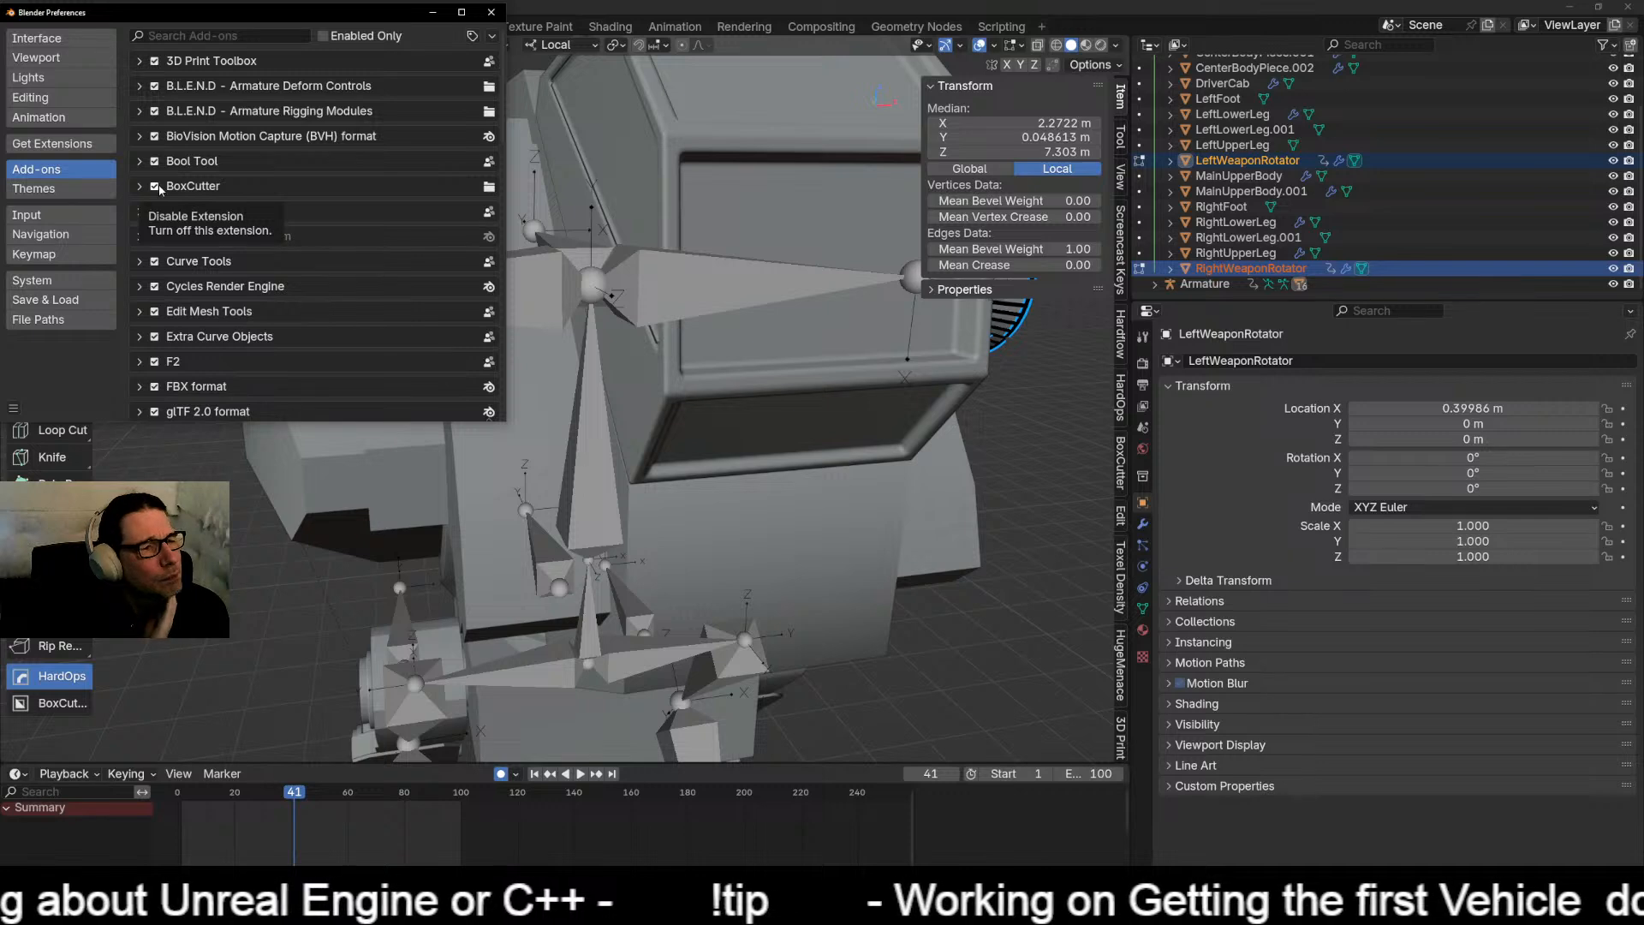
pyautogui.scroll(-3, 159, 190)
pyautogui.scroll(-8, 160, 194)
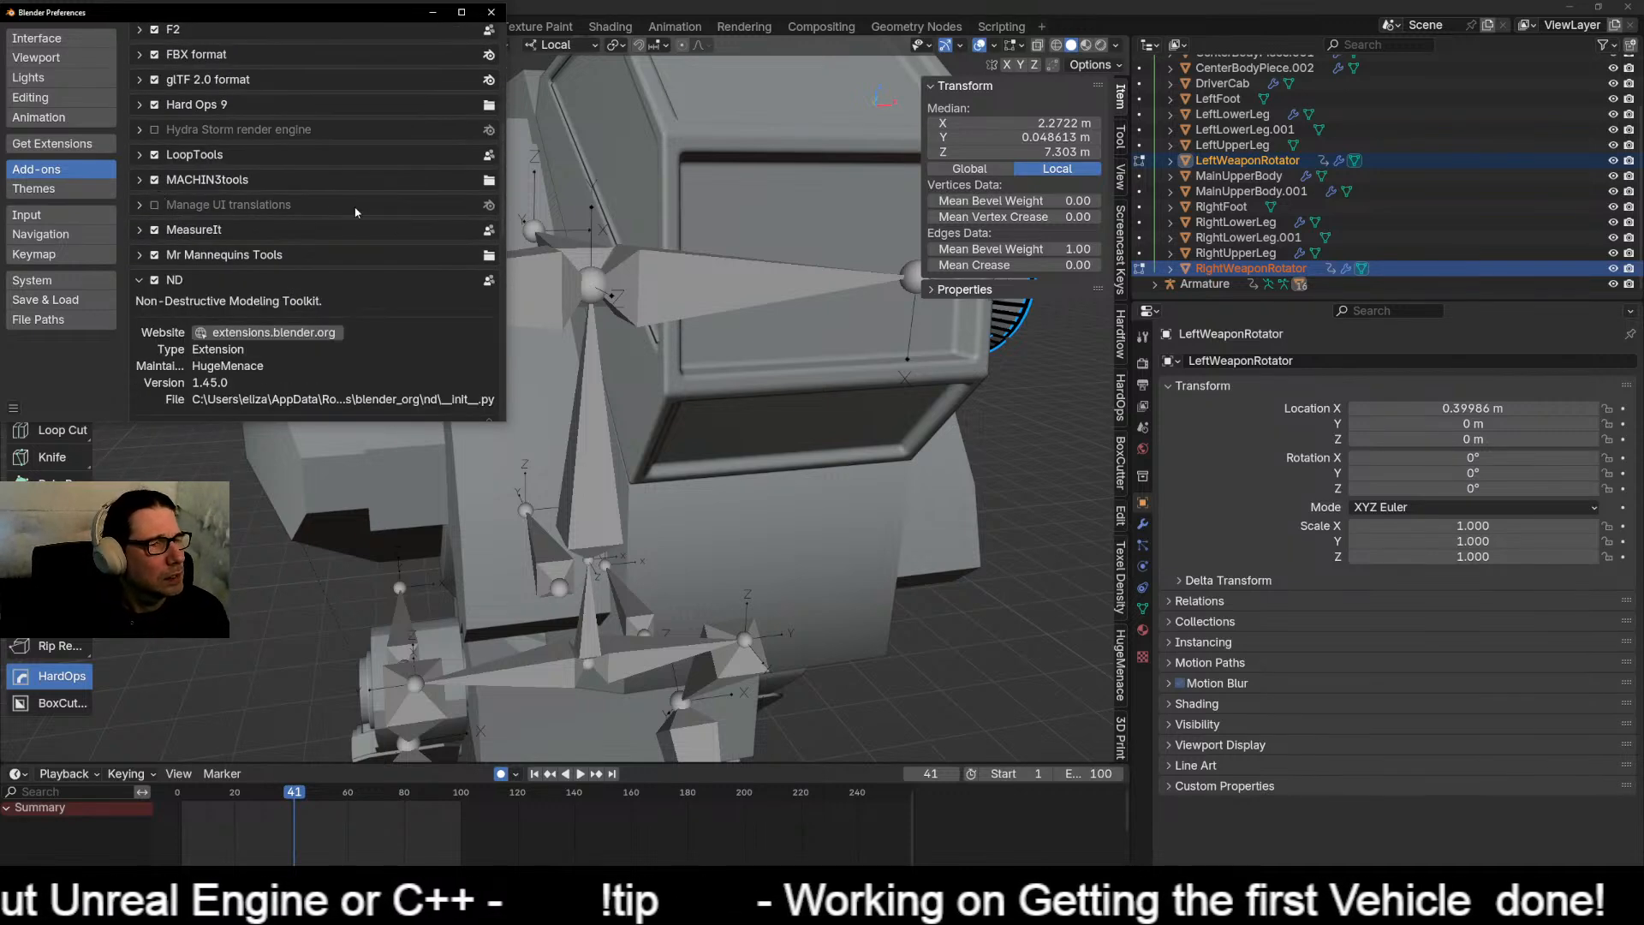
pyautogui.scroll(-2, 144, 282)
# Step: Collapse the ND add-on's details, re-enable the PowerSave add-on and close the preferences
pyautogui.click(141, 220)
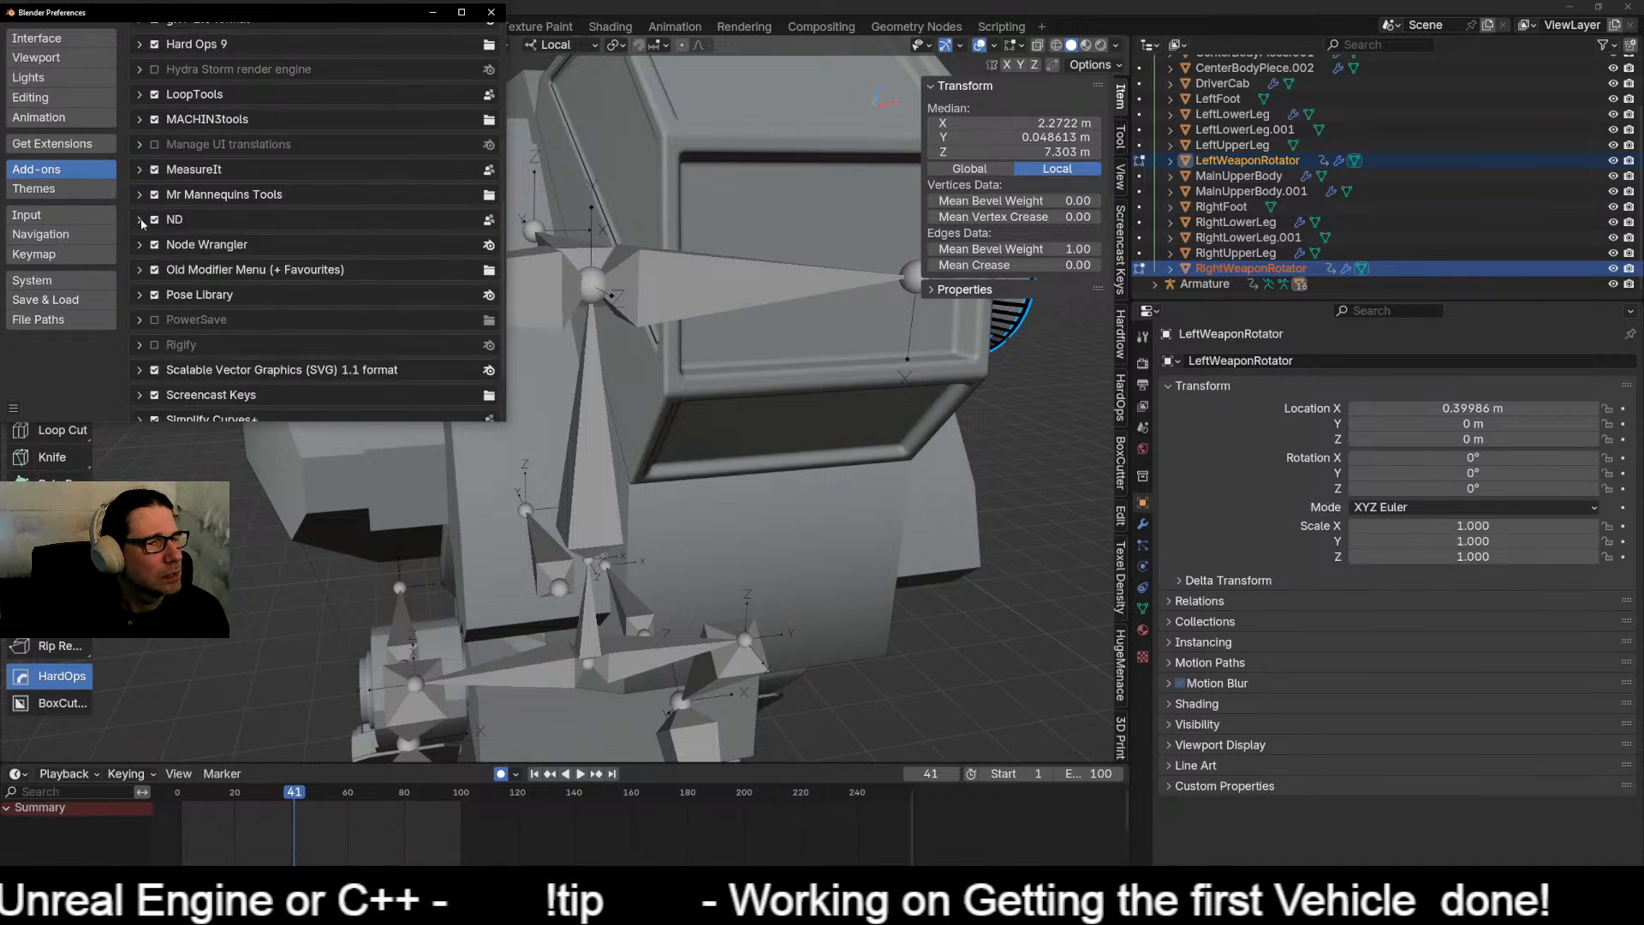
pyautogui.click(154, 320)
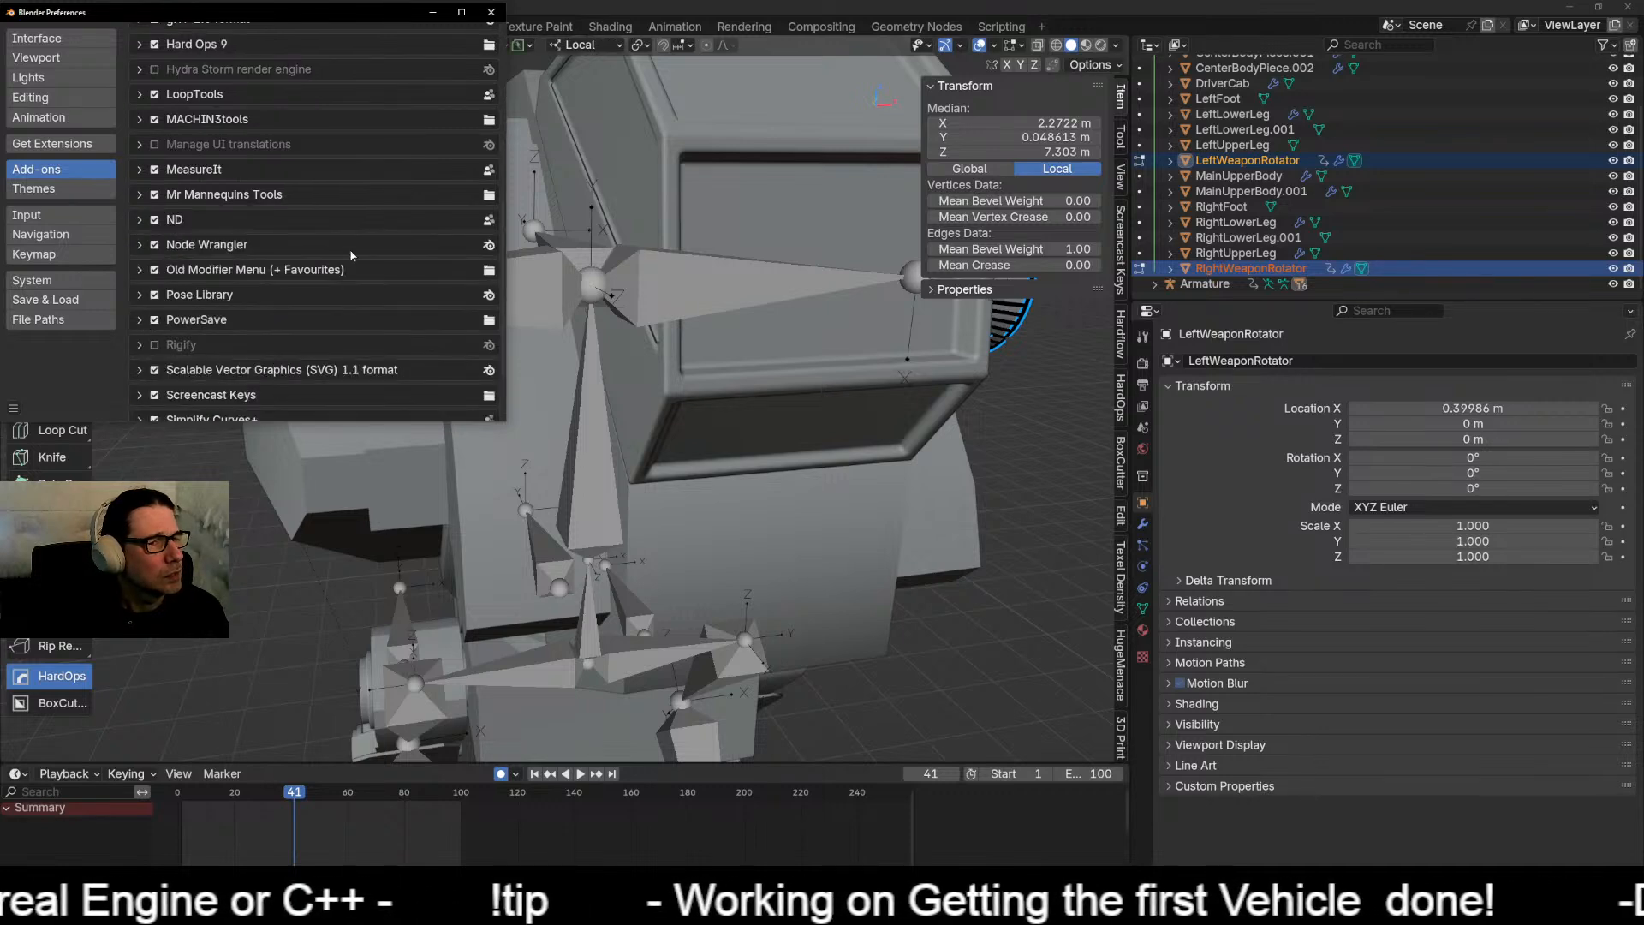
pyautogui.scroll(-3, 268, 304)
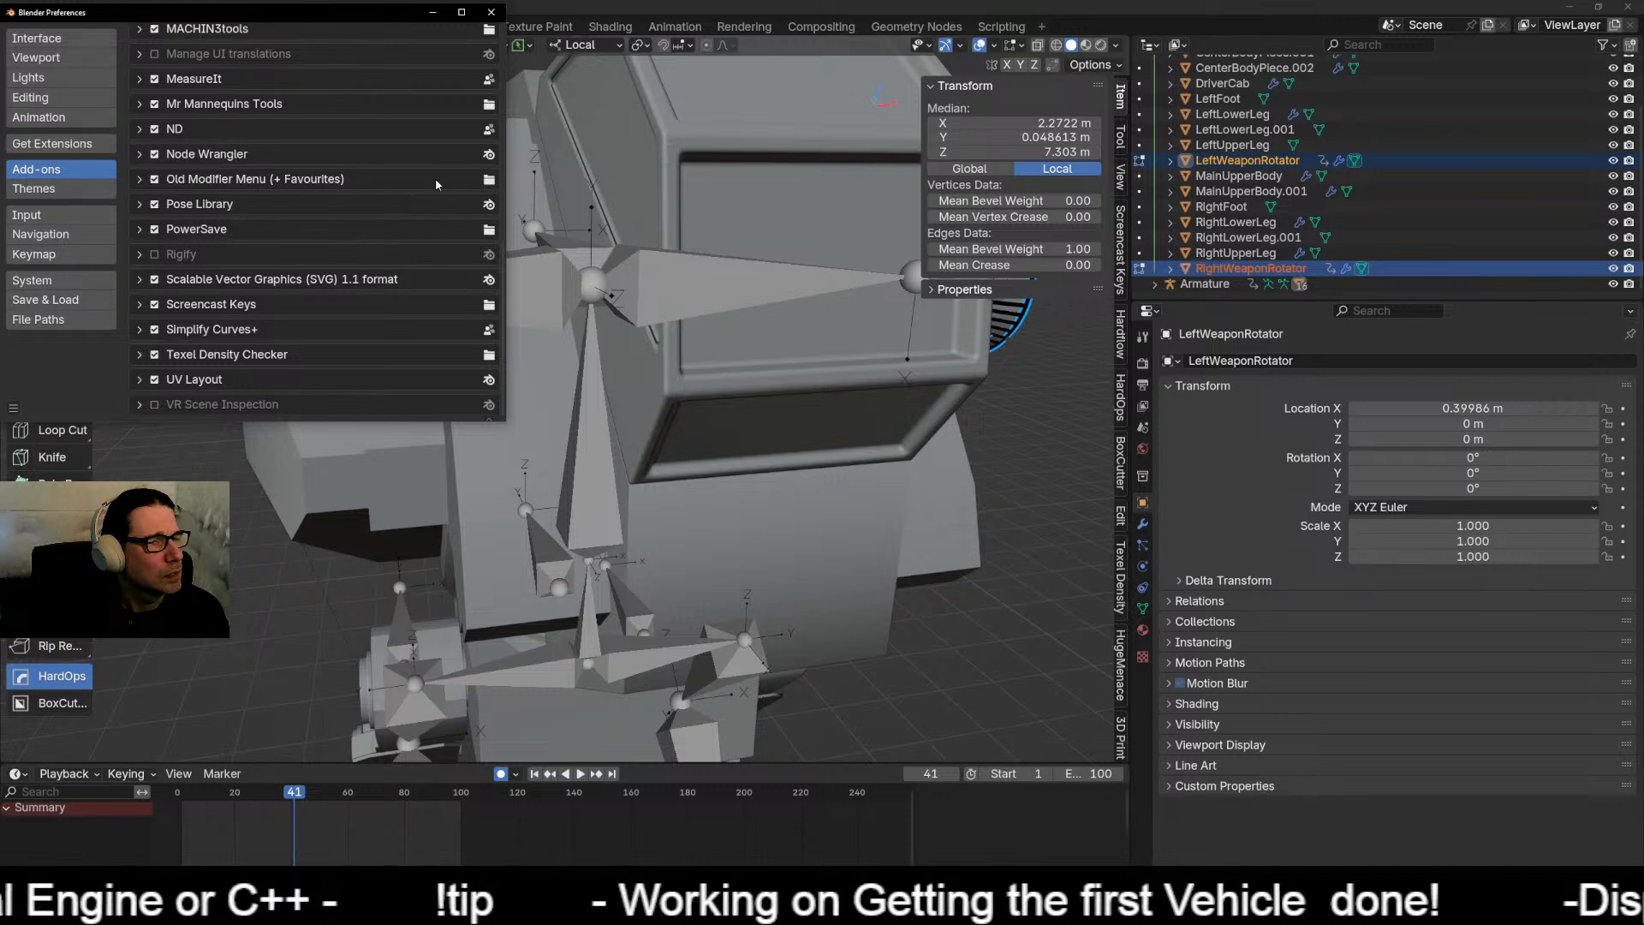
pyautogui.click(492, 12)
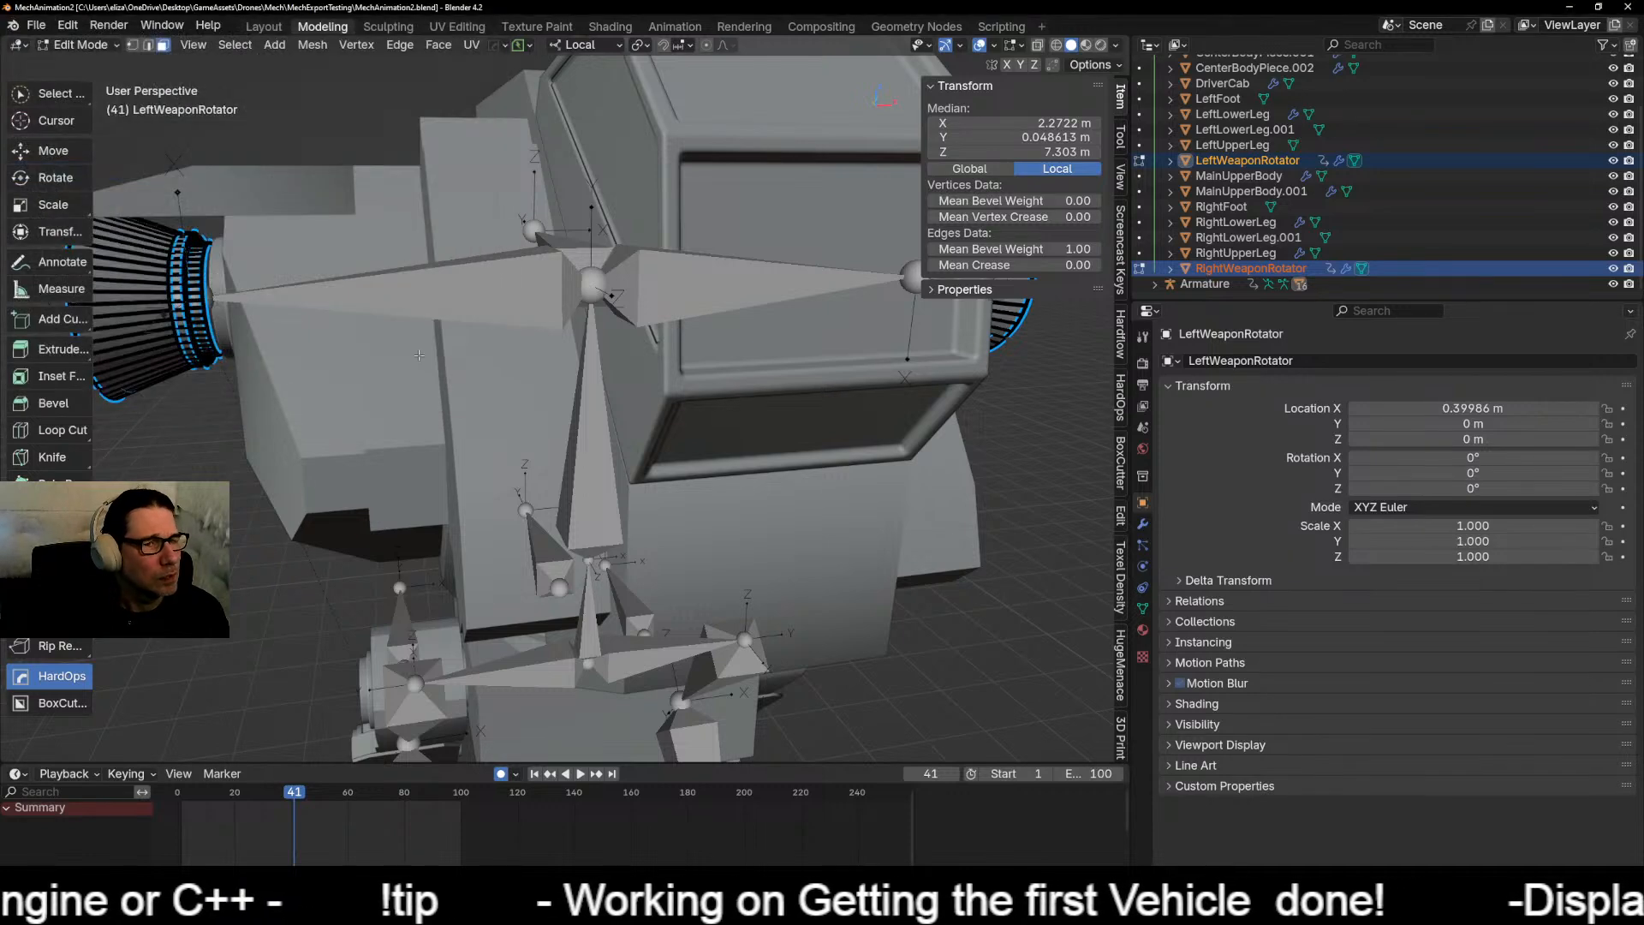
# Step: Deselect all mesh geometry on the weapon rotators, then return to Object Mode and select the armature
pyautogui.moveTo(360, 315); pyautogui.dragTo(520, 341, button='middle')
pyautogui.hotkey('alt', 'a')
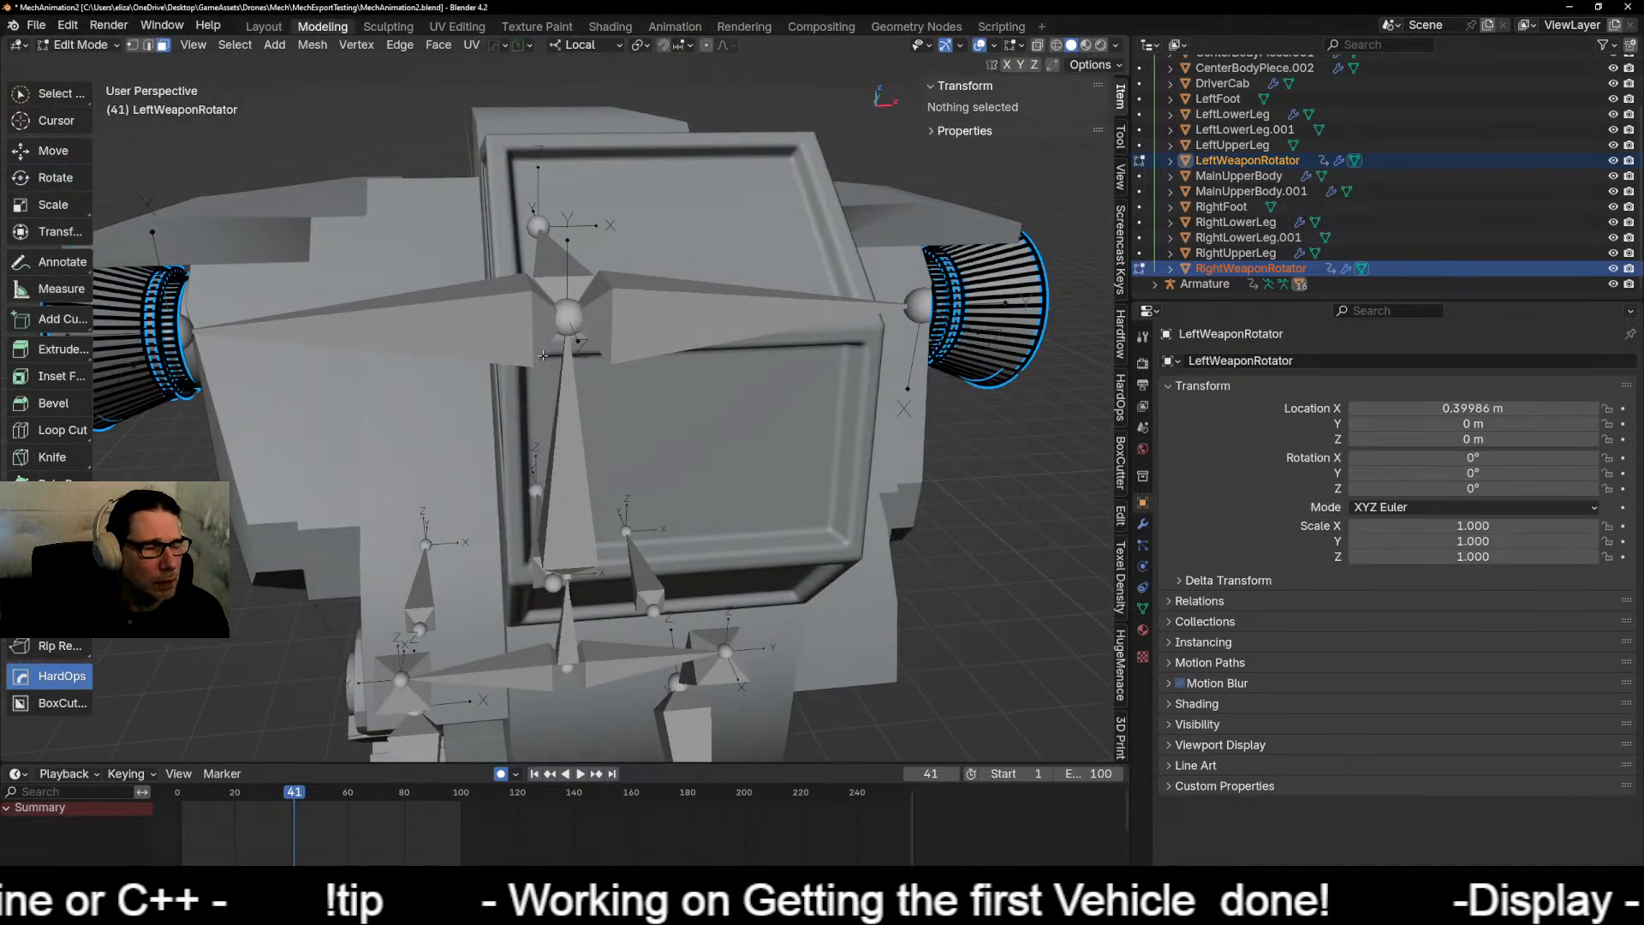
pyautogui.press('Tab')
pyautogui.press('Tab')
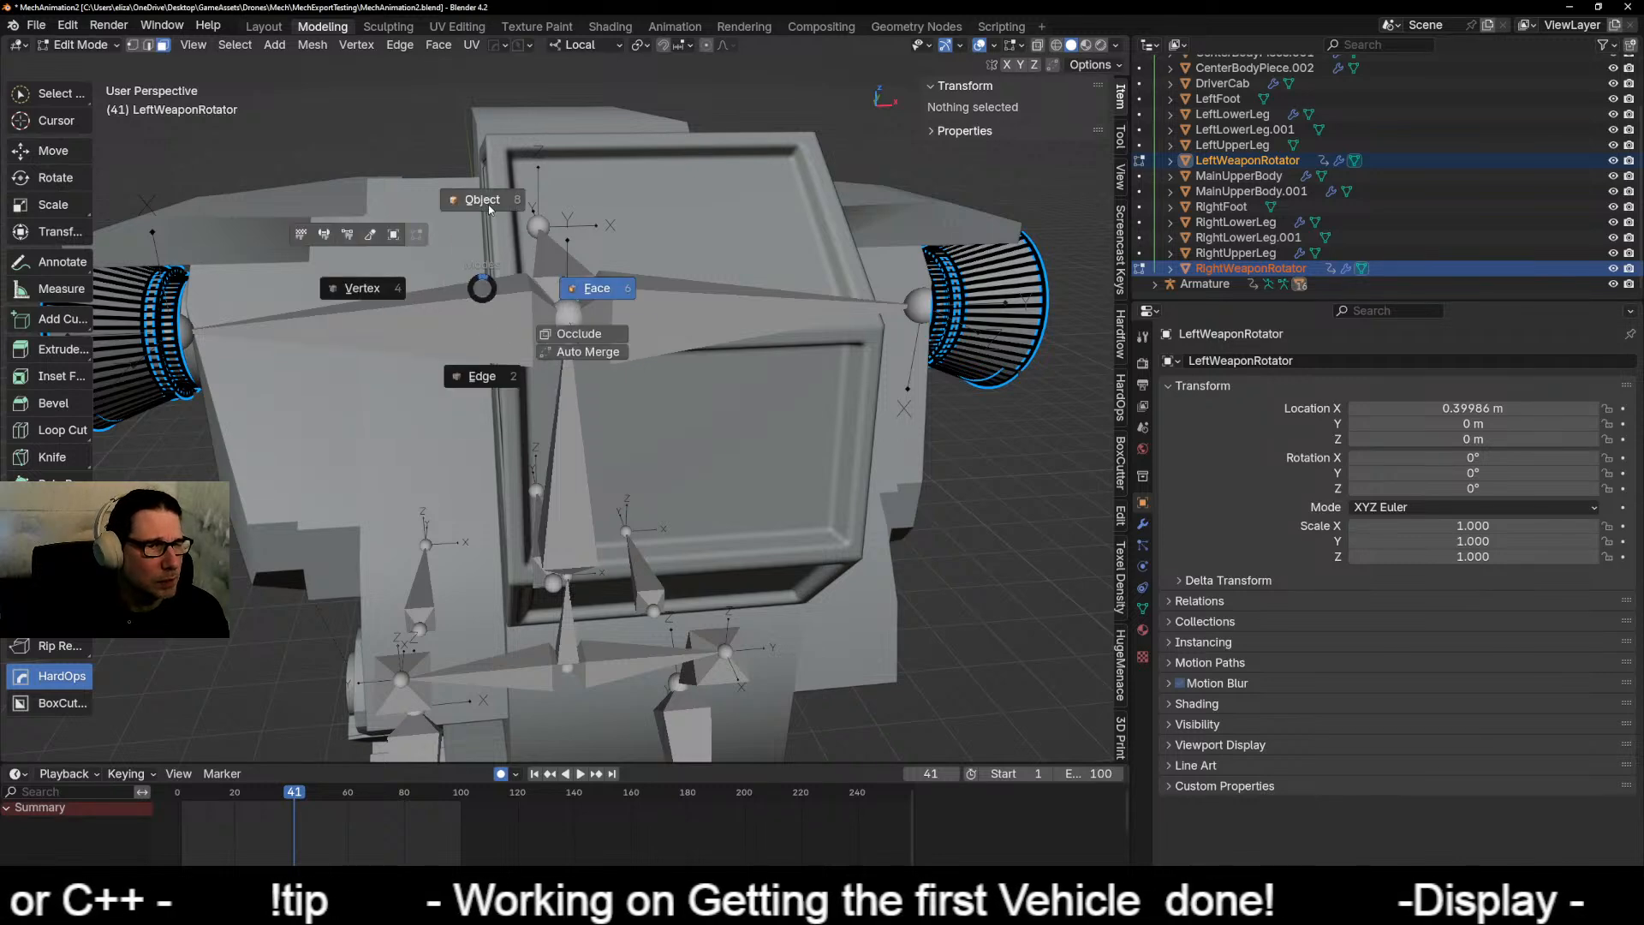
pyautogui.click(486, 207)
pyautogui.click(572, 322)
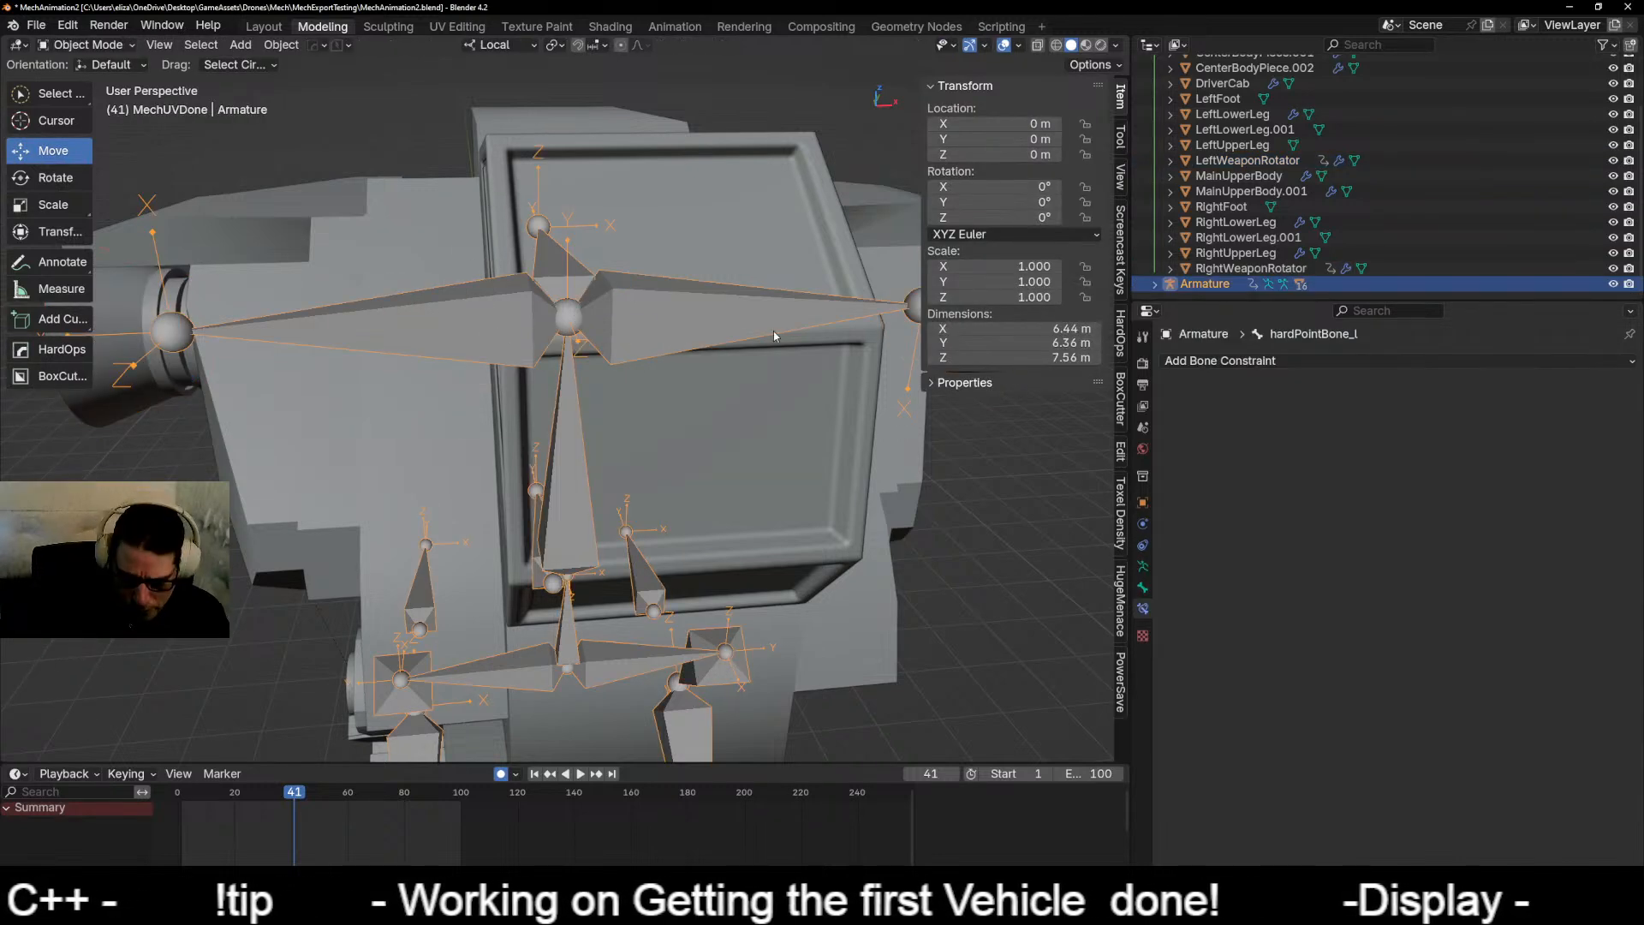
# Step: Examine how the hard point bone tails line up with both weapon rotators in front view and in perspective
pyautogui.press('KP_3')
pyautogui.press('KP_1')
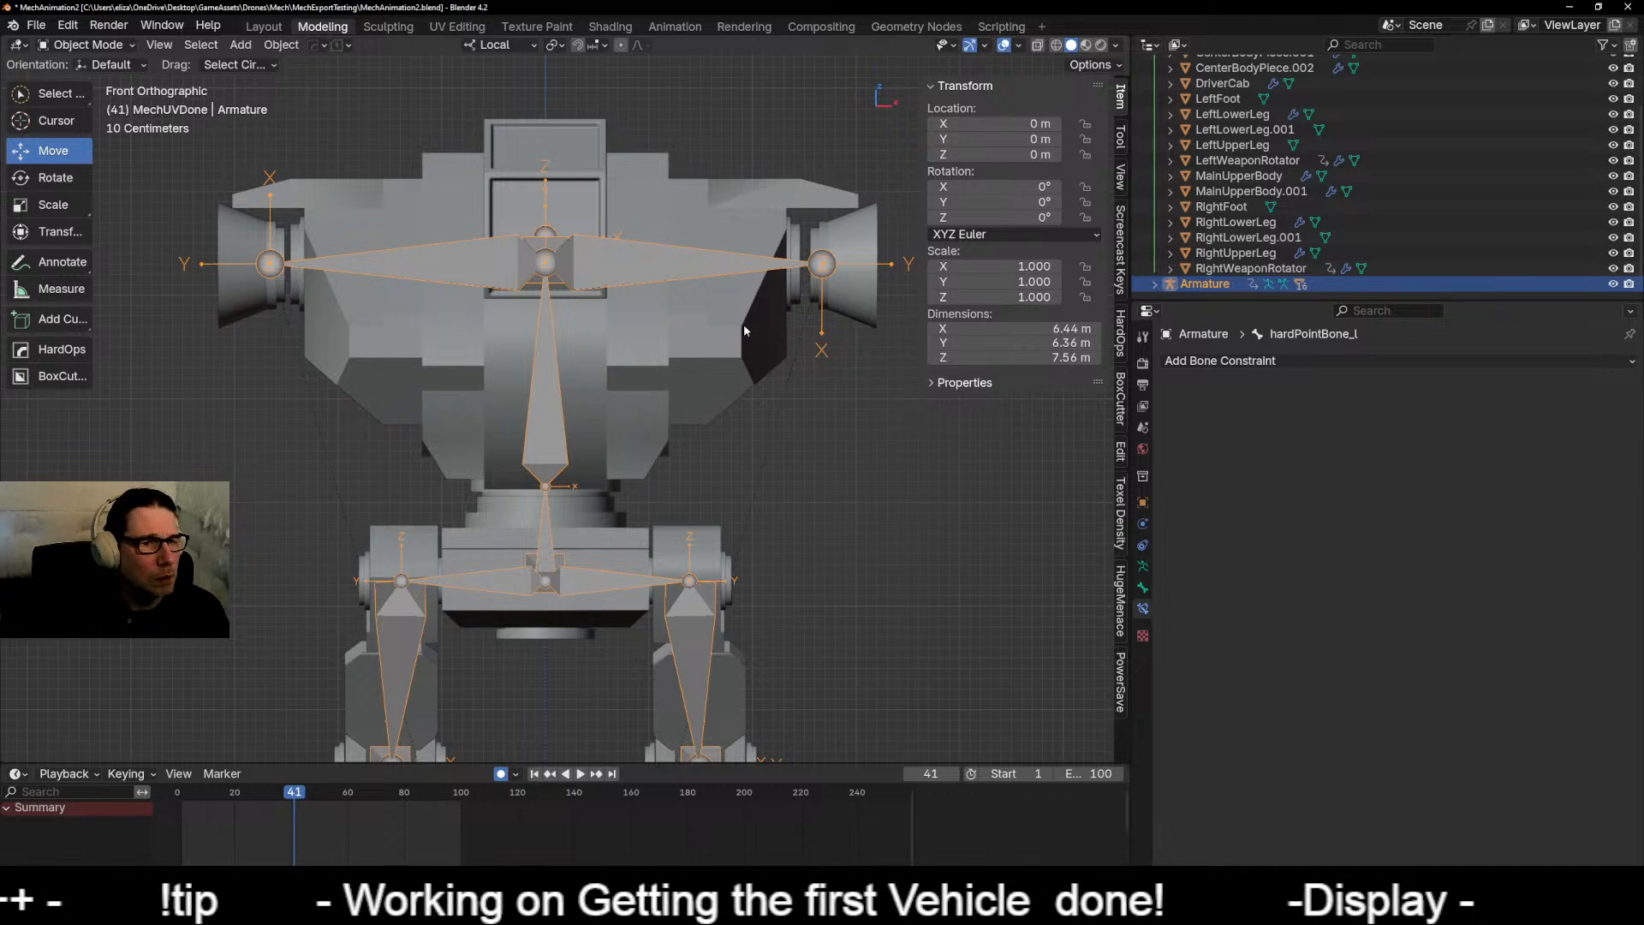
pyautogui.scroll(3, 744, 331)
pyautogui.keyDown('shift'); pyautogui.moveTo(737, 338); pyautogui.dragTo(447, 444, button='middle'); pyautogui.keyUp('shift')
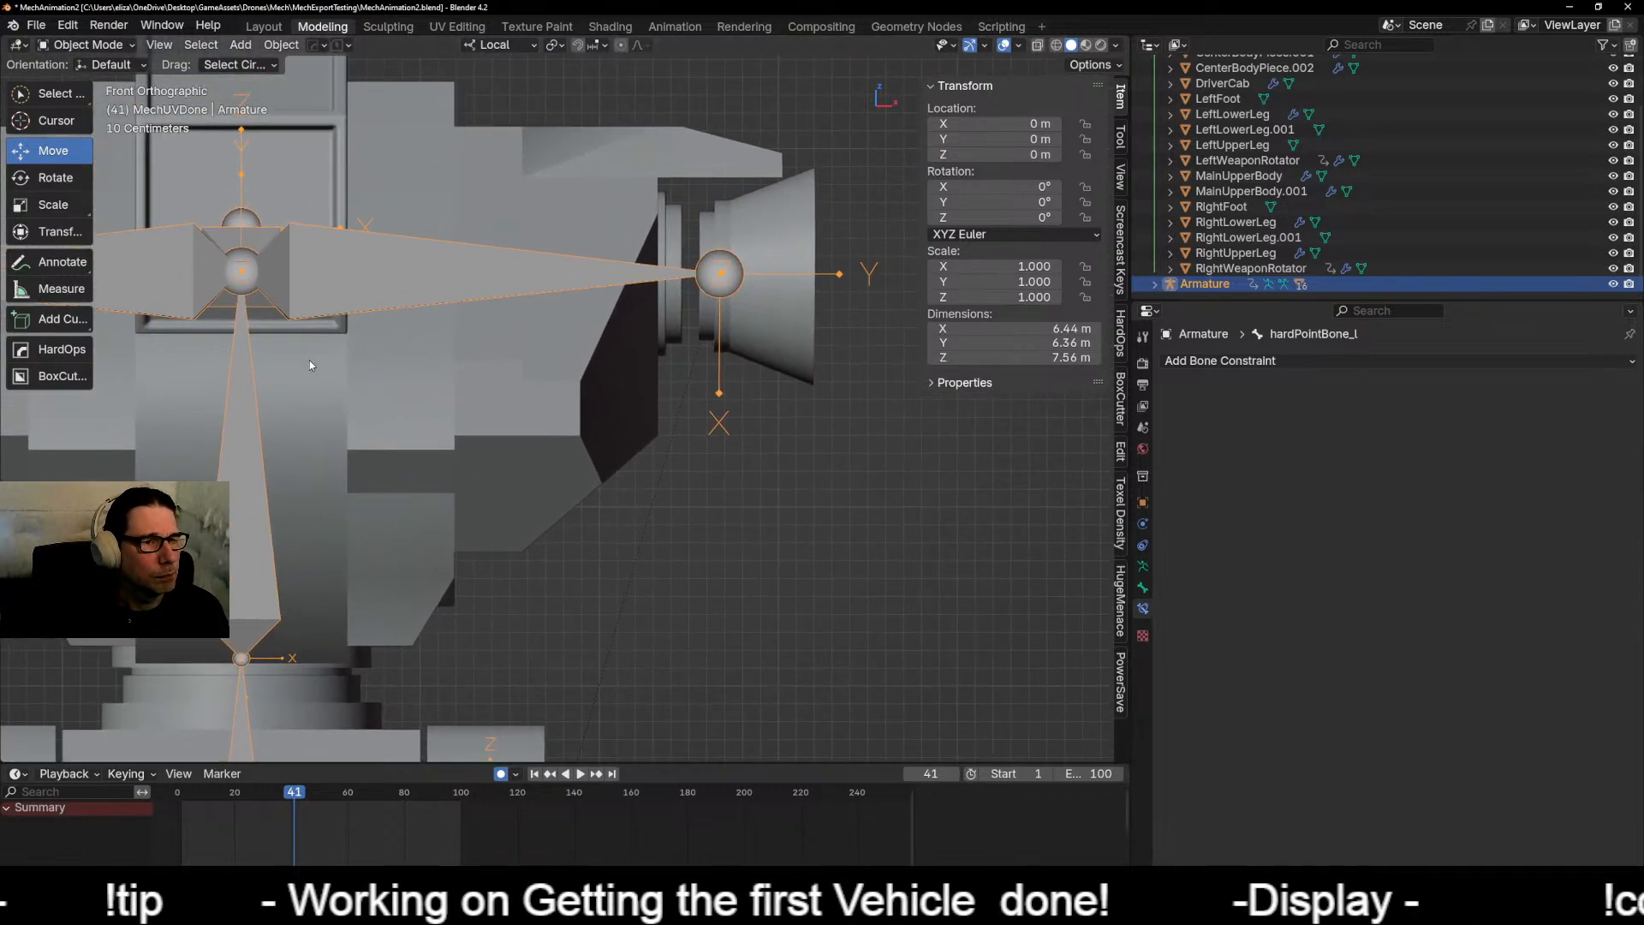
pyautogui.scroll(2, 515, 322)
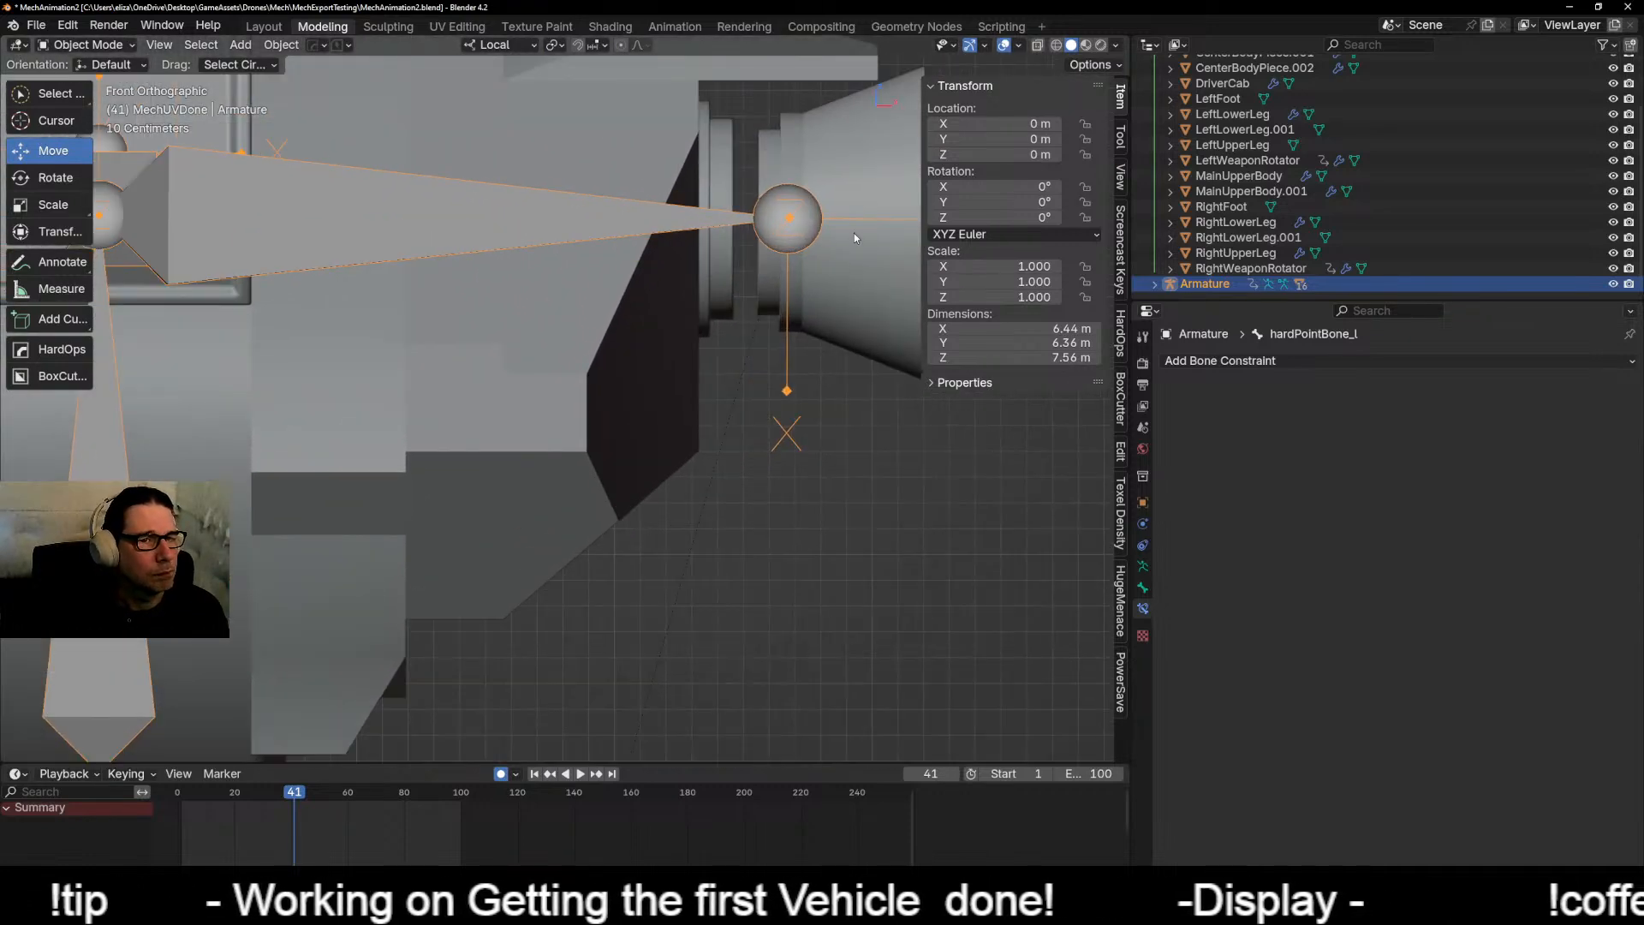
pyautogui.moveTo(651, 284); pyautogui.dragTo(541, 379, button='middle')
pyautogui.scroll(-5, 653, 312)
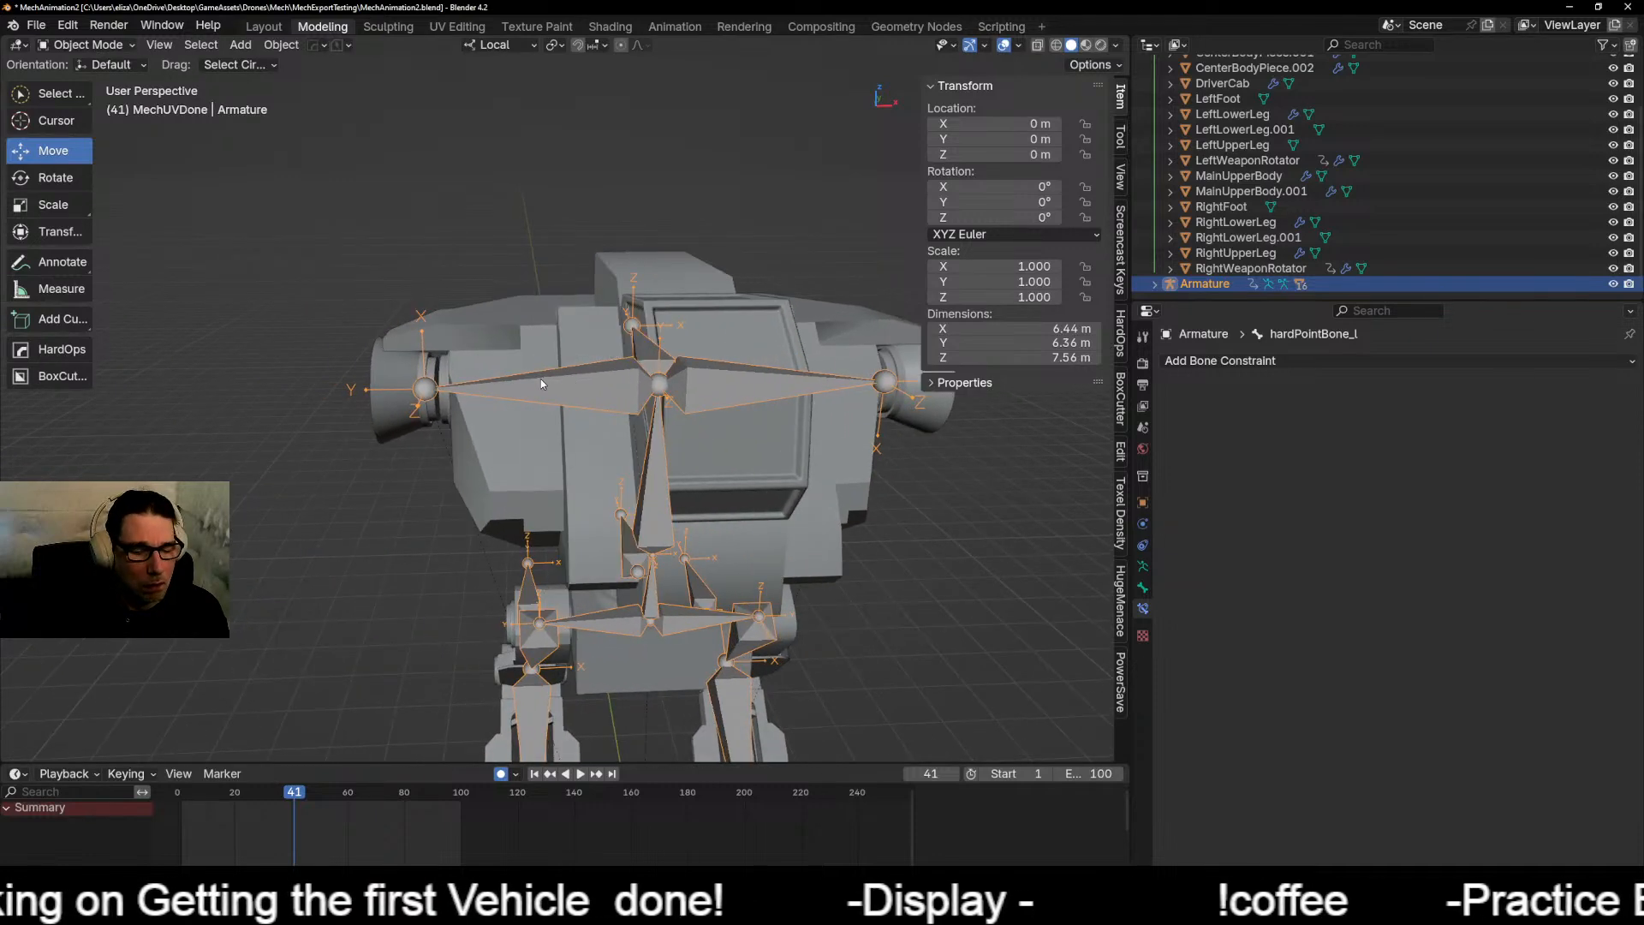
pyautogui.scroll(5, 536, 378)
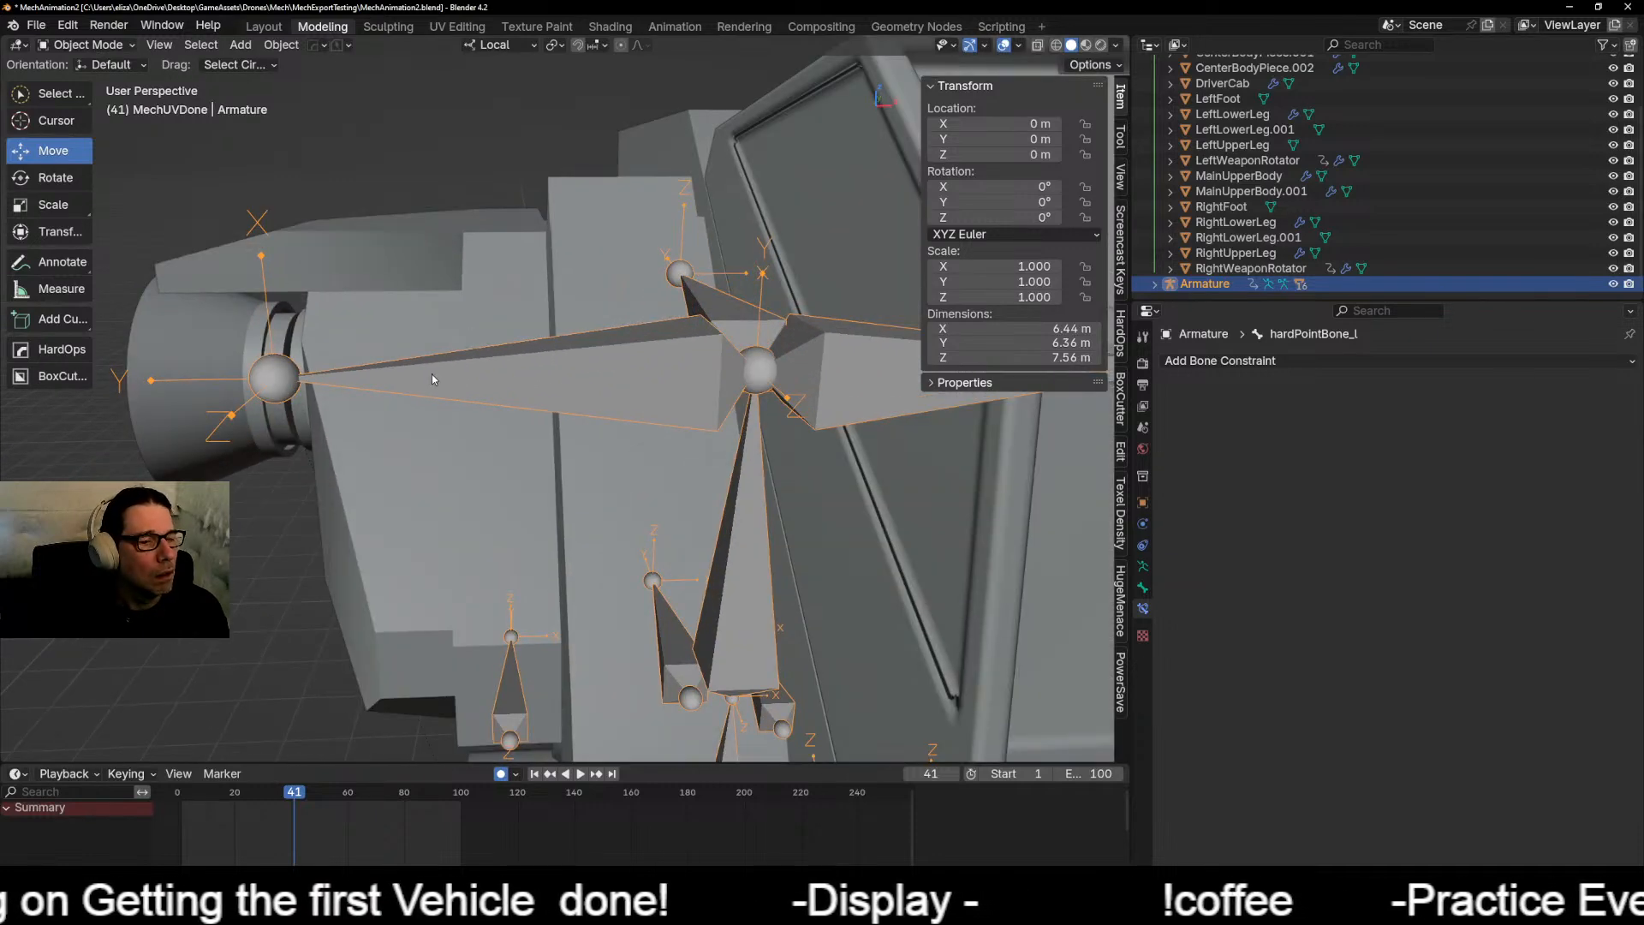
pyautogui.moveTo(431, 373); pyautogui.dragTo(454, 373, button='middle')
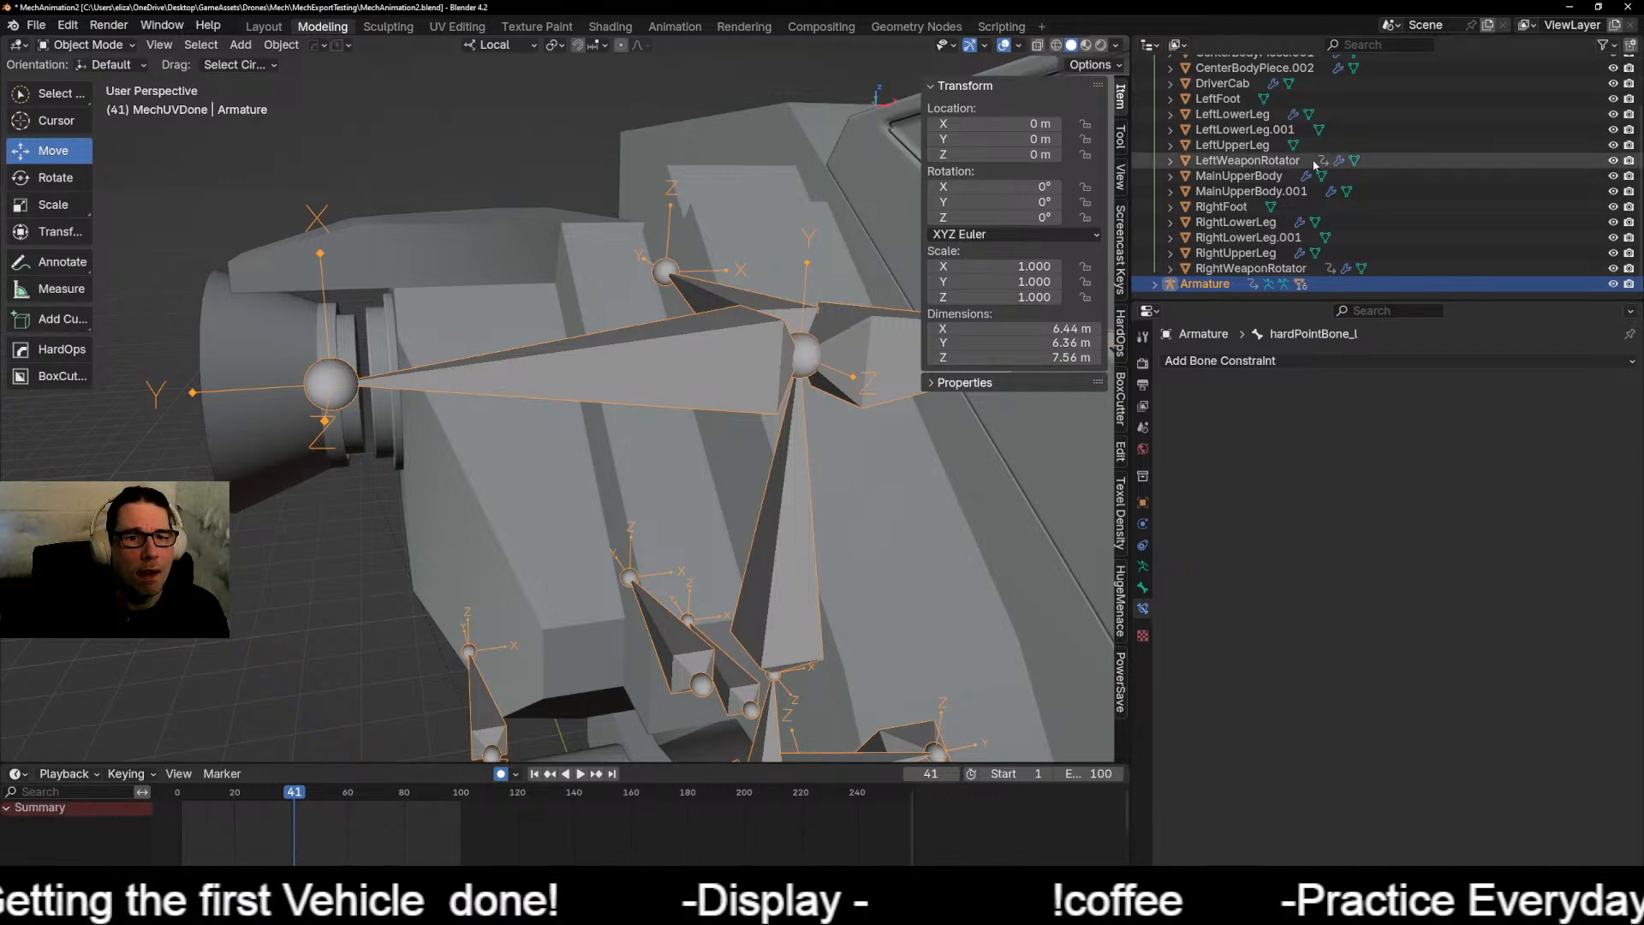
pyautogui.scroll(3, 1308, 165)
pyautogui.scroll(-3, 1308, 164)
pyautogui.scroll(-2, 552, 358)
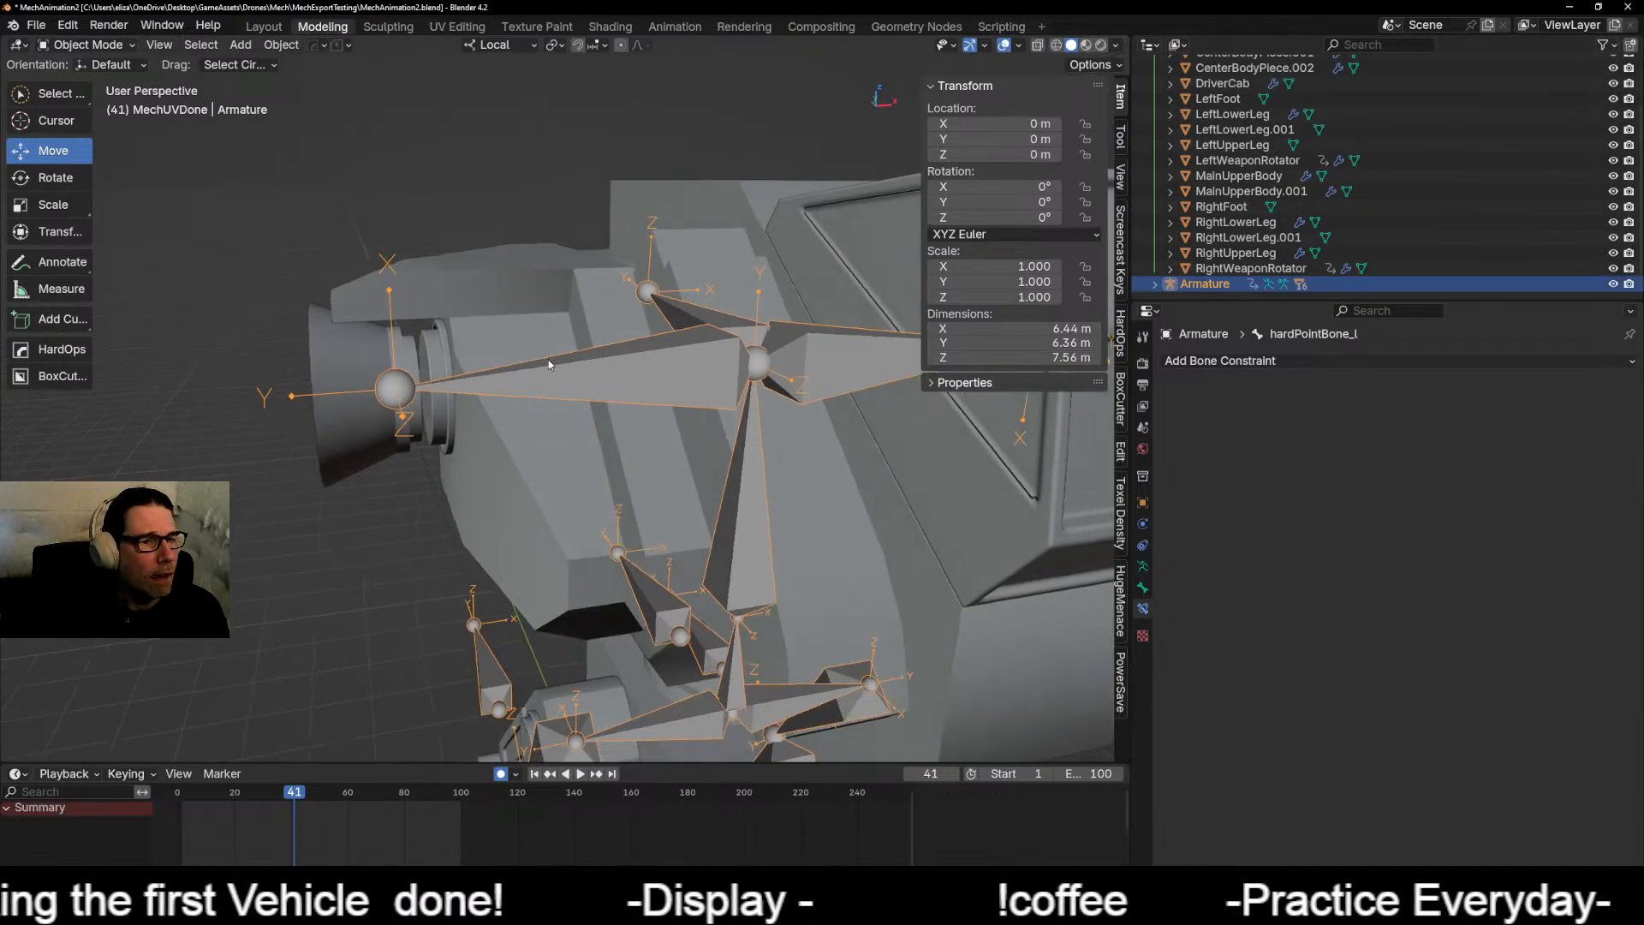
# Step: Select the RightWeaponRotator and inspect its position relative to the bone tail up close and in front view
pyautogui.click(345, 390)
pyautogui.scroll(3, 344, 390)
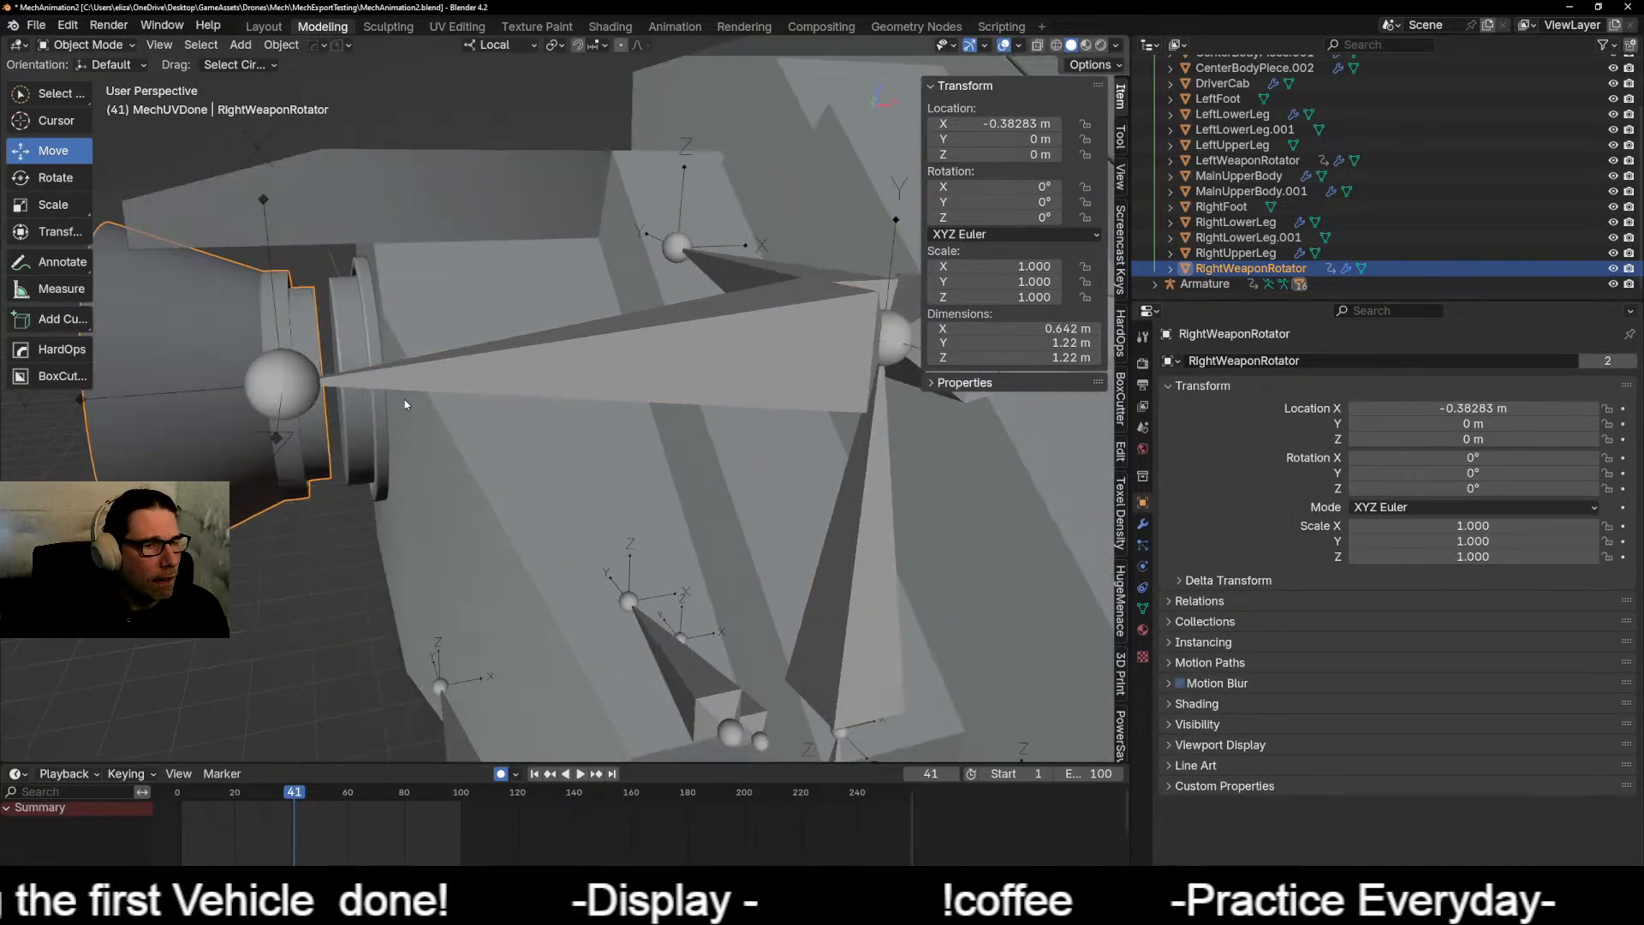
pyautogui.moveTo(373, 404); pyautogui.dragTo(424, 394, button='middle')
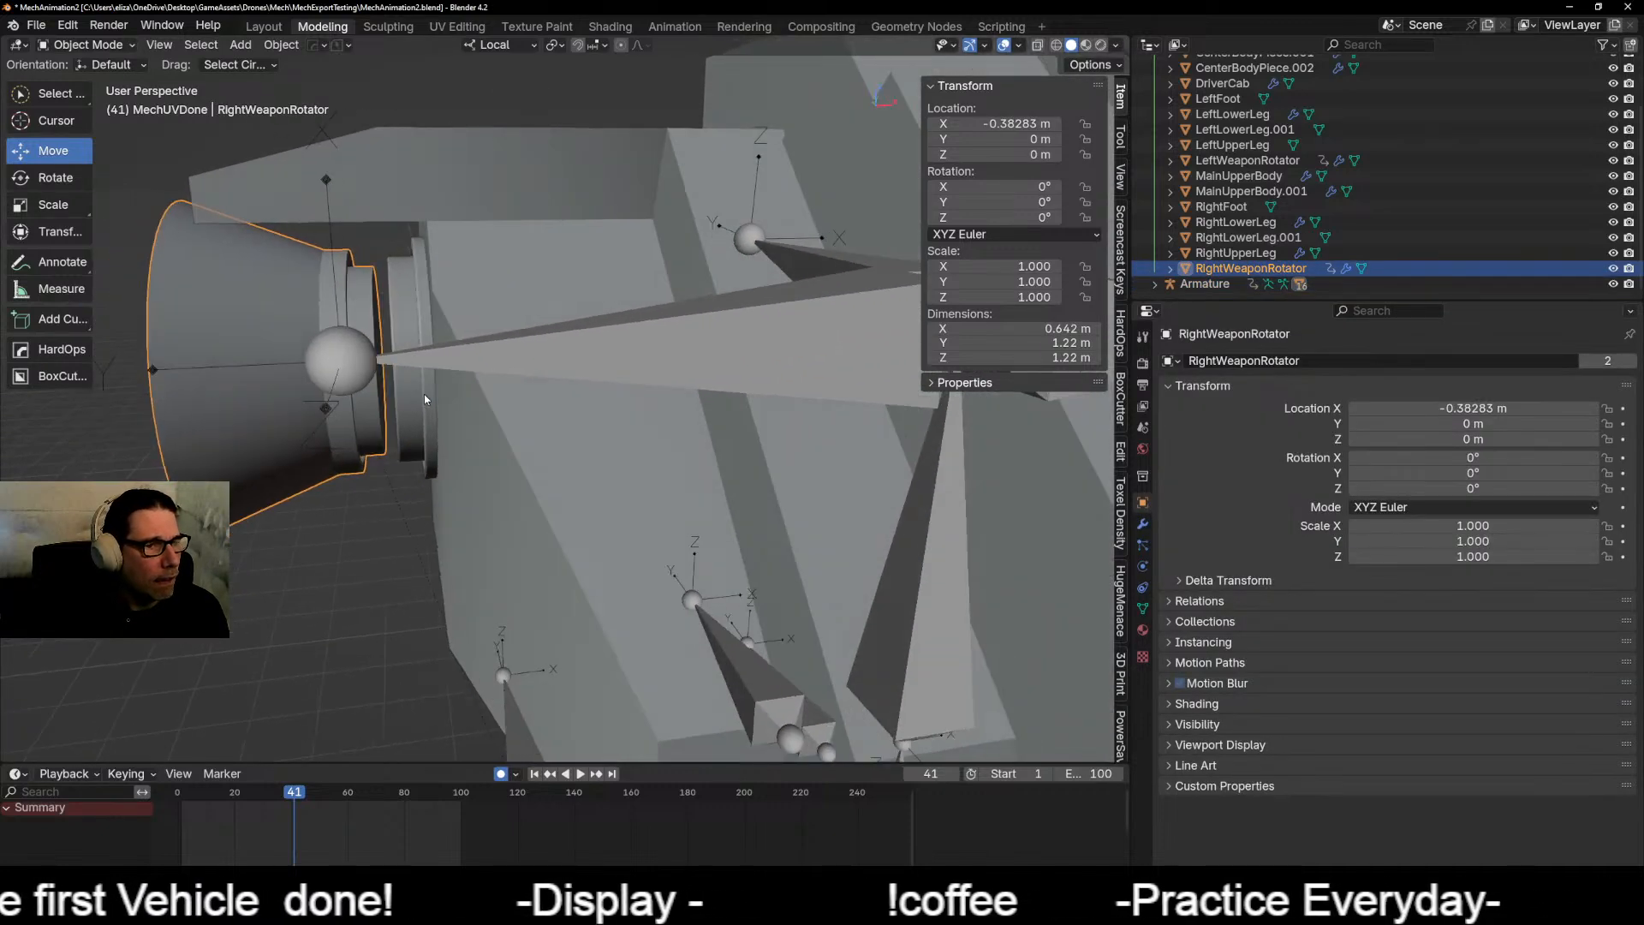
pyautogui.press('KP_1')
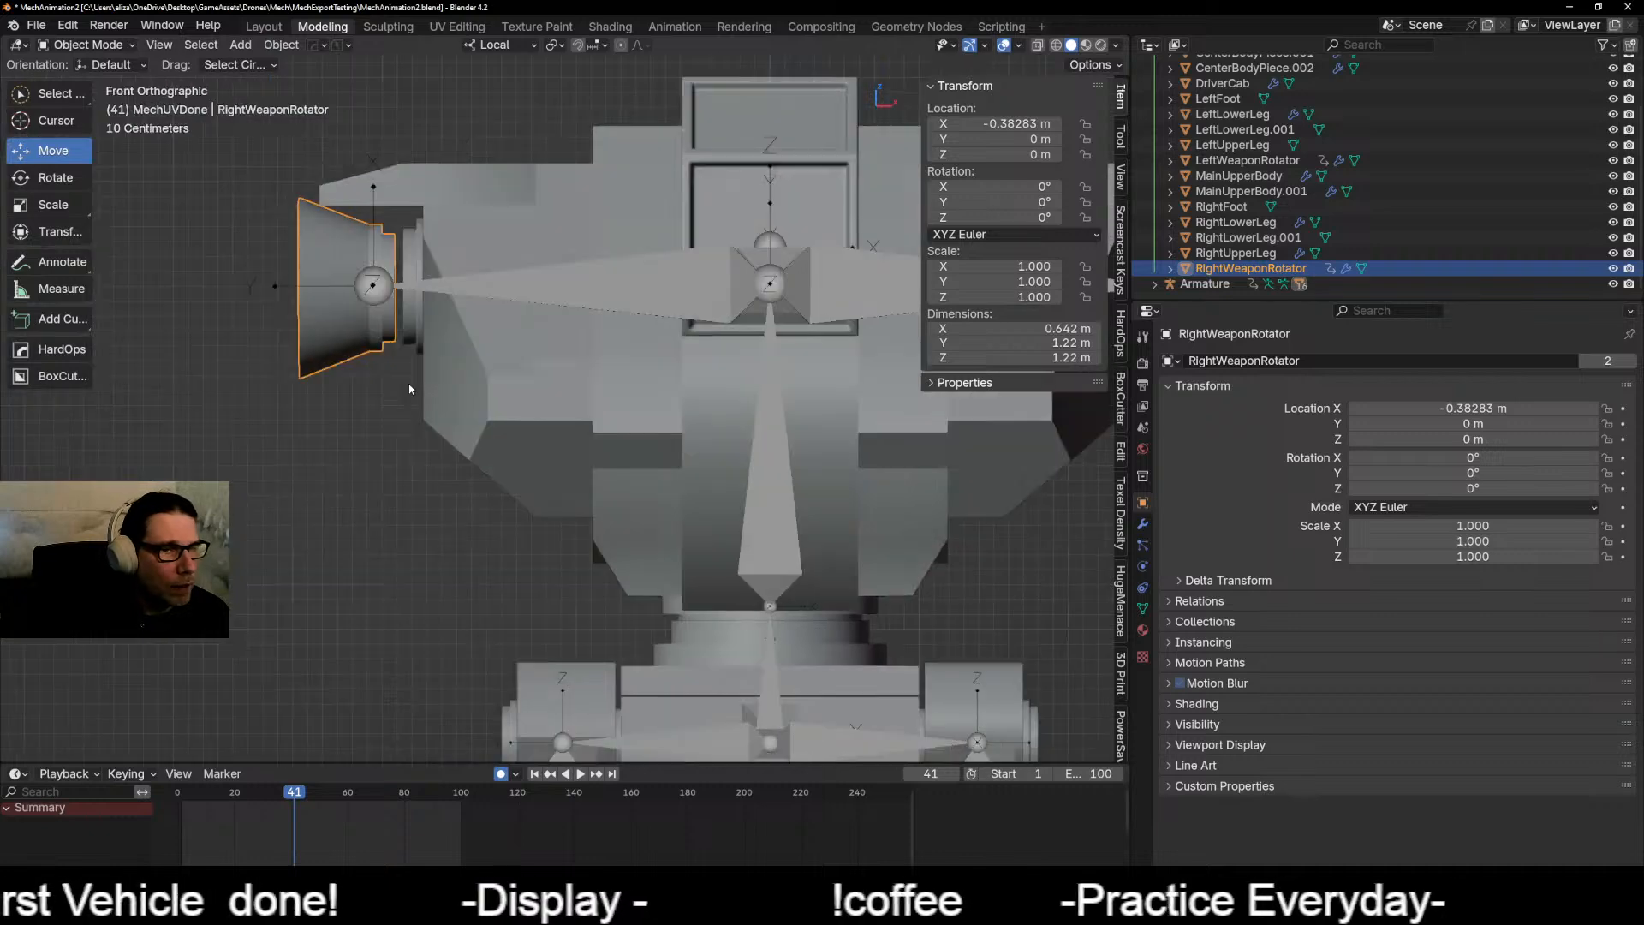
# Step: Select the armature and put it in Edit Mode, focusing on the bone end at the RightWeaponRotator
pyautogui.click(86, 44)
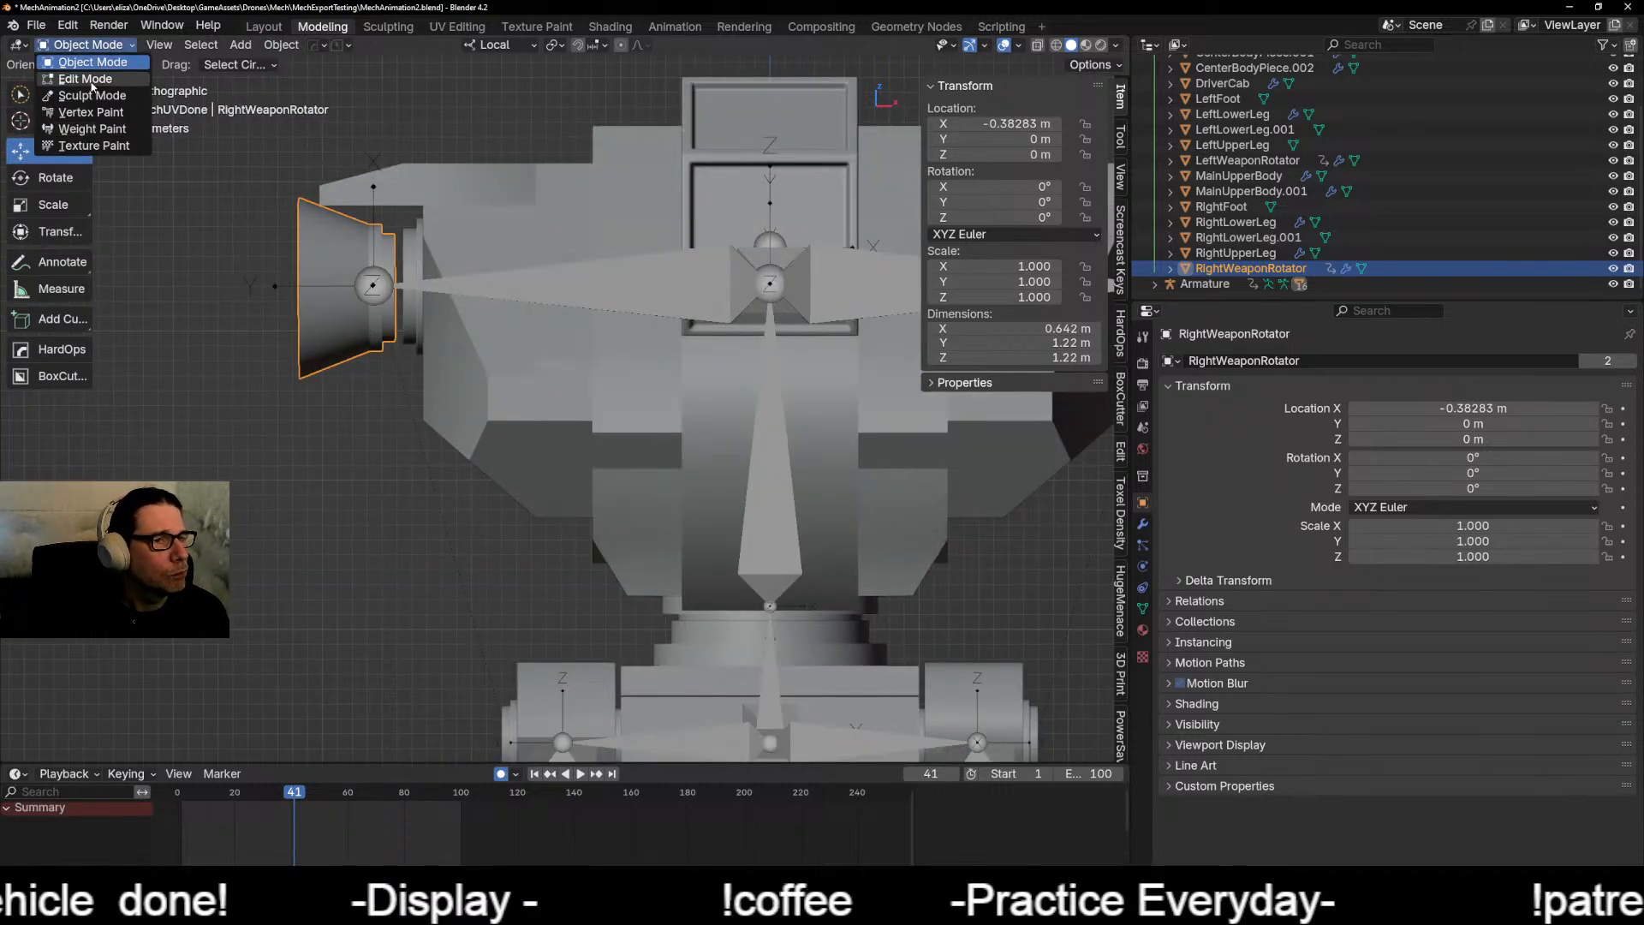
pyautogui.click(619, 288)
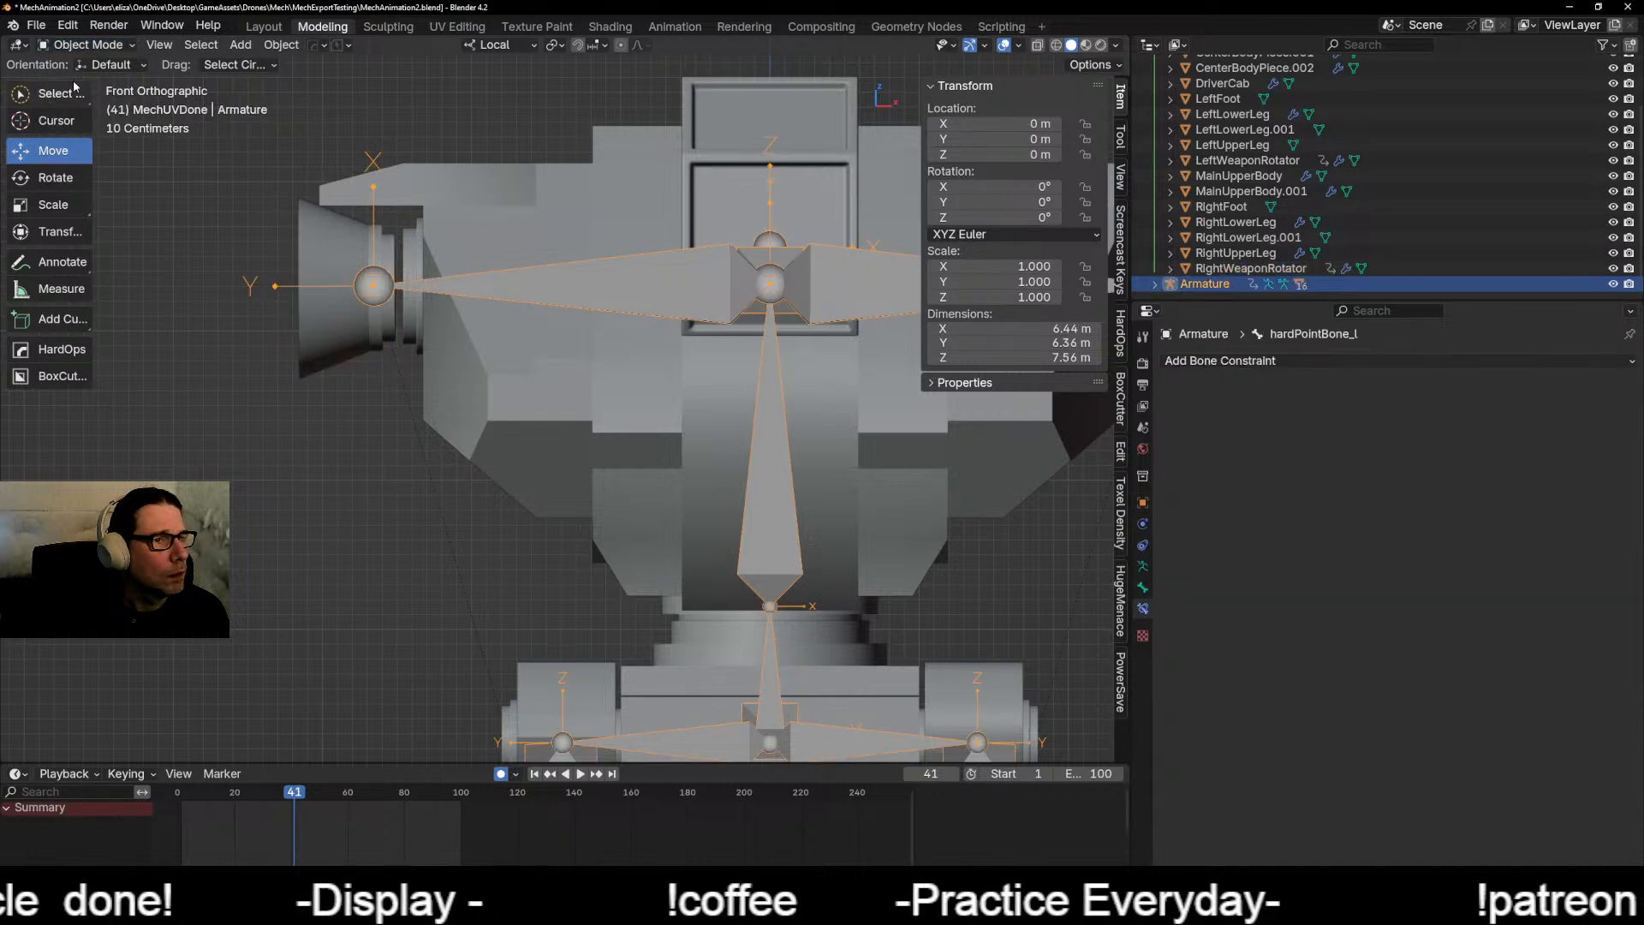
pyautogui.click(85, 46)
pyautogui.click(83, 81)
pyautogui.scroll(4, 223, 191)
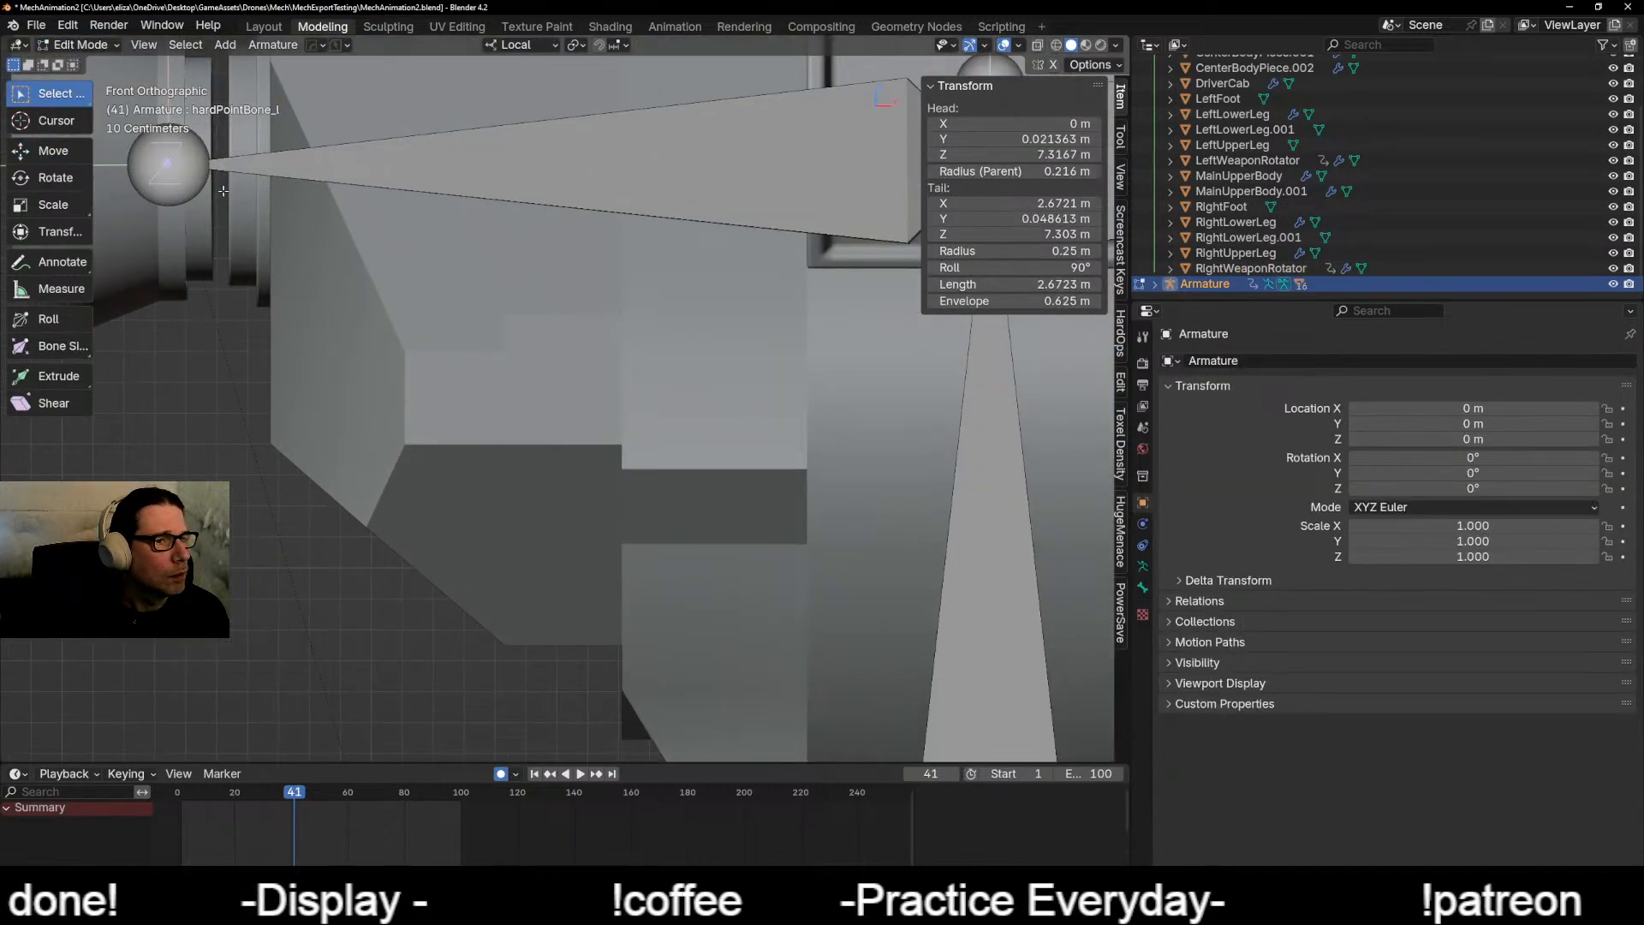
pyautogui.keyDown('shift'); pyautogui.moveTo(223, 191); pyautogui.dragTo(473, 293, button='middle'); pyautogui.keyUp('shift')
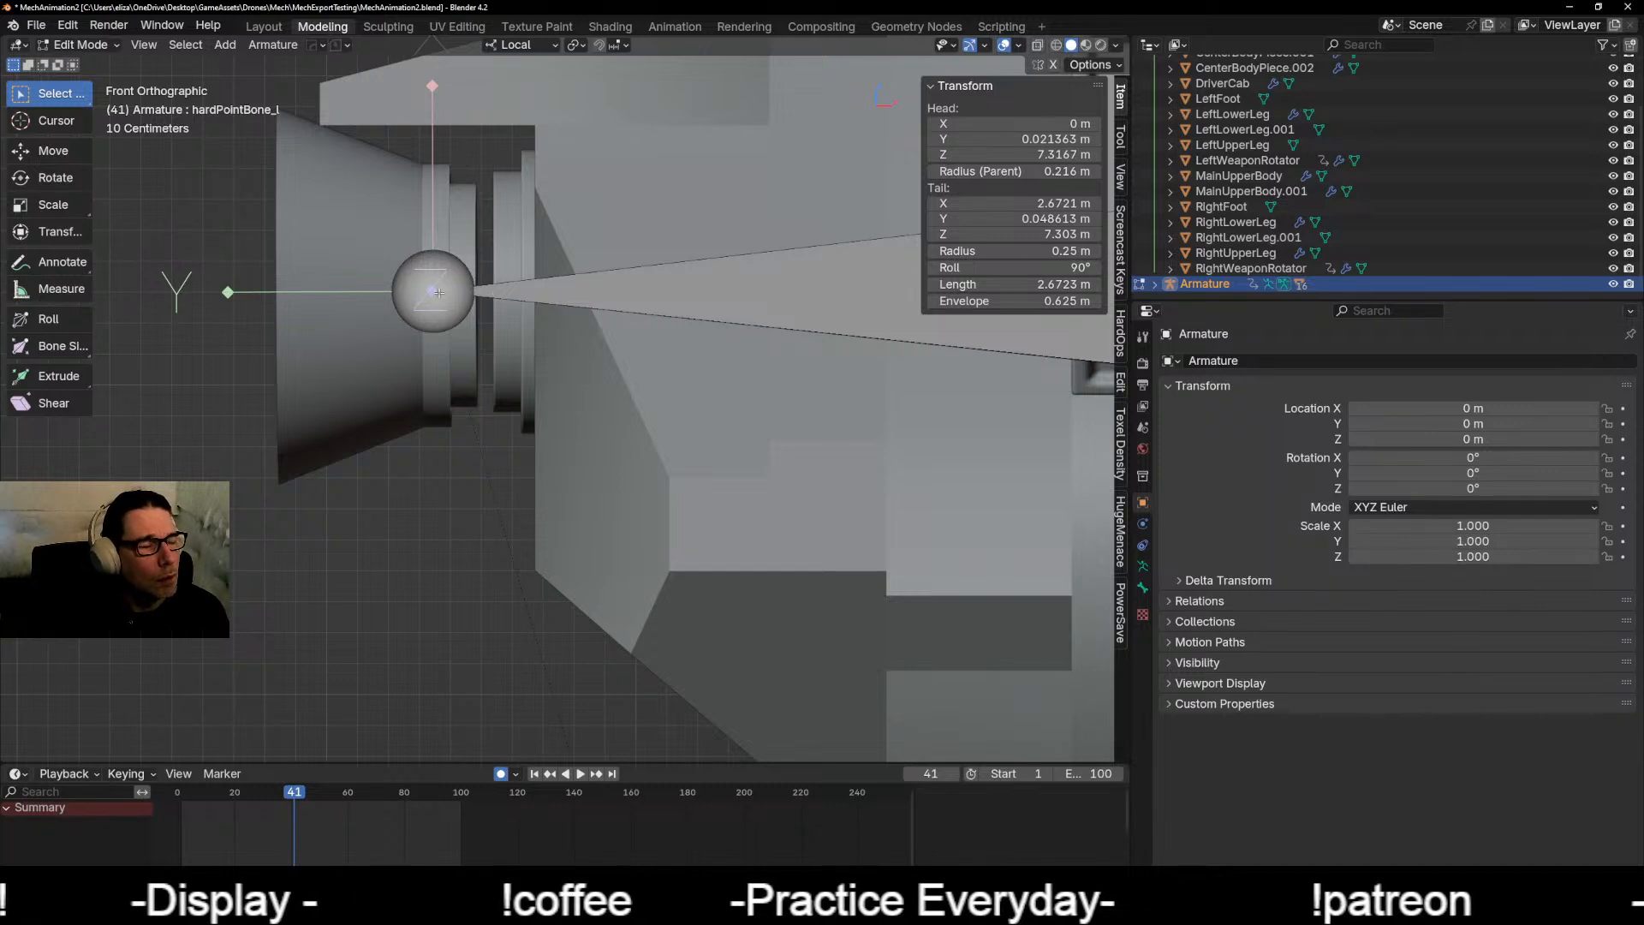
# Step: Move the tail of hardPointBone_r about 0.17 m along local X towards the body and return to Object Mode
pyautogui.click(438, 292)
pyautogui.press('g')
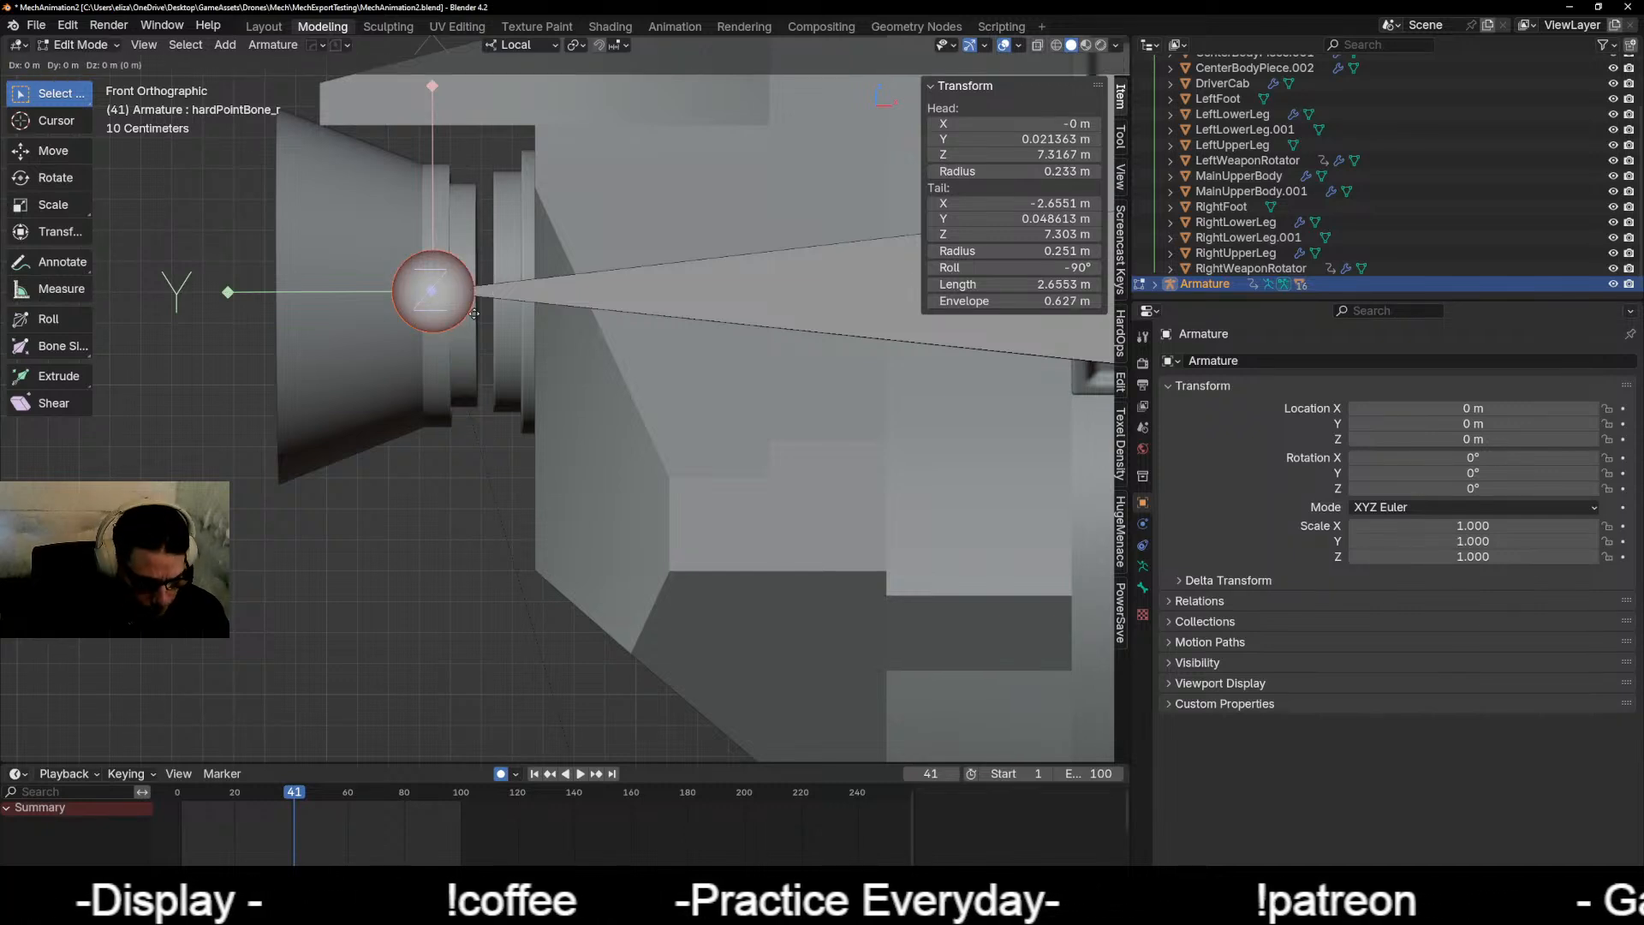
pyautogui.press('x')
pyautogui.press('x')
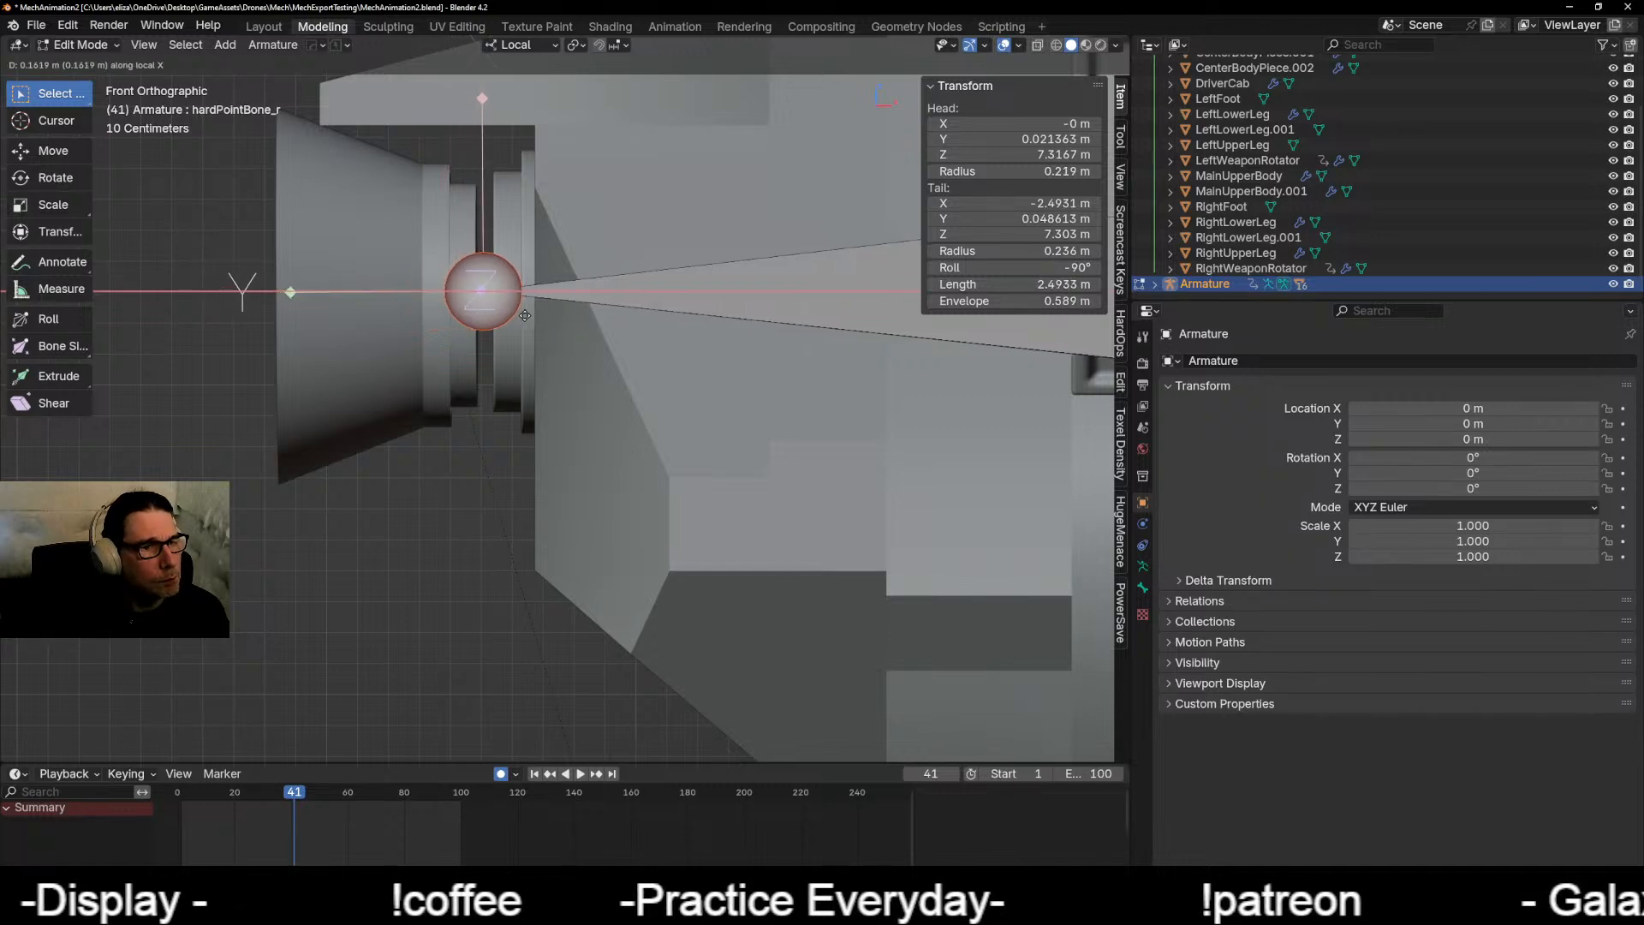
pyautogui.click(527, 315)
pyautogui.hotkey('ctrl', 'Tab')
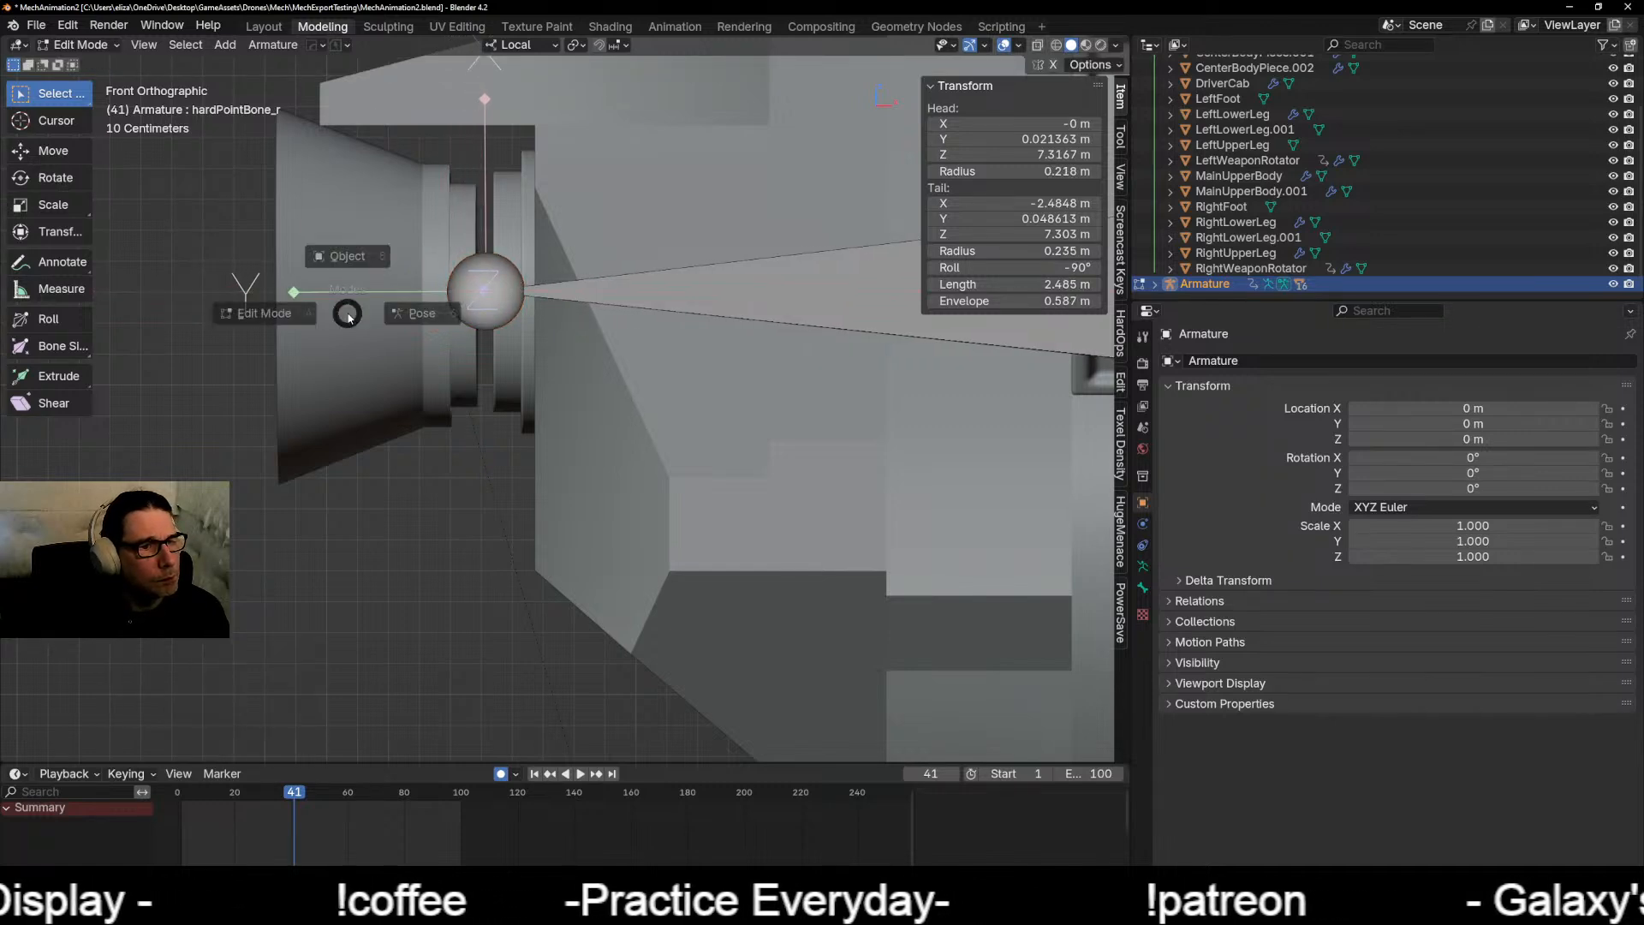
pyautogui.click(362, 249)
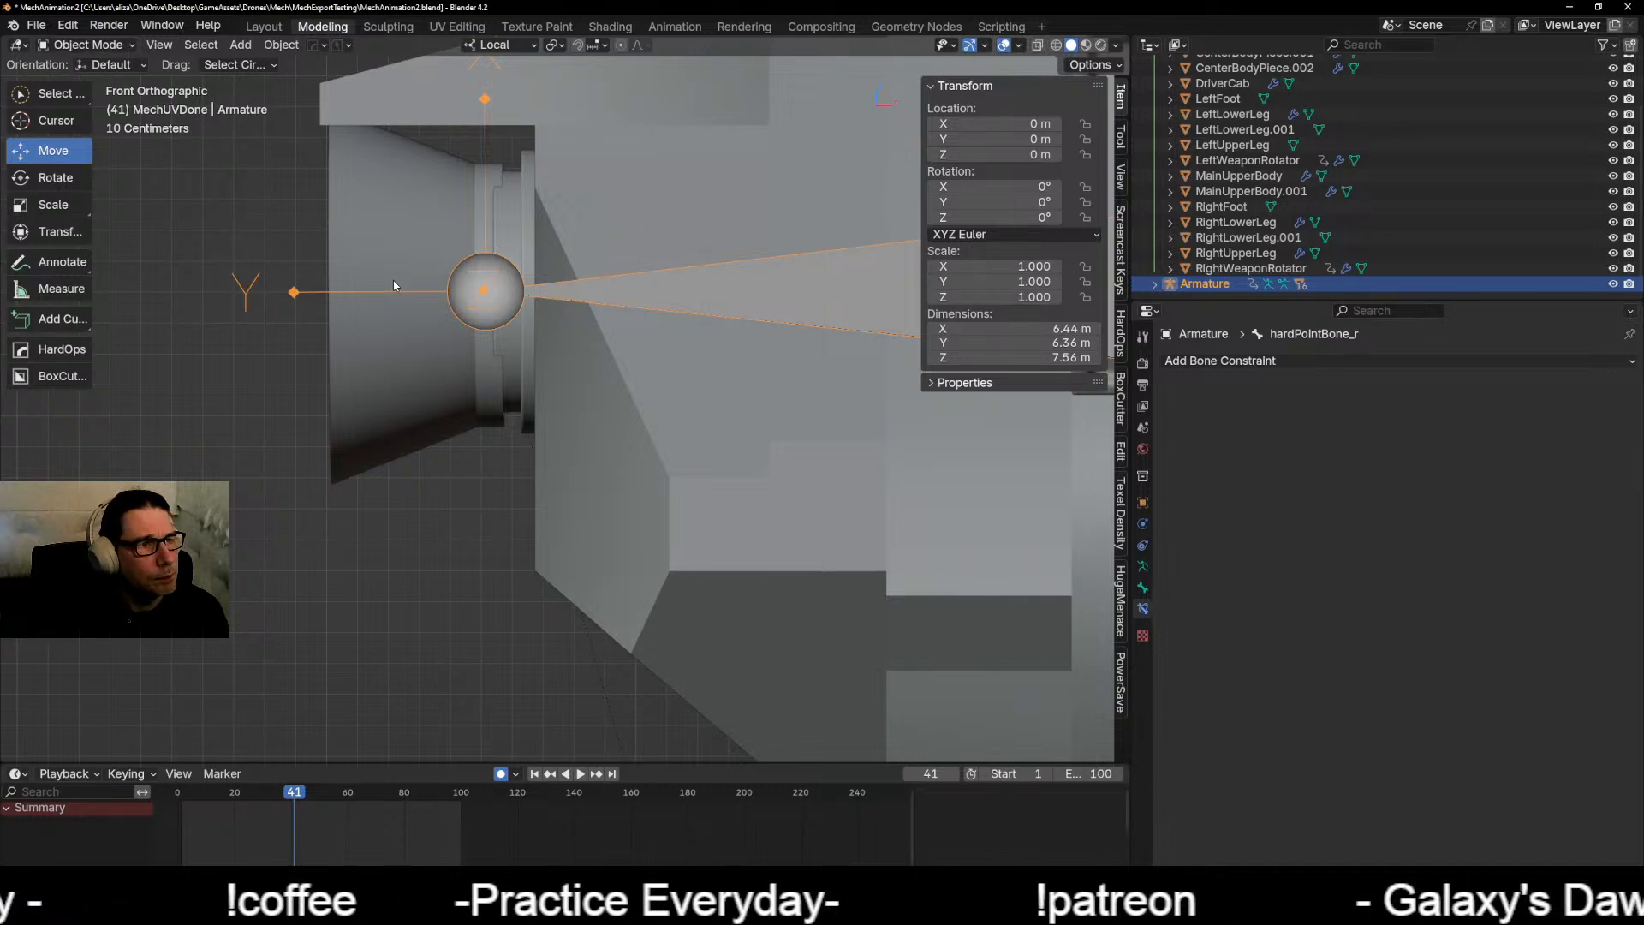
# Step: Put the armature back in Edit Mode and move the tail of hardPointBone_r about 0.027 m outward along local X
pyautogui.hotkey('ctrl', 'Tab')
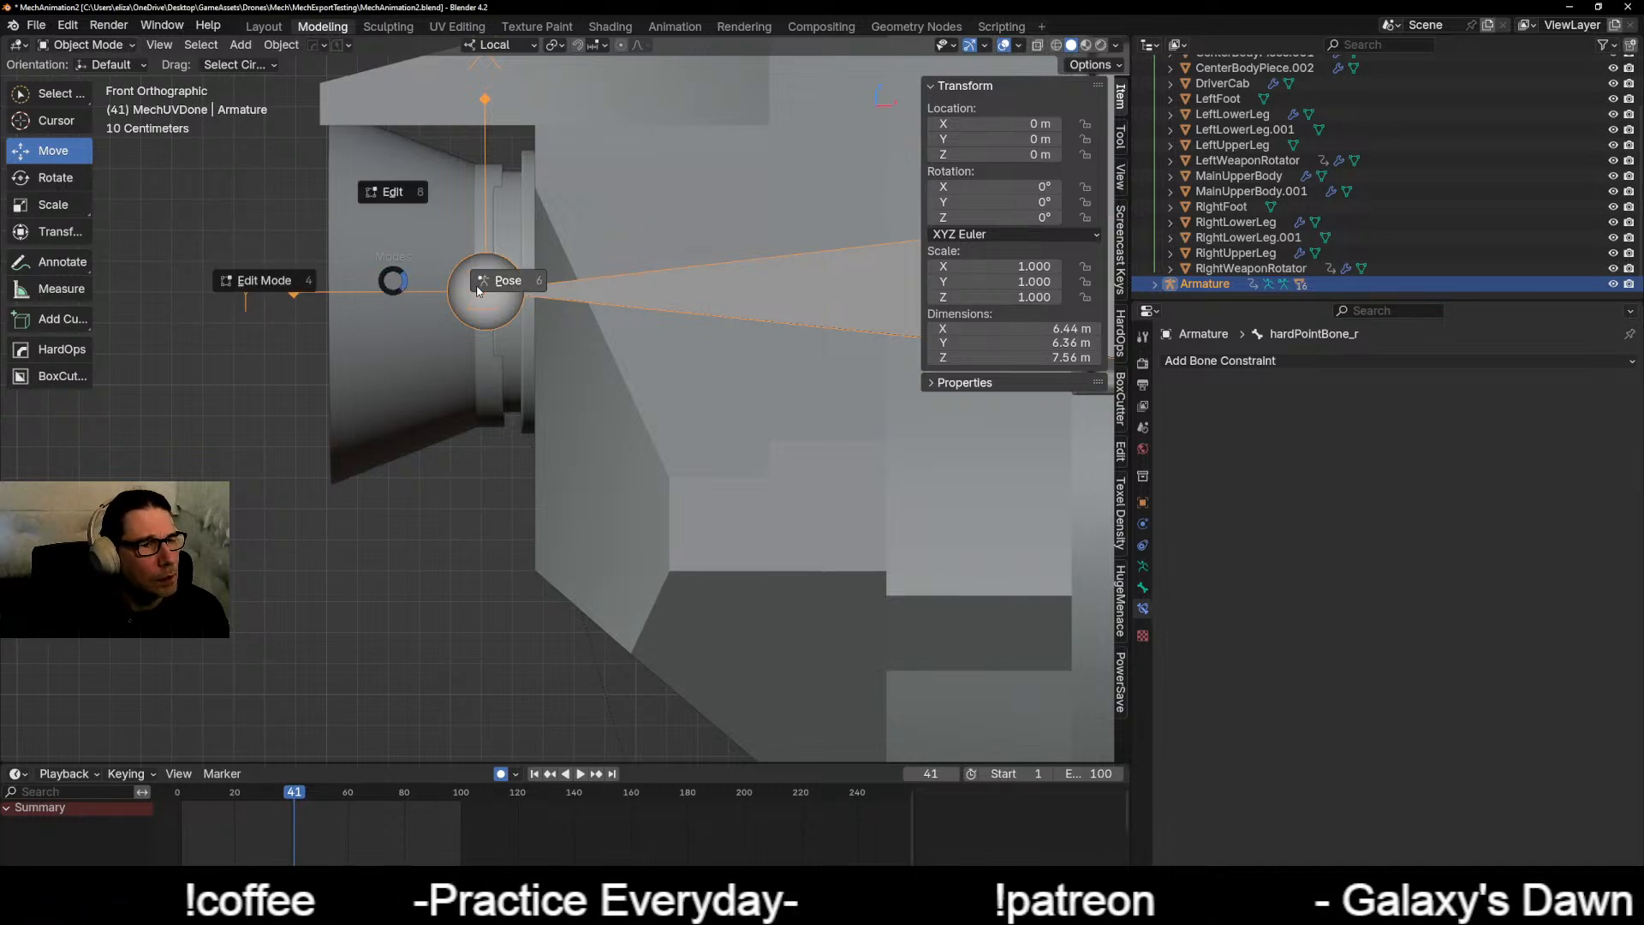
pyautogui.click(292, 272)
pyautogui.click(515, 301)
pyautogui.press('g')
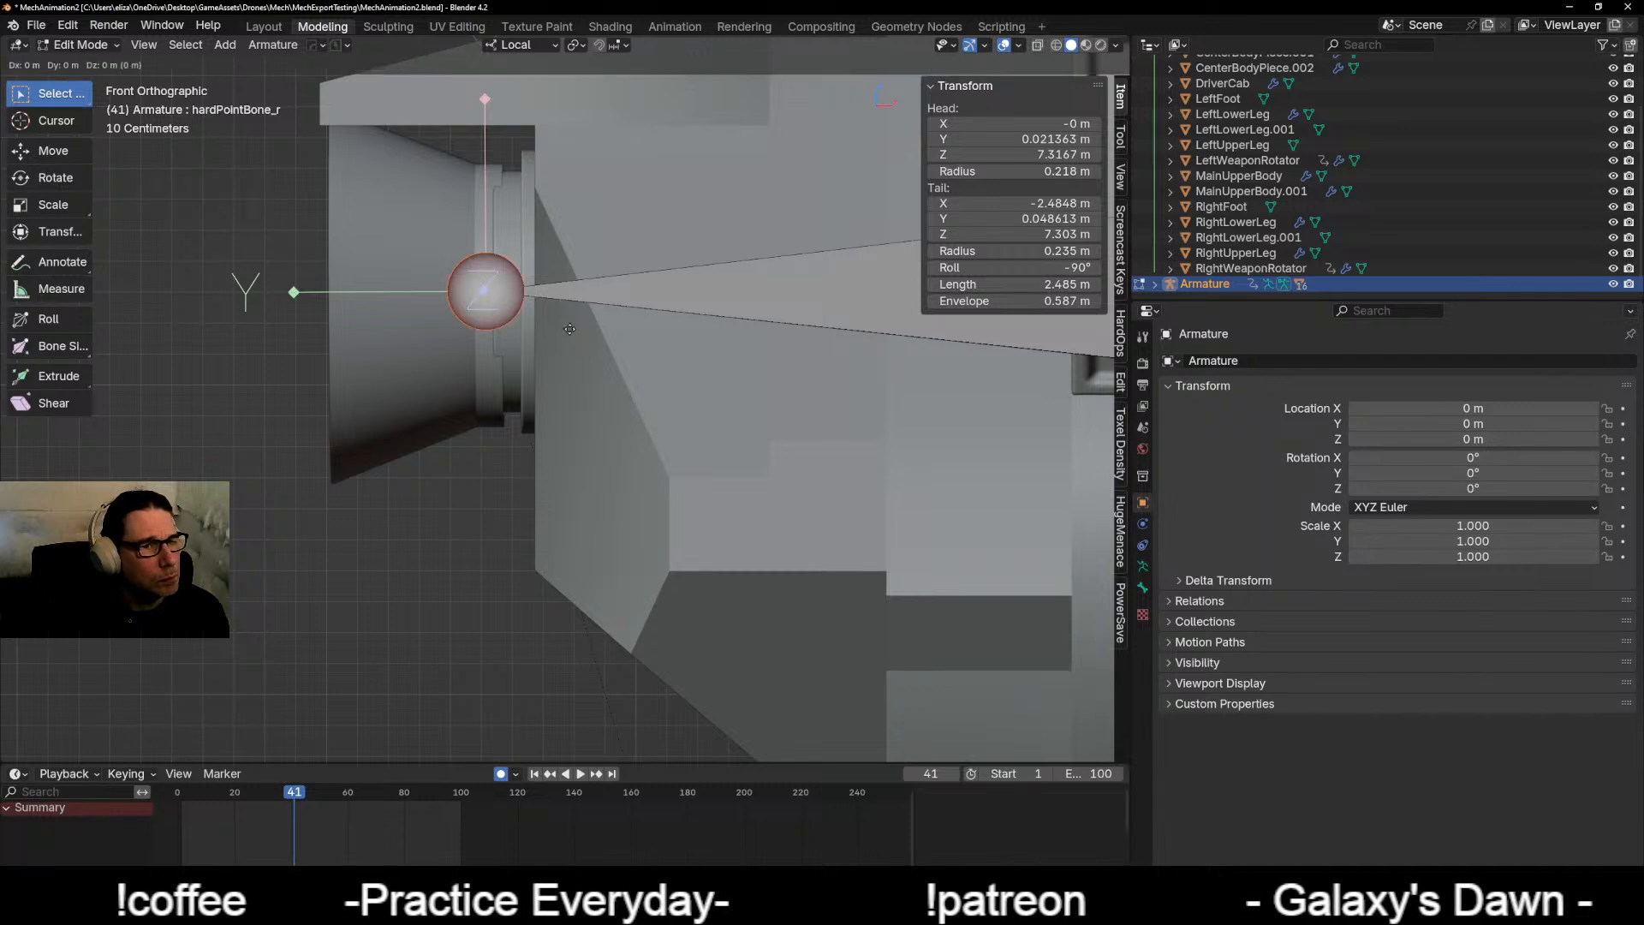
pyautogui.press('z')
pyautogui.rightClick(553, 328)
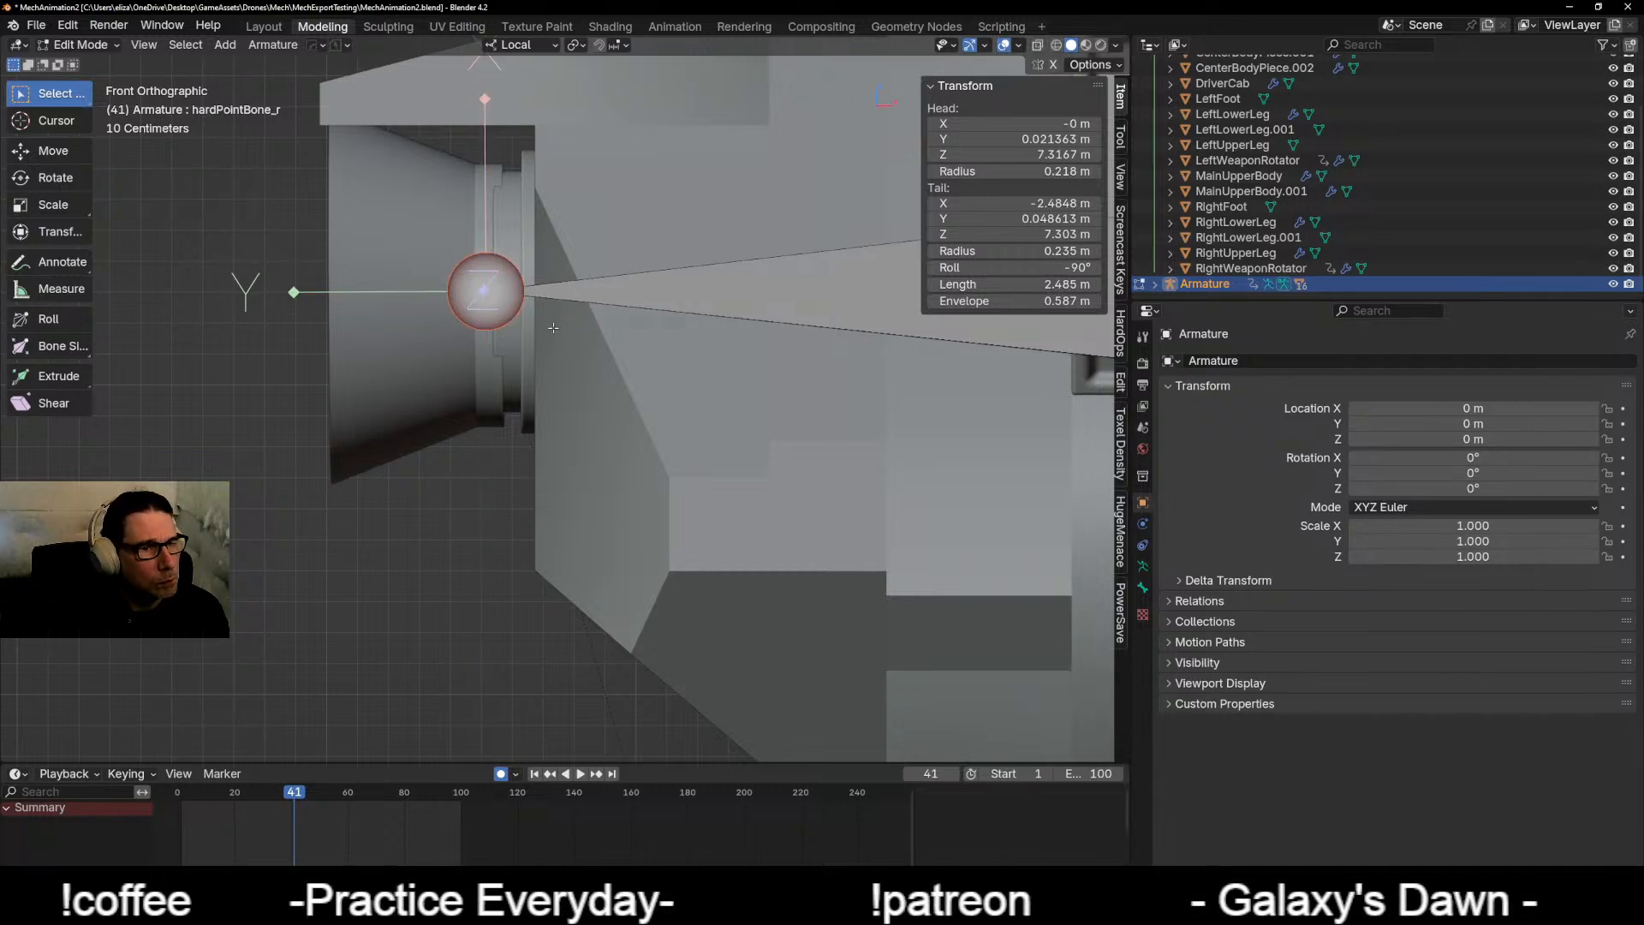
pyautogui.press('g')
pyautogui.press('x')
pyautogui.press('x')
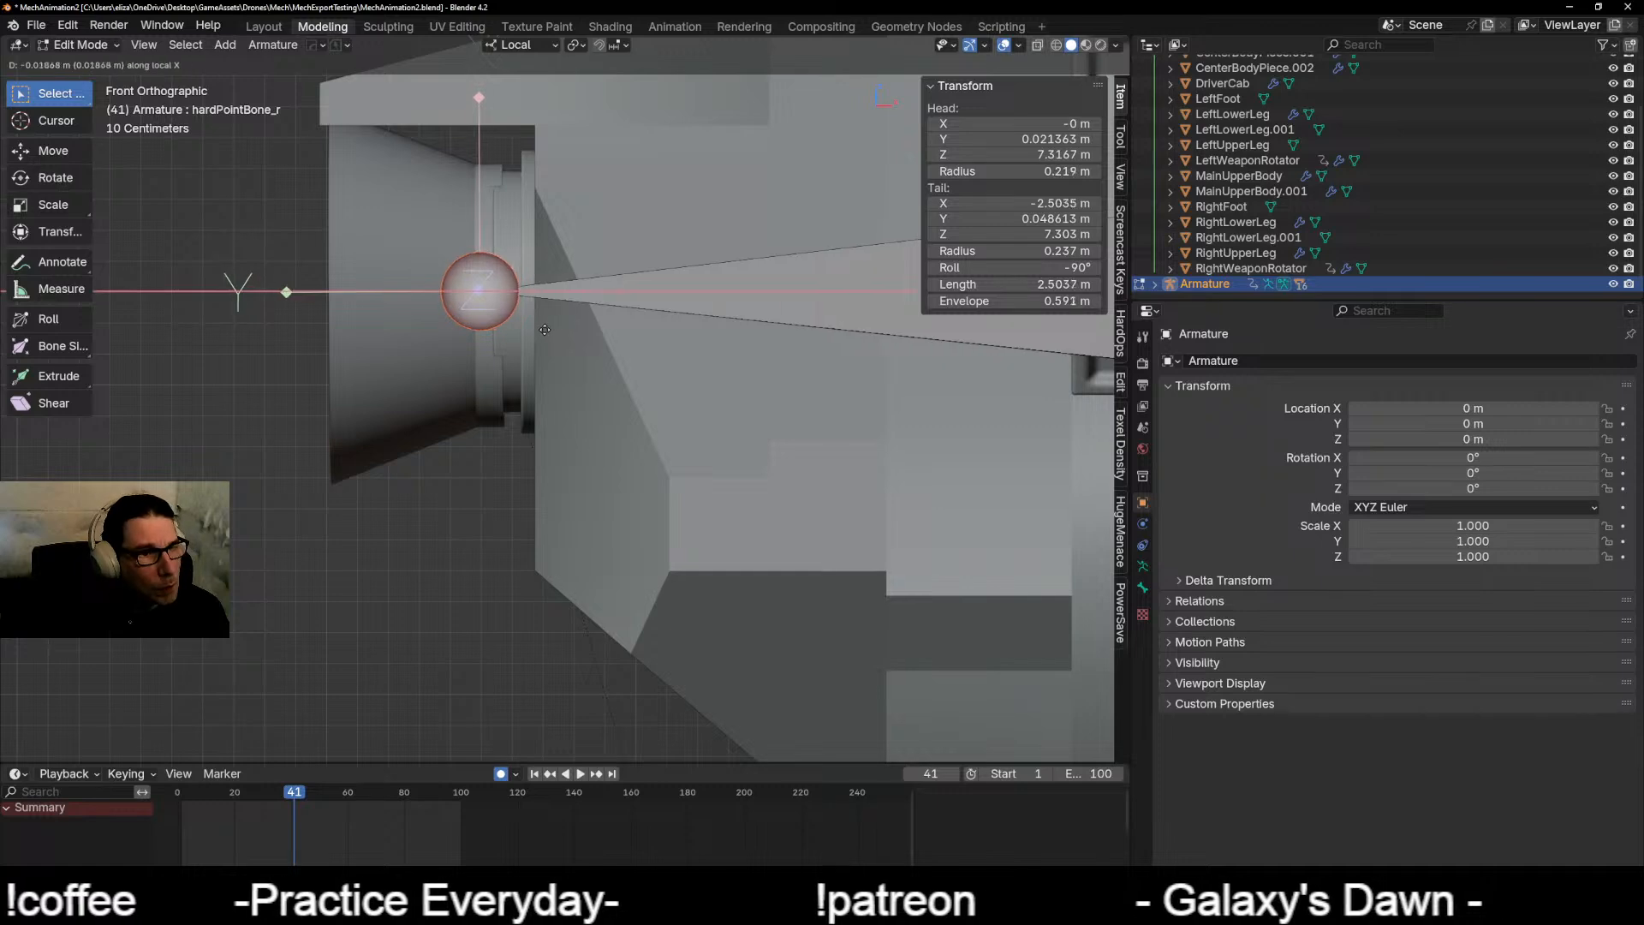
pyautogui.click(543, 330)
# Step: Focus on the tail of hardPointBone_l and examine how it sits within the LeftWeaponRotator
pyautogui.moveTo(503, 340)
pyautogui.mouseDown(button='middle')
pyautogui.moveTo(519, 352)
pyautogui.moveTo(533, 336)
pyautogui.moveTo(517, 337)
pyautogui.mouseUp(button='middle')
pyautogui.press('KP_3')
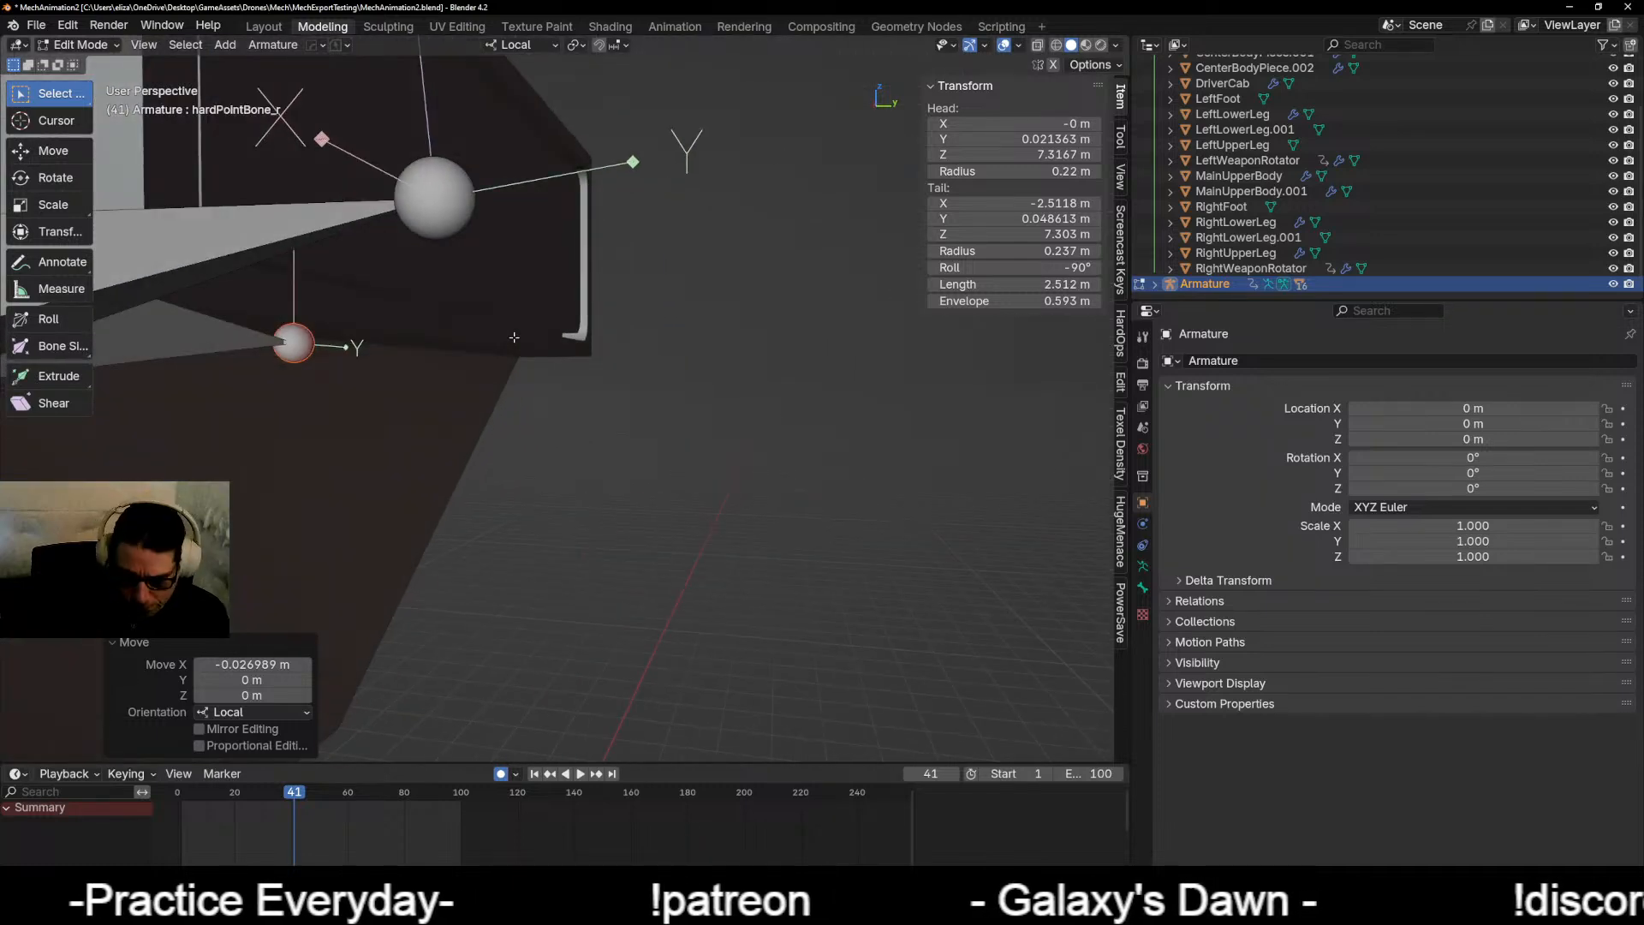
pyautogui.scroll(-10, 513, 348)
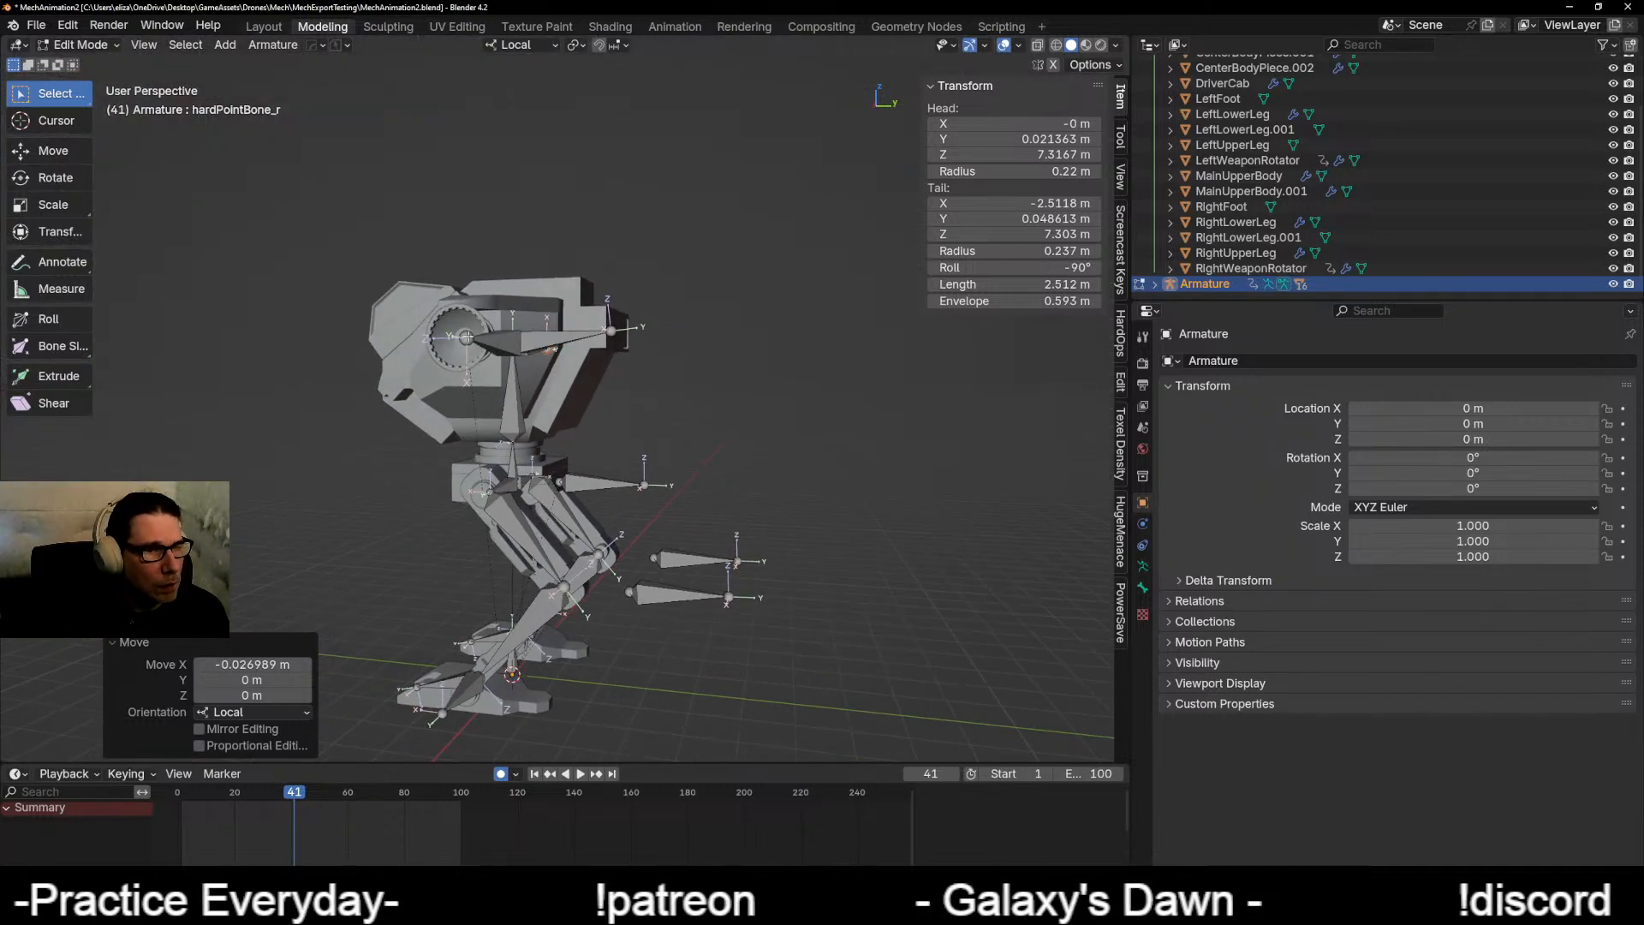
pyautogui.click(657, 314)
pyautogui.press('KP_Decimal')
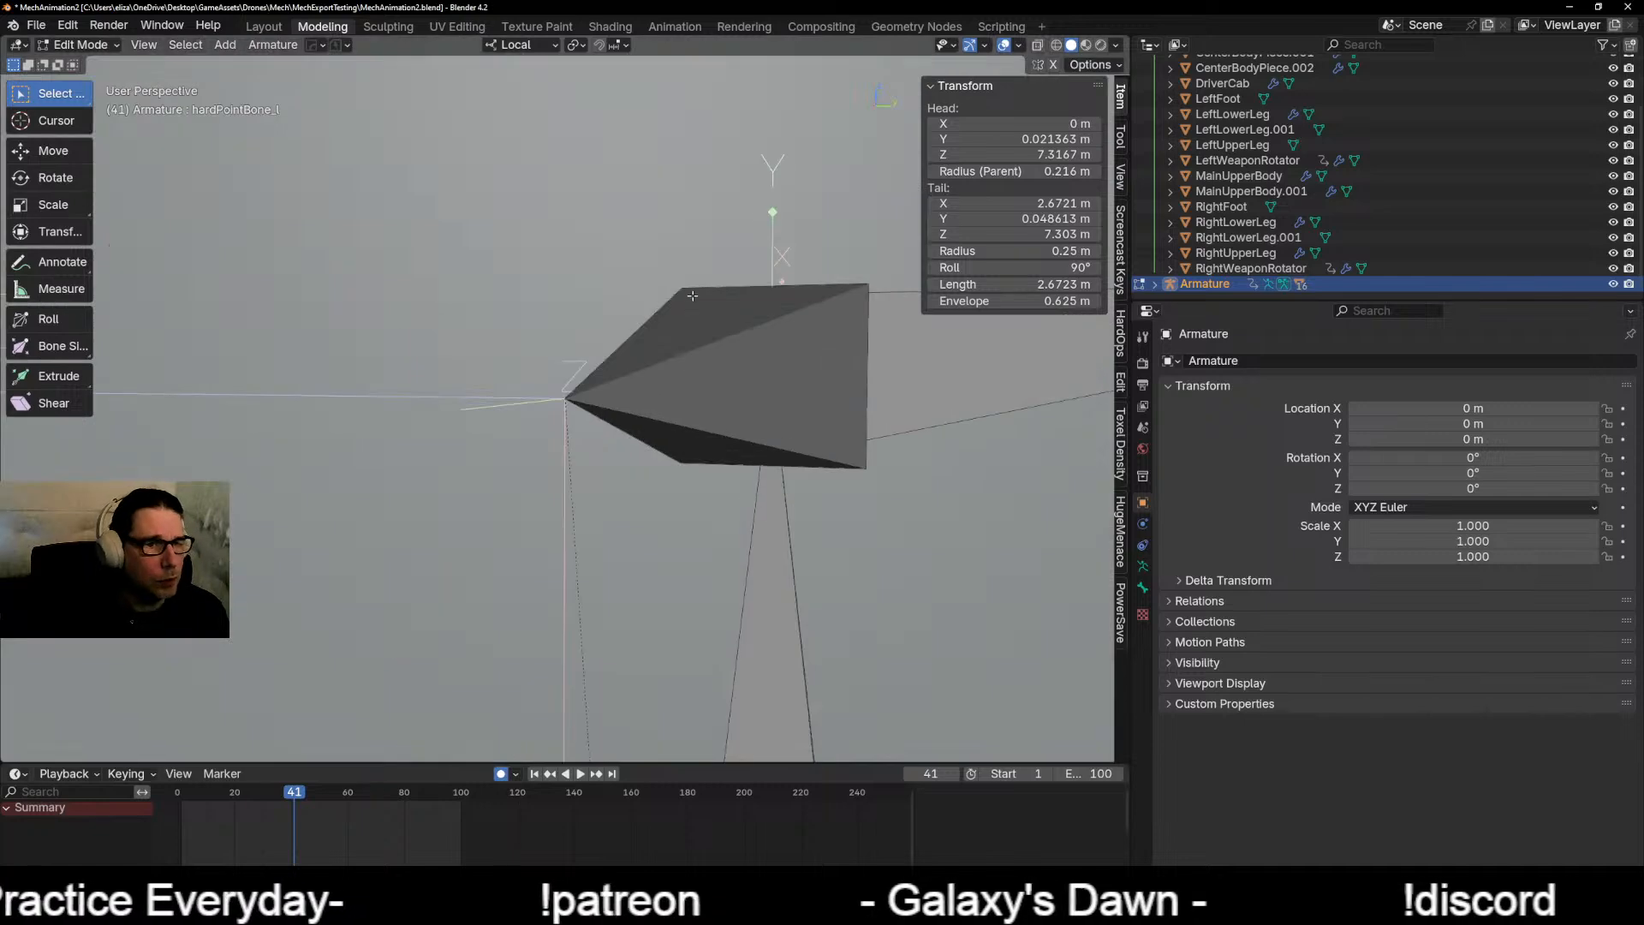
pyautogui.scroll(-5, 474, 398)
pyautogui.scroll(-8, 474, 399)
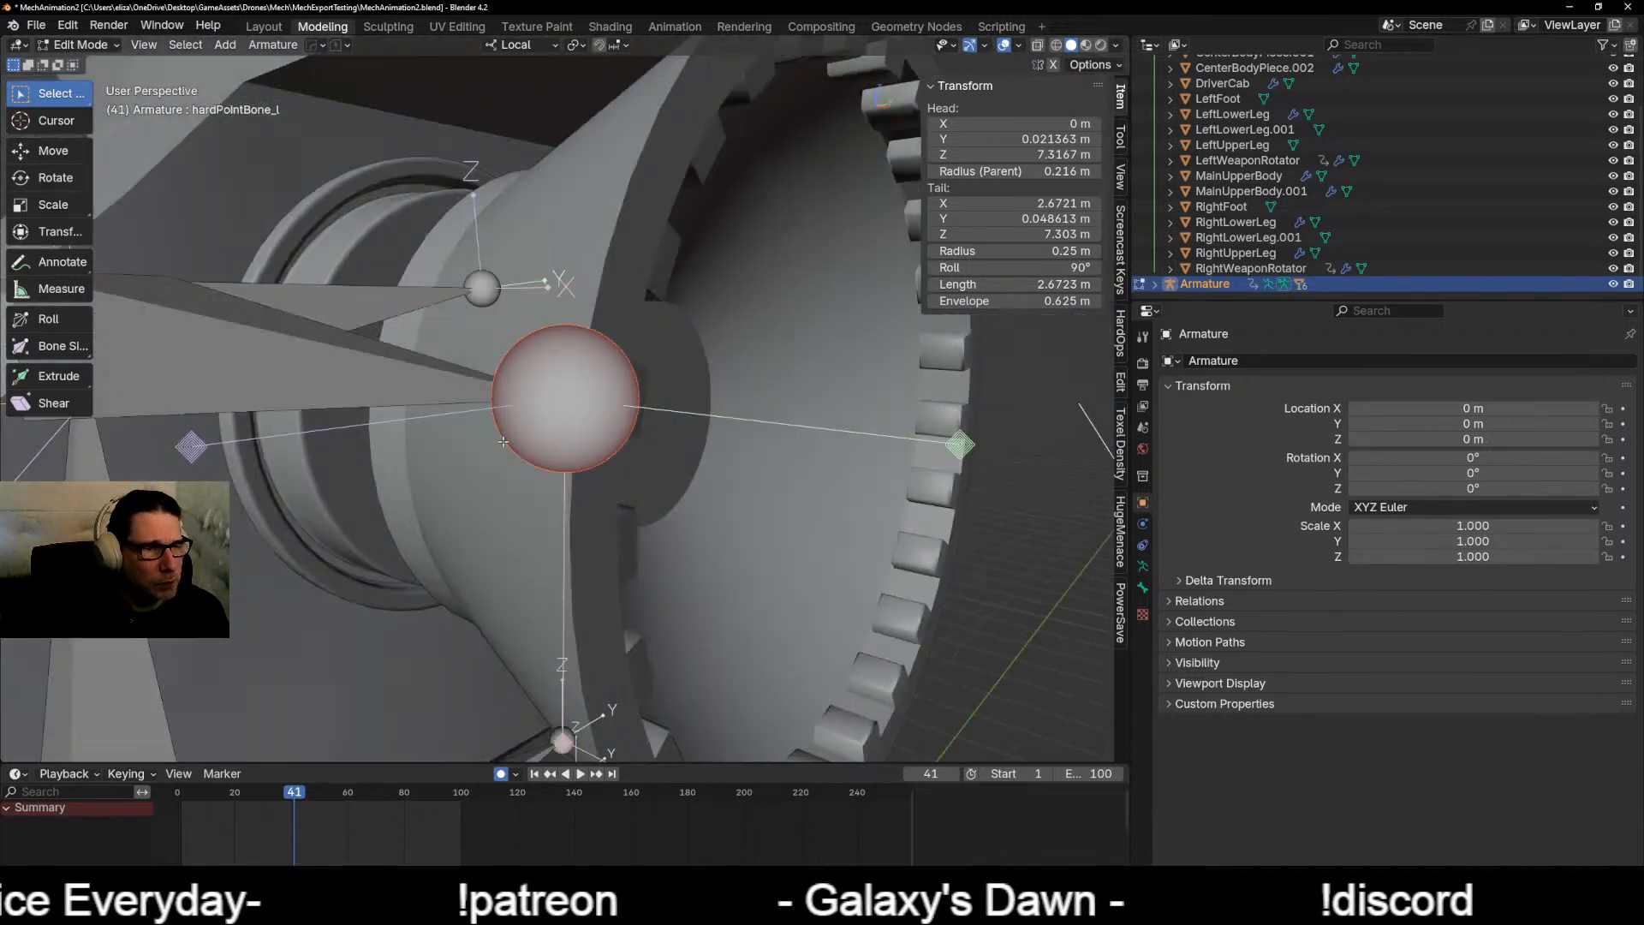
pyautogui.moveTo(502, 442); pyautogui.dragTo(458, 393, button='middle')
# Step: Focus on the tail of hardPointBone_r and examine its alignment with the RightWeaponRotator in perspective, front and right views
pyautogui.click(239, 304)
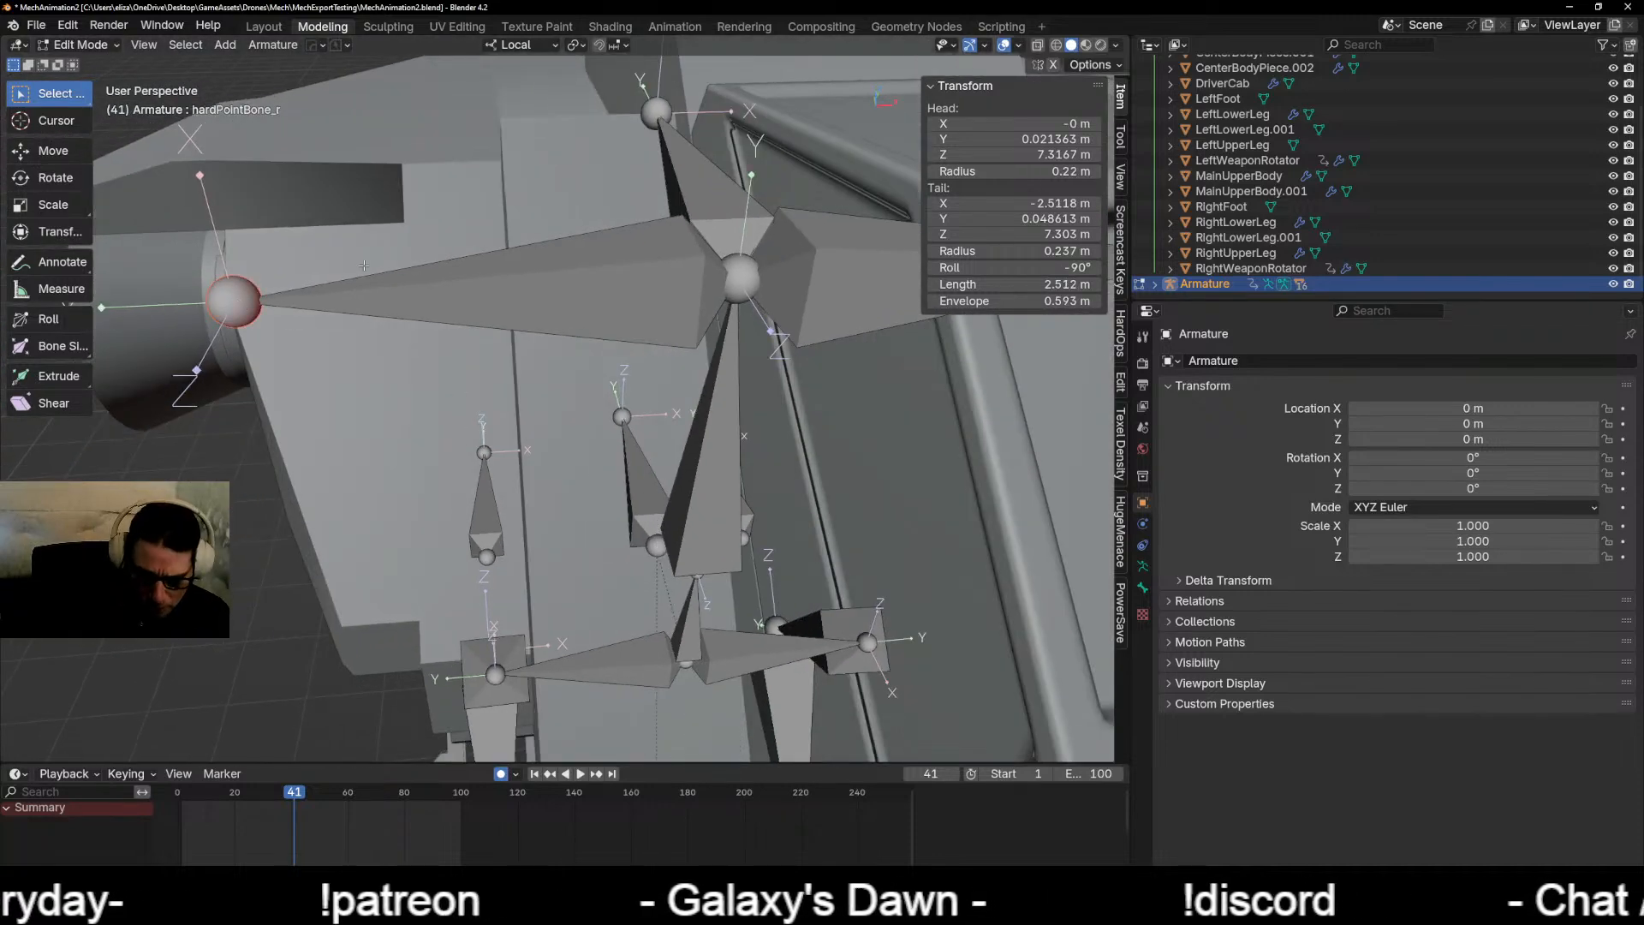
pyautogui.press('KP_Decimal')
pyautogui.scroll(-18, 358, 296)
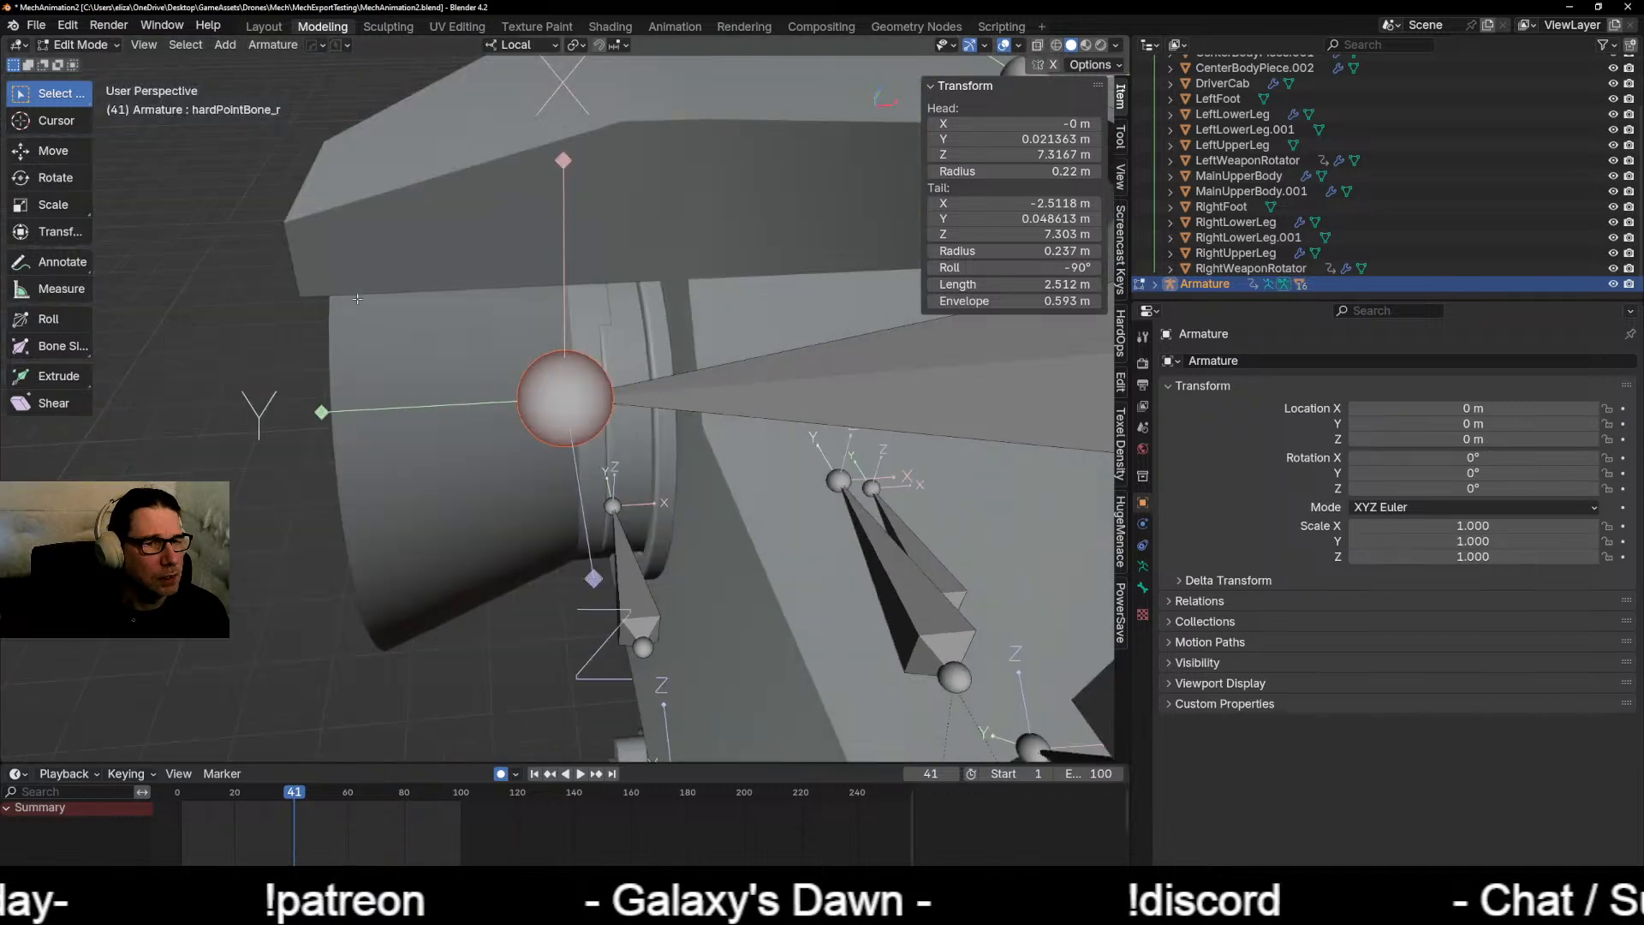
pyautogui.moveTo(358, 298); pyautogui.dragTo(527, 266, button='middle')
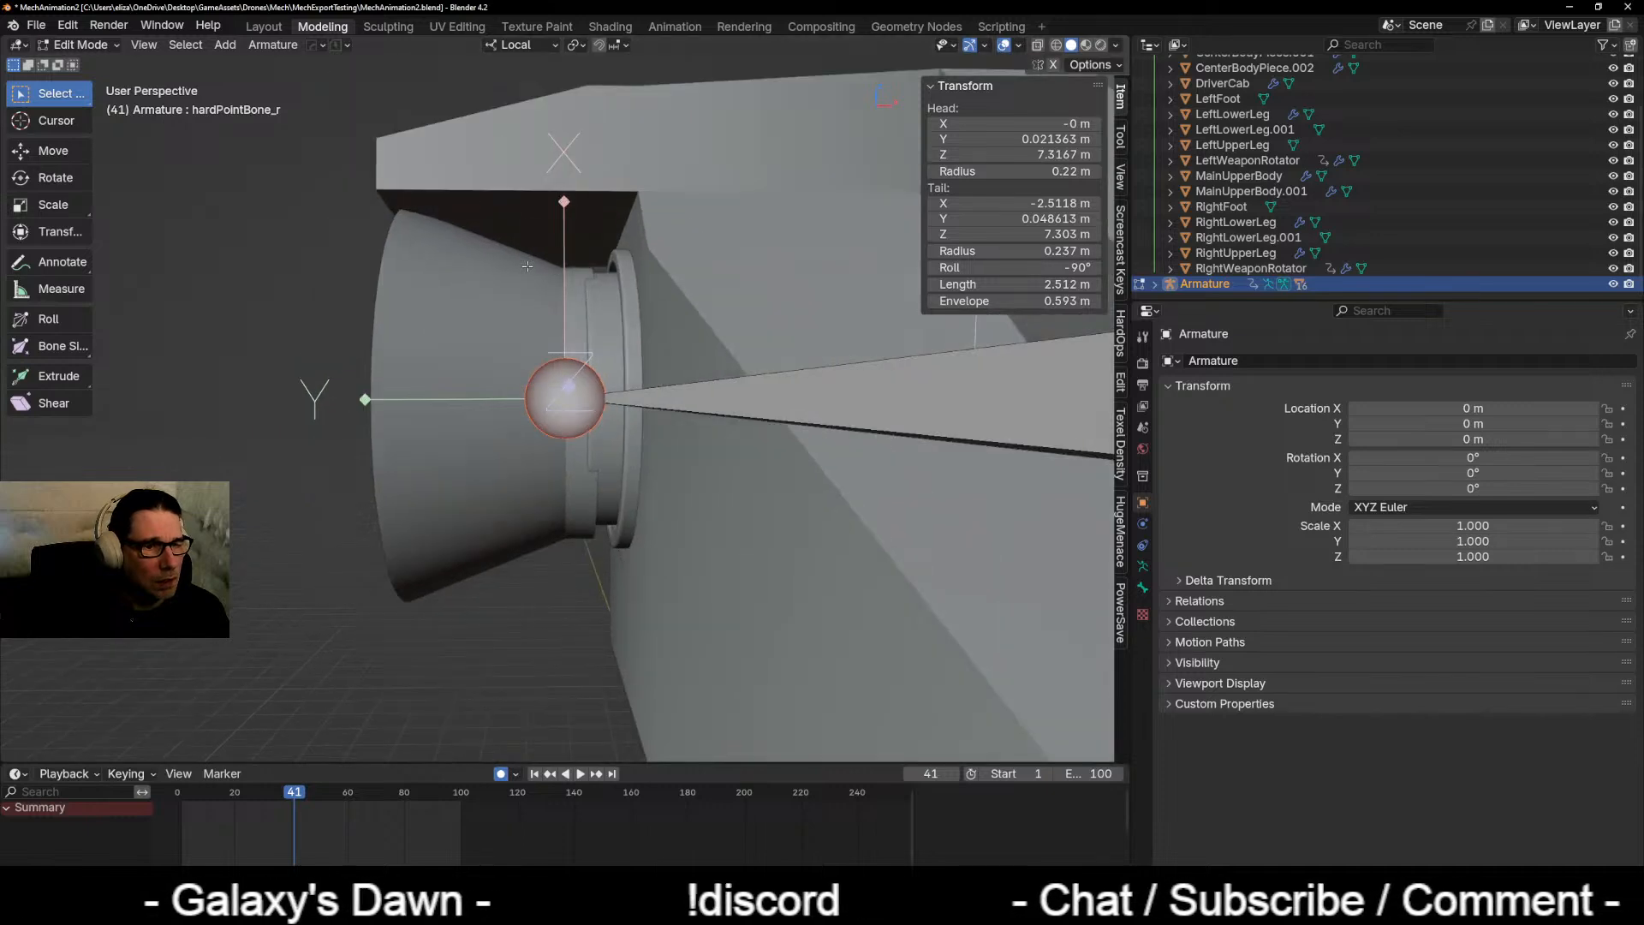
pyautogui.press('KP_1')
pyautogui.press('KP_3')
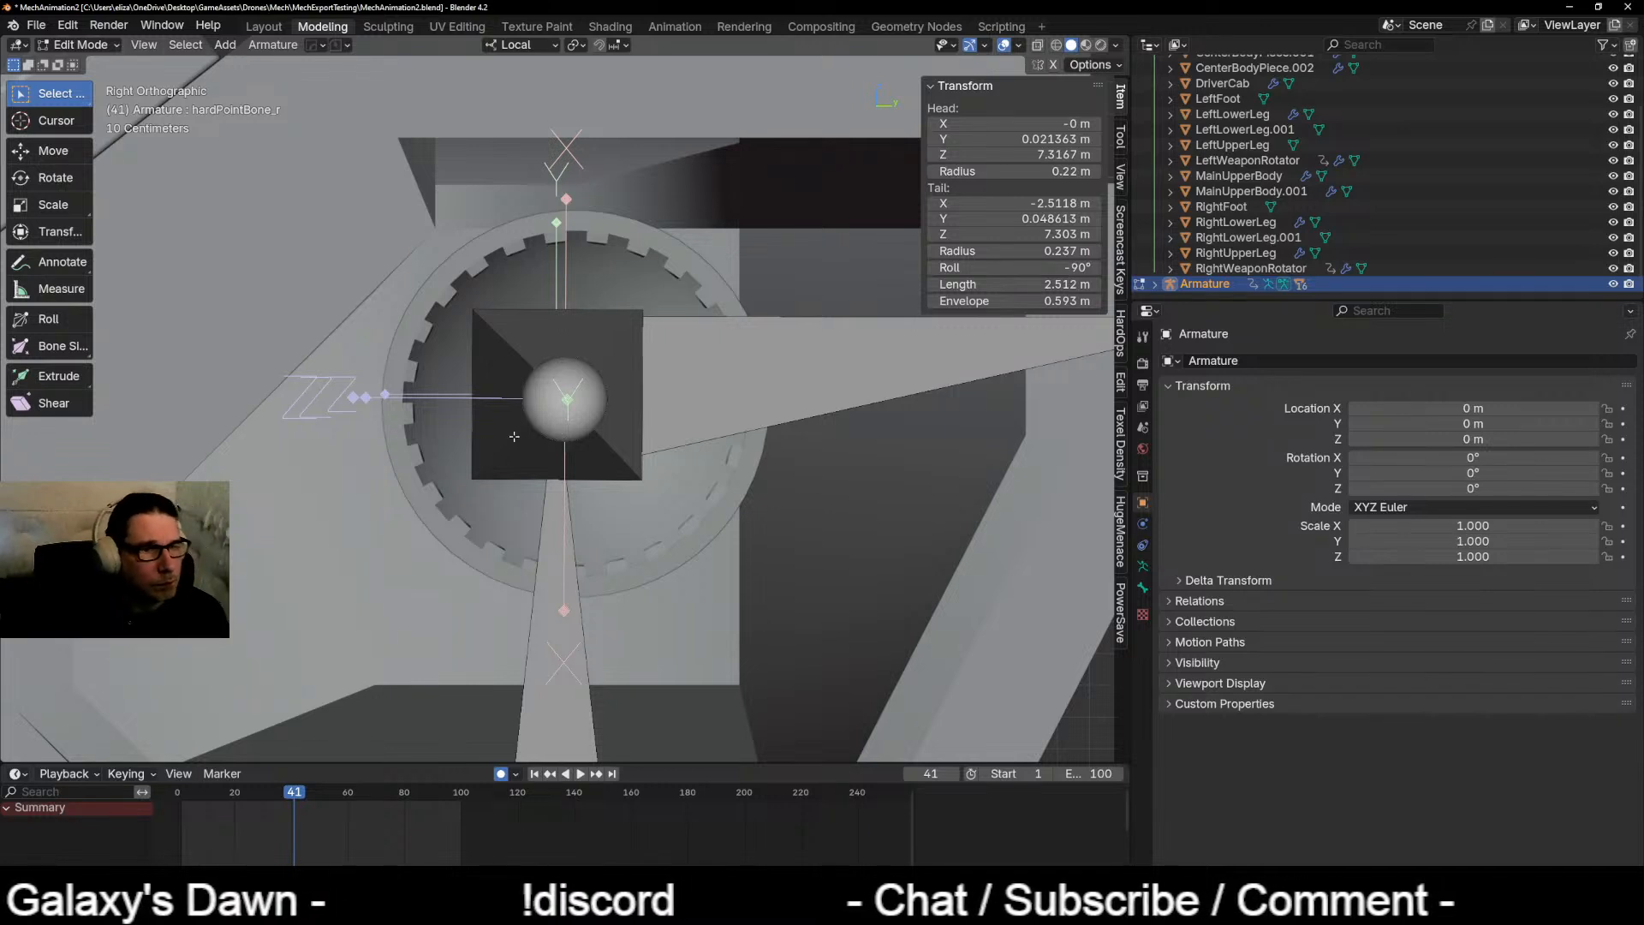
pyautogui.scroll(3, 565, 382)
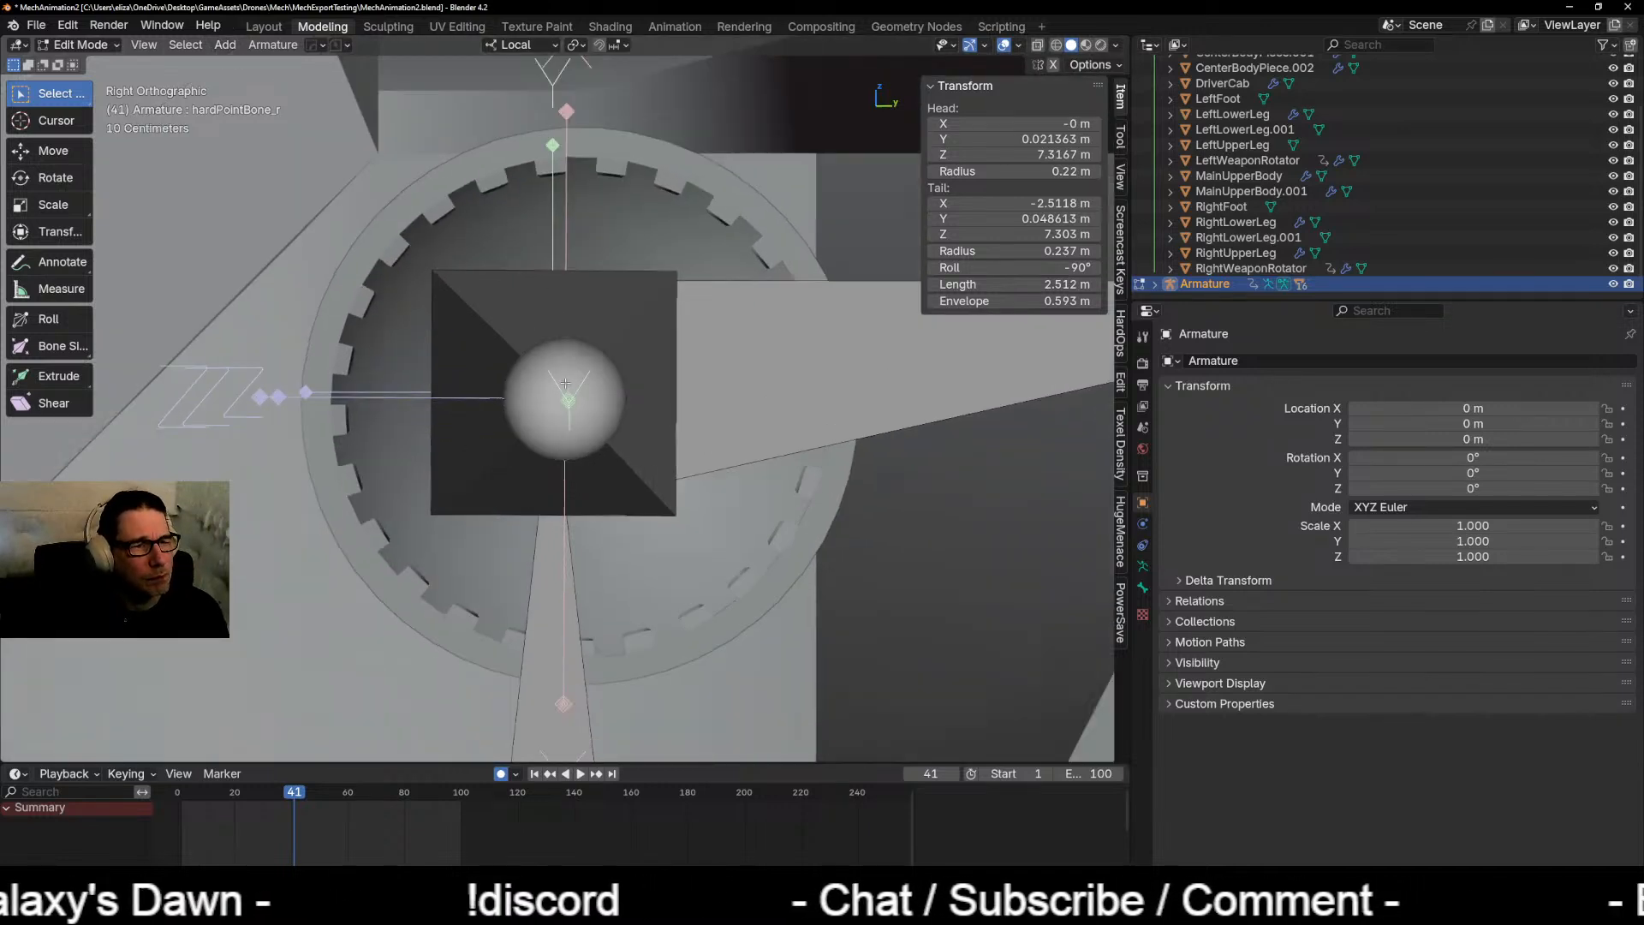
pyautogui.scroll(1, 567, 387)
pyautogui.scroll(2, 576, 454)
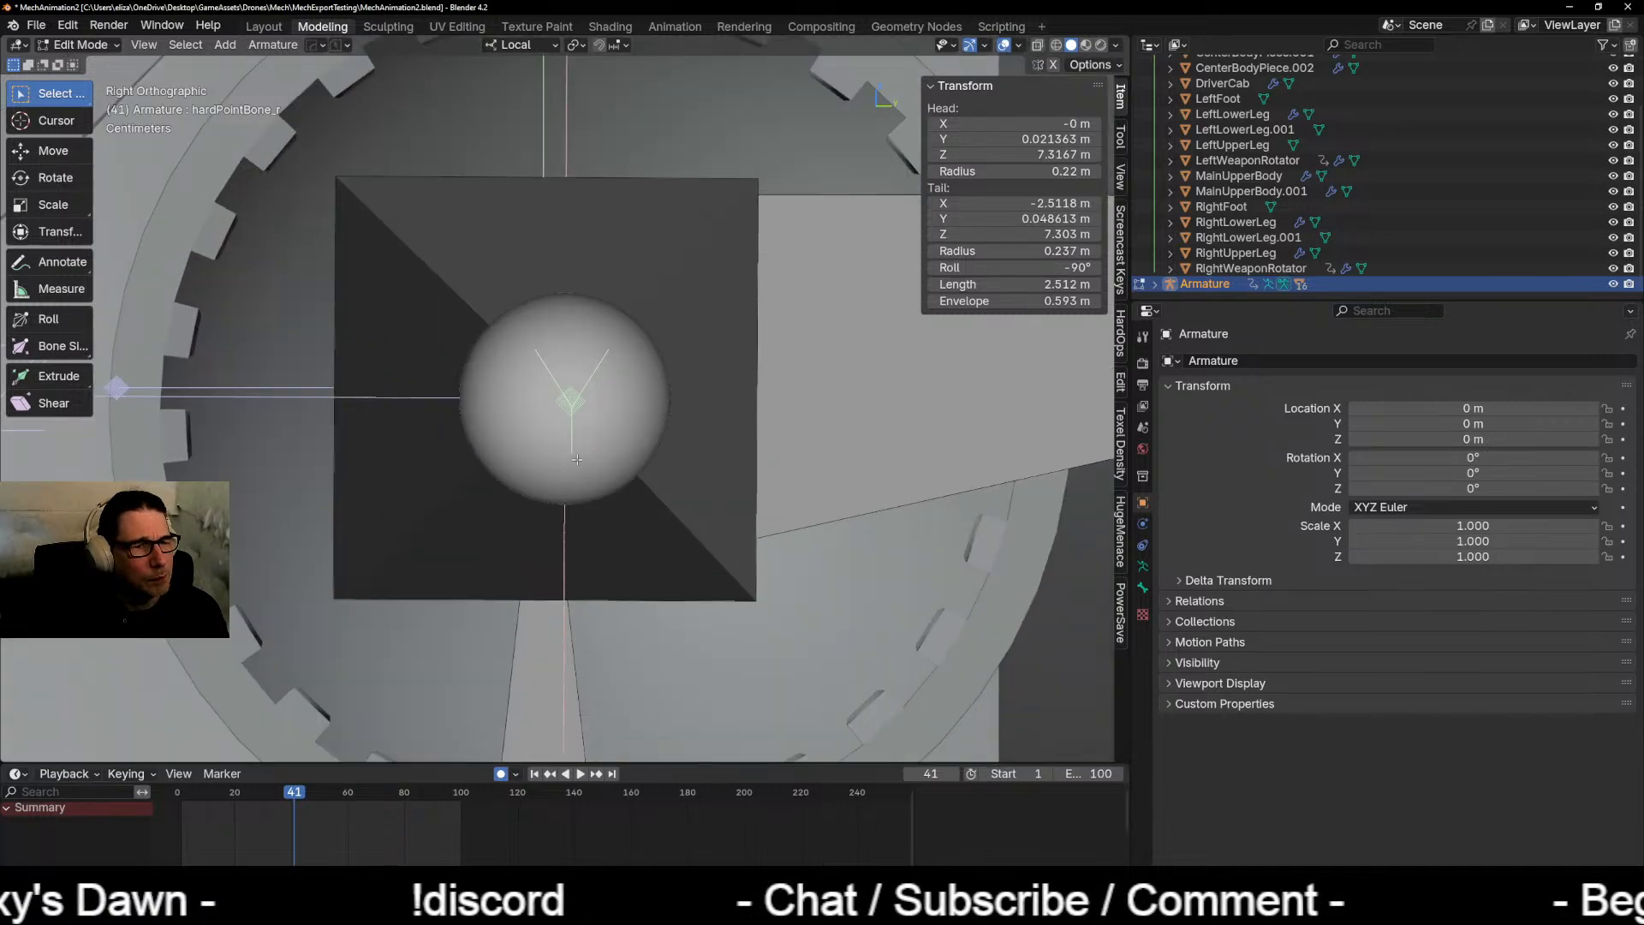
pyautogui.moveTo(577, 460); pyautogui.dragTo(746, 450, button='middle')
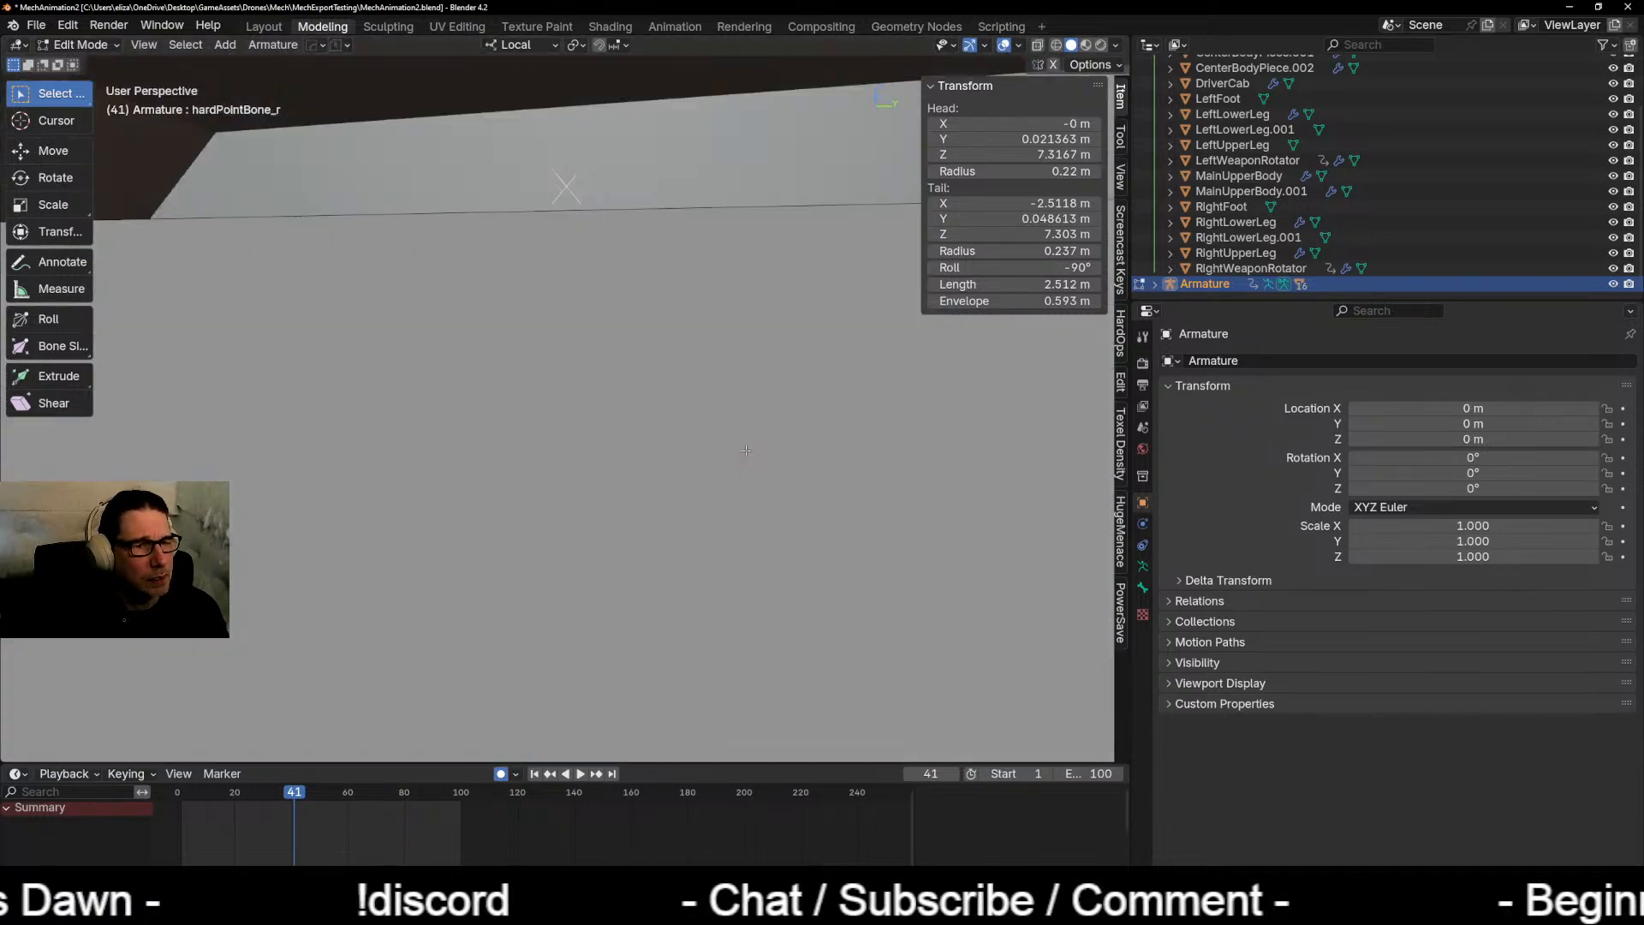
pyautogui.scroll(-5, 746, 451)
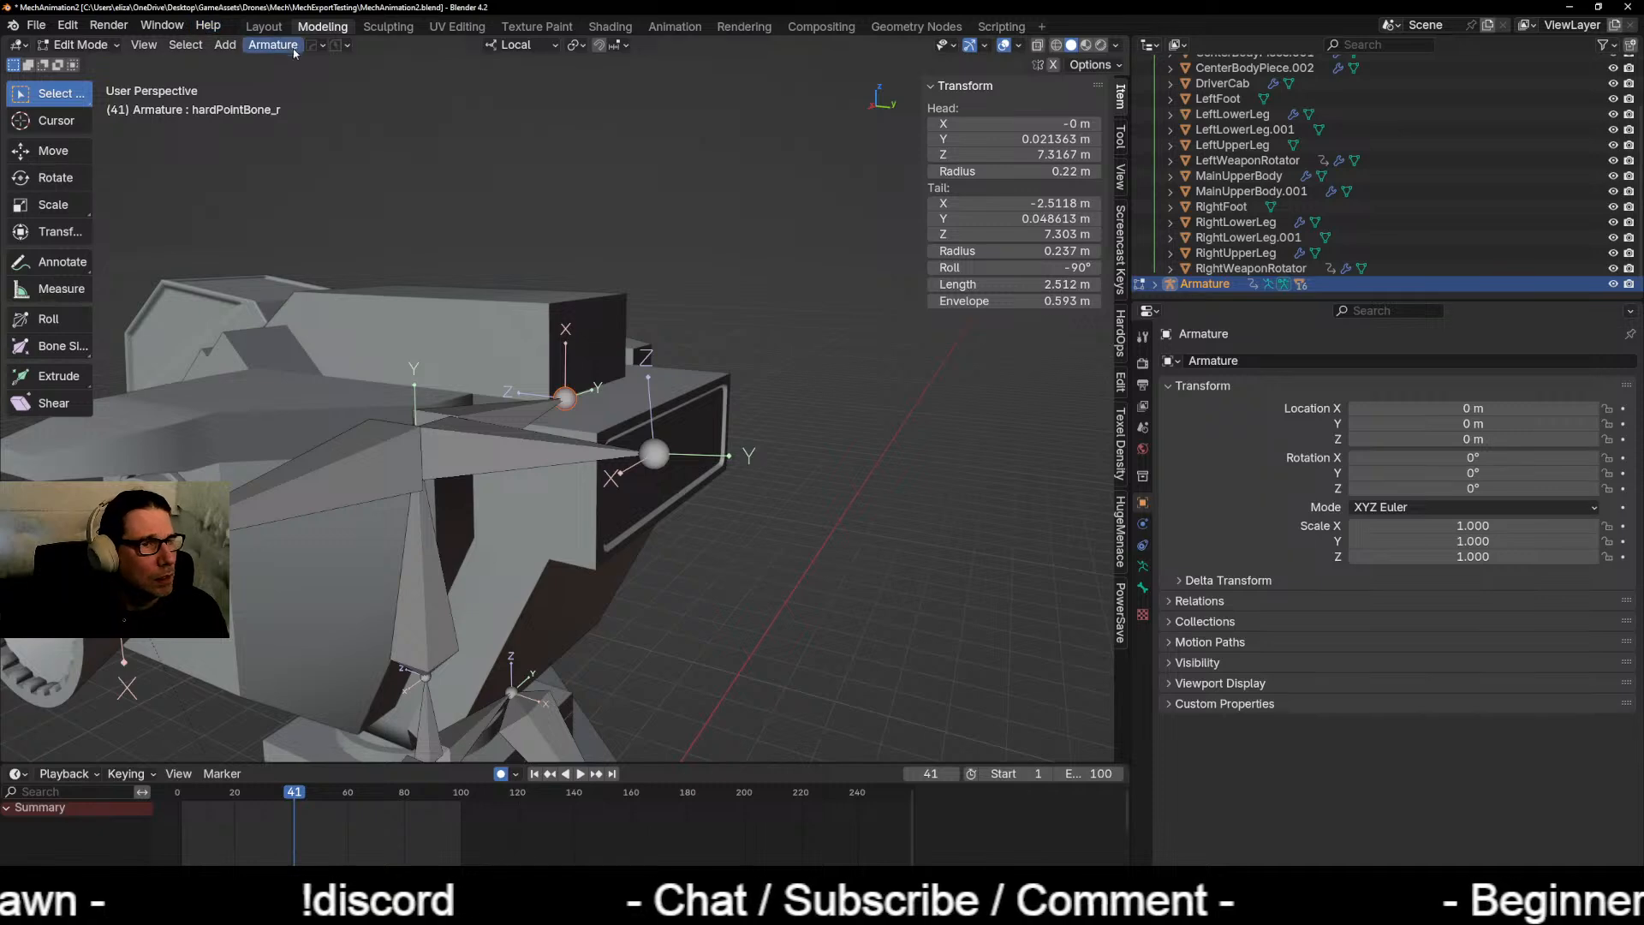
# Step: Select the whole hardPointBone_l in Pose Mode and return the armature to Edit Mode in right view
pyautogui.click(81, 45)
pyautogui.click(94, 96)
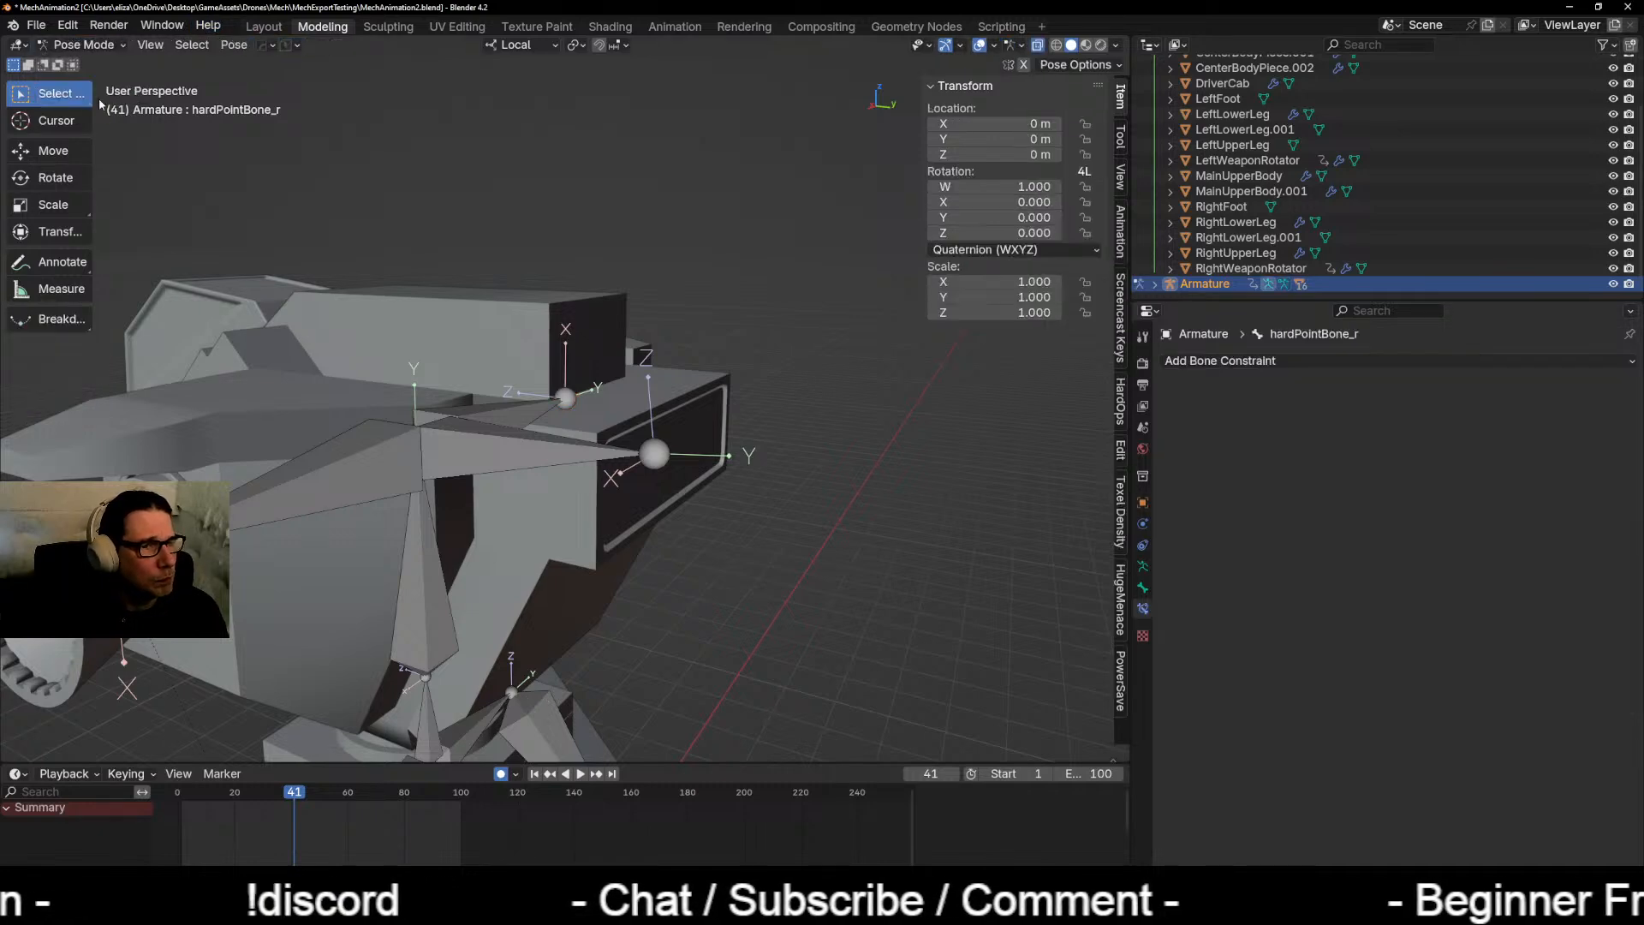
pyautogui.moveTo(377, 435); pyautogui.dragTo(411, 434, button='middle')
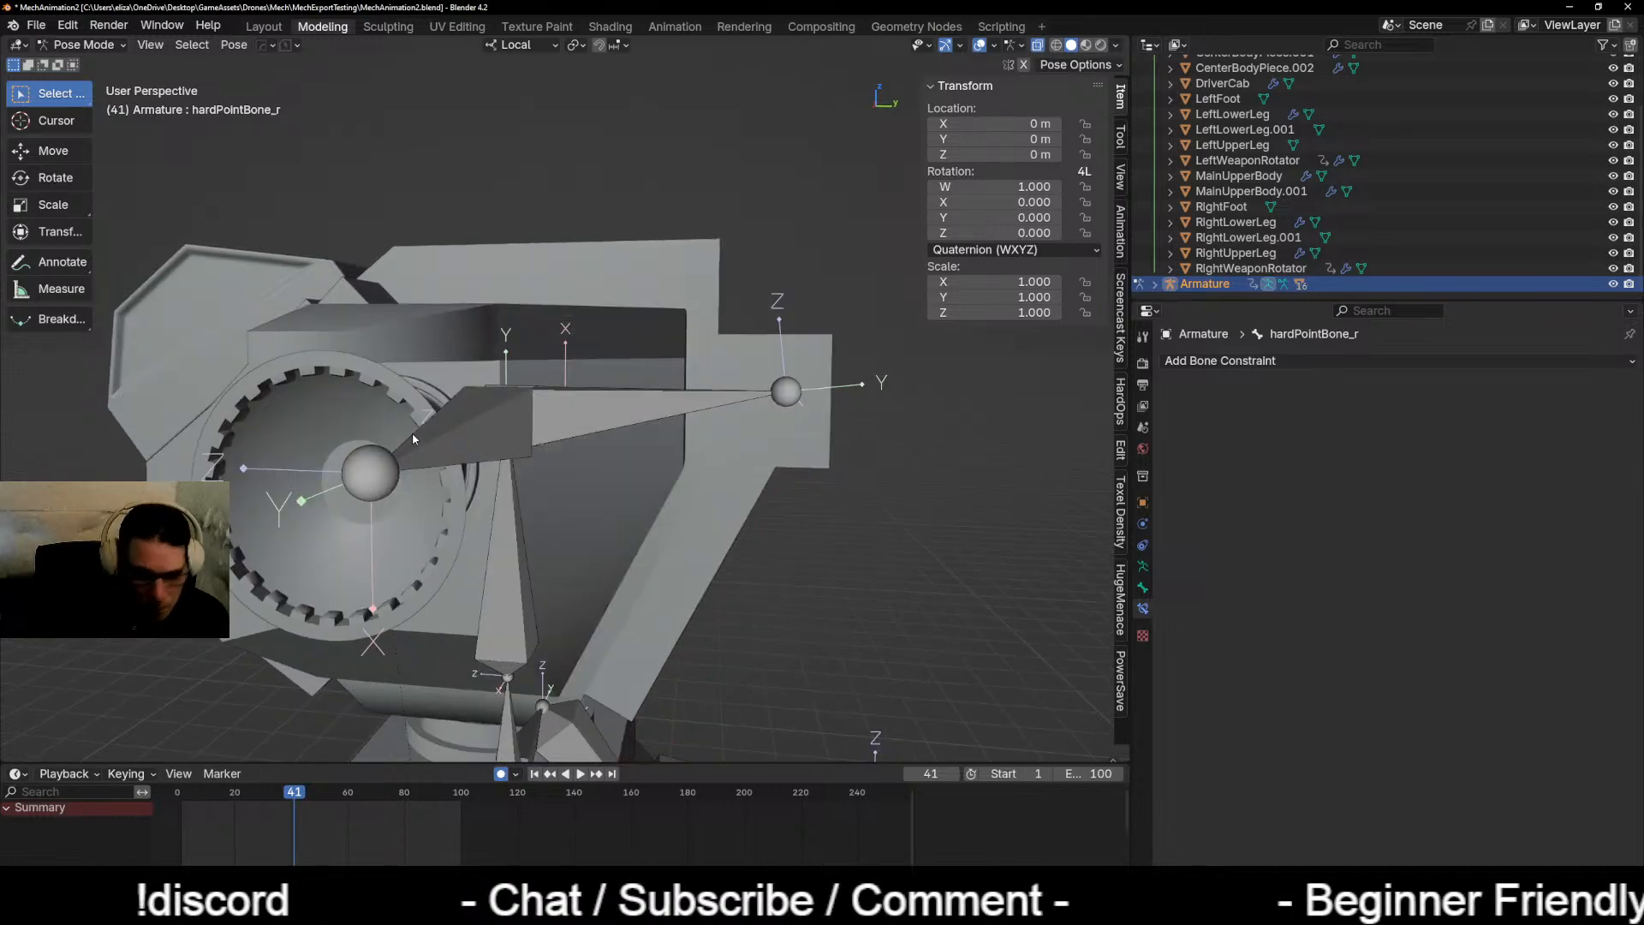
pyautogui.press('KP_3')
pyautogui.scroll(5, 432, 471)
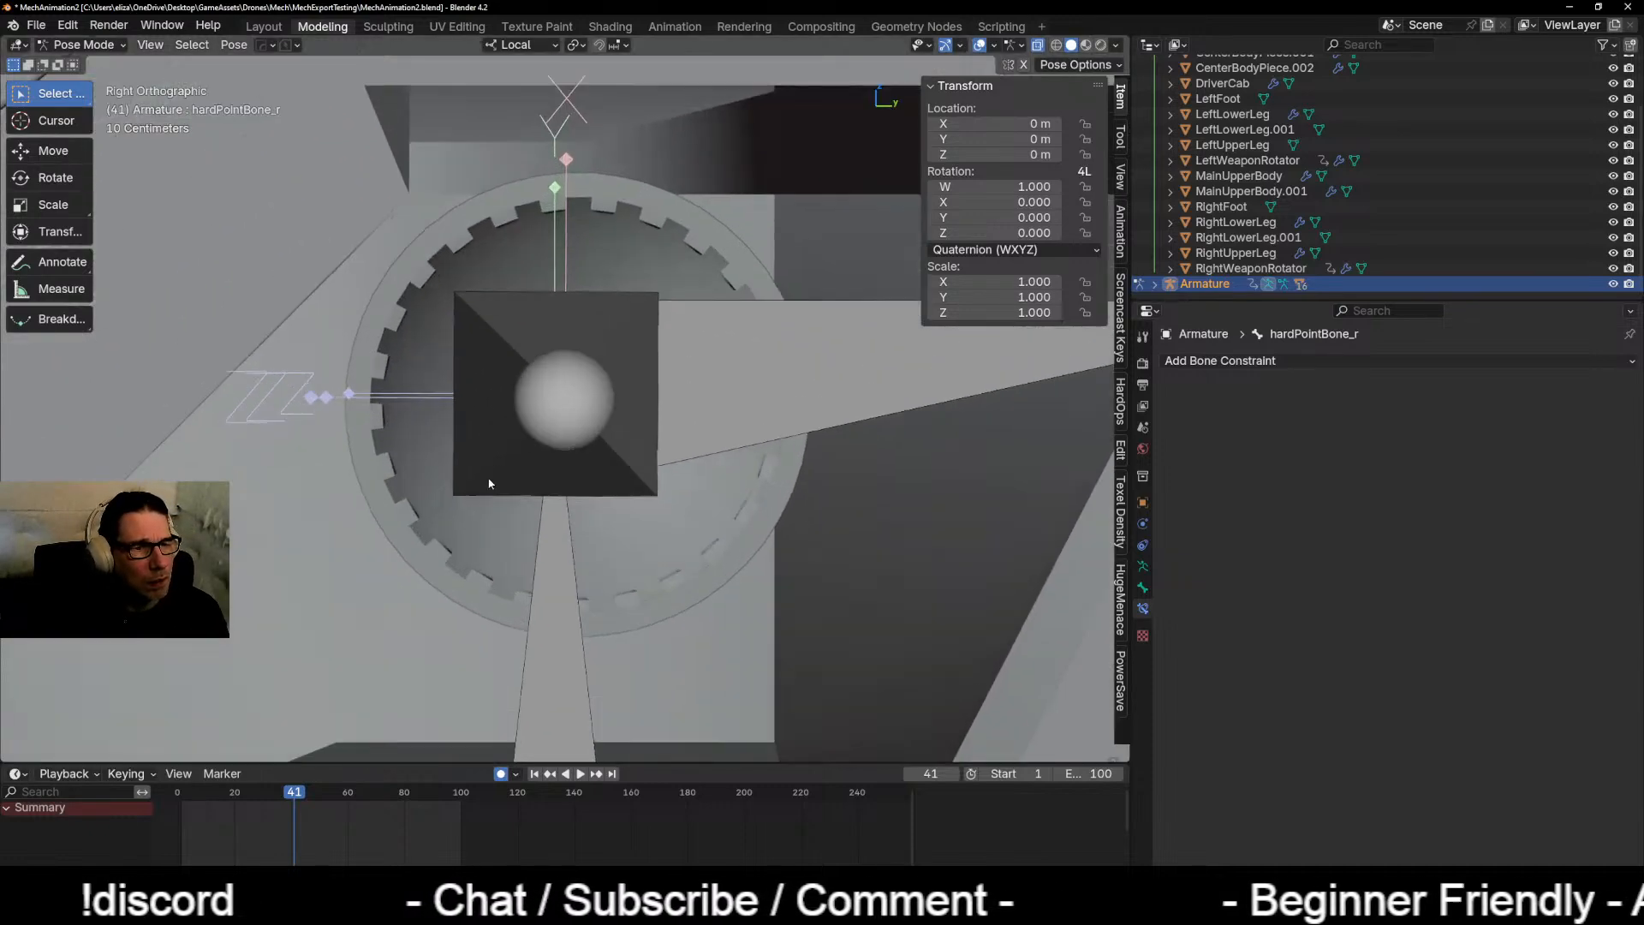
pyautogui.click(518, 382)
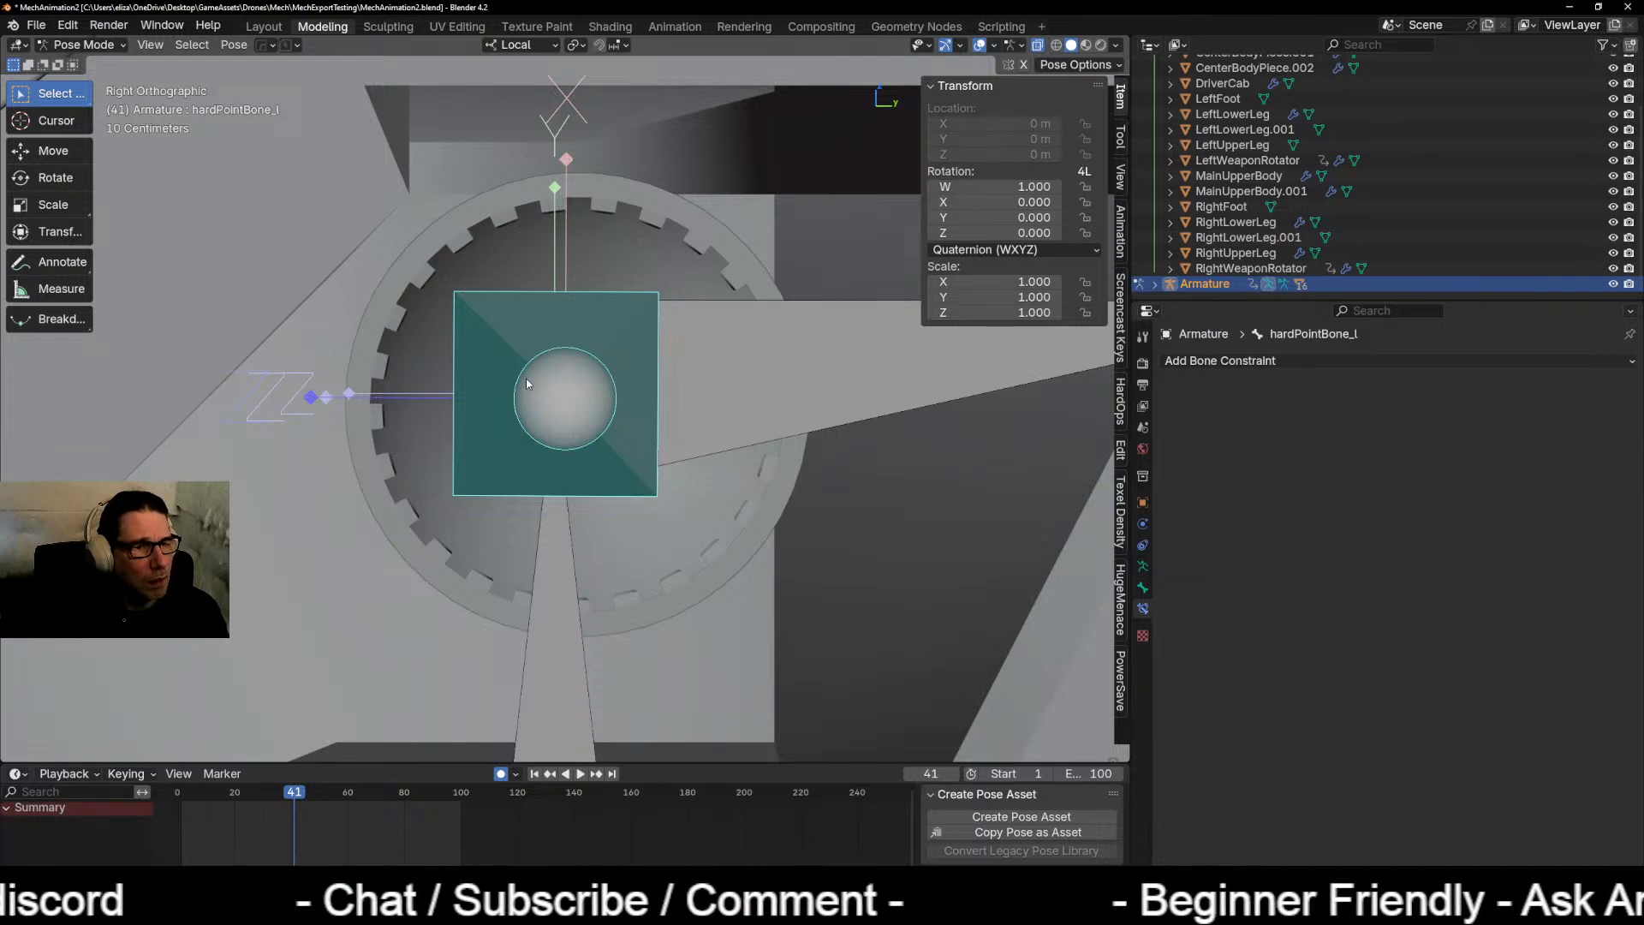
pyautogui.click(90, 45)
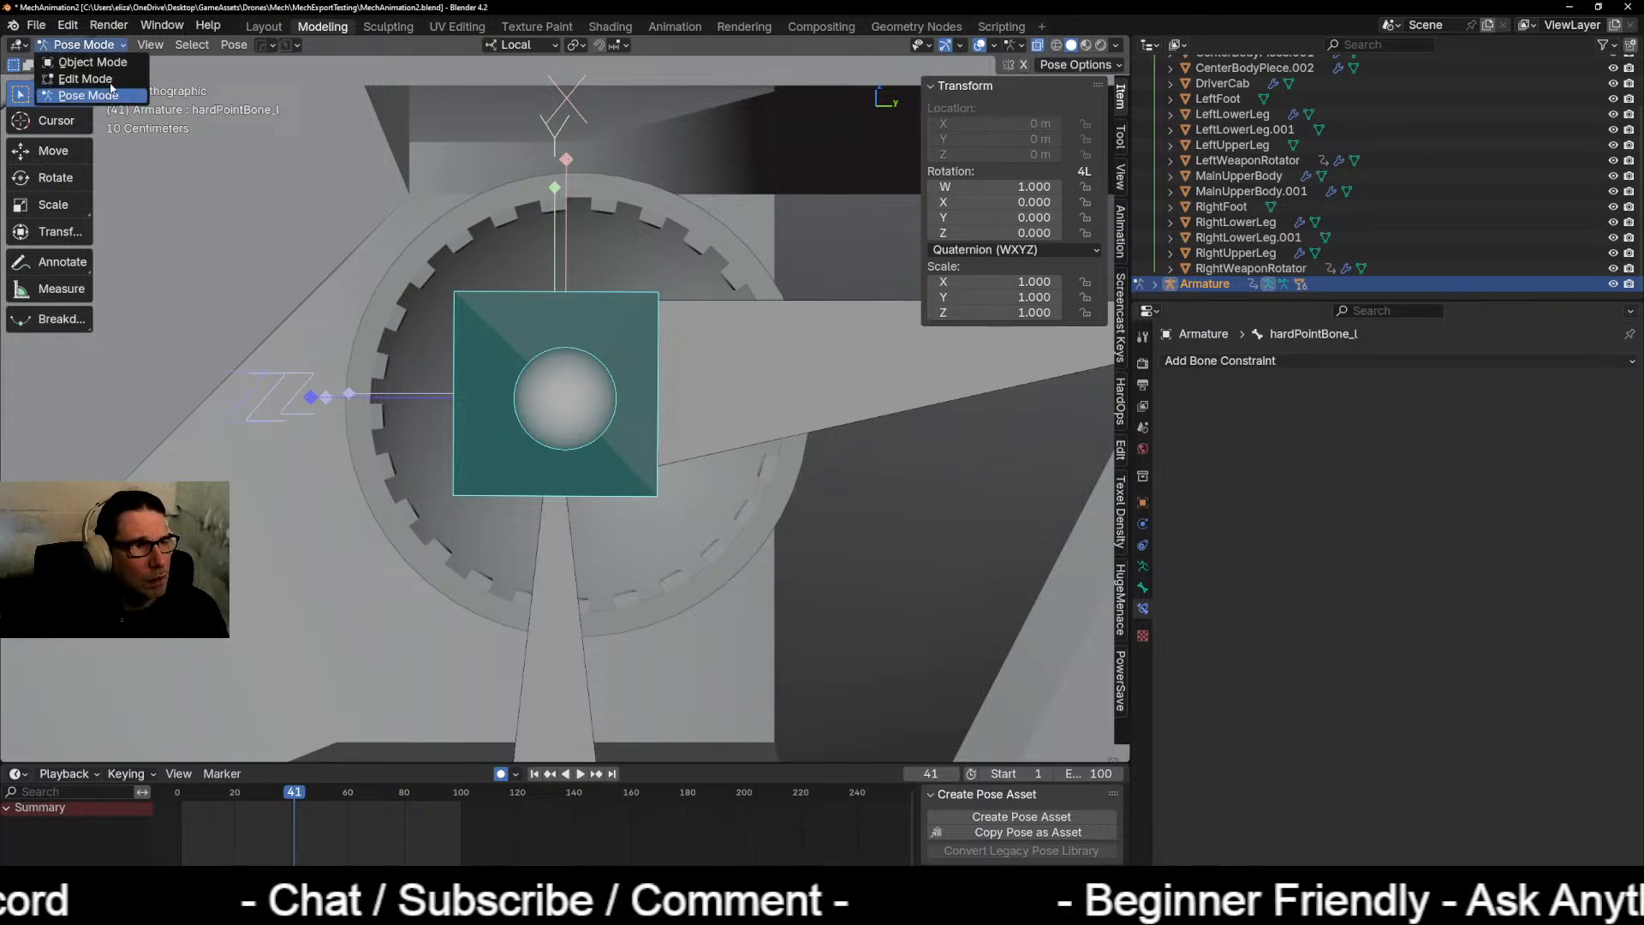
pyautogui.click(110, 81)
pyautogui.press('g')
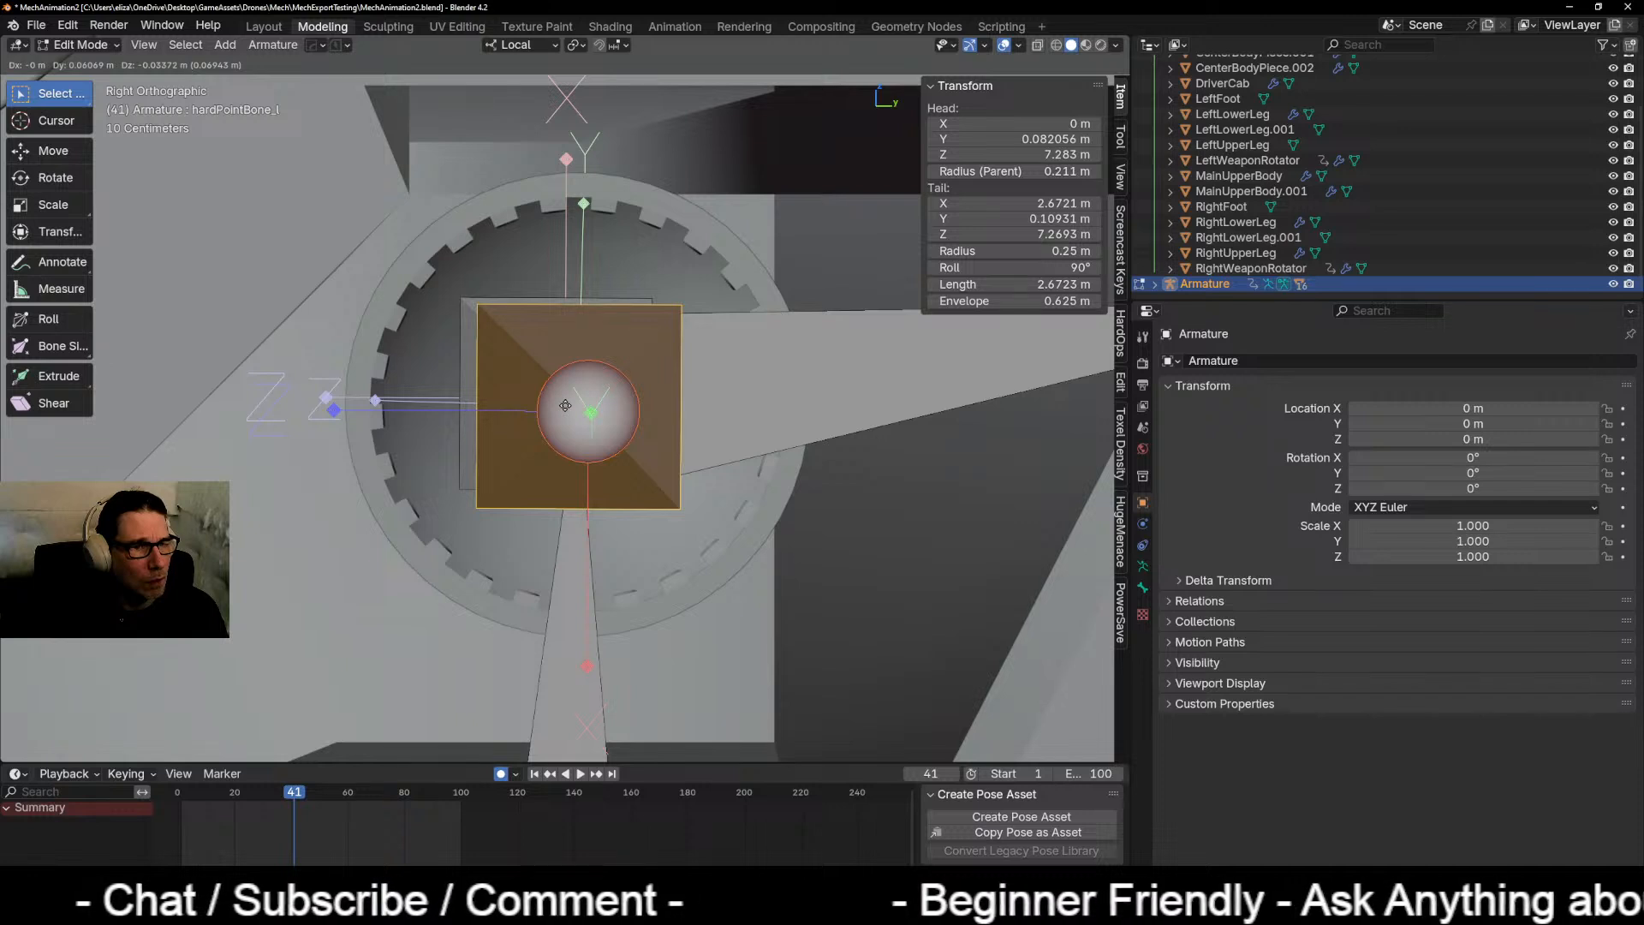
pyautogui.moveTo(566, 405); pyautogui.dragTo(562, 404)
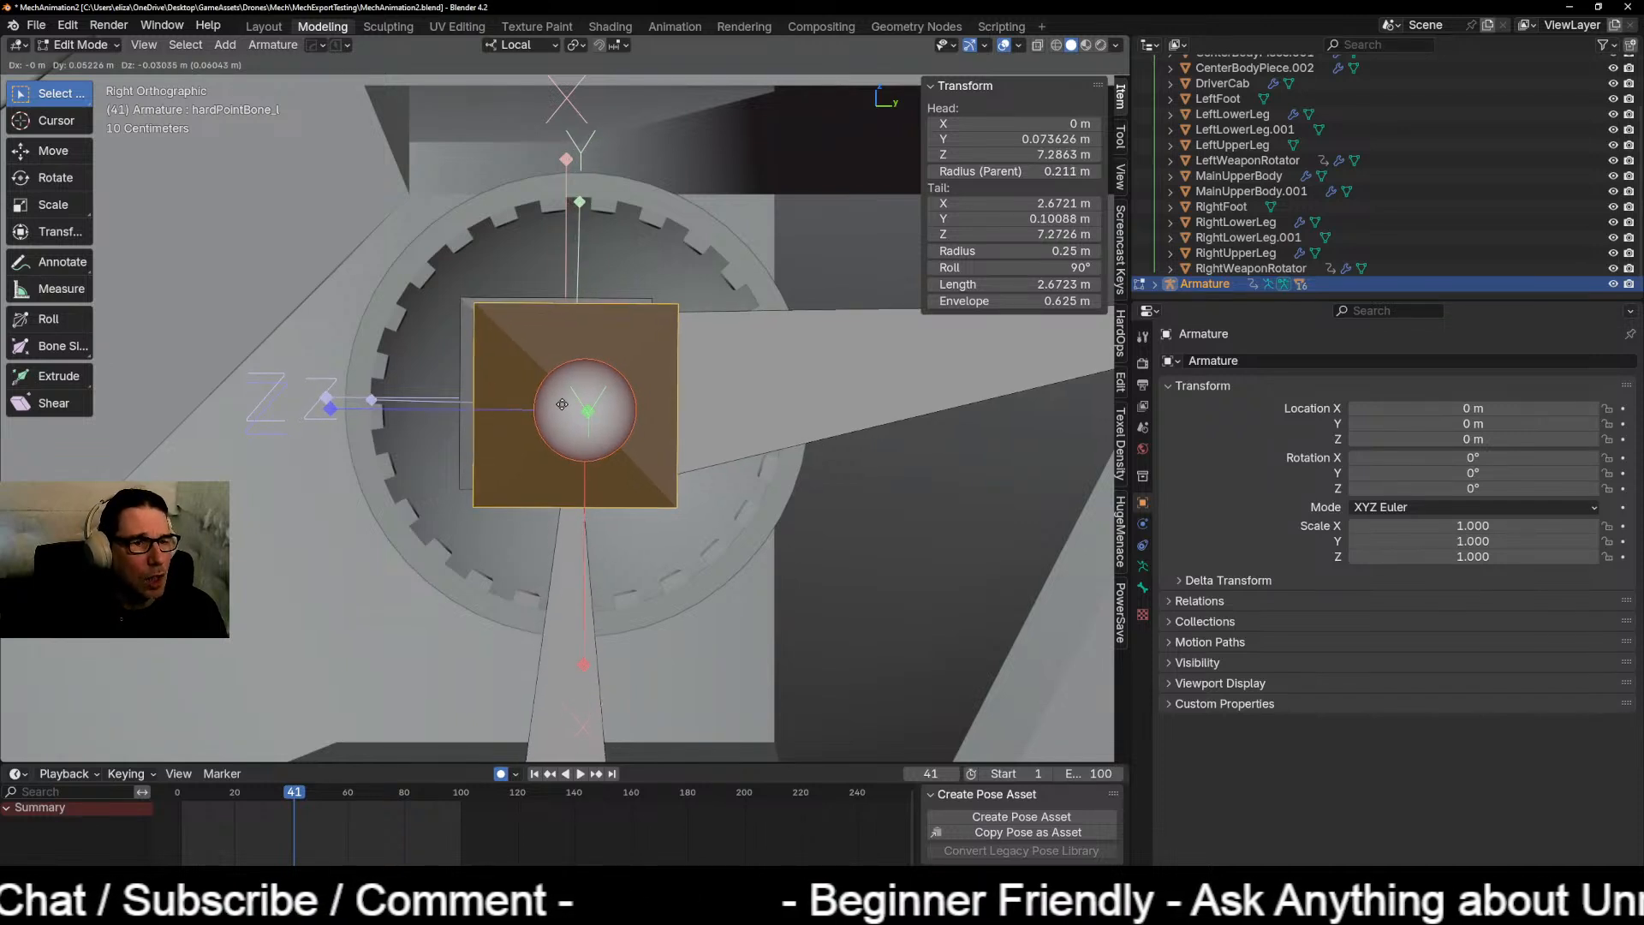
pyautogui.rightClick(562, 404)
# Step: Examine how hardPointBone_l lines up with the LeftWeaponRotator in perspective and right view
pyautogui.moveTo(685, 409); pyautogui.dragTo(517, 491, button='middle')
pyautogui.scroll(-6, 580, 414)
pyautogui.scroll(4, 558, 473)
pyautogui.scroll(-2, 517, 492)
pyautogui.moveTo(903, 518)
pyautogui.mouseDown(button='middle')
pyautogui.moveTo(846, 519)
pyautogui.moveTo(918, 523)
pyautogui.mouseUp(button='middle')
pyautogui.moveTo(351, 420); pyautogui.dragTo(471, 424, button='middle')
pyautogui.scroll(4, 471, 424)
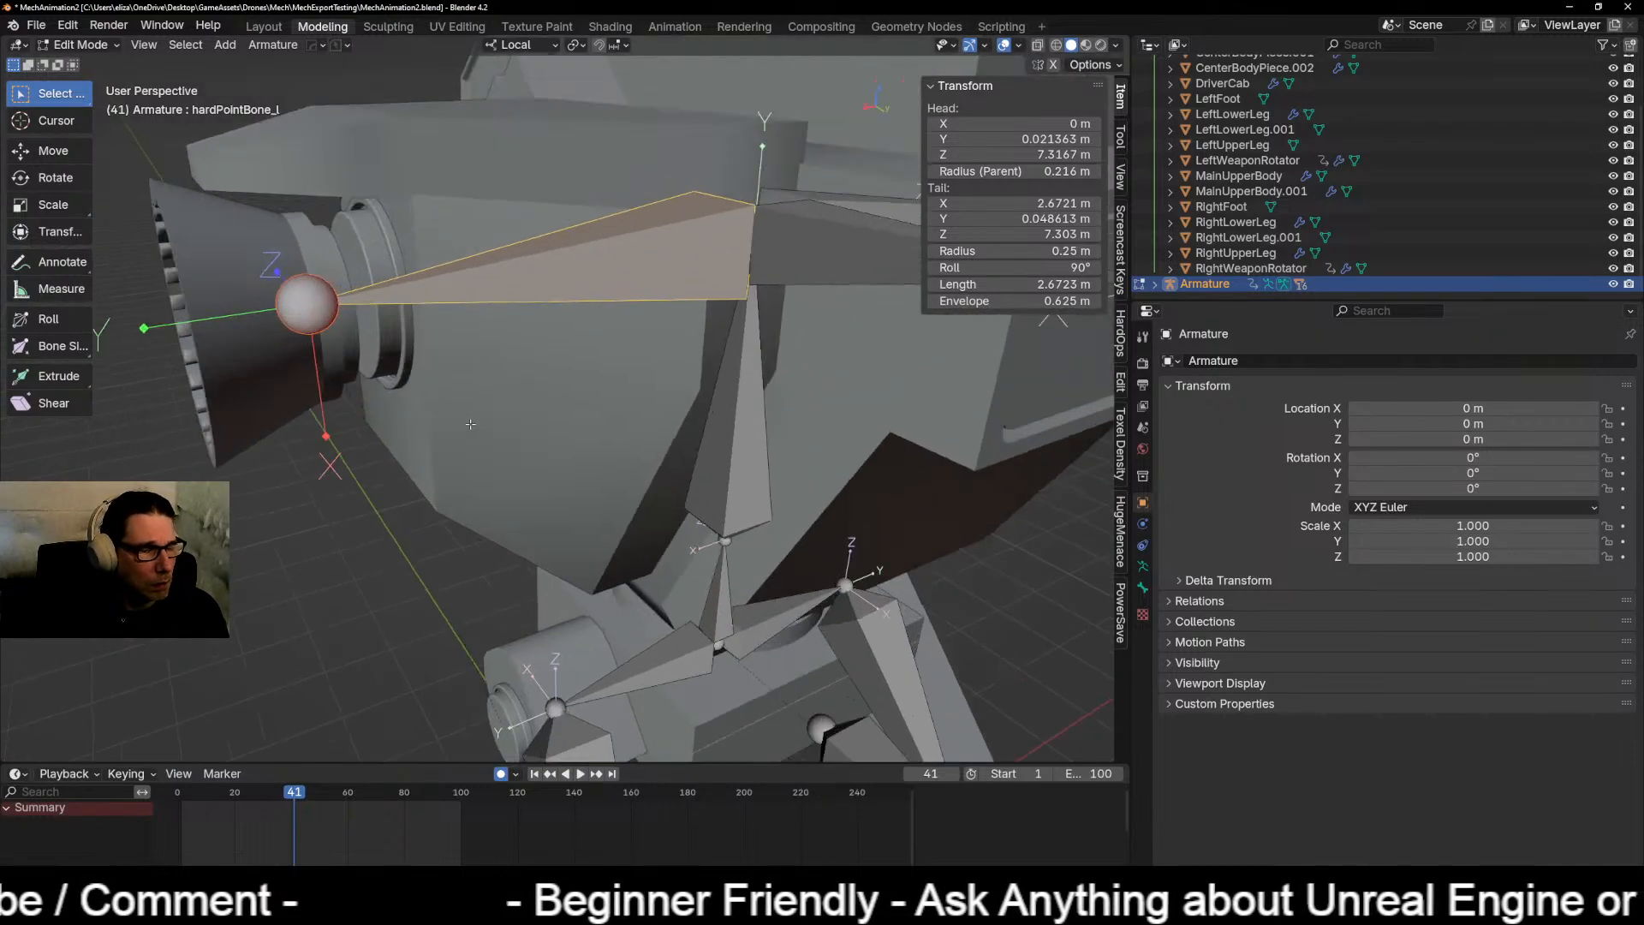
pyautogui.moveTo(368, 438); pyautogui.dragTo(774, 512, button='middle')
pyautogui.press('KP_3')
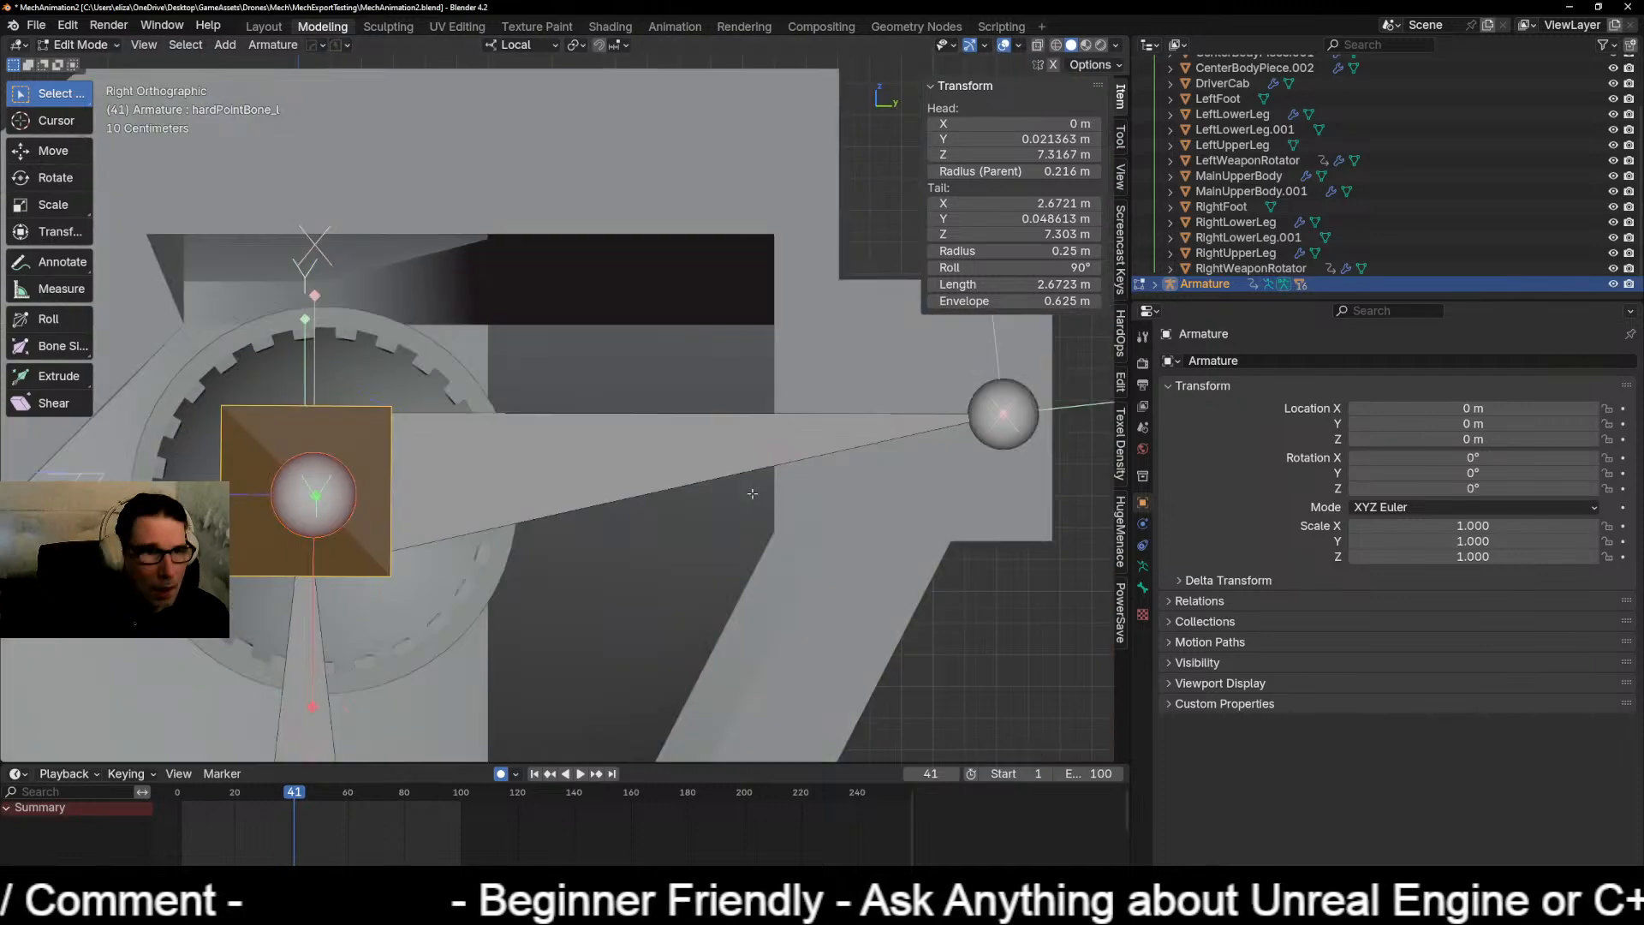
pyautogui.moveTo(360, 458); pyautogui.dragTo(272, 589, button='middle')
# Step: Leave the armature's Edit Mode, select the LeftWeaponRotator and inspect its mesh in Edit Mode
pyautogui.click(311, 554)
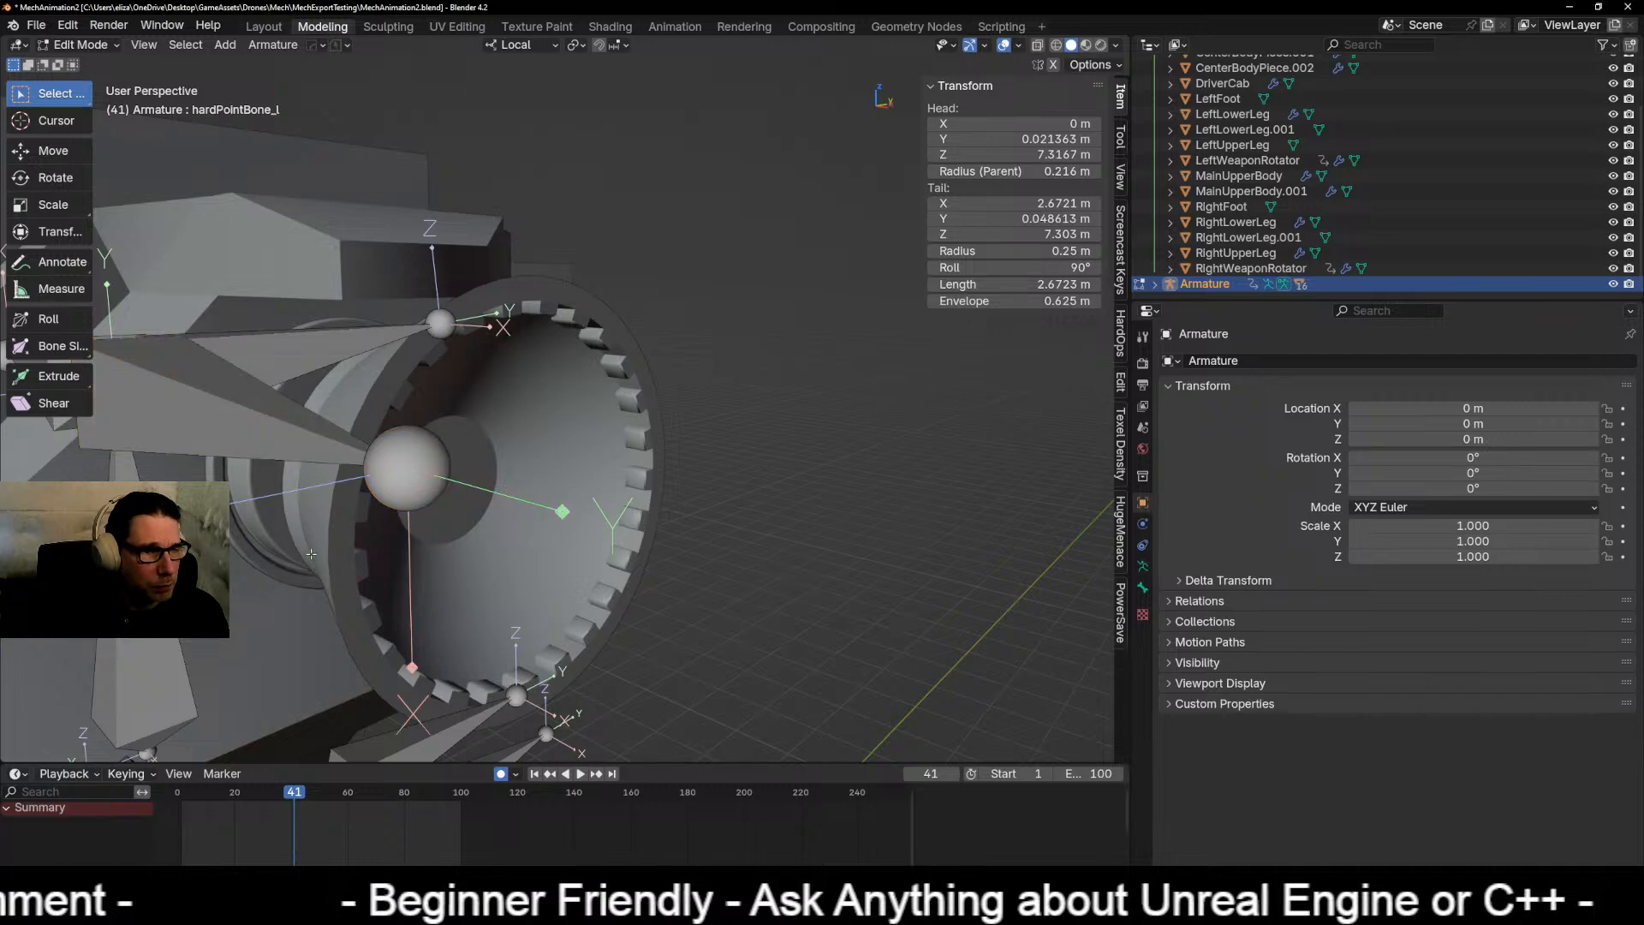
pyautogui.press('Tab')
pyautogui.click(366, 458)
pyautogui.click(493, 532)
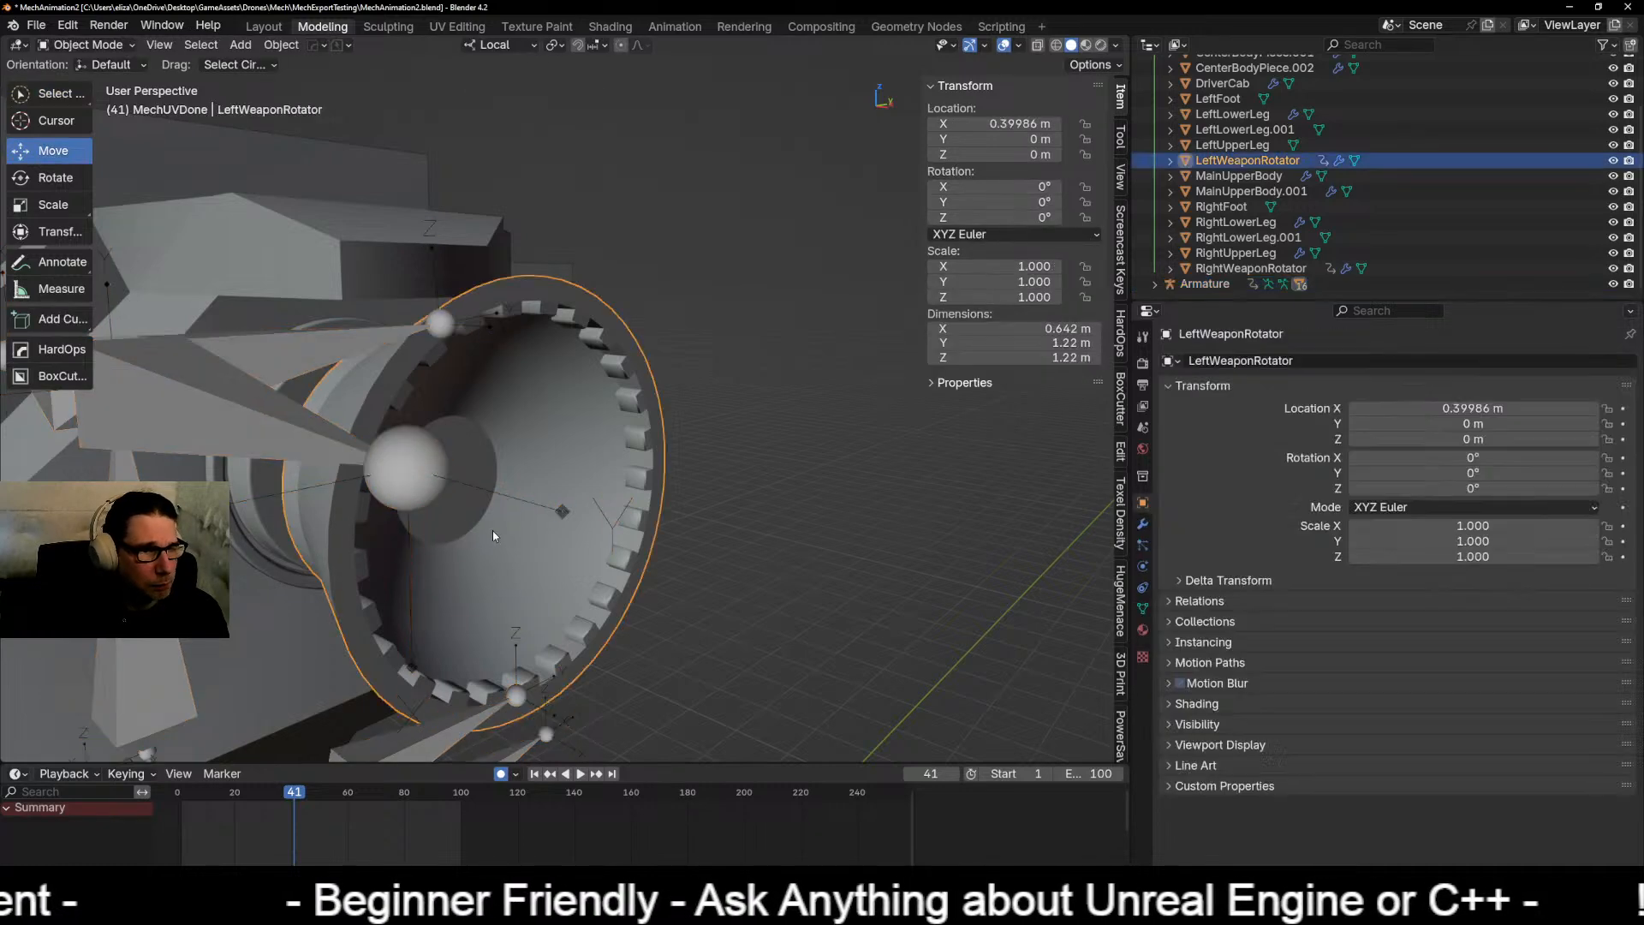
pyautogui.press('Tab')
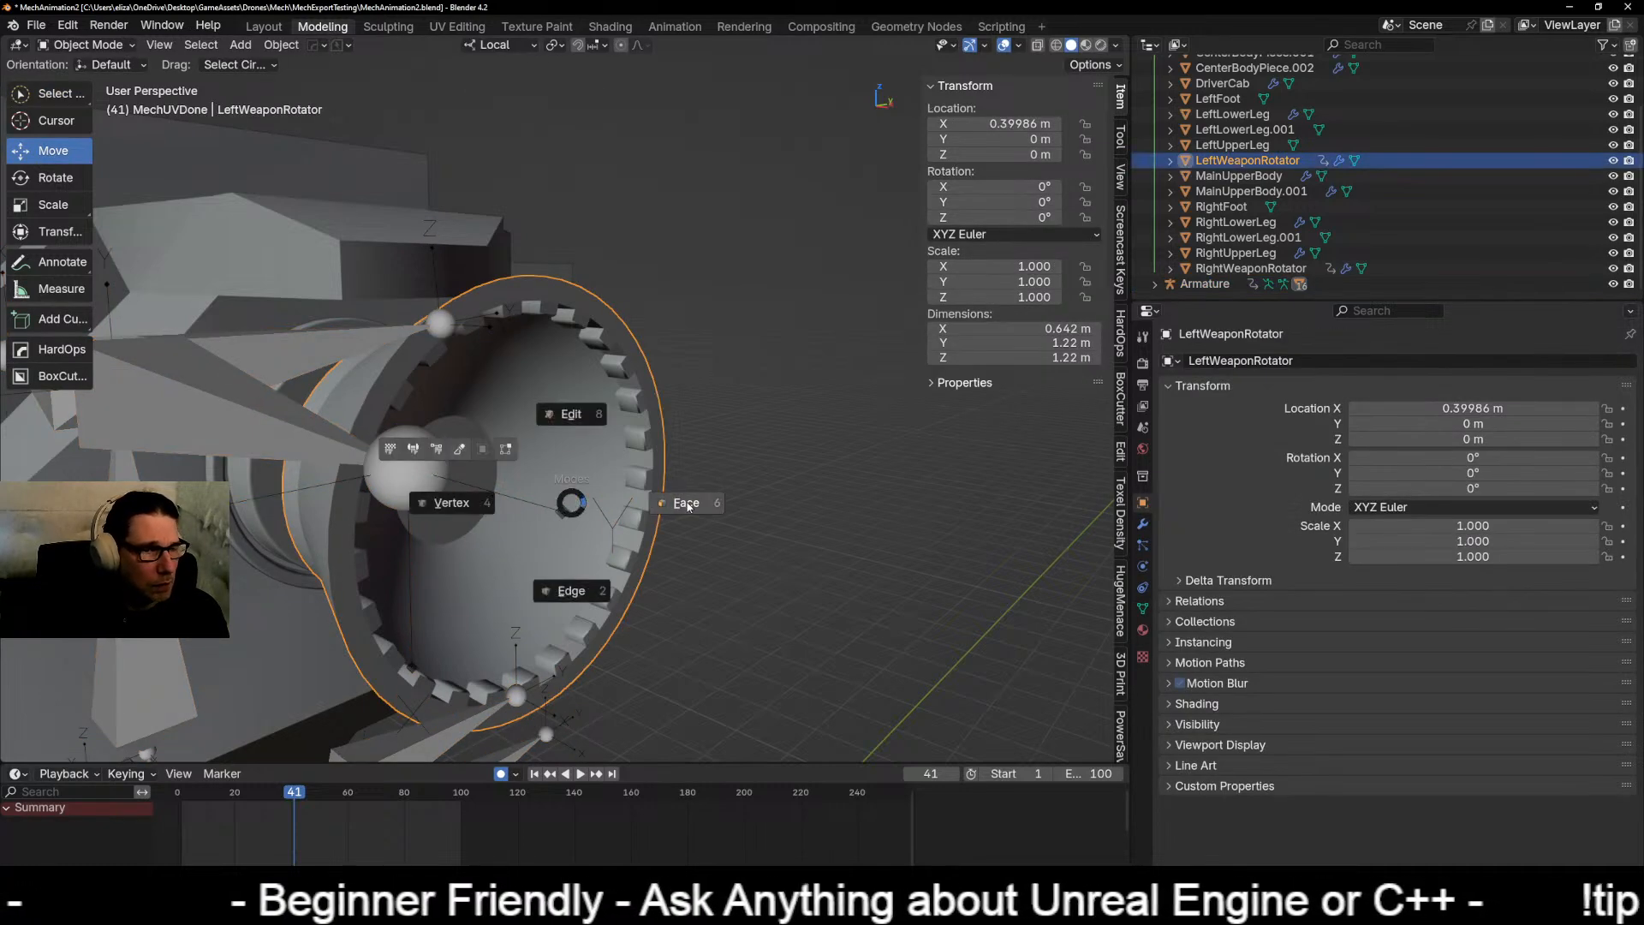
pyautogui.click(585, 423)
pyautogui.moveTo(407, 509); pyautogui.dragTo(551, 527, button='middle')
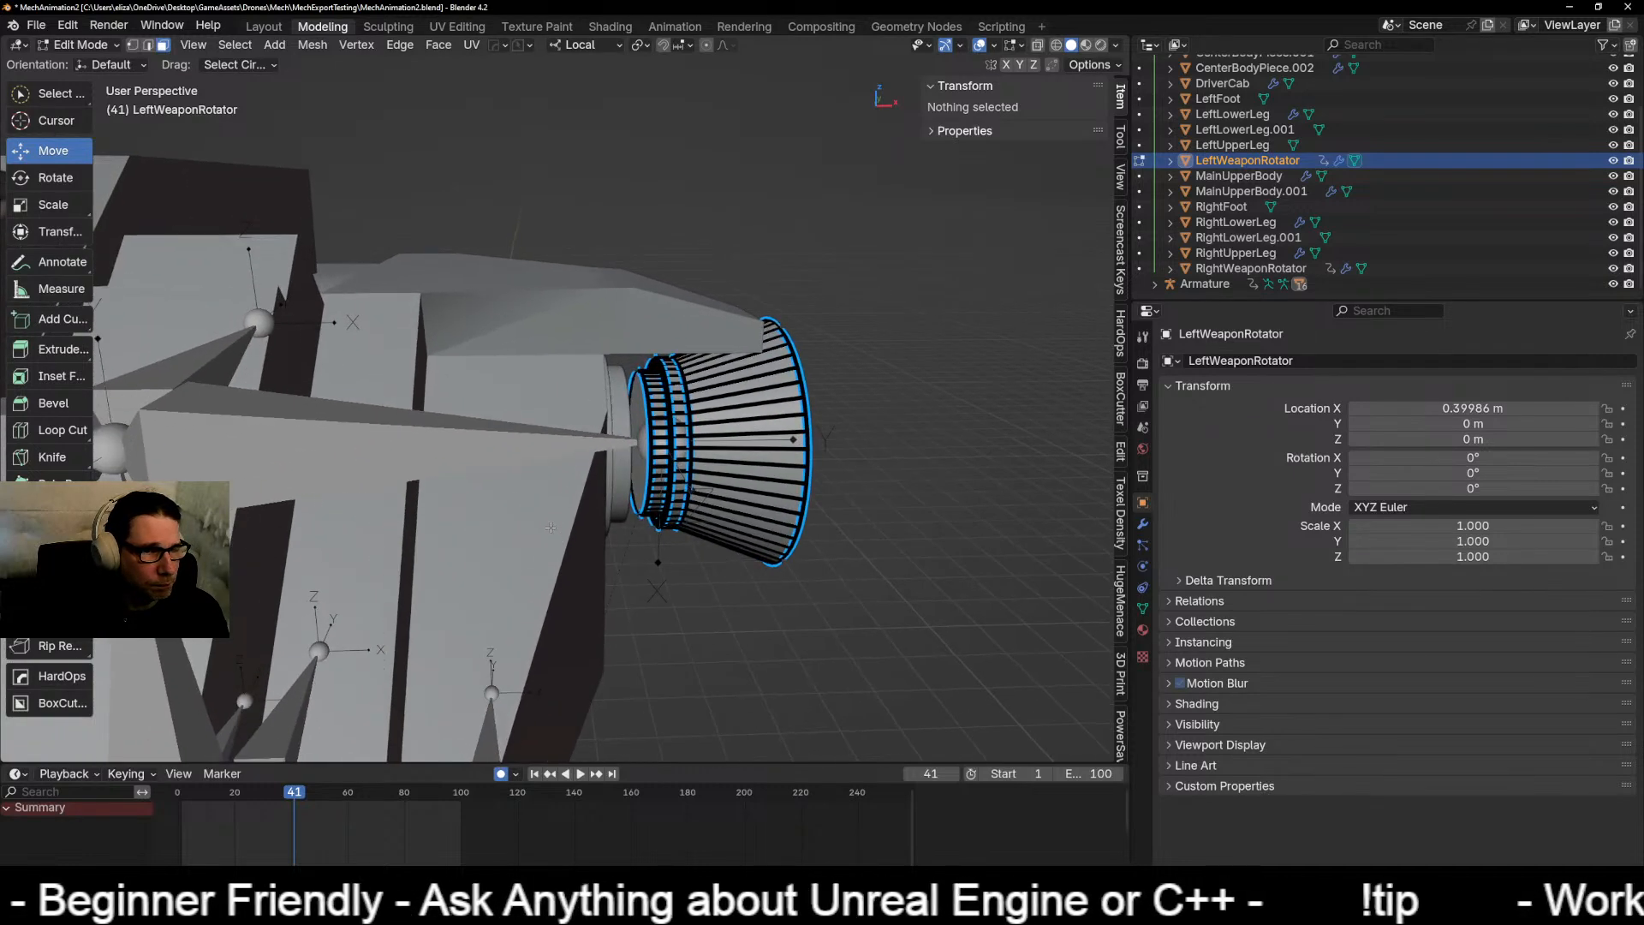
# Step: Return to Object Mode and clear the LeftWeaponRotator's parent with the plain Clear Parent option
pyautogui.press('Tab')
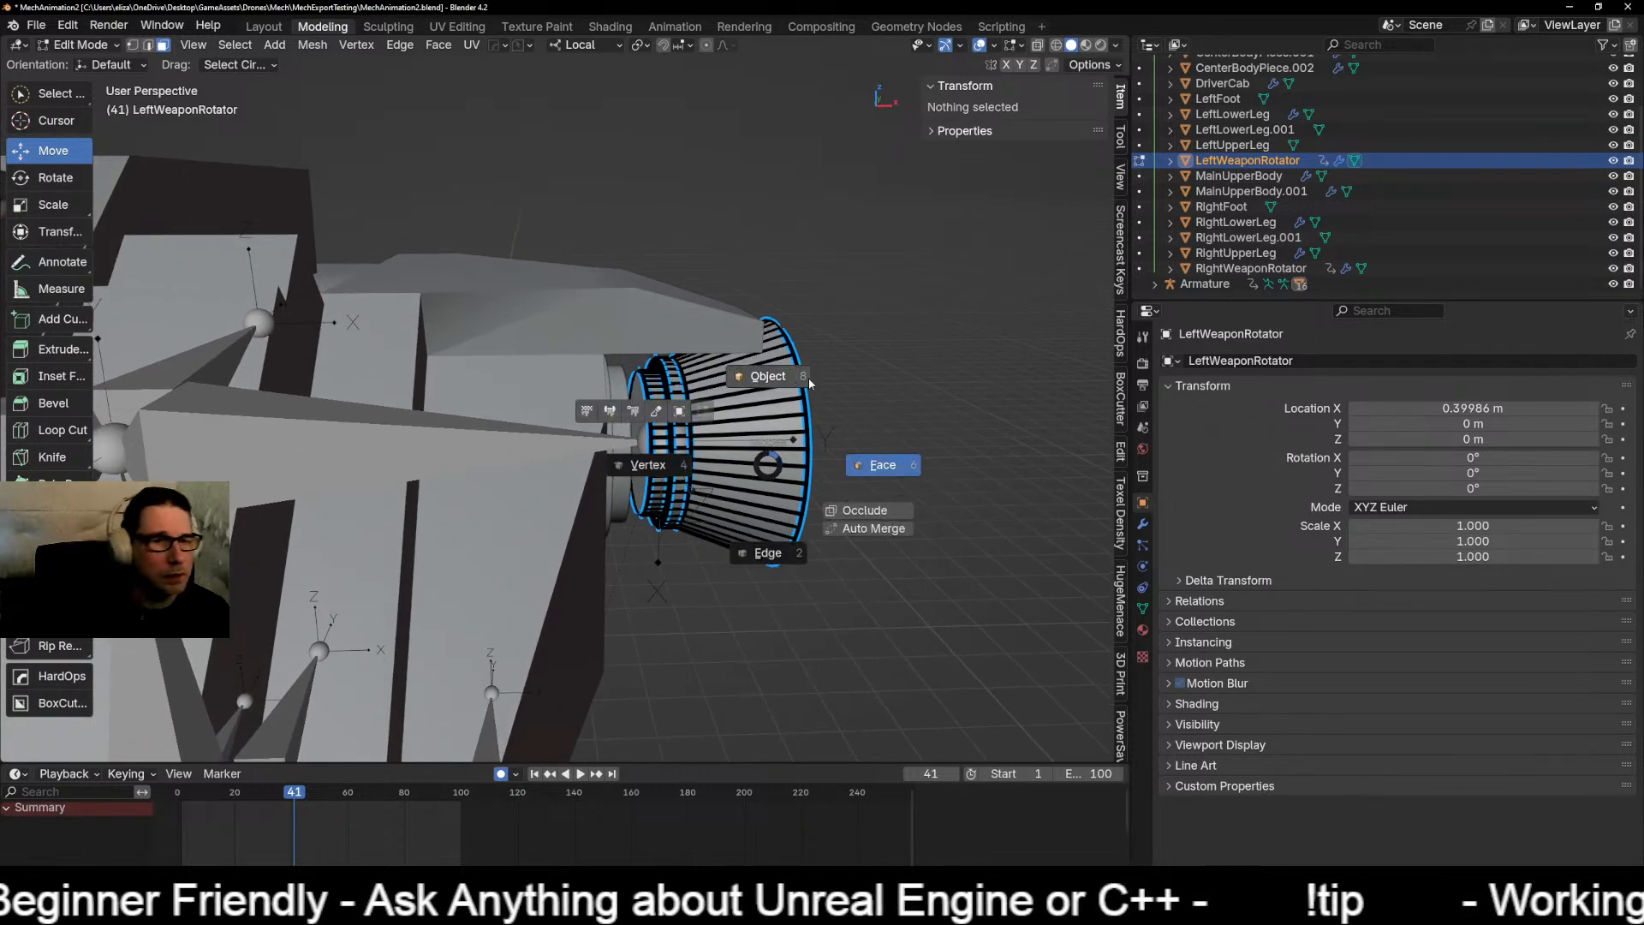
pyautogui.click(787, 382)
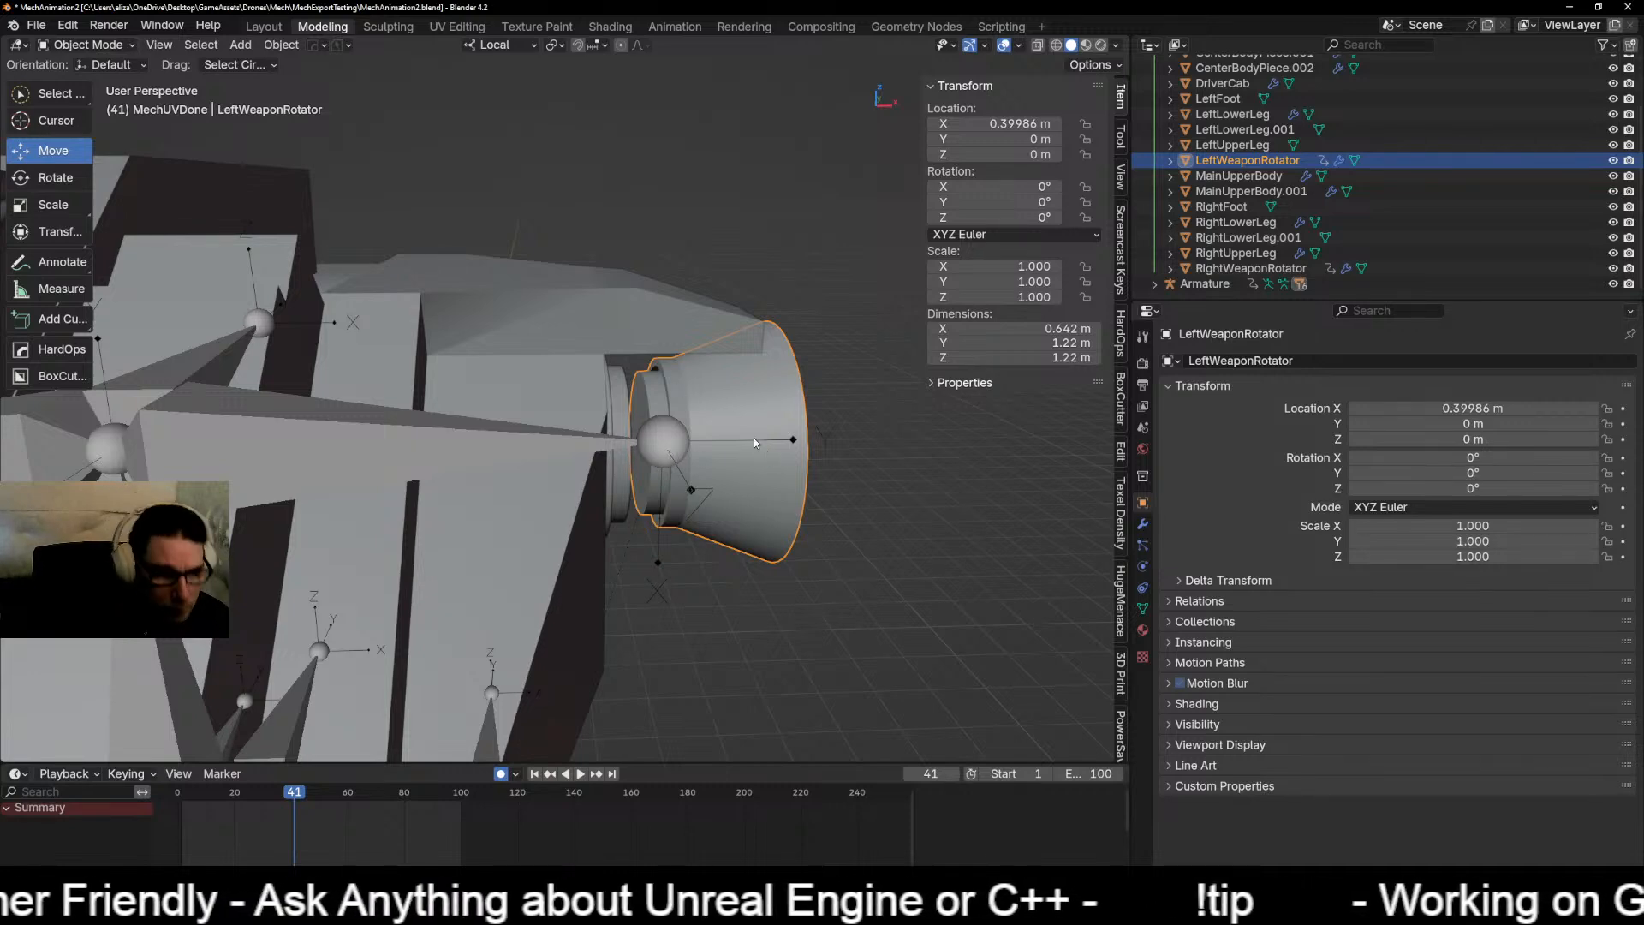
pyautogui.hotkey('alt', 'p')
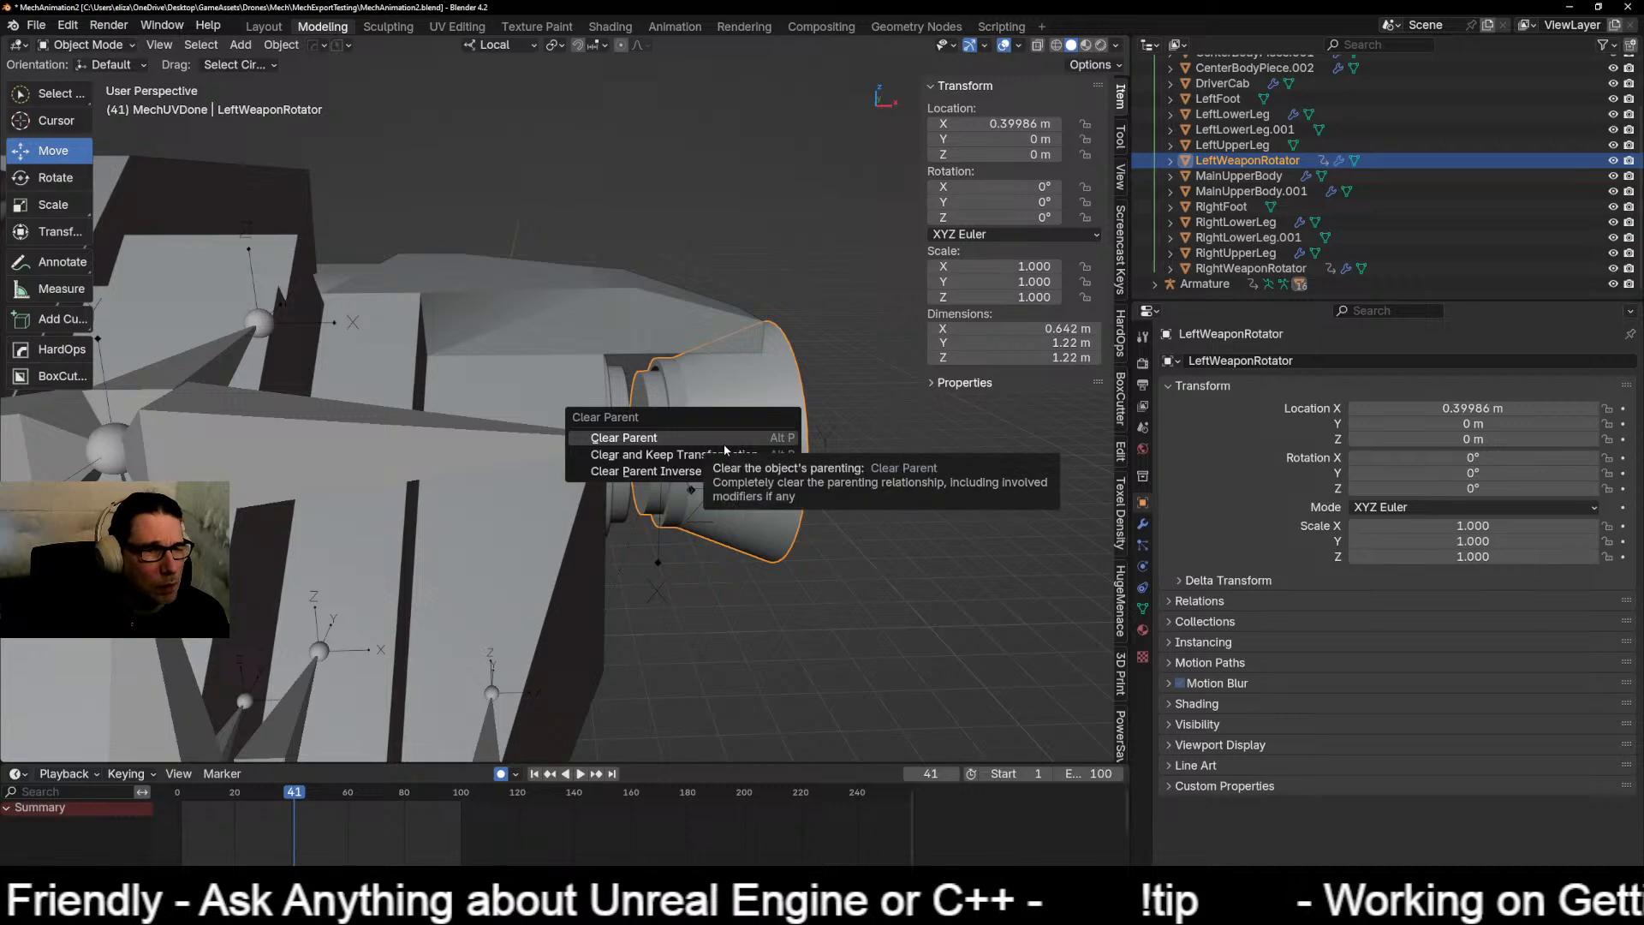
pyautogui.click(723, 444)
# Step: Select the RightWeaponRotator on the other side of the mech and clear its parent with the plain Clear Parent option
pyautogui.moveTo(660, 513); pyautogui.dragTo(347, 534, button='middle')
pyautogui.scroll(-4, 348, 533)
pyautogui.keyDown('shift'); pyautogui.moveTo(862, 470); pyautogui.dragTo(359, 479, button='middle'); pyautogui.keyUp('shift')
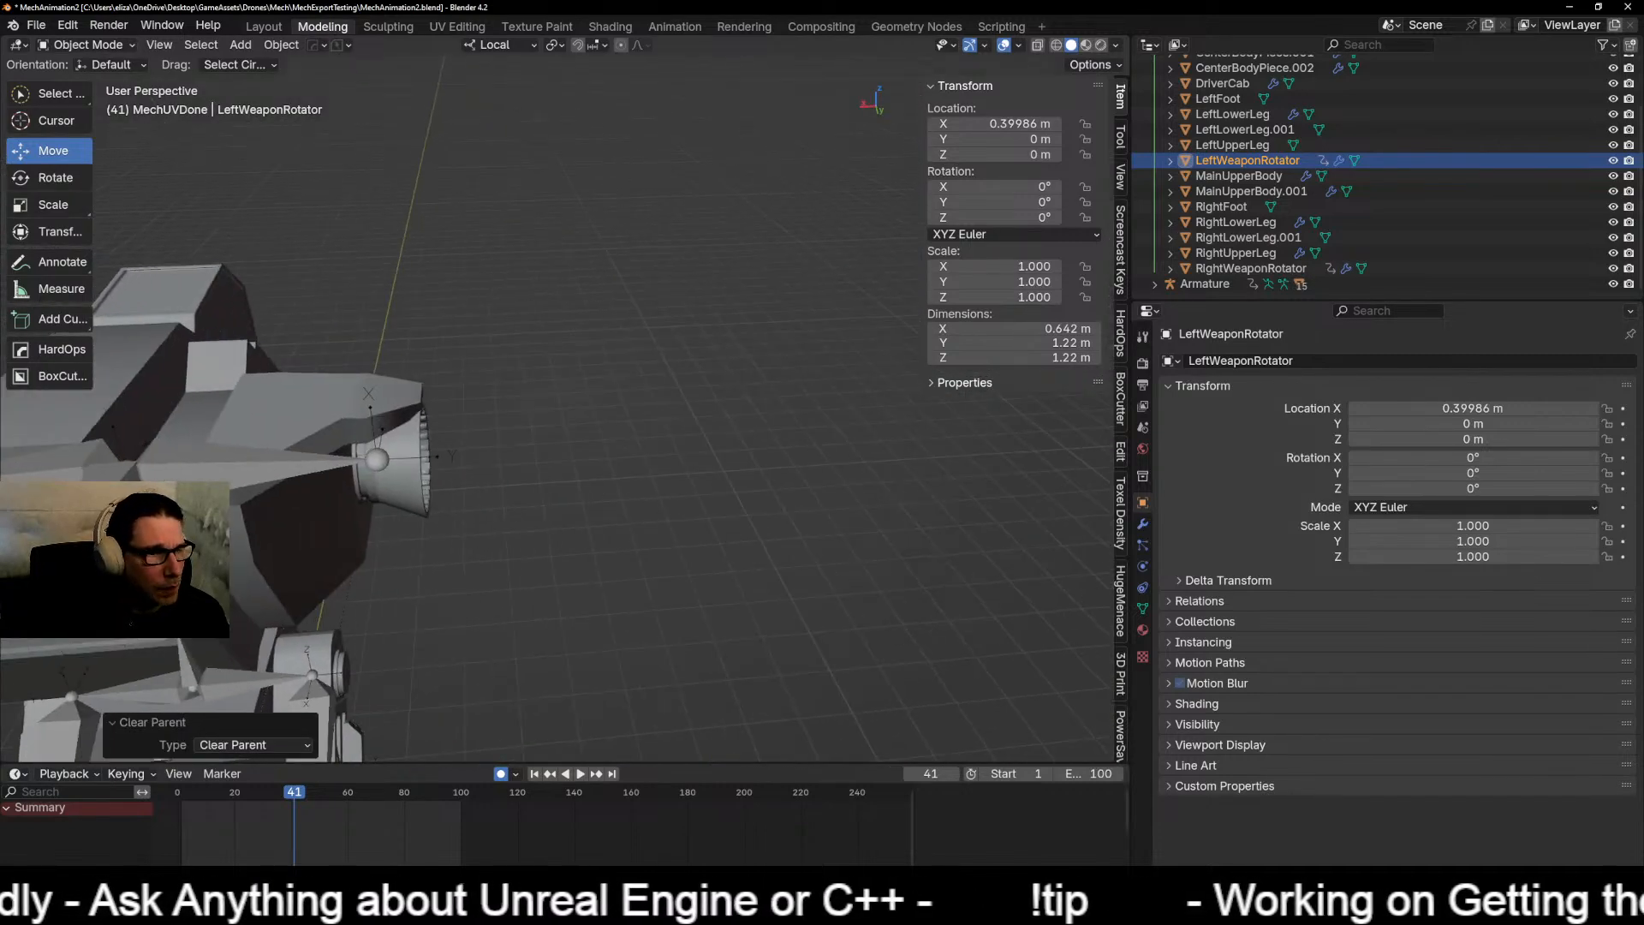
pyautogui.scroll(3, 343, 505)
pyautogui.keyDown('shift'); pyautogui.moveTo(335, 538); pyautogui.dragTo(513, 522, button='middle'); pyautogui.keyUp('shift')
pyautogui.click(404, 505)
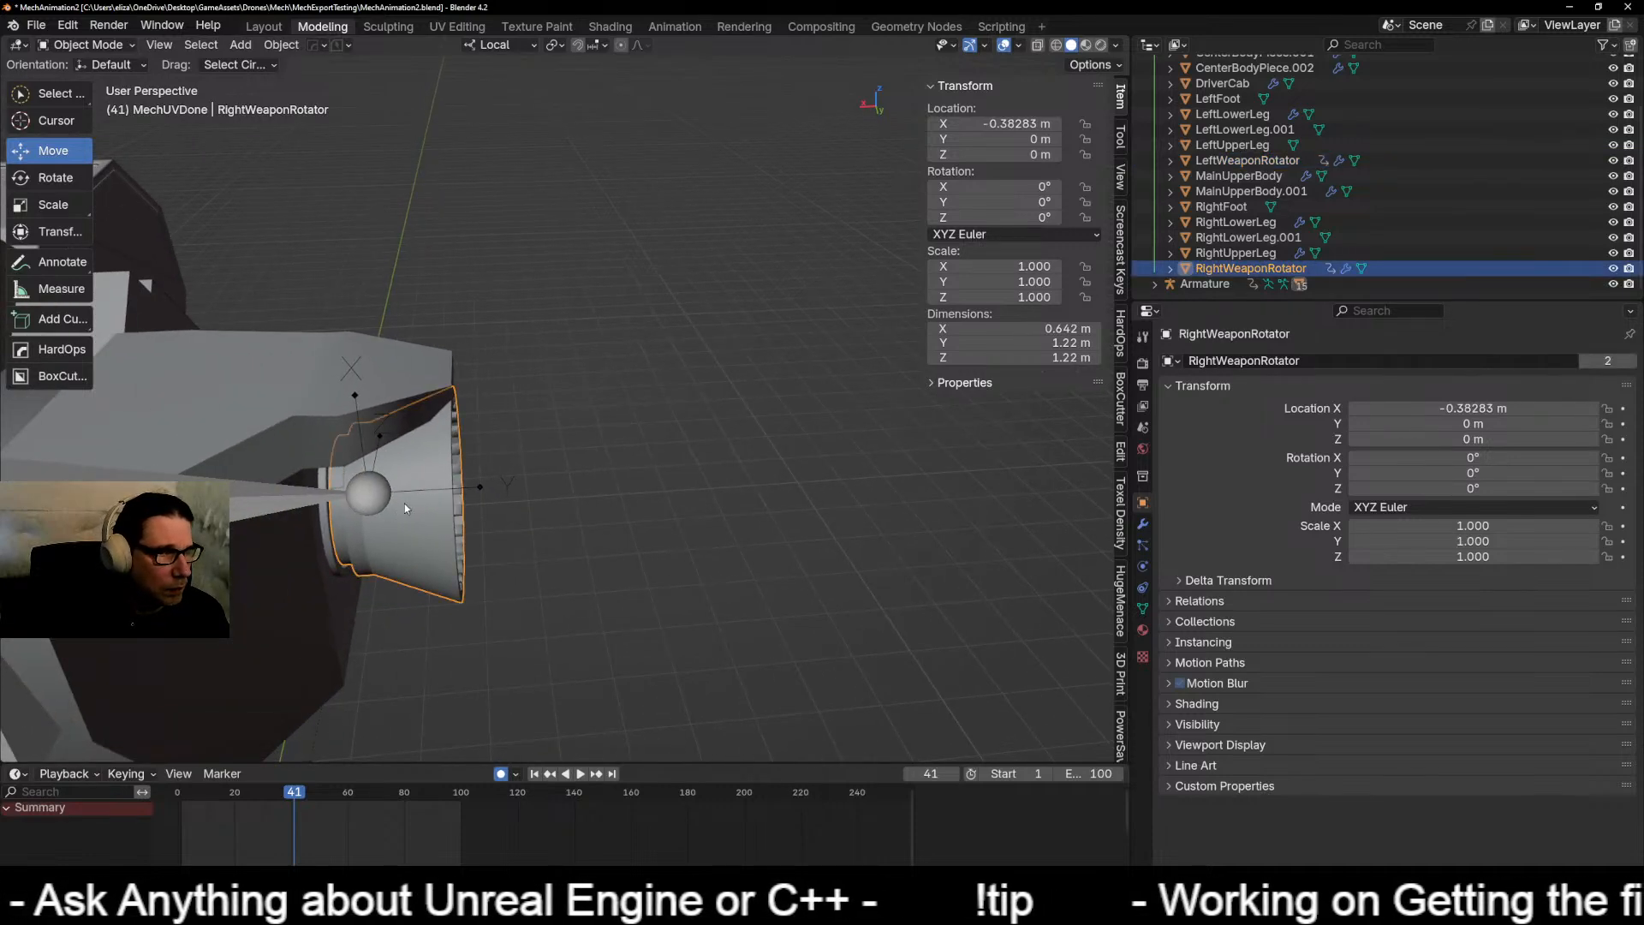
pyautogui.hotkey('alt', 'p')
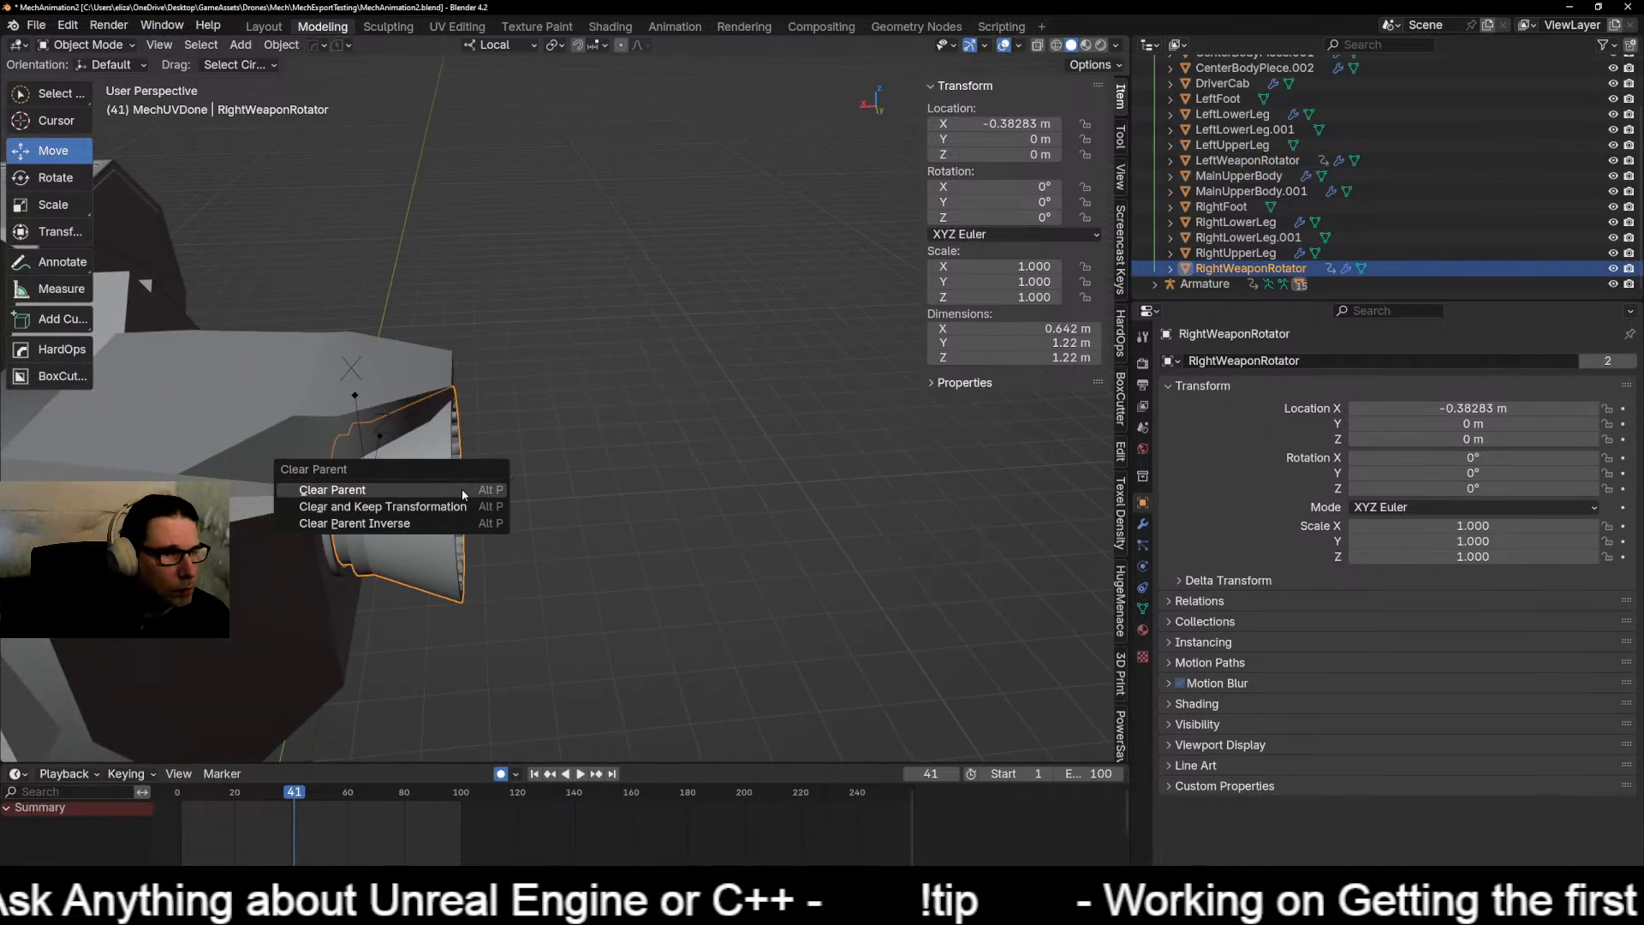
pyautogui.click(460, 491)
pyautogui.scroll(-3, 394, 487)
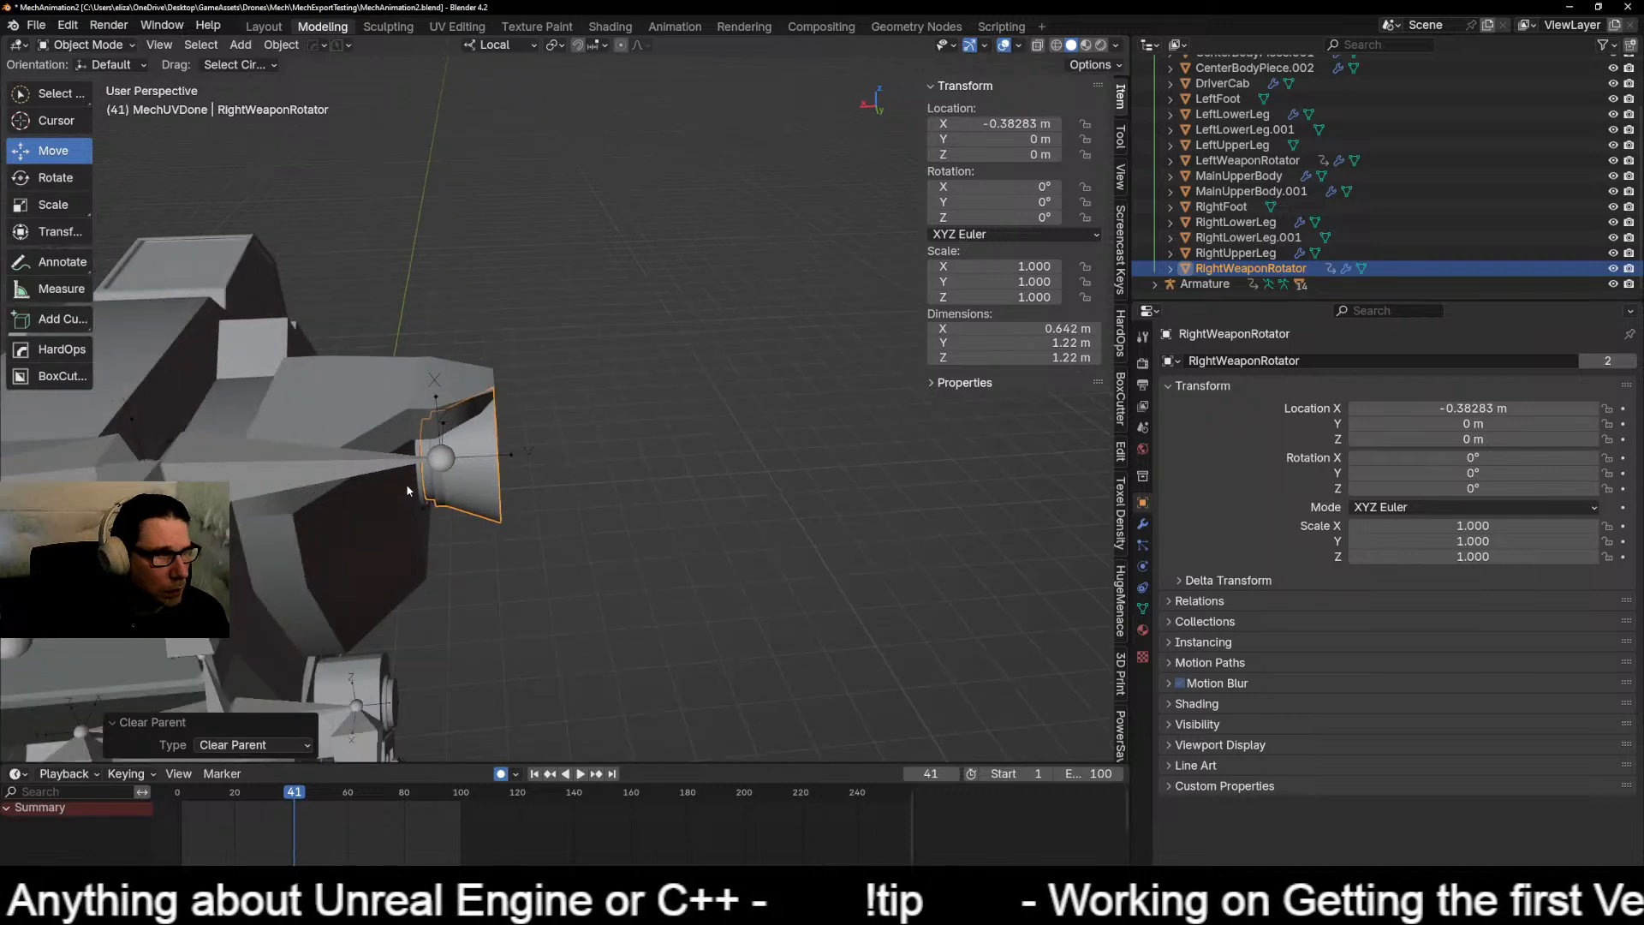
# Step: Select the armature and examine how the hard point bones meet the weapon rotators in perspective and front view
pyautogui.moveTo(408, 488); pyautogui.dragTo(320, 465, button='middle')
pyautogui.scroll(2, 548, 456)
pyautogui.moveTo(553, 451)
pyautogui.mouseDown(button='middle')
pyautogui.moveTo(589, 442)
pyautogui.moveTo(557, 431)
pyautogui.mouseUp(button='middle')
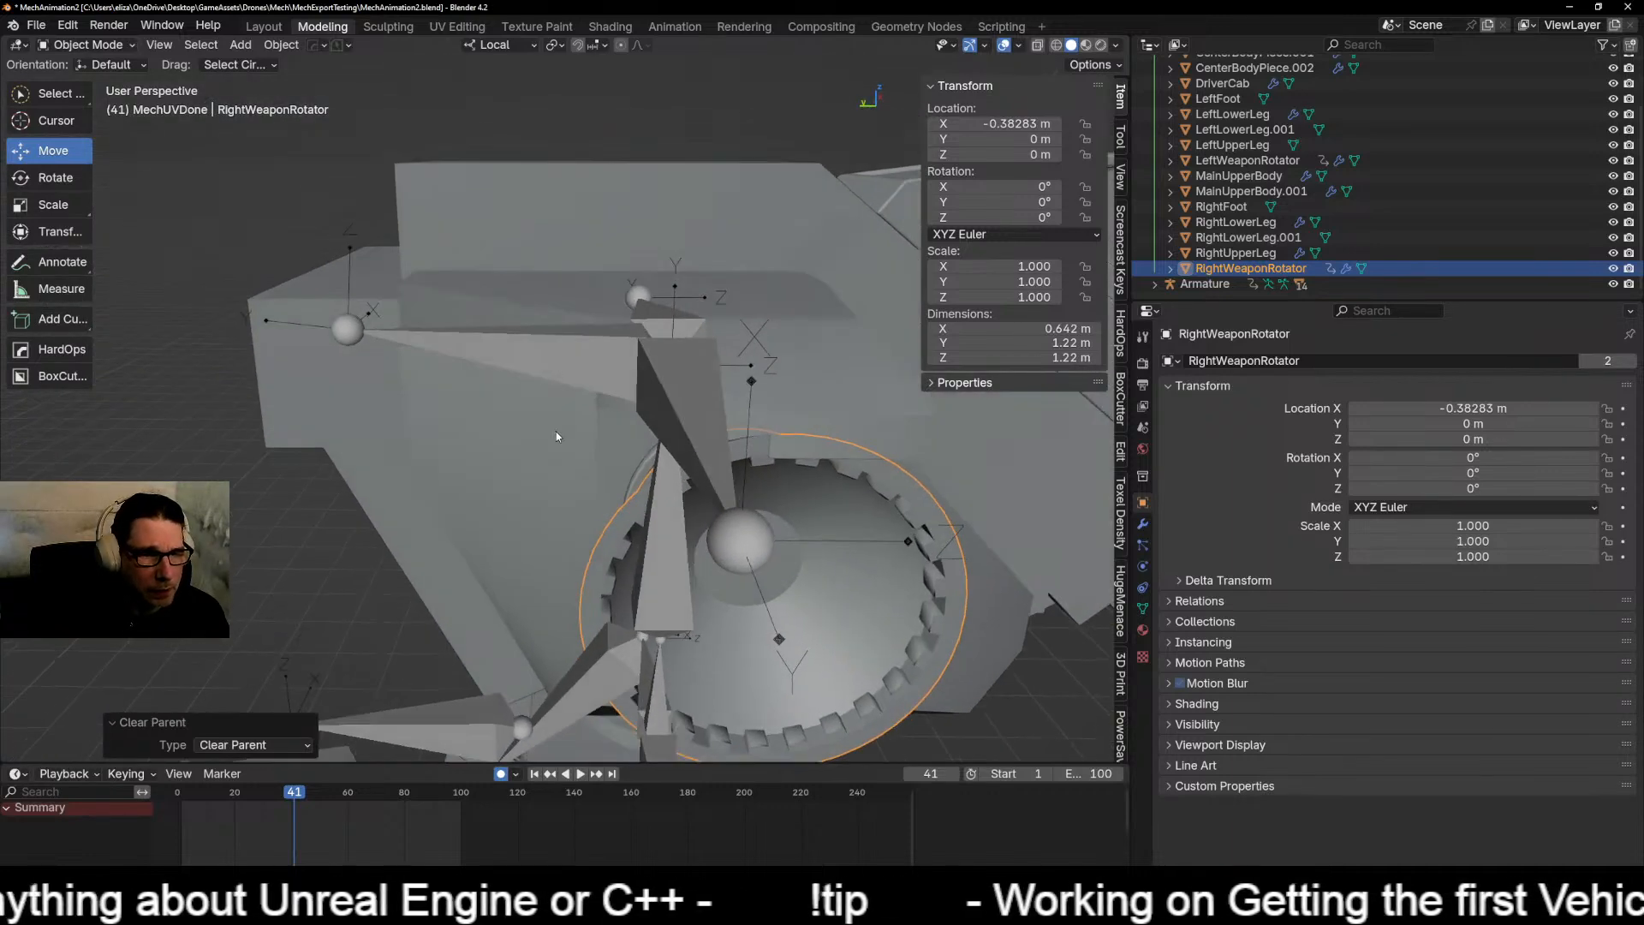
pyautogui.scroll(2, 645, 473)
pyautogui.scroll(1, 645, 473)
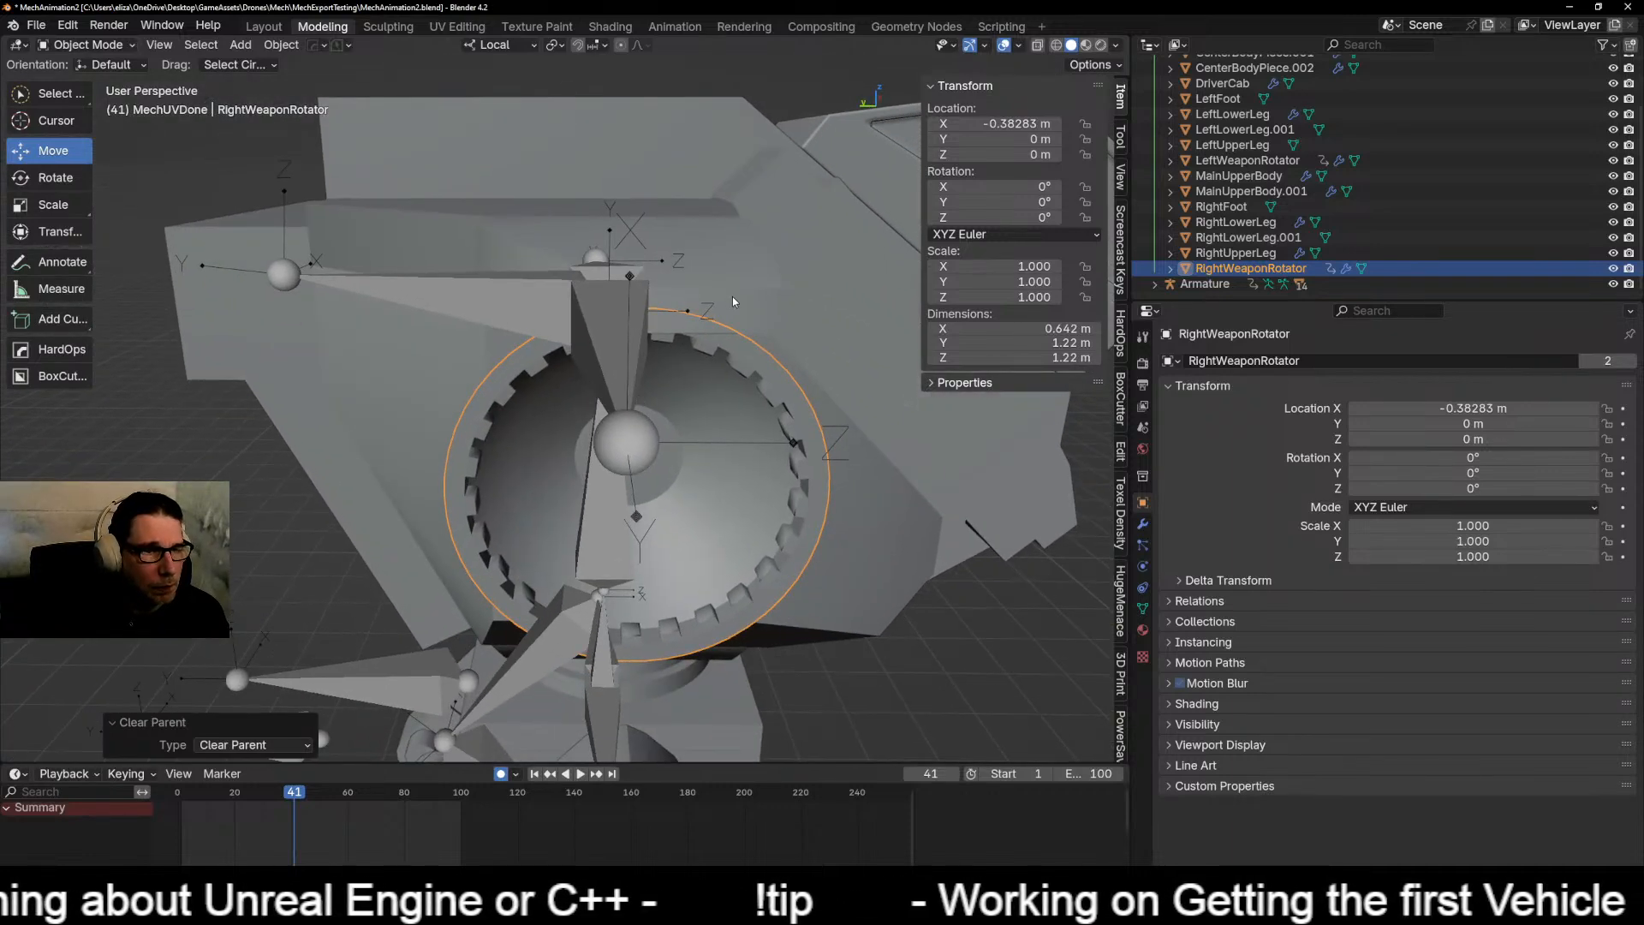
pyautogui.moveTo(732, 296); pyautogui.dragTo(665, 303, button='middle')
pyautogui.click(861, 409)
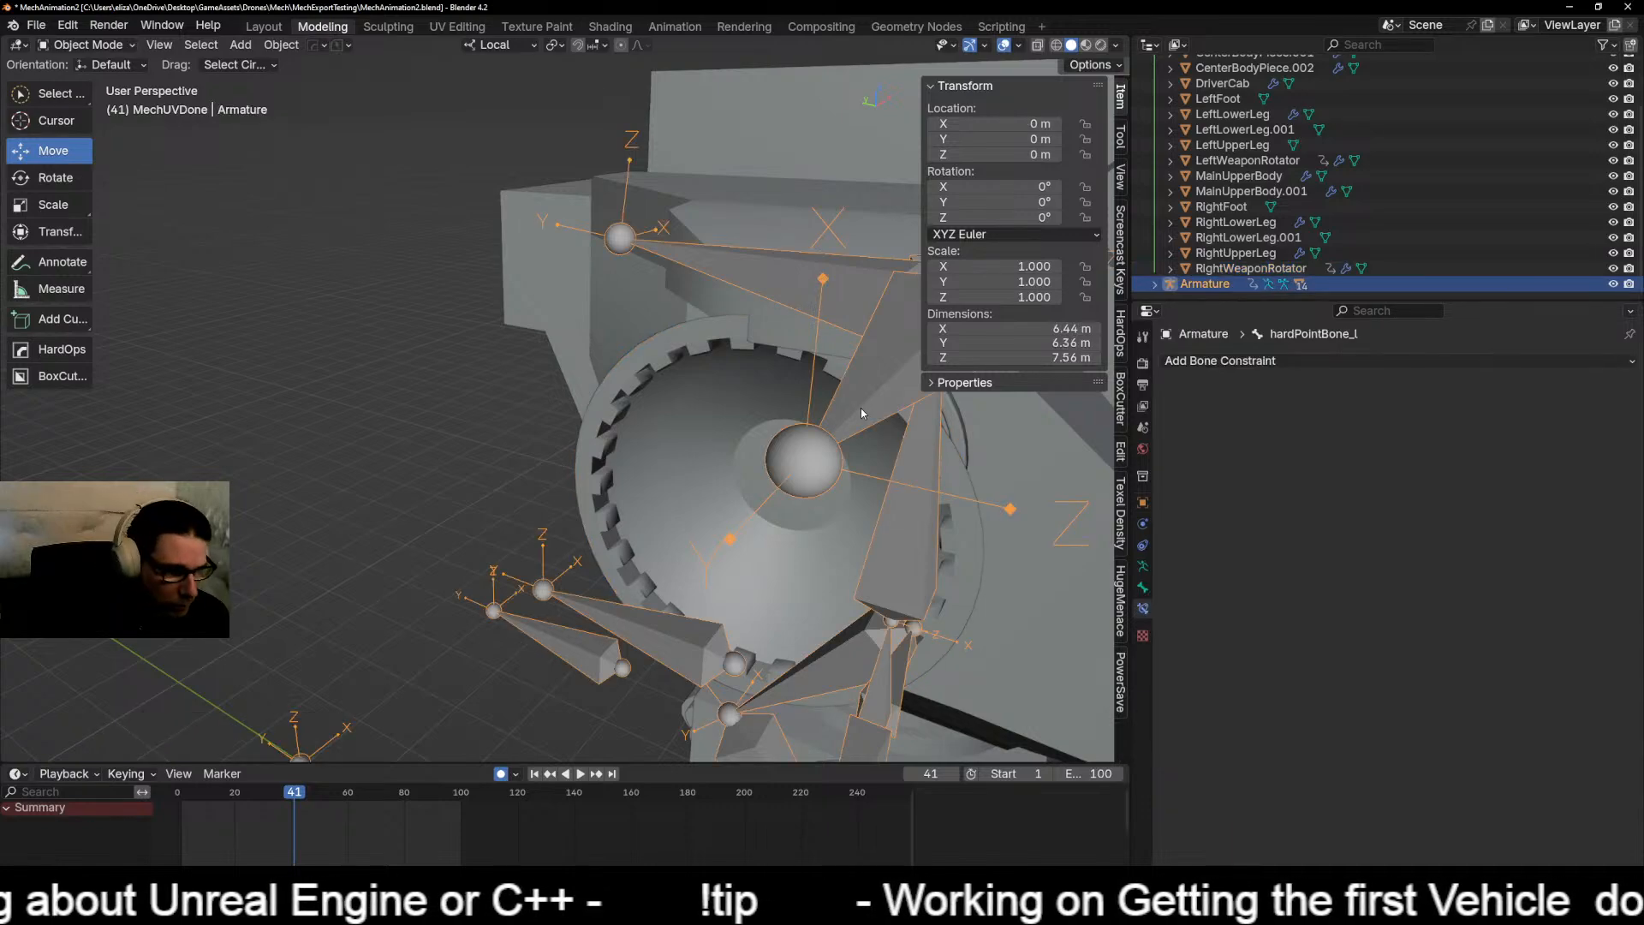
pyautogui.press('KP_Decimal')
pyautogui.moveTo(862, 413); pyautogui.dragTo(716, 441, button='middle')
pyautogui.scroll(2, 709, 420)
pyautogui.keyDown('shift'); pyautogui.moveTo(695, 385); pyautogui.dragTo(710, 590, button='middle'); pyautogui.keyUp('shift')
pyautogui.moveTo(685, 569); pyautogui.dragTo(617, 518, button='middle')
pyautogui.press('KP_1')
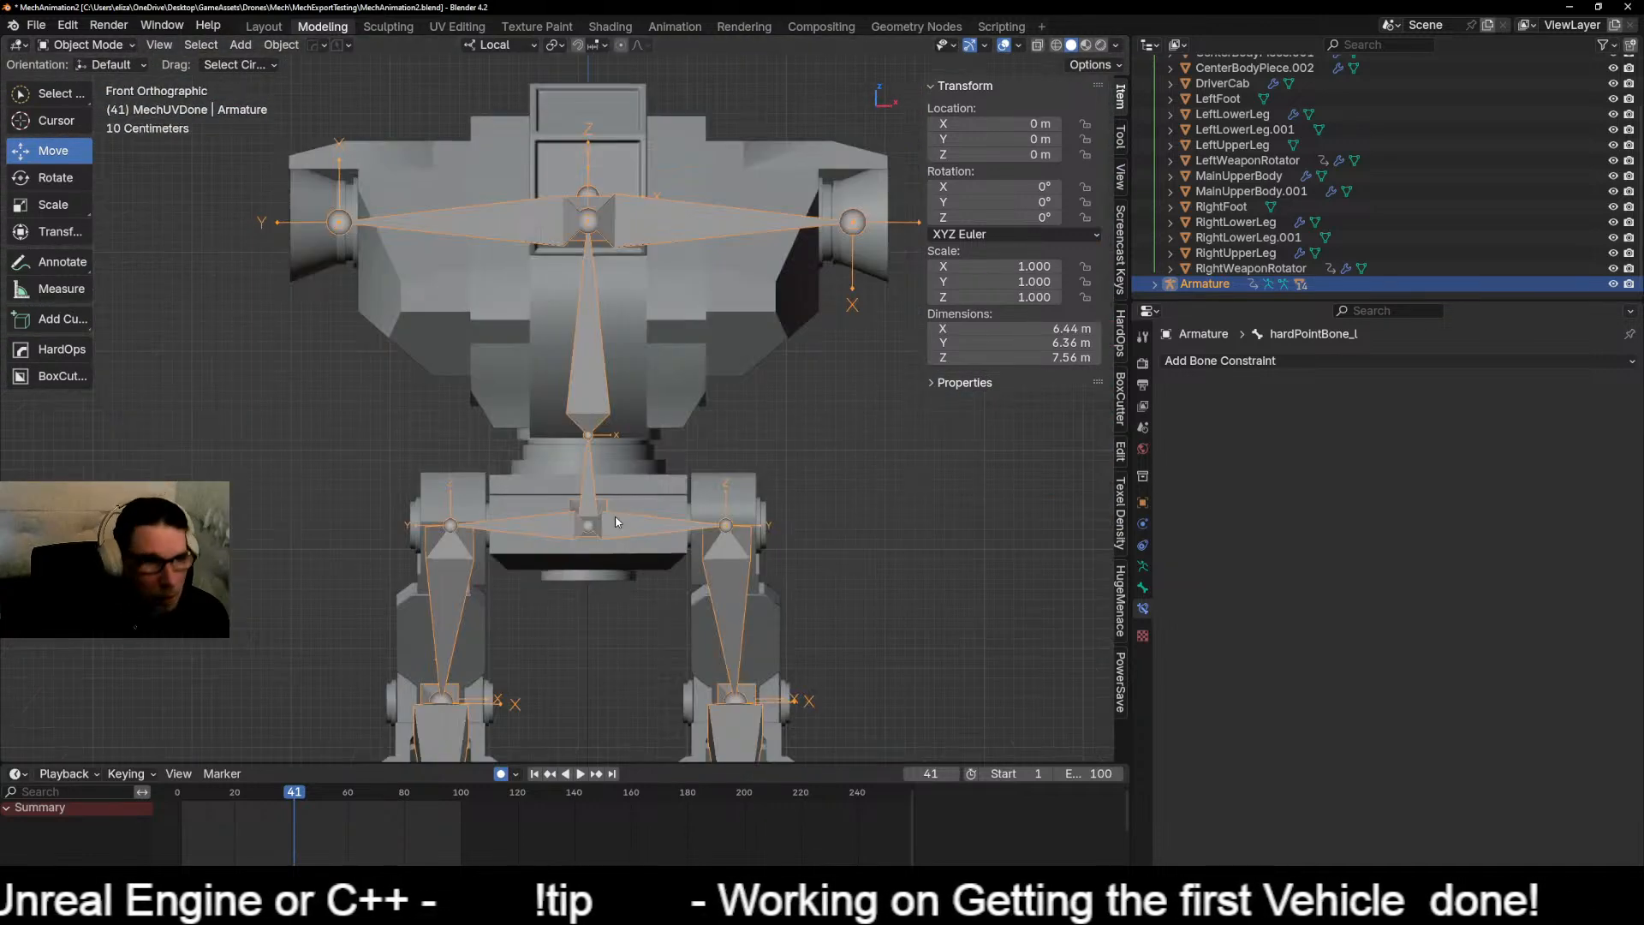
pyautogui.scroll(3, 616, 520)
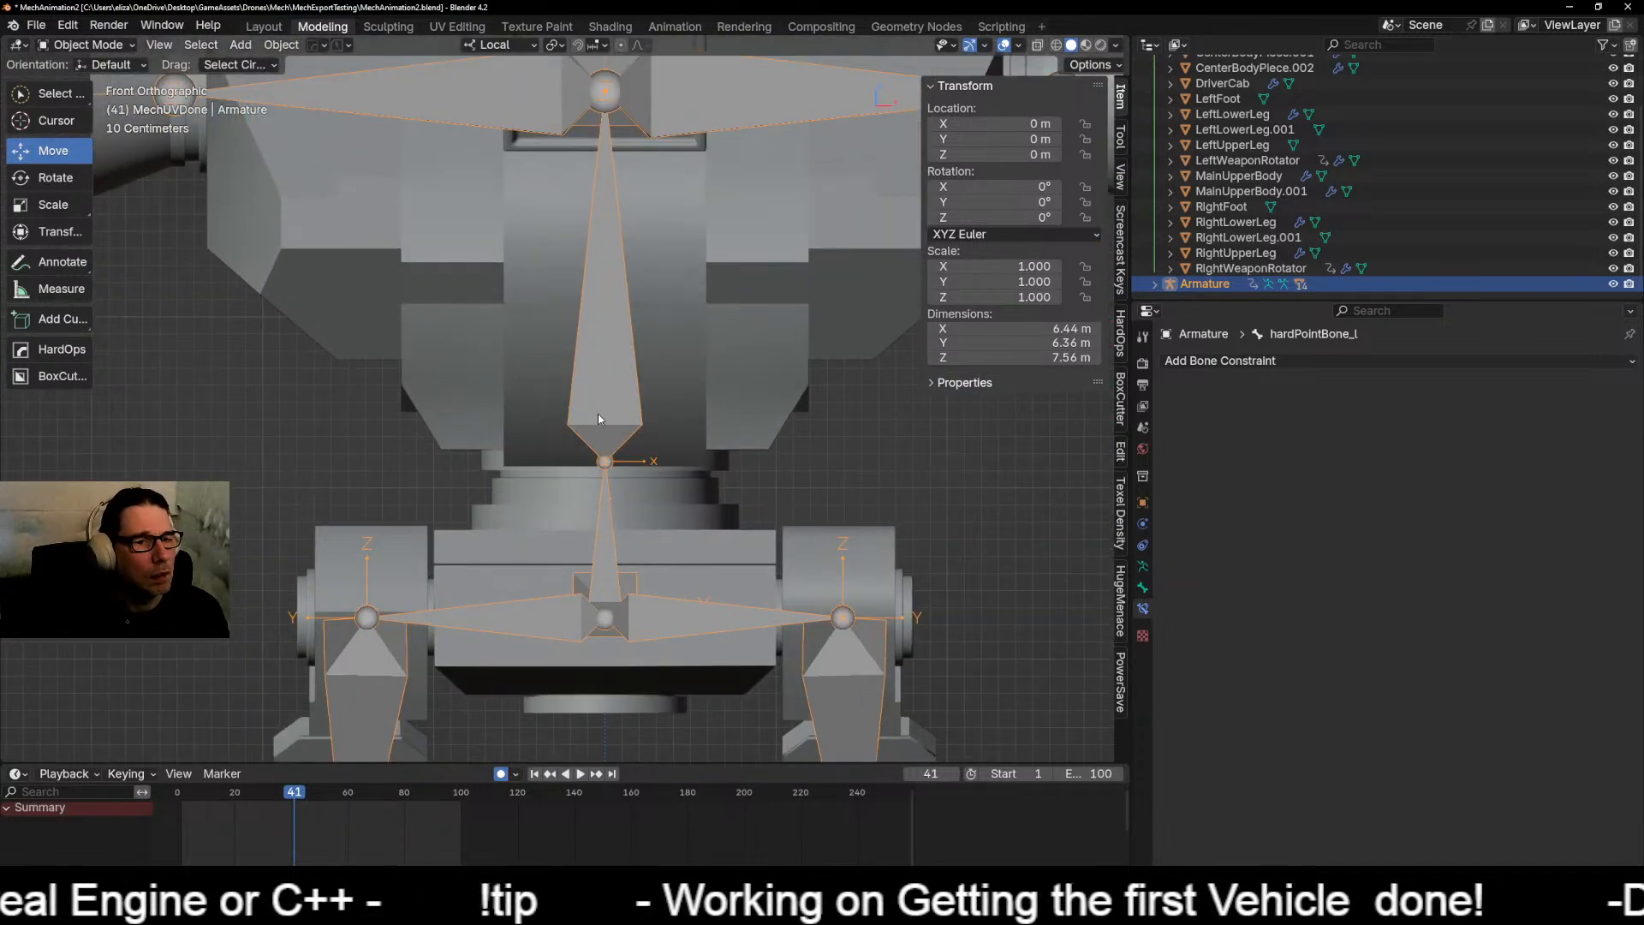
pyautogui.keyDown('shift'); pyautogui.moveTo(598, 414); pyautogui.dragTo(582, 595, button='middle'); pyautogui.keyUp('shift')
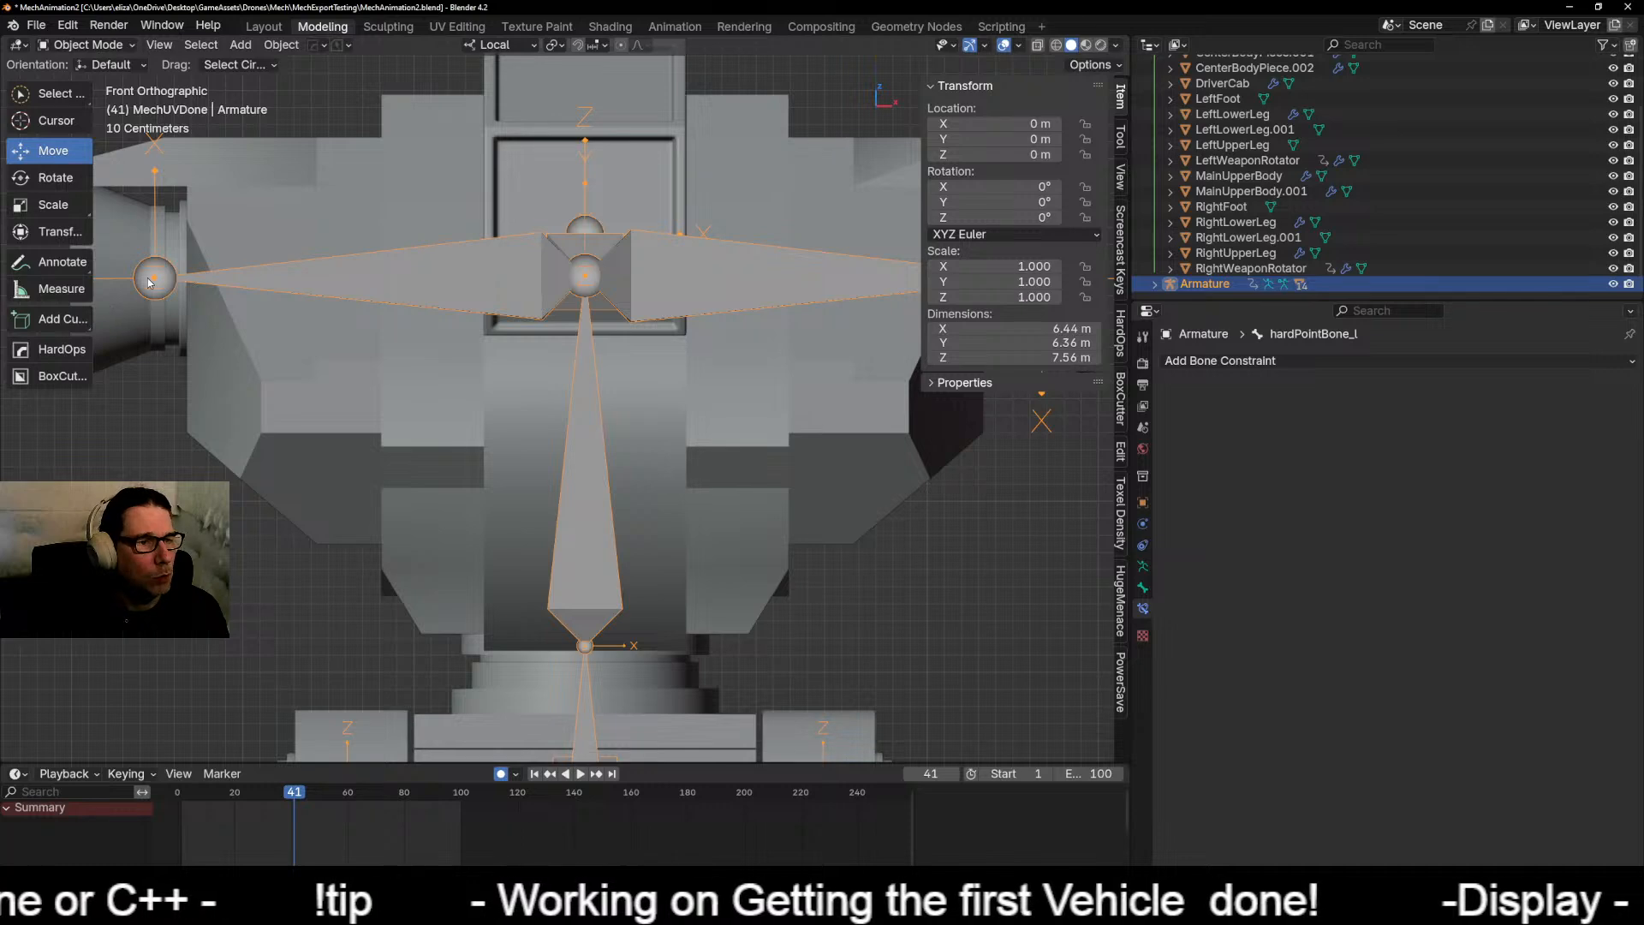
pyautogui.scroll(-2, 432, 303)
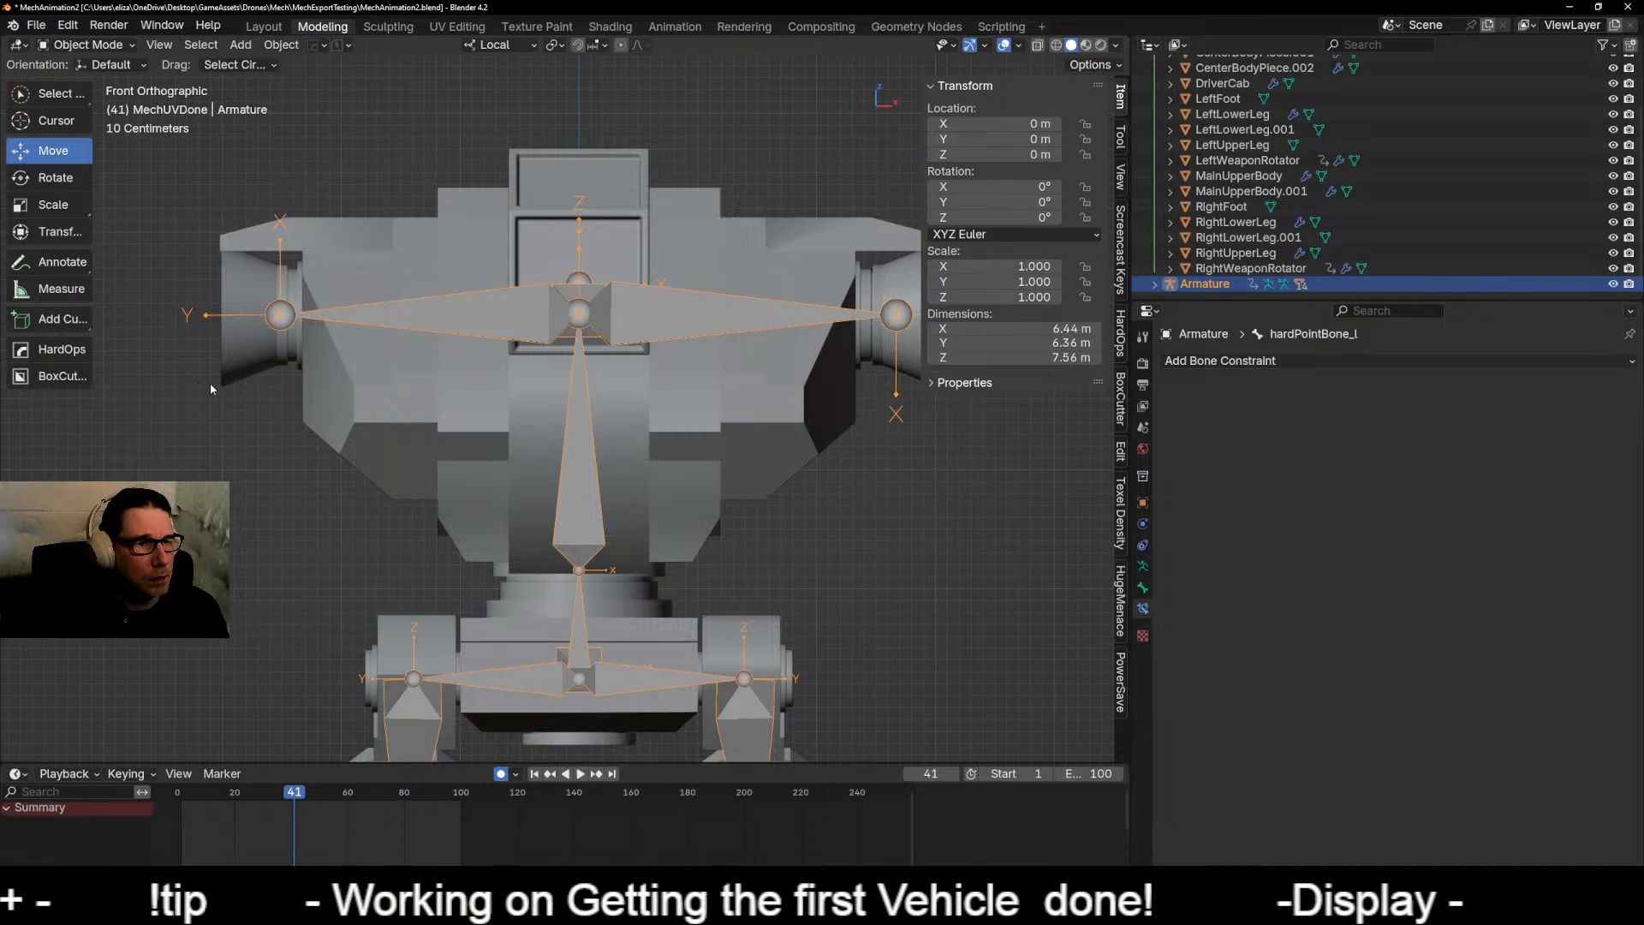
# Step: Select the RightWeaponRotator and inspect its mesh in face Edit Mode
pyautogui.moveTo(211, 388); pyautogui.dragTo(434, 445, button='middle')
pyautogui.click(706, 414)
pyautogui.press('Tab')
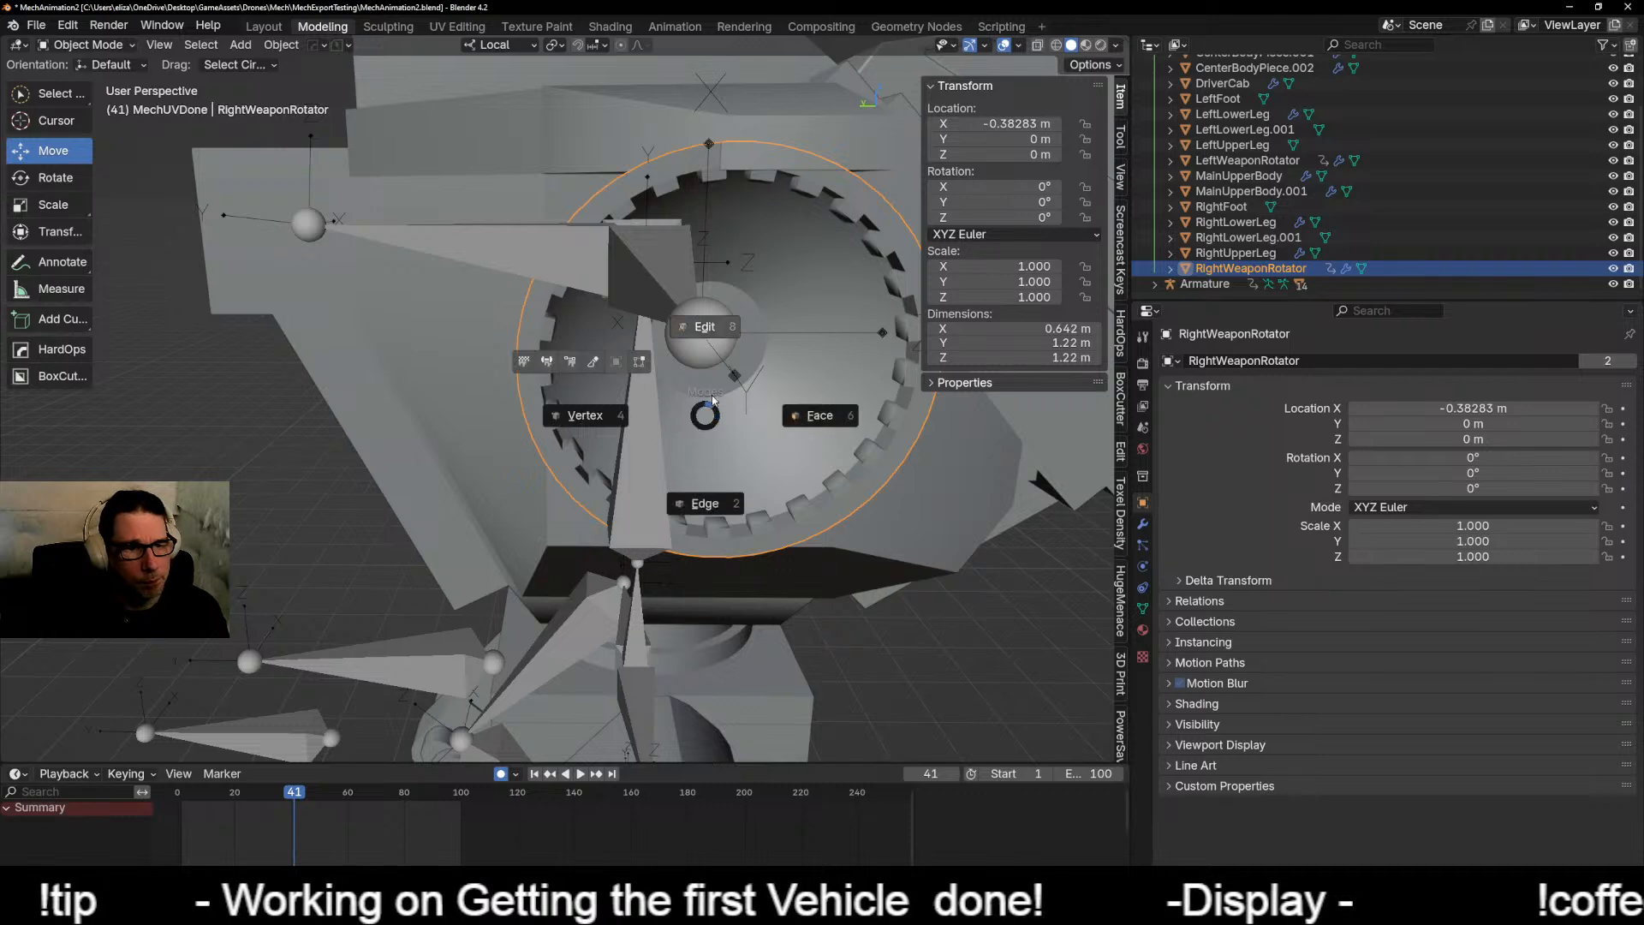
pyautogui.click(814, 421)
pyautogui.press('a')
pyautogui.scroll(-5, 706, 374)
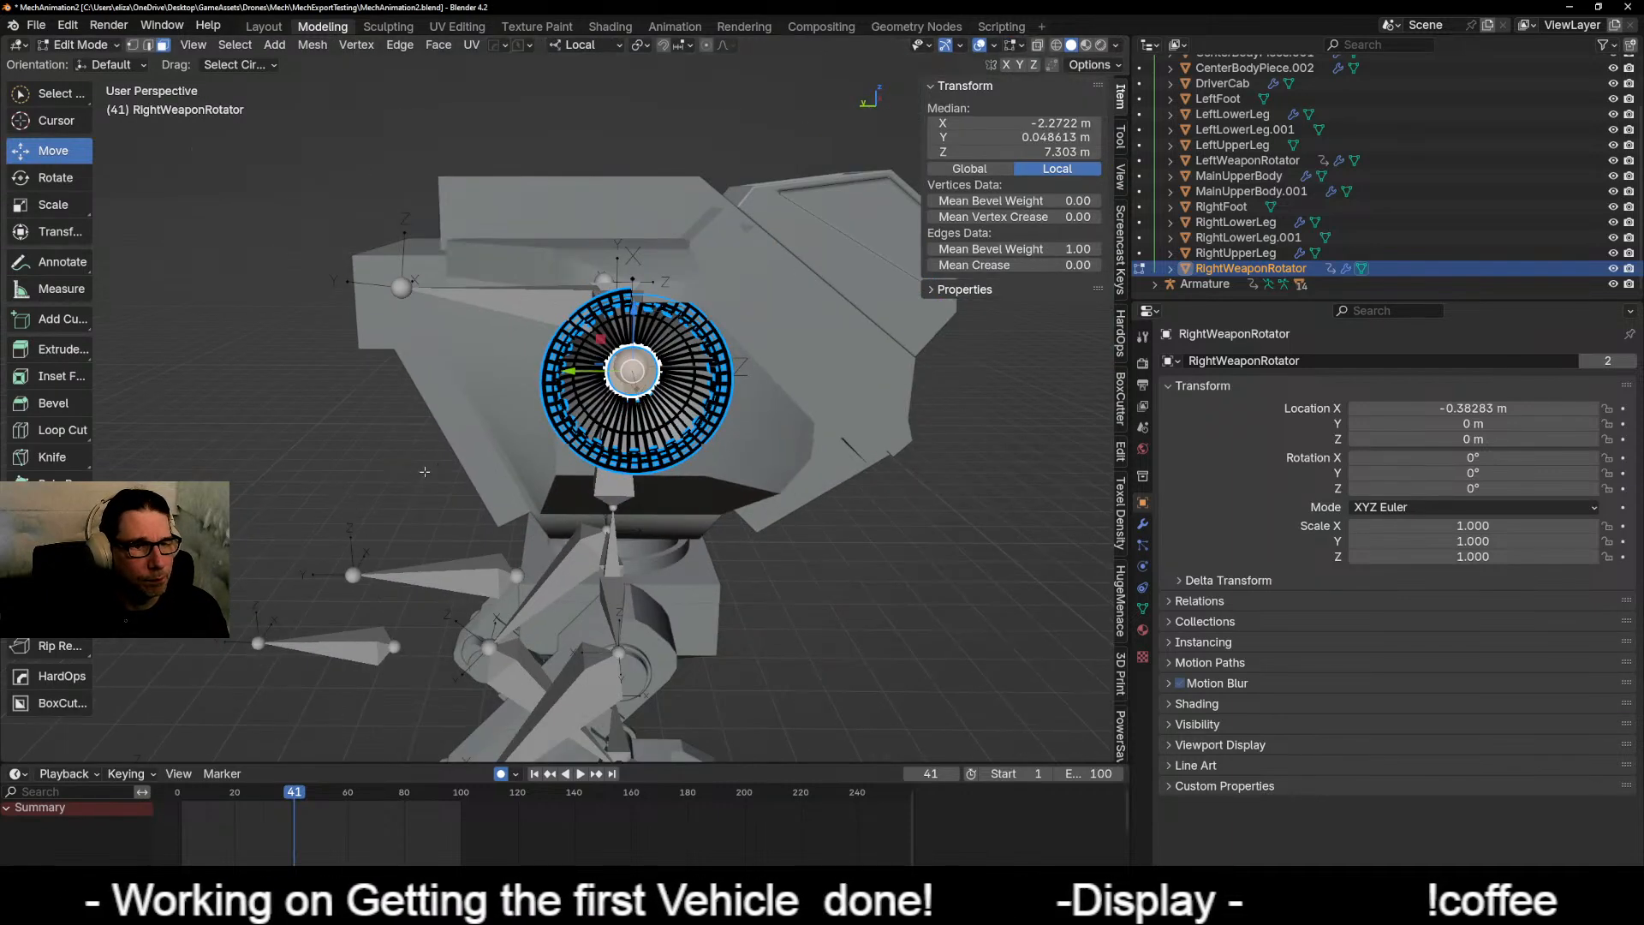
pyautogui.moveTo(706, 373); pyautogui.dragTo(683, 476, button='middle')
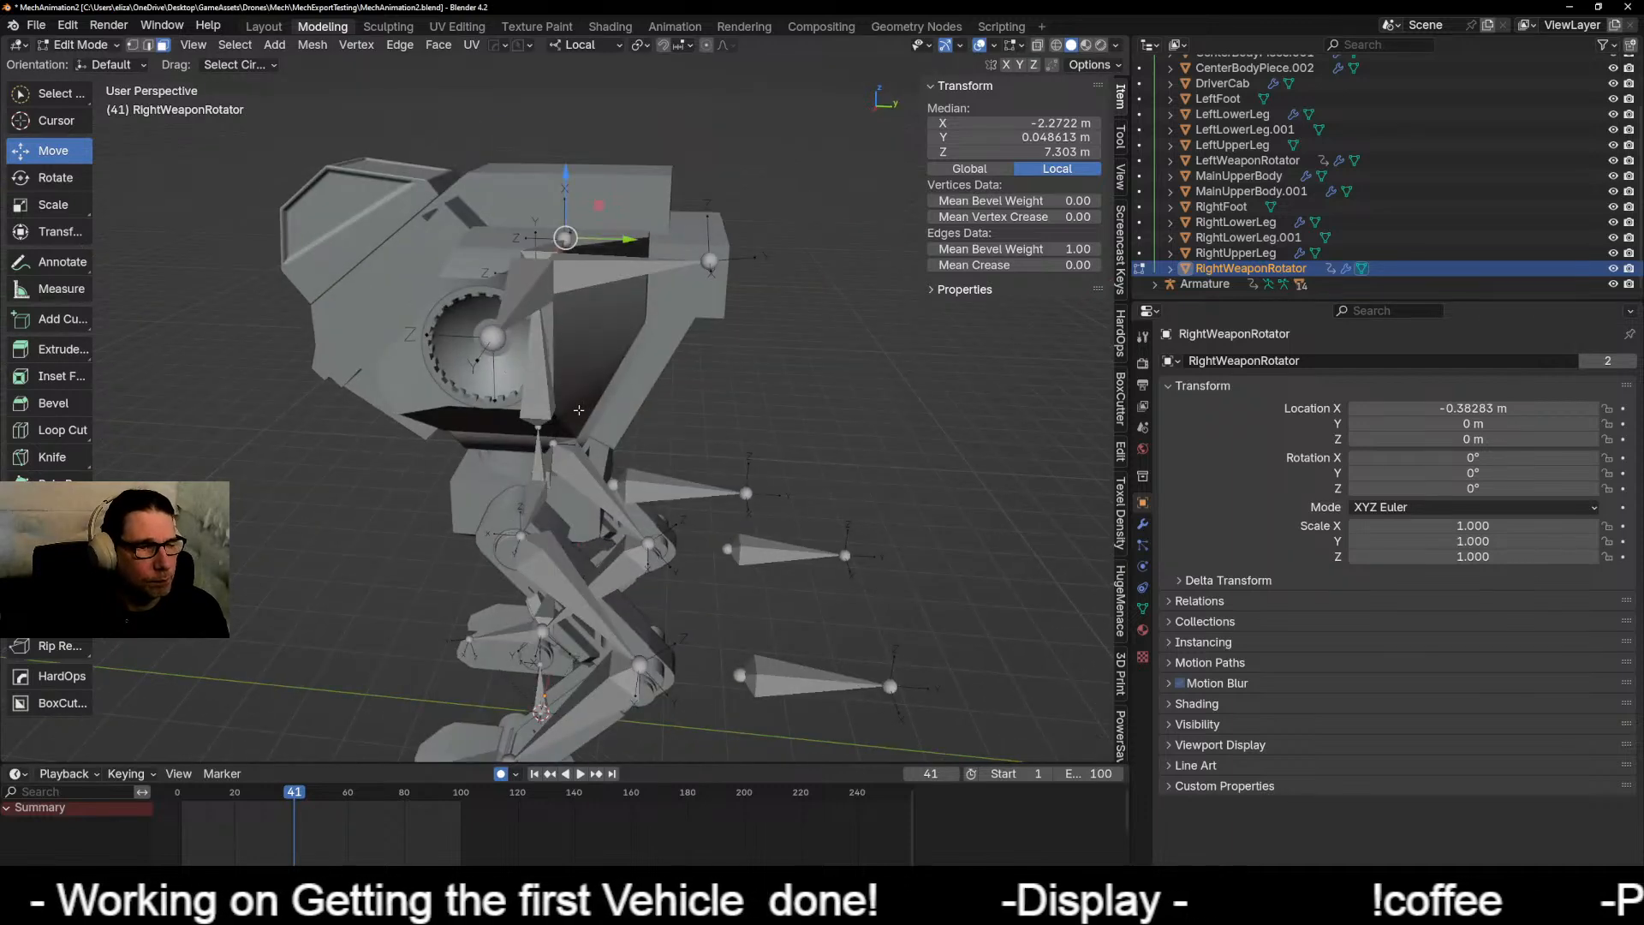
# Step: Return to Object Mode, select both LeftWeaponRotator and RightWeaponRotator, and enter Edit Mode on them together
pyautogui.press('Tab')
pyautogui.click(563, 339)
pyautogui.click(476, 366)
pyautogui.moveTo(754, 459); pyautogui.dragTo(553, 504, button='middle')
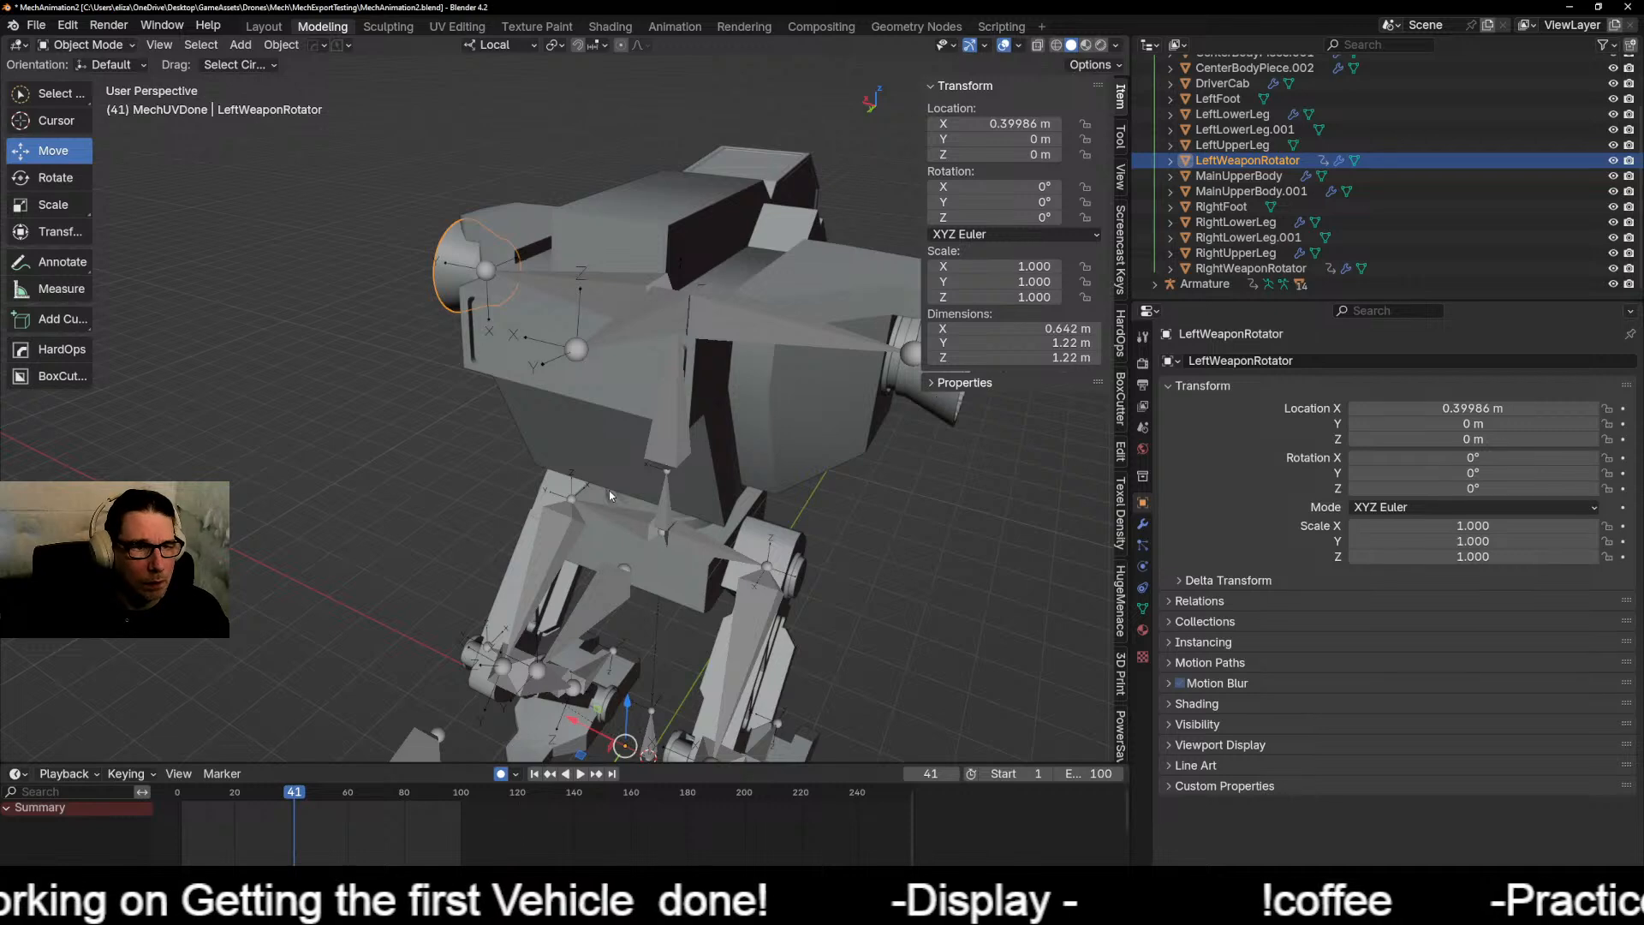
pyautogui.keyDown('shift'); pyautogui.moveTo(925, 402); pyautogui.dragTo(622, 501, button='middle'); pyautogui.keyUp('shift')
pyautogui.keyDown('shift'); pyautogui.click(629, 454); pyautogui.keyUp('shift')
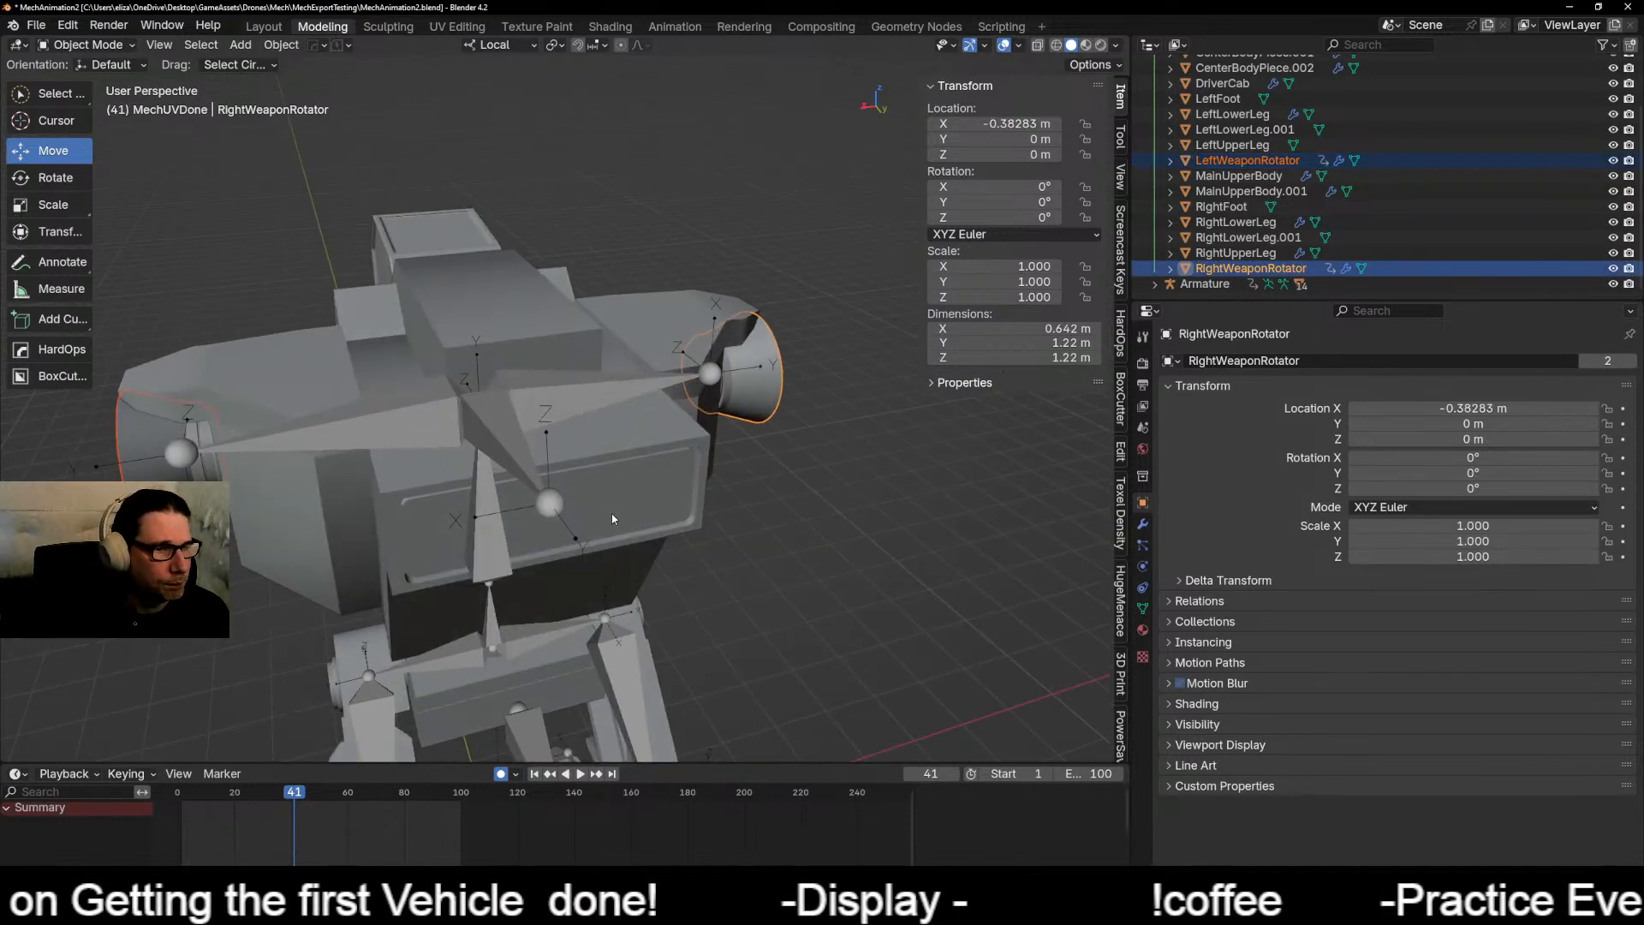
pyautogui.press('Tab')
pyautogui.click(632, 435)
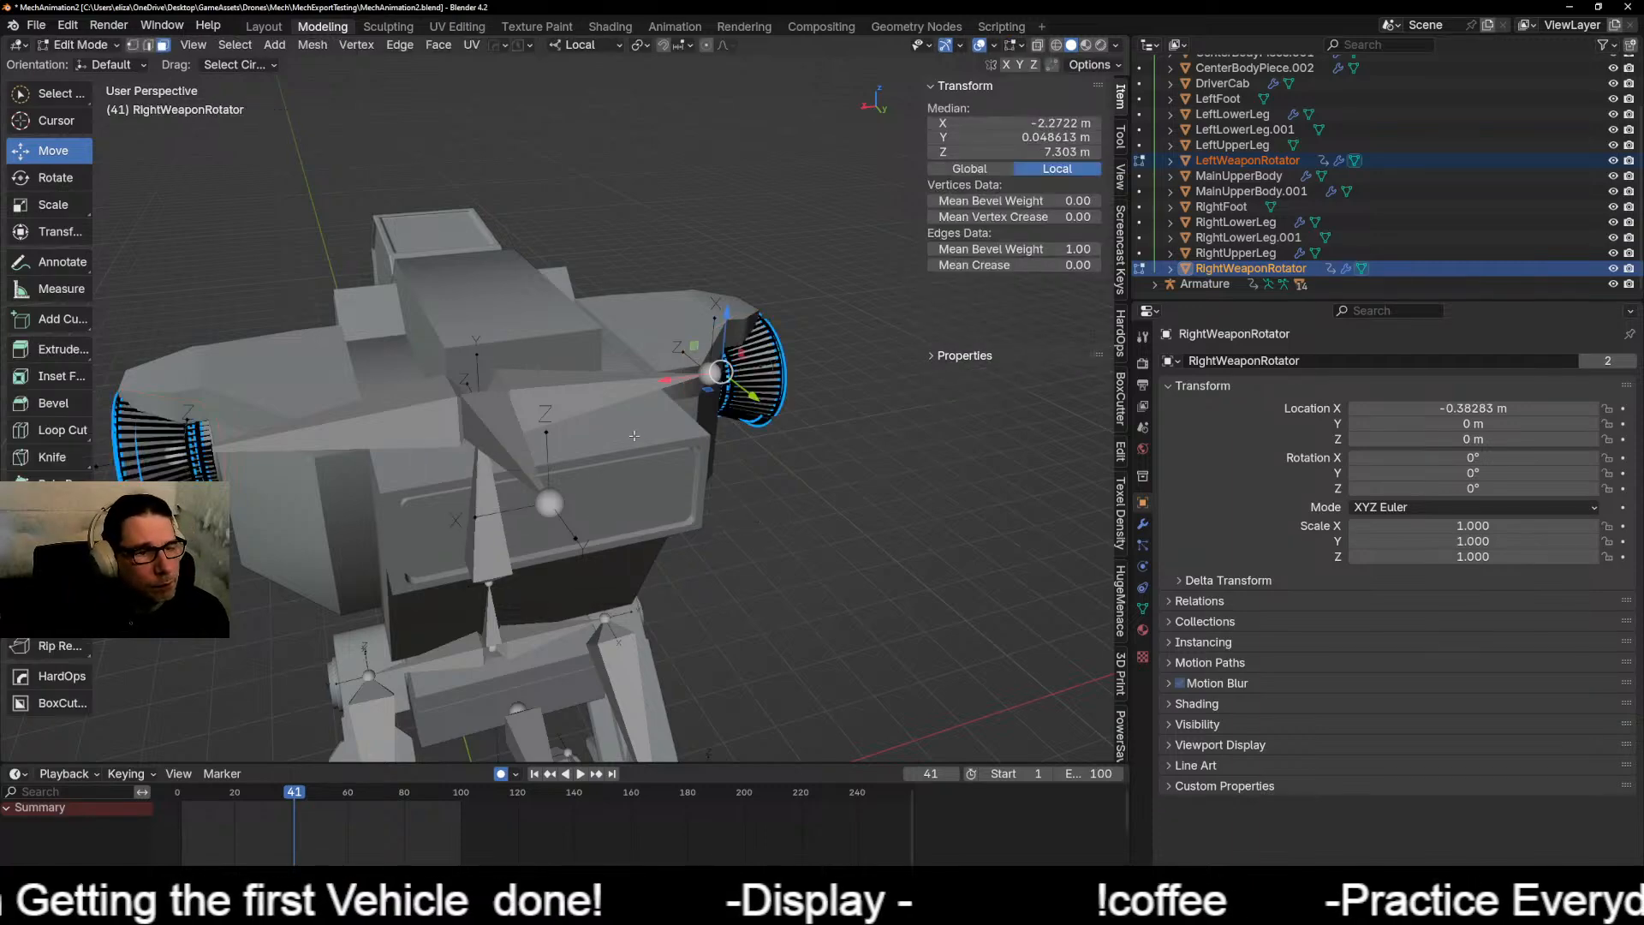
pyautogui.moveTo(419, 480); pyautogui.dragTo(527, 562, button='middle')
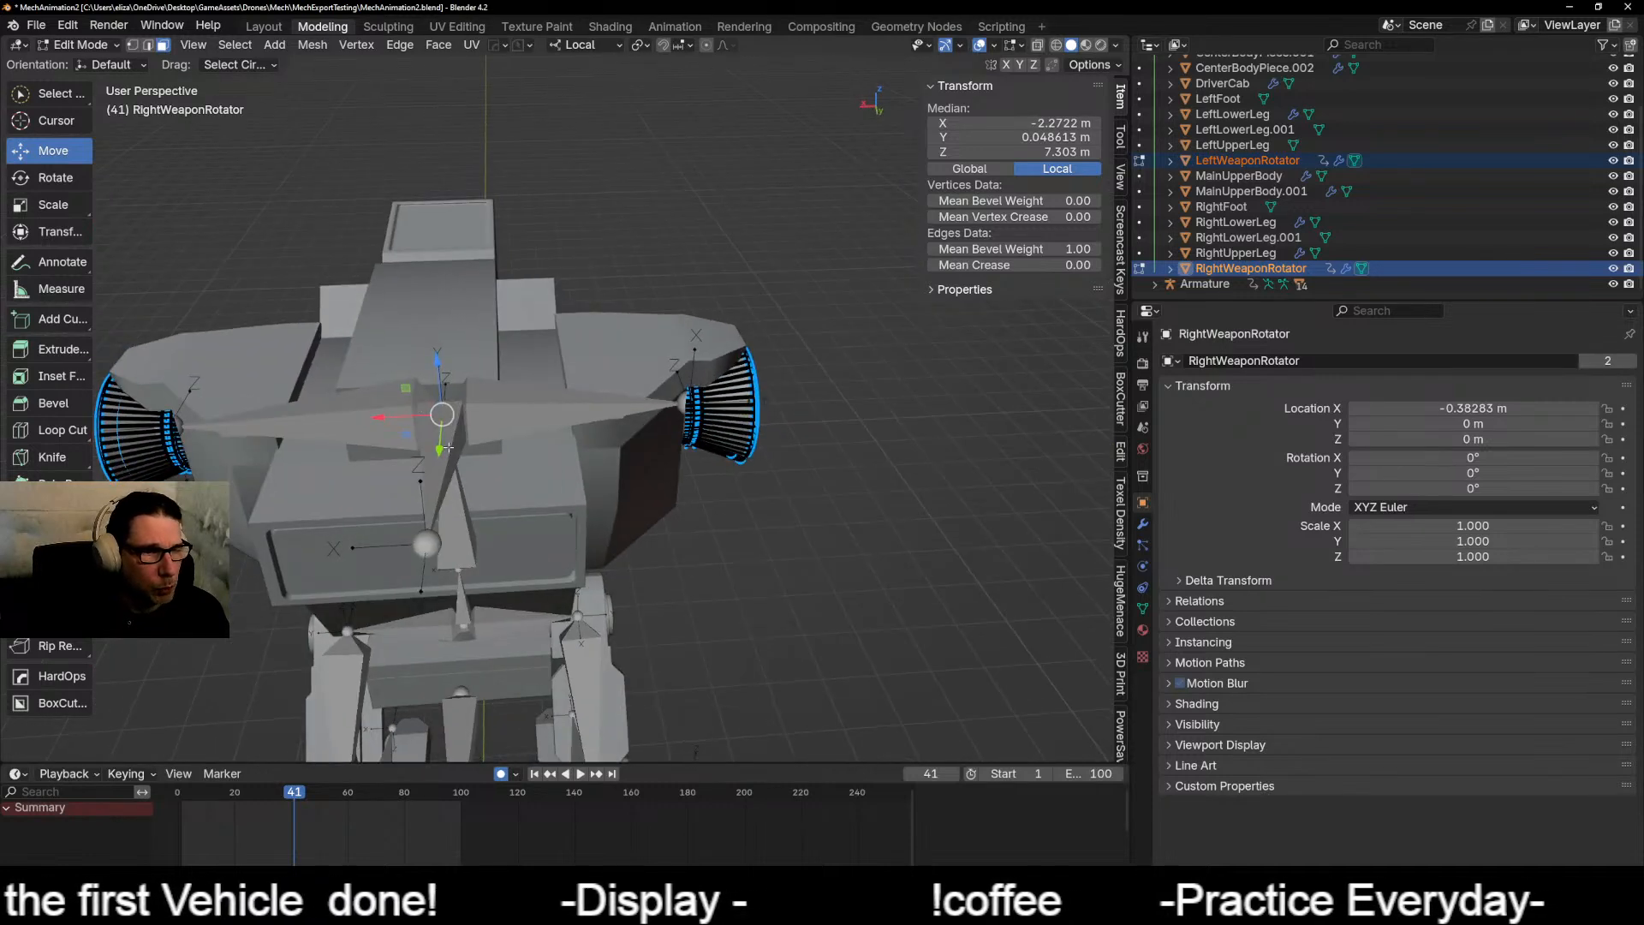
pyautogui.scroll(3, 448, 447)
pyautogui.hotkey('shift', 's')
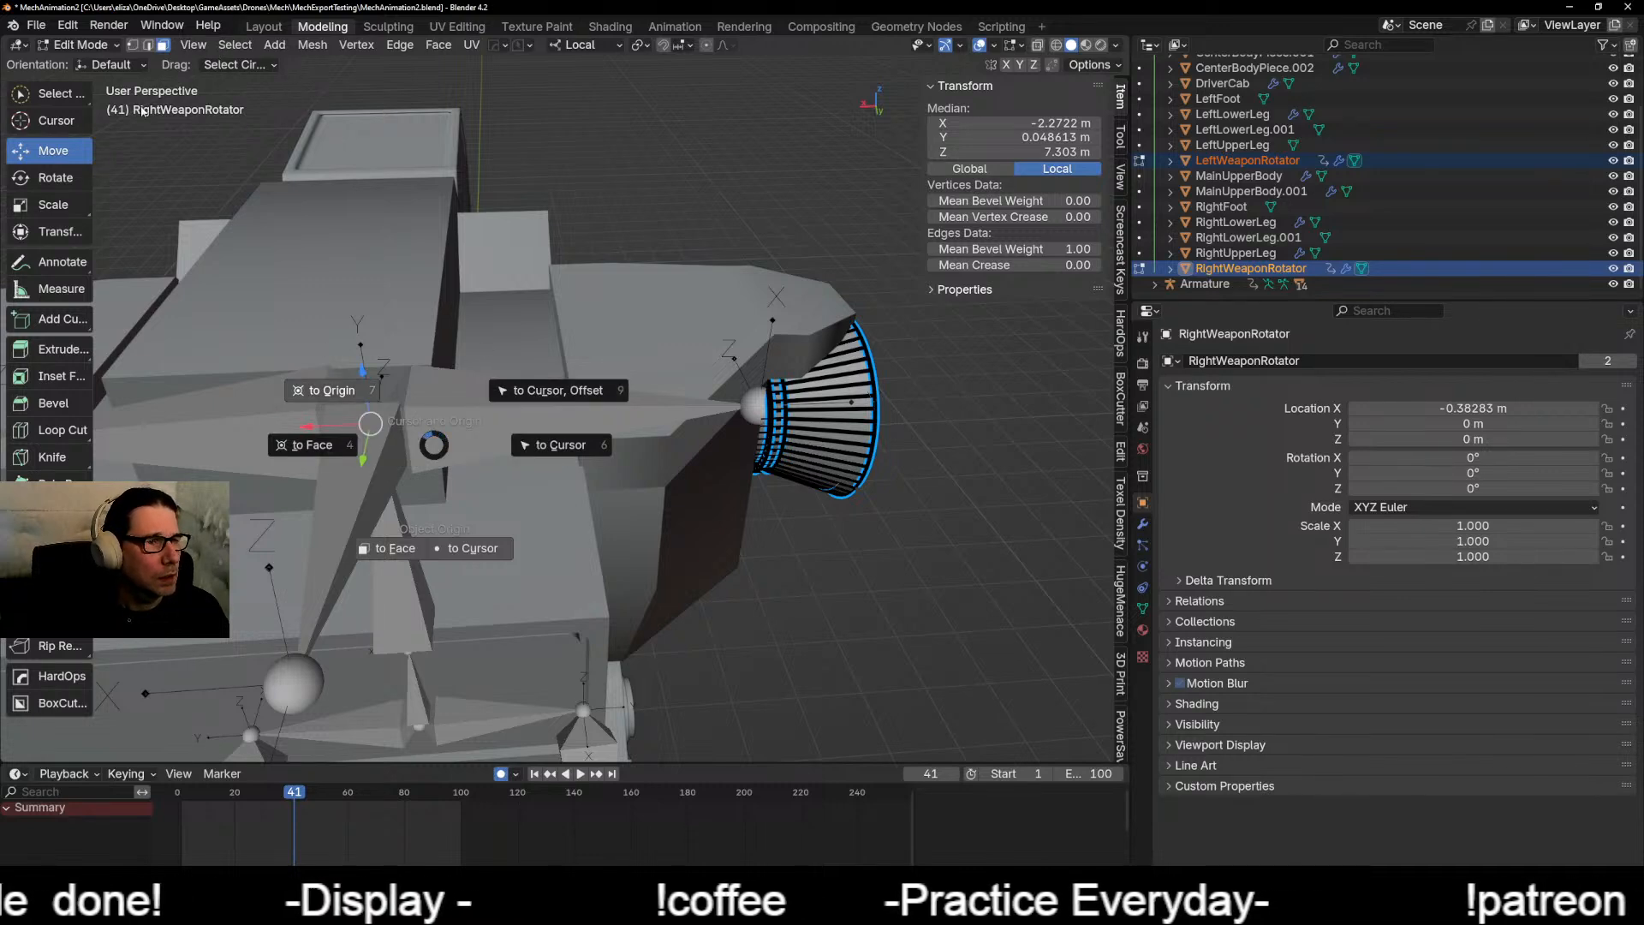
pyautogui.click(72, 128)
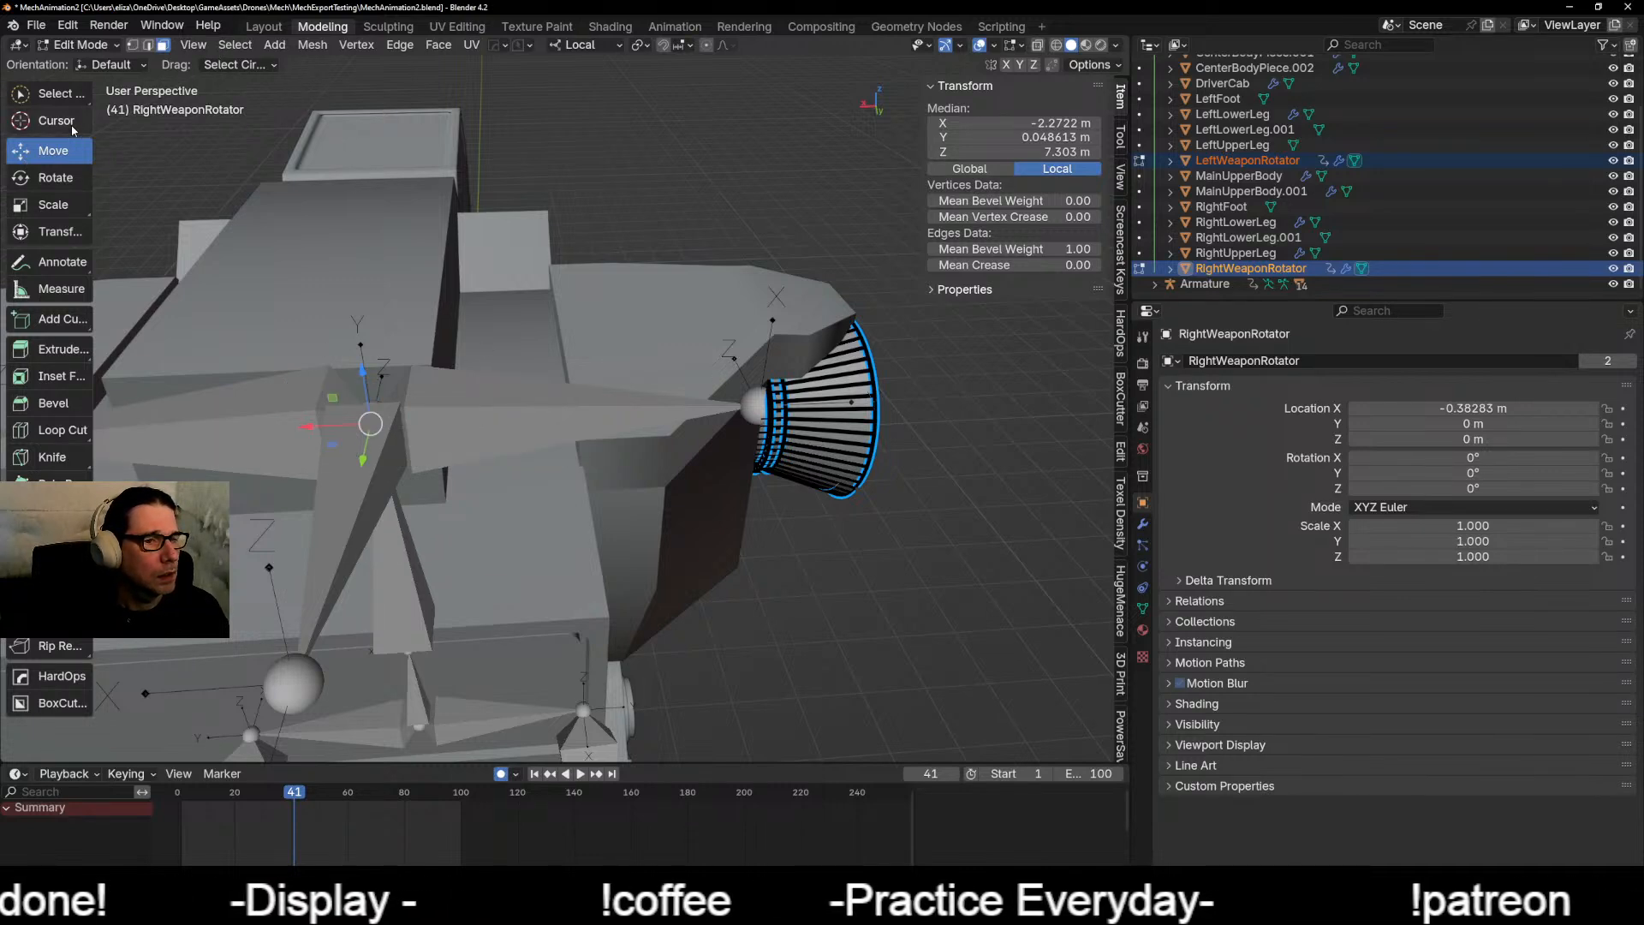
pyautogui.click(72, 125)
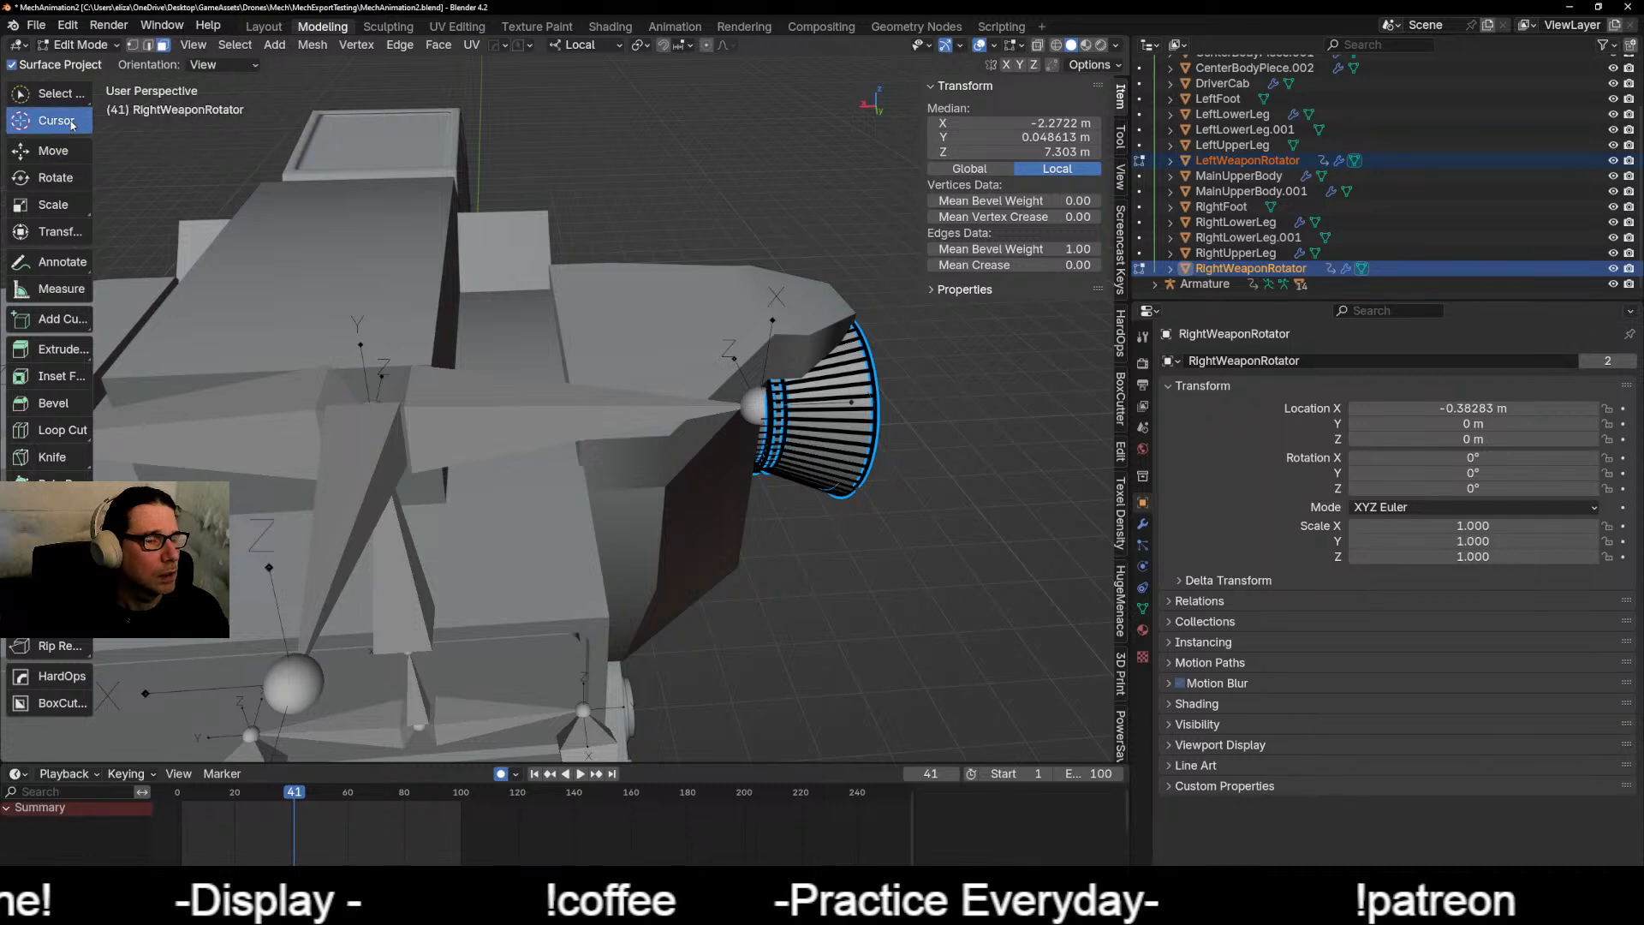
pyautogui.click(69, 153)
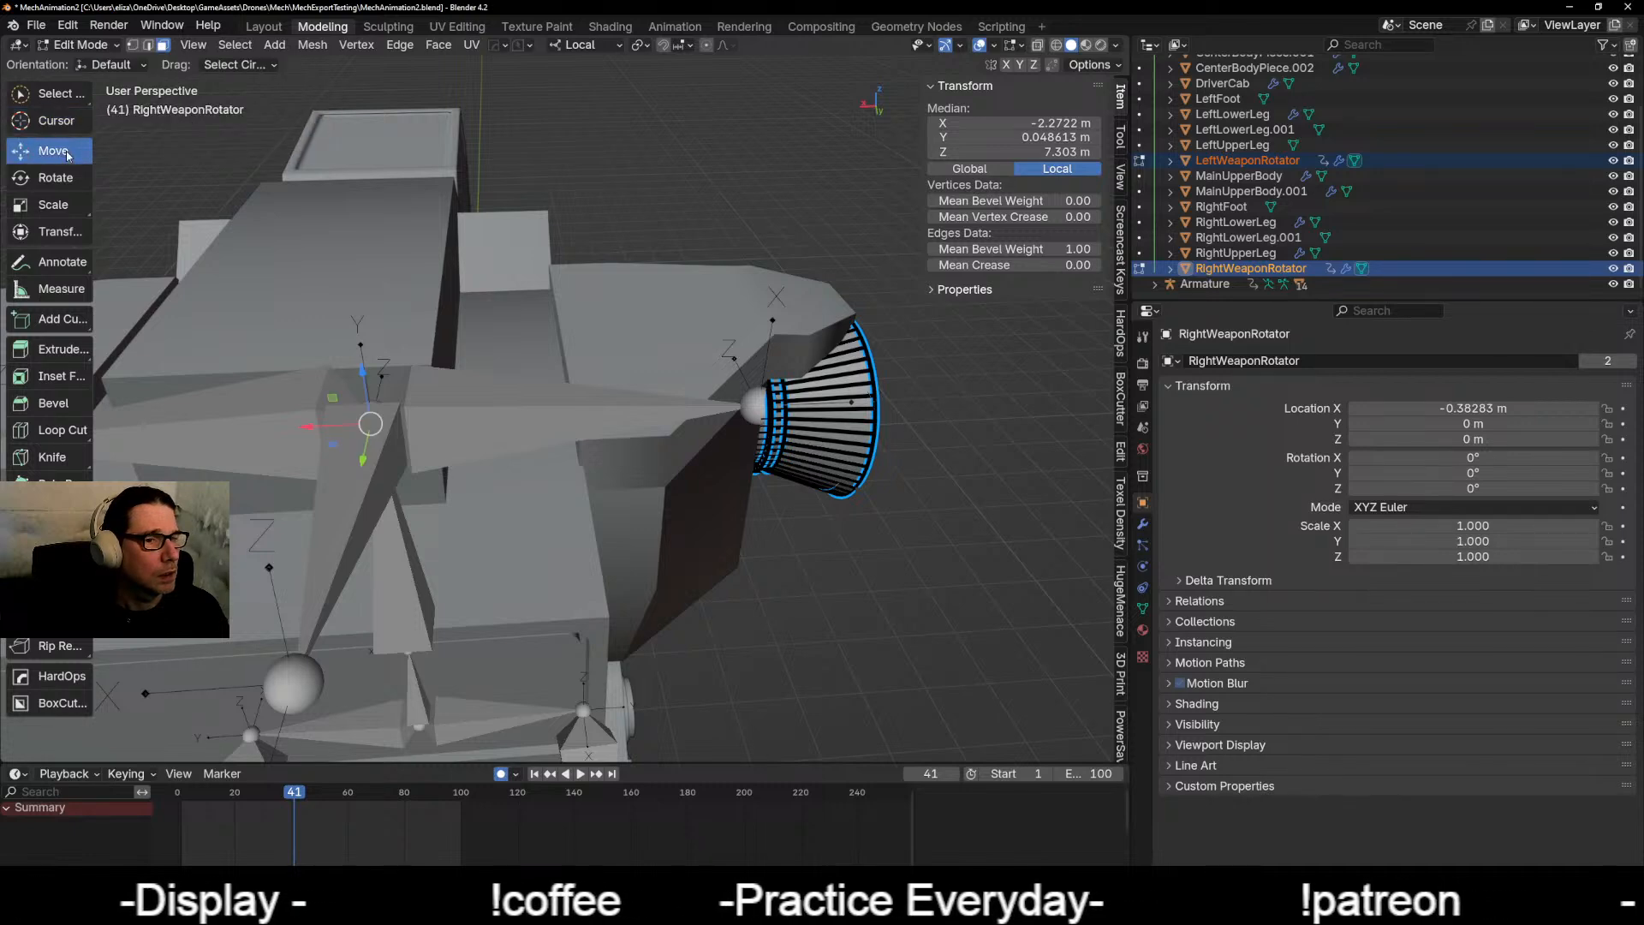
# Step: Frame the selected rotator faces in right view and examine how their centre lines up with the bones
pyautogui.moveTo(217, 358); pyautogui.dragTo(531, 340, button='middle')
pyautogui.scroll(-4, 278, 377)
pyautogui.scroll(5, 279, 377)
pyautogui.press('KP_3')
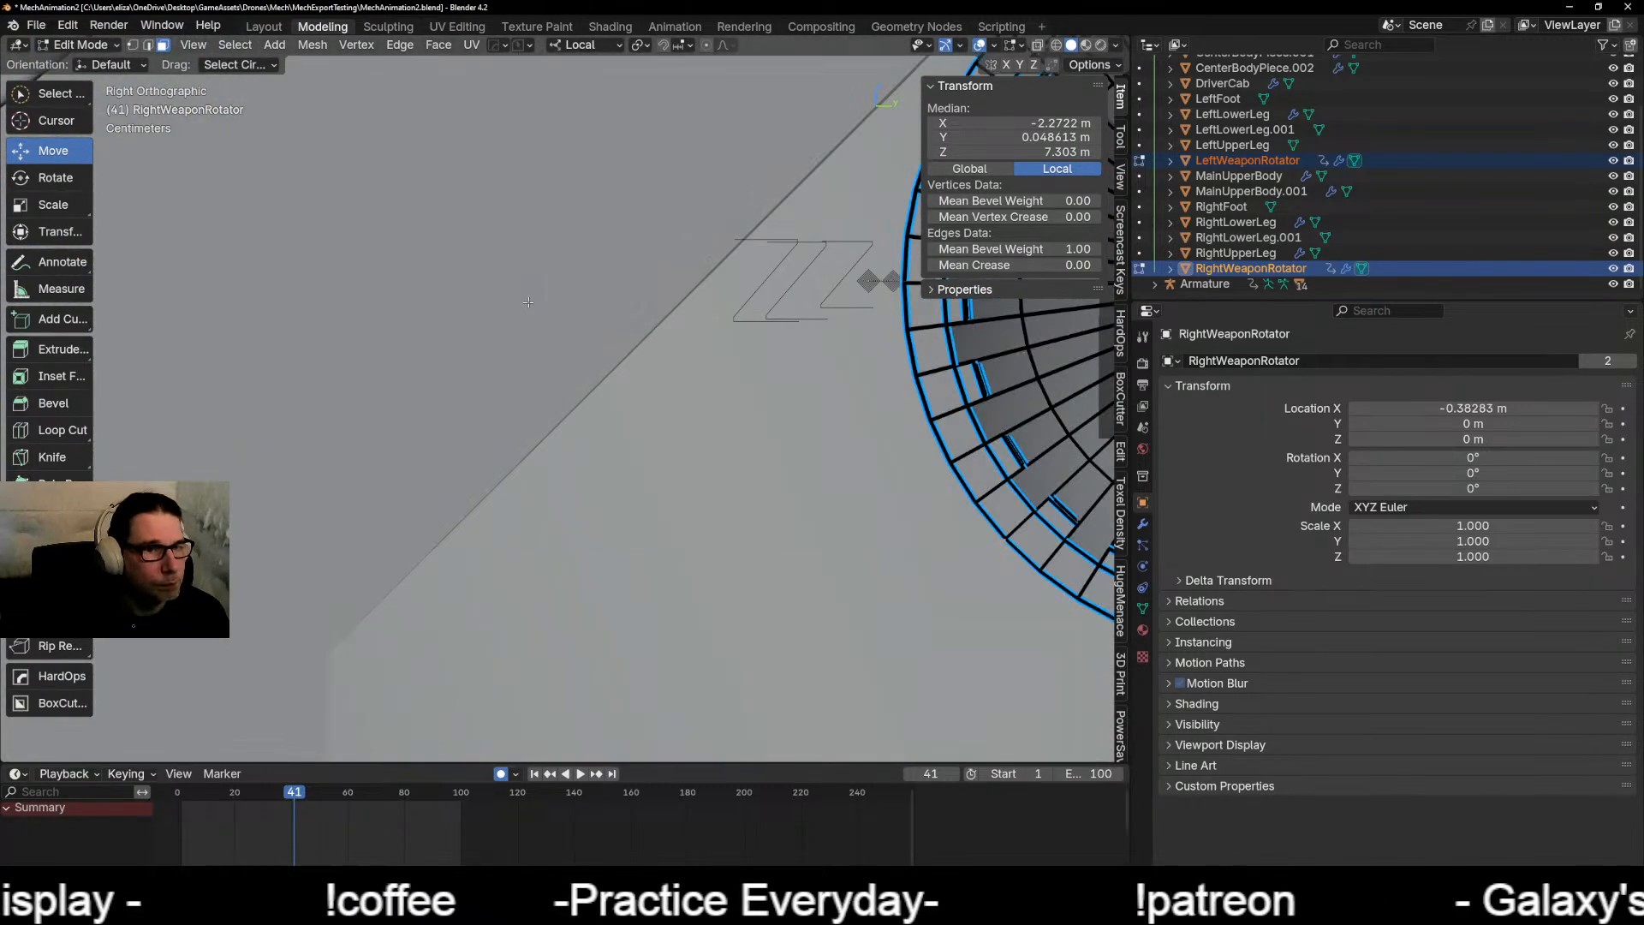
pyautogui.press('KP_Decimal')
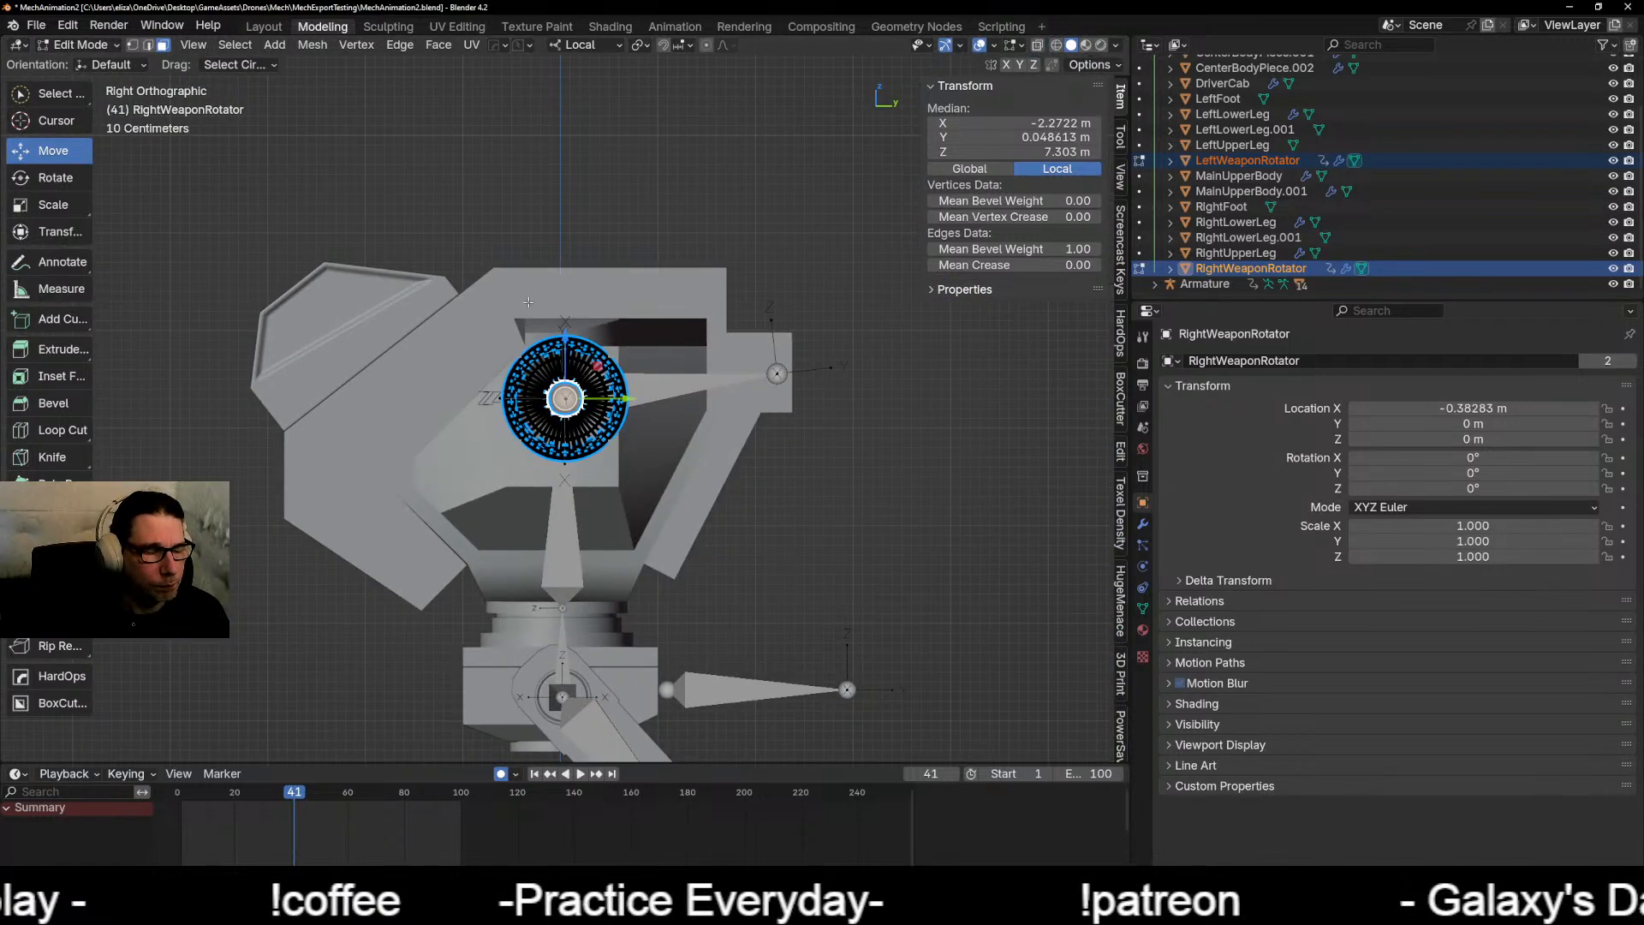
pyautogui.scroll(6, 525, 301)
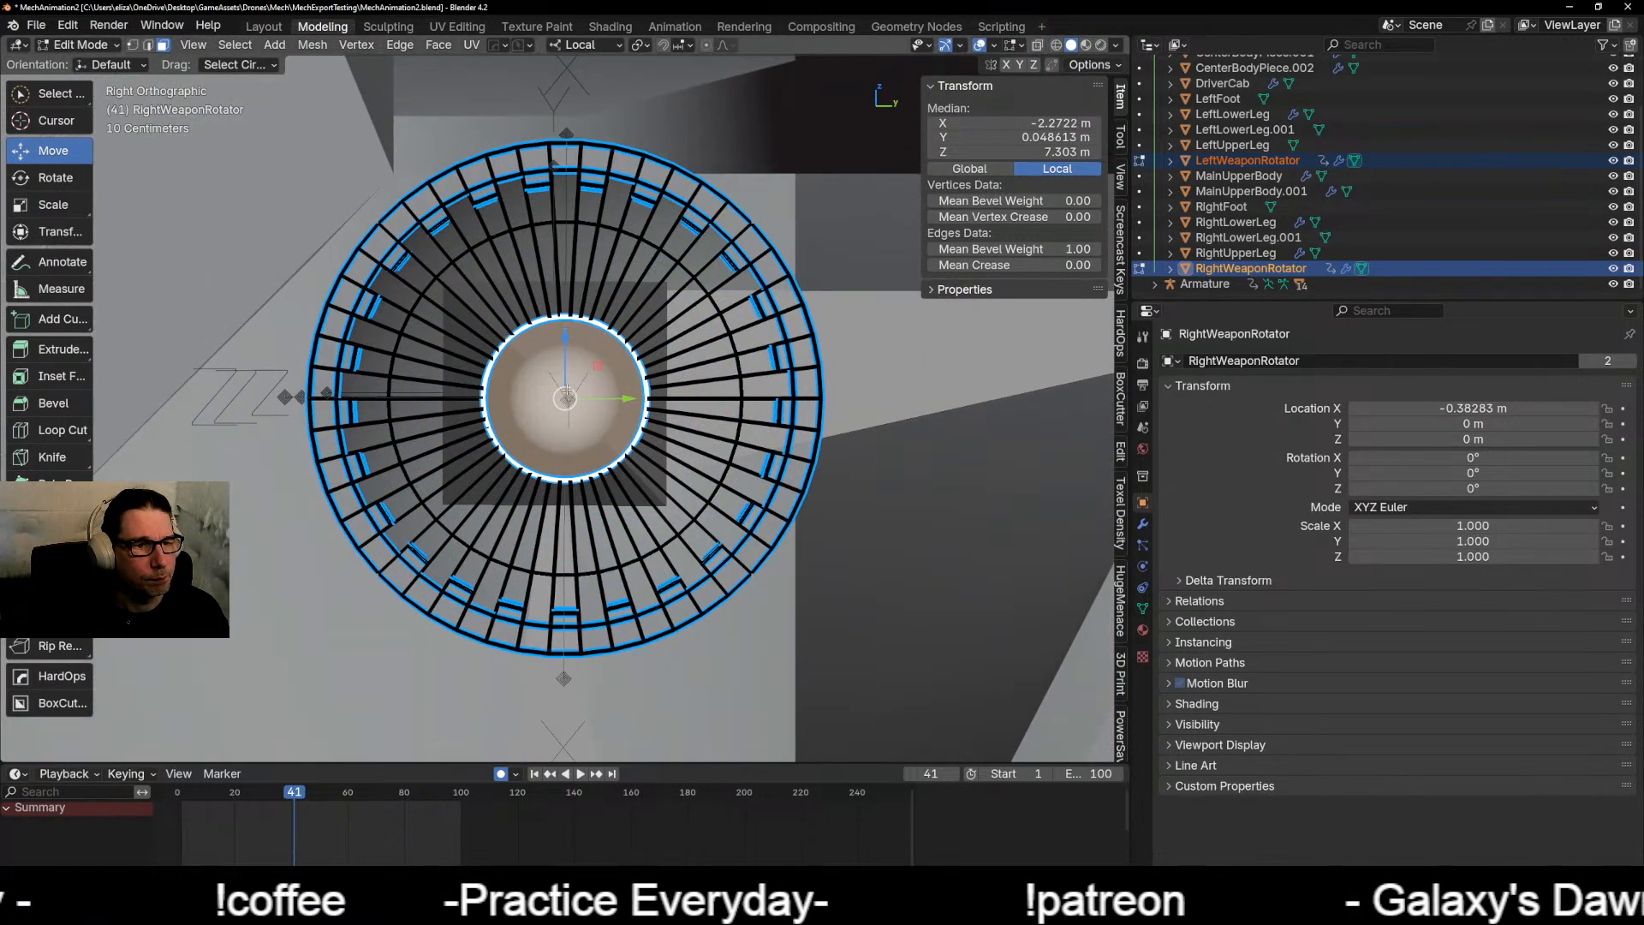
# Step: Examine in front view how the midpoint between both rotators compares with the central joint of the hard point bones
pyautogui.moveTo(525, 302); pyautogui.dragTo(469, 376, button='middle')
pyautogui.scroll(-3, 561, 396)
pyautogui.scroll(-4, 564, 397)
pyautogui.press('KP_1')
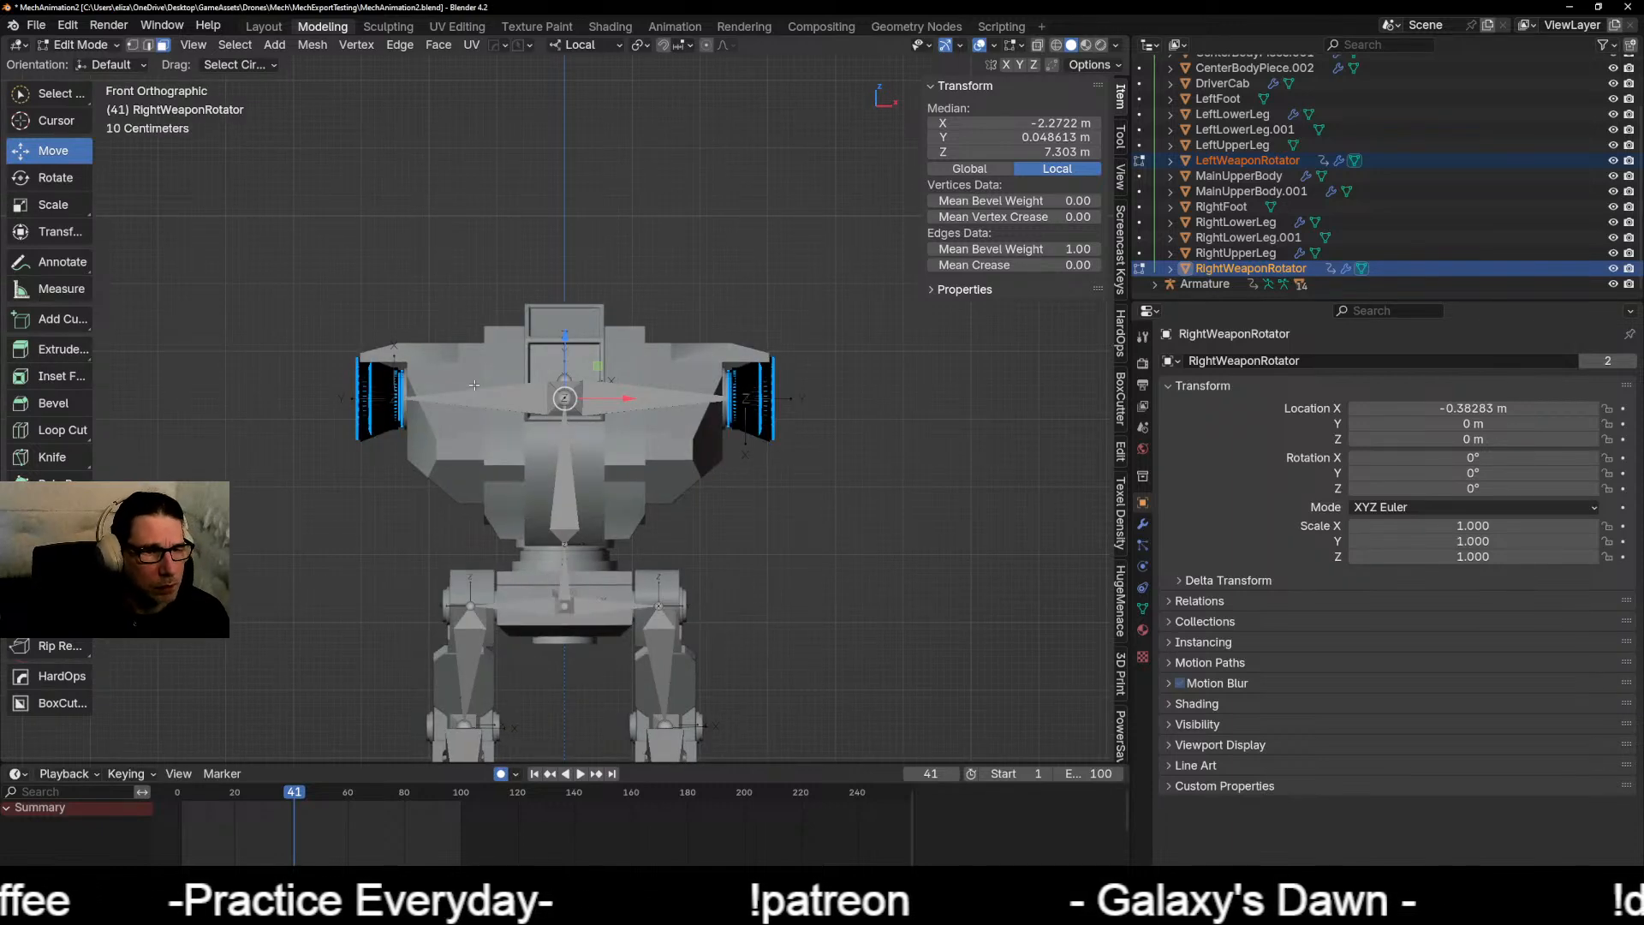
pyautogui.scroll(3, 467, 372)
pyautogui.scroll(15, 468, 372)
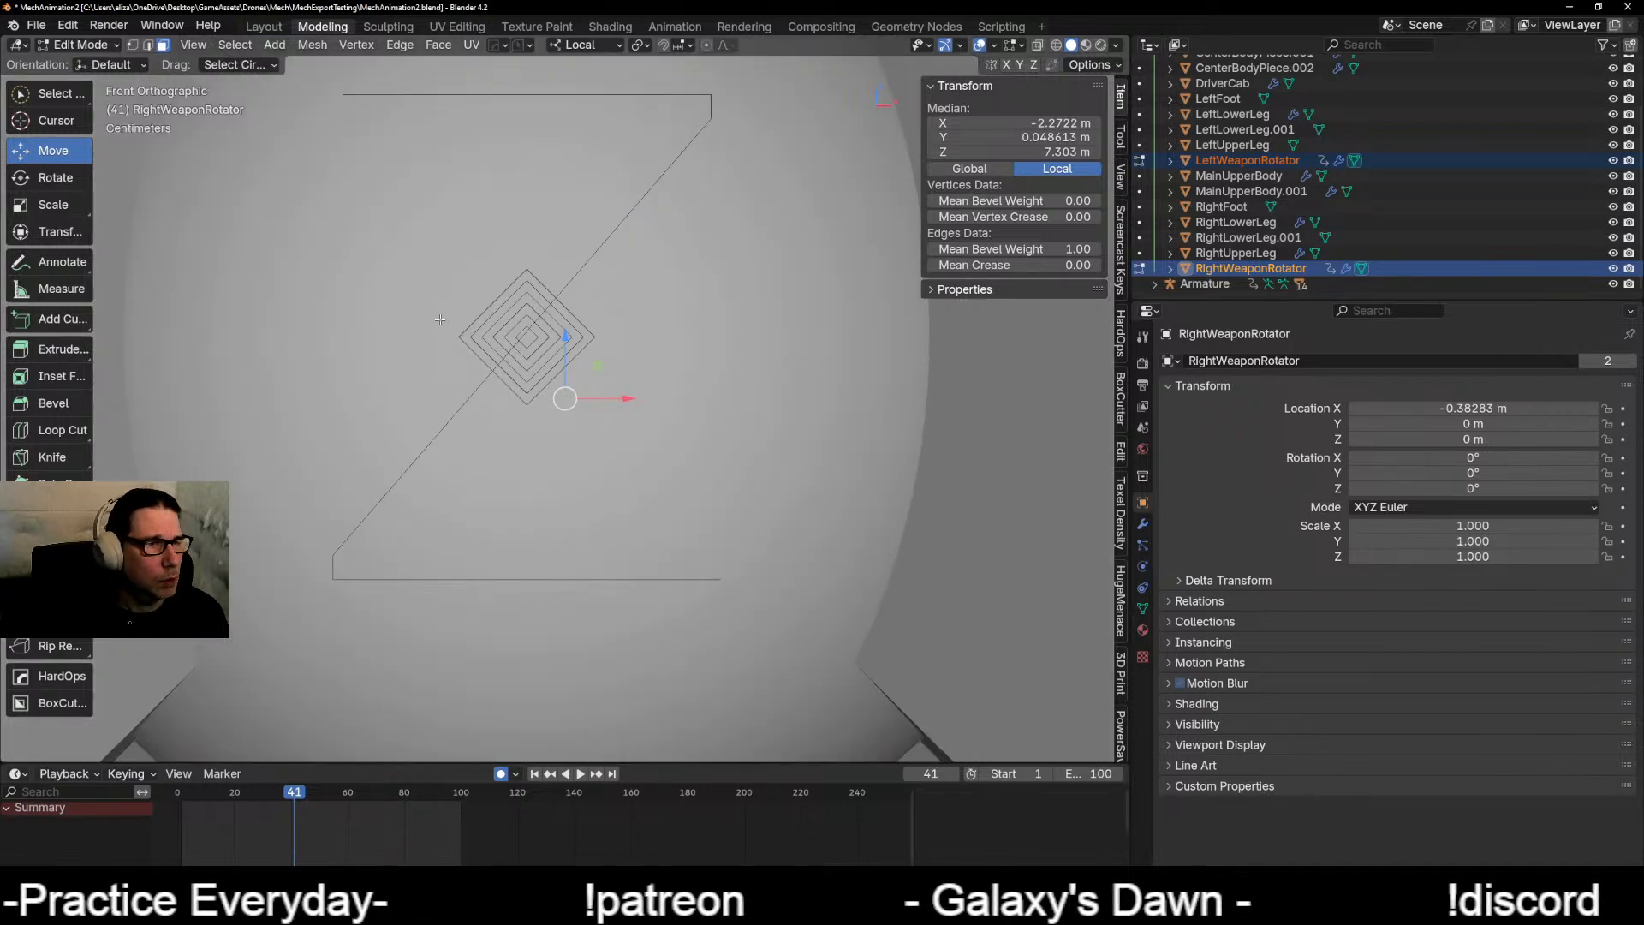
pyautogui.click(112, 48)
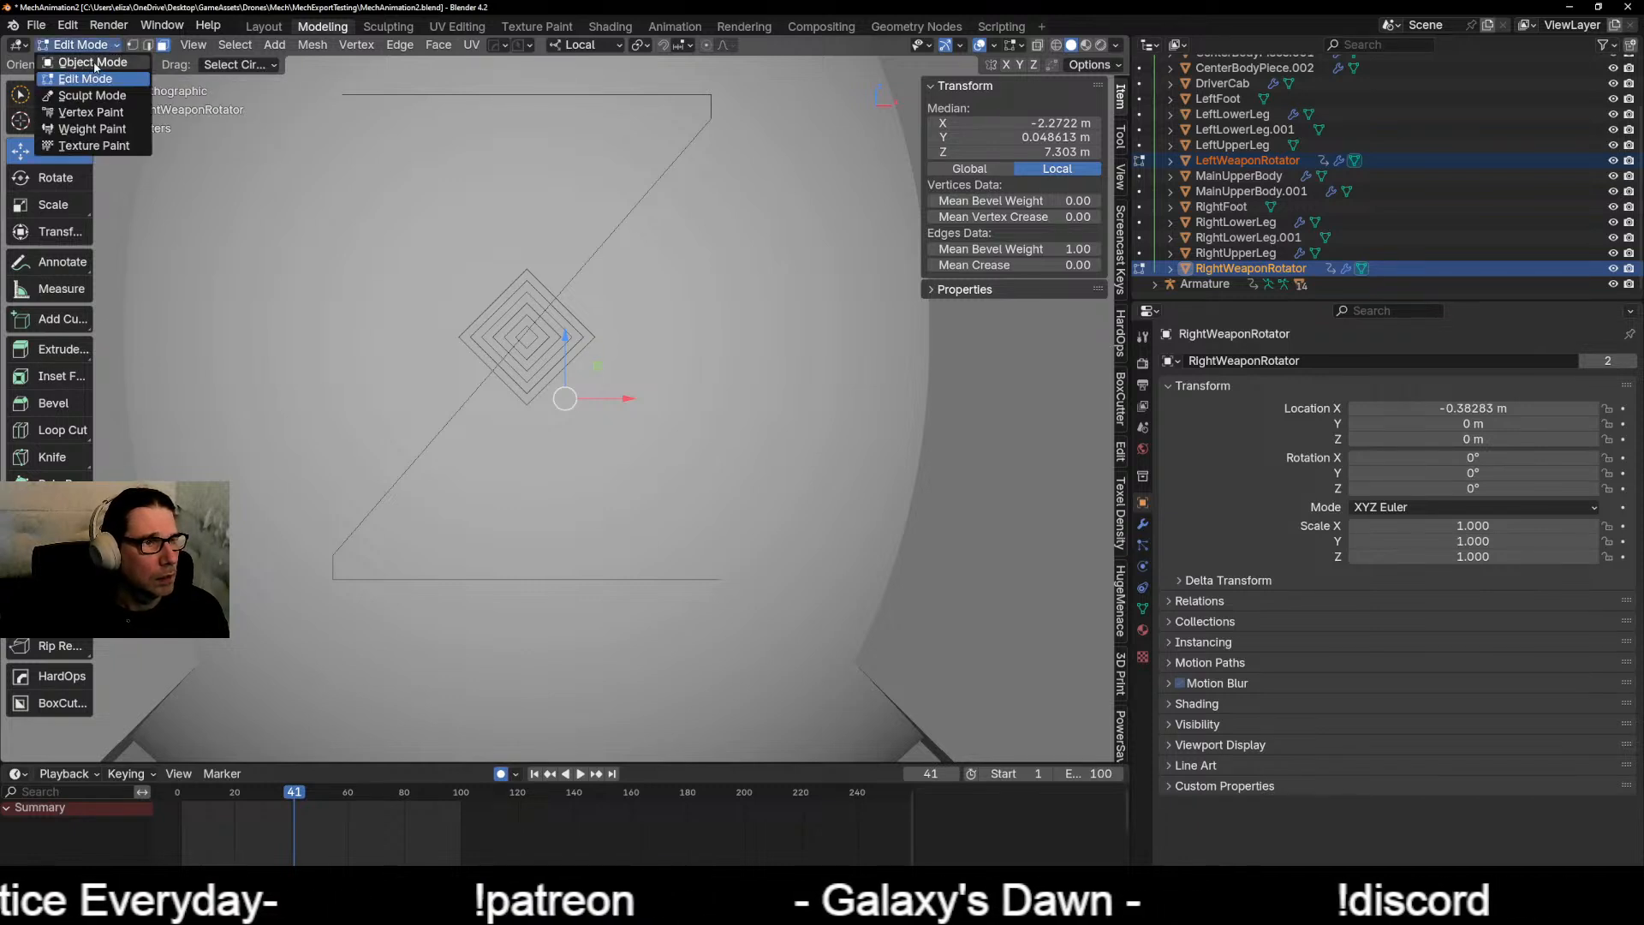
pyautogui.scroll(6, 501, 251)
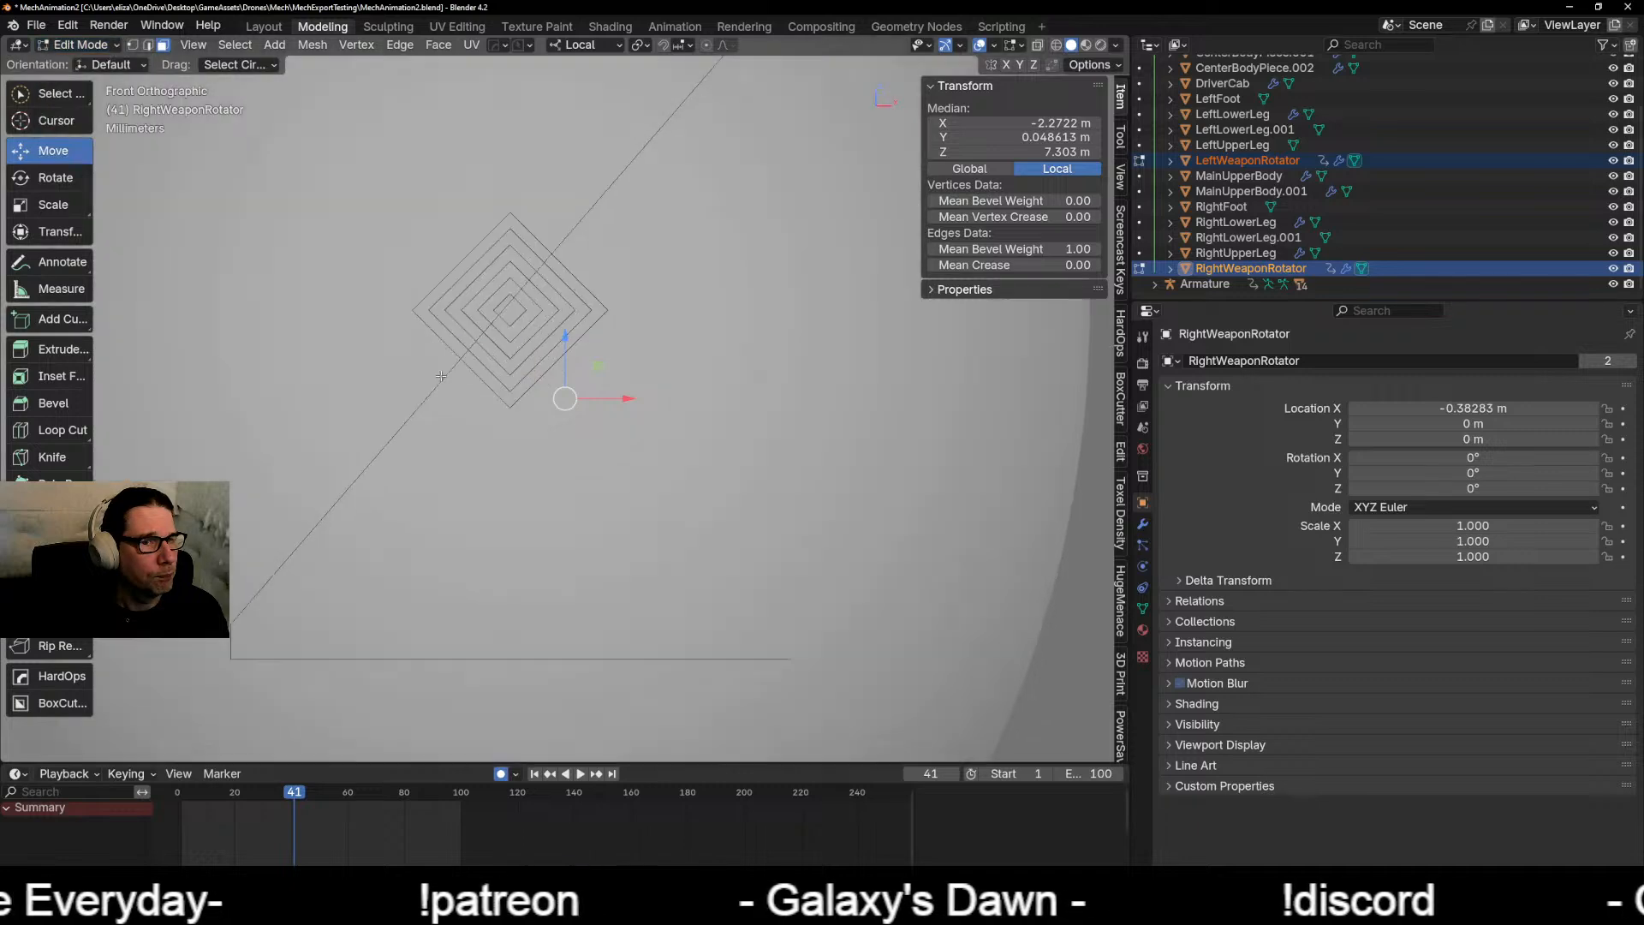
pyautogui.scroll(-6, 458, 209)
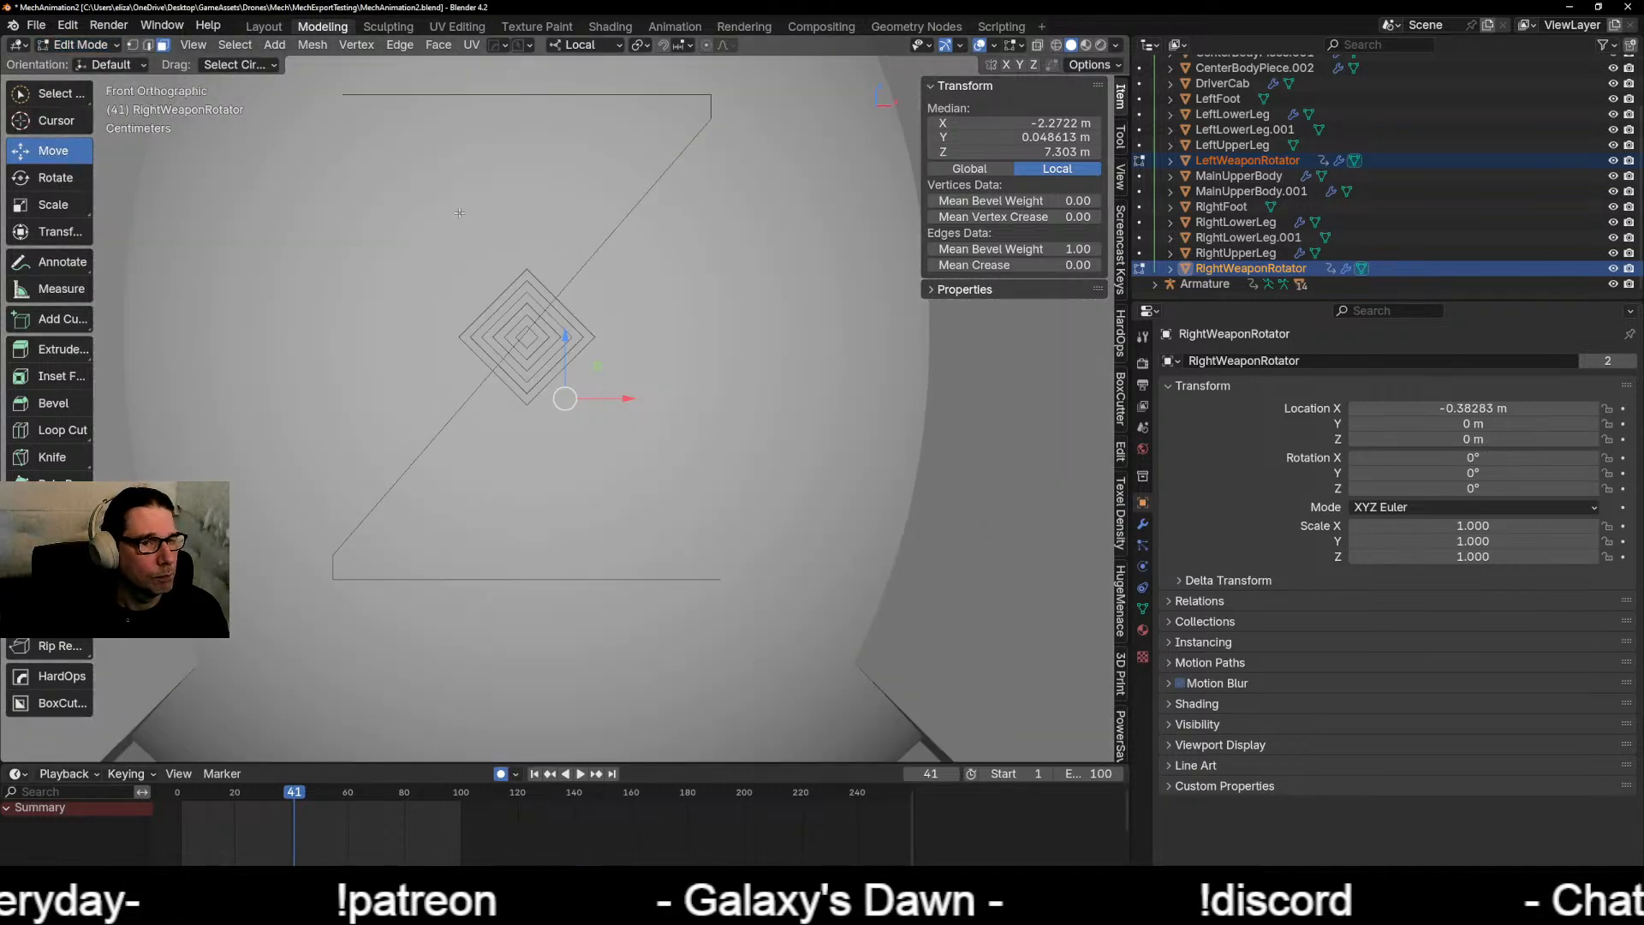
# Step: Return the rotators to Object Mode, select the armature and switch it to Edit Mode
pyautogui.click(78, 45)
pyautogui.click(75, 63)
pyautogui.click(377, 312)
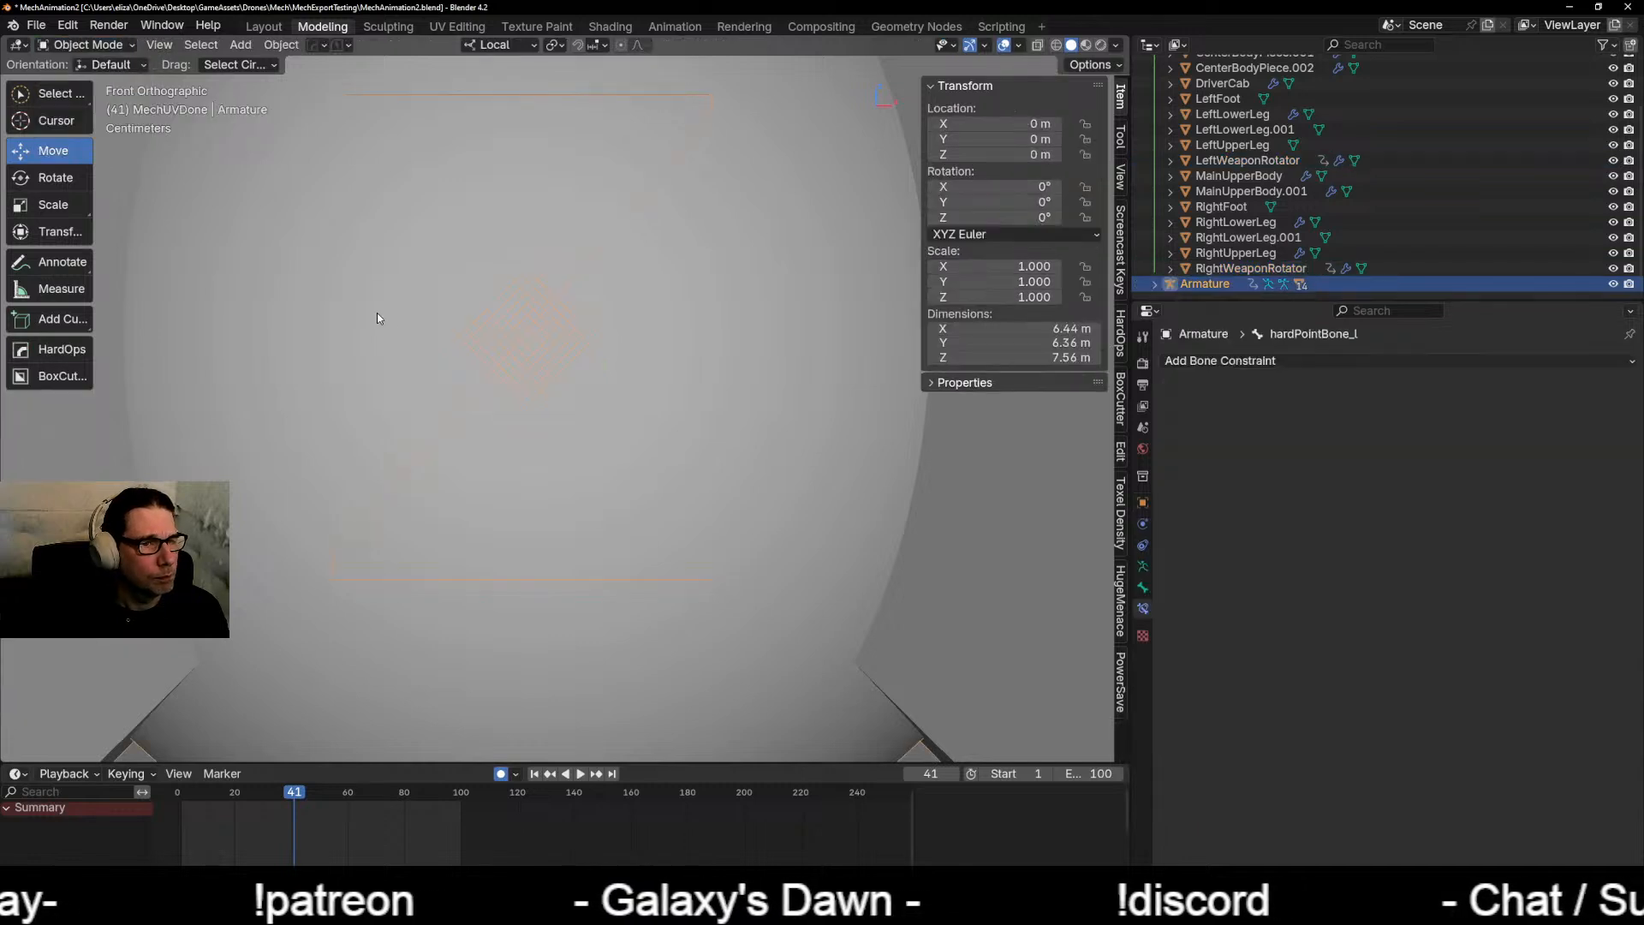
pyautogui.click(99, 44)
pyautogui.click(86, 78)
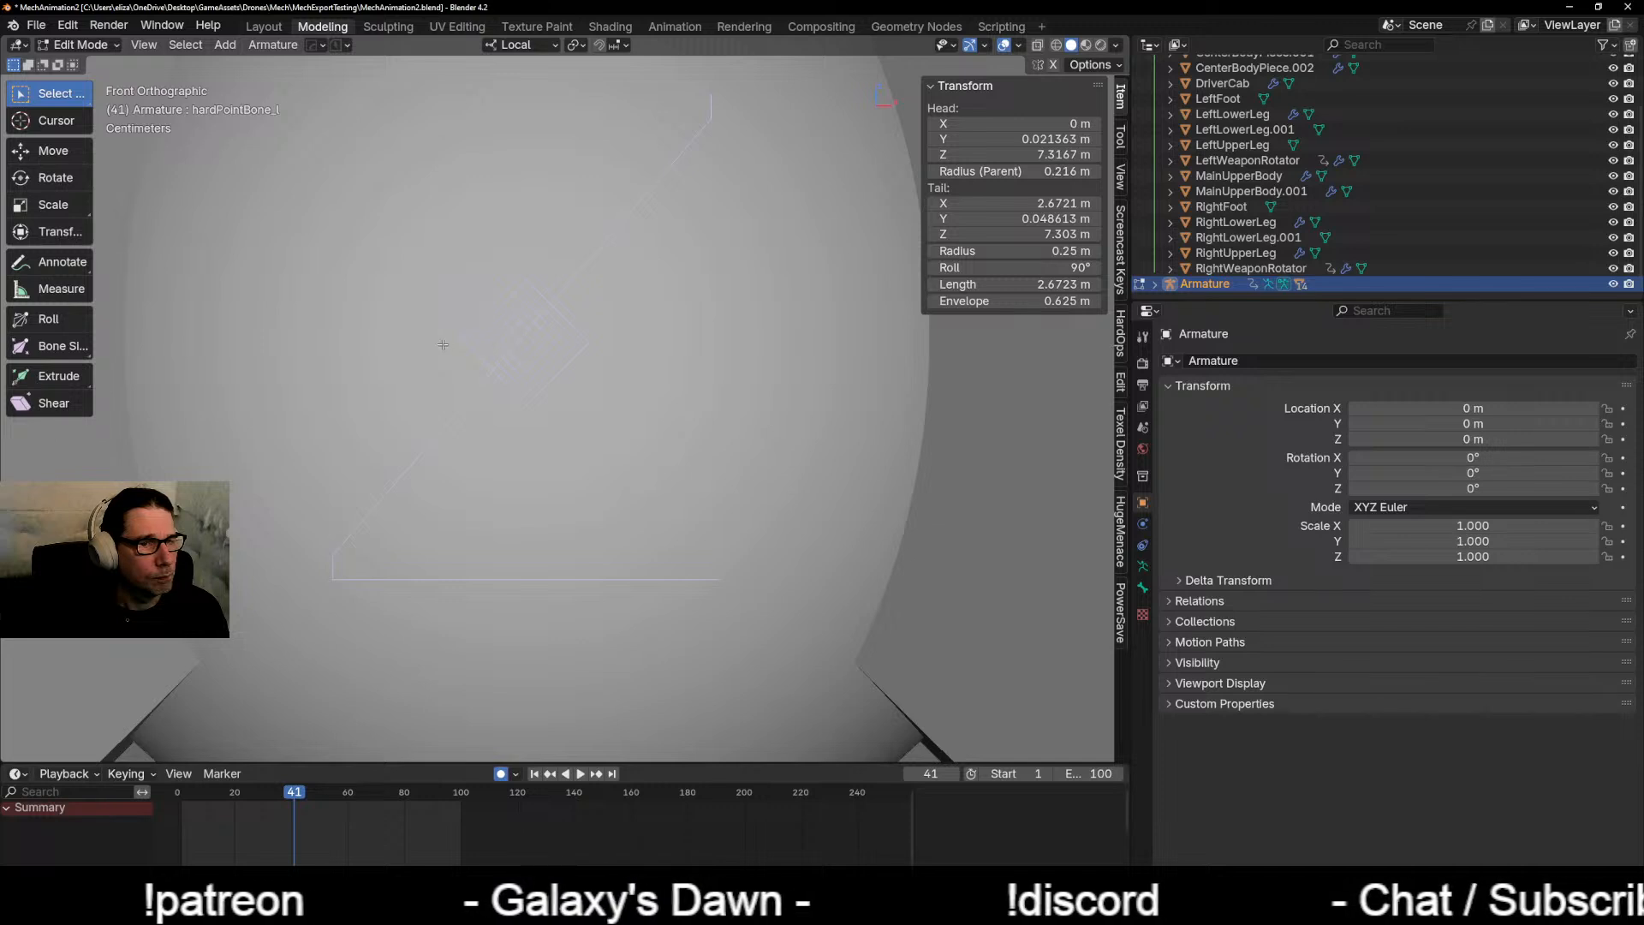
# Step: Move the whole hardPointBone_r about 0.0057 m along X and -0.0053 m along Z in front view
pyautogui.click(553, 364)
pyautogui.press('g')
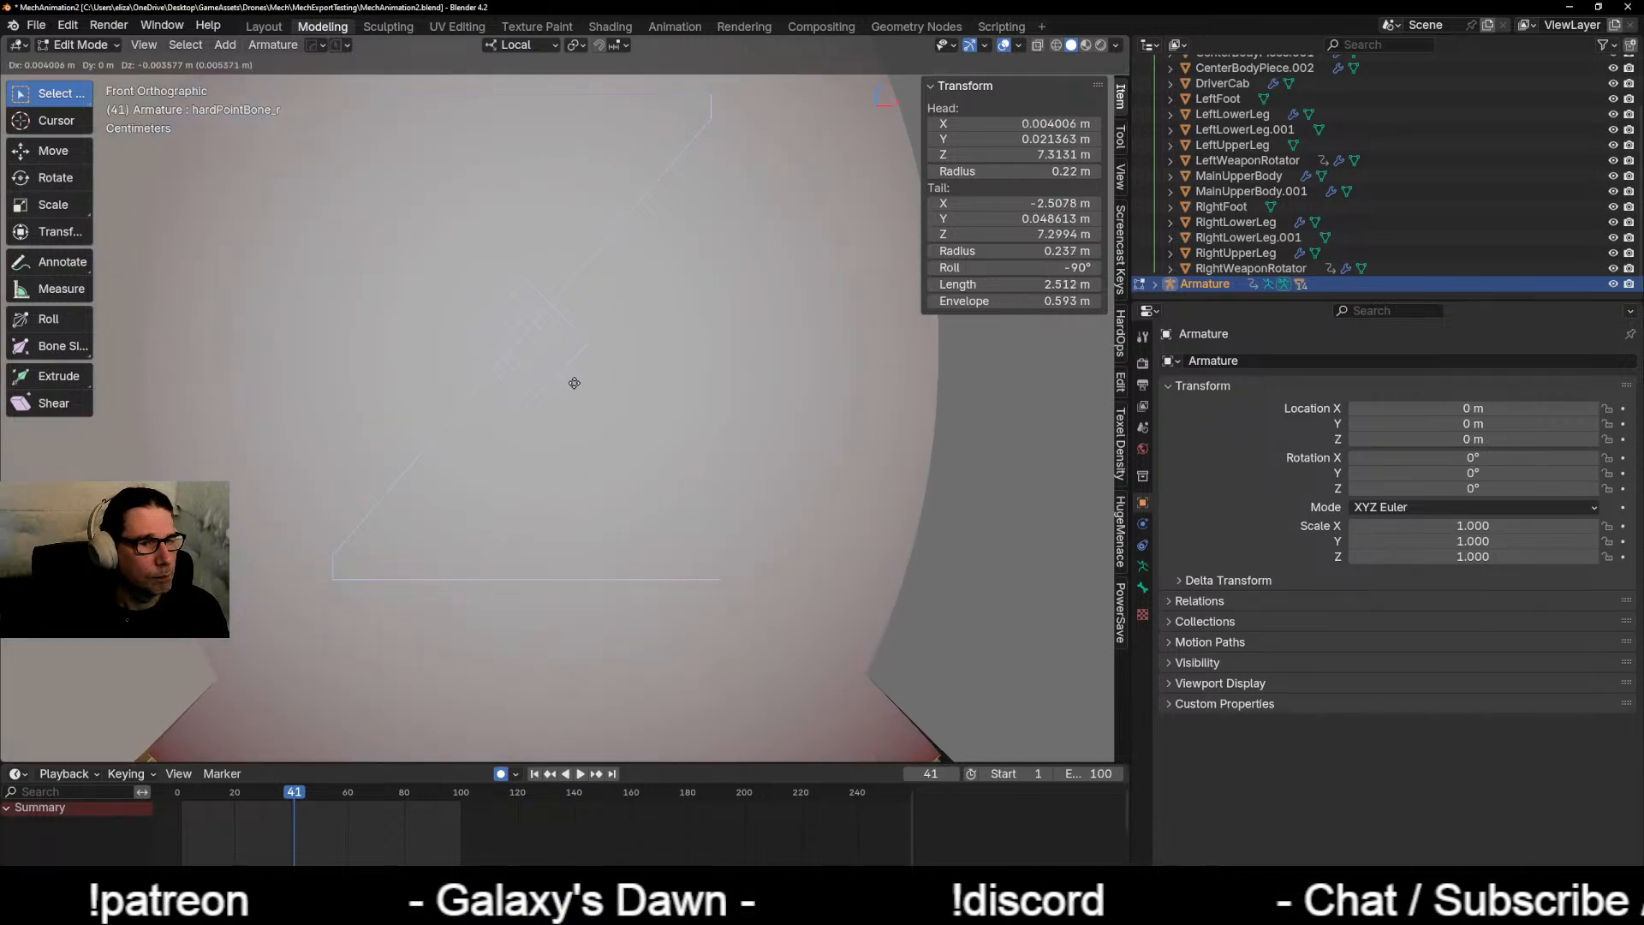
pyautogui.click(581, 390)
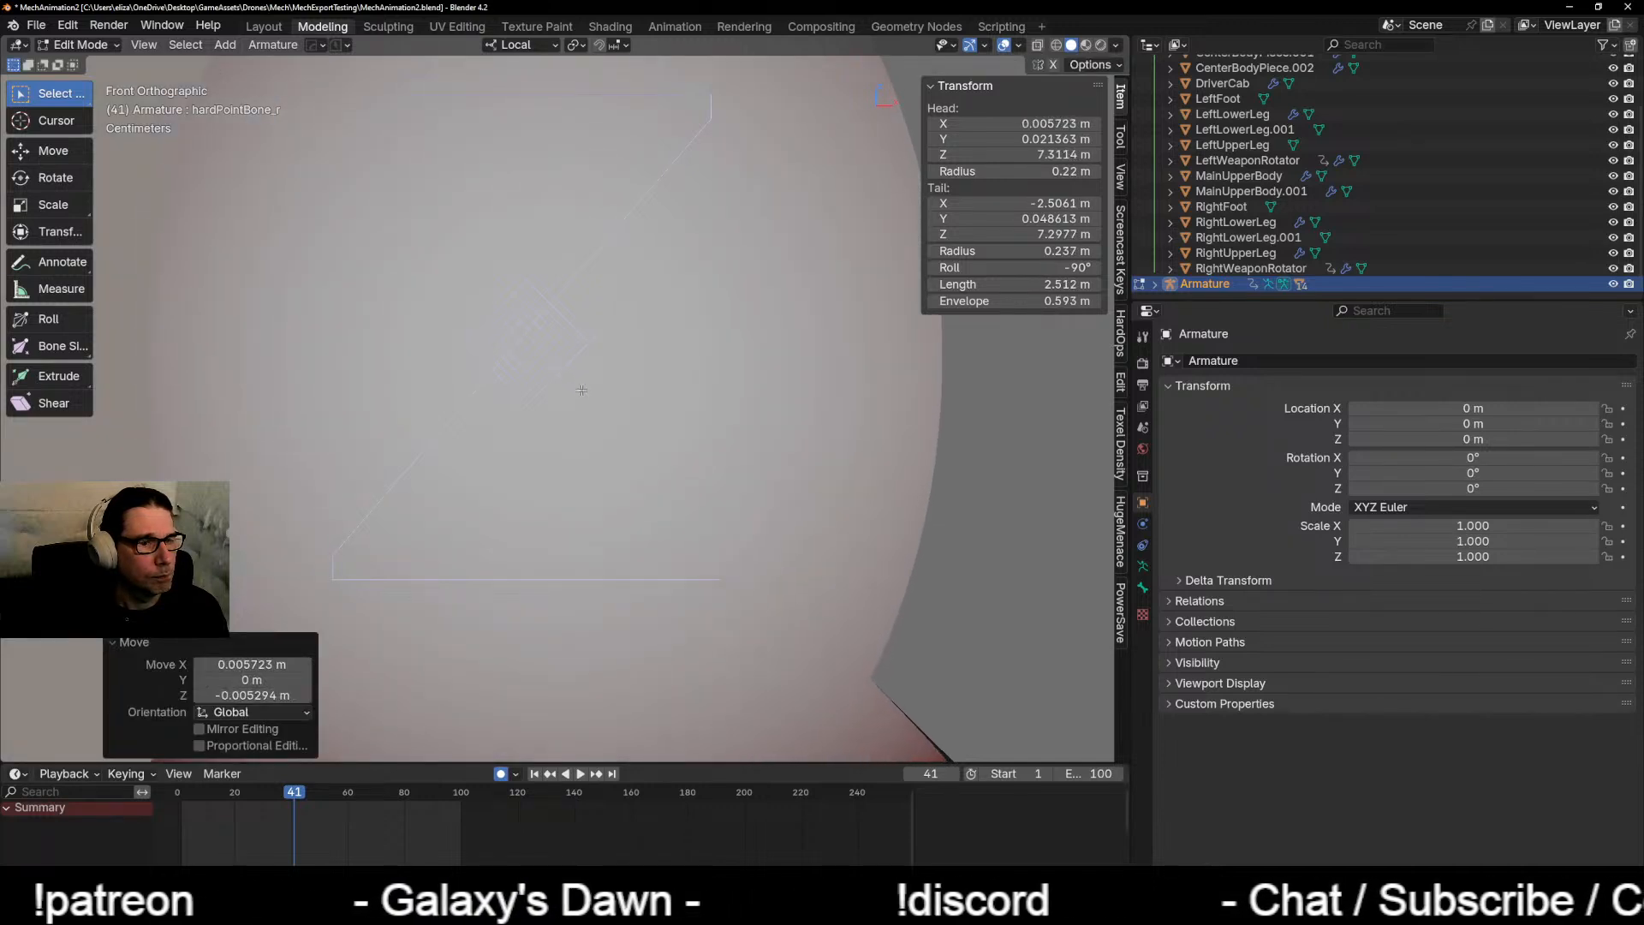
pyautogui.scroll(-8, 581, 390)
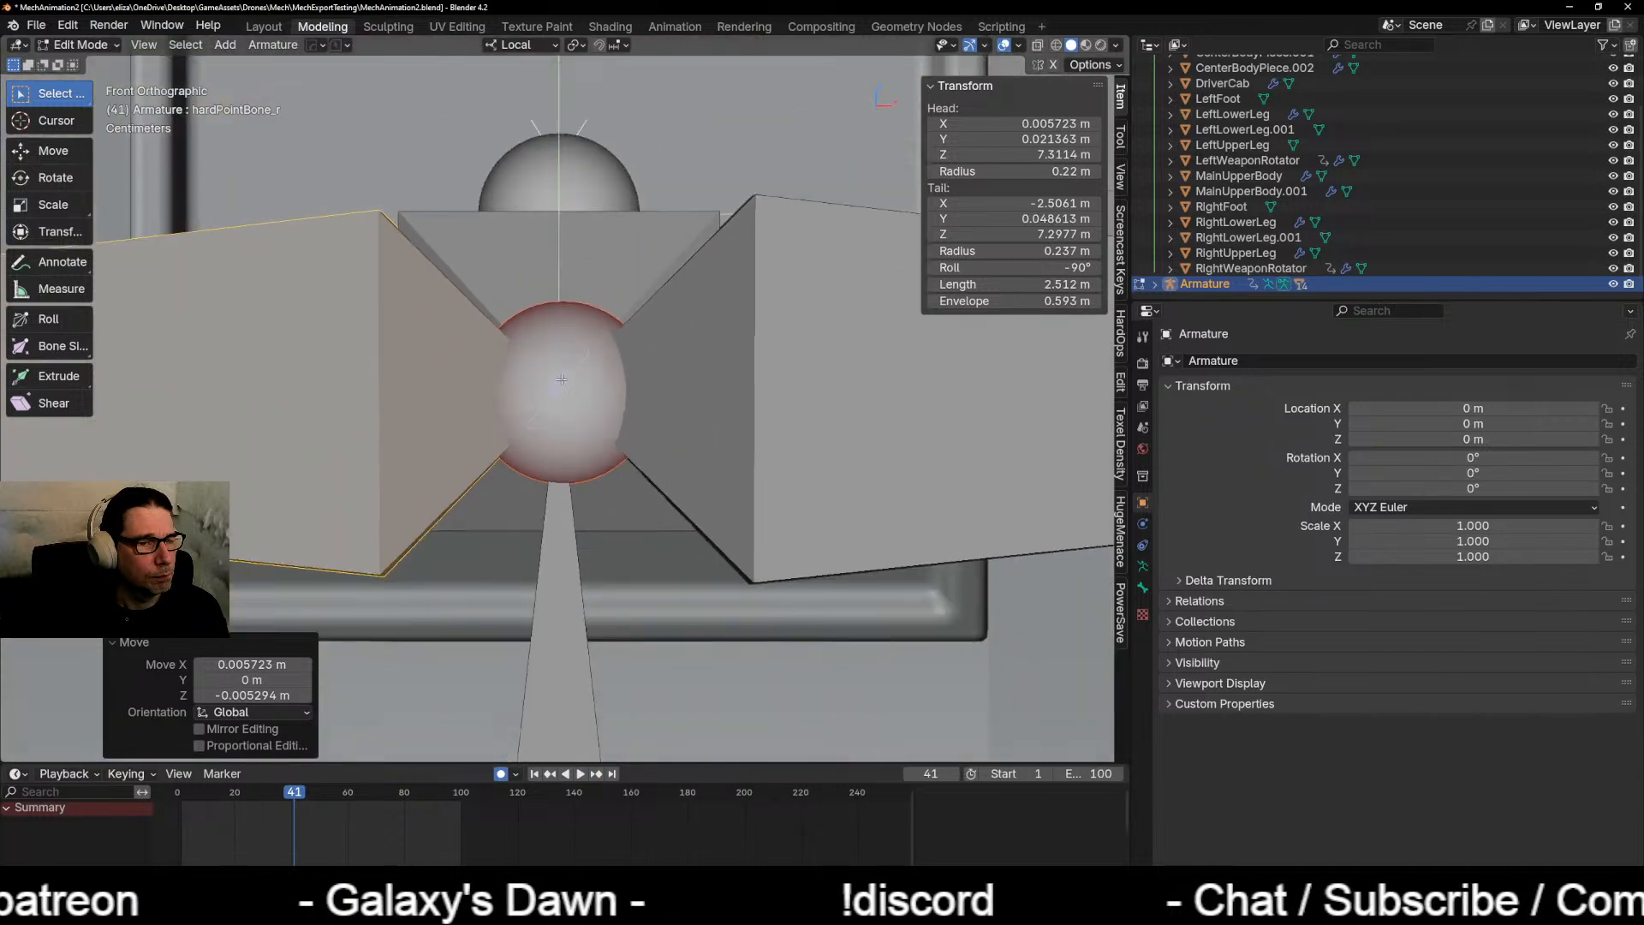
# Step: Examine the hard point bones against both weapon rotators from several angles in Object Mode, and return the armature to Edit Mode
pyautogui.scroll(4, 561, 379)
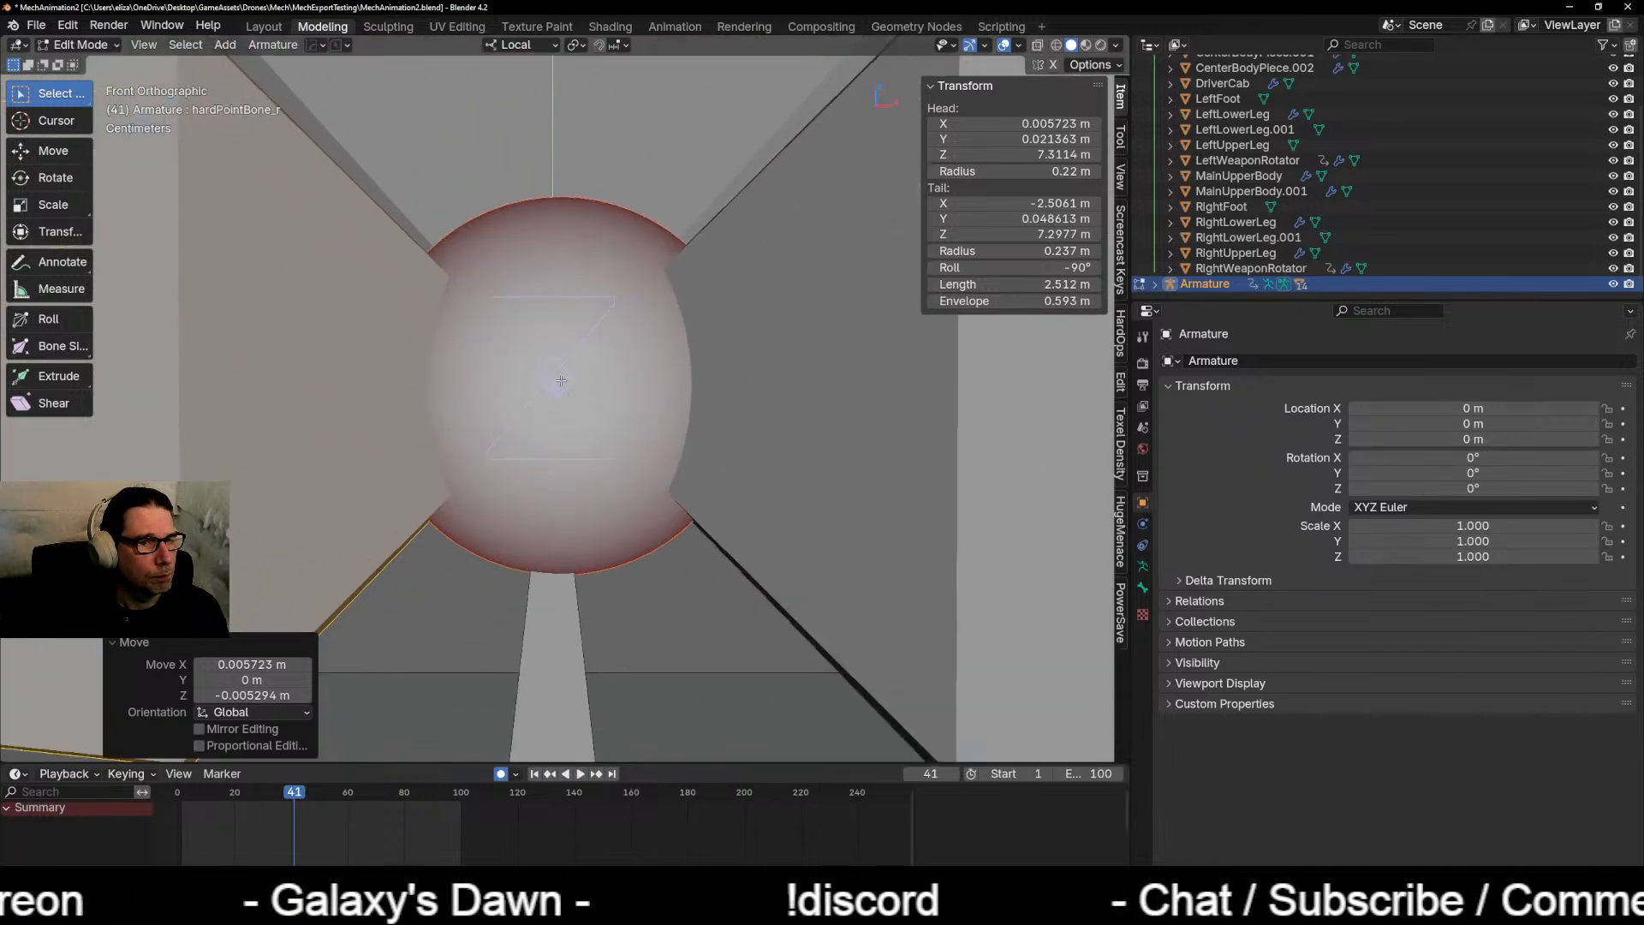
pyautogui.click(81, 44)
pyautogui.click(92, 63)
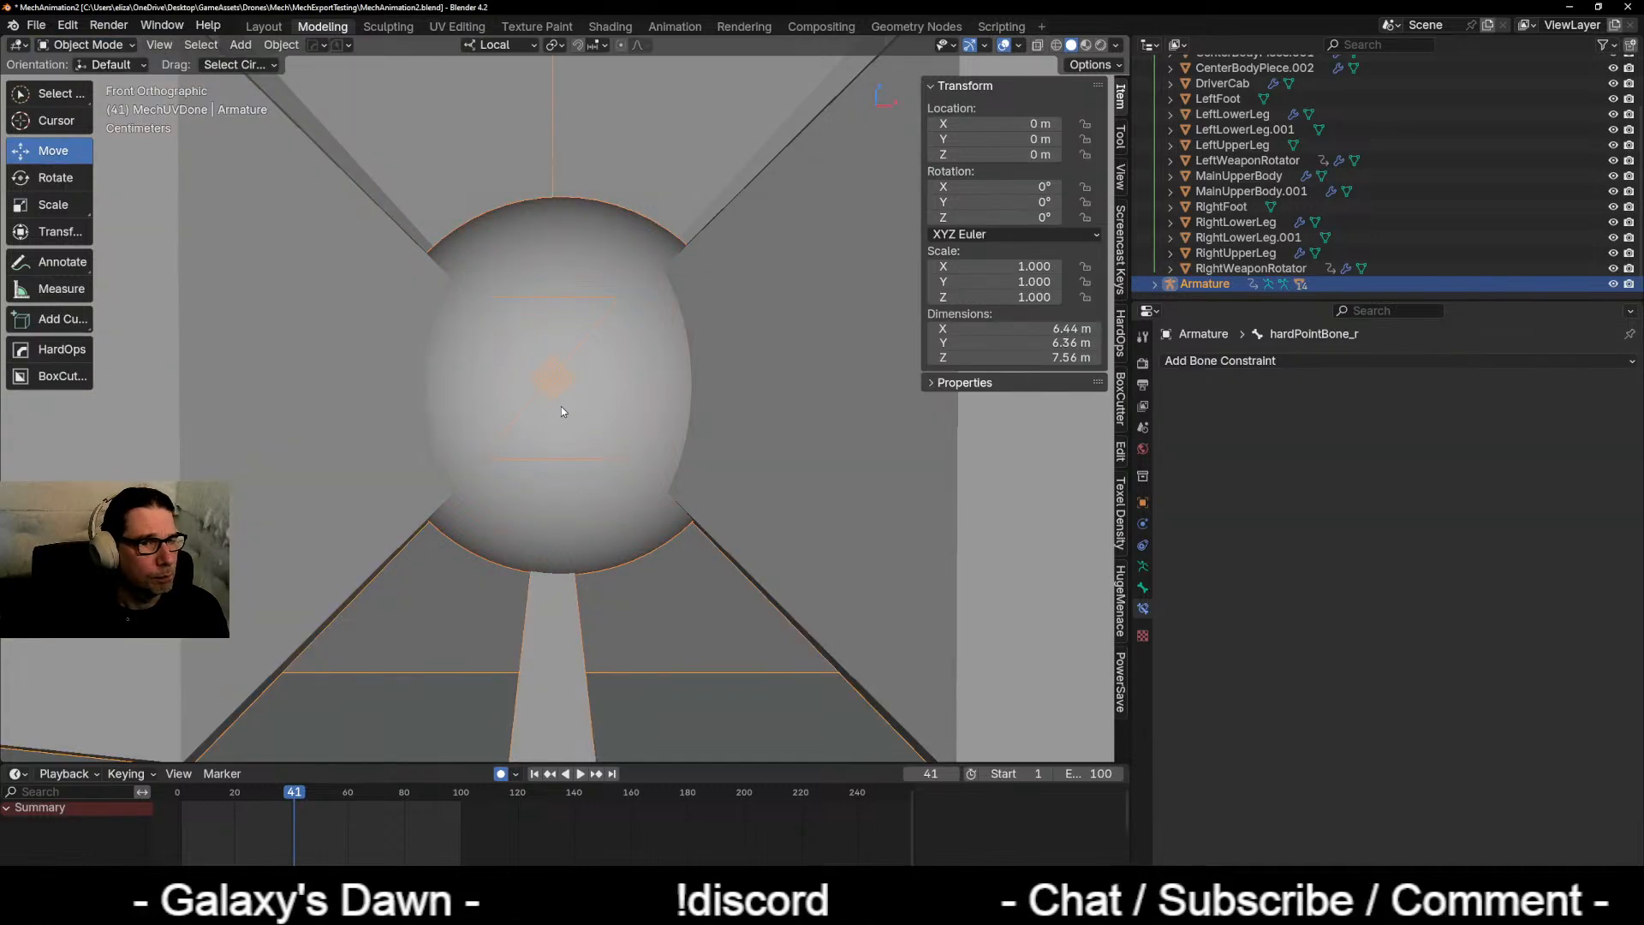
pyautogui.scroll(-8, 562, 406)
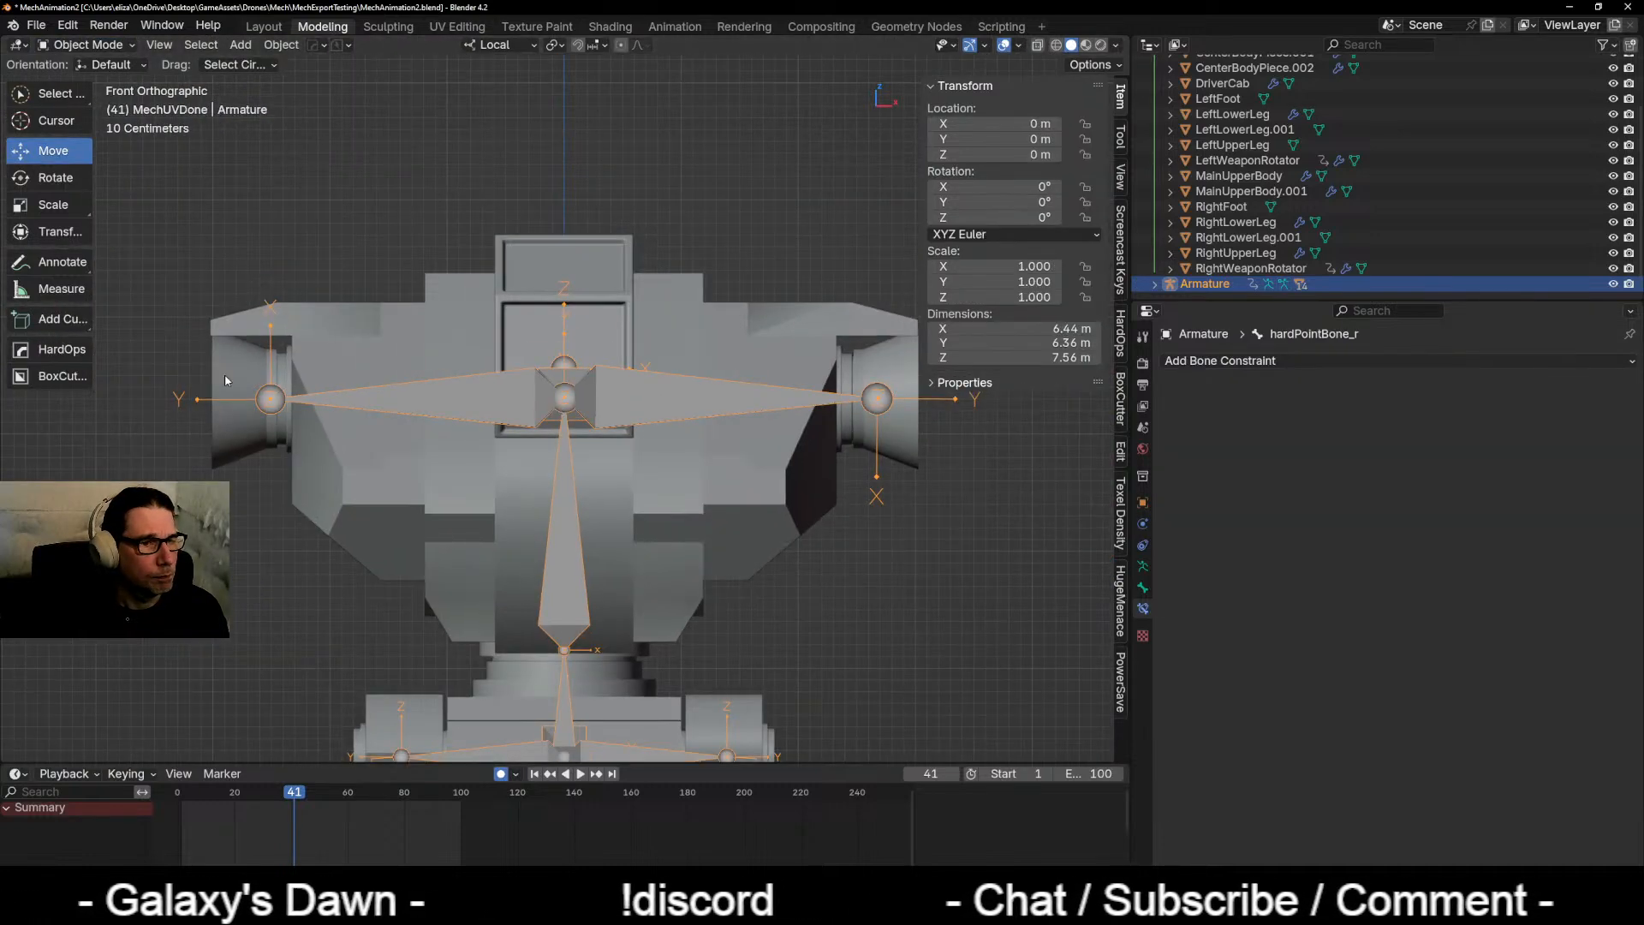
pyautogui.moveTo(204, 415); pyautogui.dragTo(223, 413, button='middle')
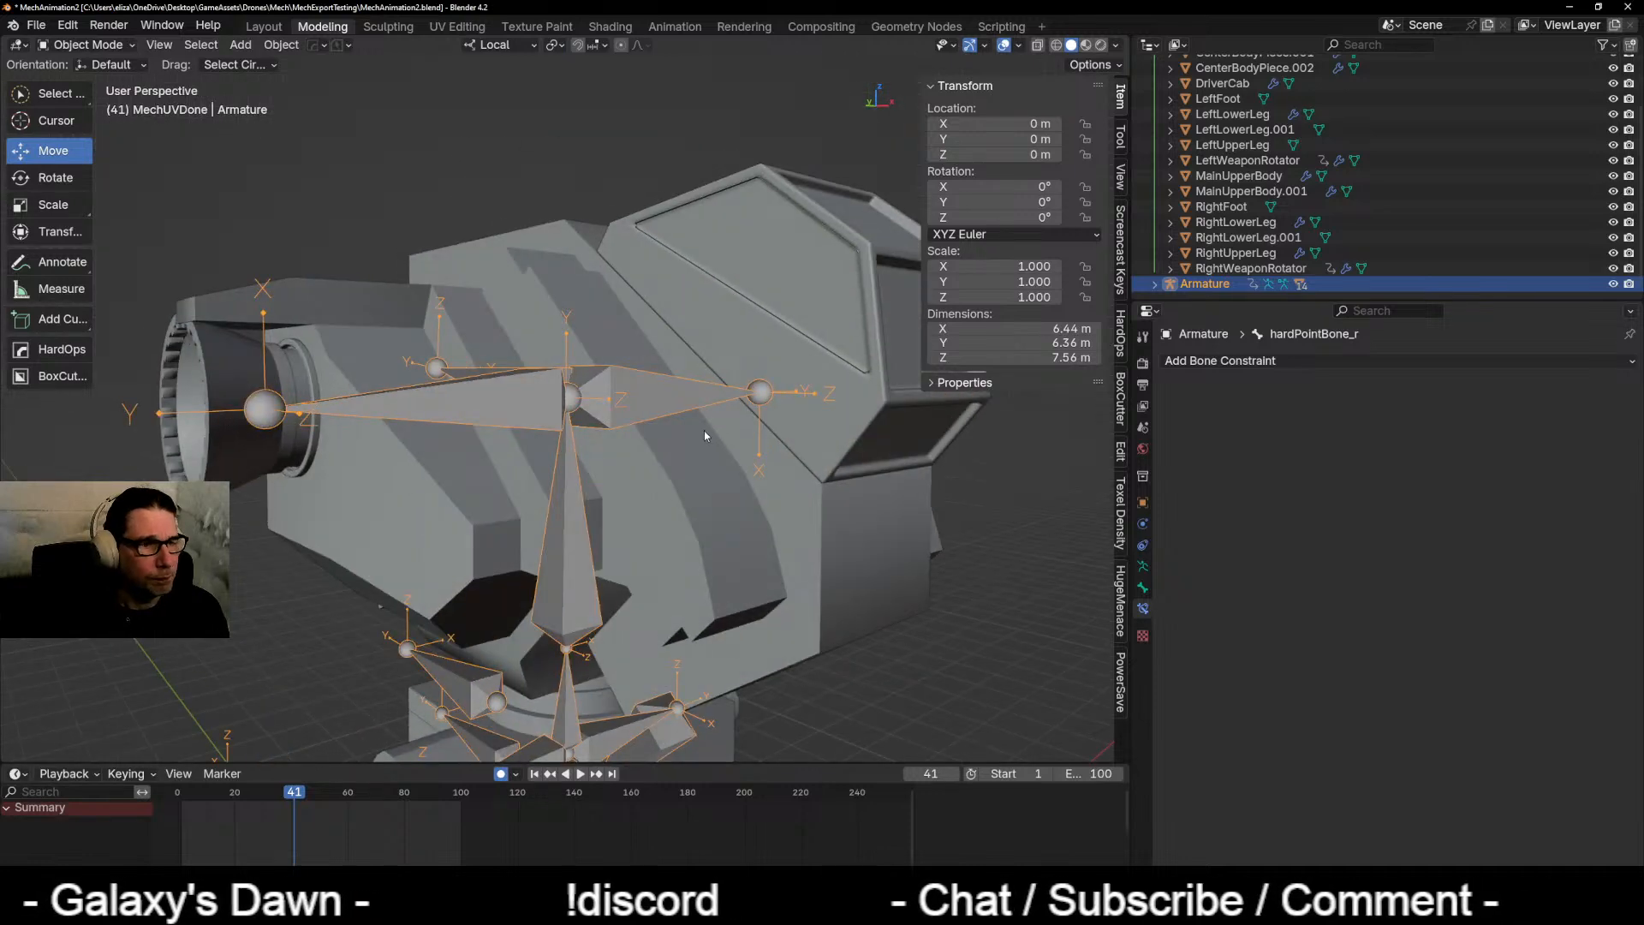
pyautogui.moveTo(704, 430); pyautogui.dragTo(621, 434, button='middle')
pyautogui.press('Tab')
pyautogui.click(261, 231)
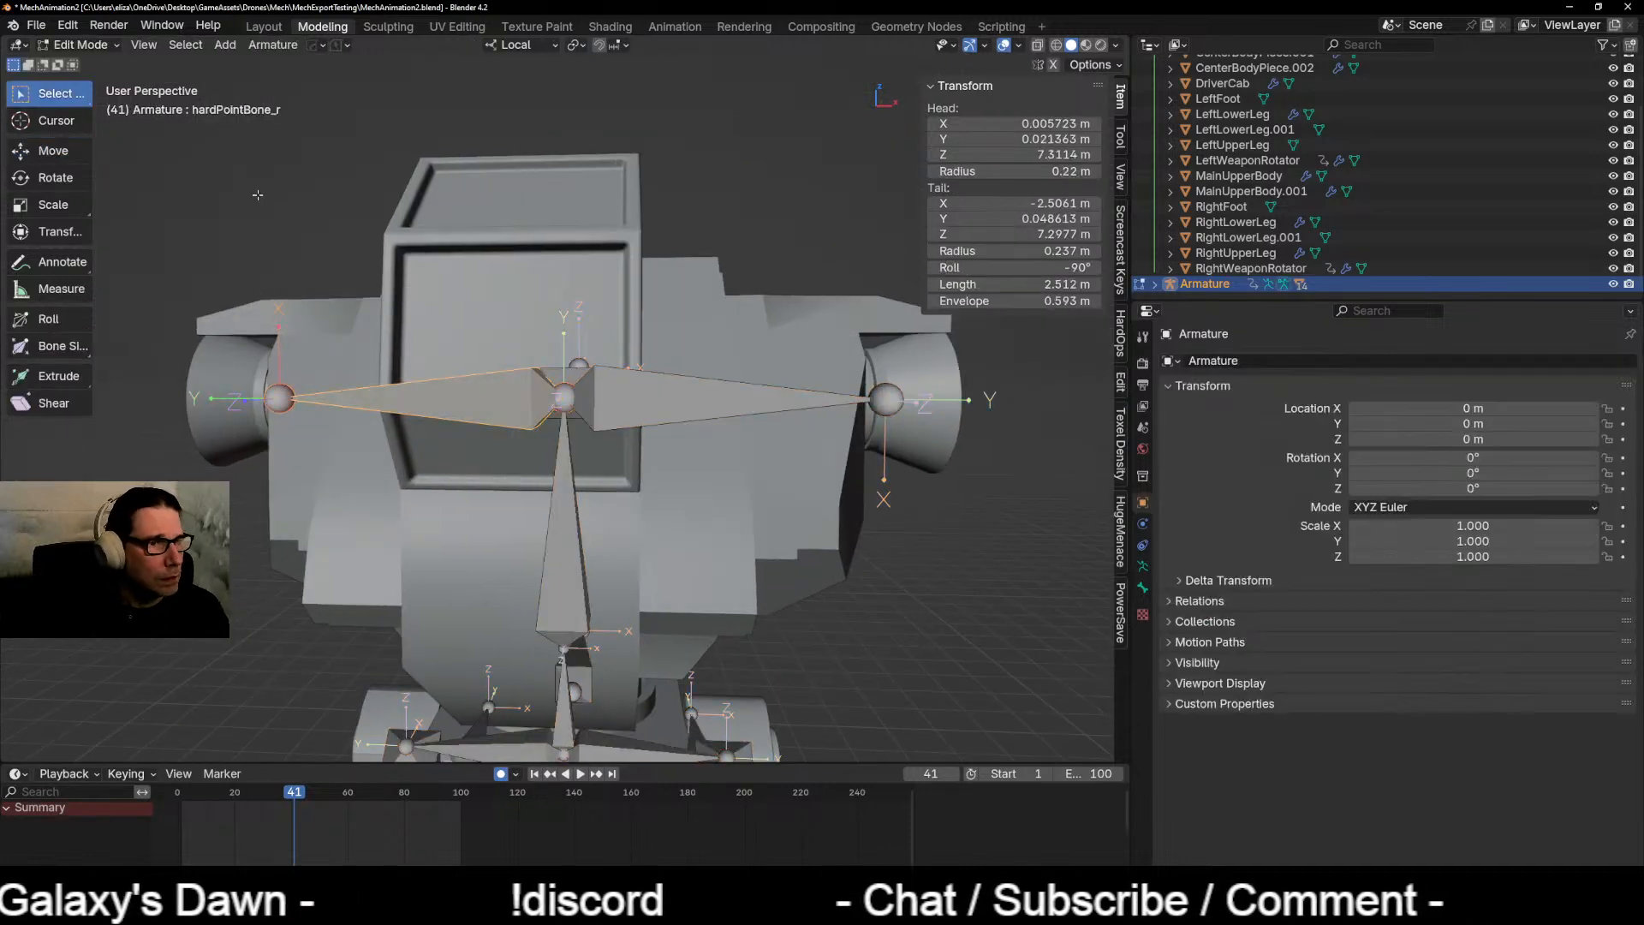
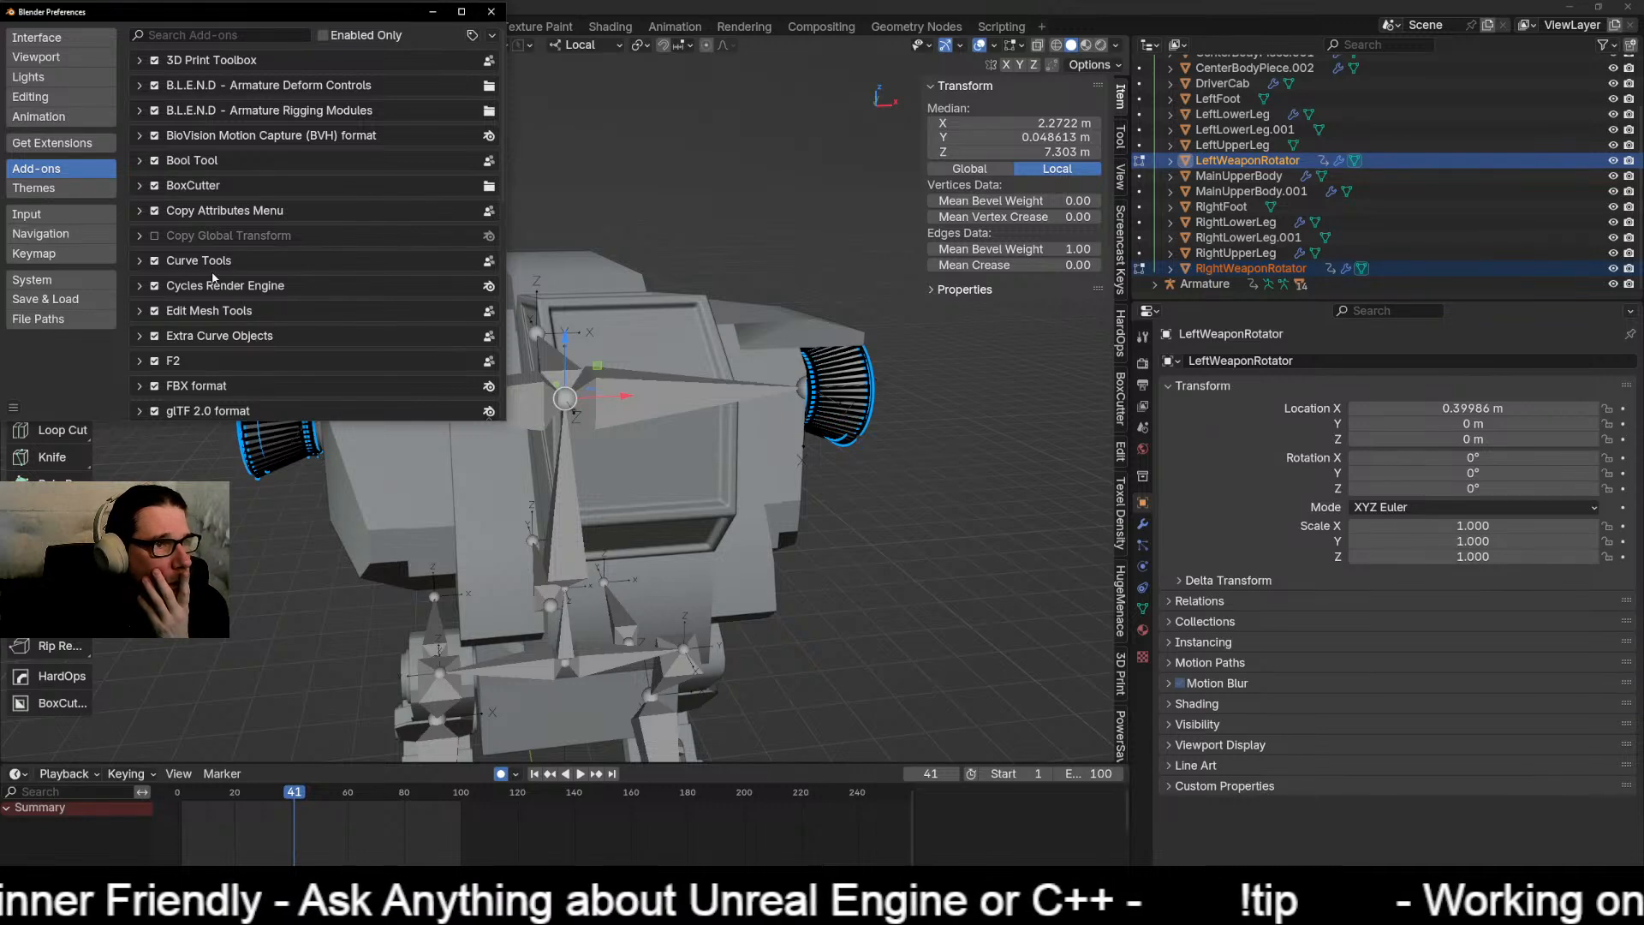
# Step: Disable and re-enable the MACHIN3tools add-on and close the preferences
pyautogui.scroll(-4, 214, 279)
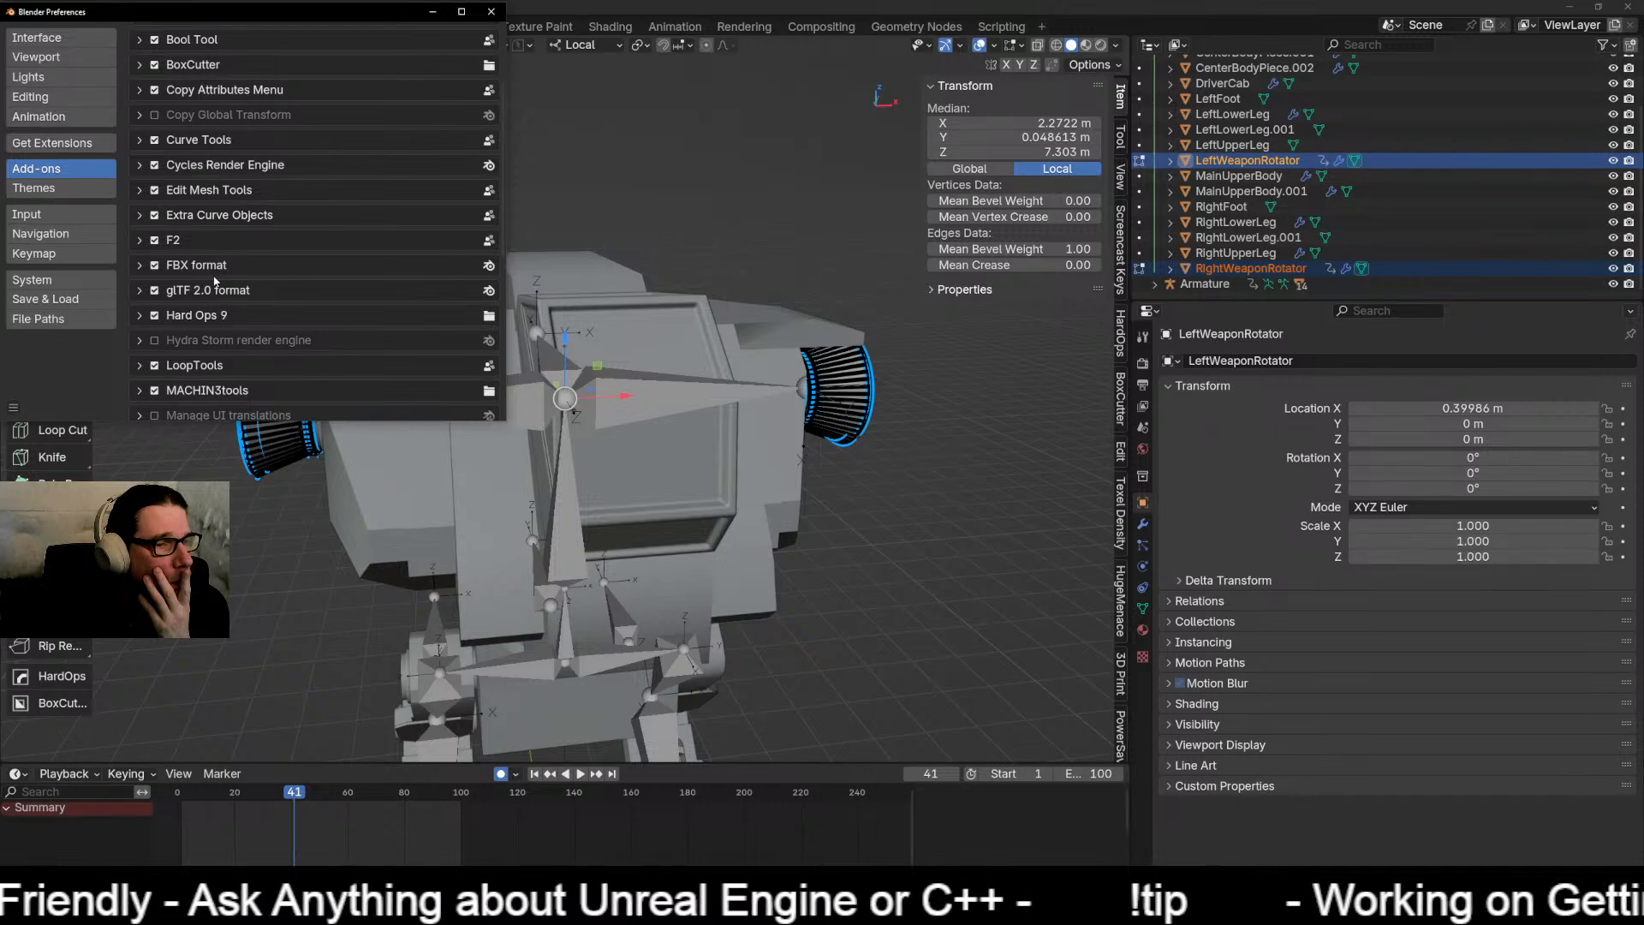
pyautogui.click(154, 391)
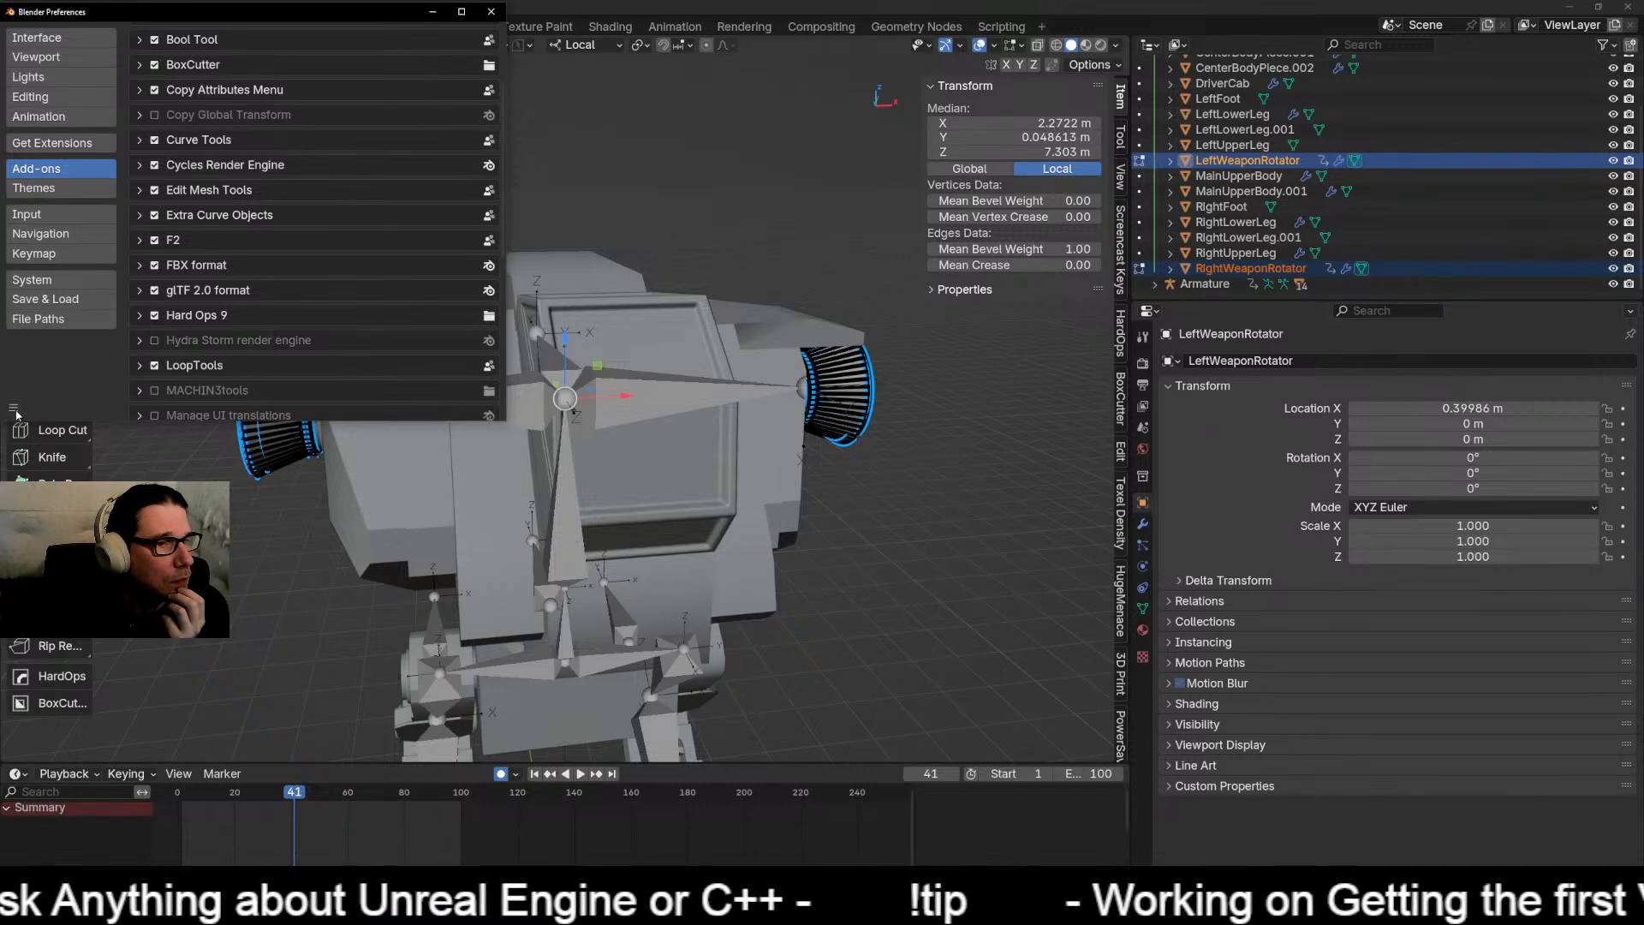
pyautogui.click(155, 391)
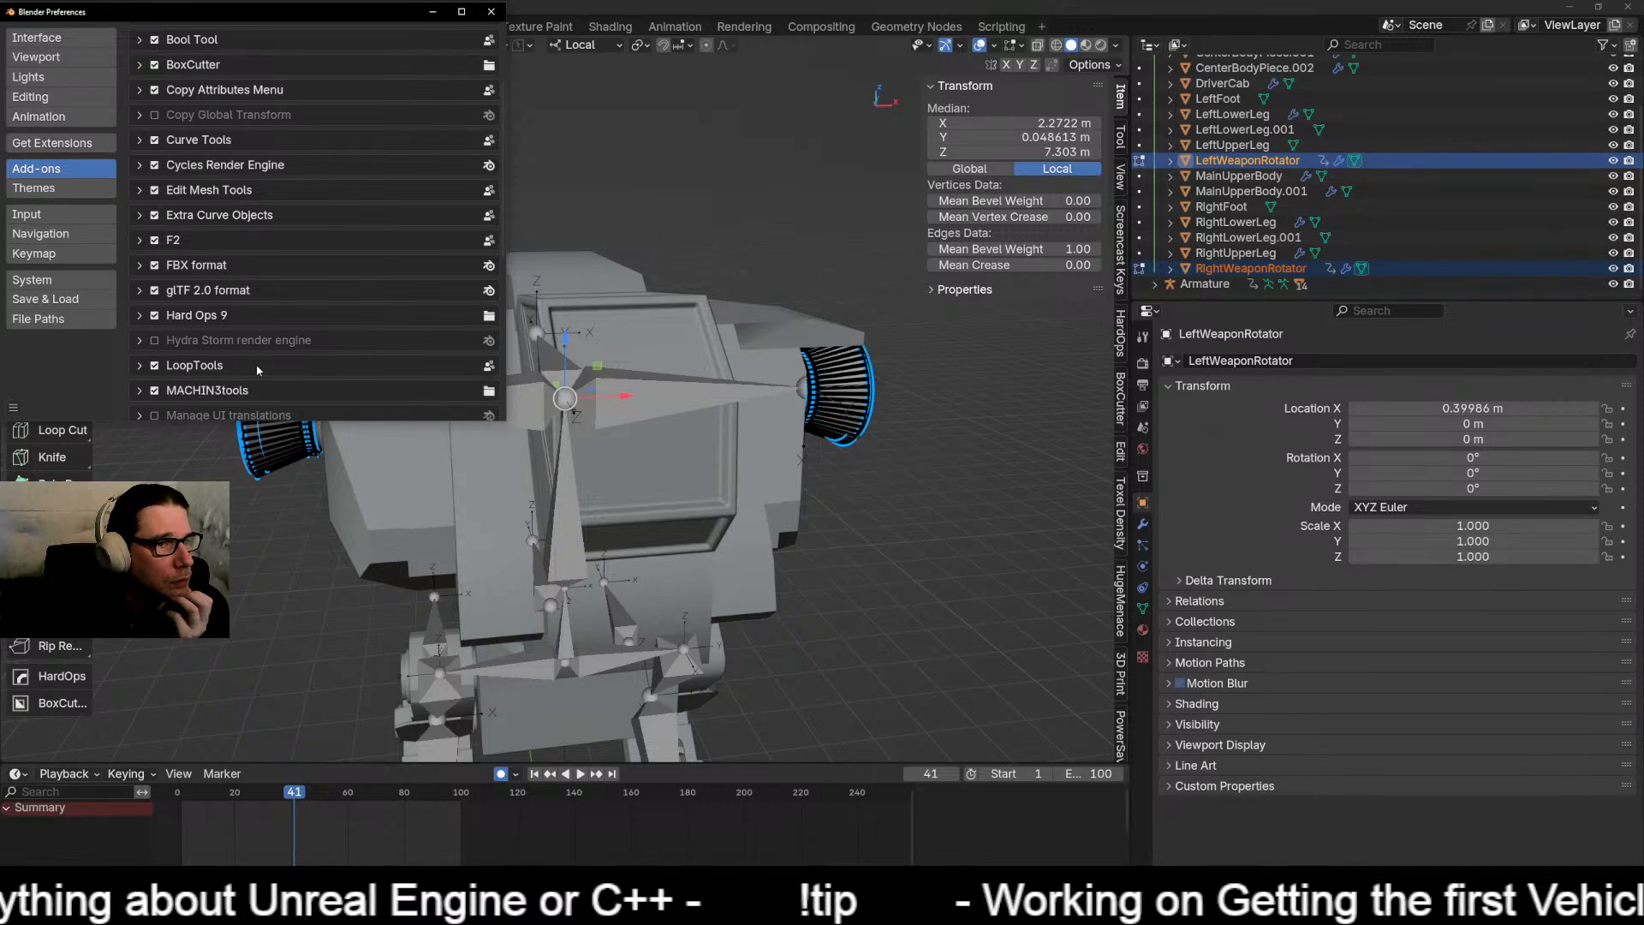
pyautogui.click(154, 391)
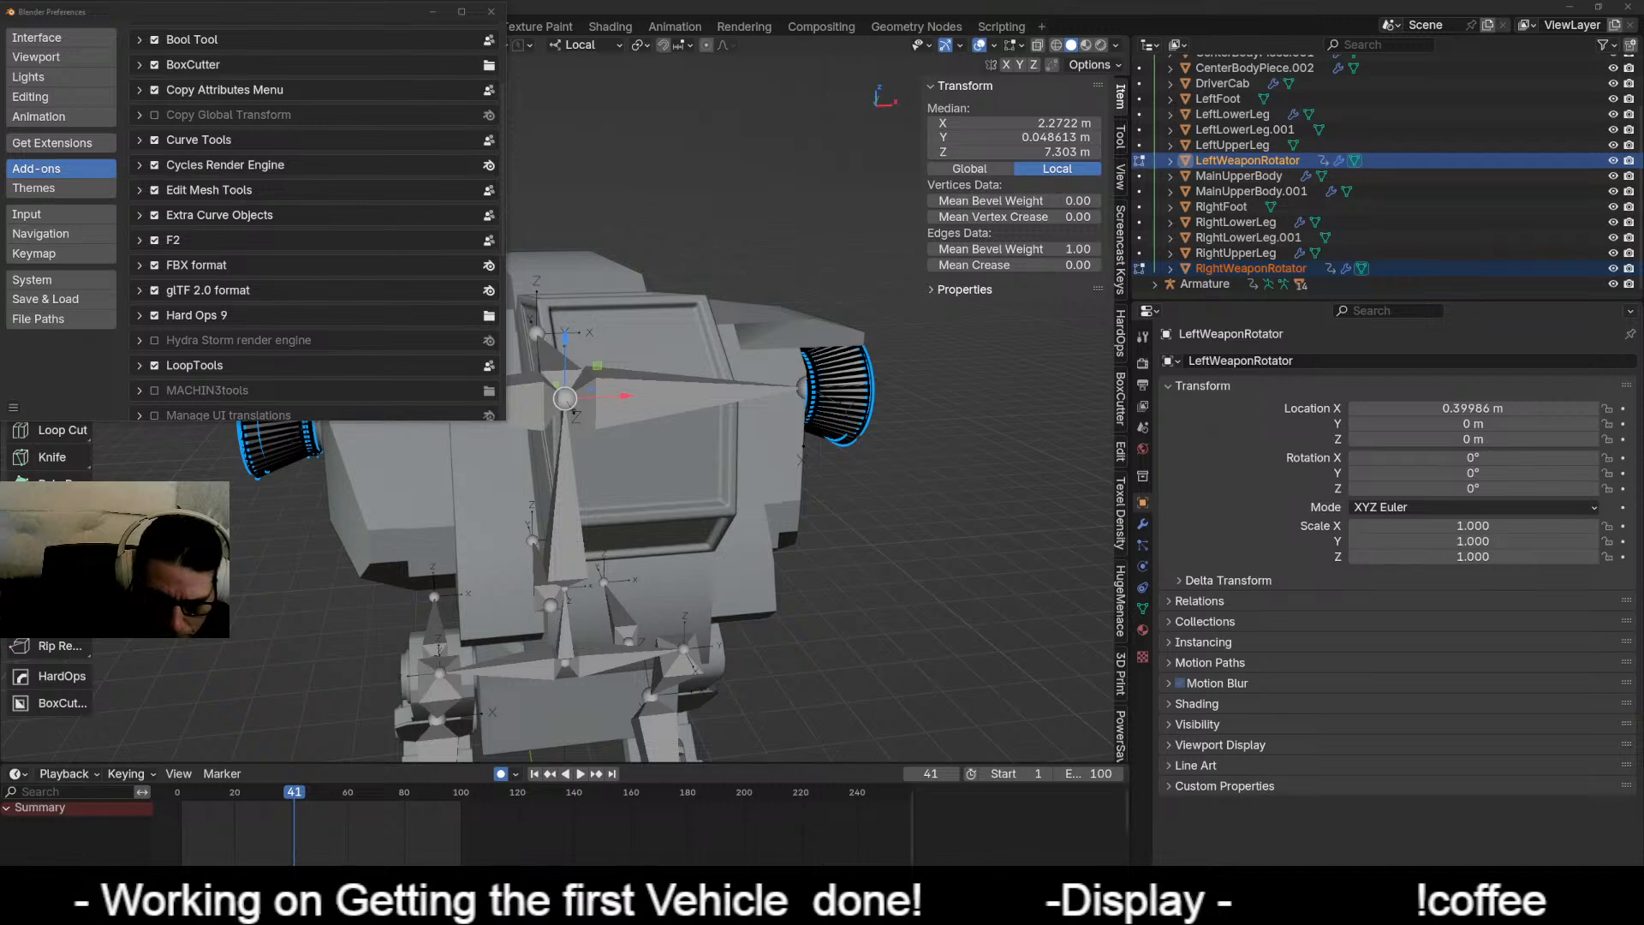
pyautogui.click(154, 390)
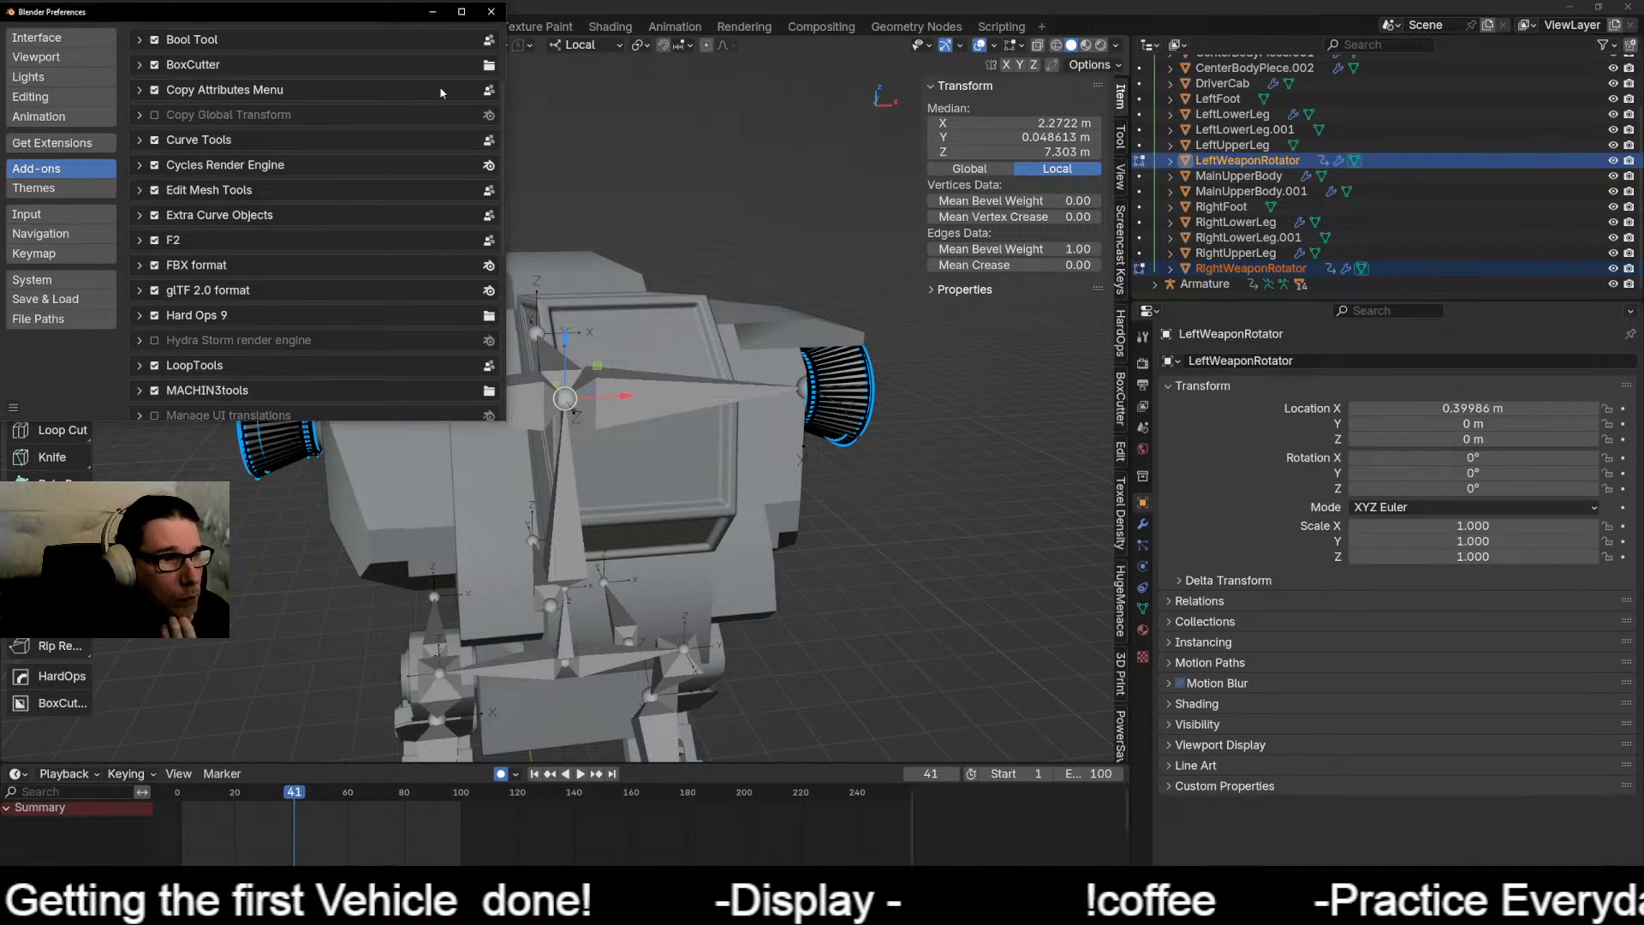
pyautogui.click(490, 13)
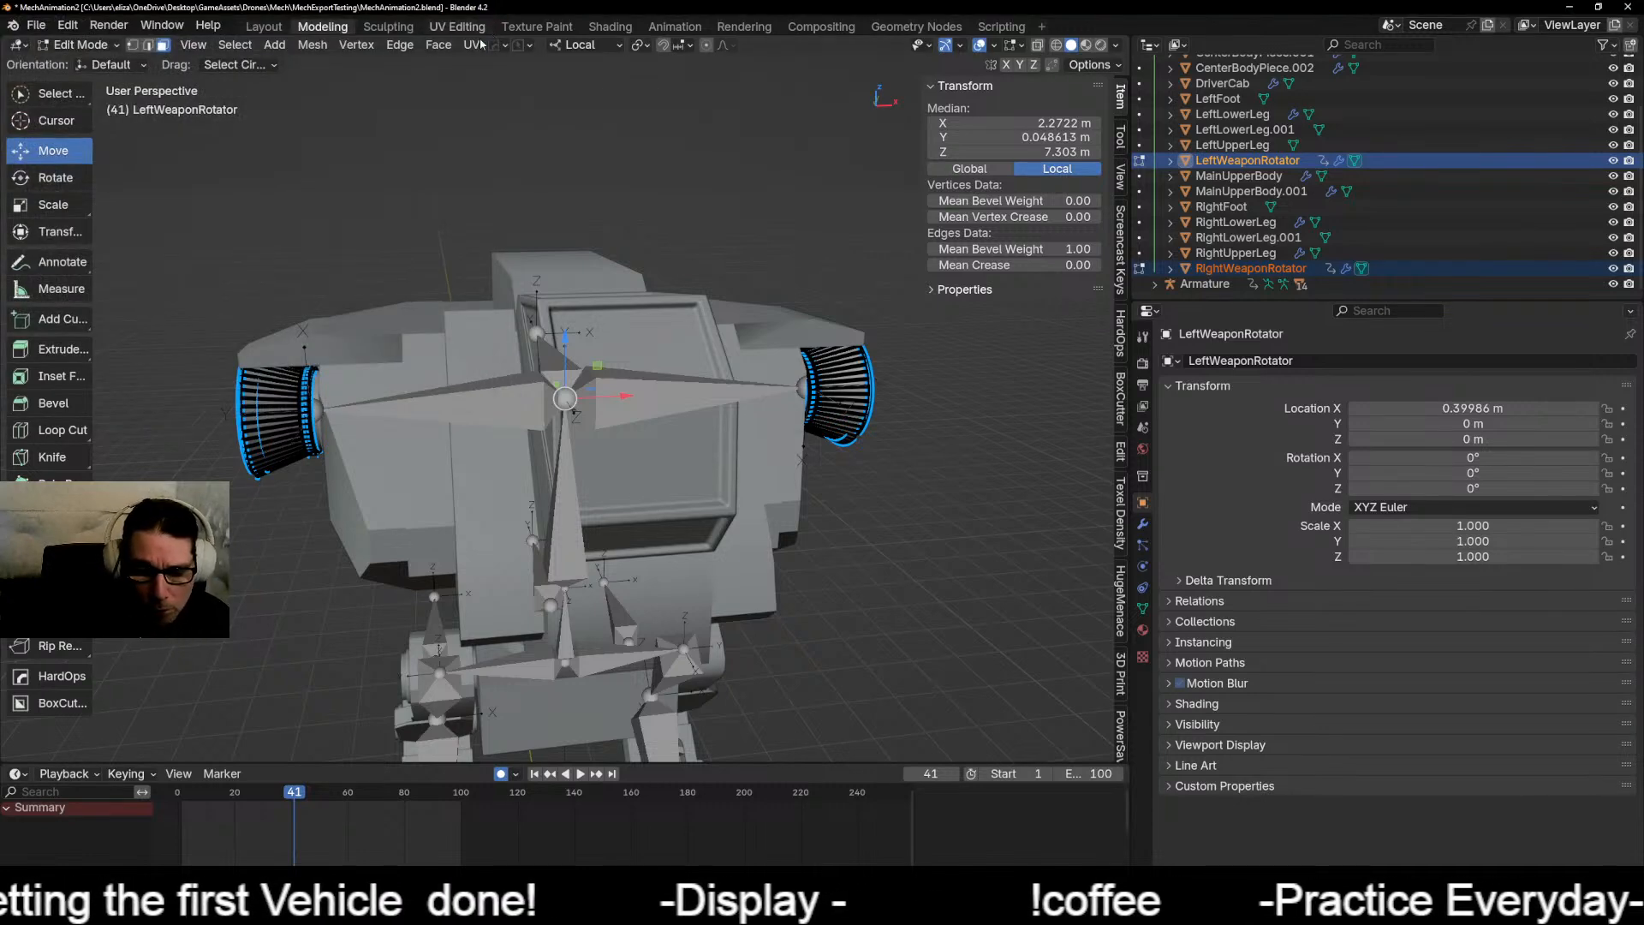
# Step: Snap the 3D cursor to the midpoint of the selected faces on both weapon rotators
pyautogui.moveTo(543, 430); pyautogui.dragTo(807, 427, button='middle')
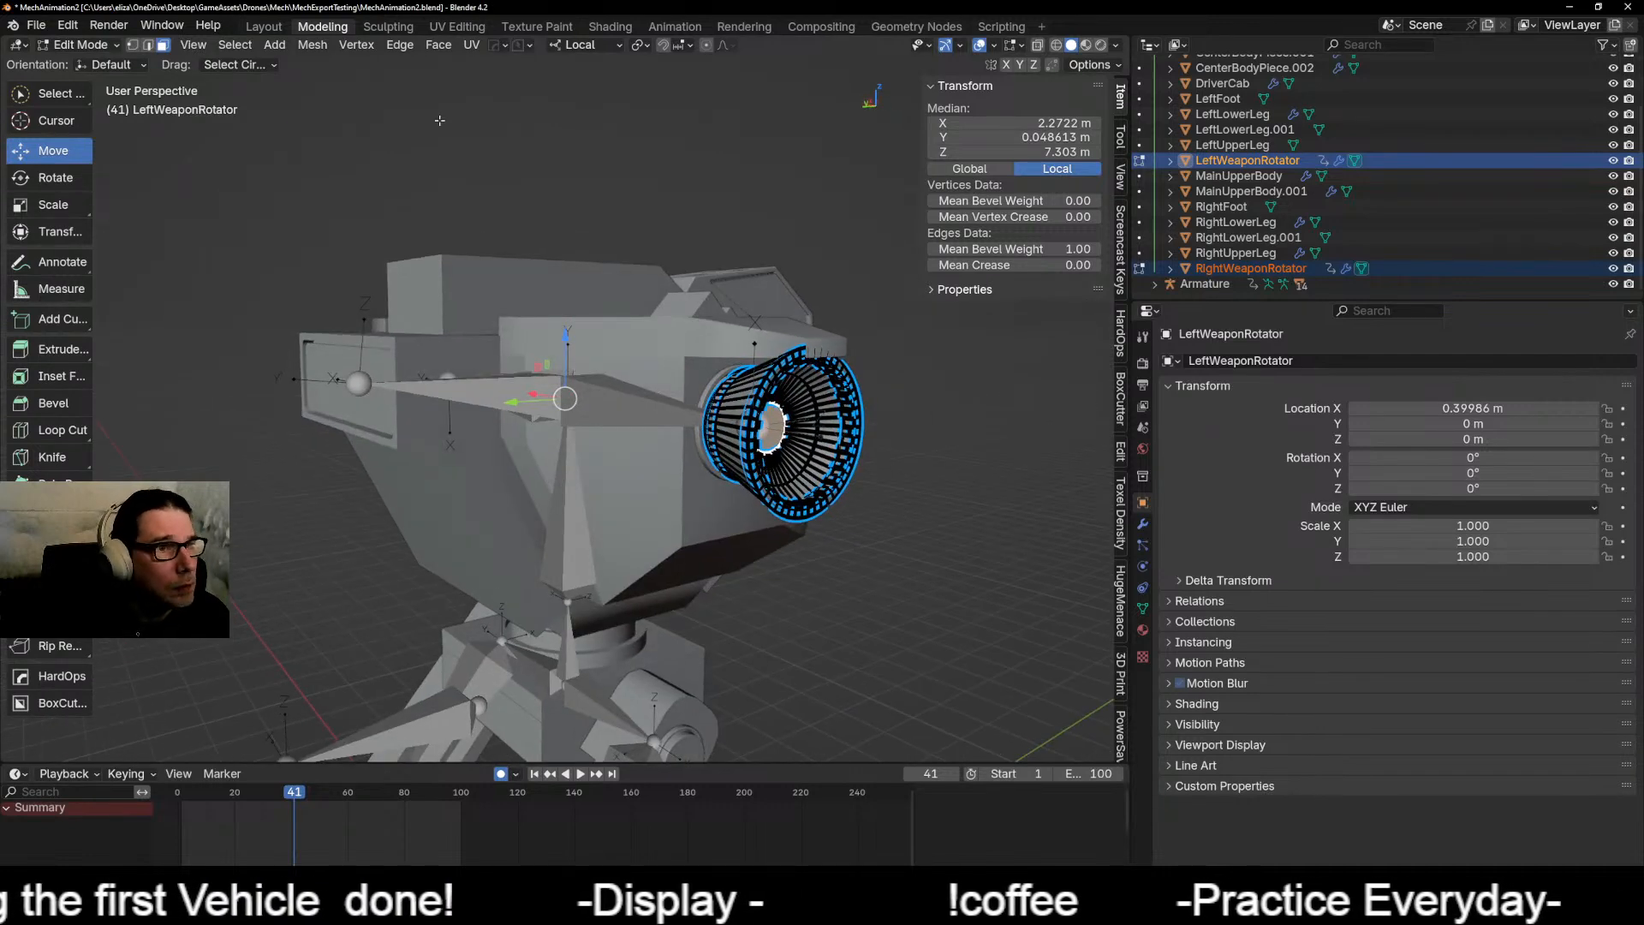
pyautogui.click(312, 45)
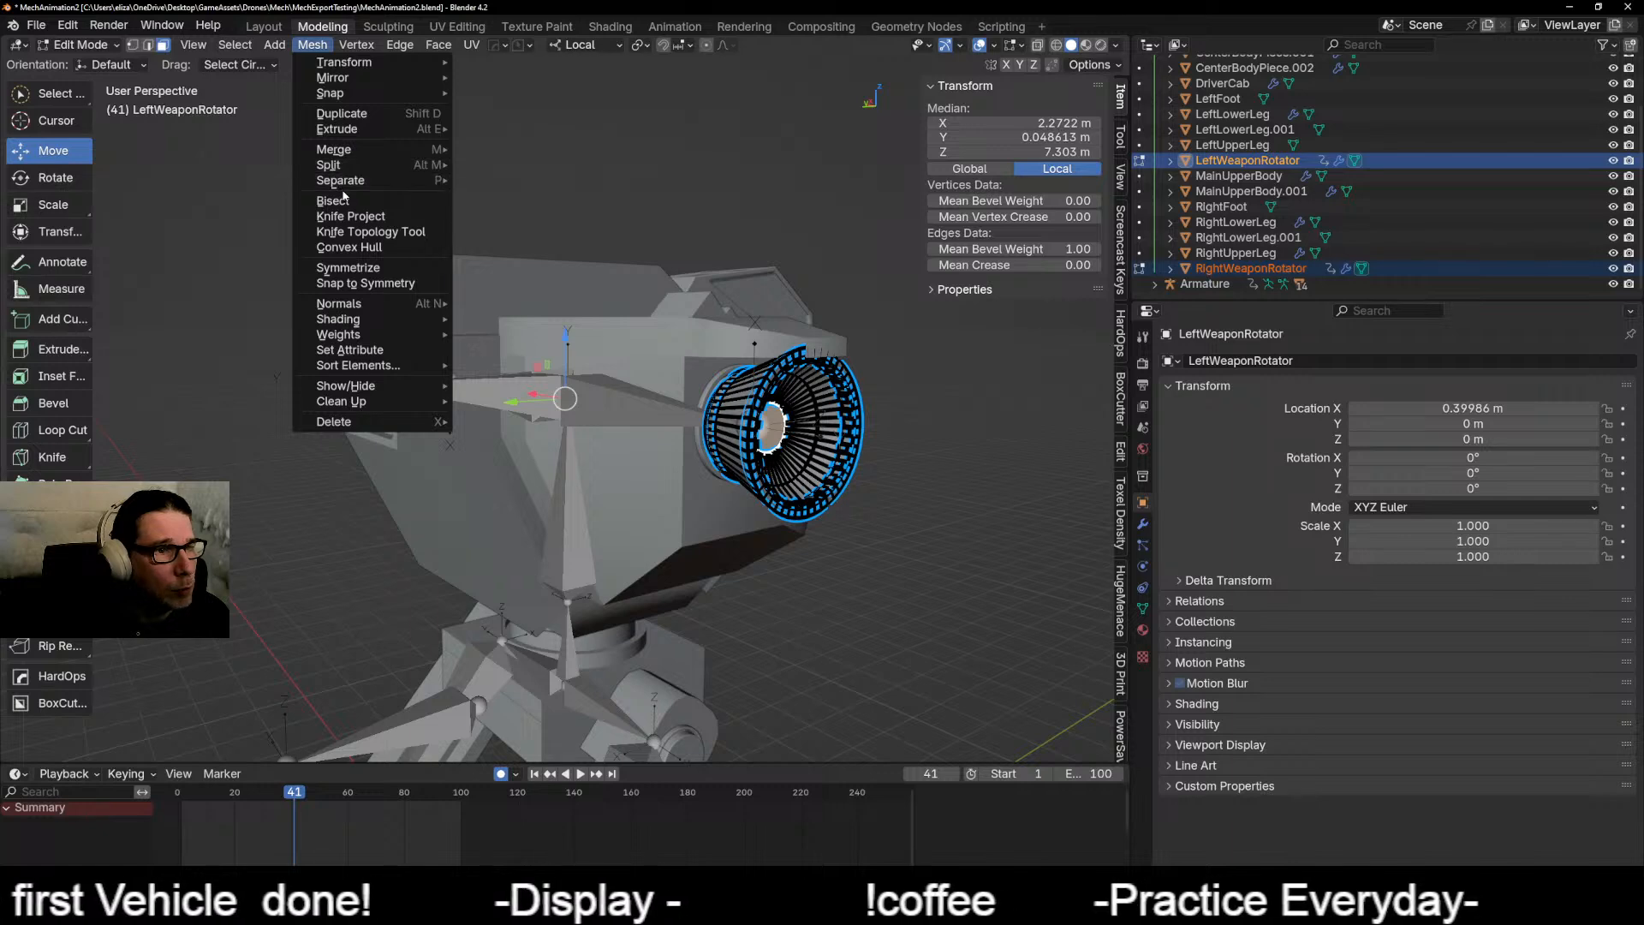
pyautogui.moveTo(363, 95)
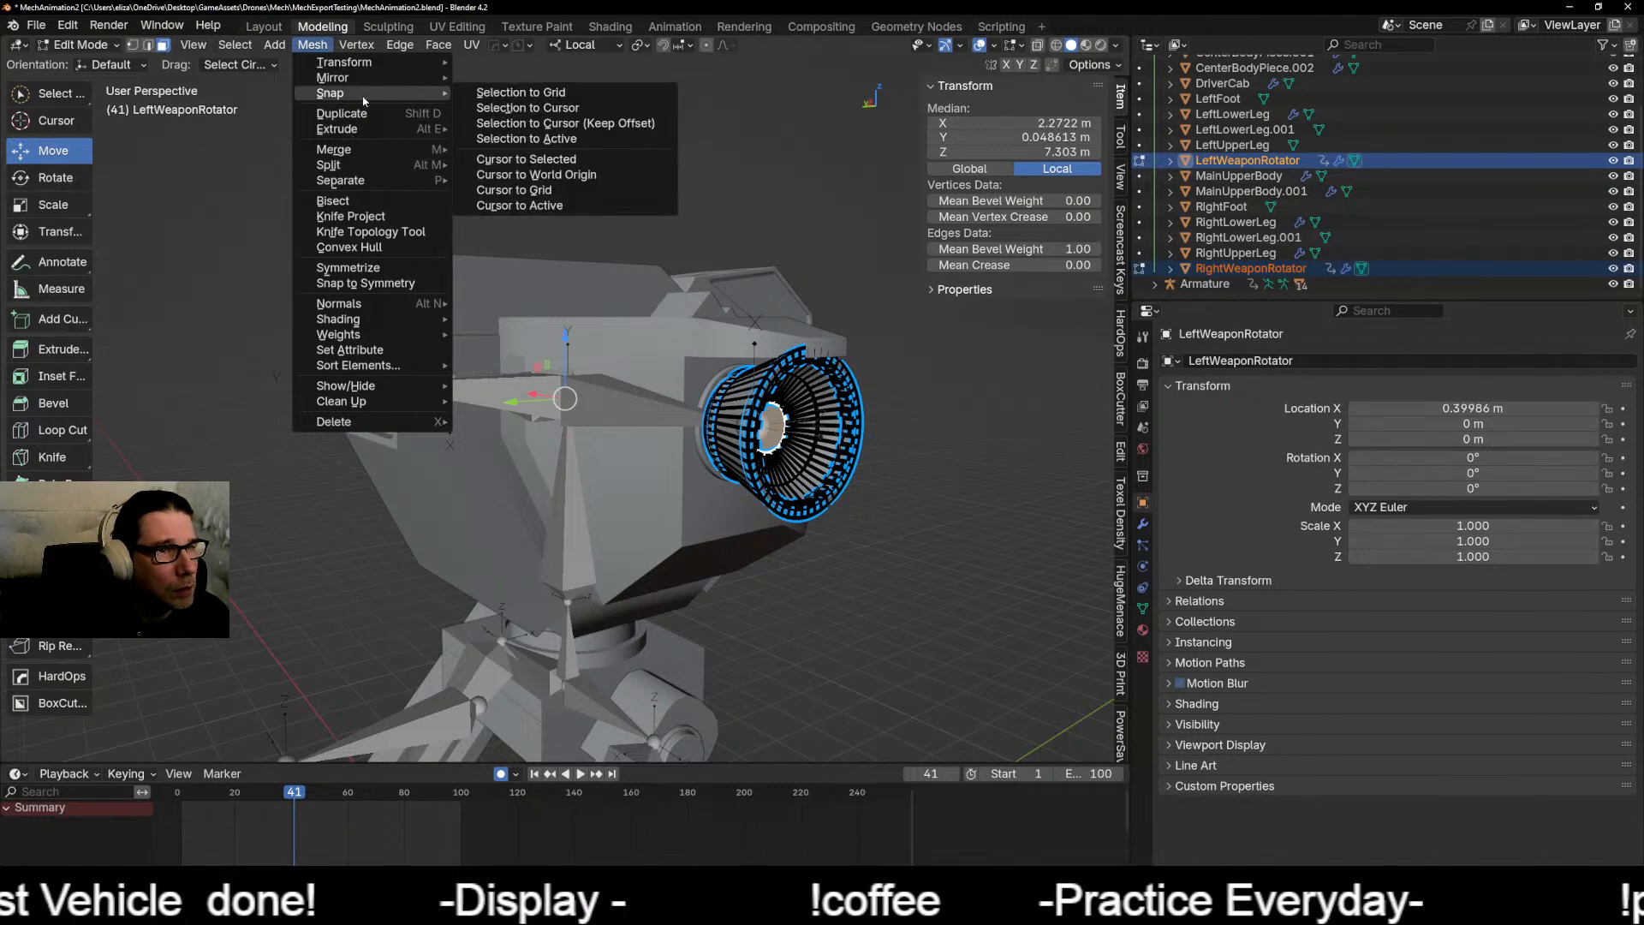
pyautogui.click(563, 161)
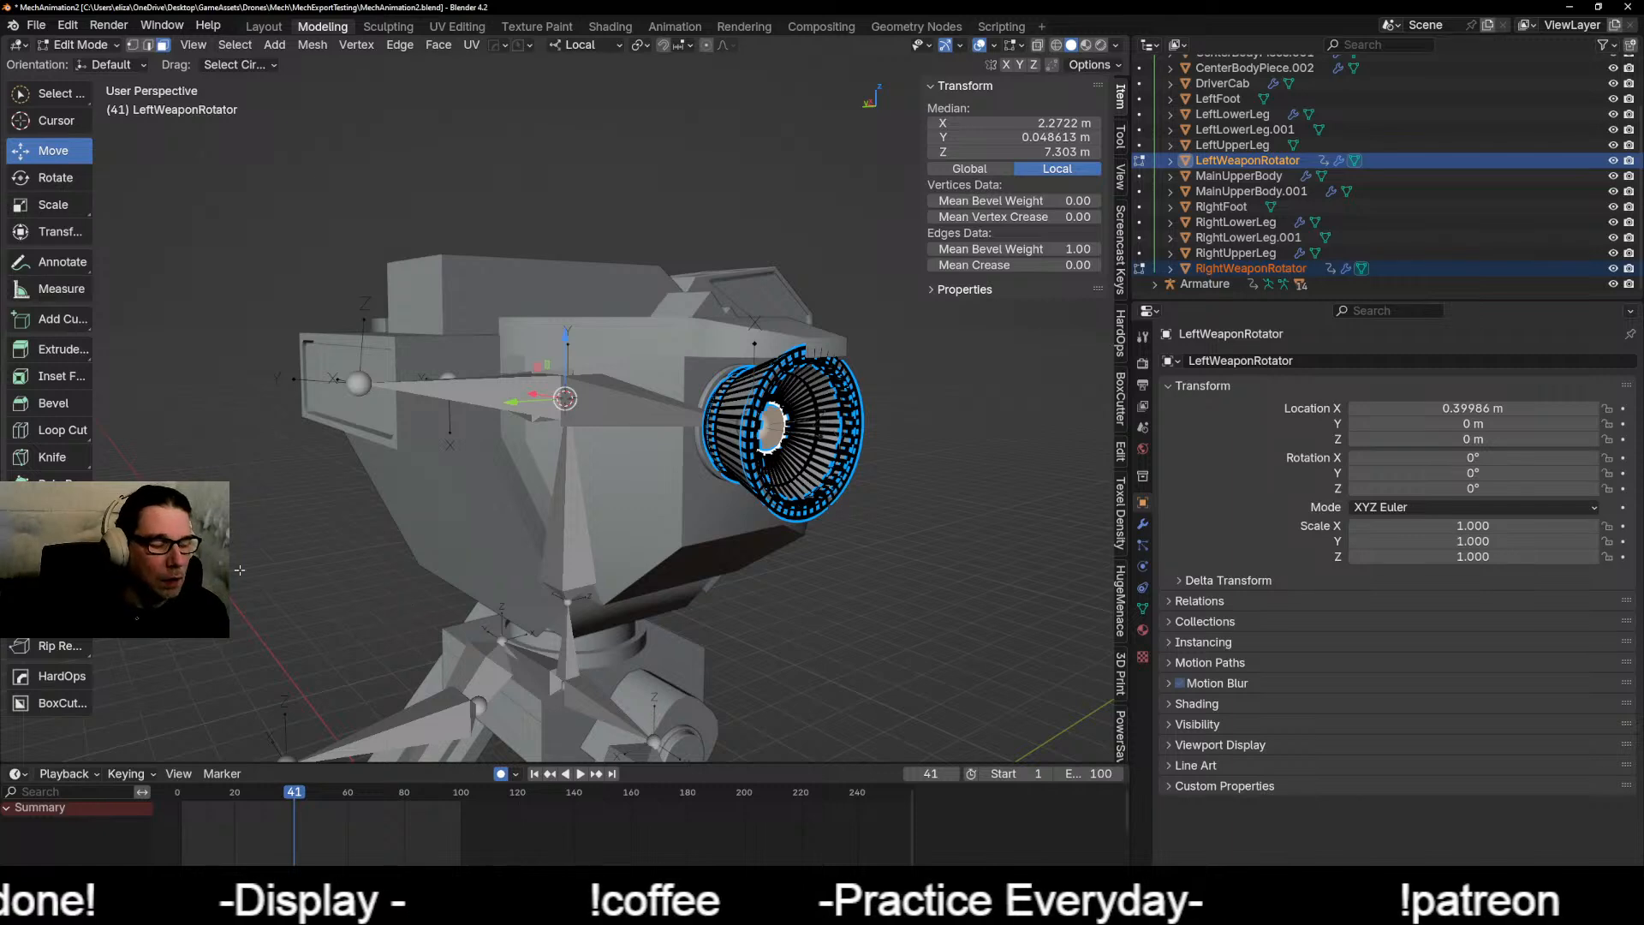
# Step: Return the weapon rotators to Object Mode, select the armature and switch it to Edit Mode
pyautogui.moveTo(254, 562); pyautogui.dragTo(737, 682, button='middle')
pyautogui.scroll(6, 553, 548)
pyautogui.scroll(-5, 552, 547)
pyautogui.click(544, 413)
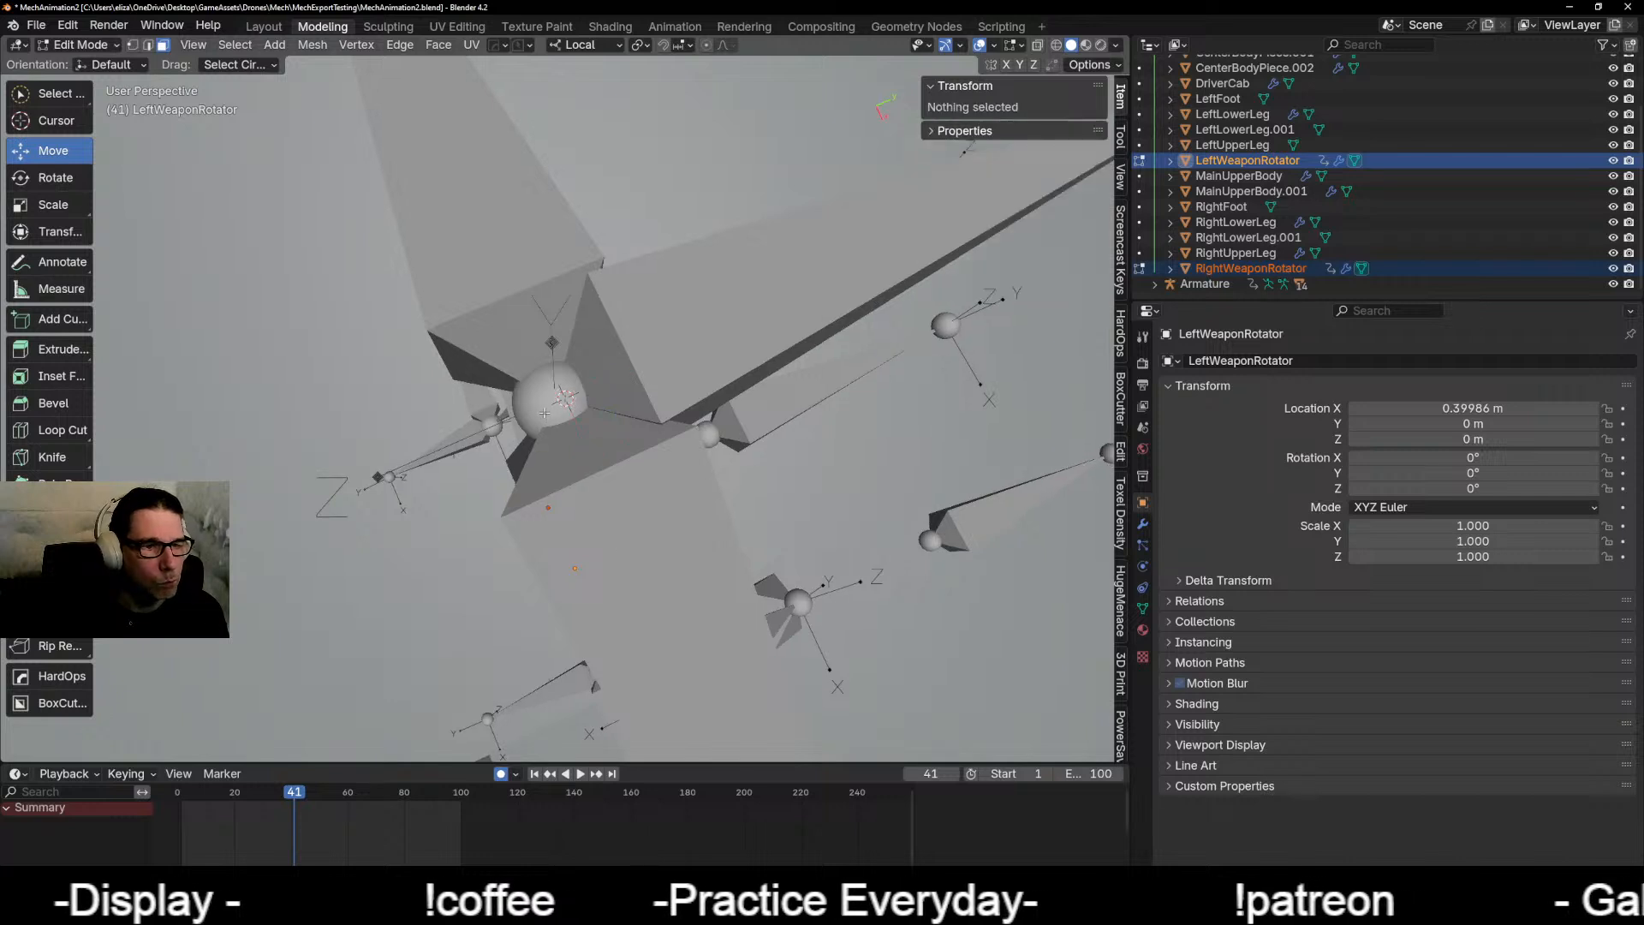
pyautogui.press('Tab')
pyautogui.click(537, 401)
pyautogui.click(537, 401)
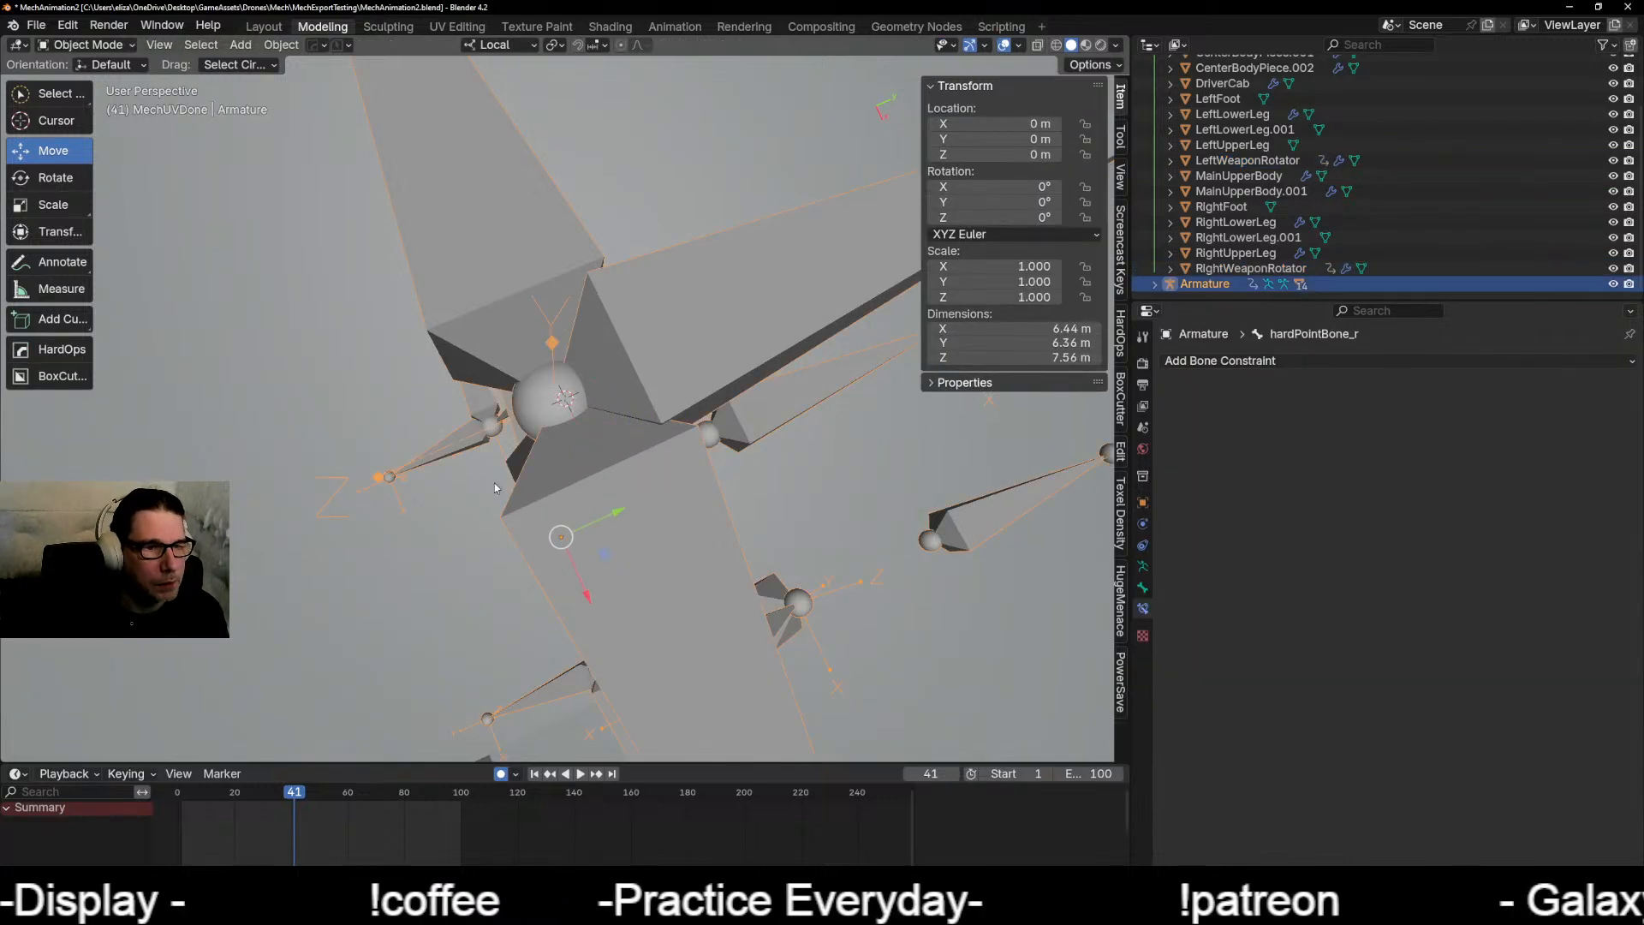
pyautogui.moveTo(410, 480); pyautogui.dragTo(431, 482, button='middle')
pyautogui.press('Tab')
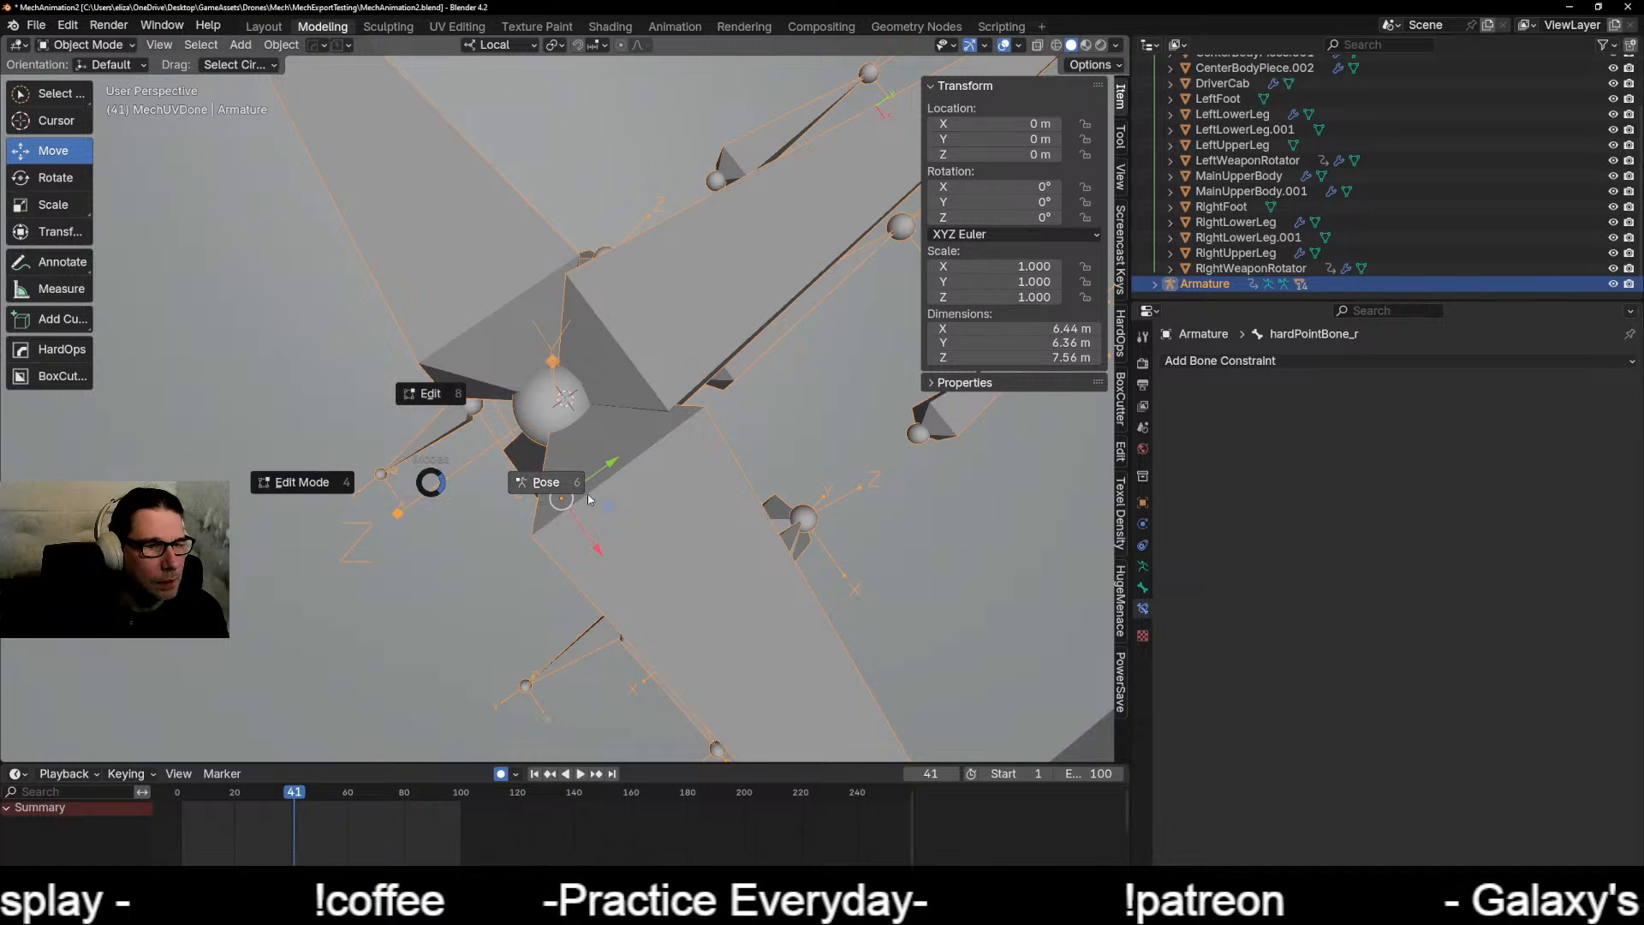
pyautogui.click(280, 496)
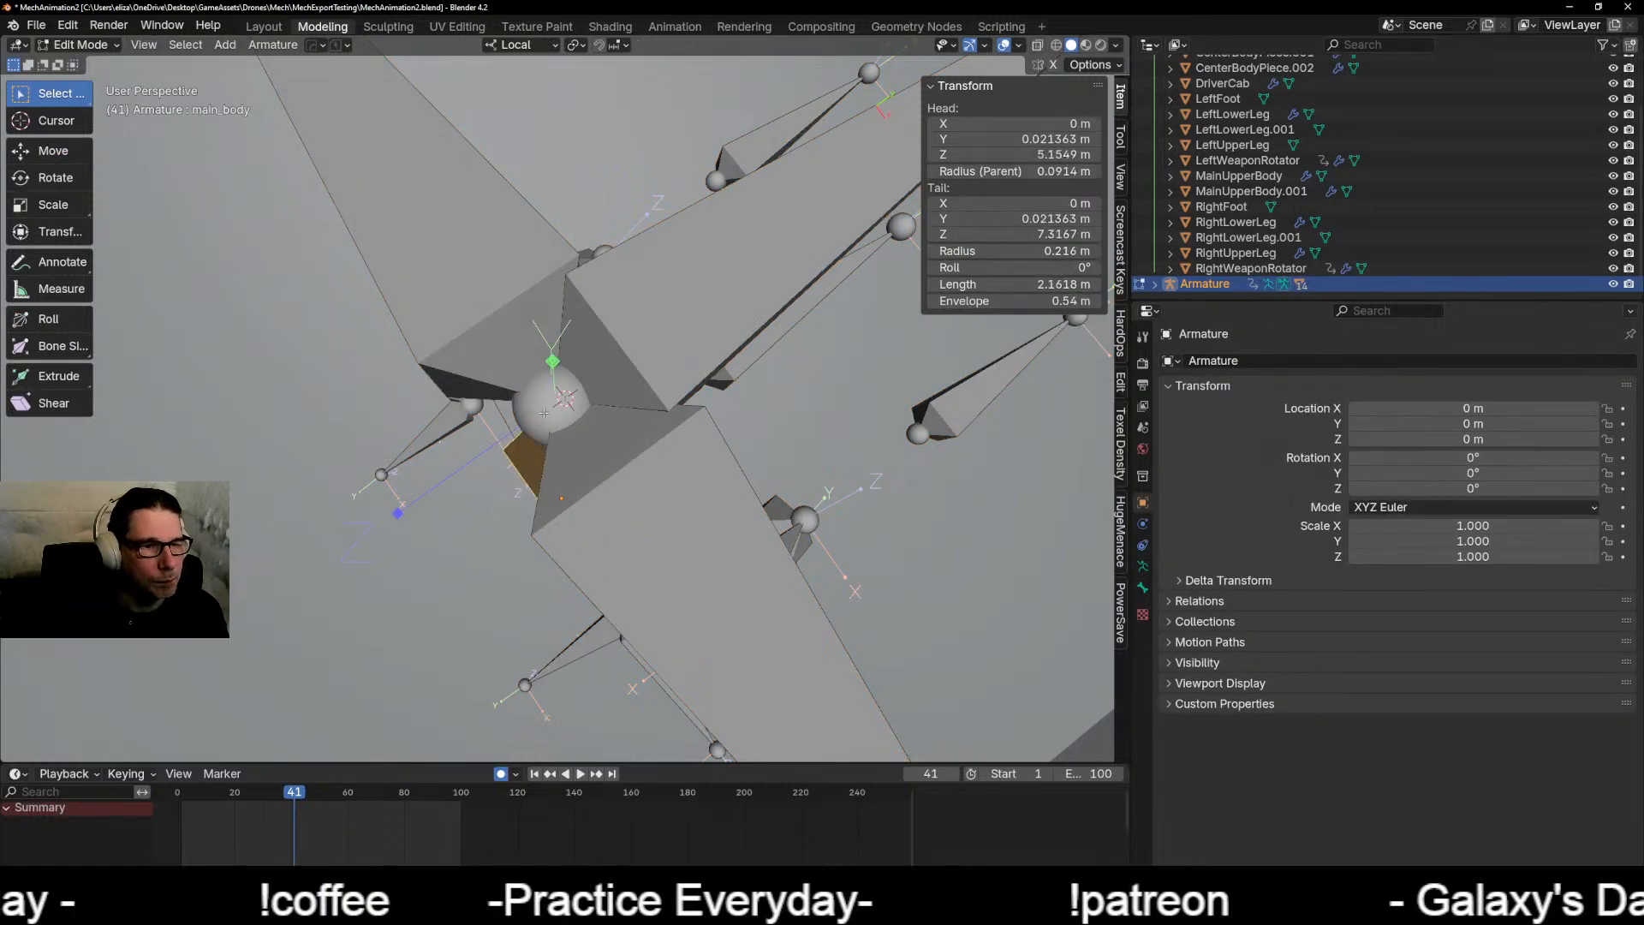
# Step: Snap the head of hardPointBone_r to the 3D cursor
pyautogui.click(539, 418)
pyautogui.moveTo(539, 418); pyautogui.dragTo(422, 510, button='middle')
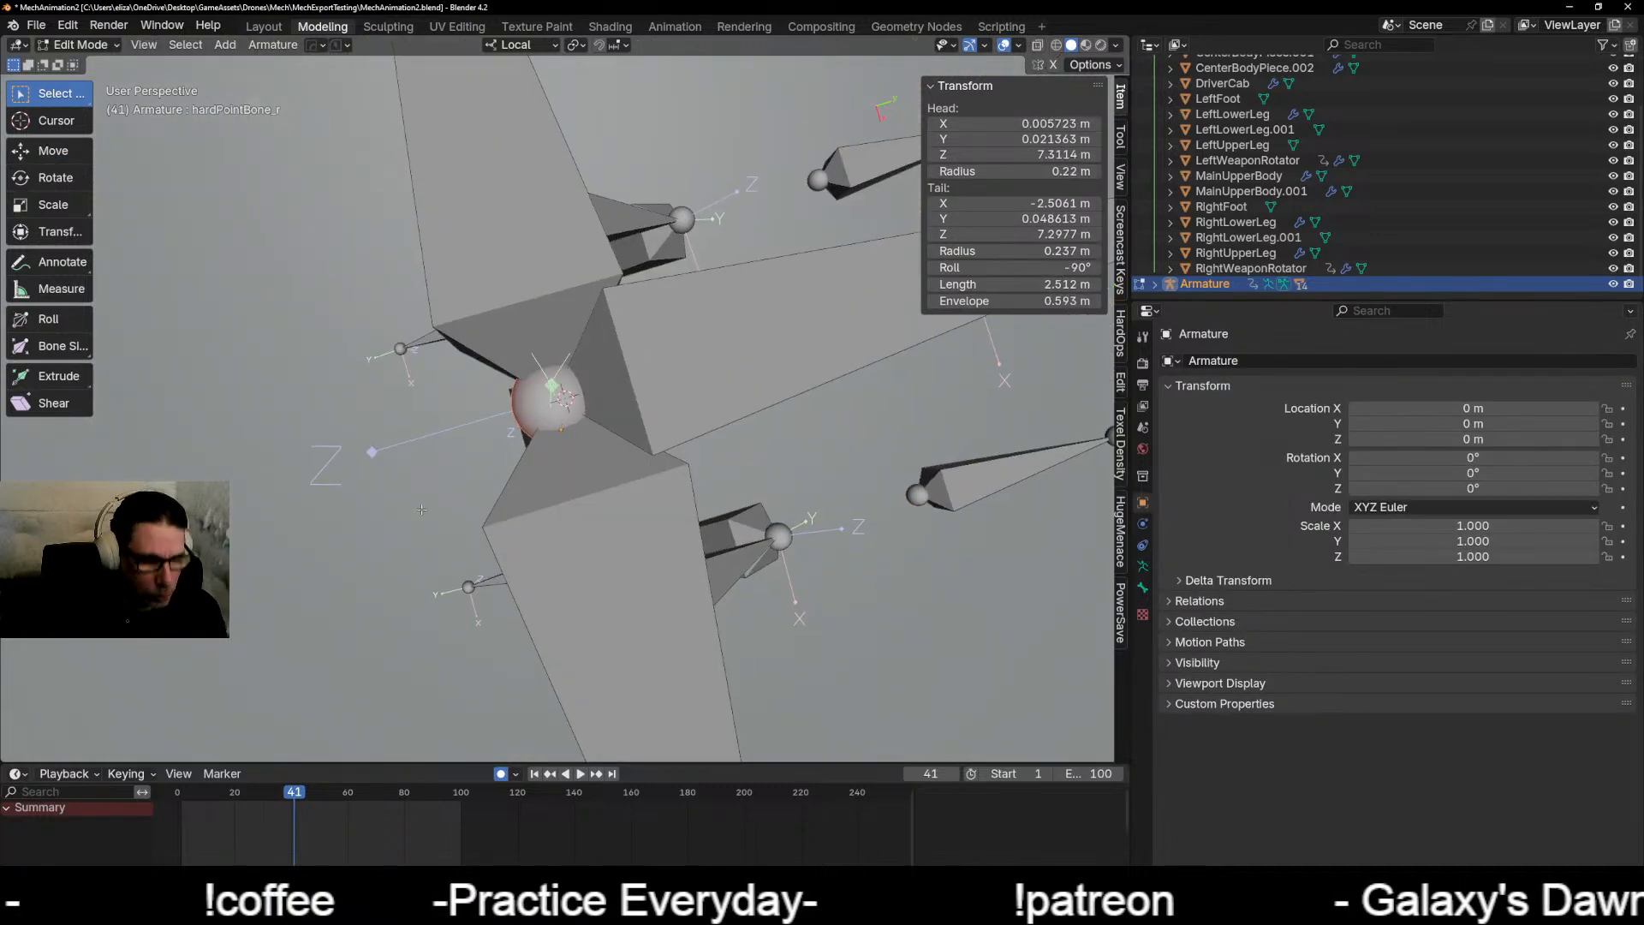
pyautogui.hotkey('shift', 's')
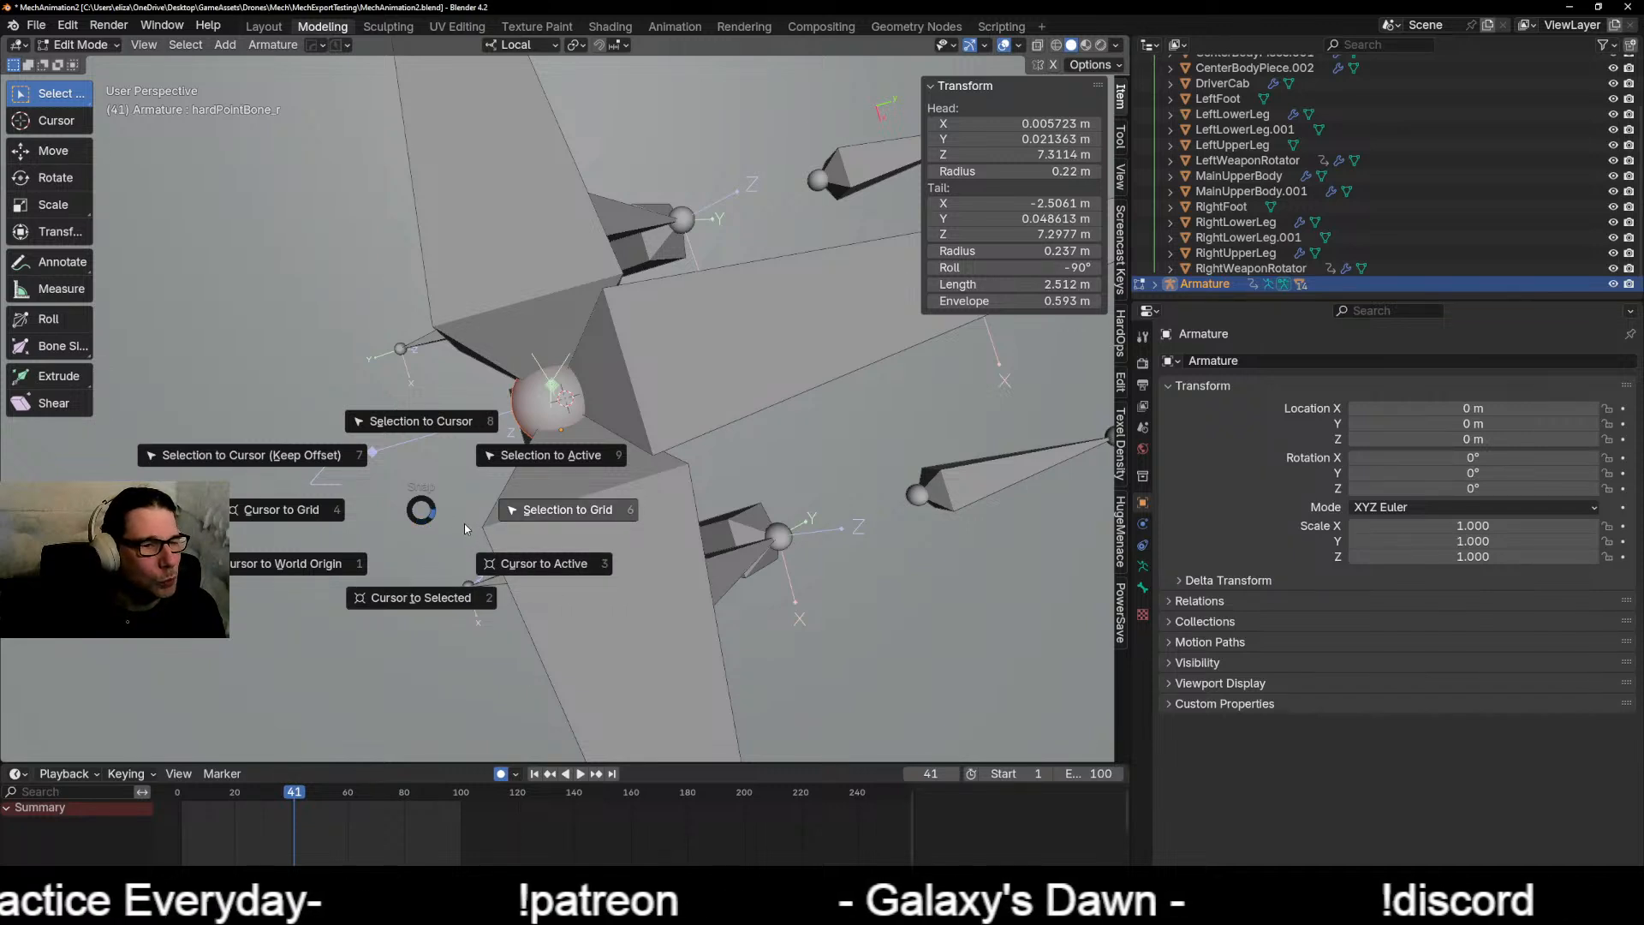
pyautogui.click(424, 426)
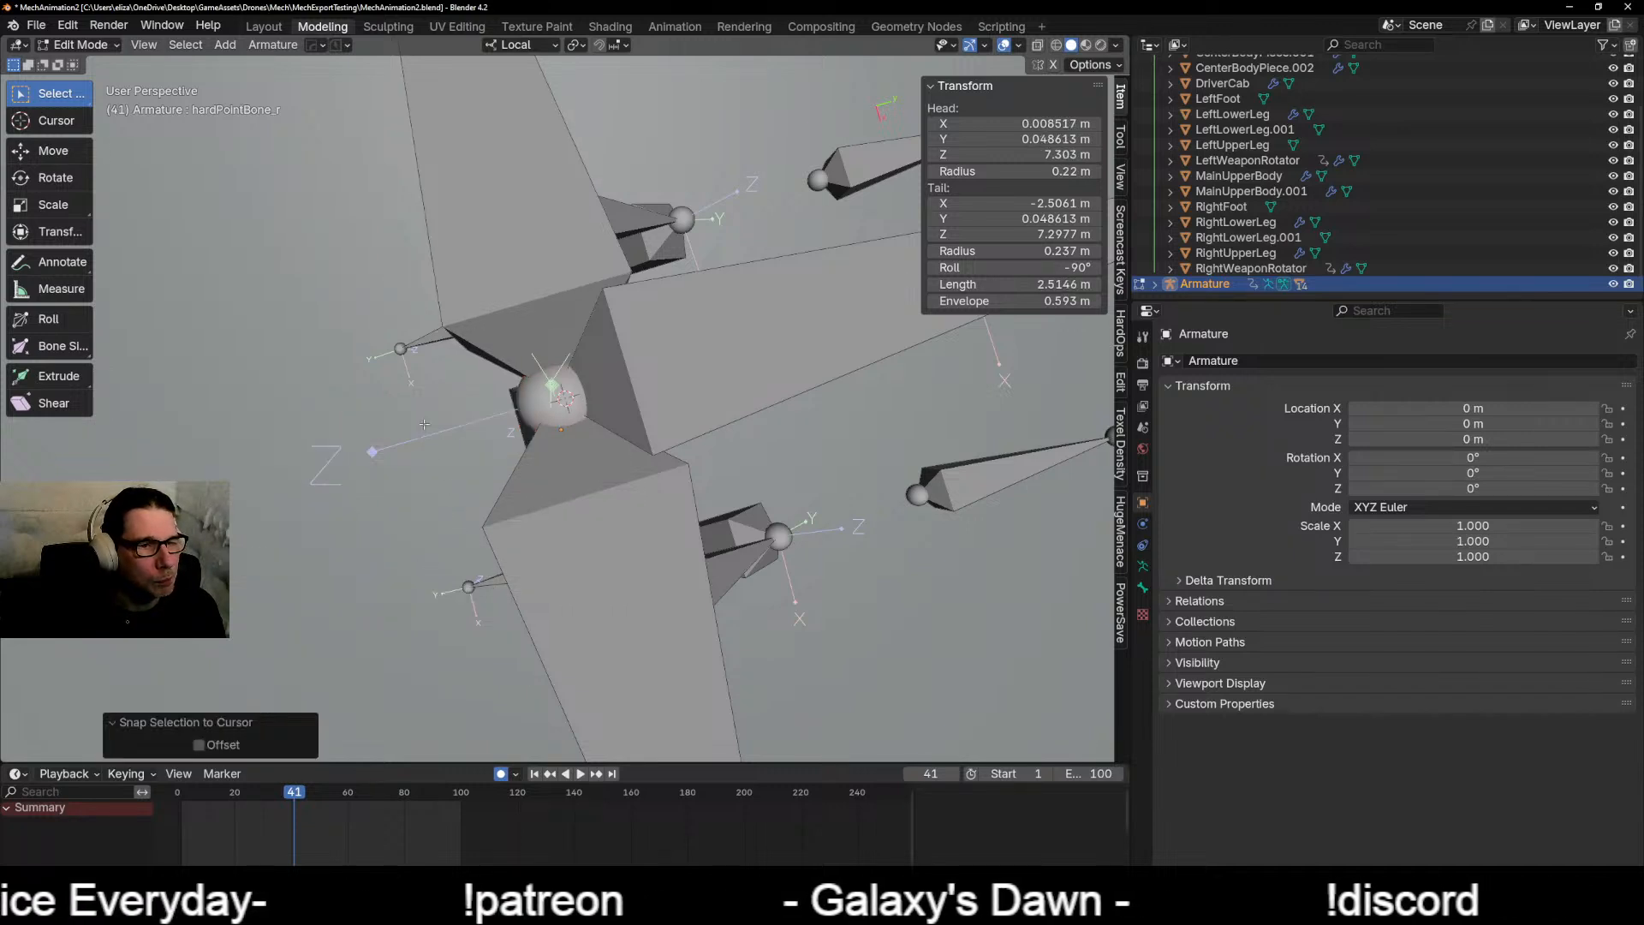
# Step: Snap the shared central joint at the head of hardPointBone_l to the 3D cursor
pyautogui.scroll(-9, 407, 445)
pyautogui.scroll(12, 446, 489)
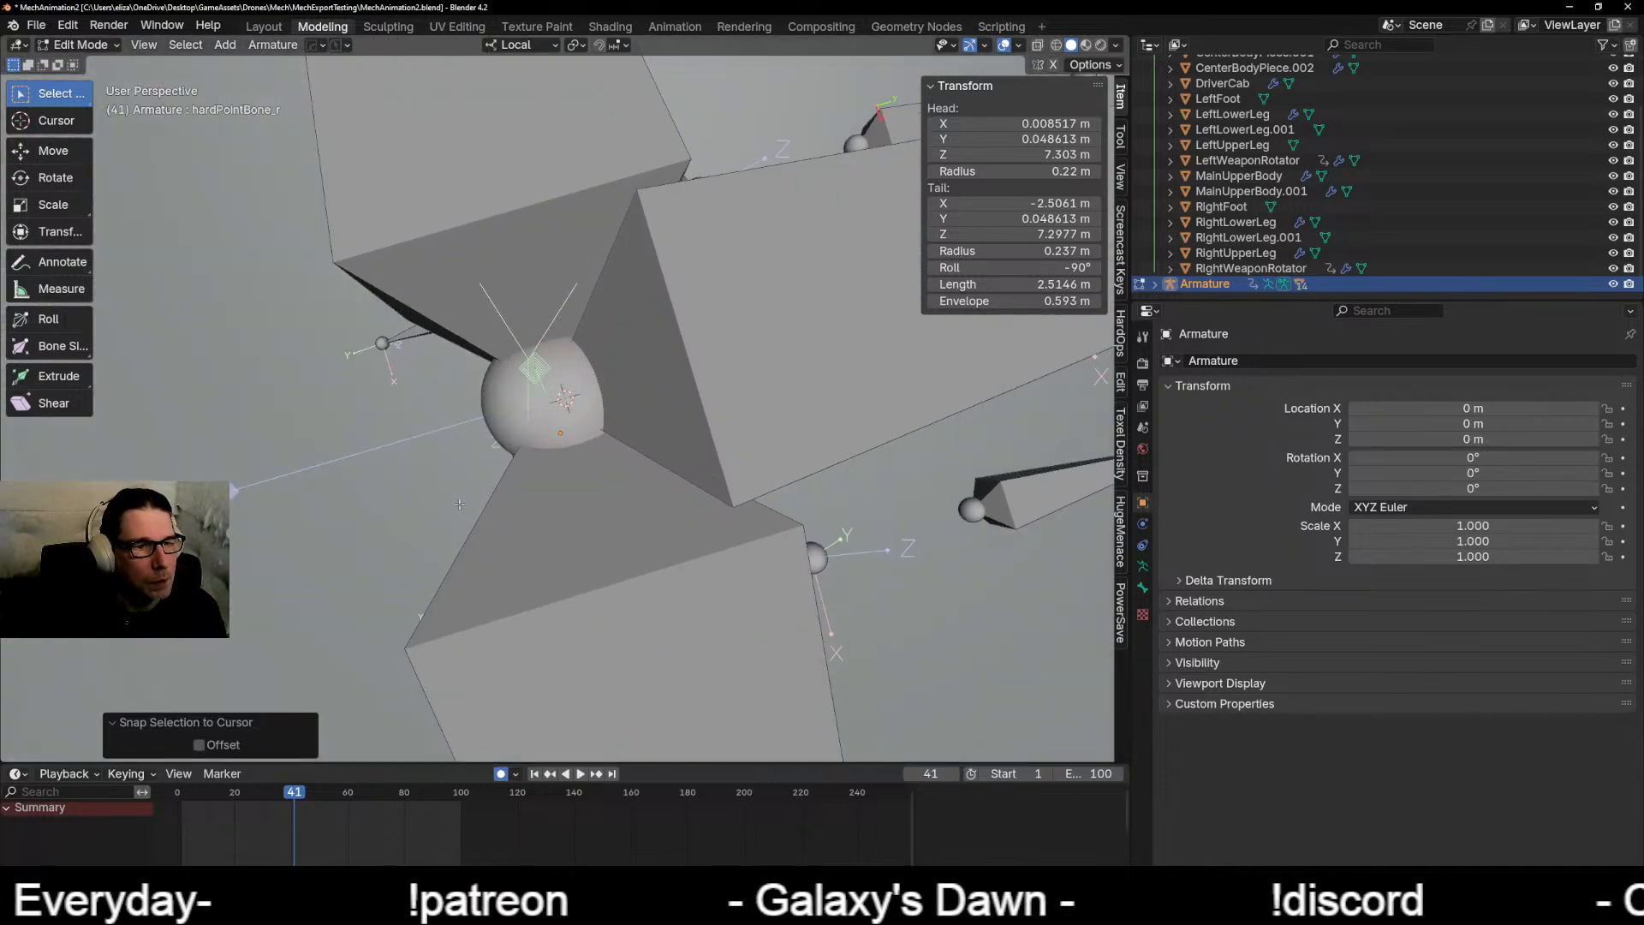
pyautogui.click(541, 452)
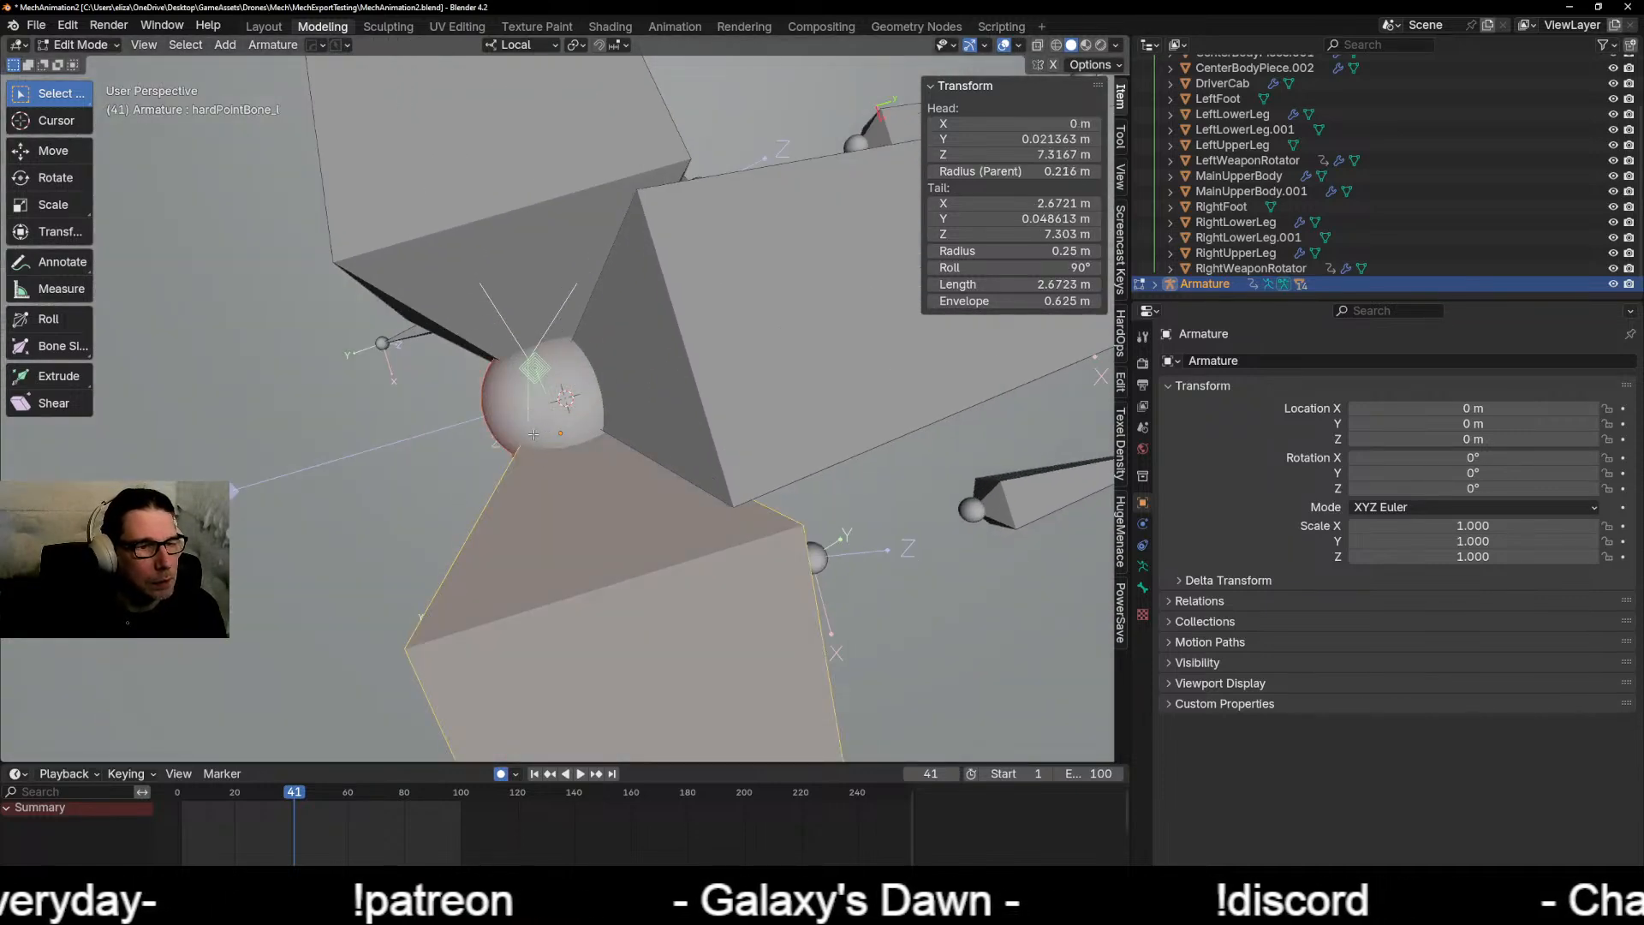
pyautogui.hotkey('shift', 's')
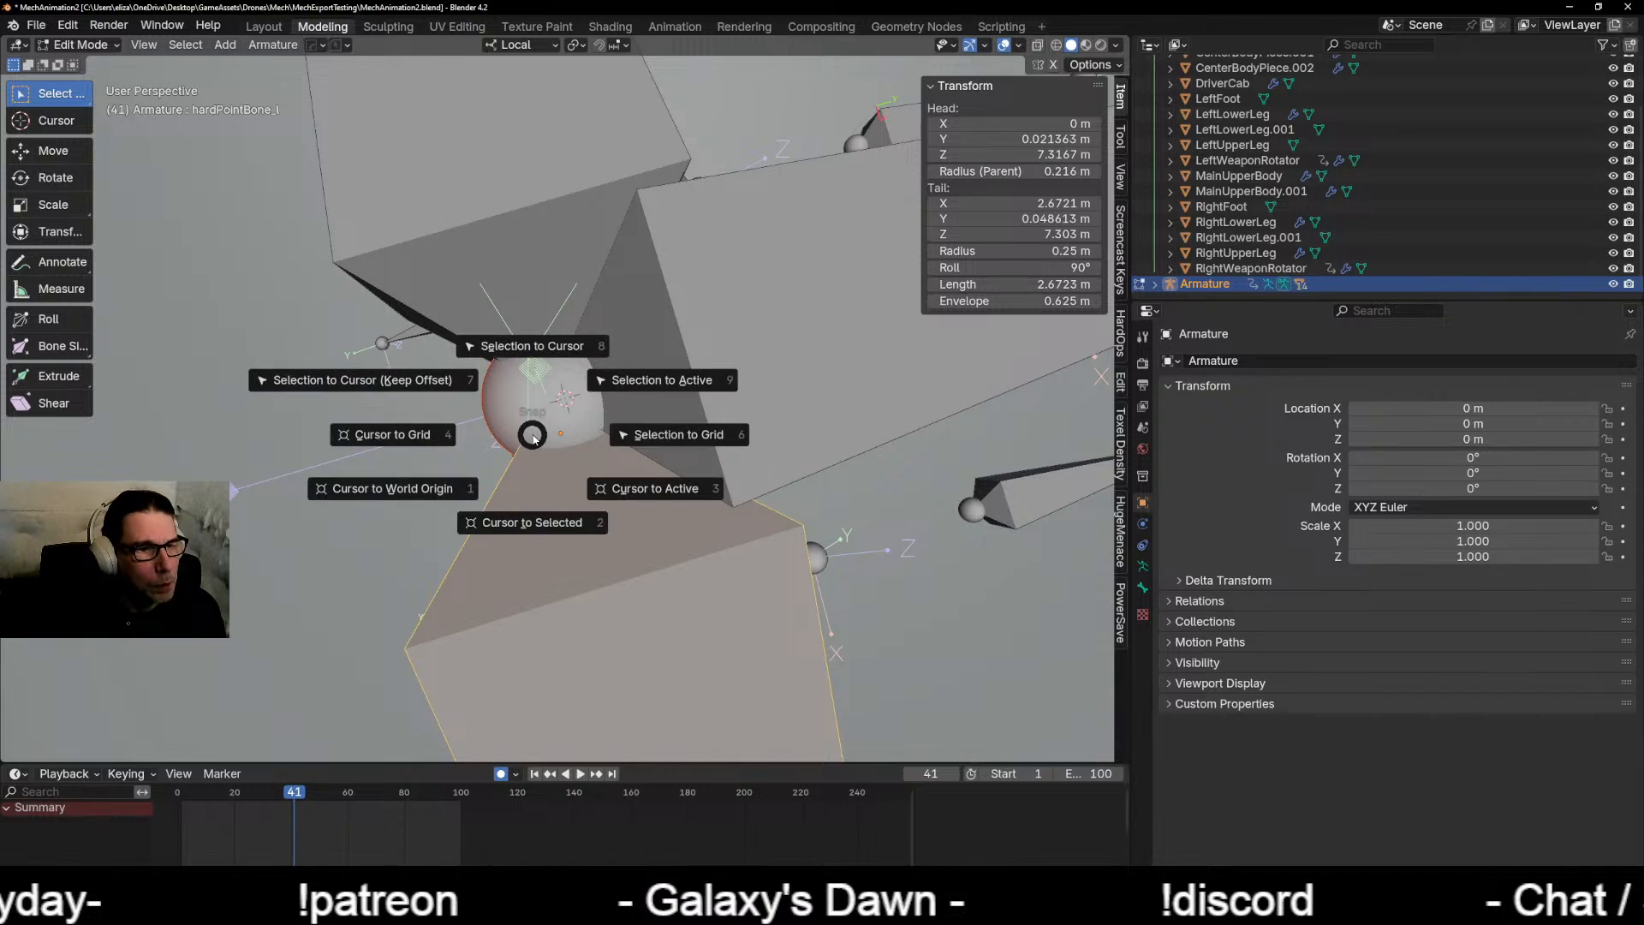
pyautogui.click(554, 356)
pyautogui.click(635, 417)
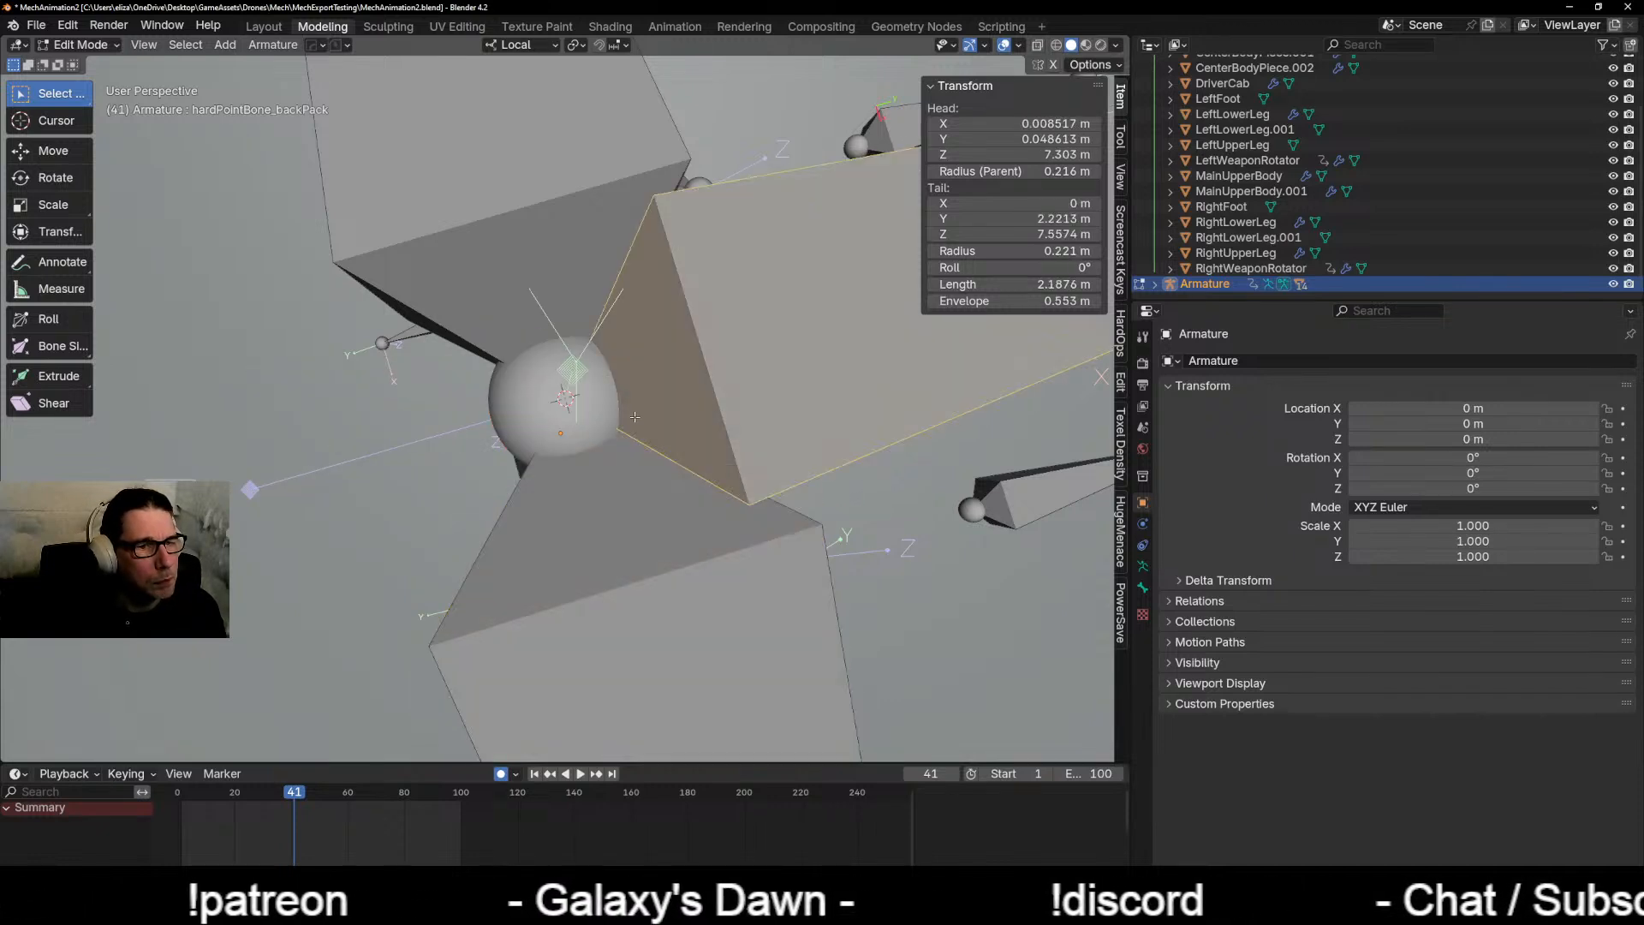
pyautogui.click(561, 402)
pyautogui.click(599, 401)
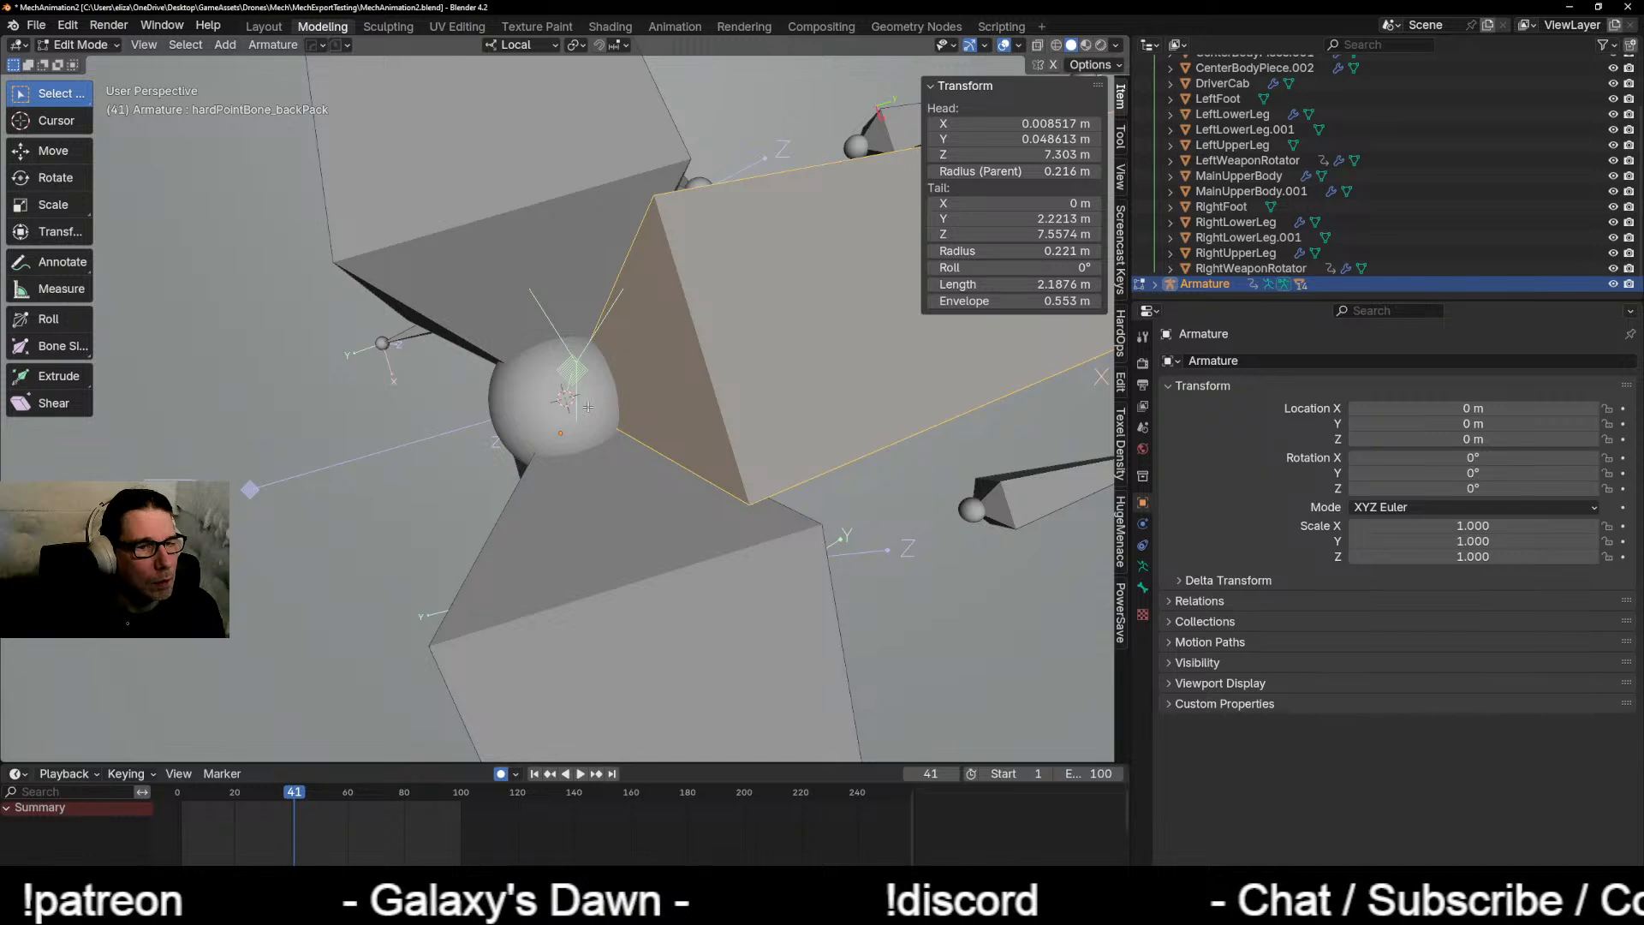
pyautogui.press('g')
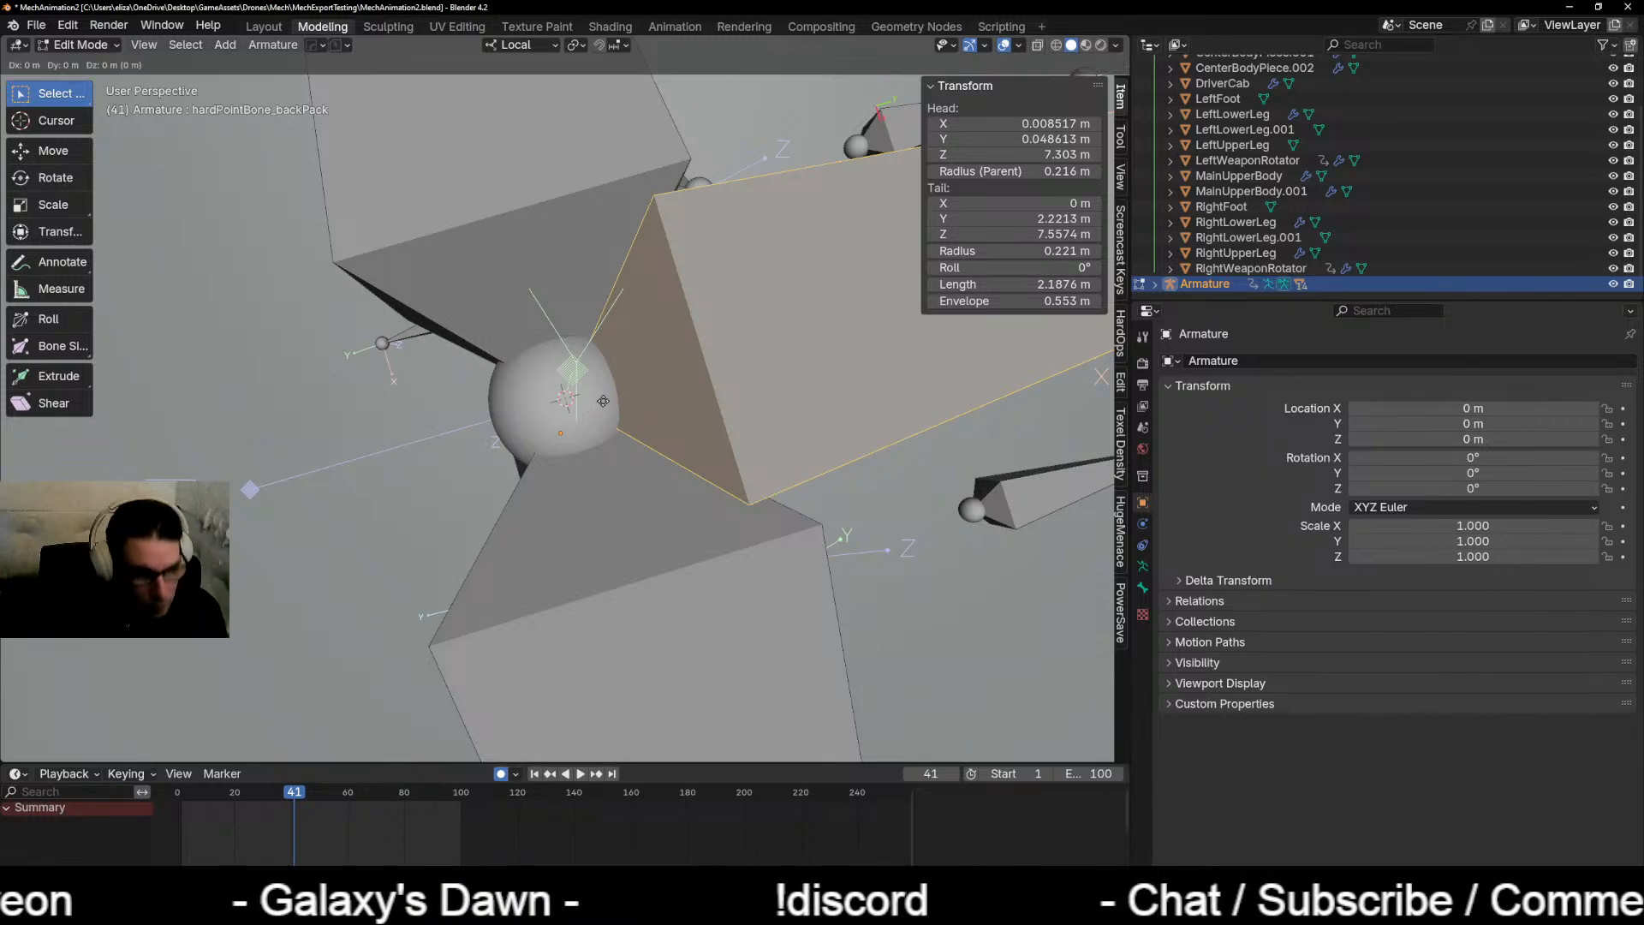
pyautogui.press('y')
pyautogui.rightClick(599, 396)
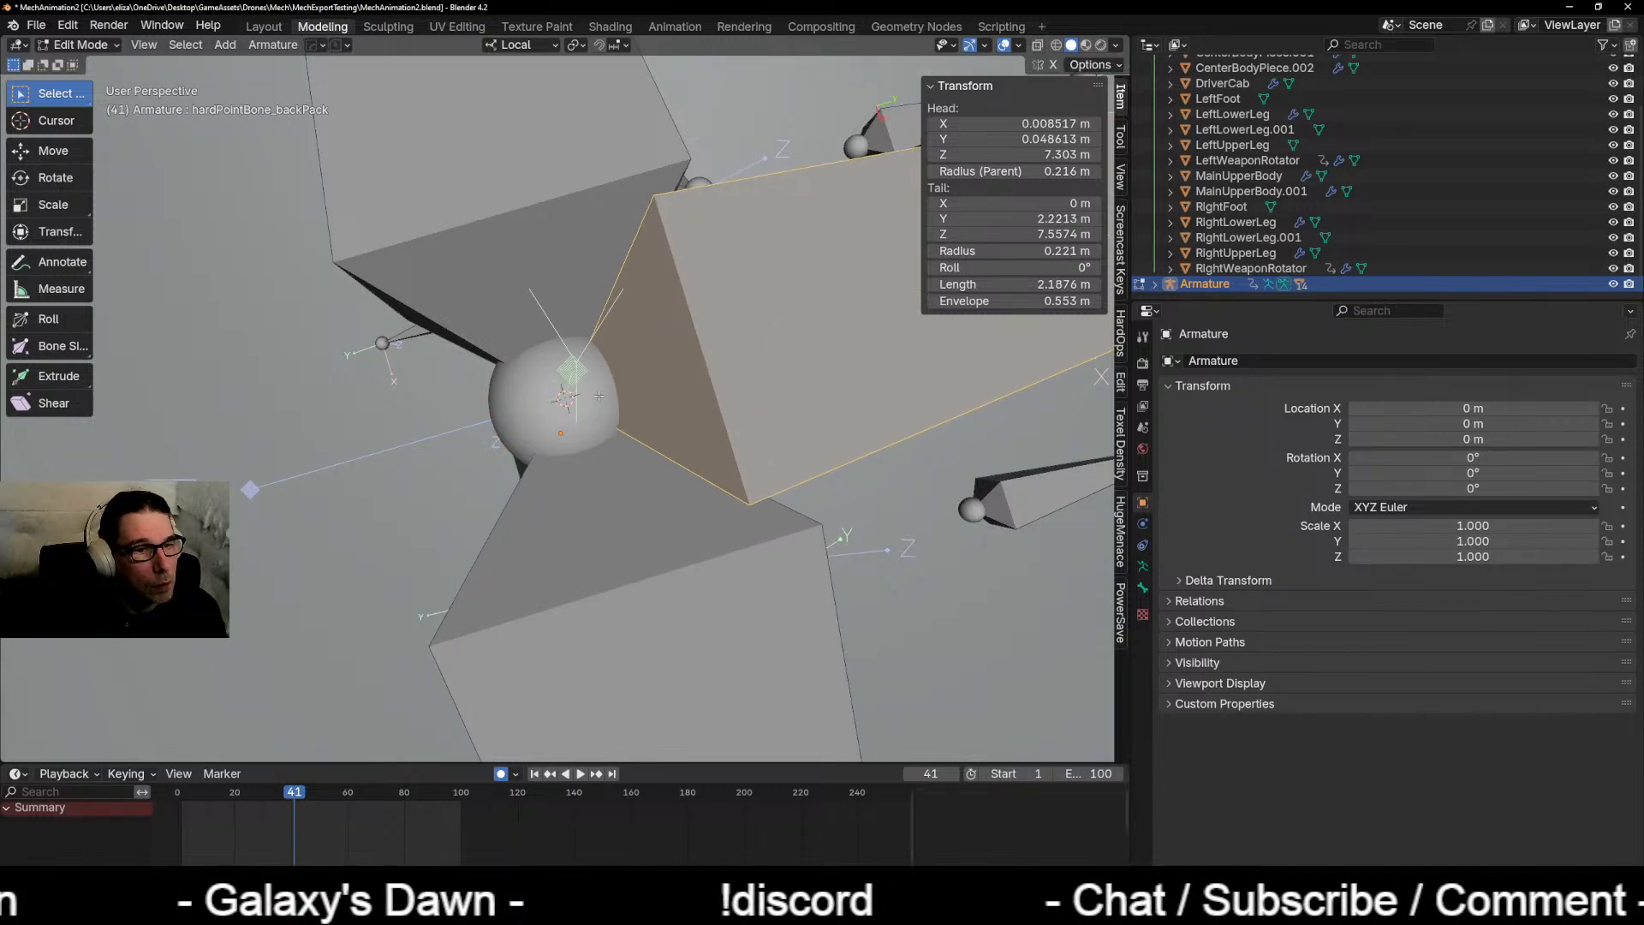
# Step: Return the armature to Object Mode and select the RightWeaponRotator mesh
pyautogui.moveTo(462, 444); pyautogui.dragTo(543, 385, button='middle')
pyautogui.scroll(-4, 562, 403)
pyautogui.moveTo(543, 472); pyautogui.dragTo(707, 404, button='middle')
pyautogui.click(684, 418)
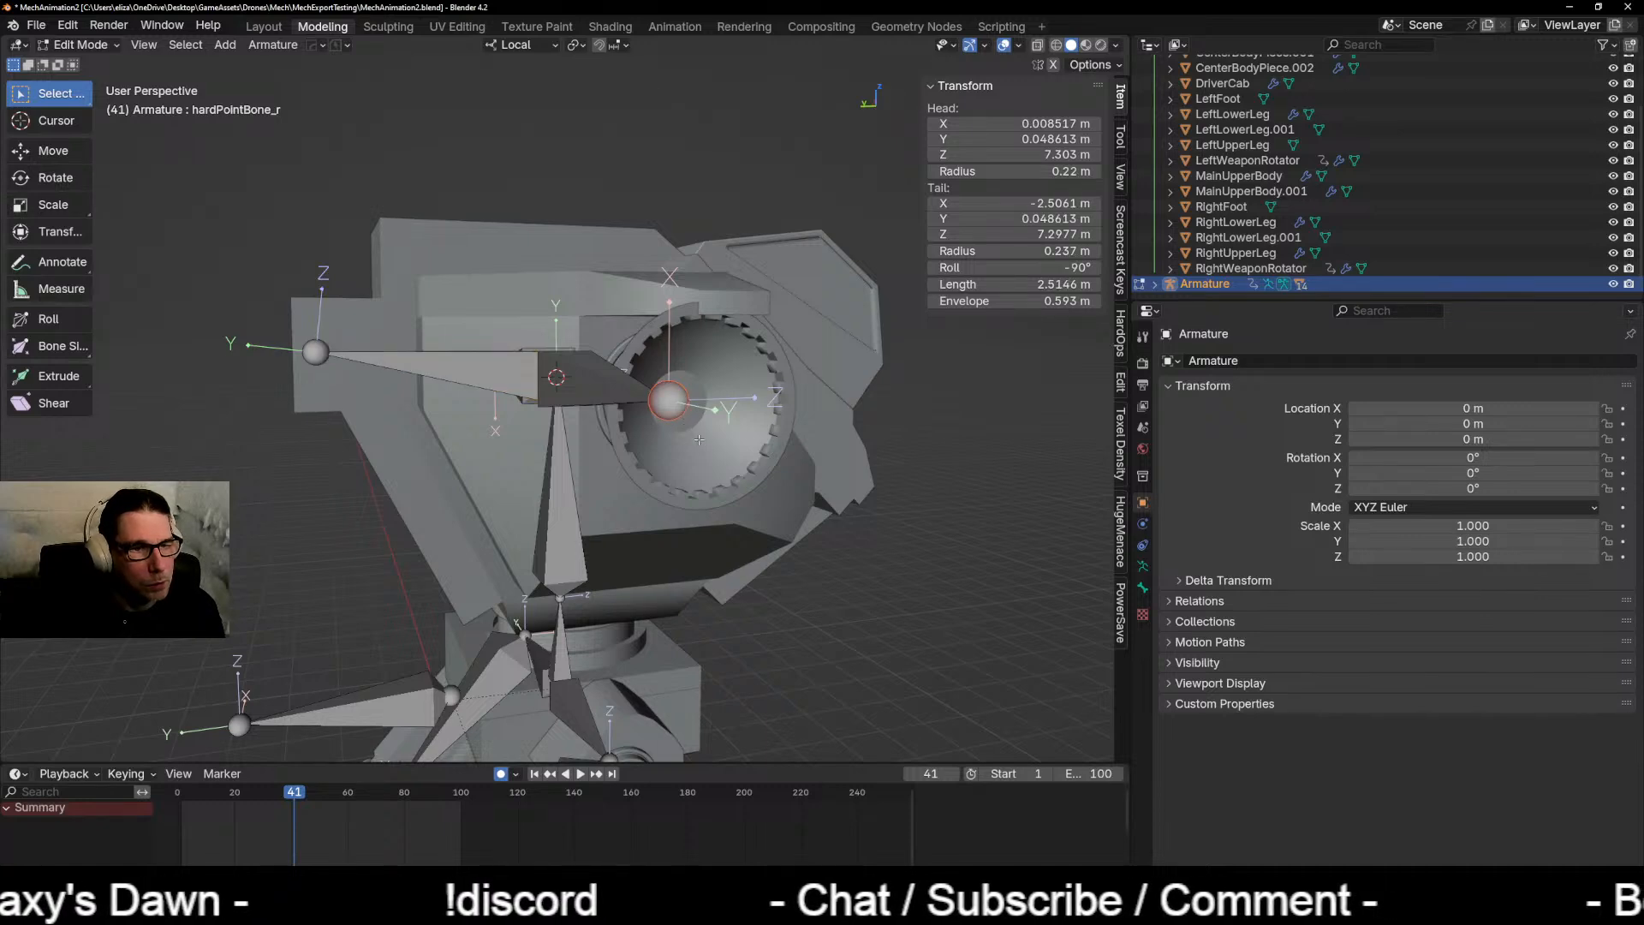
pyautogui.hotkey('ctrl', 'Tab')
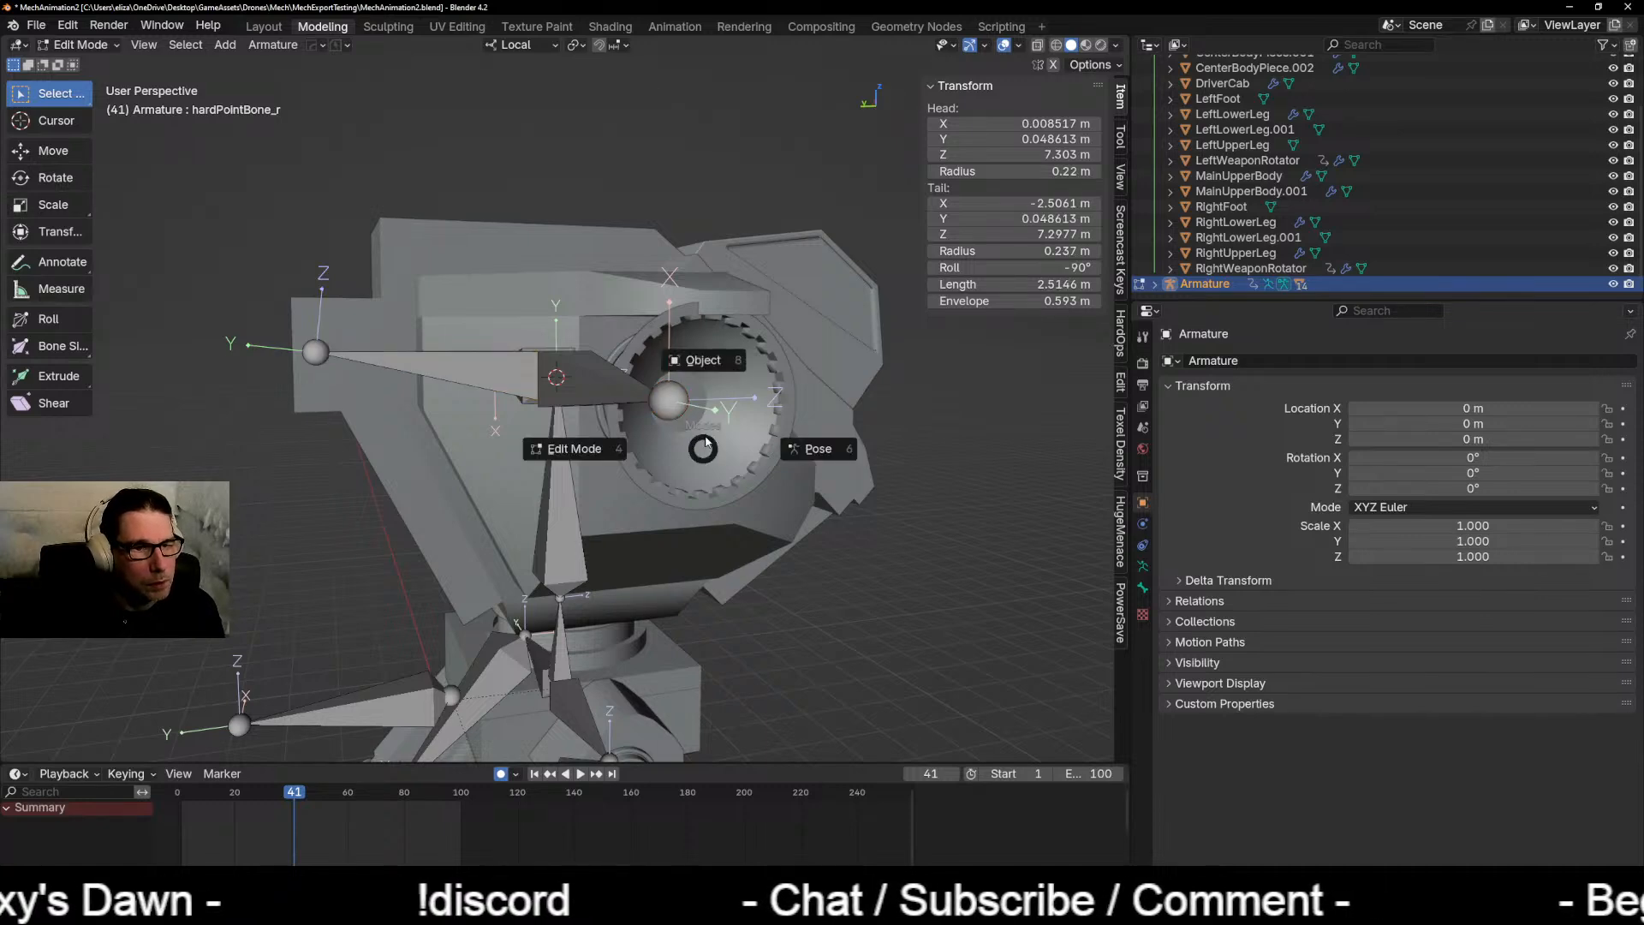
pyautogui.click(709, 374)
pyautogui.click(709, 450)
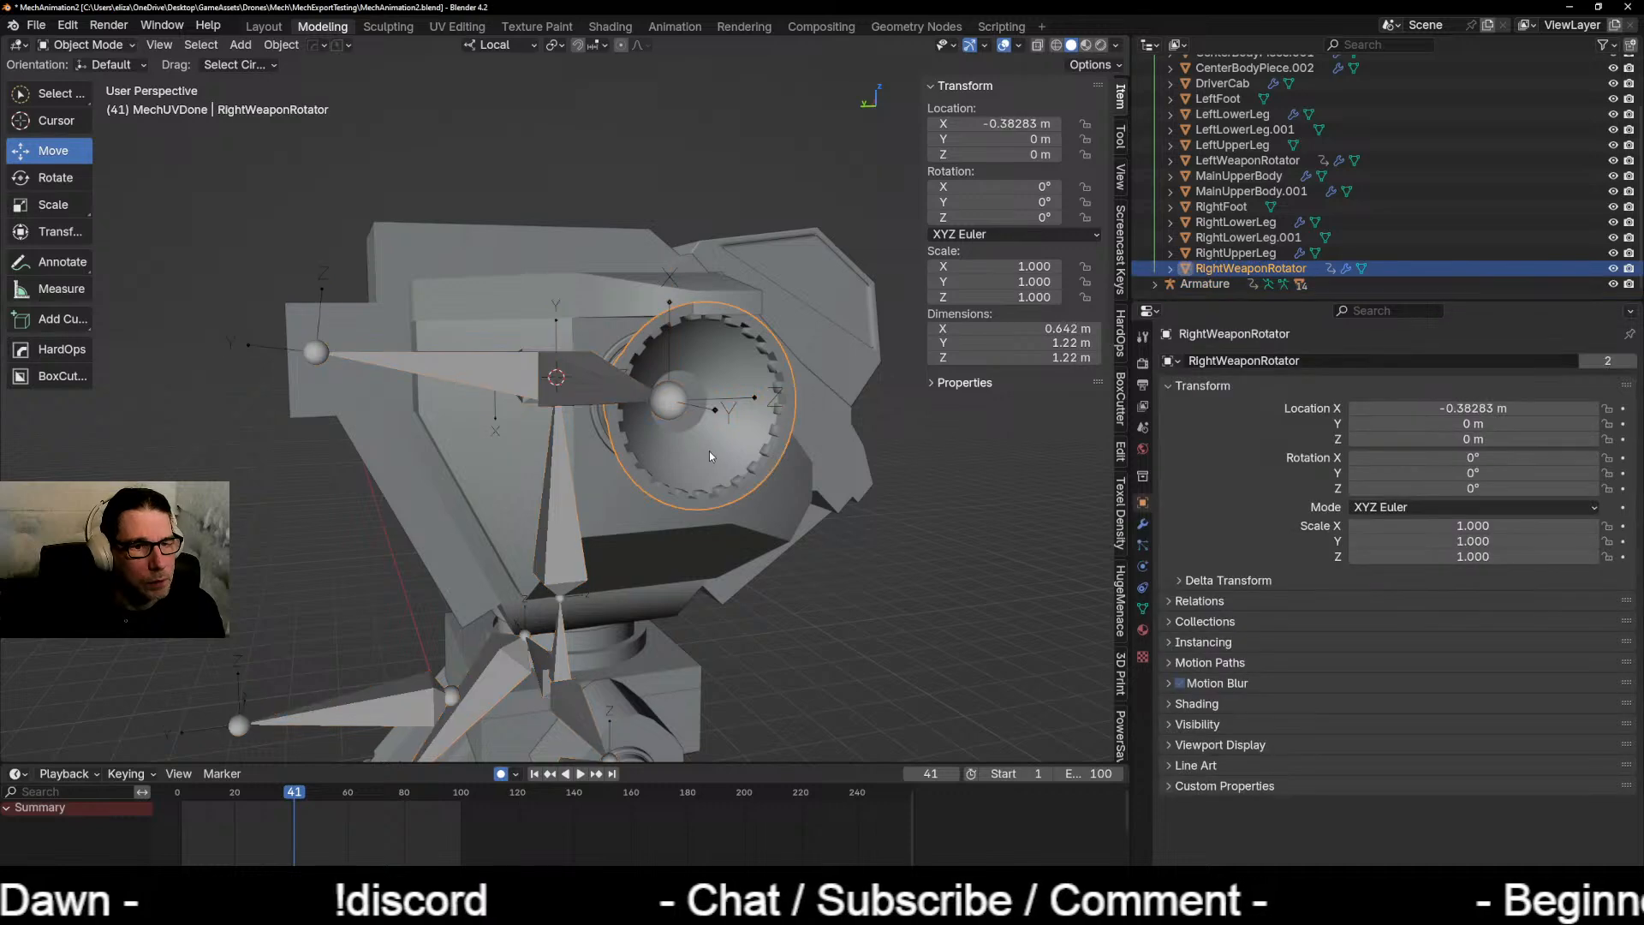
pyautogui.moveTo(710, 449); pyautogui.dragTo(622, 464, button='middle')
pyautogui.scroll(3, 527, 471)
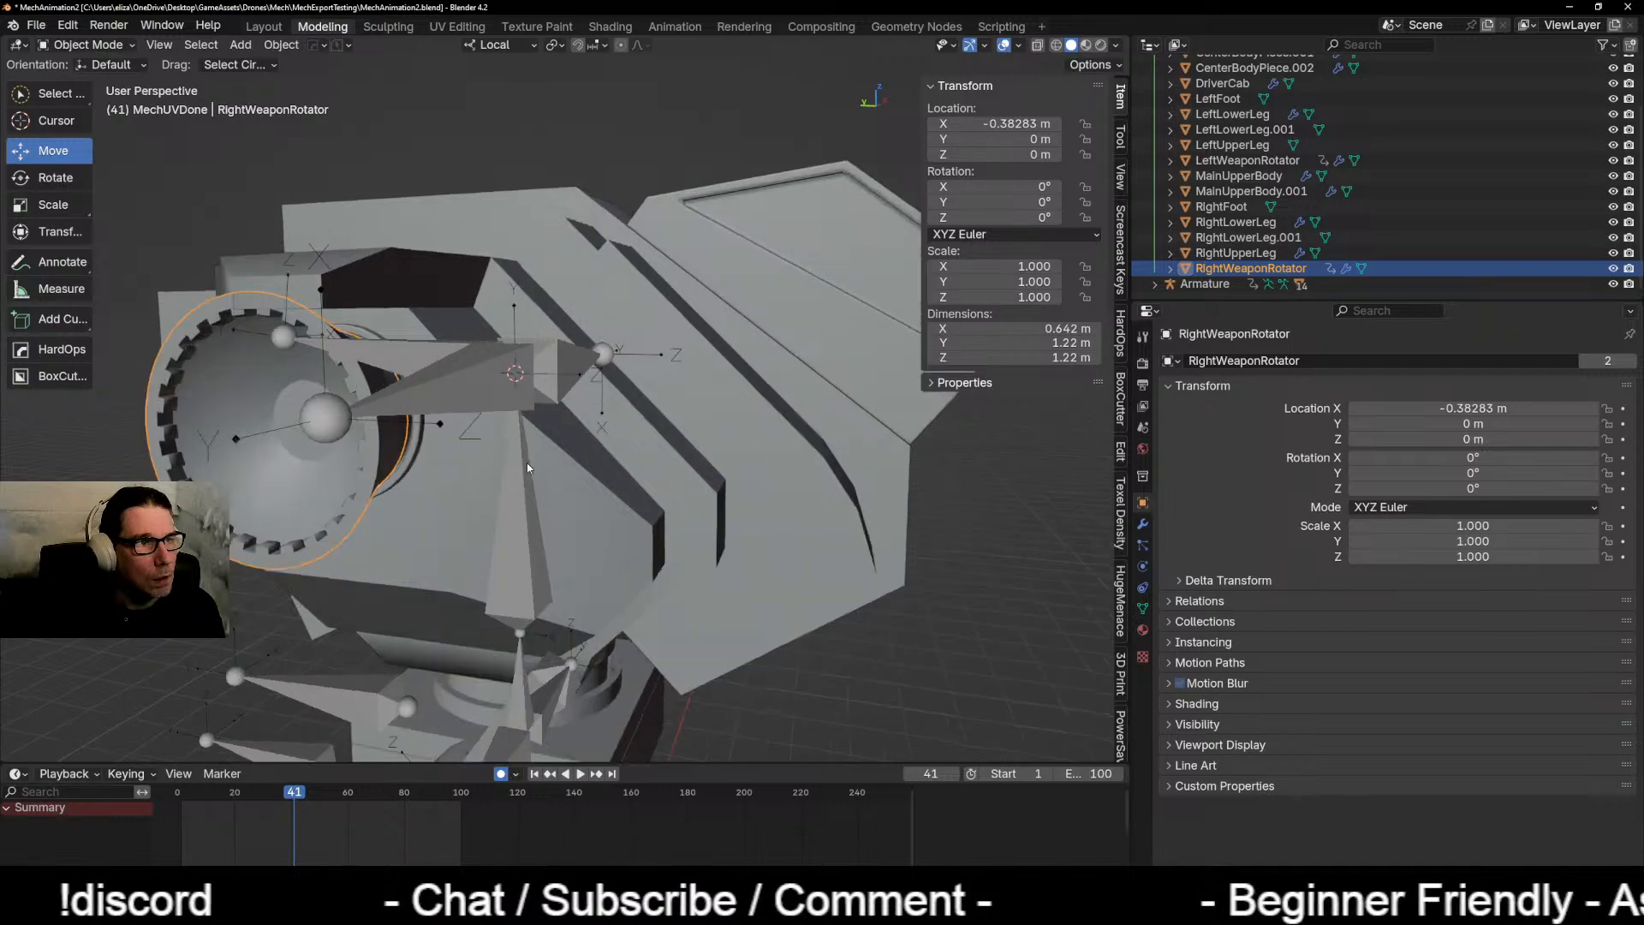
pyautogui.moveTo(444, 458); pyautogui.dragTo(480, 351, button='middle')
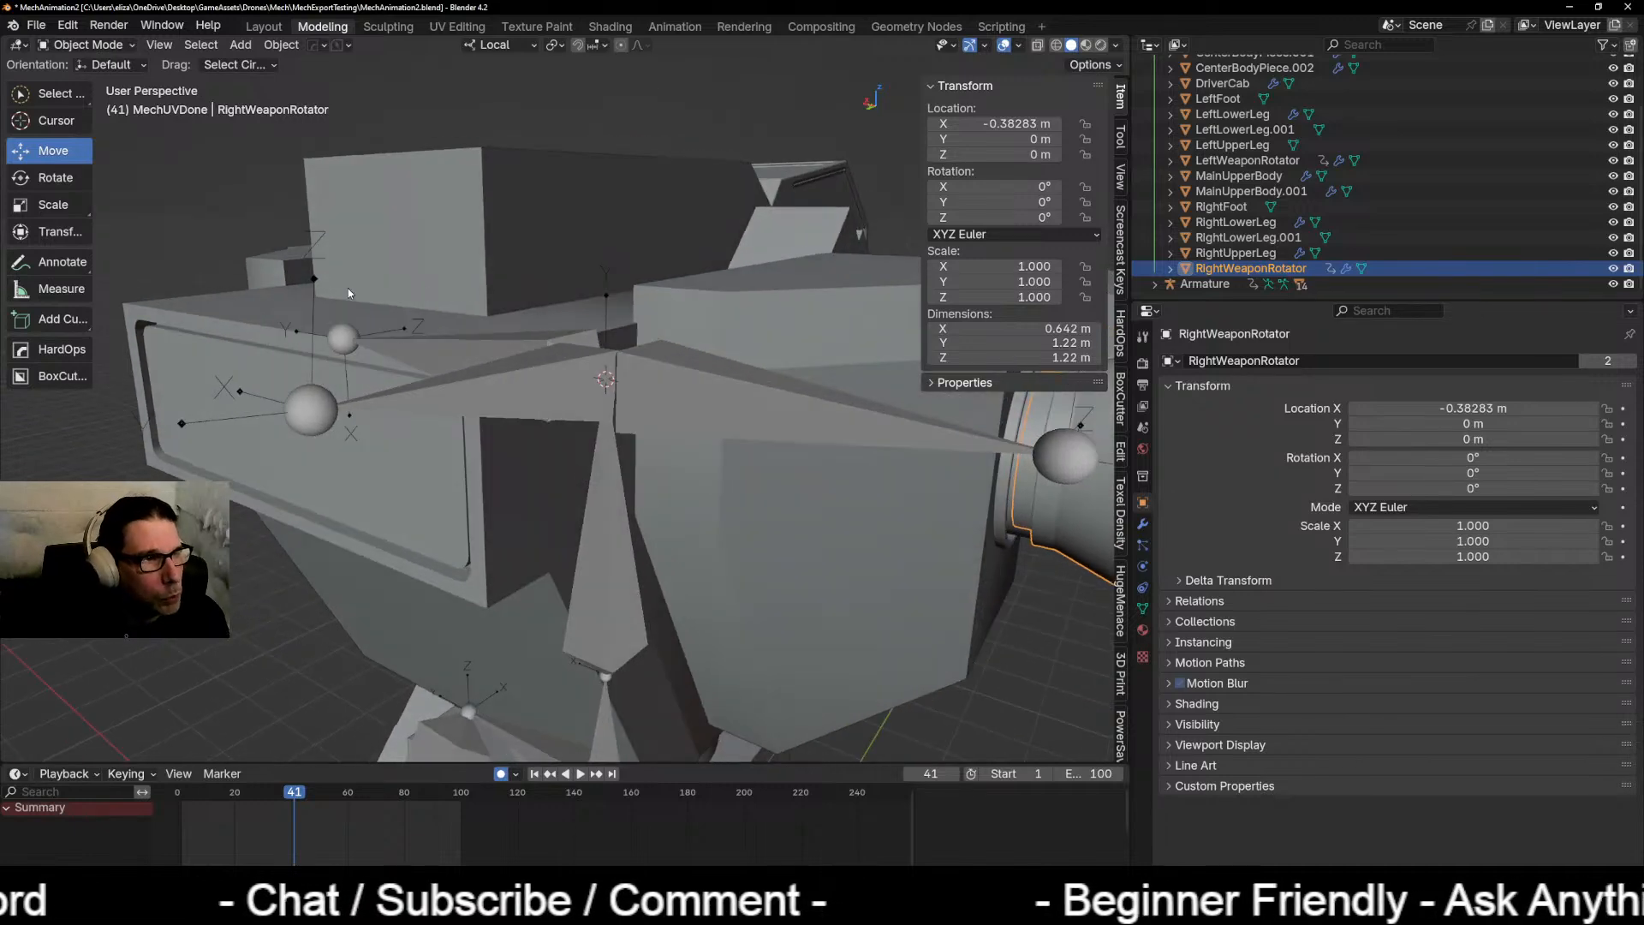
# Step: Examine the hard point bones' alignment with both weapon rotators from several sides of the mech
pyautogui.scroll(-3, 386, 382)
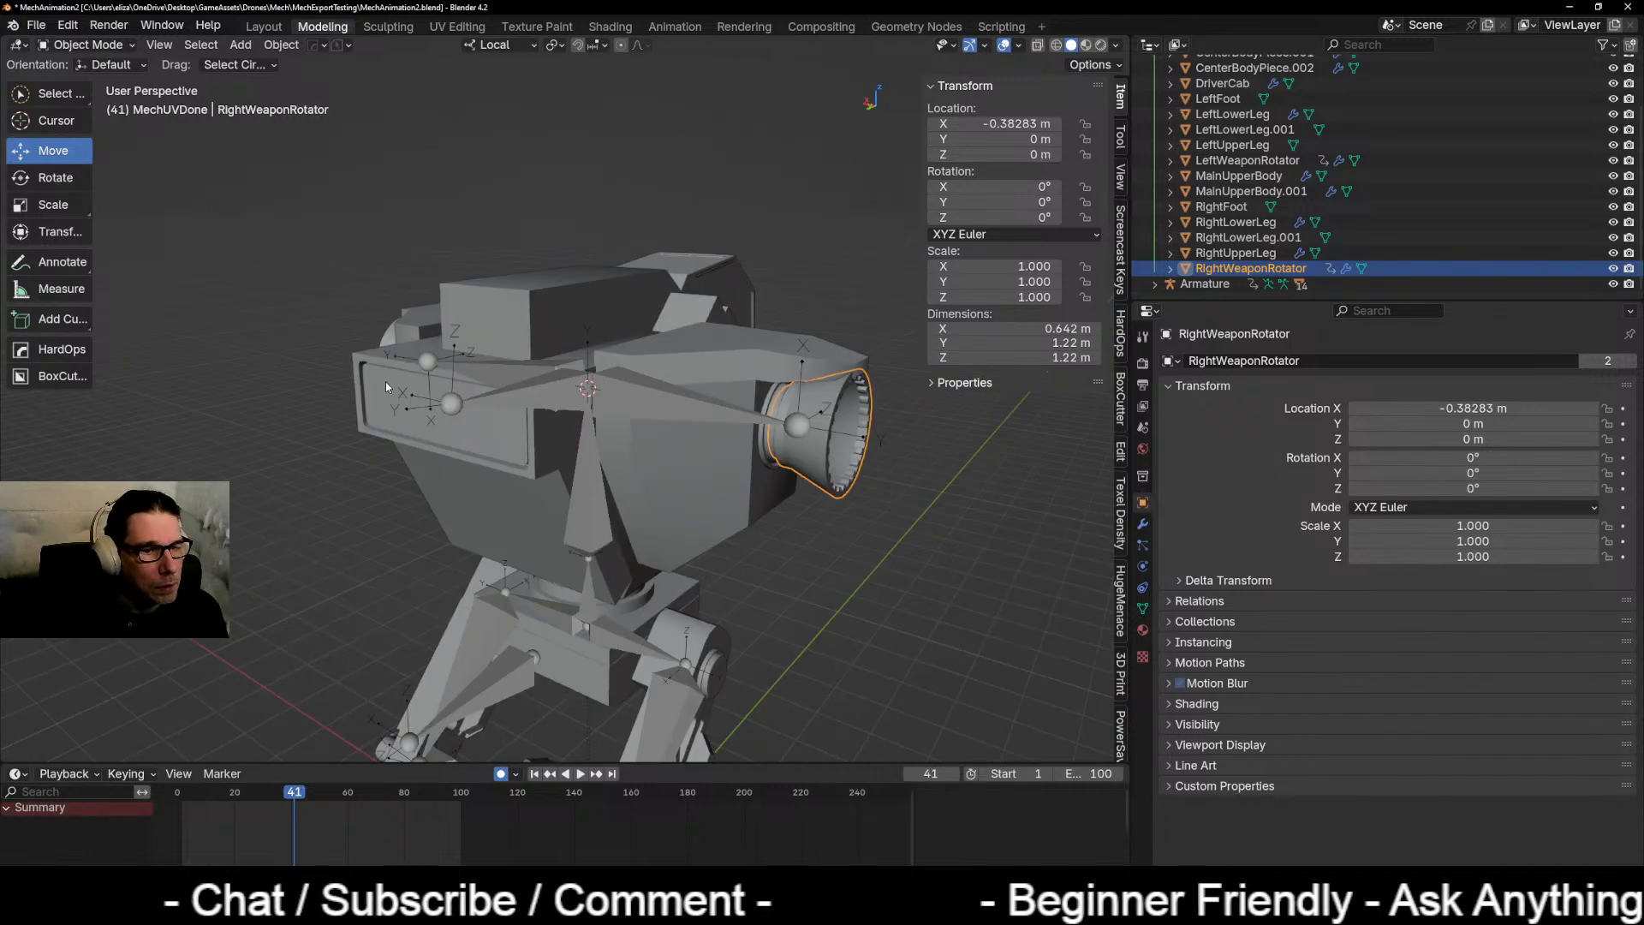
pyautogui.moveTo(386, 382); pyautogui.dragTo(437, 428, button='middle')
pyautogui.scroll(-3, 514, 454)
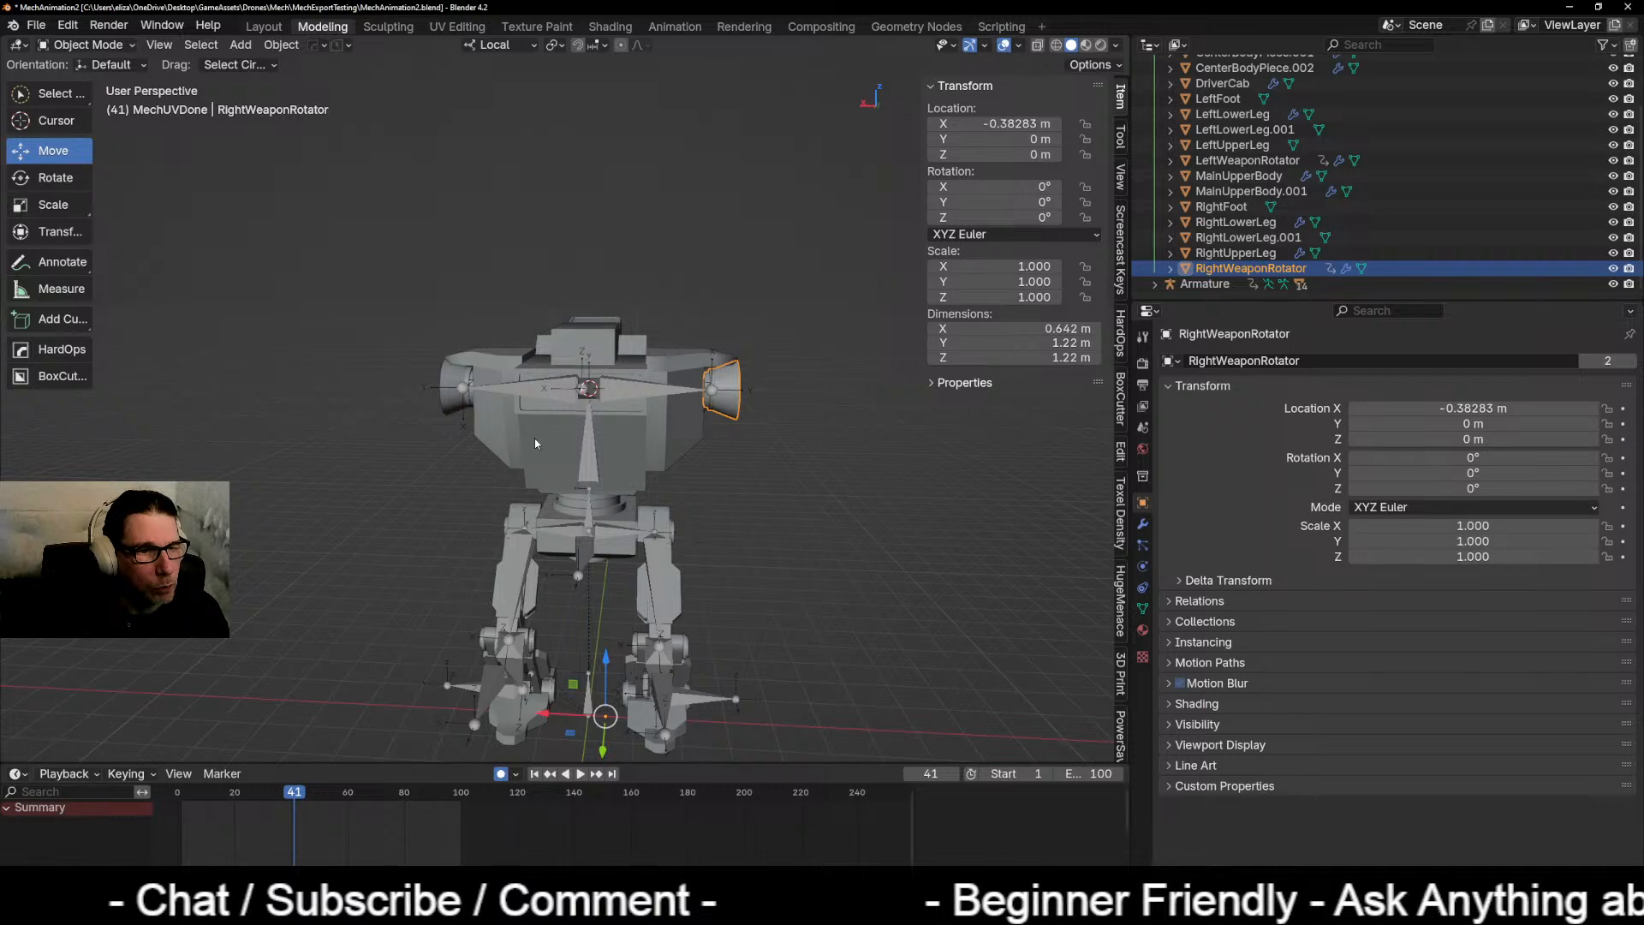
pyautogui.moveTo(535, 444); pyautogui.dragTo(754, 463, button='middle')
pyautogui.scroll(4, 600, 459)
pyautogui.moveTo(602, 445); pyautogui.dragTo(480, 449, button='middle')
pyautogui.scroll(2, 395, 466)
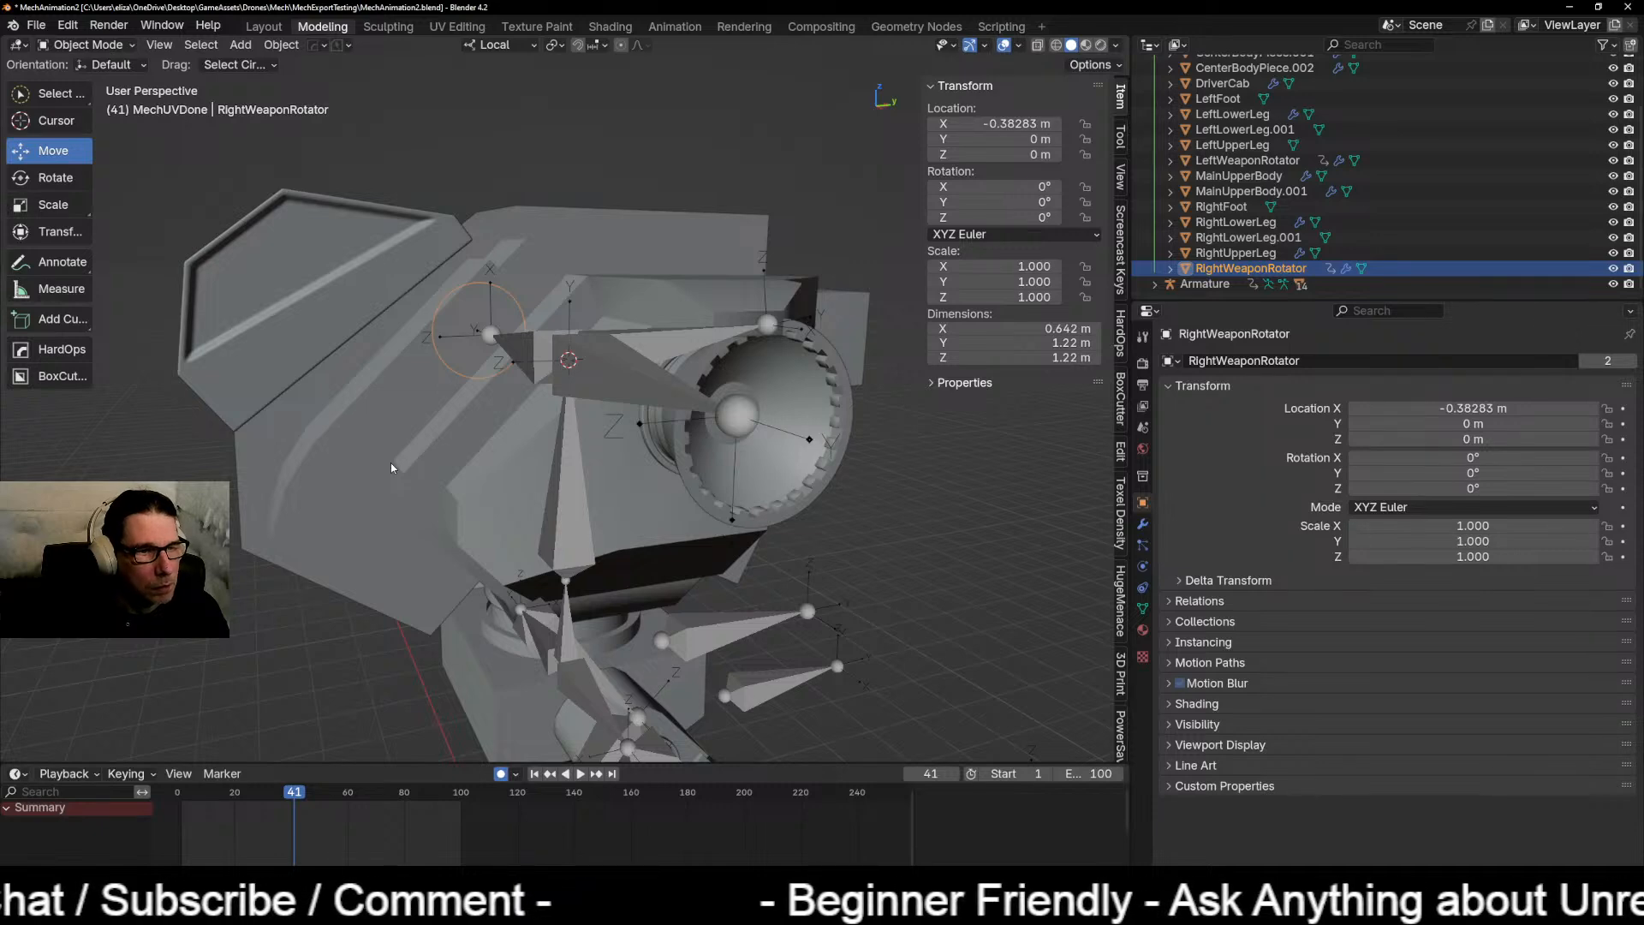
# Step: Undo the latest selection and mode changes back to the armature's Edit Mode with the main_body bone selected
pyautogui.hotkey('ctrl', 'z')
pyautogui.hotkey('ctrl', 'z')
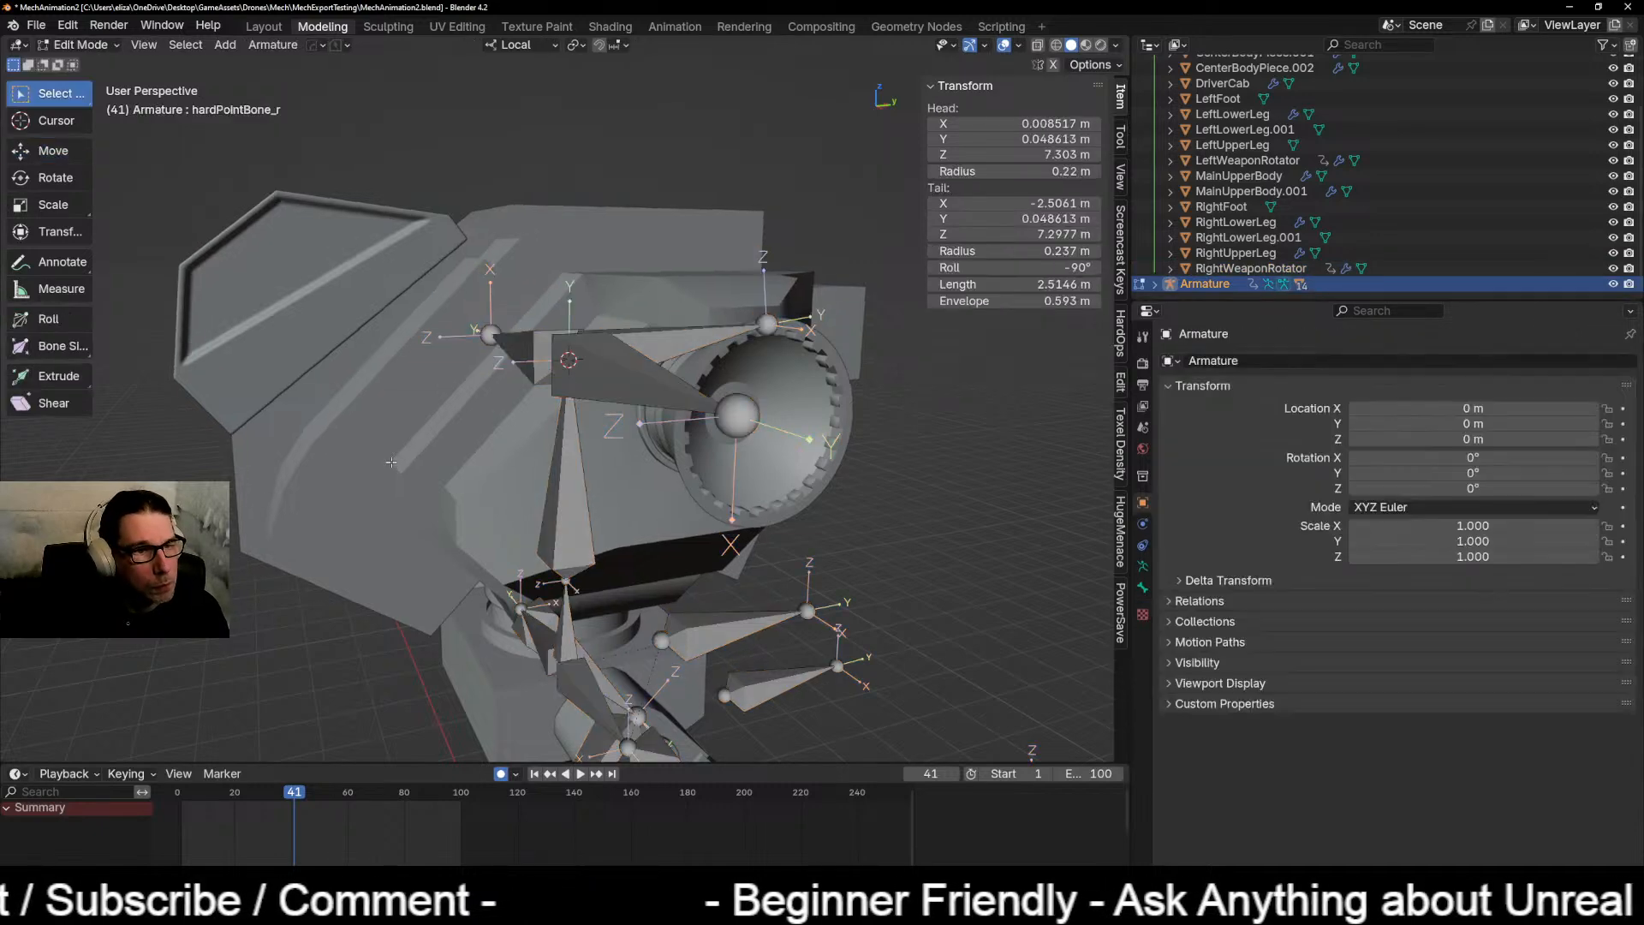
pyautogui.hotkey('ctrl', 'z')
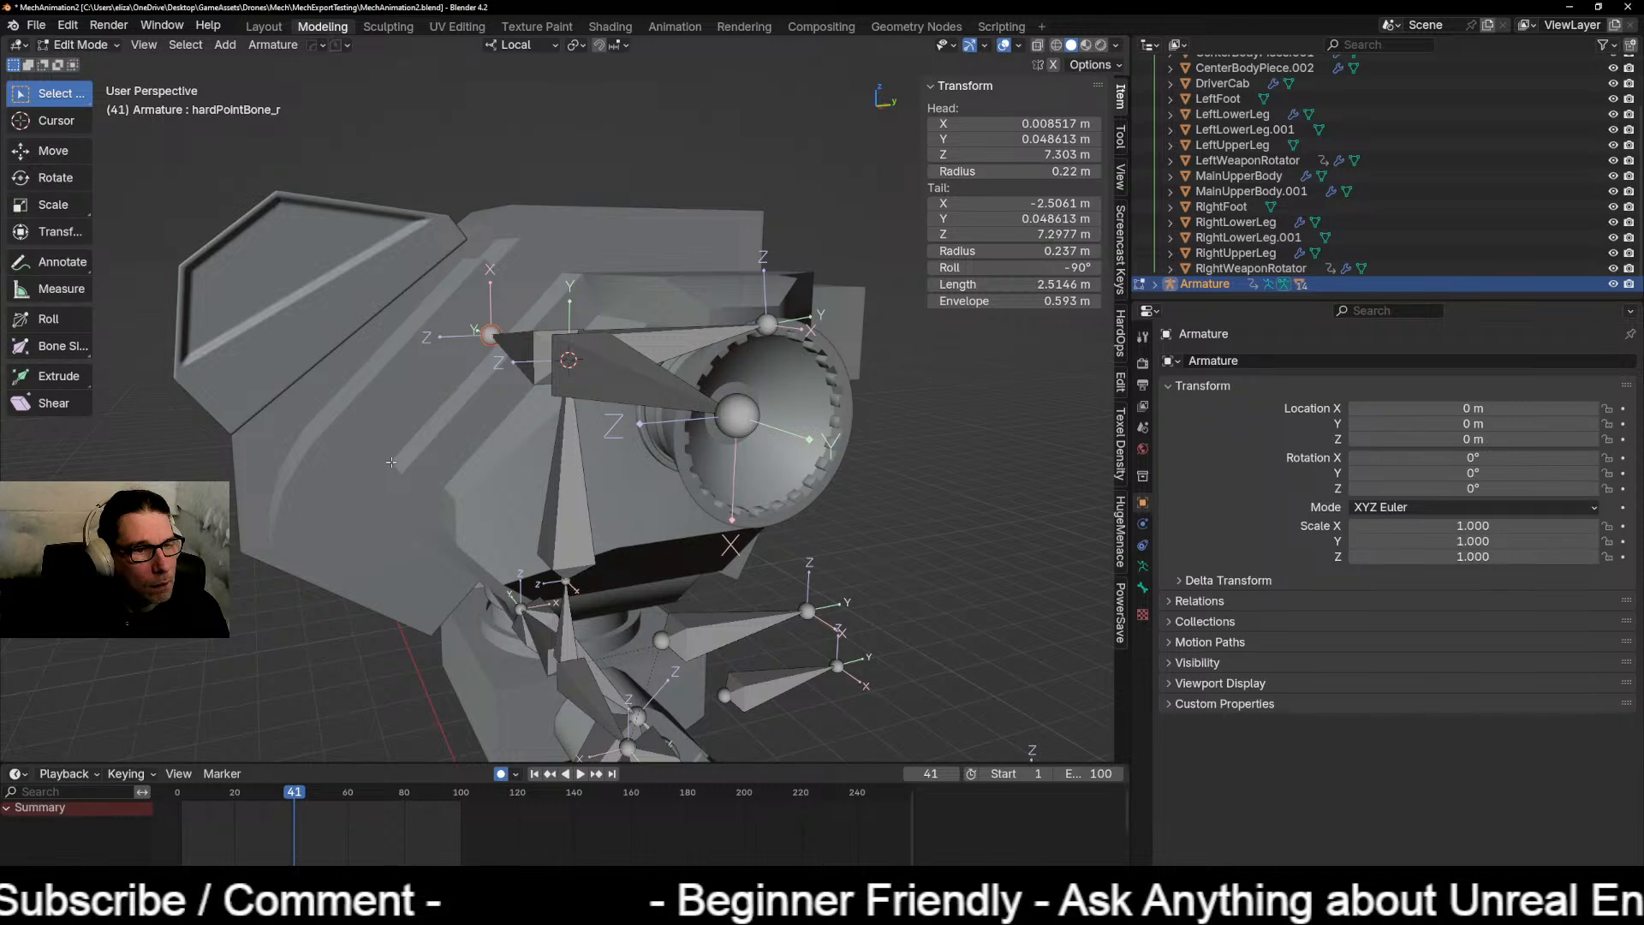
pyautogui.hotkey('ctrl', 'z')
pyautogui.hotkey('ctrl', 'z')
pyautogui.moveTo(391, 463); pyautogui.dragTo(441, 448, button='middle')
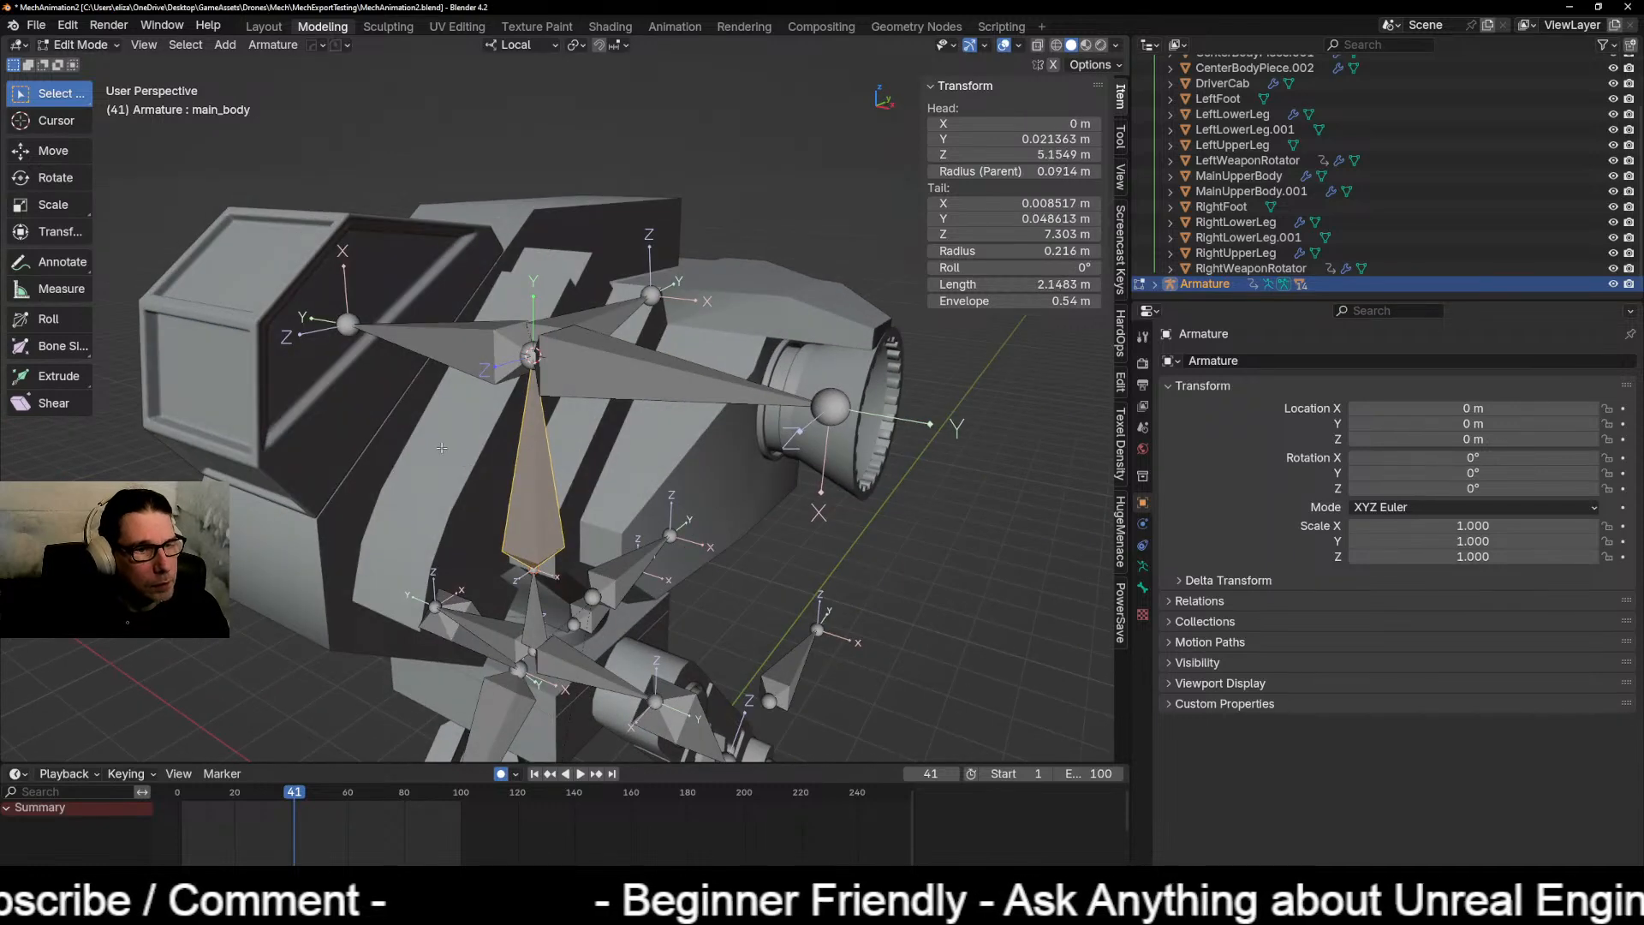
pyautogui.hotkey('ctrl', 'z')
pyautogui.moveTo(538, 513); pyautogui.dragTo(406, 486, button='middle')
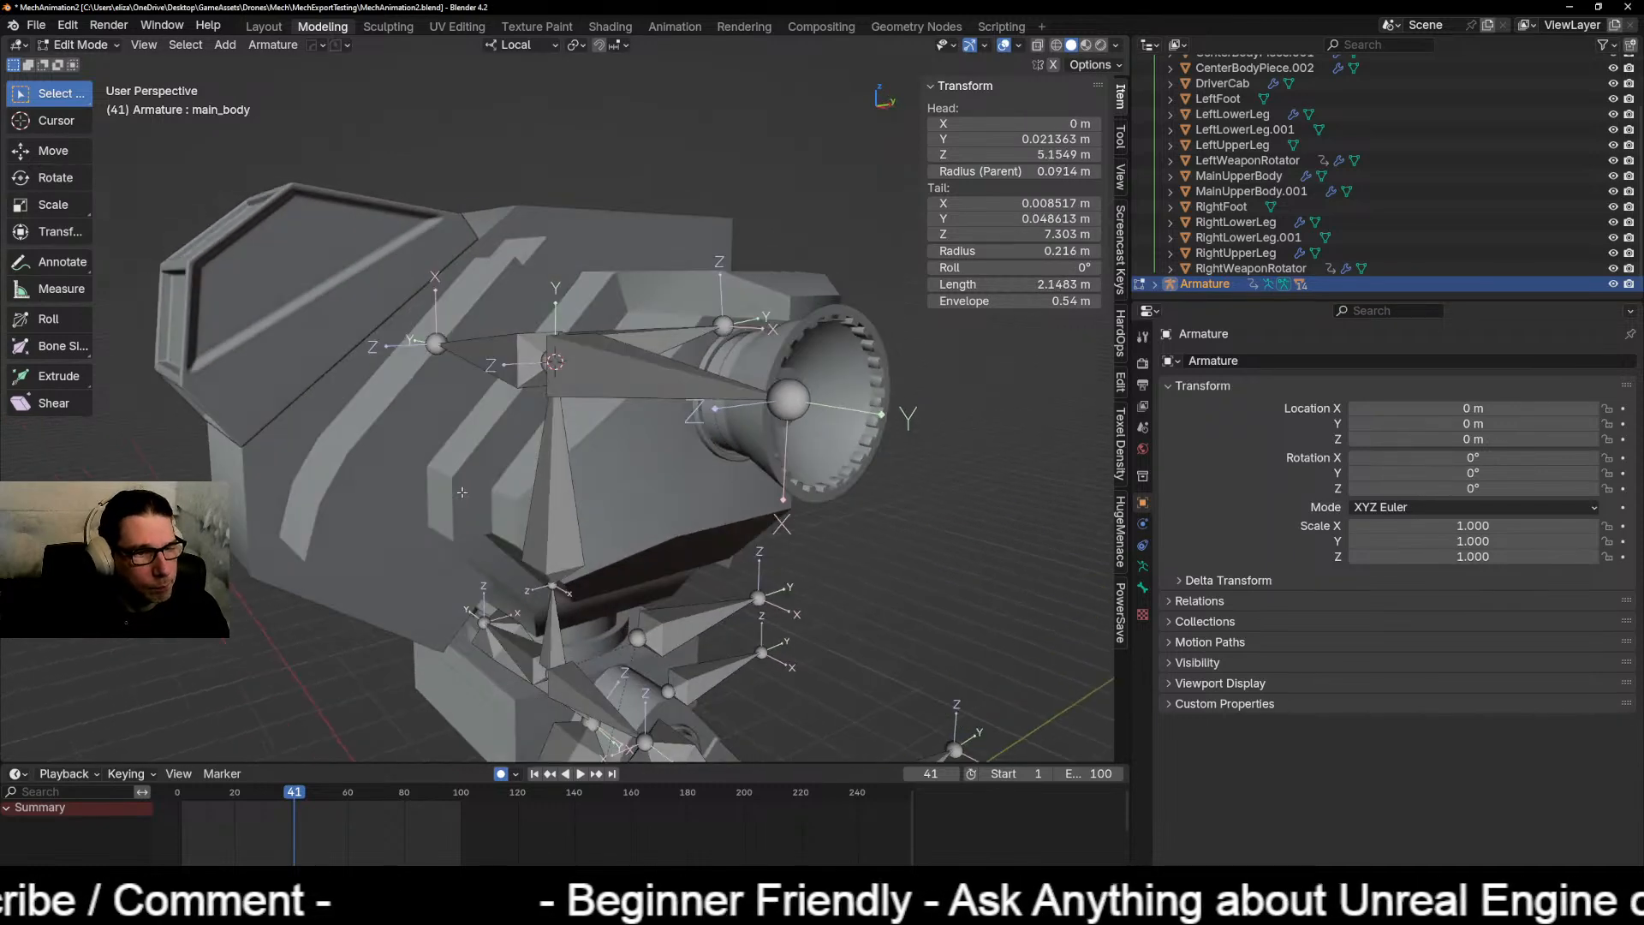
pyautogui.hotkey('ctrl', 'shift', 'z')
pyautogui.hotkey('ctrl', 'z')
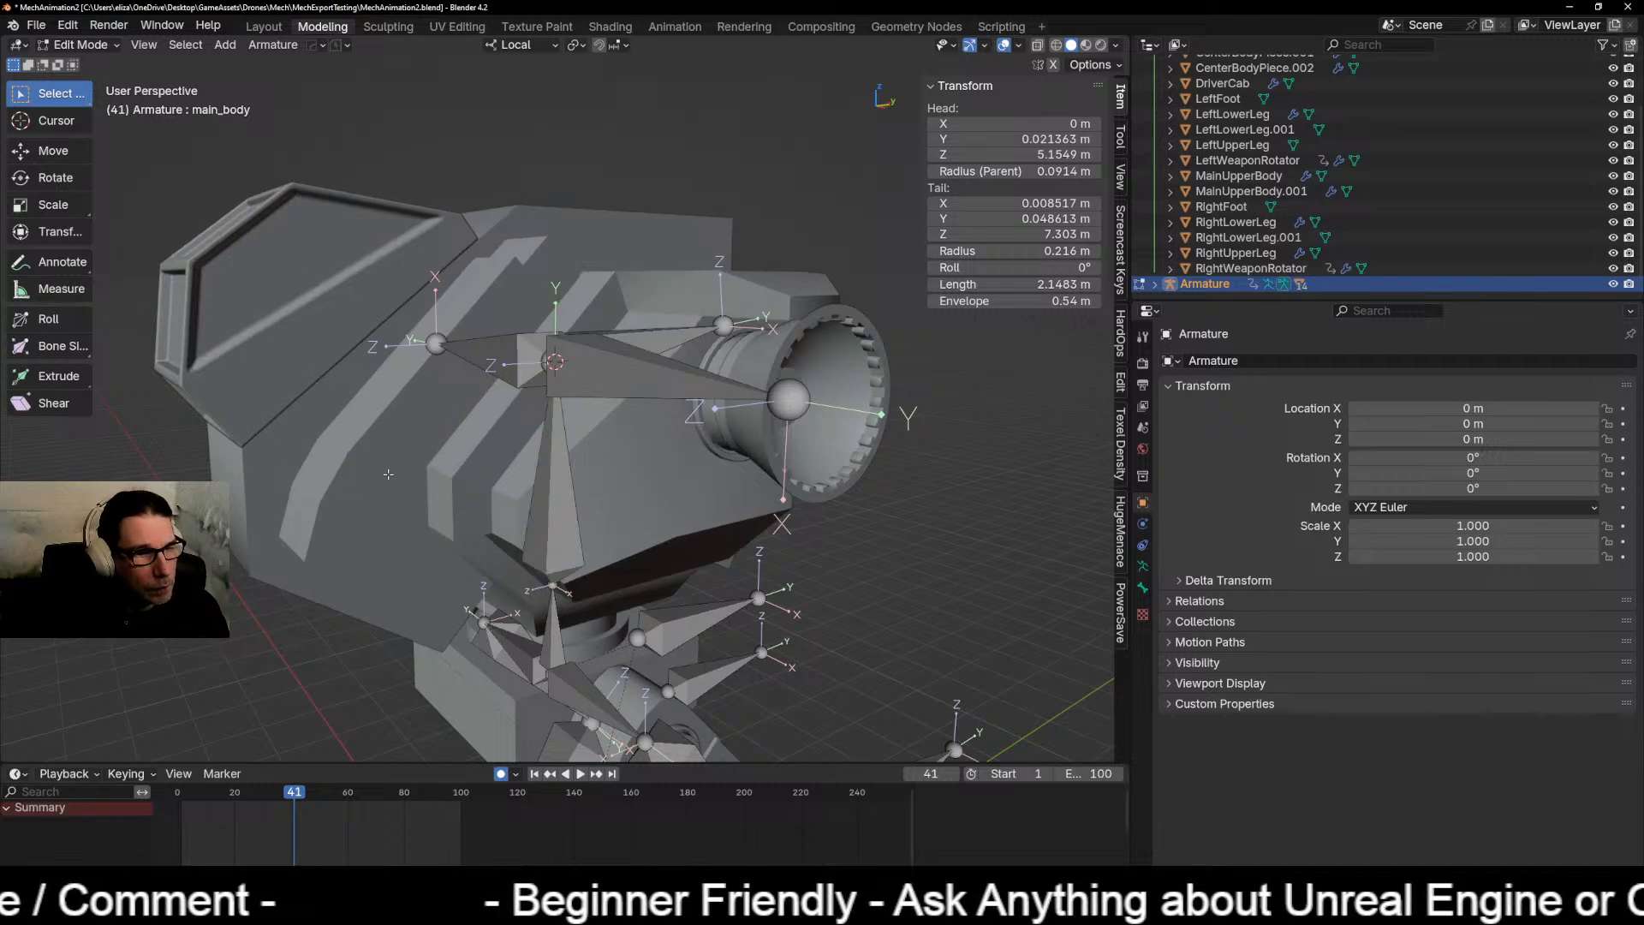
pyautogui.hotkey('ctrl', 'shift', 'z')
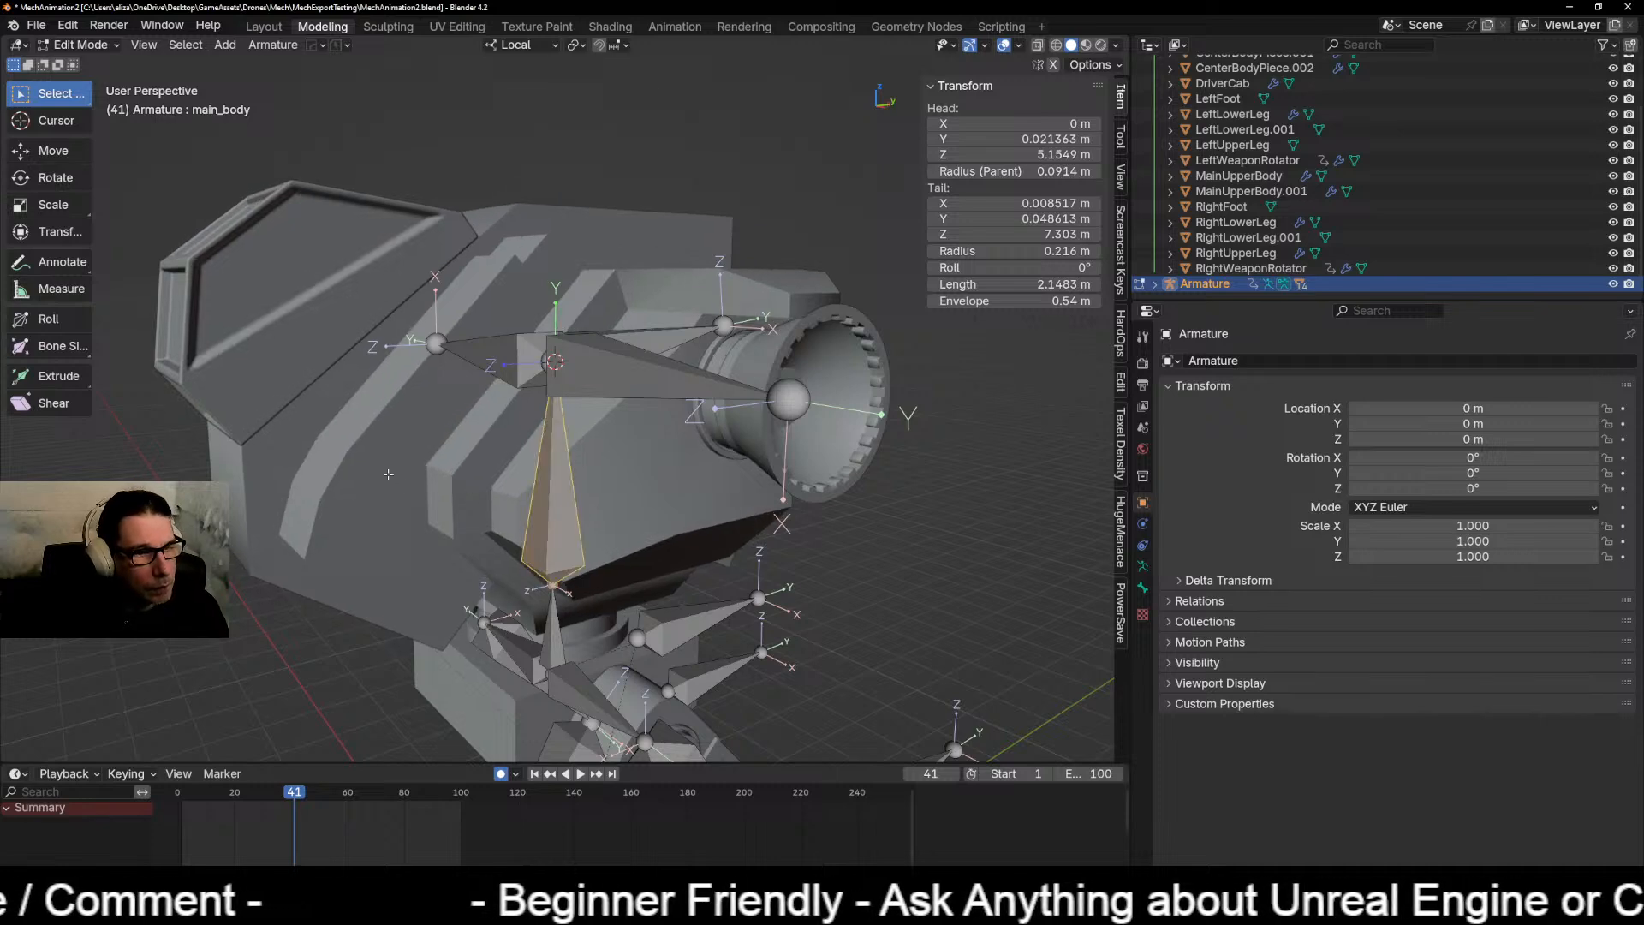
# Step: Return the armature to Object Mode and clear the parent of the MainUpperBody mesh
pyautogui.click(81, 44)
pyautogui.click(81, 60)
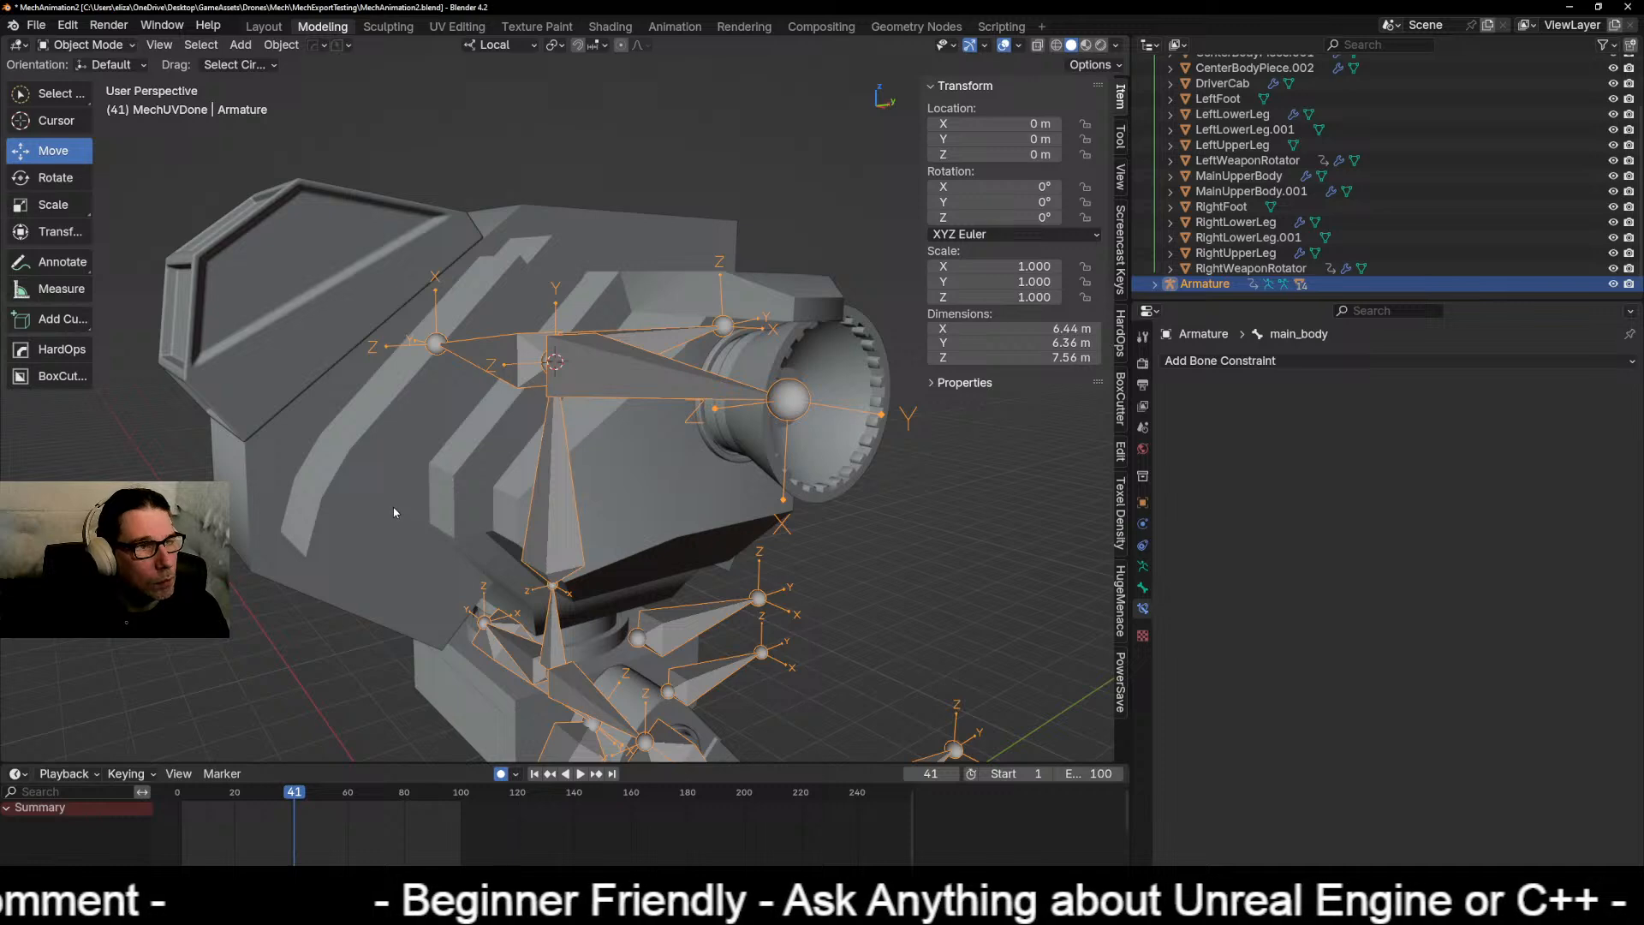
pyautogui.click(394, 513)
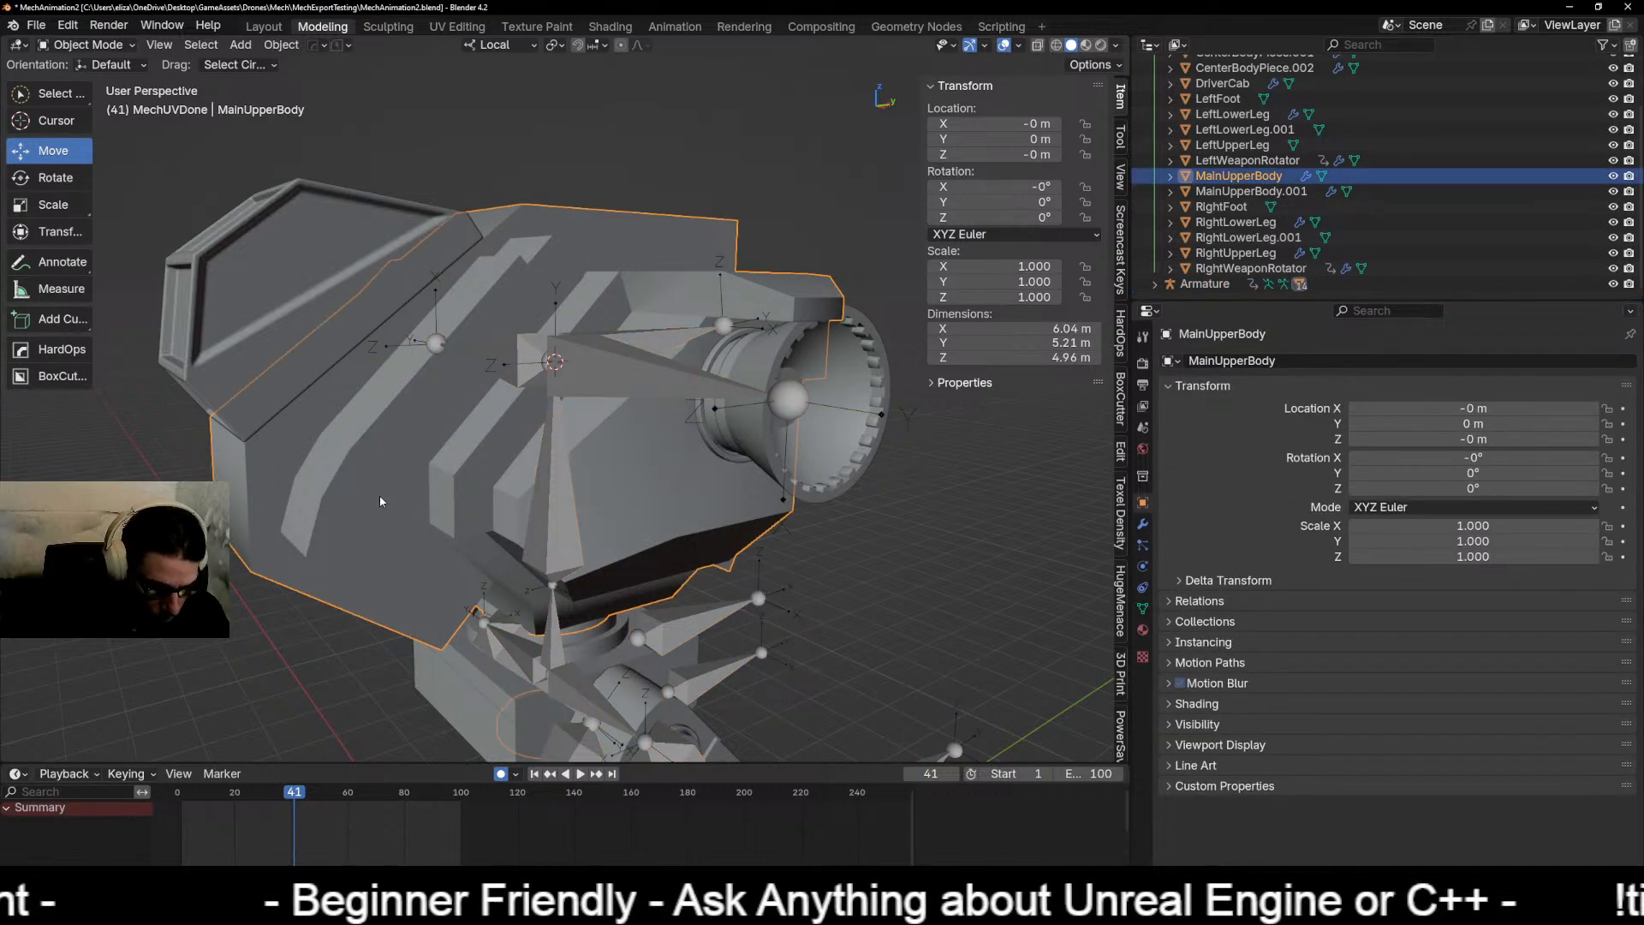
pyautogui.hotkey('alt', 'p')
pyautogui.click(336, 495)
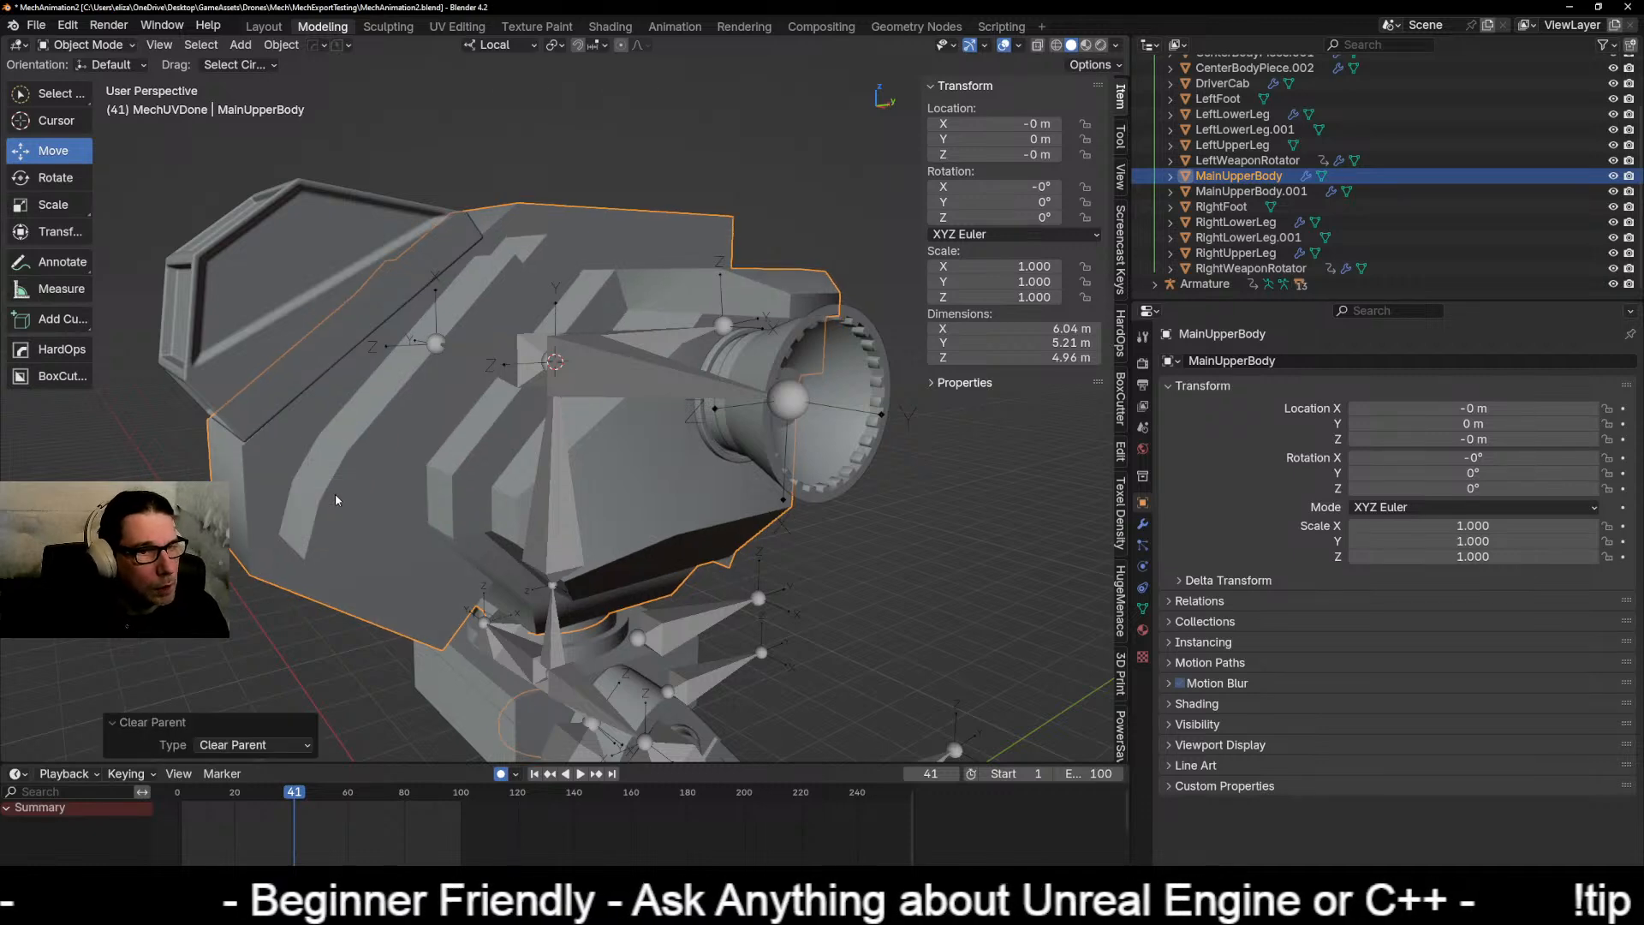
# Step: Clear the parent of the DriverCab mesh using Clear Parent
pyautogui.click(249, 249)
pyautogui.hotkey('alt', 'p')
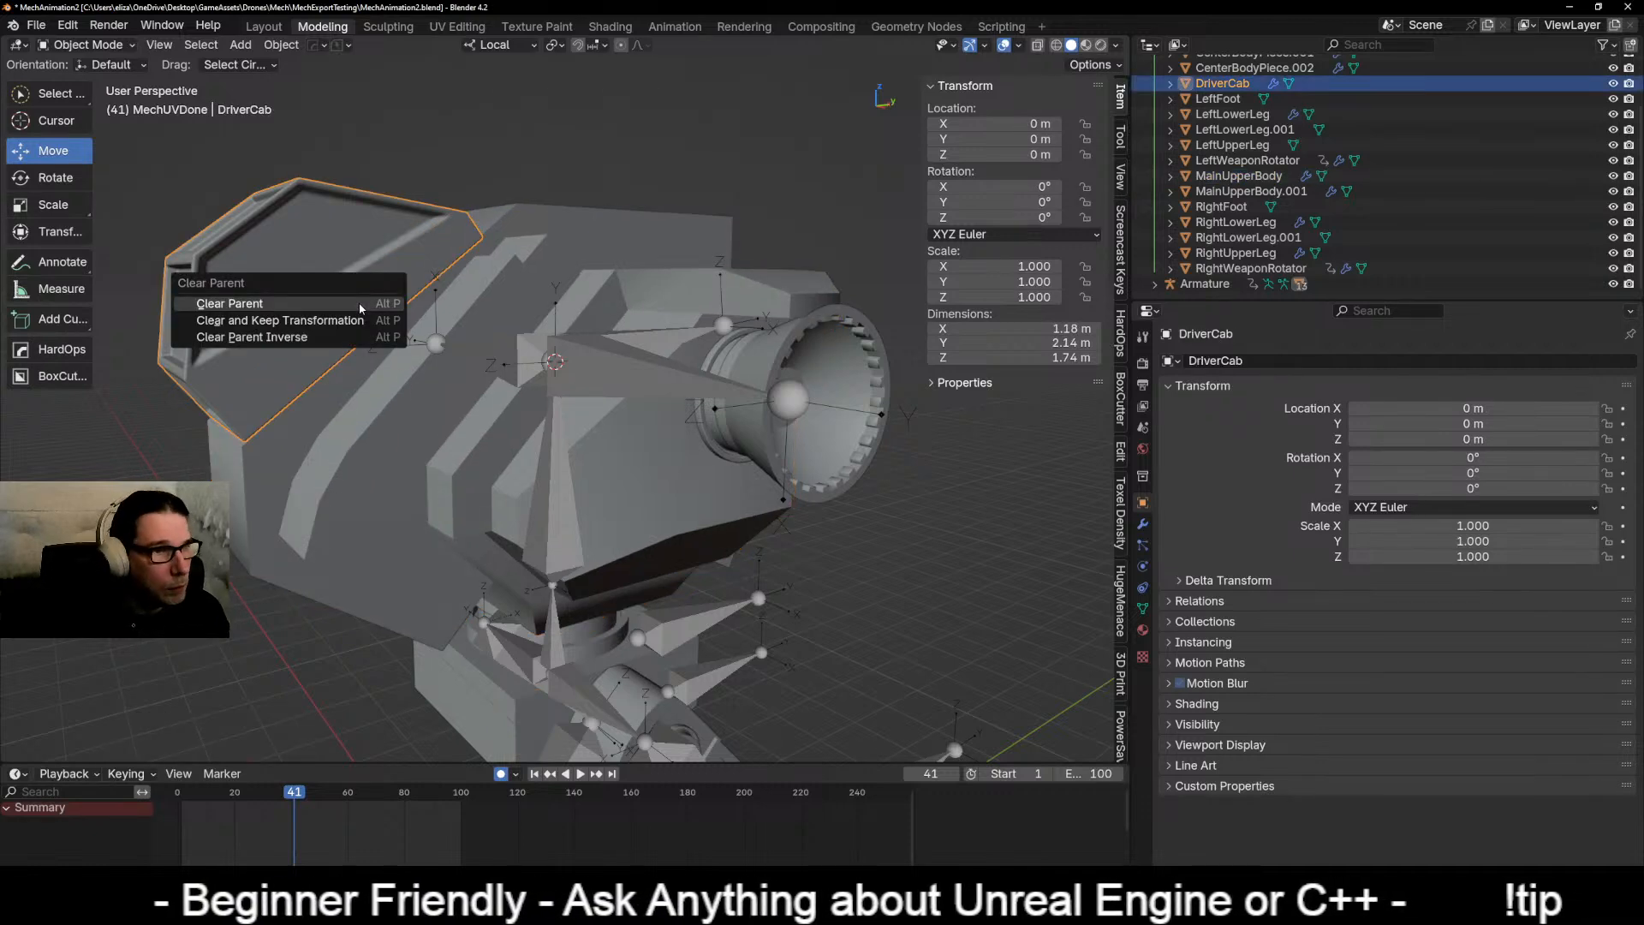
pyautogui.click(359, 305)
# Step: Select the MainUpperBody.001 mesh behind the weapon rotator and clear its parent
pyautogui.click(785, 443)
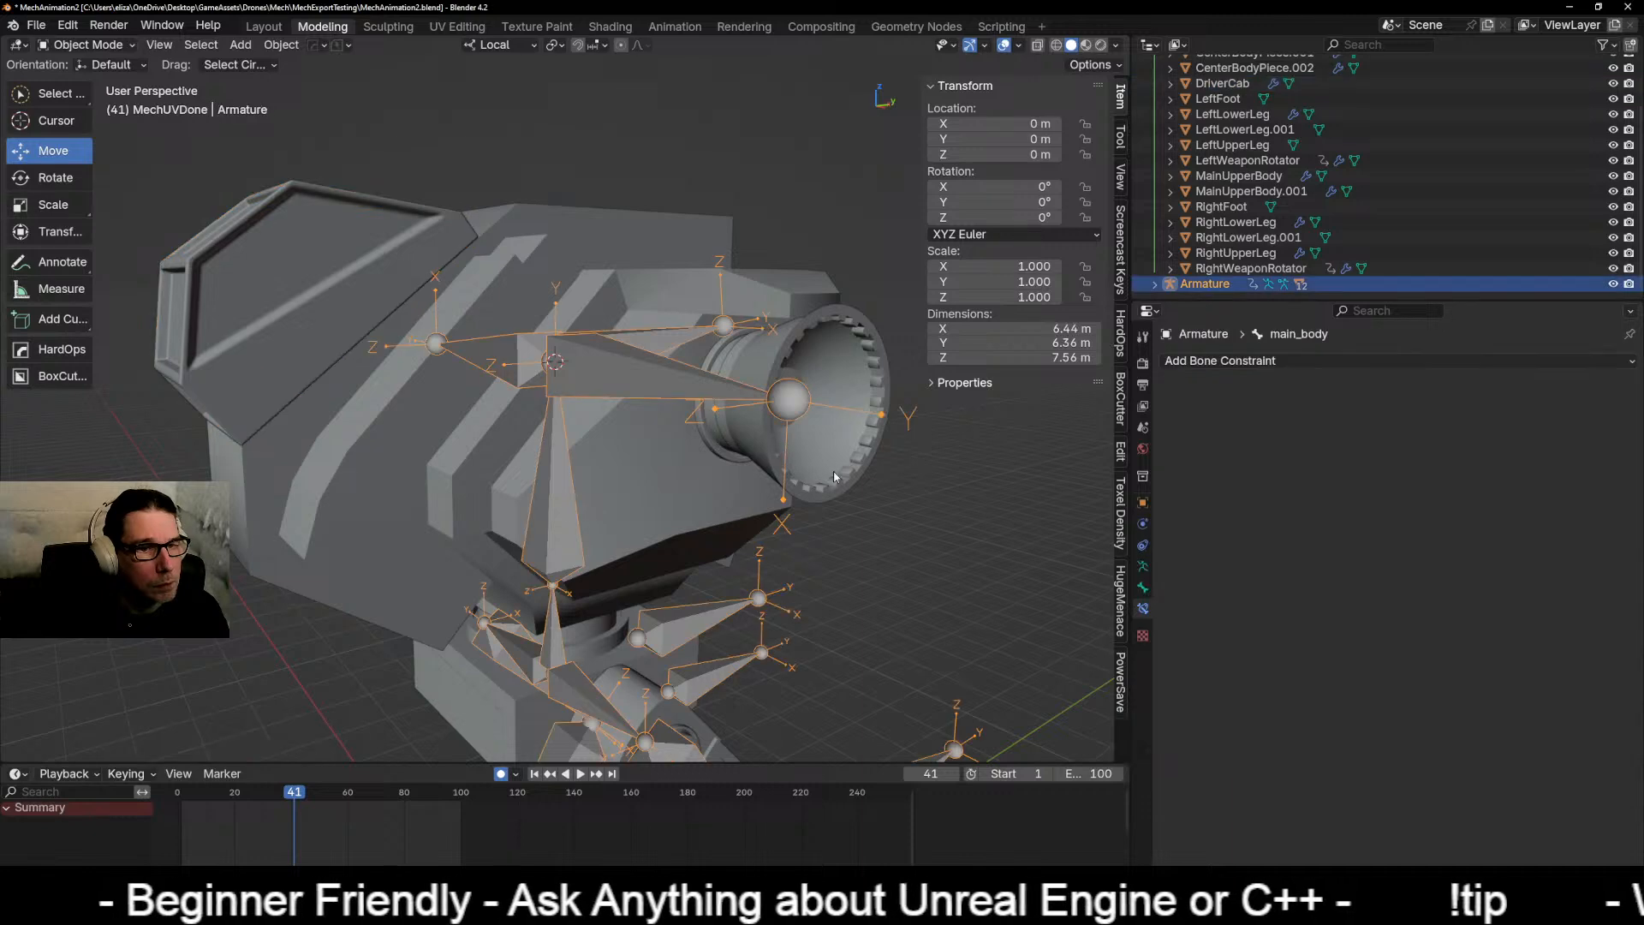
pyautogui.moveTo(725, 426); pyautogui.dragTo(334, 409, button='middle')
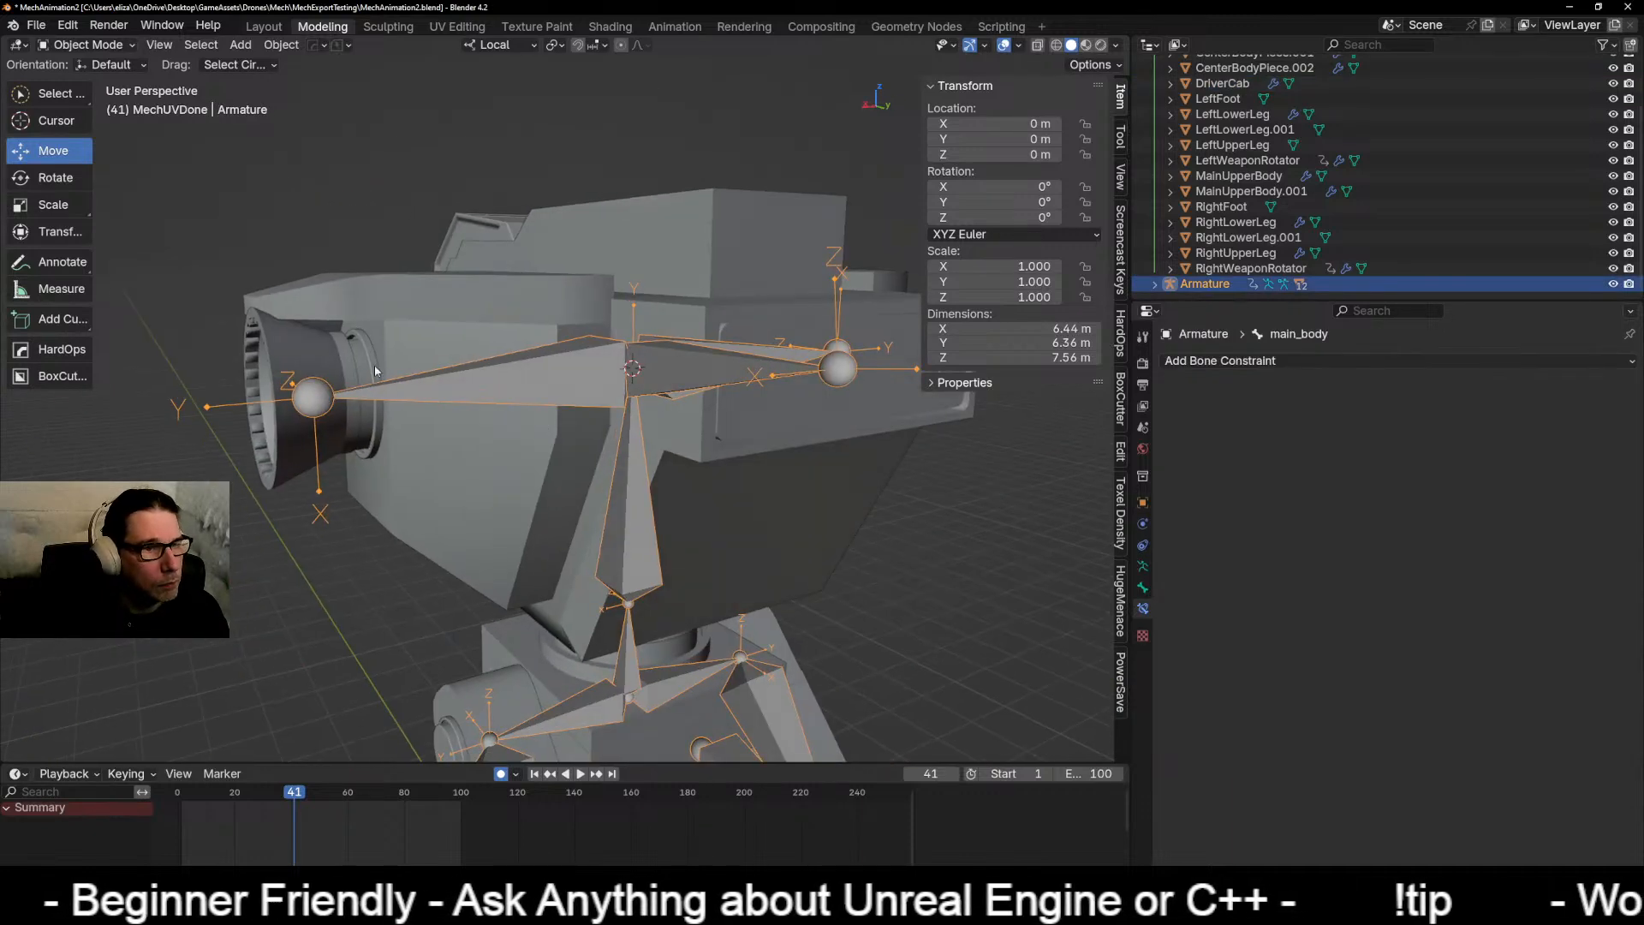
pyautogui.click(380, 398)
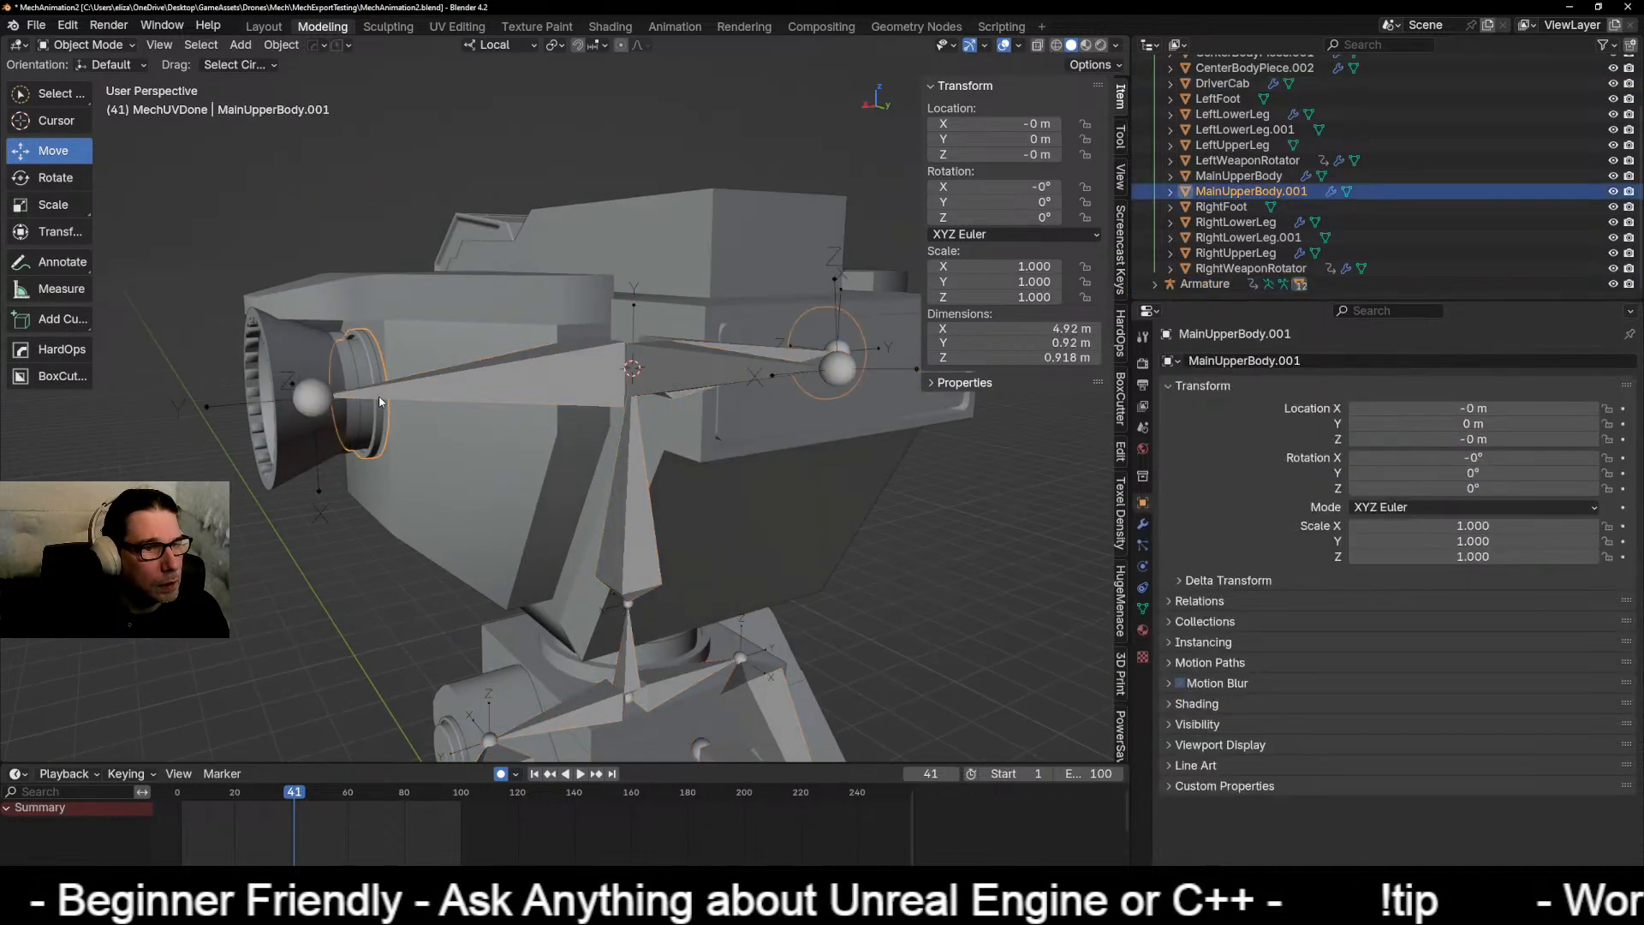
pyautogui.hotkey('alt', 'p')
pyautogui.click(506, 402)
# Step: Select the armature and switch it to Edit Mode, focused on the joint shared by the hard point bones
pyautogui.moveTo(503, 399); pyautogui.dragTo(620, 595, button='middle')
pyautogui.click(464, 466)
pyautogui.moveTo(482, 534); pyautogui.dragTo(513, 389, button='middle')
pyautogui.scroll(3, 569, 481)
pyautogui.scroll(2, 512, 473)
pyautogui.click(470, 338)
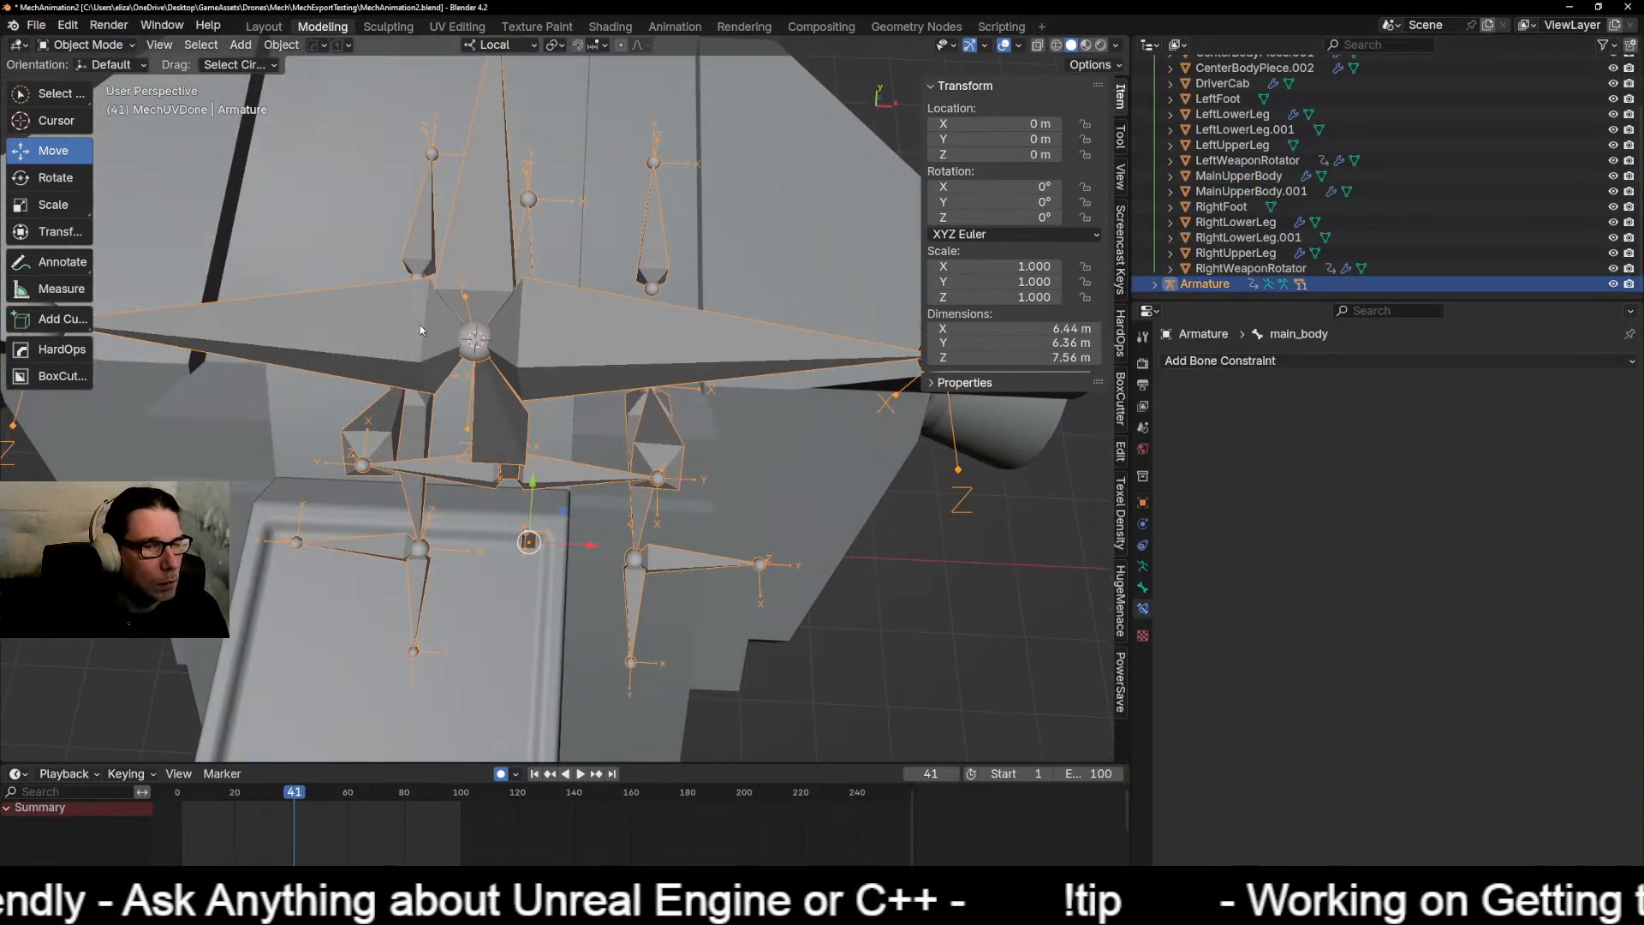
pyautogui.scroll(3, 492, 347)
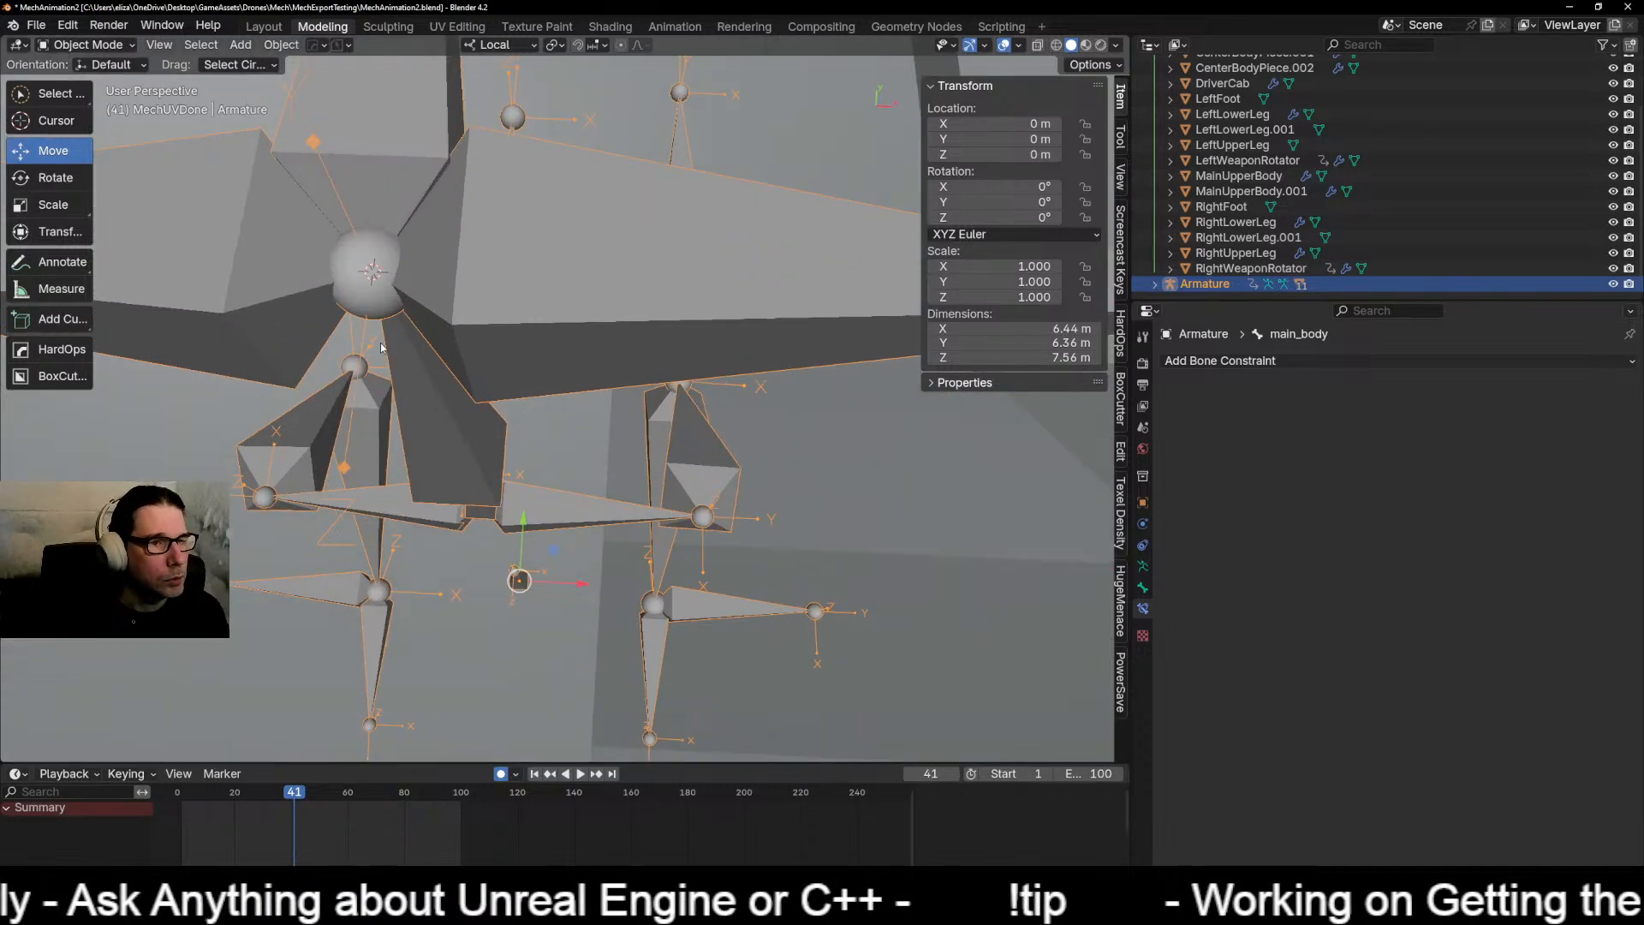
pyautogui.moveTo(381, 347); pyautogui.dragTo(542, 392, button='middle')
pyautogui.hotkey('ctrl', 'Tab')
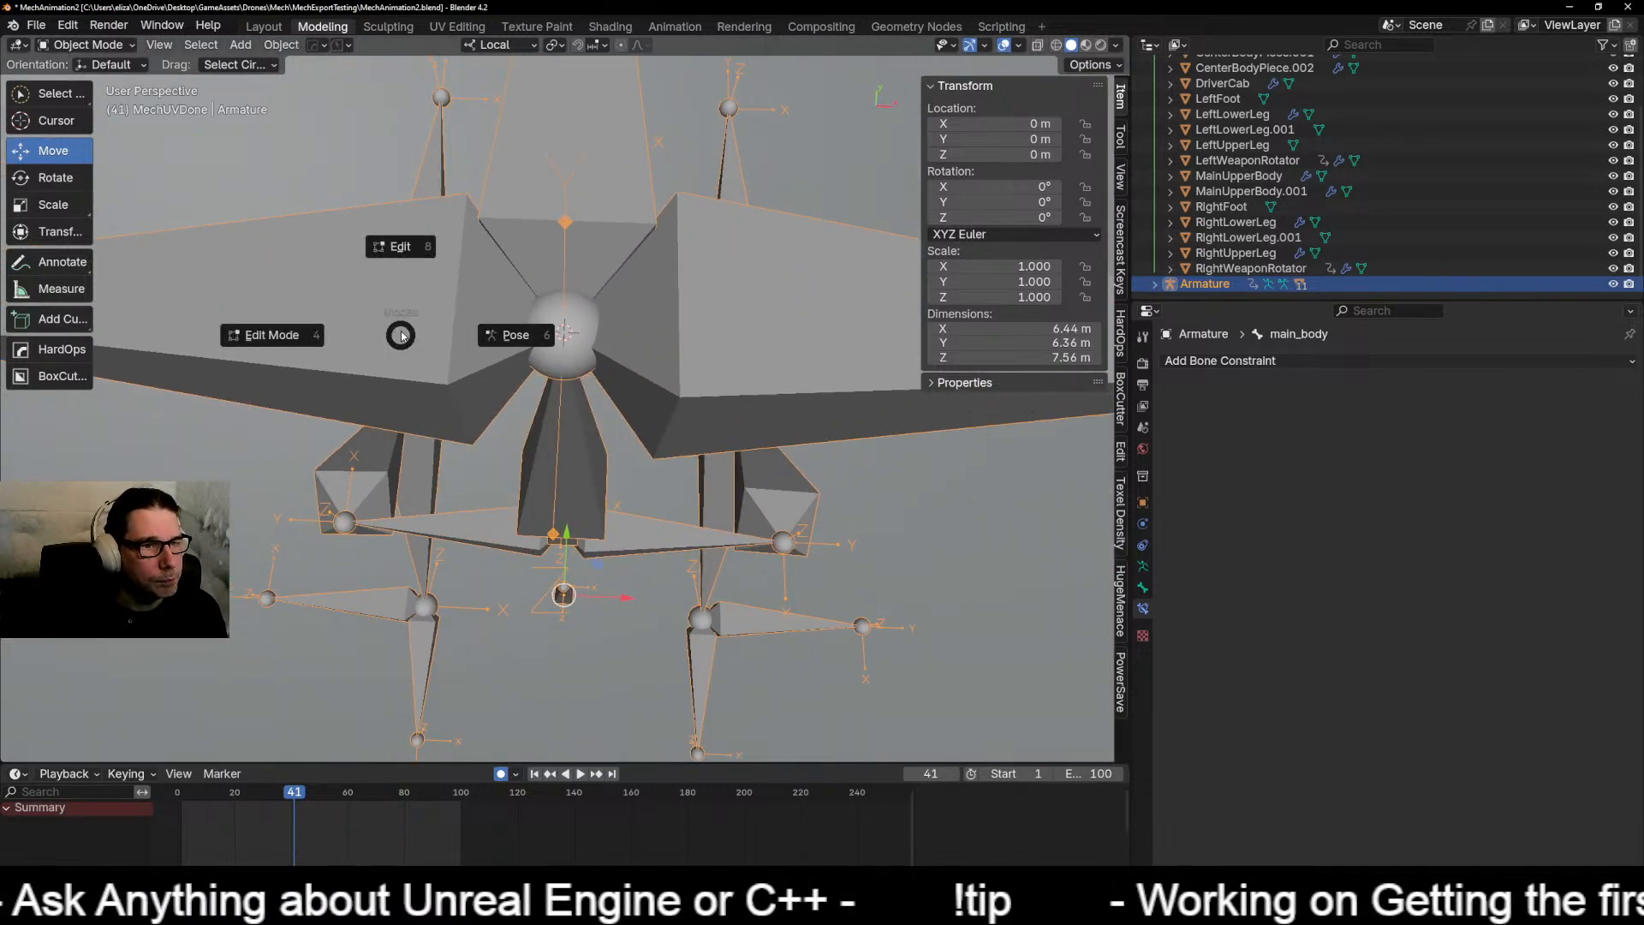
pyautogui.click(396, 258)
pyautogui.hotkey('ctrl', 'Tab')
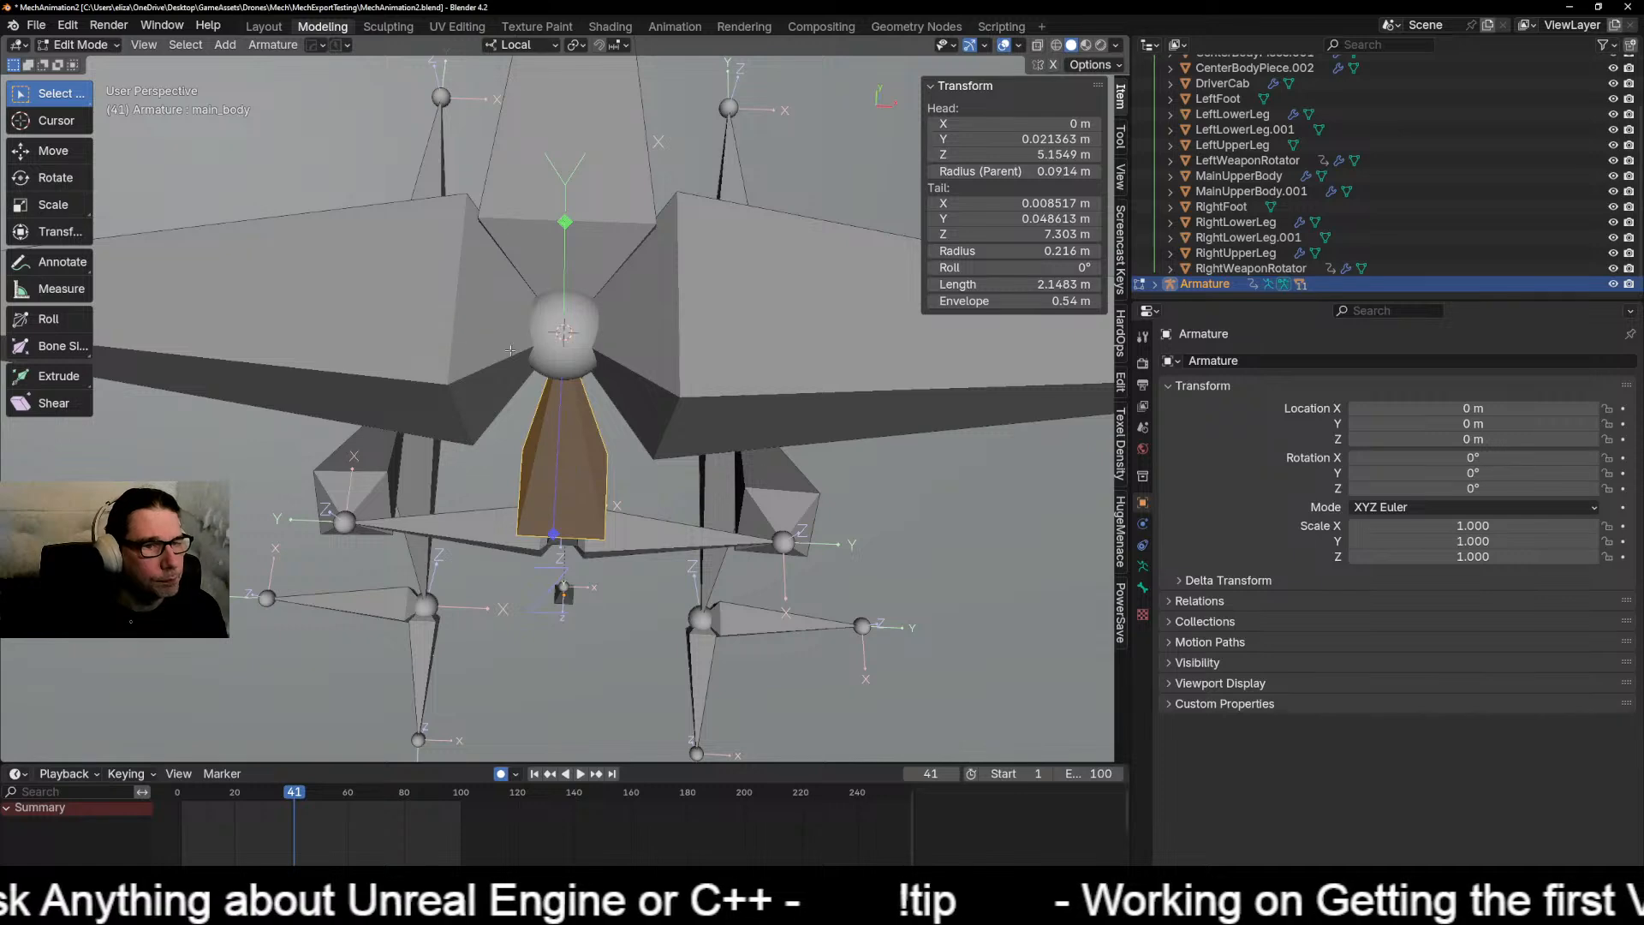
# Step: Test-move hardPointBone_l and hardPointBone_r at the central joint, cancelling each move
pyautogui.click(654, 350)
pyautogui.press('g')
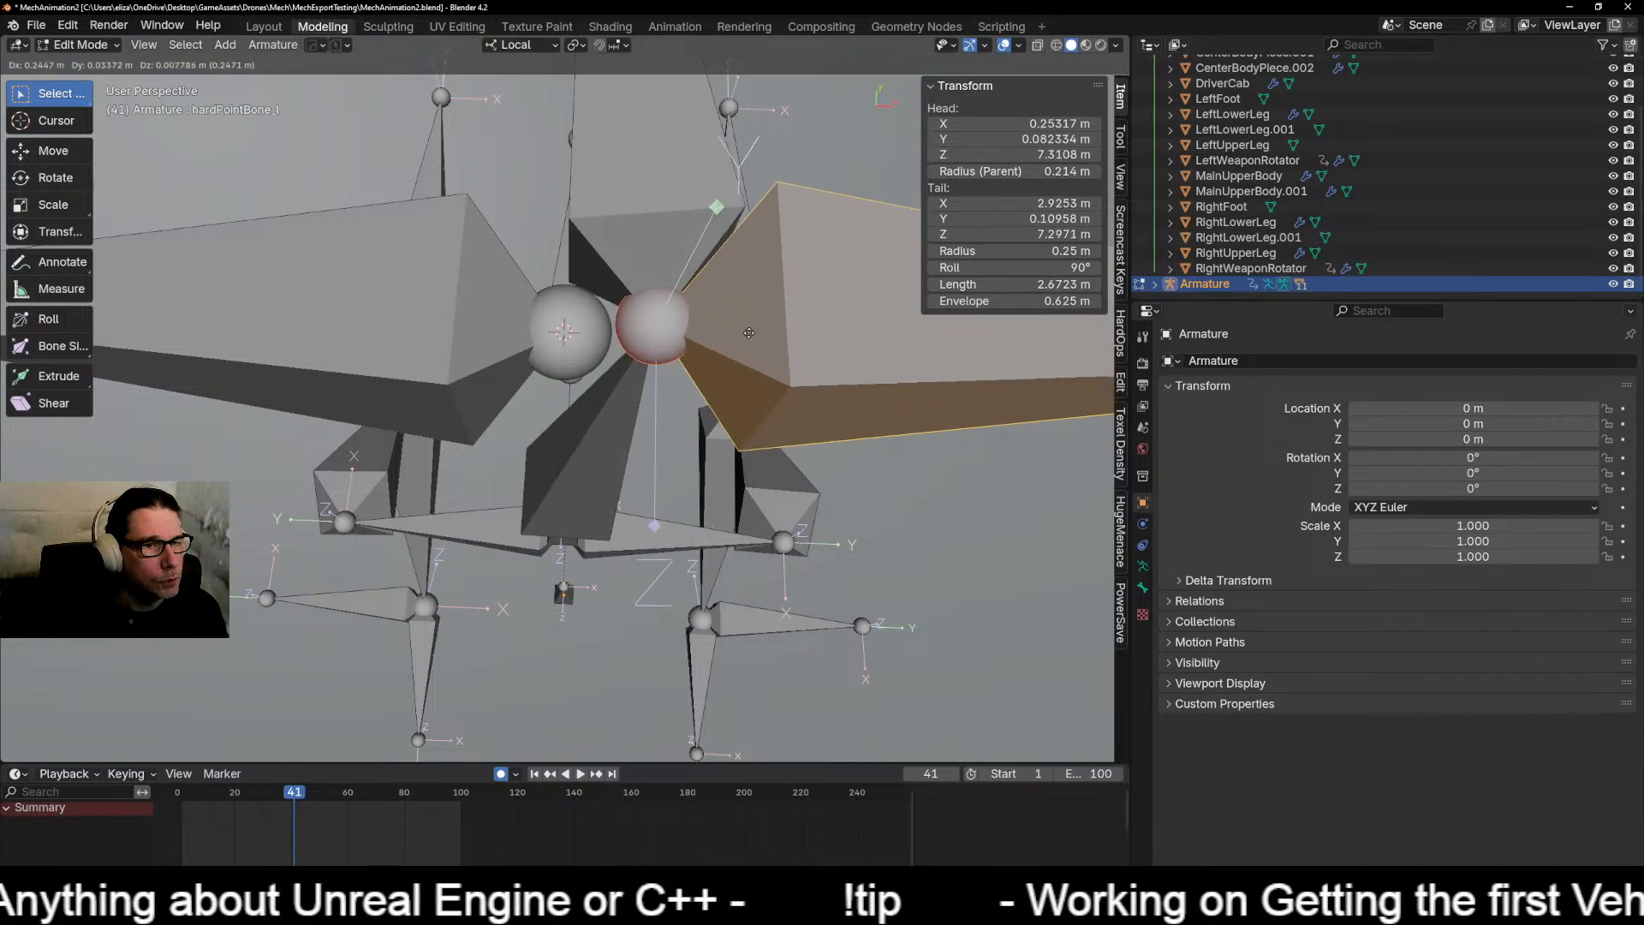
pyautogui.rightClick(744, 342)
pyautogui.click(414, 361)
pyautogui.press('g')
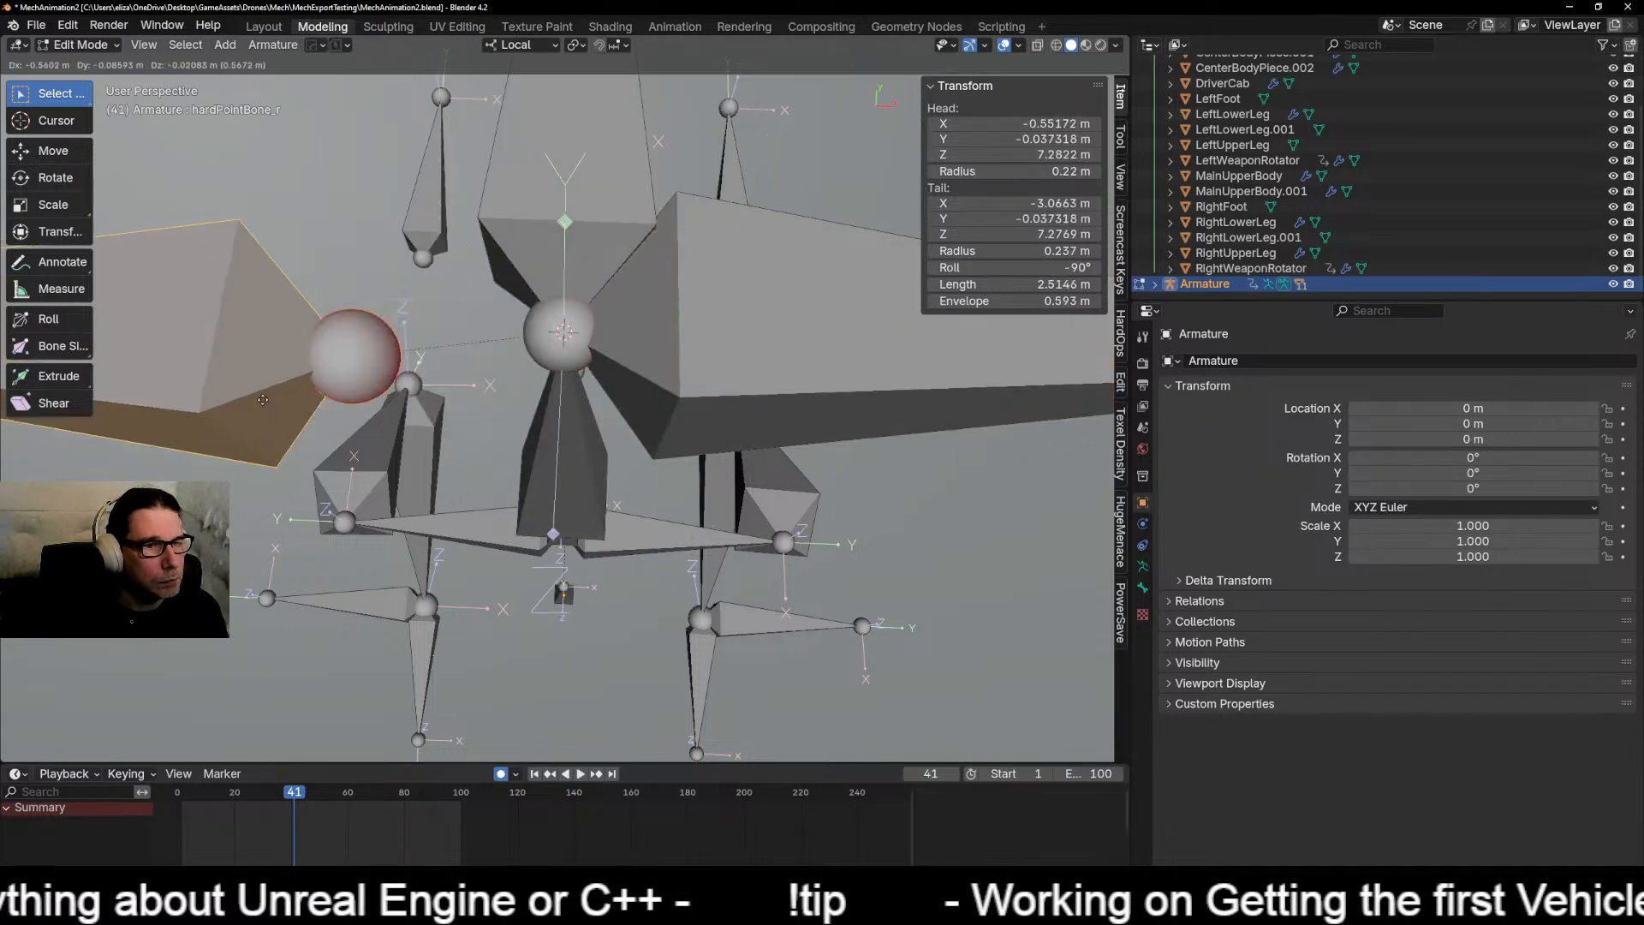
pyautogui.rightClick(326, 349)
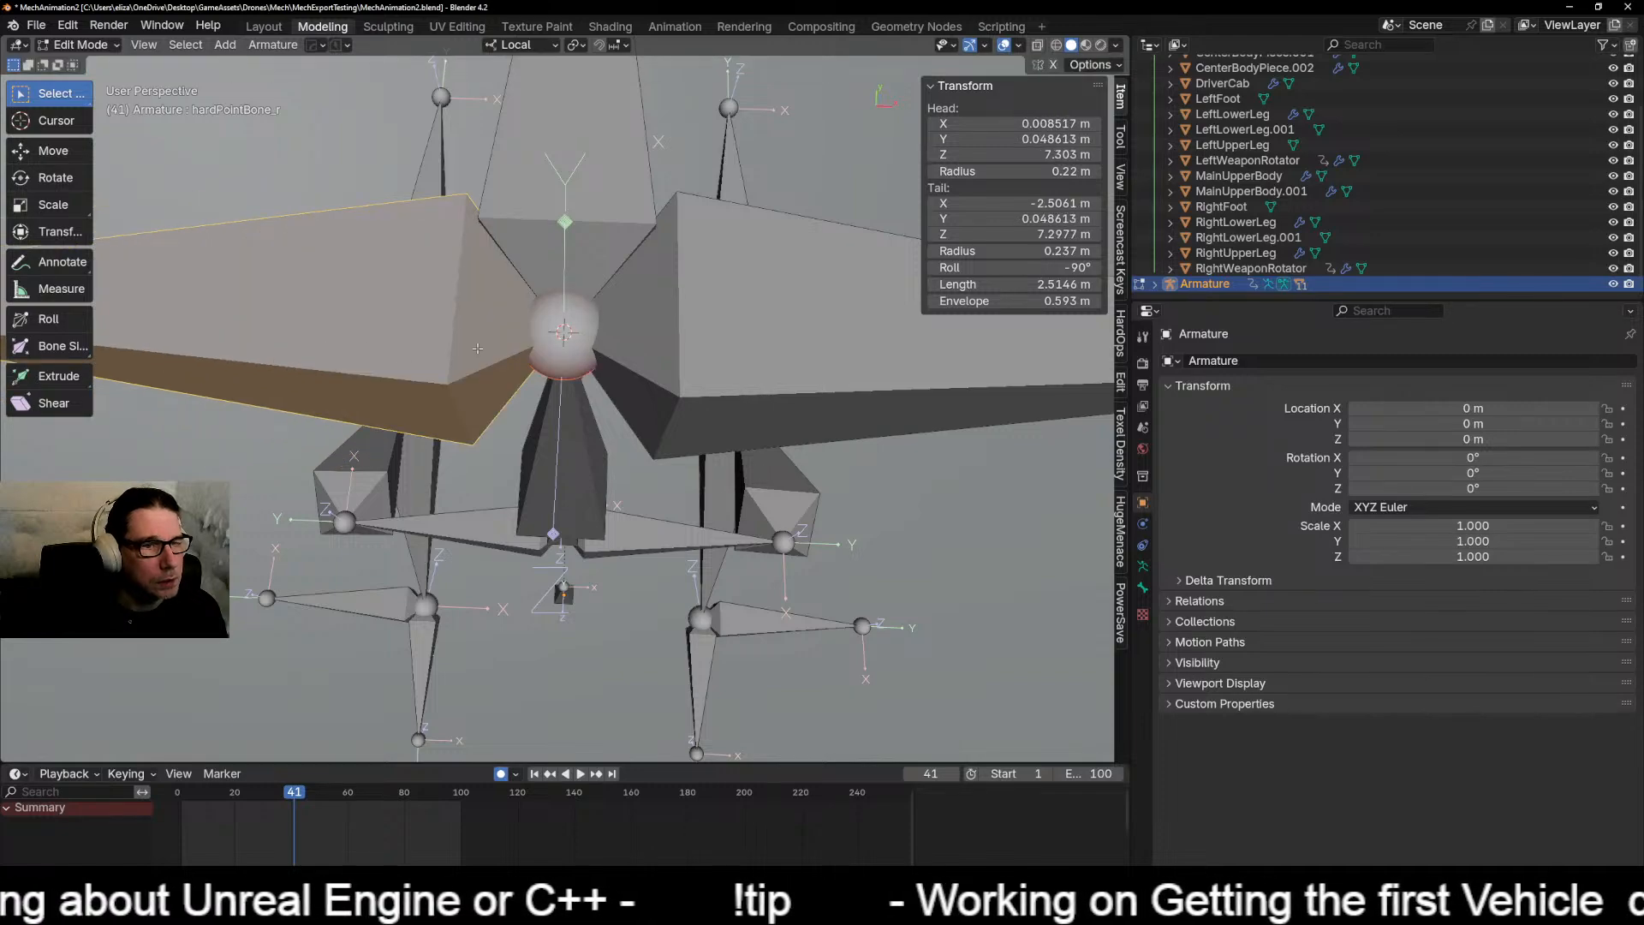
# Step: Add main_body to the selection as the active bone and parent hardPointBone_r to it with the Connected option
pyautogui.moveTo(542, 438); pyautogui.dragTo(510, 366, button='middle')
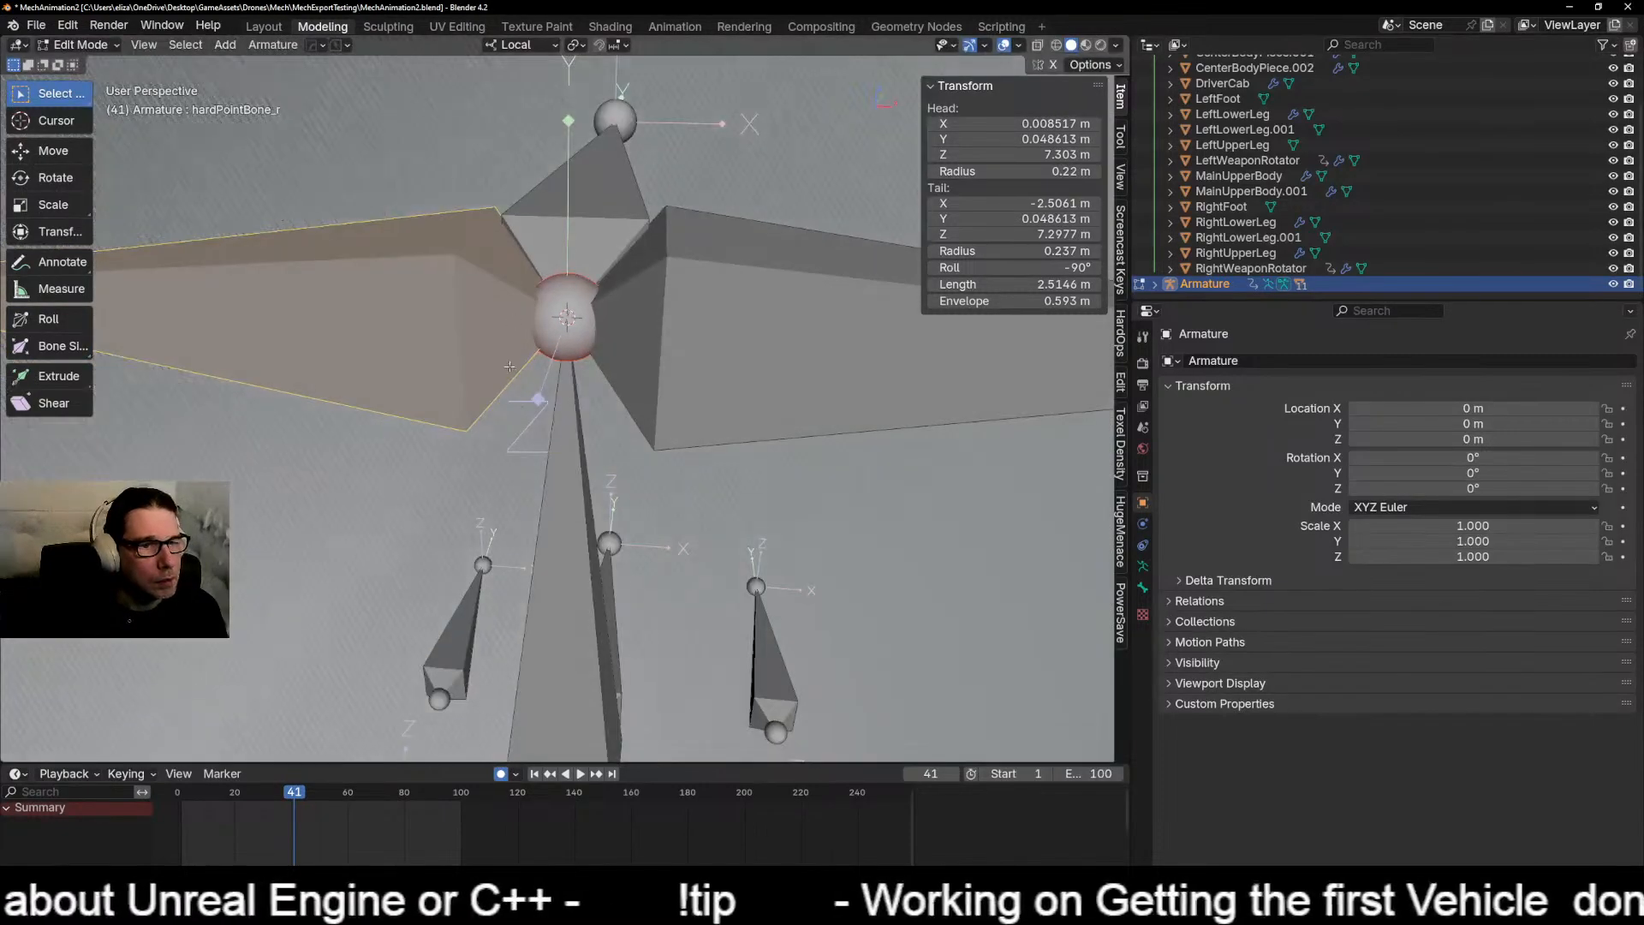
pyautogui.click(574, 388)
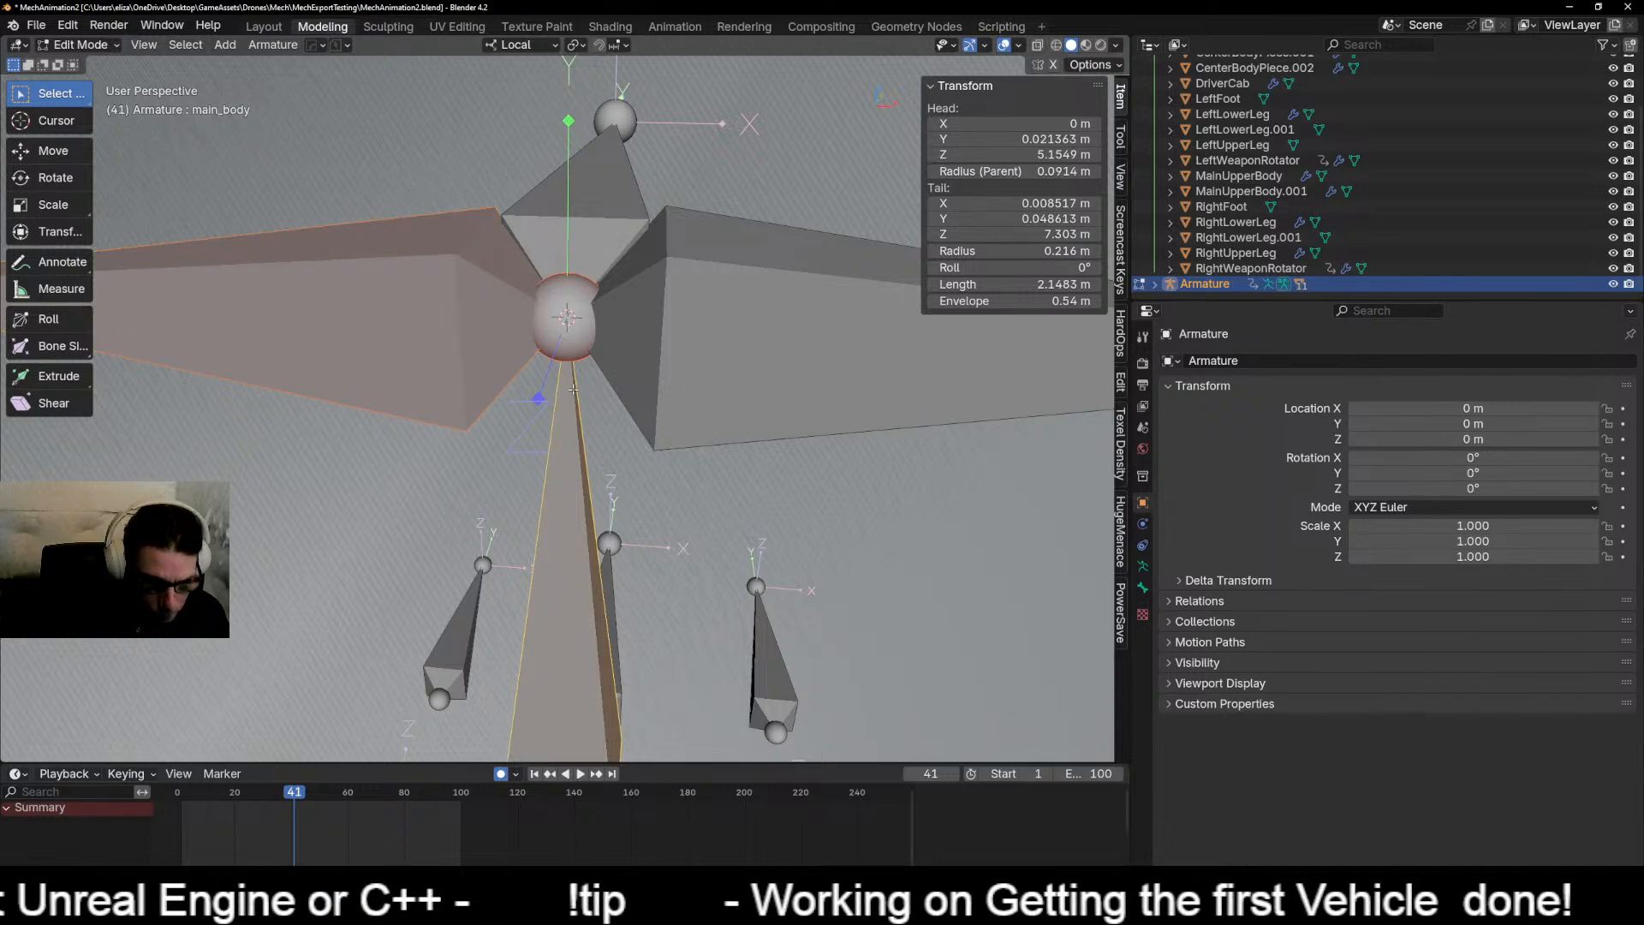
pyautogui.hotkey('ctrl', 'p')
pyautogui.click(538, 402)
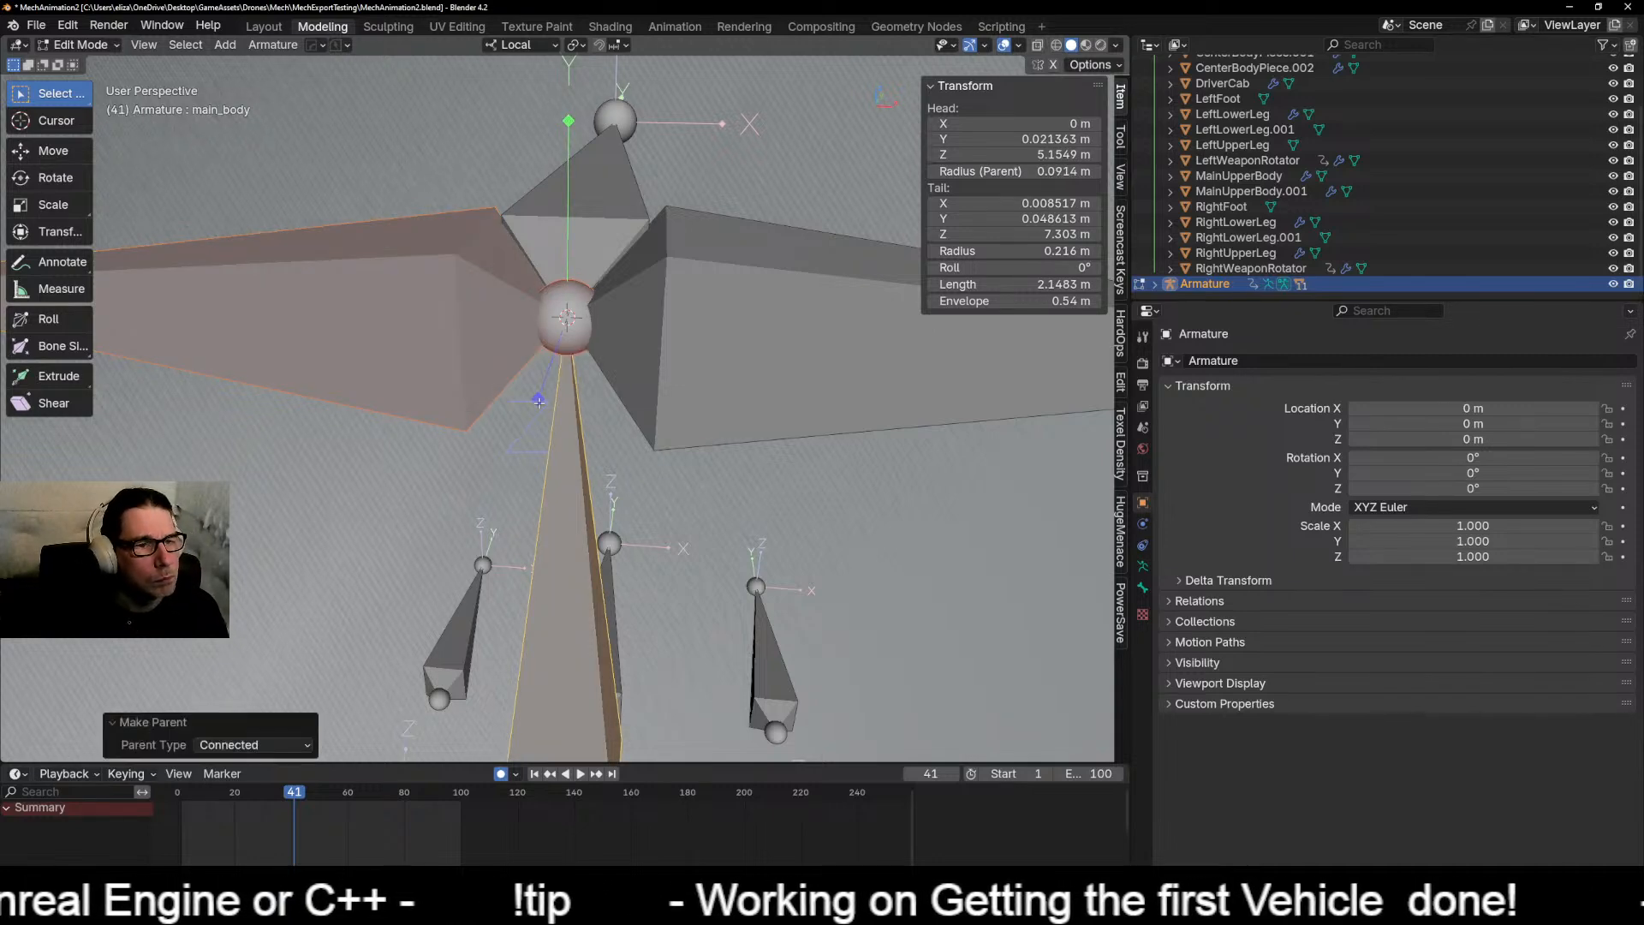
# Step: Return the armature to Object Mode and open the LeftWeaponRotator mesh in Edit Mode with face selection
pyautogui.moveTo(501, 391); pyautogui.dragTo(533, 475, button='middle')
pyautogui.scroll(-3, 322, 488)
pyautogui.hotkey('ctrl', 'Tab')
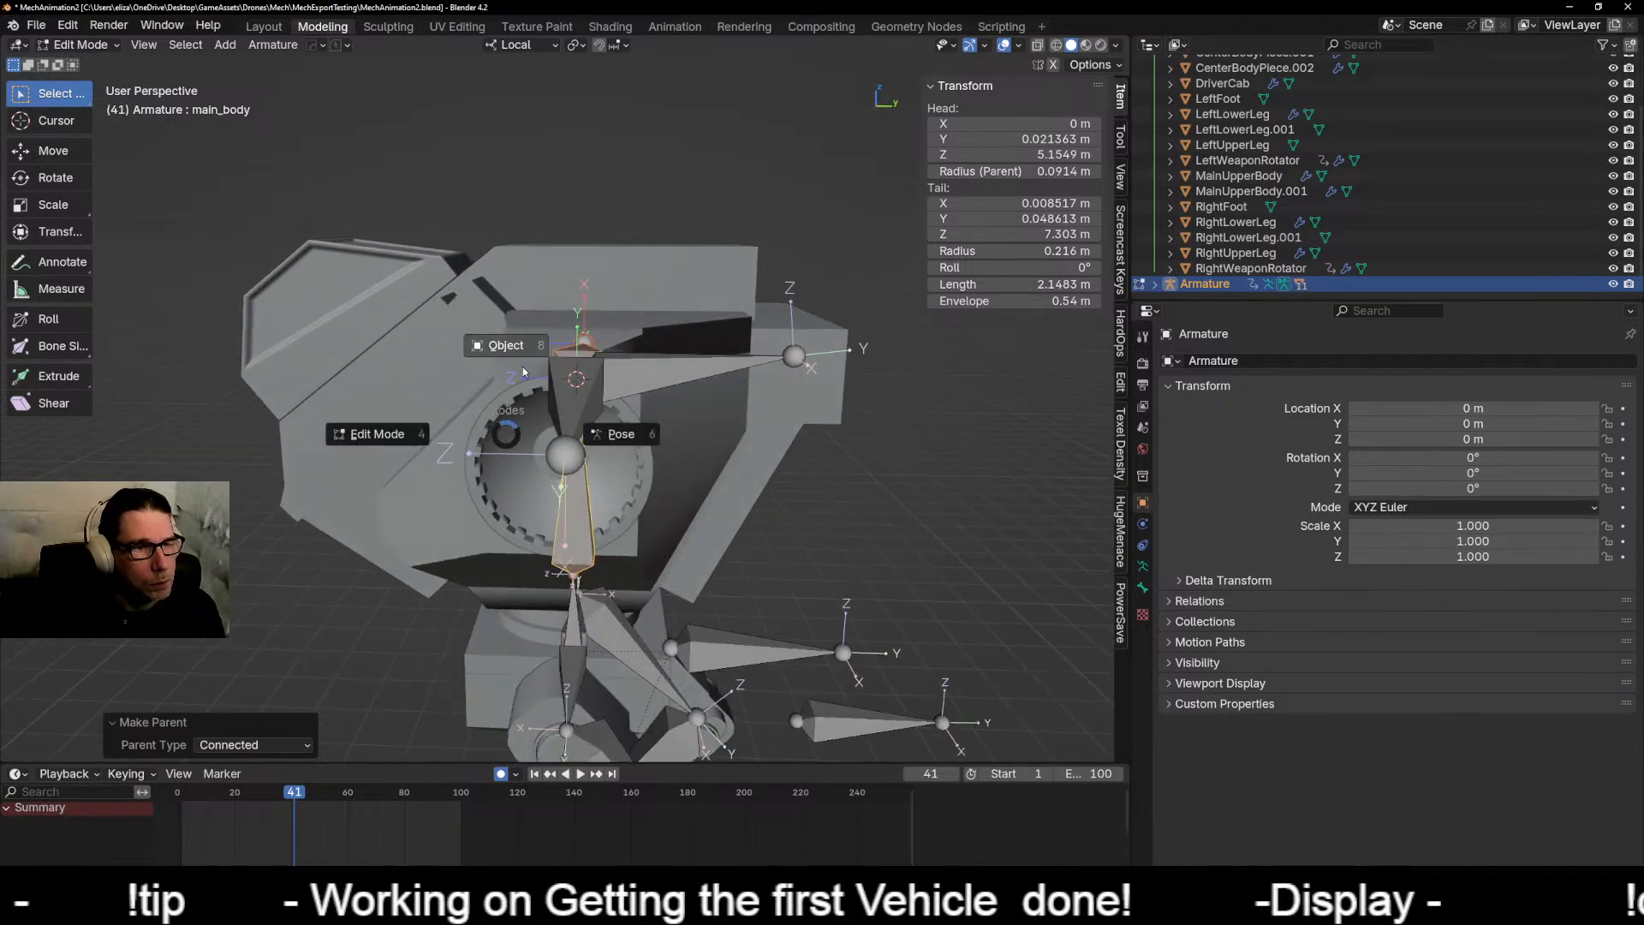
pyautogui.click(516, 377)
pyautogui.click(505, 471)
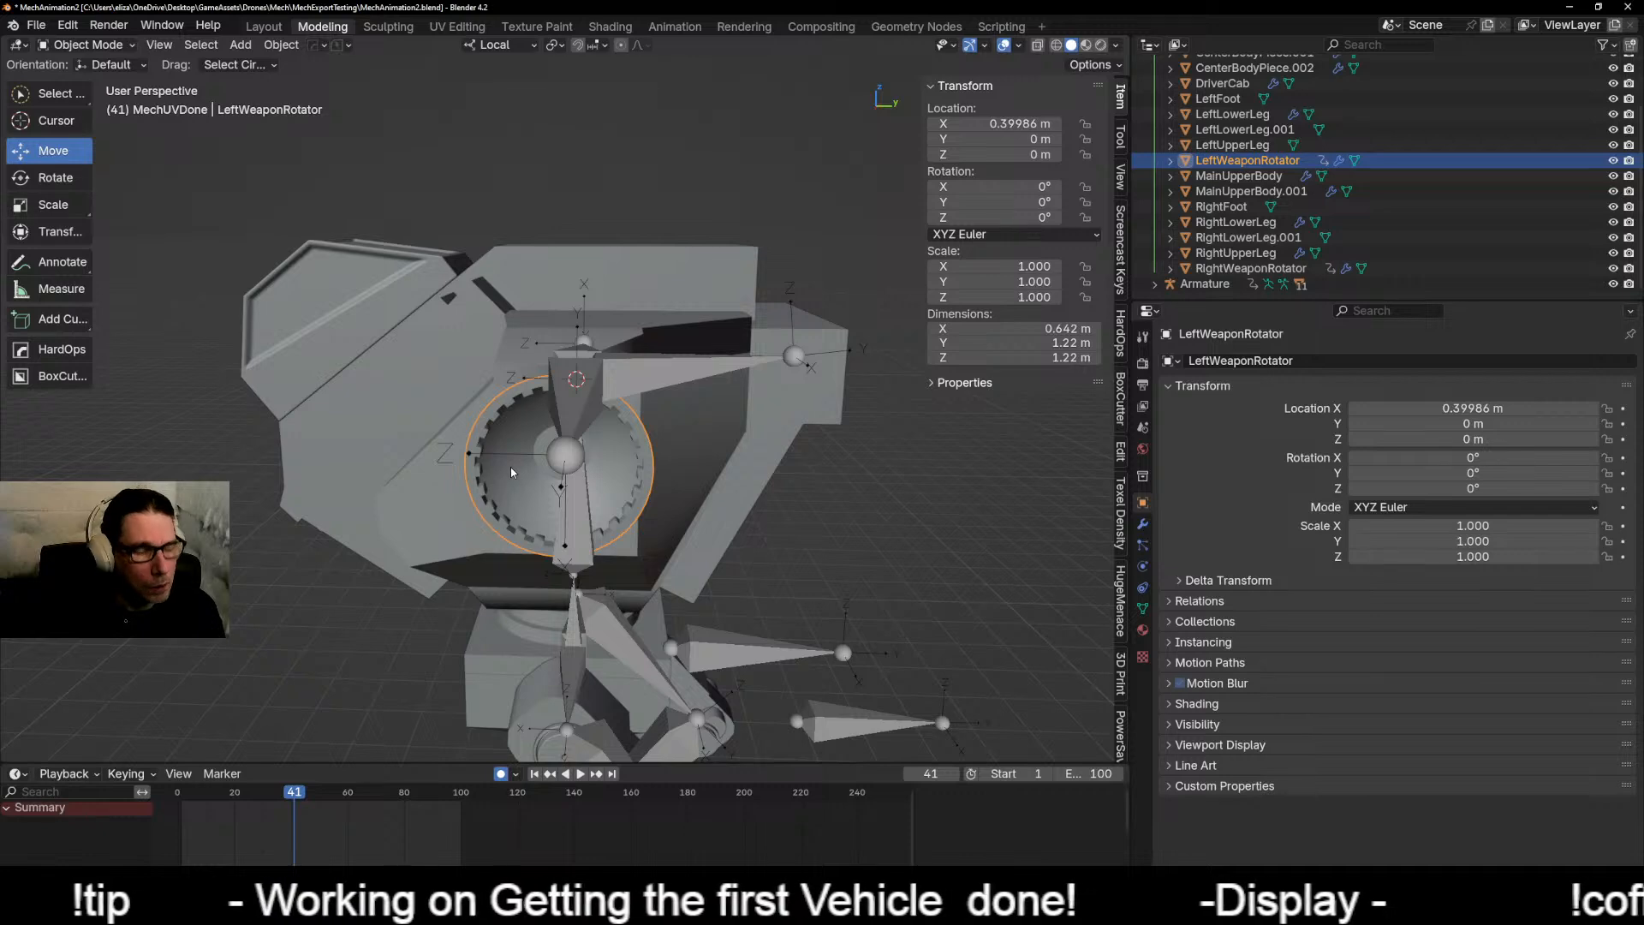
pyautogui.hotkey('ctrl', 'Tab')
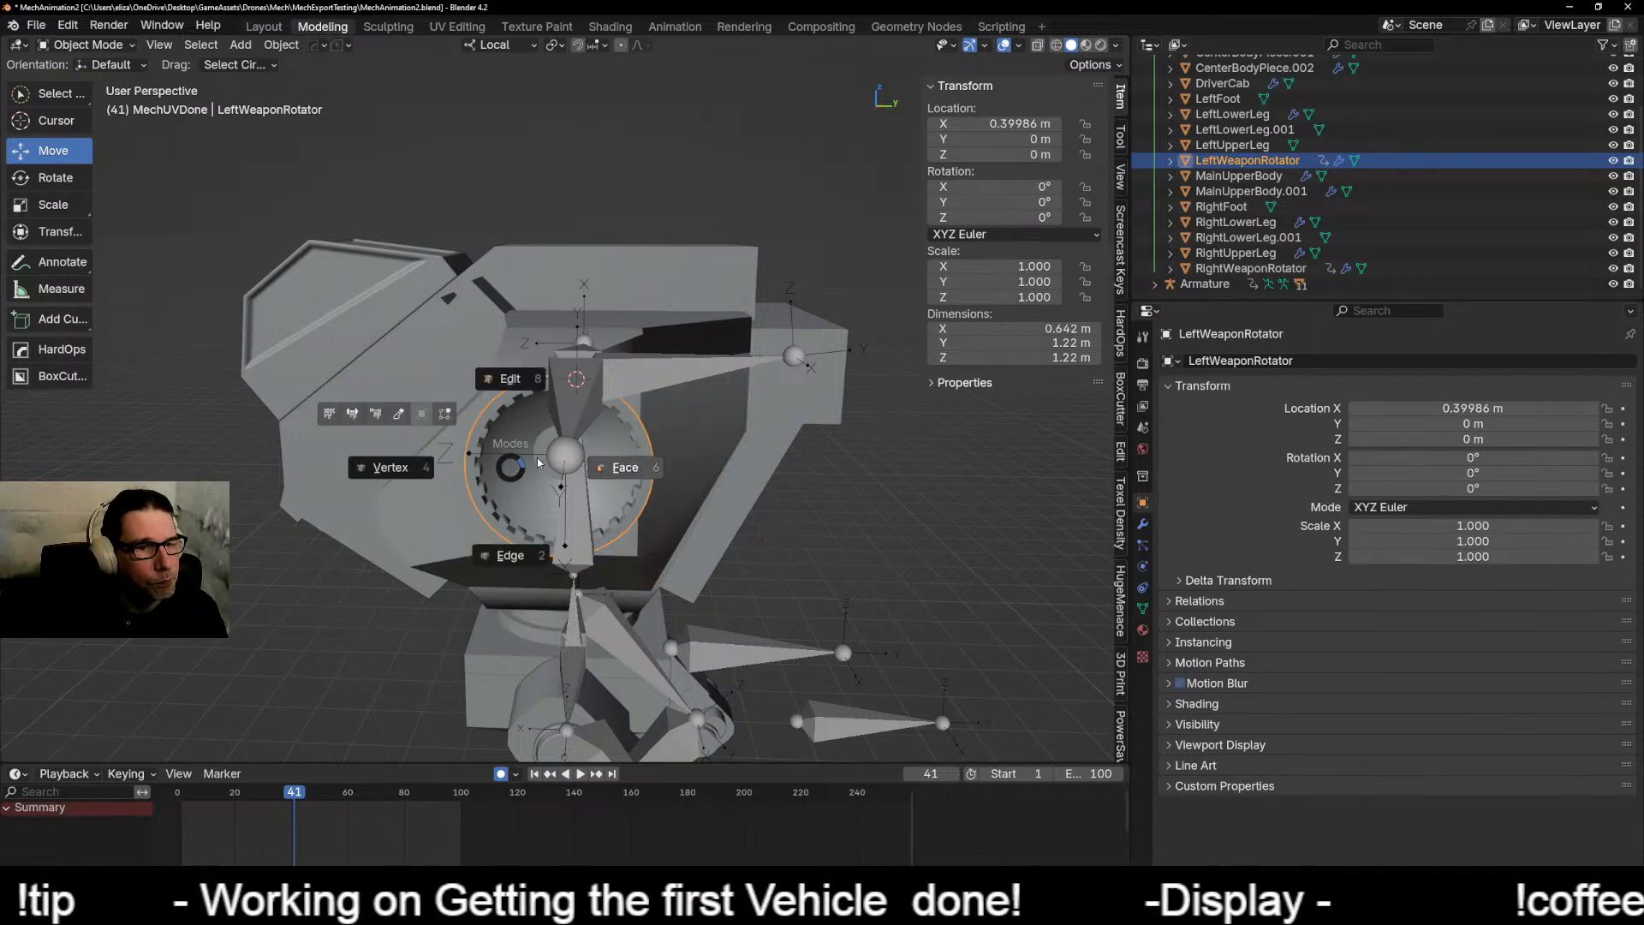
pyautogui.click(615, 470)
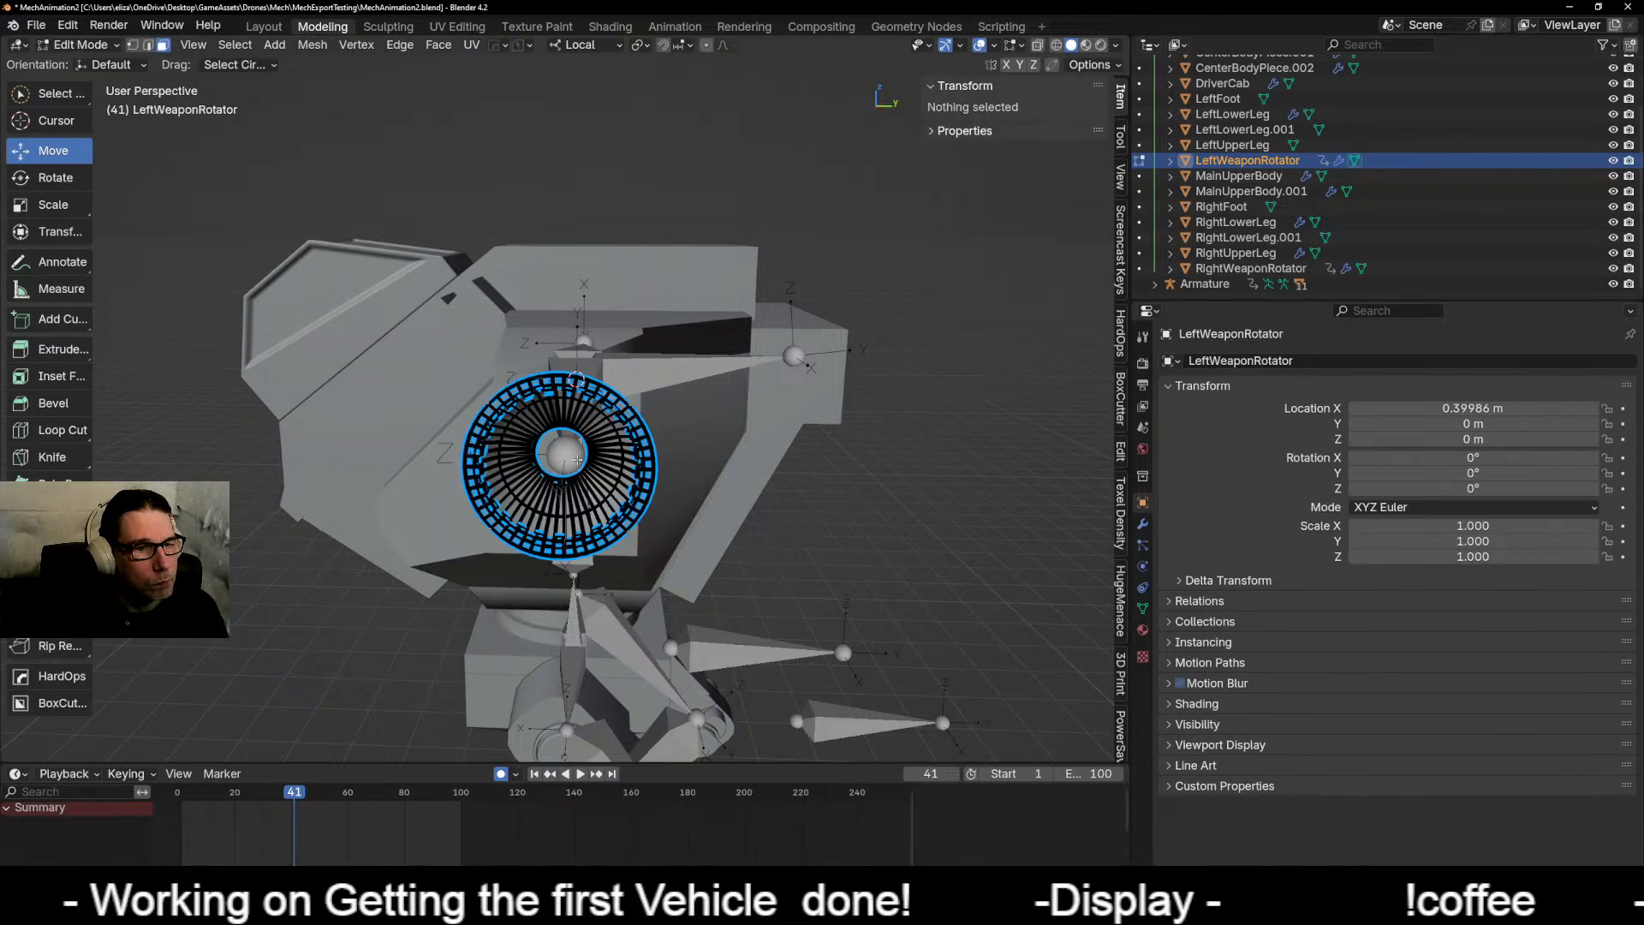
# Step: Select the central face of LeftWeaponRotator and snap the 3D cursor to the active face
pyautogui.click(571, 467)
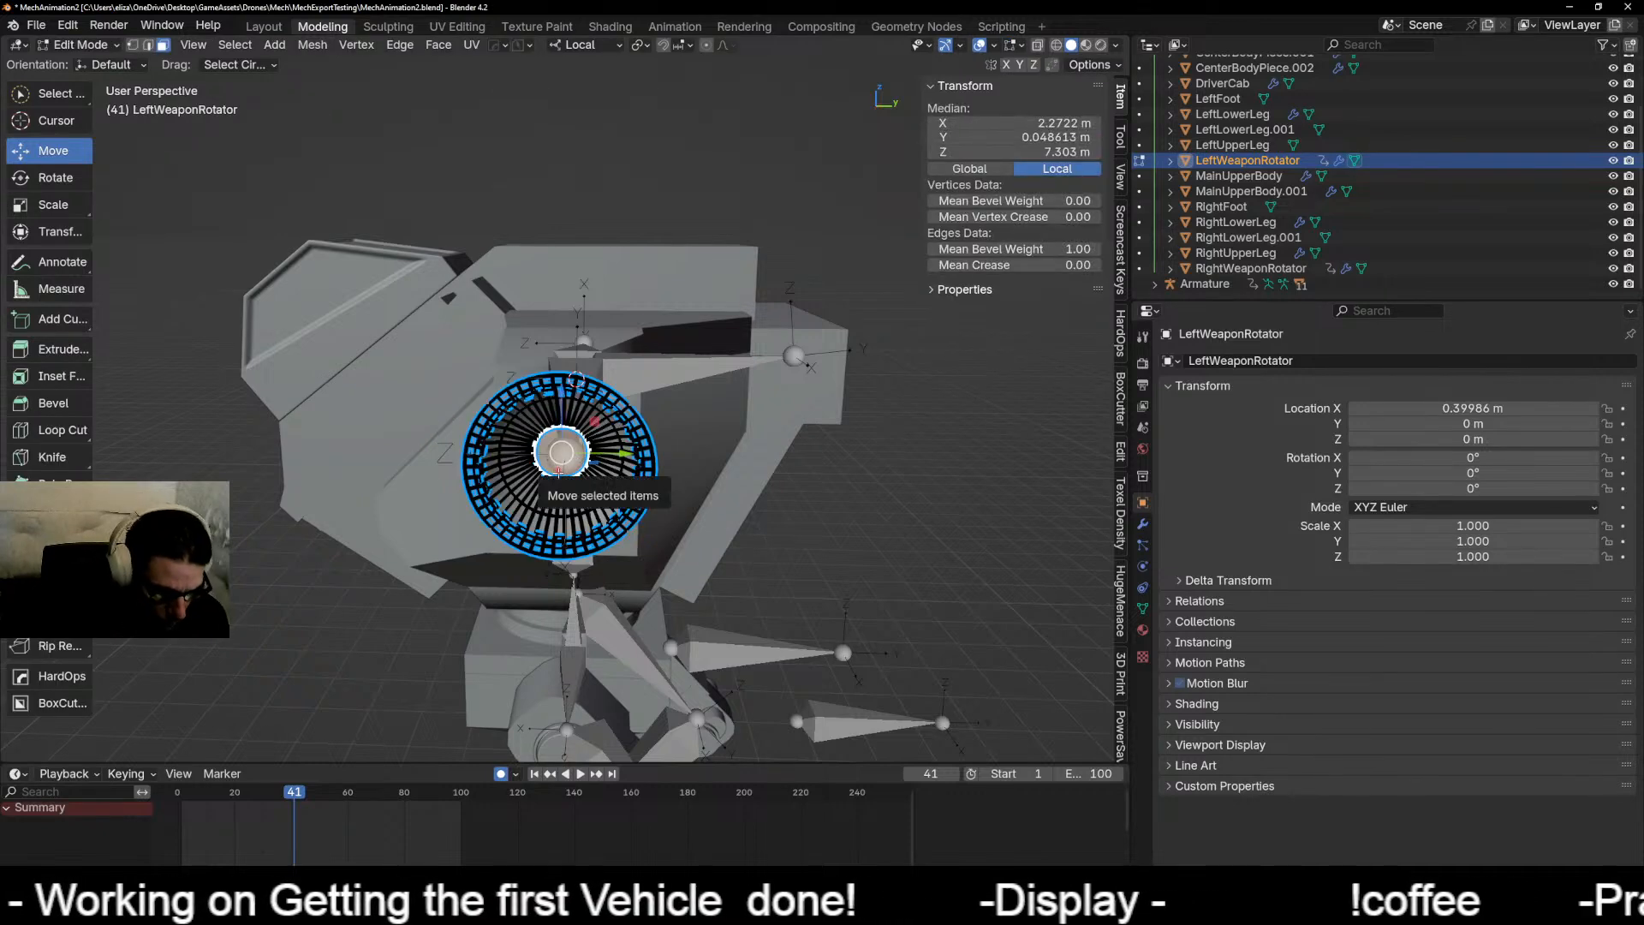
pyautogui.hotkey('shift', 's')
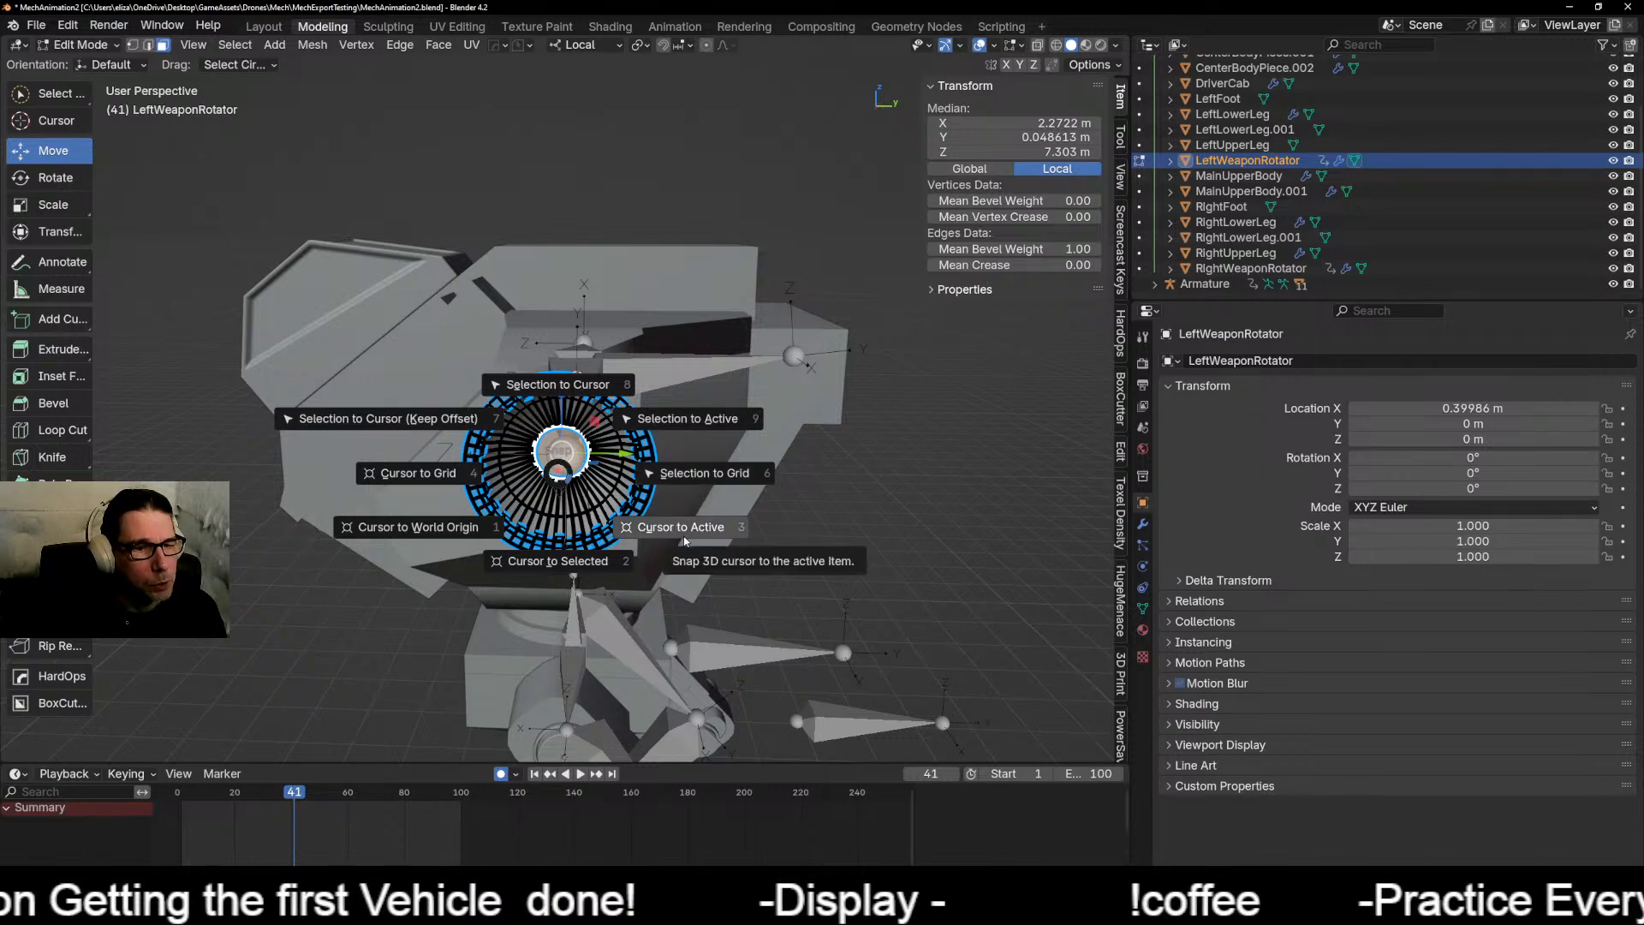
pyautogui.click(684, 537)
# Step: Check the 3D cursor's position at the rotator's central face and return LeftWeaponRotator to Object Mode
pyautogui.moveTo(634, 487); pyautogui.dragTo(595, 549, button='middle')
pyautogui.scroll(4, 716, 537)
pyautogui.click(849, 608)
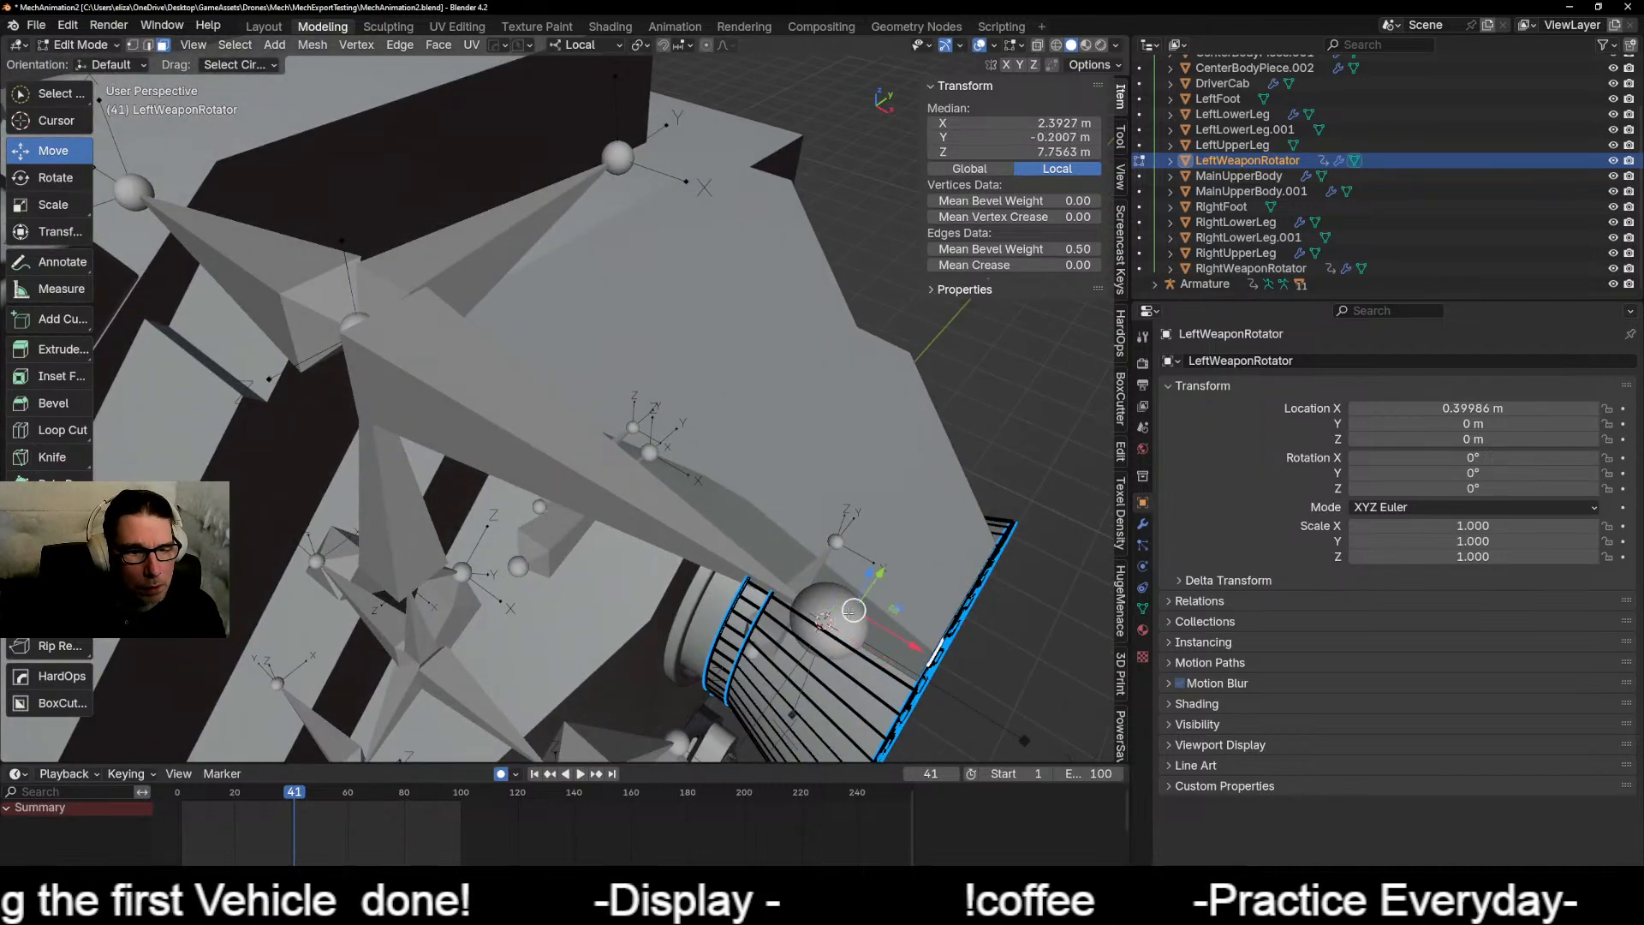
pyautogui.moveTo(860, 605); pyautogui.dragTo(575, 521, button='middle')
pyautogui.press('Tab')
pyautogui.click(584, 449)
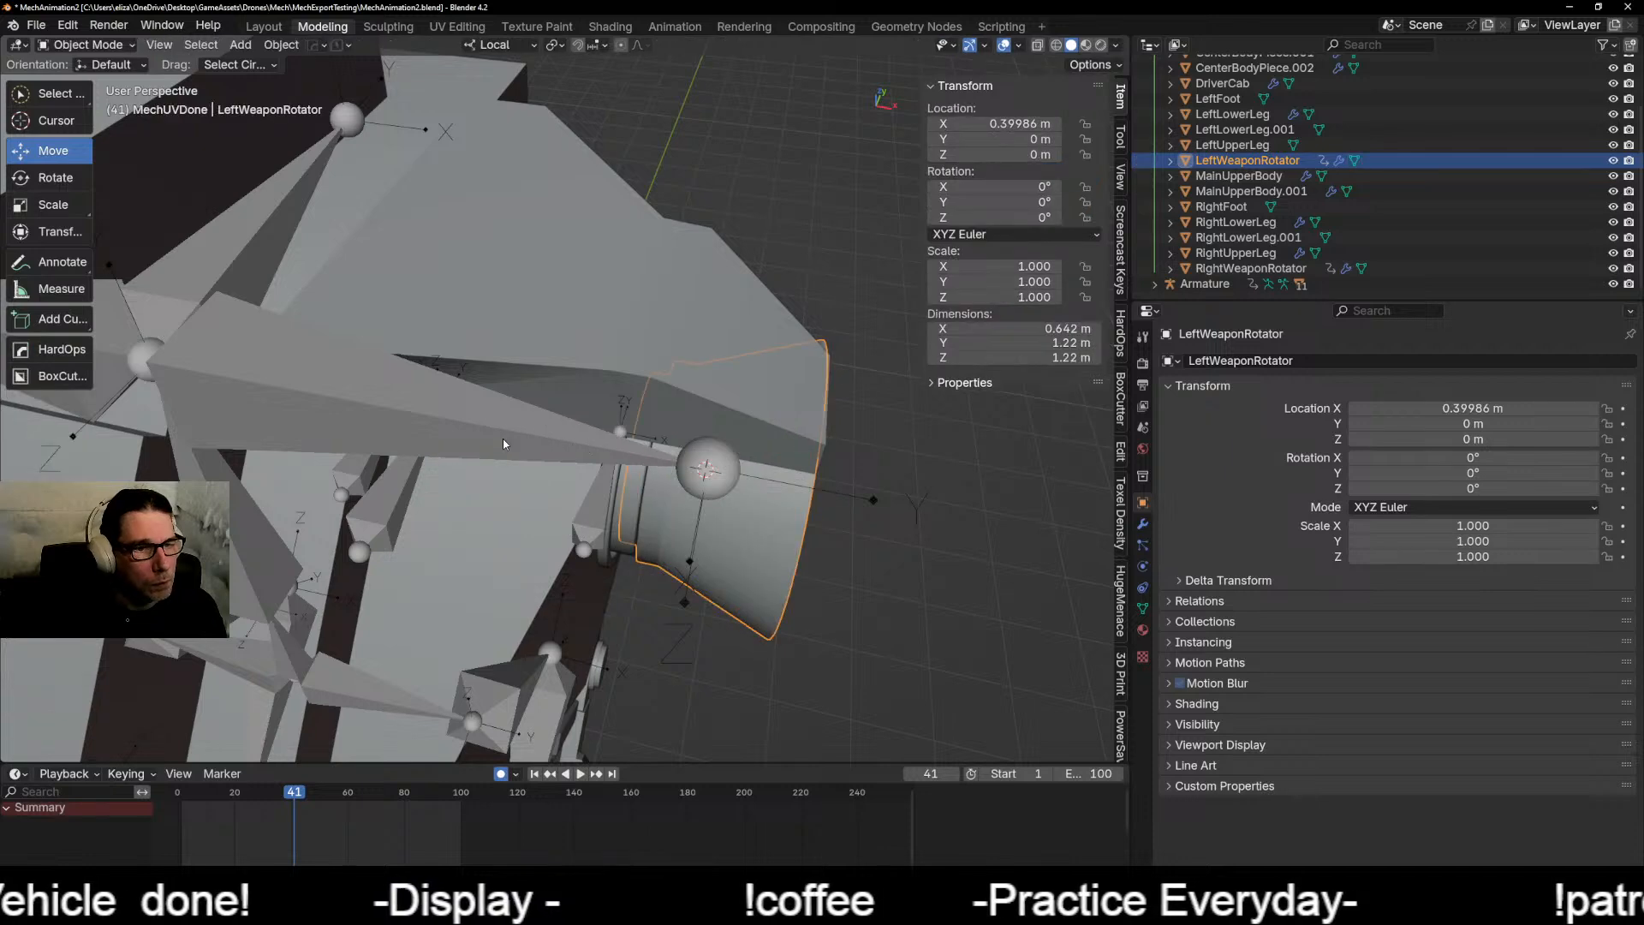
# Step: Open the armature in Edit Mode and snap the outer joint of hardPointBone_l to the 3D cursor
pyautogui.click(502, 439)
pyautogui.press('Tab')
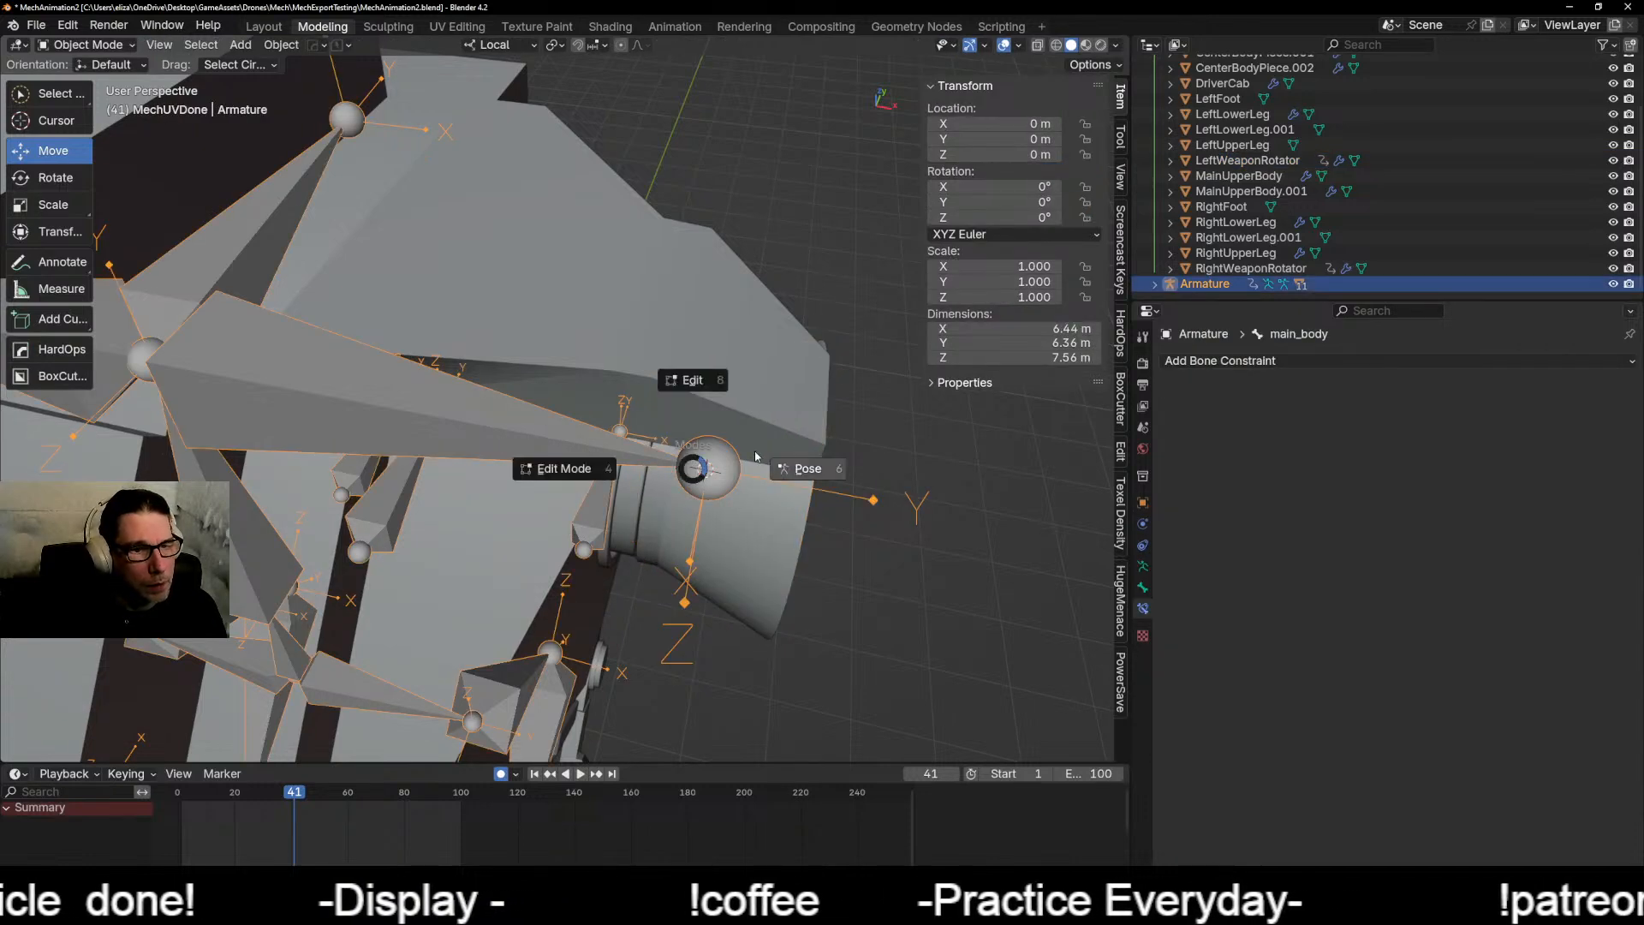
pyautogui.click(564, 476)
pyautogui.click(728, 456)
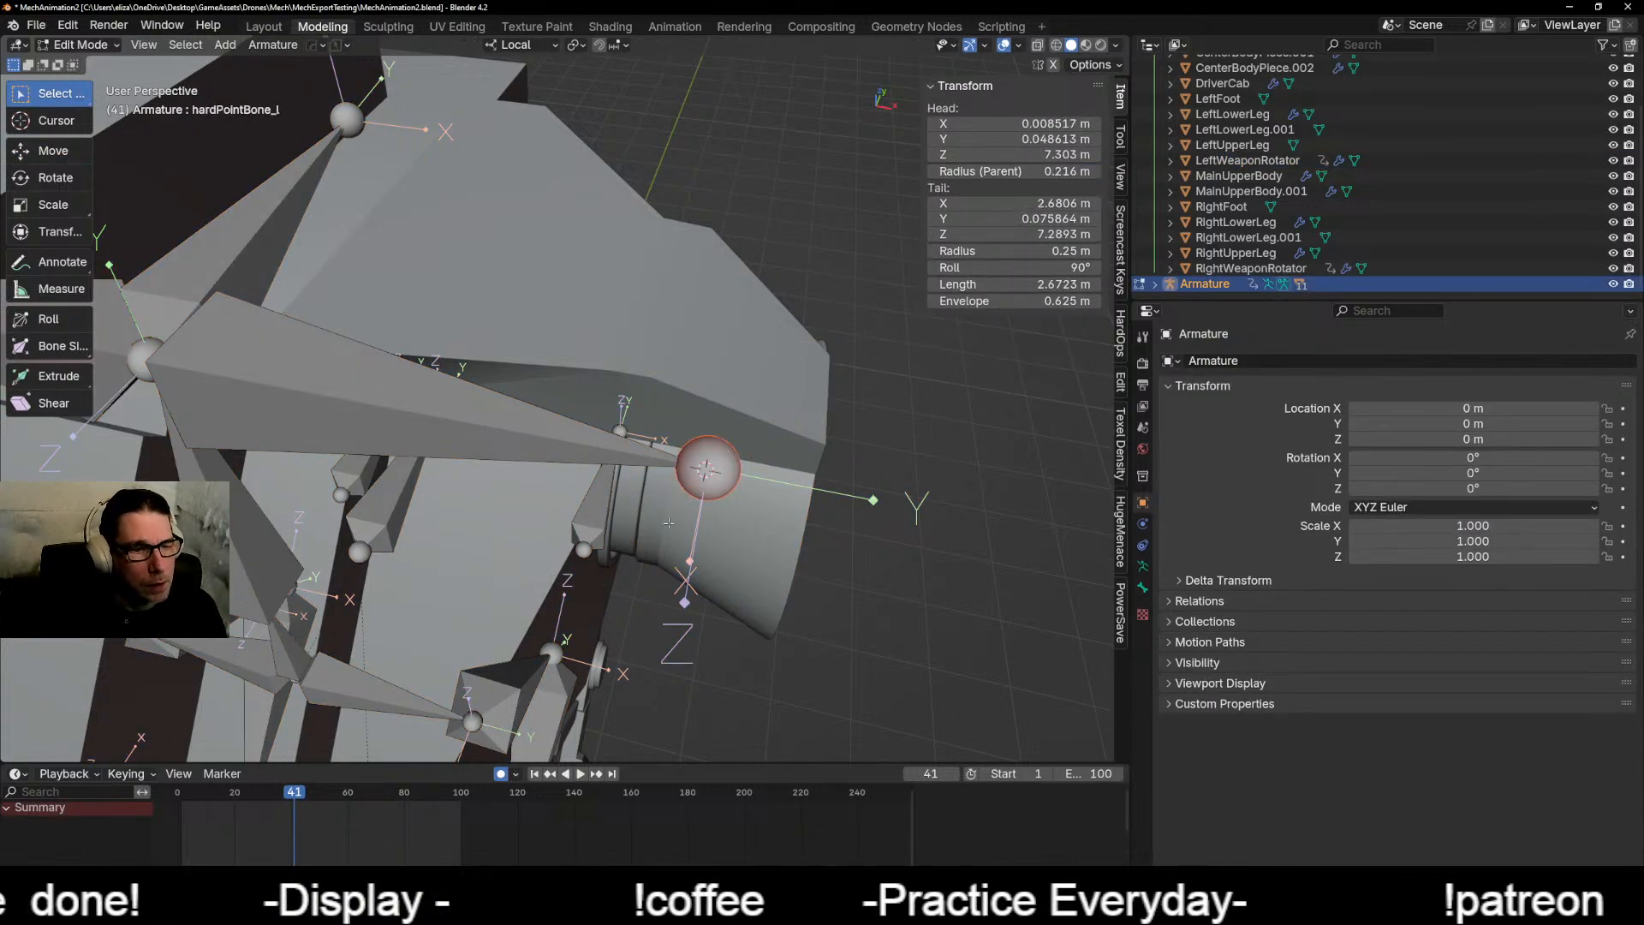
pyautogui.hotkey('shift', 's')
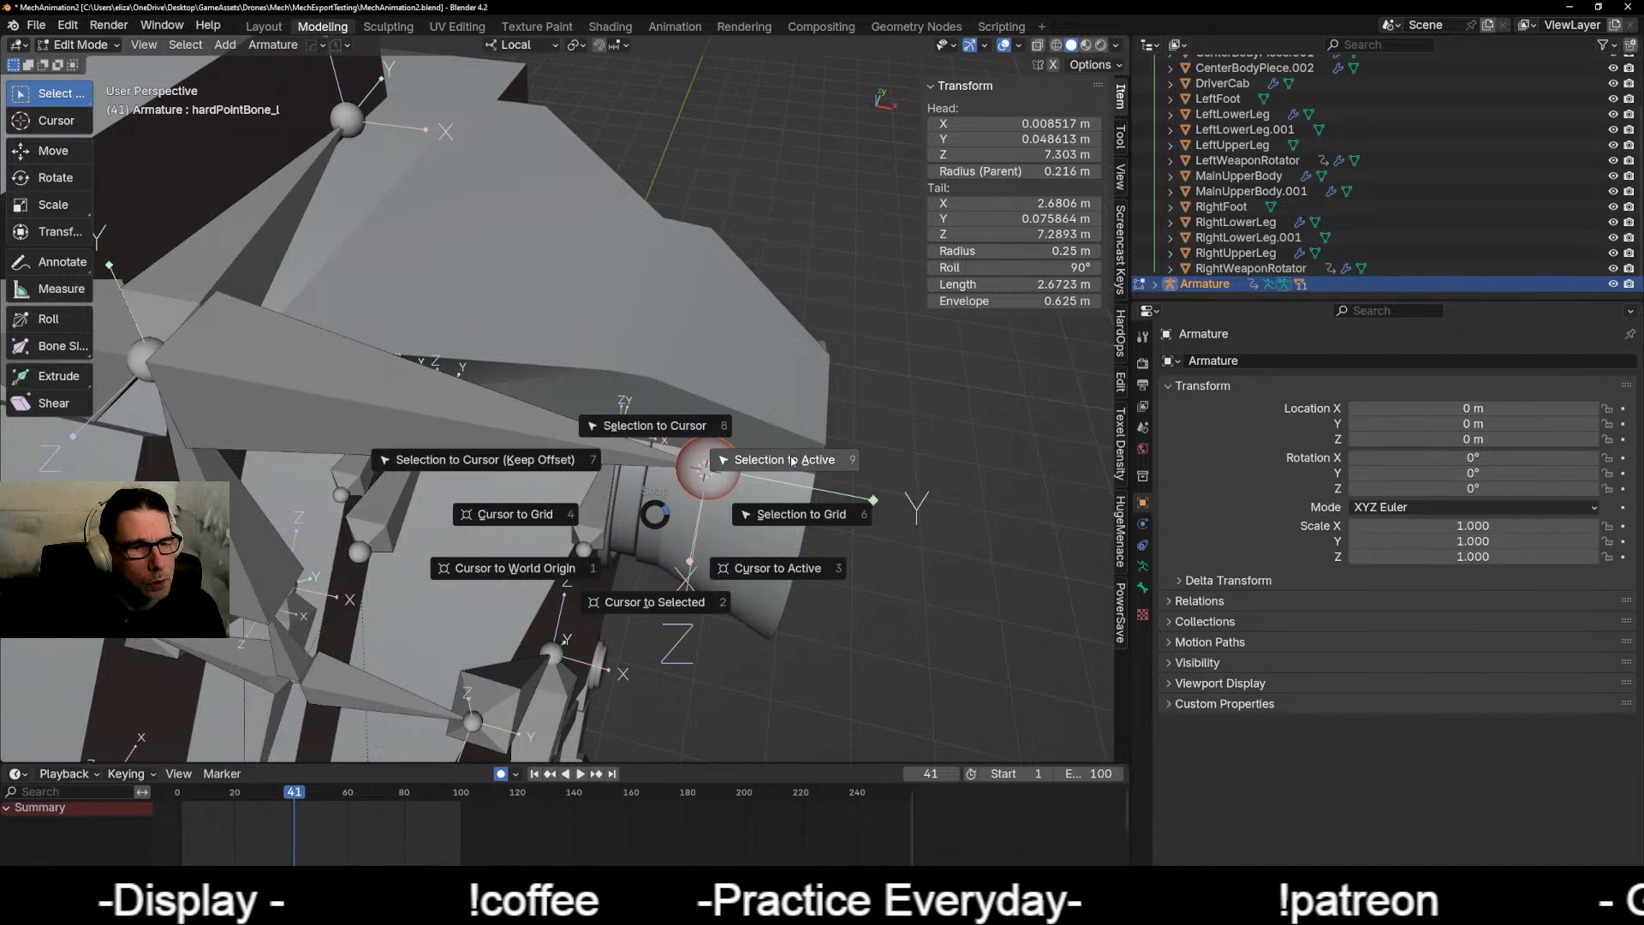
pyautogui.click(676, 430)
# Step: Return the armature to Object Mode with the right weapon rotator in view
pyautogui.scroll(-8, 781, 584)
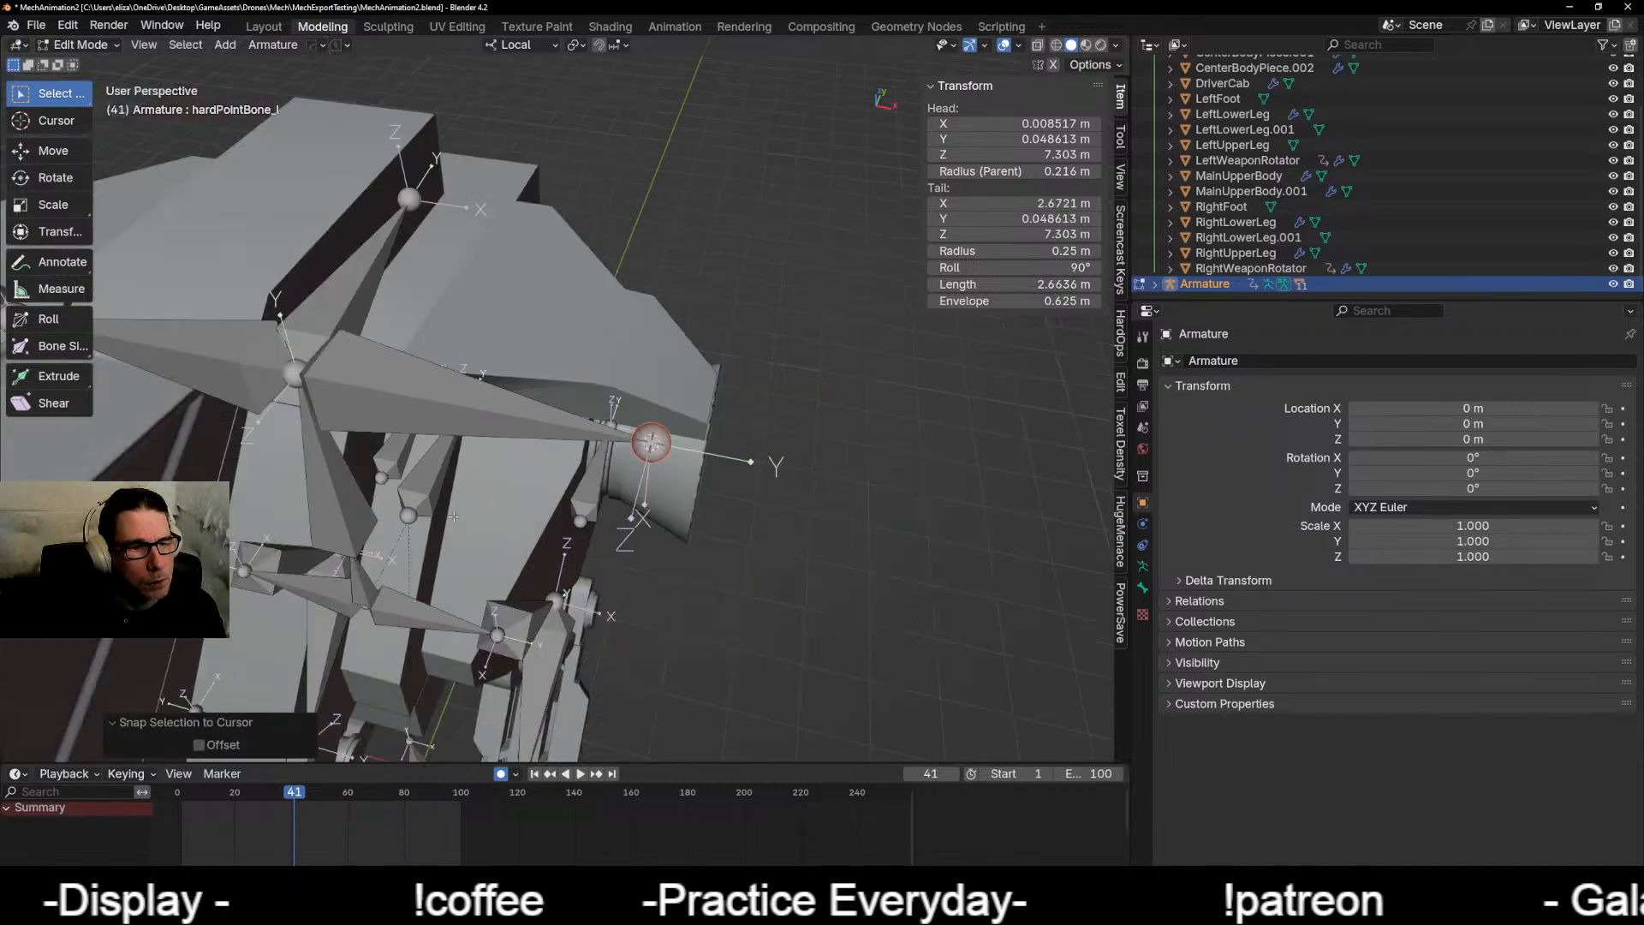
pyautogui.moveTo(446, 581); pyautogui.dragTo(492, 634, button='middle')
pyautogui.scroll(4, 641, 492)
pyautogui.scroll(3, 479, 638)
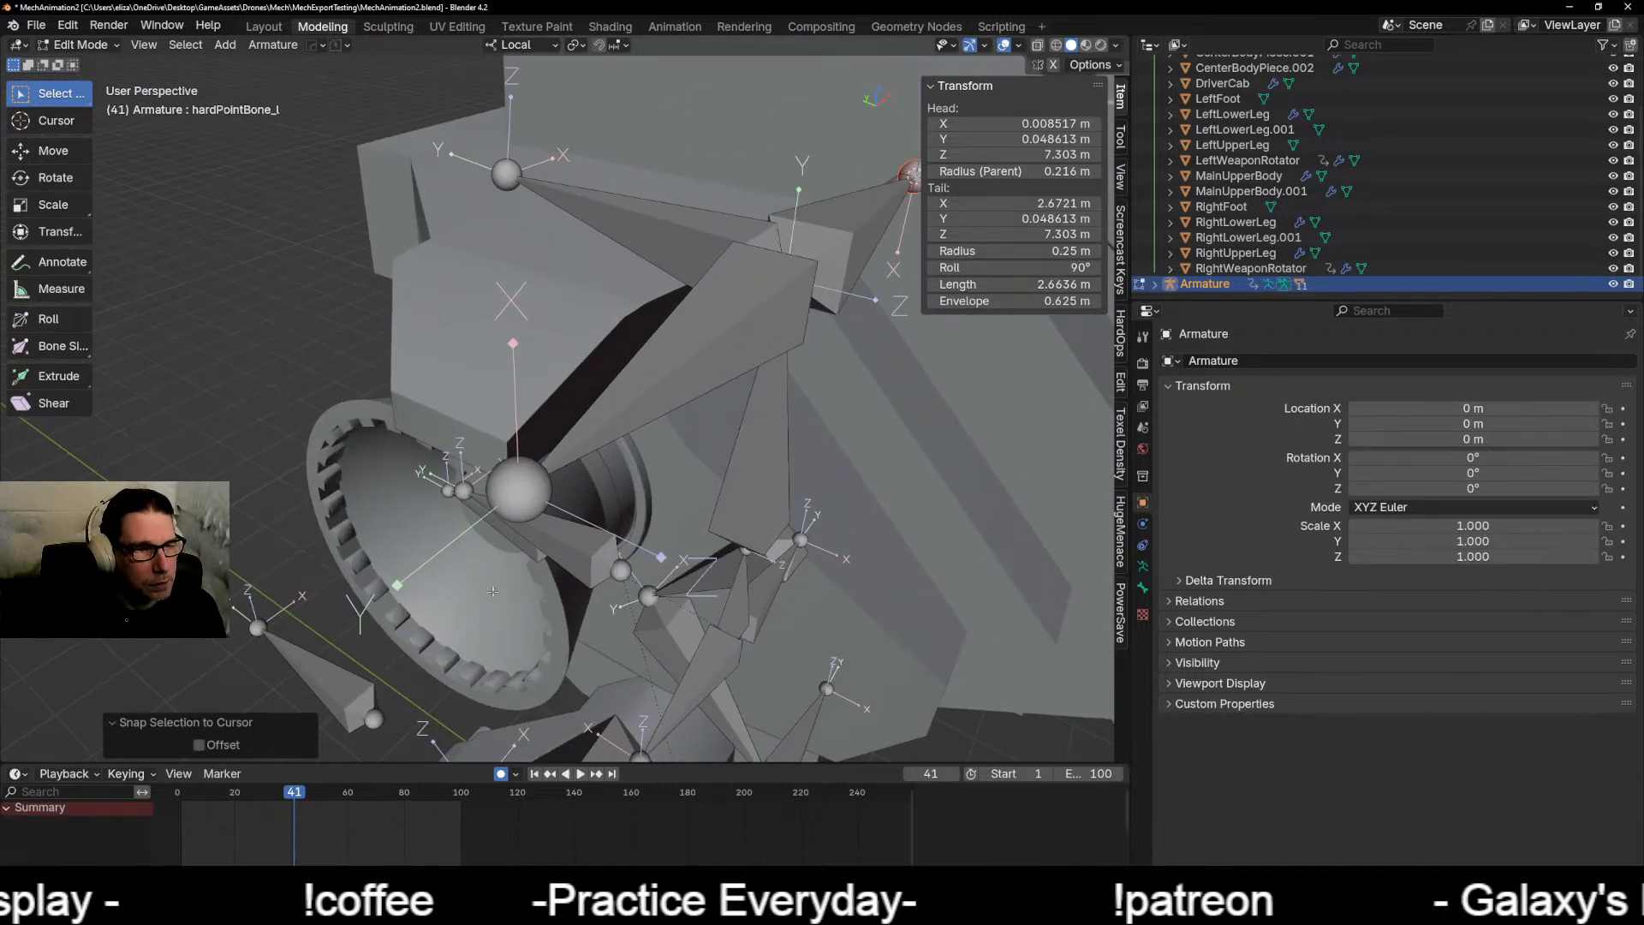
pyautogui.moveTo(184, 669); pyautogui.dragTo(287, 601, button='middle')
pyautogui.hotkey('ctrl', 'Tab')
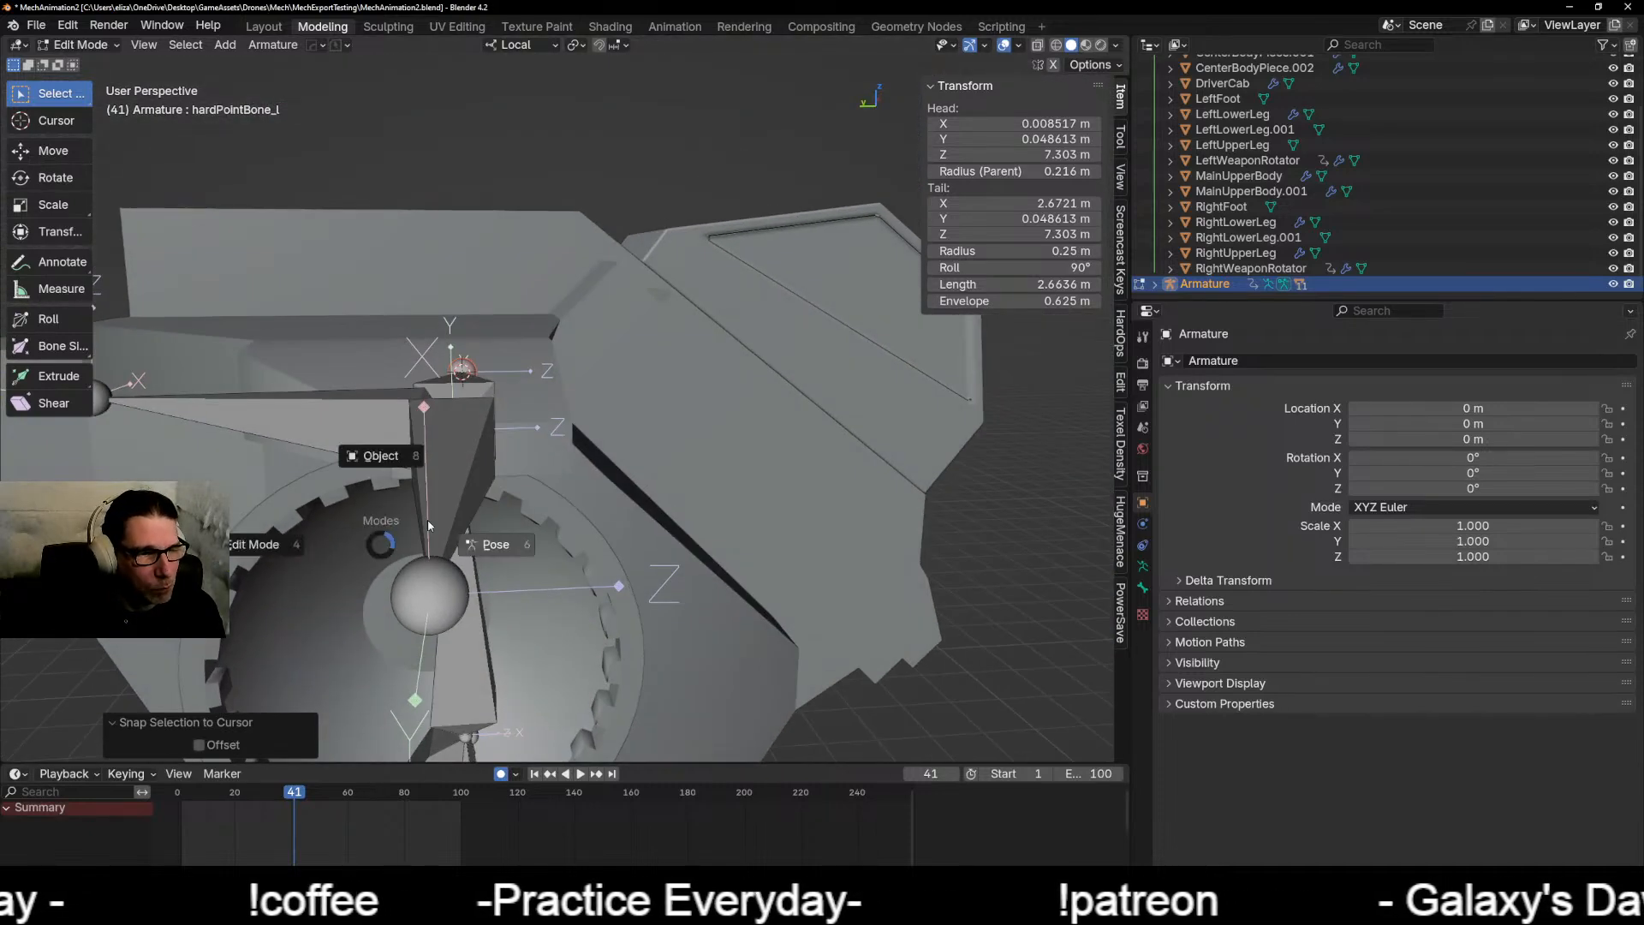
pyautogui.click(377, 456)
pyautogui.hotkey('ctrl', 'Tab')
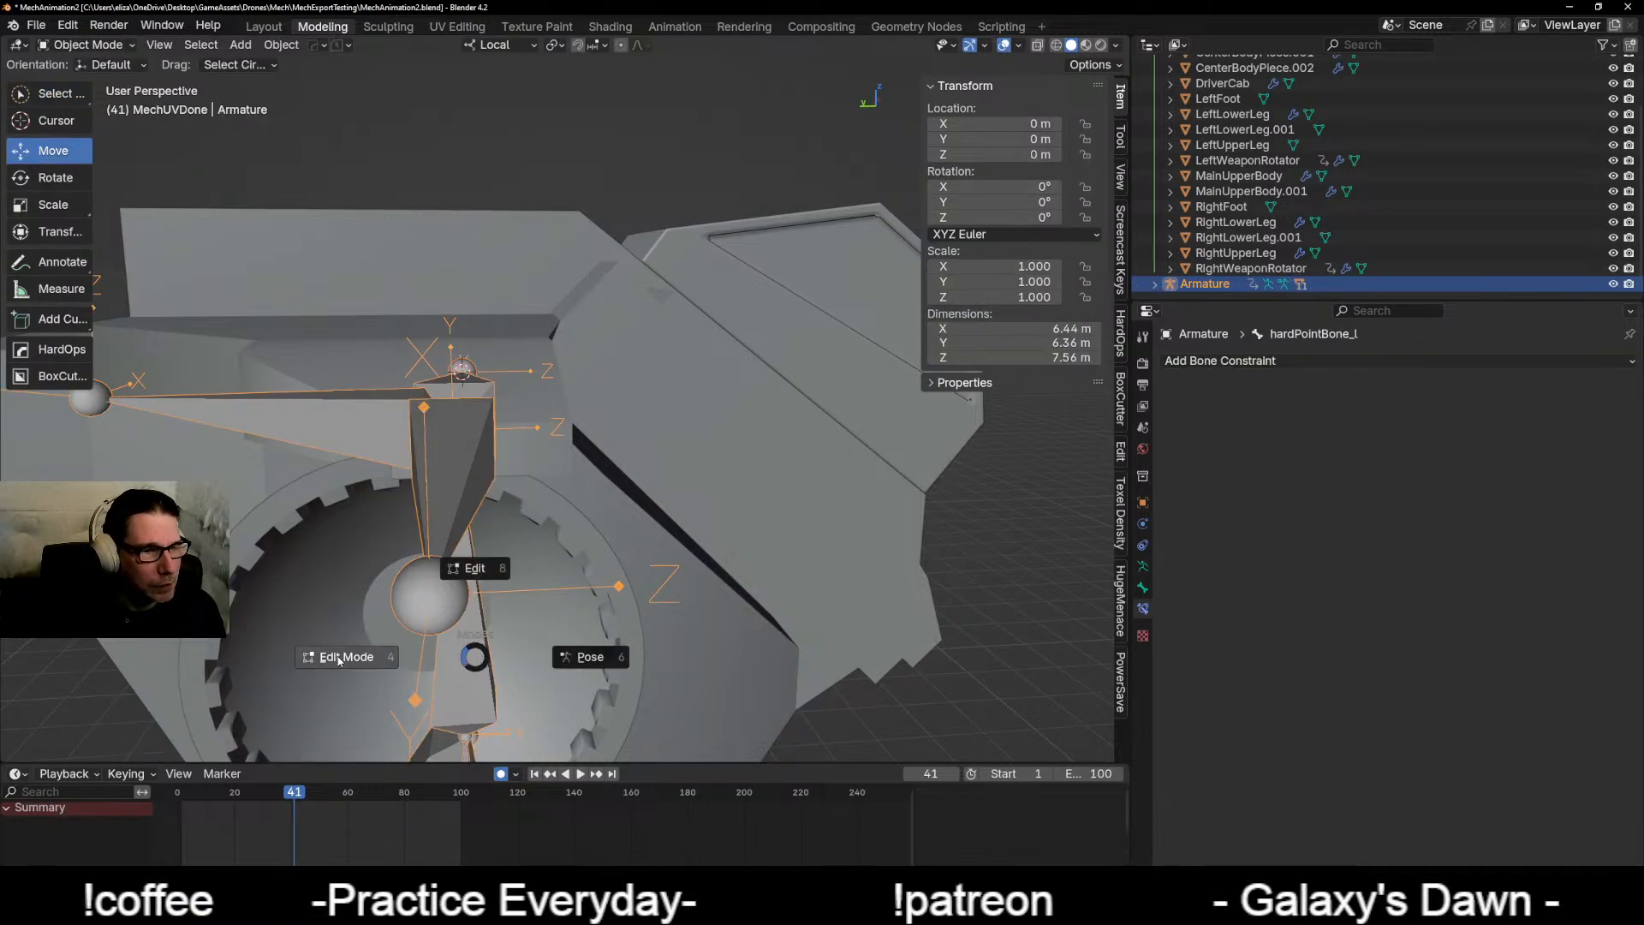
pyautogui.click(369, 654)
pyautogui.hotkey('ctrl', 'Tab')
pyautogui.click(435, 554)
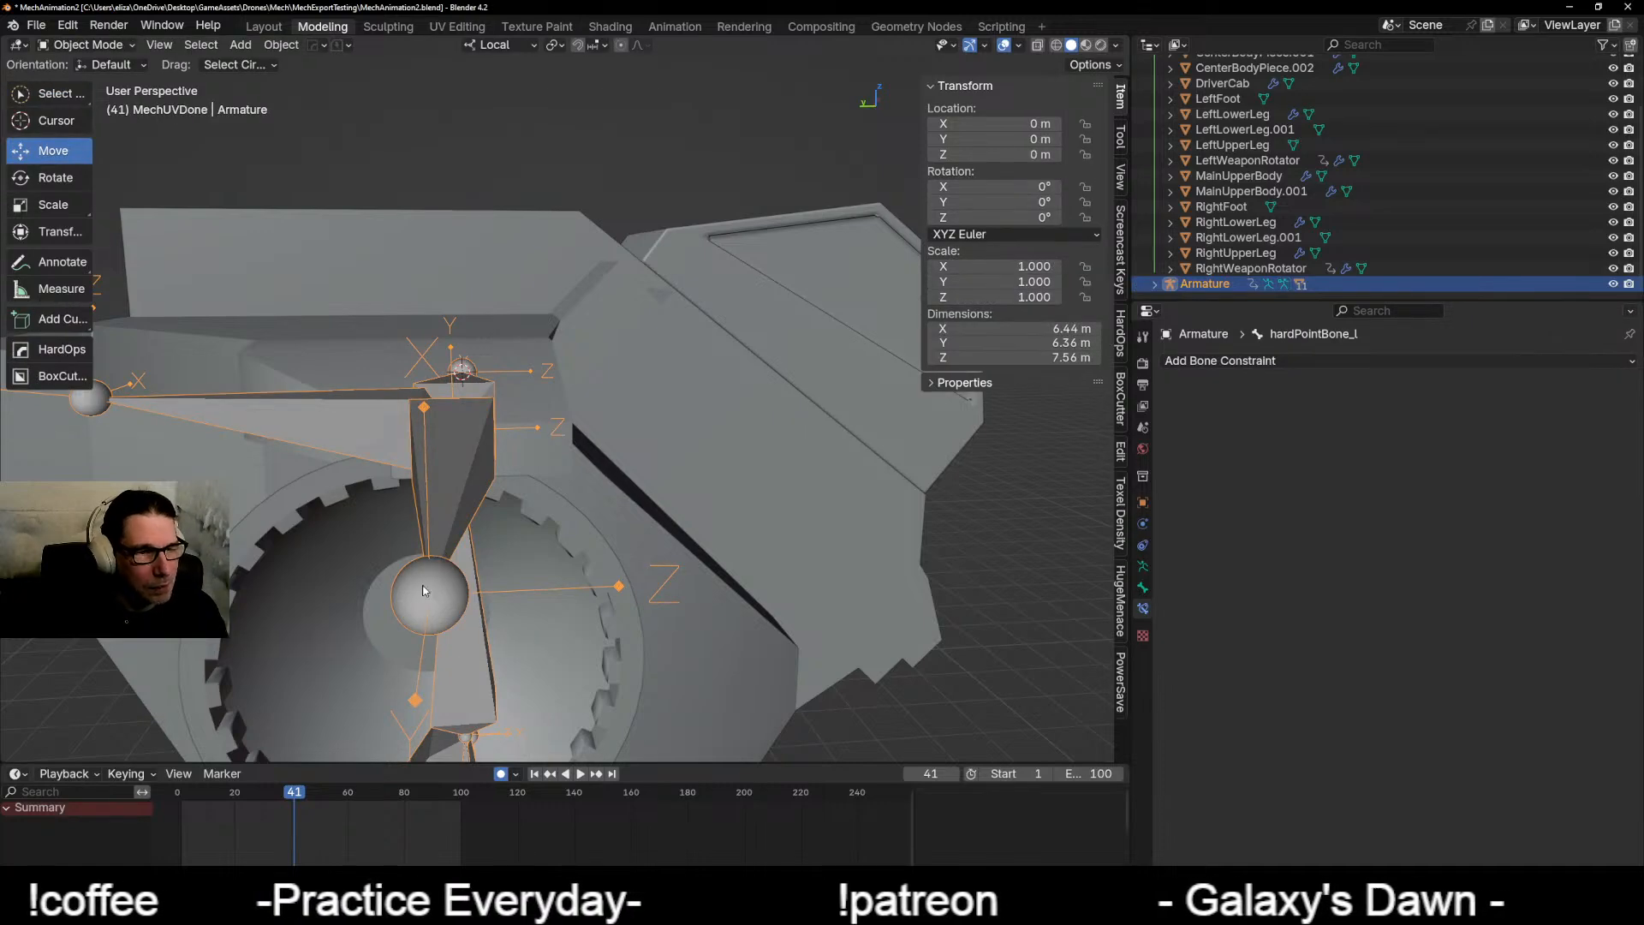
# Step: Open the RightWeaponRotator mesh in Edit Mode with face selection and select its central face
pyautogui.click(266, 663)
pyautogui.moveTo(266, 663); pyautogui.dragTo(306, 610, button='middle')
pyautogui.hotkey('ctrl', 'Tab')
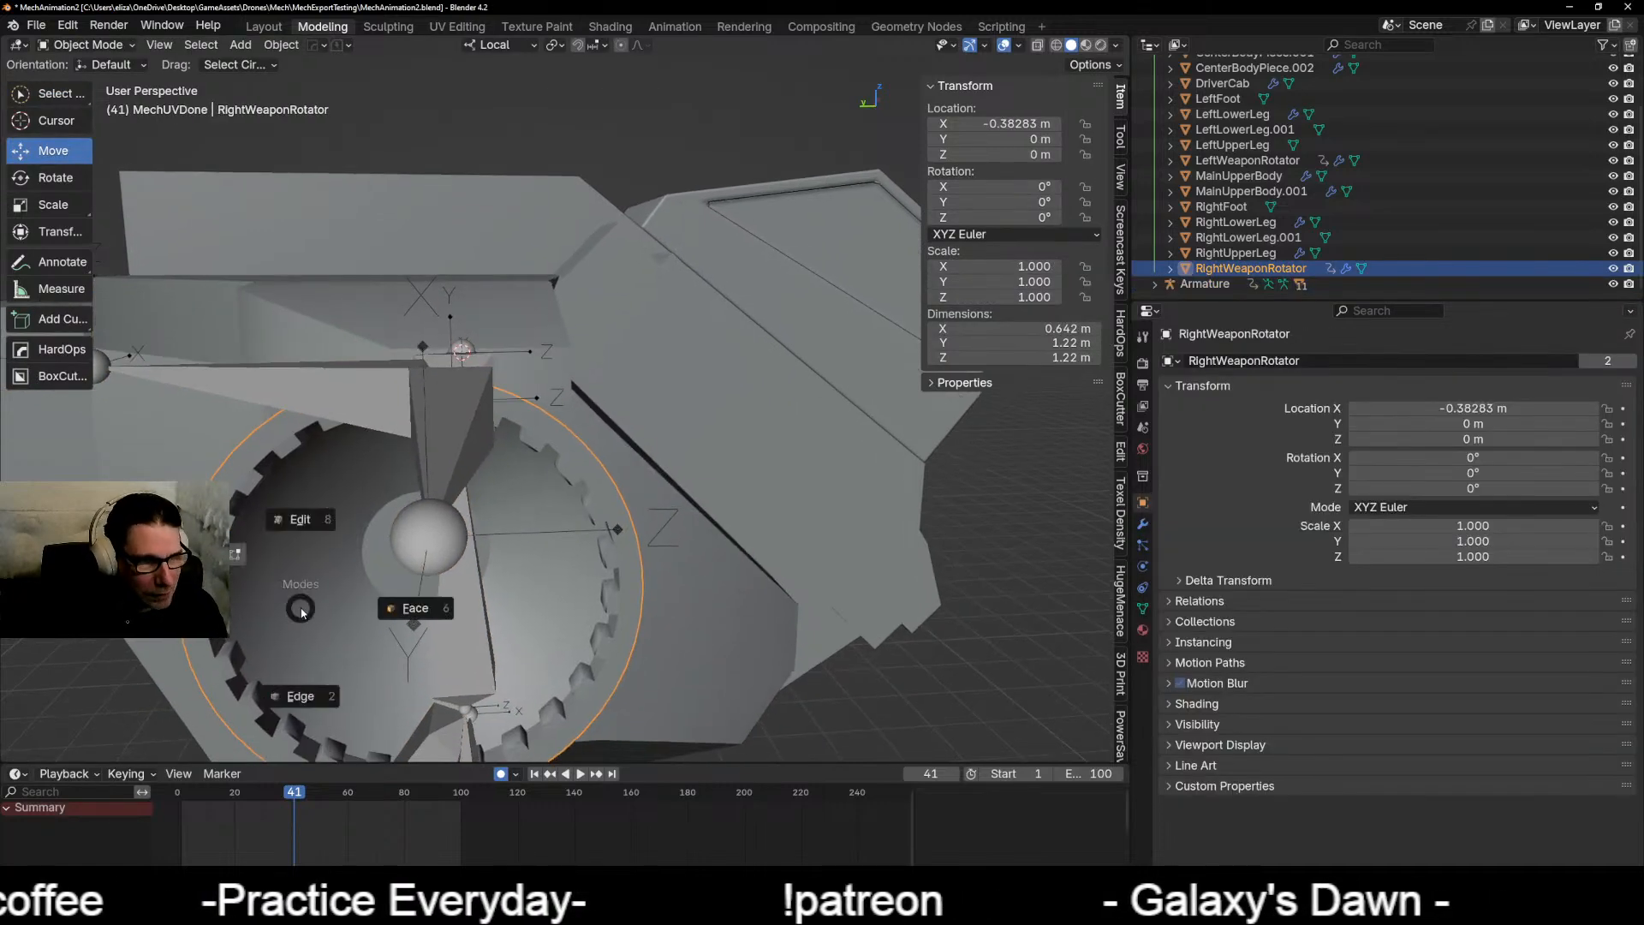
pyautogui.click(435, 614)
pyautogui.click(438, 591)
pyautogui.moveTo(437, 591); pyautogui.dragTo(364, 649, button='middle')
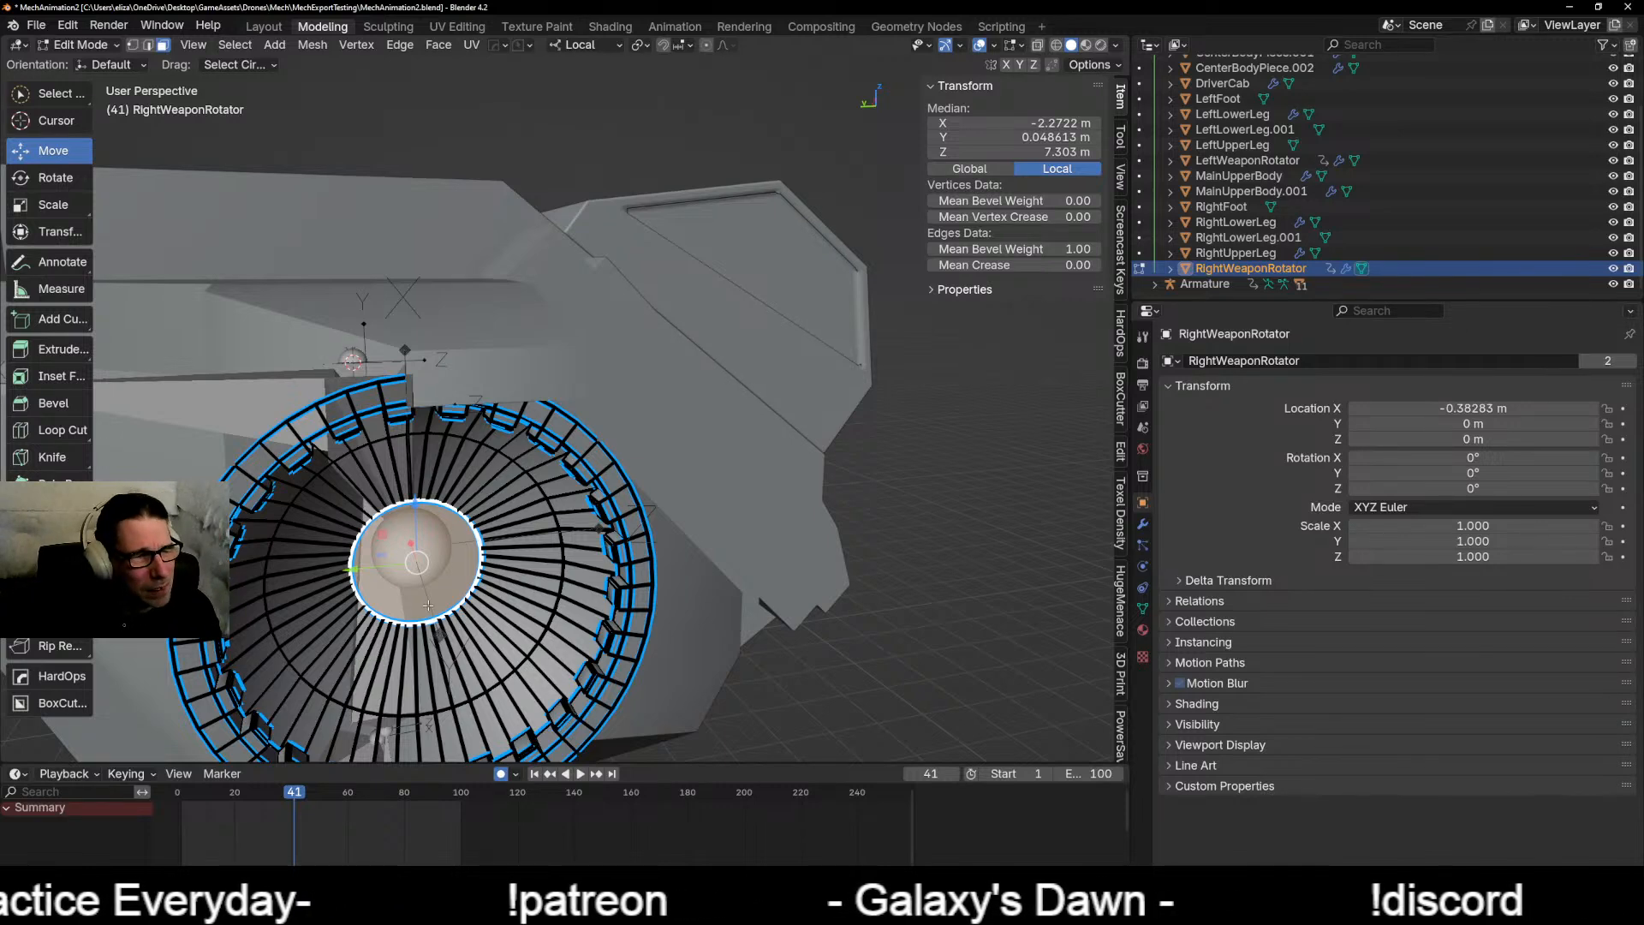
pyautogui.moveTo(427, 605); pyautogui.dragTo(476, 551, button='middle')
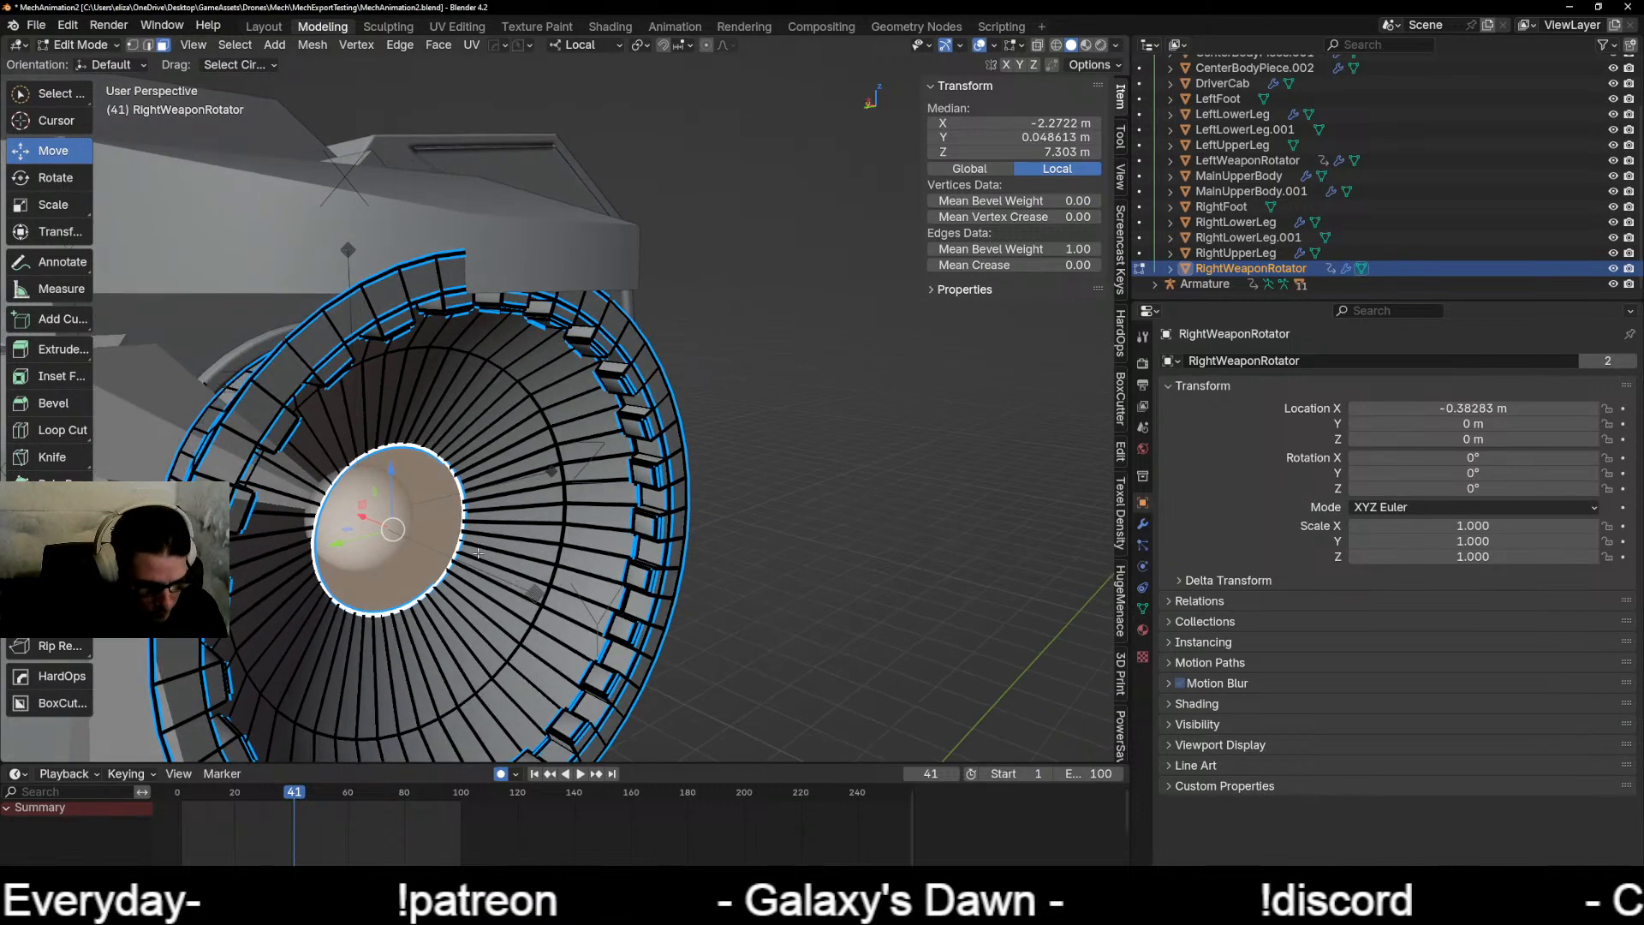
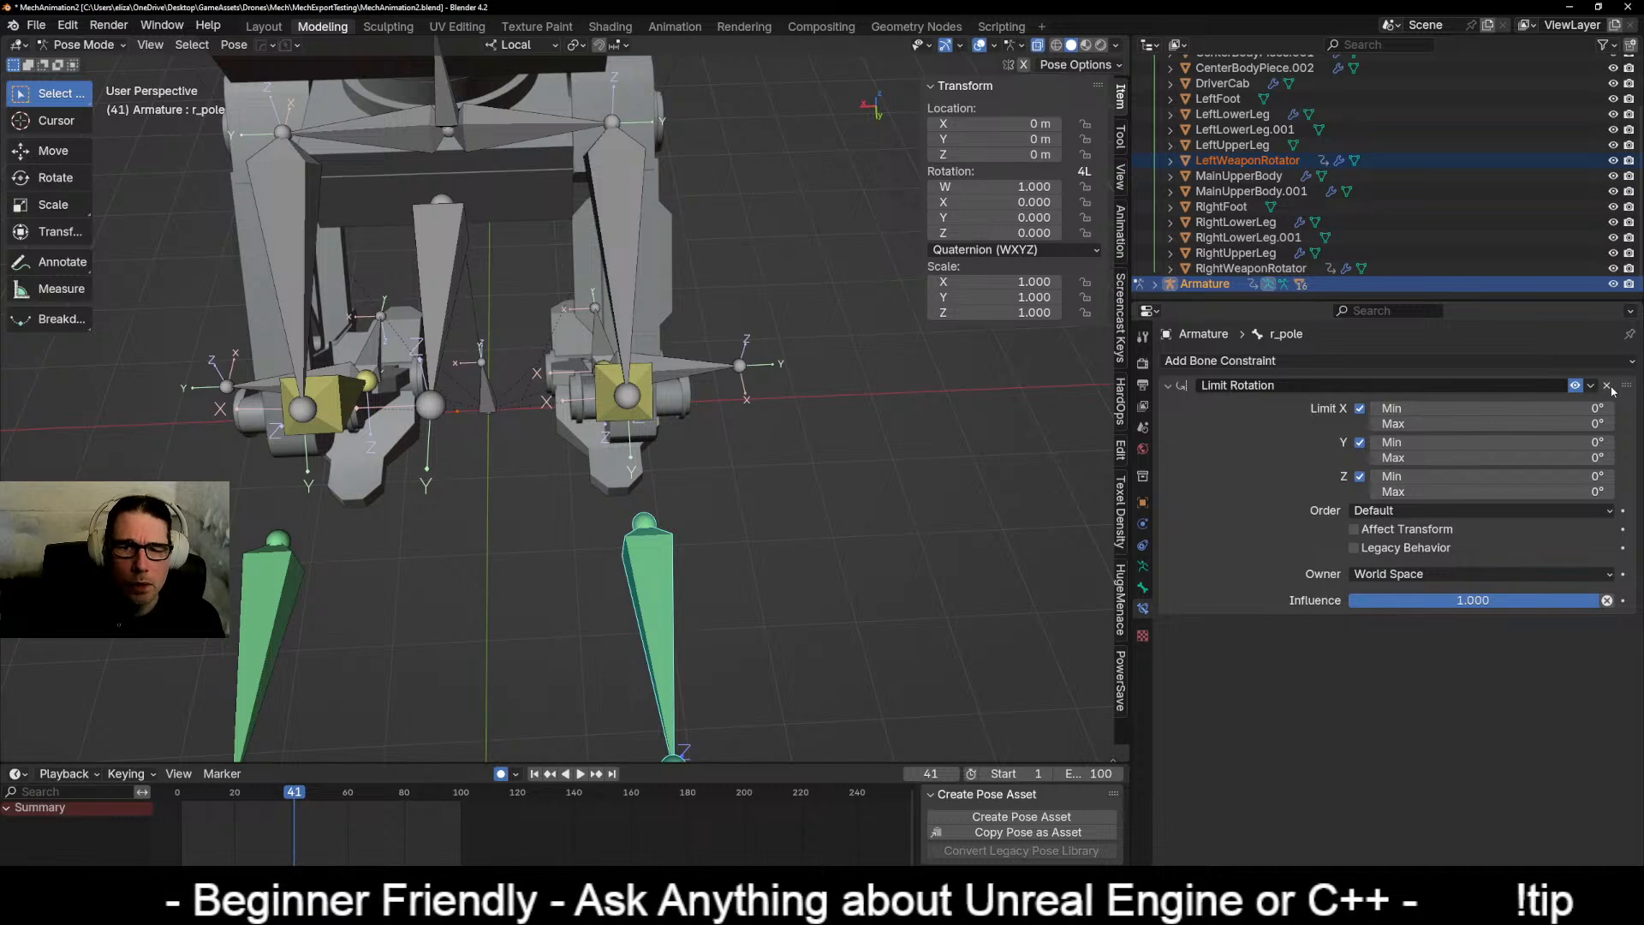
# Step: Replace the Limit Rotation constraint on the r_pole bone with a Limit Location constraint
pyautogui.click(1607, 386)
pyautogui.click(1322, 363)
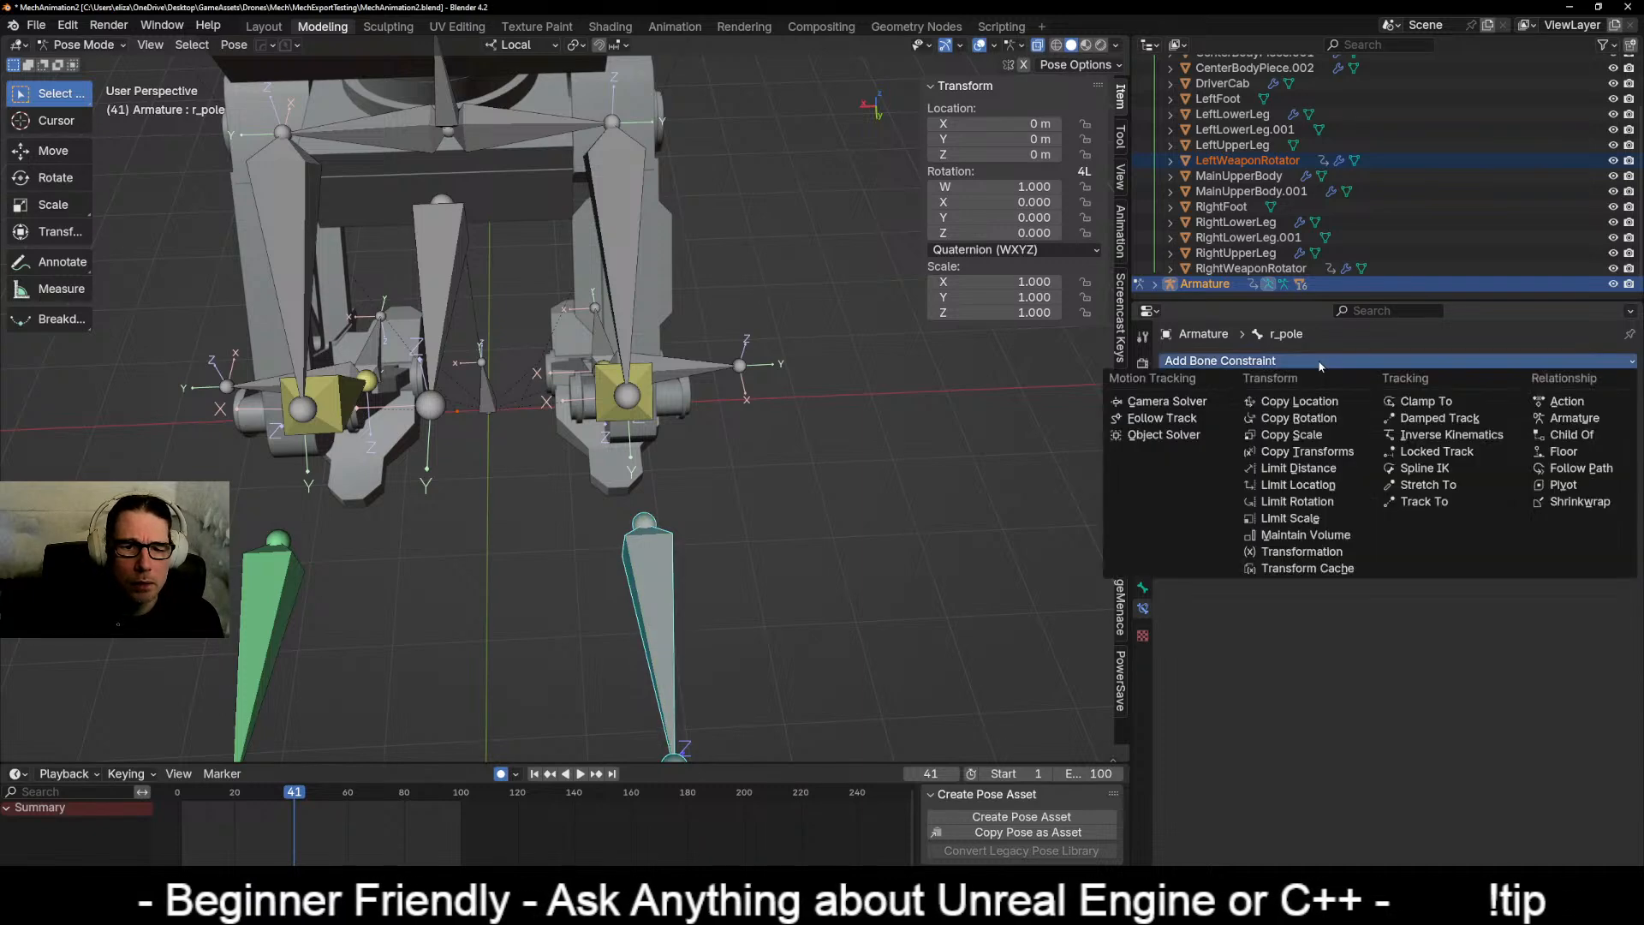
pyautogui.click(1332, 486)
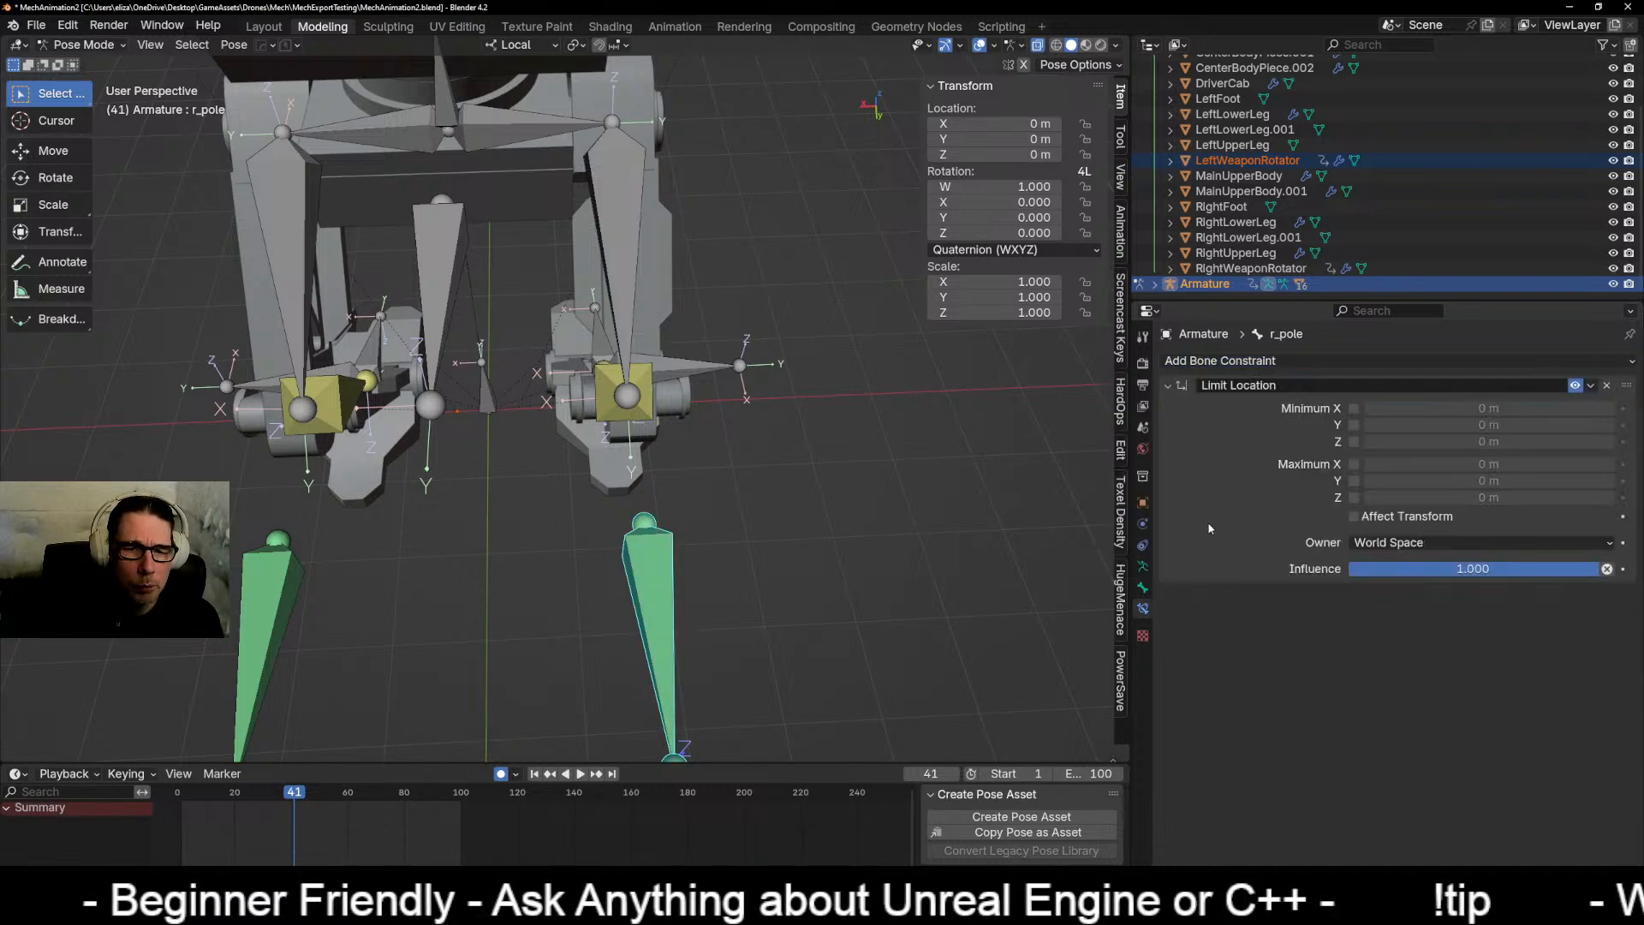
# Step: Enable the minimum and maximum X, Y and Z limits of r_pole's Limit Location constraint, keeping Minimum X at 0 m
pyautogui.click(1354, 425)
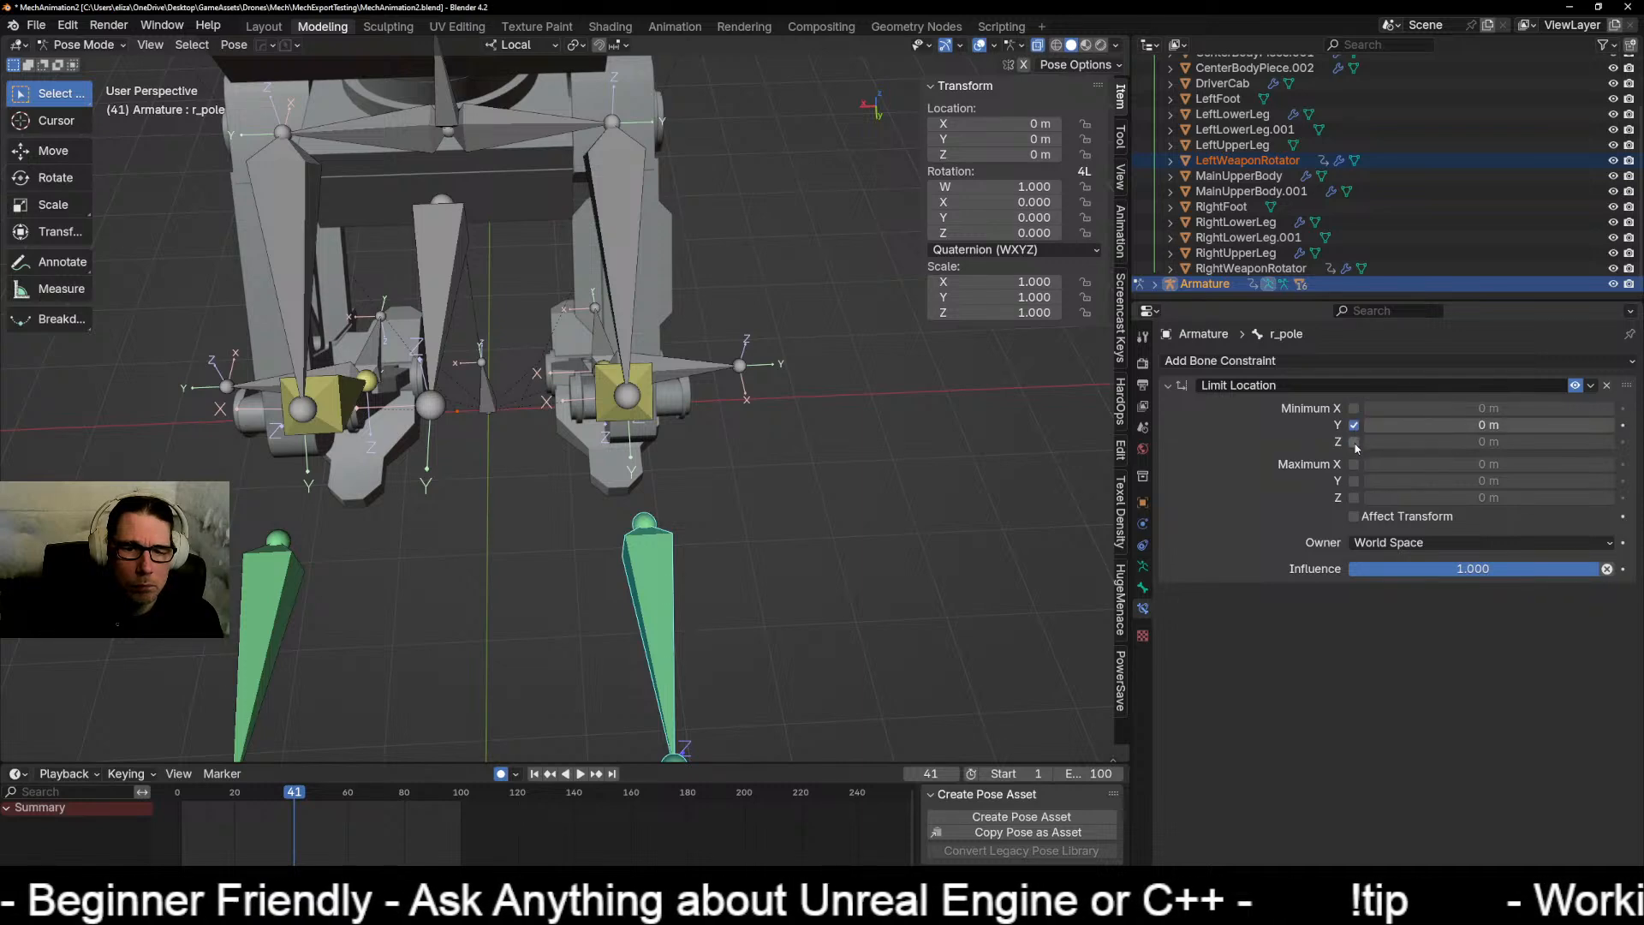
pyautogui.click(1354, 442)
pyautogui.click(1354, 481)
pyautogui.click(1354, 497)
pyautogui.click(1354, 464)
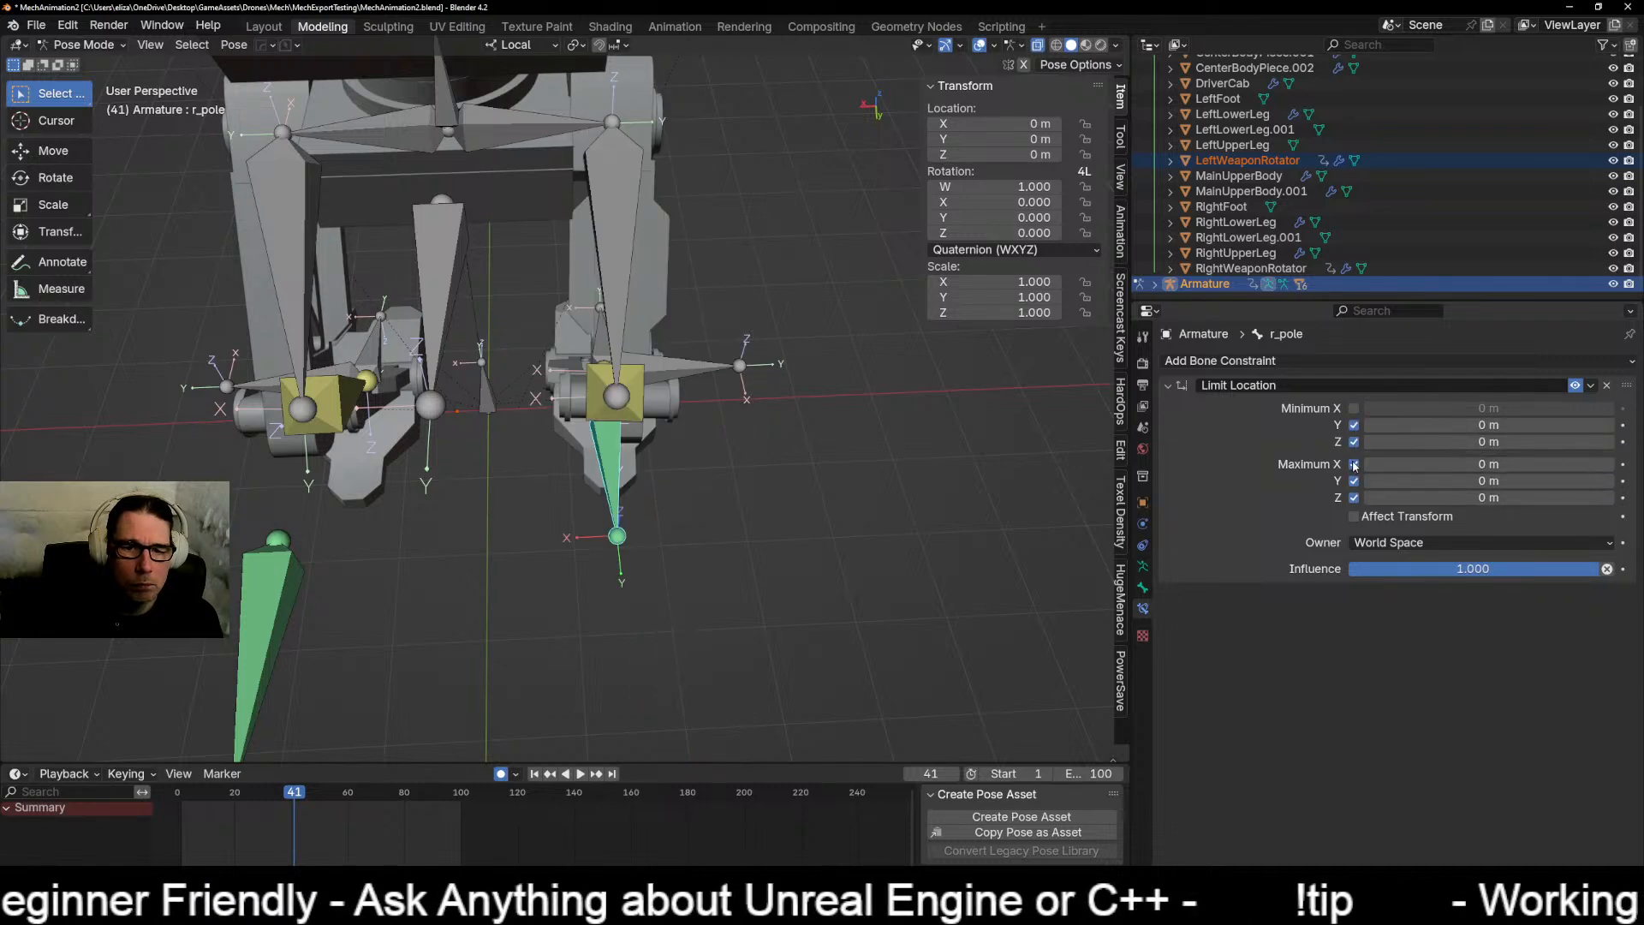
pyautogui.click(1354, 408)
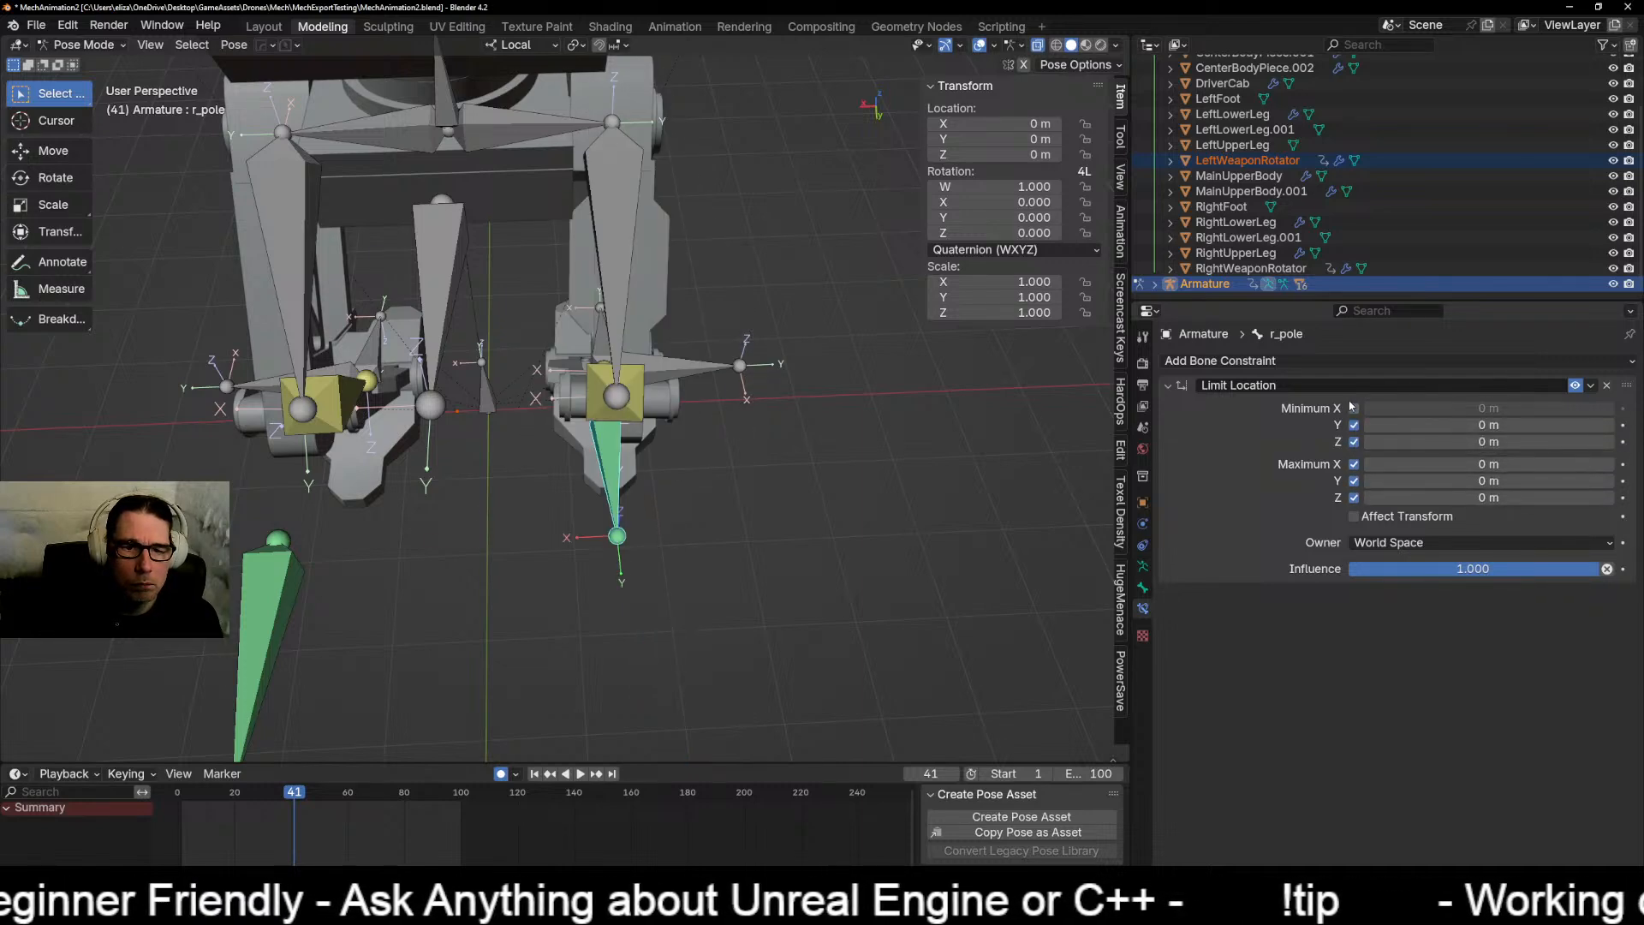
pyautogui.click(1437, 409)
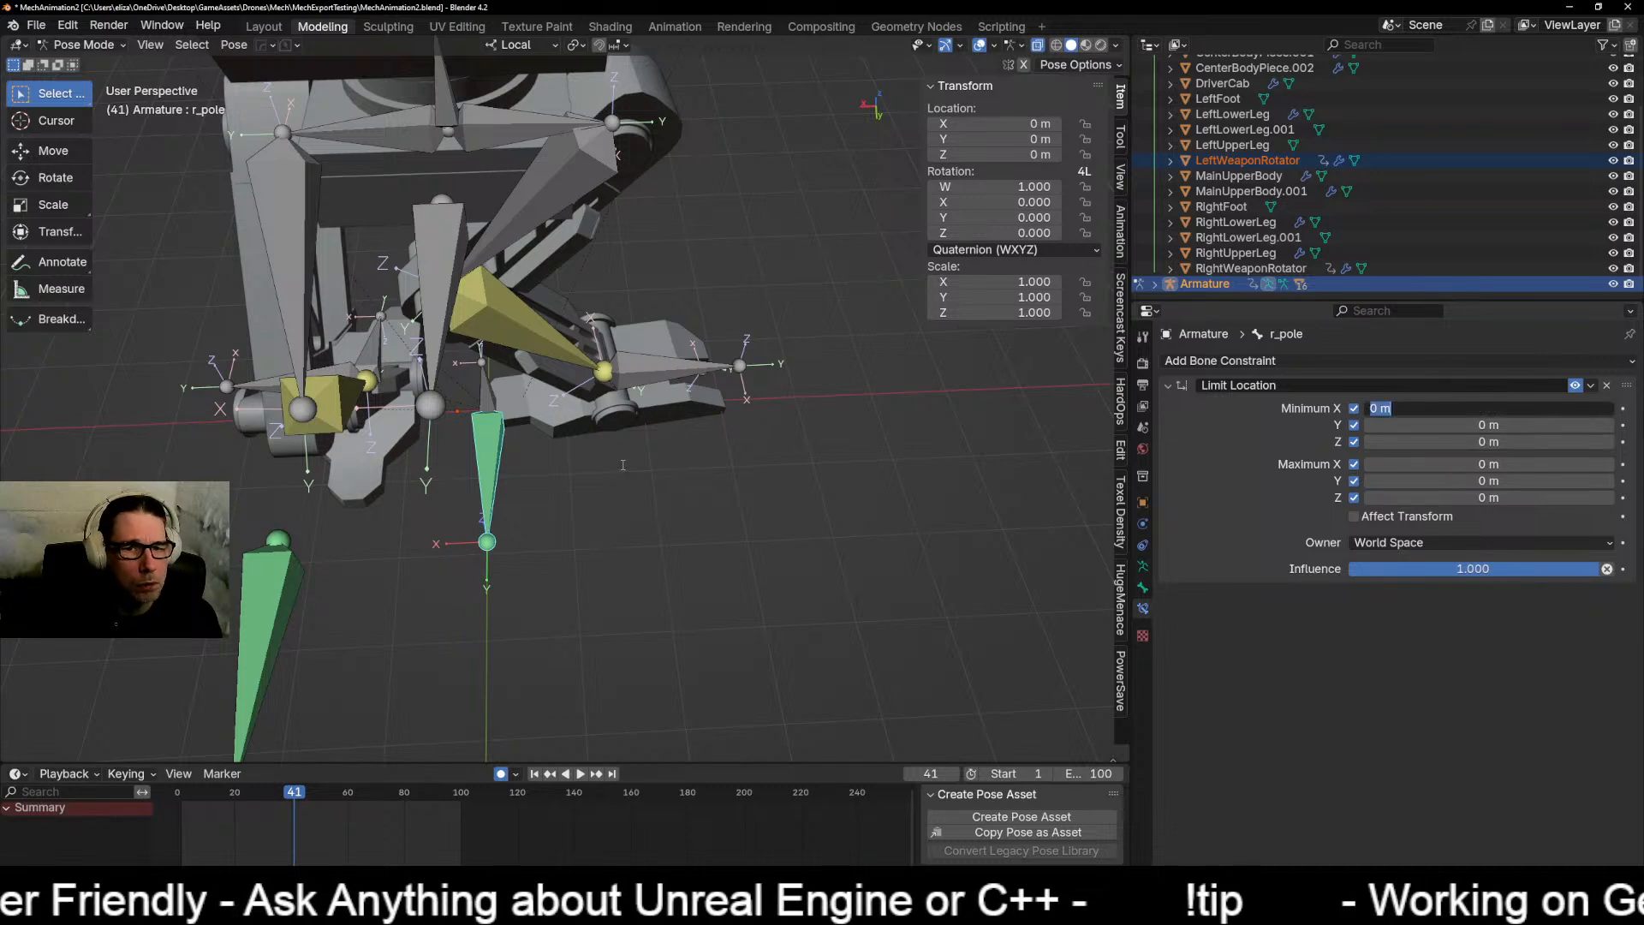
pyautogui.press('Return')
# Step: Set the owner space of r_pole's Limit Location constraint to Local Space
pyautogui.moveTo(685, 490); pyautogui.dragTo(610, 455, button='middle')
pyautogui.click(1416, 543)
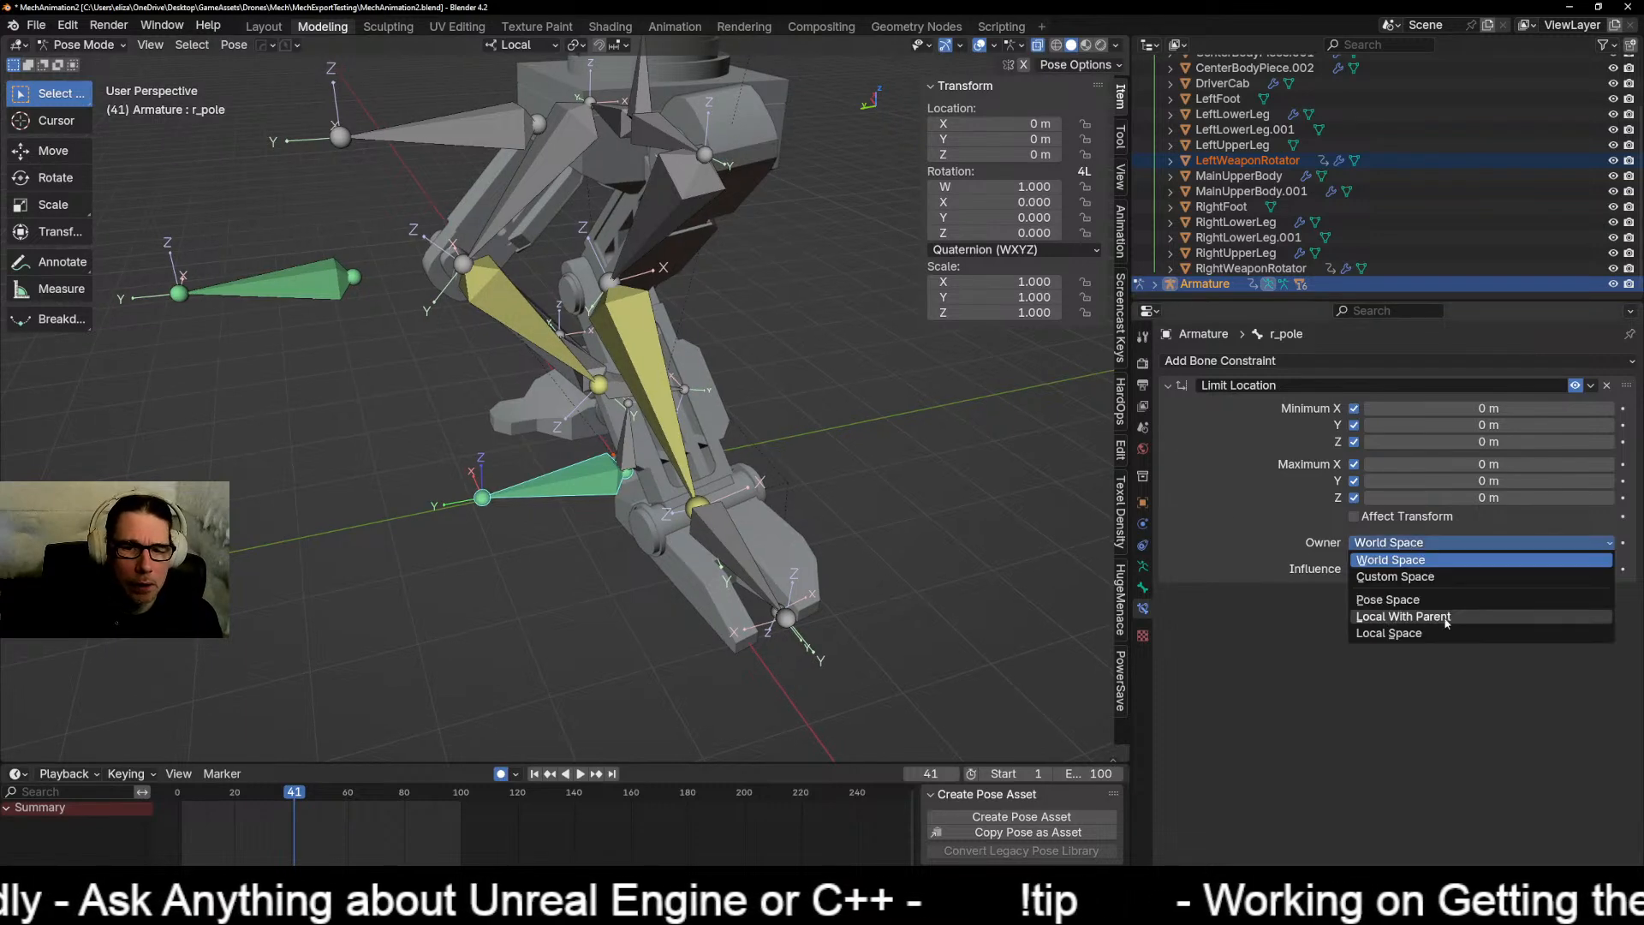
pyautogui.click(1444, 633)
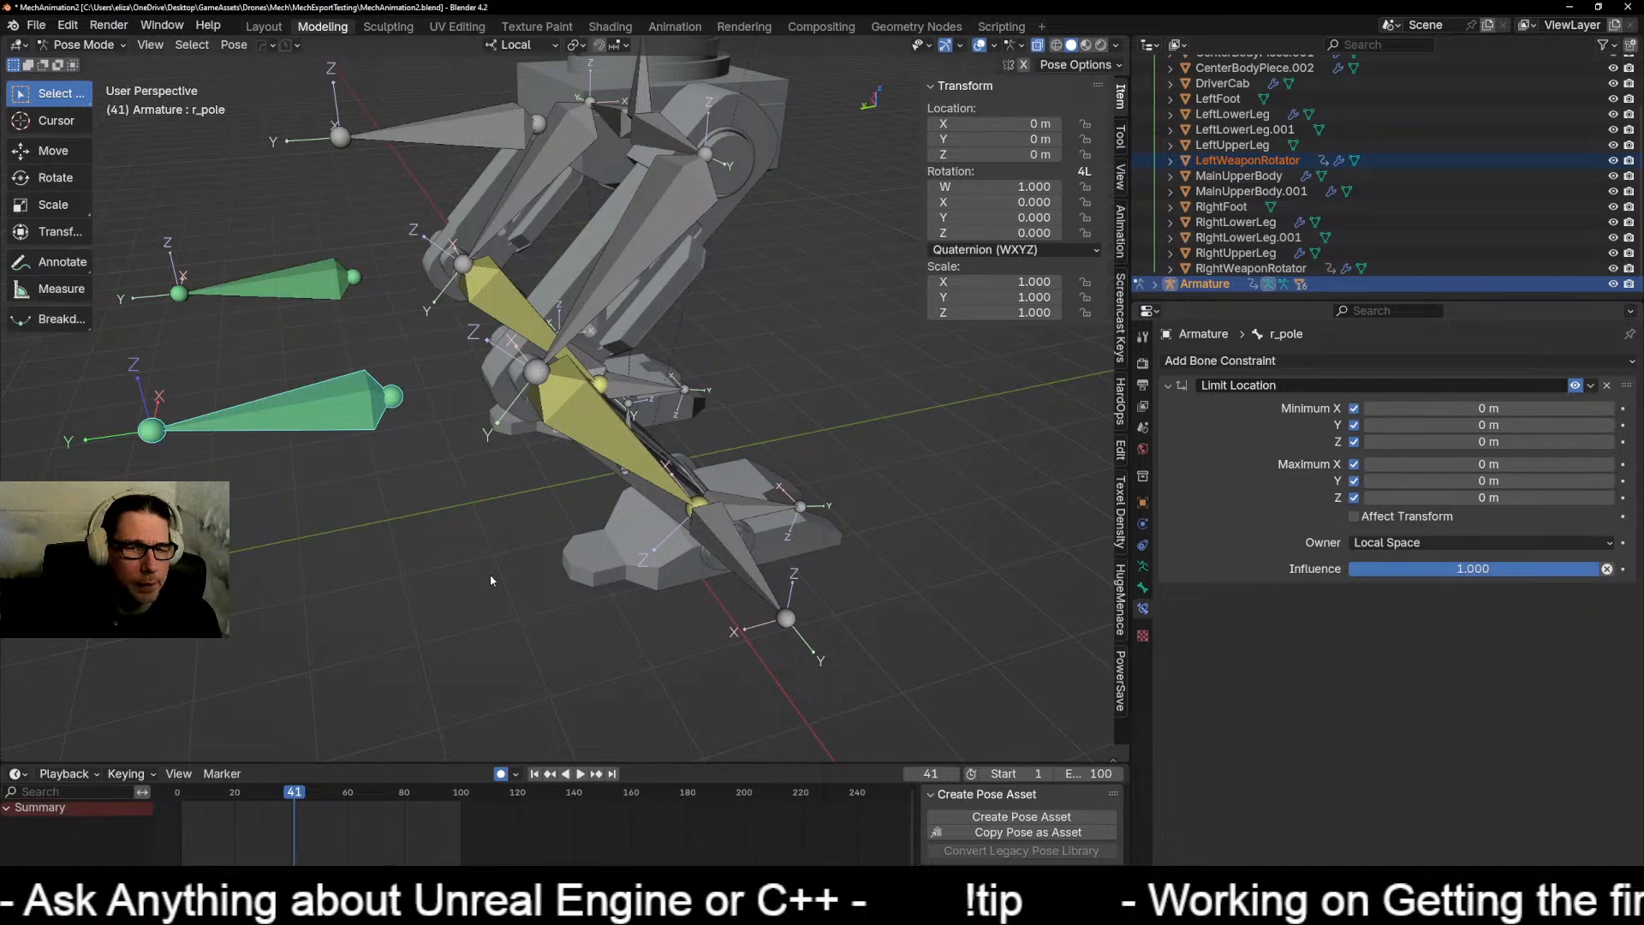
pyautogui.moveTo(492, 580); pyautogui.dragTo(624, 588, button='middle')
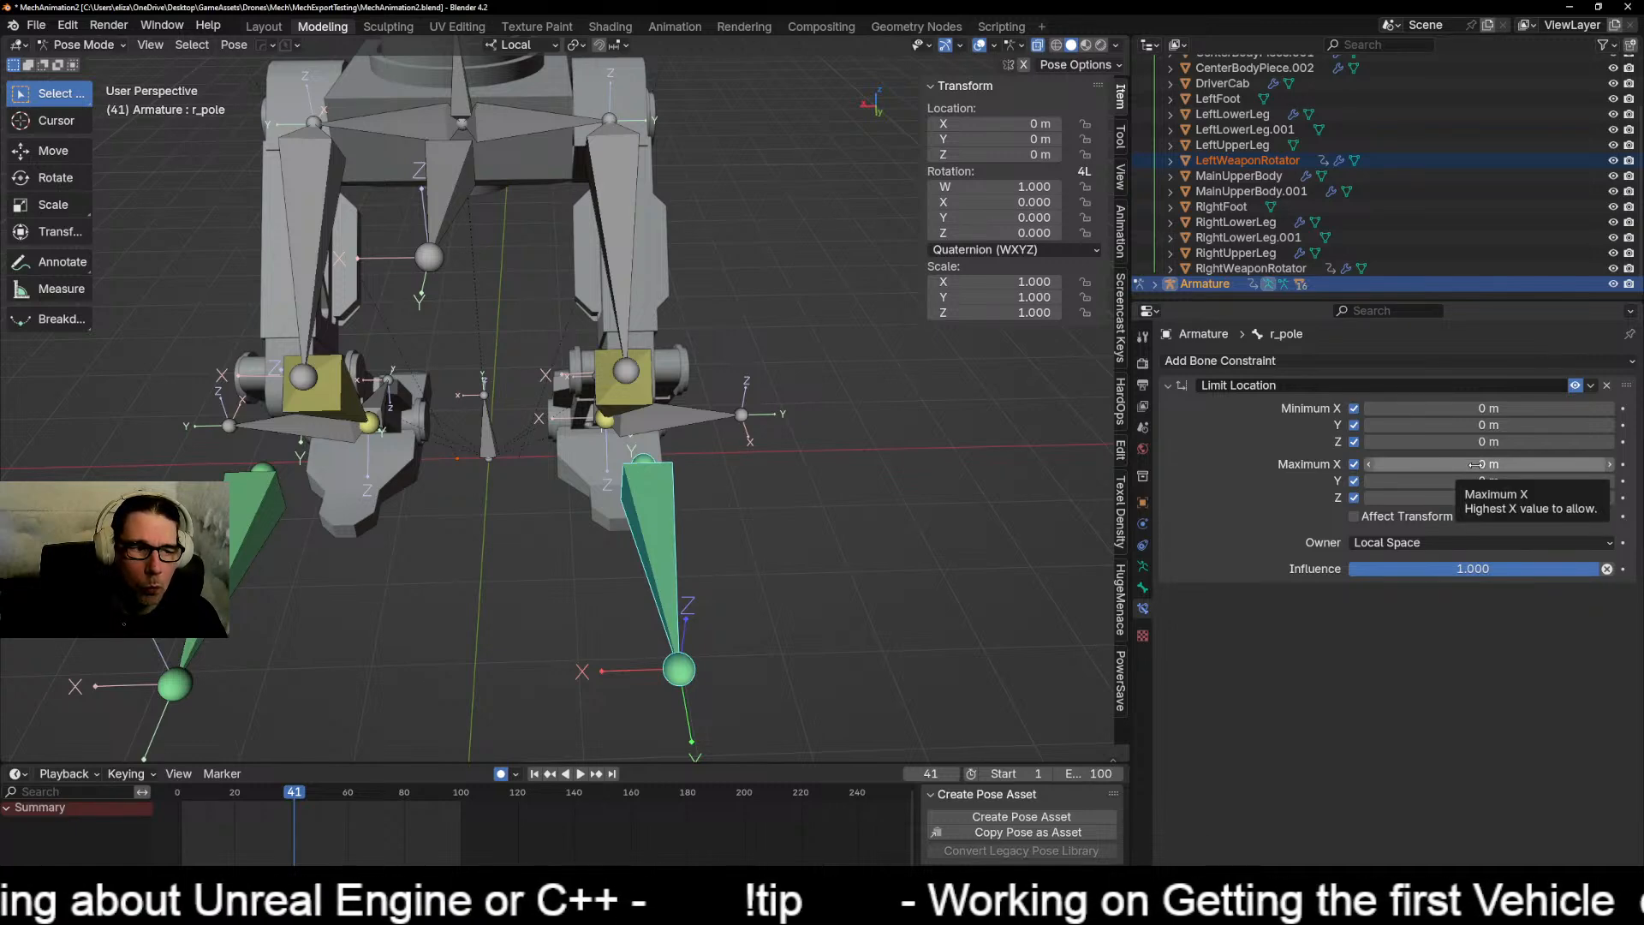
# Step: Set r_pole's Limit Location range to Minimum X -0.6 m and Maximum X 0.6 m
pyautogui.click(1486, 410)
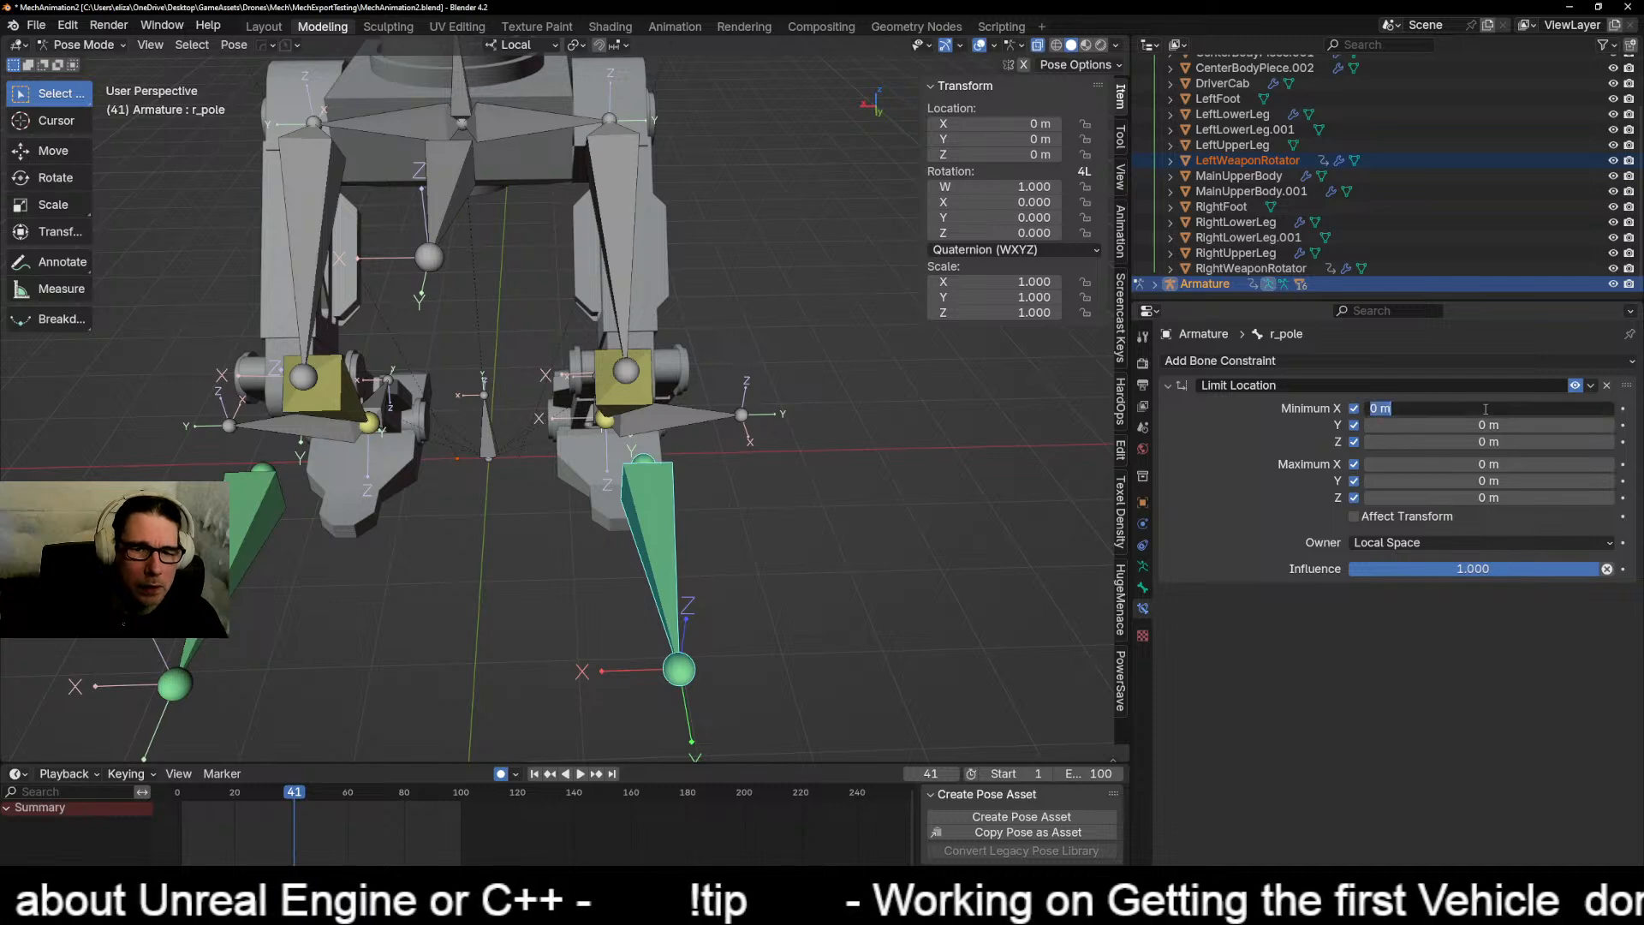
pyautogui.write('-')
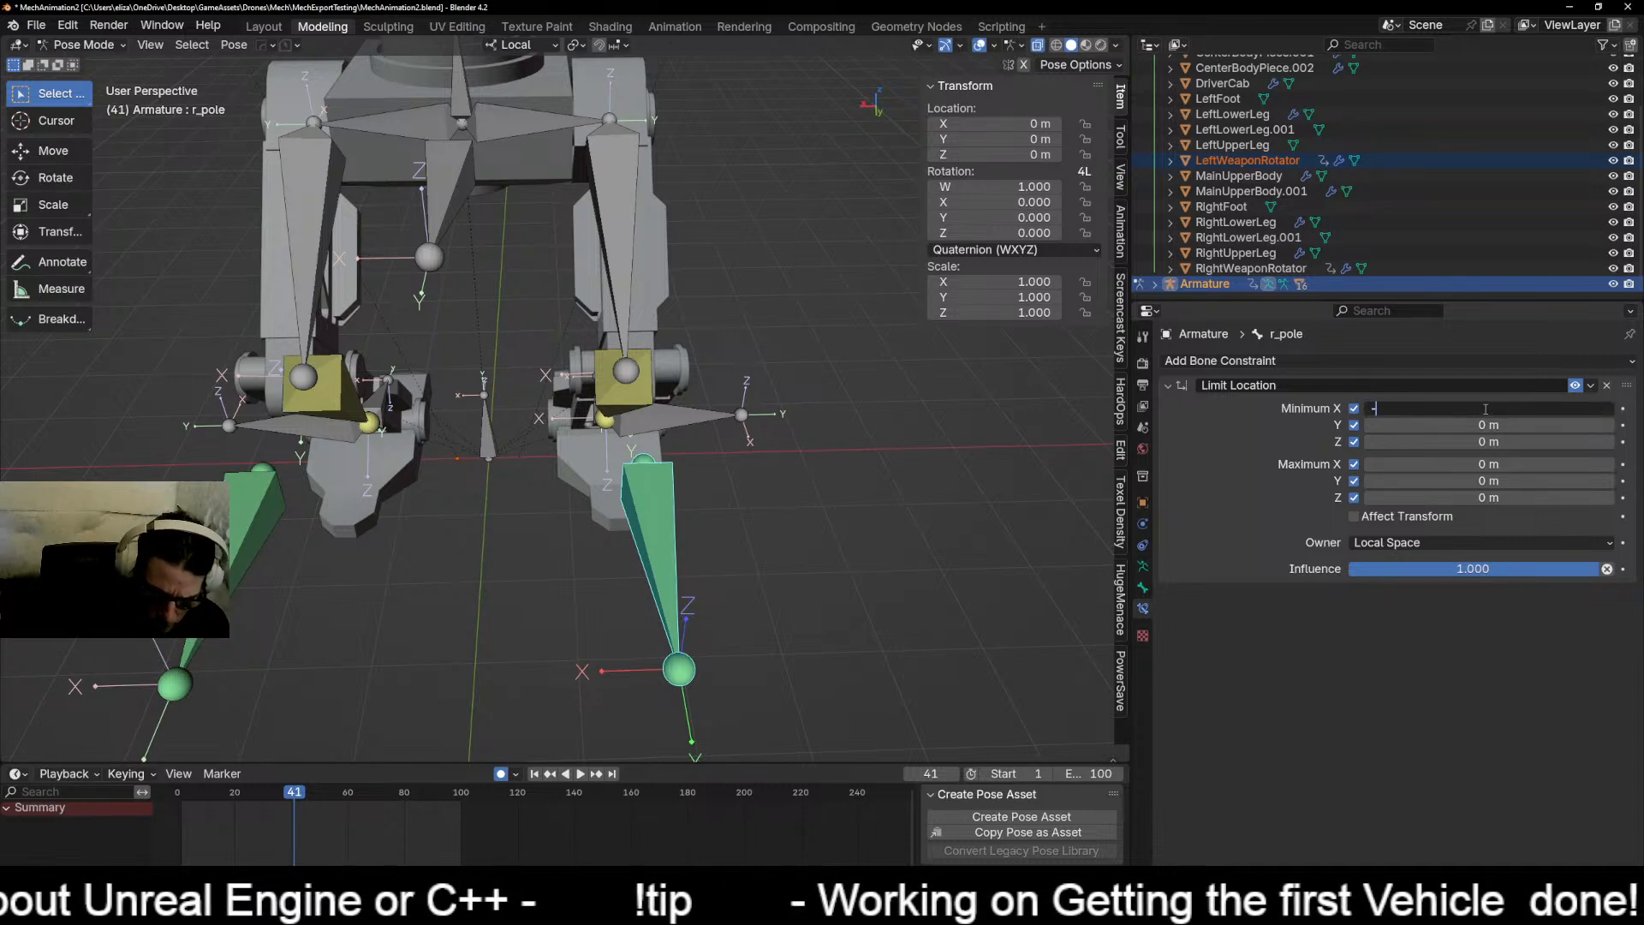
pyautogui.write('0.6')
pyautogui.press('Tab')
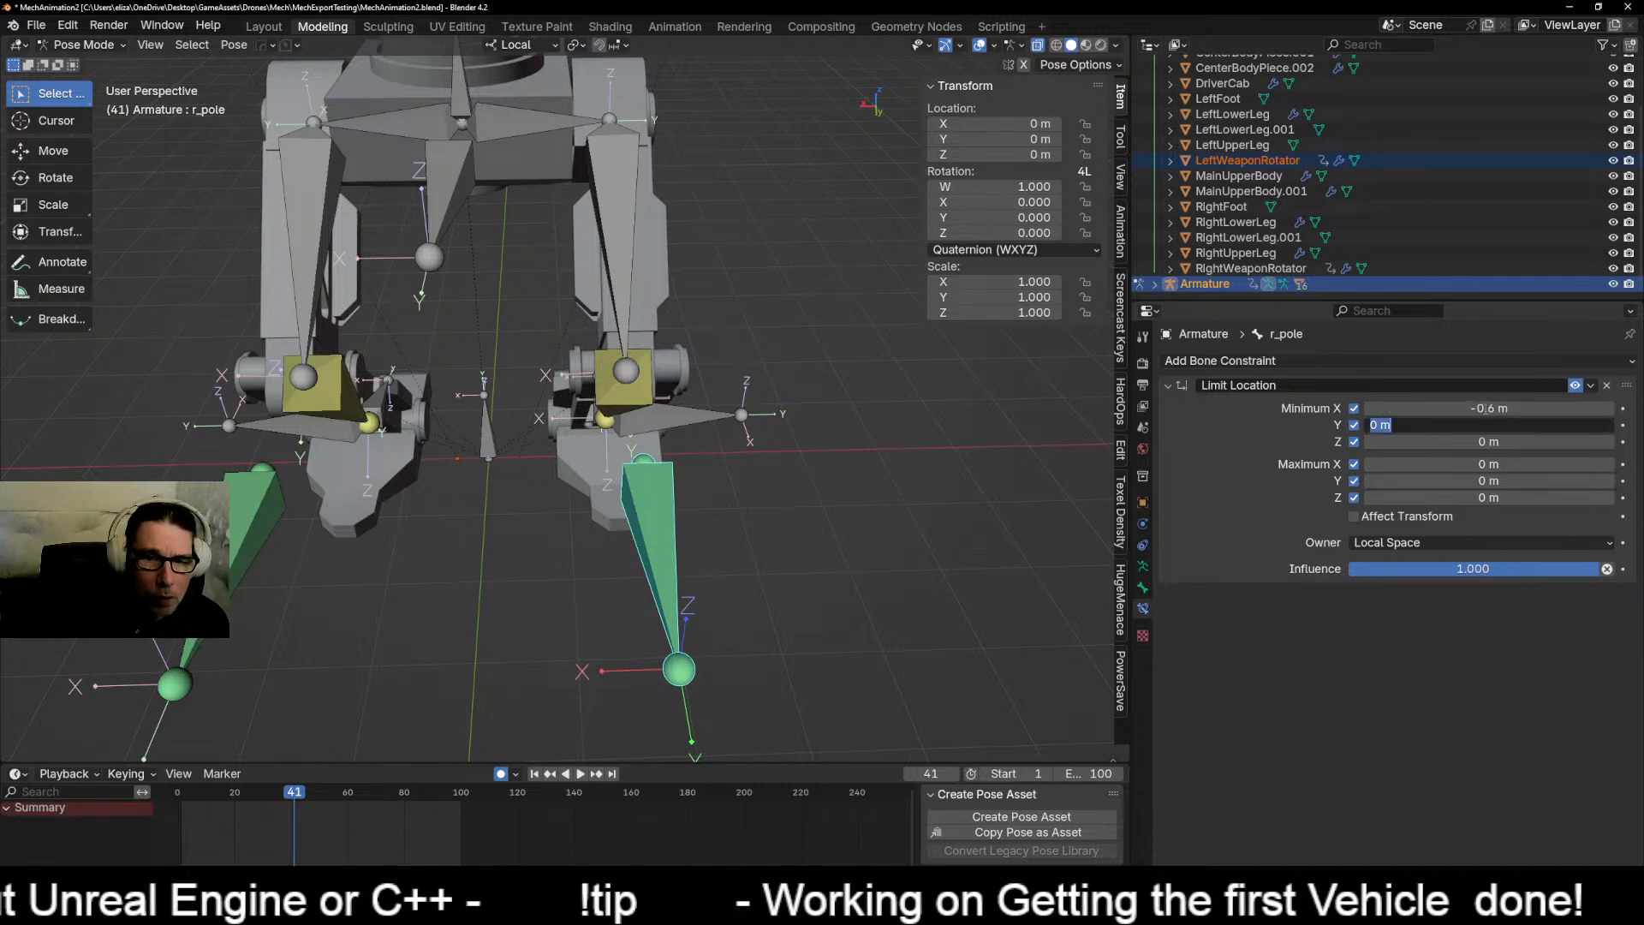
pyautogui.press('Tab')
pyautogui.press('Tab')
pyautogui.write('0.6')
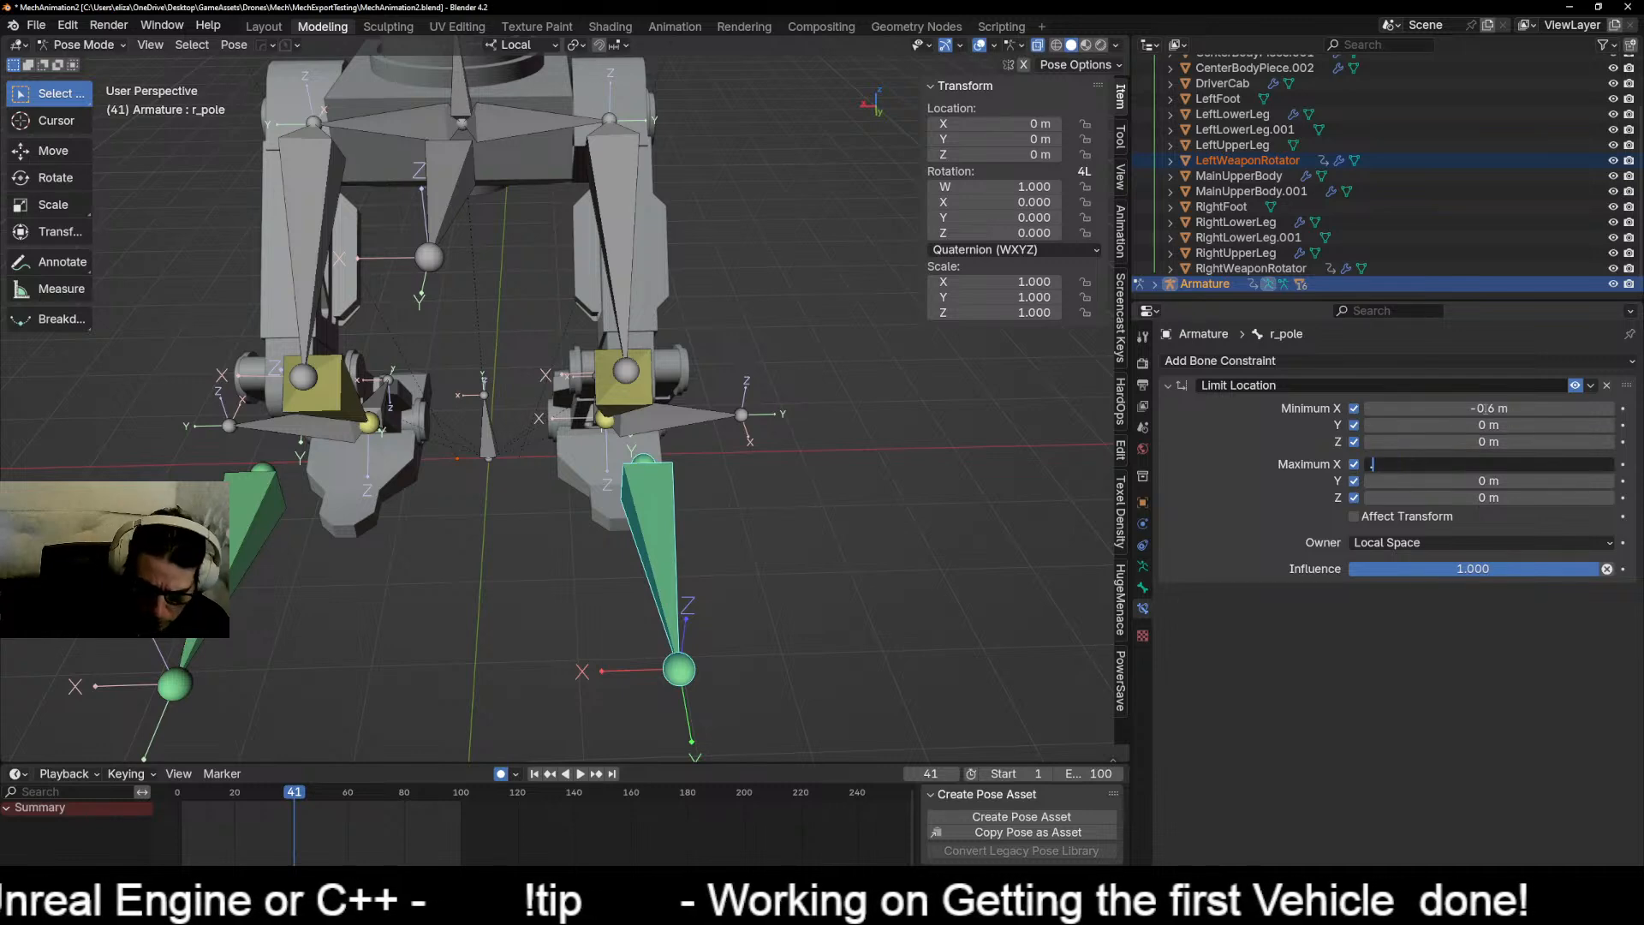
pyautogui.press('Return')
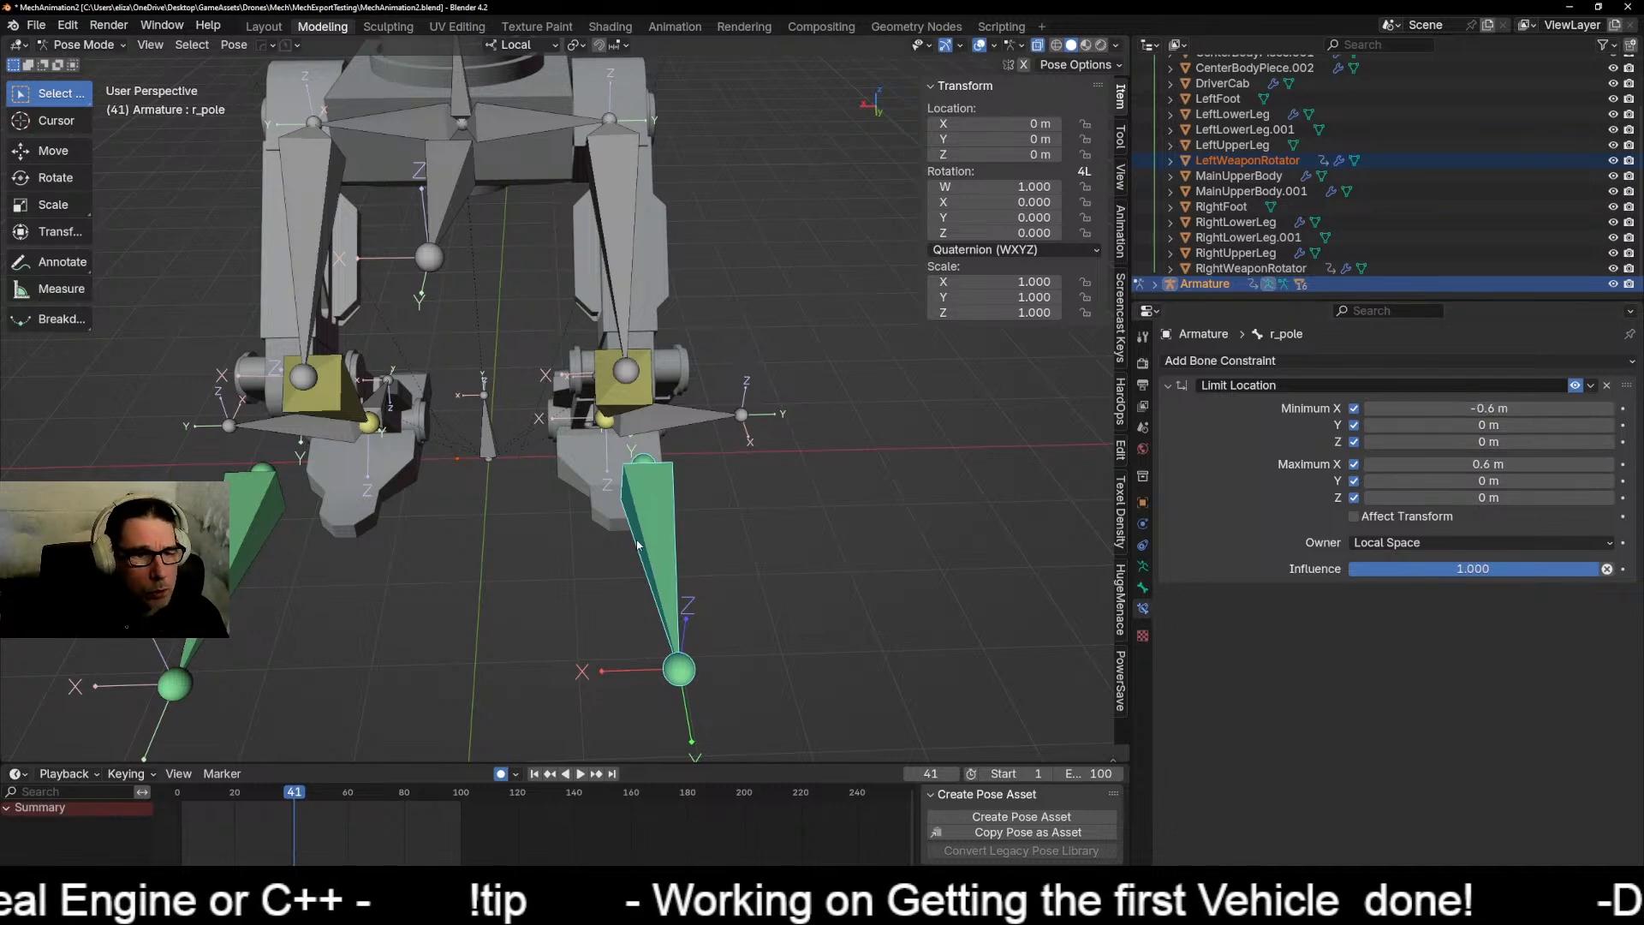
# Step: Test-move r_pole against its X location limits, cancel the move, and check the legs from other angles
pyautogui.press('g')
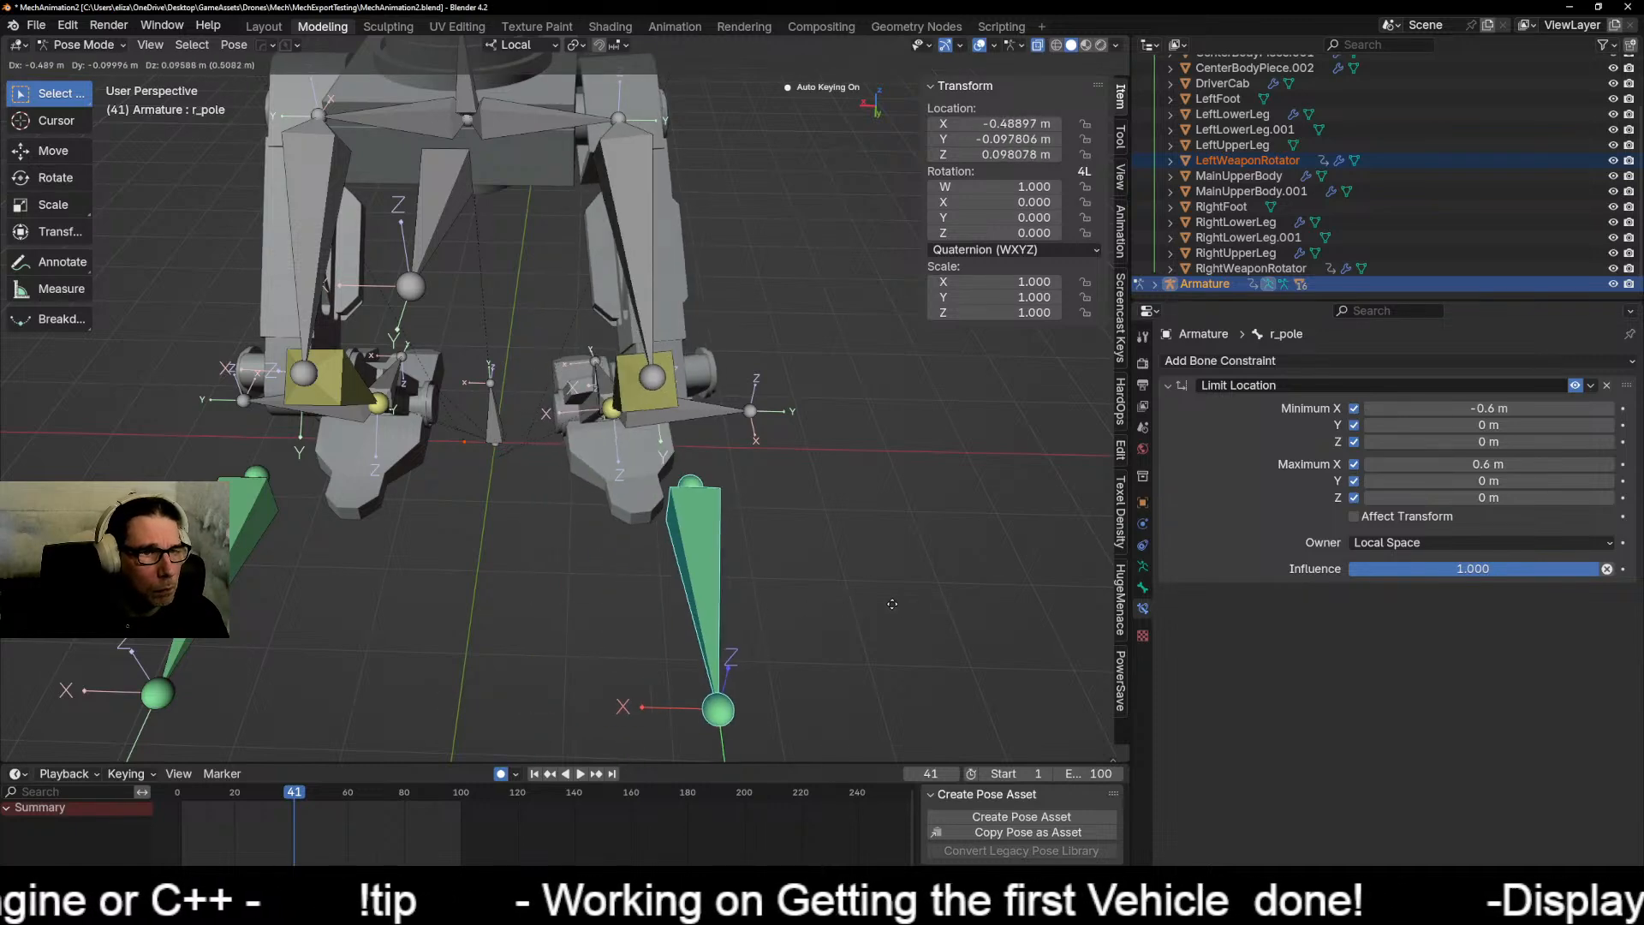
pyautogui.press('Escape')
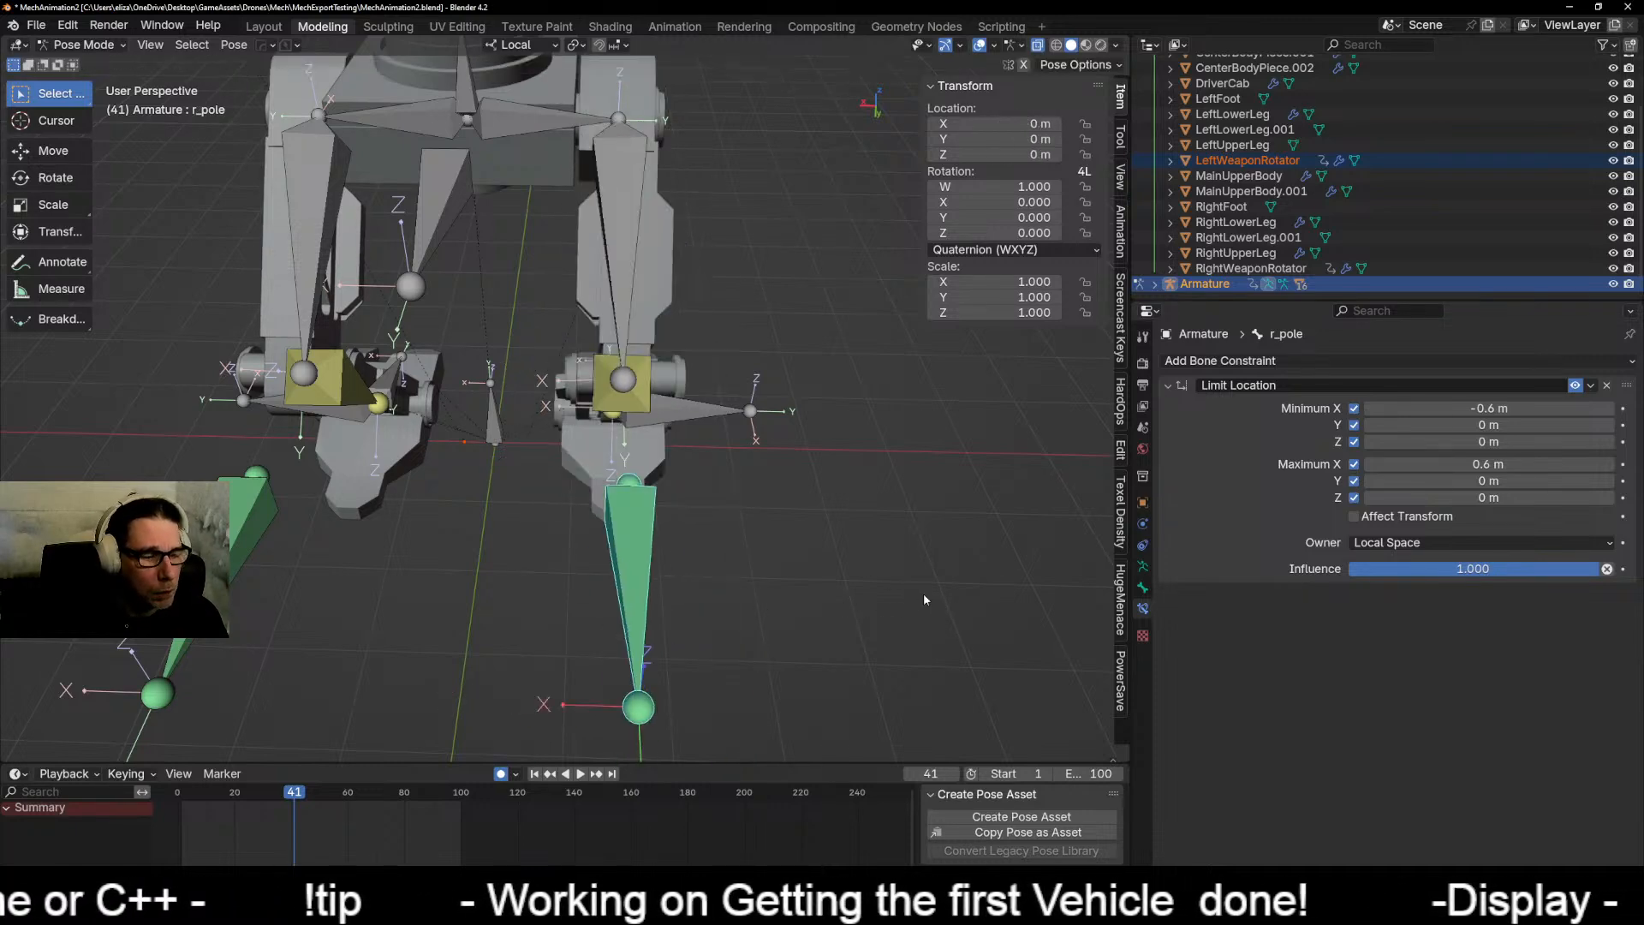
pyautogui.scroll(-4, 803, 540)
pyautogui.moveTo(749, 532); pyautogui.dragTo(903, 512, button='middle')
pyautogui.moveTo(643, 539)
pyautogui.mouseDown(button='middle')
pyautogui.moveTo(678, 545)
pyautogui.moveTo(740, 506)
pyautogui.moveTo(644, 504)
pyautogui.moveTo(683, 512)
pyautogui.mouseUp(button='middle')
pyautogui.scroll(4, 683, 511)
pyautogui.moveTo(591, 589); pyautogui.dragTo(681, 582, button='middle')
# Step: Select the r_foot bone and examine the leg rig from the side
pyautogui.click(757, 573)
pyautogui.moveTo(468, 651); pyautogui.dragTo(551, 648, button='middle')
pyautogui.click(542, 554)
pyautogui.moveTo(541, 555); pyautogui.dragTo(549, 446, button='middle')
pyautogui.scroll(-3, 563, 620)
pyautogui.scroll(2, 514, 571)
pyautogui.scroll(2, 510, 447)
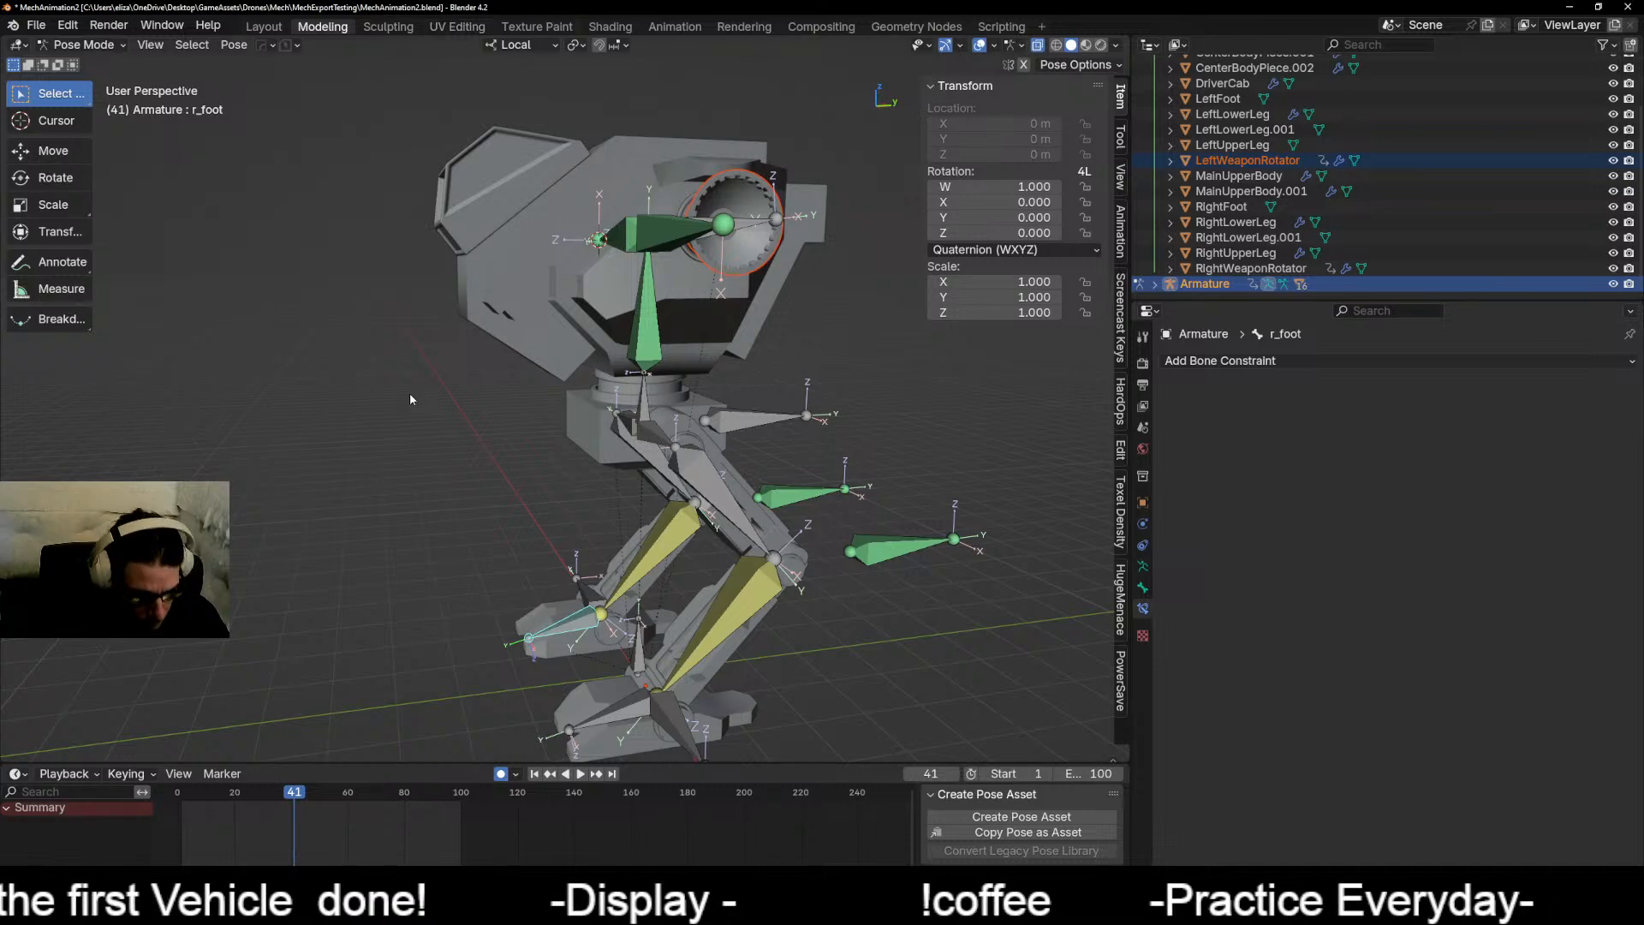
# Step: Test-move the l_target bone to check the left leg's IK motion, cancelling the move
pyautogui.moveTo(348, 462); pyautogui.dragTo(625, 518, button='middle')
pyautogui.click(783, 655)
pyautogui.press('g')
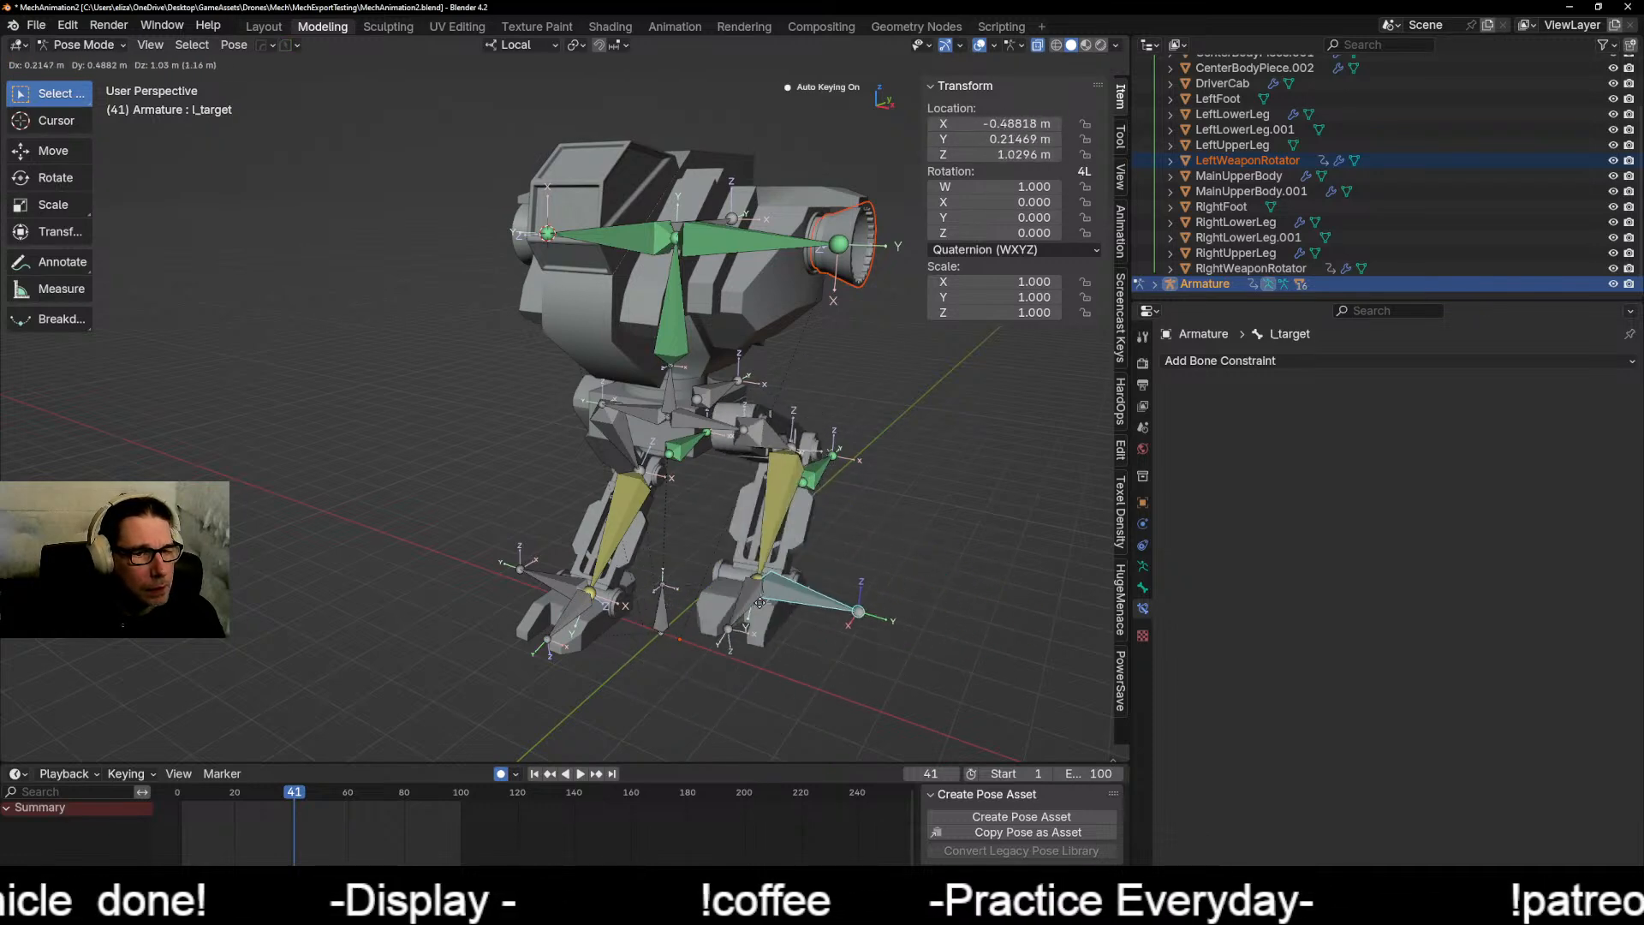
pyautogui.rightClick(822, 607)
# Step: Test-move the r_target bone twice to check the right leg's IK motion, cancelling each move
pyautogui.moveTo(572, 559); pyautogui.dragTo(805, 544, button='middle')
pyautogui.click(576, 637)
pyautogui.press('g')
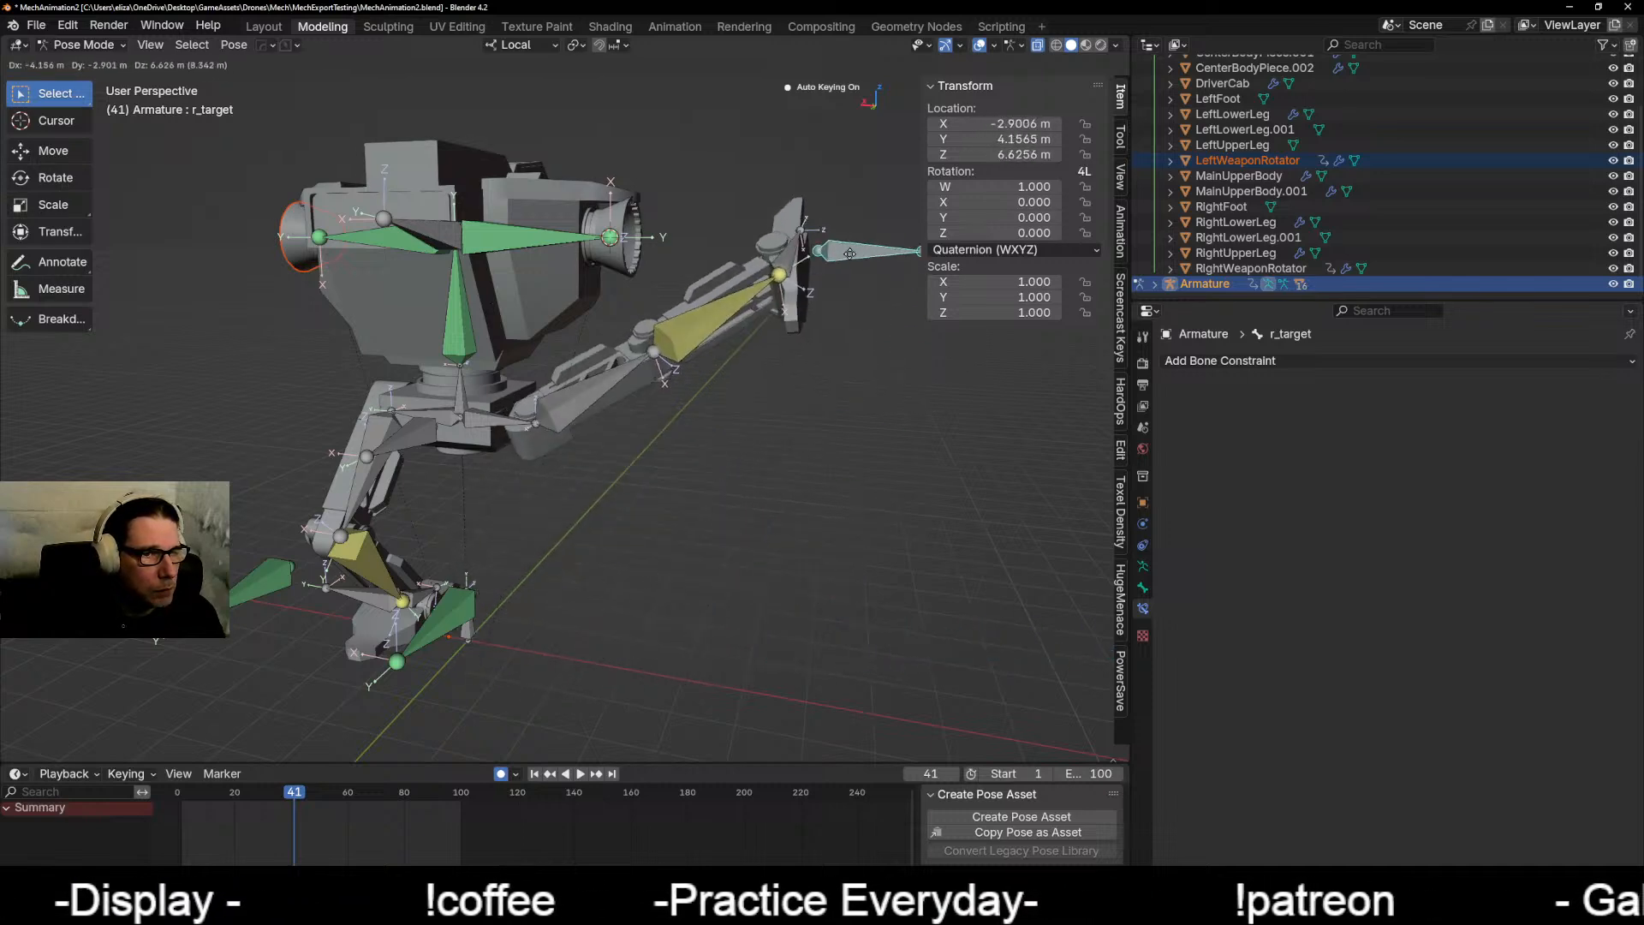
pyautogui.rightClick(555, 548)
pyautogui.moveTo(555, 548); pyautogui.dragTo(588, 580, button='middle')
pyautogui.press('g')
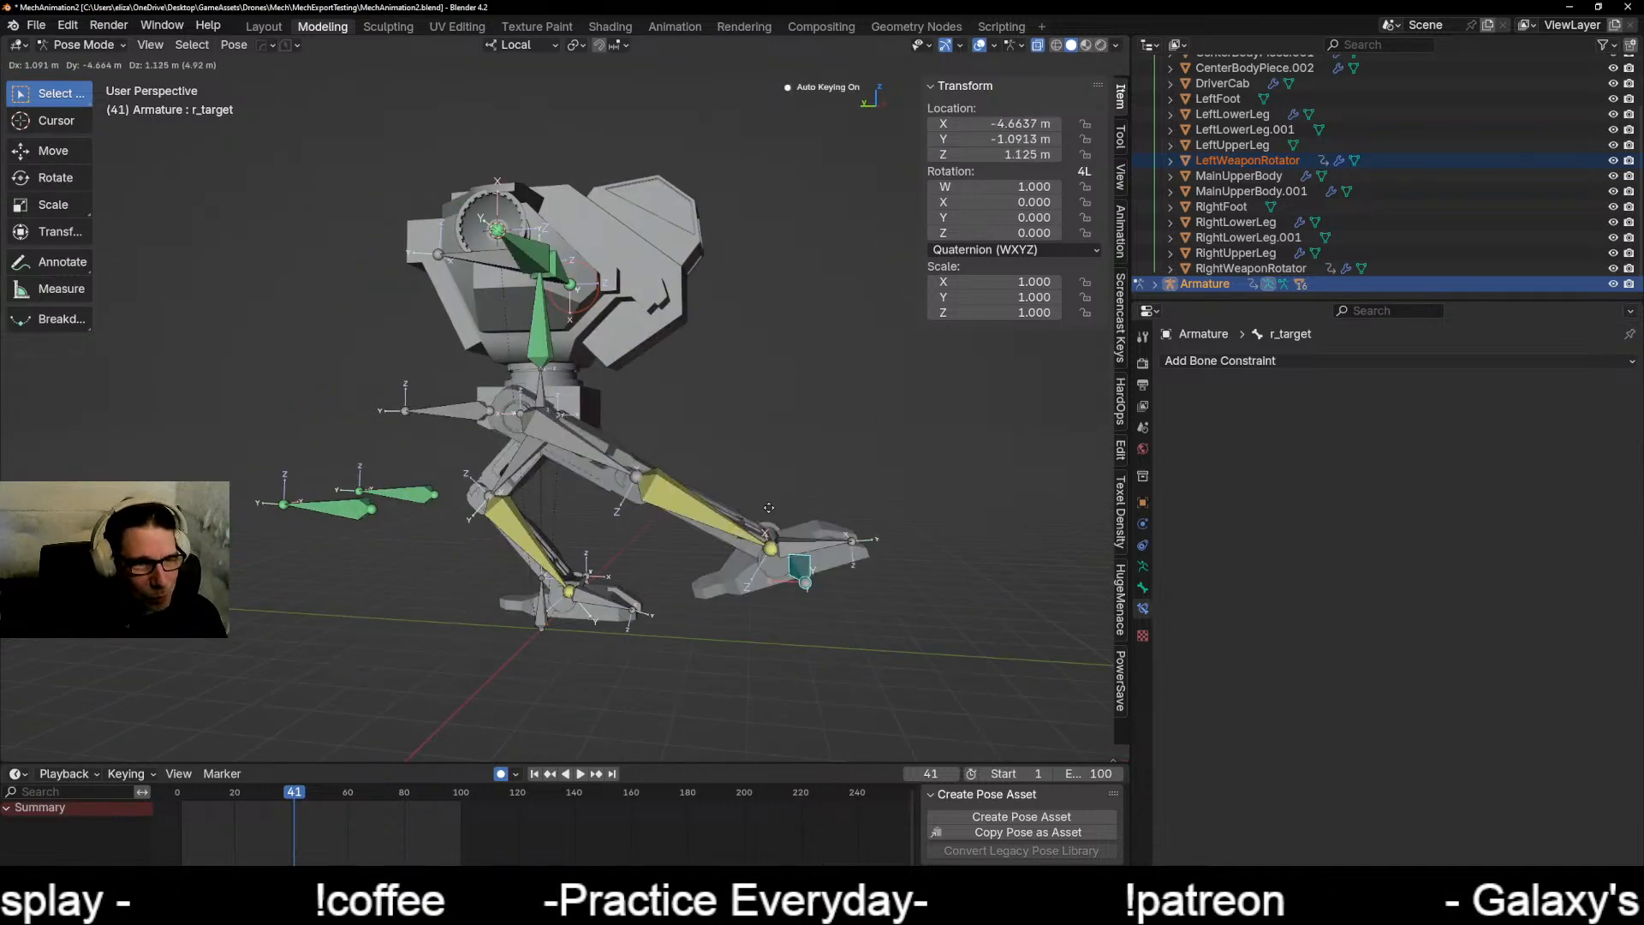
pyautogui.rightClick(679, 278)
pyautogui.moveTo(712, 406); pyautogui.dragTo(637, 590, button='middle')
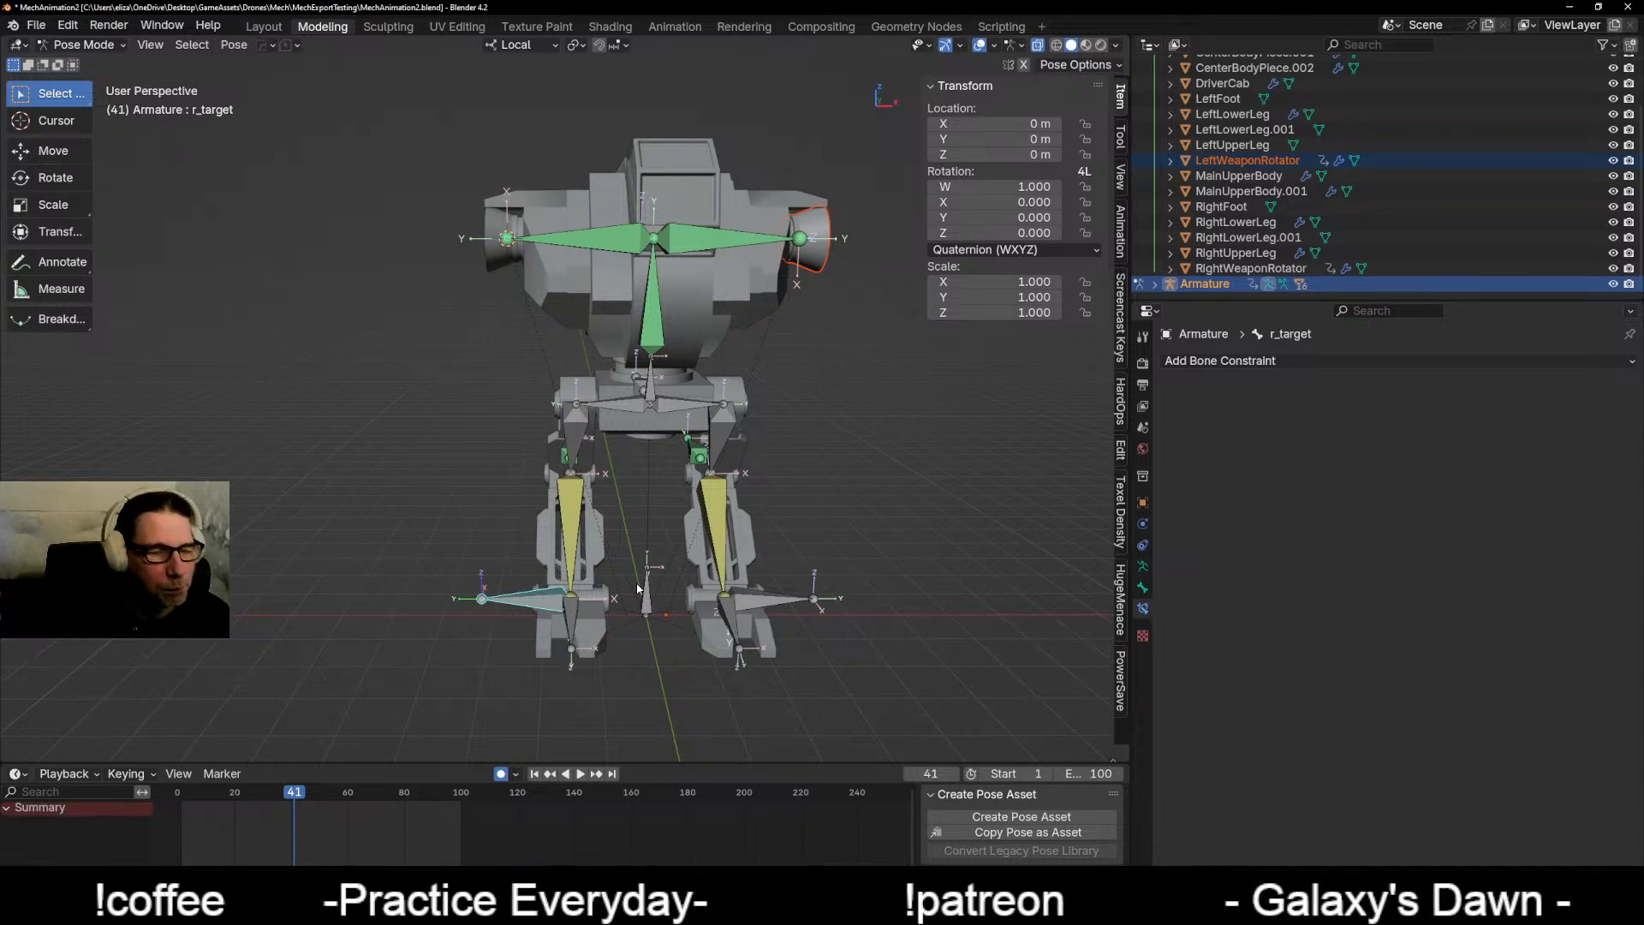
# Step: Select the l_target bone and add a Limit Location constraint to it
pyautogui.scroll(1, 867, 639)
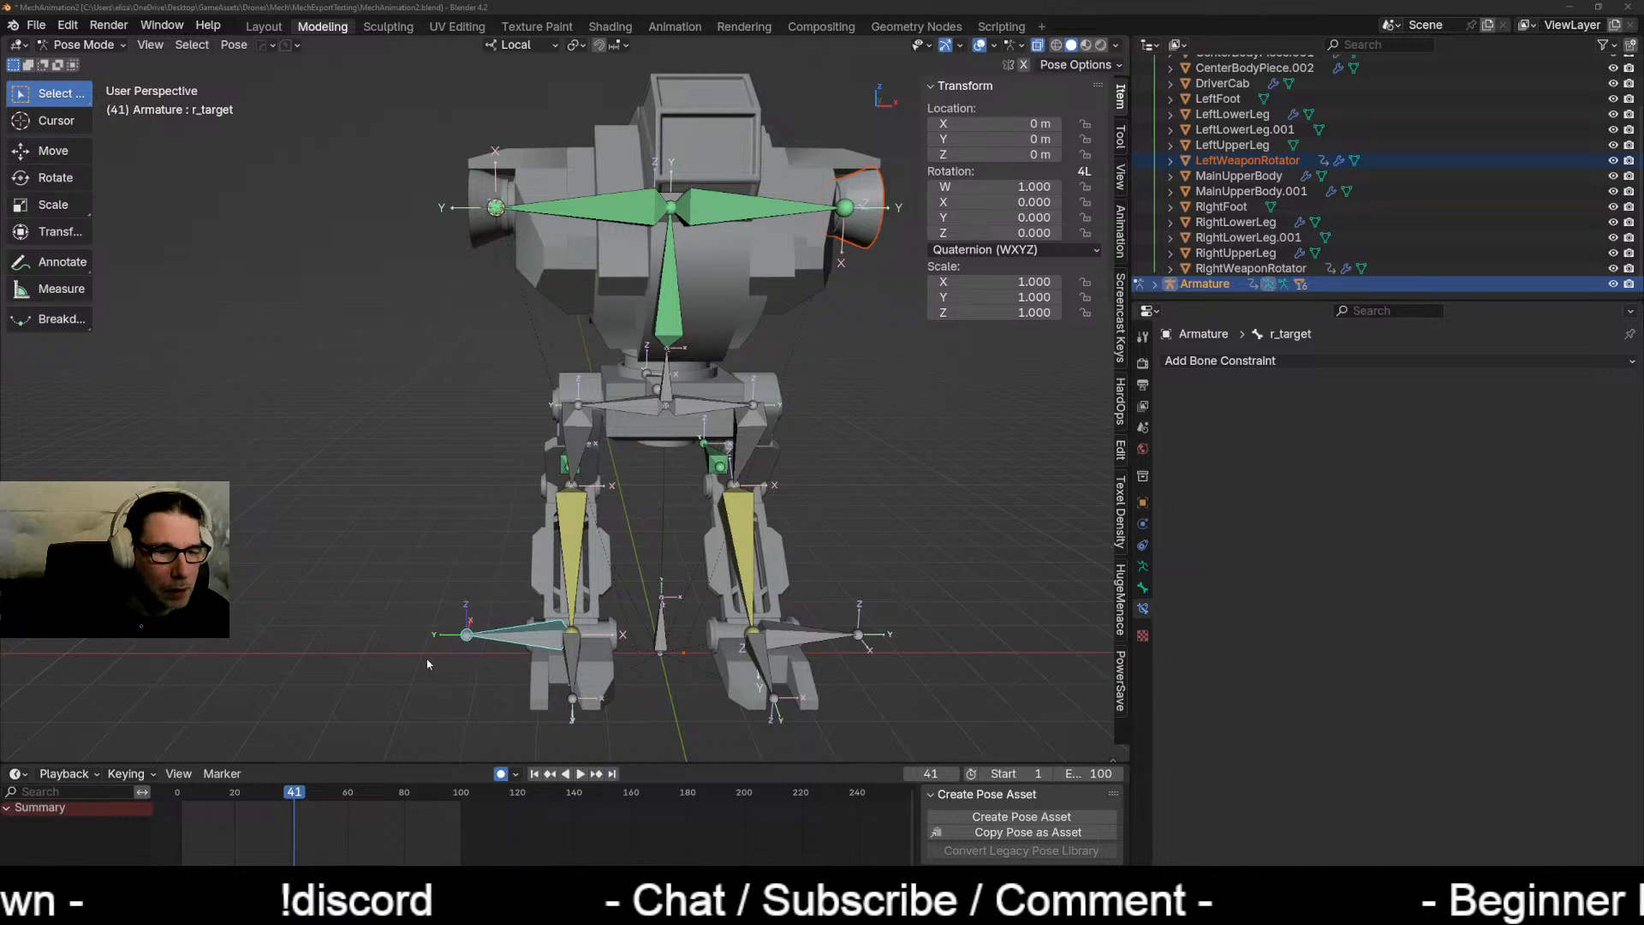
pyautogui.moveTo(426, 662); pyautogui.dragTo(299, 636, button='middle')
pyautogui.keyDown('shift'); pyautogui.moveTo(819, 665); pyautogui.dragTo(732, 637, button='middle'); pyautogui.keyUp('shift')
pyautogui.click(739, 618)
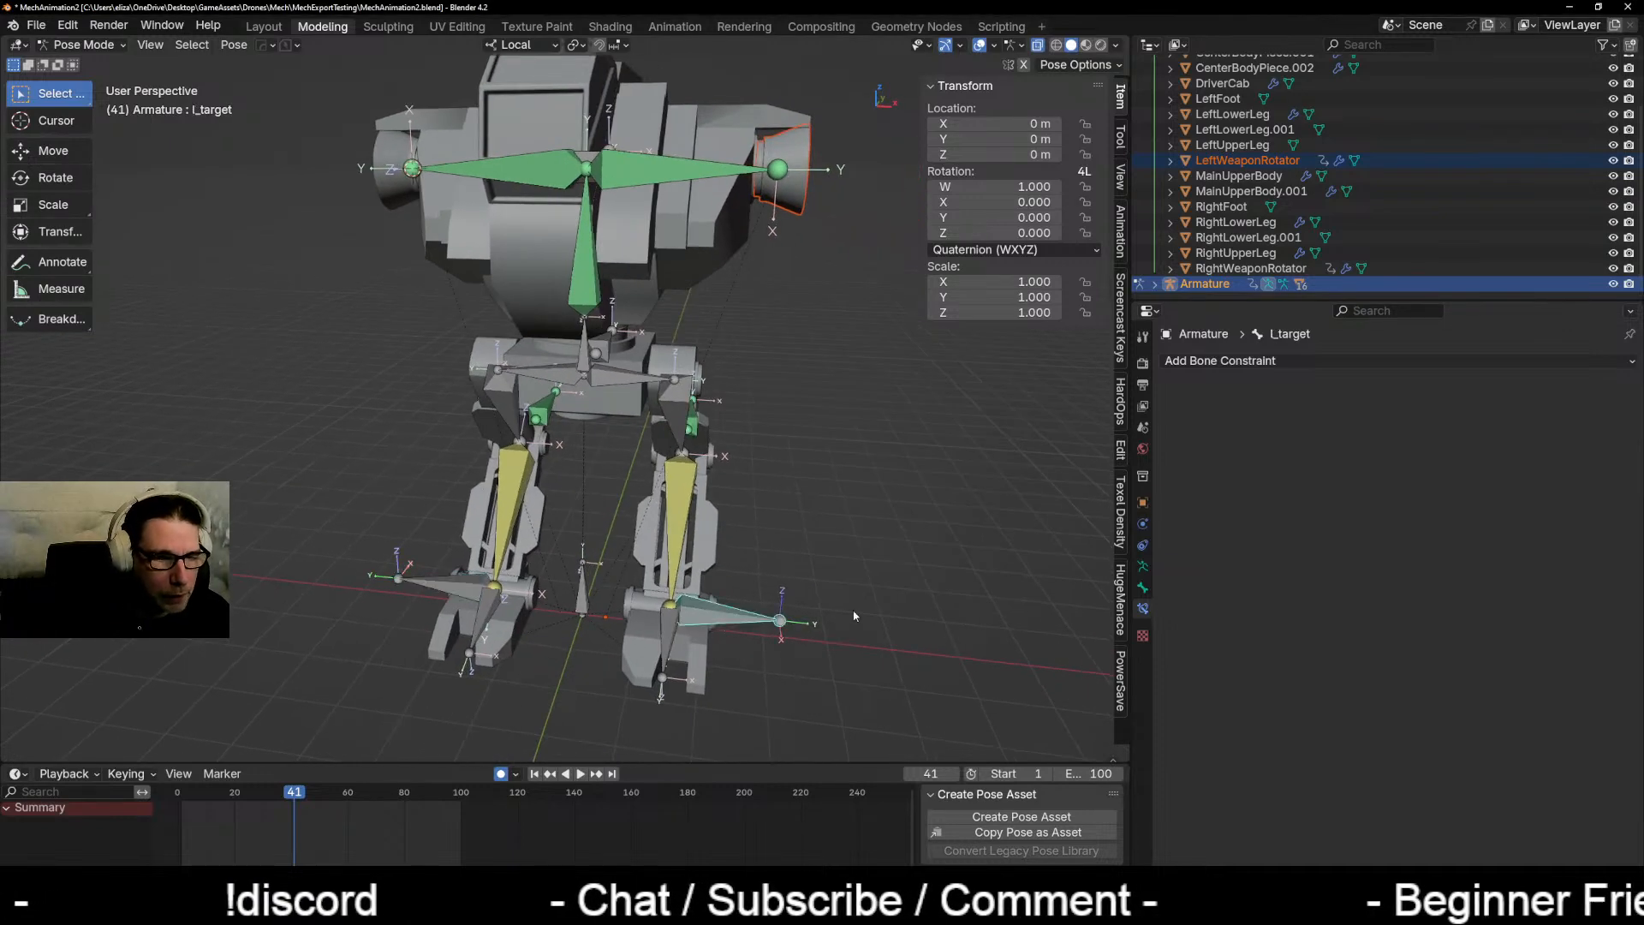
pyautogui.click(1250, 360)
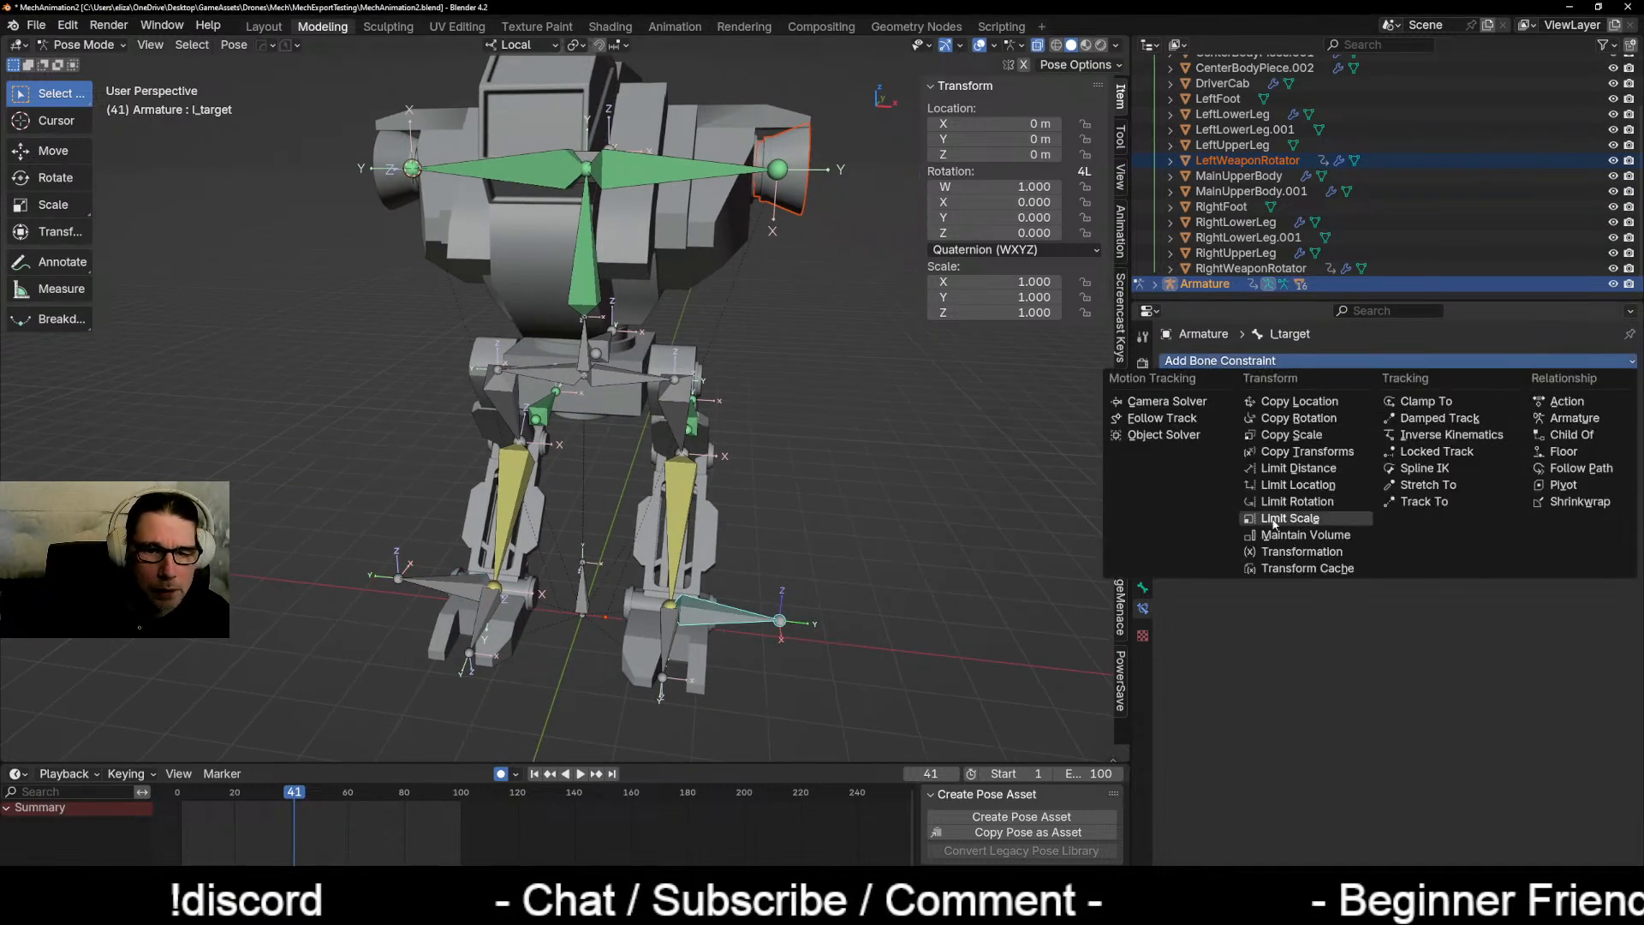
pyautogui.click(1302, 486)
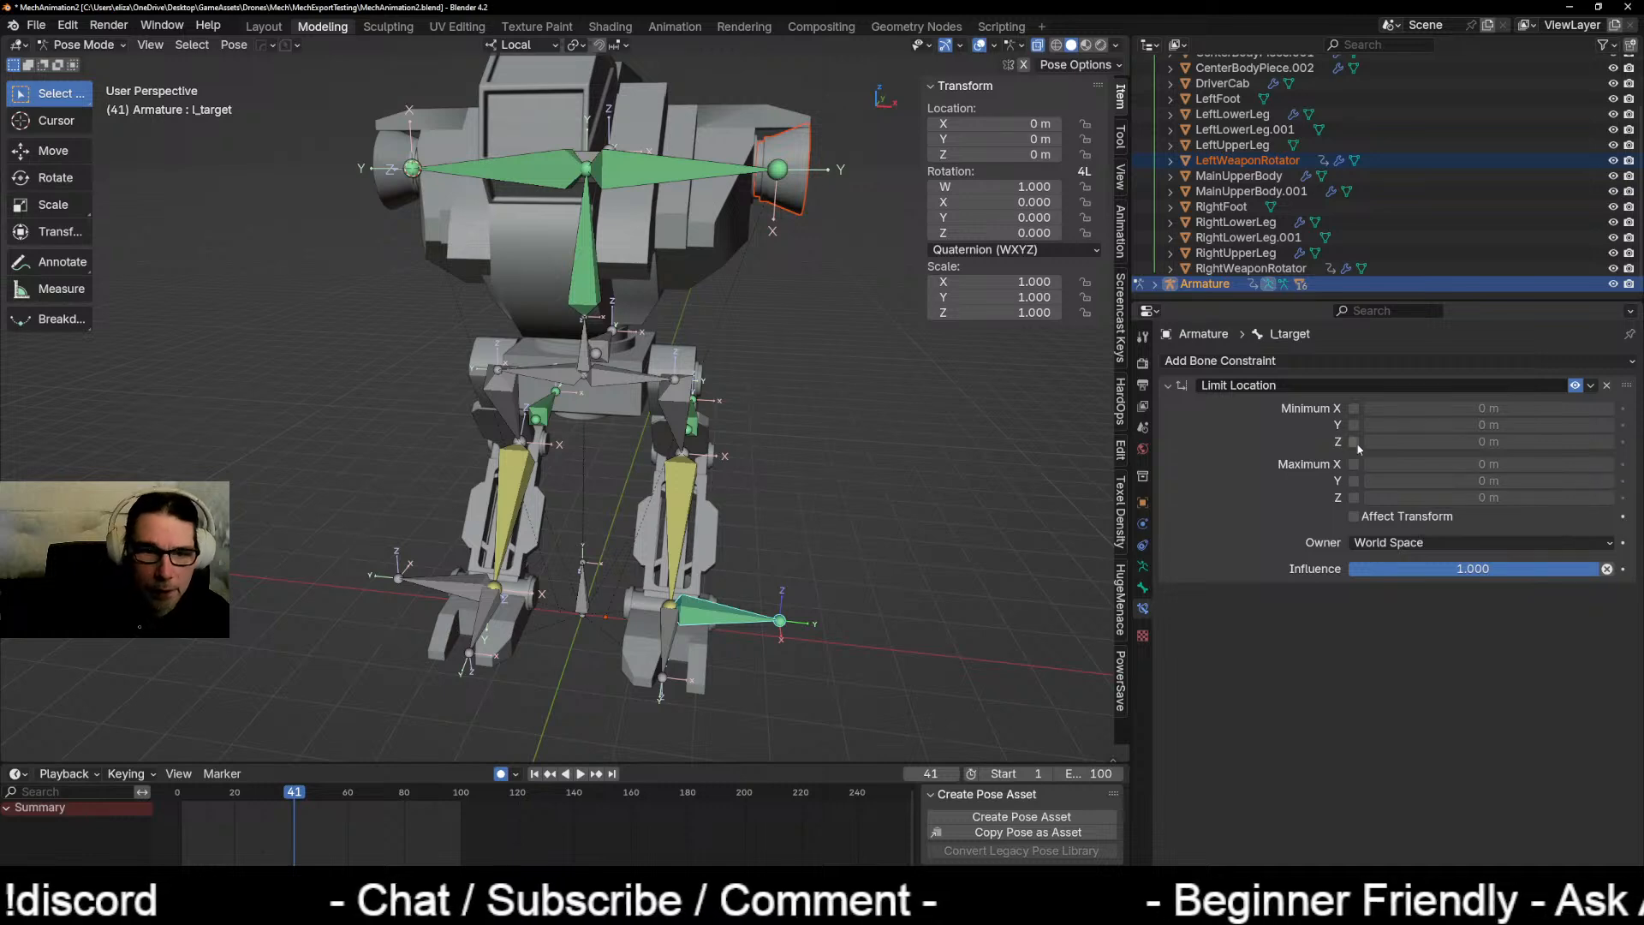
# Step: Enable the minimum and maximum X, Y and Z limits on l_target's Limit Location constraint and set its owner to Local Space
pyautogui.click(1354, 409)
pyautogui.click(1414, 542)
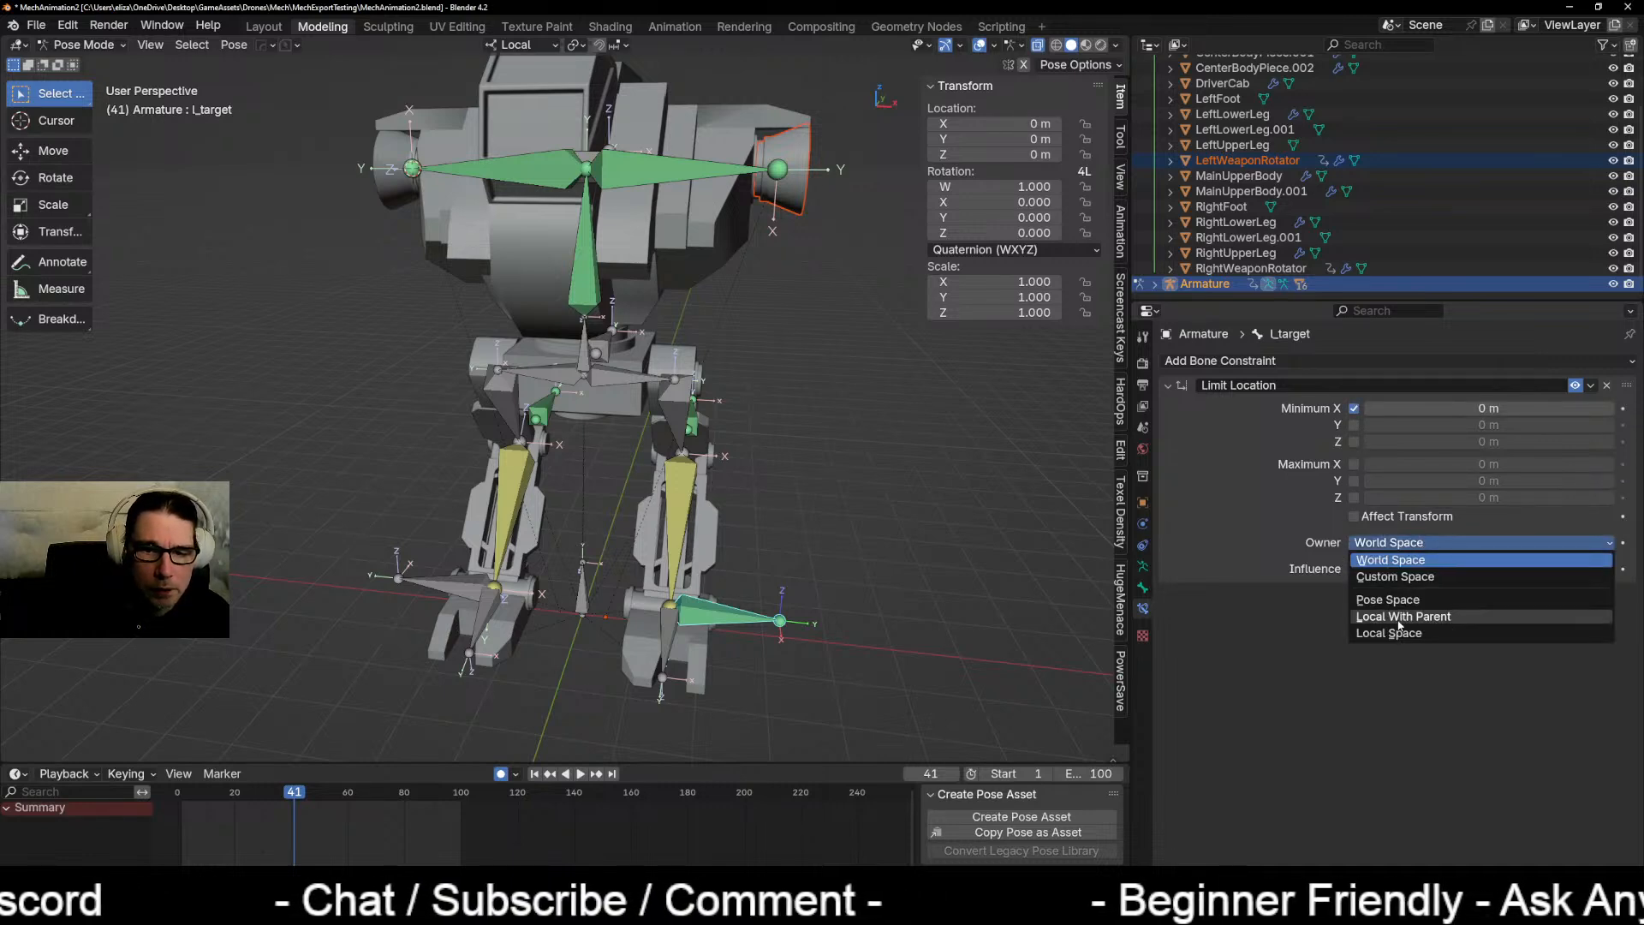
pyautogui.click(1400, 635)
pyautogui.click(1354, 442)
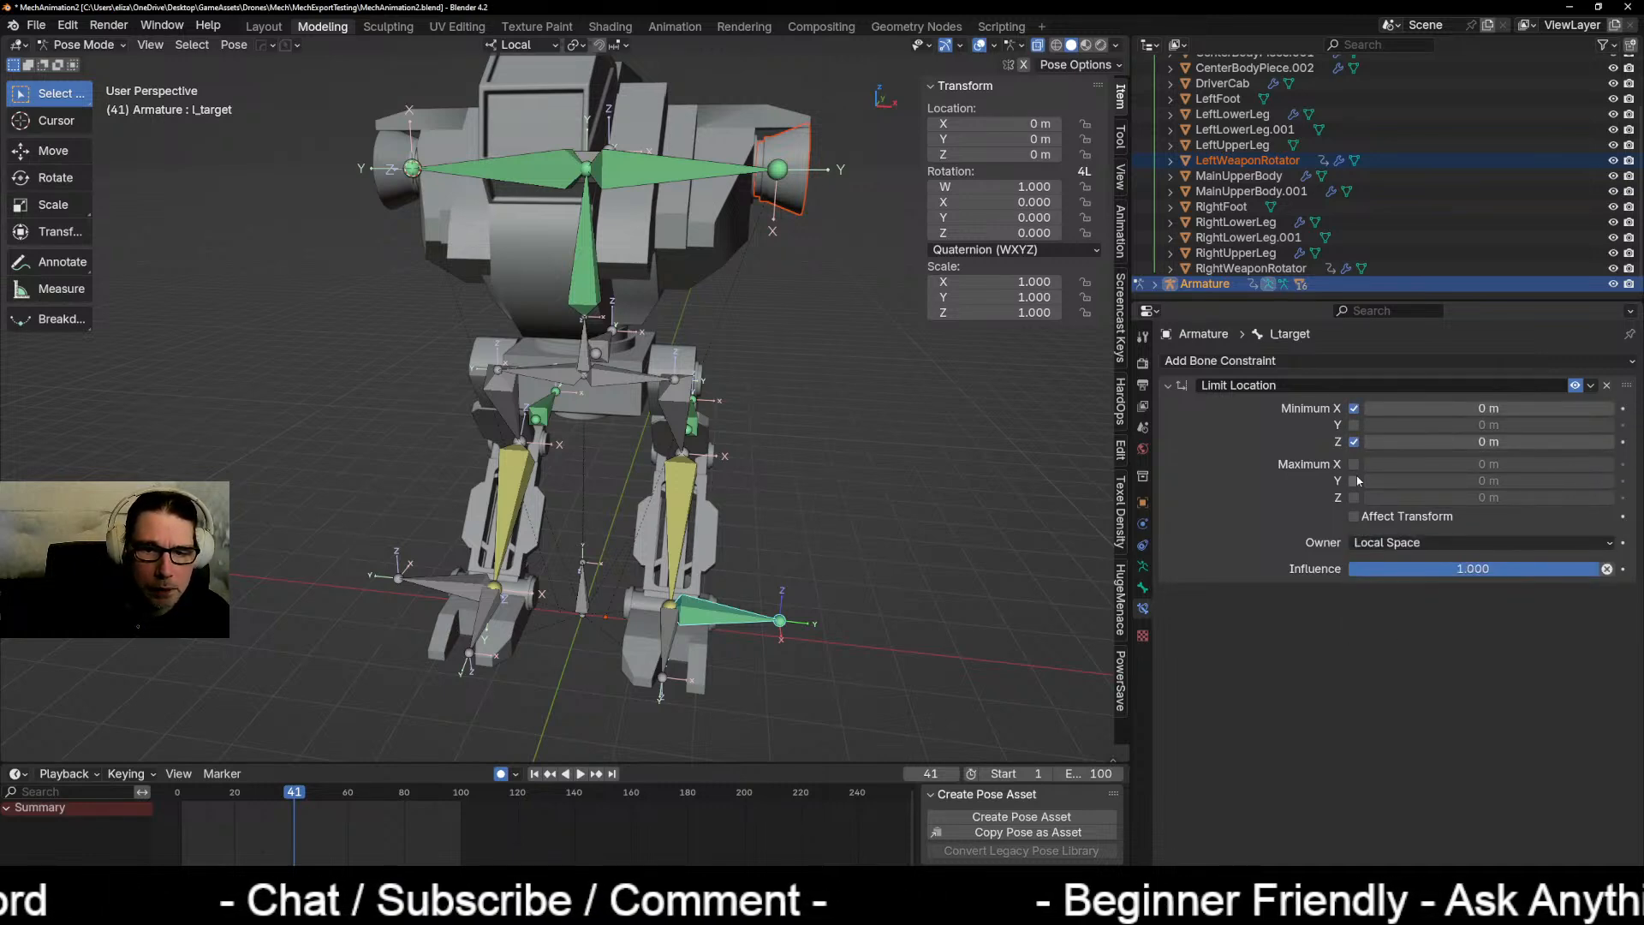
pyautogui.click(1354, 464)
pyautogui.click(1354, 497)
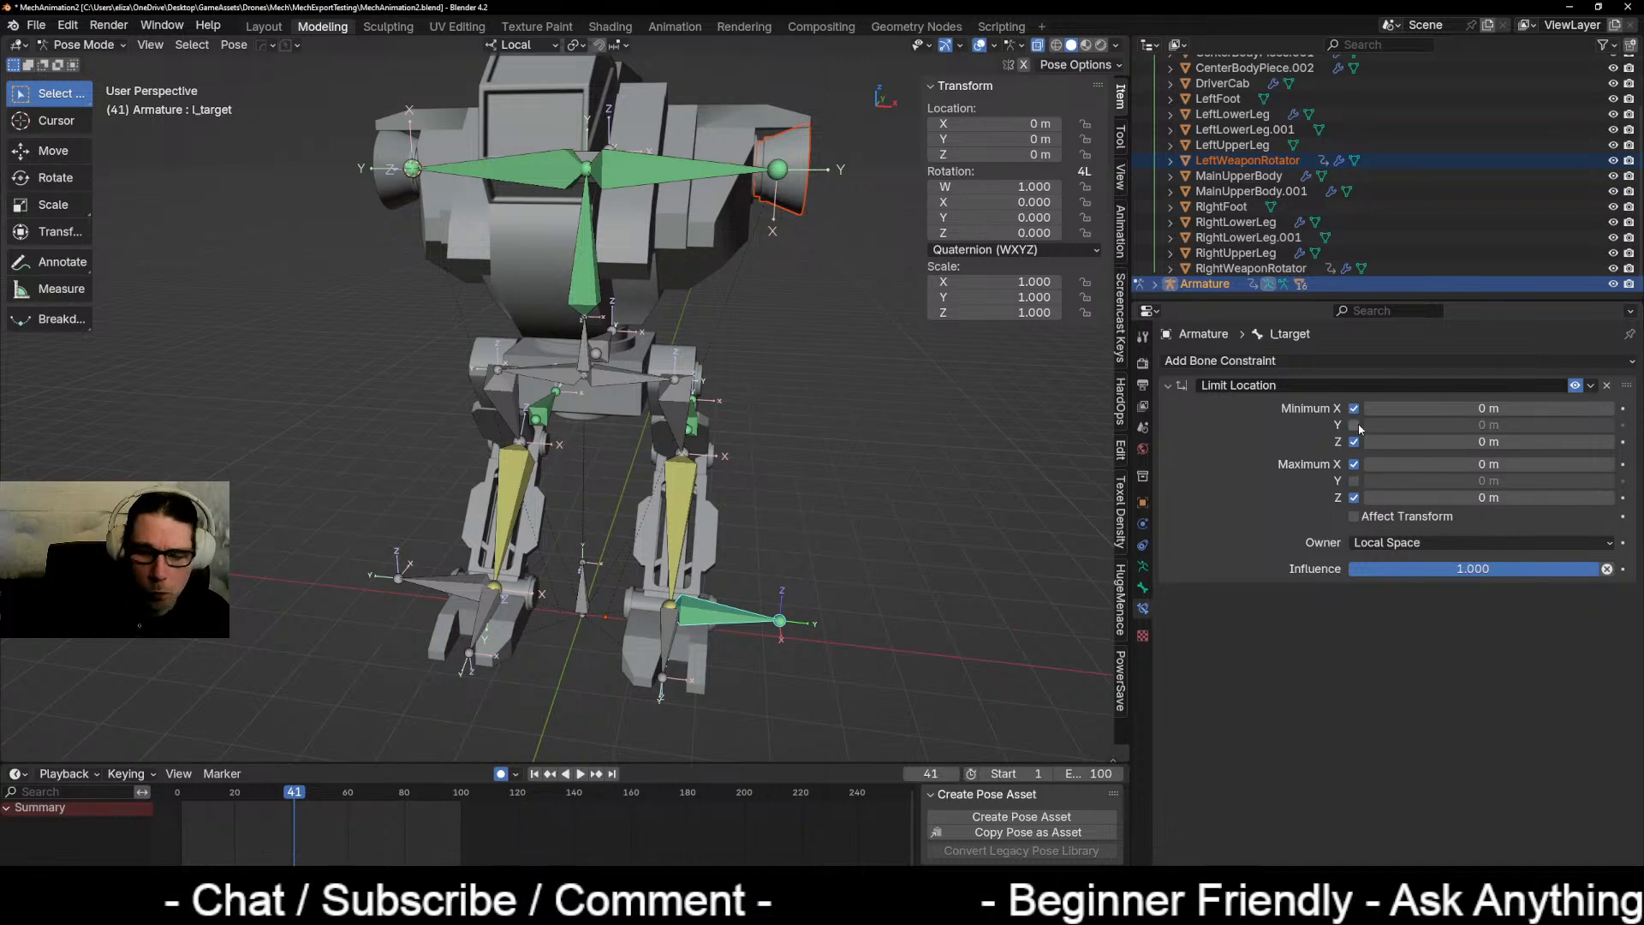
pyautogui.click(1354, 425)
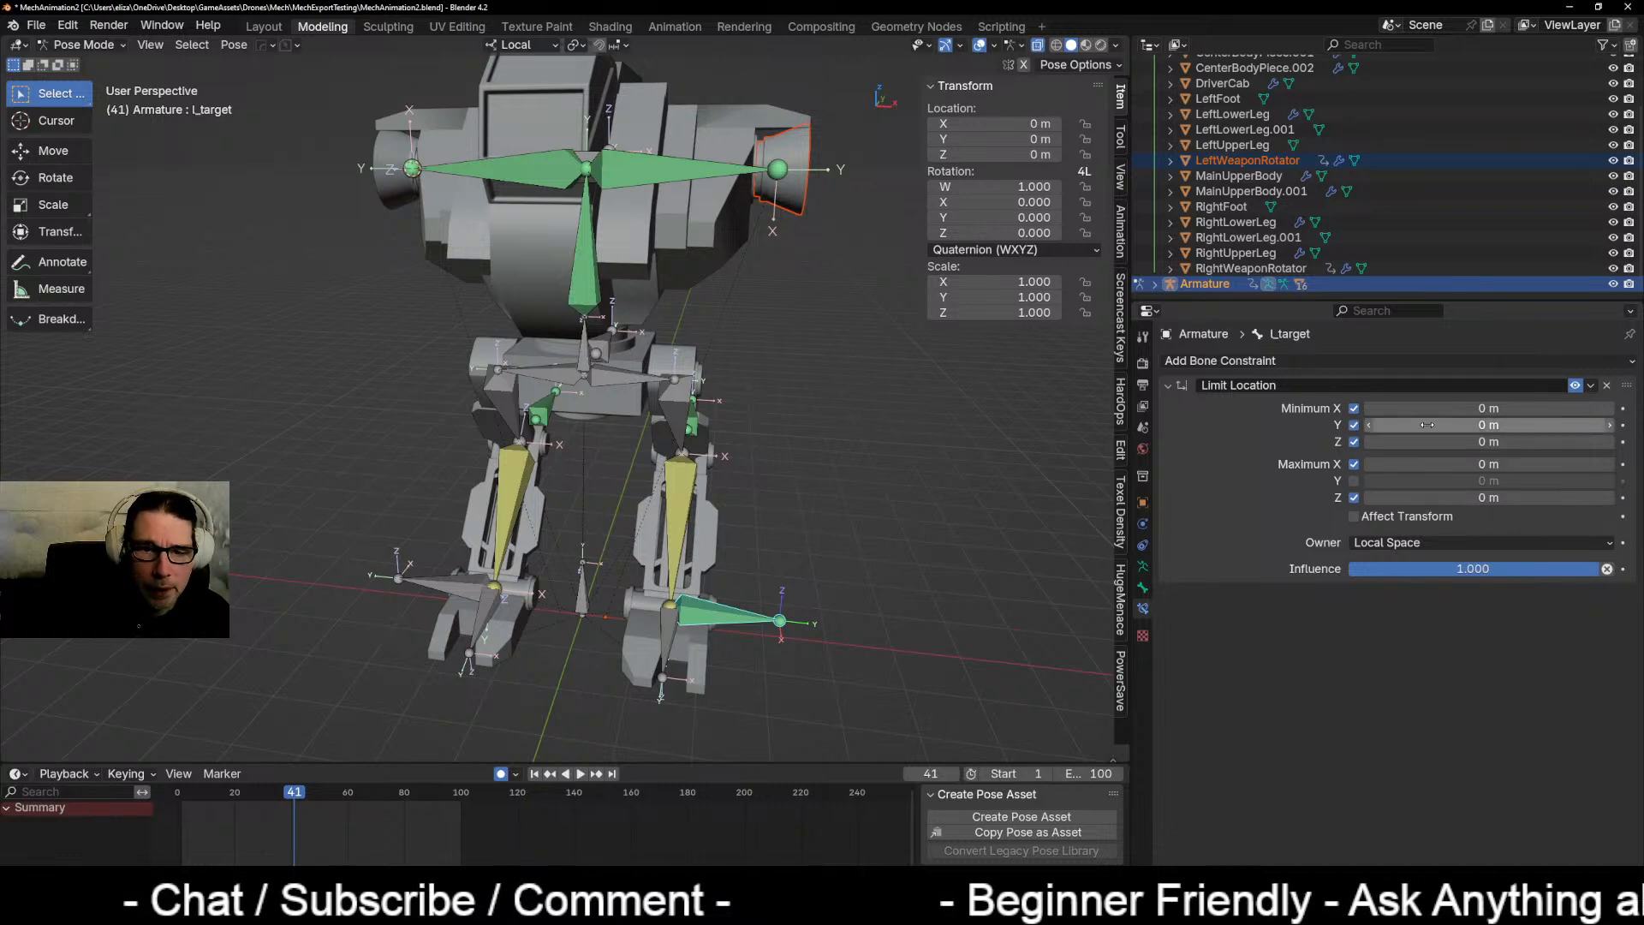
pyautogui.click(1354, 480)
# Step: Set l_target's Limit Location minimum Y to -0.8 m and maximum X to 0.8 m
pyautogui.click(1499, 428)
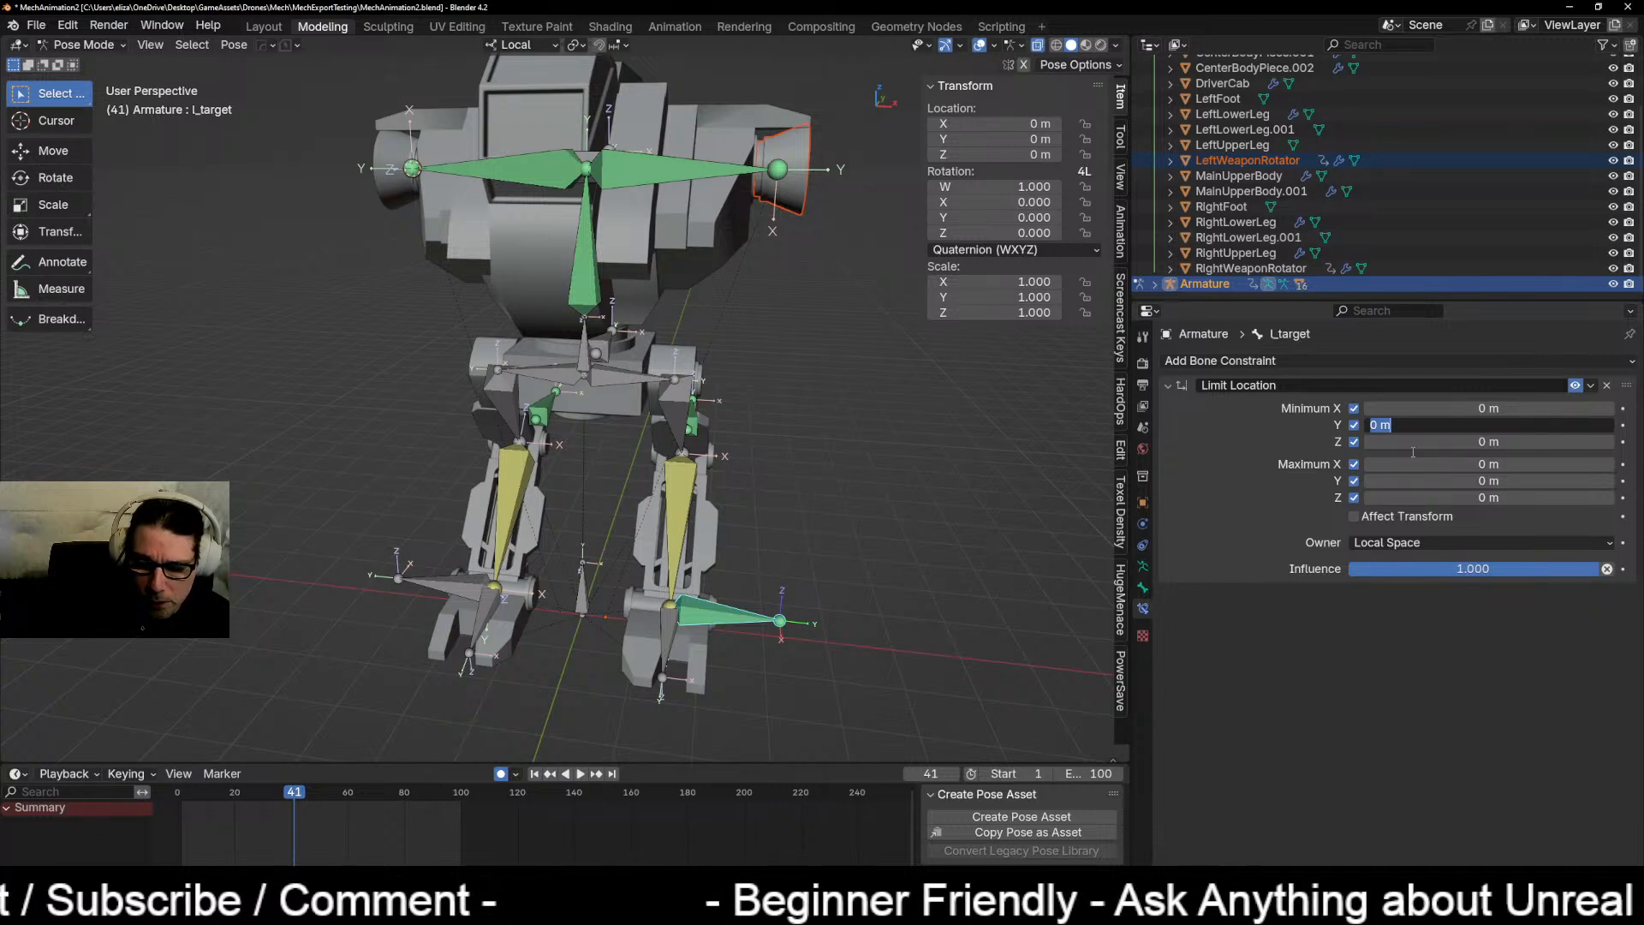
pyautogui.press('BackSpace')
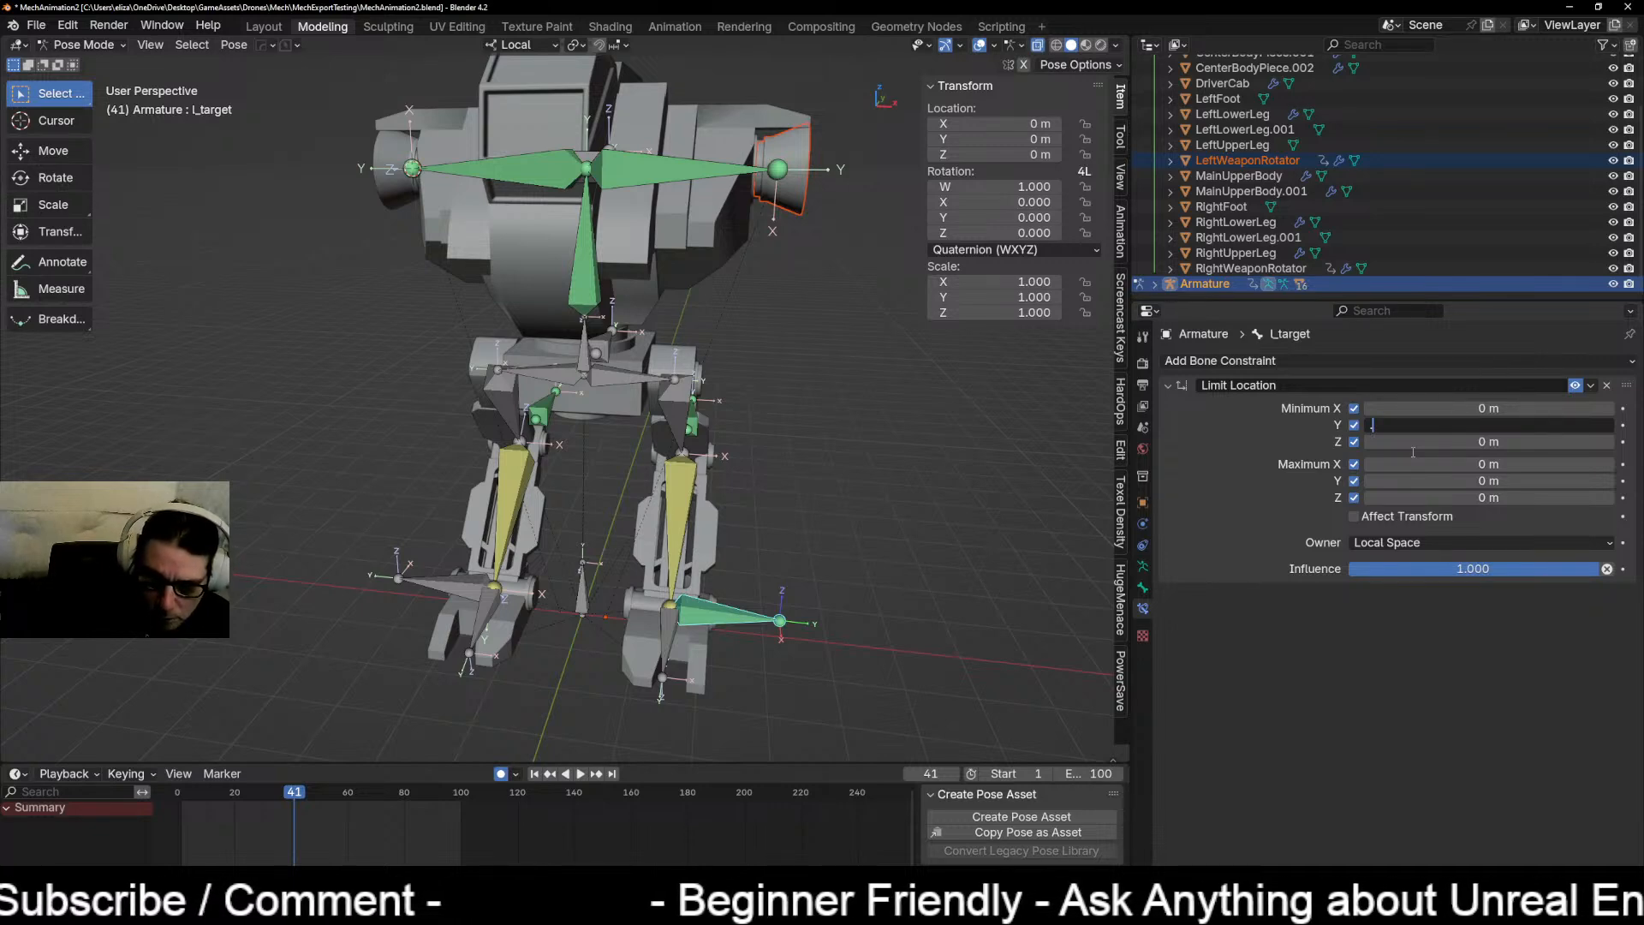
pyautogui.write('-0.8')
pyautogui.press('Return')
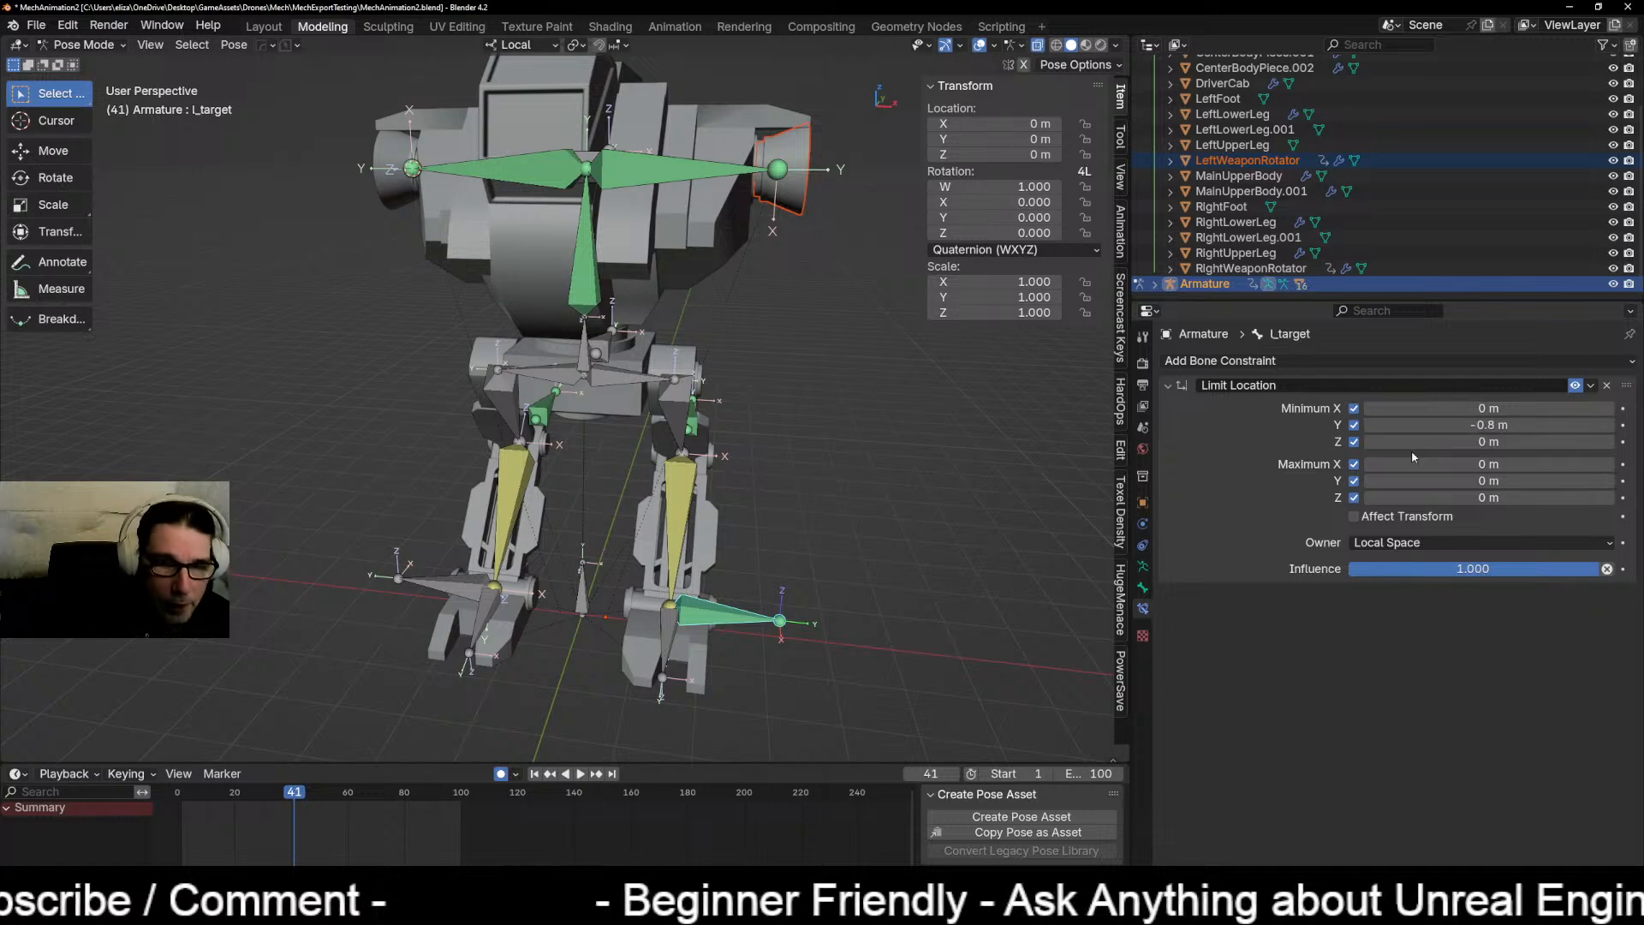
pyautogui.click(1451, 465)
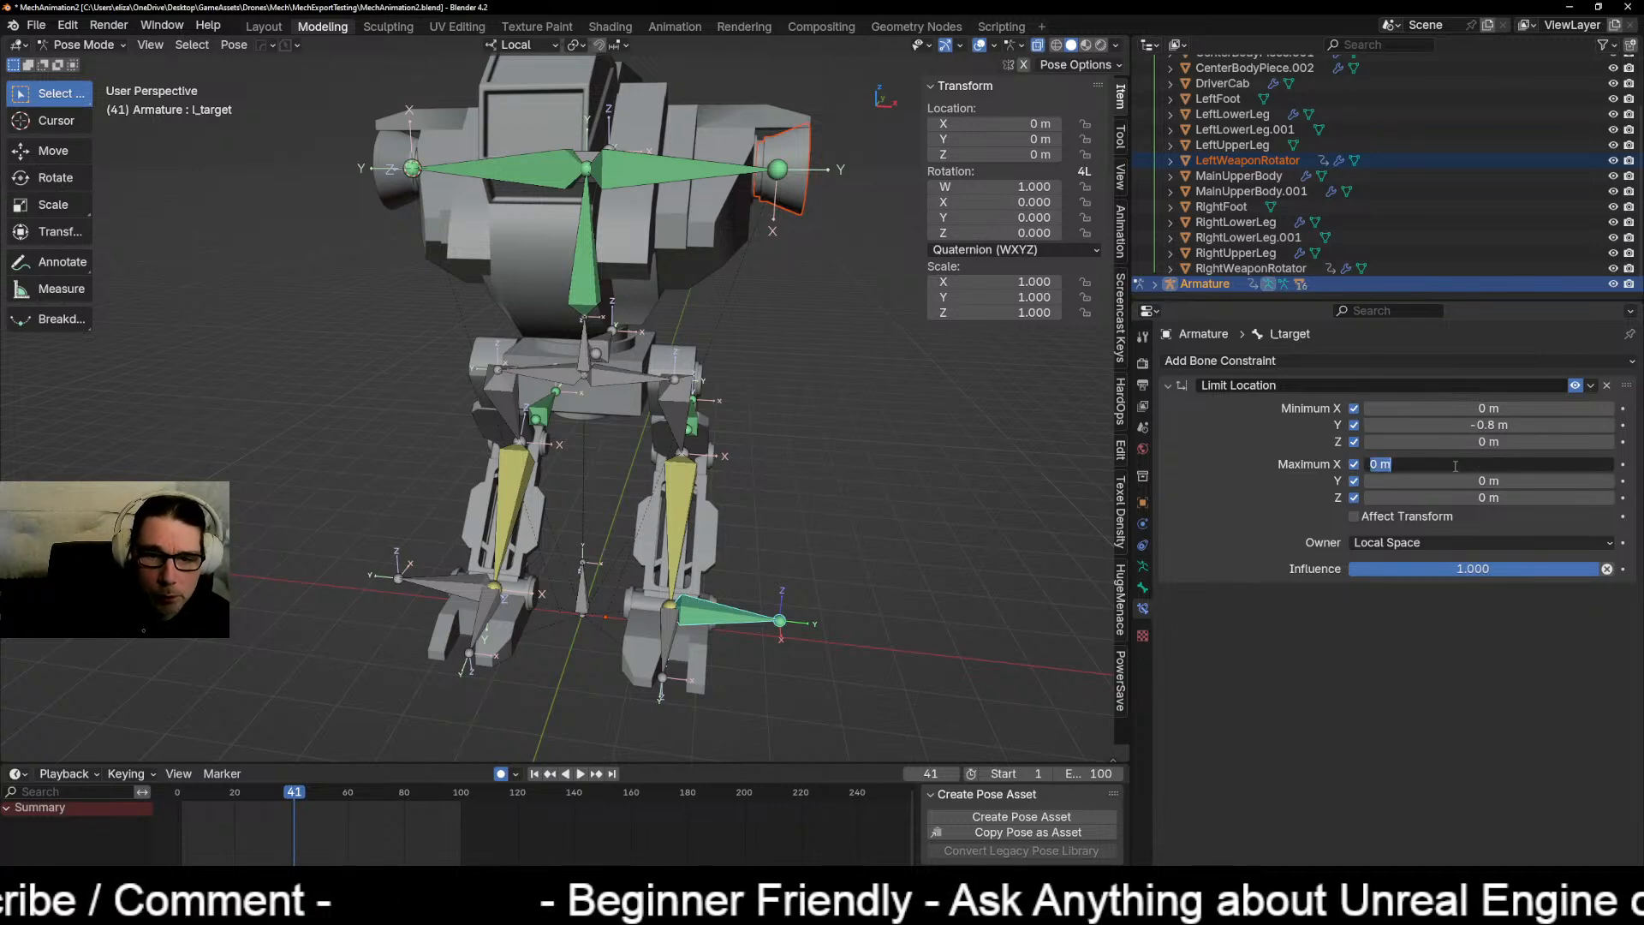
pyautogui.press('BackSpace')
pyautogui.write('0.8')
pyautogui.press('Return')
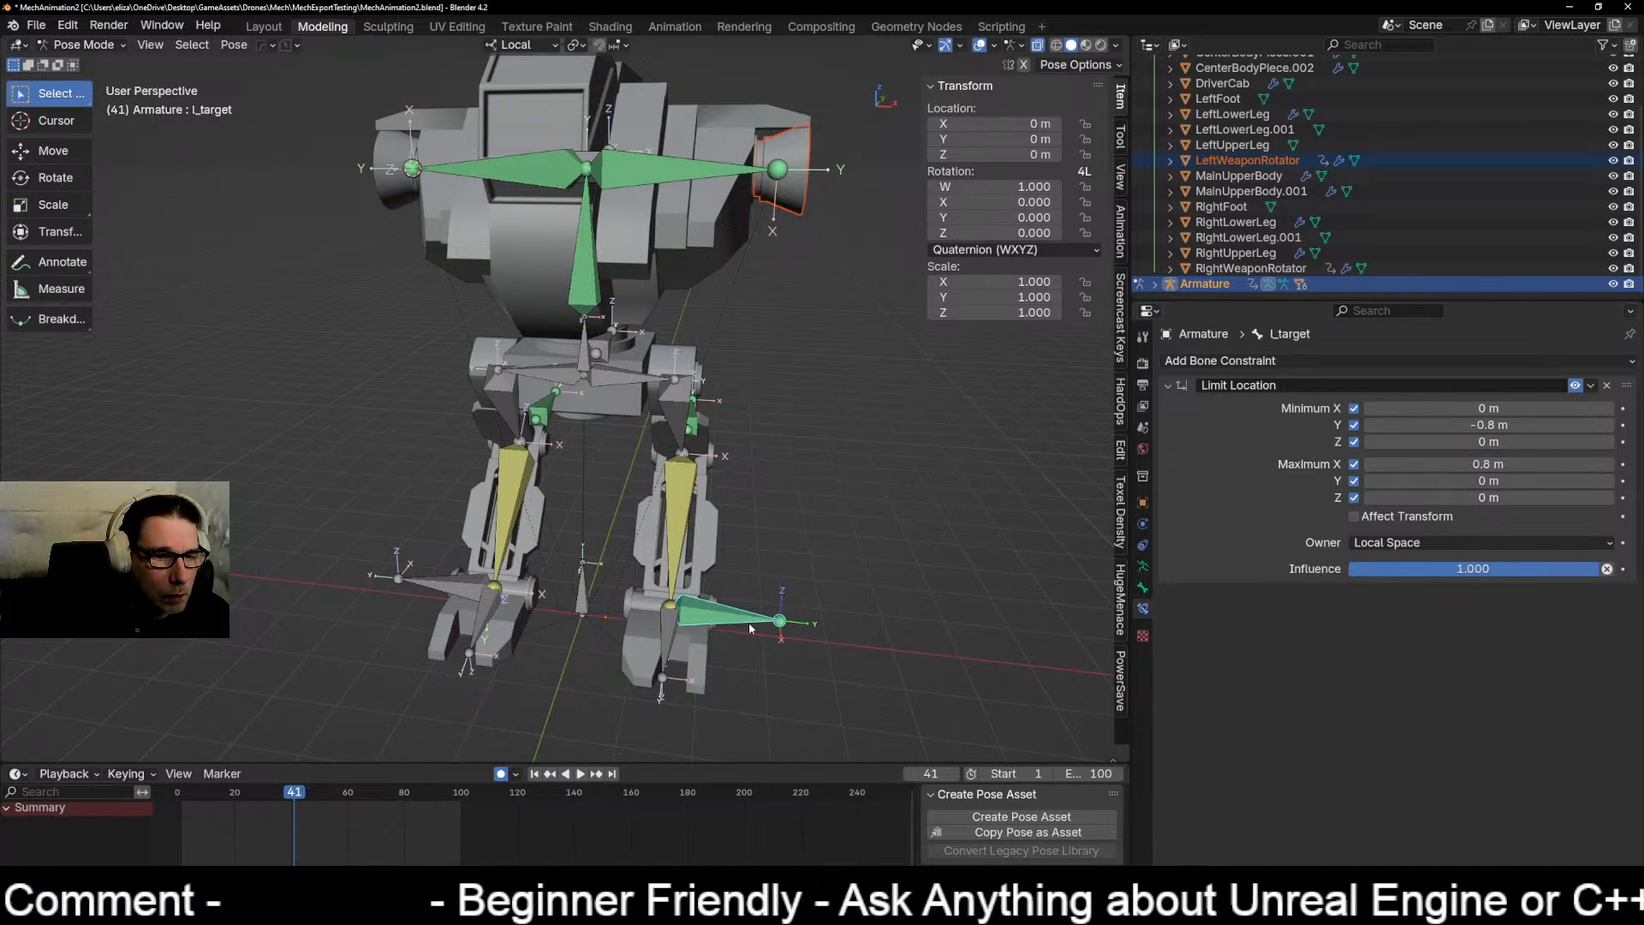
# Step: Test-move the l_target bone against its location limits, cancel the move, and view the left foot up close
pyautogui.press('g')
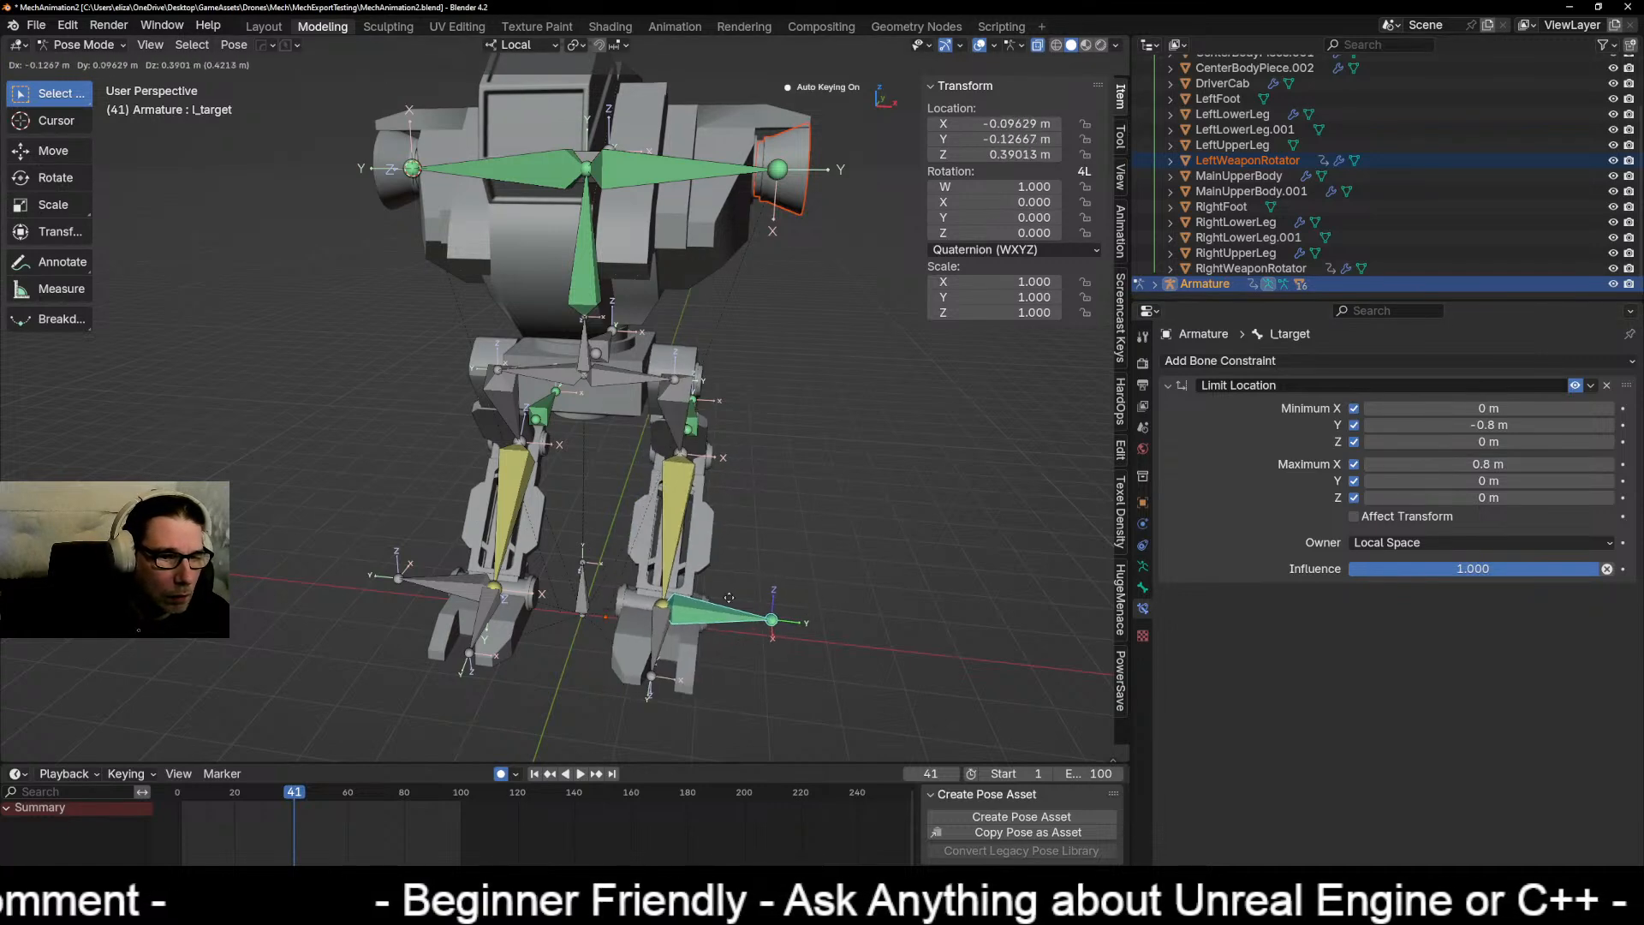
pyautogui.rightClick(892, 617)
pyautogui.scroll(3, 814, 670)
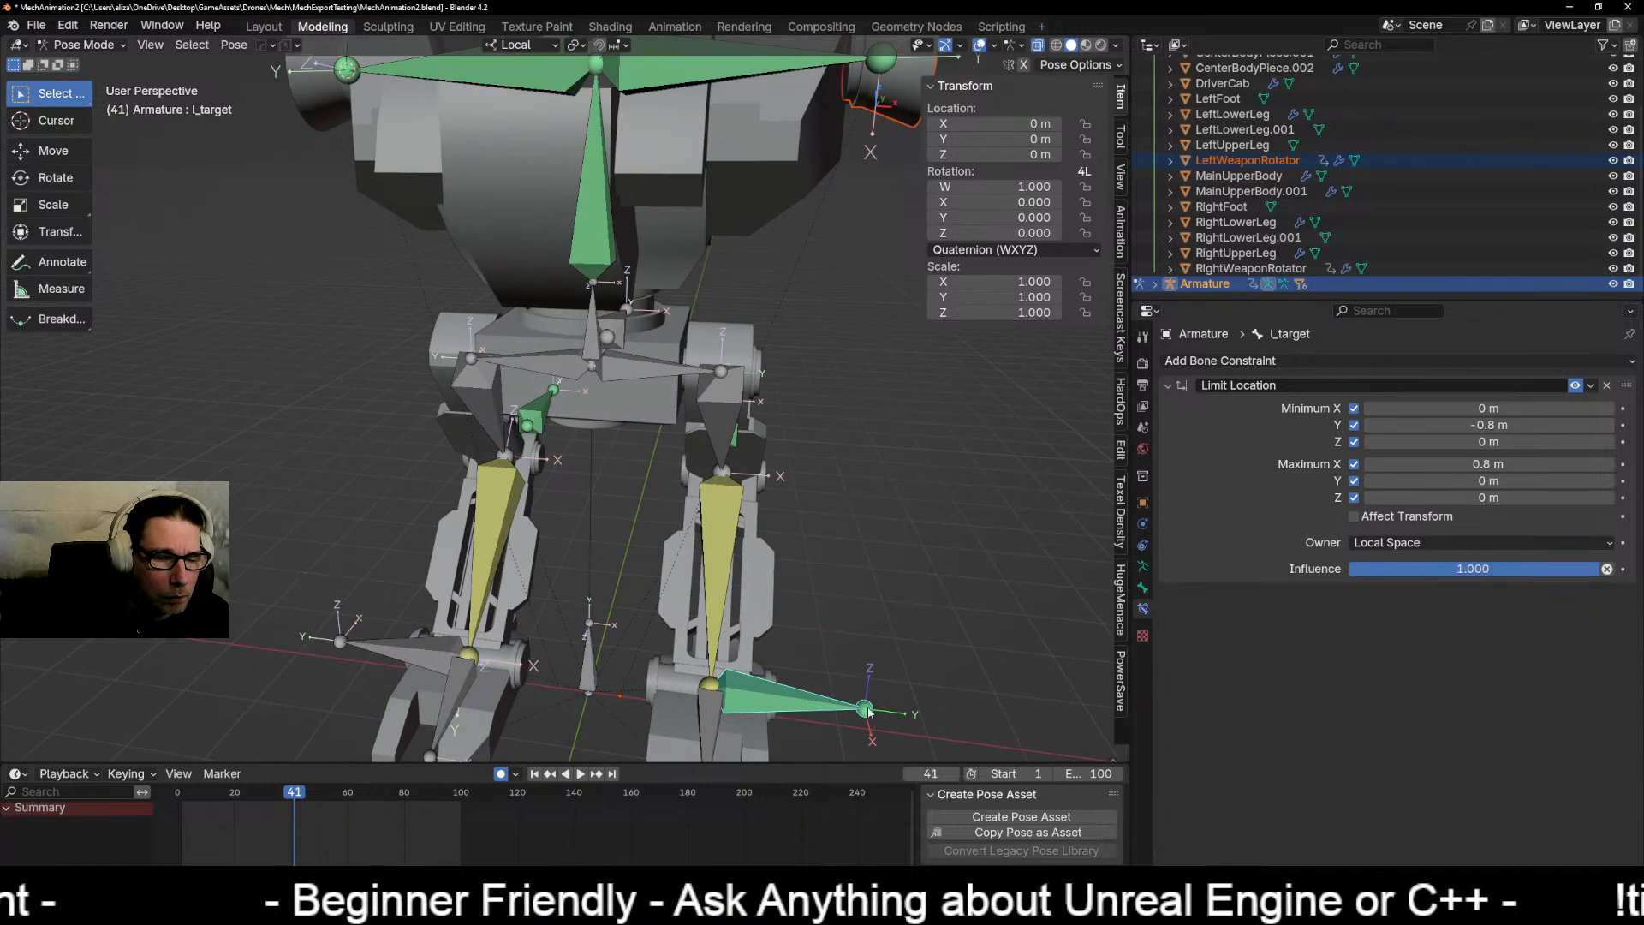
pyautogui.keyDown('shift'); pyautogui.moveTo(869, 712); pyautogui.dragTo(742, 555, button='middle'); pyautogui.keyUp('shift')
pyautogui.scroll(1, 788, 527)
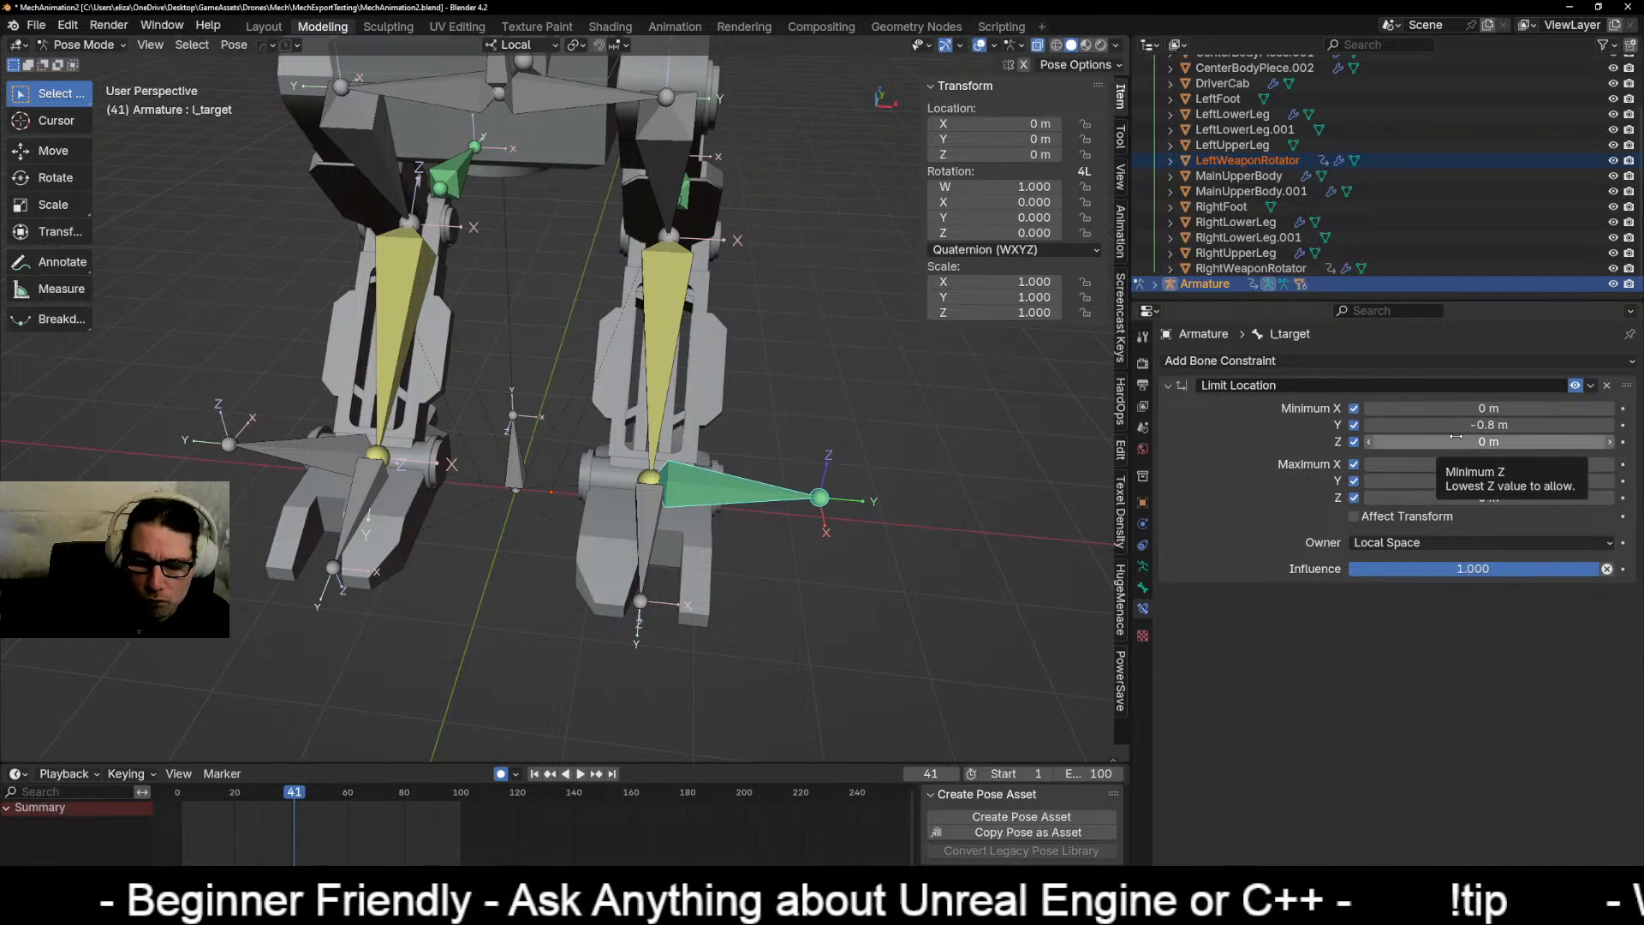
# Step: Disable the minimum and maximum X and Z limits on l_target's Limit Location constraint
pyautogui.click(1354, 410)
pyautogui.click(1355, 443)
pyautogui.click(1354, 464)
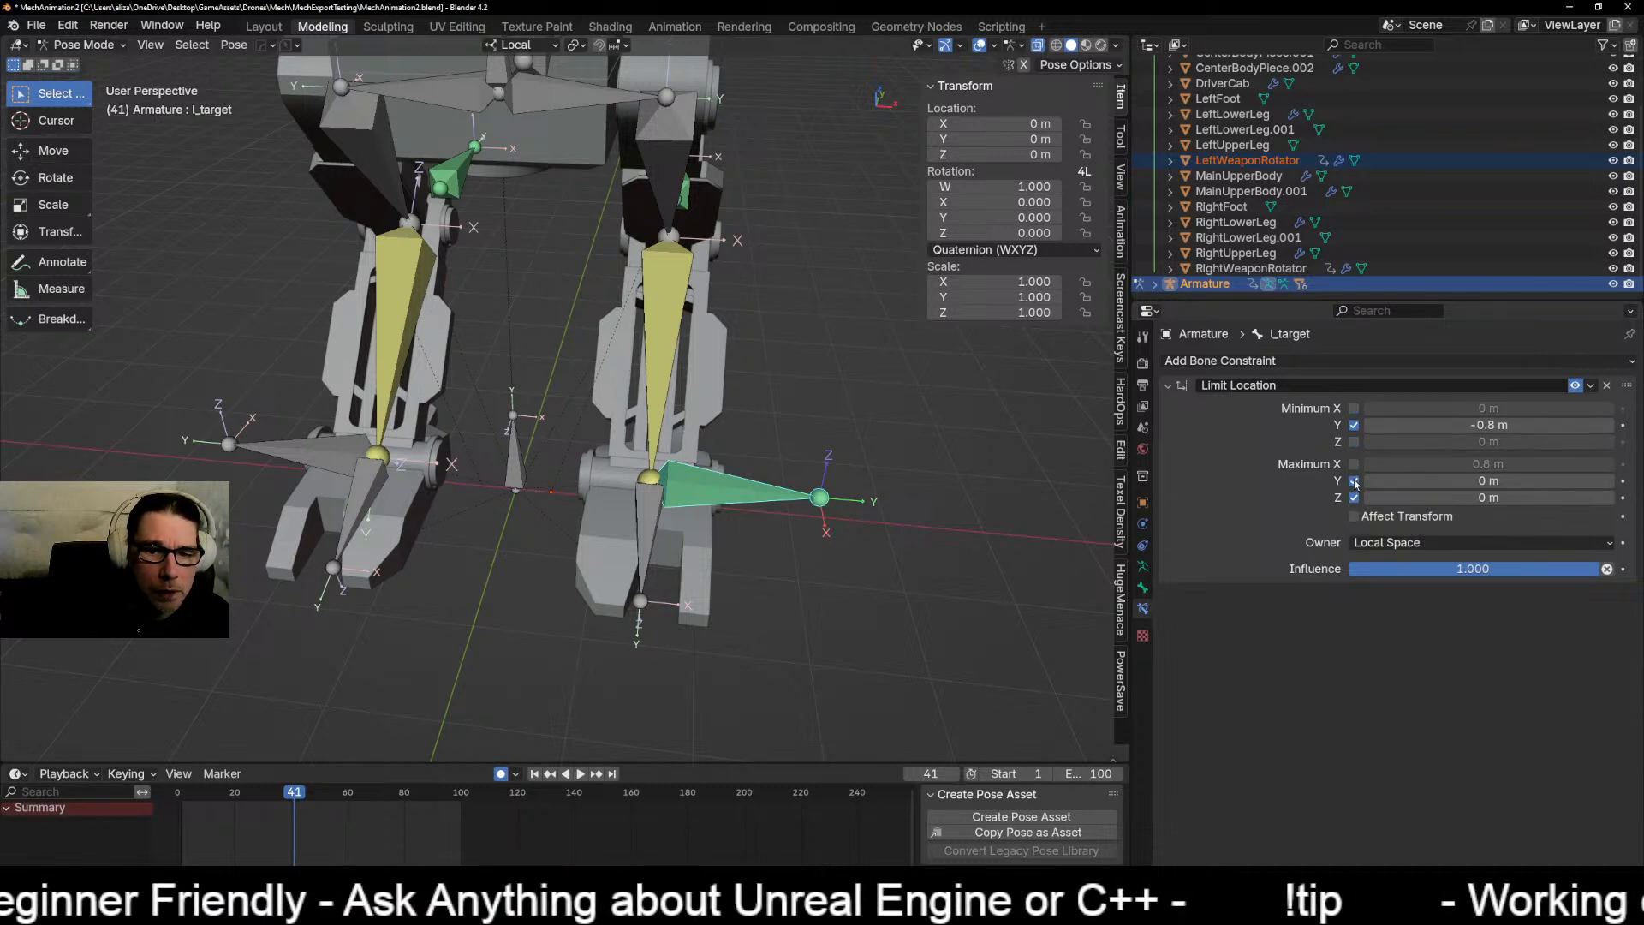
pyautogui.click(1354, 498)
# Step: Test-move l_target three times from different angles to check its Y-only limits, cancelling each move
pyautogui.moveTo(813, 567); pyautogui.dragTo(797, 514, button='middle')
pyautogui.press('g')
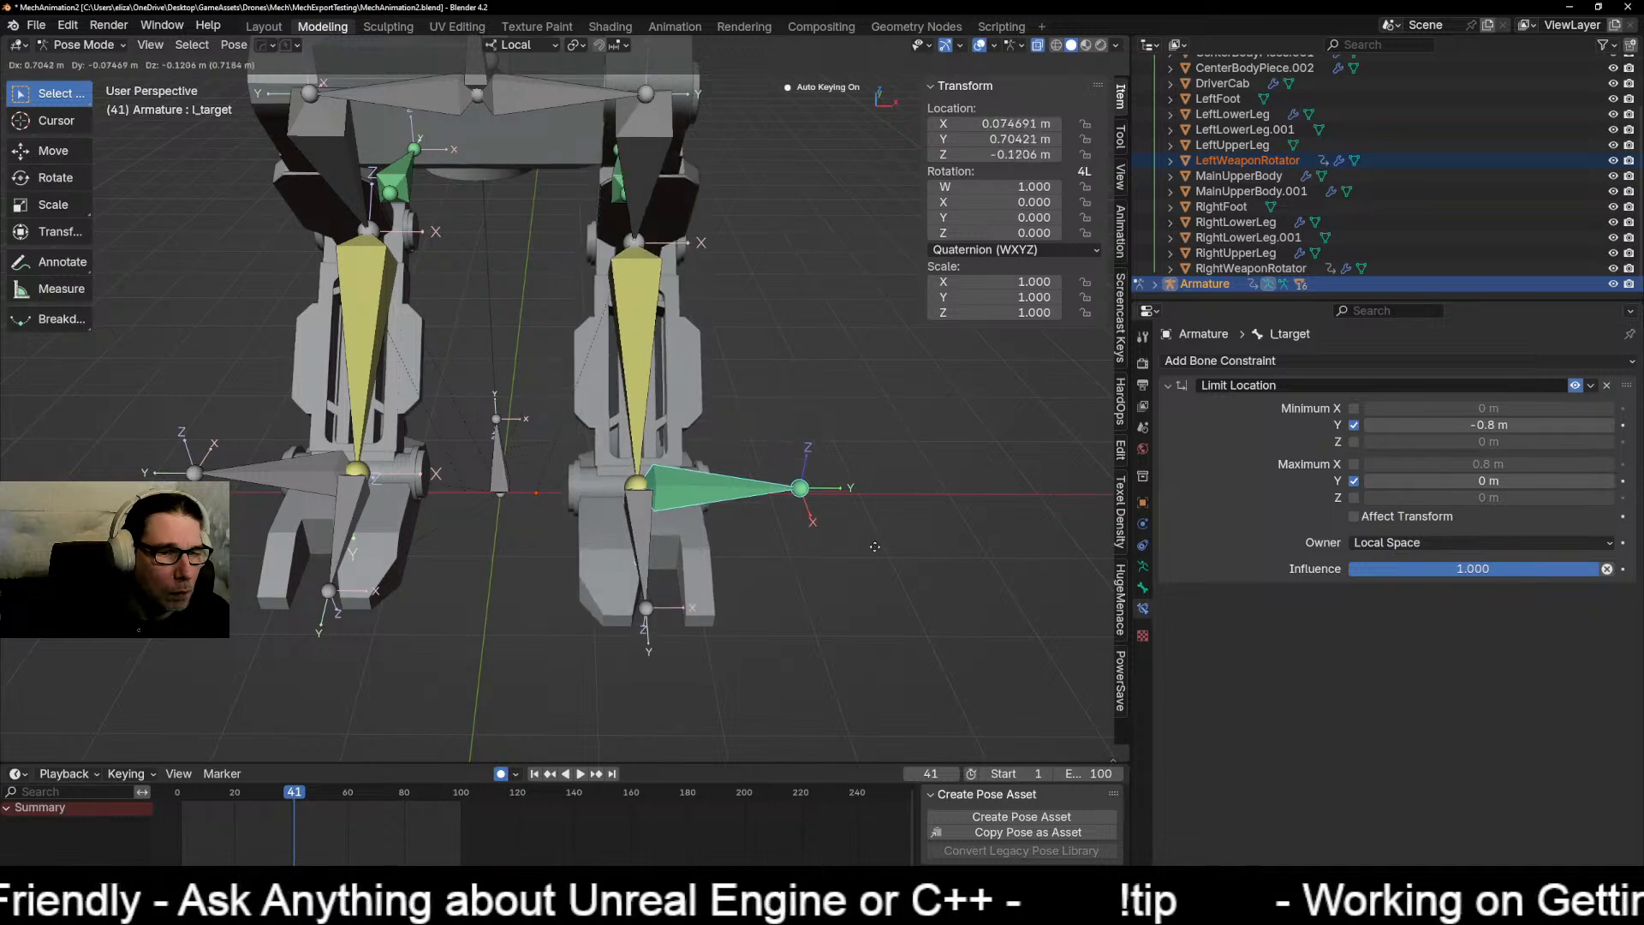
pyautogui.rightClick(881, 491)
pyautogui.moveTo(880, 492); pyautogui.dragTo(731, 607, button='middle')
pyautogui.press('g')
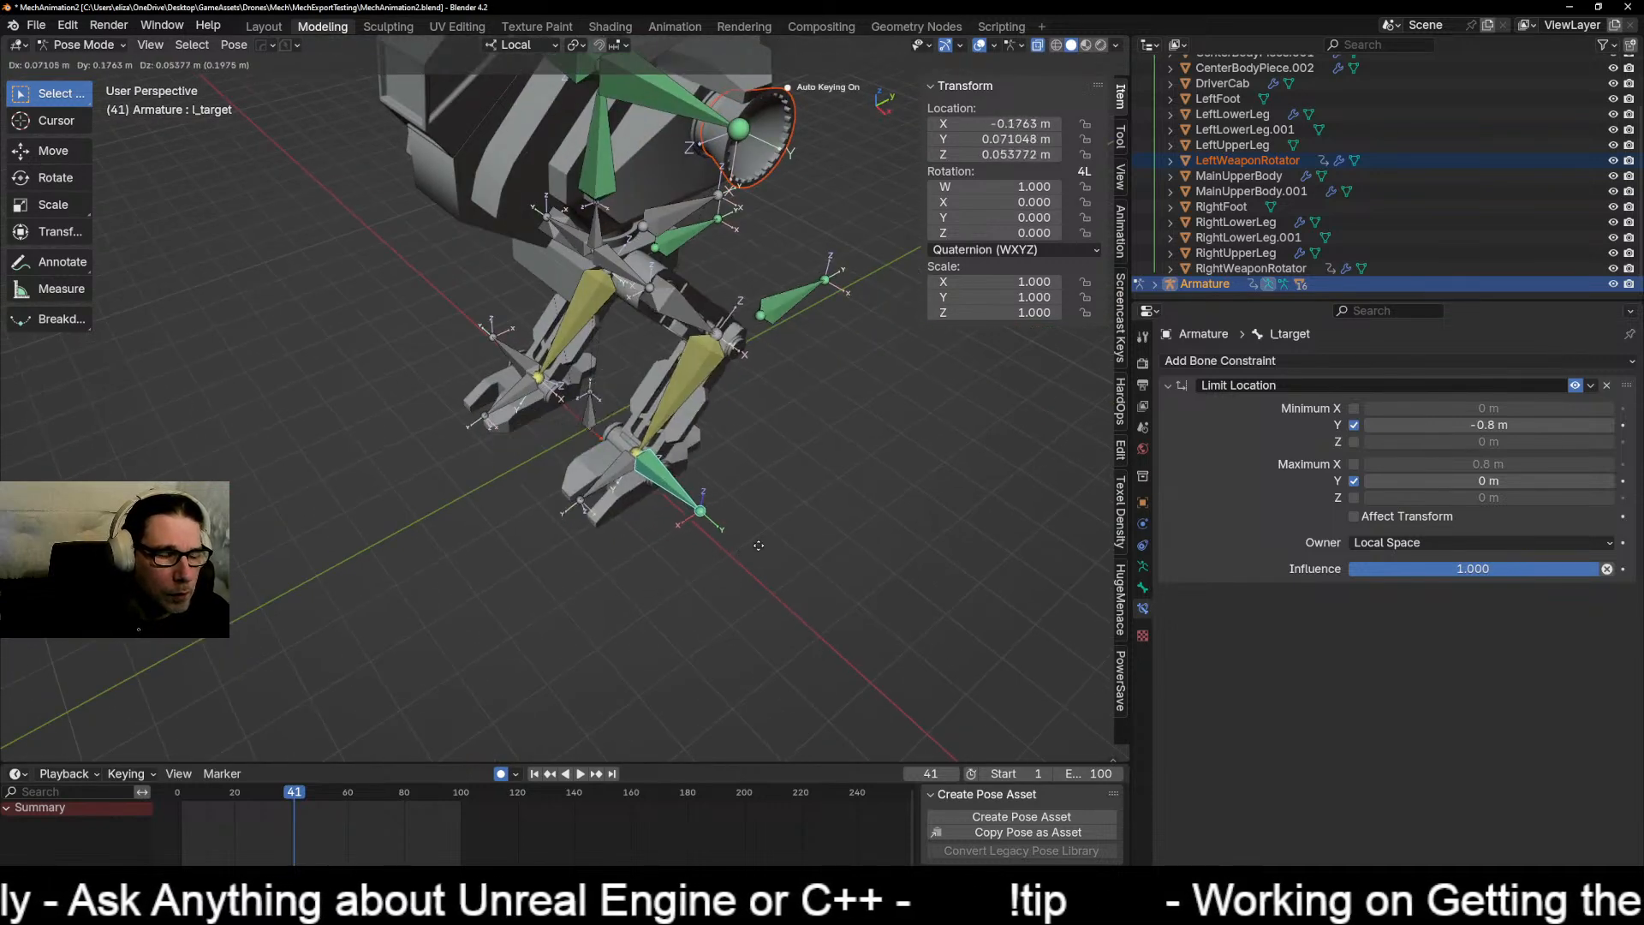
pyautogui.rightClick(804, 580)
pyautogui.moveTo(700, 590); pyautogui.dragTo(835, 548, button='middle')
pyautogui.press('g')
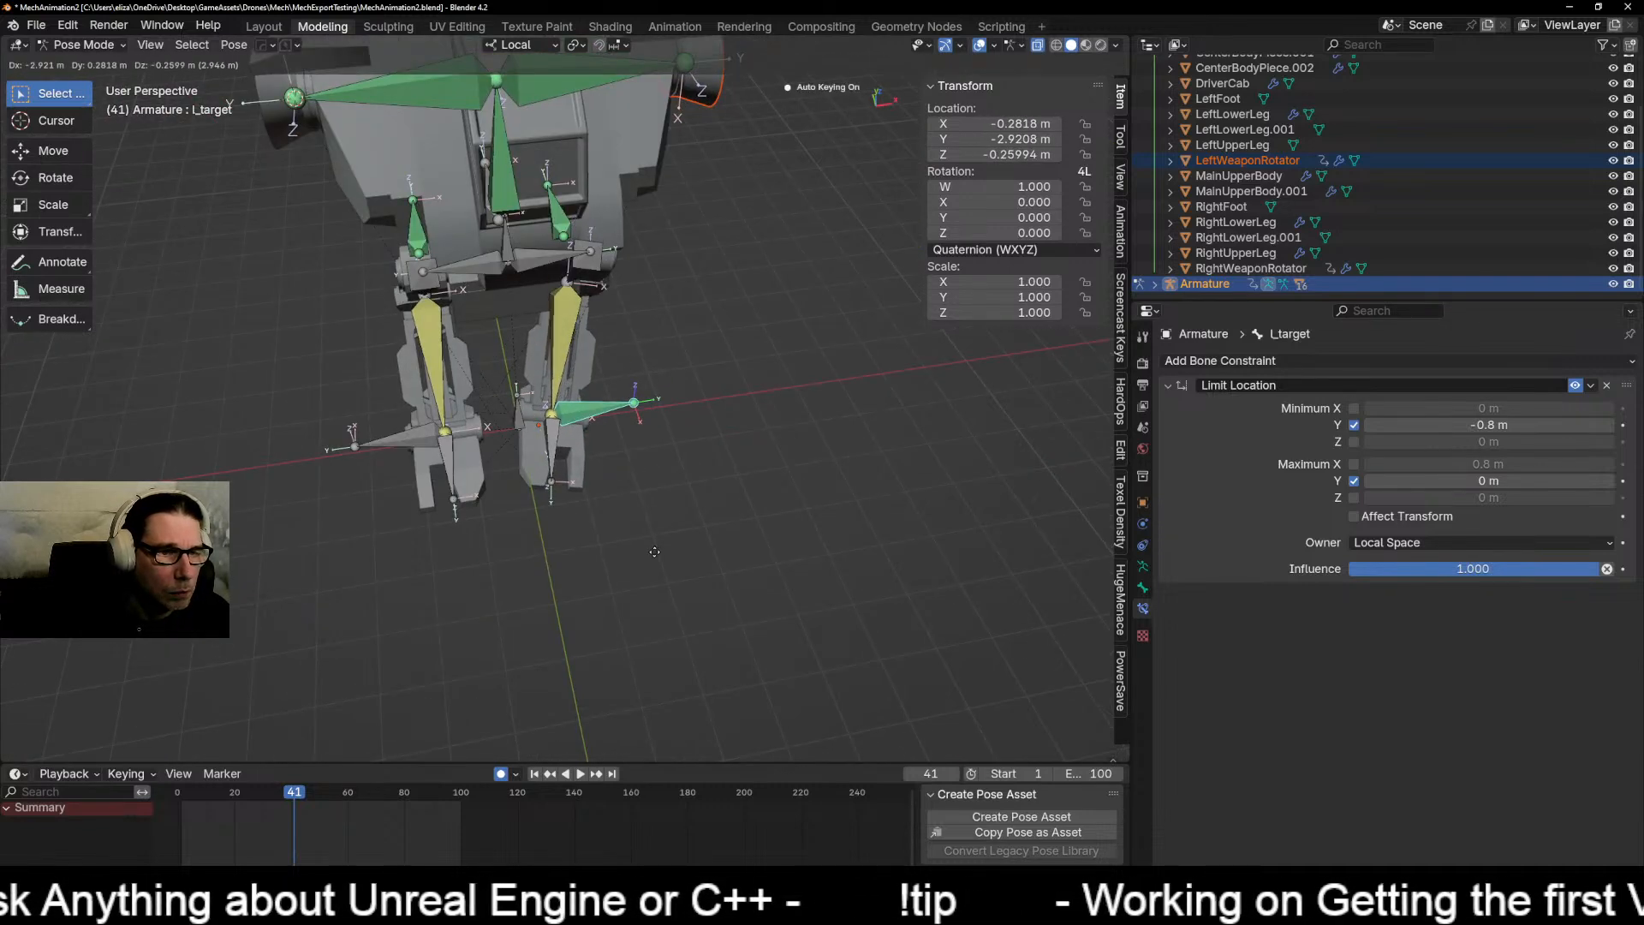
pyautogui.rightClick(660, 555)
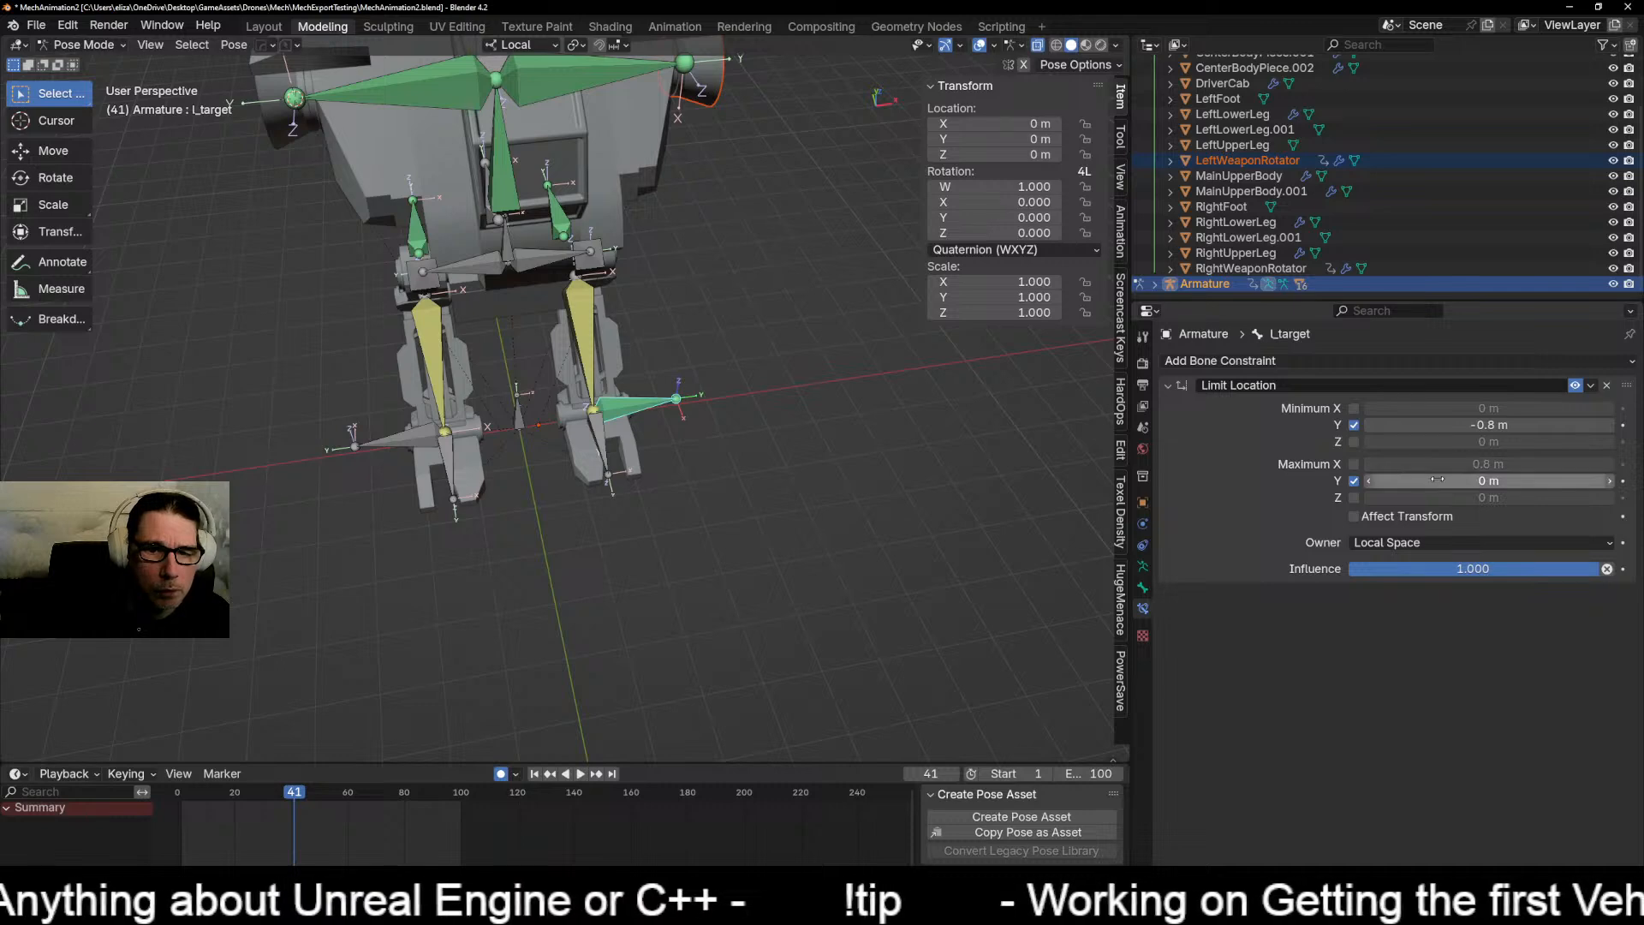
# Step: Set the maximum Y of l_target's Limit Location constraint to 0.8 m
pyautogui.click(1604, 478)
pyautogui.write('0.8')
pyautogui.press('Return')
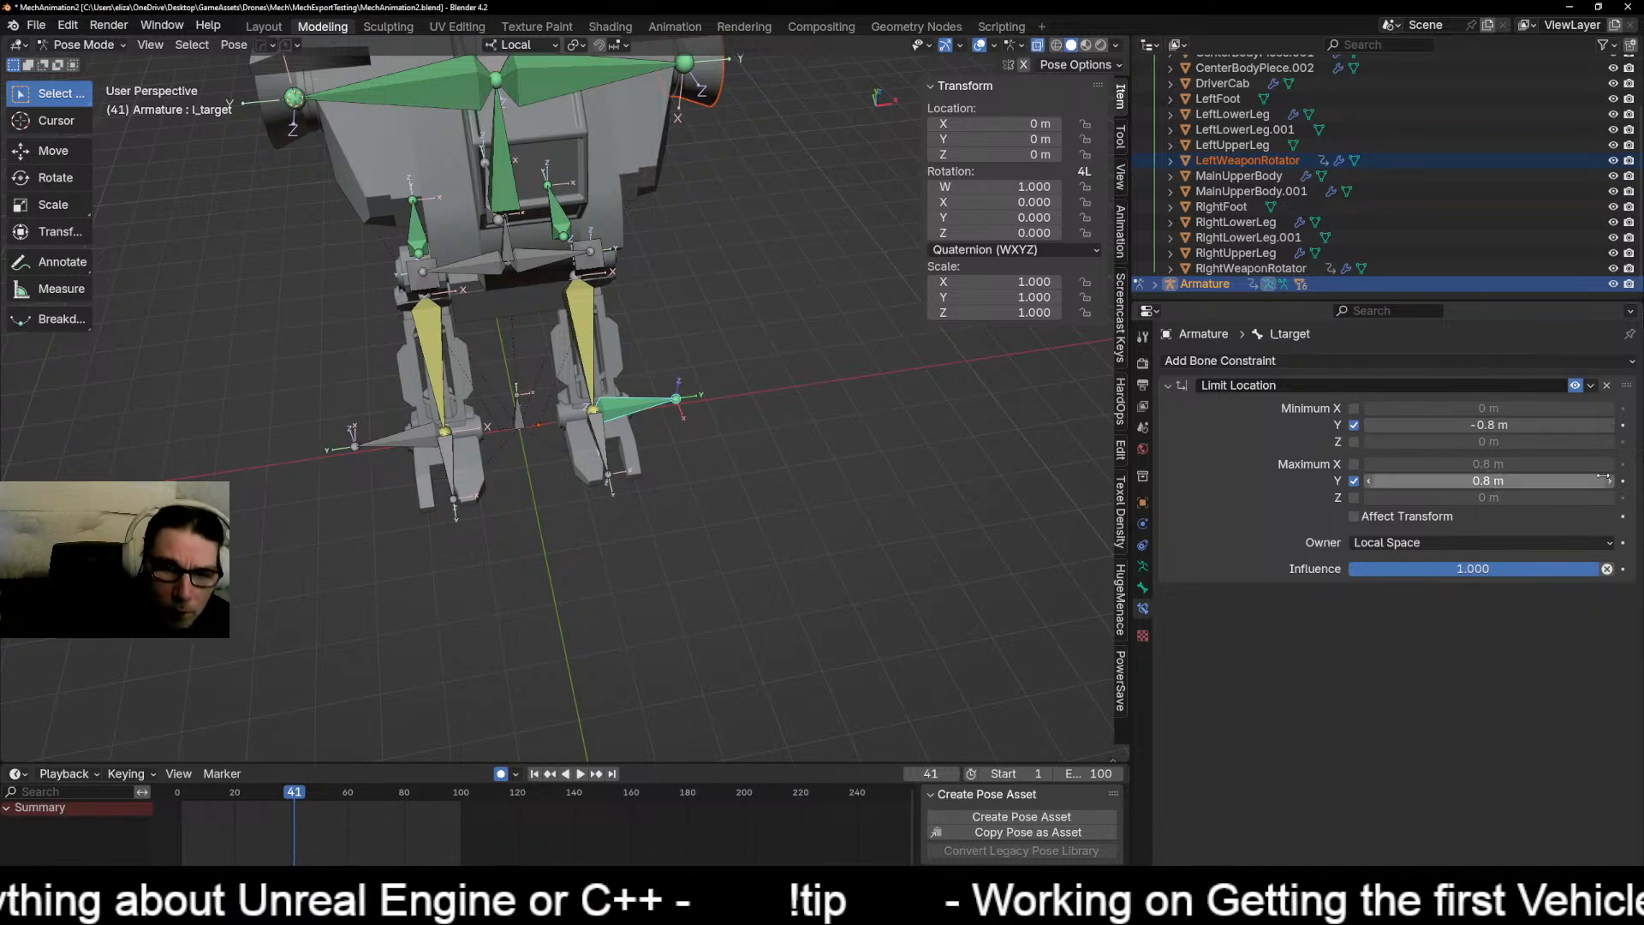
# Step: Test-move l_target twice to check the left leg's sideways range with the new maximum Y, cancelling each move
pyautogui.press('g')
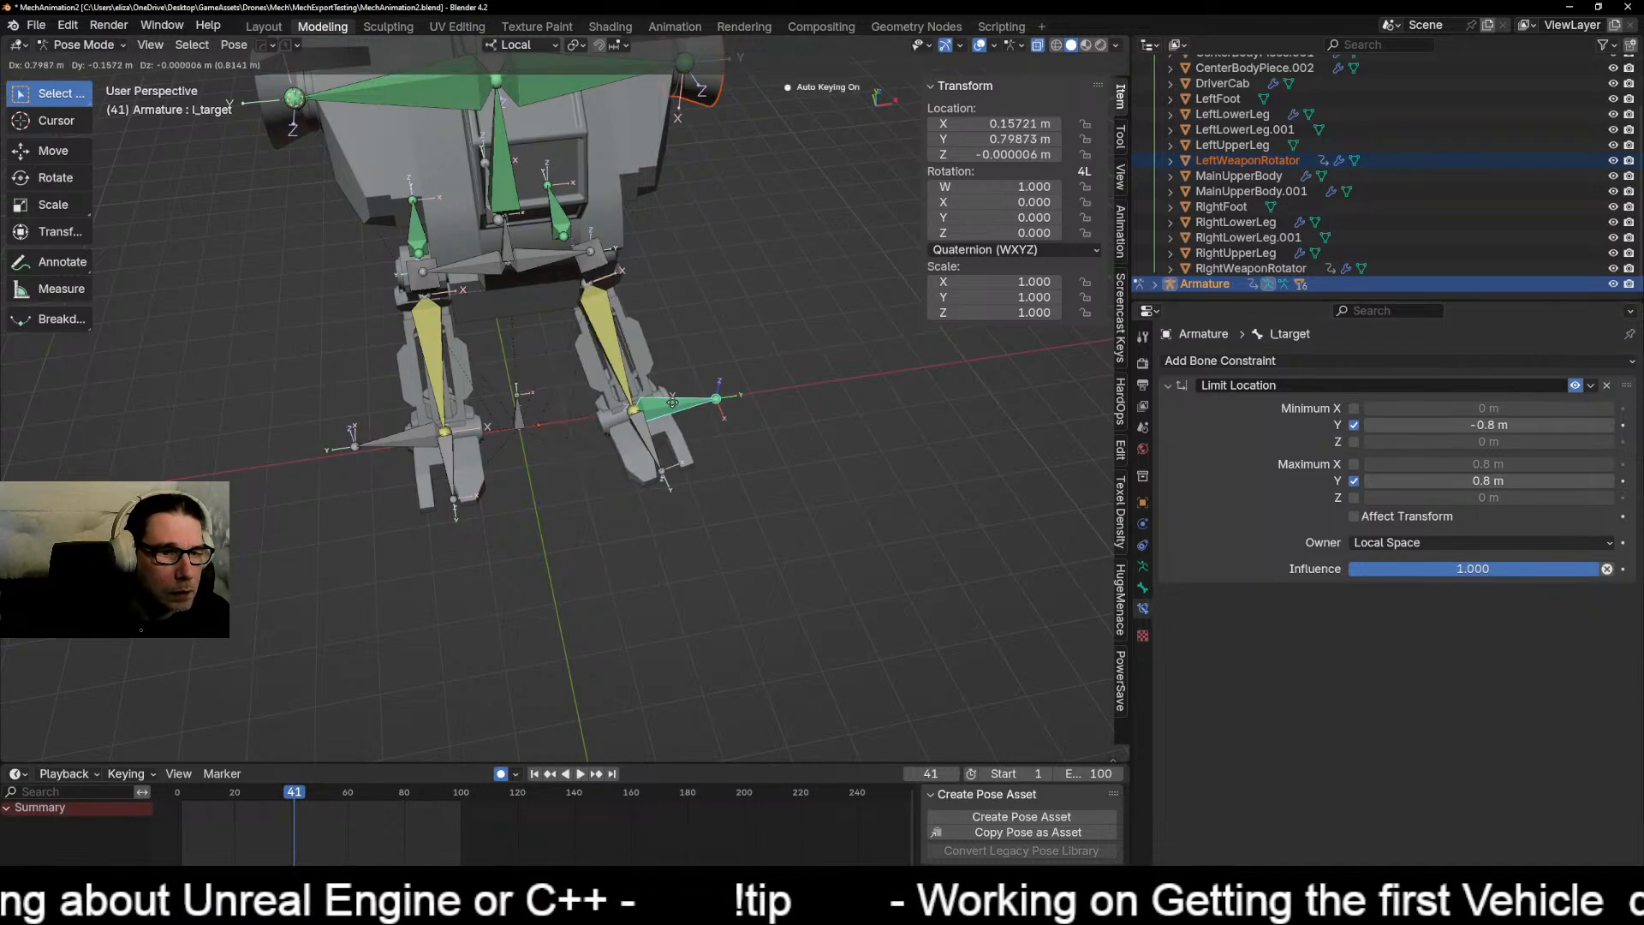
pyautogui.rightClick(708, 383)
pyautogui.moveTo(795, 445); pyautogui.dragTo(632, 454, button='middle')
pyautogui.press('g')
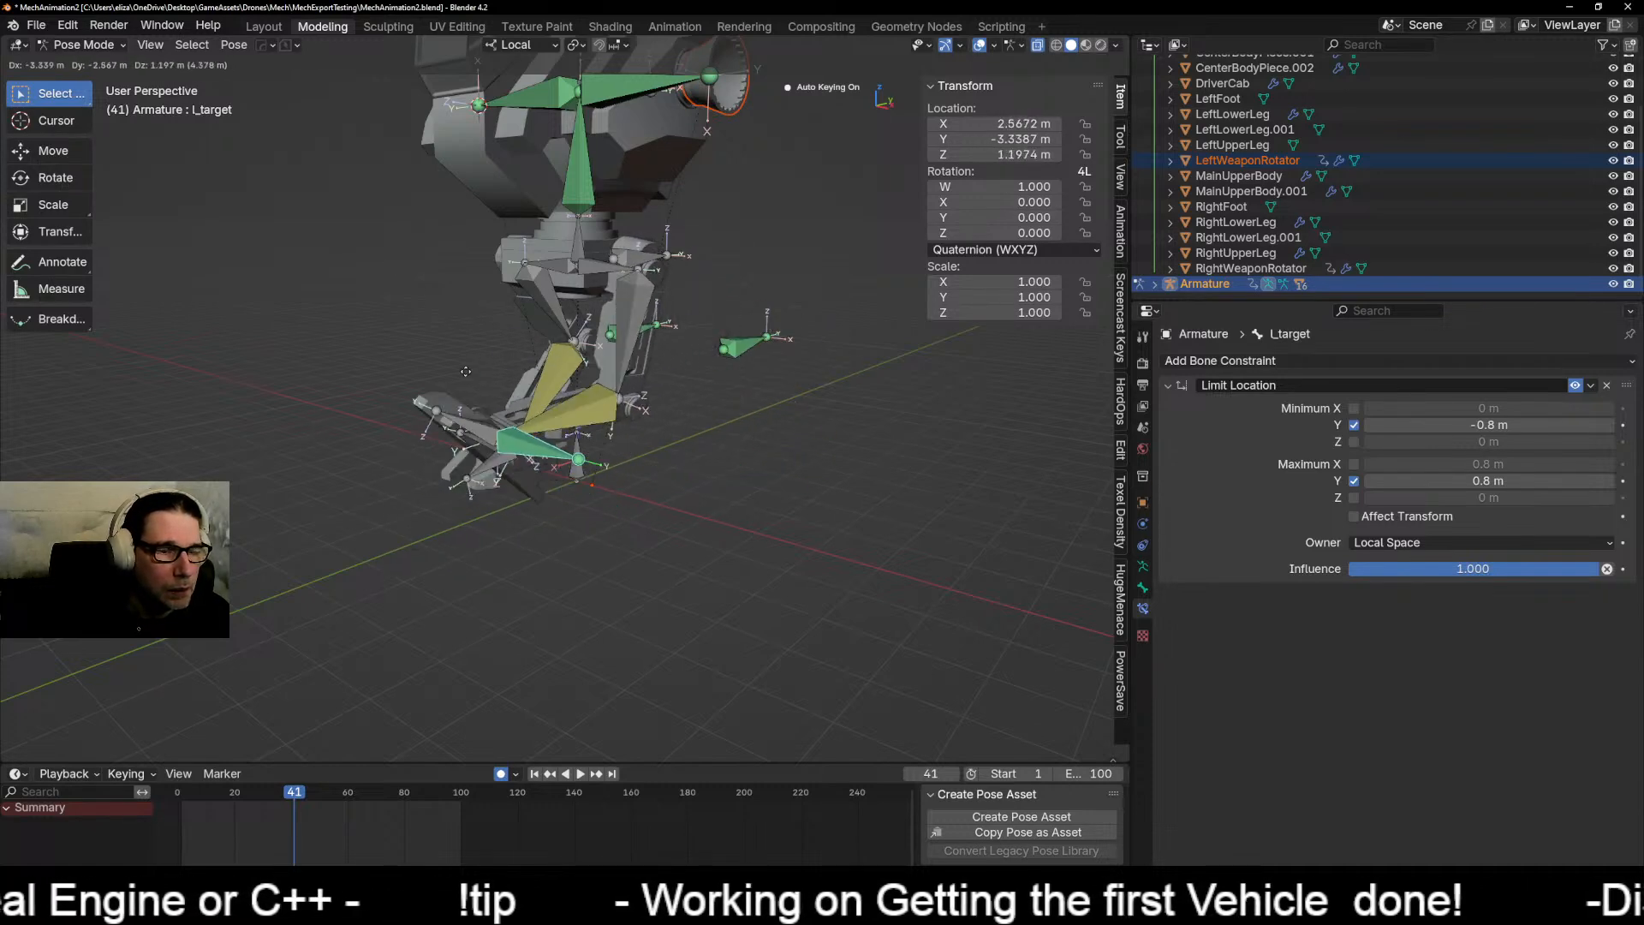
pyautogui.rightClick(605, 462)
pyautogui.moveTo(512, 481); pyautogui.dragTo(539, 527, button='middle')
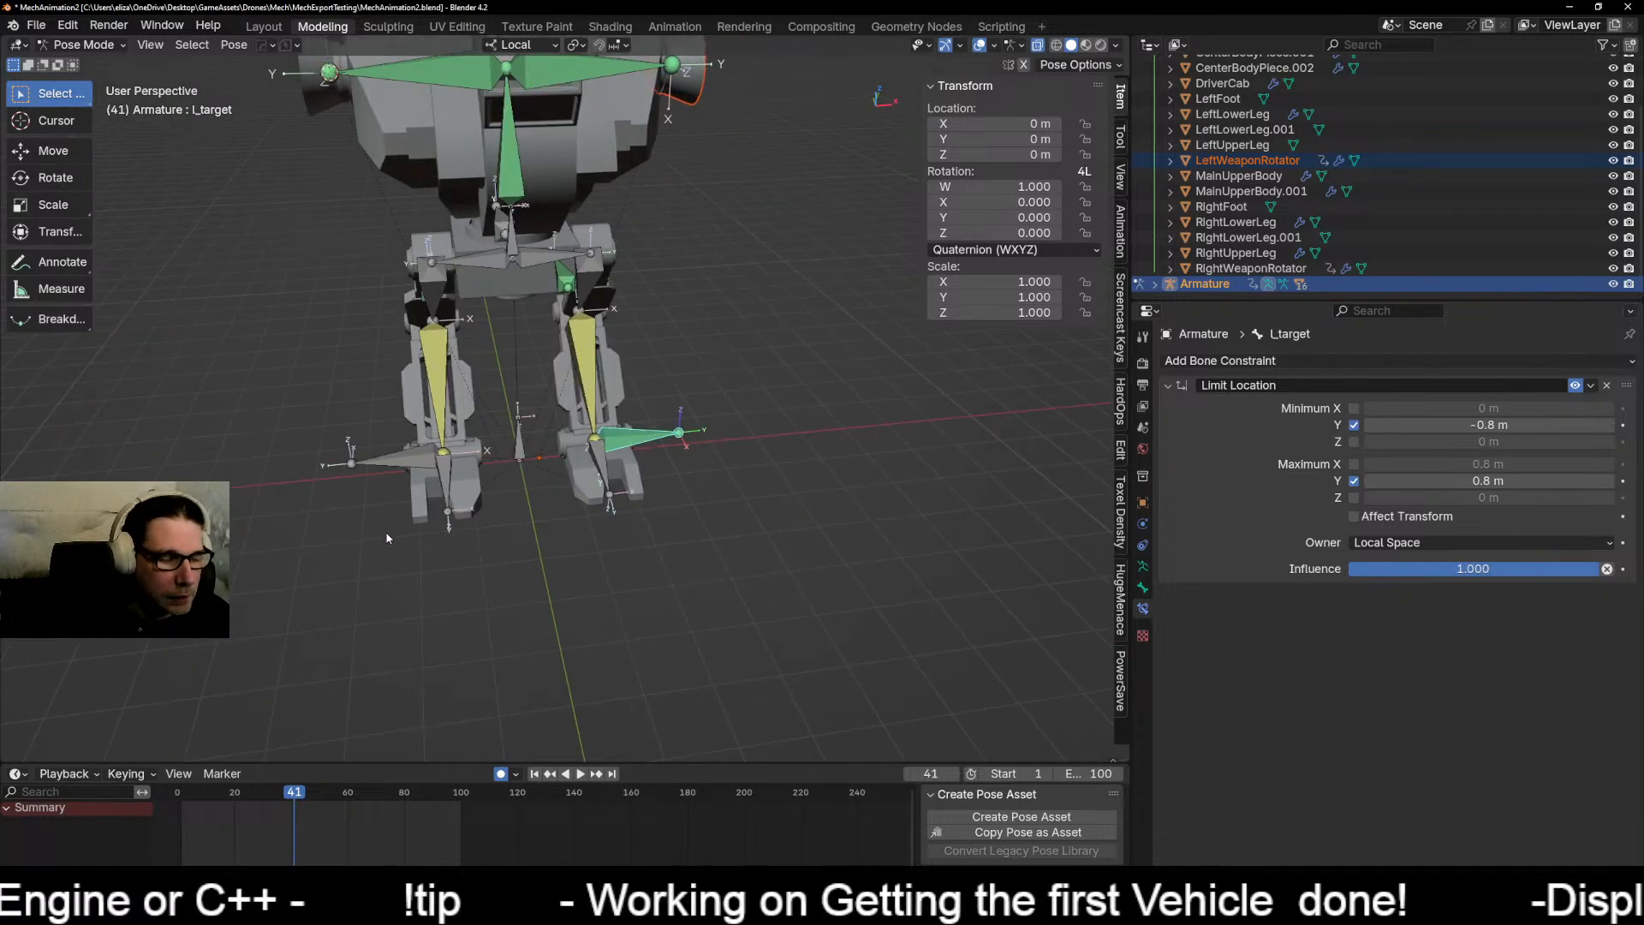
# Step: Examine the foot and target bones and their local axes up close, selecting r_target and r_foot
pyautogui.scroll(4, 420, 574)
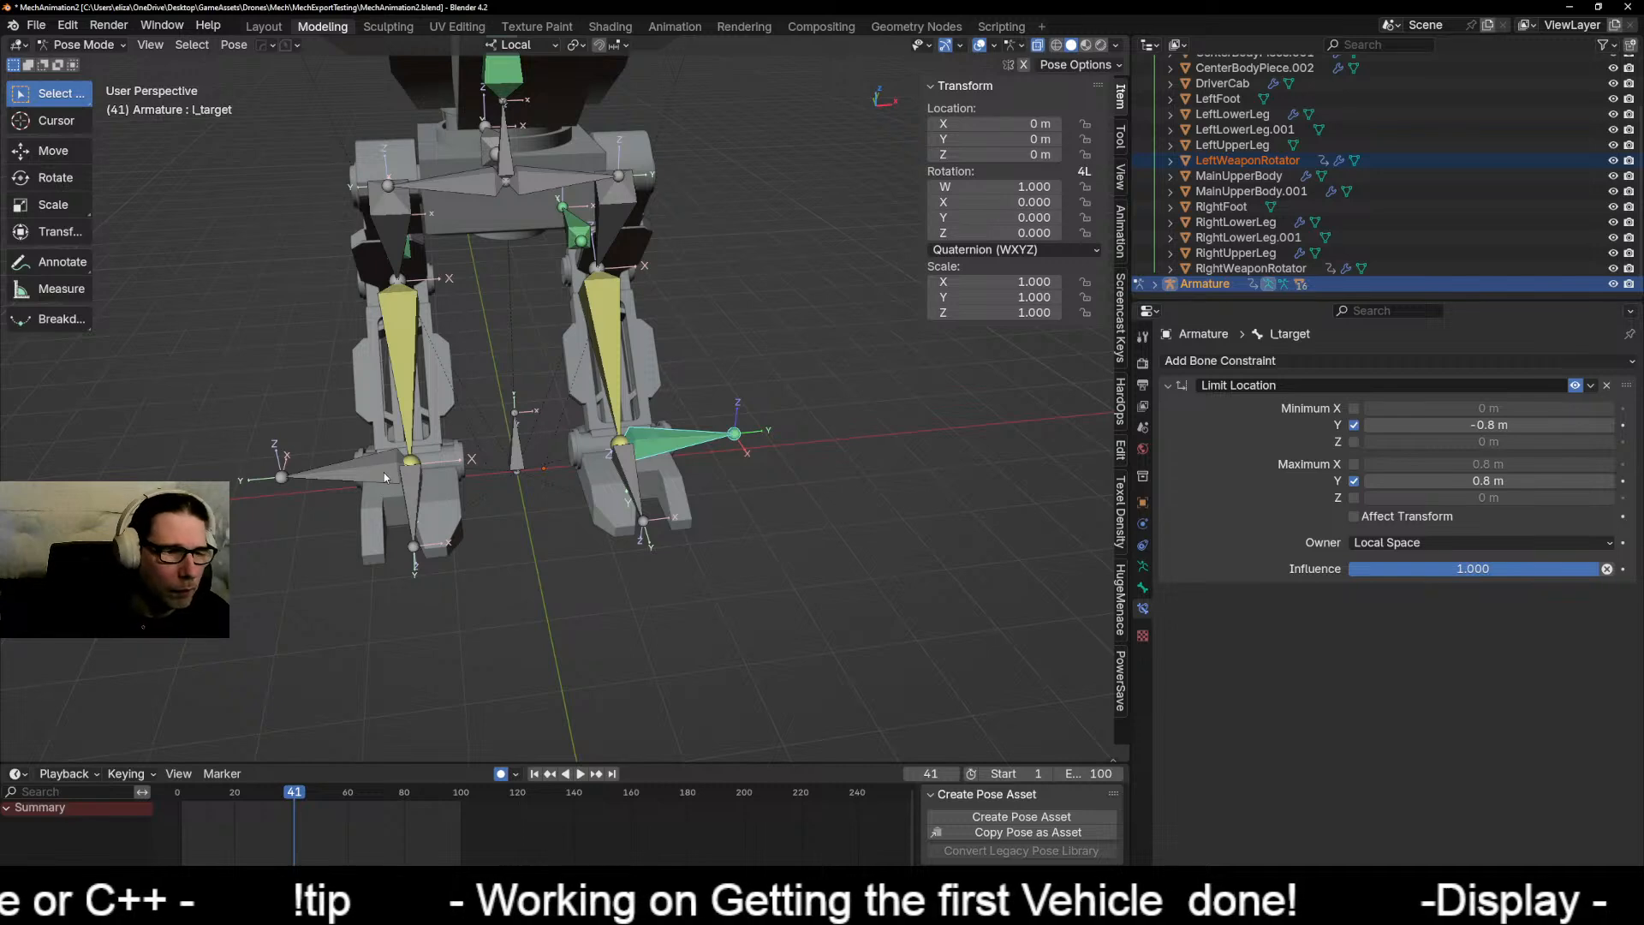
pyautogui.click(342, 465)
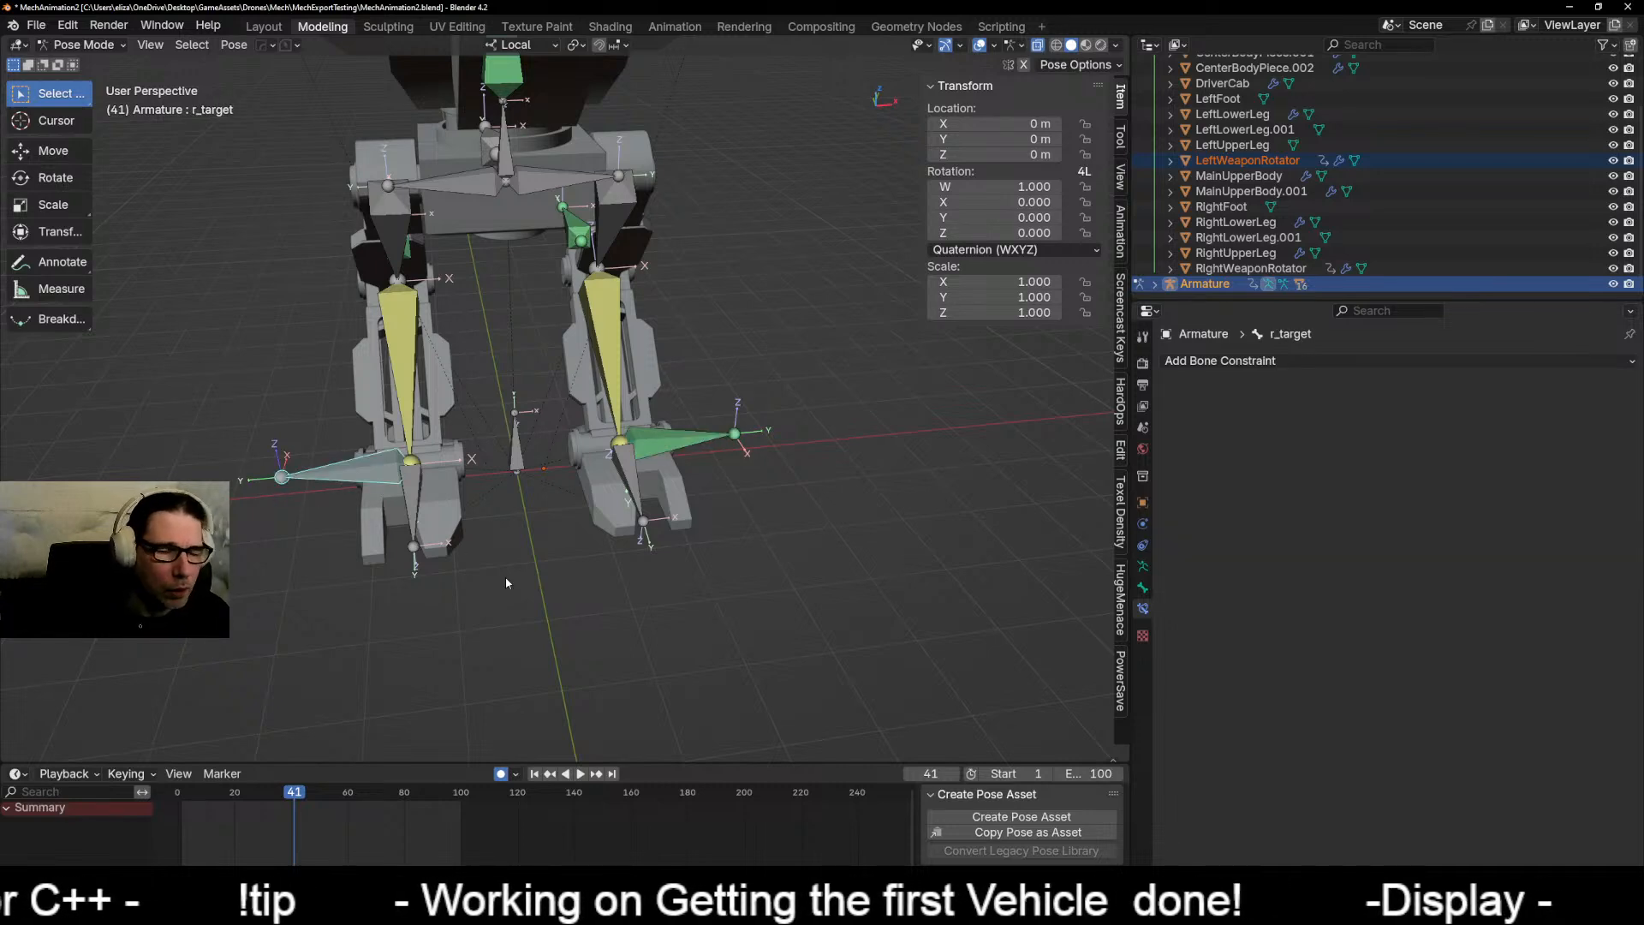
pyautogui.click(1232, 363)
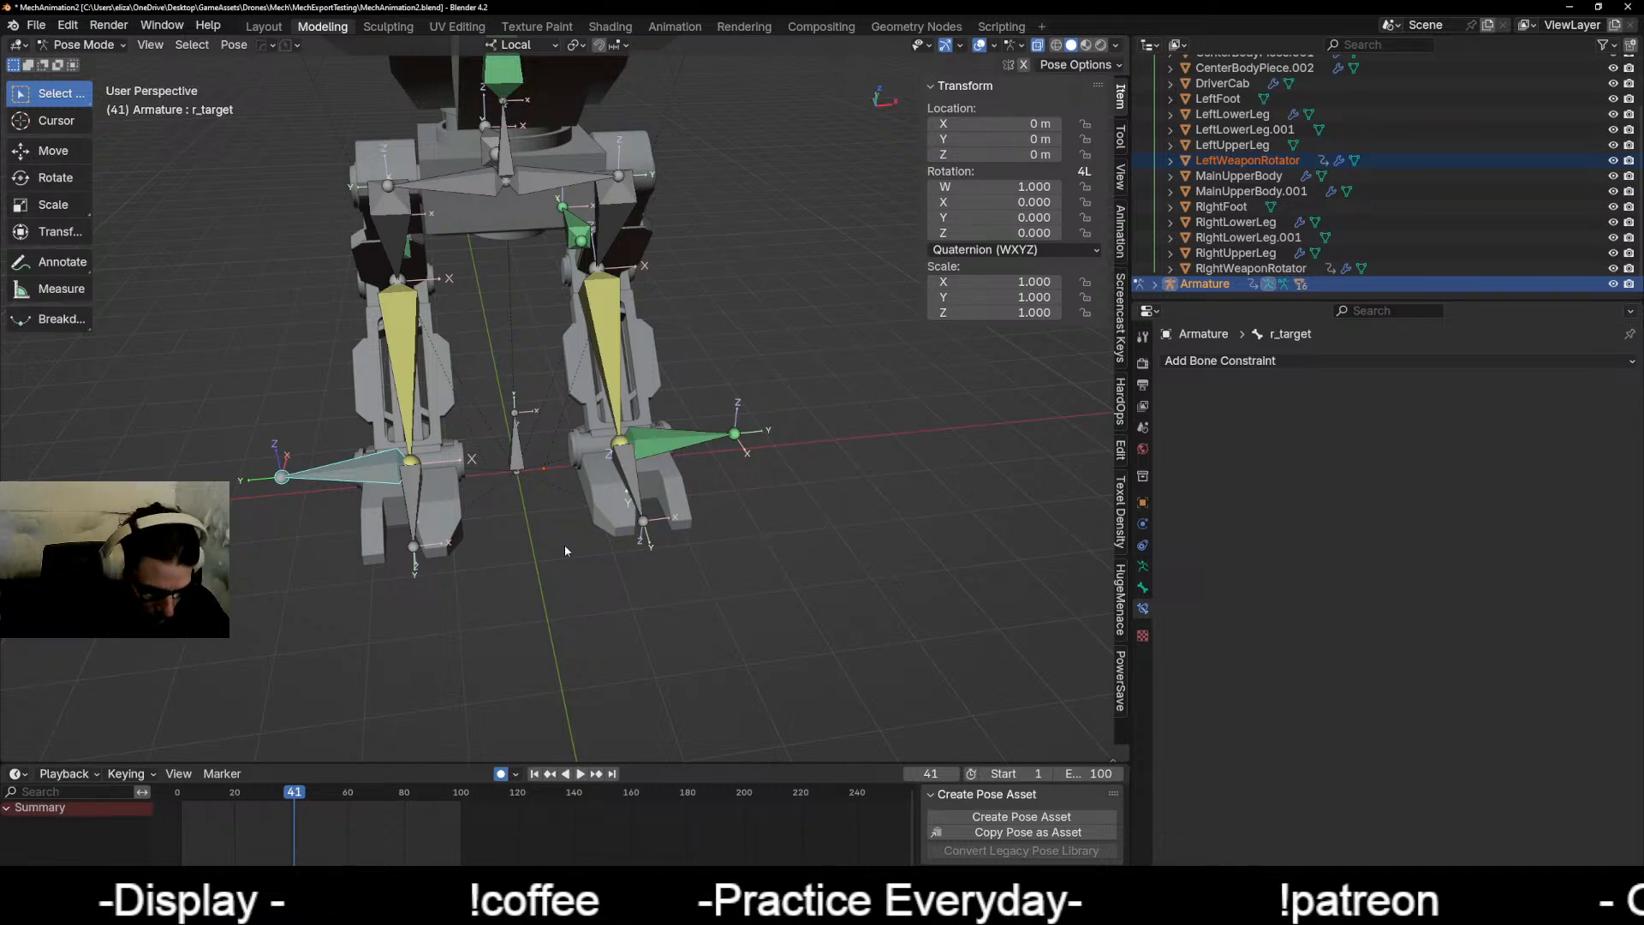
pyautogui.moveTo(591, 543)
pyautogui.mouseDown(button='middle')
pyautogui.moveTo(510, 569)
pyautogui.moveTo(580, 565)
pyautogui.mouseUp(button='middle')
pyautogui.scroll(2, 579, 565)
pyautogui.keyDown('shift'); pyautogui.moveTo(492, 605); pyautogui.dragTo(613, 500, button='middle'); pyautogui.keyUp('shift')
pyautogui.moveTo(324, 541); pyautogui.dragTo(288, 532, button='middle')
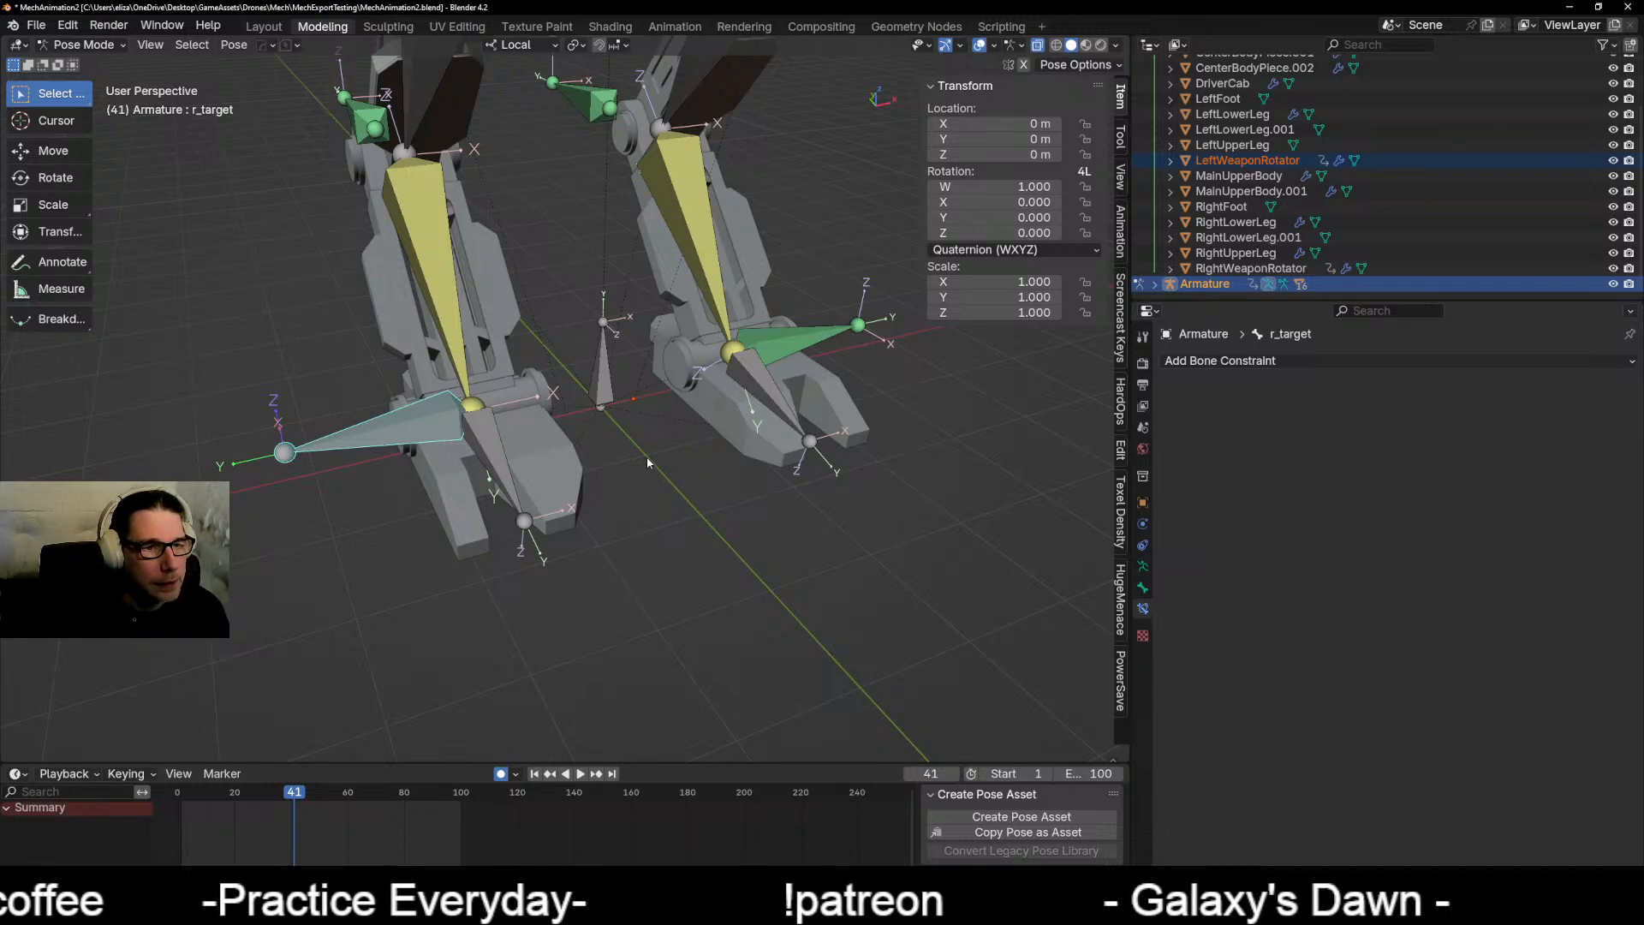
pyautogui.moveTo(648, 463)
pyautogui.mouseDown(button='middle')
pyautogui.moveTo(562, 451)
pyautogui.moveTo(659, 474)
pyautogui.mouseUp(button='middle')
pyautogui.scroll(2, 658, 475)
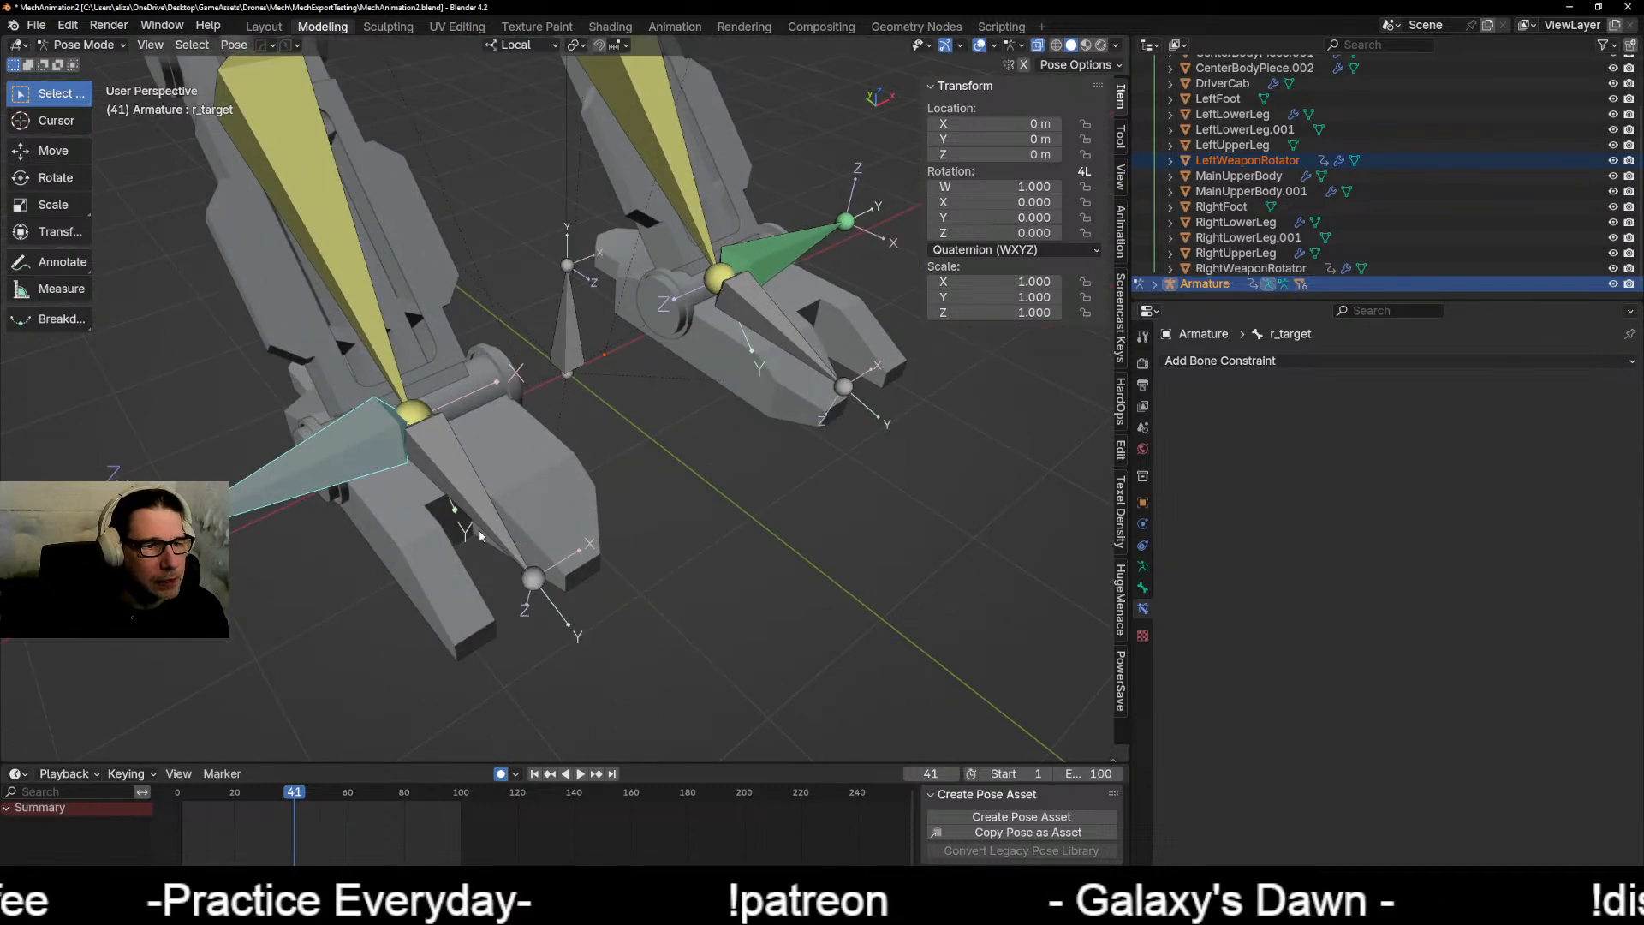
pyautogui.moveTo(480, 534); pyautogui.dragTo(518, 552, button='middle')
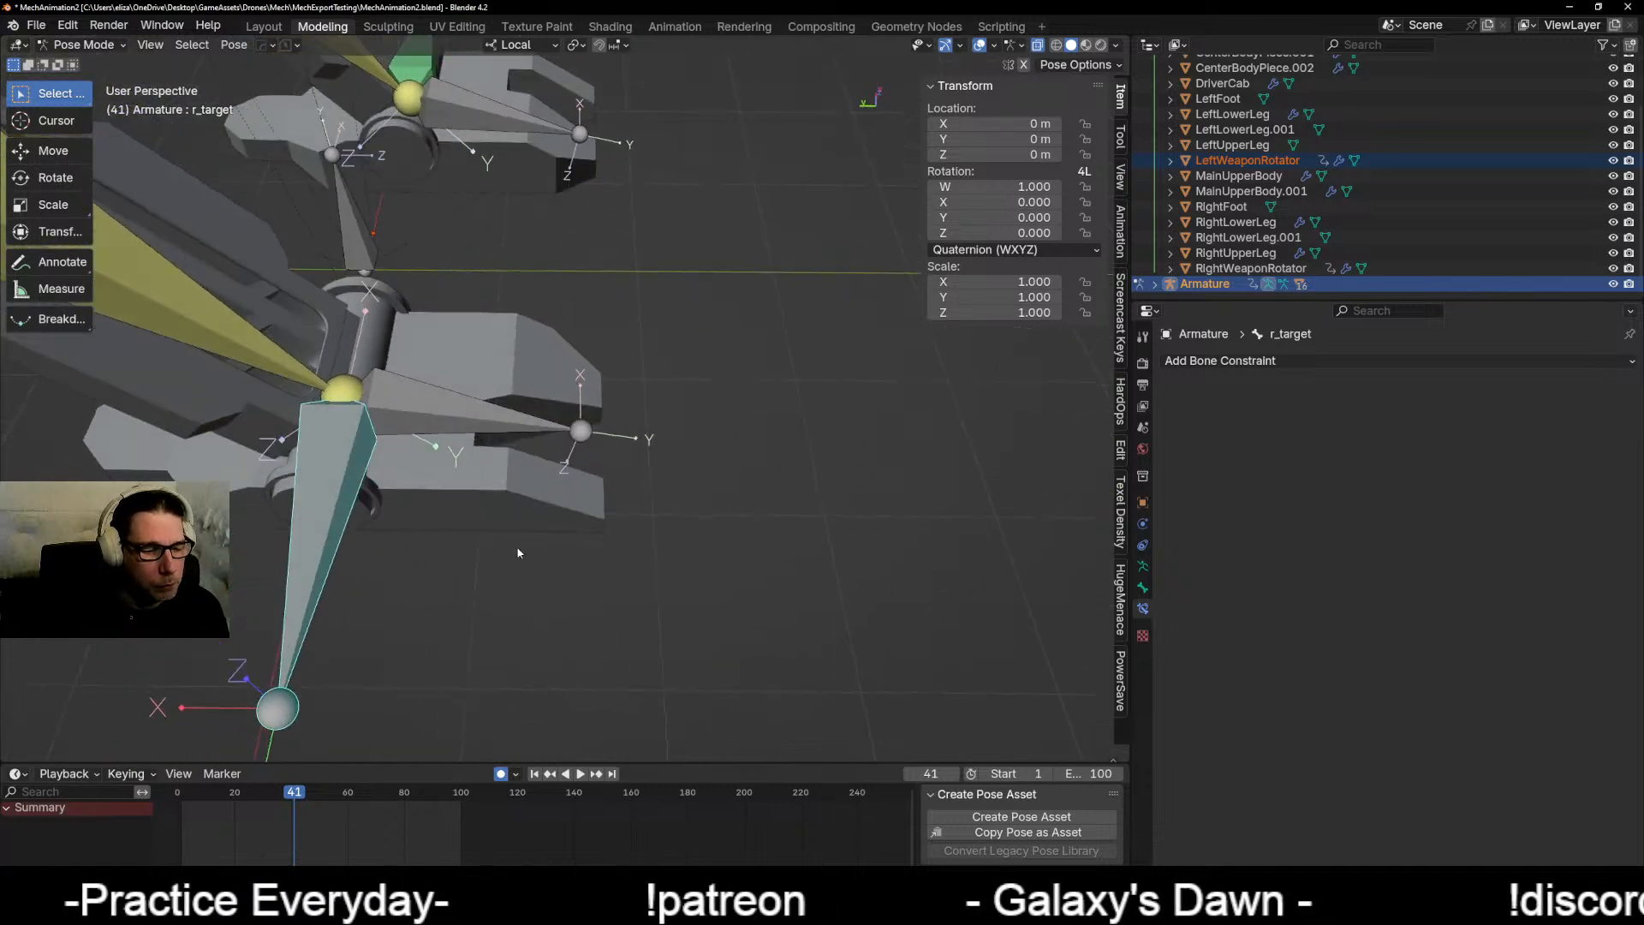
pyautogui.click(440, 413)
pyautogui.moveTo(439, 412); pyautogui.dragTo(626, 454, button='middle')
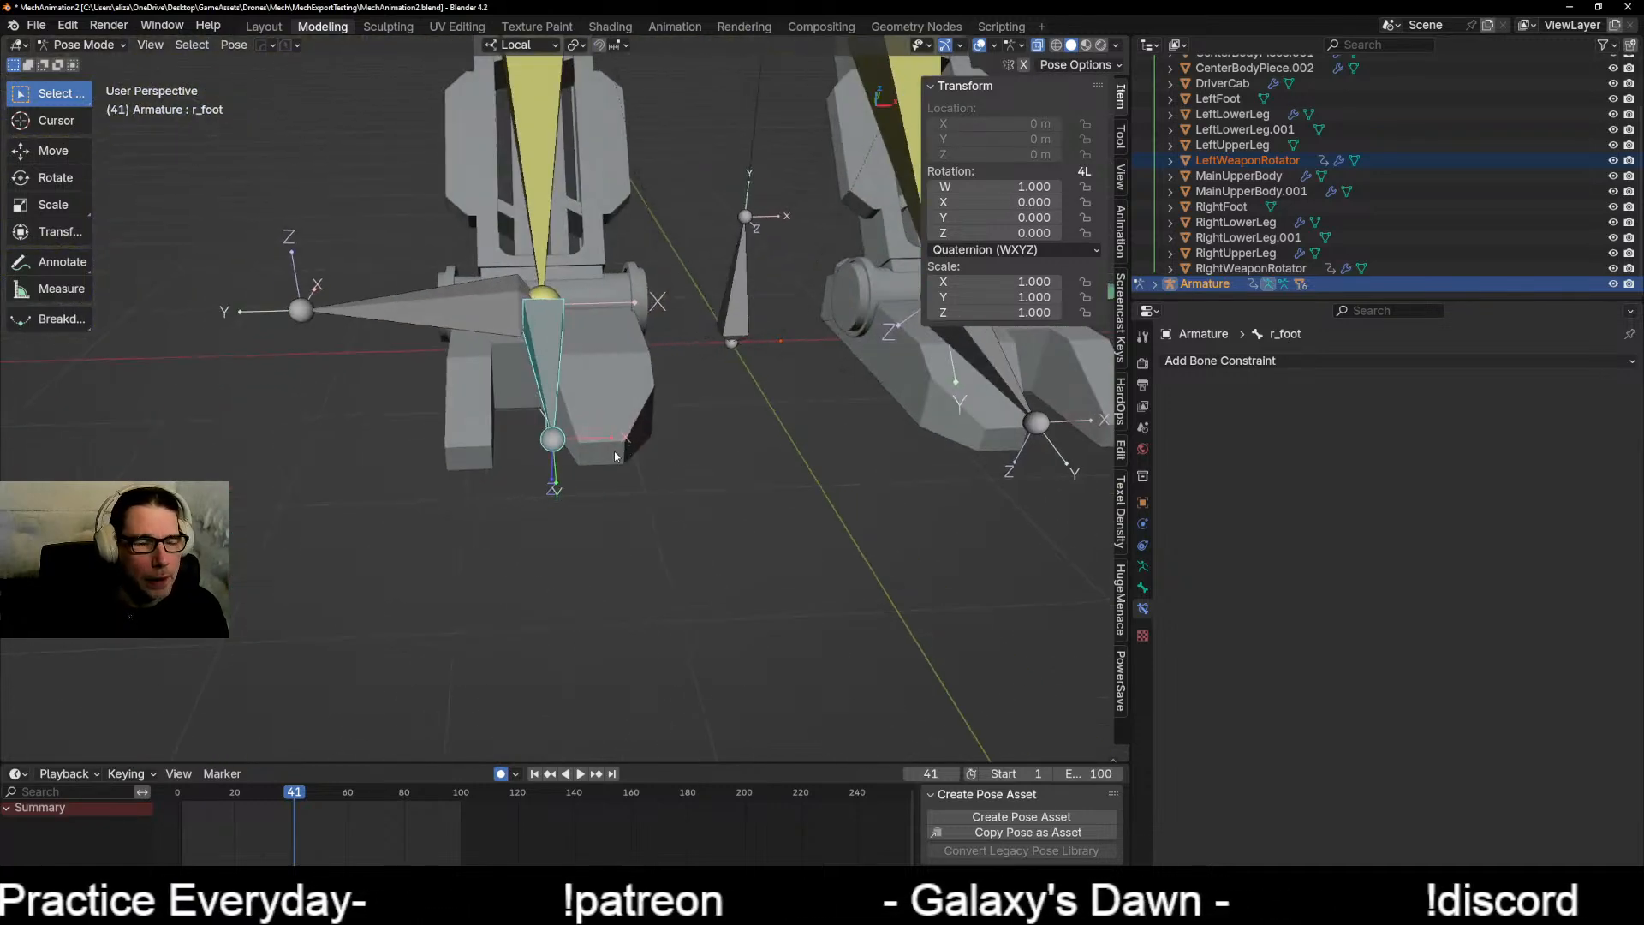
# Step: Select the r_target bone and add a Limit Location constraint to it
pyautogui.click(519, 306)
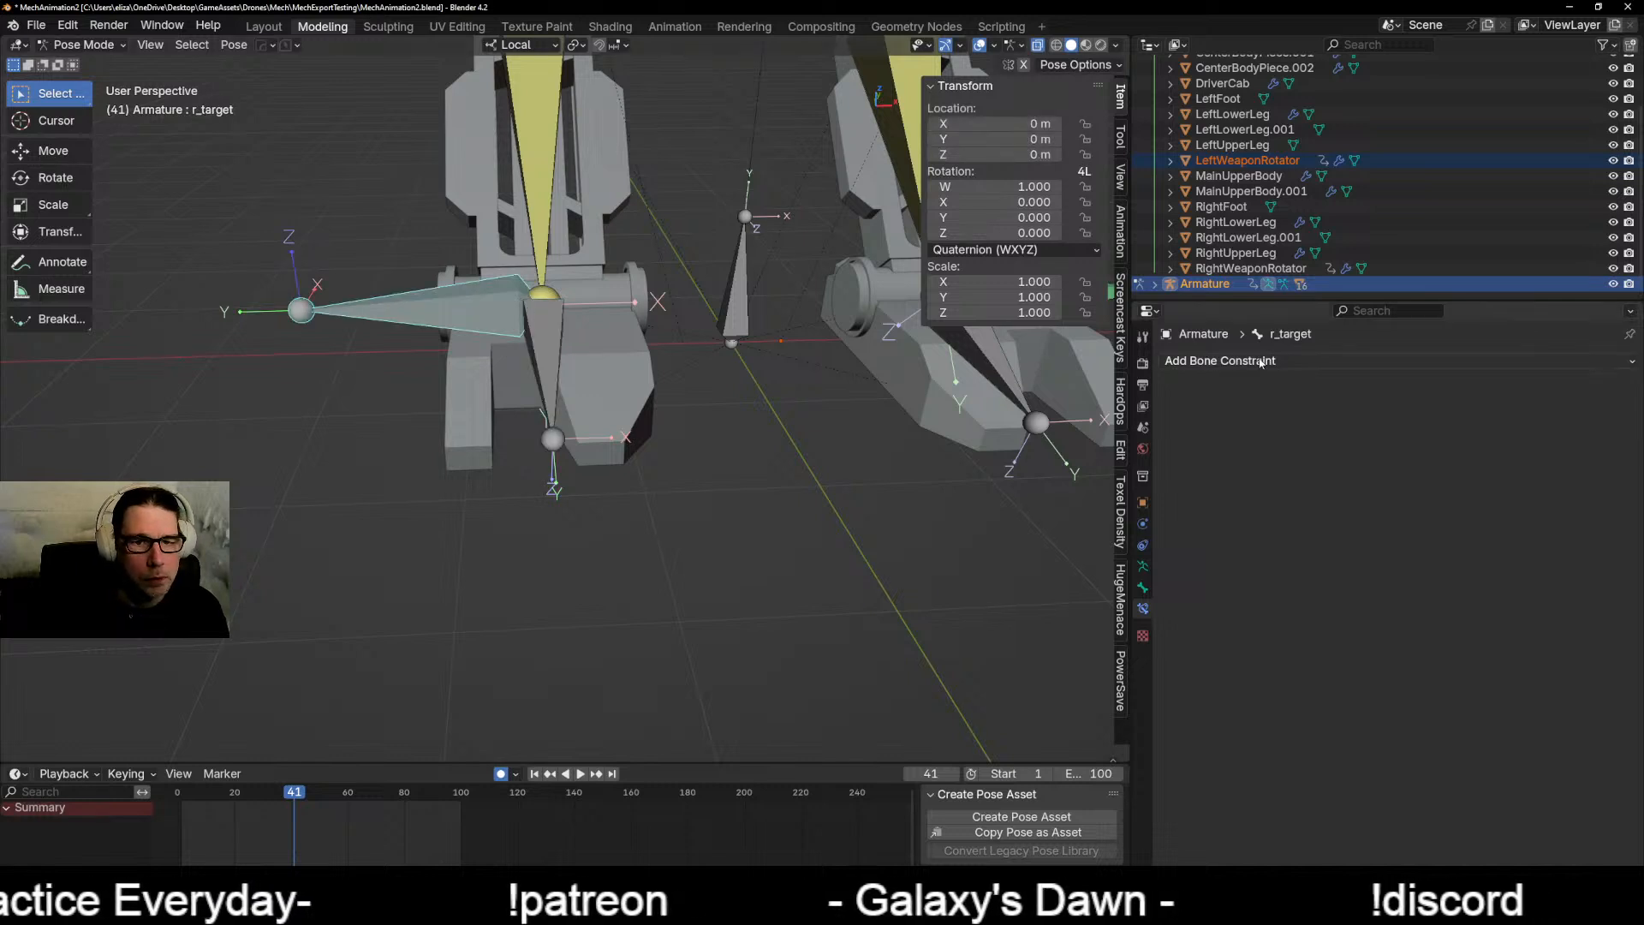
pyautogui.click(1234, 361)
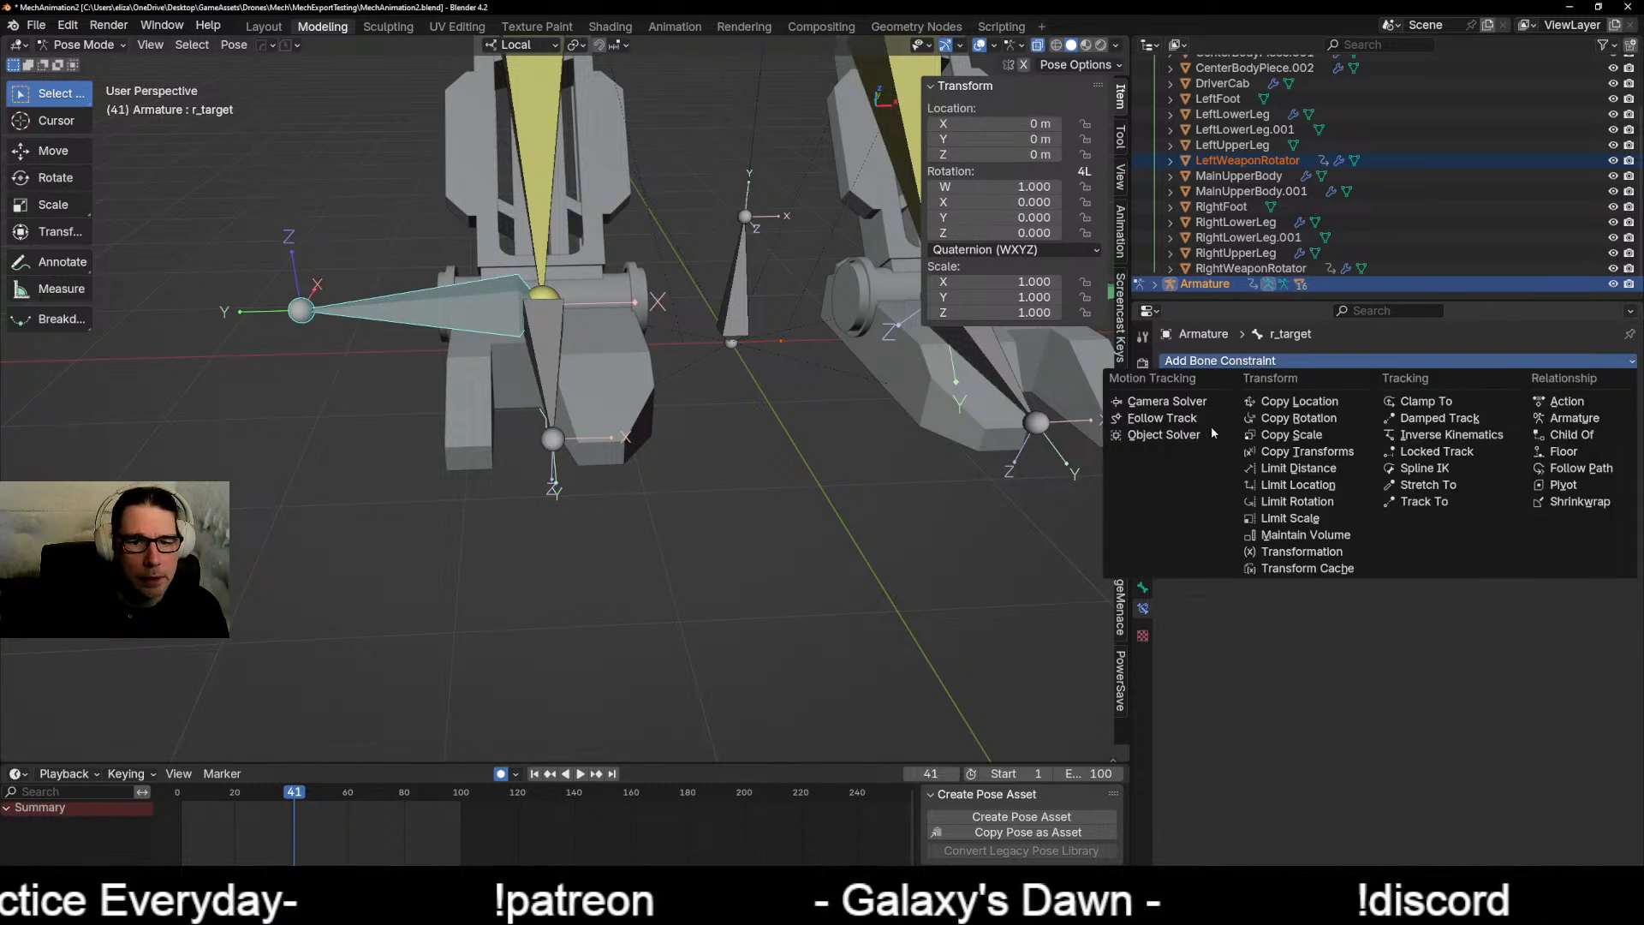
pyautogui.click(1332, 486)
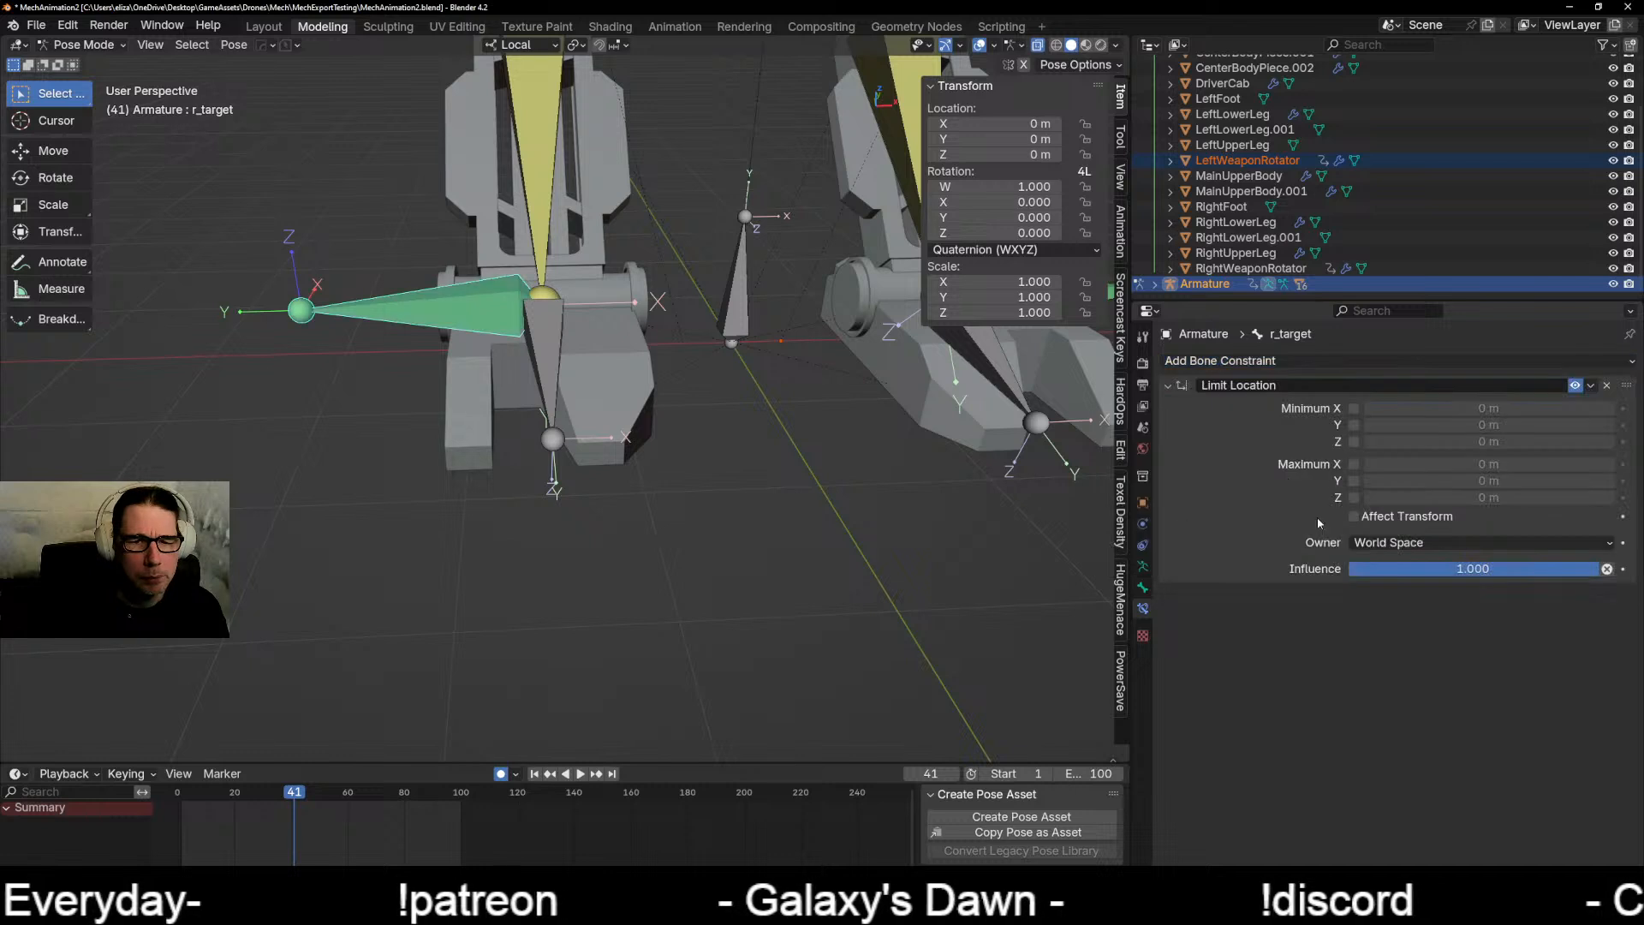
# Step: Enable the minimum and maximum X limits on r_target's Limit Location constraint and set its owner to Local Space
pyautogui.click(1354, 409)
pyautogui.click(1354, 465)
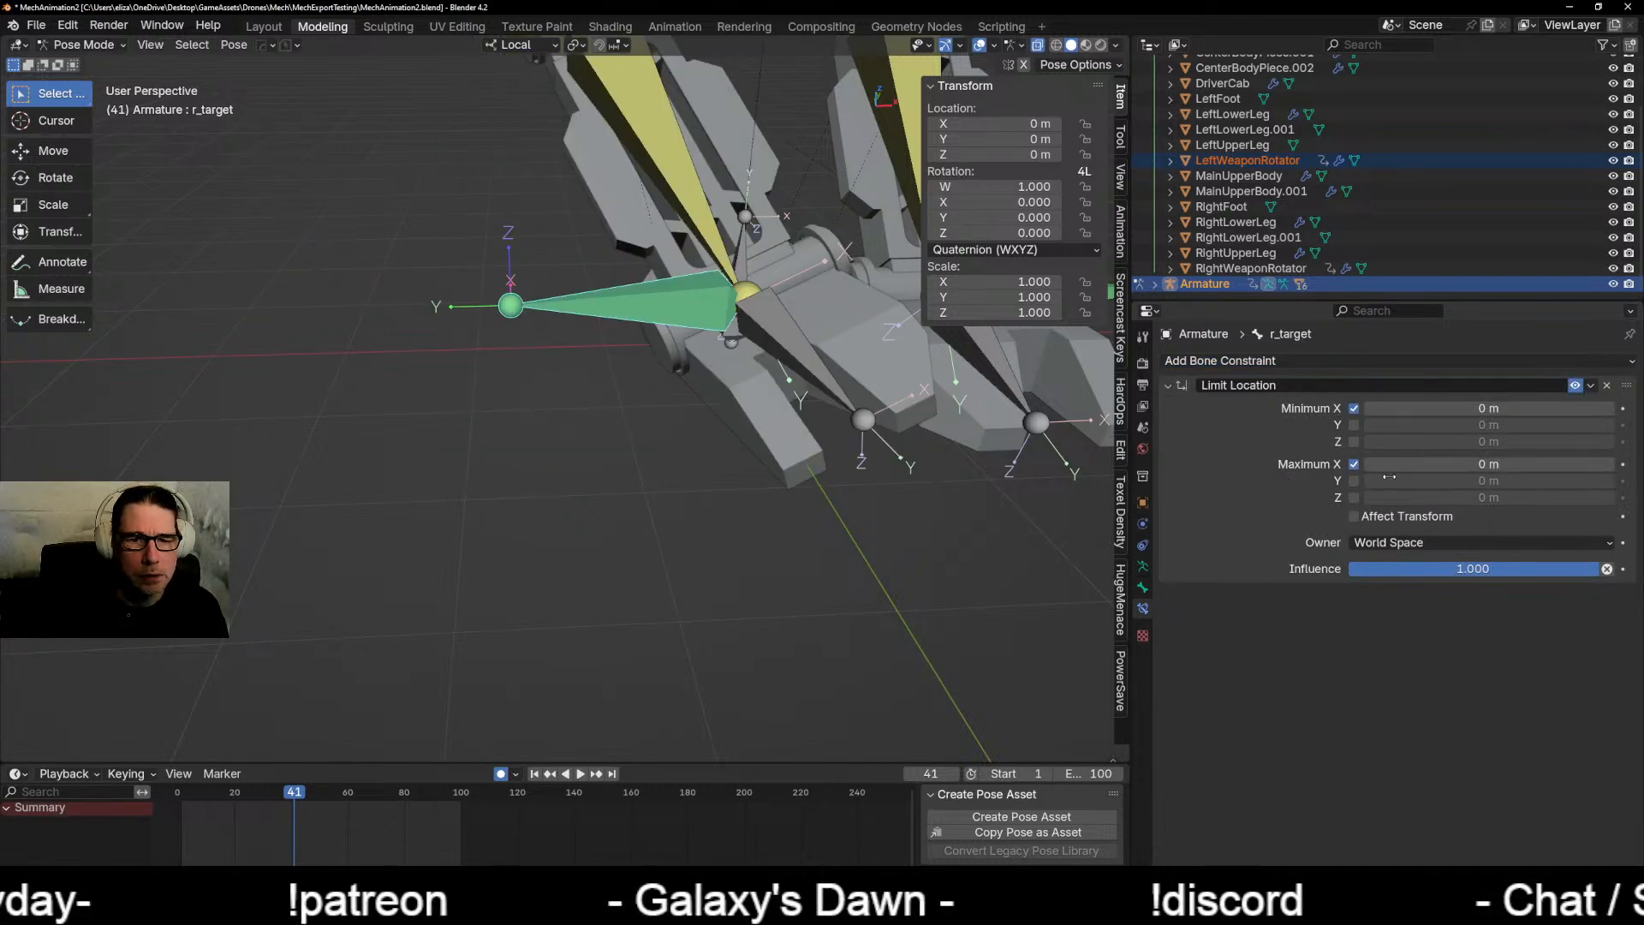
pyautogui.click(1378, 408)
pyautogui.click(1418, 546)
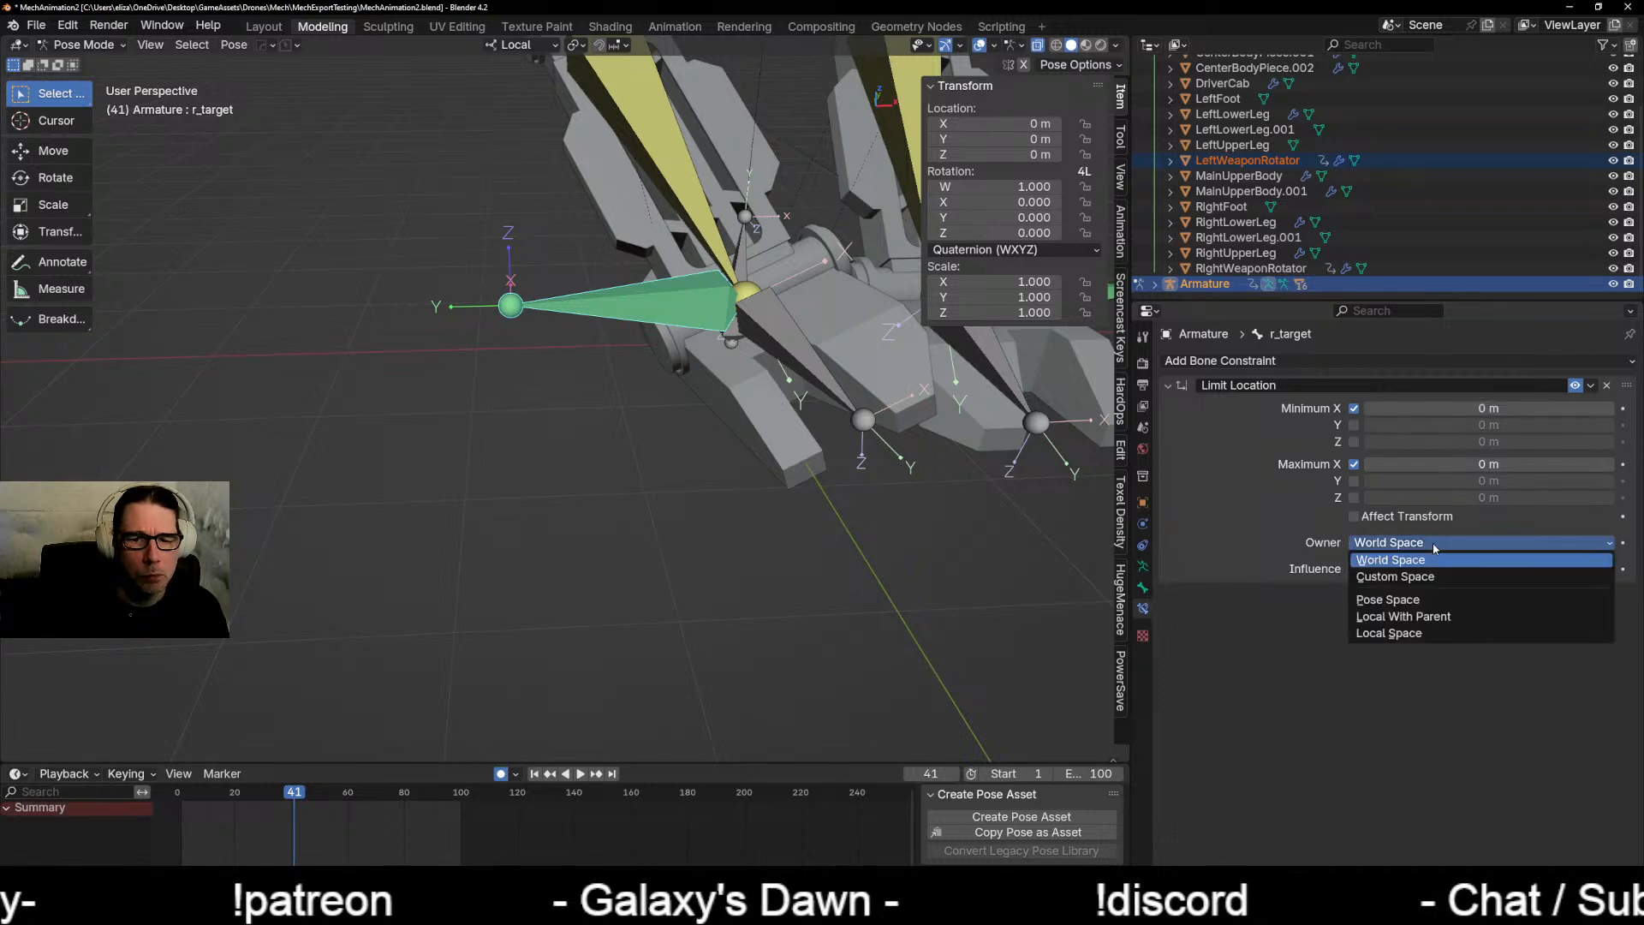
pyautogui.click(1400, 635)
# Step: Set r_target's Limit Location minimum X to -0.8 m and maximum X to 0.8 m
pyautogui.click(1480, 409)
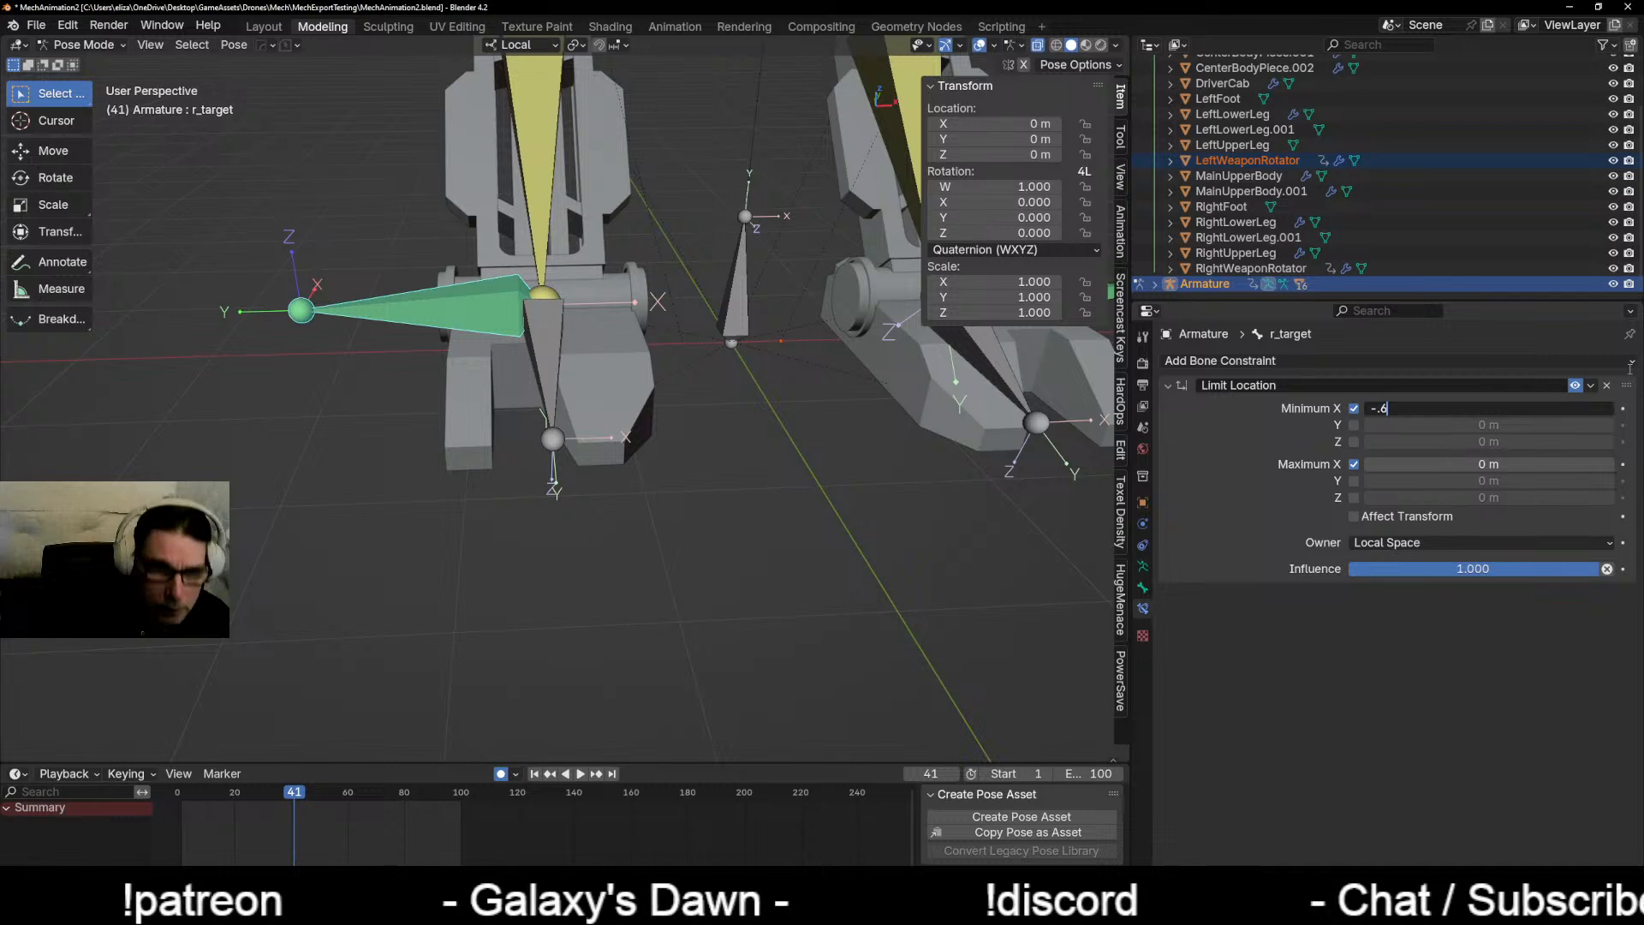
pyautogui.press('Tab')
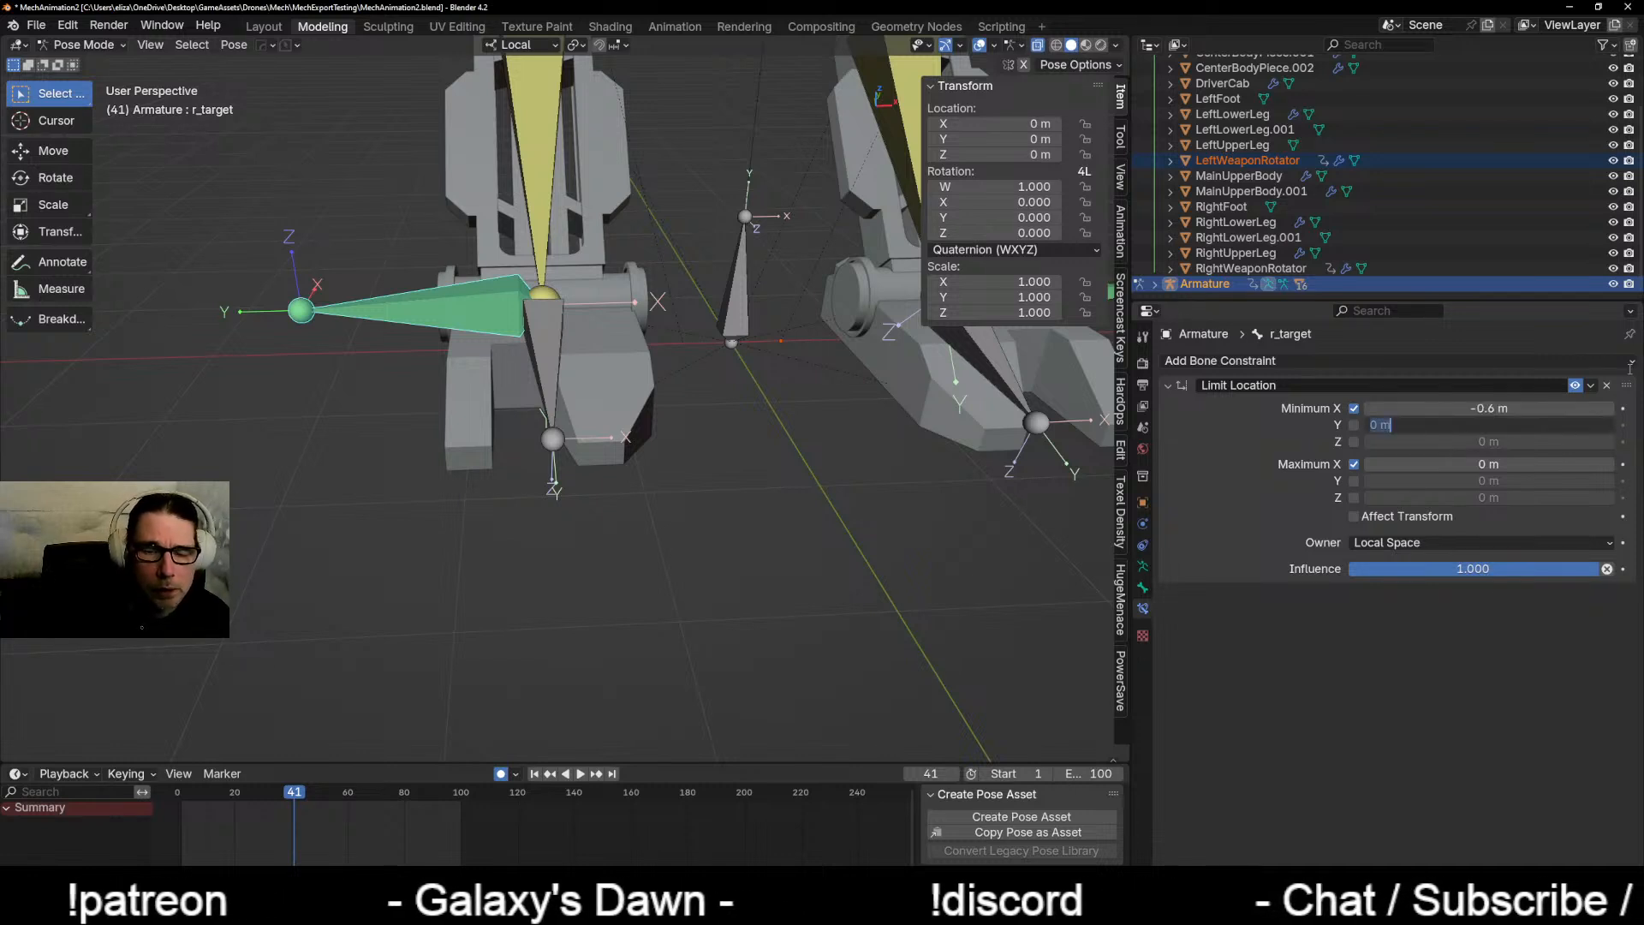
pyautogui.click(1491, 409)
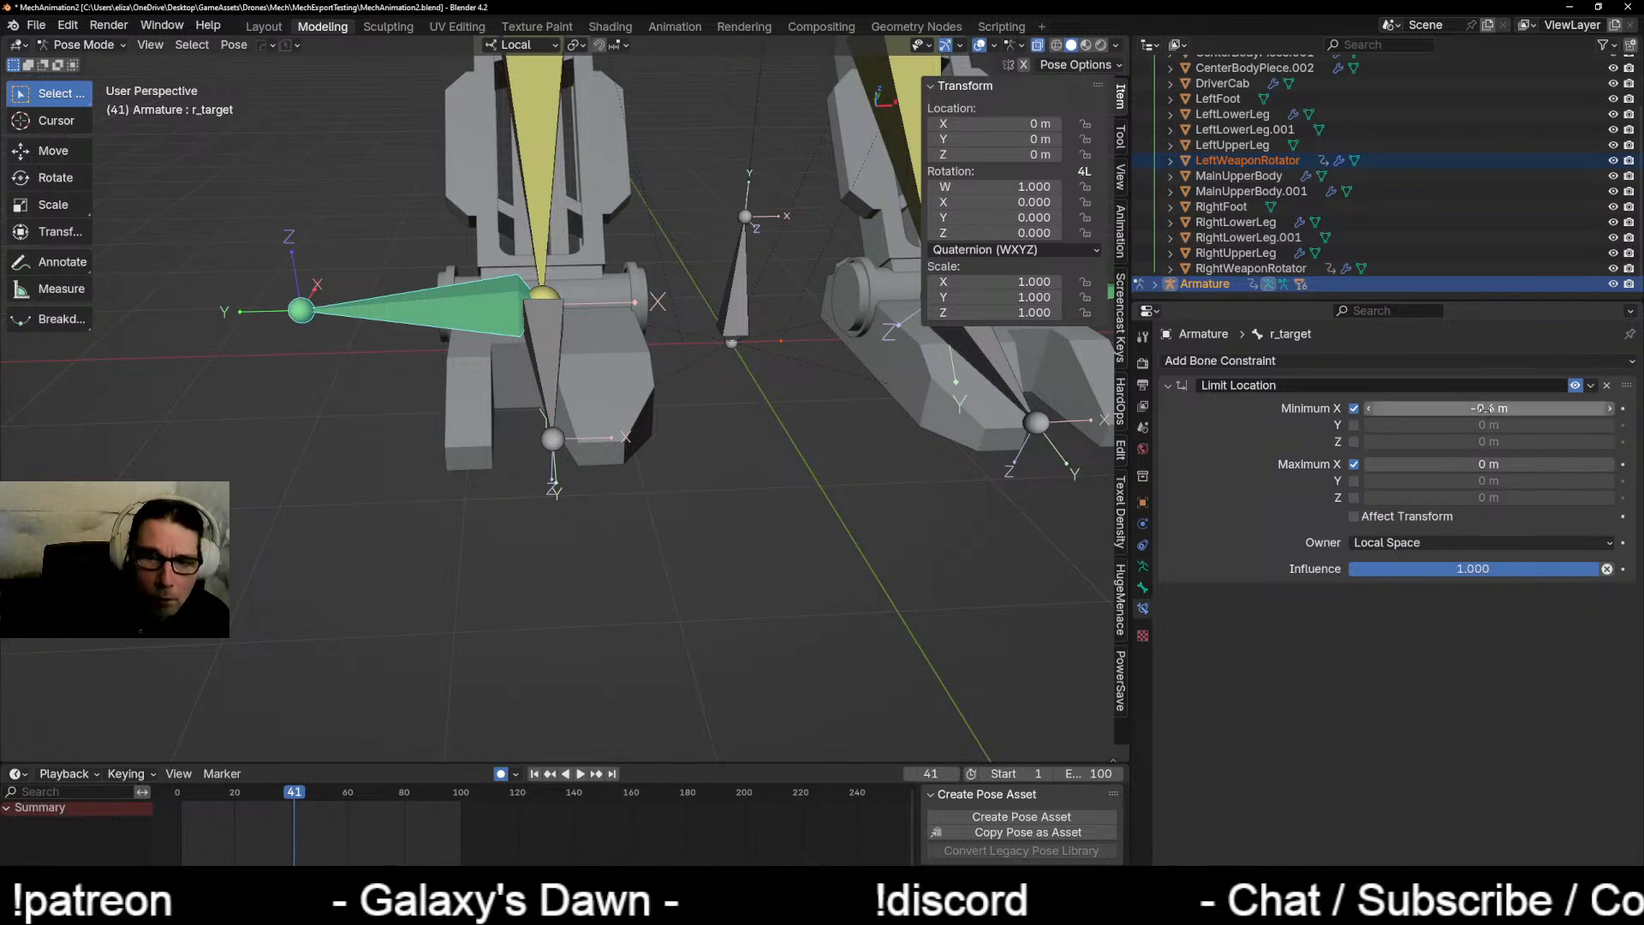
pyautogui.click(1516, 406)
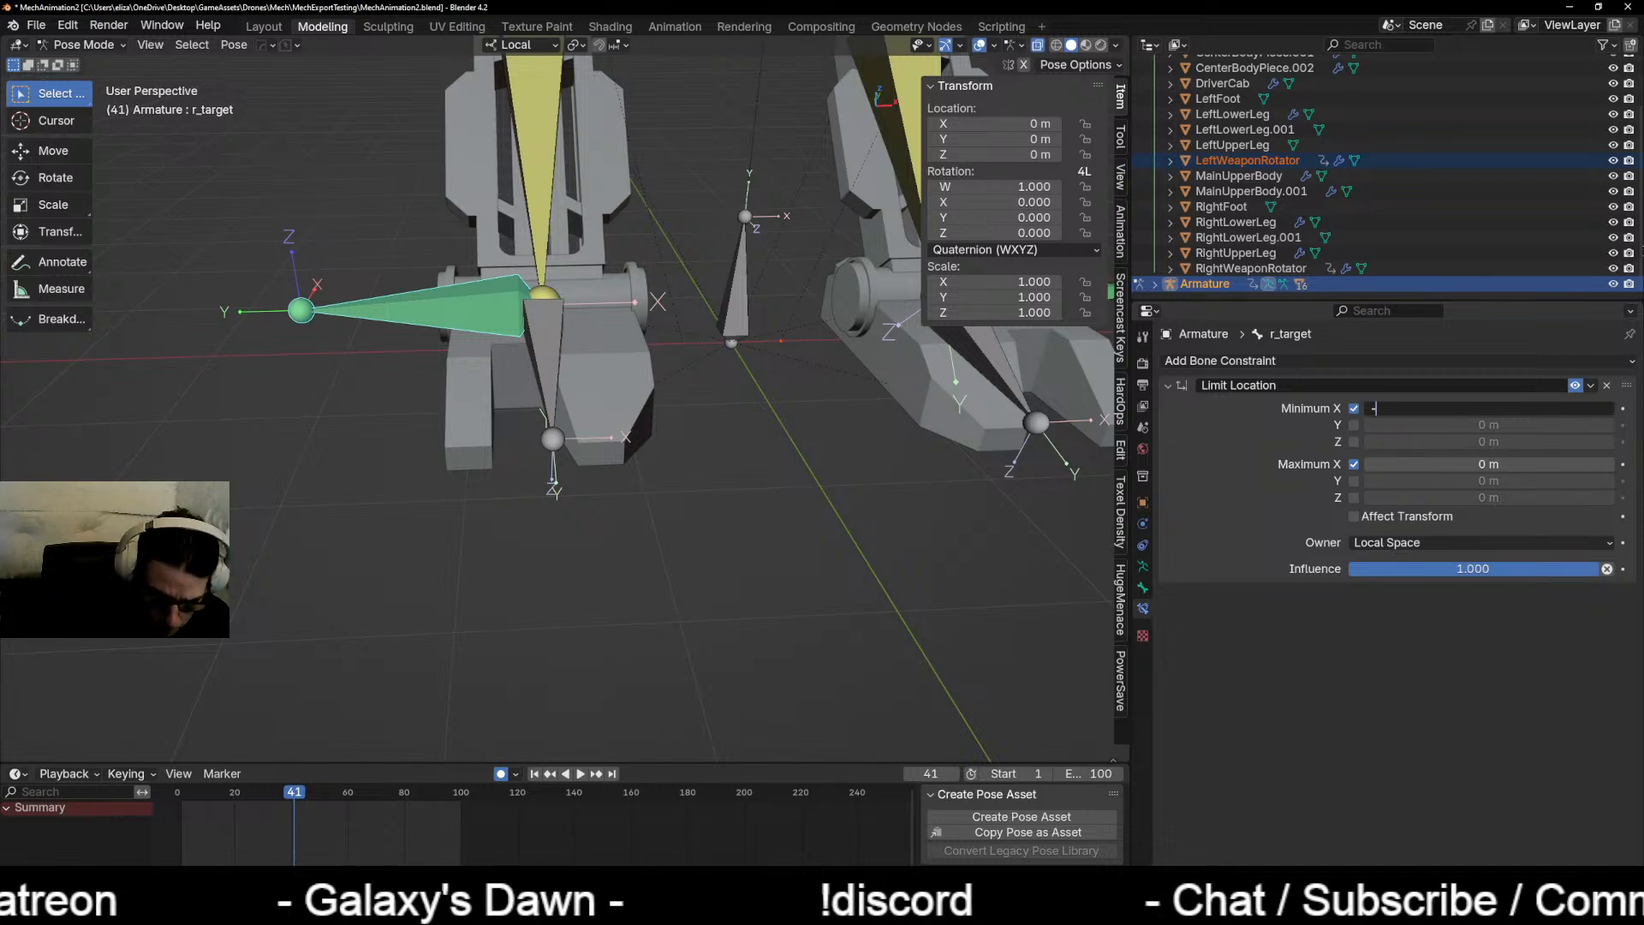
pyautogui.write('-.8')
pyautogui.press('Tab')
pyautogui.press('Tab')
pyautogui.press('Tab')
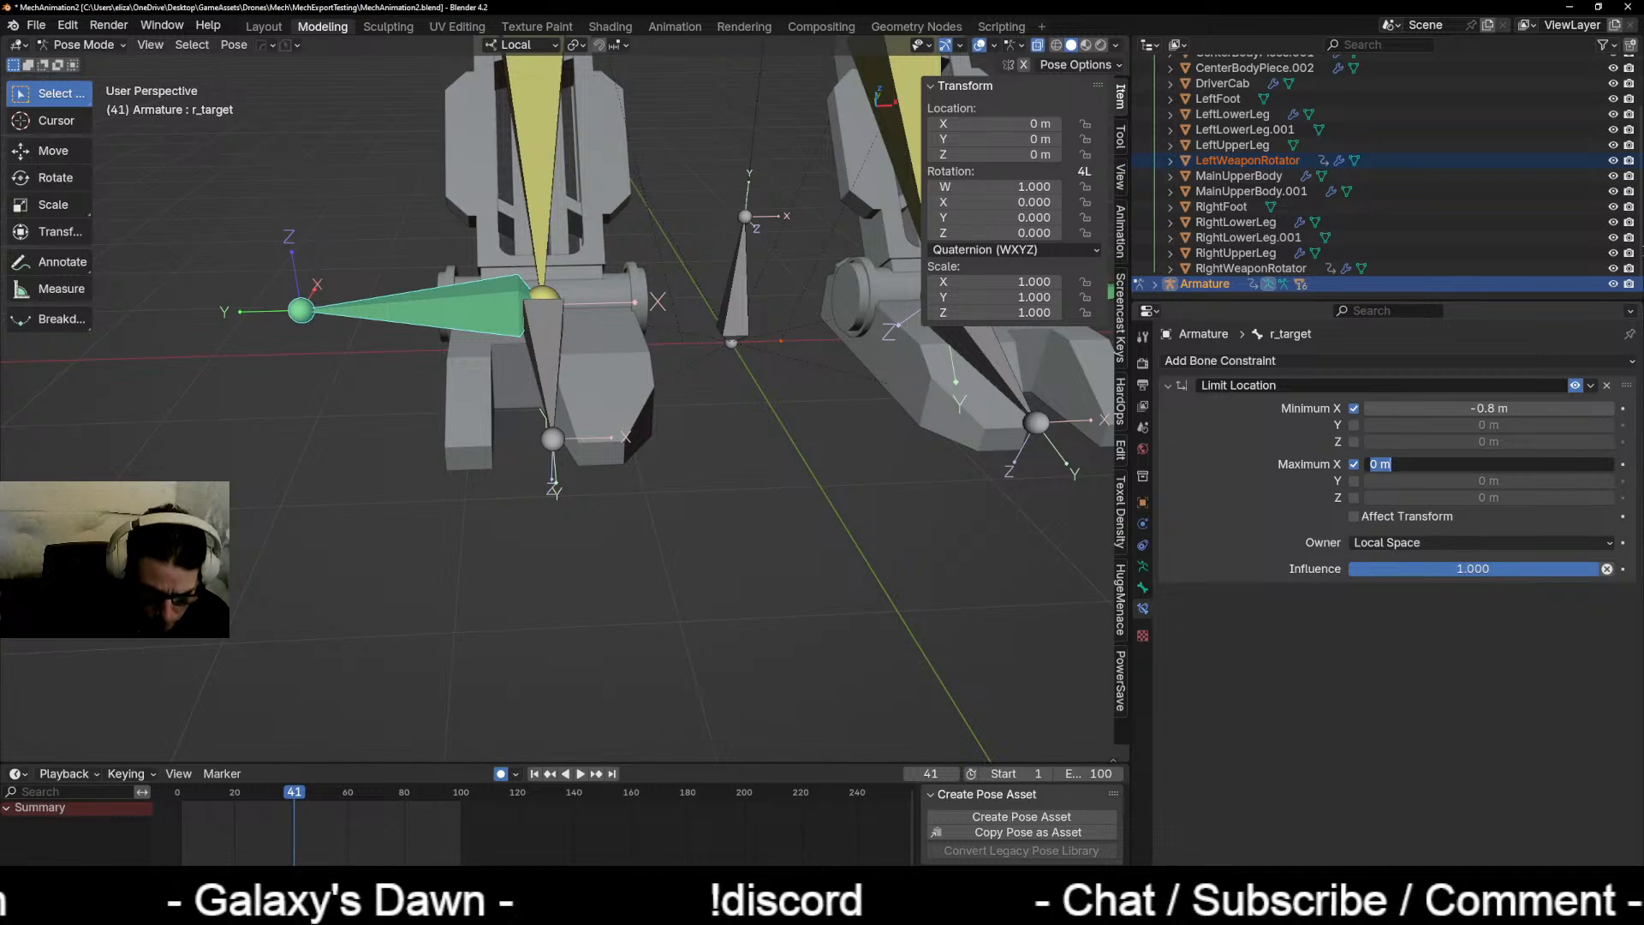
pyautogui.write('.8')
pyautogui.press('Return')
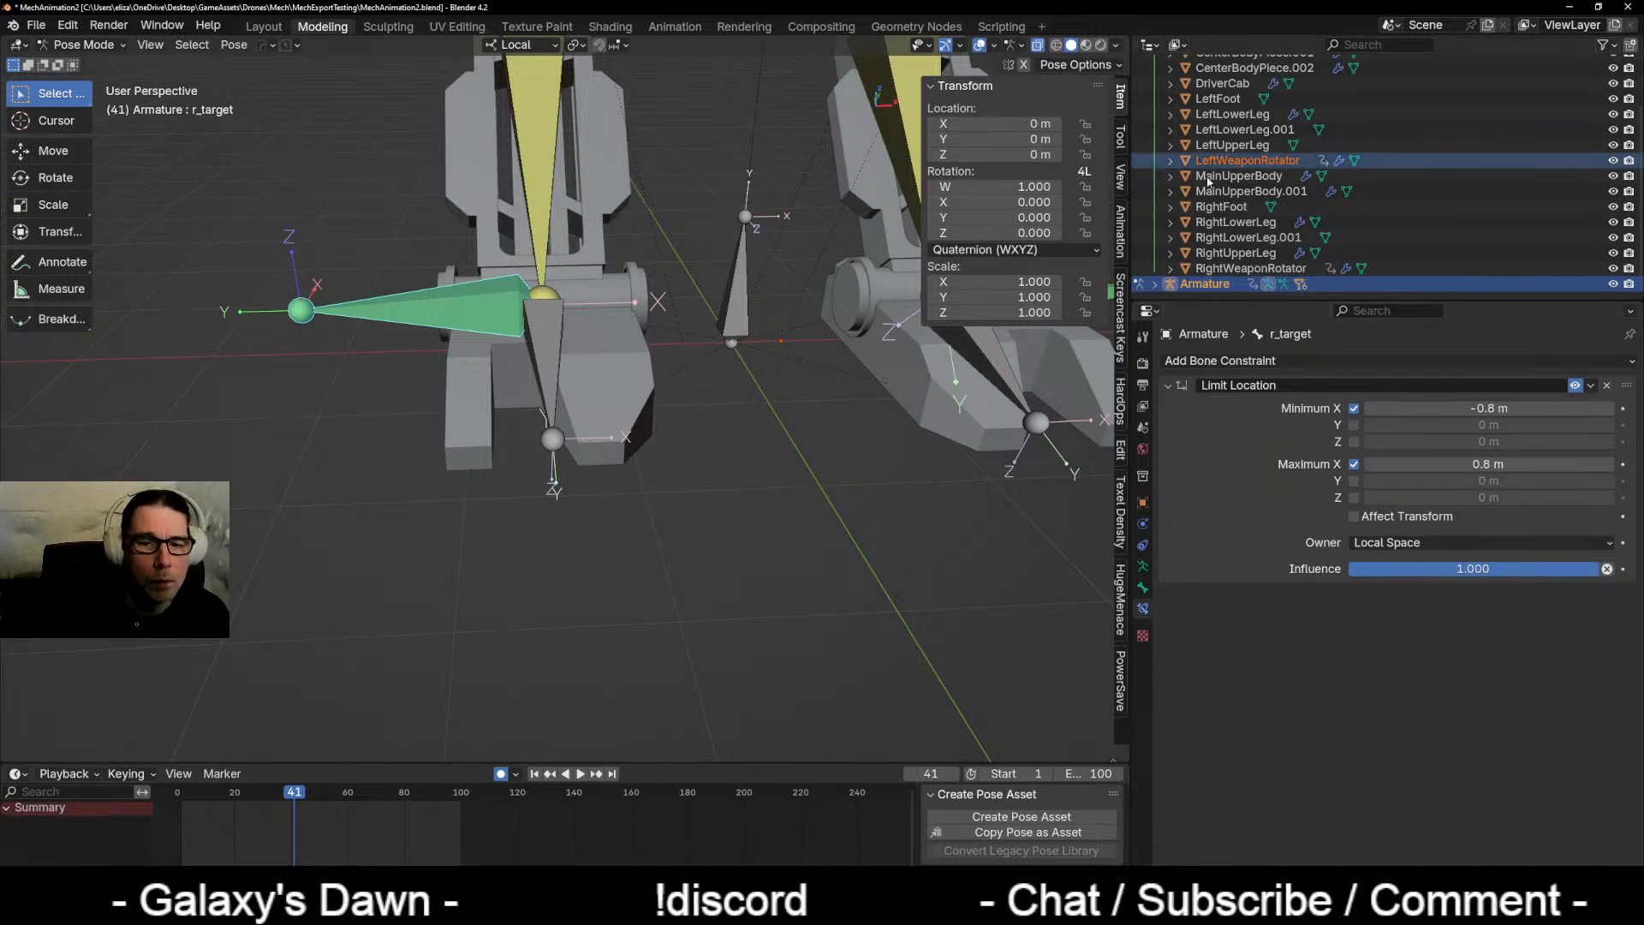
# Step: Test-move r_target to check the right leg's sideways range under its Limit Location constraint
pyautogui.moveTo(632, 531); pyautogui.dragTo(518, 496, button='middle')
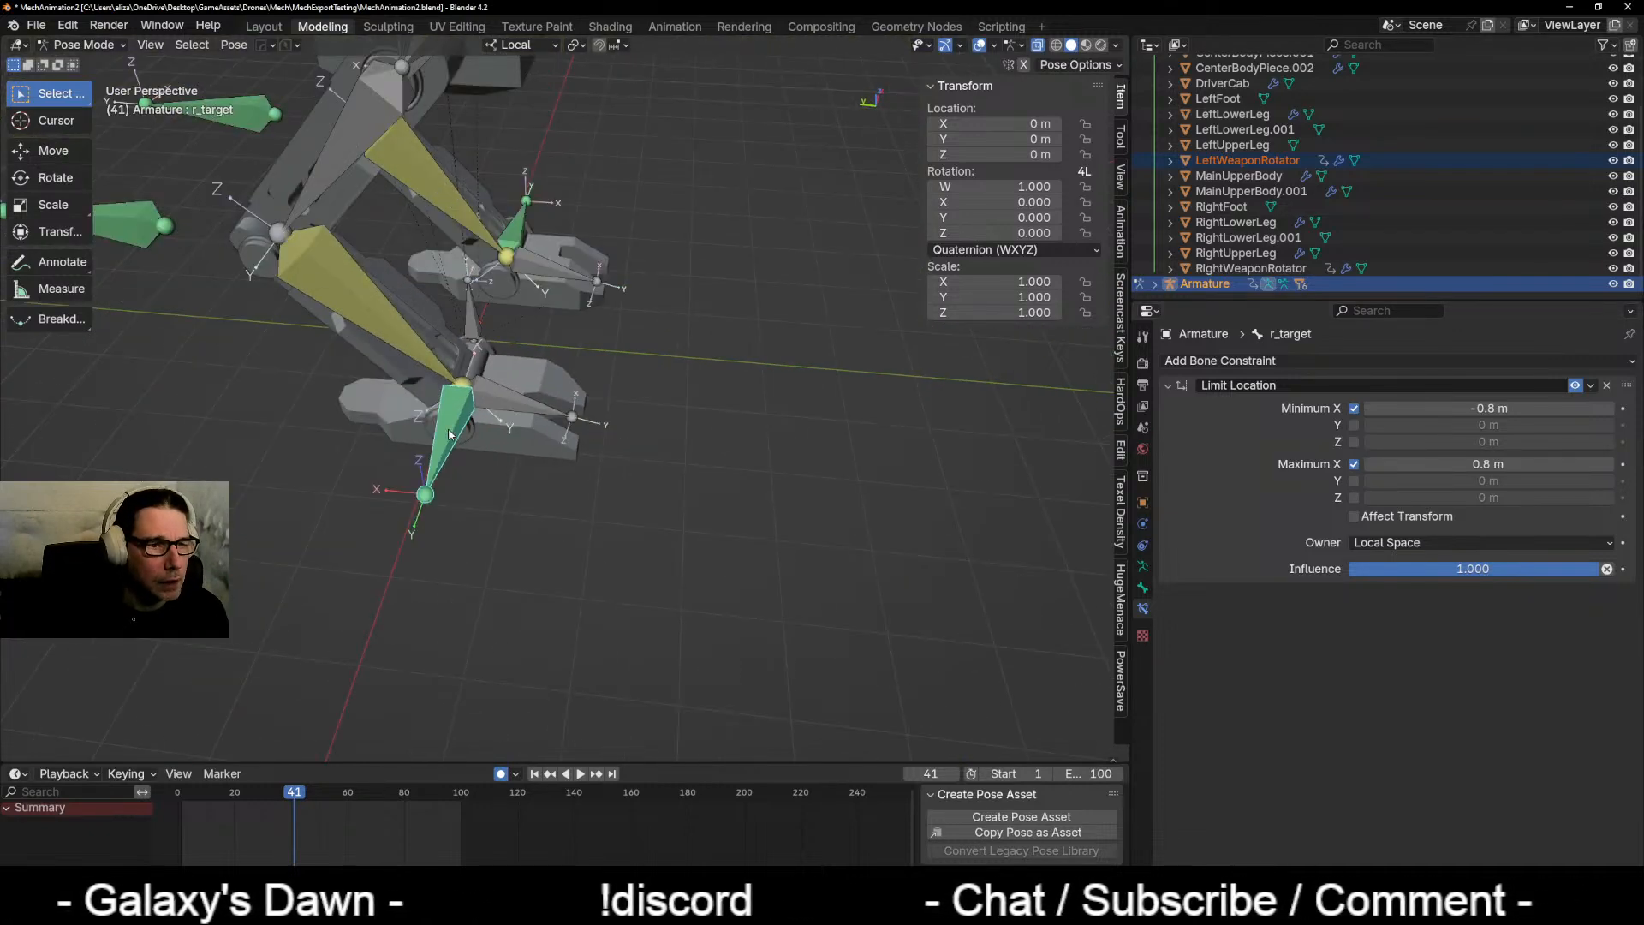
pyautogui.moveTo(644, 599); pyautogui.dragTo(480, 566, button='middle')
pyautogui.press('g')
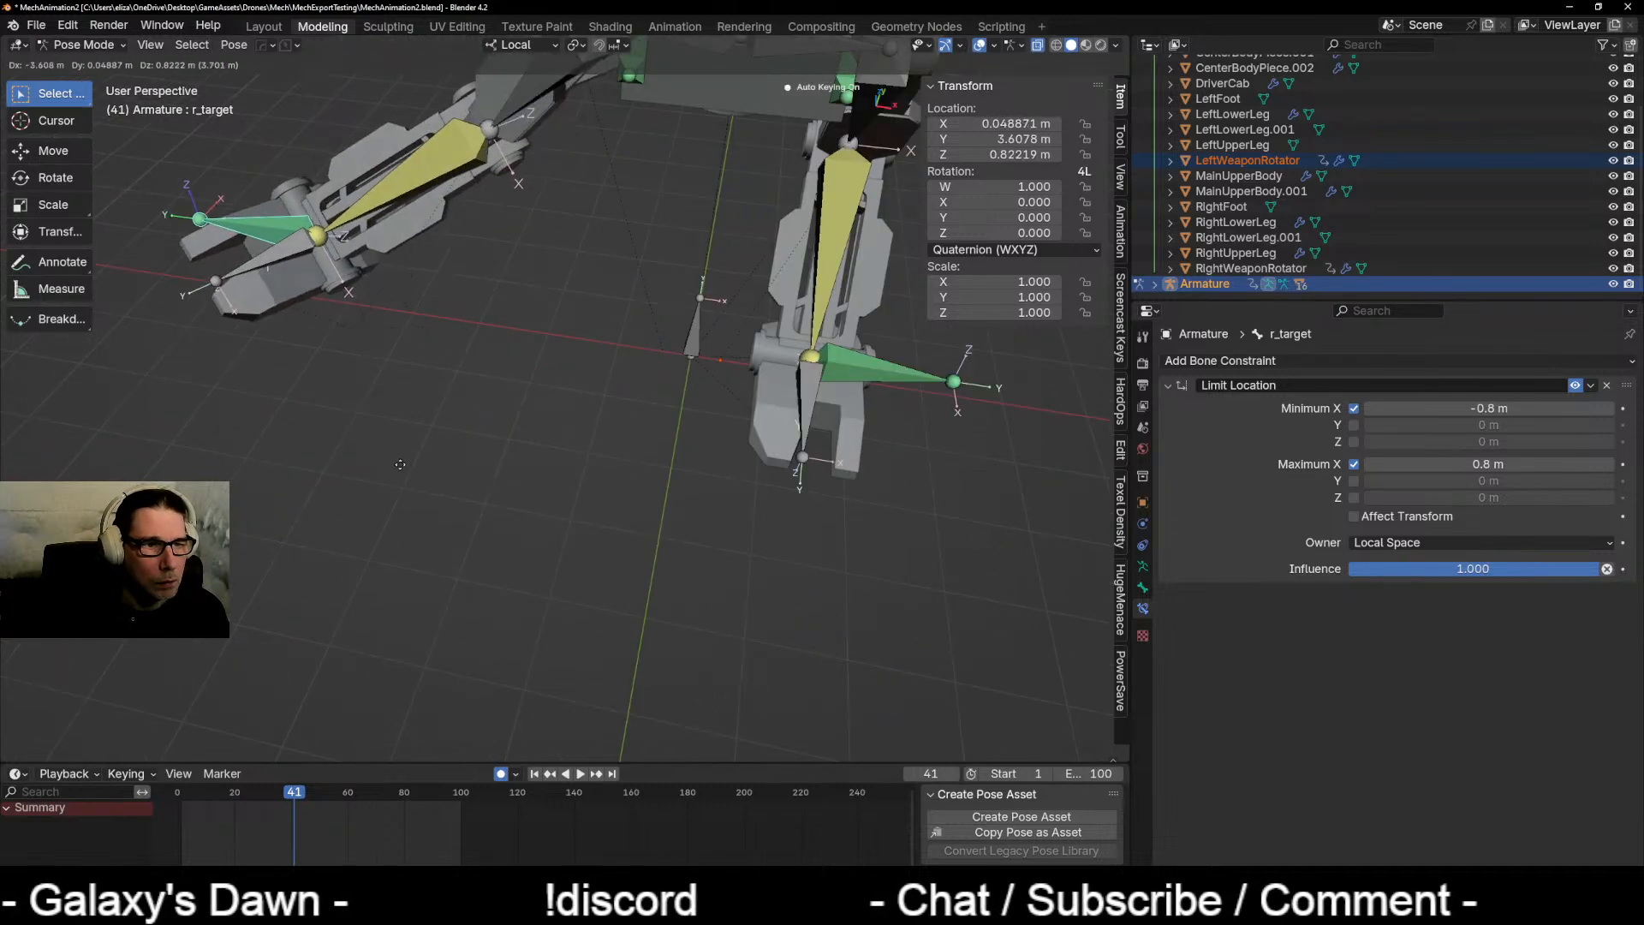
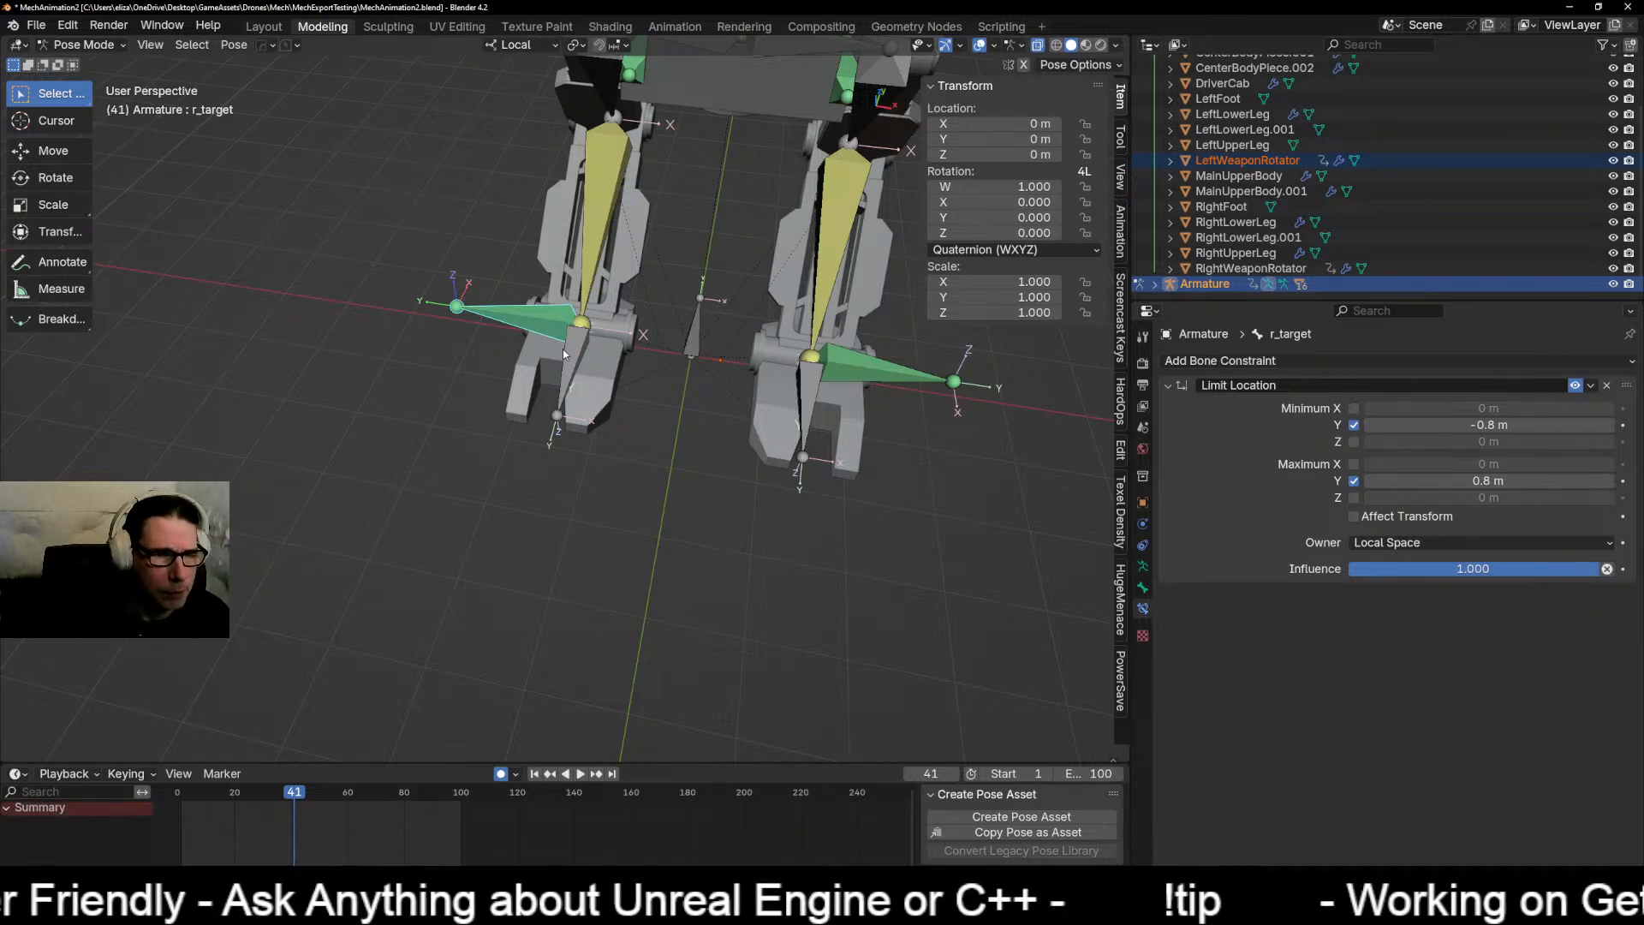
pyautogui.moveTo(520, 583); pyautogui.dragTo(638, 639, button='middle')
pyautogui.scroll(3, 693, 658)
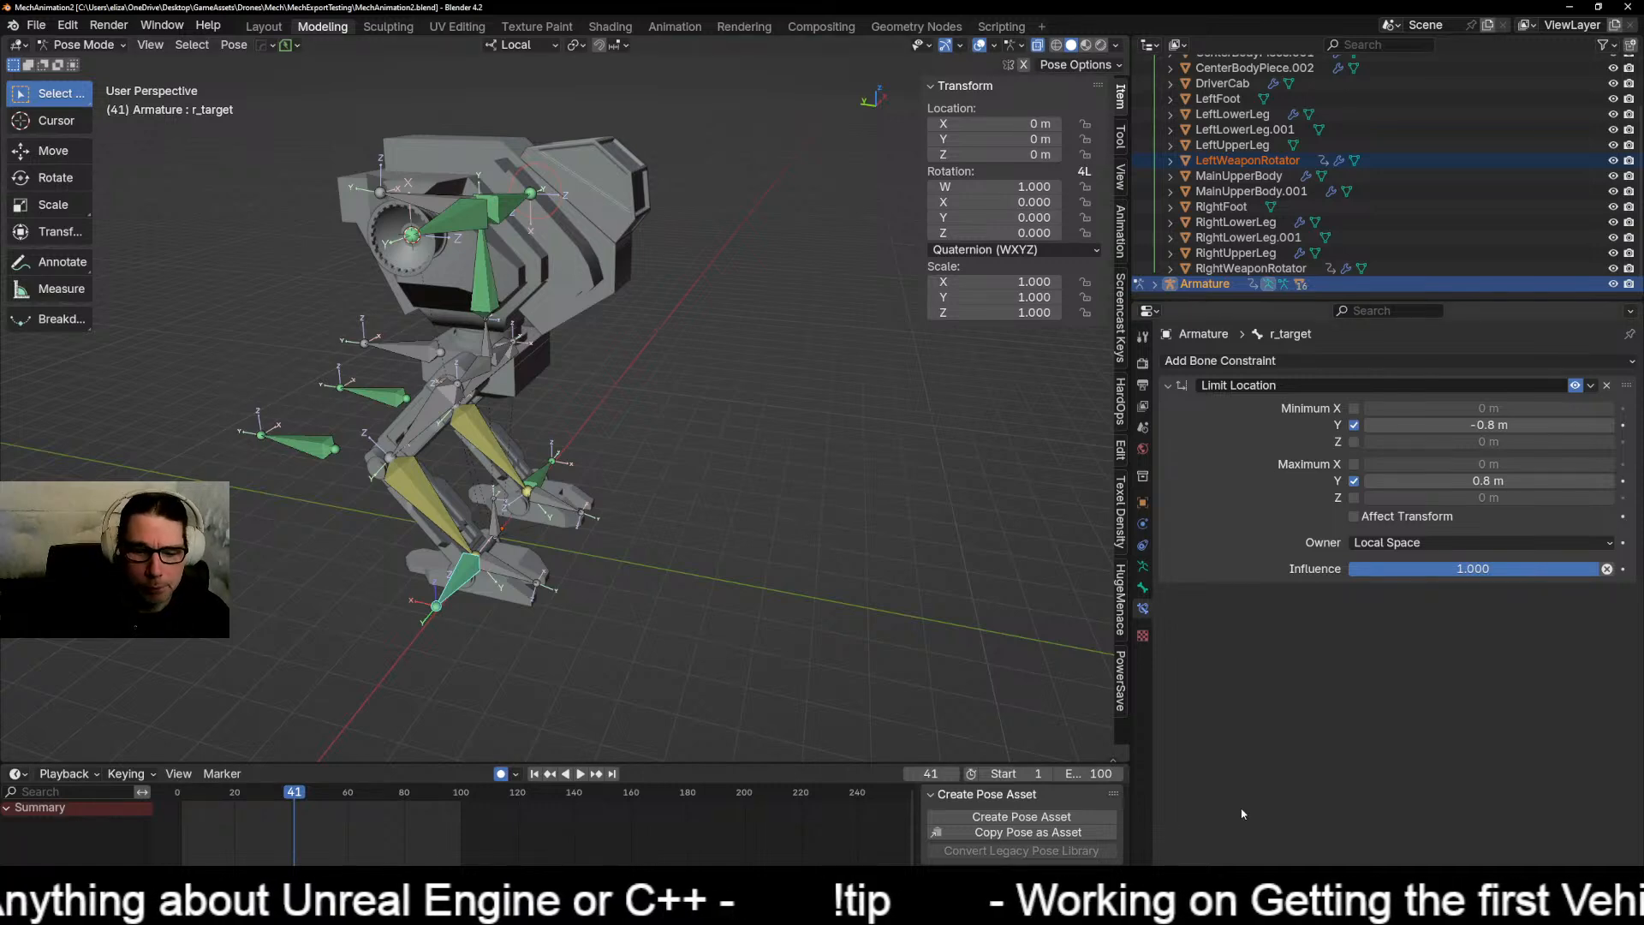
# Step: Switch to the Blender window with MechAnimation1 and play the IdleScan action, viewing the mech from several angles
pyautogui.click(447, 803)
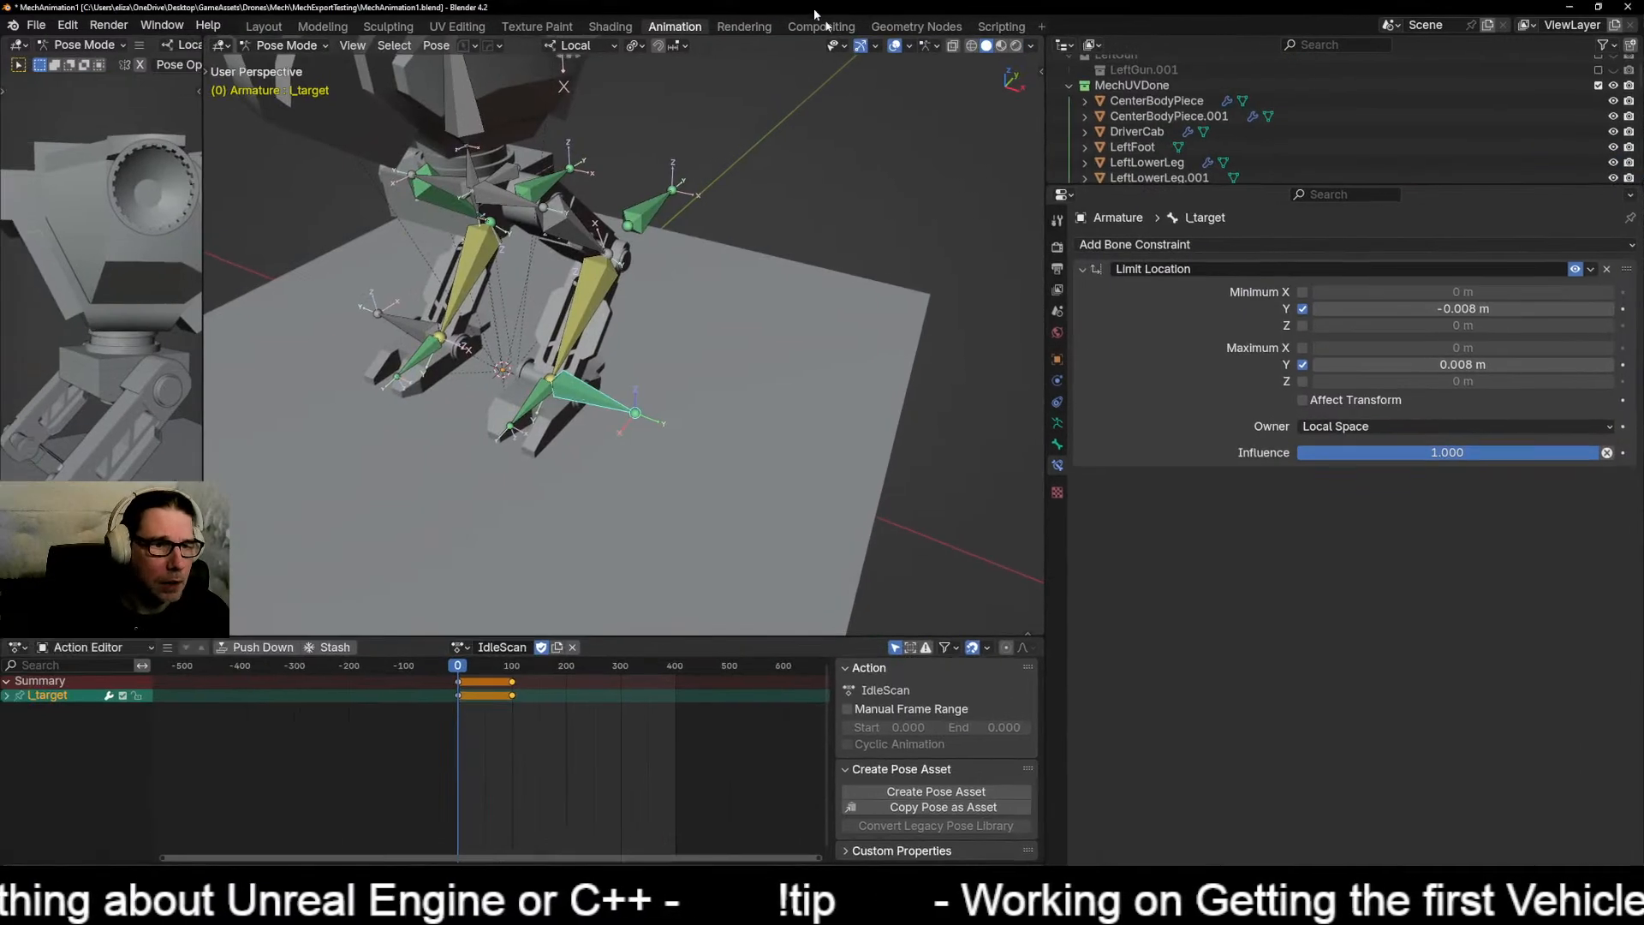
pyautogui.scroll(-3, 603, 386)
pyautogui.moveTo(722, 423); pyautogui.dragTo(581, 388, button='middle')
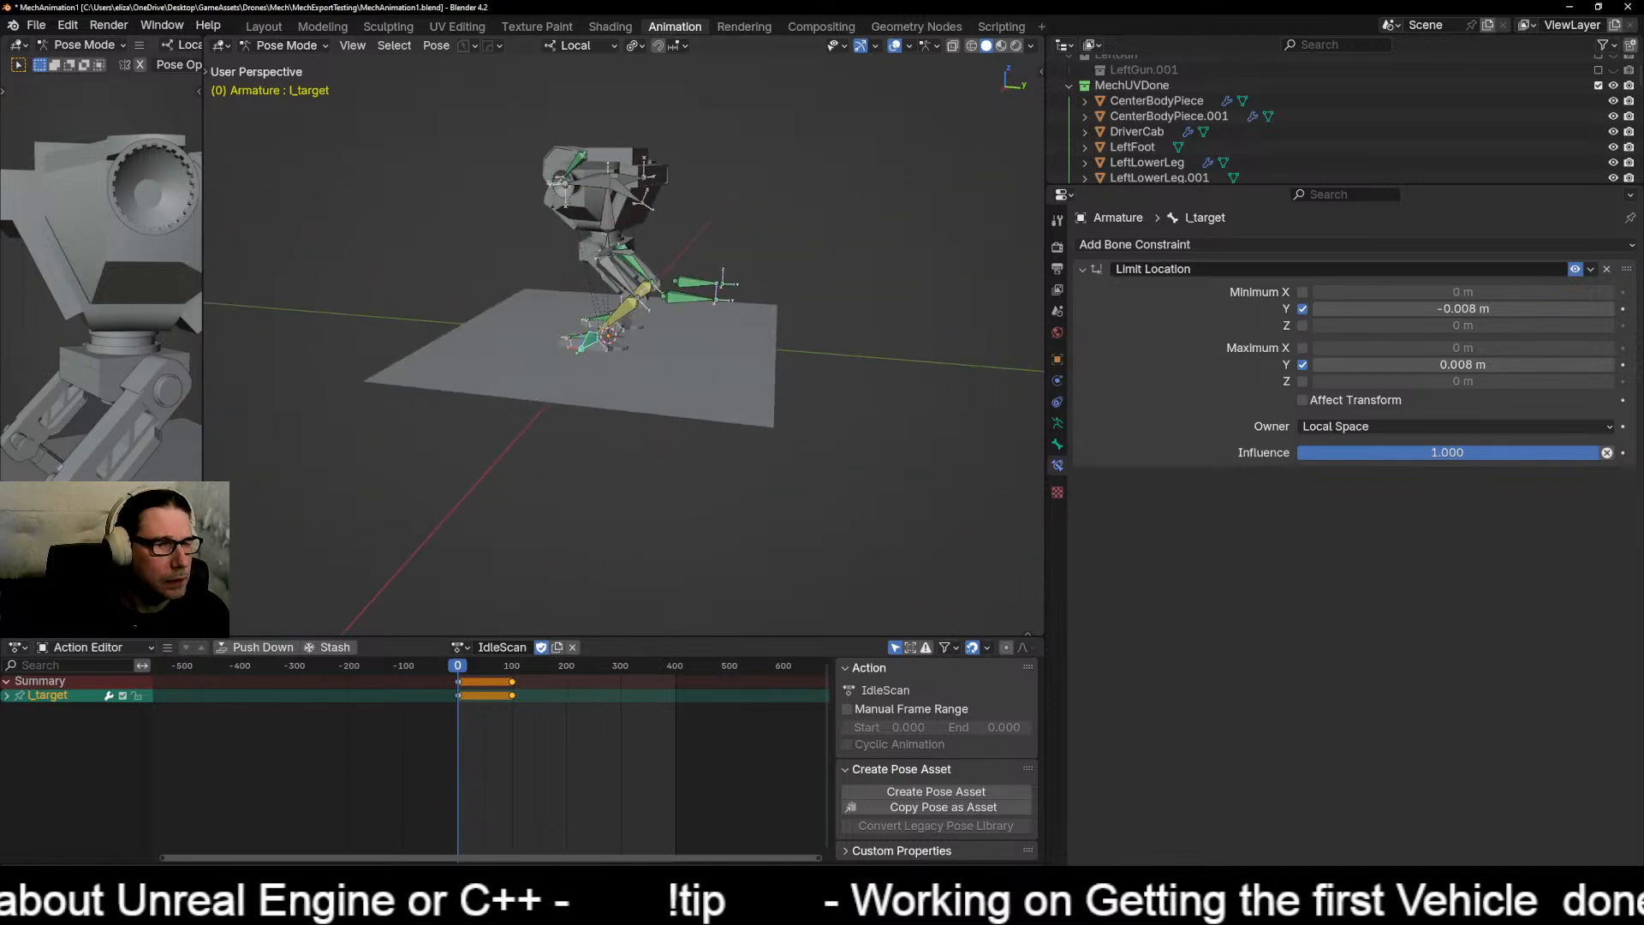
pyautogui.moveTo(397, 529); pyautogui.dragTo(442, 530, button='middle')
pyautogui.press('space')
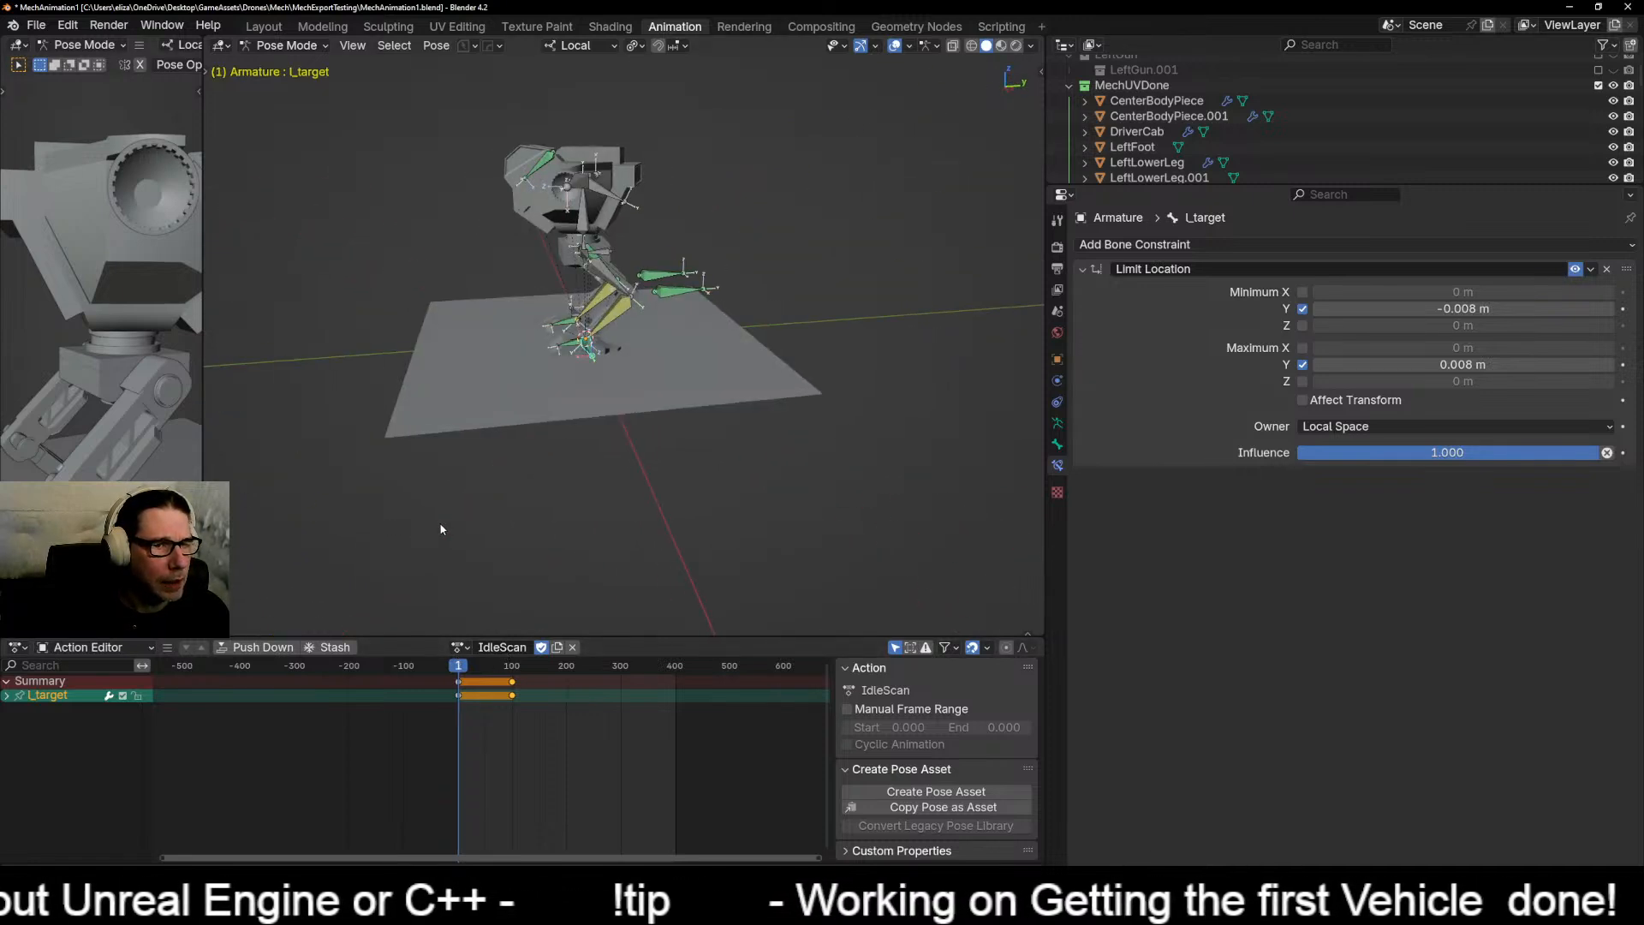
pyautogui.scroll(4, 546, 531)
pyautogui.keyDown('shift'); pyautogui.moveTo(551, 429); pyautogui.dragTo(610, 632, button='middle'); pyautogui.keyUp('shift')
pyautogui.moveTo(292, 326); pyautogui.dragTo(340, 313, button='middle')
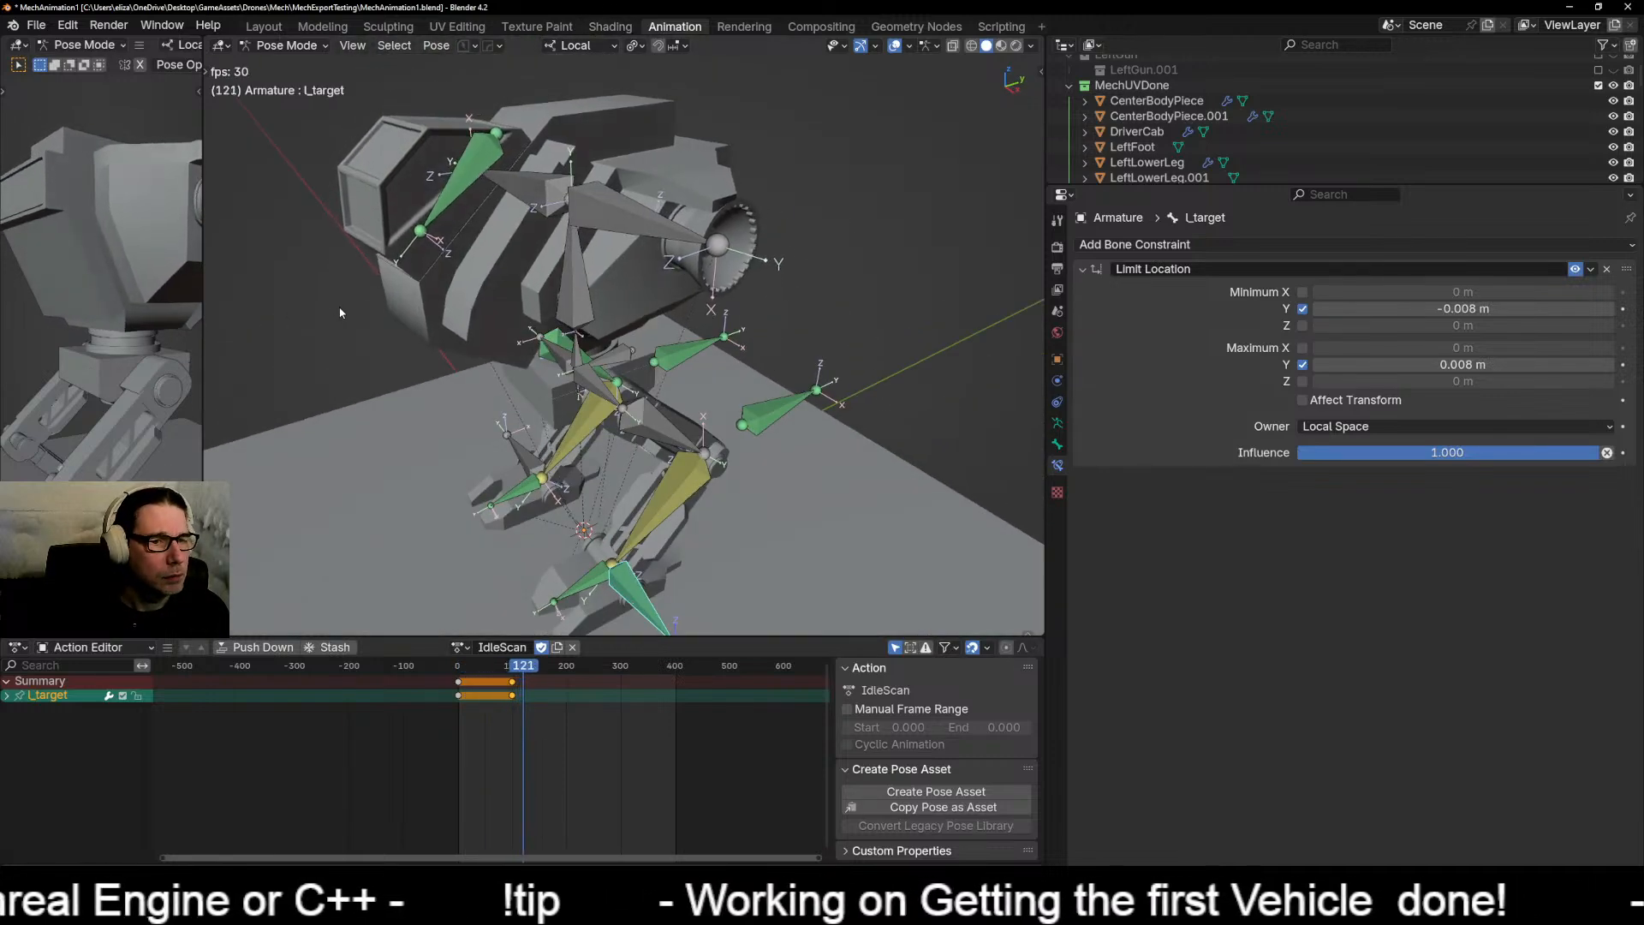
pyautogui.scroll(-2, 291, 295)
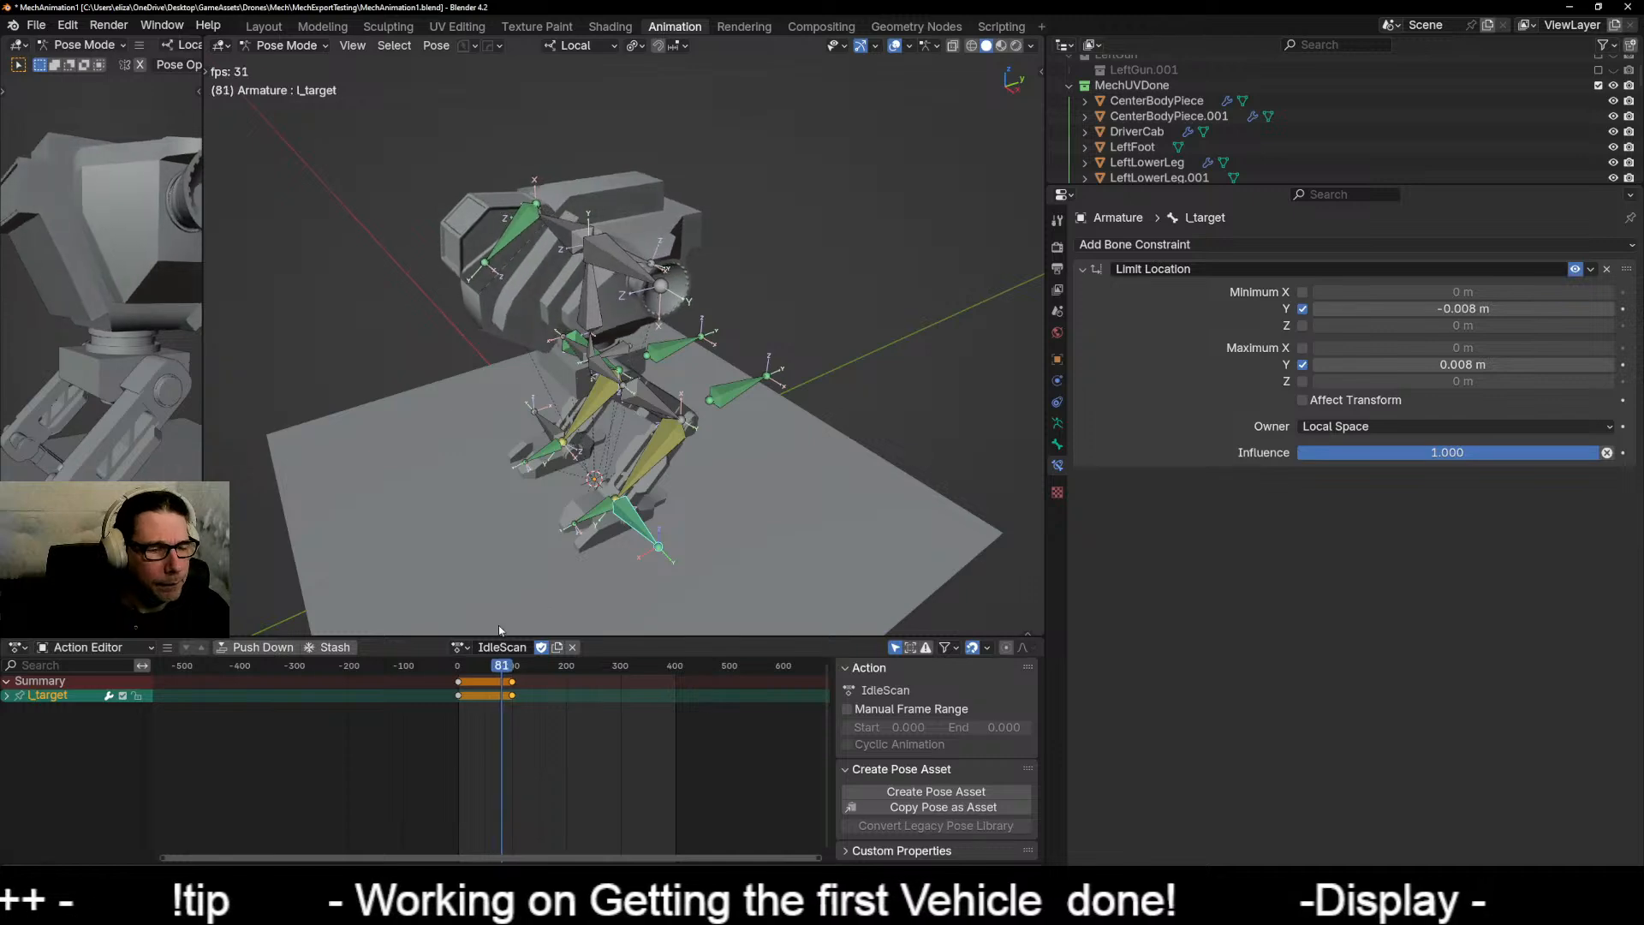
# Step: Load the WalkCycle action in the Action Editor and play it while viewing the mech from the side
pyautogui.click(459, 648)
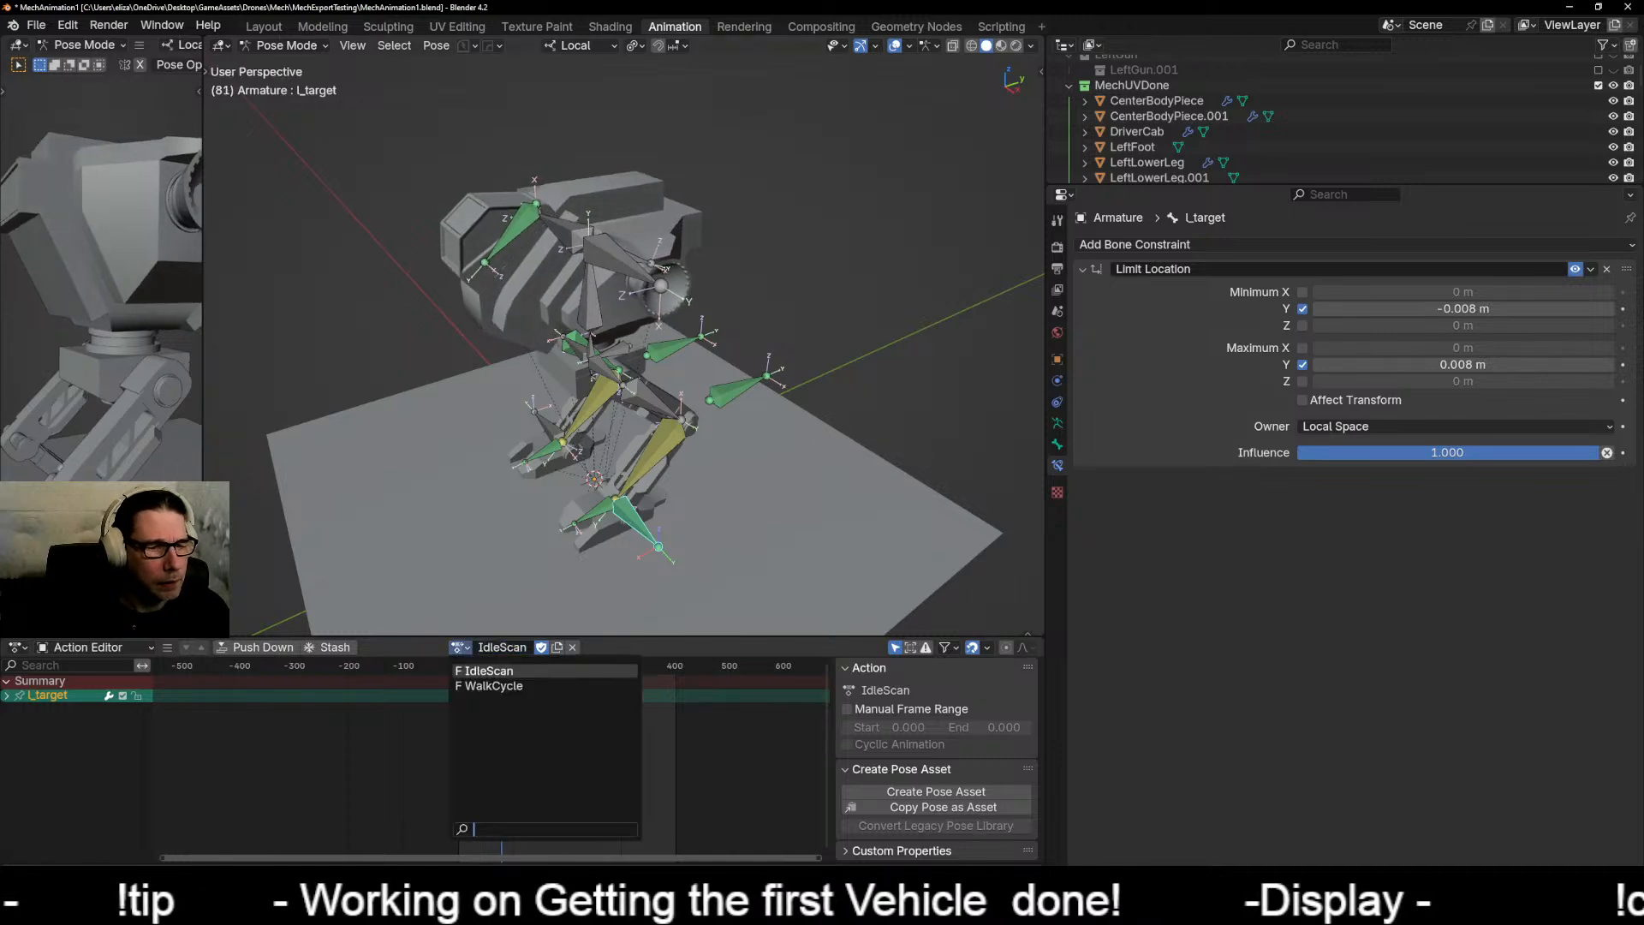
pyautogui.click(491, 686)
pyautogui.press('space')
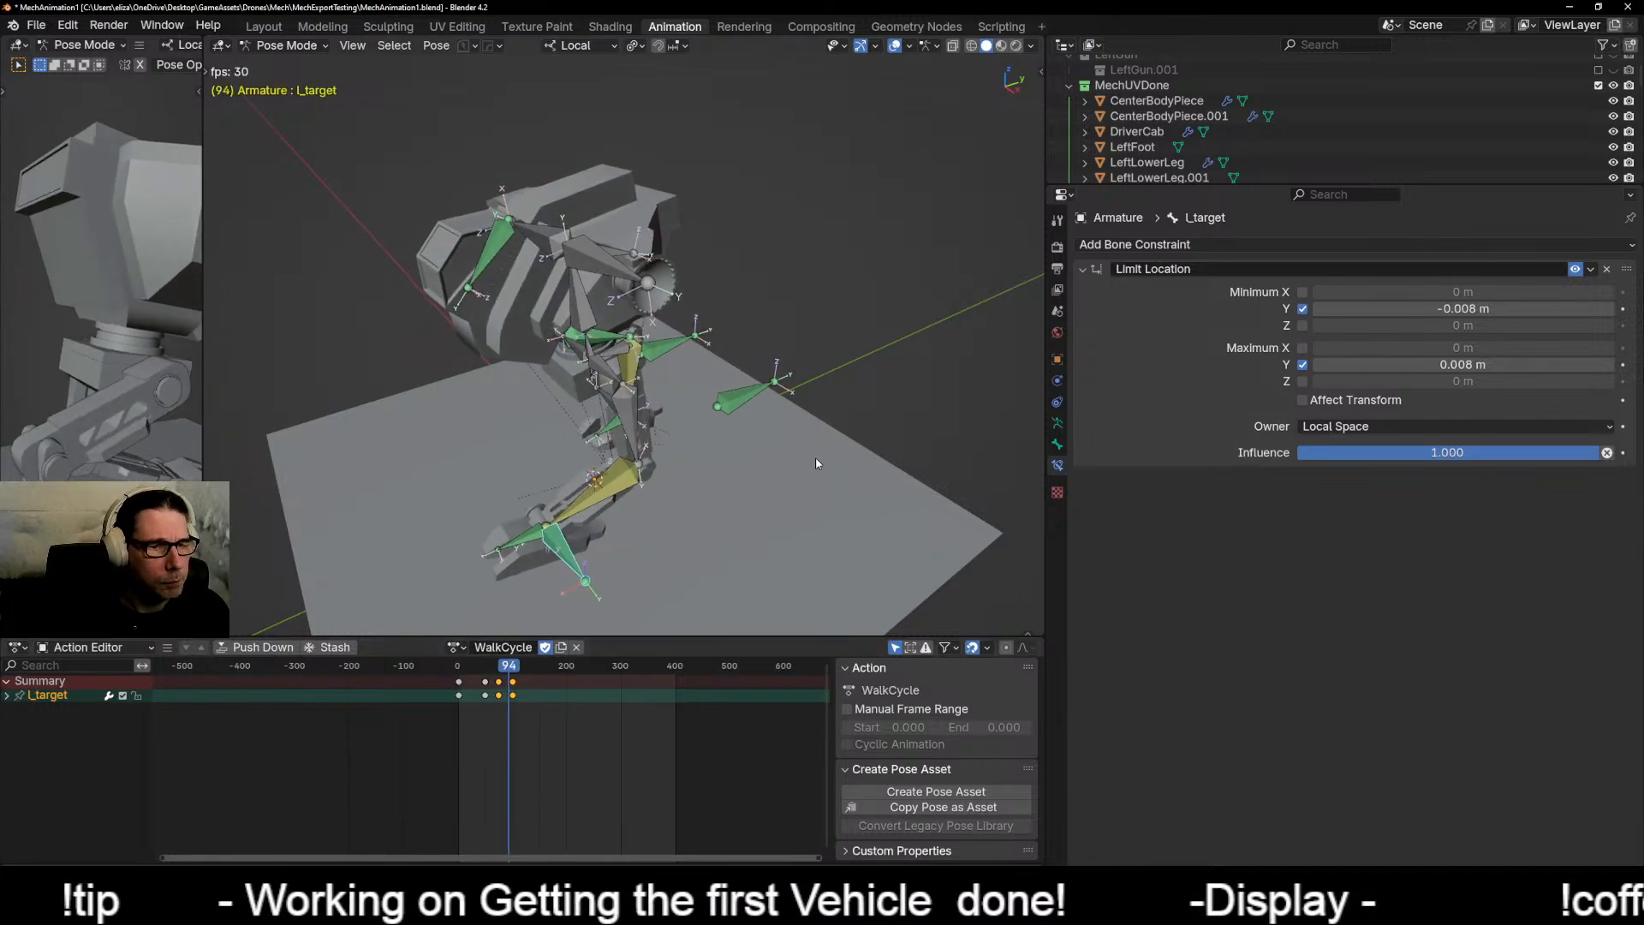
pyautogui.moveTo(816, 457); pyautogui.dragTo(739, 401, button='middle')
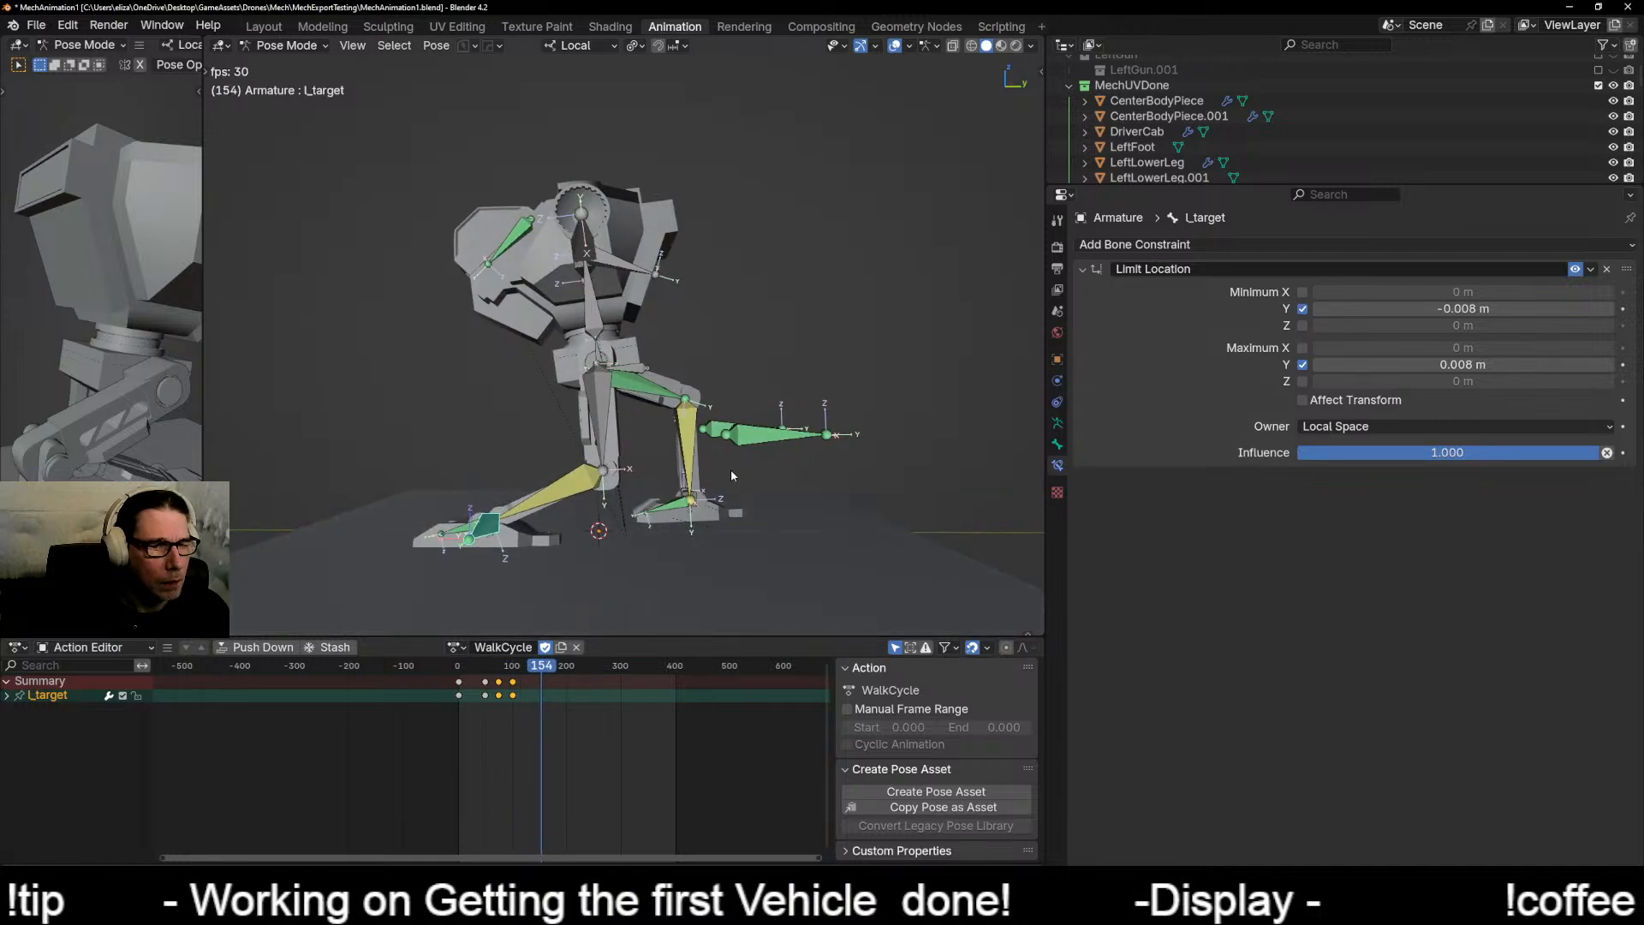
pyautogui.press('space')
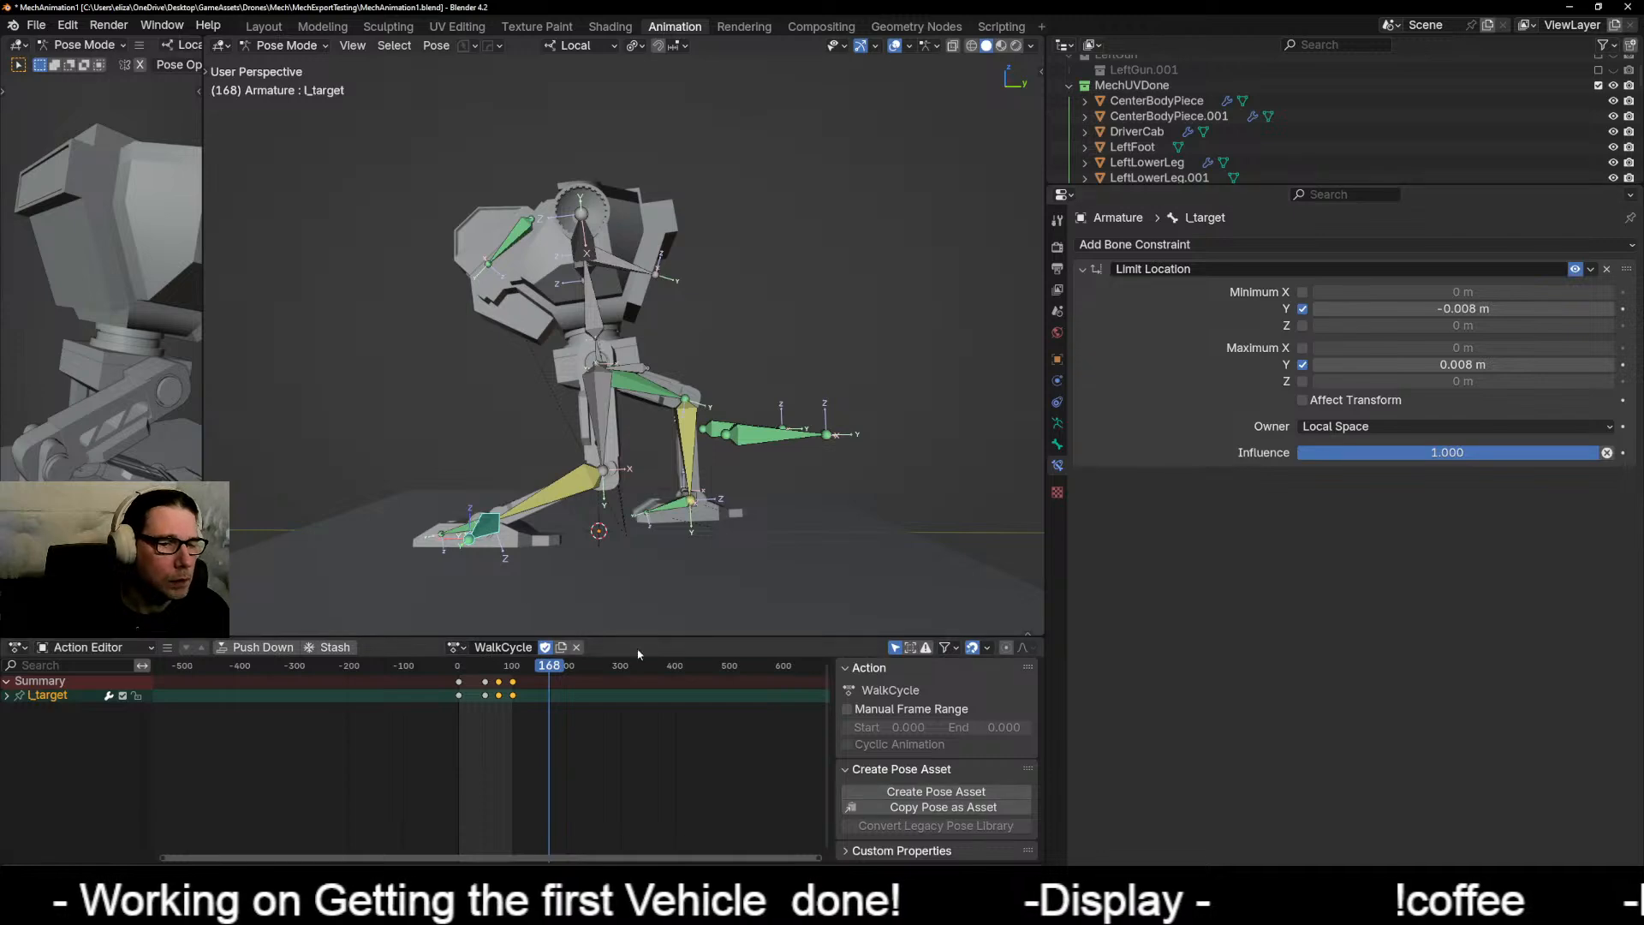
pyautogui.press('space')
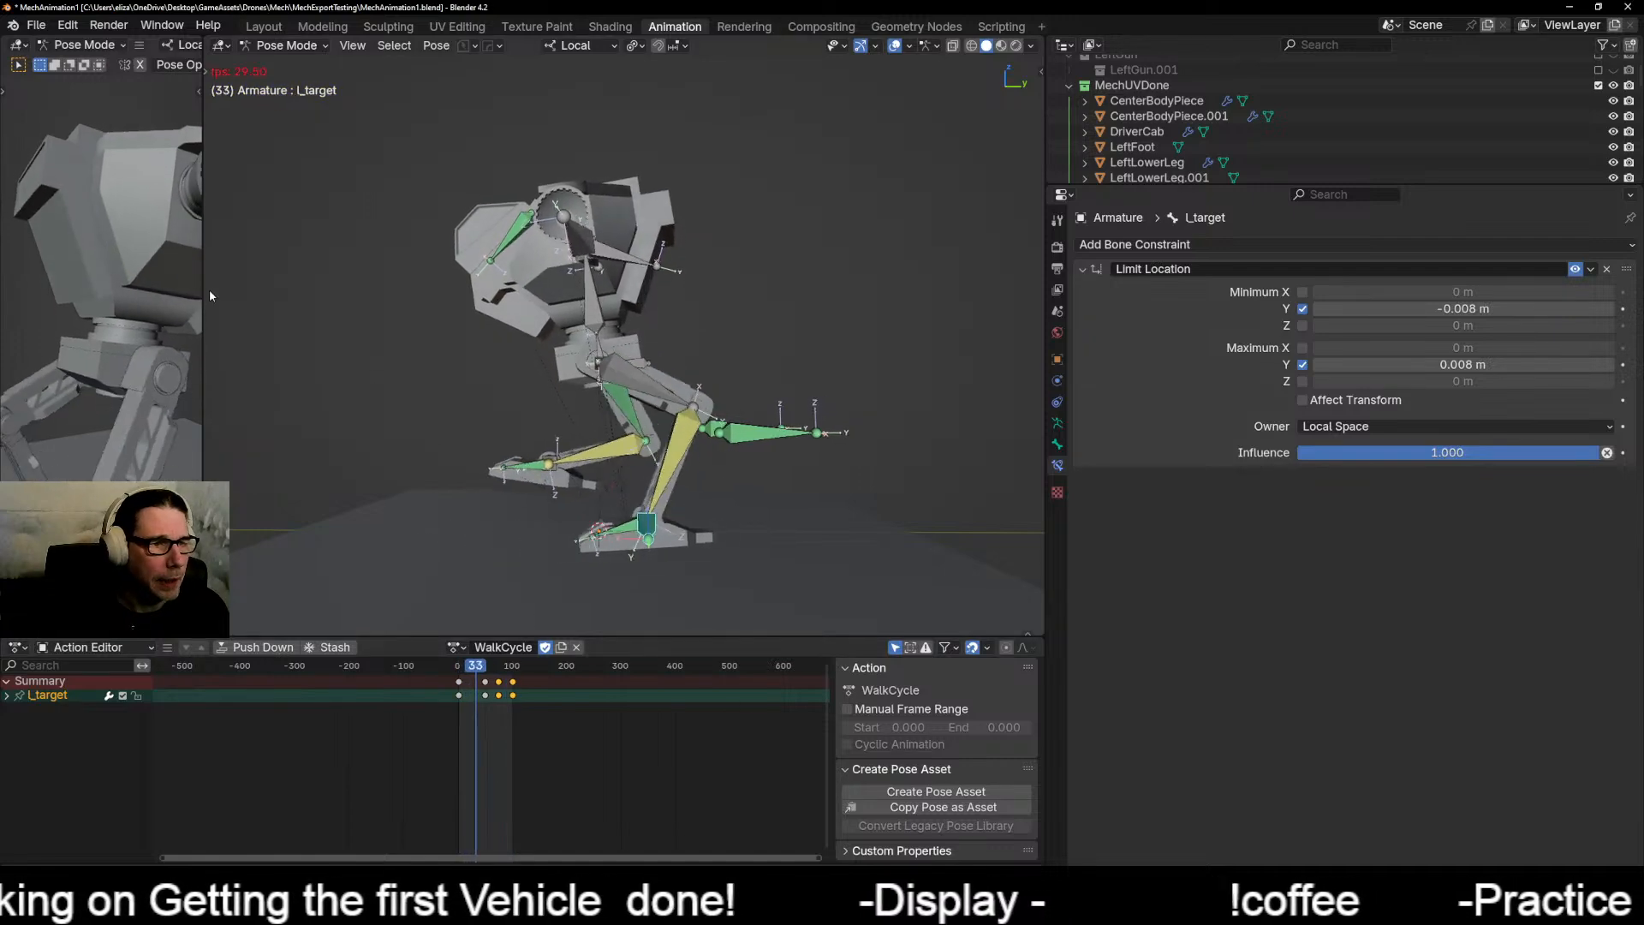
# Step: Widen the viewport without bone overlays and examine the walk cycle from the side, close to the legs, and from the front
pyautogui.moveTo(199, 299); pyautogui.dragTo(857, 317)
pyautogui.scroll(-4, 679, 430)
pyautogui.moveTo(679, 429); pyautogui.dragTo(561, 499, button='middle')
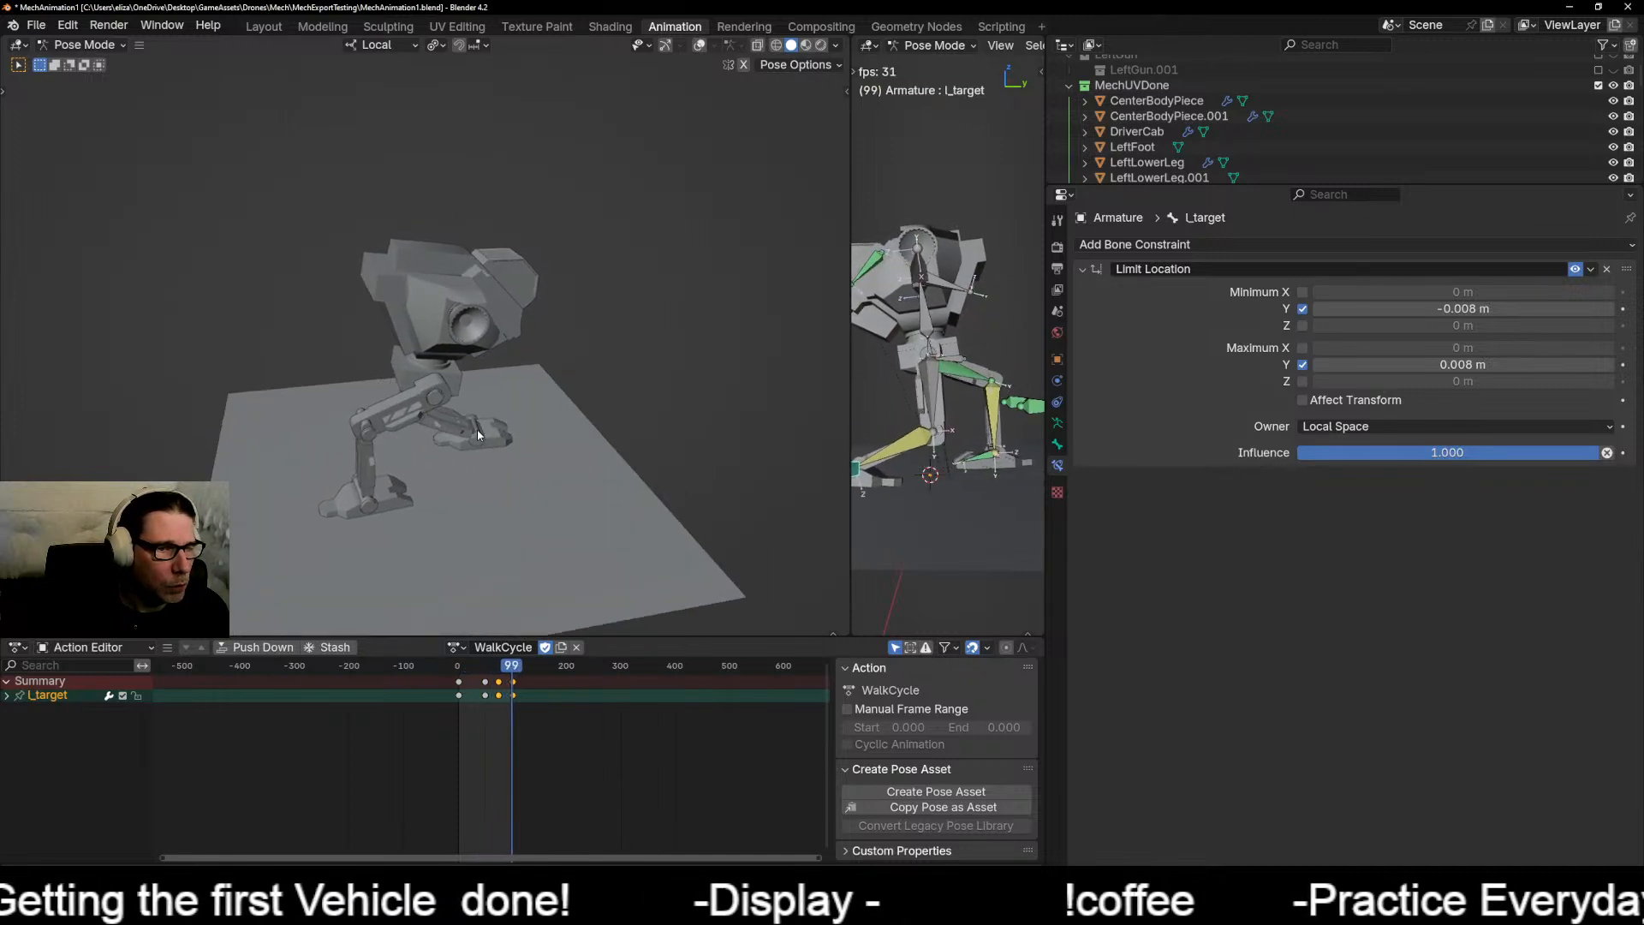
pyautogui.scroll(2, 476, 430)
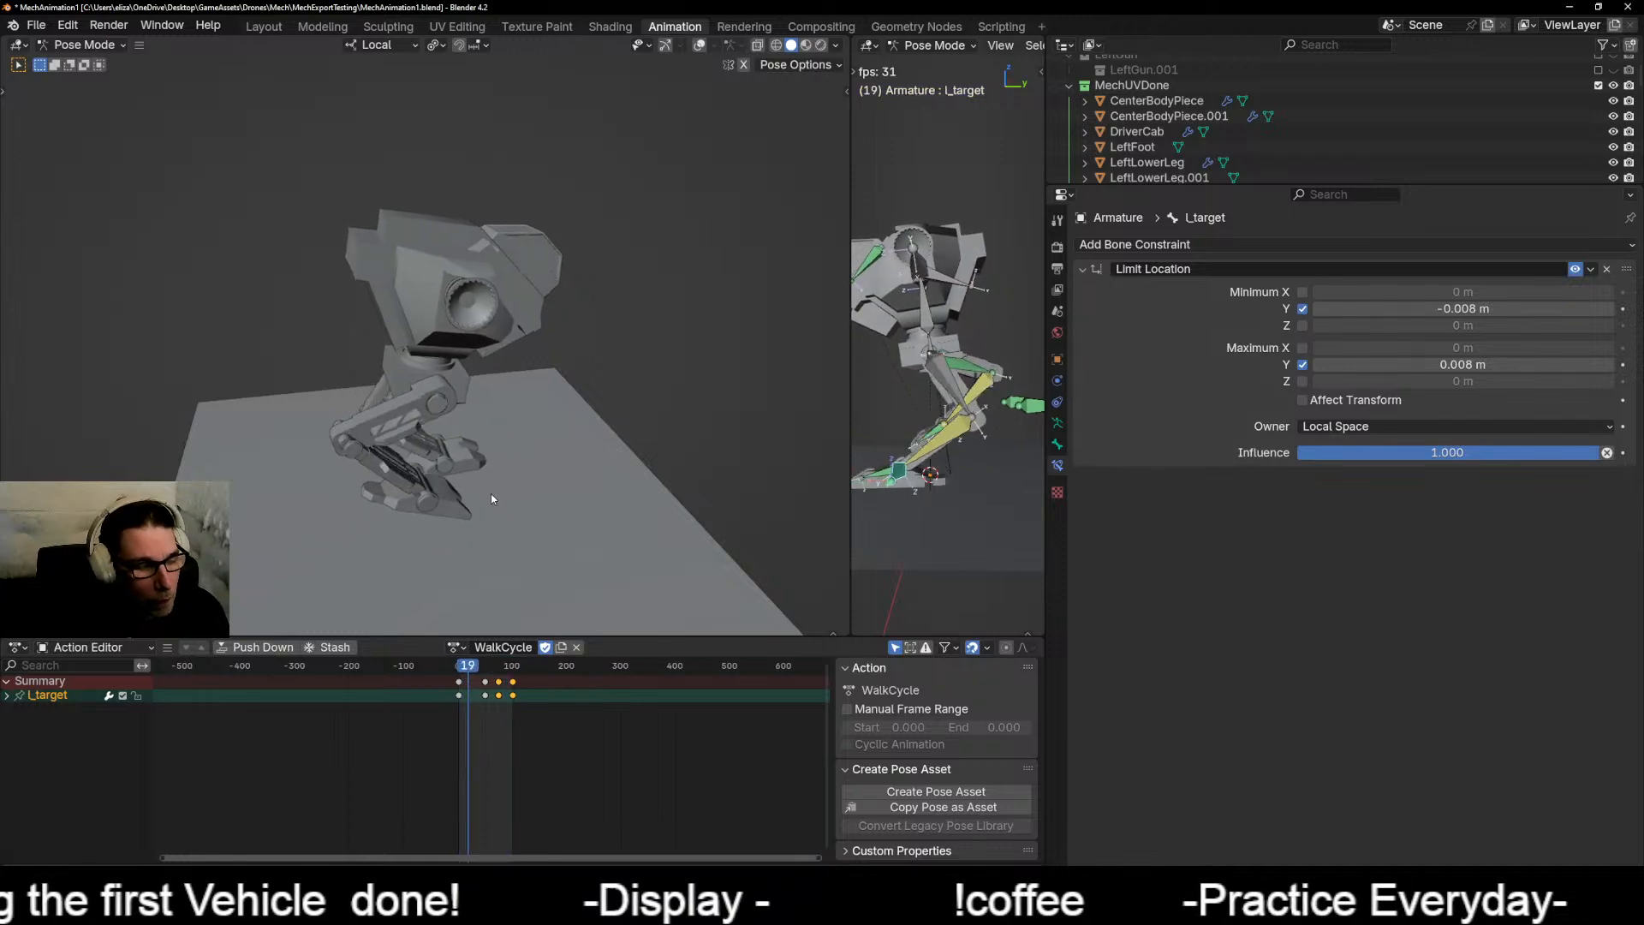
pyautogui.moveTo(482, 500); pyautogui.dragTo(459, 403, button='middle')
pyautogui.scroll(4, 480, 398)
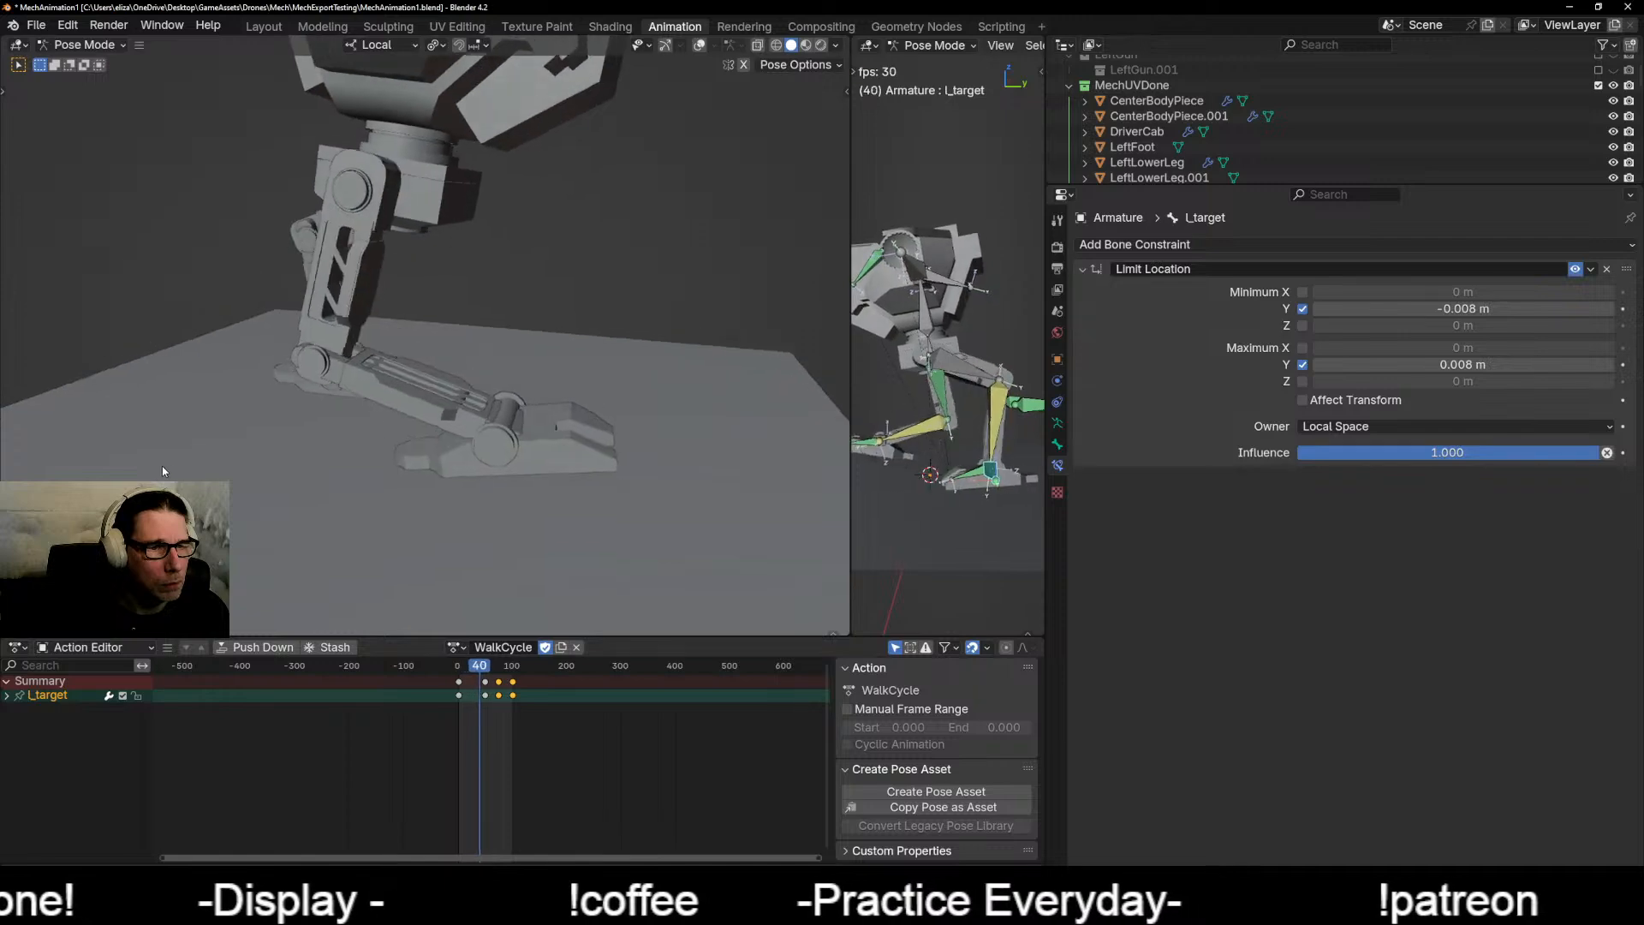
pyautogui.moveTo(244, 465); pyautogui.dragTo(418, 509, button='middle')
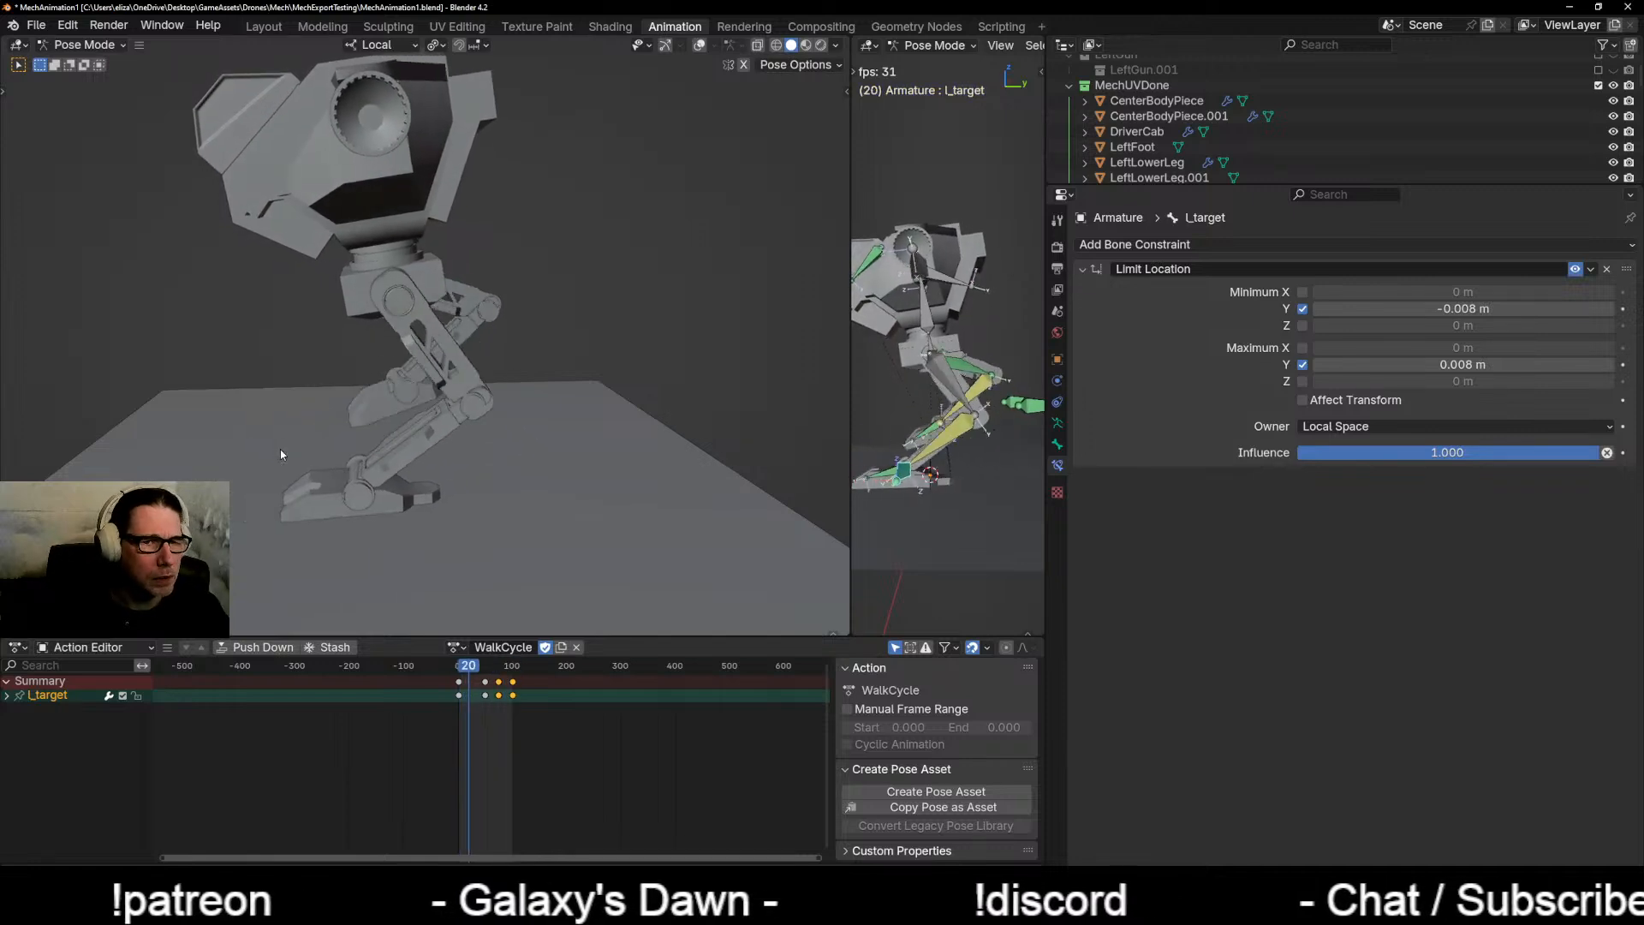
pyautogui.moveTo(596, 259); pyautogui.dragTo(446, 282, button='middle')
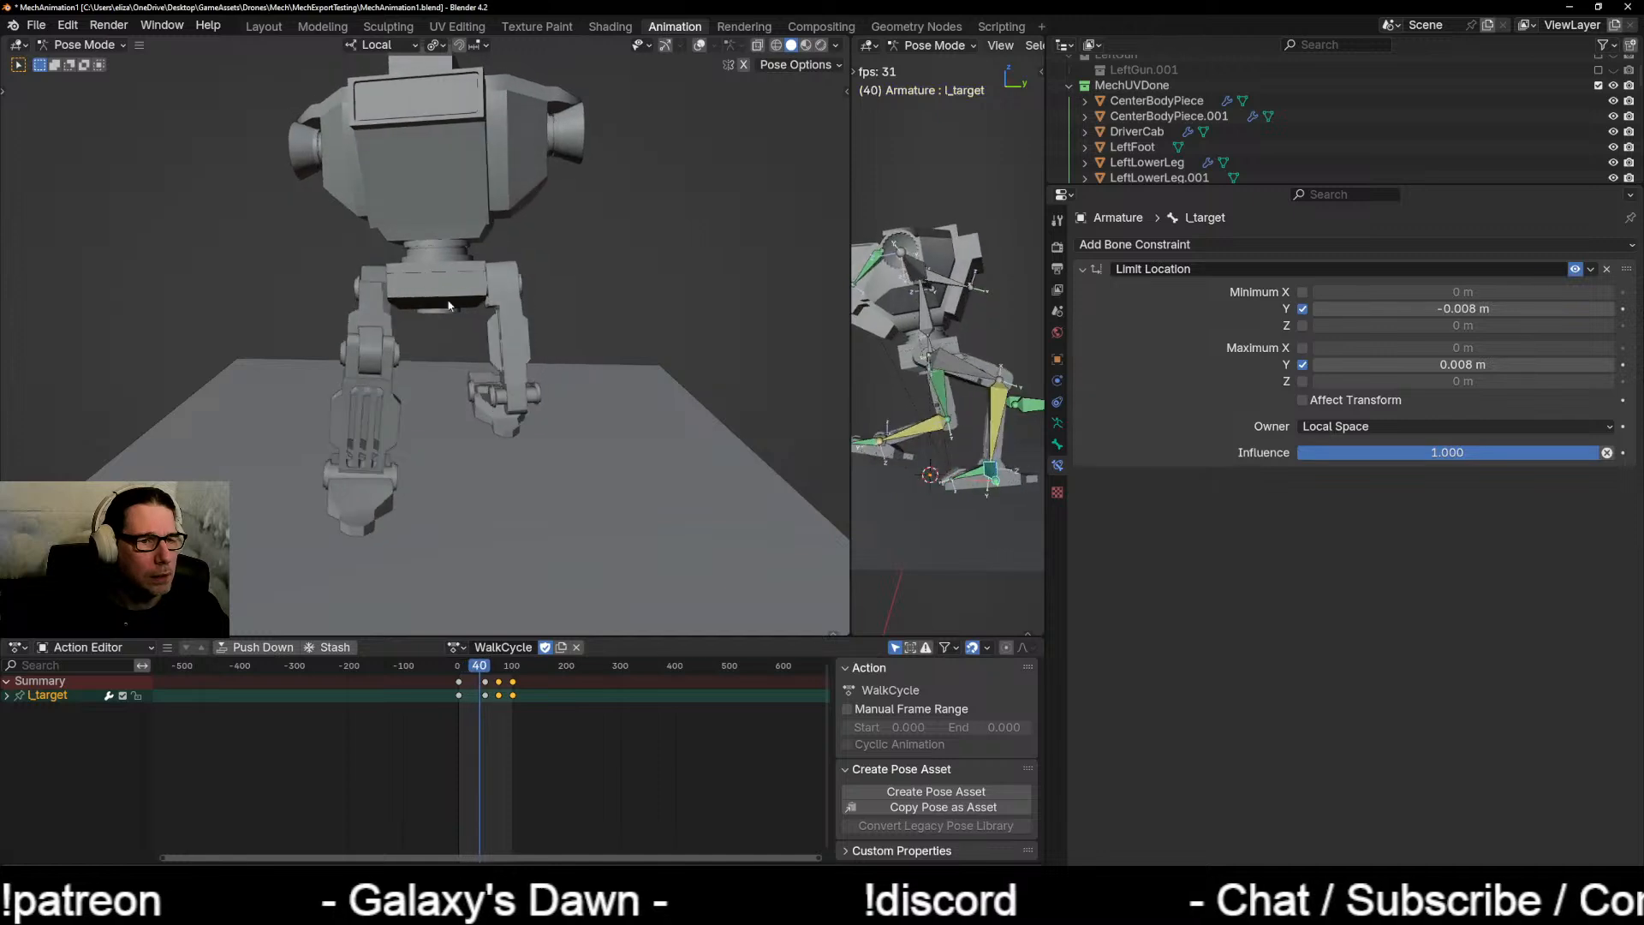
# Step: Select the hip bone to display its WalkCycle keyframes and examine the foot motion from both sides during playback
pyautogui.click(956, 356)
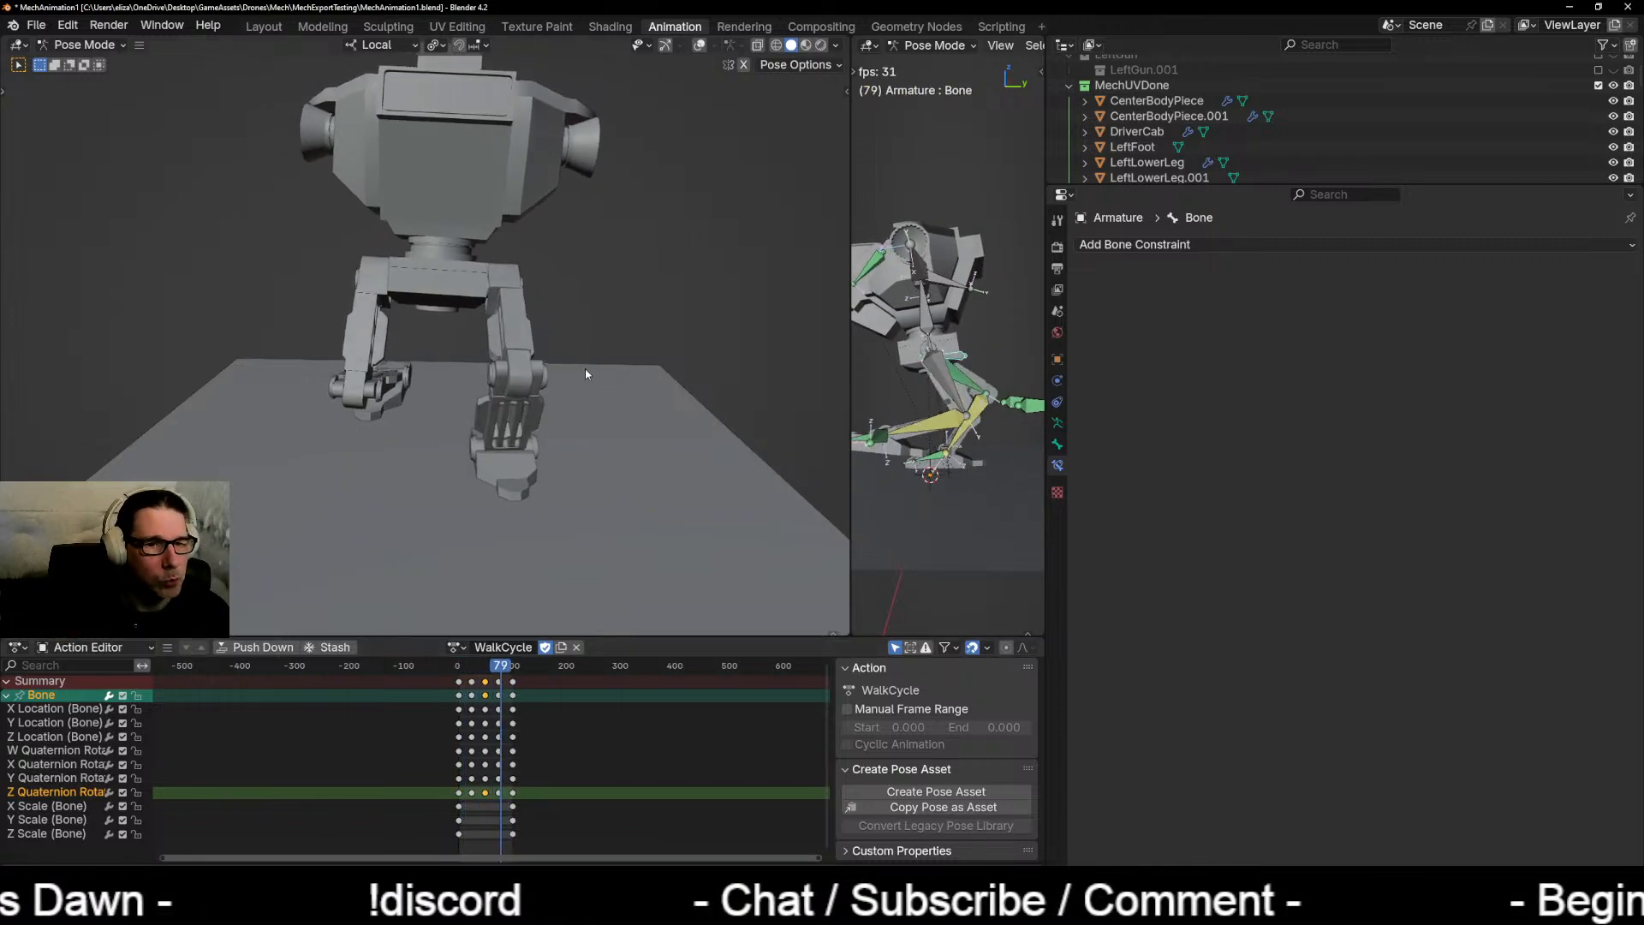
pyautogui.moveTo(375, 403); pyautogui.dragTo(505, 430, button='middle')
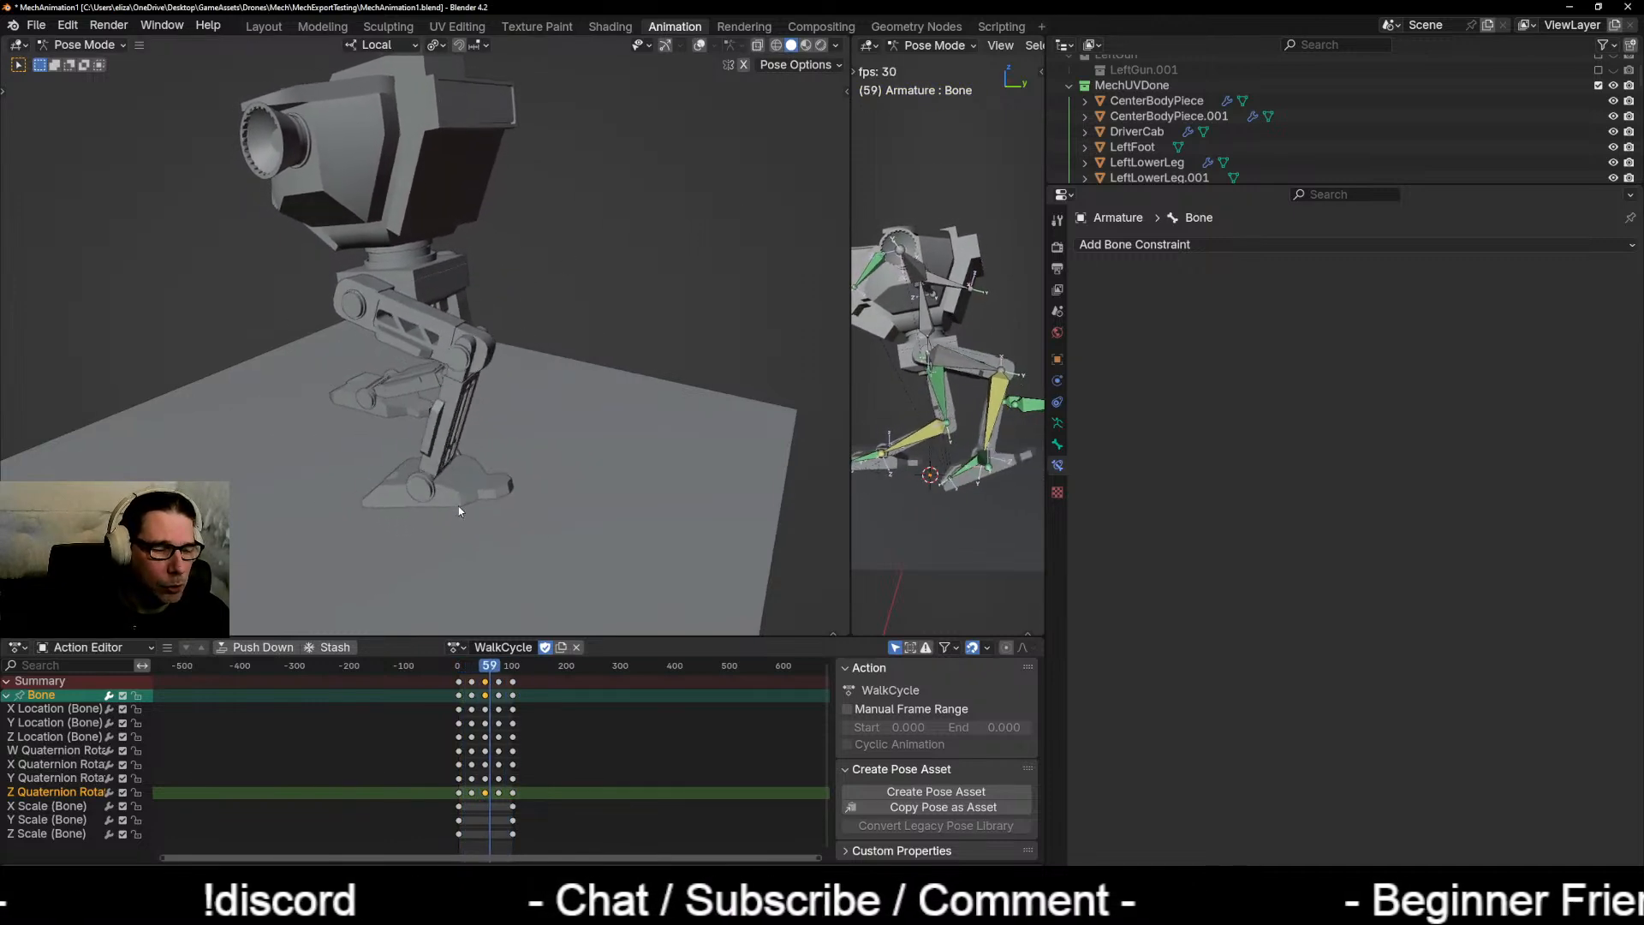
pyautogui.moveTo(256, 367); pyautogui.dragTo(355, 360, button='middle')
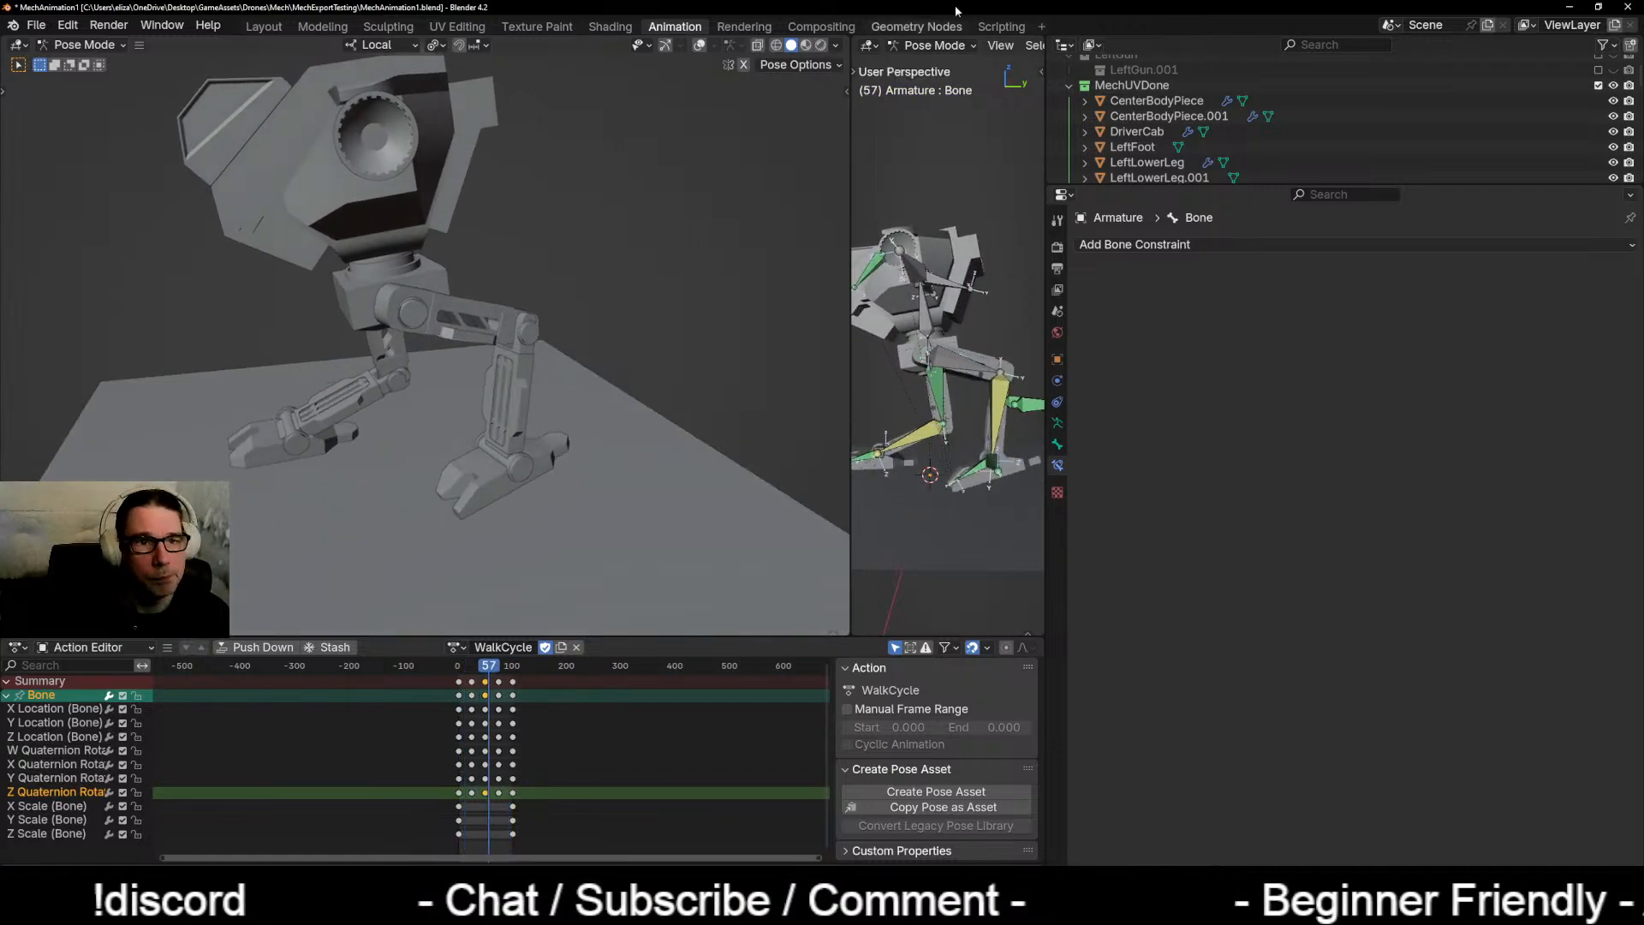
# Step: Return to the MechAnimation2 Blender window and select the root bone between the feet
pyautogui.moveTo(1333, 10); pyautogui.dragTo(171, 924)
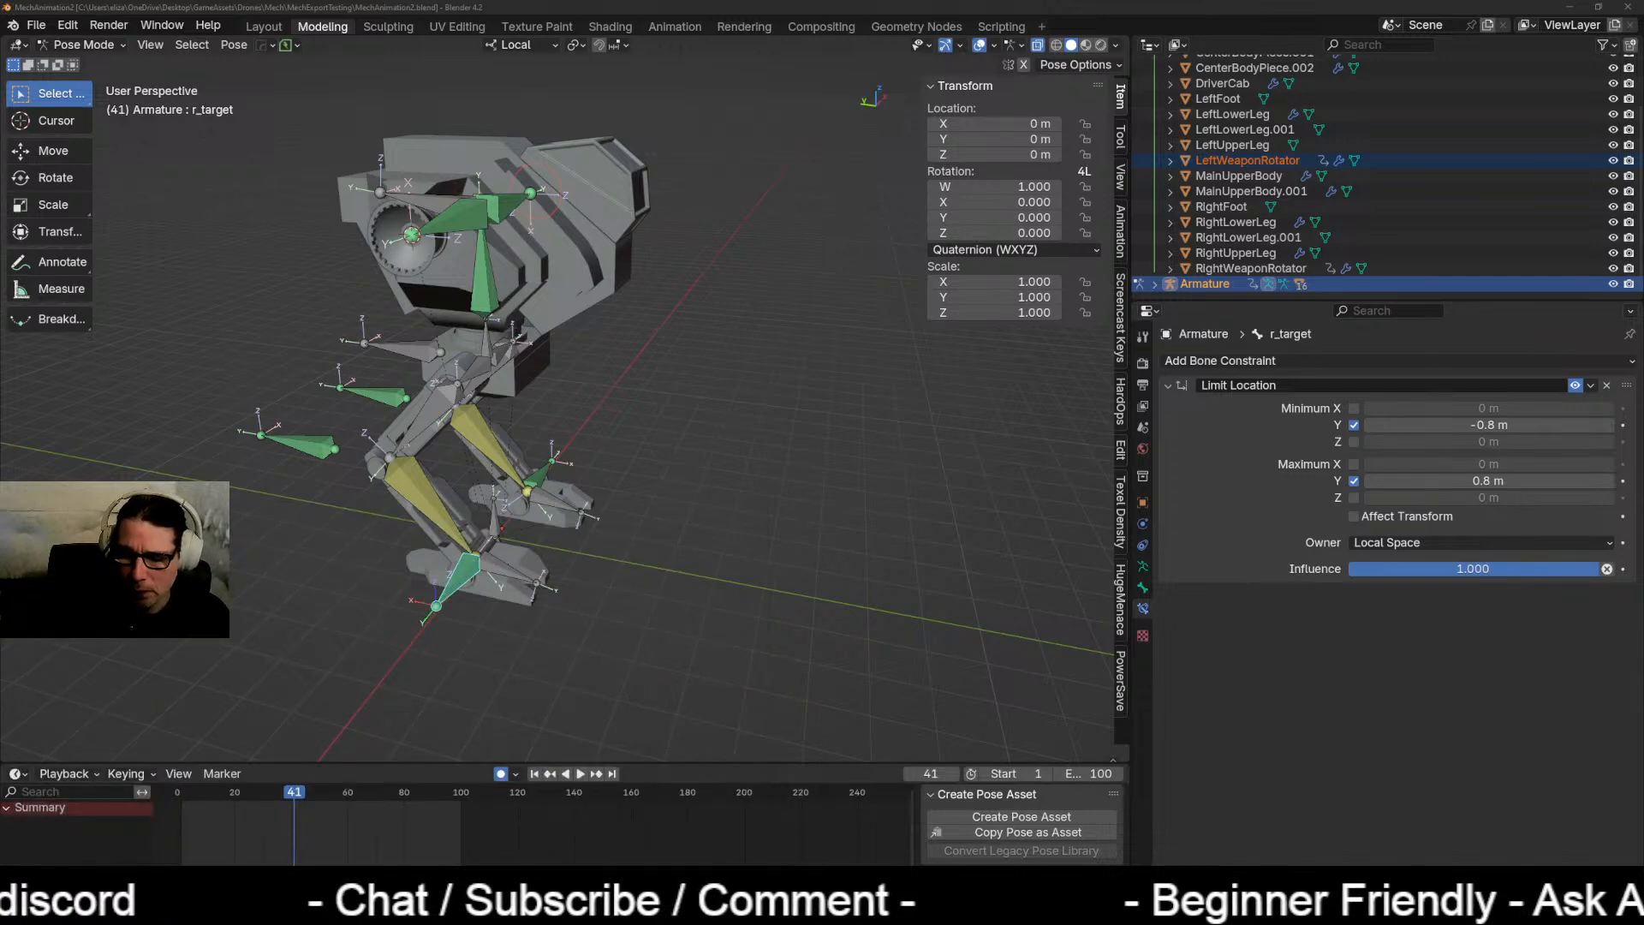
pyautogui.moveTo(338, 633); pyautogui.dragTo(604, 411, button='middle')
pyautogui.scroll(5, 579, 698)
pyautogui.click(587, 739)
pyautogui.moveTo(565, 521); pyautogui.dragTo(590, 512, button='middle')
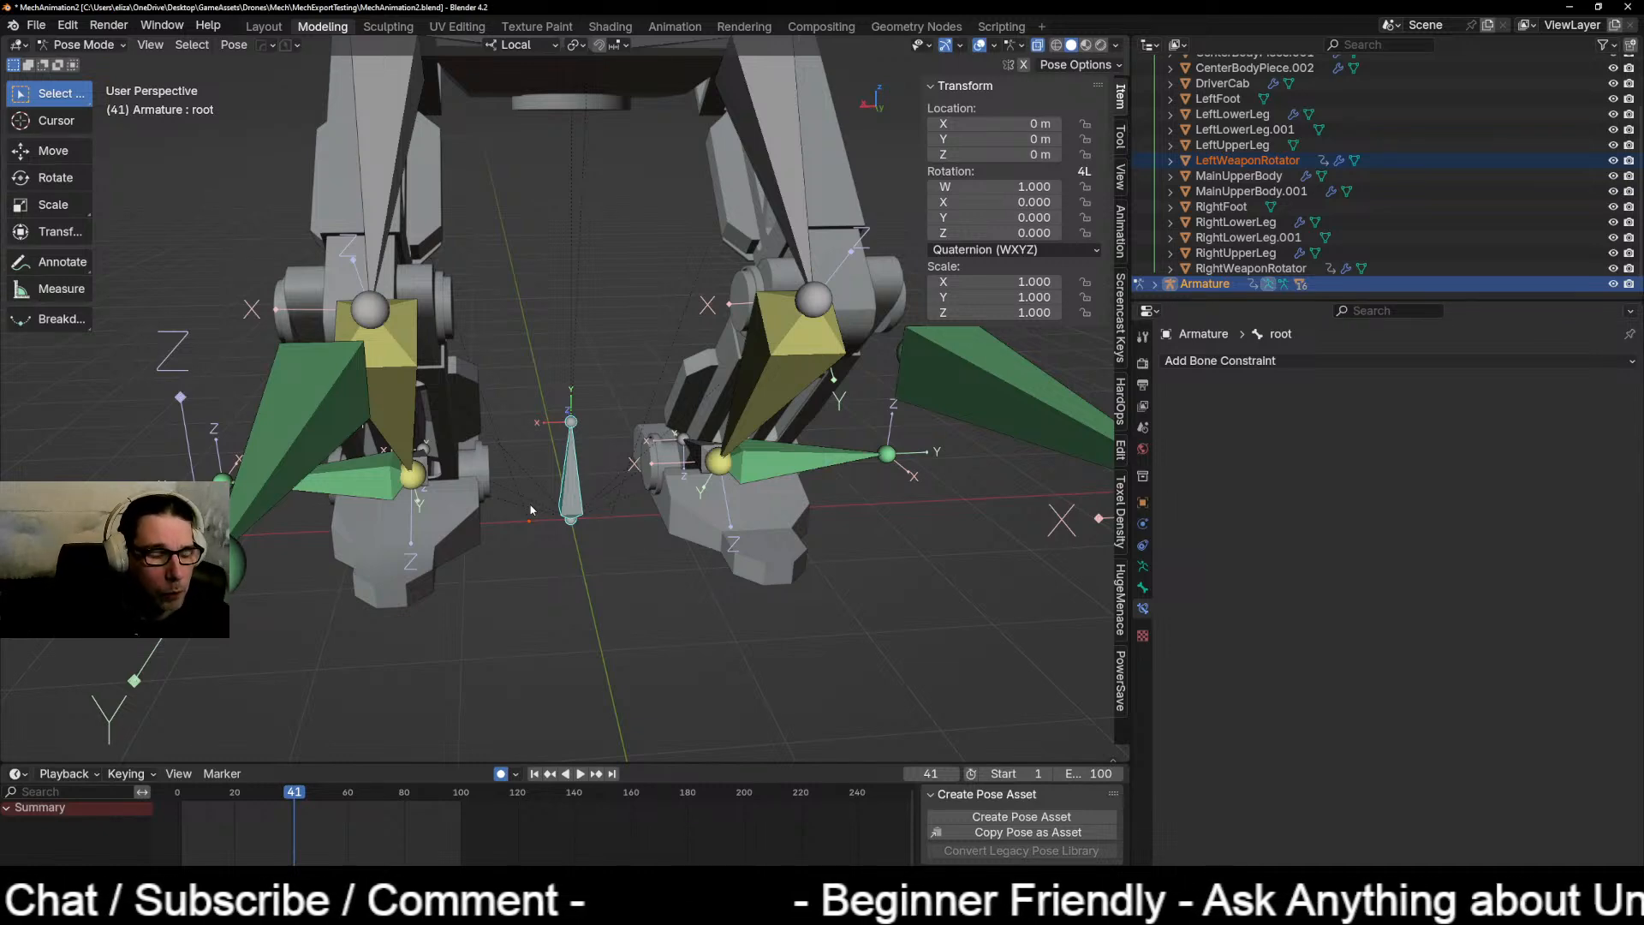
# Step: Switch to the Unreal Galaxys_Dawn preview window and look around the mech standing in the game level
pyautogui.click(488, 907)
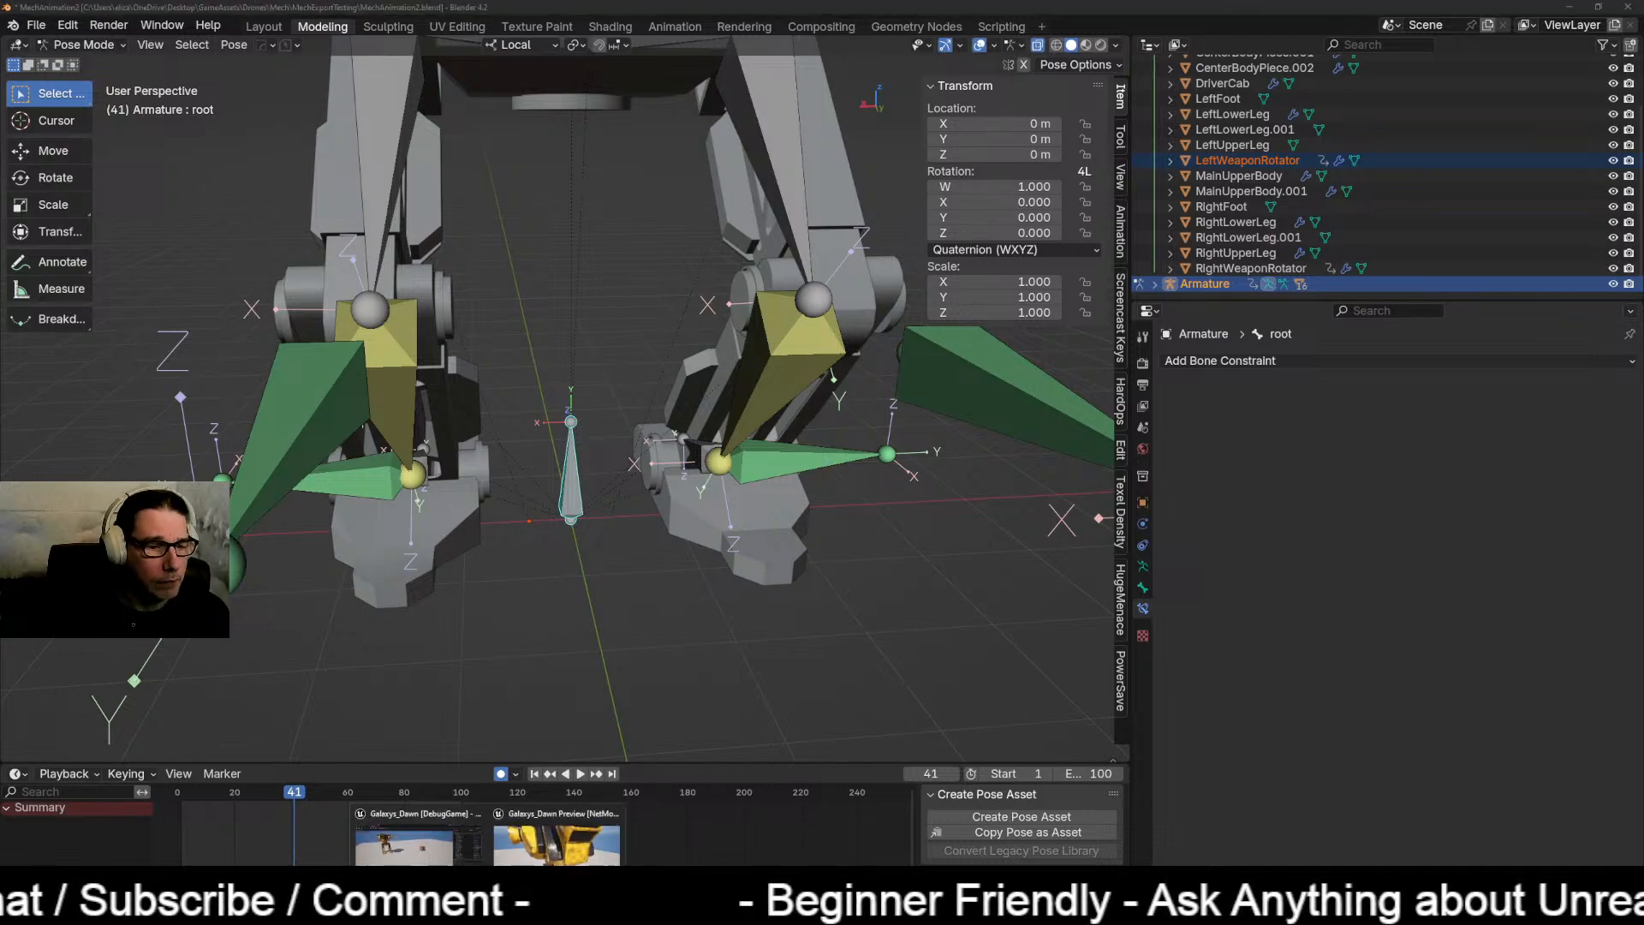
pyautogui.click(557, 843)
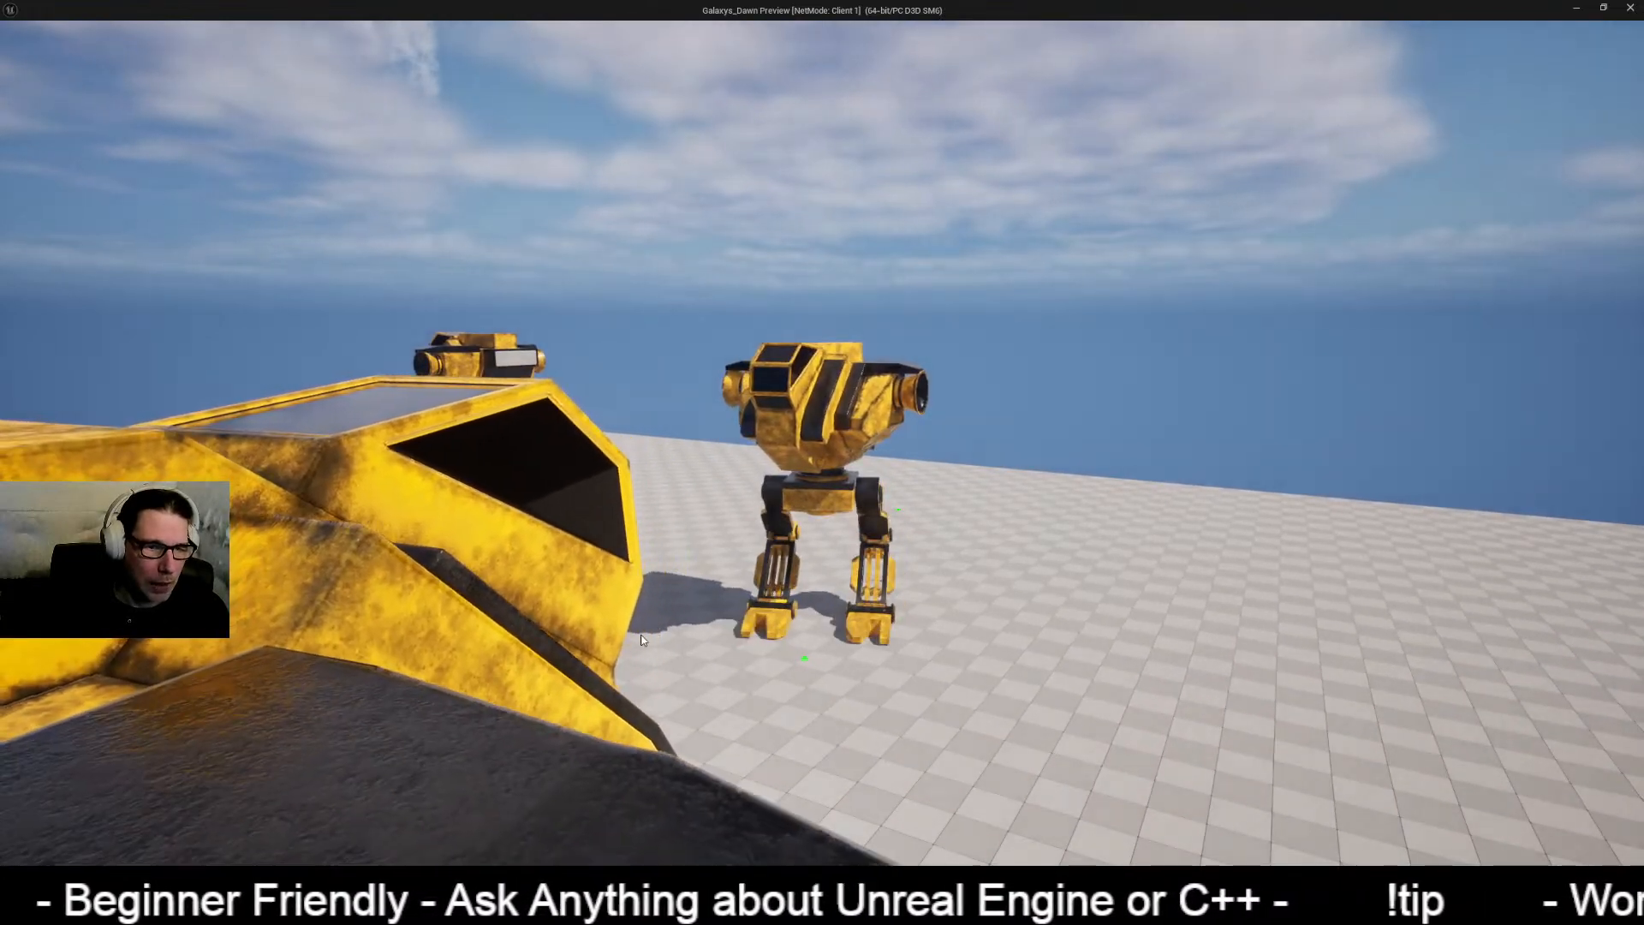
pyautogui.moveTo(641, 634); pyautogui.dragTo(505, 651, button='right')
pyautogui.moveTo(633, 635); pyautogui.dragTo(437, 640, button='right')
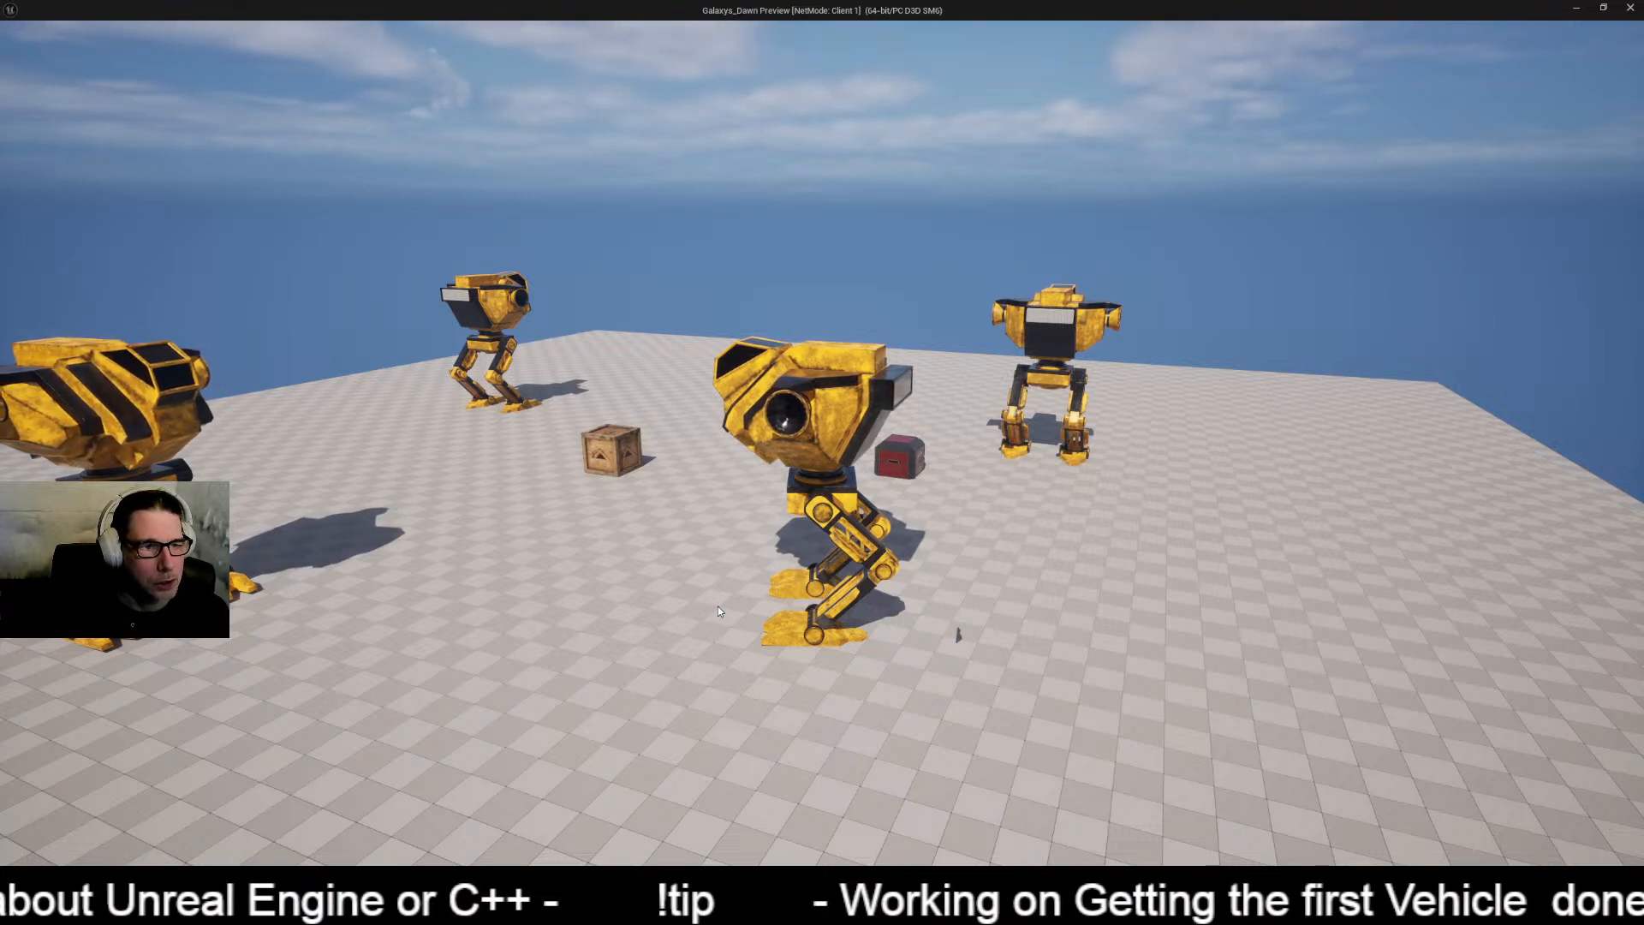
# Step: Walk the mech across the Unreal level and examine its leg motion and foot placement from raised side views
pyautogui.moveTo(717, 607); pyautogui.dragTo(1161, 528)
pyautogui.press('d')
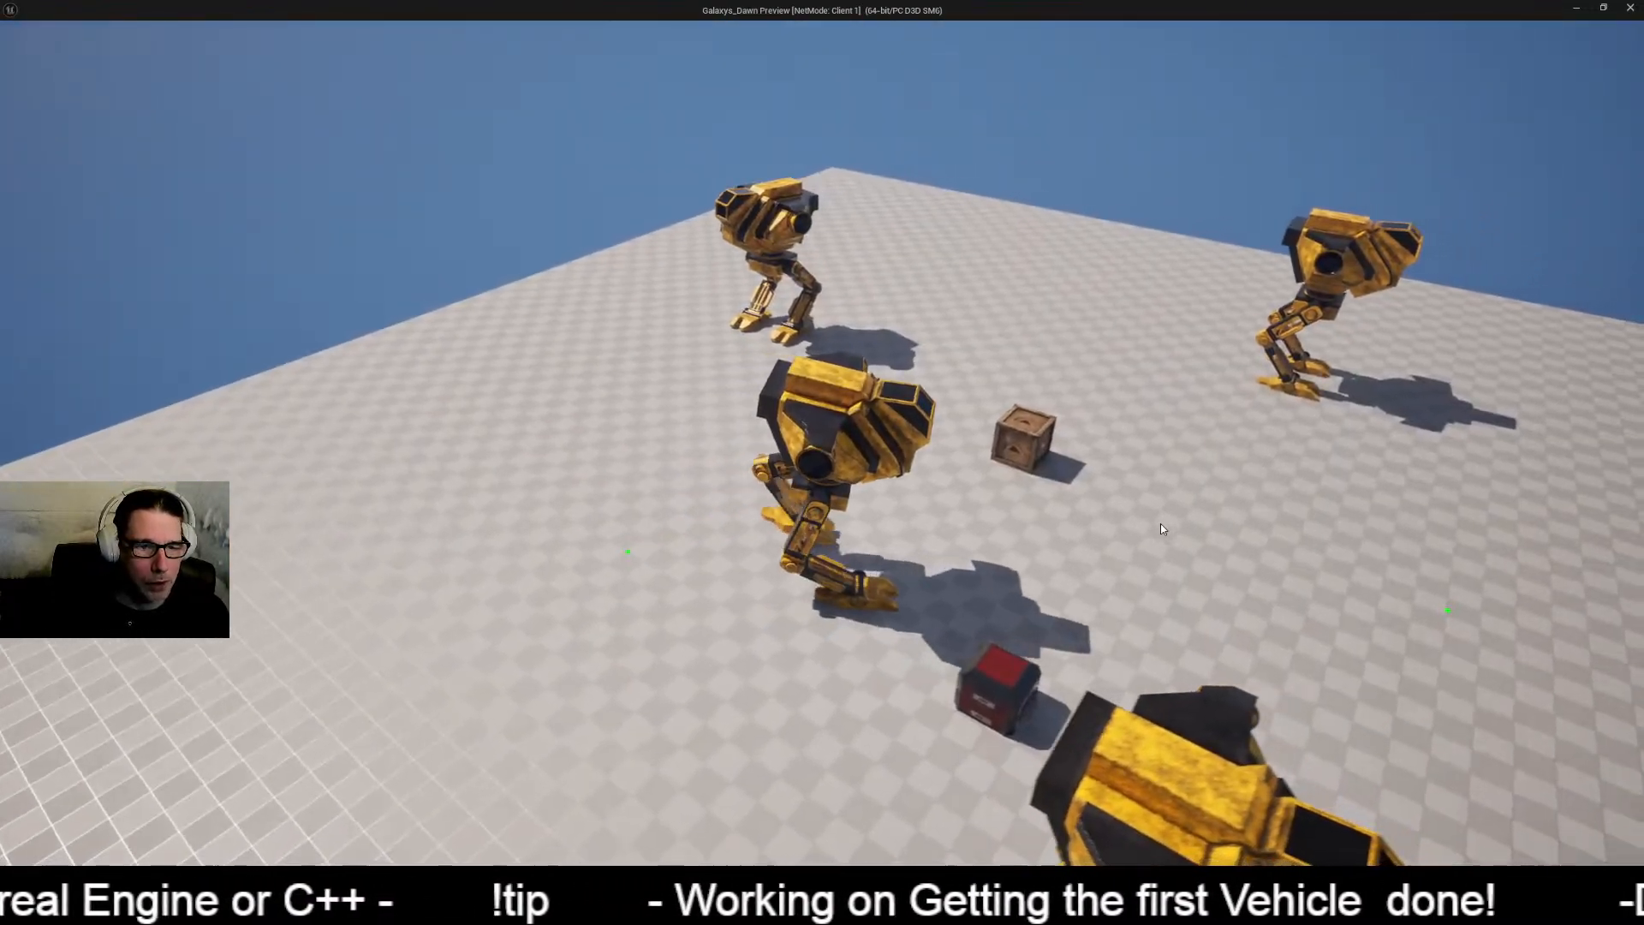
pyautogui.press('d')
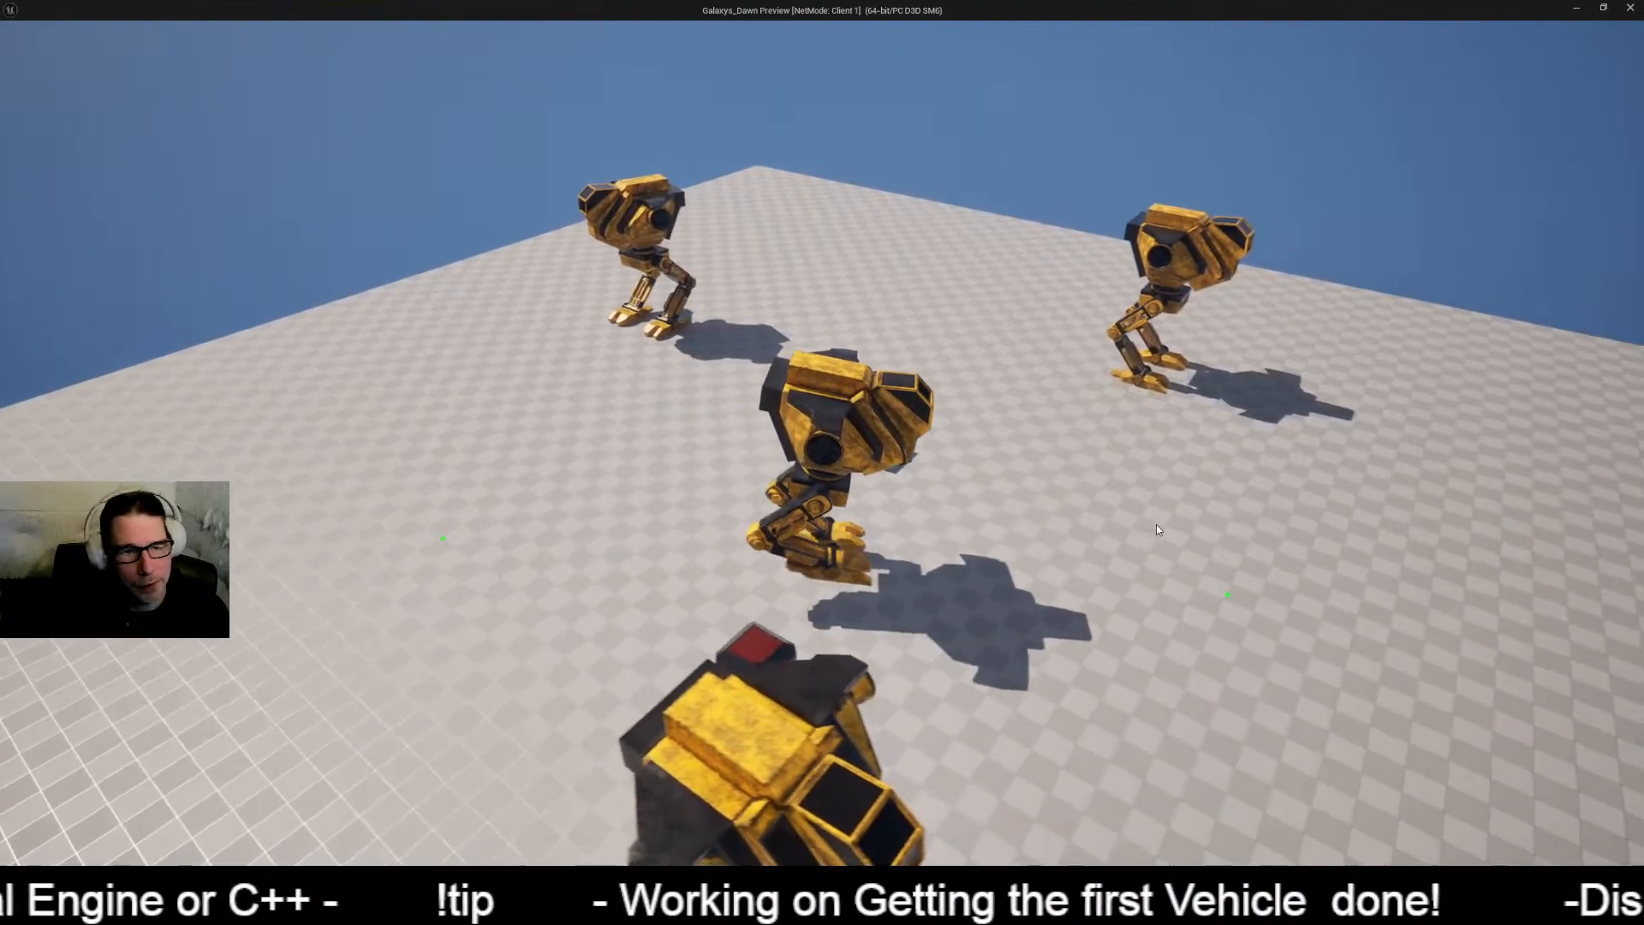
pyautogui.press('d')
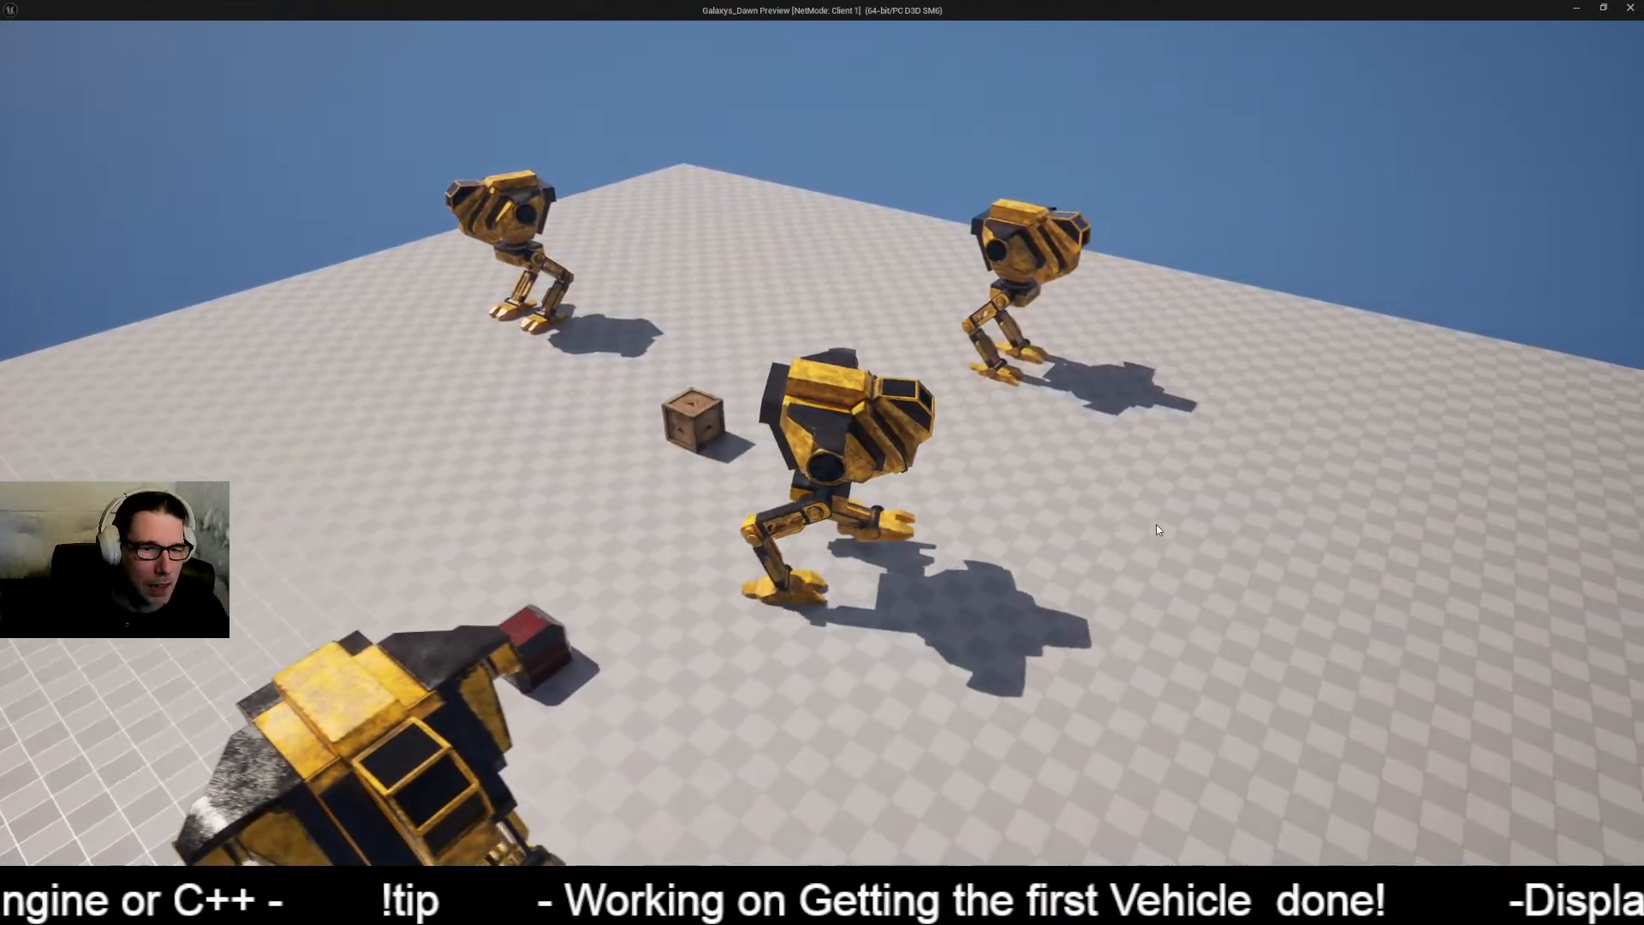
pyautogui.press('d')
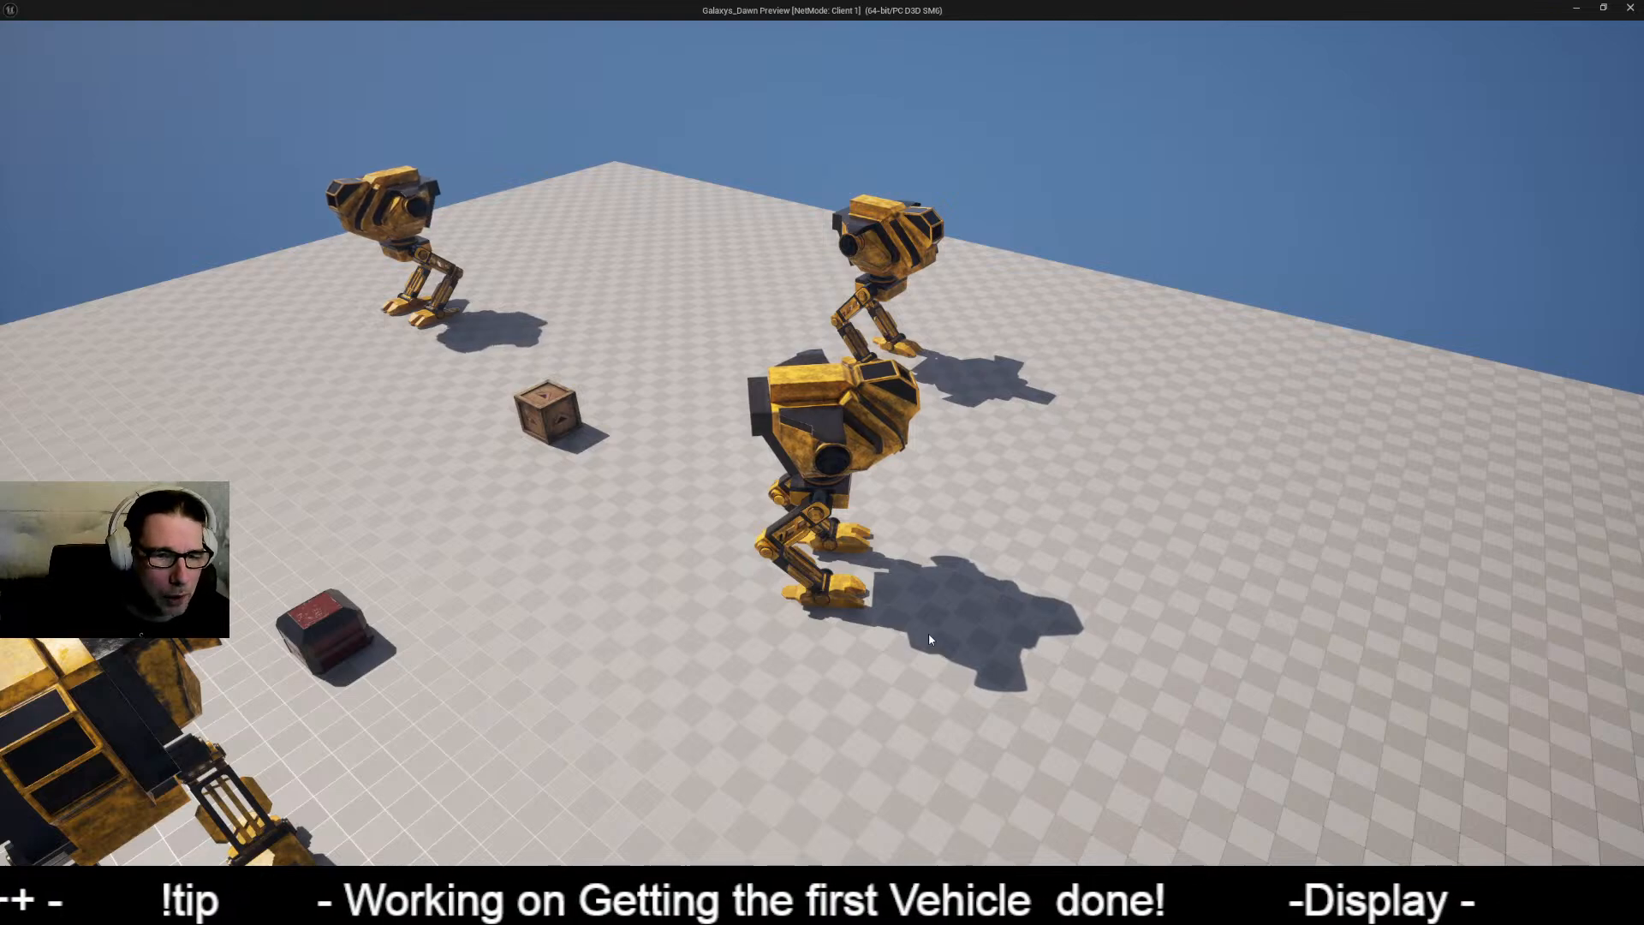
pyautogui.moveTo(929, 635); pyautogui.dragTo(1034, 622)
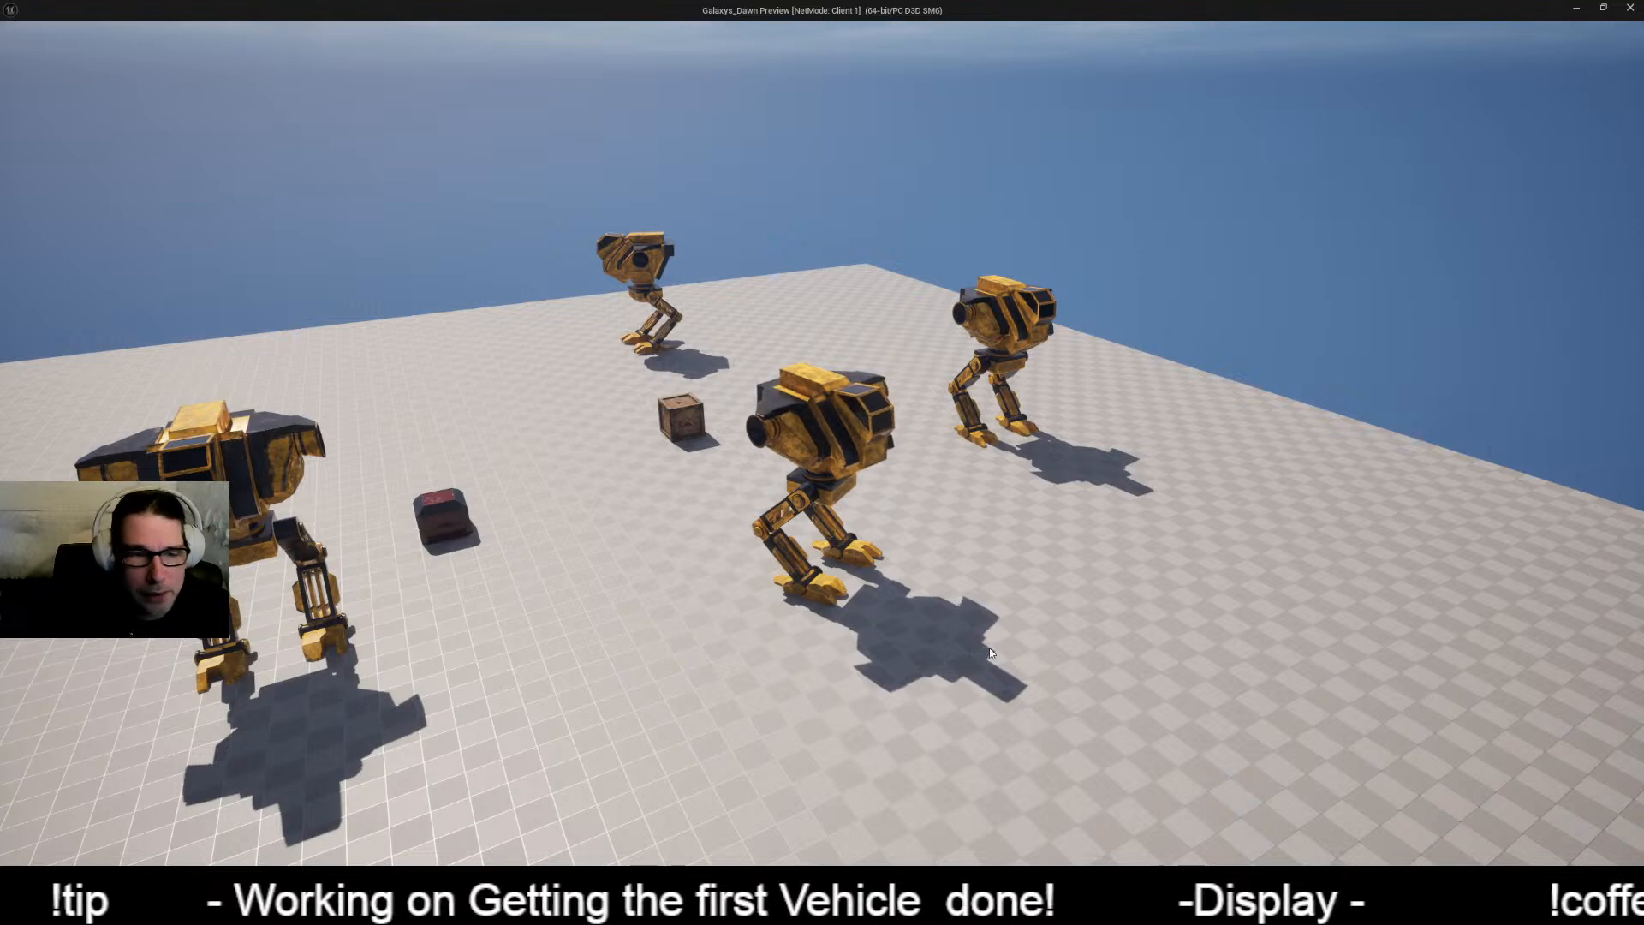
pyautogui.click(1310, 602)
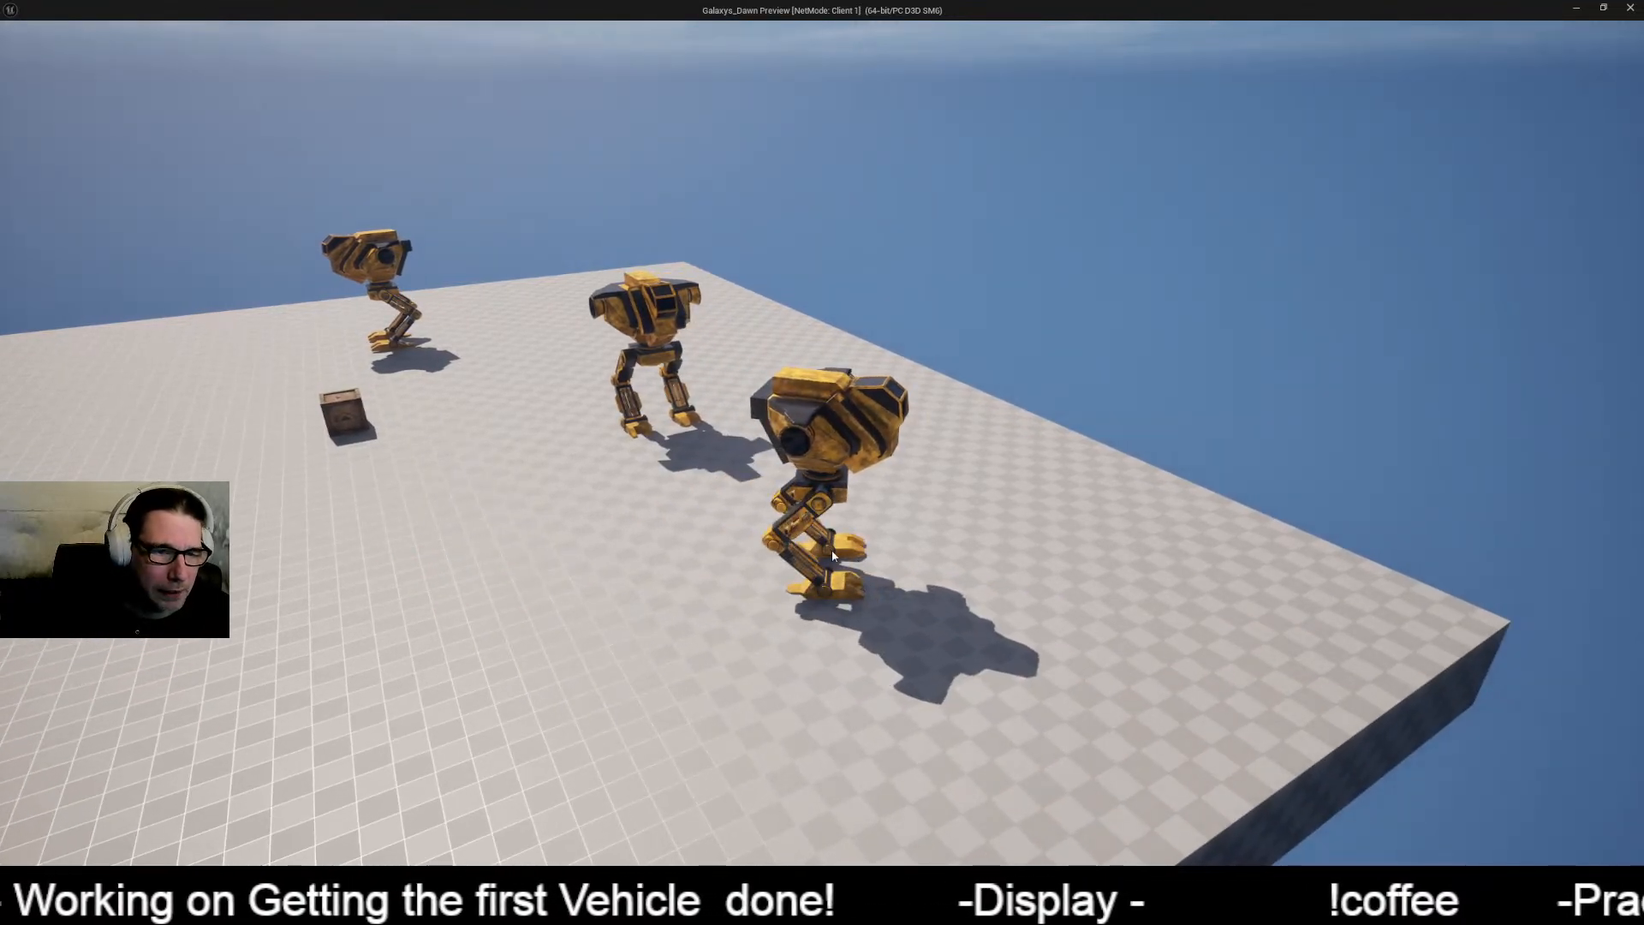
pyautogui.click(630, 548)
pyautogui.click(517, 511)
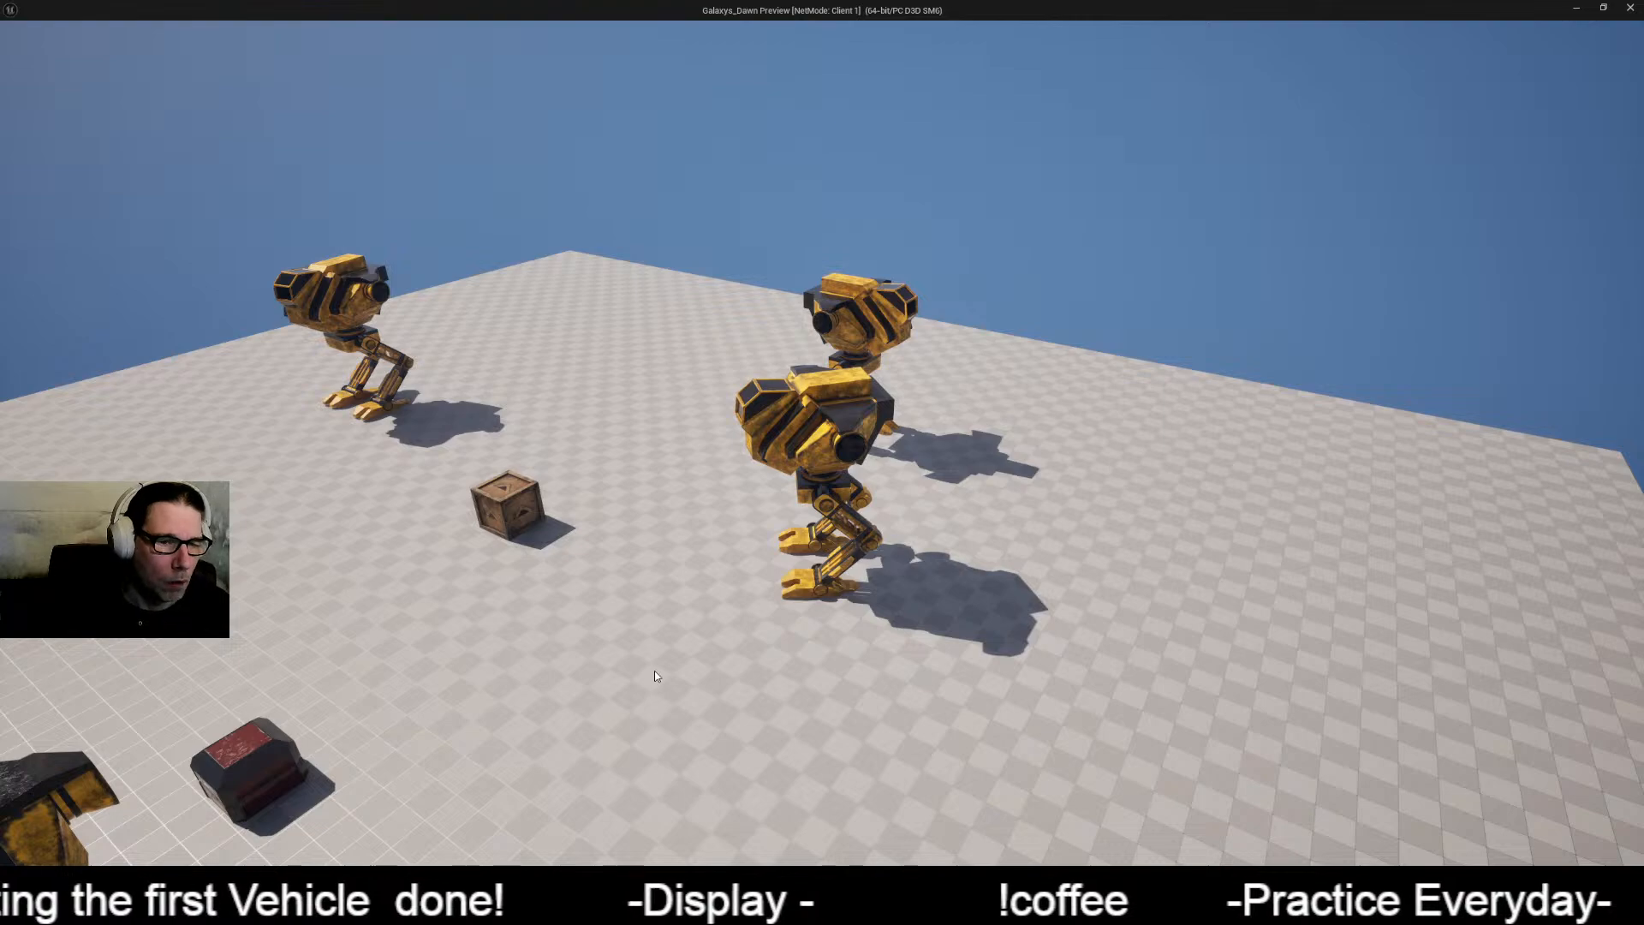
pyautogui.moveTo(654, 671); pyautogui.dragTo(505, 621, button='middle')
pyautogui.click(492, 614)
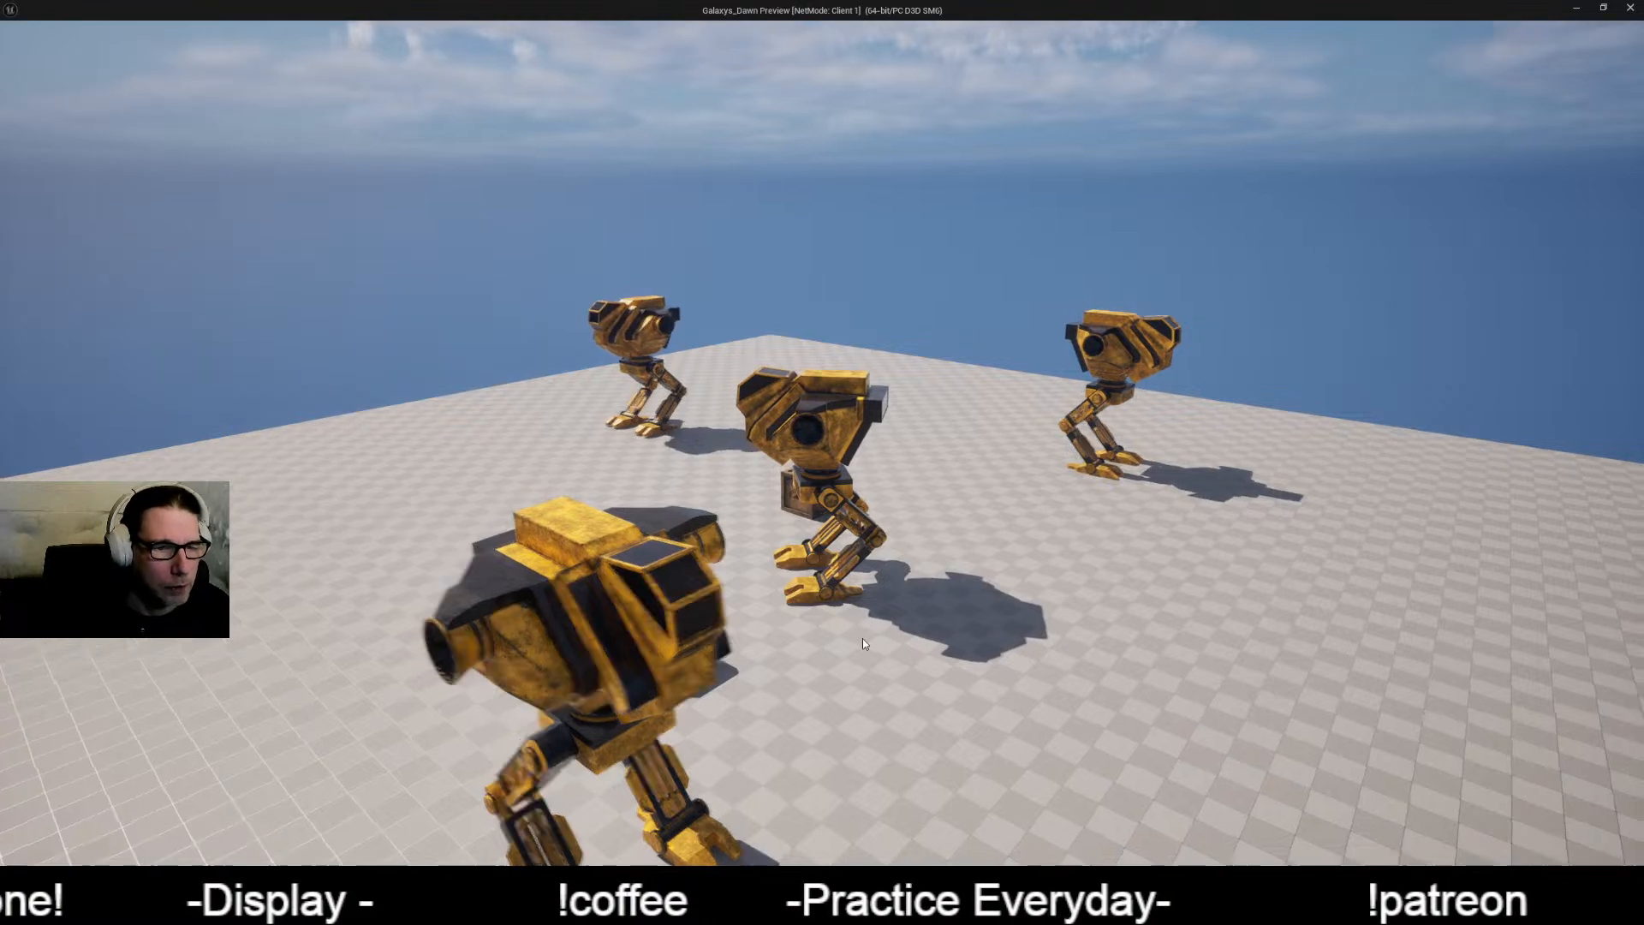
# Step: Examine the mech's legs up close from low front, side and rear views while moving and turning it
pyautogui.moveTo(572, 605); pyautogui.dragTo(762, 589, button='middle')
pyautogui.rightClick(609, 548)
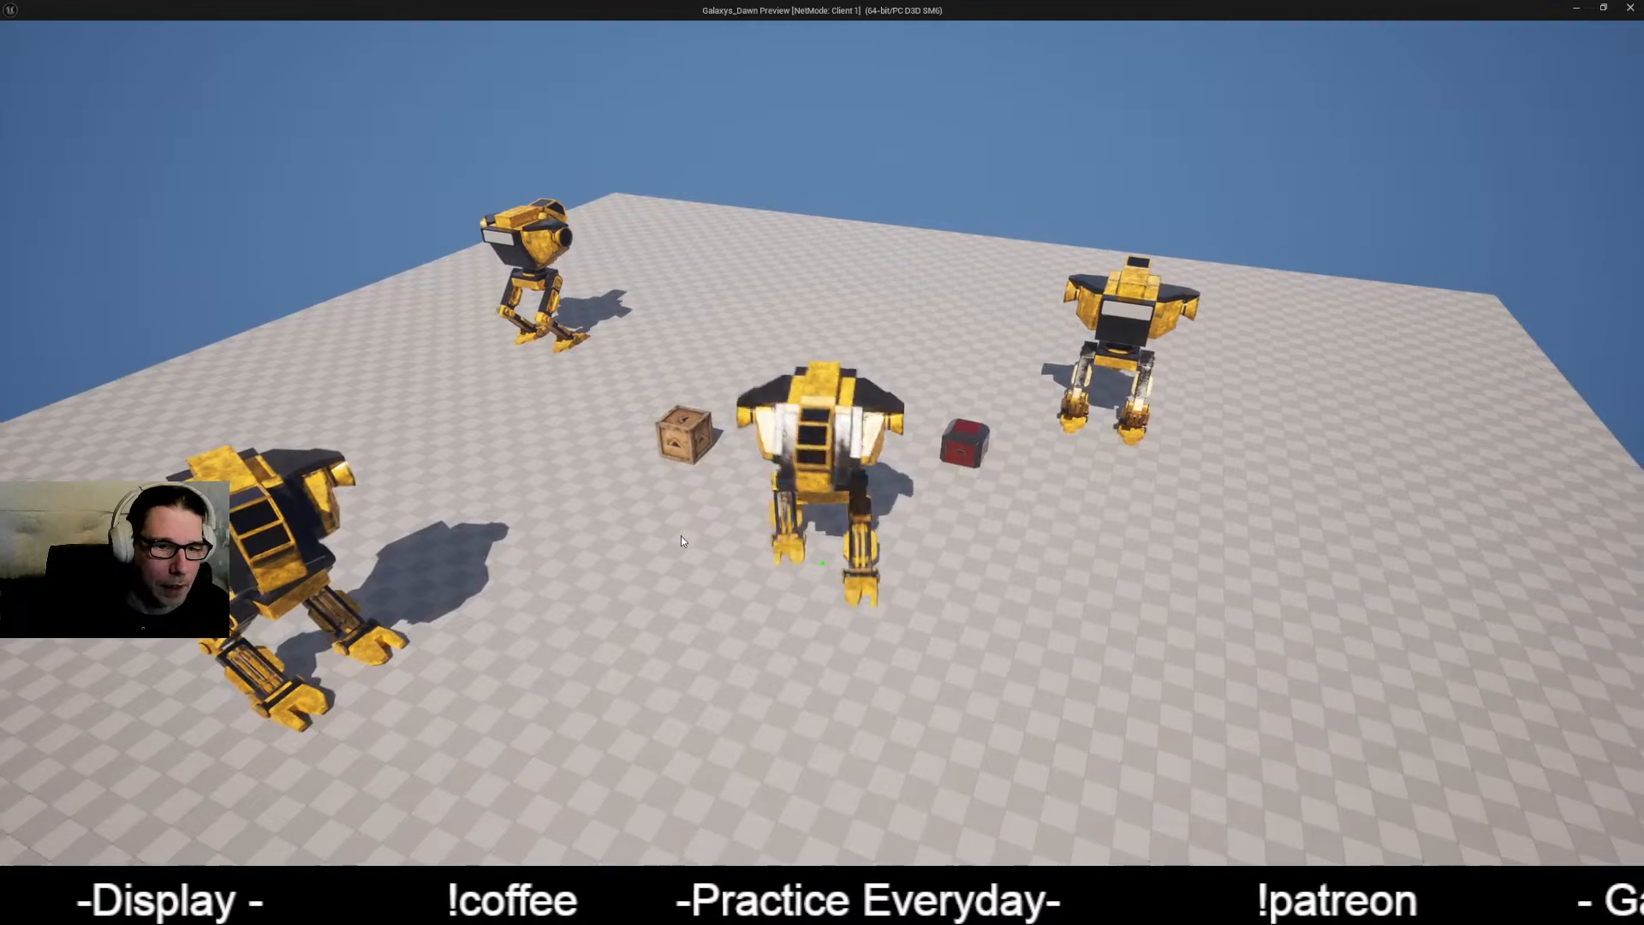
pyautogui.moveTo(683, 536); pyautogui.dragTo(828, 517, button='middle')
pyautogui.moveTo(828, 517); pyautogui.dragTo(826, 512)
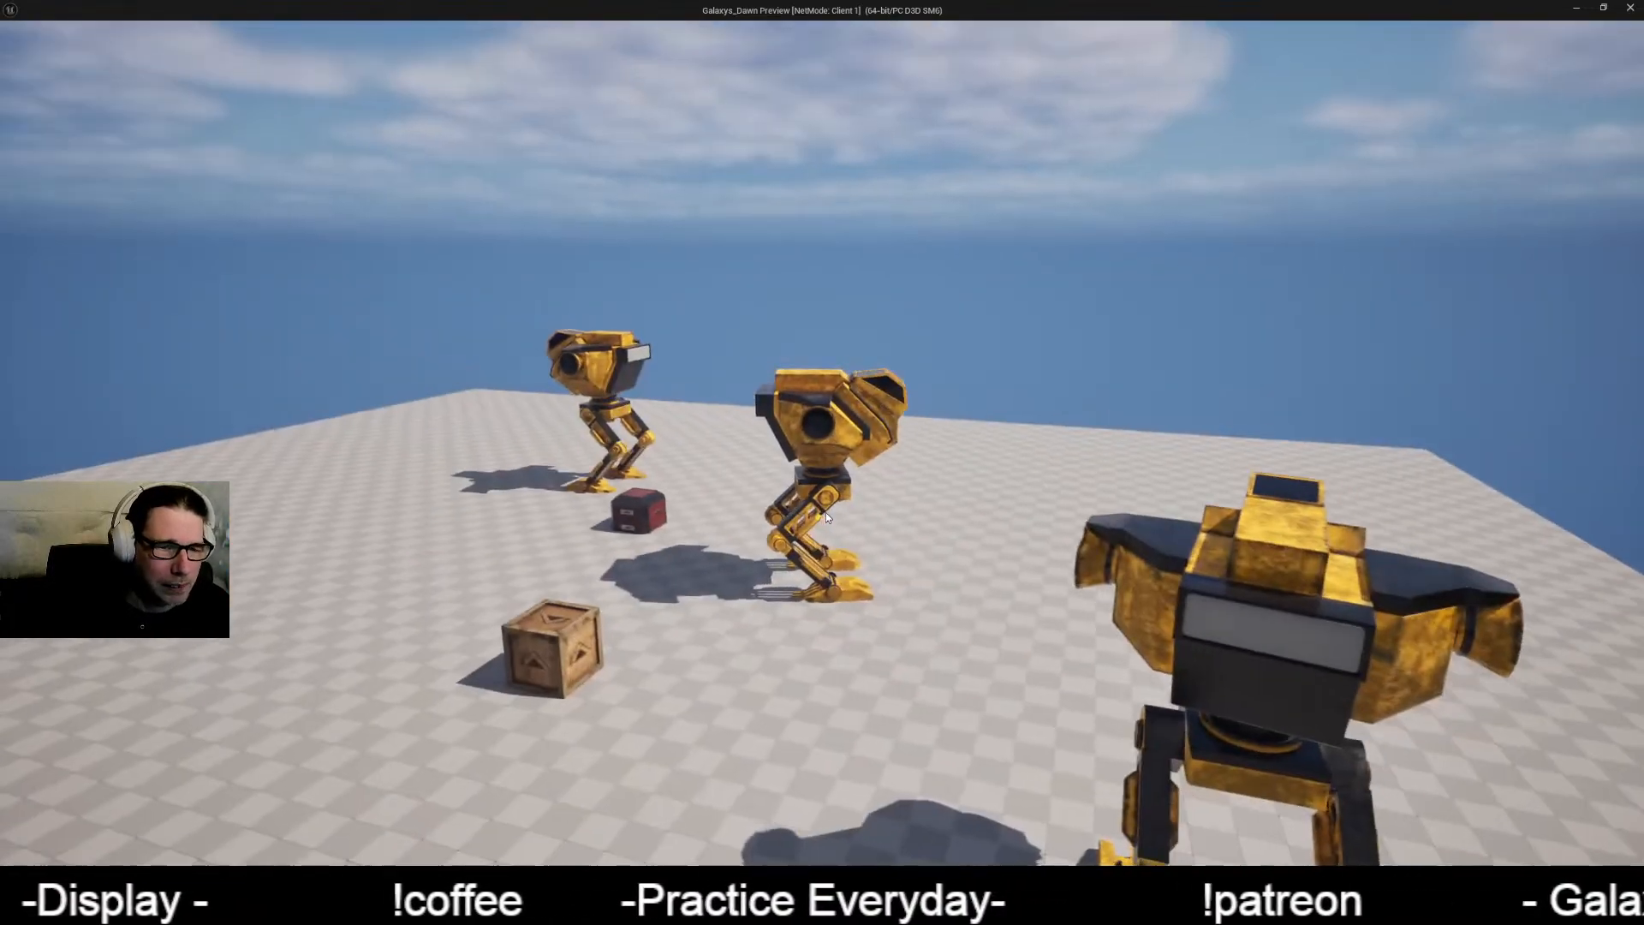
pyautogui.scroll(2, 834, 524)
pyautogui.scroll(1, 858, 541)
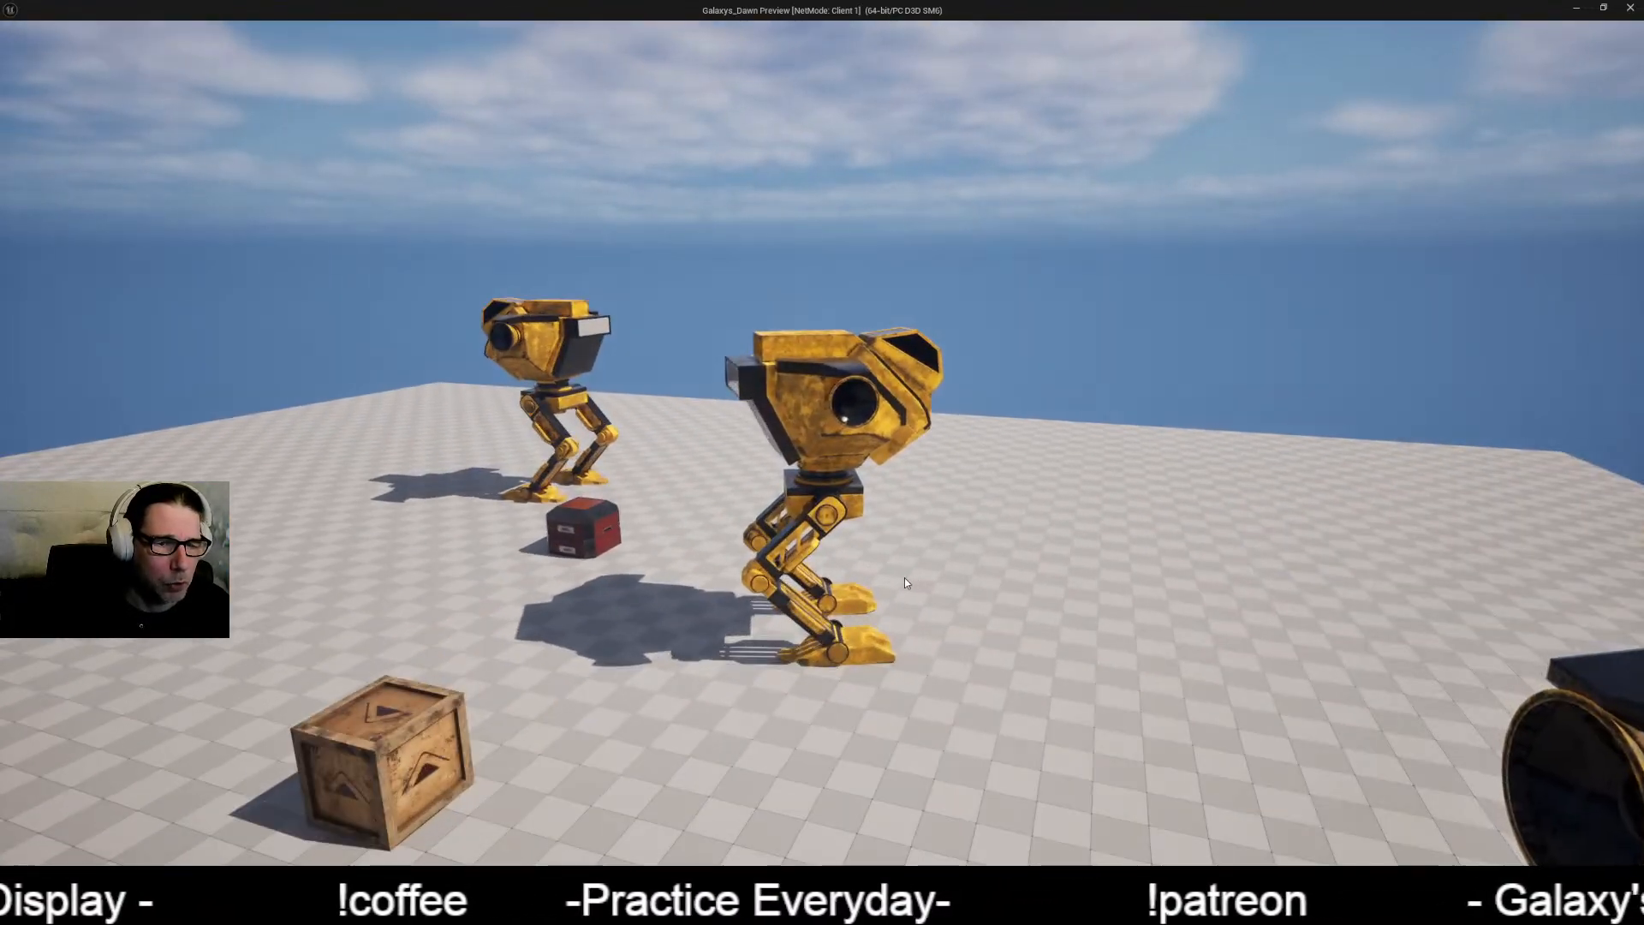
pyautogui.moveTo(904, 578)
pyautogui.mouseDown(button='middle')
pyautogui.moveTo(923, 589)
pyautogui.moveTo(892, 563)
pyautogui.mouseUp(button='middle')
pyautogui.press('q')
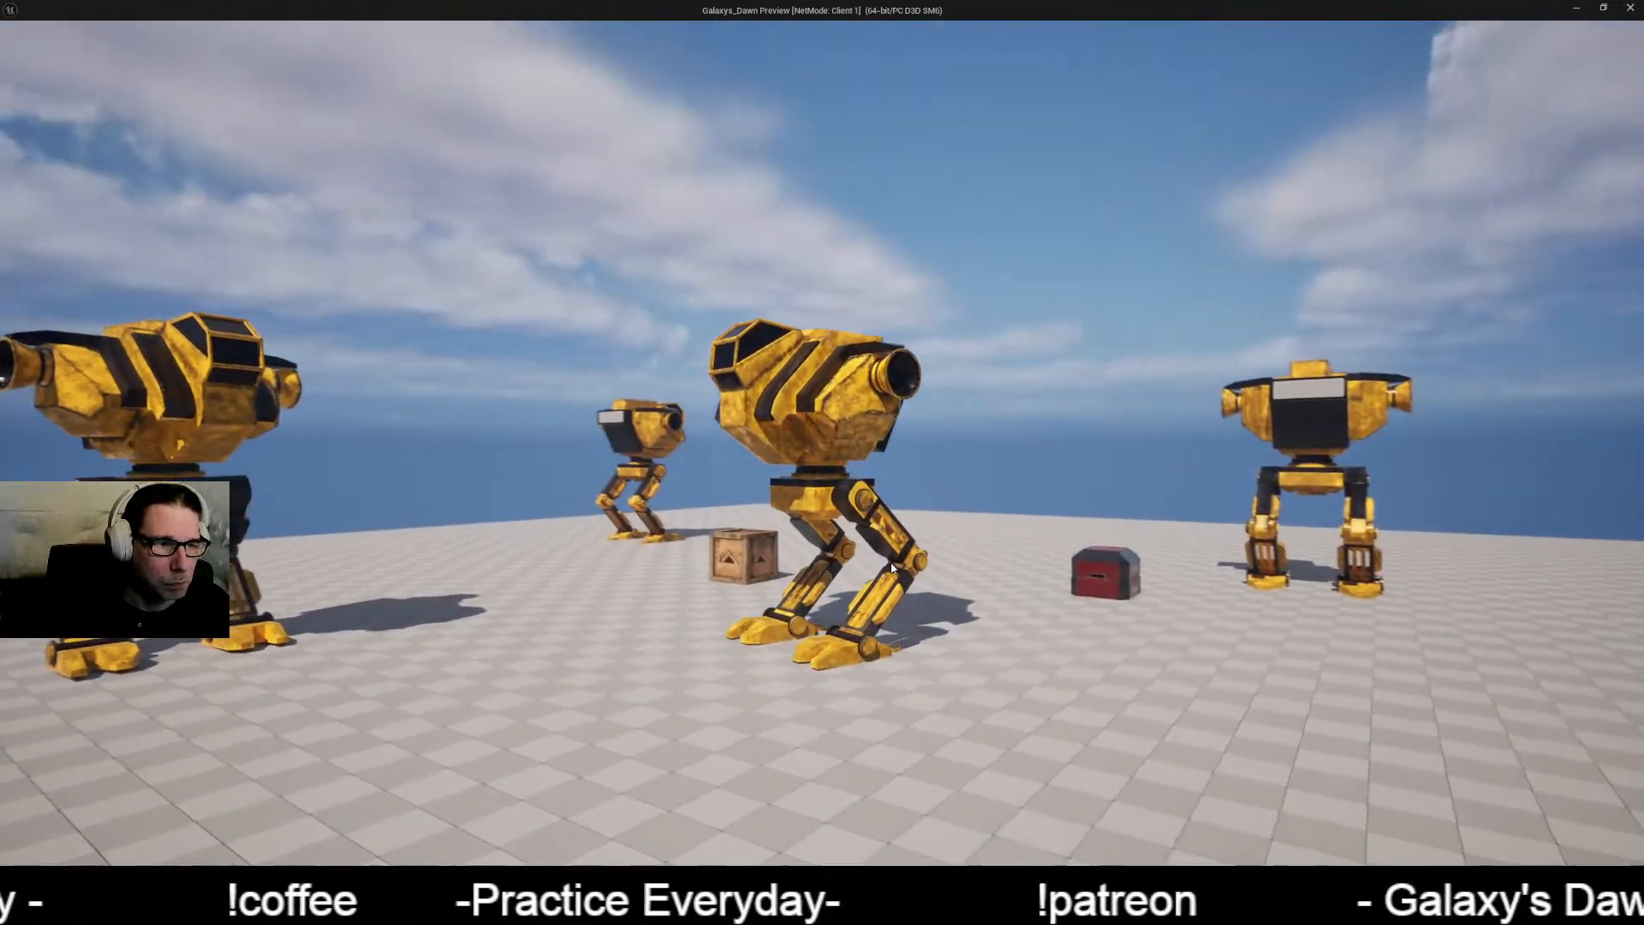
pyautogui.press('a')
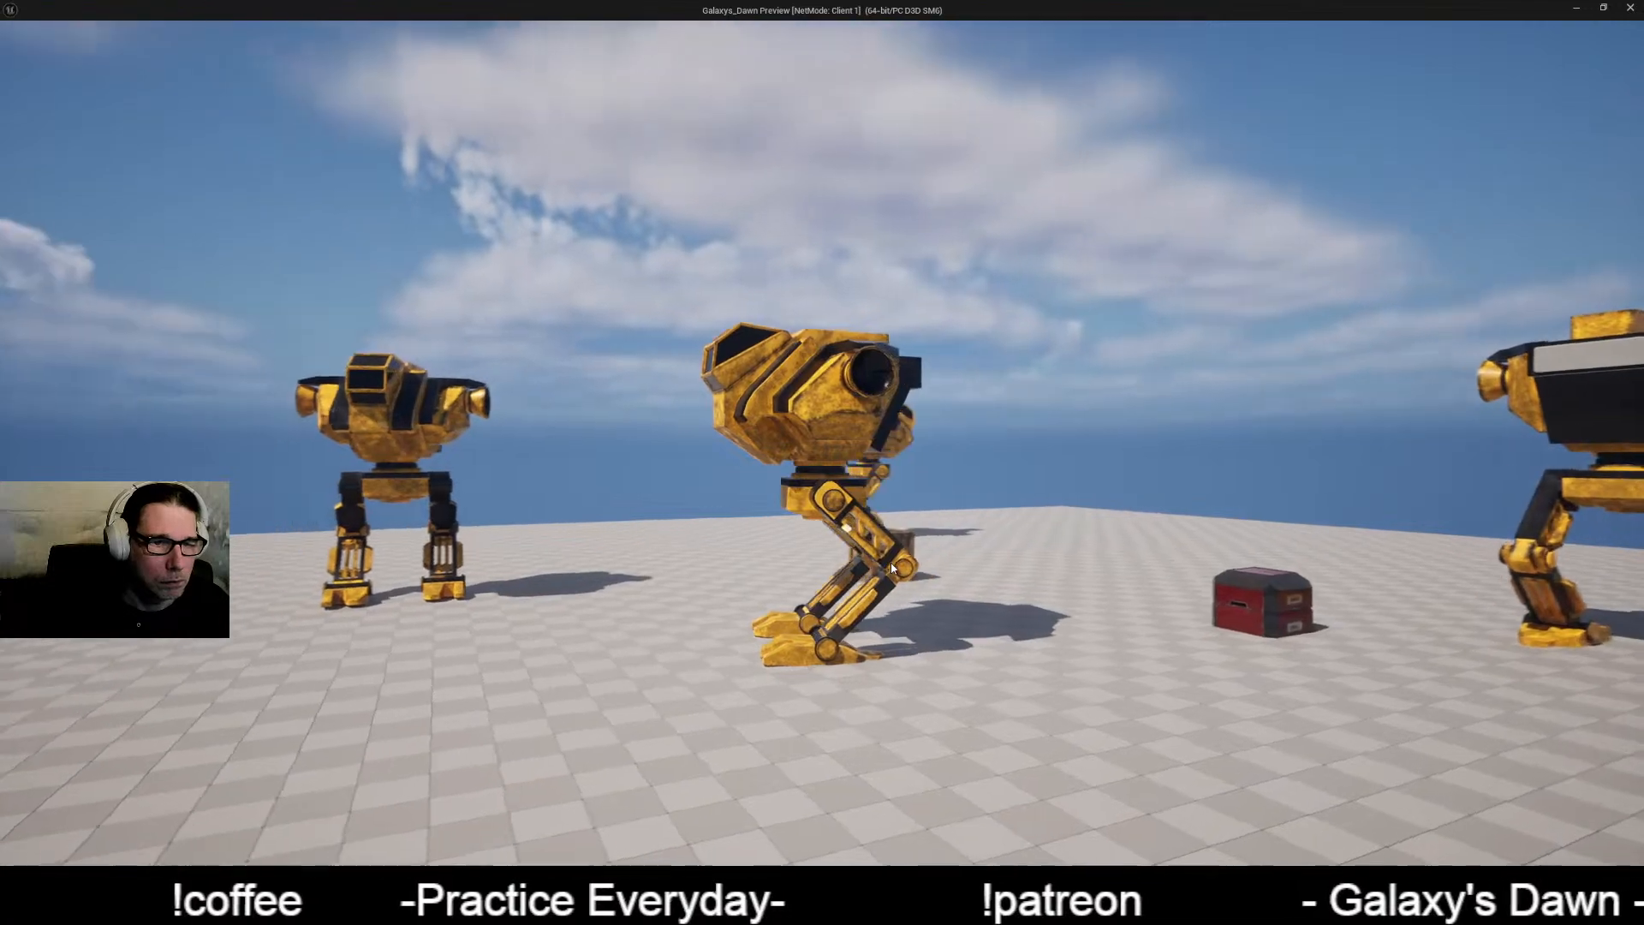
pyautogui.press('a')
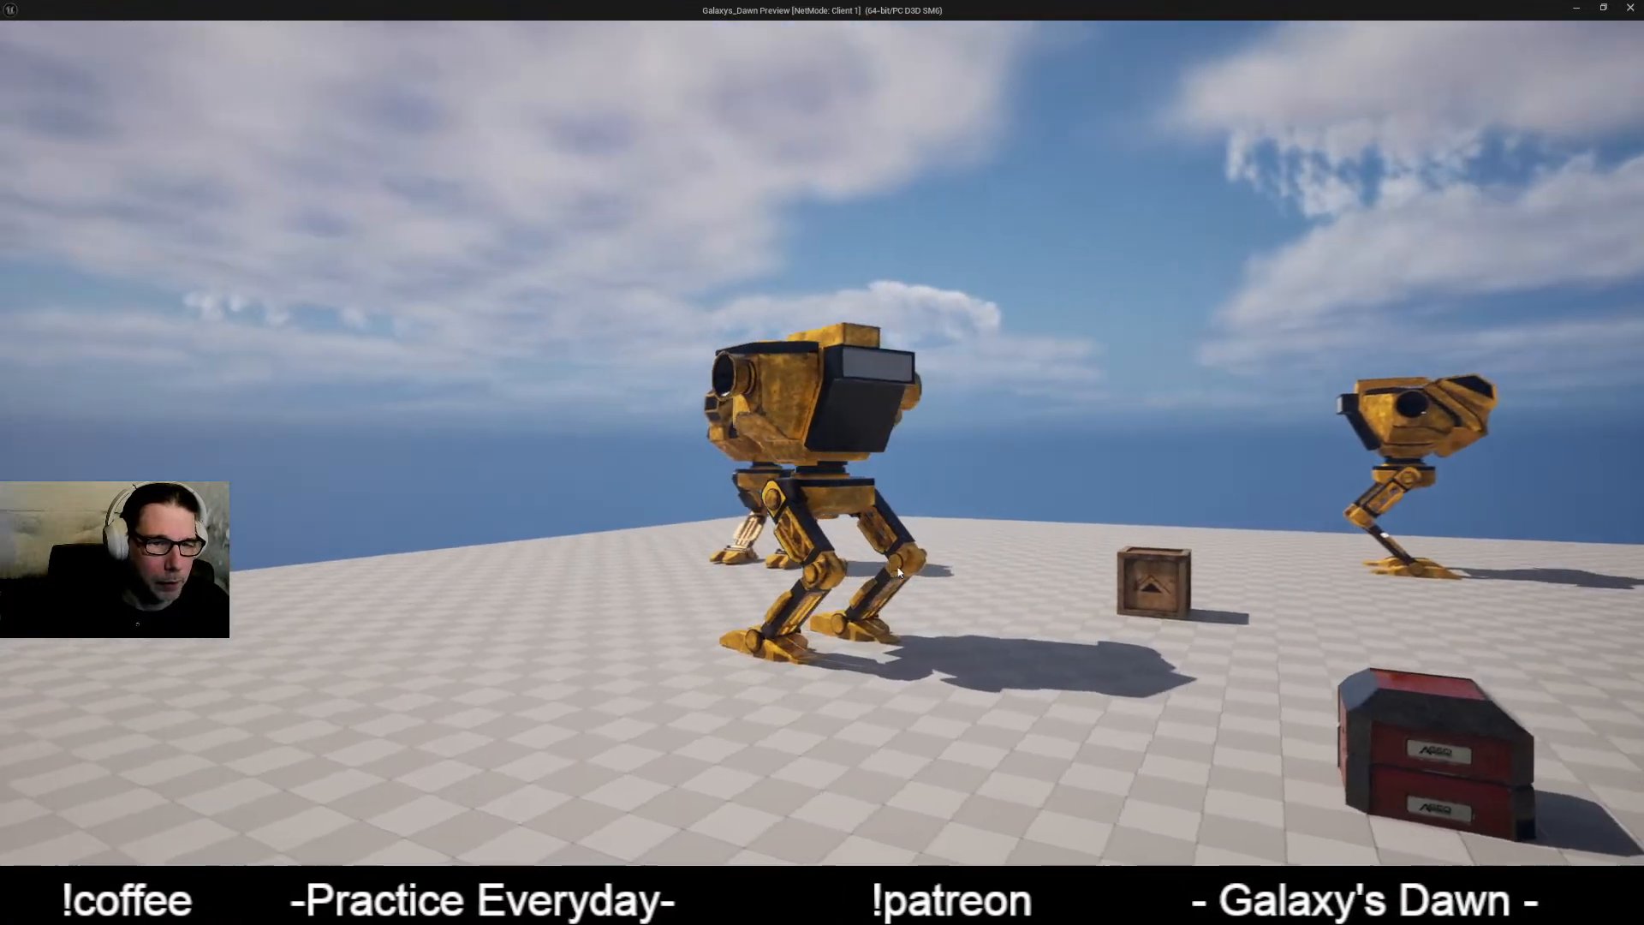
# Step: Look around the standing mech from the front, from behind and from the side to study its foot stance
pyautogui.moveTo(892, 568); pyautogui.dragTo(1052, 588, button='middle')
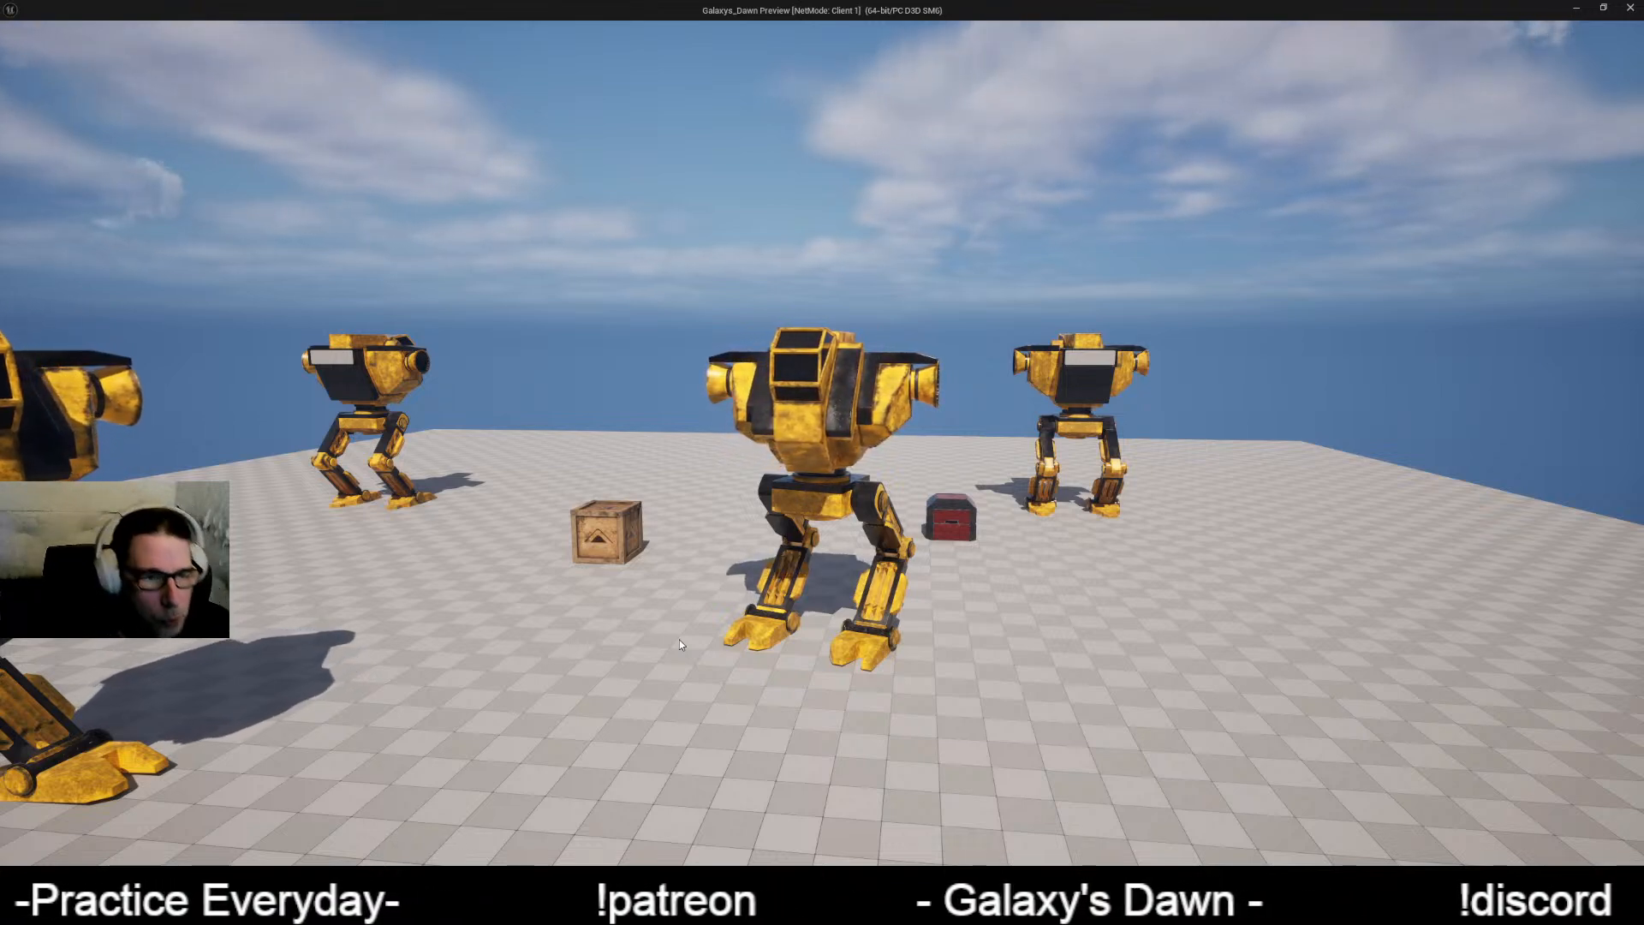
pyautogui.moveTo(557, 550); pyautogui.dragTo(1088, 561)
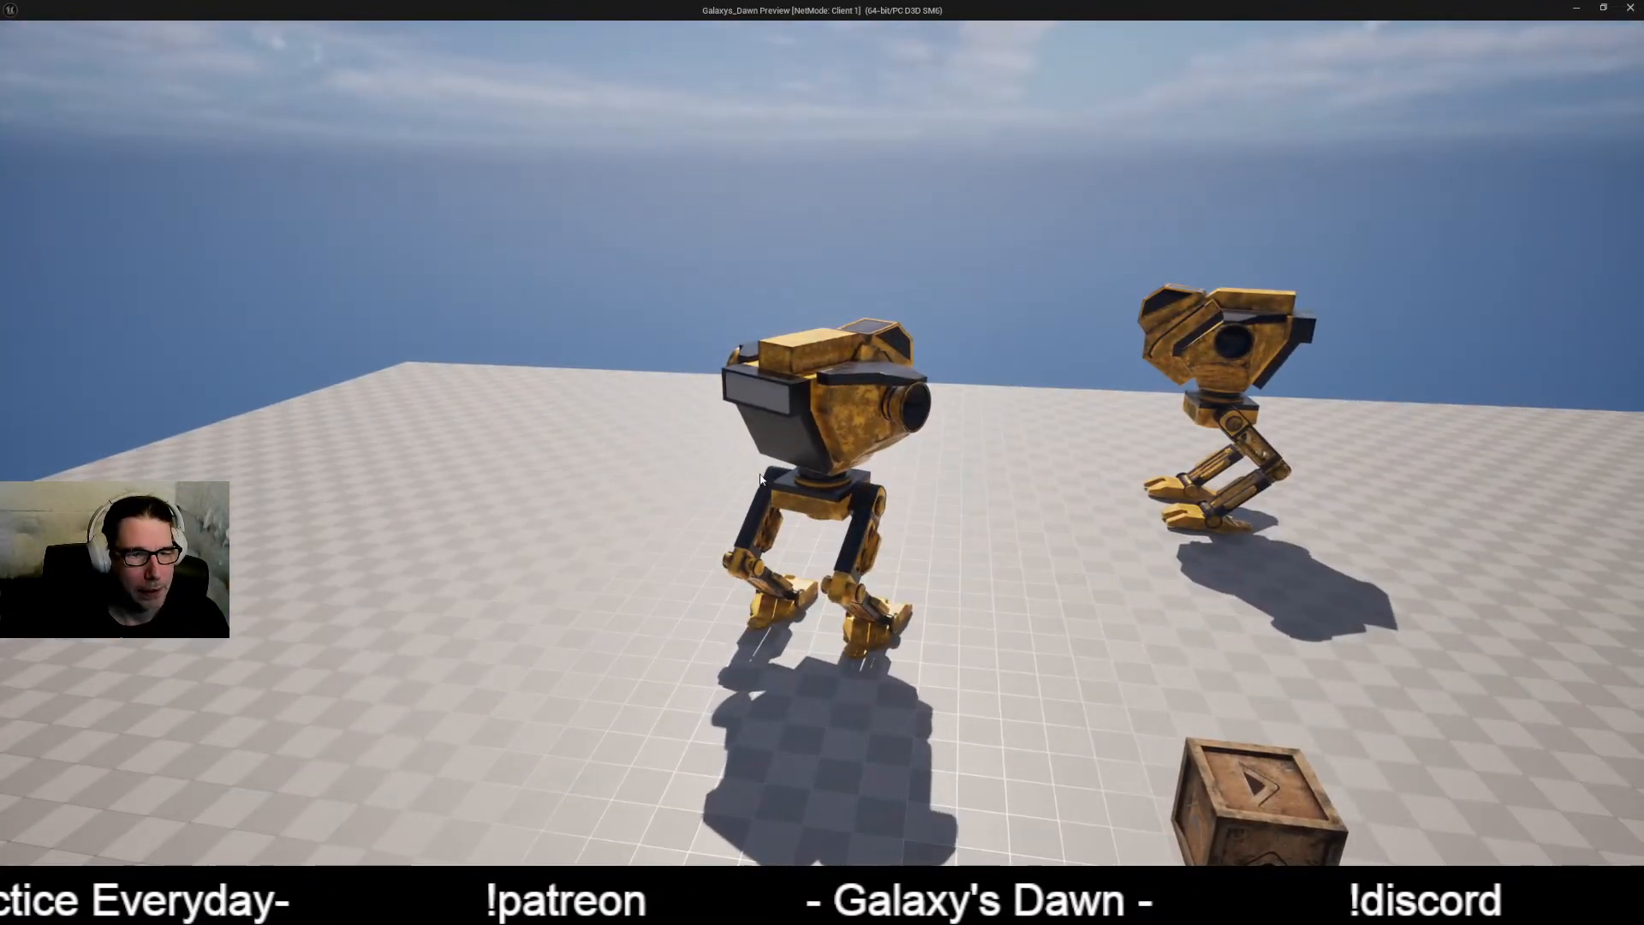
pyautogui.moveTo(784, 486); pyautogui.dragTo(756, 442)
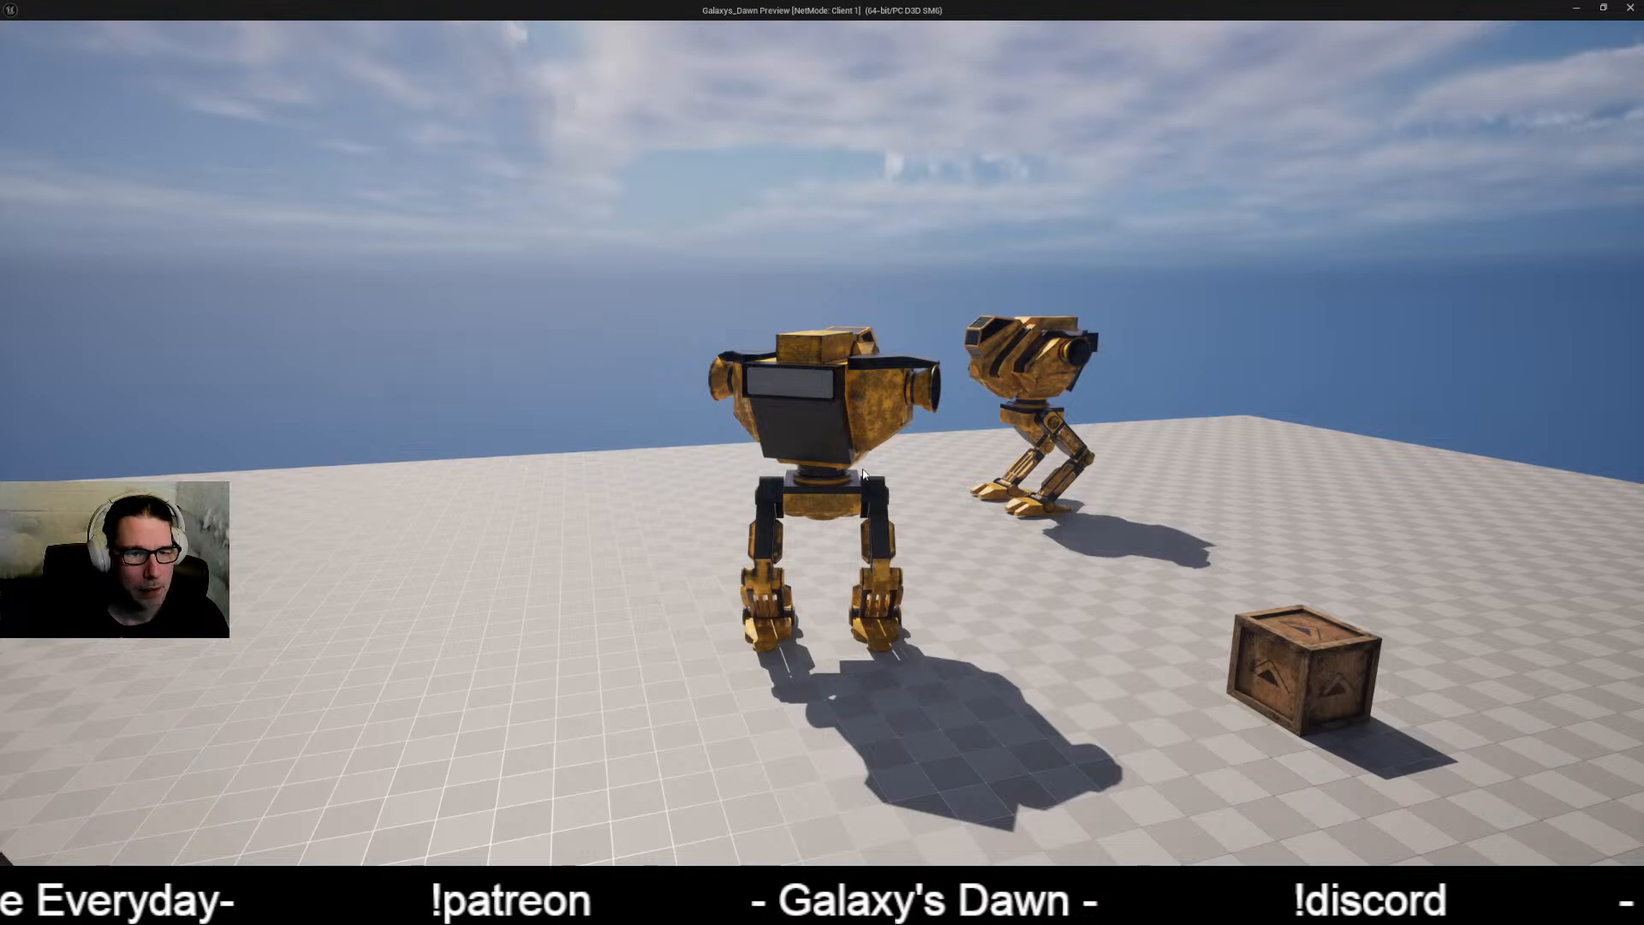
pyautogui.moveTo(662, 463); pyautogui.dragTo(855, 521)
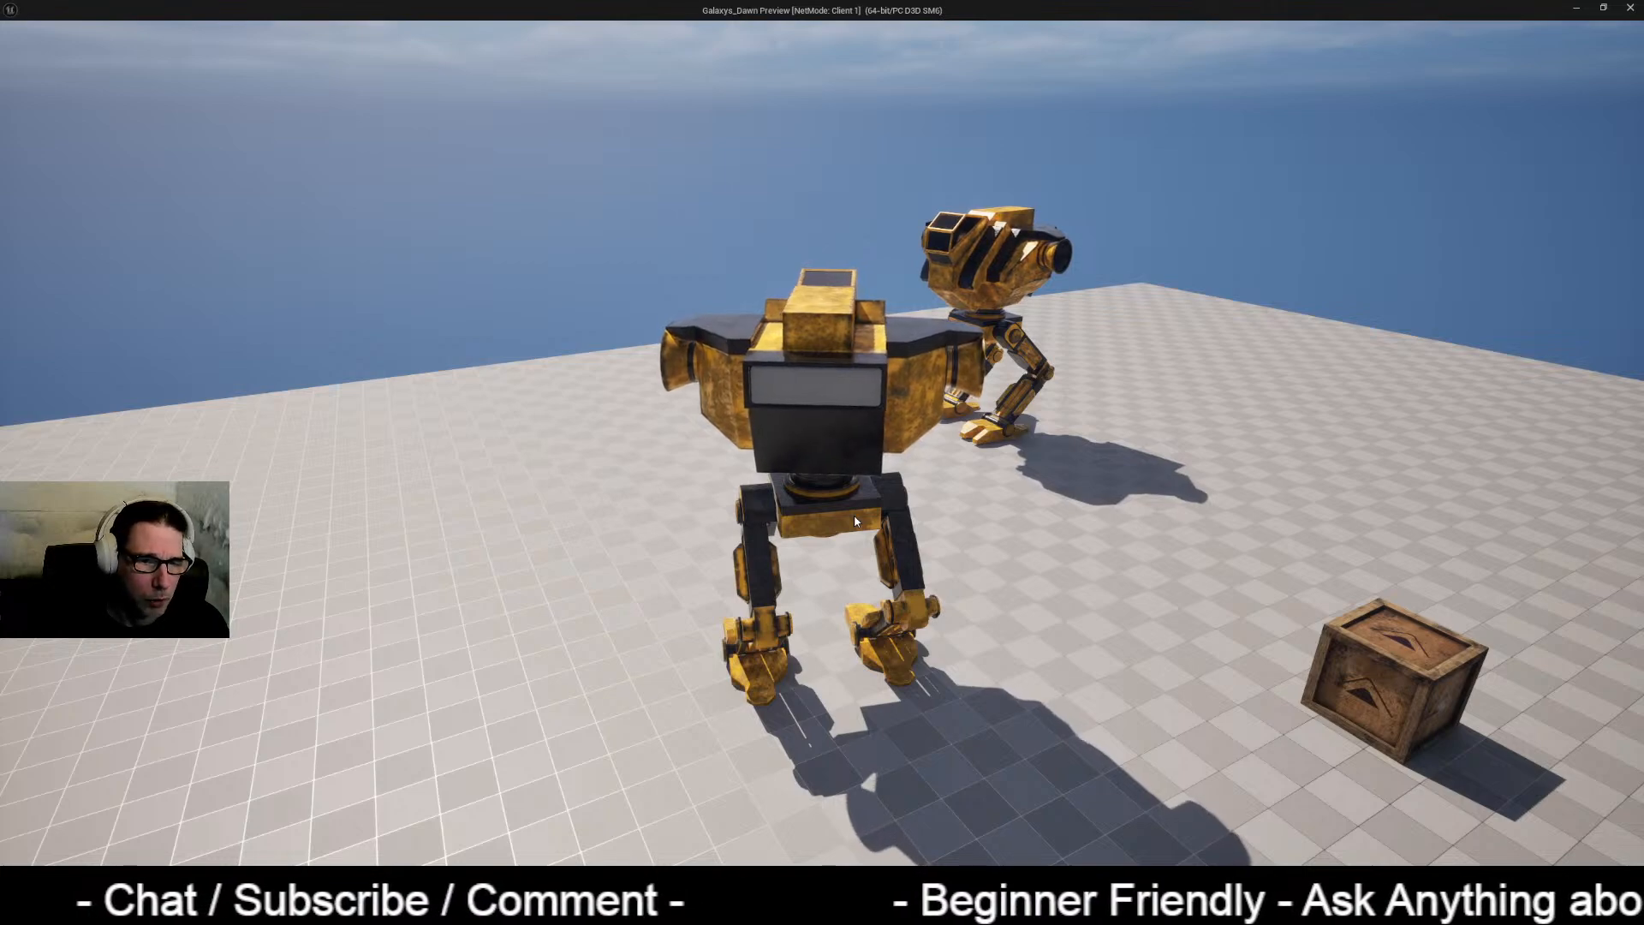
pyautogui.click(562, 671)
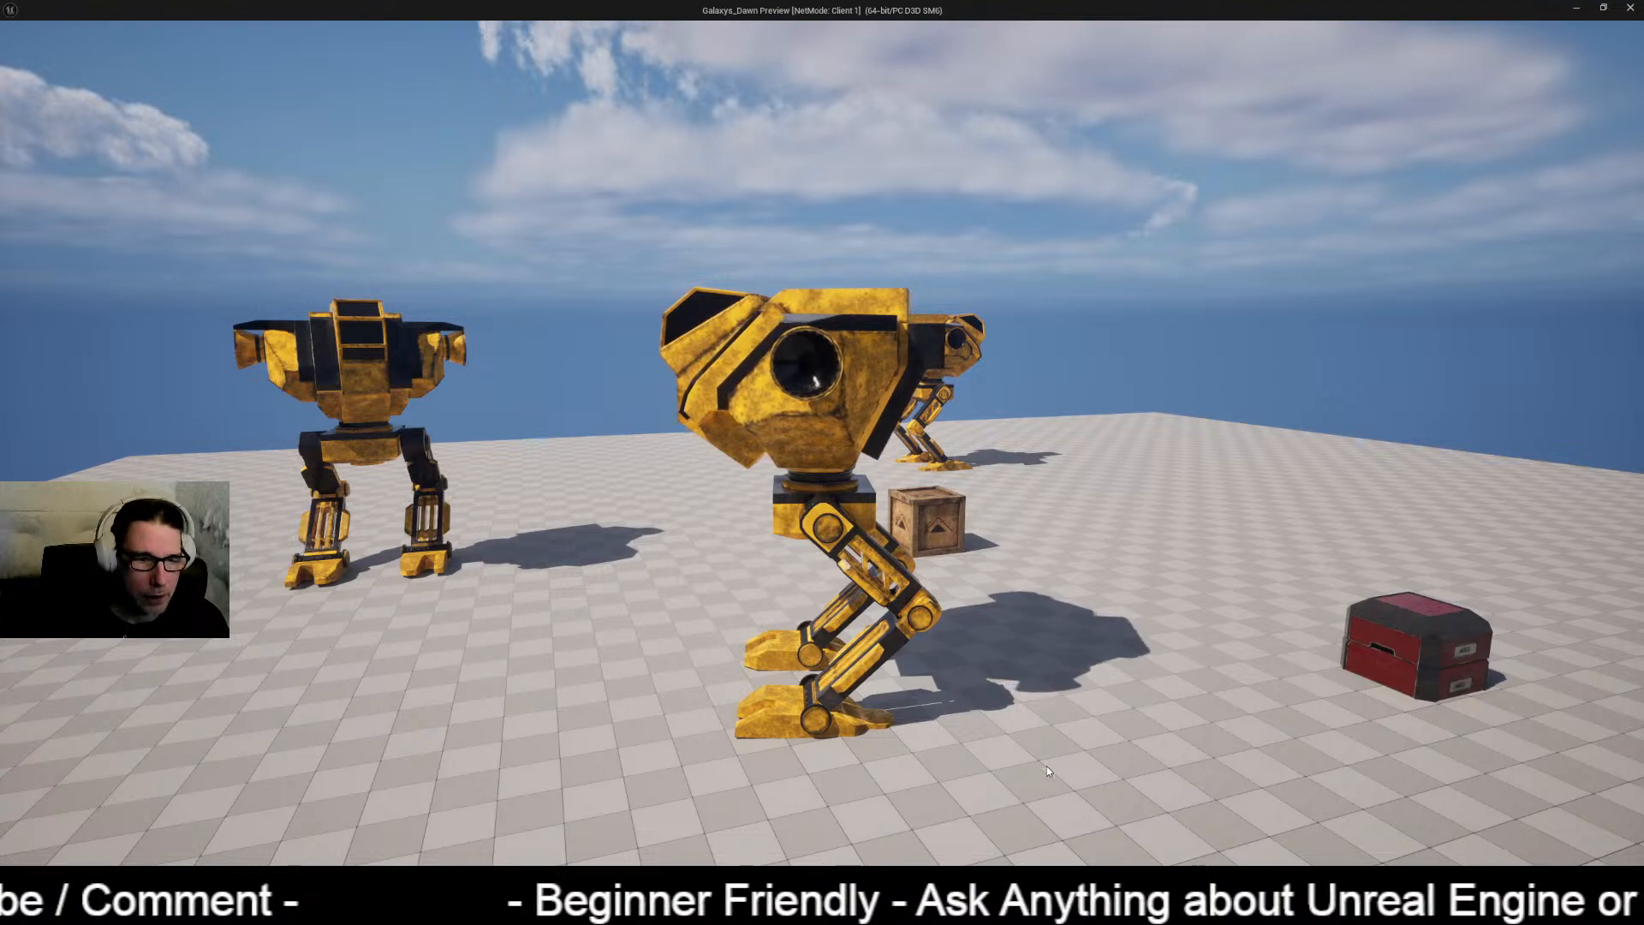
pyautogui.moveTo(1047, 765)
pyautogui.mouseDown(button='right')
pyautogui.moveTo(1060, 777)
pyautogui.moveTo(1019, 757)
pyautogui.mouseUp(button='right')
# Step: Switch back to the MechAnimation2 Blender window, collapse the MechUVDone collection and make the Scene Collection active
pyautogui.hotkey('alt', 'Tab')
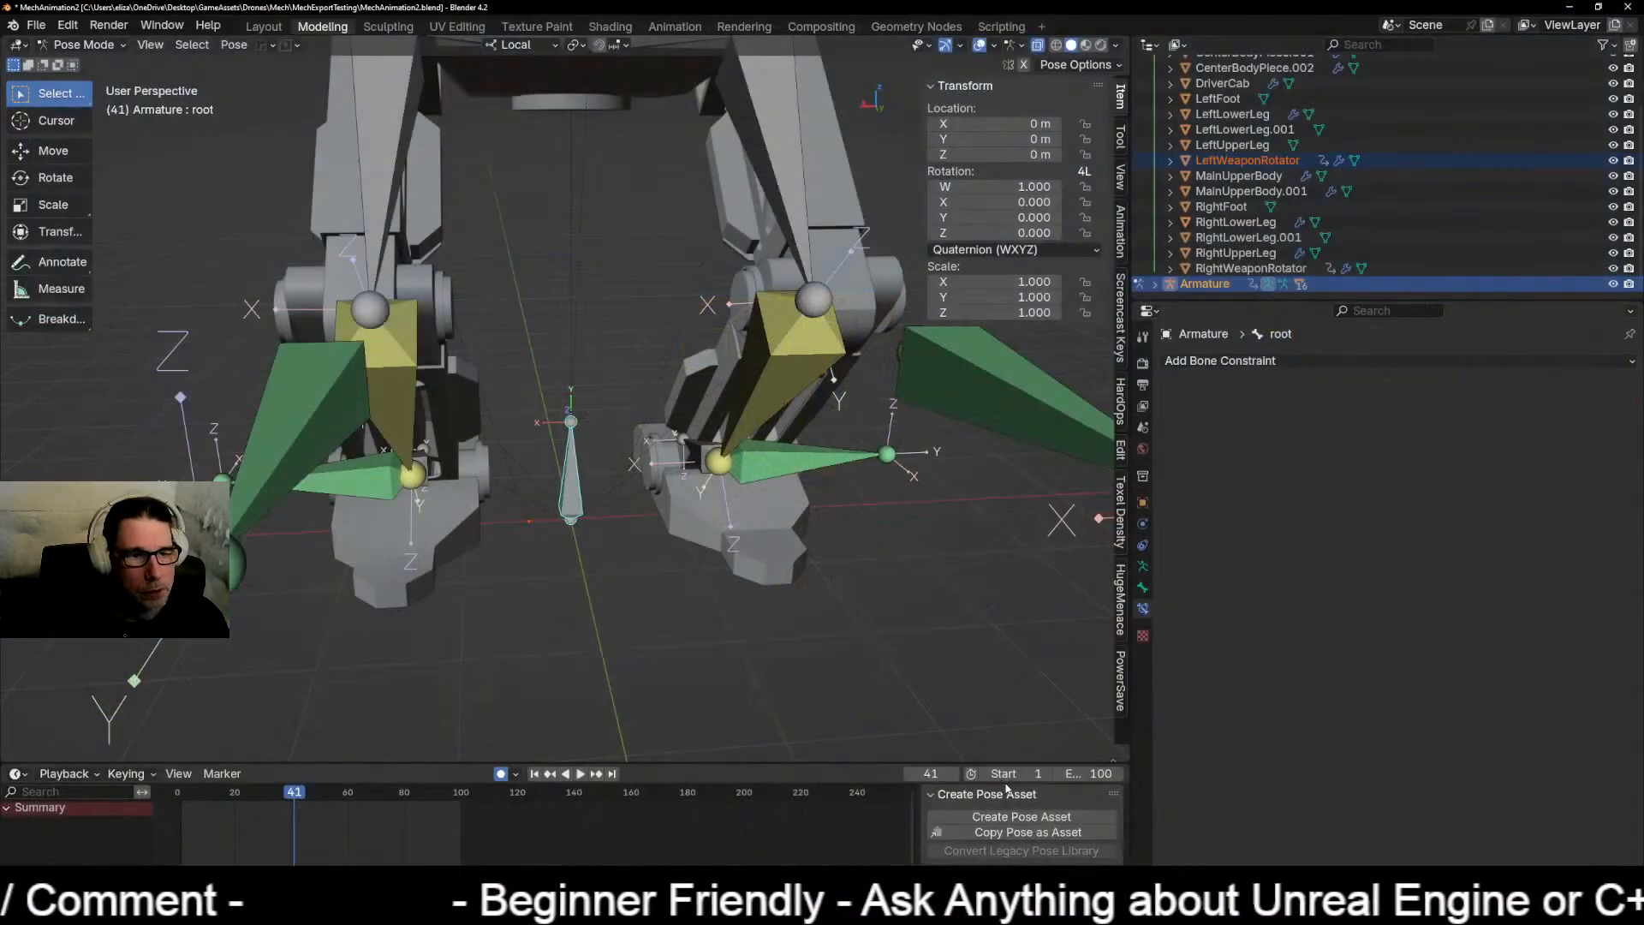
pyautogui.scroll(-8, 656, 540)
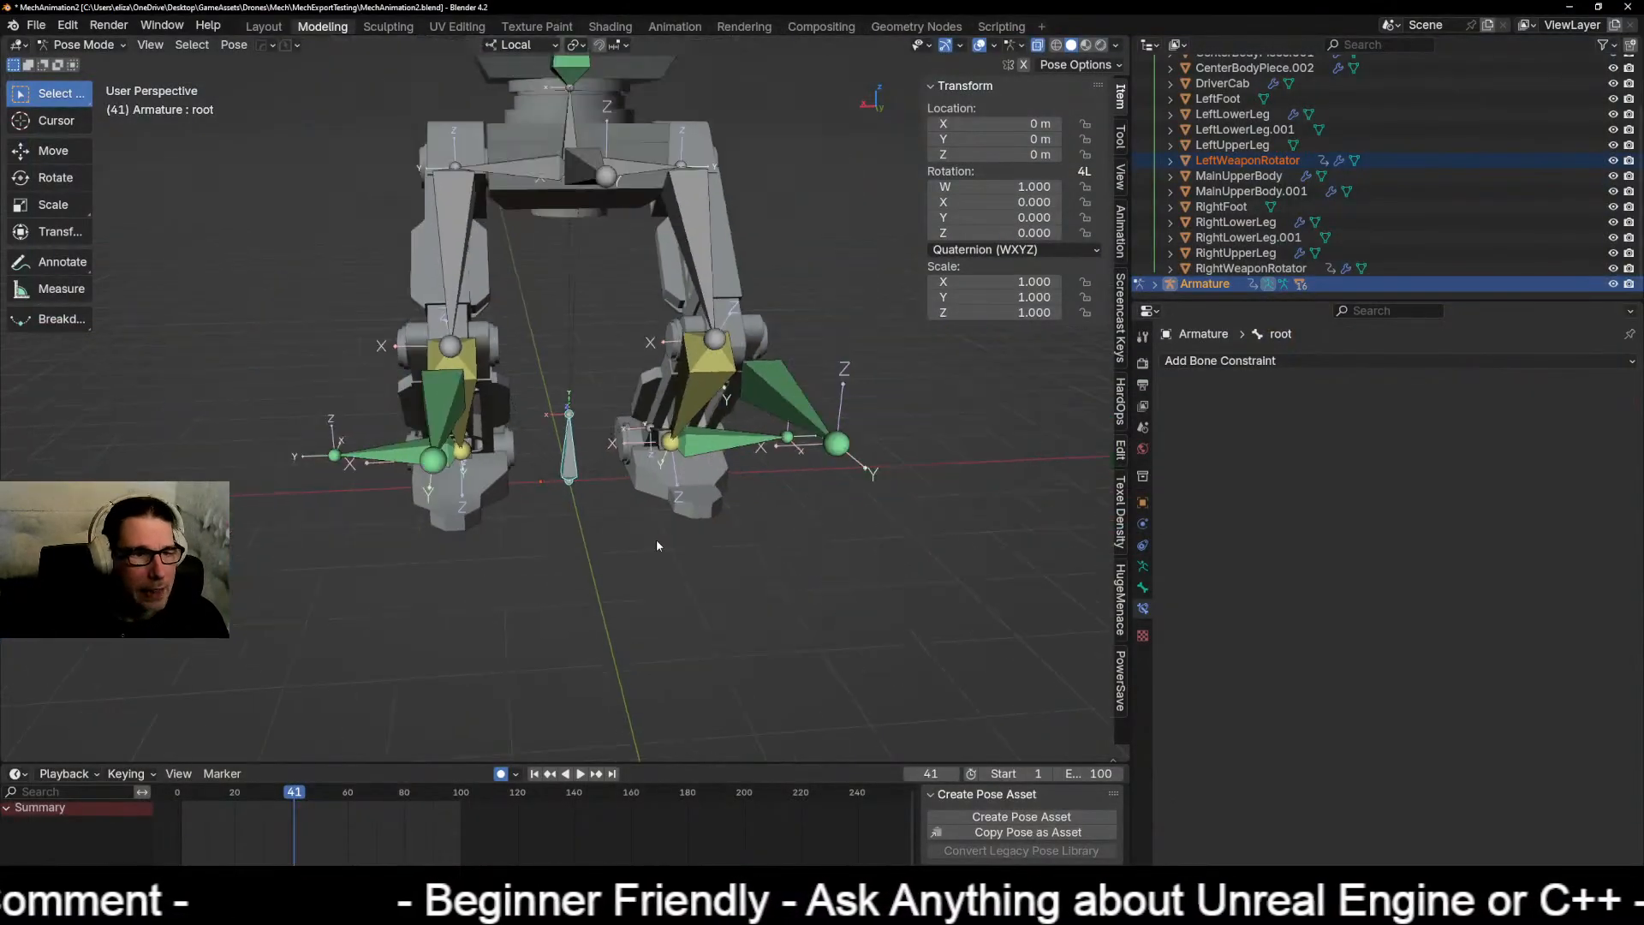
pyautogui.moveTo(656, 548); pyautogui.dragTo(726, 514, button='middle')
pyautogui.scroll(4, 706, 526)
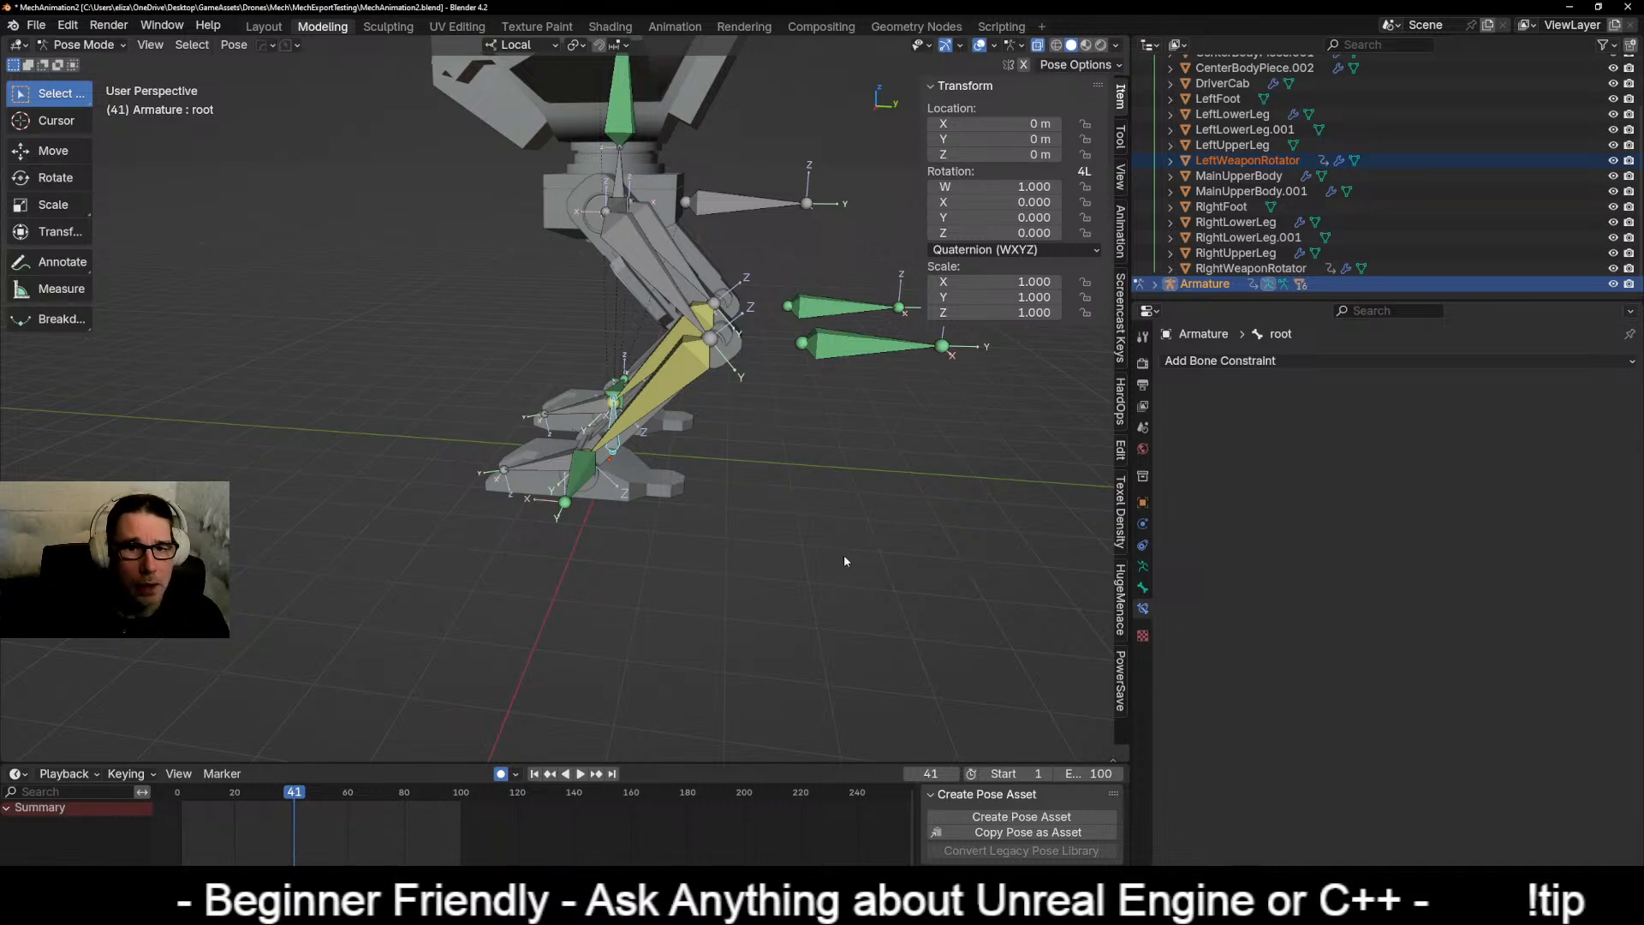
pyautogui.scroll(3, 1155, 85)
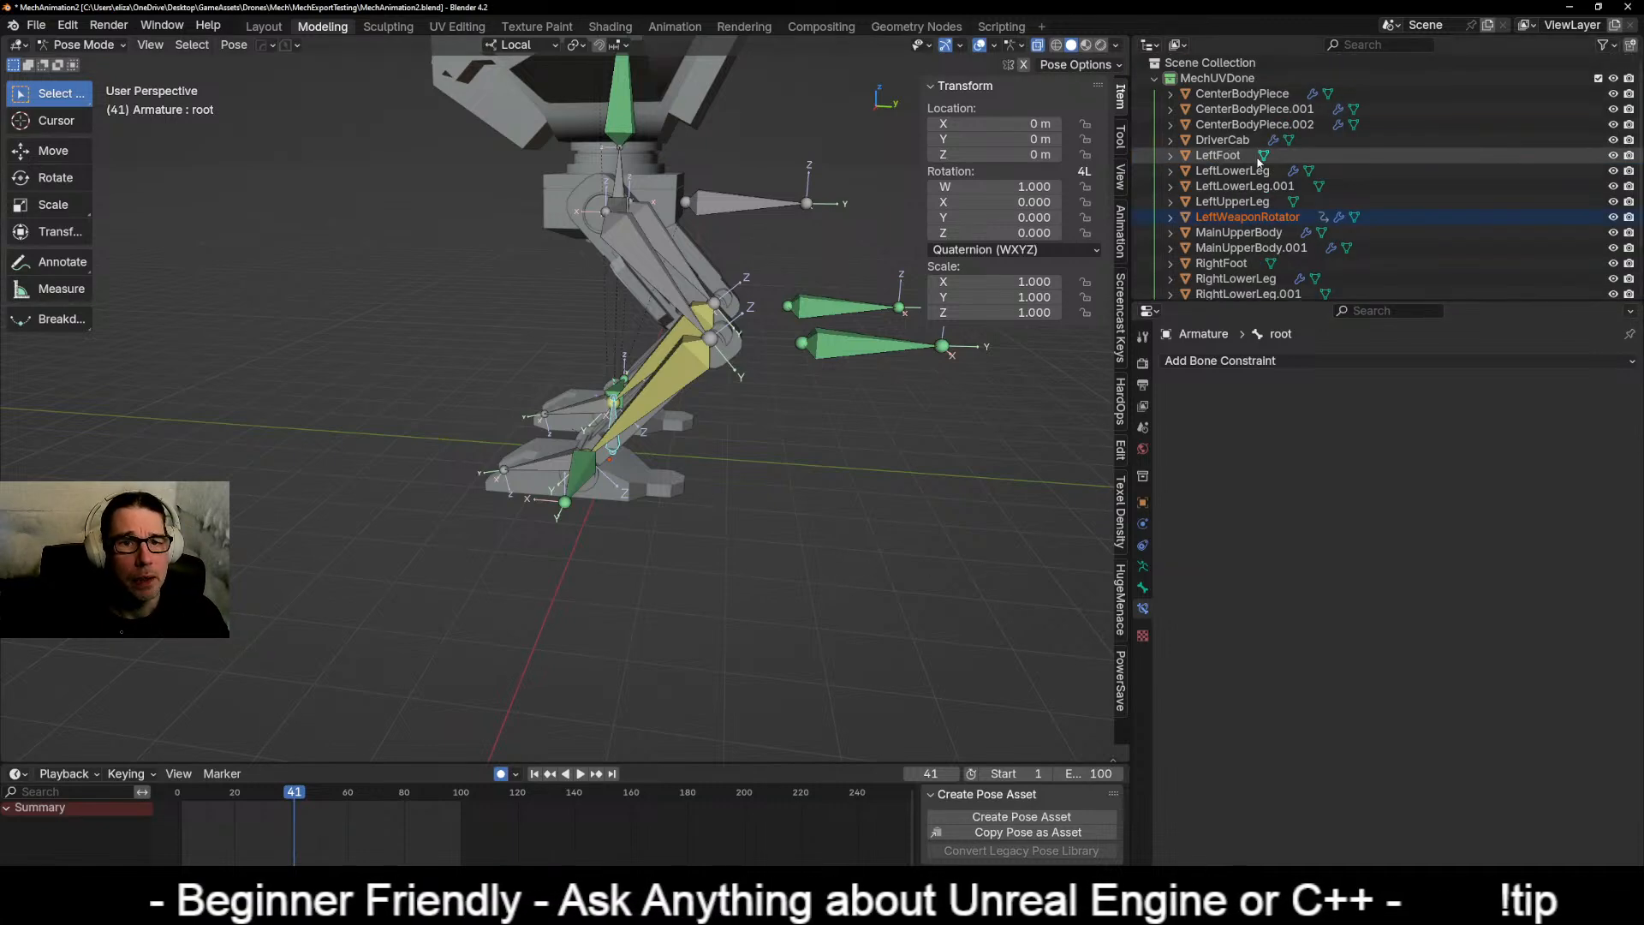
pyautogui.click(1154, 79)
pyautogui.click(1210, 63)
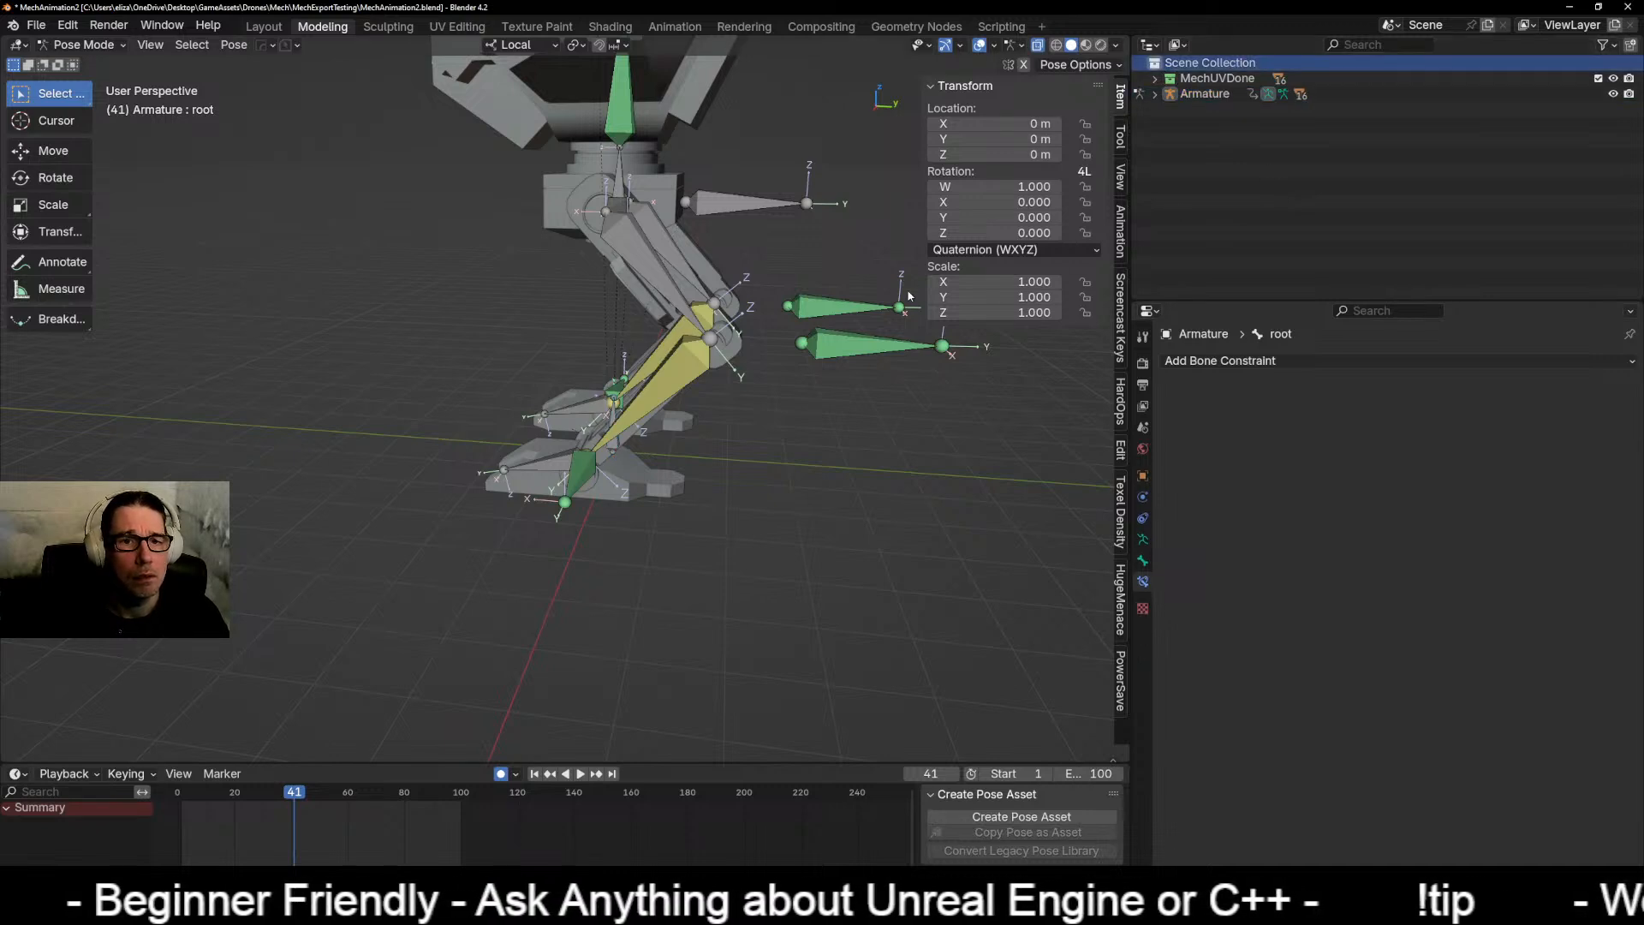
pyautogui.moveTo(596, 488); pyautogui.dragTo(566, 553, button='middle')
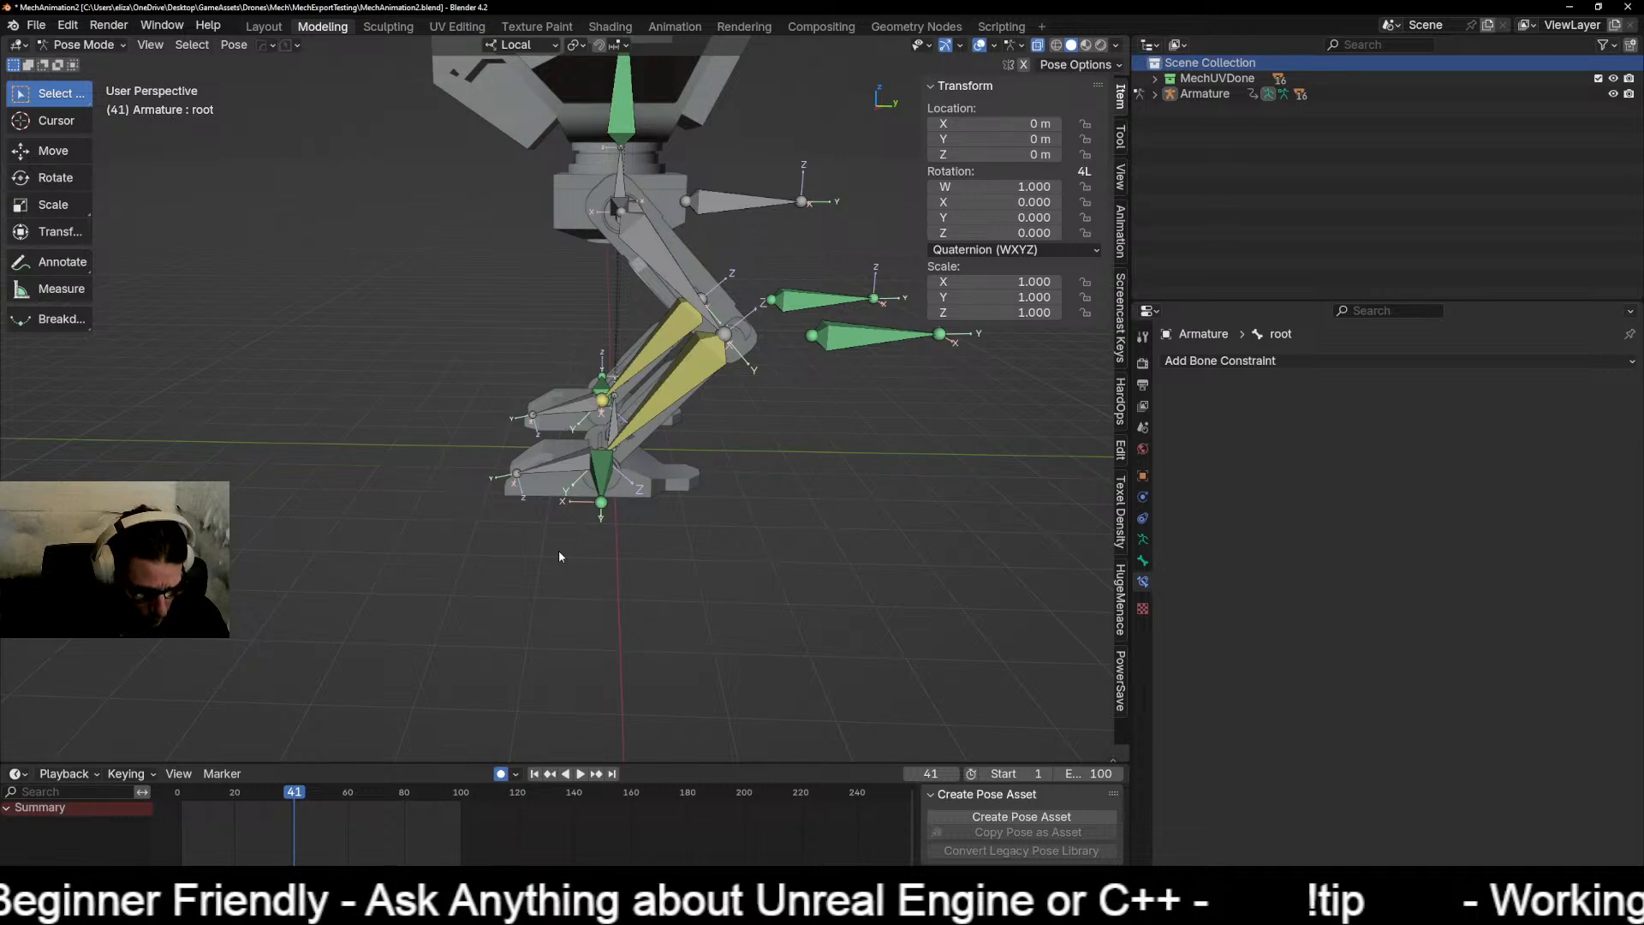
# Step: Add a plane mesh in Object Mode and scale it up uniformly to about 25.1 m square
pyautogui.hotkey('ctrl', 'a')
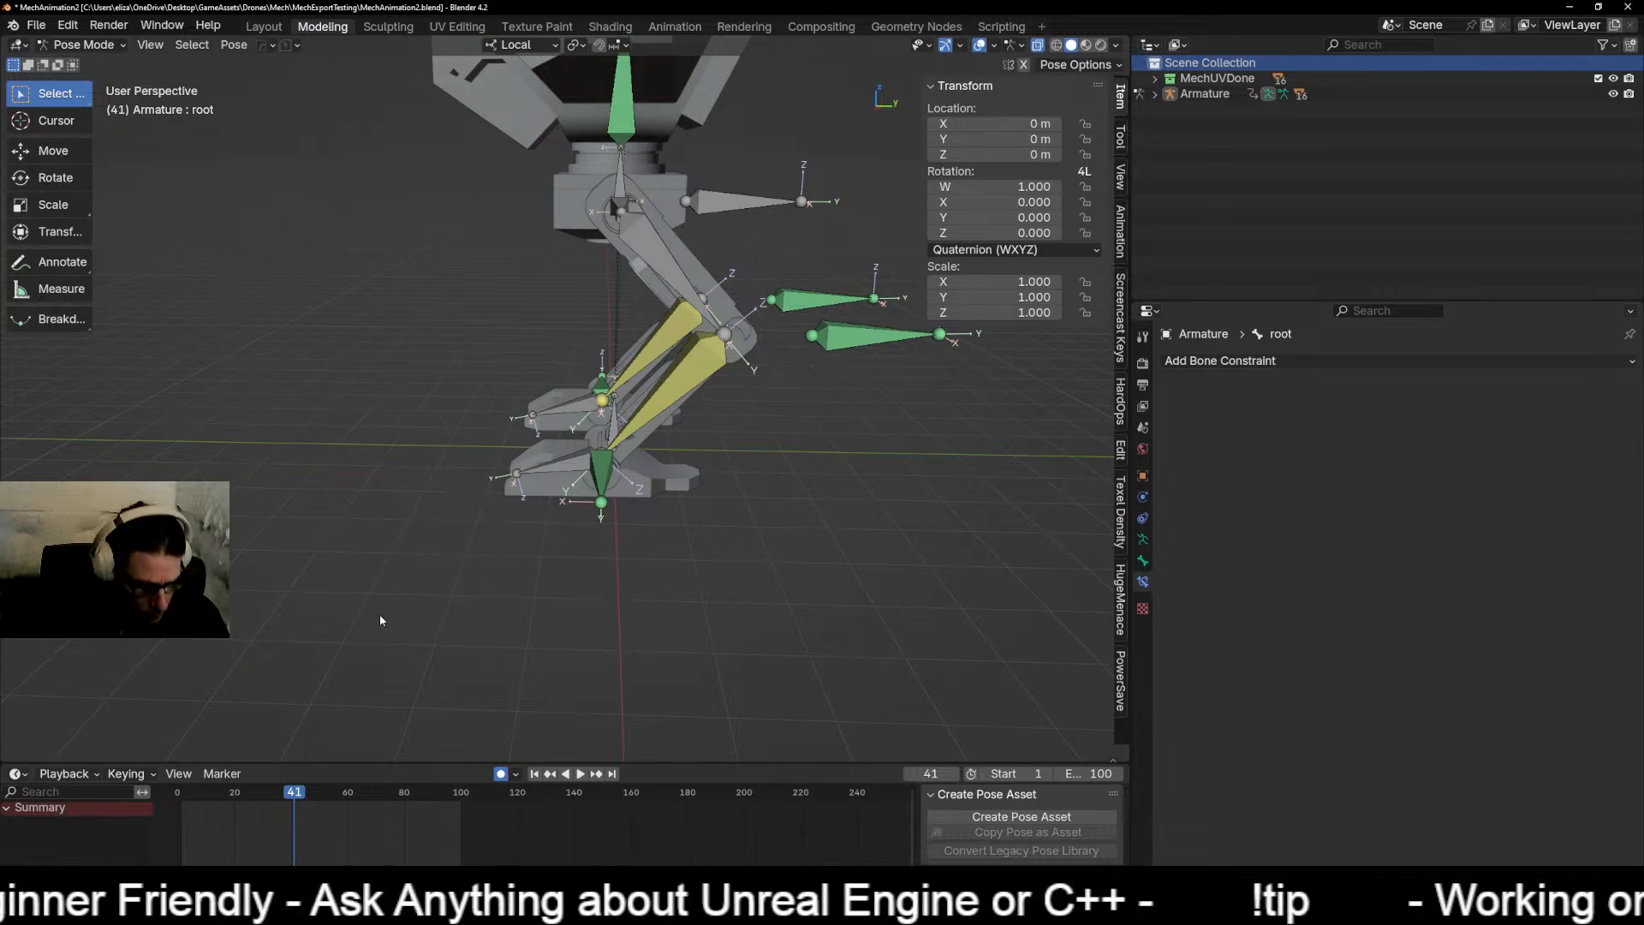
pyautogui.hotkey('ctrl', 'a')
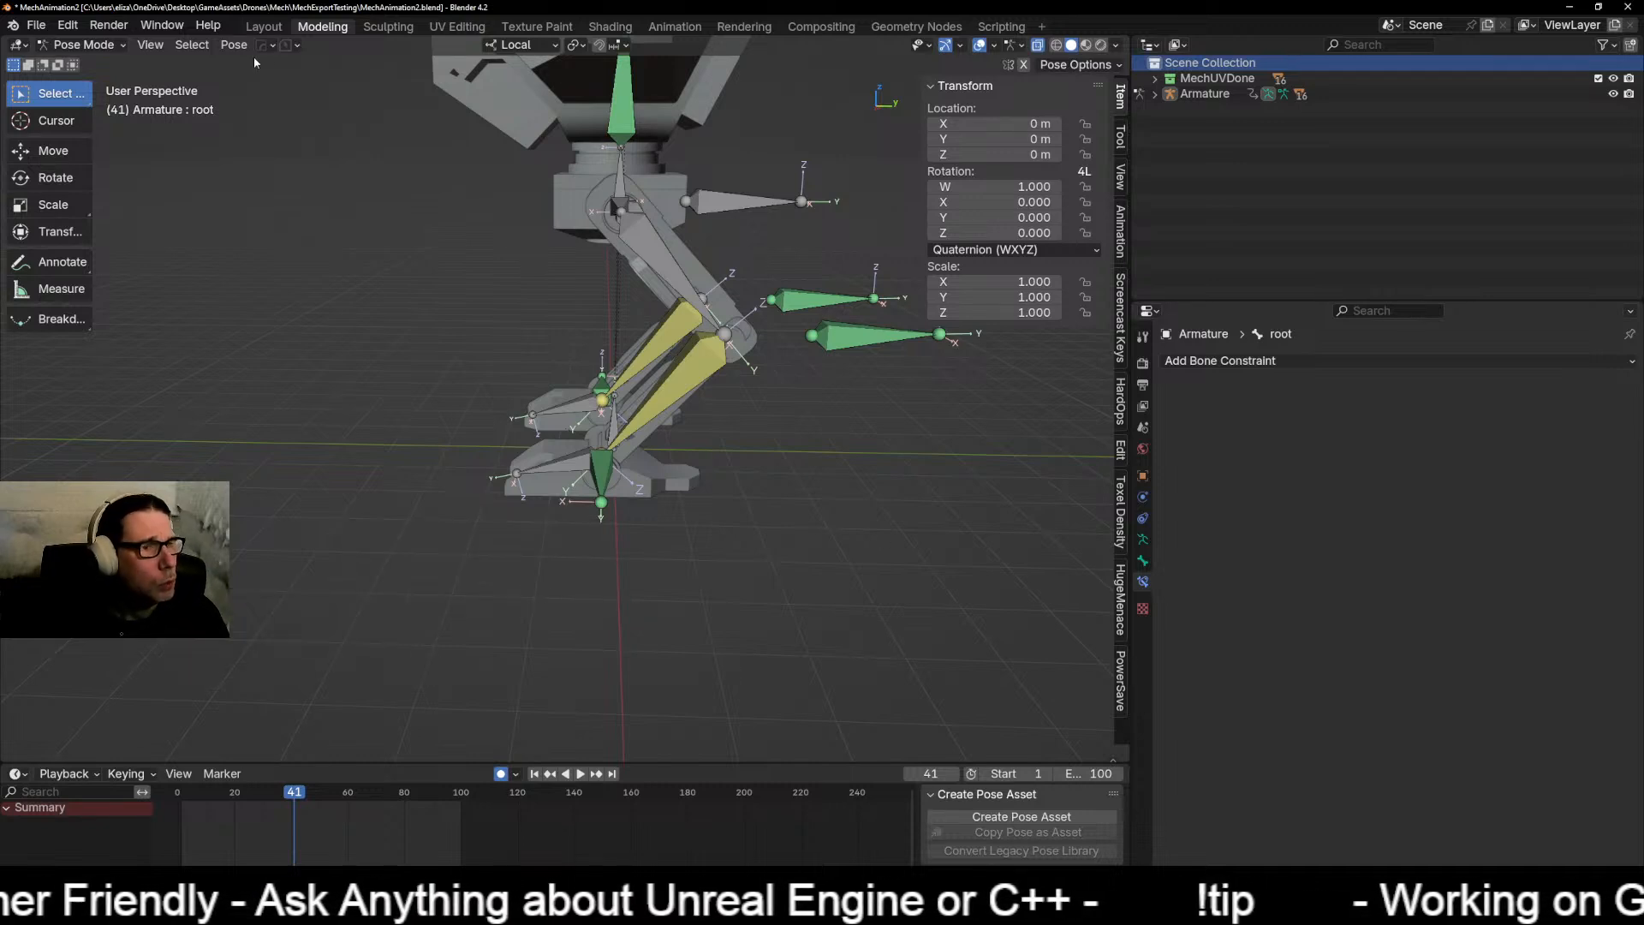
pyautogui.click(84, 45)
pyautogui.click(77, 60)
pyautogui.hotkey('shift', 'a')
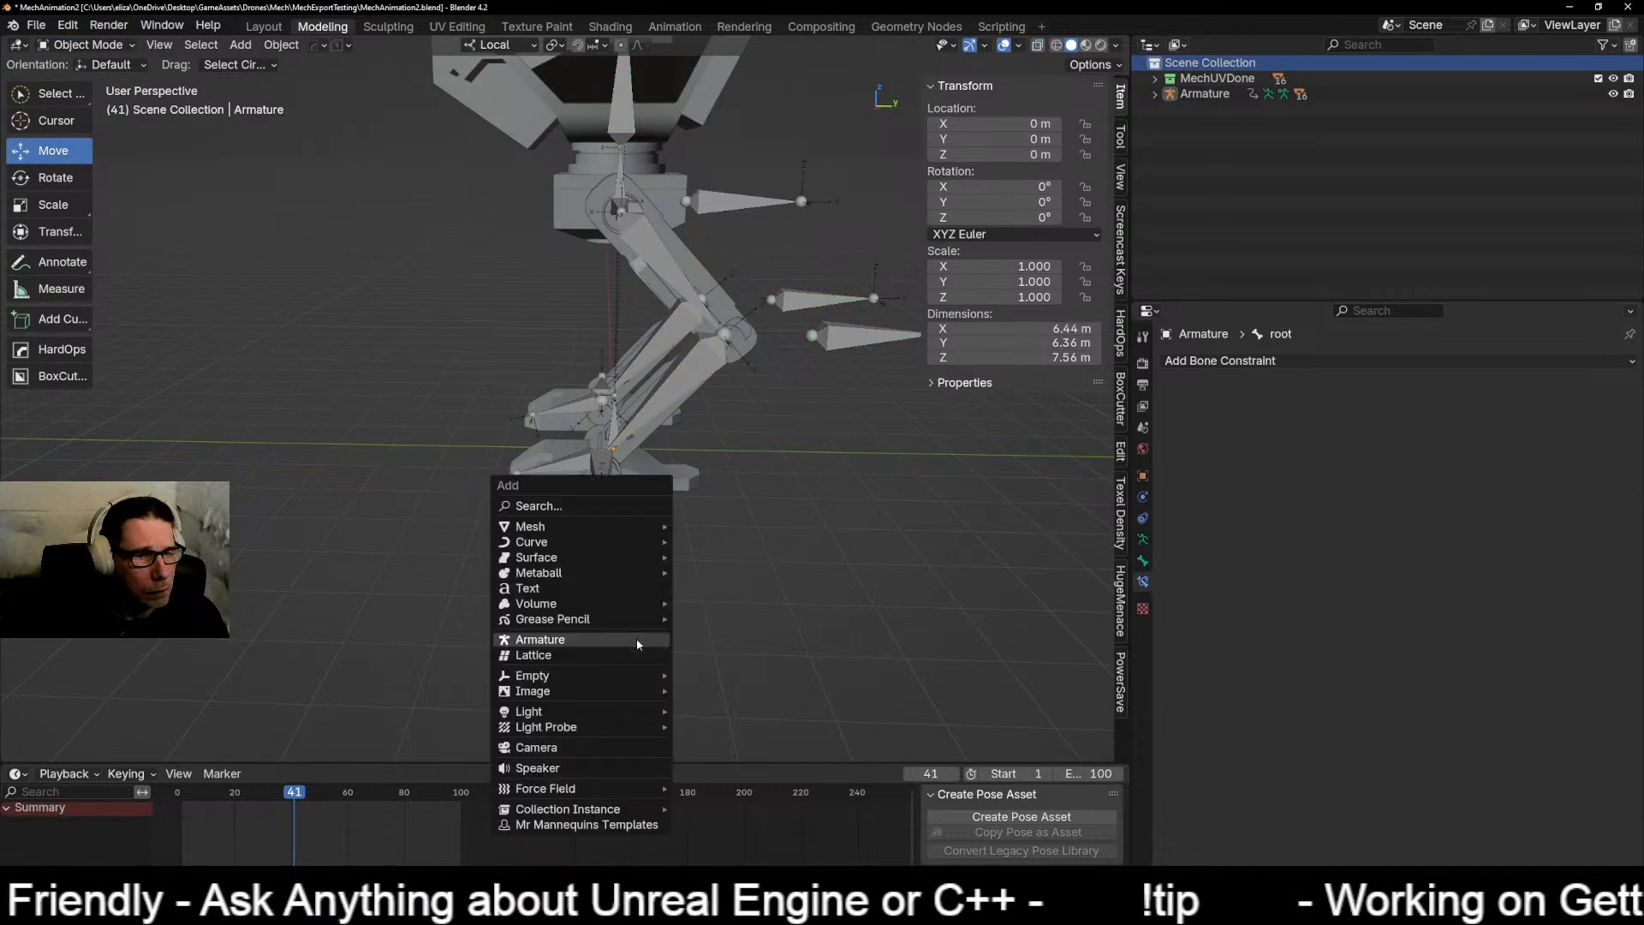
pyautogui.moveTo(548, 526)
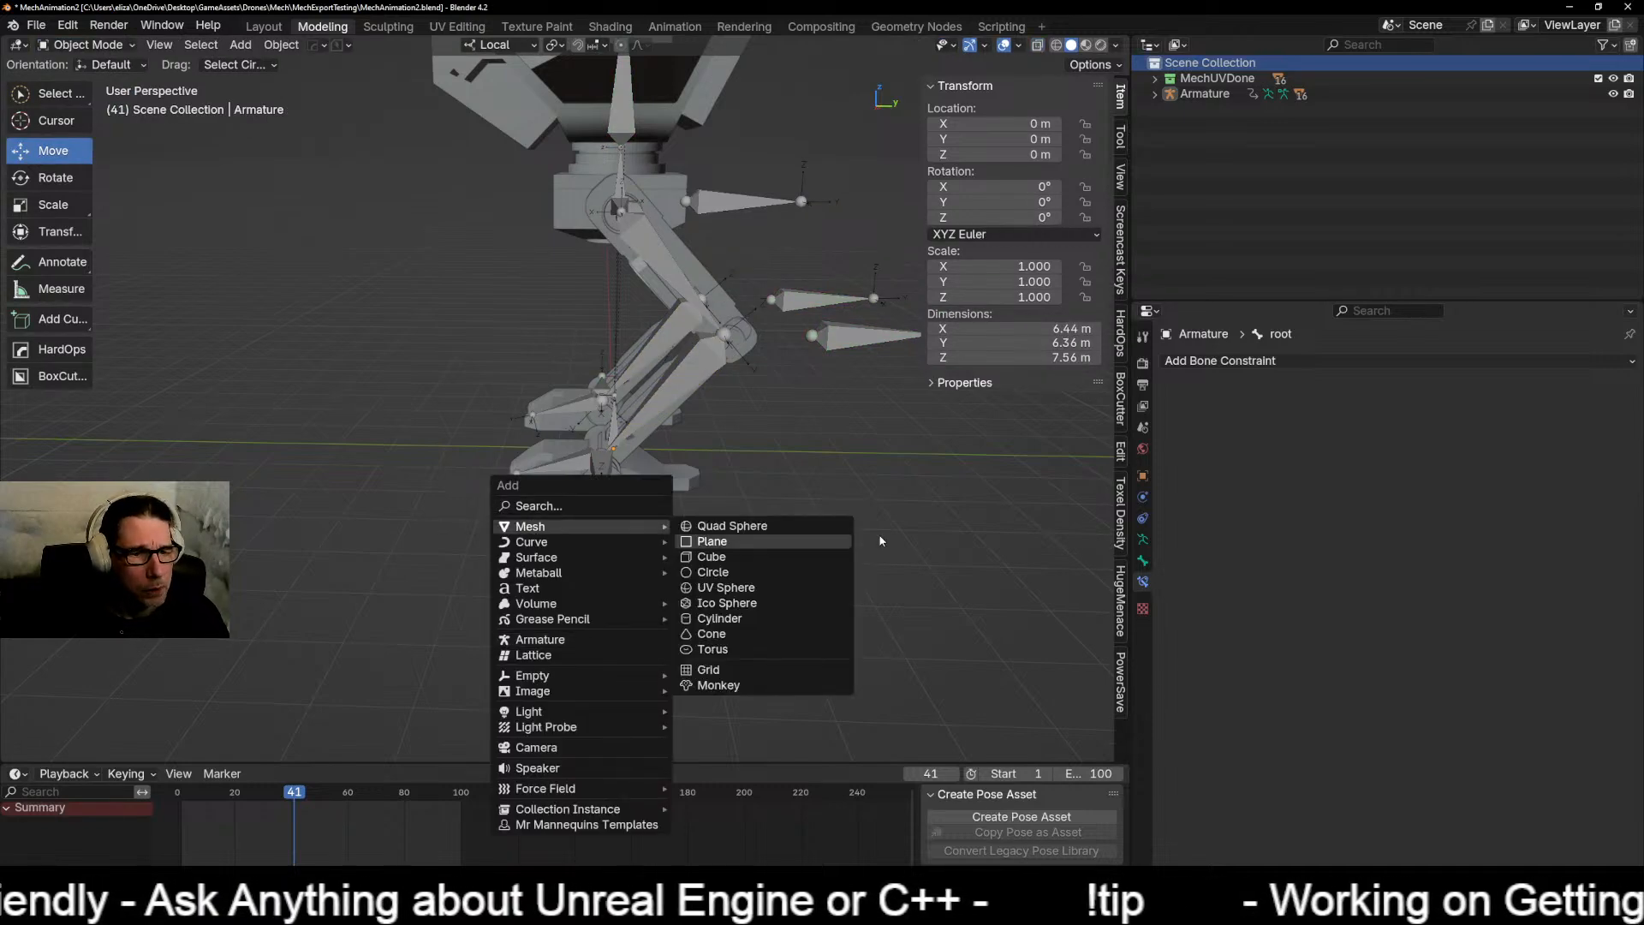
pyautogui.click(775, 541)
pyautogui.scroll(-6, 691, 517)
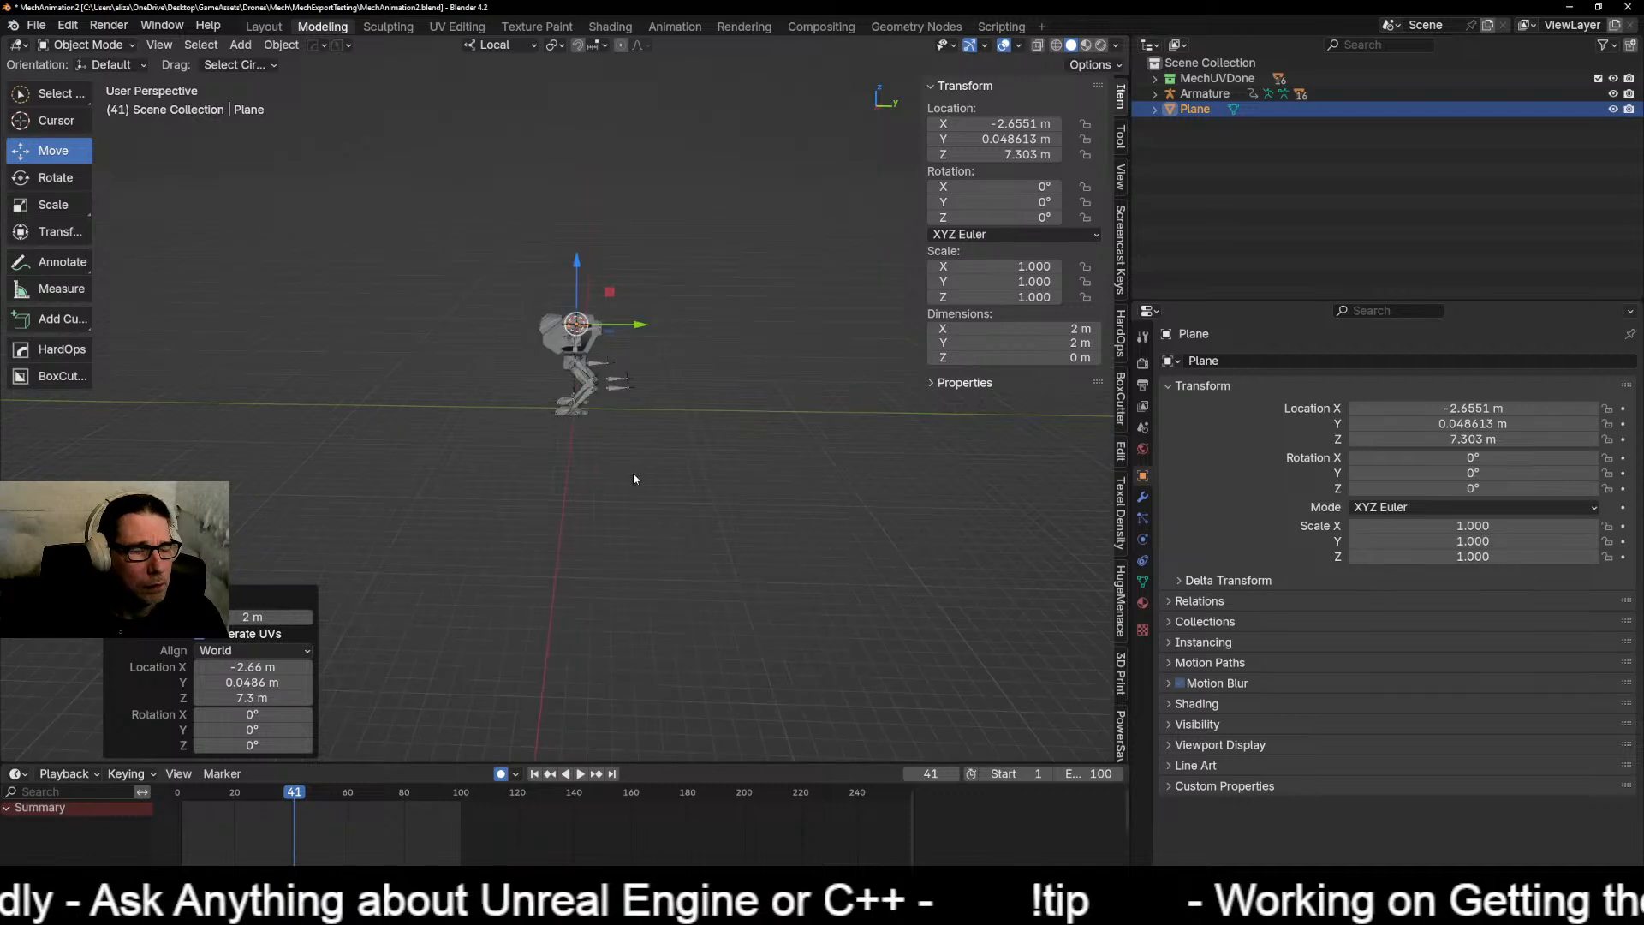
pyautogui.press('s')
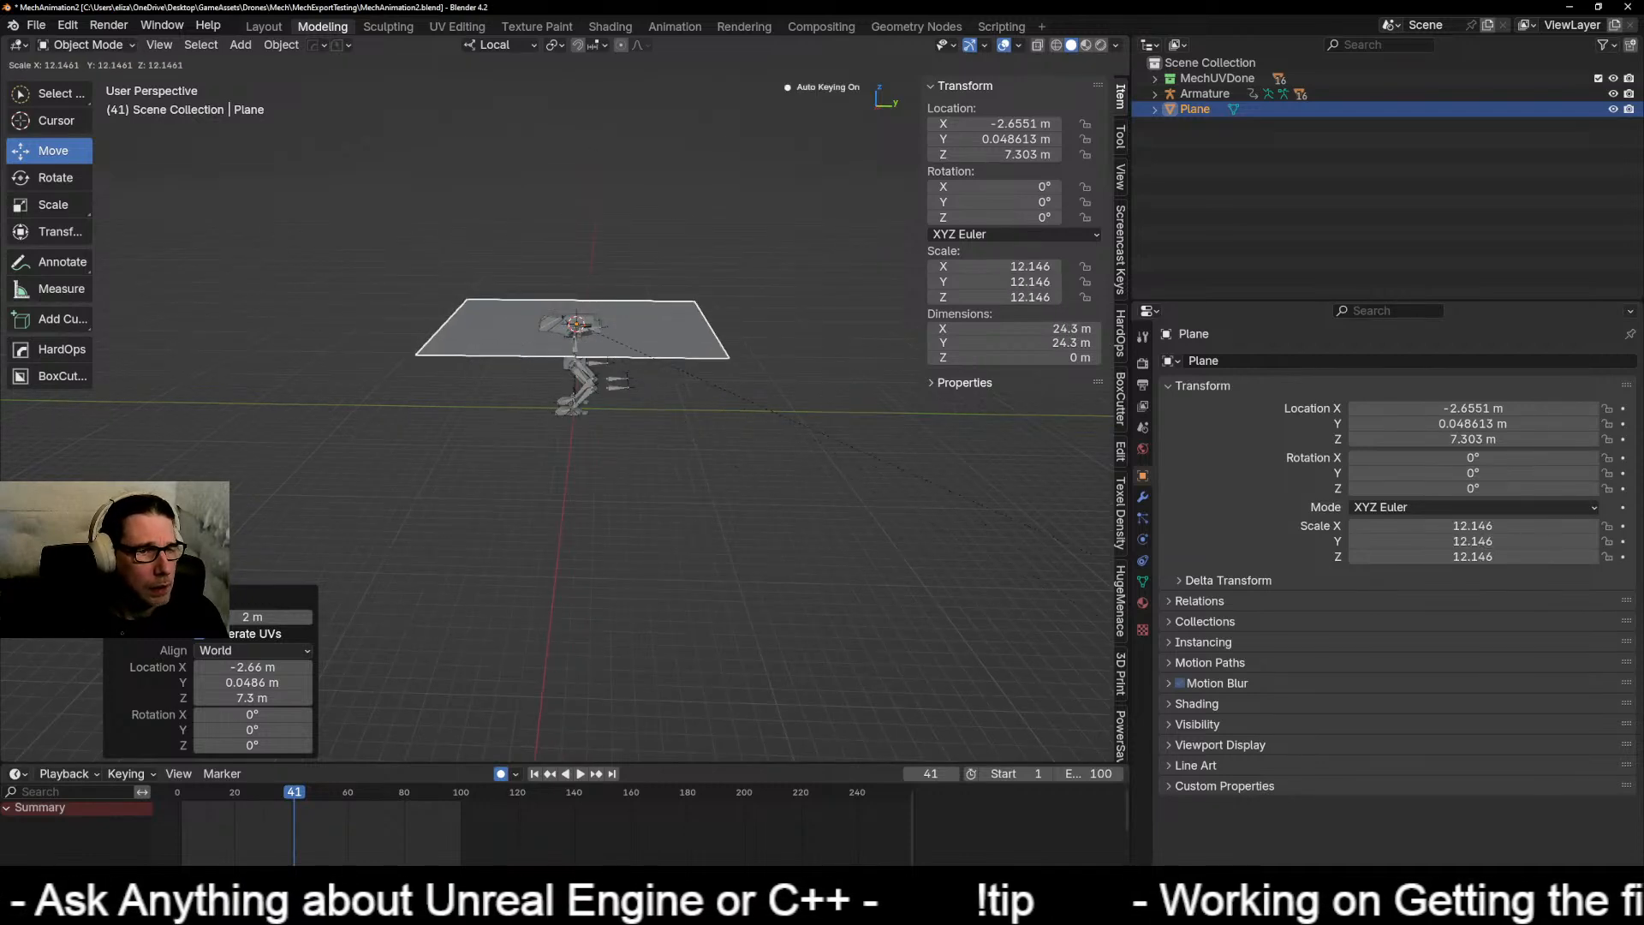
pyautogui.click(1013, 298)
# Step: Lower the plane to the soles of the mech's feet, at a Z location of about -0.005 m
pyautogui.scroll(5, 597, 293)
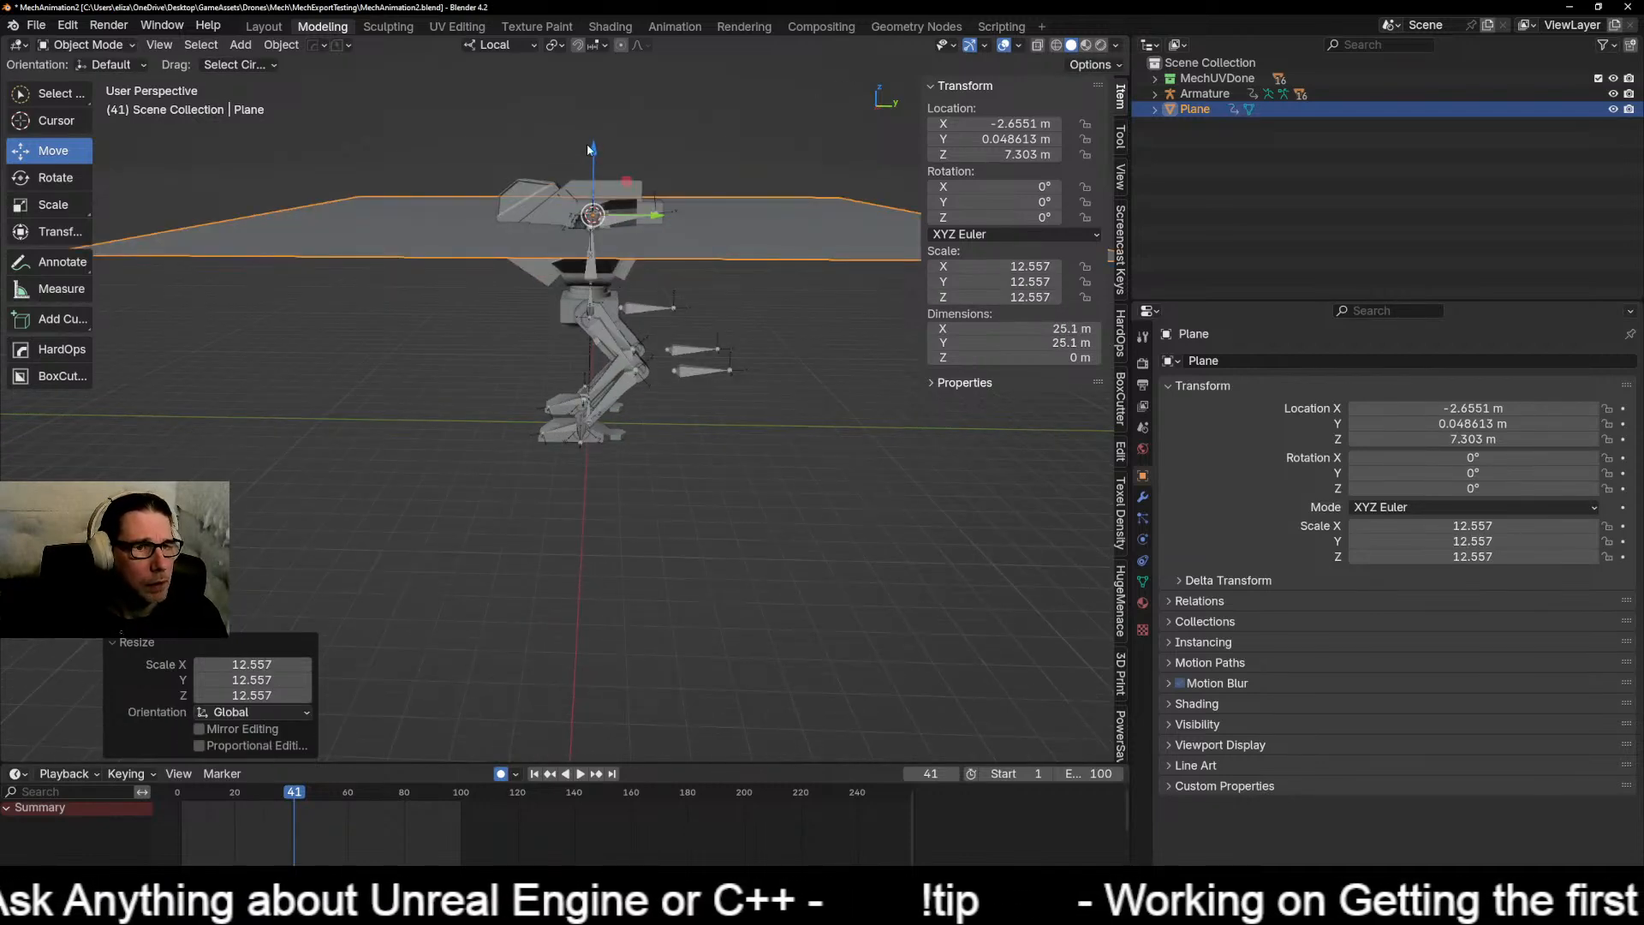
pyautogui.moveTo(595, 149); pyautogui.dragTo(574, 308)
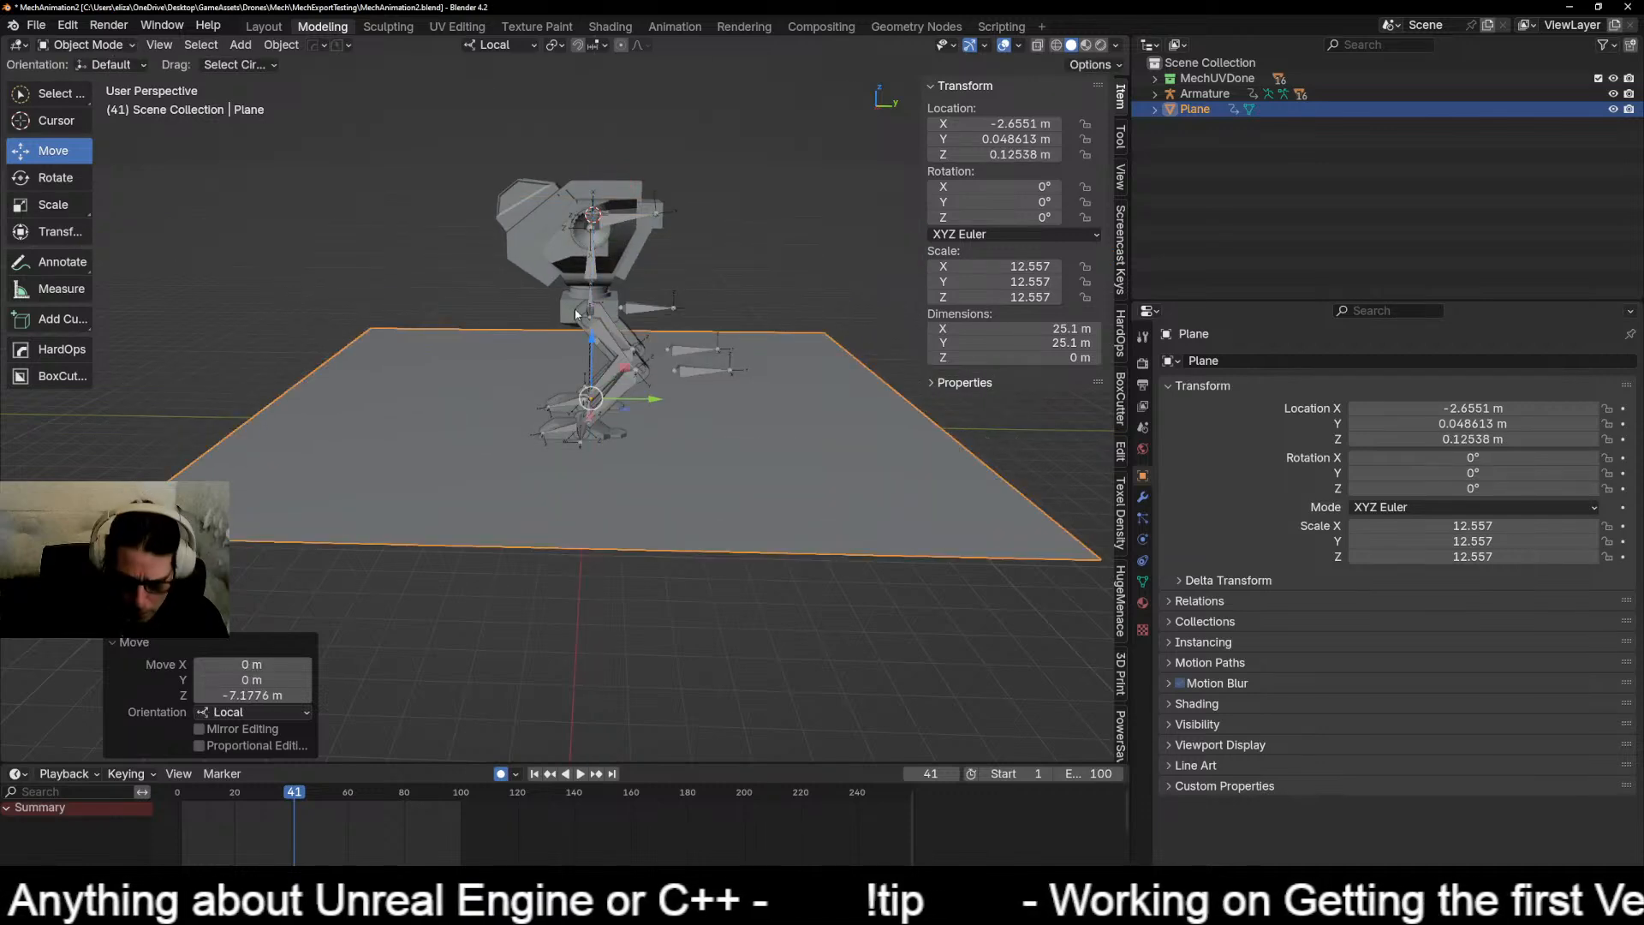
pyautogui.press('KP_3')
pyautogui.scroll(10, 574, 308)
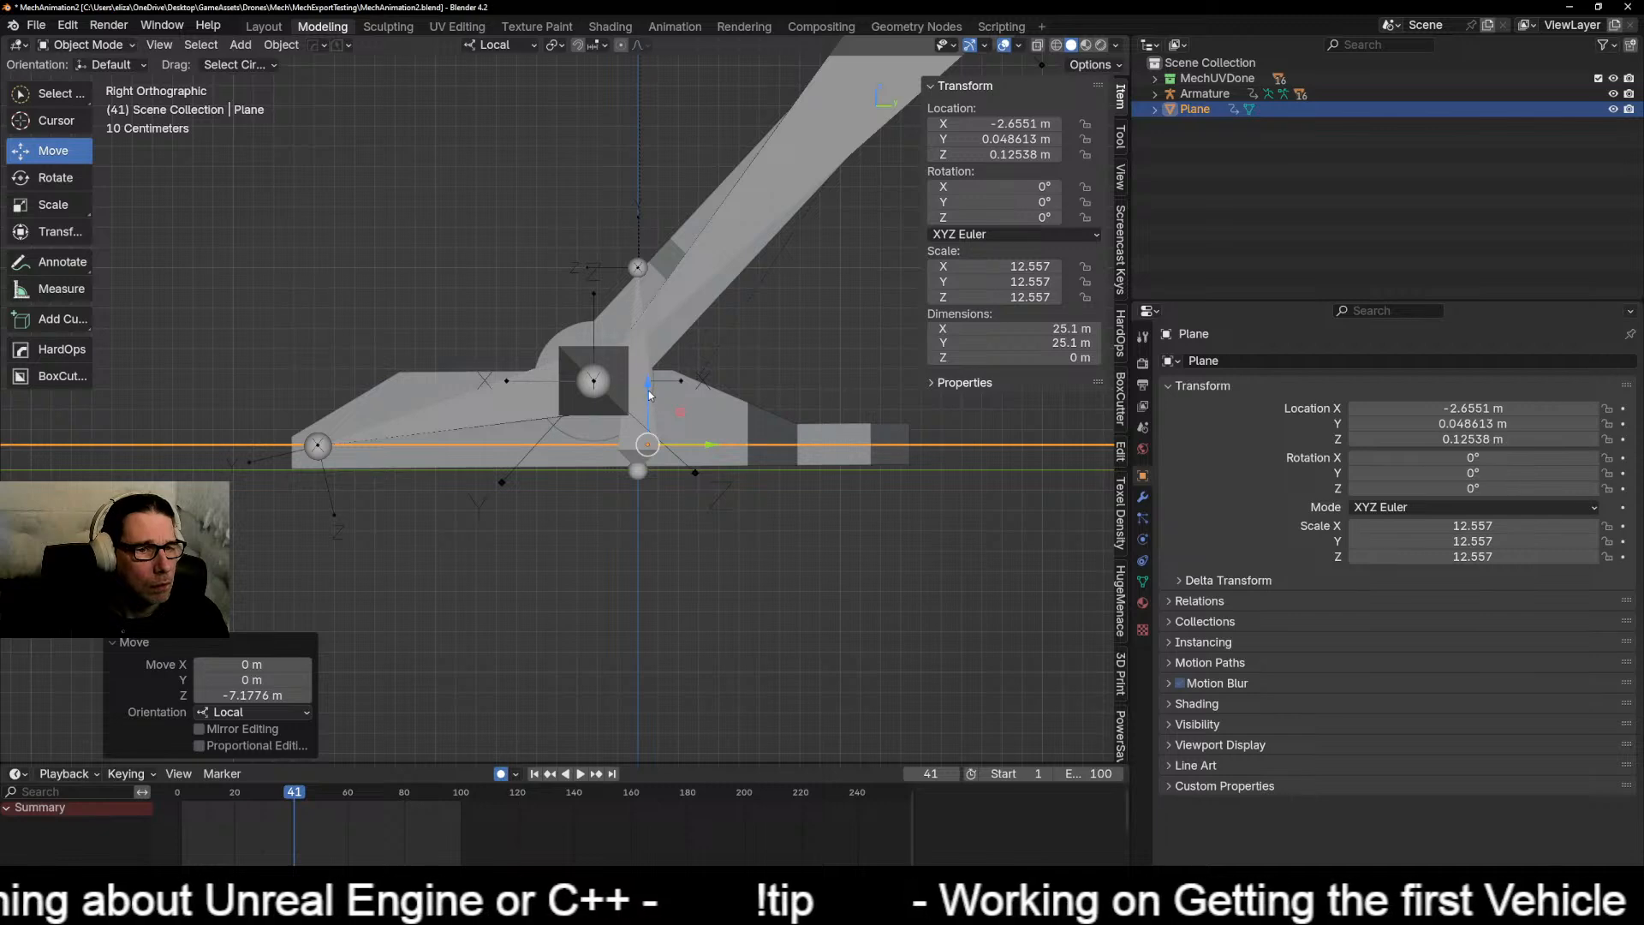
pyautogui.moveTo(649, 391); pyautogui.dragTo(648, 412)
pyautogui.moveTo(210, 304); pyautogui.dragTo(372, 361, button='middle')
pyautogui.scroll(-12, 372, 352)
pyautogui.moveTo(629, 389); pyautogui.dragTo(454, 392, button='middle')
pyautogui.press('KP_7')
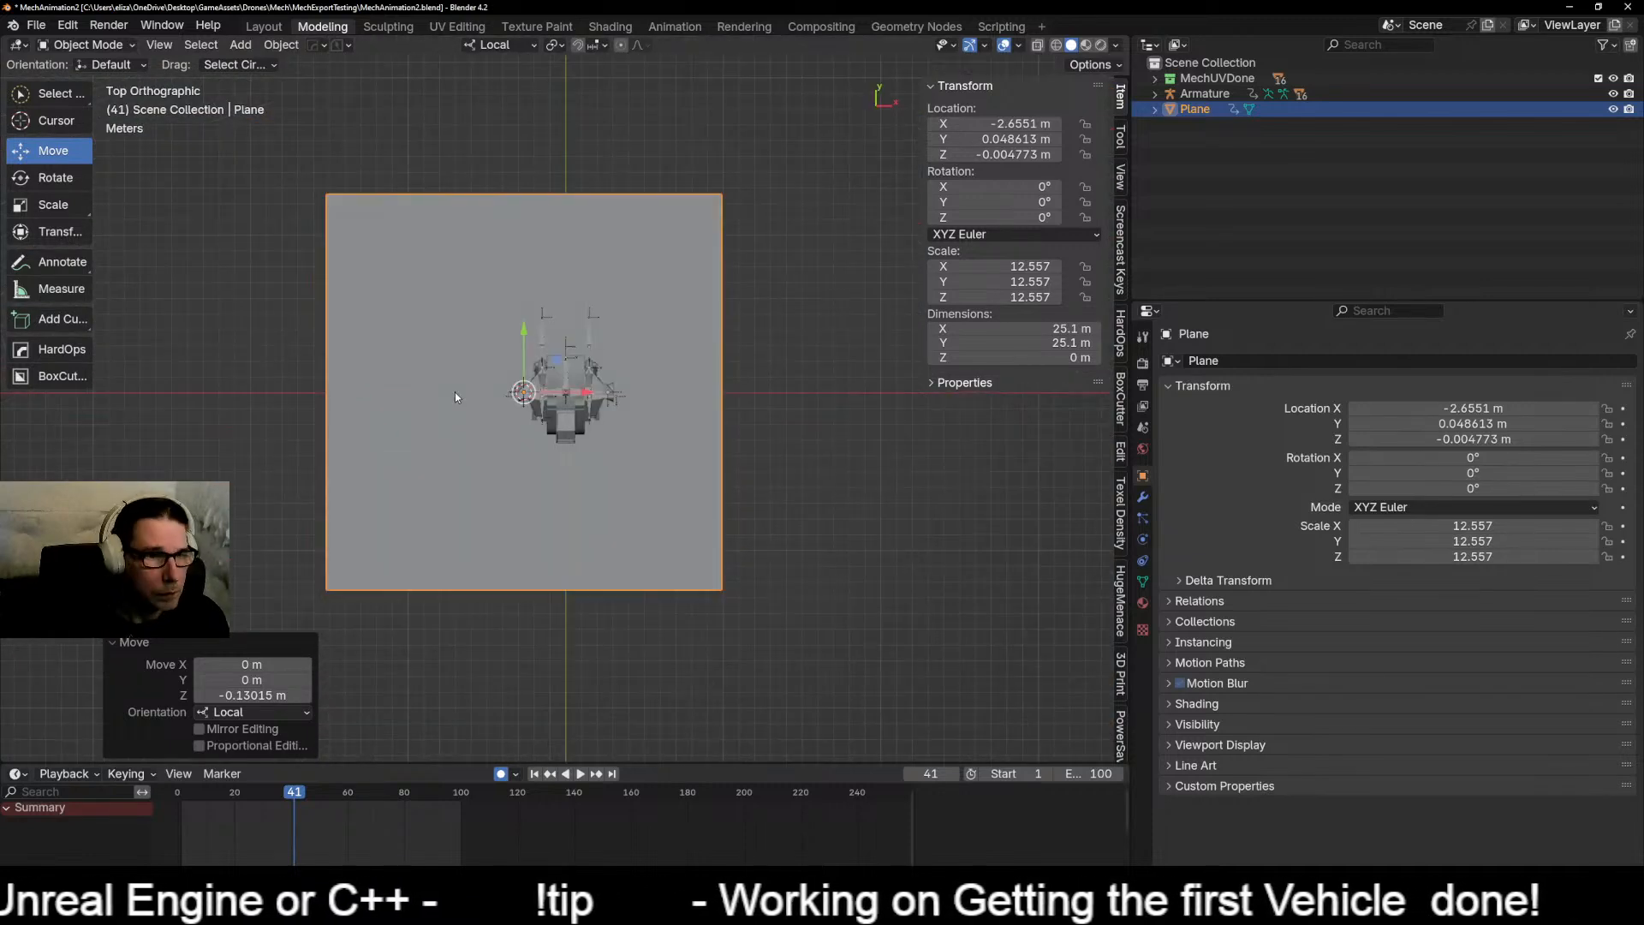
# Step: Move the ground plane along X to about 0.02 m so it is centred under the mech
pyautogui.scroll(15, 455, 392)
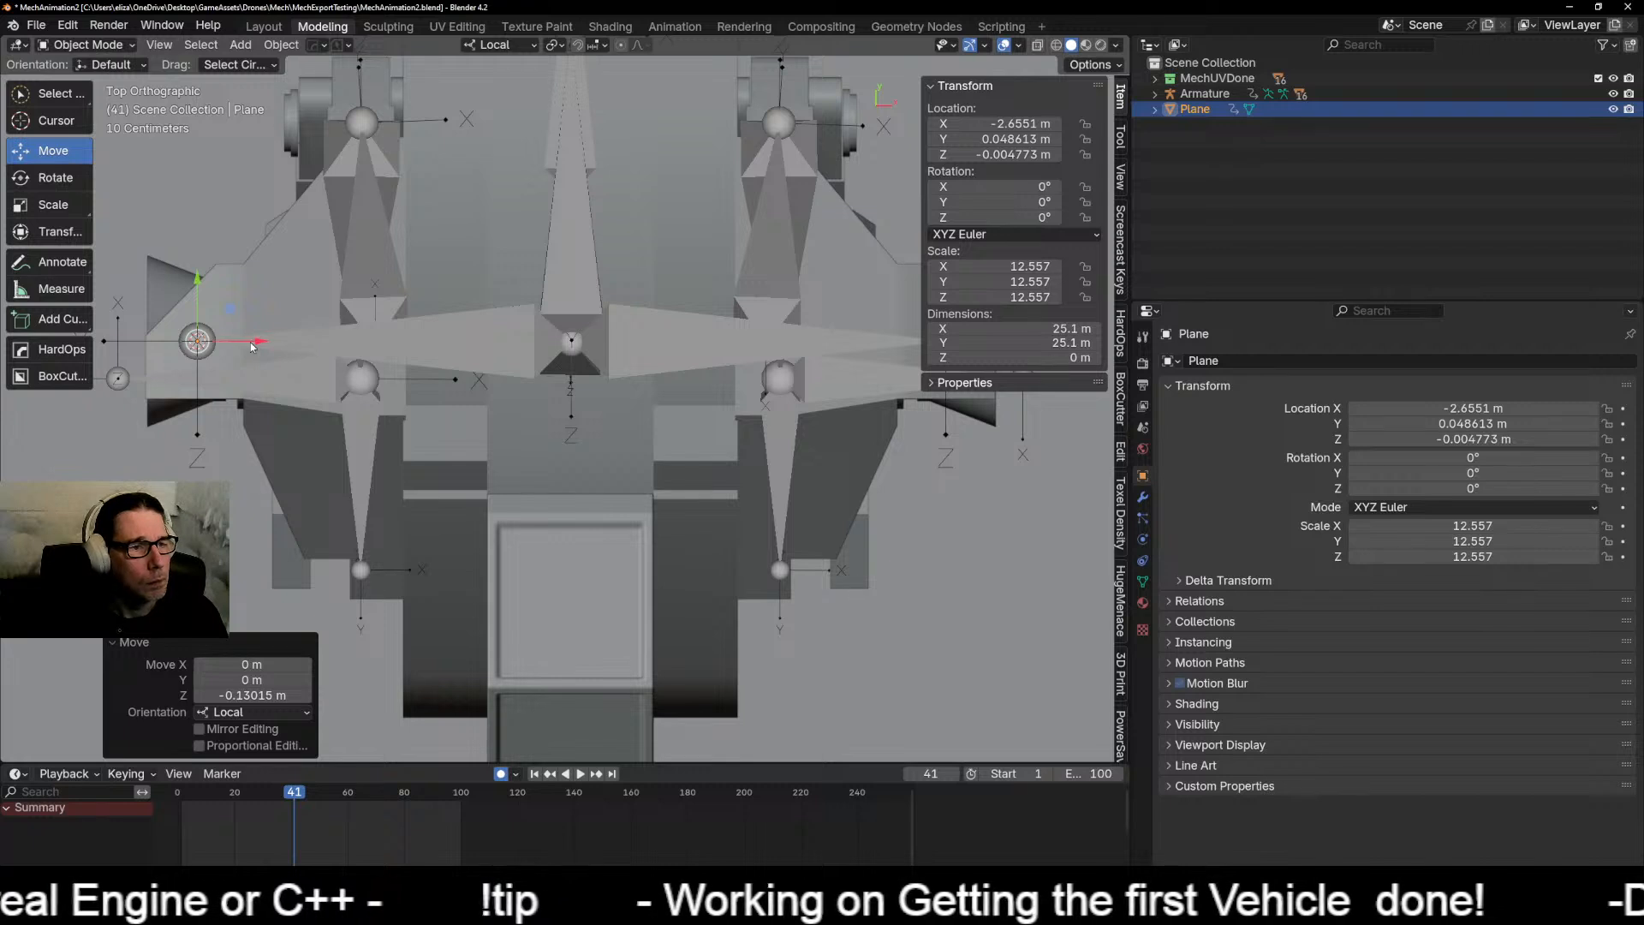
pyautogui.moveTo(253, 346); pyautogui.dragTo(628, 366)
pyautogui.scroll(-12, 605, 347)
pyautogui.moveTo(644, 346); pyautogui.dragTo(481, 214, button='middle')
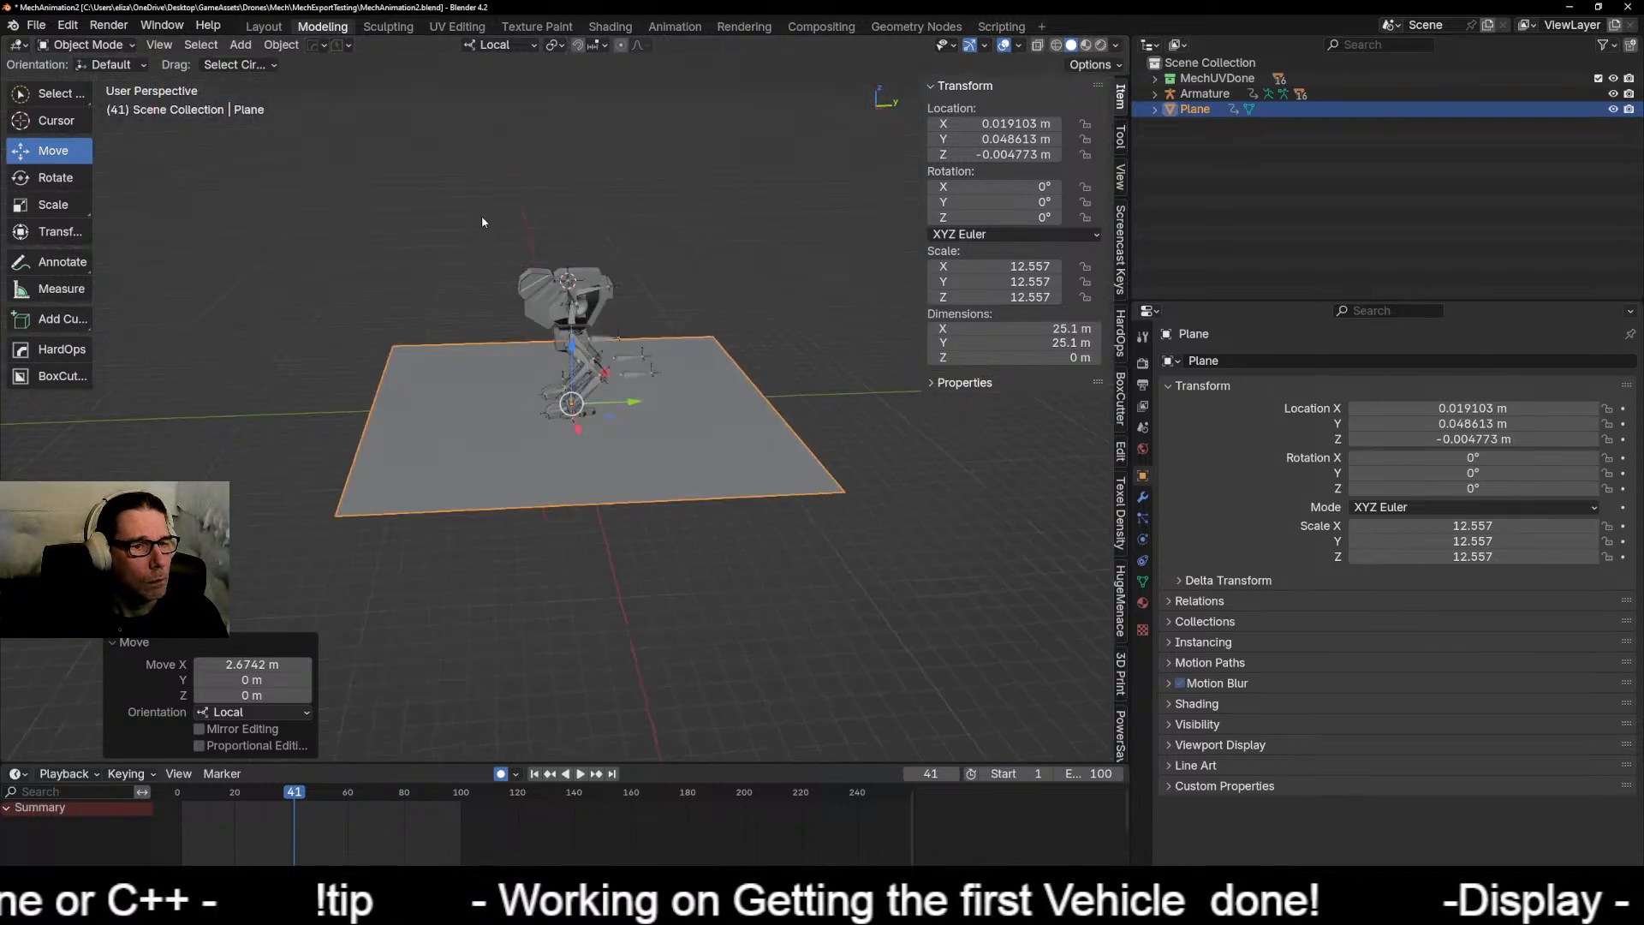
# Step: Scale the ground plane along Y only, stretching it to about 55 m long
pyautogui.scroll(5, 553, 330)
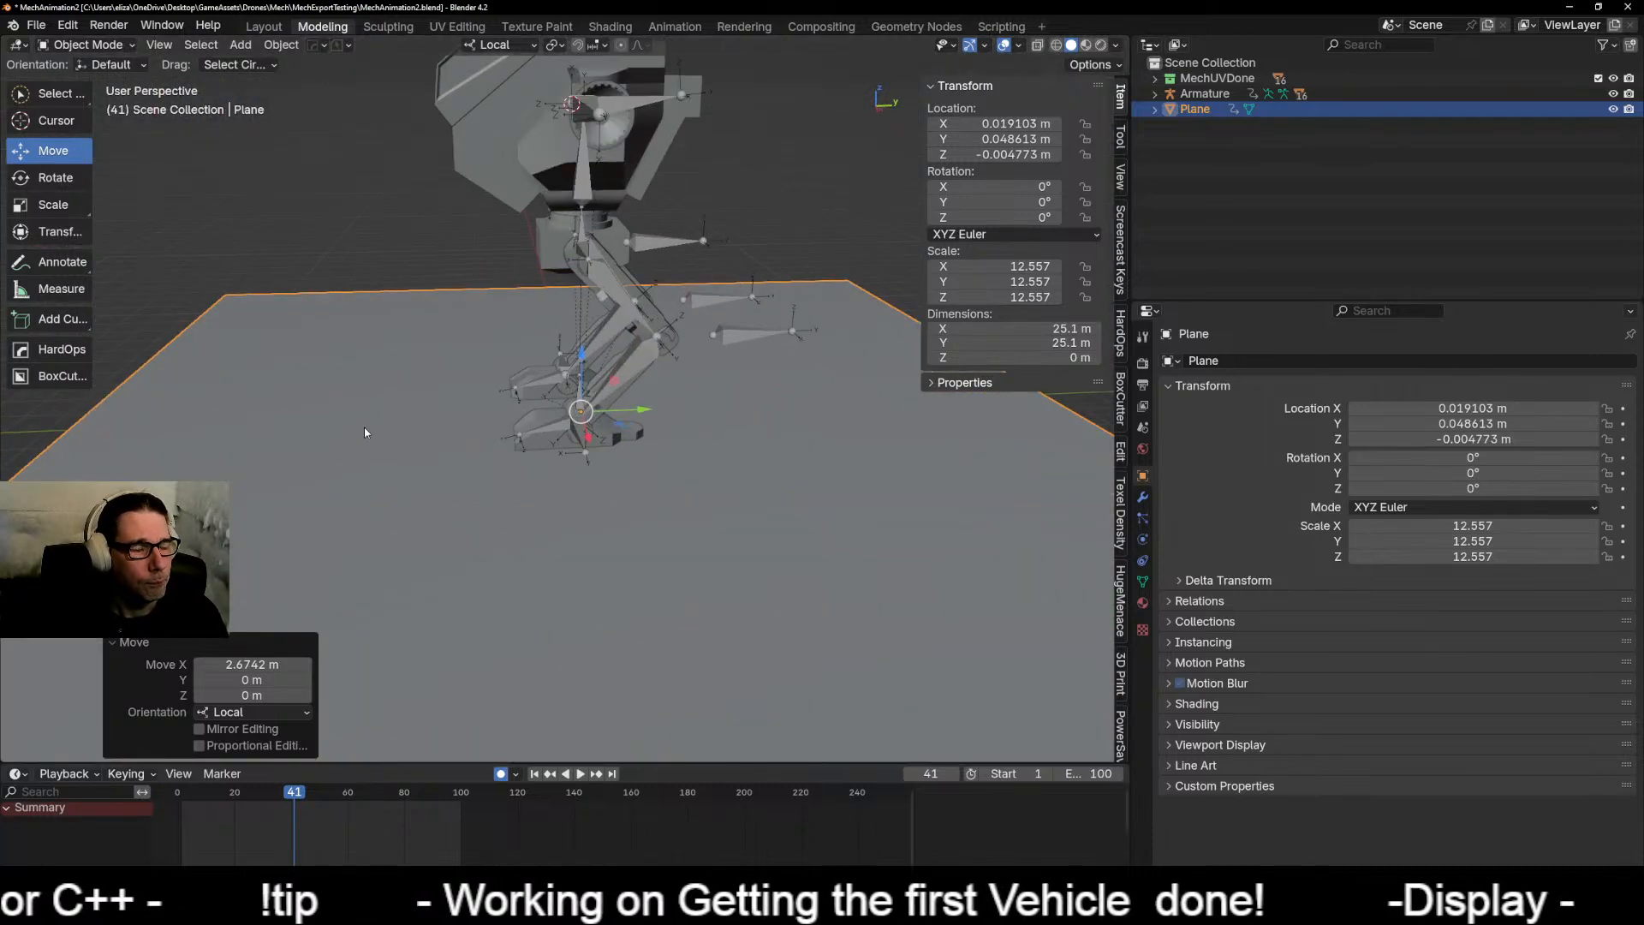
pyautogui.keyDown('shift'); pyautogui.moveTo(363, 426); pyautogui.dragTo(383, 372, button='middle'); pyautogui.keyUp('shift')
pyautogui.scroll(-5, 458, 531)
pyautogui.press('s')
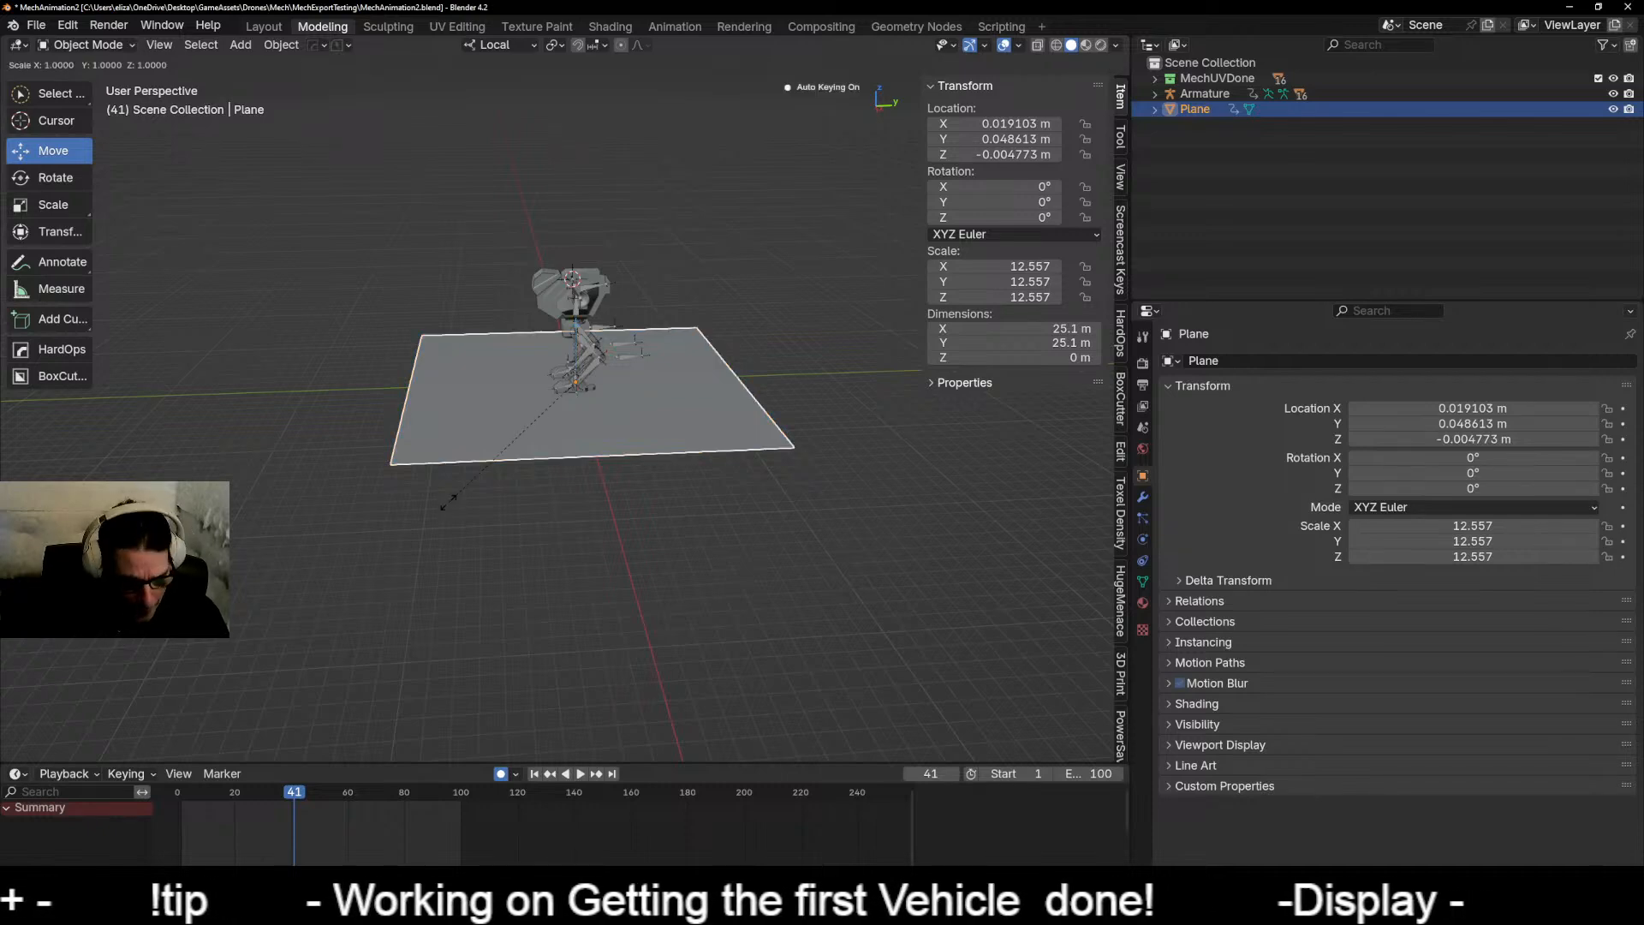
pyautogui.press('y')
pyautogui.click(250, 590)
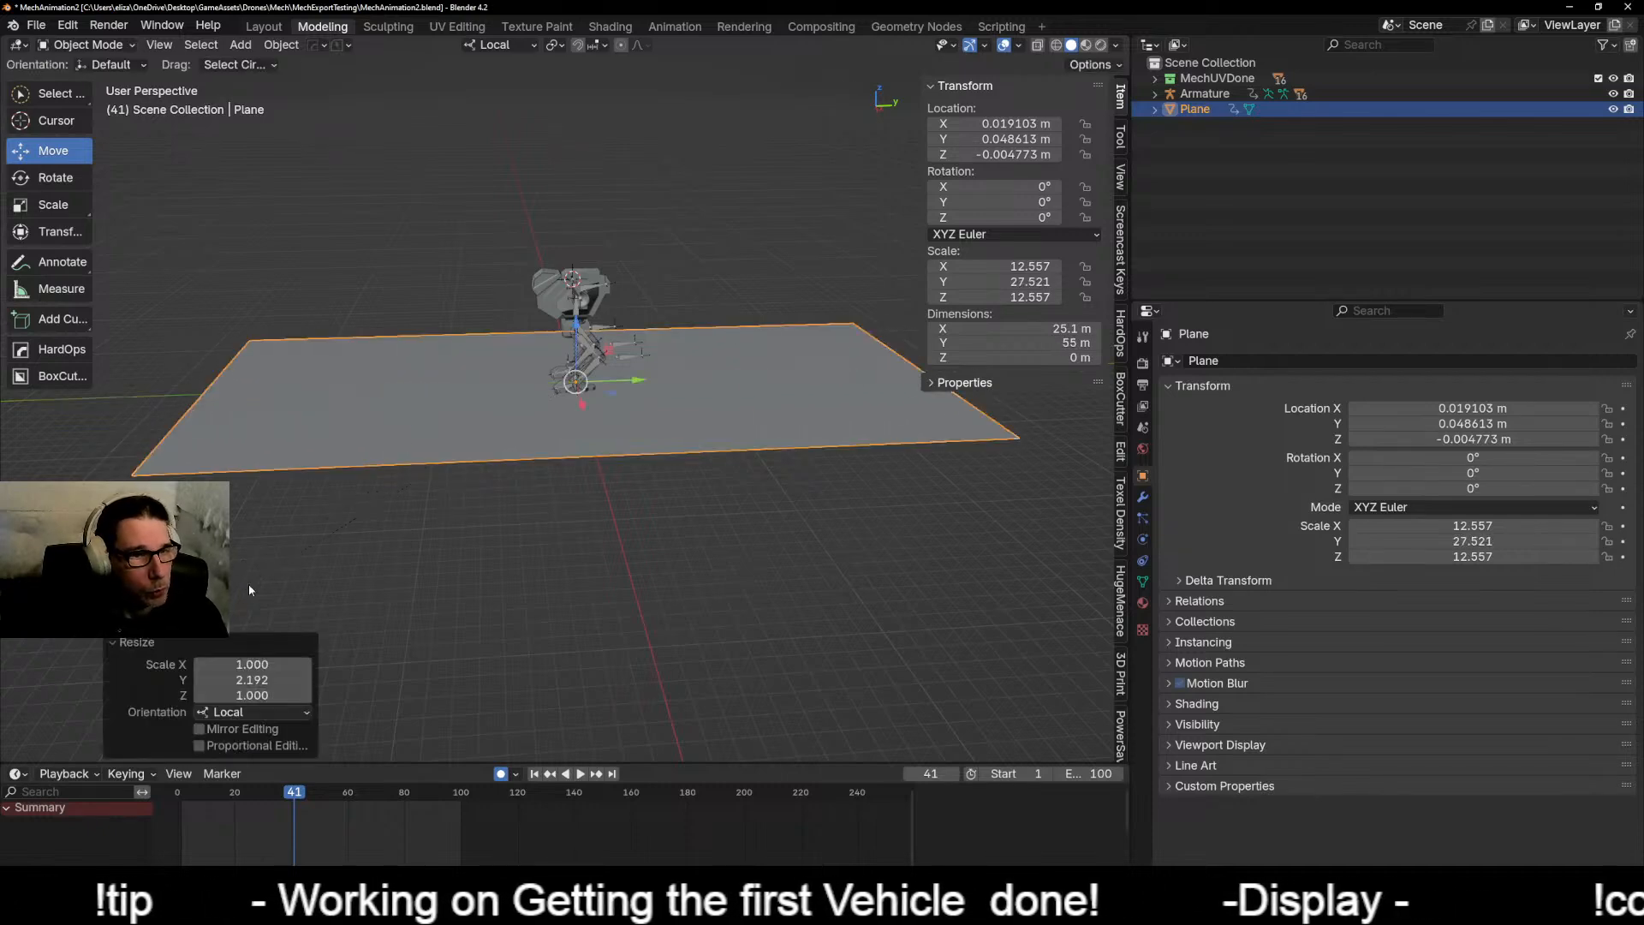
# Step: Select the mech's armature and switch to the Animation workspace
pyautogui.scroll(6, 619, 396)
pyautogui.moveTo(558, 355); pyautogui.dragTo(433, 499, button='middle')
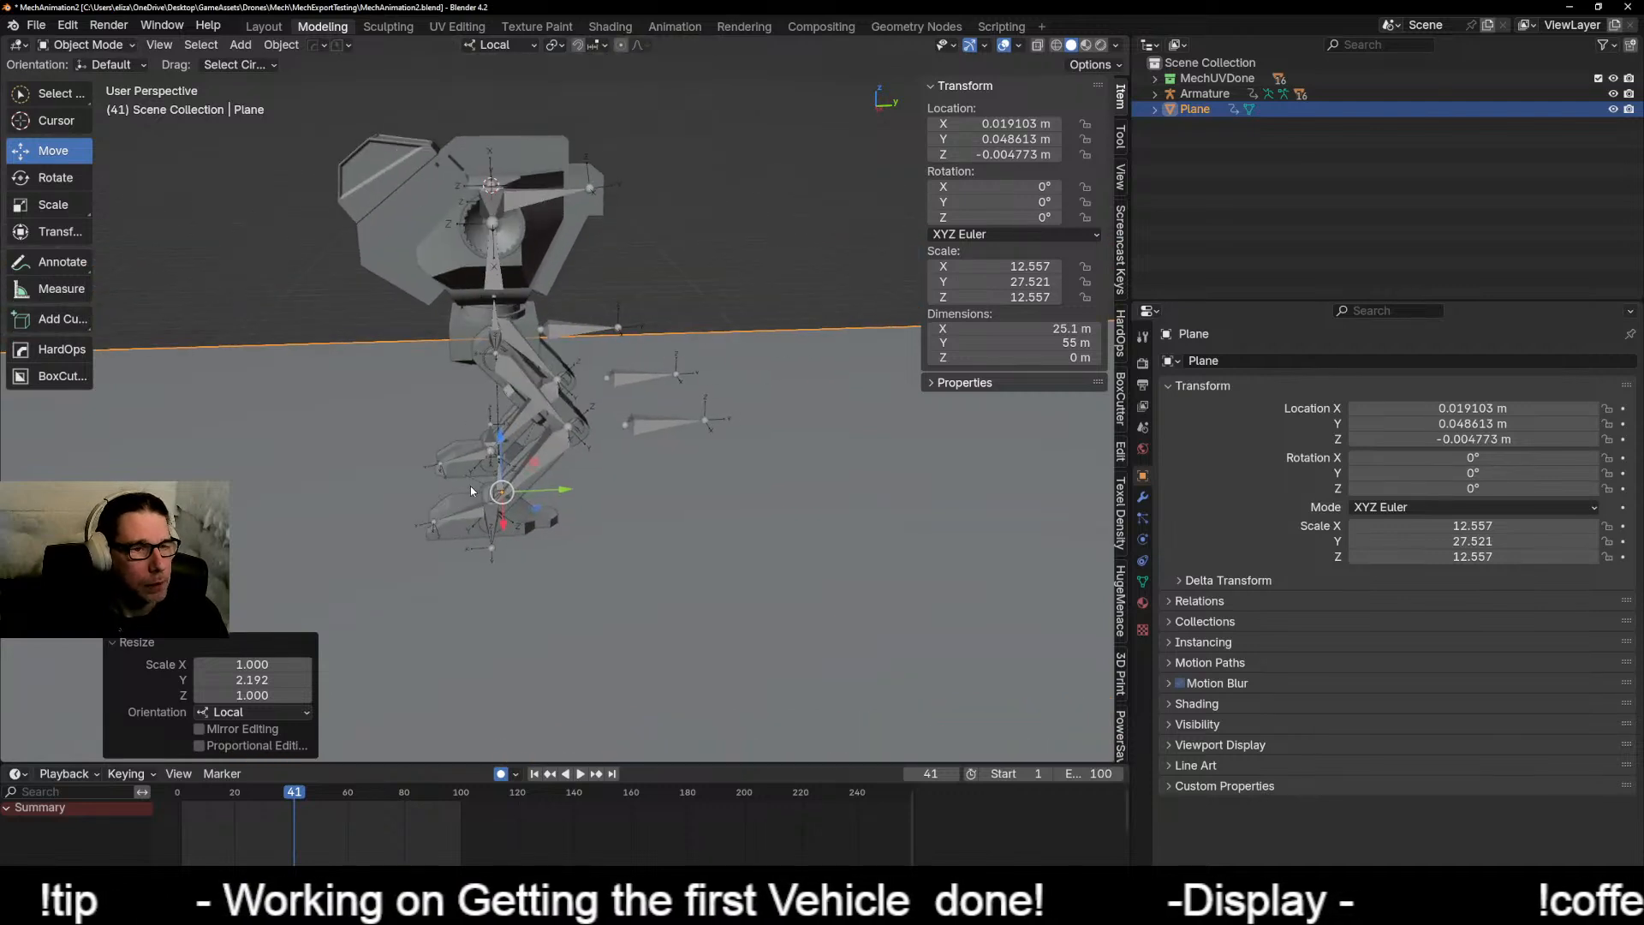
pyautogui.moveTo(377, 445); pyautogui.dragTo(422, 455, button='middle')
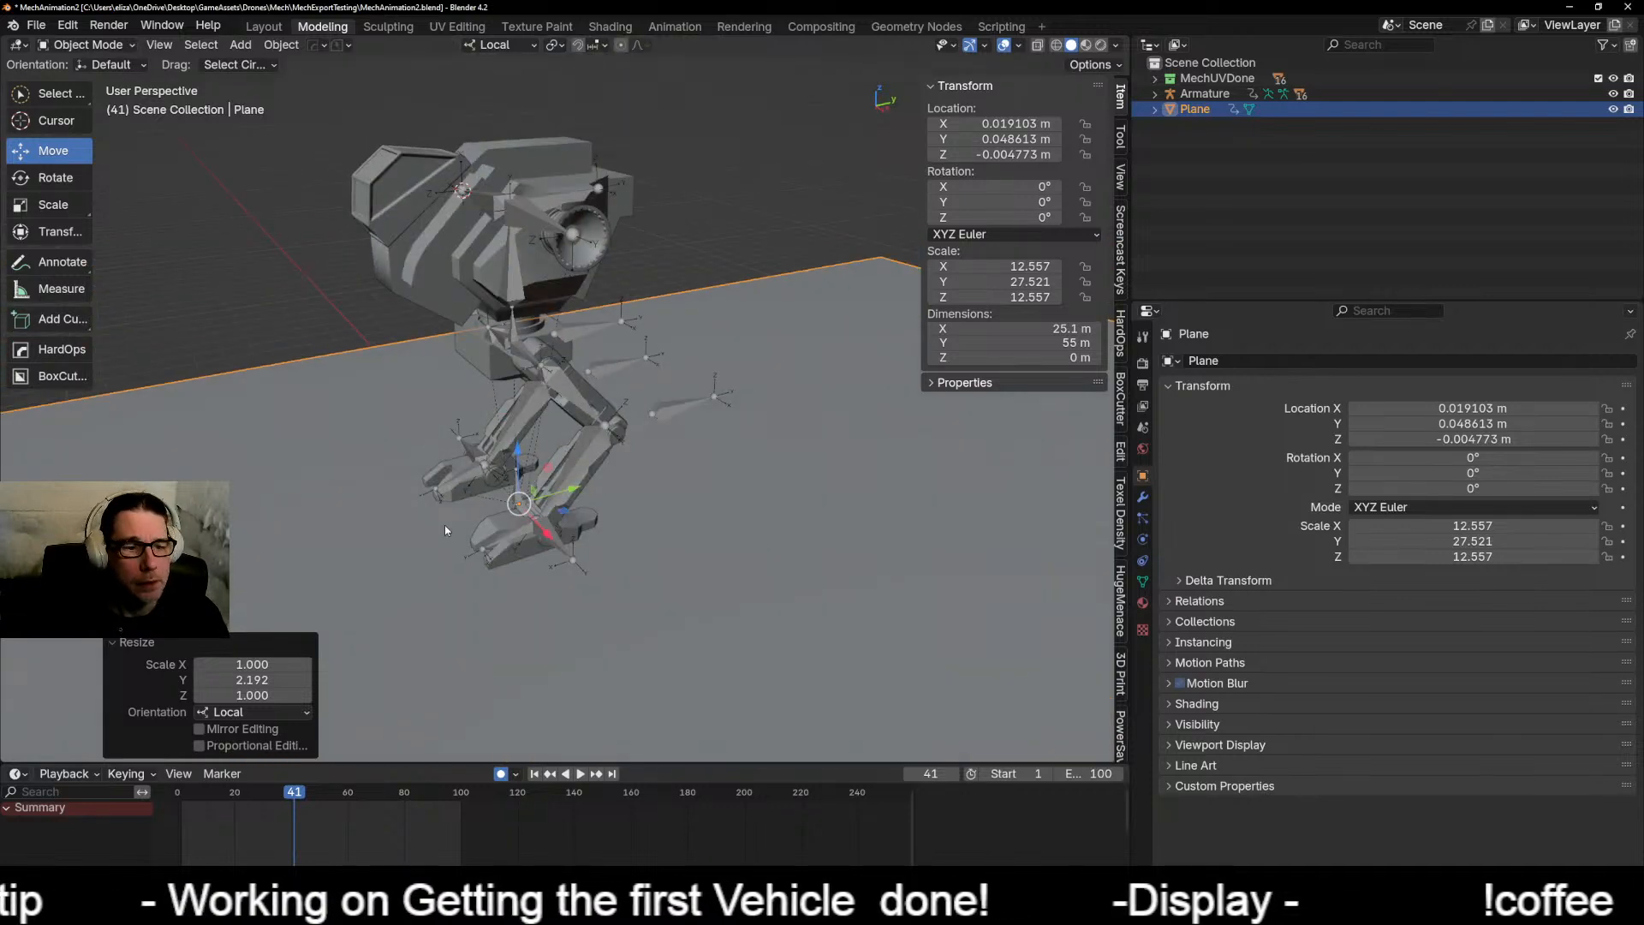
pyautogui.click(515, 288)
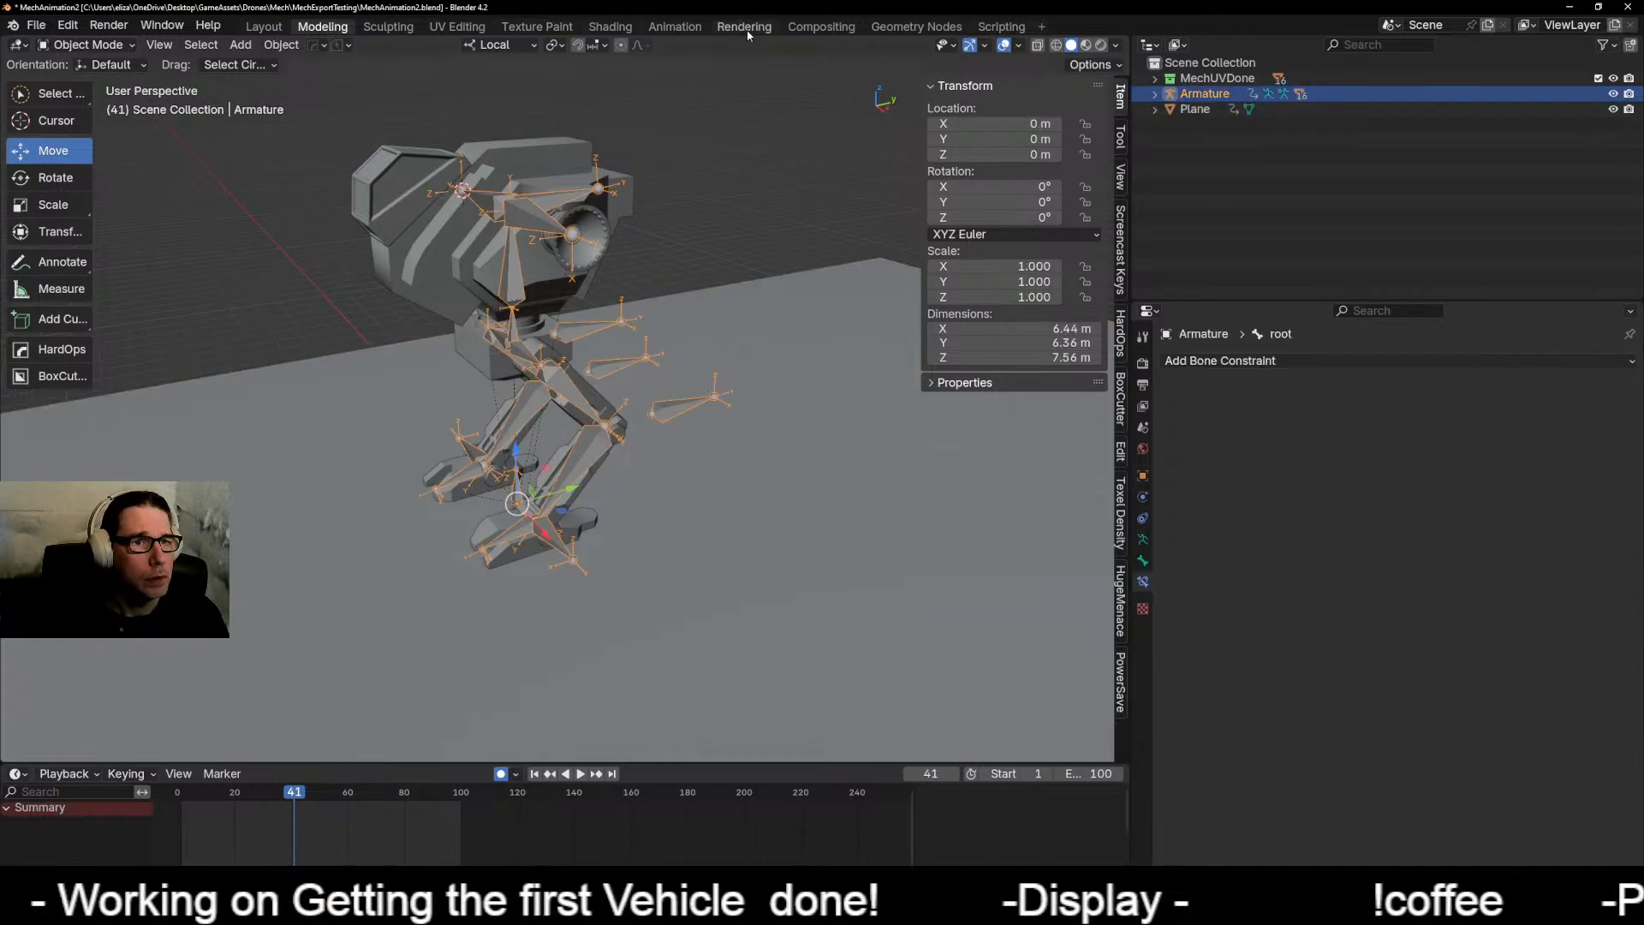
pyautogui.click(675, 26)
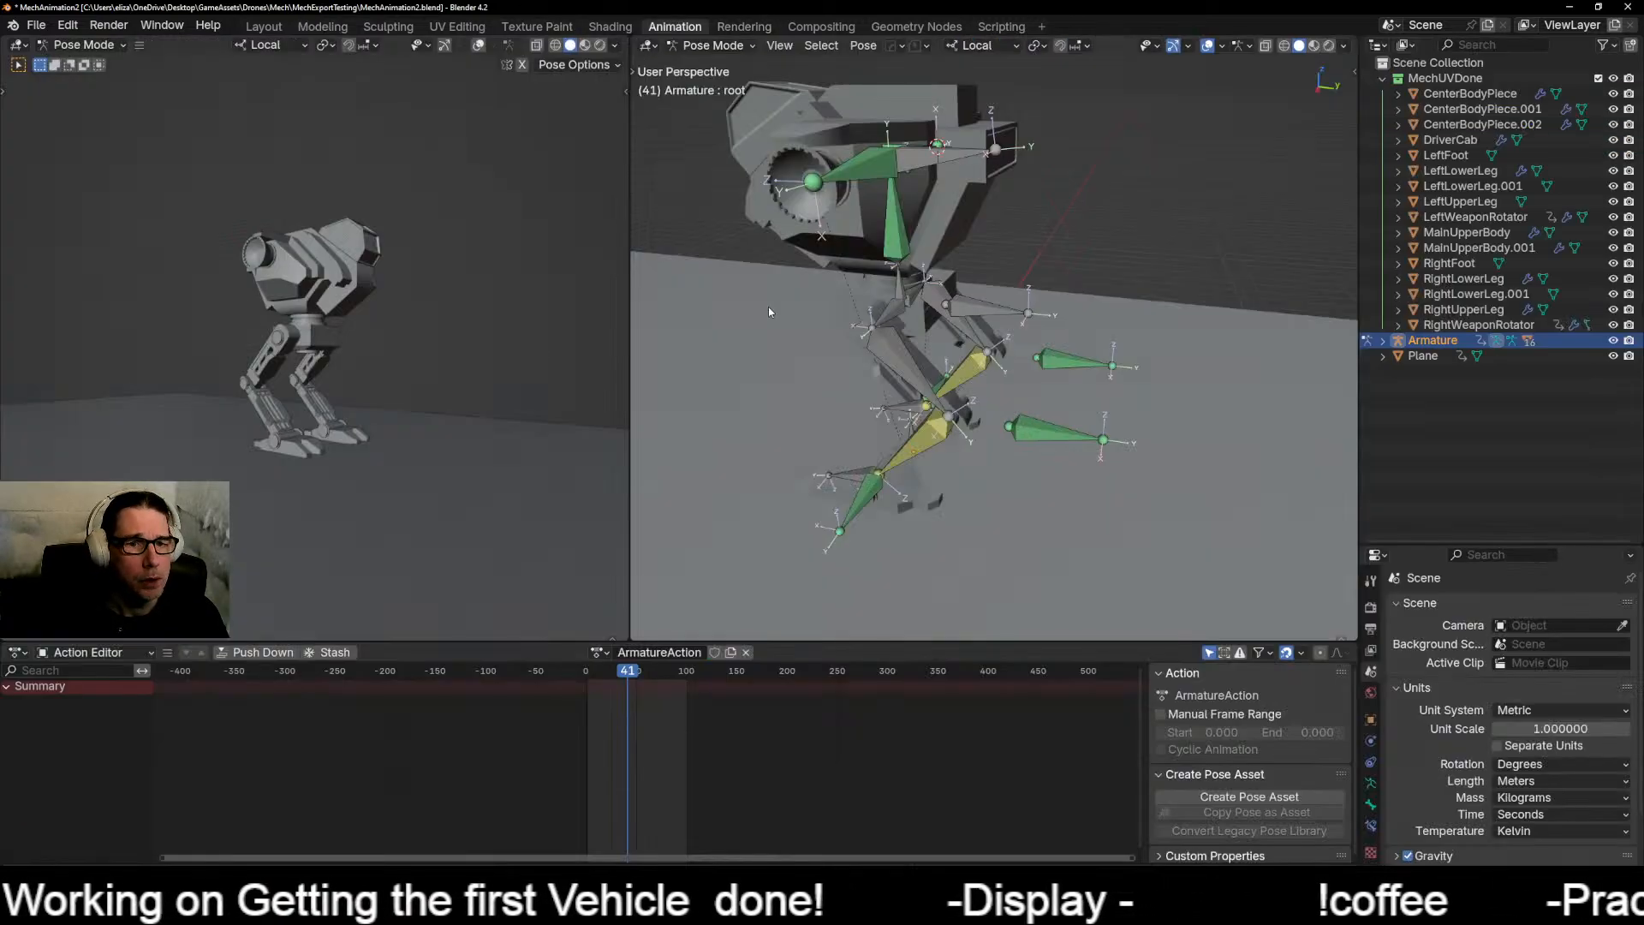
pyautogui.scroll(-4, 748, 490)
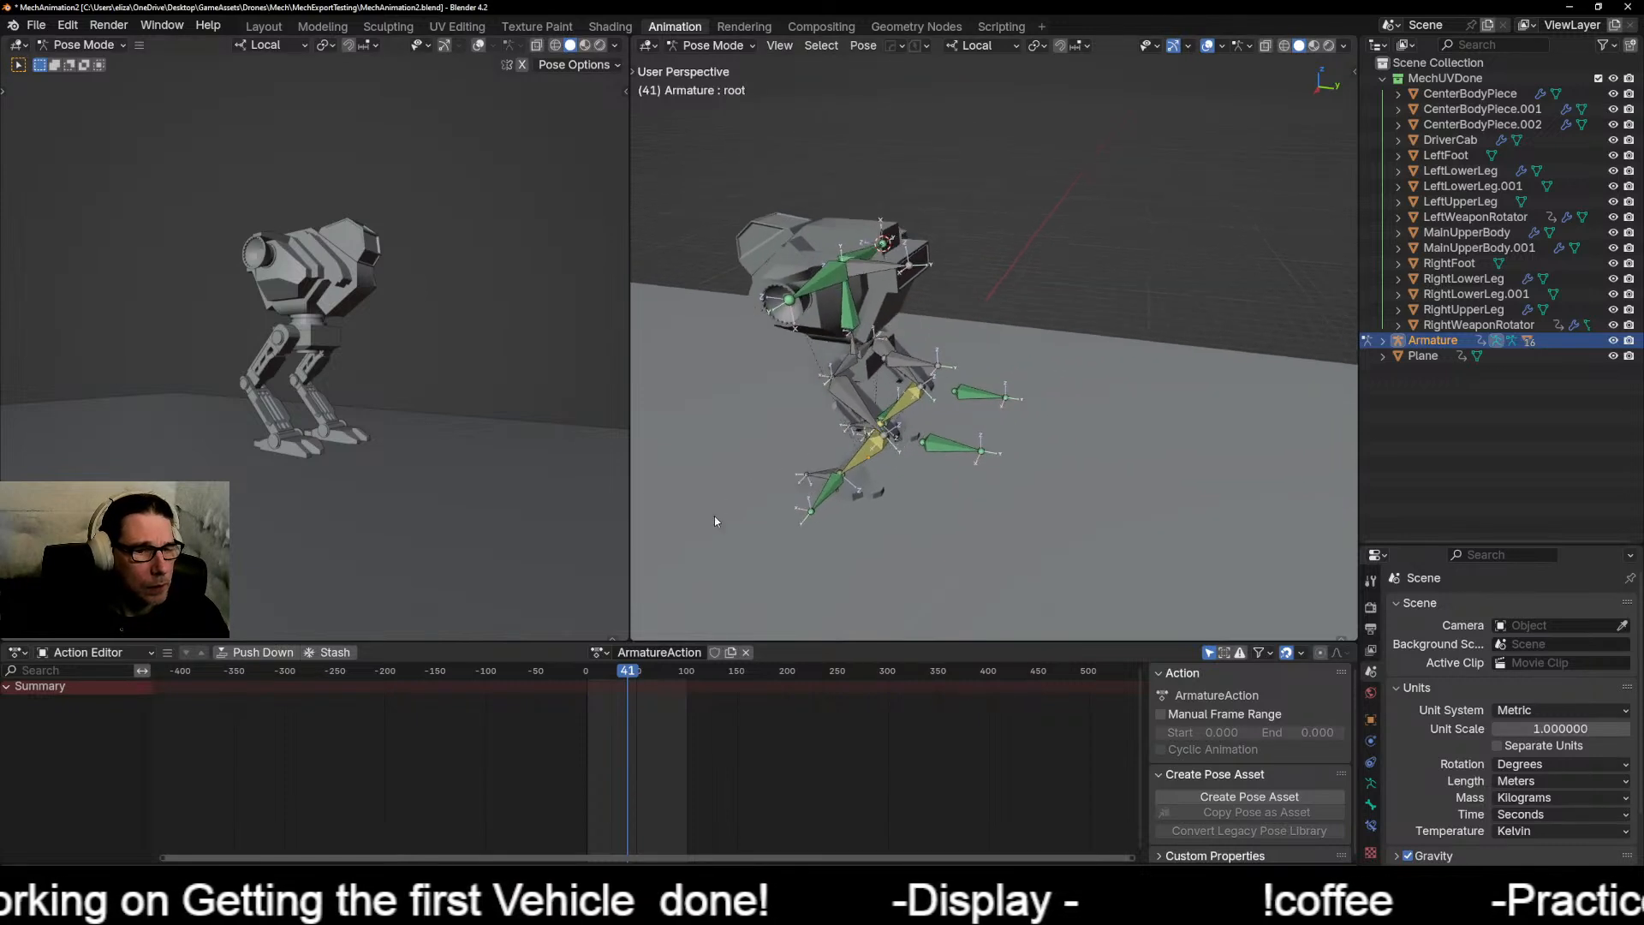
# Step: Check the list of existing actions without changing the assigned one, and move the current frame to 4
pyautogui.click(600, 652)
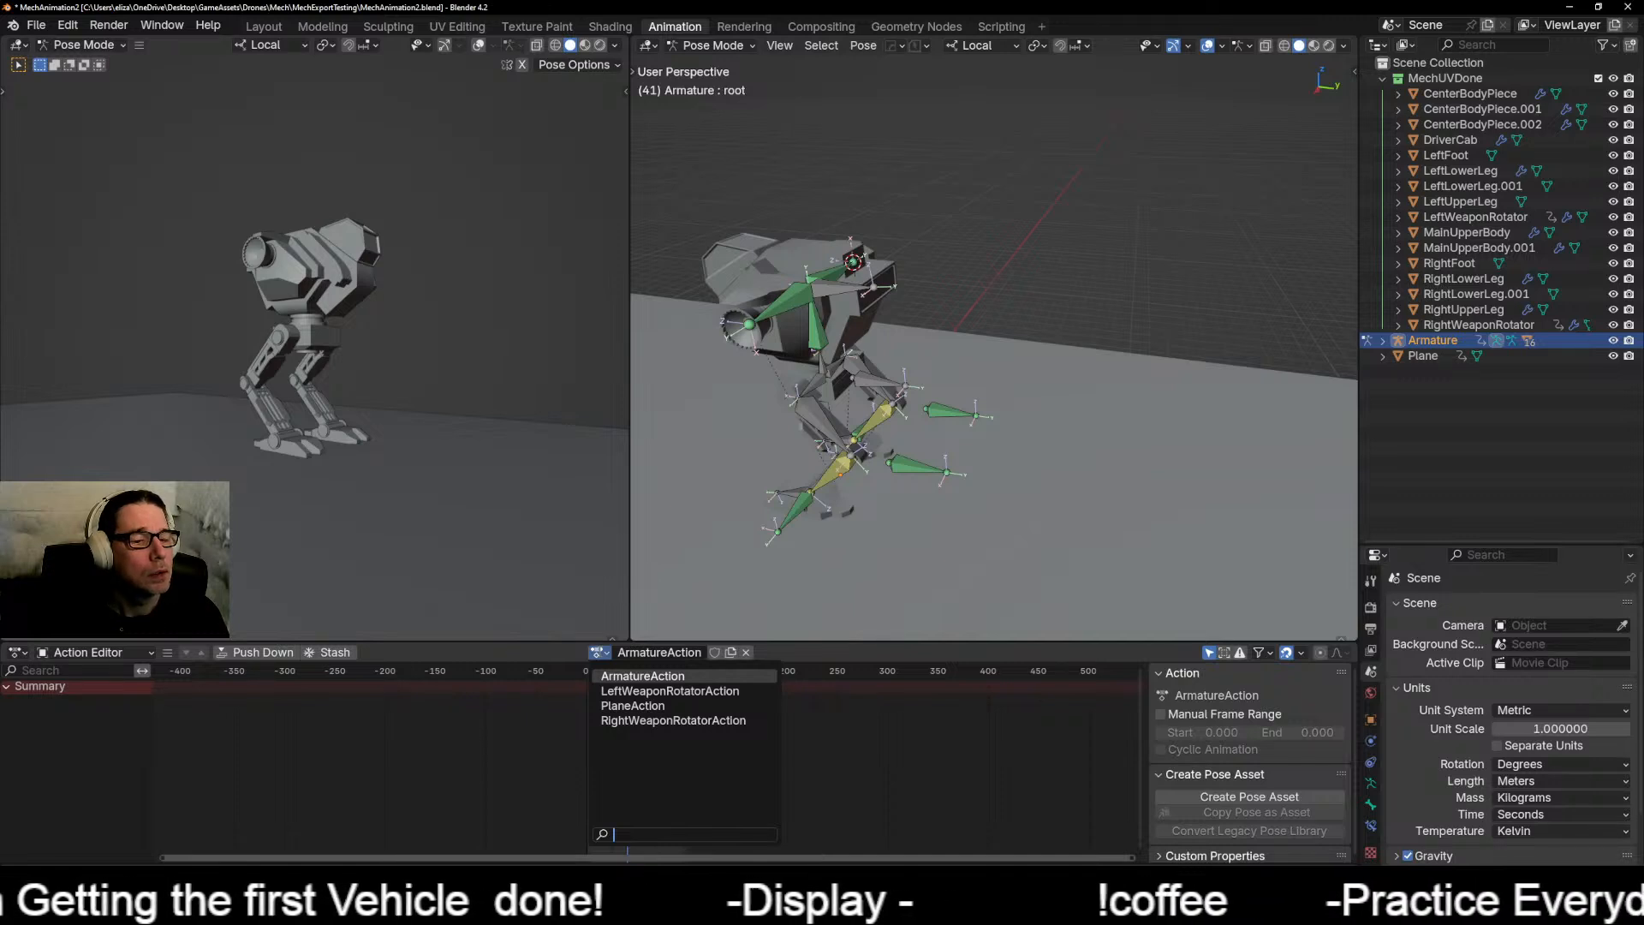
pyautogui.press('Escape')
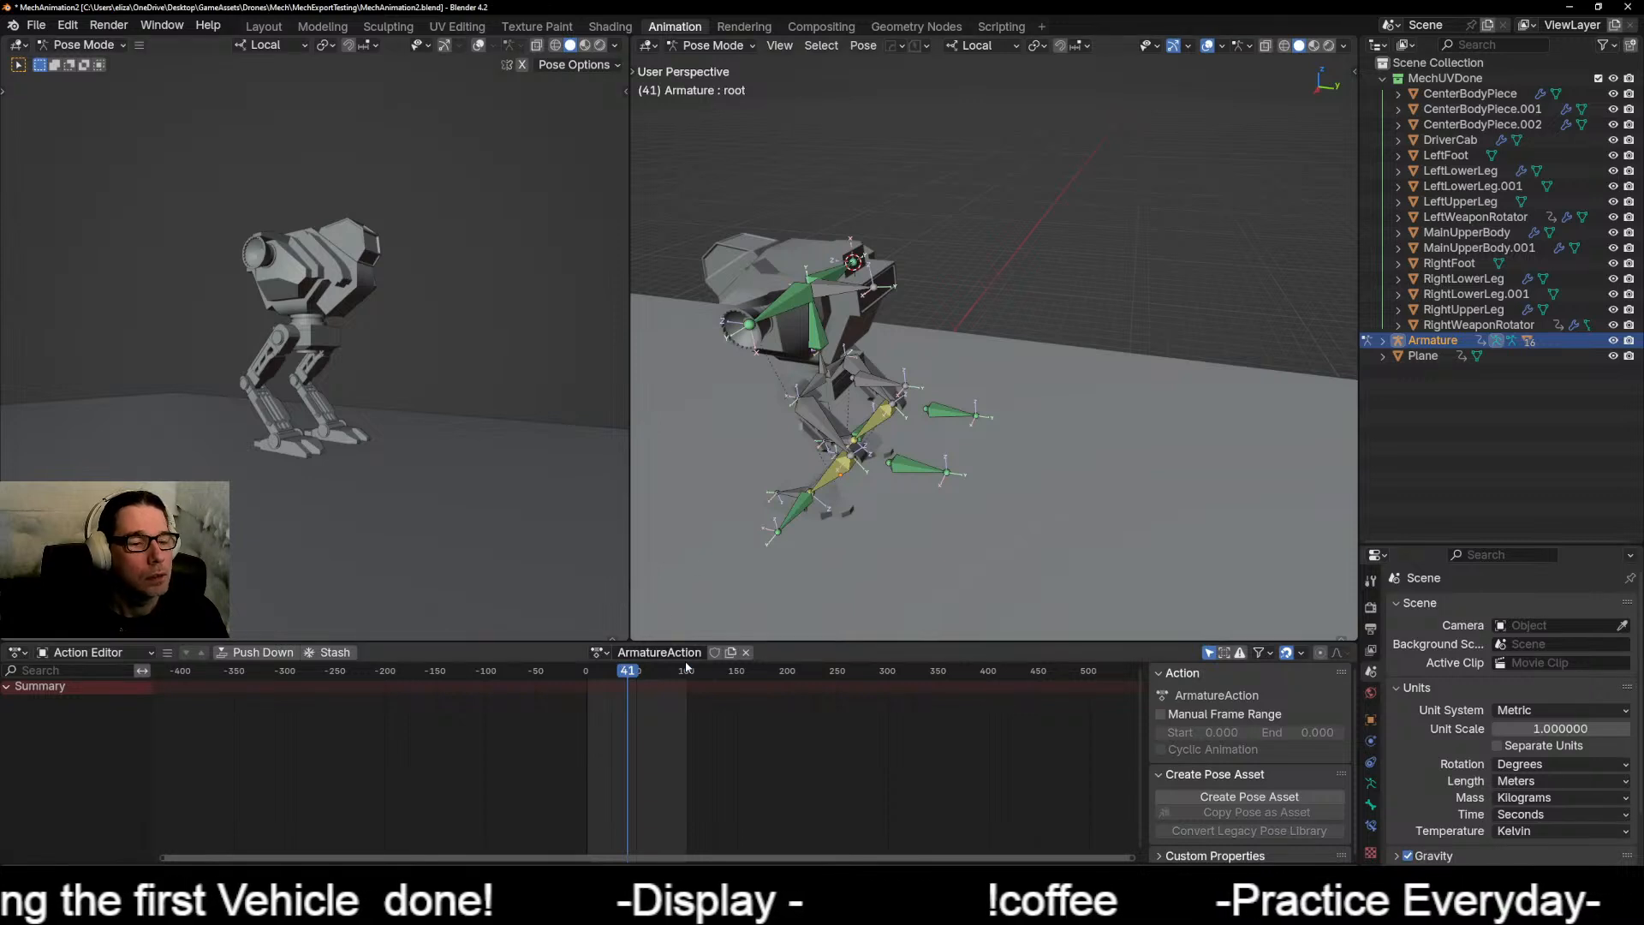
pyautogui.moveTo(623, 674); pyautogui.dragTo(591, 674)
pyautogui.scroll(6, 834, 480)
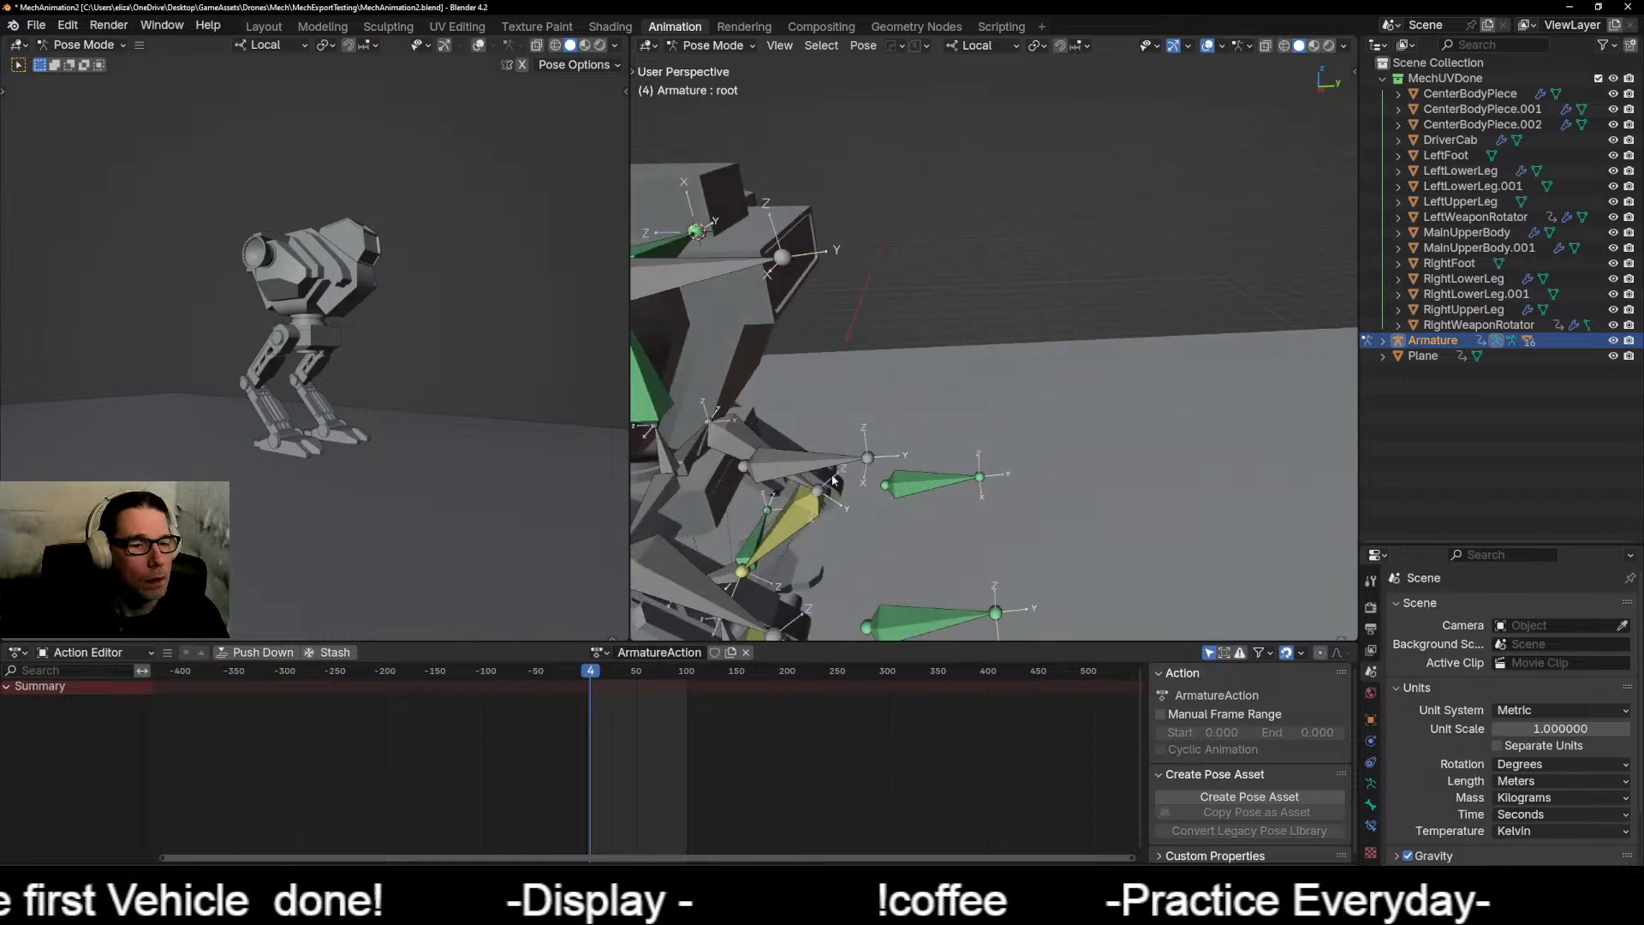
pyautogui.keyDown('shift'); pyautogui.moveTo(833, 481); pyautogui.dragTo(855, 392, button='middle'); pyautogui.keyUp('shift')
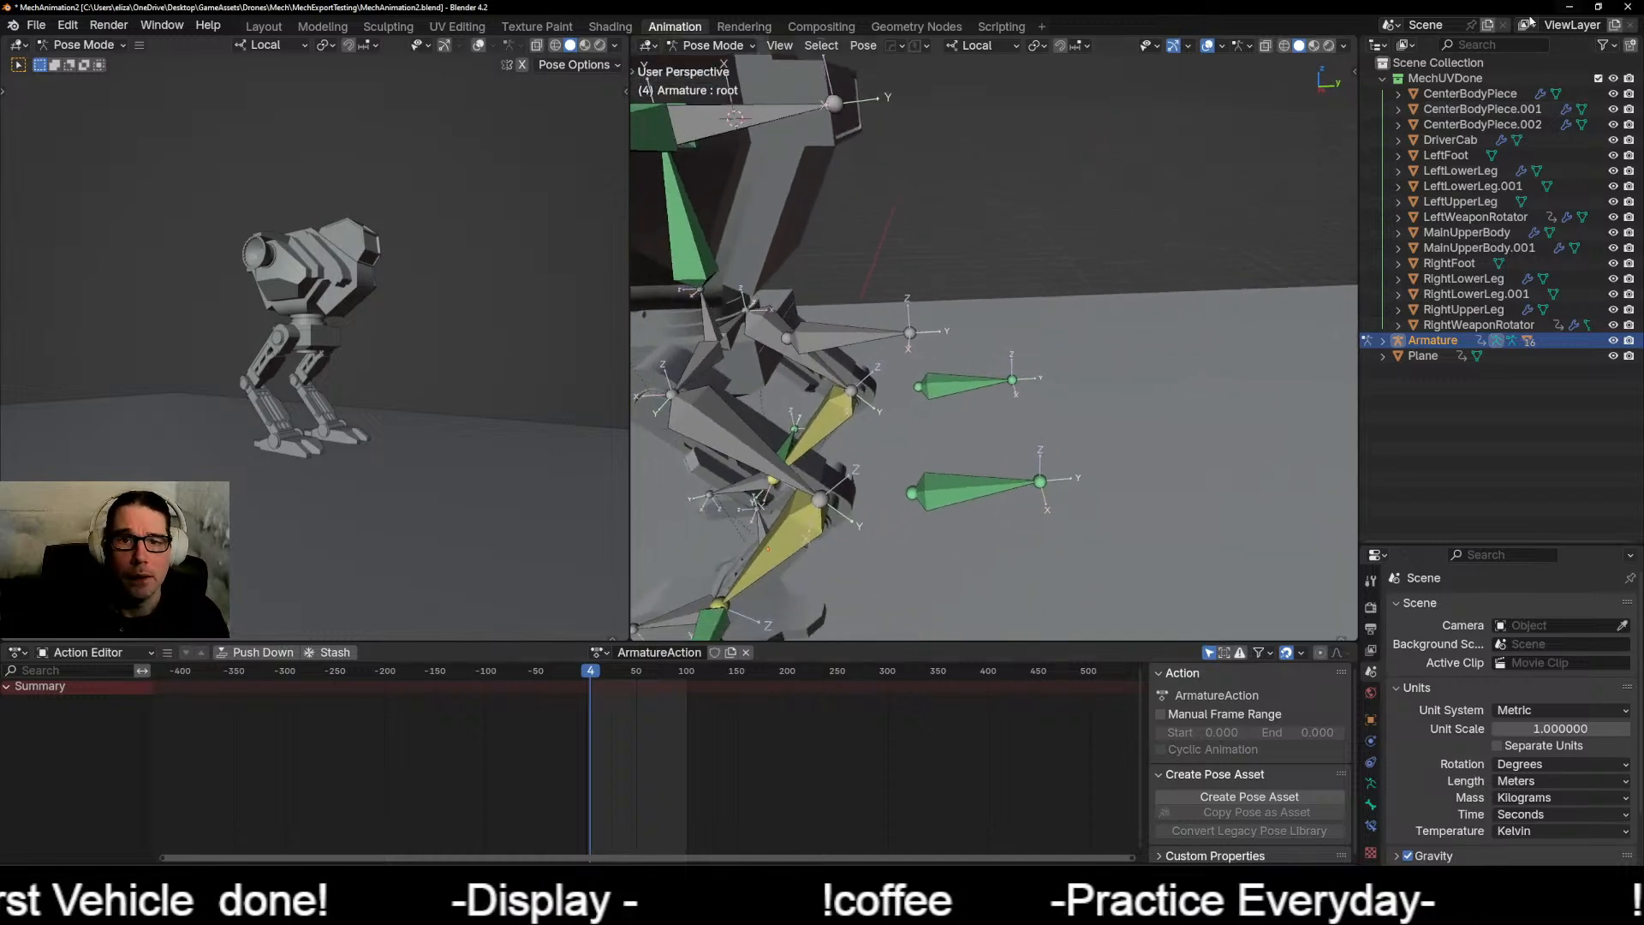
# Step: Set the Outliner to Blender File display and delete ArmatureAction, LeftWeaponRotatorAction, PlaneAction and RightWeaponRotatorAction
pyautogui.click(1409, 46)
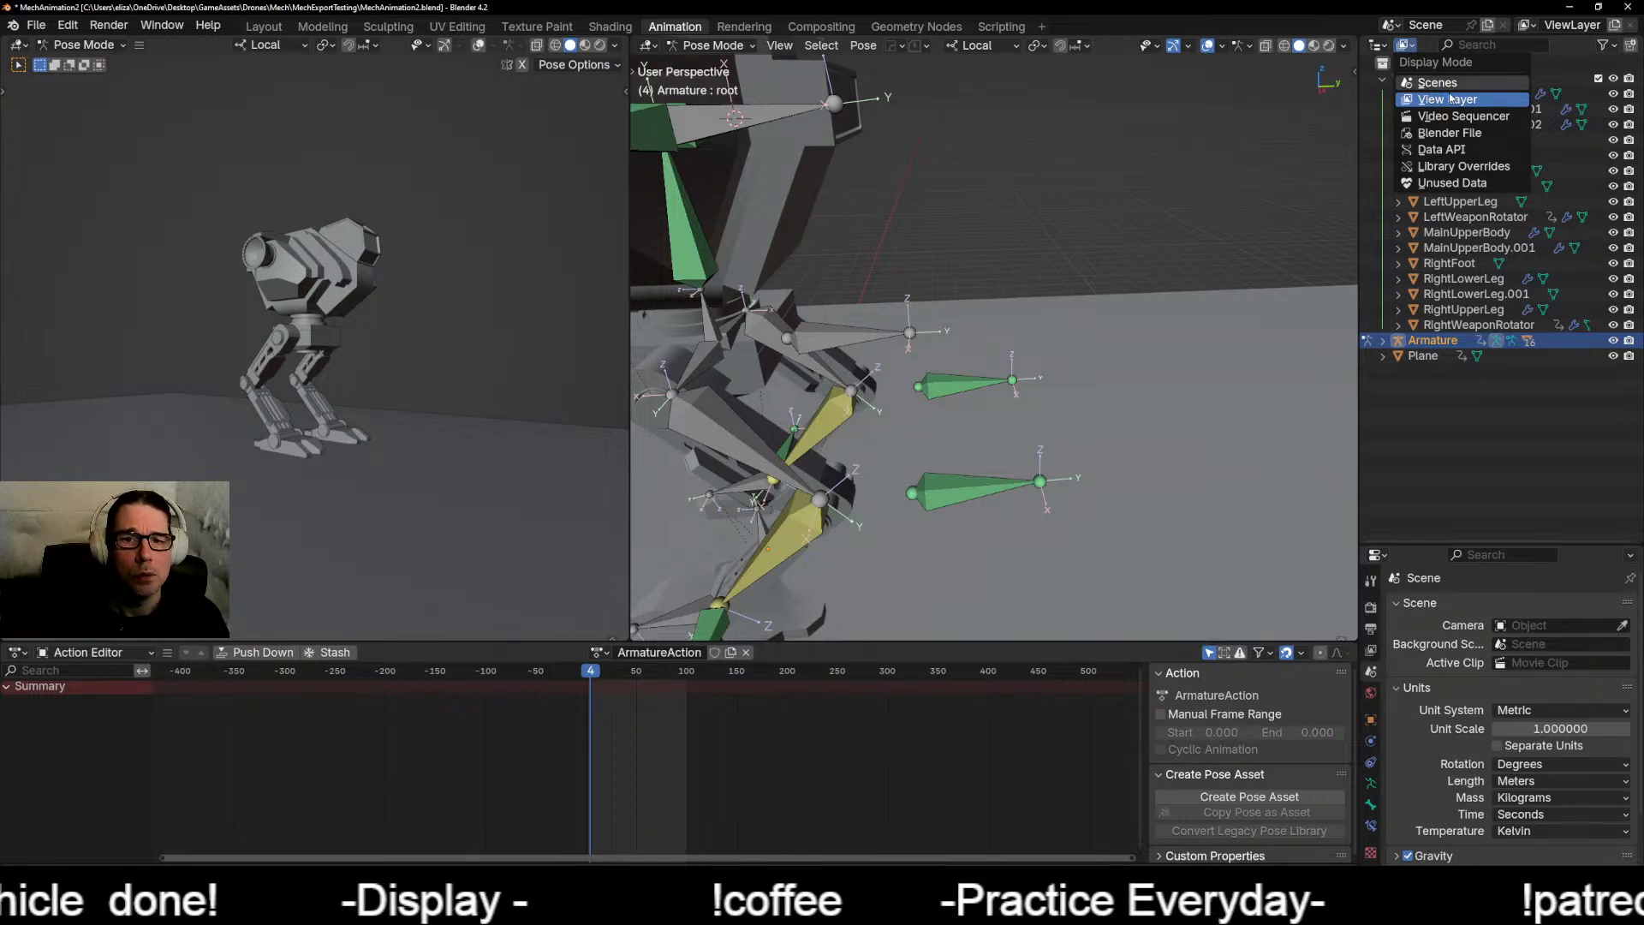
pyautogui.click(1457, 134)
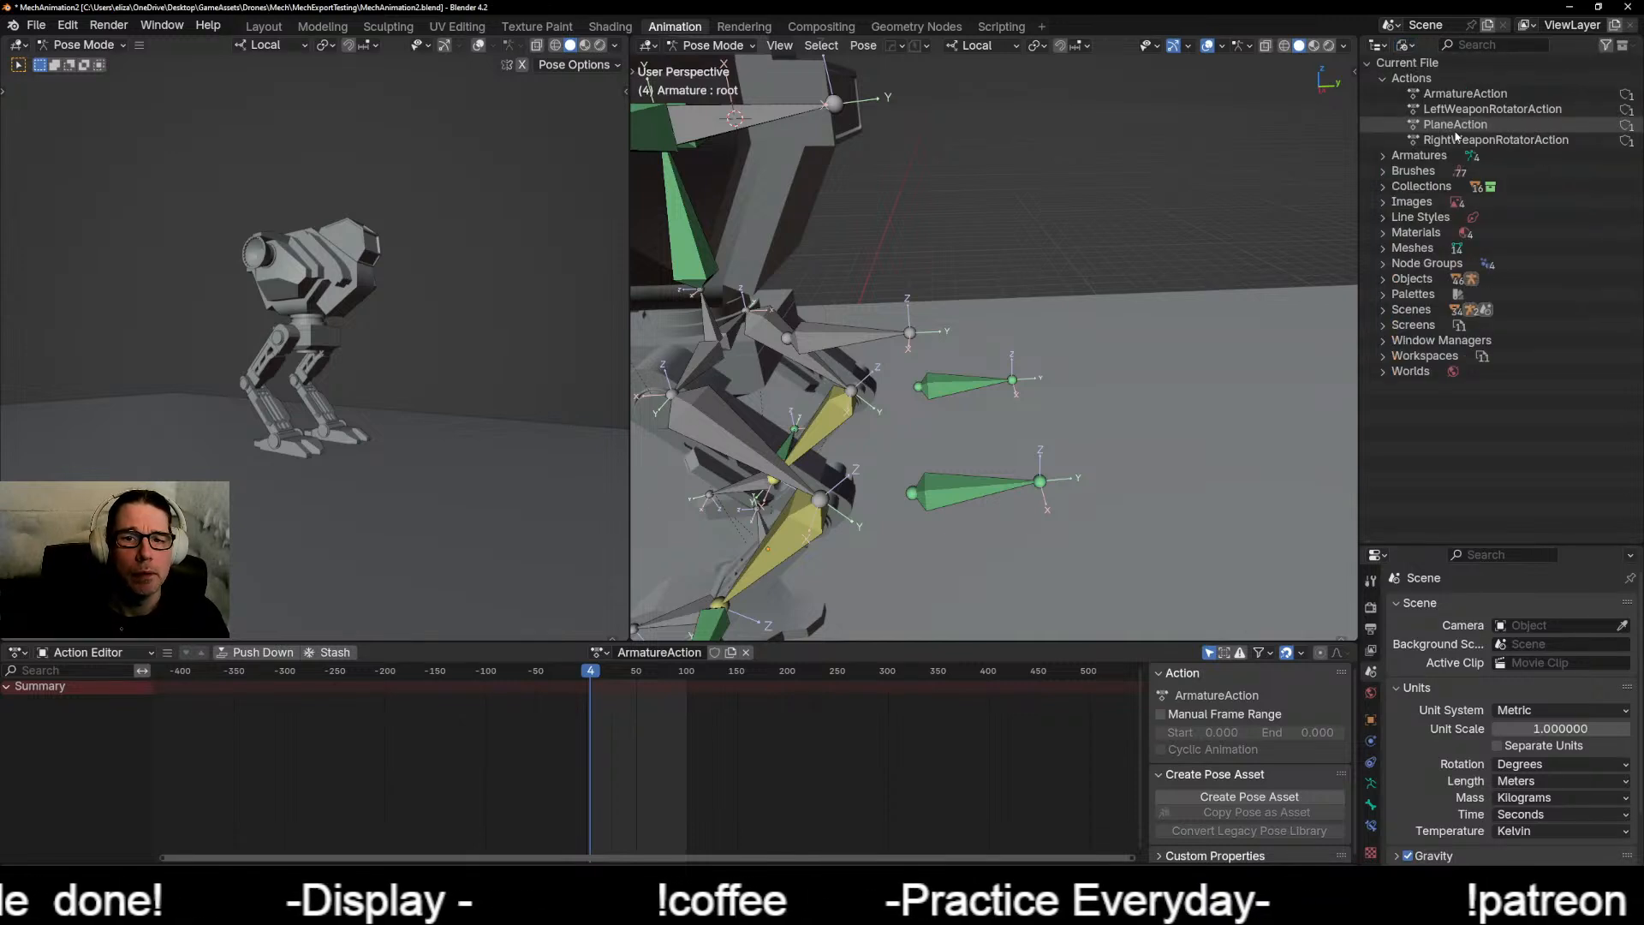
pyautogui.click(1460, 98)
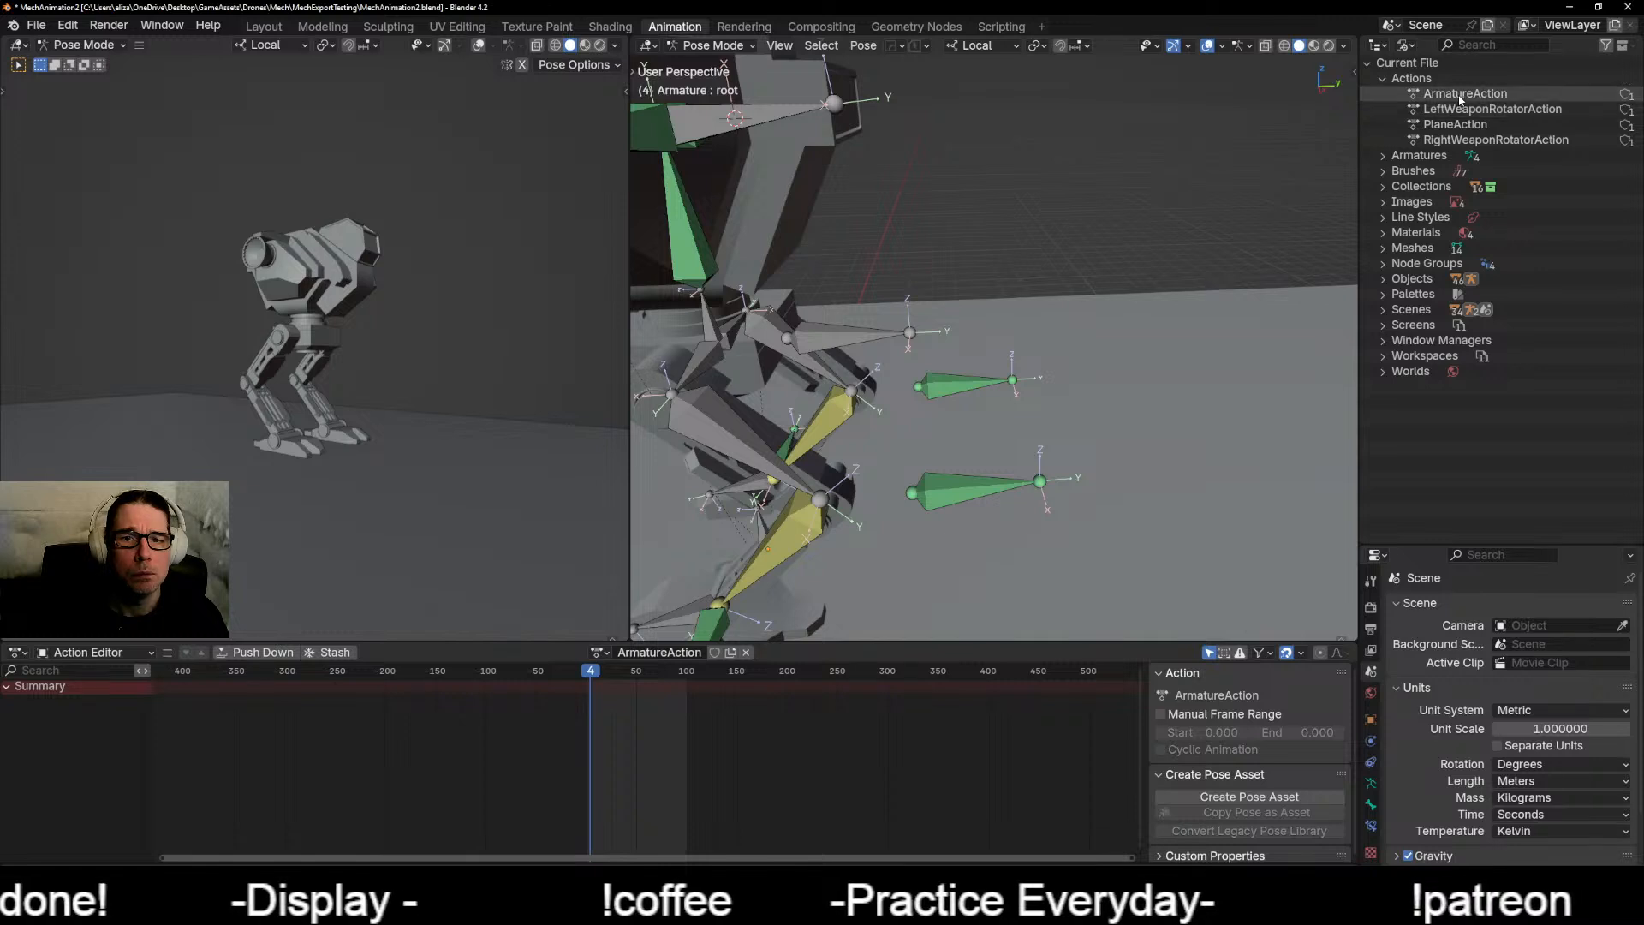
pyautogui.rightClick(1461, 97)
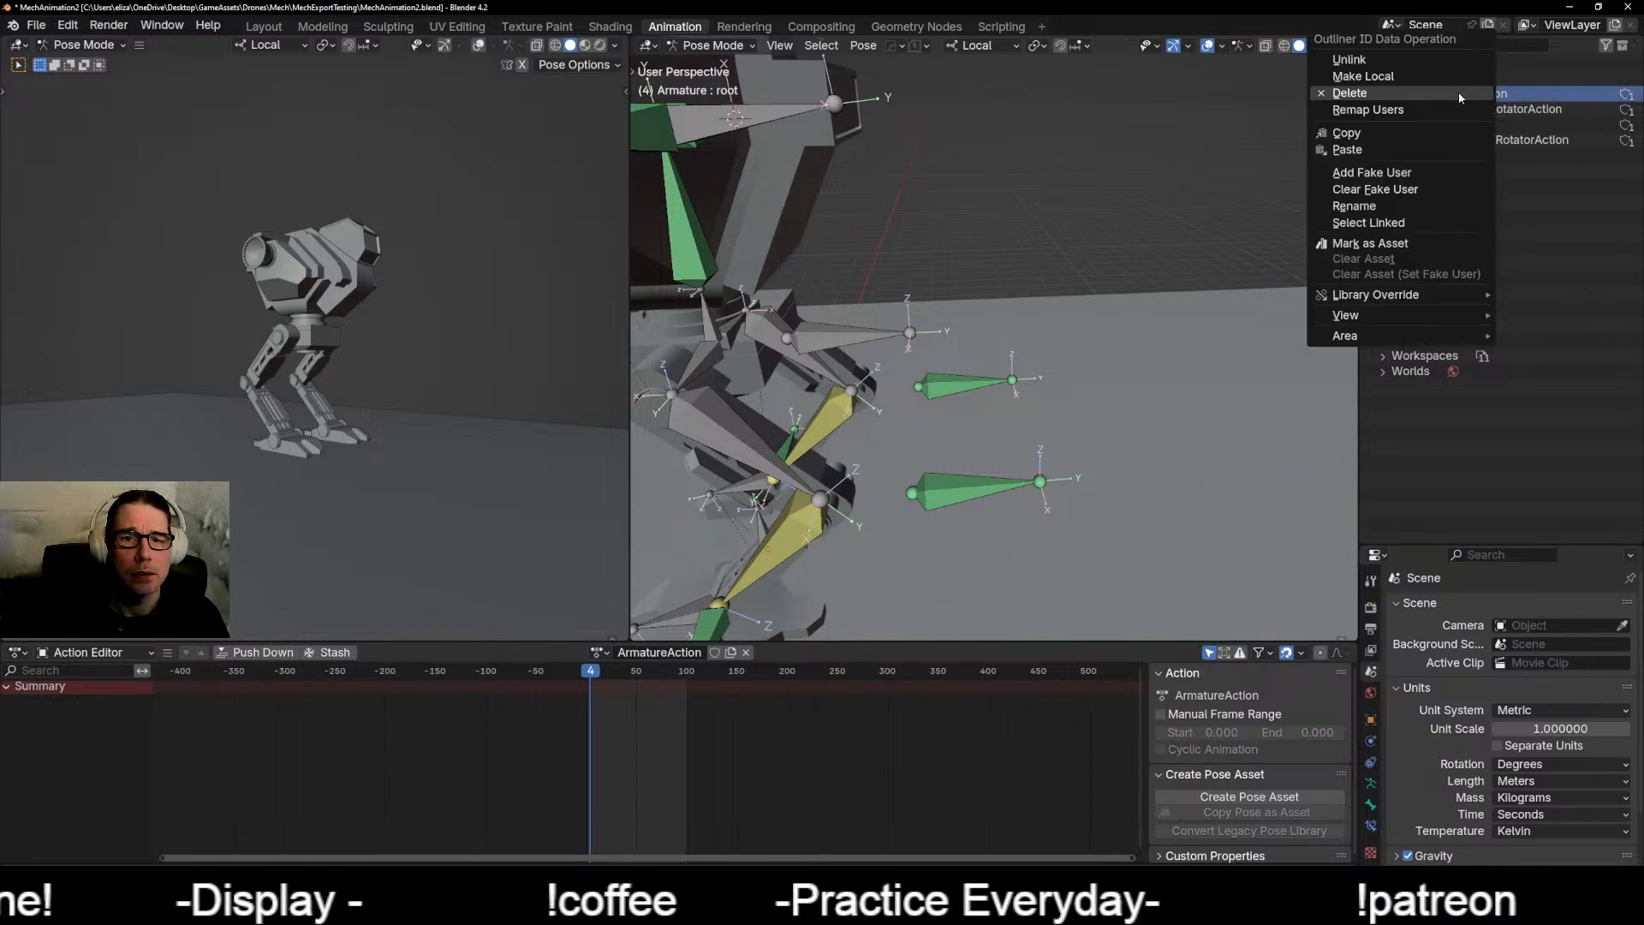
pyautogui.click(1458, 92)
pyautogui.rightClick(1458, 95)
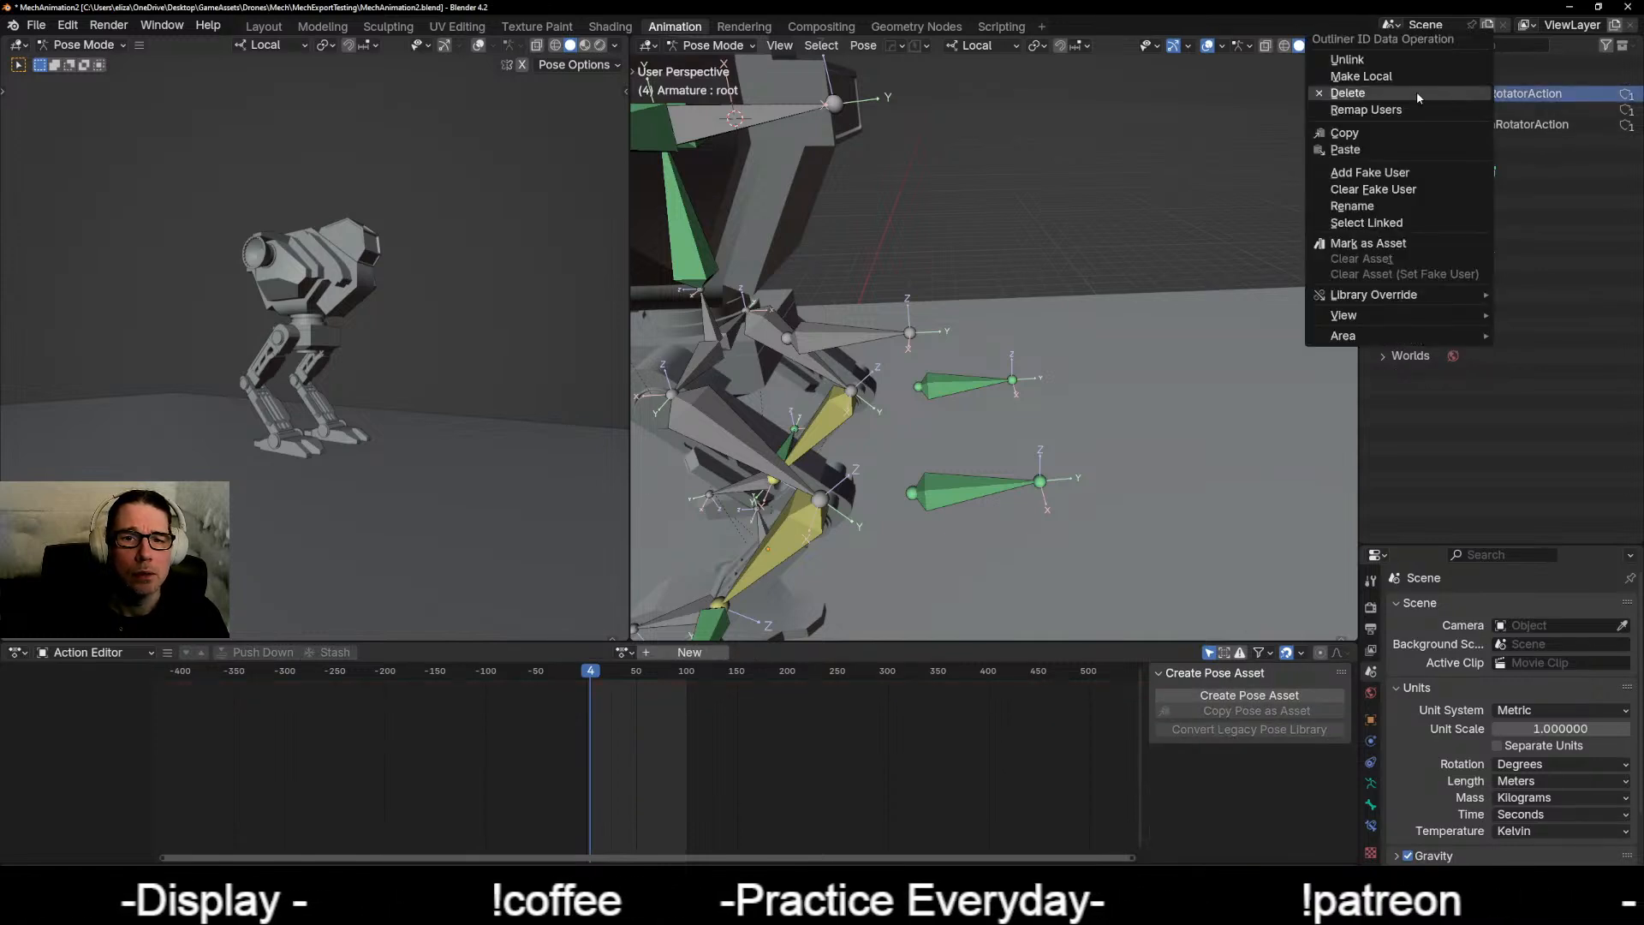
pyautogui.click(1416, 91)
pyautogui.rightClick(1439, 94)
pyautogui.click(1471, 96)
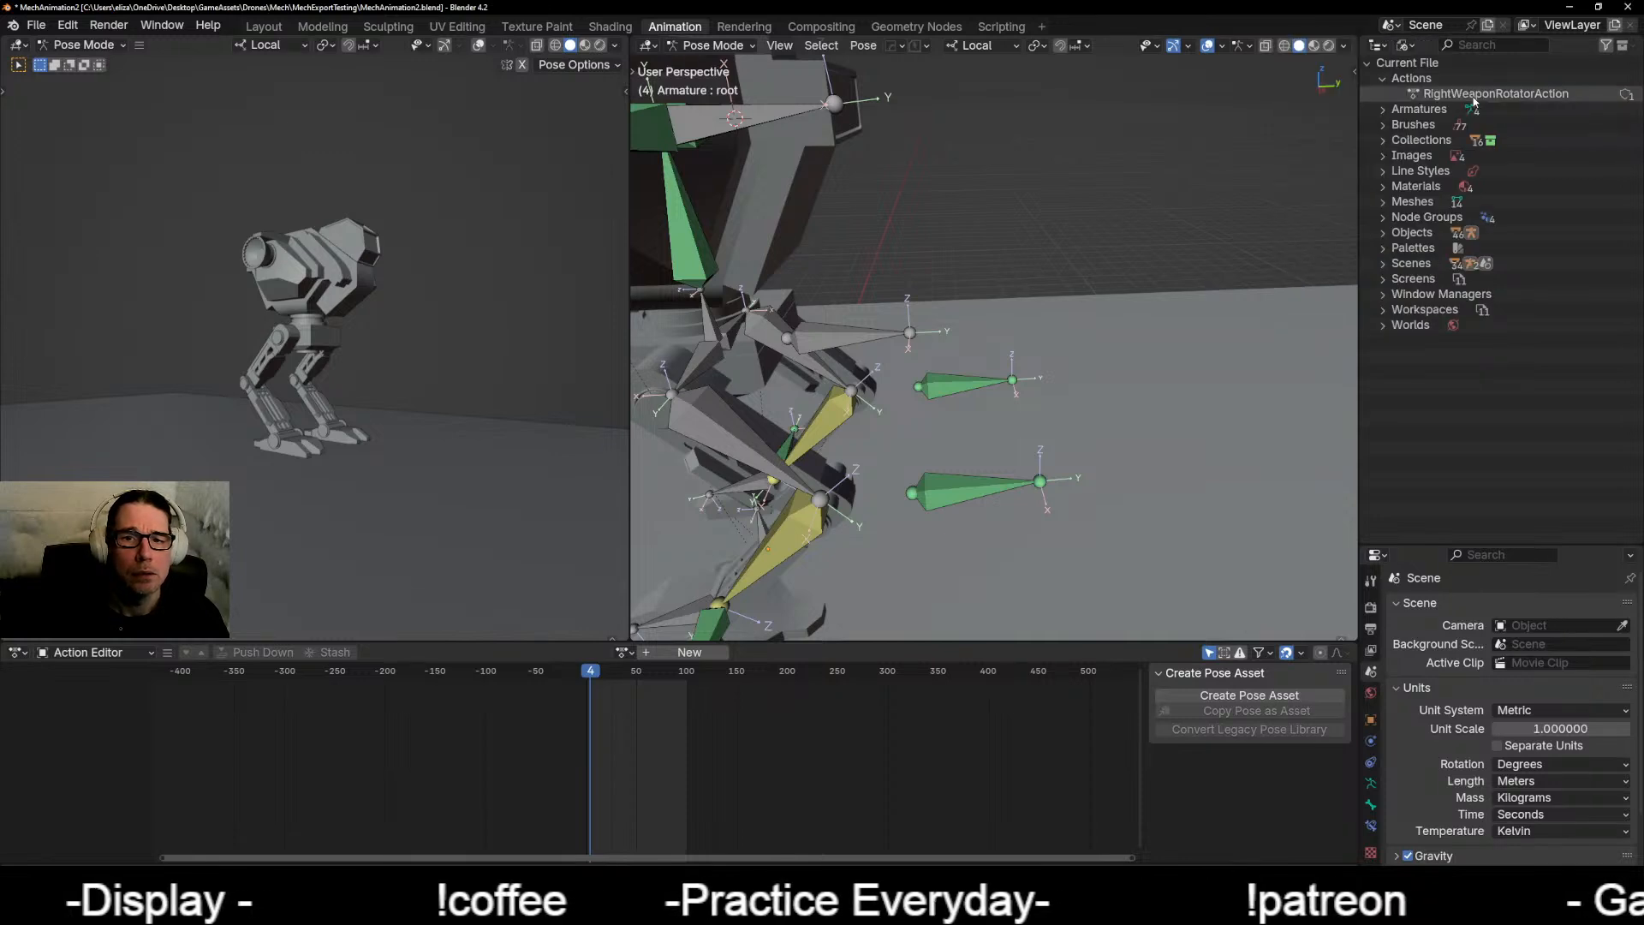
pyautogui.rightClick(1473, 96)
pyautogui.click(1473, 94)
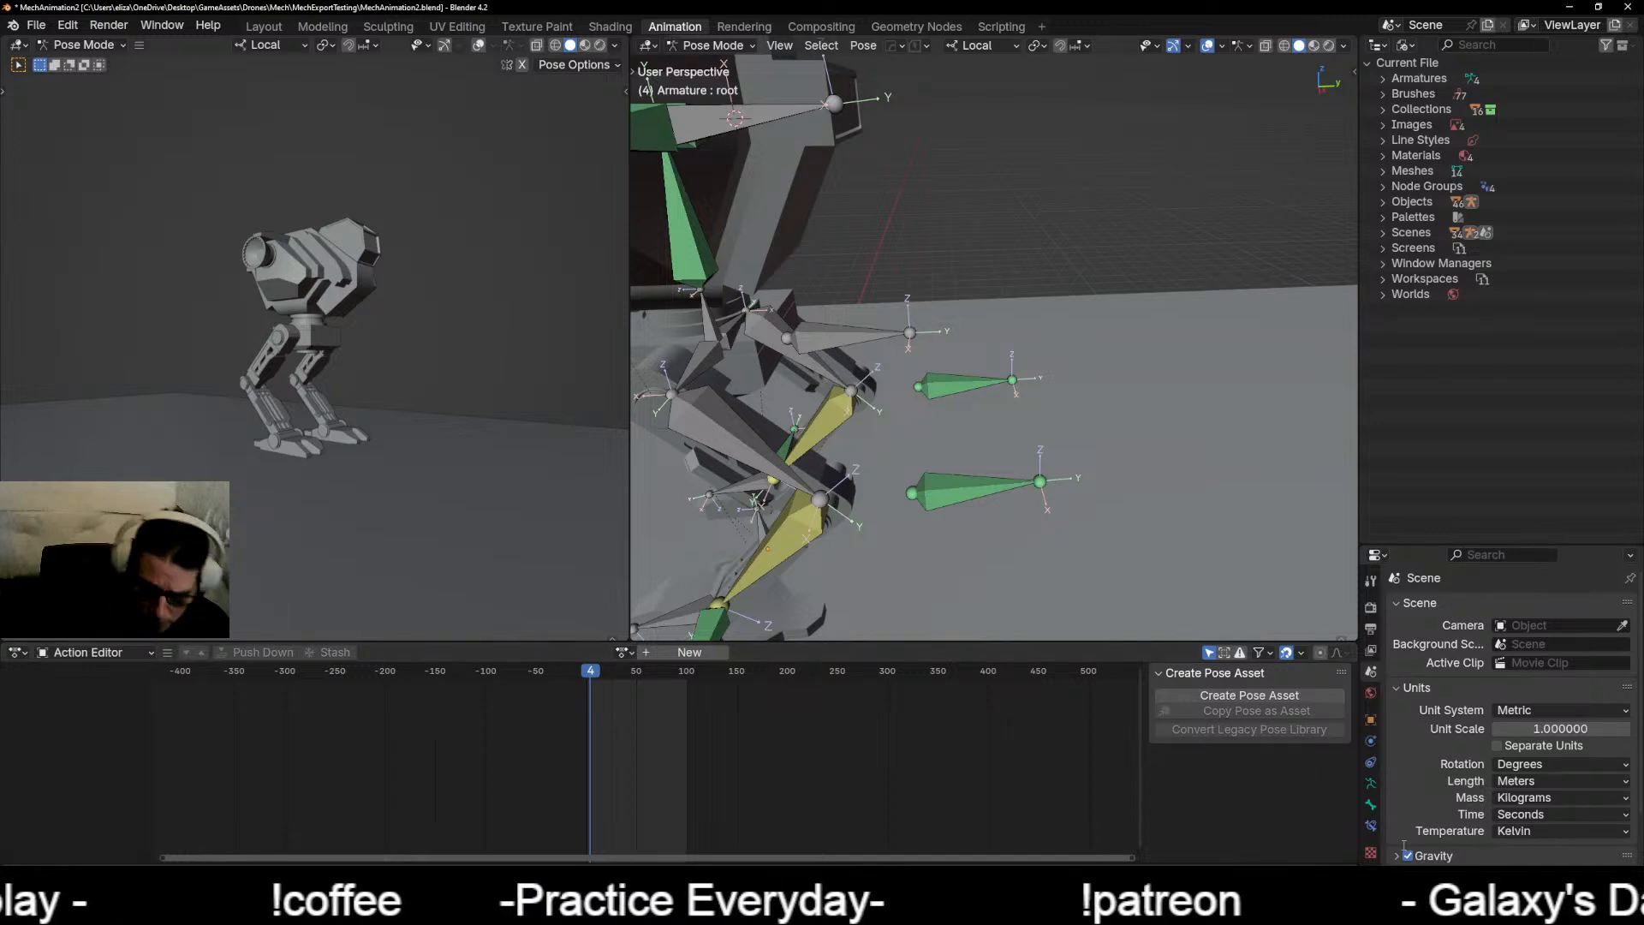
# Step: Set the animation's end frame to 400 and create a new armature action named IdleScan
pyautogui.press('Return')
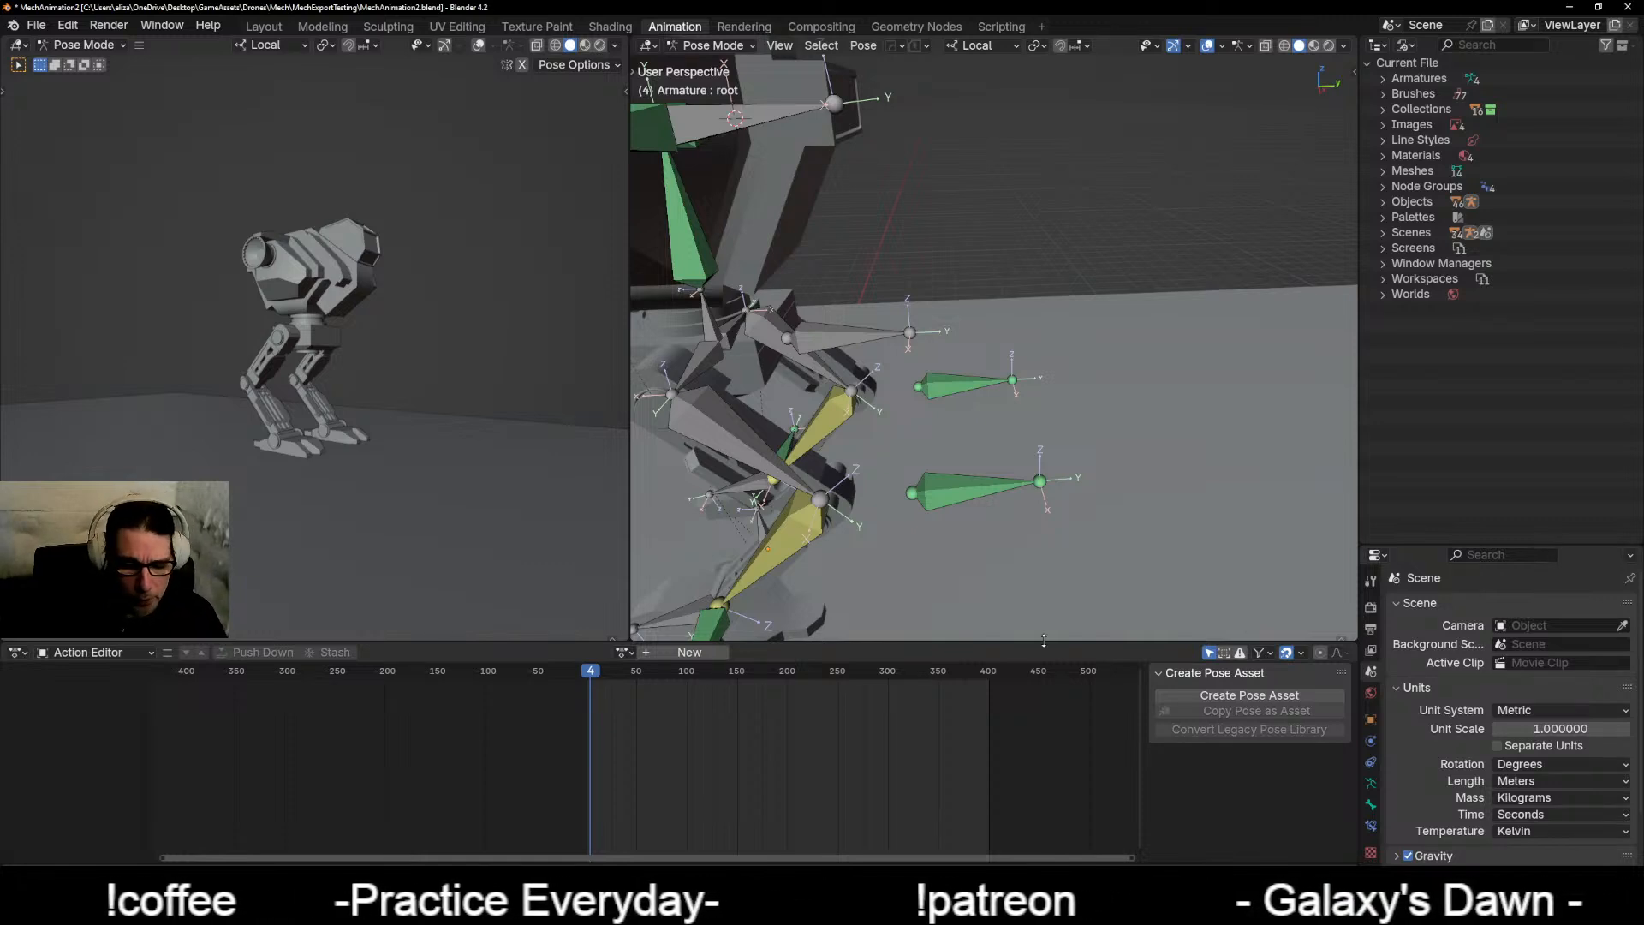
pyautogui.scroll(-4, 896, 448)
pyautogui.moveTo(724, 458); pyautogui.dragTo(774, 487, button='middle')
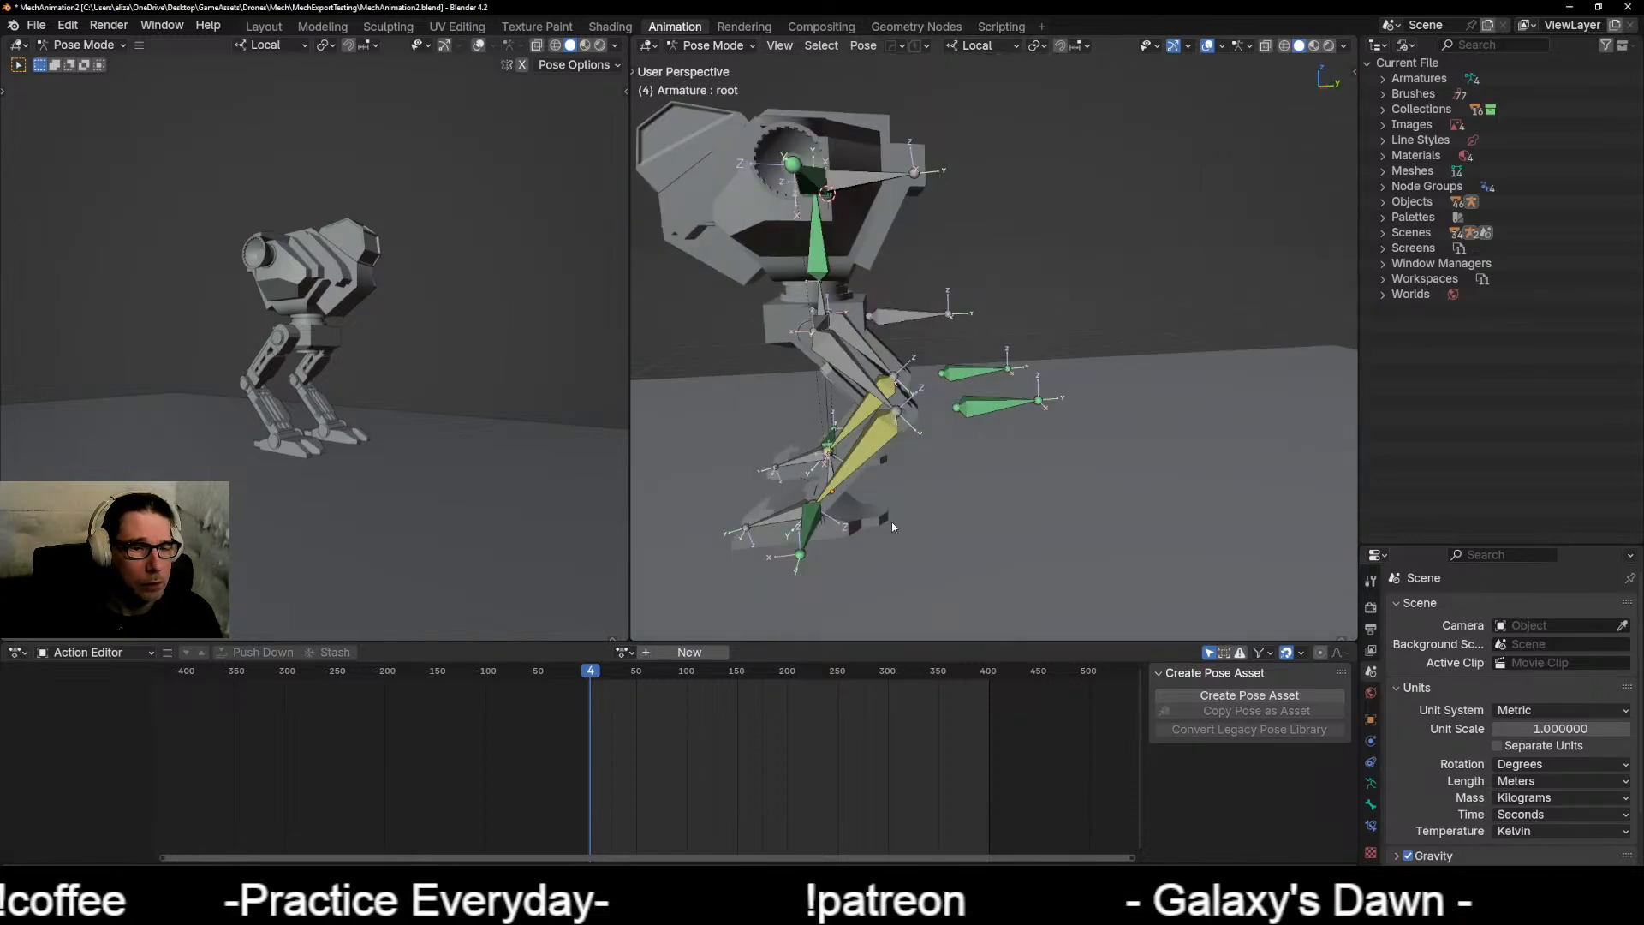
pyautogui.scroll(2, 891, 522)
pyautogui.click(698, 653)
pyautogui.doubleClick(660, 652)
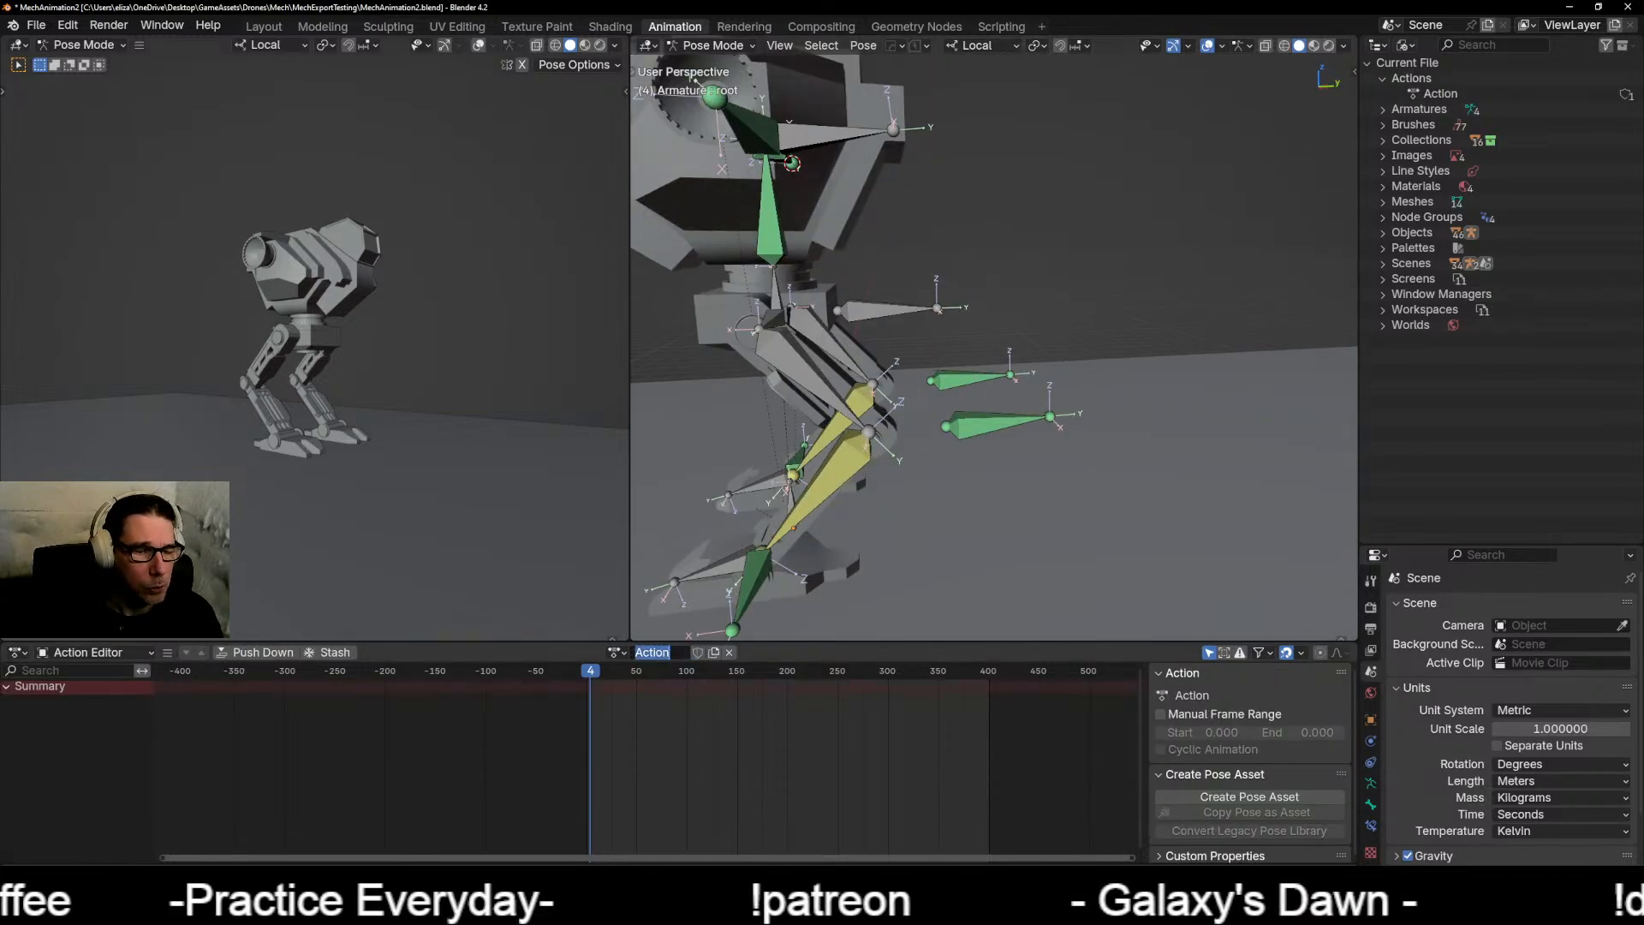
pyautogui.write('Id')
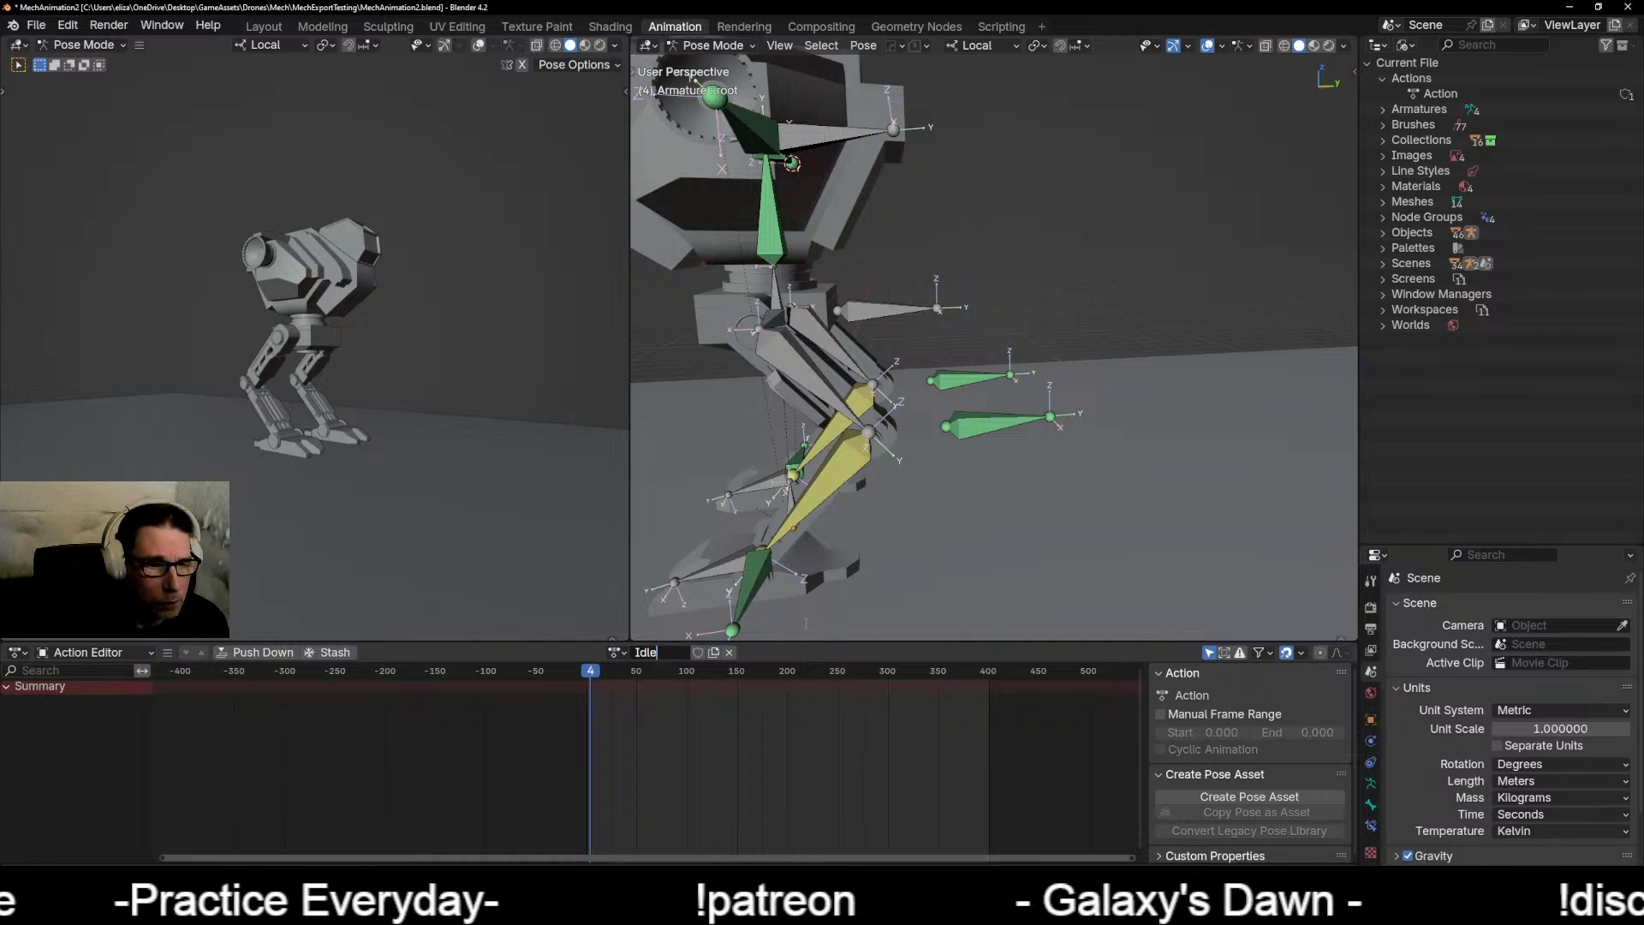
pyautogui.write('leScan')
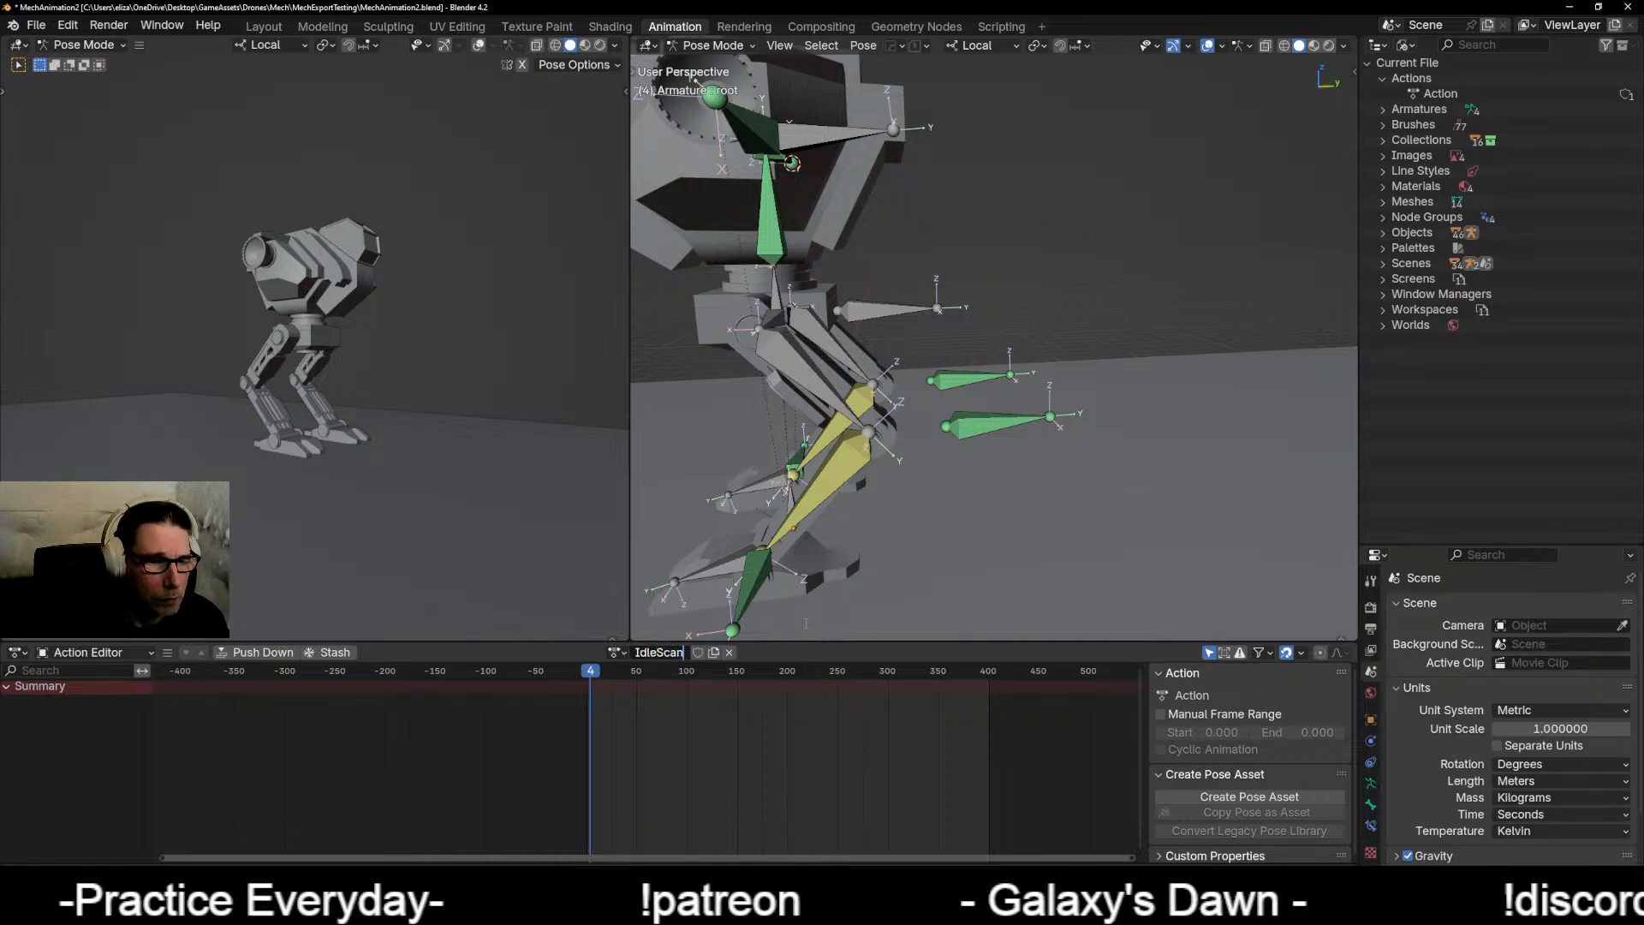
pyautogui.press('Return')
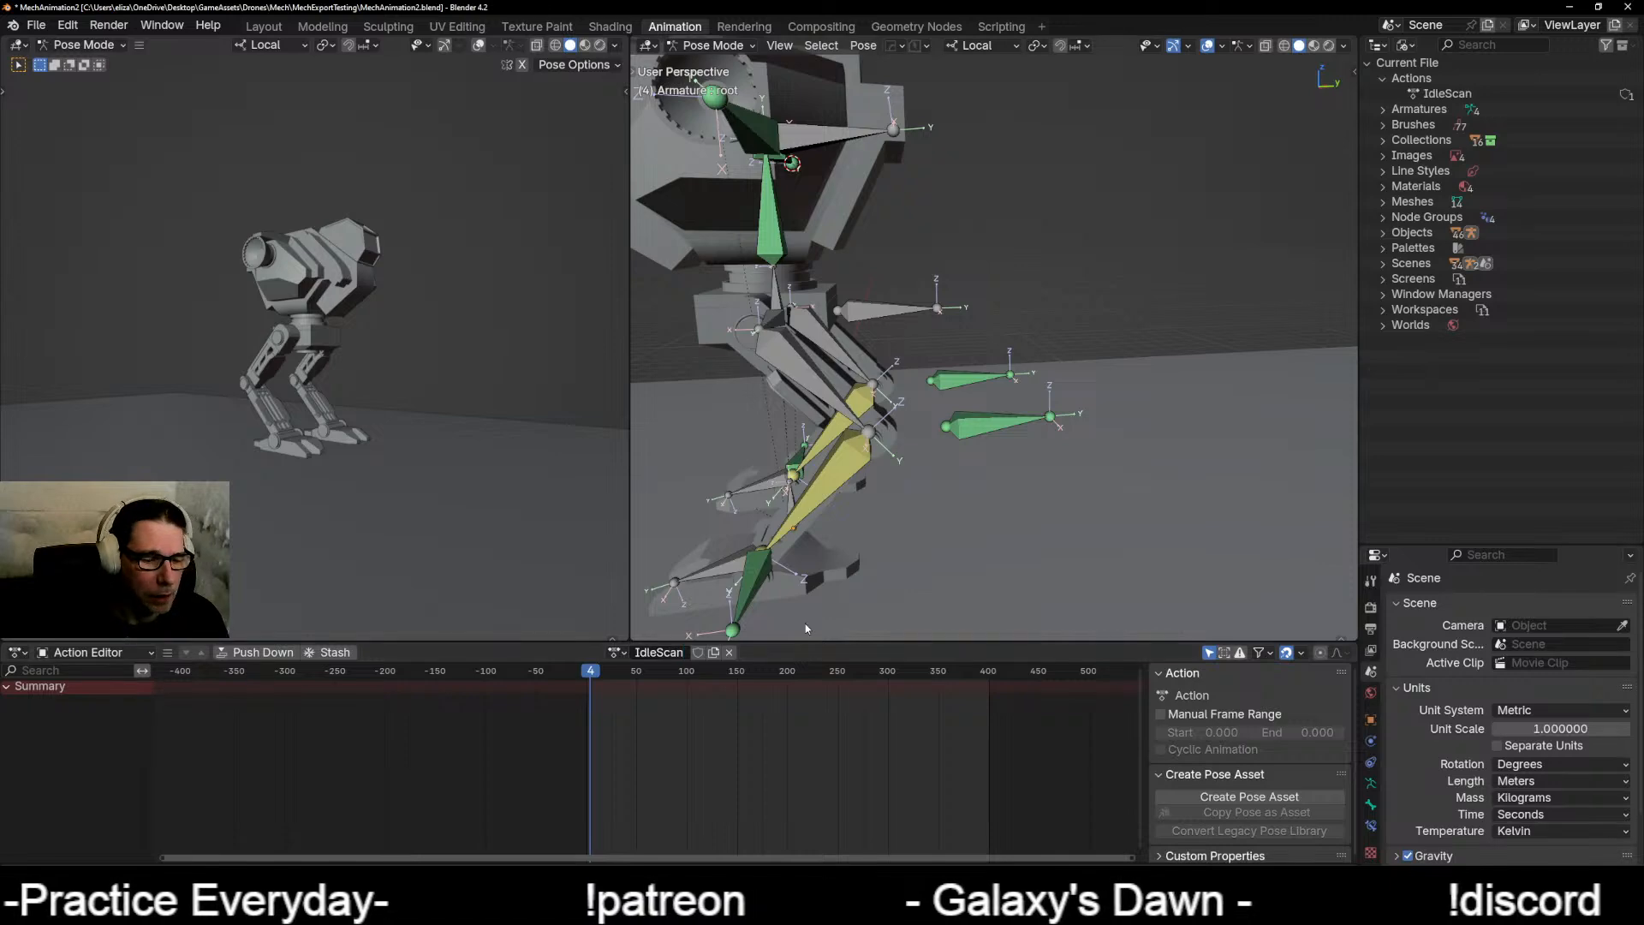
# Step: Select all bones of the armature in Pose Mode and move the current frame to 0
pyautogui.scroll(-5, 1060, 410)
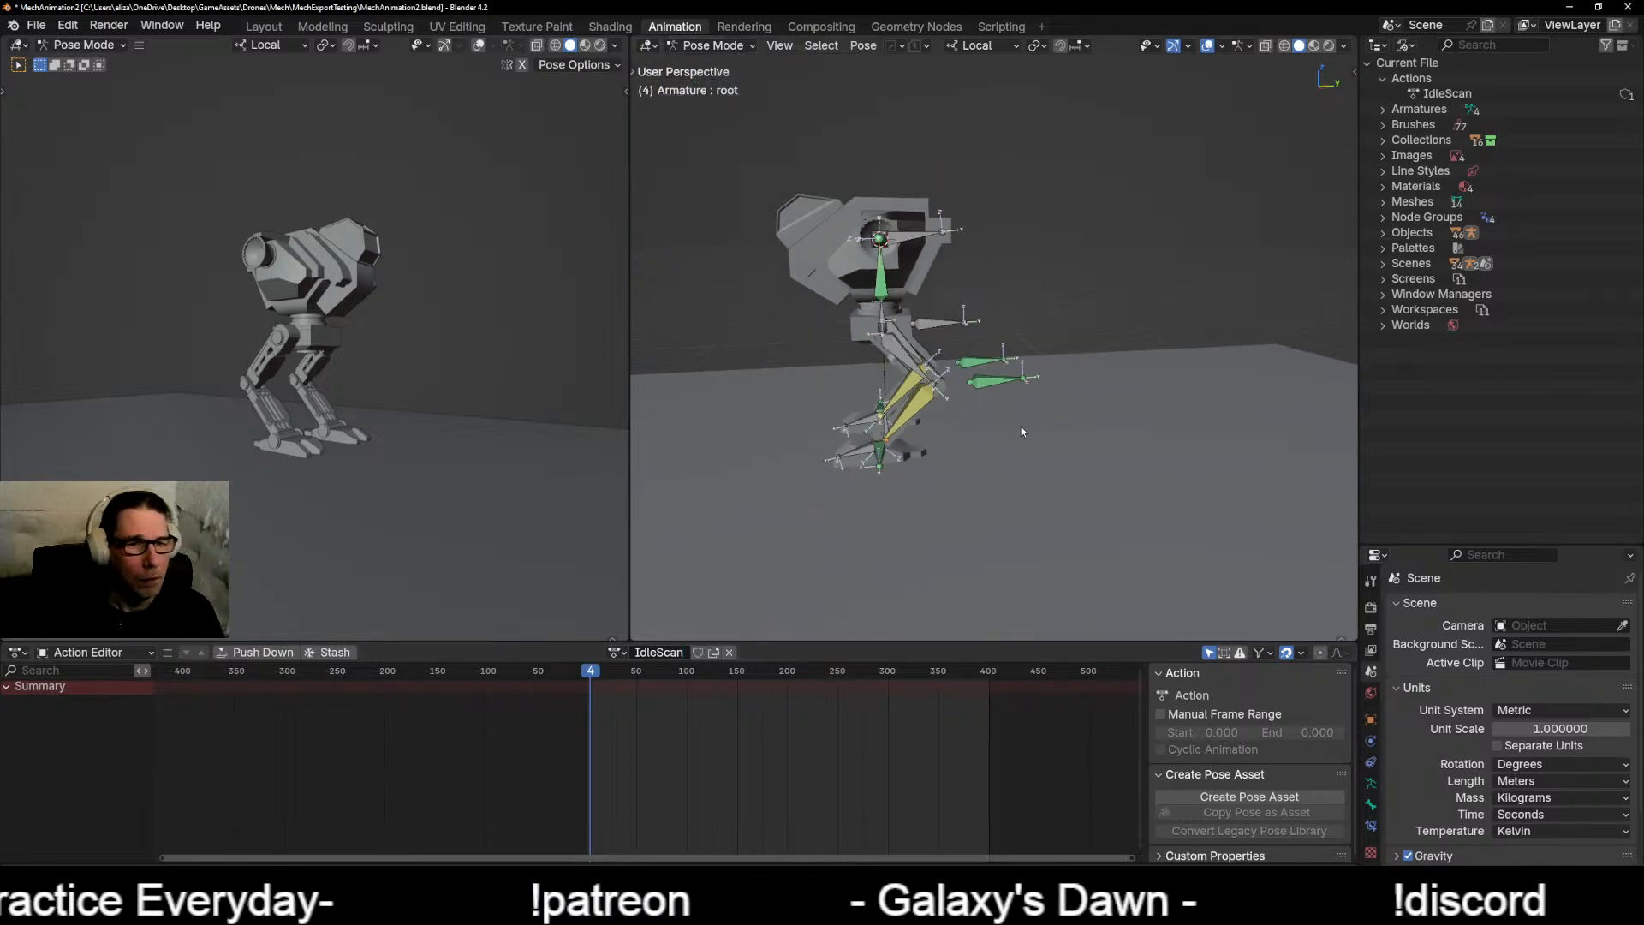
pyautogui.moveTo(1021, 423); pyautogui.dragTo(975, 420, button='middle')
pyautogui.scroll(4, 974, 420)
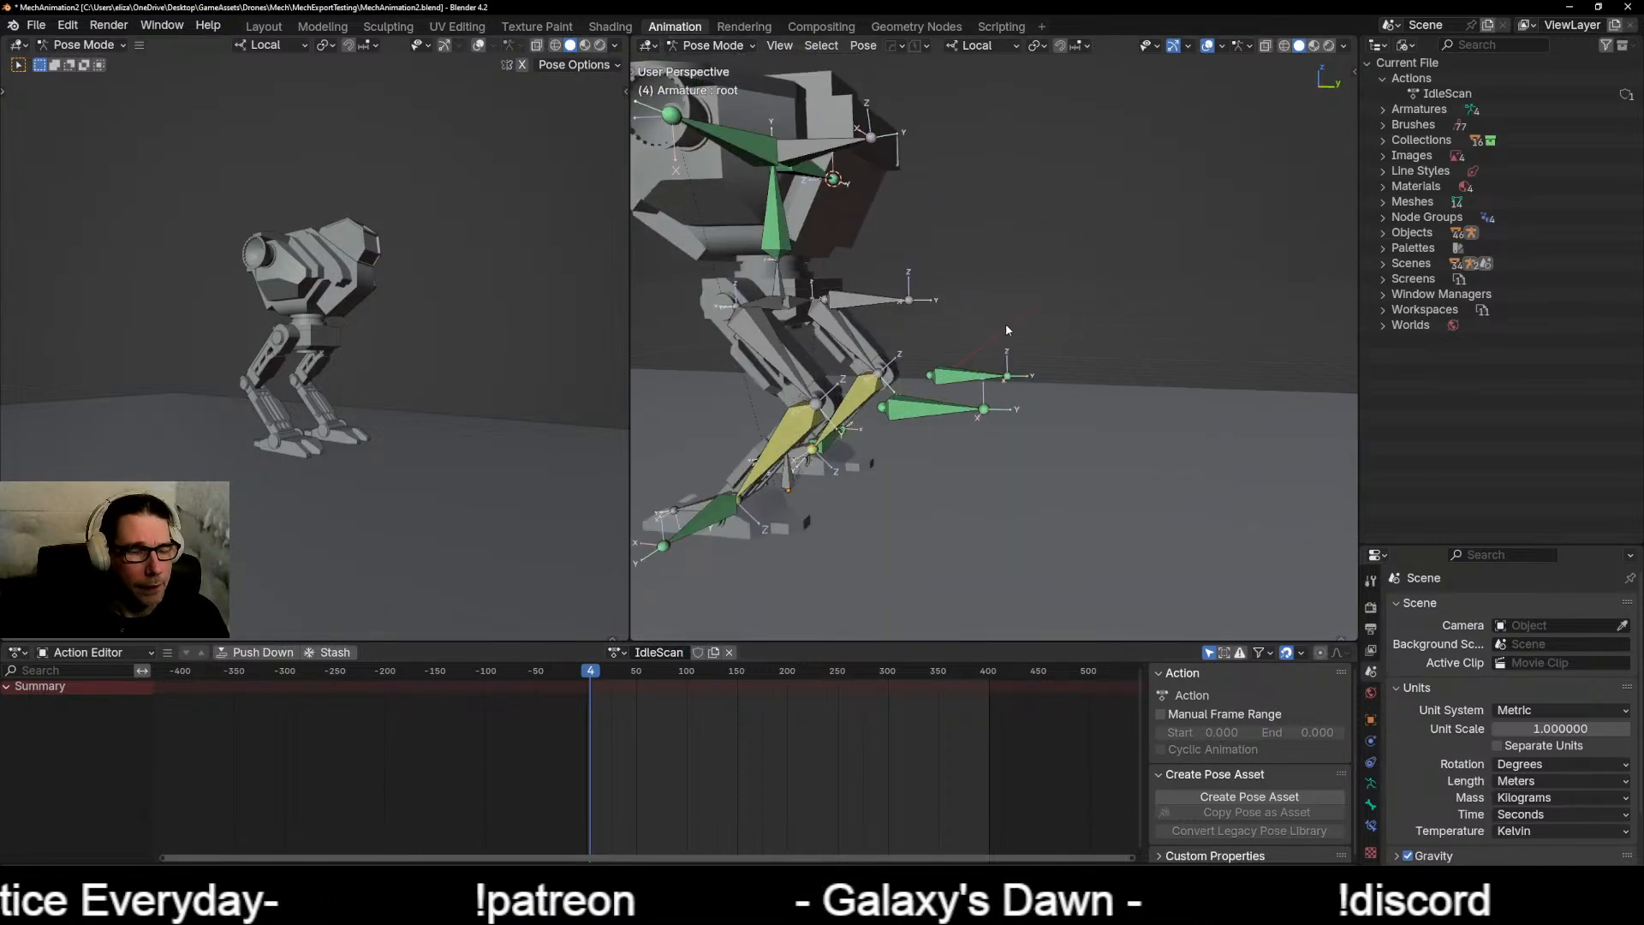
pyautogui.moveTo(1005, 322); pyautogui.dragTo(933, 348, button='middle')
pyautogui.scroll(3, 920, 406)
pyautogui.keyDown('shift'); pyautogui.moveTo(920, 406); pyautogui.dragTo(1020, 440, button='middle'); pyautogui.keyUp('shift')
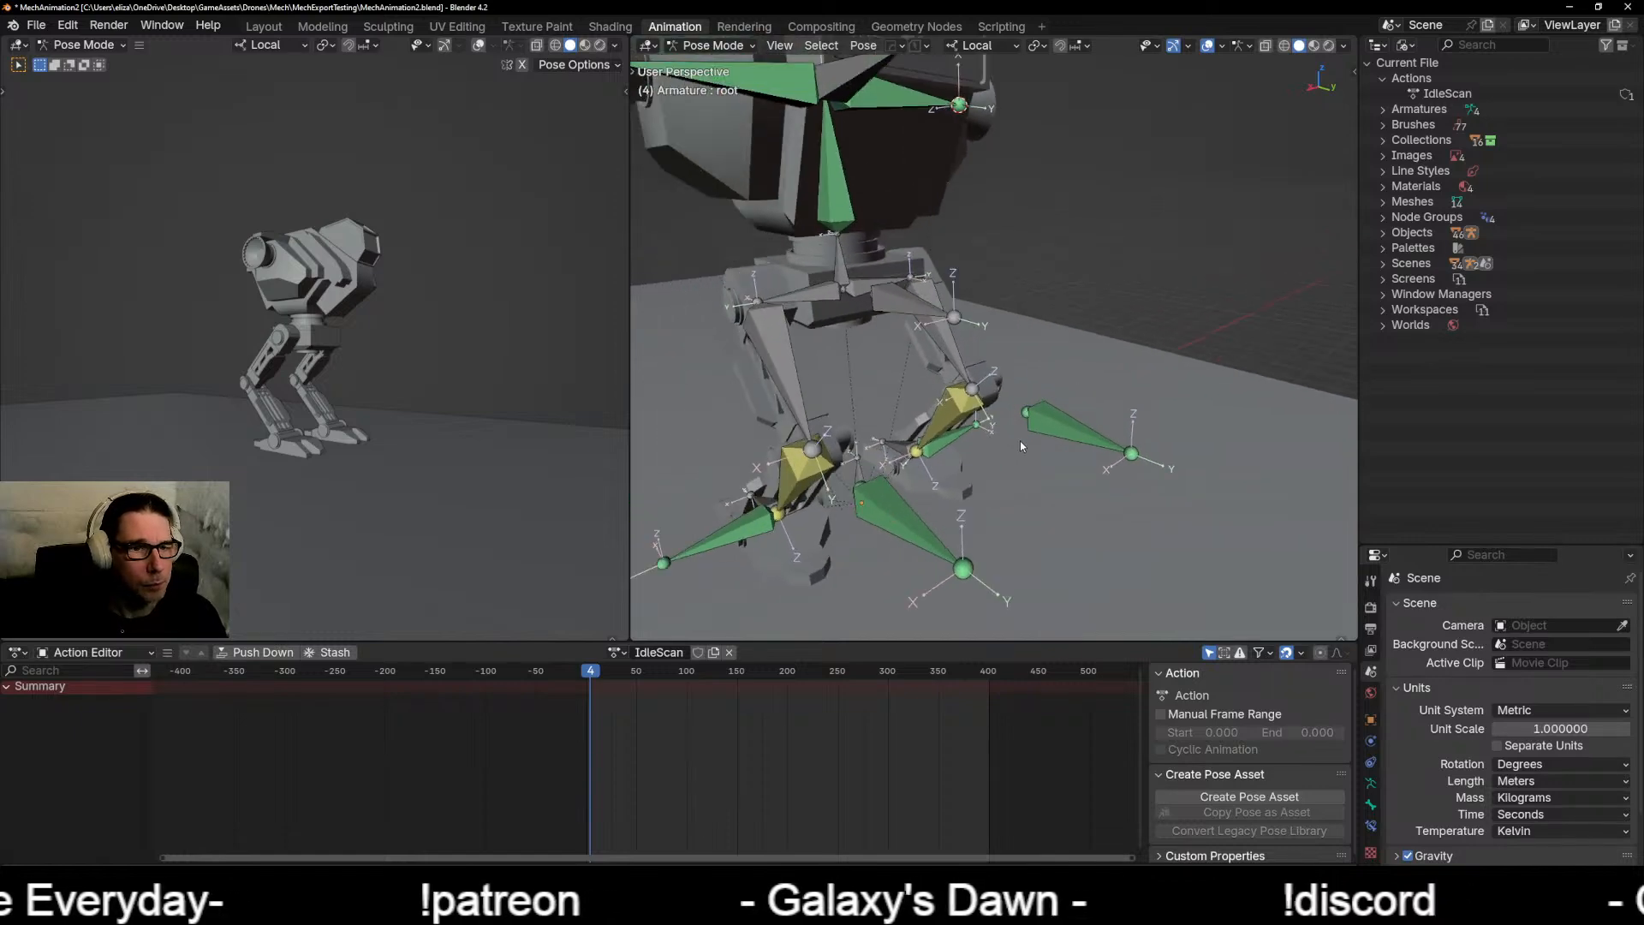
pyautogui.scroll(1, 905, 462)
pyautogui.scroll(1, 904, 463)
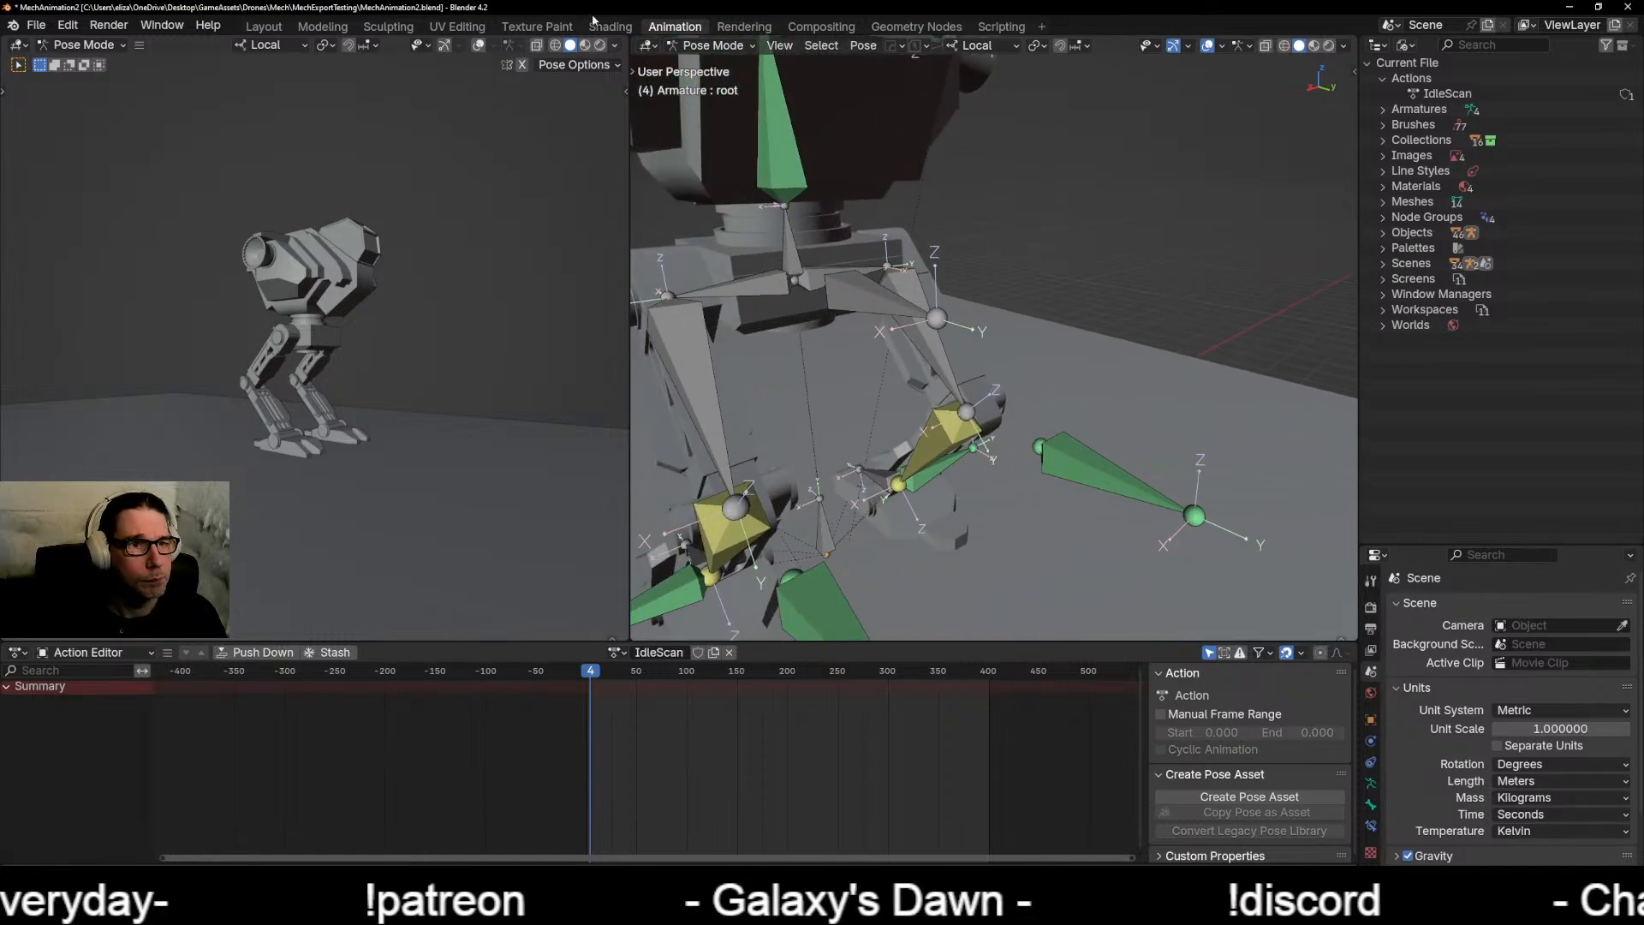
pyautogui.press('a')
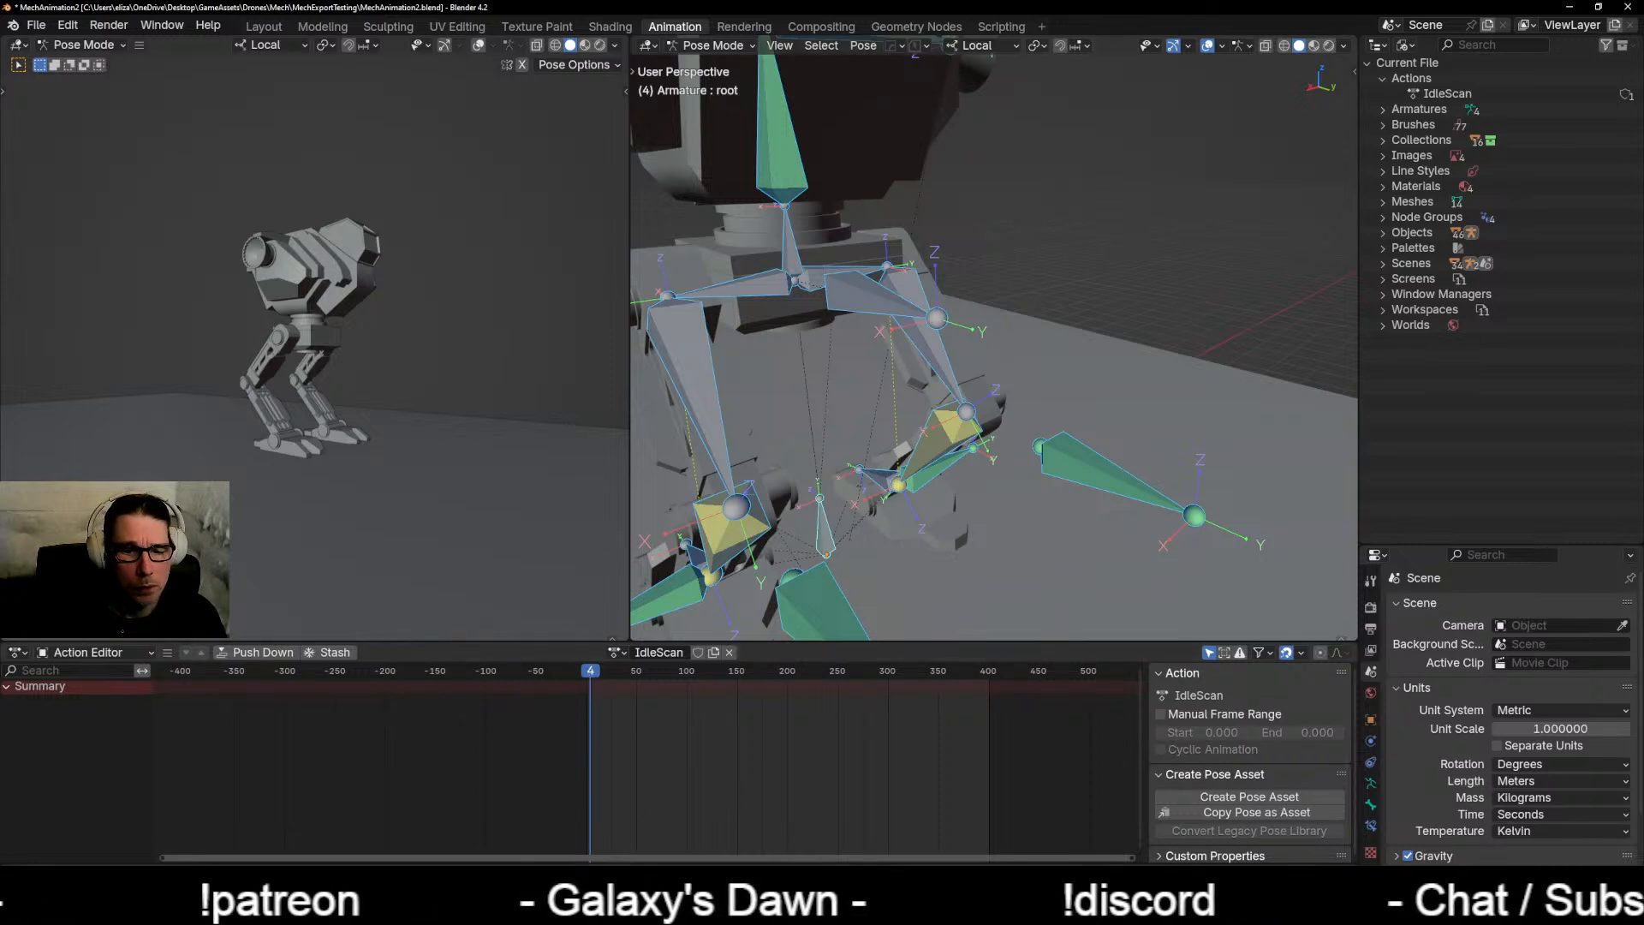
pyautogui.hotkey('shift', 'Left')
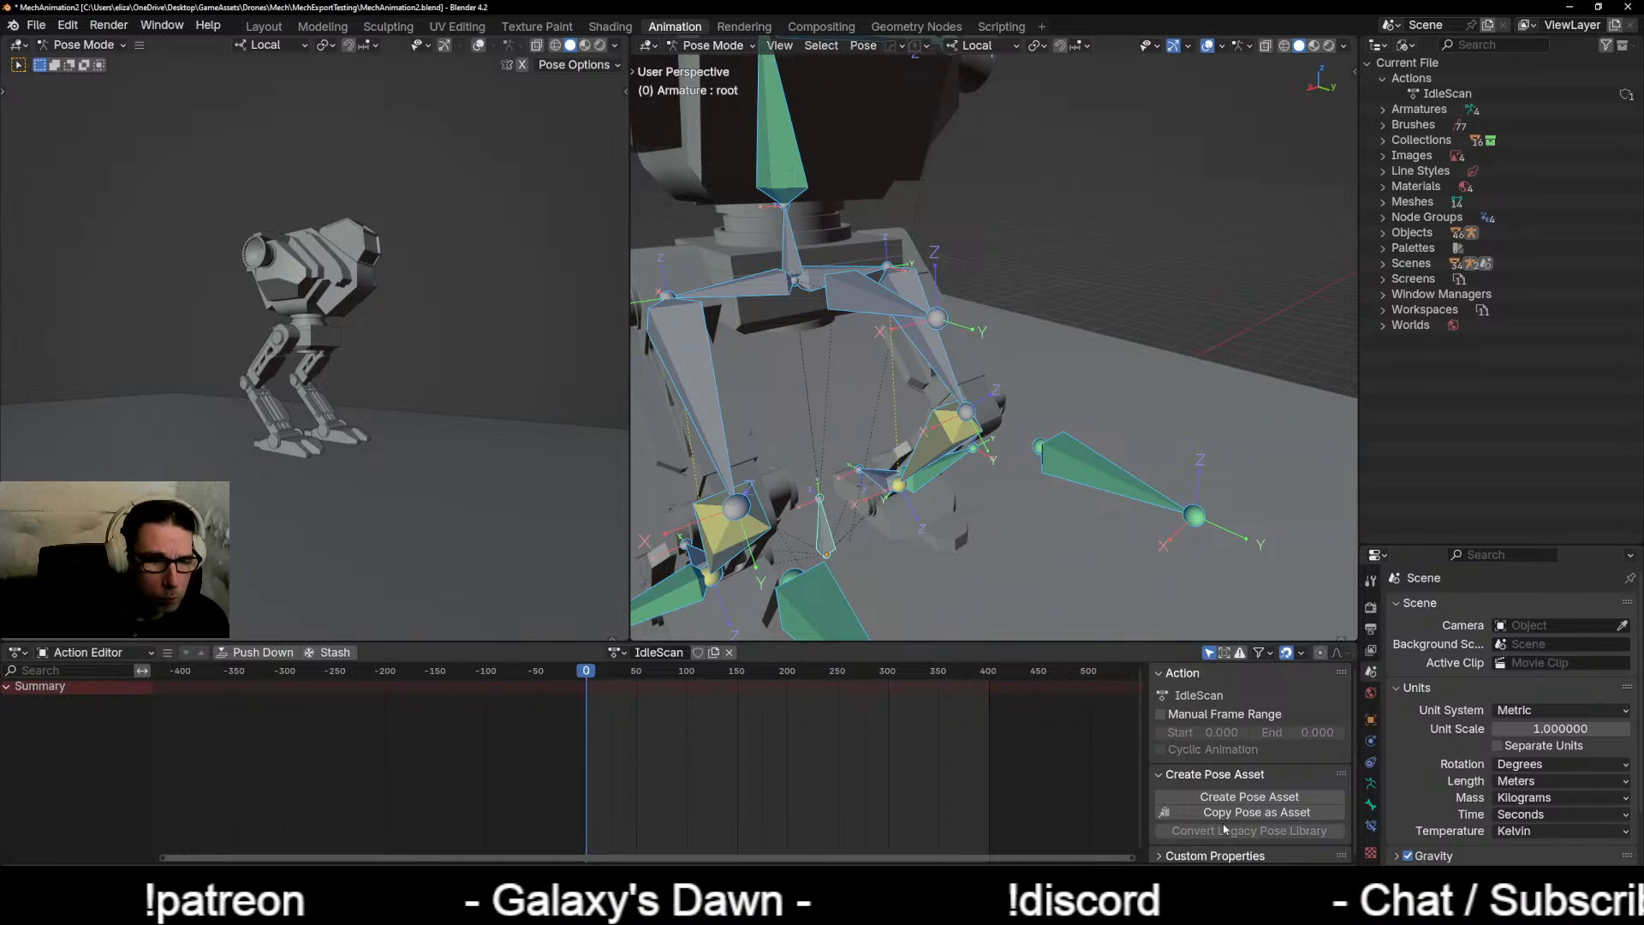
# Step: Try keyframing the location and rotation of all bones at frame 0, and undo it
pyautogui.scroll(2, 672, 767)
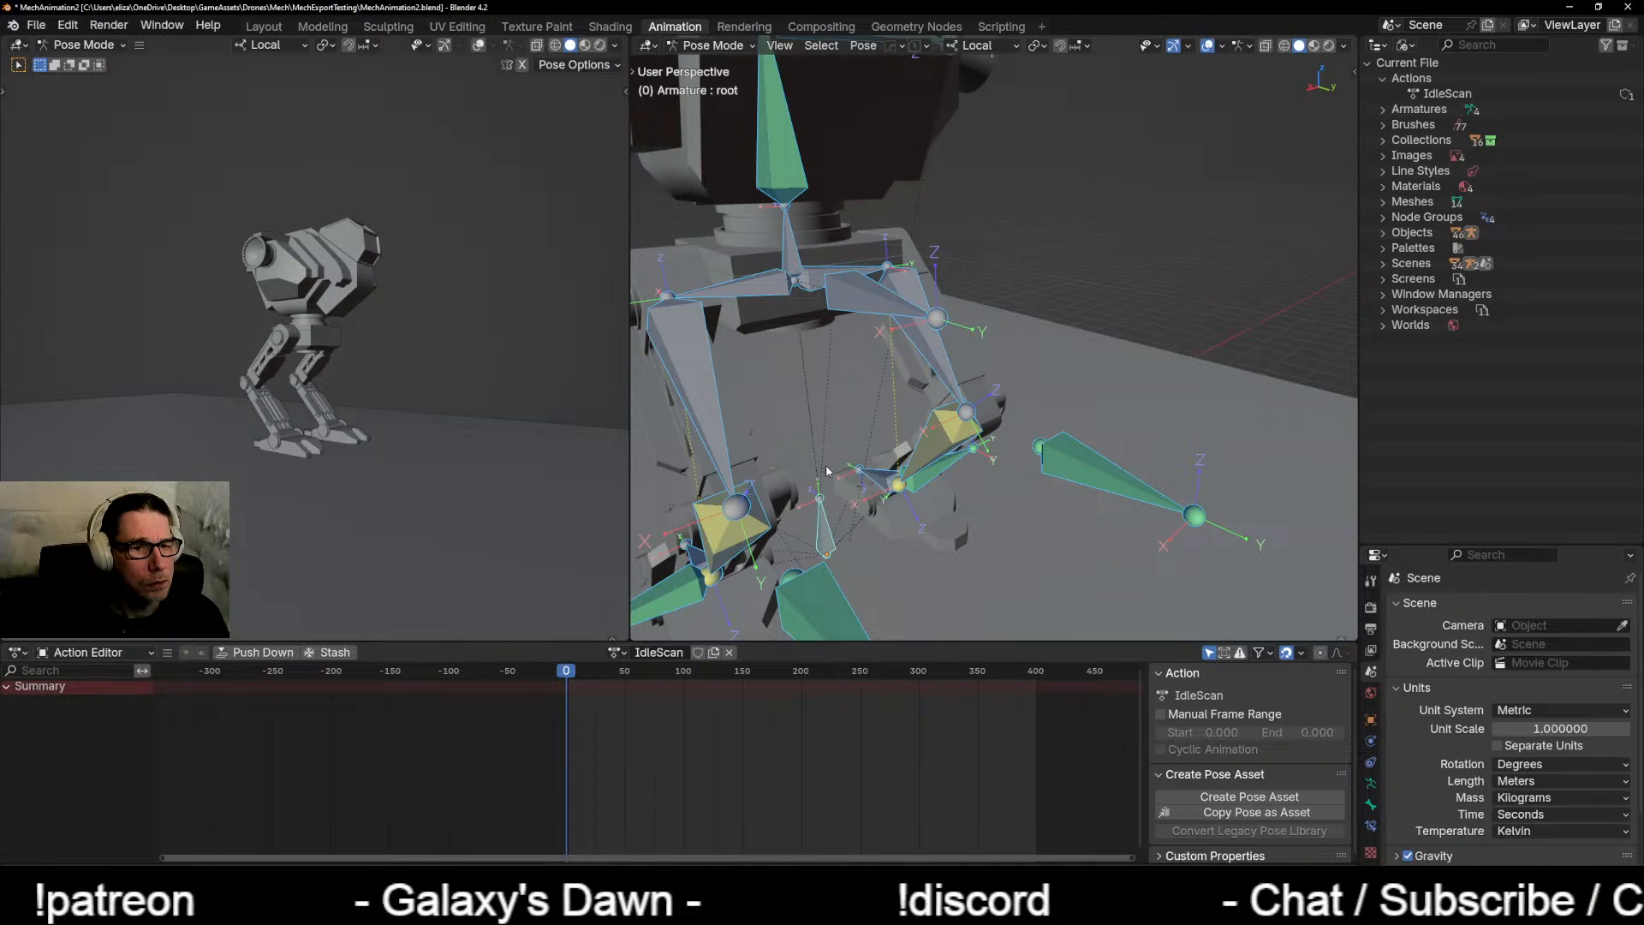
pyautogui.moveTo(855, 404); pyautogui.dragTo(889, 457, button='middle')
pyautogui.scroll(-2, 889, 457)
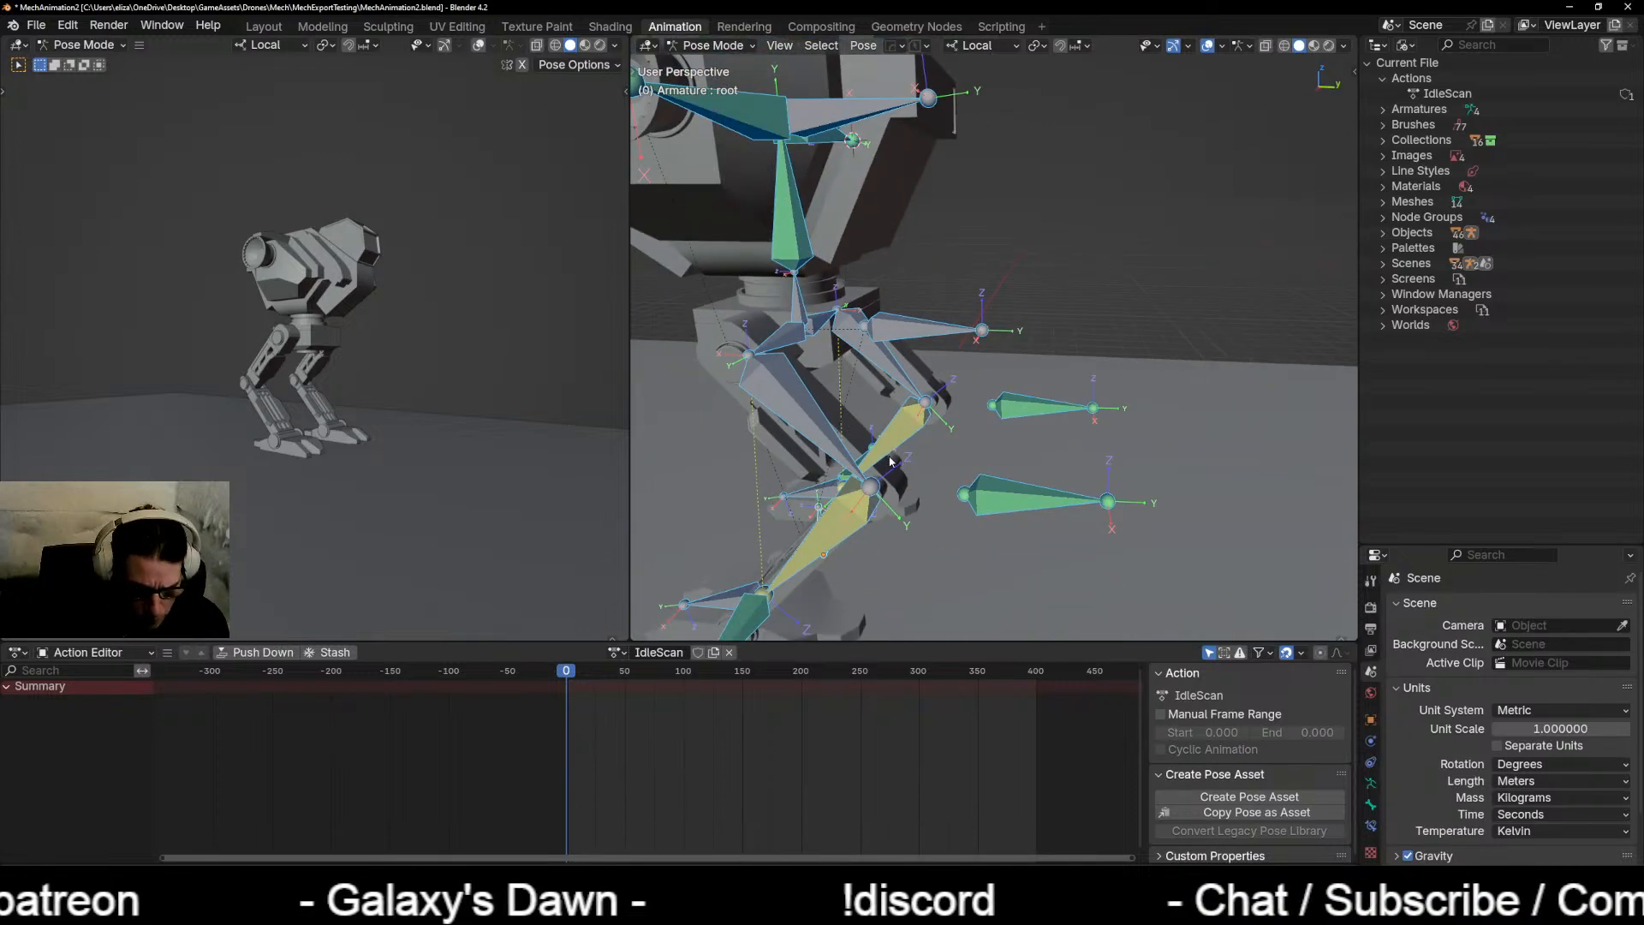
pyautogui.press('i')
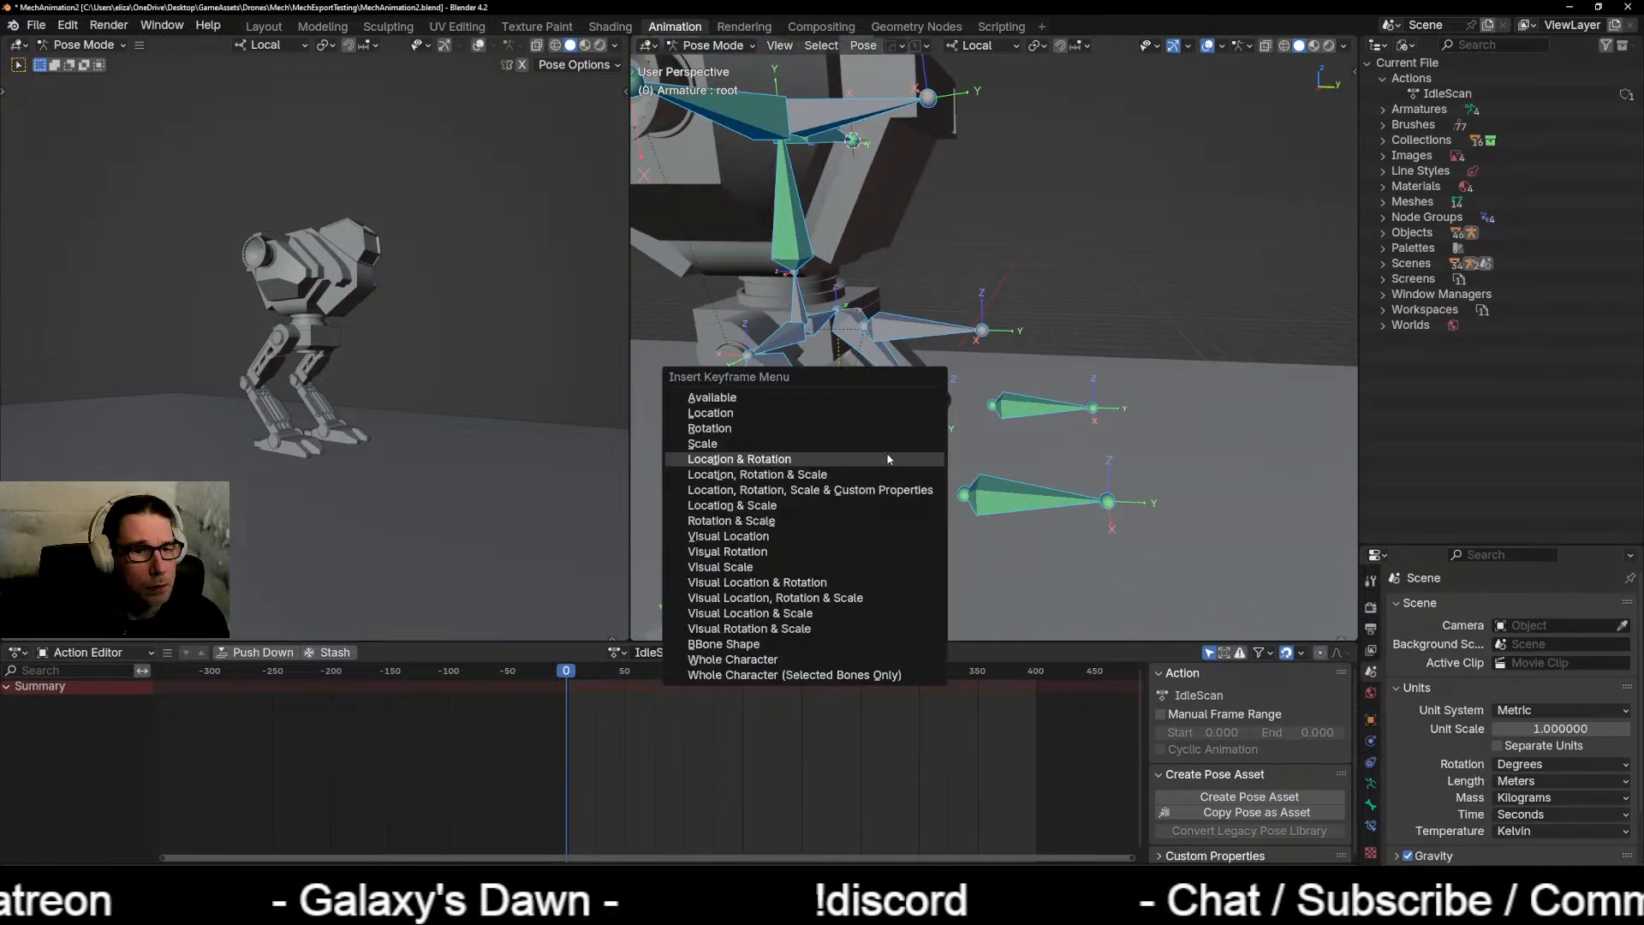
pyautogui.click(774, 461)
pyautogui.scroll(-8, 800, 468)
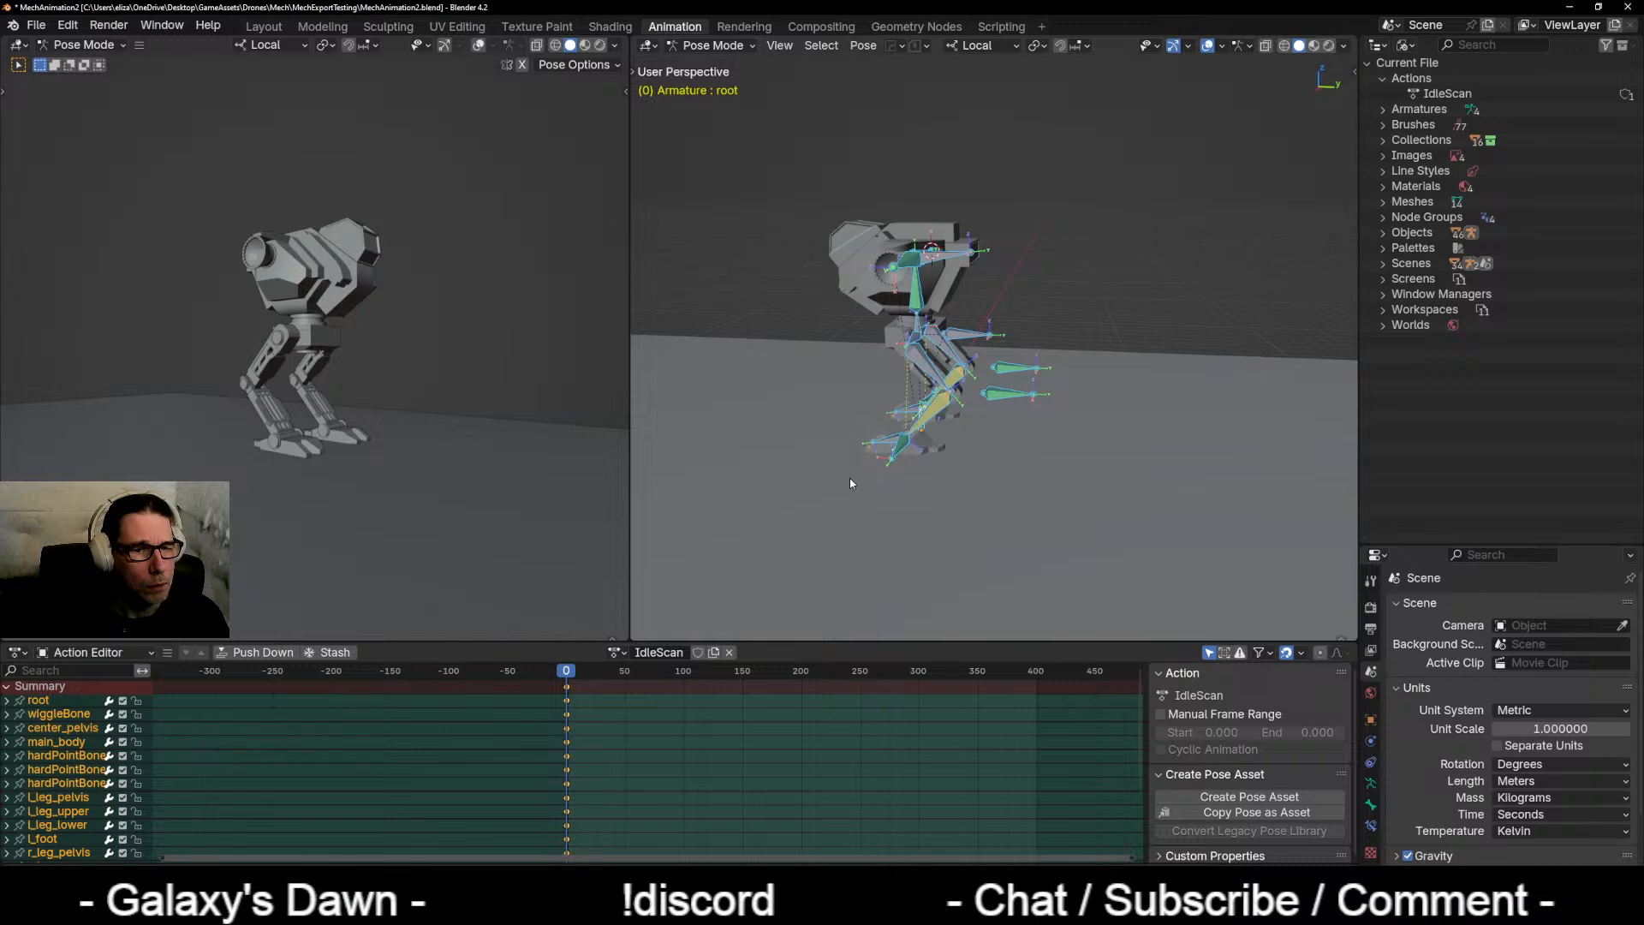
pyautogui.scroll(7, 867, 475)
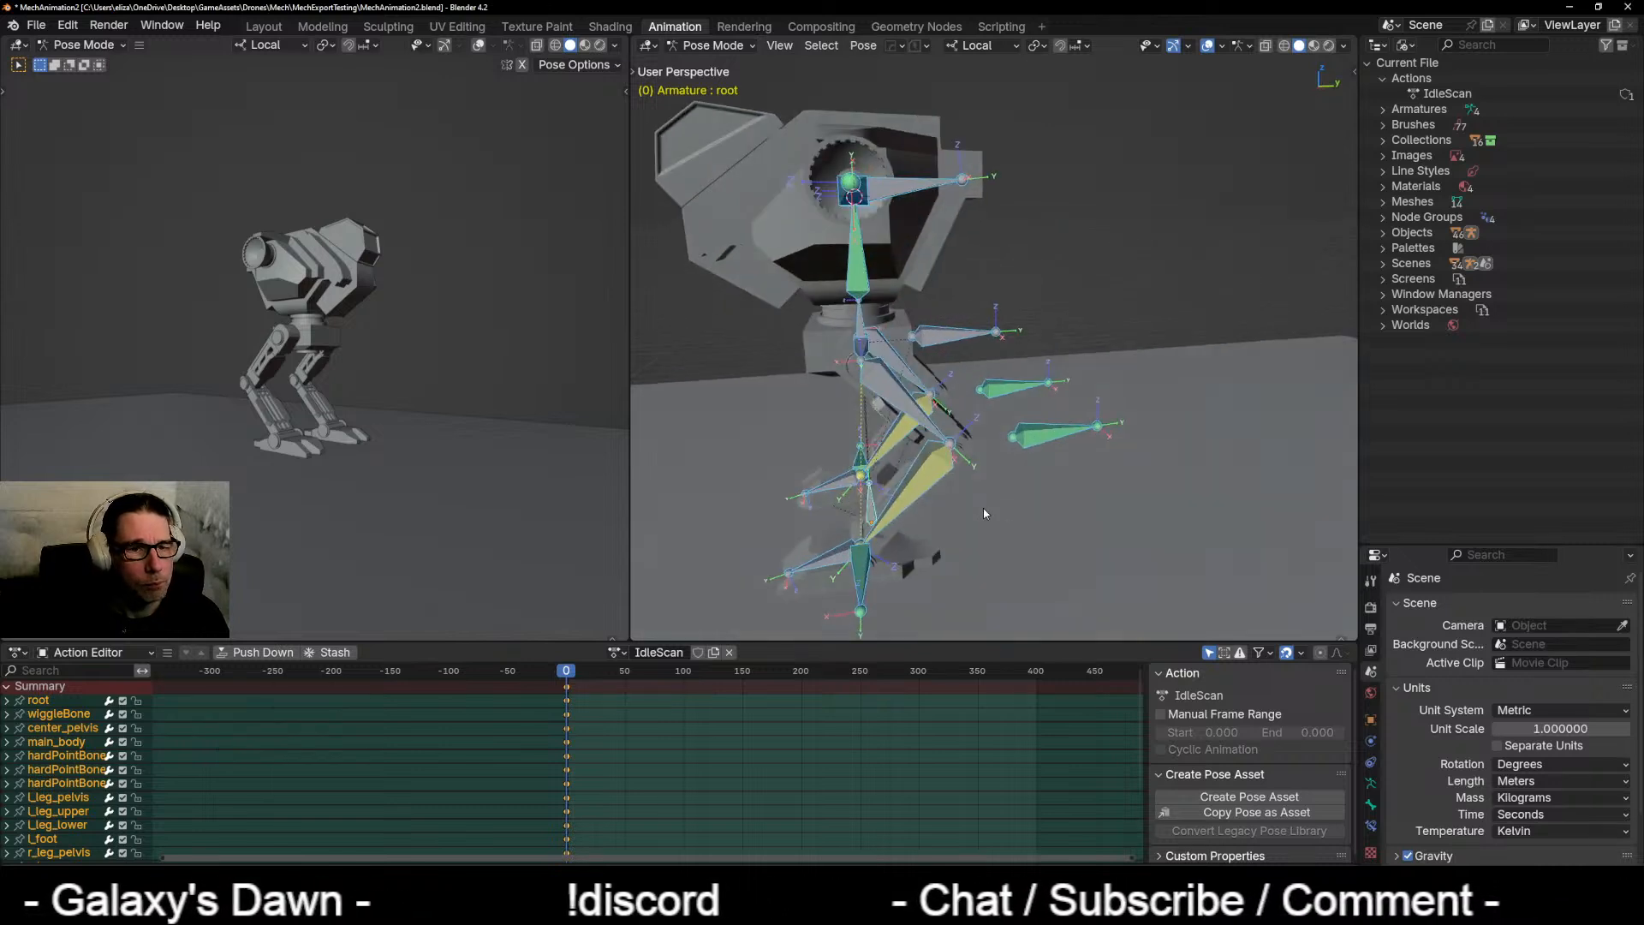
pyautogui.scroll(-1, 984, 507)
pyautogui.moveTo(966, 505); pyautogui.dragTo(934, 501, button='middle')
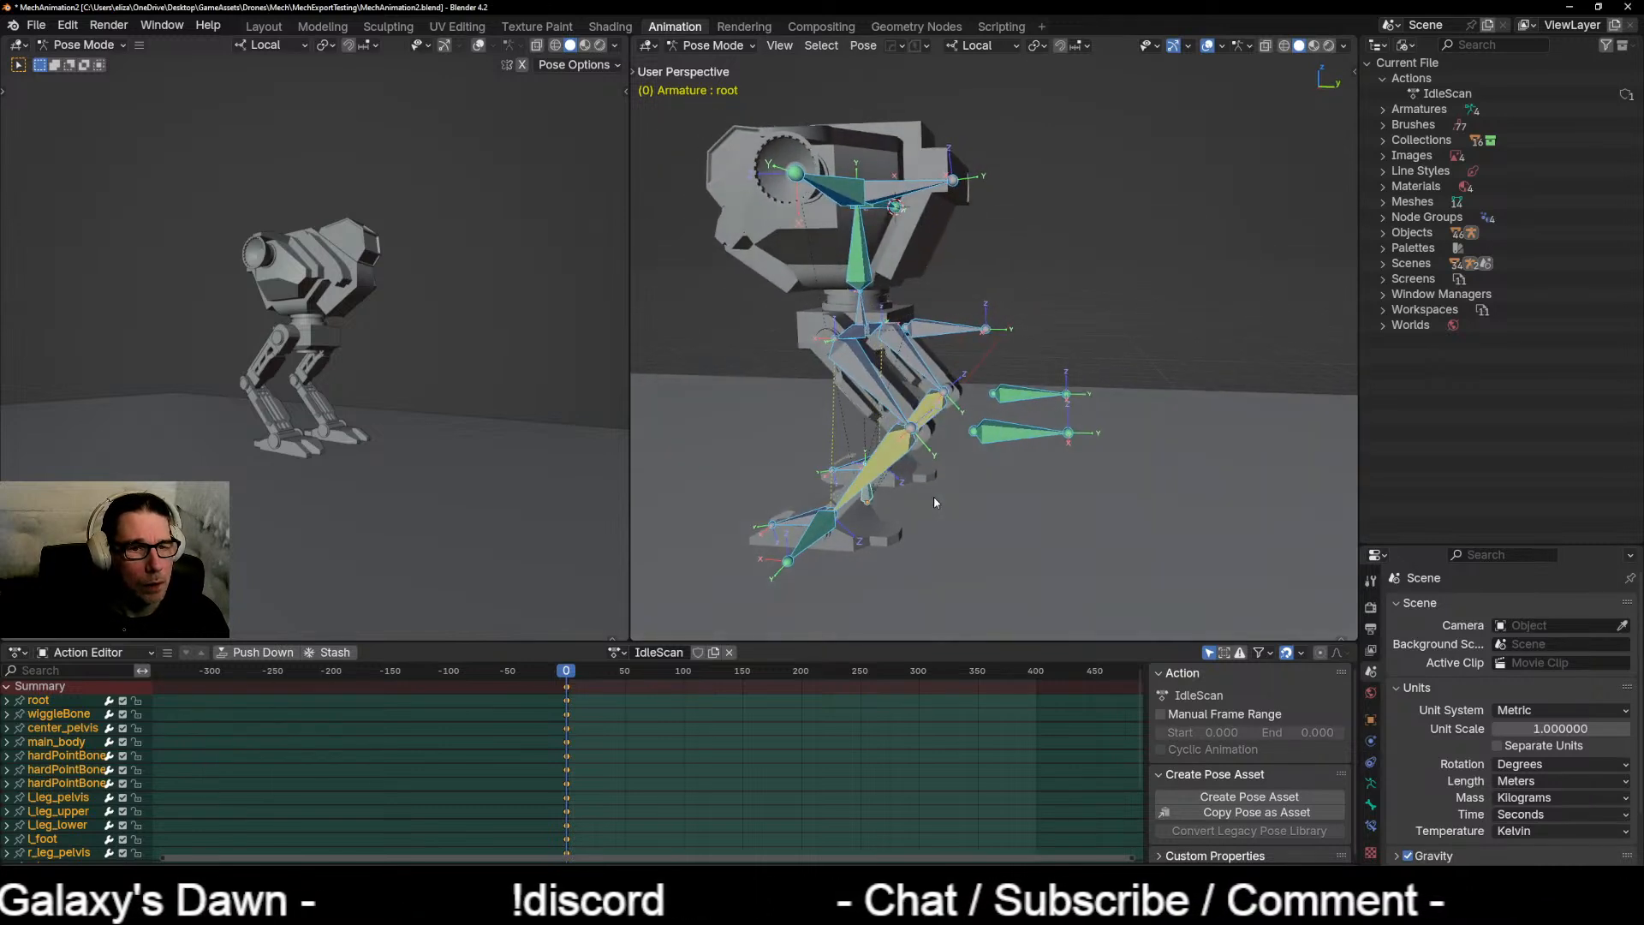
pyautogui.hotkey('ctrl', 'z')
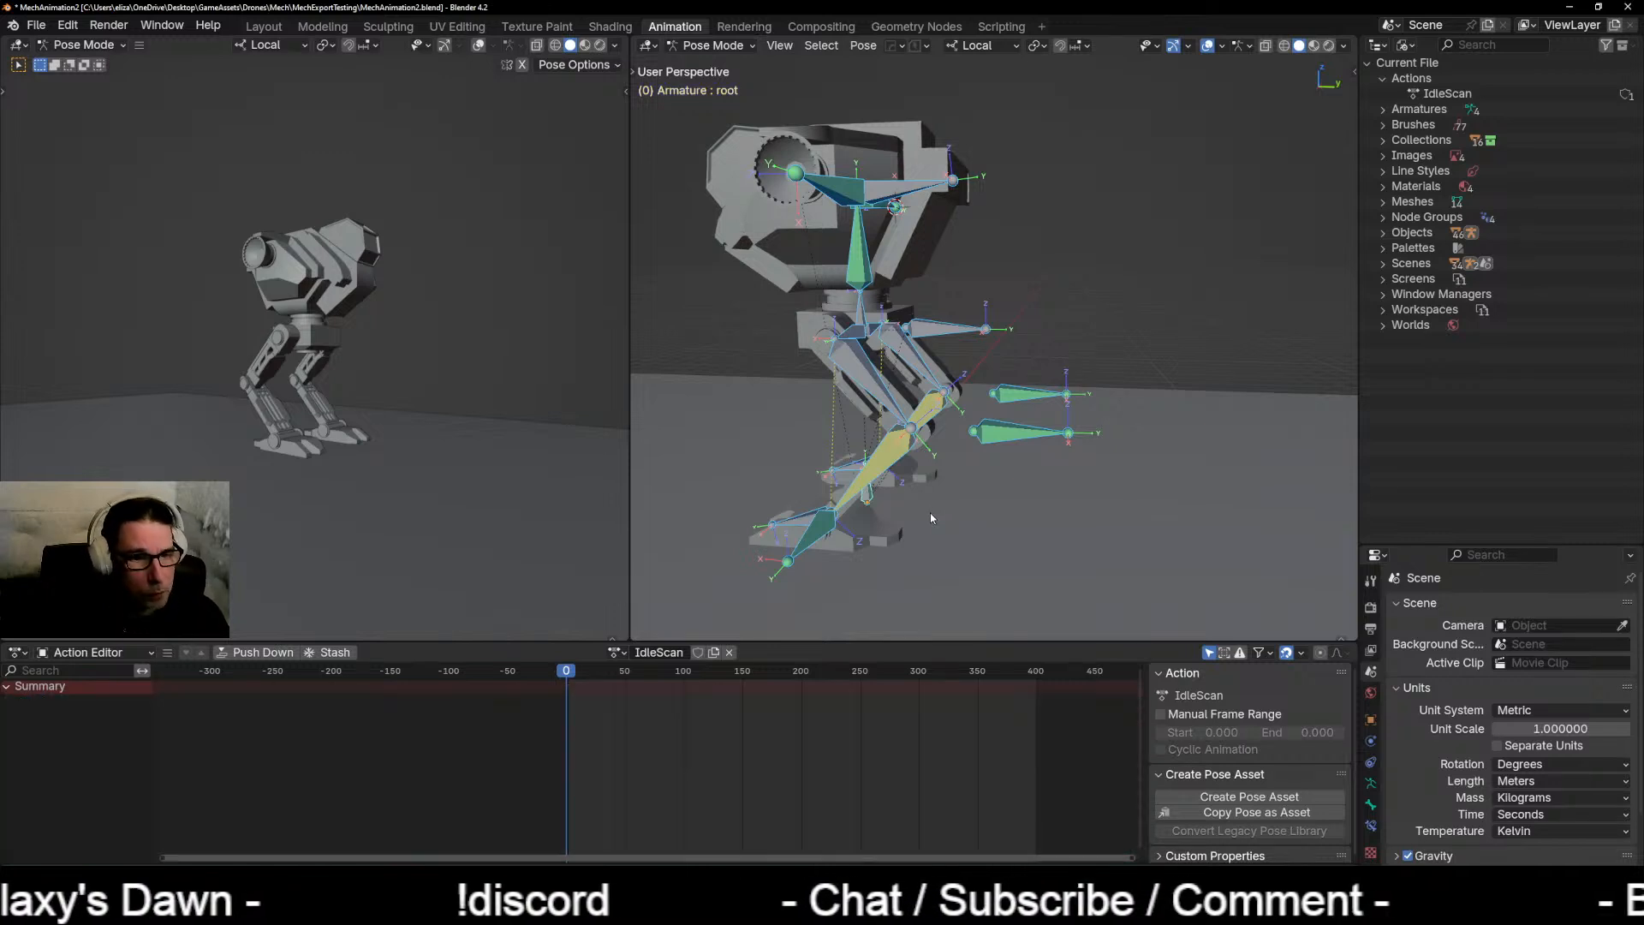
# Step: Select the wiggleBone behind the pelvis and look at the armature from the right side
pyautogui.click(953, 330)
pyautogui.moveTo(925, 483); pyautogui.dragTo(954, 484, button='middle')
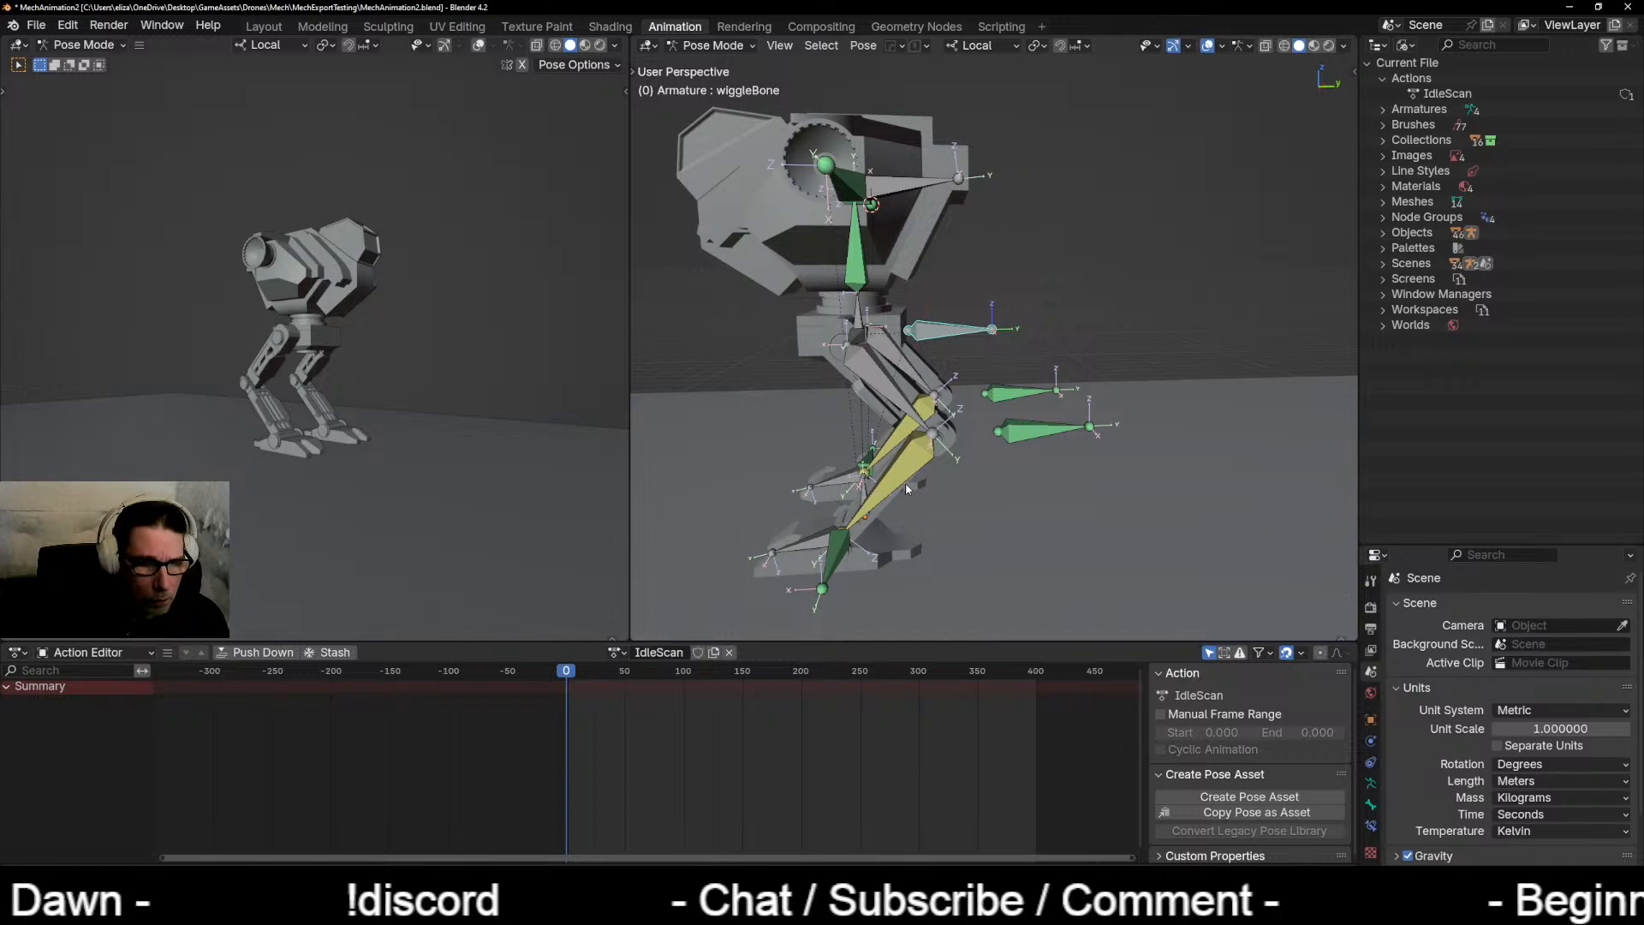
pyautogui.press('KP_3')
pyautogui.scroll(3, 906, 482)
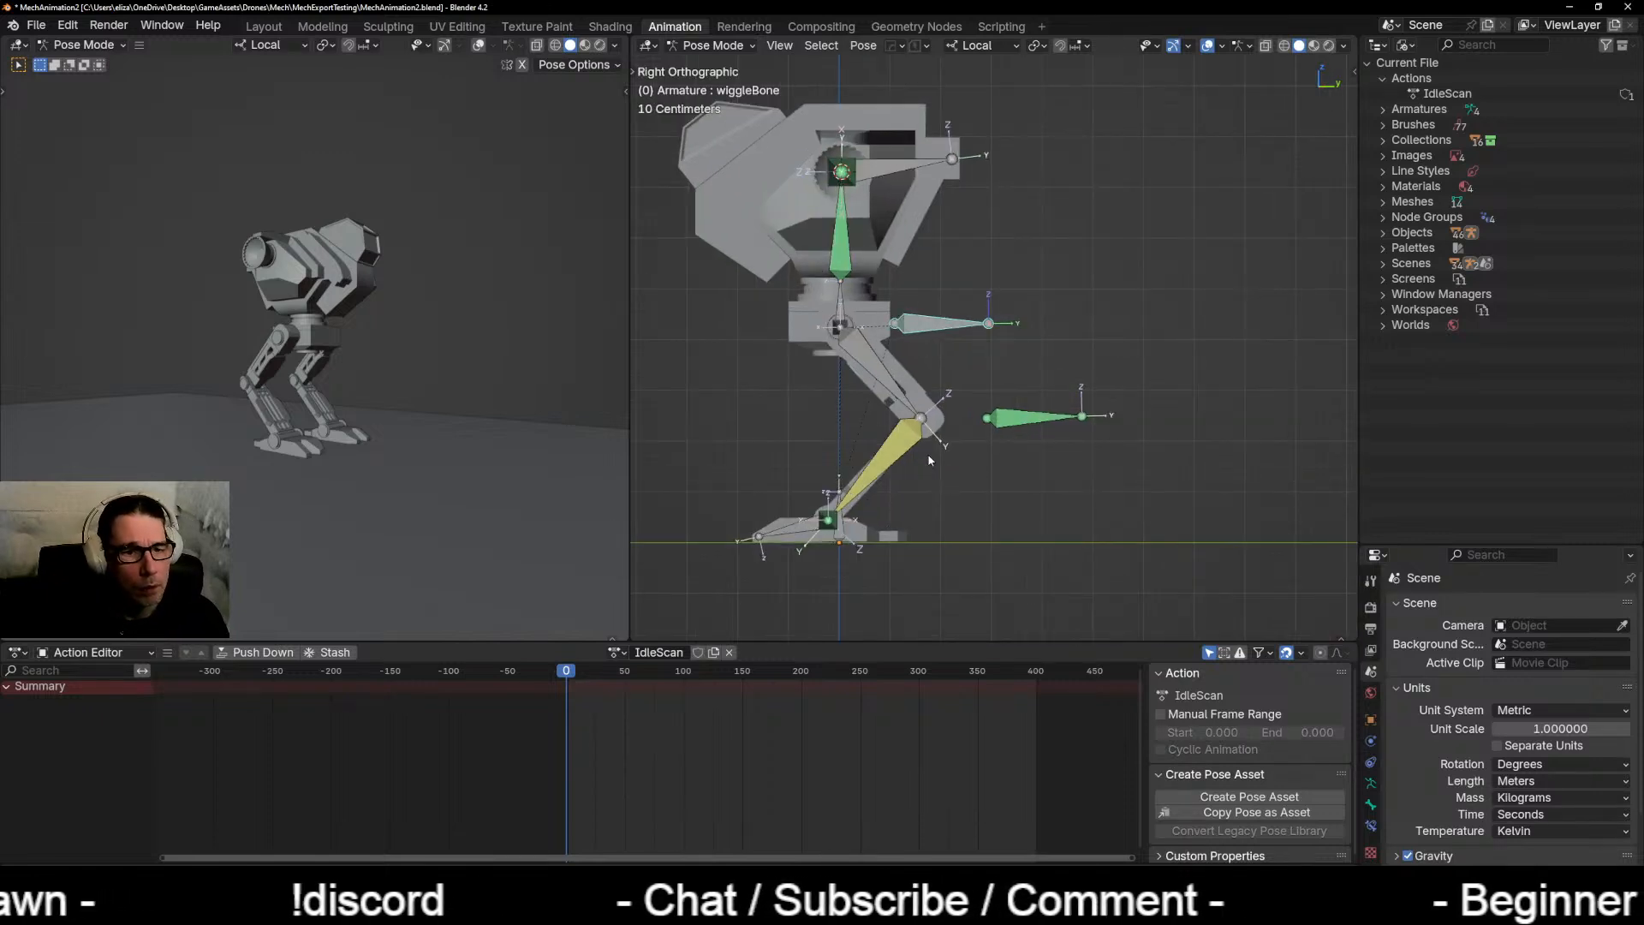
pyautogui.press('h')
pyautogui.rightClick(913, 326)
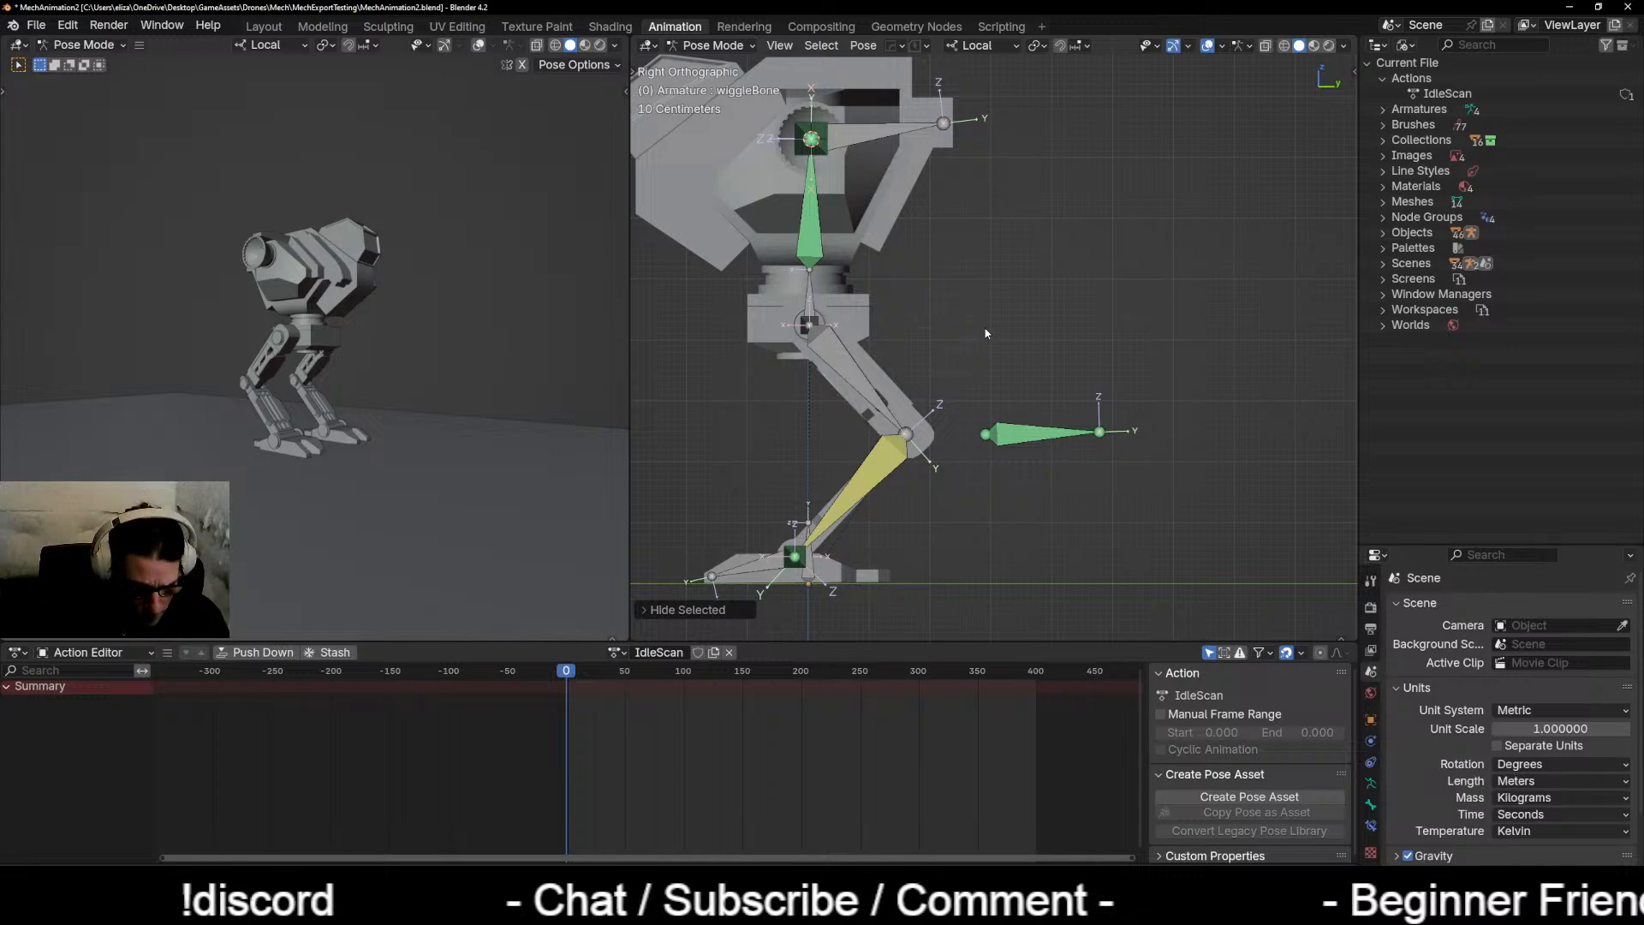
pyautogui.hotkey('alt', 'h')
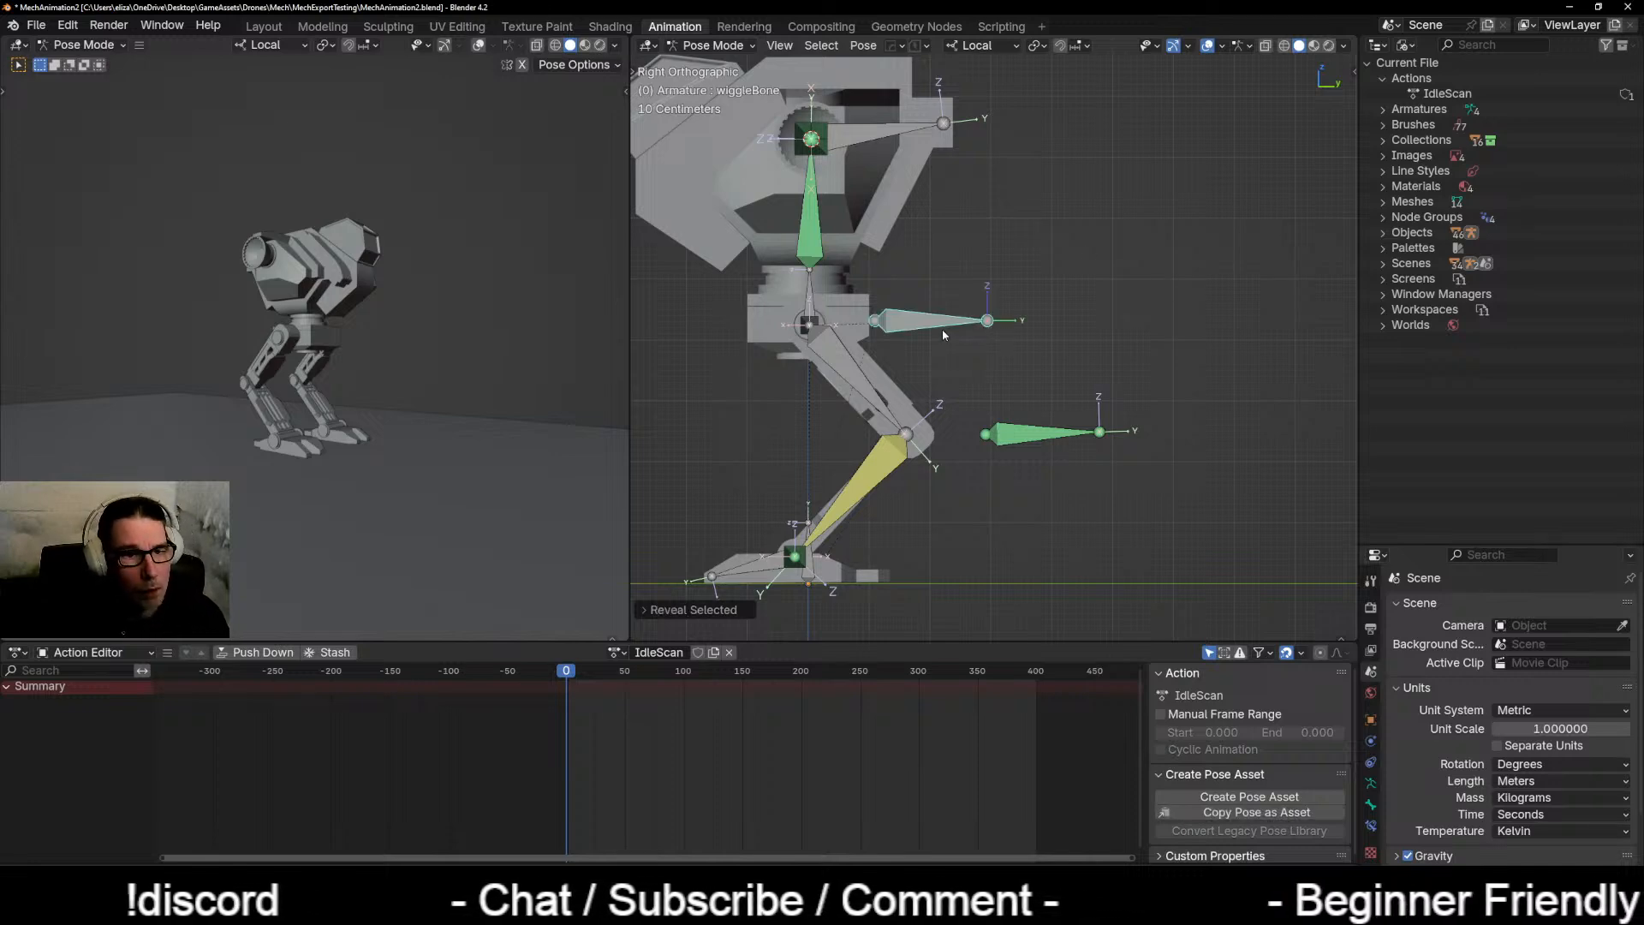
# Step: Move the wiggleBone about 0.35 m toward the mech's front and 0.33 m down to lower the body
pyautogui.press('g')
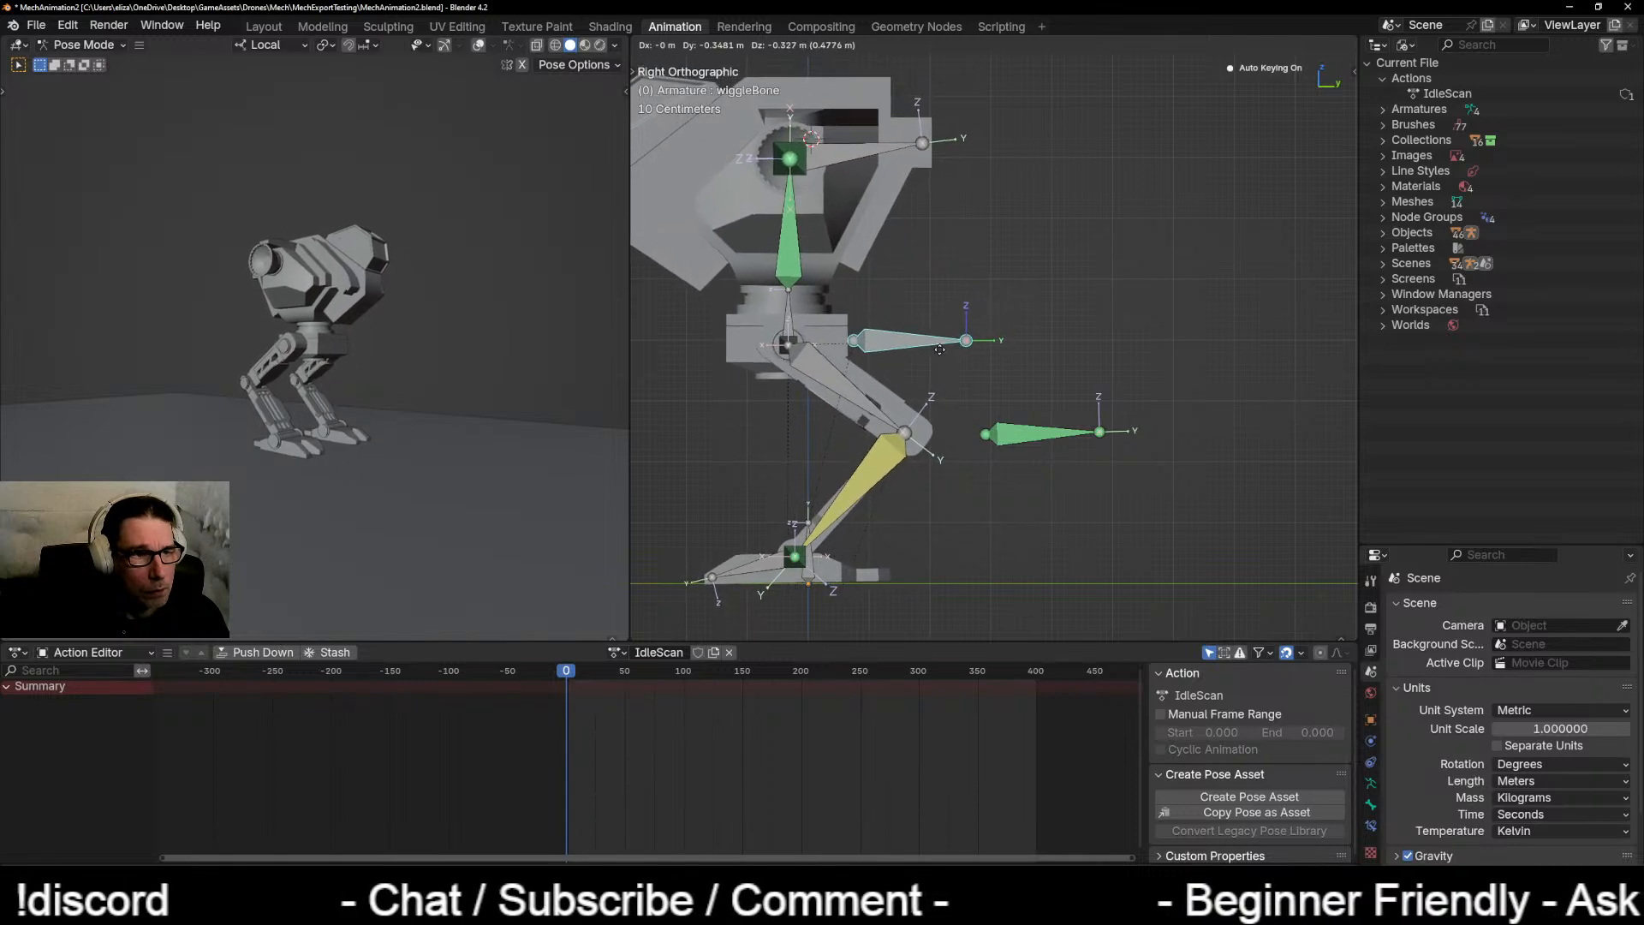
pyautogui.click(939, 349)
# Step: Rotate the r_foot bone by about 0.8° in the right side view so the foot lies flat on the ground
pyautogui.moveTo(876, 497); pyautogui.dragTo(914, 398, button='middle')
pyautogui.press('KP_3')
pyautogui.scroll(4, 902, 555)
pyautogui.scroll(2, 775, 528)
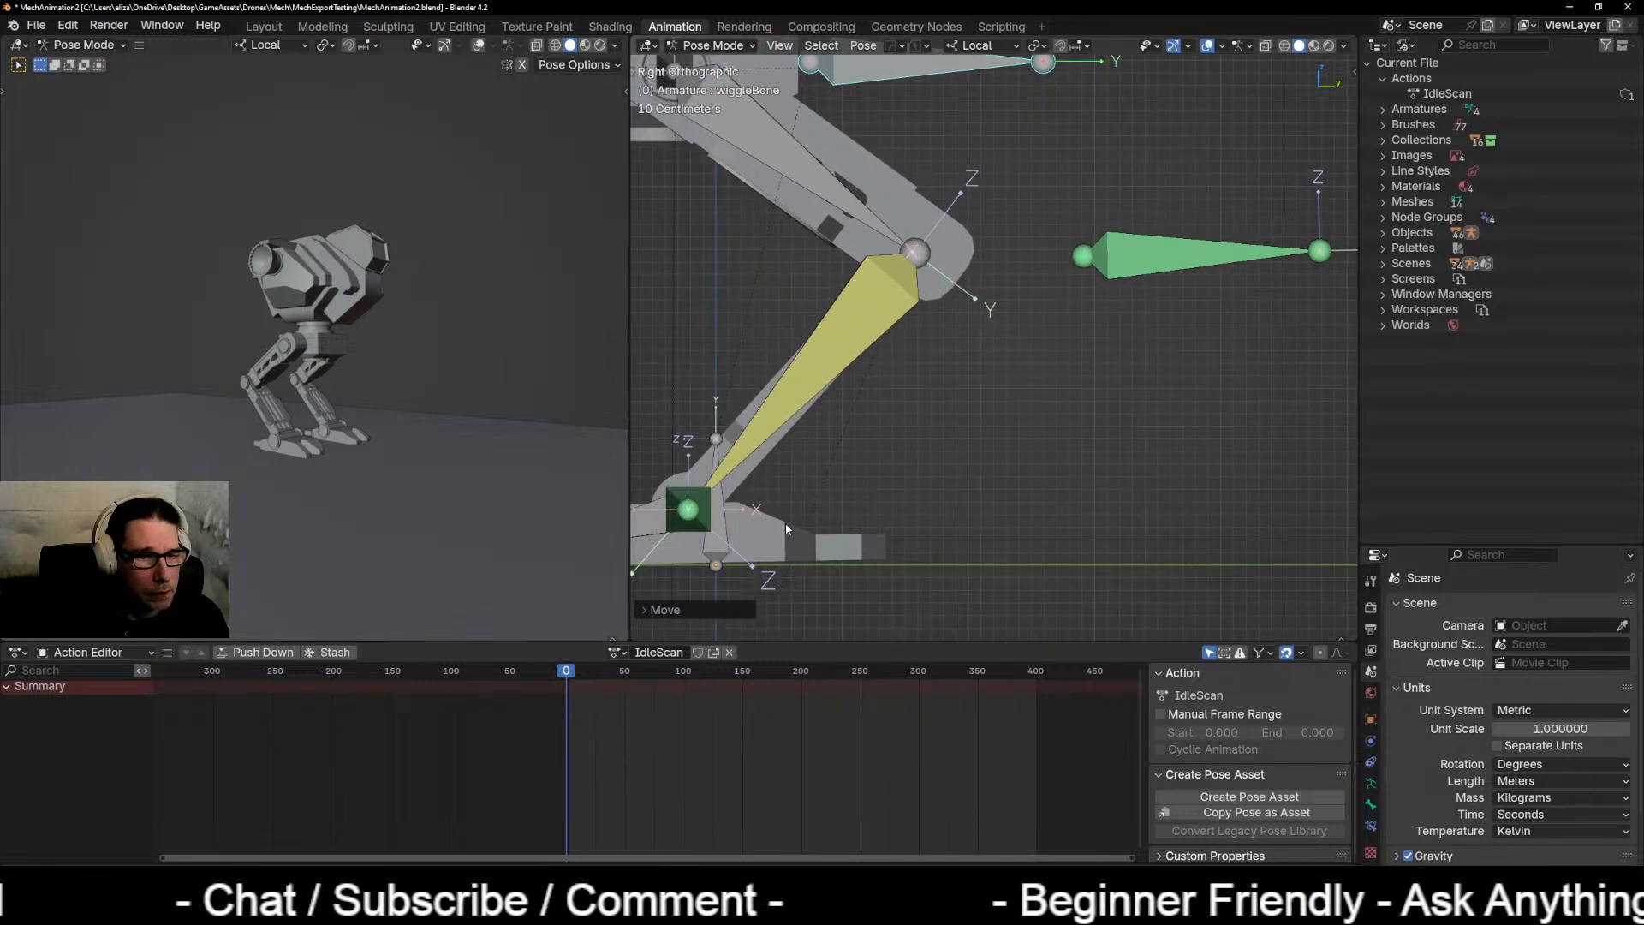
pyautogui.keyDown('shift'); pyautogui.moveTo(804, 518); pyautogui.dragTo(1068, 477, button='middle'); pyautogui.keyUp('shift')
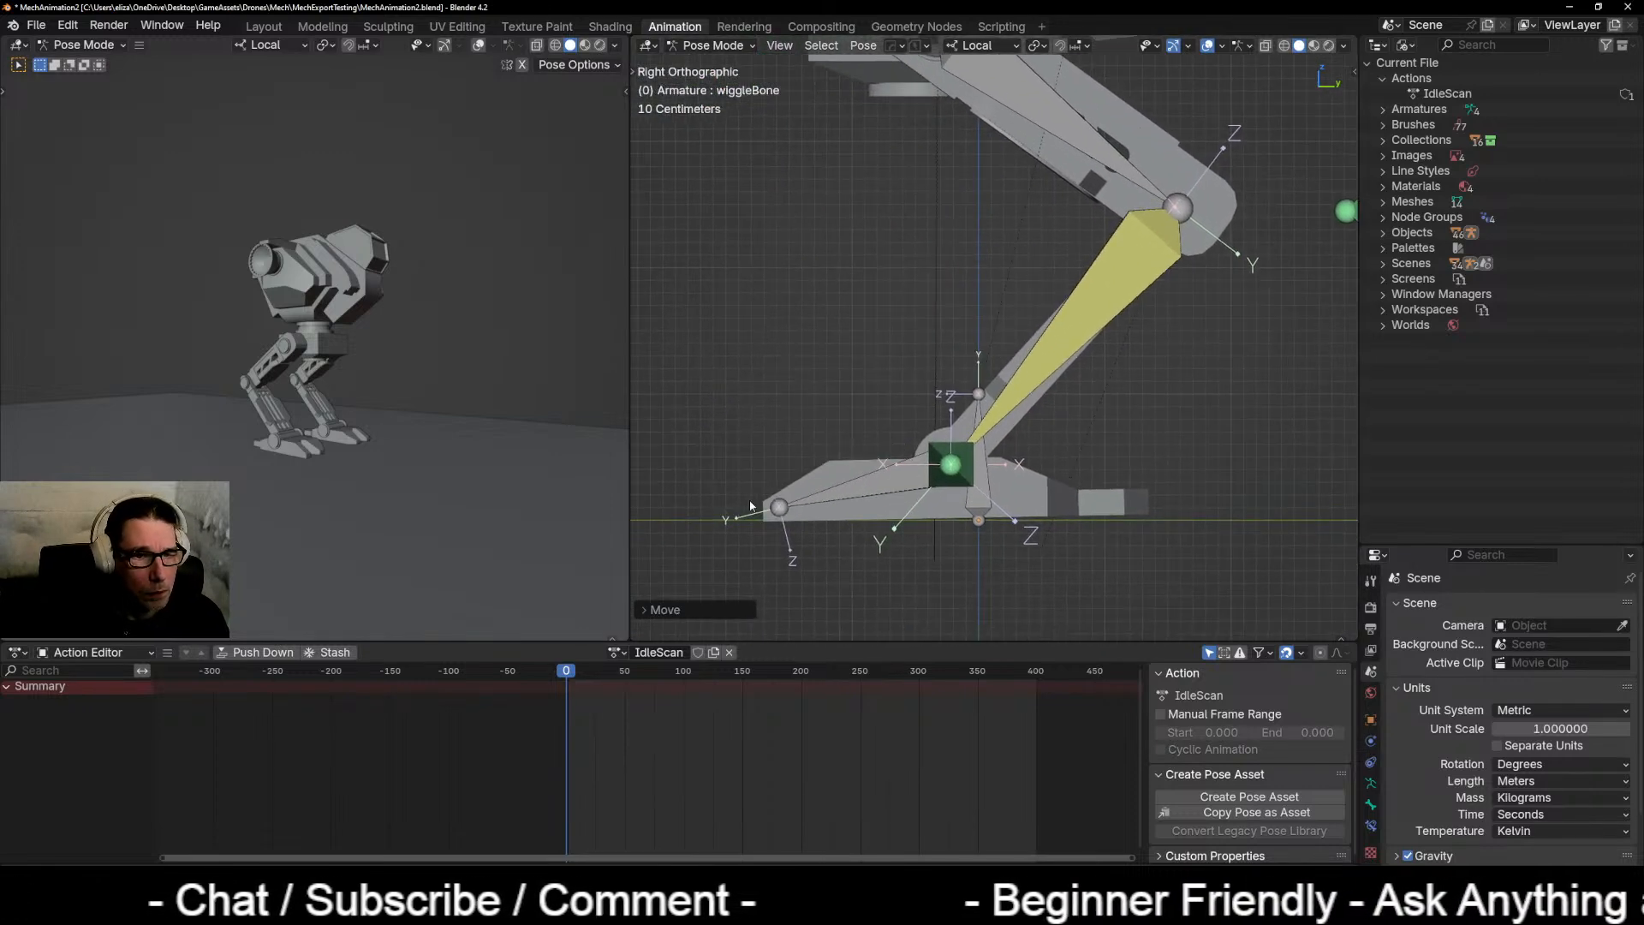
pyautogui.click(830, 497)
pyautogui.moveTo(762, 514); pyautogui.dragTo(817, 508, button='middle')
pyautogui.click(824, 478)
pyautogui.moveTo(738, 542); pyautogui.dragTo(925, 512, button='middle')
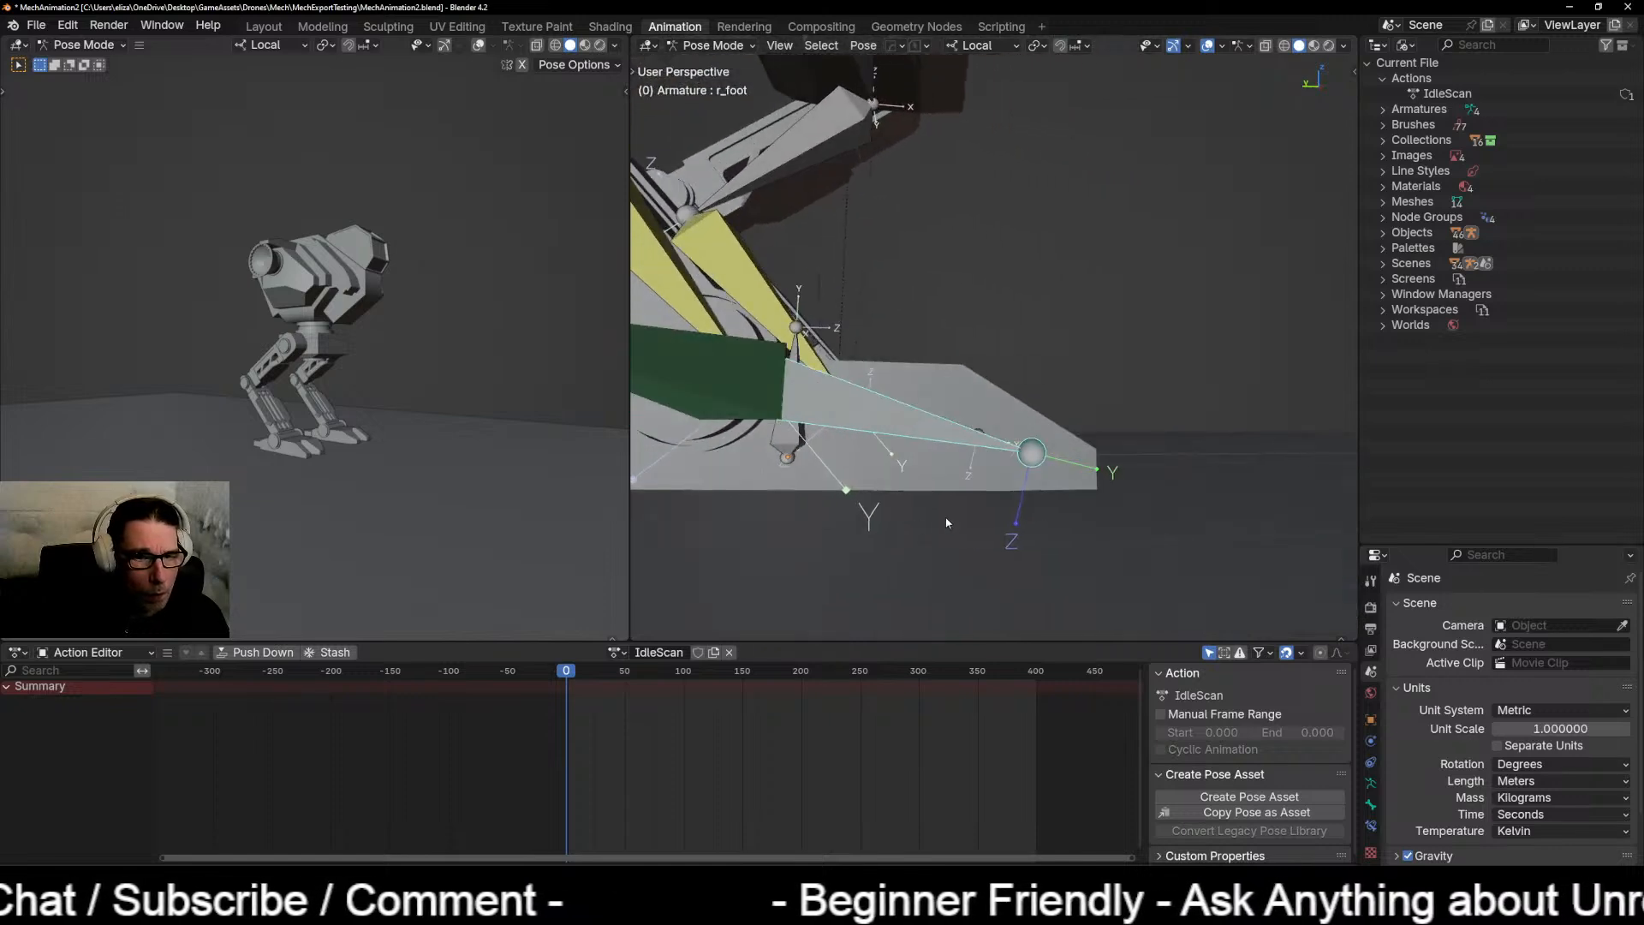
pyautogui.press('r')
pyautogui.rightClick(952, 506)
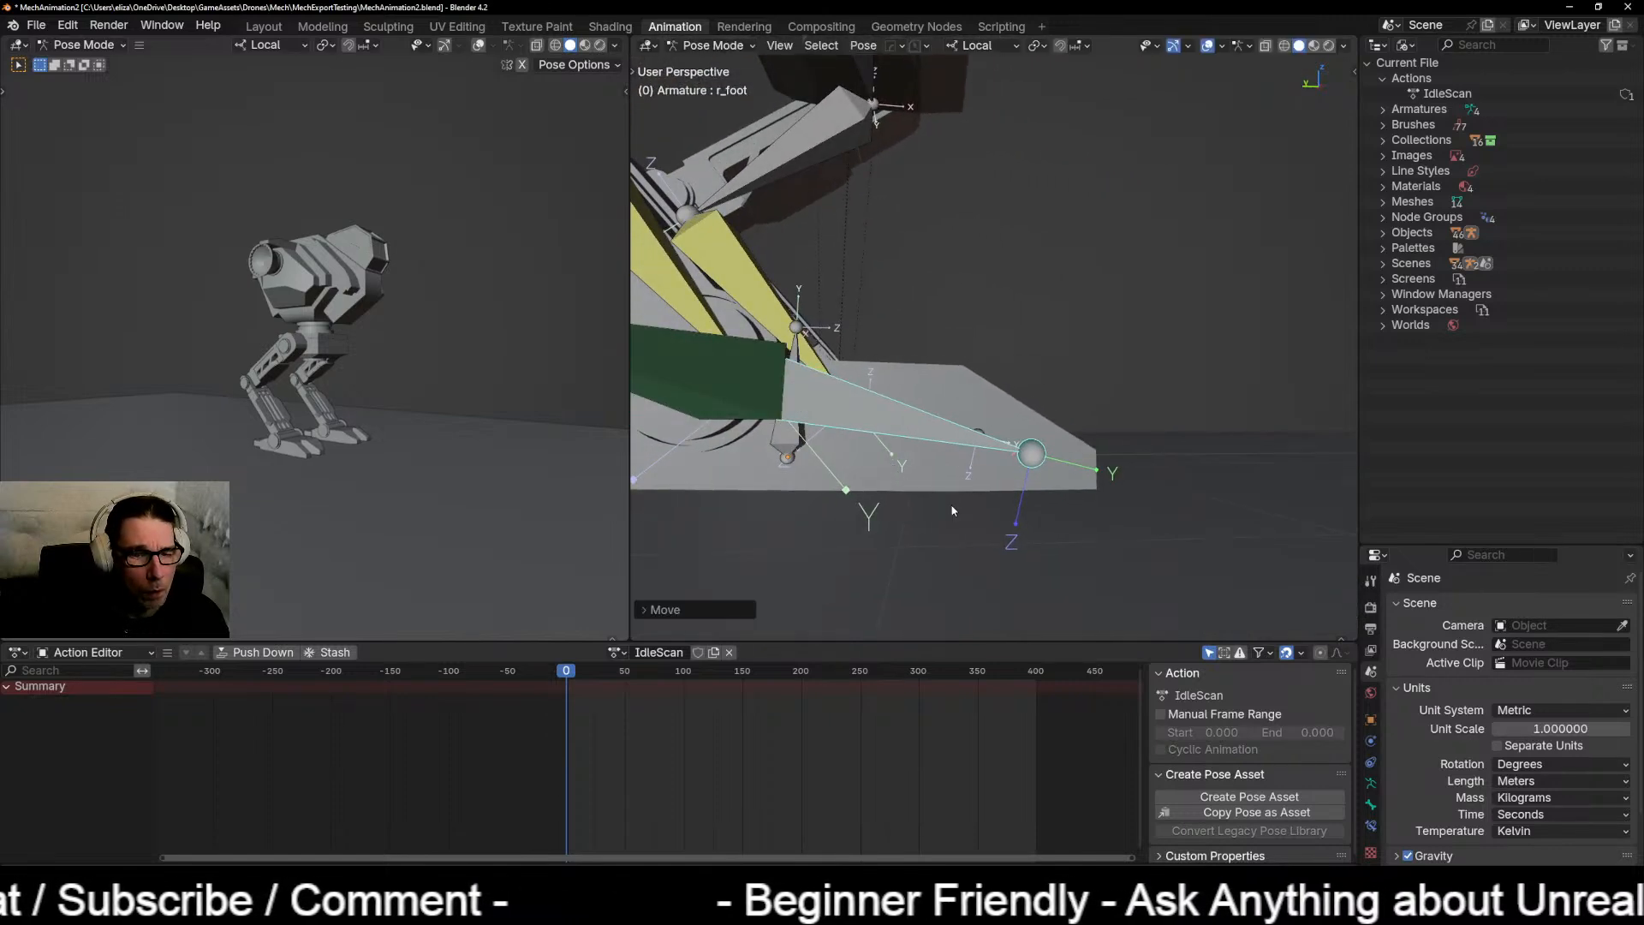
pyautogui.press('KP_3')
pyautogui.scroll(5, 952, 512)
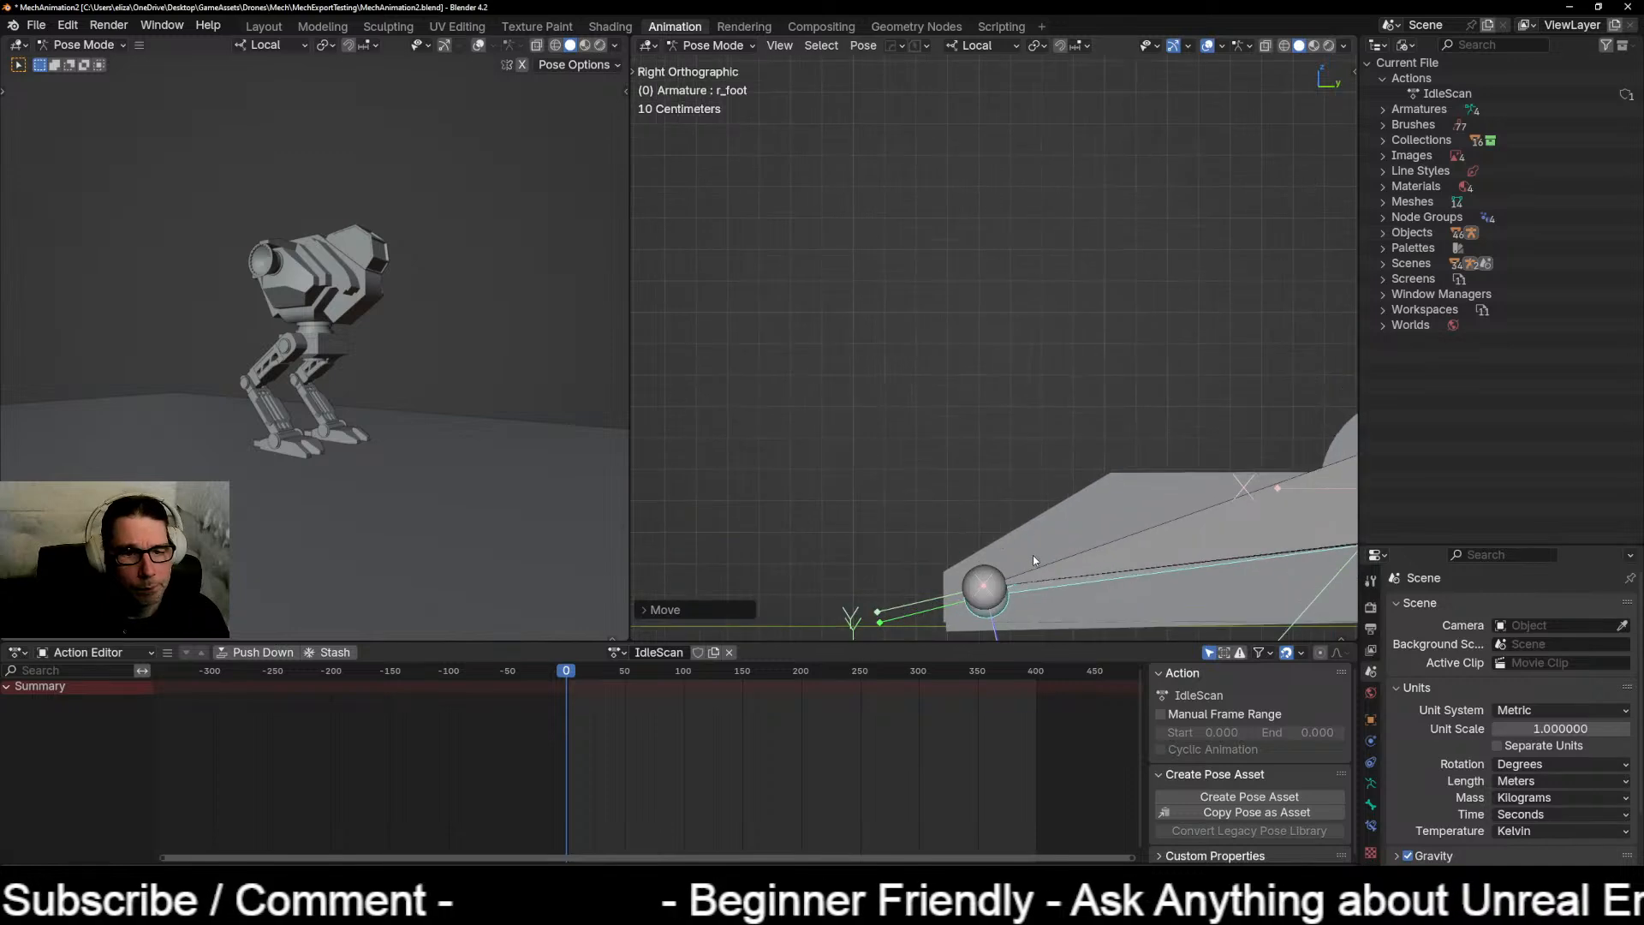
pyautogui.keyDown('shift'); pyautogui.moveTo(1018, 560); pyautogui.dragTo(906, 437, button='middle'); pyautogui.keyUp('shift')
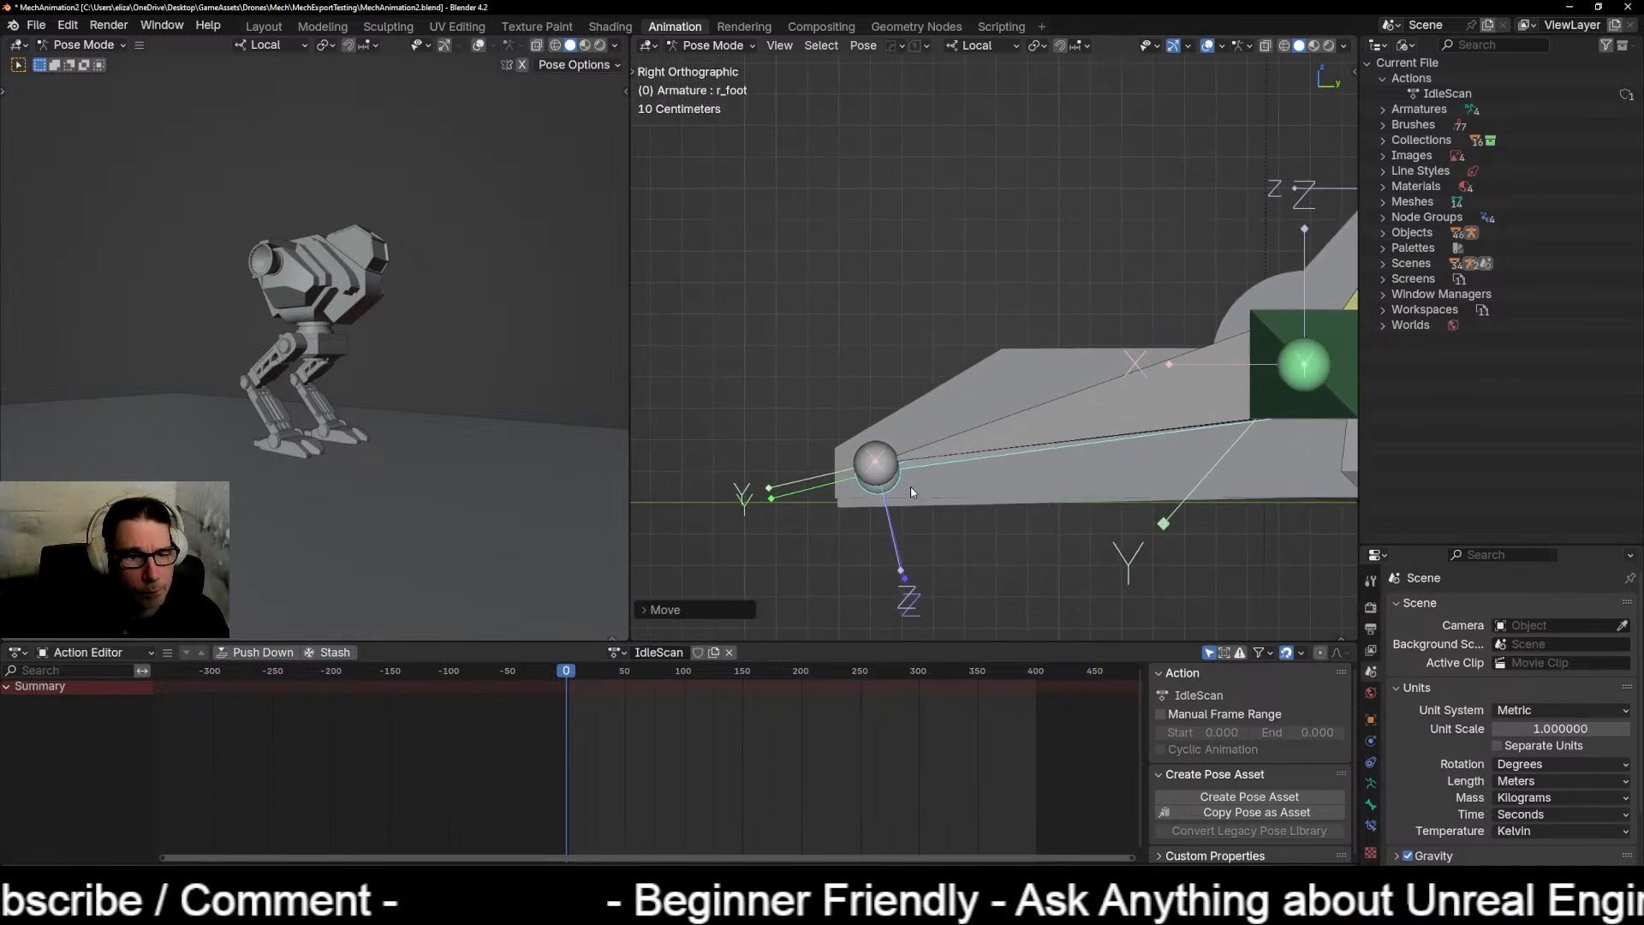
pyautogui.press('r')
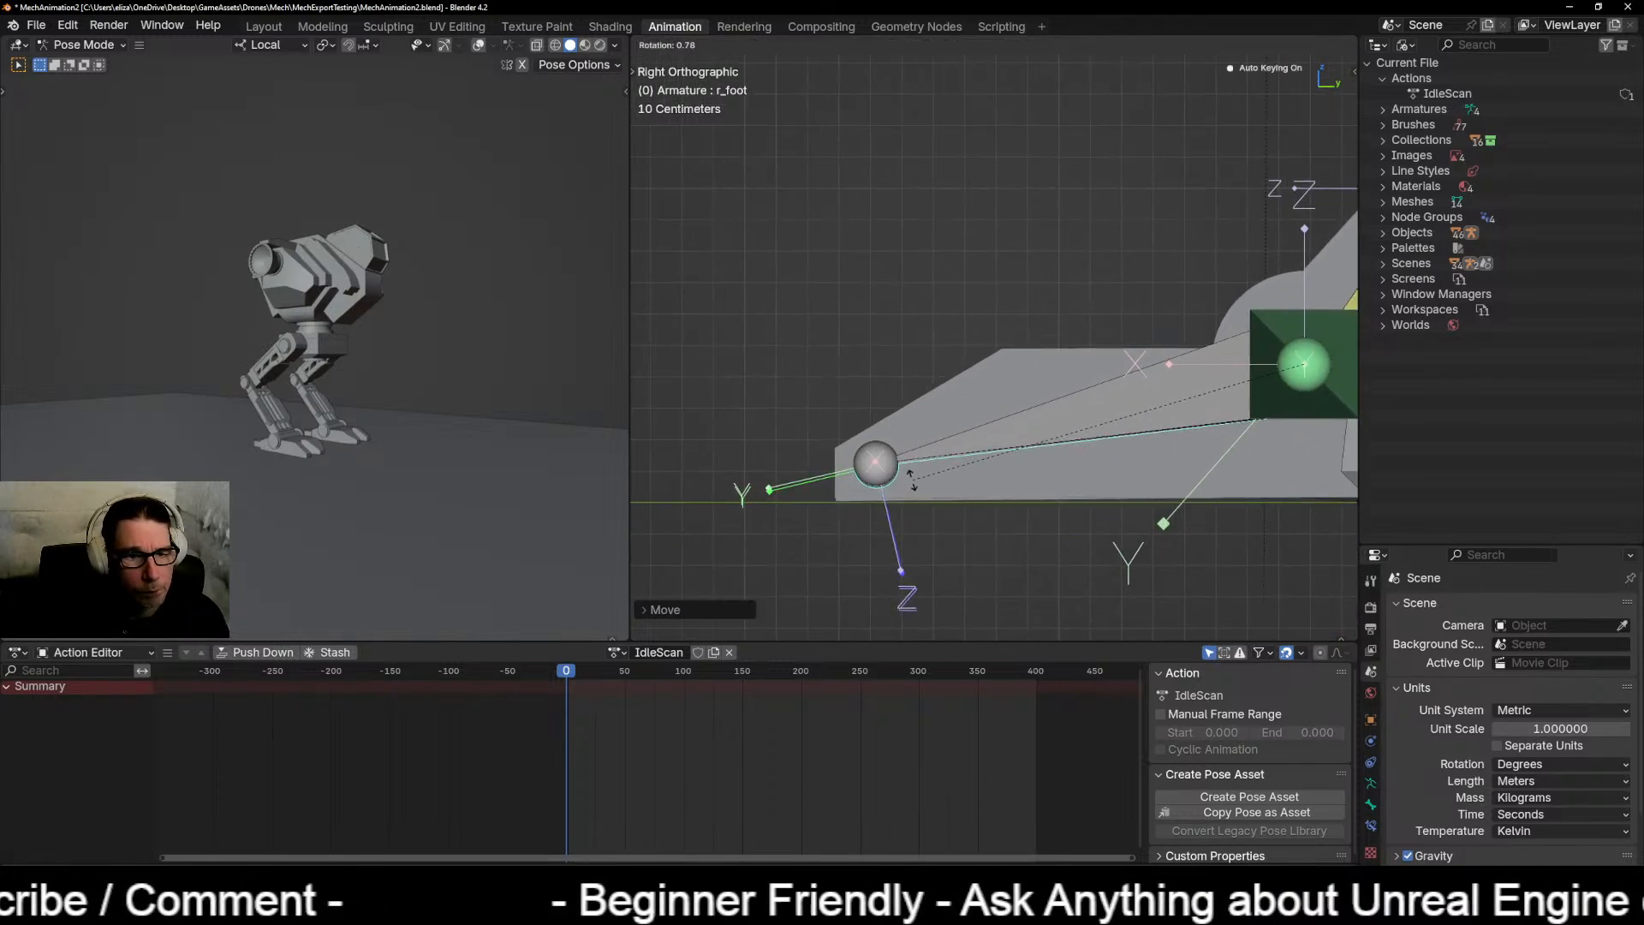
pyautogui.click(913, 480)
# Step: Rotate the l_foot bone by about -0.17° in the right side view to level the foot
pyautogui.click(882, 464)
pyautogui.press('r')
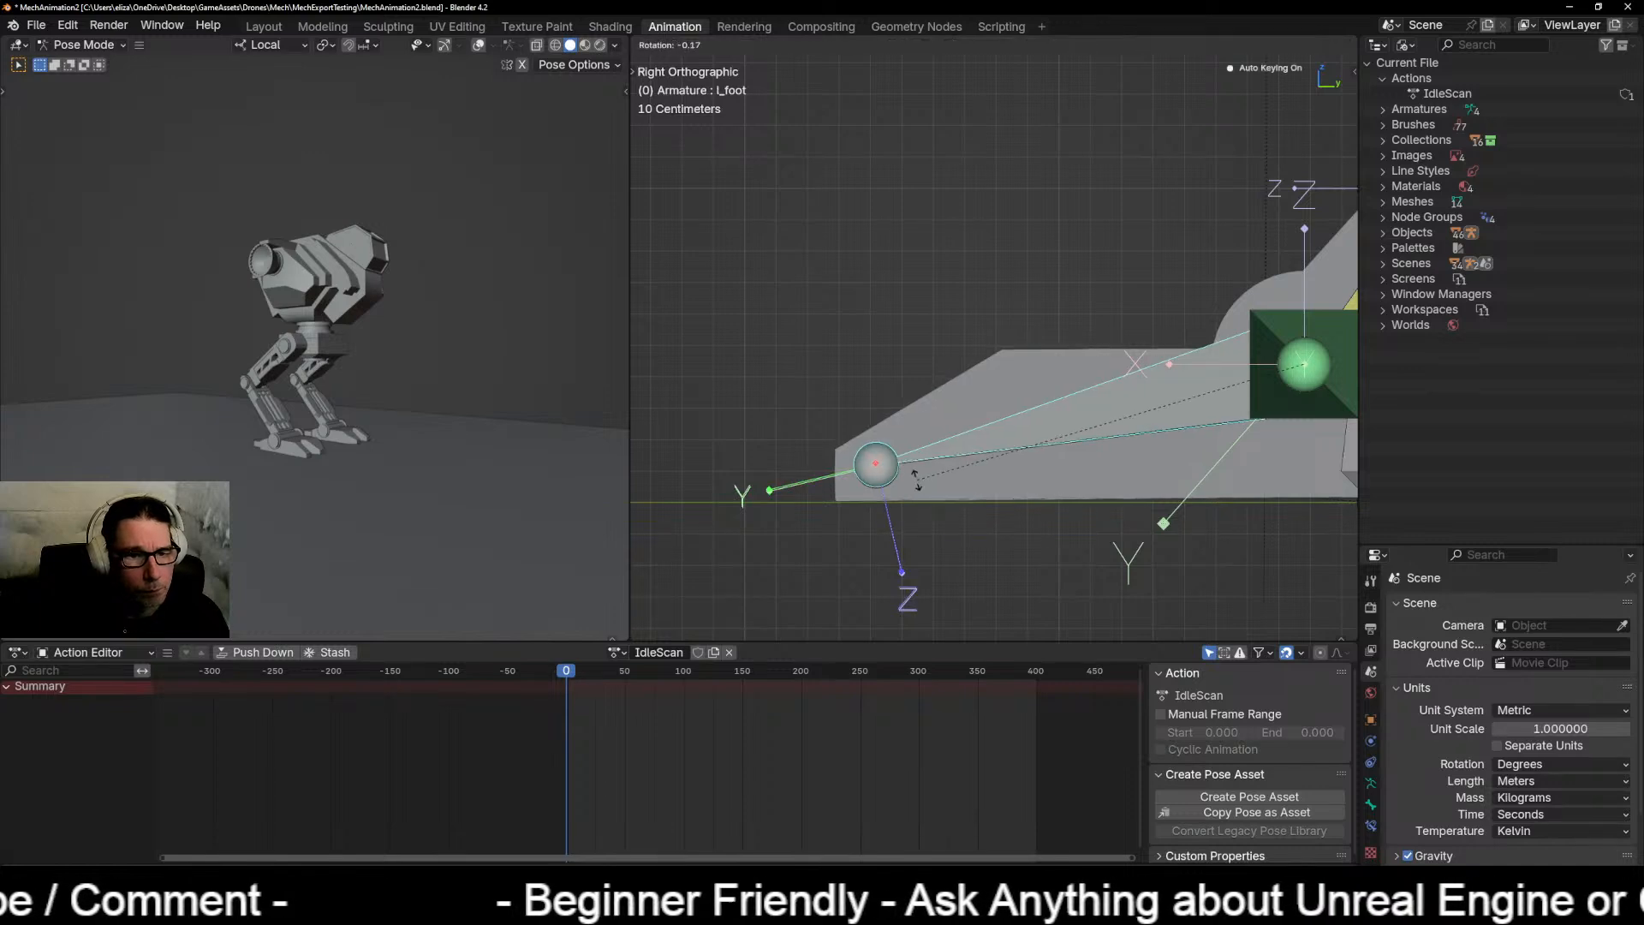
pyautogui.click(917, 480)
# Step: Insert keyframes for all bones of the lowered pose at frame 0 of the IdleScan action
pyautogui.scroll(-3, 856, 471)
pyautogui.moveTo(1052, 434); pyautogui.dragTo(1040, 446, button='middle')
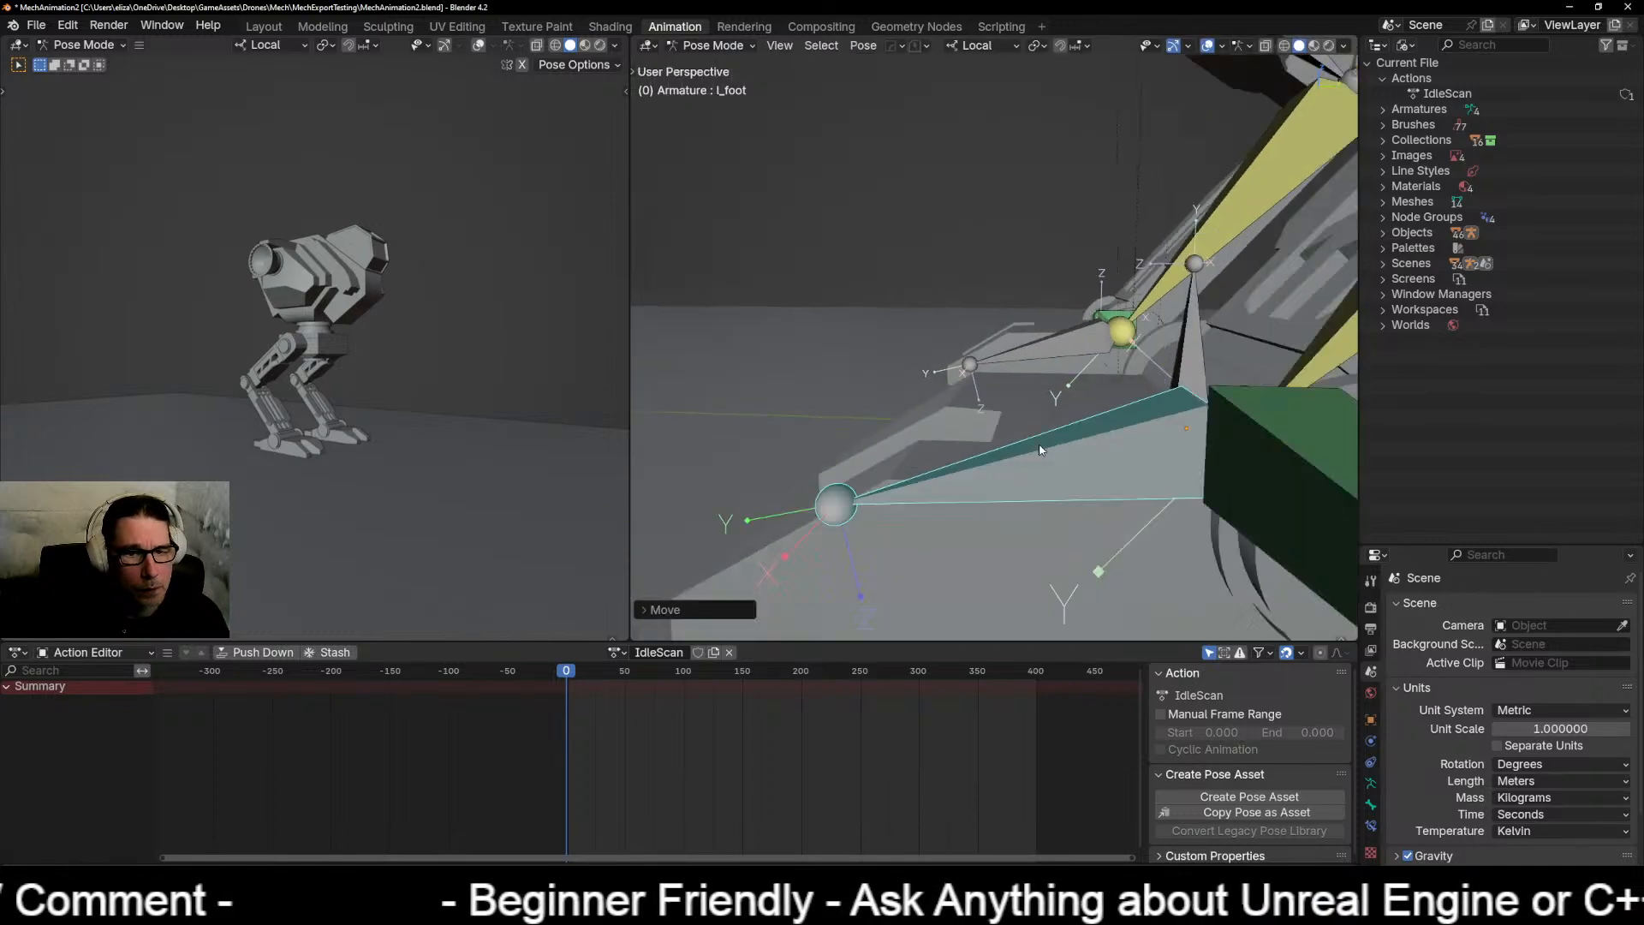
pyautogui.scroll(-6, 1040, 446)
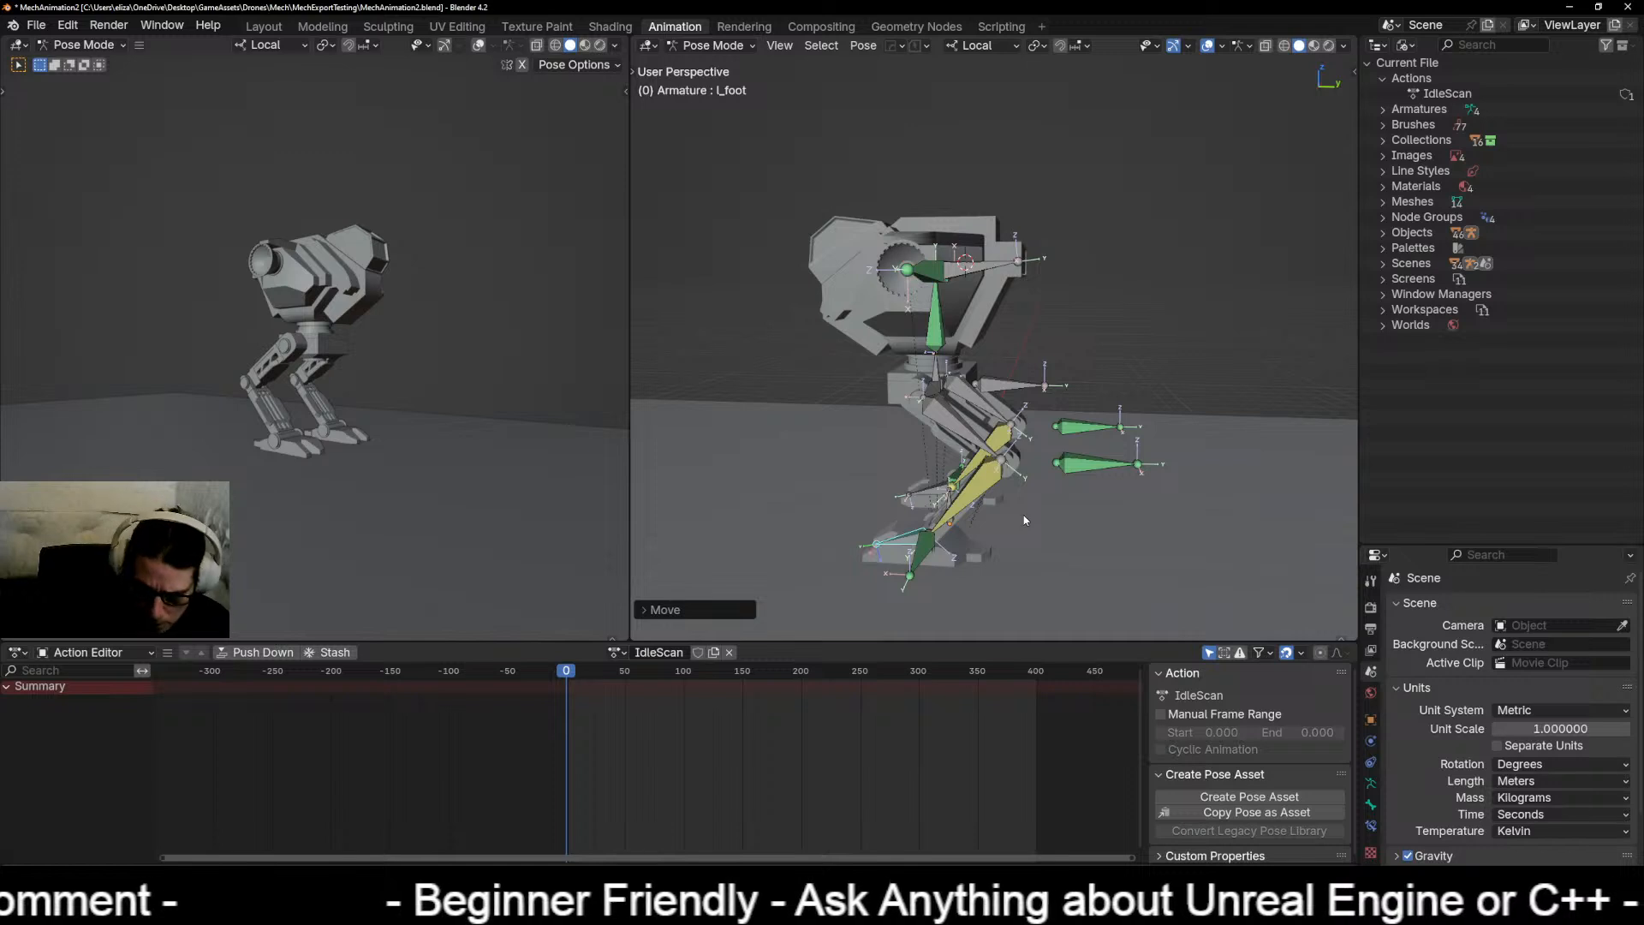
pyautogui.press('KP_3')
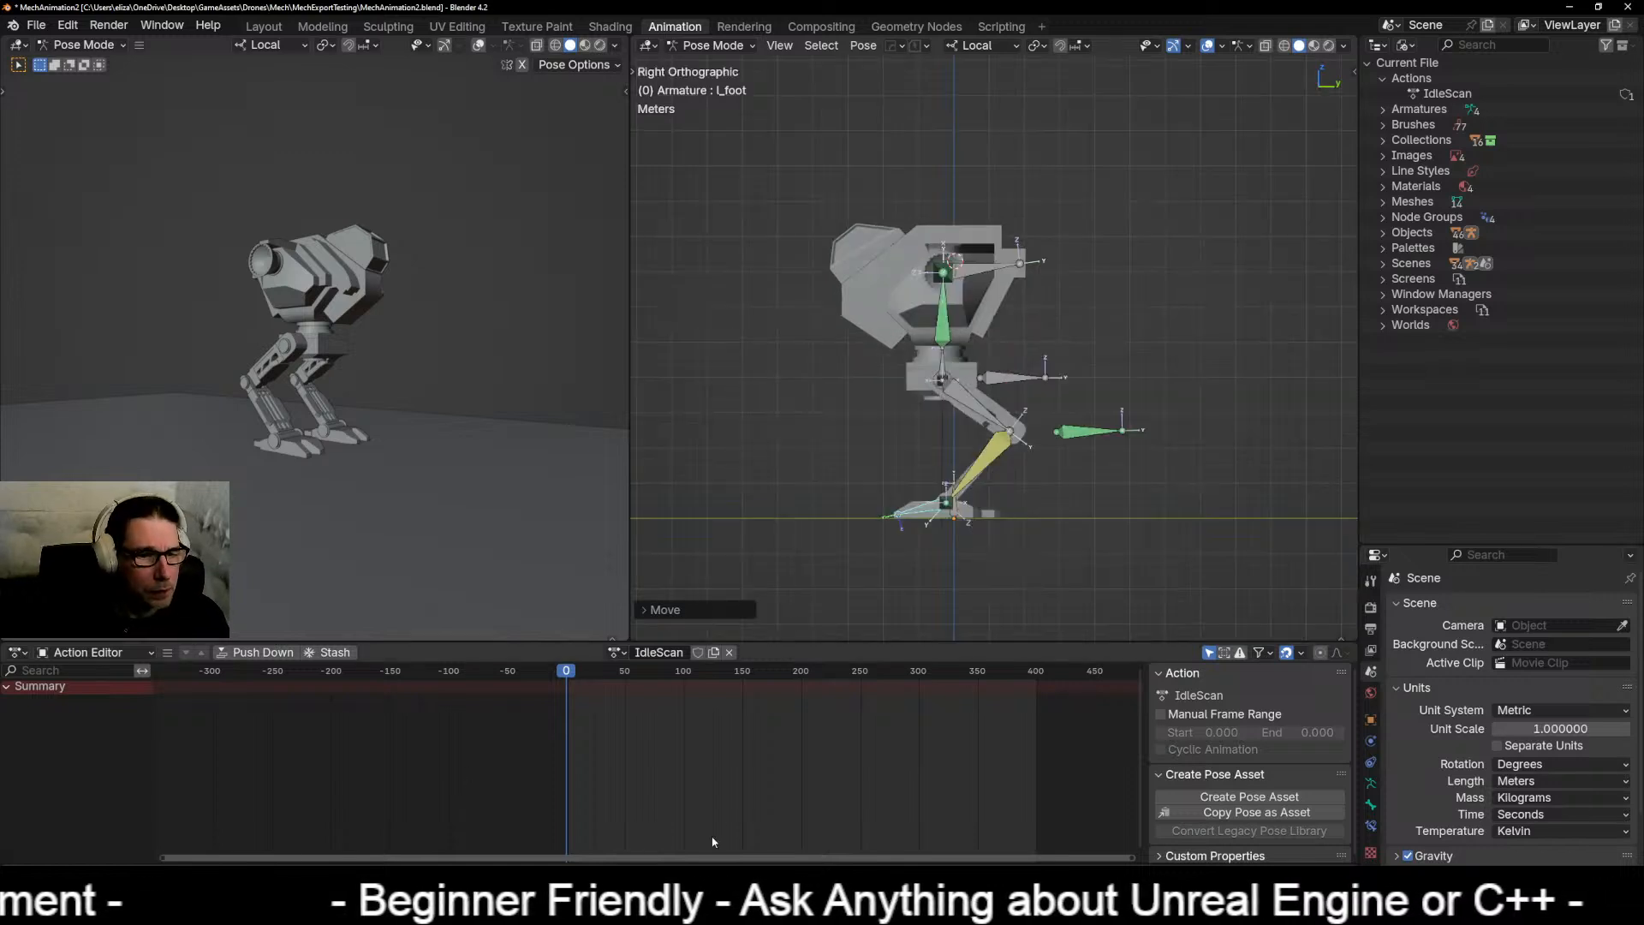
pyautogui.press('a')
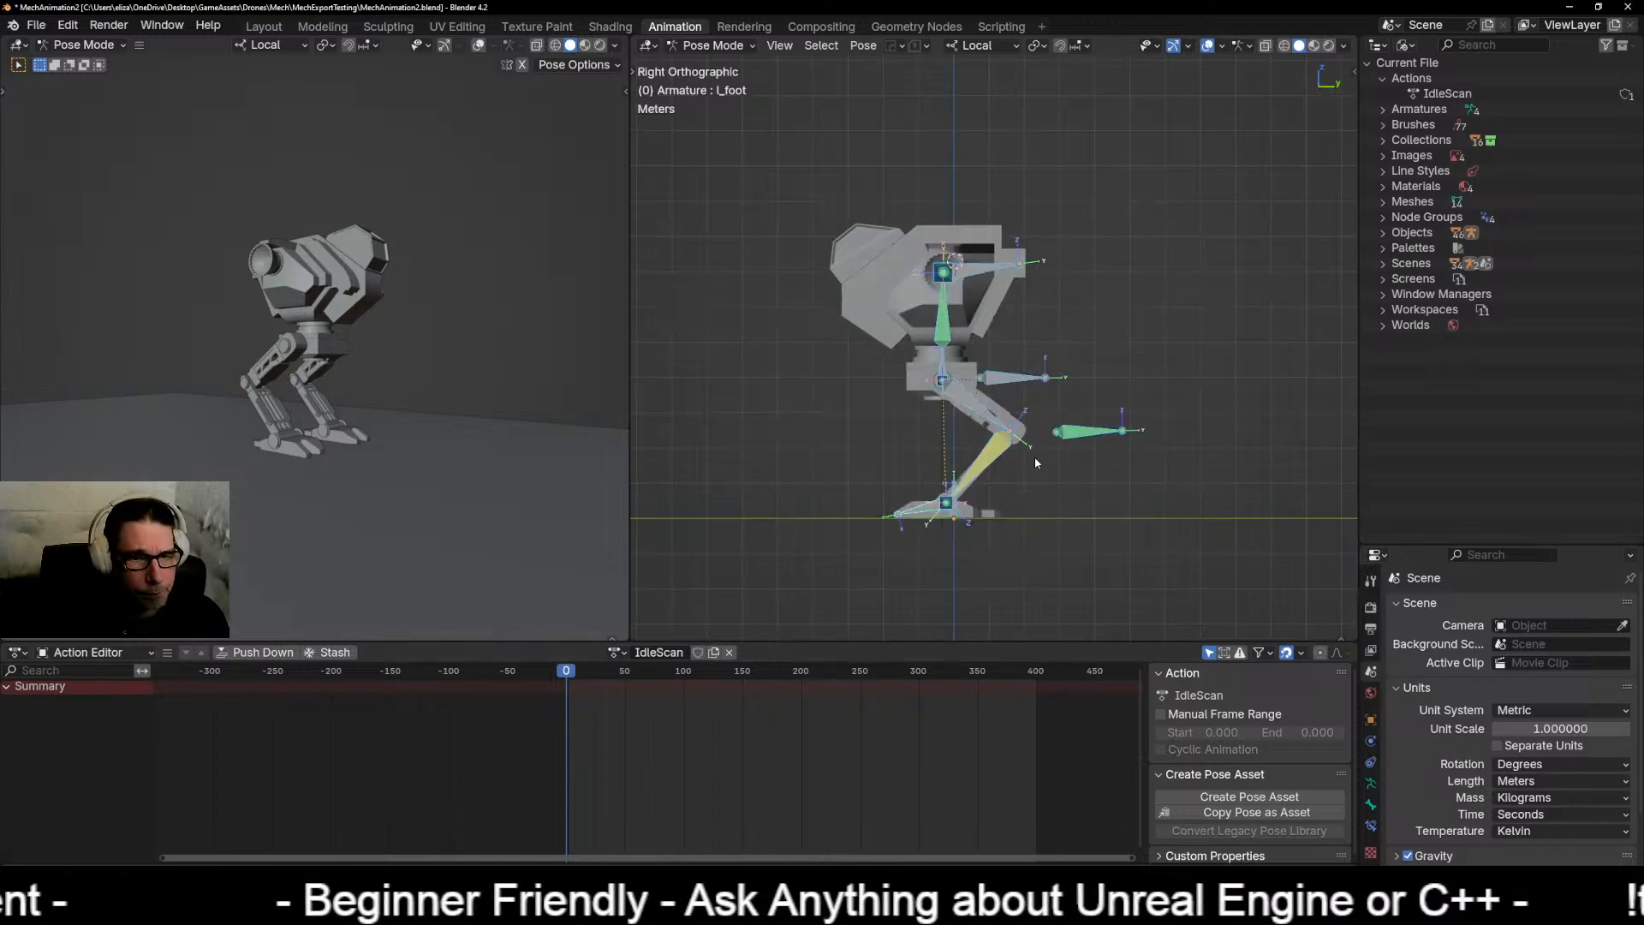
pyautogui.press('k')
pyautogui.click(981, 461)
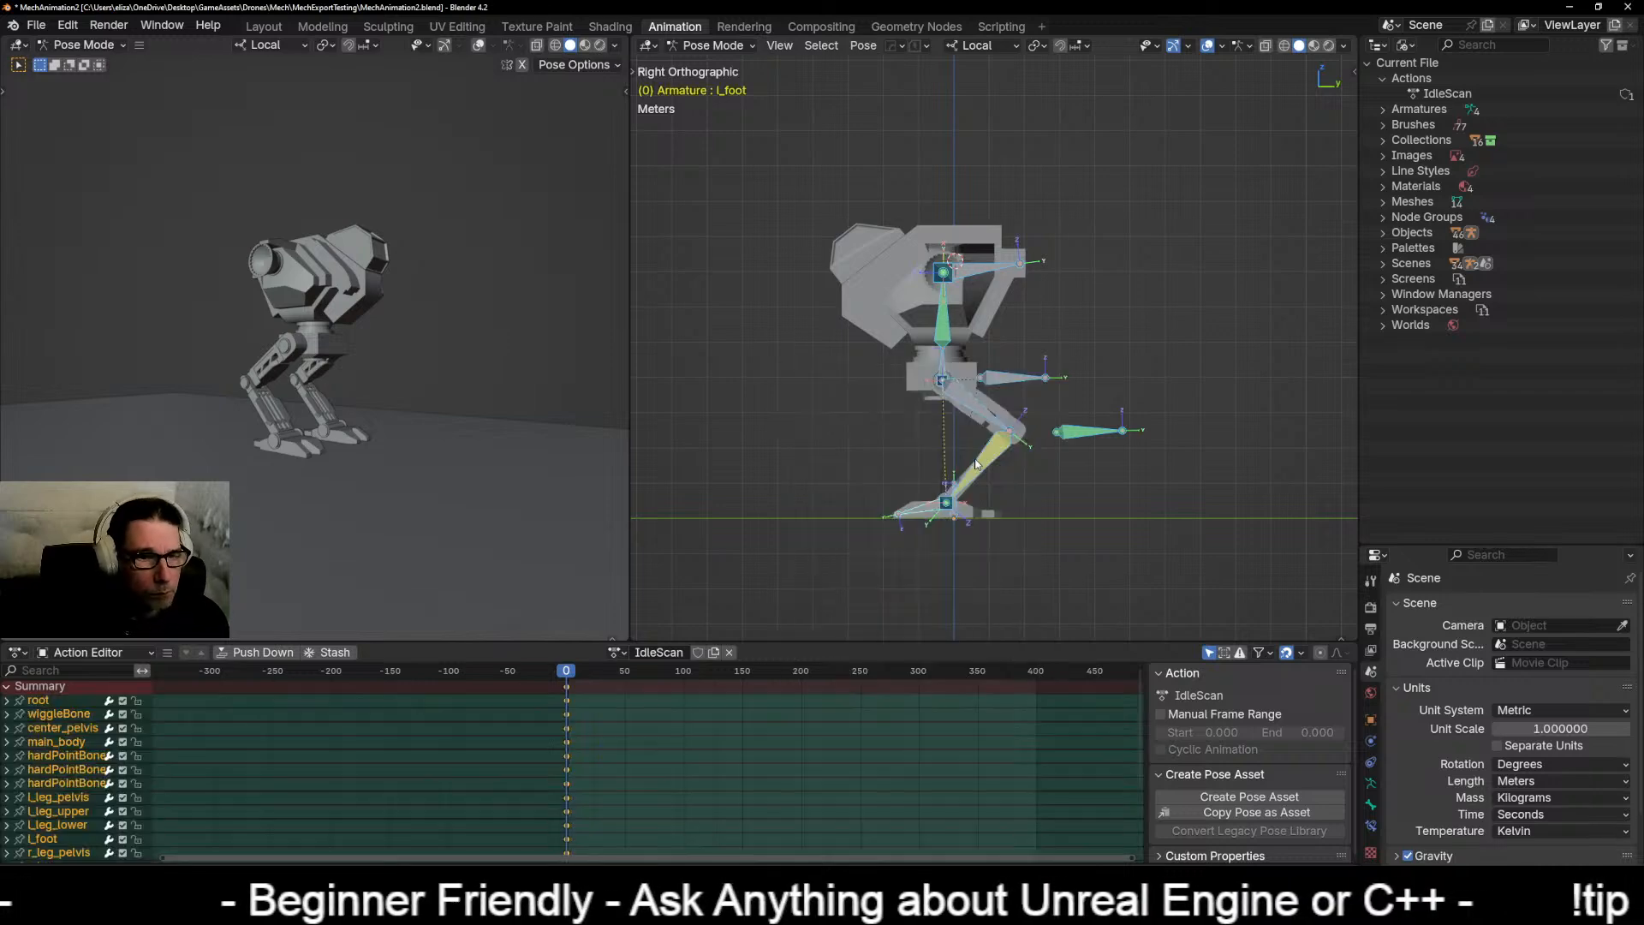
# Step: Move the playhead of the IdleScan action to frame 100
pyautogui.moveTo(775, 516); pyautogui.dragTo(912, 547, button='middle')
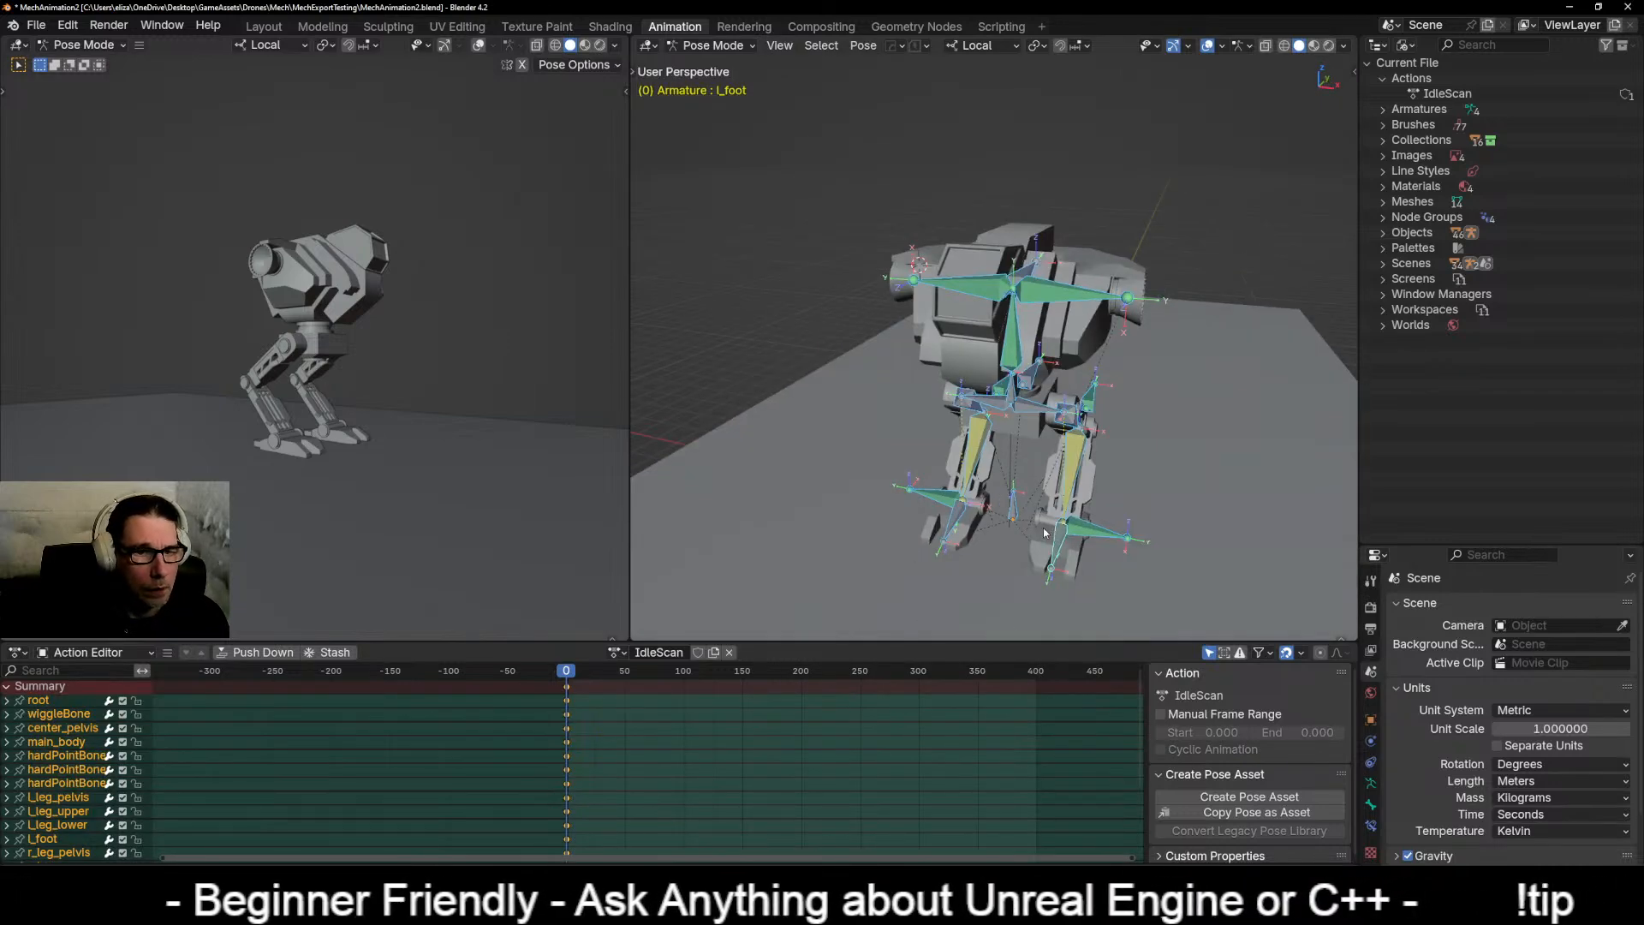
pyautogui.moveTo(1045, 533); pyautogui.dragTo(841, 566, button='middle')
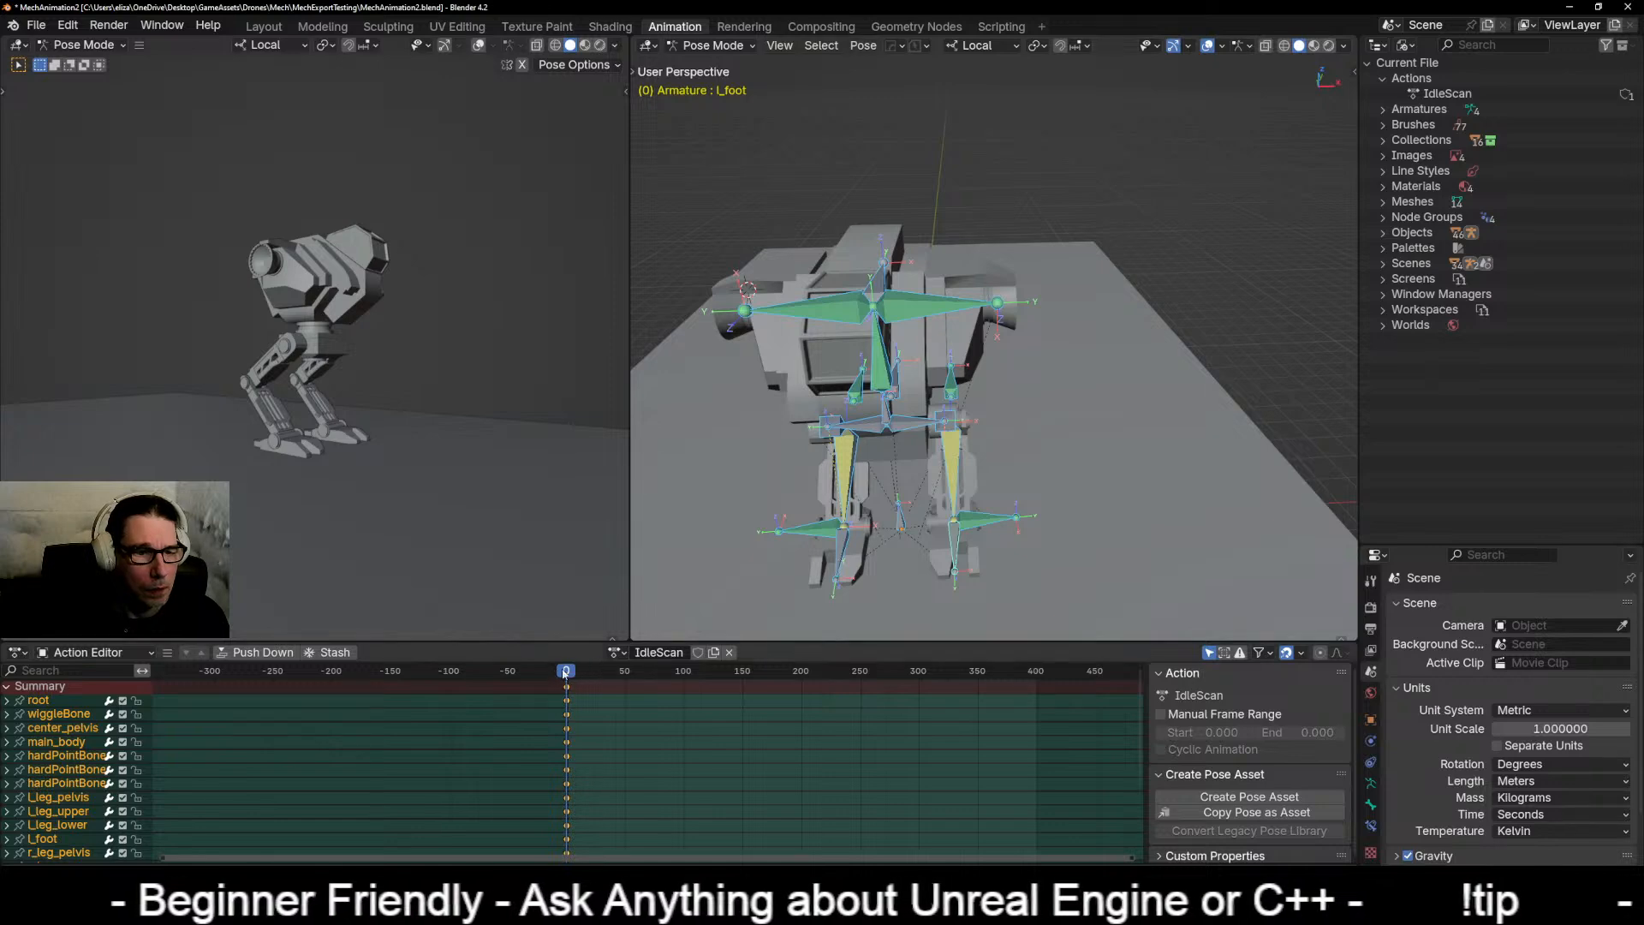
pyautogui.moveTo(567, 673); pyautogui.dragTo(691, 681)
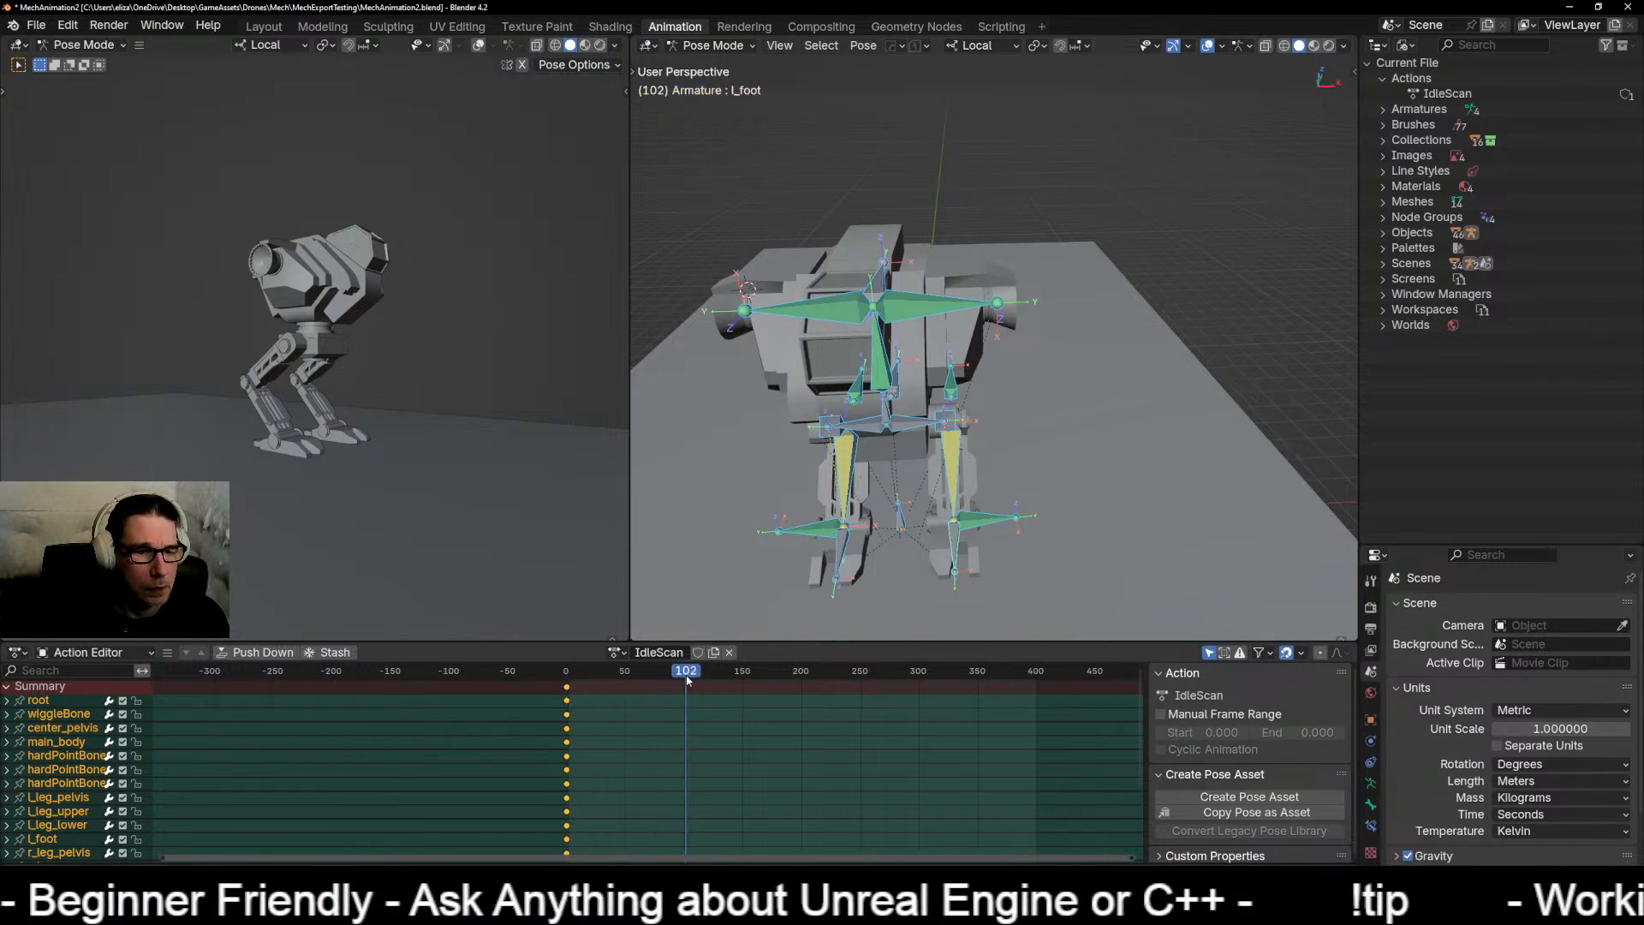
pyautogui.moveTo(890, 607); pyautogui.dragTo(1092, 451, button='middle')
pyautogui.scroll(-4, 934, 537)
pyautogui.scroll(4, 906, 549)
# Step: Rotate the main_body bone about -28° around its local Y axis to turn the torso sideways at frame 100
pyautogui.click(835, 327)
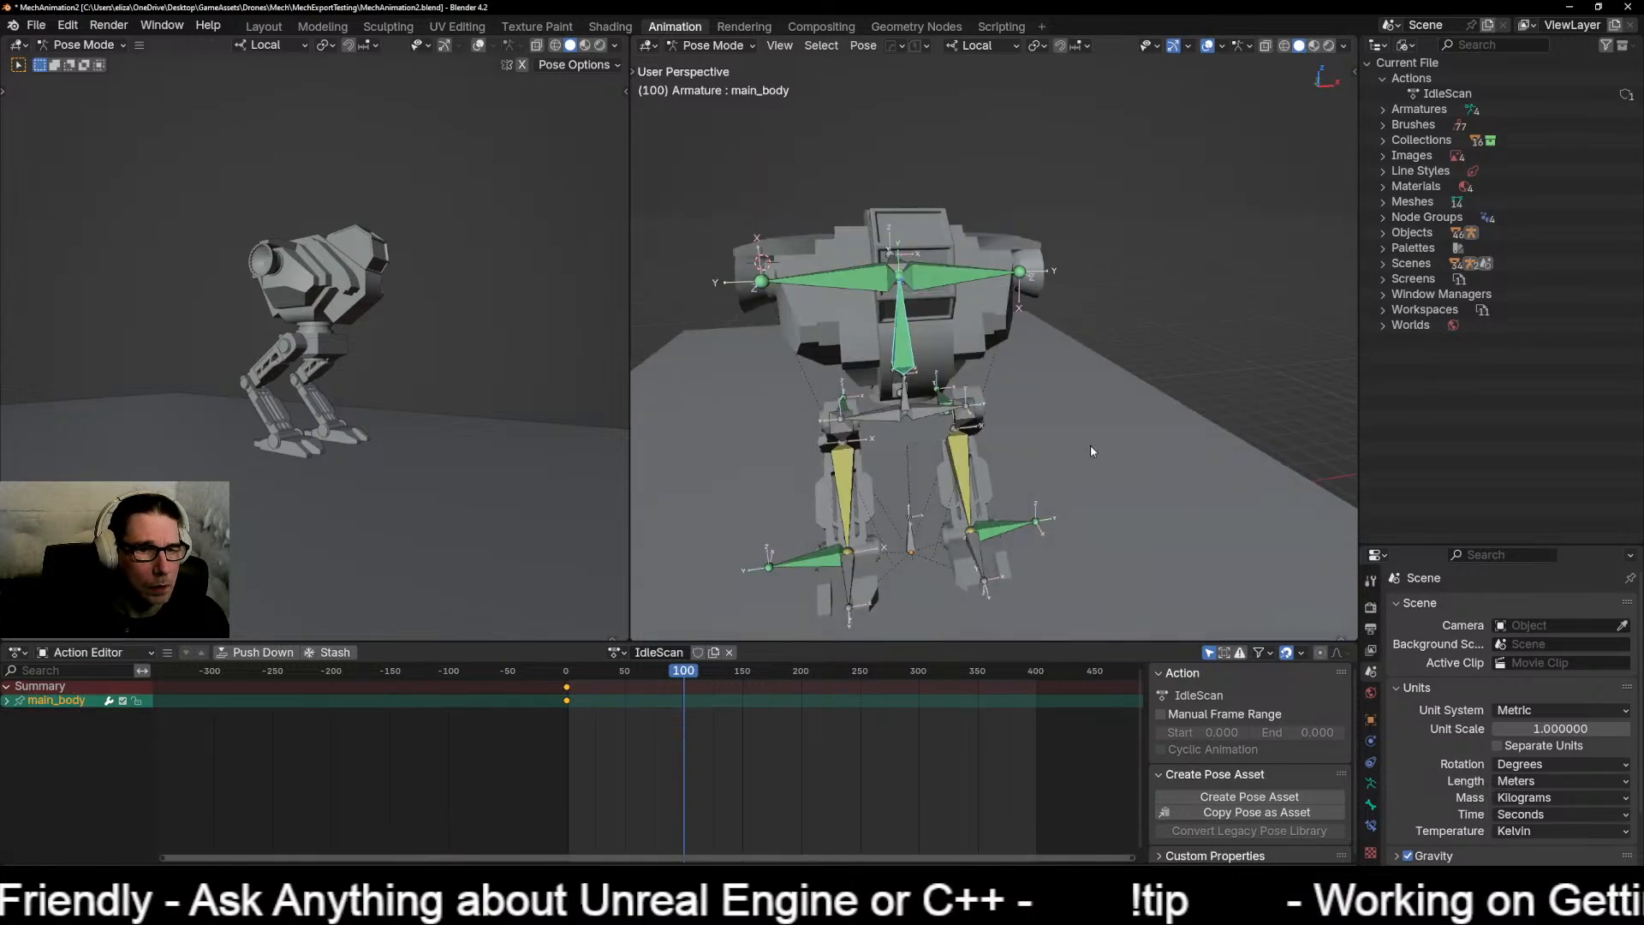
pyautogui.press('r')
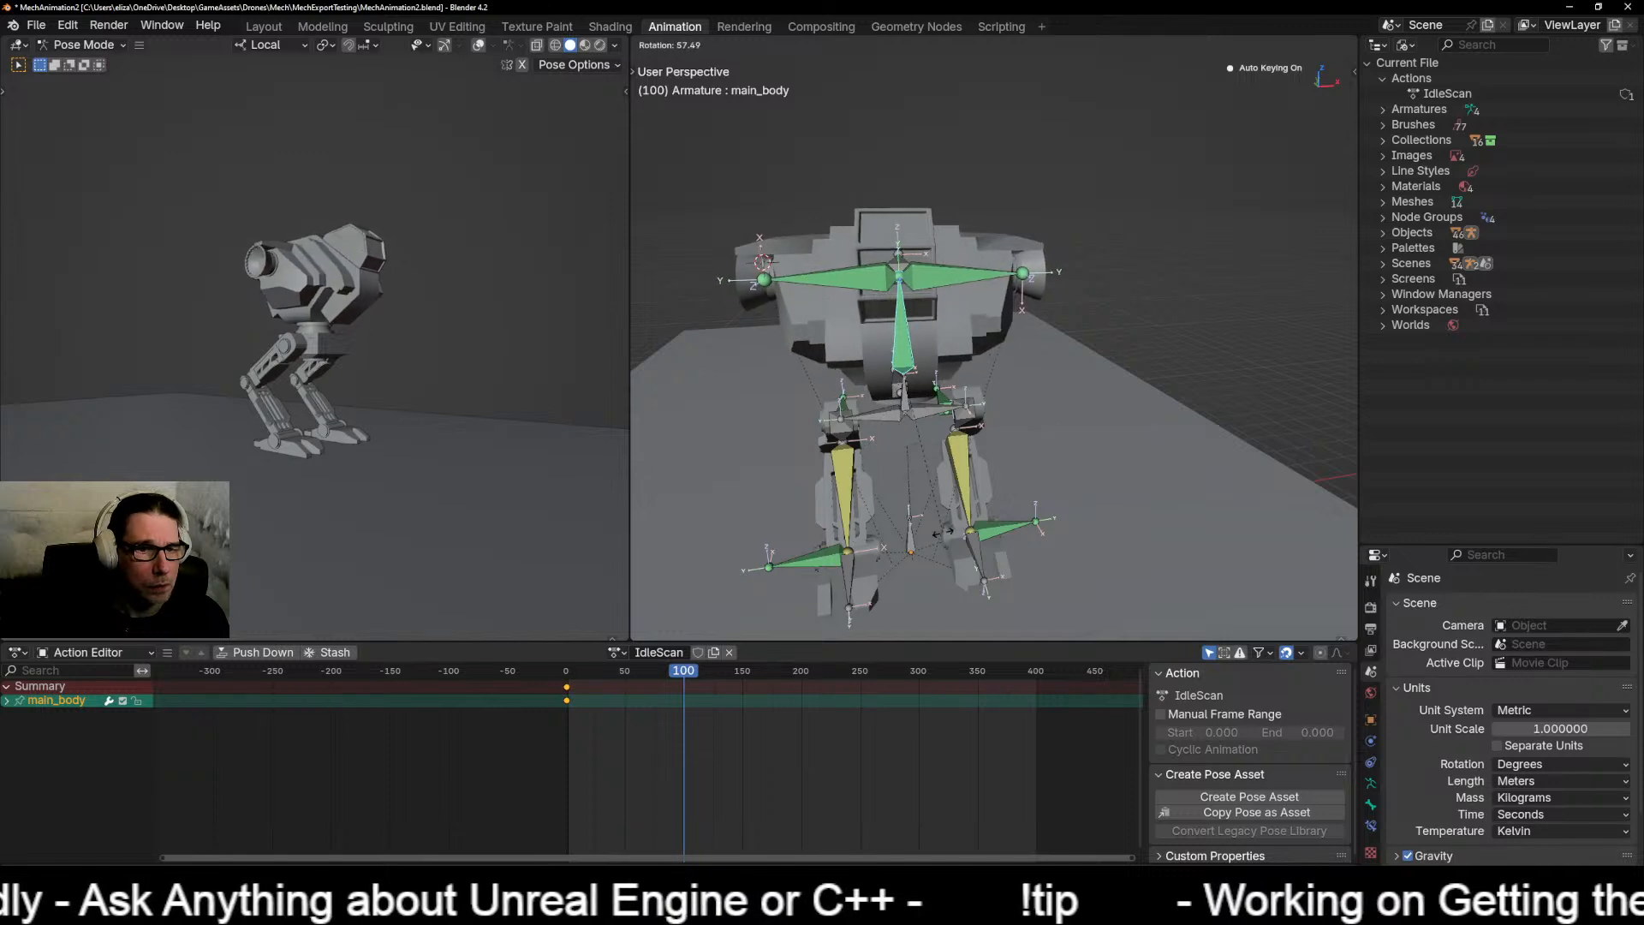
pyautogui.rightClick(1139, 540)
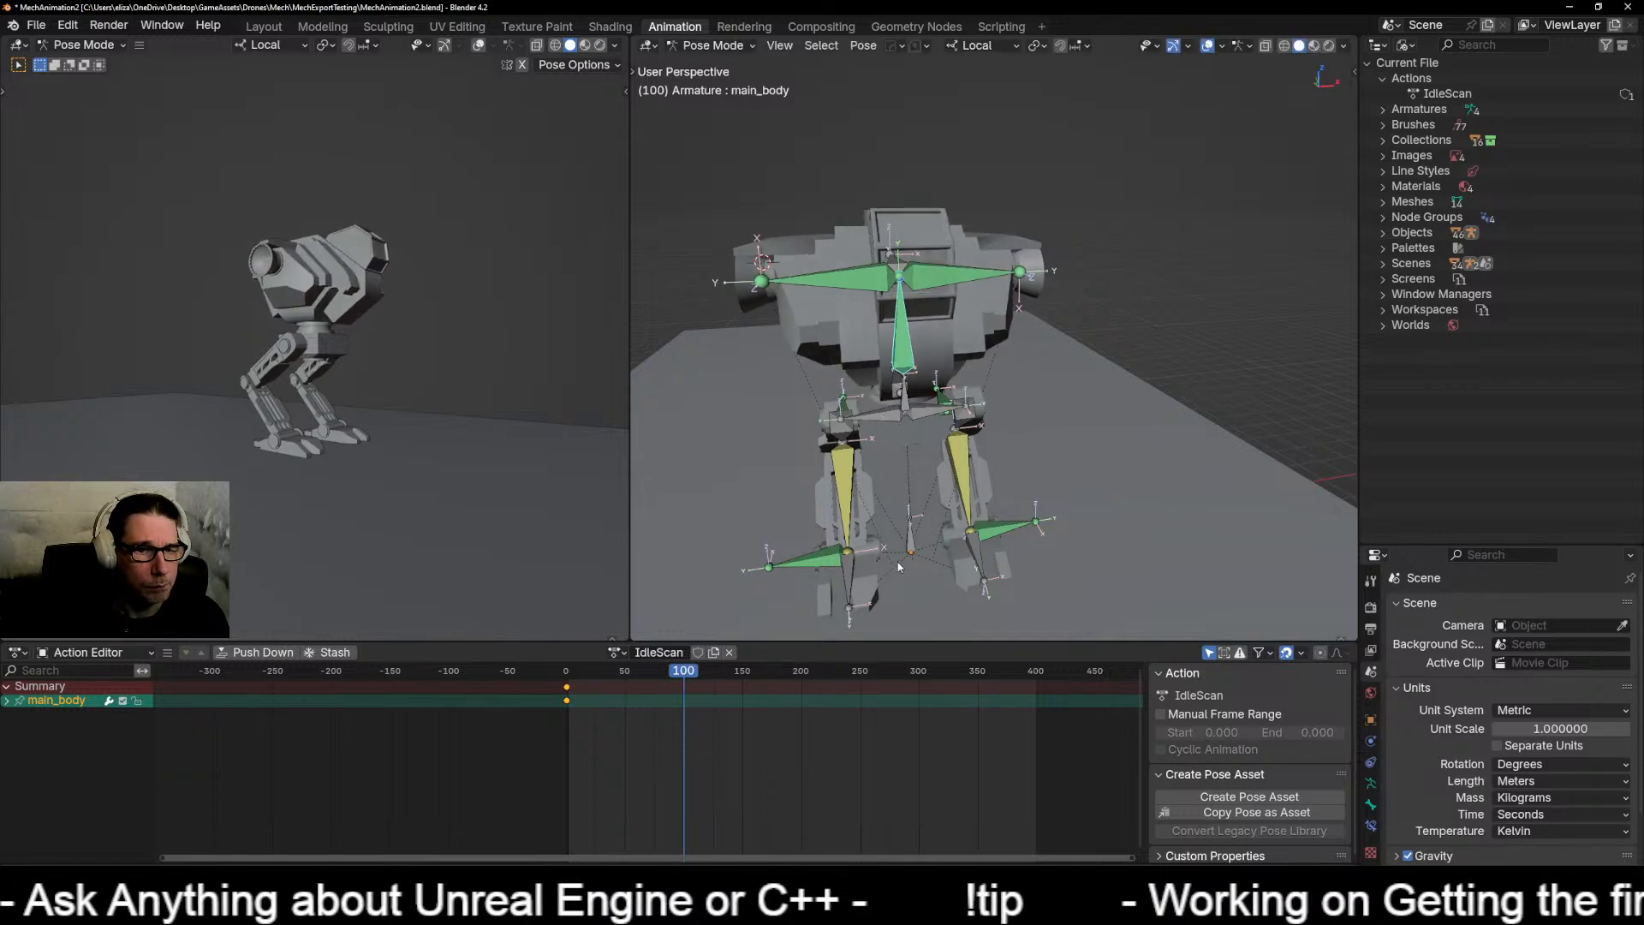
pyautogui.moveTo(1018, 514); pyautogui.dragTo(965, 537, button='middle')
pyautogui.press('r')
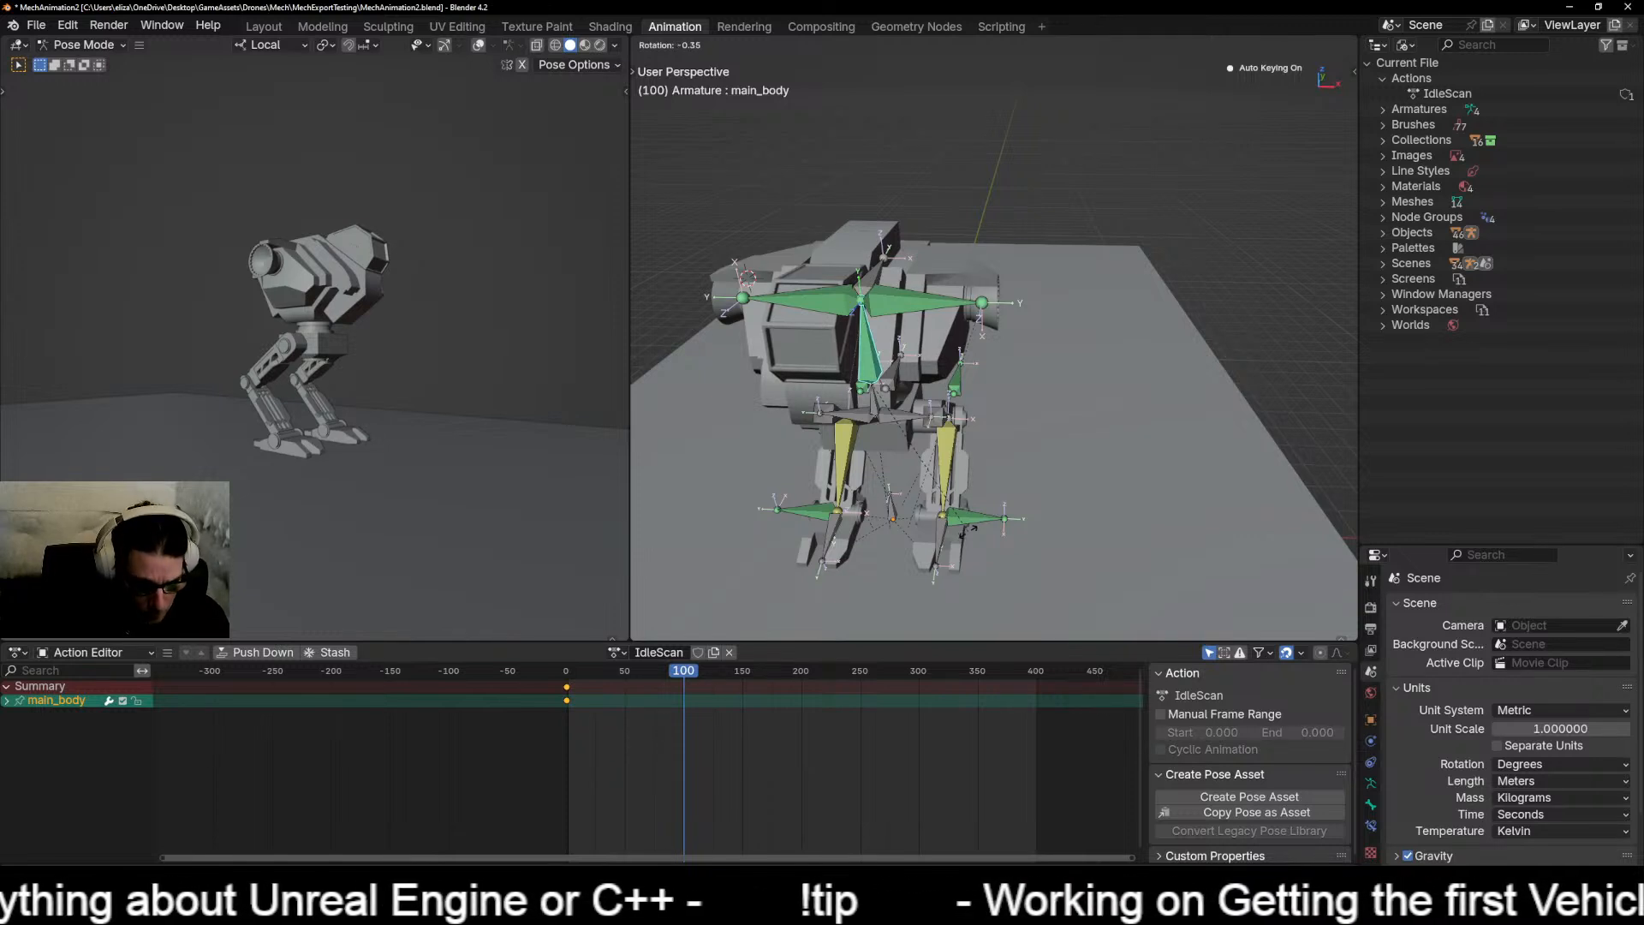
pyautogui.press('y')
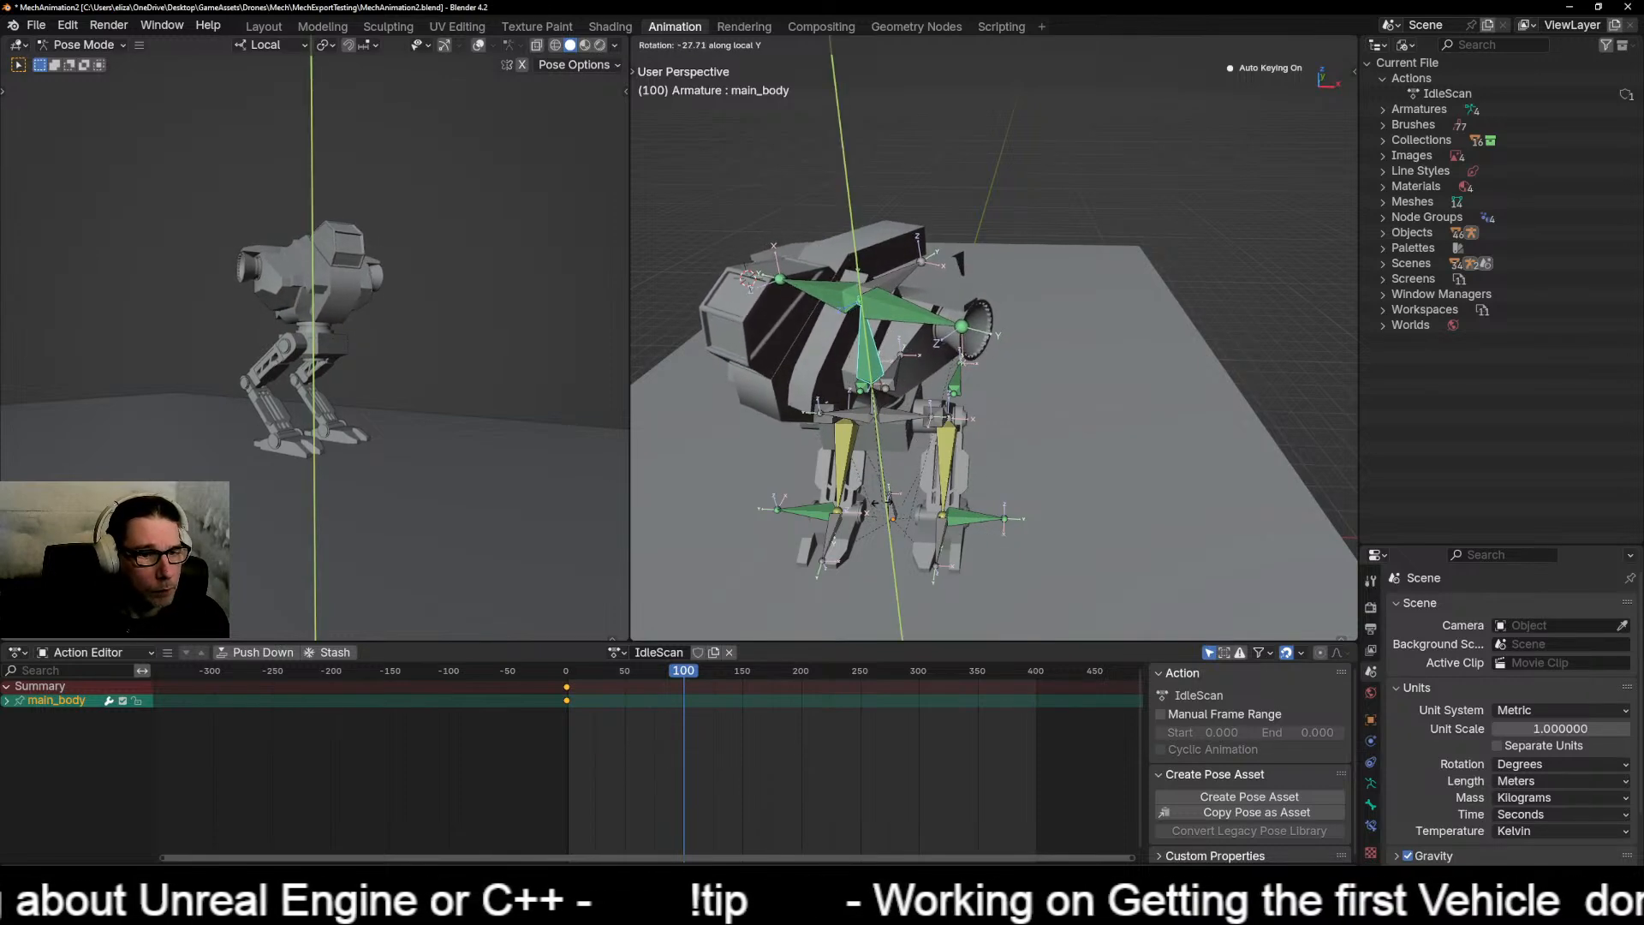
pyautogui.click(700, 695)
# Step: Keyframe the turned main_body bone at frame 150 to hold the pose
pyautogui.moveTo(688, 676); pyautogui.dragTo(714, 676)
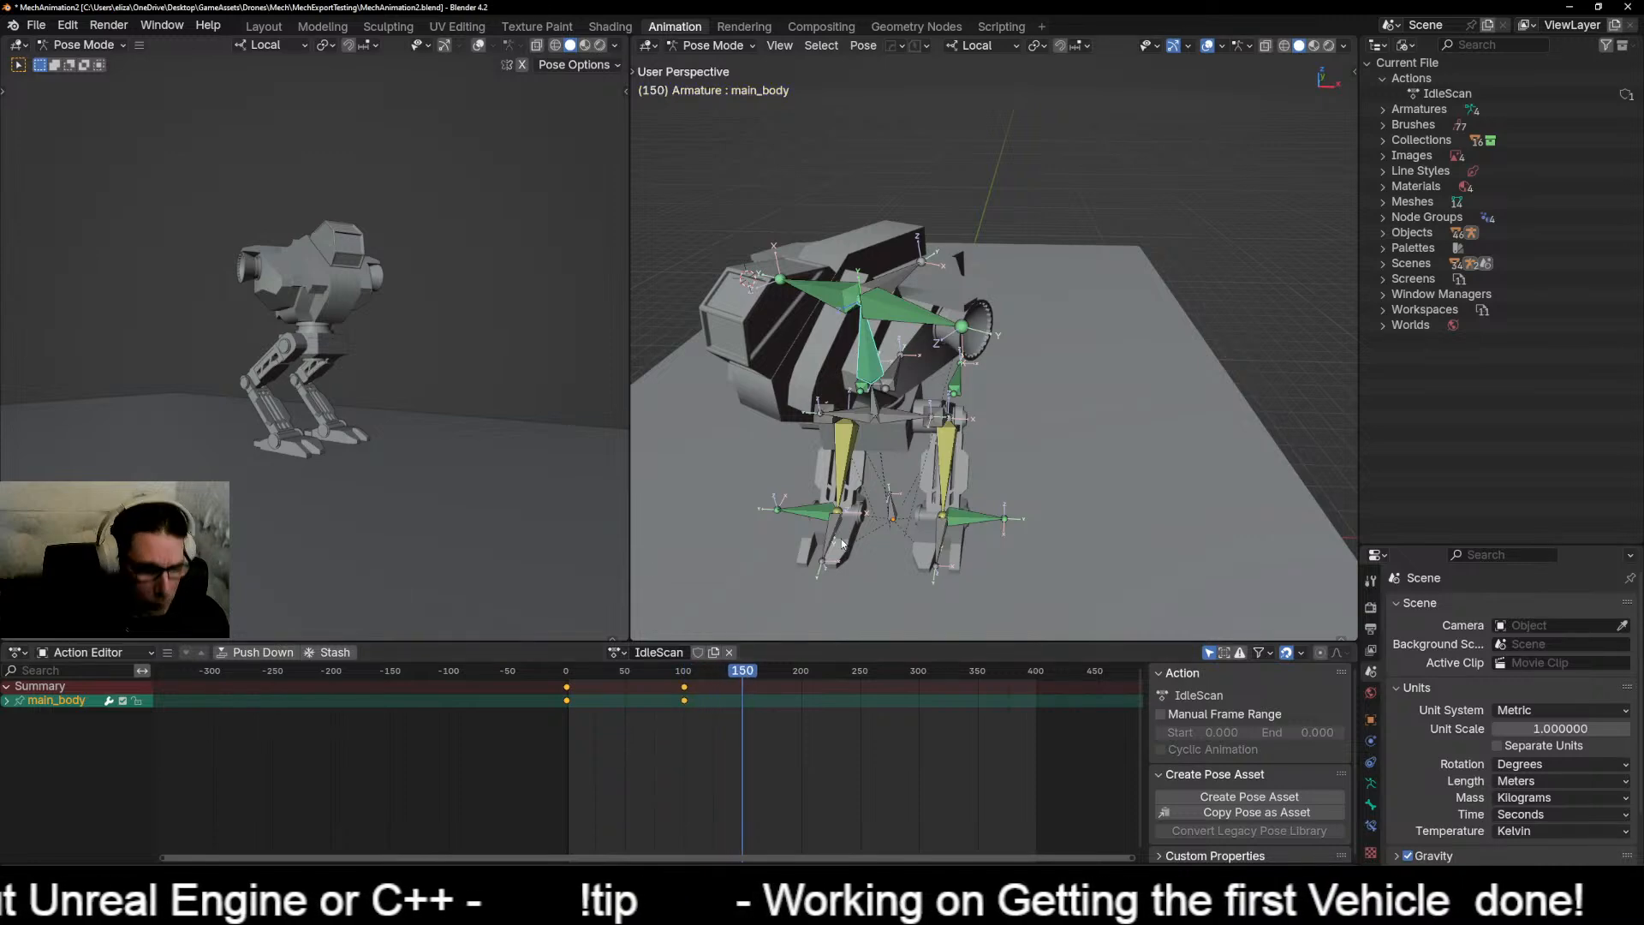
pyautogui.press('k')
pyautogui.click(795, 532)
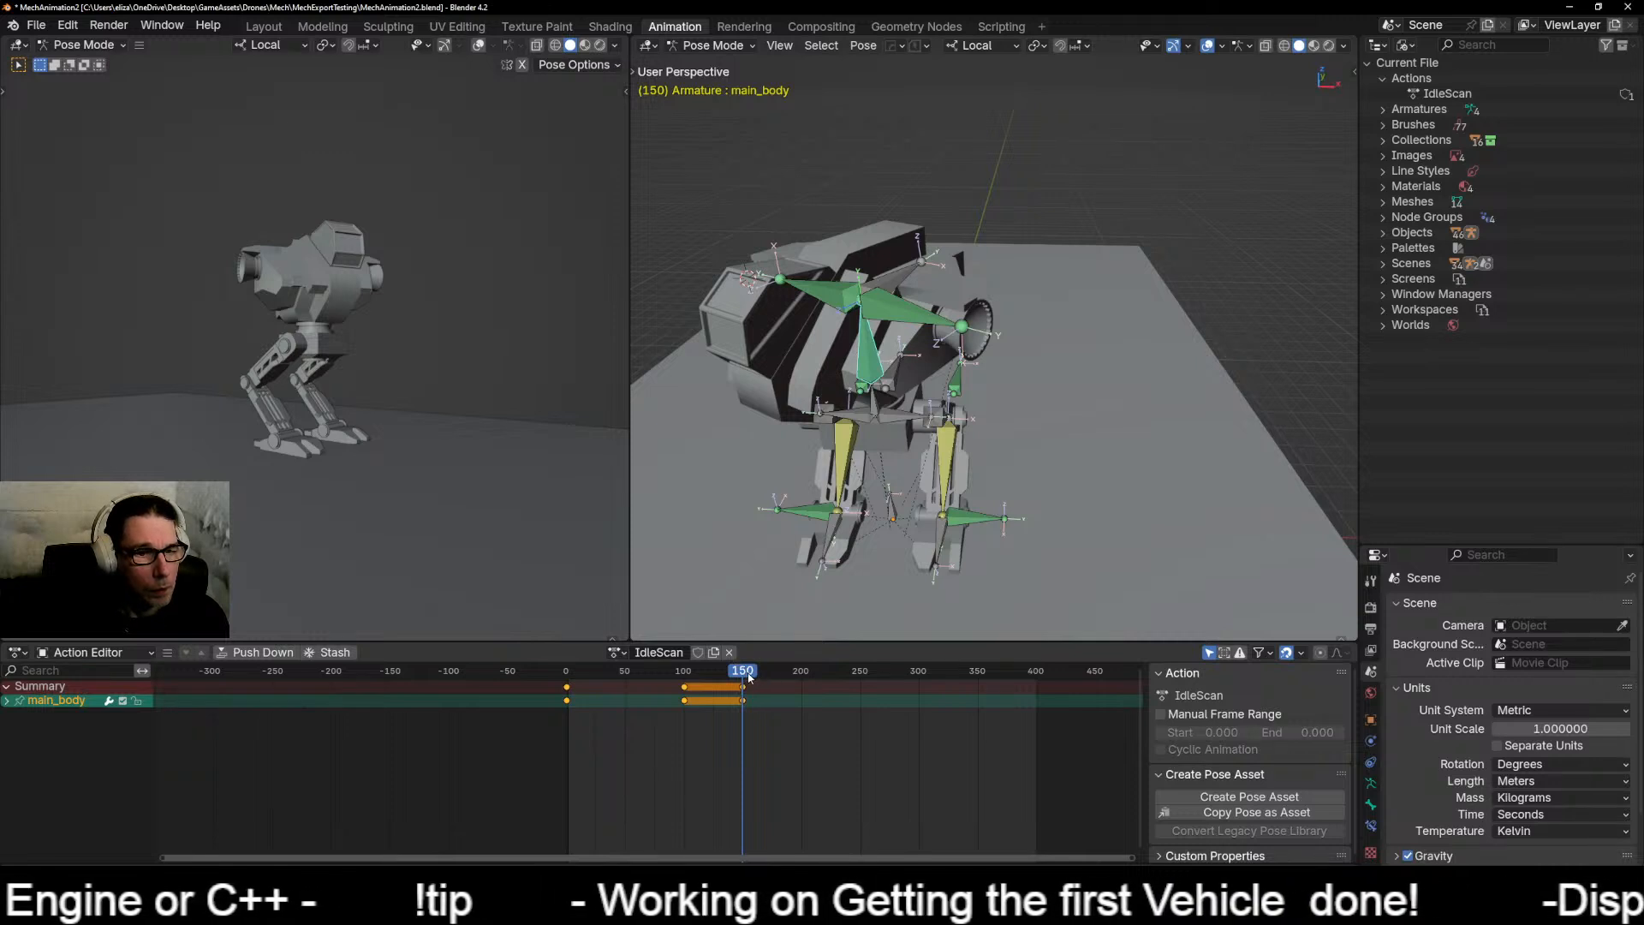
# Step: Rotate the main_body bone about 57° around its local Y axis at frame 250 to turn the torso to the opposite side
pyautogui.moveTo(750, 676); pyautogui.dragTo(818, 677)
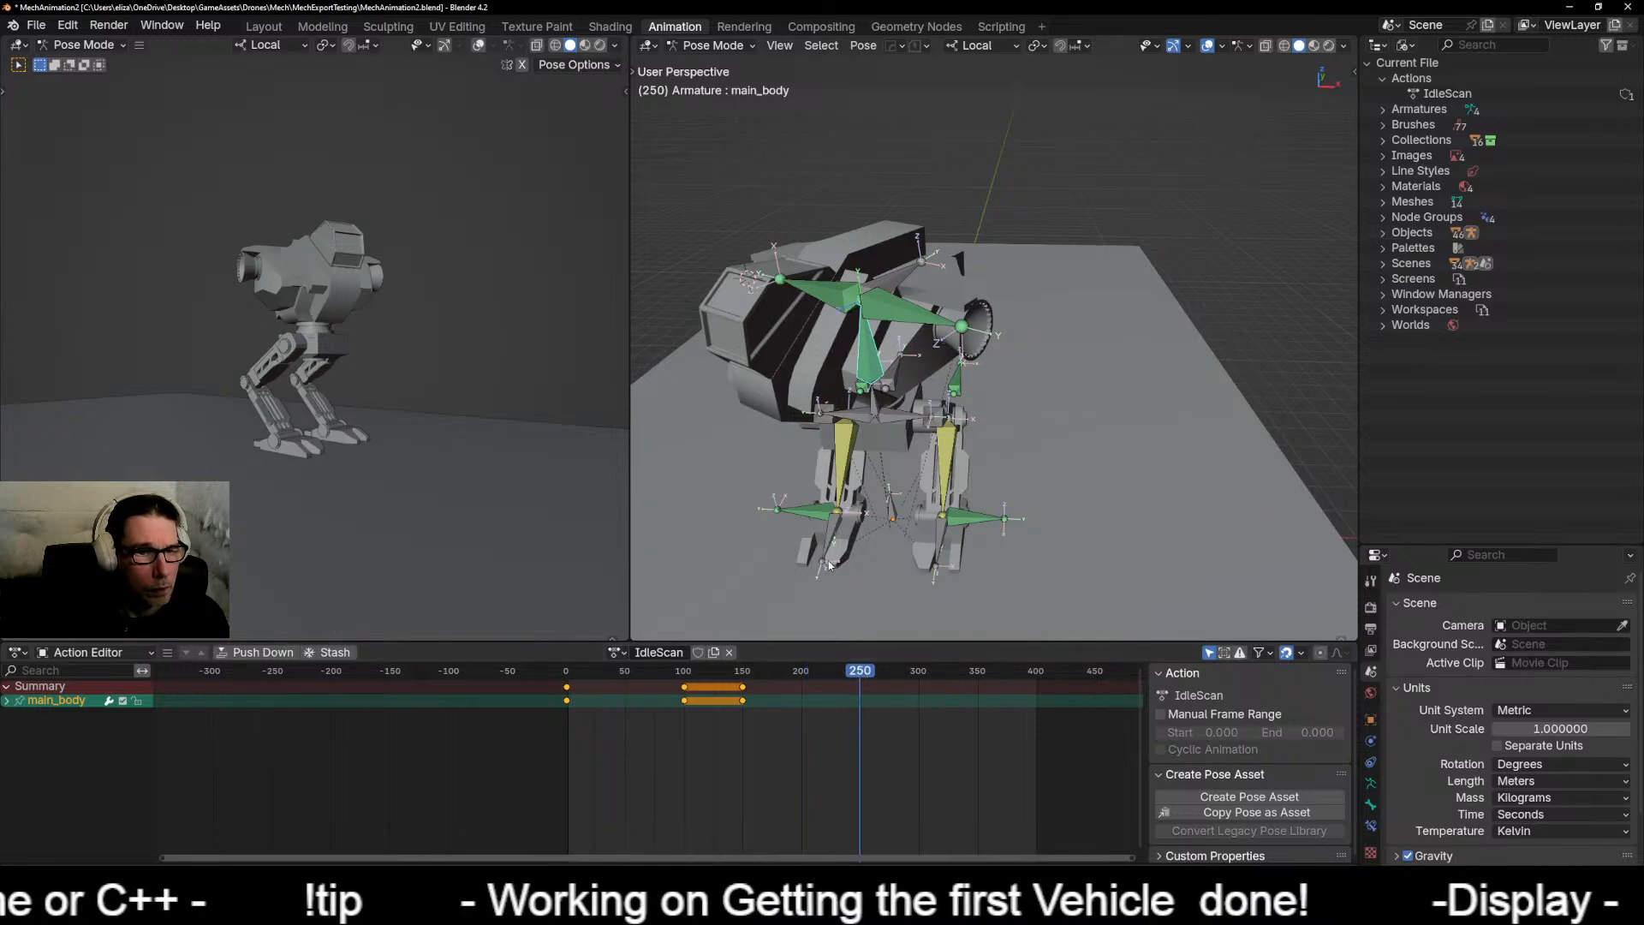
pyautogui.moveTo(829, 565); pyautogui.dragTo(858, 512, button='middle')
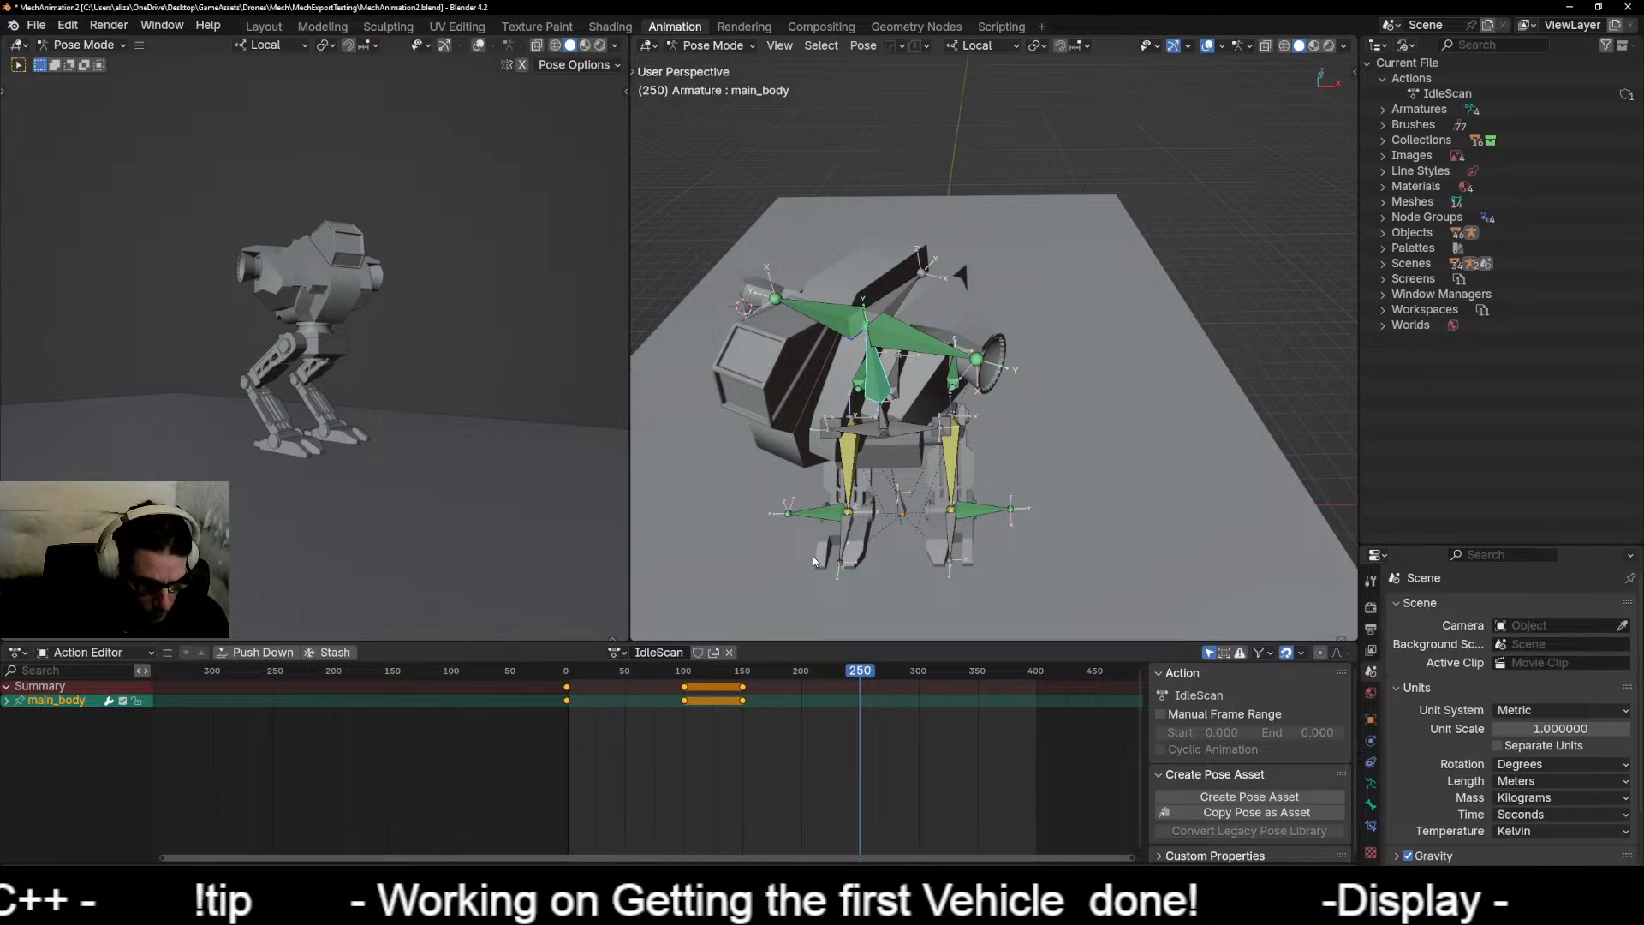
pyautogui.press('r')
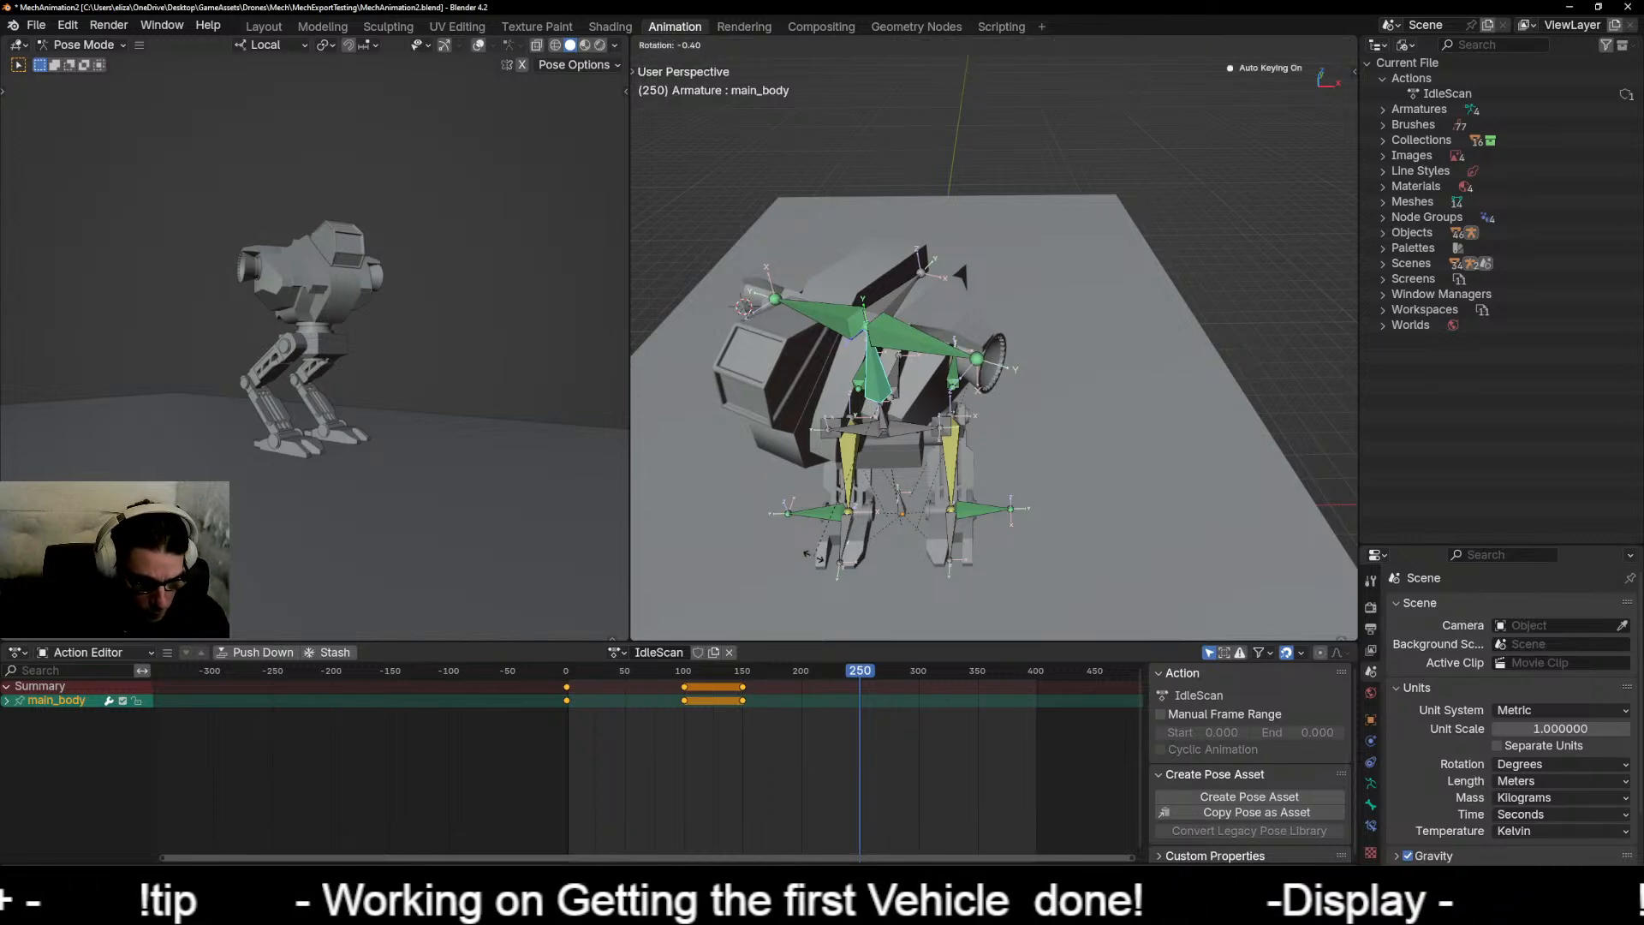
pyautogui.press('y')
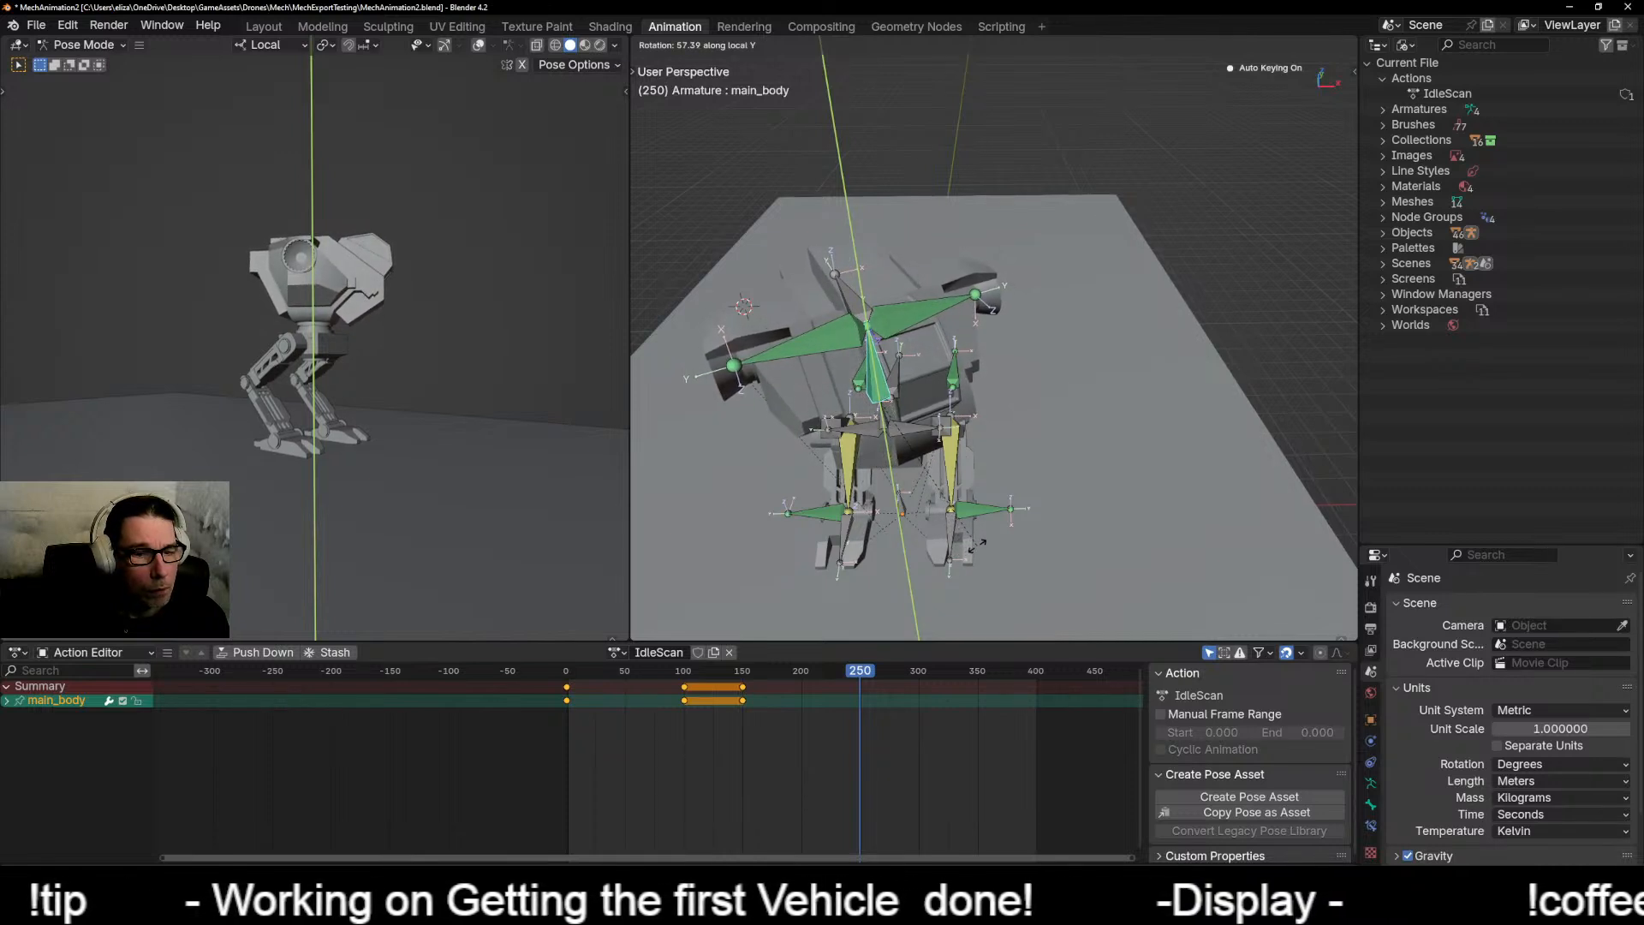
pyautogui.click(977, 545)
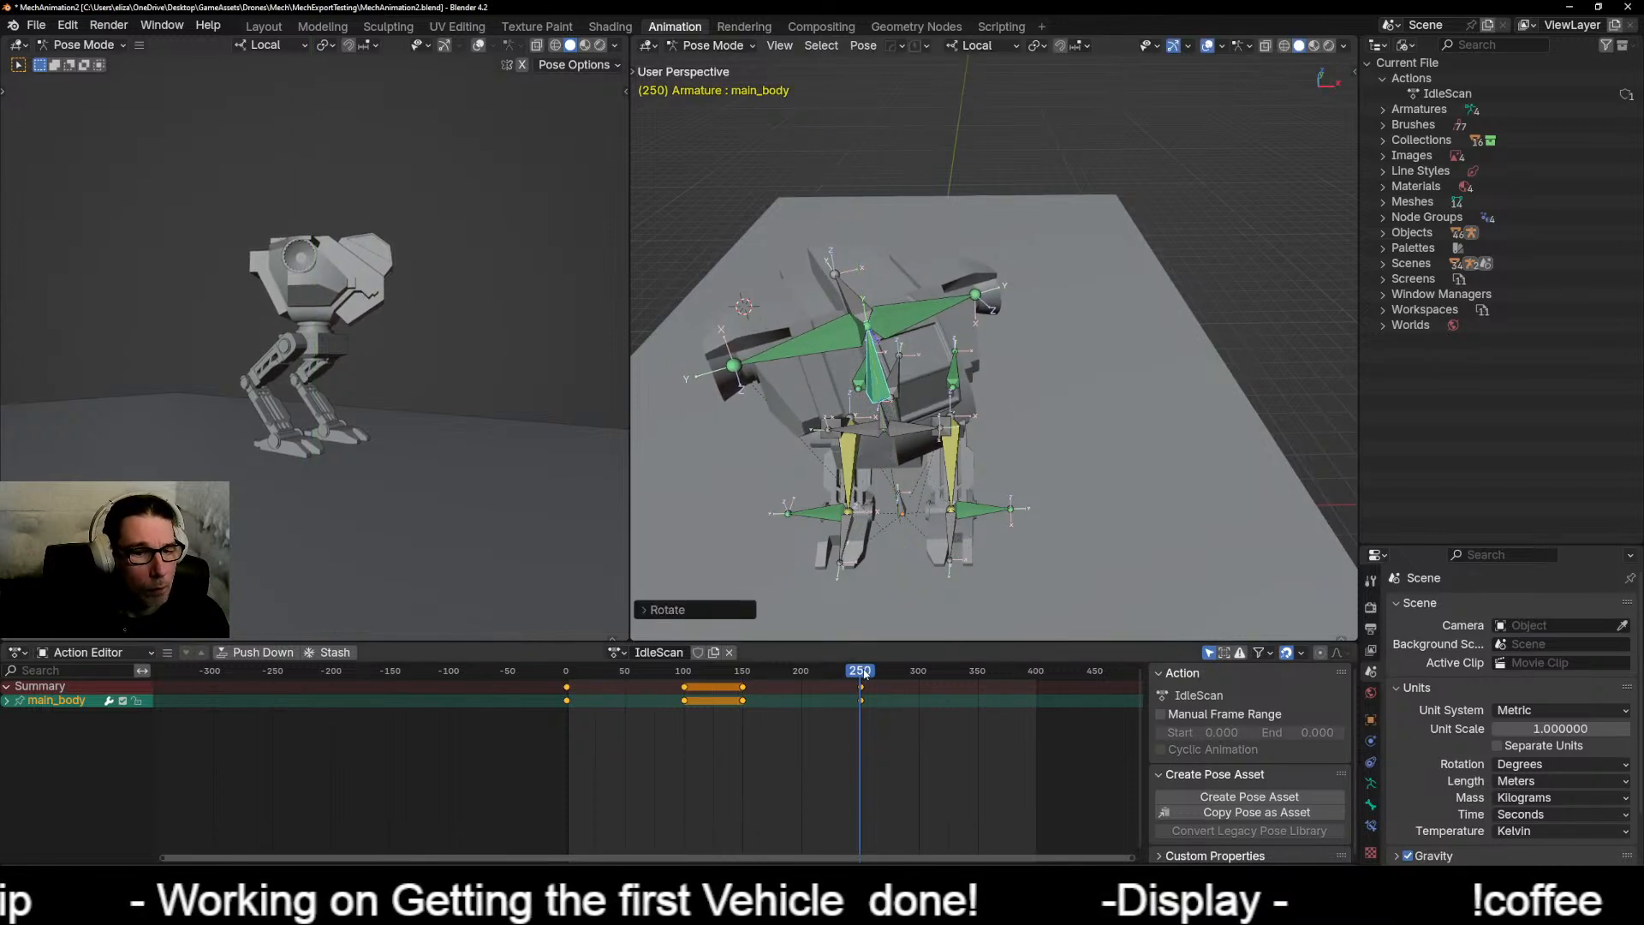
# Step: Keyframe the main_body bone at frame 300 to hold the opposite-side turn
pyautogui.moveTo(877, 674); pyautogui.dragTo(900, 674)
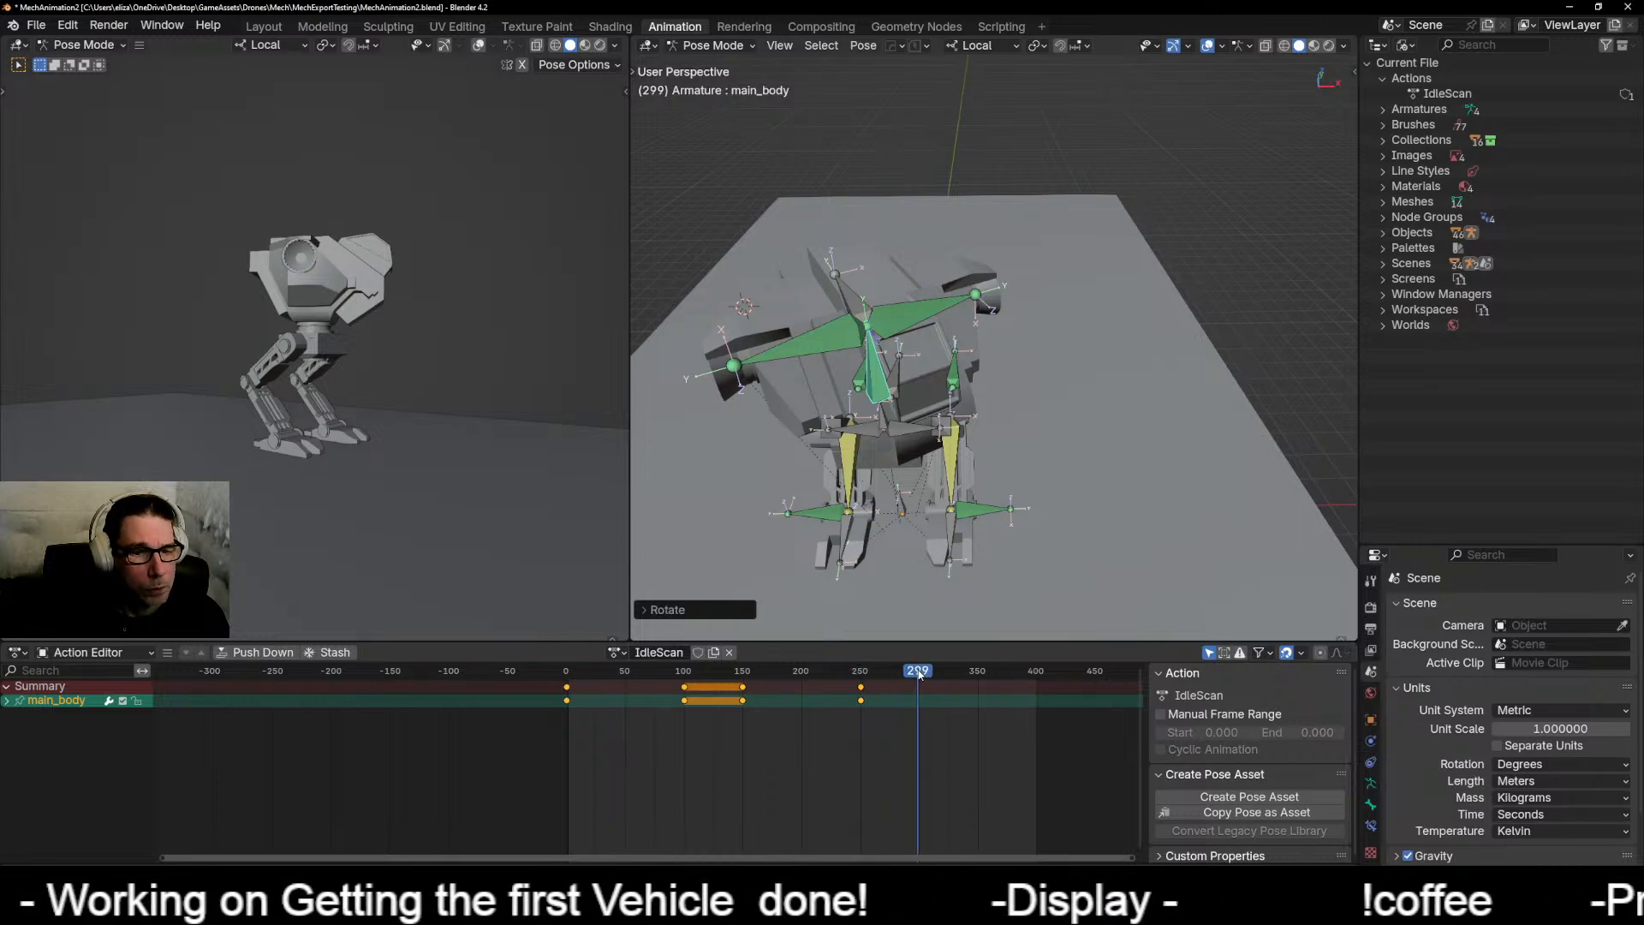
pyautogui.press('k')
pyautogui.click(911, 470)
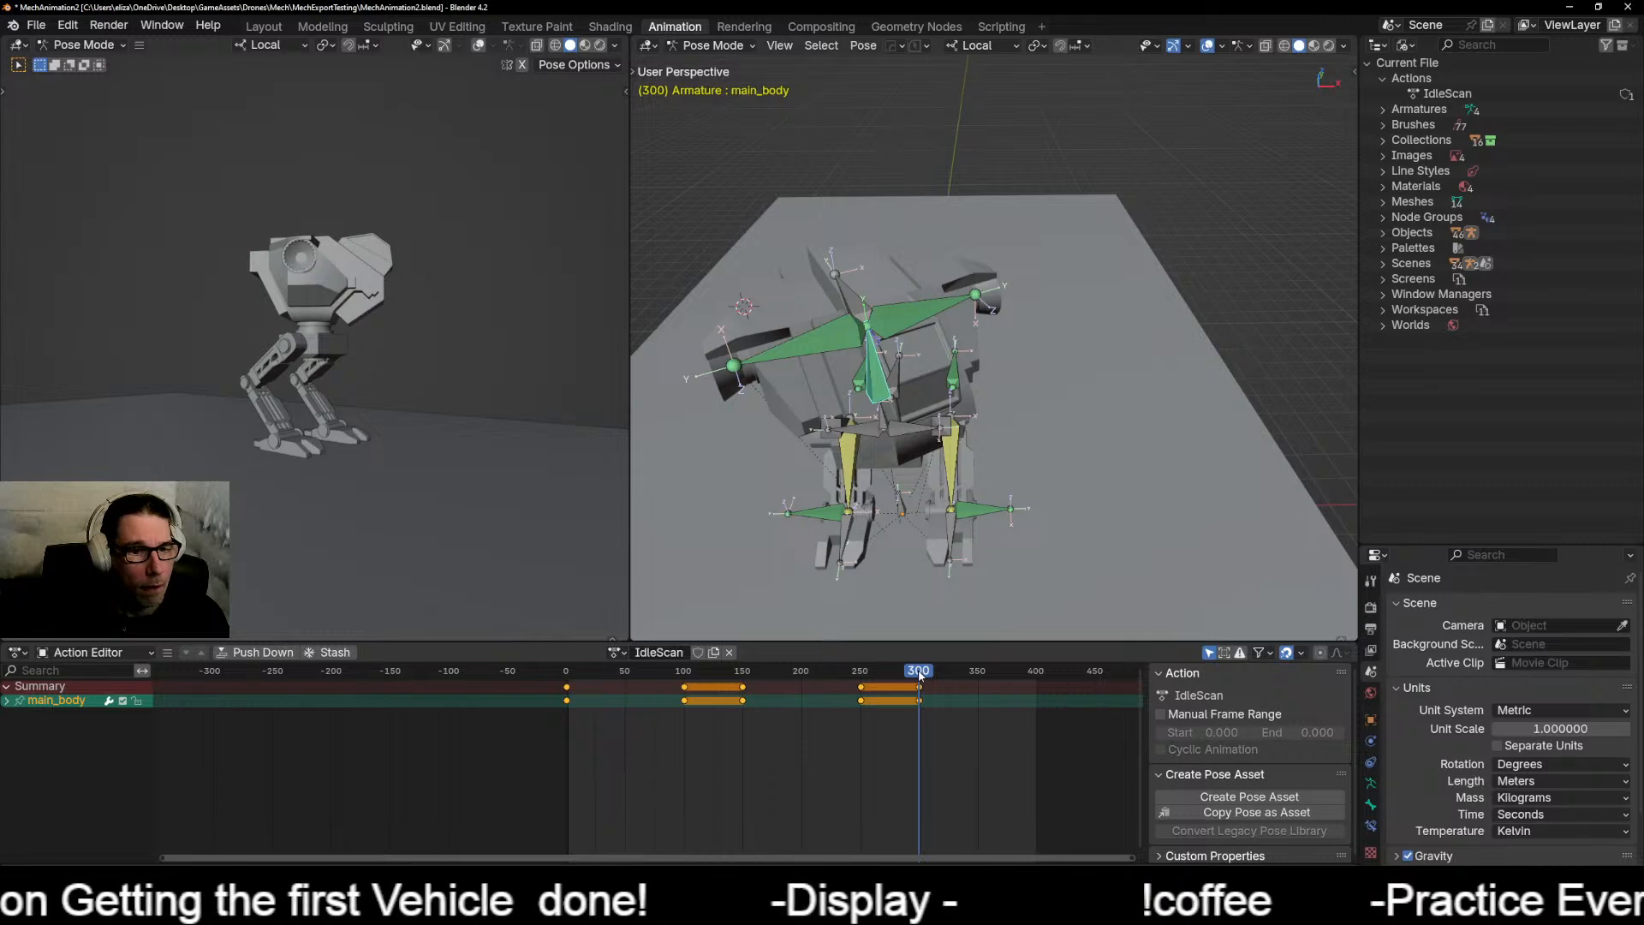
# Step: Scrub through the IdleScan action and play it back to review the torso turning from side to side
pyautogui.moveTo(919, 675); pyautogui.dragTo(927, 677)
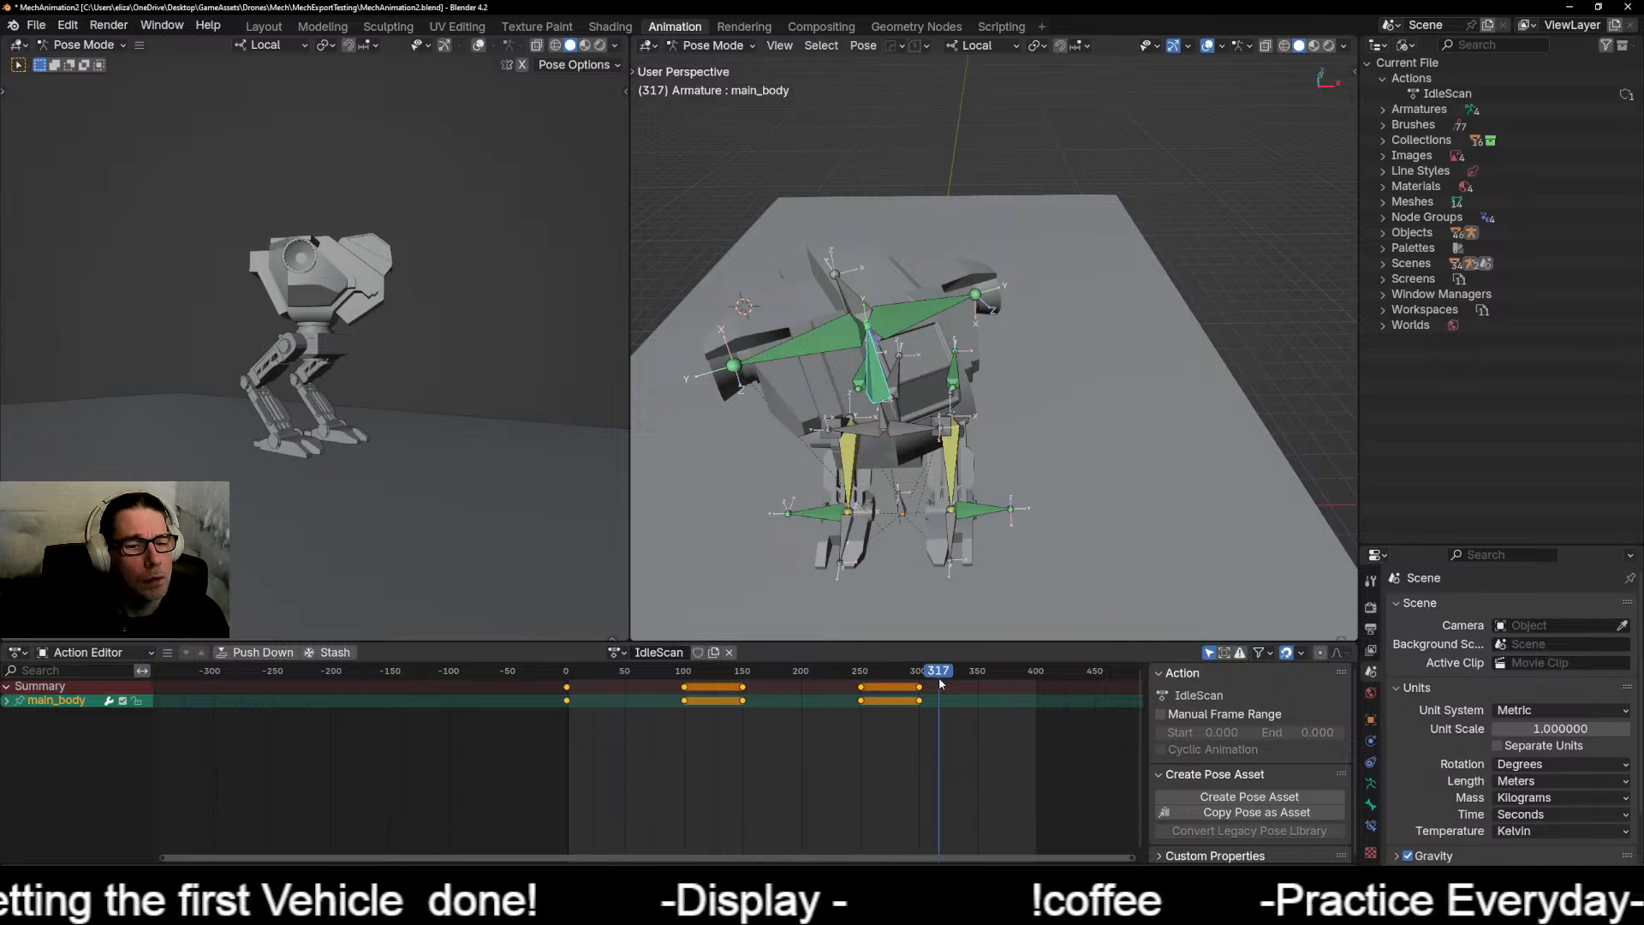
pyautogui.moveTo(938, 676); pyautogui.dragTo(1047, 681)
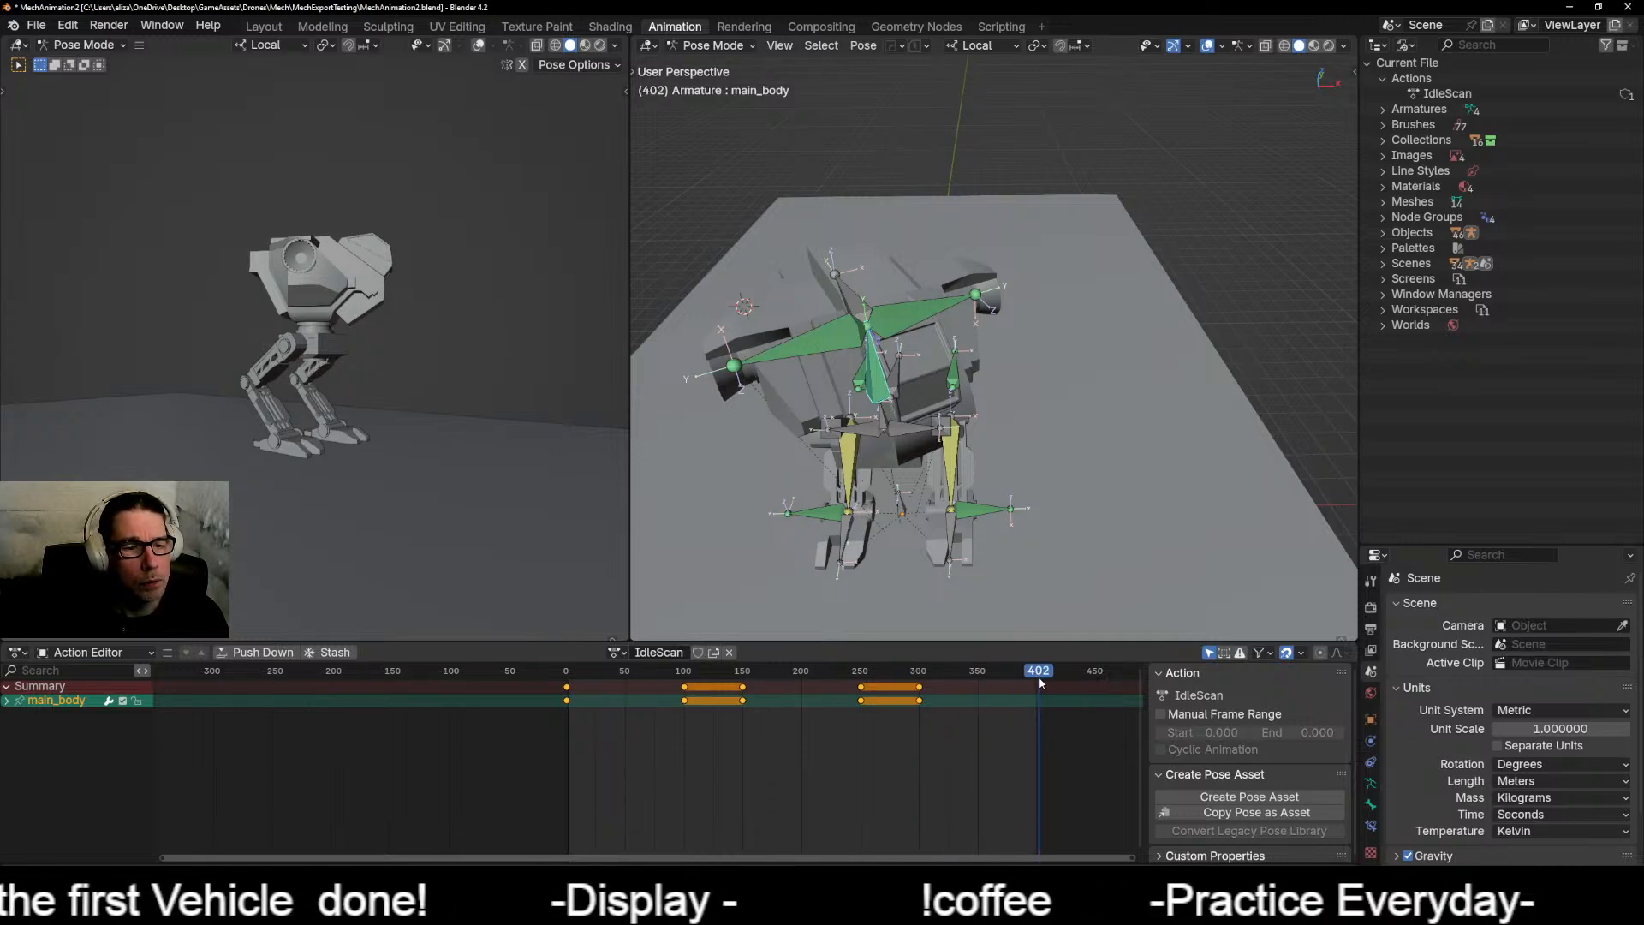
pyautogui.click(840, 676)
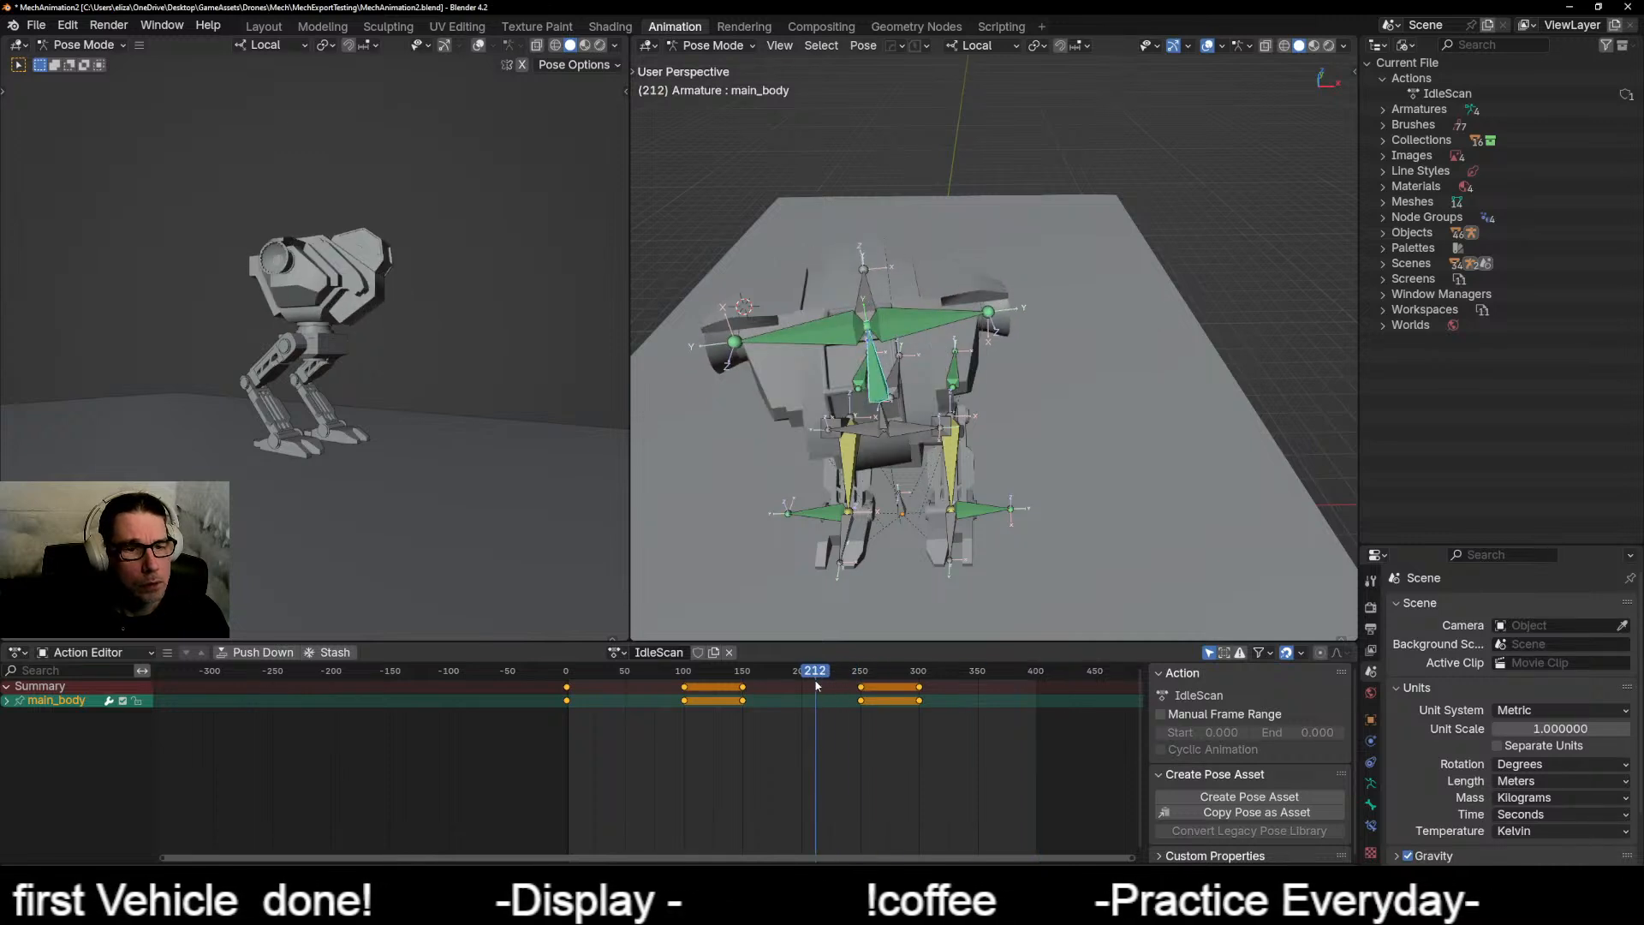
pyautogui.press('space')
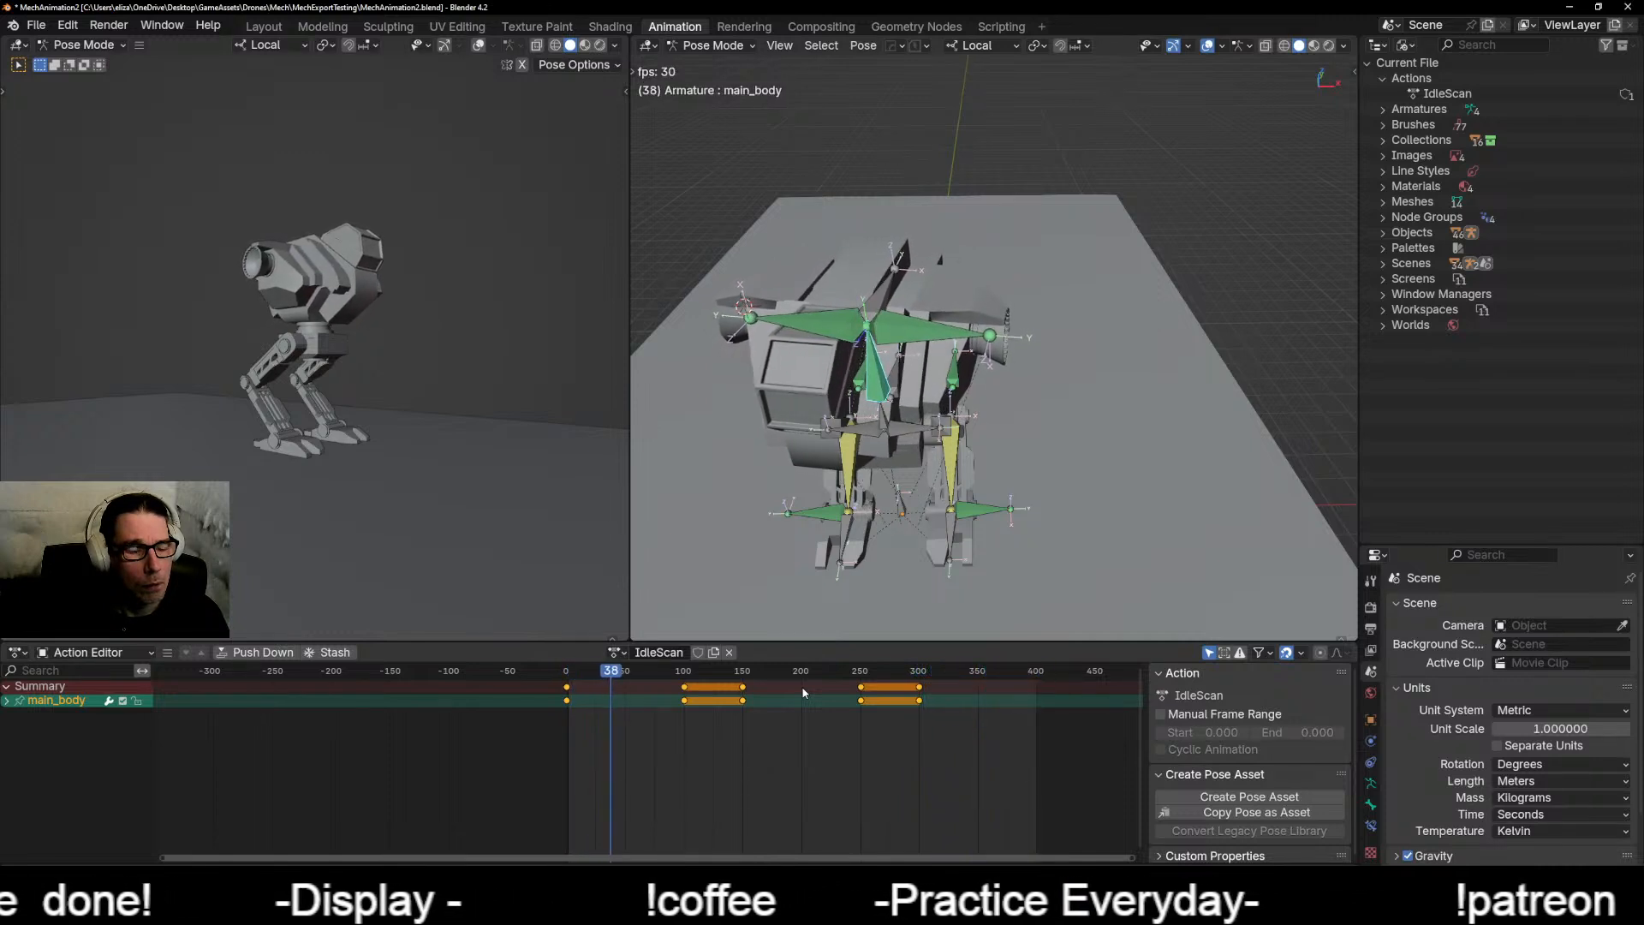
pyautogui.press('space')
# Step: Duplicate the main_body keyframe at frame 0 and place the copy at frame 400
pyautogui.scroll(-2, 977, 762)
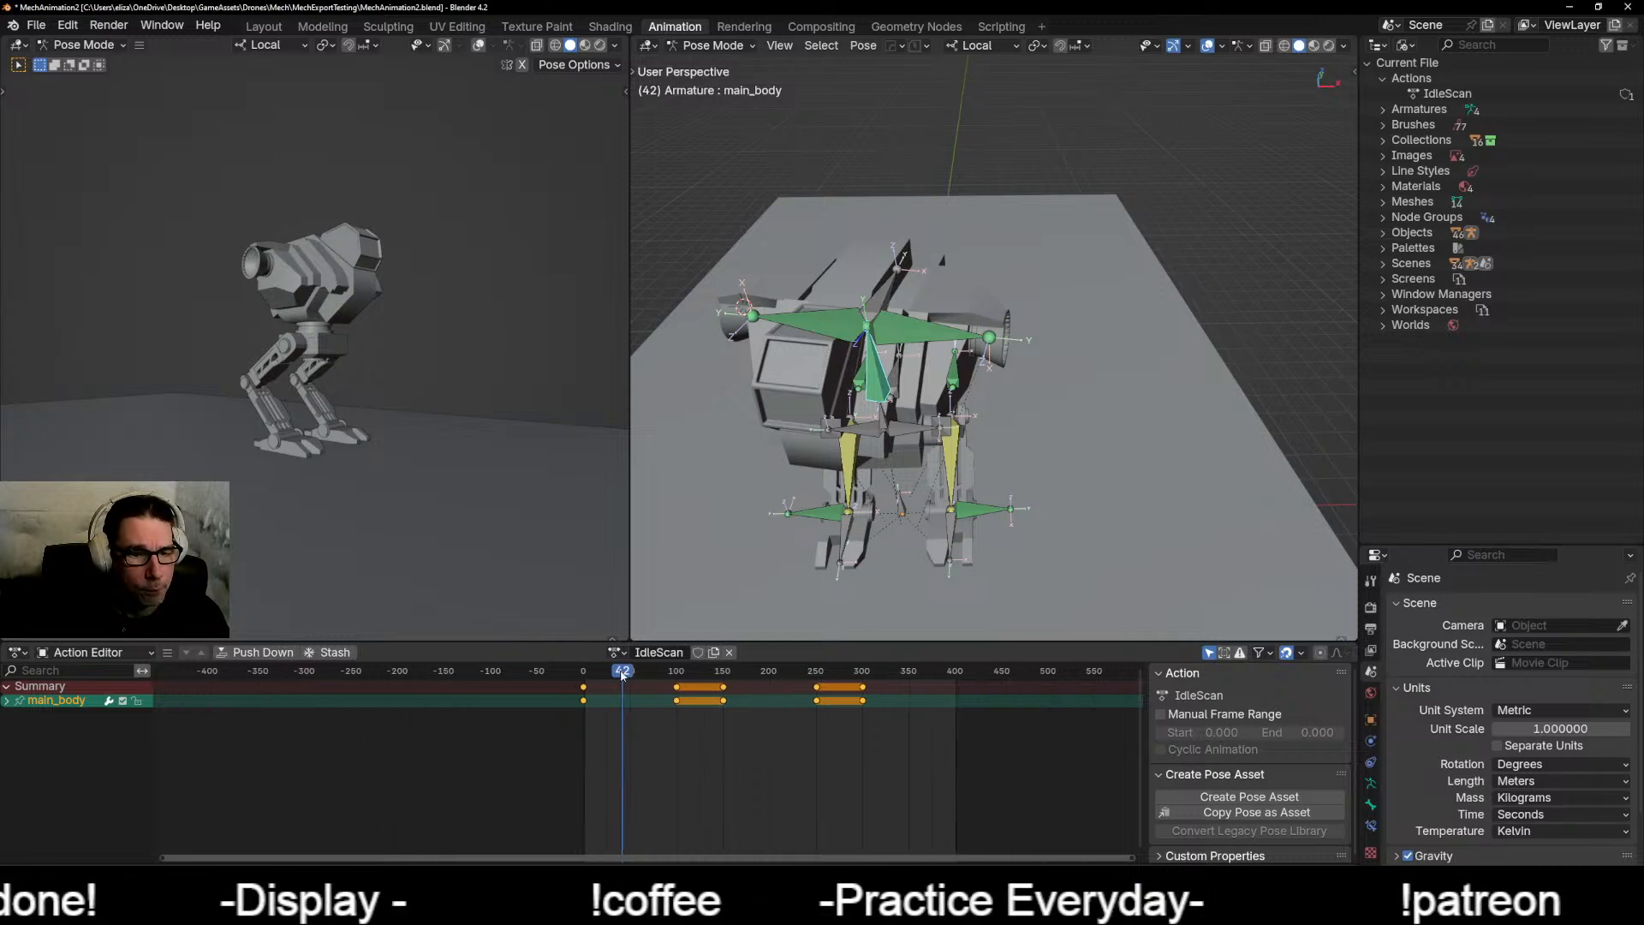
pyautogui.moveTo(624, 672); pyautogui.dragTo(616, 672)
pyautogui.click(584, 701)
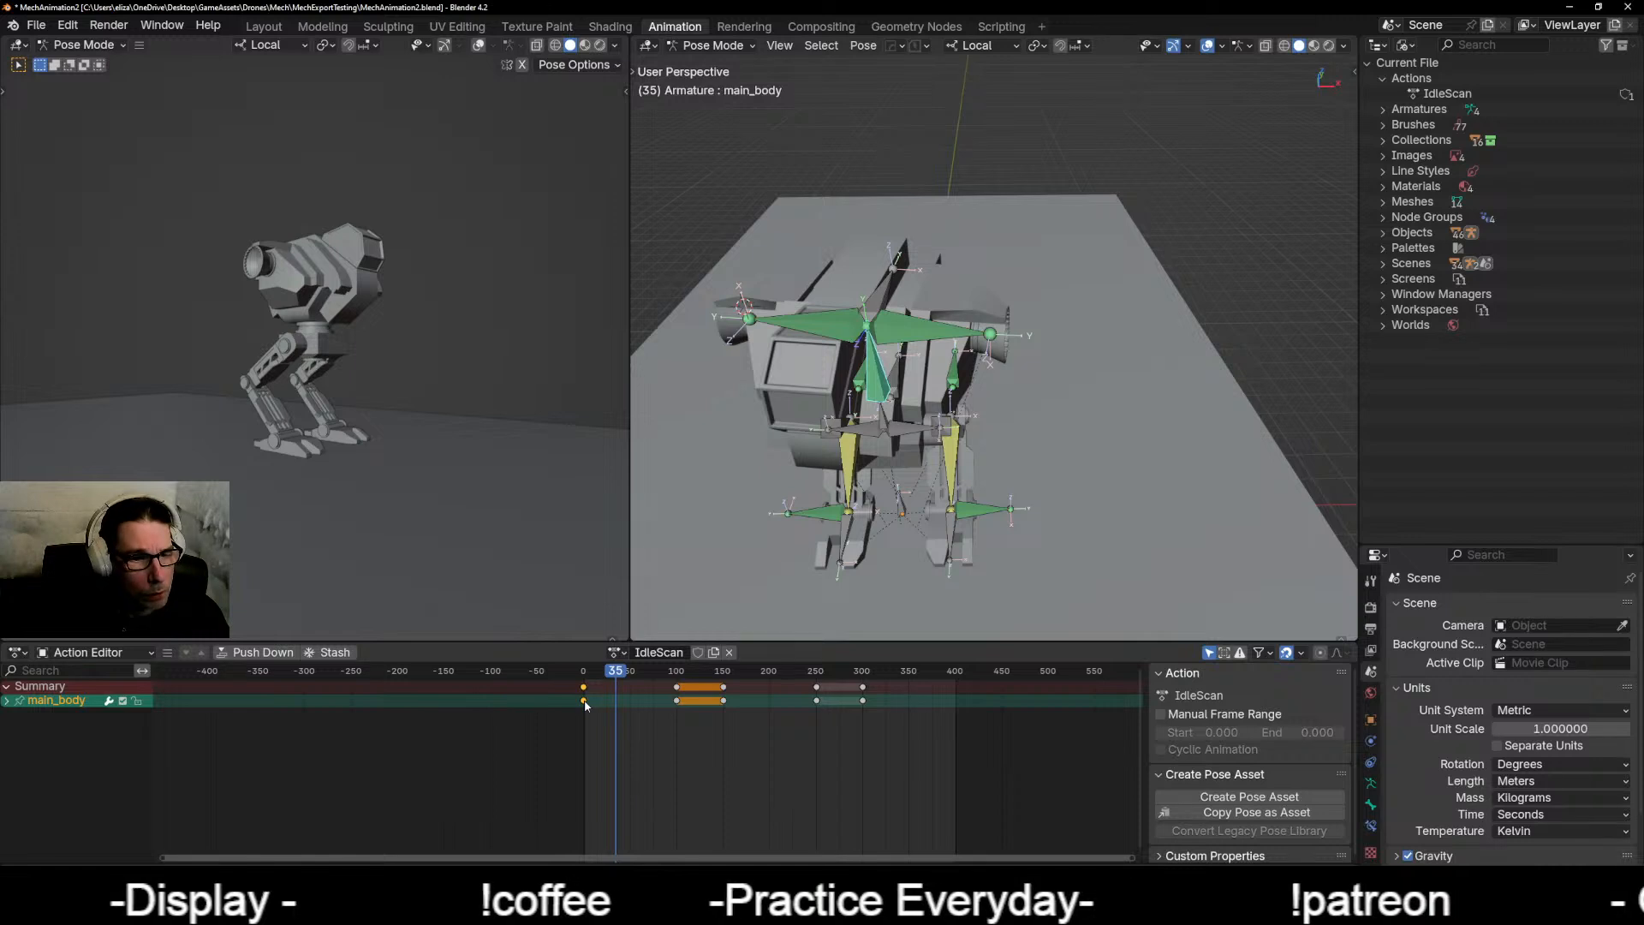
pyautogui.hotkey('shift', 'd')
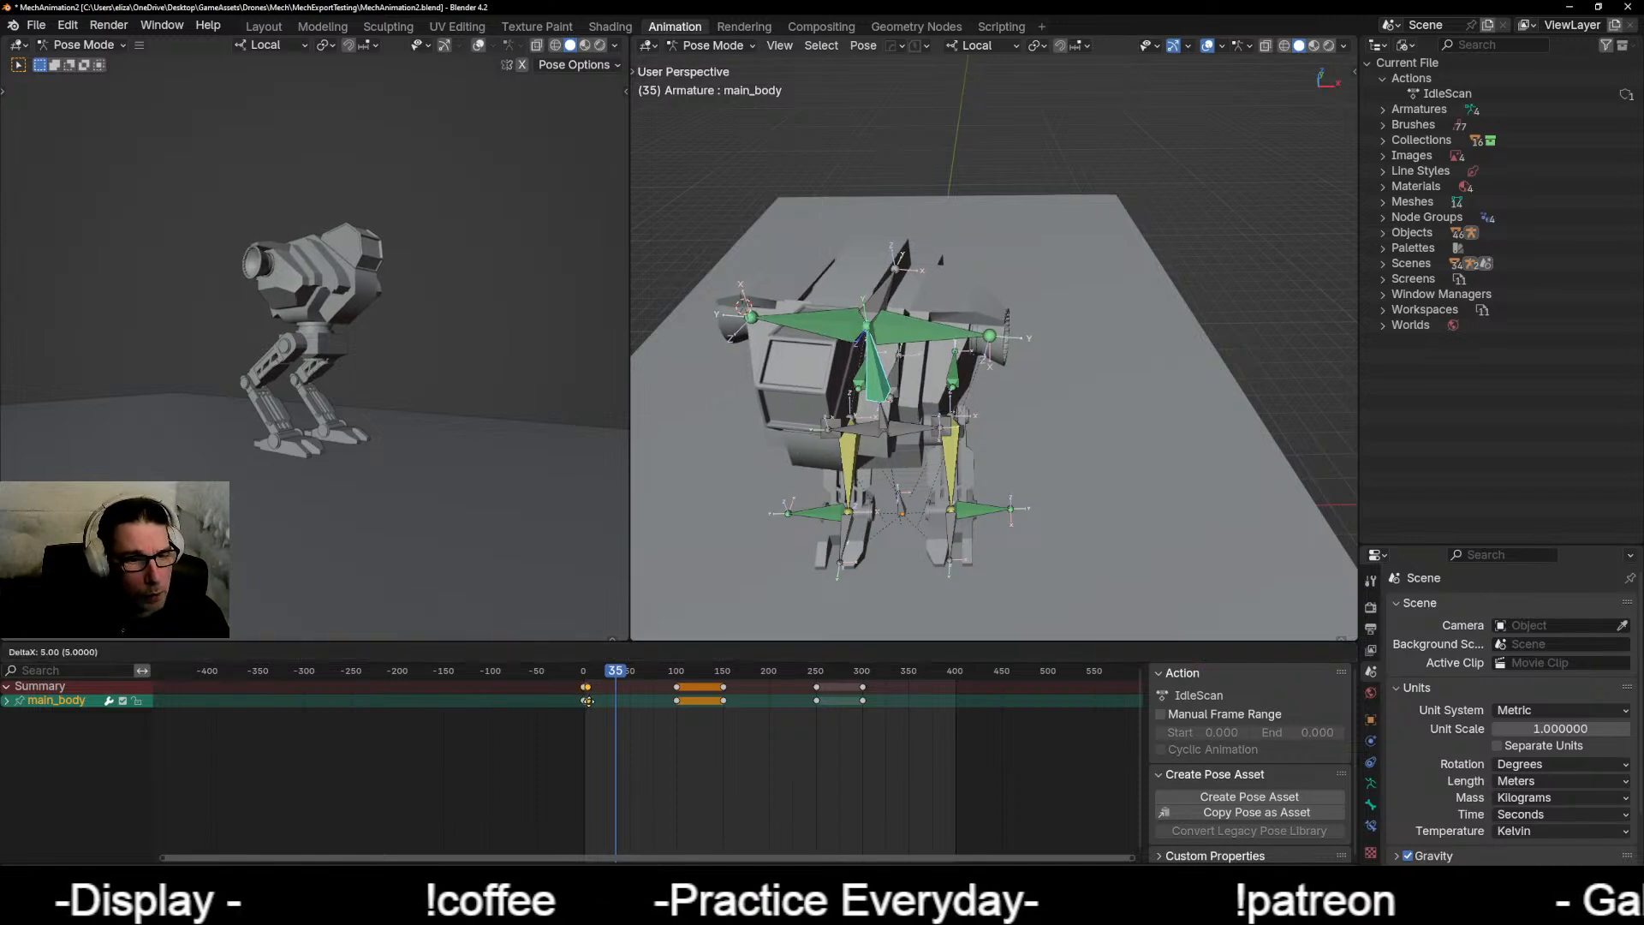
pyautogui.click(958, 707)
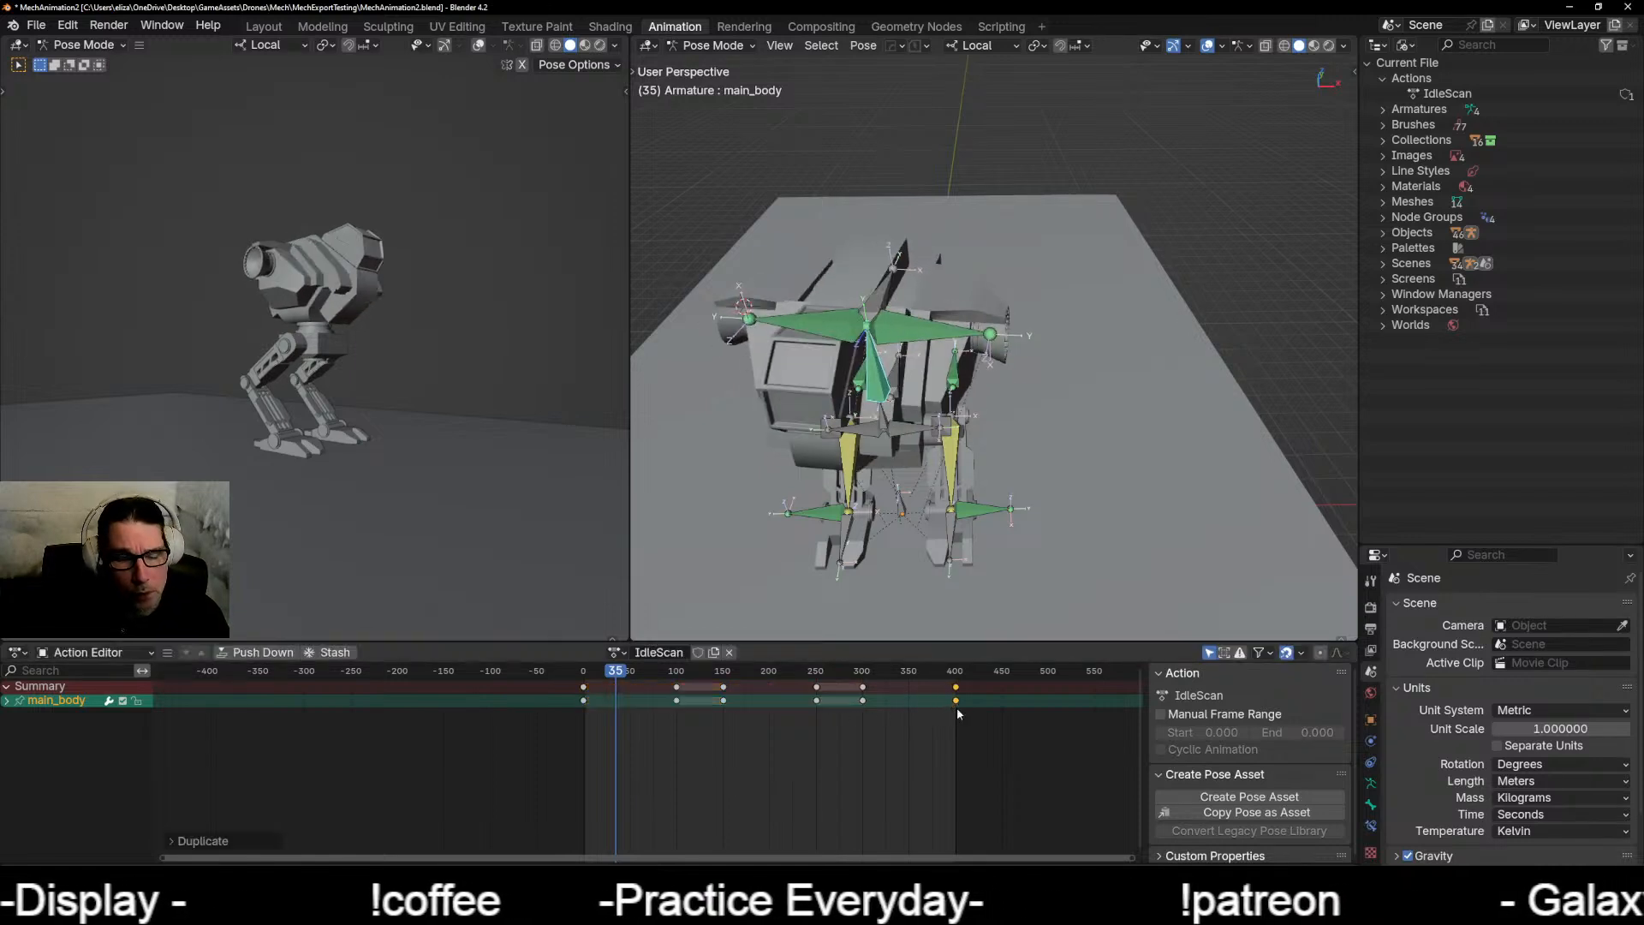
# Step: Examine whether the duplicated keyframe lines up with the end of the frame range at 400
pyautogui.scroll(4, 488, 764)
pyautogui.moveTo(488, 765); pyautogui.dragTo(476, 765, button='middle')
pyautogui.scroll(6, 718, 766)
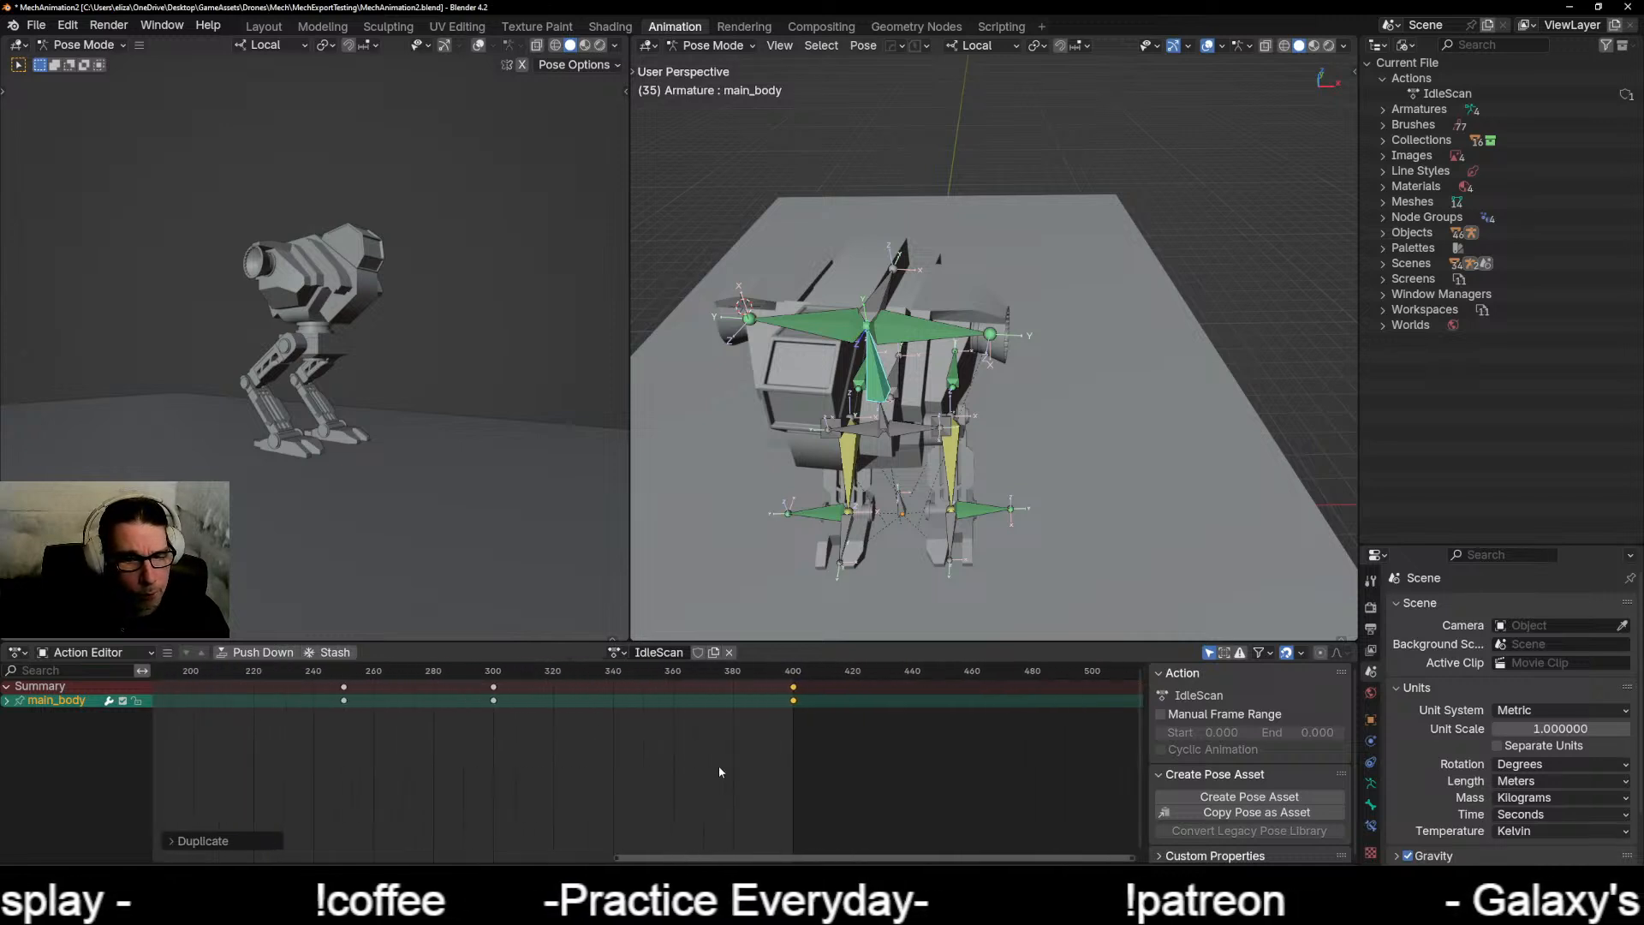
pyautogui.moveTo(772, 767); pyautogui.dragTo(550, 781, button='middle')
pyautogui.scroll(5, 582, 777)
pyautogui.scroll(2, 574, 769)
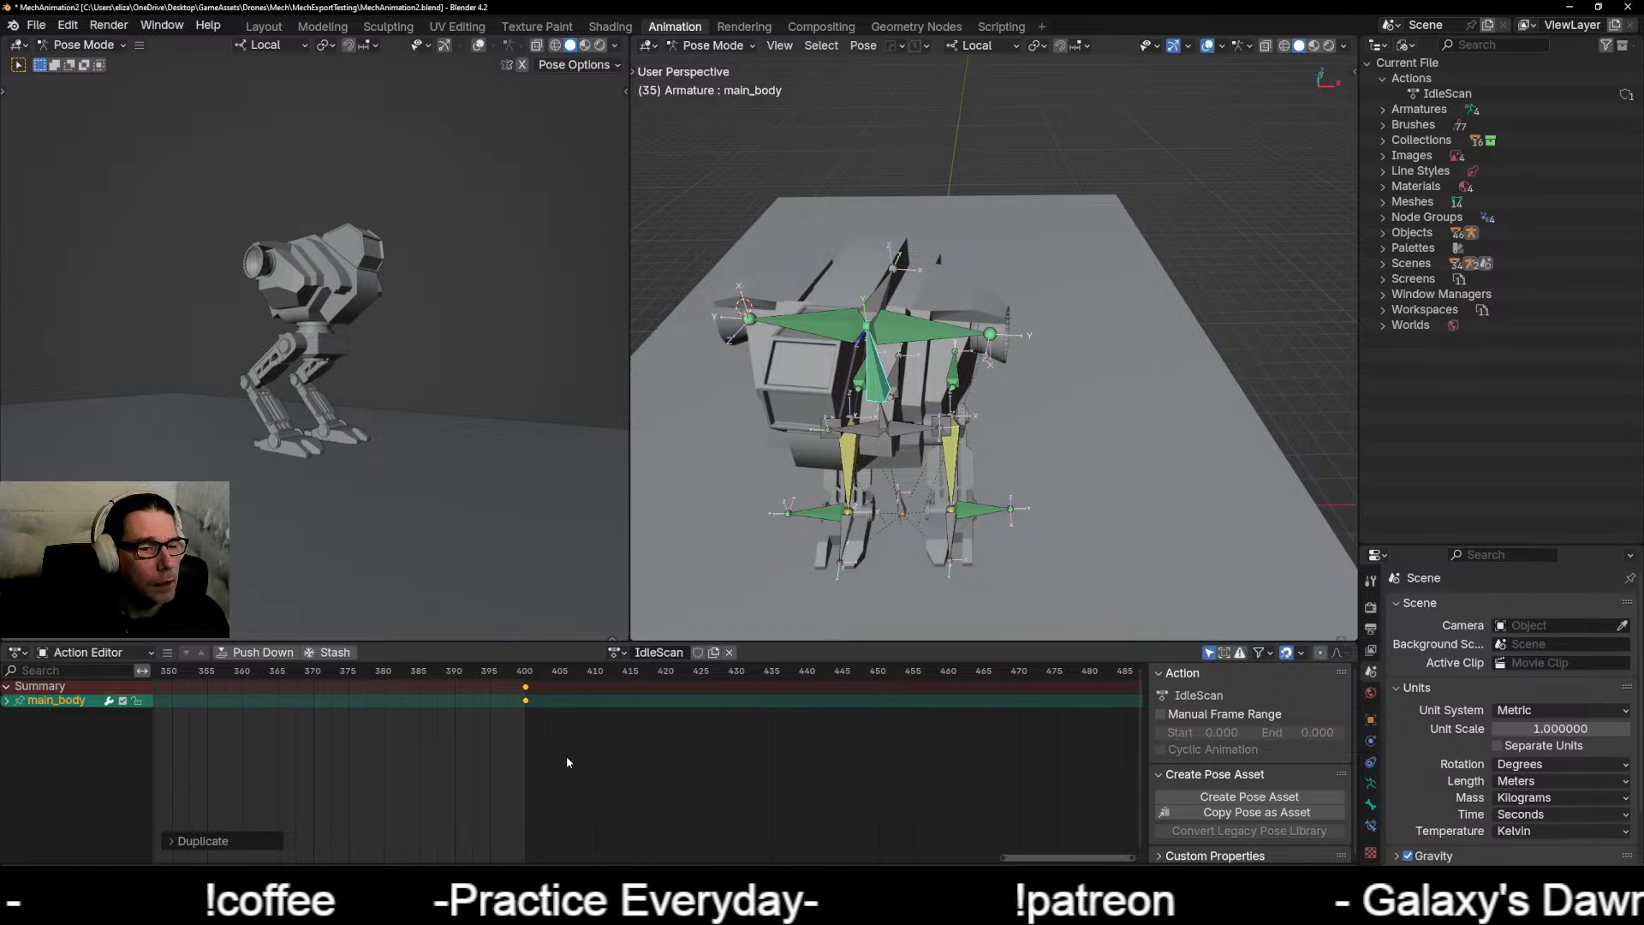
pyautogui.scroll(2, 567, 759)
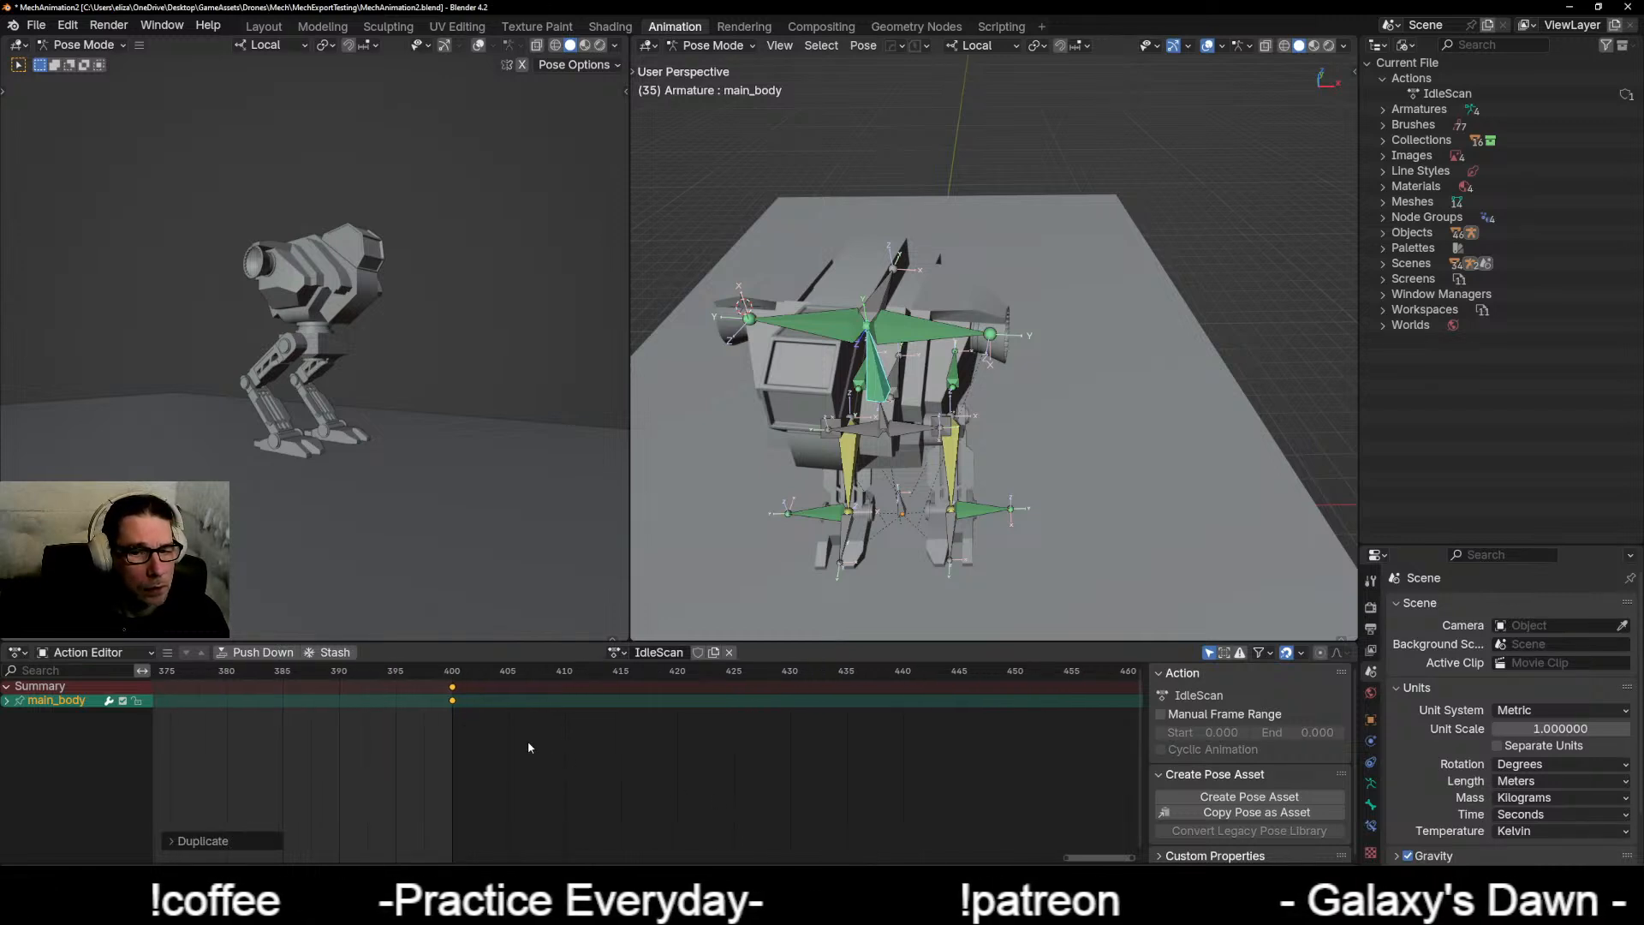
pyautogui.scroll(-8, 477, 740)
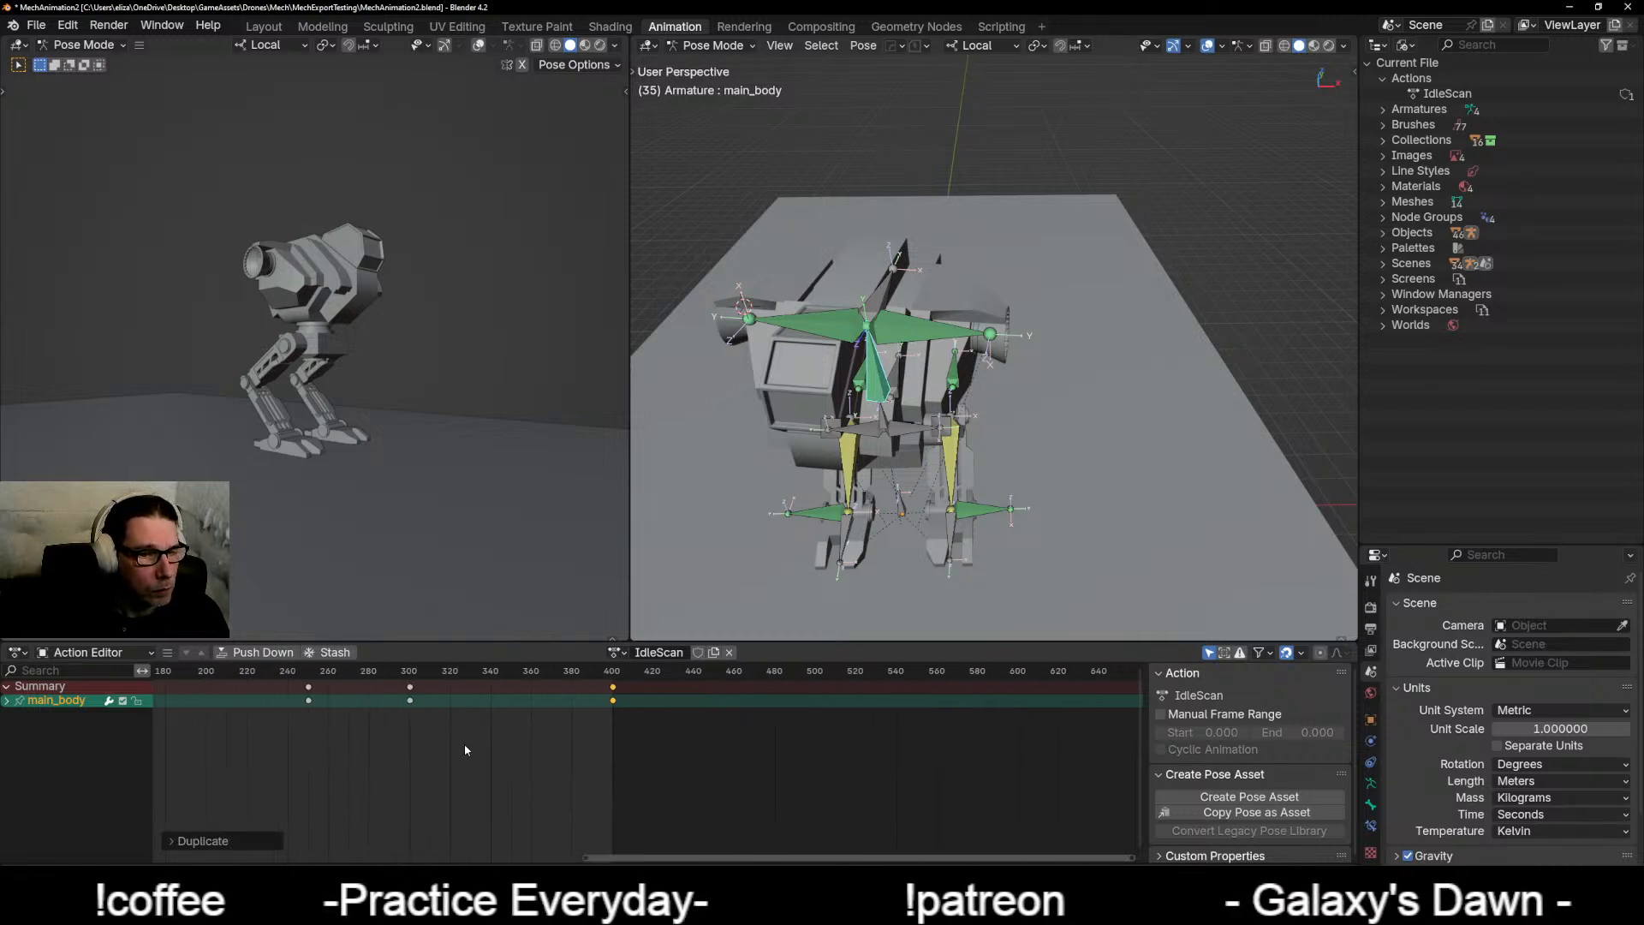
# Step: Play the IdleScan animation and watch the looping torso scan close up from the mech's front
pyautogui.press('space')
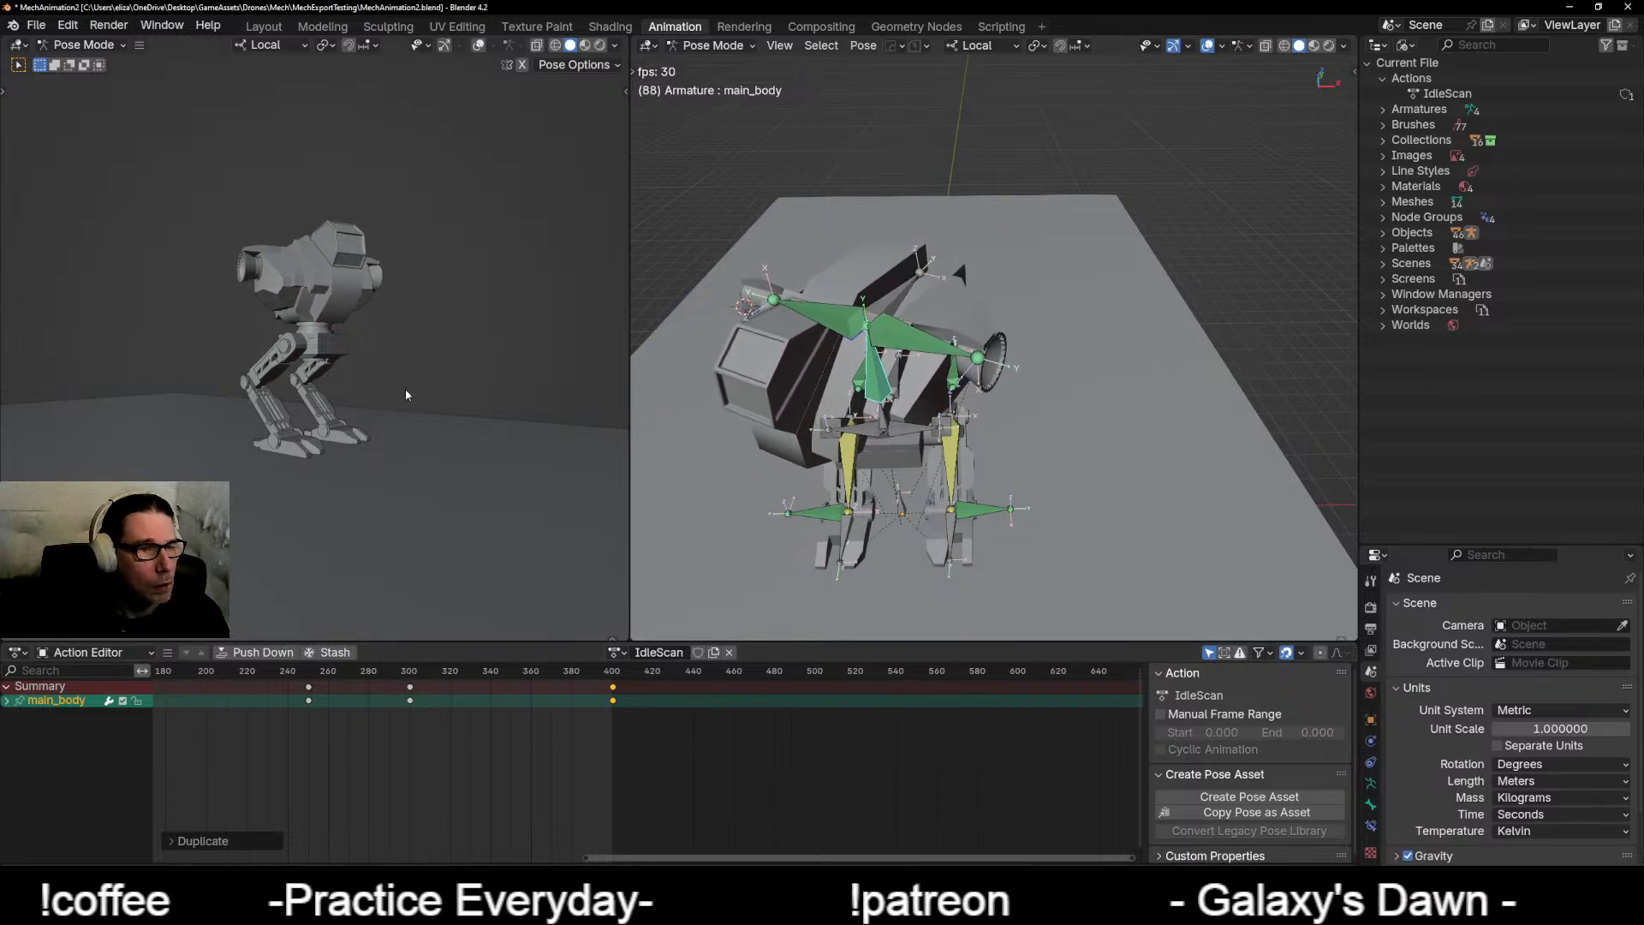
pyautogui.moveTo(405, 389); pyautogui.dragTo(408, 471, button='middle')
pyautogui.scroll(5, 449, 433)
pyautogui.scroll(-1, 449, 433)
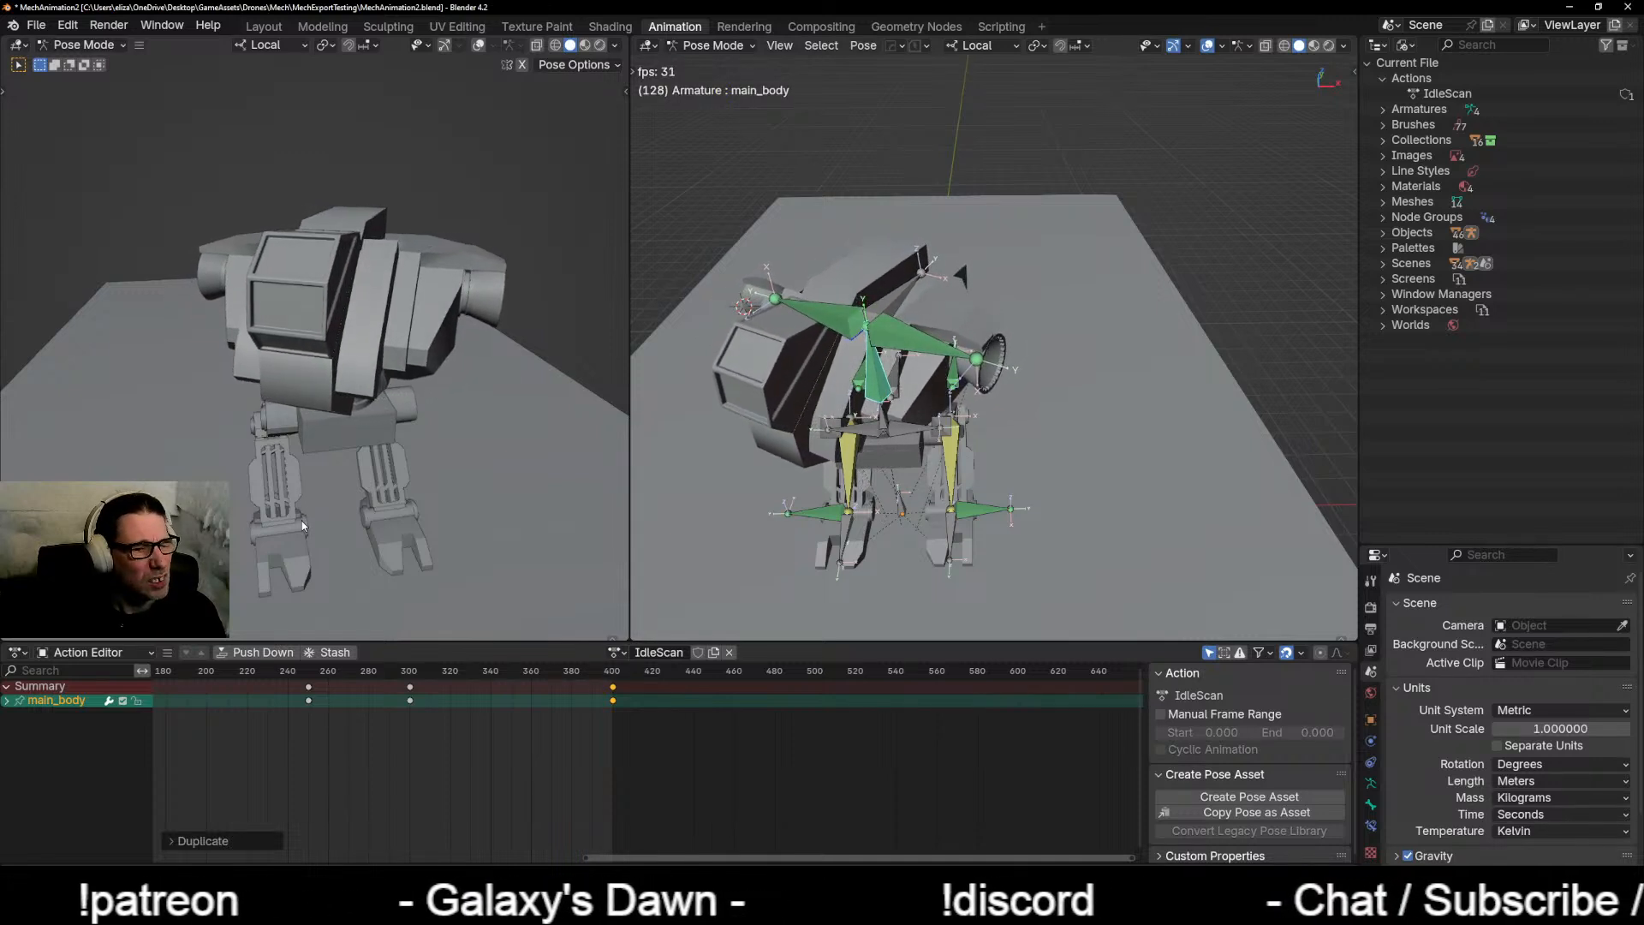
pyautogui.scroll(-1, 329, 747)
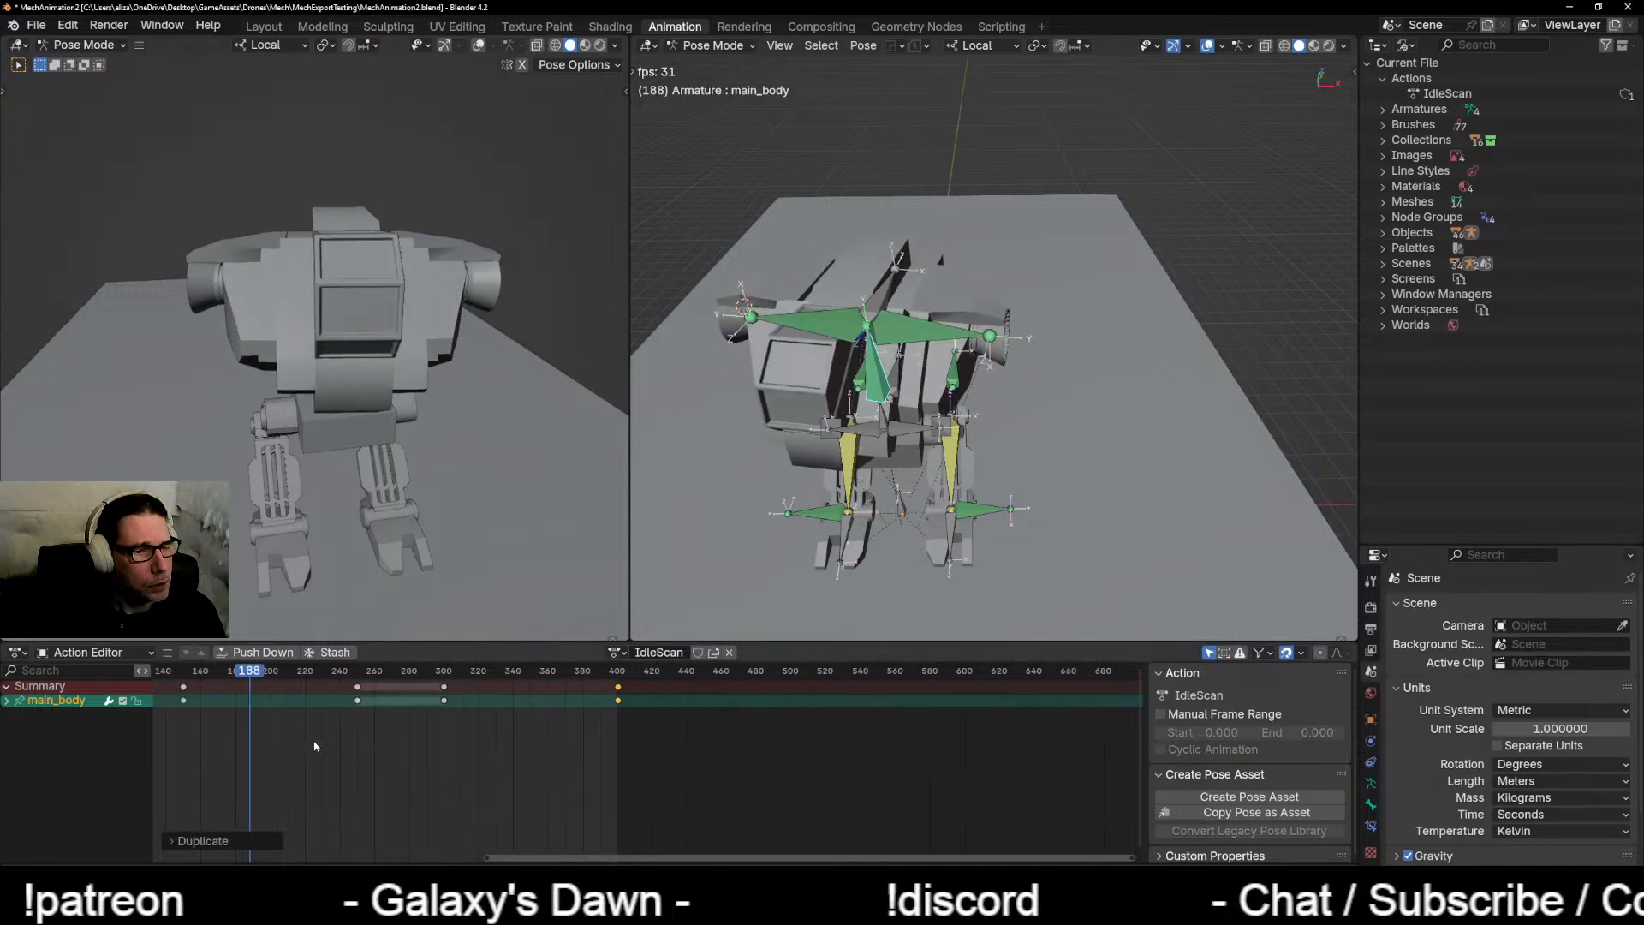
pyautogui.scroll(-3, 324, 747)
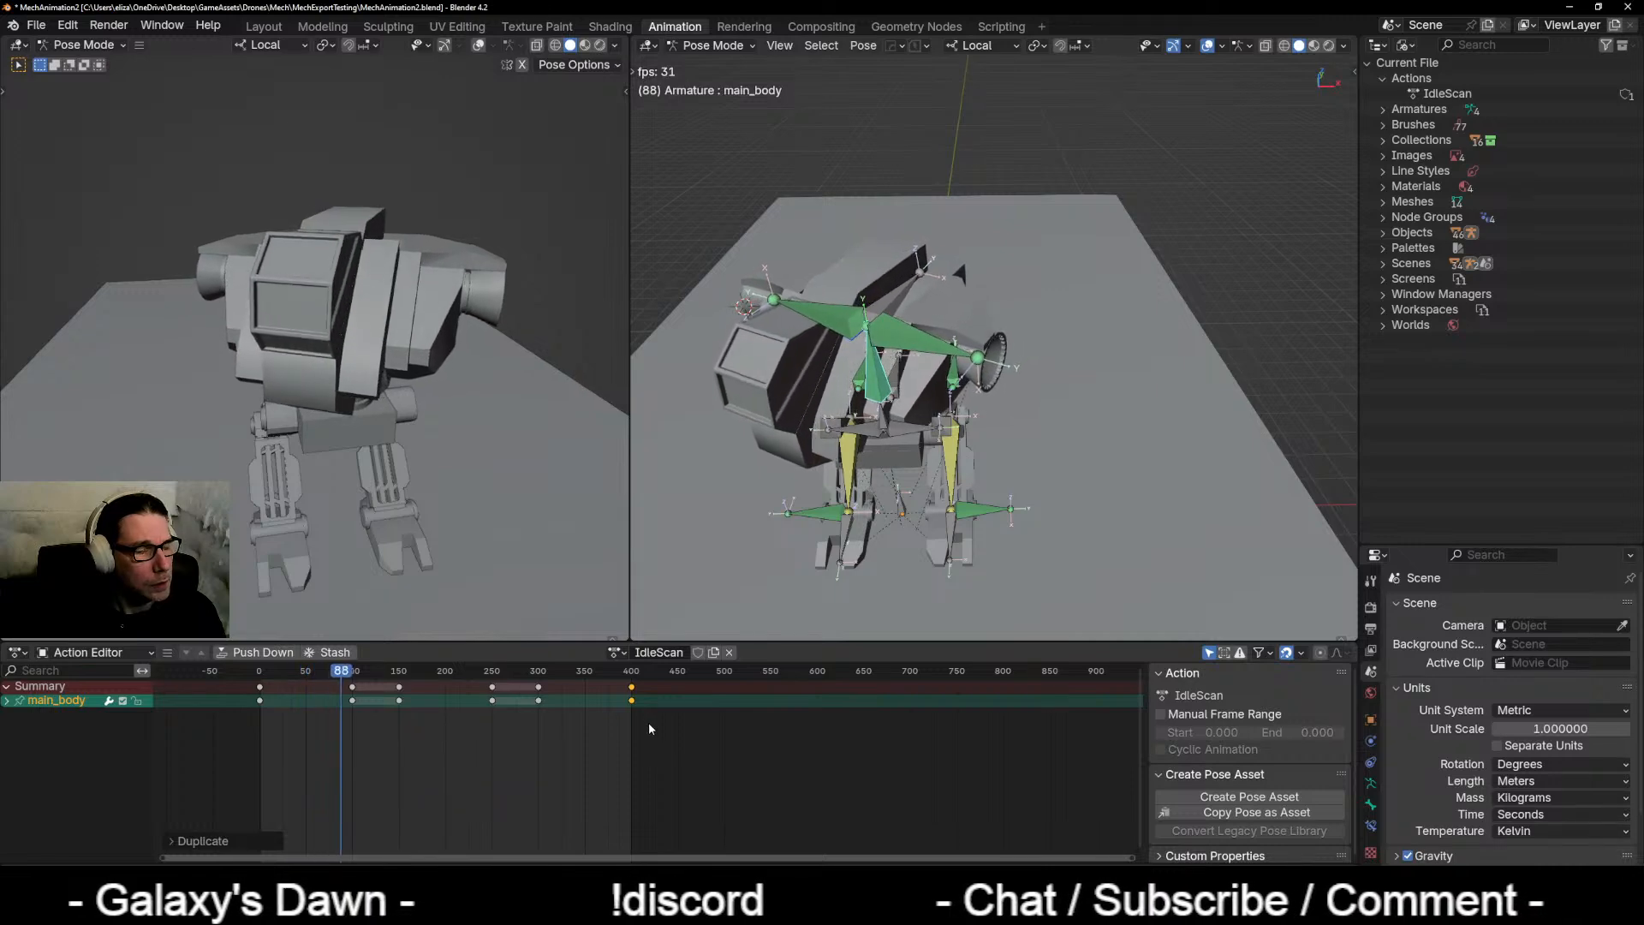
pyautogui.press('space')
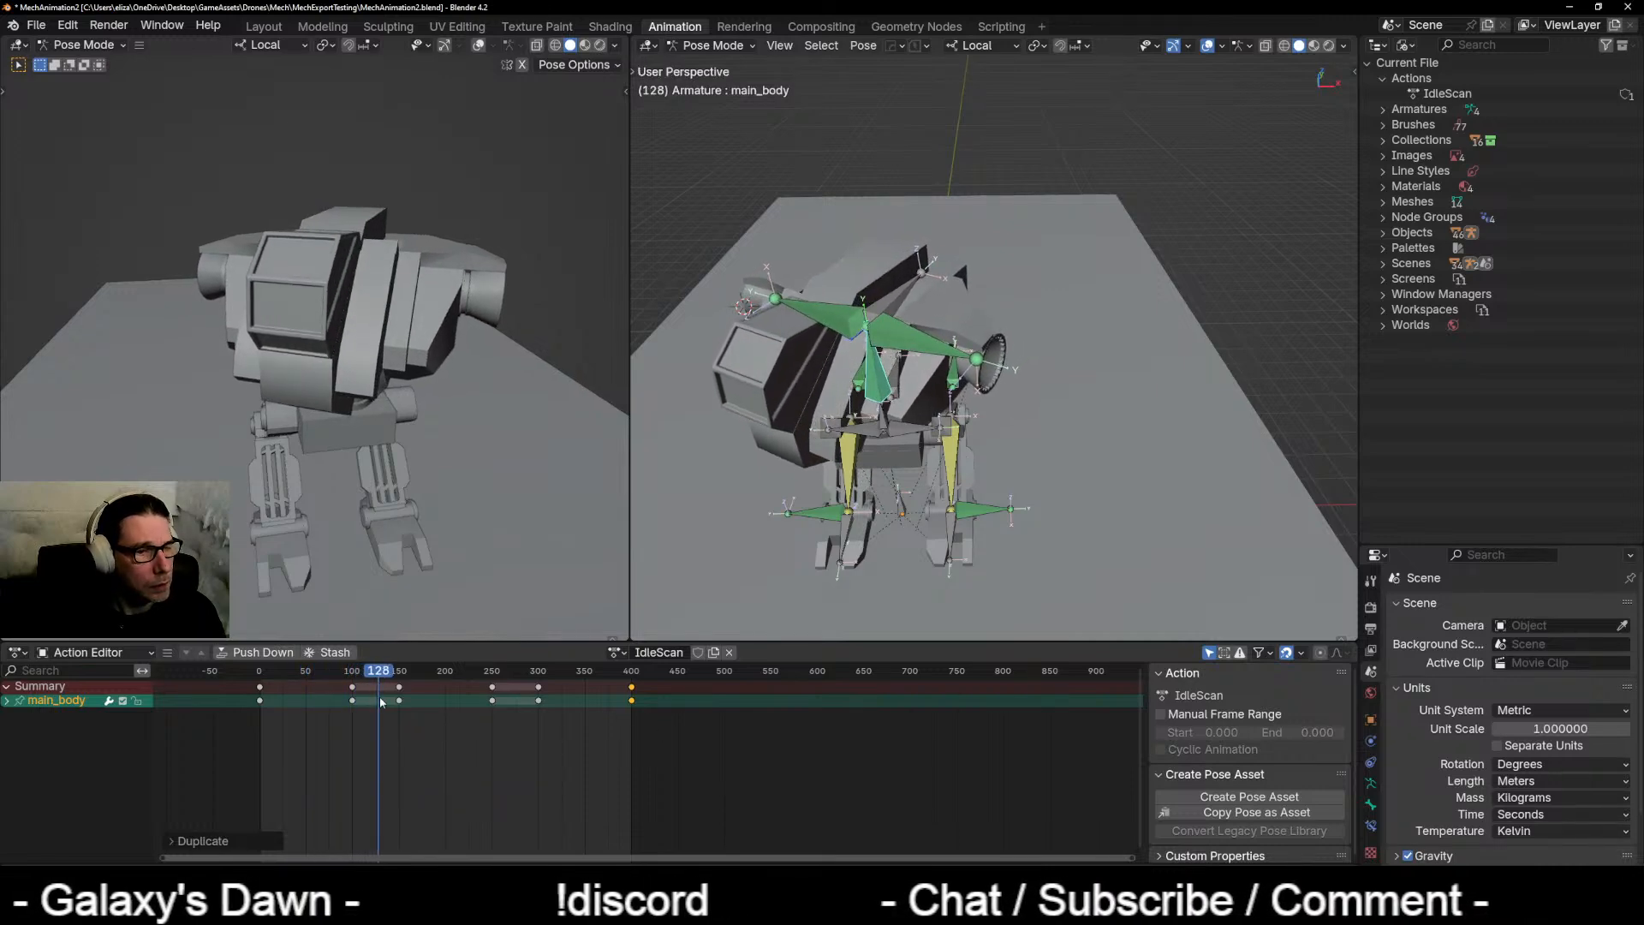
# Step: Delete the main_body keyframes at frames 0 and 400, and shift the remaining four about 97 frames earlier
pyautogui.moveTo(286, 718); pyautogui.dragTo(216, 687)
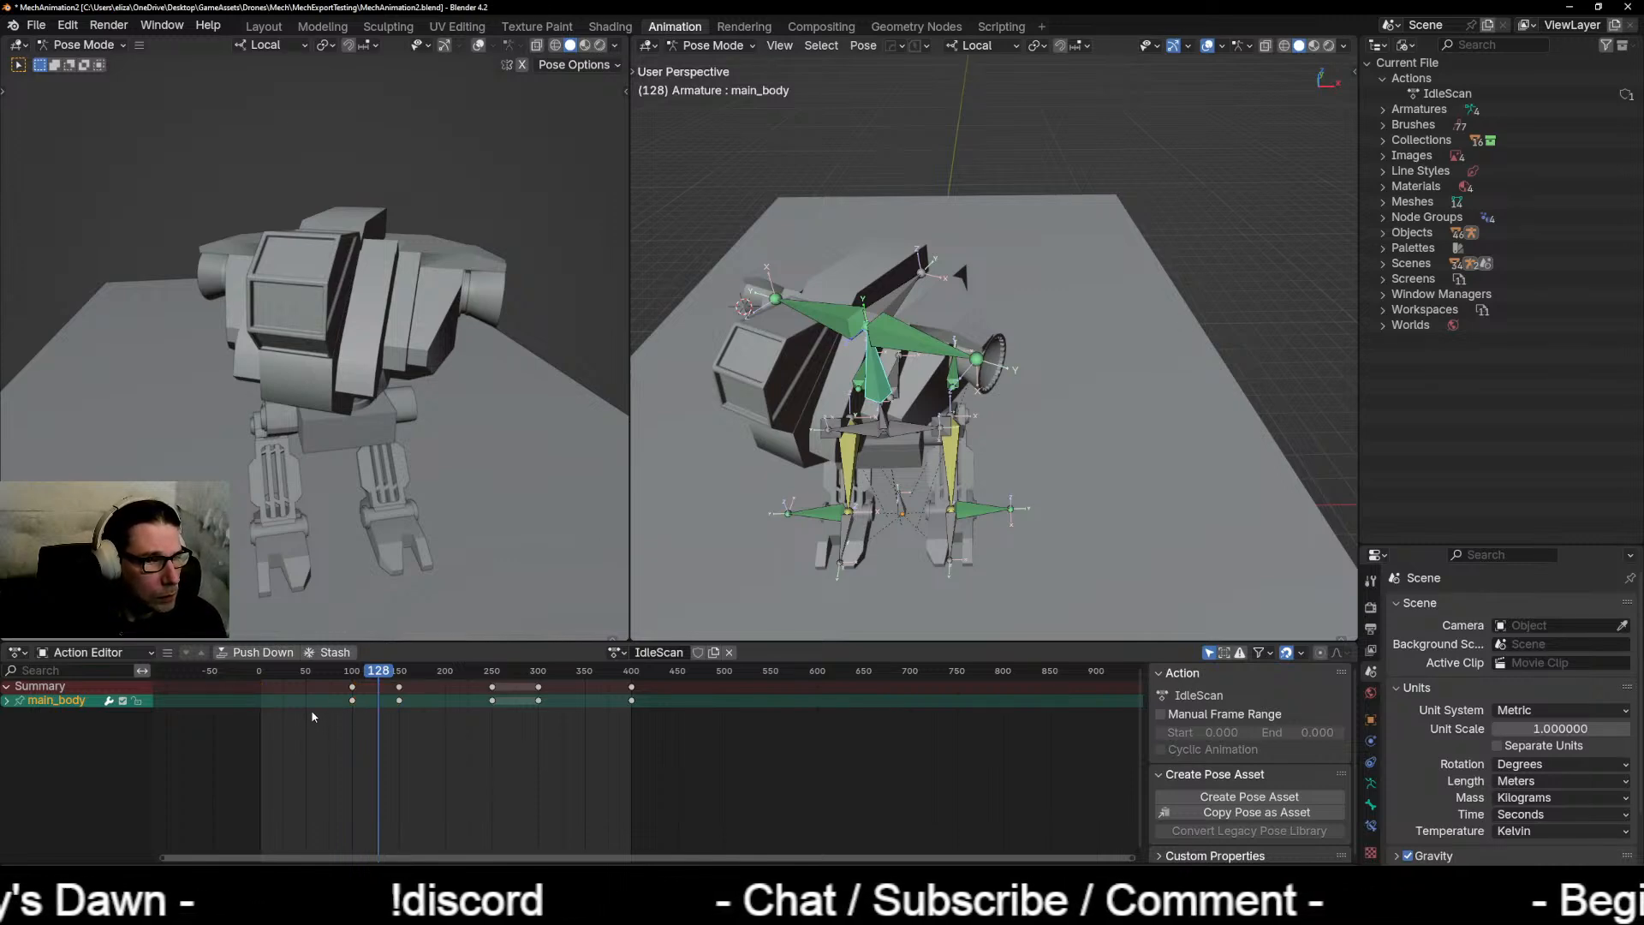
pyautogui.click(631, 701)
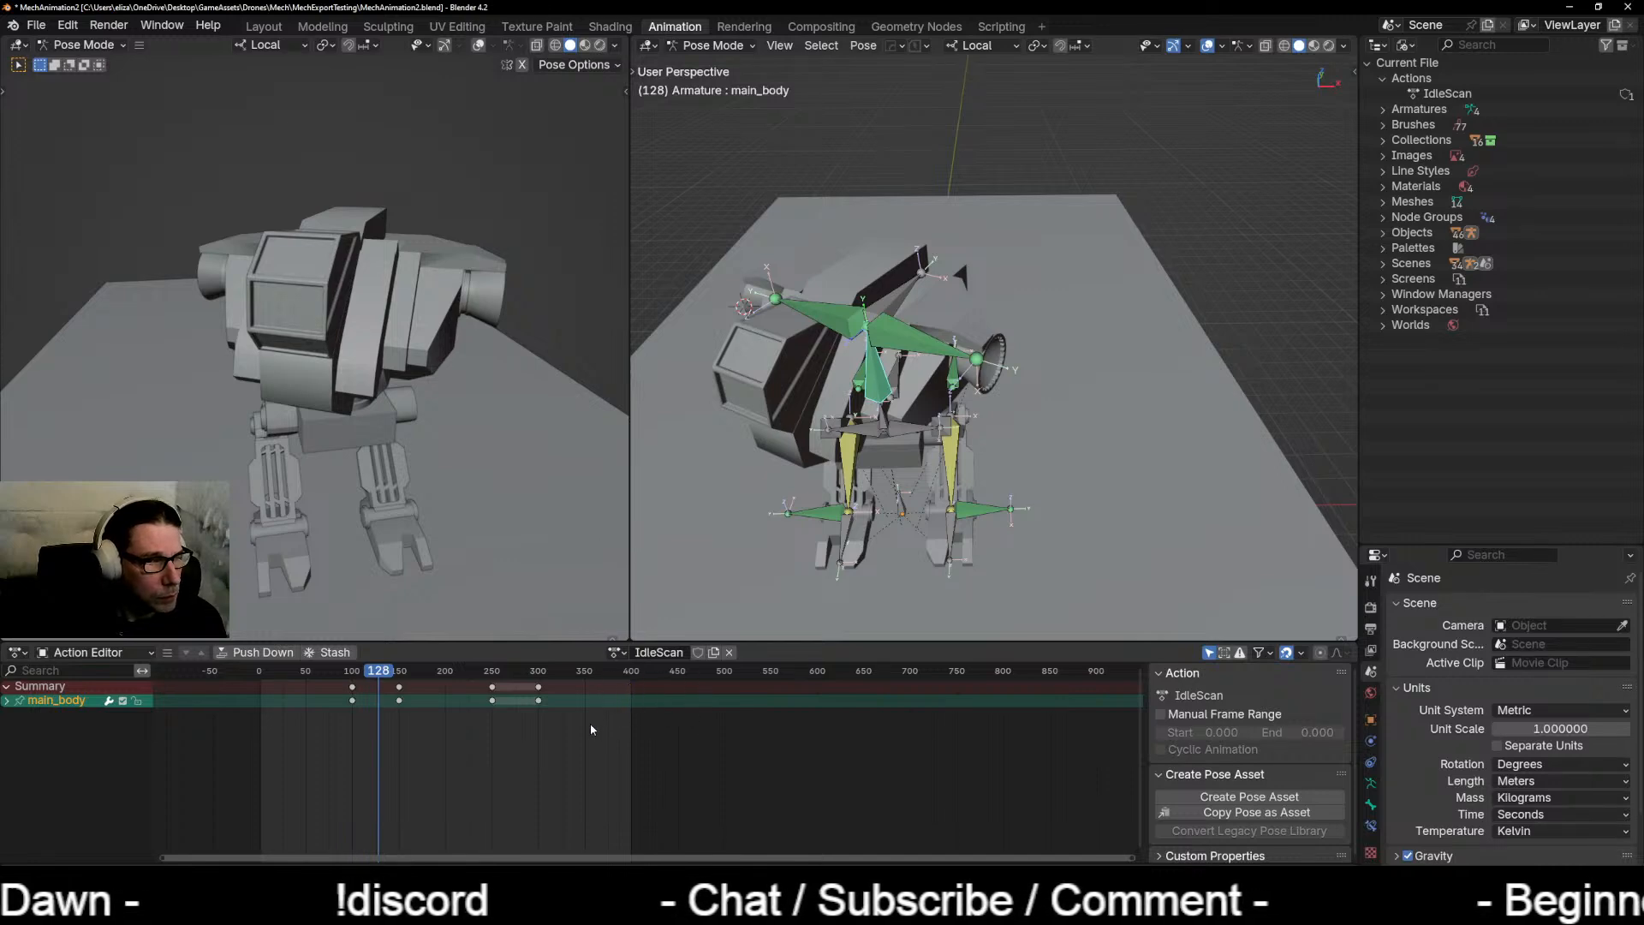
pyautogui.moveTo(591, 728); pyautogui.dragTo(308, 703)
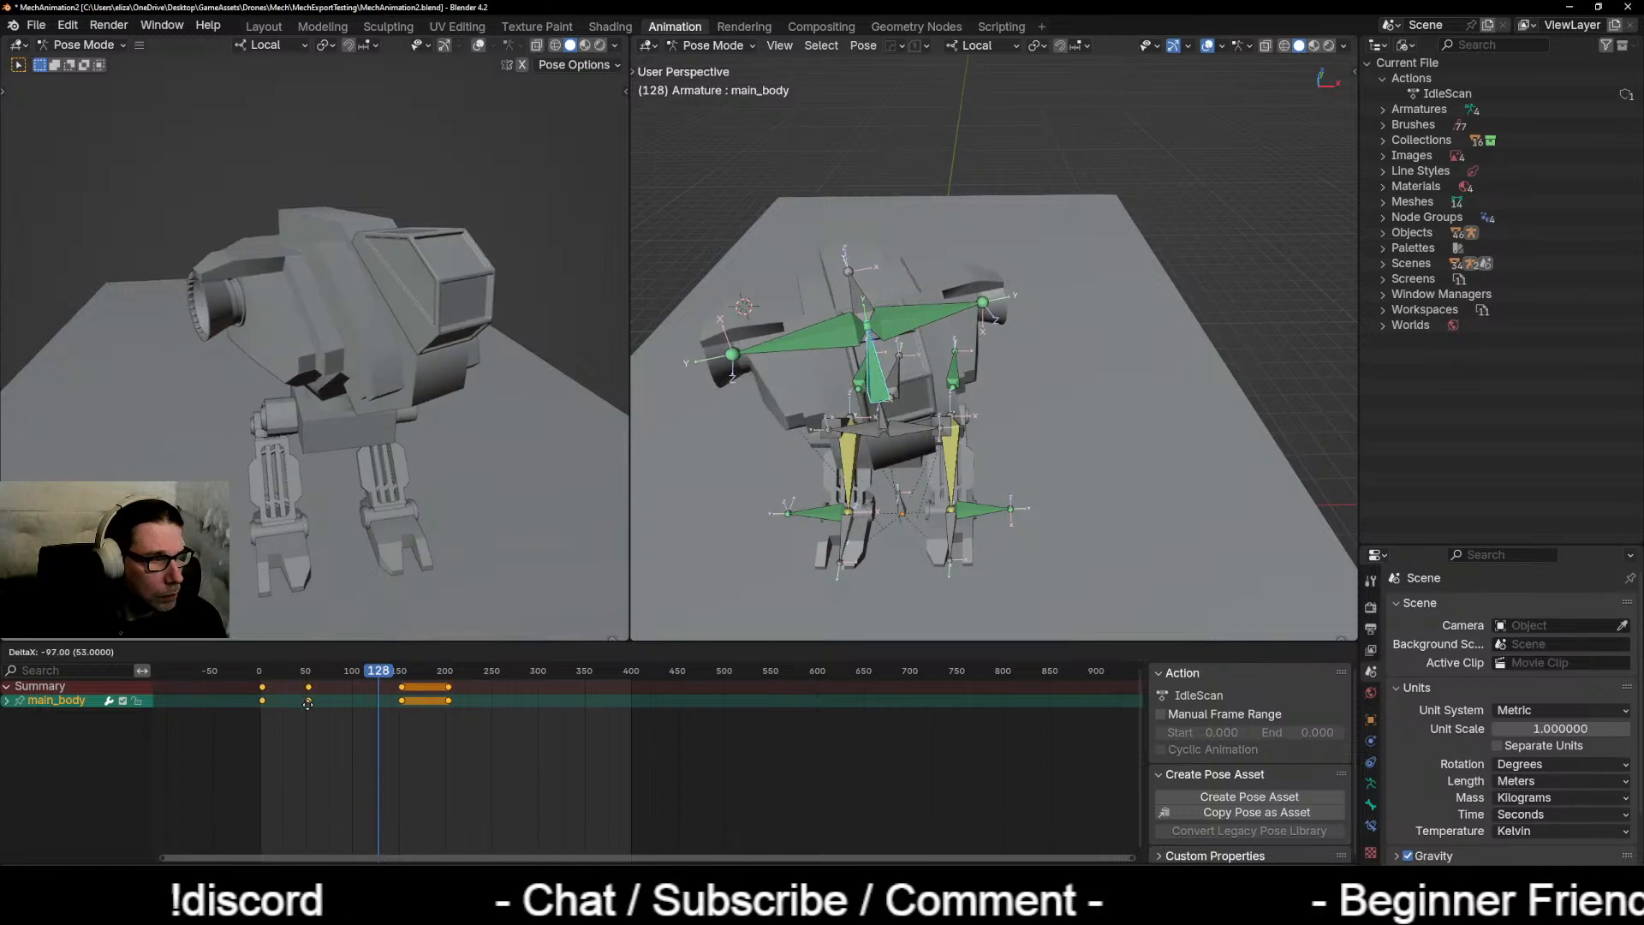
pyautogui.moveTo(308, 704); pyautogui.dragTo(308, 704)
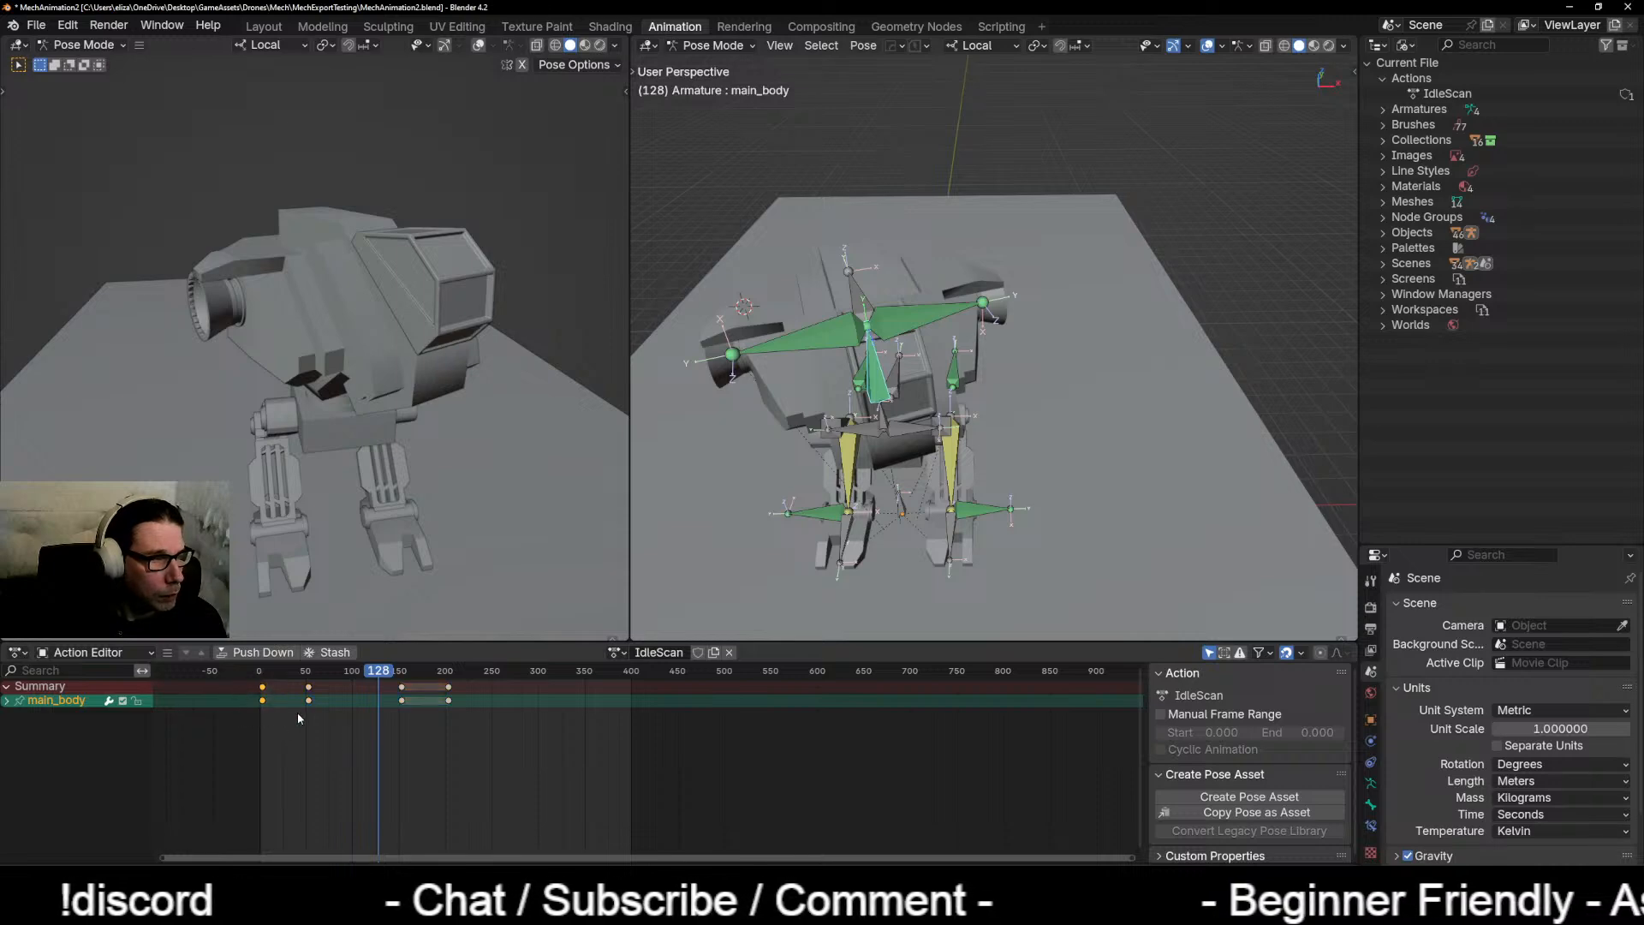
# Step: Duplicate the first main_body keyframe to the end of the range near frame 400, and play the loop from the start
pyautogui.hotkey('shift', 'd')
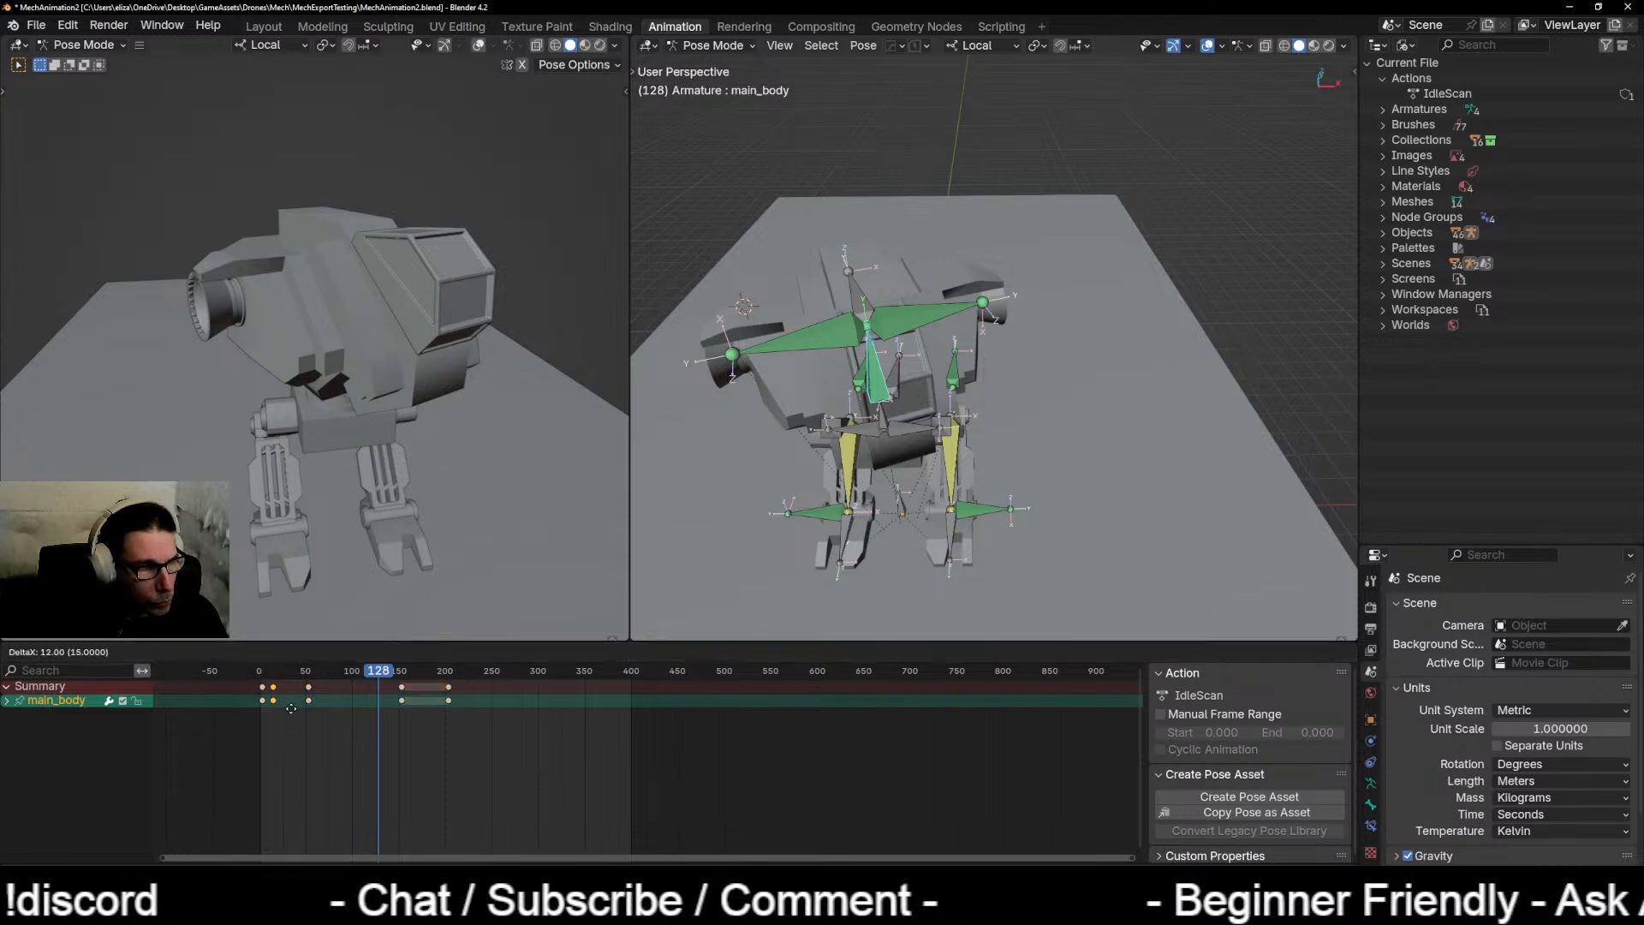
pyautogui.click(643, 714)
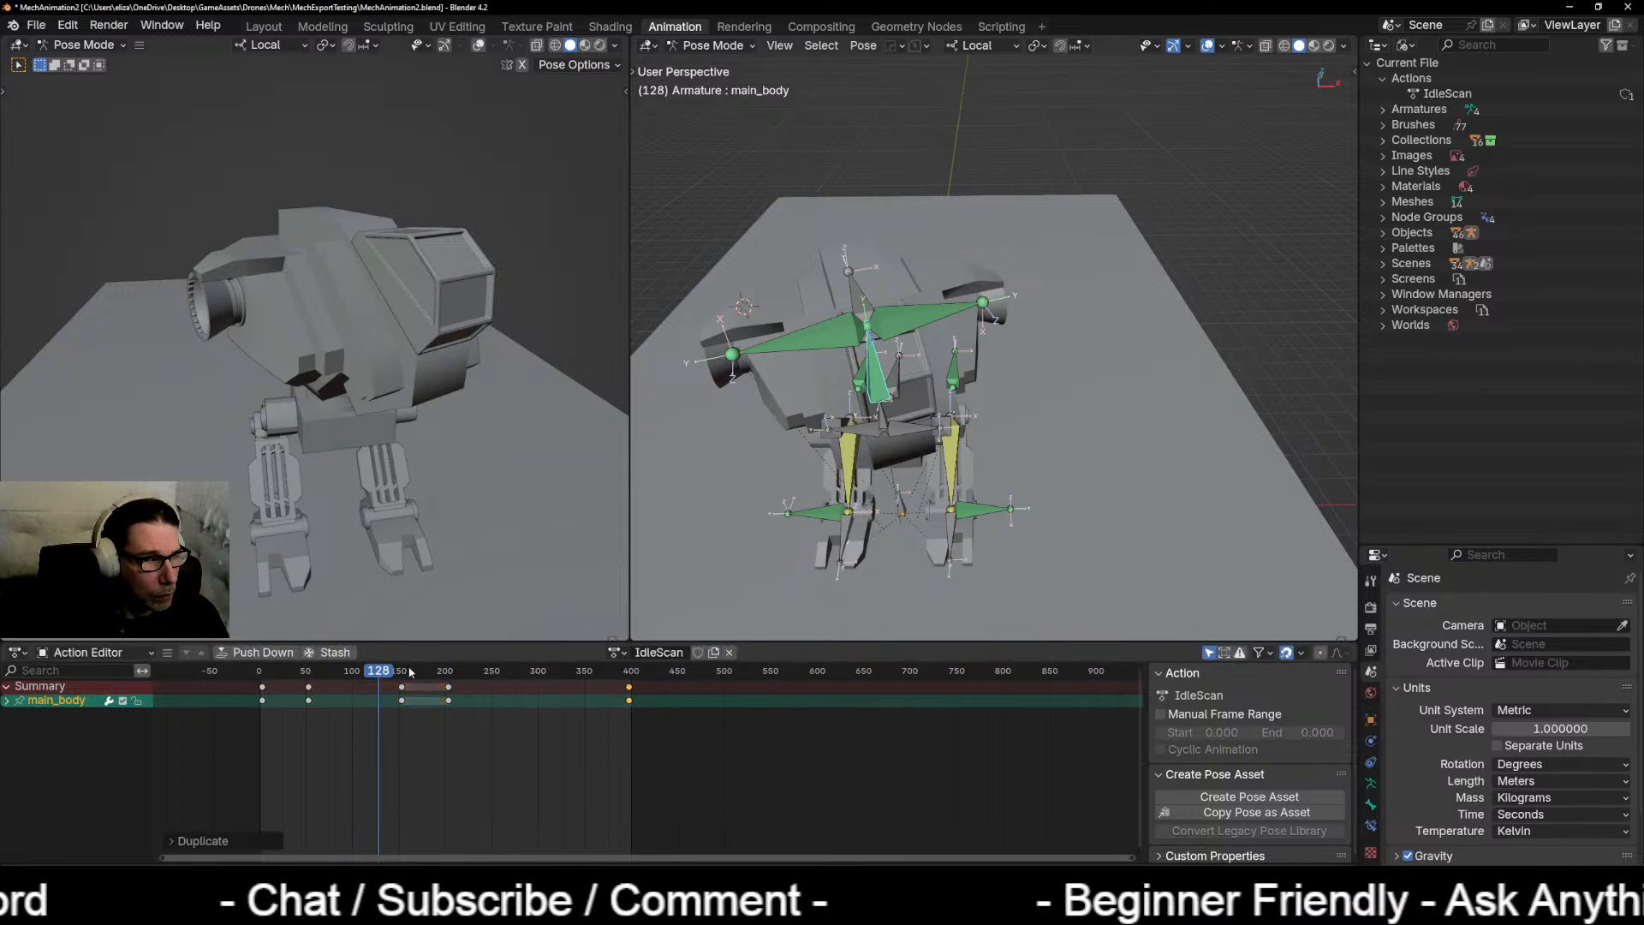
pyautogui.hotkey('shift', 'Left')
pyautogui.press('space')
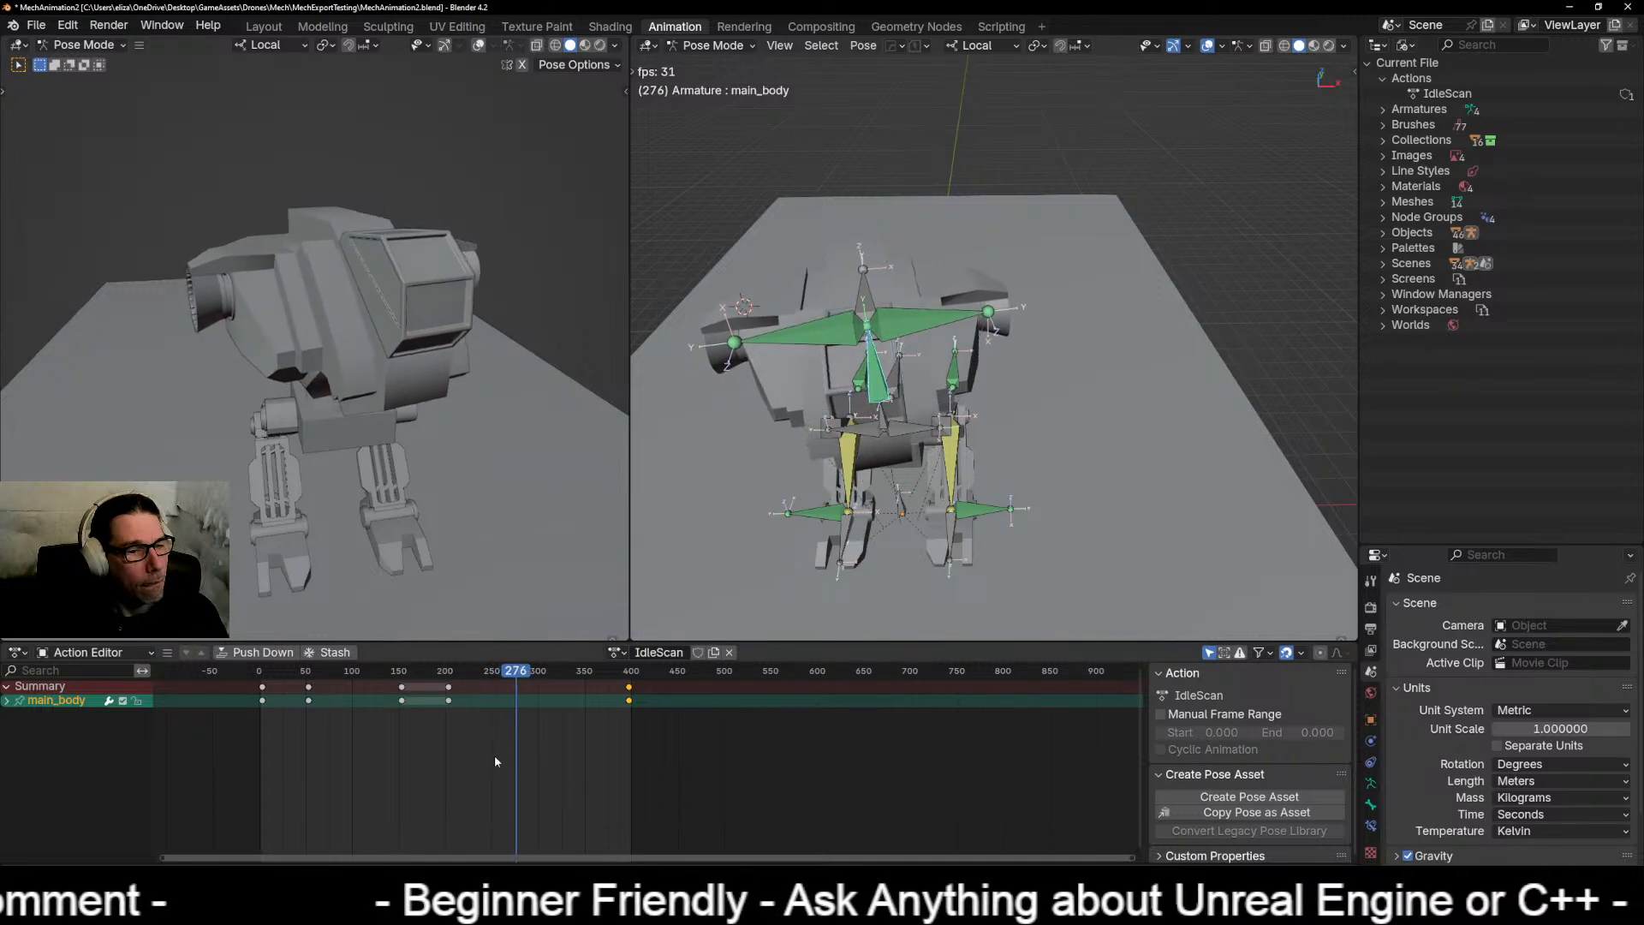
pyautogui.press('space')
# Step: Move the pair of keyframes holding the opposite-side turn about 20 frames later, and play back the new timing
pyautogui.moveTo(402, 695); pyautogui.dragTo(399, 685)
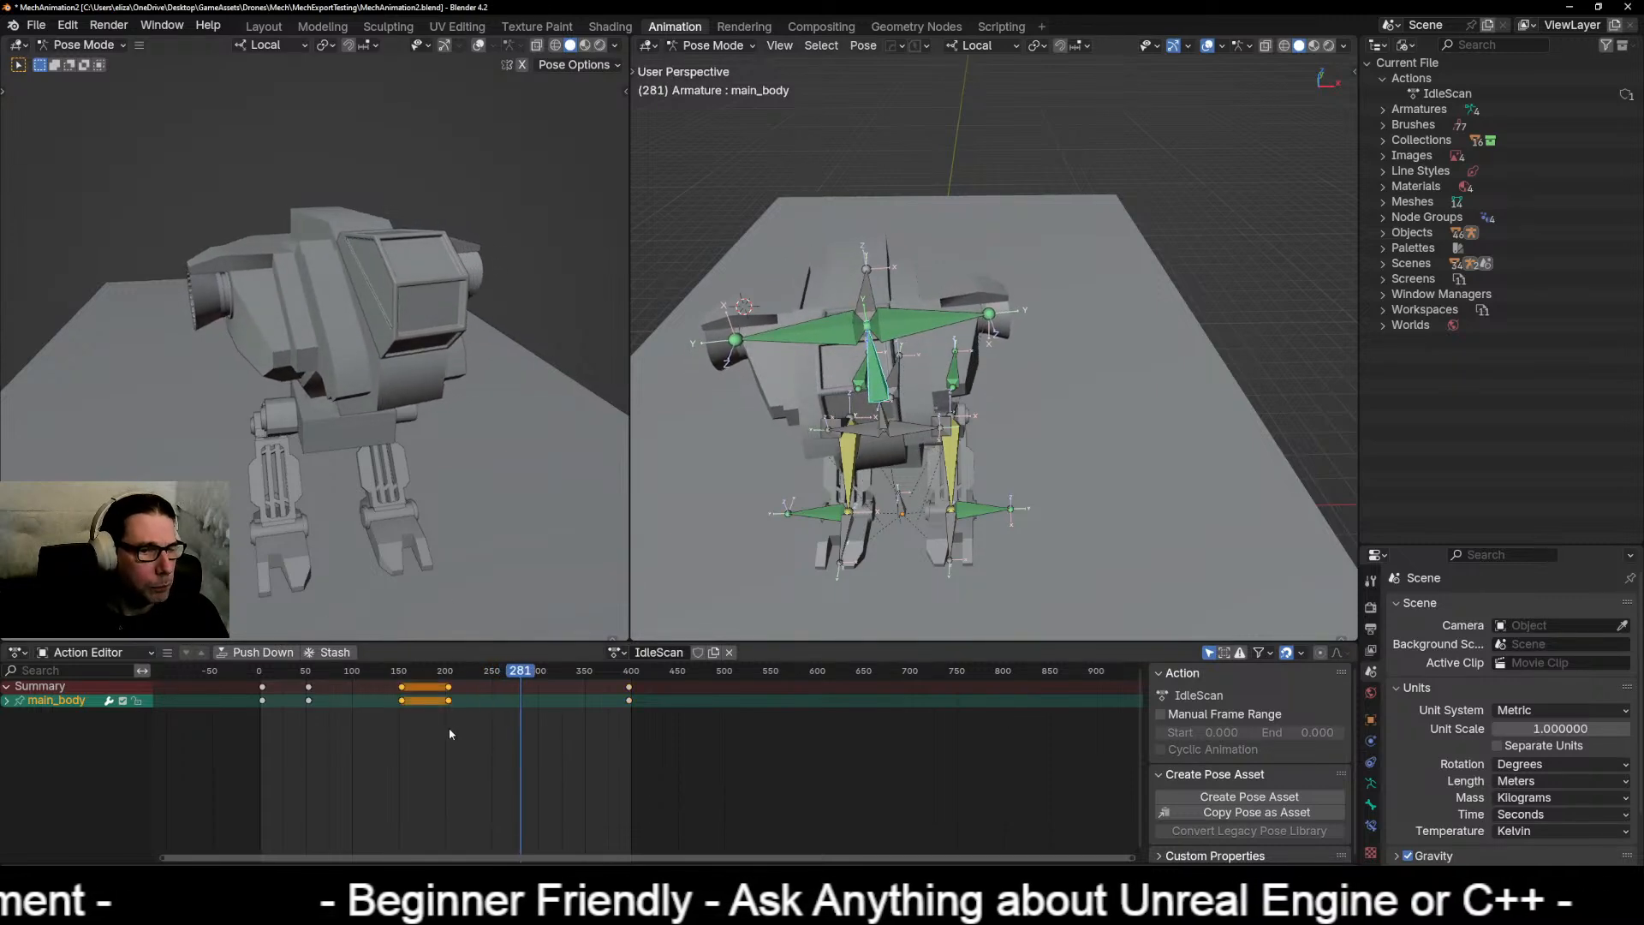
pyautogui.press('g')
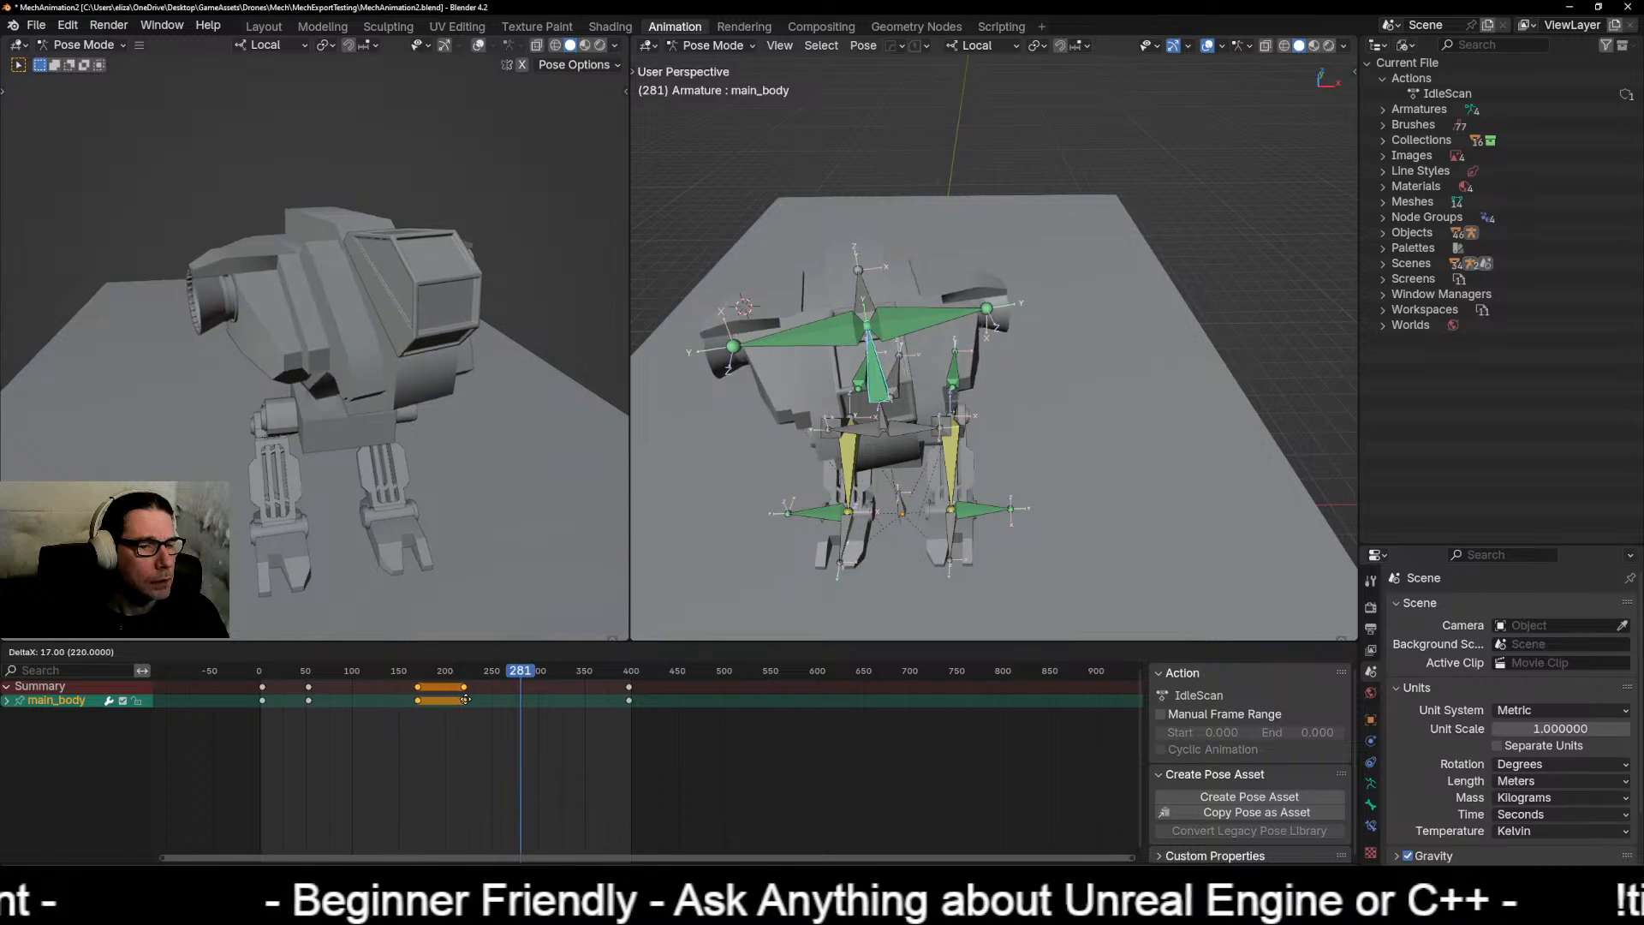
pyautogui.click(468, 700)
pyautogui.press('space')
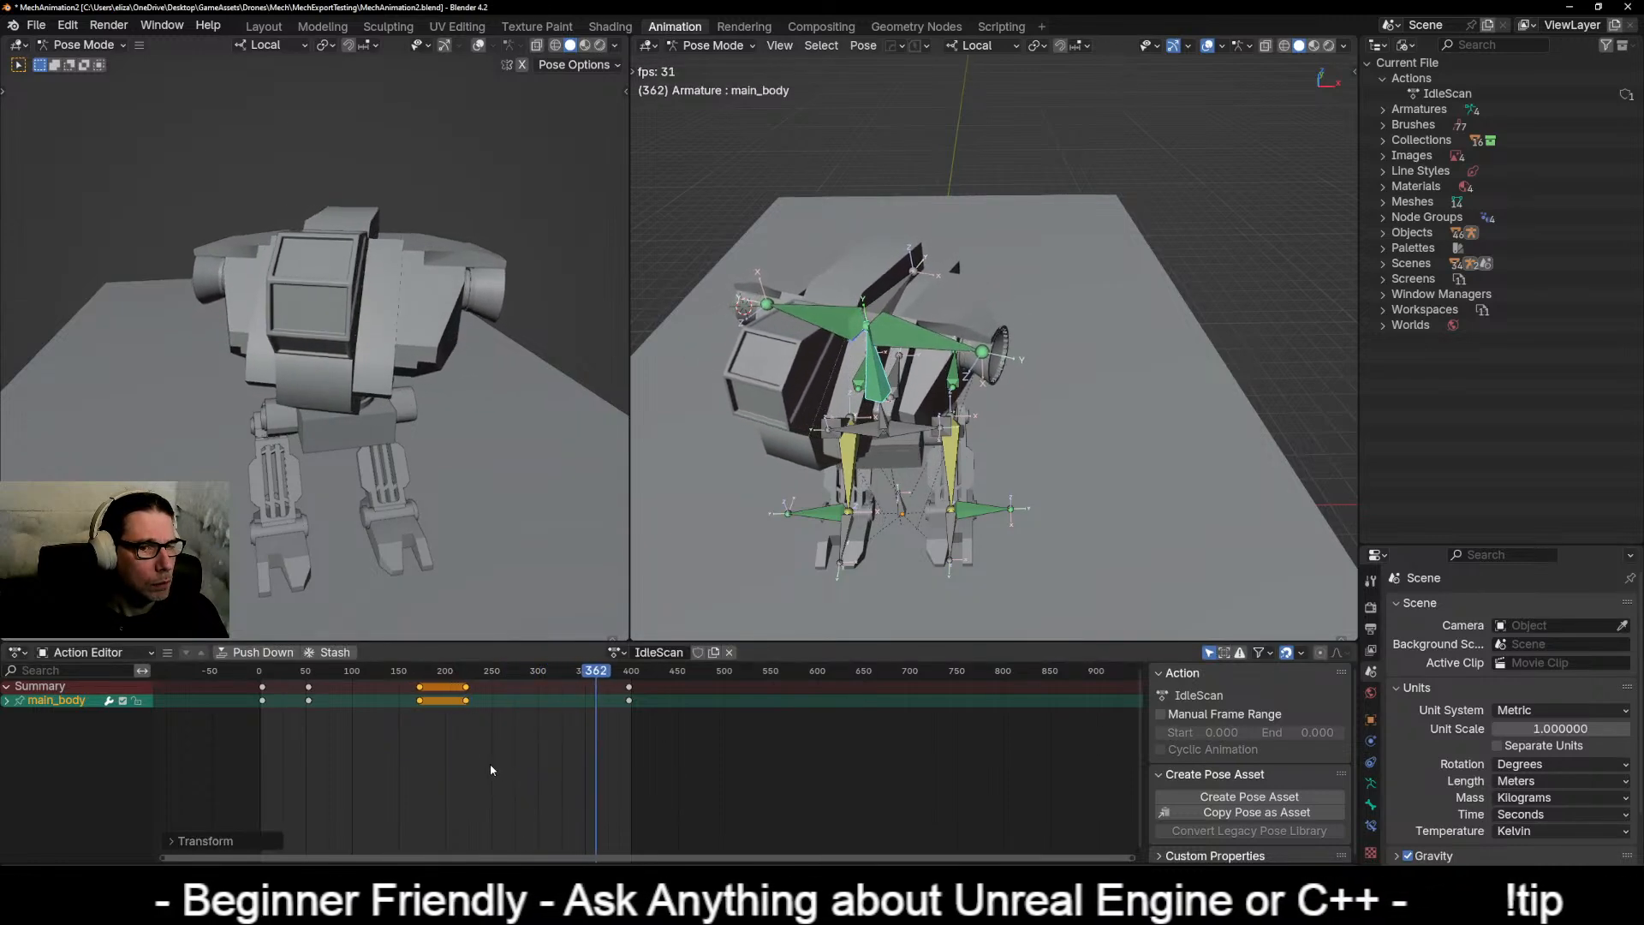
pyautogui.press('space')
# Step: Move the last main_body keyframe slightly later to about frame 399, and briefly play the loop
pyautogui.moveTo(639, 725); pyautogui.dragTo(594, 674)
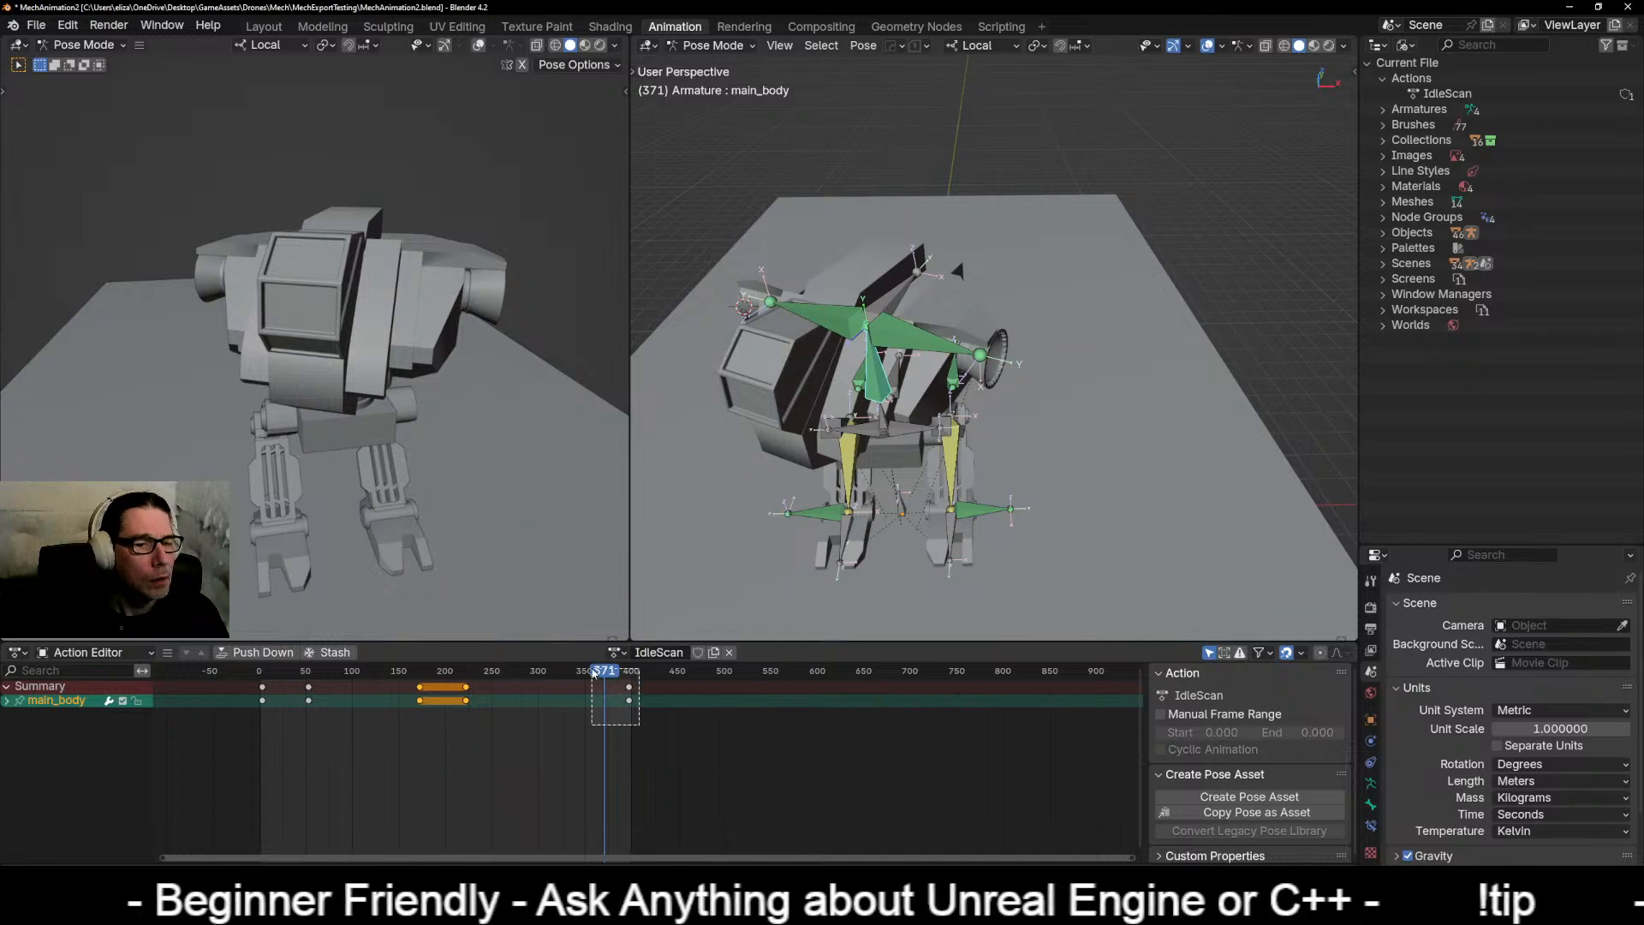
pyautogui.press('g')
pyautogui.click(632, 701)
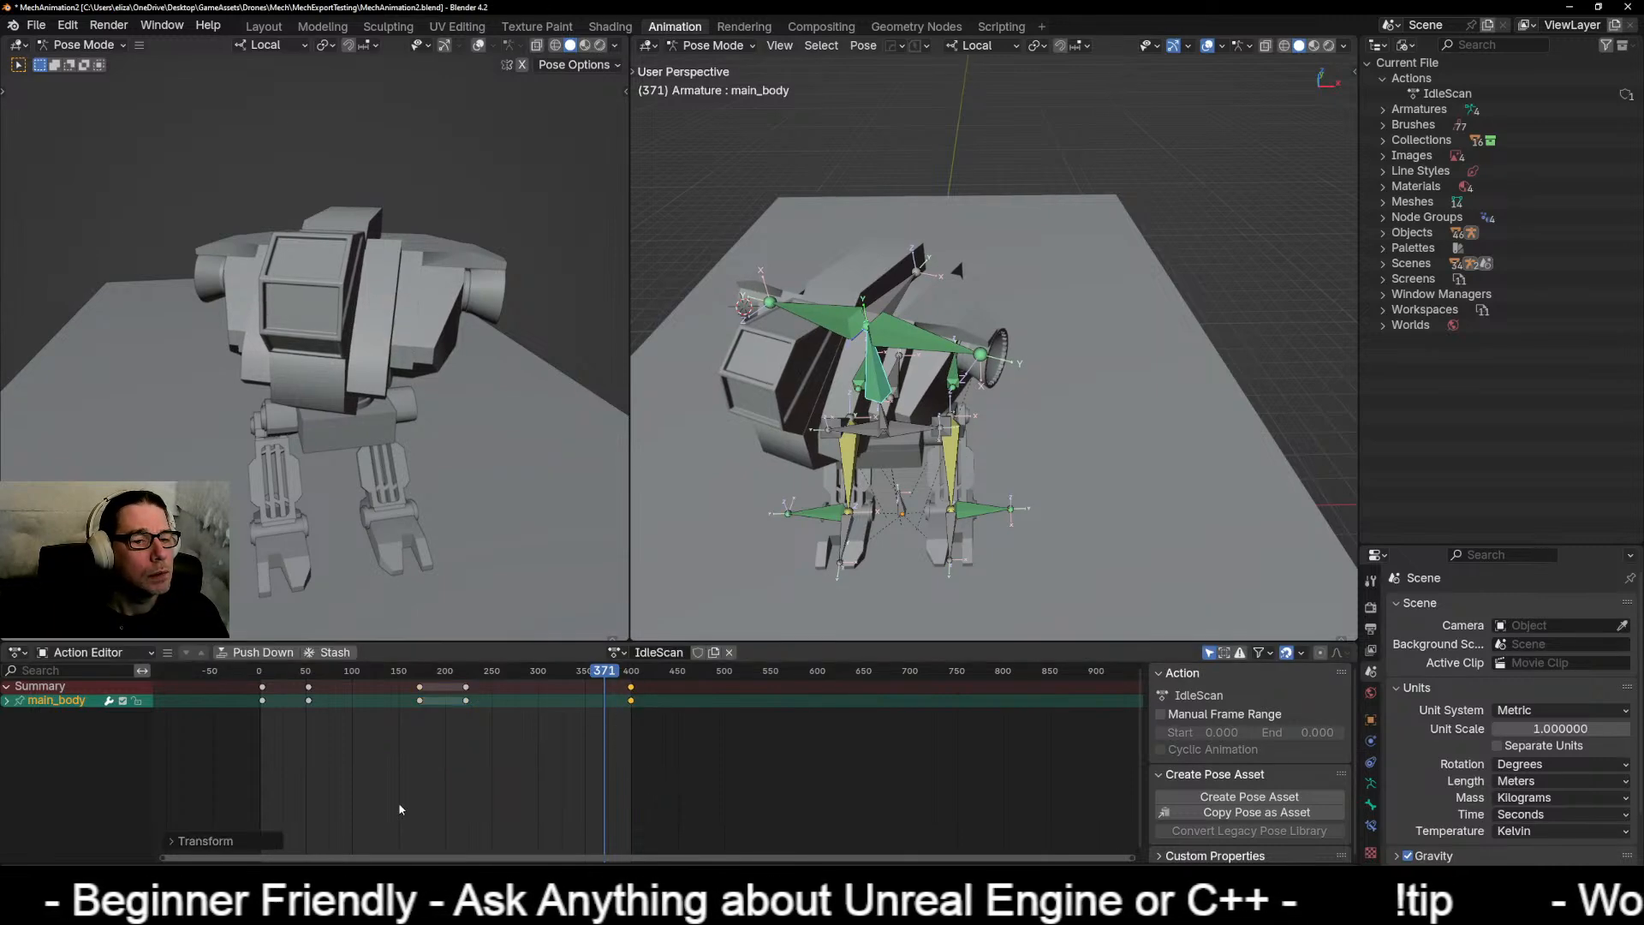
pyautogui.press('space')
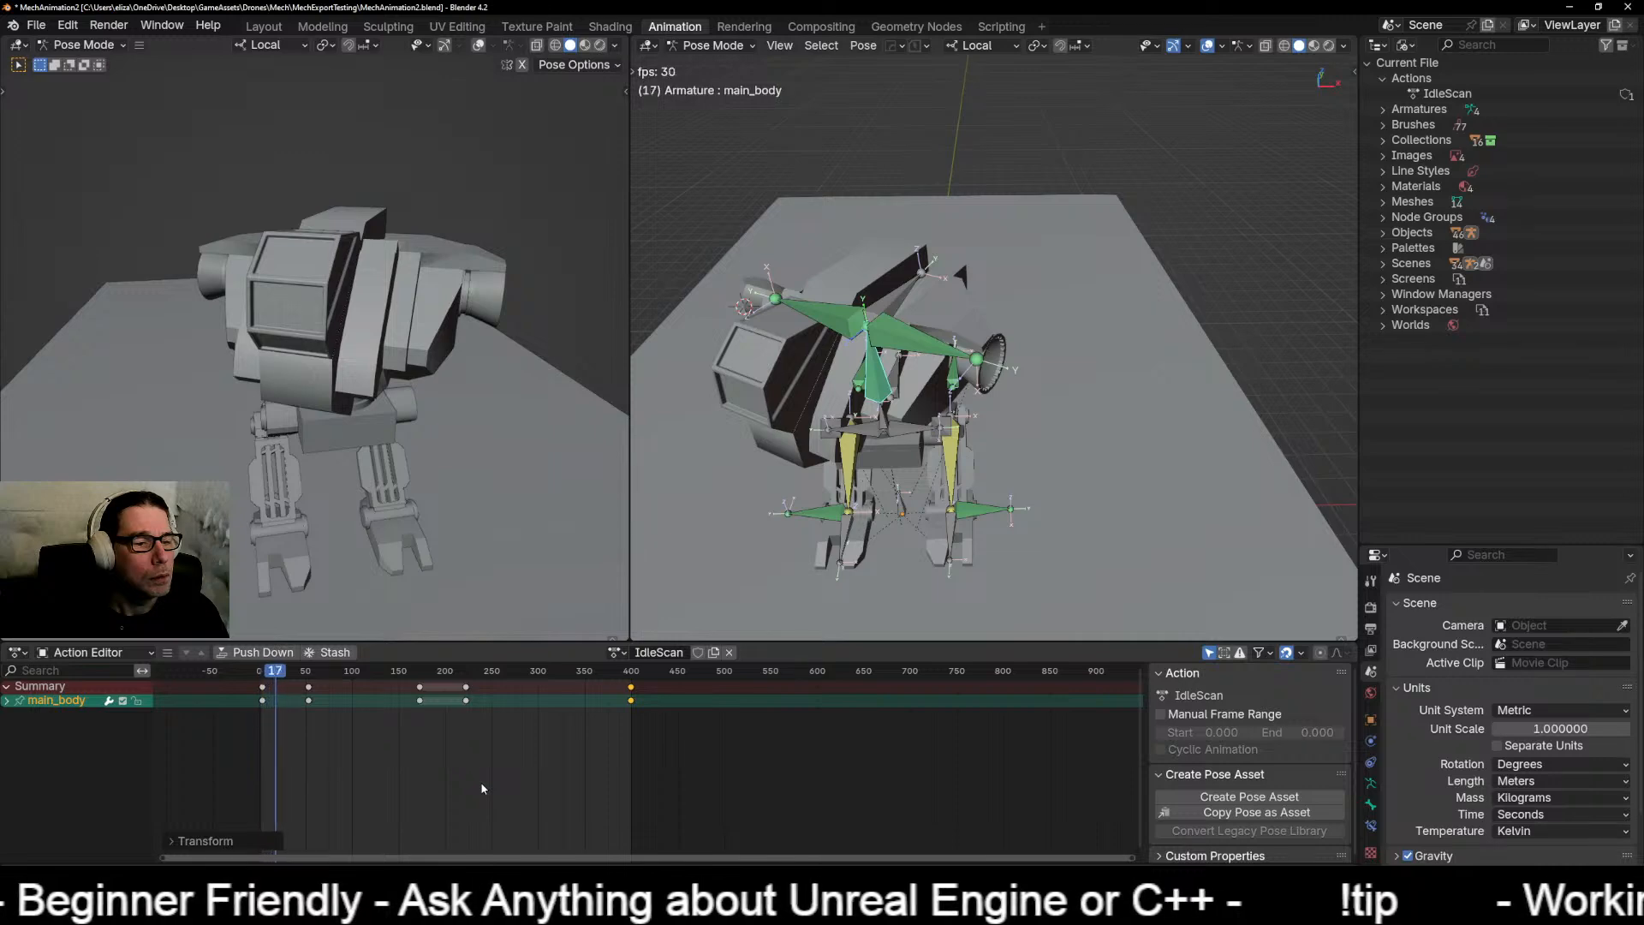
pyautogui.press('space')
# Step: Shift the last main_body keyframe 2 more frames to frame 401, and watch the loop from another angle
pyautogui.moveTo(667, 726); pyautogui.dragTo(598, 685)
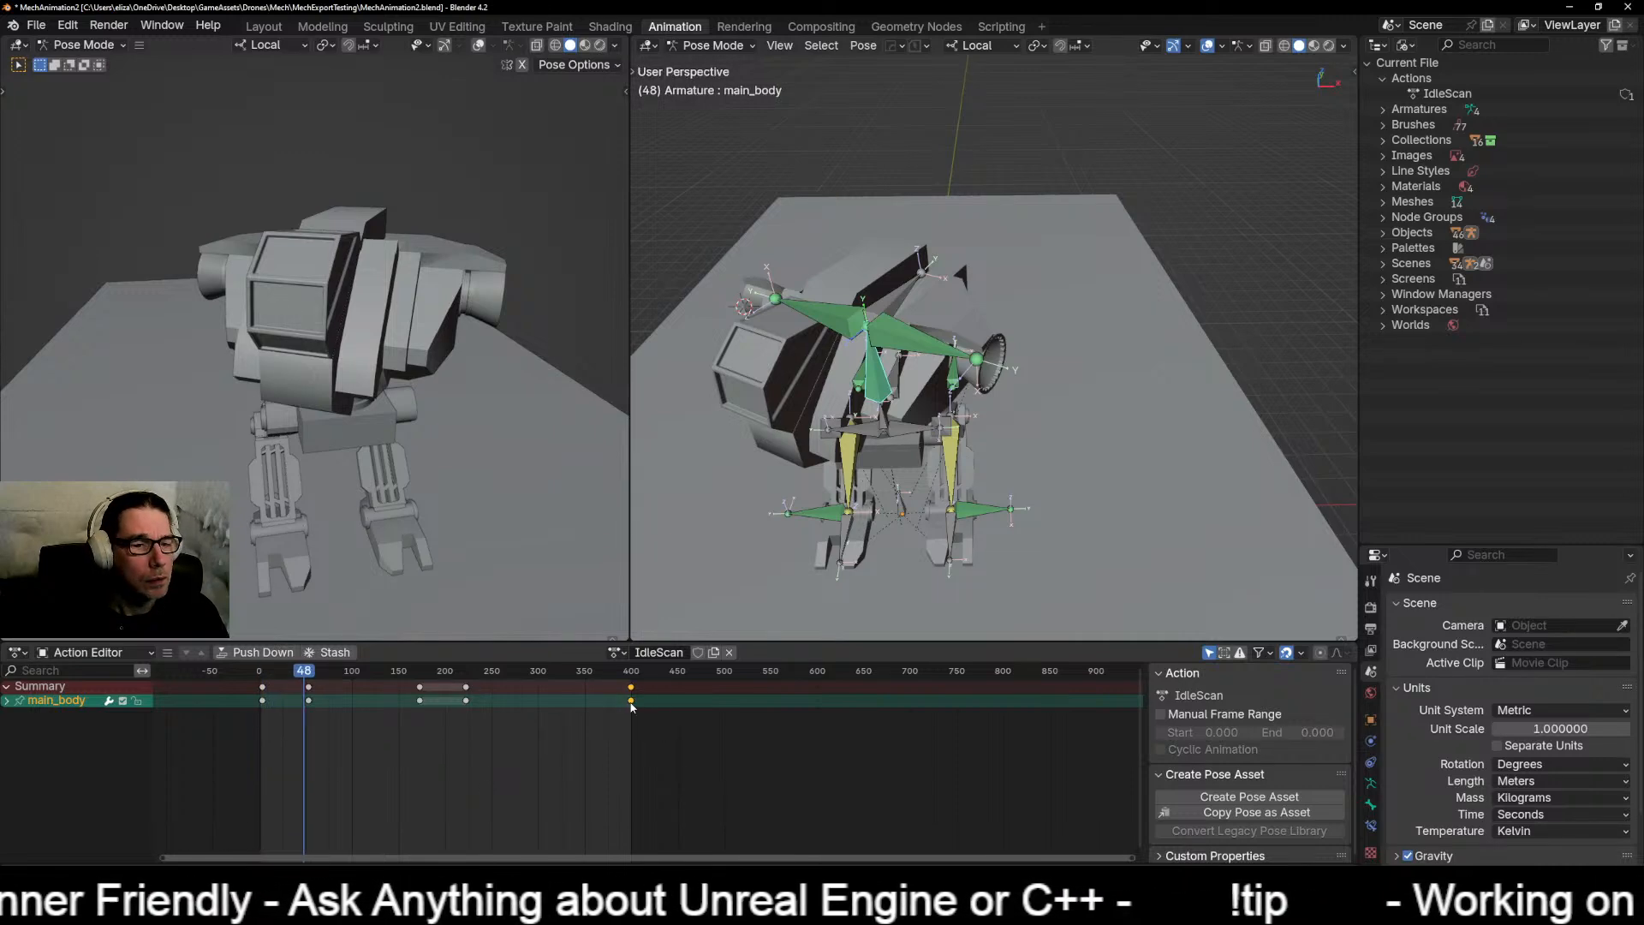
pyautogui.press('g')
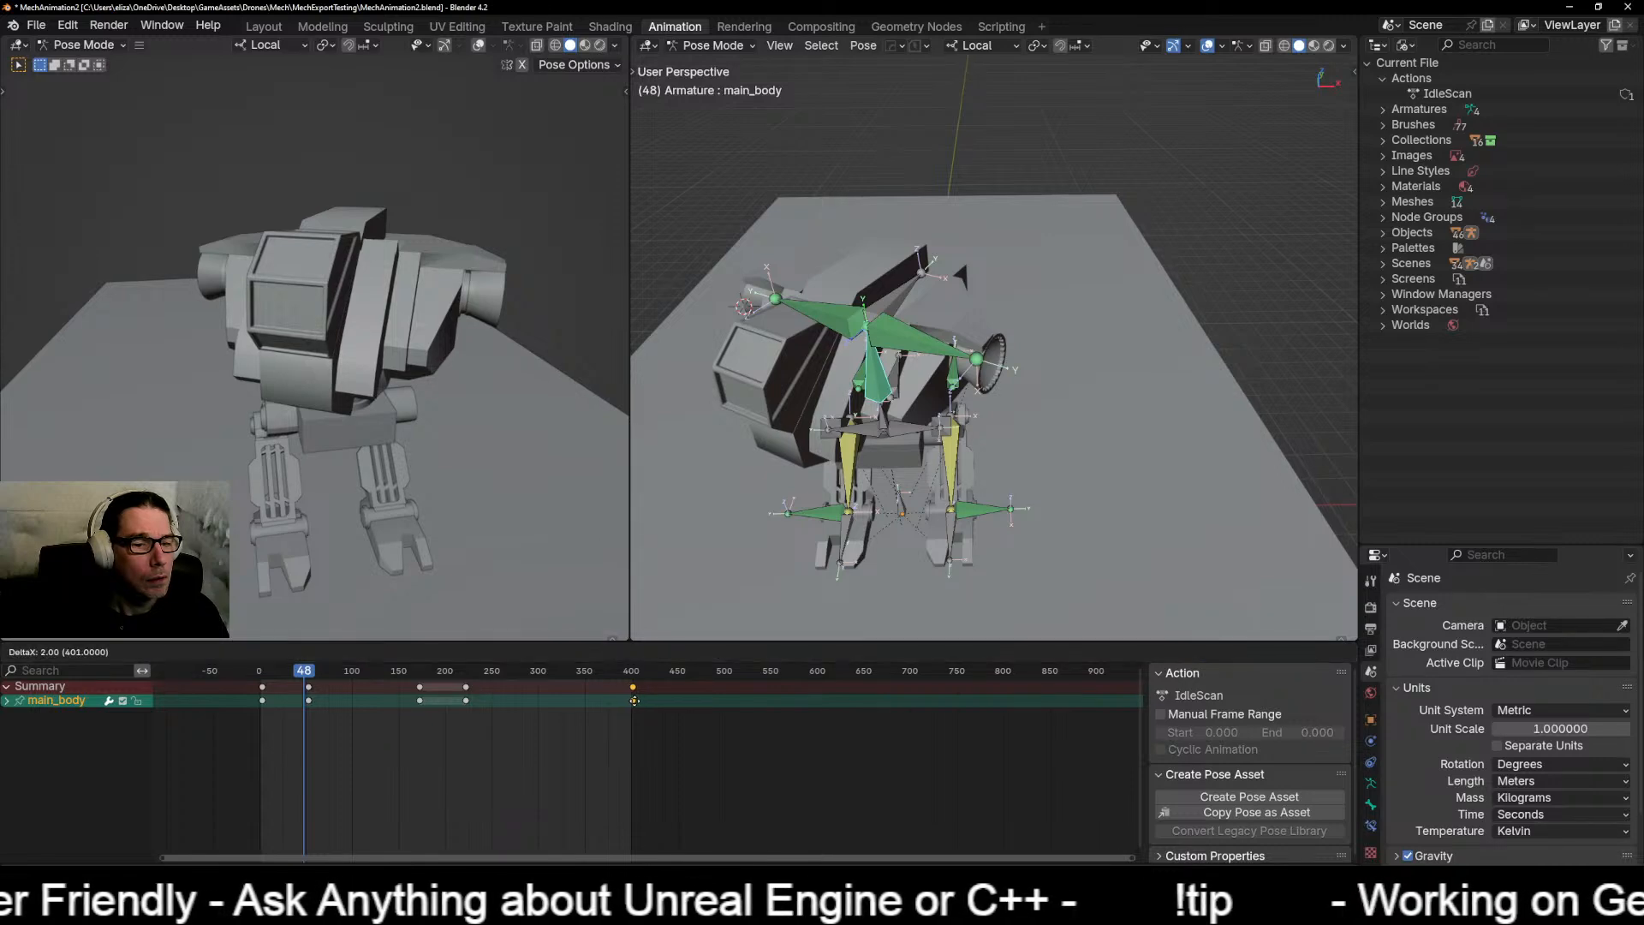
pyautogui.click(634, 700)
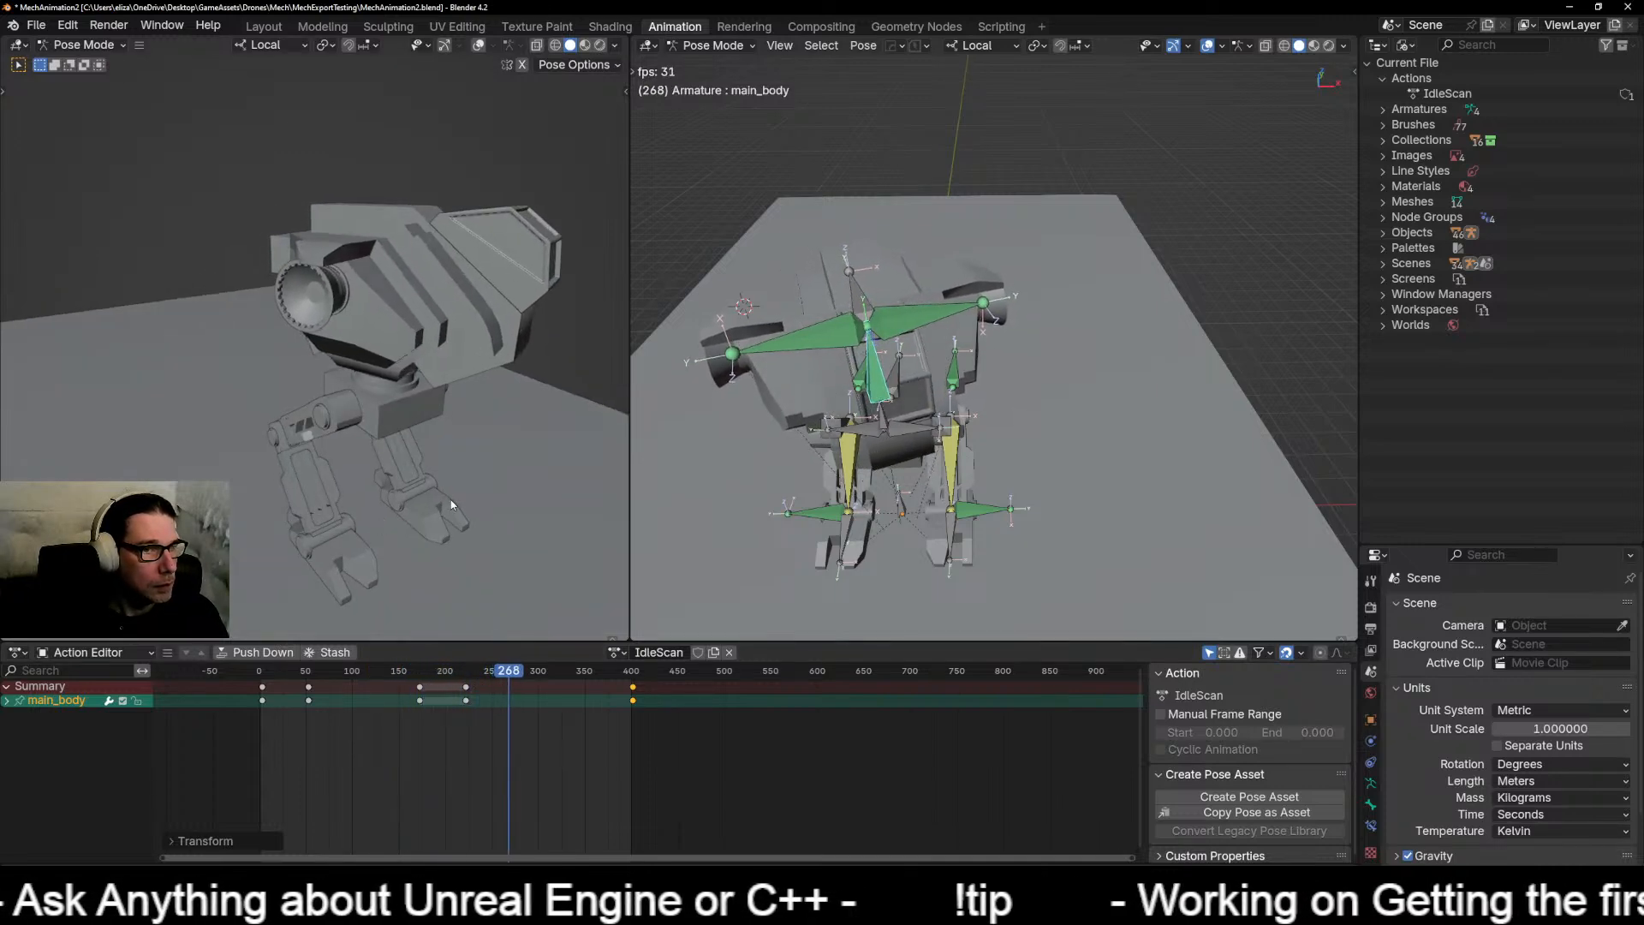
pyautogui.moveTo(451, 503); pyautogui.dragTo(333, 496, button='middle')
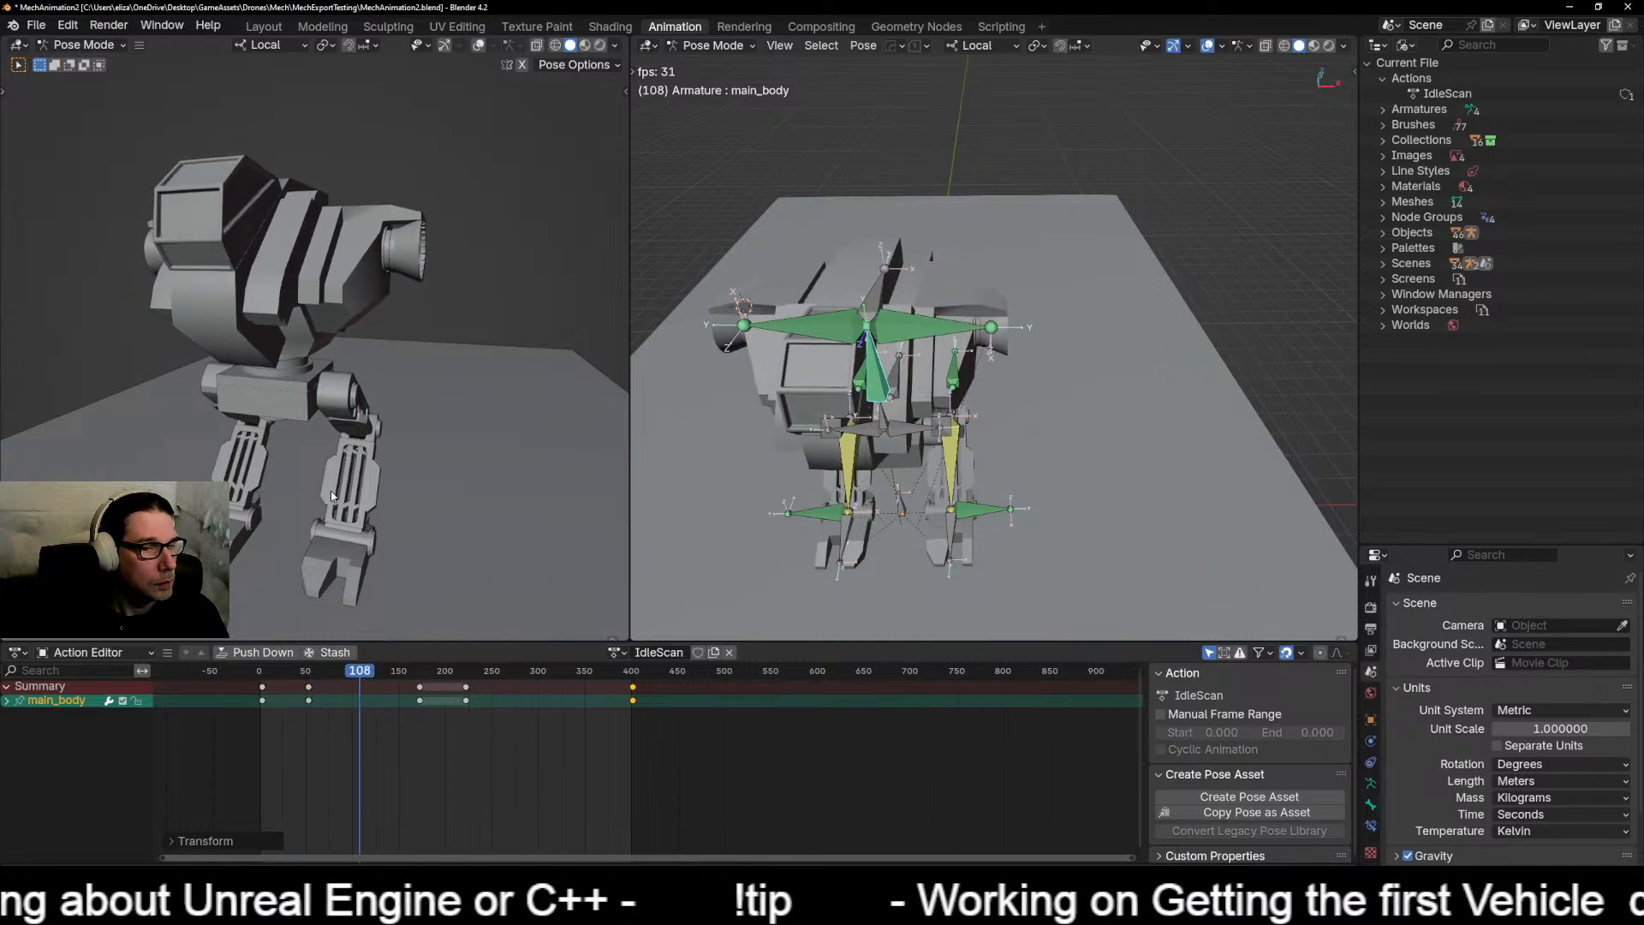
pyautogui.moveTo(424, 908)
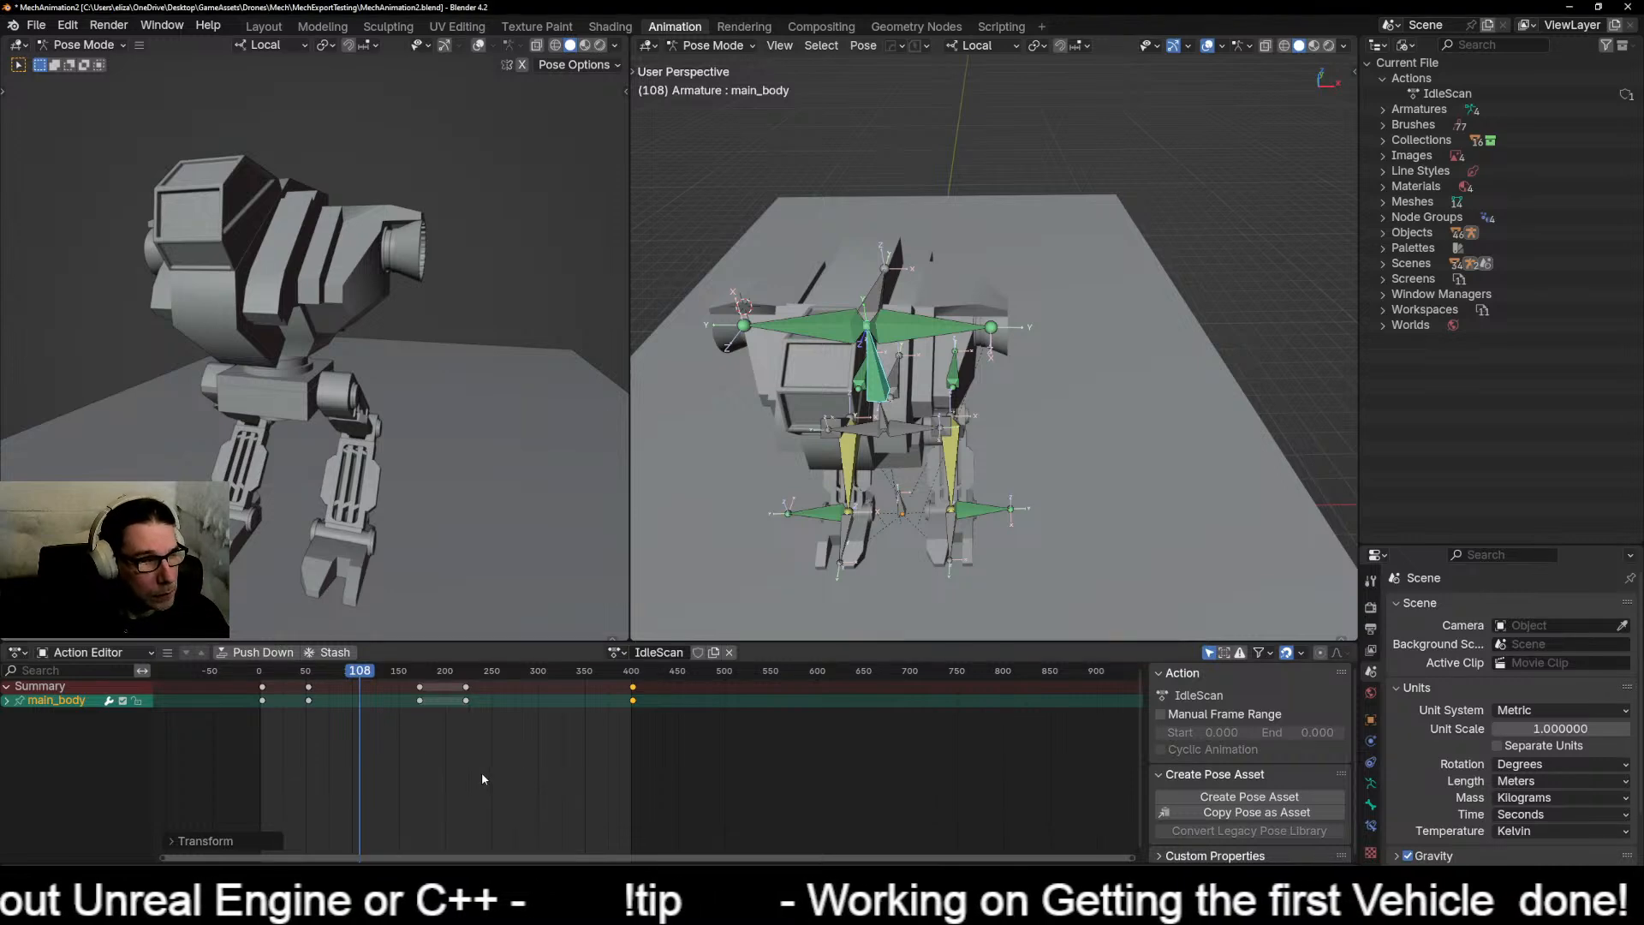
# Step: Expand the main_body channels in the Graph Editor and examine the W and X Quaternion Rotation curves
pyautogui.hotkey('ctrl', 'Tab')
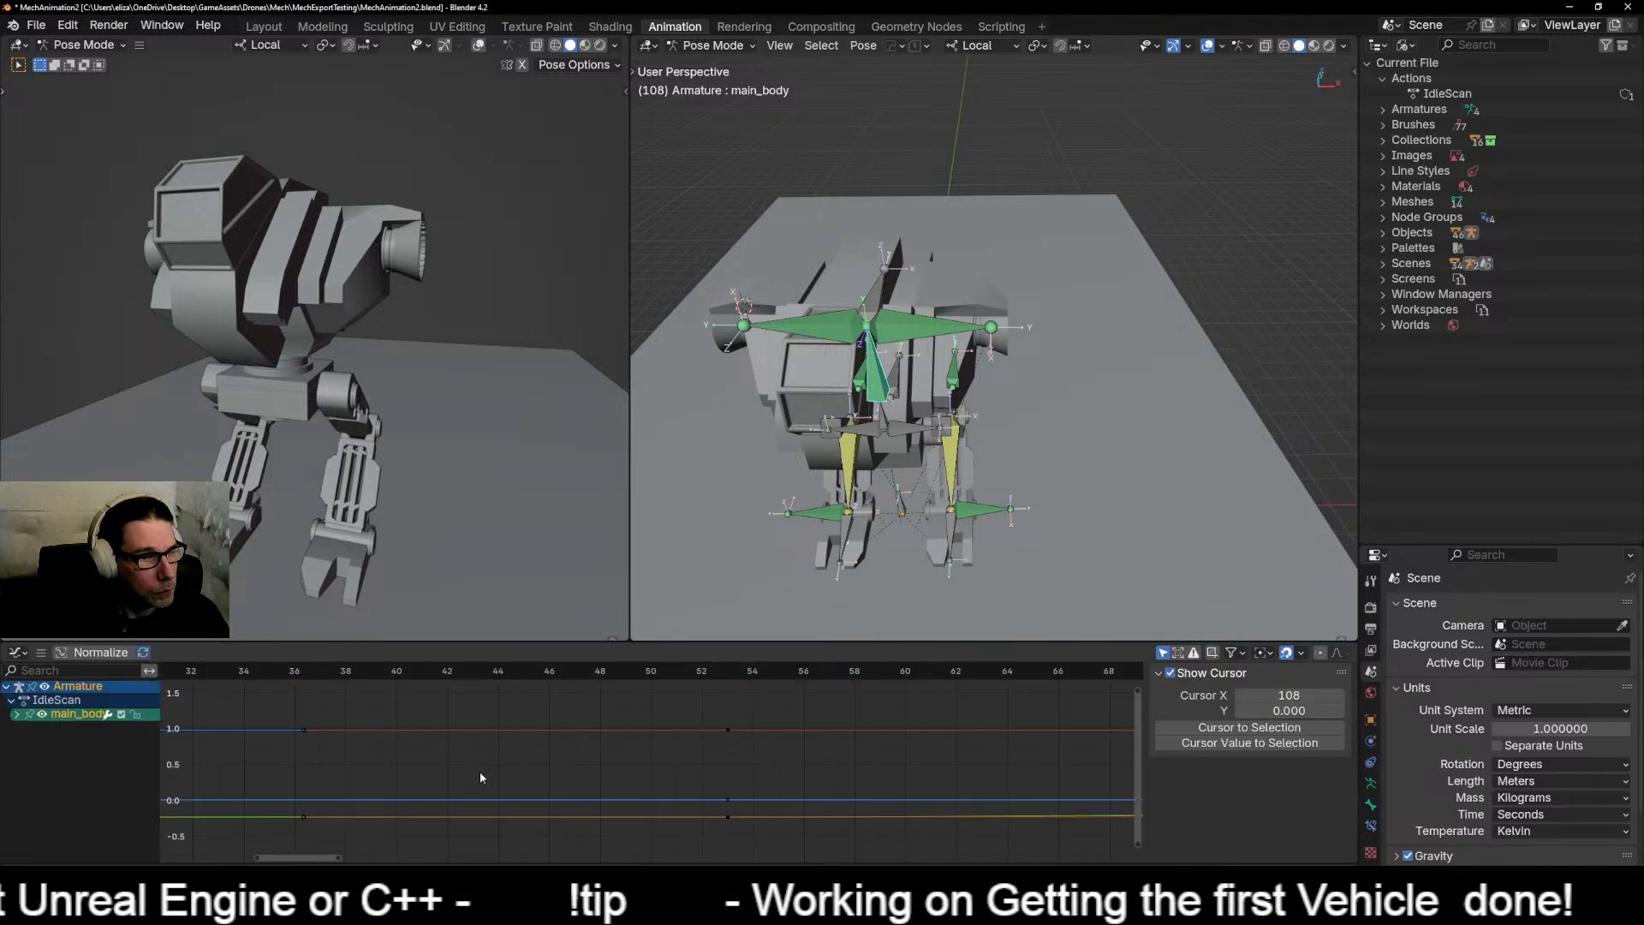
pyautogui.scroll(-2, 437, 799)
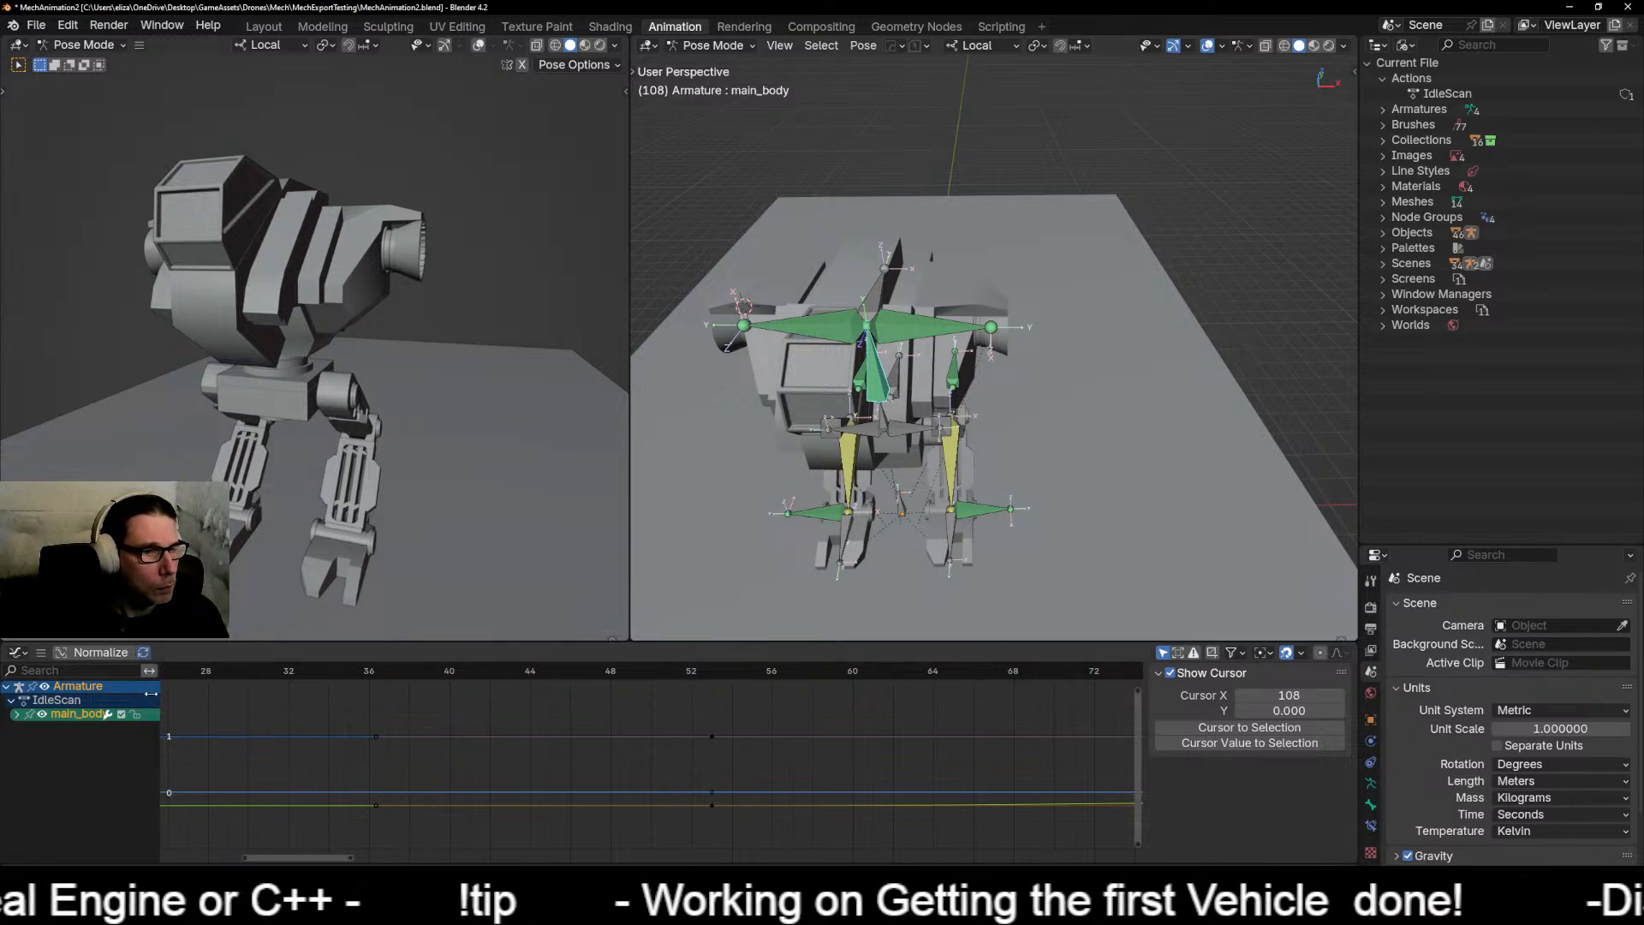
pyautogui.click(17, 715)
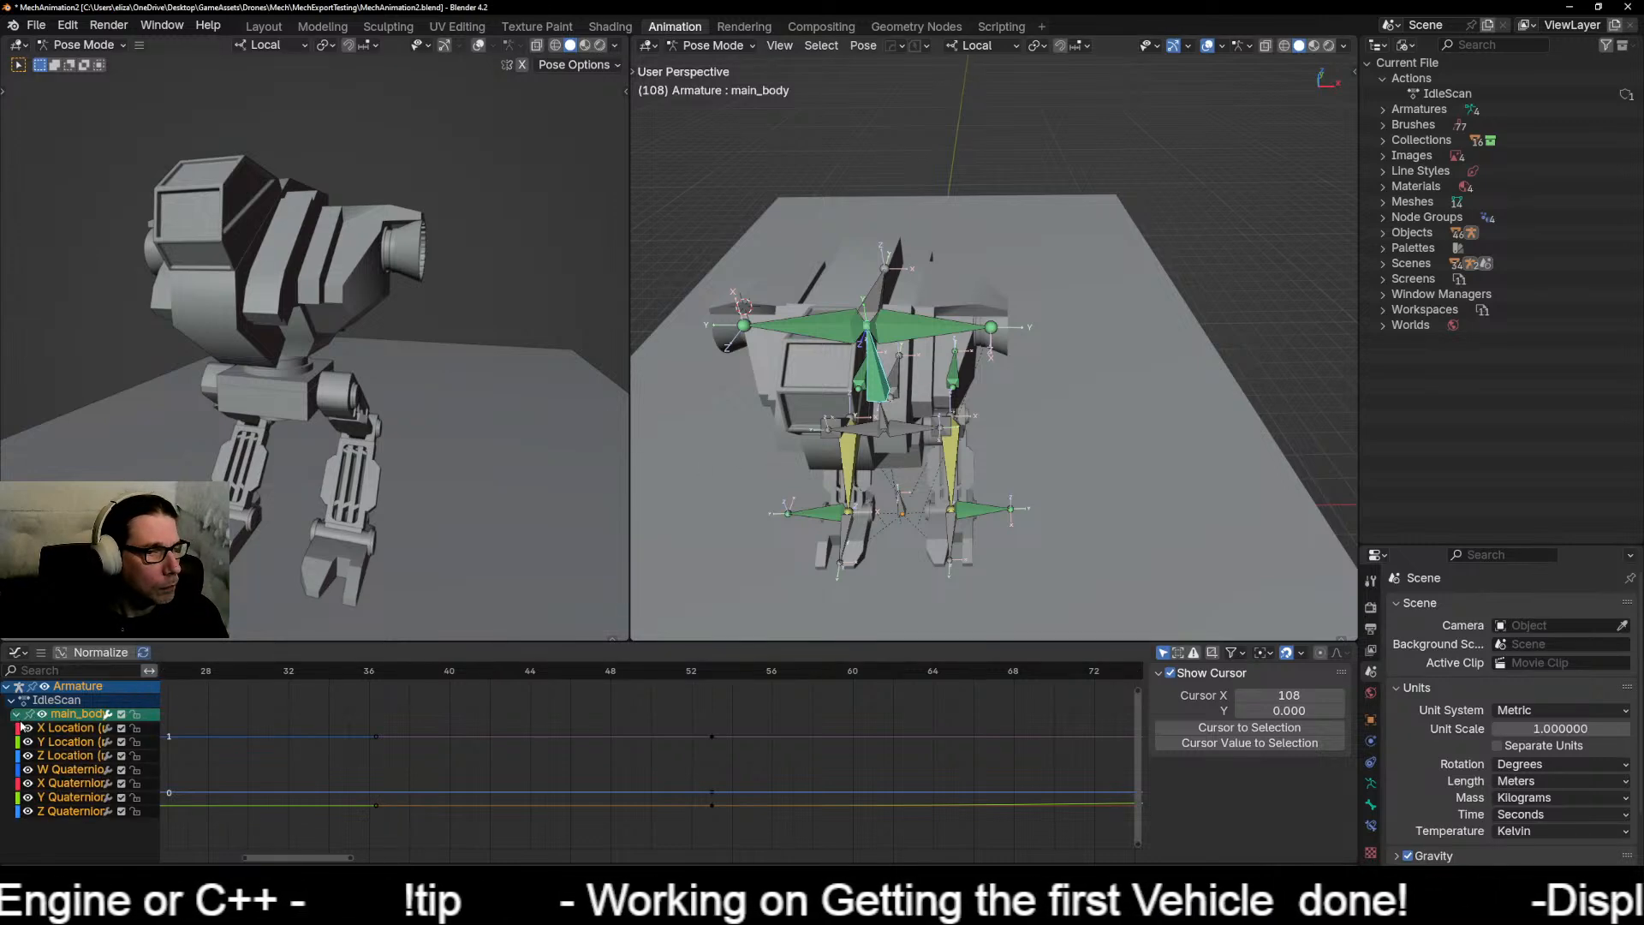
pyautogui.click(80, 770)
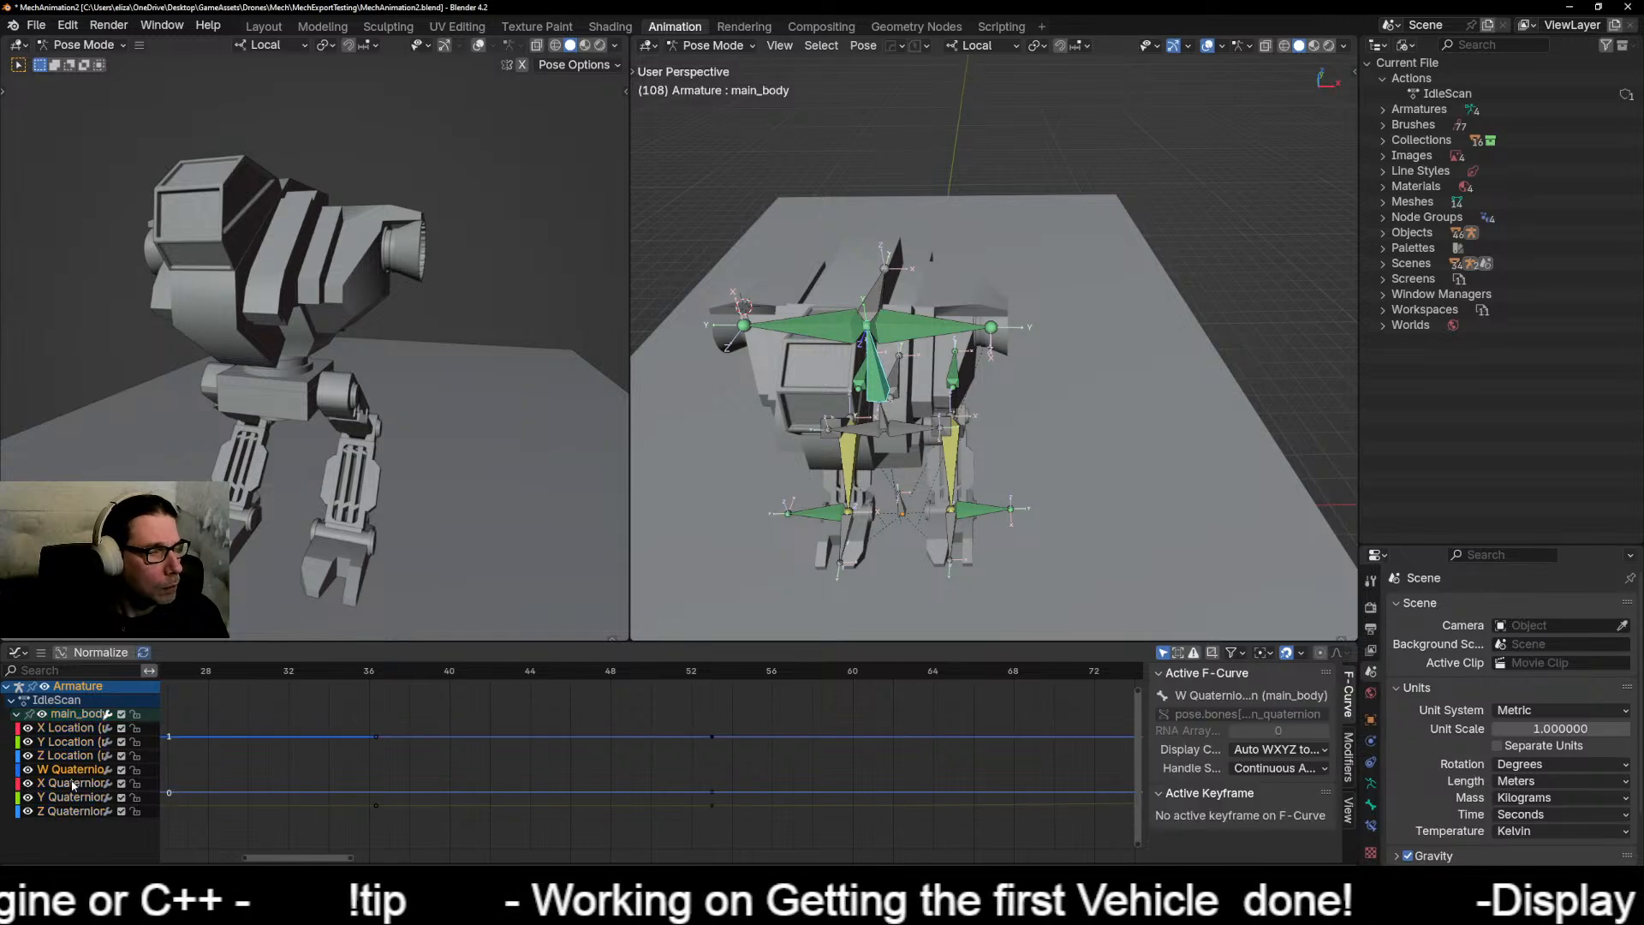
pyautogui.click(74, 784)
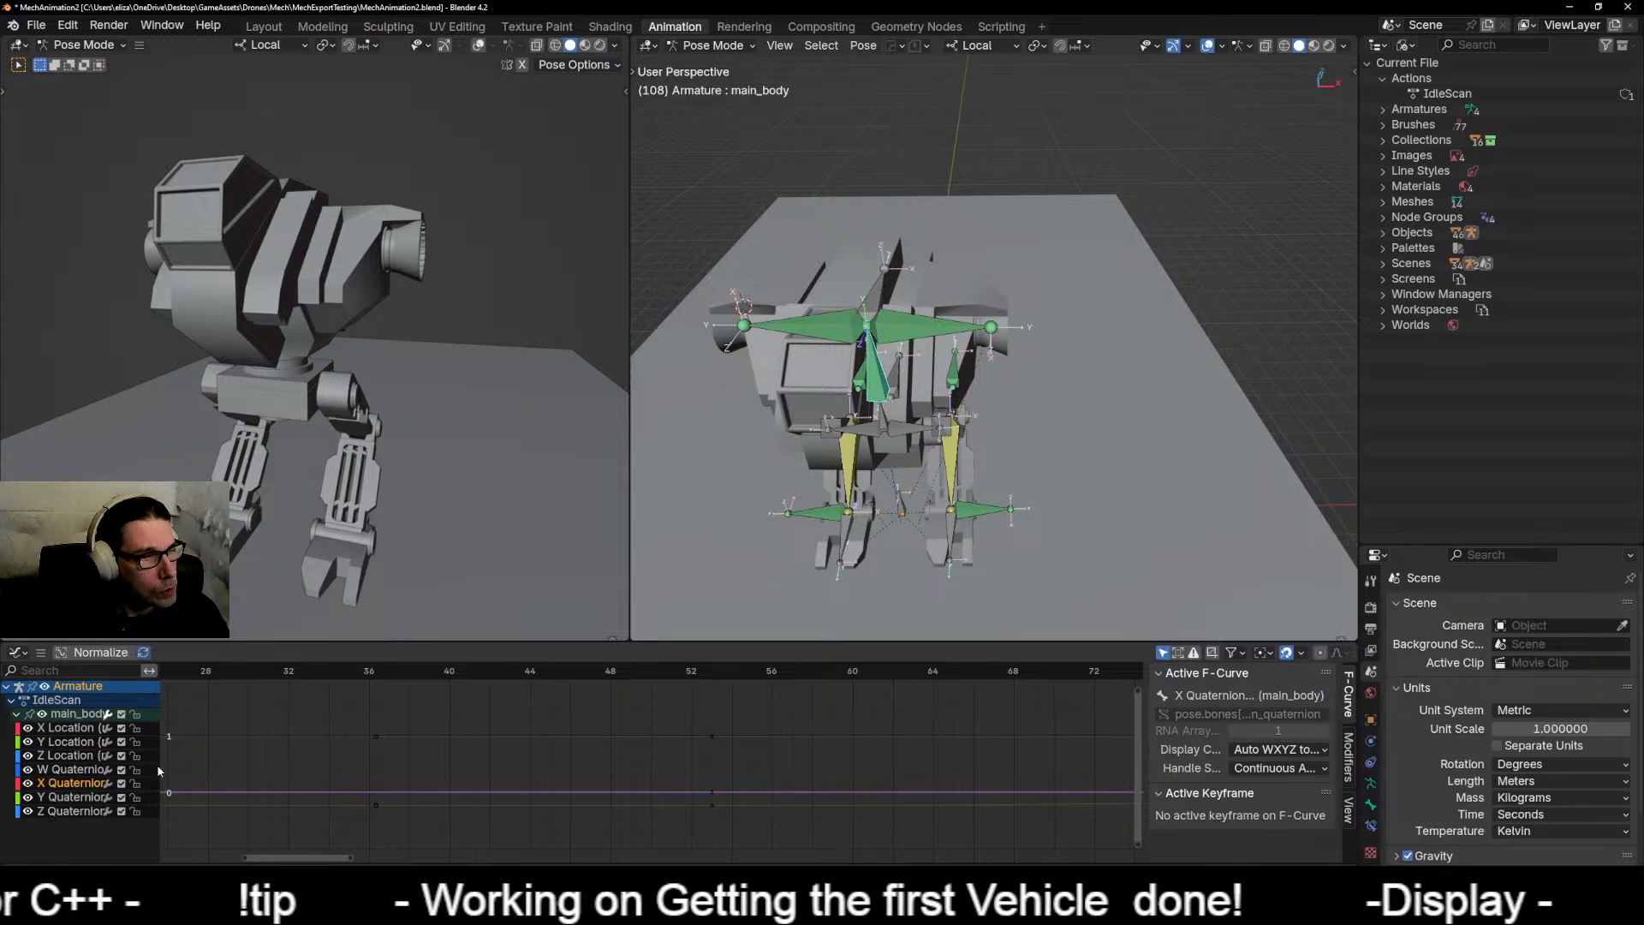
# Step: Expand the main_body channels in the Action Editor, and compare its view with the Dope Sheet and Shape Key Editor modes
pyautogui.hotkey('ctrl', 'Tab')
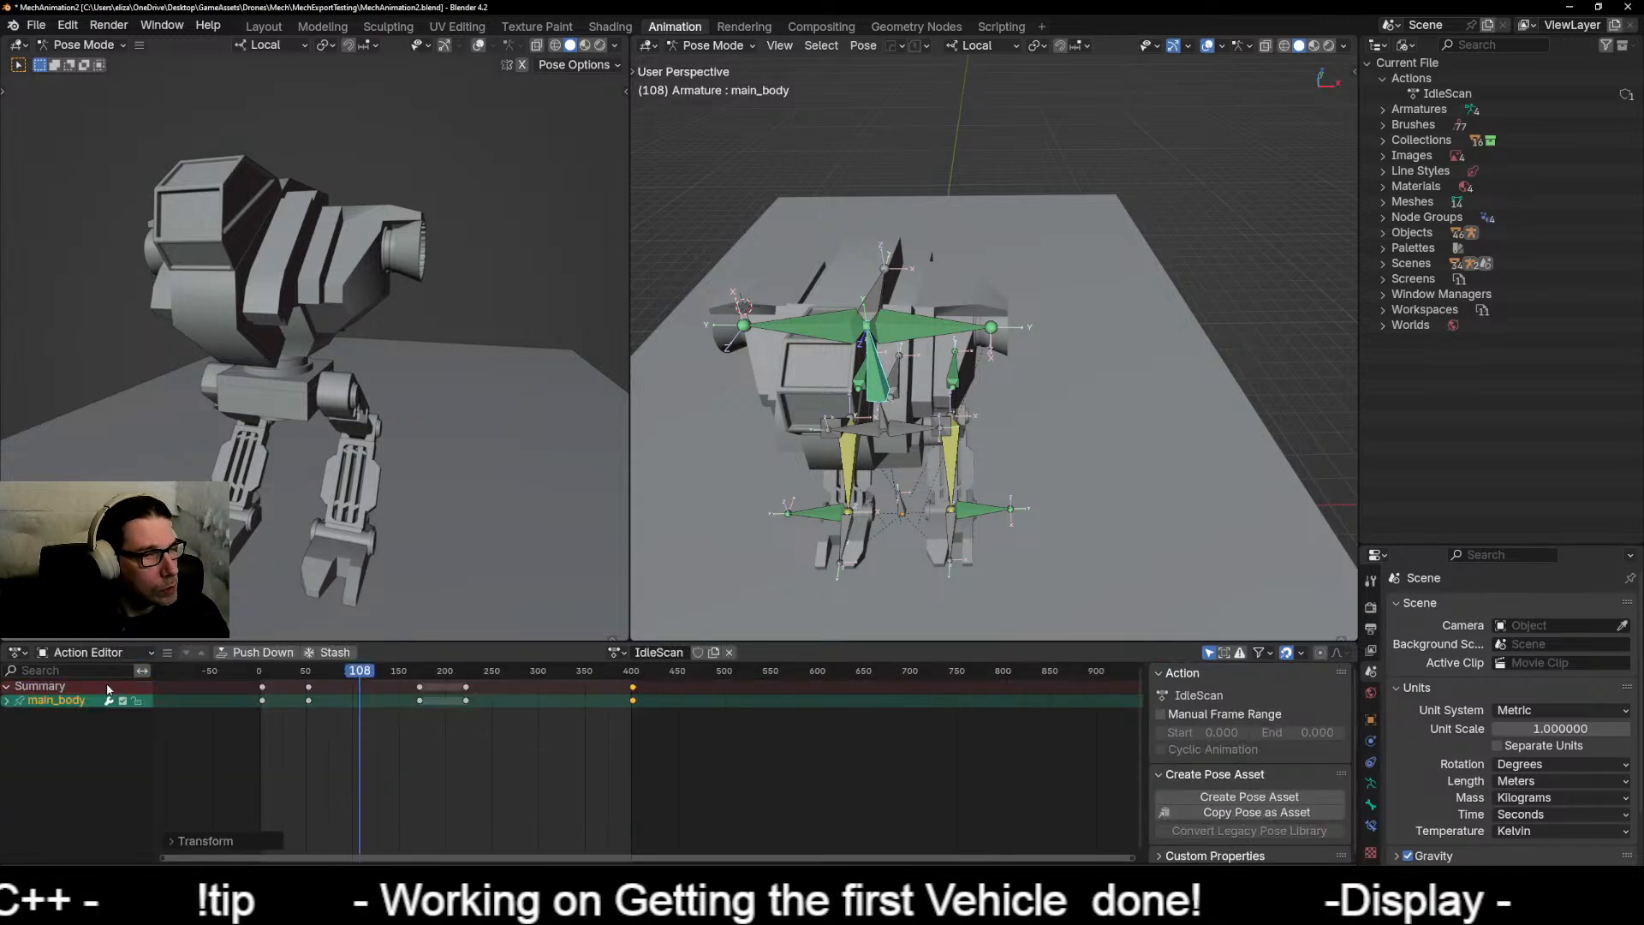
pyautogui.click(8, 701)
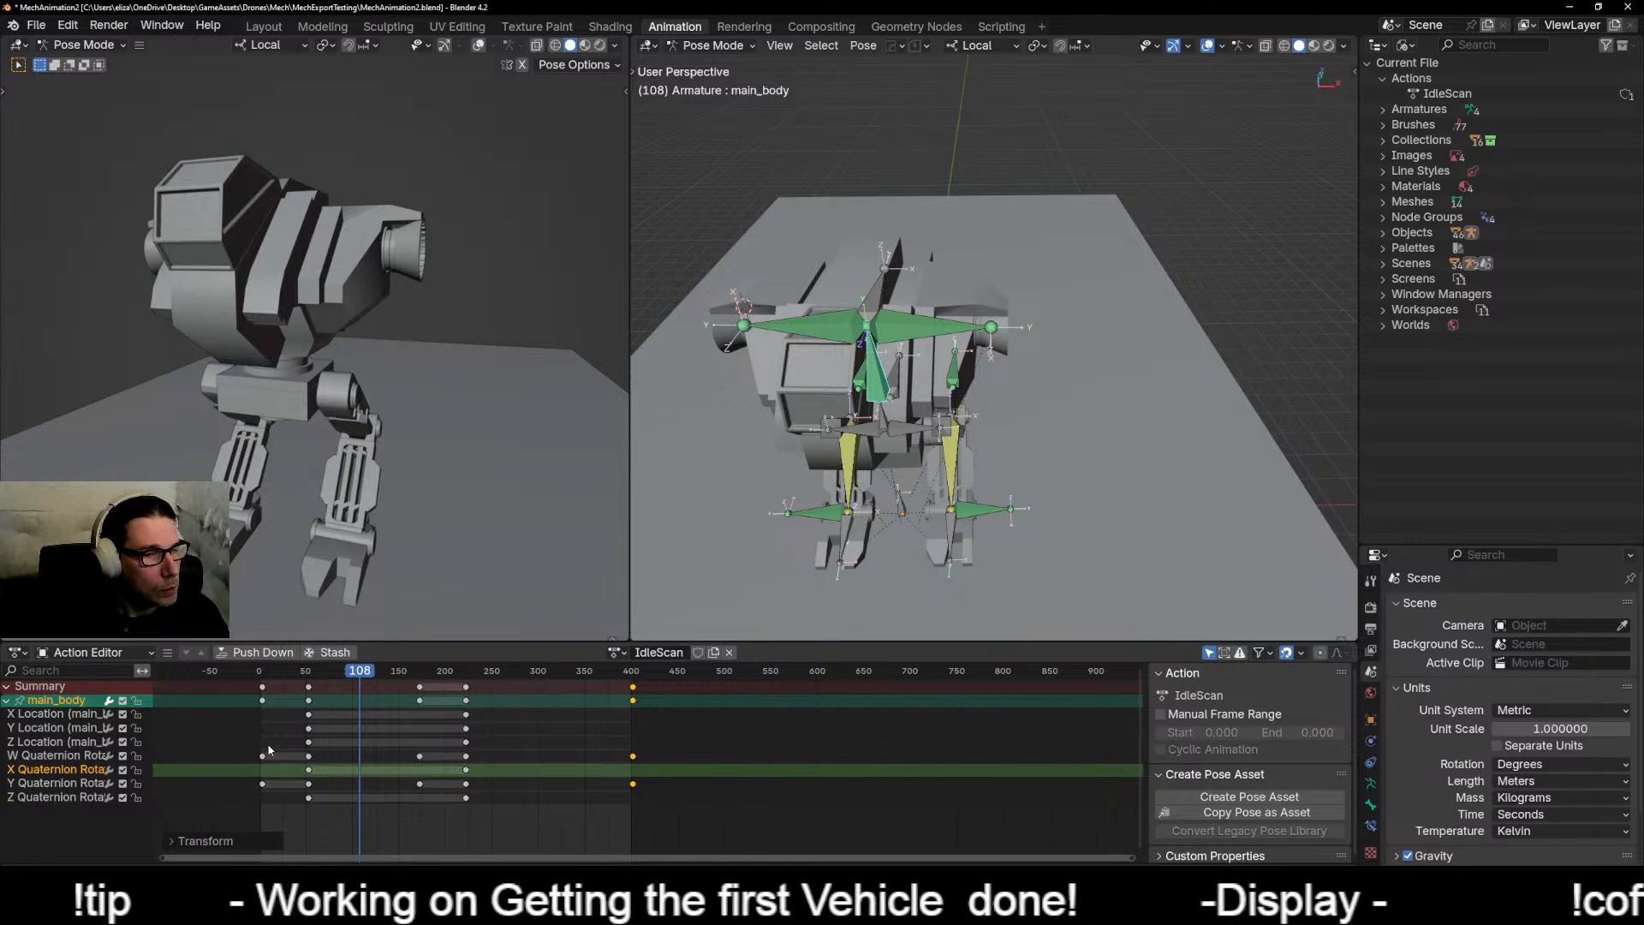
pyautogui.click(94, 653)
pyautogui.click(99, 691)
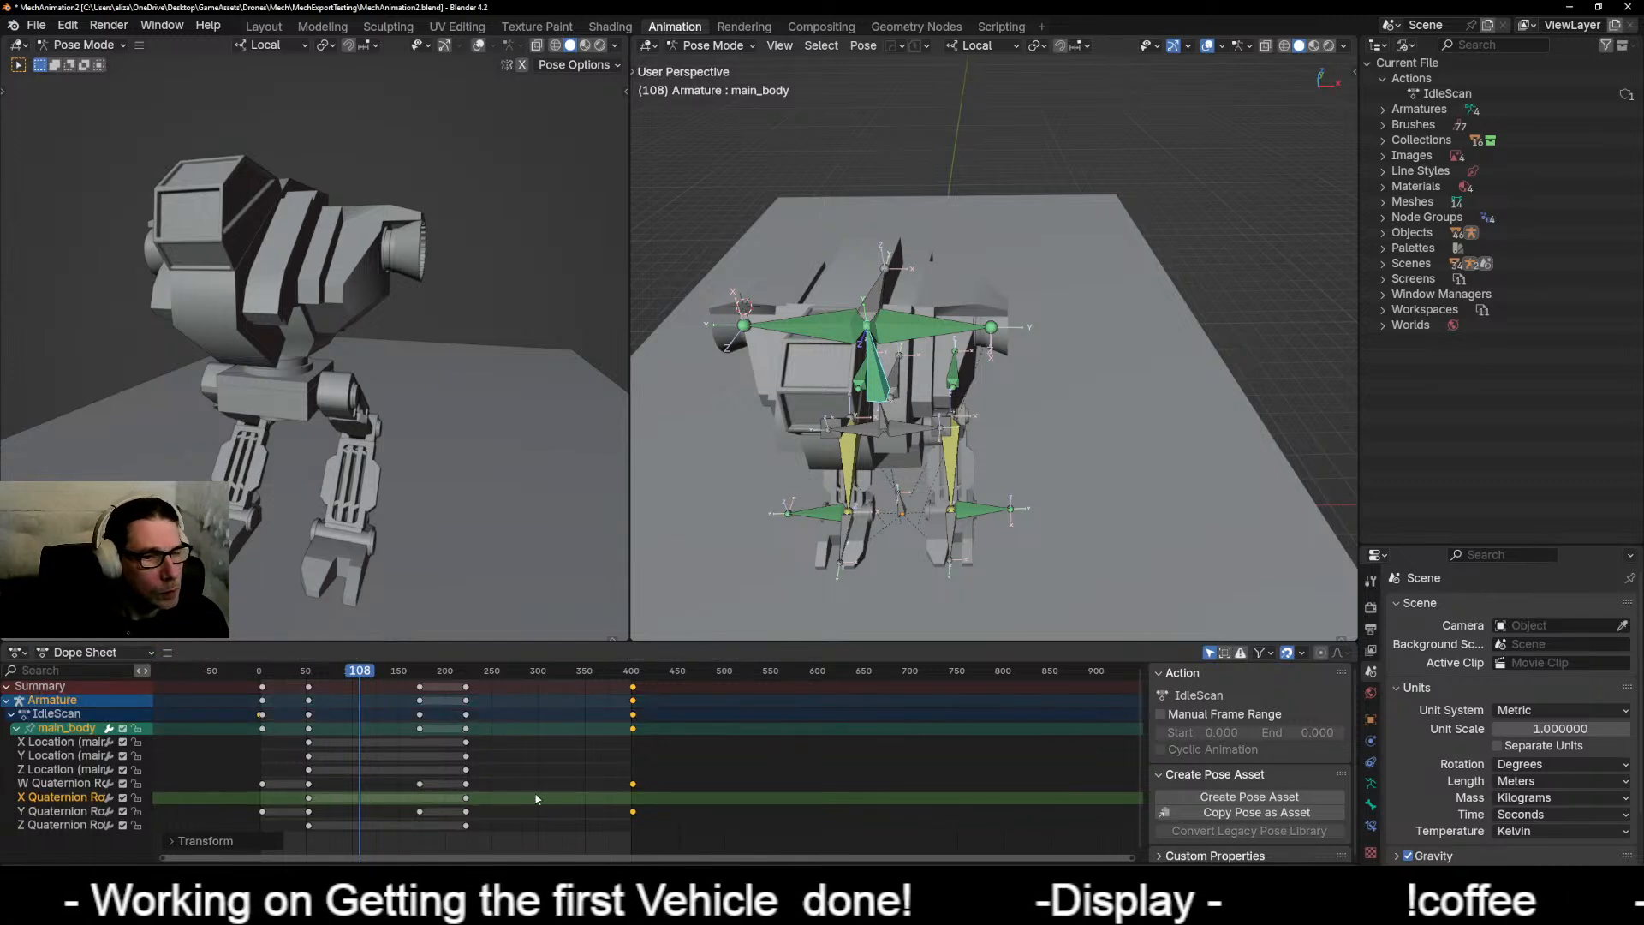
pyautogui.click(95, 653)
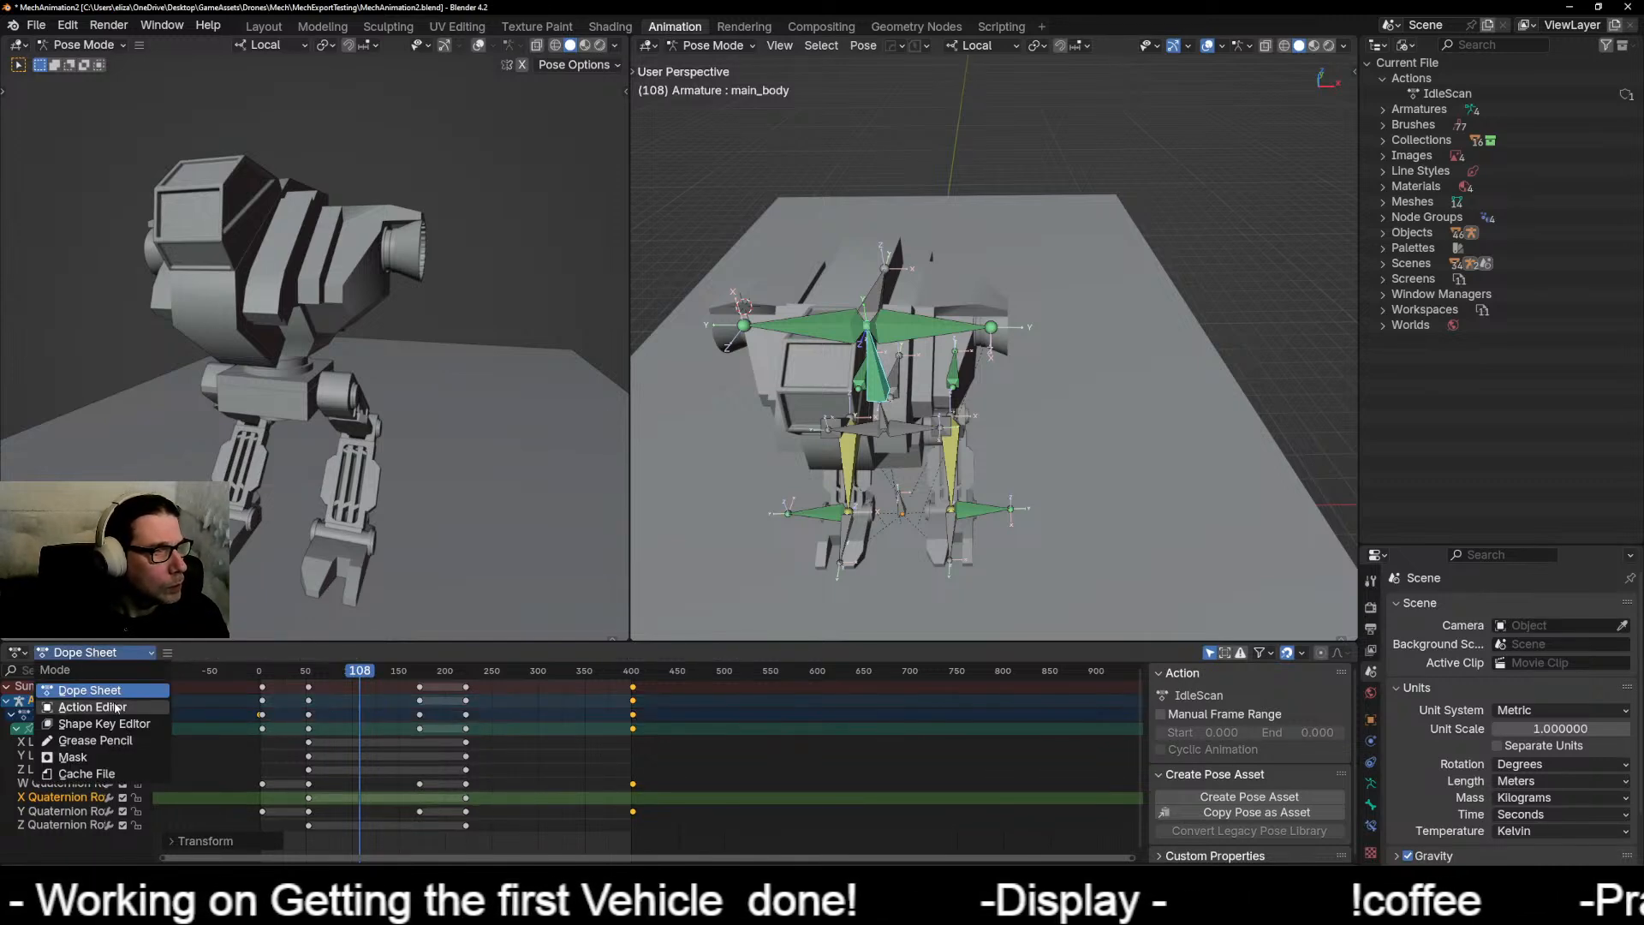
pyautogui.click(93, 707)
pyautogui.click(125, 652)
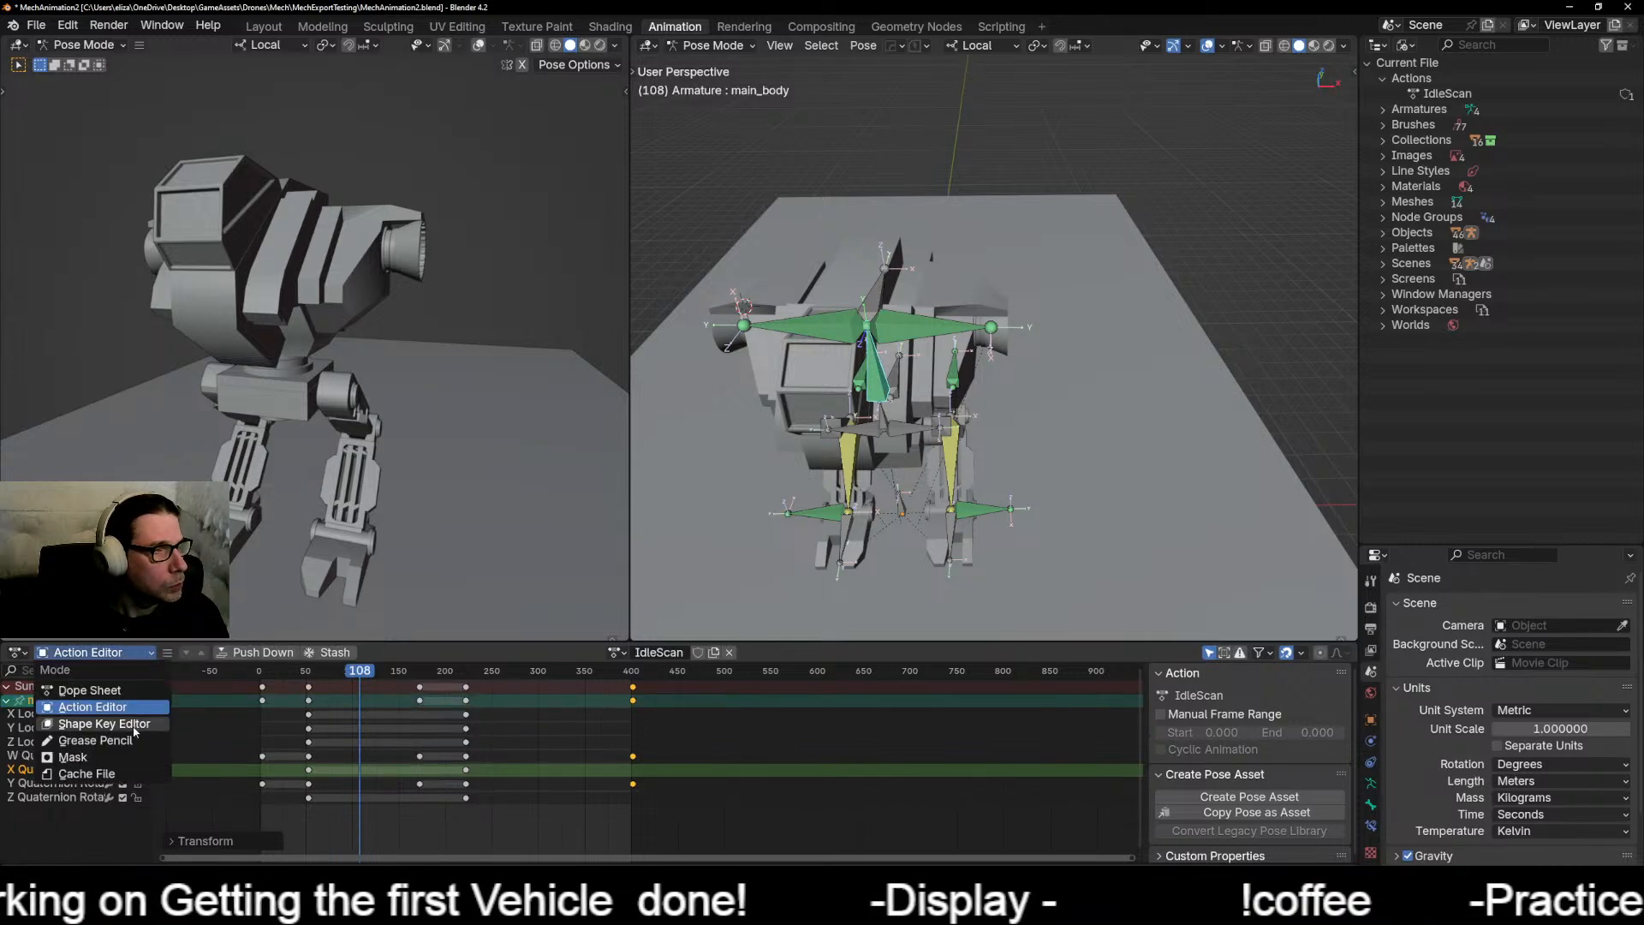
pyautogui.click(134, 726)
pyautogui.click(112, 653)
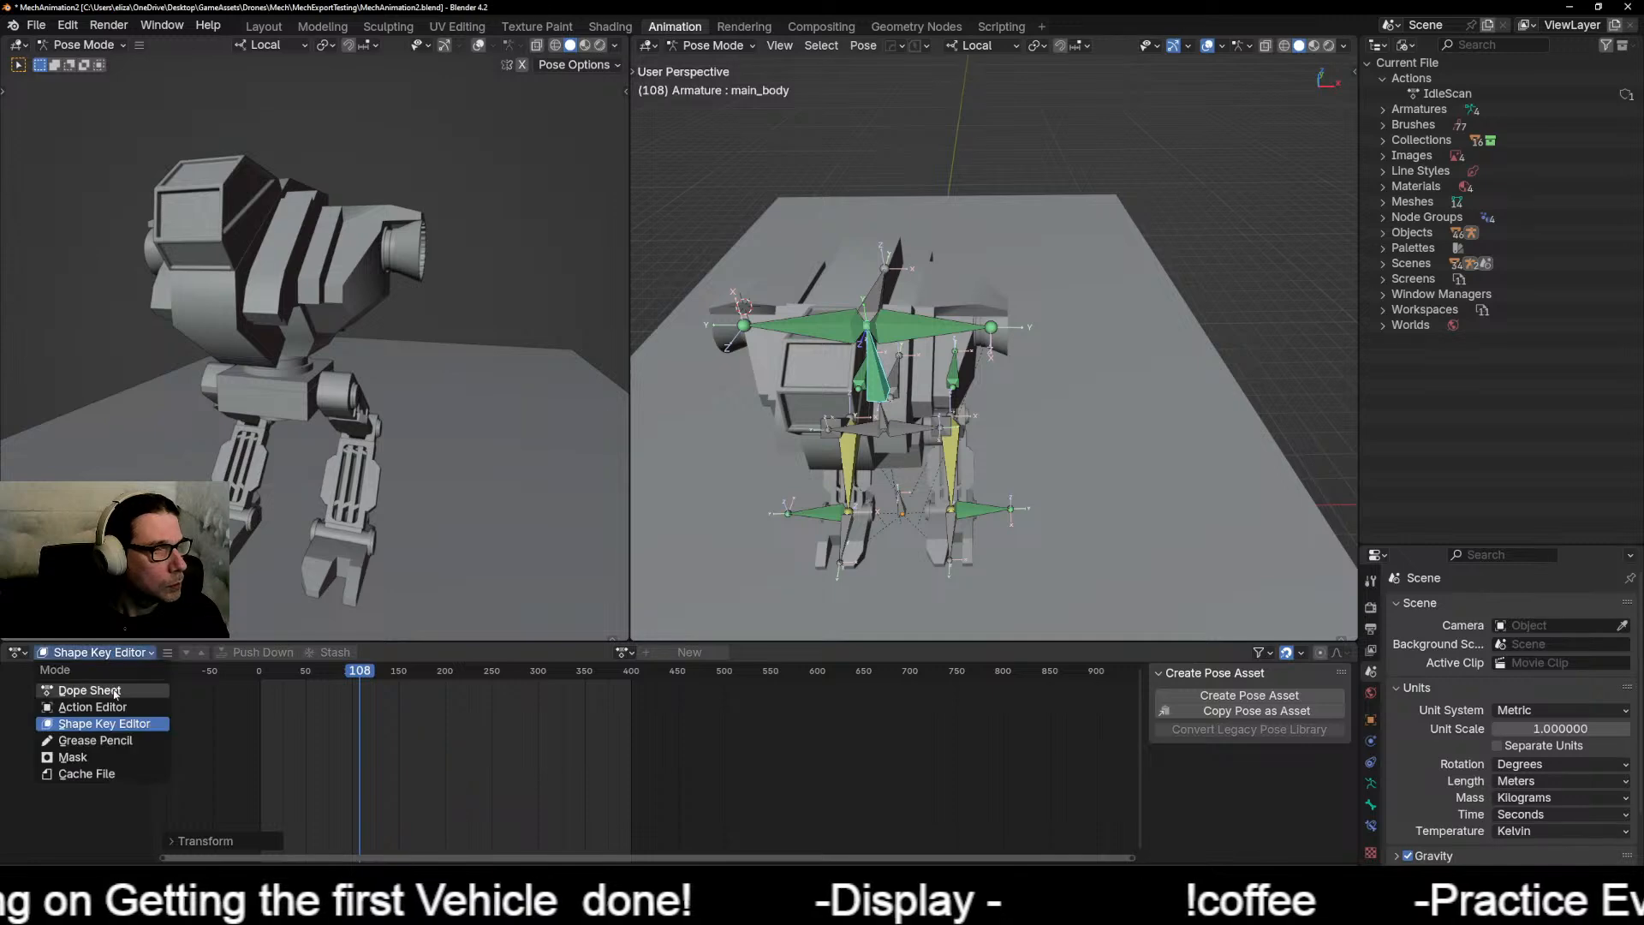
pyautogui.click(94, 706)
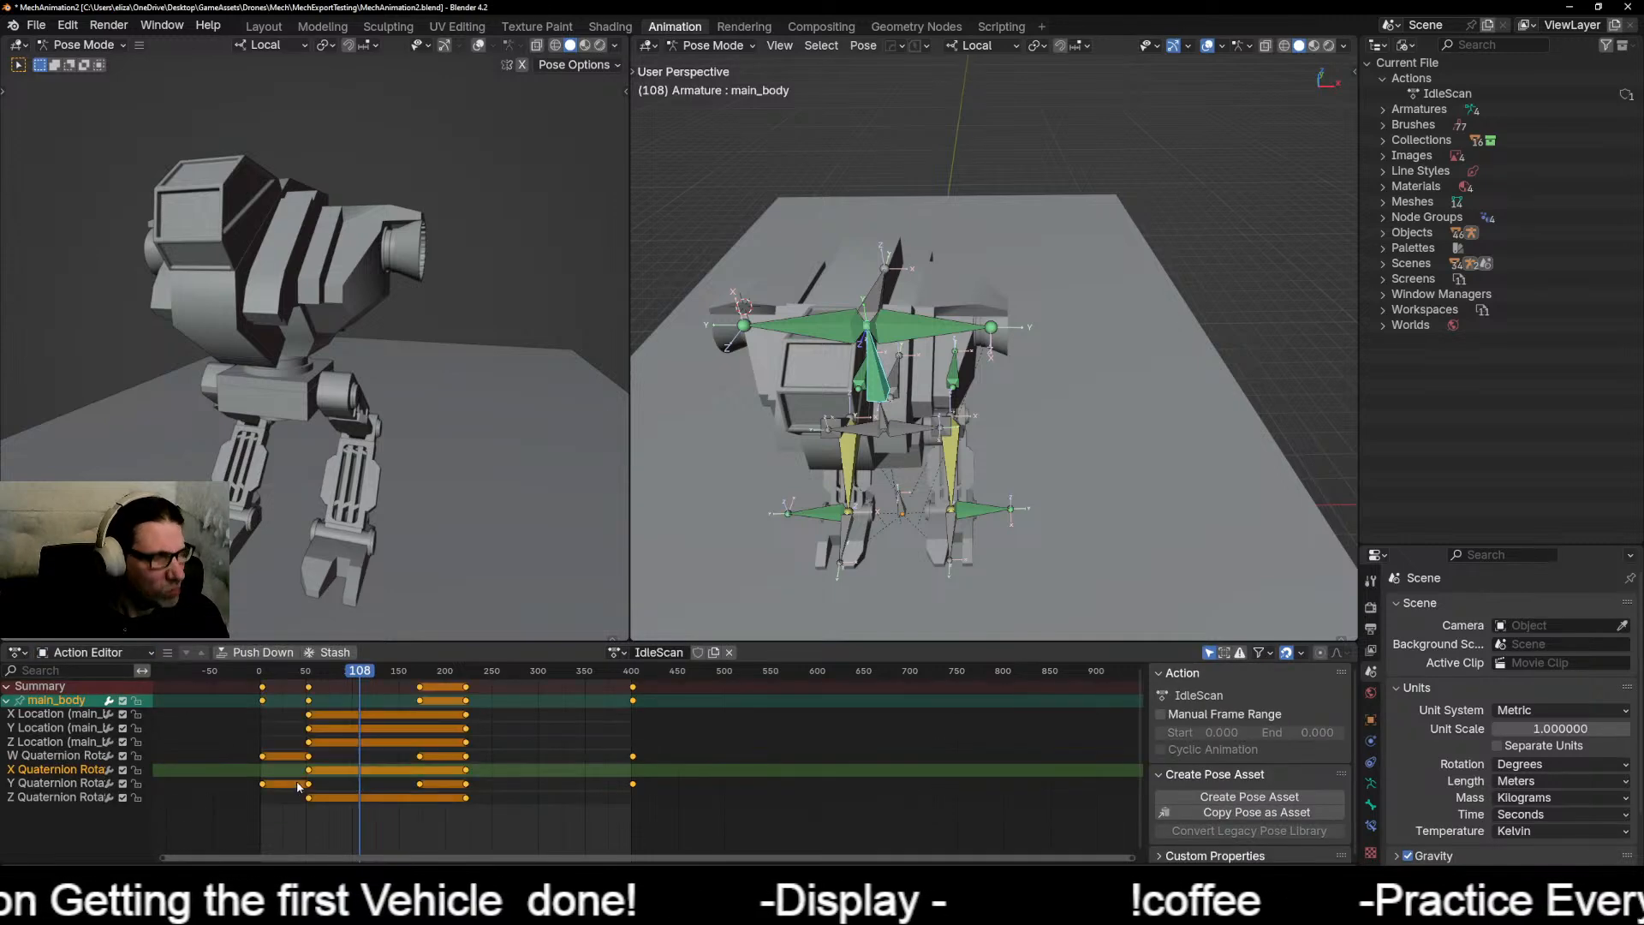
# Step: Display the main_body curves in the Graph Editor and focus on the W Quaternion Rotation keyframe at frame 3
pyautogui.hotkey('ctrl', 'Tab')
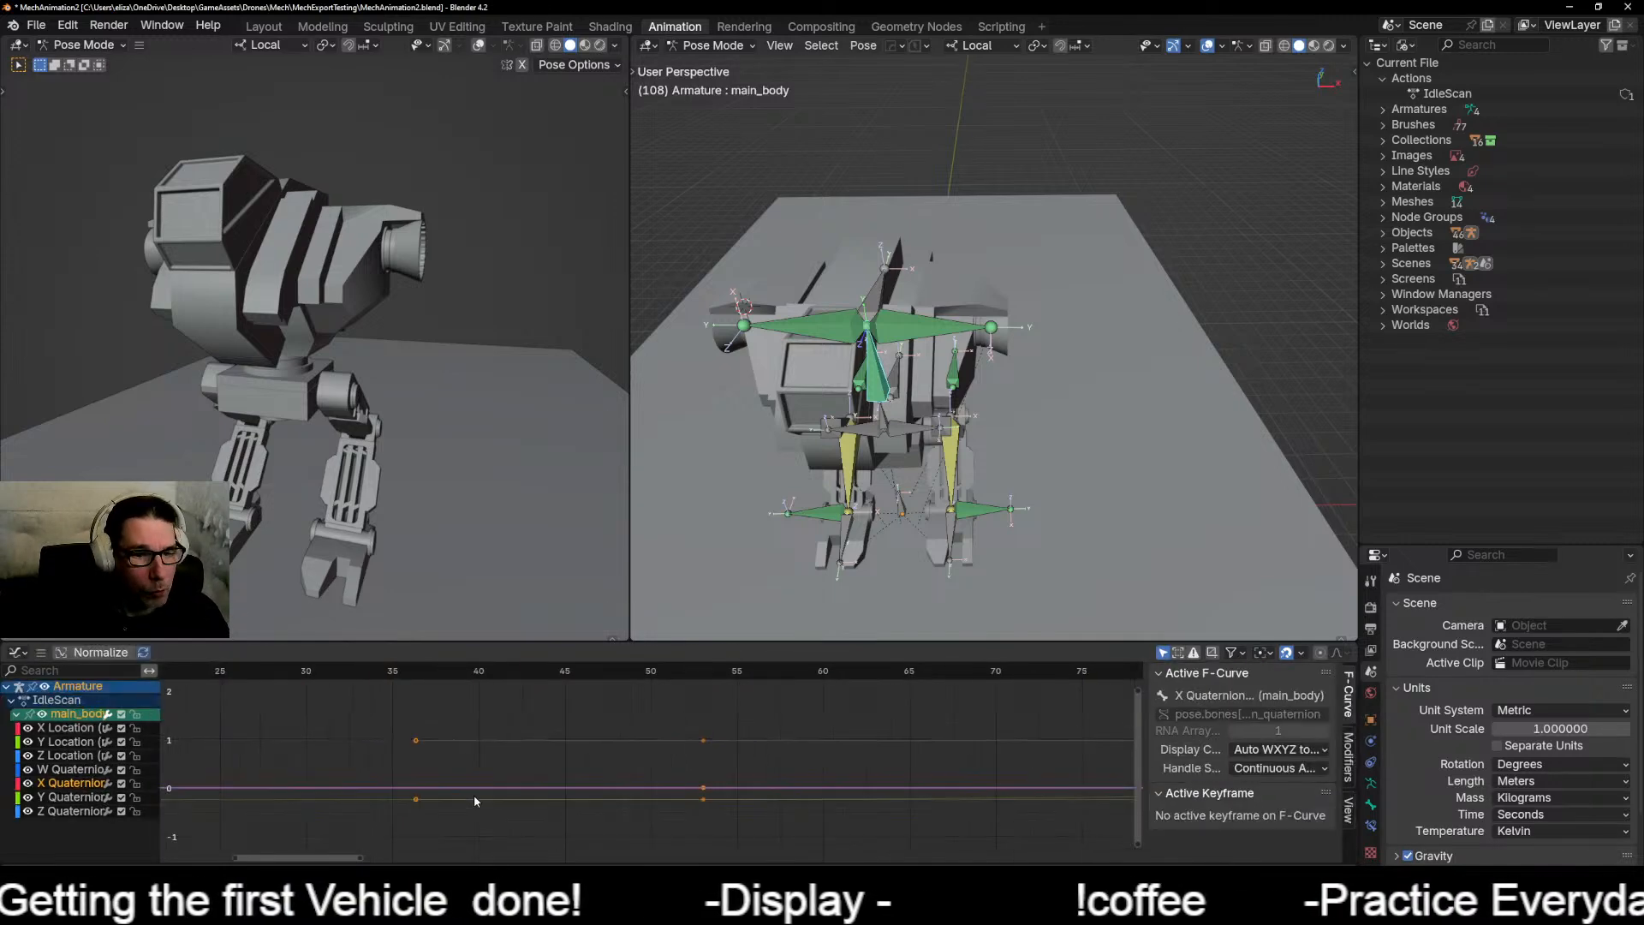
pyautogui.press('Home')
pyautogui.scroll(-3, 457, 790)
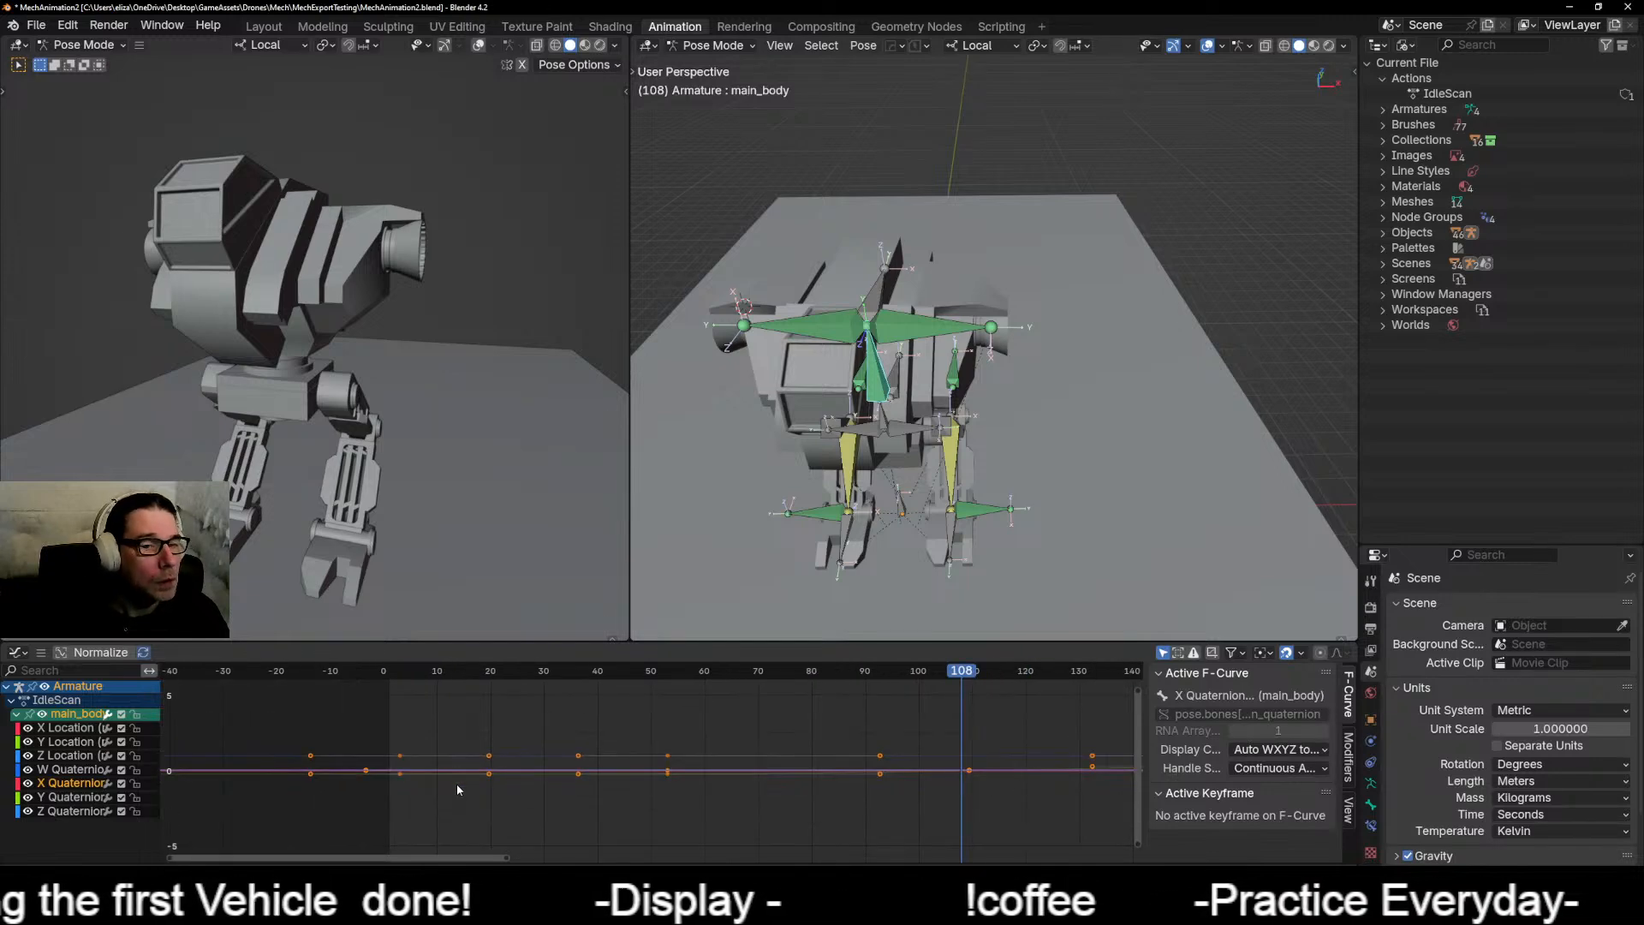
pyautogui.click(72, 798)
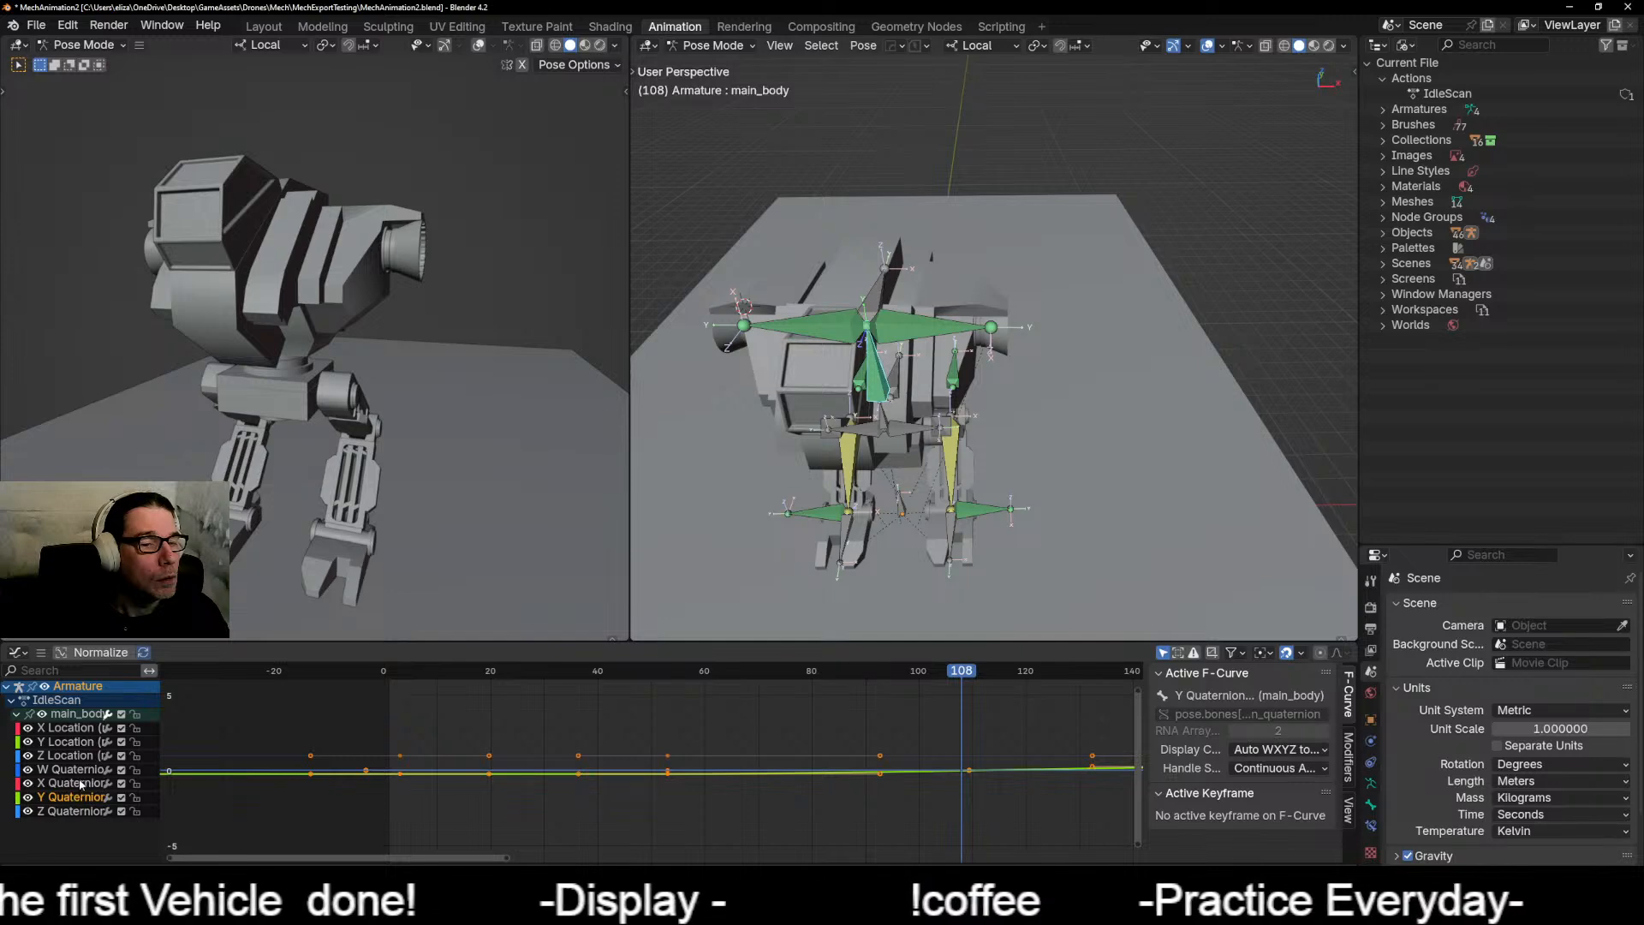
pyautogui.click(75, 769)
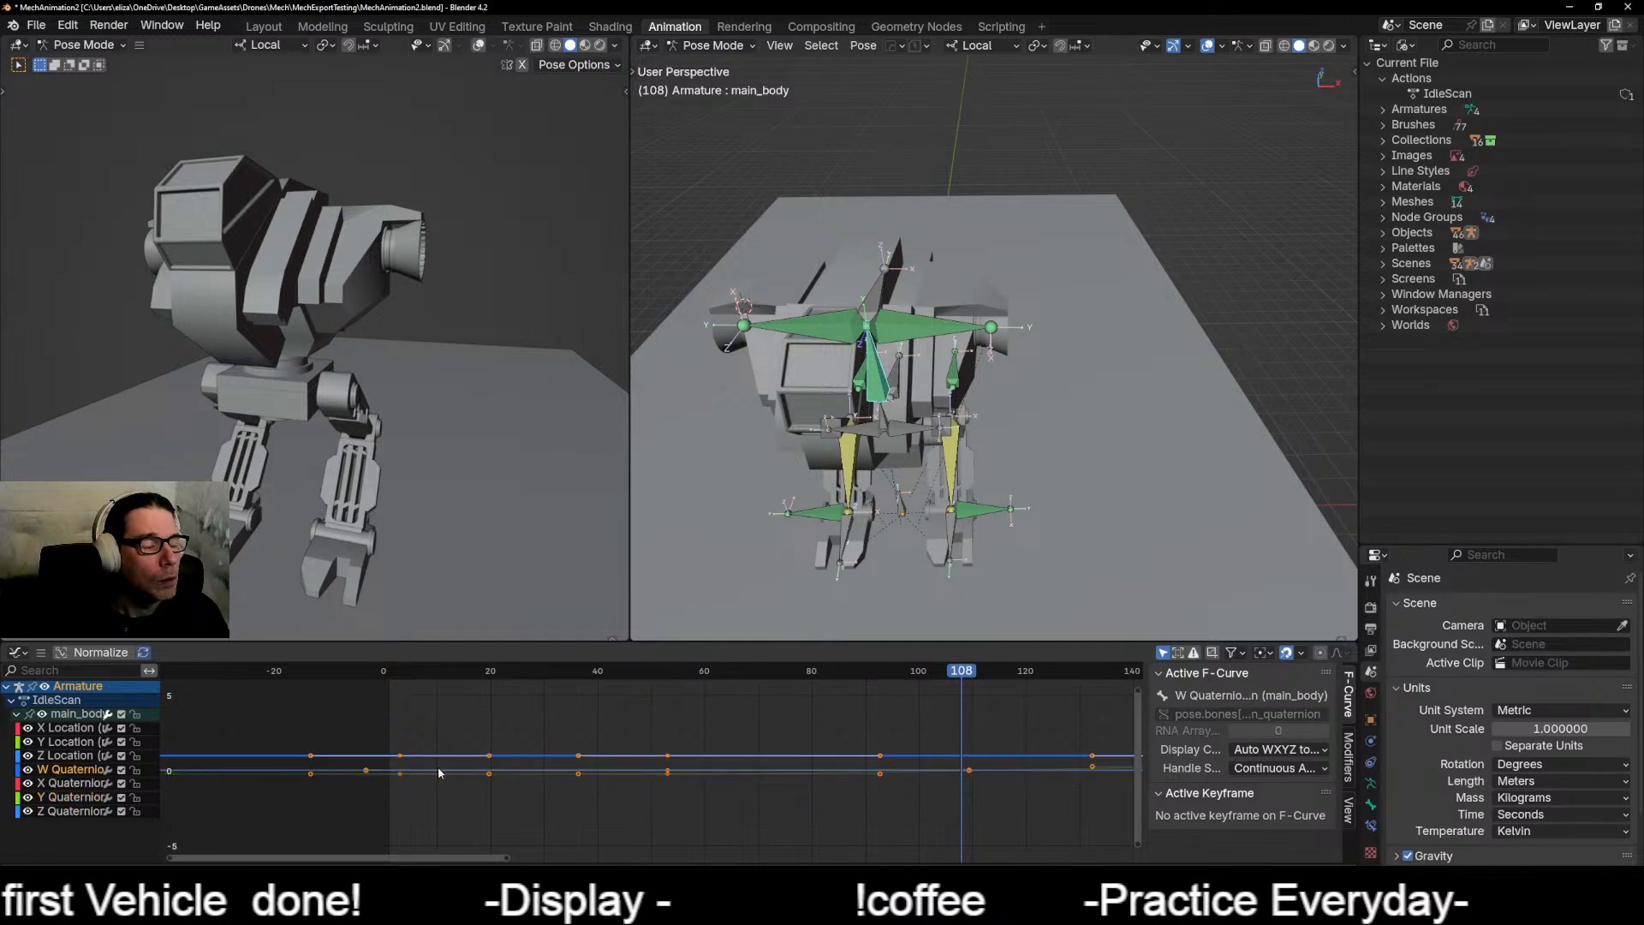
pyautogui.scroll(2, 312, 754)
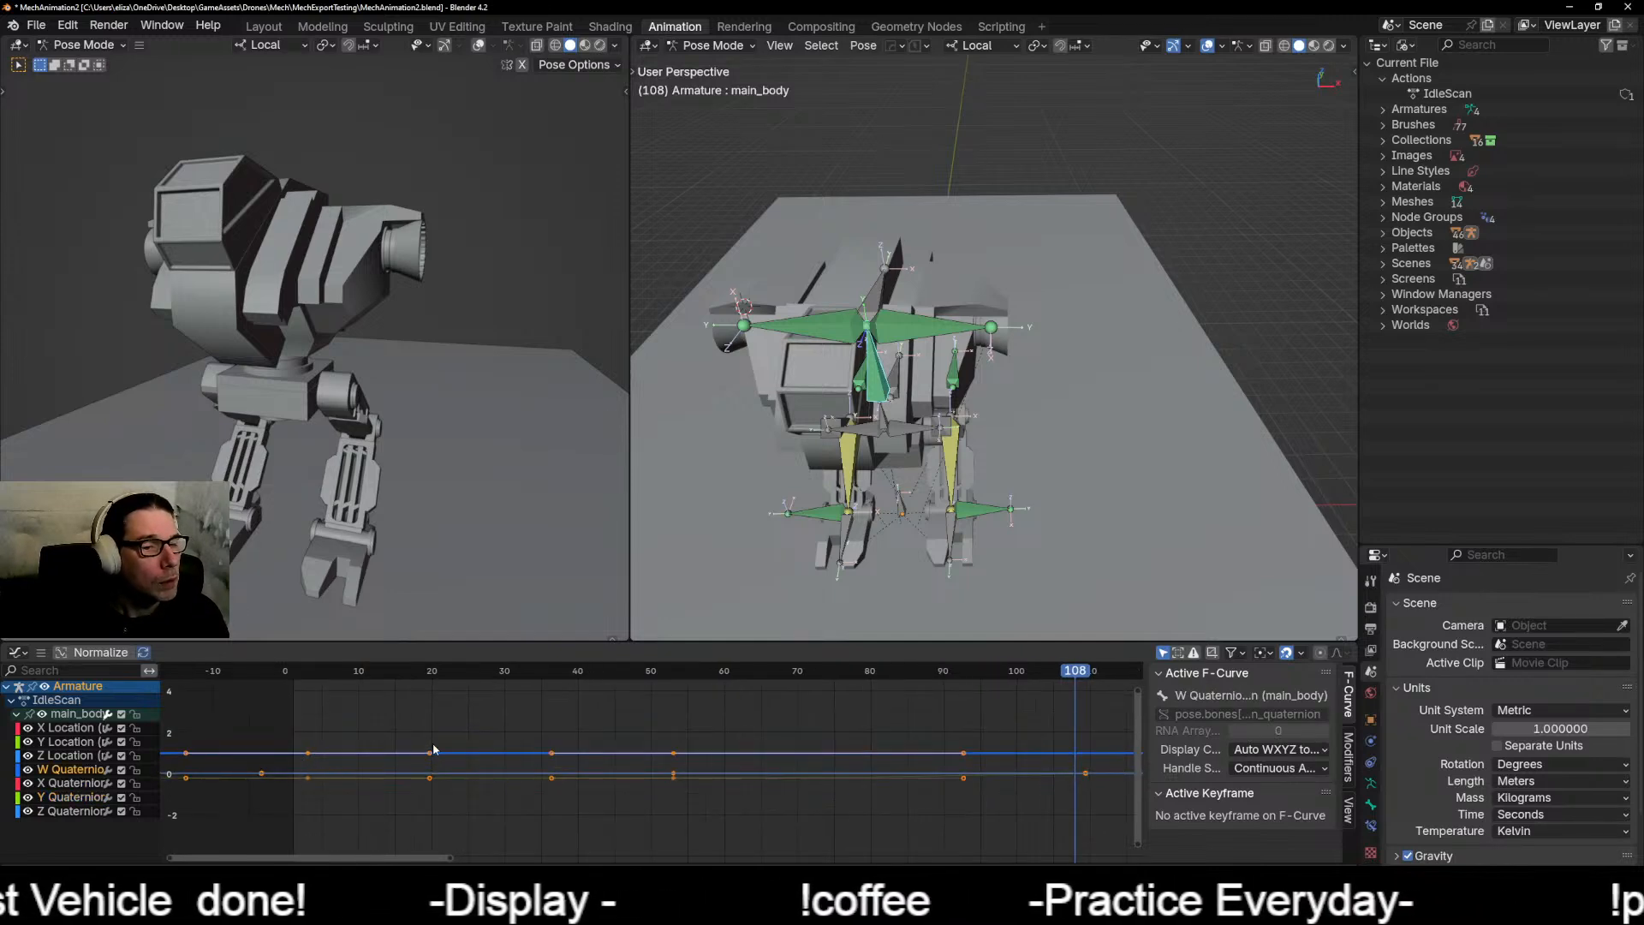
pyautogui.click(308, 753)
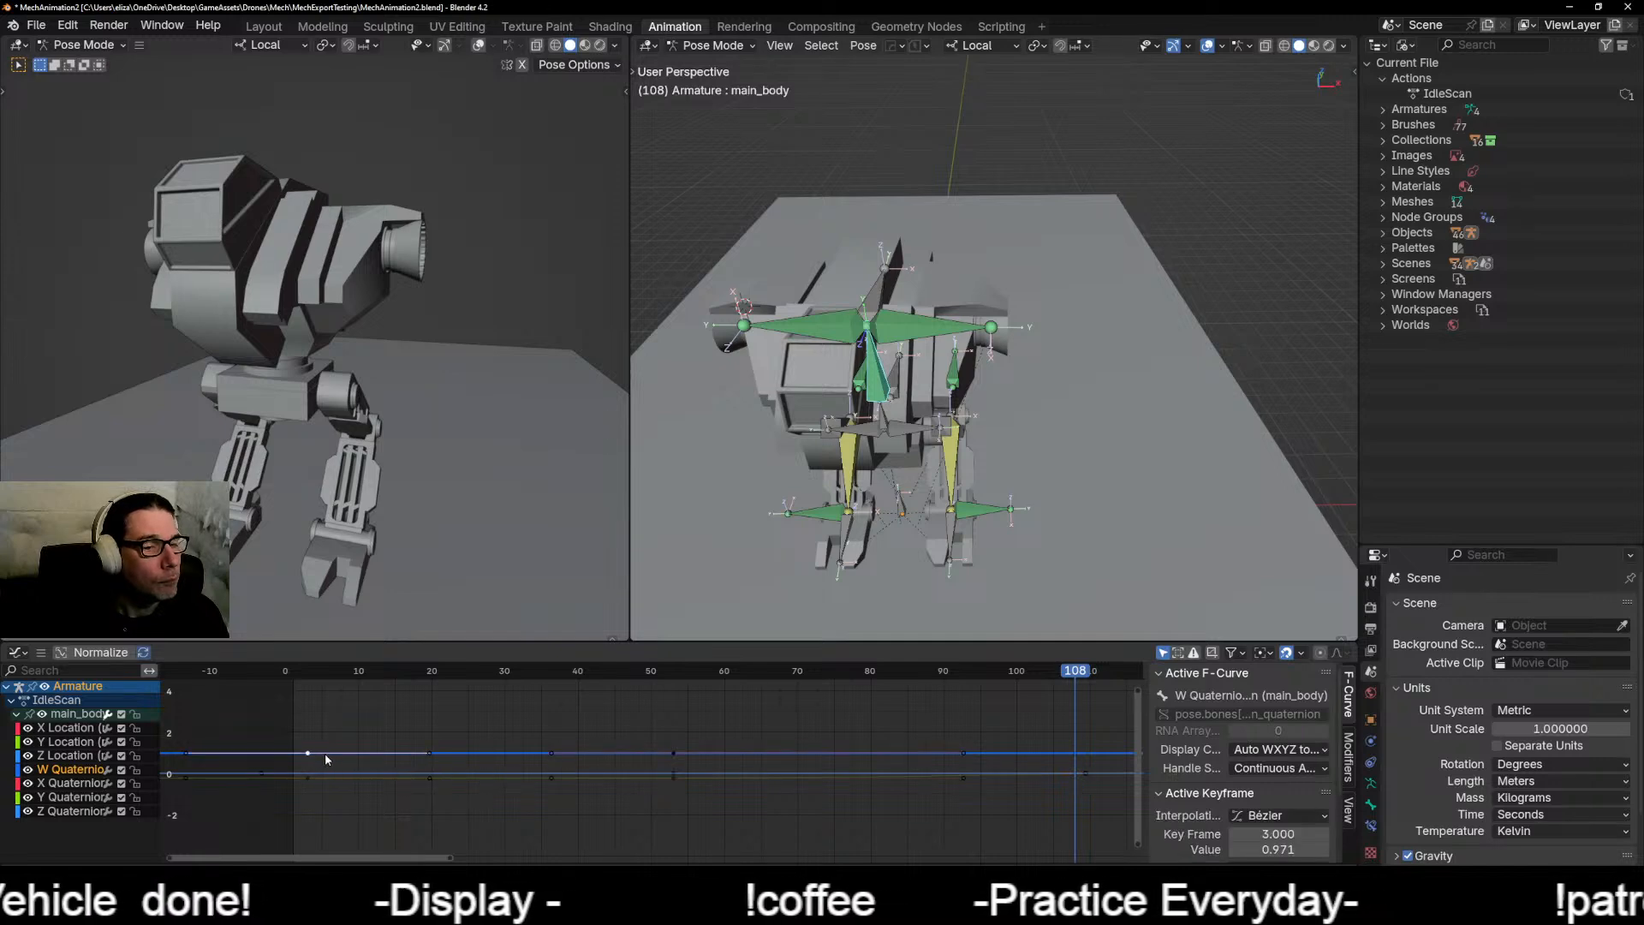
pyautogui.scroll(1, 322, 757)
pyautogui.moveTo(322, 757); pyautogui.dragTo(670, 788, button='middle')
pyautogui.scroll(3, 671, 788)
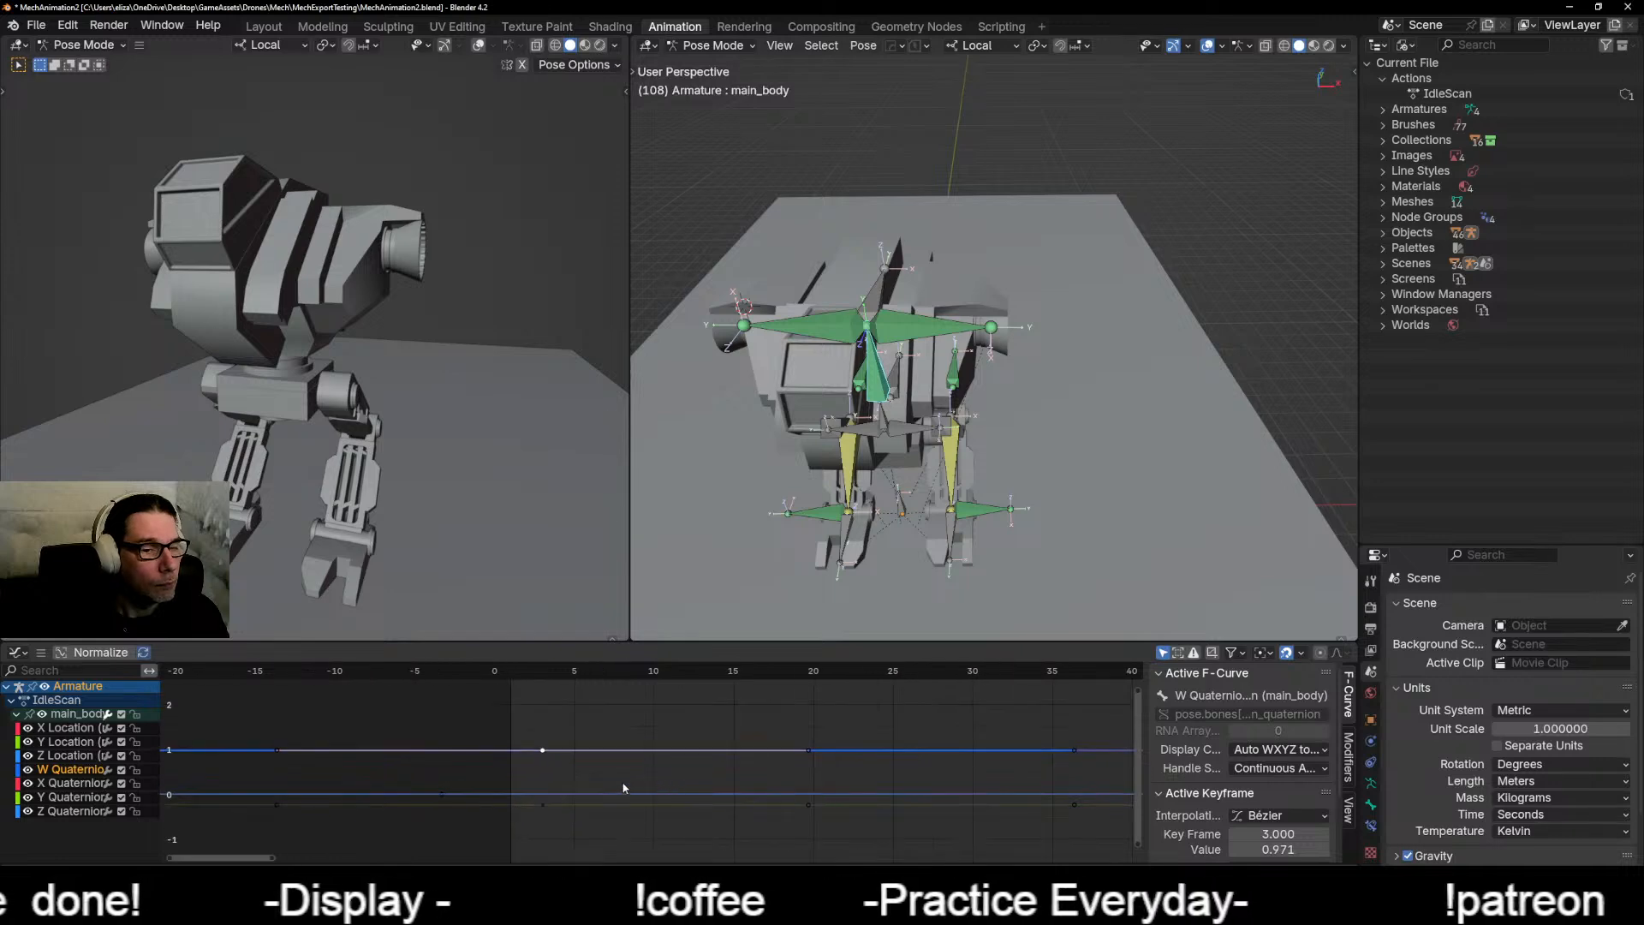
pyautogui.moveTo(855, 771); pyautogui.dragTo(742, 815, button='middle')
pyautogui.press('h')
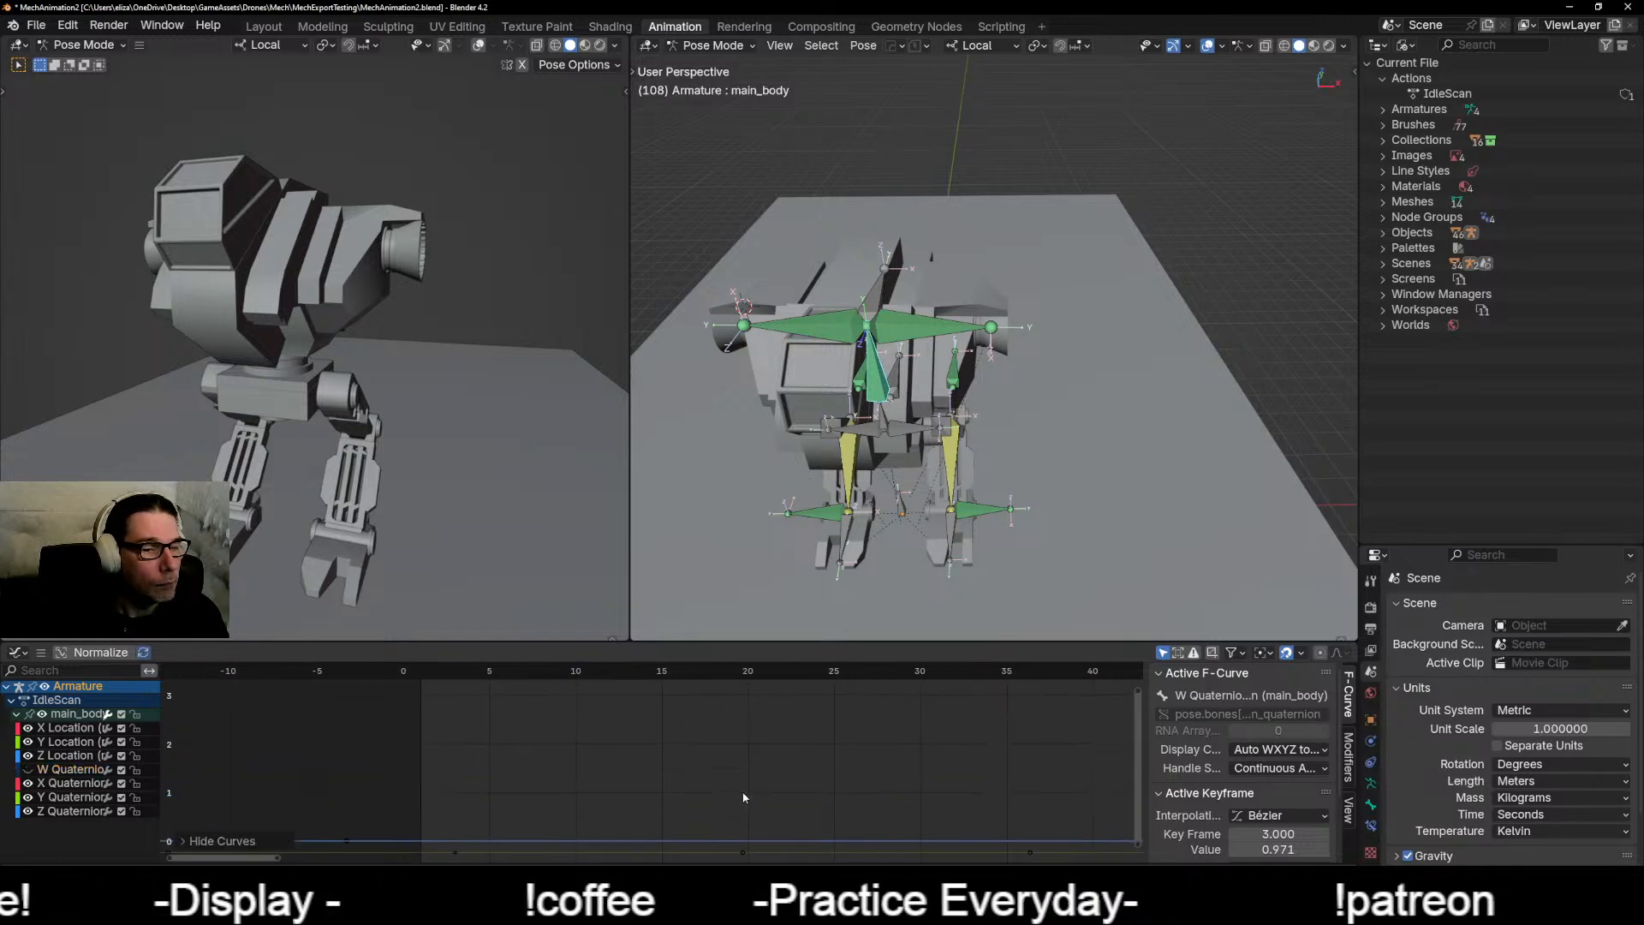
pyautogui.rightClick(781, 789)
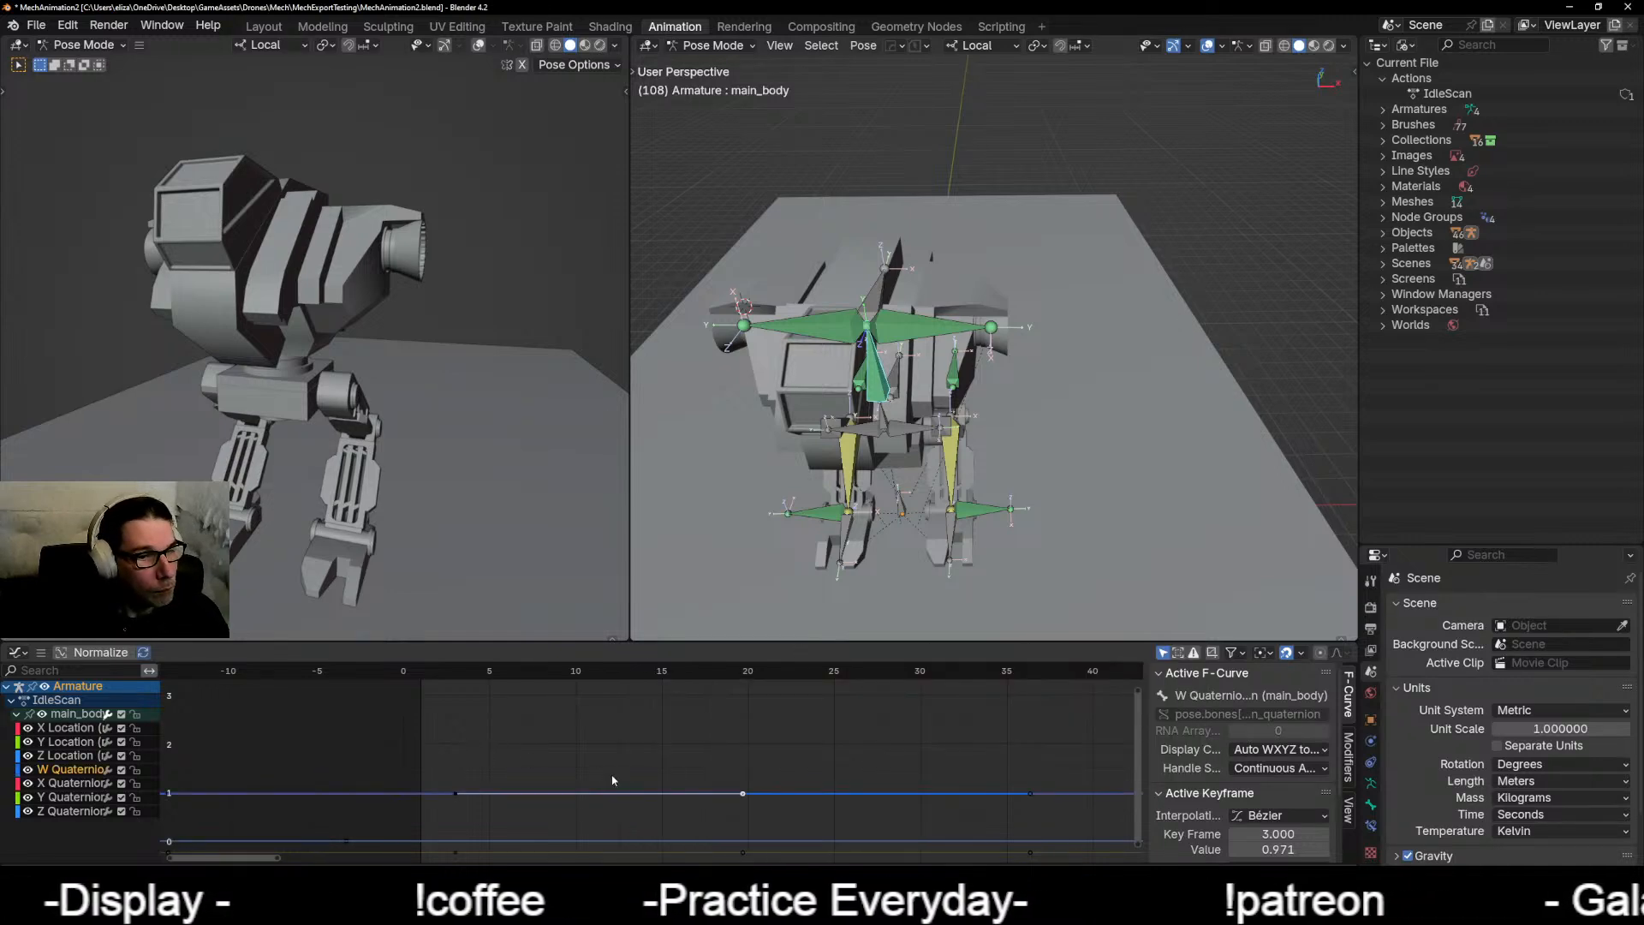
pyautogui.hotkey('alt', 'h')
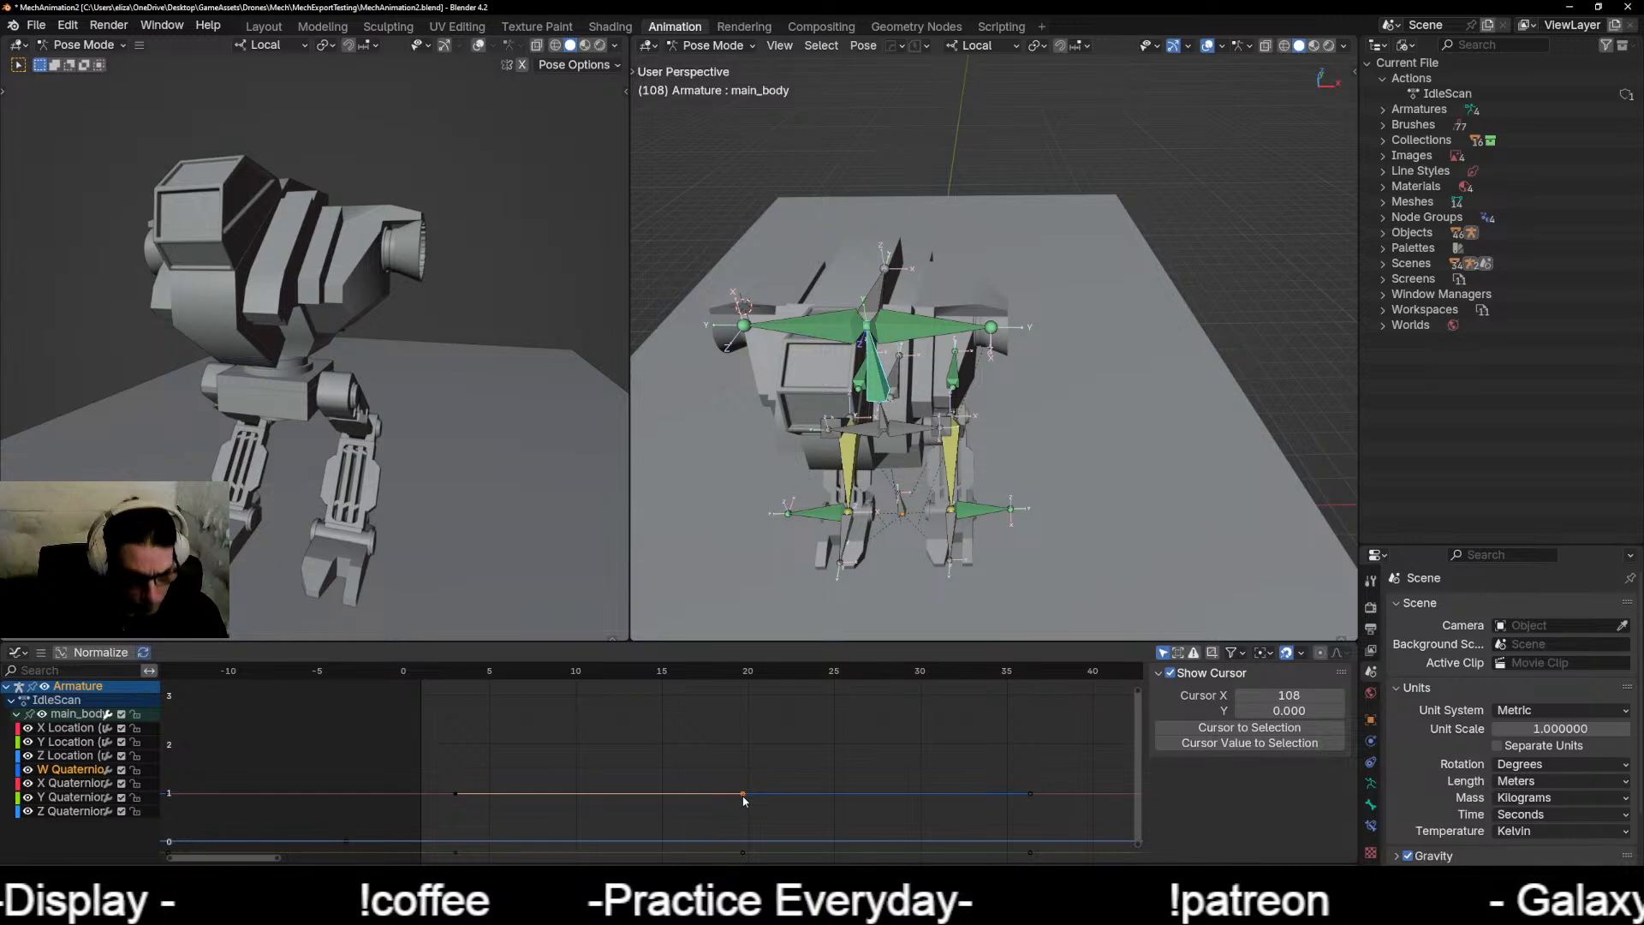
pyautogui.moveTo(742, 794); pyautogui.dragTo(747, 780)
pyautogui.rightClick(747, 780)
# Step: Set the handle type of the W Quaternion Rotation keyframe at frame 3 to Automatic
pyautogui.click(454, 793)
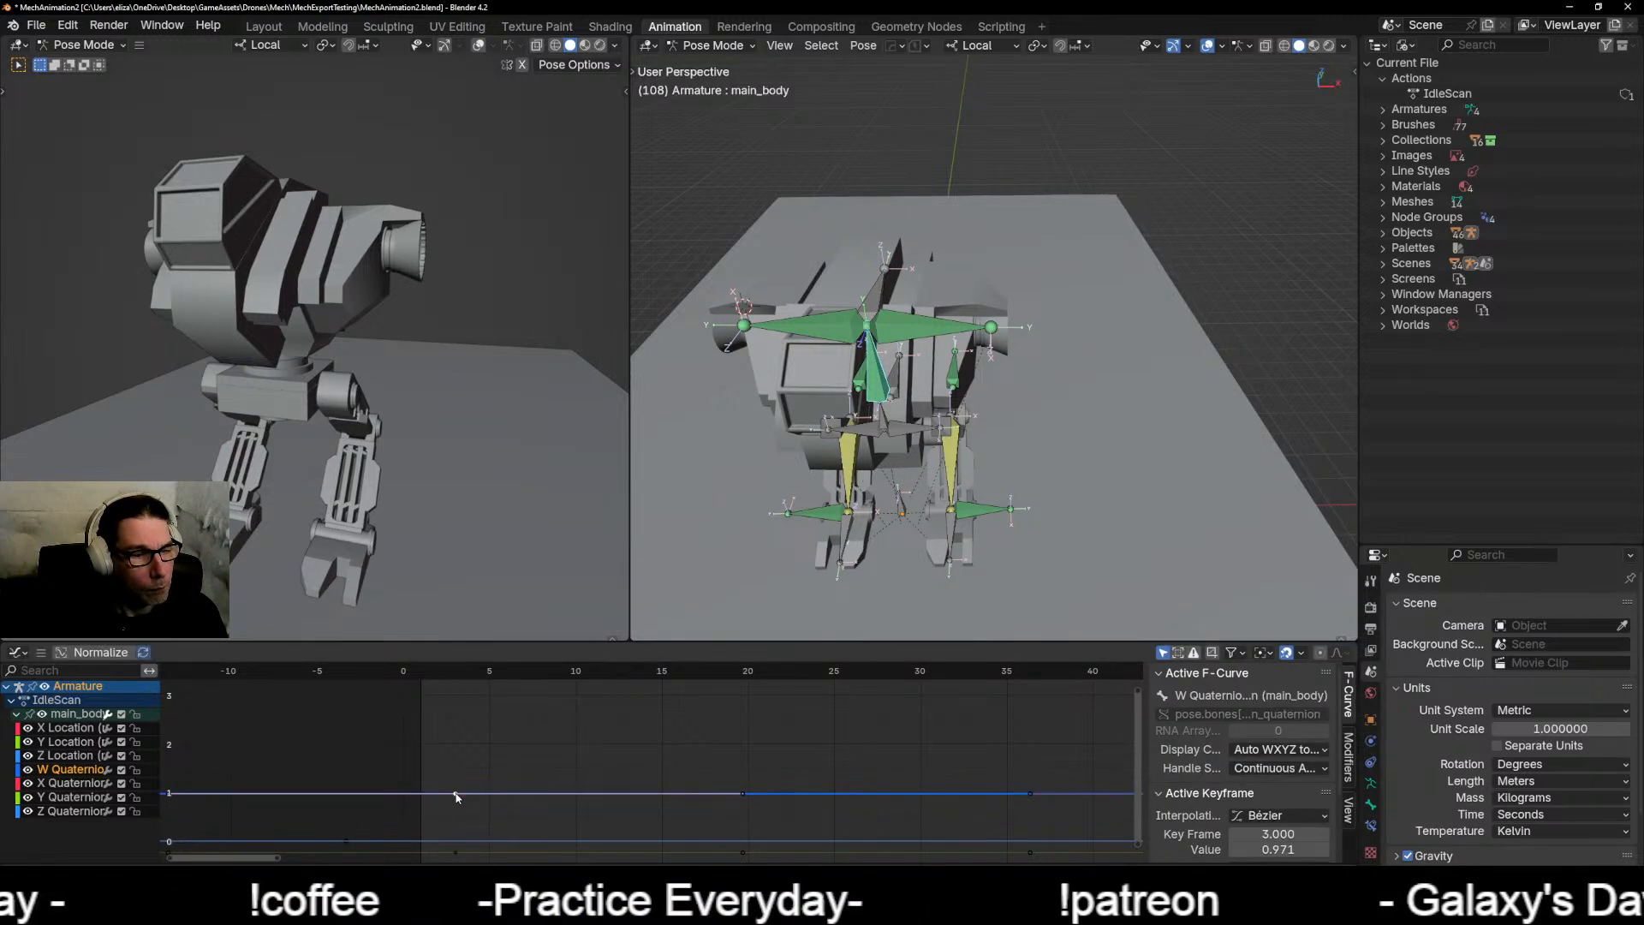
pyautogui.rightClick(466, 797)
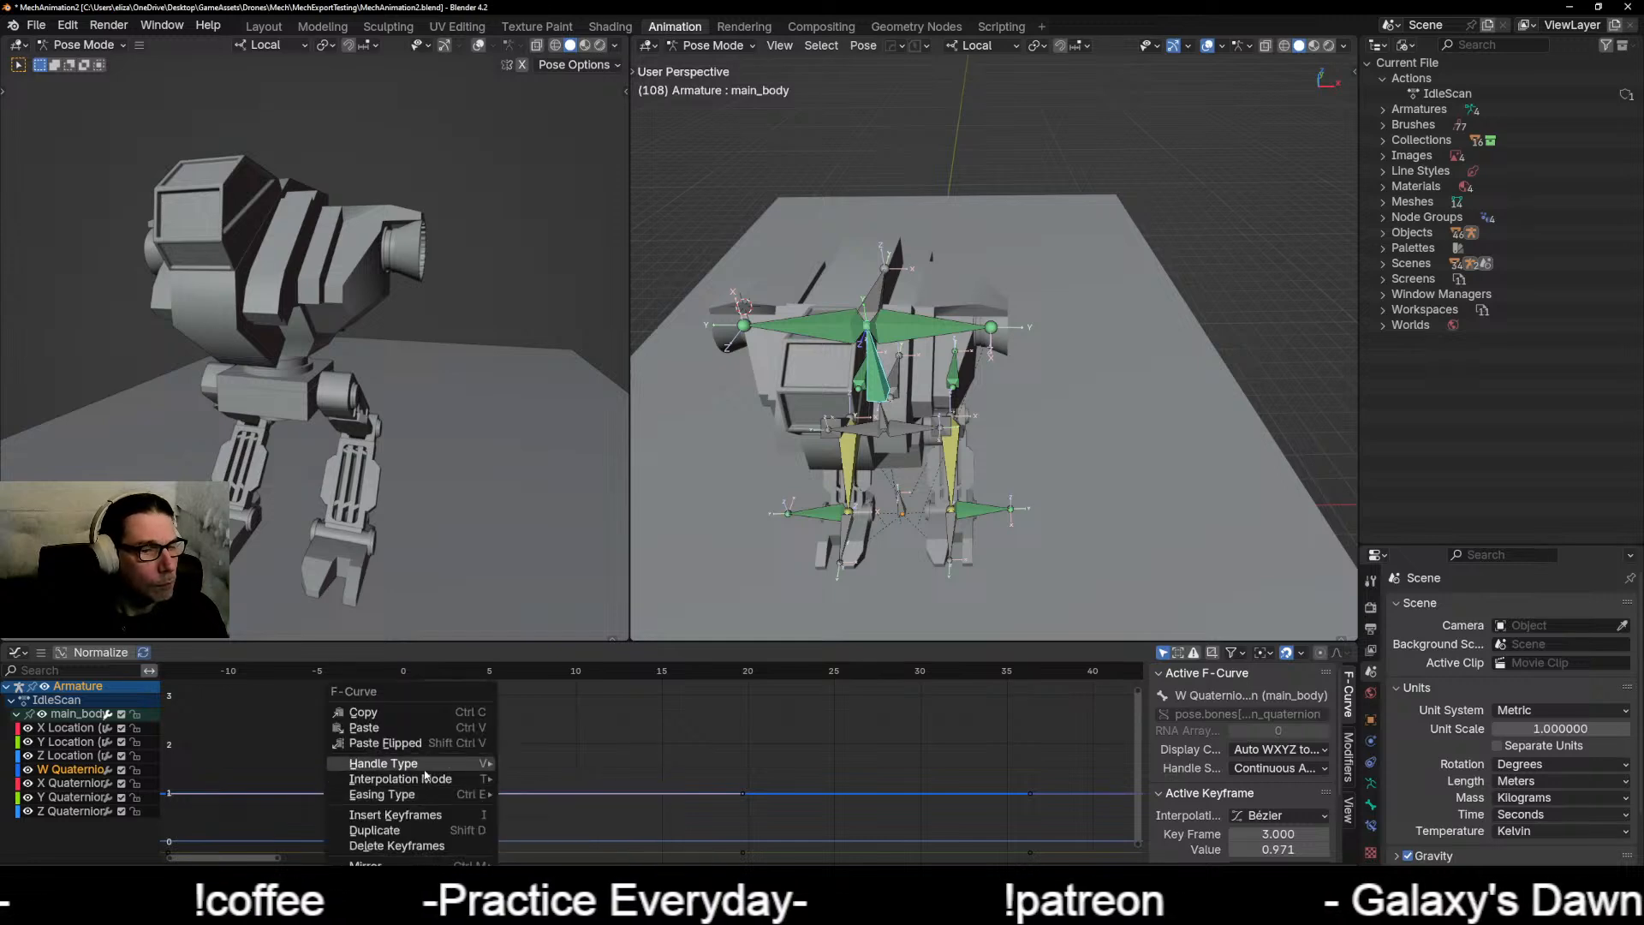
pyautogui.moveTo(454, 763)
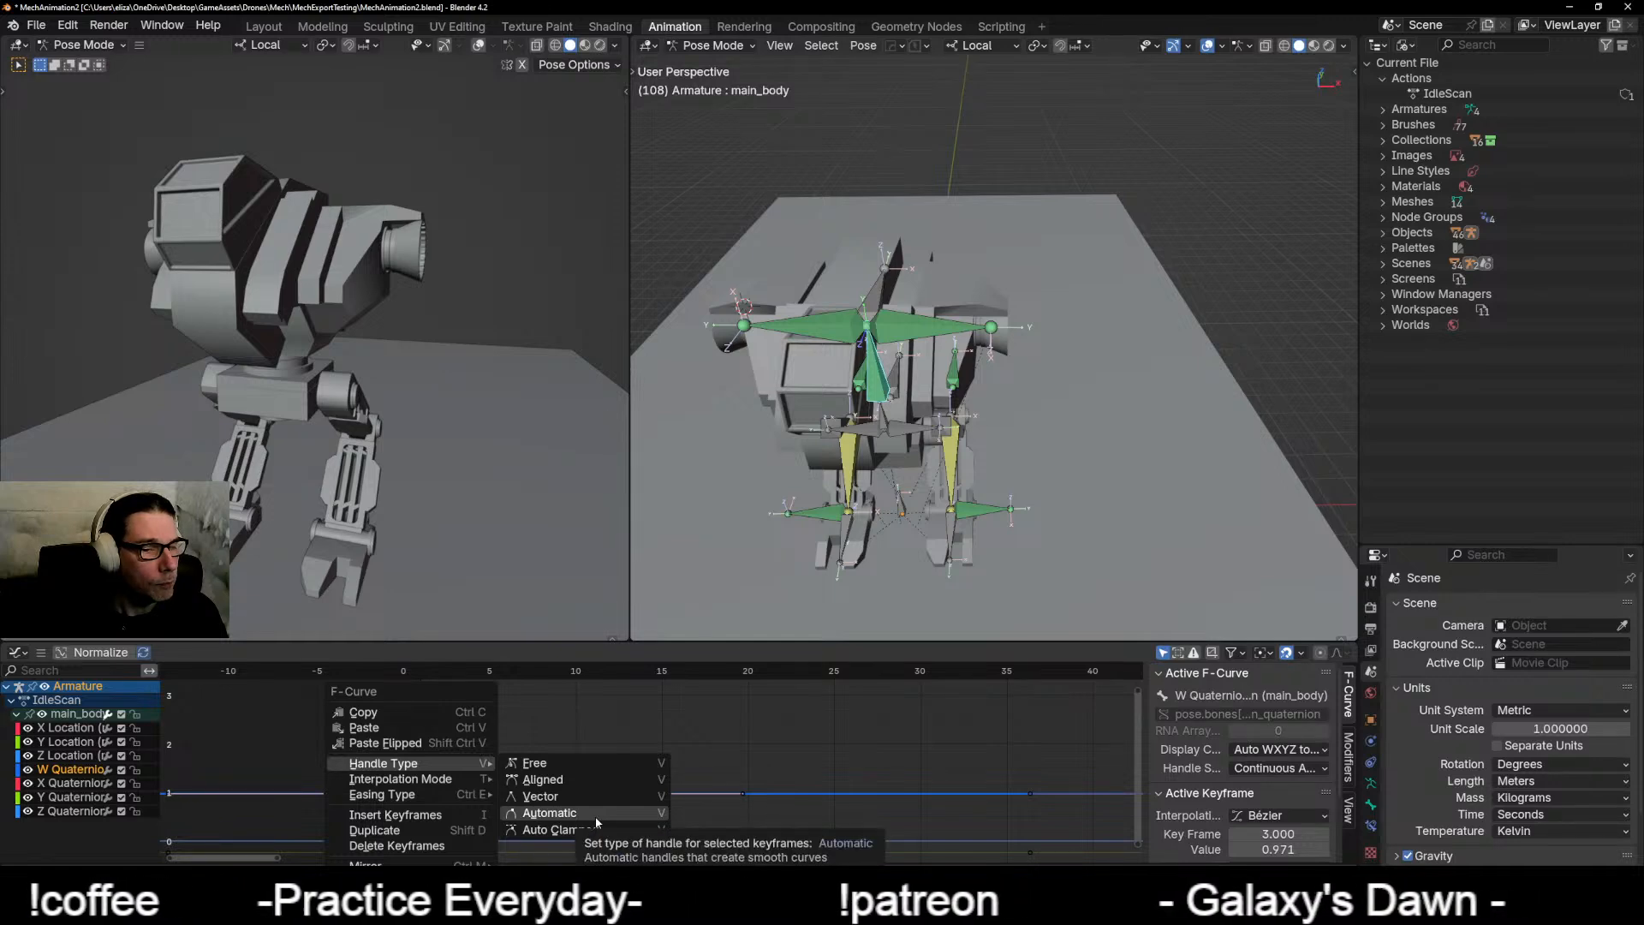
pyautogui.click(594, 815)
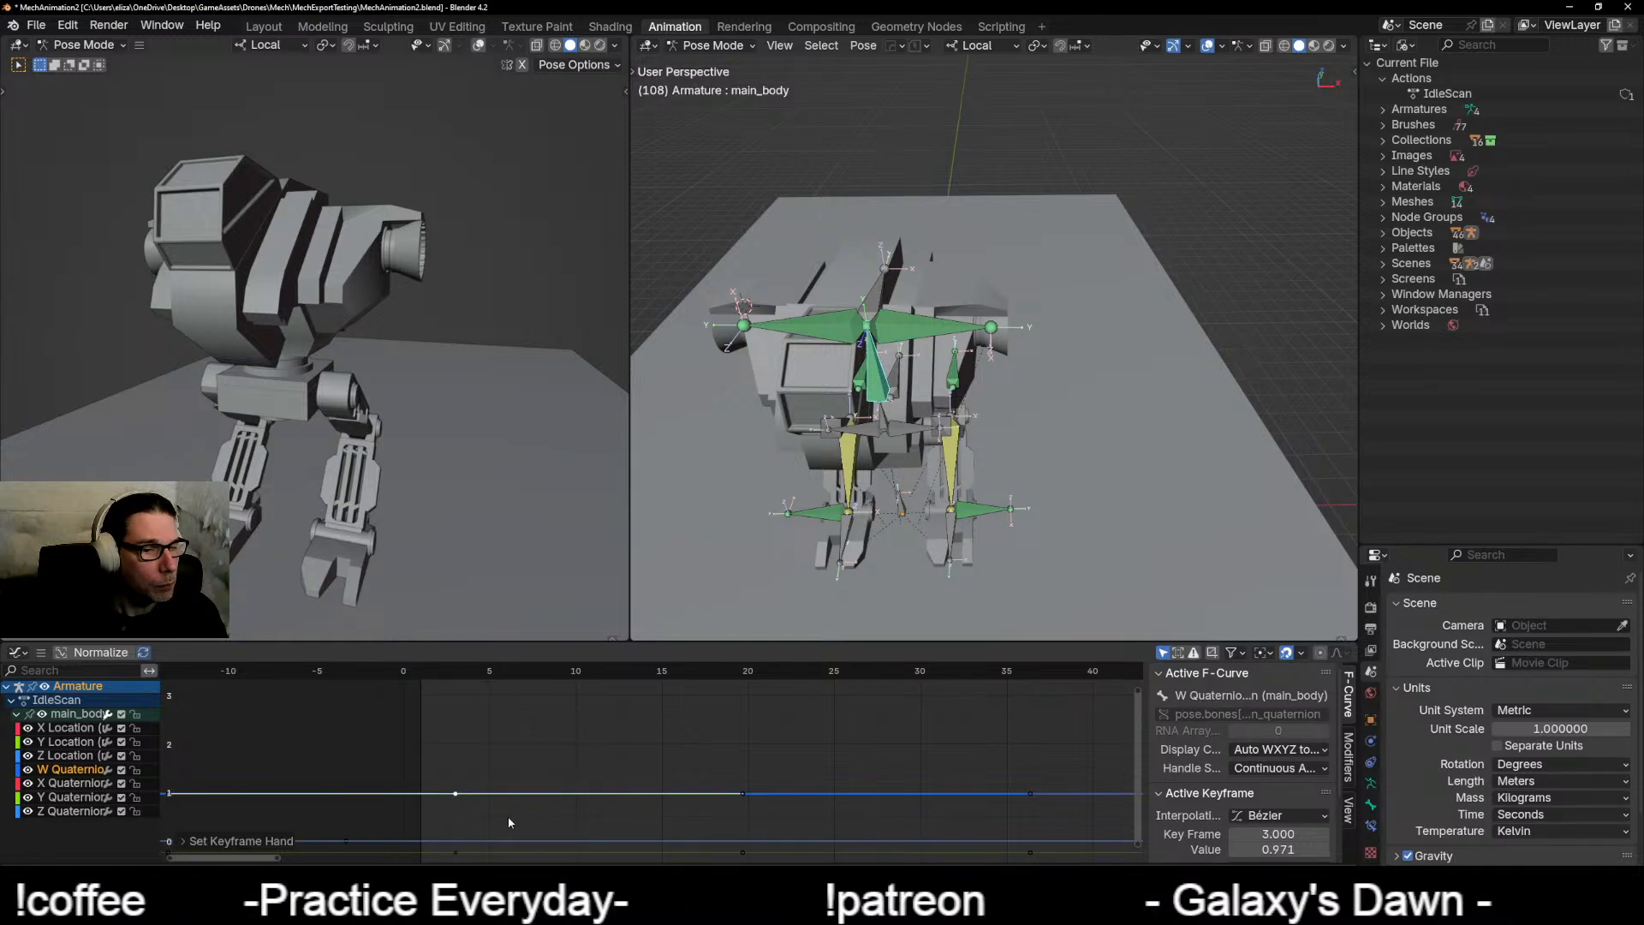
# Step: Raise the W Quaternion Rotation keyframe at frame 3 to a value of about 1.527 and shorten its handles
pyautogui.click(456, 795)
pyautogui.press('g')
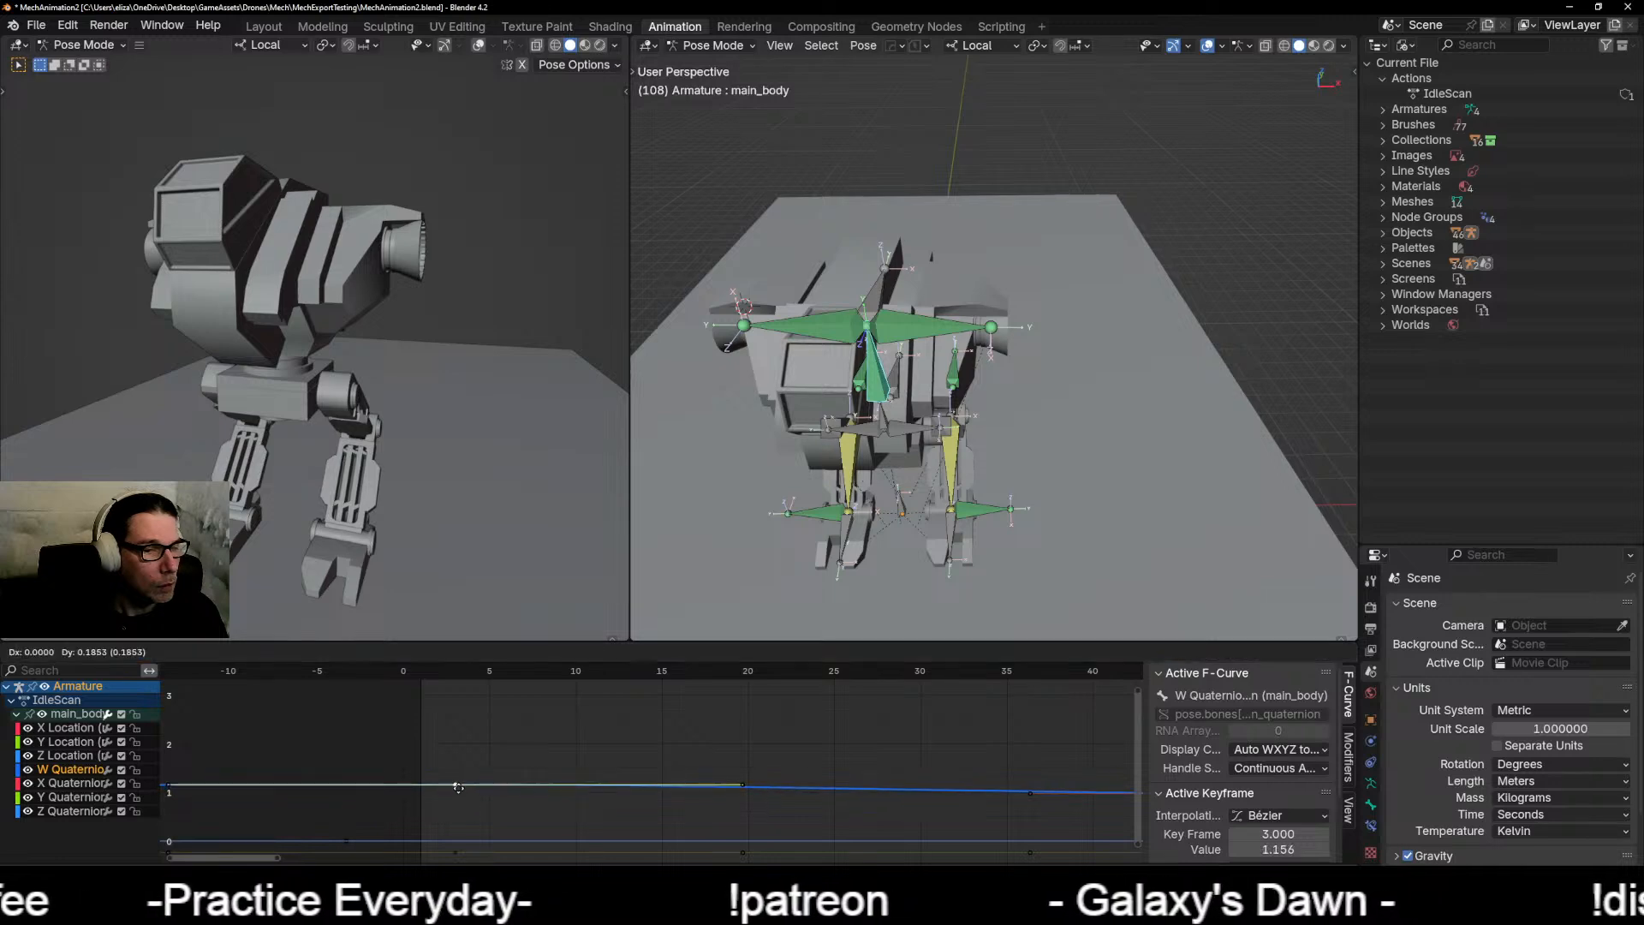
pyautogui.click(458, 767)
pyautogui.press('s')
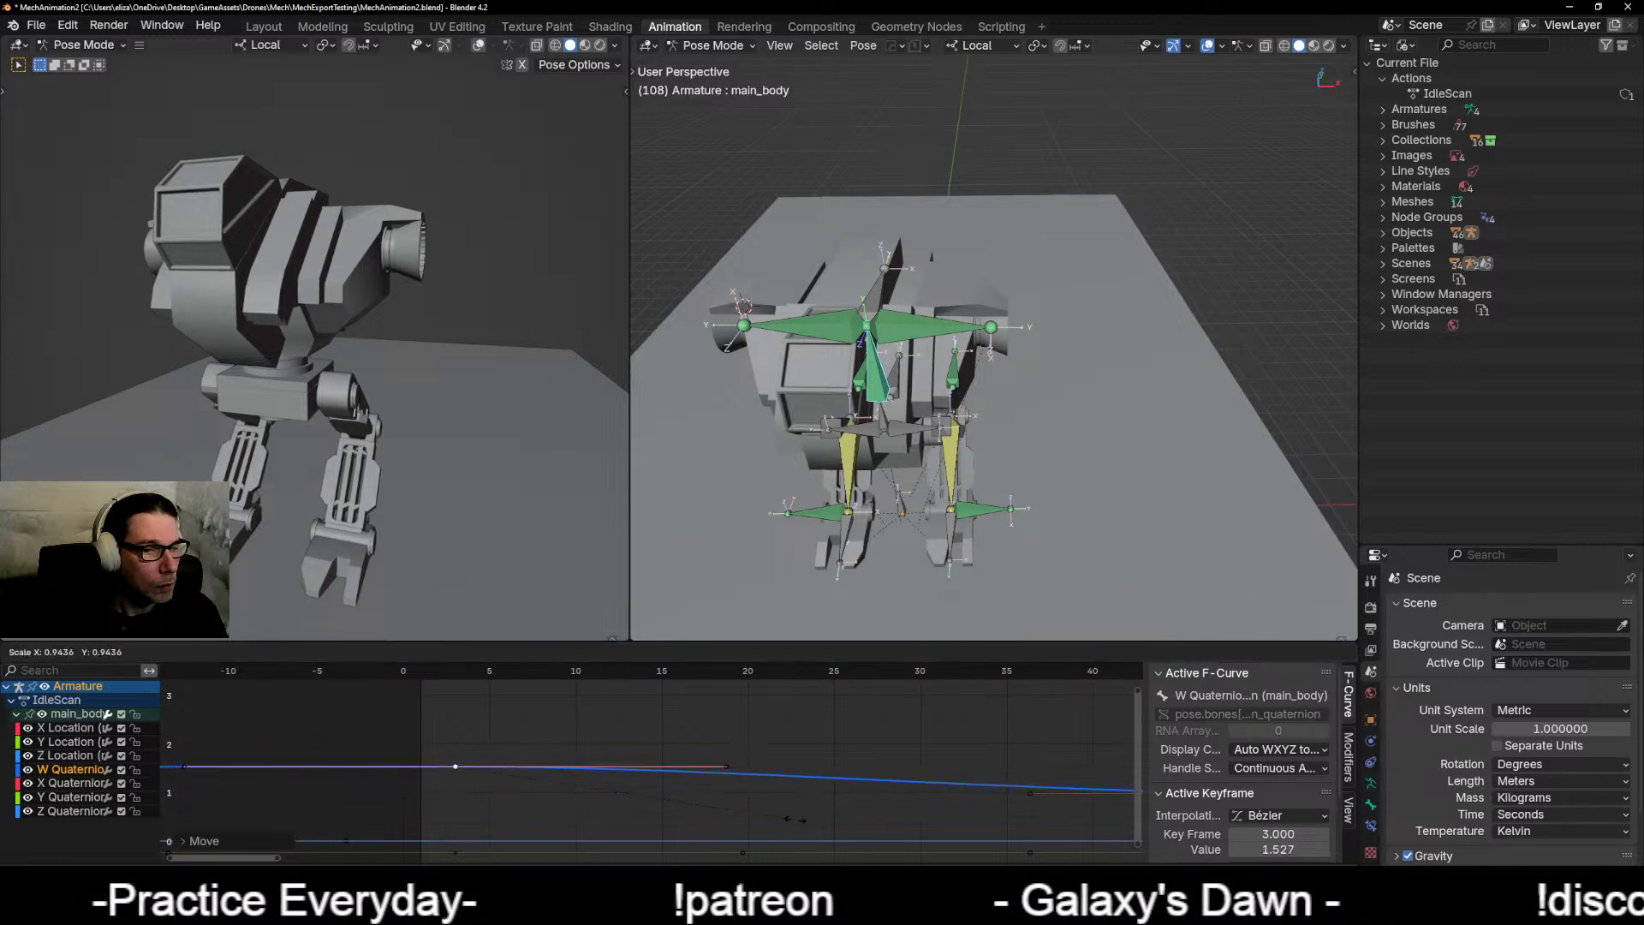
pyautogui.click(701, 820)
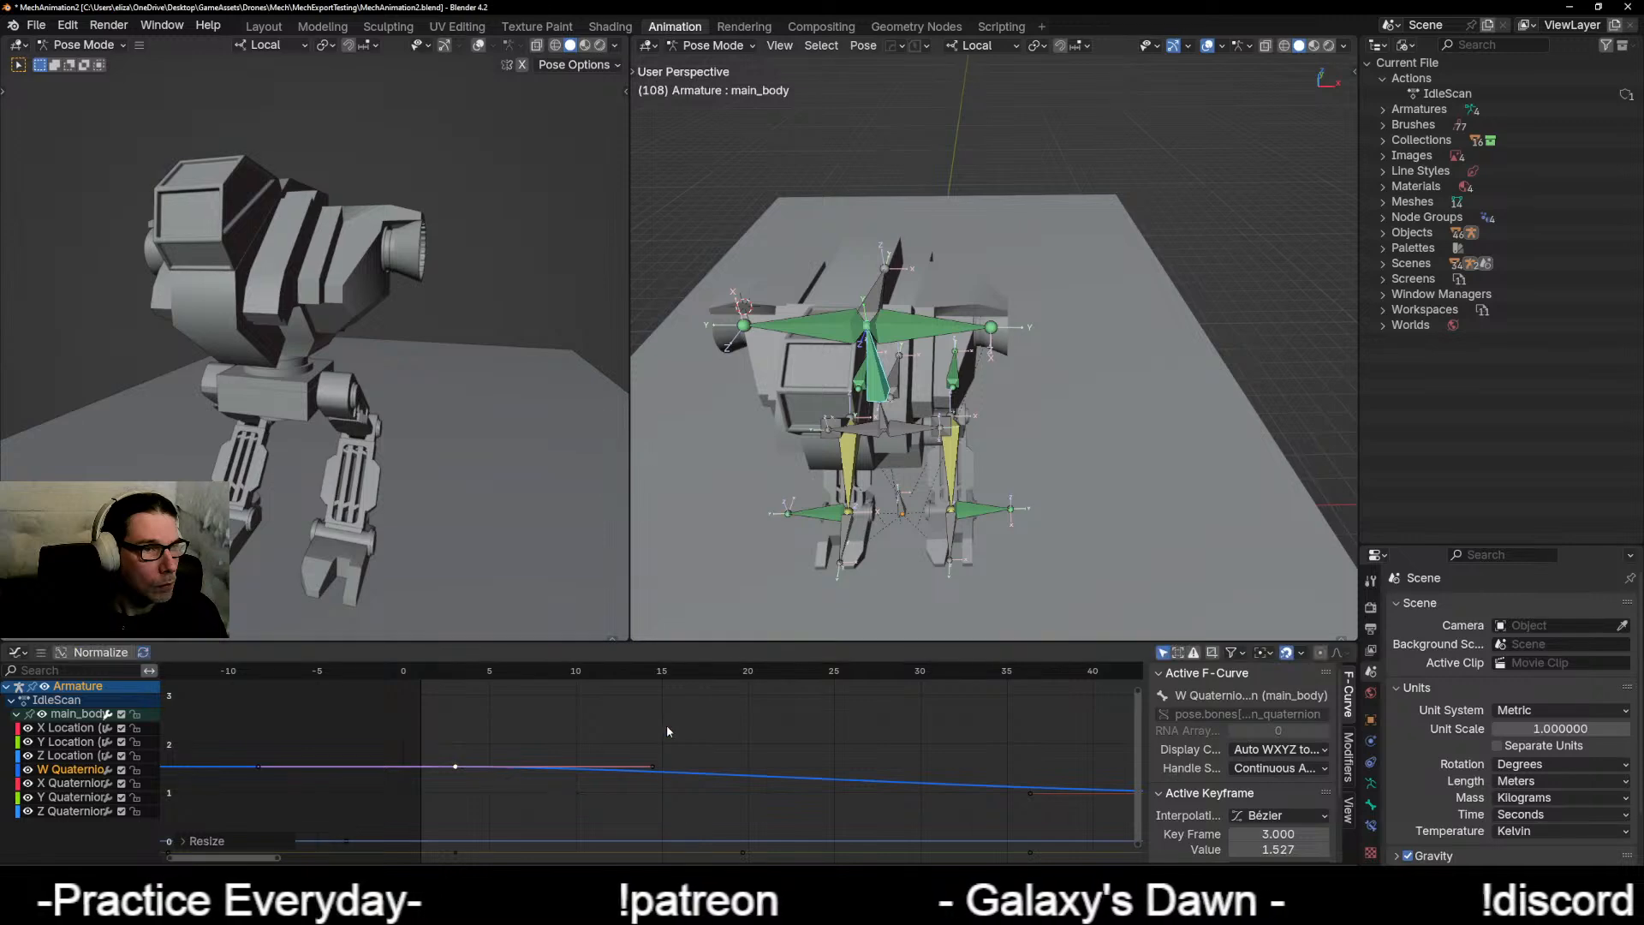
pyautogui.scroll(-3, 609, 784)
pyautogui.scroll(-3, 609, 783)
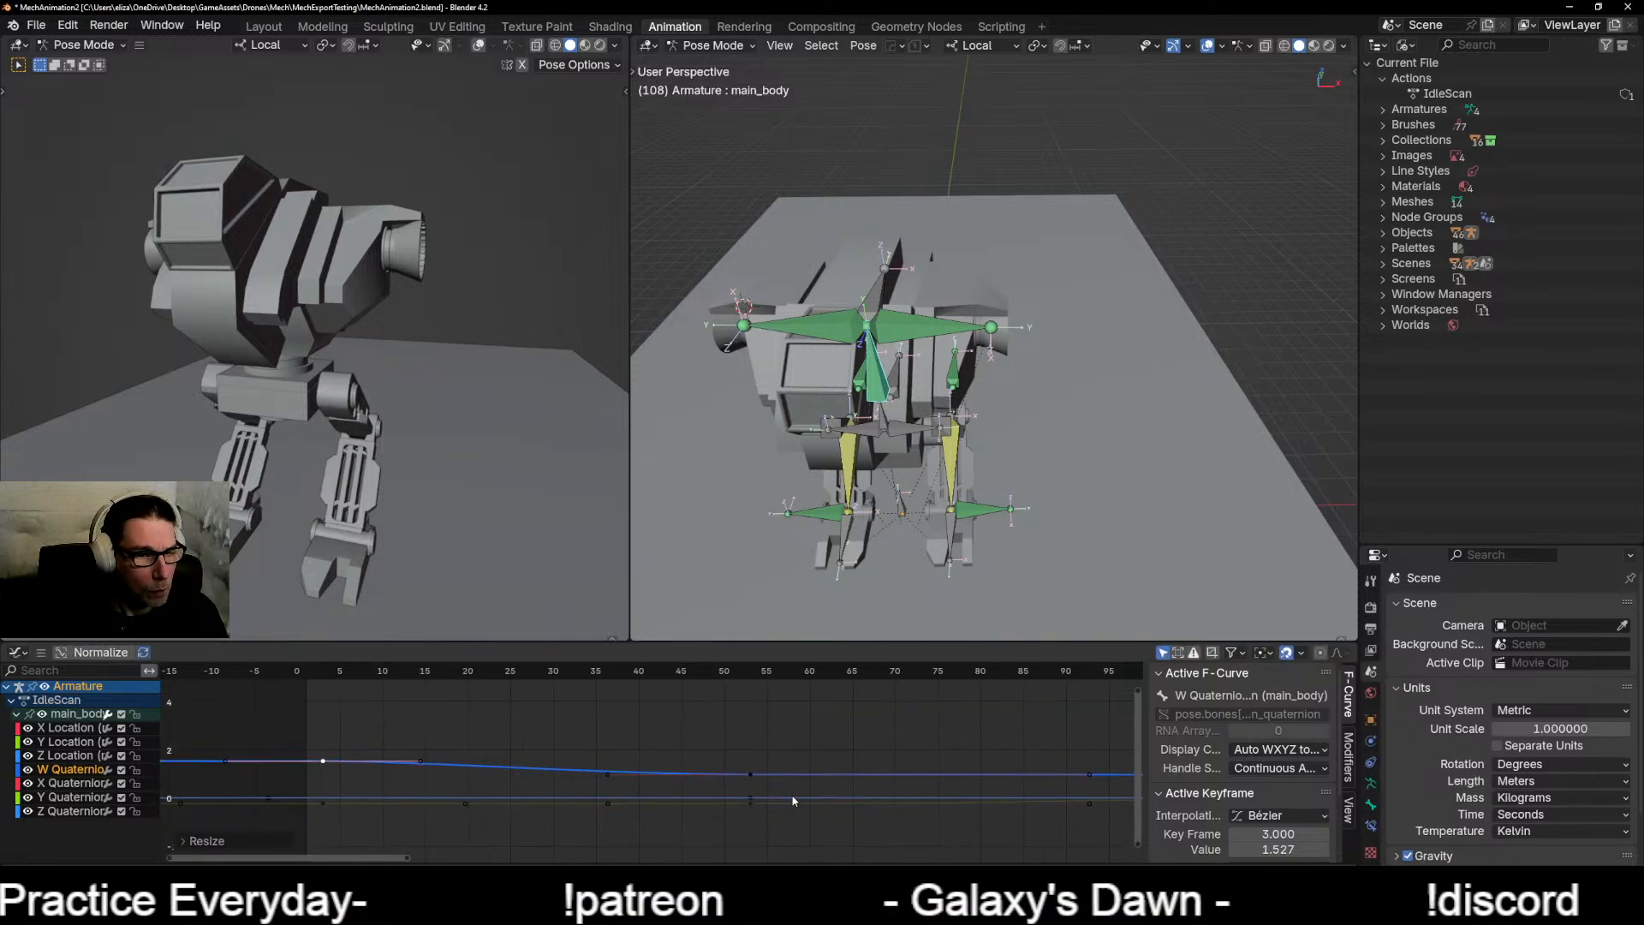
# Step: Adjust the outgoing handle of the frame 3 keyframe and shorten the handles of the W Quaternion Rotation keyframe at about frame 53
pyautogui.moveTo(506, 753); pyautogui.dragTo(589, 787)
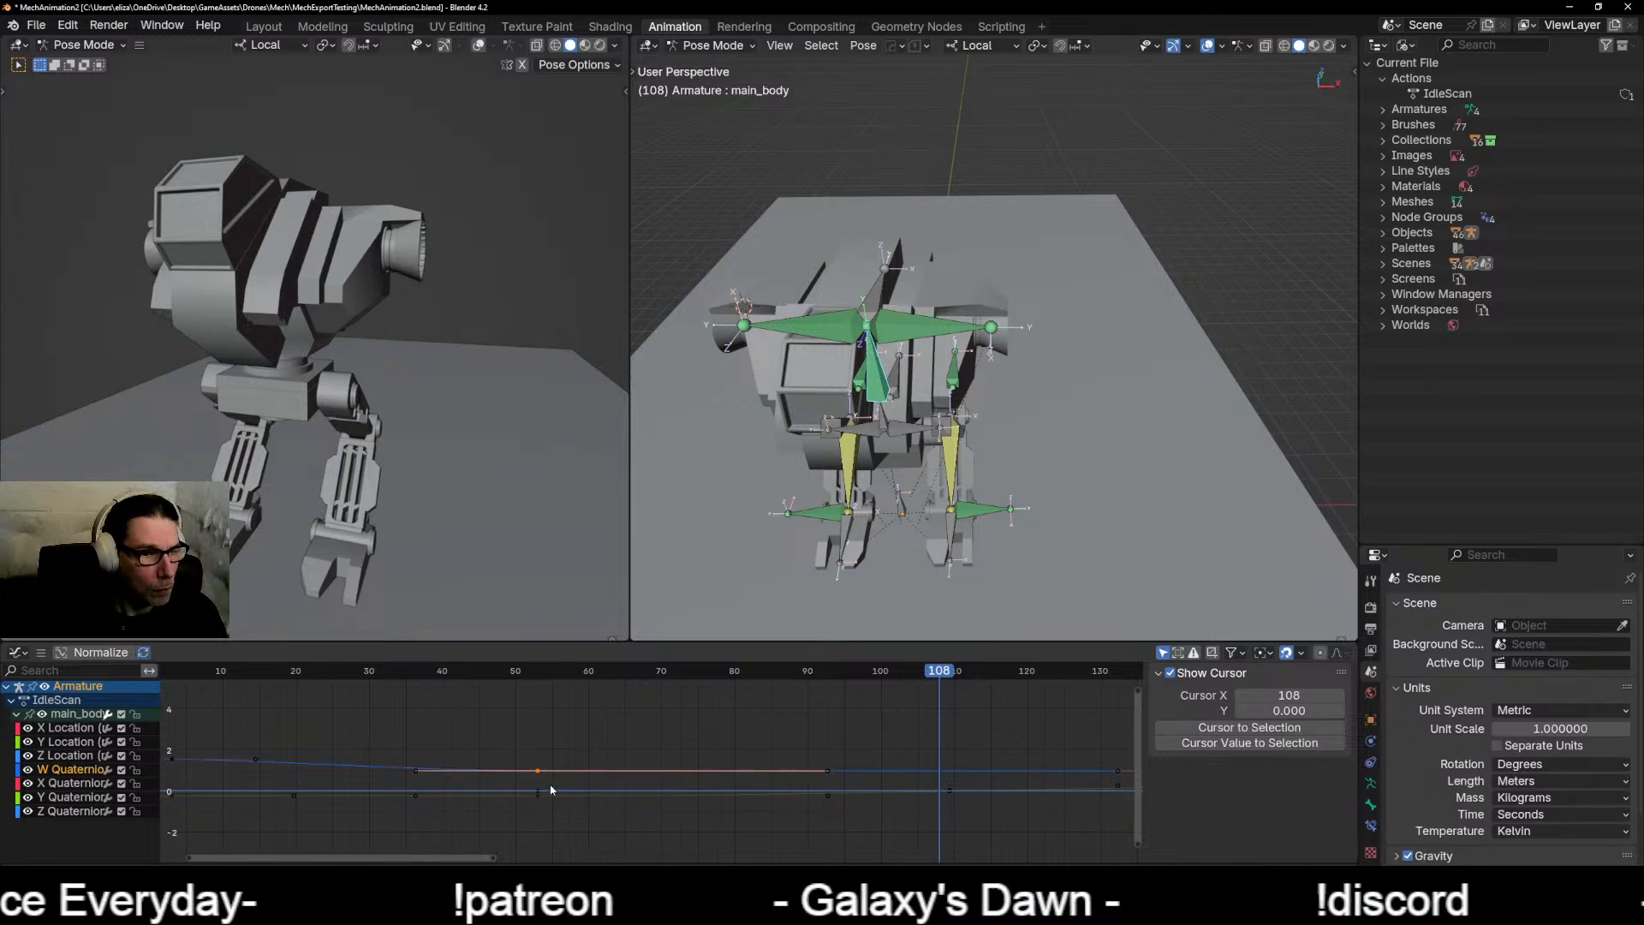
pyautogui.click(255, 759)
pyautogui.press('g')
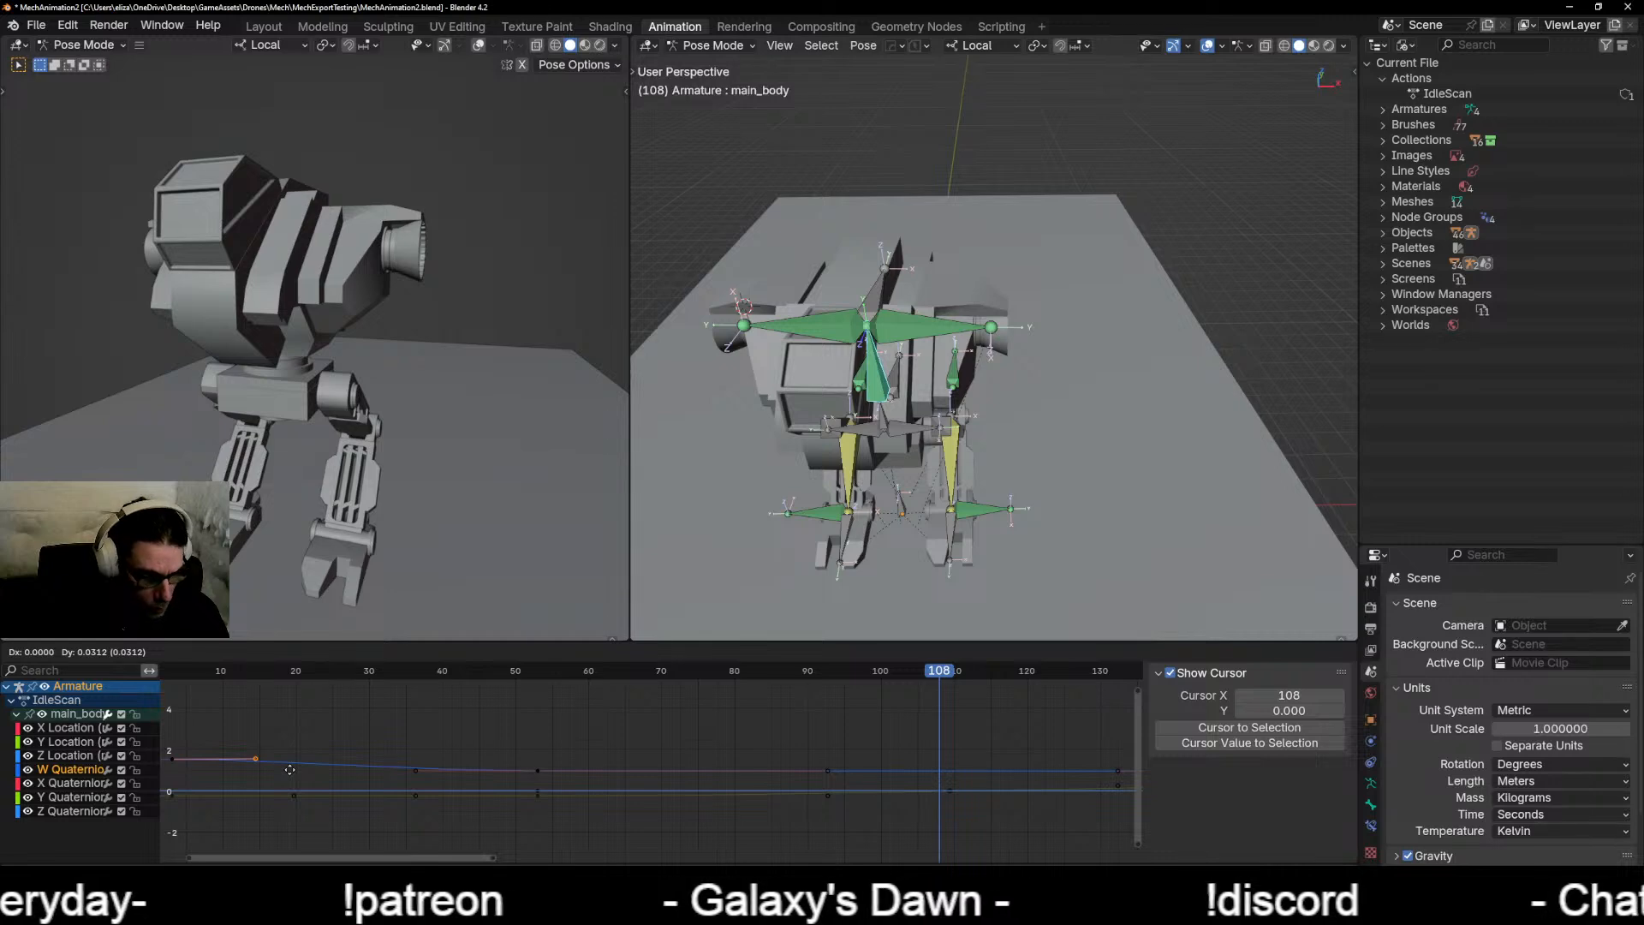
pyautogui.click(289, 769)
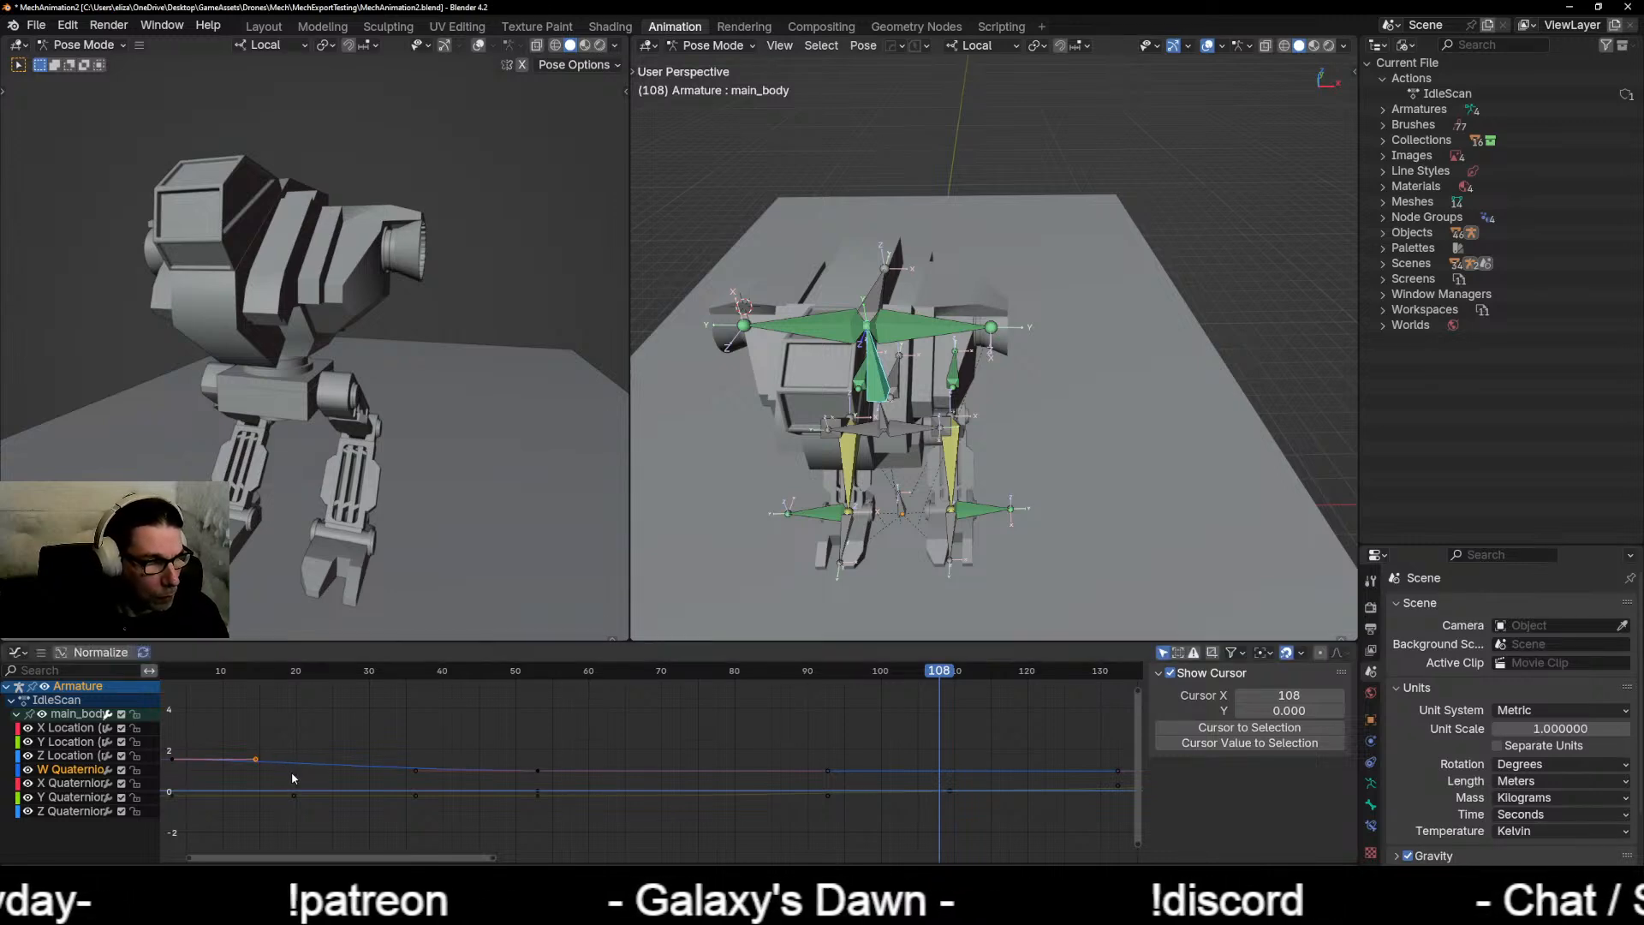
pyautogui.moveTo(294, 775)
pyautogui.mouseDown(button='middle')
pyautogui.moveTo(488, 776)
pyautogui.moveTo(315, 788)
pyautogui.mouseUp(button='middle')
pyautogui.moveTo(538, 769); pyautogui.dragTo(606, 800)
pyautogui.press('s')
pyautogui.click(644, 803)
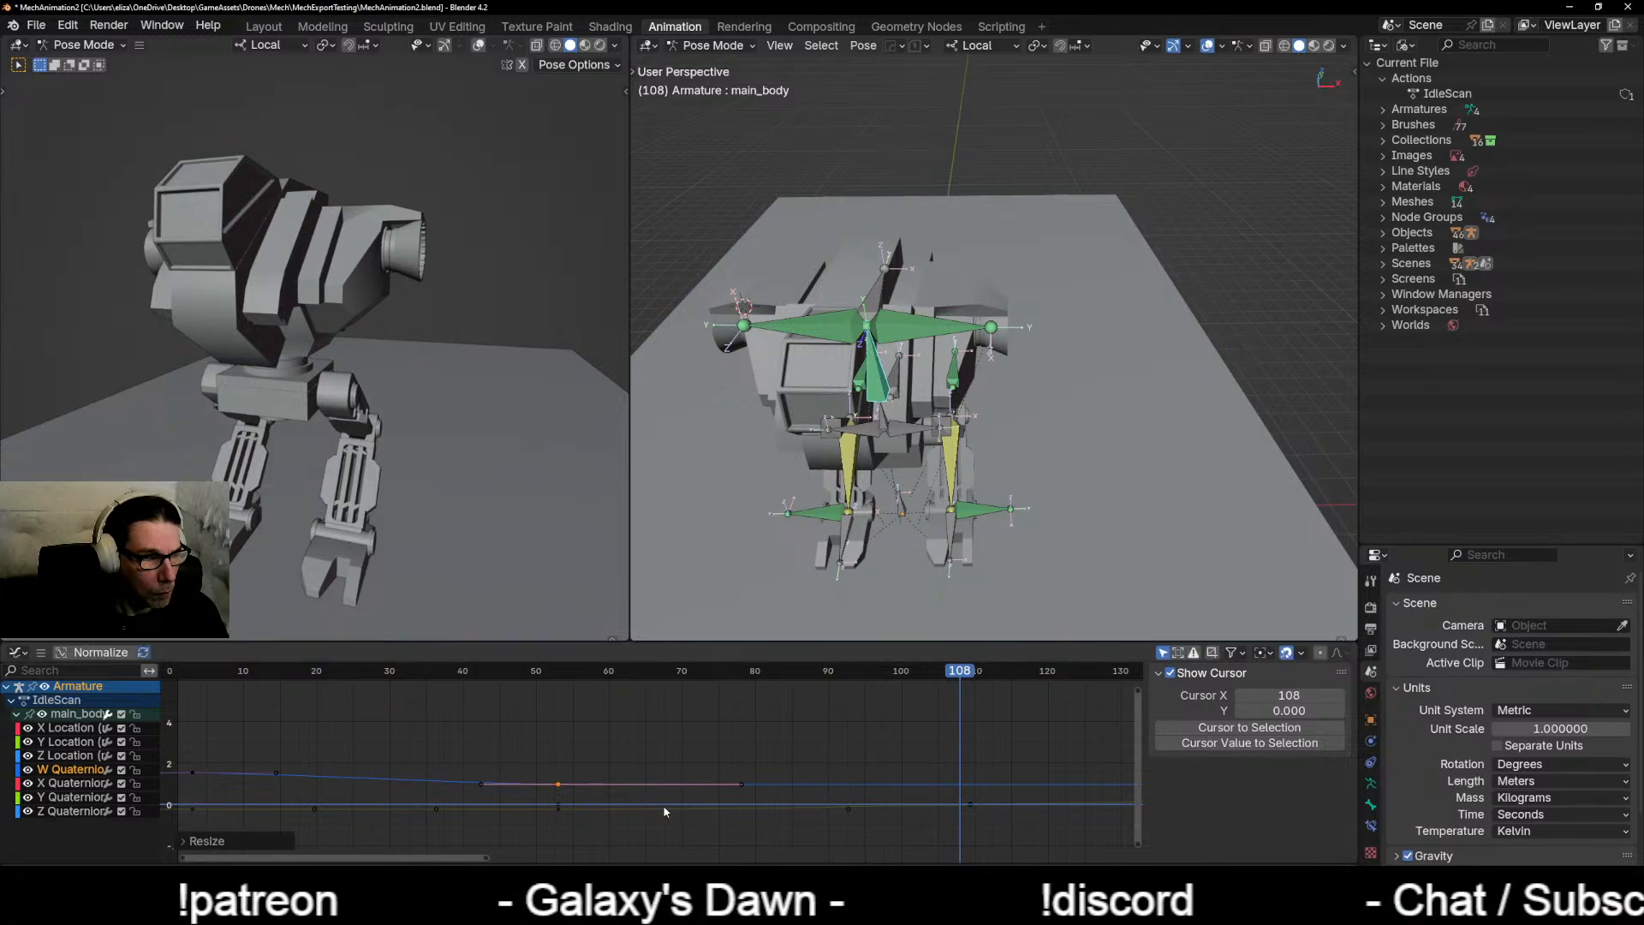
# Step: Inspect the W Quaternion Rotation keyframes after frame 108 and play the animation through the loop point
pyautogui.moveTo(901, 802); pyautogui.dragTo(540, 775, button='middle')
pyautogui.scroll(-3, 541, 774)
pyautogui.moveTo(760, 803); pyautogui.dragTo(442, 801, button='middle')
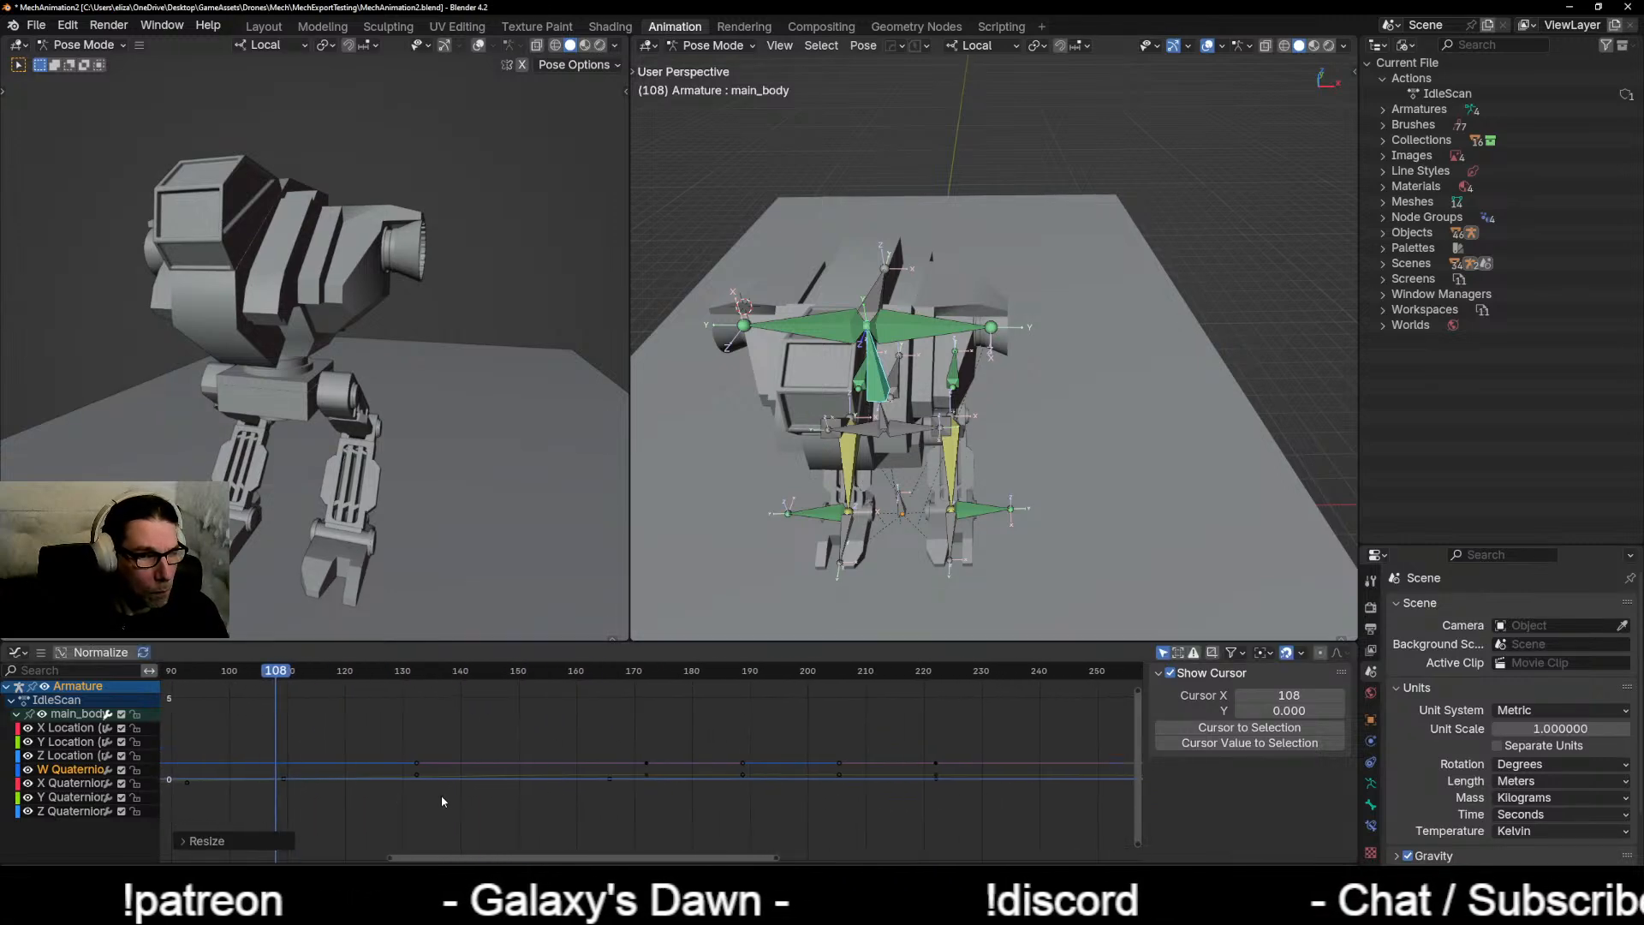
pyautogui.click(646, 763)
pyautogui.press('space')
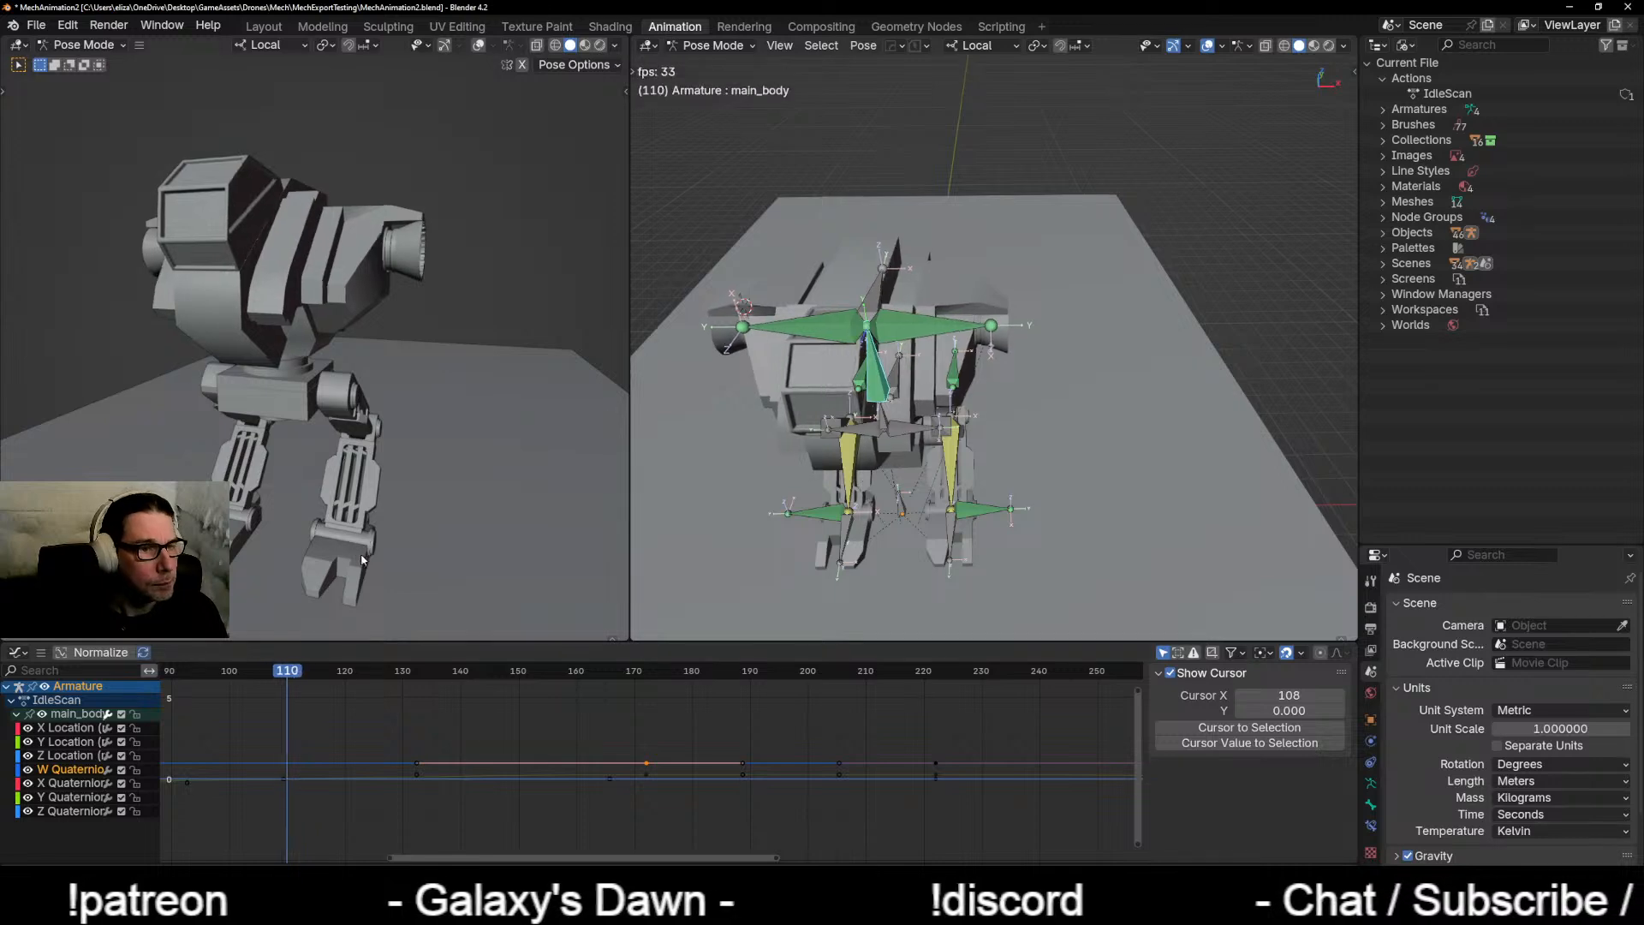
pyautogui.scroll(-10, 429, 772)
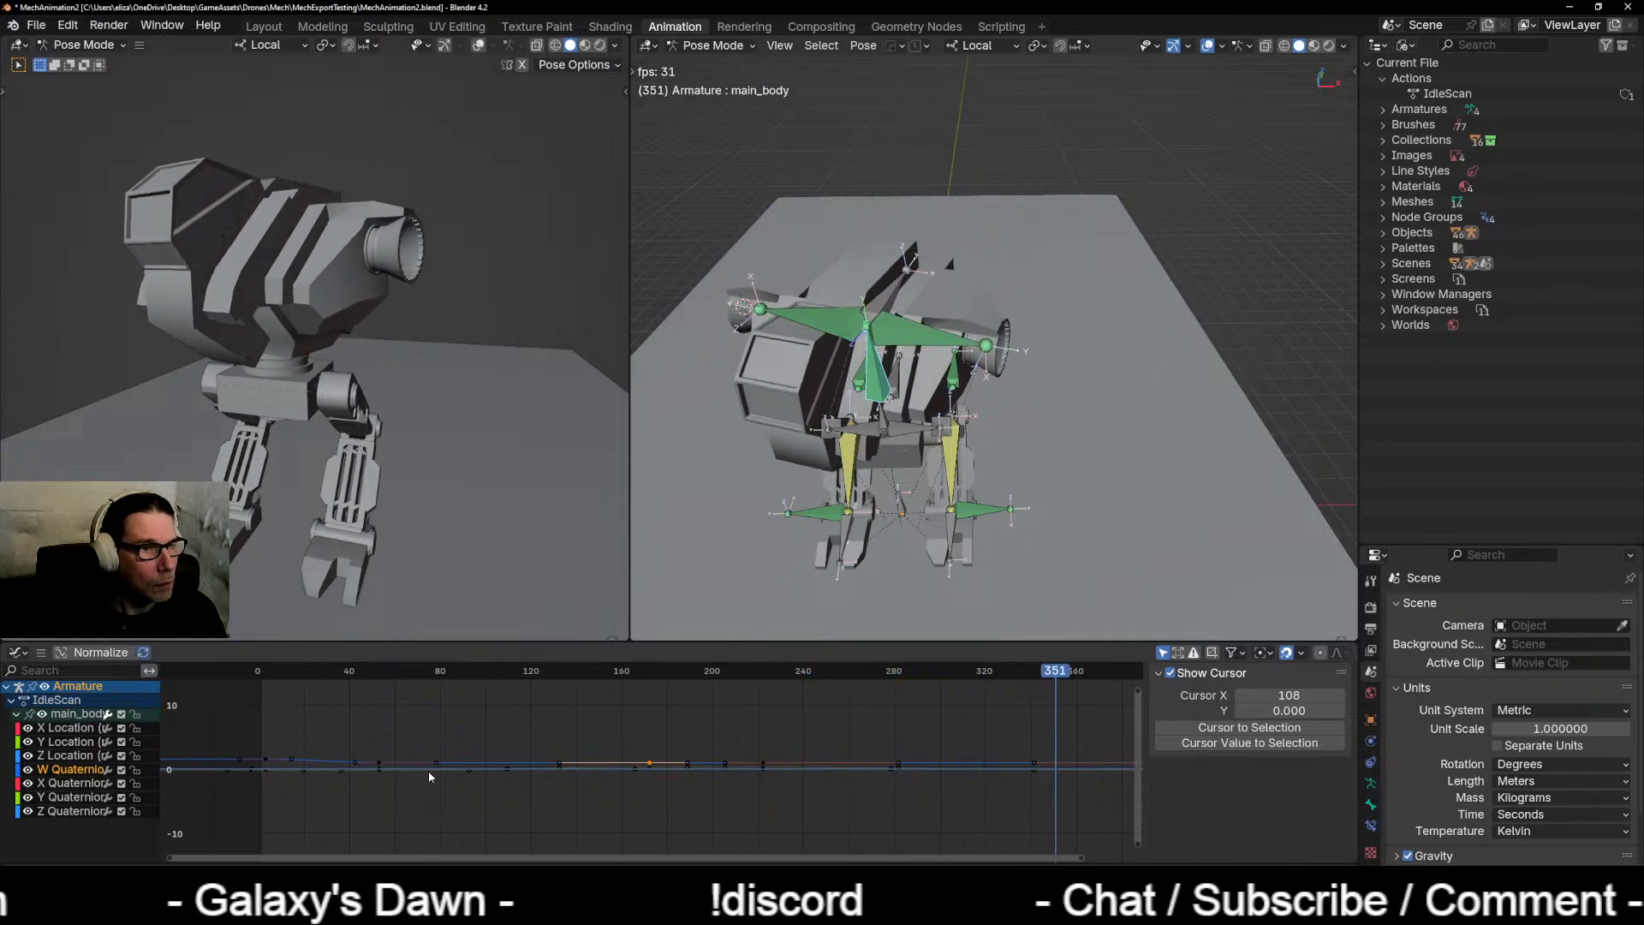
pyautogui.press('space')
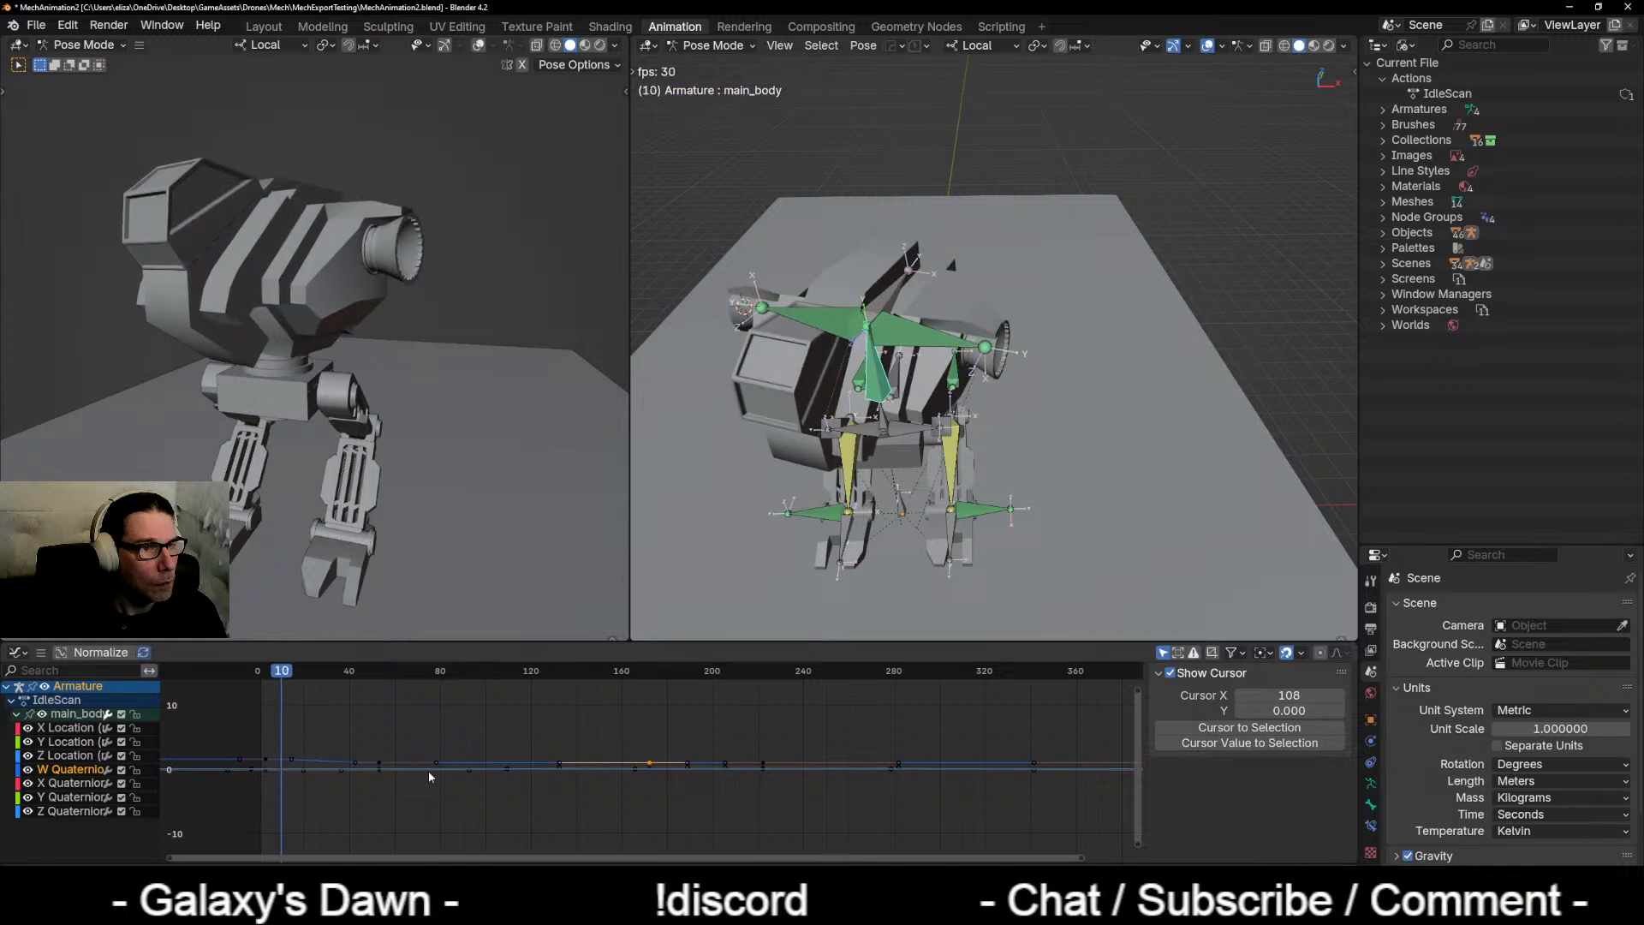
# Step: Undo the handle and value edits on the W Quaternion Rotation curve and replay the animation
pyautogui.hotkey('ctrl', 'z')
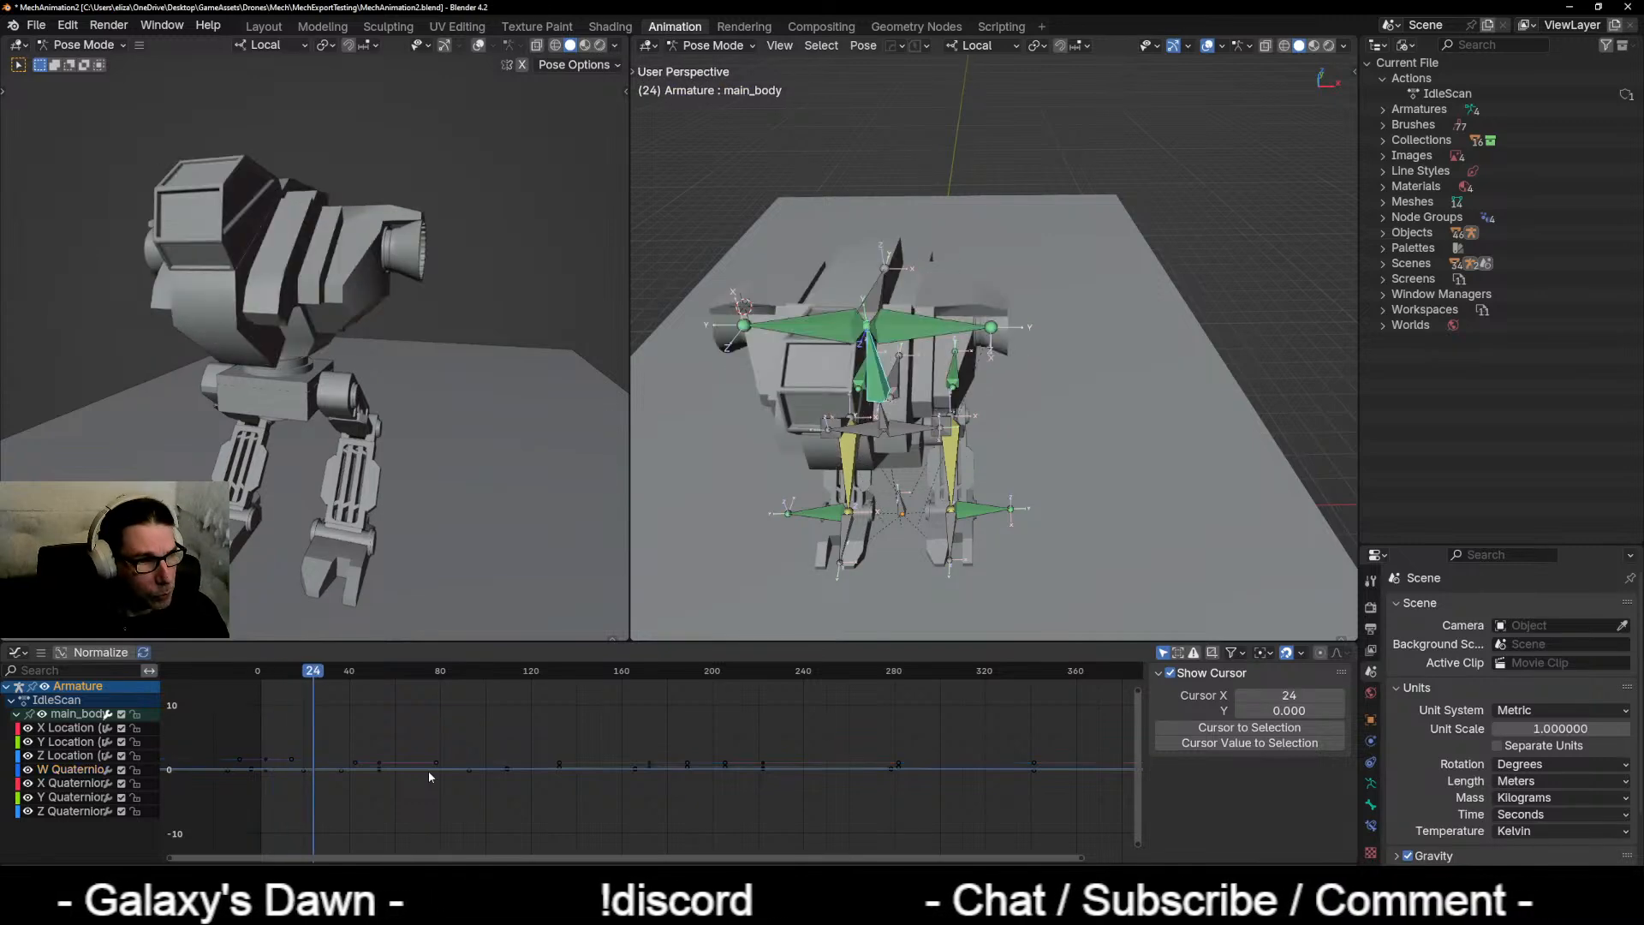
pyautogui.hotkey('ctrl', 'z')
pyautogui.hotkey('ctrl', 'z')
pyautogui.hotkey('ctrl', 'z')
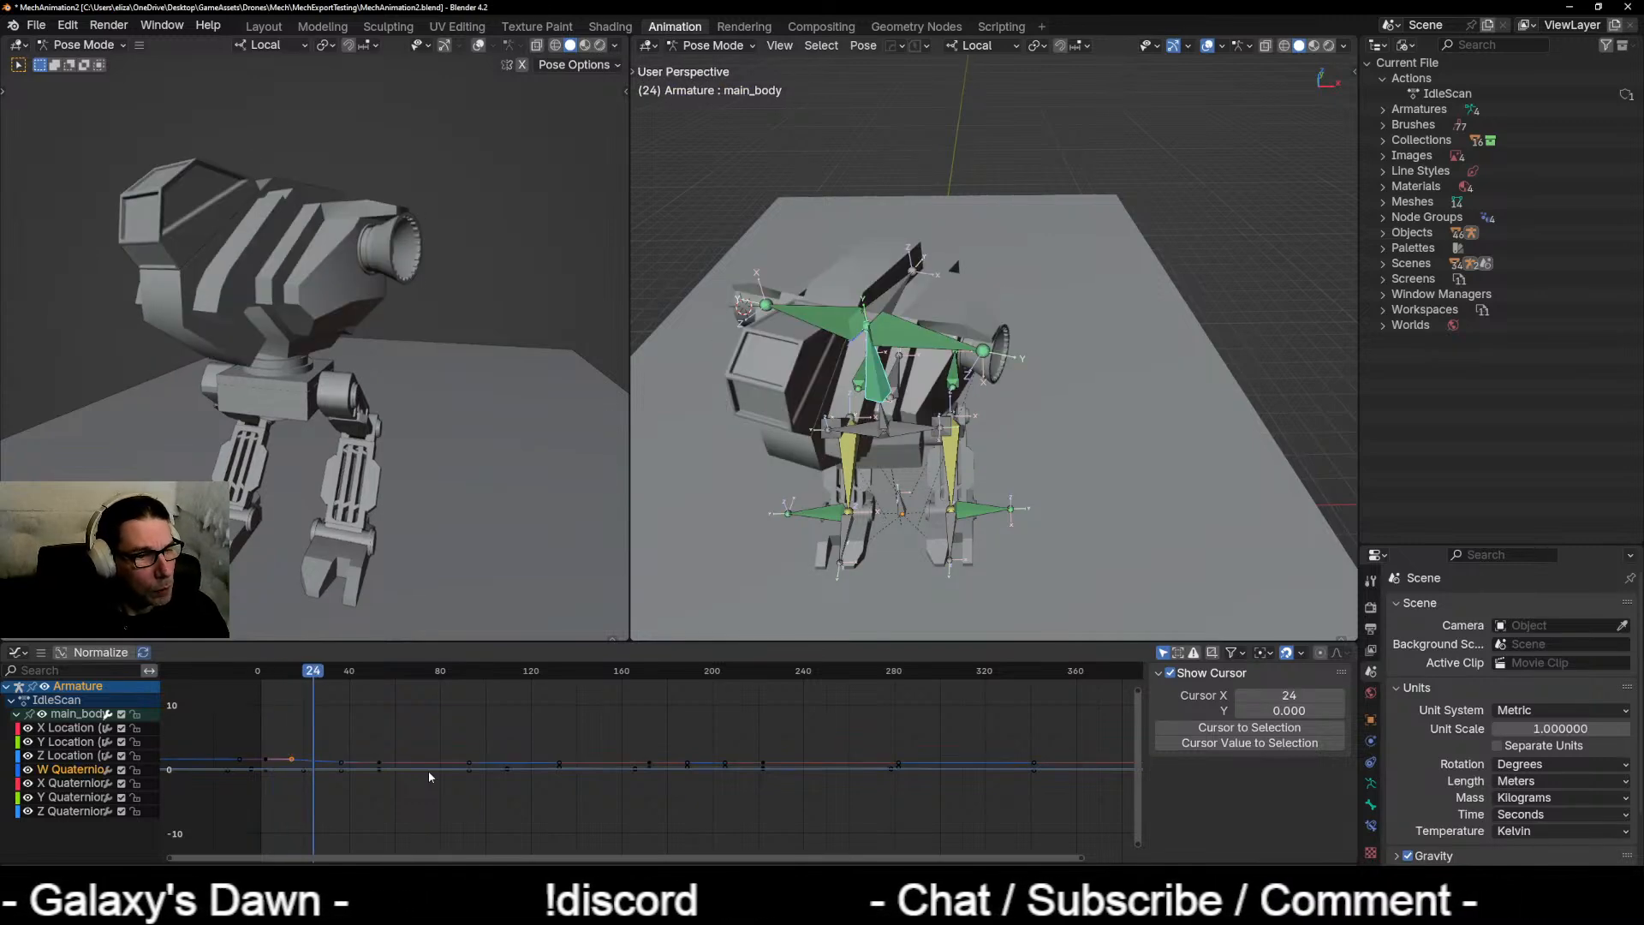
pyautogui.hotkey('ctrl', 'z')
pyautogui.hotkey('ctrl', 'z')
pyautogui.hotkey('ctrl', 'z')
pyautogui.hotkey('ctrl', 'z')
pyautogui.hotkey('ctrl', 'z')
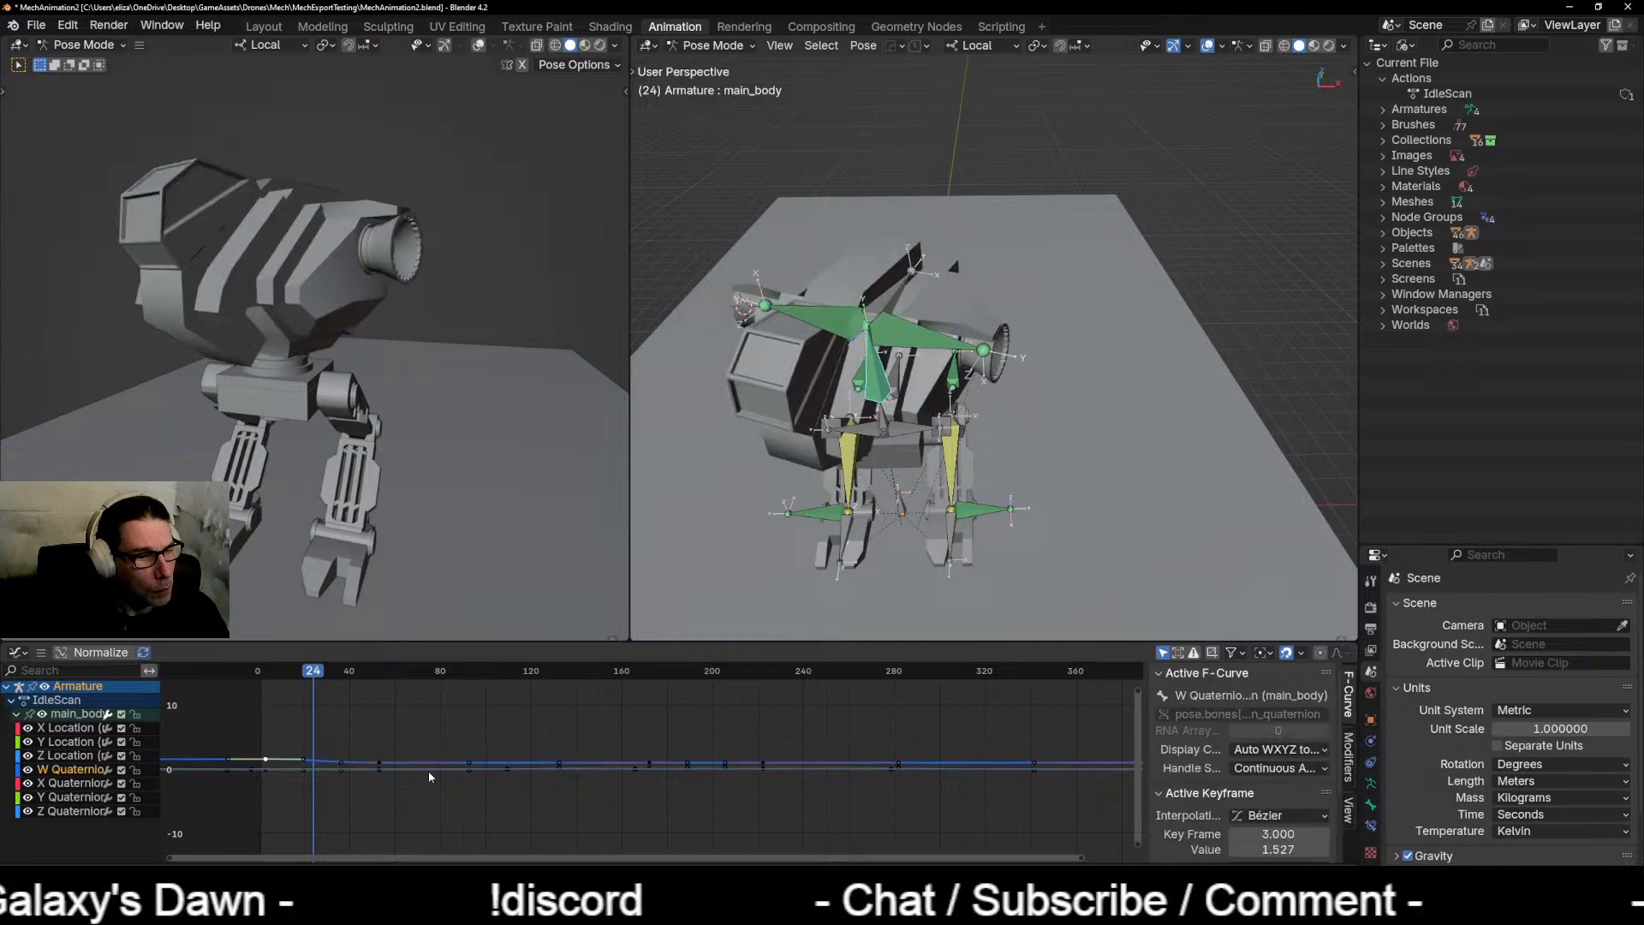
pyautogui.press('space')
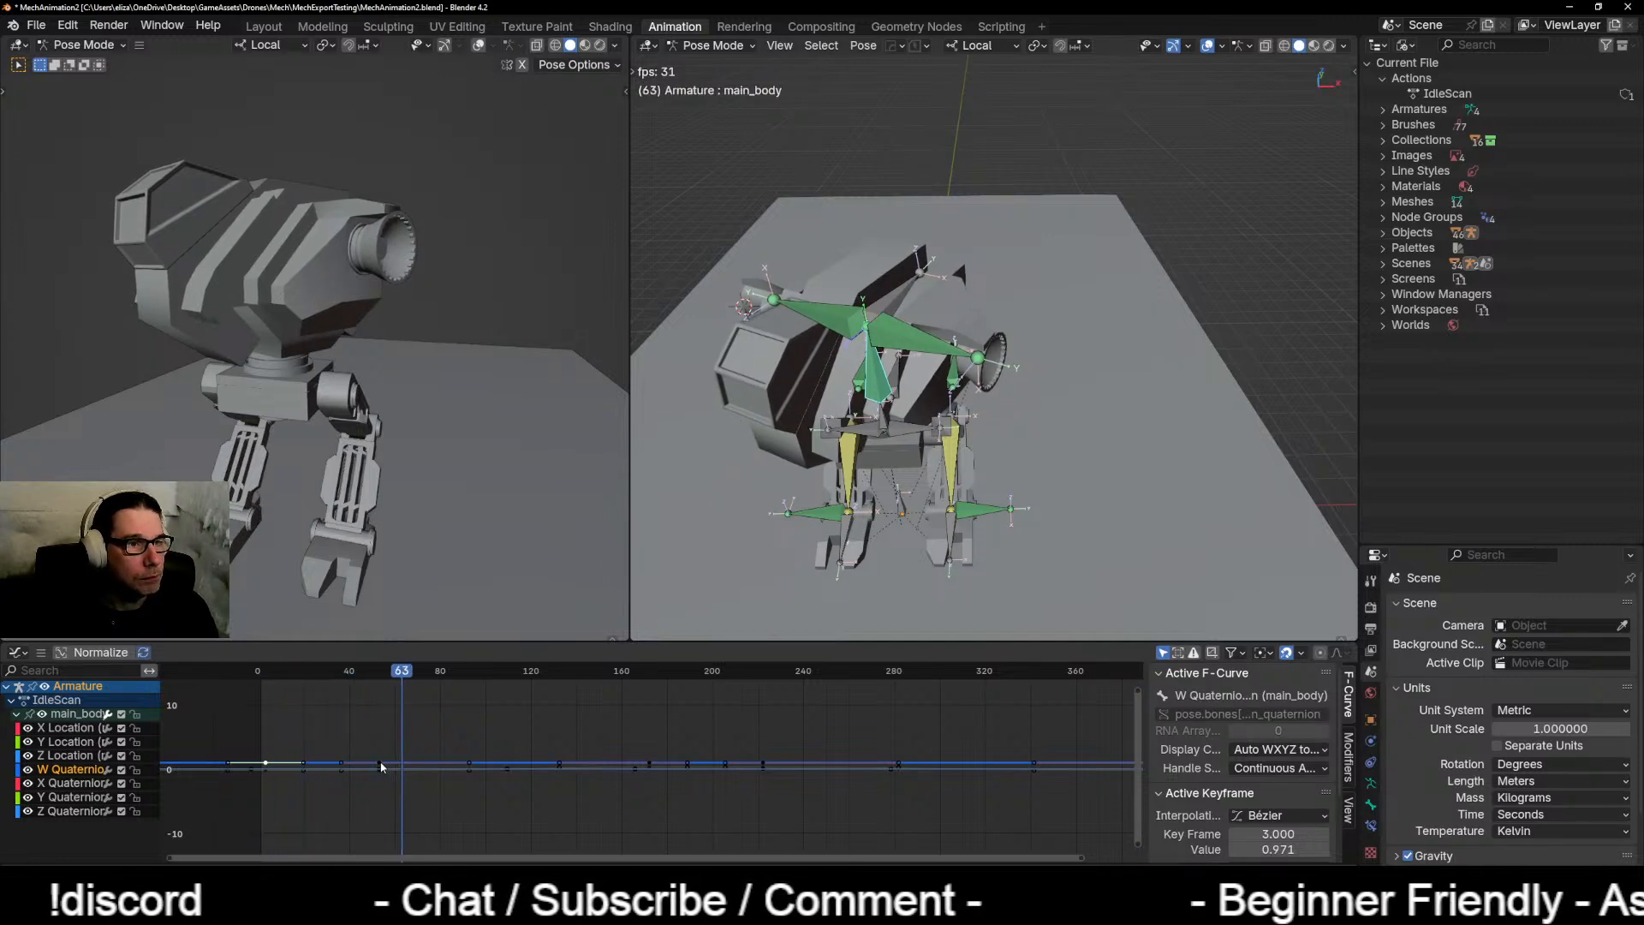
pyautogui.press('space')
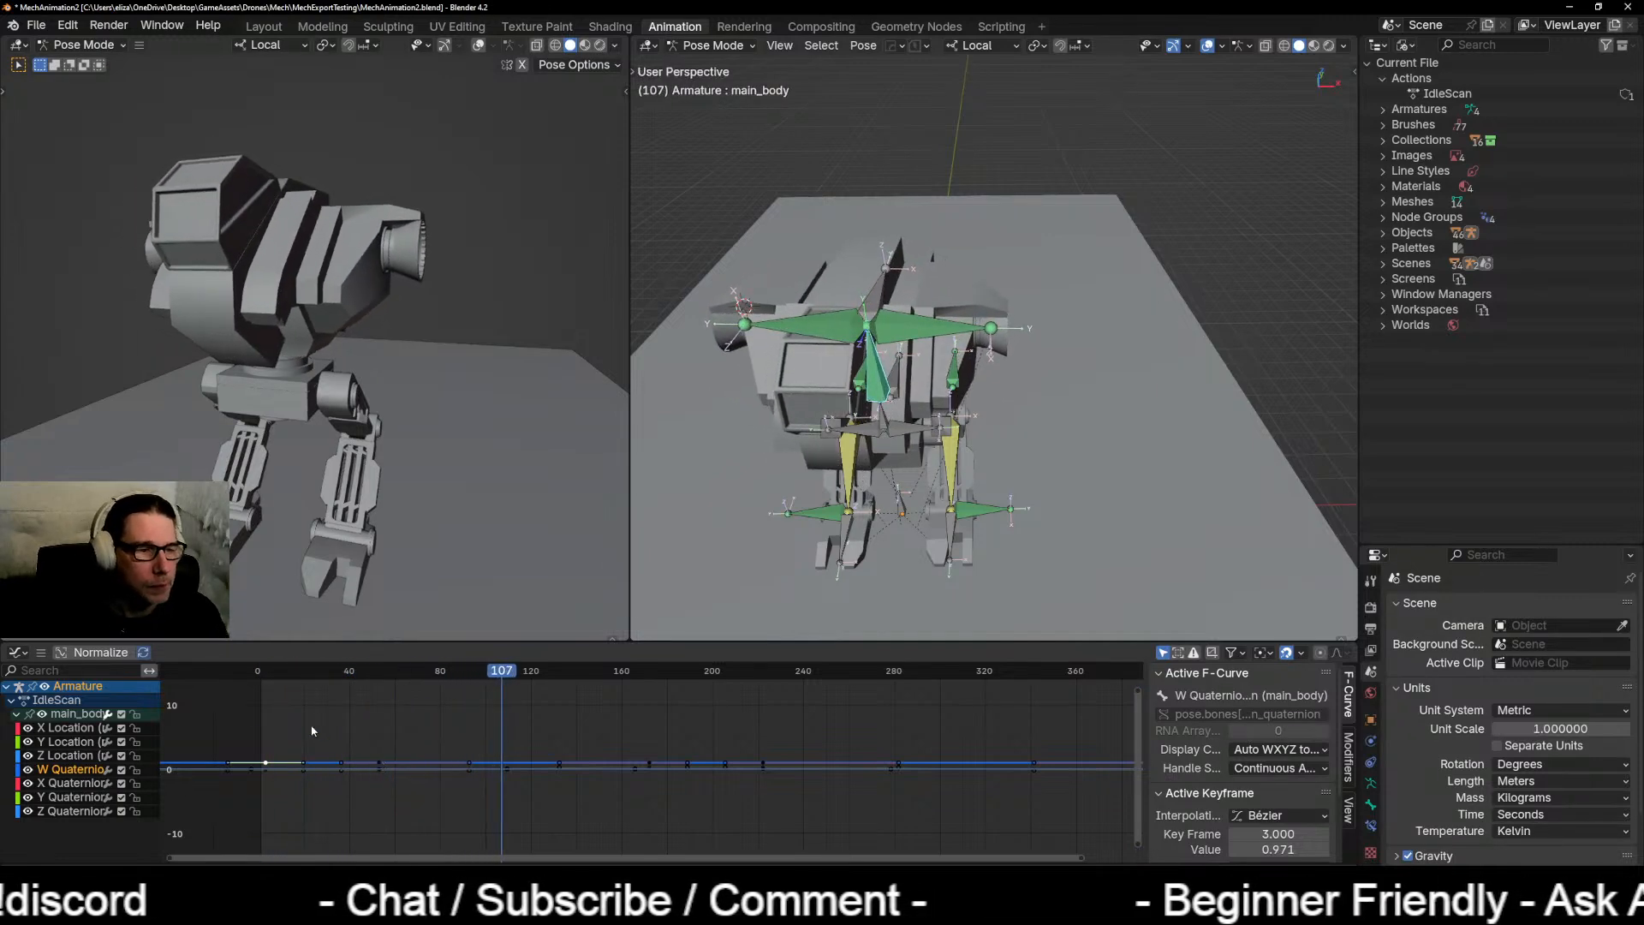
# Step: Switch from the Graph Editor to the Action Editor and set the current frame to 4
pyautogui.click(15, 654)
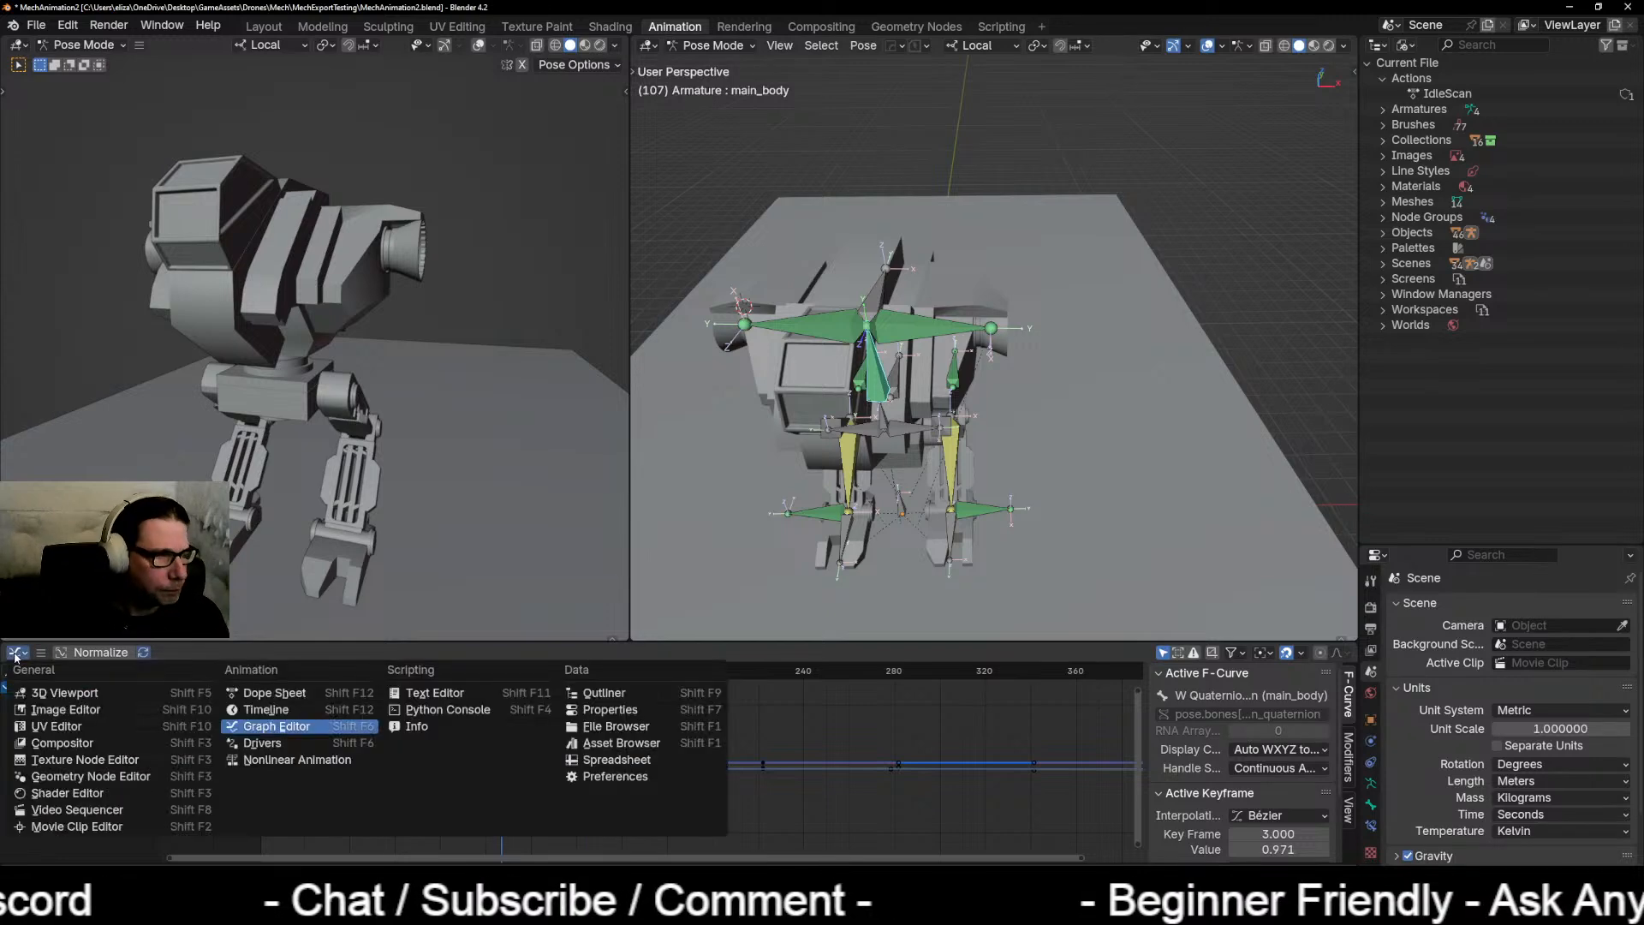
pyautogui.click(19, 654)
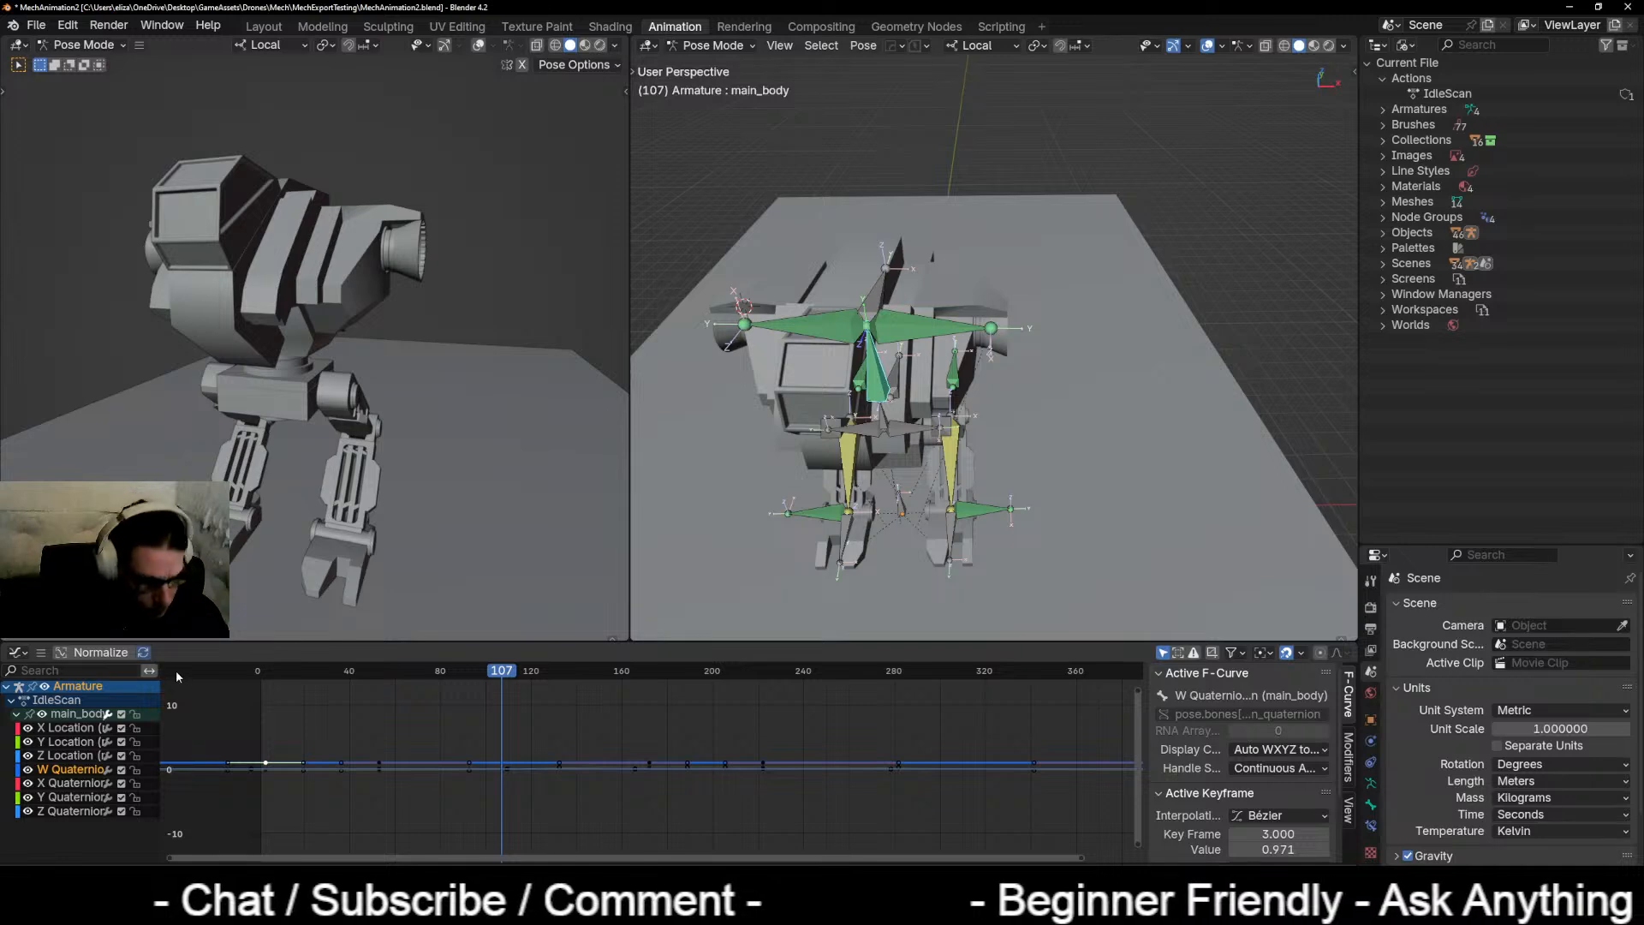
pyautogui.hotkey('ctrl', 'Tab')
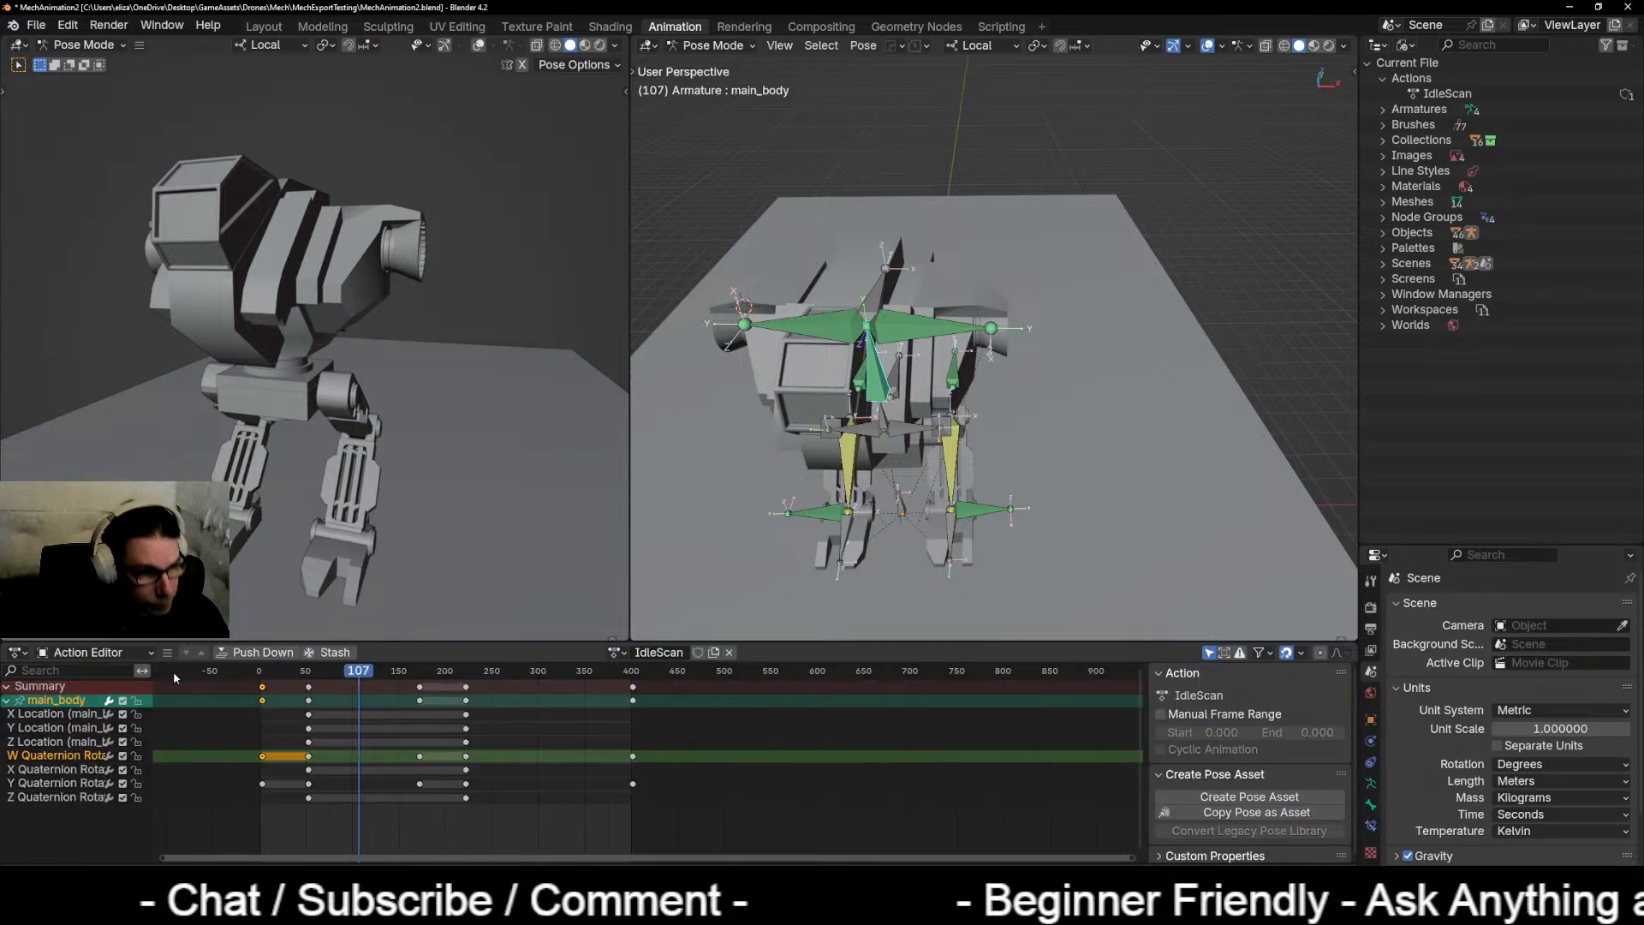
pyautogui.click(100, 655)
pyautogui.click(100, 657)
pyautogui.click(111, 656)
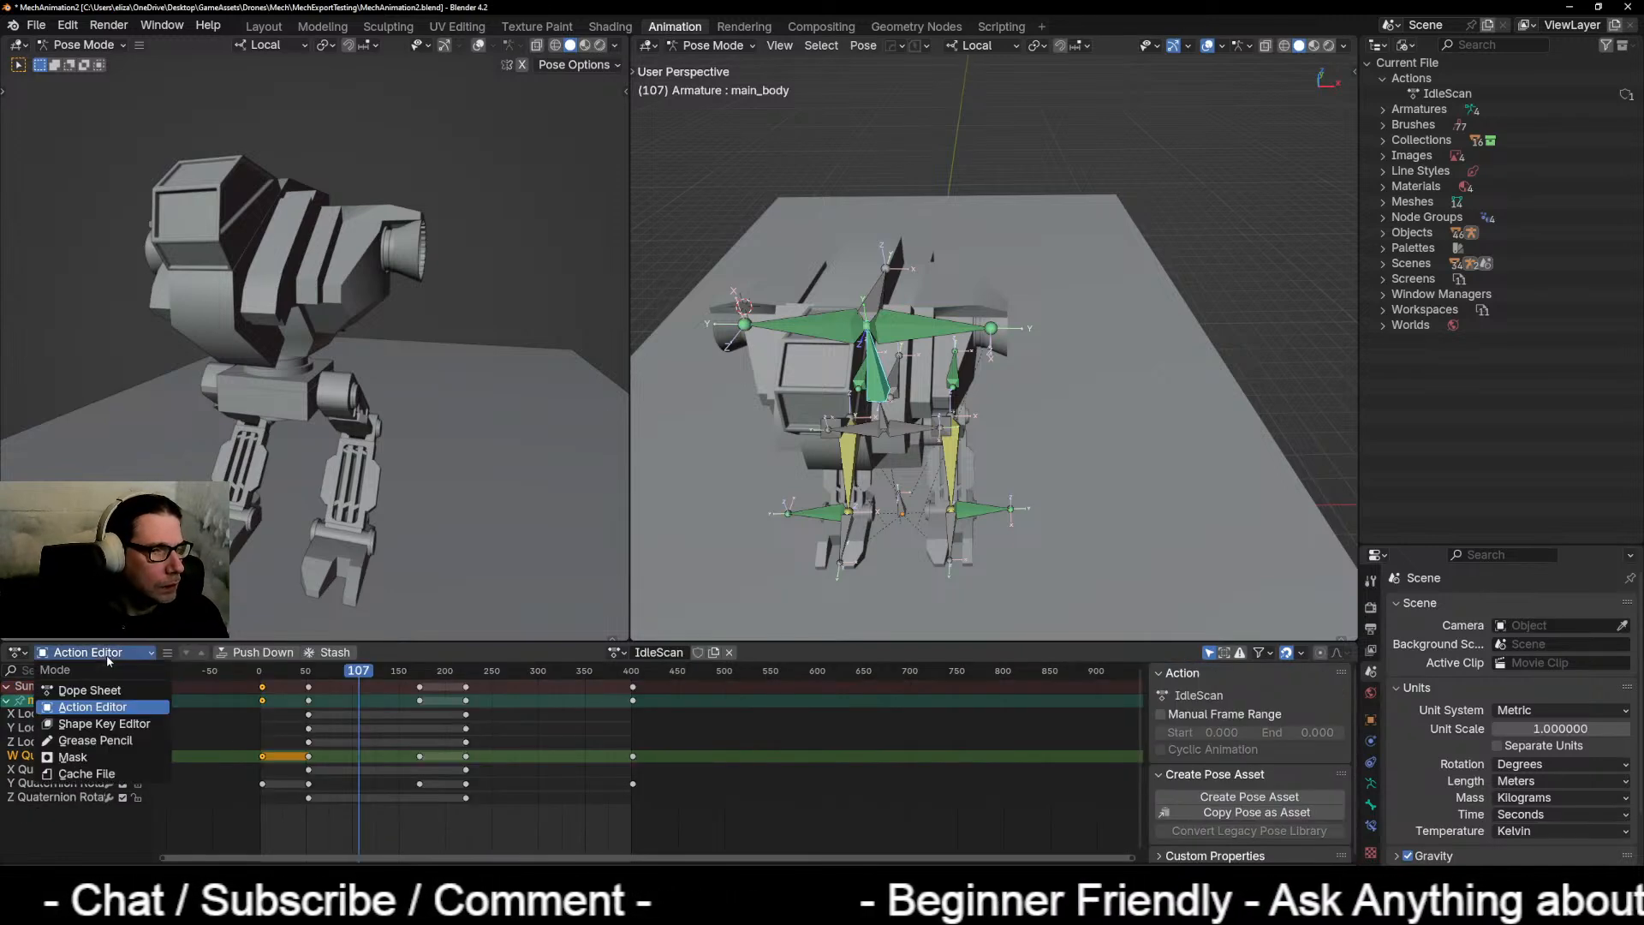
pyautogui.click(89, 690)
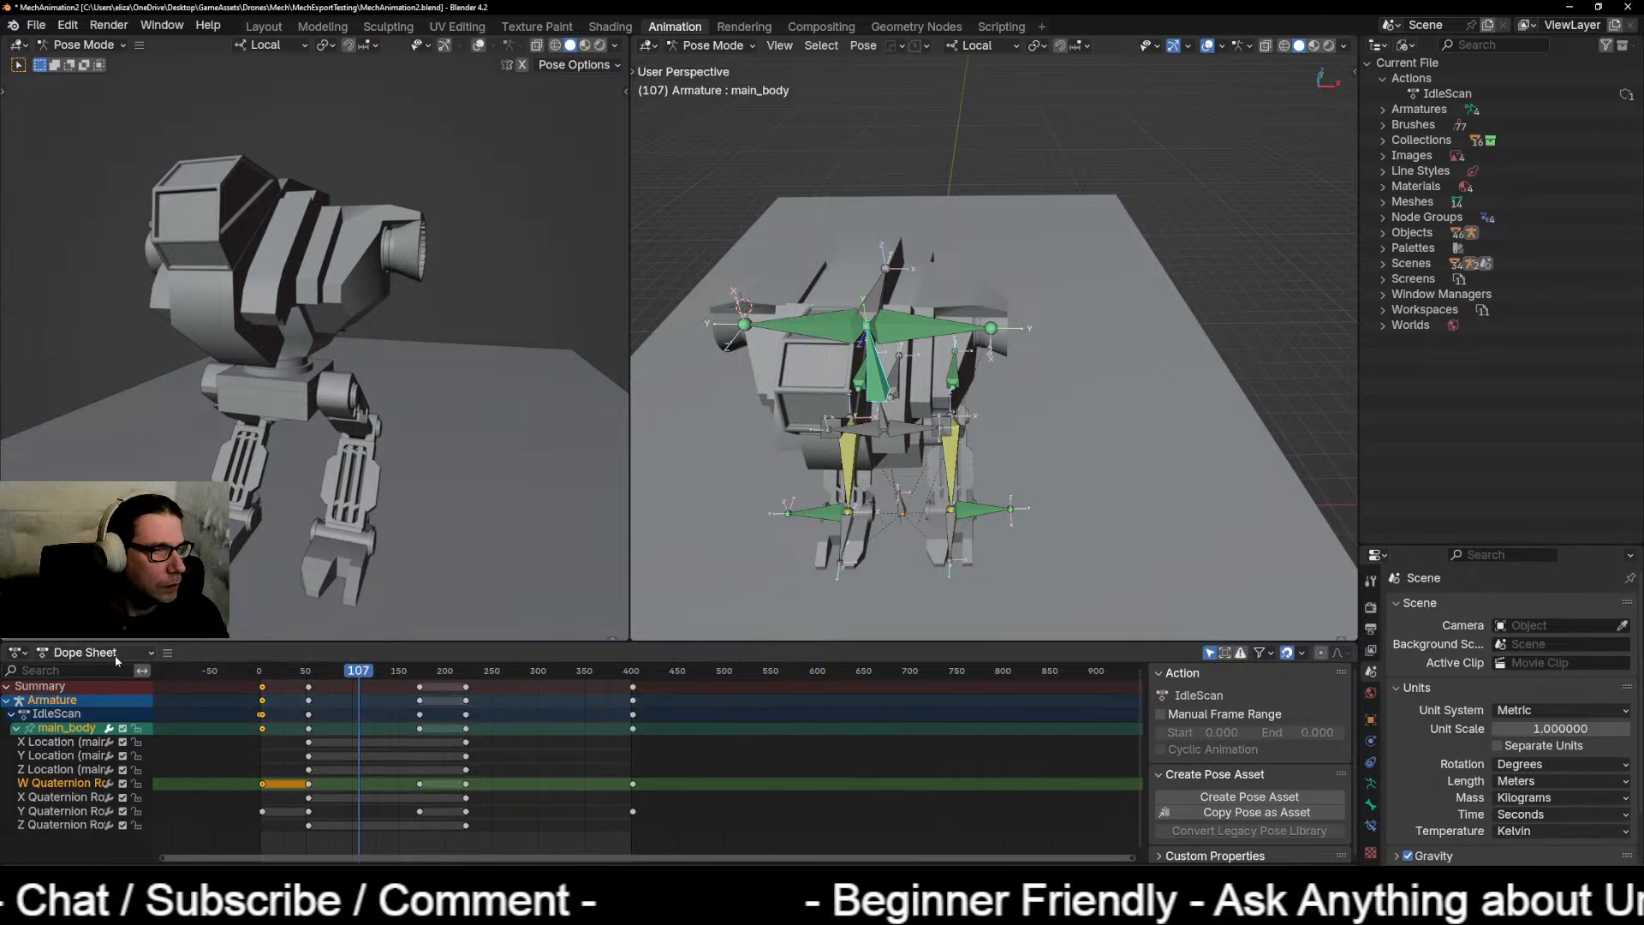
pyautogui.click(117, 657)
pyautogui.click(94, 708)
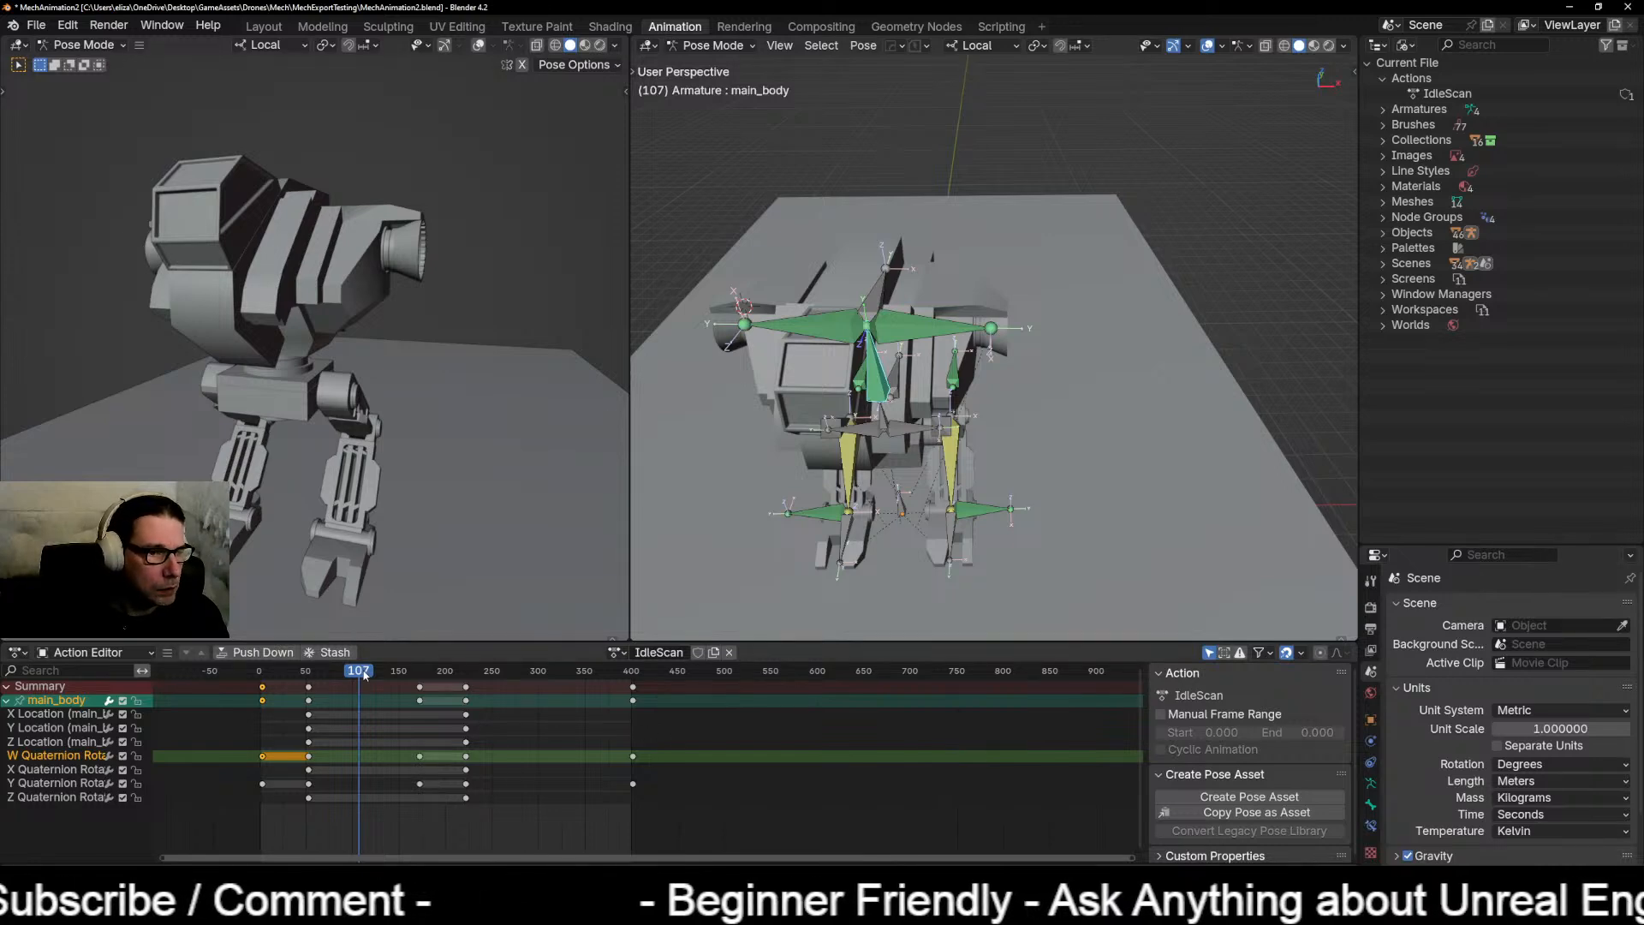
pyautogui.moveTo(364, 676); pyautogui.dragTo(274, 671)
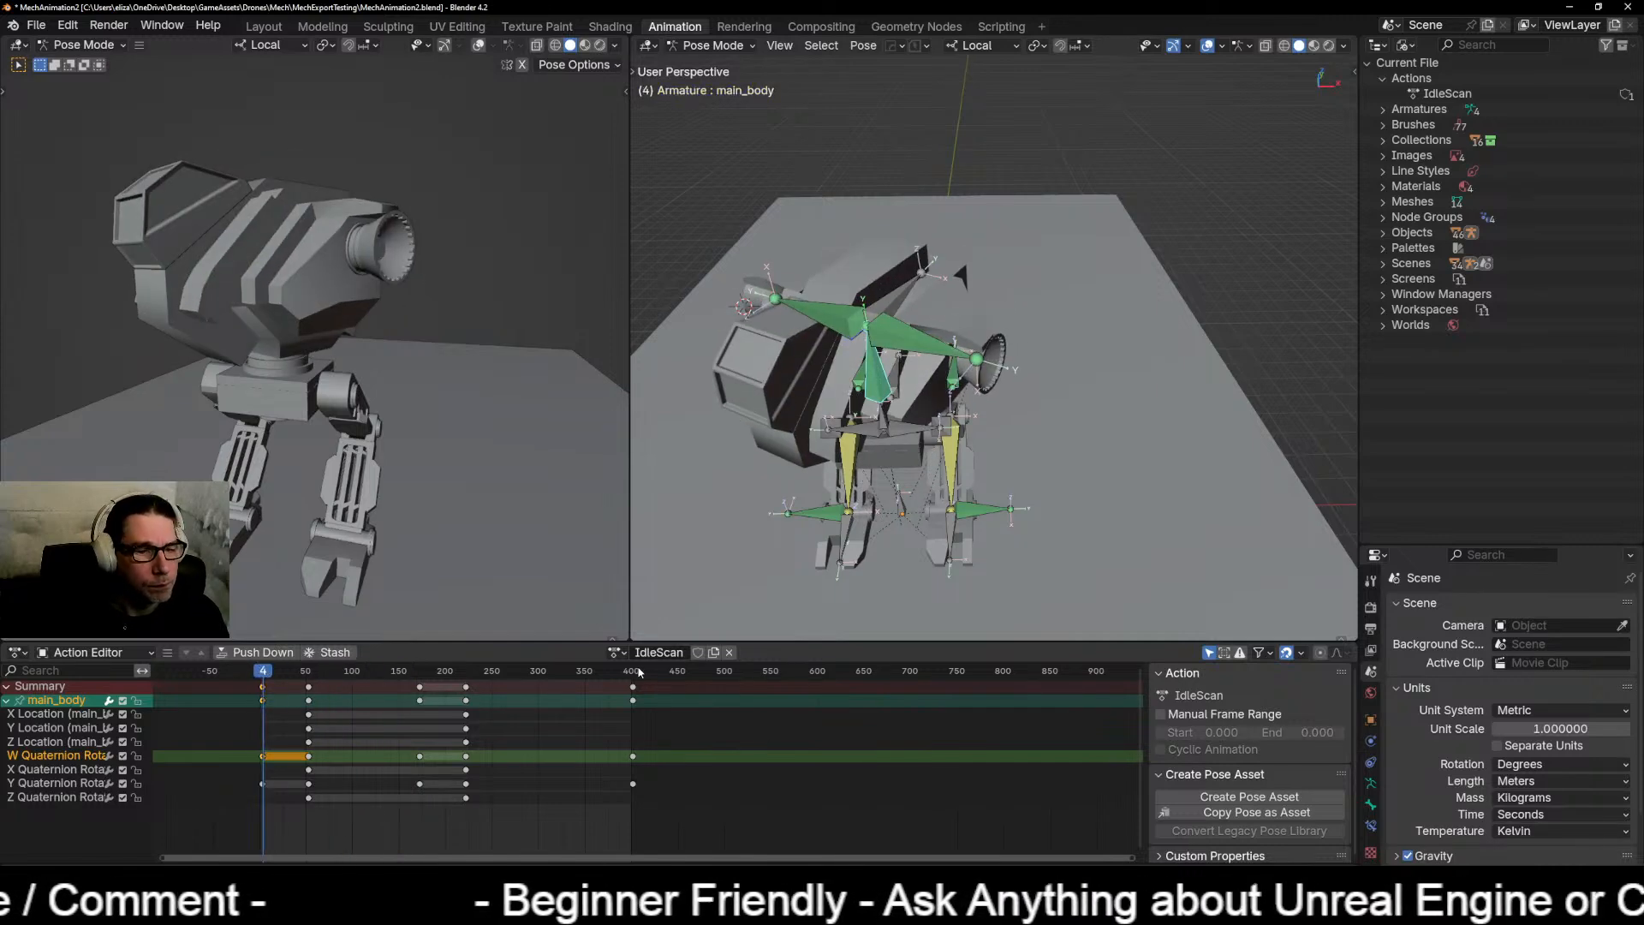
# Step: Give the IdleScan action a fake user and save the file
pyautogui.click(613, 653)
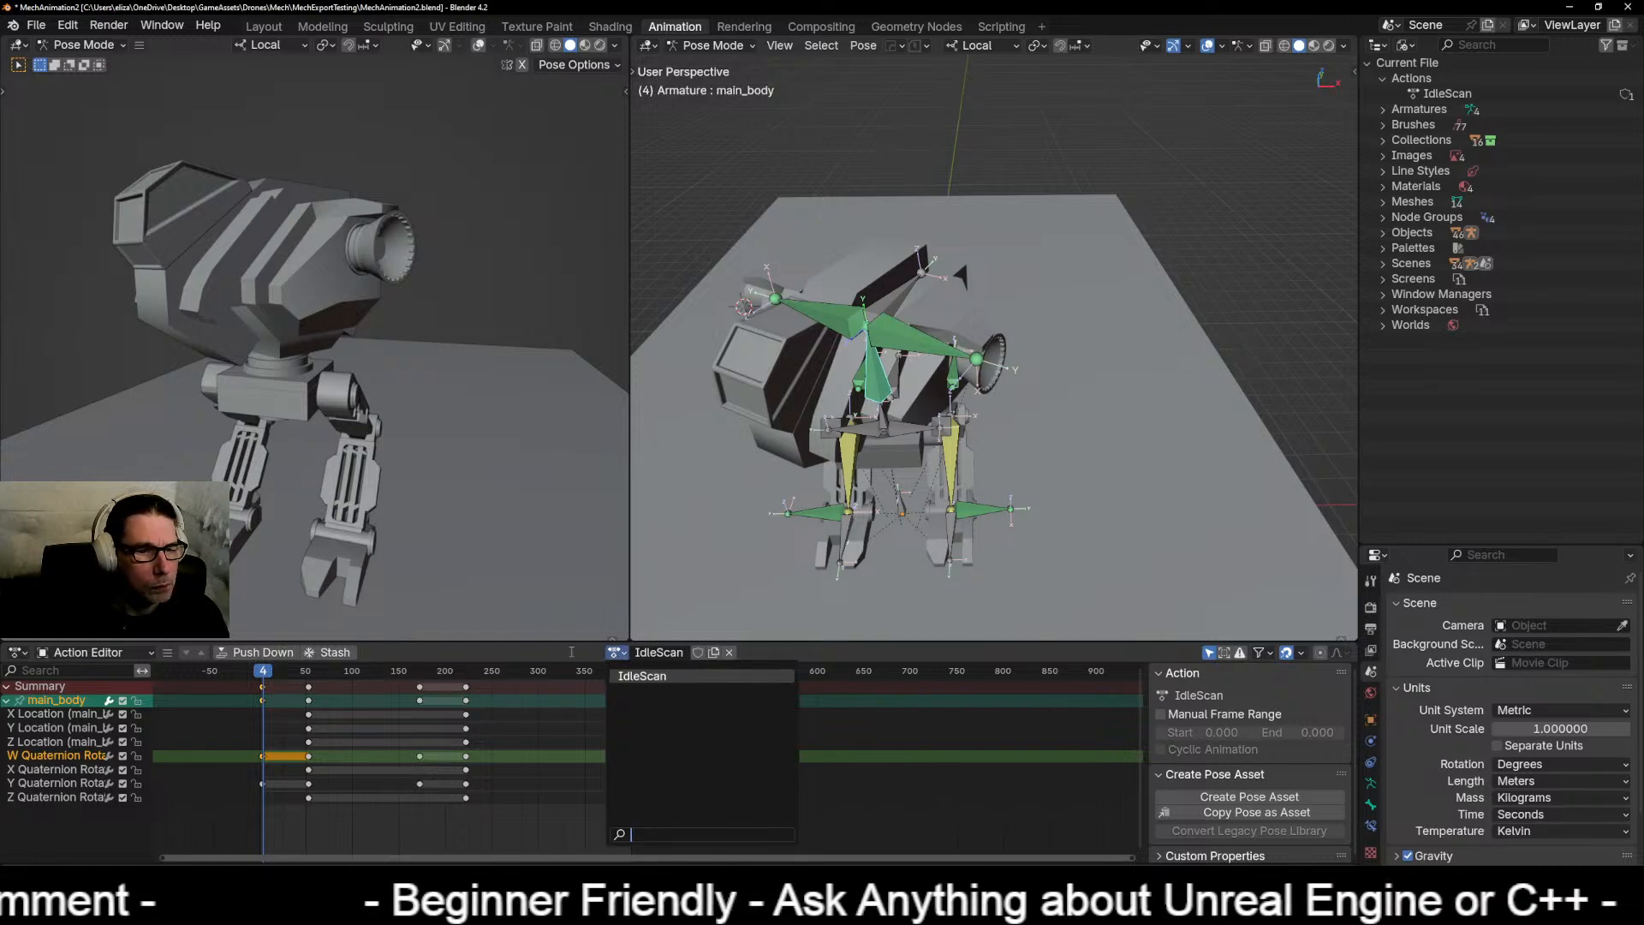
pyautogui.click(574, 652)
pyautogui.click(697, 654)
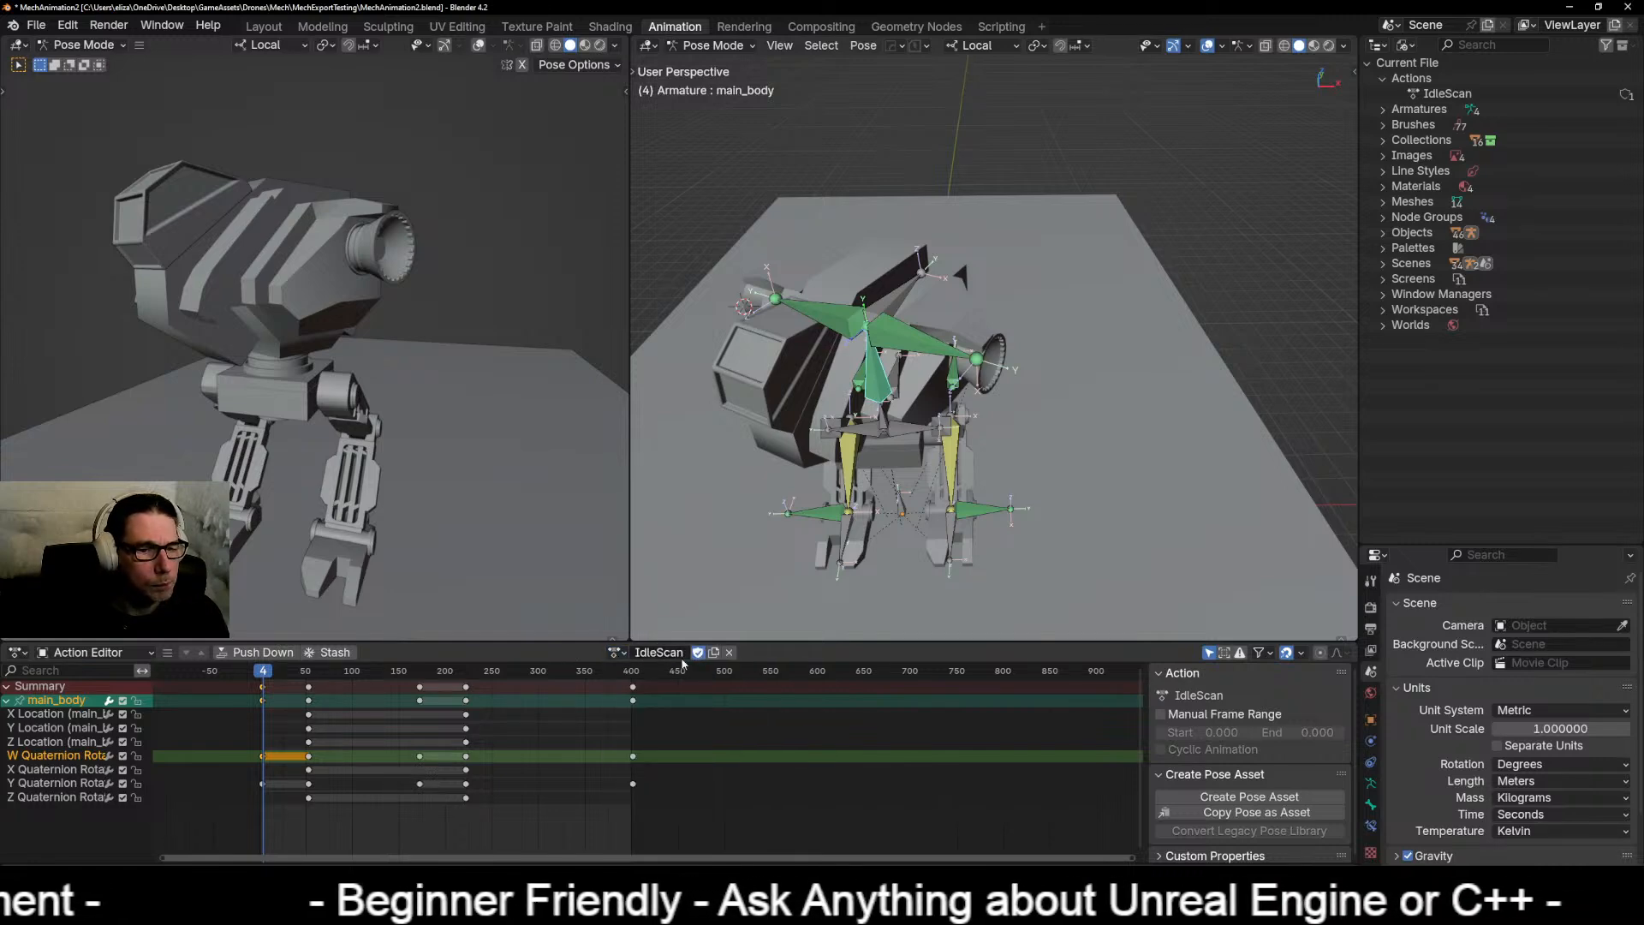
pyautogui.hotkey('ctrl', 's')
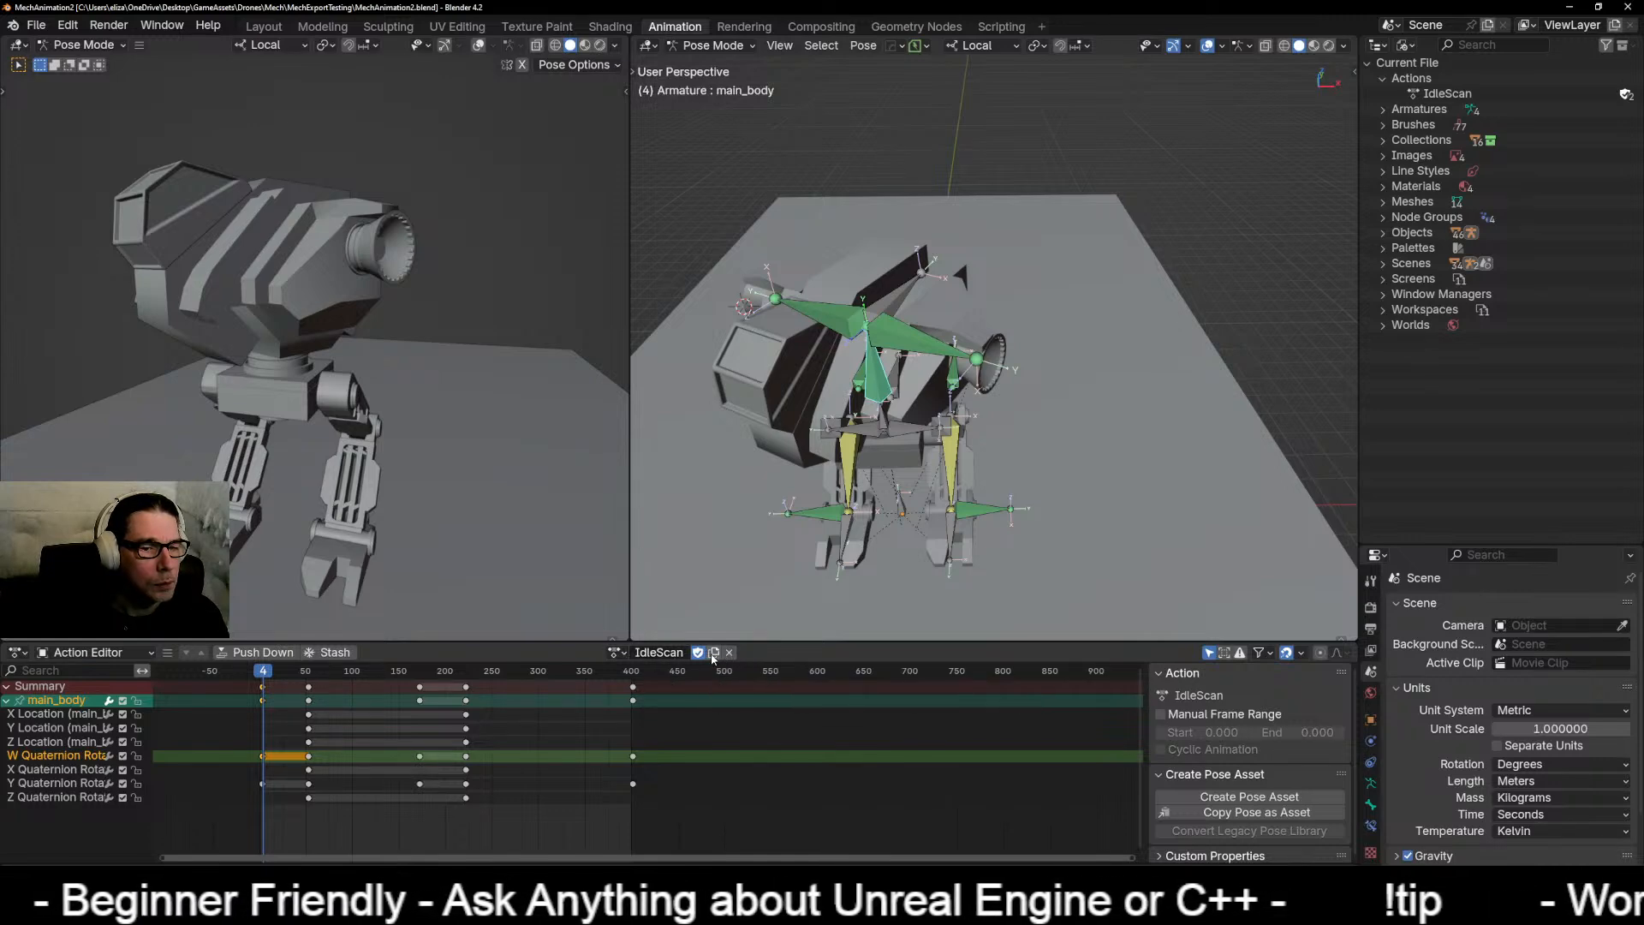
# Step: Check the list of available actions and compare the Dope Sheet mode with the Action Editor
pyautogui.click(617, 653)
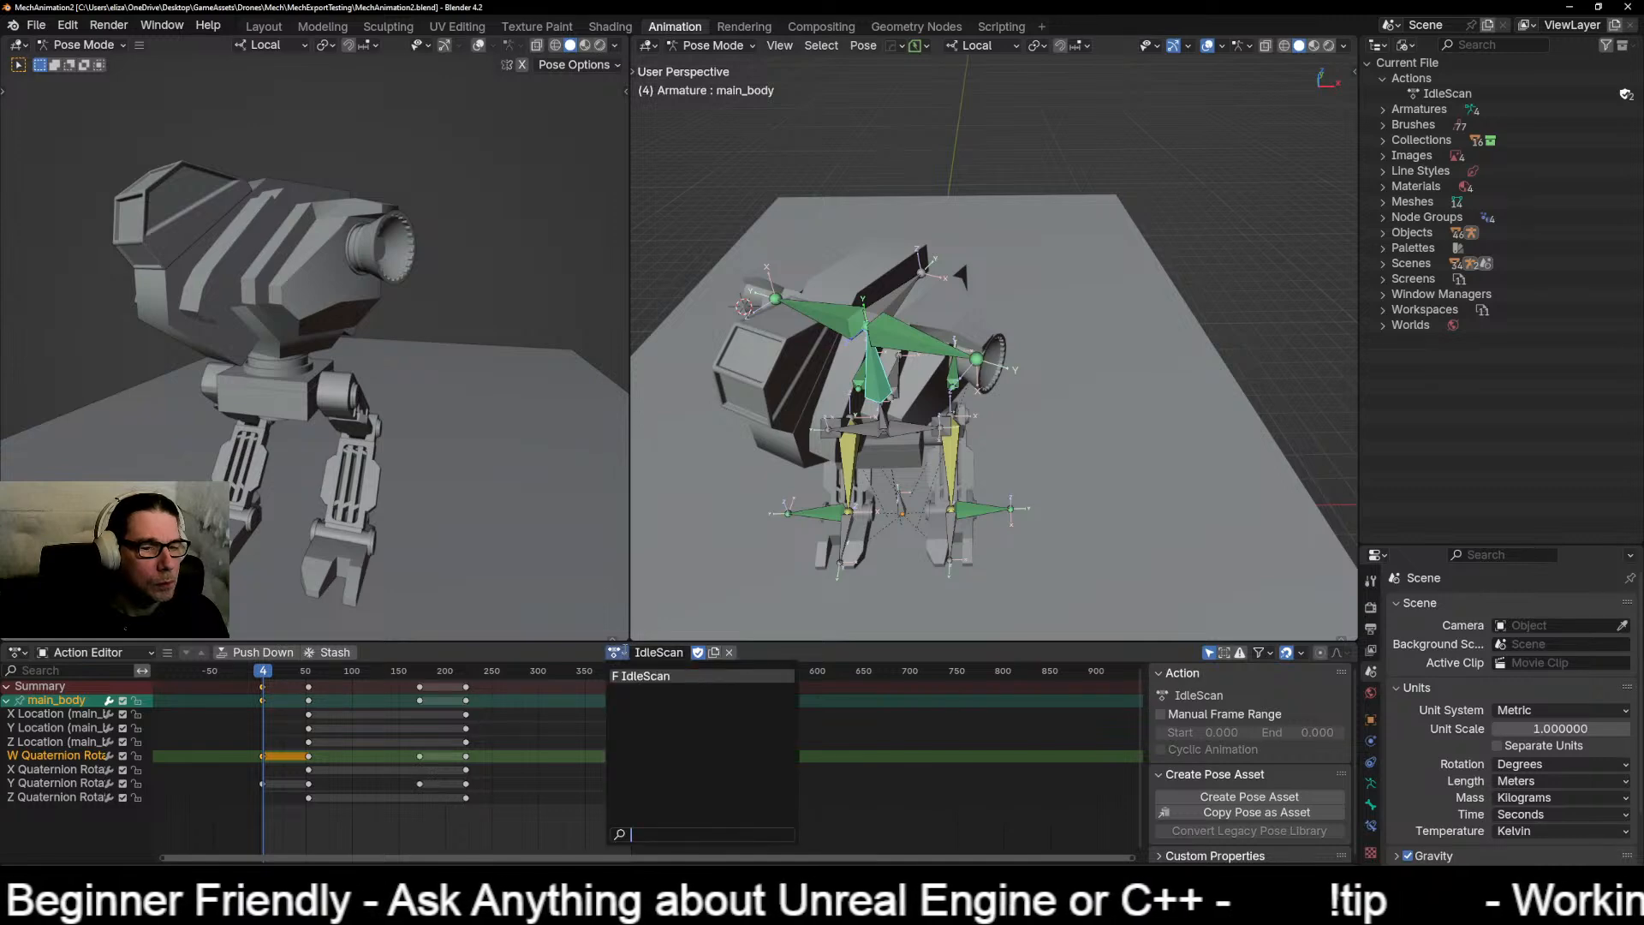
pyautogui.click(95, 654)
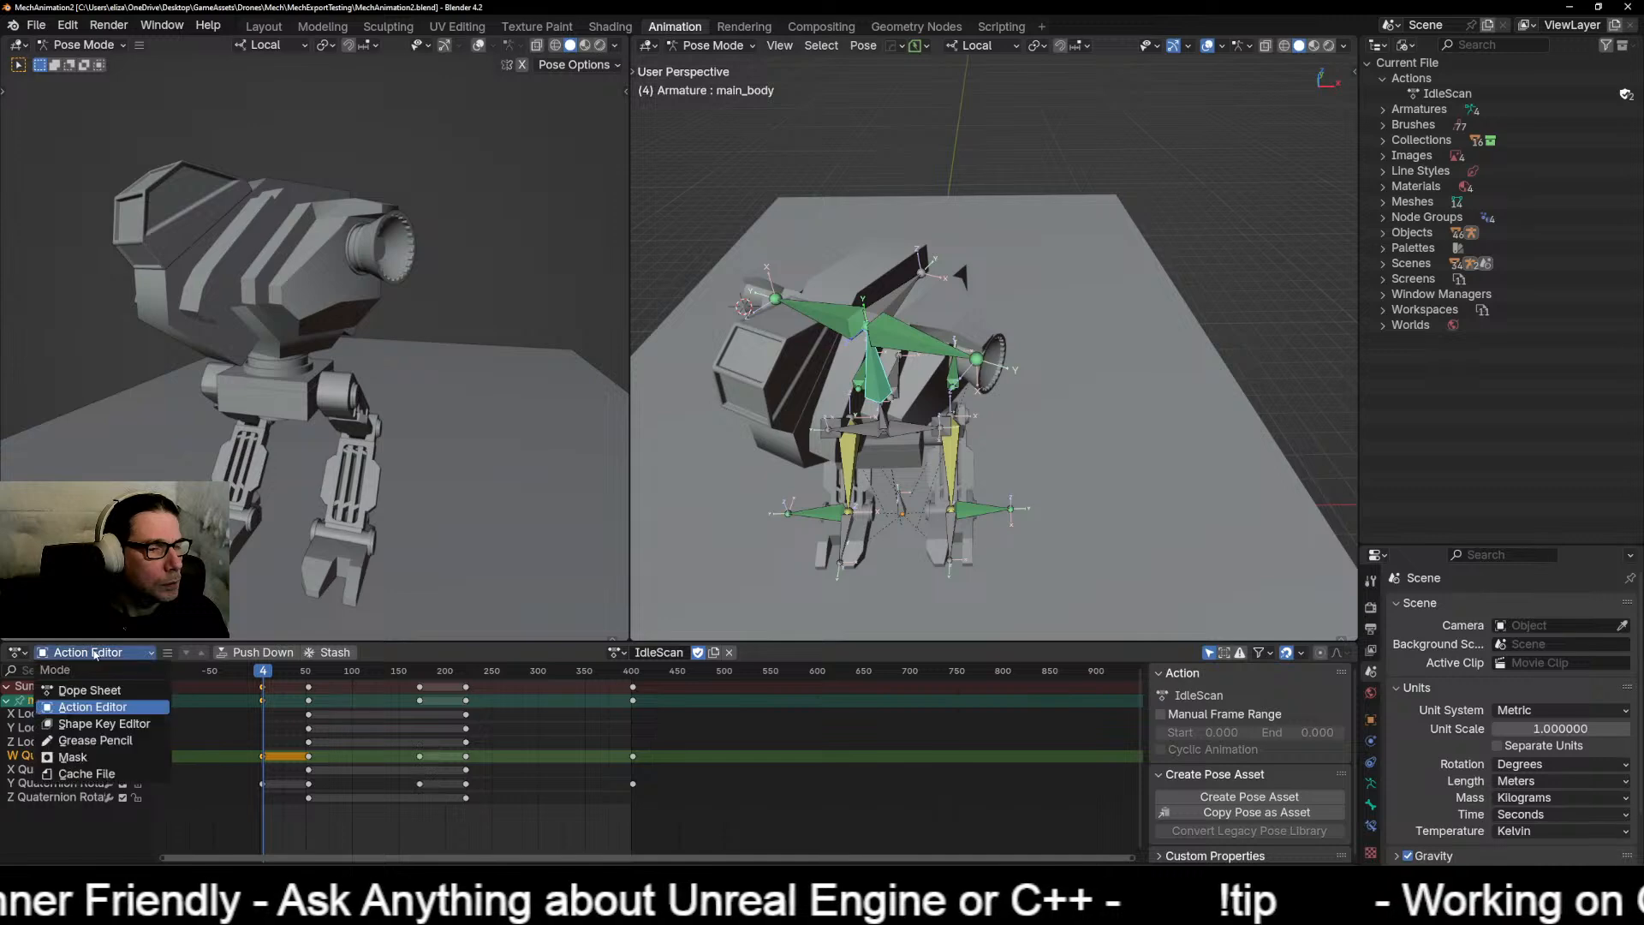
pyautogui.click(90, 690)
pyautogui.click(100, 654)
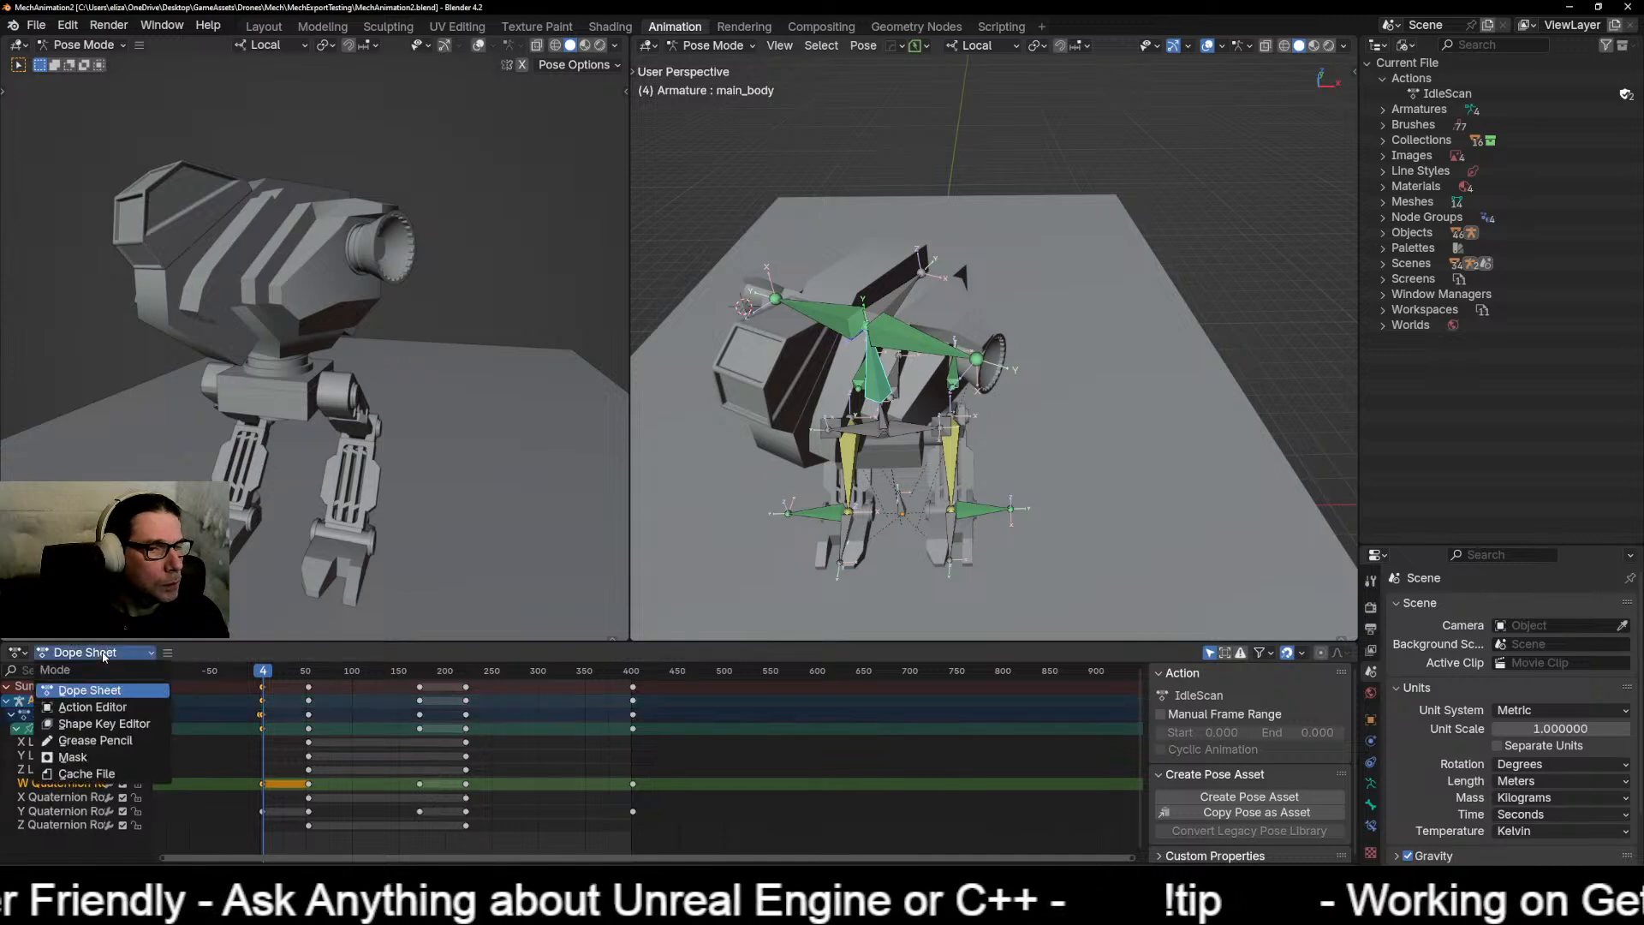
pyautogui.click(93, 708)
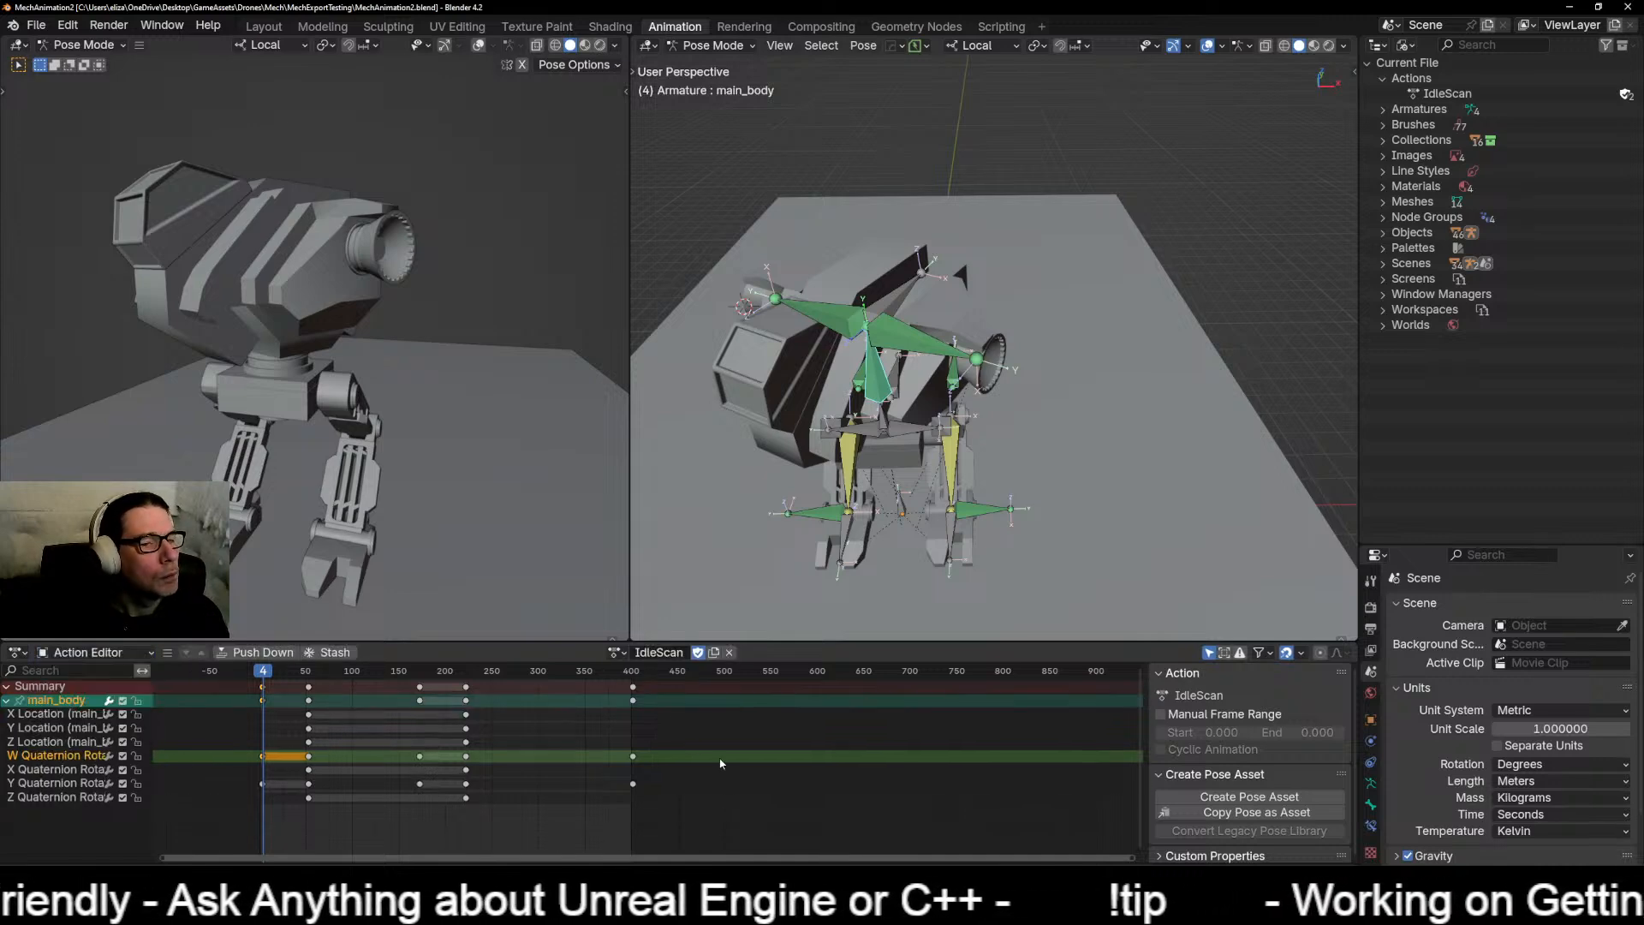
# Step: Duplicate the IdleScan action and unlink the copy from the armature
pyautogui.click(717, 654)
pyautogui.doubleClick(660, 652)
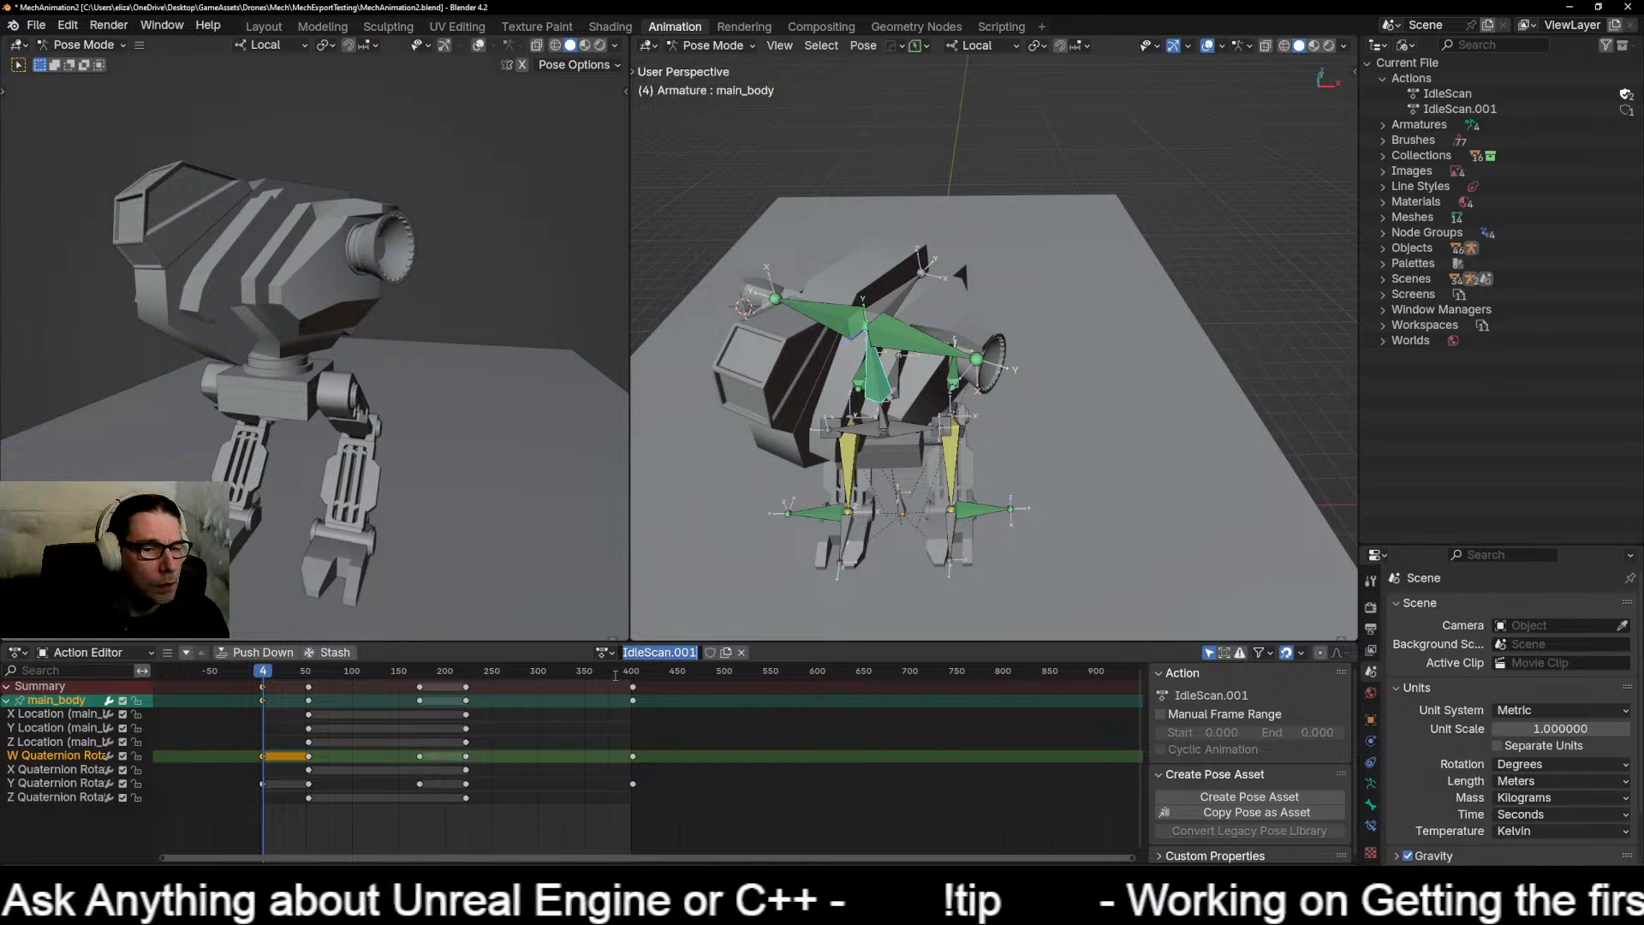
pyautogui.click(539, 658)
pyautogui.click(742, 653)
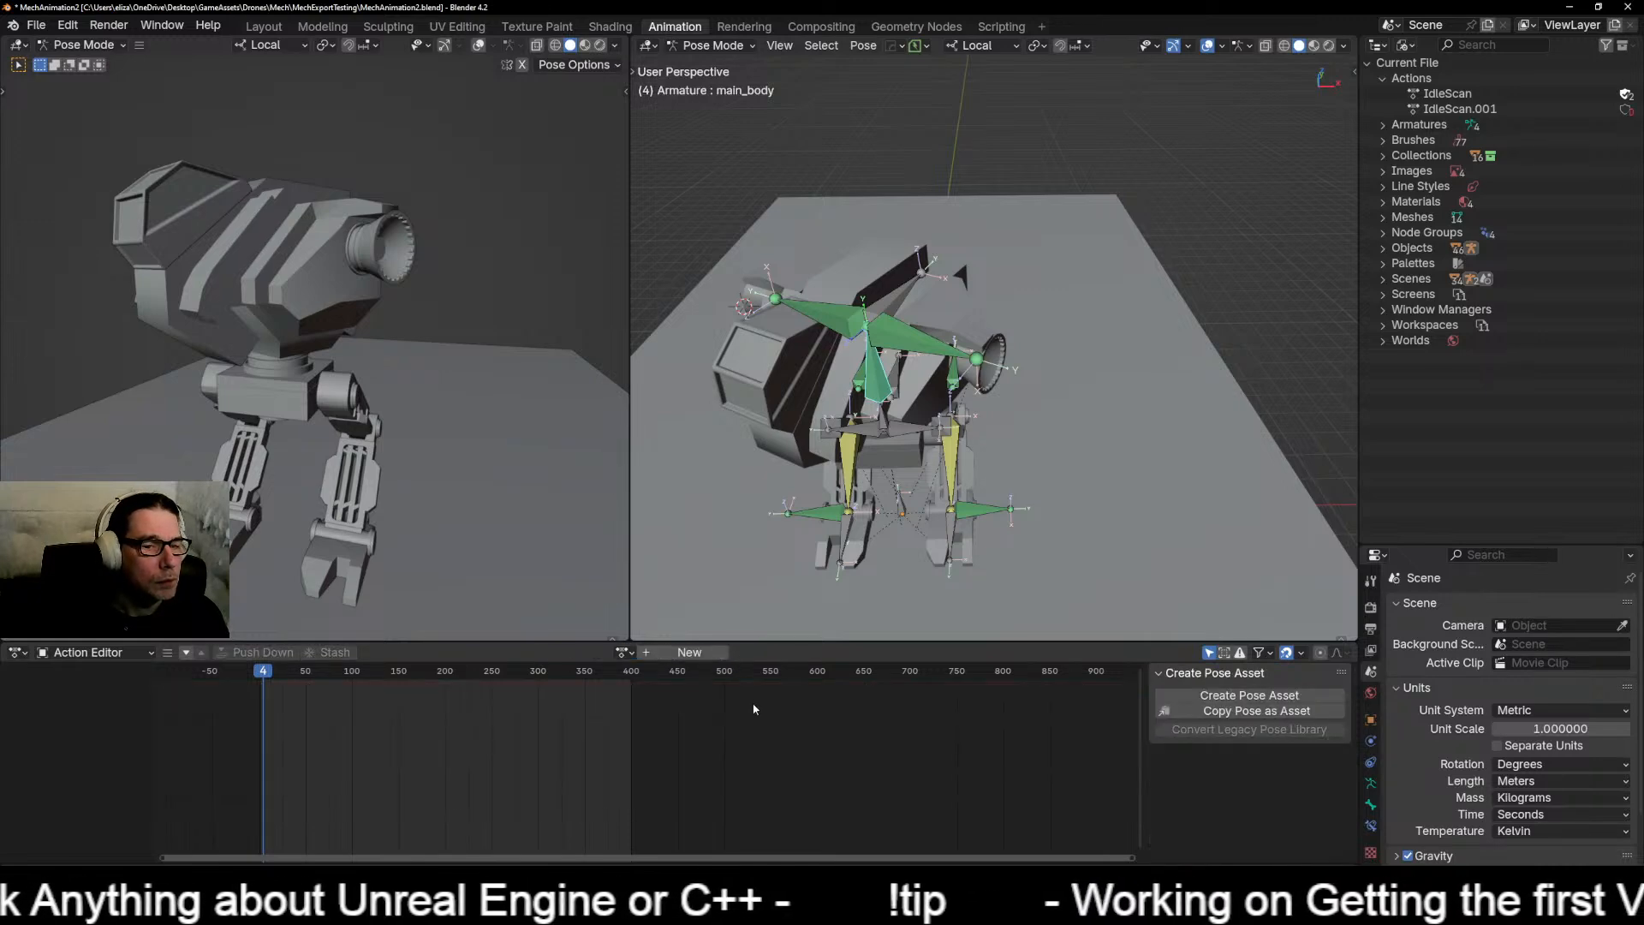
# Step: Check the available actions and delete the IdleScan.001 action from the current file's data
pyautogui.click(624, 652)
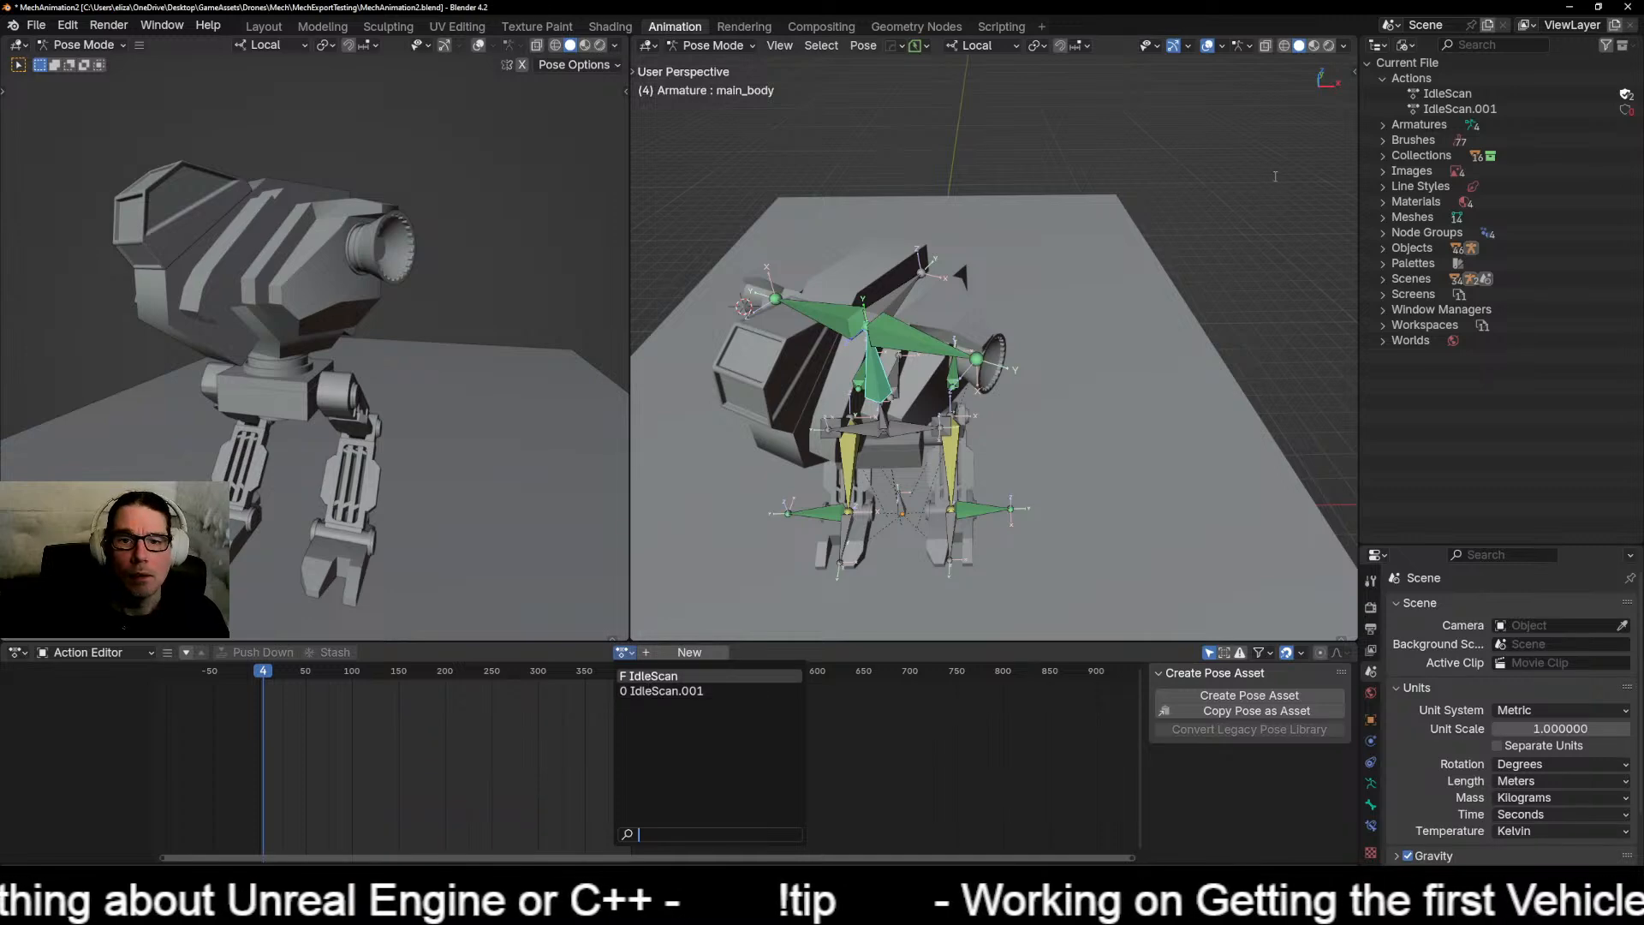
pyautogui.click(1460, 110)
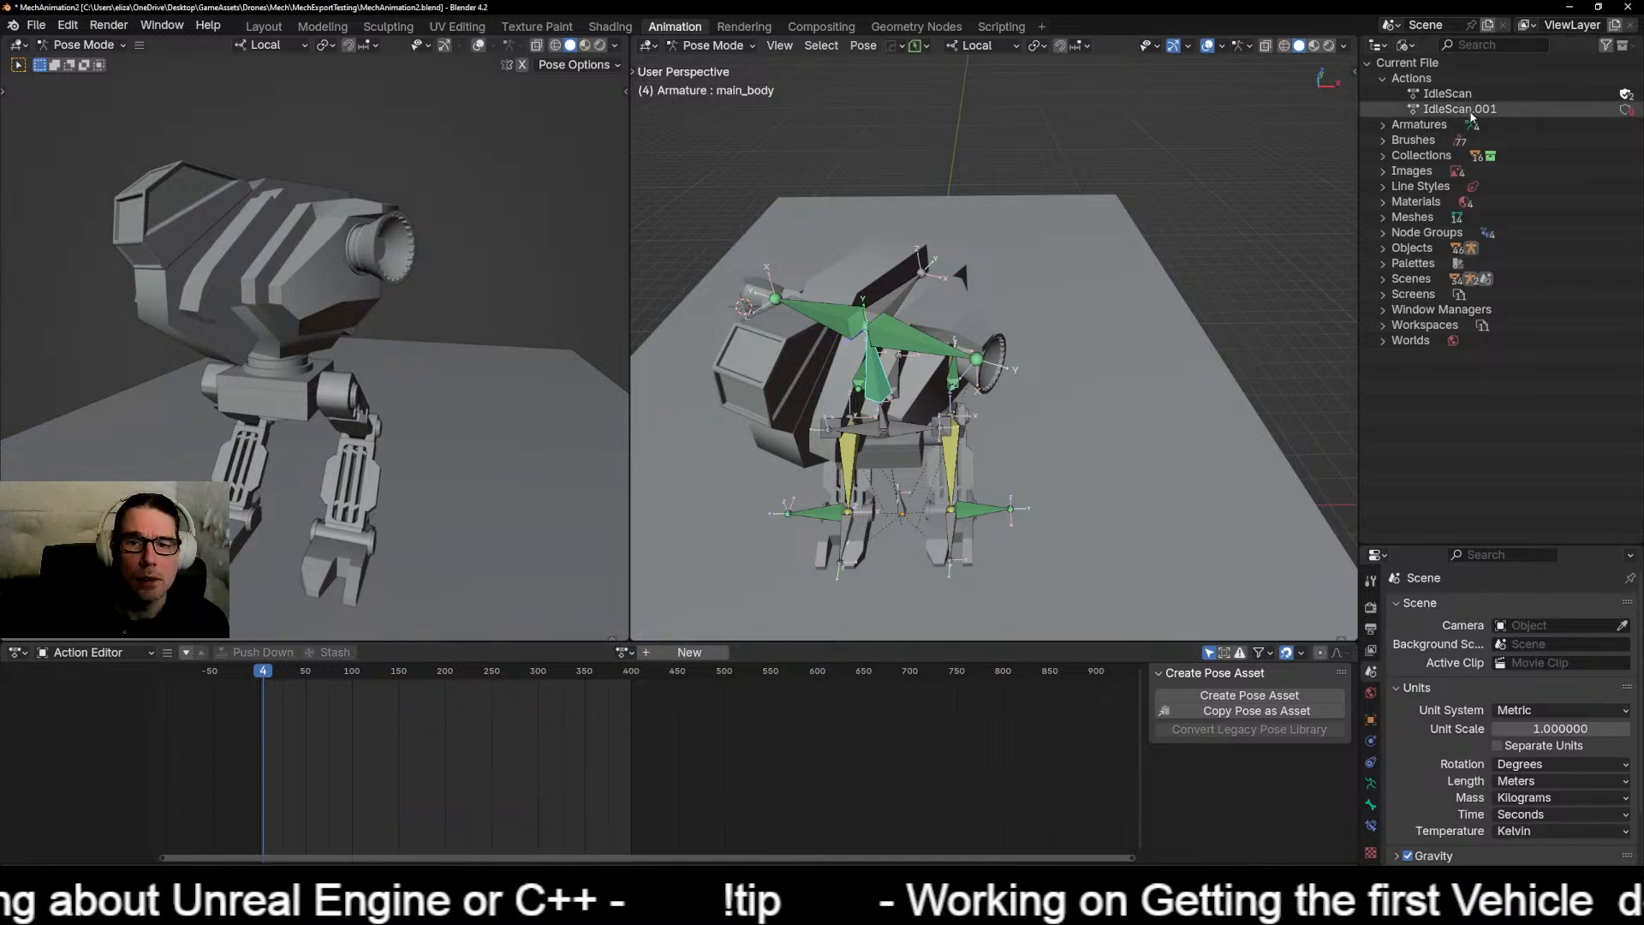
pyautogui.rightClick(1470, 117)
pyautogui.click(1447, 112)
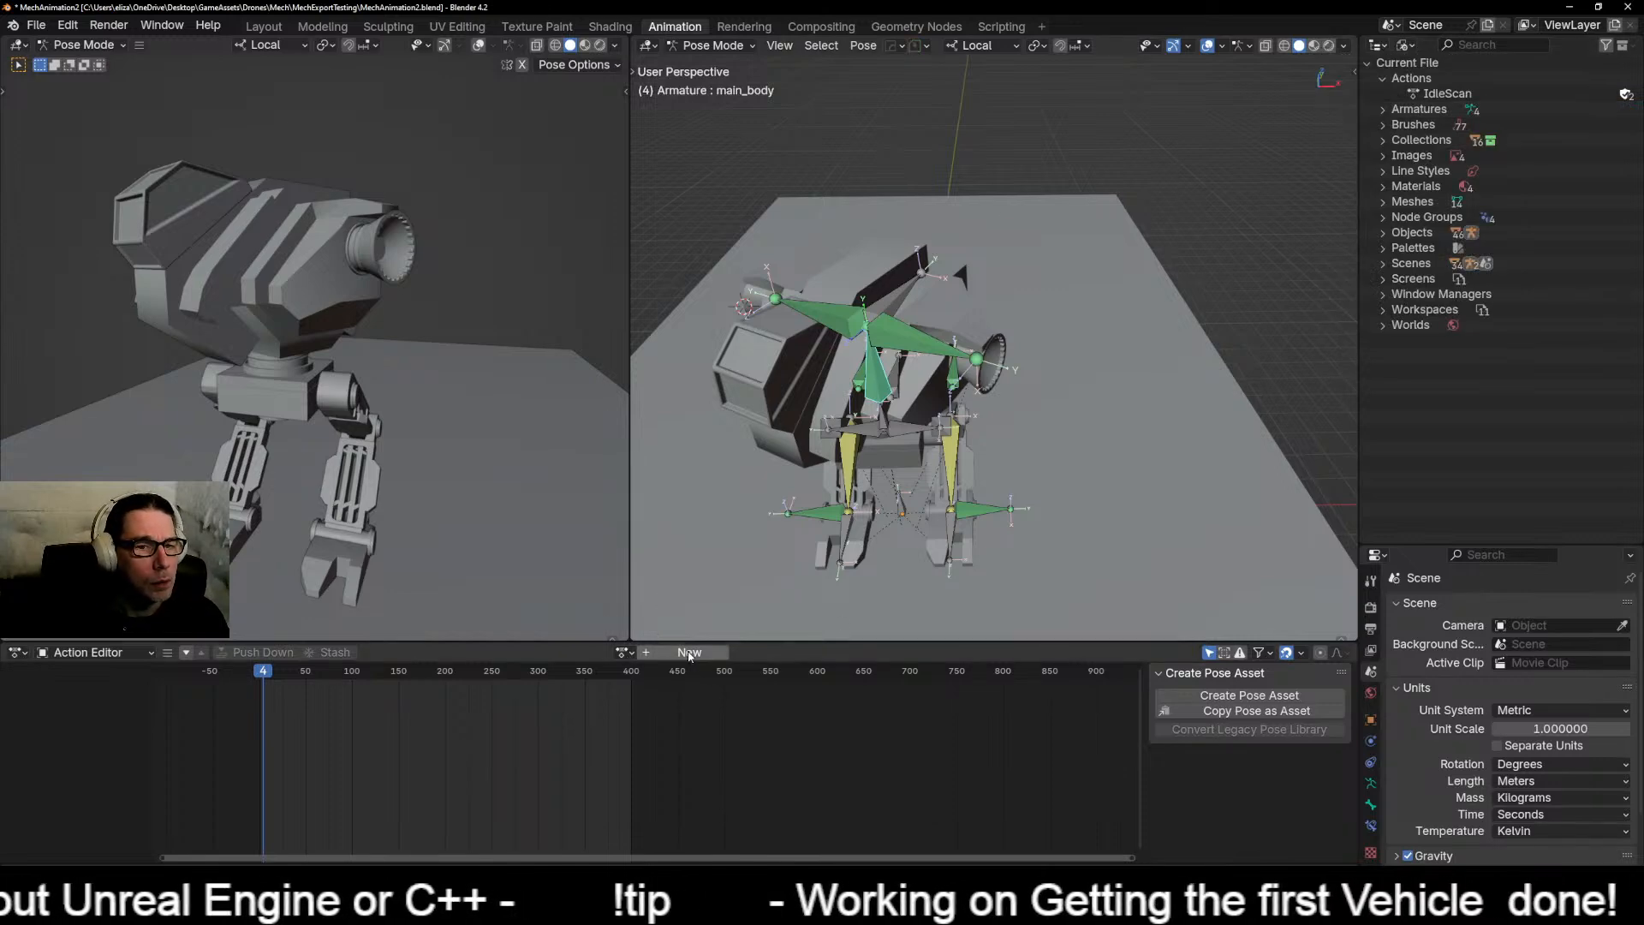
# Step: Select the r_leg_lower bone, widen the Outliner and Properties area, and show the armature's data properties
pyautogui.click(848, 469)
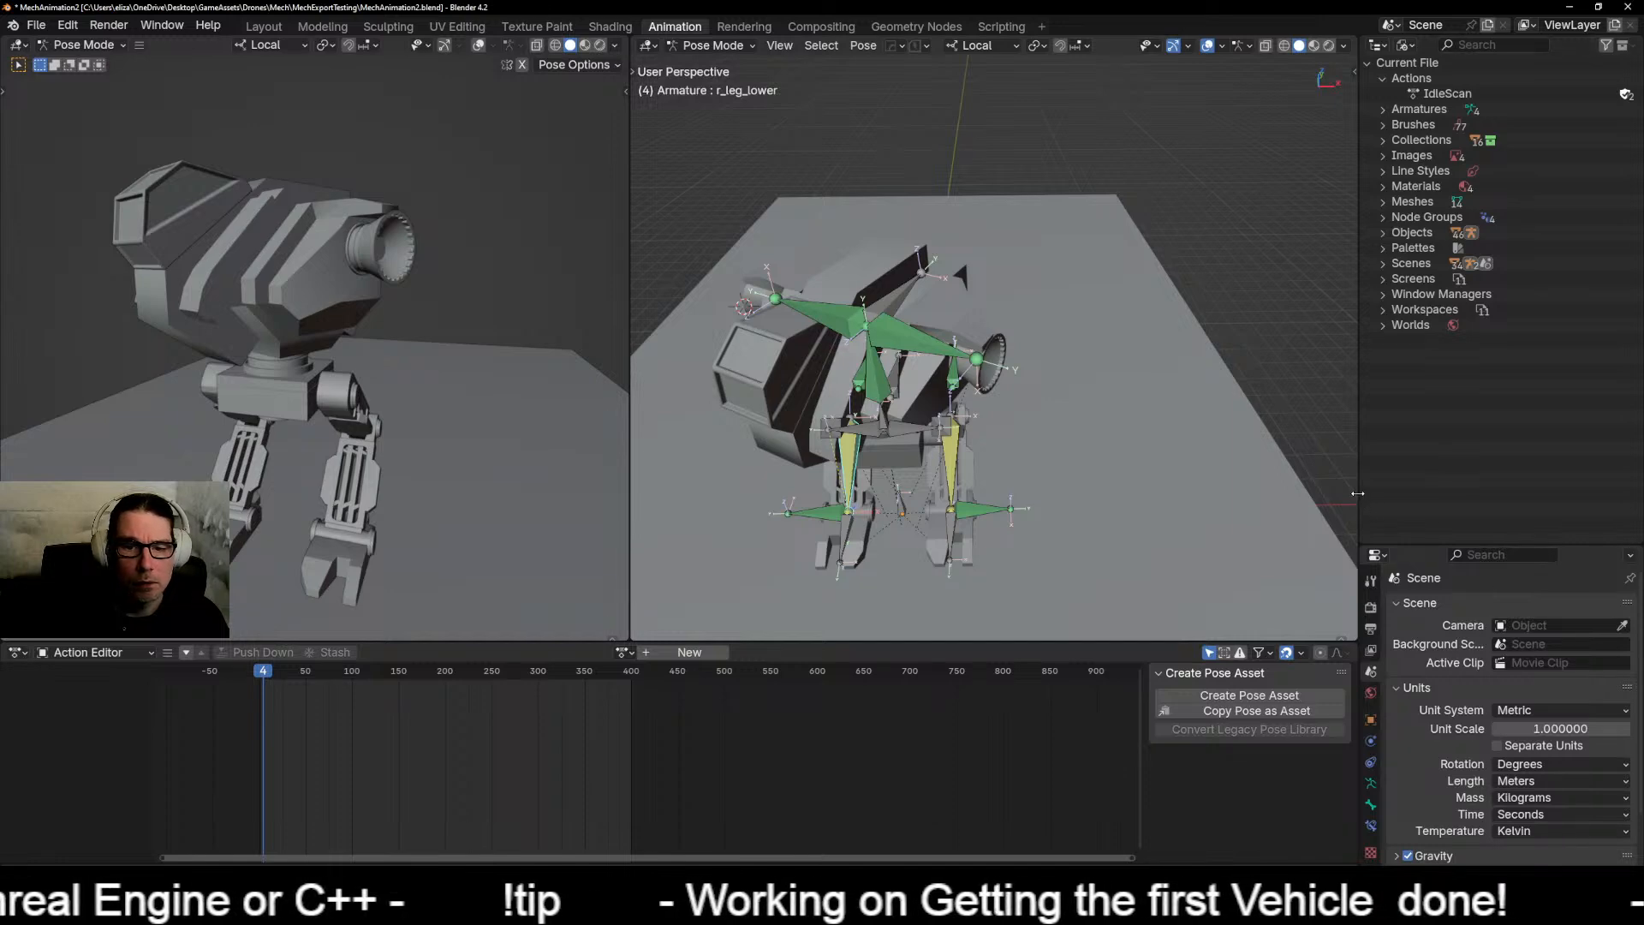
pyautogui.moveTo(1358, 494); pyautogui.dragTo(1218, 495)
pyautogui.click(1230, 806)
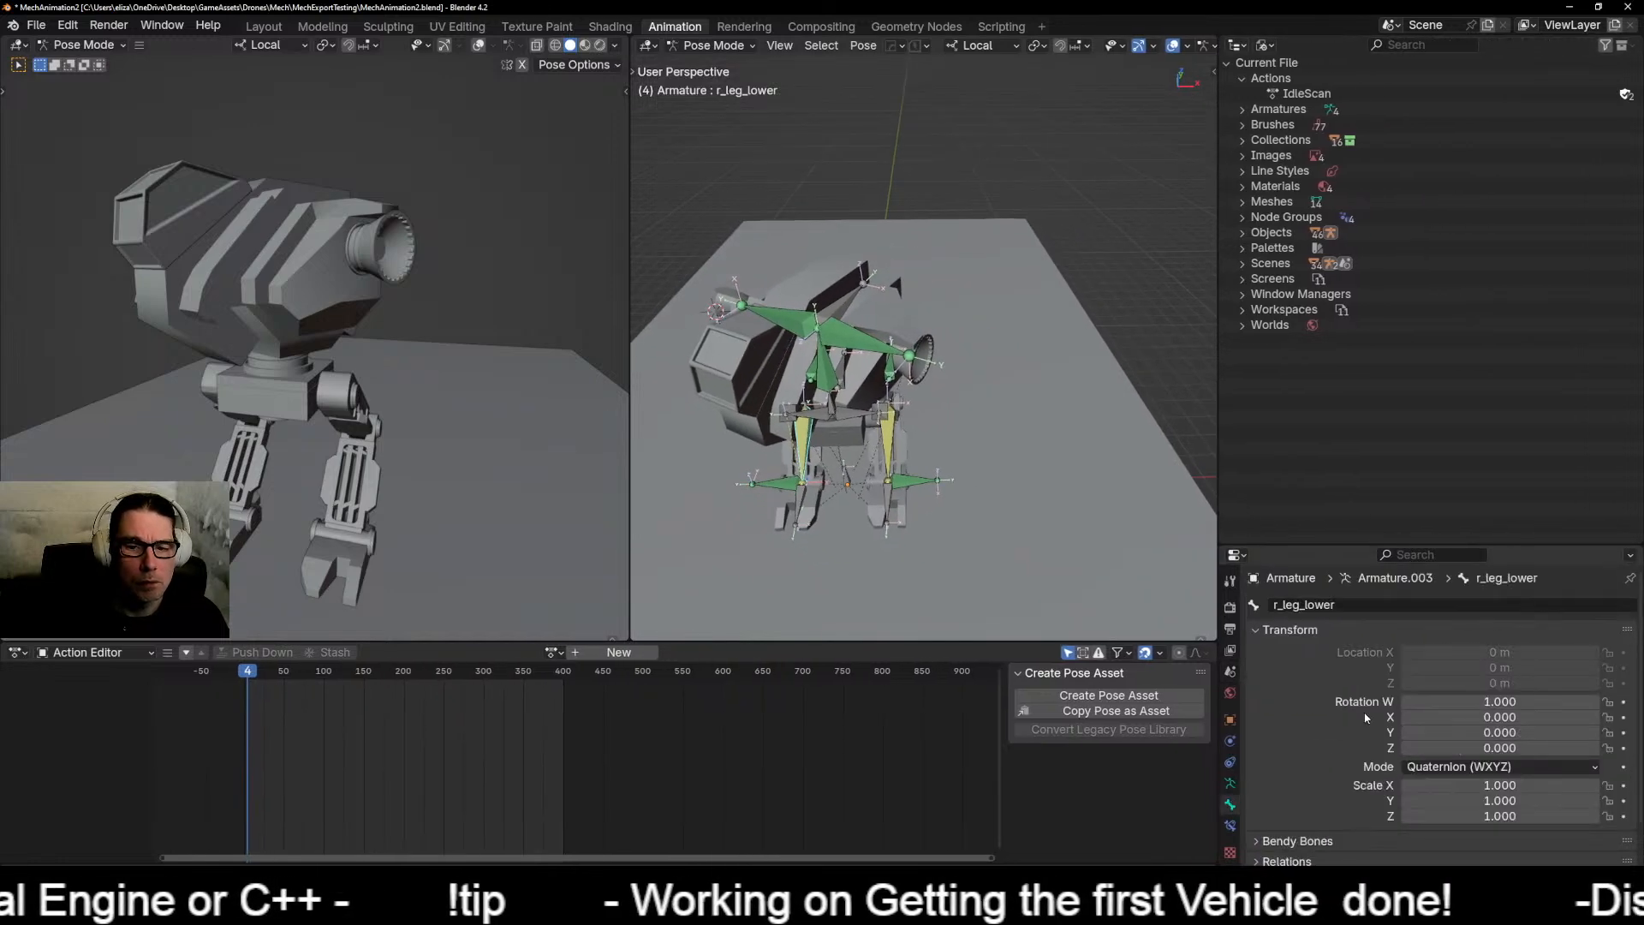
pyautogui.click(1231, 784)
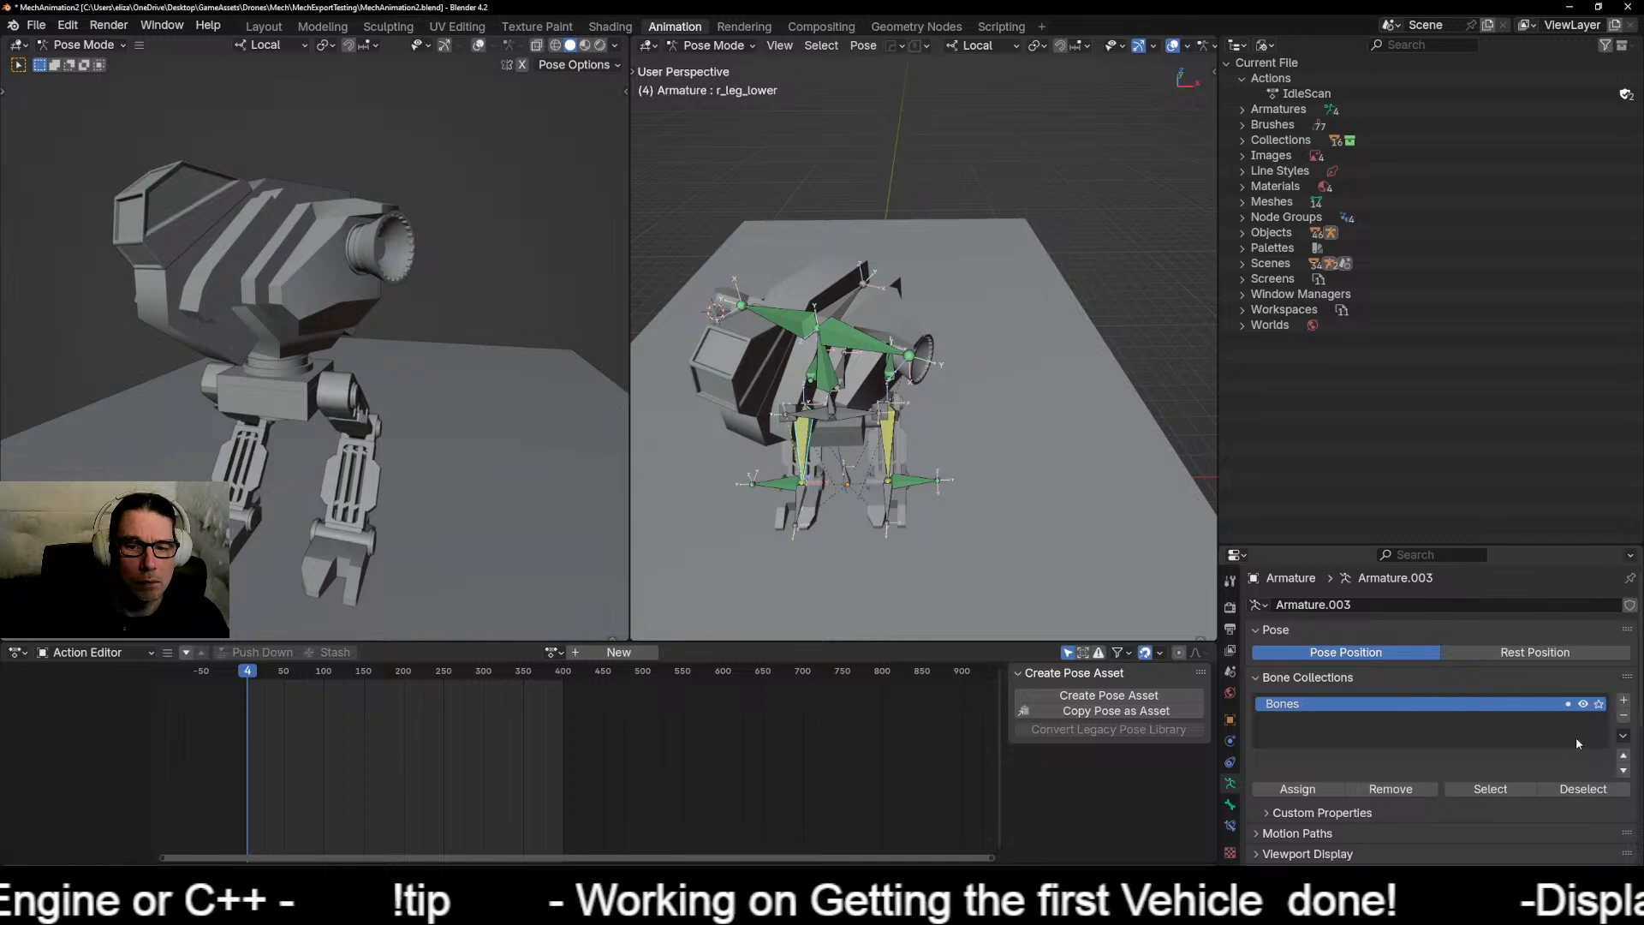
# Step: Compare the armature's Rest Position with its Pose Position, leaving it in Pose Position
pyautogui.click(1509, 656)
pyautogui.scroll(2, 1034, 447)
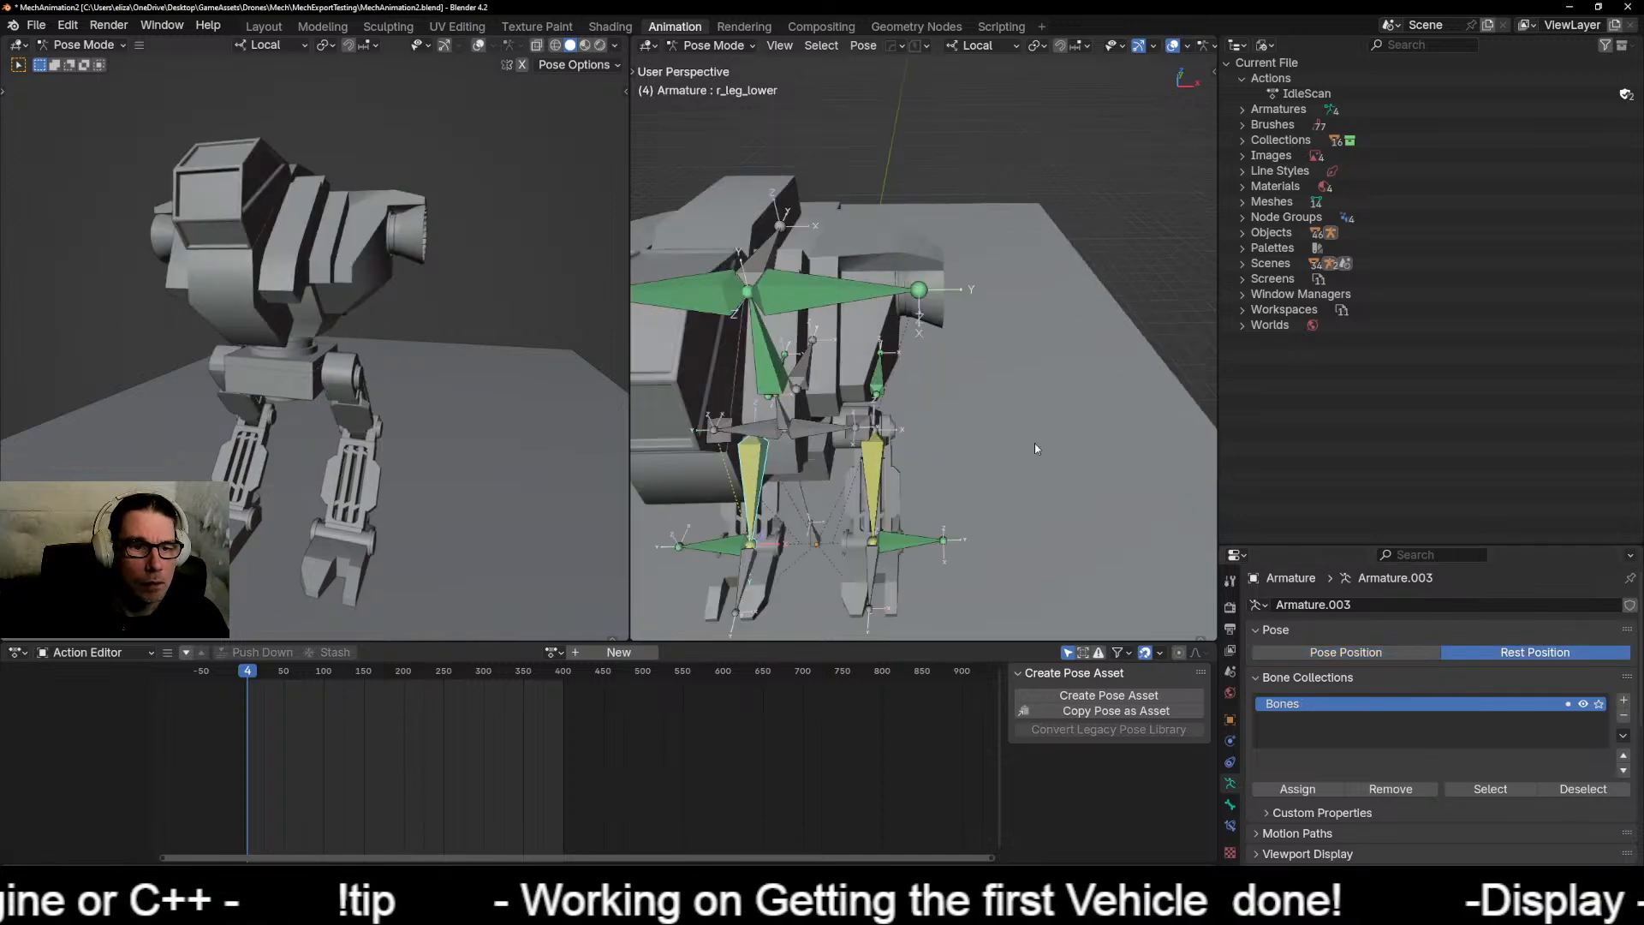
pyautogui.scroll(-3, 1036, 450)
pyautogui.click(1346, 653)
pyautogui.moveTo(702, 462); pyautogui.dragTo(867, 531, button='middle')
pyautogui.scroll(4, 867, 526)
pyautogui.scroll(-2, 887, 517)
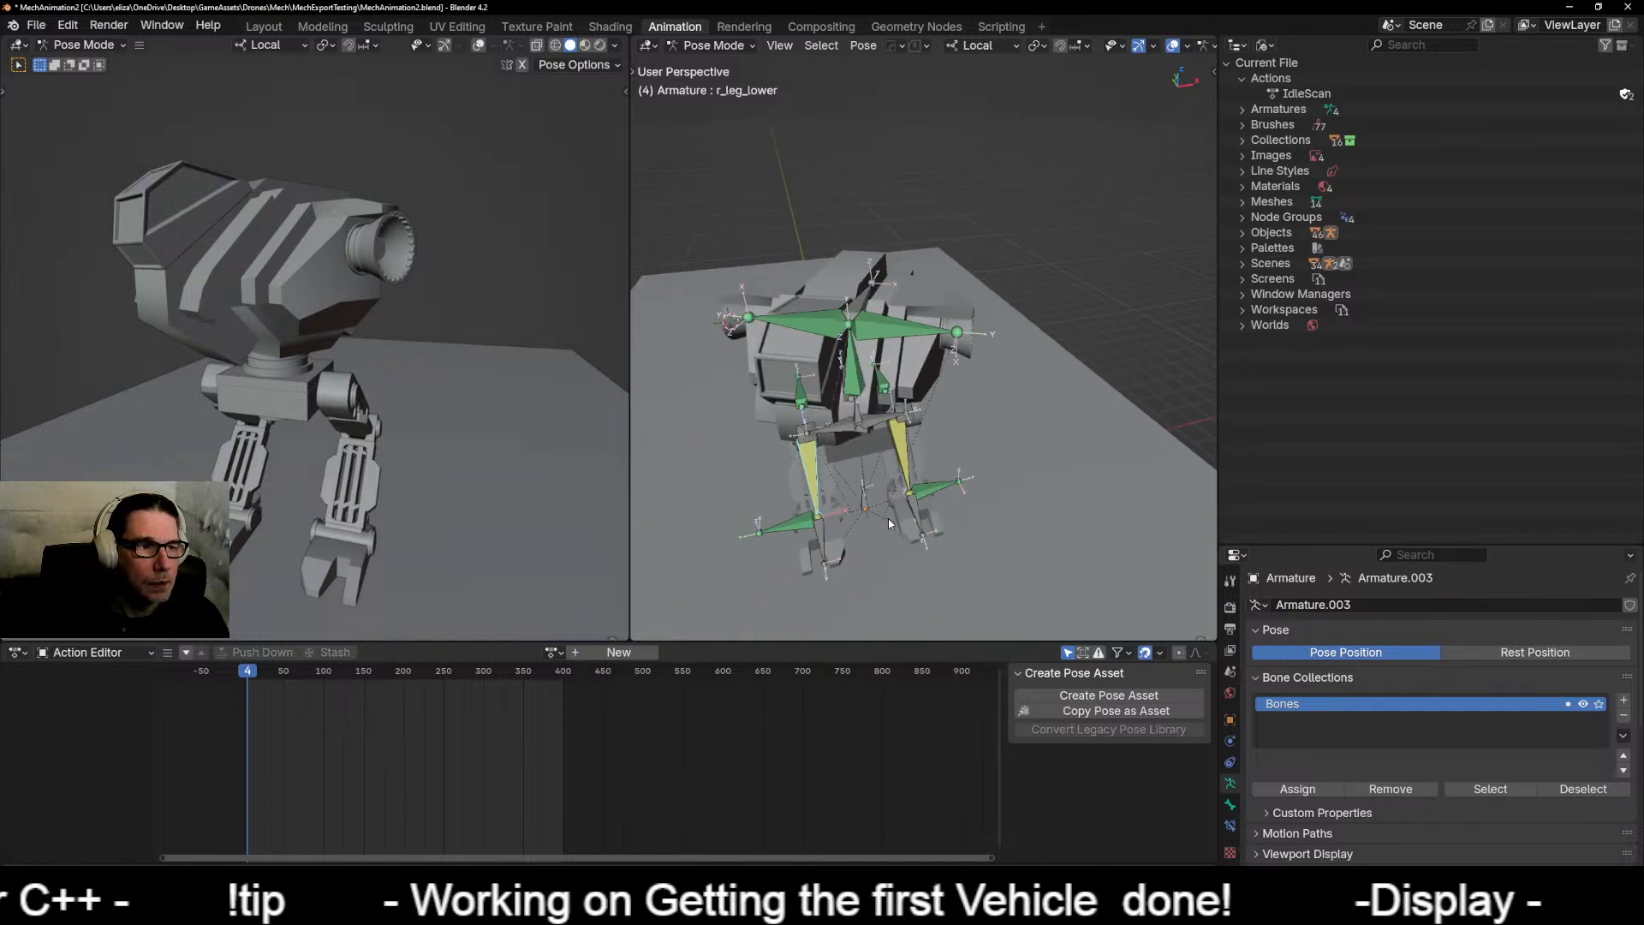
# Step: Select the main_body bone and create a new action named WalkCycle for the armature
pyautogui.click(851, 370)
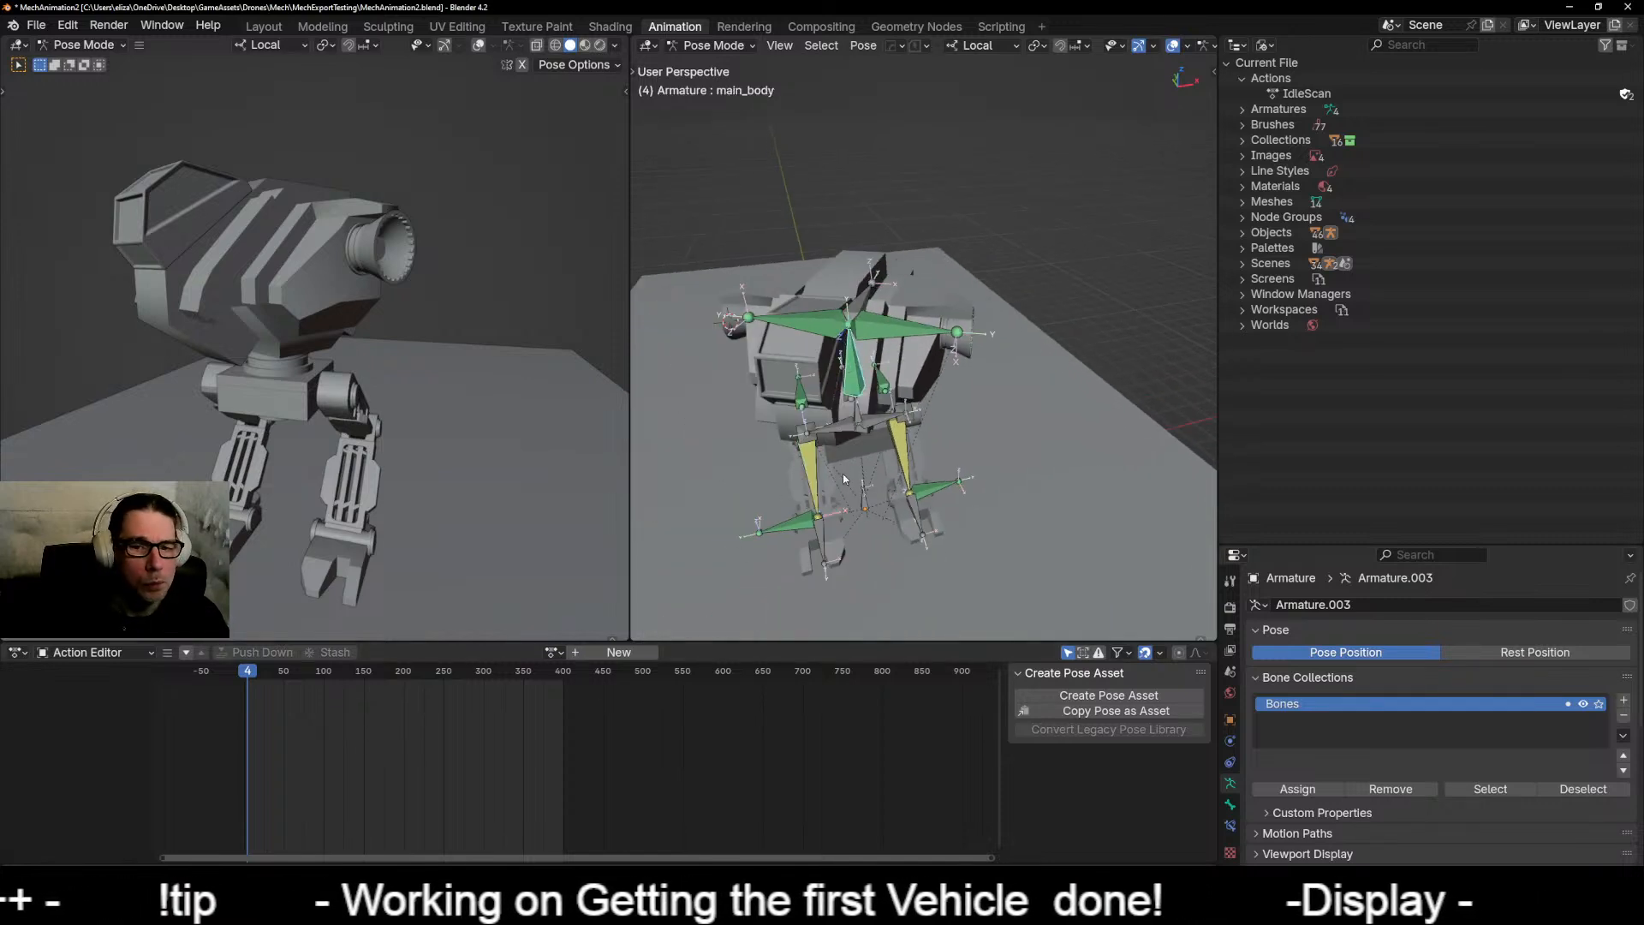
pyautogui.click(614, 655)
pyautogui.doubleClick(589, 653)
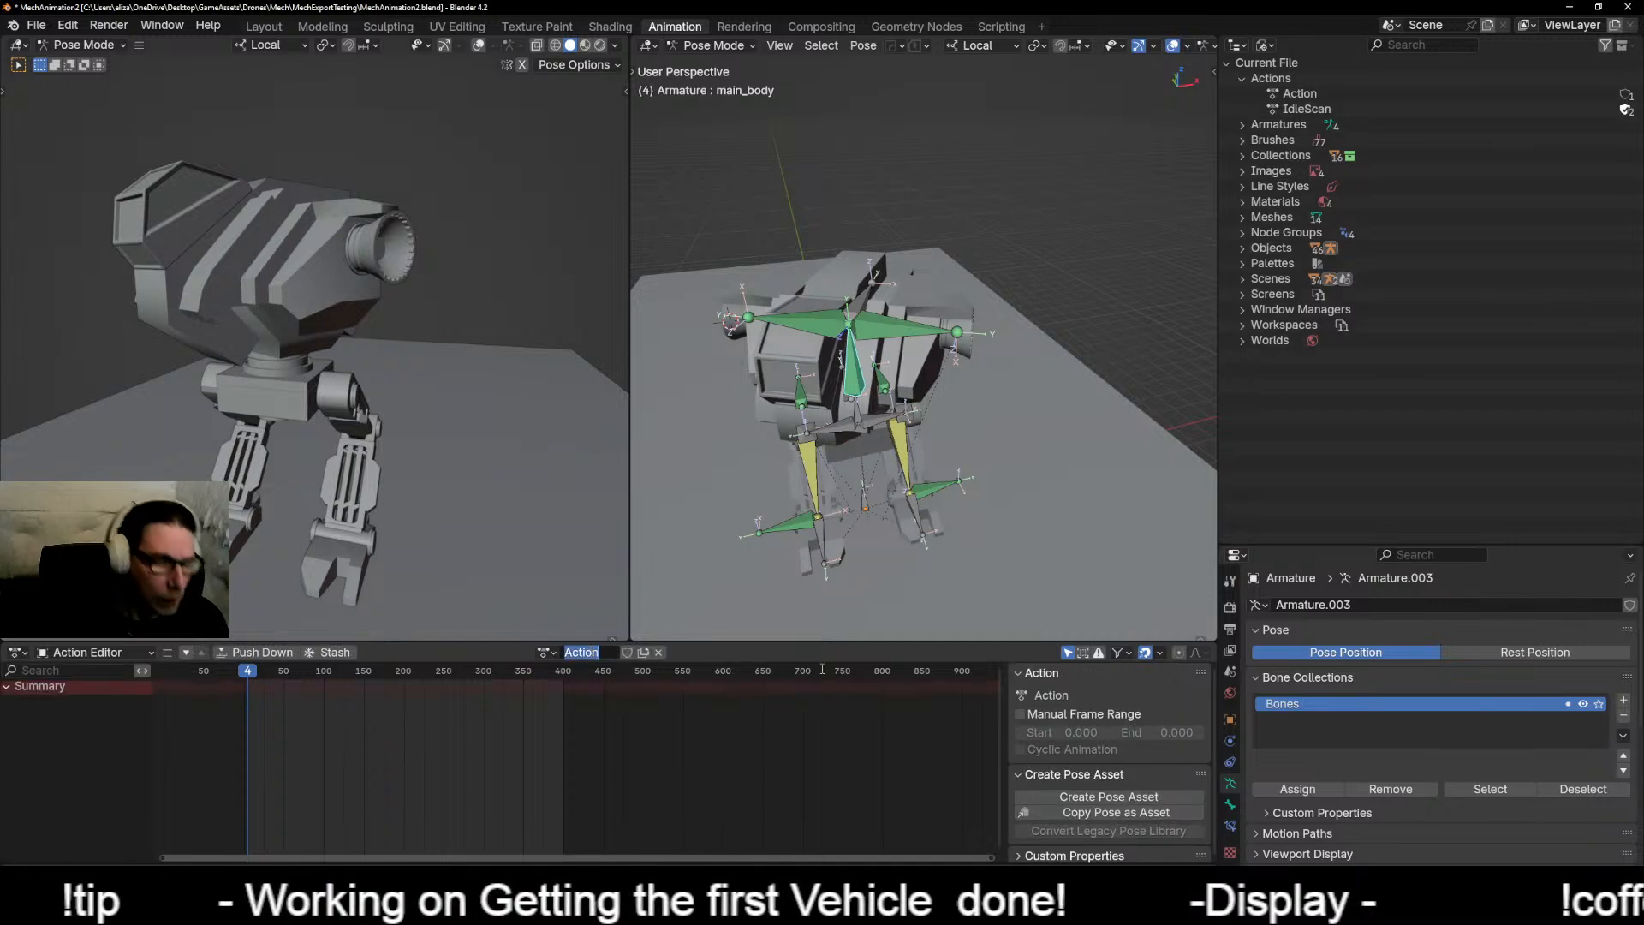
pyautogui.write('Wa')
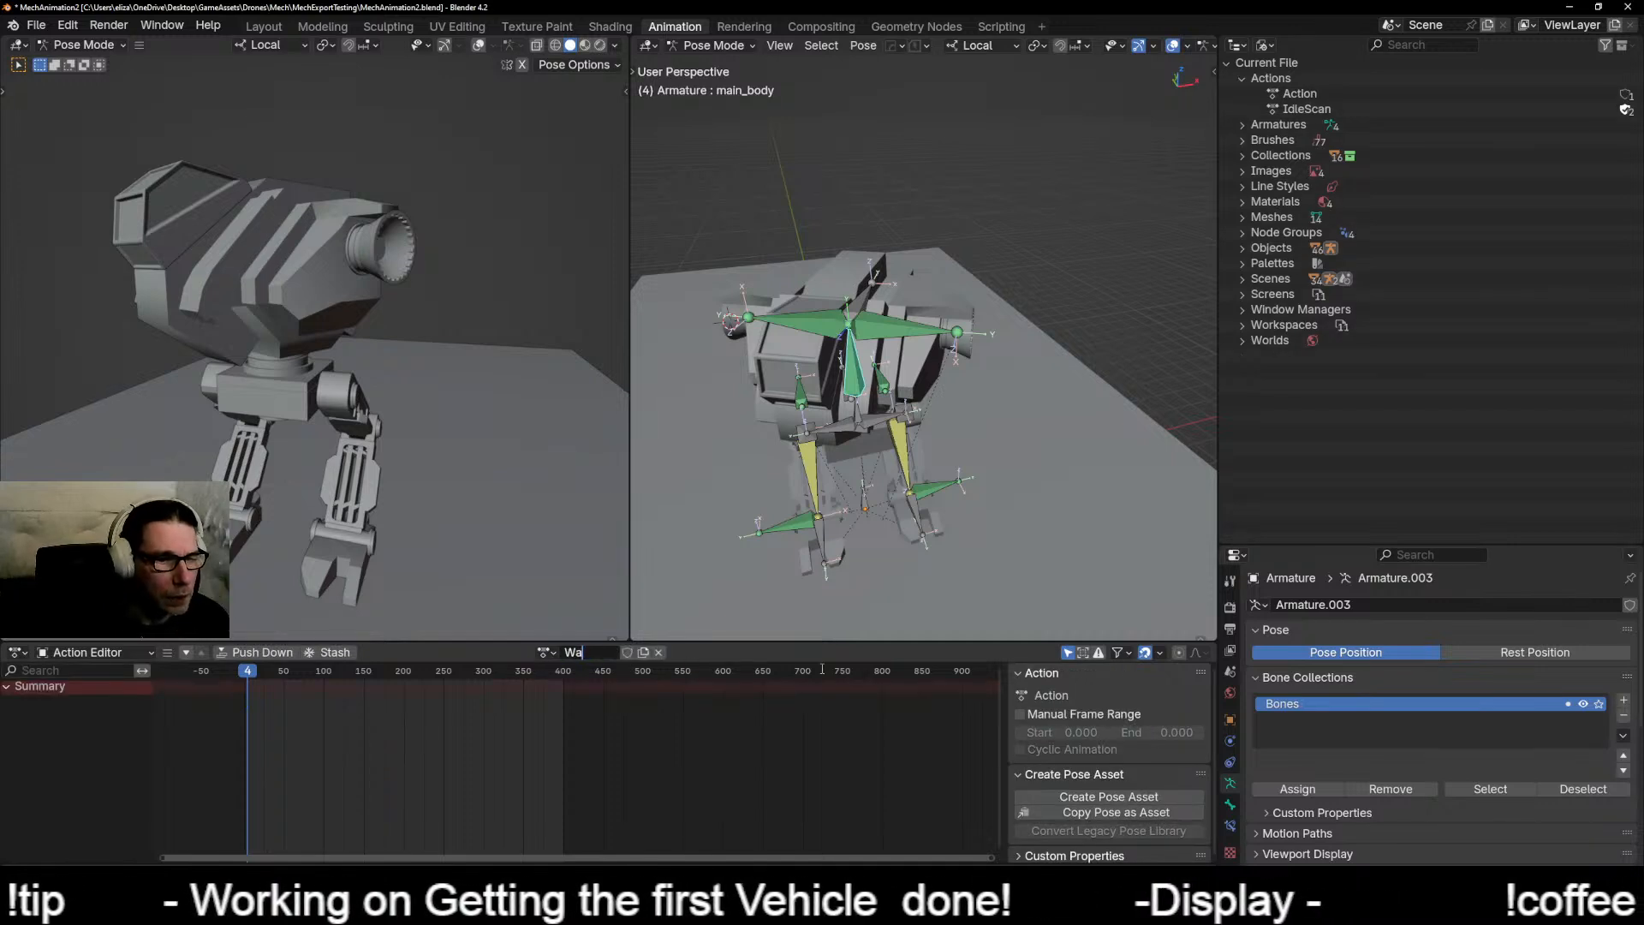
pyautogui.write('lkCyc')
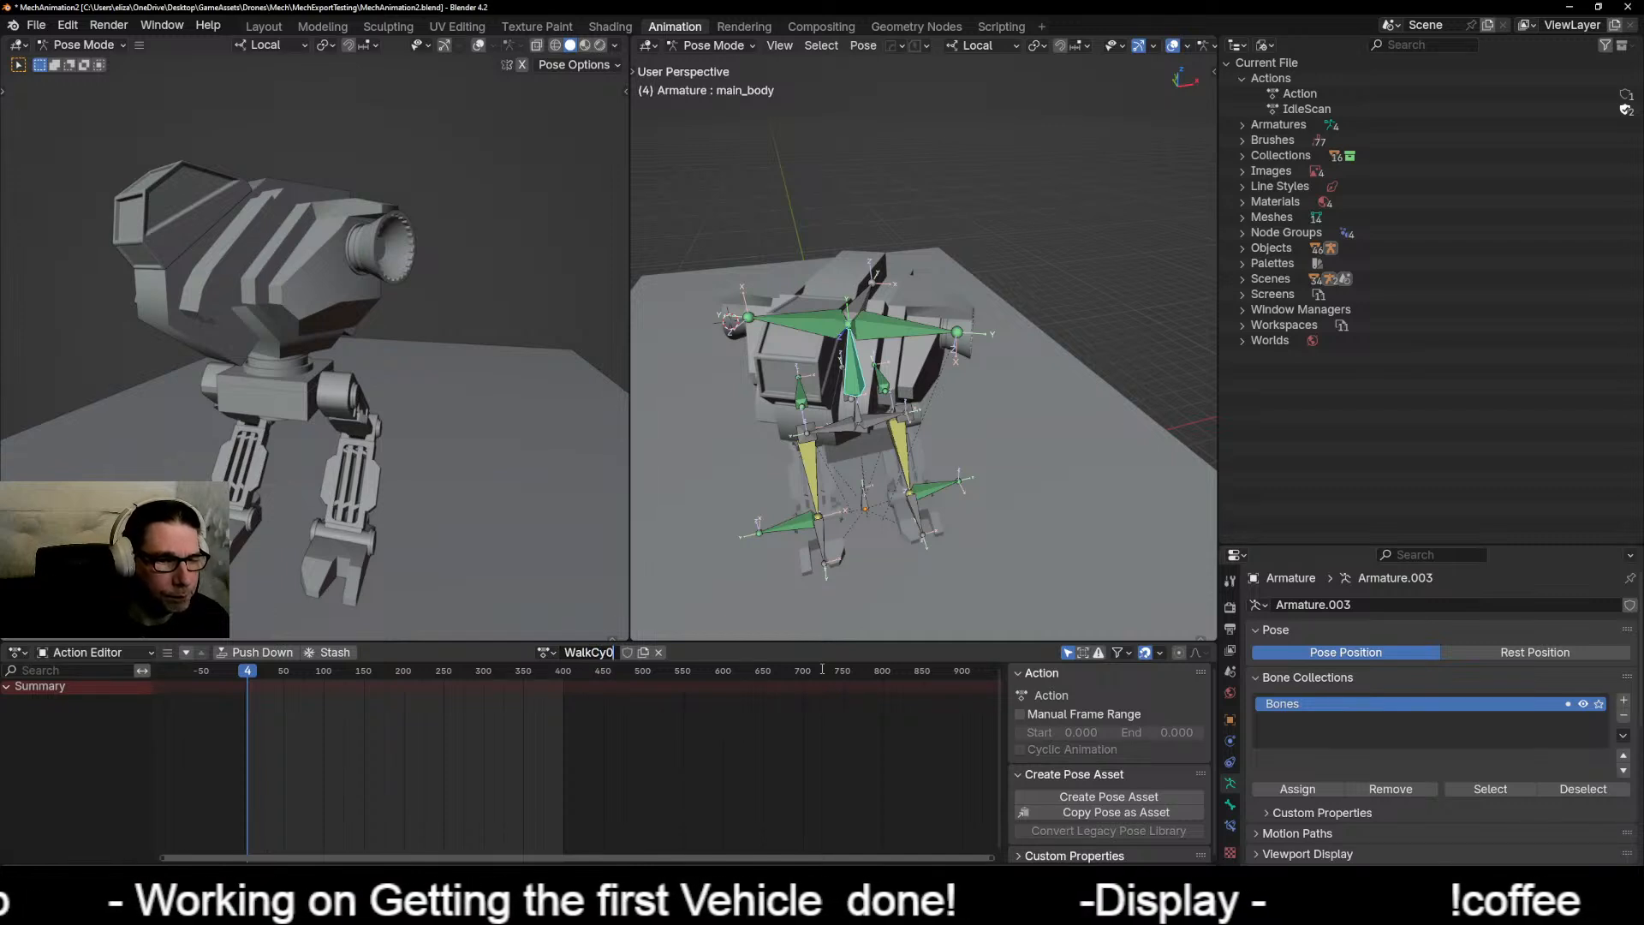
pyautogui.write('le')
pyautogui.press('Return')
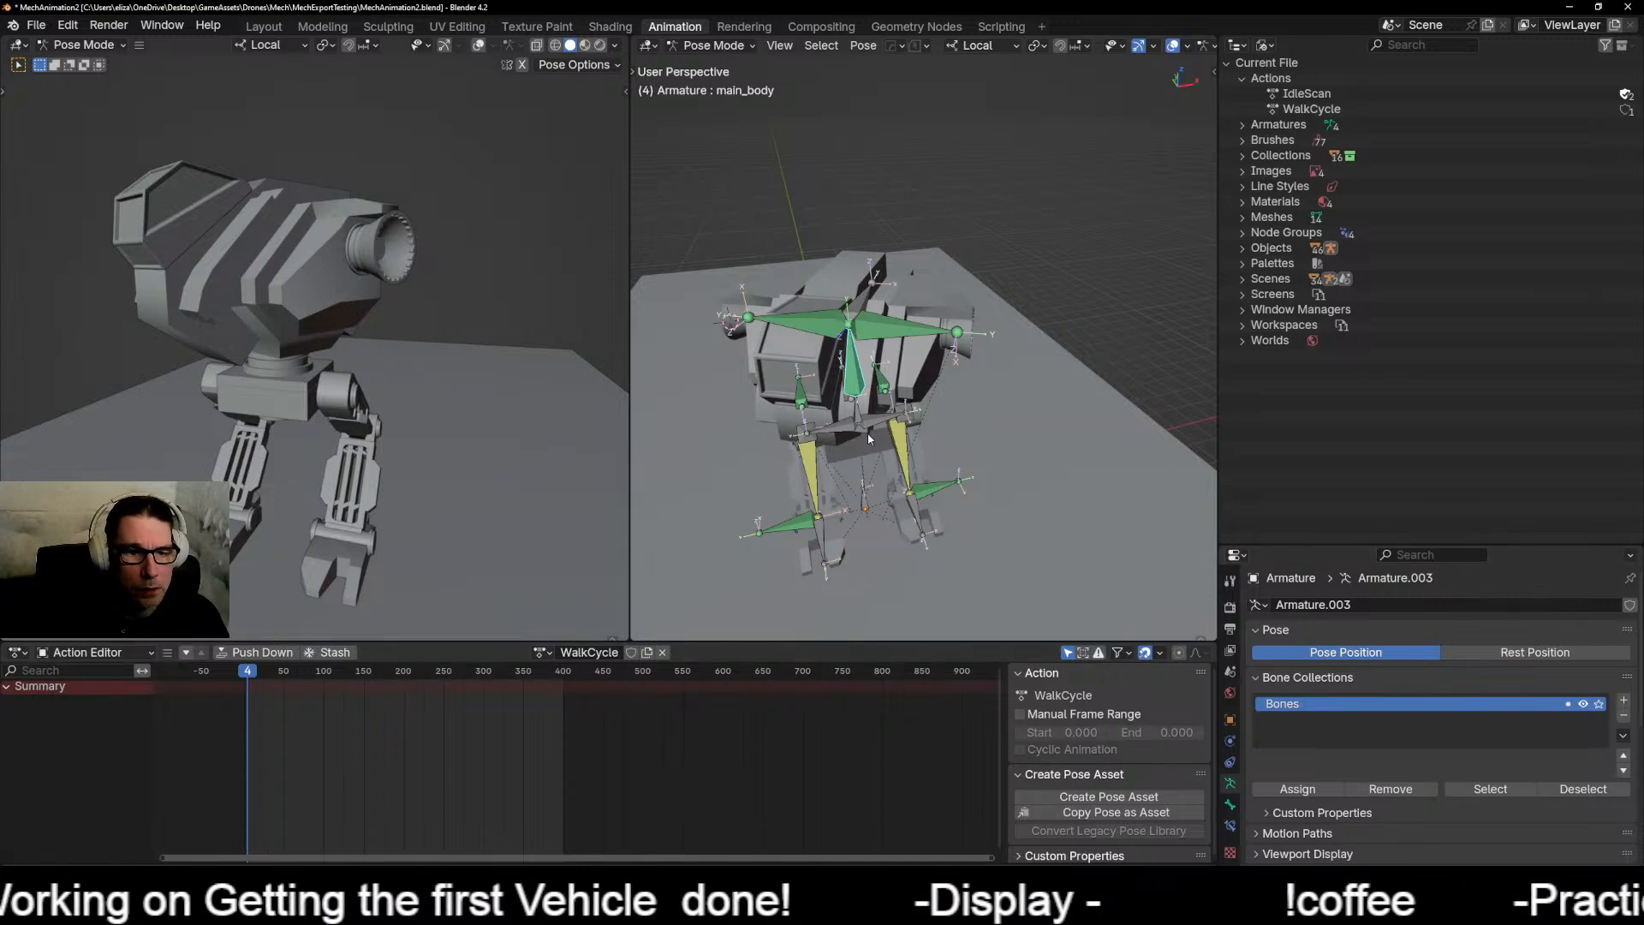
# Step: Show the bone transform values and reset the main_body bone's quaternion rotation to W 1 and Y 0
pyautogui.click(852, 381)
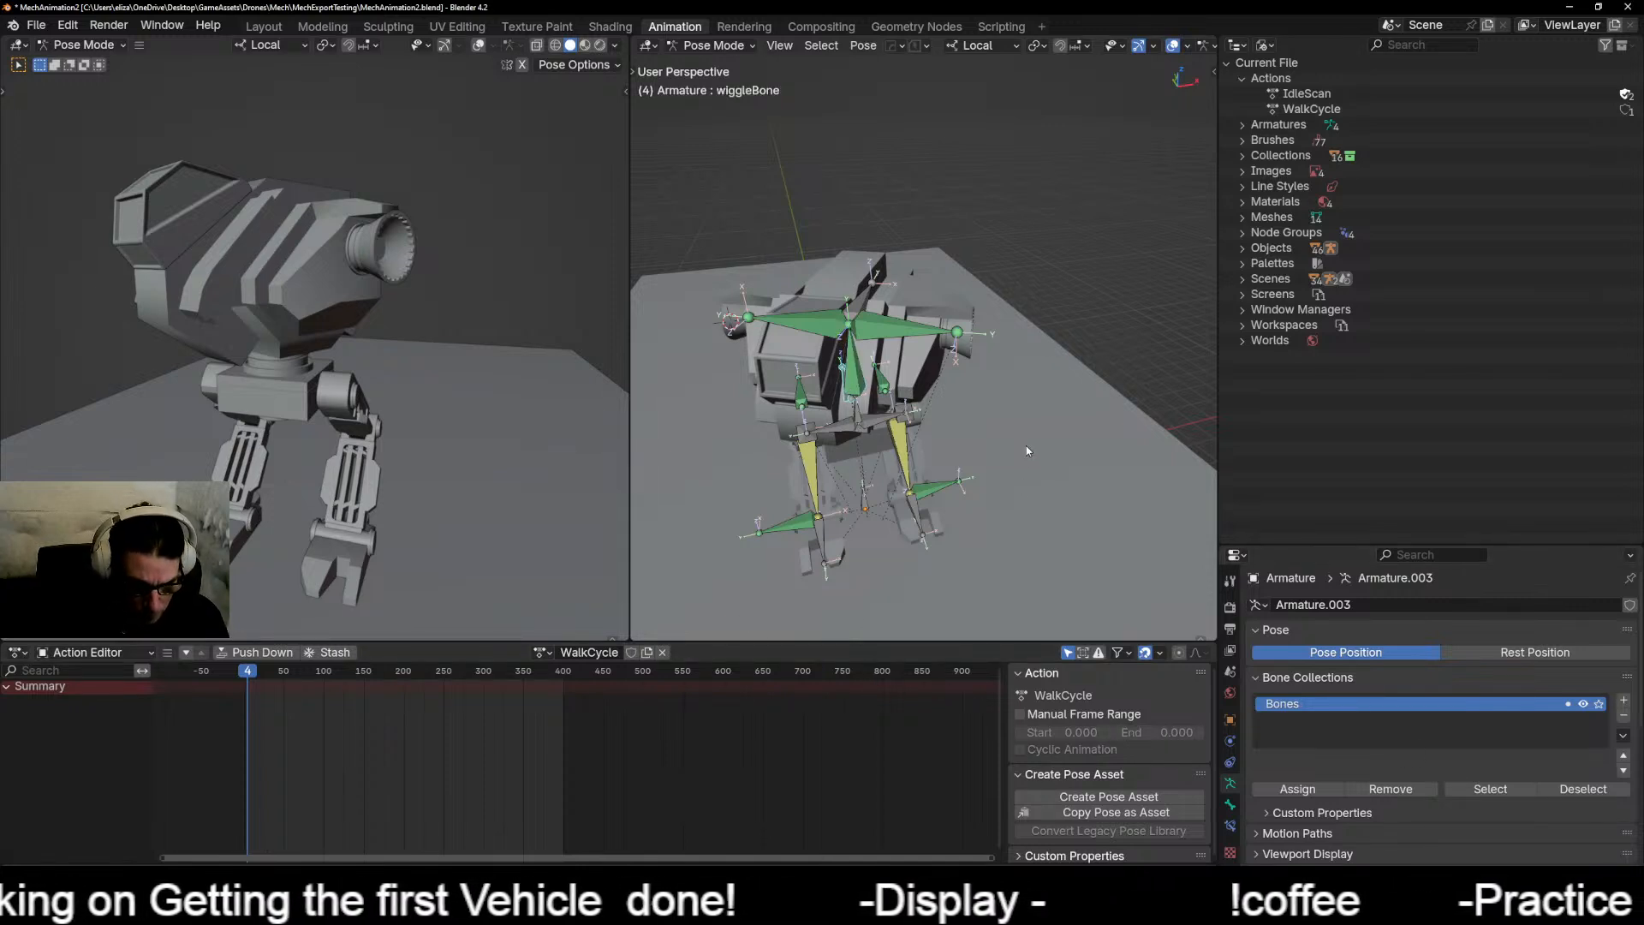
pyautogui.press('n')
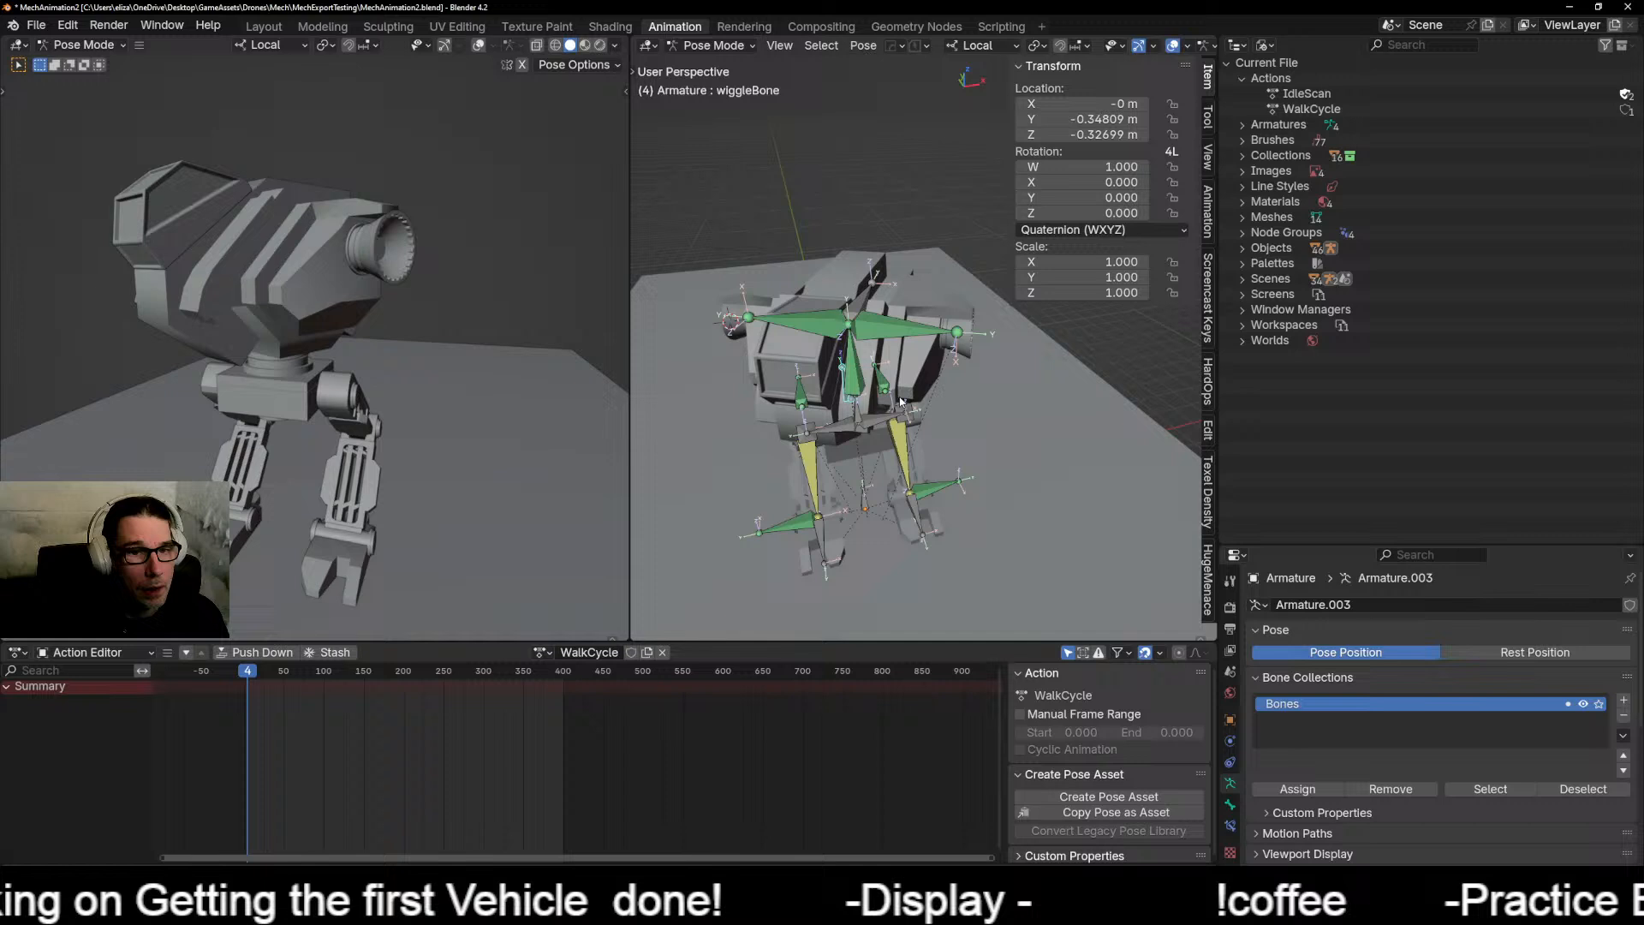
pyautogui.click(859, 378)
pyautogui.click(1084, 166)
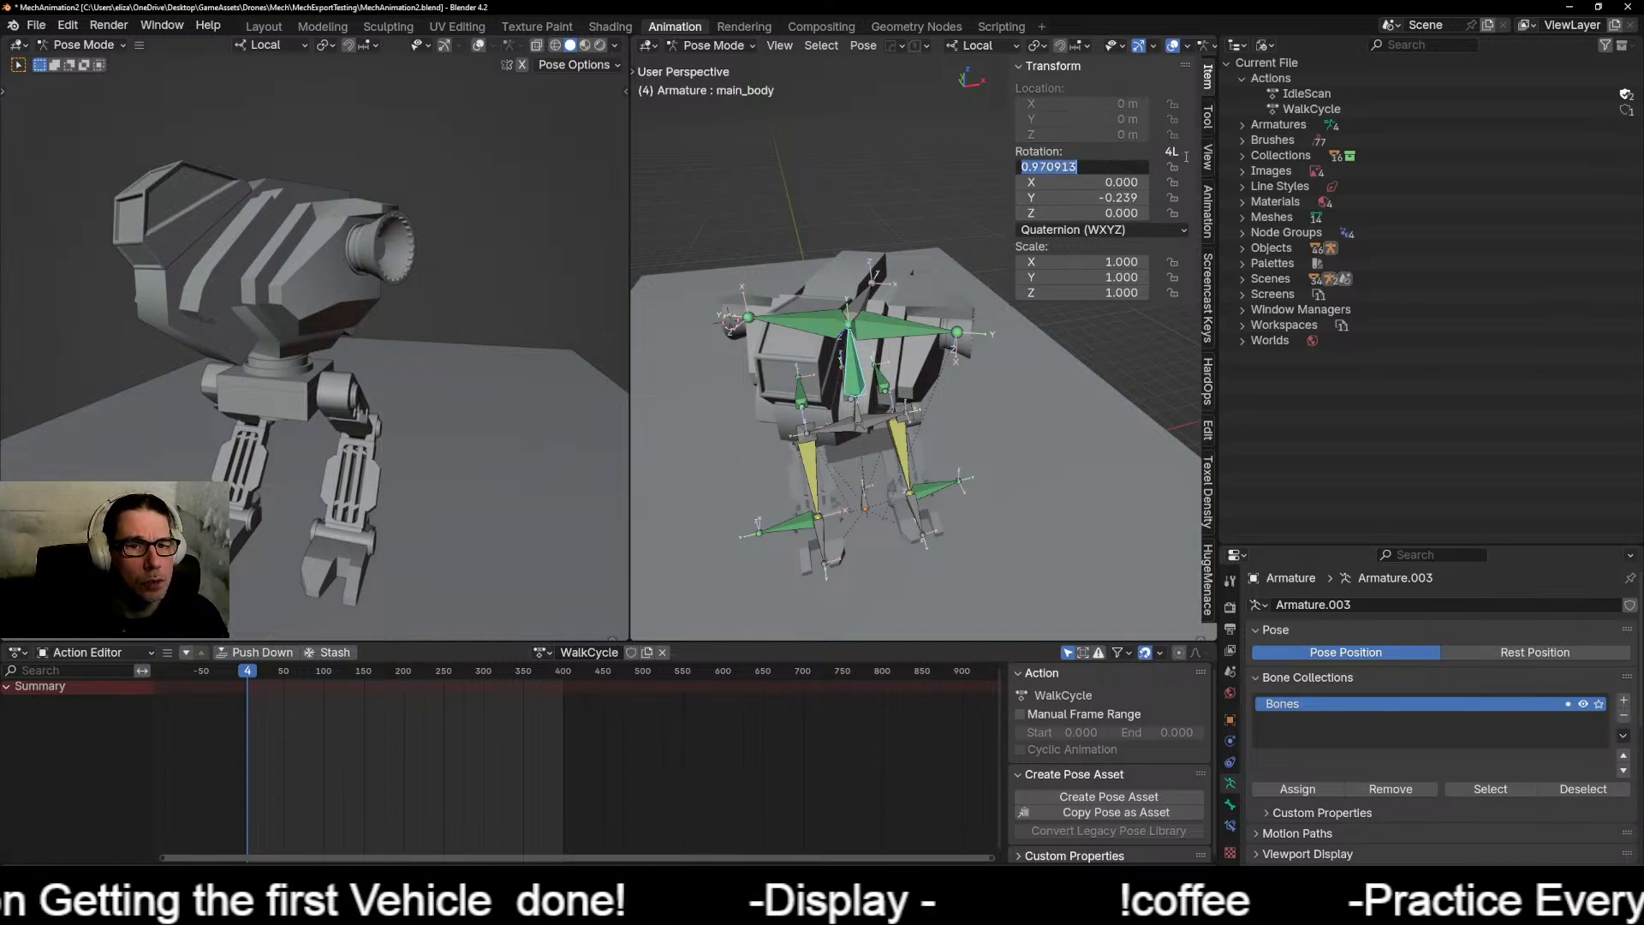
pyautogui.write('1')
pyautogui.press('Tab')
pyautogui.press('Tab')
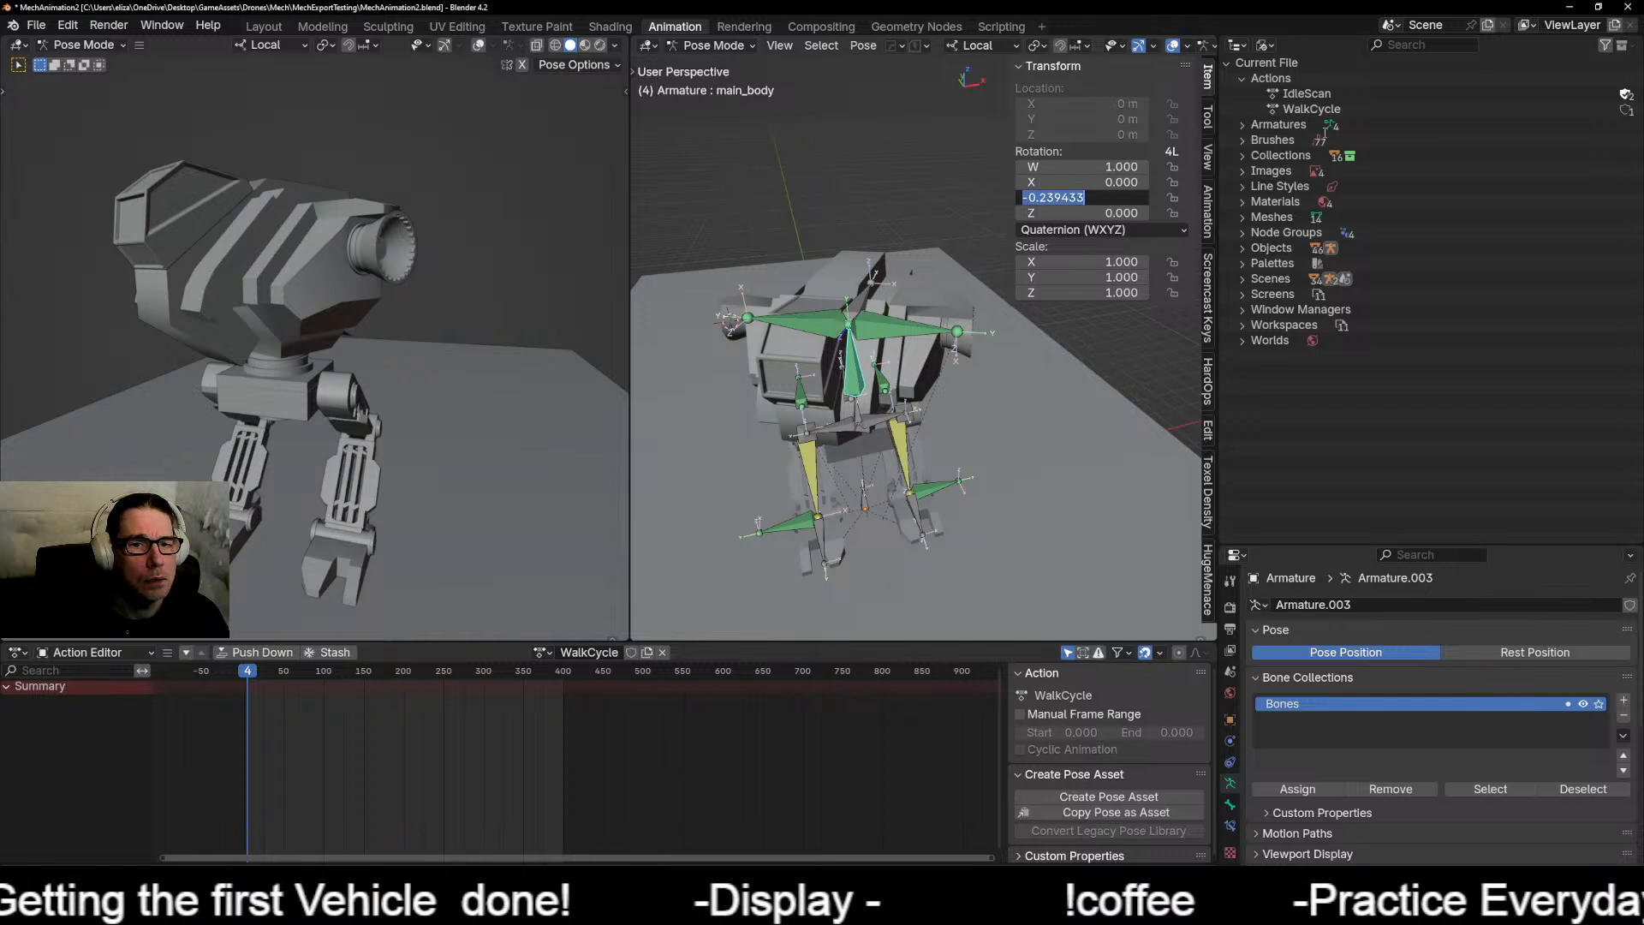
pyautogui.write('0')
pyautogui.press('Tab')
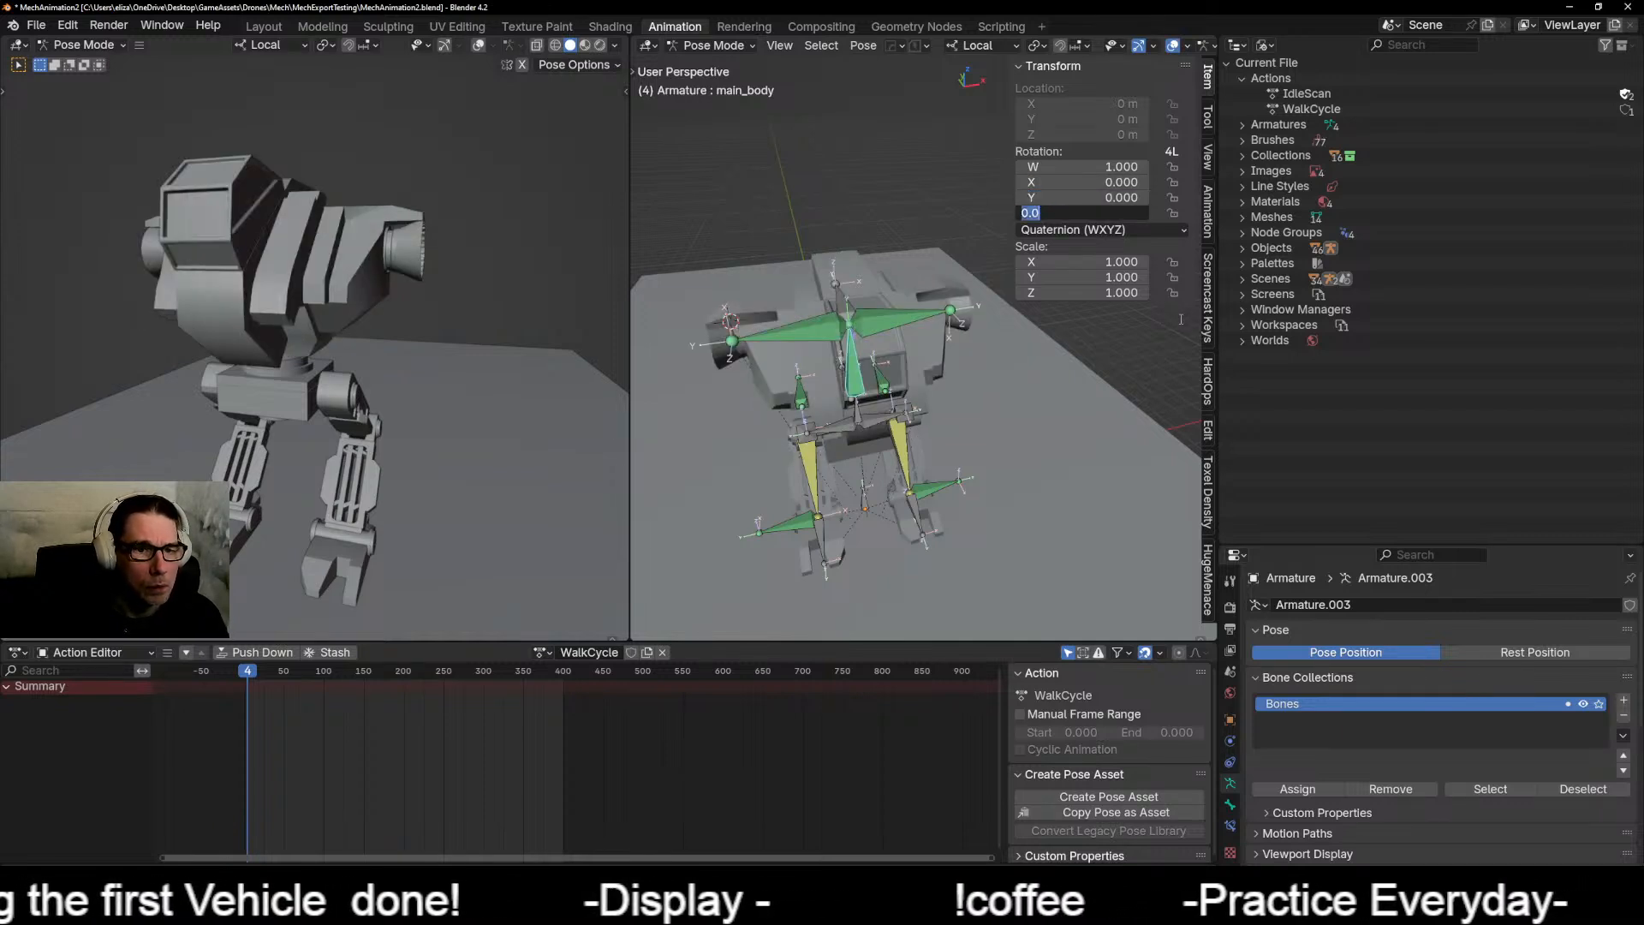
pyautogui.press('Return')
# Step: Set the current frame of the WalkCycle action to the start frame, 0
pyautogui.moveTo(1020, 455); pyautogui.dragTo(942, 474, button='middle')
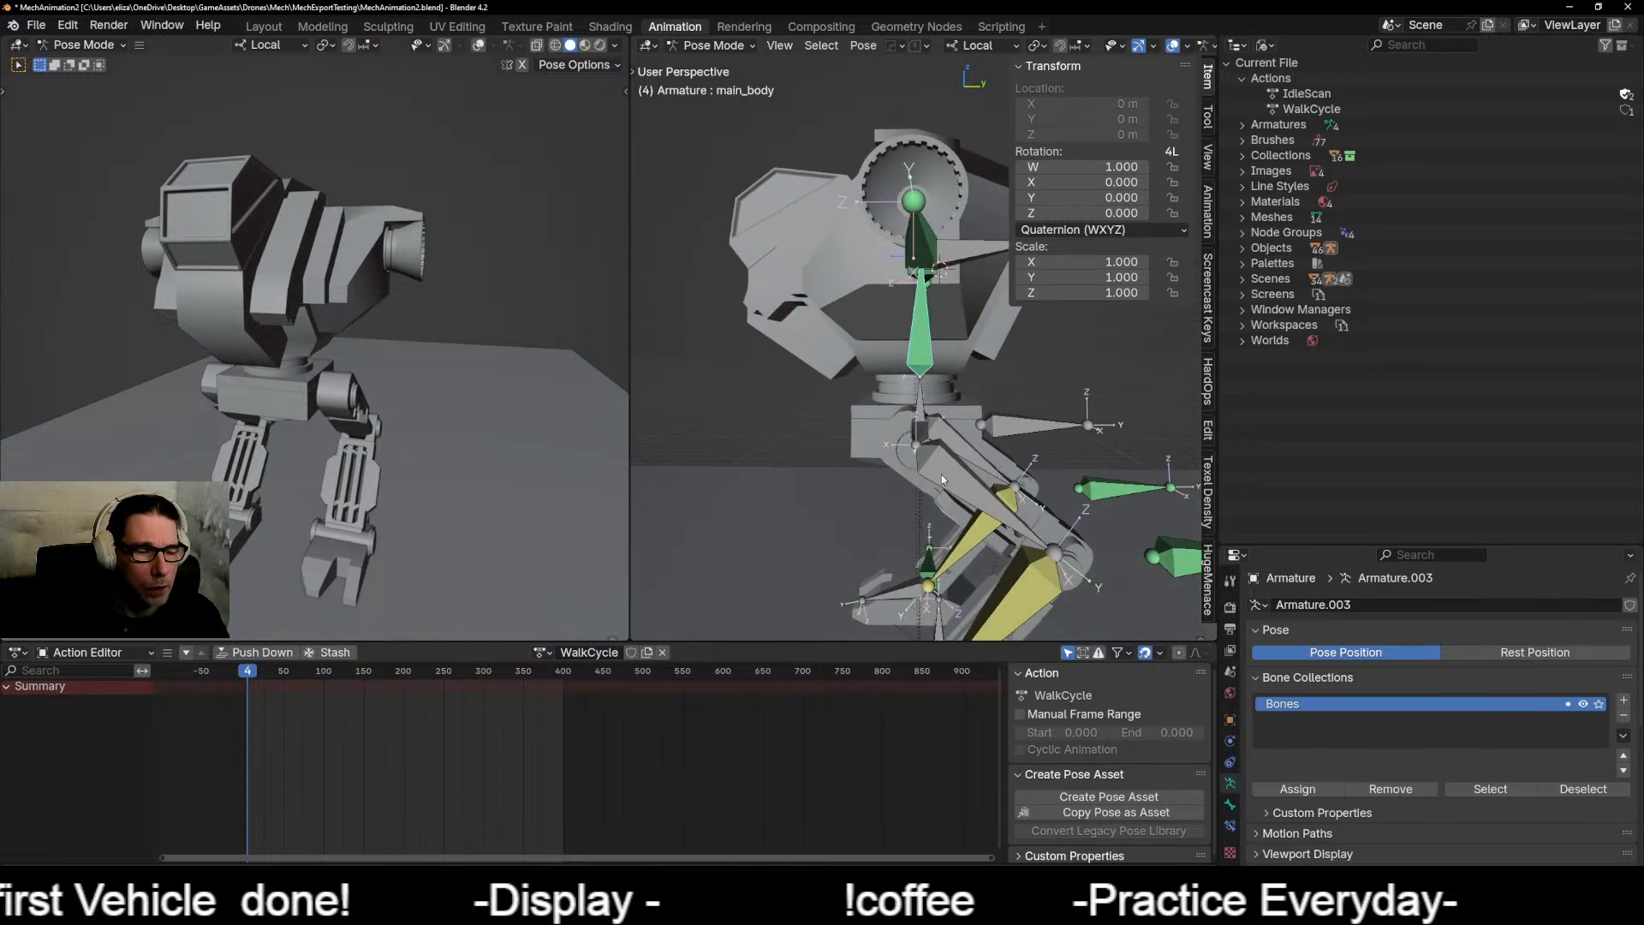
pyautogui.scroll(-3, 942, 474)
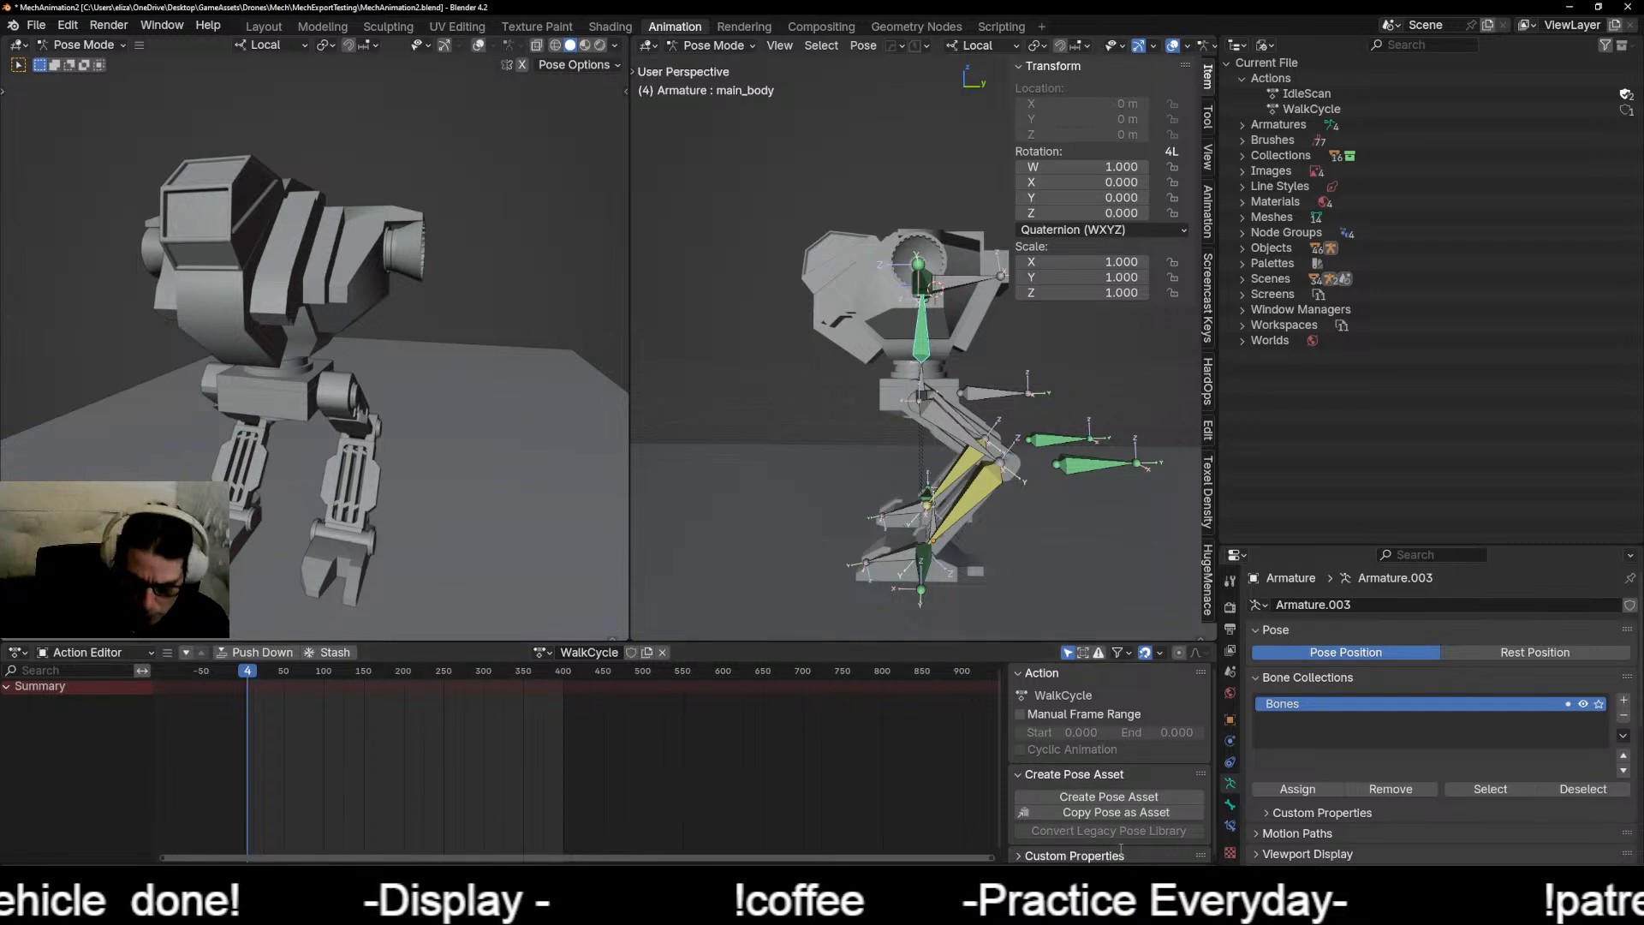
pyautogui.hotkey('shift', 'Left')
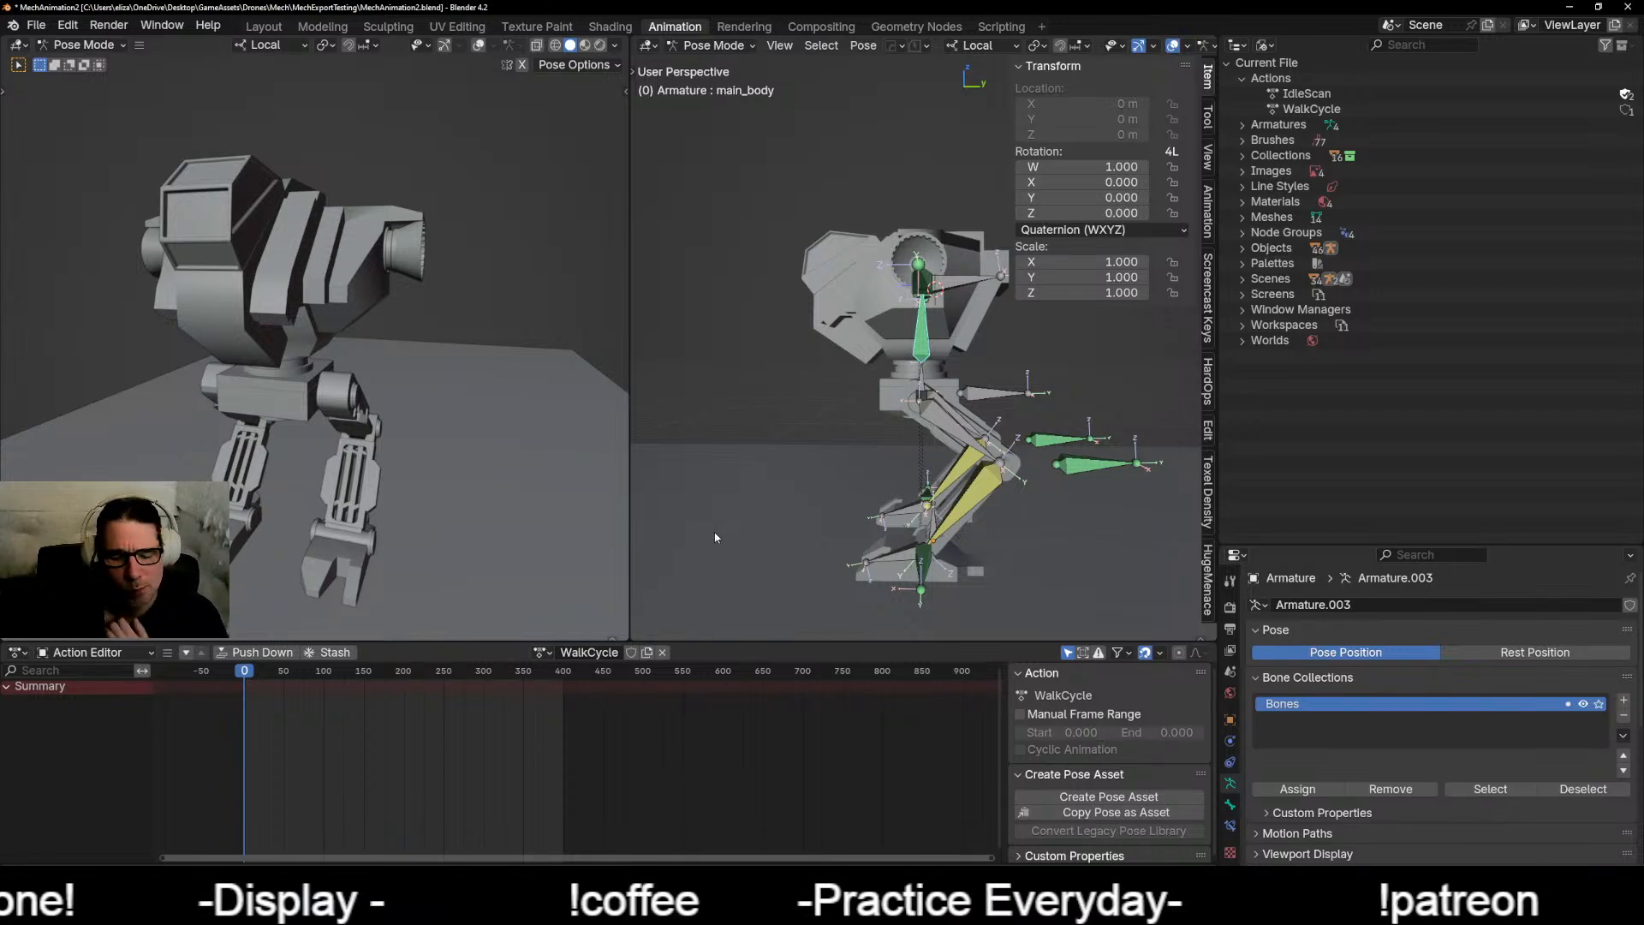
# Step: Switch to the MechAnimation1 file, examine its WalkCycle leg poses around frame 24, and return to MechAnimation2
pyautogui.moveTo(769, 924); pyautogui.dragTo(769, 2)
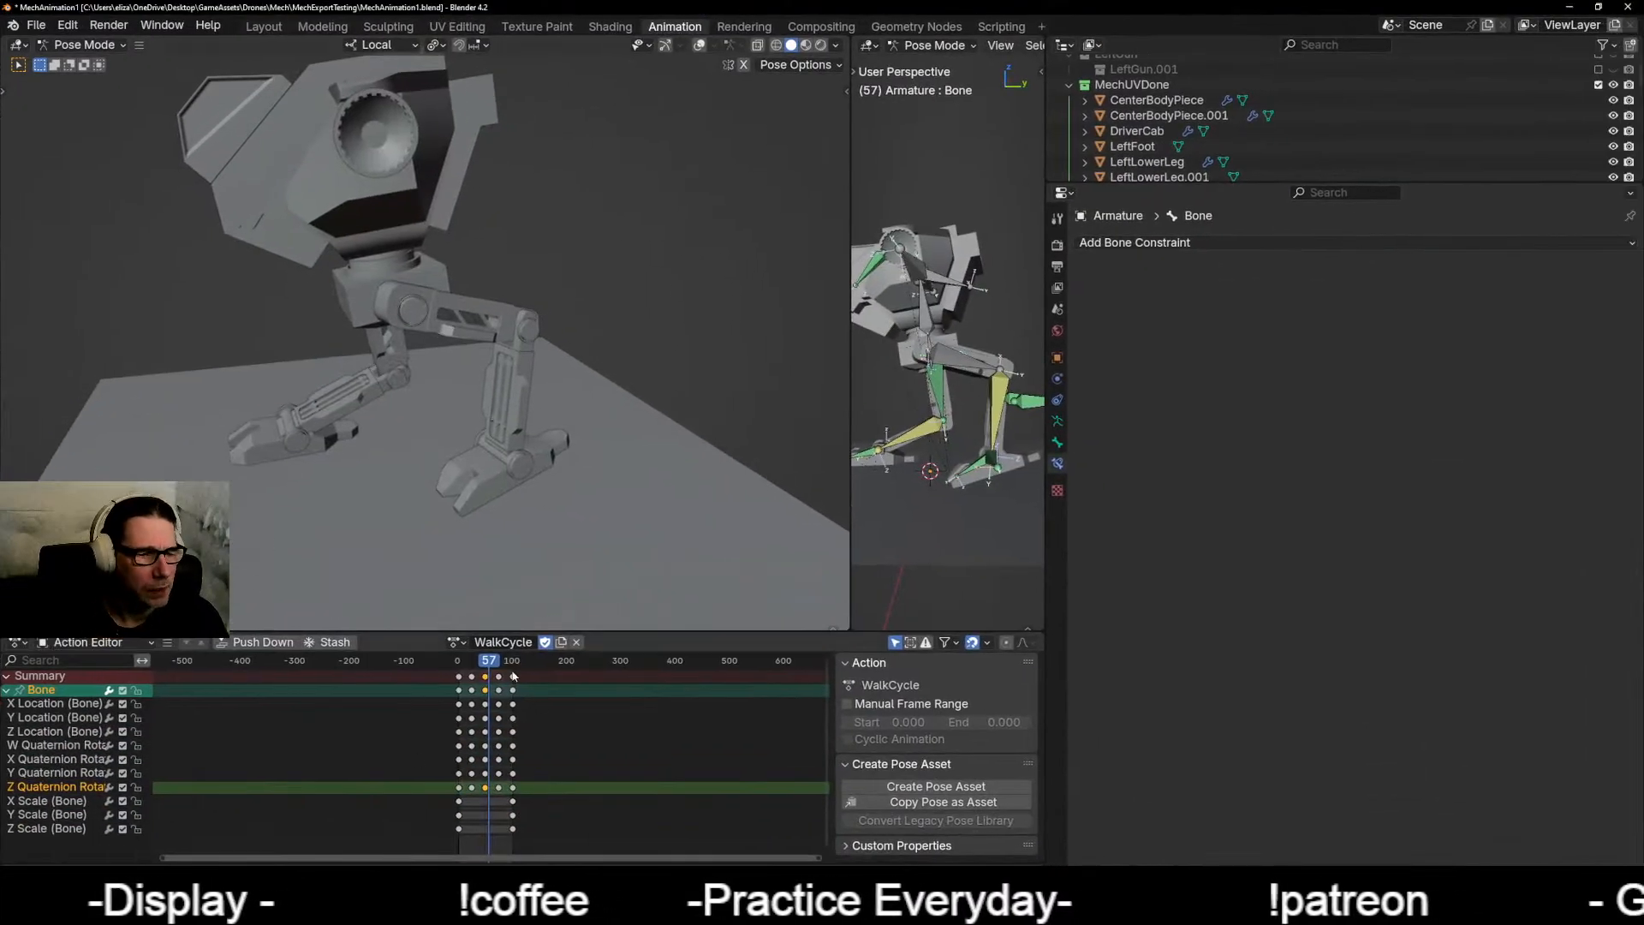
pyautogui.moveTo(512, 672); pyautogui.dragTo(472, 677)
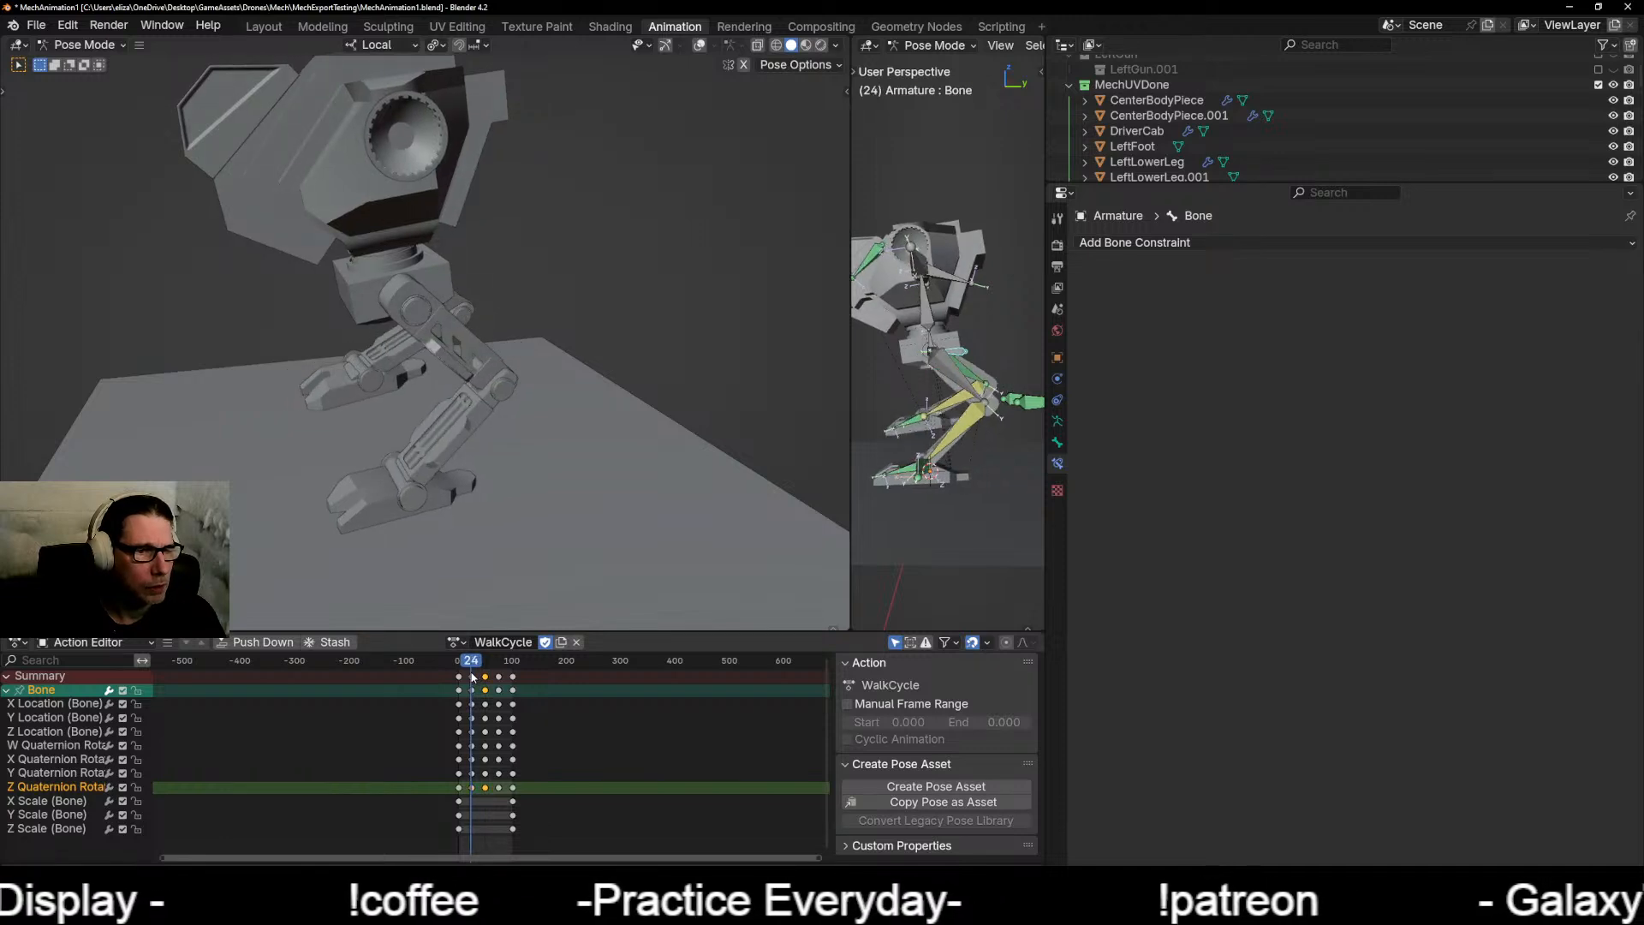
pyautogui.moveTo(475, 495); pyautogui.dragTo(539, 478, button='middle')
pyautogui.scroll(3, 439, 459)
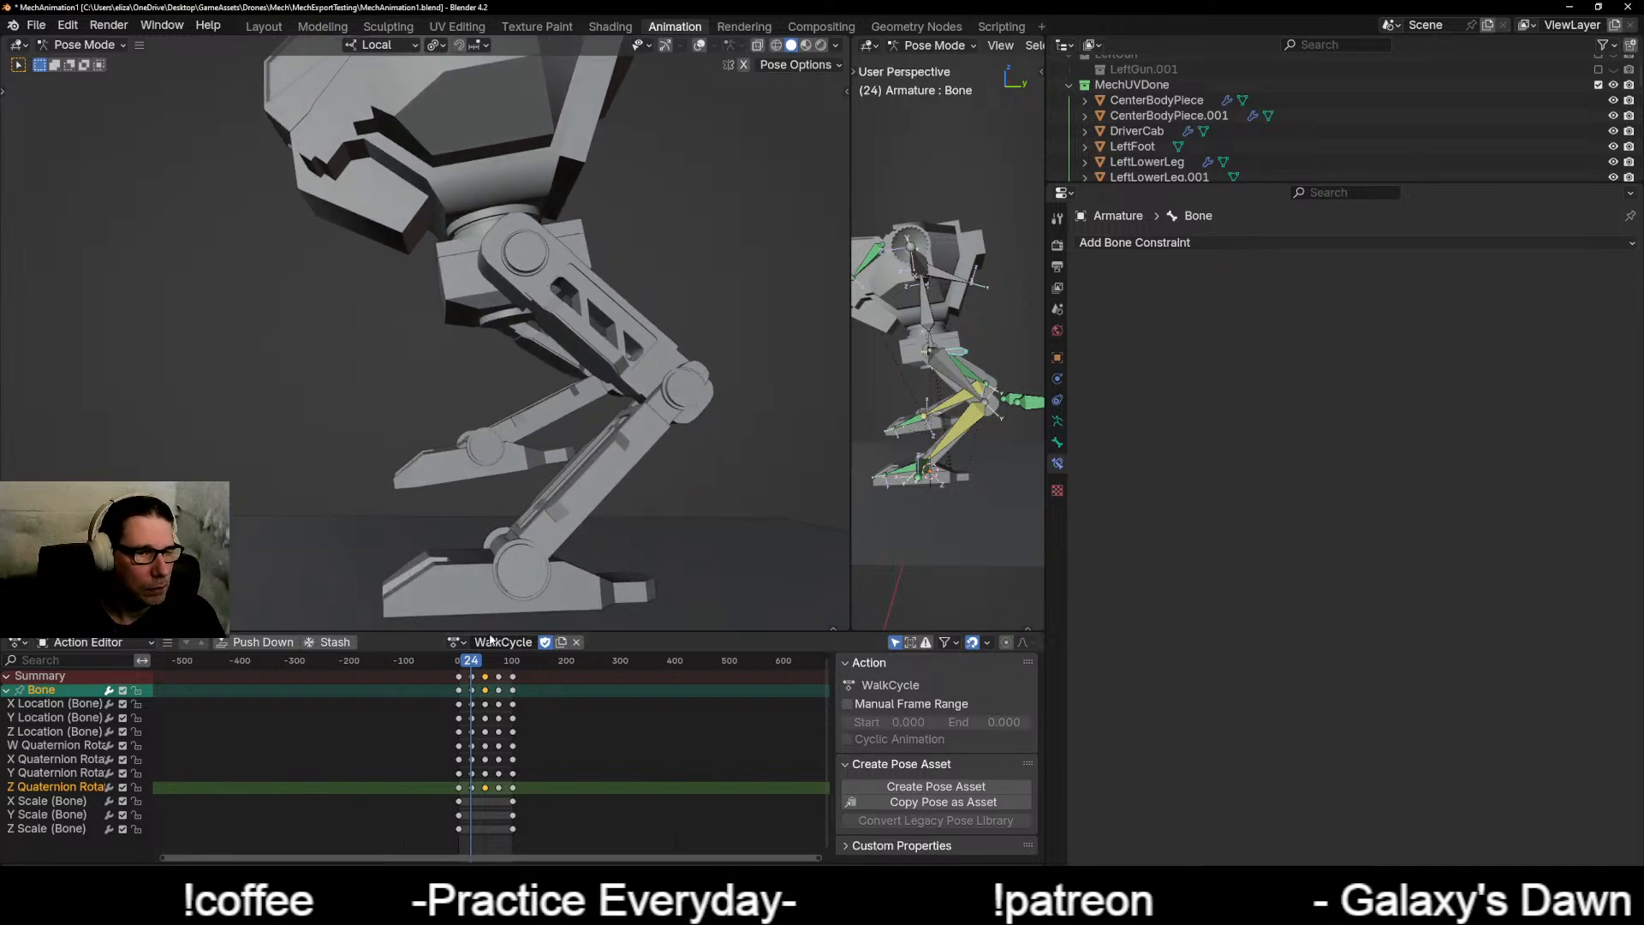
pyautogui.moveTo(460, 533); pyautogui.dragTo(474, 549, button='middle')
pyautogui.moveTo(471, 664)
pyautogui.mouseDown()
pyautogui.moveTo(488, 671)
pyautogui.moveTo(474, 682)
pyautogui.mouseUp()
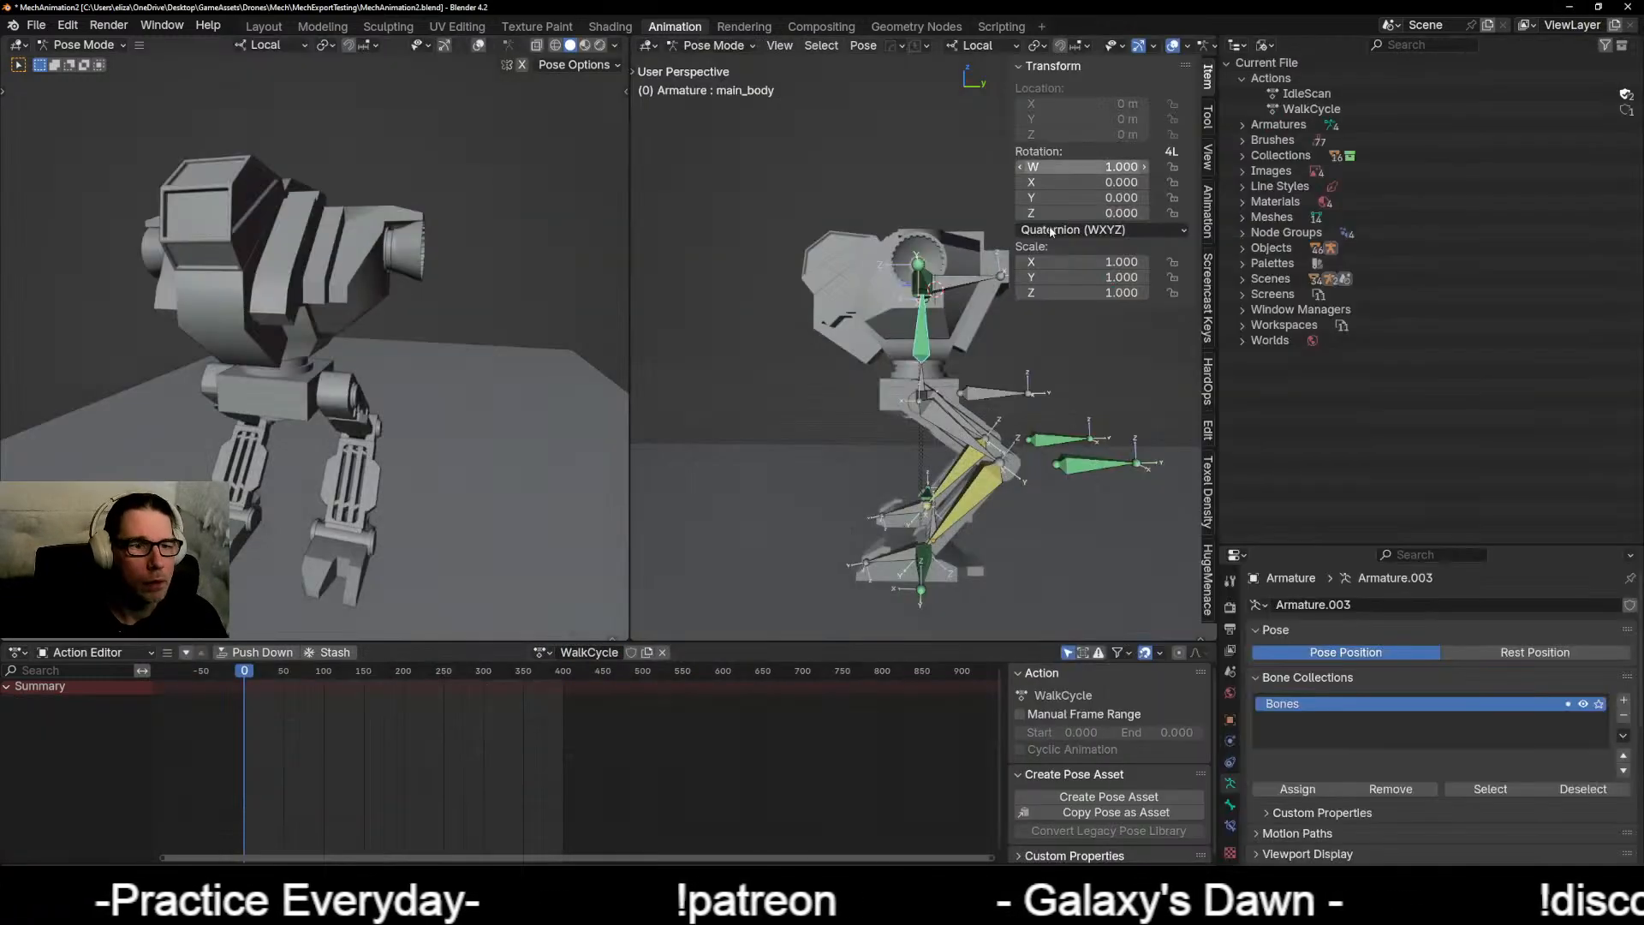
pyautogui.click(1570, 9)
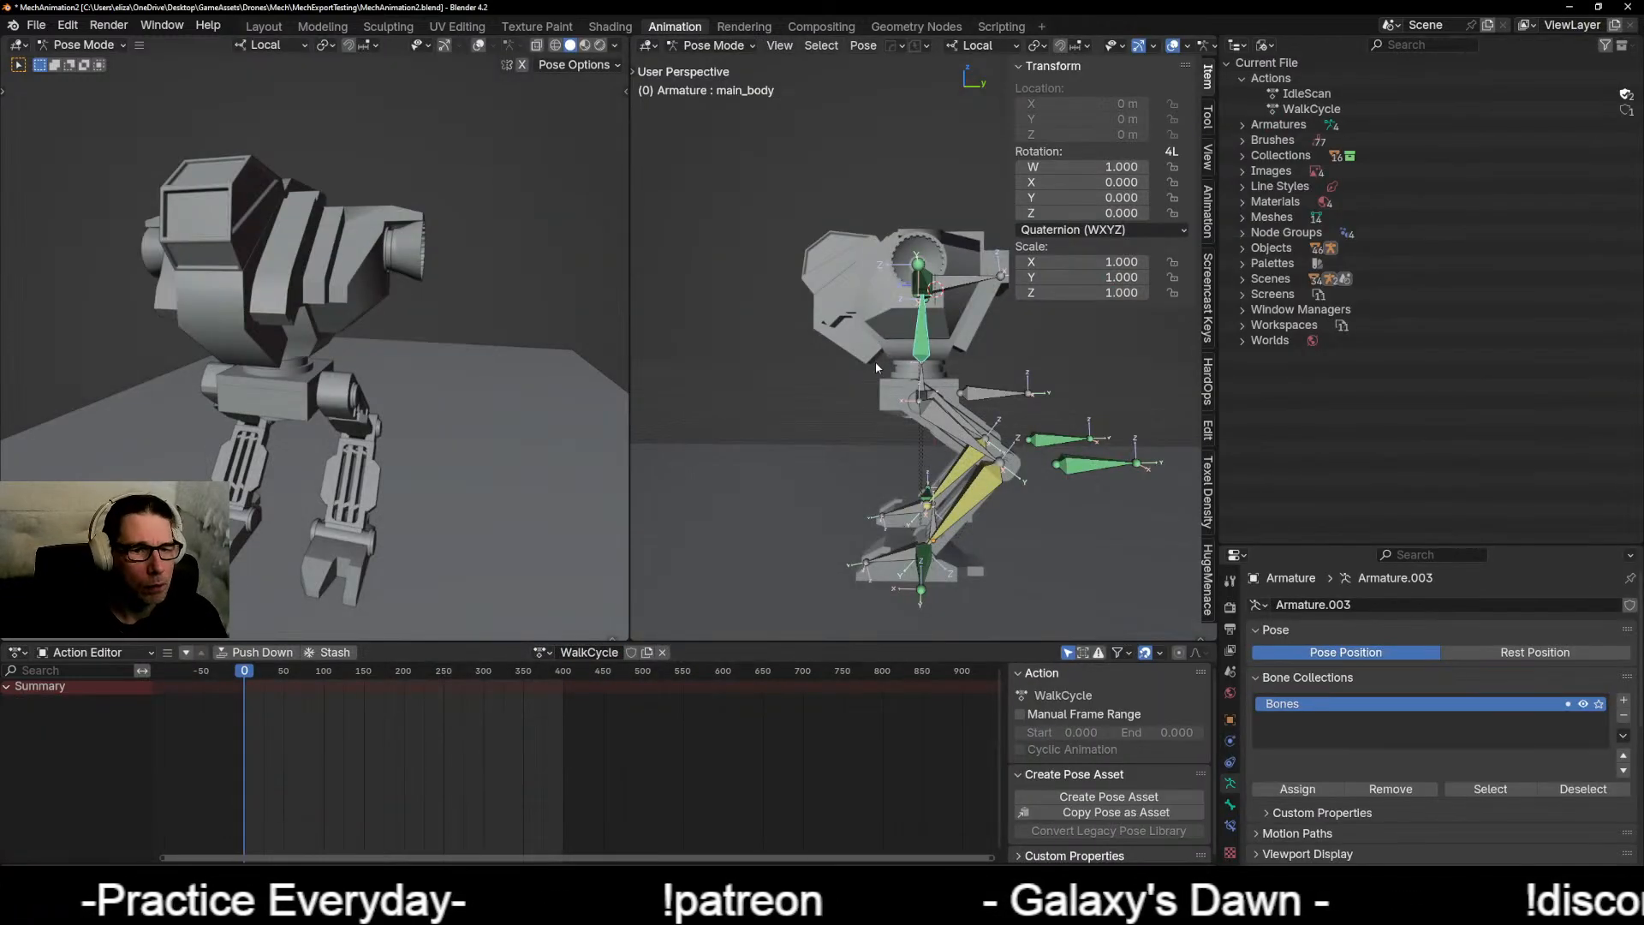
# Step: Examine the mech's legs and foot control bones from the right side and from other angles
pyautogui.moveTo(848, 463); pyautogui.dragTo(809, 450, button='middle')
pyautogui.press('KP_3')
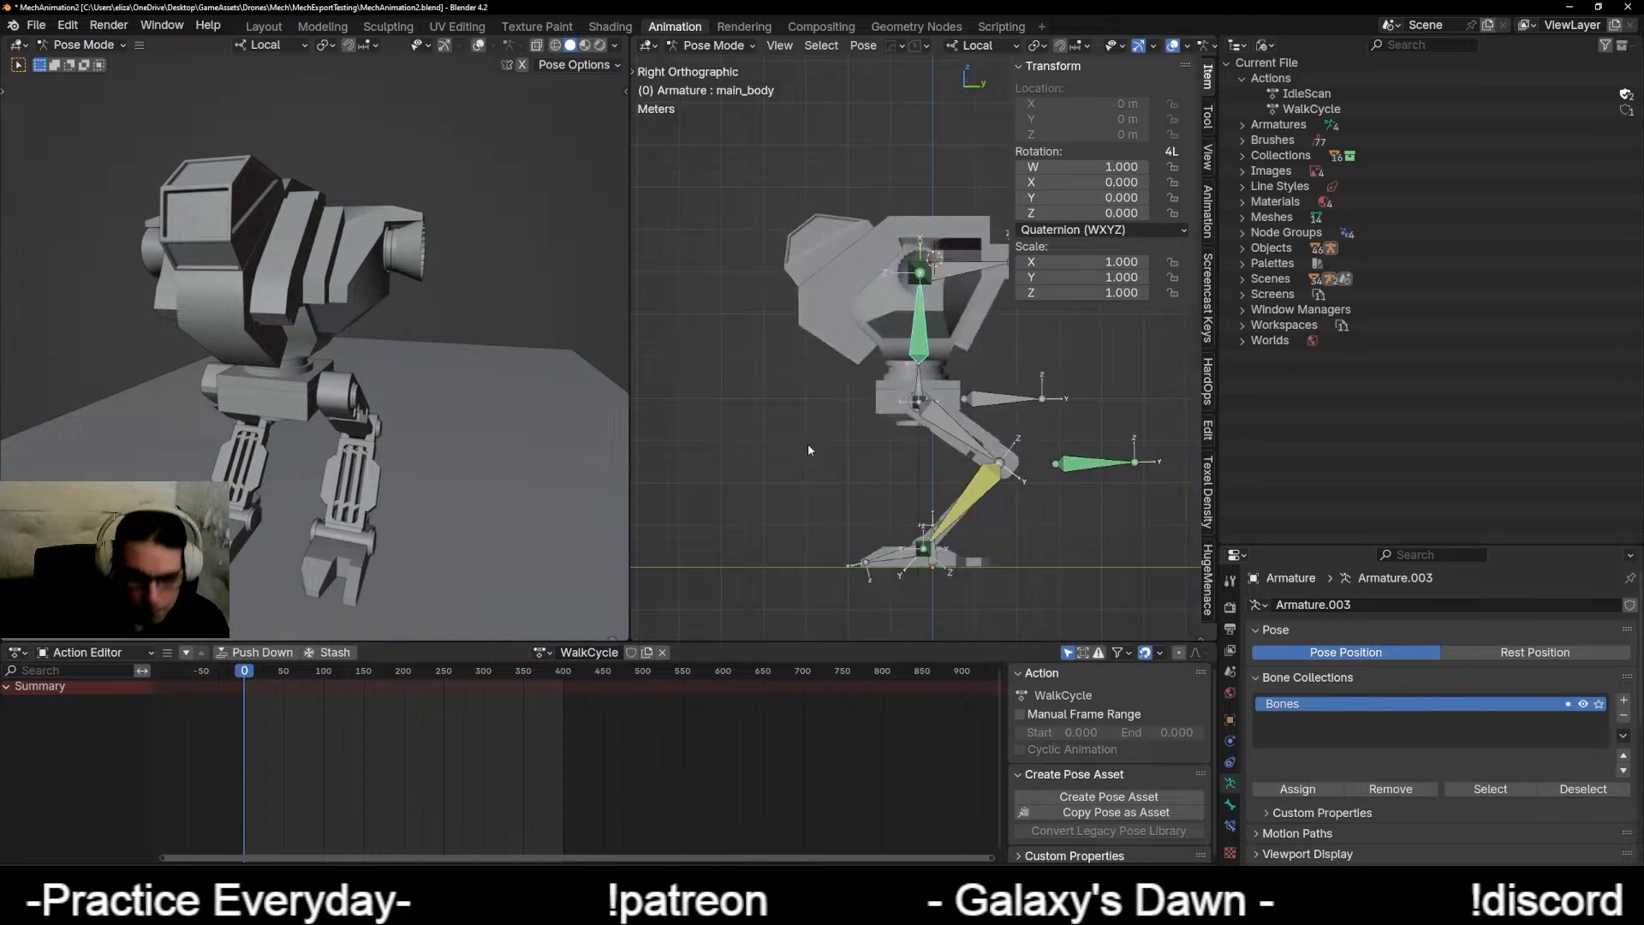
pyautogui.scroll(4, 809, 450)
pyautogui.keyDown('shift'); pyautogui.moveTo(966, 634); pyautogui.dragTo(865, 355, button='middle'); pyautogui.keyUp('shift')
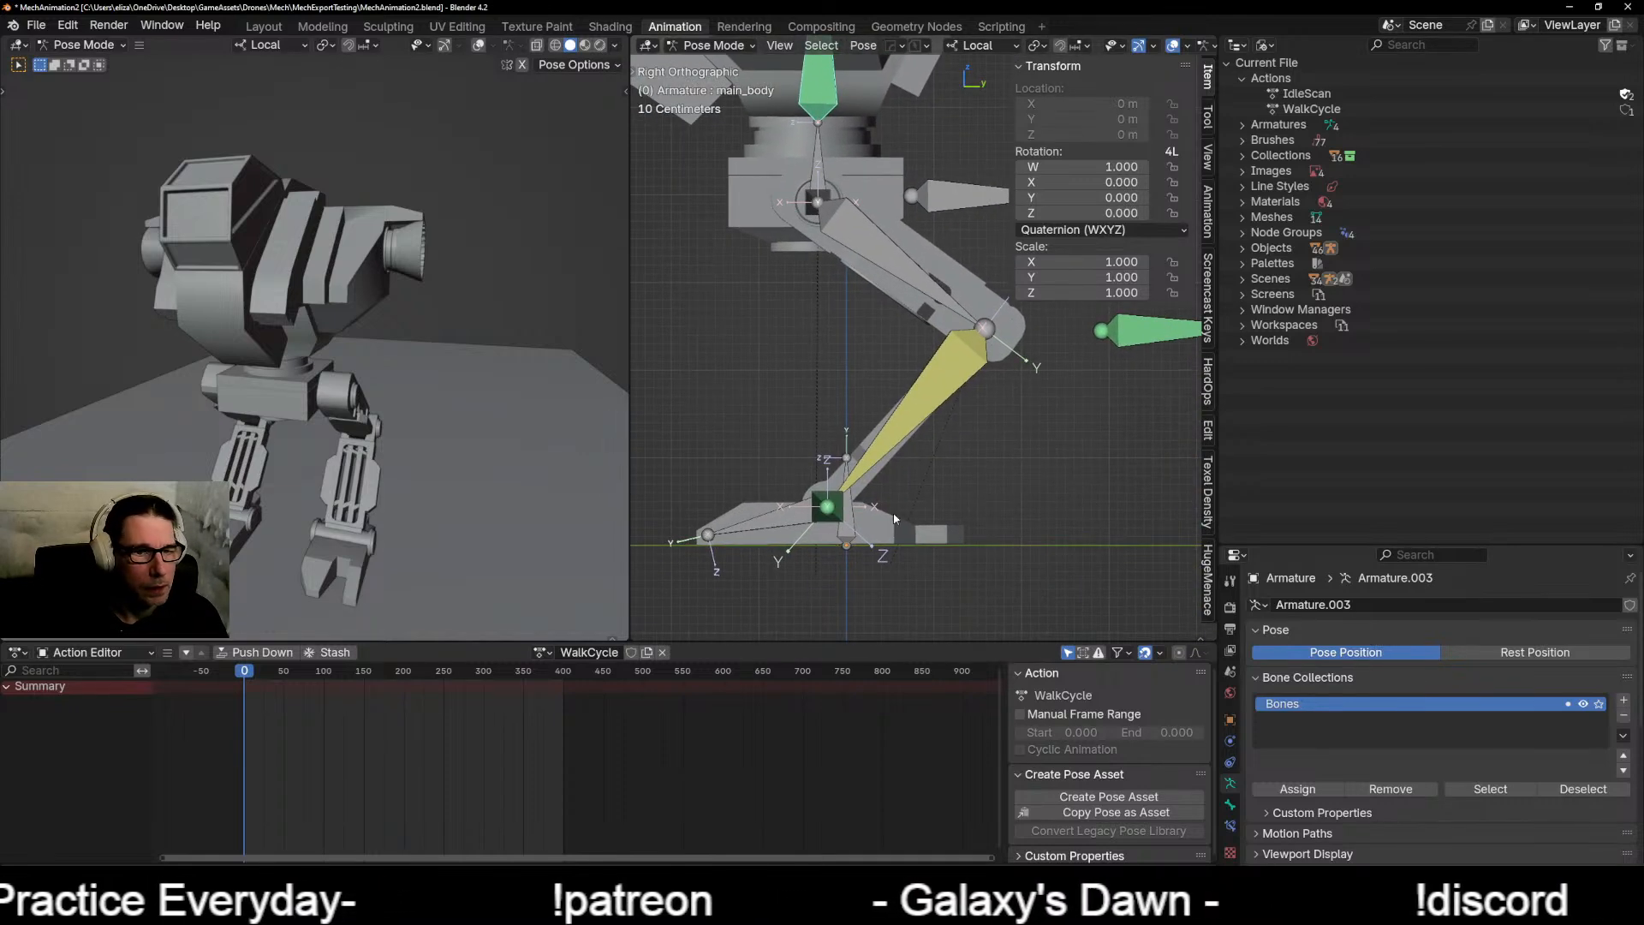
pyautogui.moveTo(835, 454); pyautogui.dragTo(834, 428, button='middle')
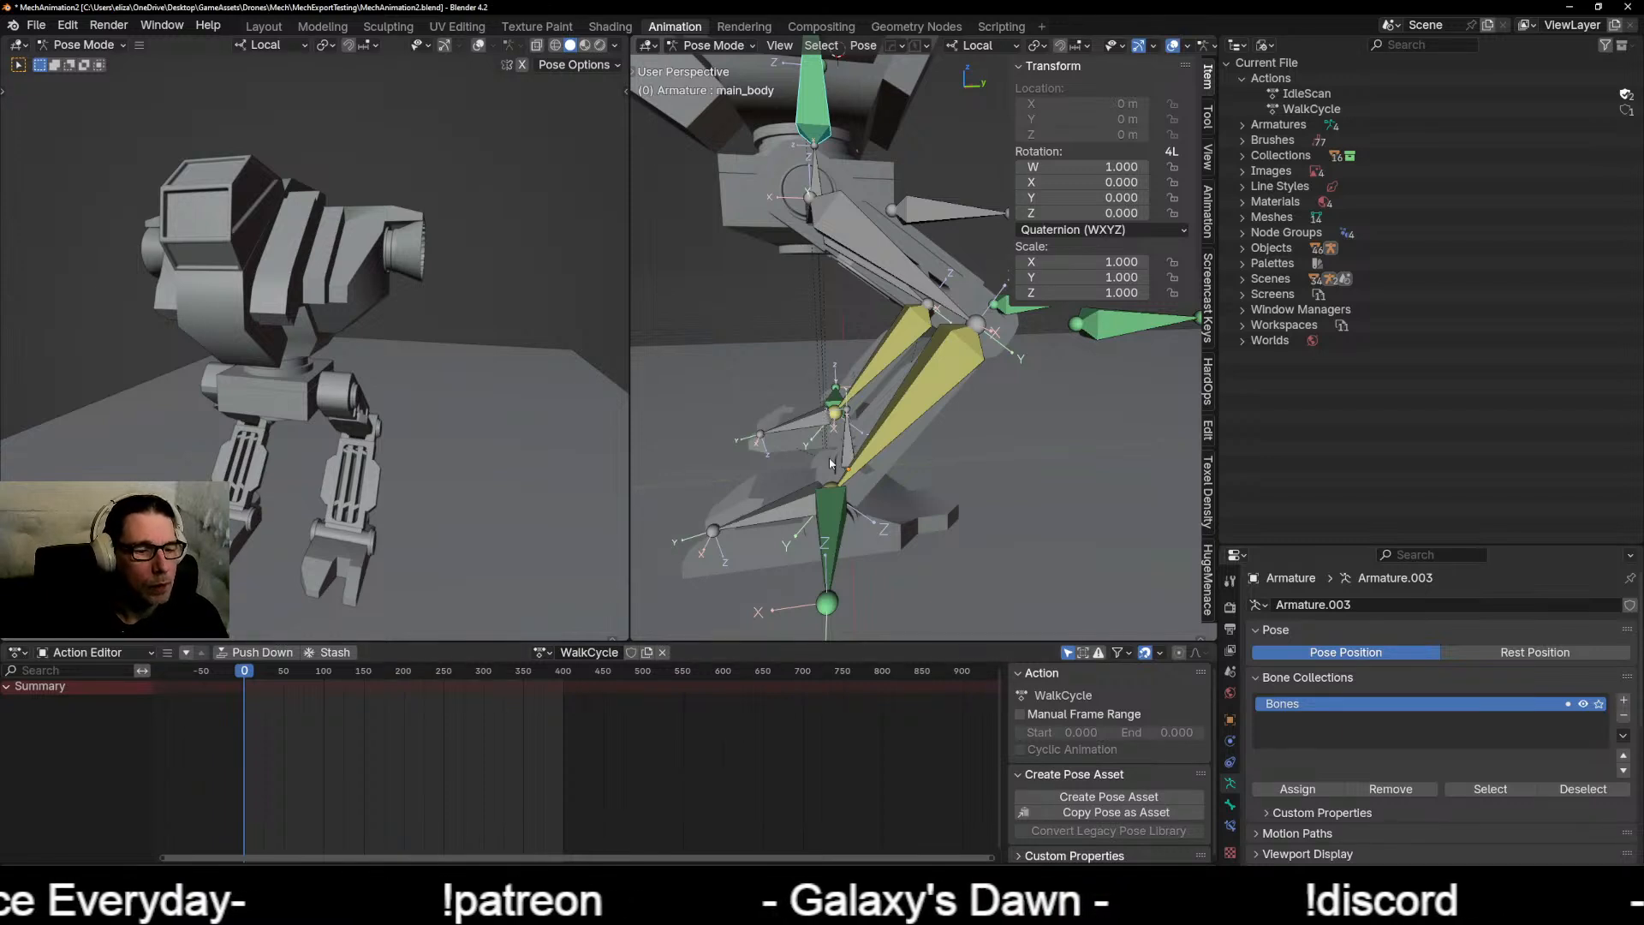
pyautogui.moveTo(830, 463)
pyautogui.mouseDown(button='middle')
pyautogui.moveTo(844, 430)
pyautogui.moveTo(827, 464)
pyautogui.mouseUp(button='middle')
pyautogui.moveTo(715, 459); pyautogui.dragTo(817, 508, button='middle')
pyautogui.scroll(-4, 732, 468)
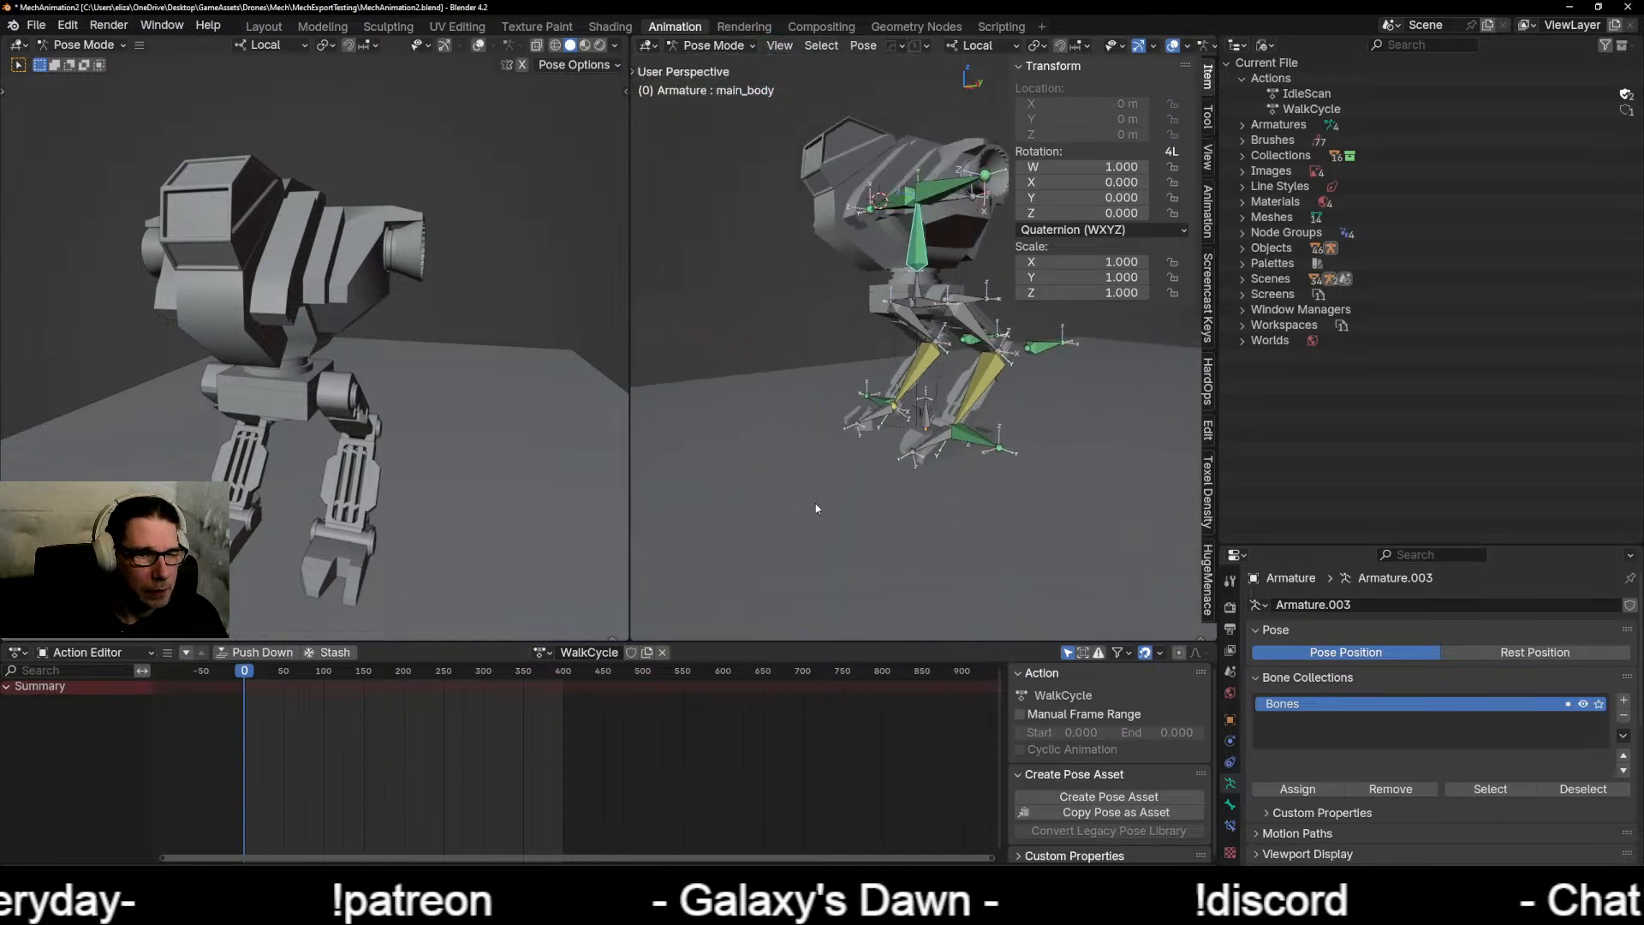
pyautogui.scroll(6, 855, 481)
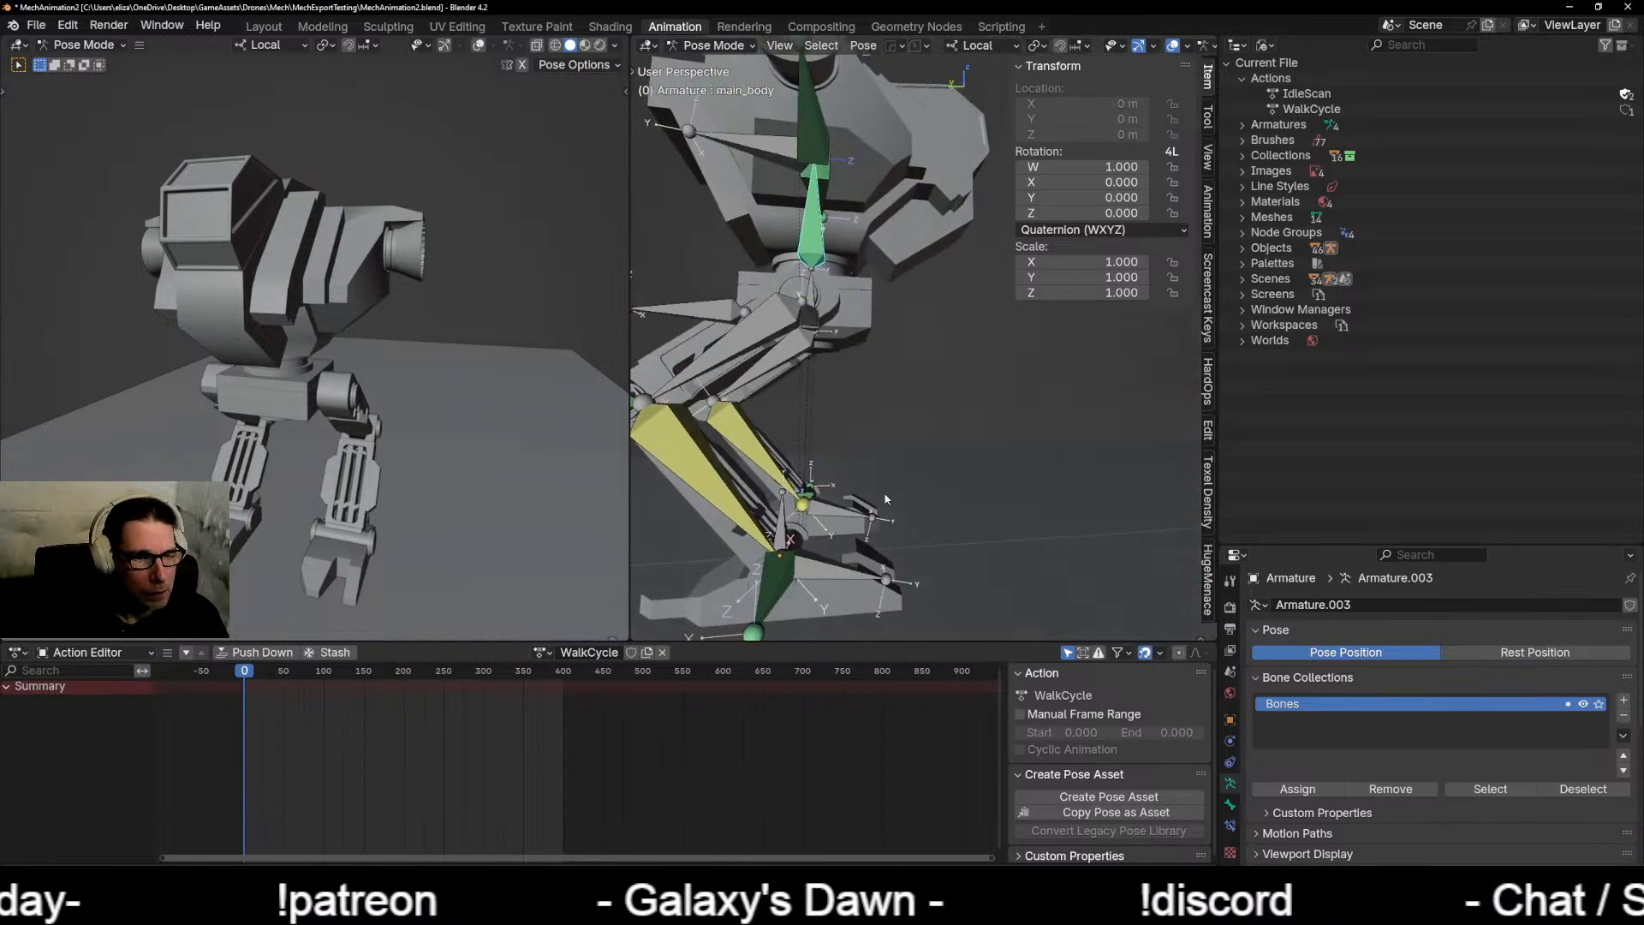
# Step: Select the r_target bone at the mech's foot and set the current frame to 4
pyautogui.click(774, 591)
pyautogui.moveTo(911, 499); pyautogui.dragTo(838, 461, button='middle')
pyautogui.scroll(-1, 885, 495)
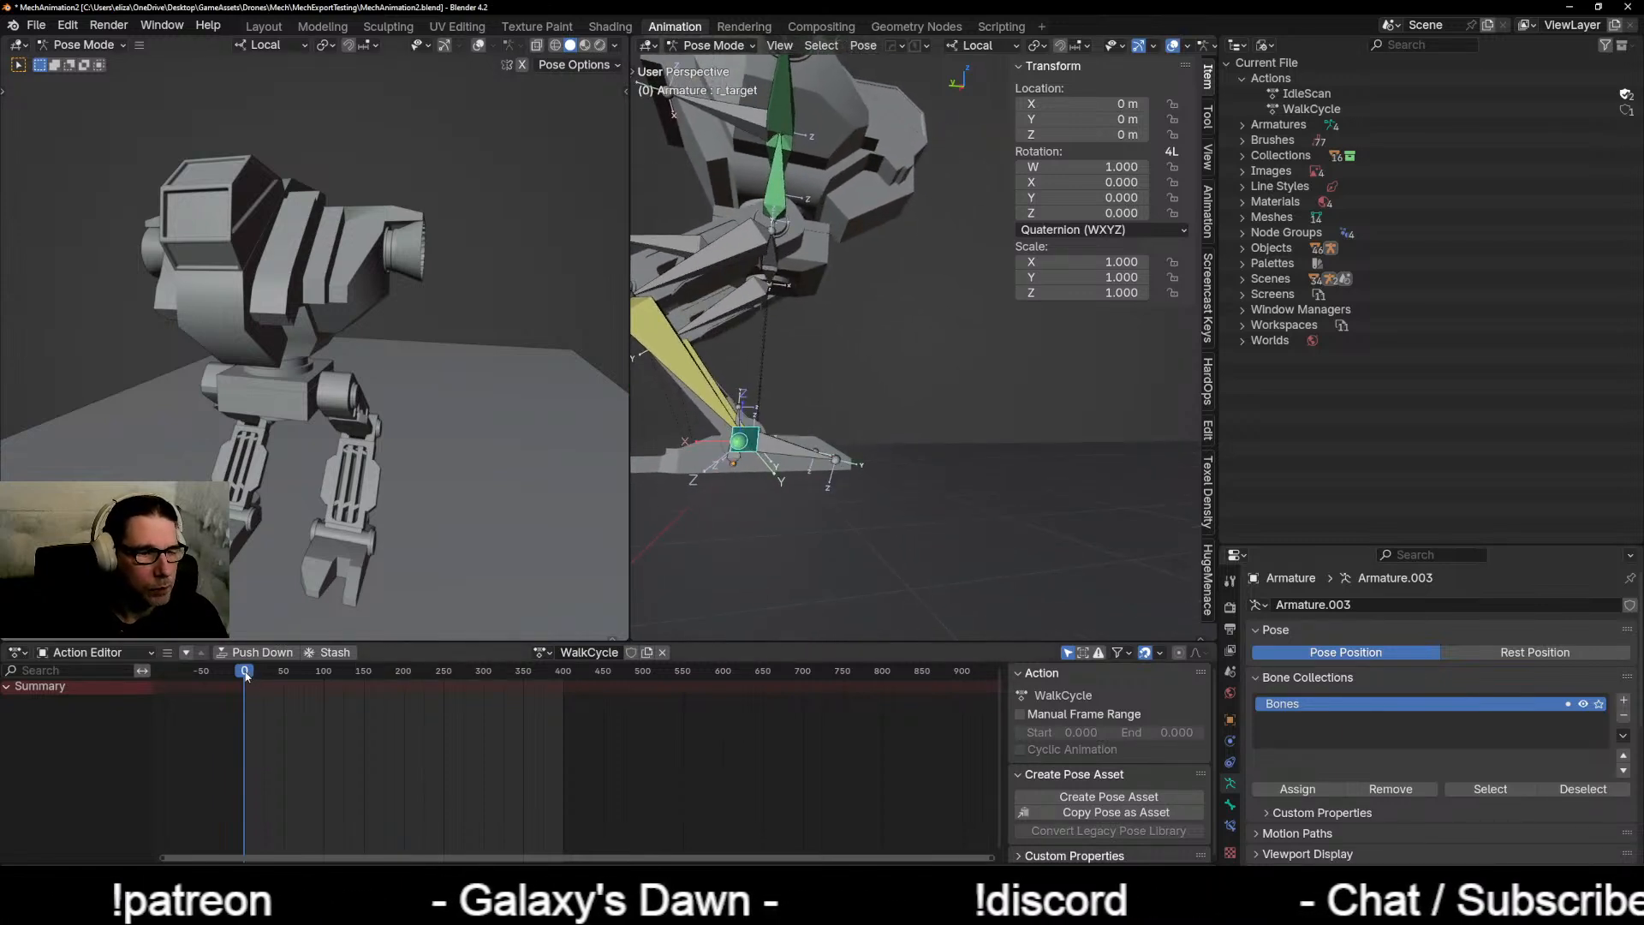
pyautogui.moveTo(246, 675)
pyautogui.mouseDown()
pyautogui.moveTo(324, 674)
pyautogui.moveTo(247, 682)
pyautogui.mouseUp()
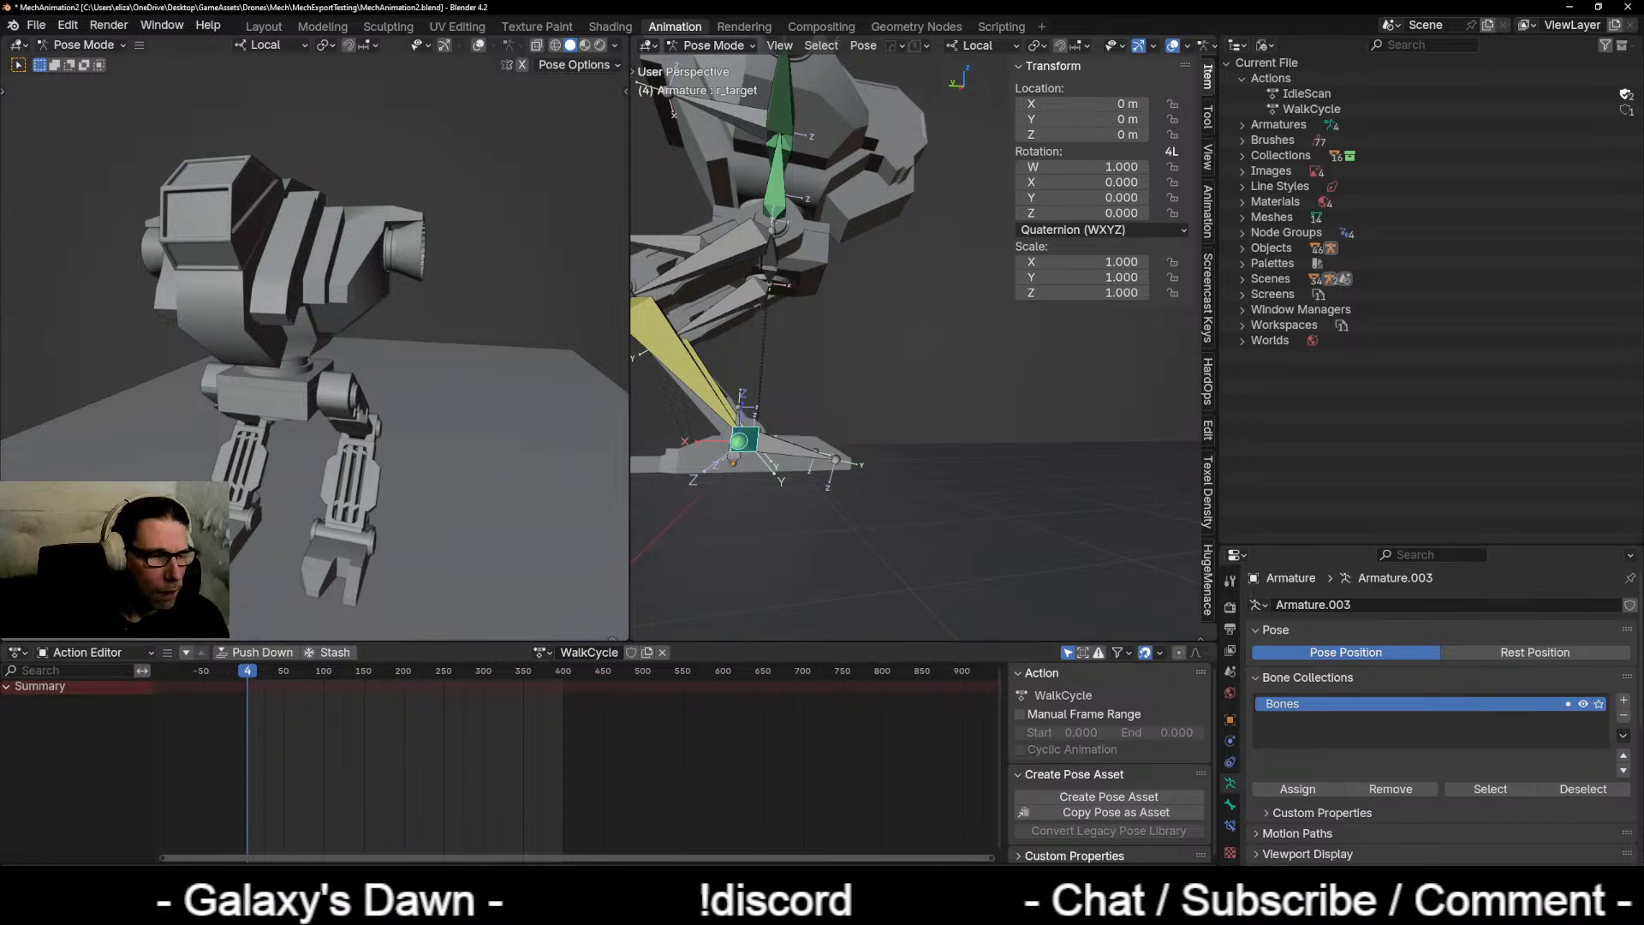
pyautogui.click(425, 908)
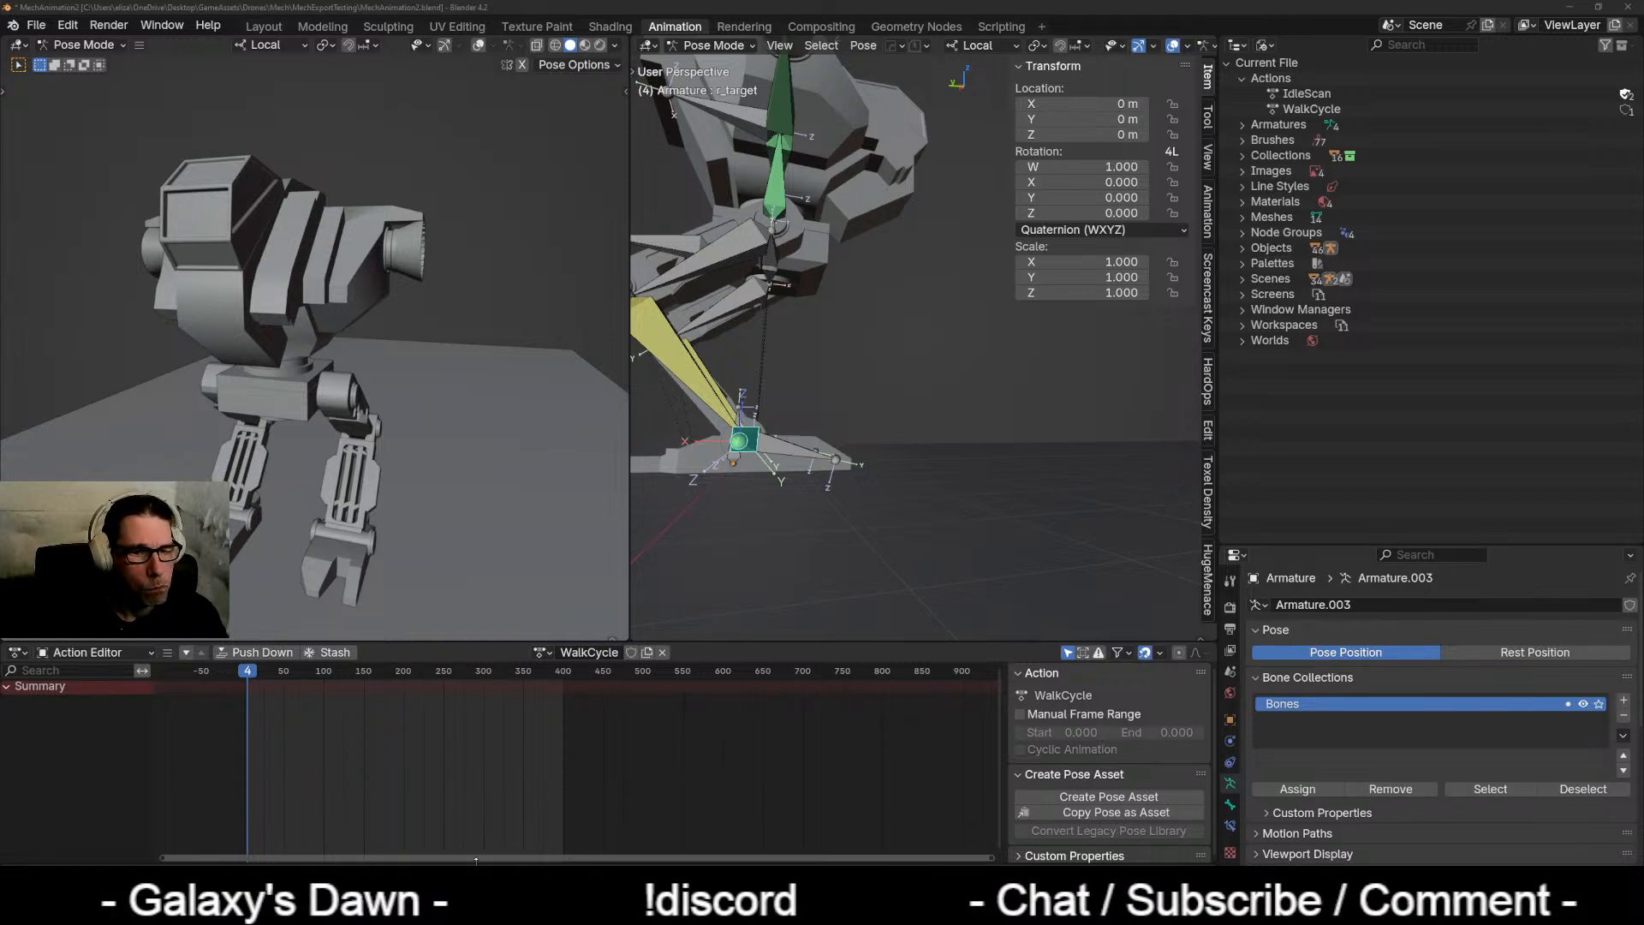
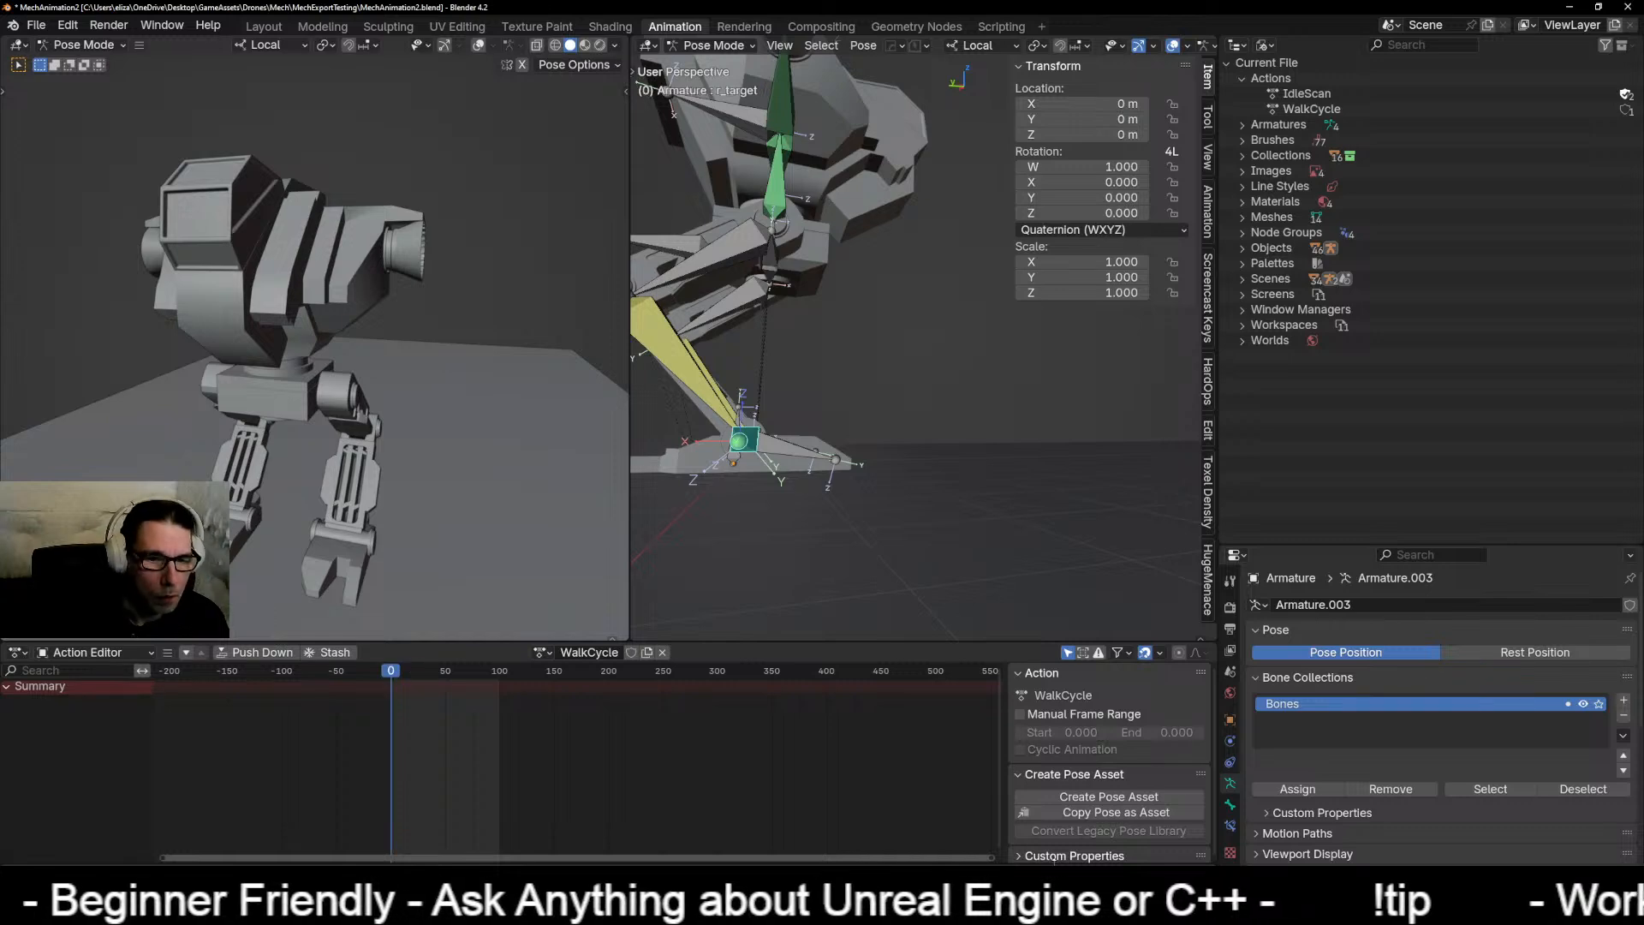
# Step: Select the r_foot bone and insert a Location & Rotation keyframe for it at frame 0
pyautogui.scroll(-3, 973, 468)
pyautogui.keyDown('shift'); pyautogui.moveTo(973, 469); pyautogui.dragTo(837, 600, button='middle'); pyautogui.keyUp('shift')
pyautogui.scroll(3, 904, 535)
pyautogui.click(781, 569)
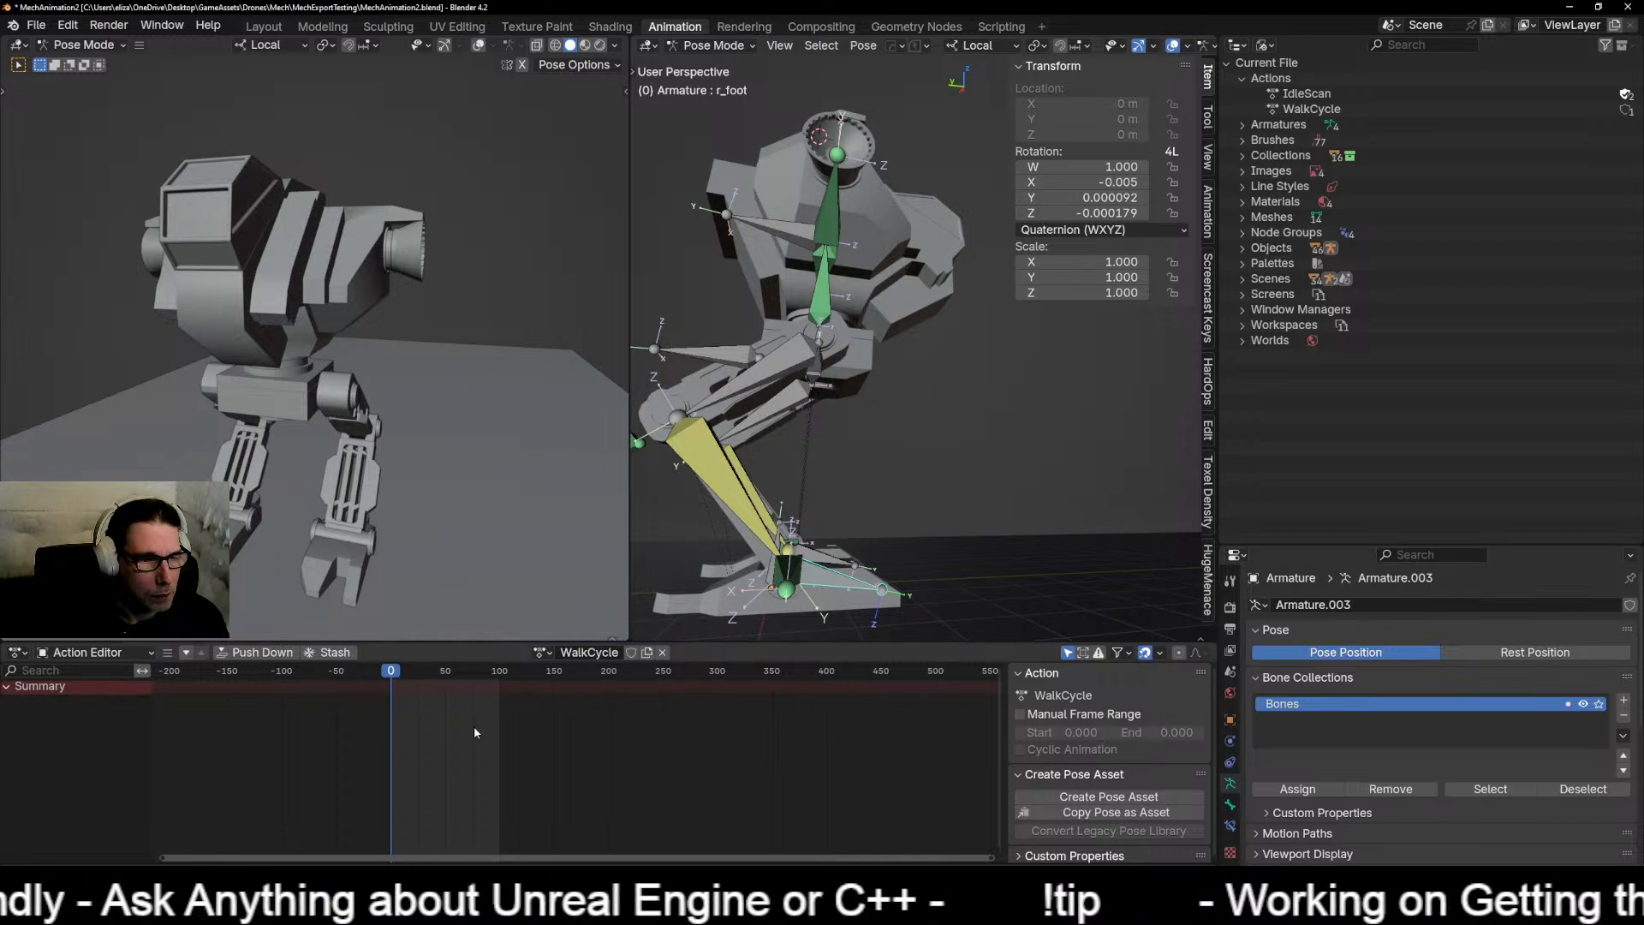
pyautogui.press('k')
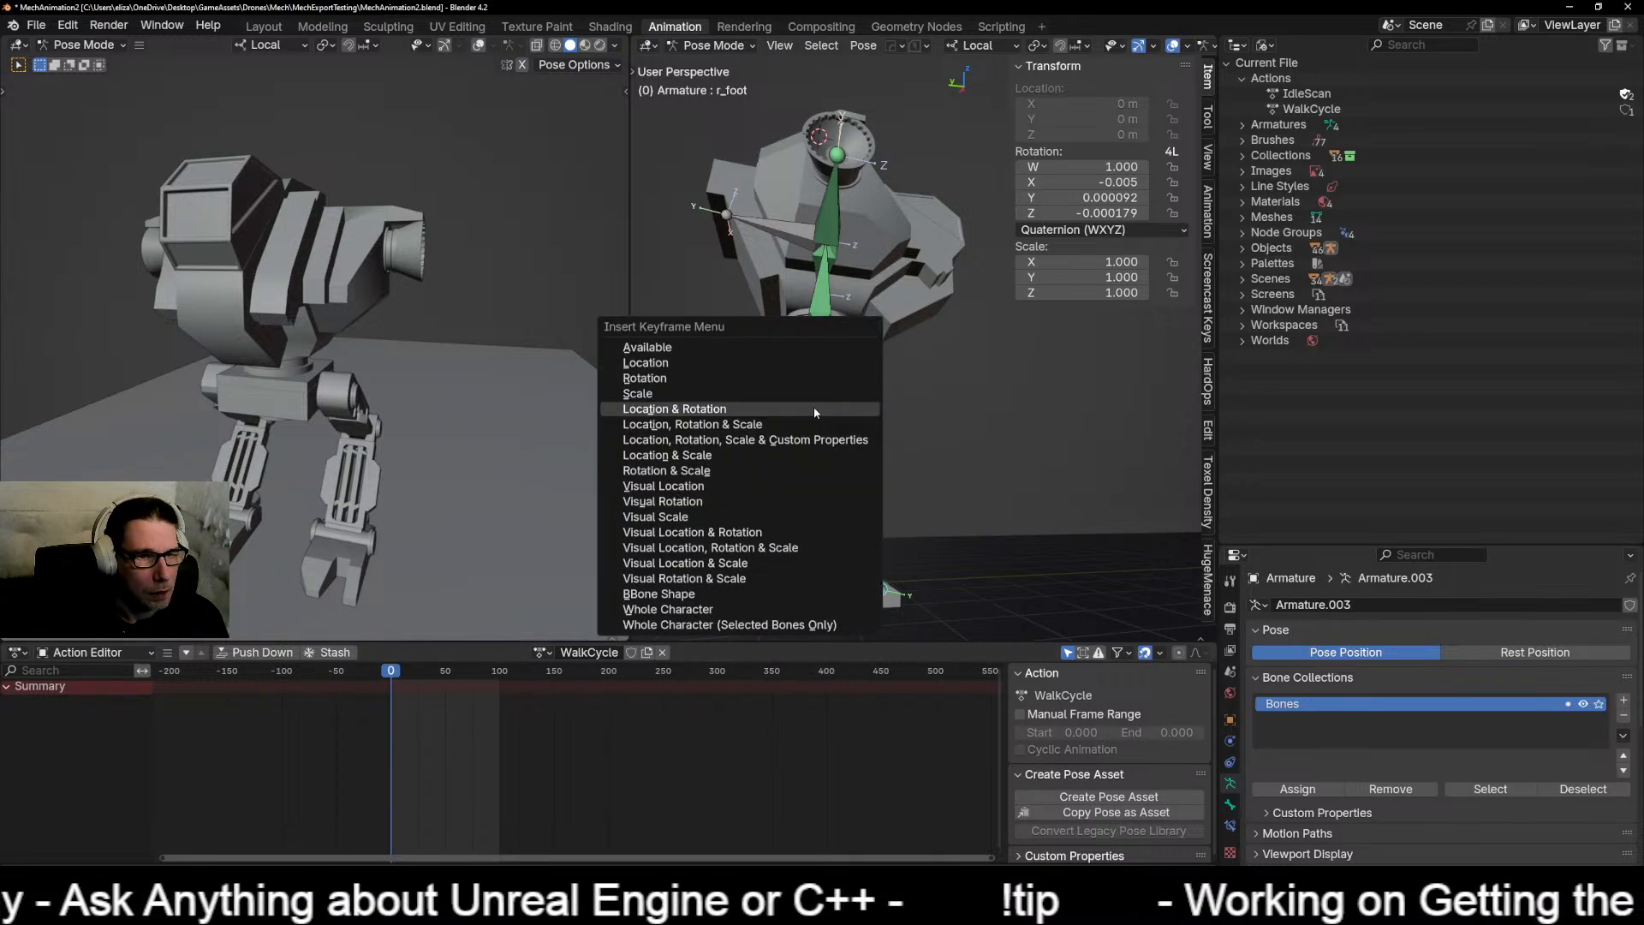
pyautogui.click(770, 410)
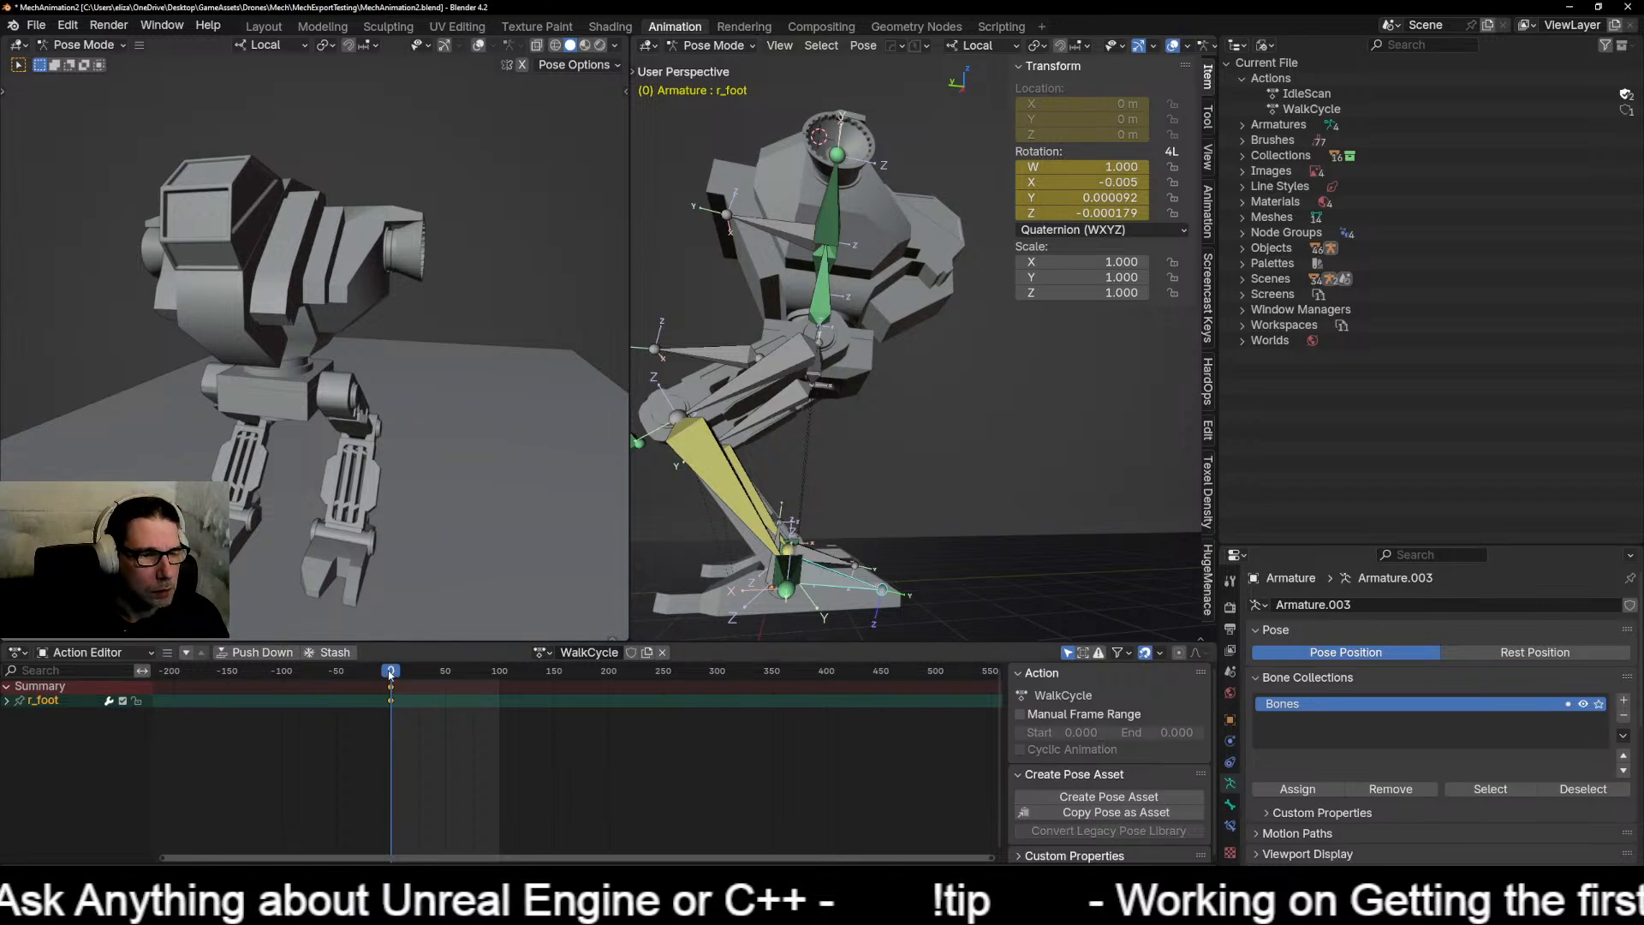
# Step: Duplicate the r_foot keyframe from frame 0 to frame 101 so the cycle ends on the starting pose
pyautogui.moveTo(390, 675); pyautogui.dragTo(500, 674)
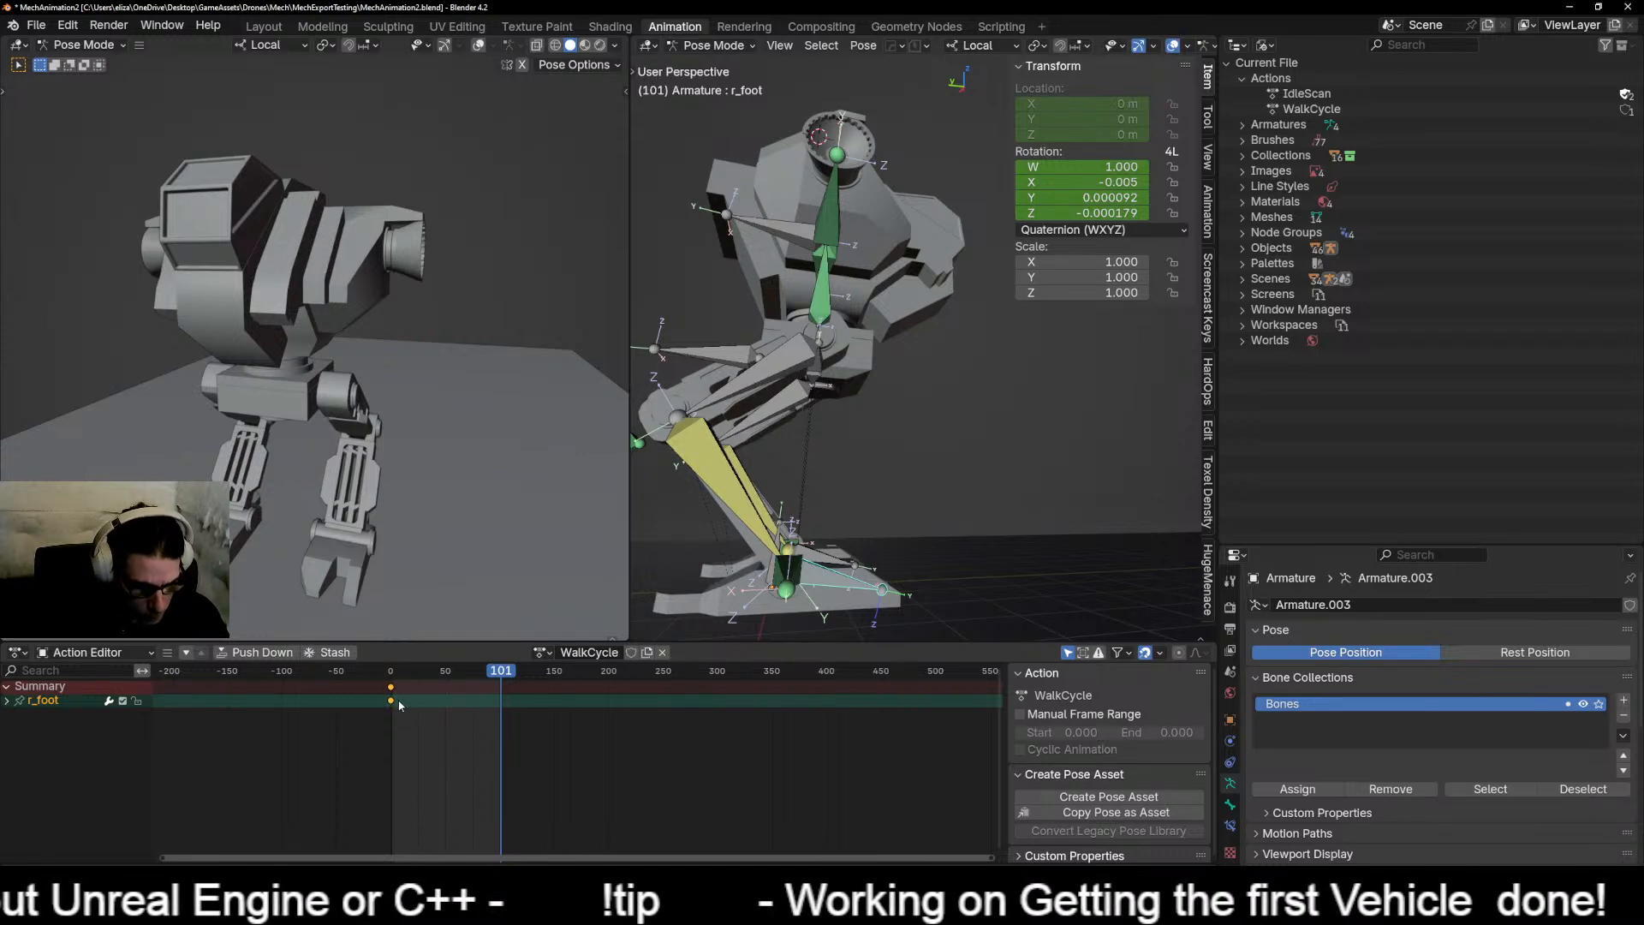
pyautogui.hotkey('shift', 'd')
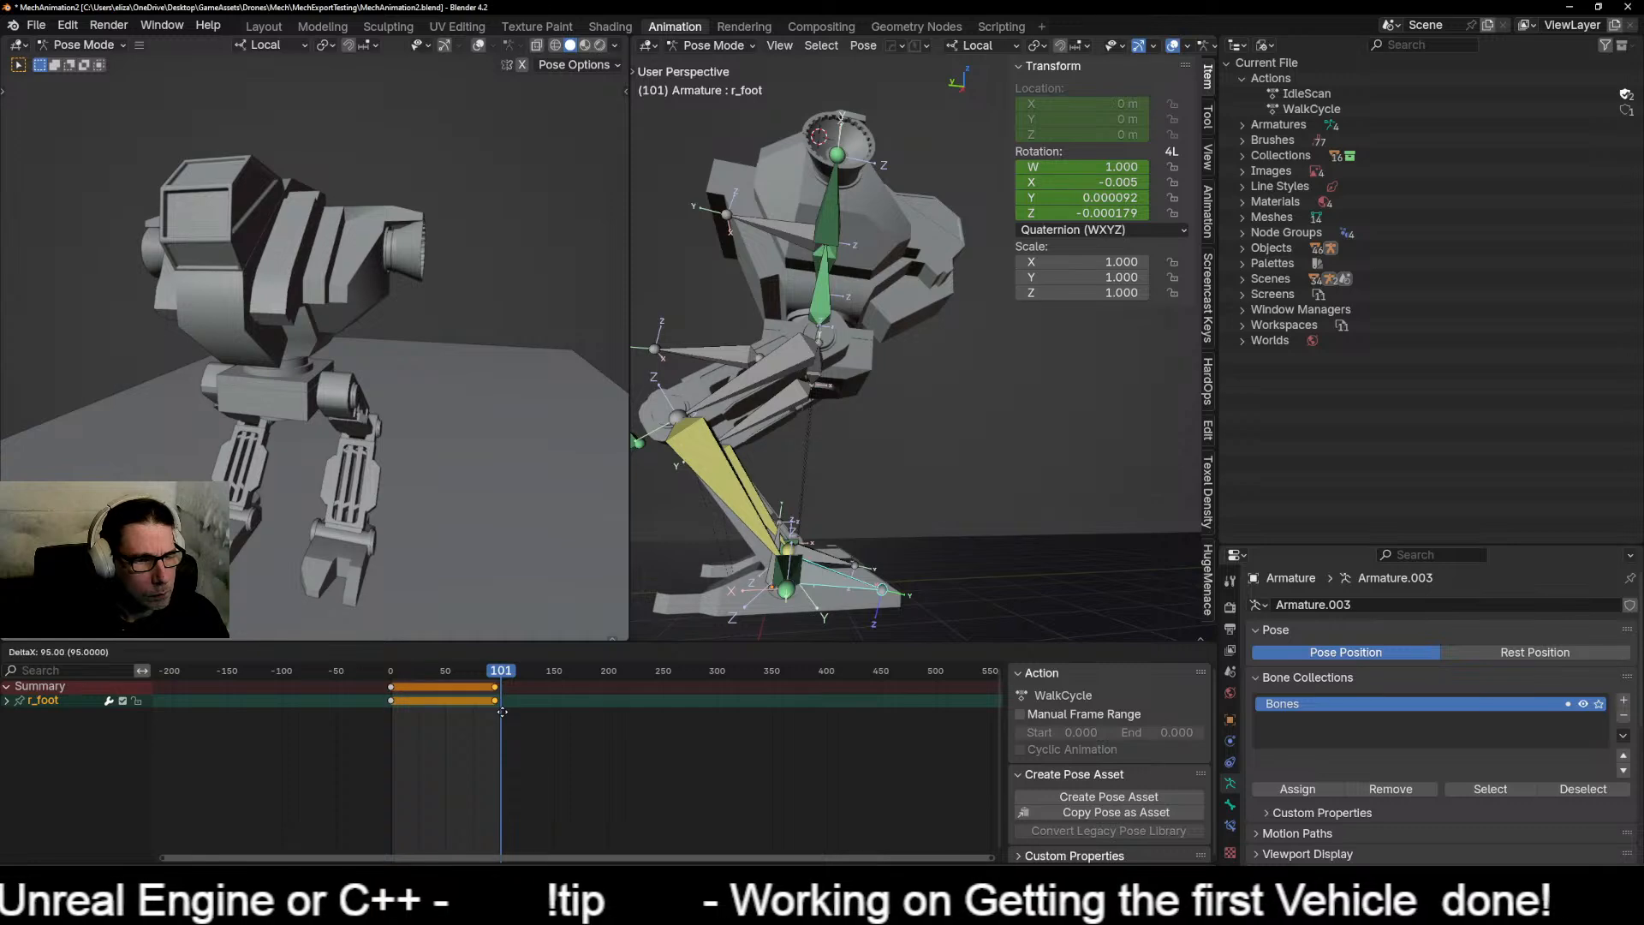
pyautogui.click(507, 712)
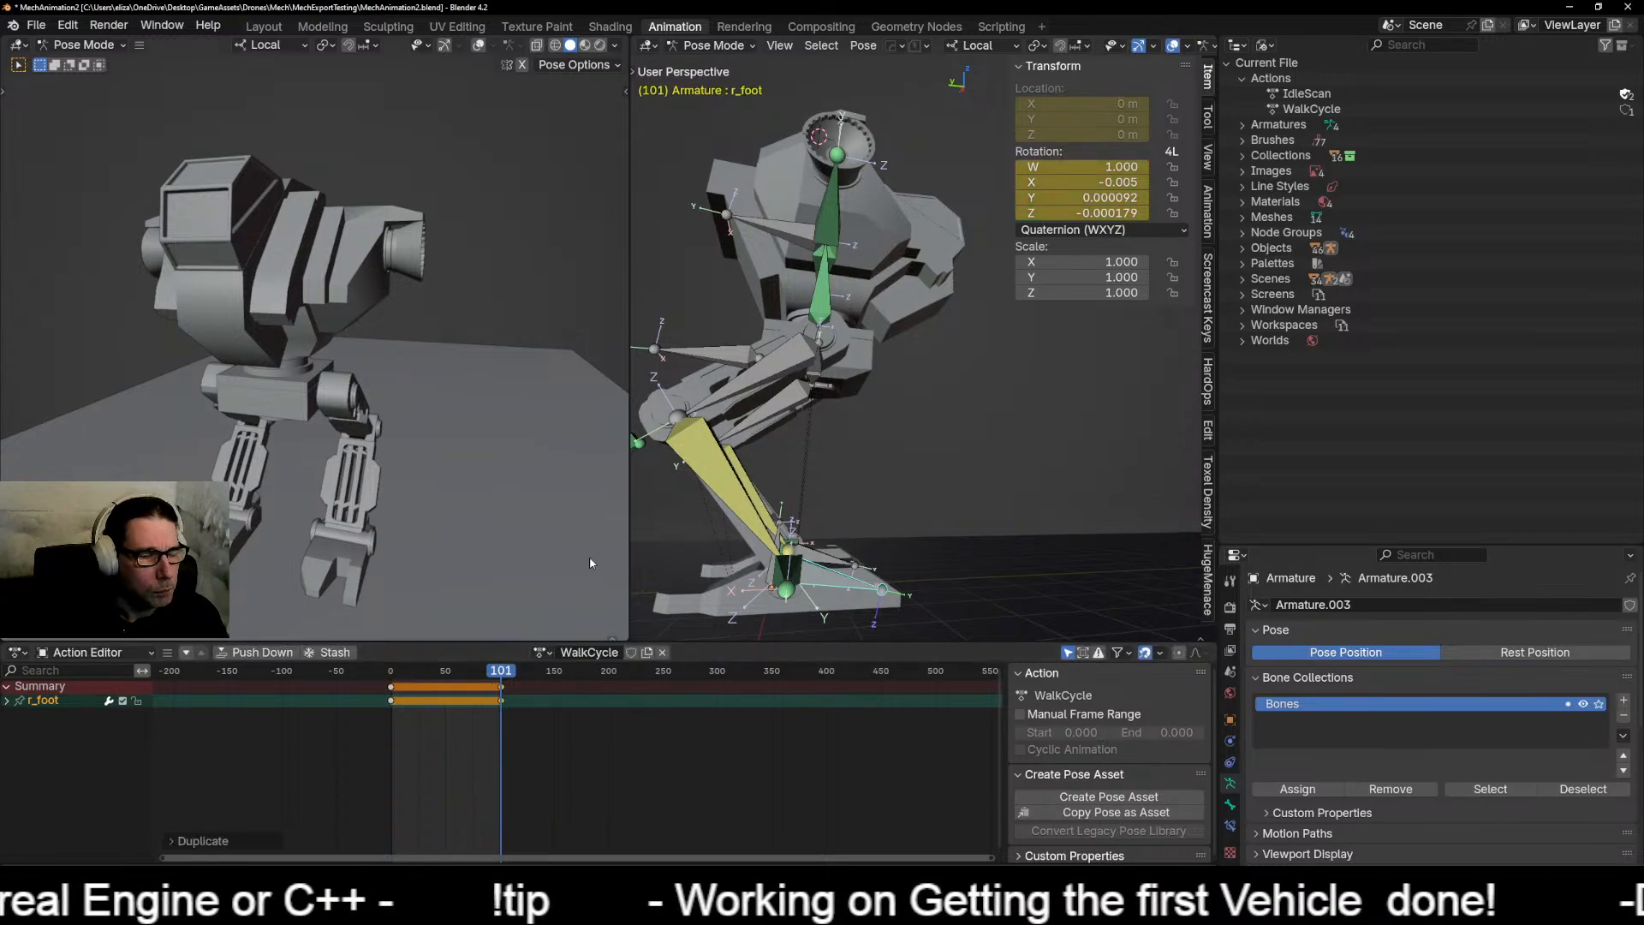
# Step: Set the current frame to 25 and show the mech's legs in the right orthographic view
pyautogui.moveTo(660, 558); pyautogui.dragTo(973, 550, button='middle')
pyautogui.scroll(-5, 921, 548)
pyautogui.moveTo(861, 538); pyautogui.dragTo(909, 553, button='middle')
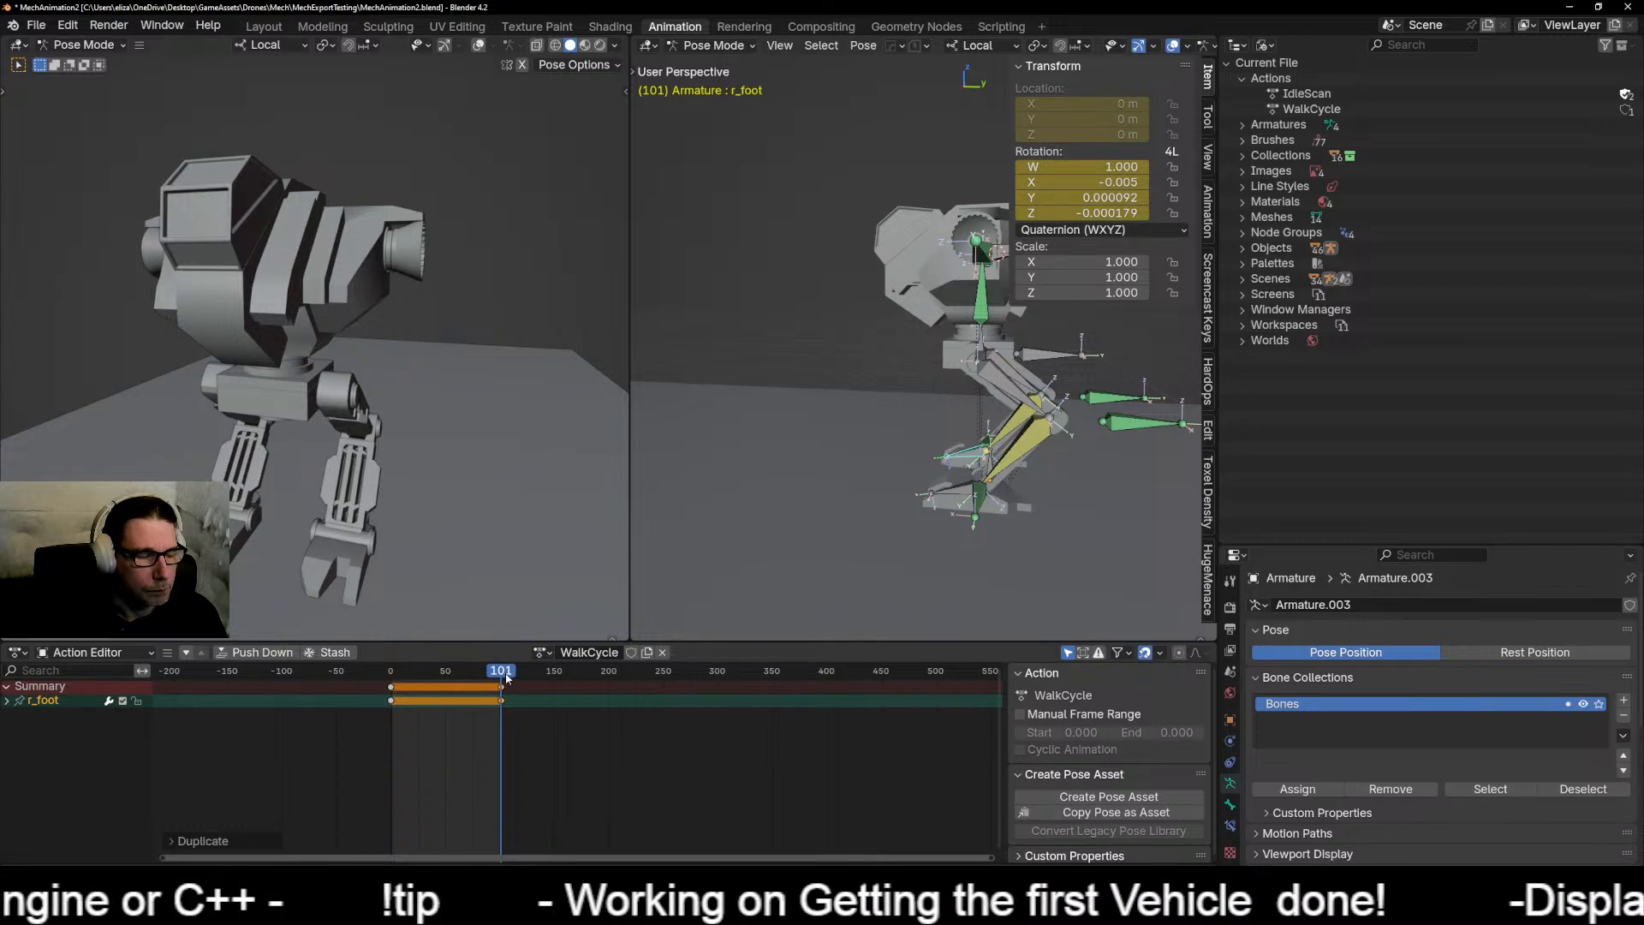
pyautogui.moveTo(511, 677); pyautogui.dragTo(421, 675)
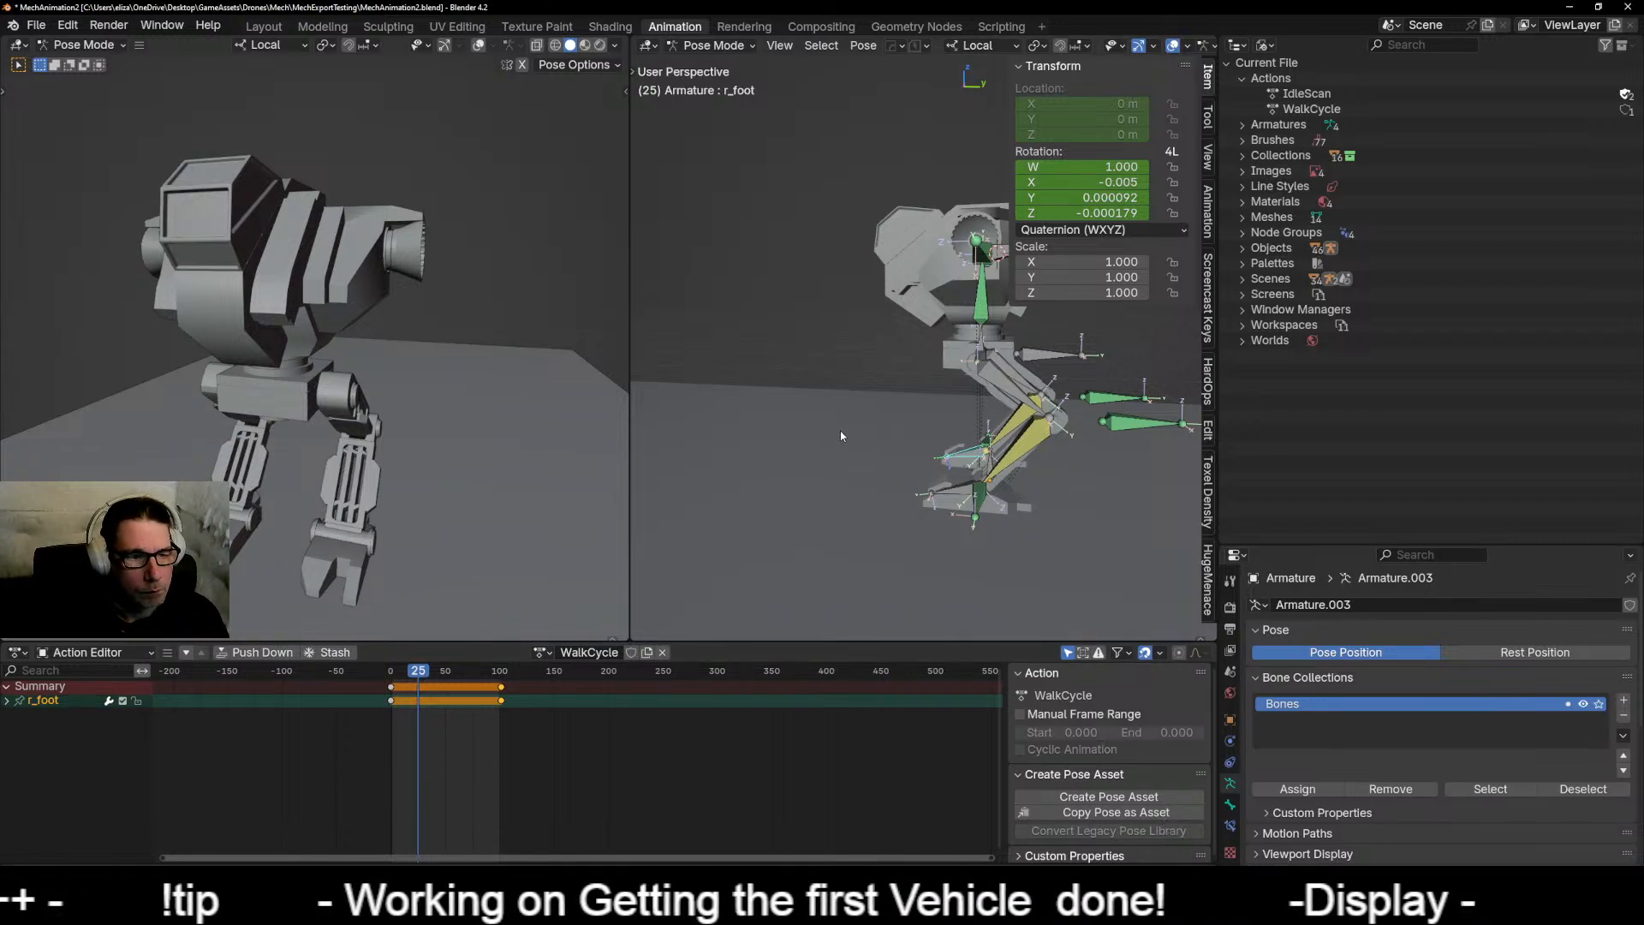
pyautogui.moveTo(840, 430); pyautogui.dragTo(728, 506, button='middle')
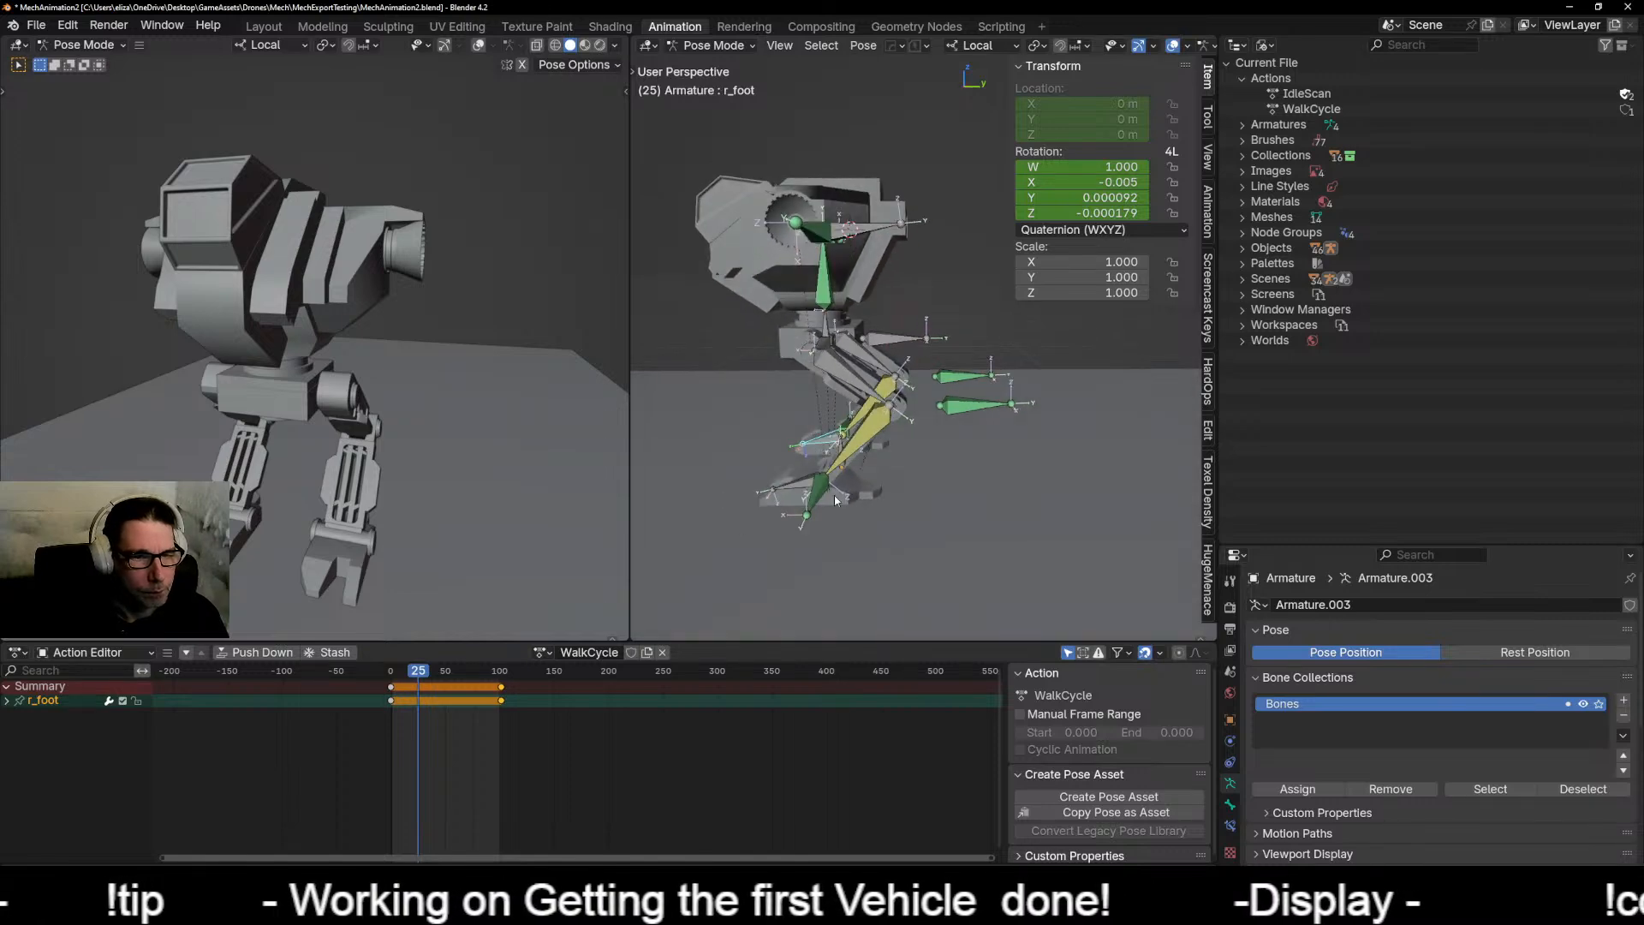
pyautogui.scroll(5, 764, 518)
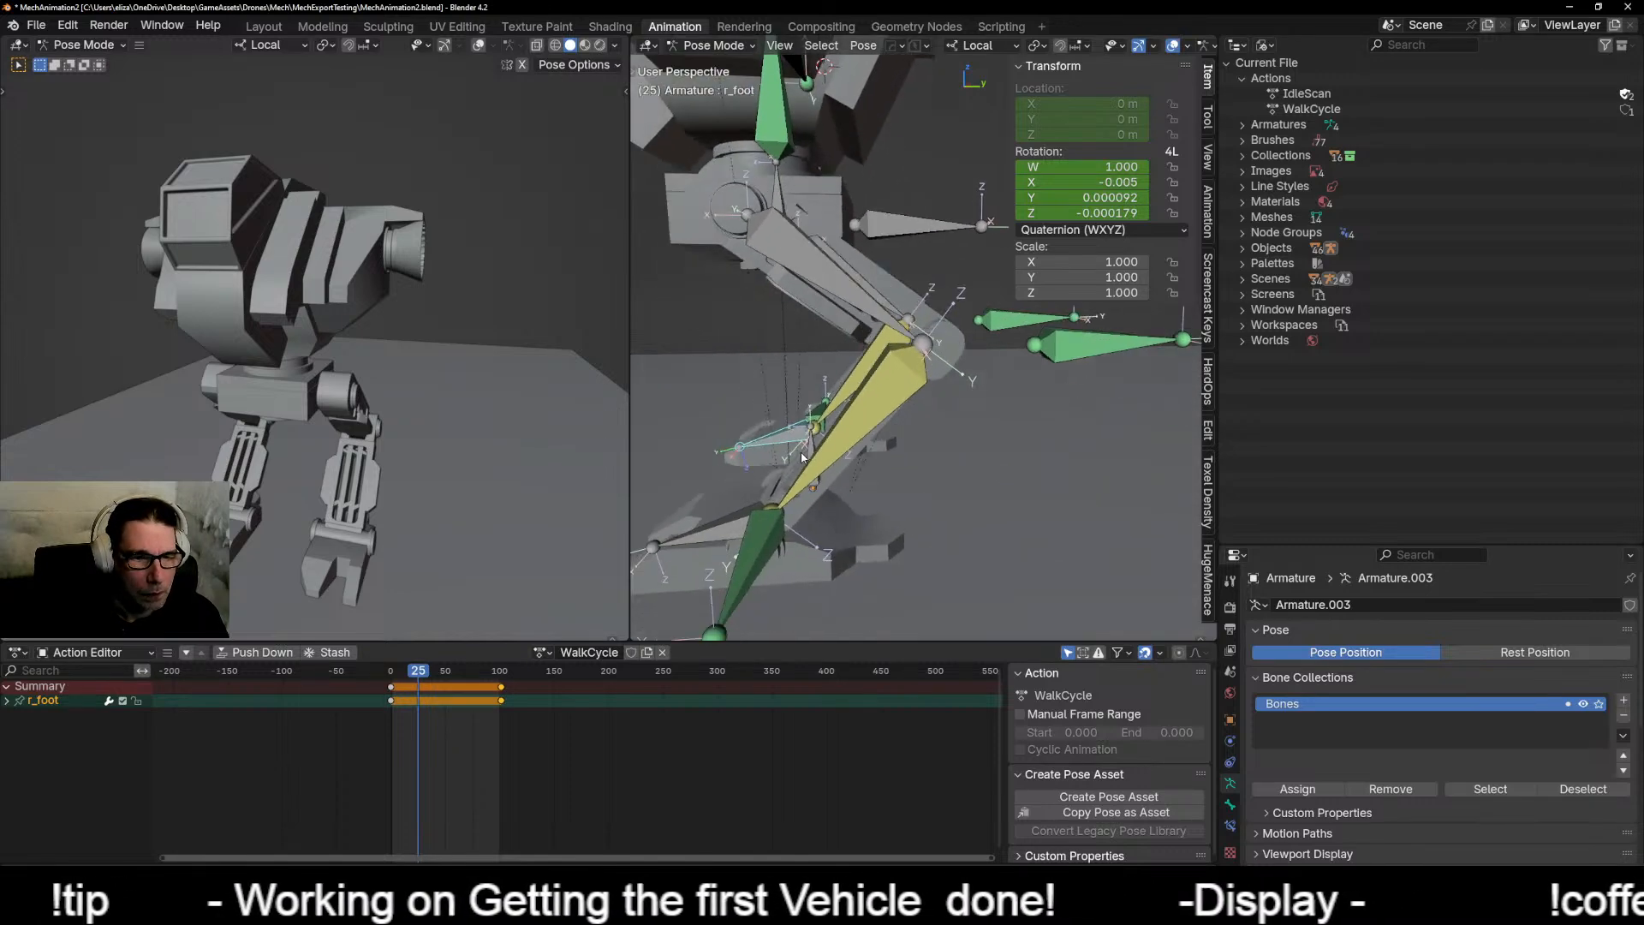
pyautogui.press('KP_3')
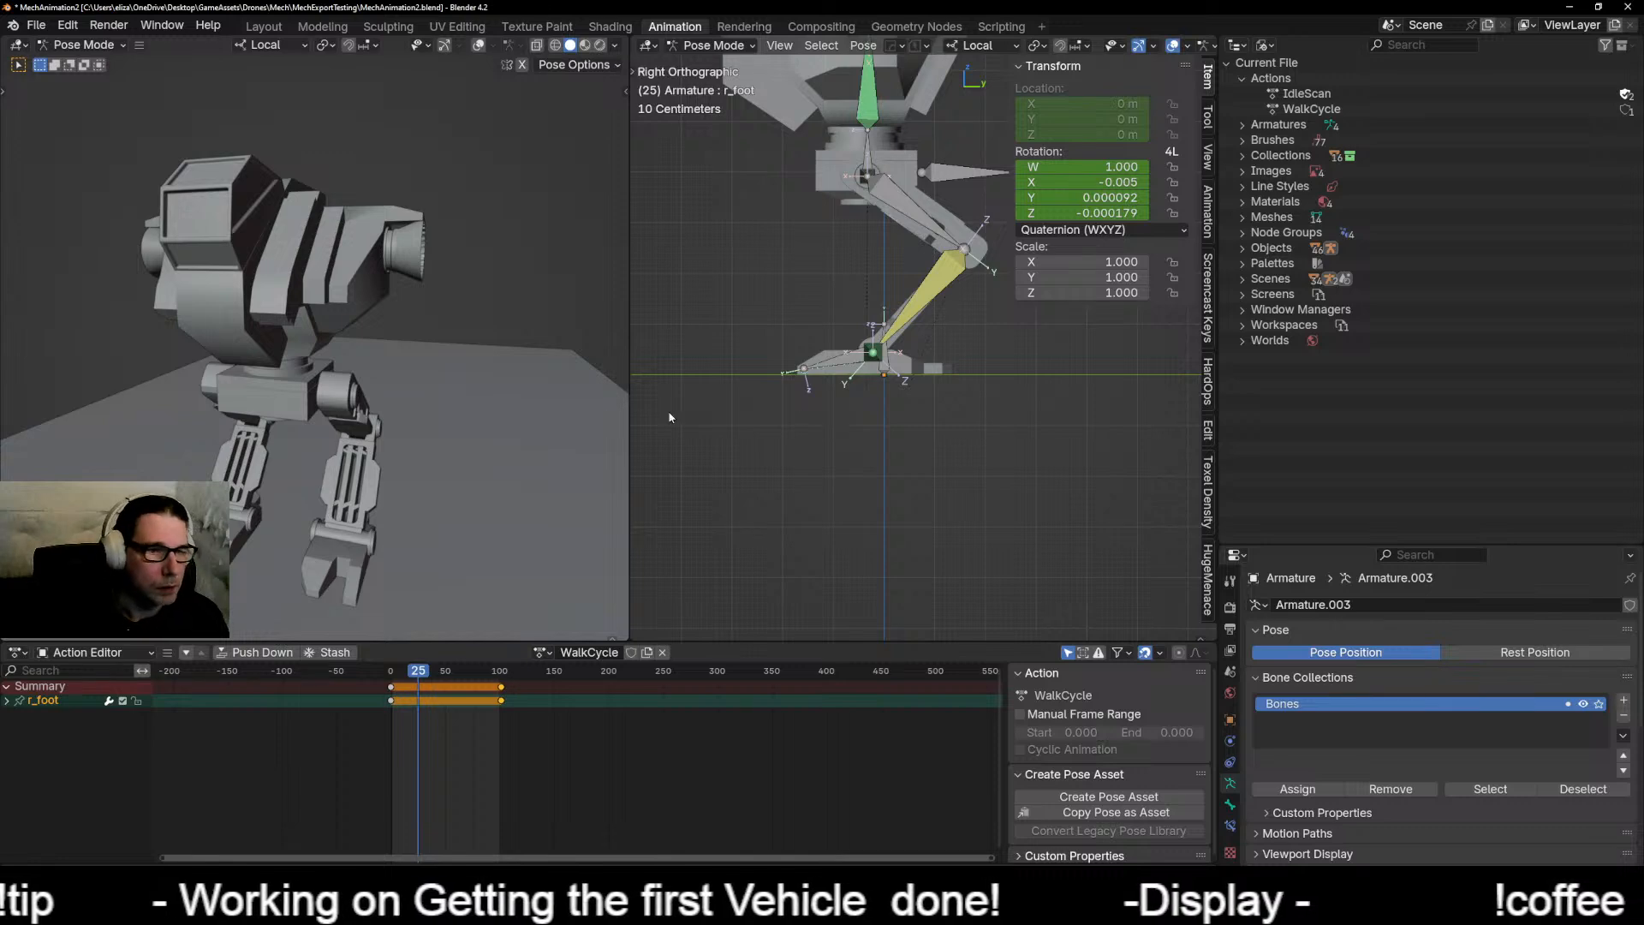
# Step: Widen the posing viewport and move the l_target bone forward to about 3.59 m on X in the right orthographic view
pyautogui.moveTo(628, 407); pyautogui.dragTo(375, 409)
pyautogui.scroll(-3, 925, 206)
pyautogui.moveTo(925, 206); pyautogui.dragTo(705, 444, button='middle')
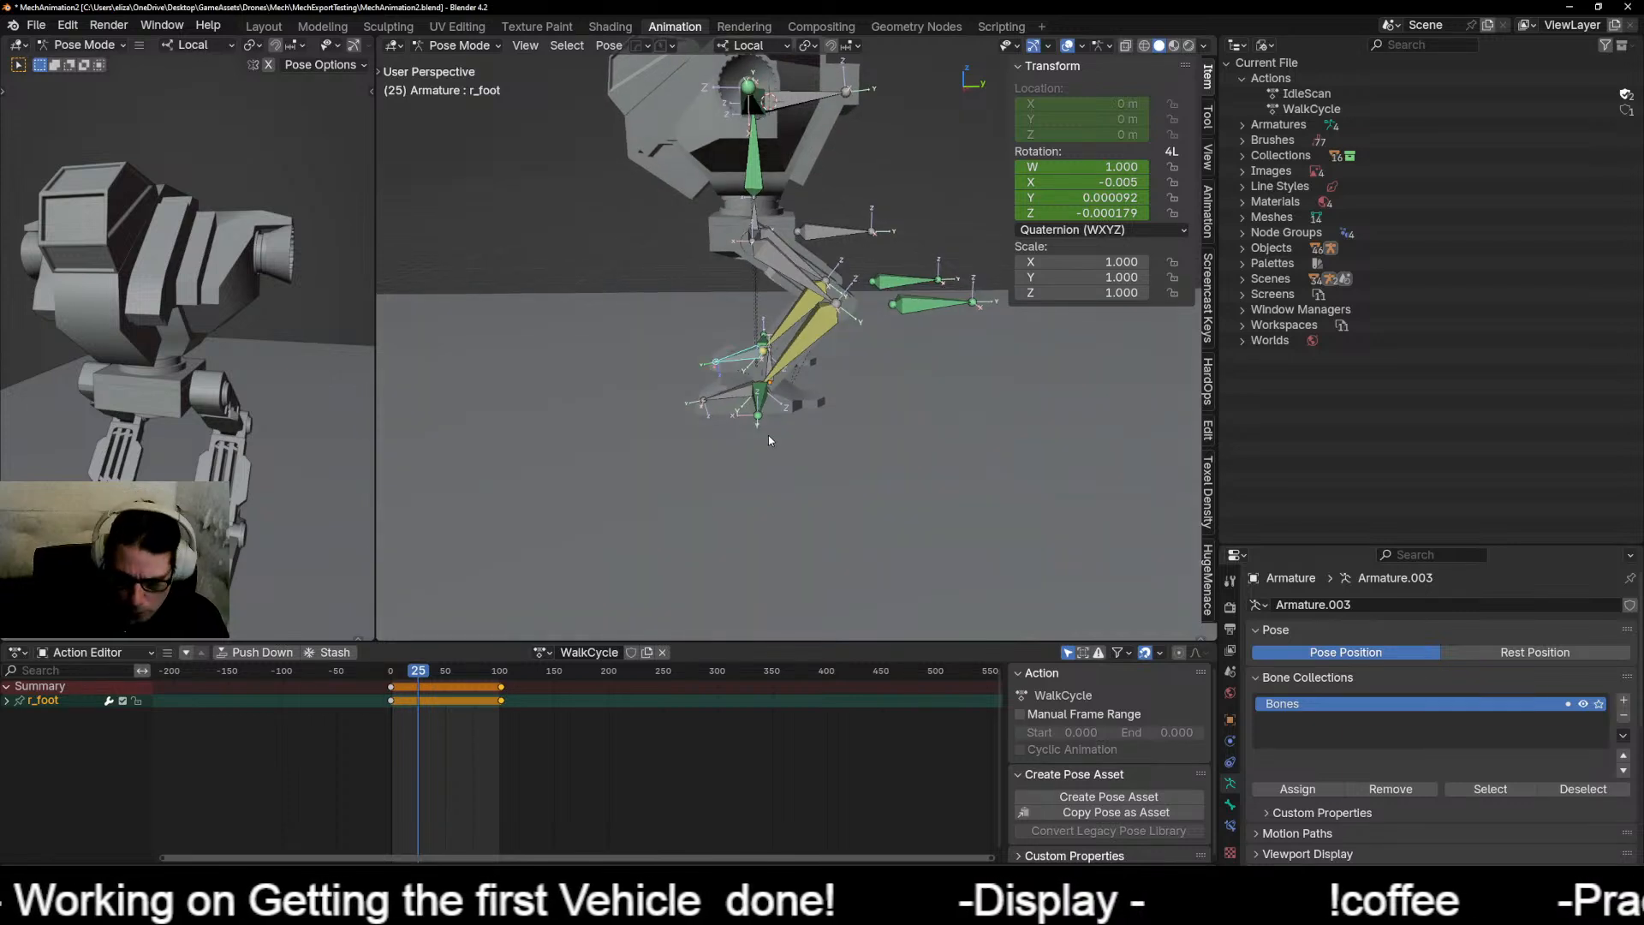
pyautogui.press('KP_3')
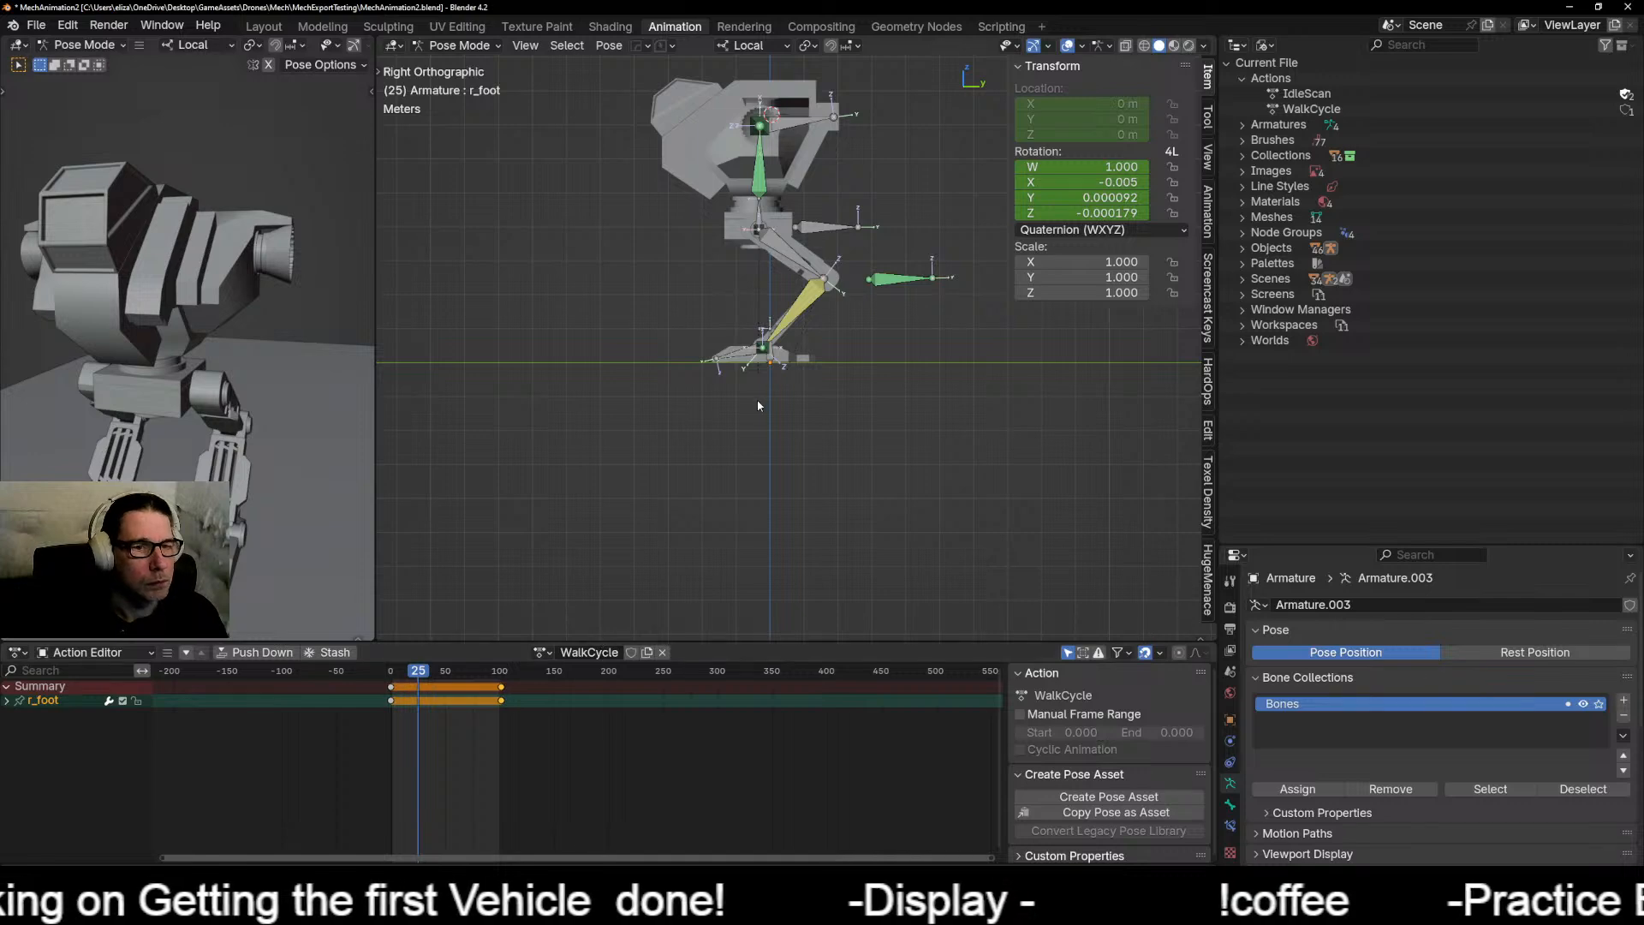
pyautogui.click(761, 358)
pyautogui.press('g')
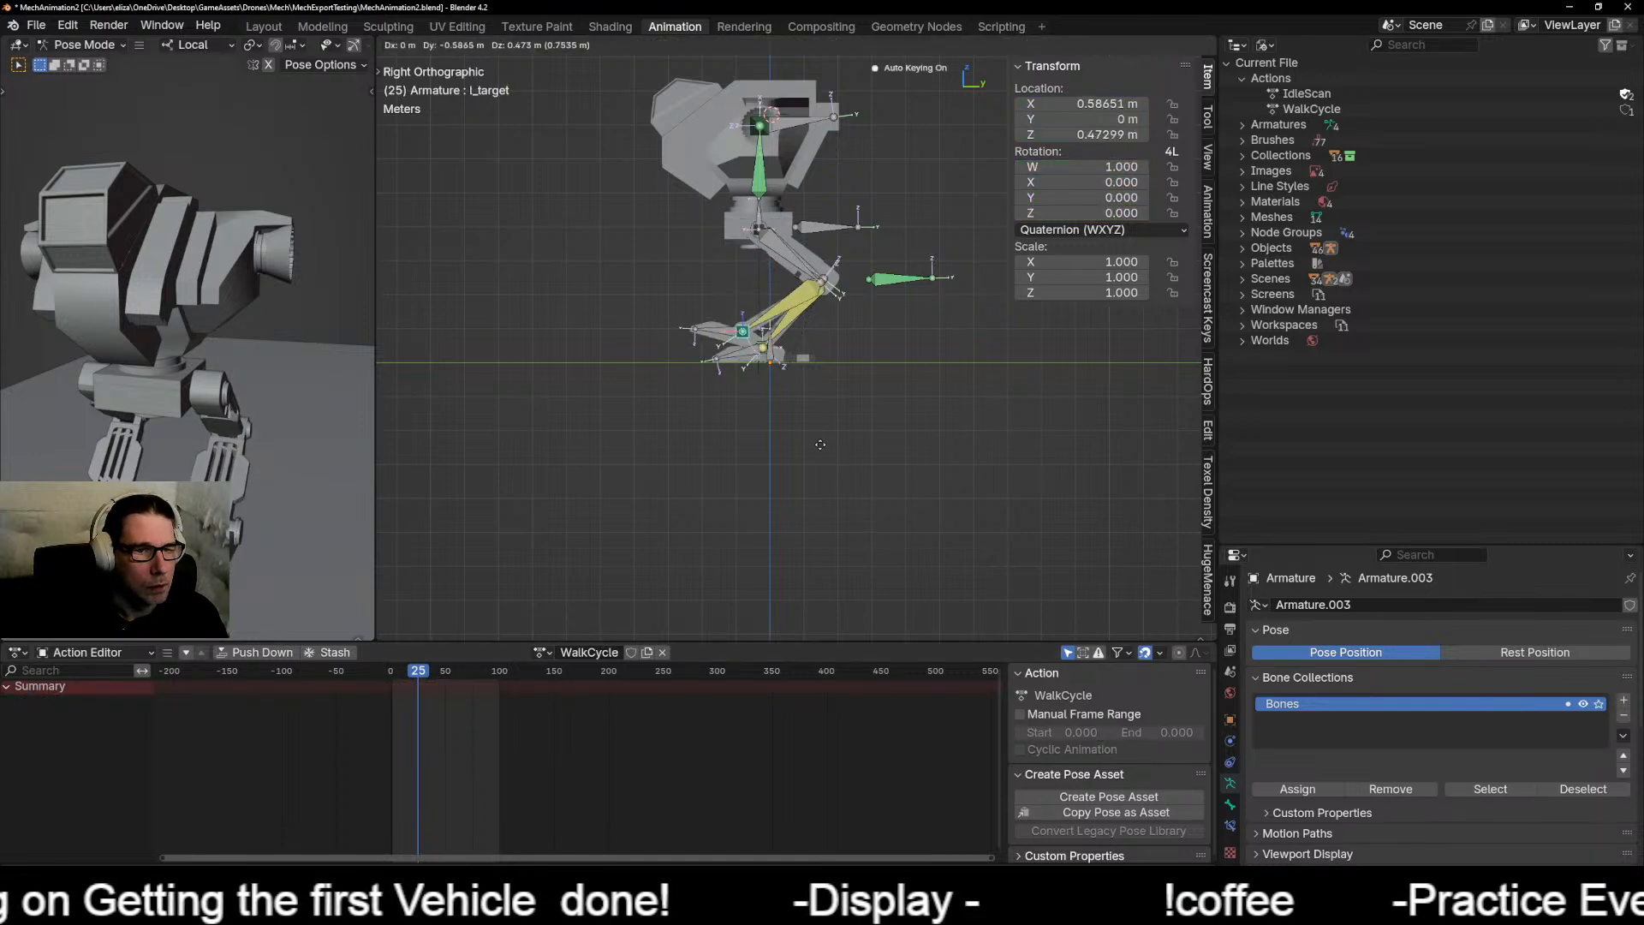
pyautogui.click(720, 465)
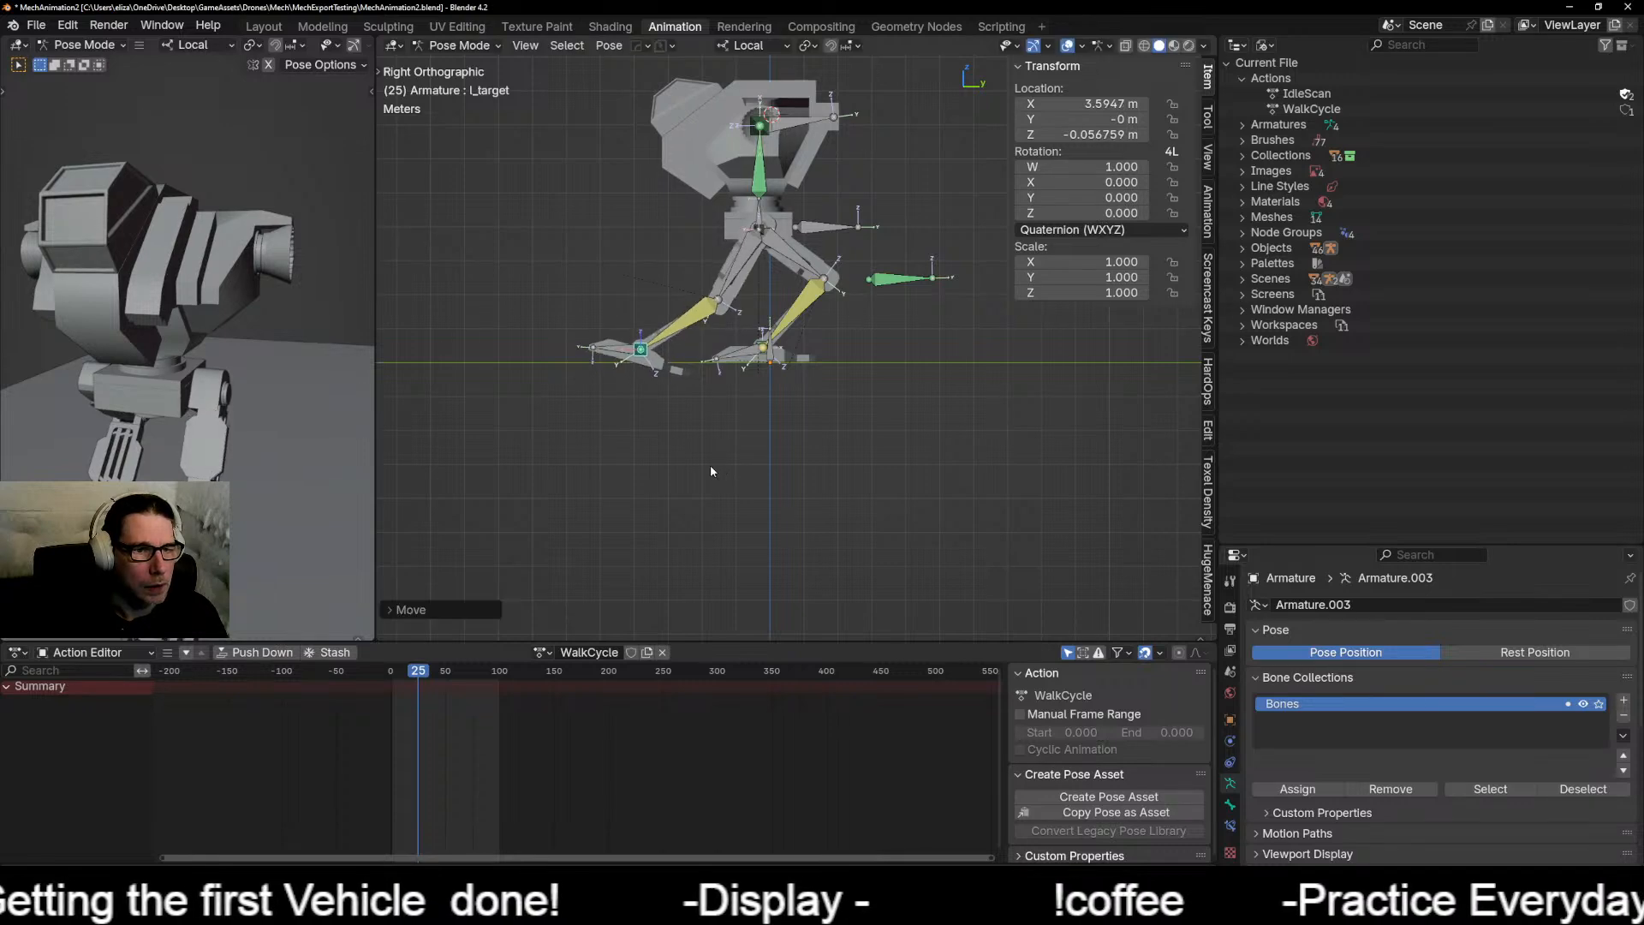
# Step: Rotate the l_foot bone to an X rotation of about 0.122 to bring the forward foot level with the ground
pyautogui.scroll(5, 685, 447)
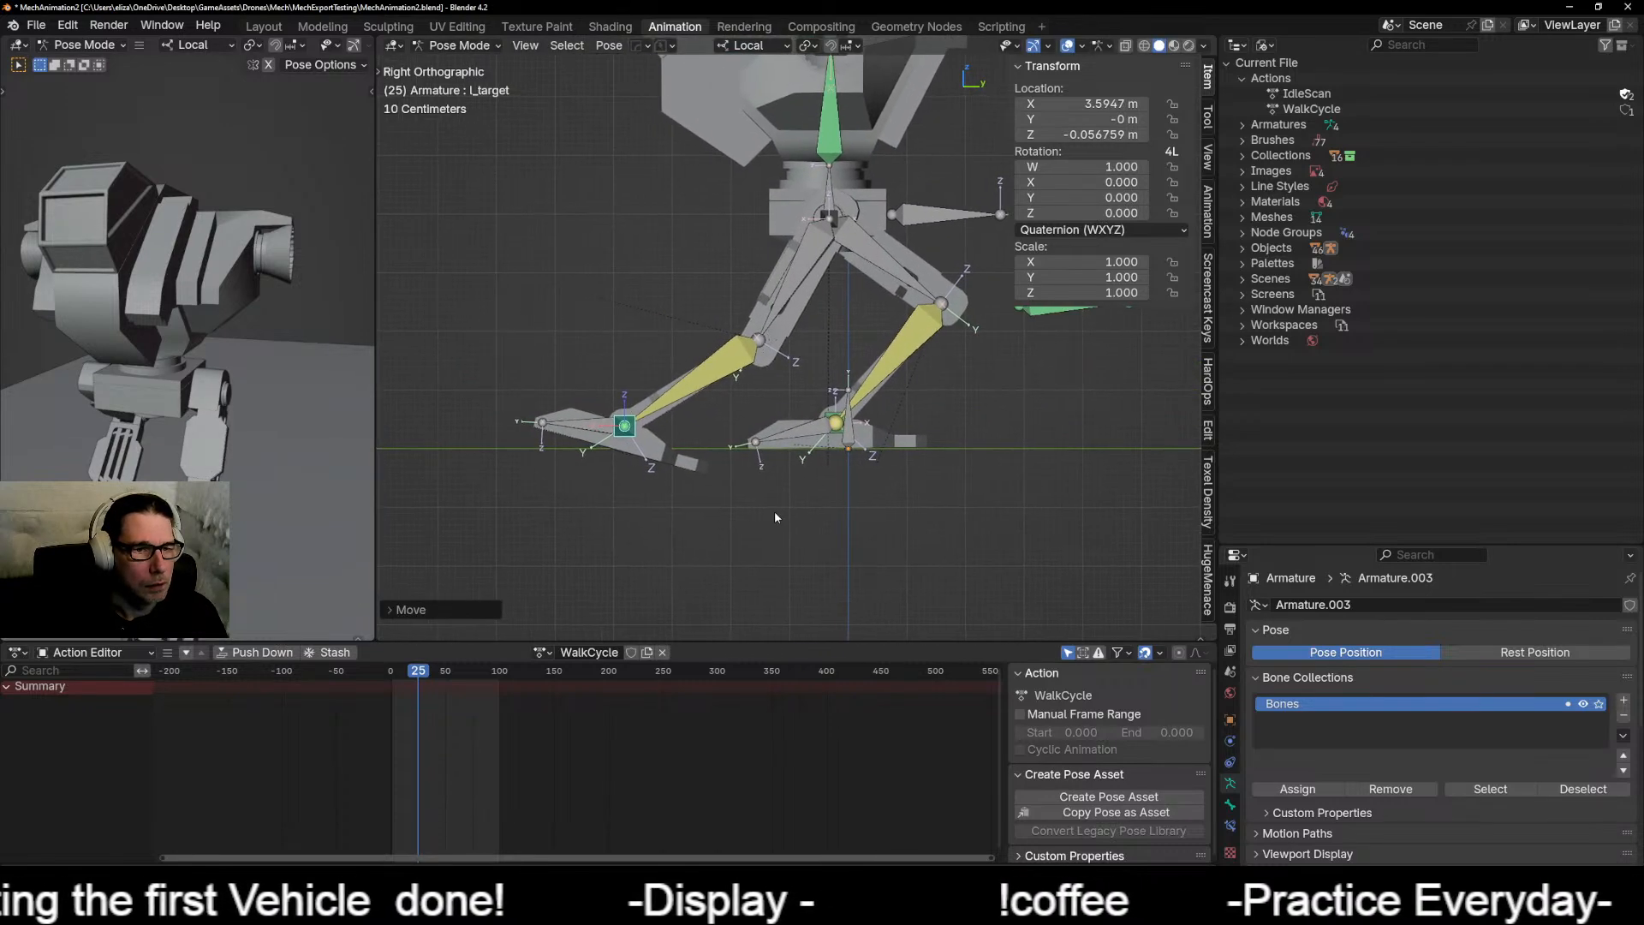
pyautogui.scroll(1, 660, 490)
pyautogui.keyDown('shift'); pyautogui.moveTo(608, 530); pyautogui.dragTo(651, 516, button='middle'); pyautogui.keyUp('shift')
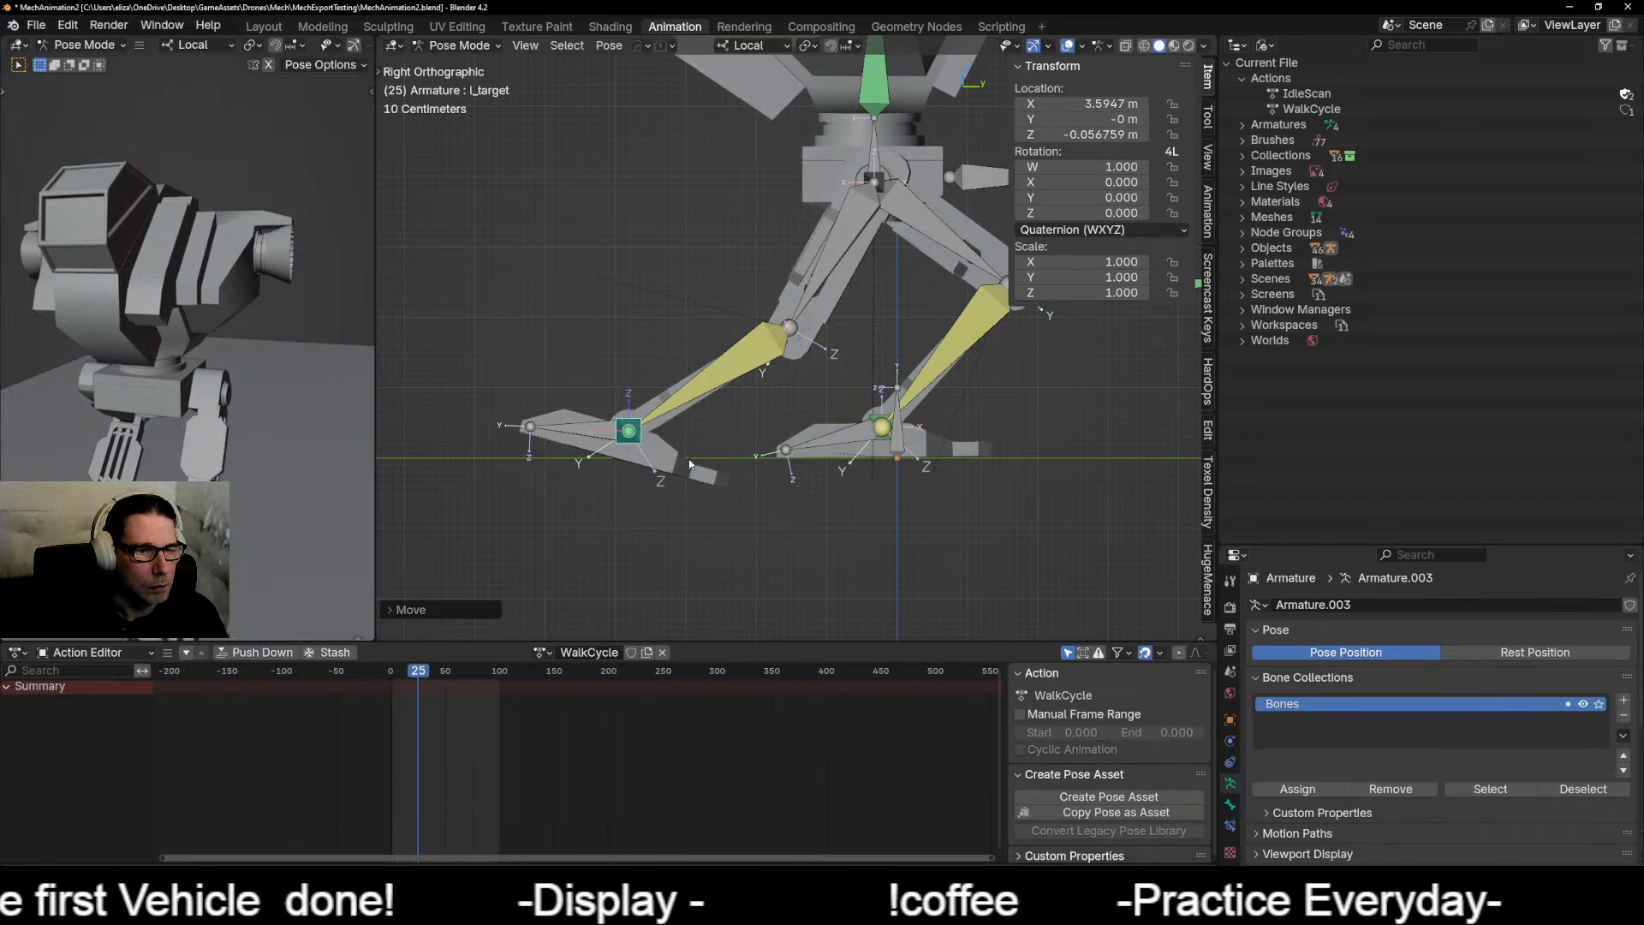
pyautogui.click(598, 430)
pyautogui.press('r')
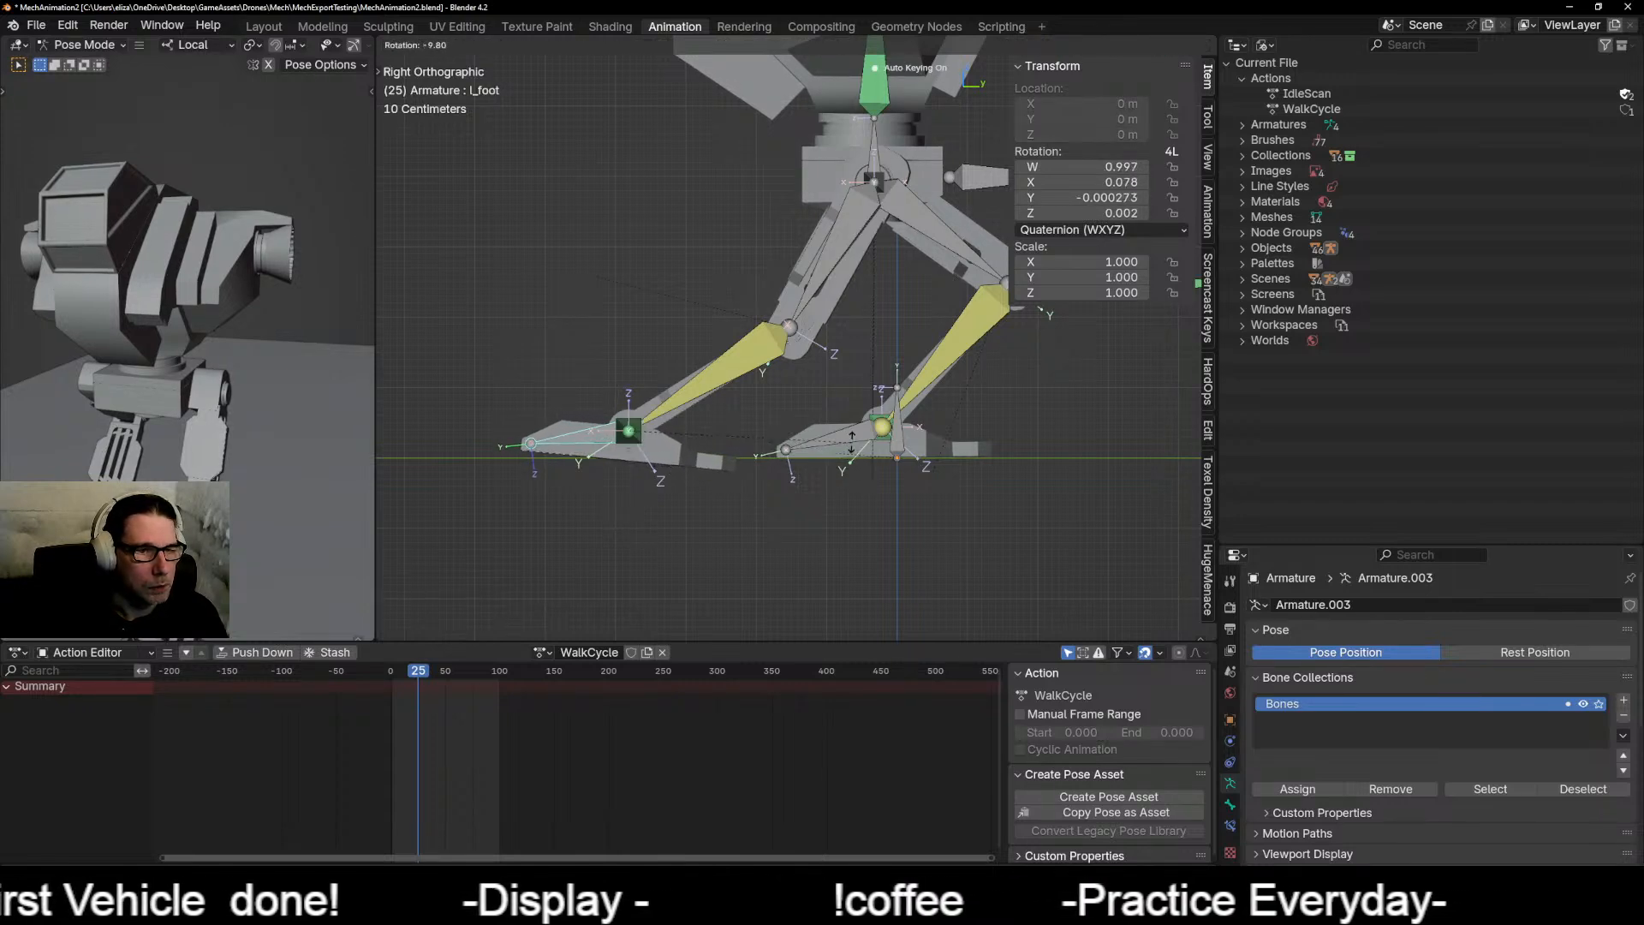
pyautogui.click(845, 423)
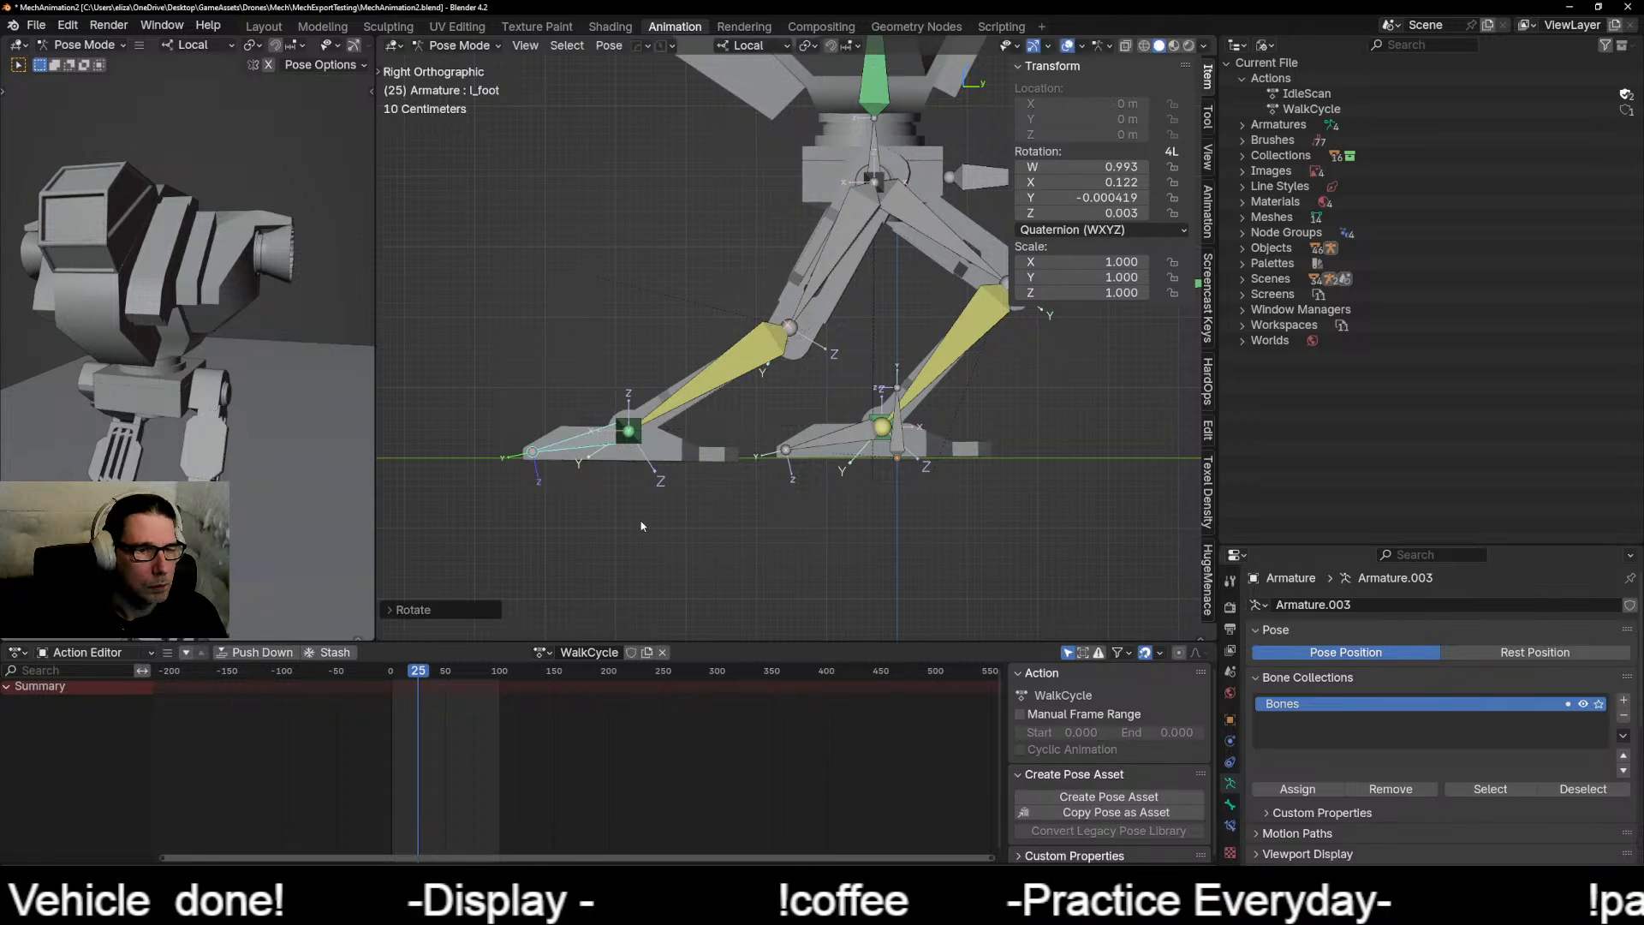
# Step: Nudge l_target to about X 3.58 m, Z -0.03 m and rotate l_foot to an X rotation of about 0.140
pyautogui.click(631, 435)
pyautogui.press('g')
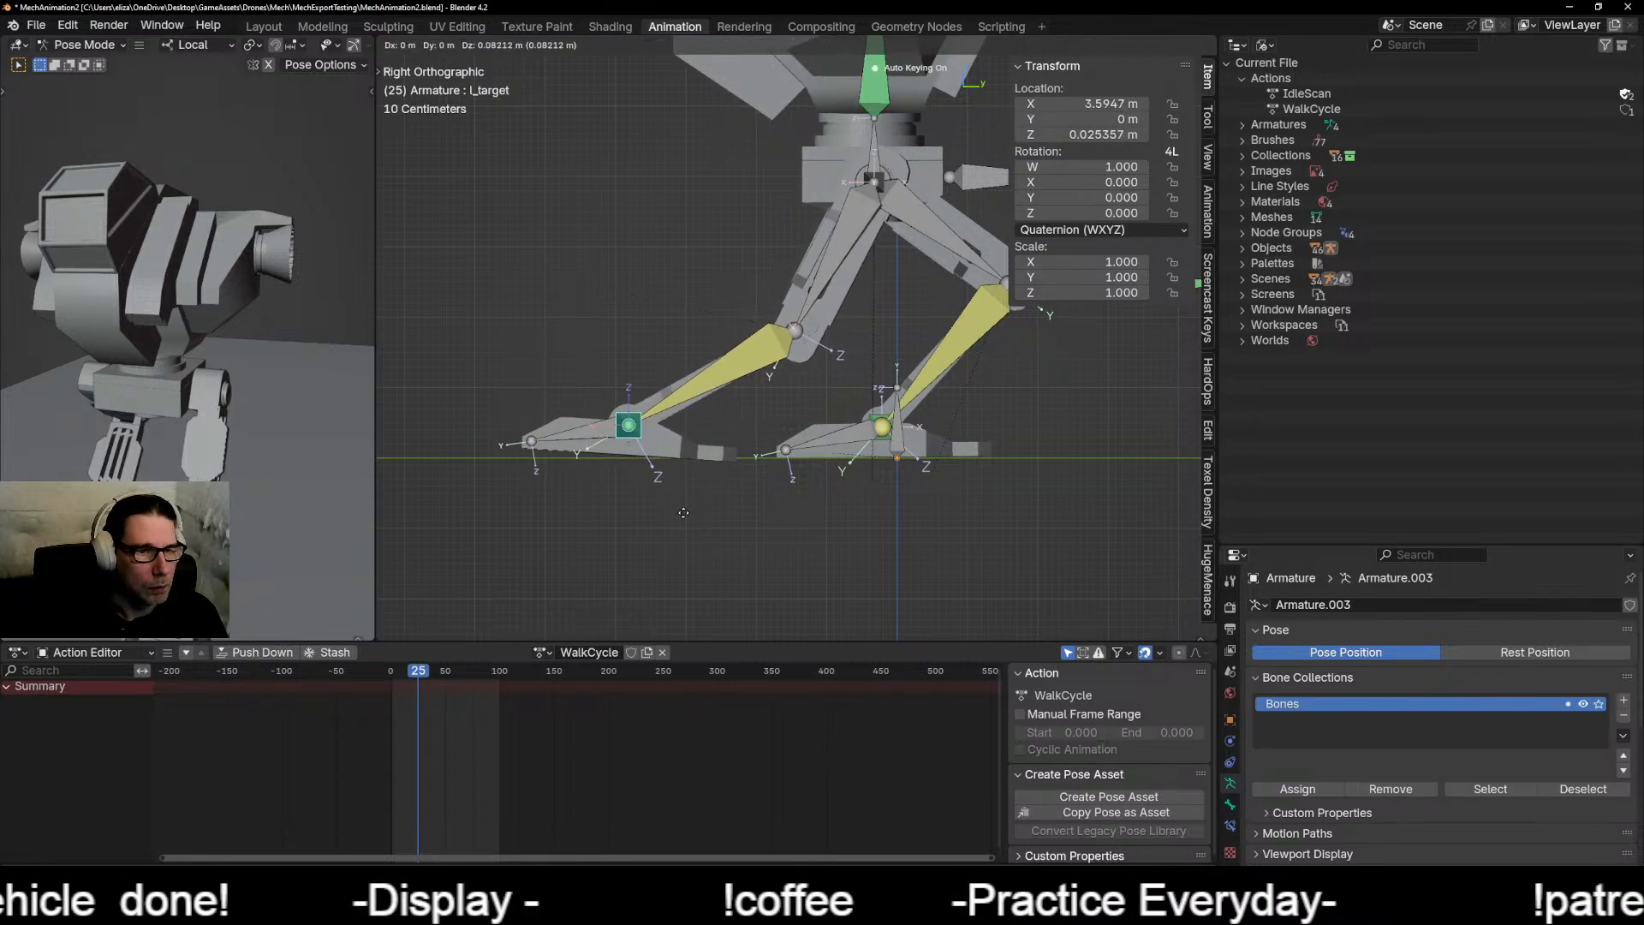
pyautogui.click(663, 523)
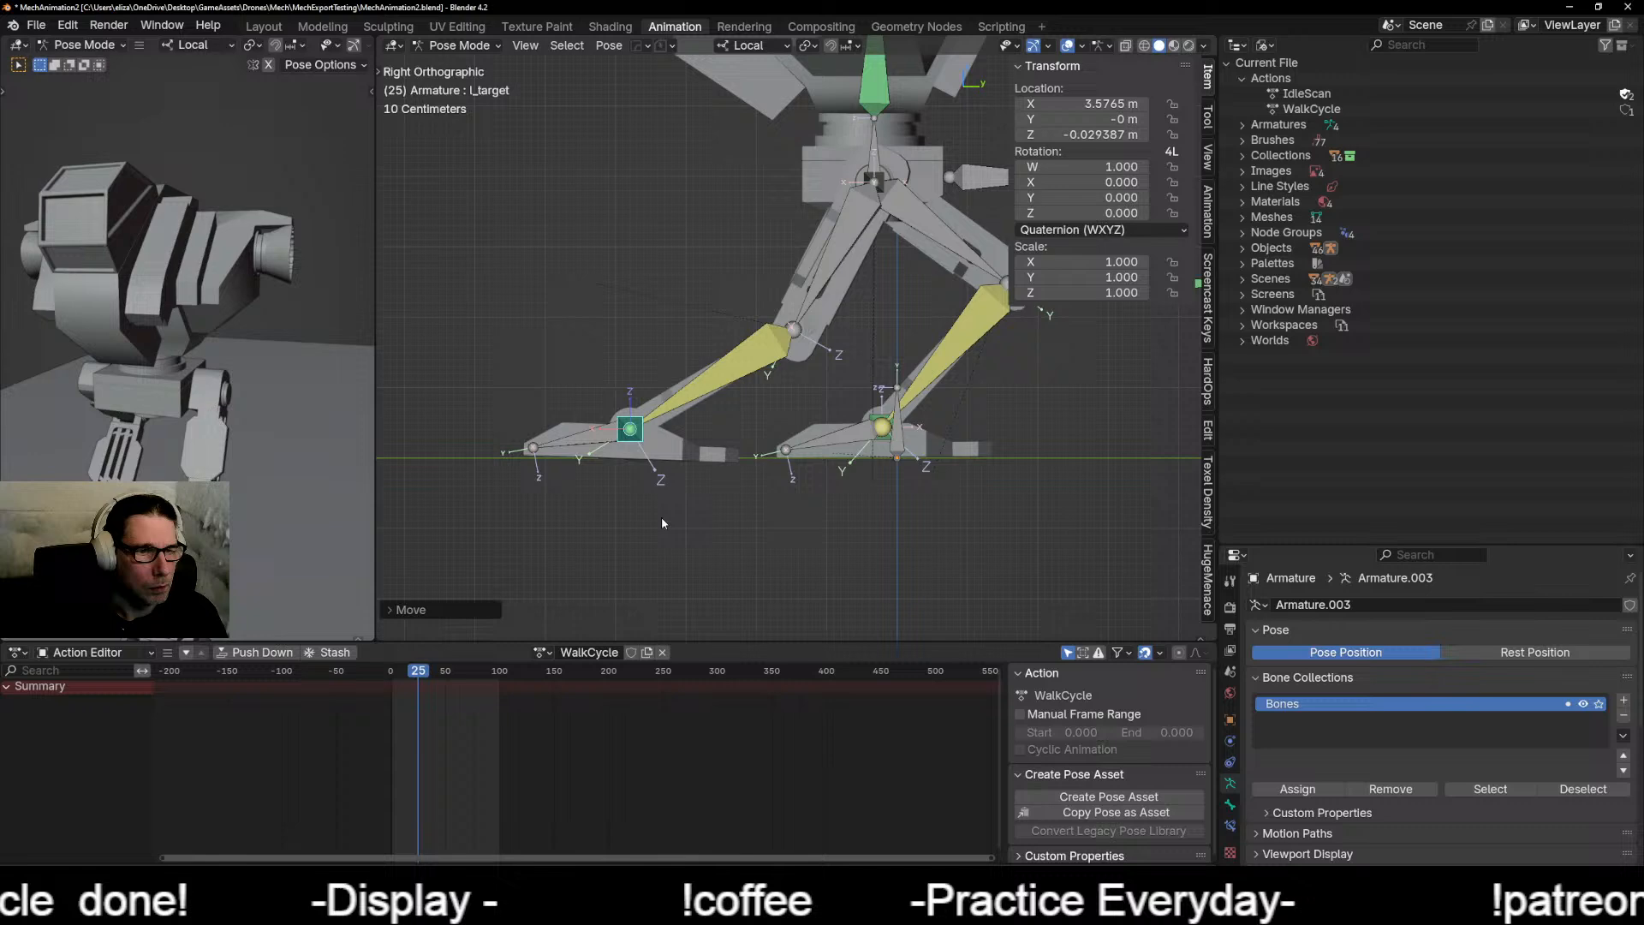
pyautogui.click(592, 438)
pyautogui.press('r')
pyautogui.click(834, 547)
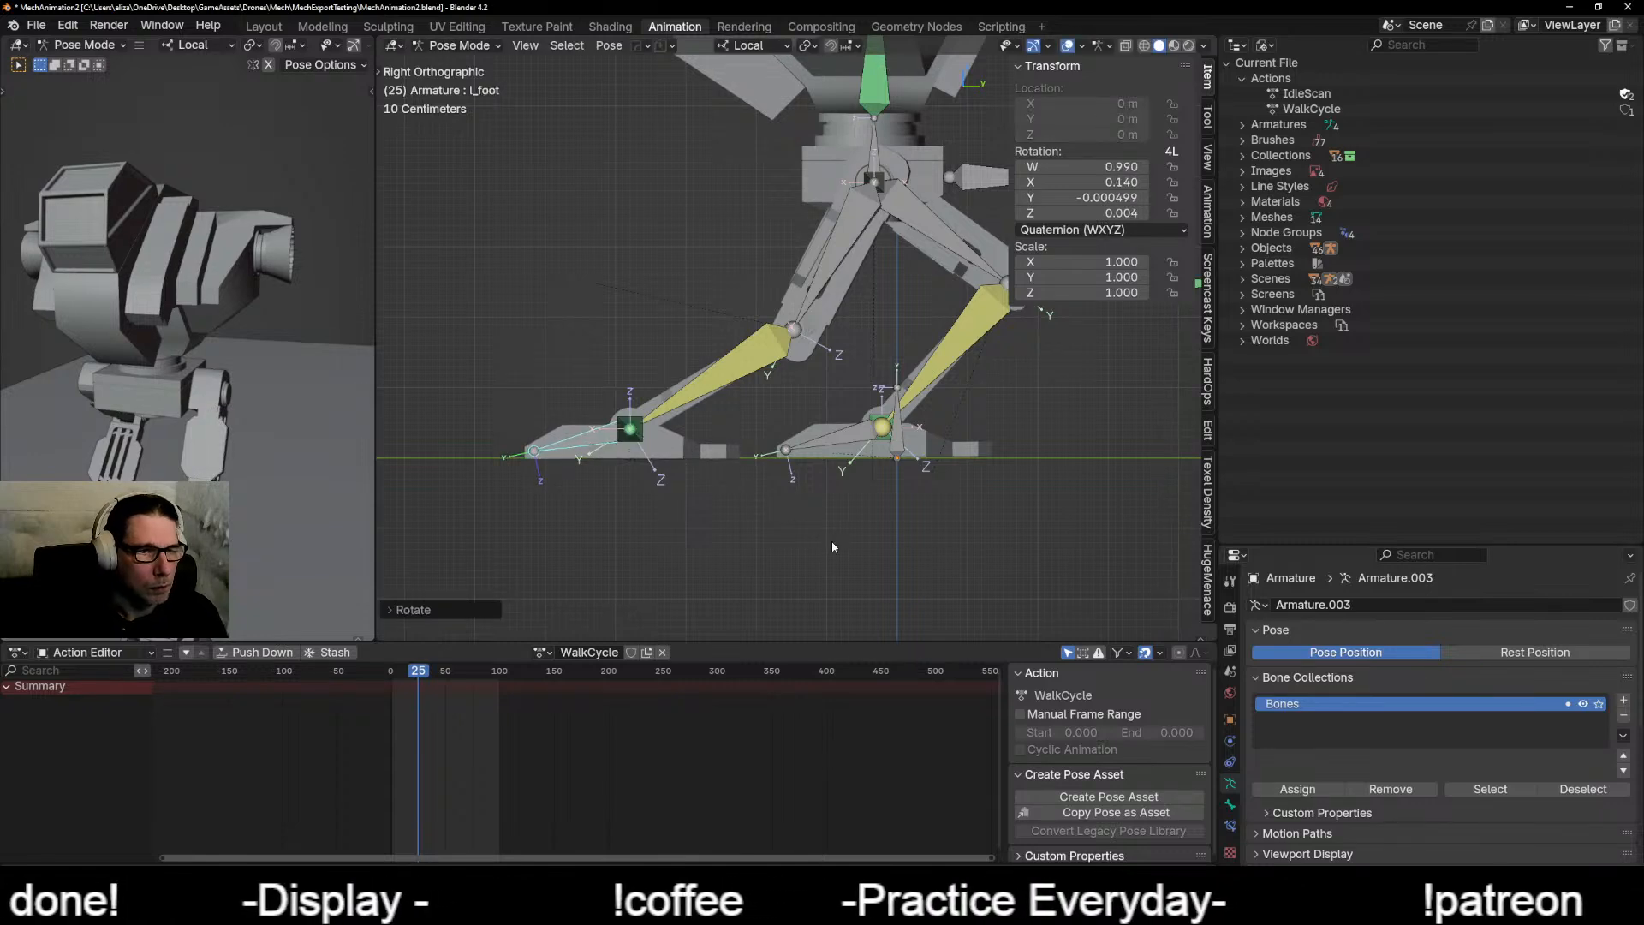
# Step: Try keying the location and rotation of all bones at frame 25, and remove those keyframes
pyautogui.moveTo(834, 546)
pyautogui.mouseDown(button='middle')
pyautogui.moveTo(819, 549)
pyautogui.moveTo(891, 571)
pyautogui.moveTo(829, 558)
pyautogui.mouseUp(button='middle')
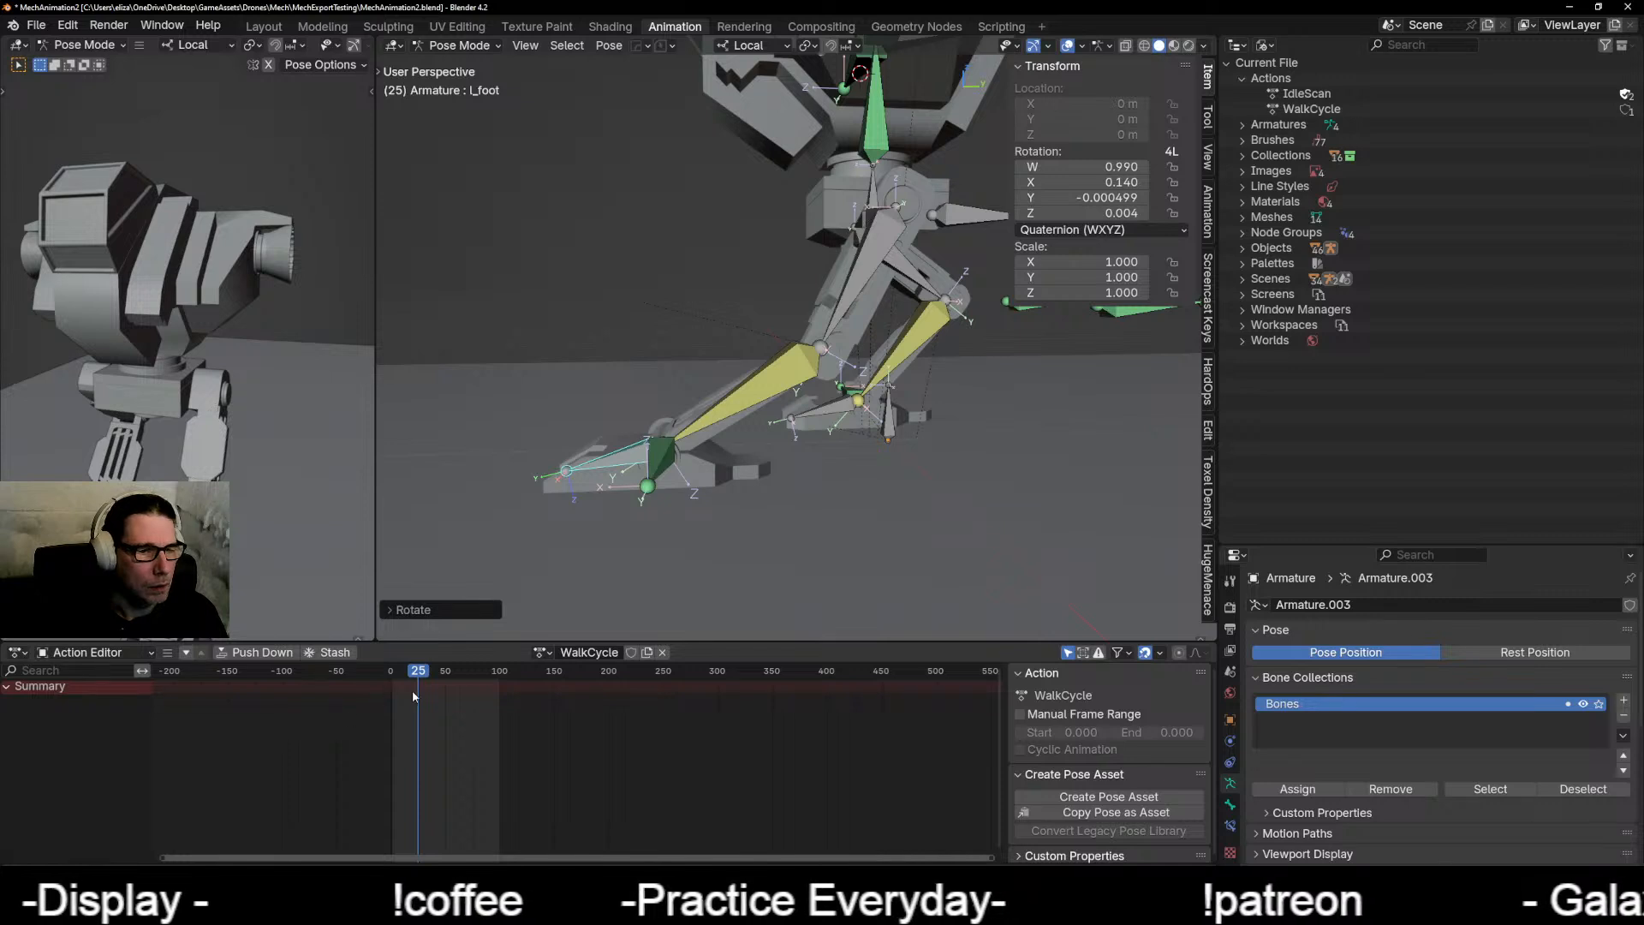
pyautogui.scroll(3, 405, 743)
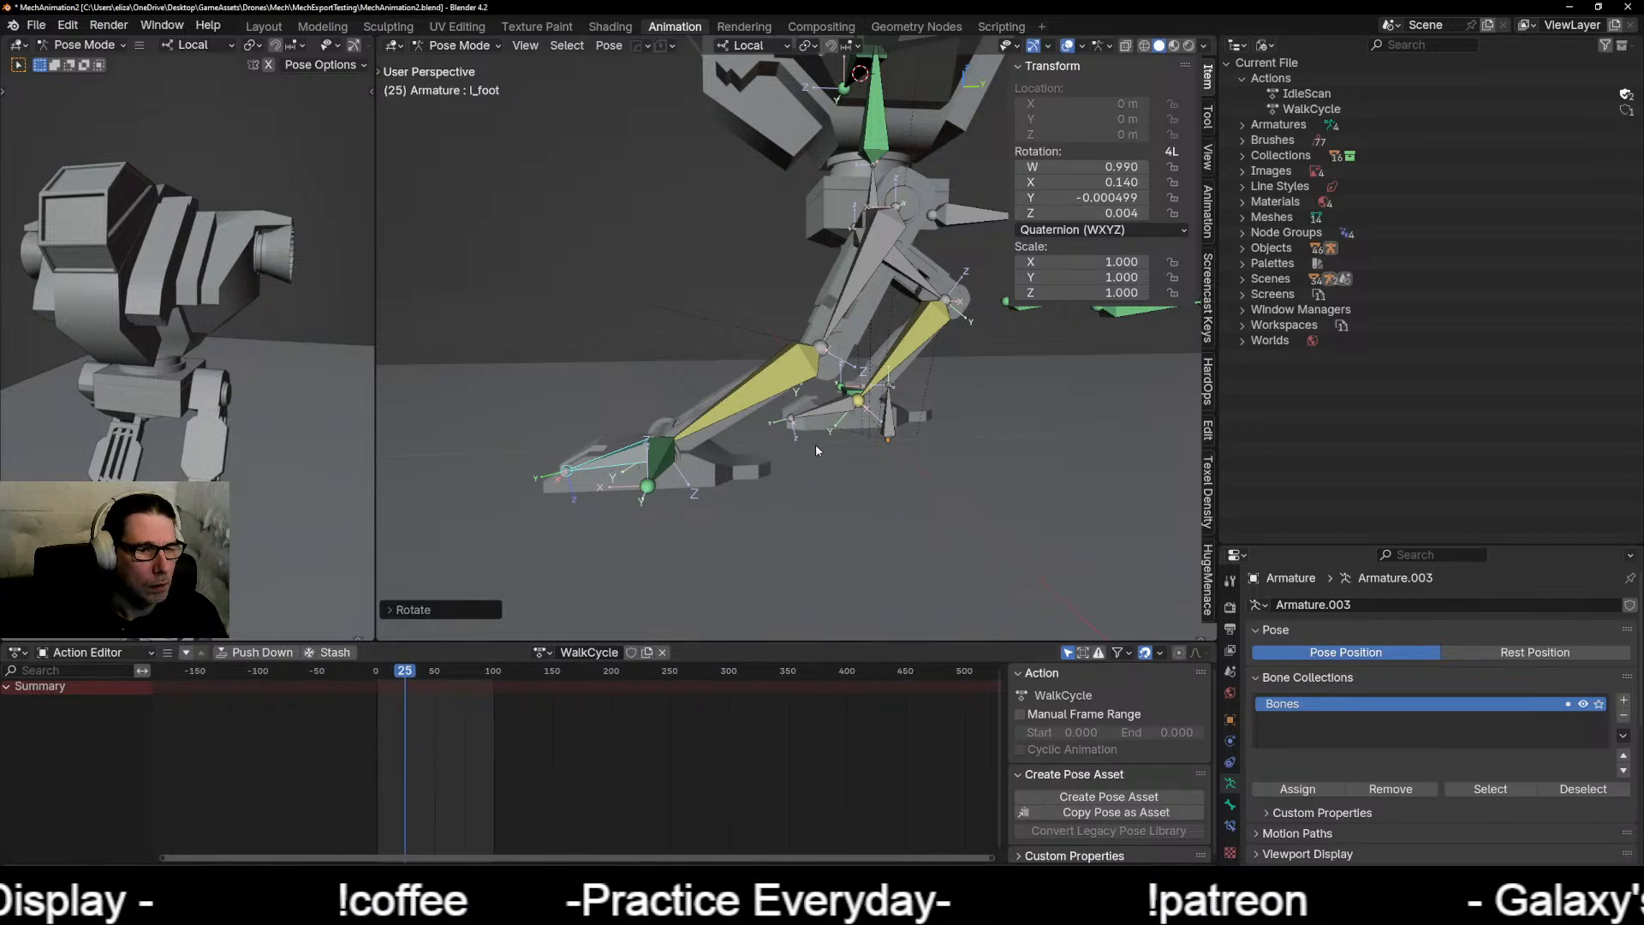
pyautogui.press('a')
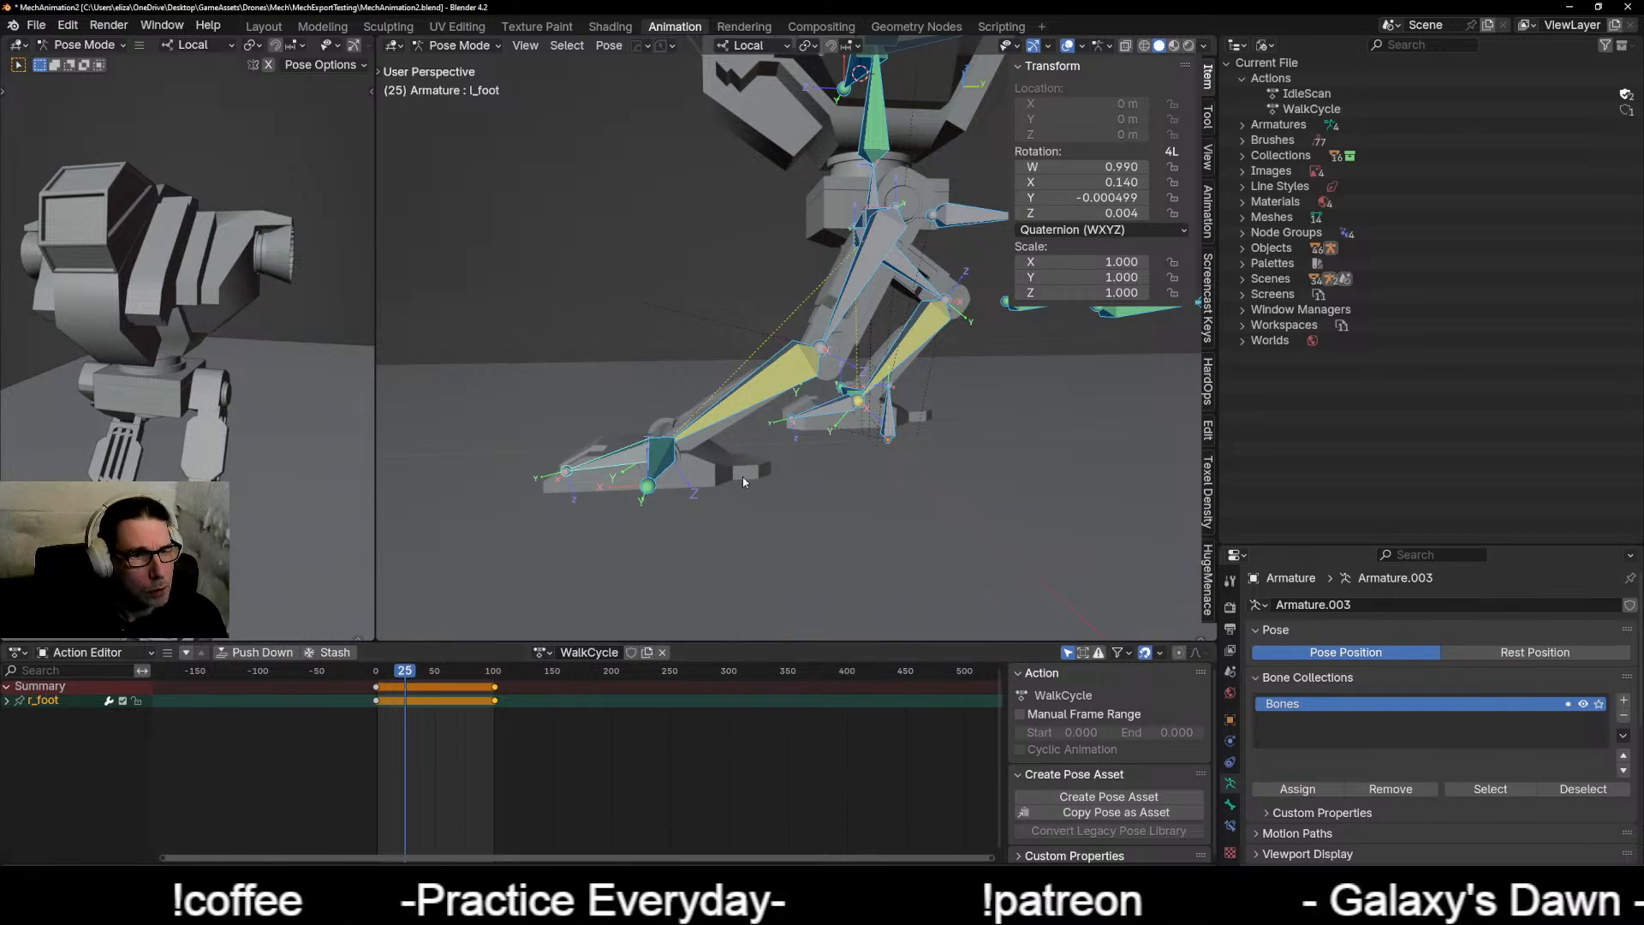
pyautogui.press('k')
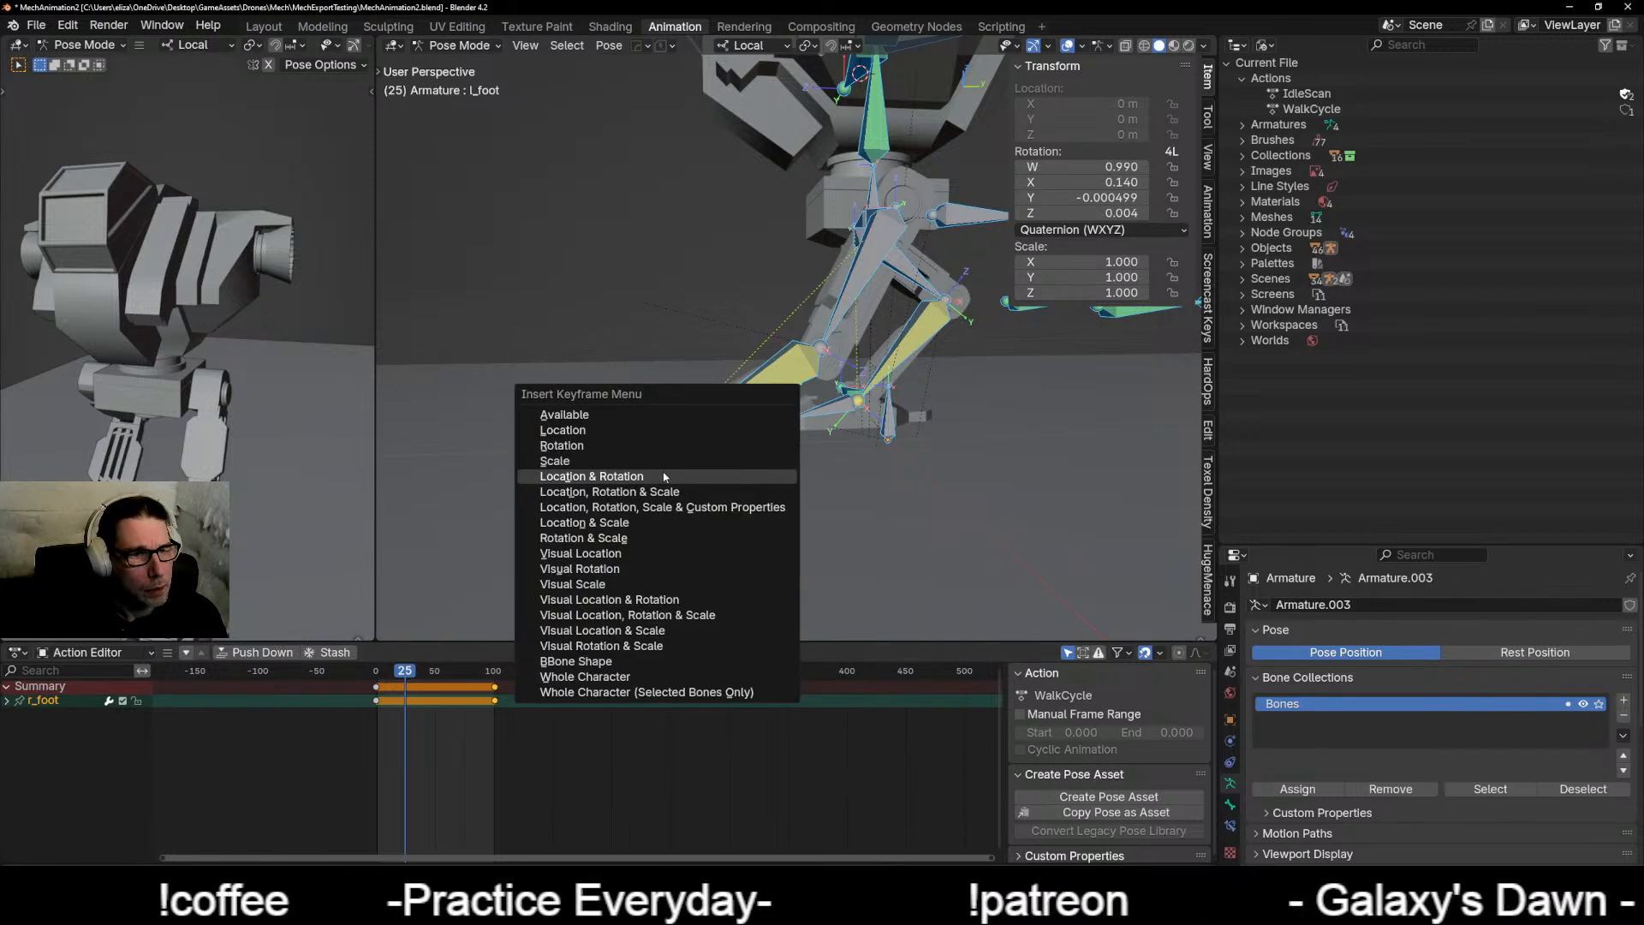
pyautogui.click(570, 493)
pyautogui.press('k')
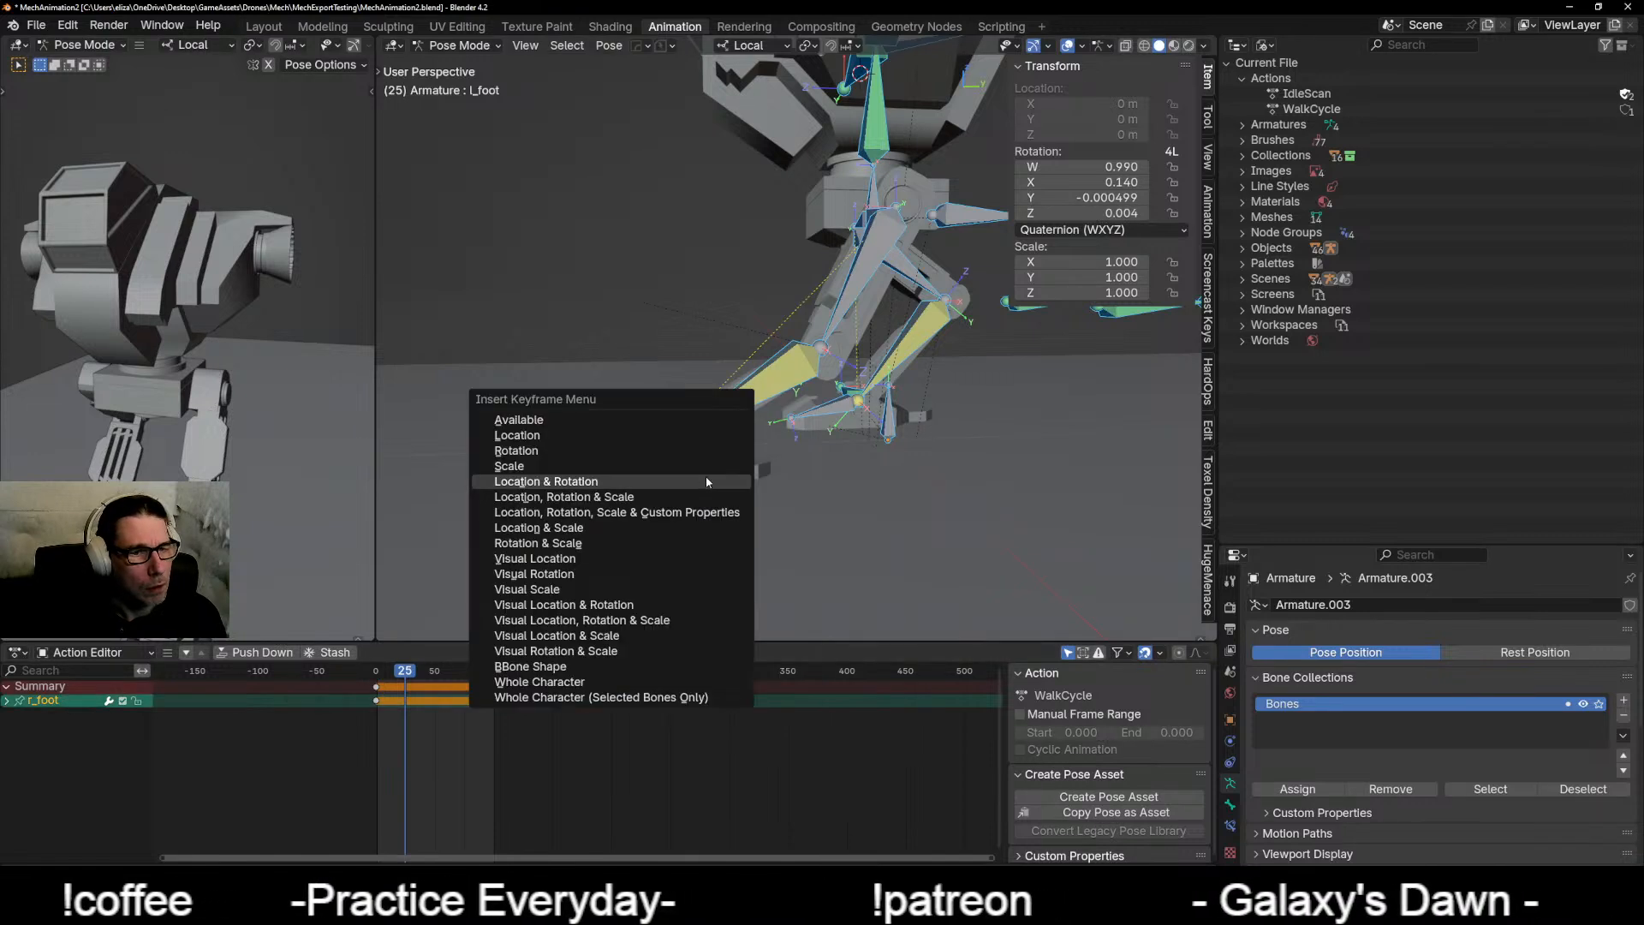
pyautogui.click(706, 481)
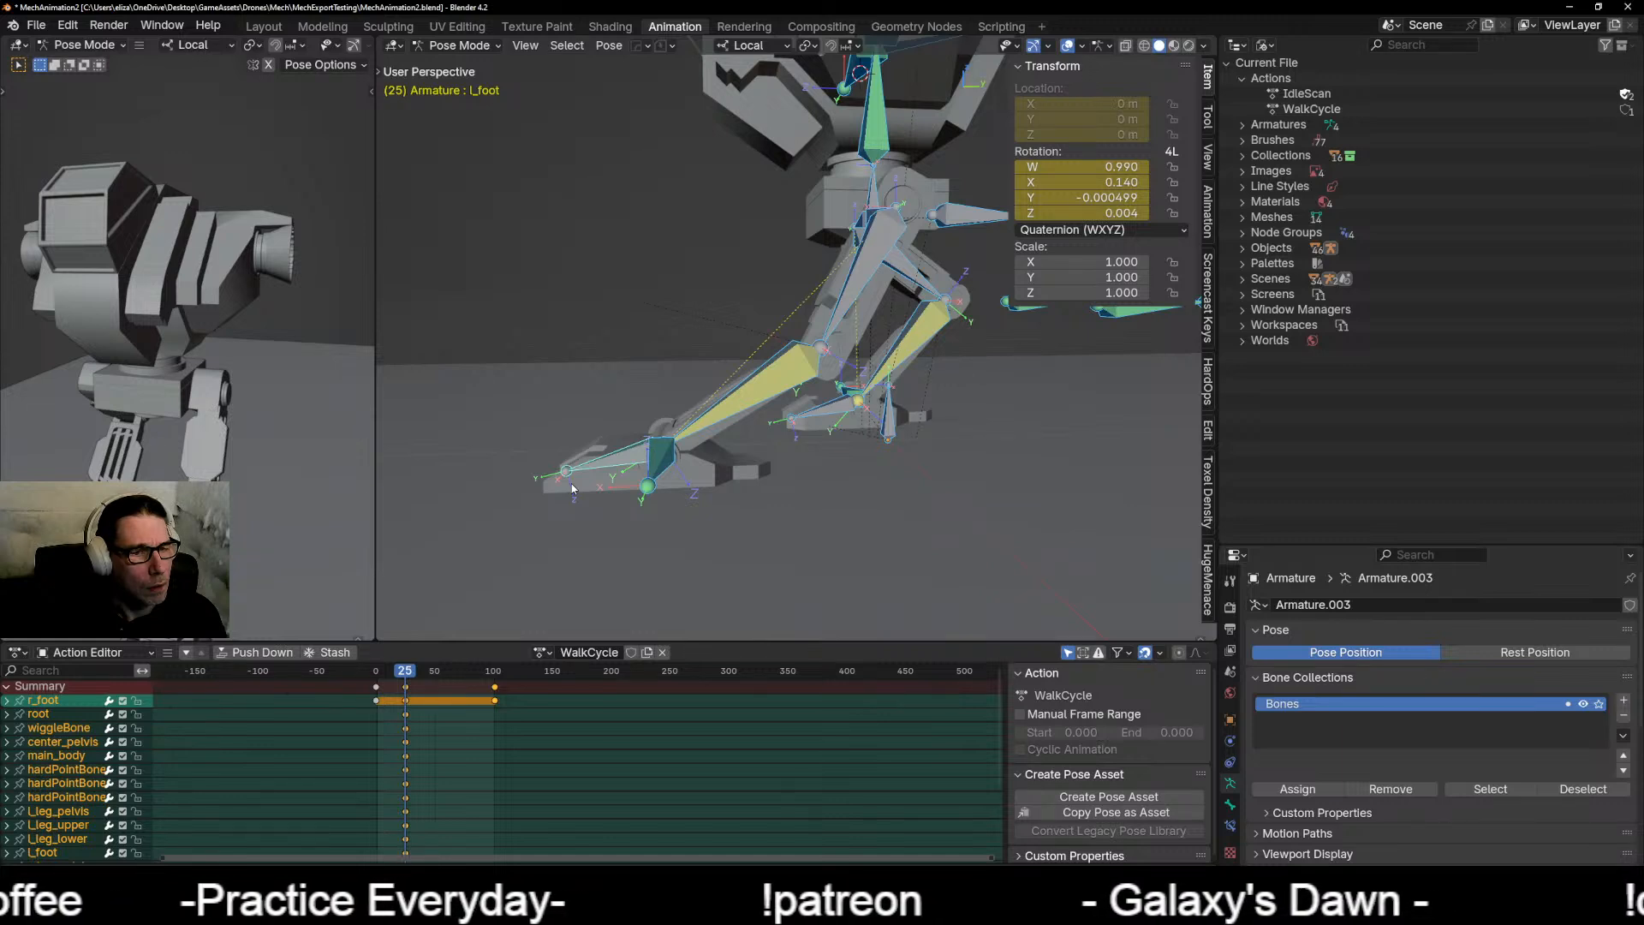
pyautogui.press('Delete')
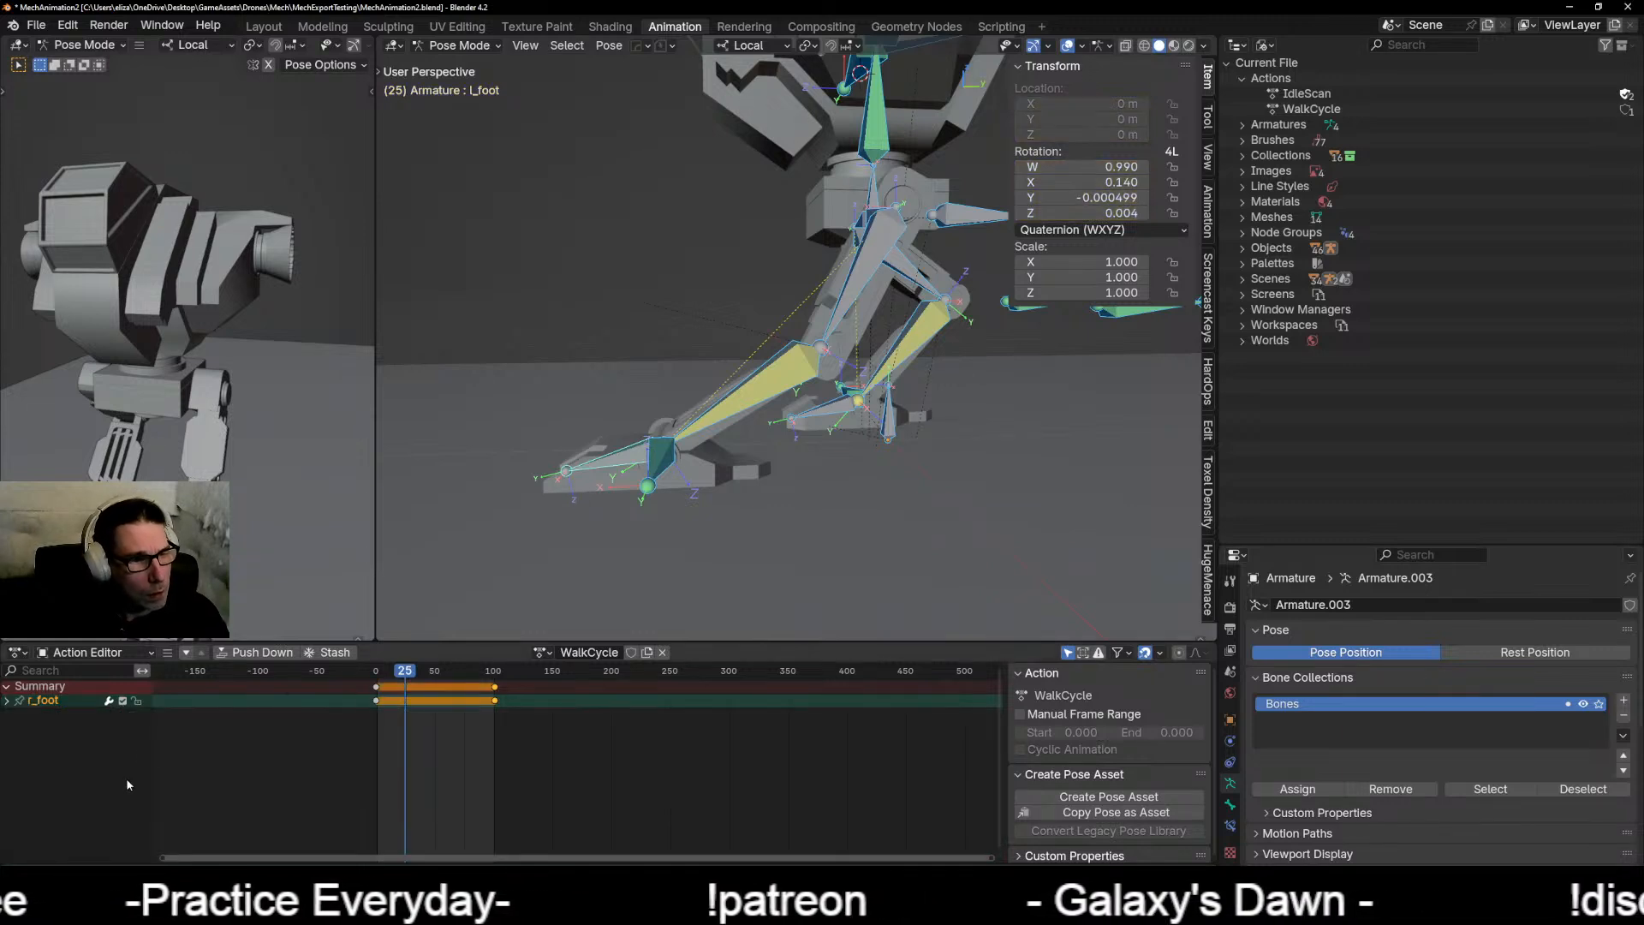
# Step: Try a Location & Rotation keyframe on the l_foot bone alone at frame 25, undo it, and clear the bone selection
pyautogui.click(71, 701)
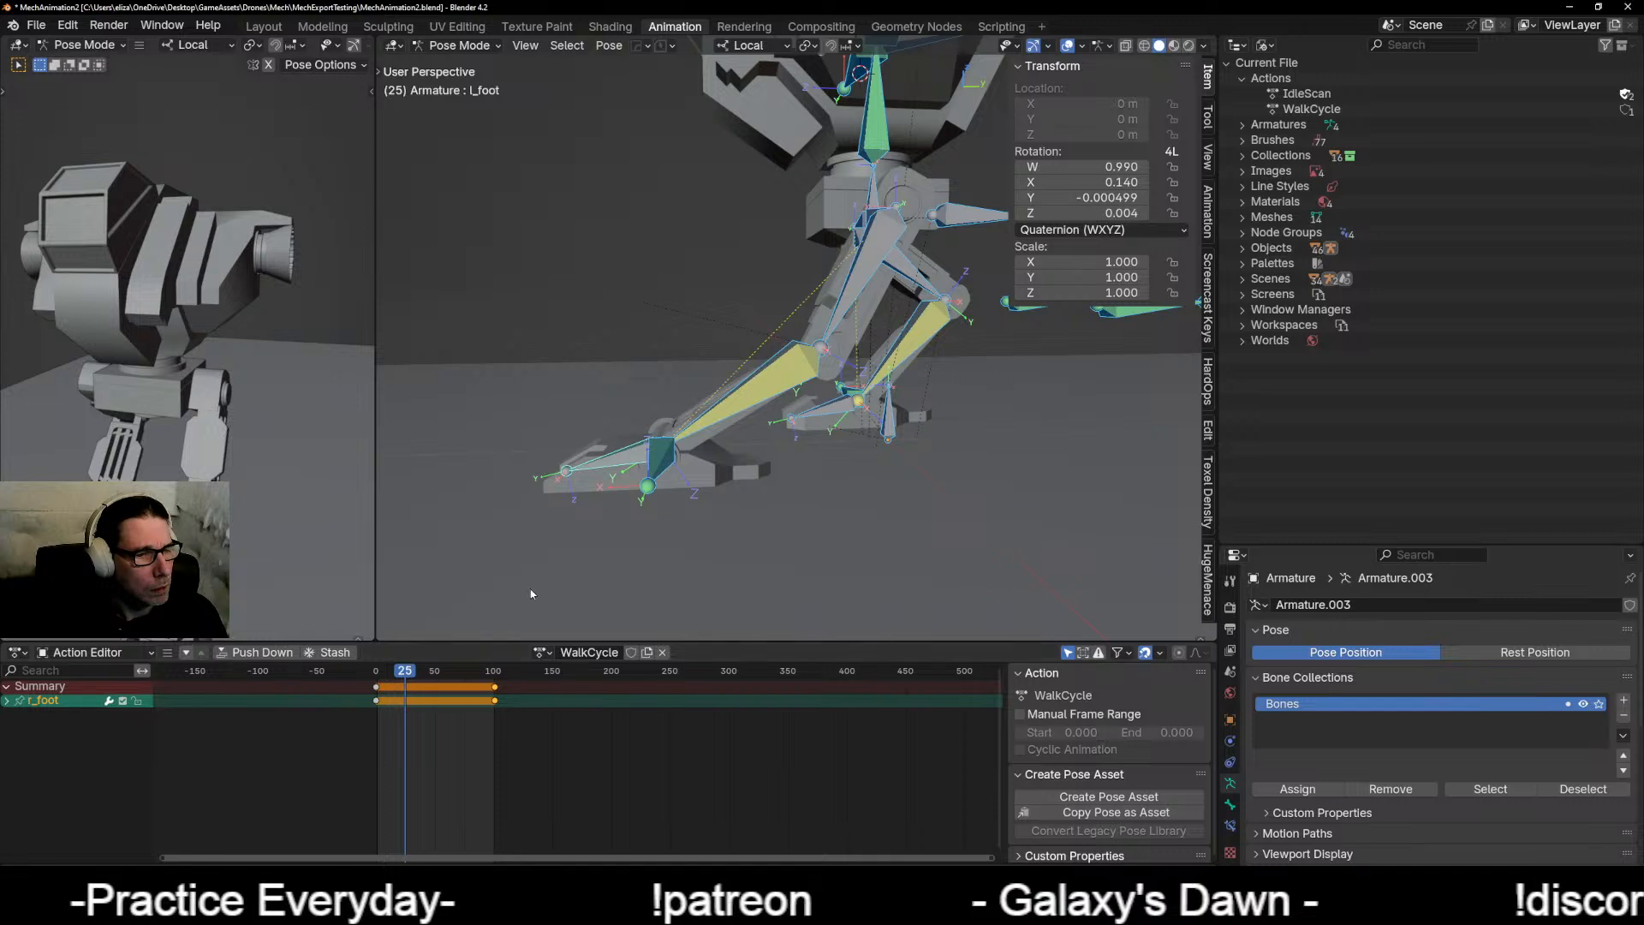
pyautogui.click(550, 603)
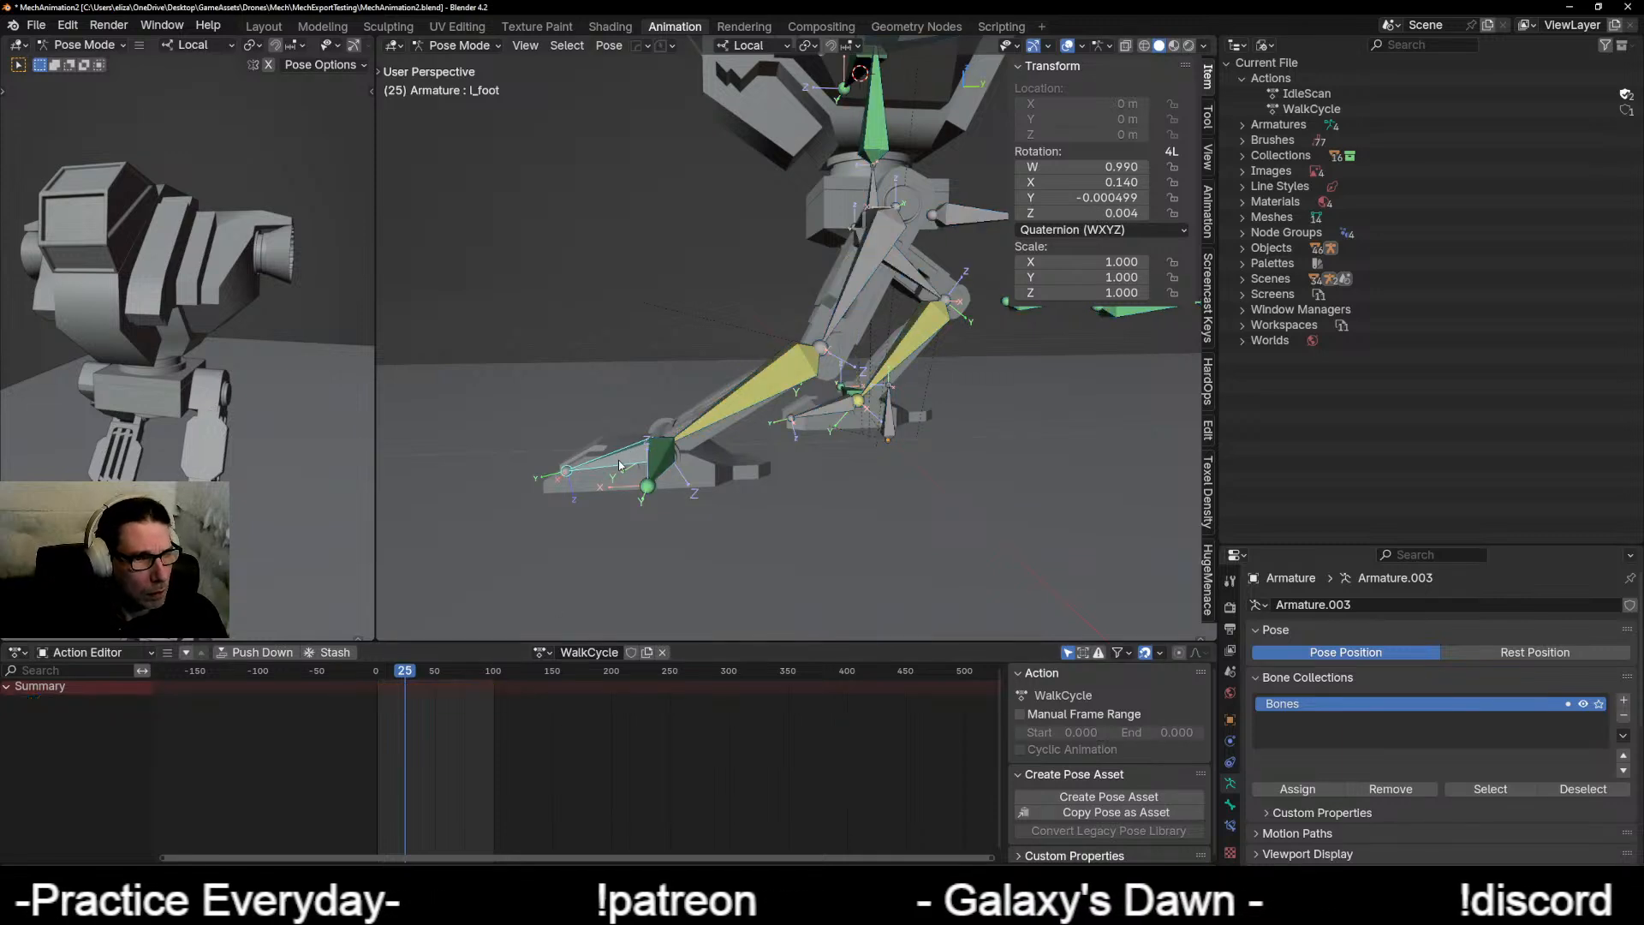
pyautogui.press('k')
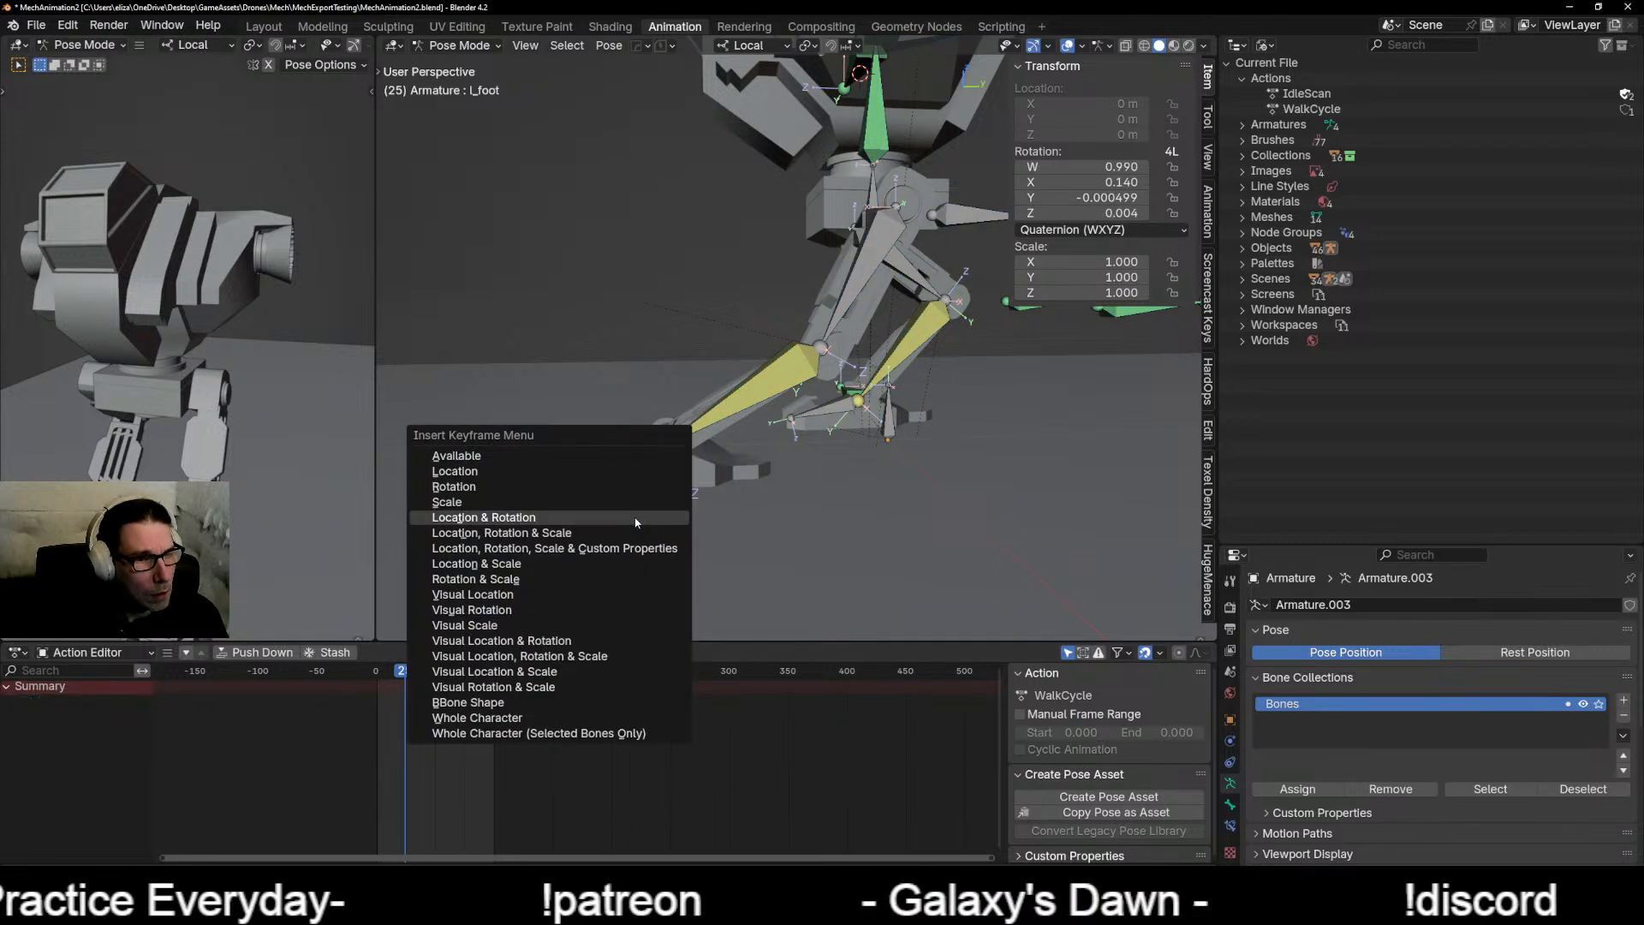
pyautogui.click(635, 518)
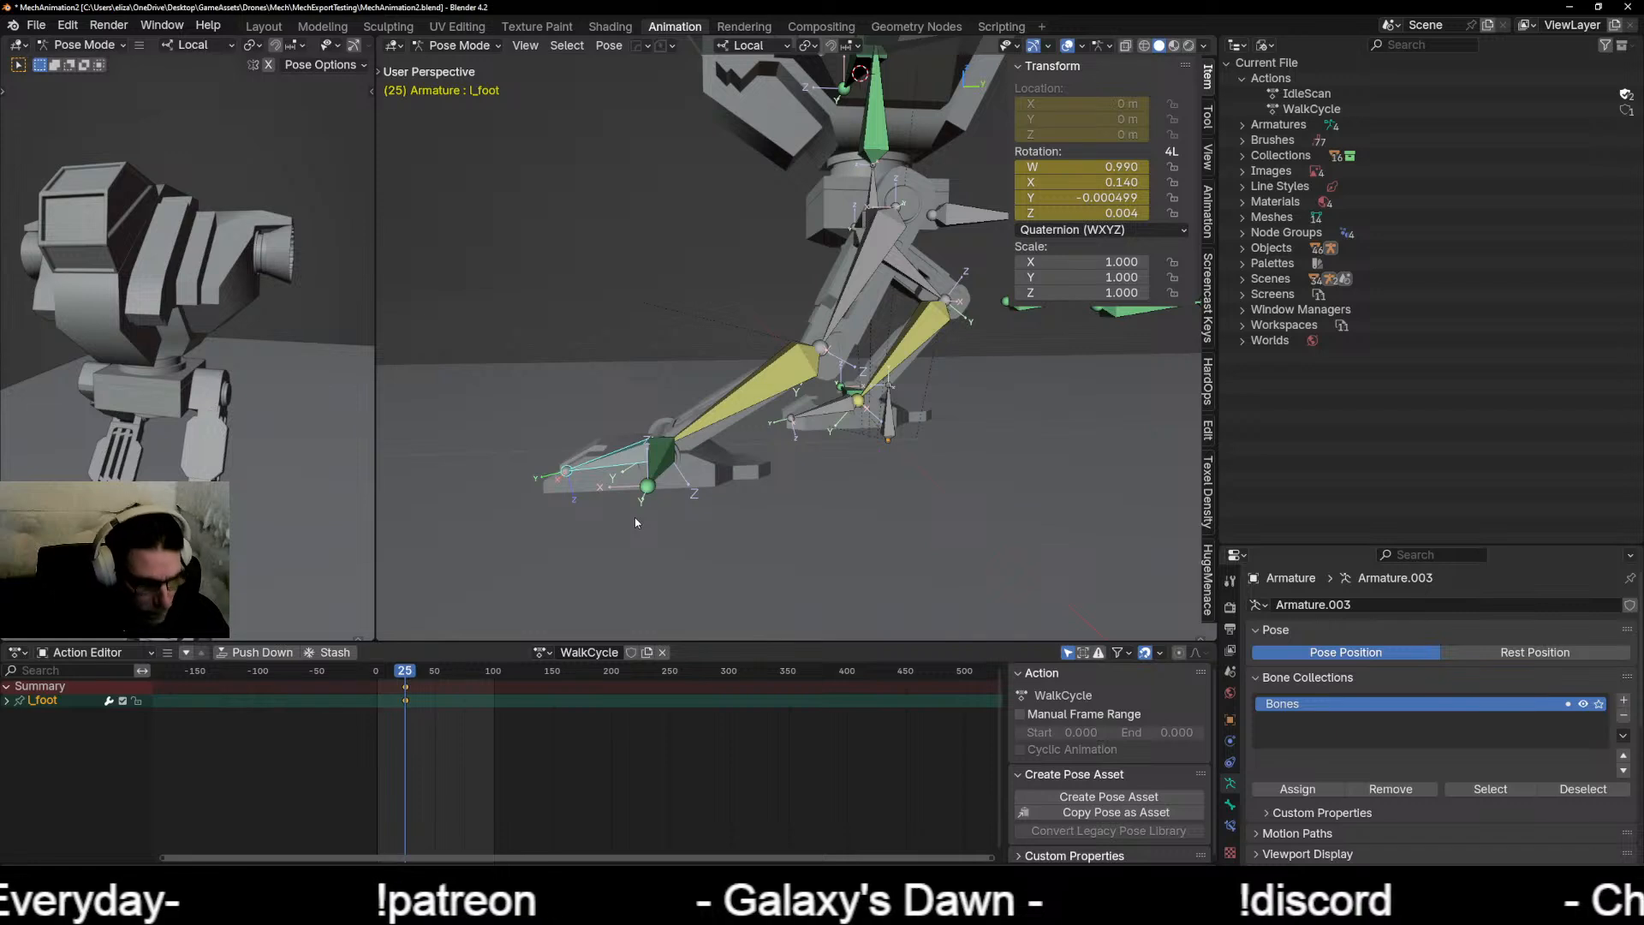
pyautogui.hotkey('ctrl', 'z')
pyautogui.press('a')
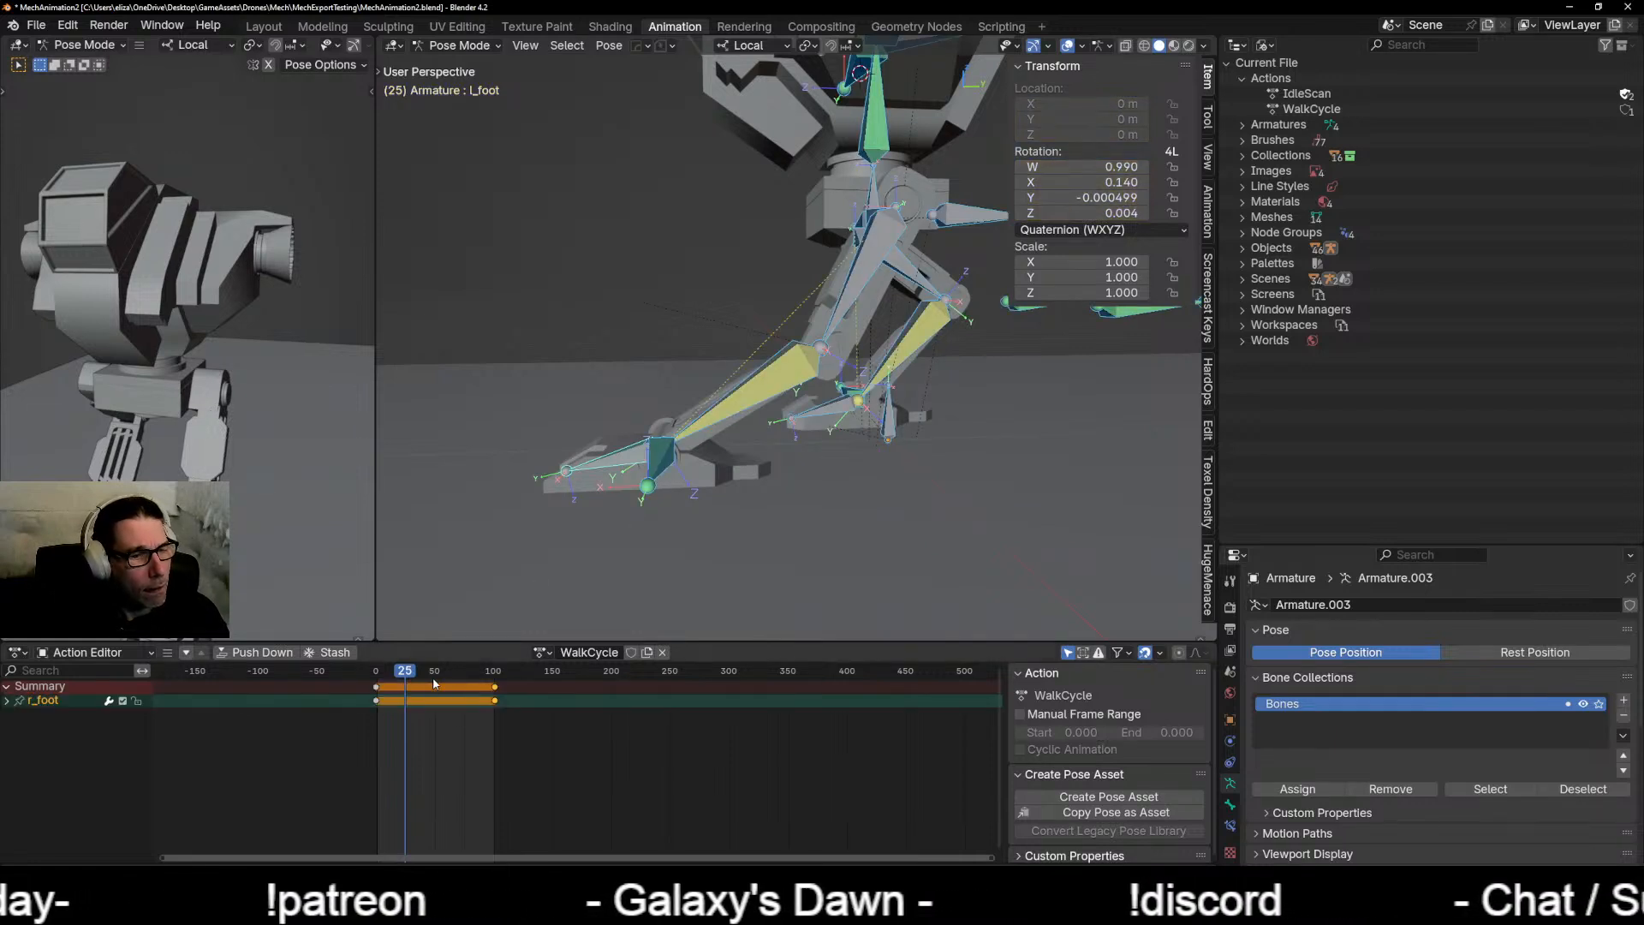
pyautogui.hotkey('alt', 'a')
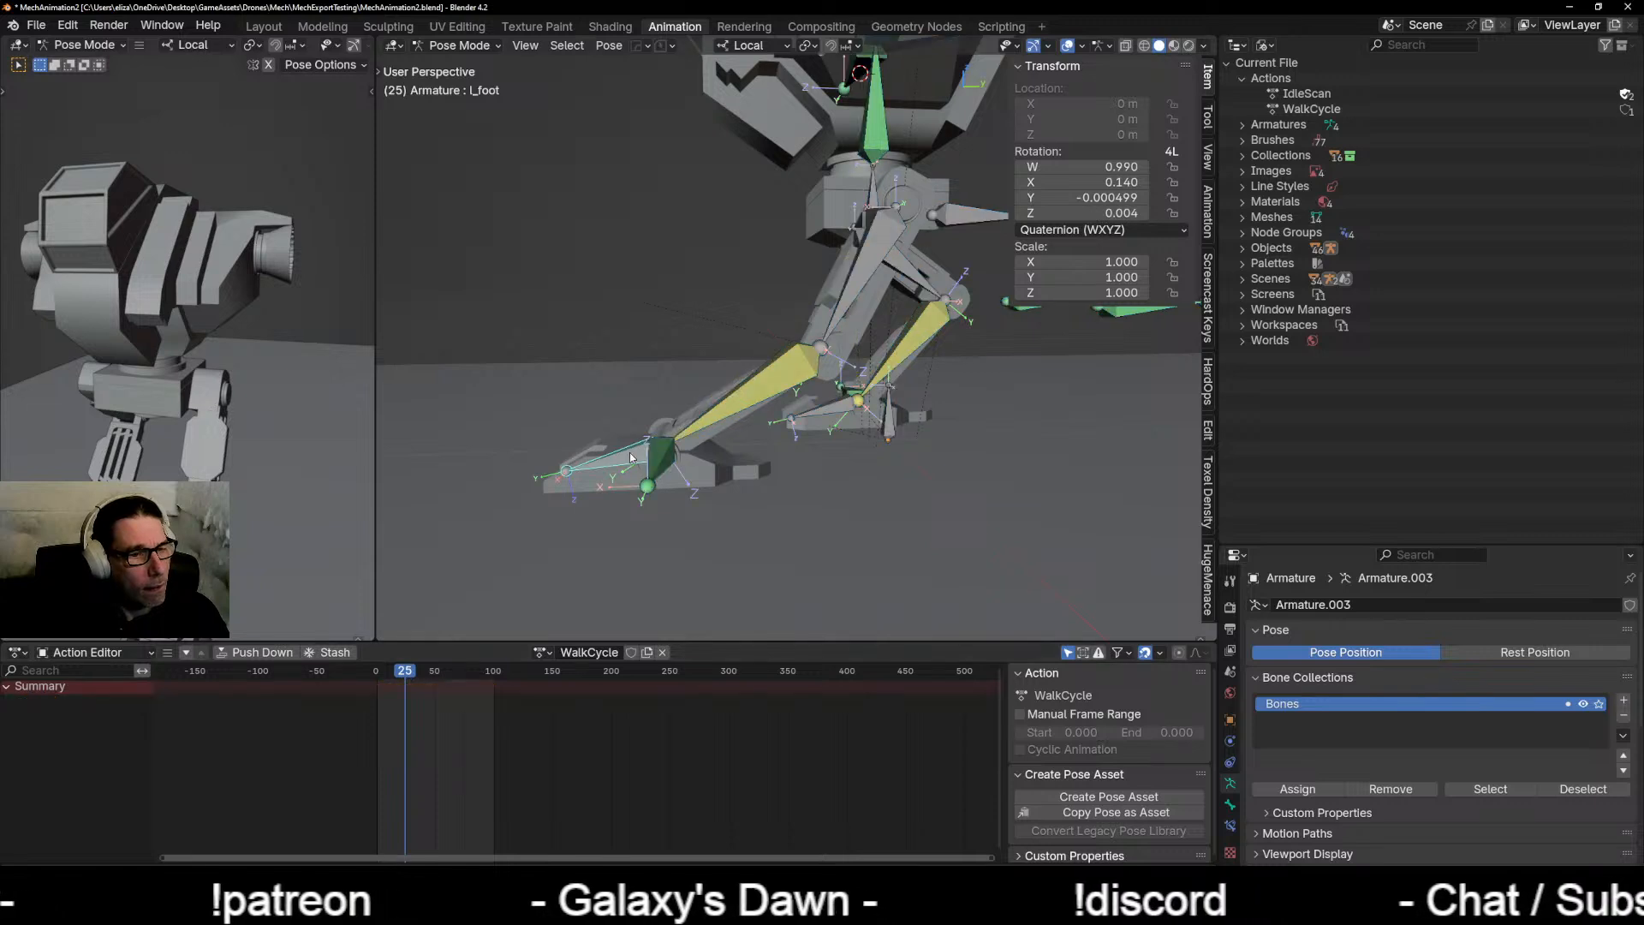
# Step: Clear the bone selection and enlarge the Action Editor area to show more animation channels
pyautogui.press('a')
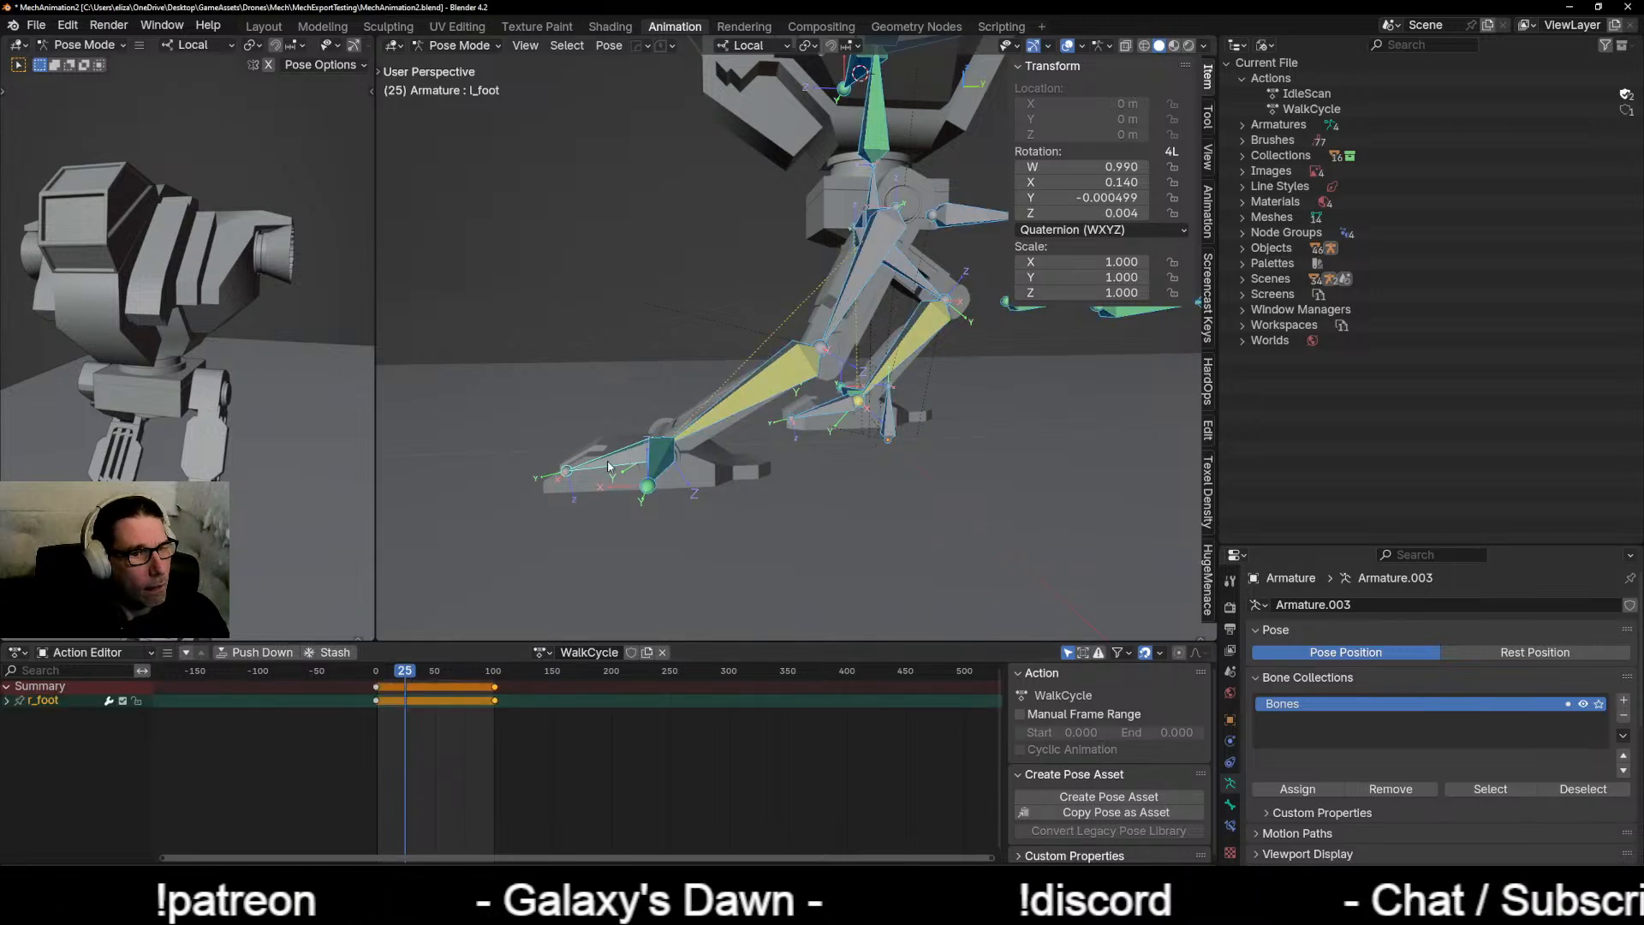
pyautogui.hotkey('alt', 'a')
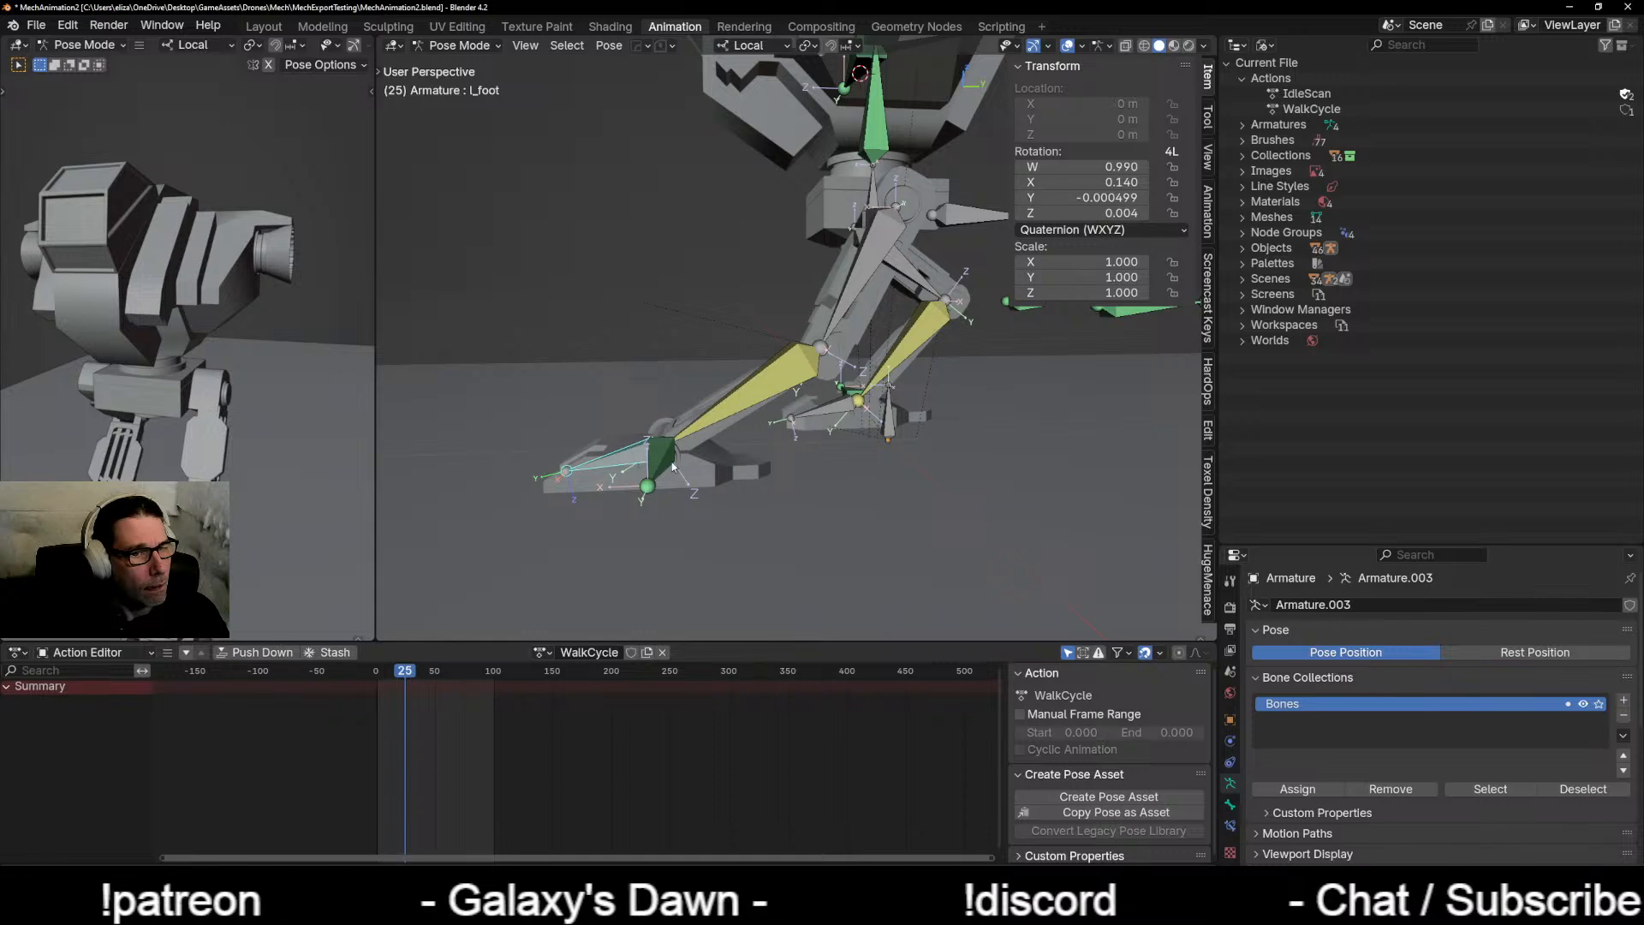
pyautogui.moveTo(512, 554); pyautogui.dragTo(686, 537, button='middle')
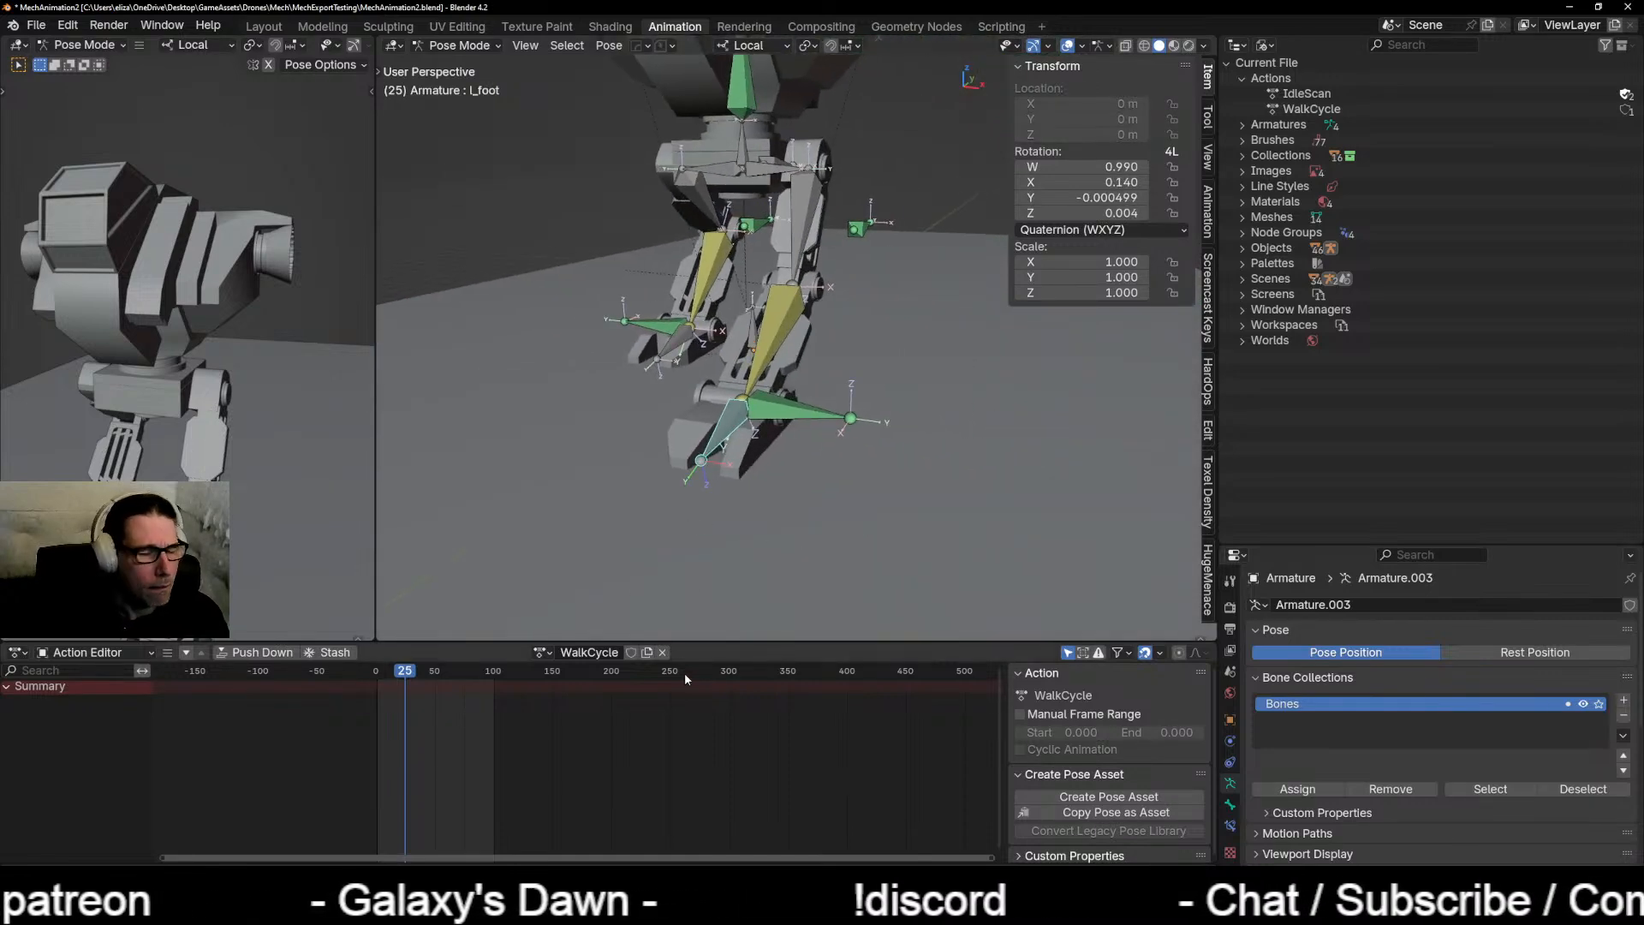
pyautogui.moveTo(687, 638); pyautogui.dragTo(687, 516)
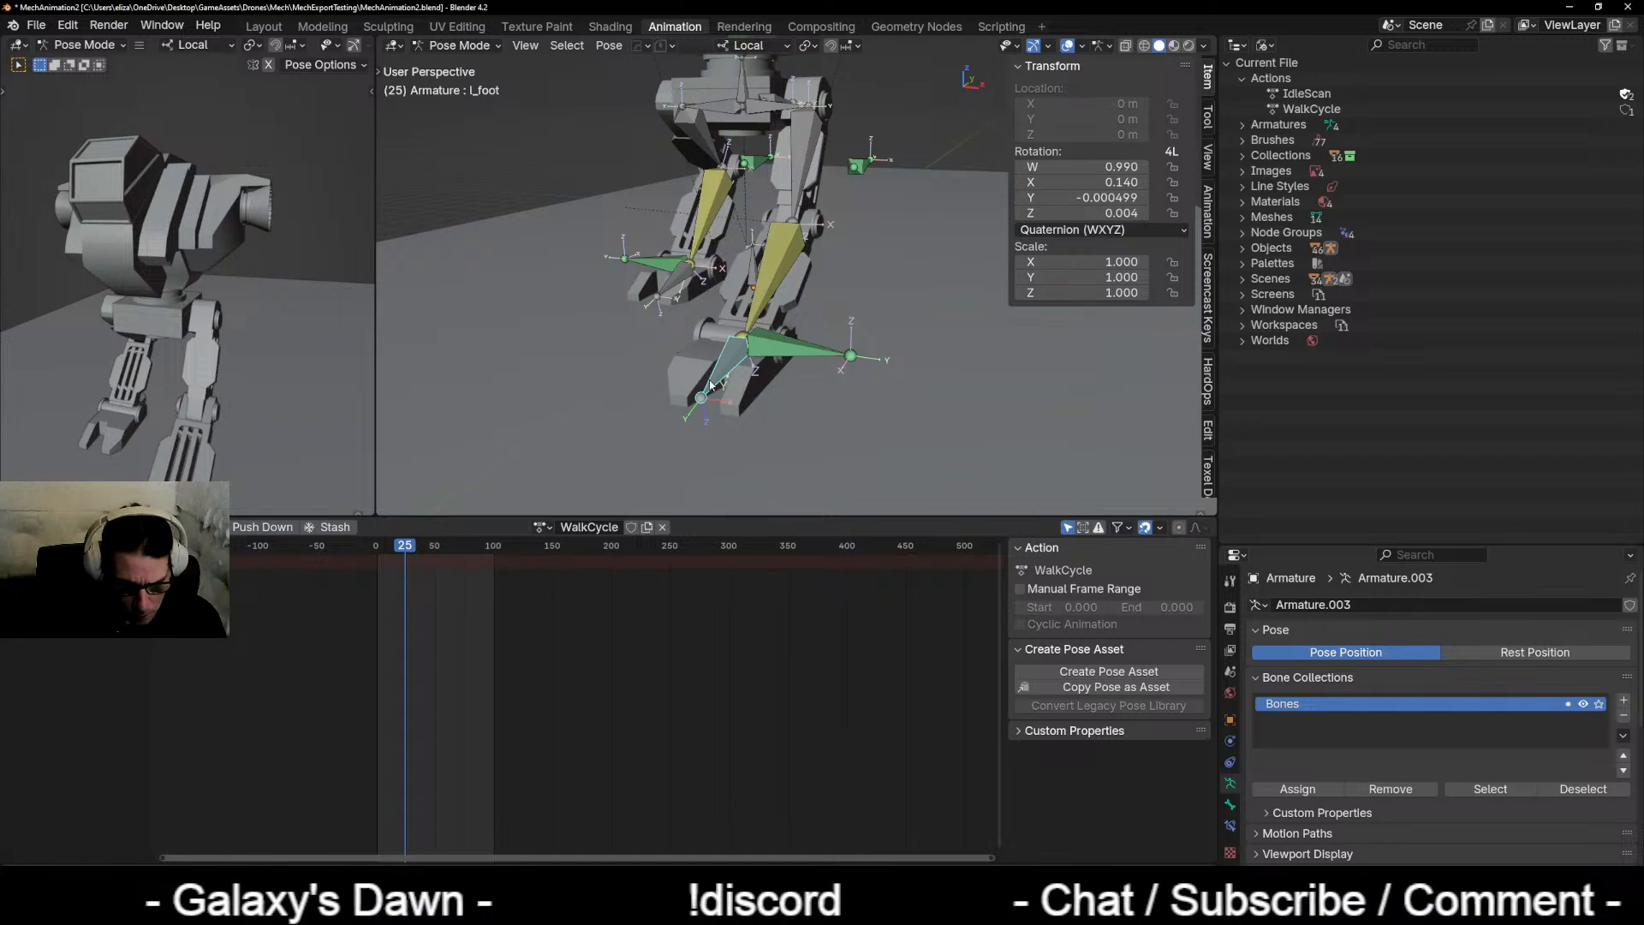
# Step: Select all bones, expand the r_foot channels in the WalkCycle action, and open the auto-keying options
pyautogui.press('k')
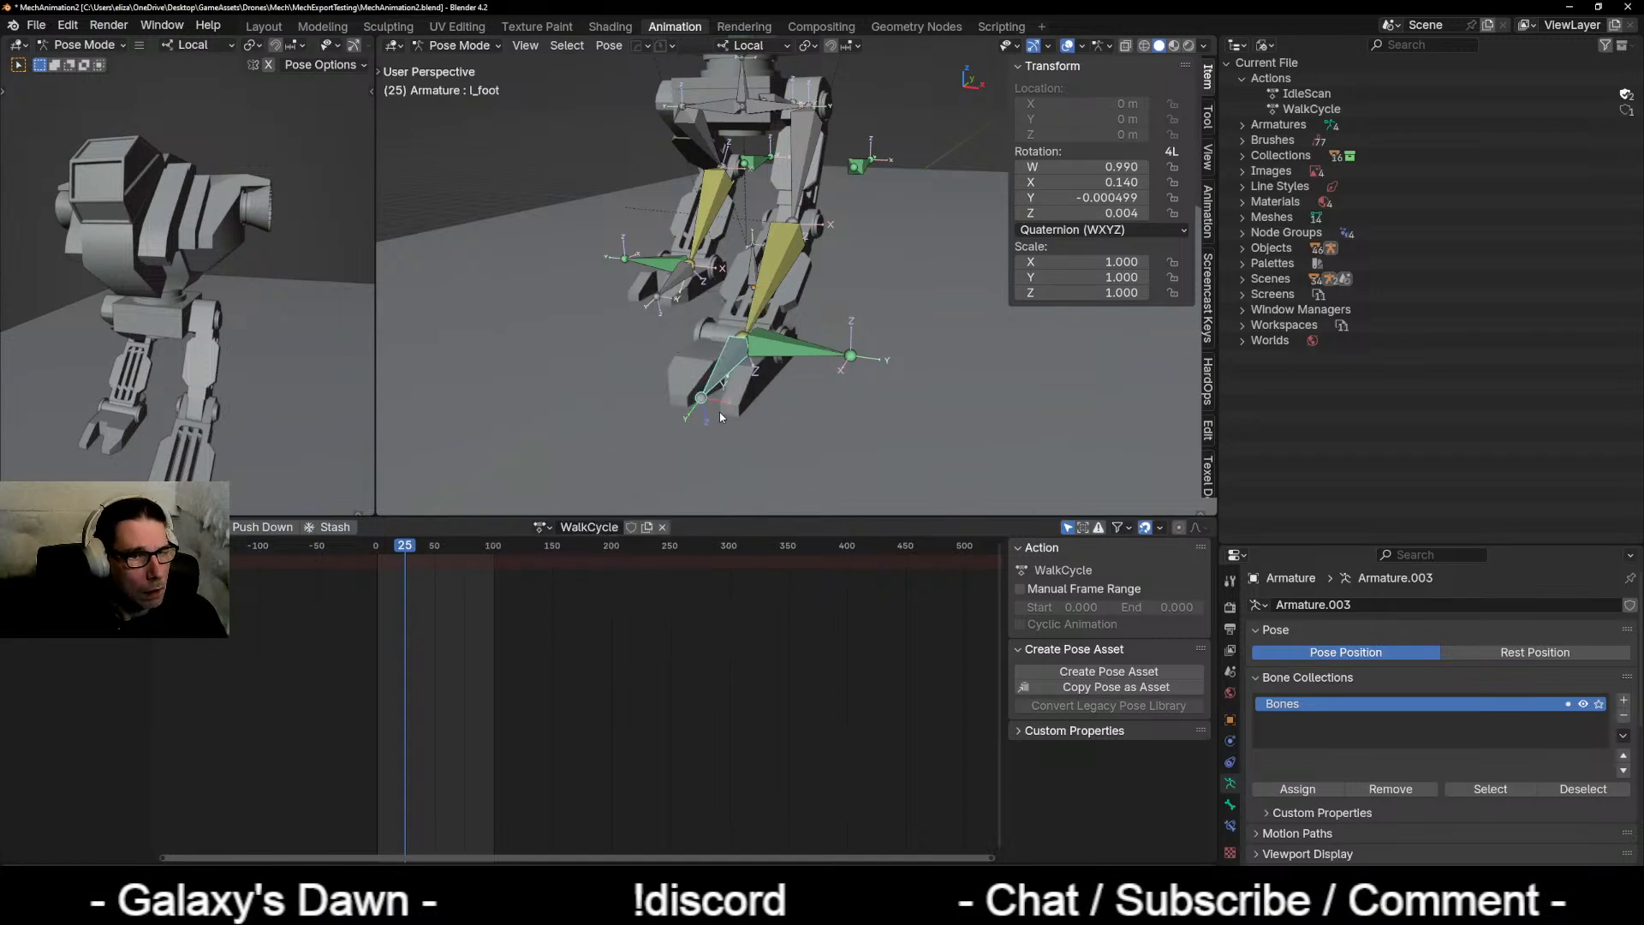
pyautogui.moveTo(719, 413); pyautogui.dragTo(654, 410, button='middle')
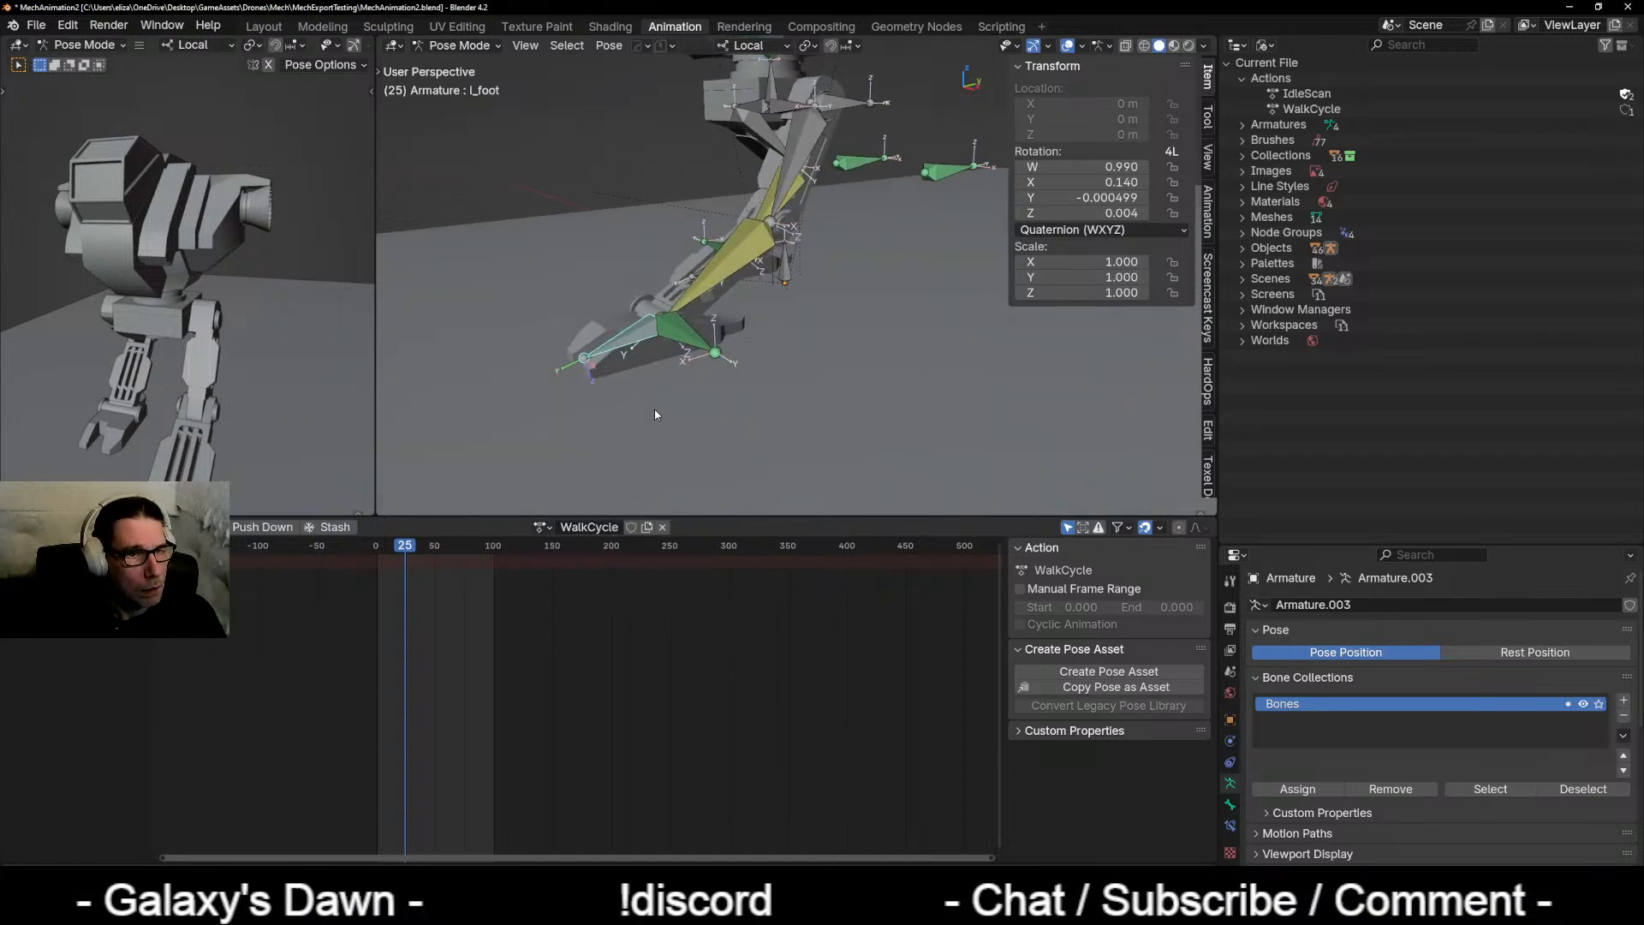
pyautogui.click(686, 330)
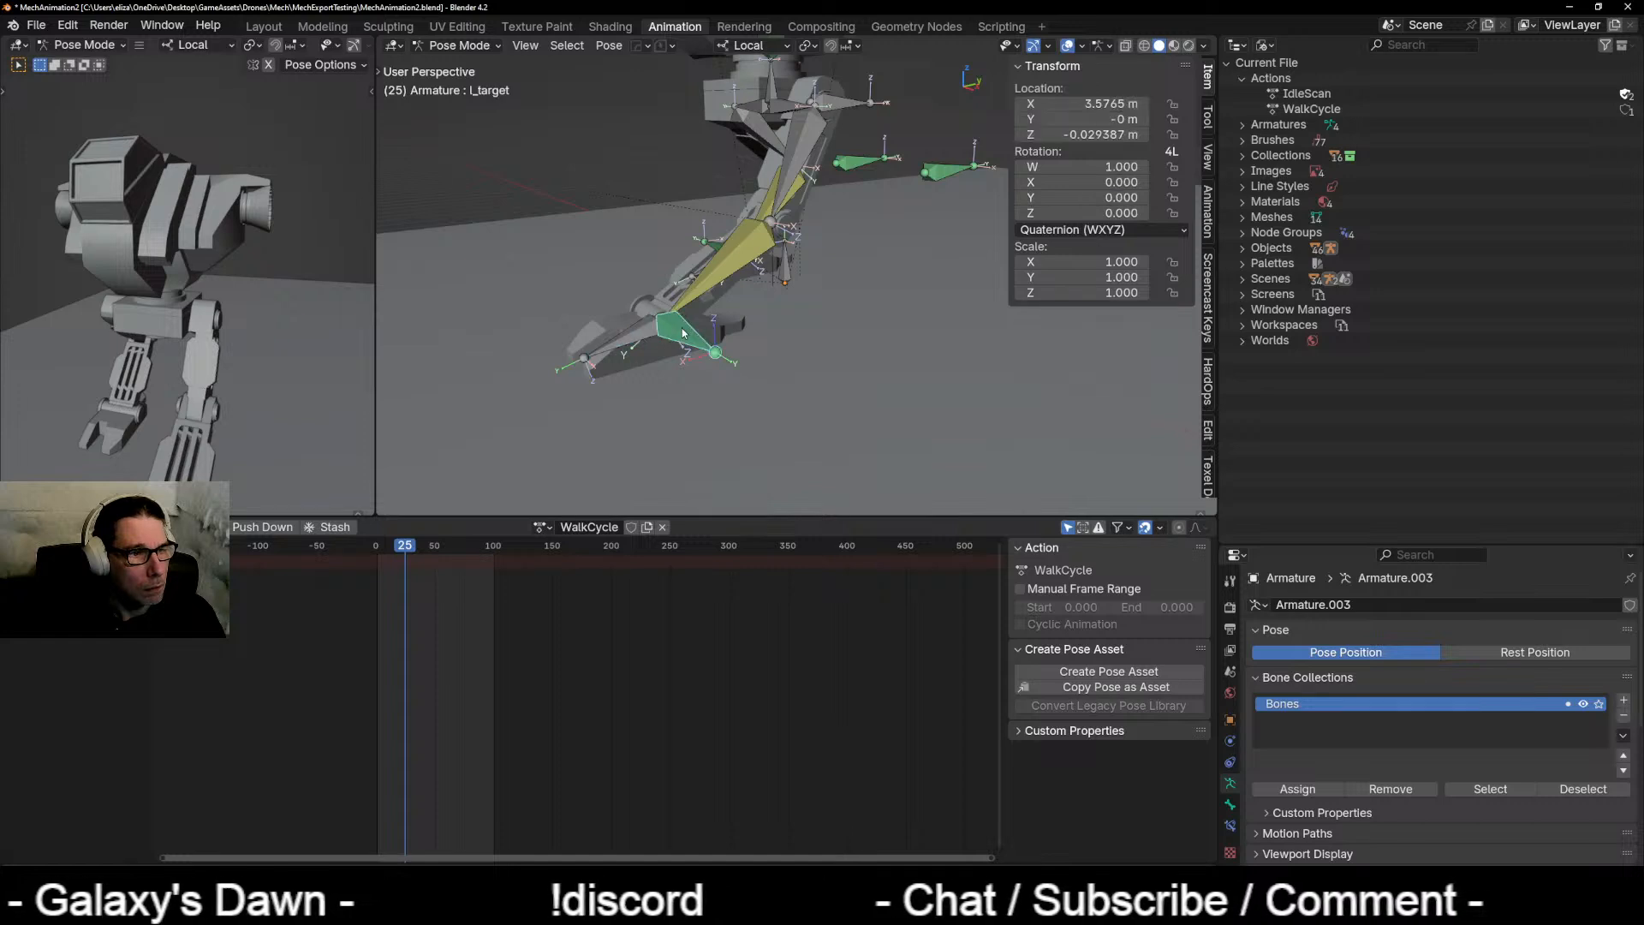
pyautogui.click(717, 272)
pyautogui.press('a')
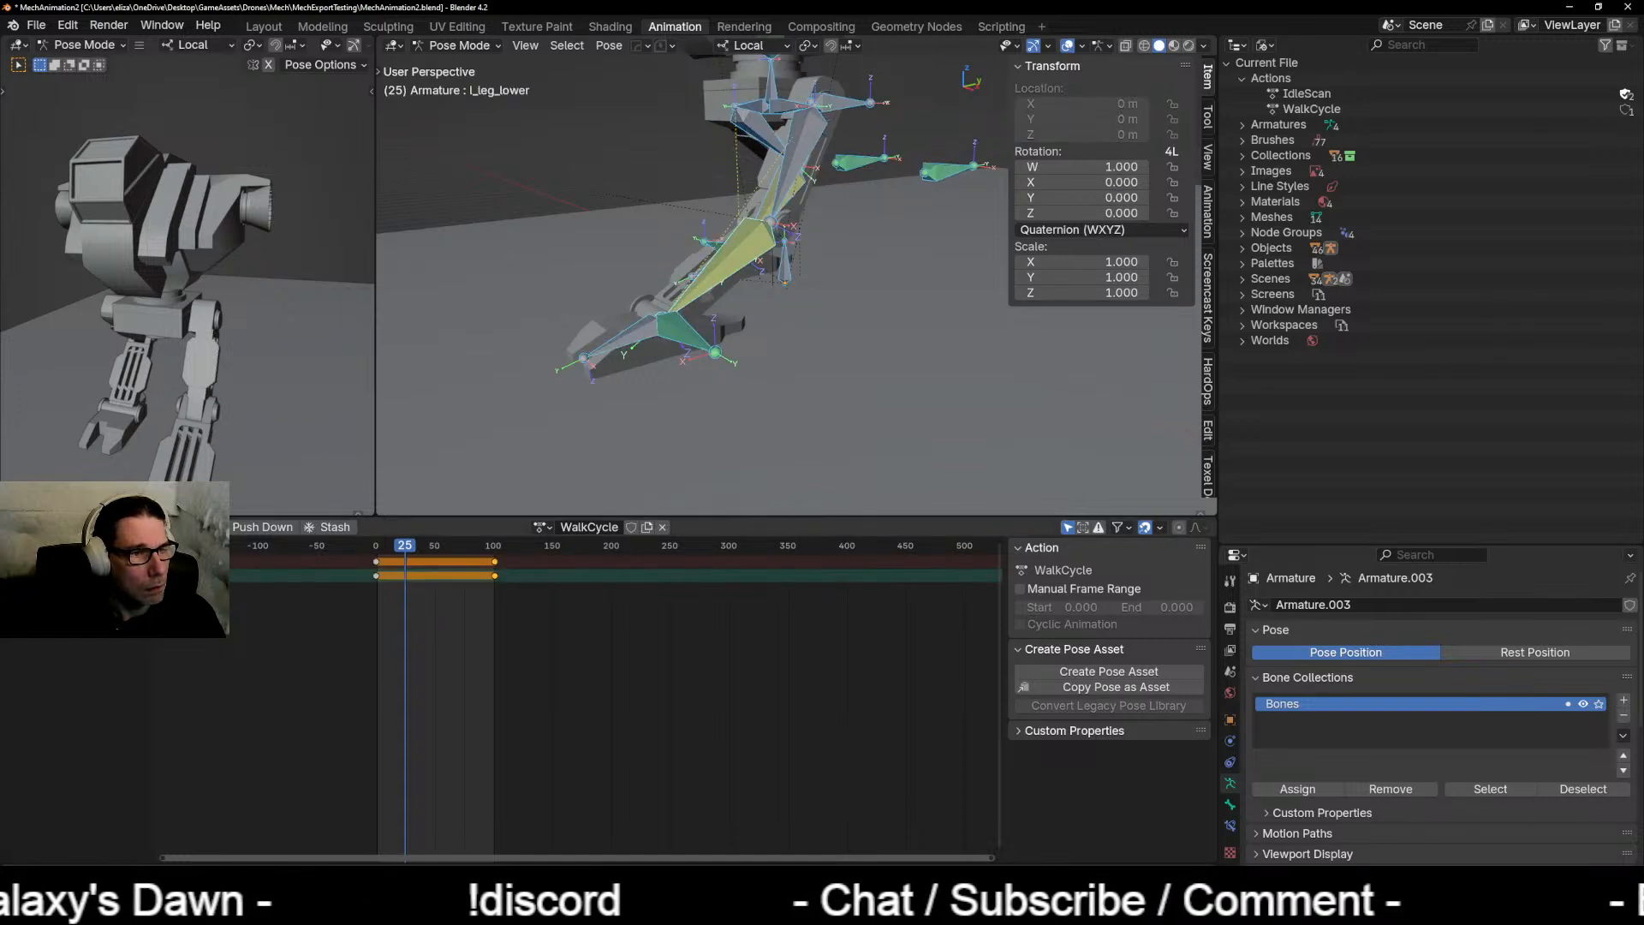
pyautogui.click(9, 576)
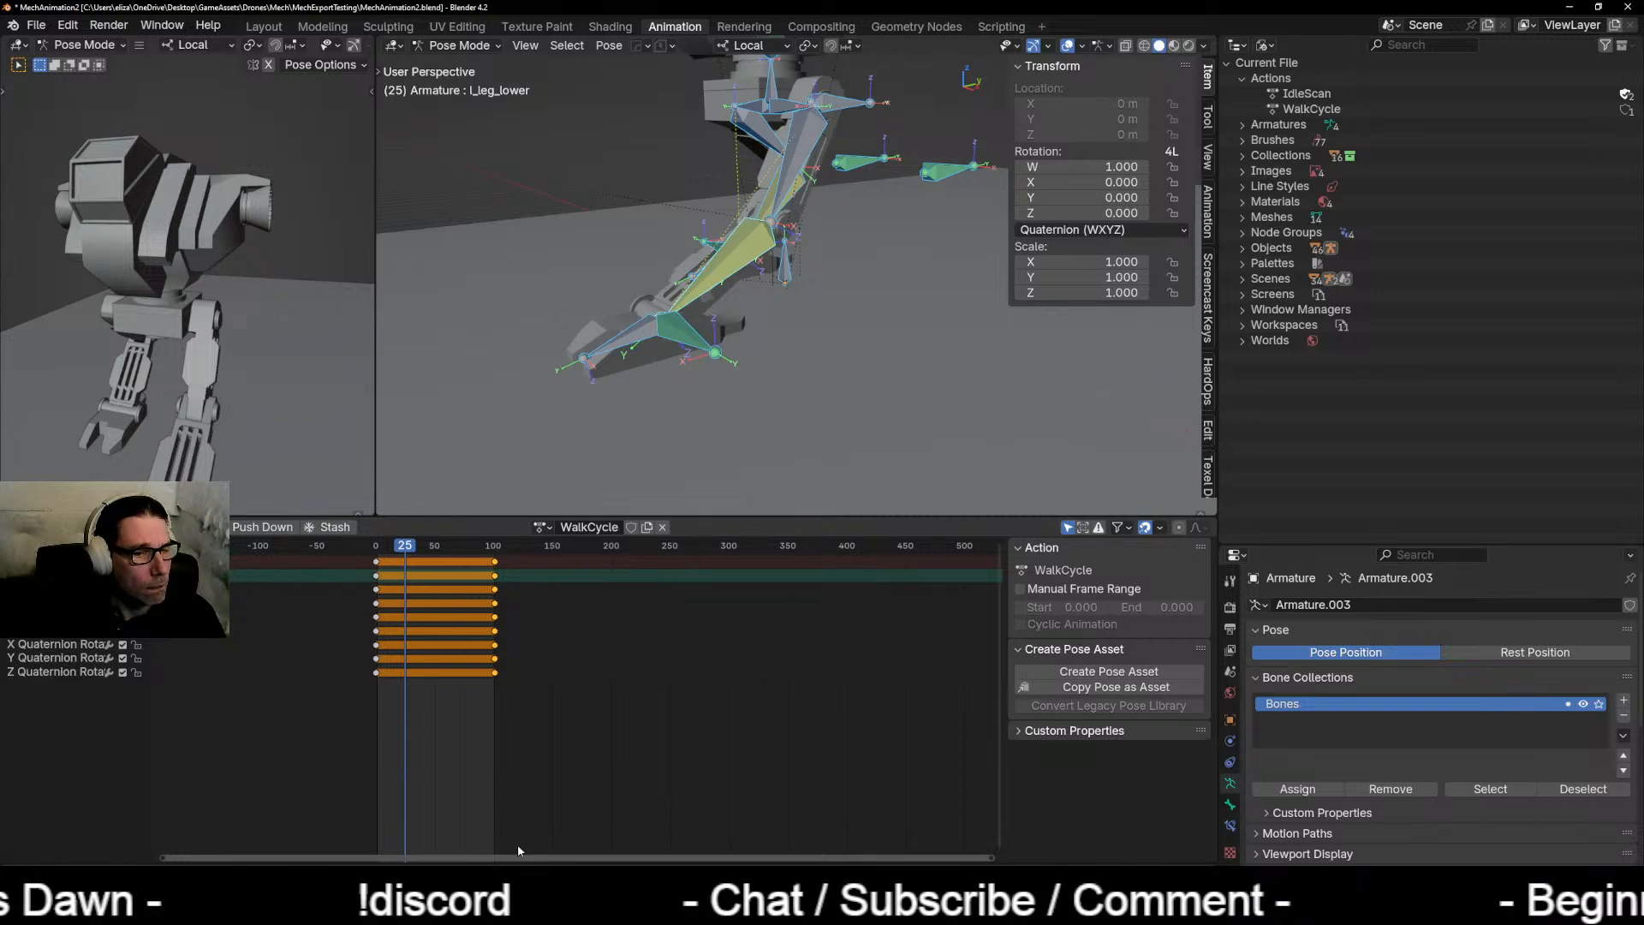
pyautogui.click(561, 873)
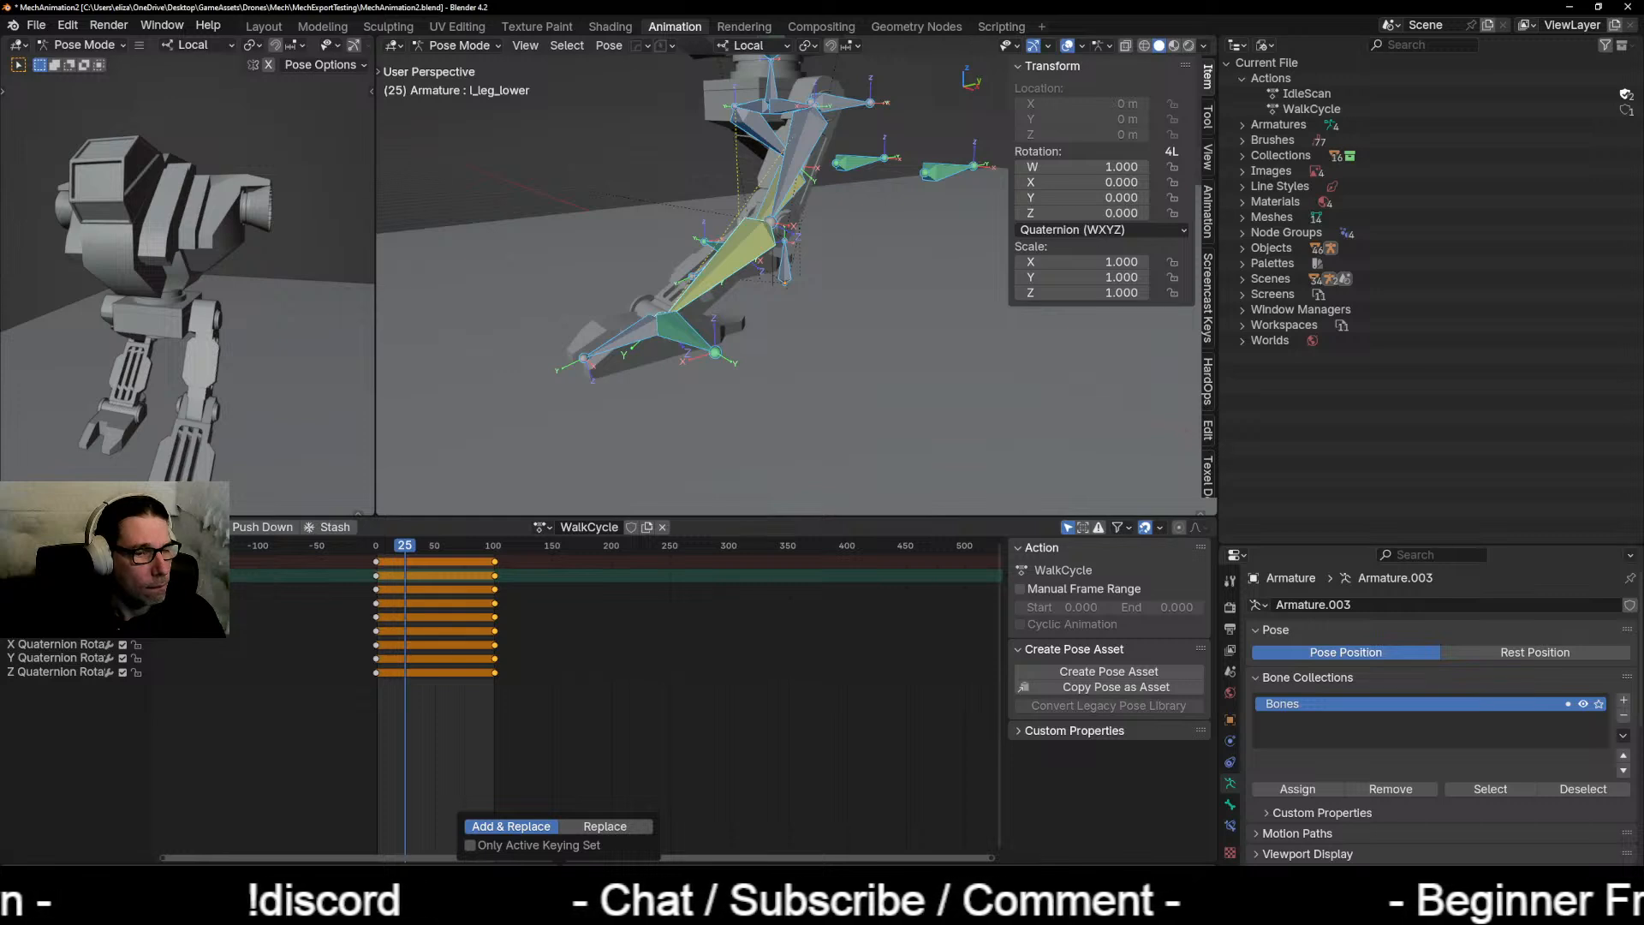
# Step: Try keying all bones at frame 25, and go to frame 0 to compare the pose
pyautogui.moveTo(688, 334); pyautogui.dragTo(763, 352, button='middle')
pyautogui.scroll(3, 625, 360)
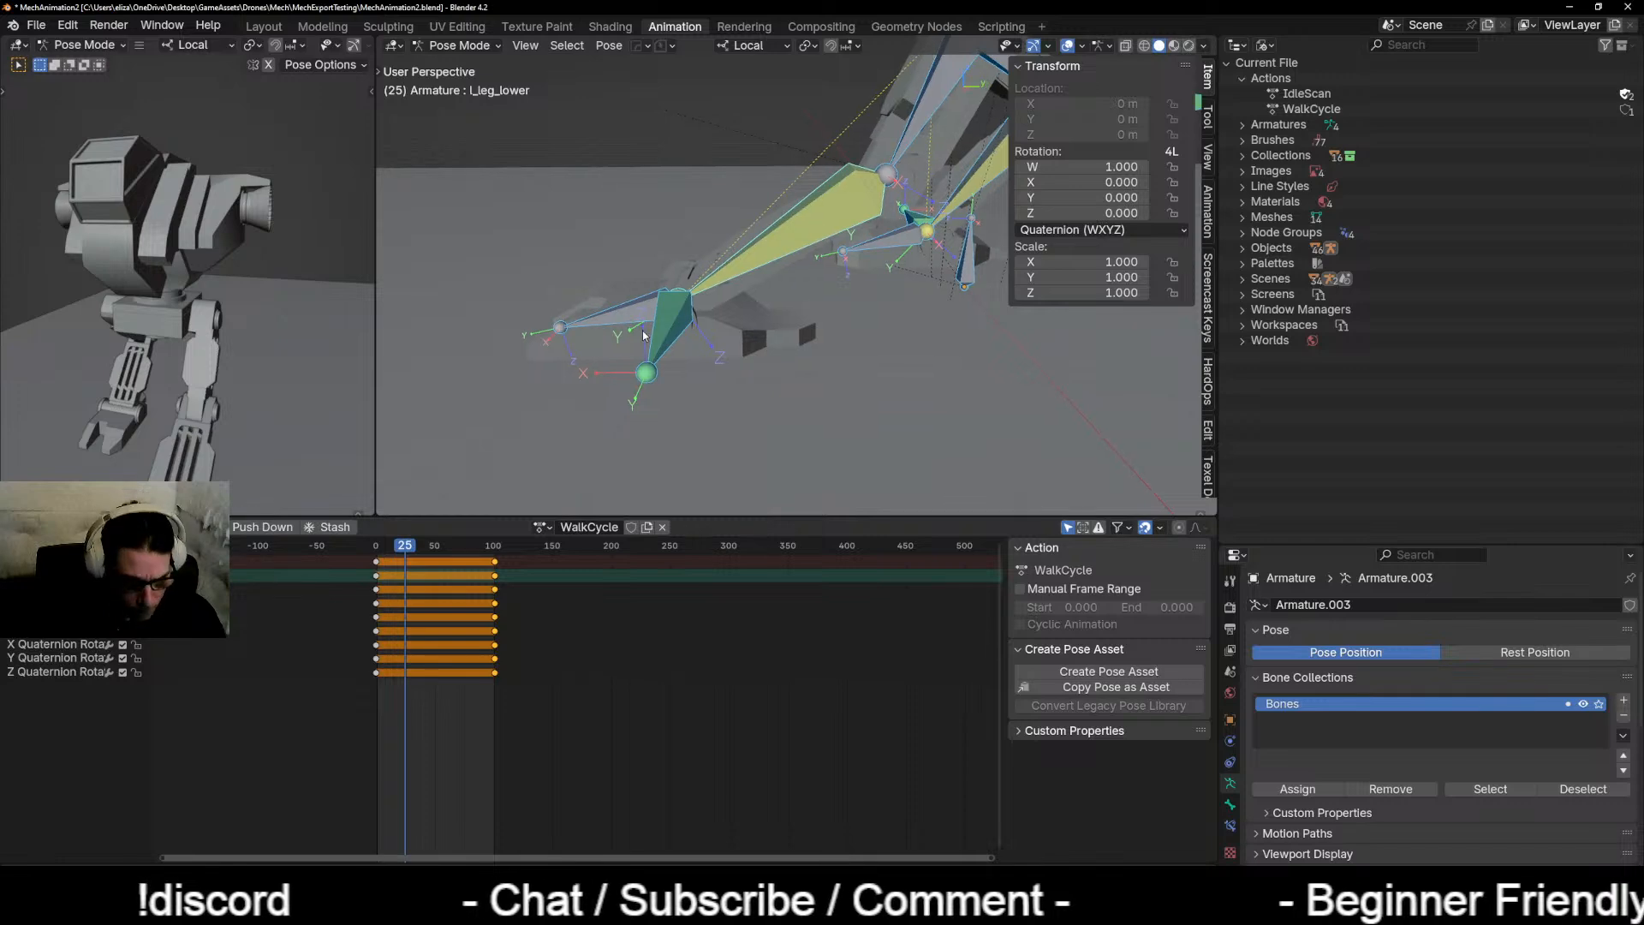
pyautogui.press('i')
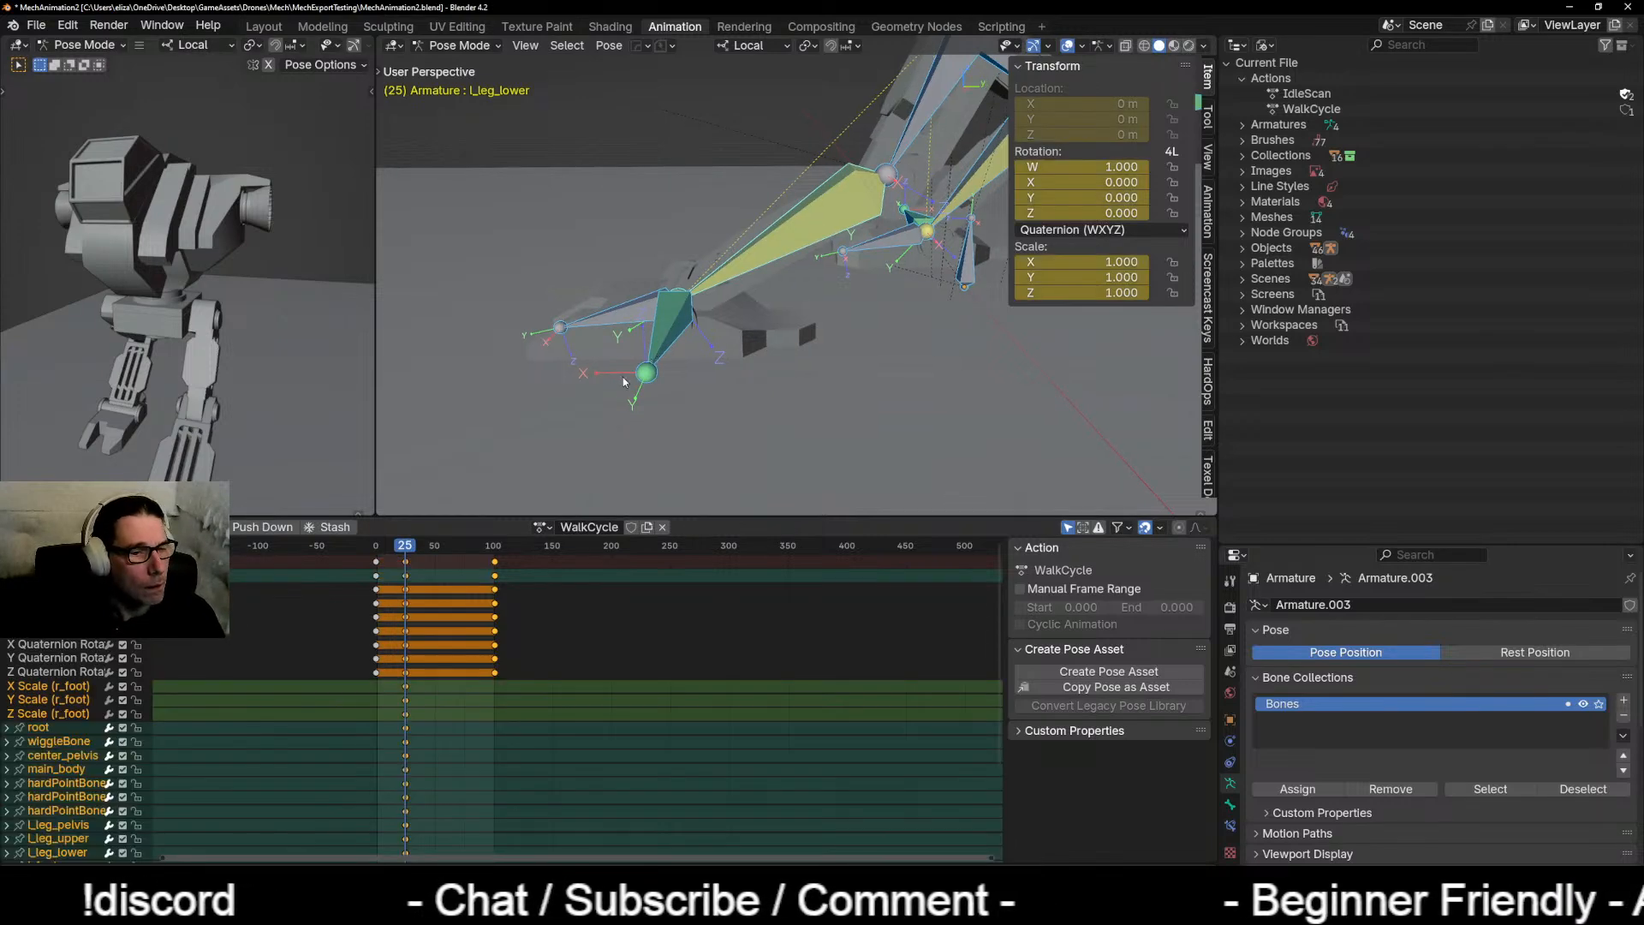
pyautogui.moveTo(649, 360); pyautogui.dragTo(650, 398, button='middle')
pyautogui.scroll(-3, 650, 394)
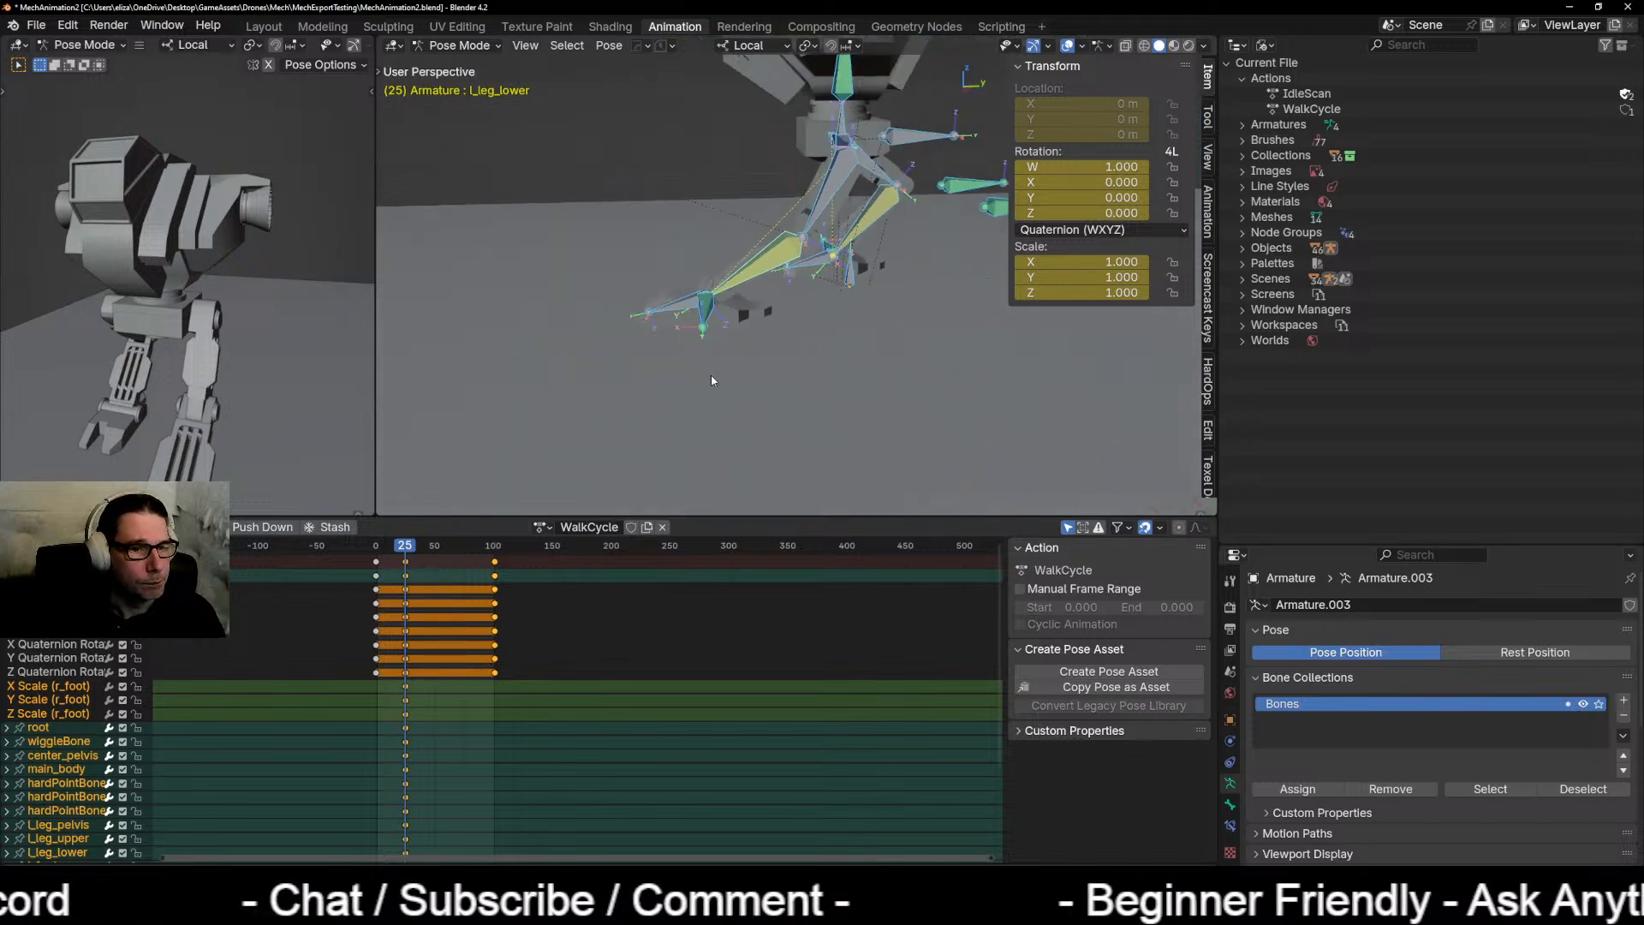
pyautogui.moveTo(406, 551); pyautogui.dragTo(366, 559)
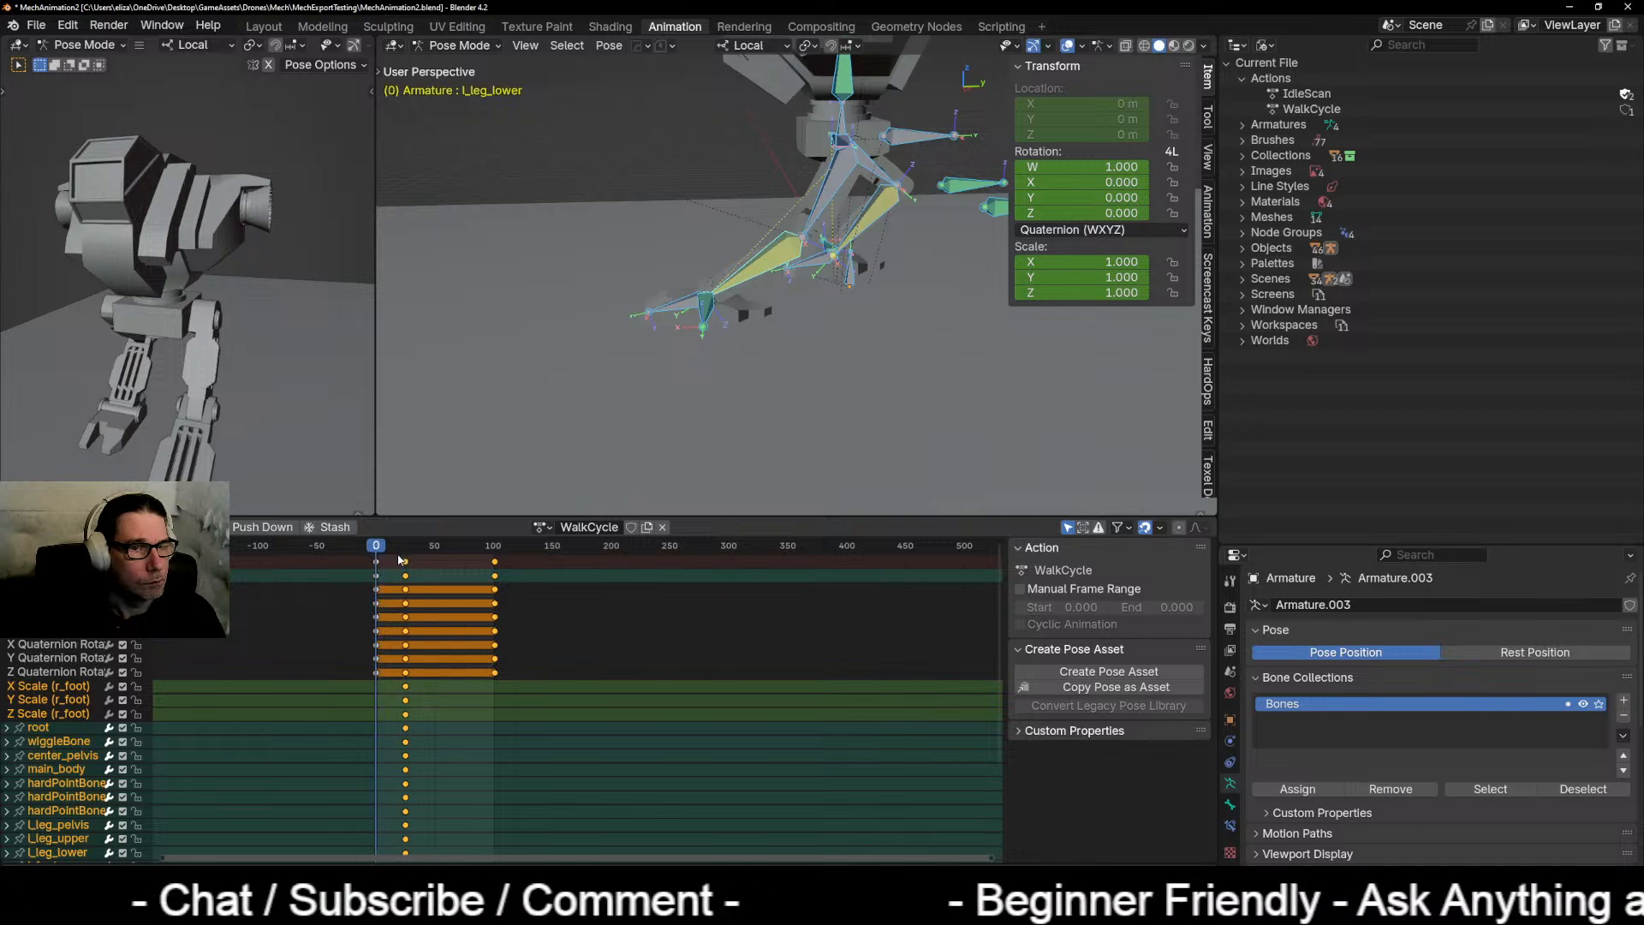
pyautogui.scroll(-4, 727, 450)
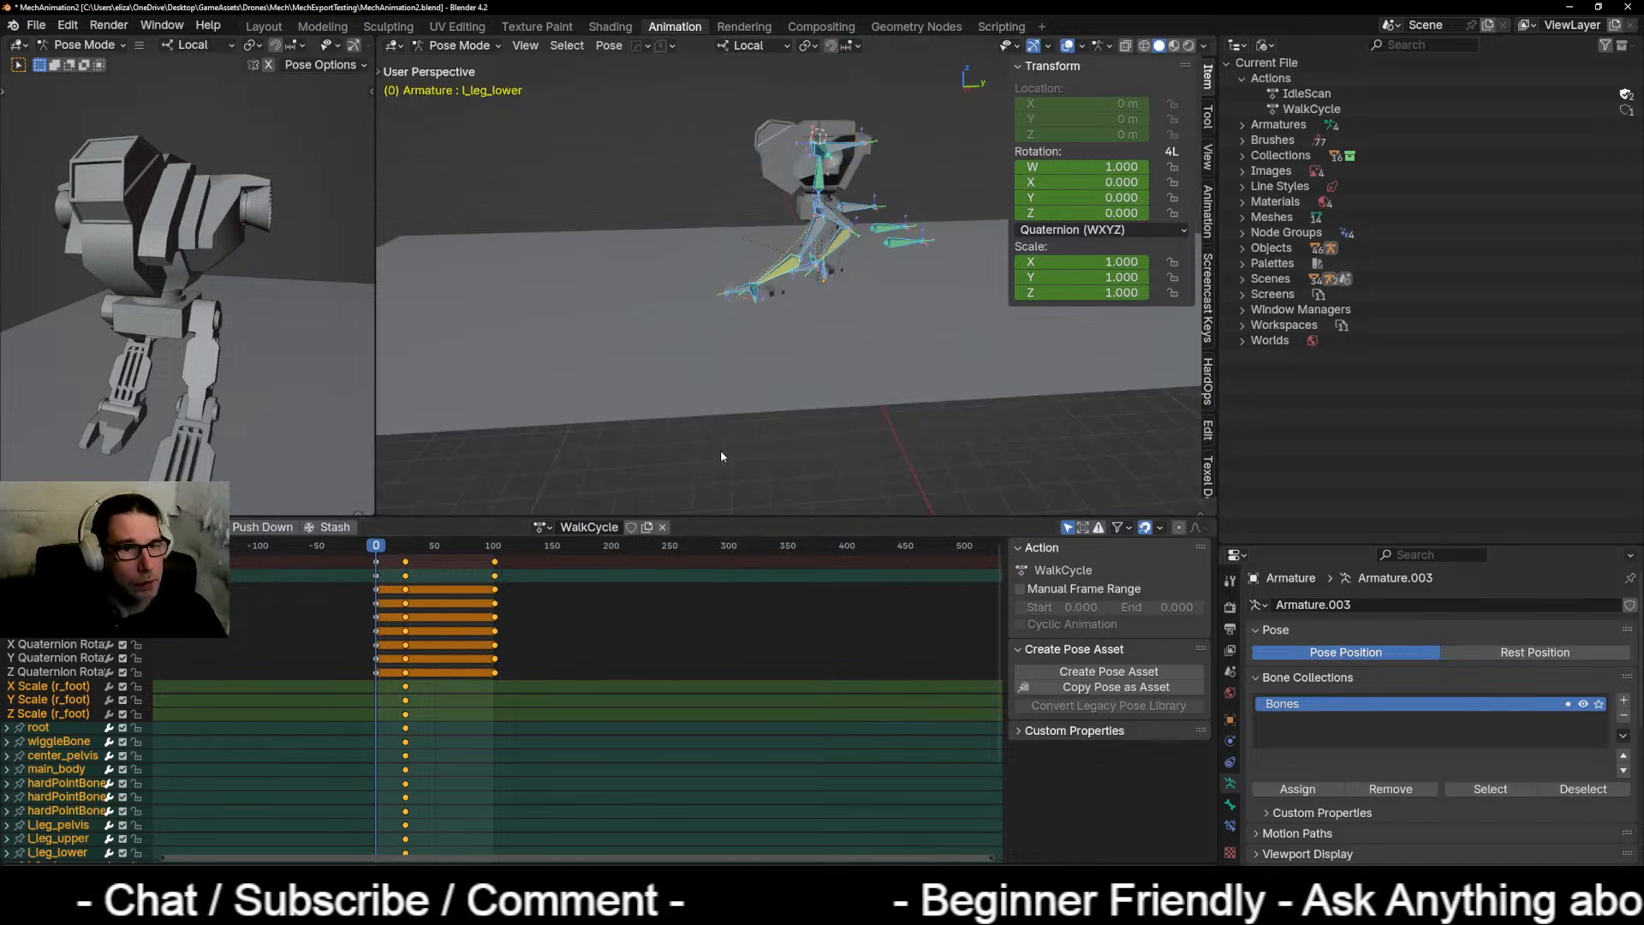
pyautogui.press('Up')
# Step: Undo the all-bone keyframes and the forward posing of l_target and l_foot, back to the neutral standing pose at frame 25
pyautogui.hotkey('ctrl', 'z')
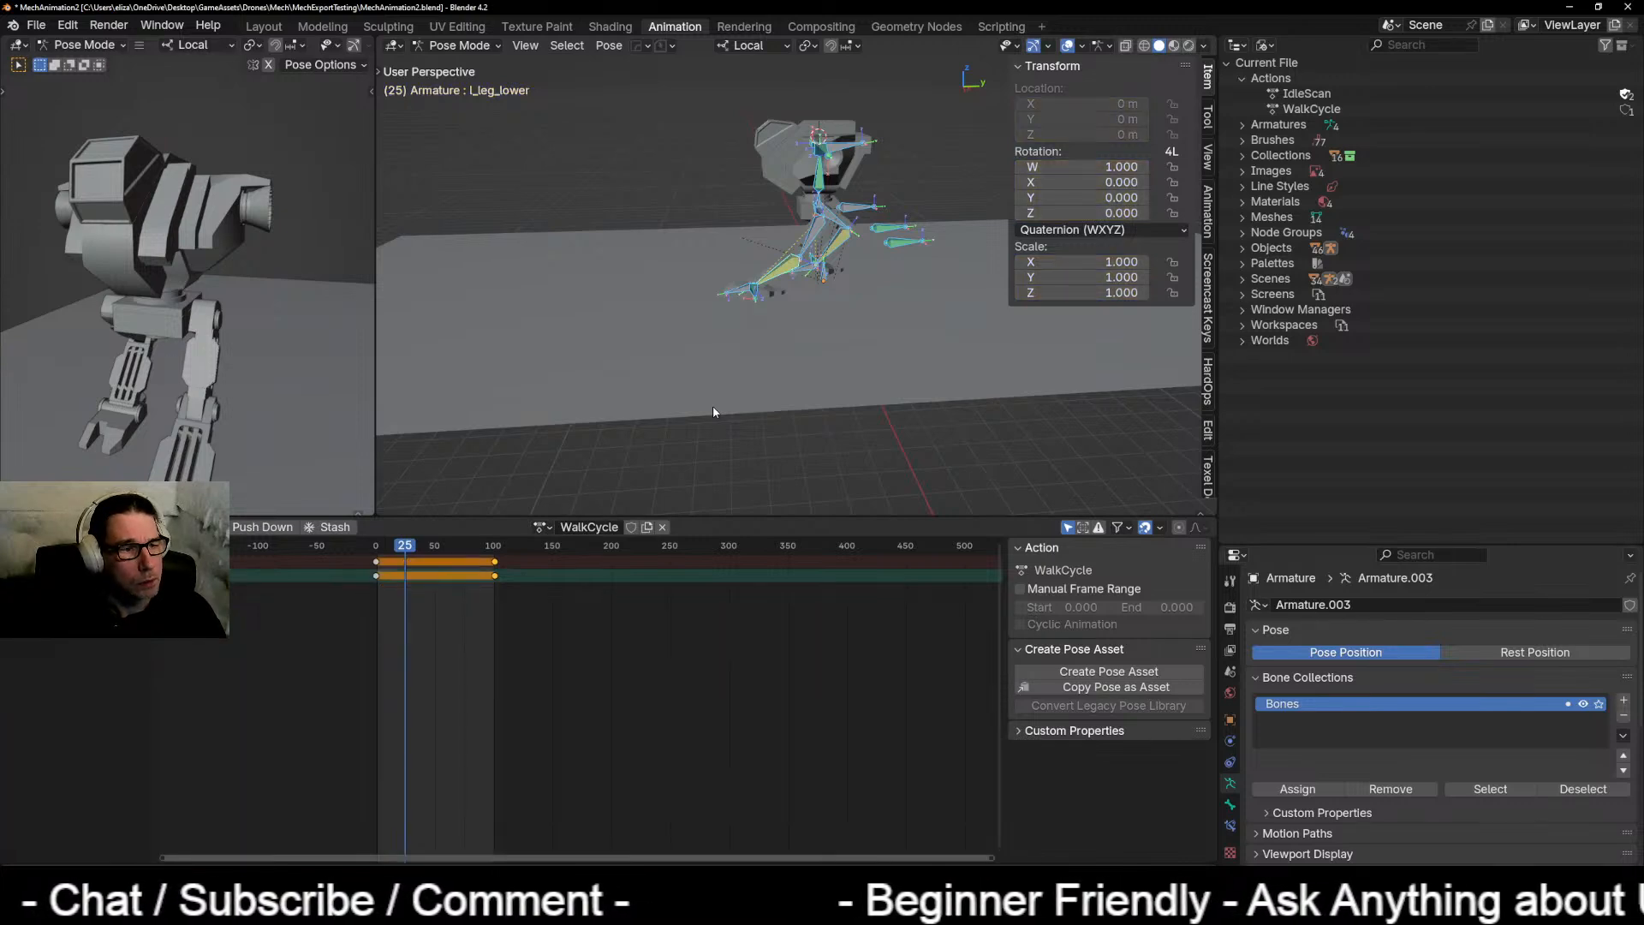
pyautogui.hotkey('ctrl', 'z')
pyautogui.hotkey('ctrl', 'z')
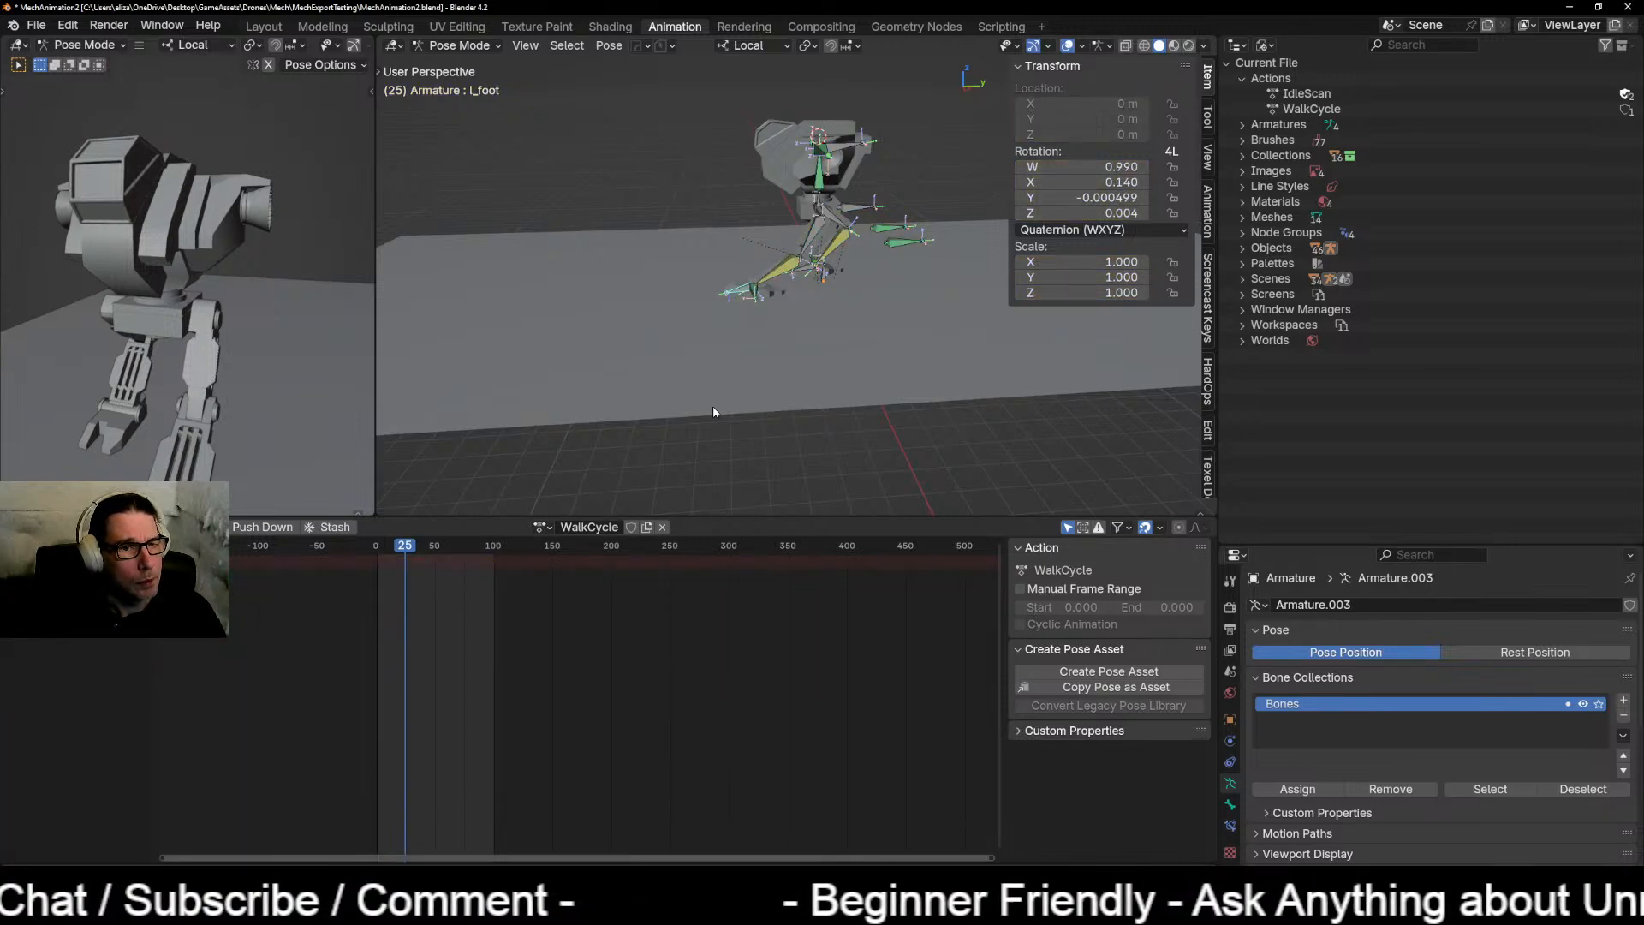
pyautogui.hotkey('ctrl', 'z')
pyautogui.scroll(3, 720, 389)
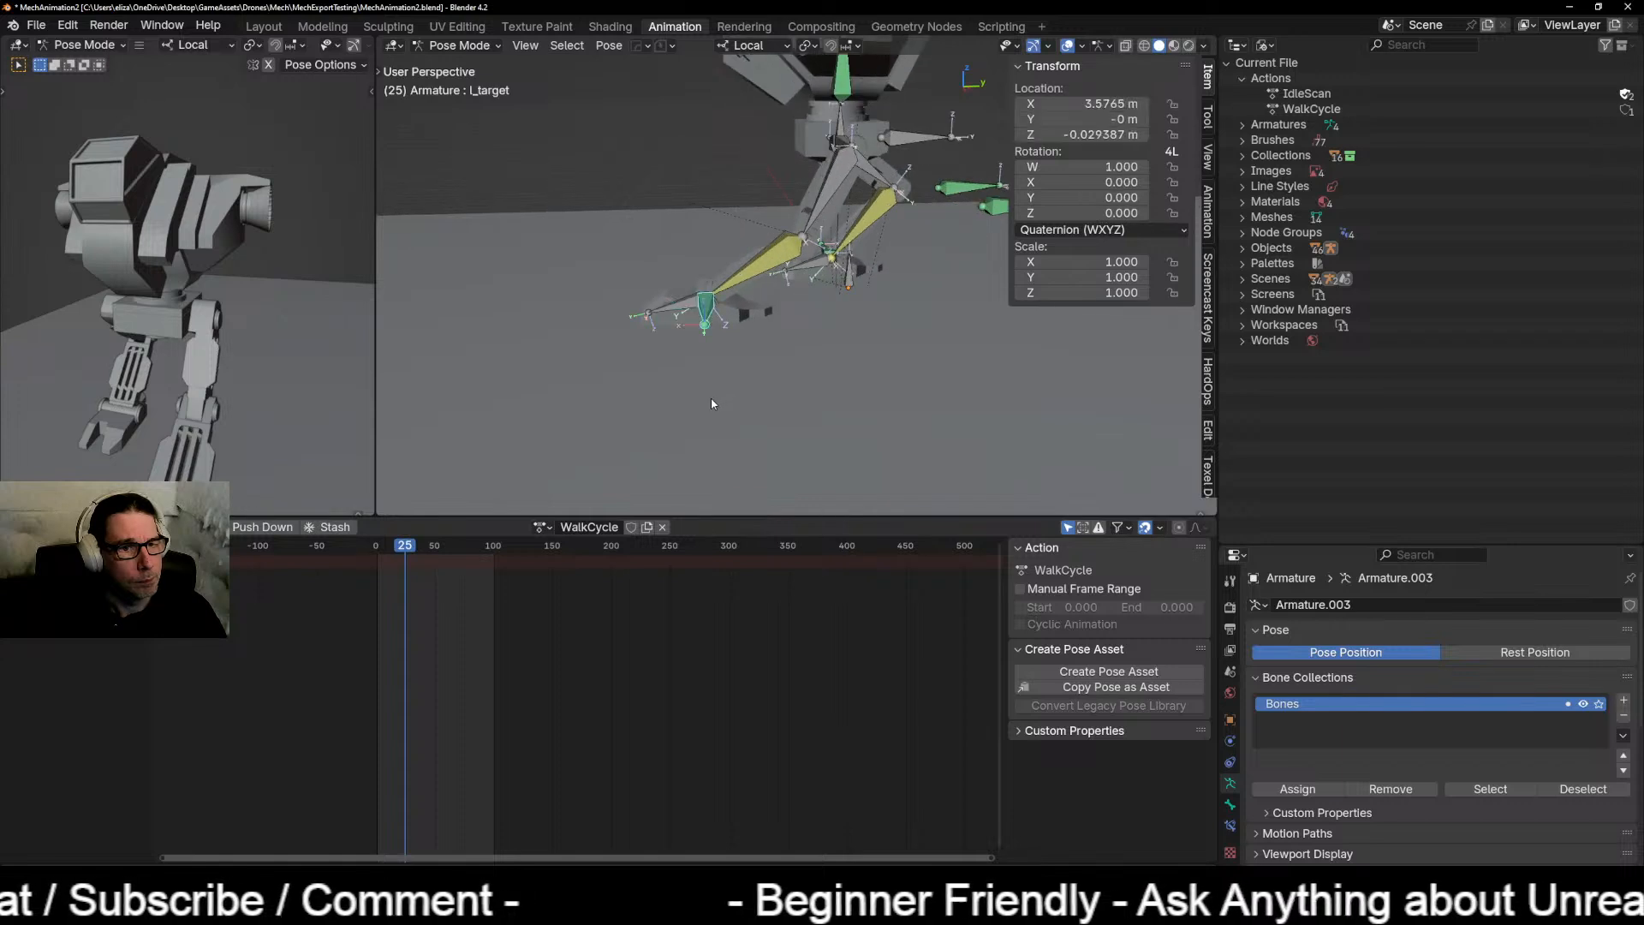
pyautogui.hotkey('ctrl', 'shift', 'z')
pyautogui.hotkey('ctrl', 'shift', 'z')
pyautogui.hotkey('ctrl', 'z')
pyautogui.hotkey('ctrl', 'z')
pyautogui.hotkey('ctrl', 'z')
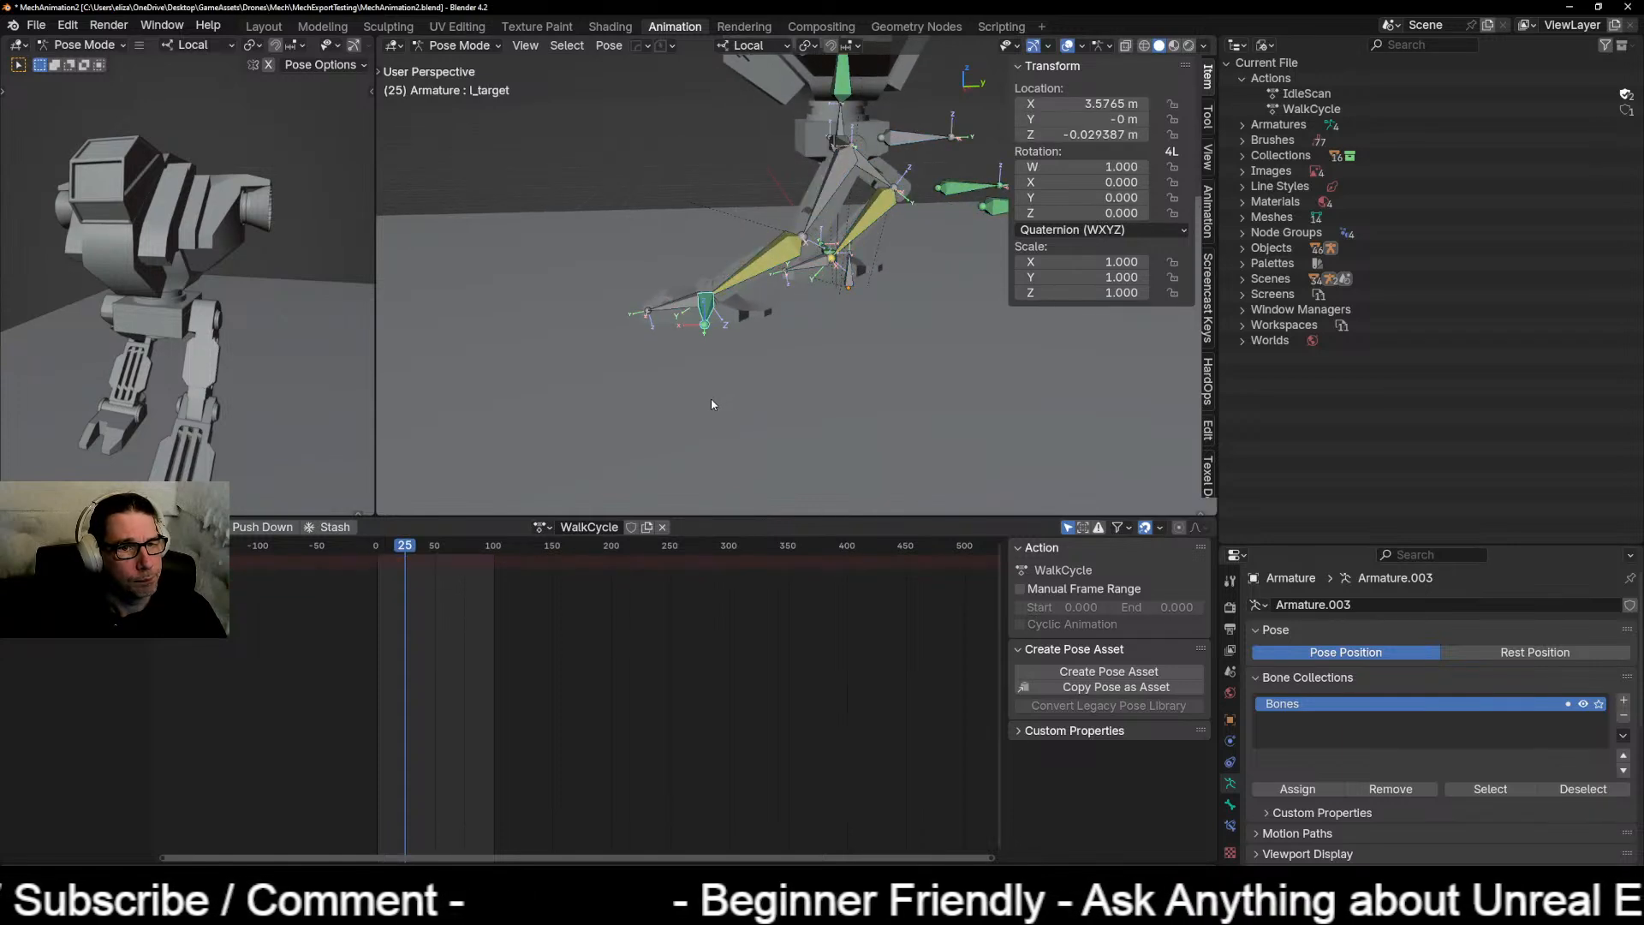
pyautogui.hotkey('ctrl', 'shift', 'z')
pyautogui.hotkey('ctrl', 'shift', 'z')
pyautogui.hotkey('ctrl', 'shift', 'z')
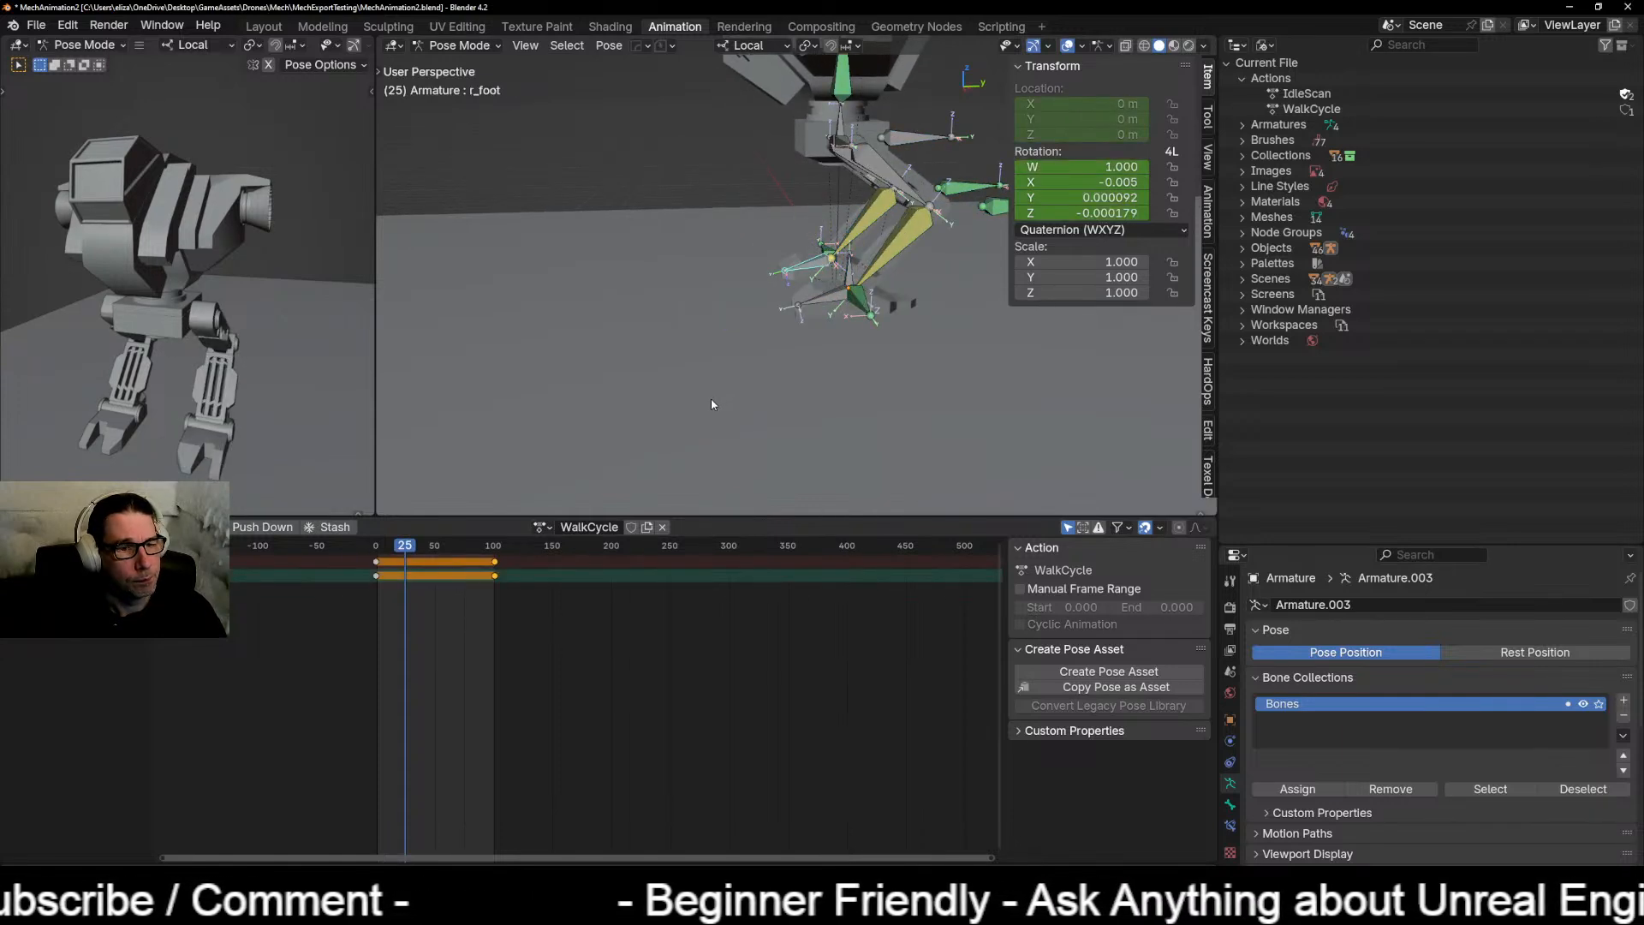
pyautogui.scroll(-2, 707, 406)
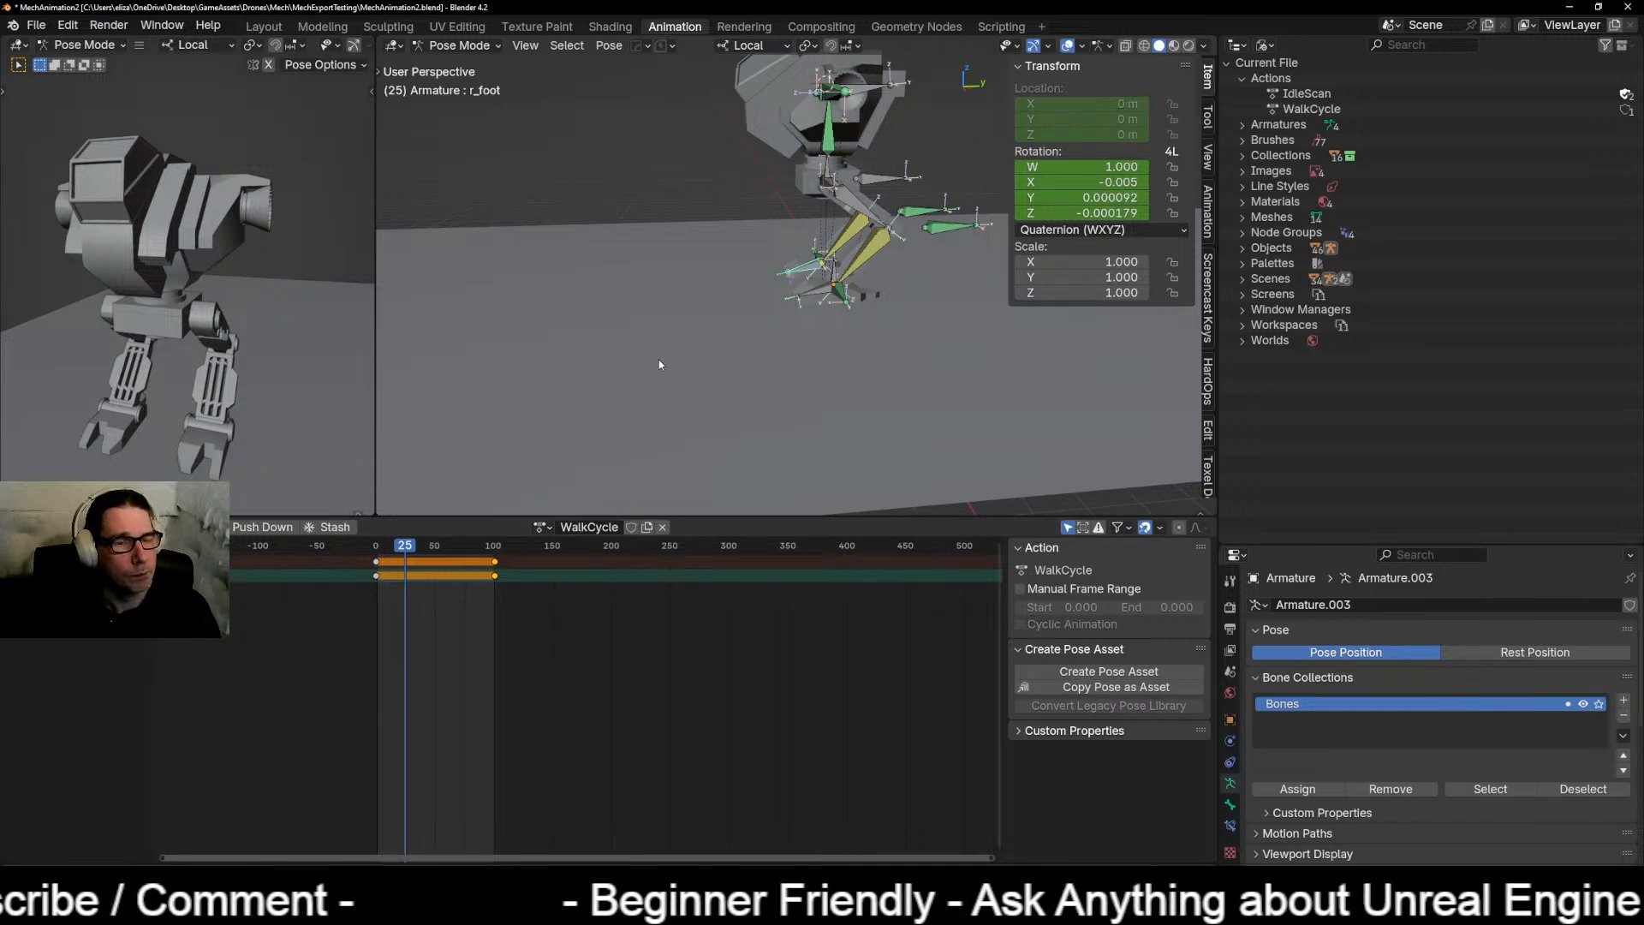
pyautogui.scroll(-2, 660, 361)
pyautogui.keyDown('shift'); pyautogui.moveTo(752, 360); pyautogui.dragTo(646, 415, button='middle'); pyautogui.keyUp('shift')
pyautogui.scroll(3, 646, 414)
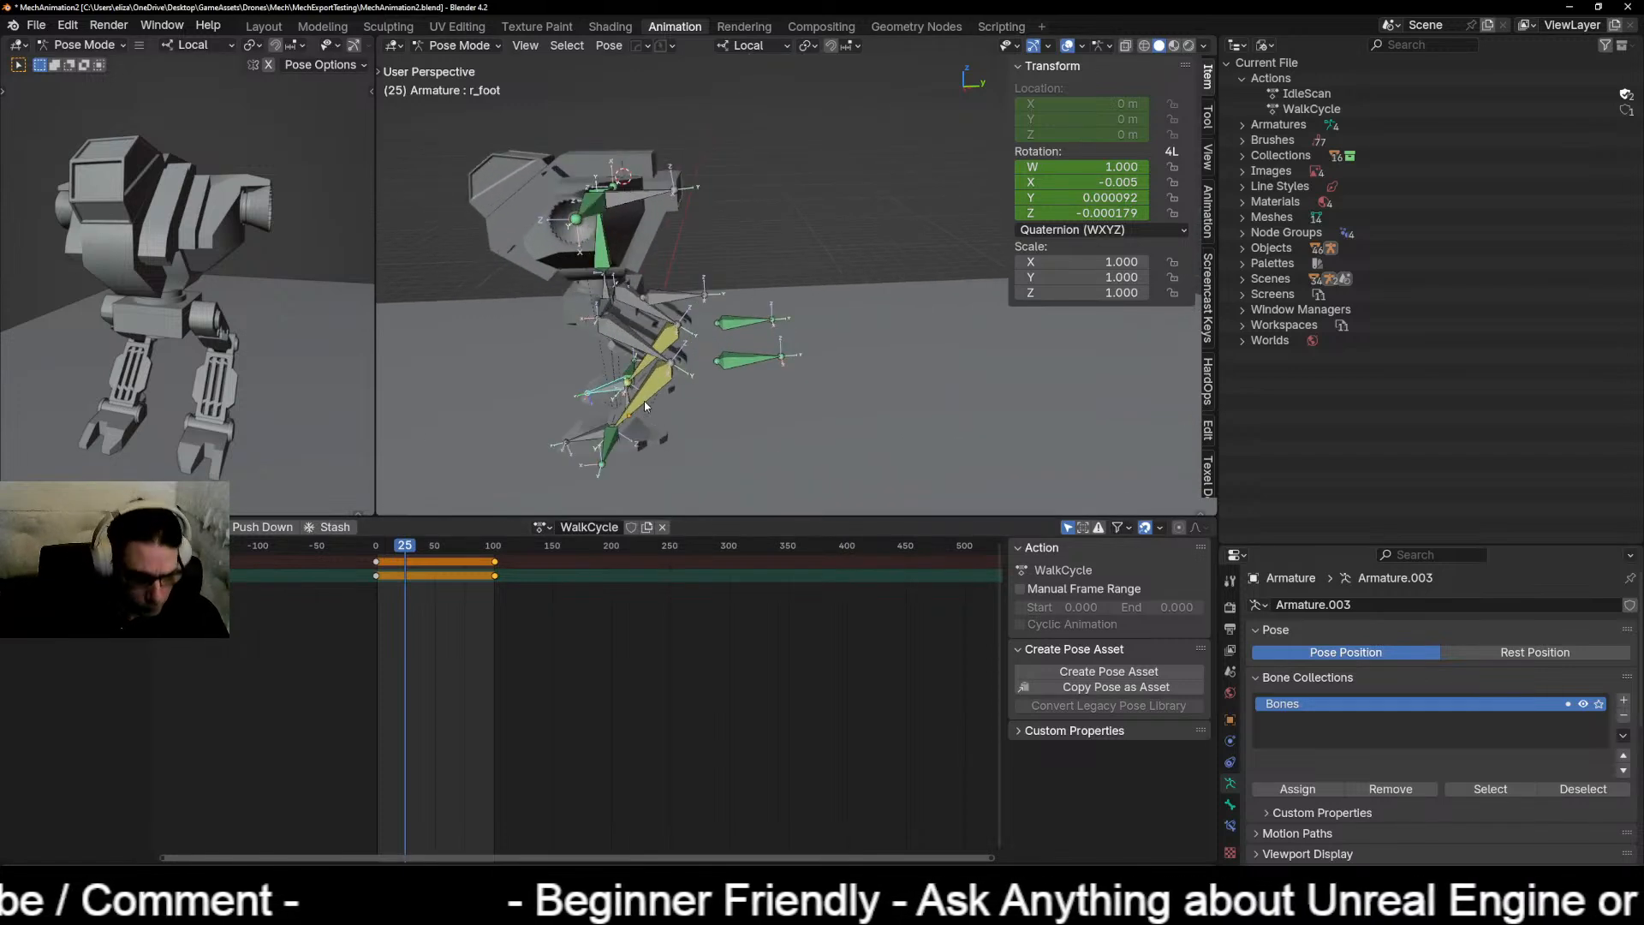
# Step: Insert keyframes on all bones in the neutral pose at frame 0
pyautogui.press('a')
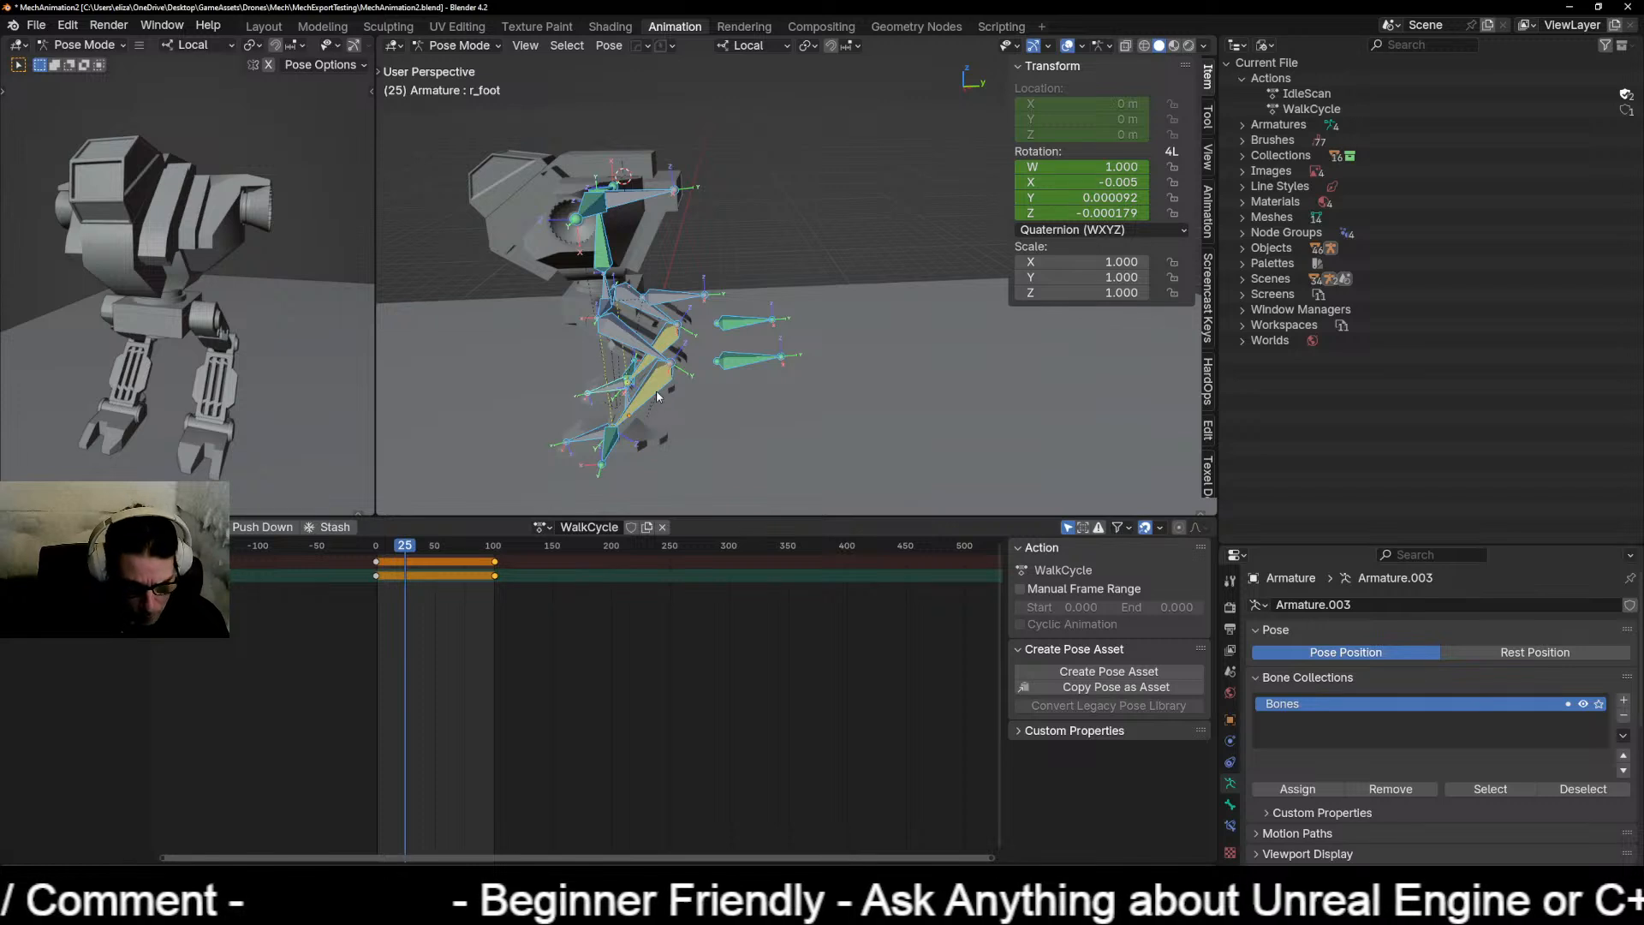
pyautogui.moveTo(404, 546); pyautogui.dragTo(376, 551)
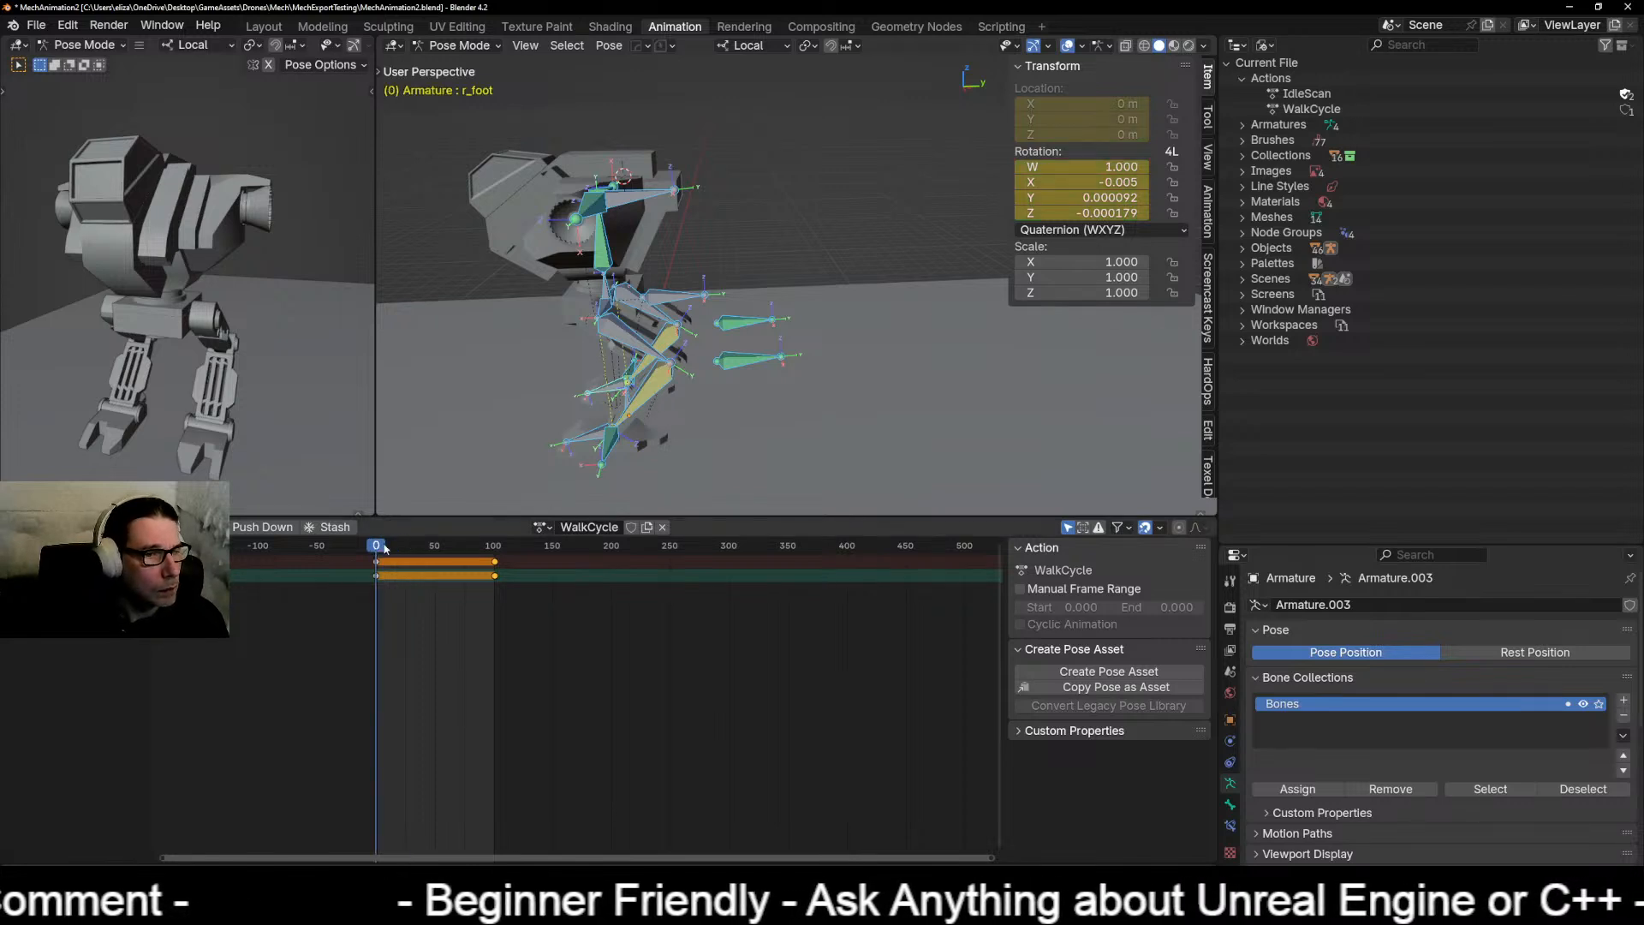
pyautogui.press('i')
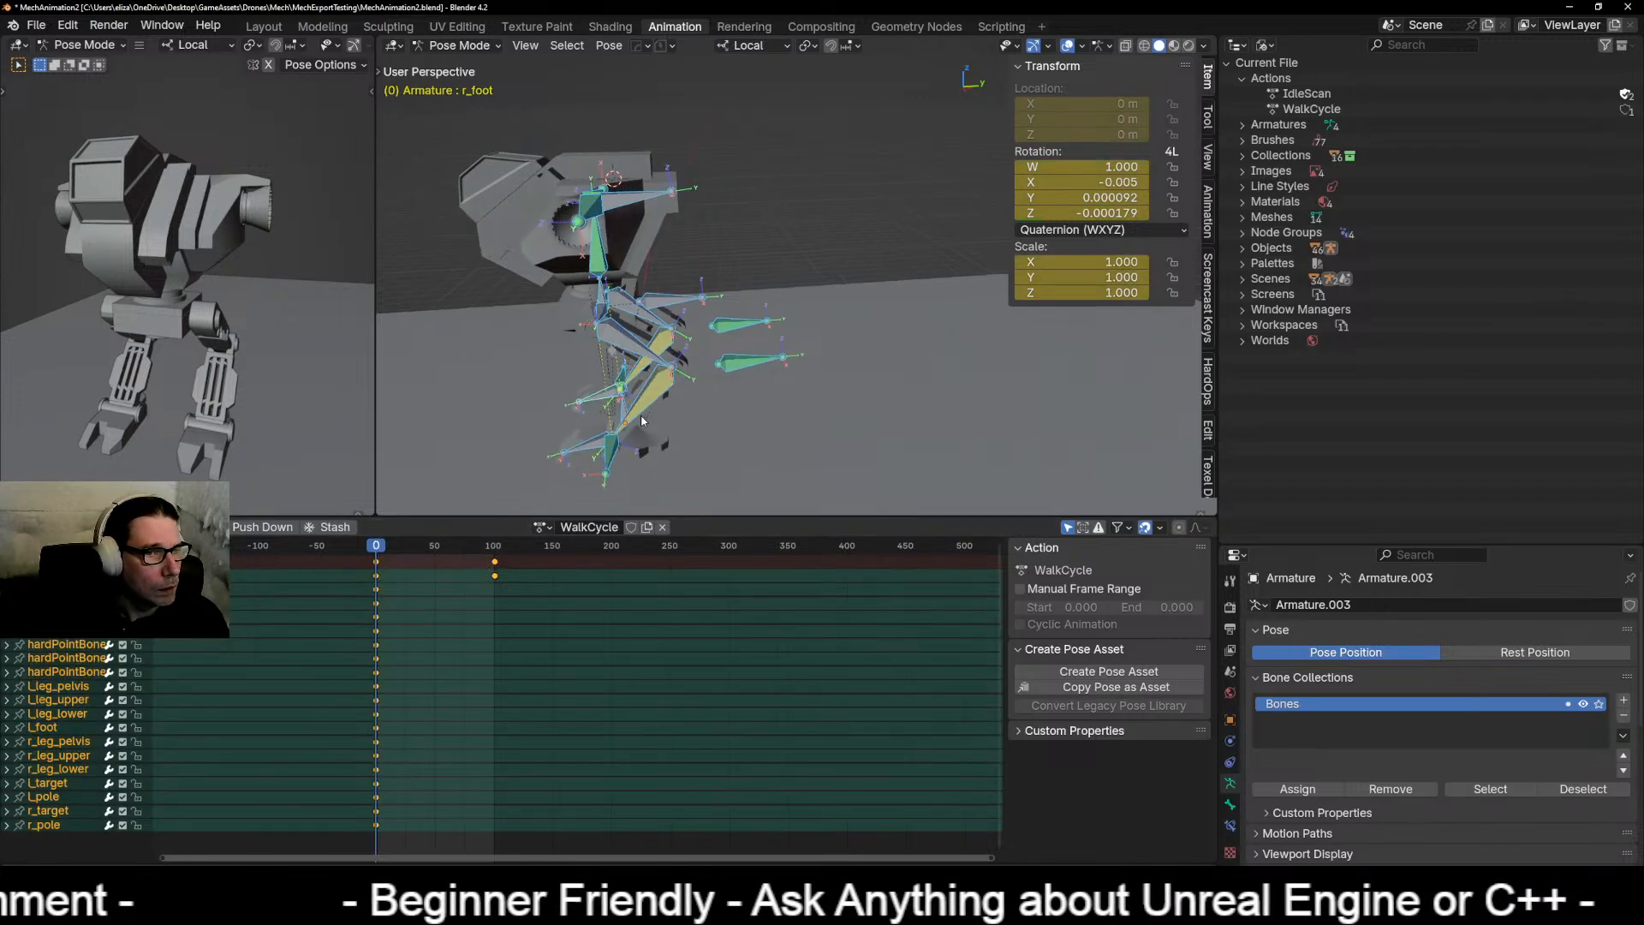
# Step: Try moving l_target forward at frame 0 to about X 3.23 m, Z -0.13 m in the right orthographic view
pyautogui.keyDown('shift'); pyautogui.moveTo(643, 418); pyautogui.dragTo(703, 366, button='middle'); pyautogui.keyUp('shift')
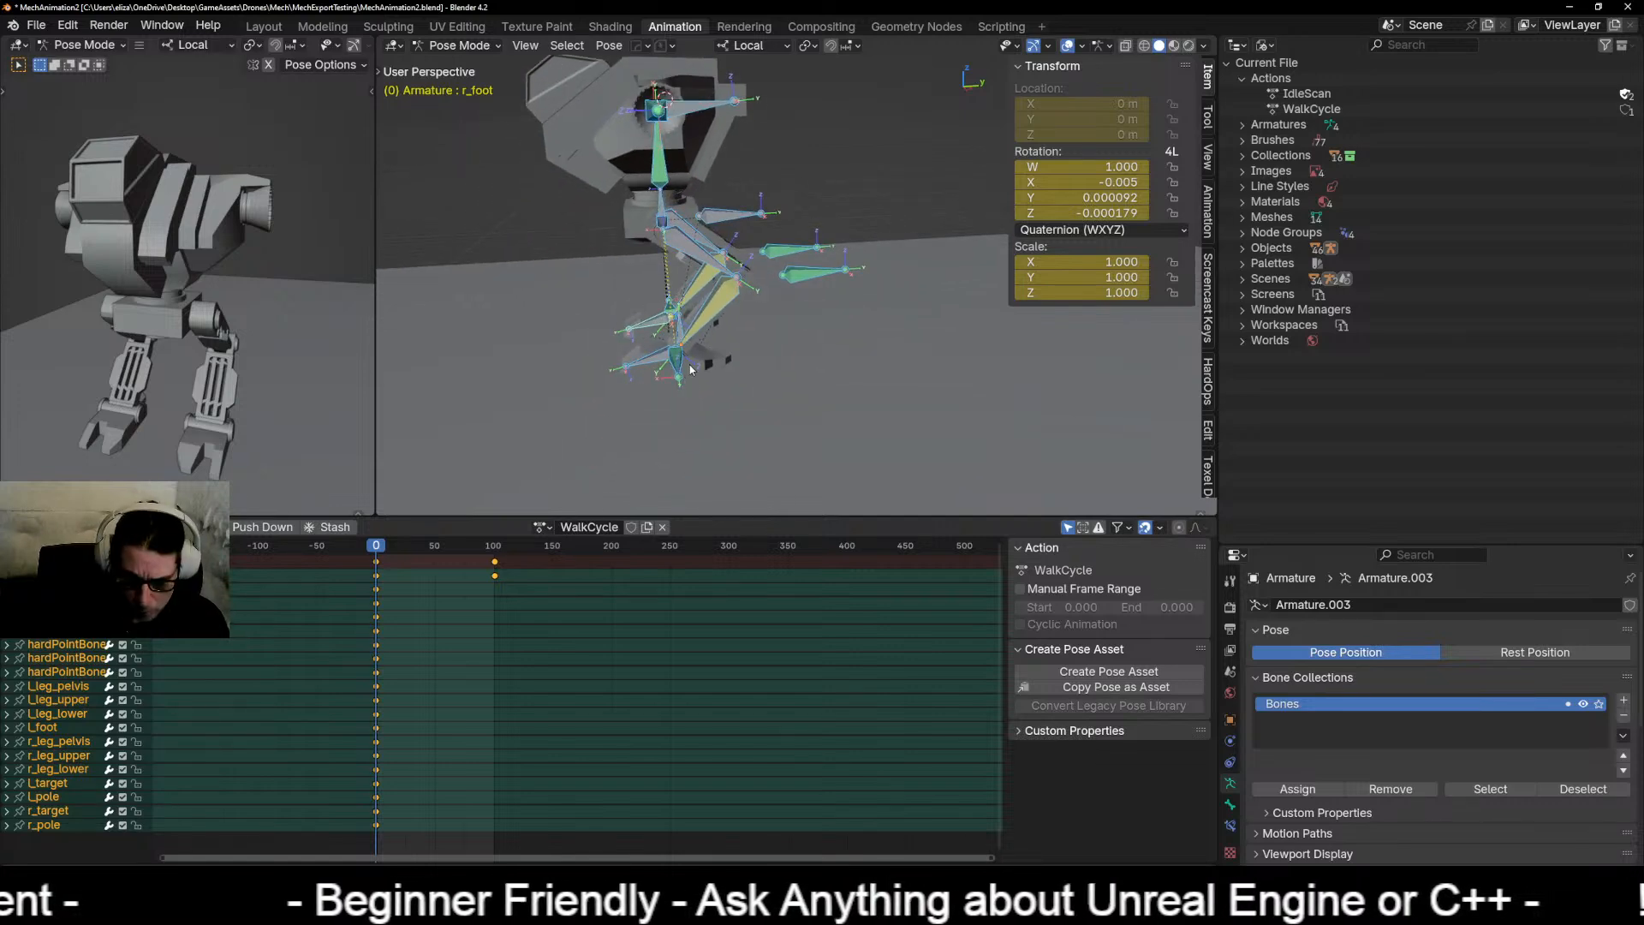
pyautogui.press('KP_3')
pyautogui.scroll(3, 757, 326)
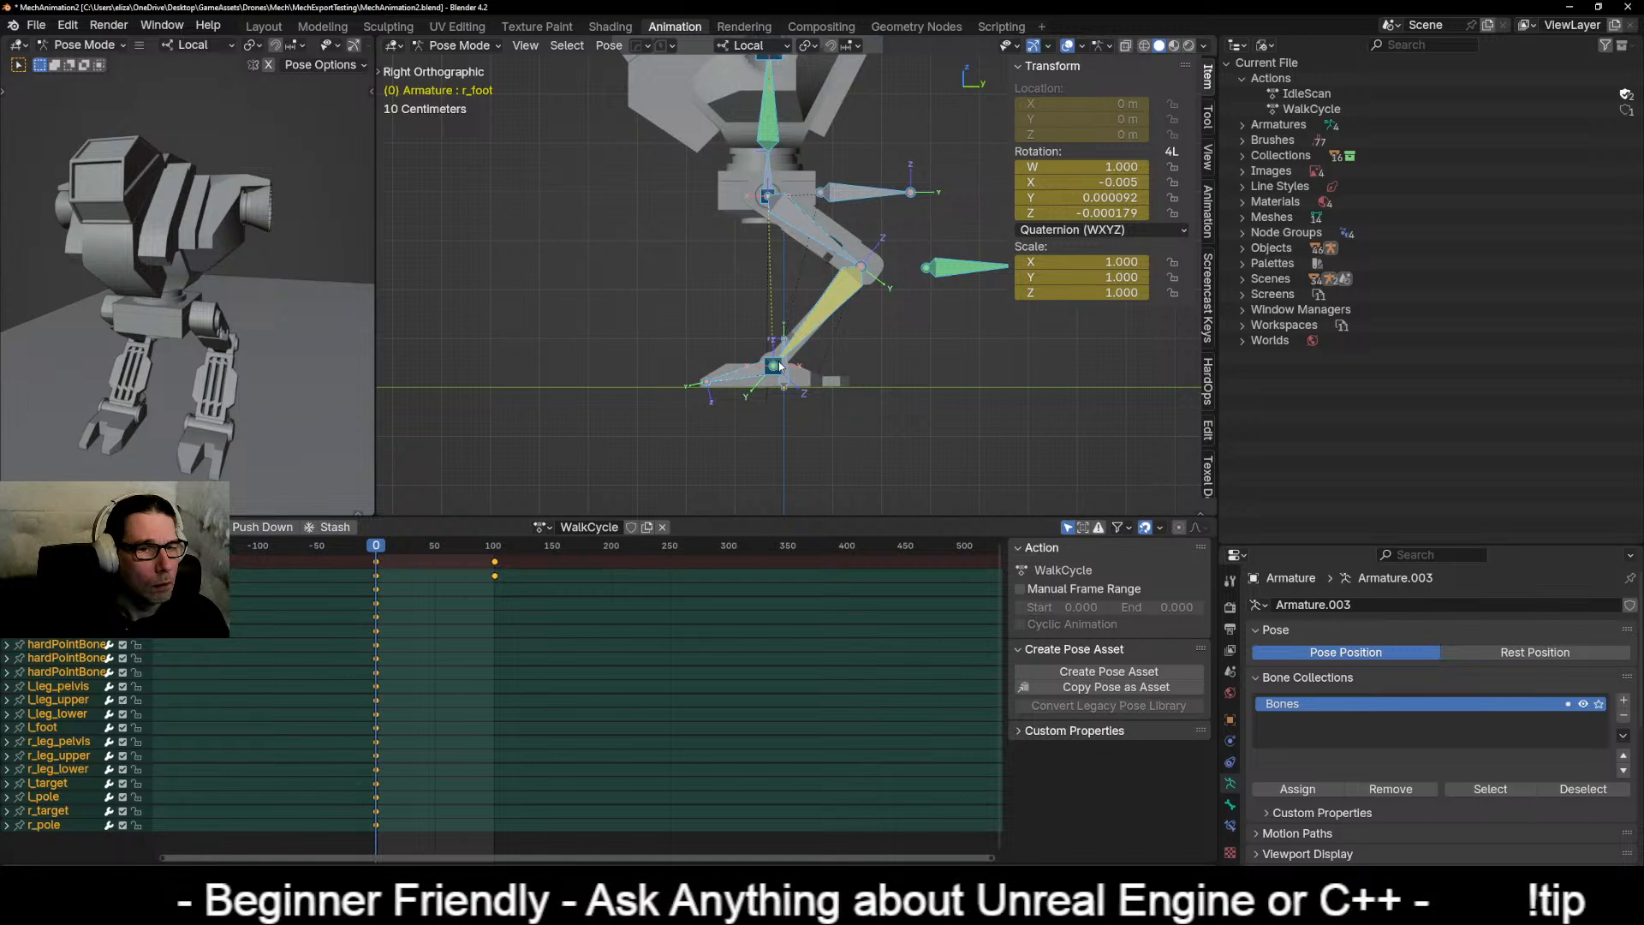
pyautogui.click(779, 364)
pyautogui.moveTo(779, 366); pyautogui.dragTo(624, 377)
pyautogui.scroll(3, 631, 428)
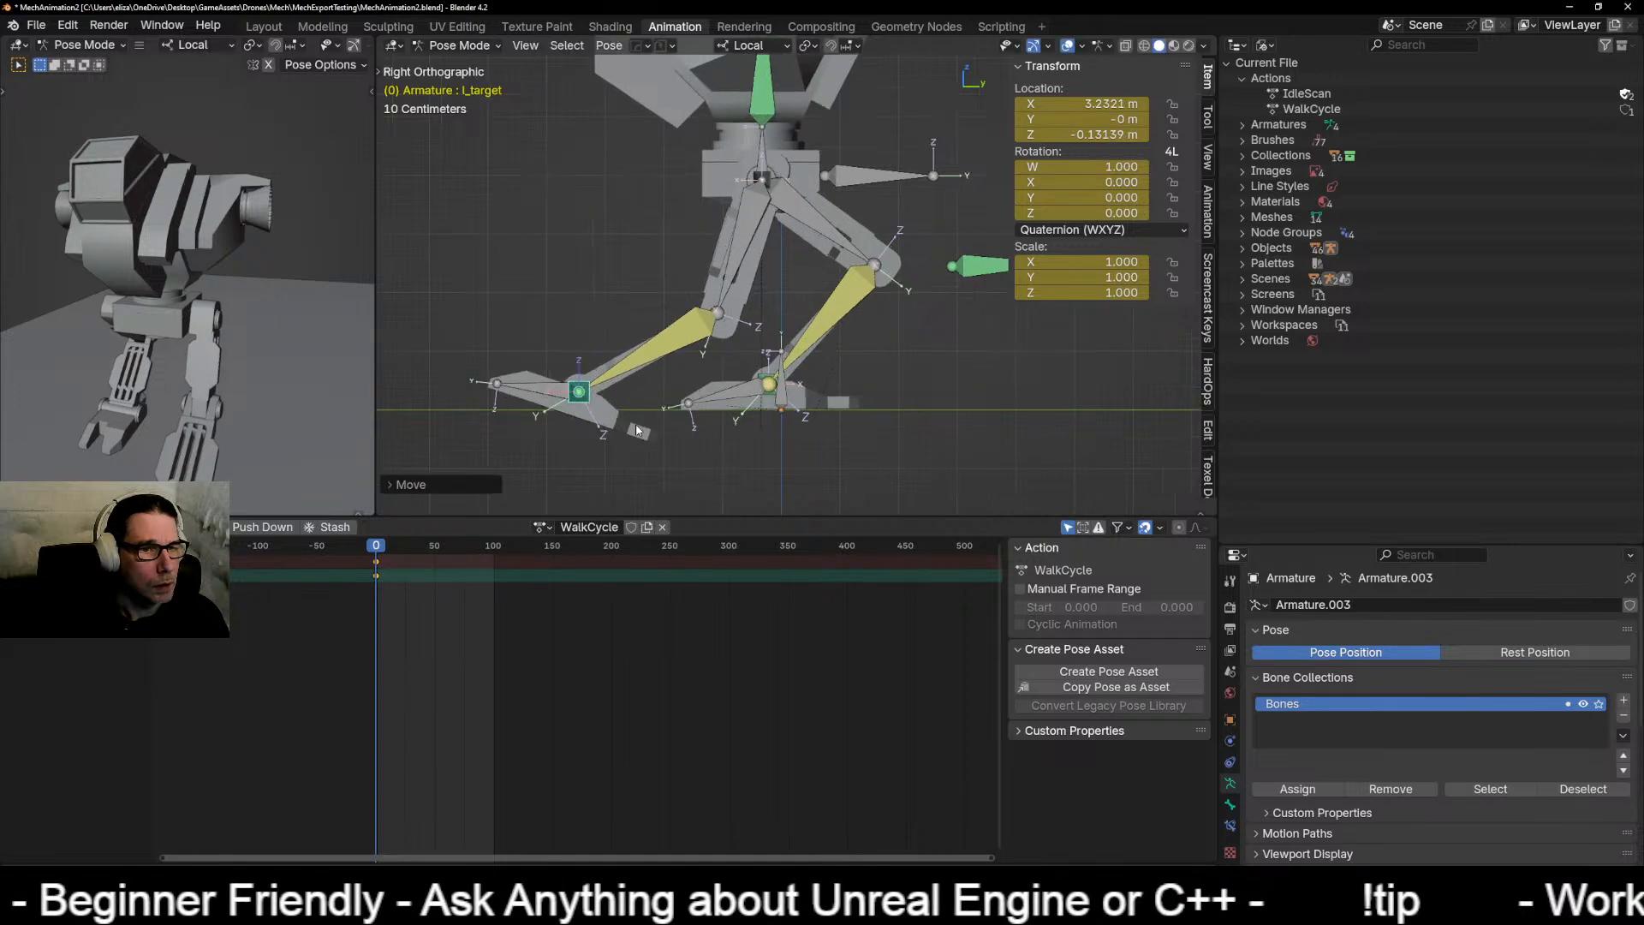
# Step: Try rotating l_foot to an X rotation of about 0.157 at frame 0, and undo both the rotation and the l_target move
pyautogui.click(568, 376)
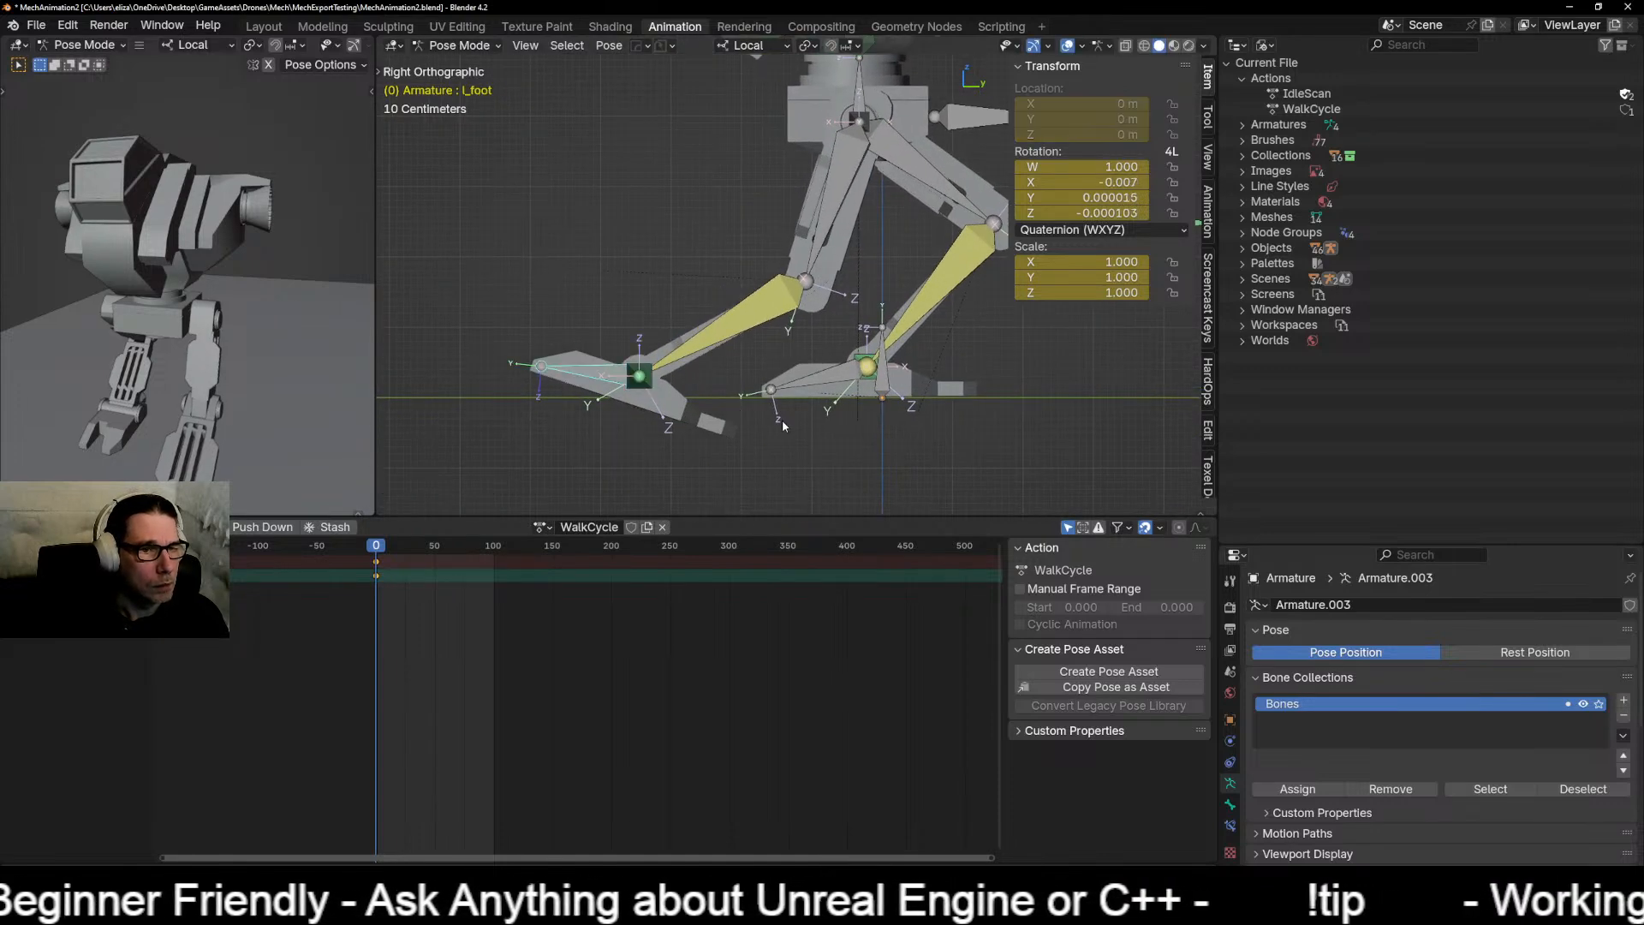
pyautogui.press('r')
pyautogui.click(796, 375)
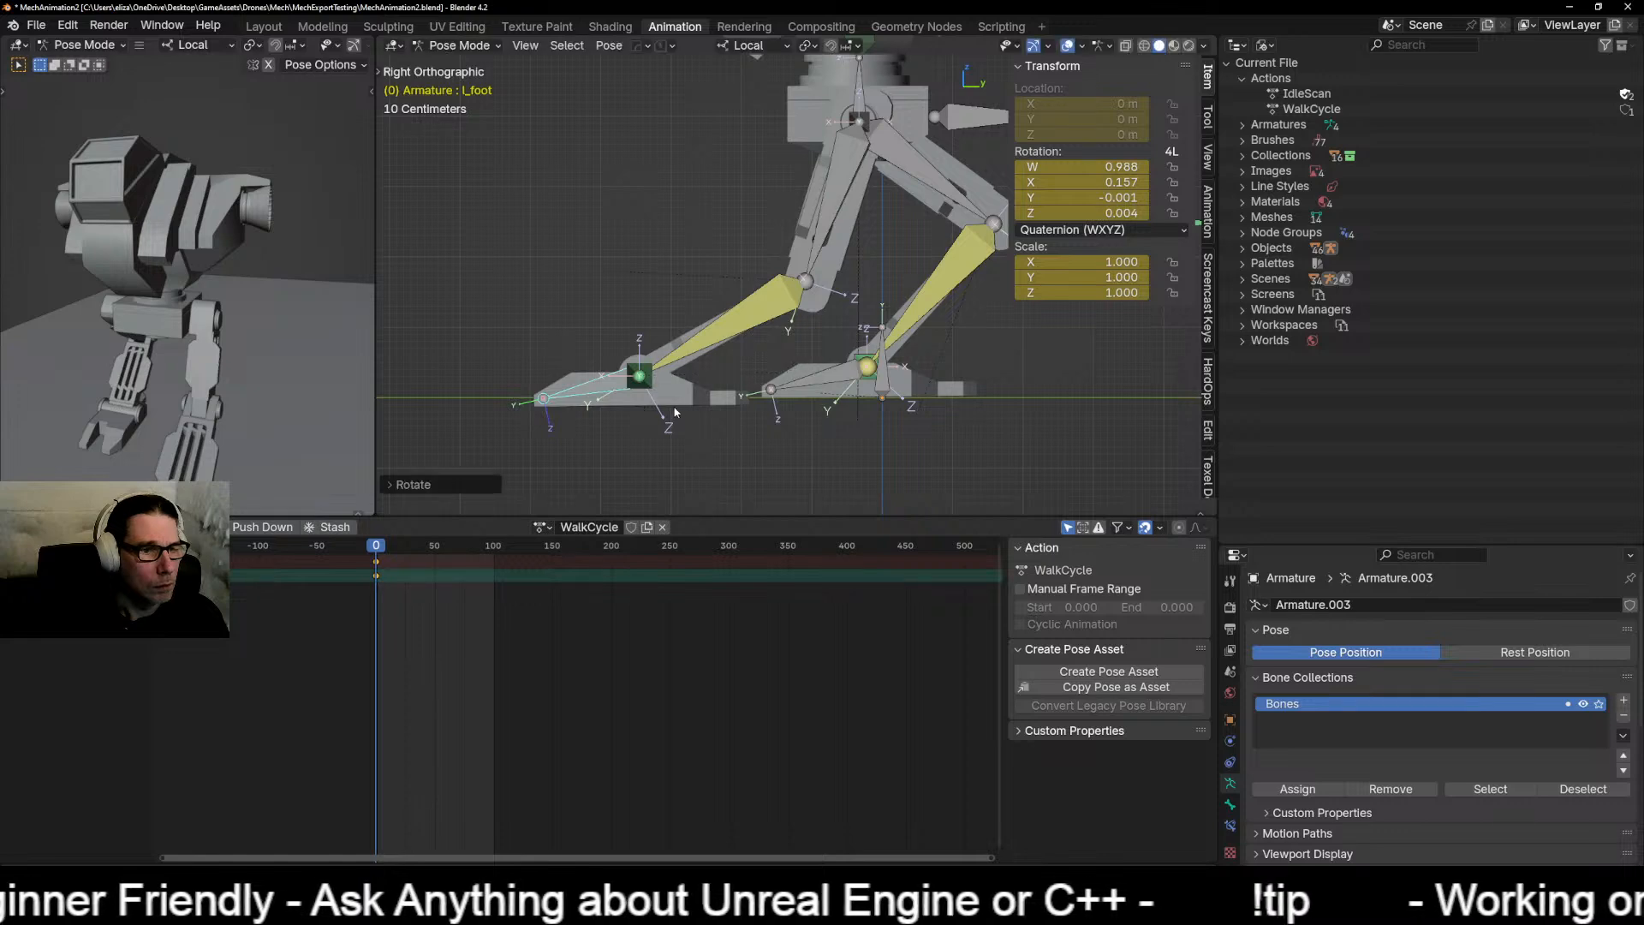
pyautogui.hotkey('ctrl', 'z')
pyautogui.hotkey('ctrl', 'z')
pyautogui.hotkey('ctrl', 'z')
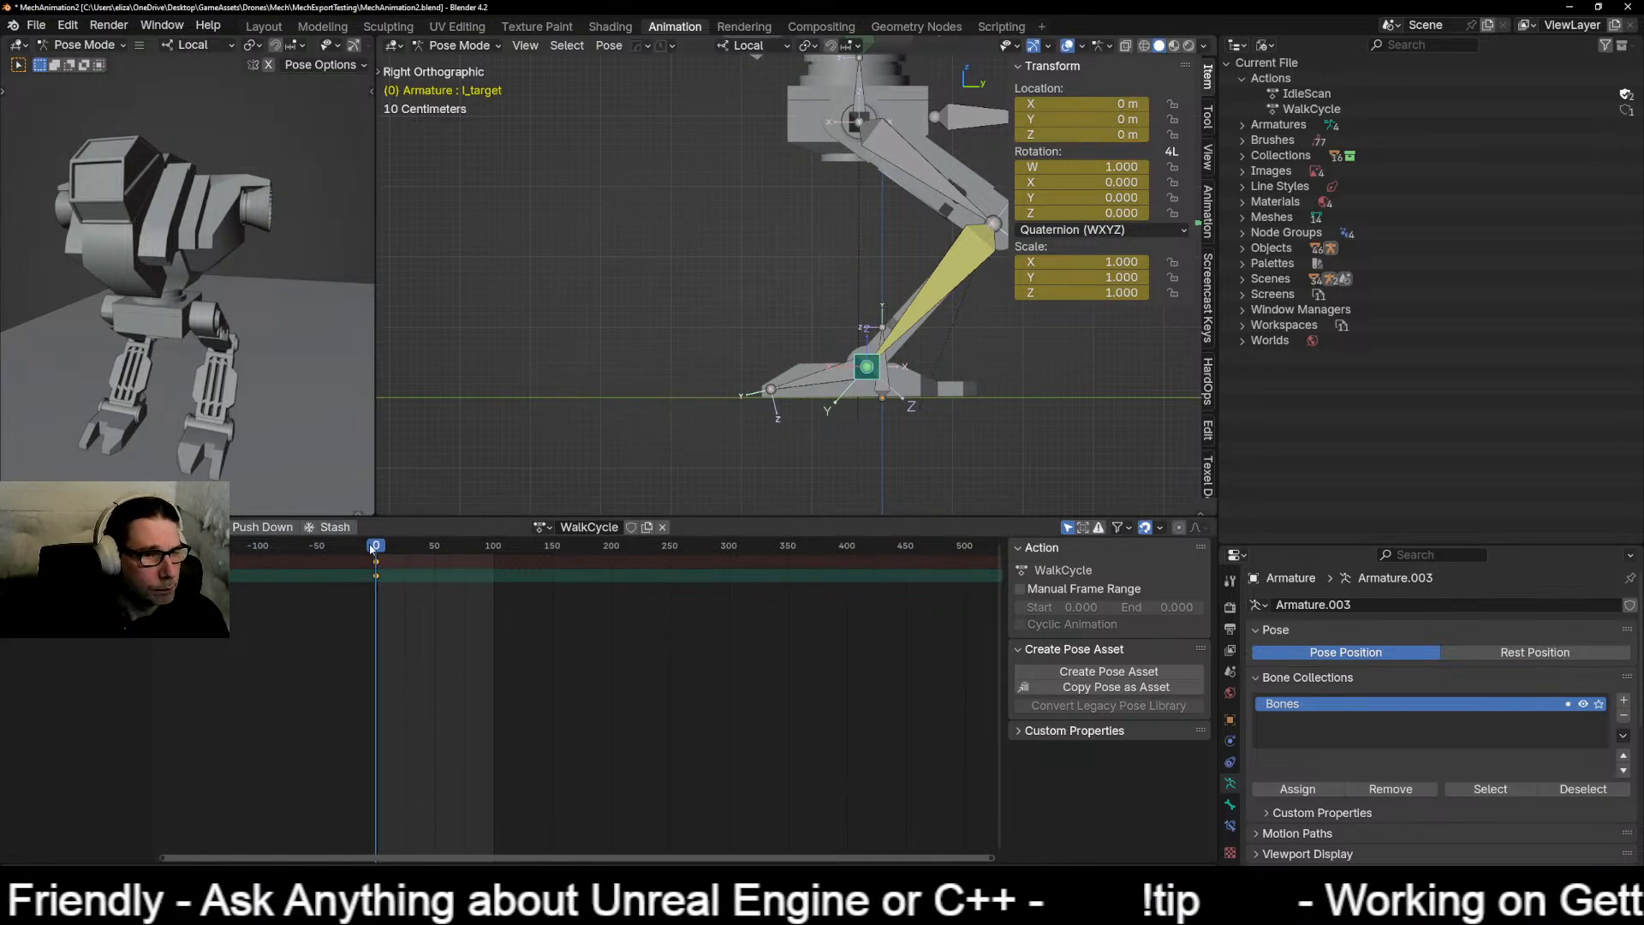
# Step: At frame 25, move l_target forward and rotate l_foot to an X rotation of about 0.175 to level the foot
pyautogui.moveTo(376, 546); pyautogui.dragTo(408, 553)
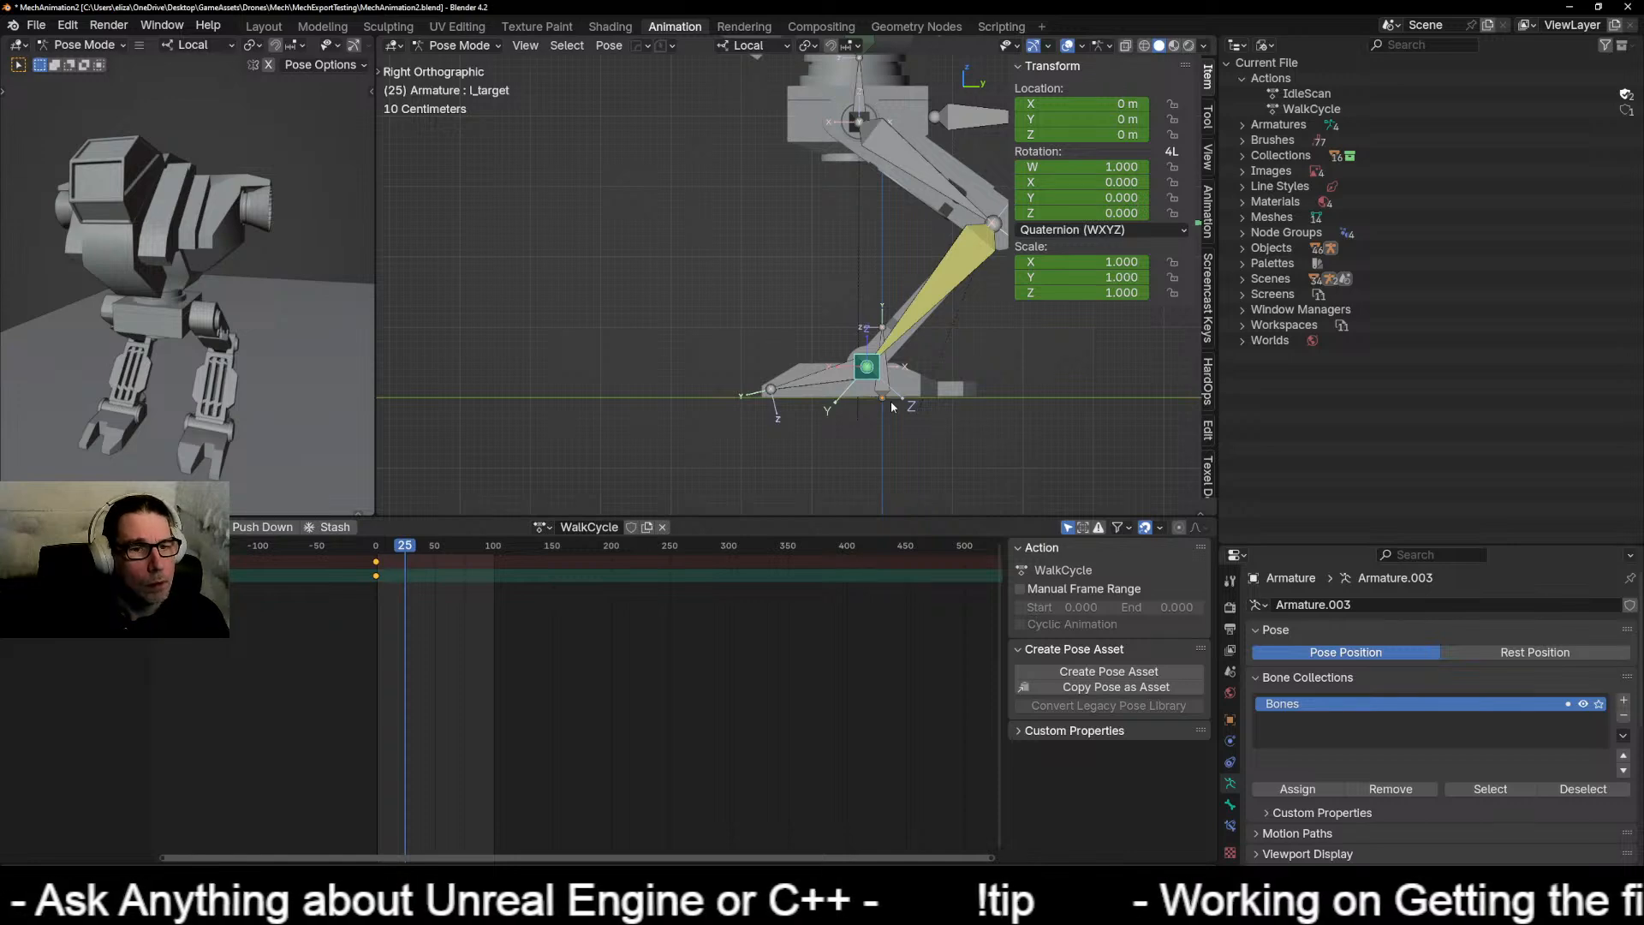
pyautogui.click(894, 409)
pyautogui.moveTo(882, 370); pyautogui.dragTo(618, 371)
pyautogui.click(619, 358)
pyautogui.press('r')
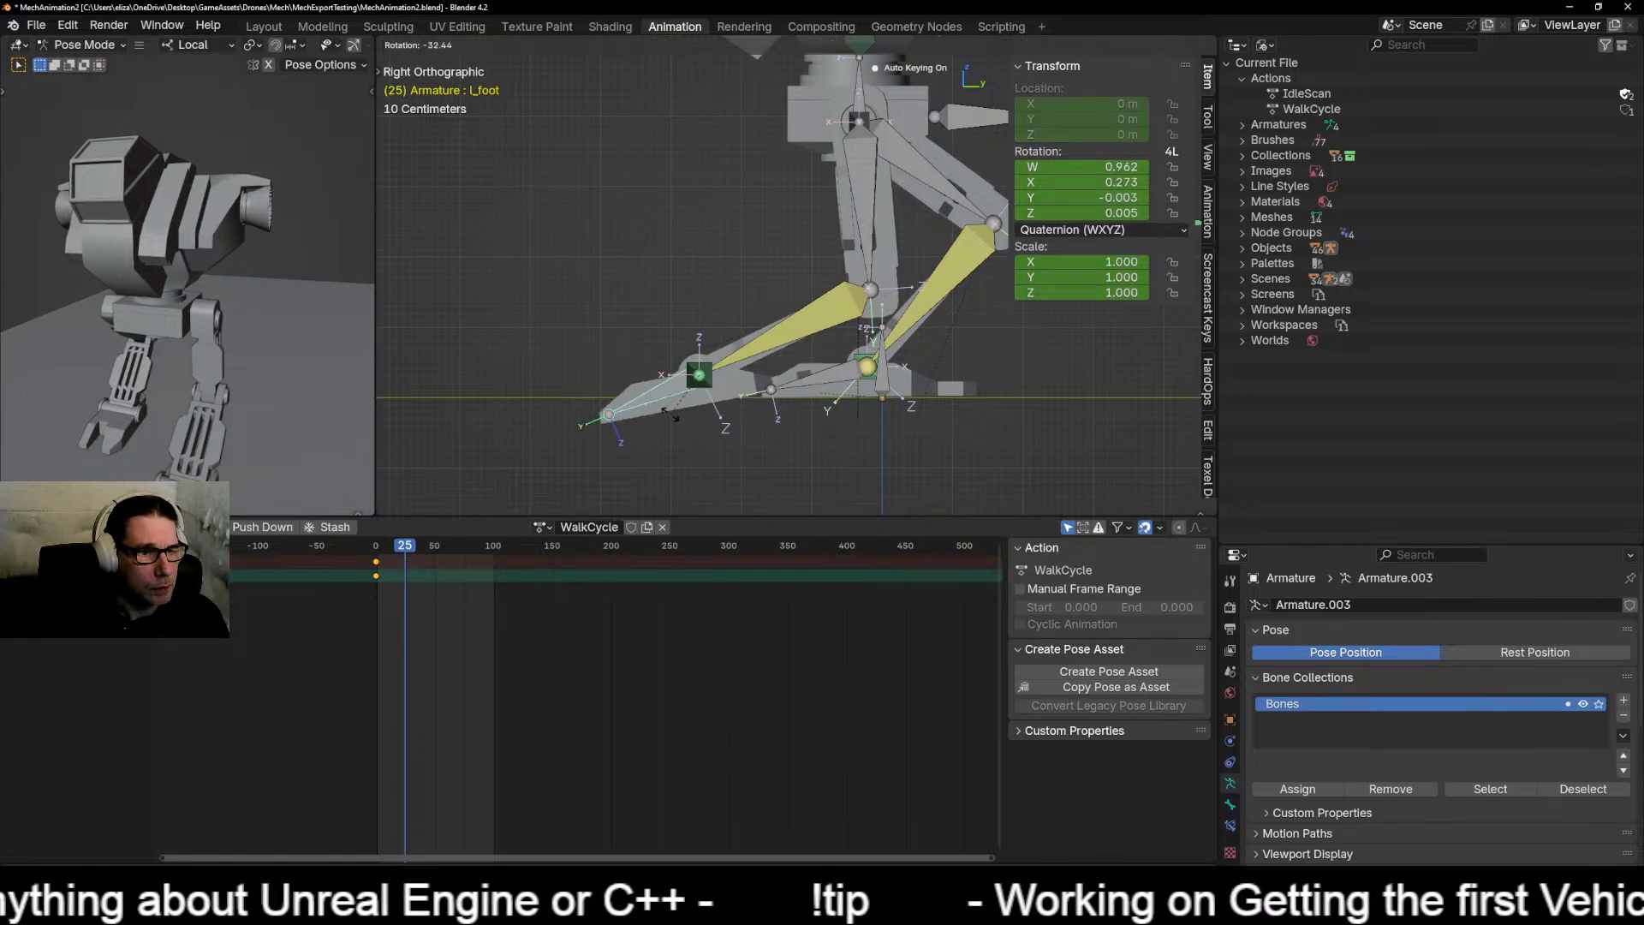
pyautogui.click(658, 397)
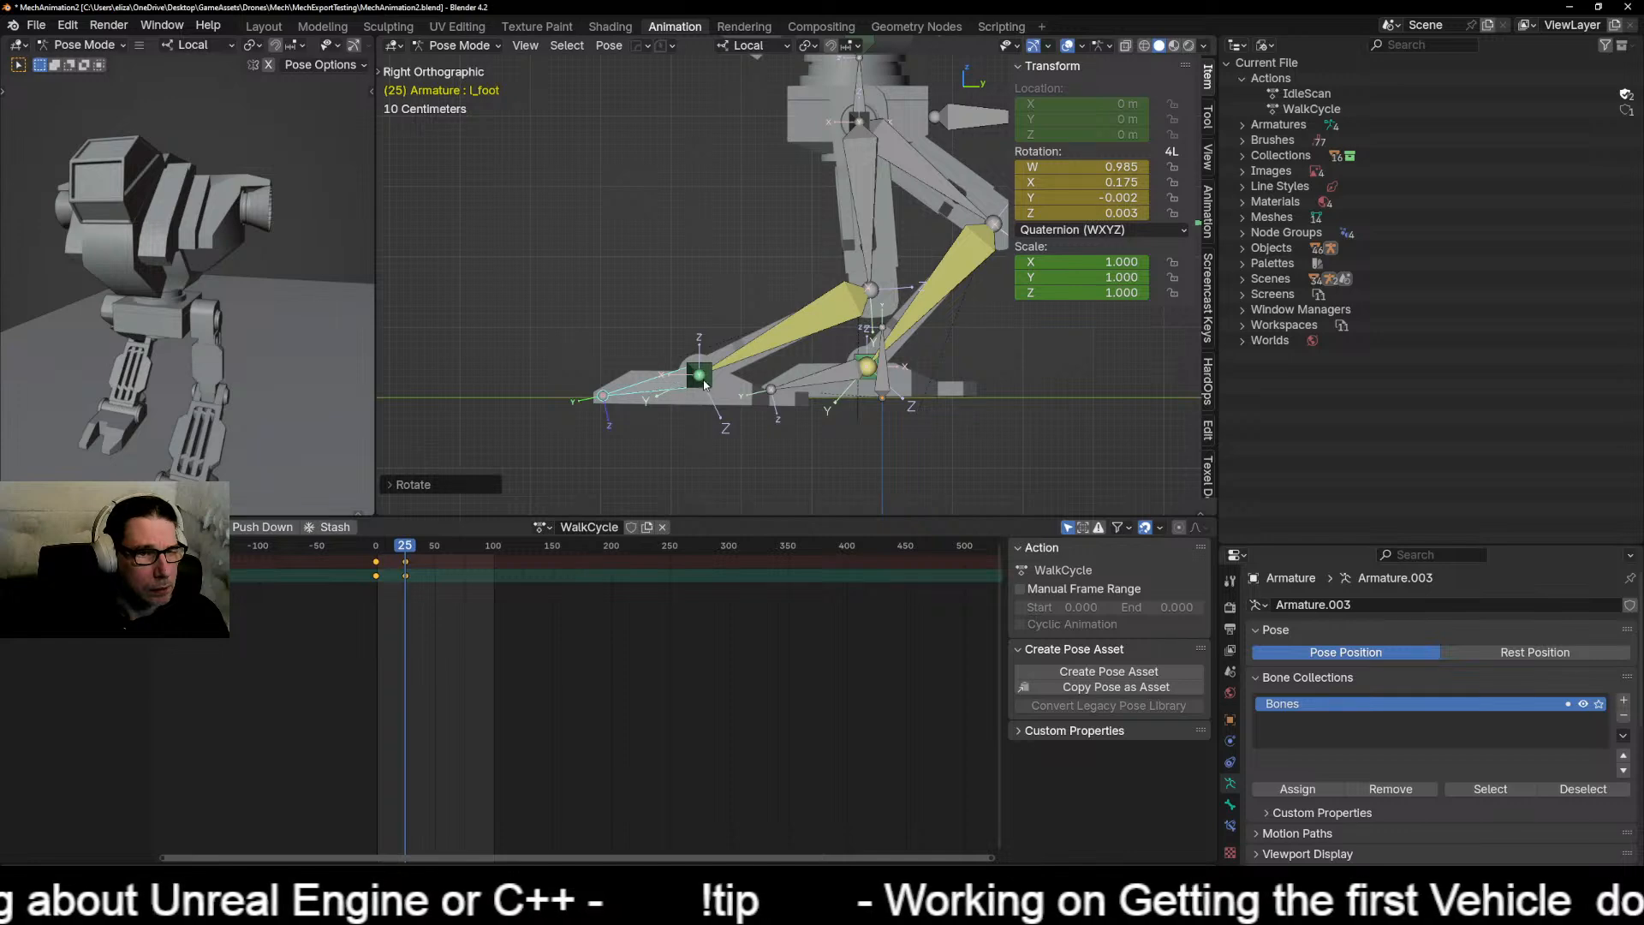
# Step: At frame 25, move l_target forward to about X 2.48 m and rotate l_foot to an X rotation of about 0.216
pyautogui.click(703, 380)
pyautogui.press('g')
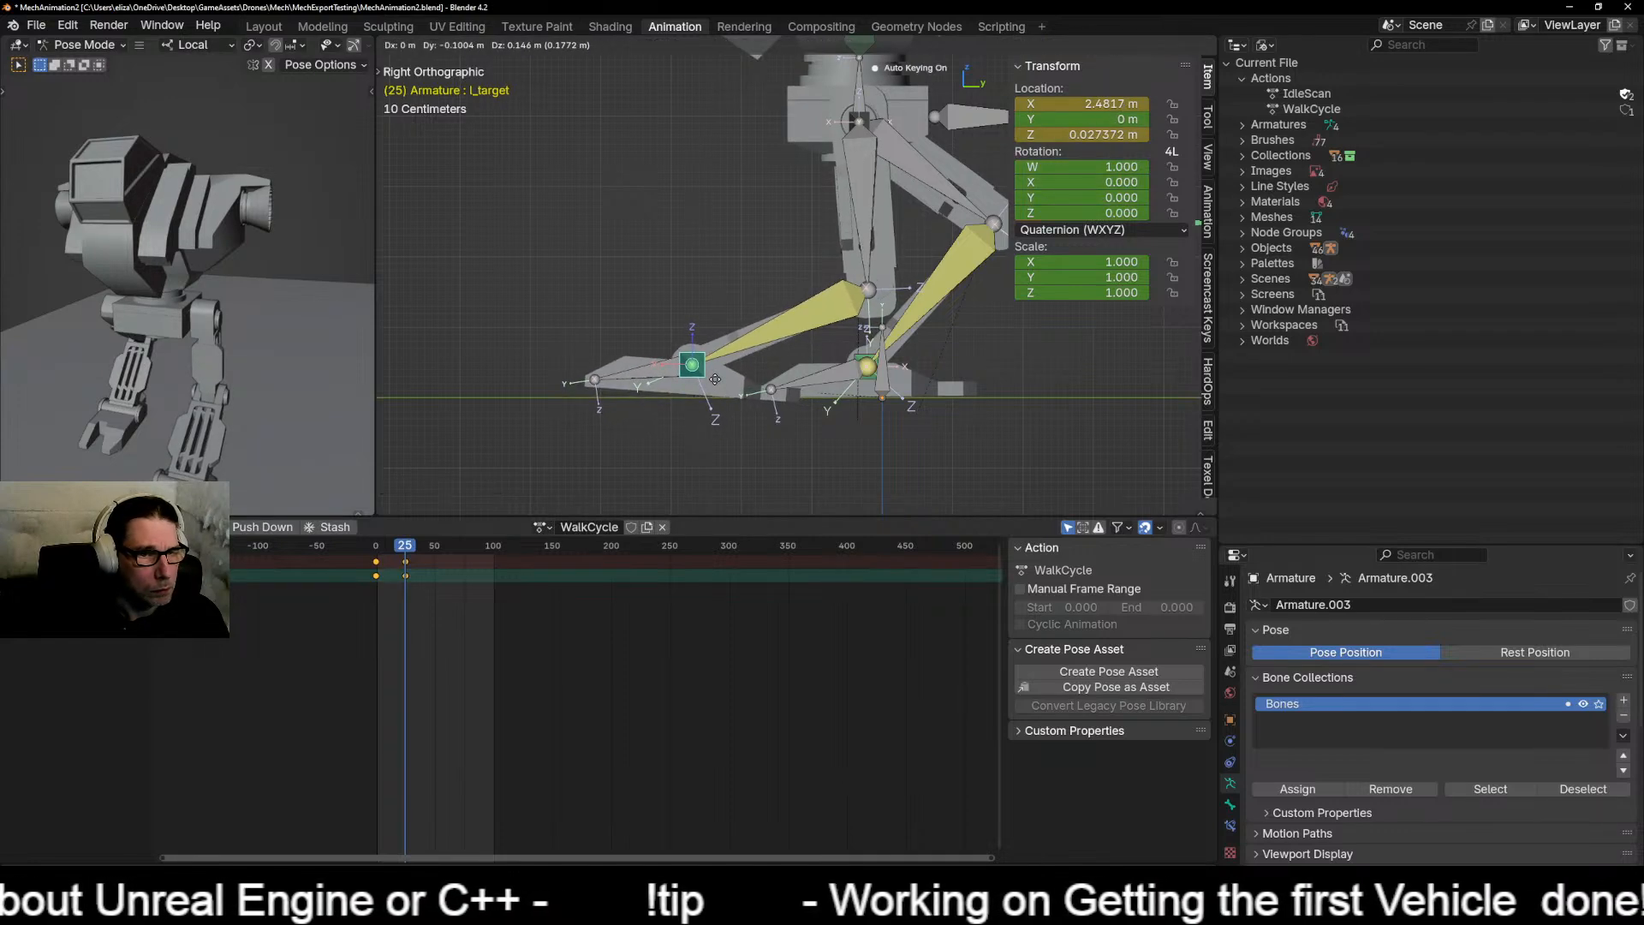
pyautogui.click(649, 415)
pyautogui.click(635, 377)
pyautogui.press('r')
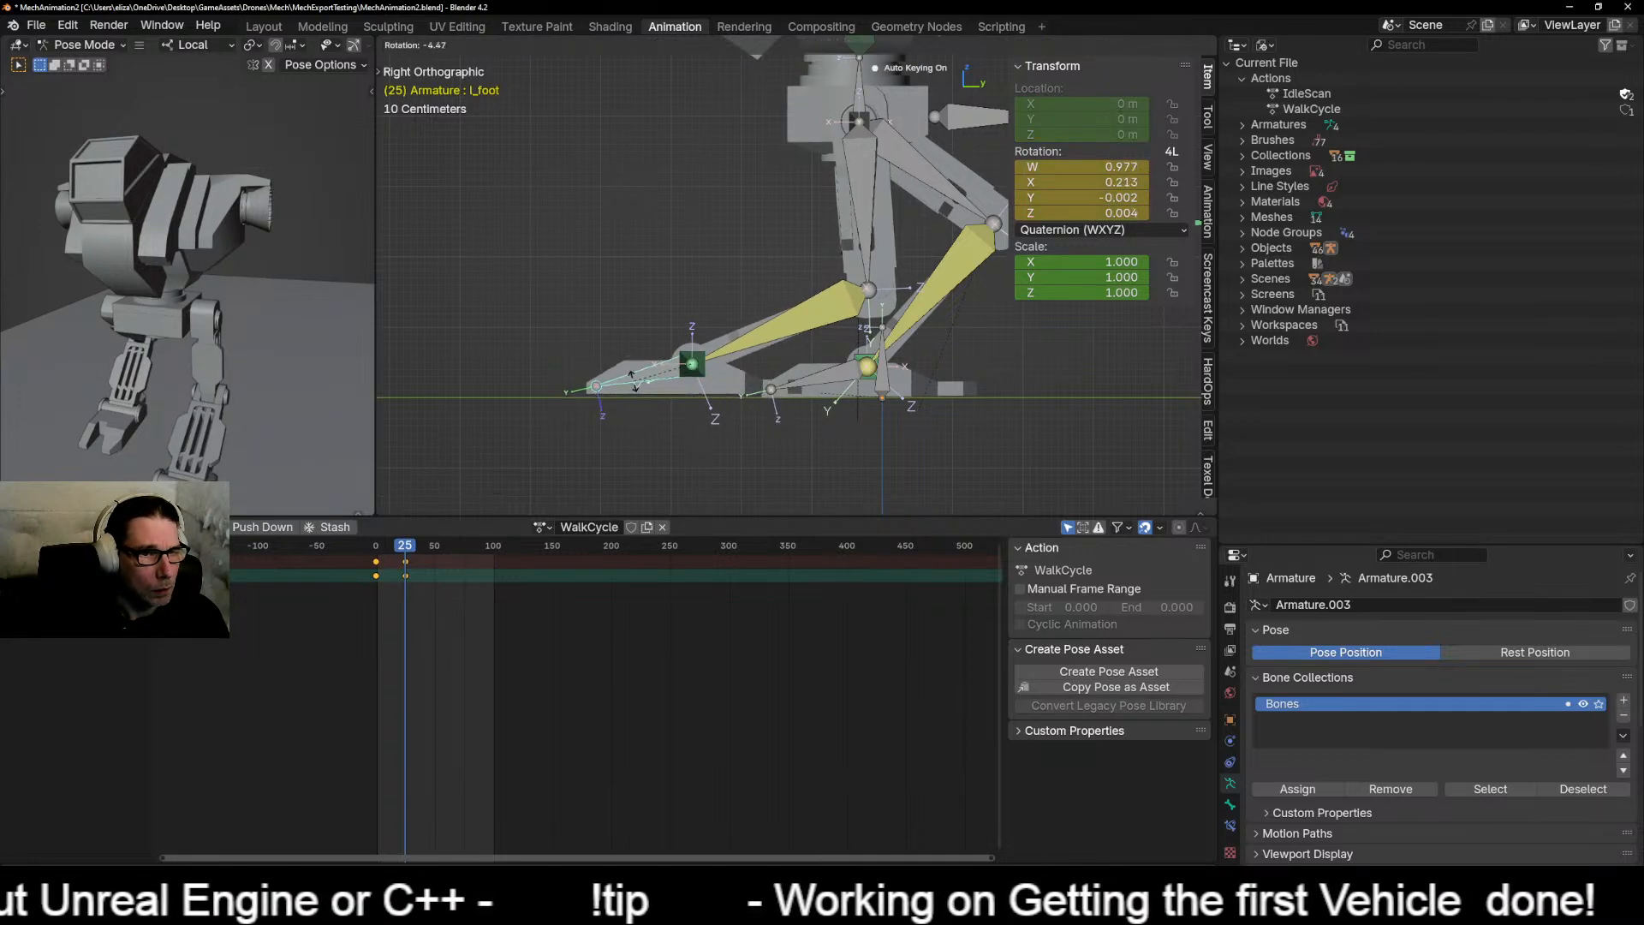
pyautogui.click(634, 382)
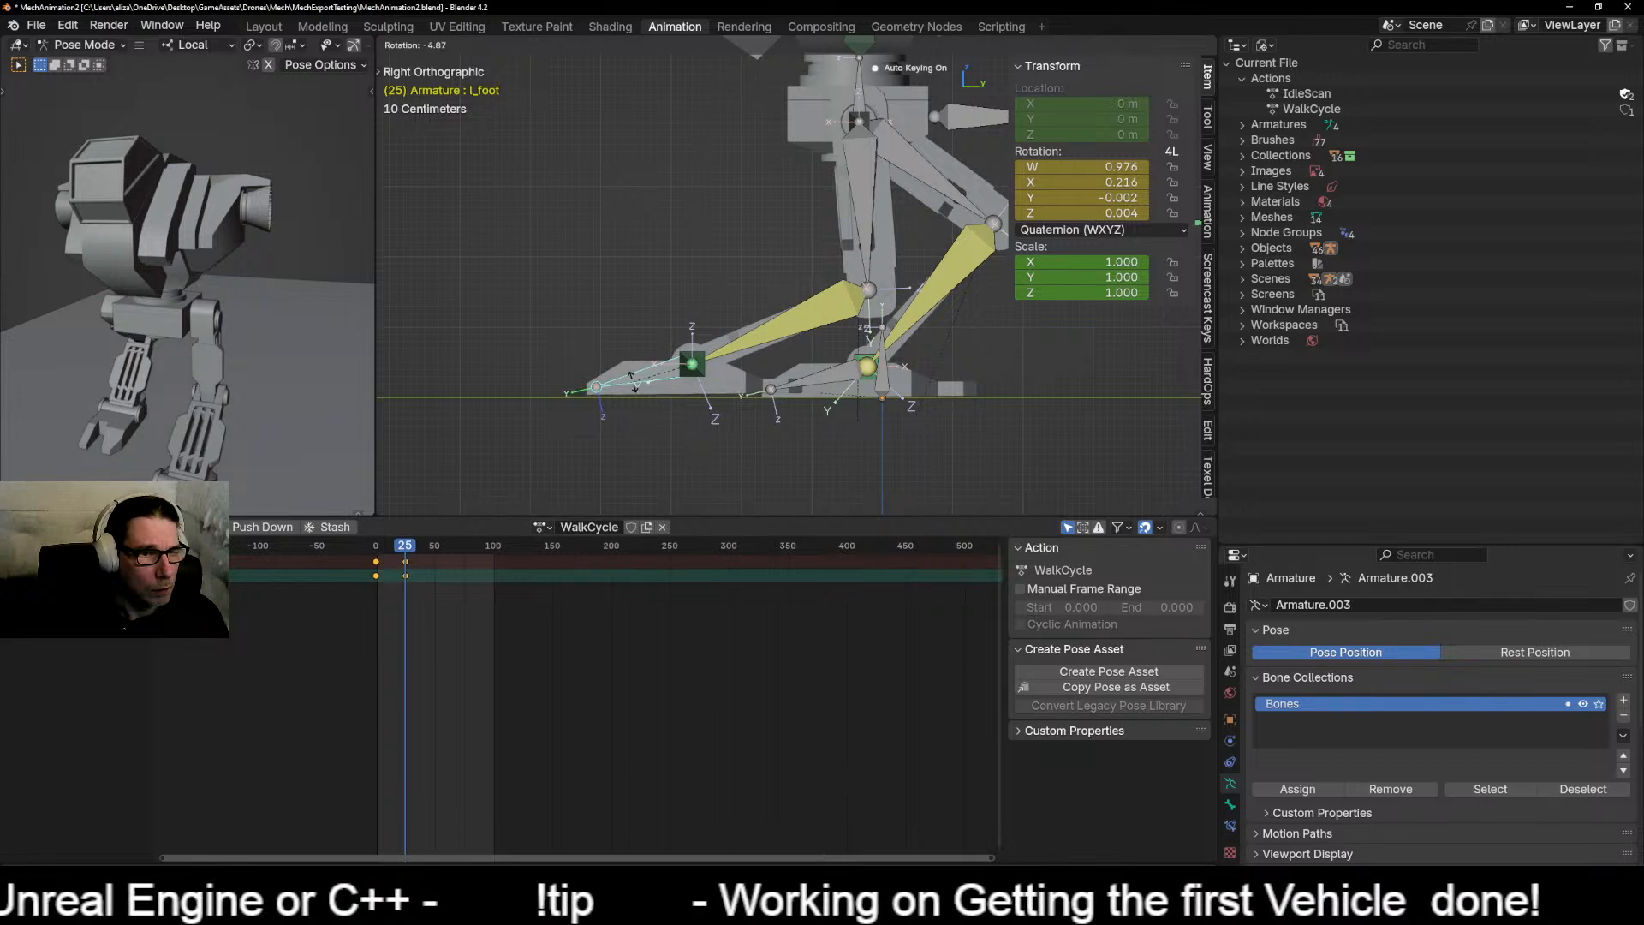
# Step: Extend the left leg's stride by moving l_target to about X 2.80 m, Z 0 m and rotating l_foot to an X rotation of about 0.208
pyautogui.click(692, 364)
pyautogui.press('g')
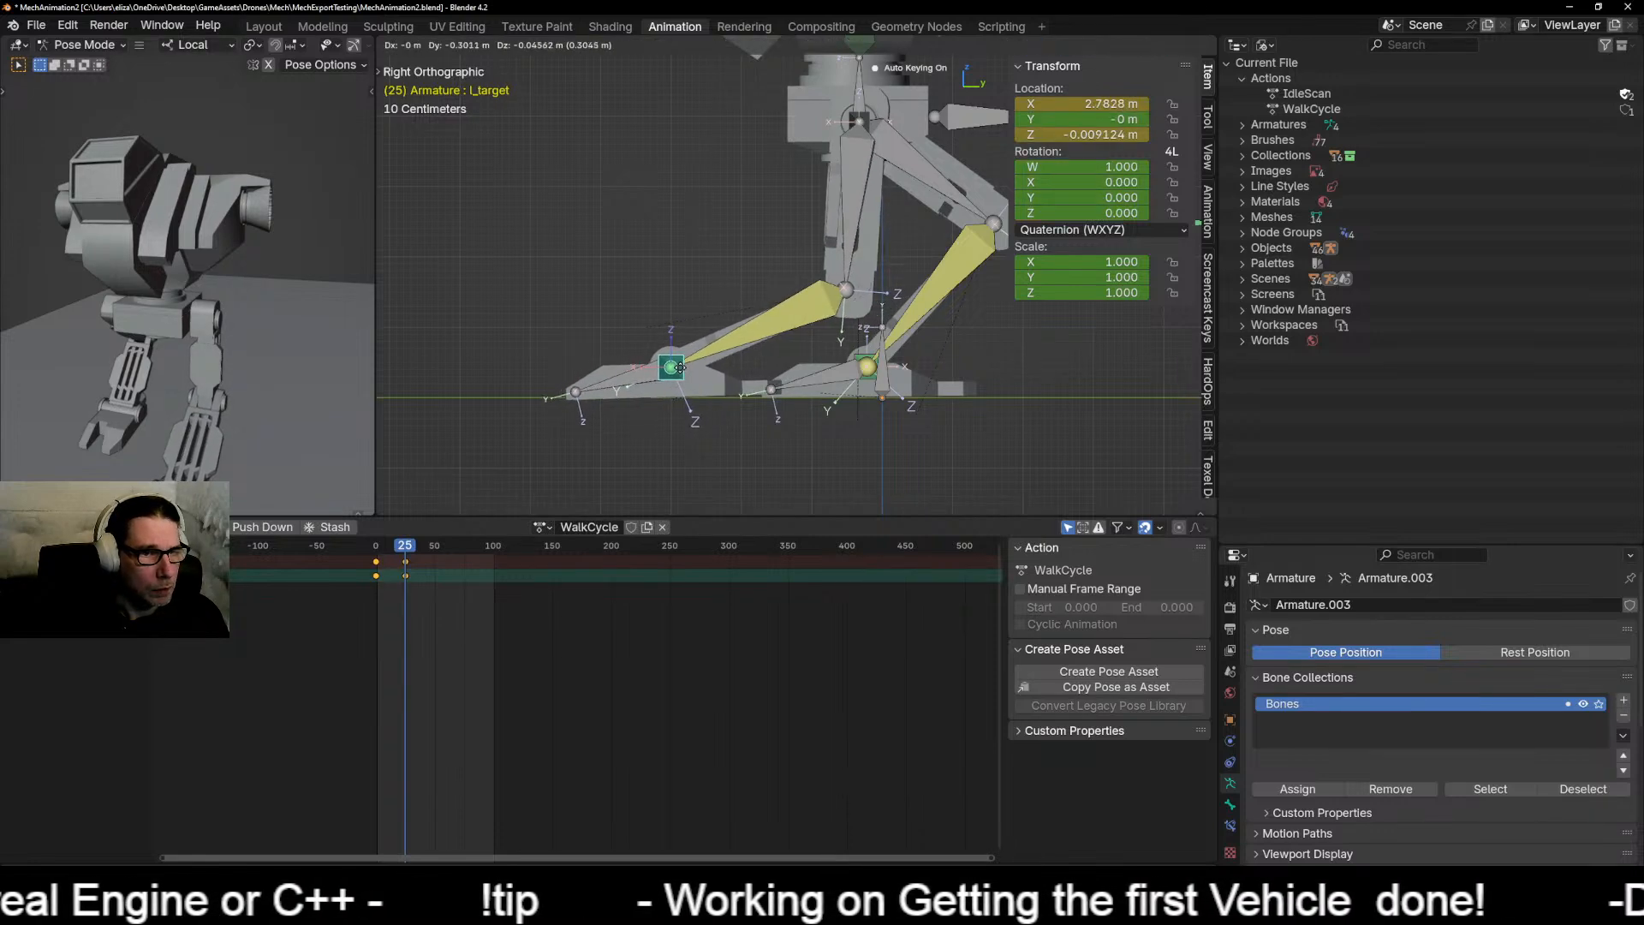
pyautogui.click(682, 370)
pyautogui.click(630, 380)
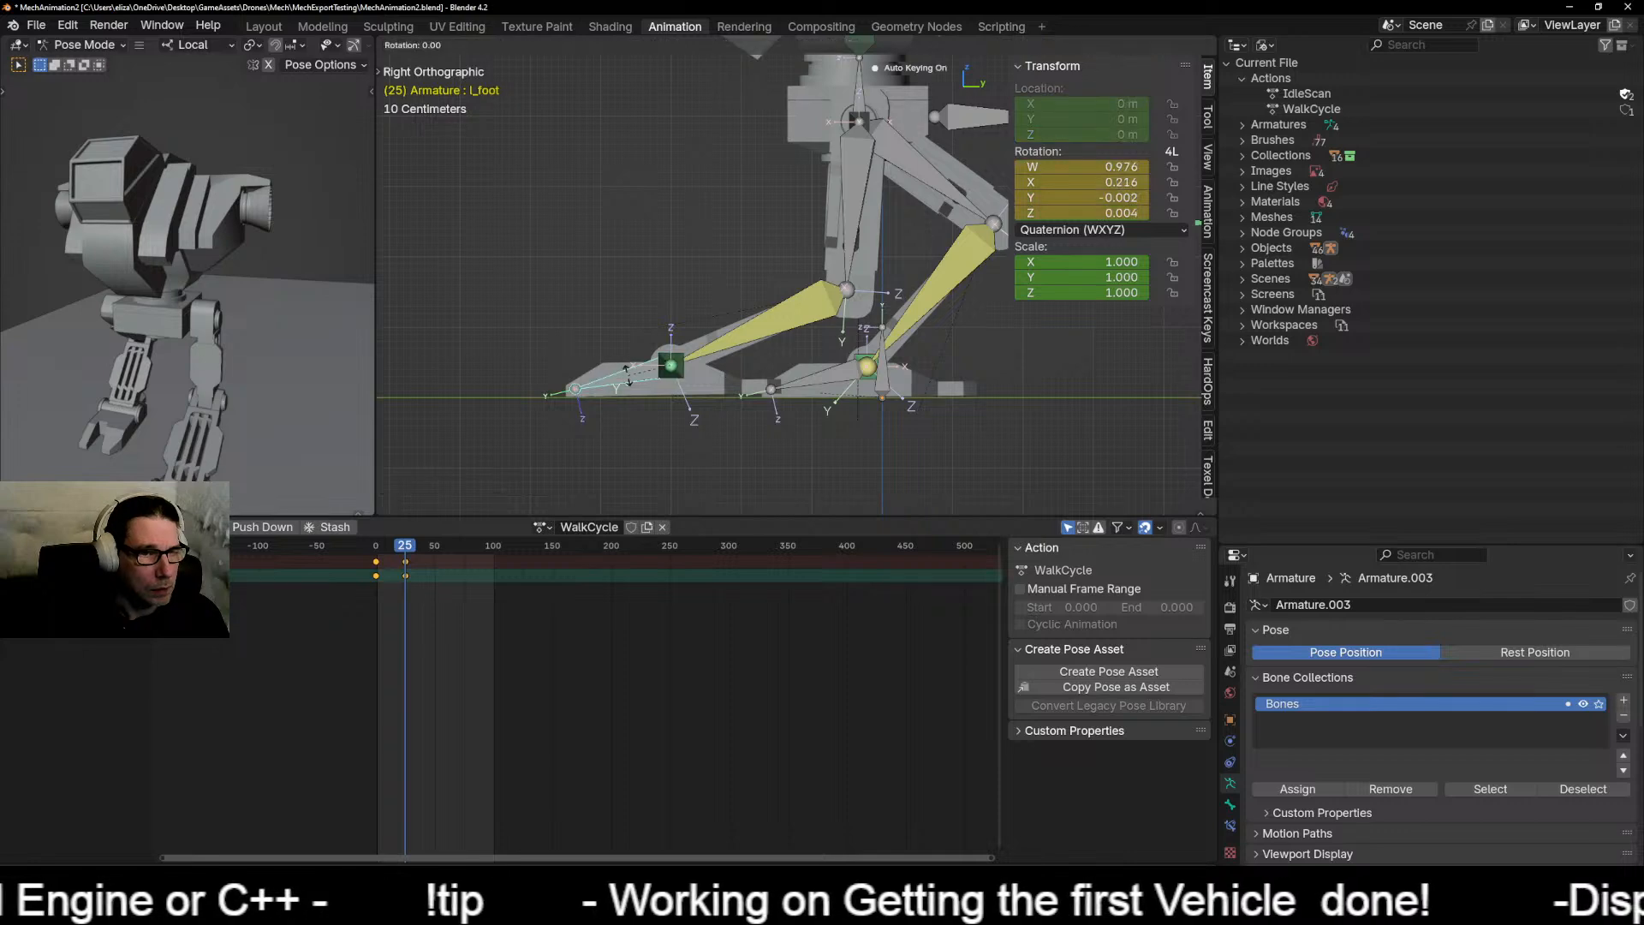
pyautogui.press('r')
pyautogui.click(628, 378)
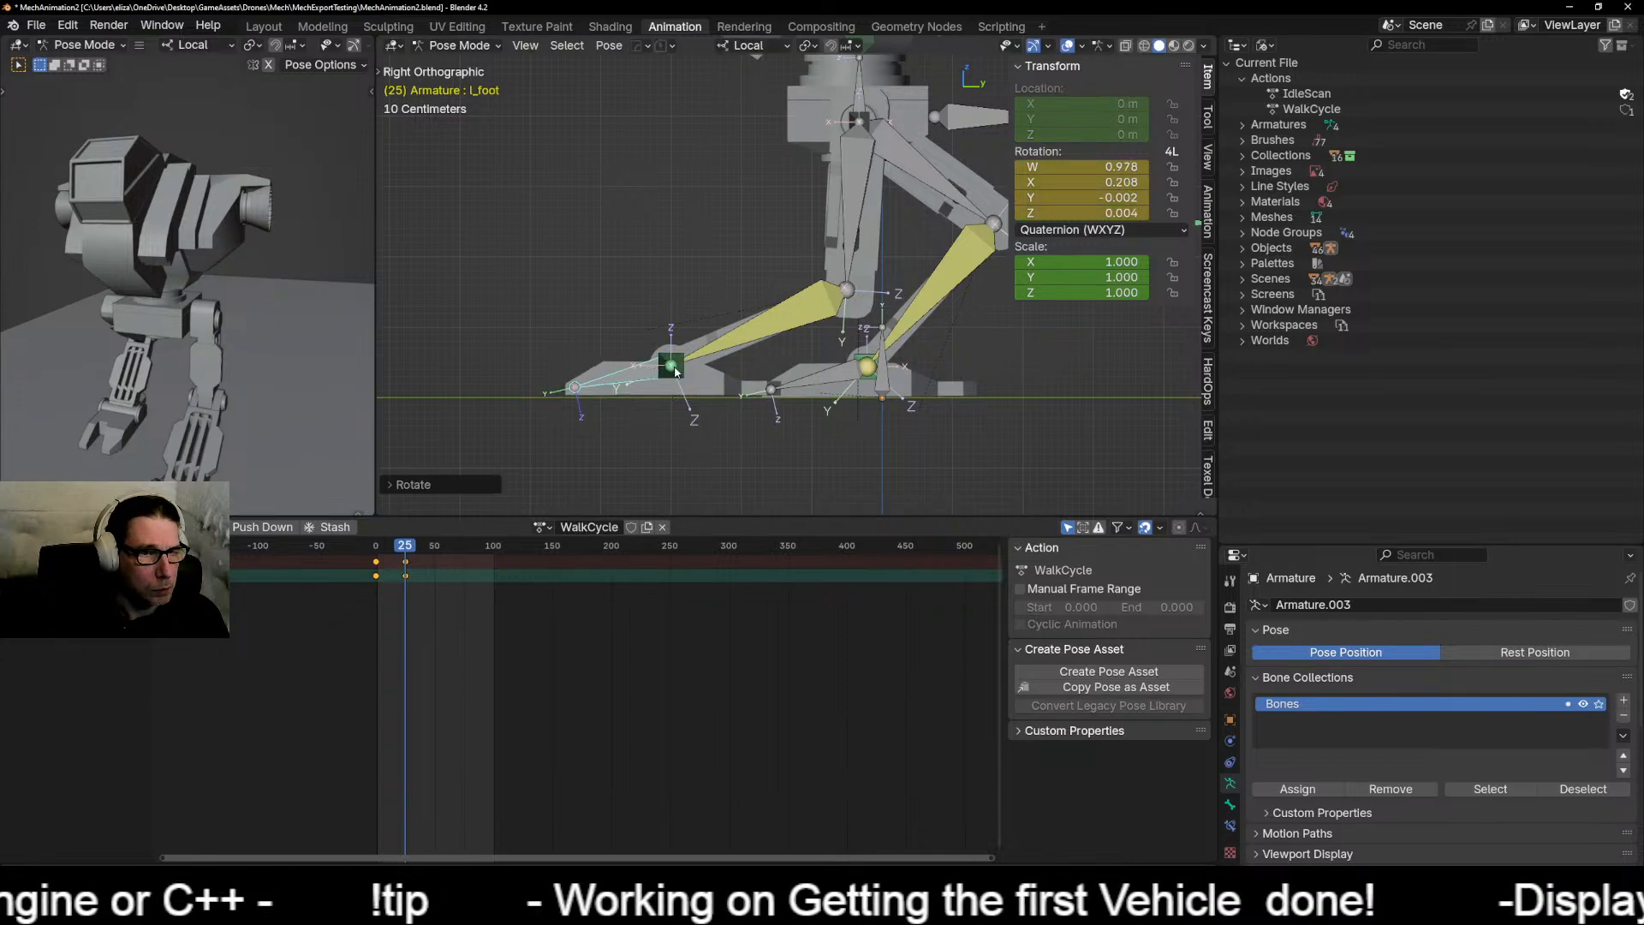
pyautogui.click(675, 370)
pyautogui.press('g')
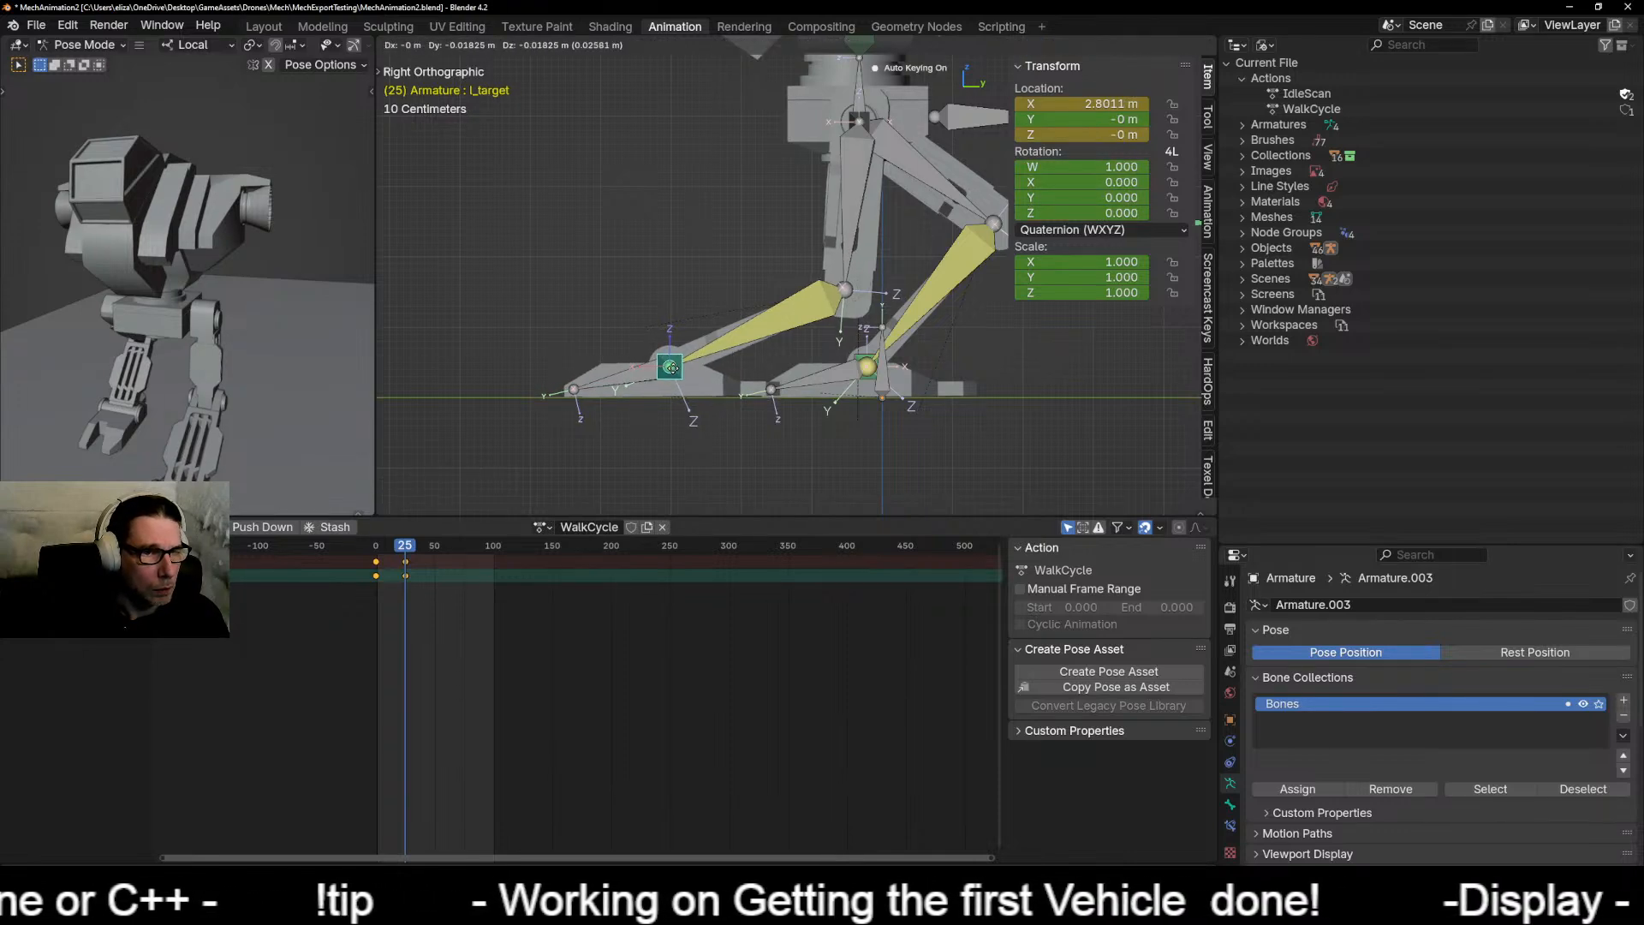
pyautogui.click(677, 374)
# Step: At frame 25, move r_target backward to about X 2.32 m, Z 0.02 m in the right orthographic view
pyautogui.moveTo(677, 373); pyautogui.dragTo(875, 437, button='middle')
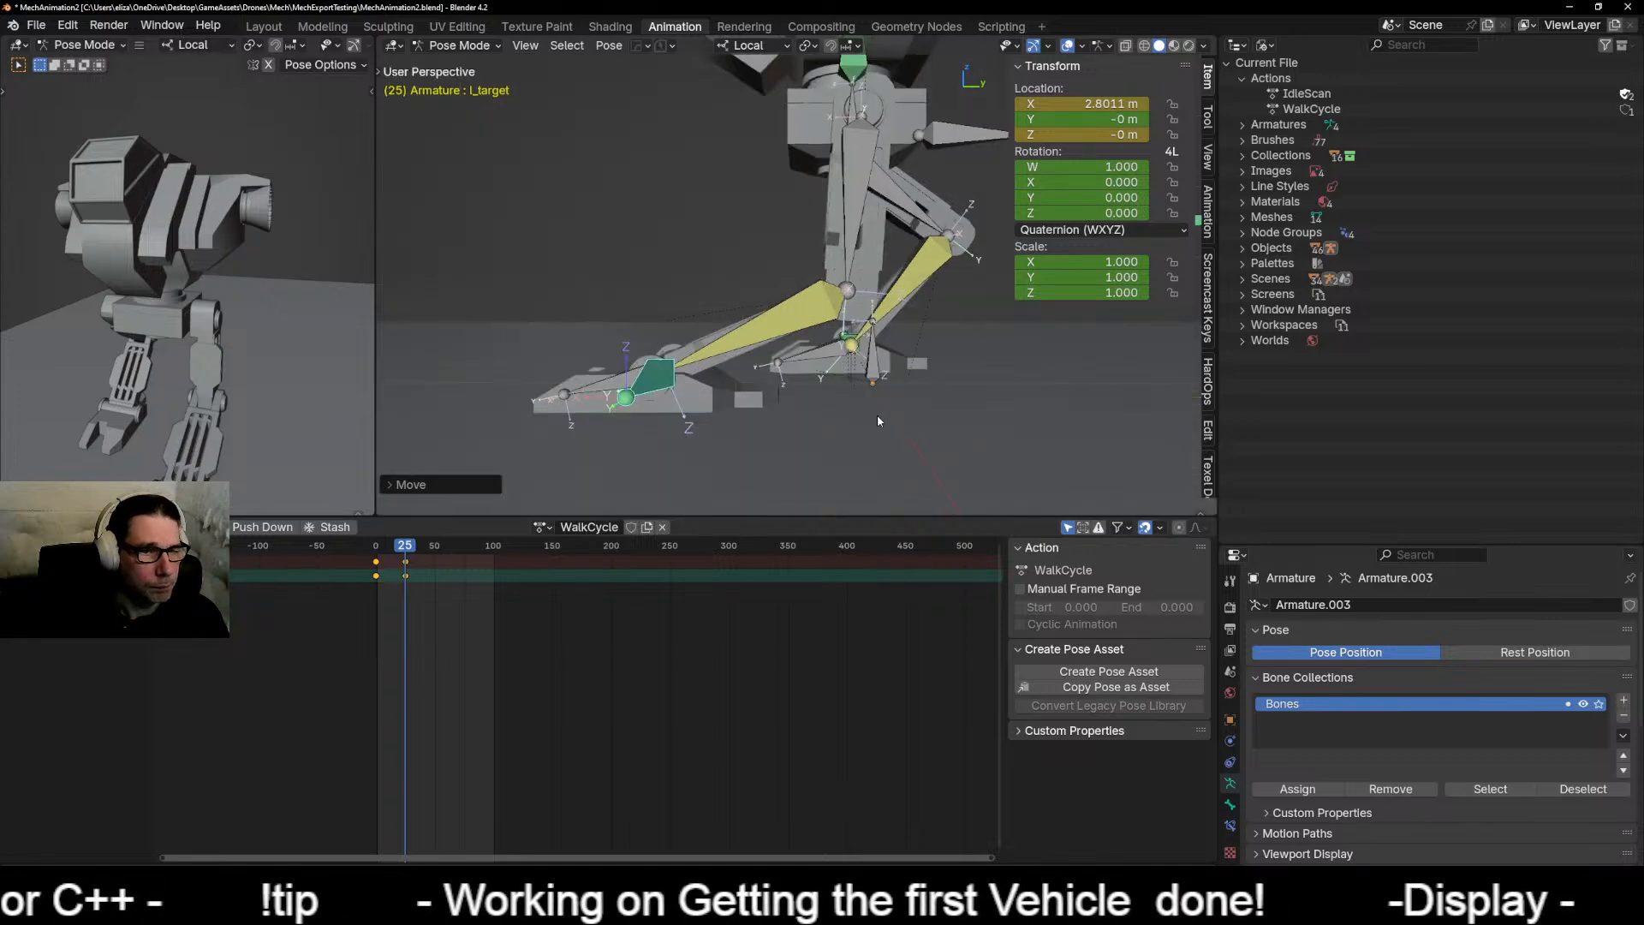
pyautogui.press('KP_3')
pyautogui.keyDown('shift'); pyautogui.moveTo(891, 421); pyautogui.dragTo(633, 432, button='middle'); pyautogui.keyUp('shift')
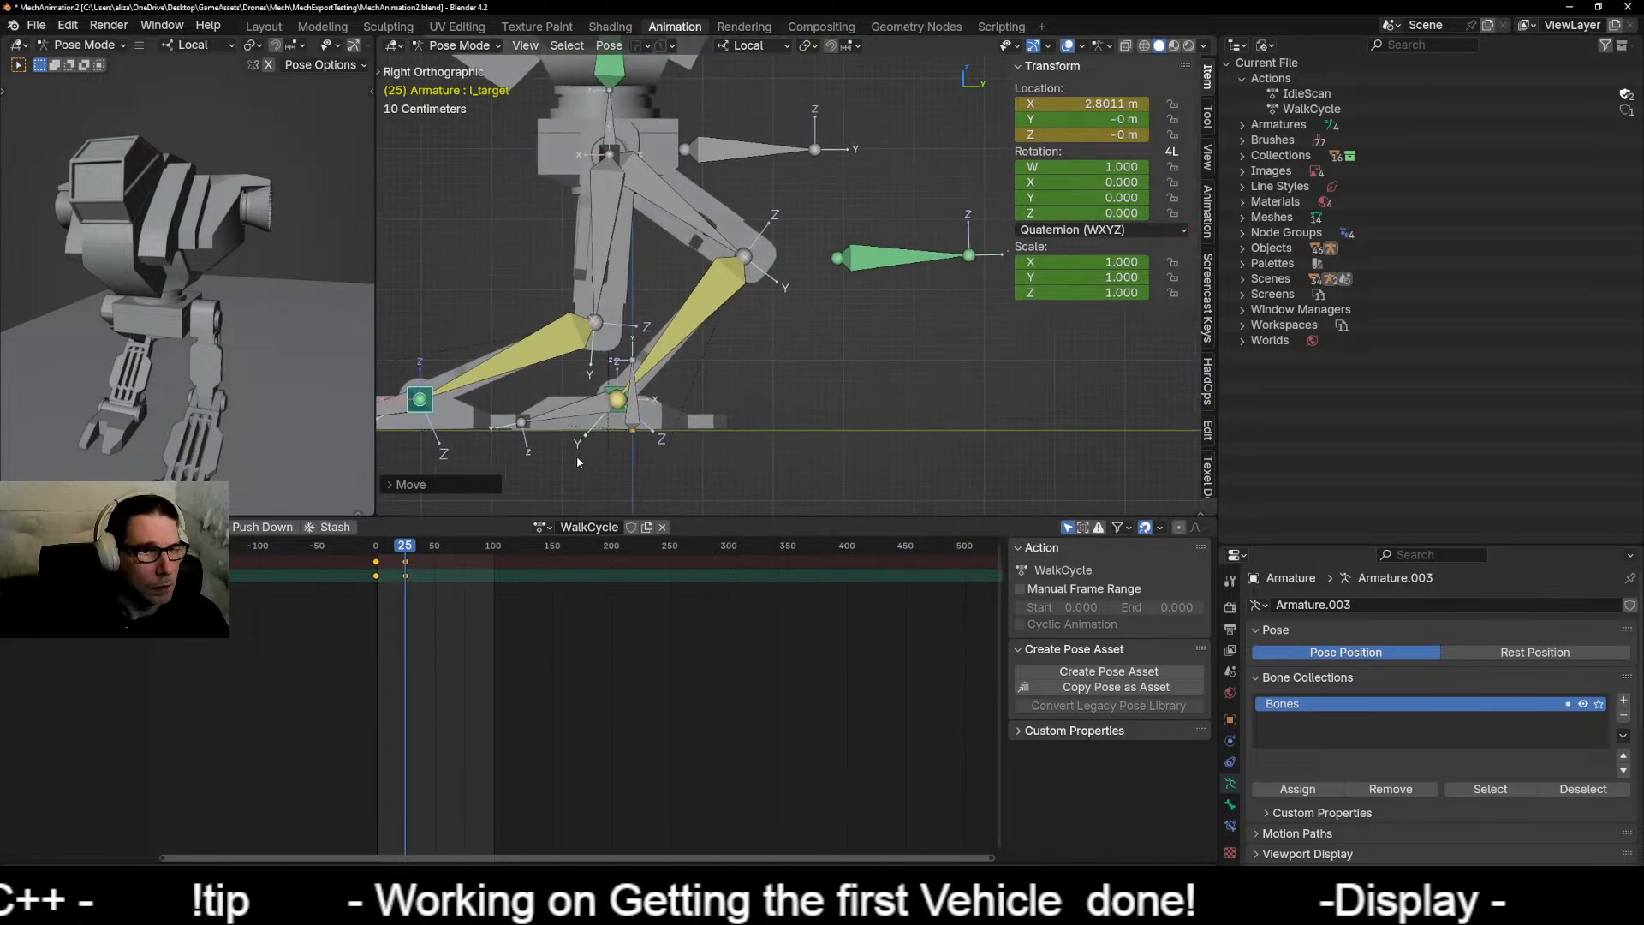
pyautogui.click(620, 409)
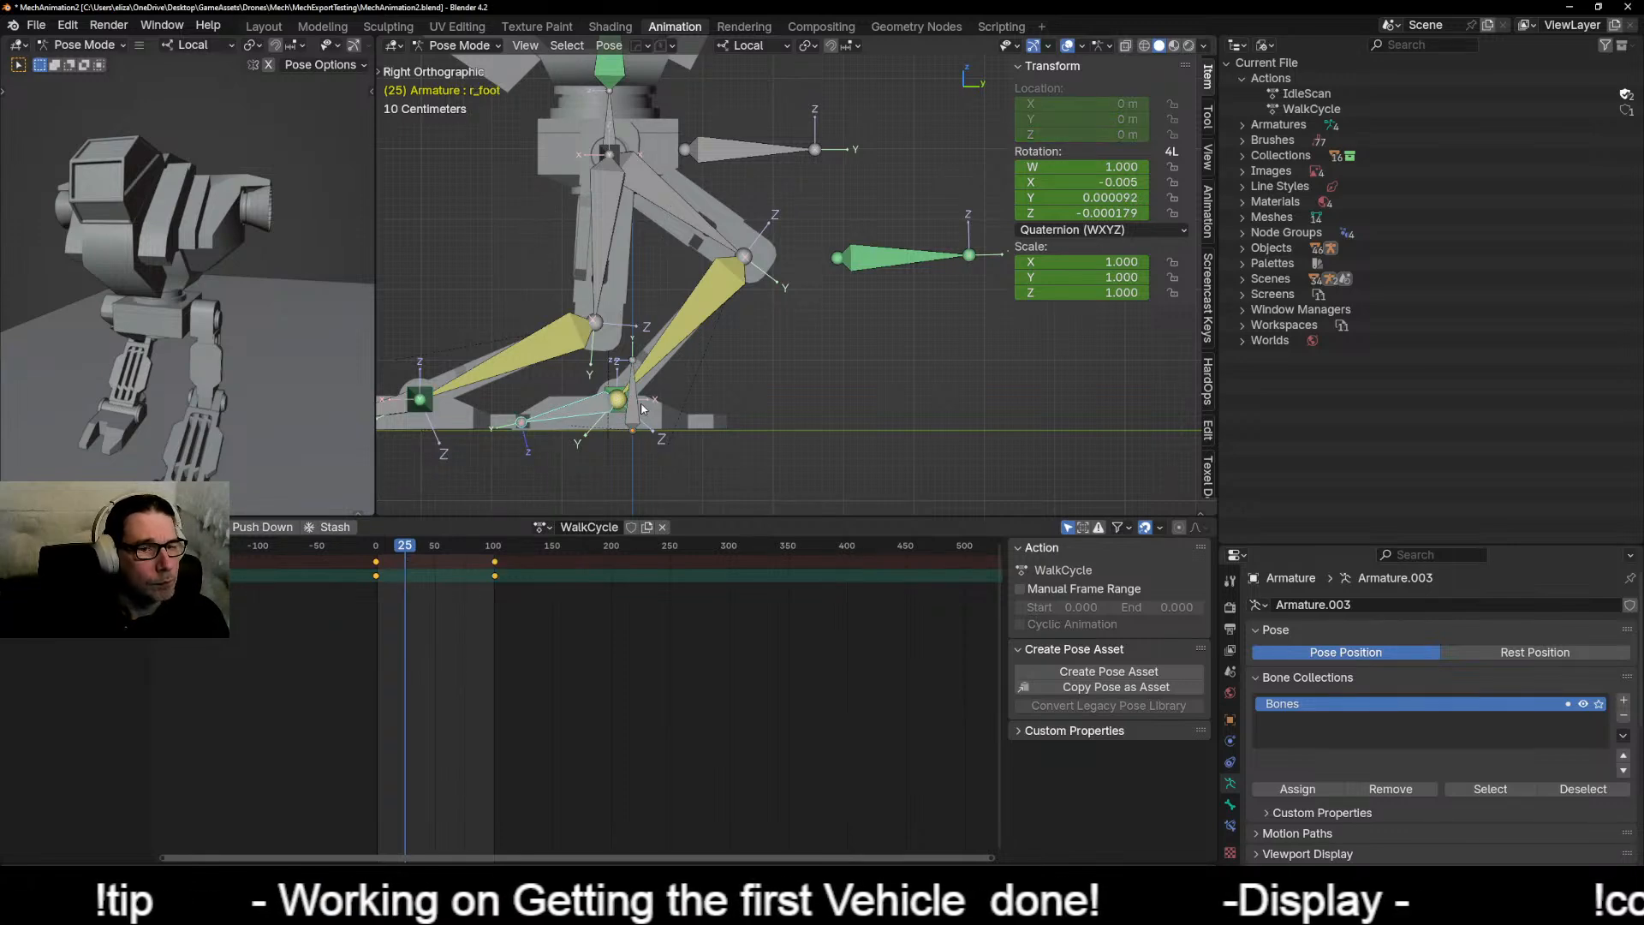
pyautogui.click(637, 401)
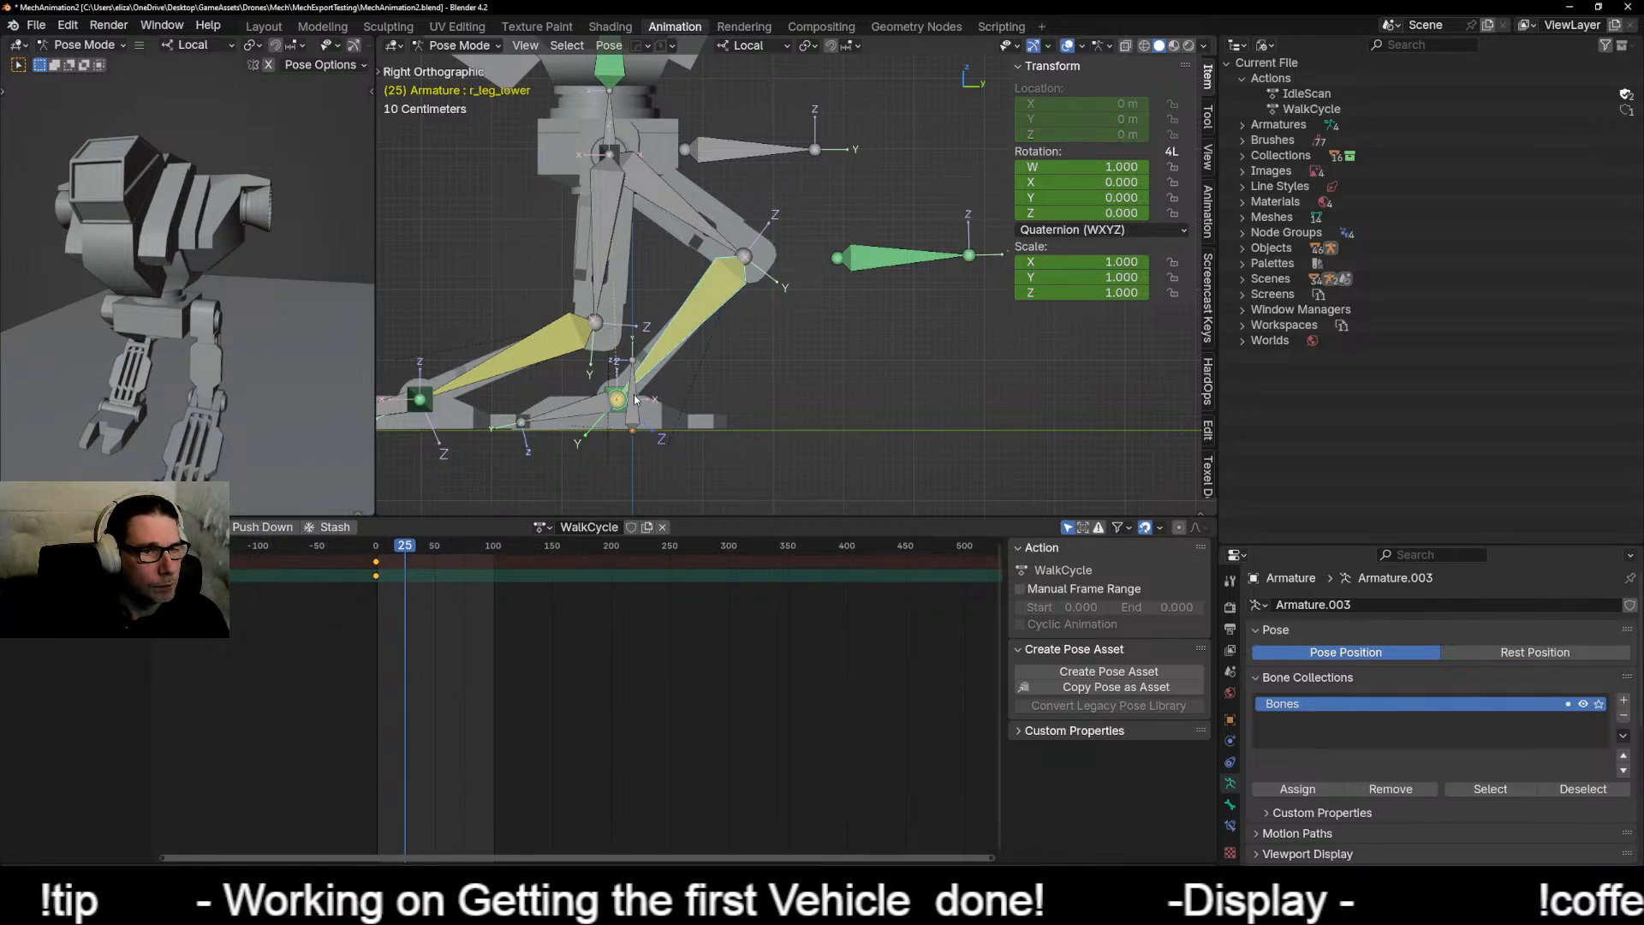
pyautogui.click(617, 396)
pyautogui.press('g')
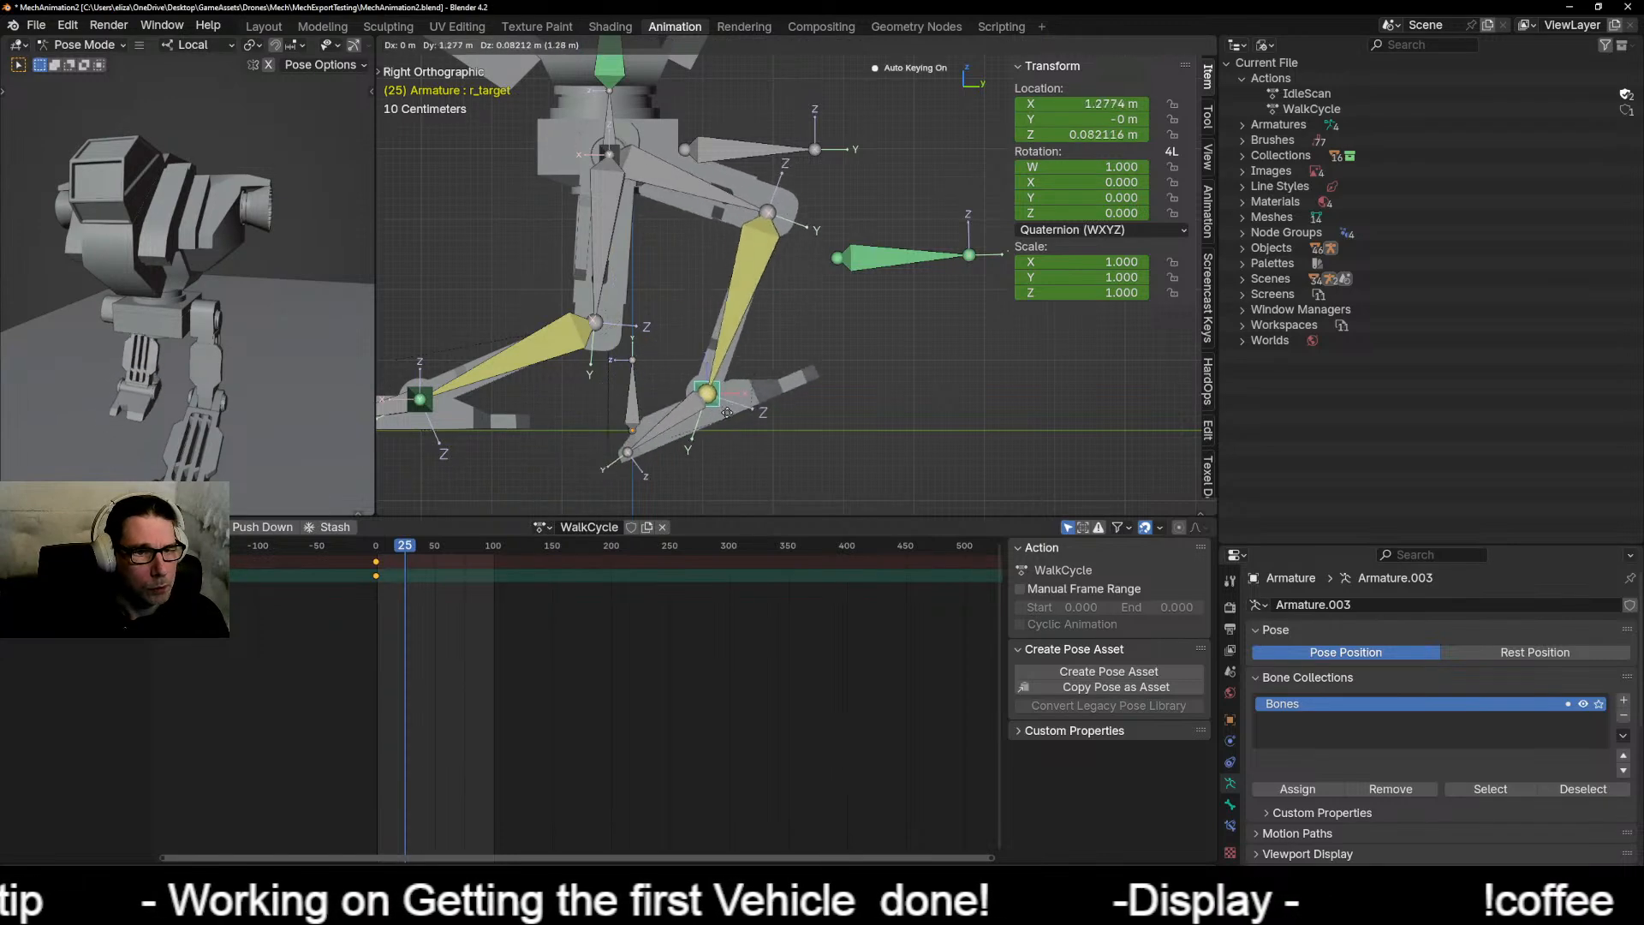
pyautogui.click(799, 416)
pyautogui.press('r')
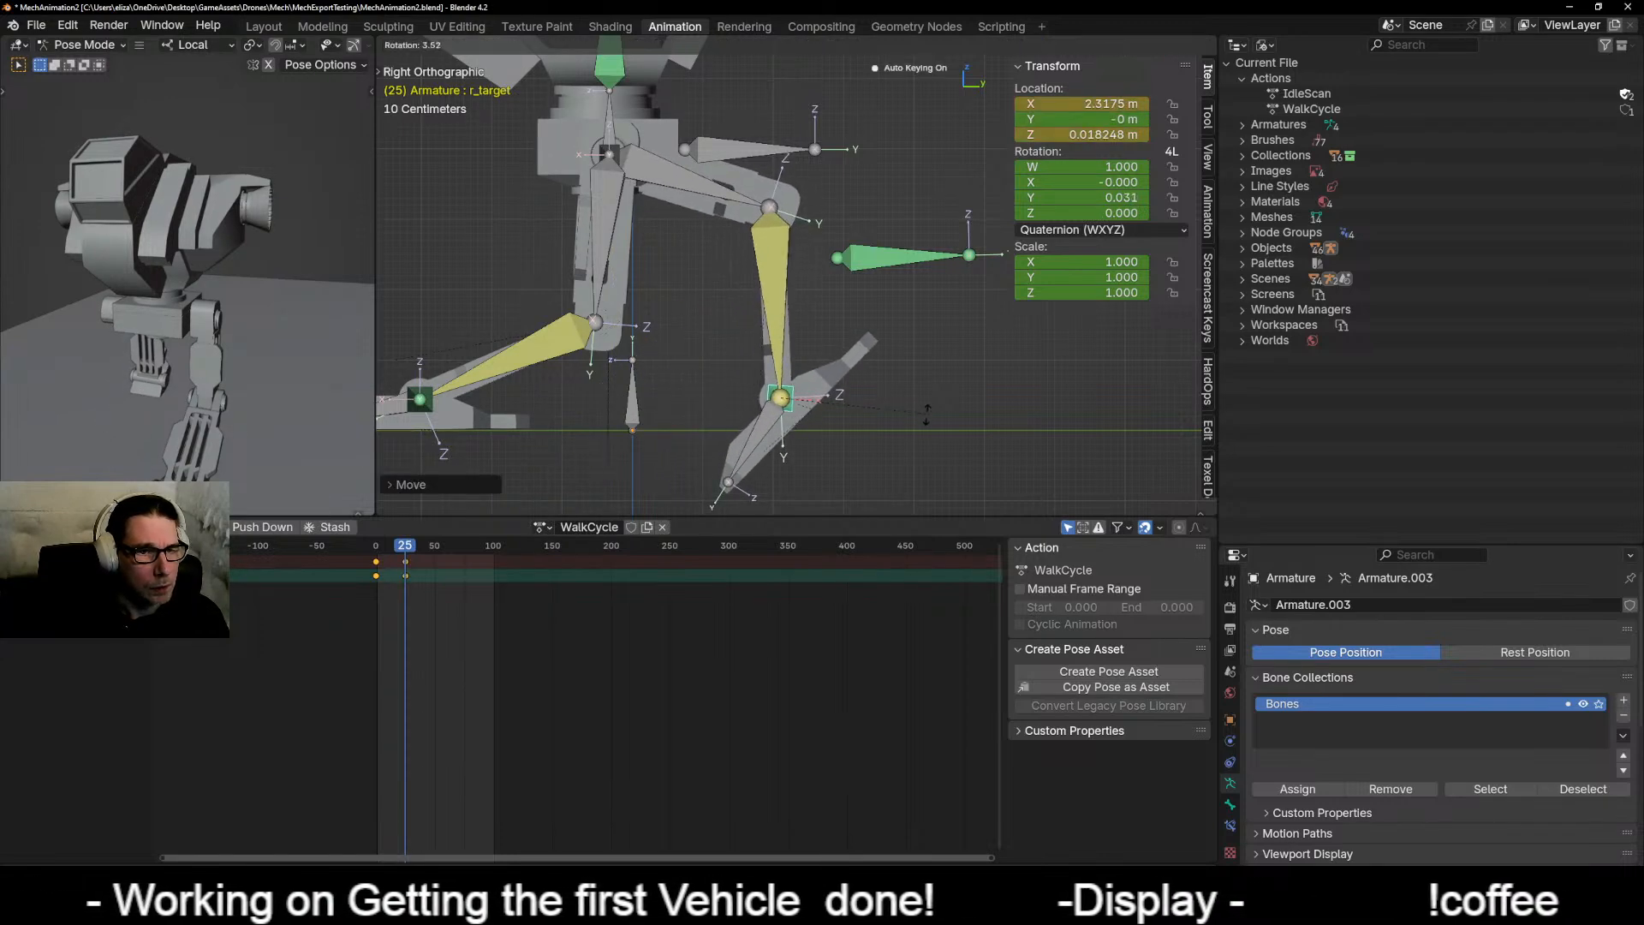
pyautogui.press('Escape')
# Step: Level the right foot by rotating r_foot to an X rotation of about -0.392, and nudge r_target to about X 2.33 m, Z 0.01 m
pyautogui.click(758, 433)
pyautogui.press('r')
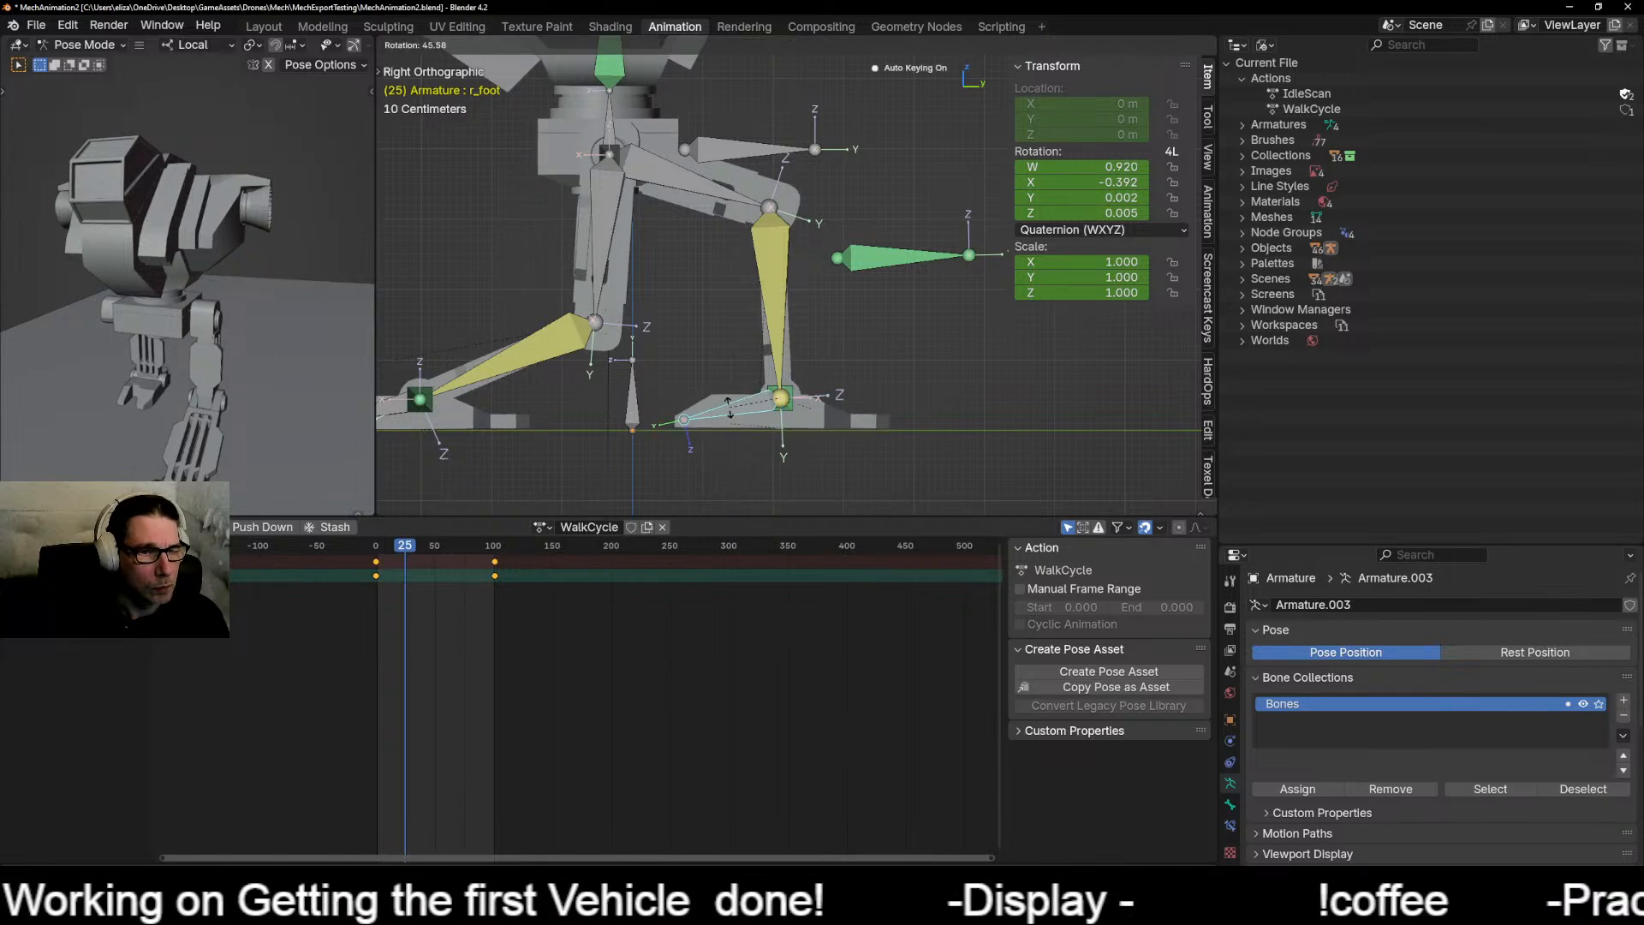
pyautogui.click(729, 408)
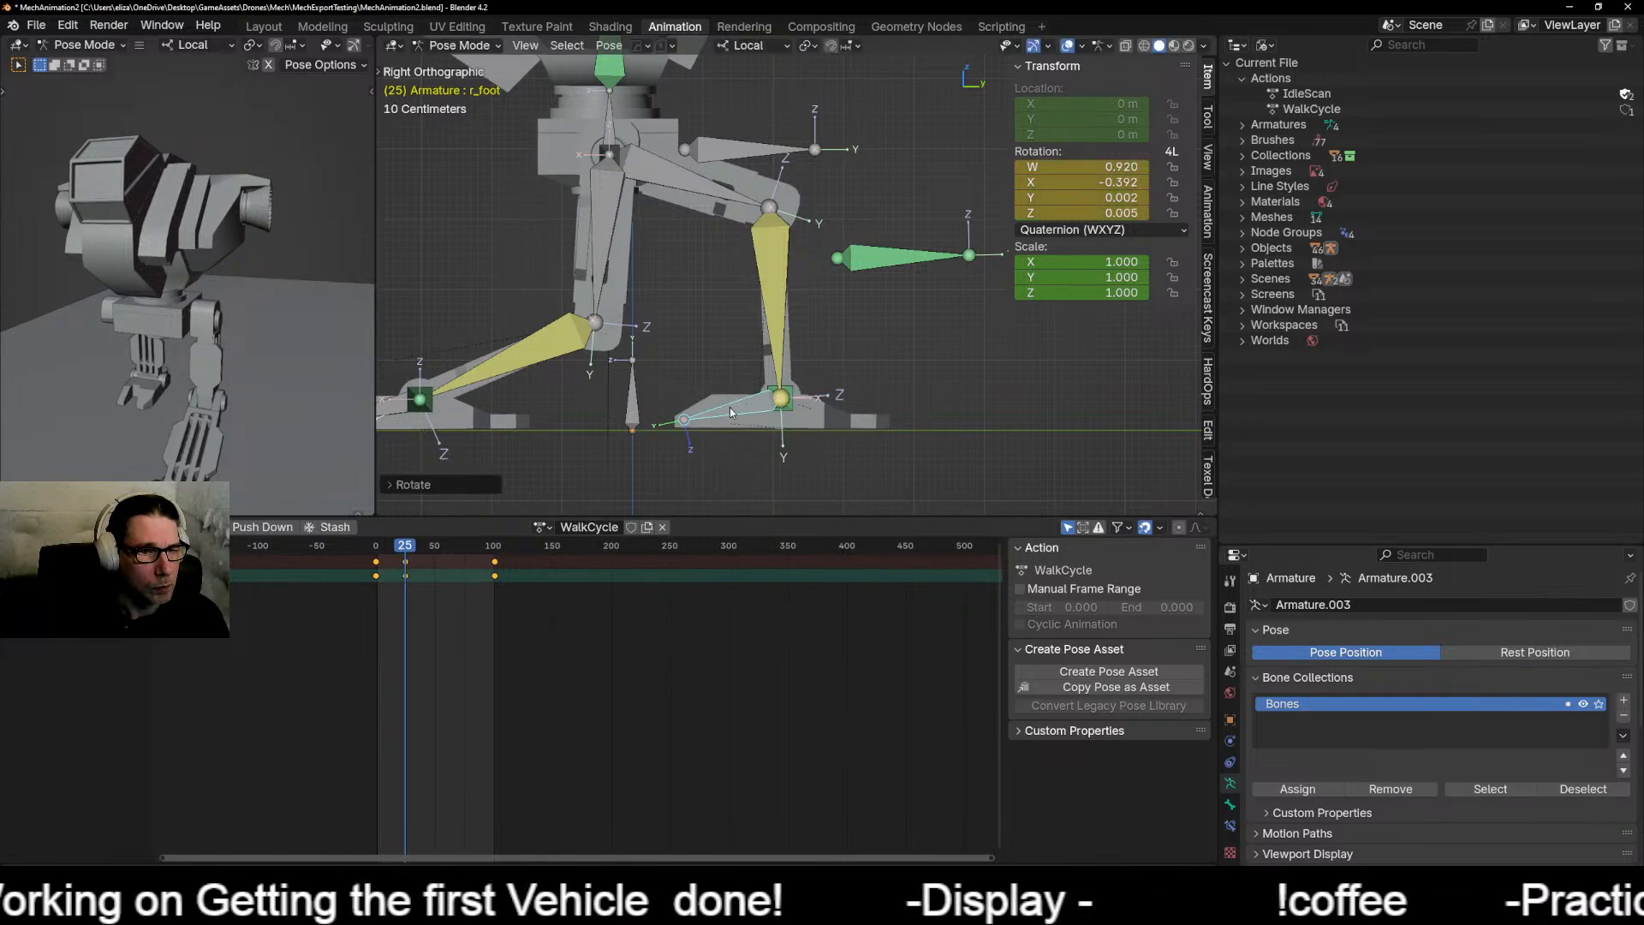
pyautogui.click(791, 399)
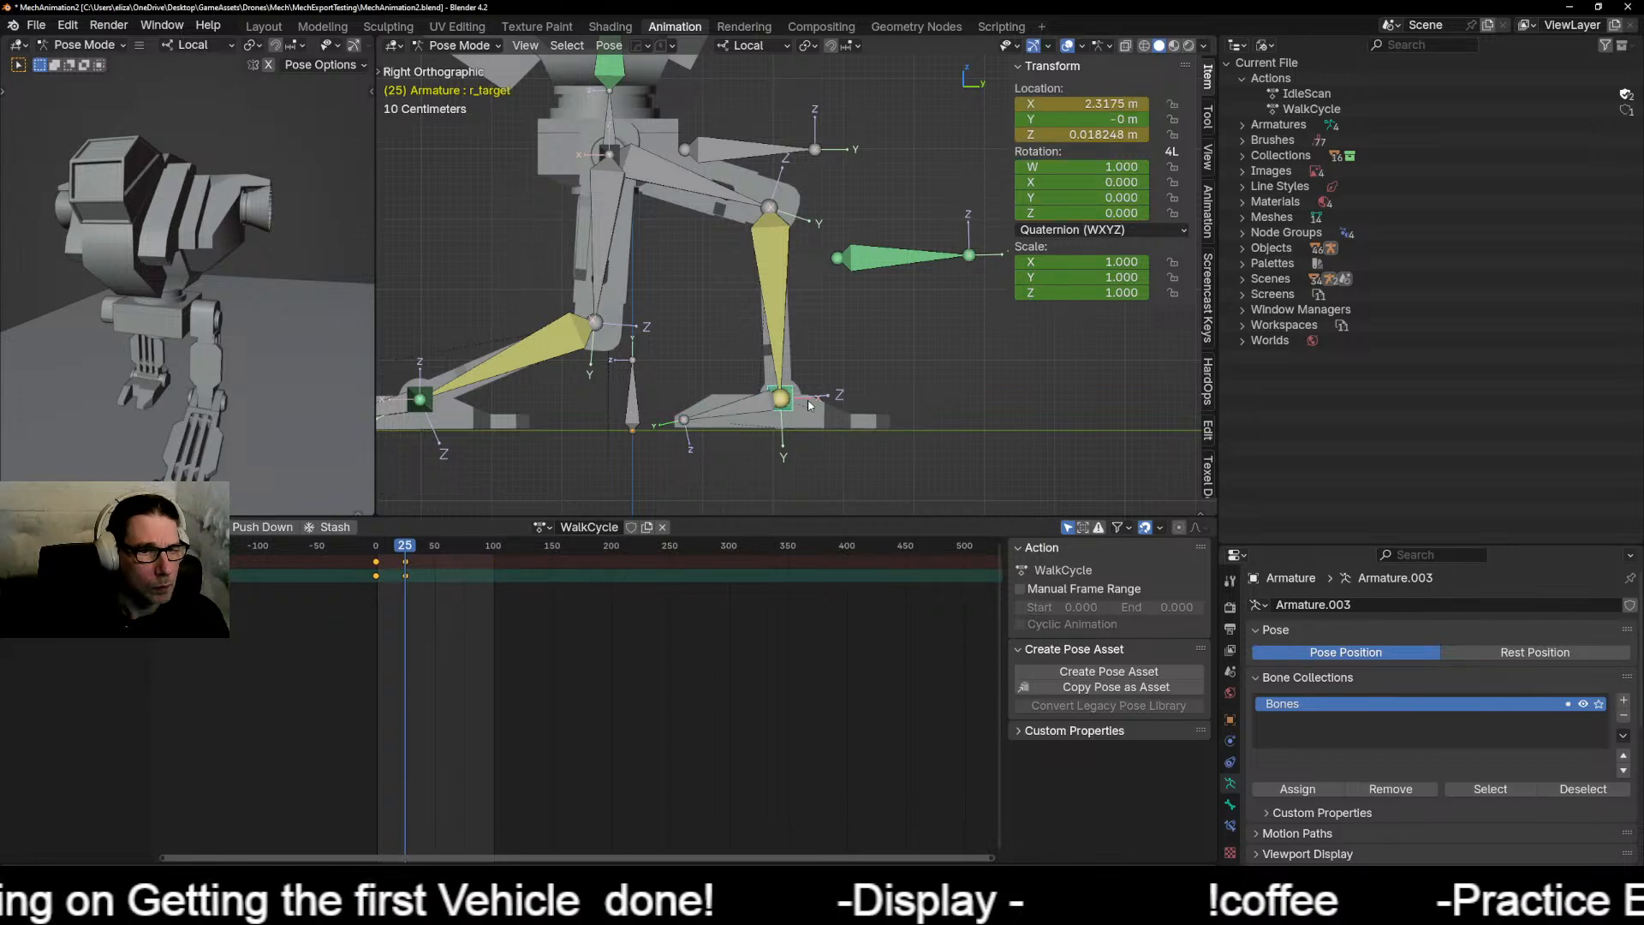
pyautogui.press('g')
pyautogui.click(812, 403)
# Step: At frame 75, move l_target backward behind the body to about X -2.35 m, Z 0 m in the right orthographic view
pyautogui.scroll(-1, 480, 600)
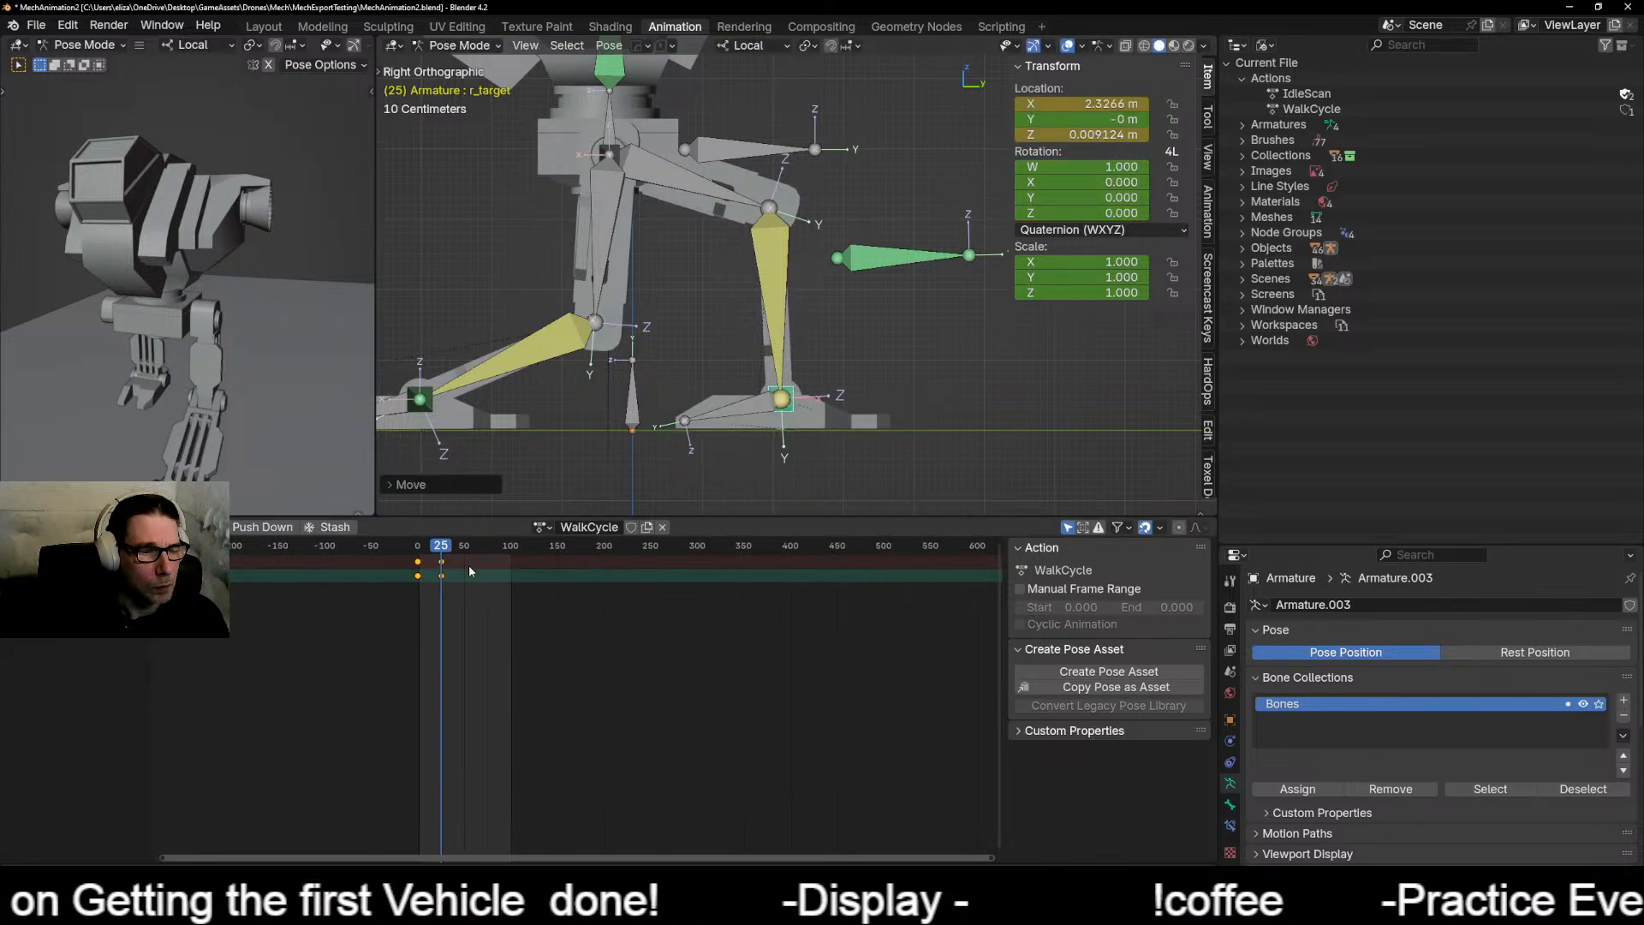
pyautogui.moveTo(439, 553)
pyautogui.mouseDown()
pyautogui.moveTo(413, 556)
pyautogui.moveTo(442, 574)
pyautogui.mouseUp()
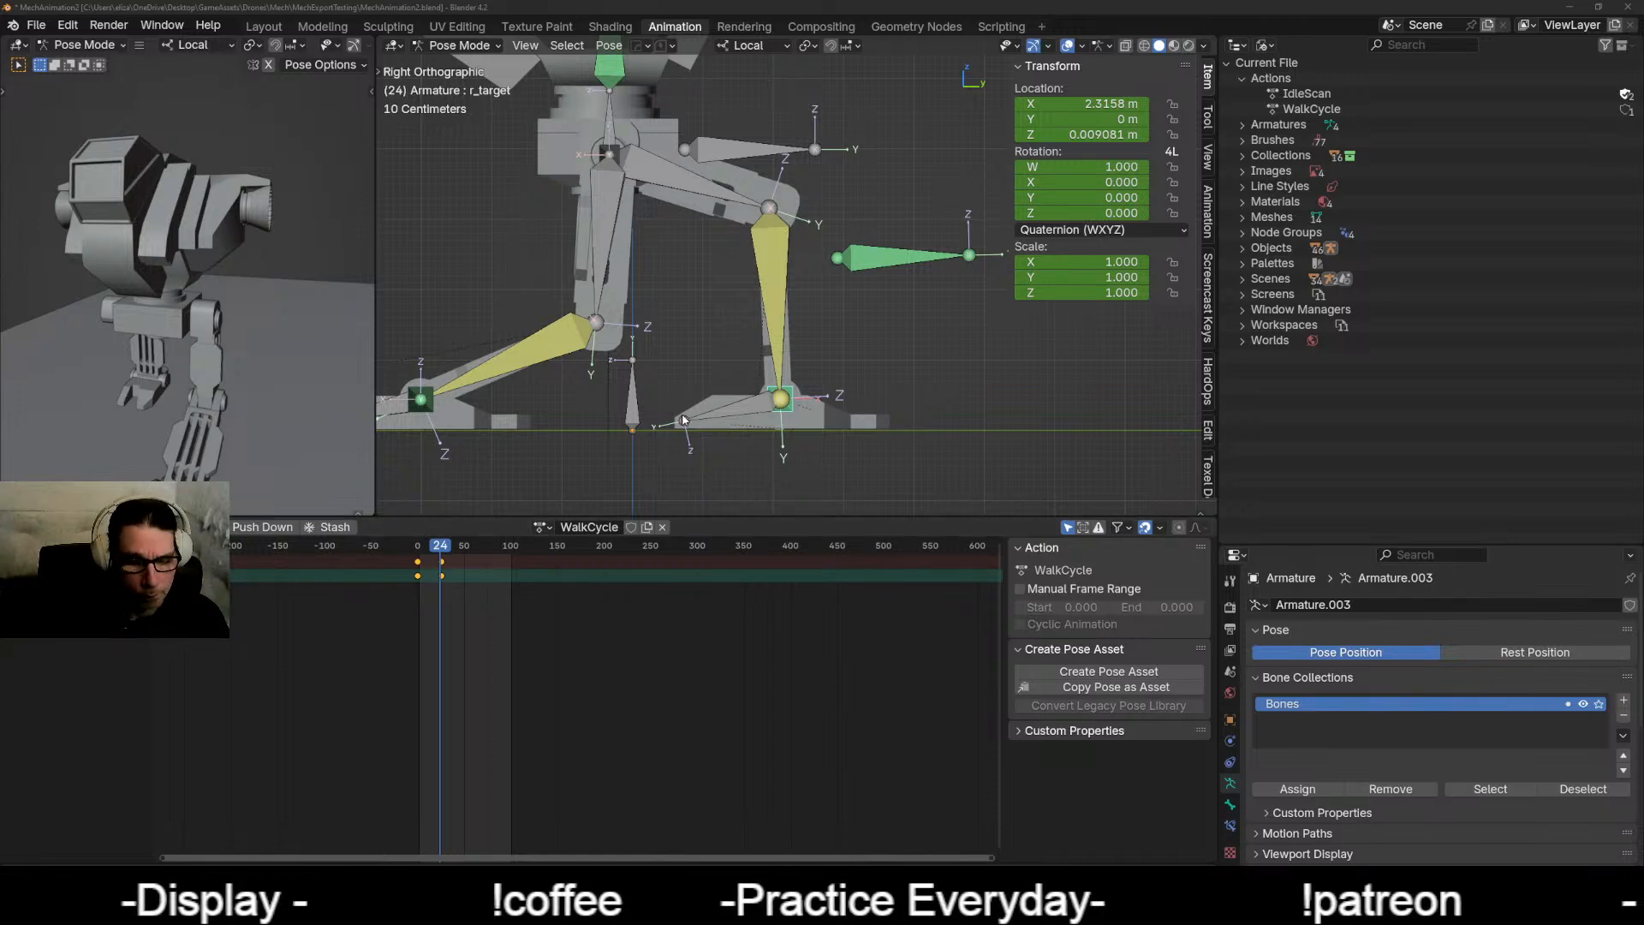
pyautogui.moveTo(683, 420)
pyautogui.mouseDown(button='middle')
pyautogui.moveTo(705, 399)
pyautogui.moveTo(635, 407)
pyautogui.moveTo(861, 424)
pyautogui.moveTo(680, 416)
pyautogui.mouseUp(button='middle')
pyautogui.scroll(1, 680, 416)
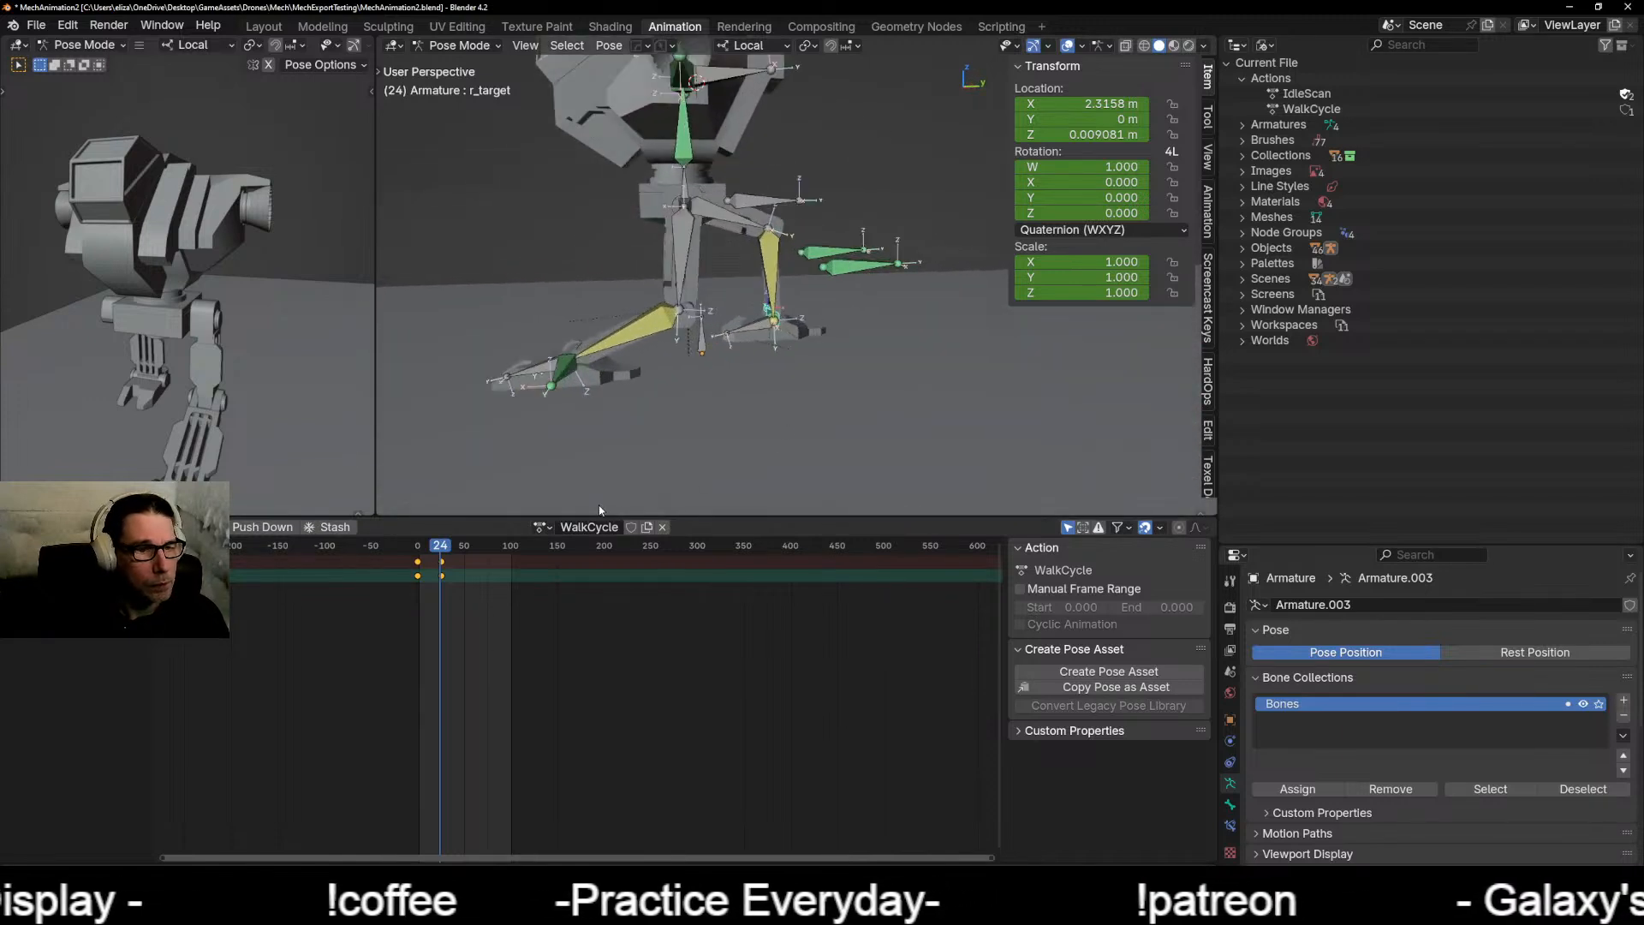
pyautogui.moveTo(441, 551); pyautogui.dragTo(490, 552)
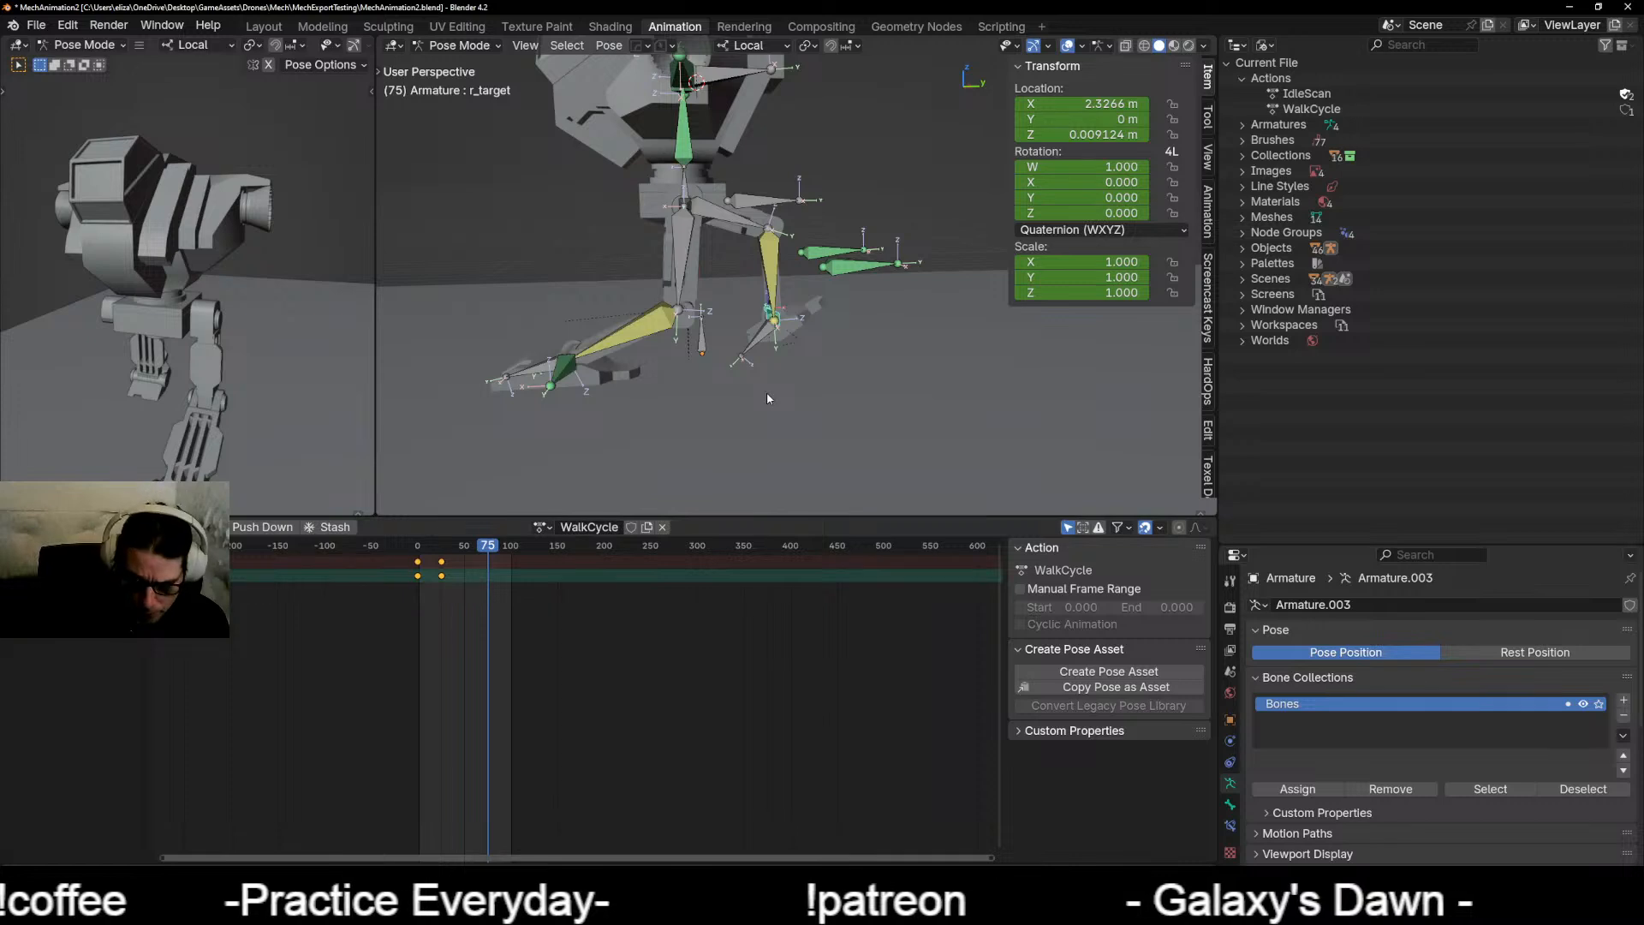
pyautogui.press('KP_3')
pyautogui.scroll(3, 712, 364)
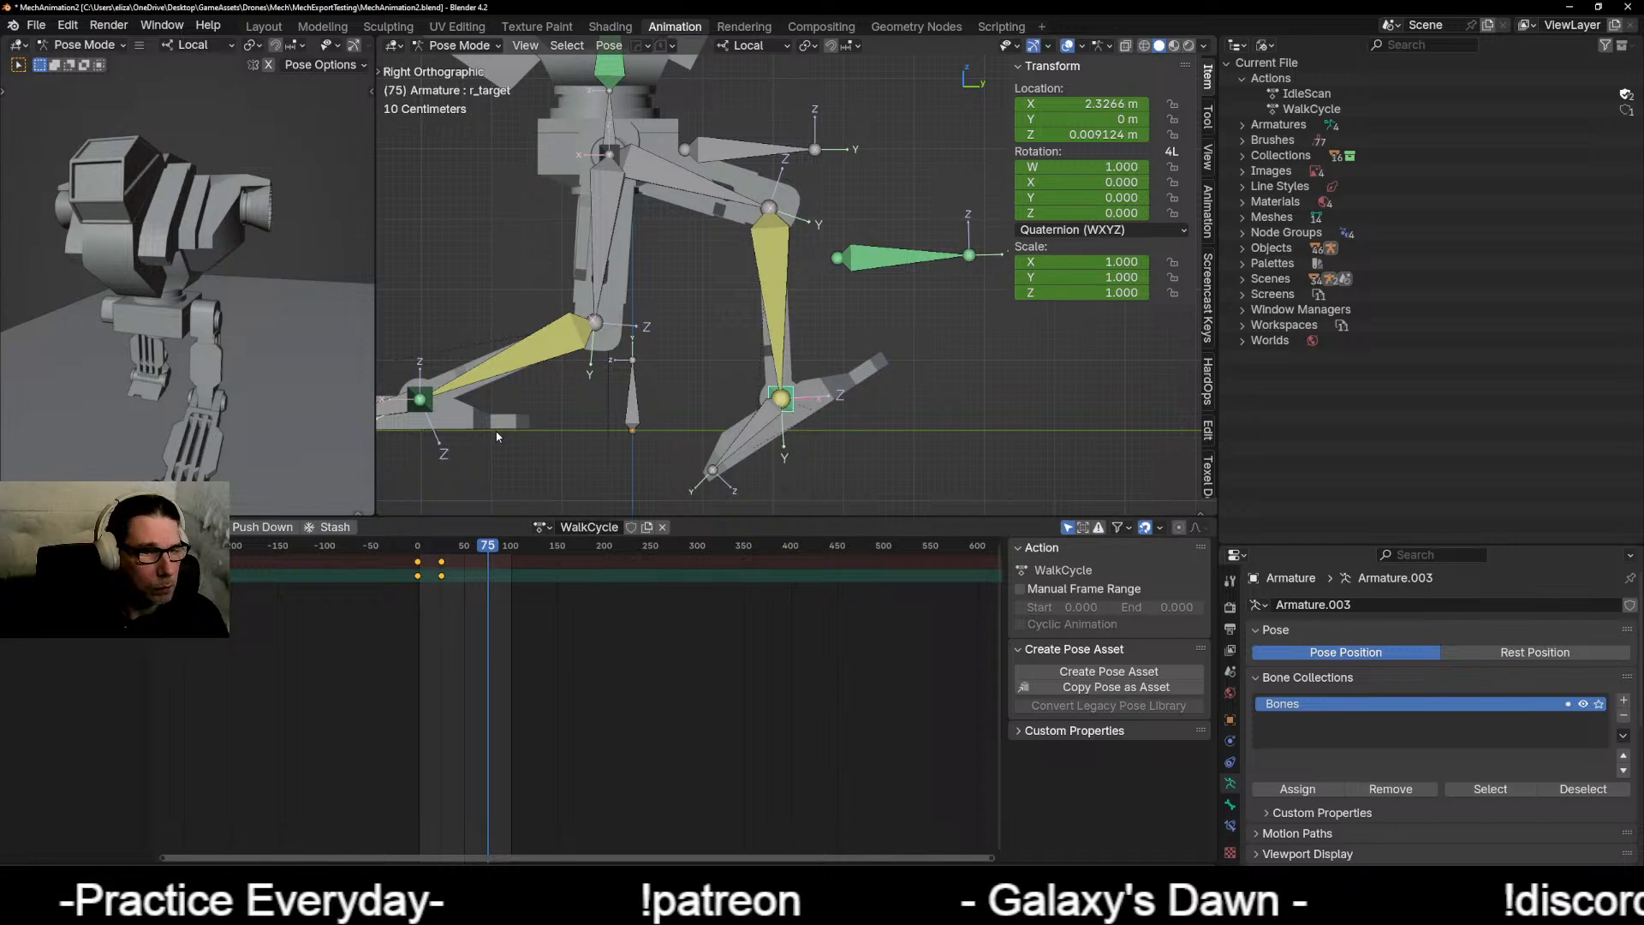
pyautogui.scroll(-2, 505, 440)
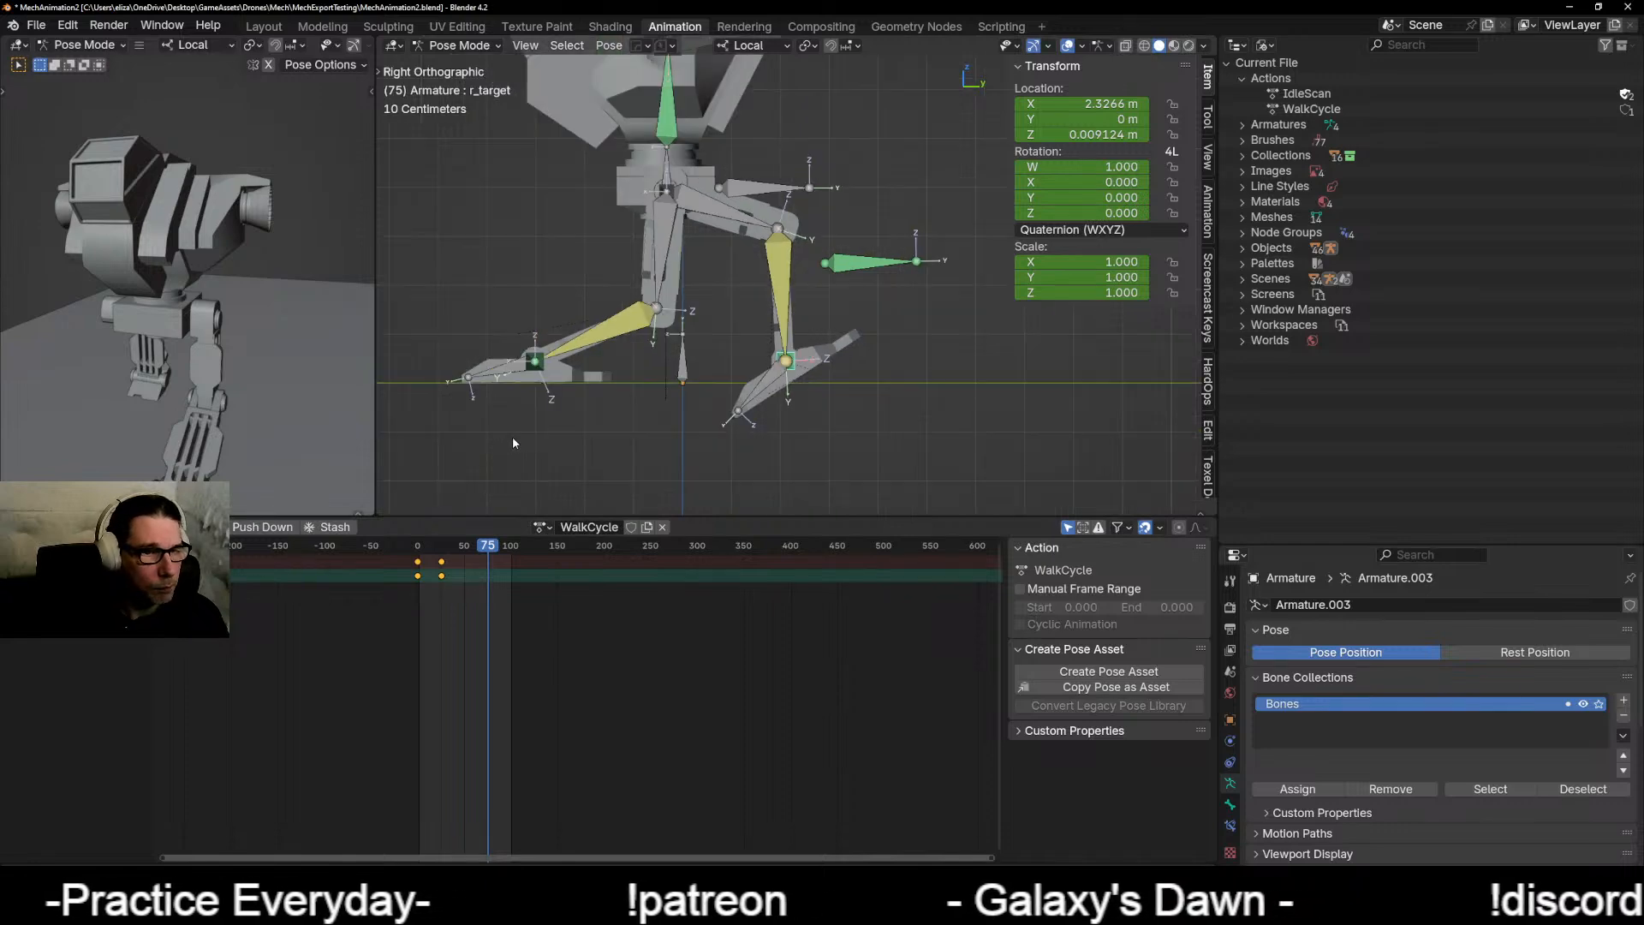
pyautogui.click(536, 360)
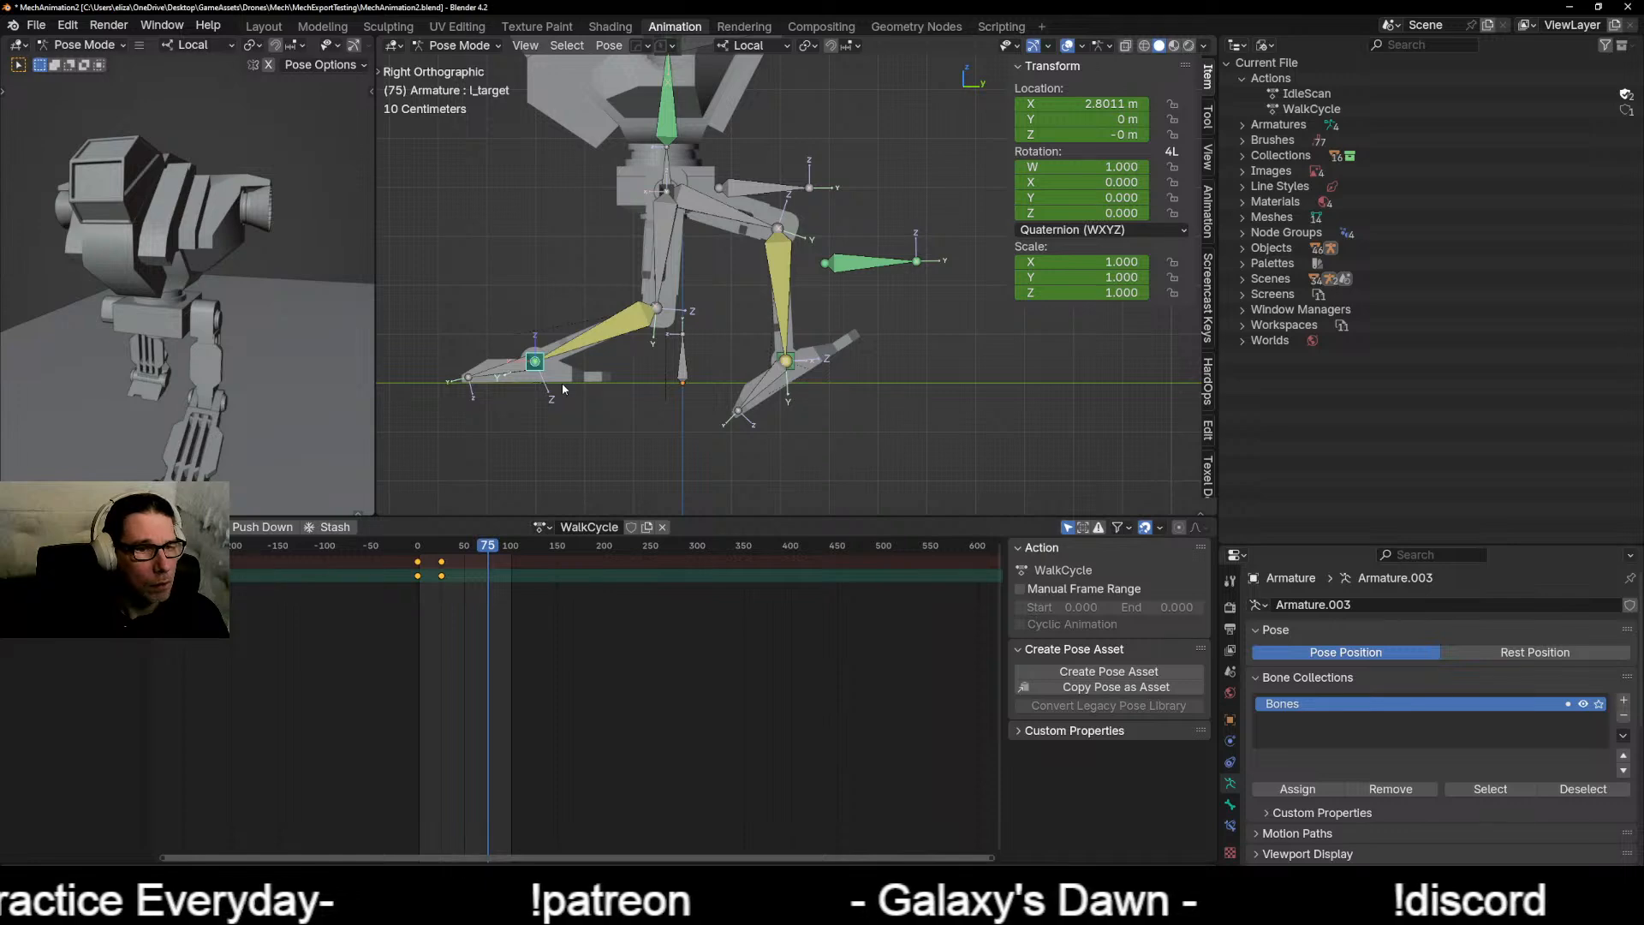
pyautogui.press('g')
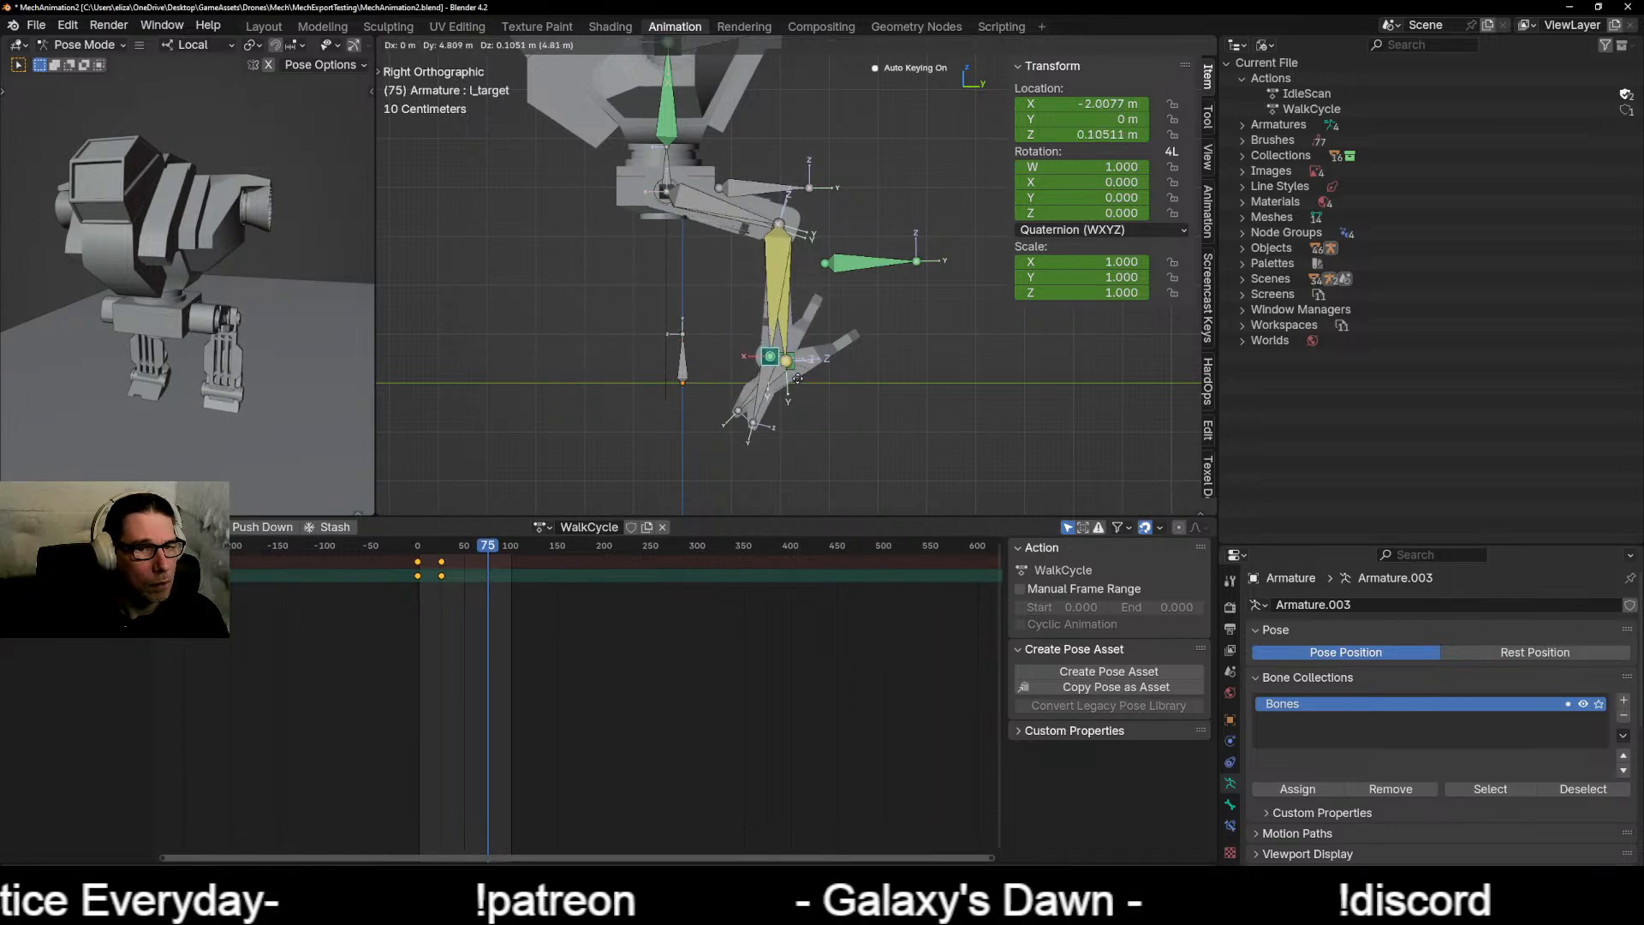
pyautogui.click(816, 389)
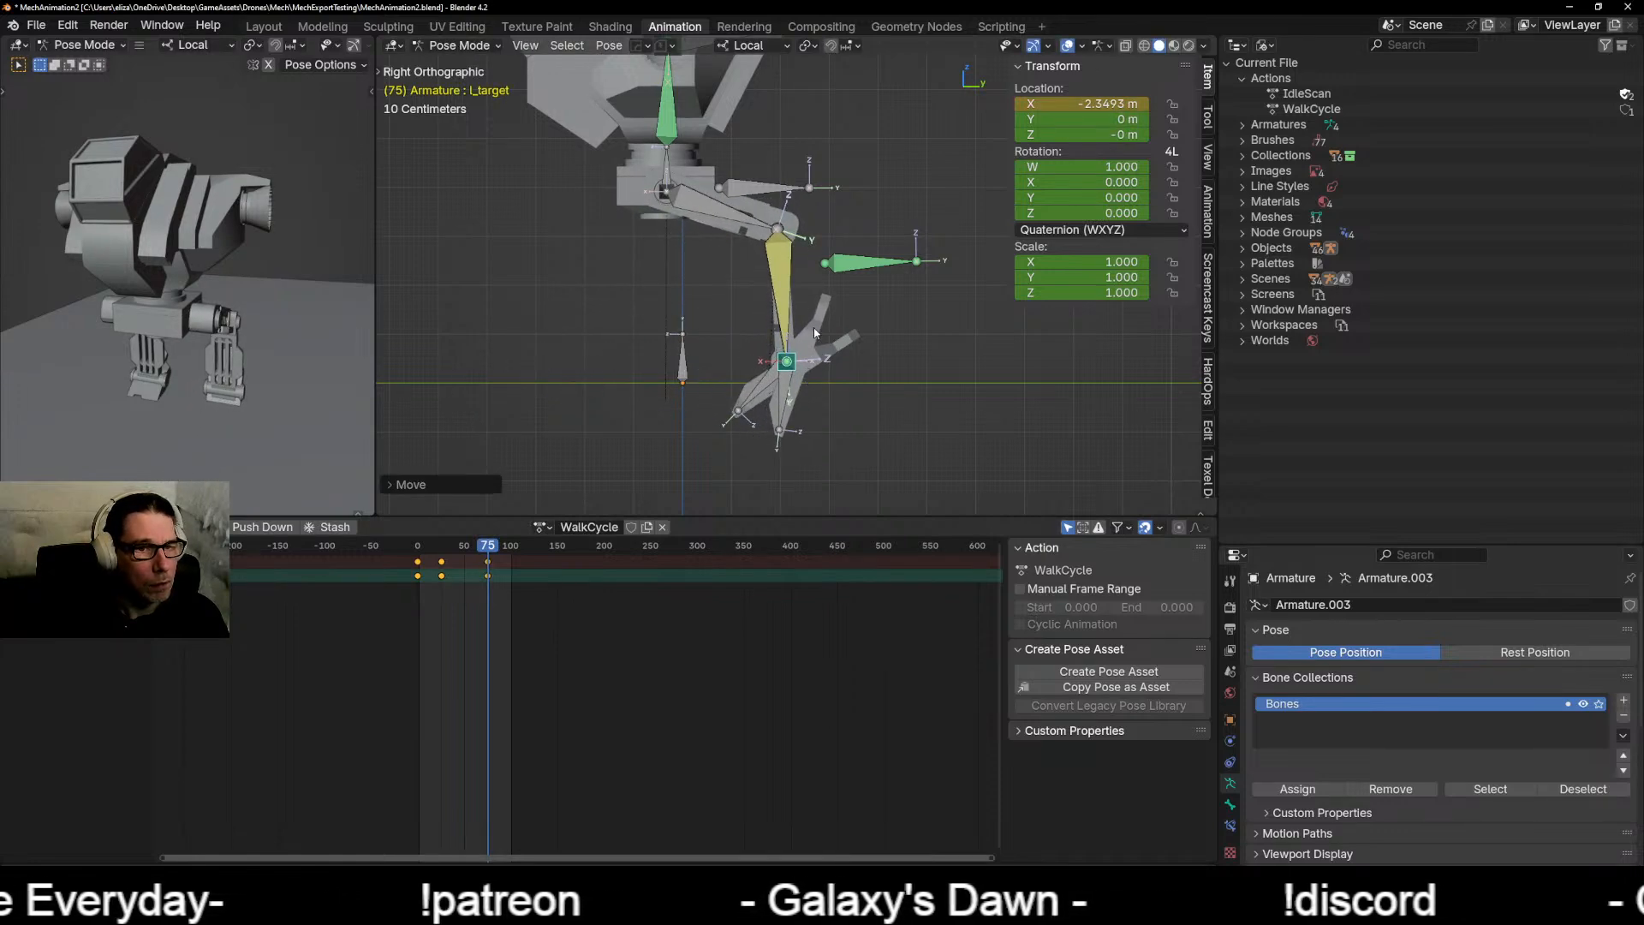
# Step: Rotate l_foot at frame 75 to an X rotation of about -0.396 to level the left foot
pyautogui.click(757, 428)
pyautogui.press('r')
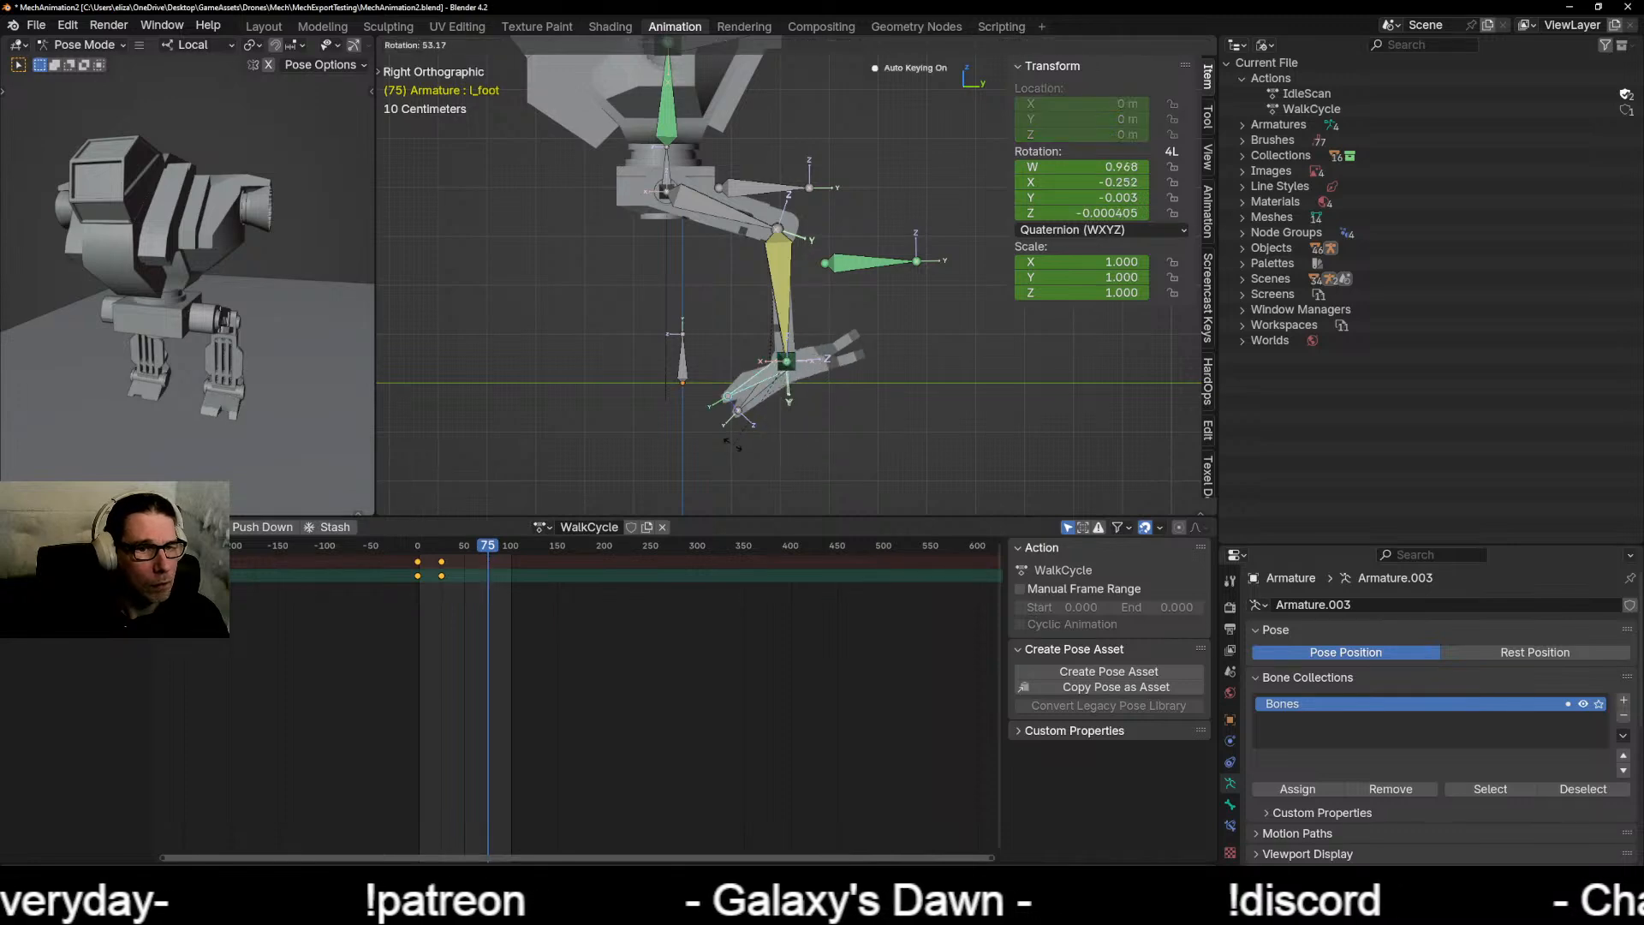
pyautogui.click(707, 427)
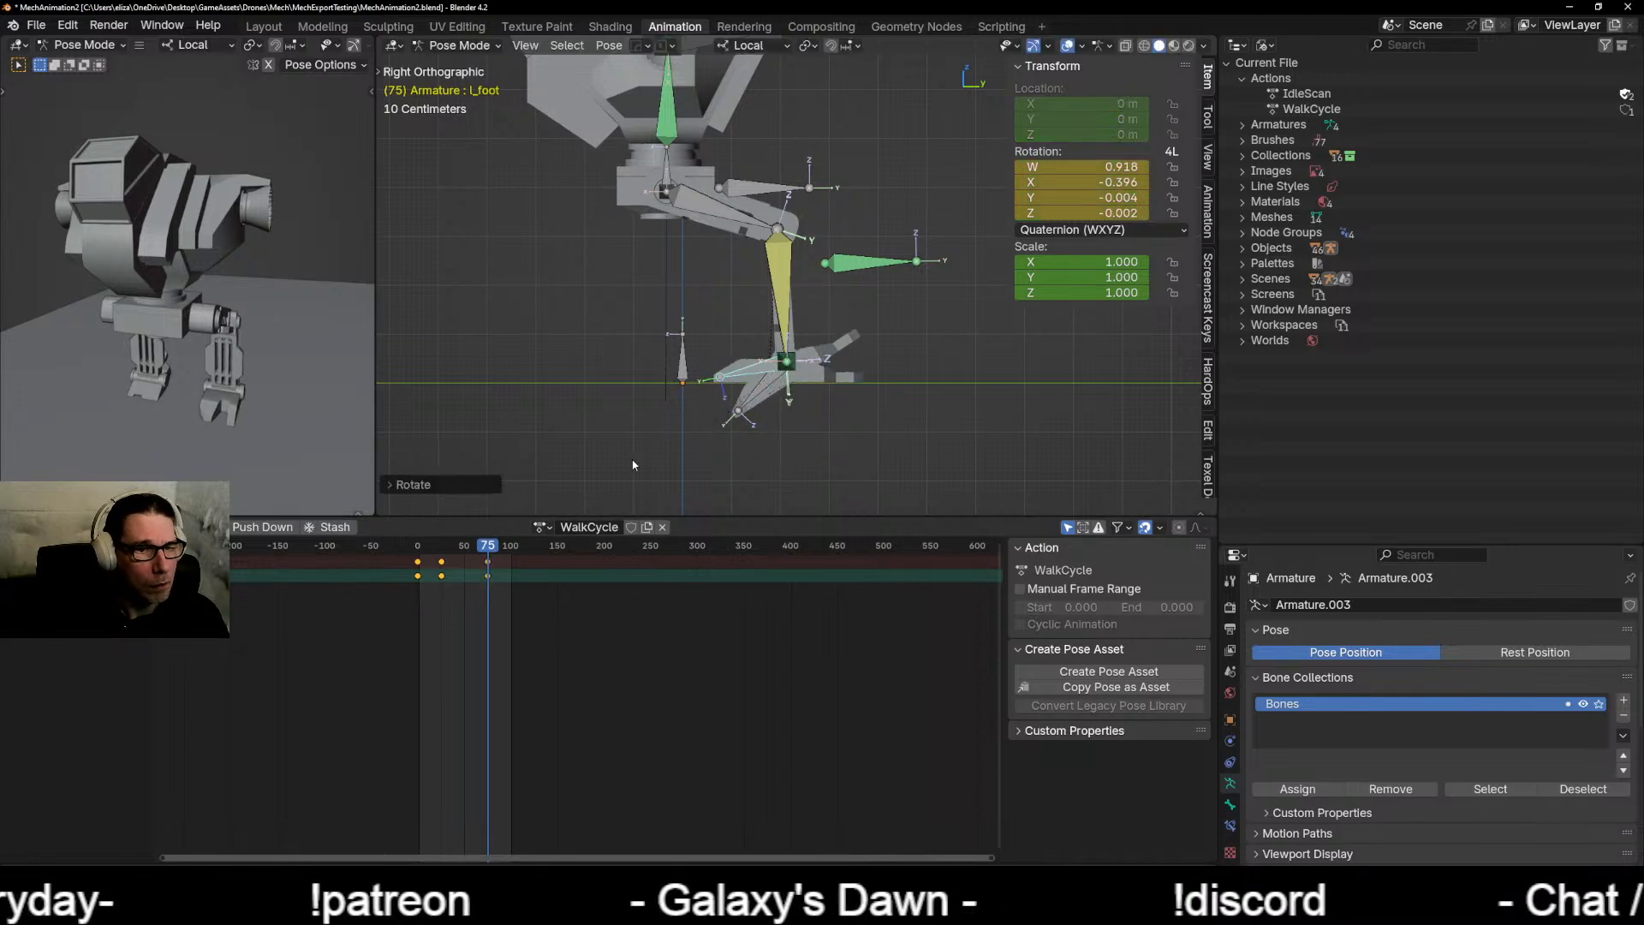
# Step: At frame 75, move r_target forward to about X -2.44 m, Z -0.25 m and rotate r_foot to an X rotation of about 0.146
pyautogui.moveTo(706, 426); pyautogui.dragTo(767, 335, button='middle')
pyautogui.click(794, 371)
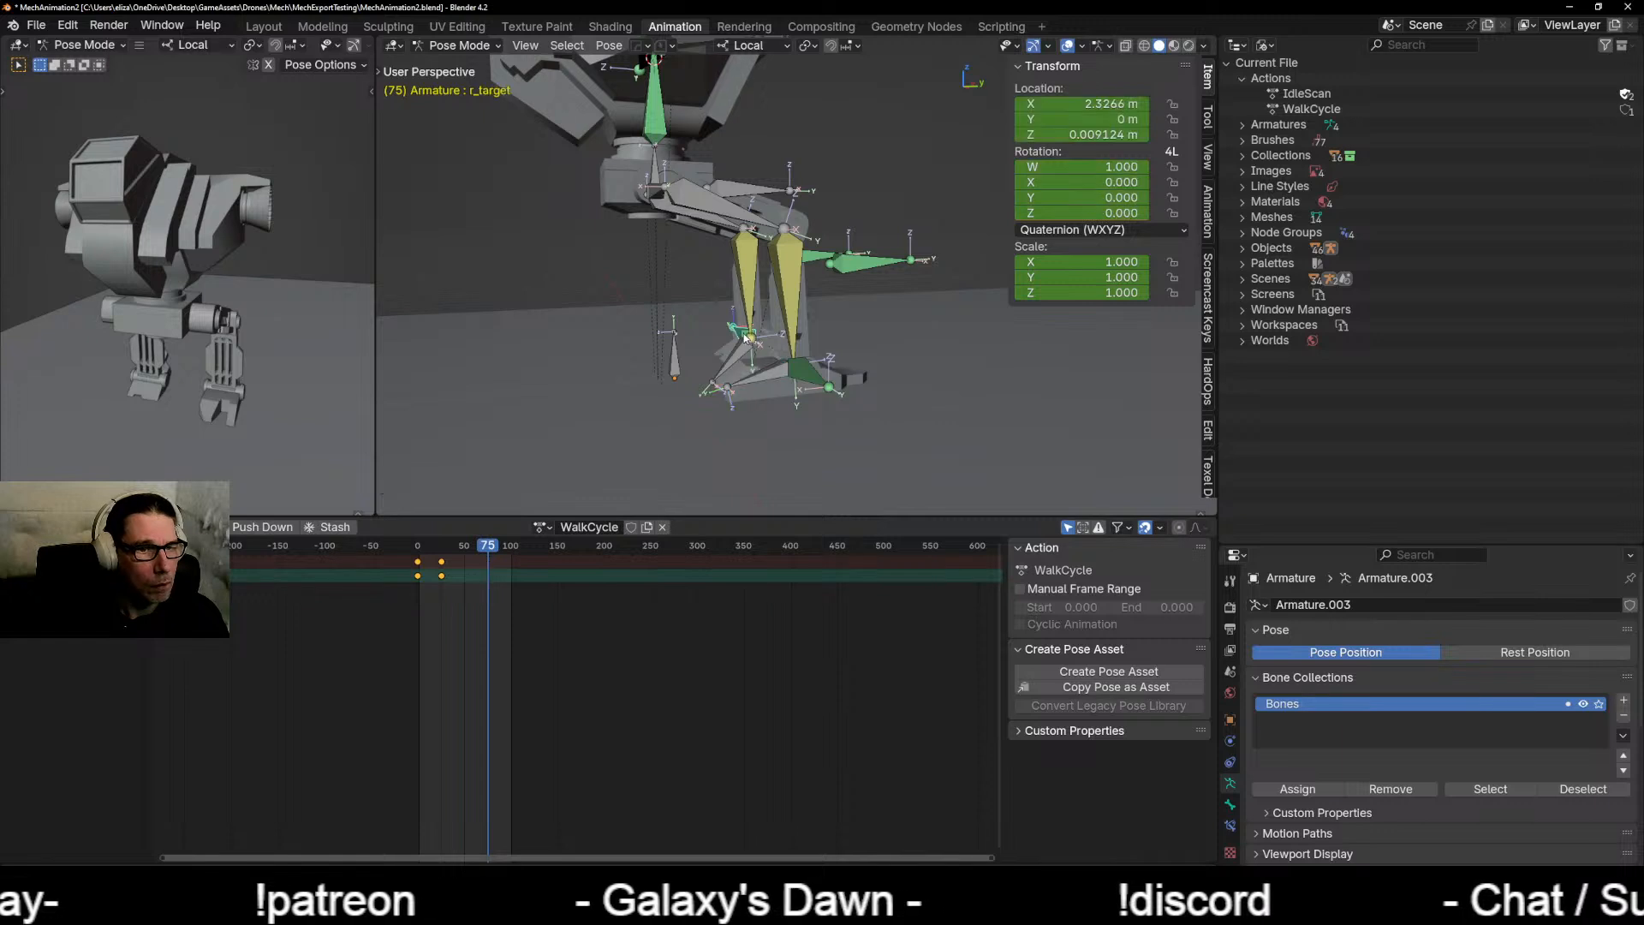
pyautogui.press('KP_3')
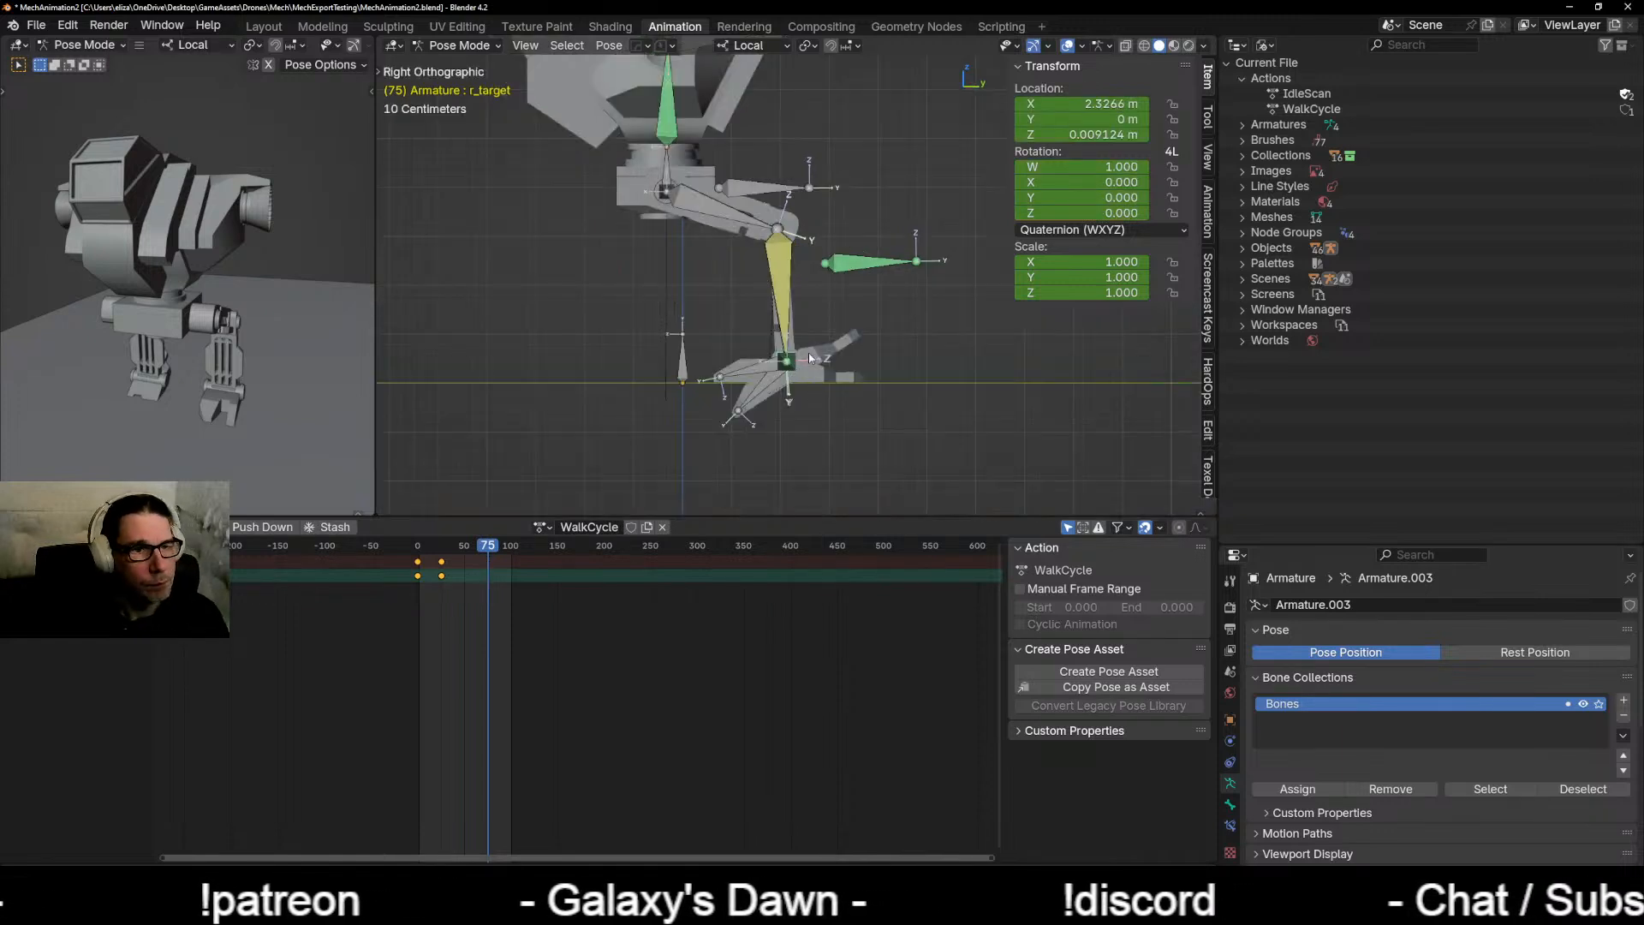
pyautogui.press('g')
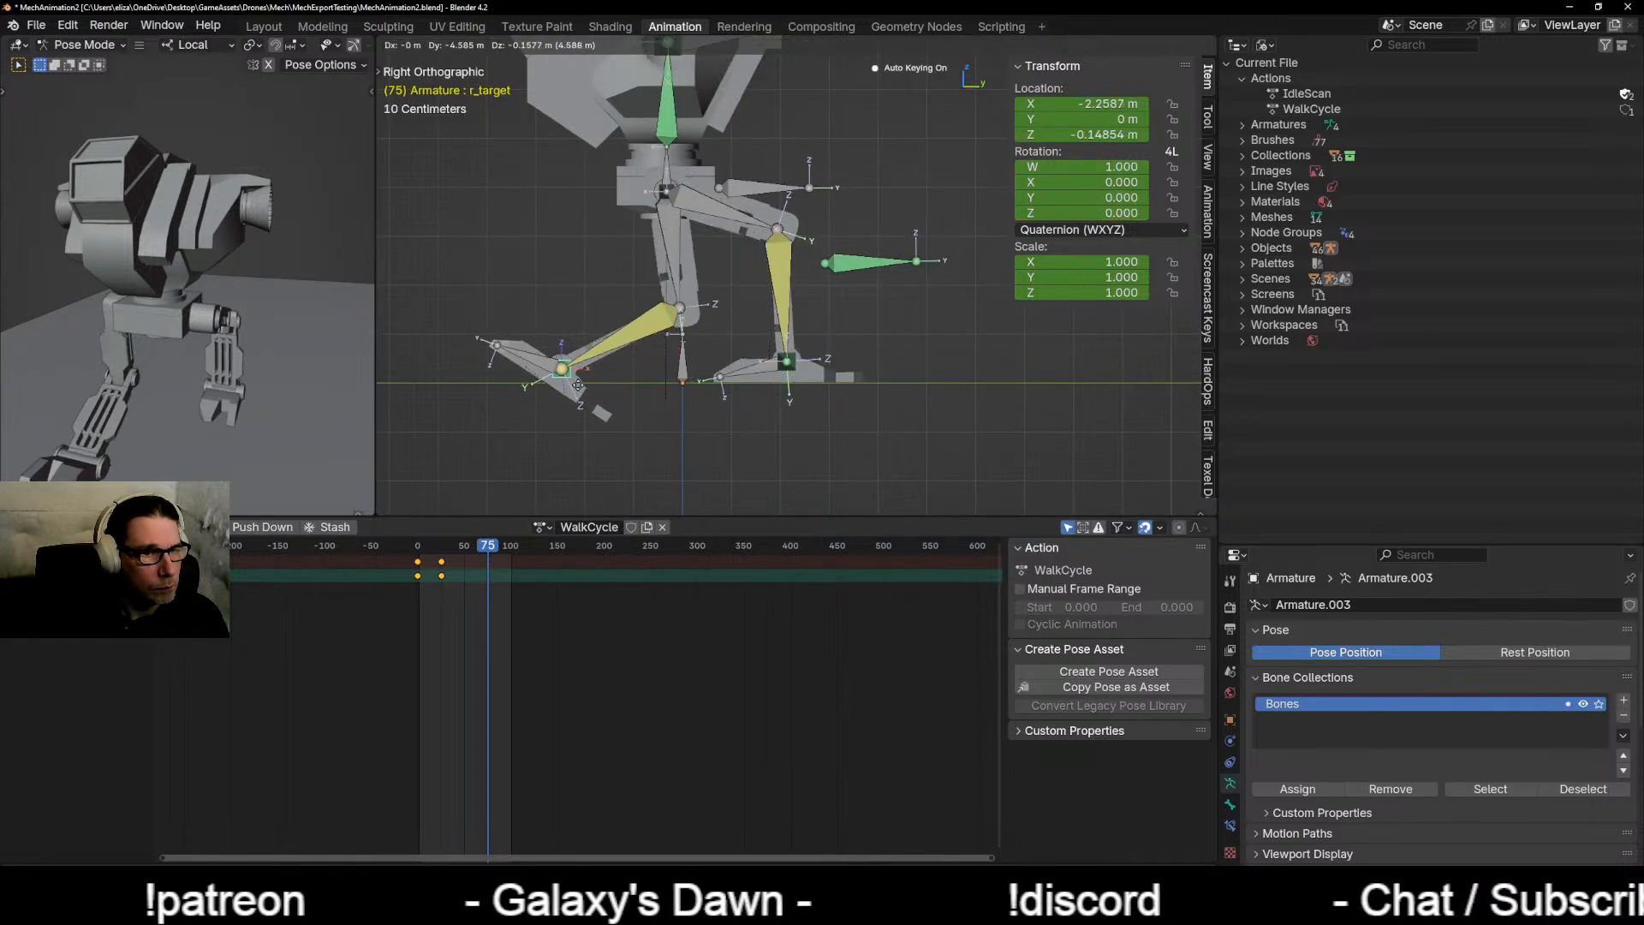
pyautogui.click(569, 390)
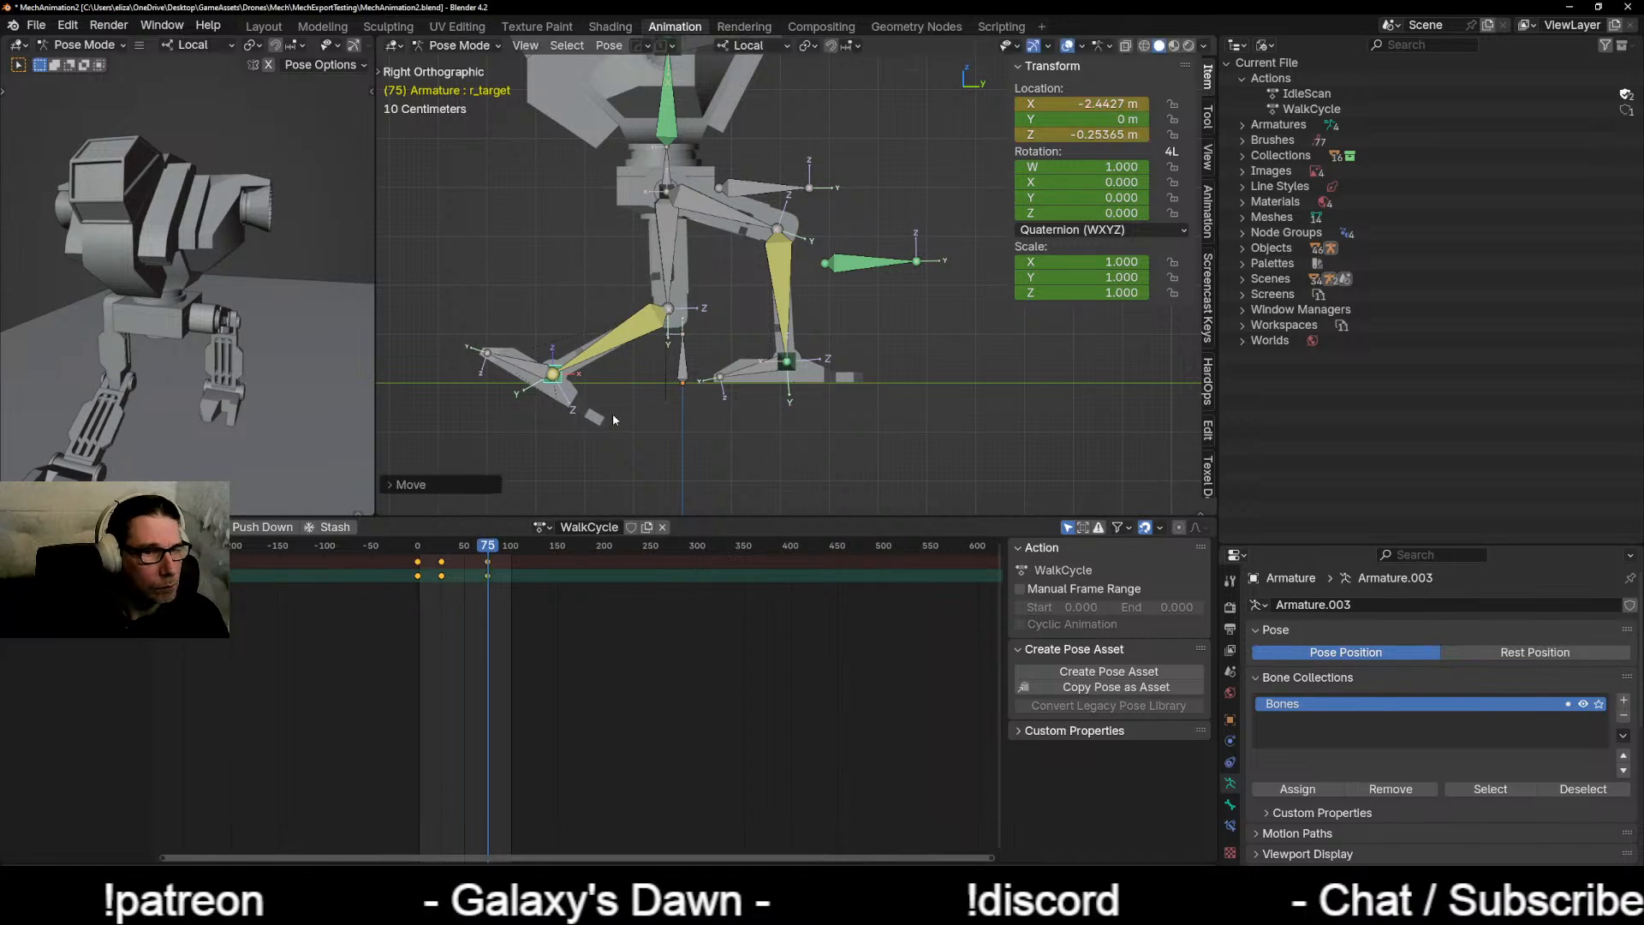
pyautogui.click(521, 367)
pyautogui.press('r')
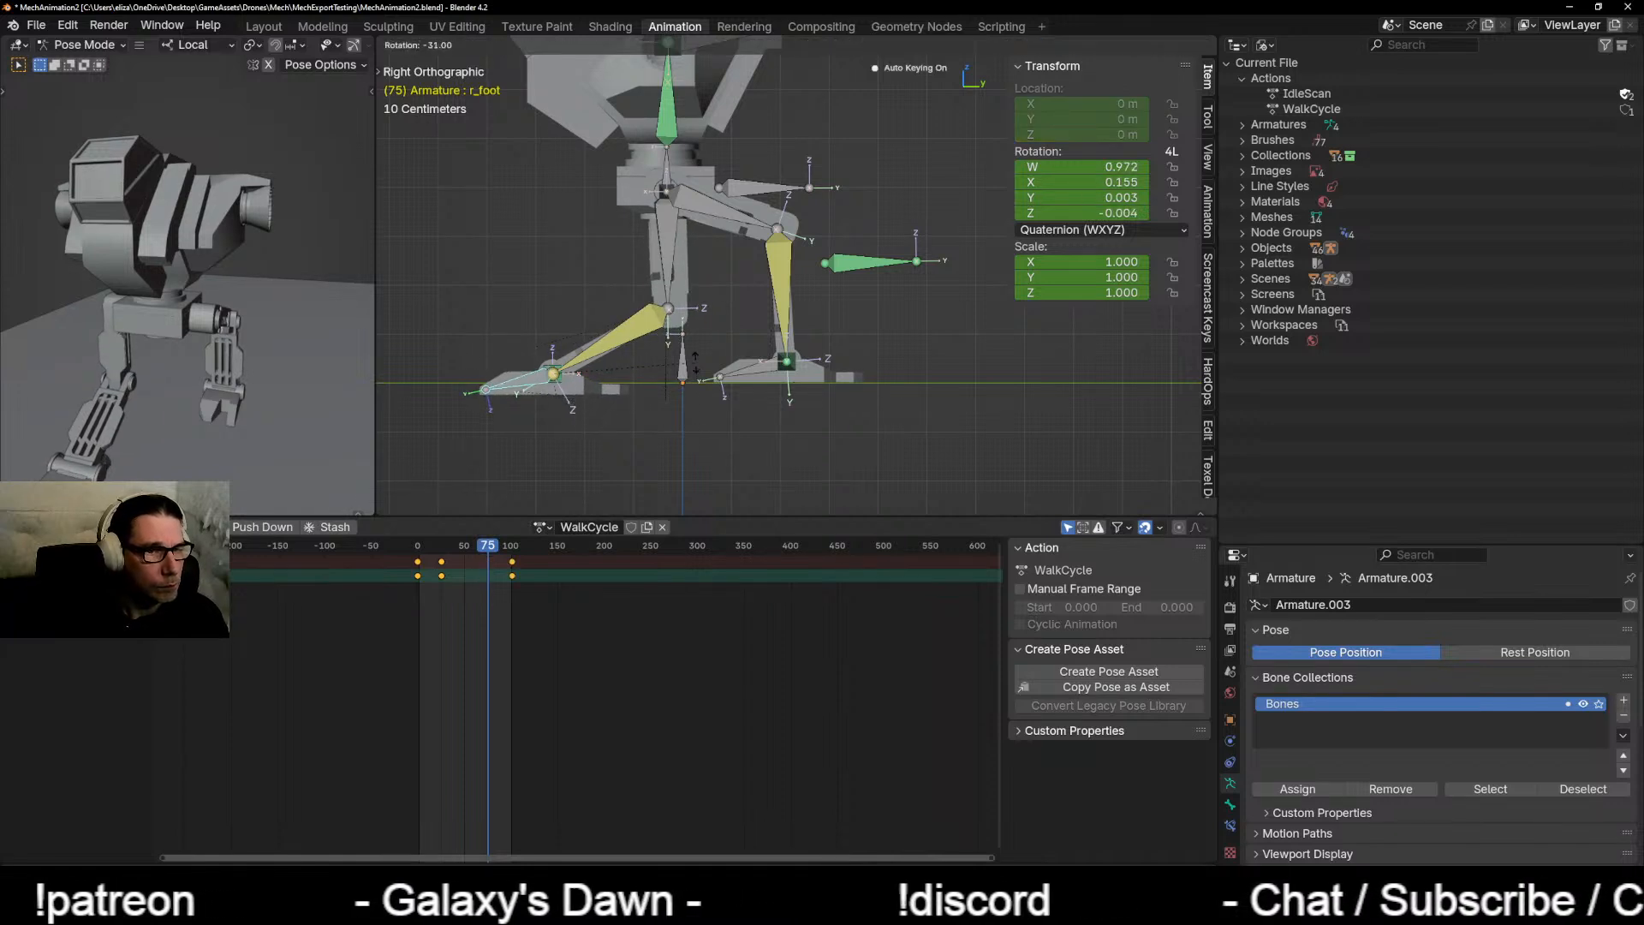
pyautogui.click(696, 370)
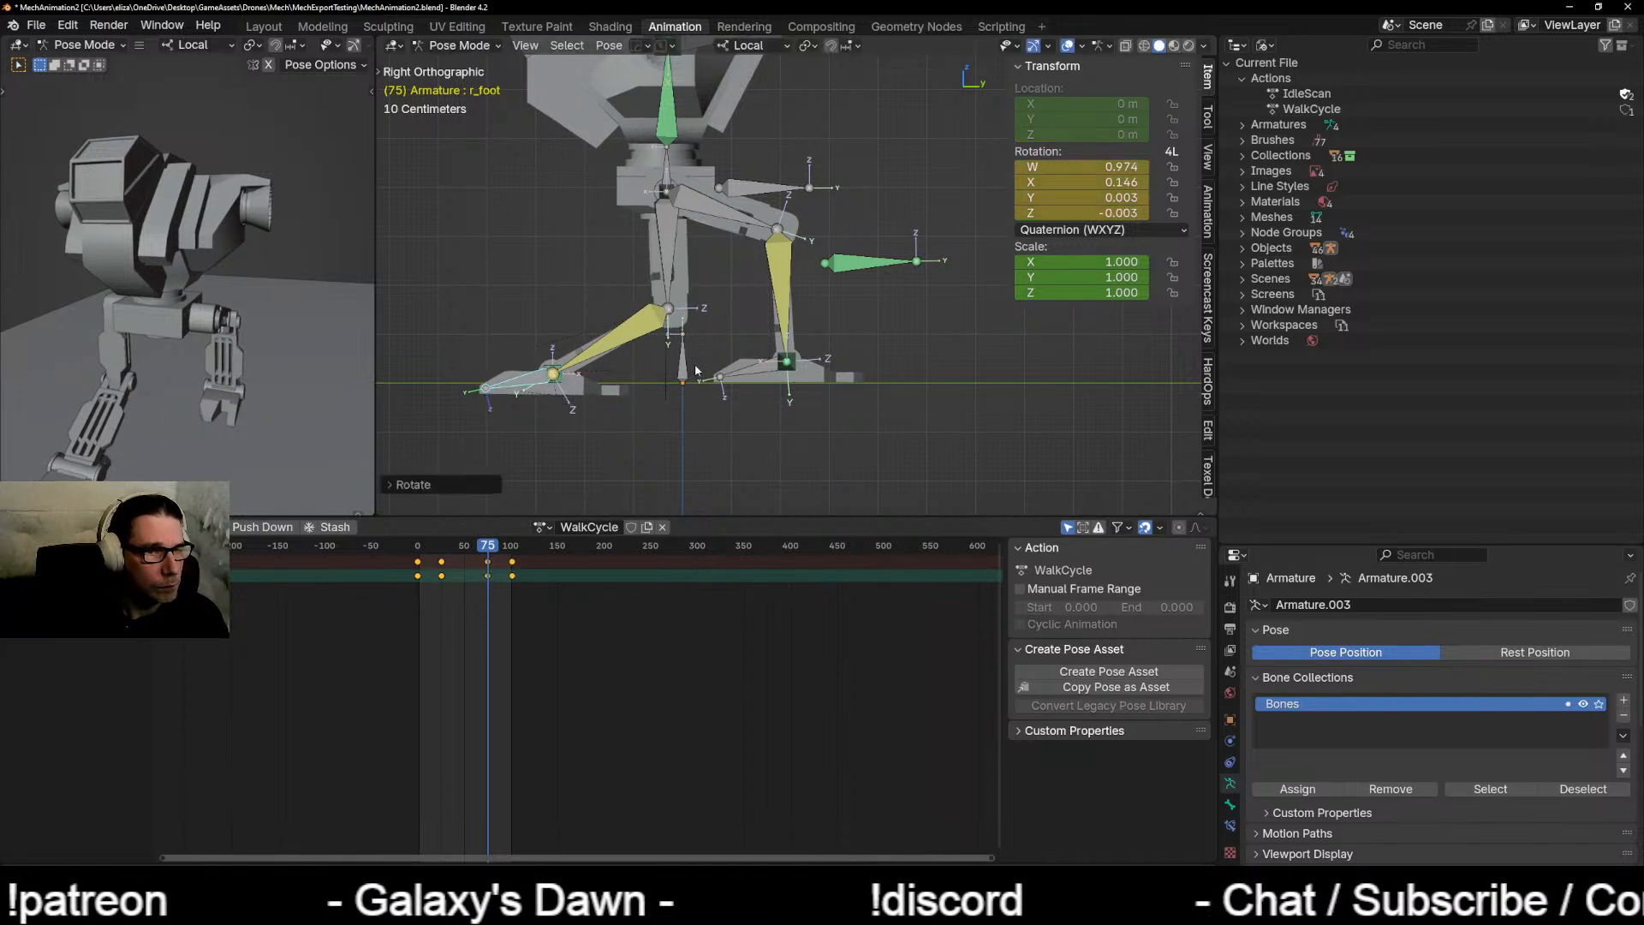
# Step: At frame 75, raise r_target to about X -2.50 m, Z 0.05 m and rotate r_foot to an X rotation of about 0.210
pyautogui.click(557, 371)
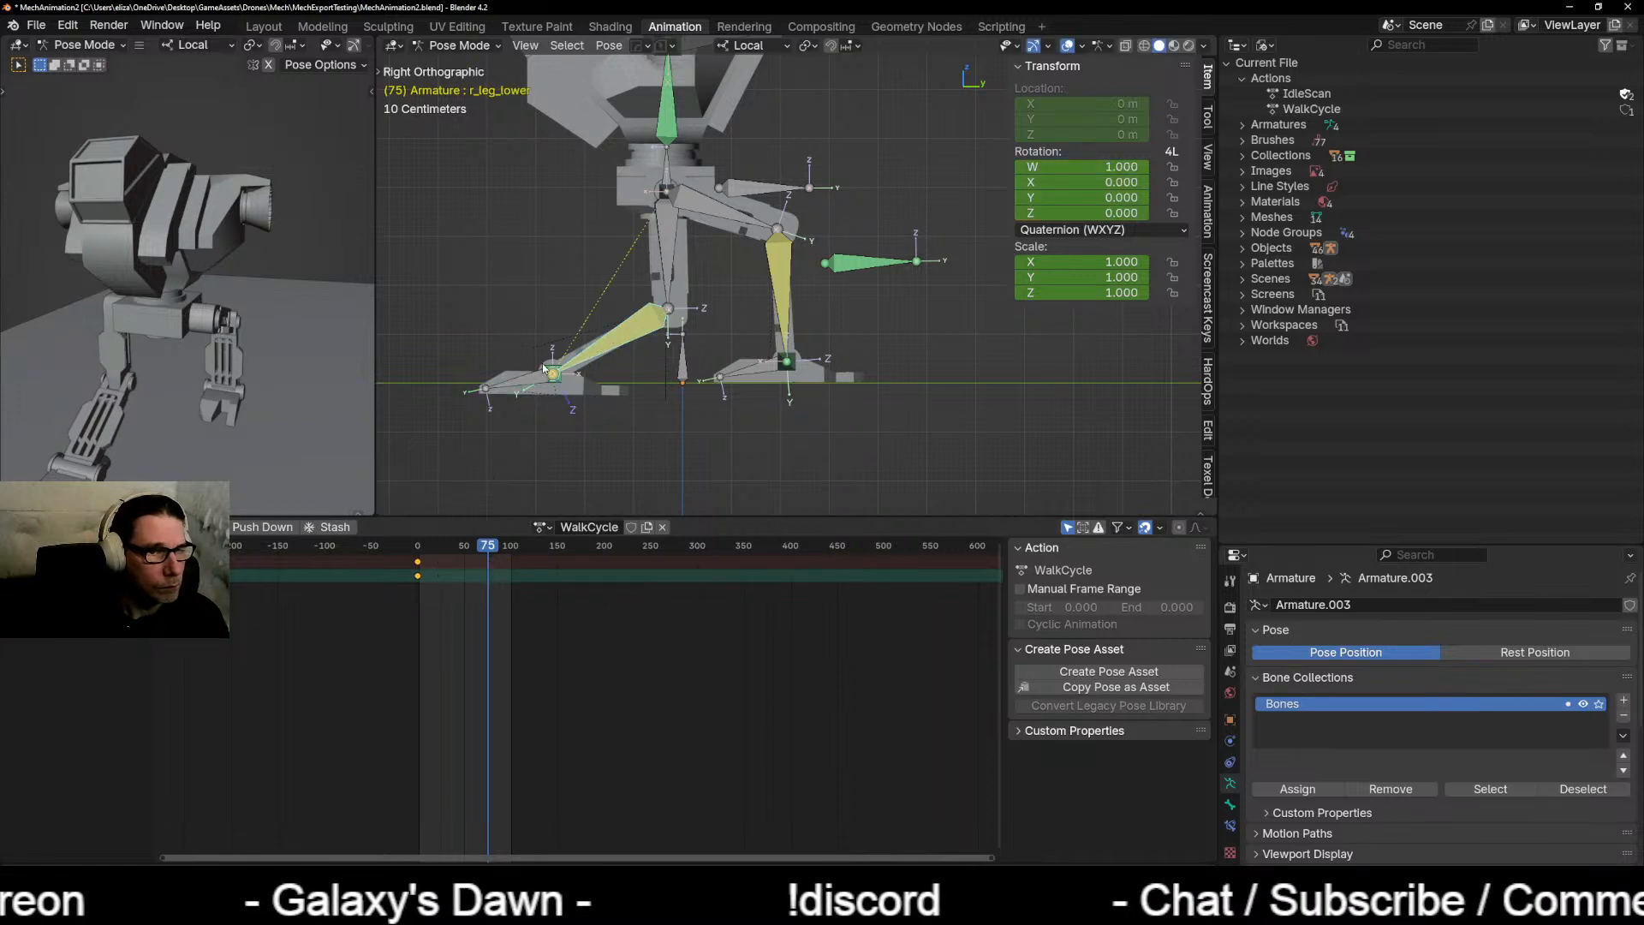
pyautogui.click(548, 370)
pyautogui.press('g')
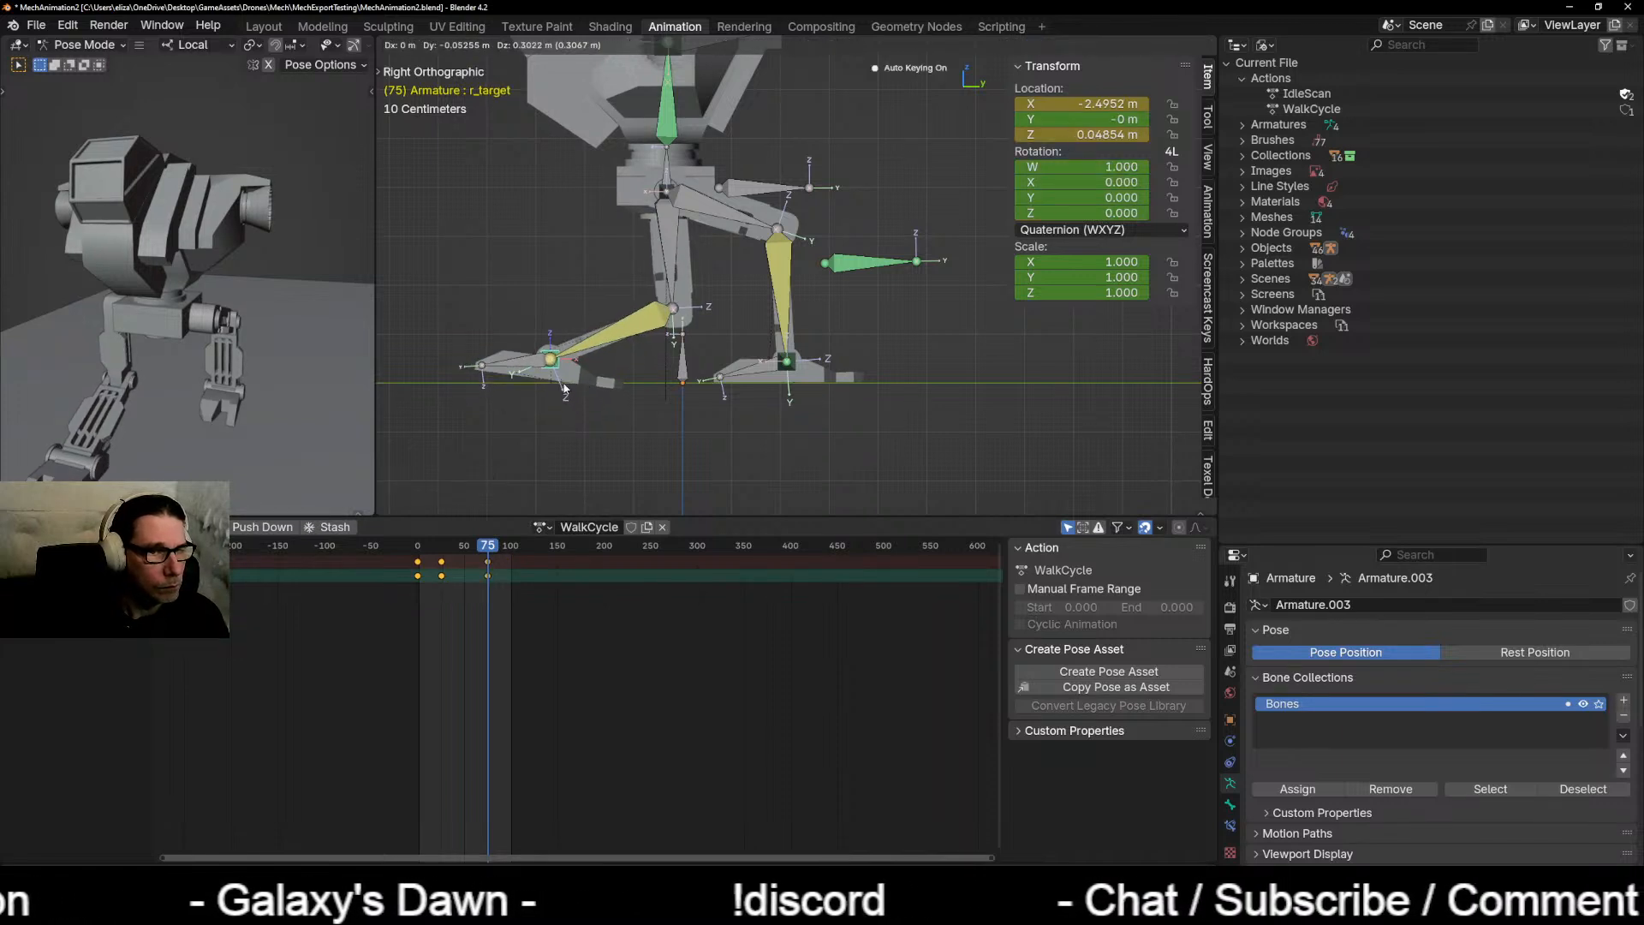
pyautogui.click(563, 387)
pyautogui.click(499, 366)
pyautogui.press('r')
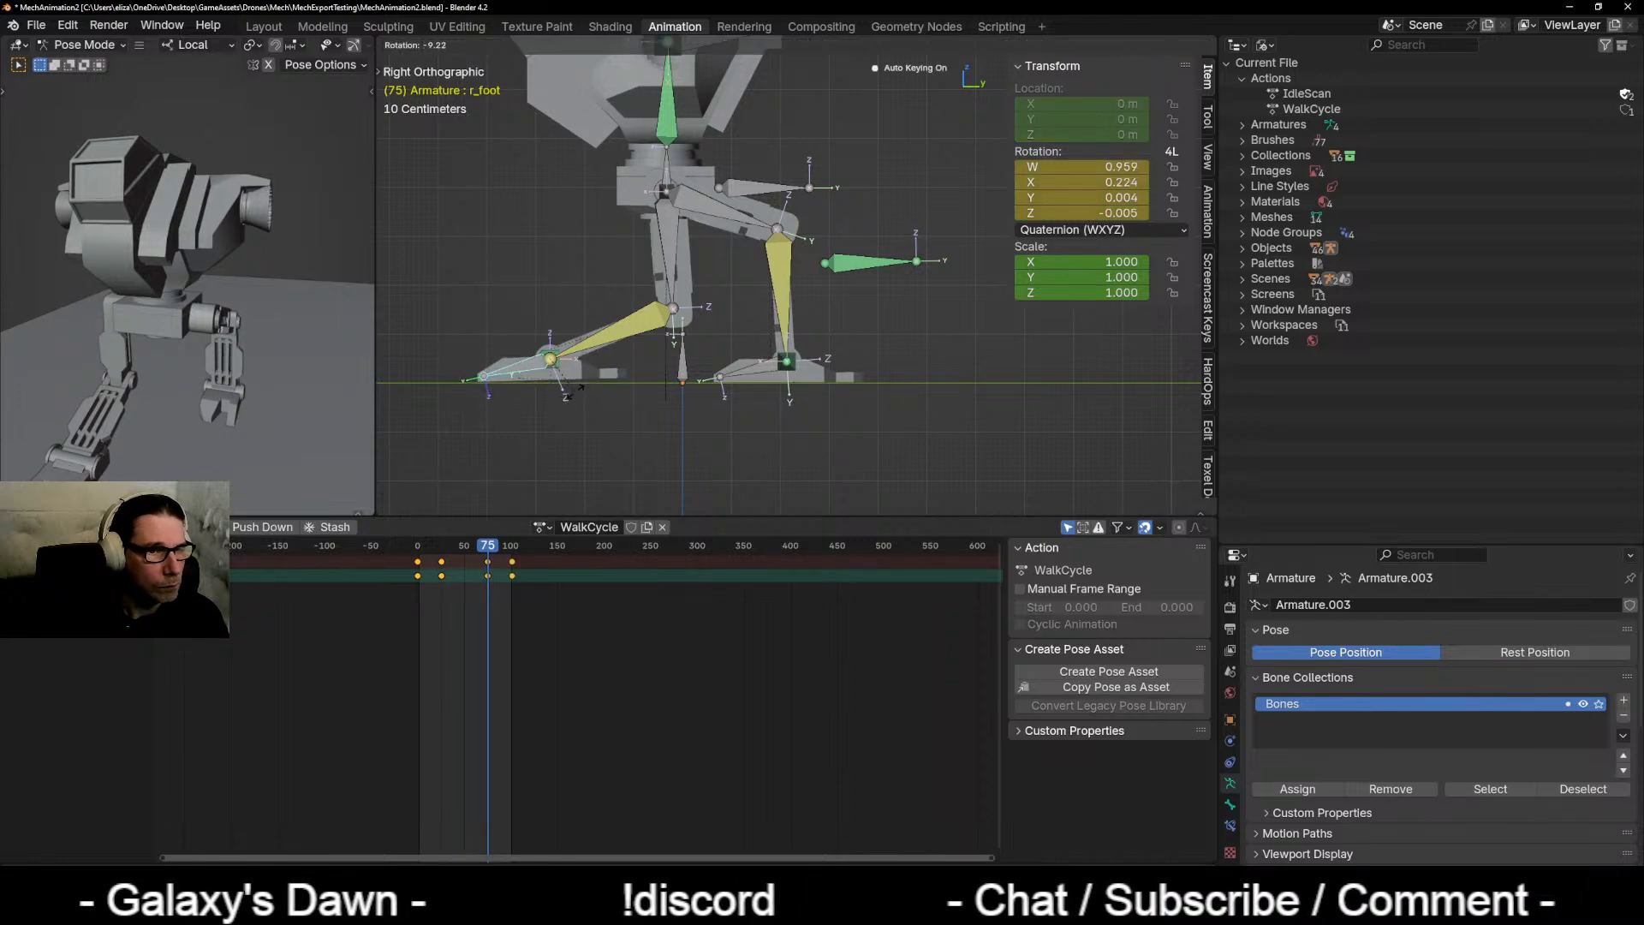
pyautogui.click(574, 384)
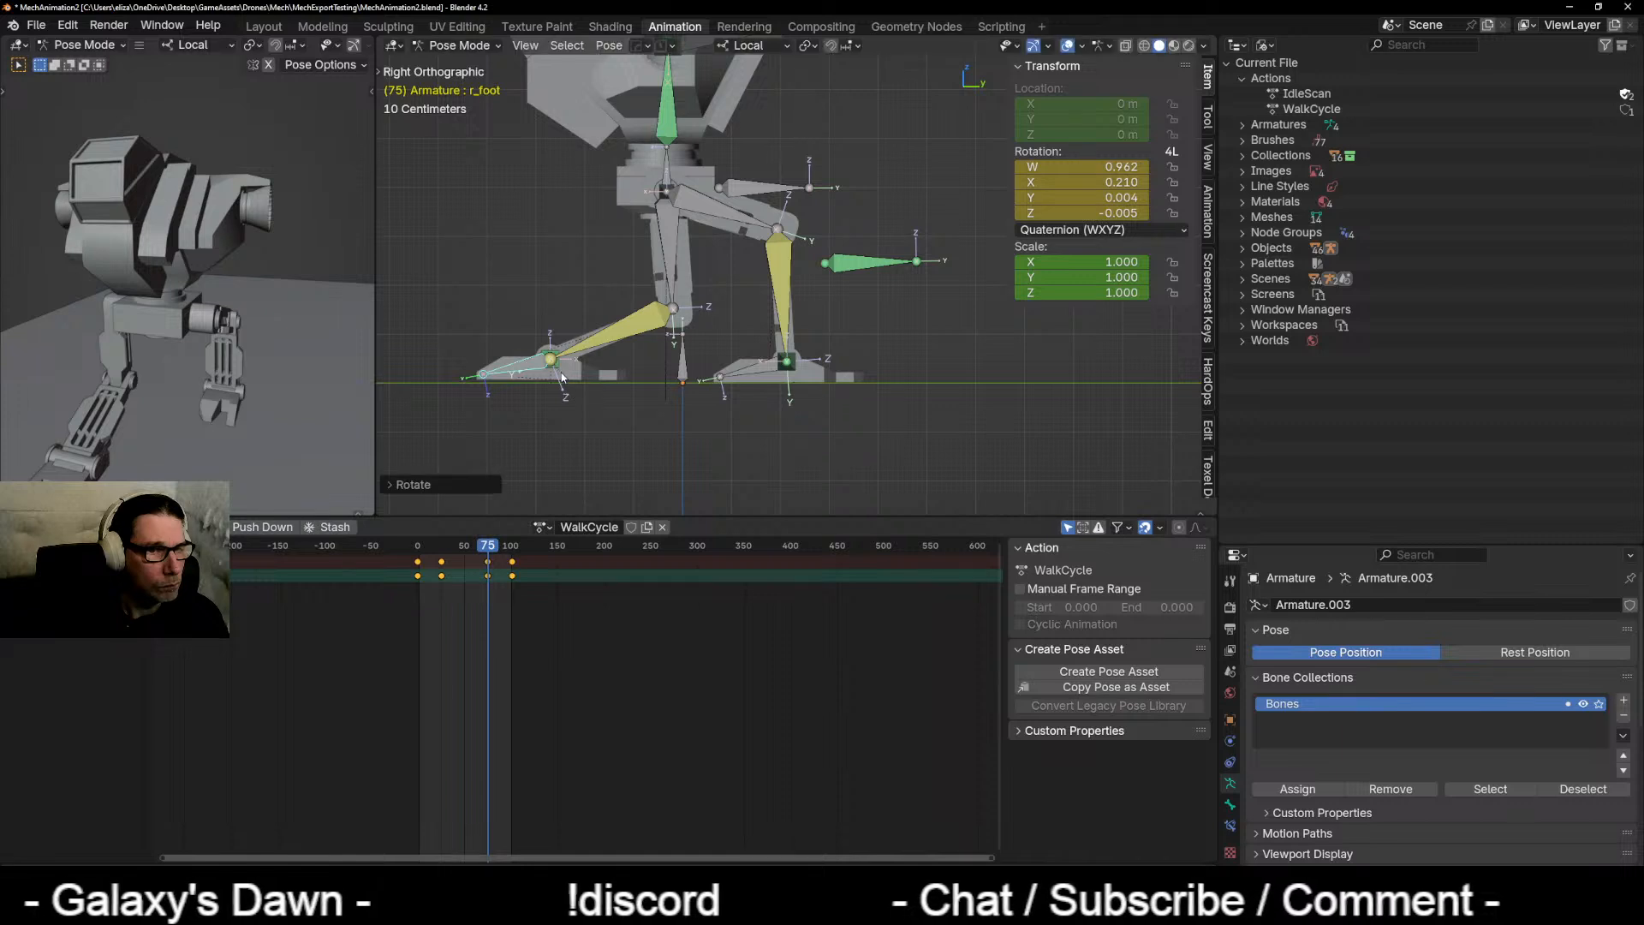
# Step: Nudge r_target at frame 75 to about X -2.57 m, Z 0 m and play the walk animation
pyautogui.click(582, 374)
pyautogui.press('g')
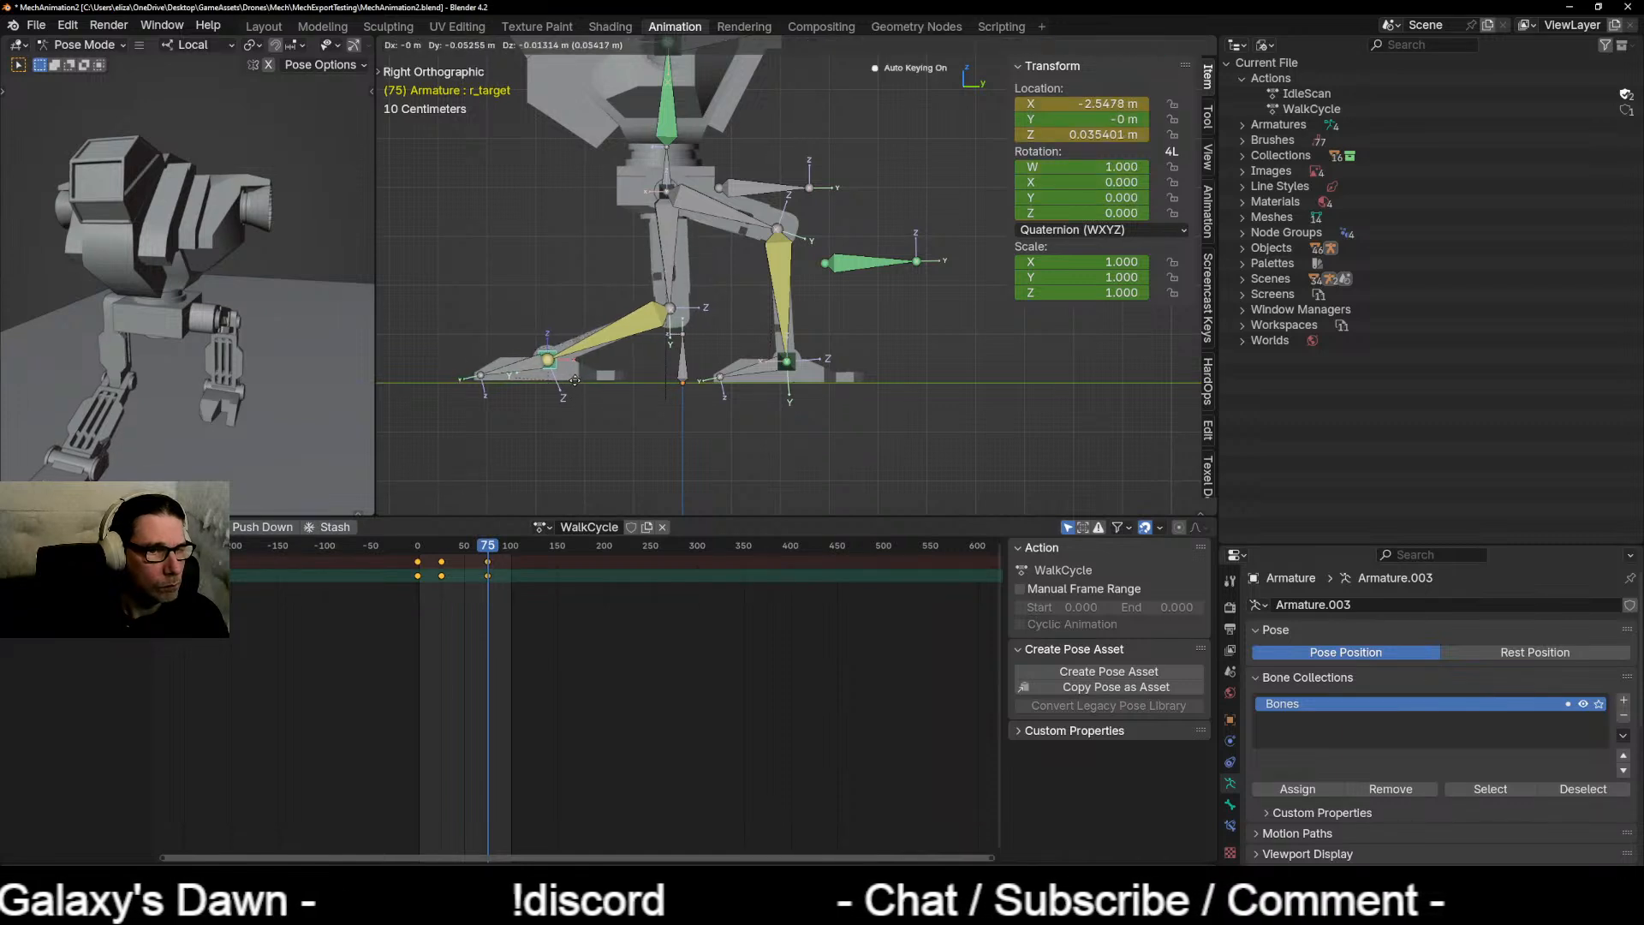
pyautogui.click(574, 382)
pyautogui.press('space')
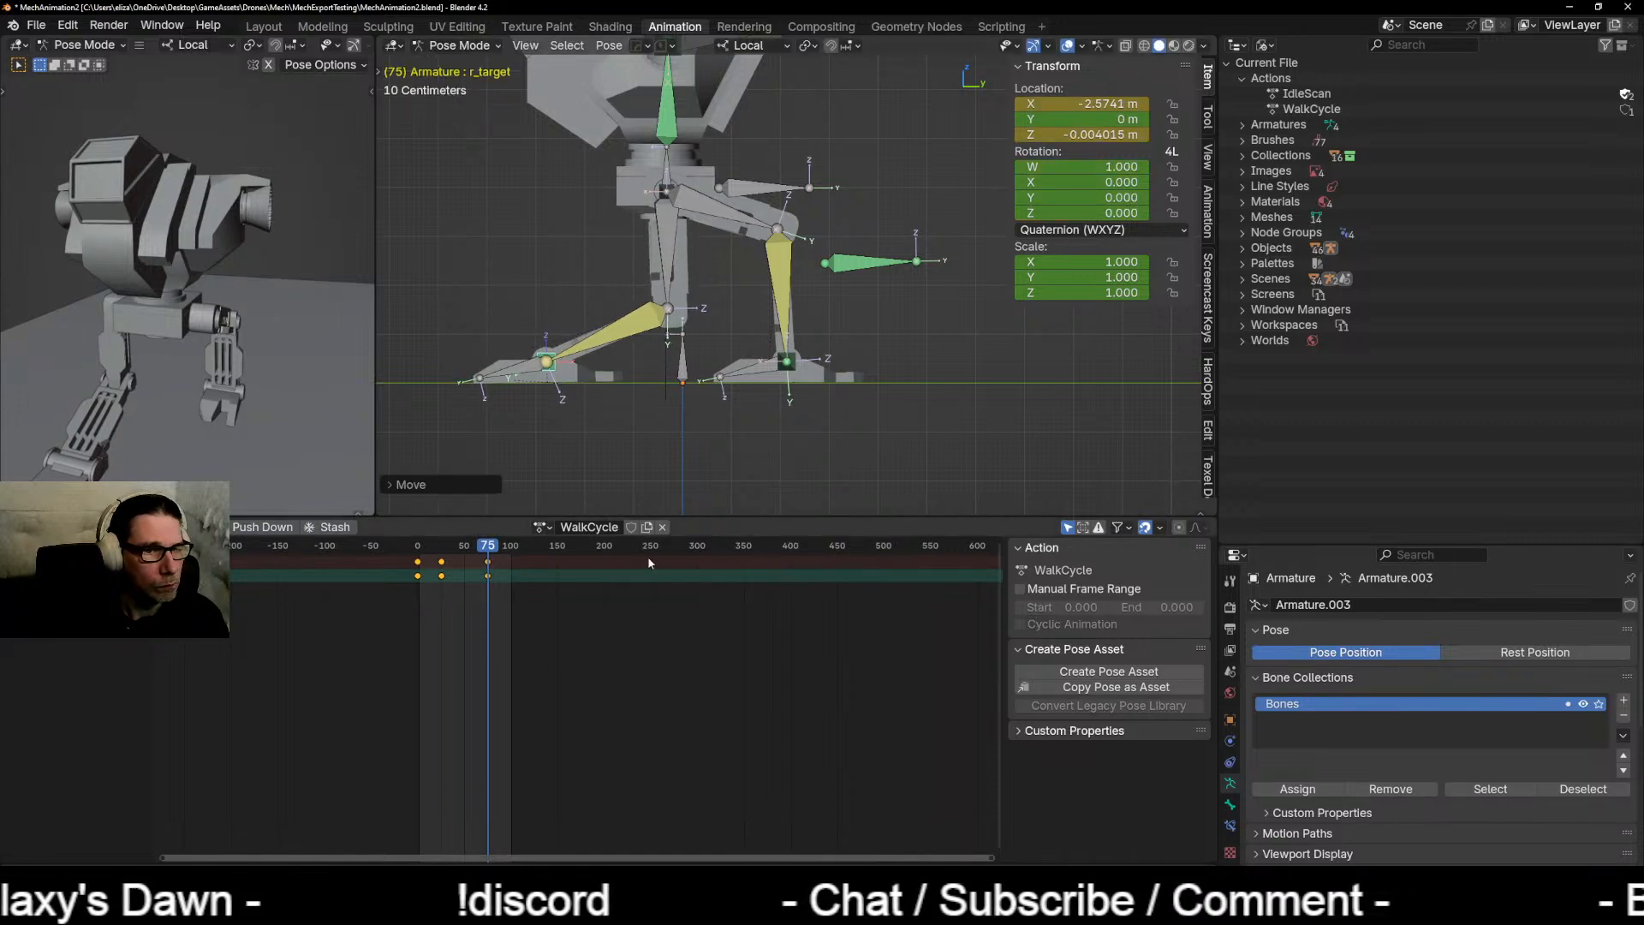
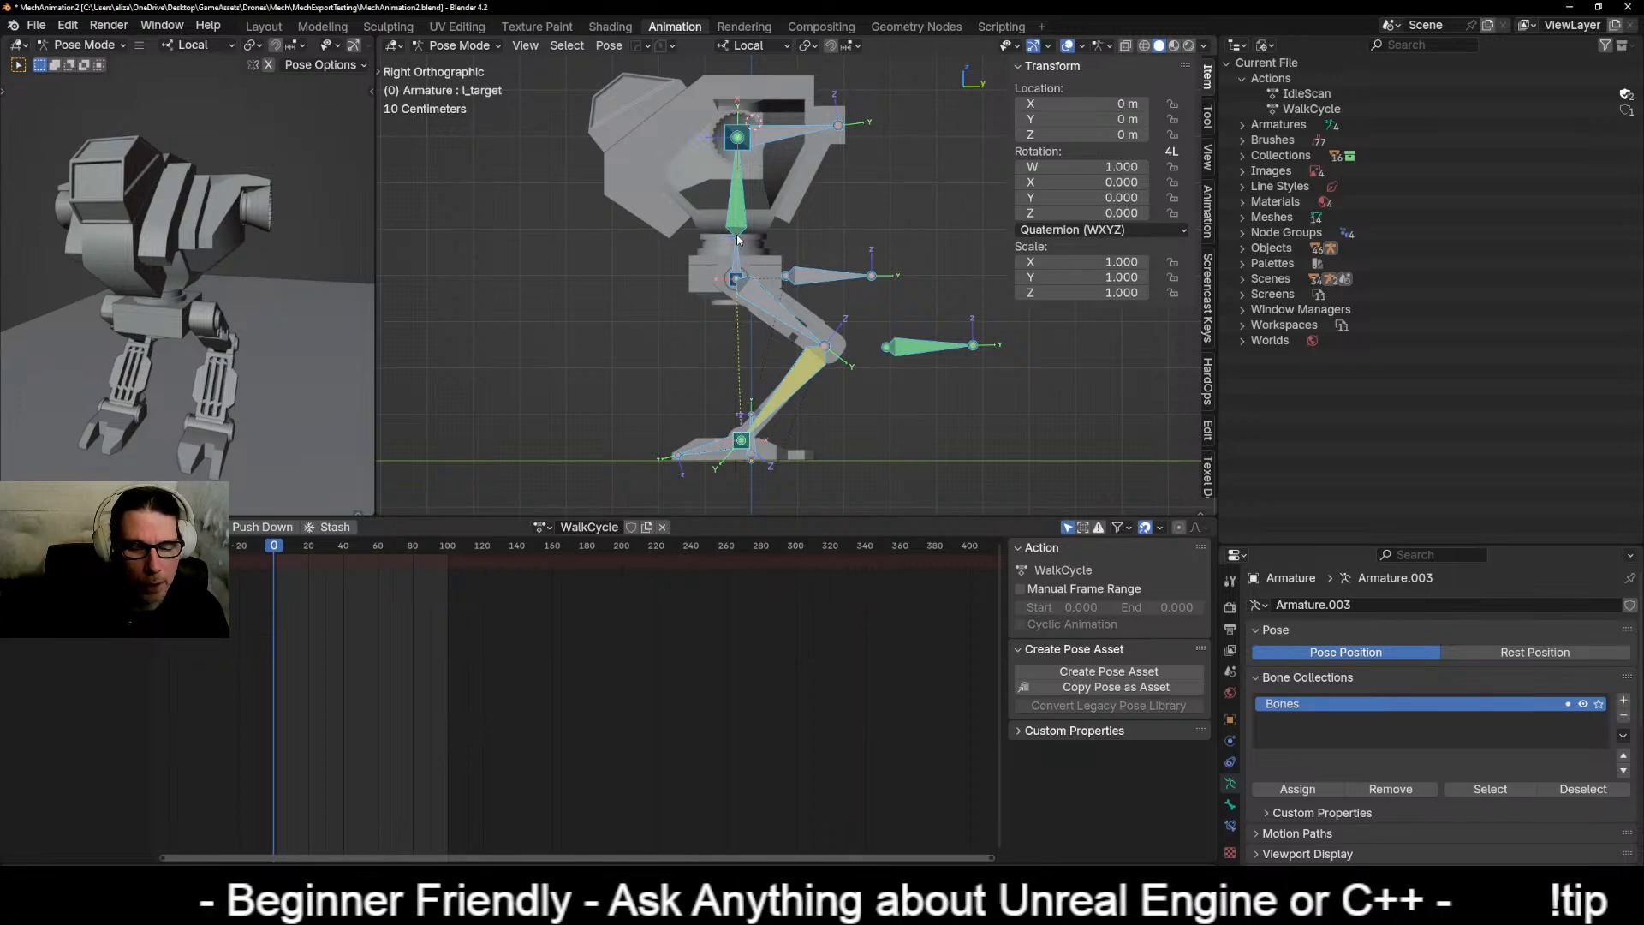
# Step: At frame 0, tilt wiggleBone to an X rotation of about 0.070 and move it to about Y -0.78 m, Z -0.17 m
pyautogui.click(828, 288)
pyautogui.press('r')
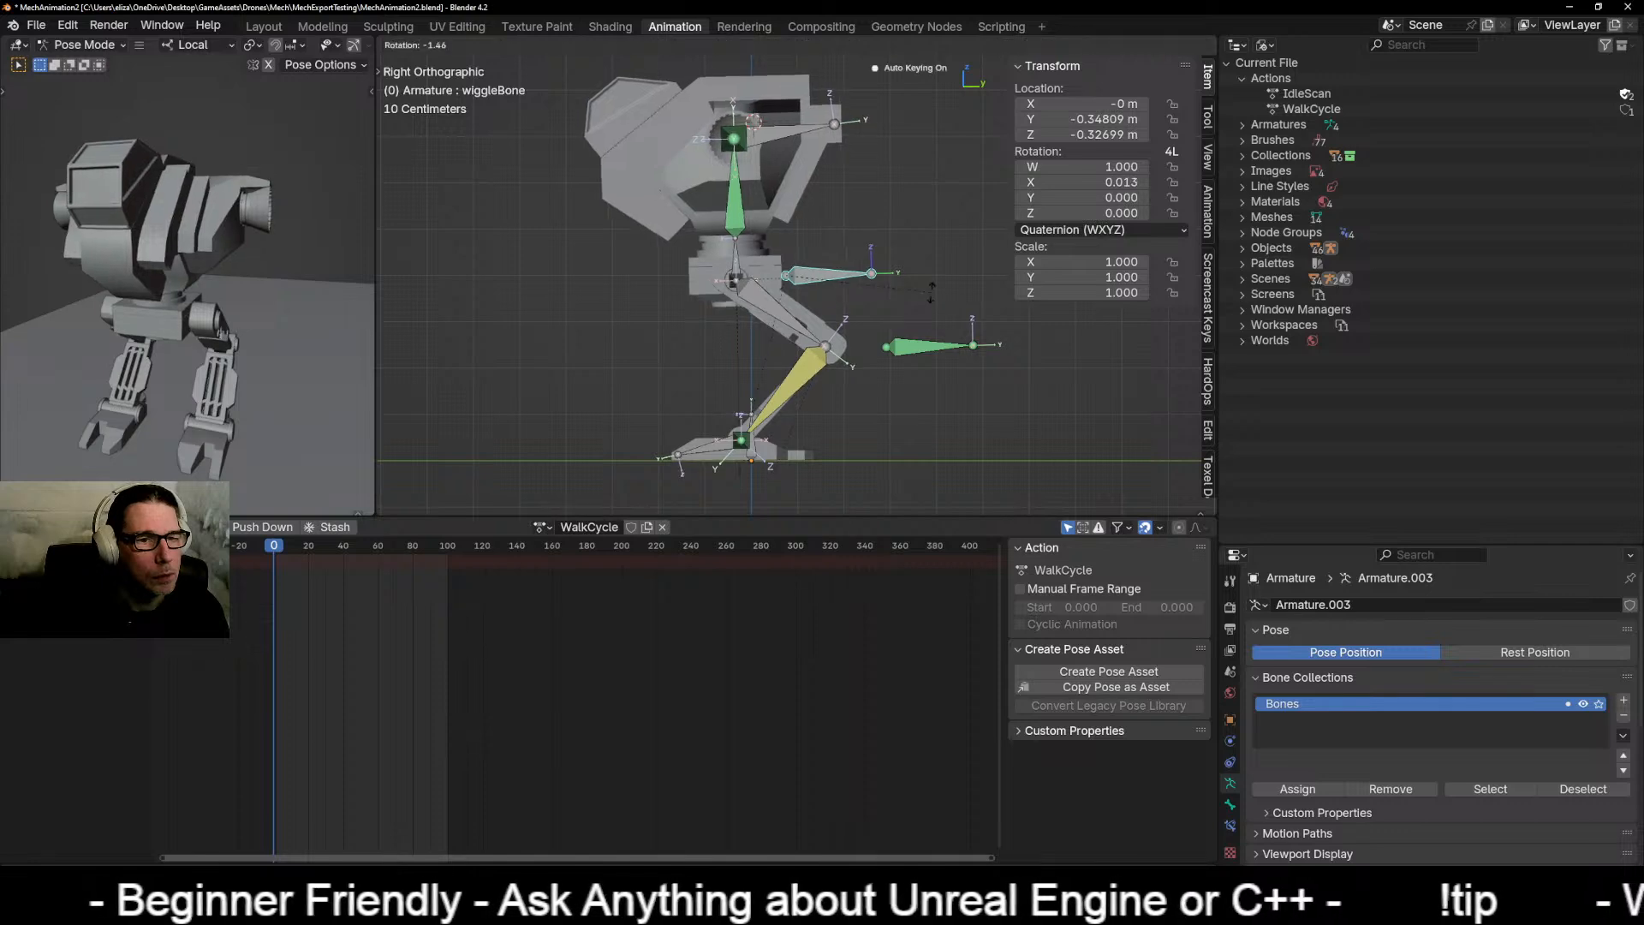
pyautogui.click(925, 279)
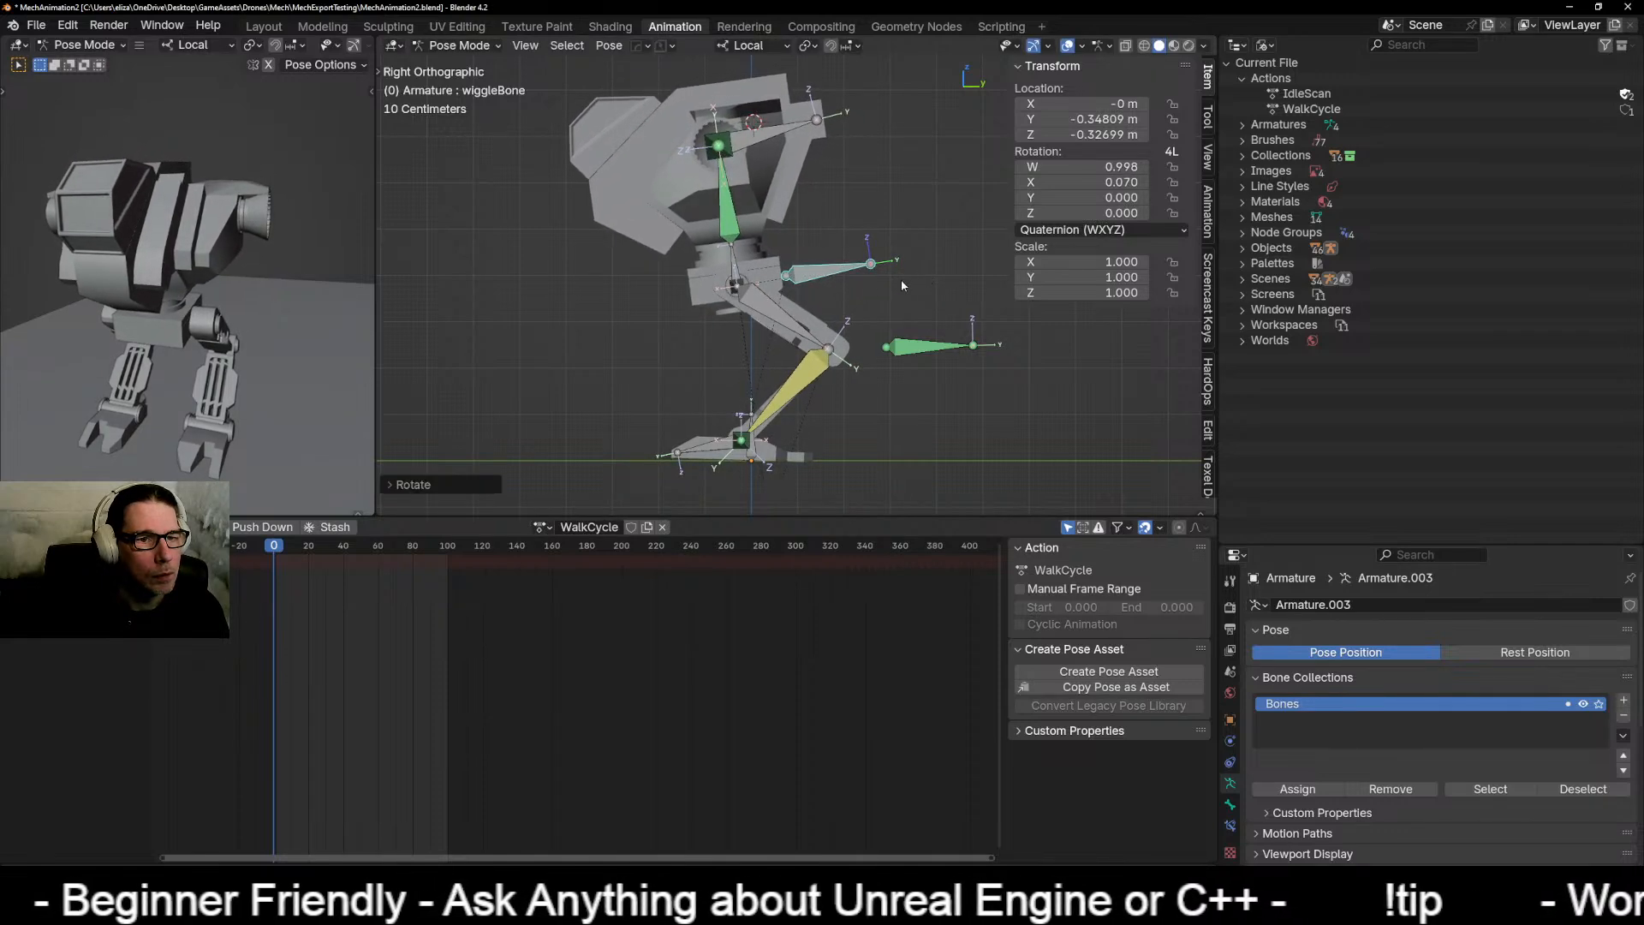
pyautogui.press('g')
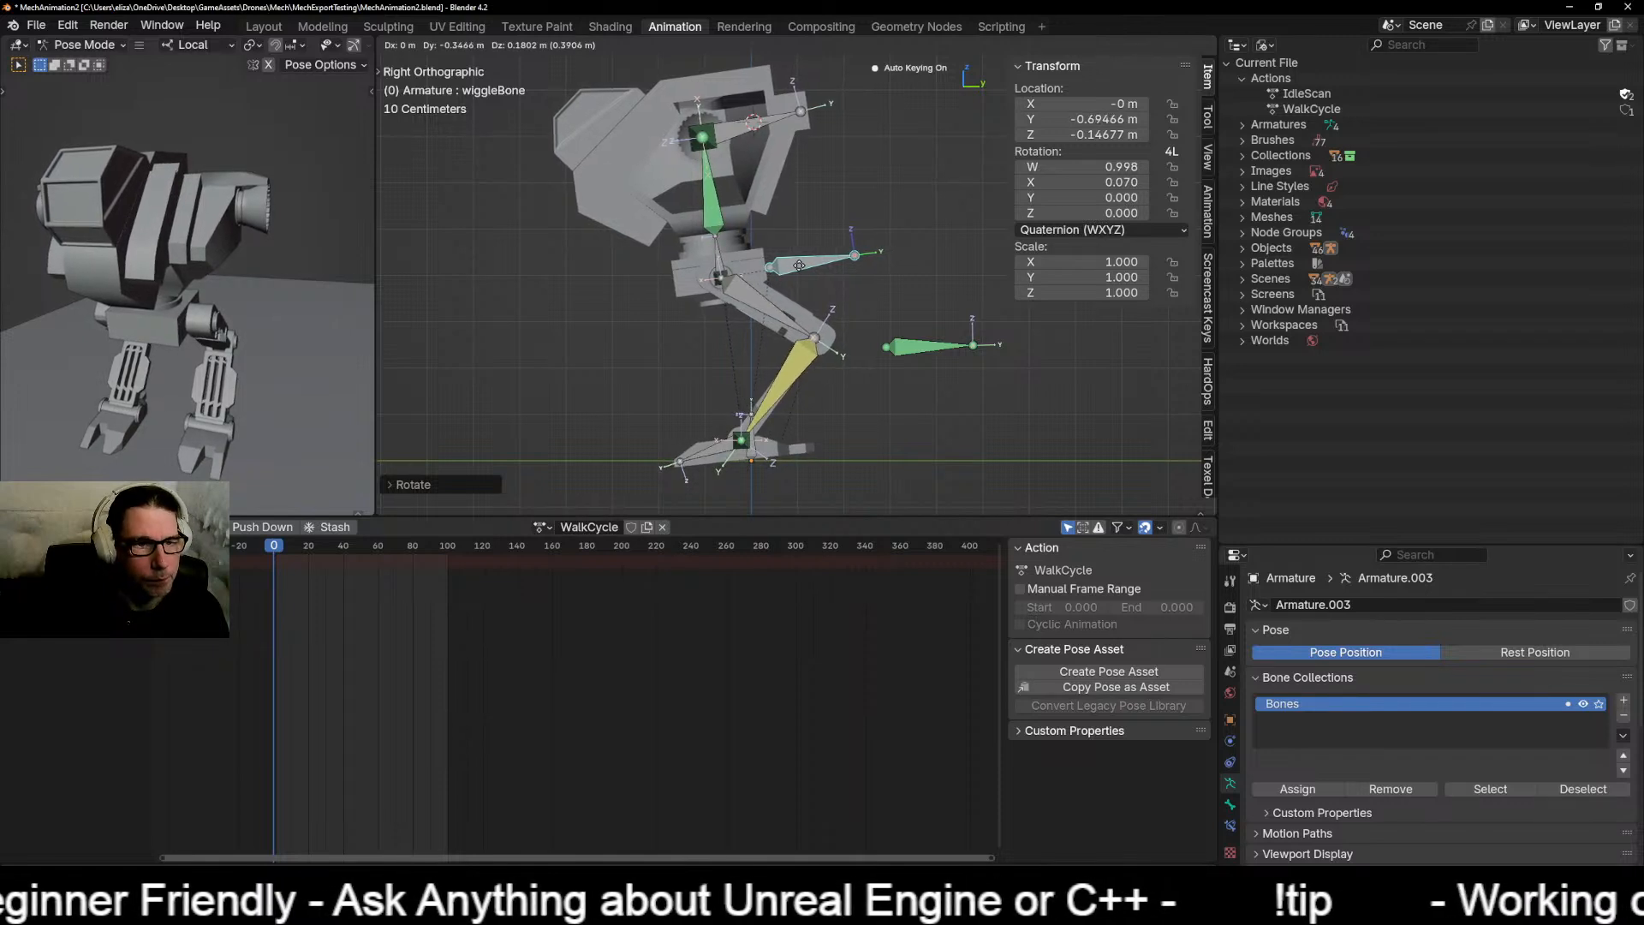
pyautogui.click(793, 269)
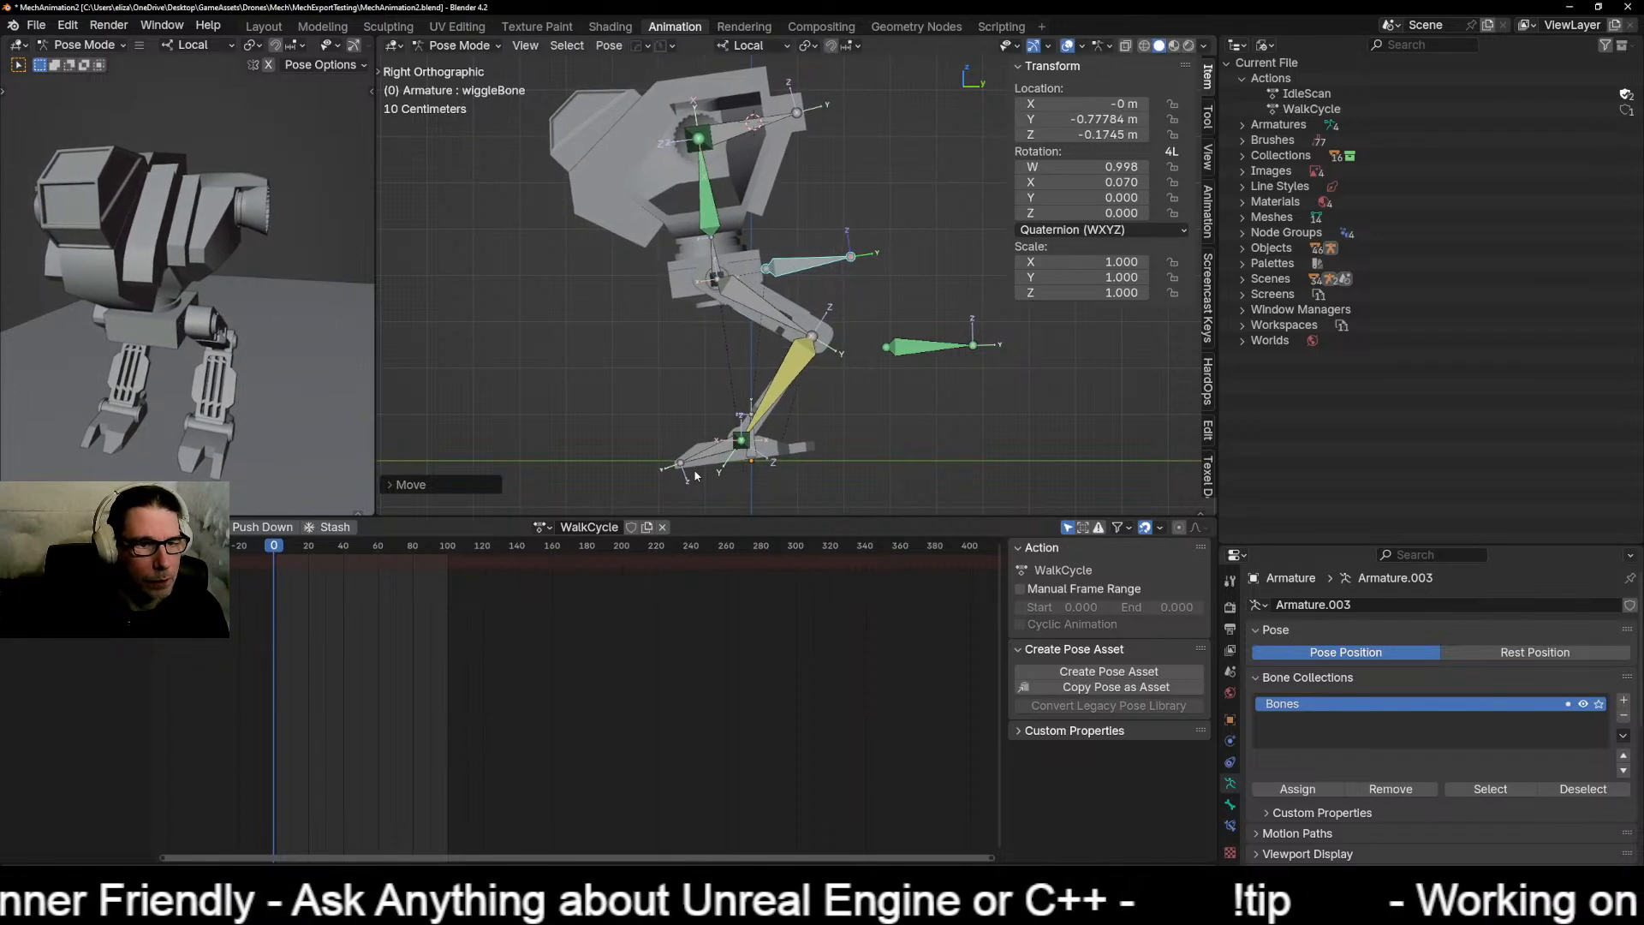
# Step: At frame 0, move l_target forward to about X 2.70 m, Z -0.12 m and rotate l_foot to an X rotation of about 0.180
pyautogui.click(732, 442)
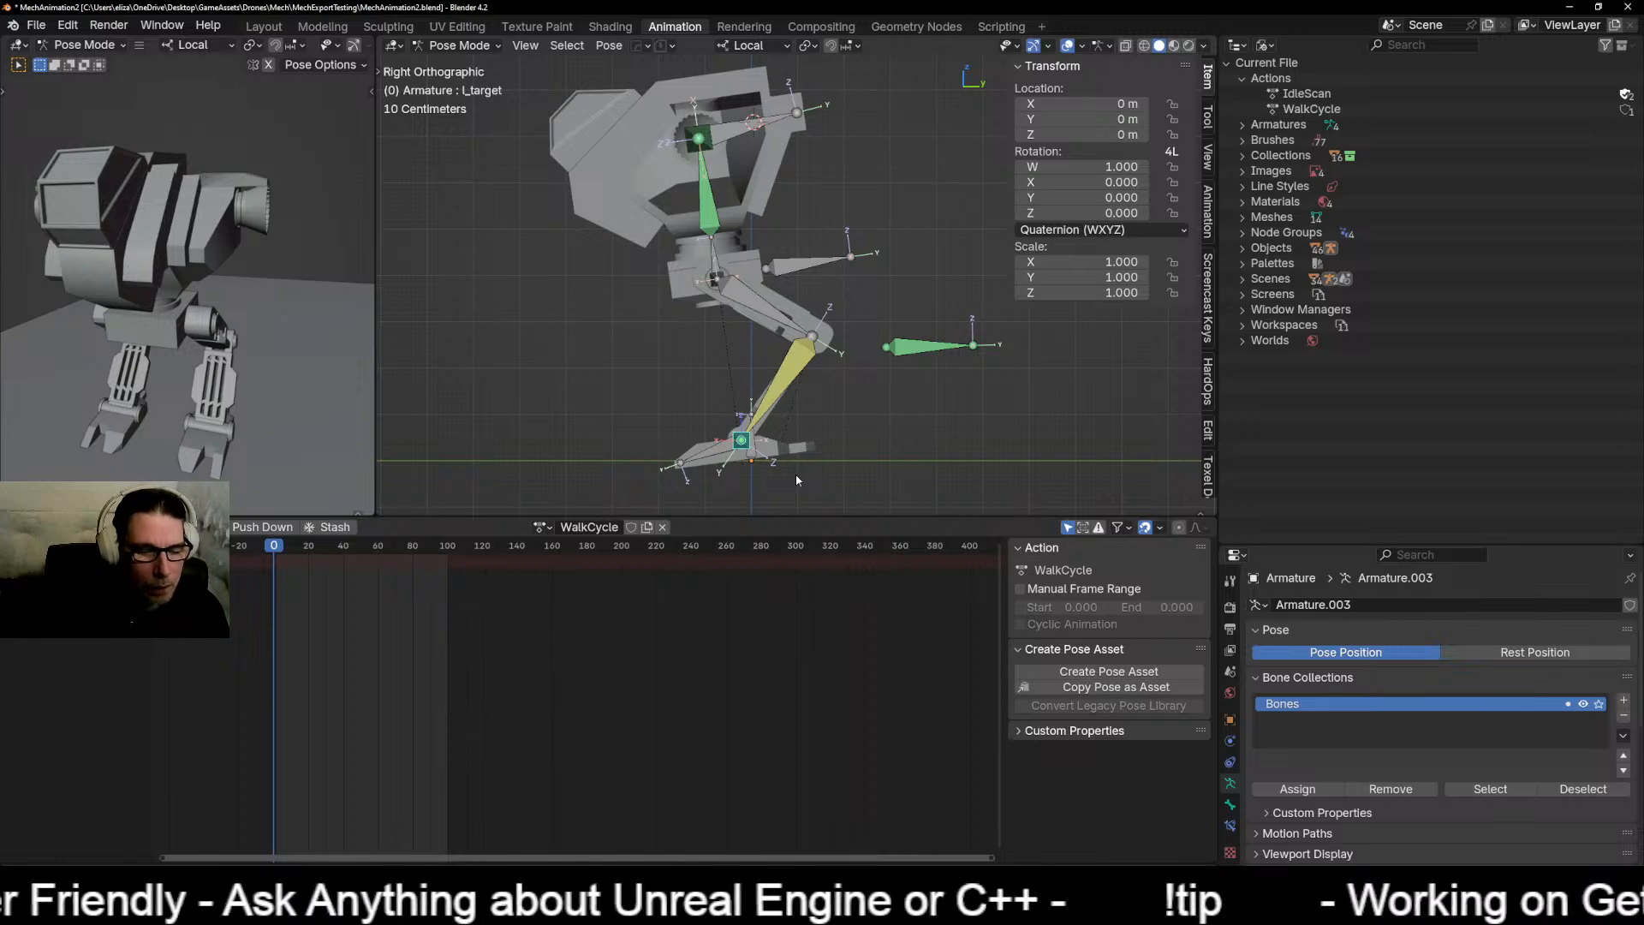
pyautogui.press('g')
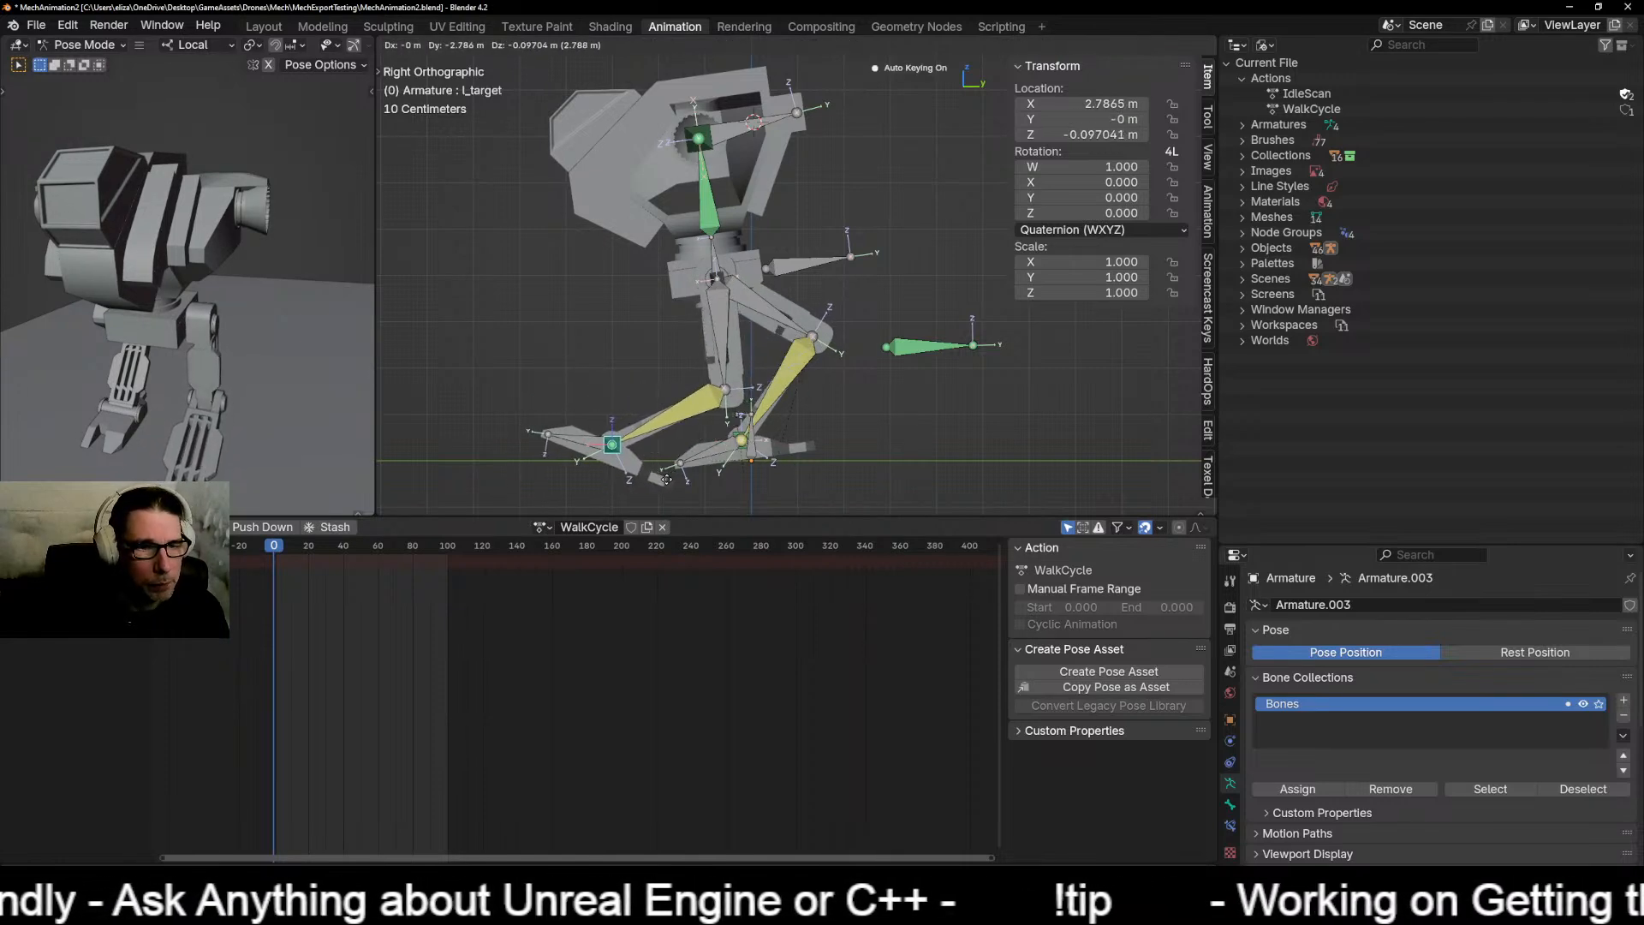
pyautogui.click(670, 481)
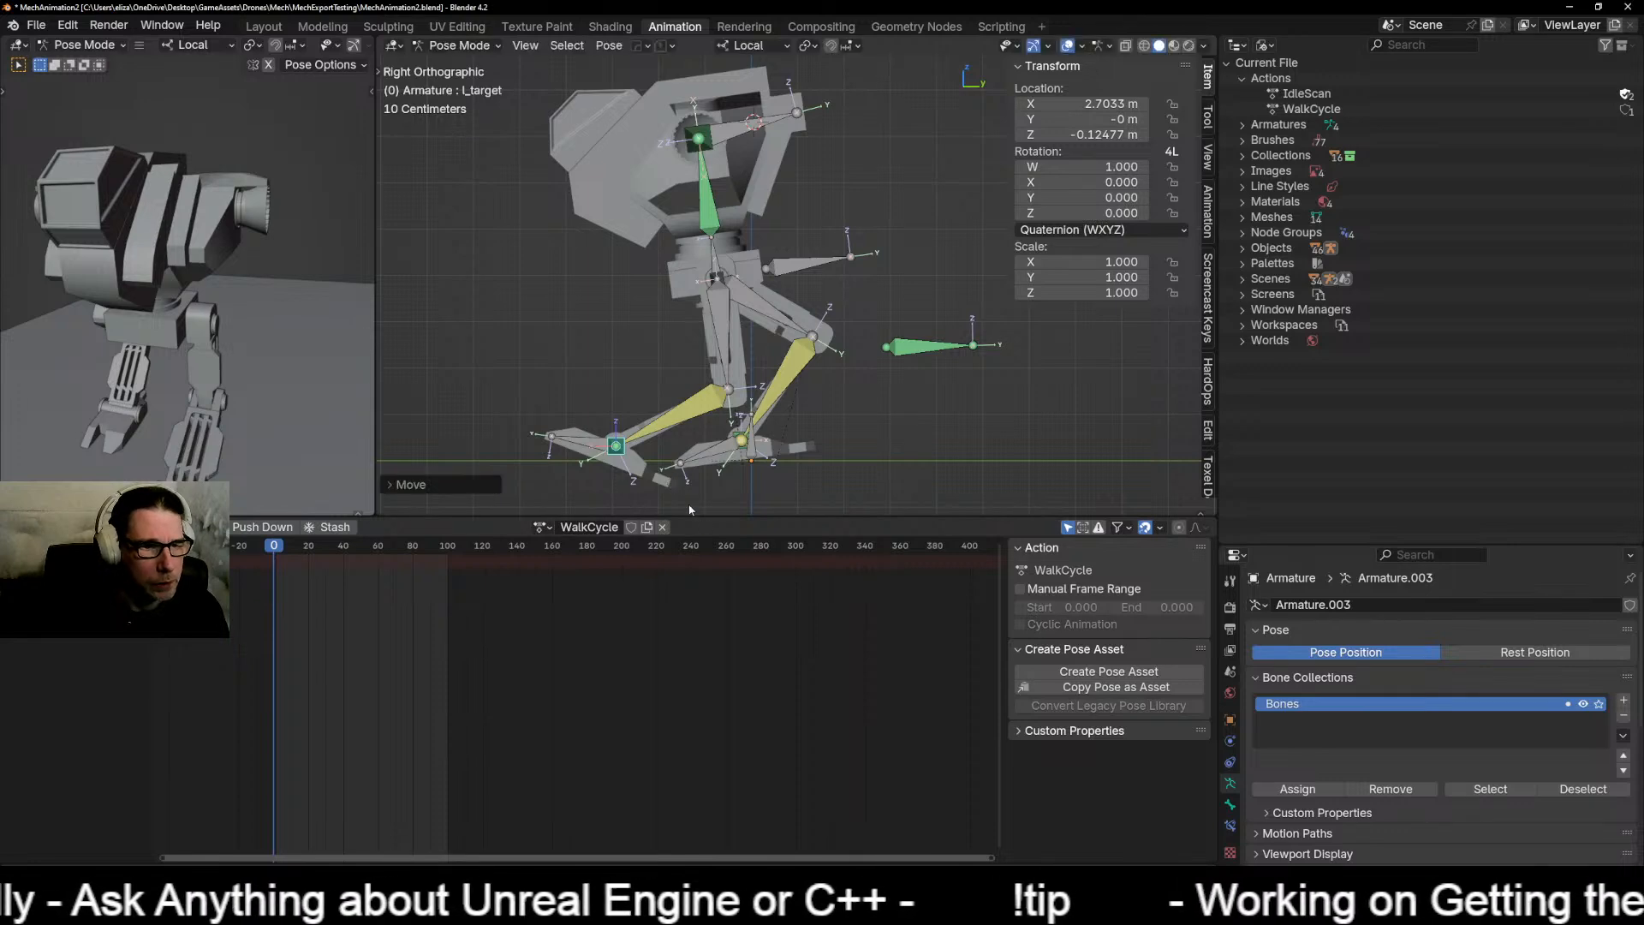
pyautogui.click(563, 448)
pyautogui.press('r')
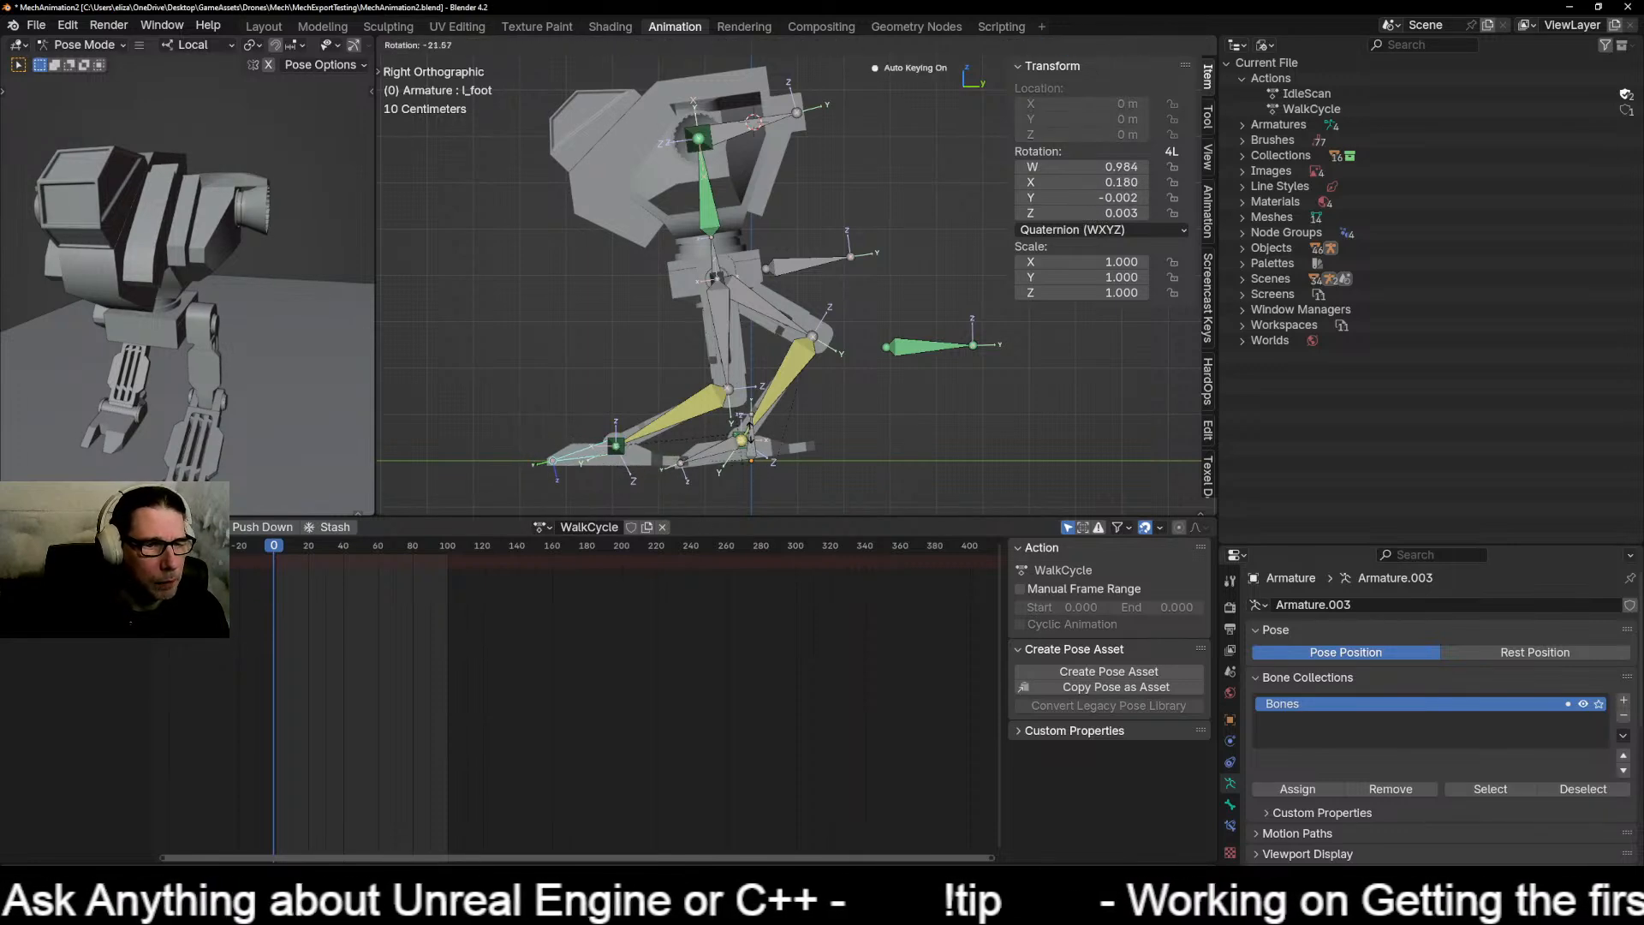
pyautogui.click(750, 426)
# Step: Raise l_target slightly to about X 2.76 m, Z 0.04 m
pyautogui.click(616, 446)
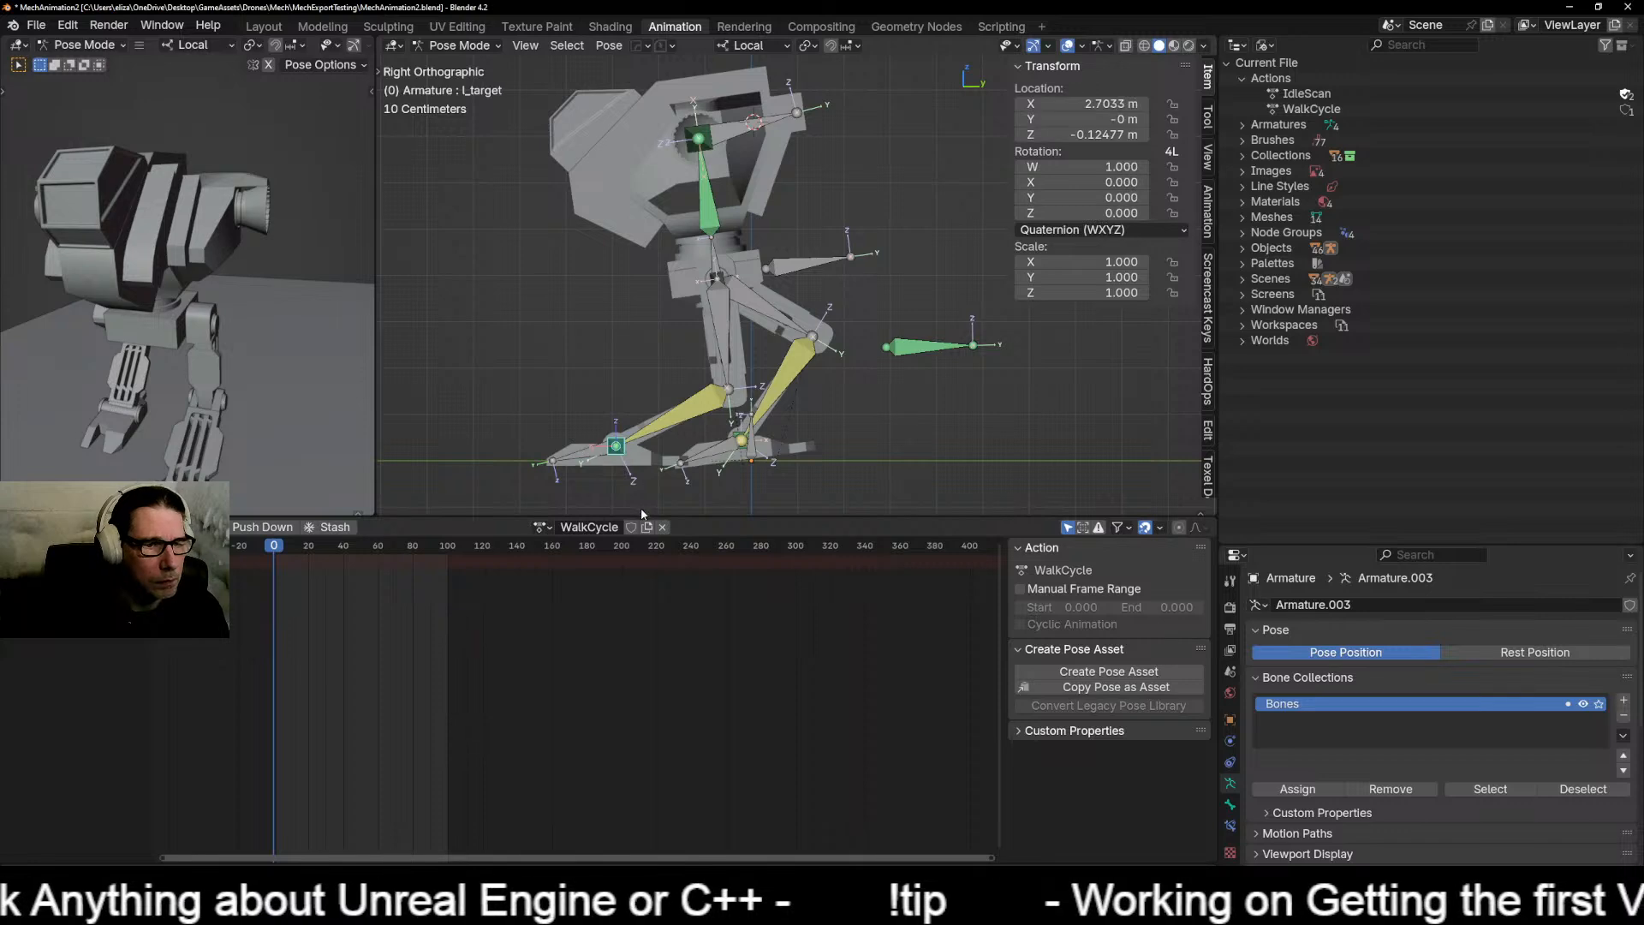
pyautogui.press('g')
pyautogui.click(619, 437)
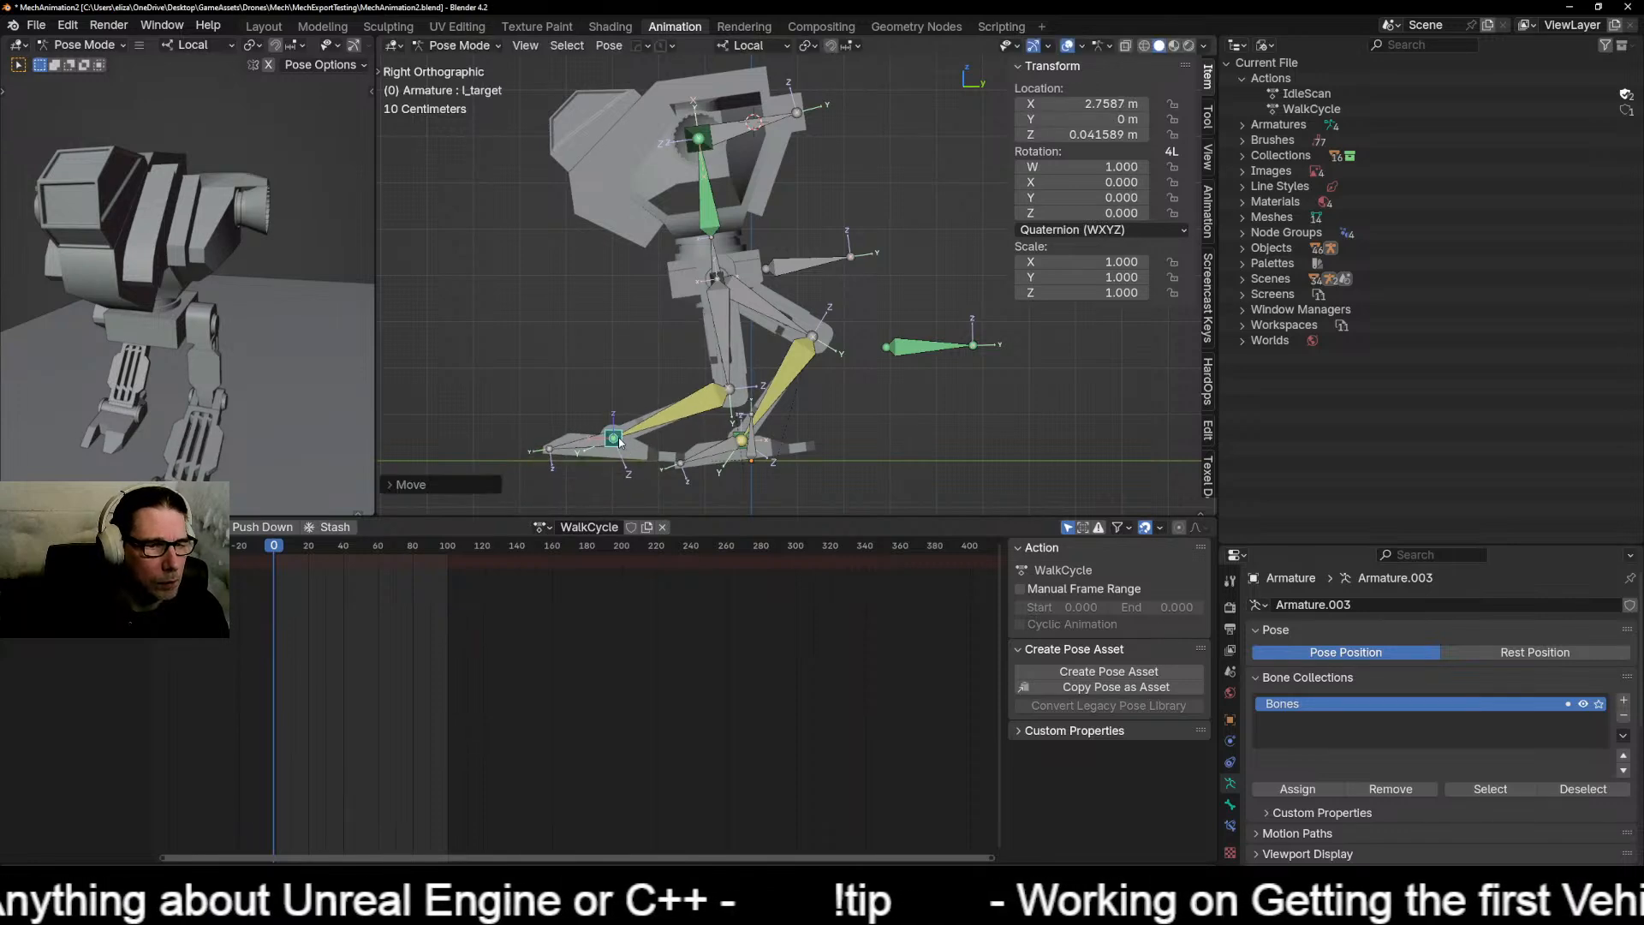
pyautogui.click(619, 435)
pyautogui.click(611, 429)
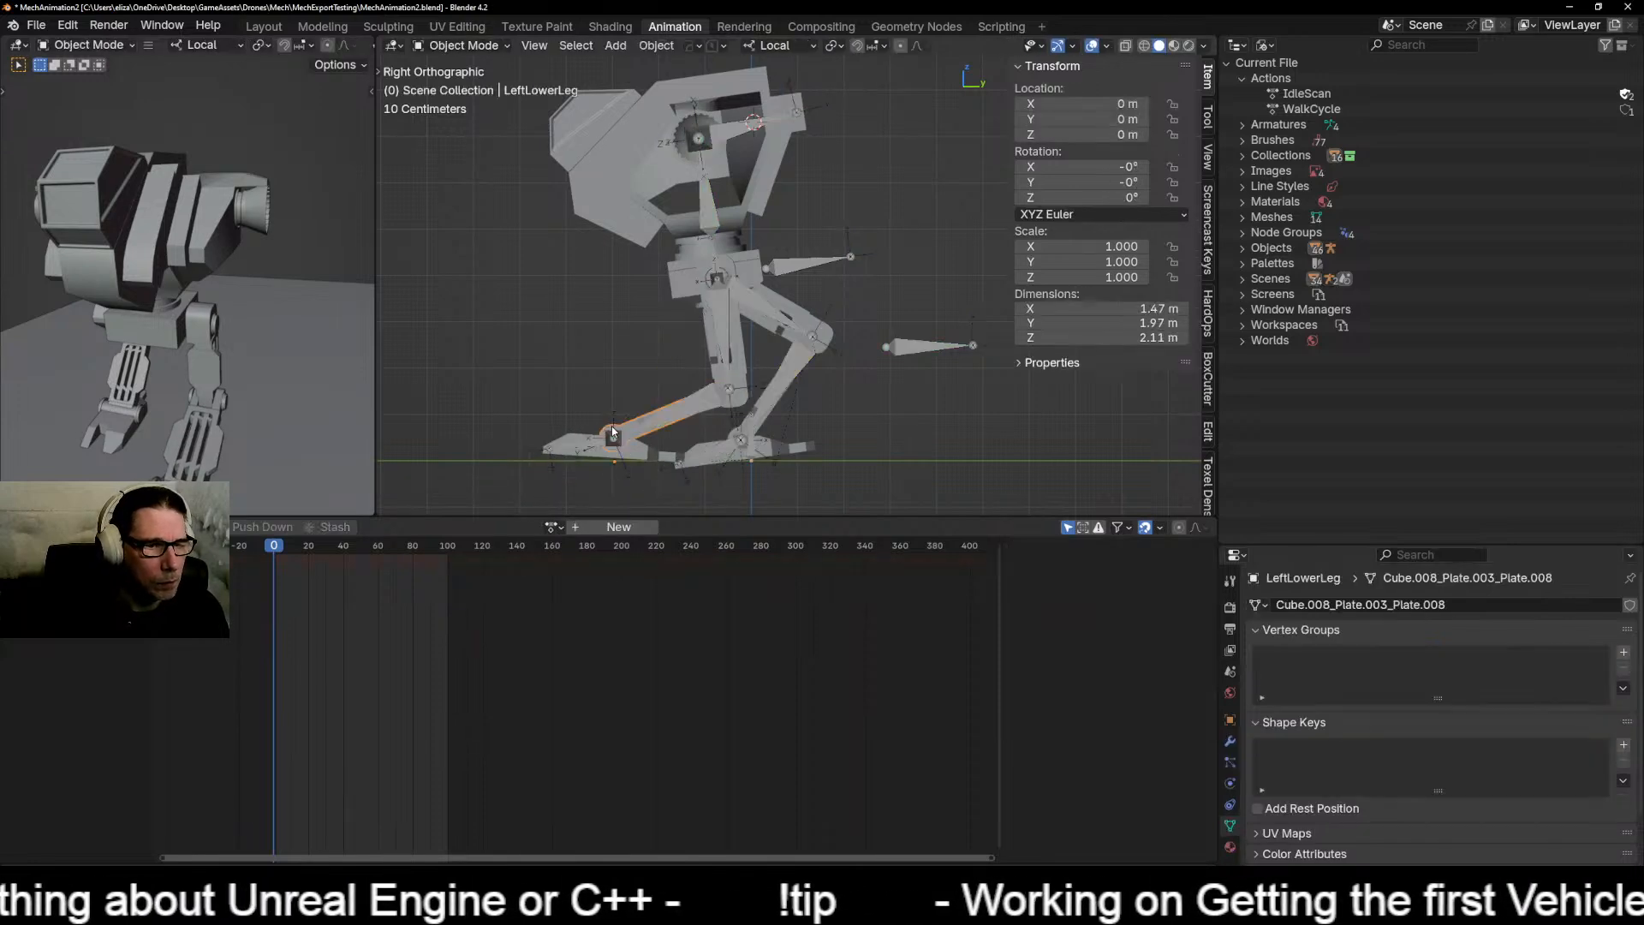
pyautogui.click(616, 433)
pyautogui.press('r')
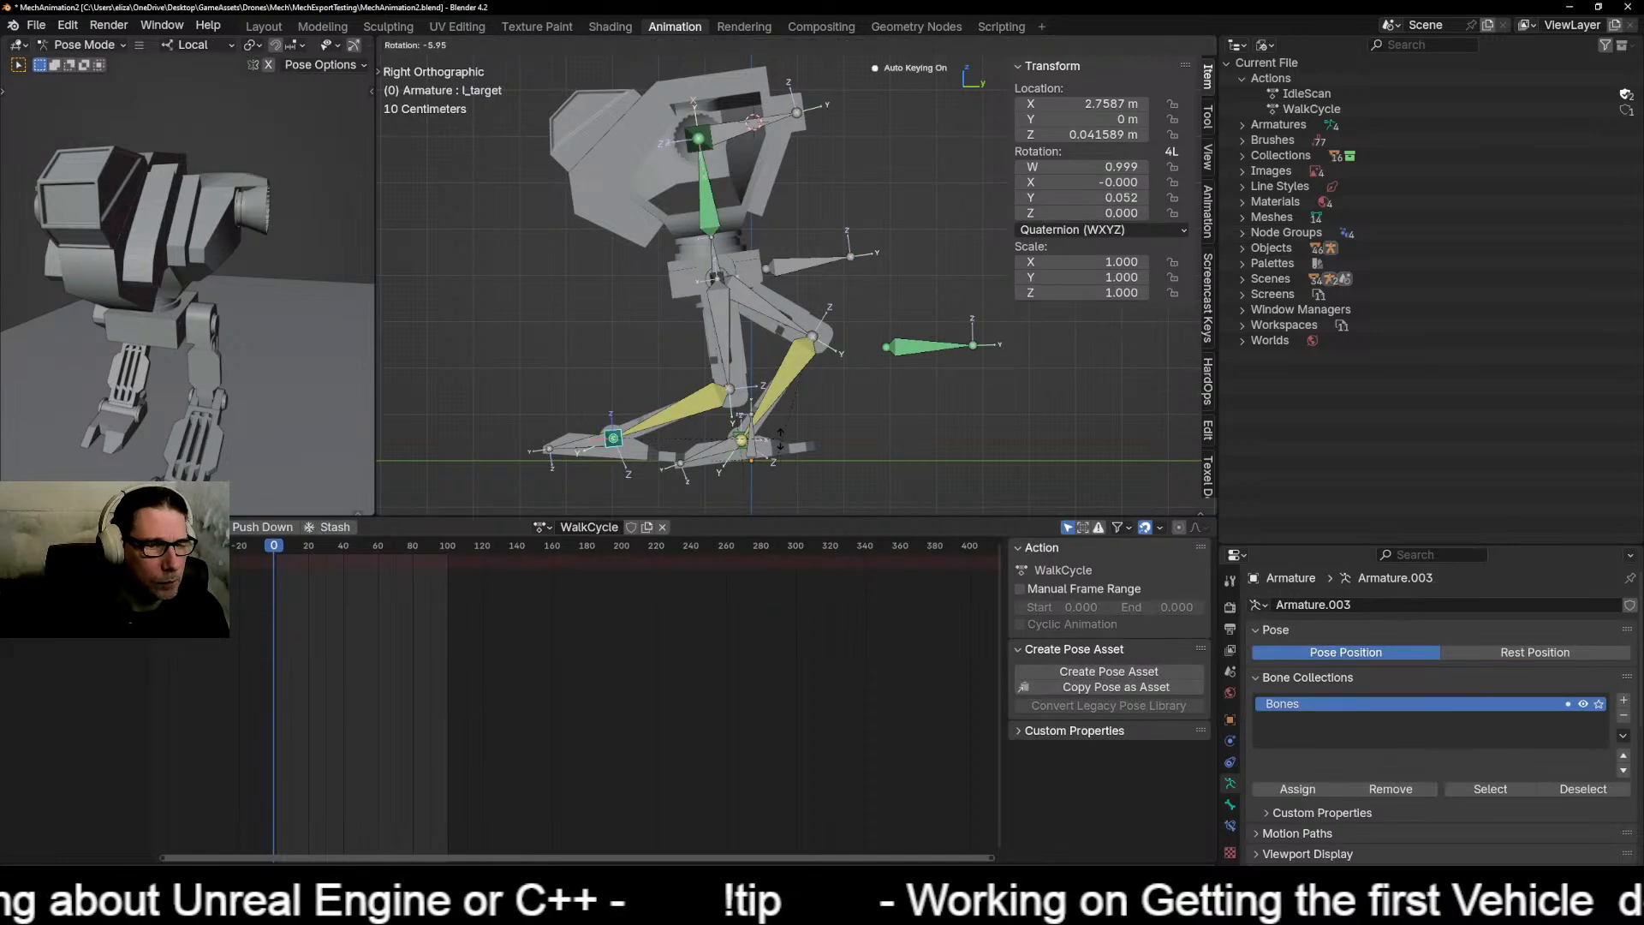
pyautogui.rightClick(789, 447)
# Step: Rotate l_foot to an X rotation of about 0.207 and nudge l_target to about X 2.86 m, Z 0.01 m
pyautogui.click(593, 448)
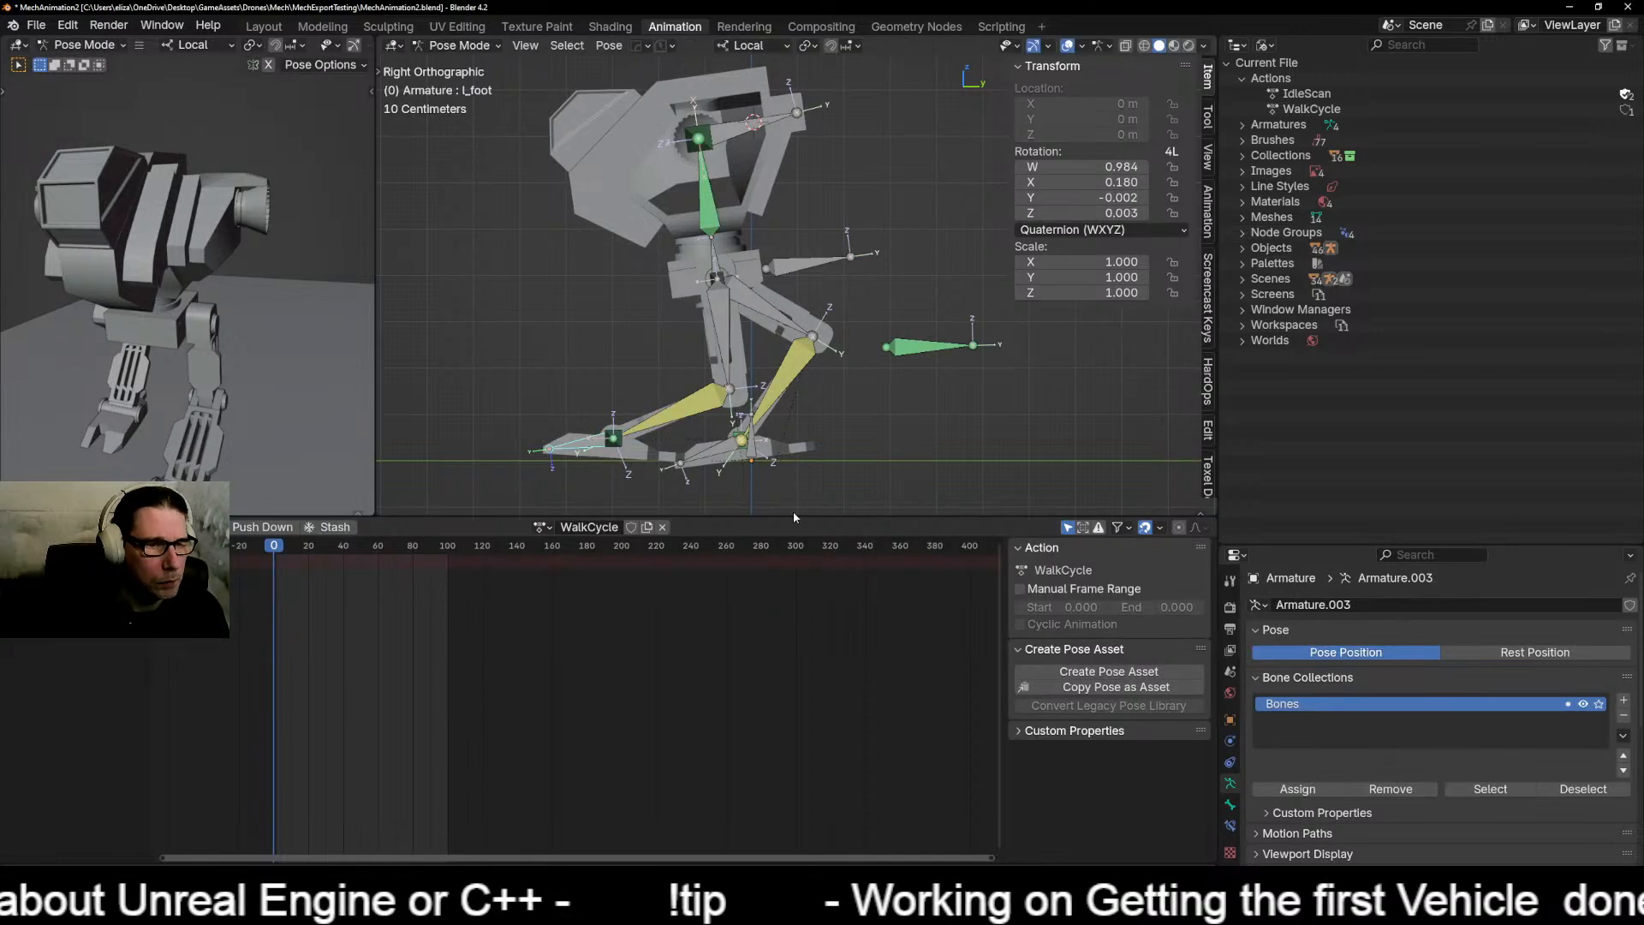
pyautogui.press('r')
pyautogui.click(789, 496)
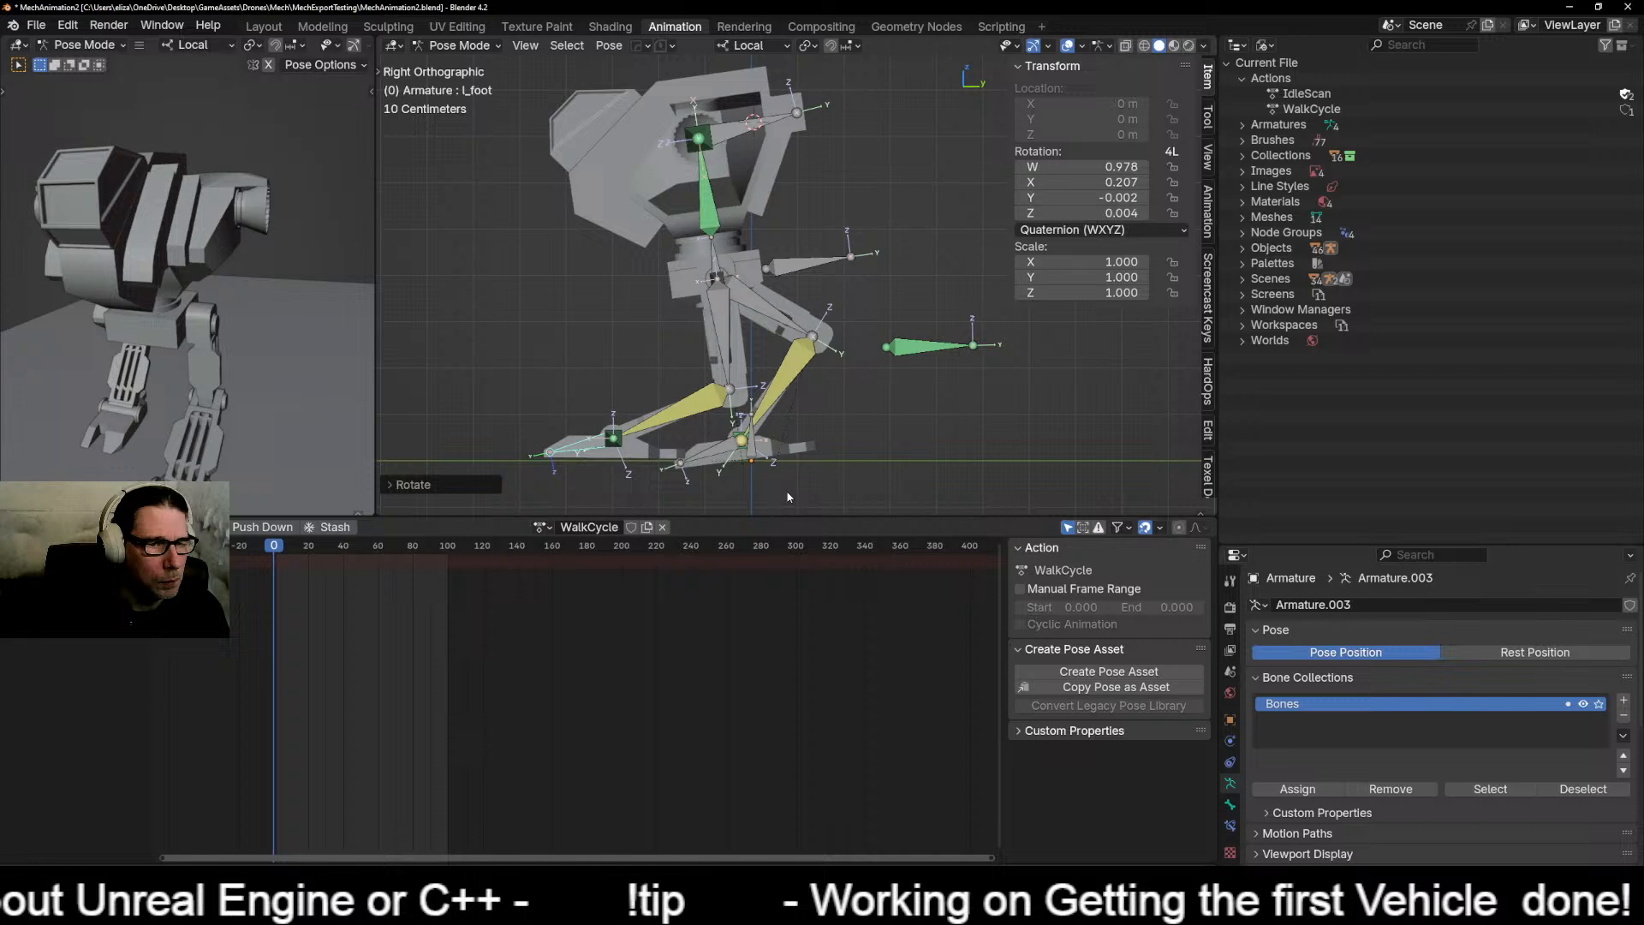
pyautogui.click(624, 442)
pyautogui.press('g')
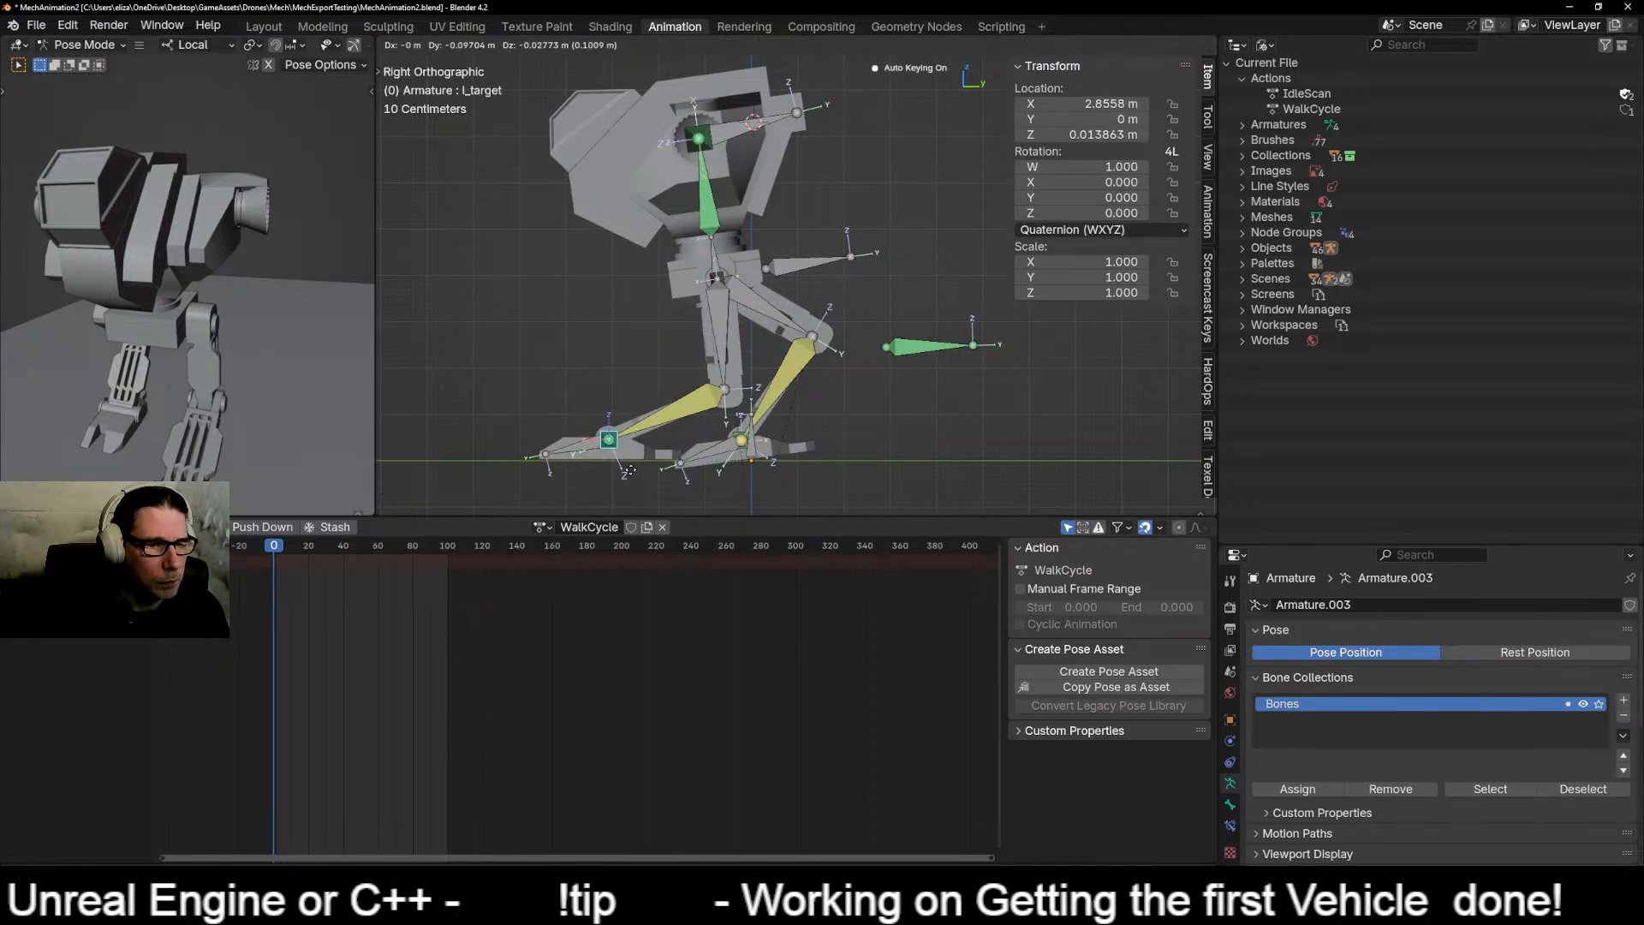
pyautogui.click(632, 473)
# Step: Move r_target backward behind the body to about X 2.36 m, Z 0 m at frame 0
pyautogui.keyDown('shift'); pyautogui.moveTo(807, 512); pyautogui.dragTo(741, 46, button='middle'); pyautogui.keyUp('shift')
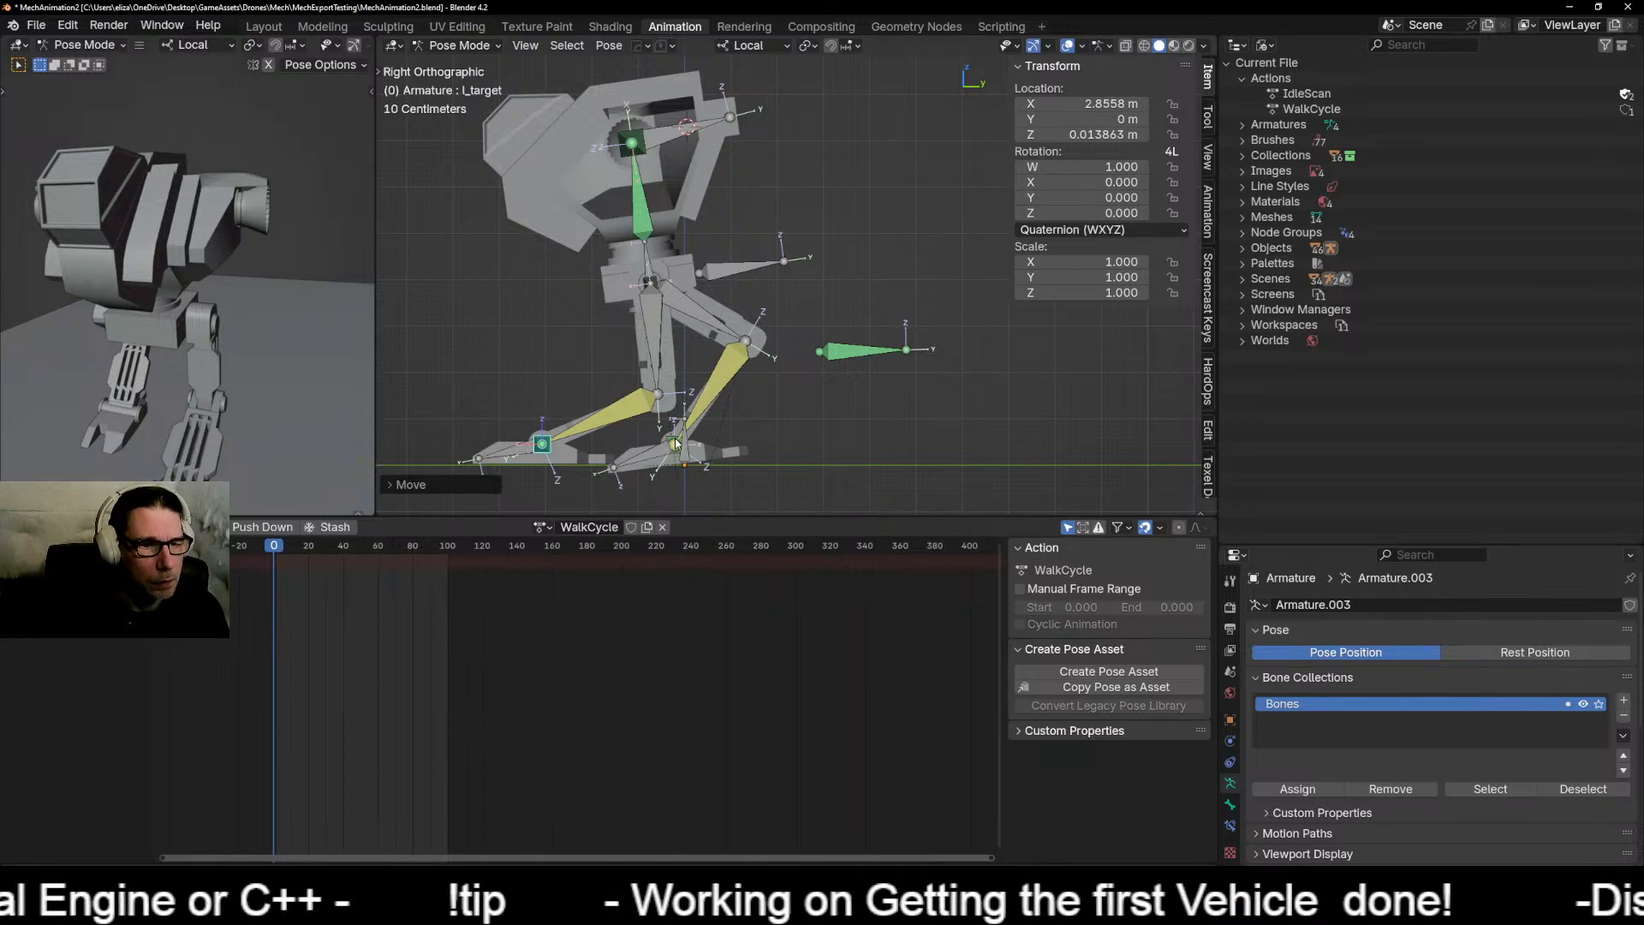
pyautogui.click(680, 448)
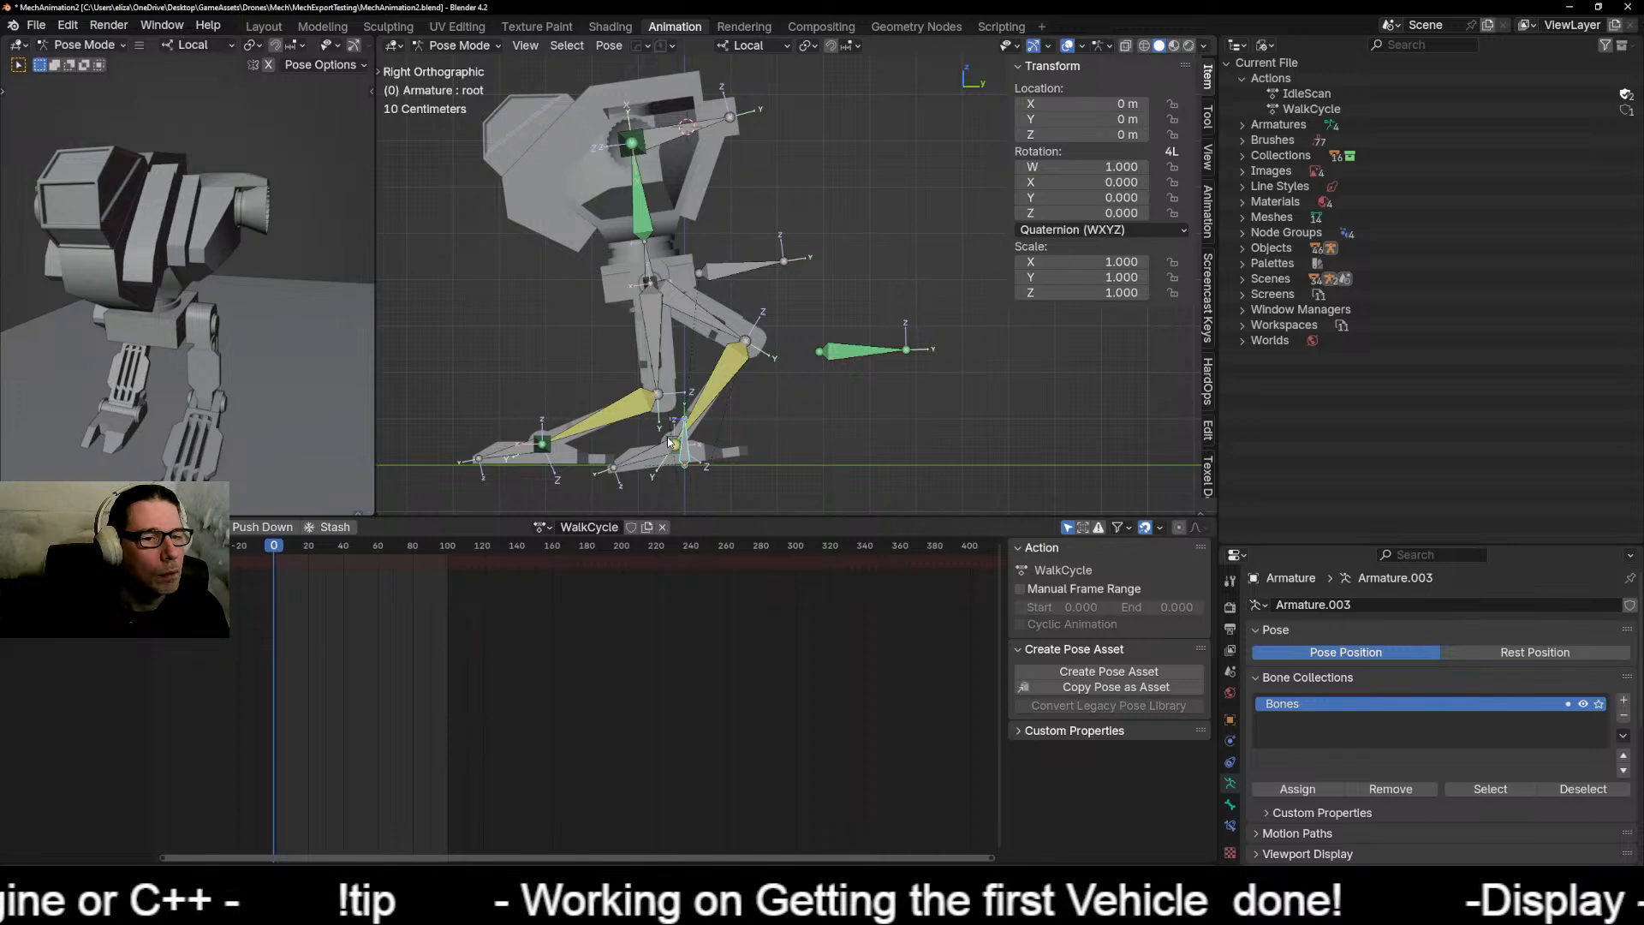
pyautogui.click(686, 459)
pyautogui.click(690, 461)
pyautogui.scroll(2, 691, 460)
pyautogui.scroll(-4, 702, 465)
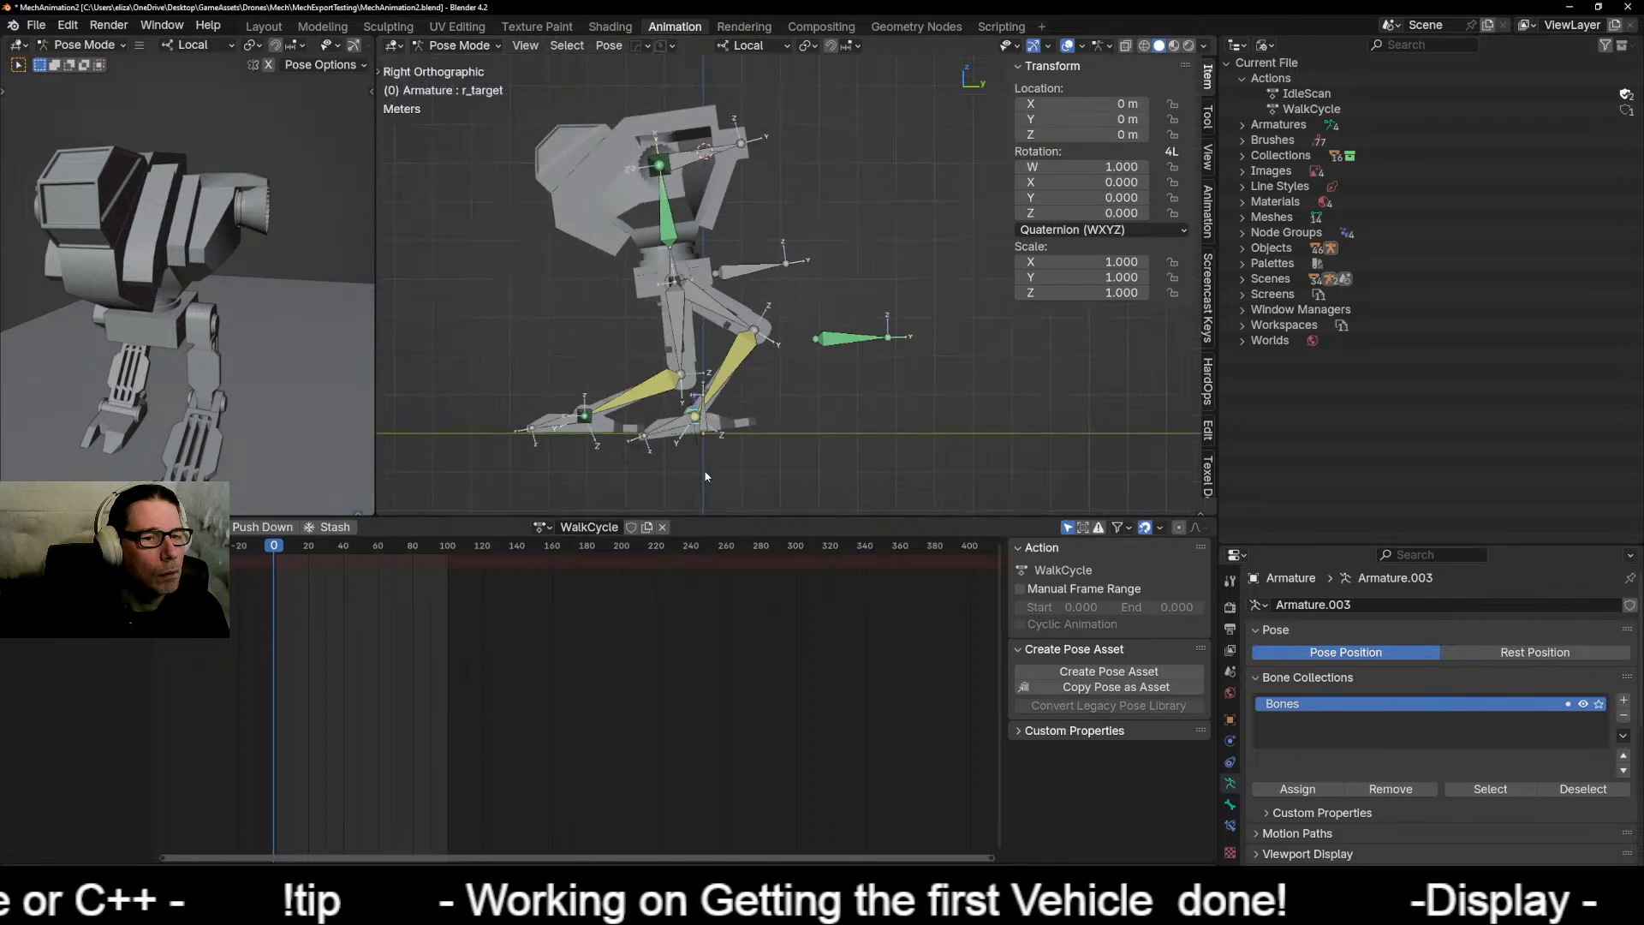
pyautogui.press('g')
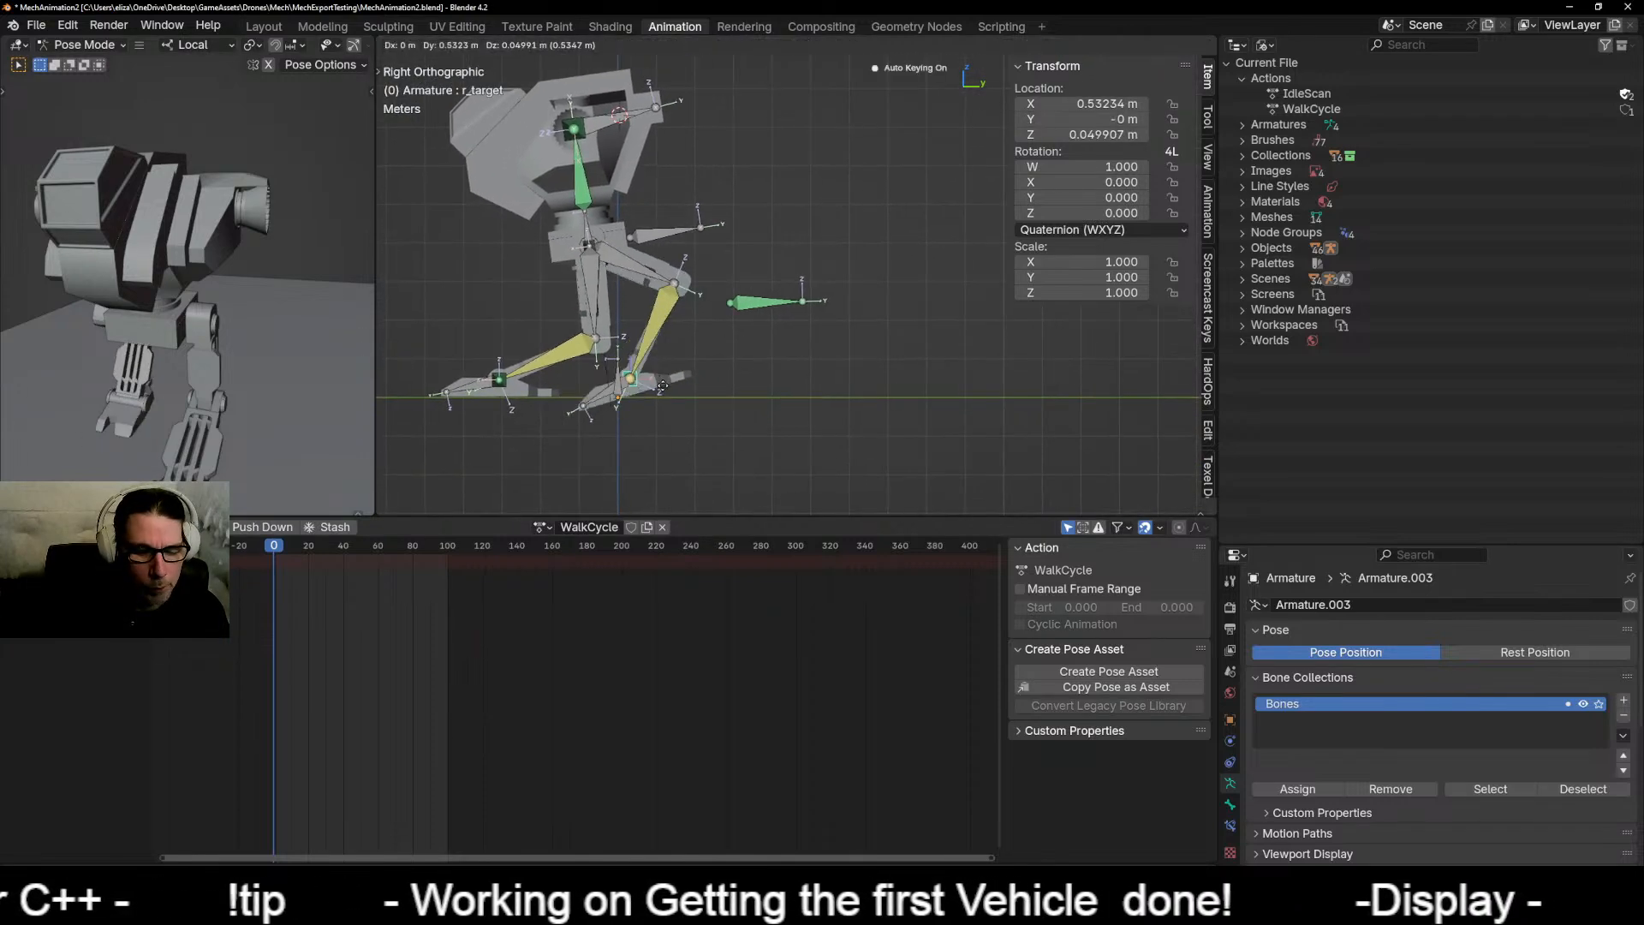
pyautogui.click(726, 394)
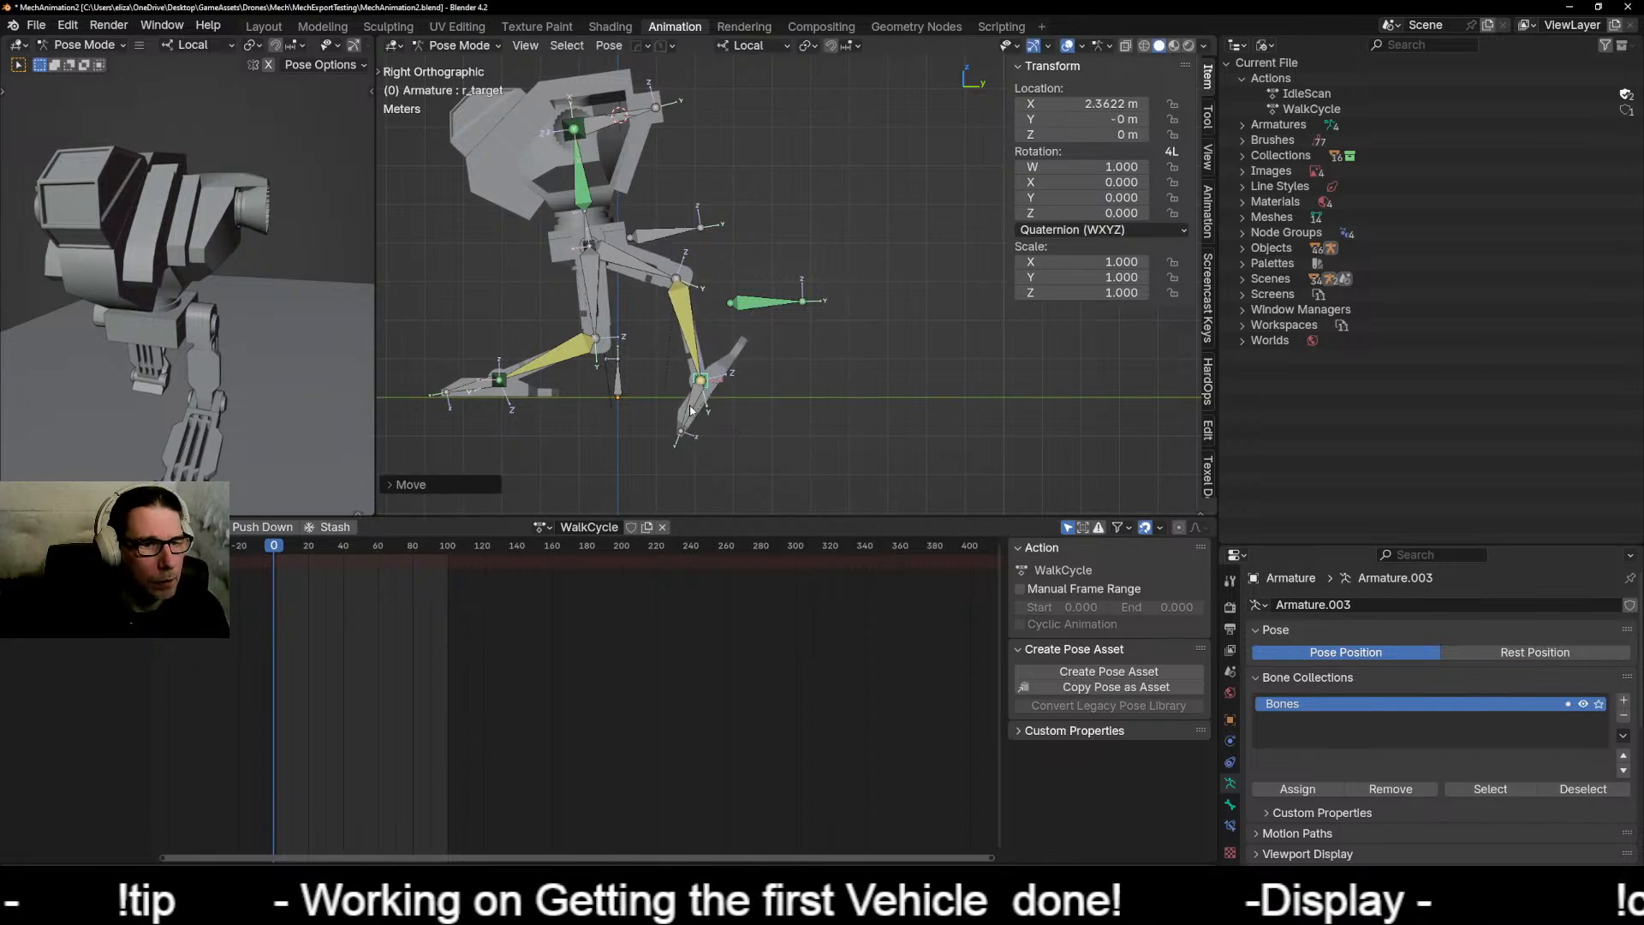
# Step: Level the right foot by rotating r_foot to an X rotation of about -0.468
pyautogui.click(724, 364)
pyautogui.press('r')
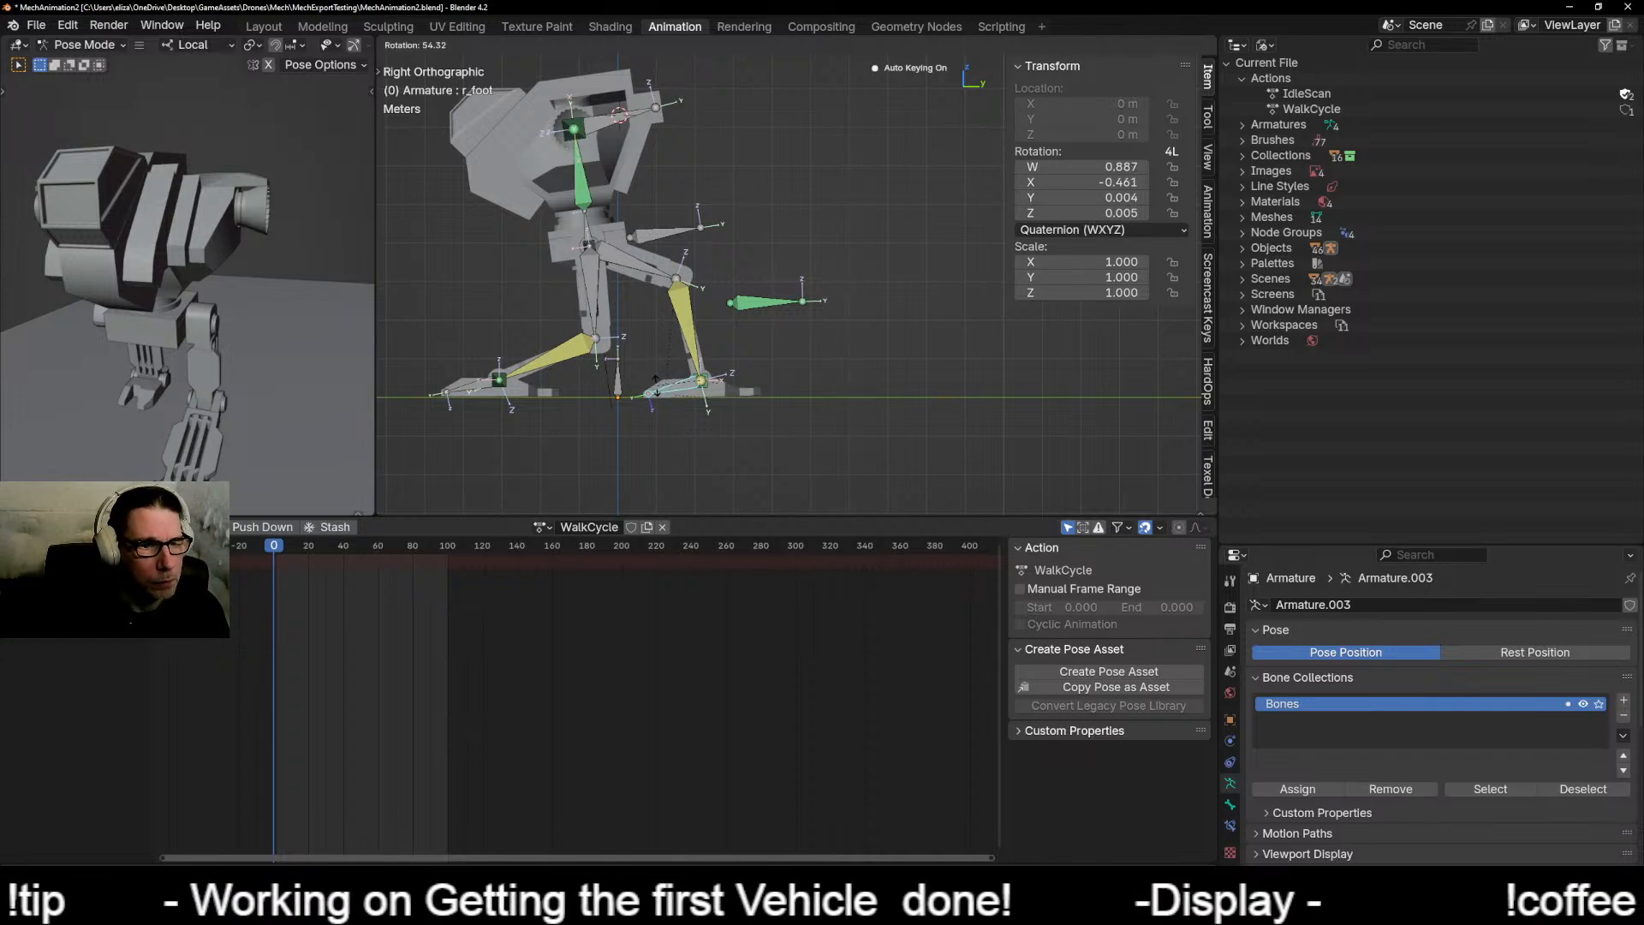
pyautogui.click(615, 401)
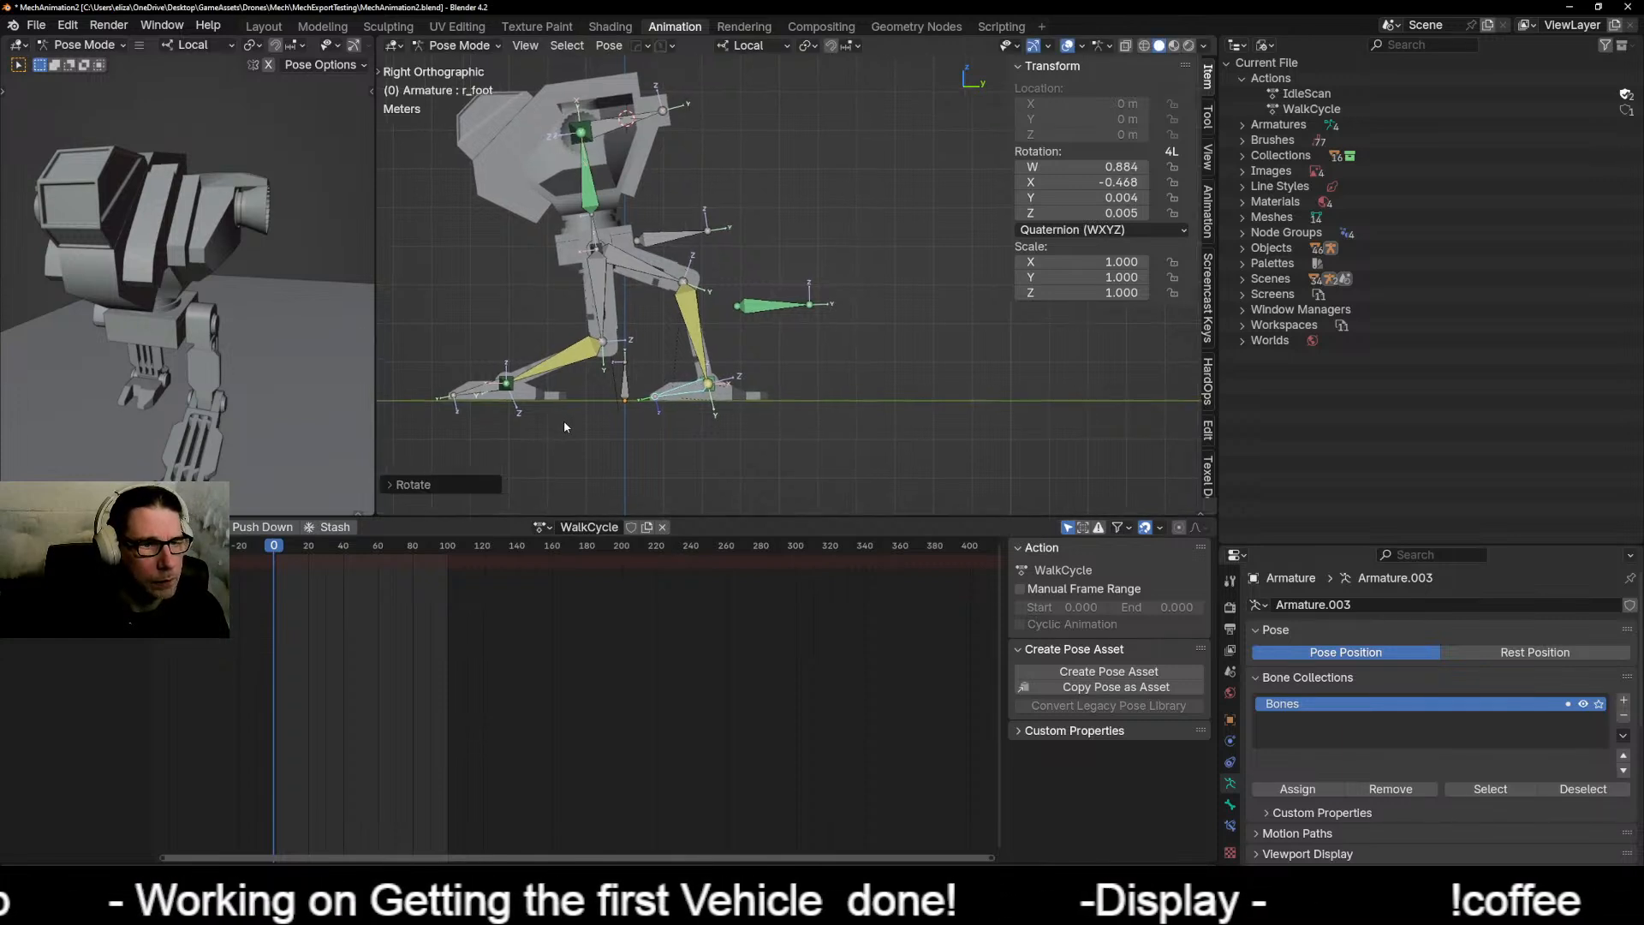
# Step: Twist main_body about 8.6° around its local Y axis at frame 0
pyautogui.keyDown('shift'); pyautogui.moveTo(564, 420); pyautogui.dragTo(658, 456, button='middle'); pyautogui.keyUp('shift')
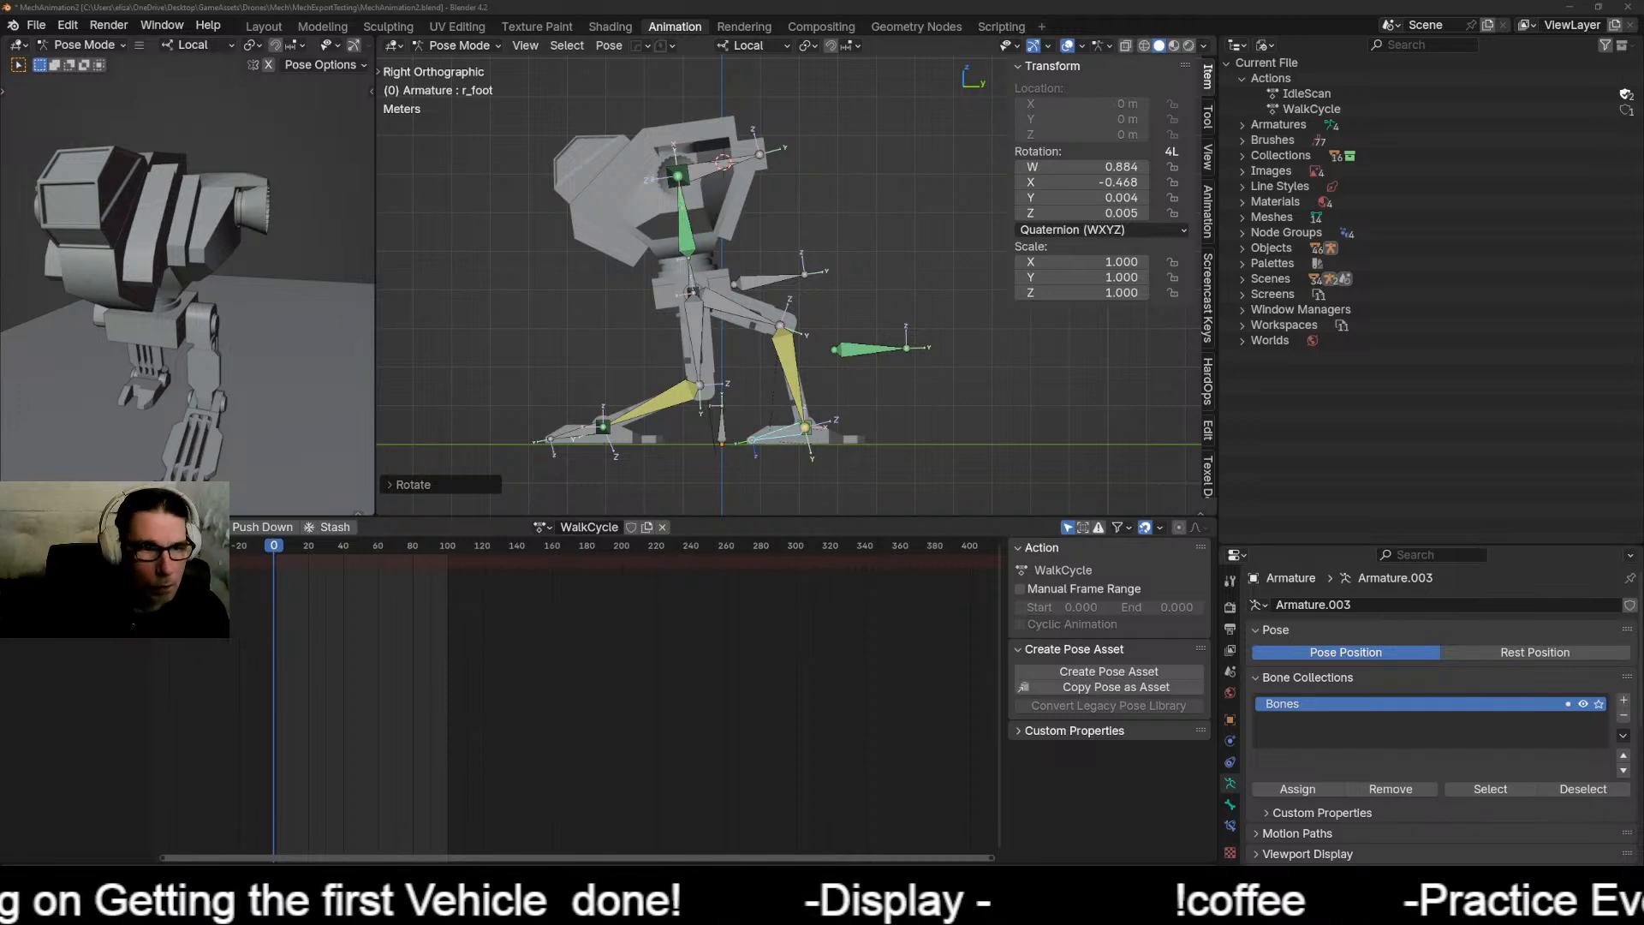
pyautogui.moveTo(507, 301); pyautogui.dragTo(507, 301, button='middle')
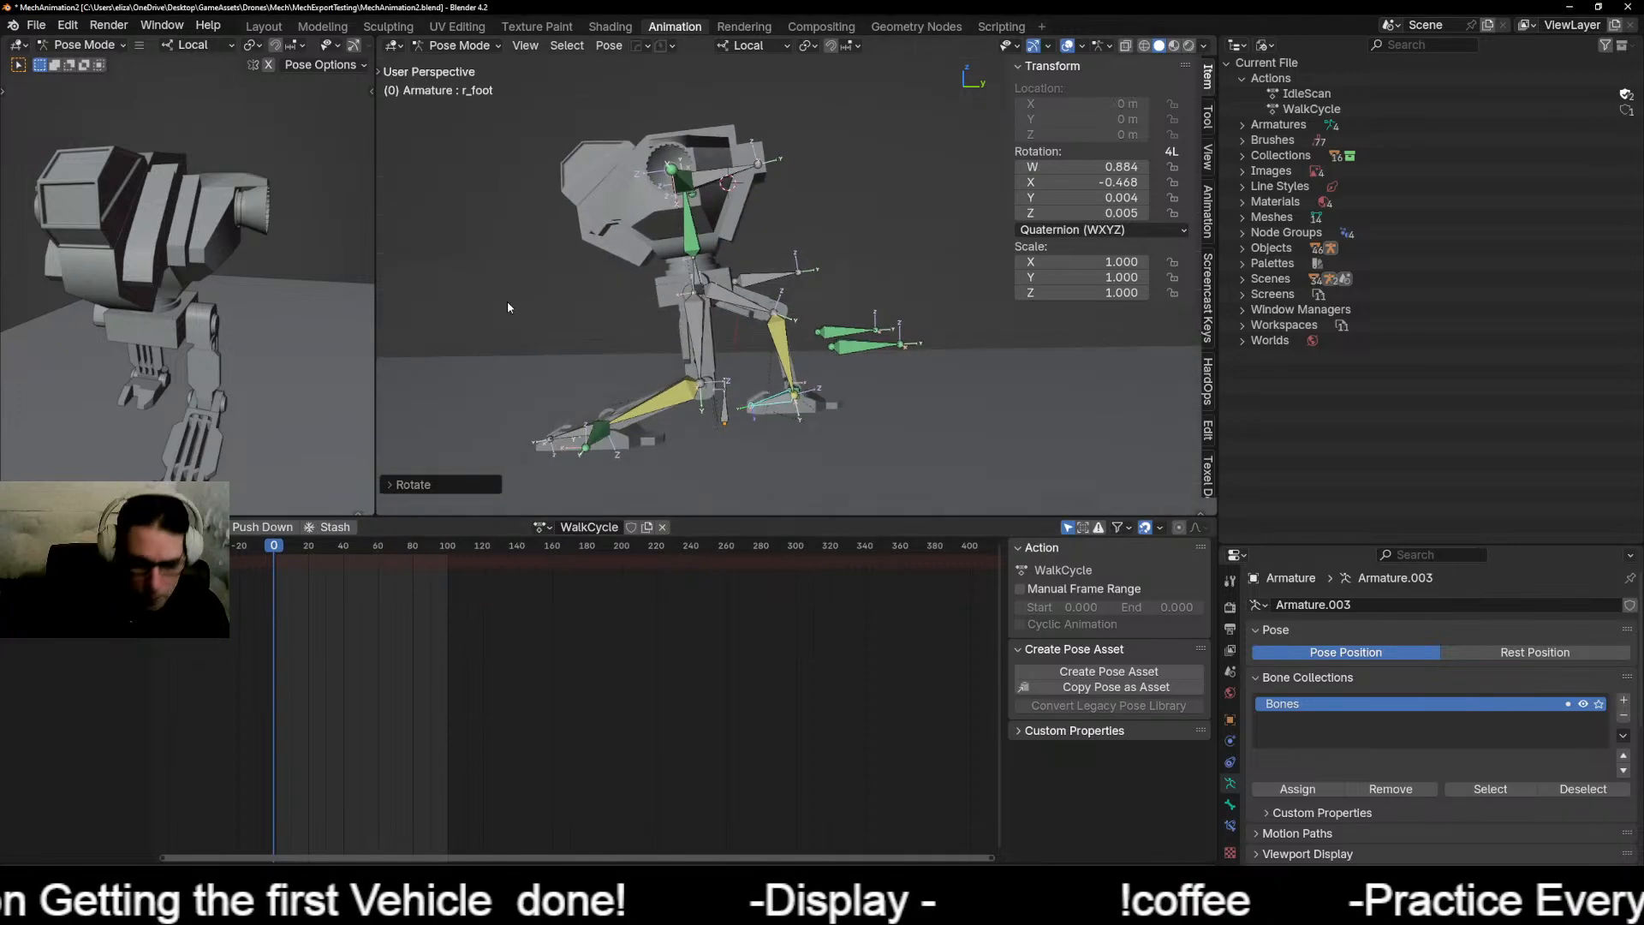
pyautogui.press('KP_1')
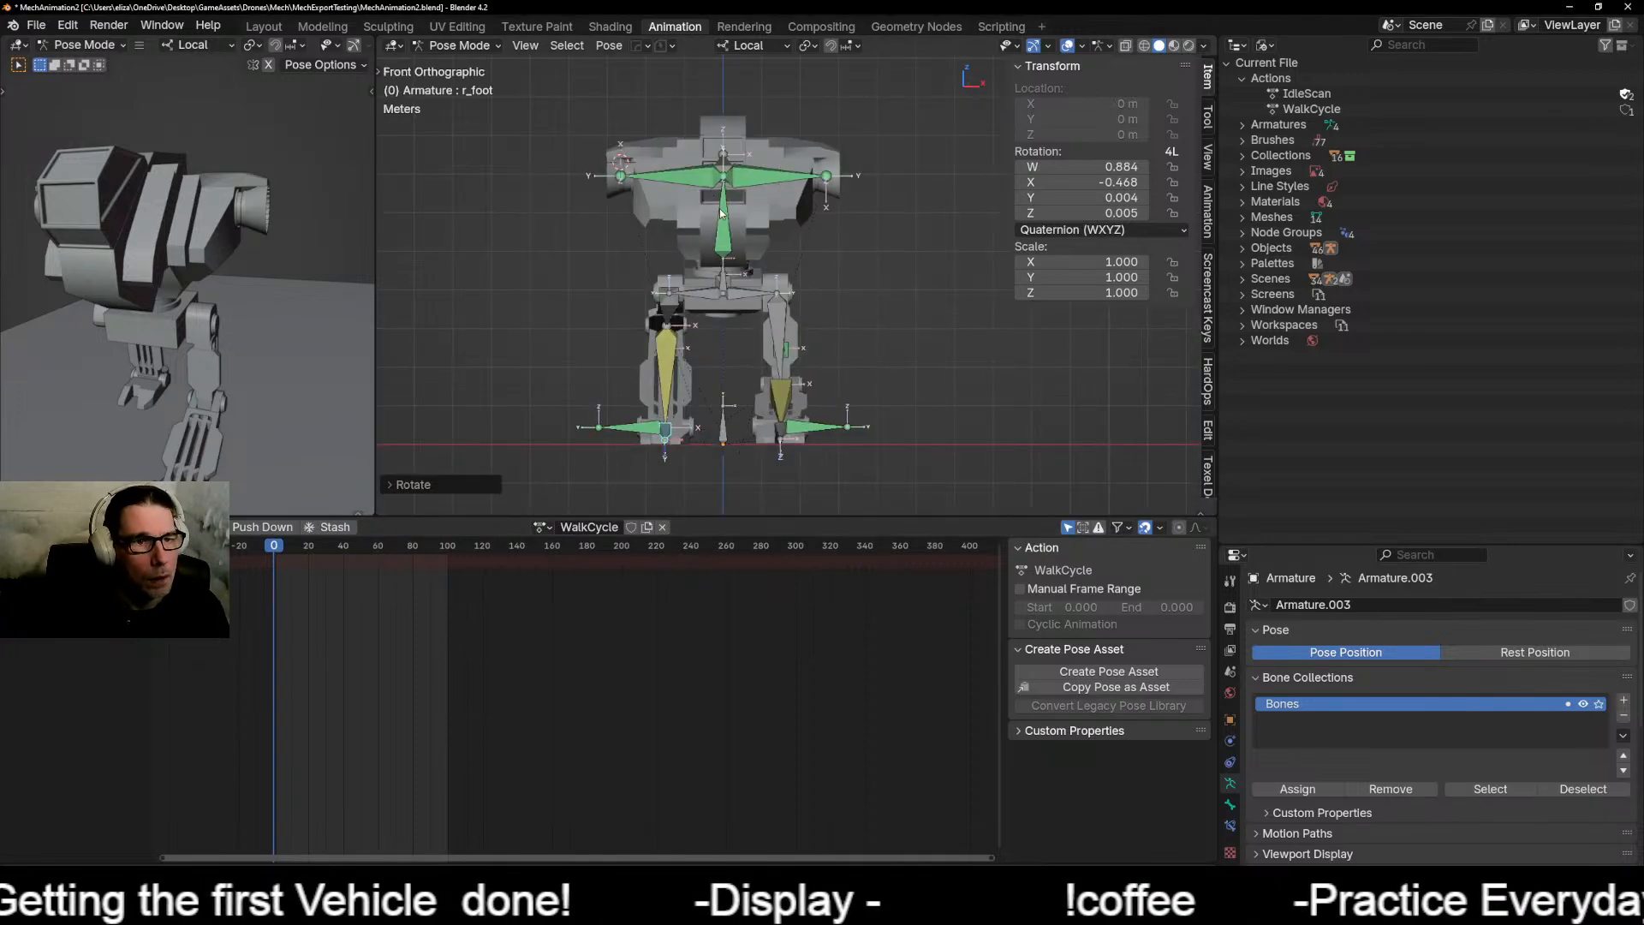
pyautogui.click(723, 236)
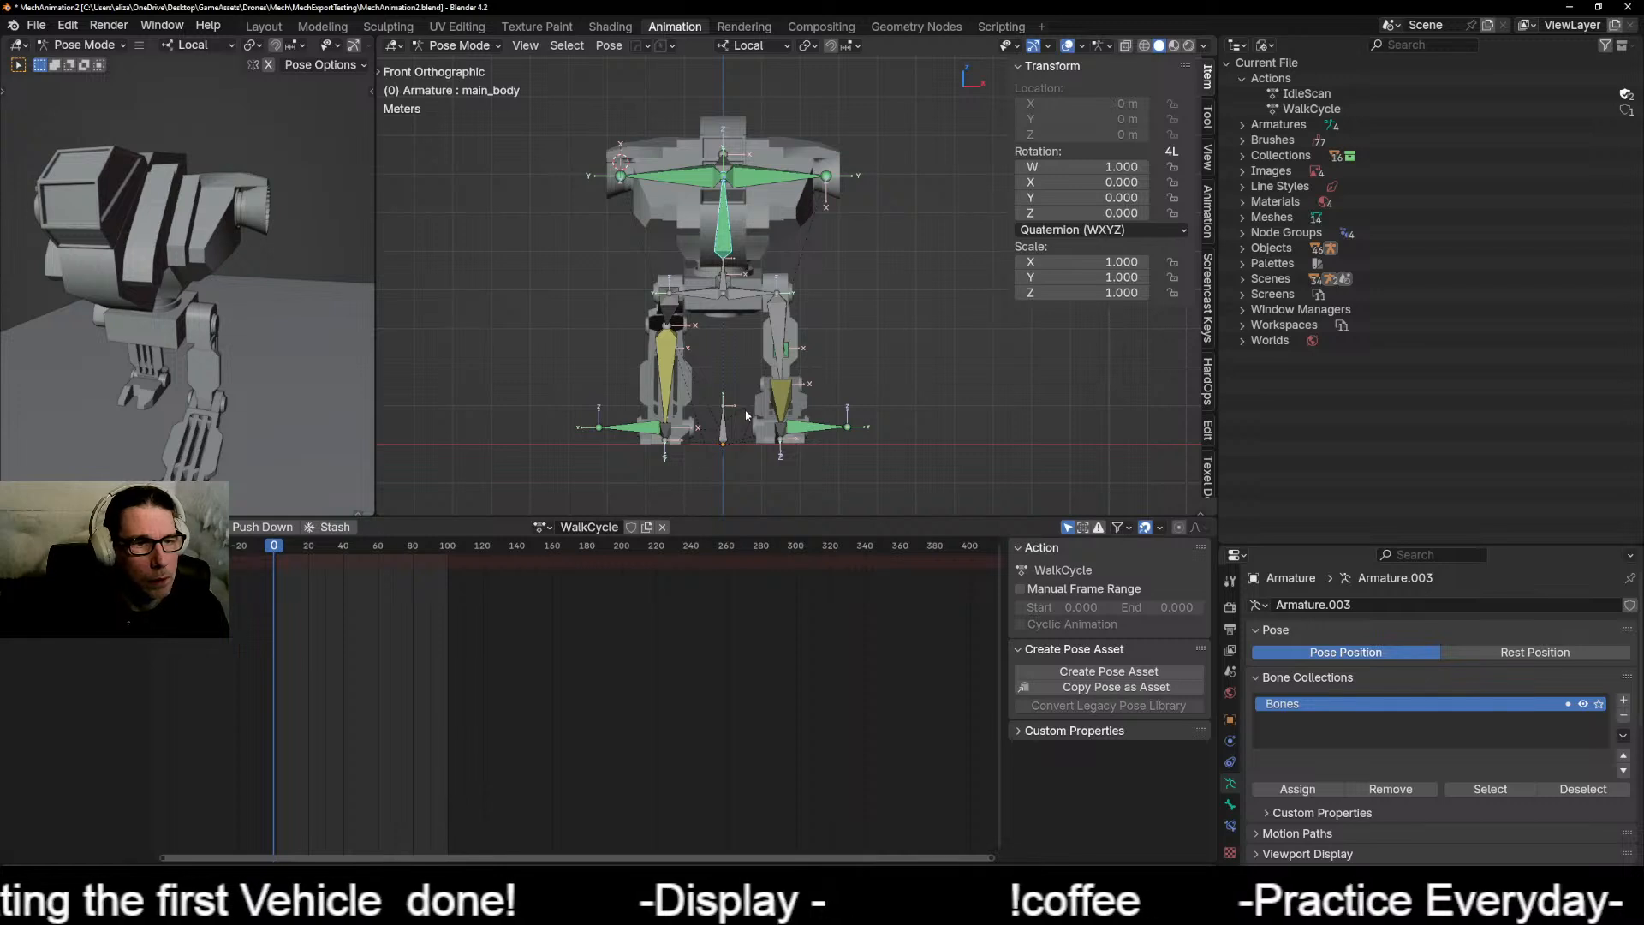
pyautogui.press('r')
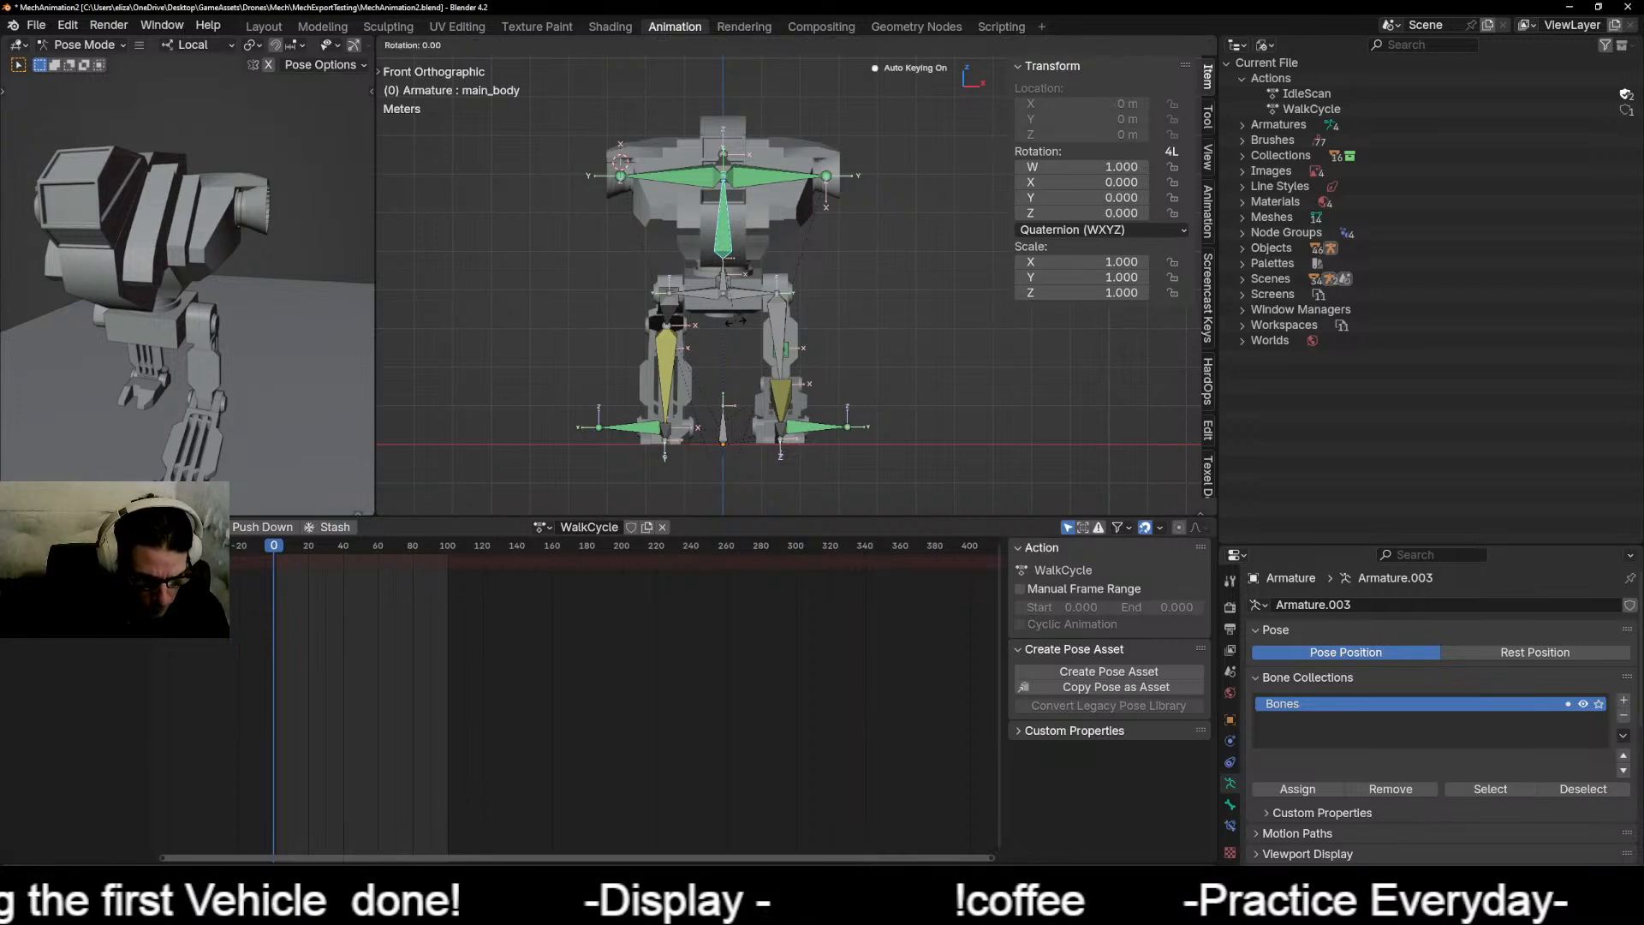
pyautogui.press('y')
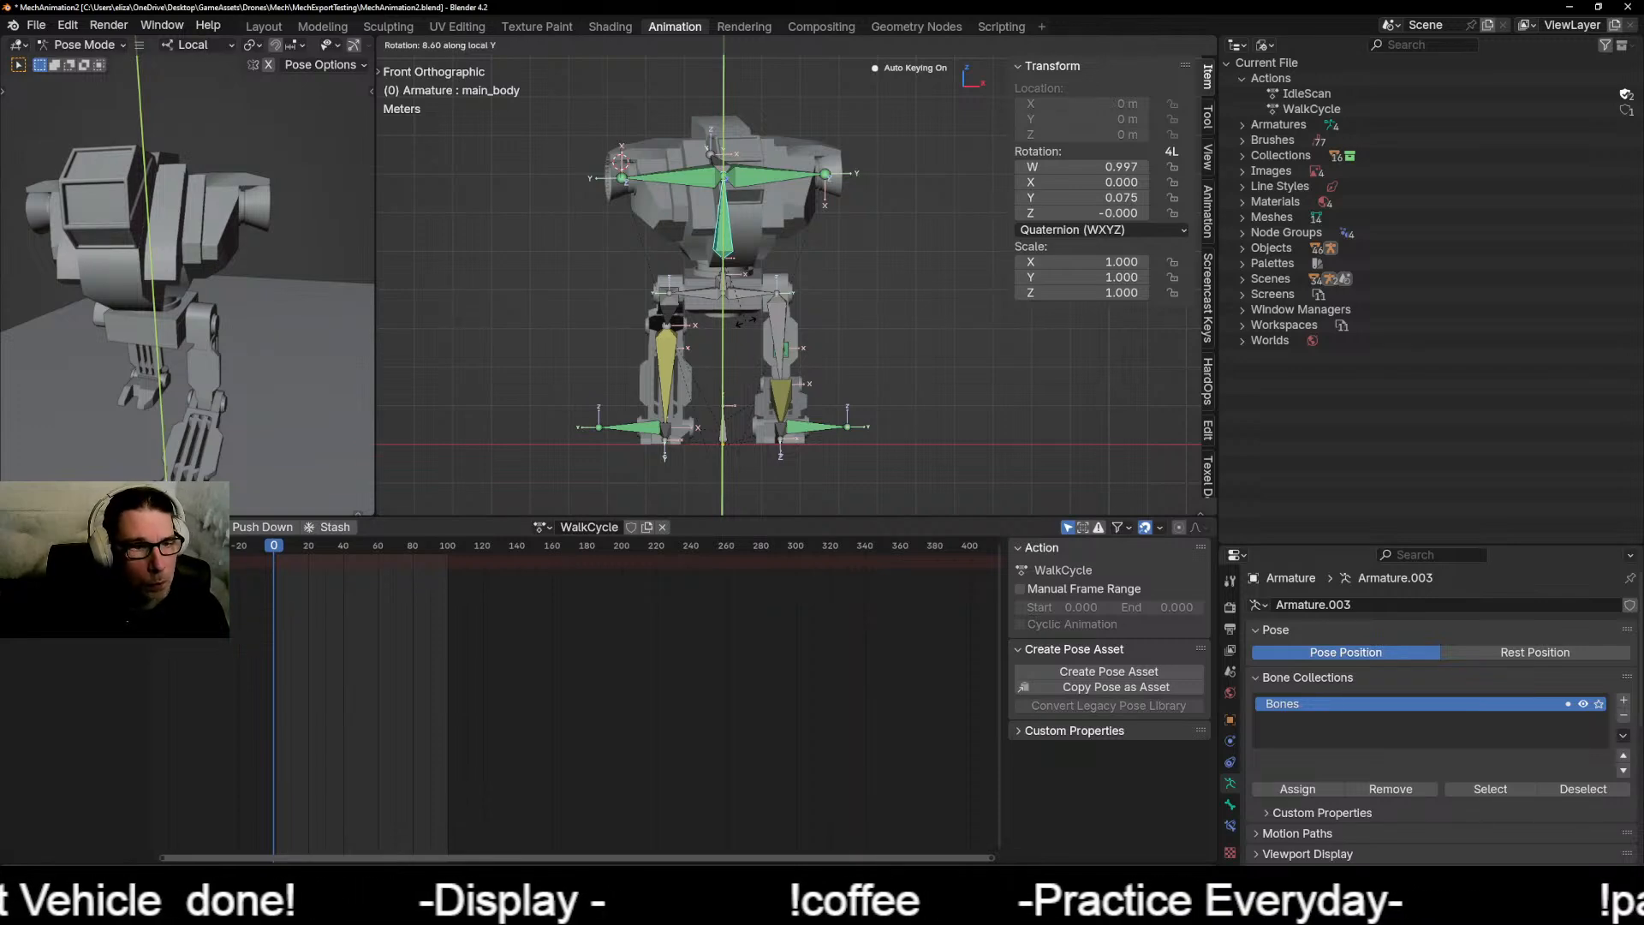
pyautogui.click(746, 322)
# Step: Reposition the knee pole bones, moving r_pole and then l_pole to about X 0.303 m, Y -0.052 m, Z -0.033 m
pyautogui.moveTo(632, 340); pyautogui.dragTo(695, 401, button='middle')
pyautogui.click(693, 401)
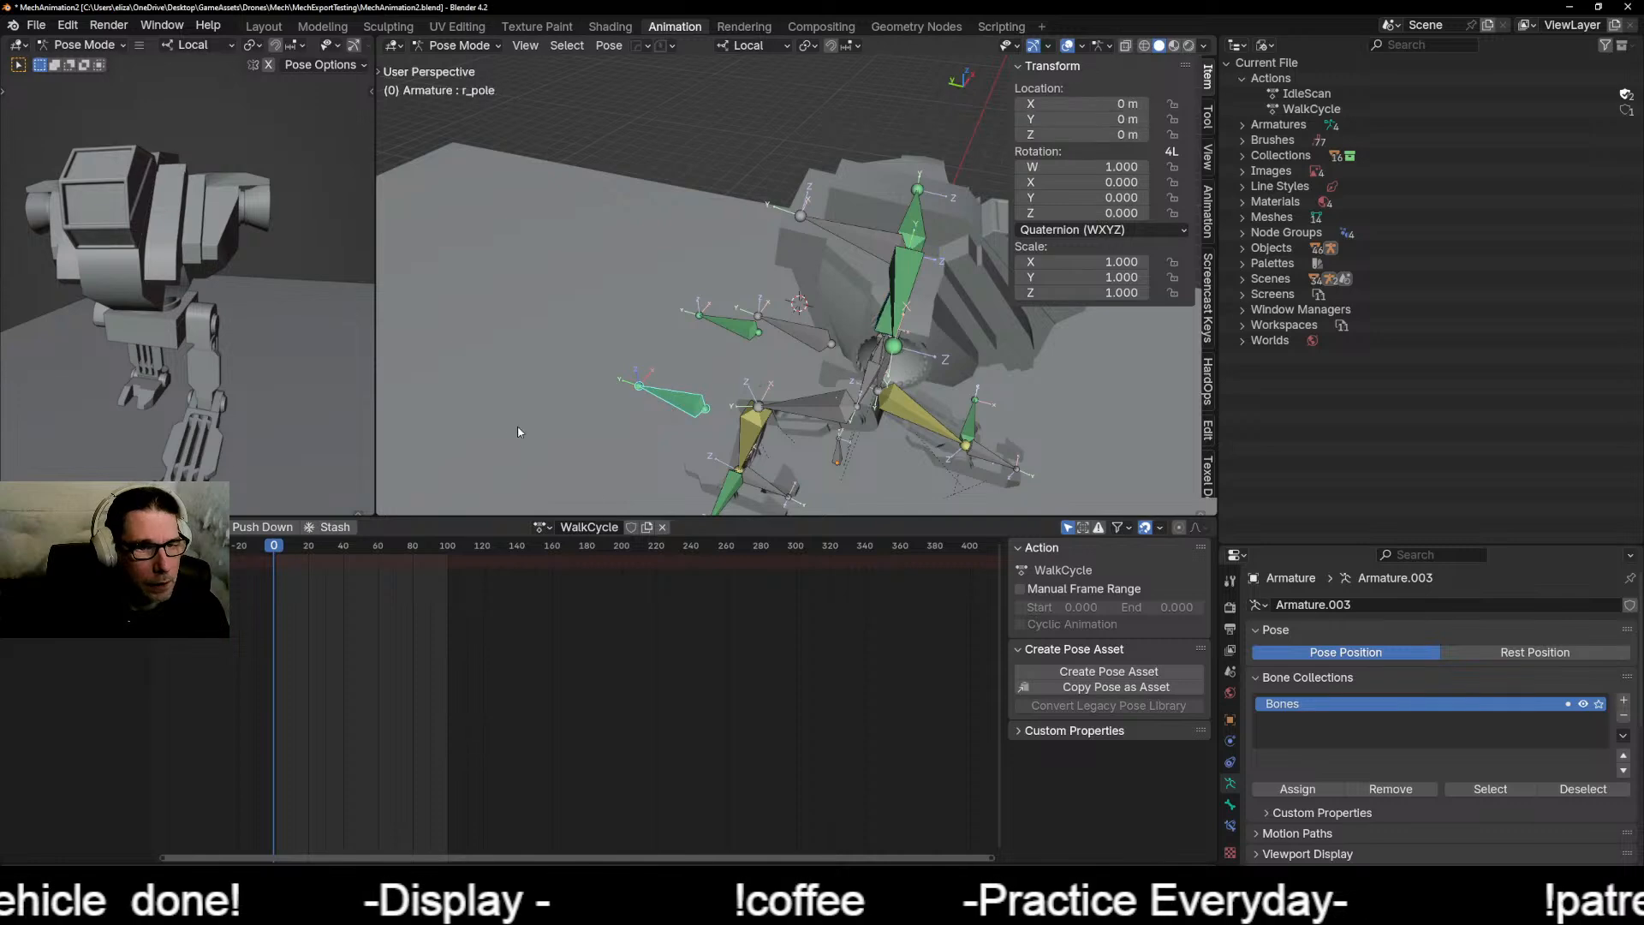
pyautogui.moveTo(519, 432); pyautogui.dragTo(659, 360, button='middle')
pyautogui.press('g')
pyautogui.click(673, 411)
pyautogui.click(616, 426)
pyautogui.press('g')
pyautogui.click(671, 444)
pyautogui.scroll(-4, 681, 377)
pyautogui.scroll(4, 715, 337)
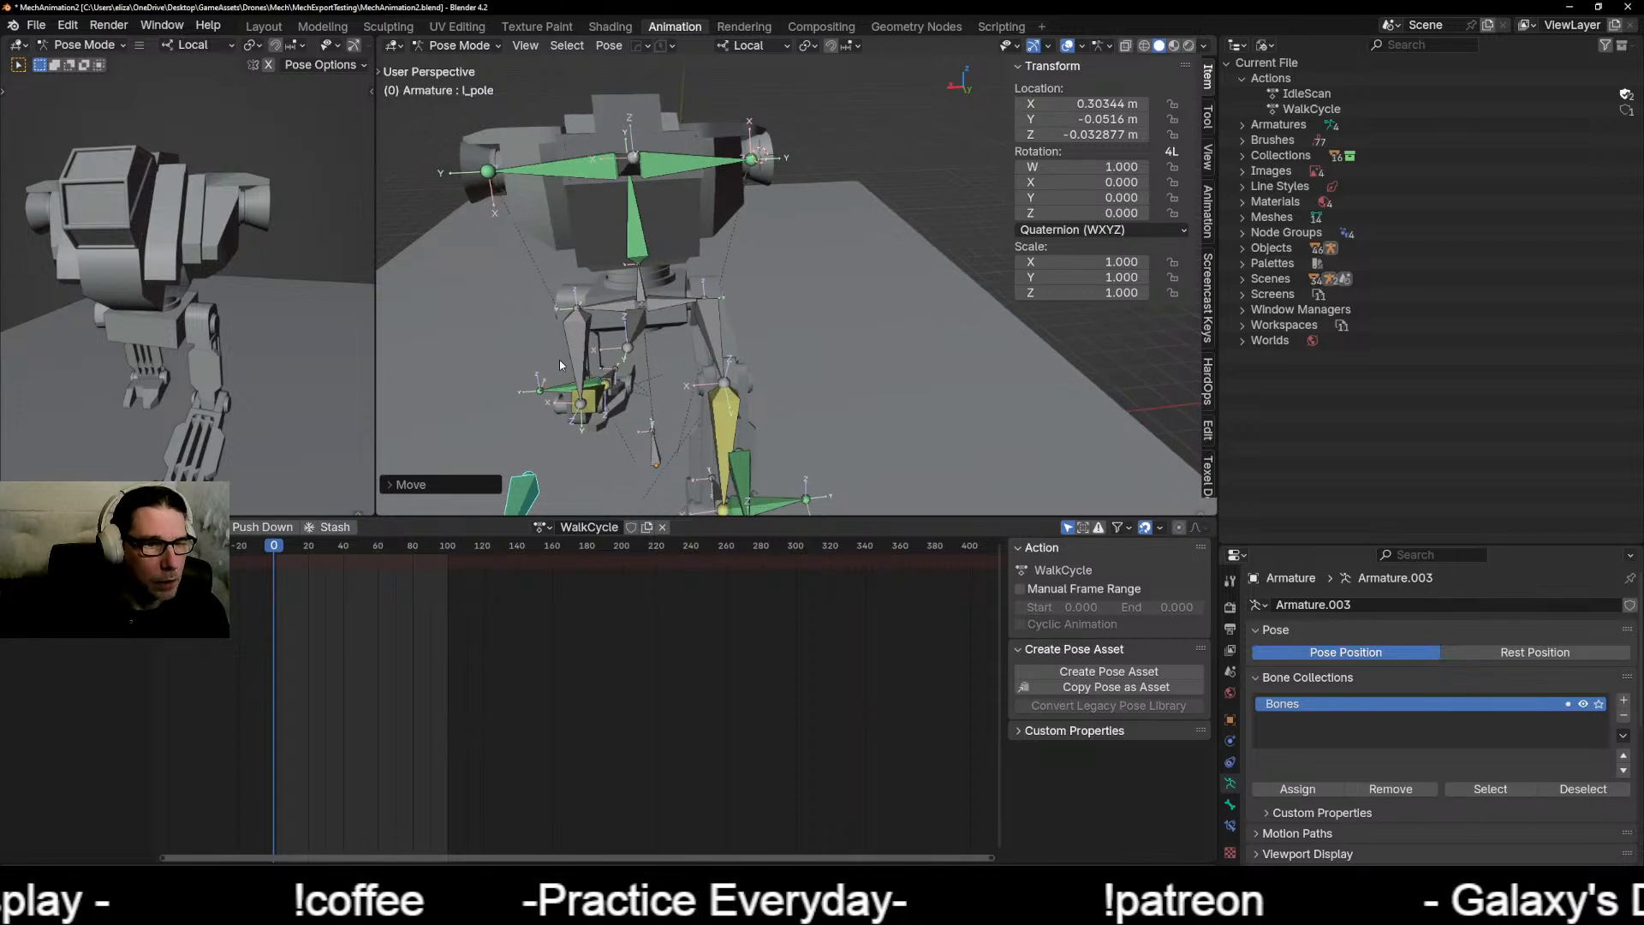
# Step: Tilt wiggleBone sideways in the front view to a quaternion Y rotation of about -0.019
pyautogui.click(638, 328)
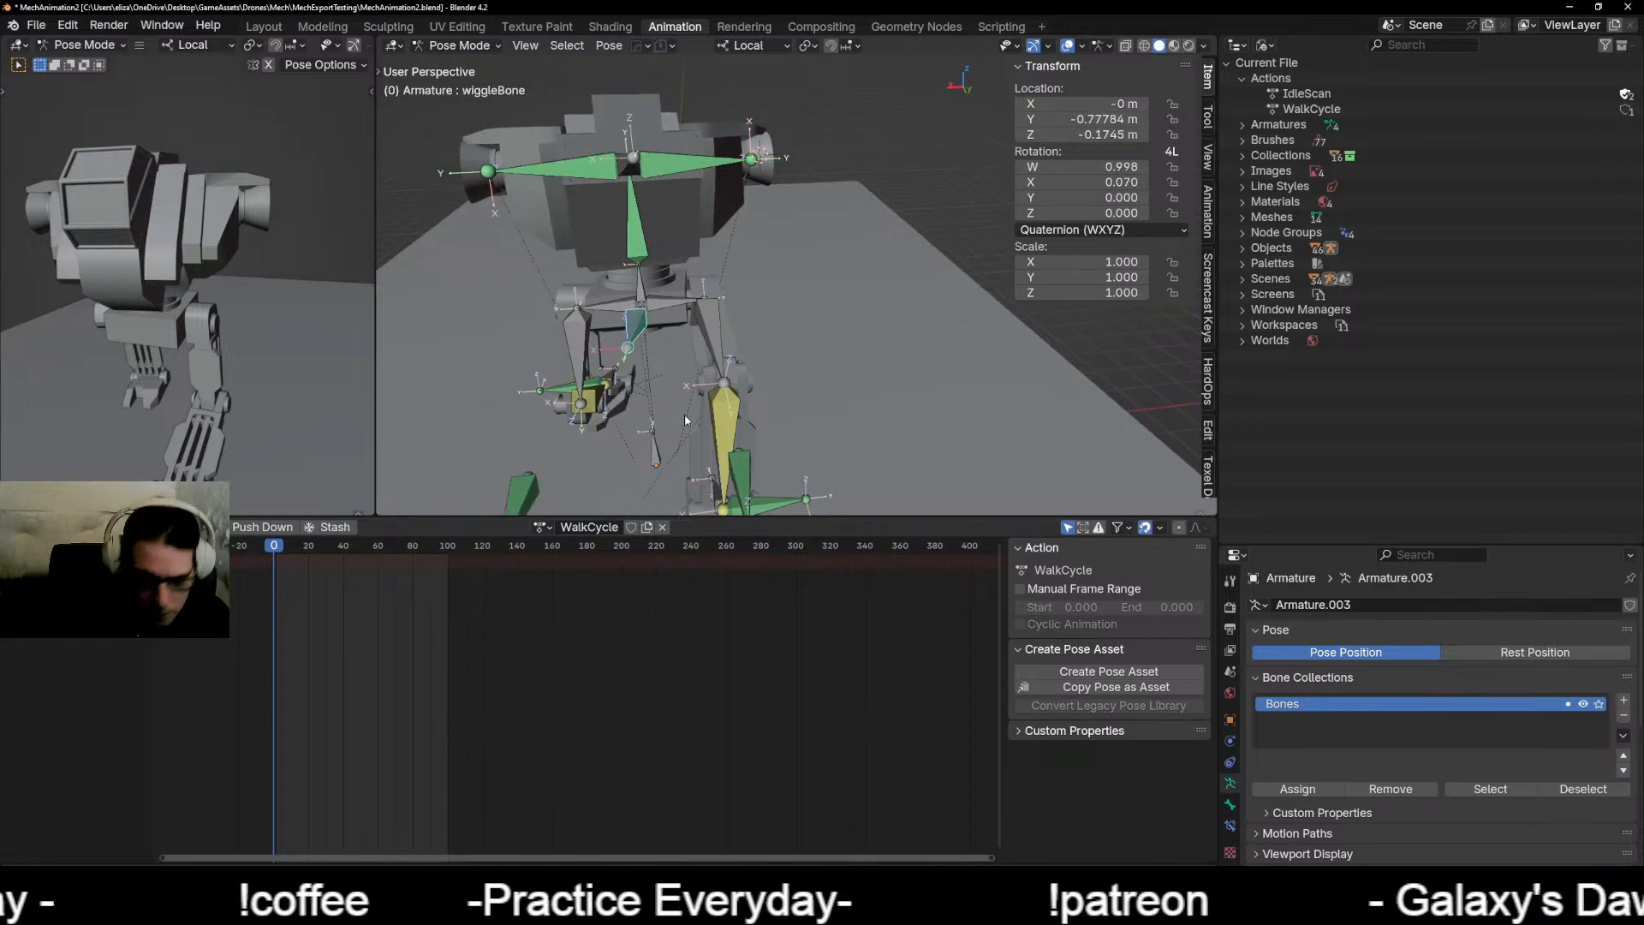
pyautogui.press('KP_3')
pyautogui.press('KP_1')
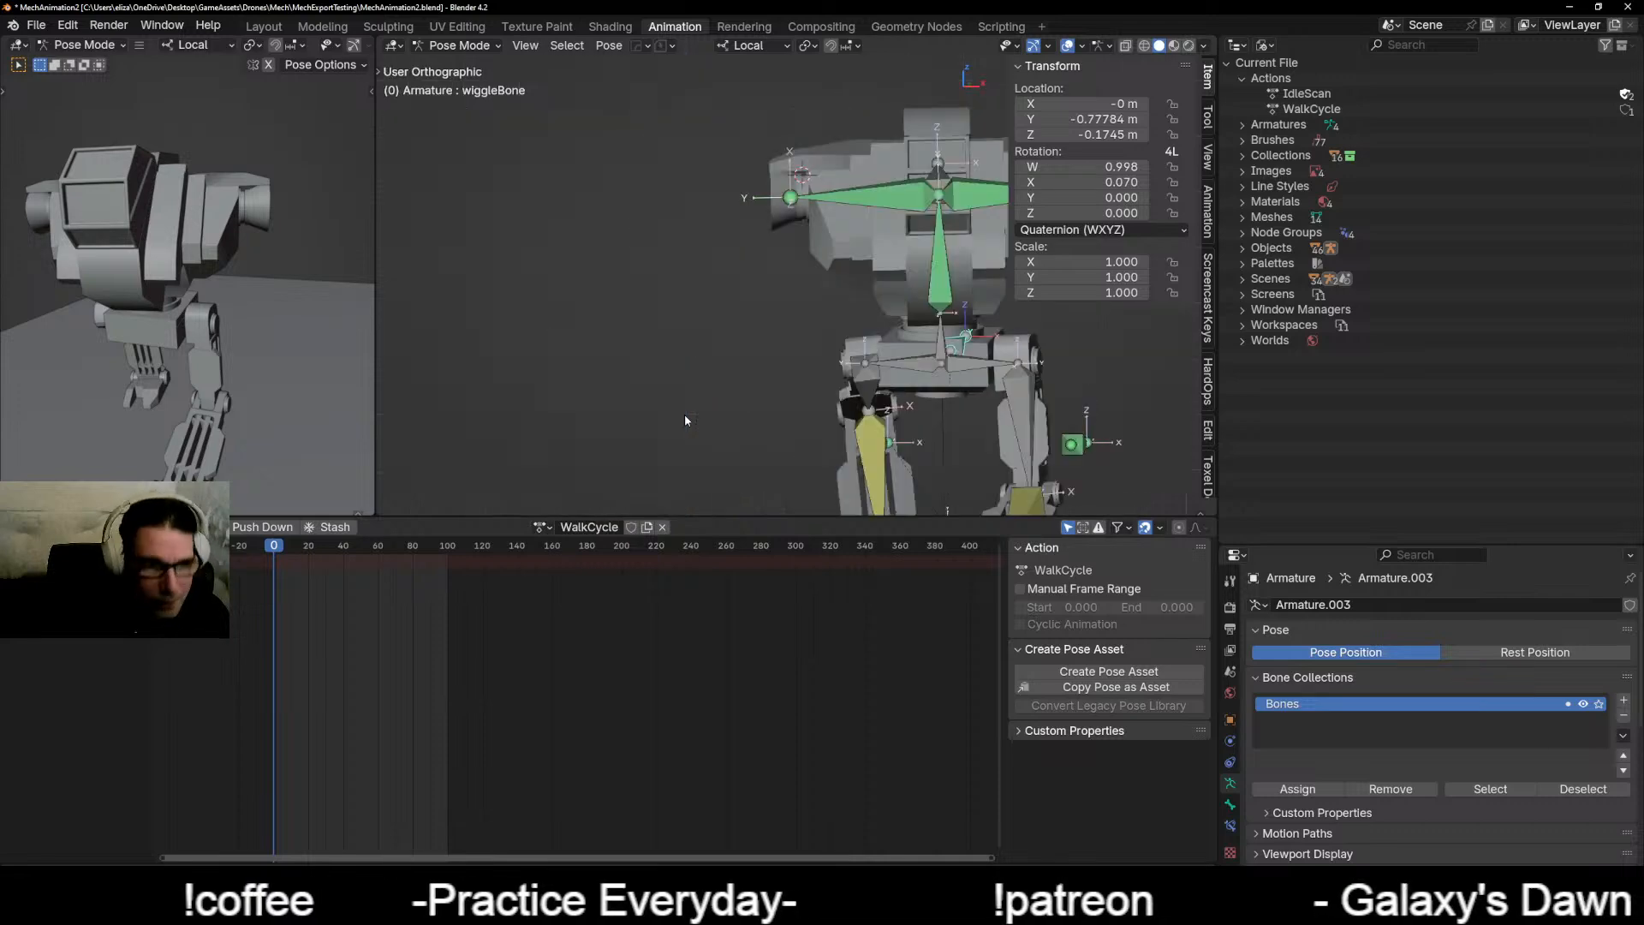
pyautogui.keyDown('shift'); pyautogui.moveTo(868, 447); pyautogui.dragTo(677, 437, button='middle'); pyautogui.keyUp('shift')
pyautogui.press('r')
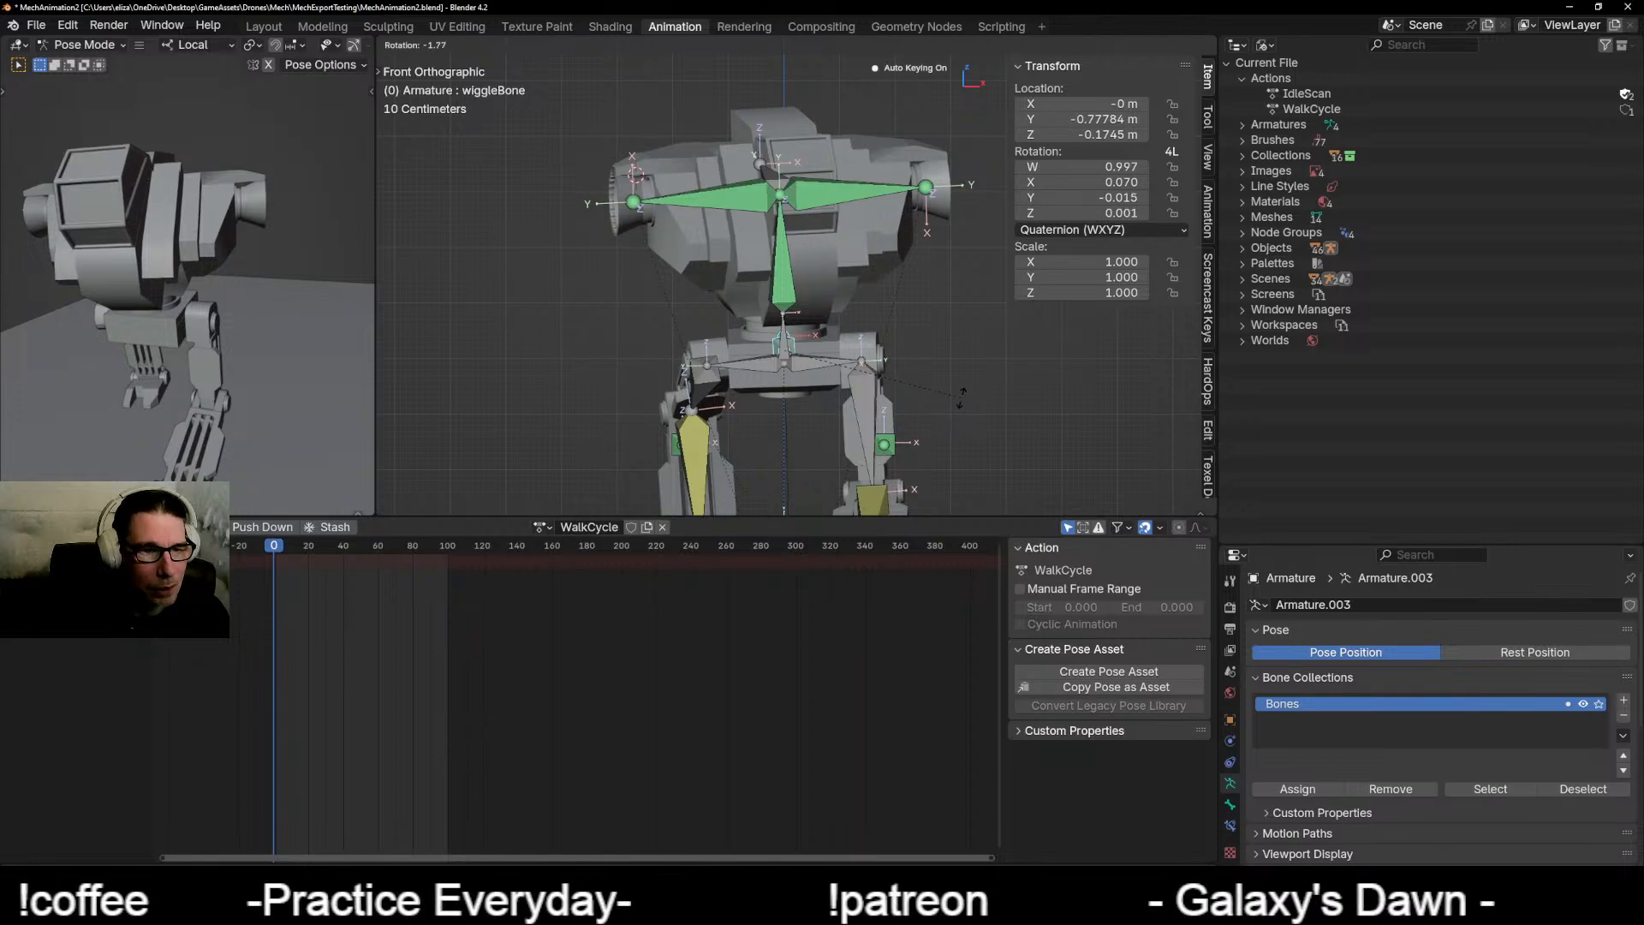
pyautogui.click(963, 402)
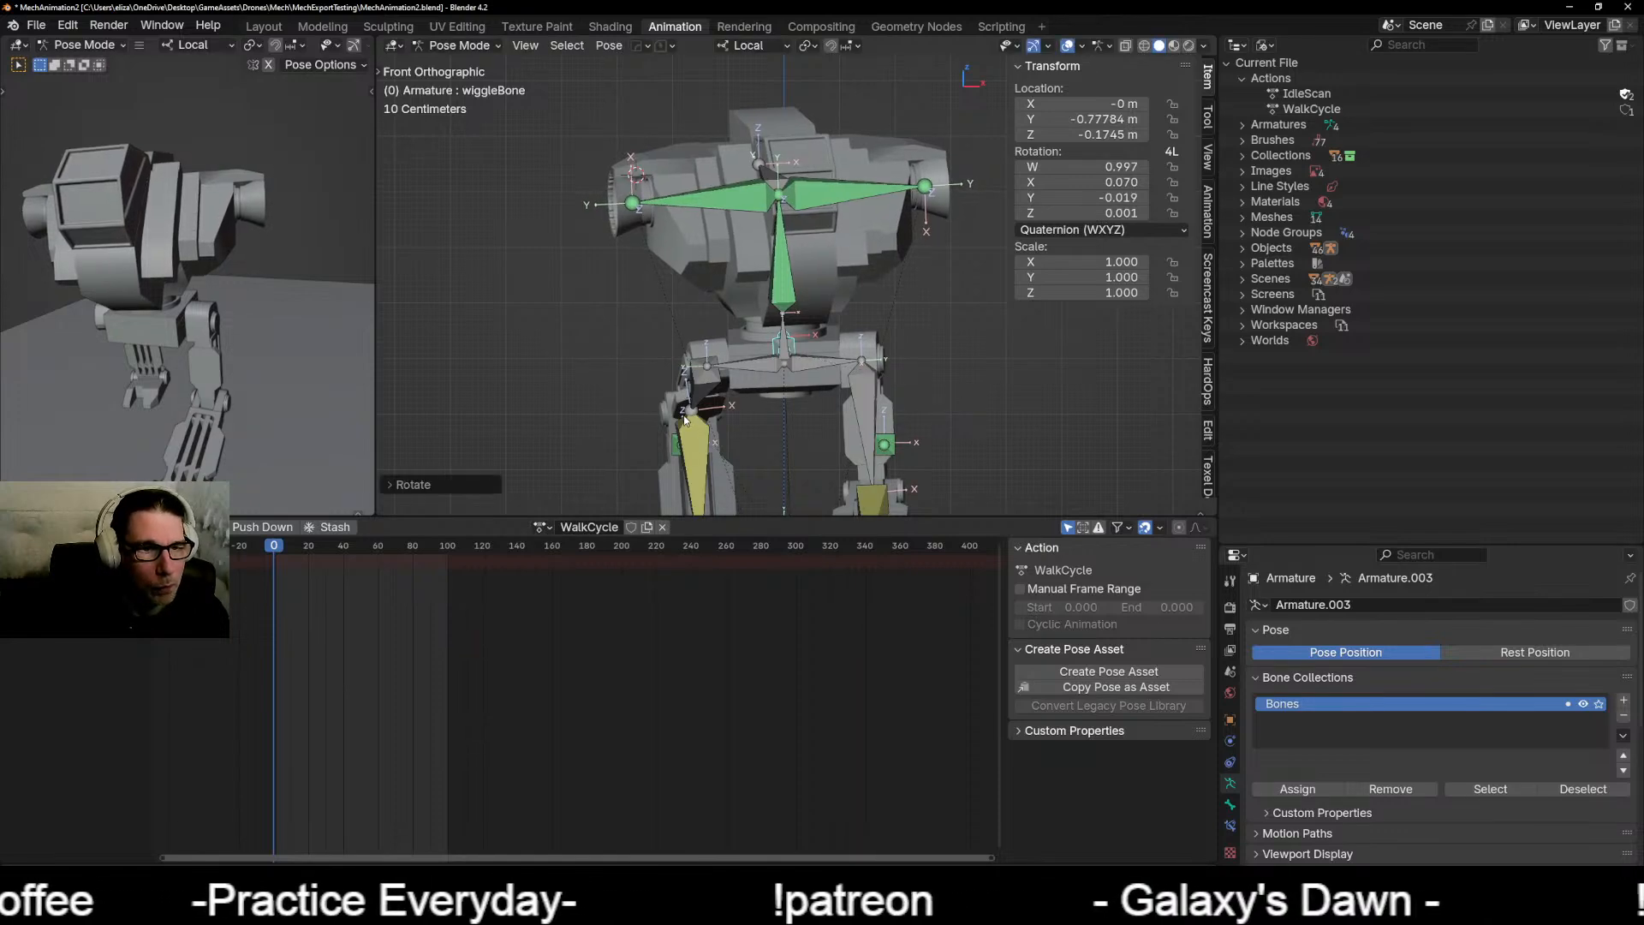
pyautogui.moveTo(963, 402); pyautogui.dragTo(1050, 440, button='middle')
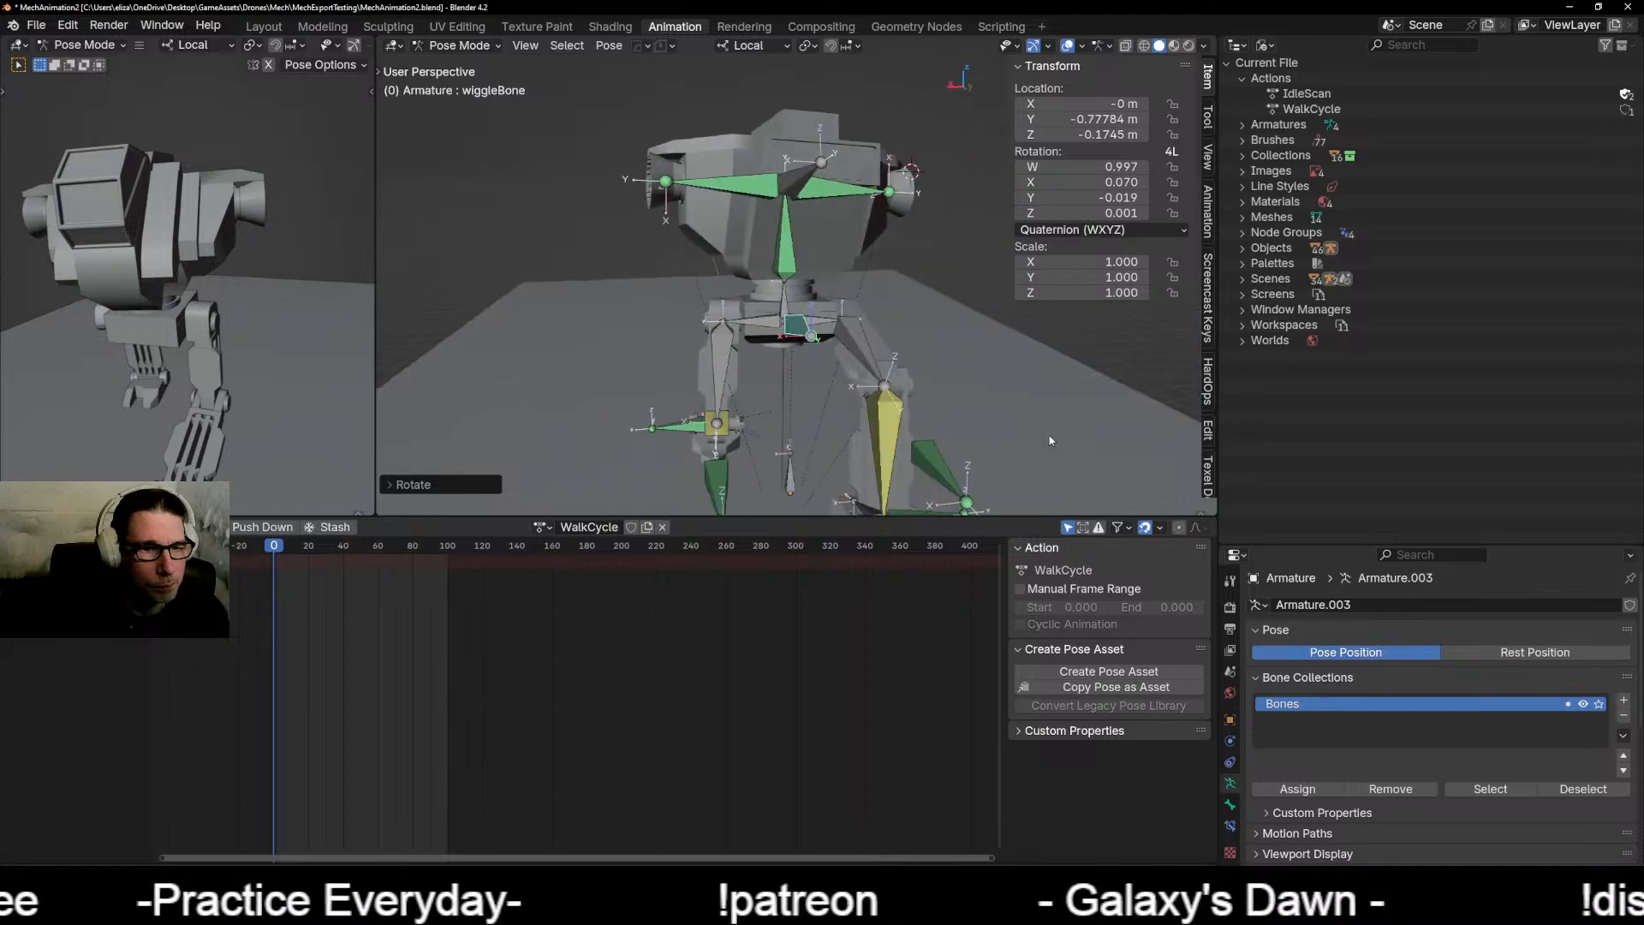
pyautogui.moveTo(603, 415); pyautogui.dragTo(629, 394, button='middle')
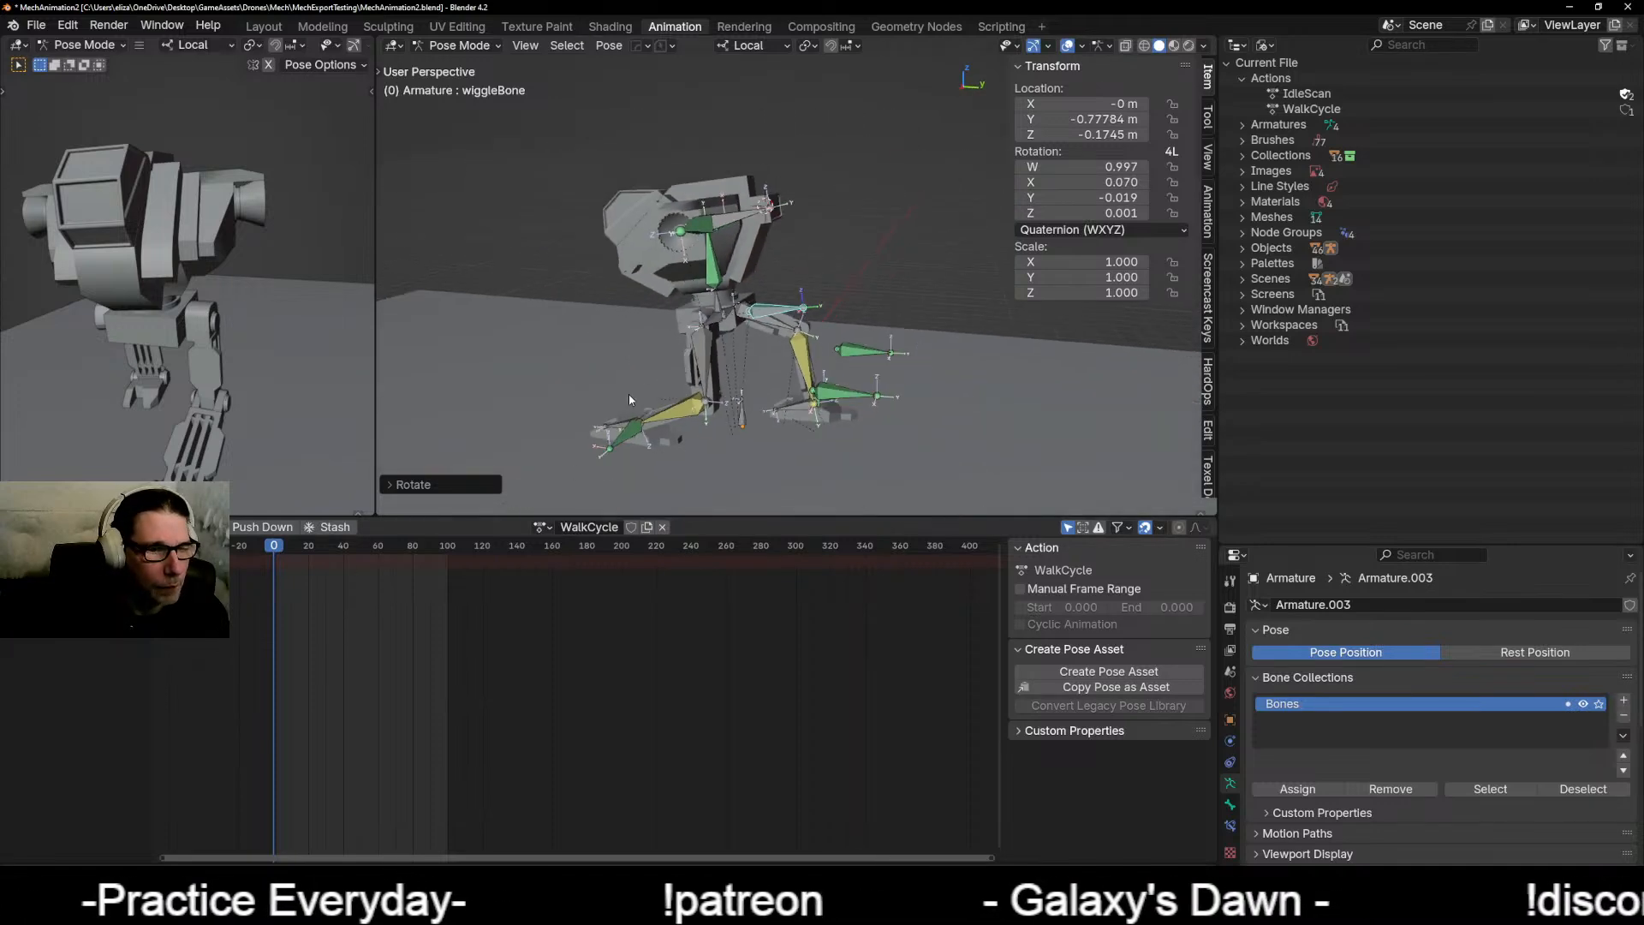
# Step: Keyframe the pose of all bones at frame 0 of WalkCycle and save the file
pyautogui.press('i')
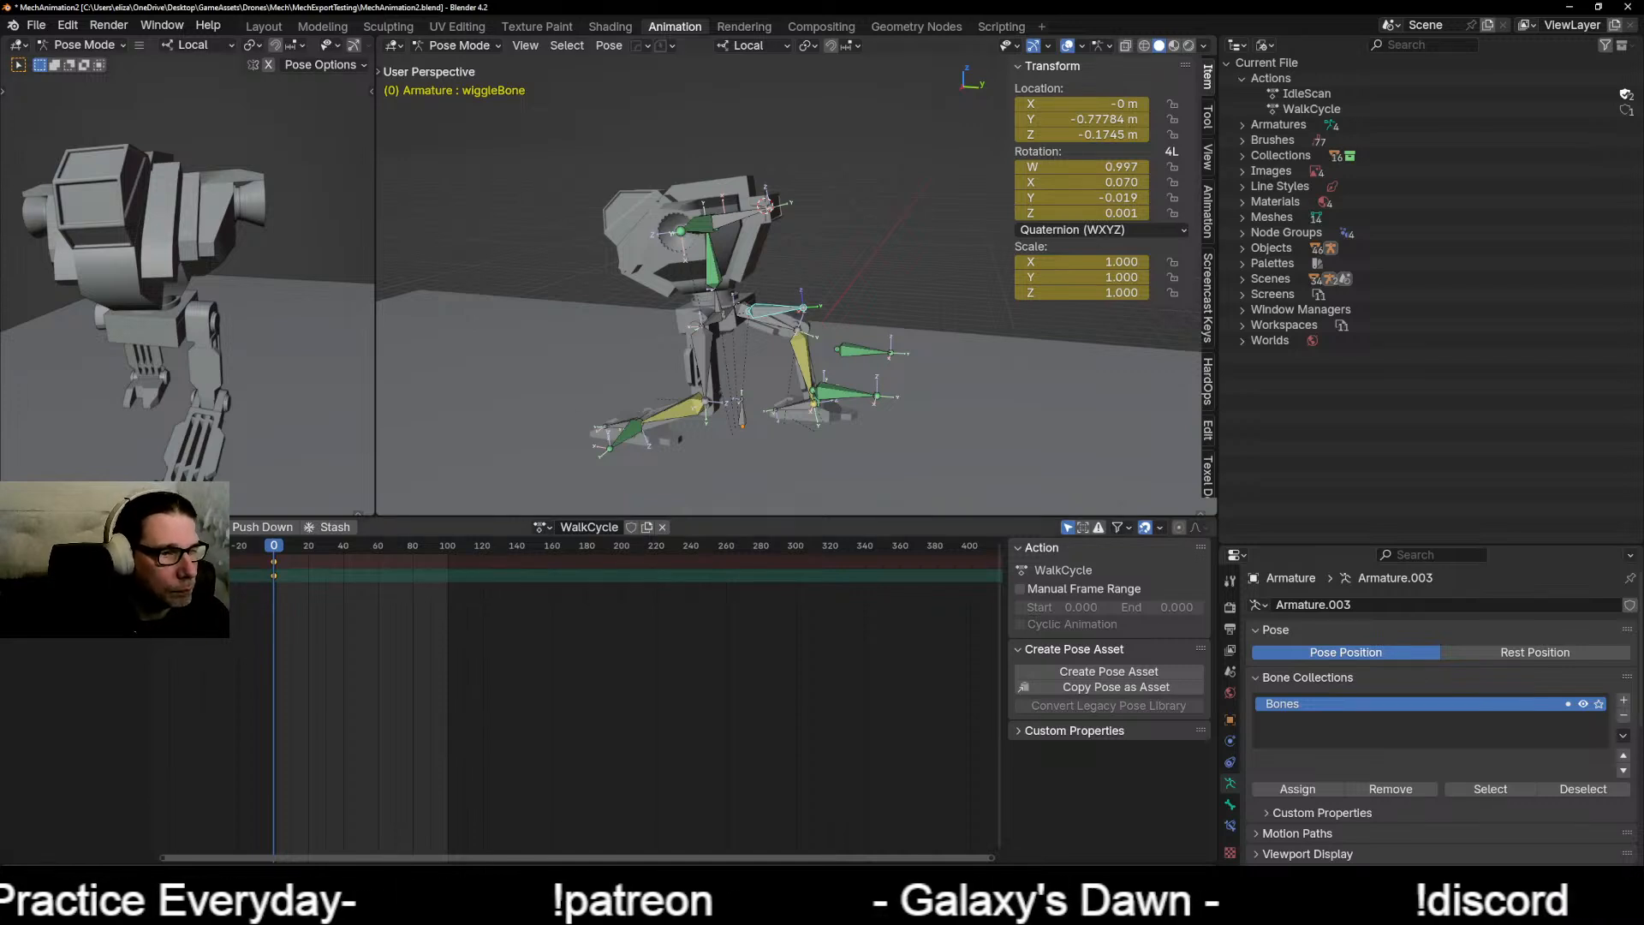
pyautogui.press('a')
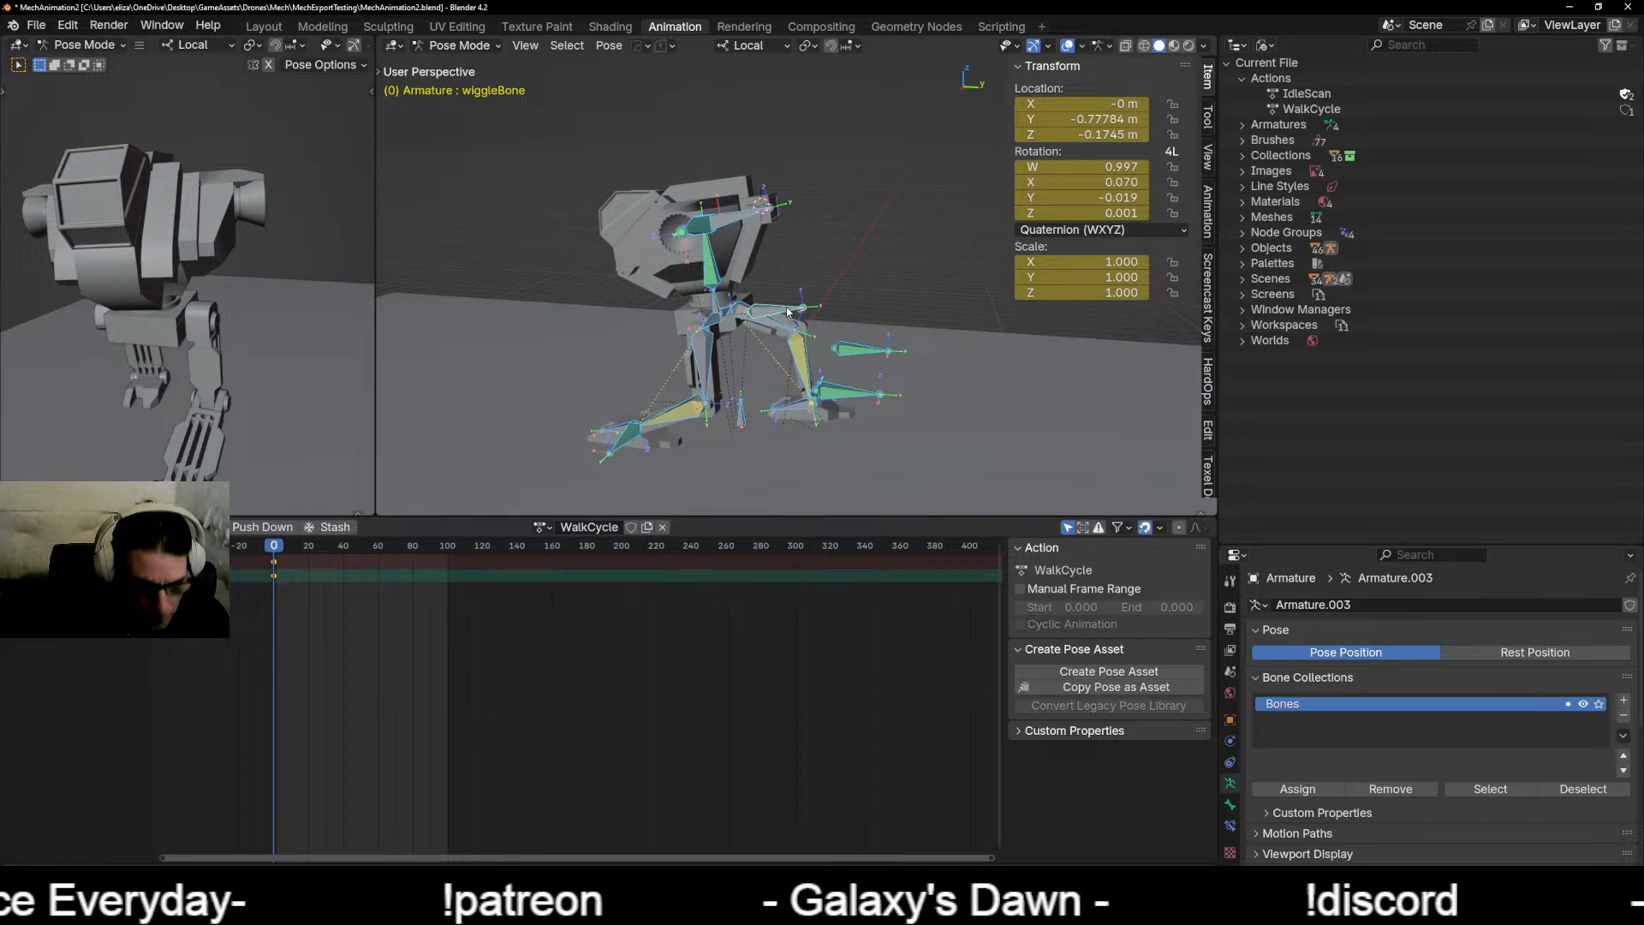
pyautogui.press('i')
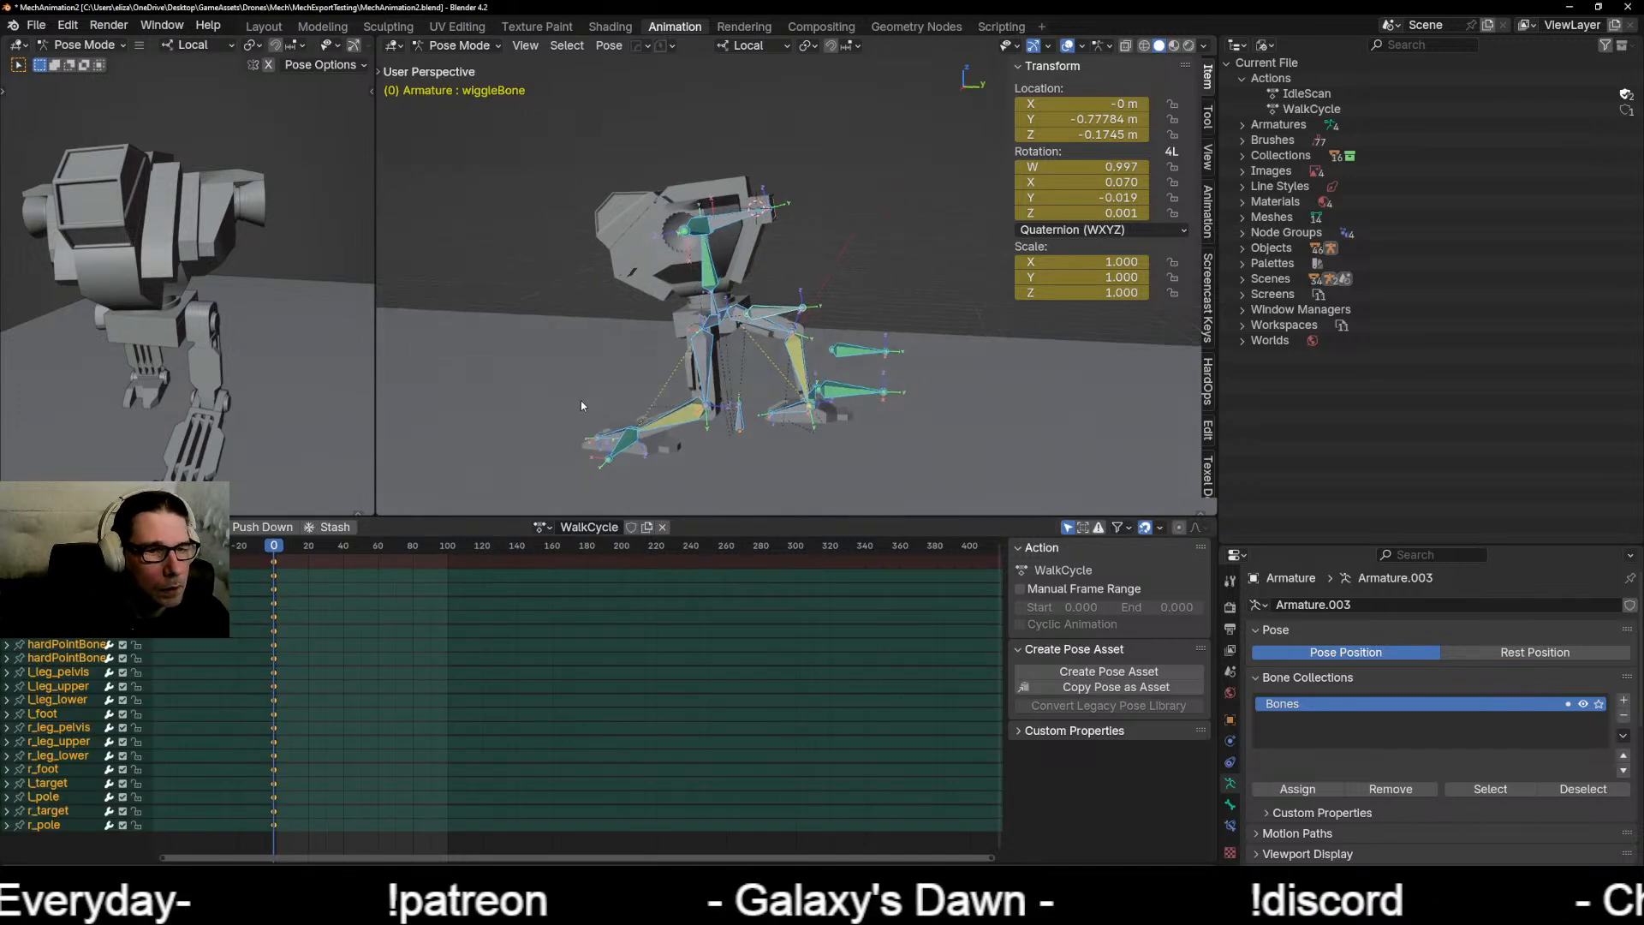
pyautogui.moveTo(581, 399)
pyautogui.mouseDown(button='middle')
pyautogui.moveTo(649, 398)
pyautogui.moveTo(604, 403)
pyautogui.mouseUp(button='middle')
pyautogui.press('KP_3')
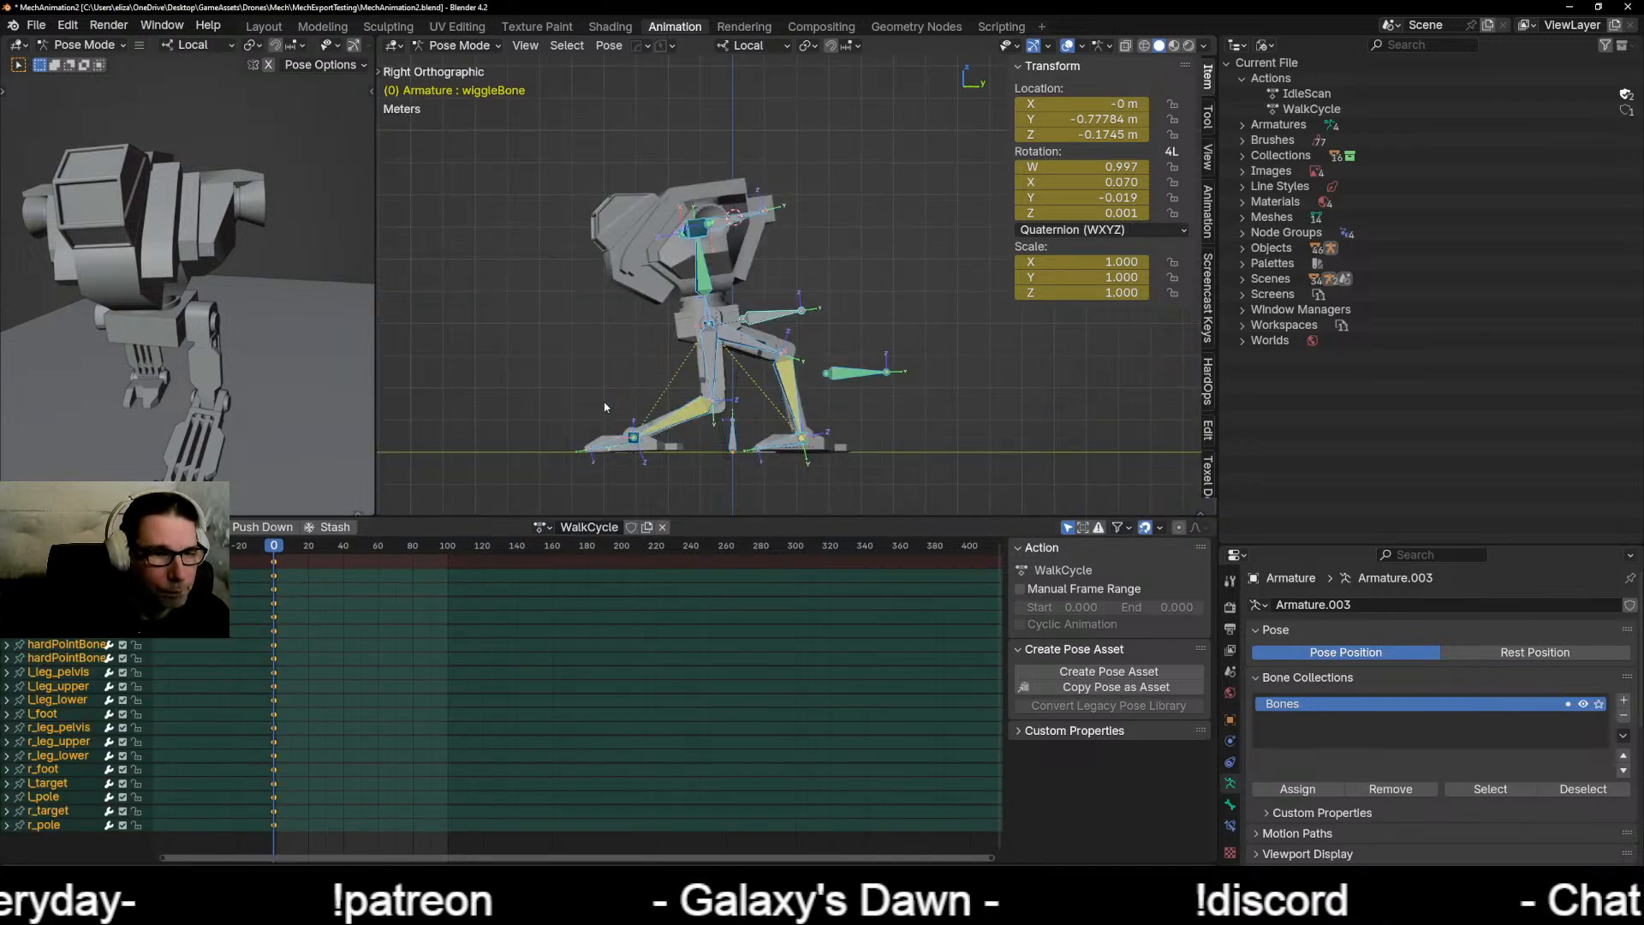
pyautogui.hotkey('ctrl', 's')
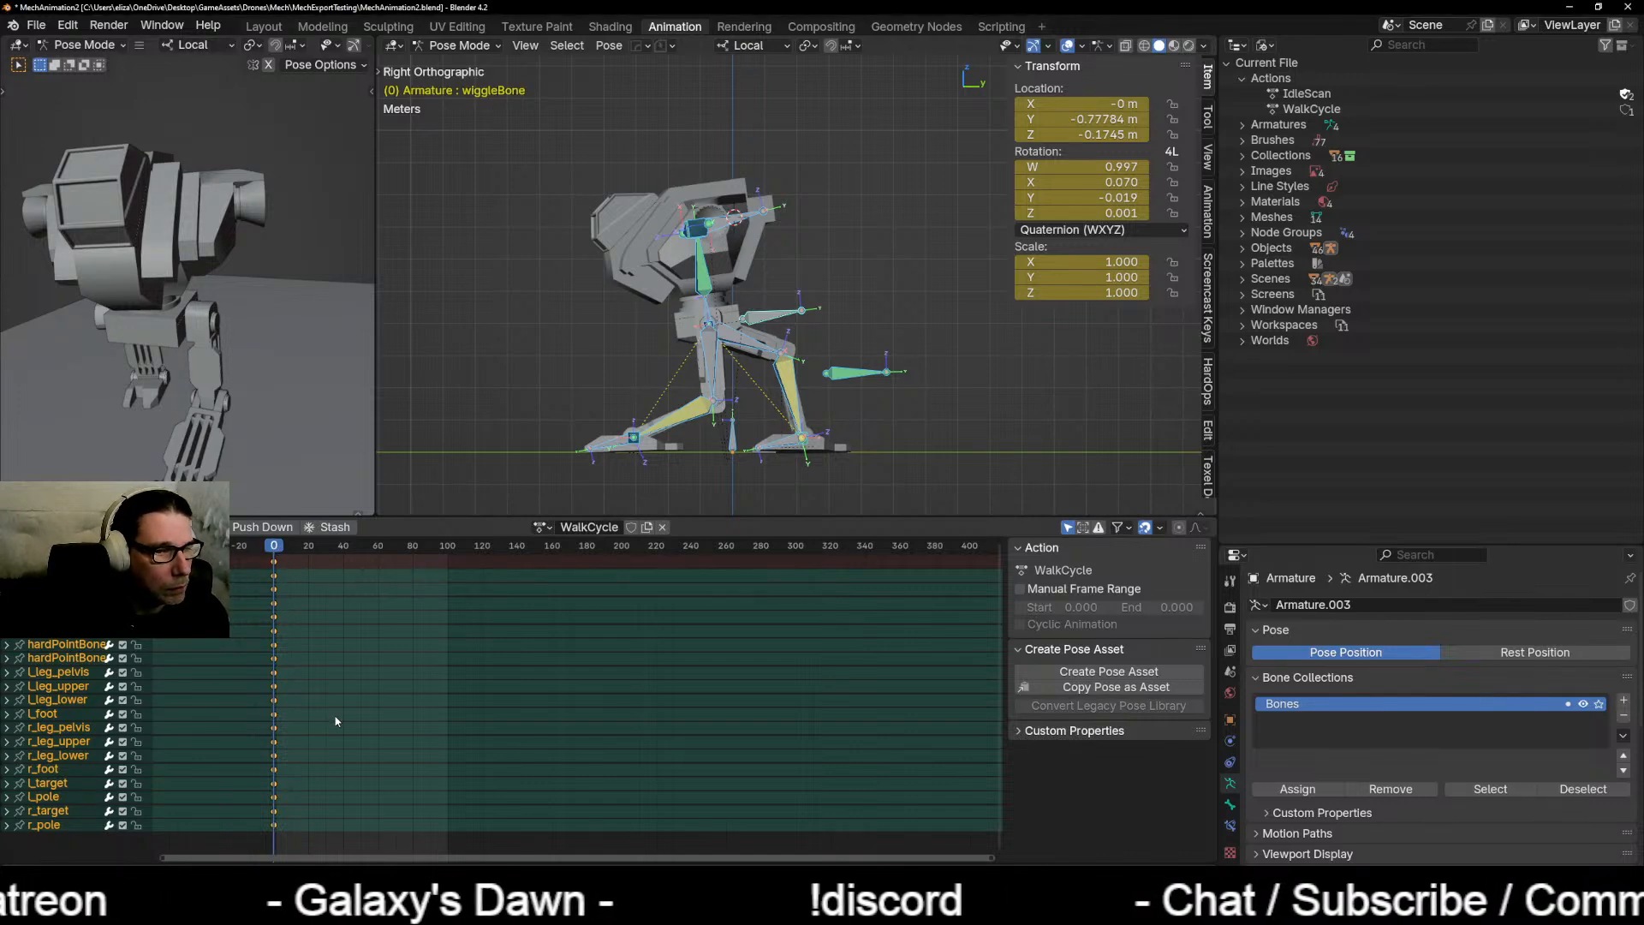
# Step: Duplicate the frame 0 keyframes of all bones to about frame 101 and again to frame 50
pyautogui.hotkey('shift', 'd')
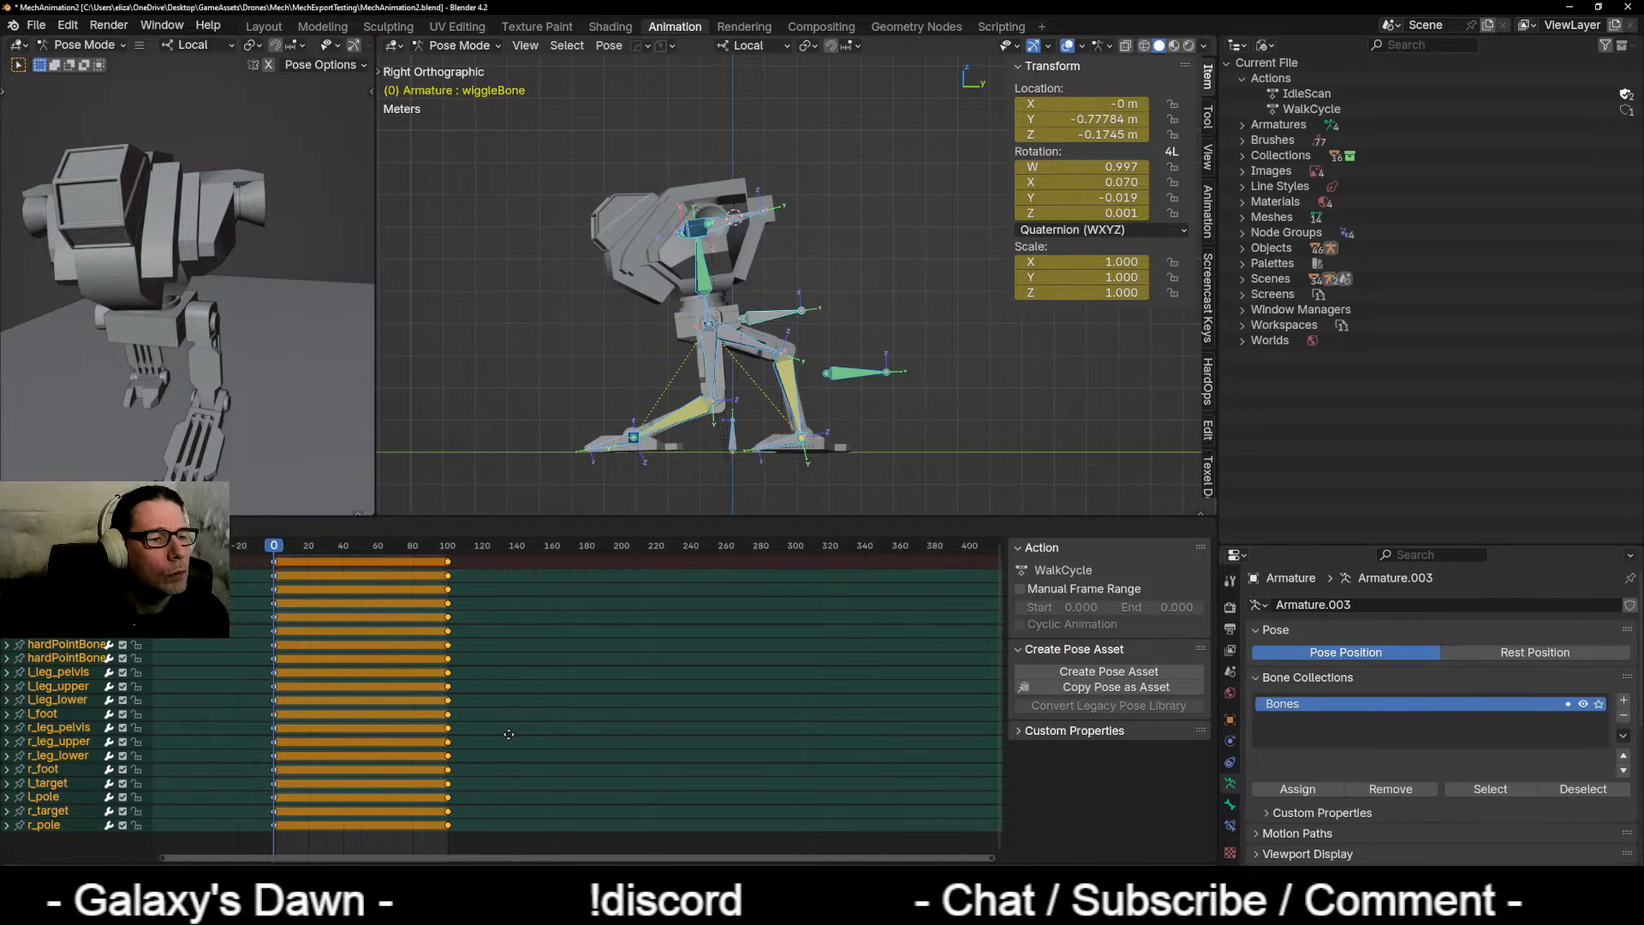
pyautogui.click(510, 734)
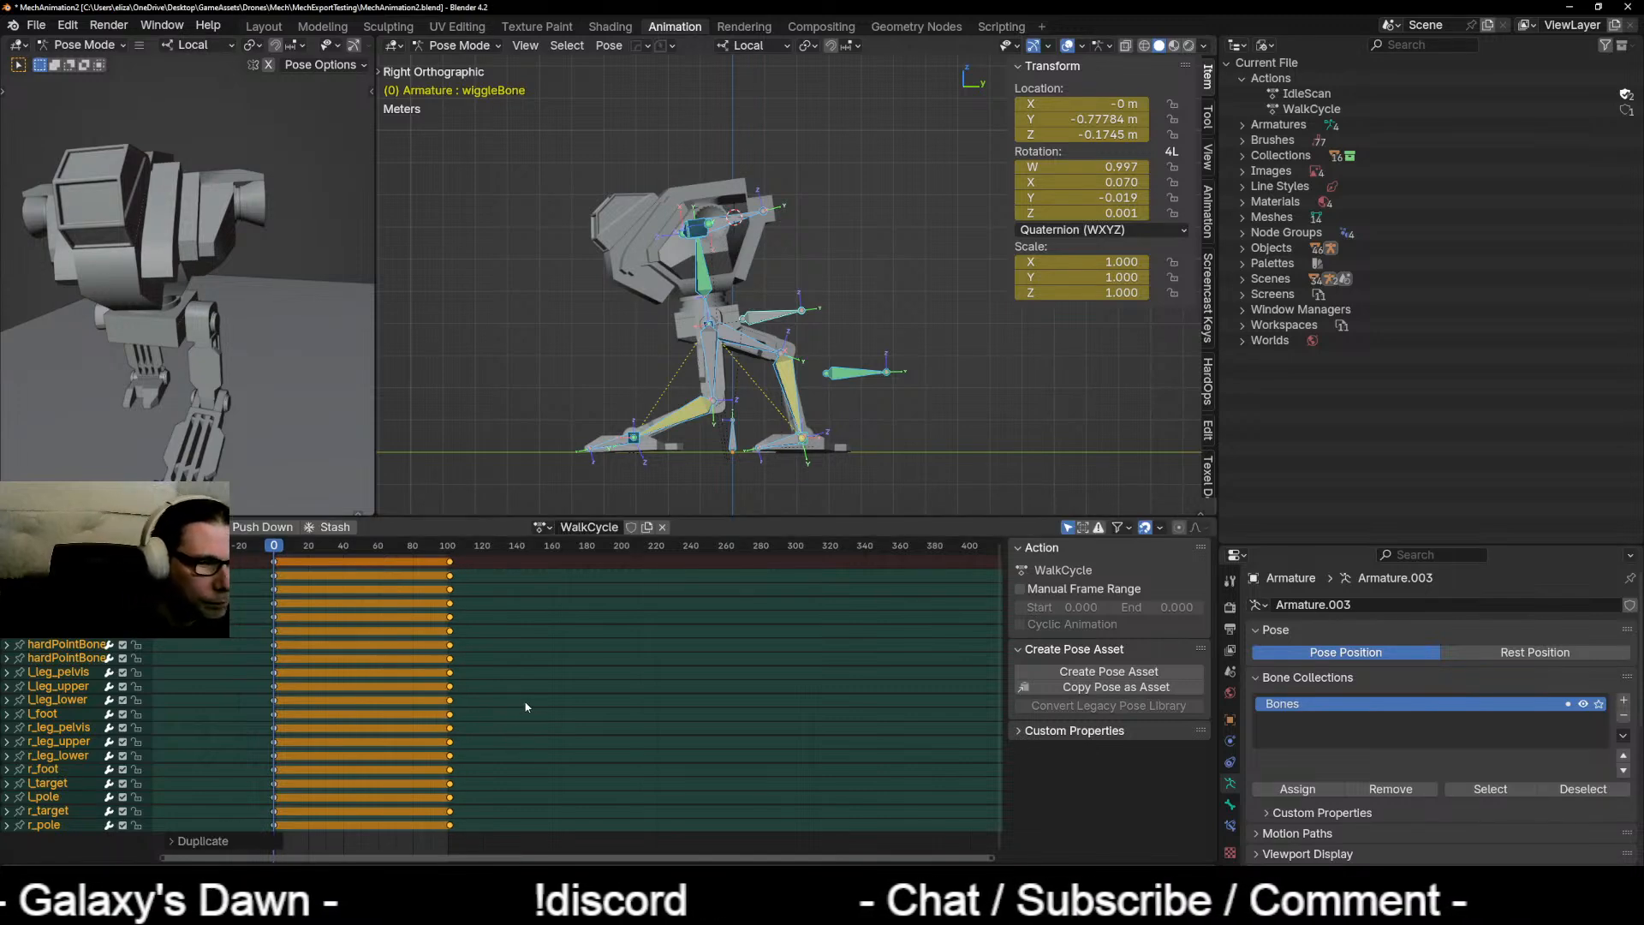
pyautogui.moveTo(305, 549); pyautogui.dragTo(361, 559)
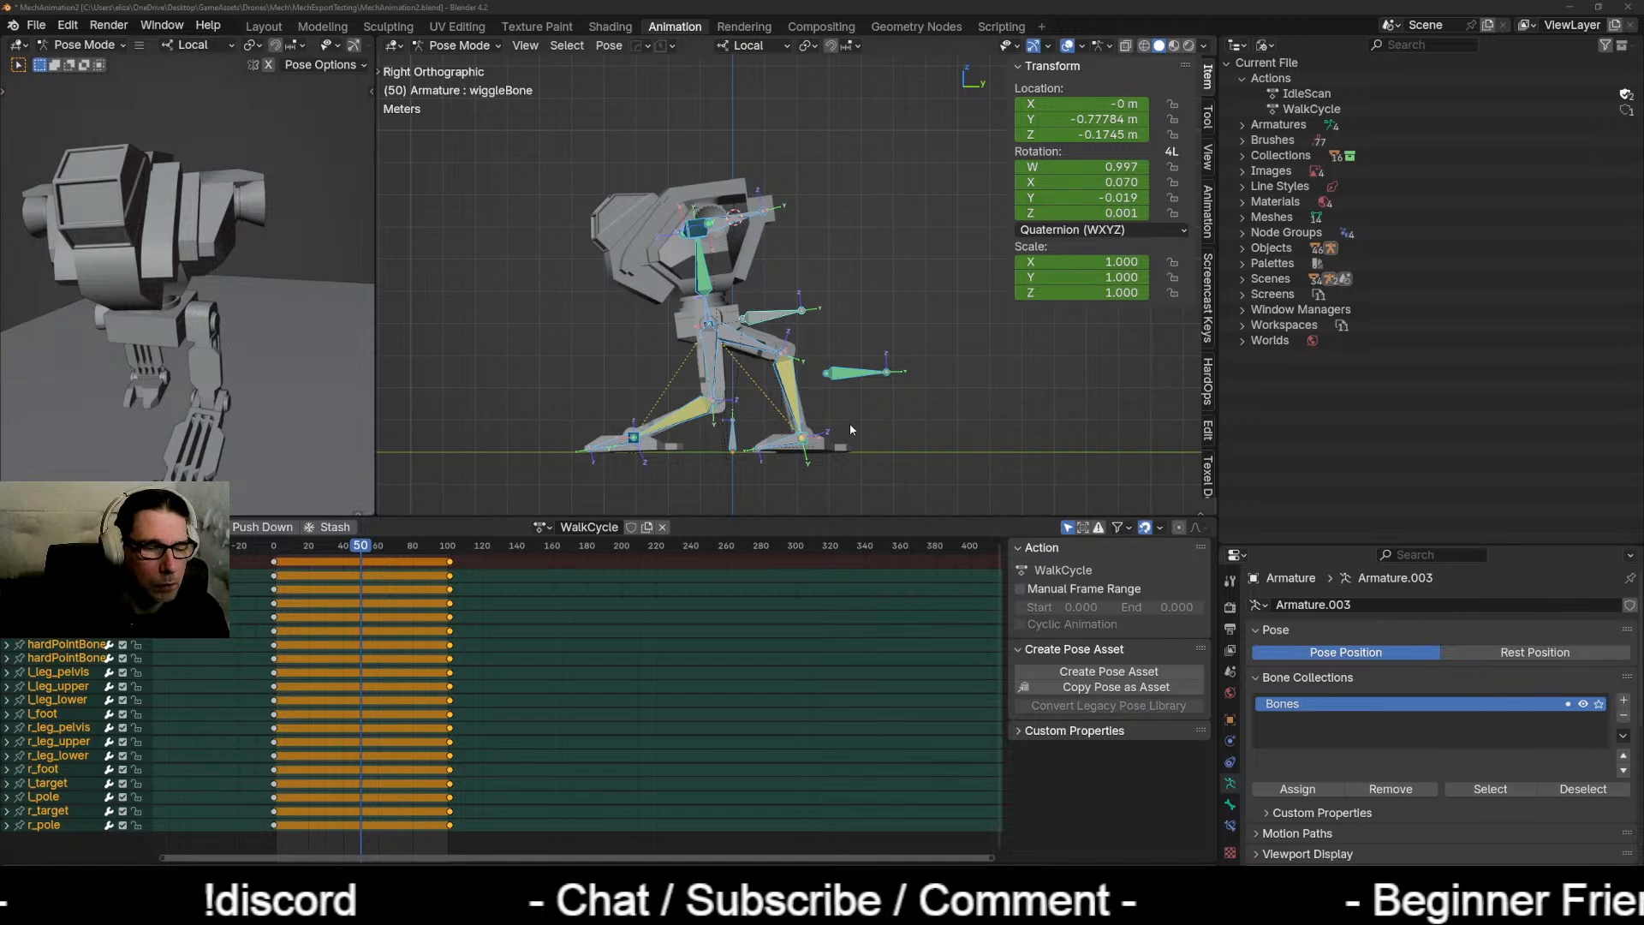
pyautogui.moveTo(848, 426); pyautogui.dragTo(820, 426, button='middle')
pyautogui.press('KP_3')
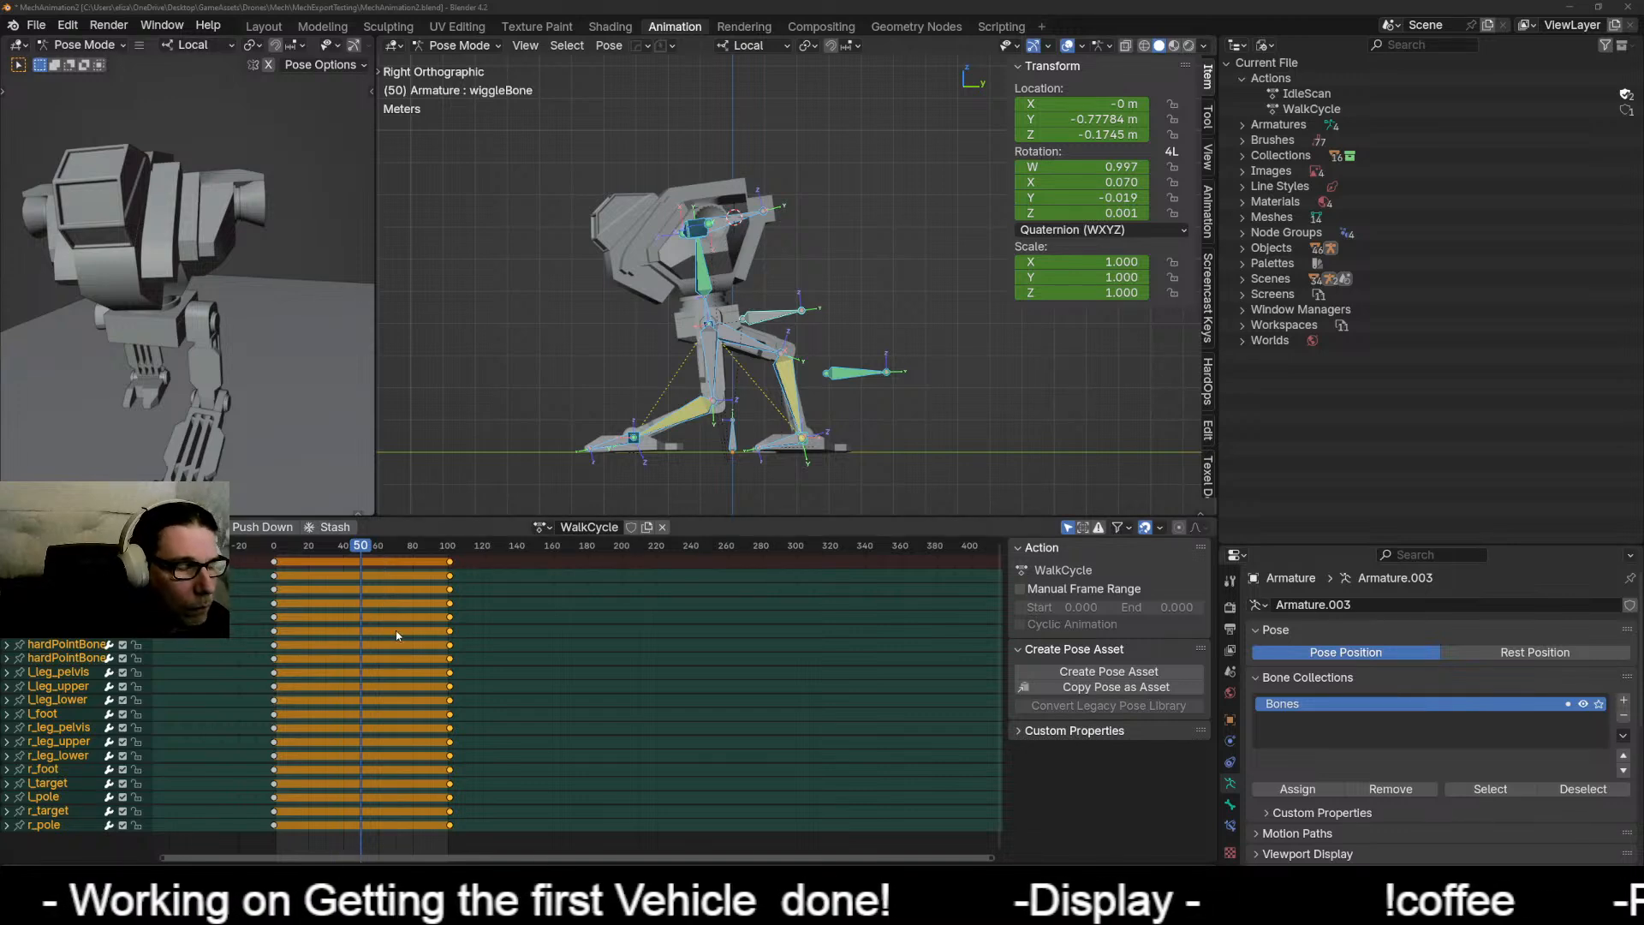
pyautogui.moveTo(309, 835); pyautogui.dragTo(224, 568)
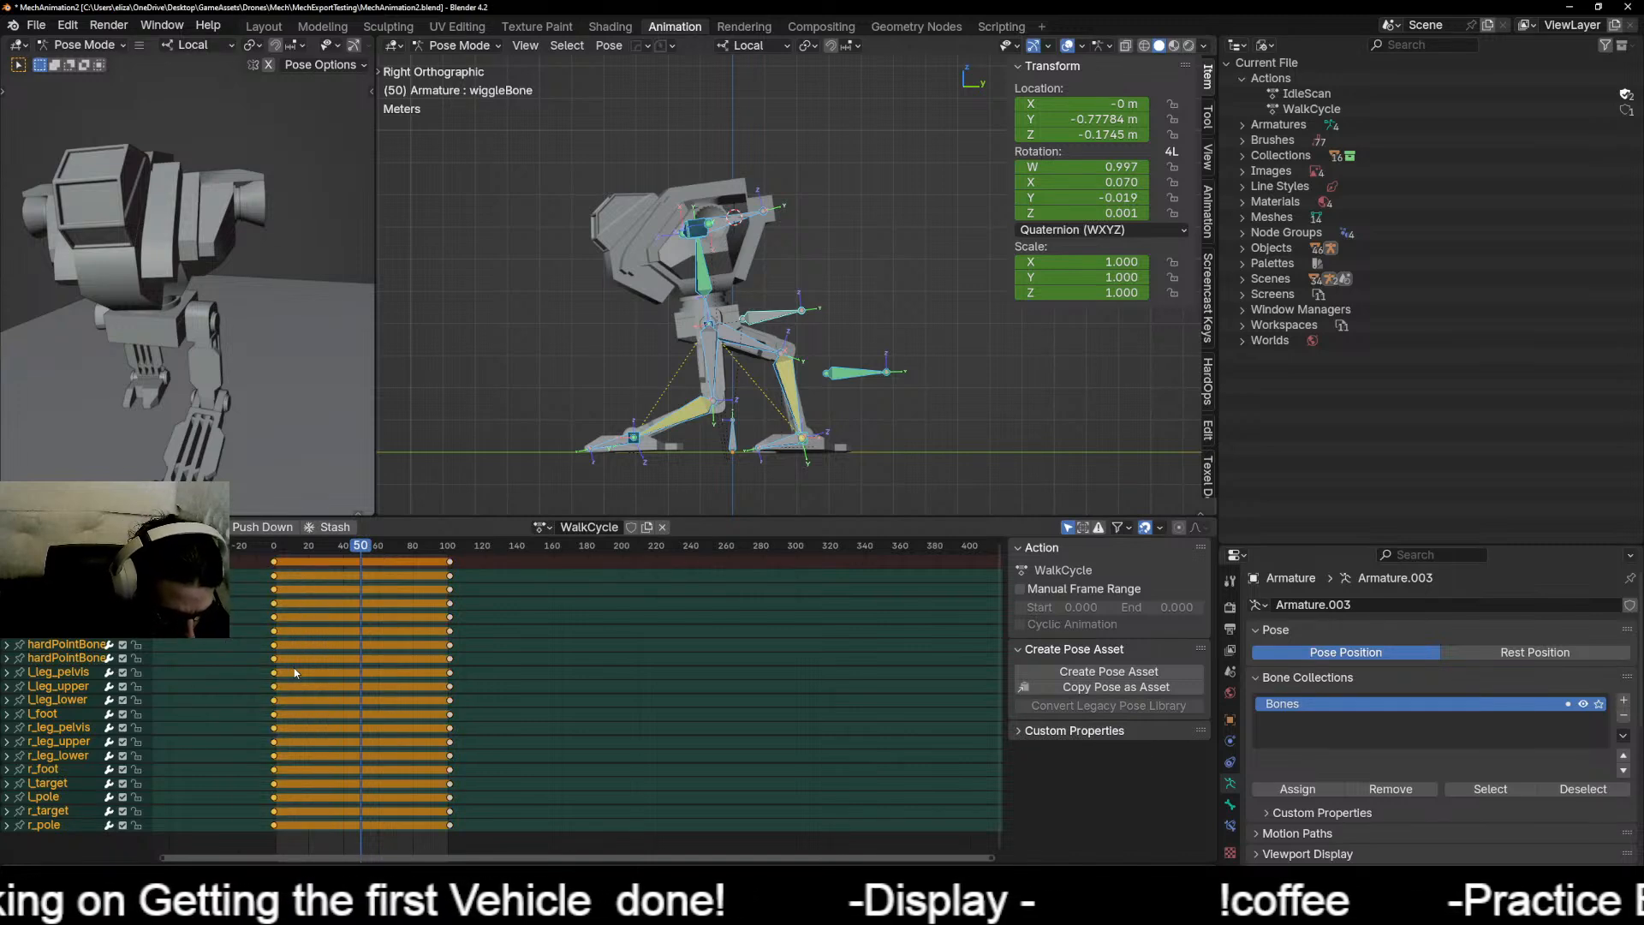
pyautogui.hotkey('shift', 'd')
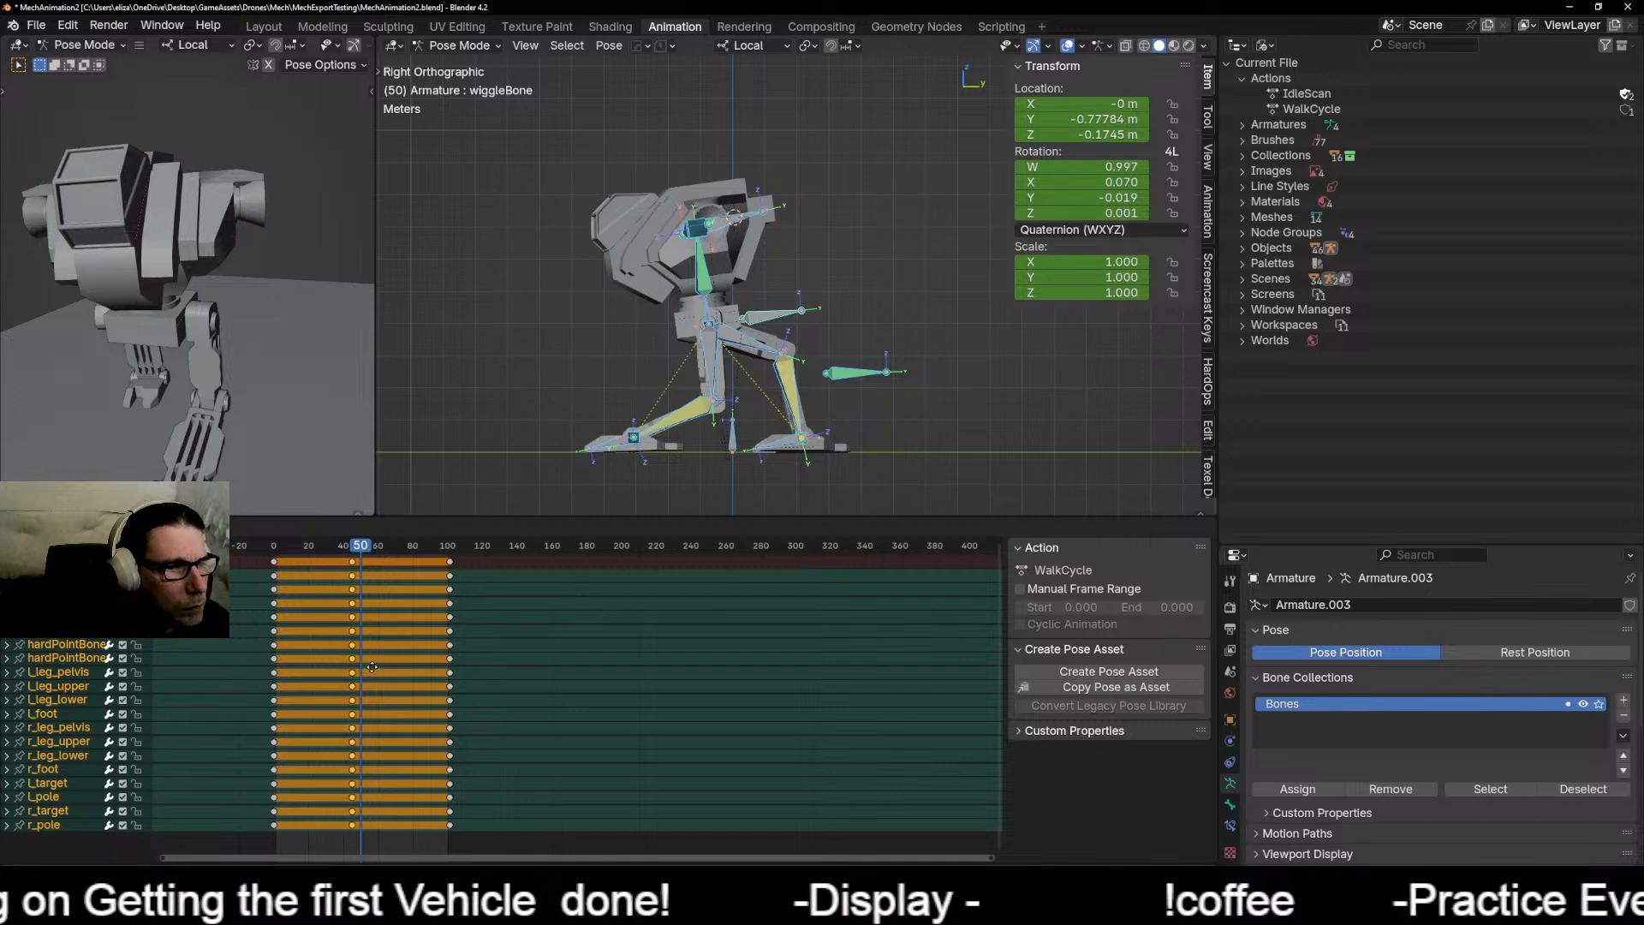
pyautogui.click(381, 666)
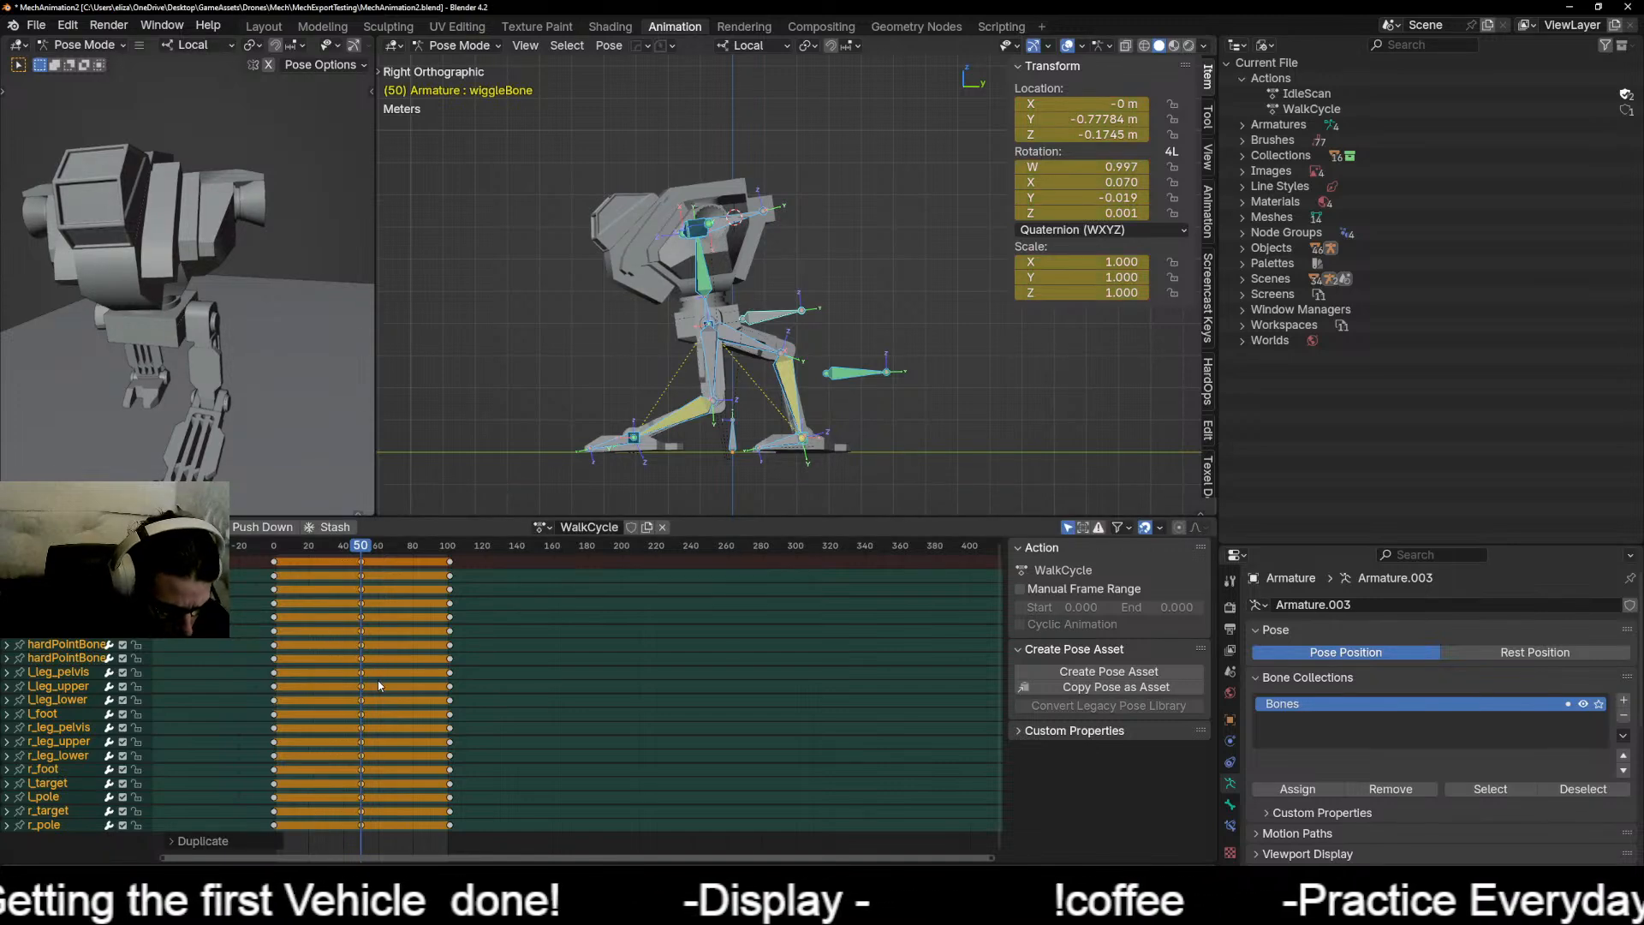
# Step: Try scaling the duplicated keyframes about the current frame 50
pyautogui.press('s')
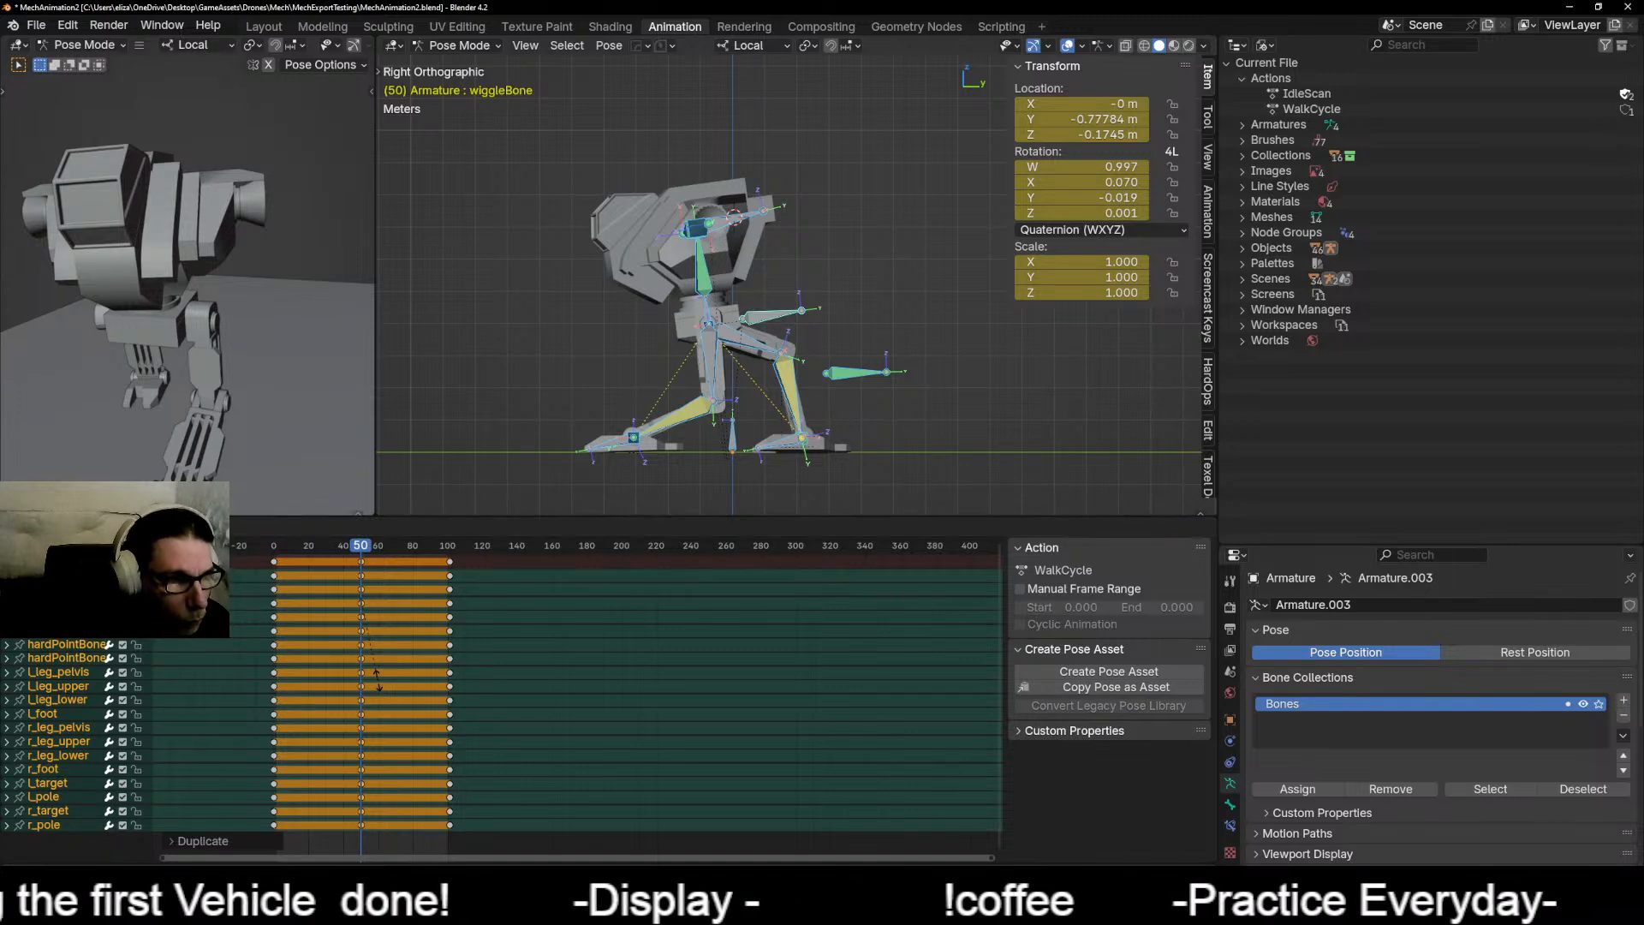
pyautogui.click(378, 681)
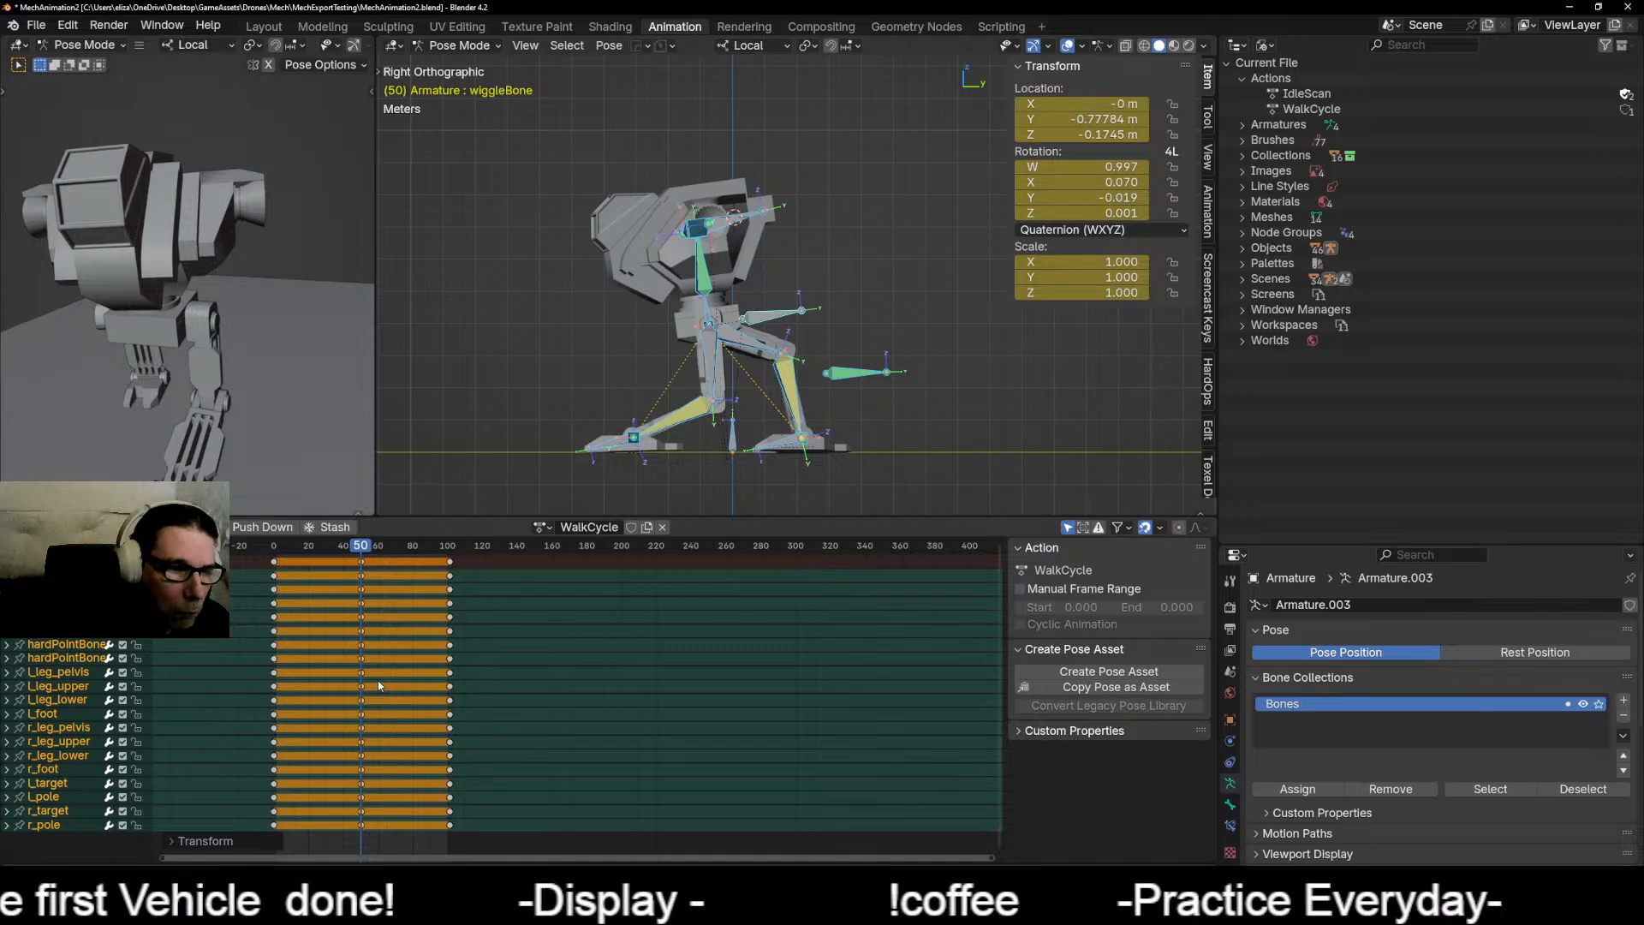
pyautogui.moveTo(548, 385); pyautogui.dragTo(648, 424, button='middle')
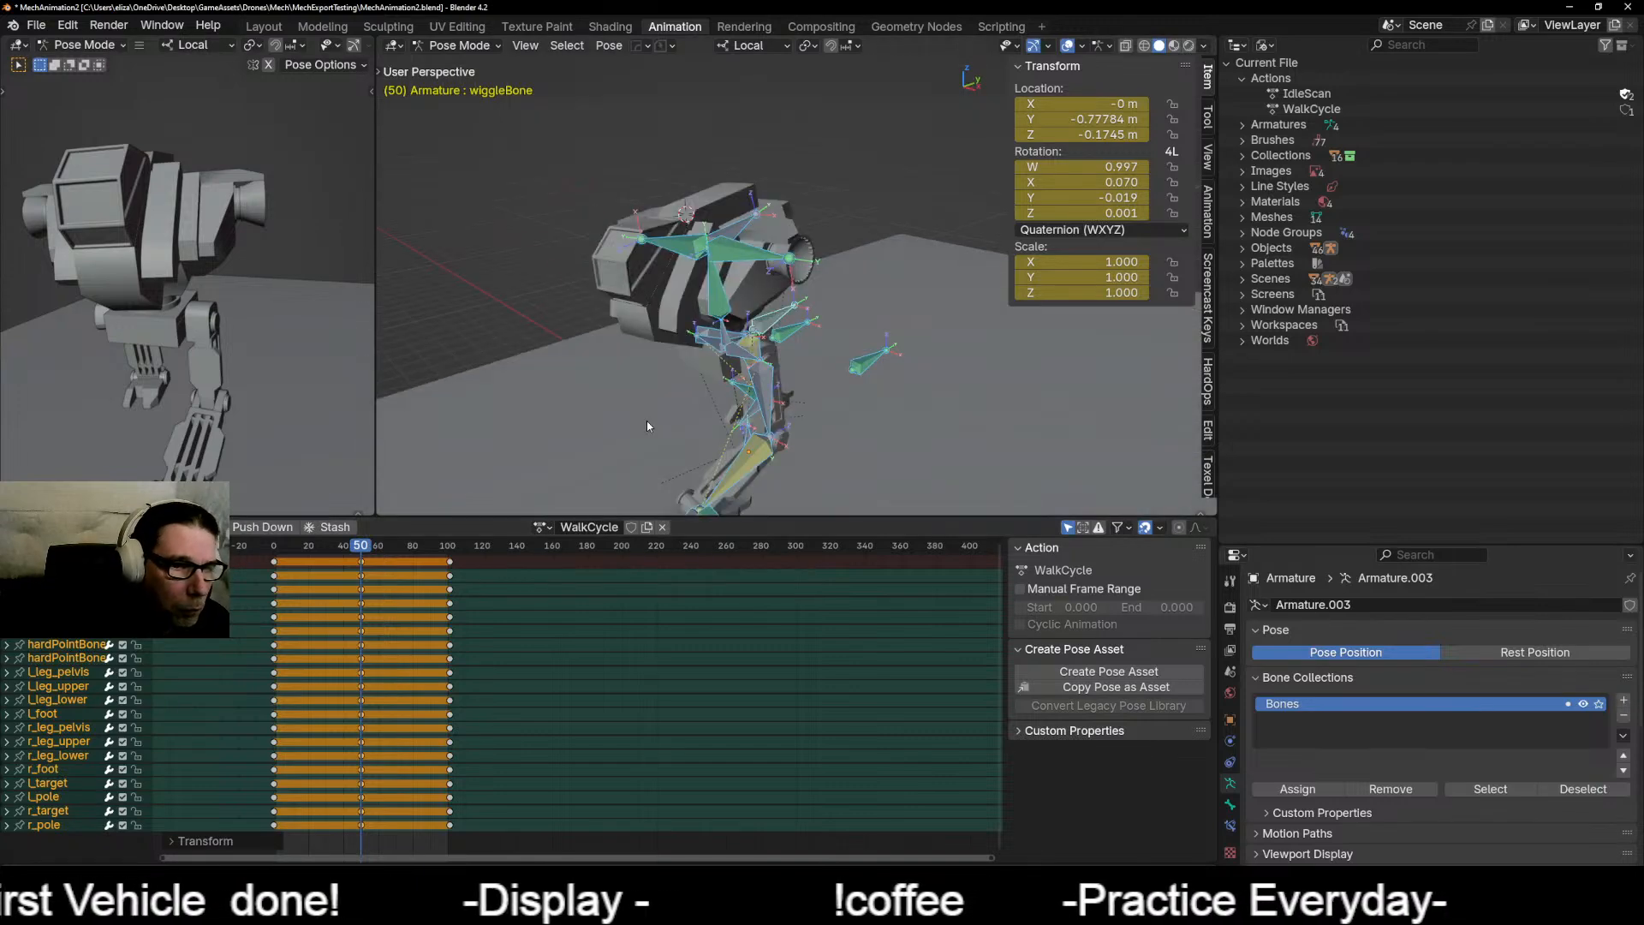
pyautogui.scroll(-2, 646, 420)
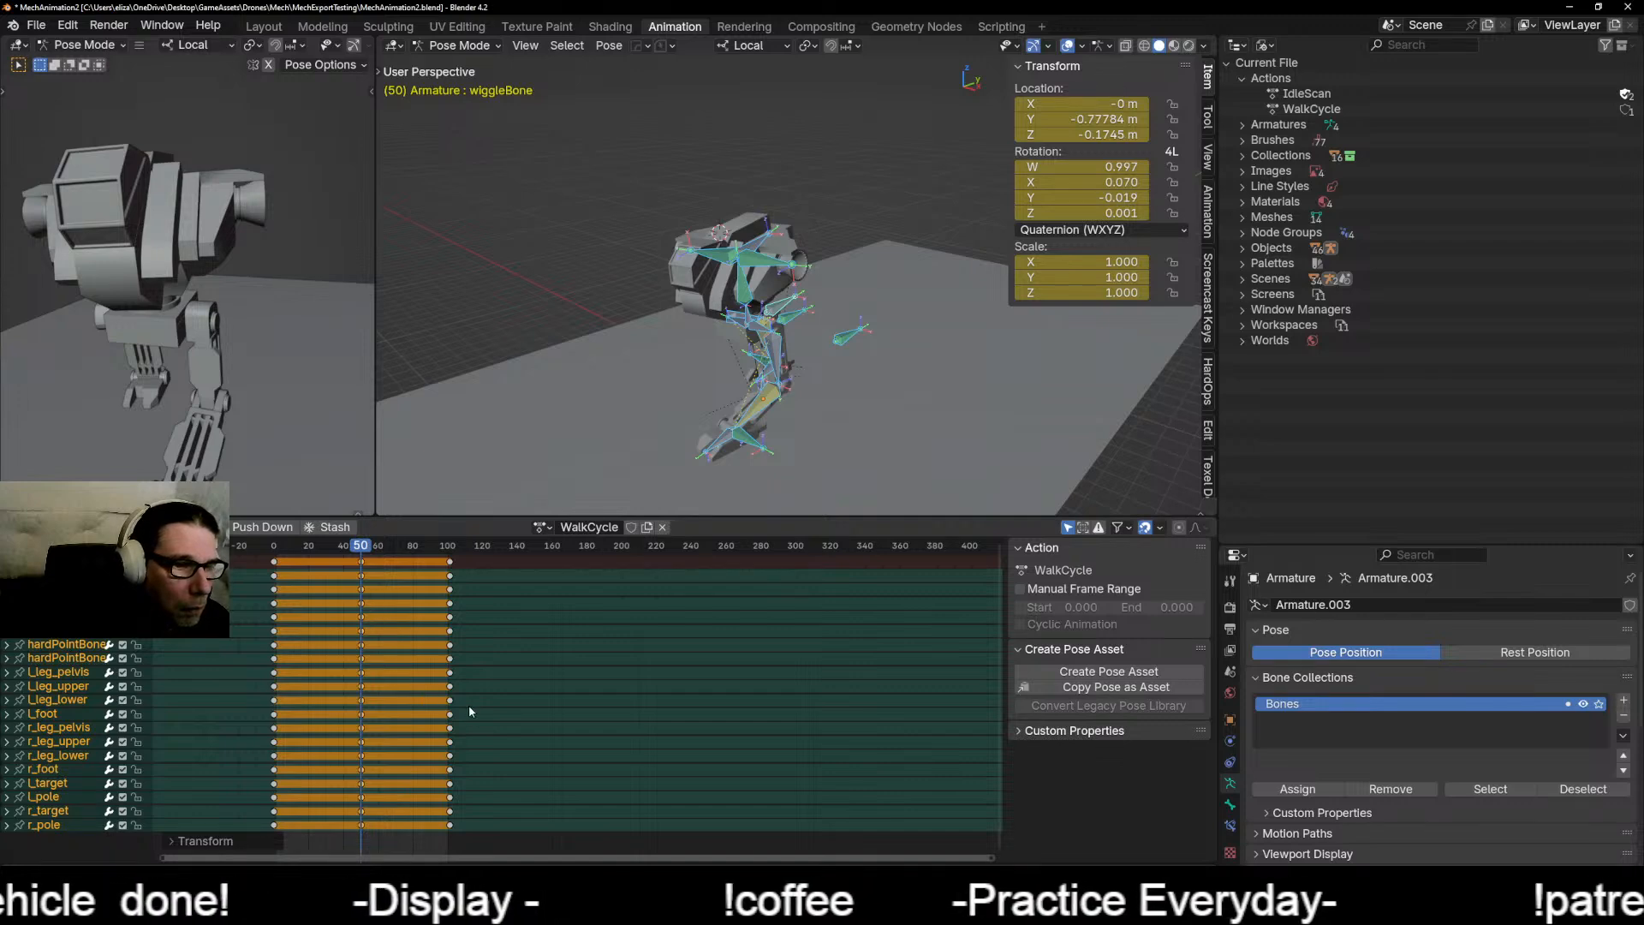
pyautogui.press('s')
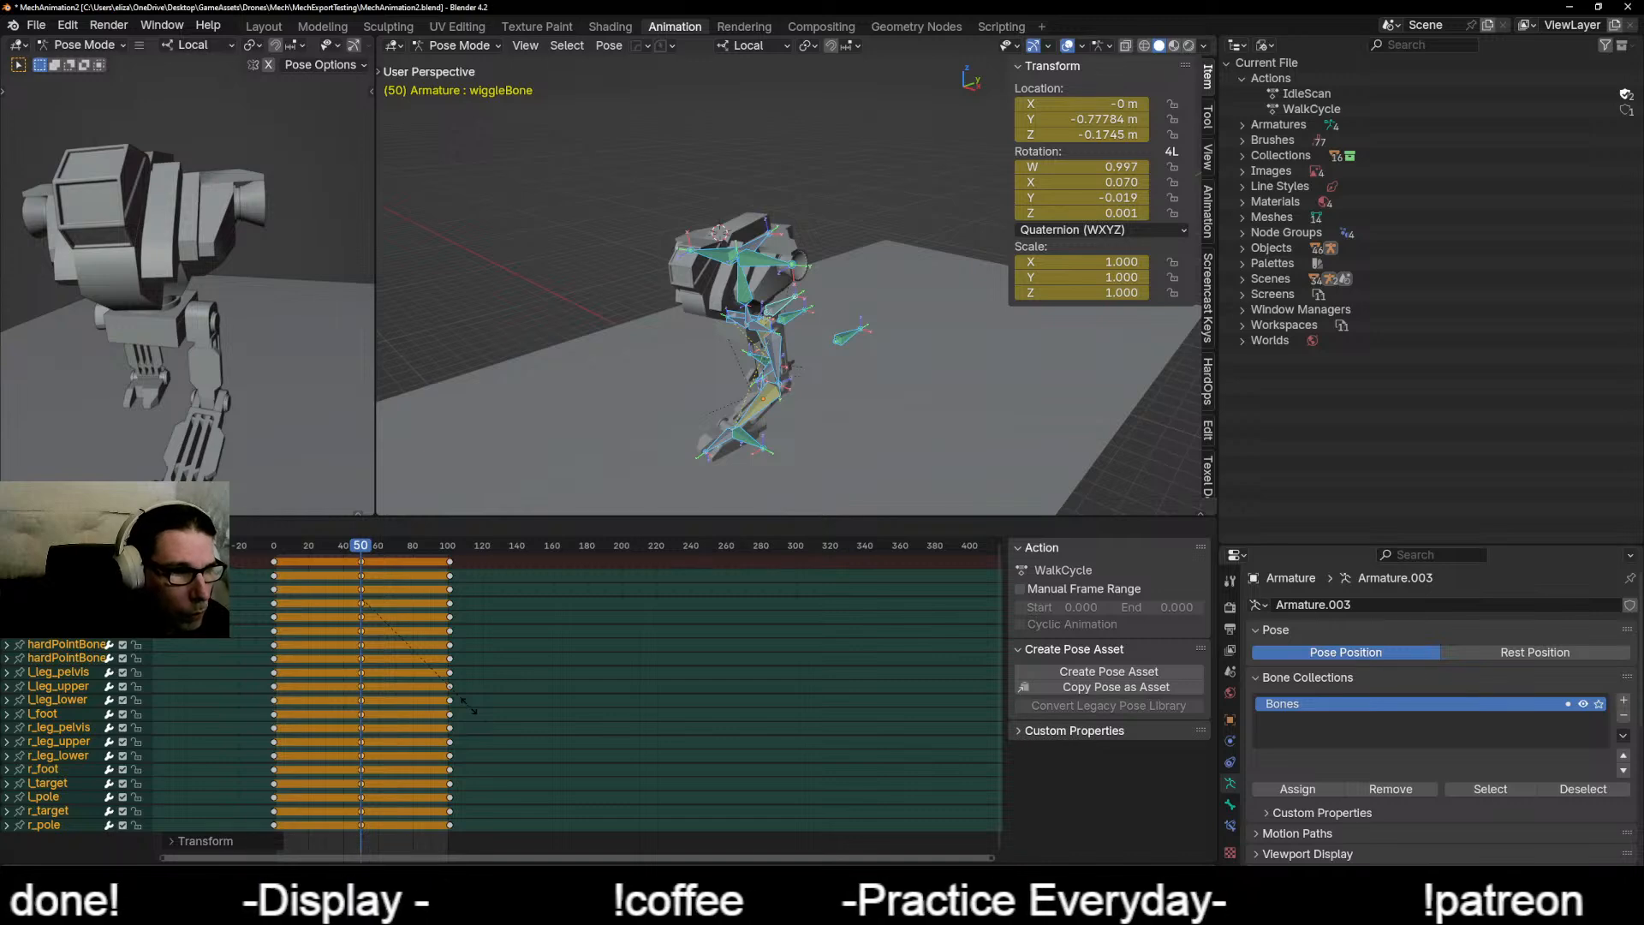
pyautogui.rightClick(470, 706)
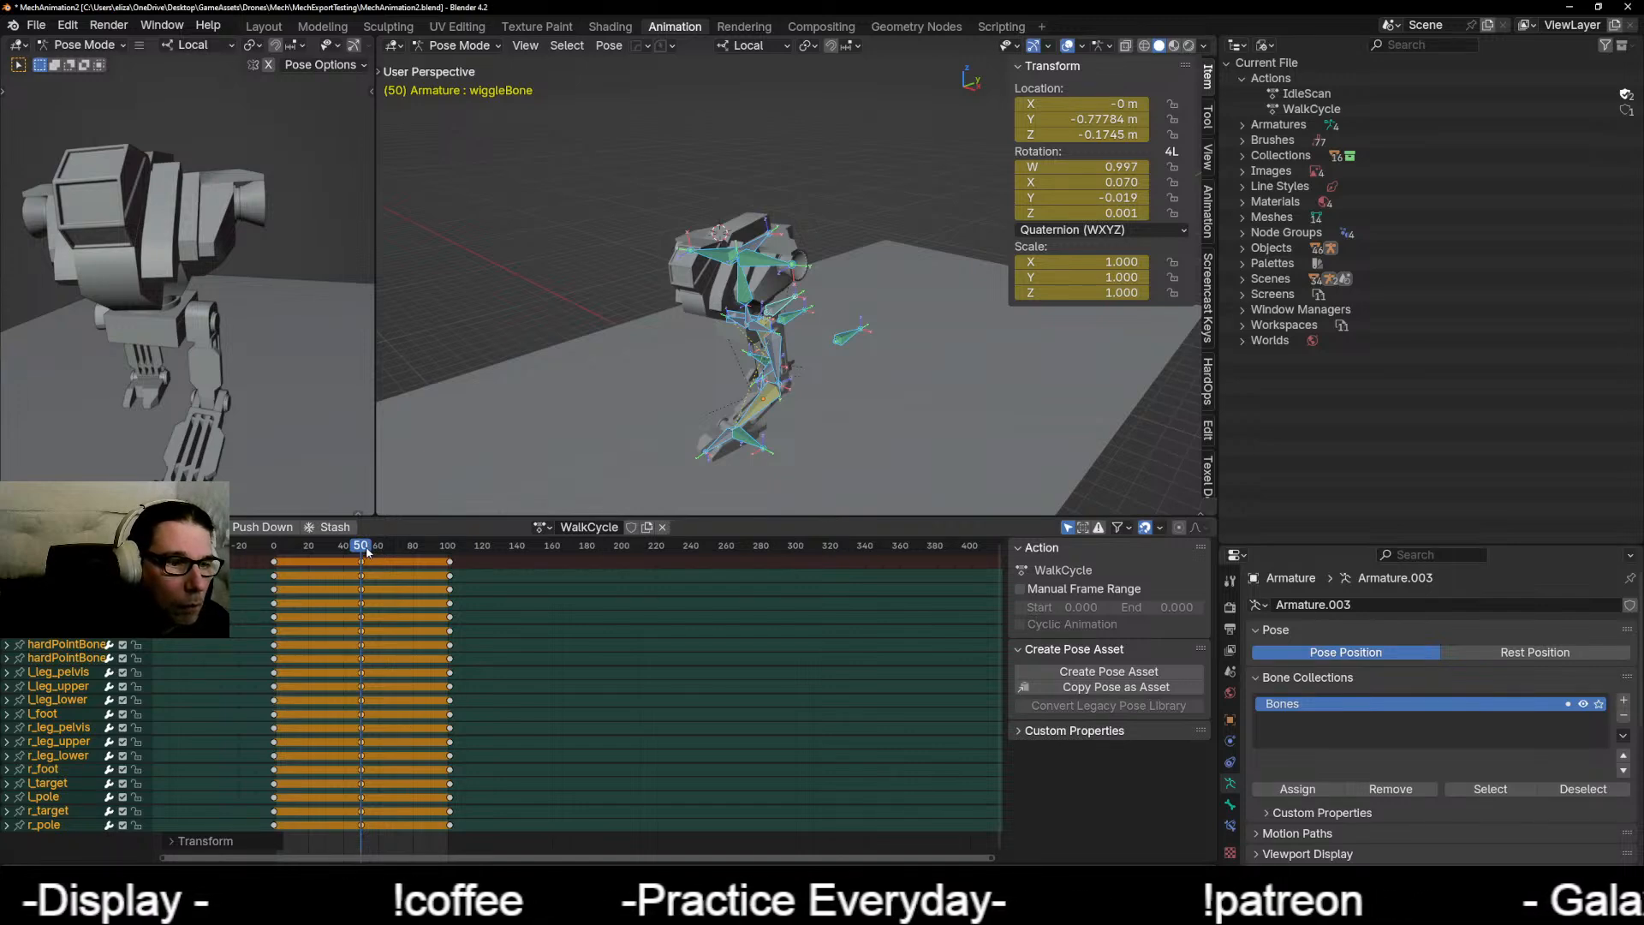
# Step: Try scaling the selected frame 50 keyframes of all bones by -1 about frame 0, and undo it
pyautogui.moveTo(369, 549); pyautogui.dragTo(274, 591)
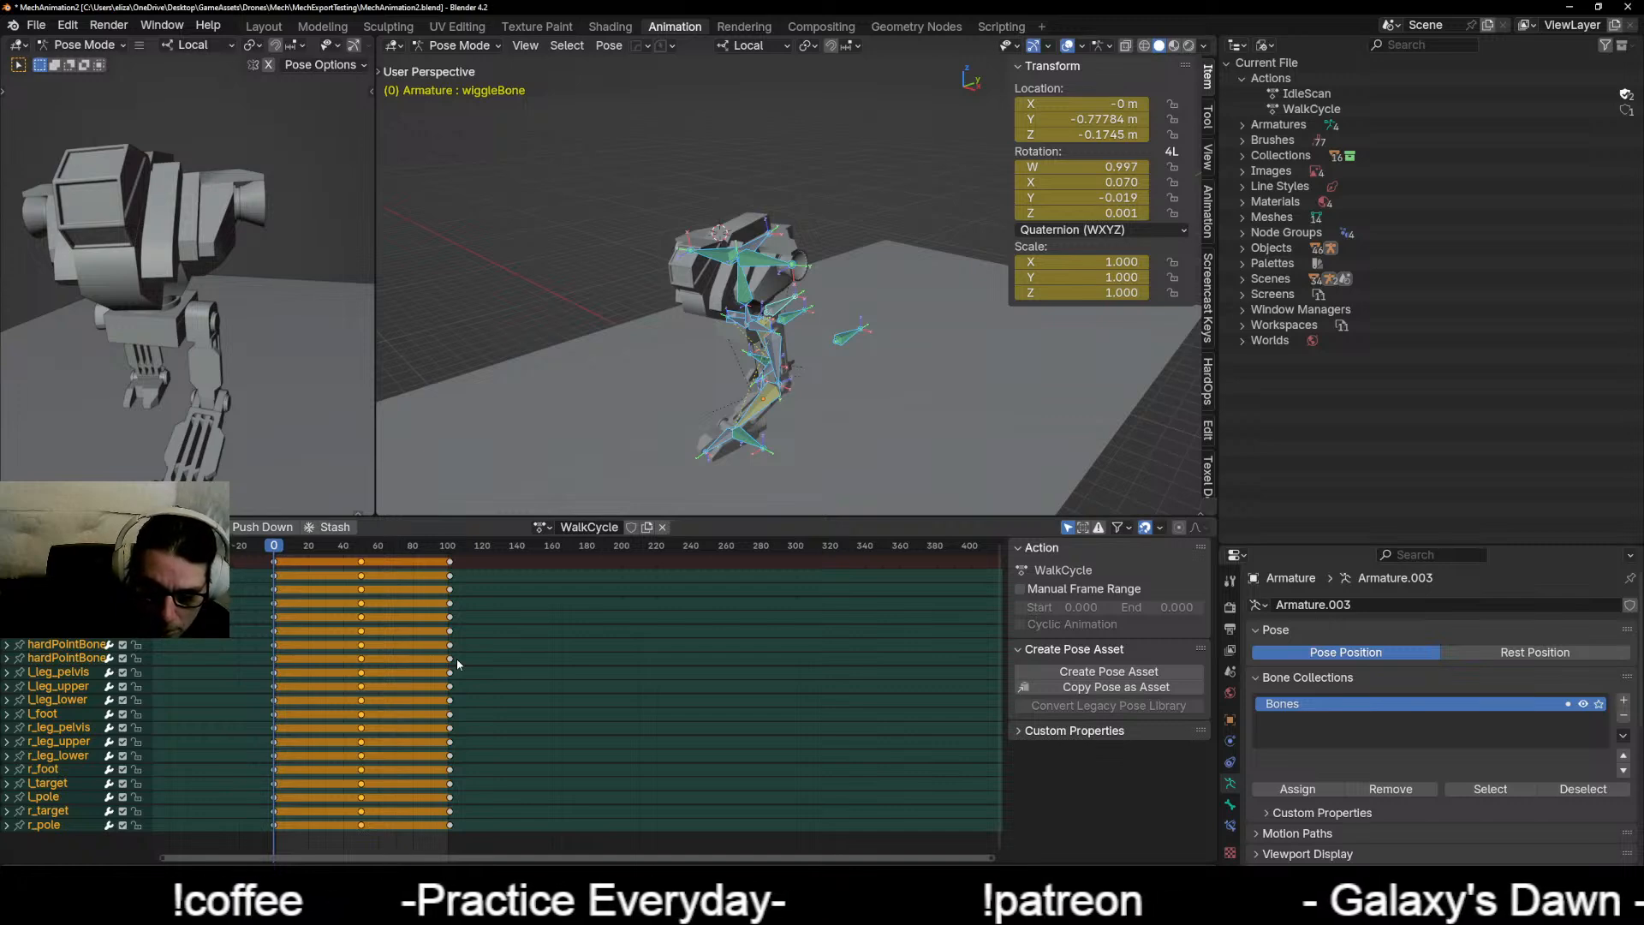
pyautogui.press('s')
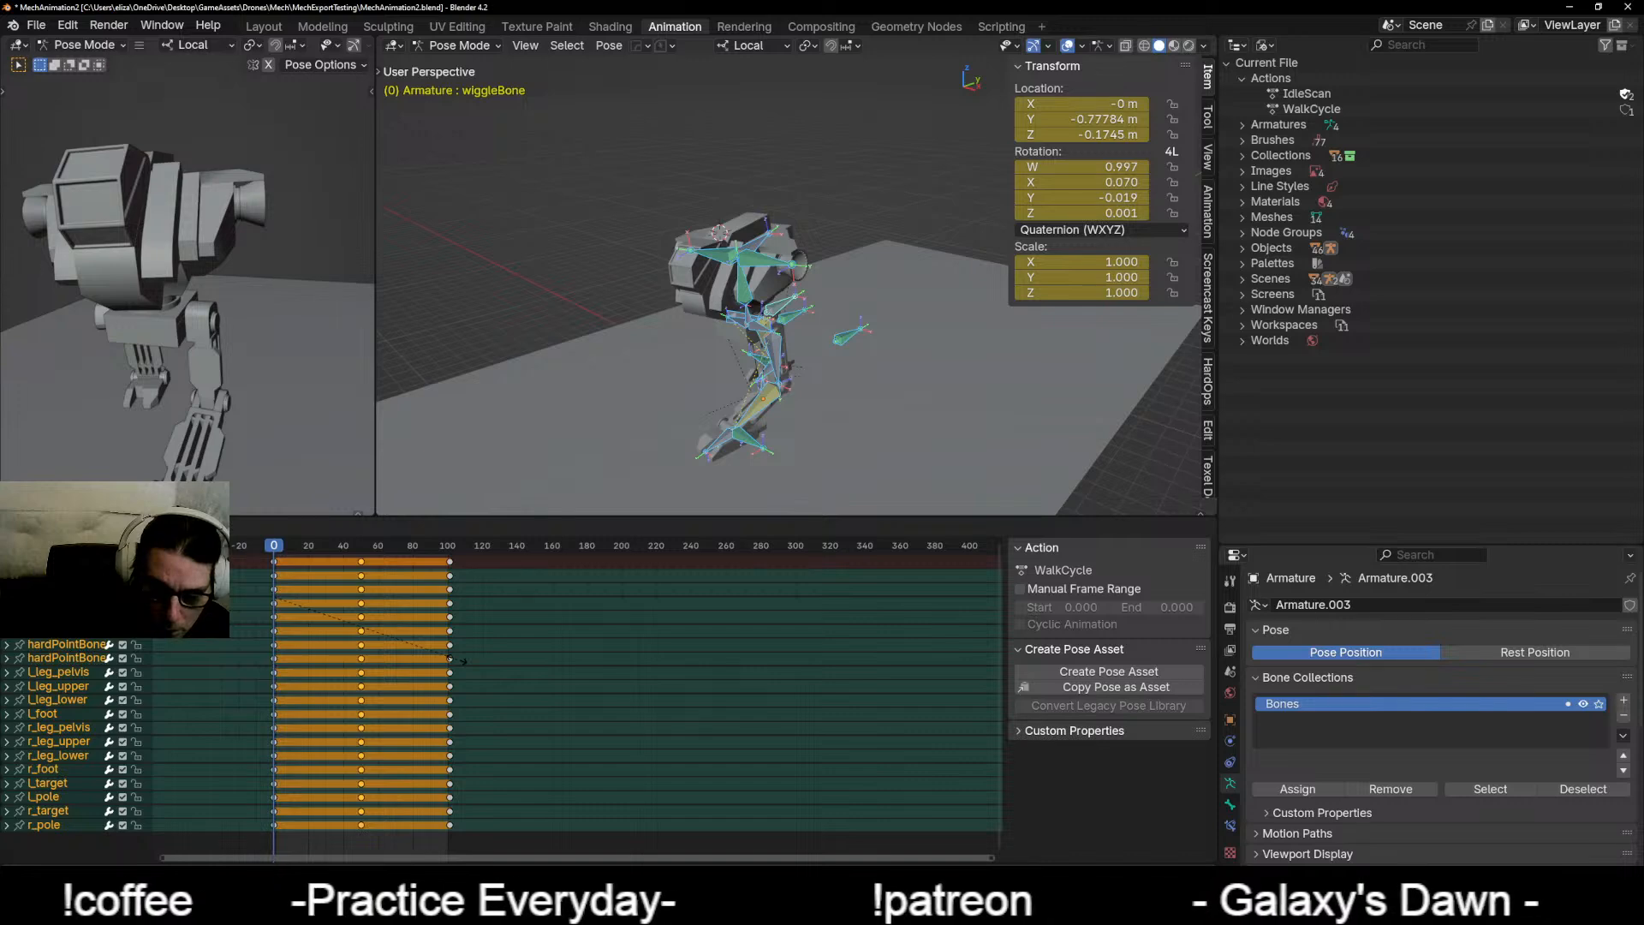
pyautogui.write('-1')
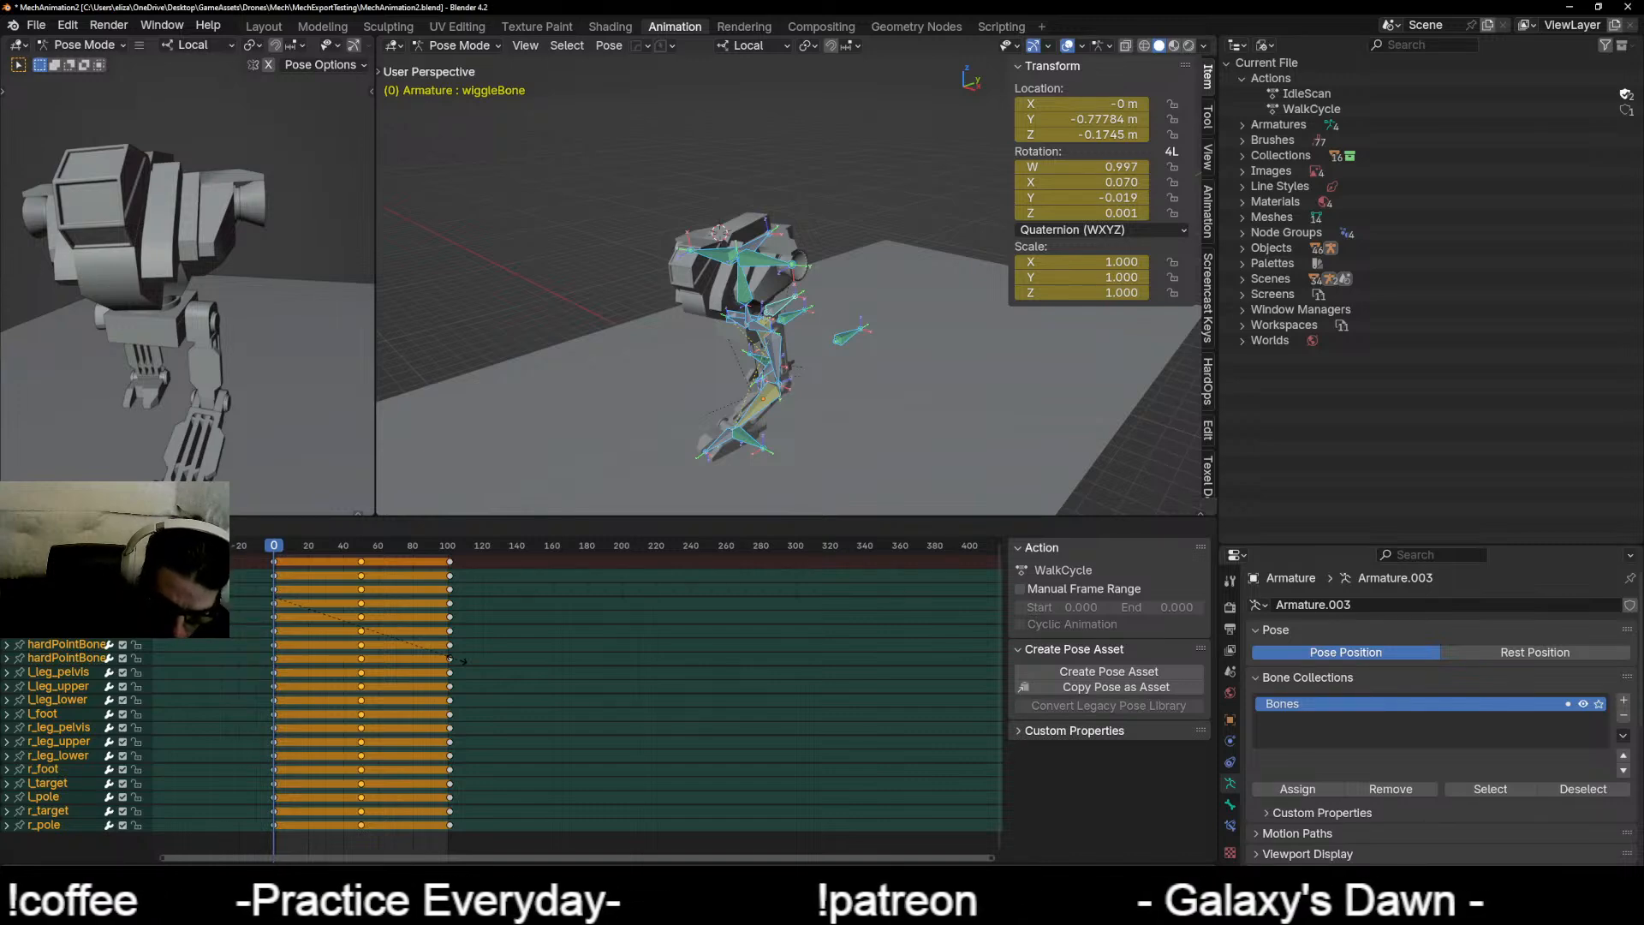
pyautogui.press('Return')
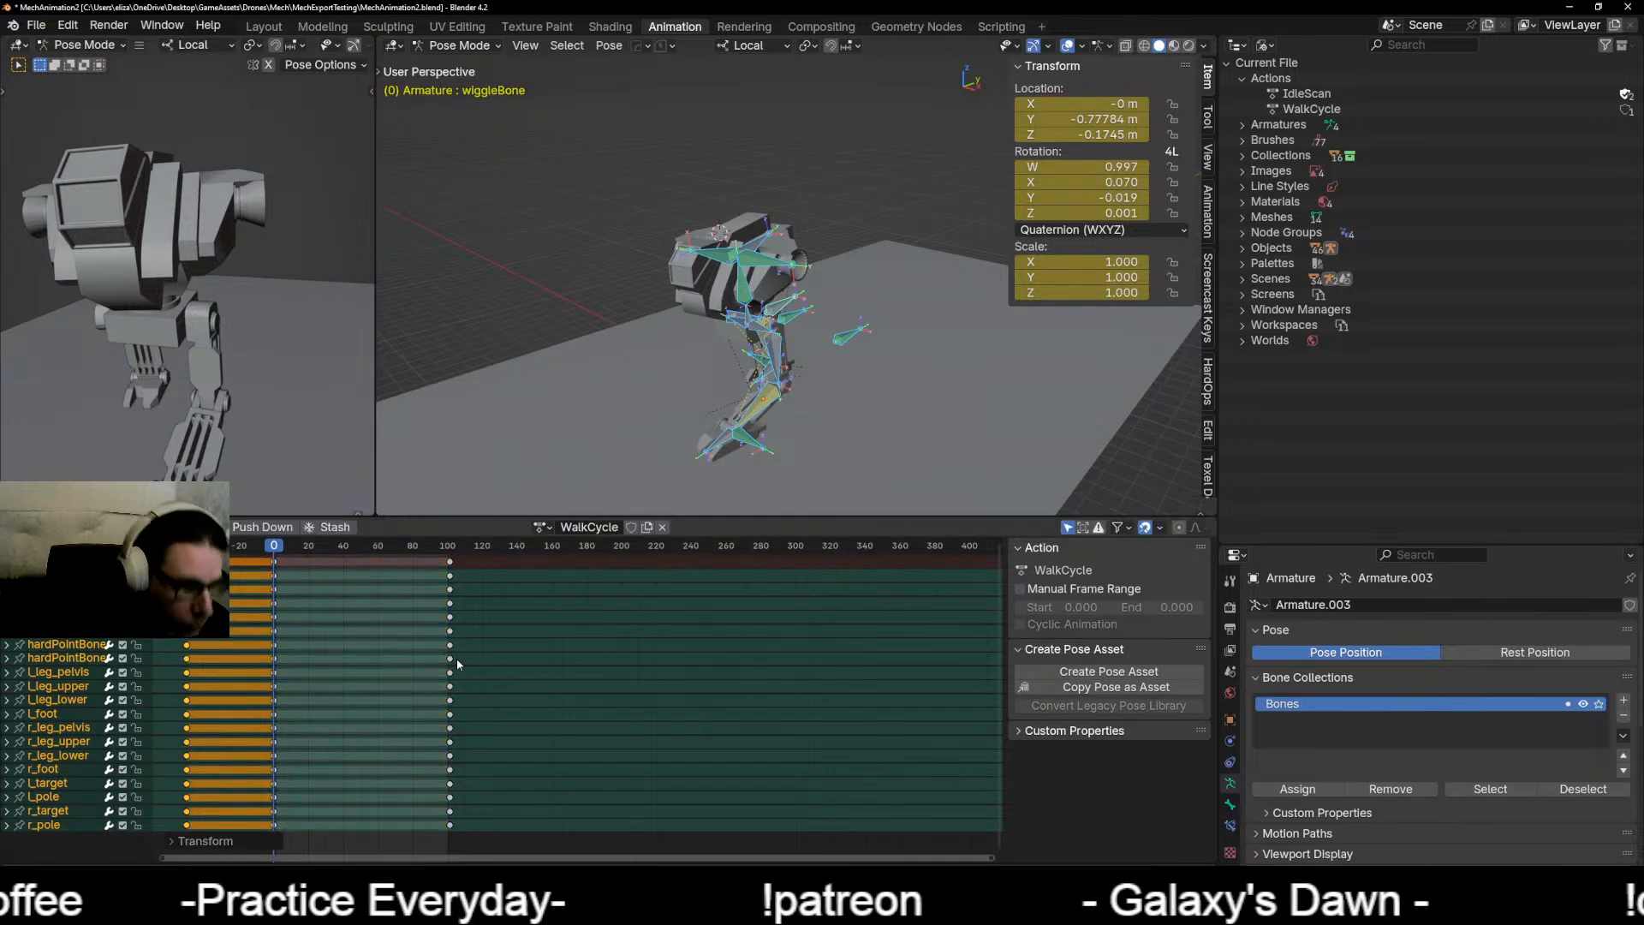
pyautogui.hotkey('ctrl', 'z')
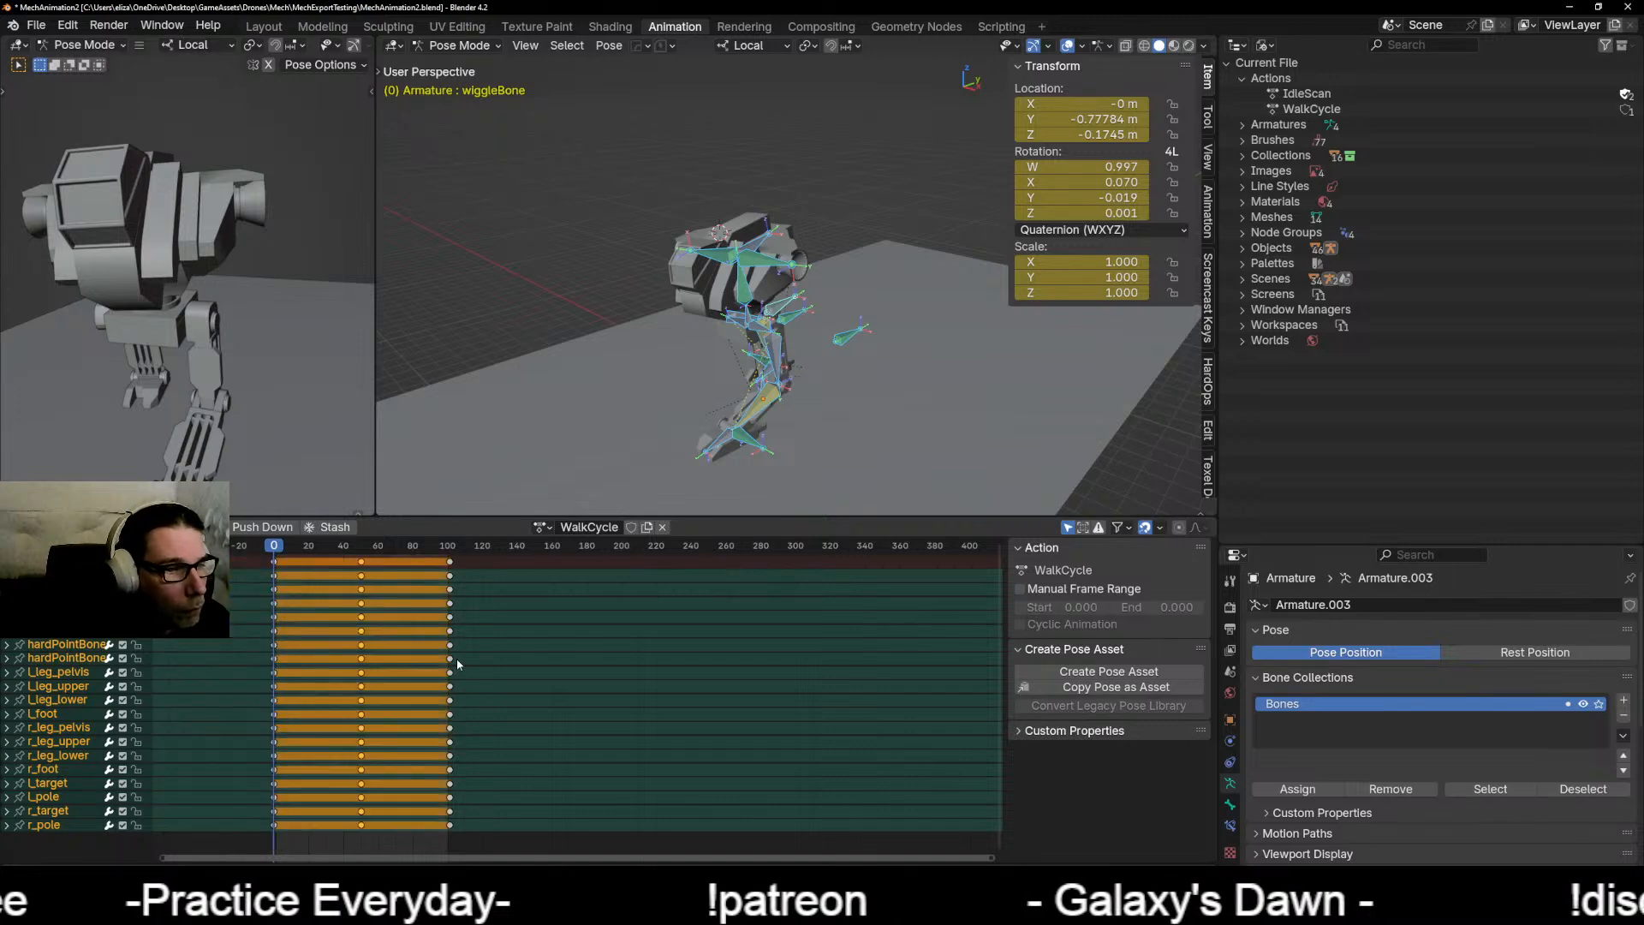
# Step: Delete the frame 50 keyframes of all bones and paste the copied keyframes at frame 50
pyautogui.moveTo(397, 847); pyautogui.dragTo(336, 560)
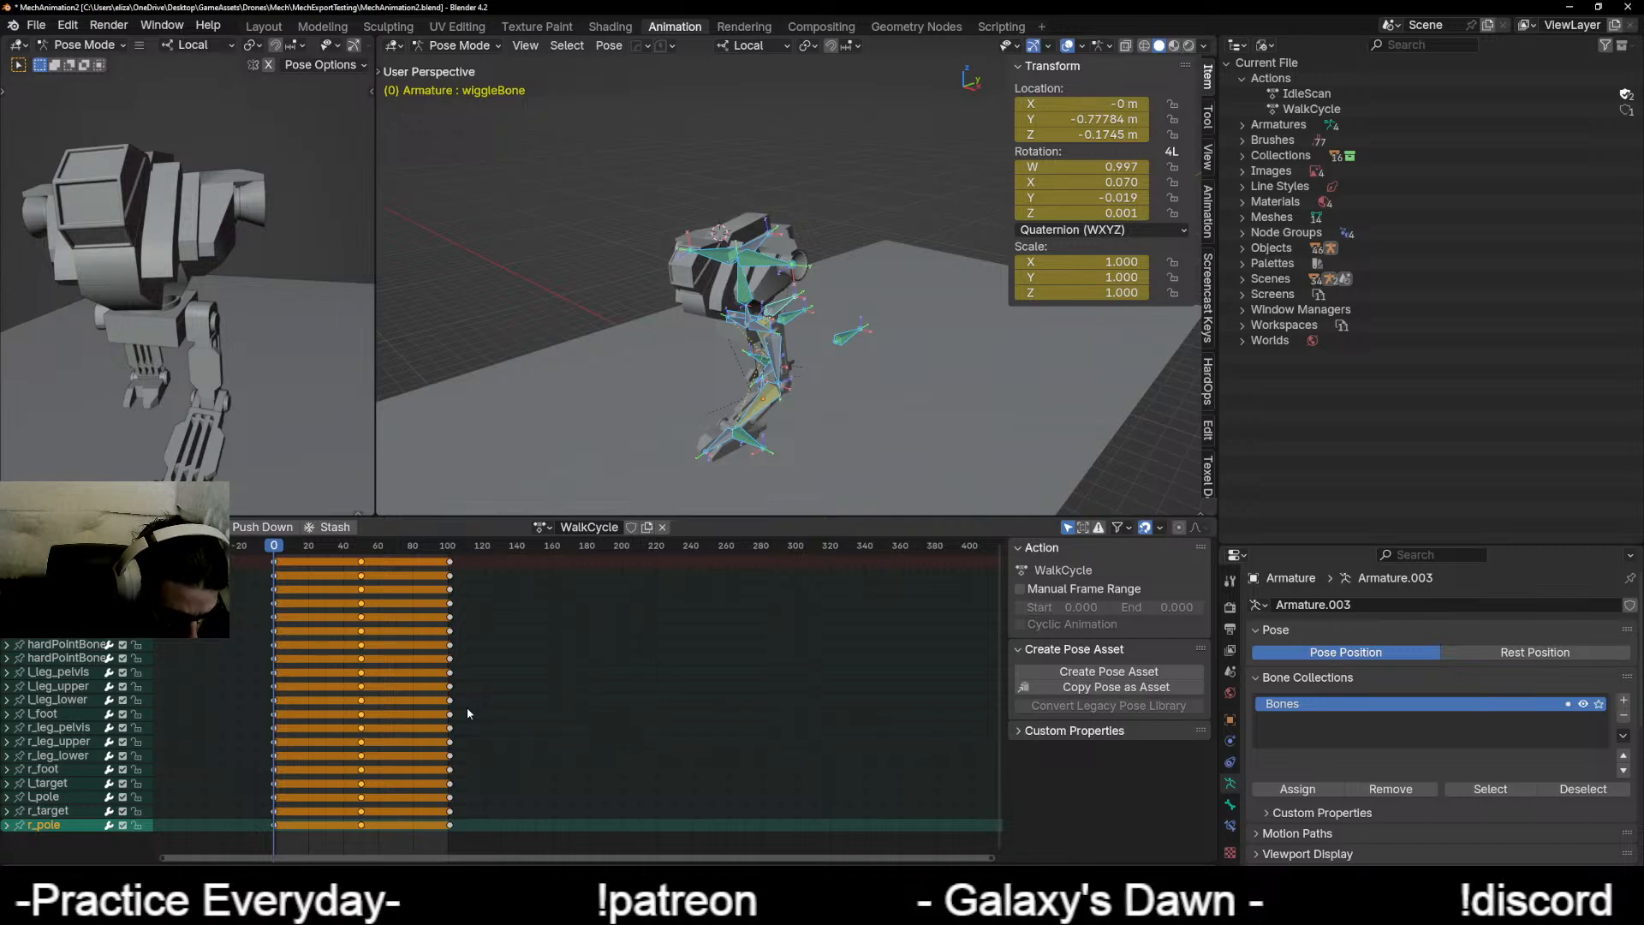
pyautogui.moveTo(350, 548); pyautogui.dragTo(361, 563)
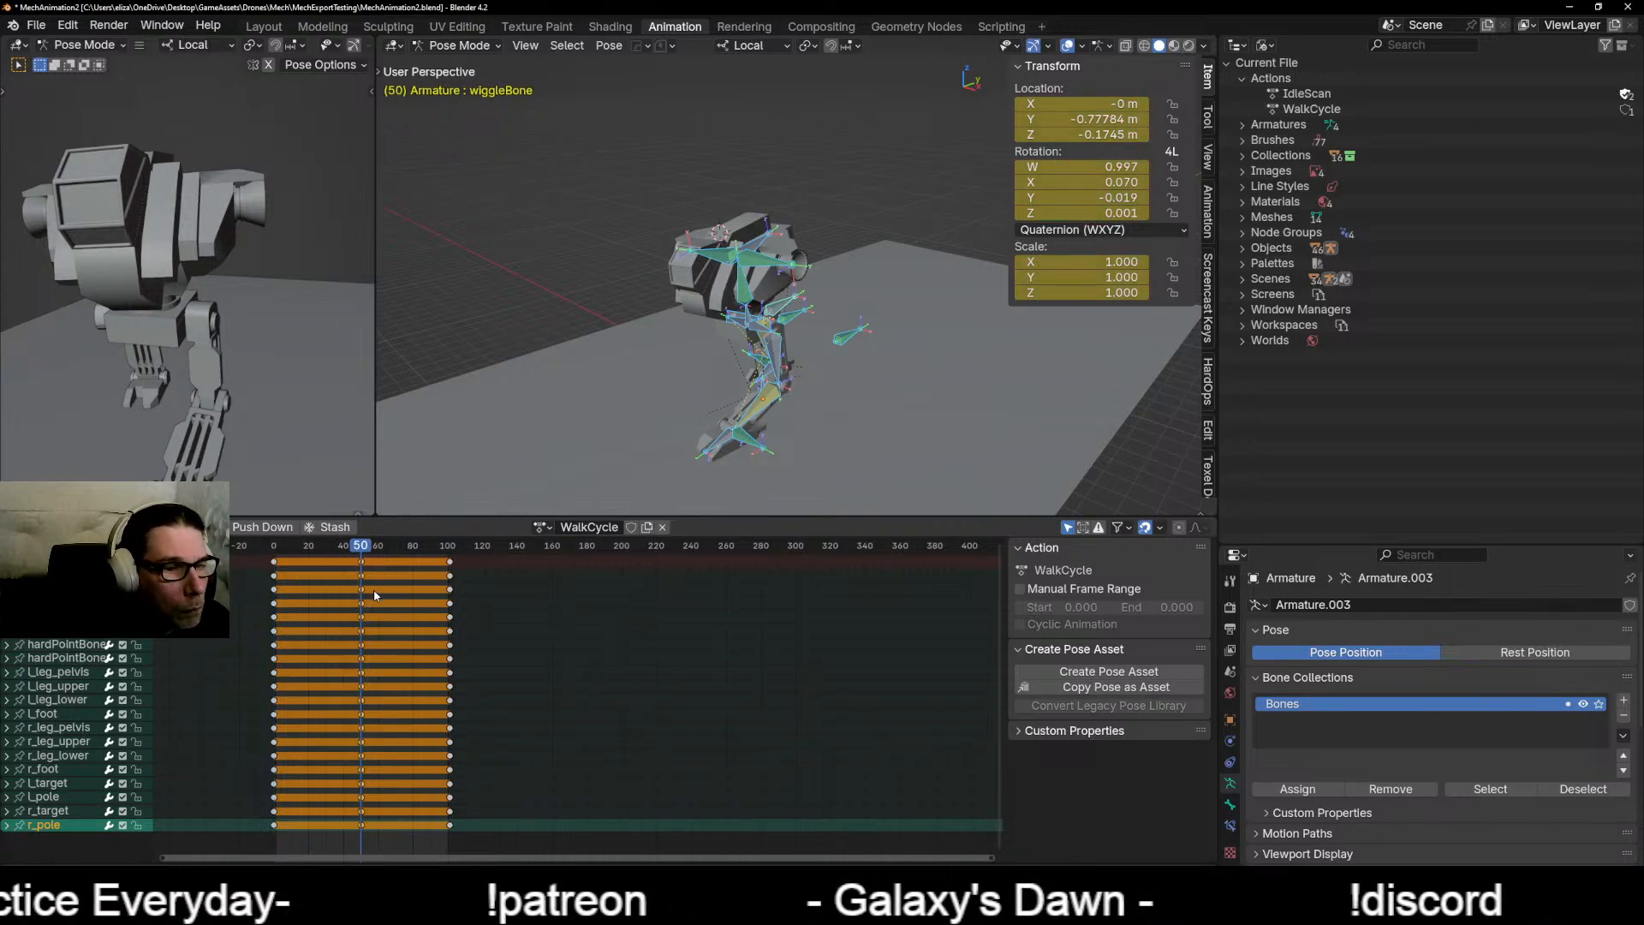
pyautogui.press('x')
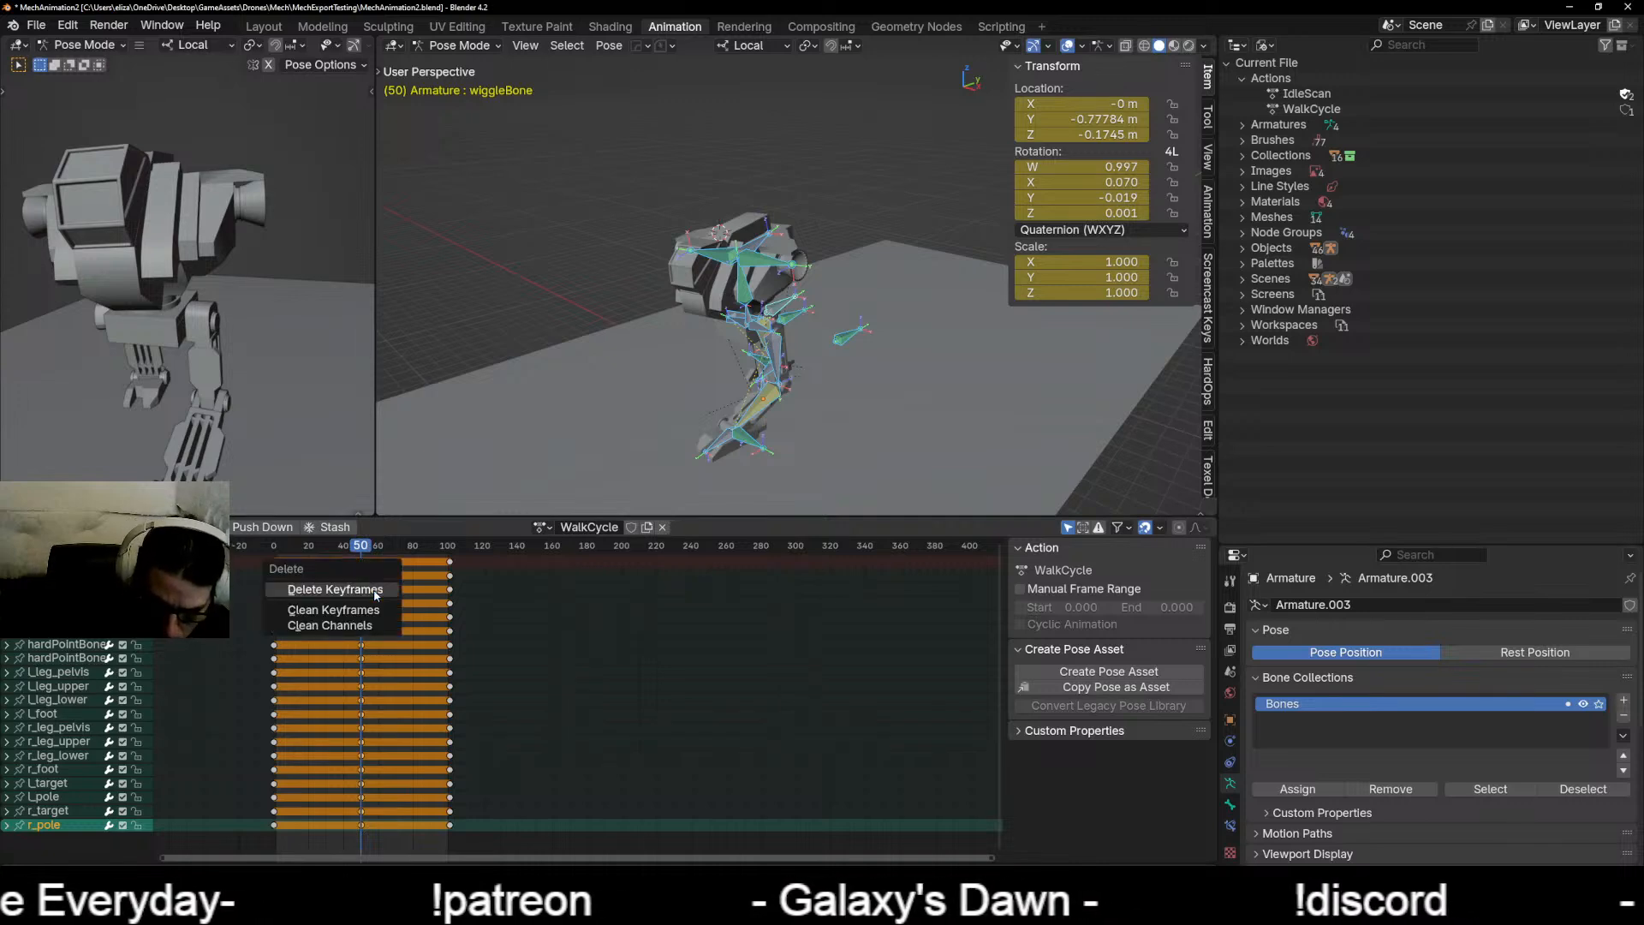
pyautogui.click(375, 595)
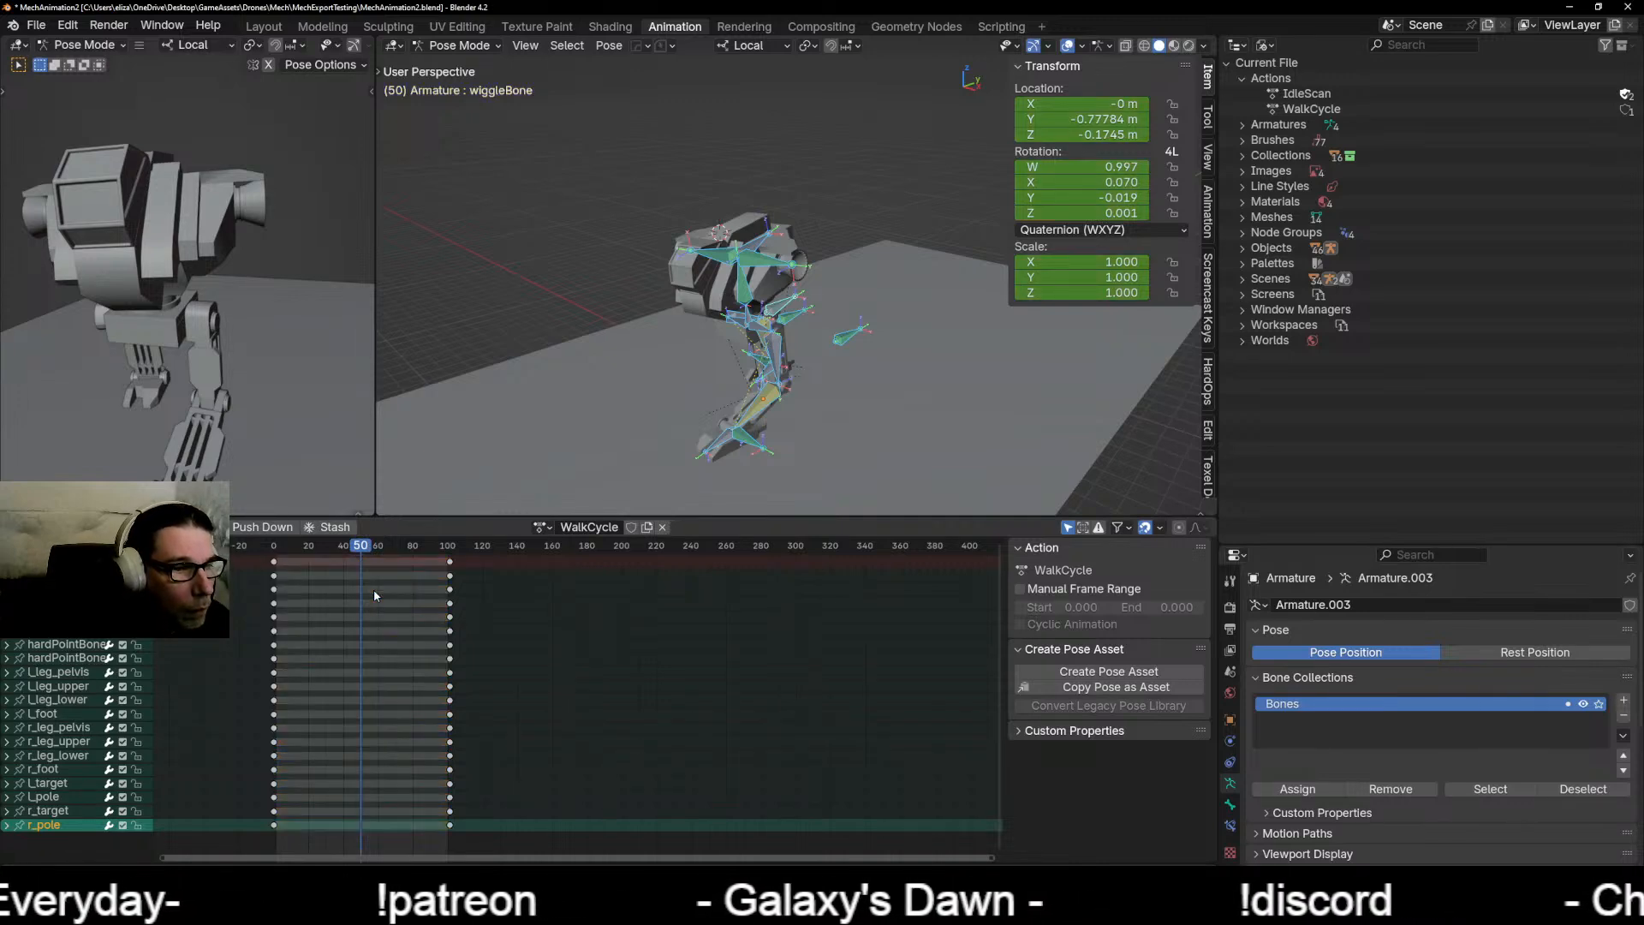
pyautogui.scroll(-2, 364, 591)
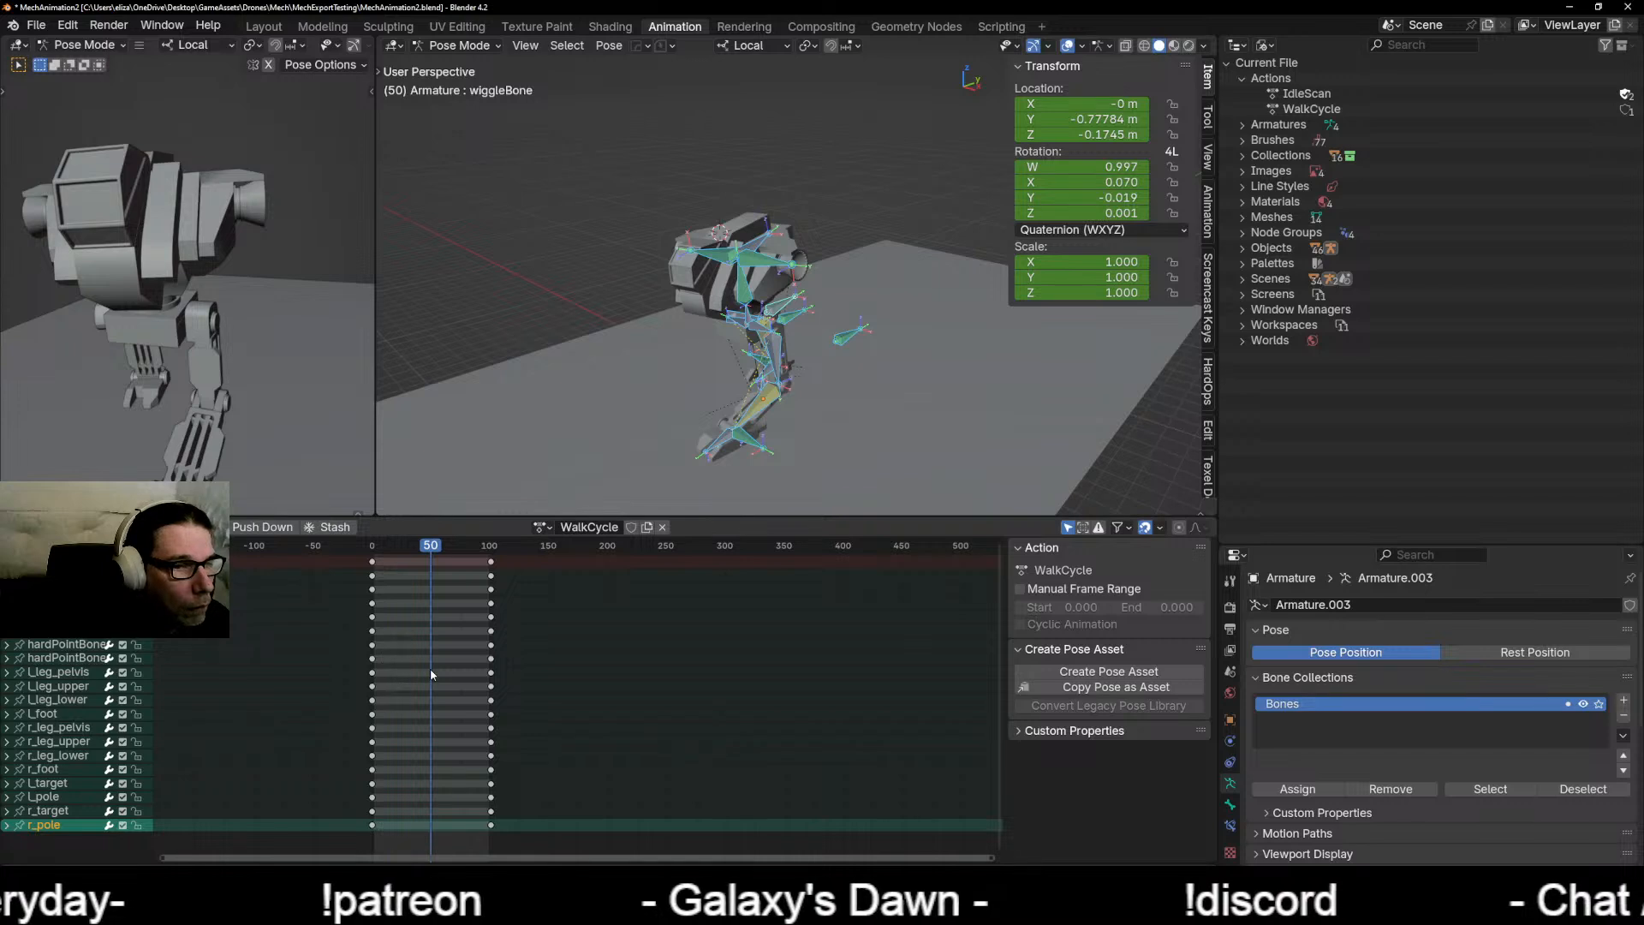
pyautogui.hotkey('ctrl', 'v')
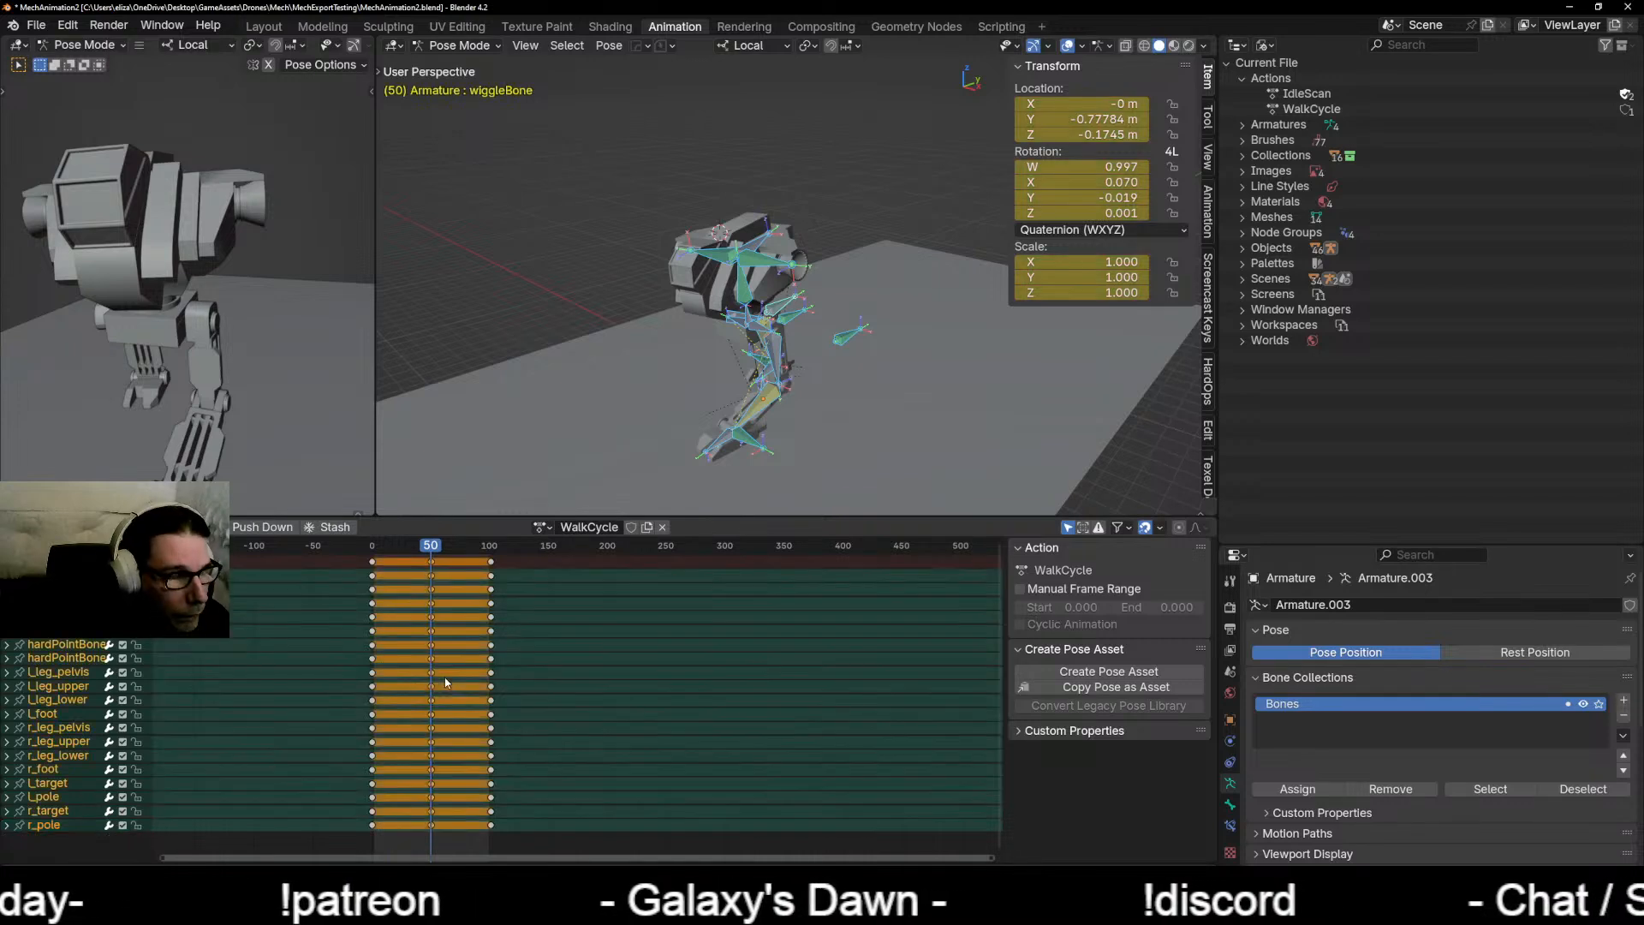
# Step: Narrow the frame 50 keyframe selection from all bones to r_pole
pyautogui.click(551, 771)
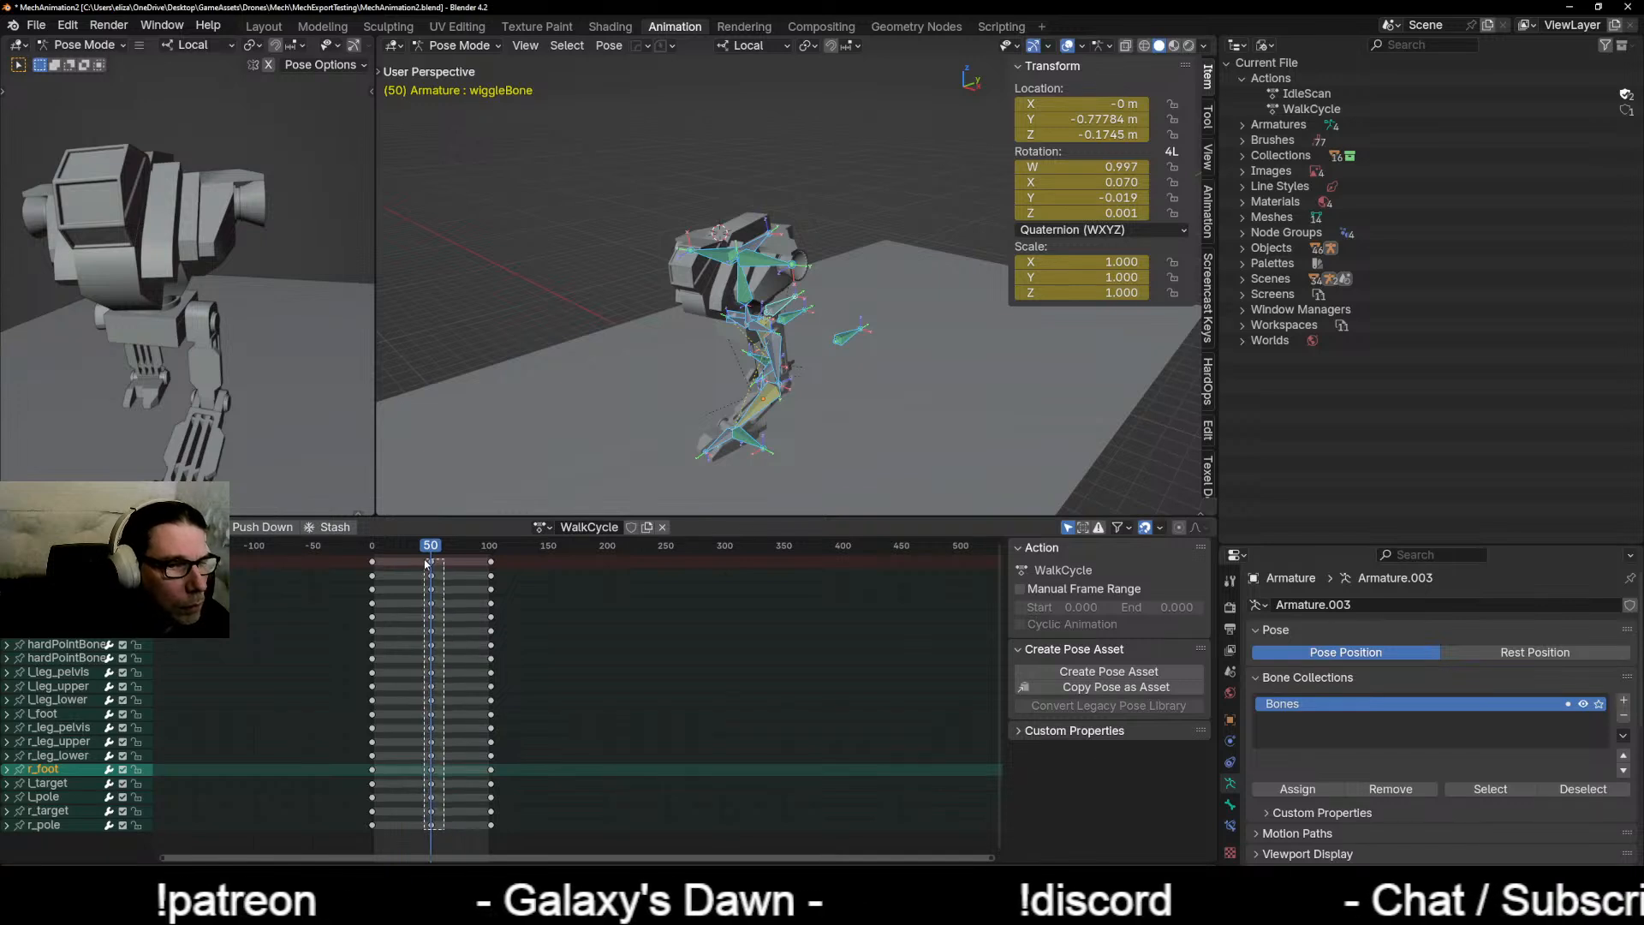
pyautogui.press('a')
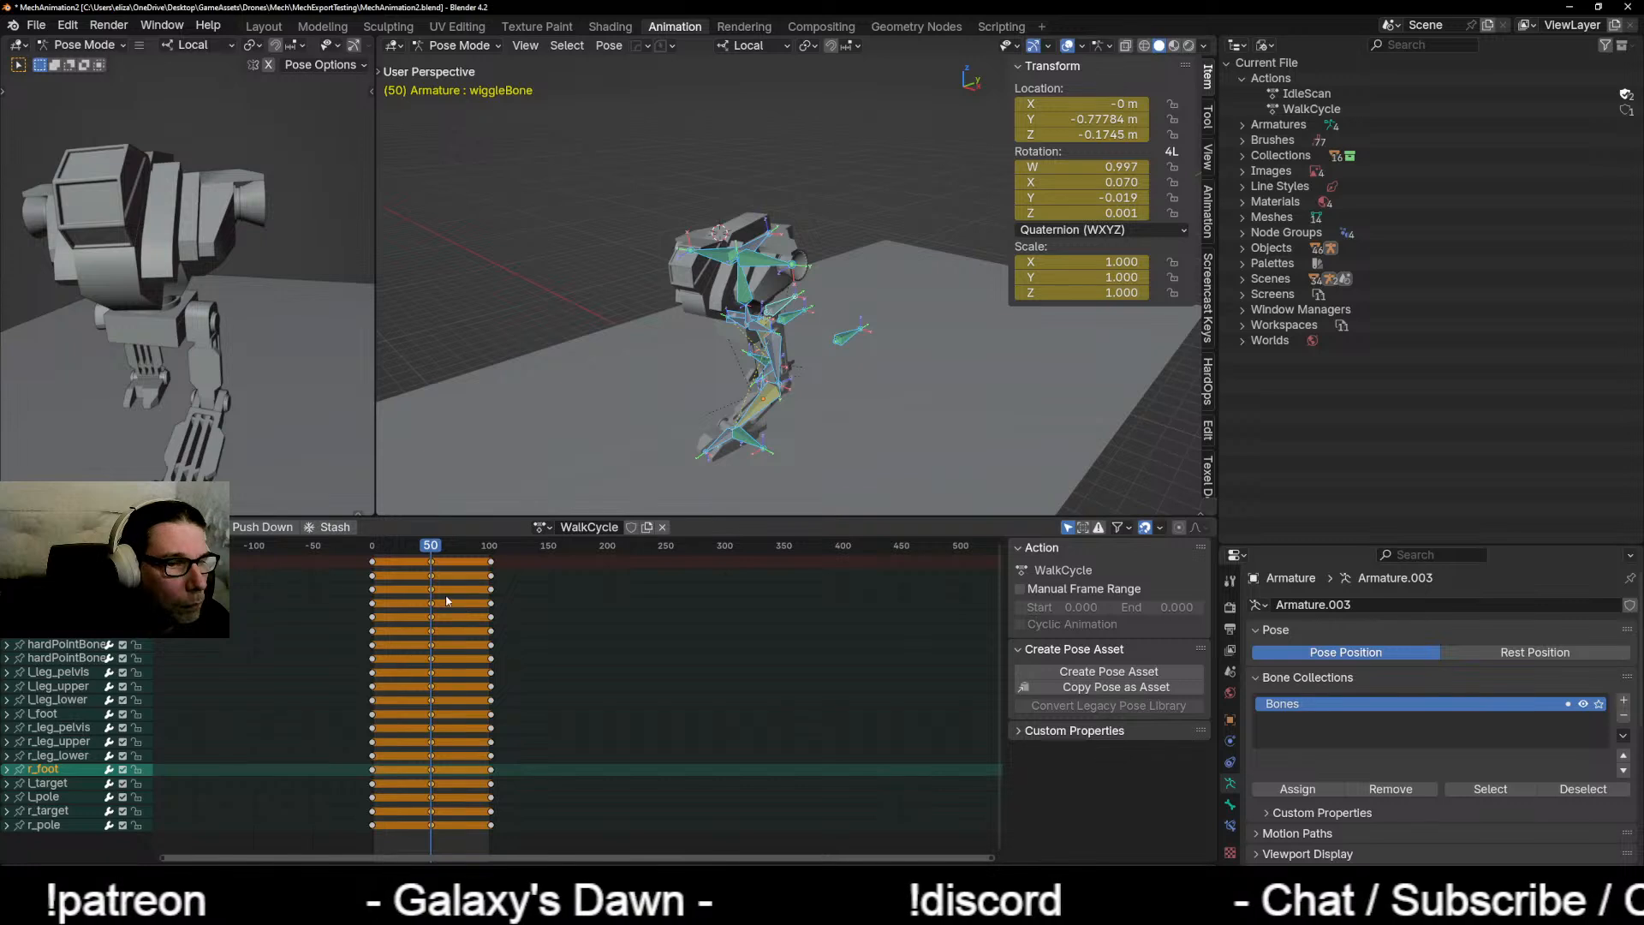
pyautogui.click(433, 562)
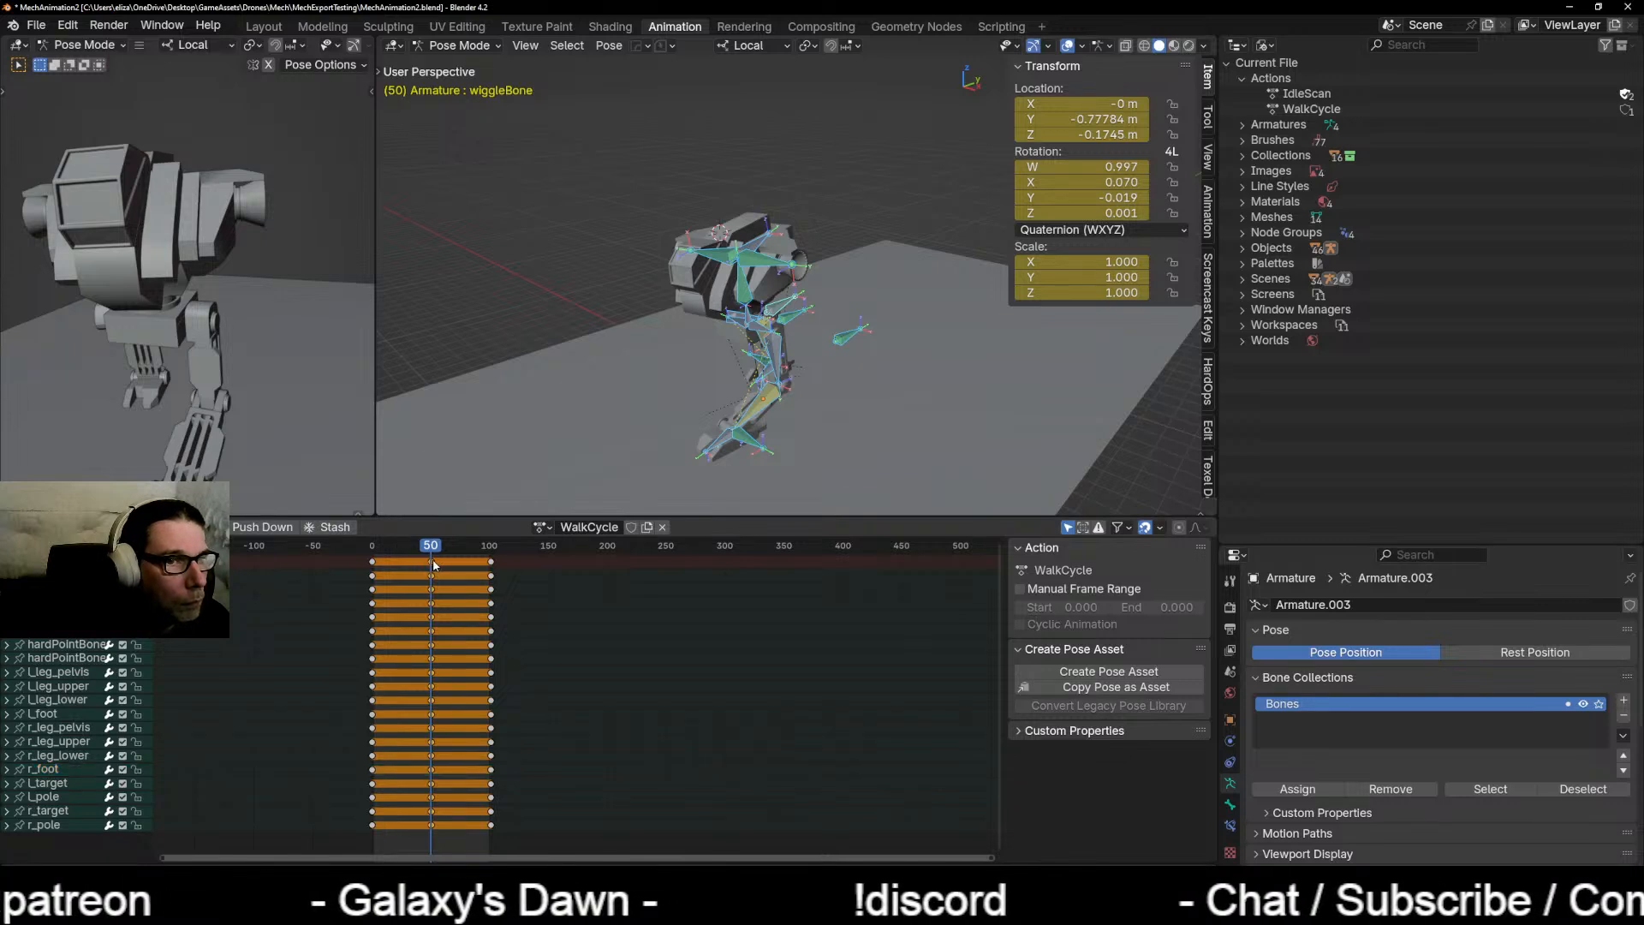
pyautogui.click(458, 615)
pyautogui.click(432, 563)
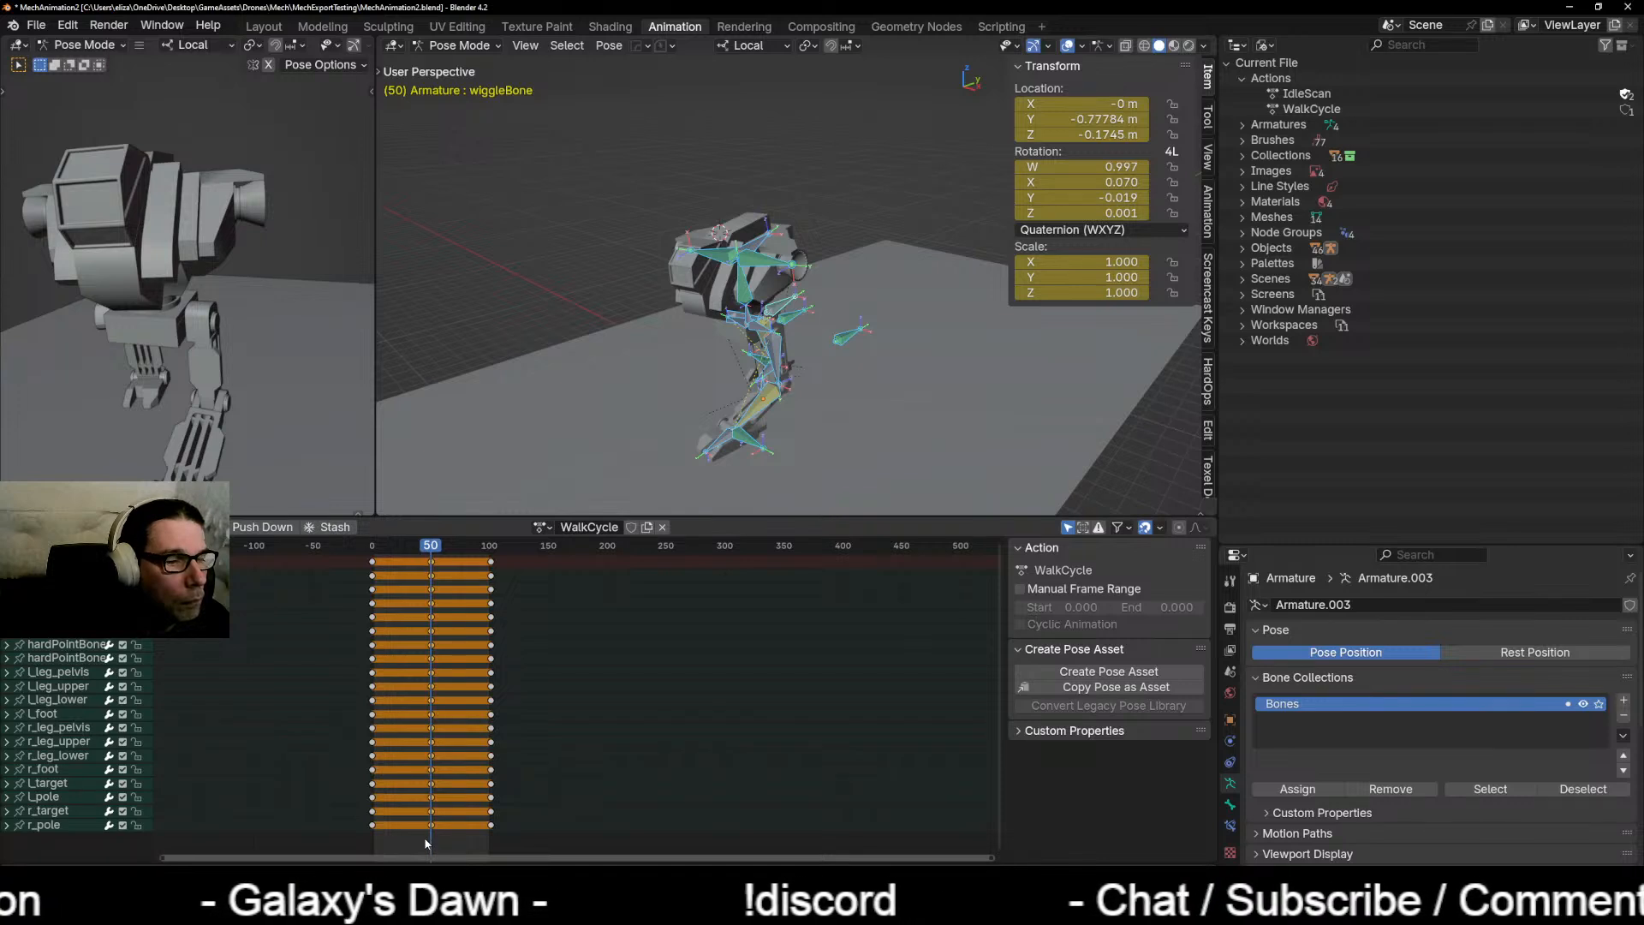
pyautogui.click(446, 828)
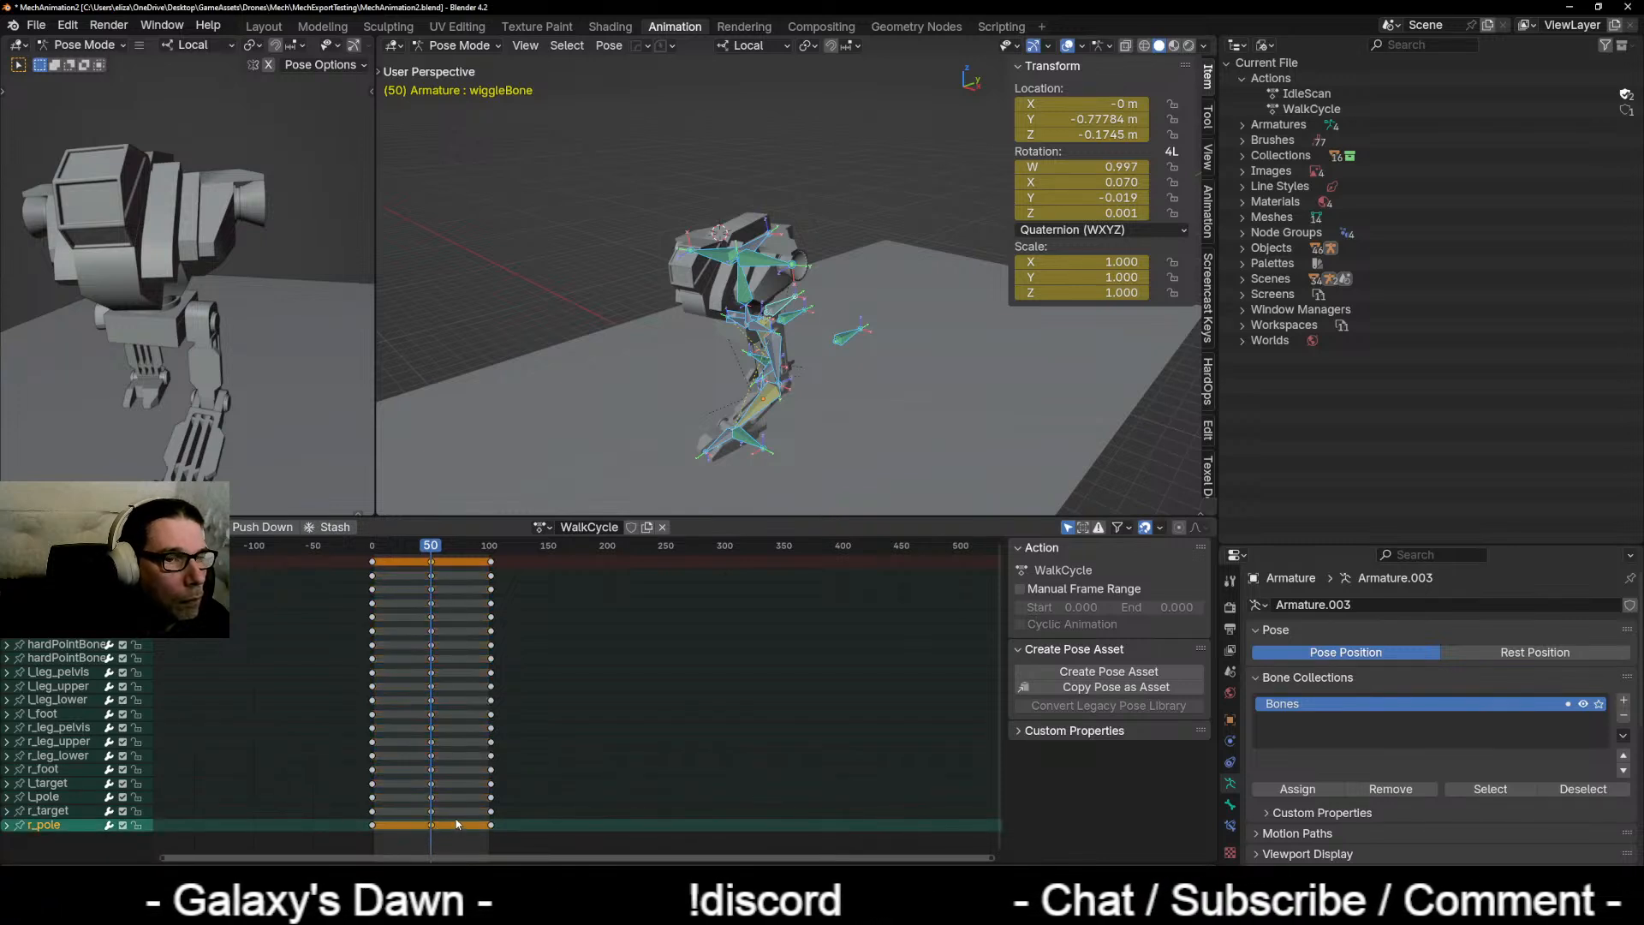
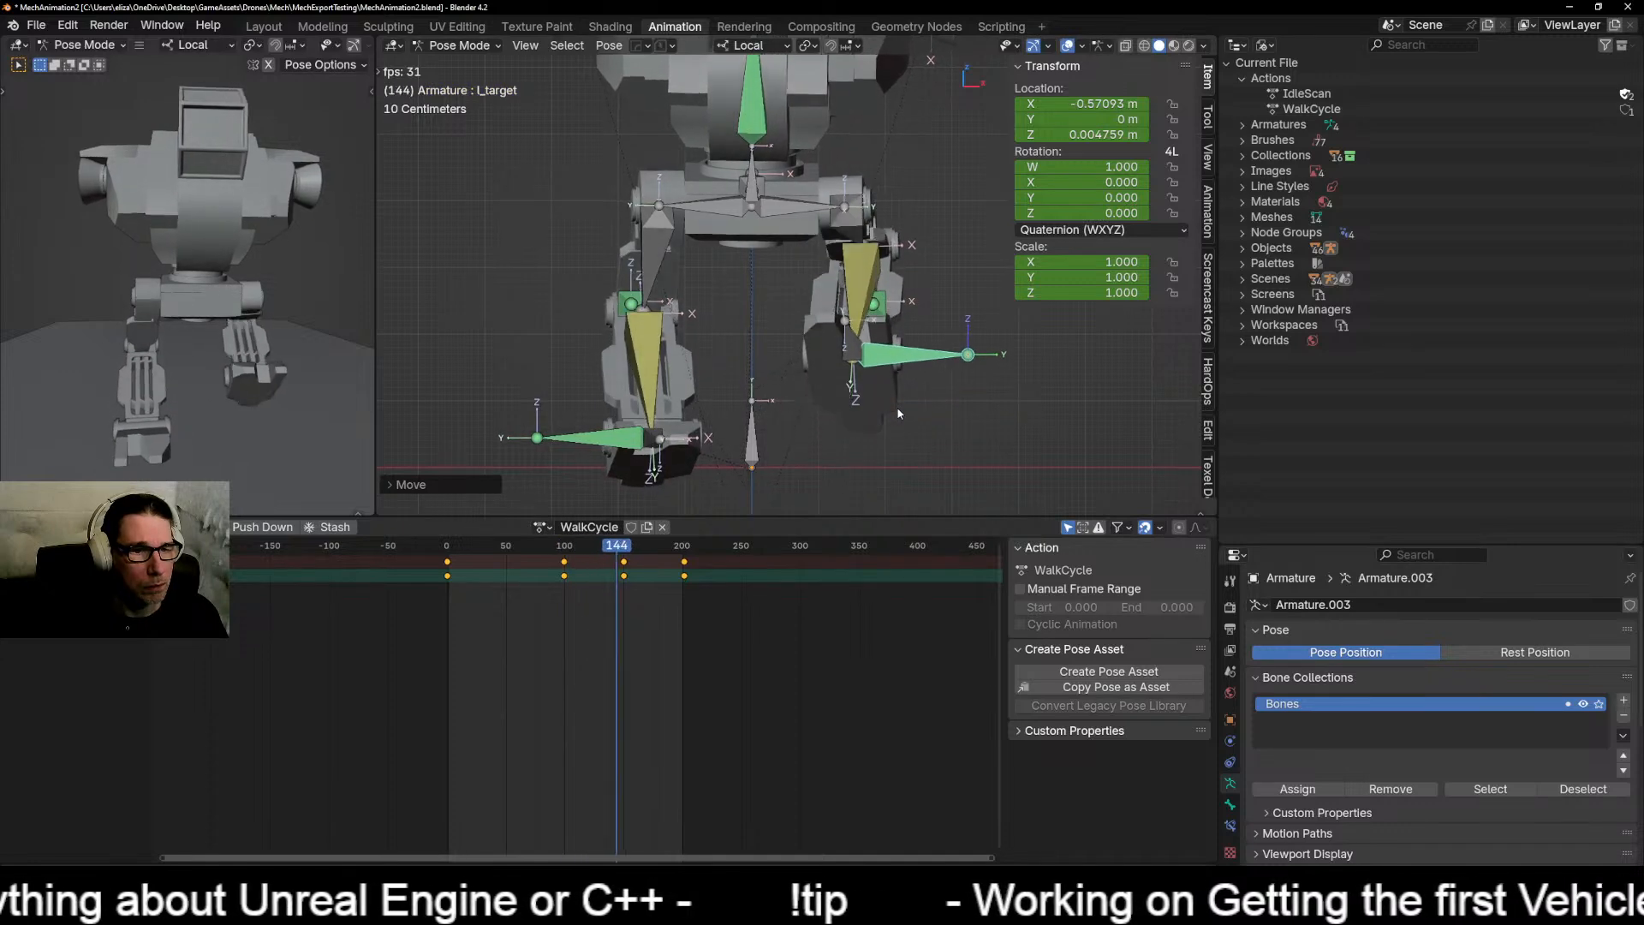
# Step: In the right view, rotate l_foot level with the ground at frame 51 to a quaternion X rotation of about -0.048
pyautogui.press('space')
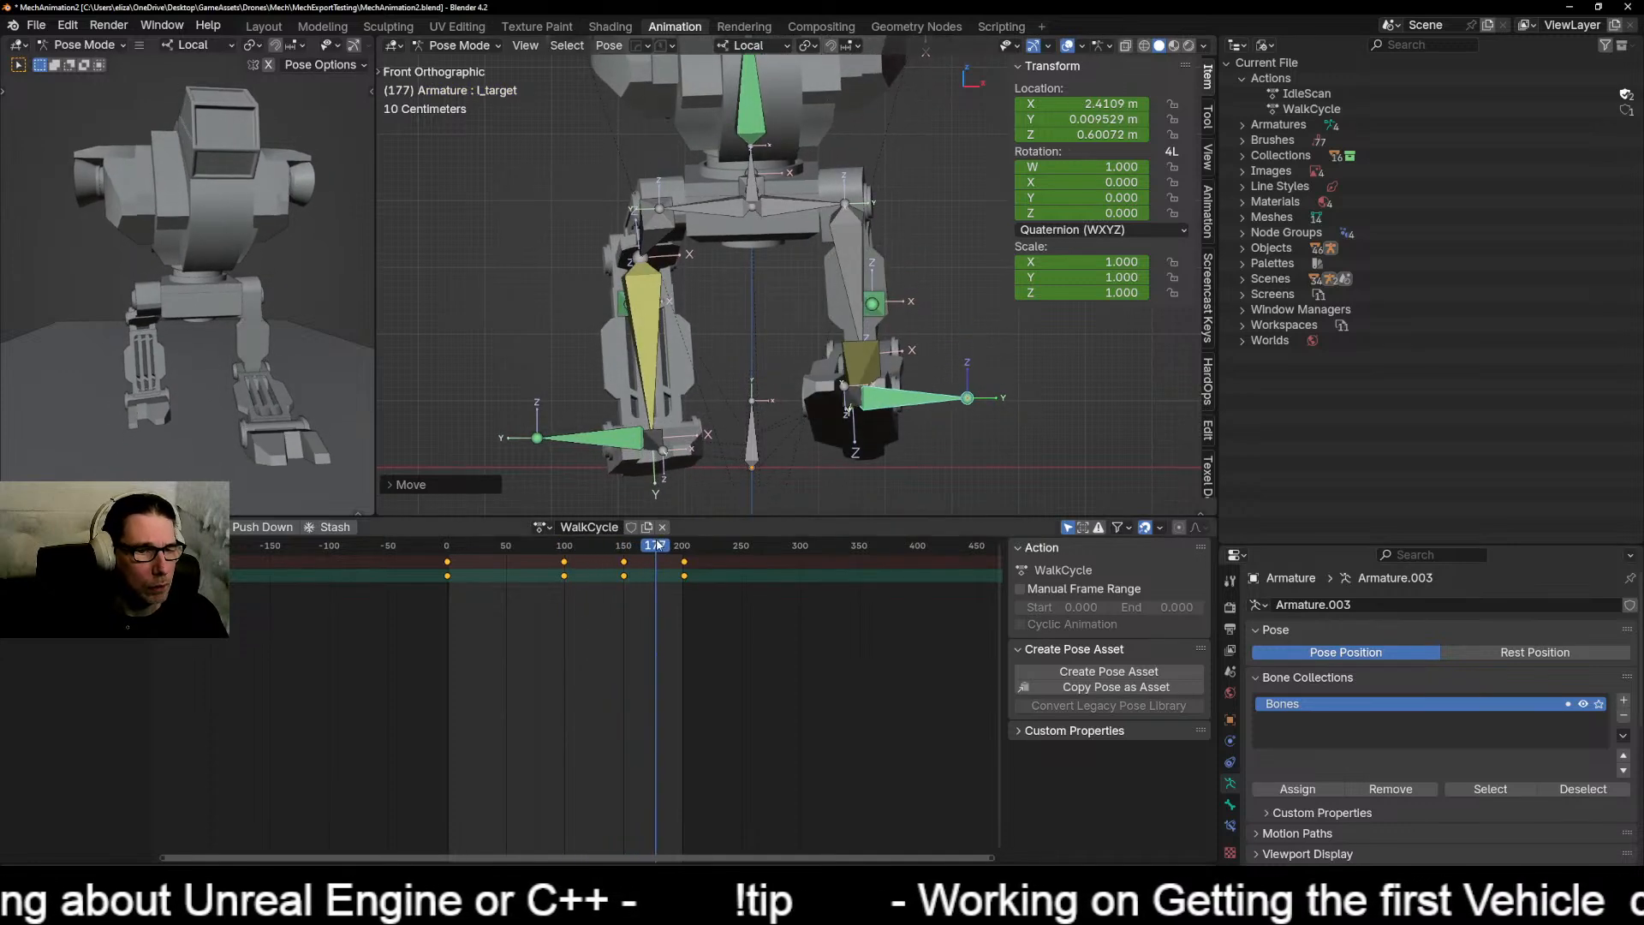
pyautogui.moveTo(659, 546); pyautogui.dragTo(447, 548)
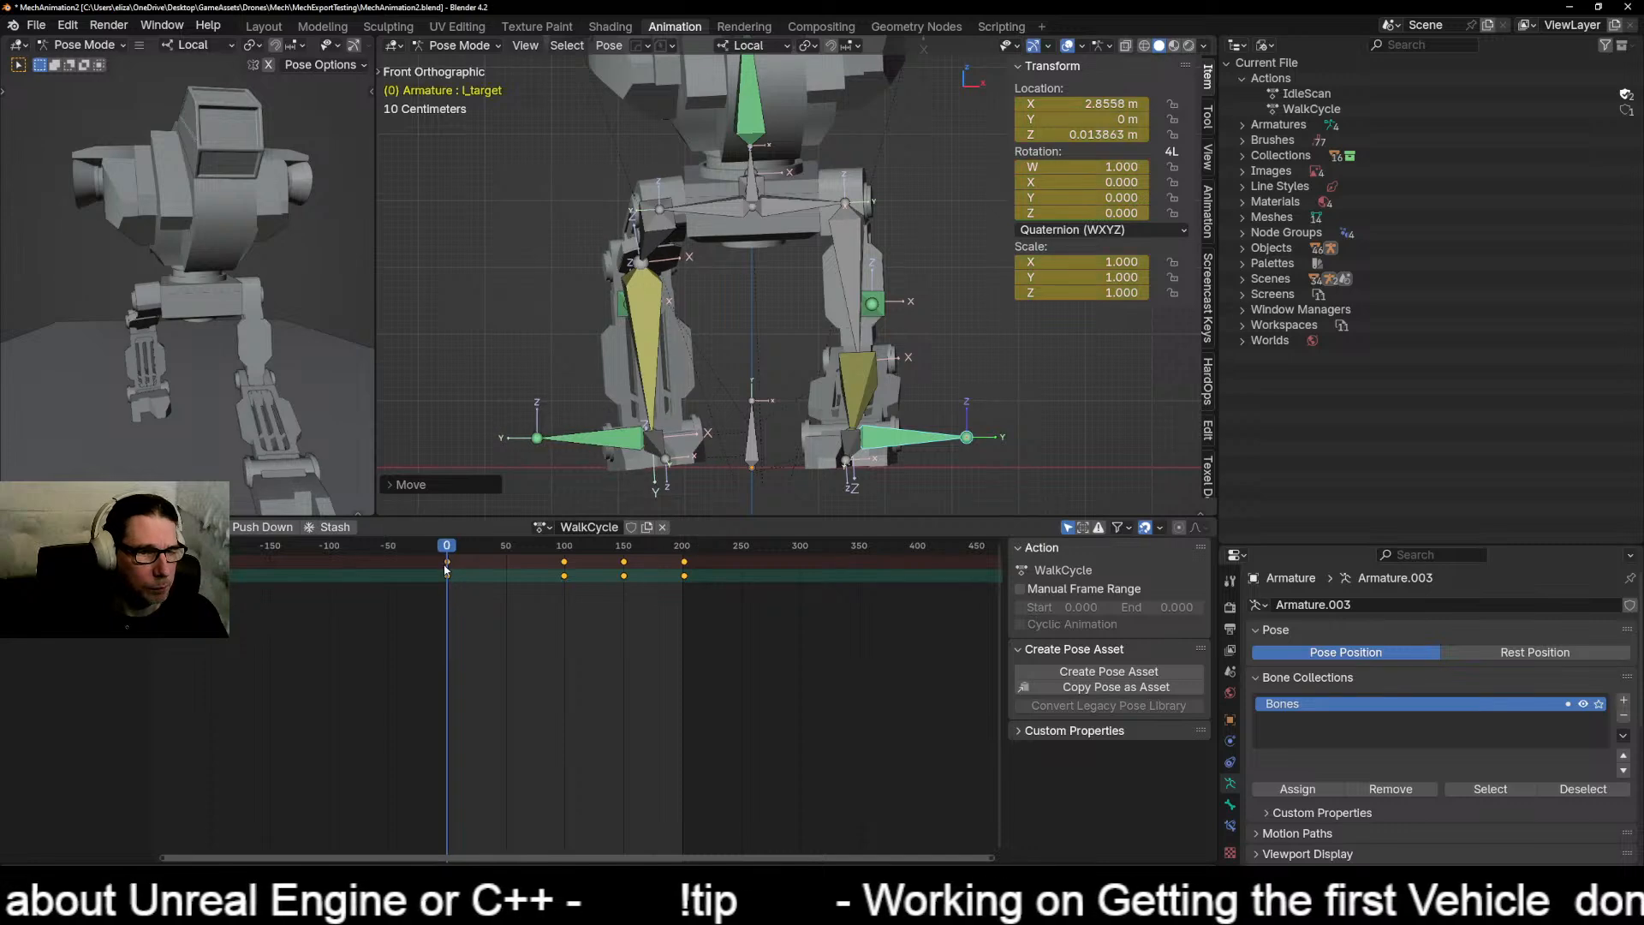
pyautogui.press('KP_3')
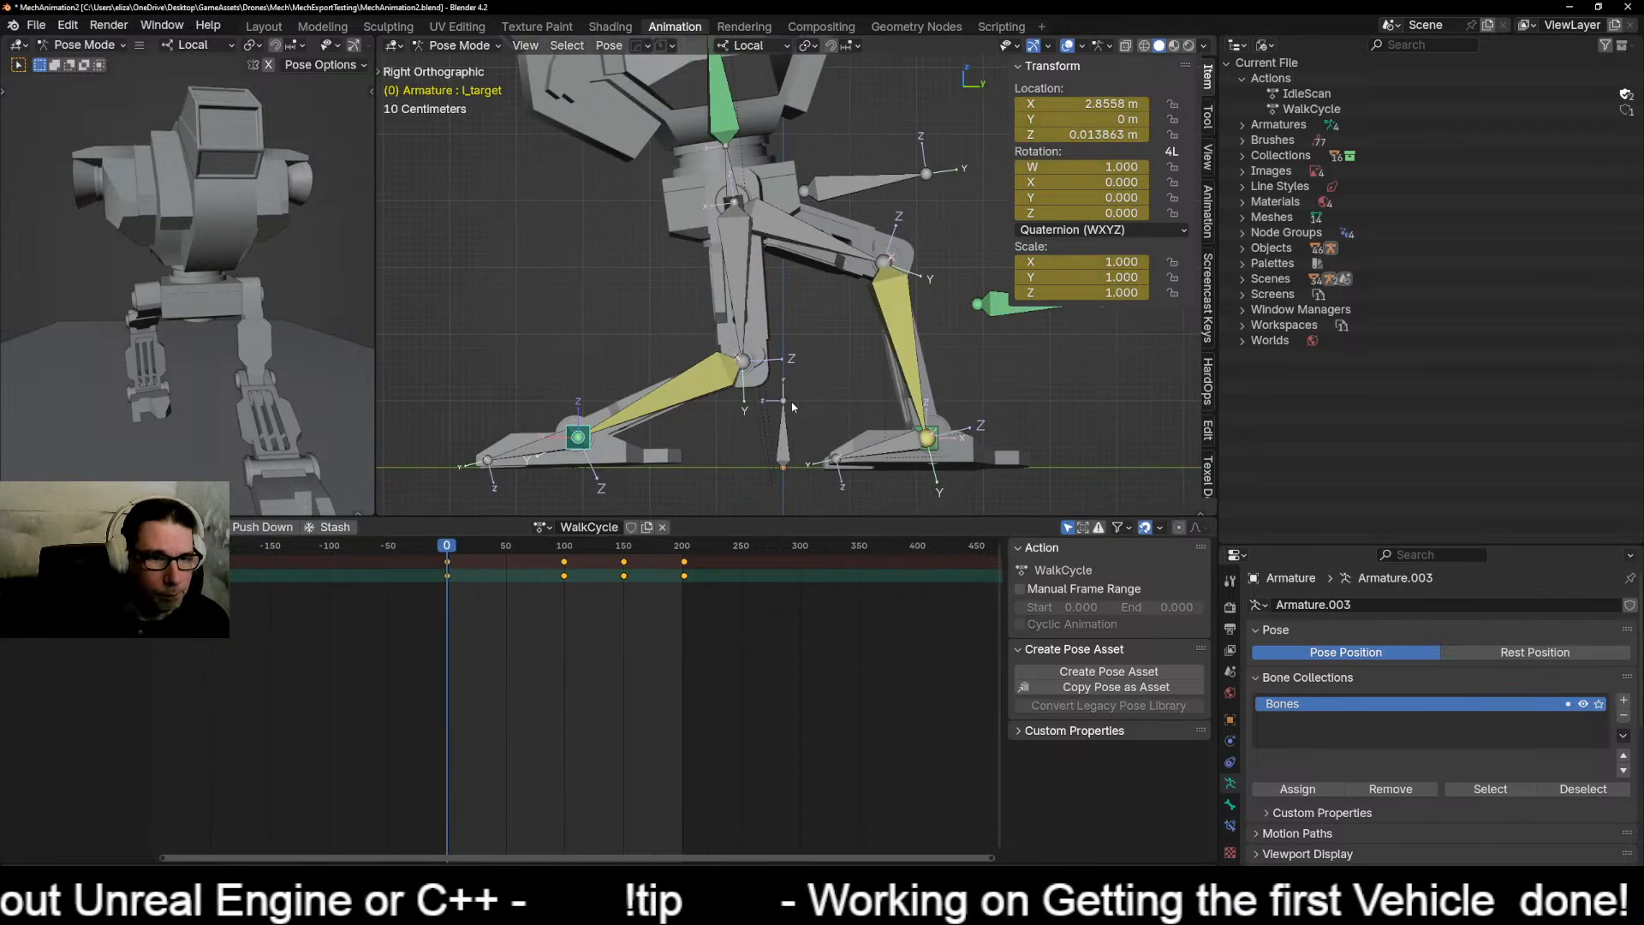
pyautogui.click(548, 451)
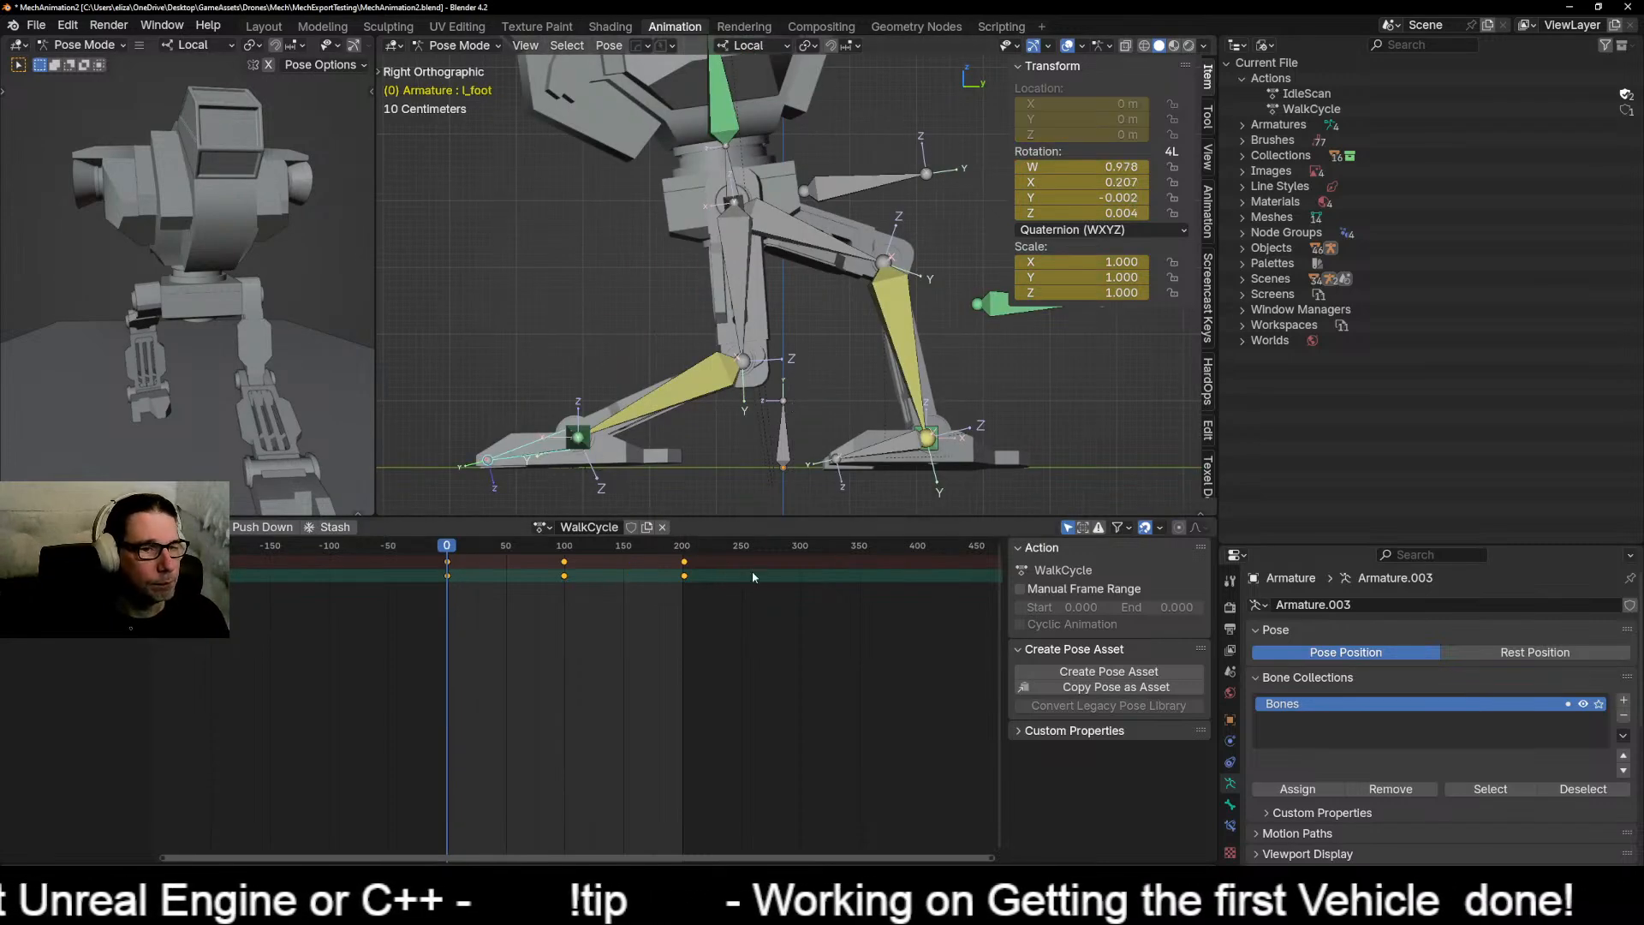
pyautogui.press('space')
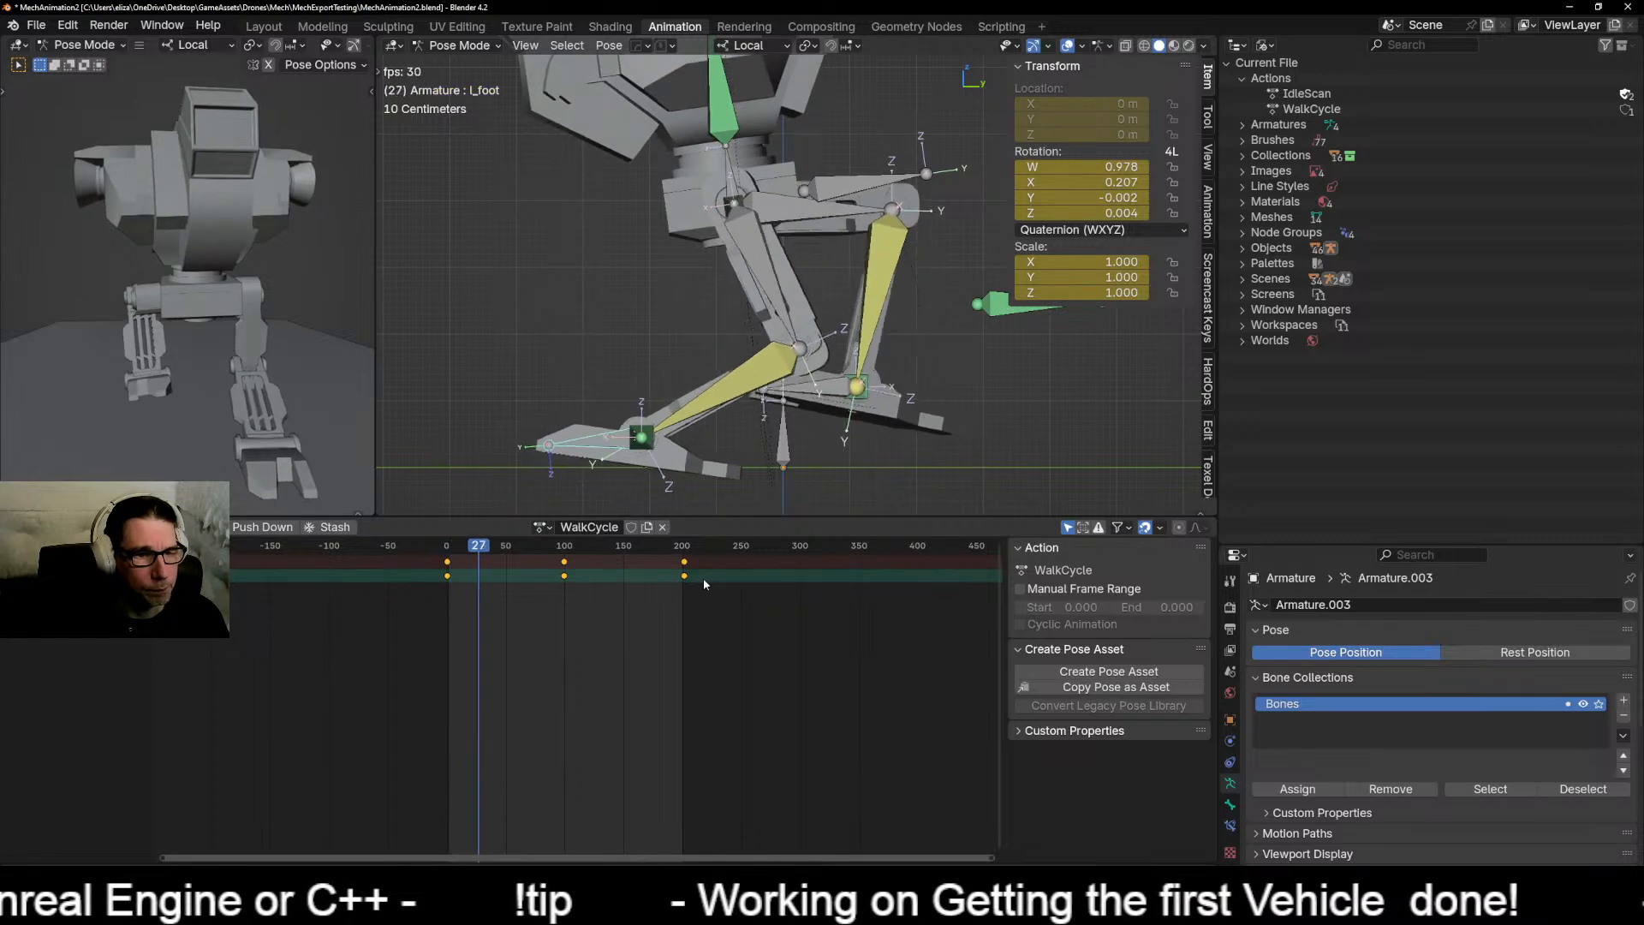
pyautogui.press('space')
pyautogui.moveTo(488, 547)
pyautogui.mouseDown()
pyautogui.moveTo(561, 546)
pyautogui.moveTo(509, 556)
pyautogui.mouseUp()
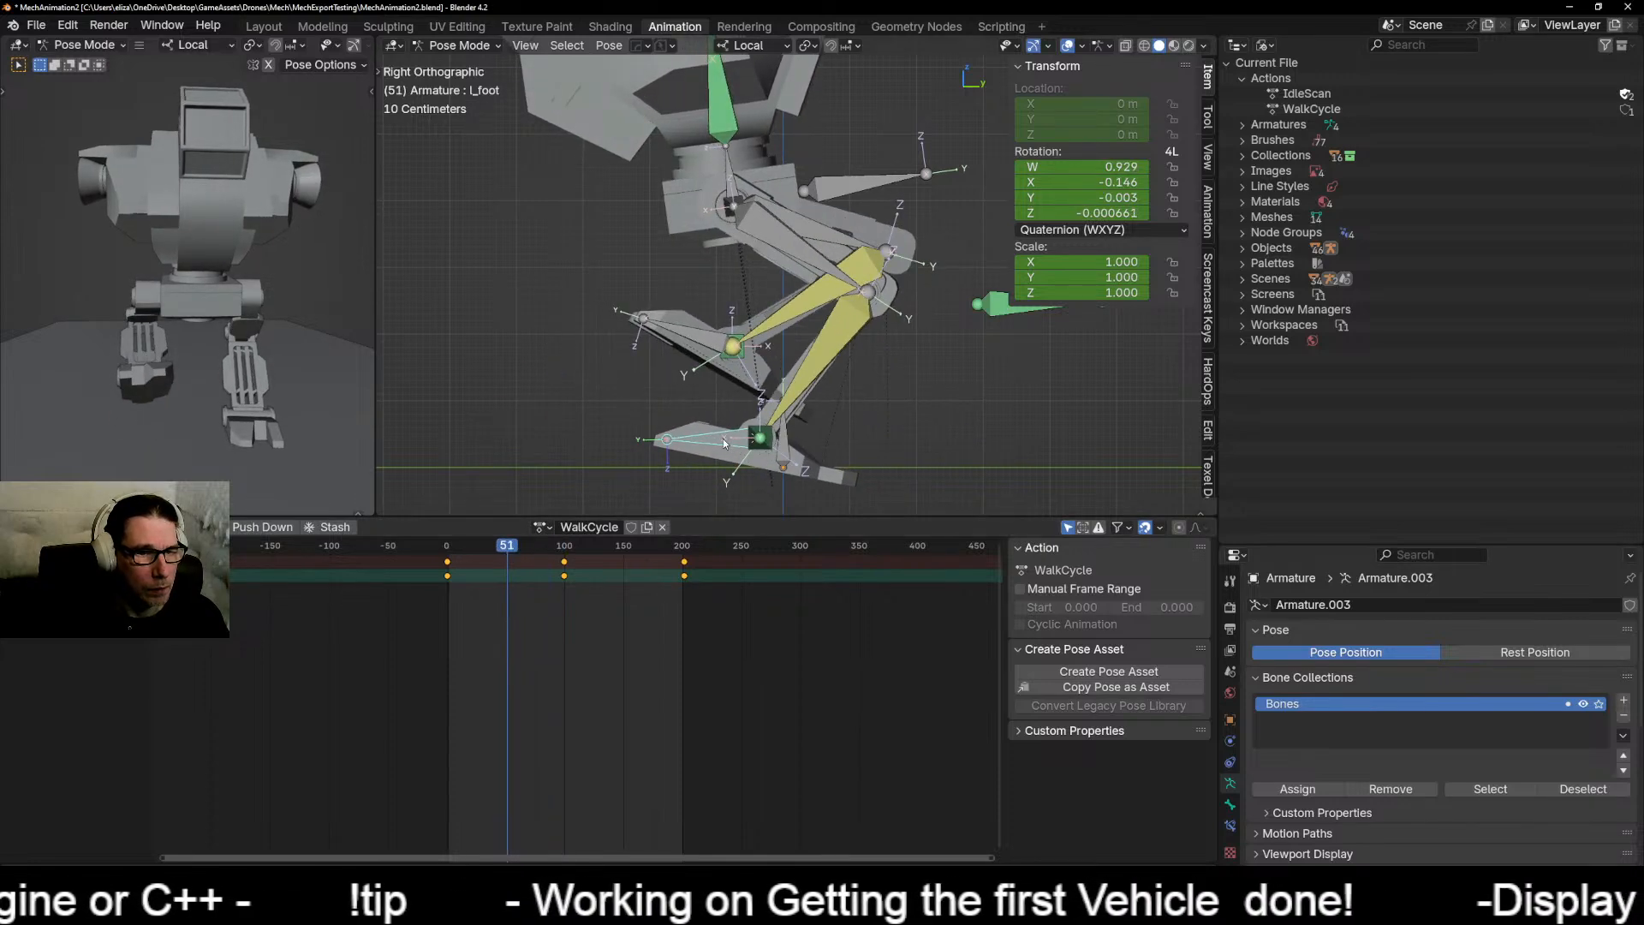
pyautogui.press('r')
pyautogui.click(864, 487)
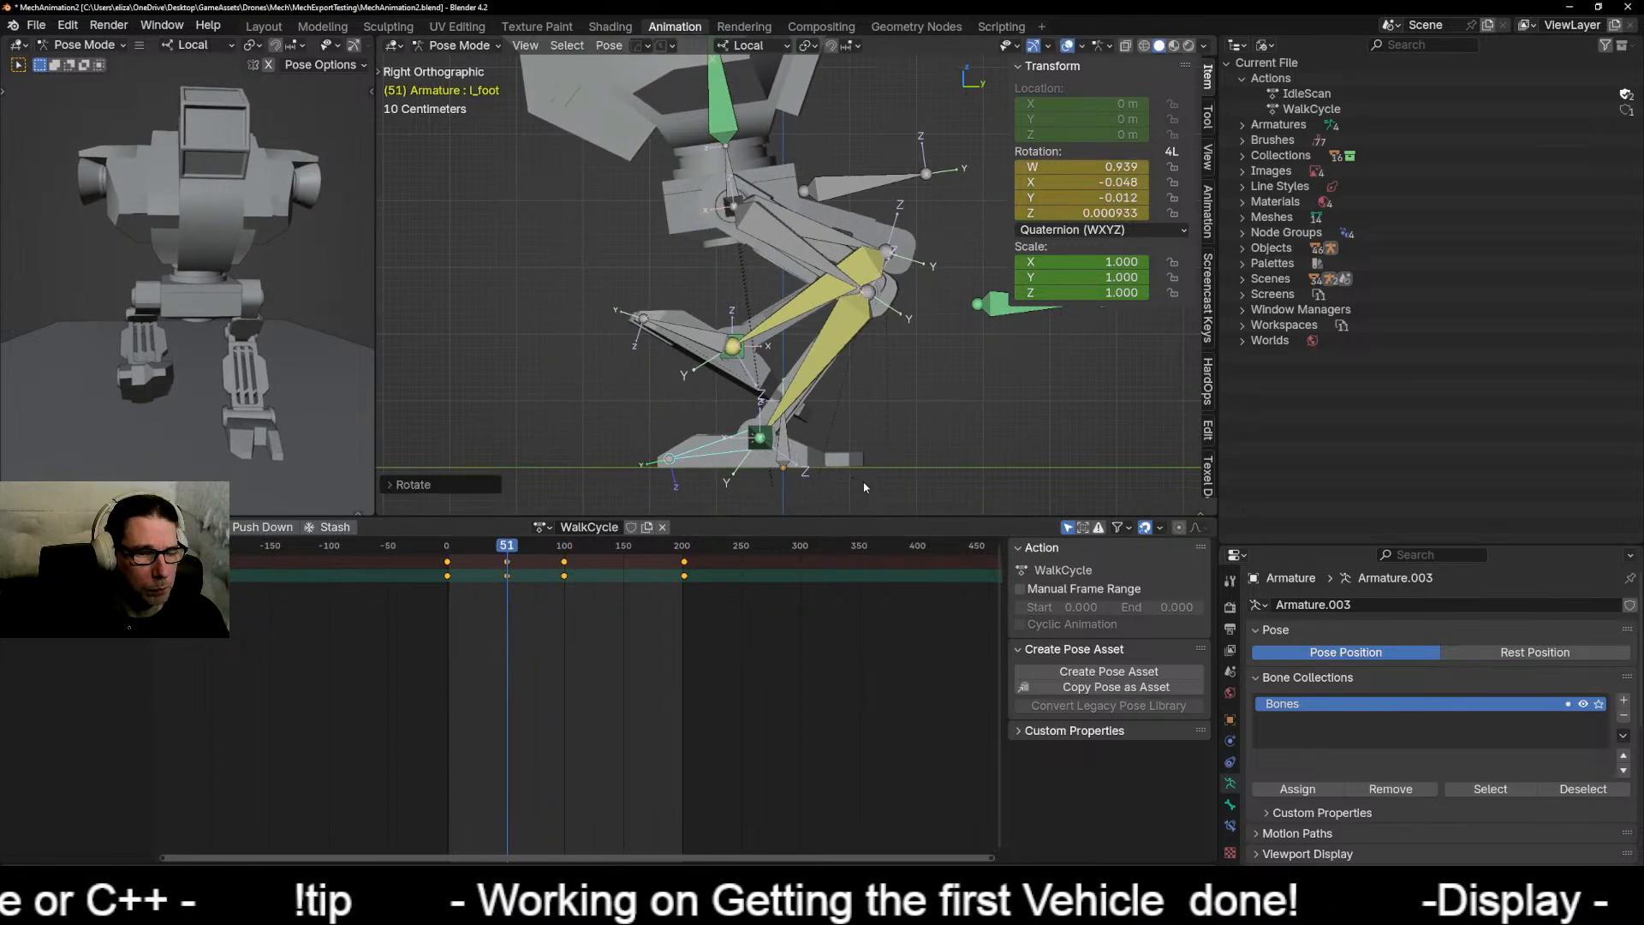
# Step: Check the l_foot motion between frames 0 and 51 and rotate l_foot slightly at frame 27 to lie flat on the ground
pyautogui.press('space')
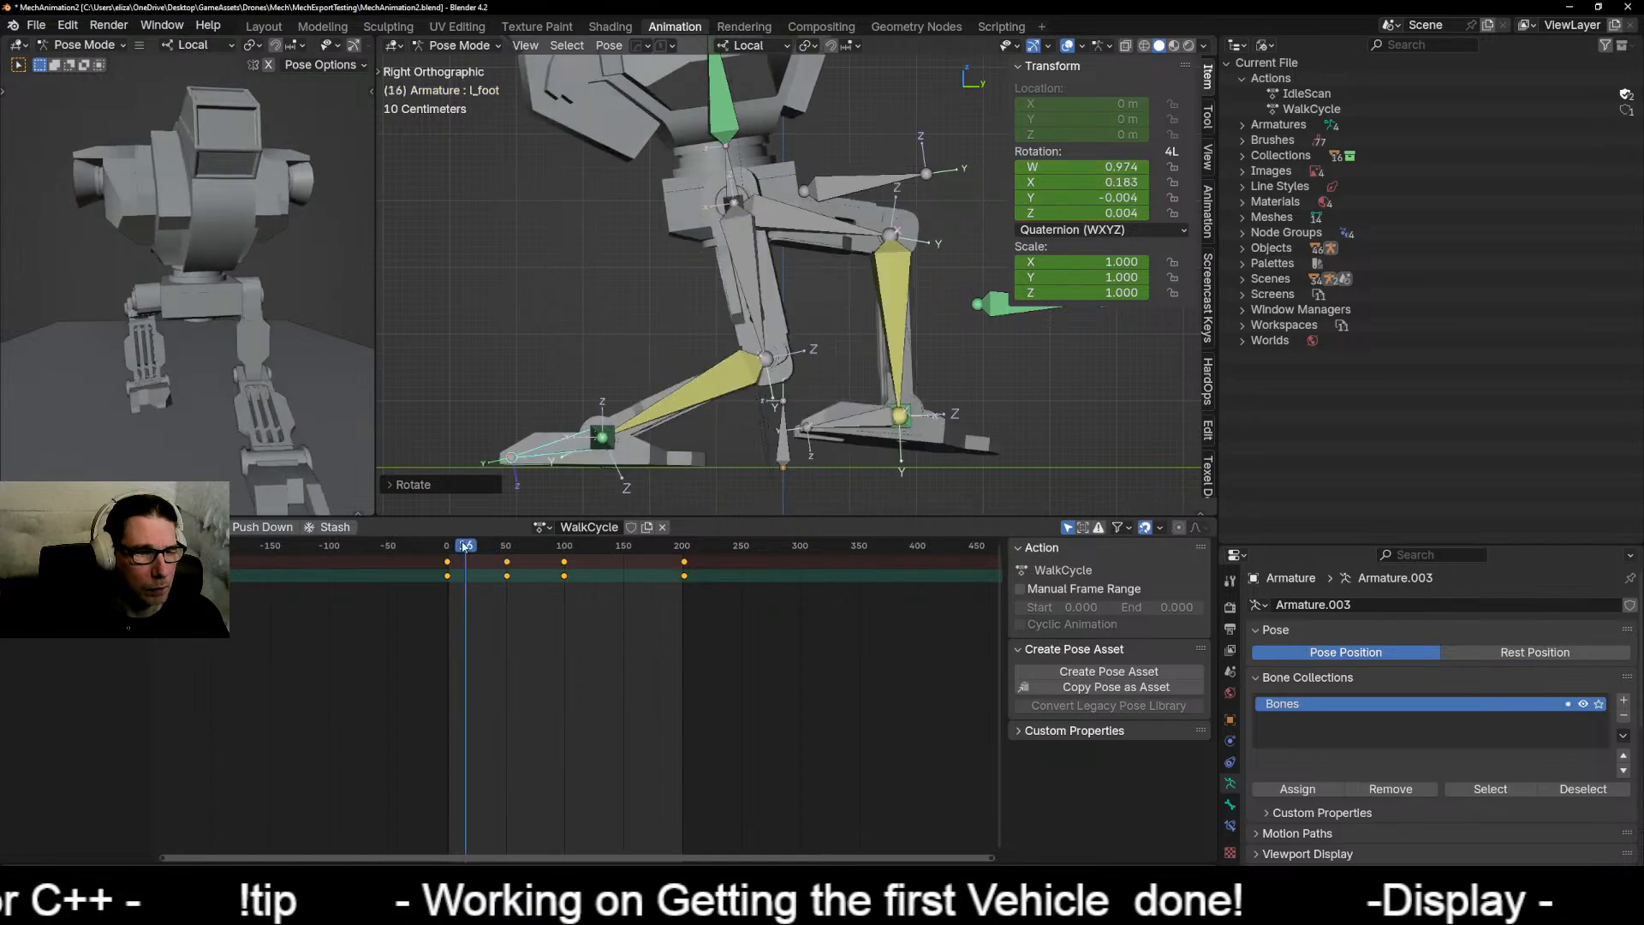
pyautogui.press('space')
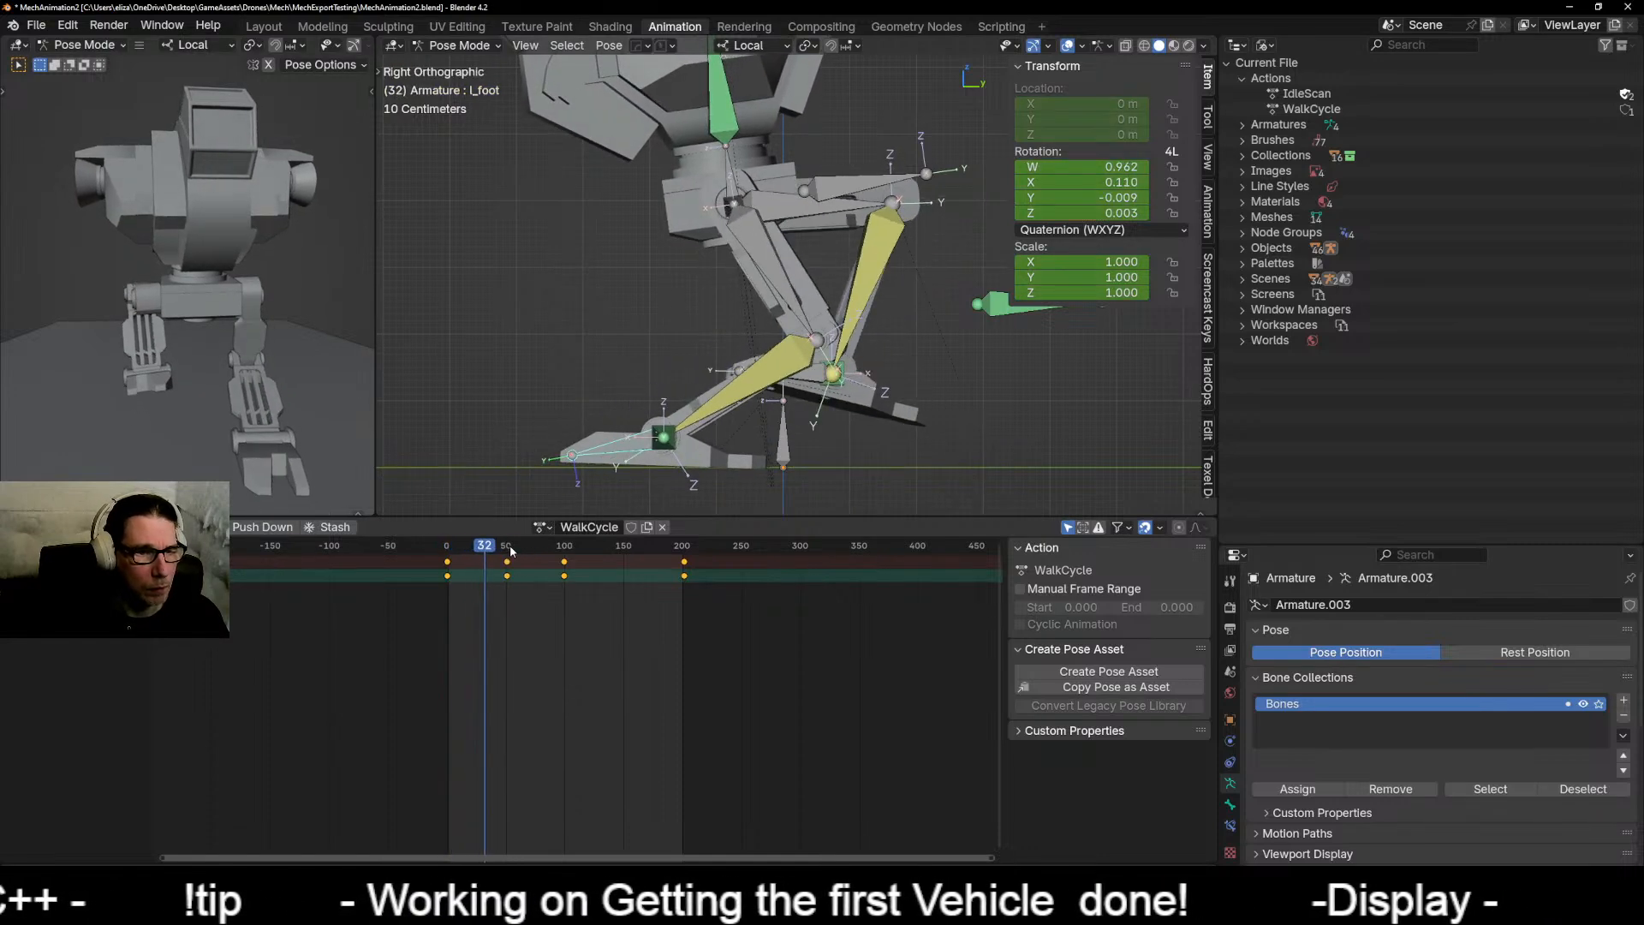
pyautogui.press('Left')
pyautogui.press('Left')
pyautogui.press('Left')
pyautogui.press('Left')
pyautogui.press('Left')
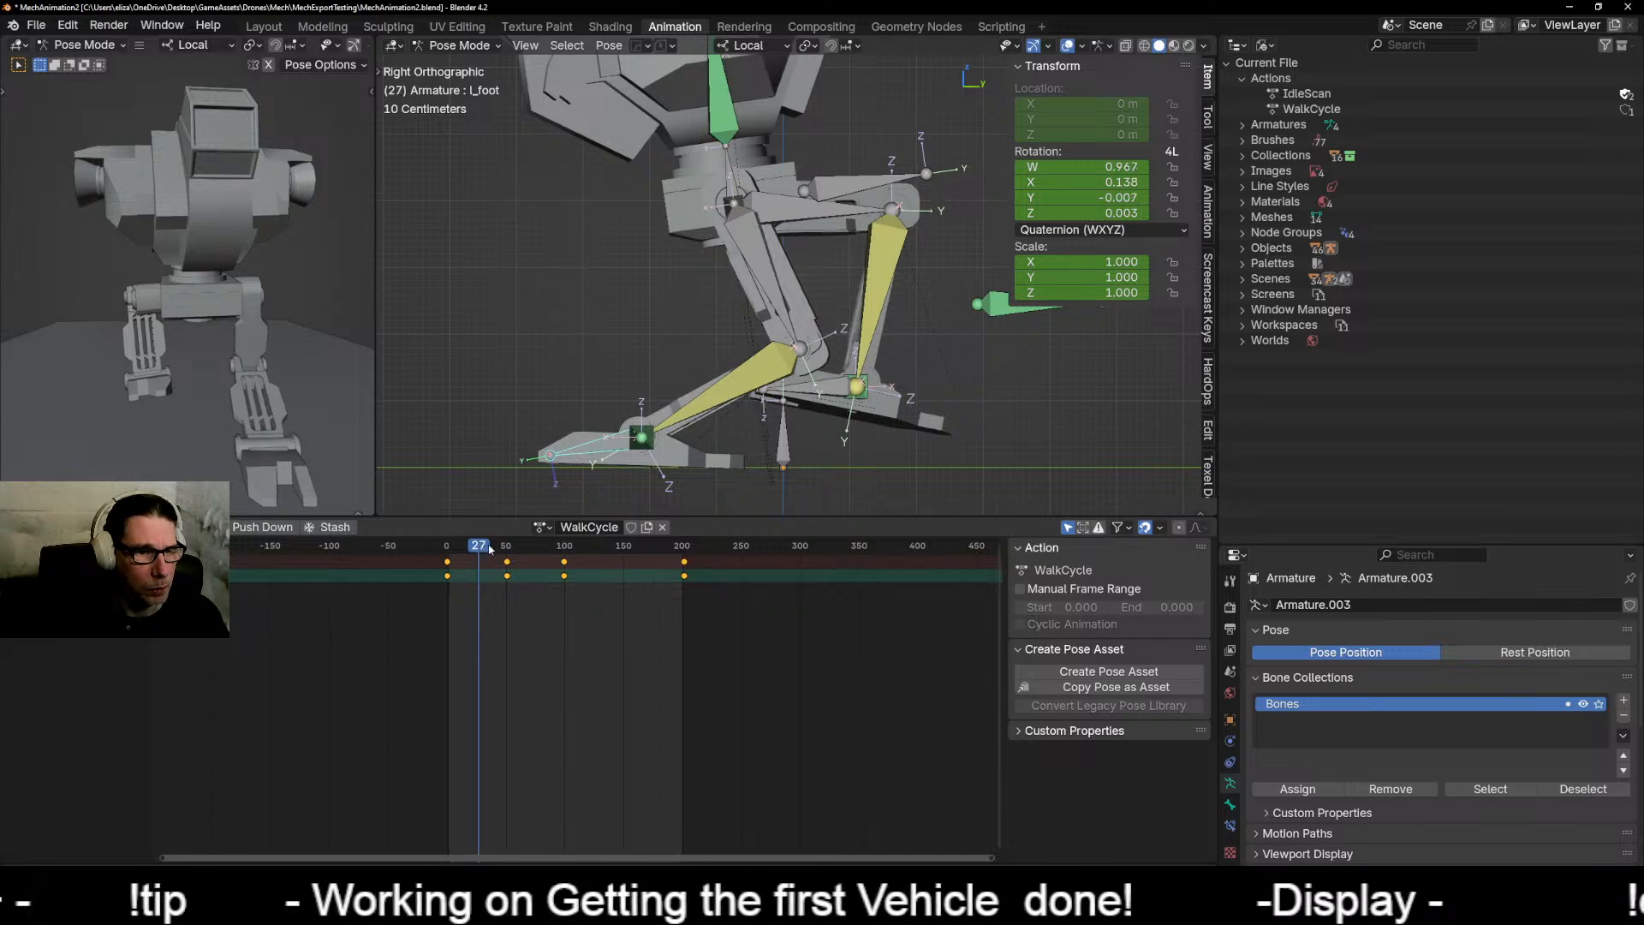
pyautogui.press('r')
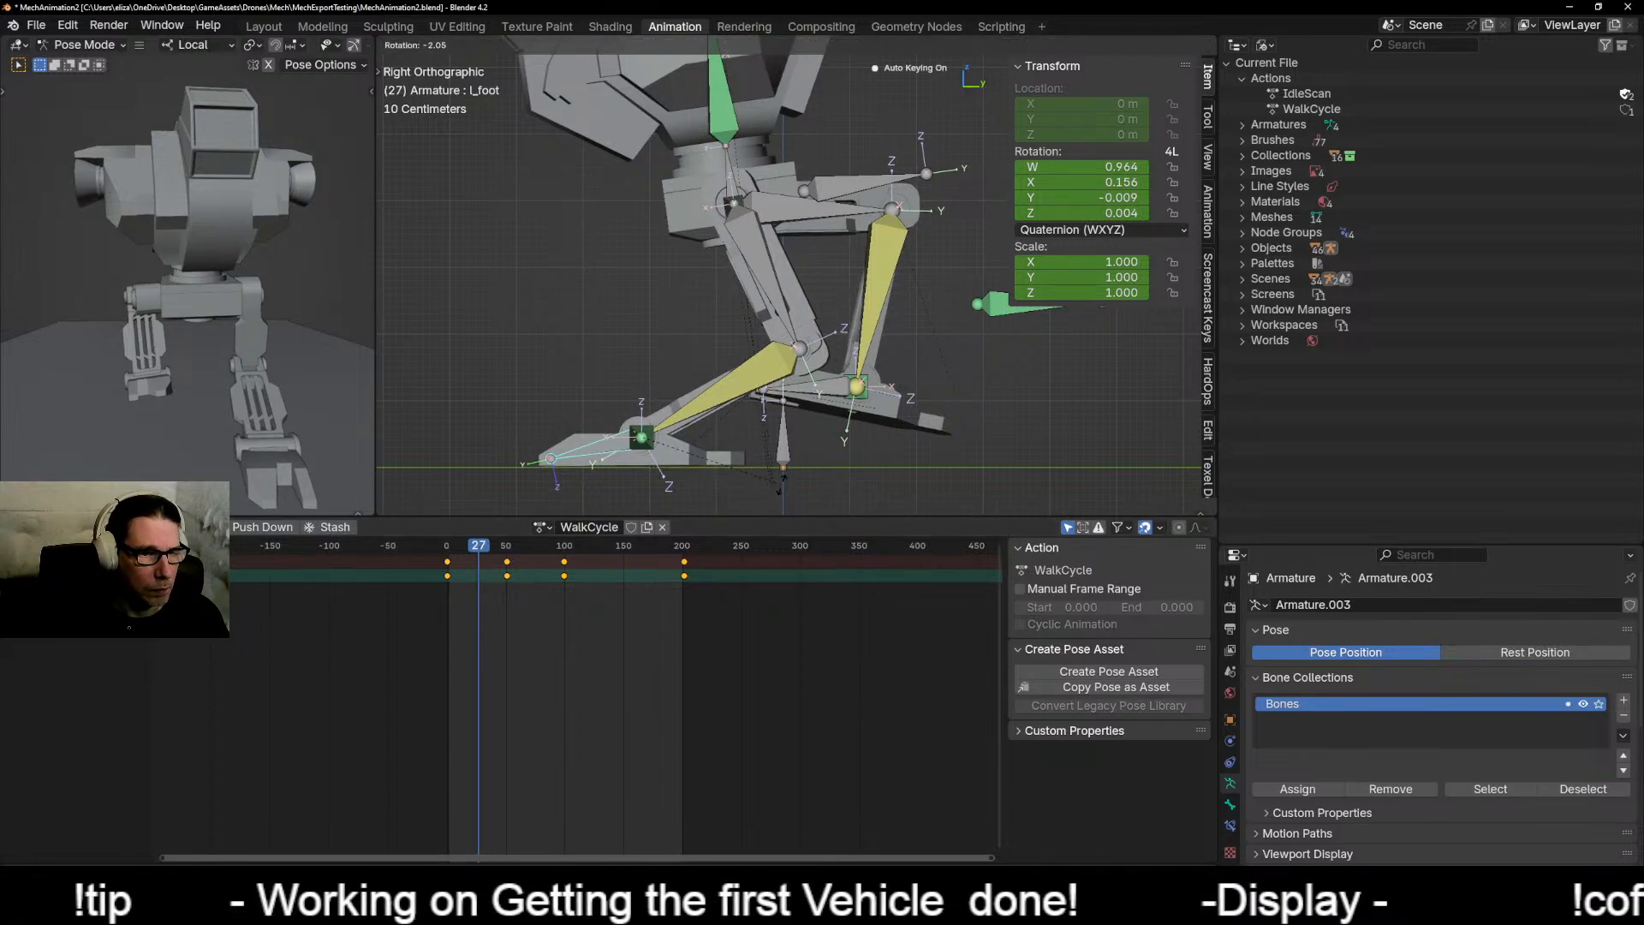
pyautogui.click(677, 535)
# Step: Rotate l_foot toe-down at frame 117 to a quaternion X rotation of about -0.240 and play the walk cycle
pyautogui.press('space')
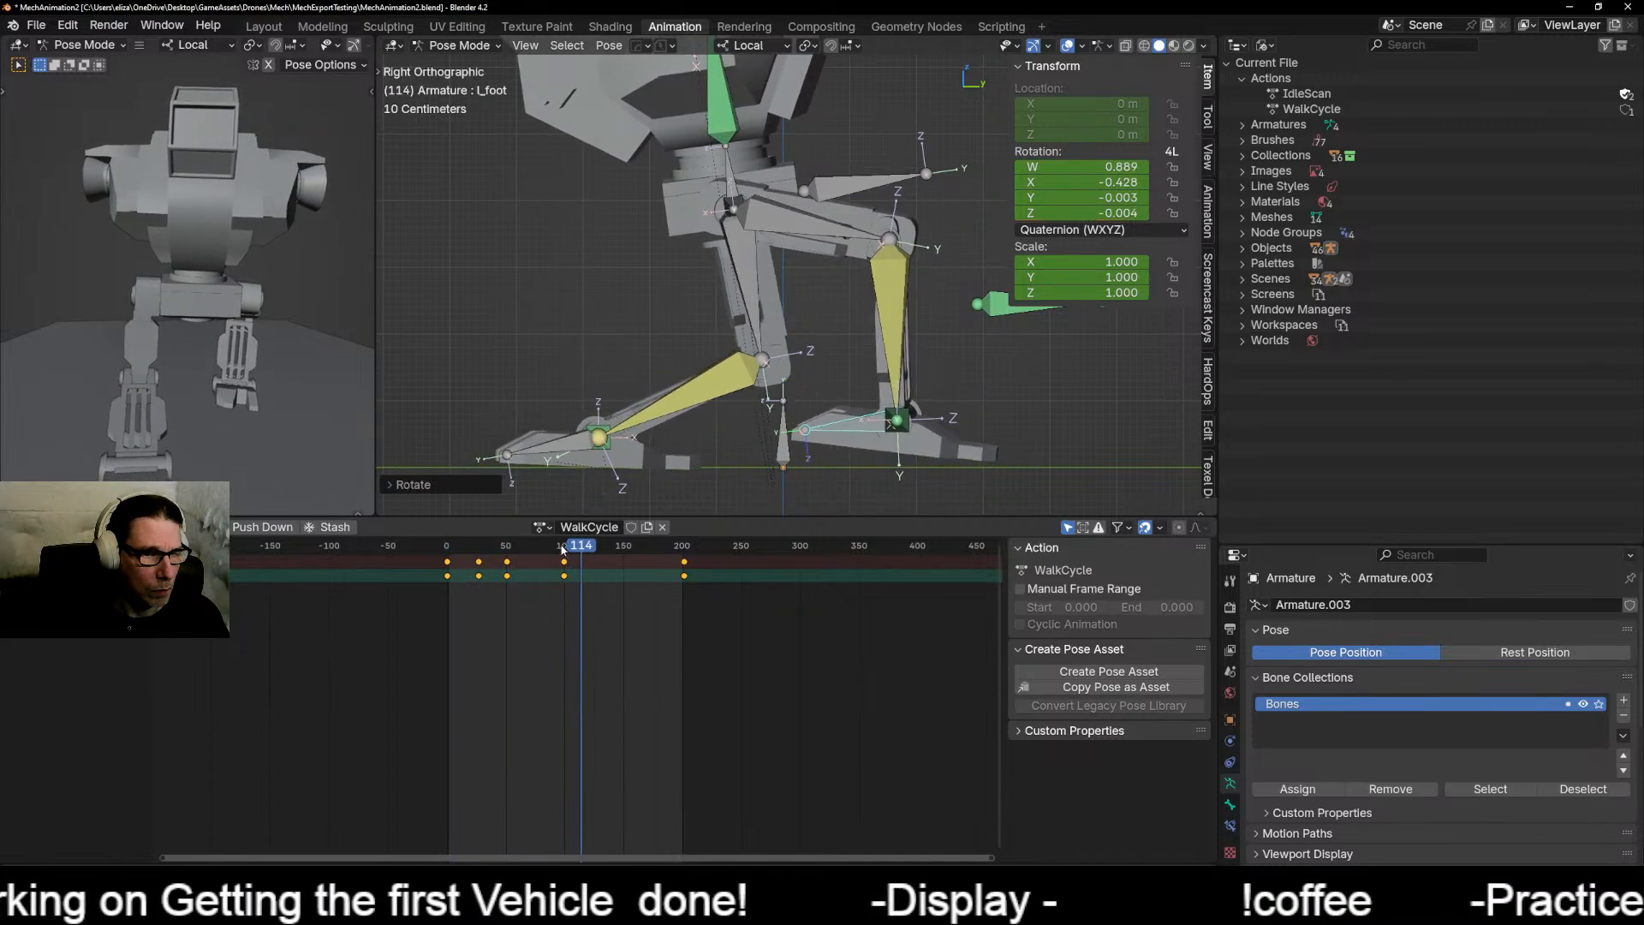
pyautogui.moveTo(574, 544); pyautogui.dragTo(585, 546)
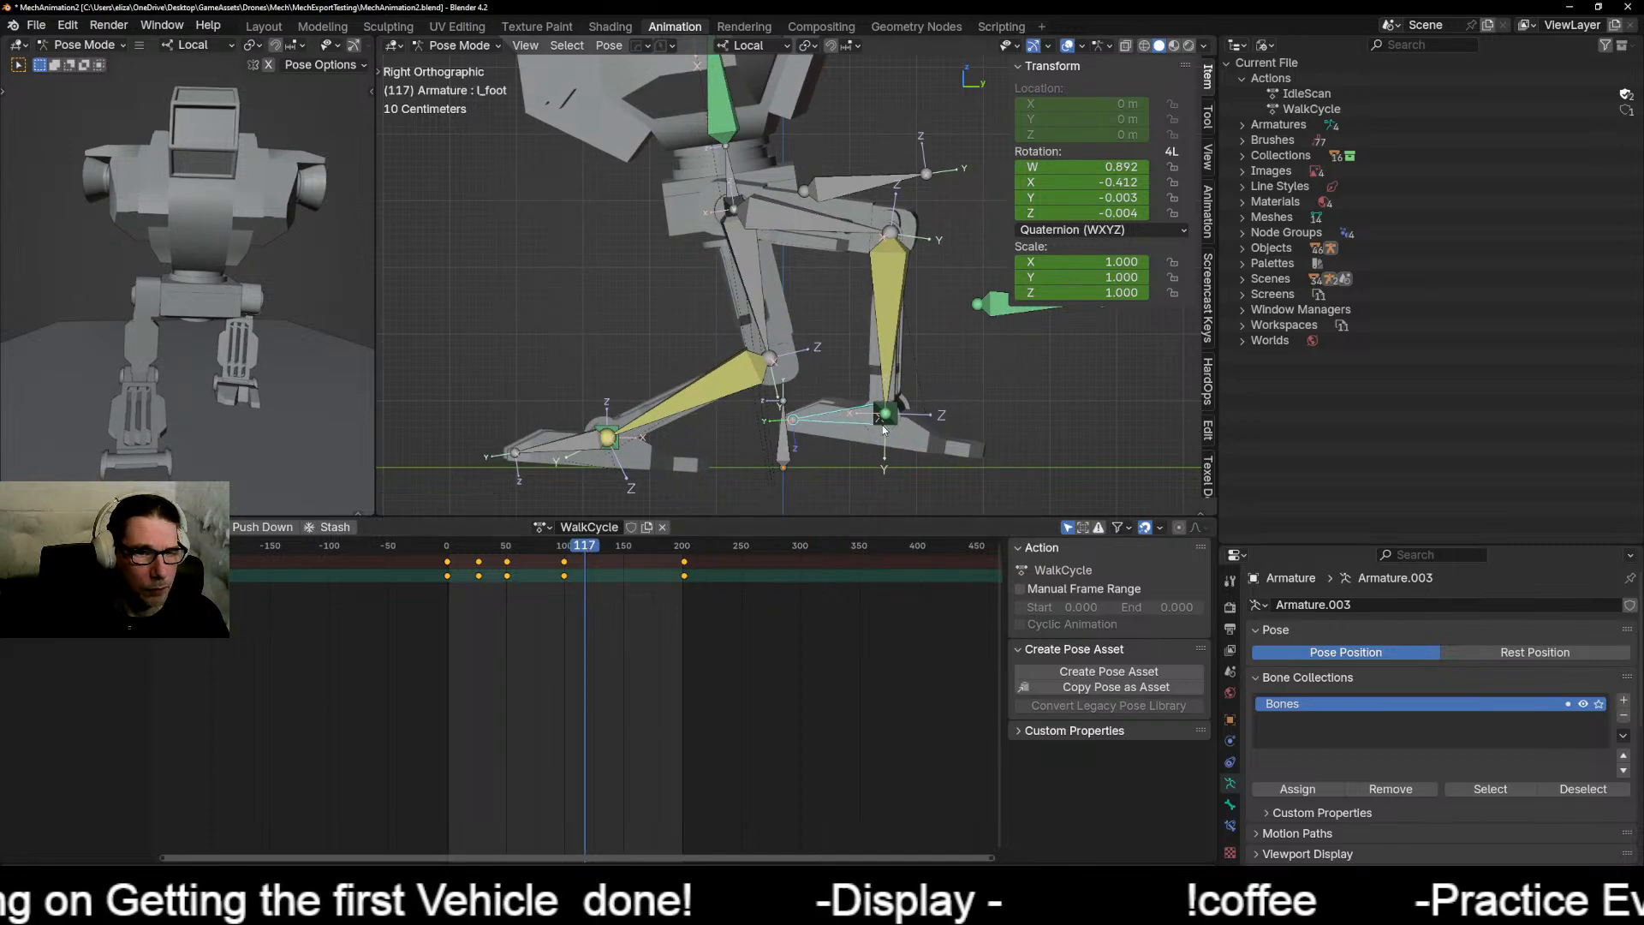
pyautogui.press('r')
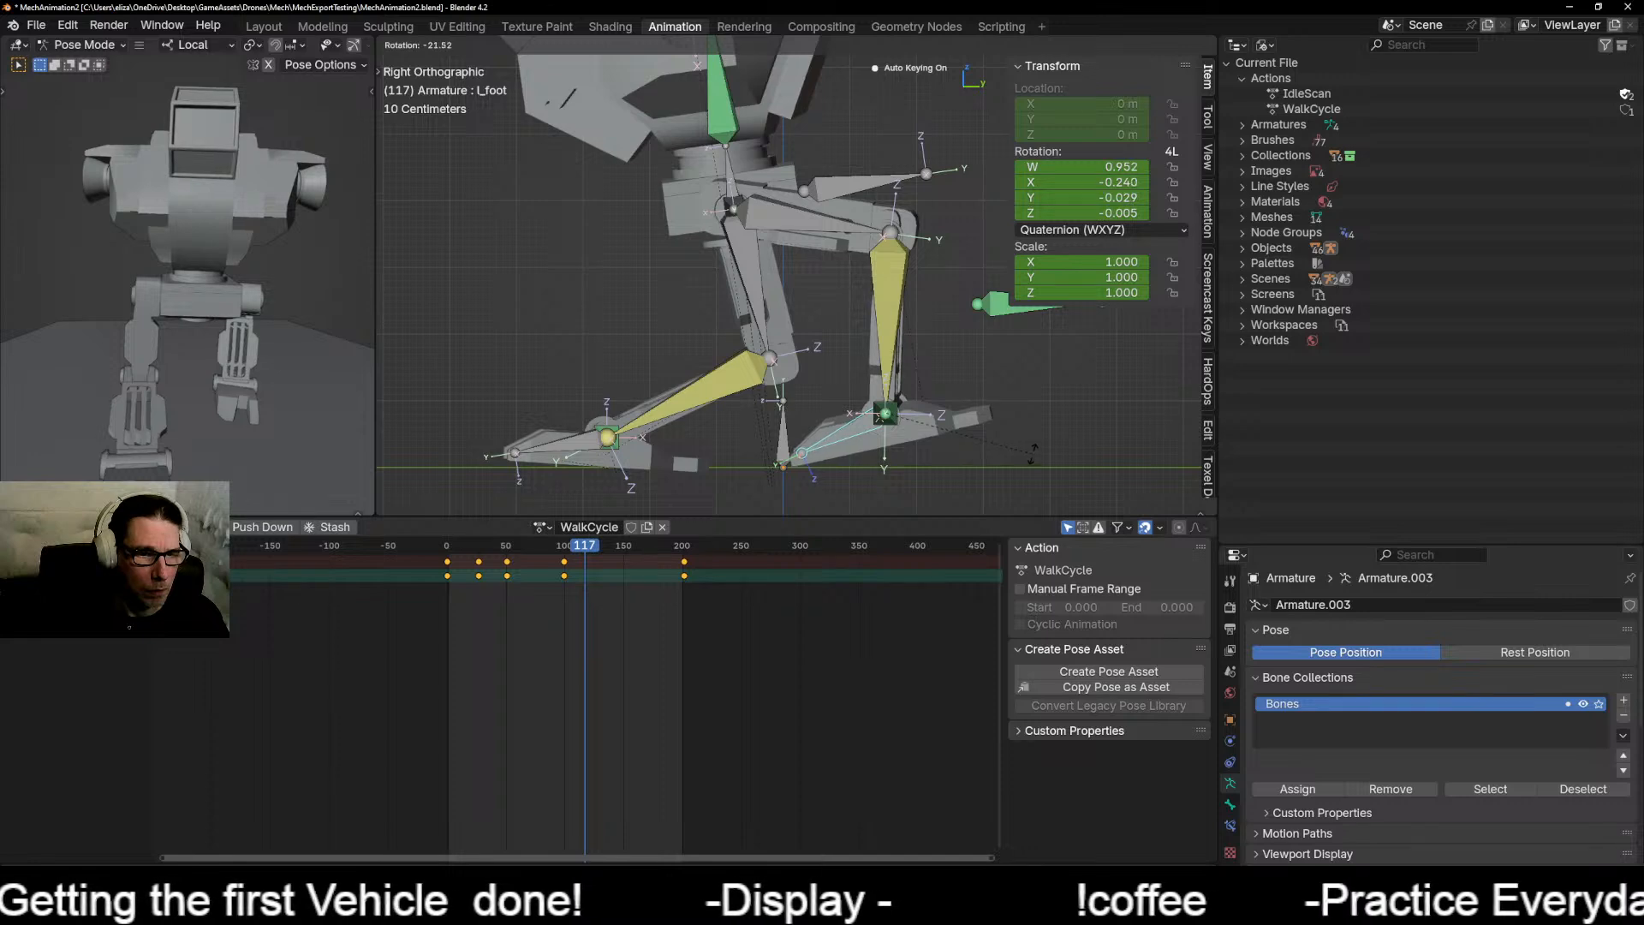
pyautogui.click(885, 527)
pyautogui.press('space')
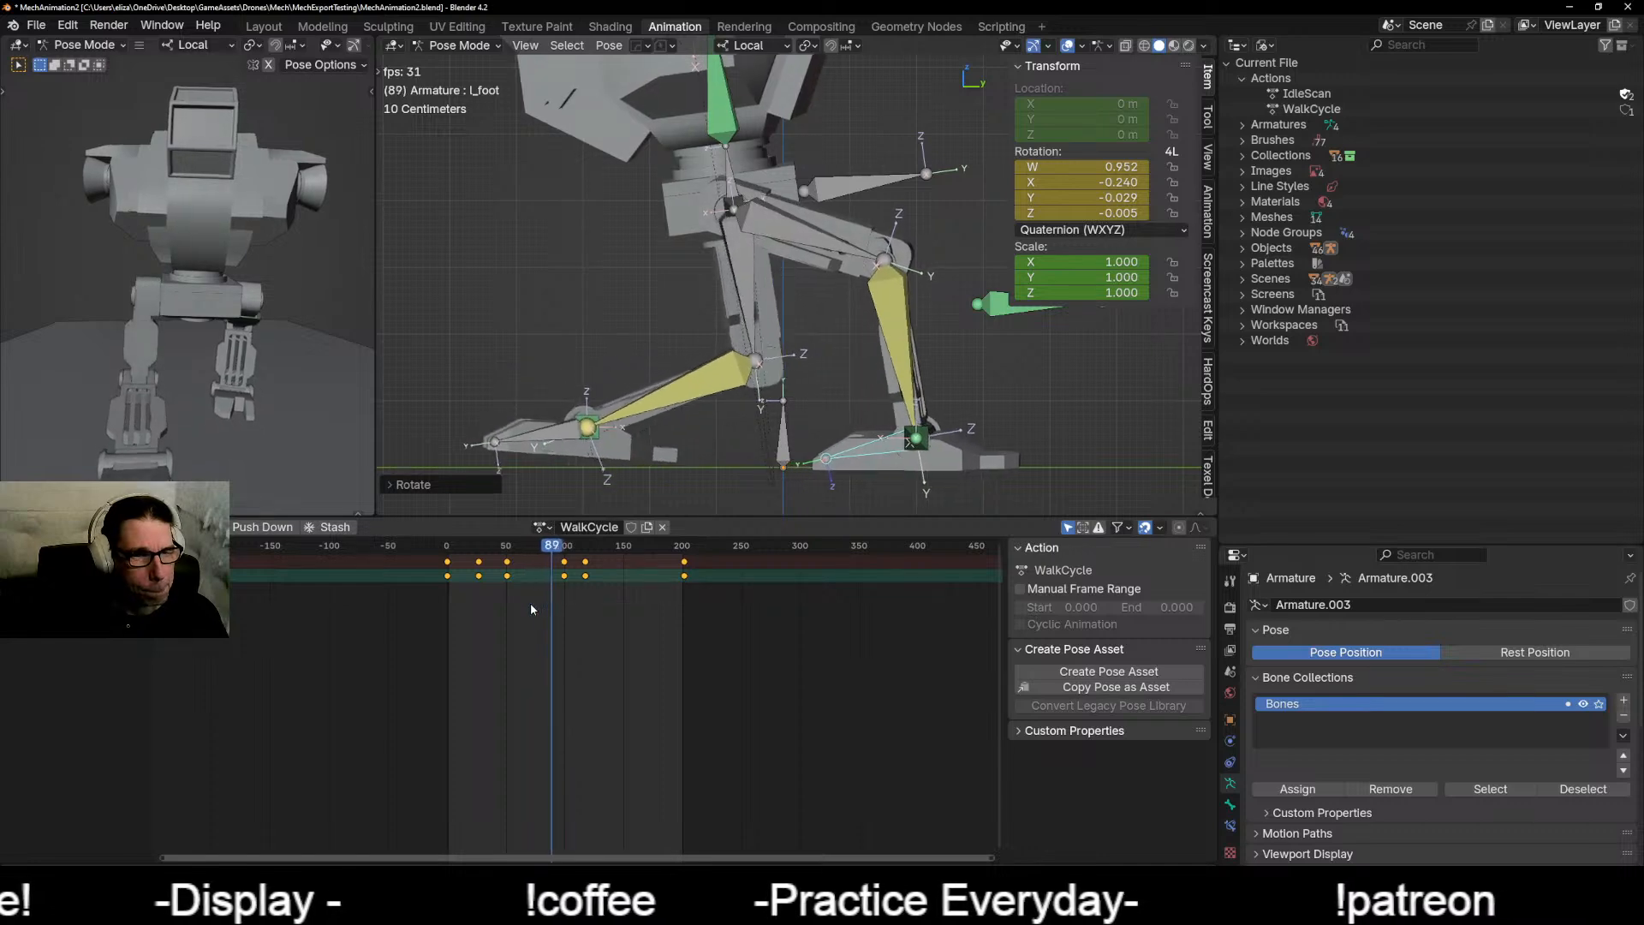
# Step: Nudge the l_target bone's position slightly at frame 100 of the WalkCycle action and play the animation back
pyautogui.press('space')
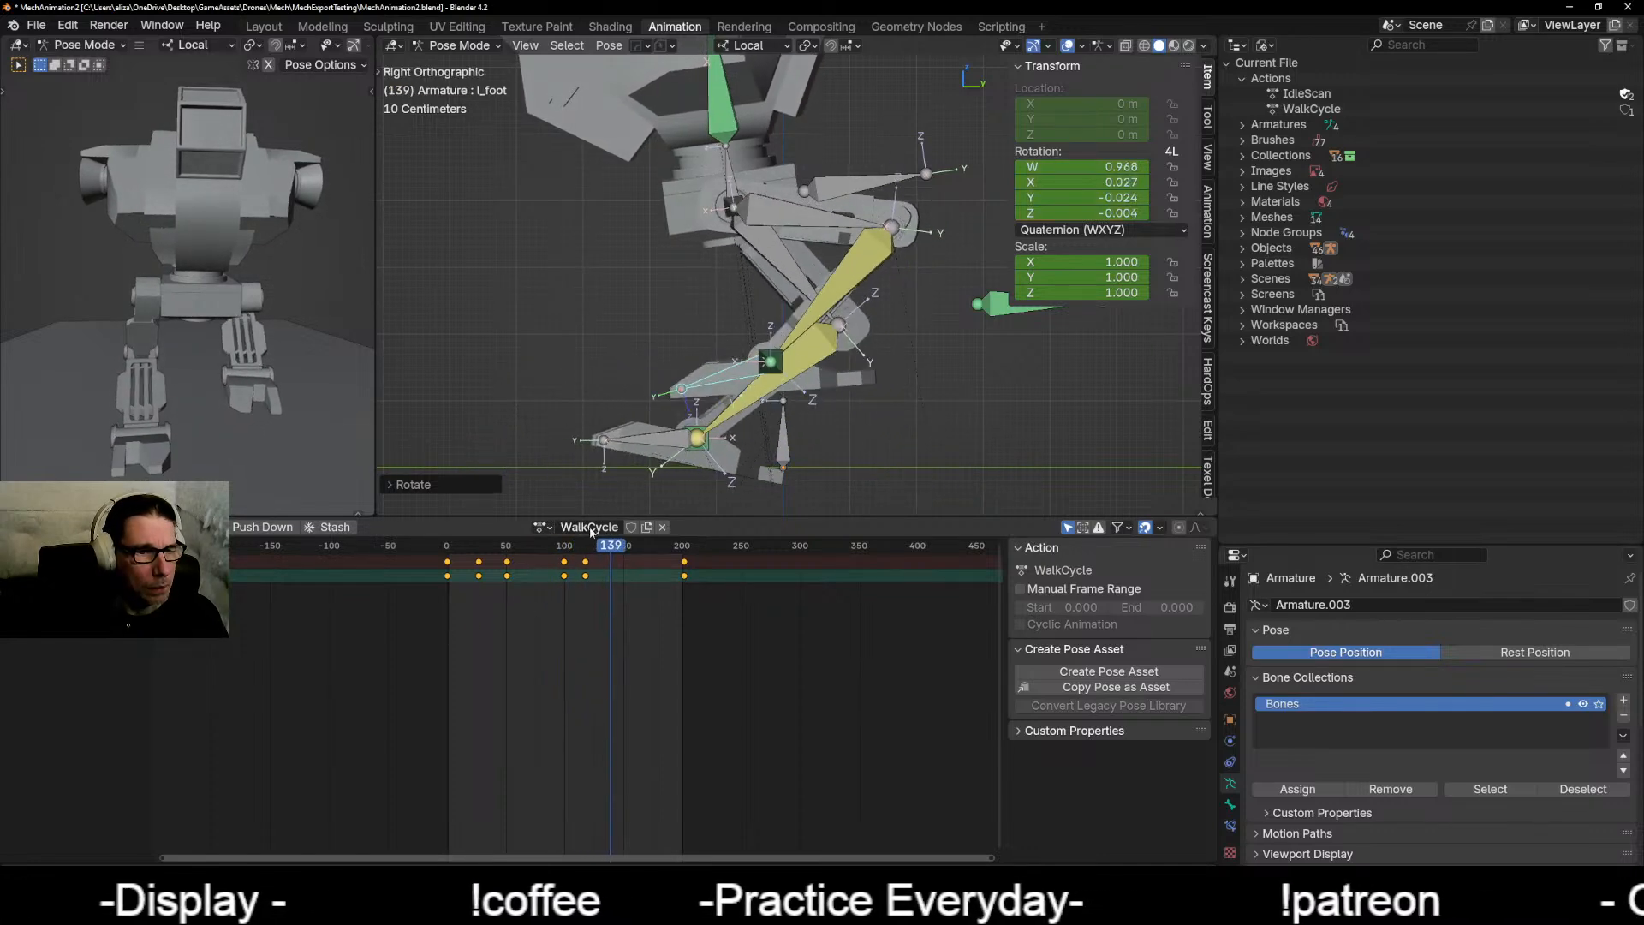
pyautogui.moveTo(615, 545); pyautogui.dragTo(533, 571)
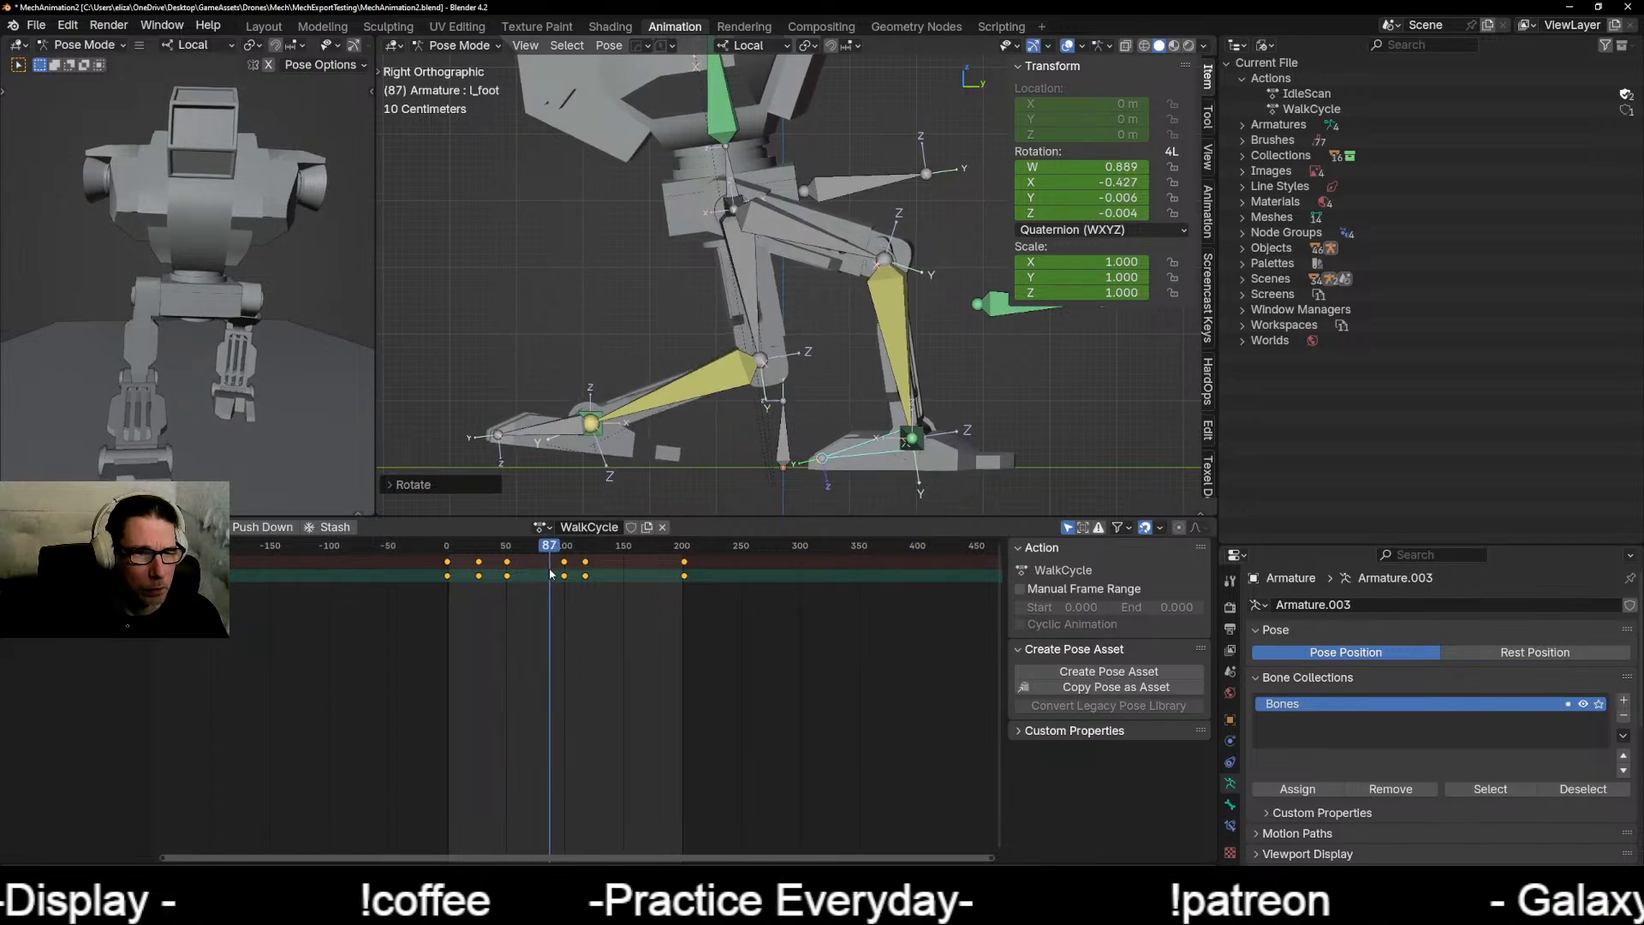
pyautogui.moveTo(557, 575); pyautogui.dragTo(568, 576)
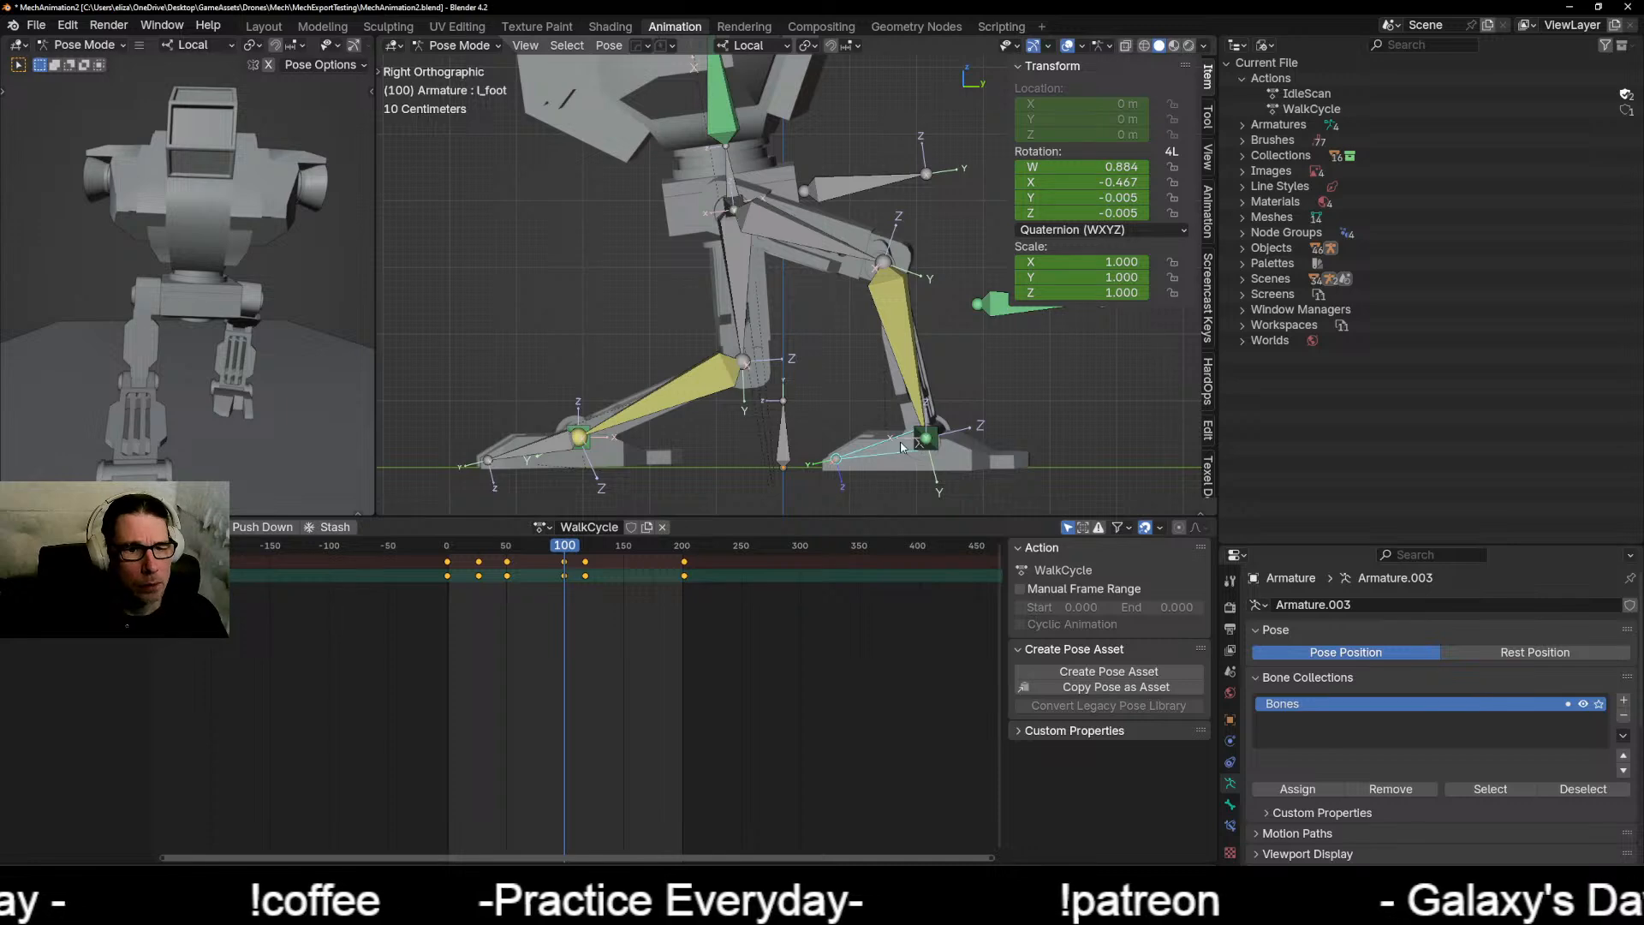
pyautogui.click(927, 438)
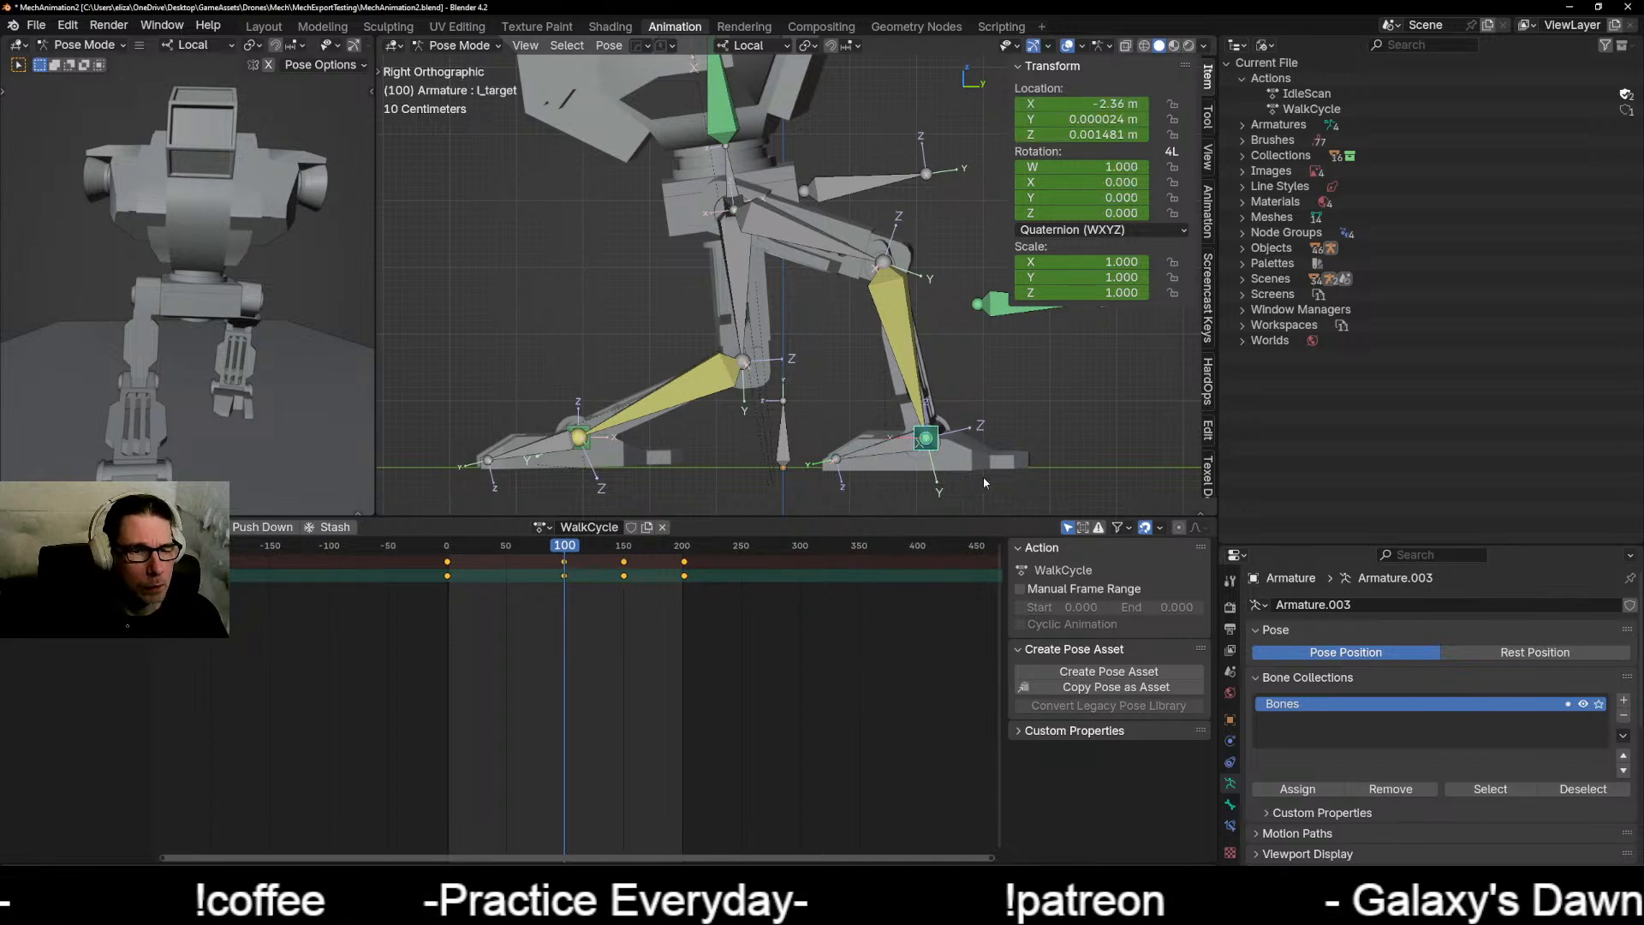
pyautogui.press('g')
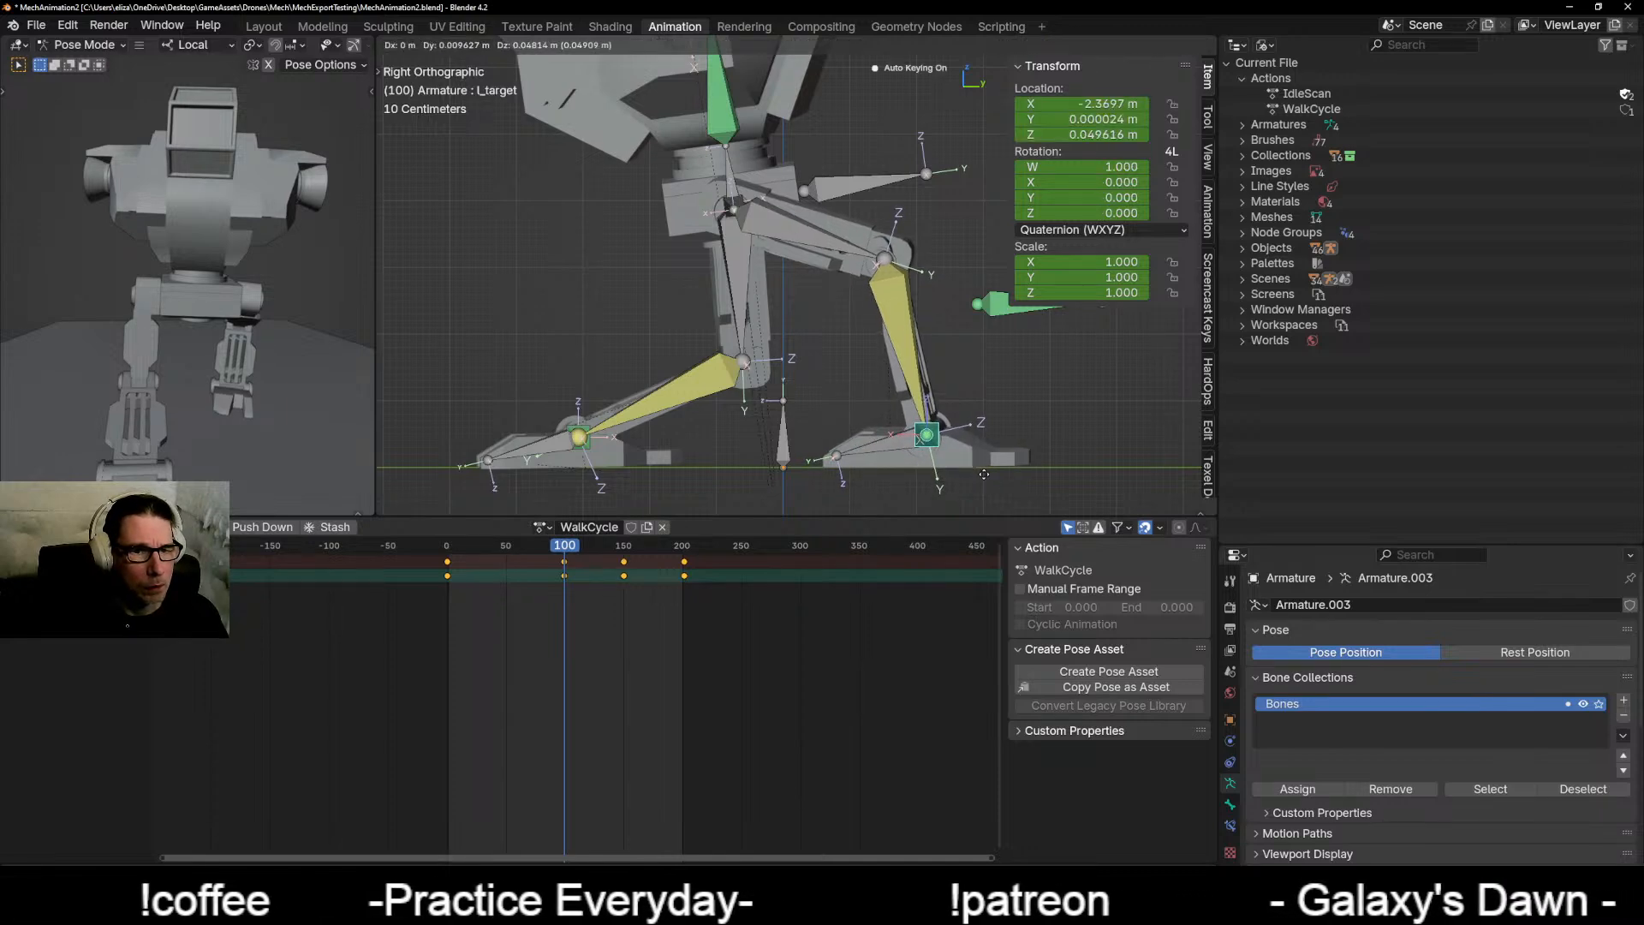
pyautogui.click(984, 475)
pyautogui.press('space')
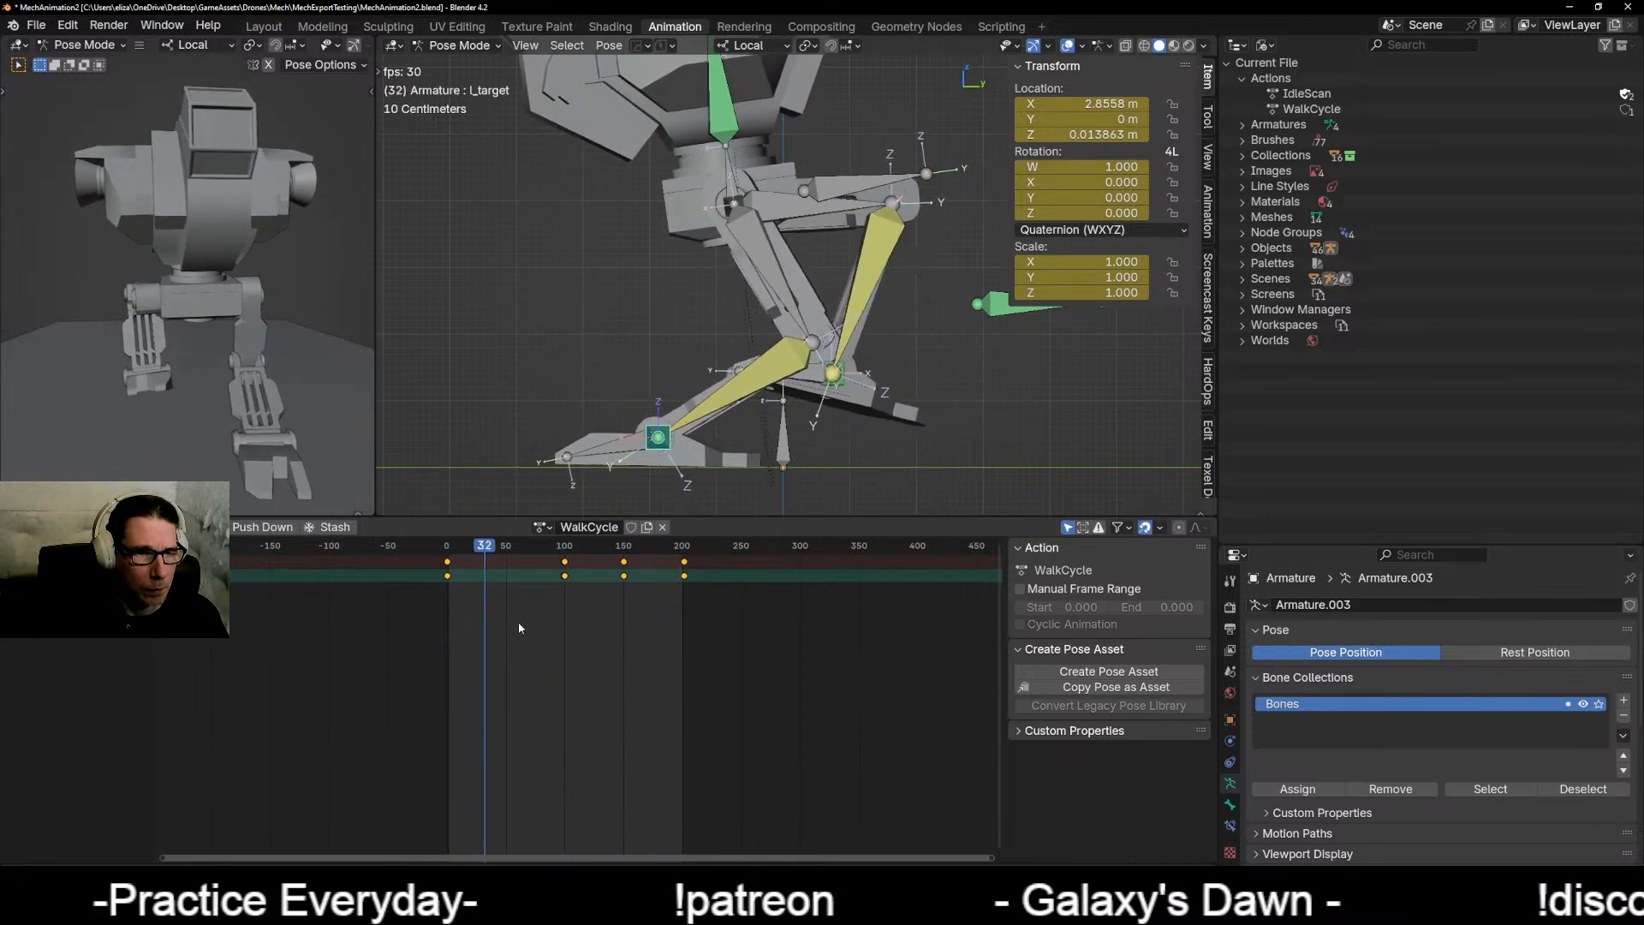
pyautogui.press('space')
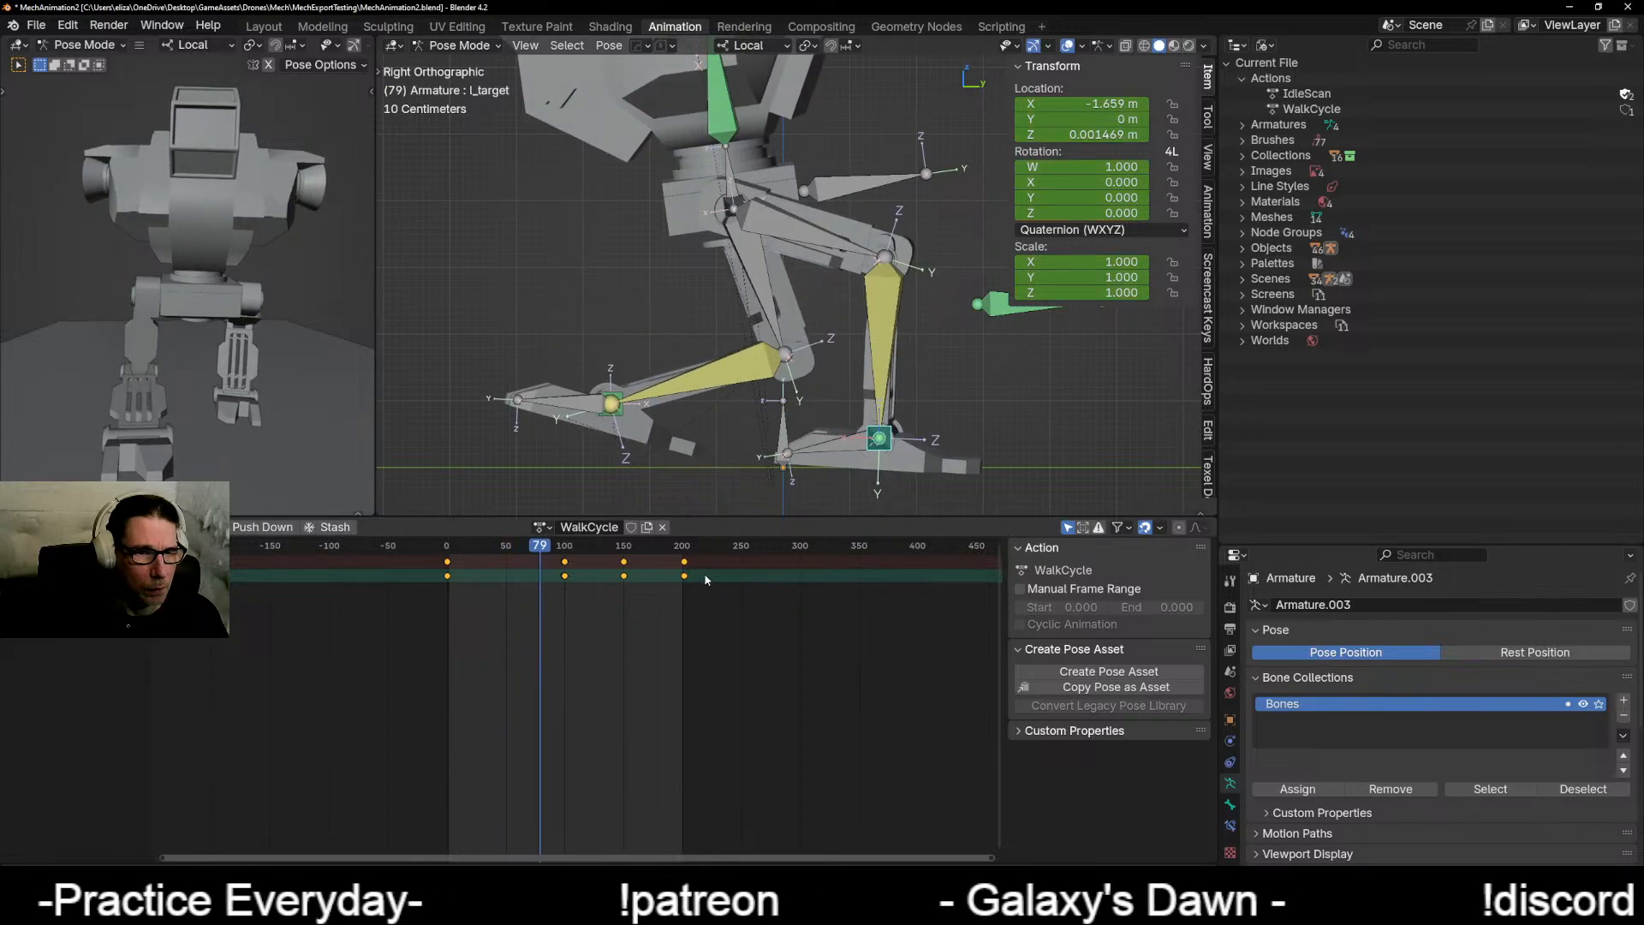
# Step: Rotate the l_foot bone about -4° at frame 73 to lay the foot flat on the ground, and replay the motion
pyautogui.moveTo(546, 546); pyautogui.dragTo(534, 551)
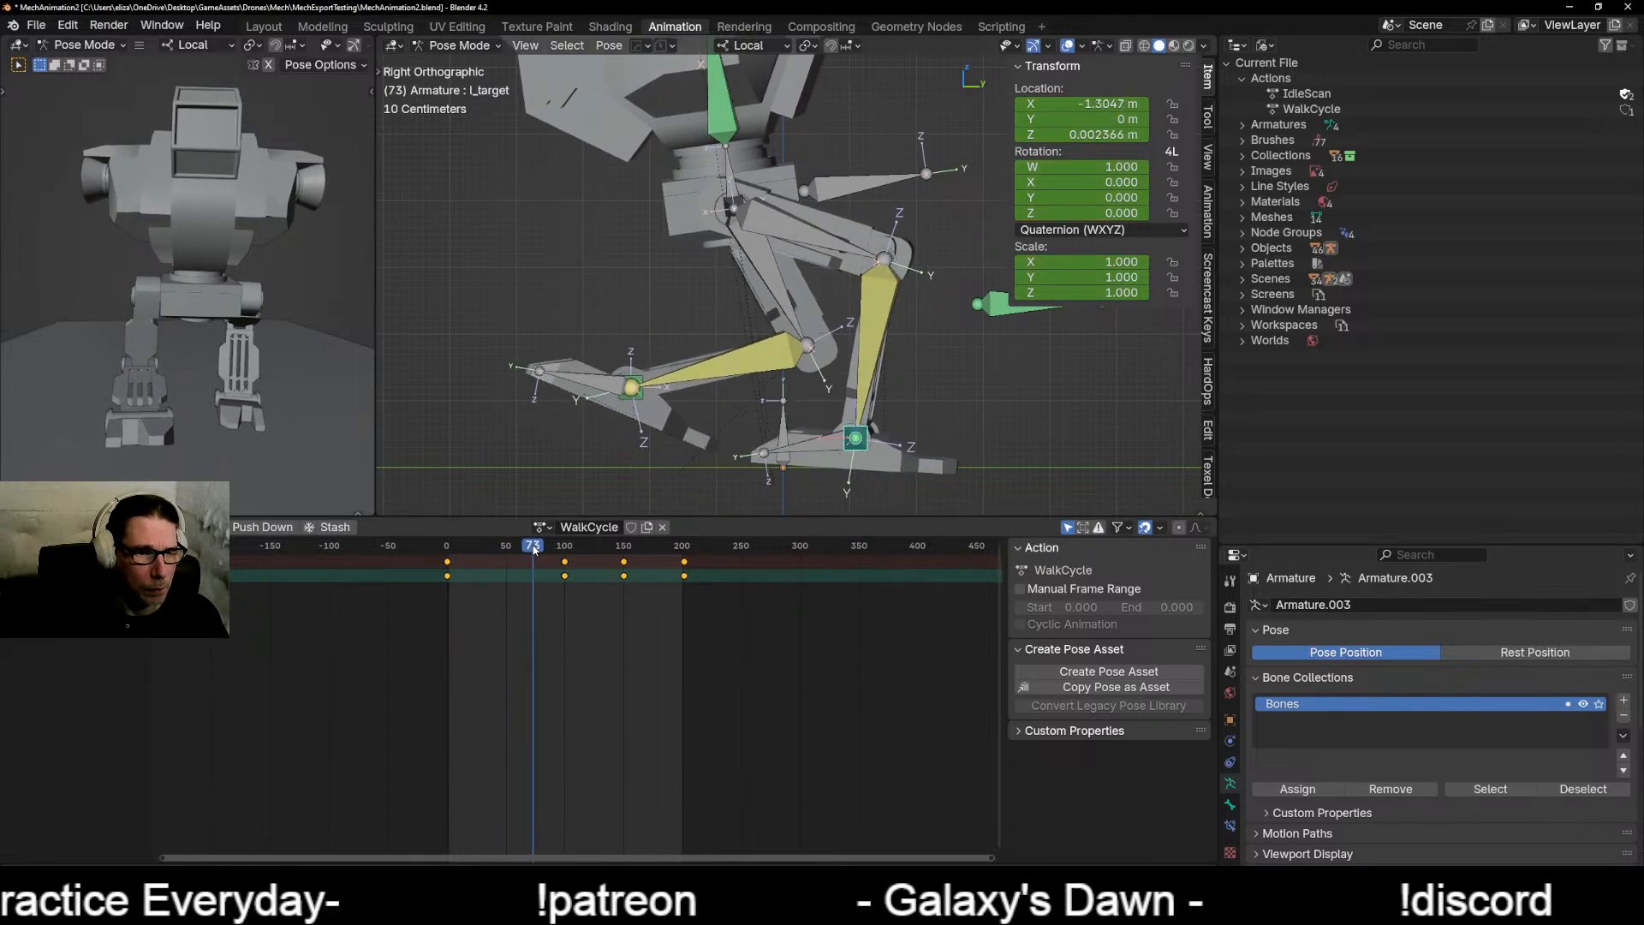
pyautogui.click(811, 442)
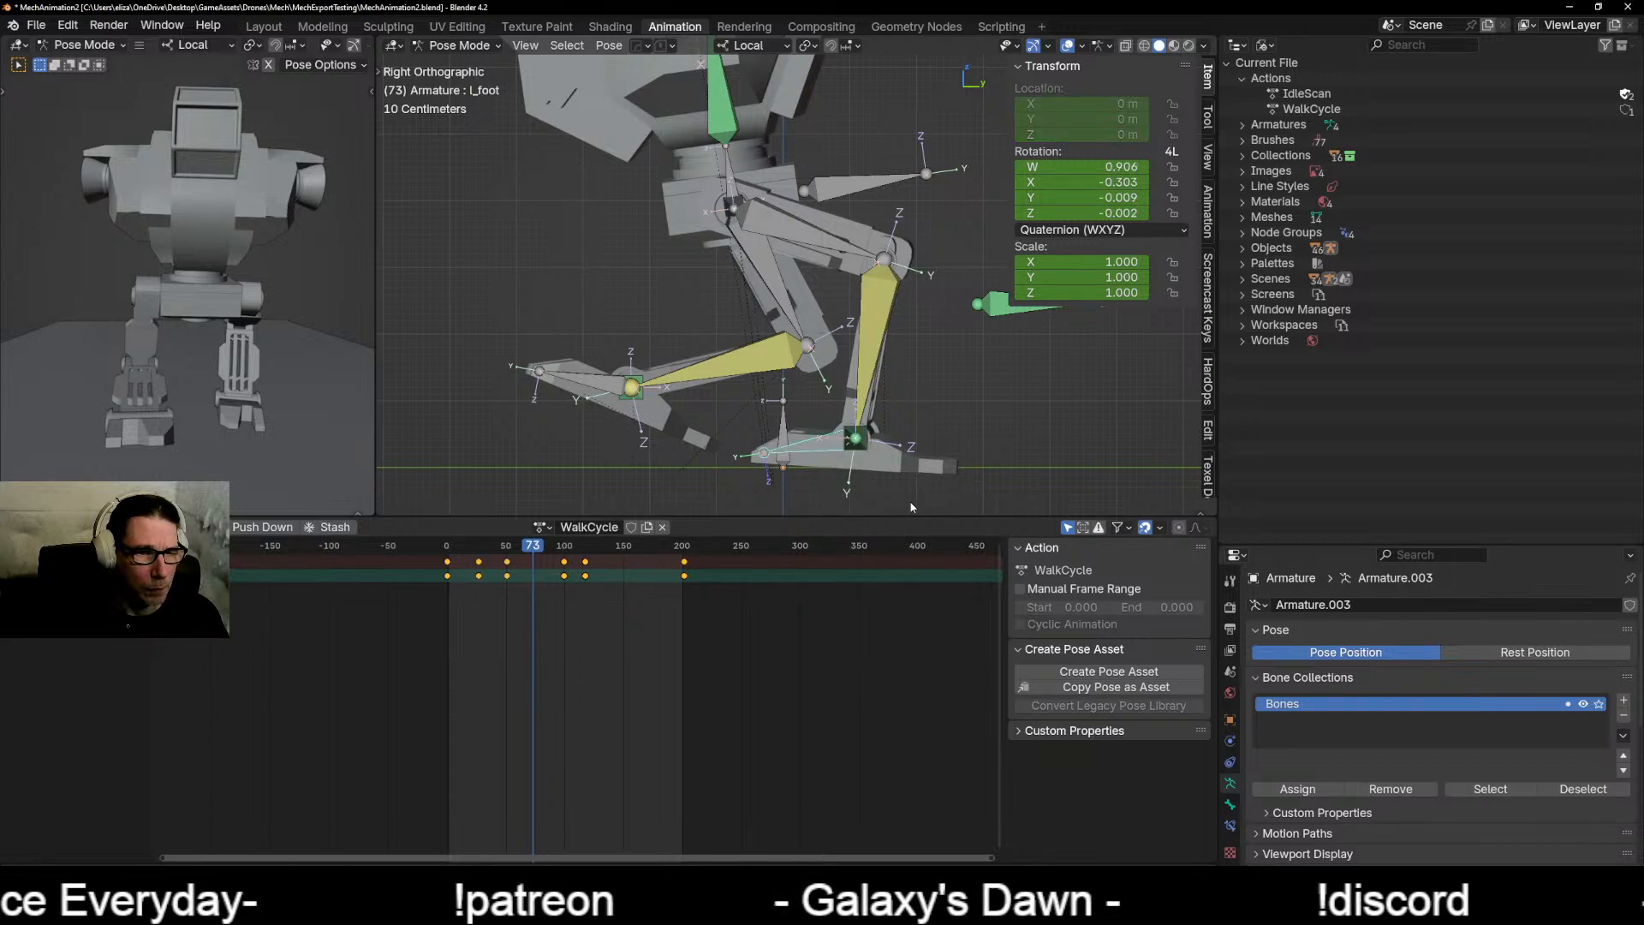
pyautogui.press('r')
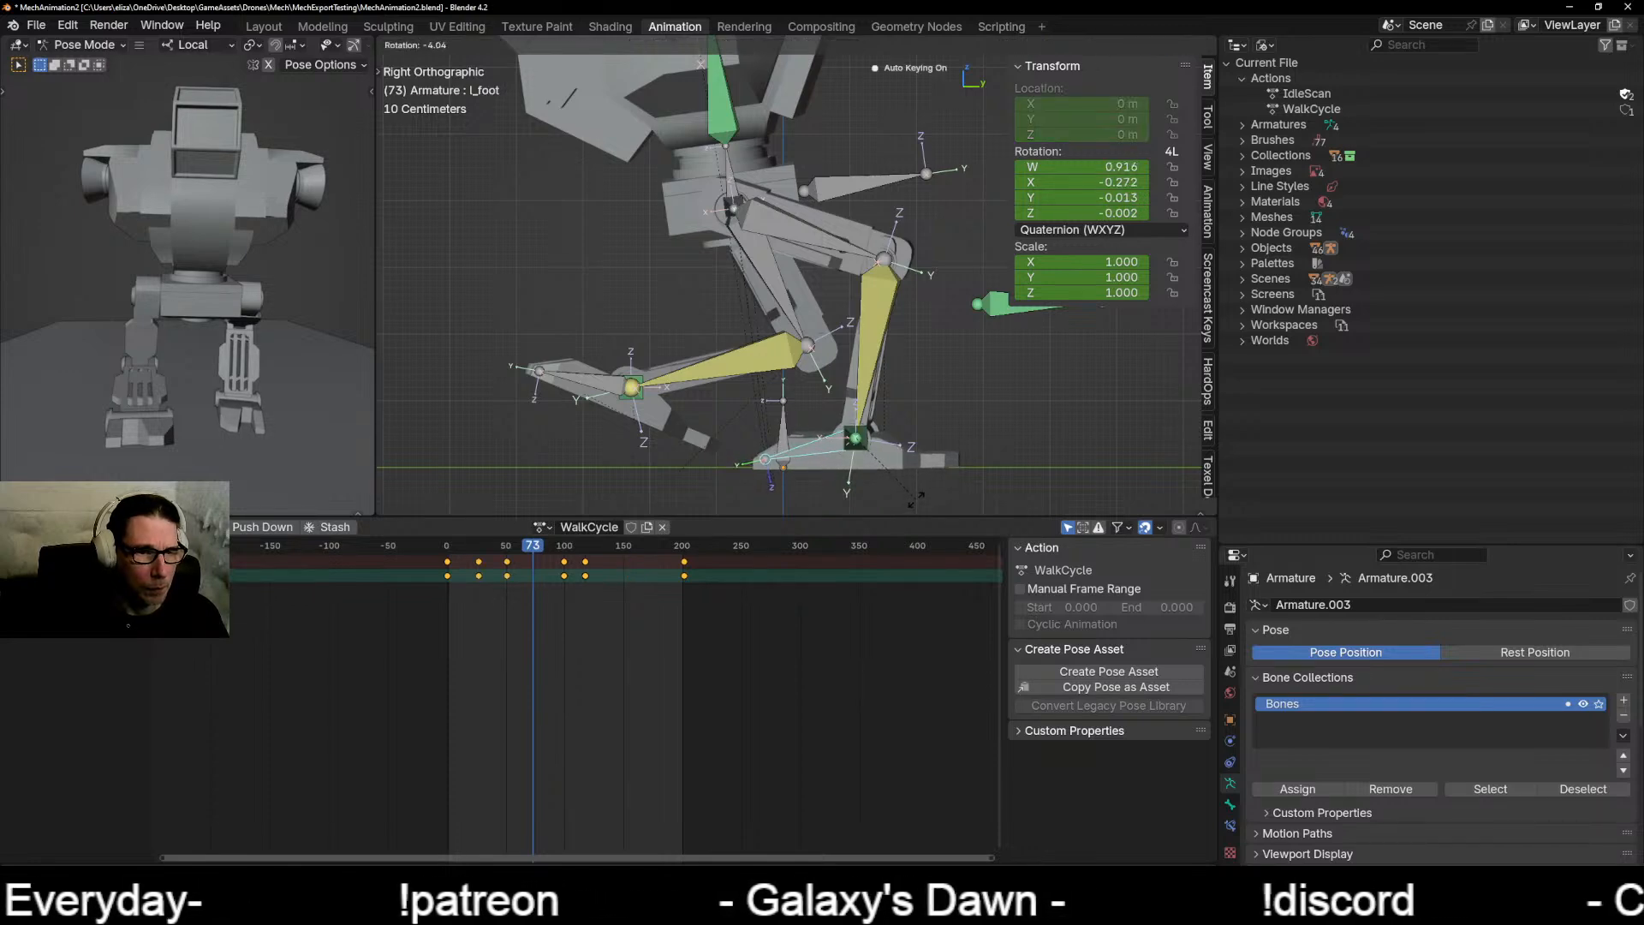
pyautogui.press('Return')
pyautogui.press('space')
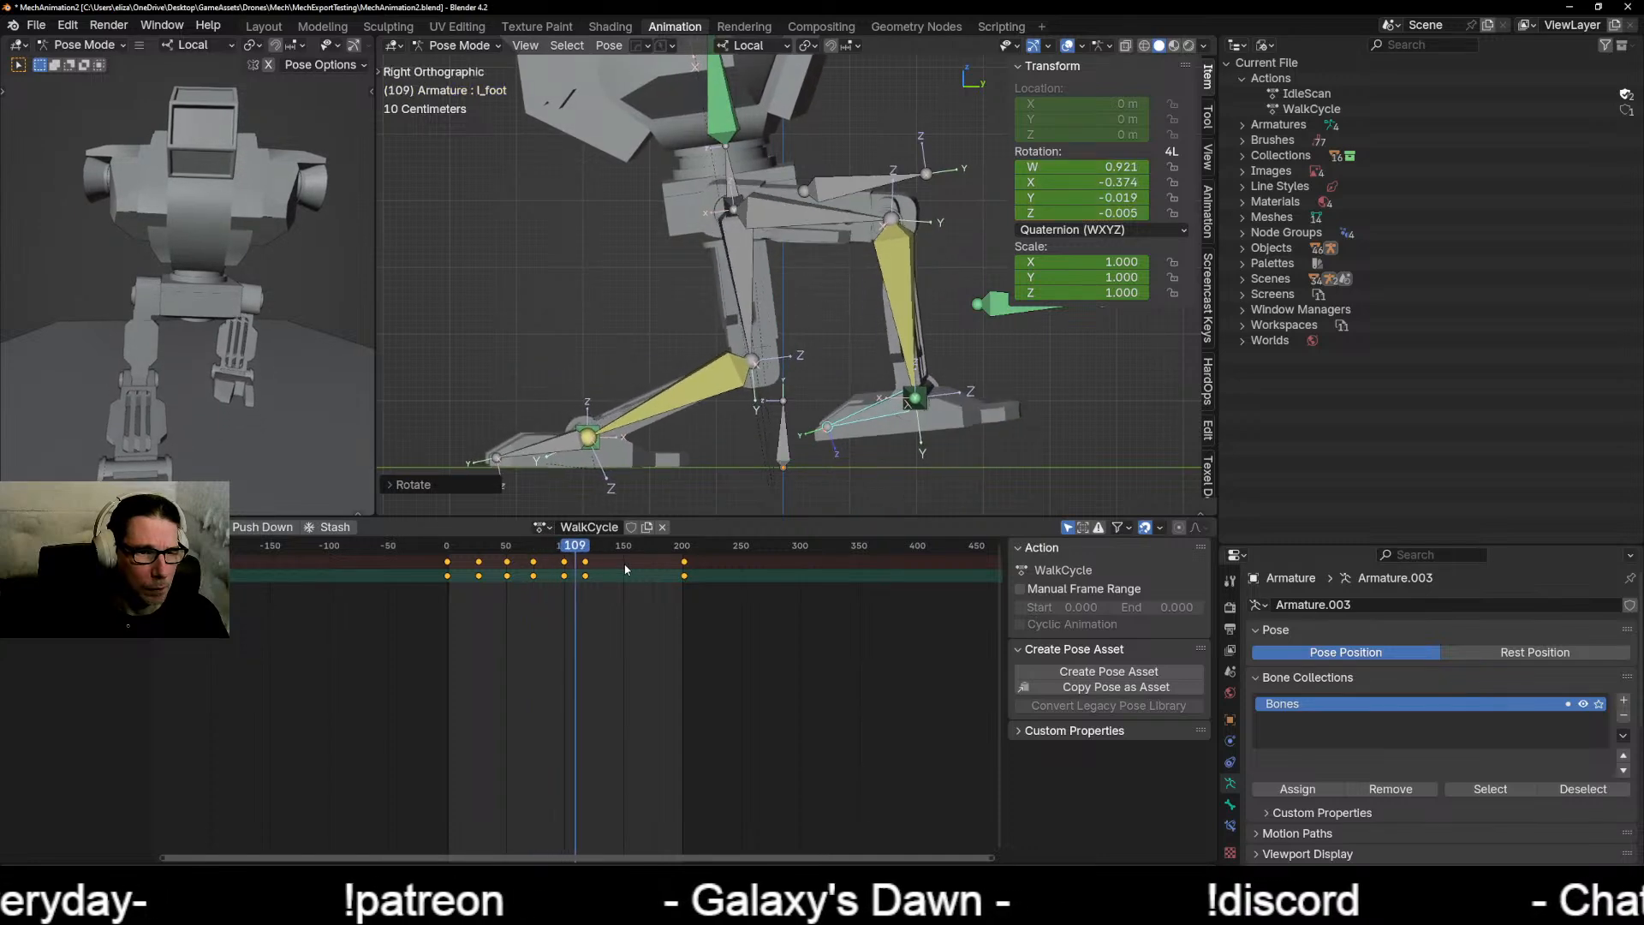
pyautogui.moveTo(582, 549); pyautogui.dragTo(549, 558)
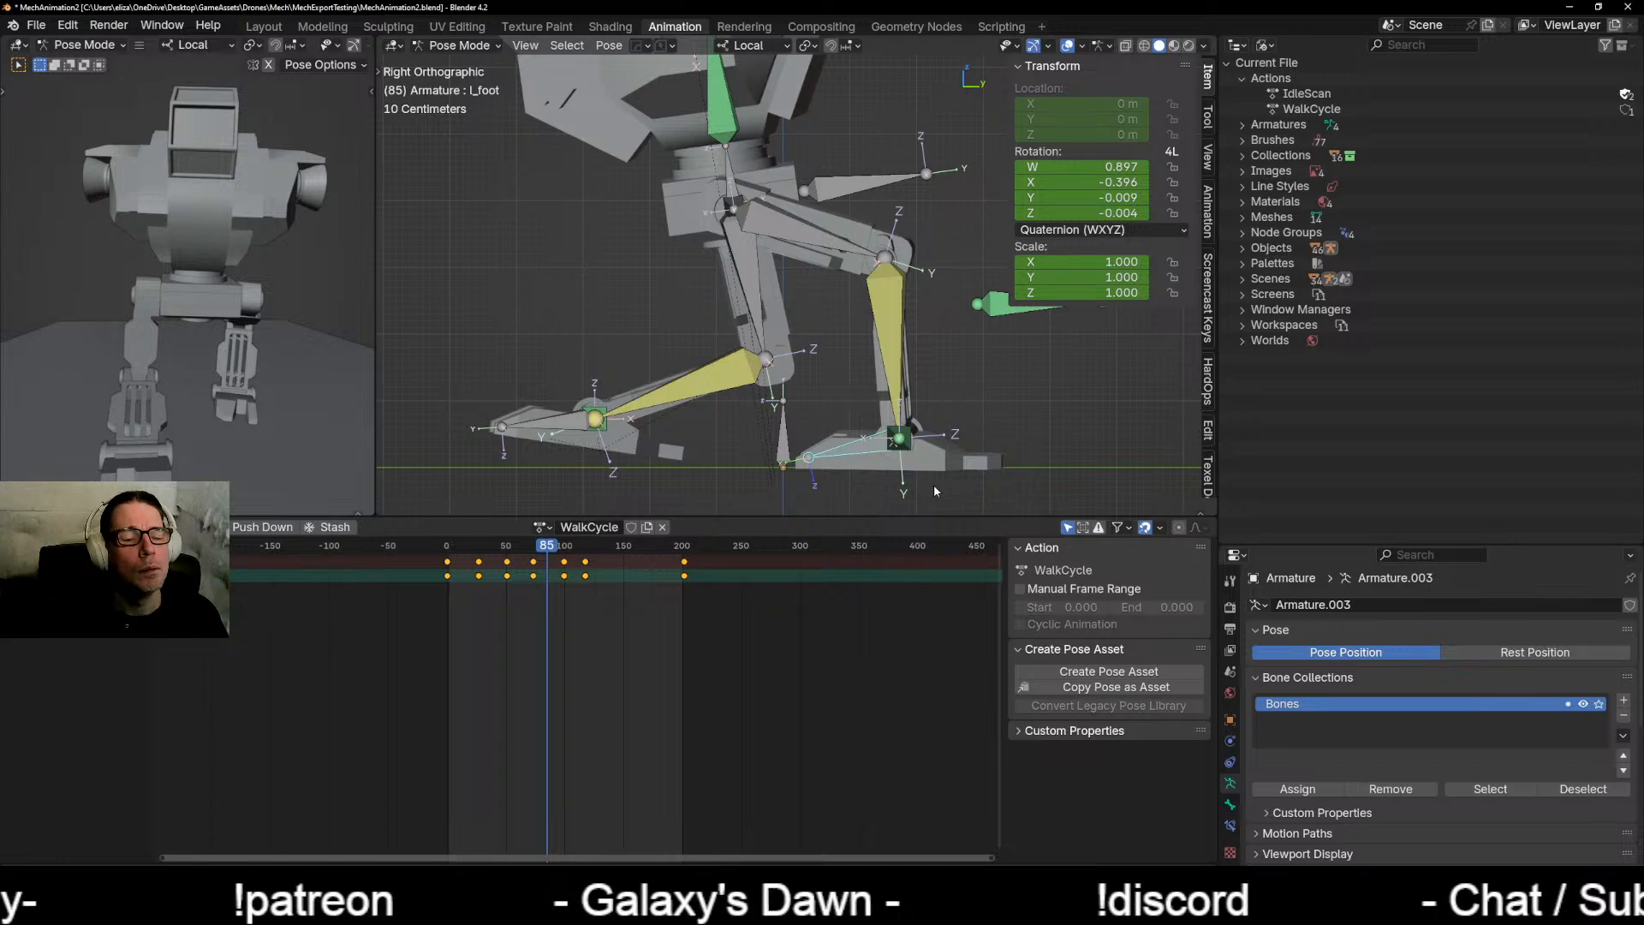
pyautogui.press('space')
pyautogui.press('space')
# Step: Rotate the l_foot bone slightly at frame 14 to flatten the foot, and show the feet close up from the front
pyautogui.moveTo(563, 549); pyautogui.dragTo(465, 561)
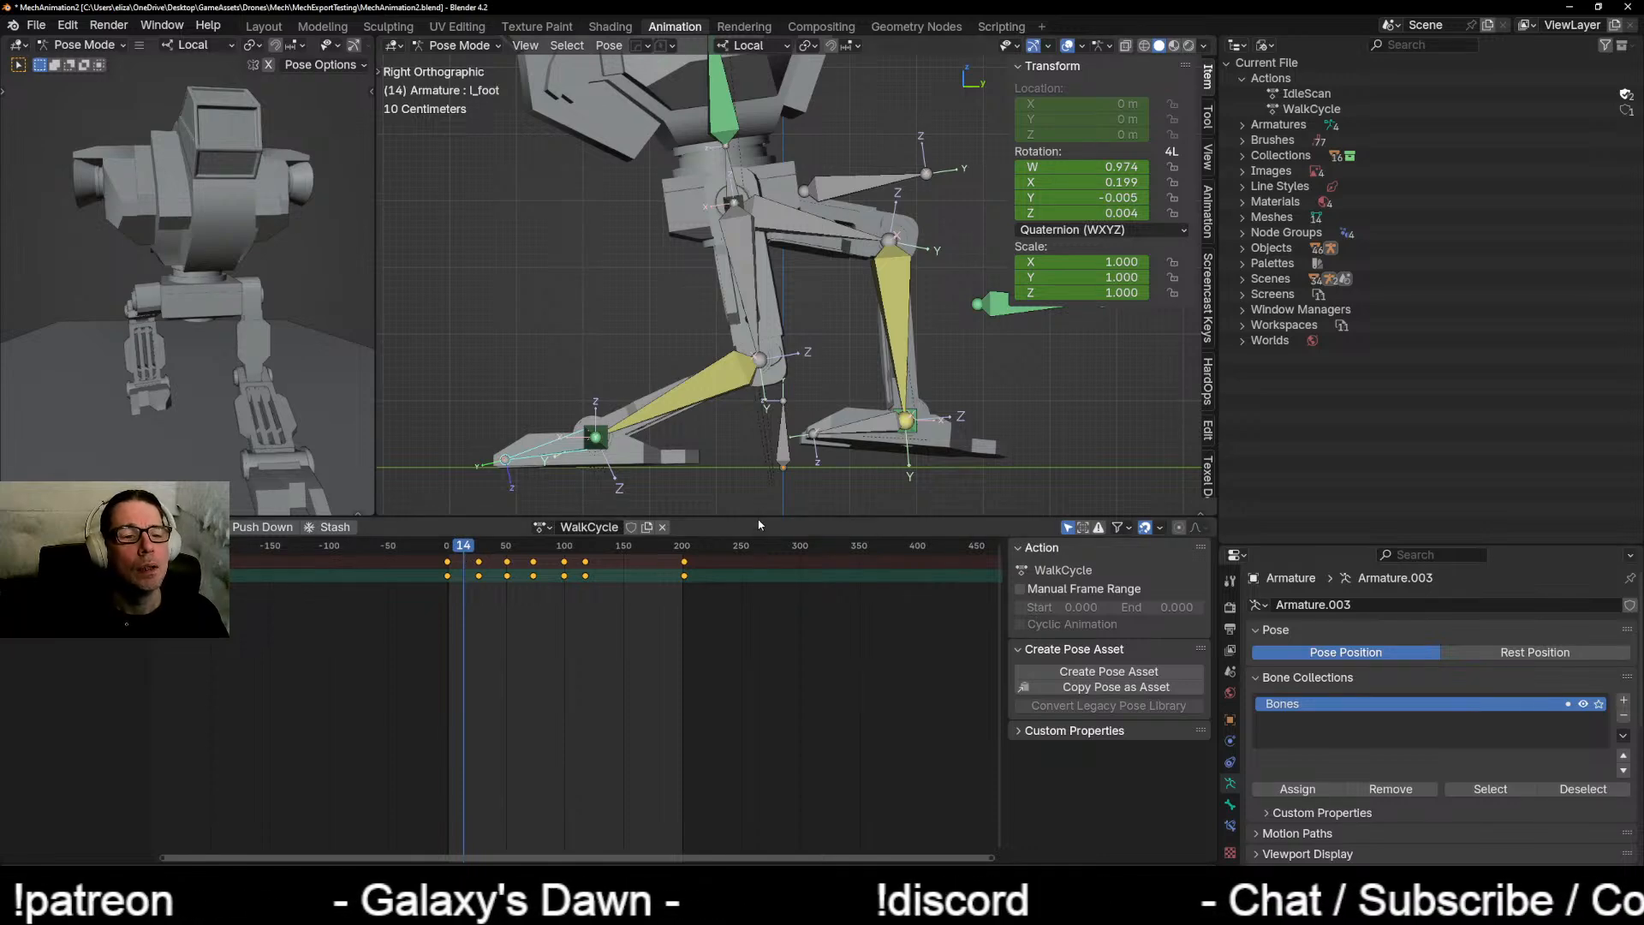
pyautogui.press('r')
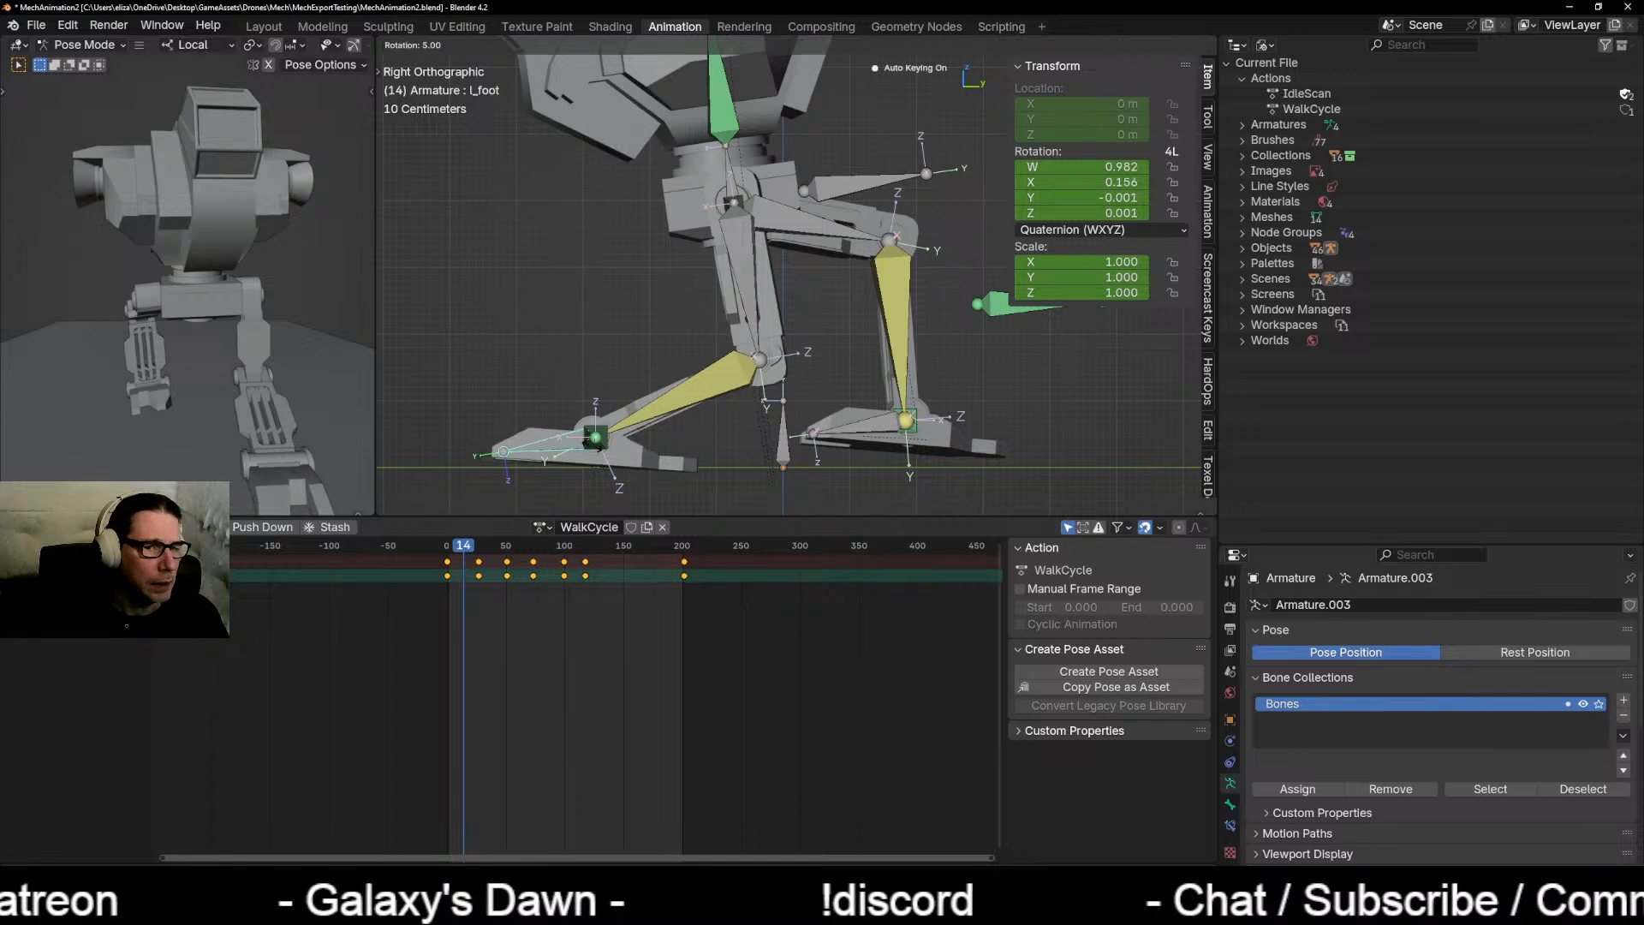
pyautogui.click(597, 458)
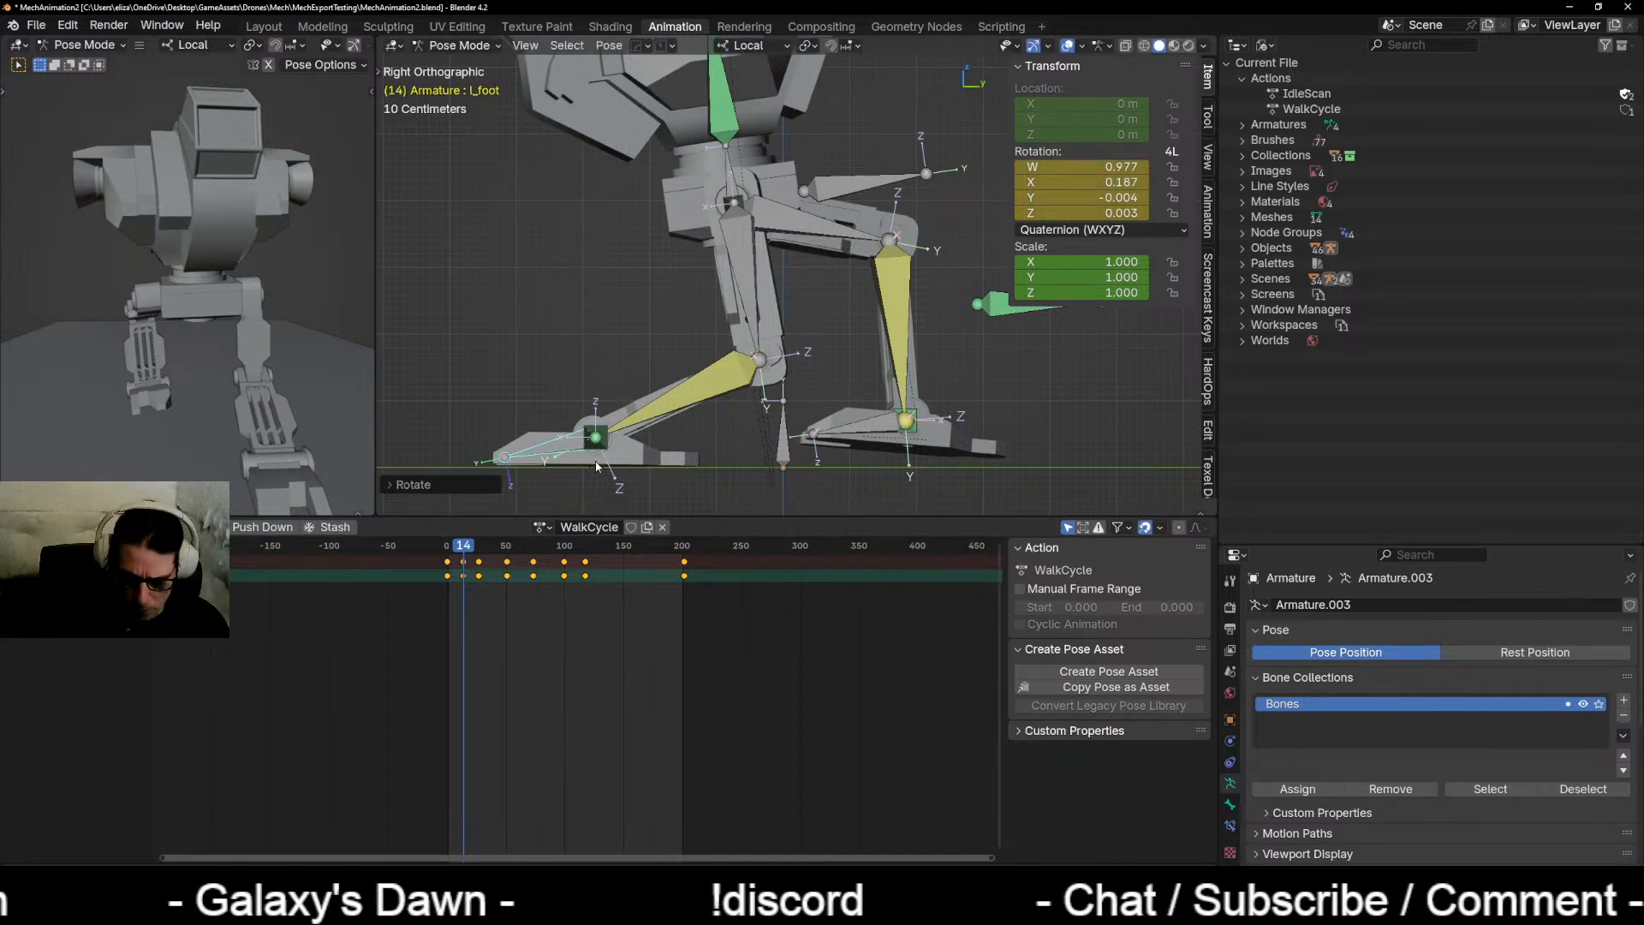
pyautogui.press('KP_1')
pyautogui.scroll(3, 928, 429)
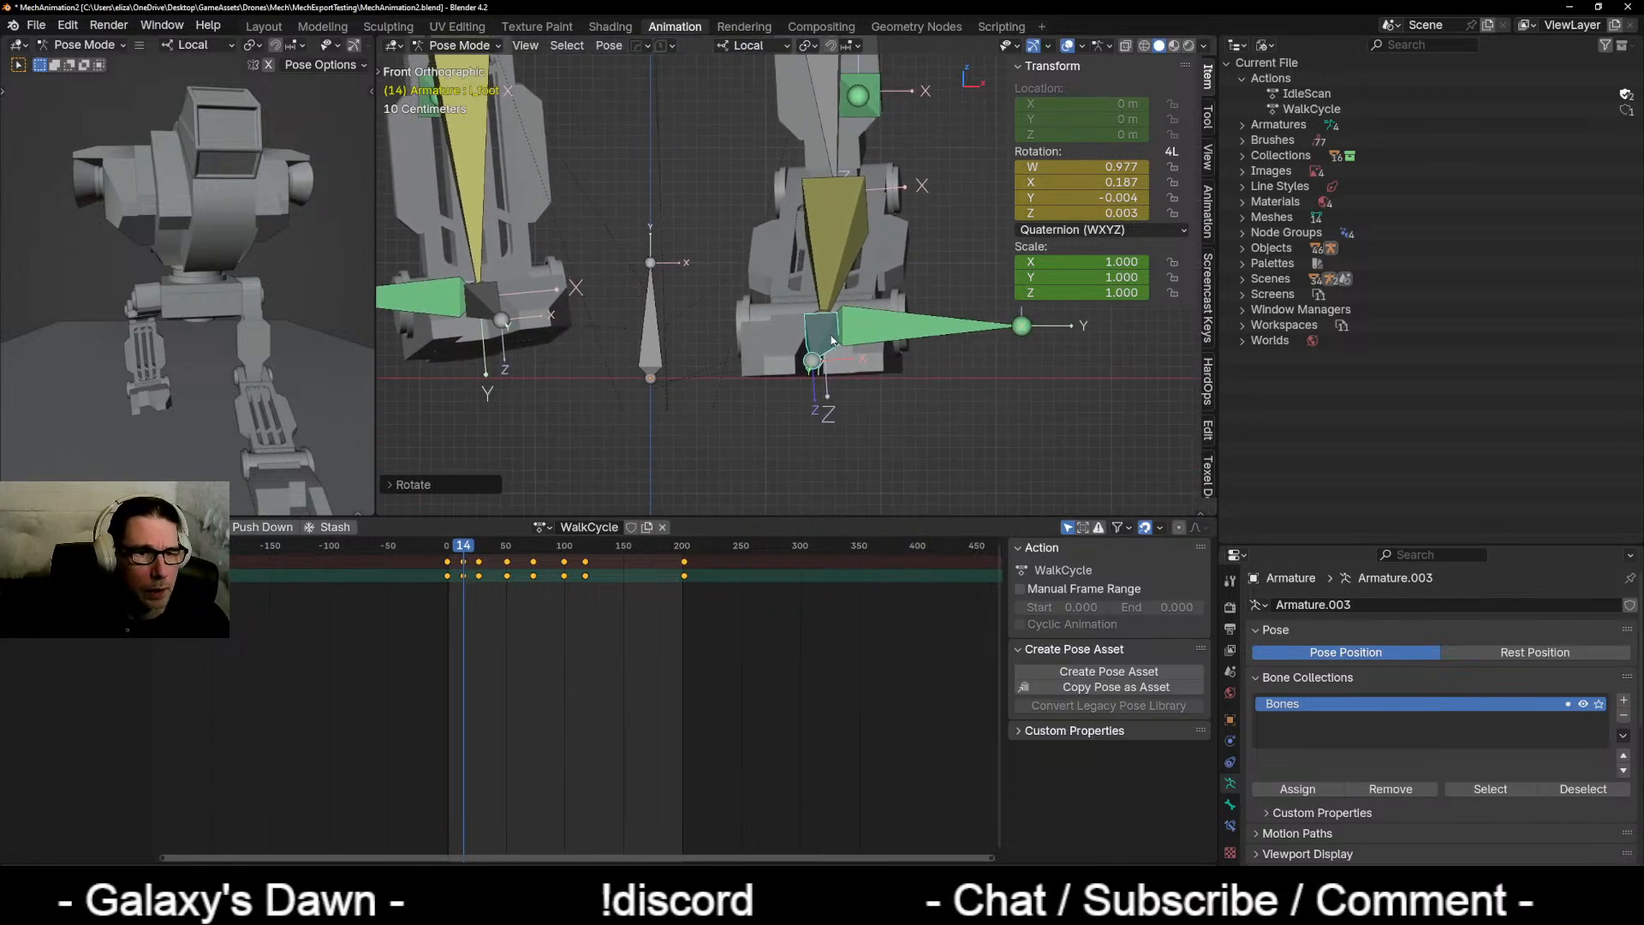
pyautogui.click(832, 340)
pyautogui.press('r')
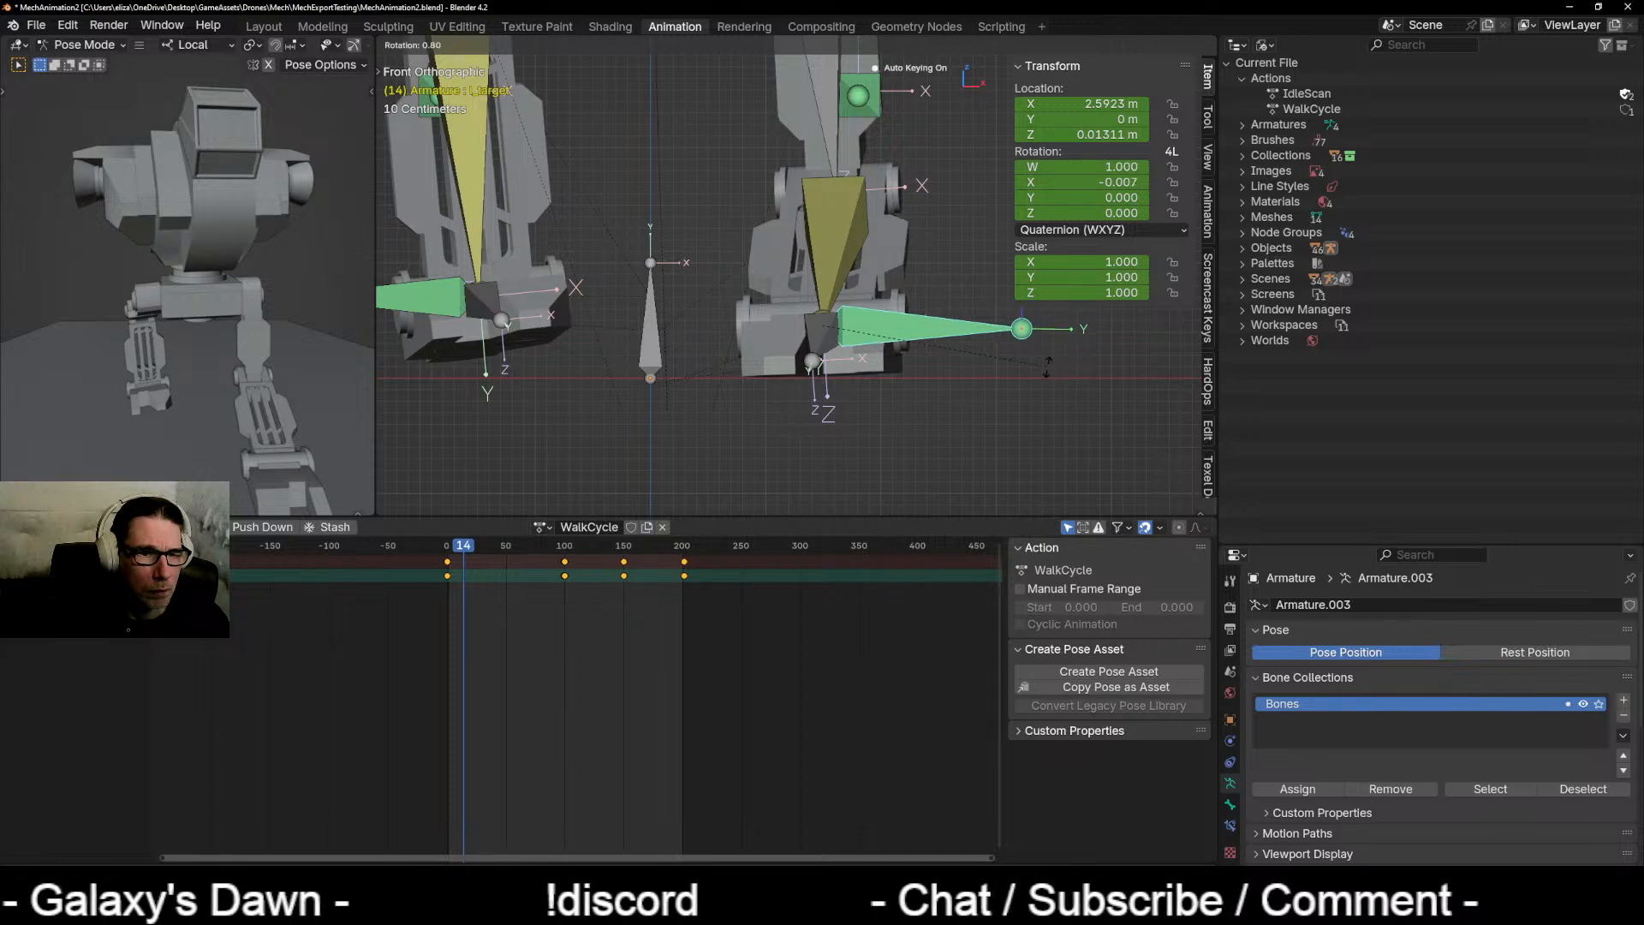
pyautogui.rightClick(1041, 358)
# Step: Rotate the l_foot bone slightly at frame 14 in front view to level the sole with the ground, and play the animation
pyautogui.click(815, 360)
pyautogui.press('r')
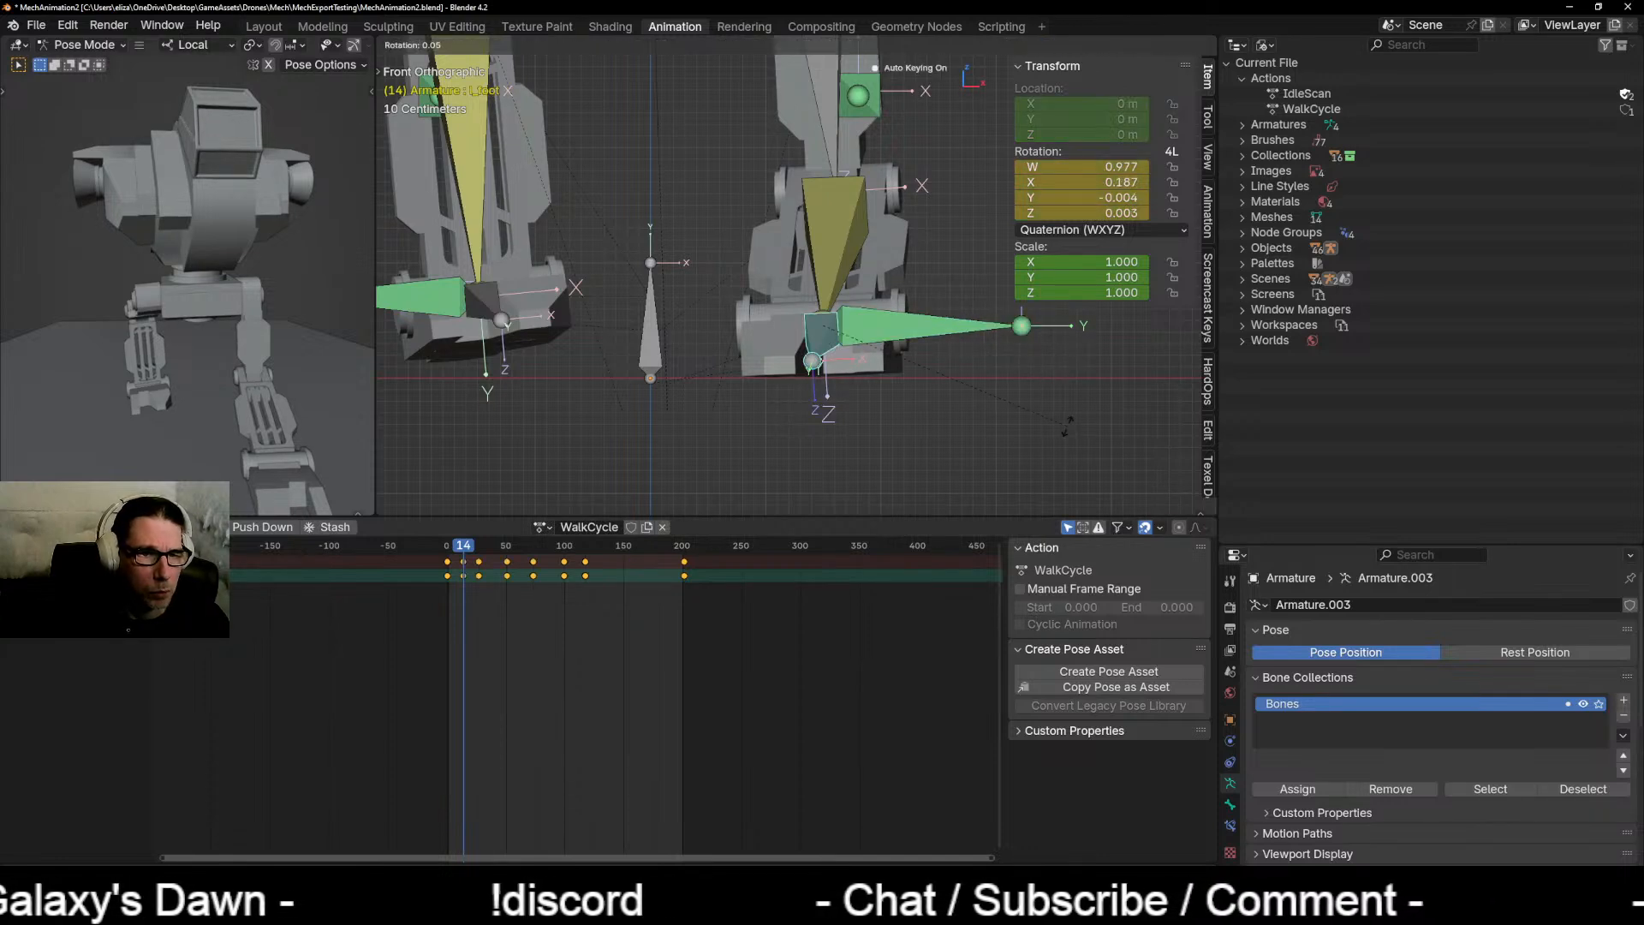
pyautogui.click(1063, 435)
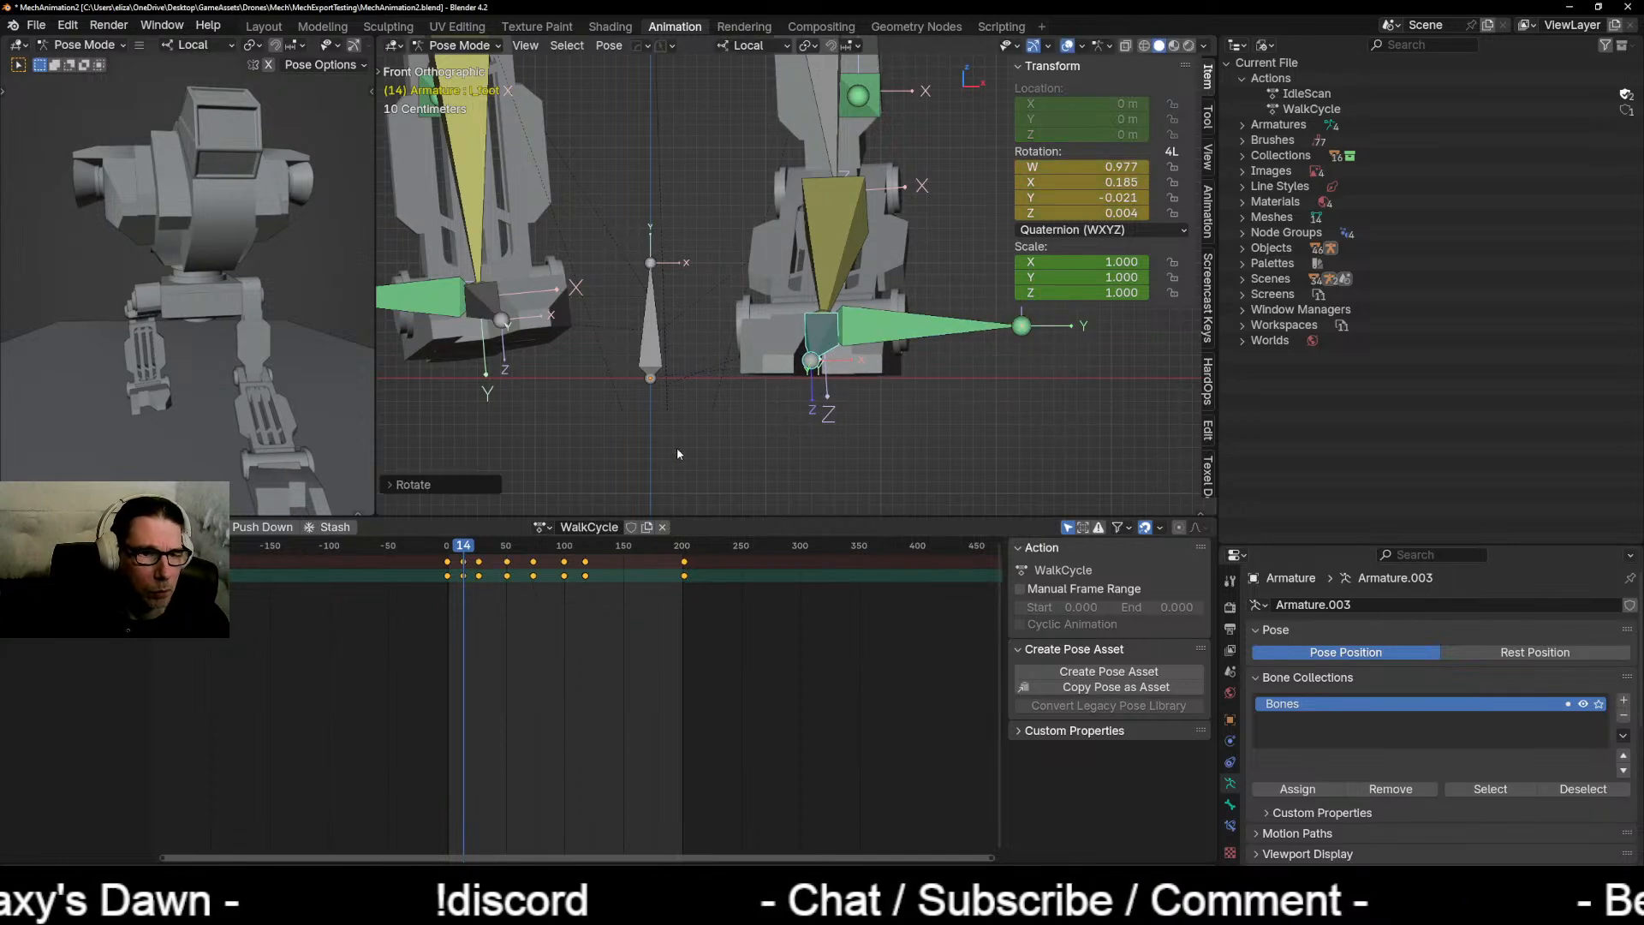
pyautogui.press('space')
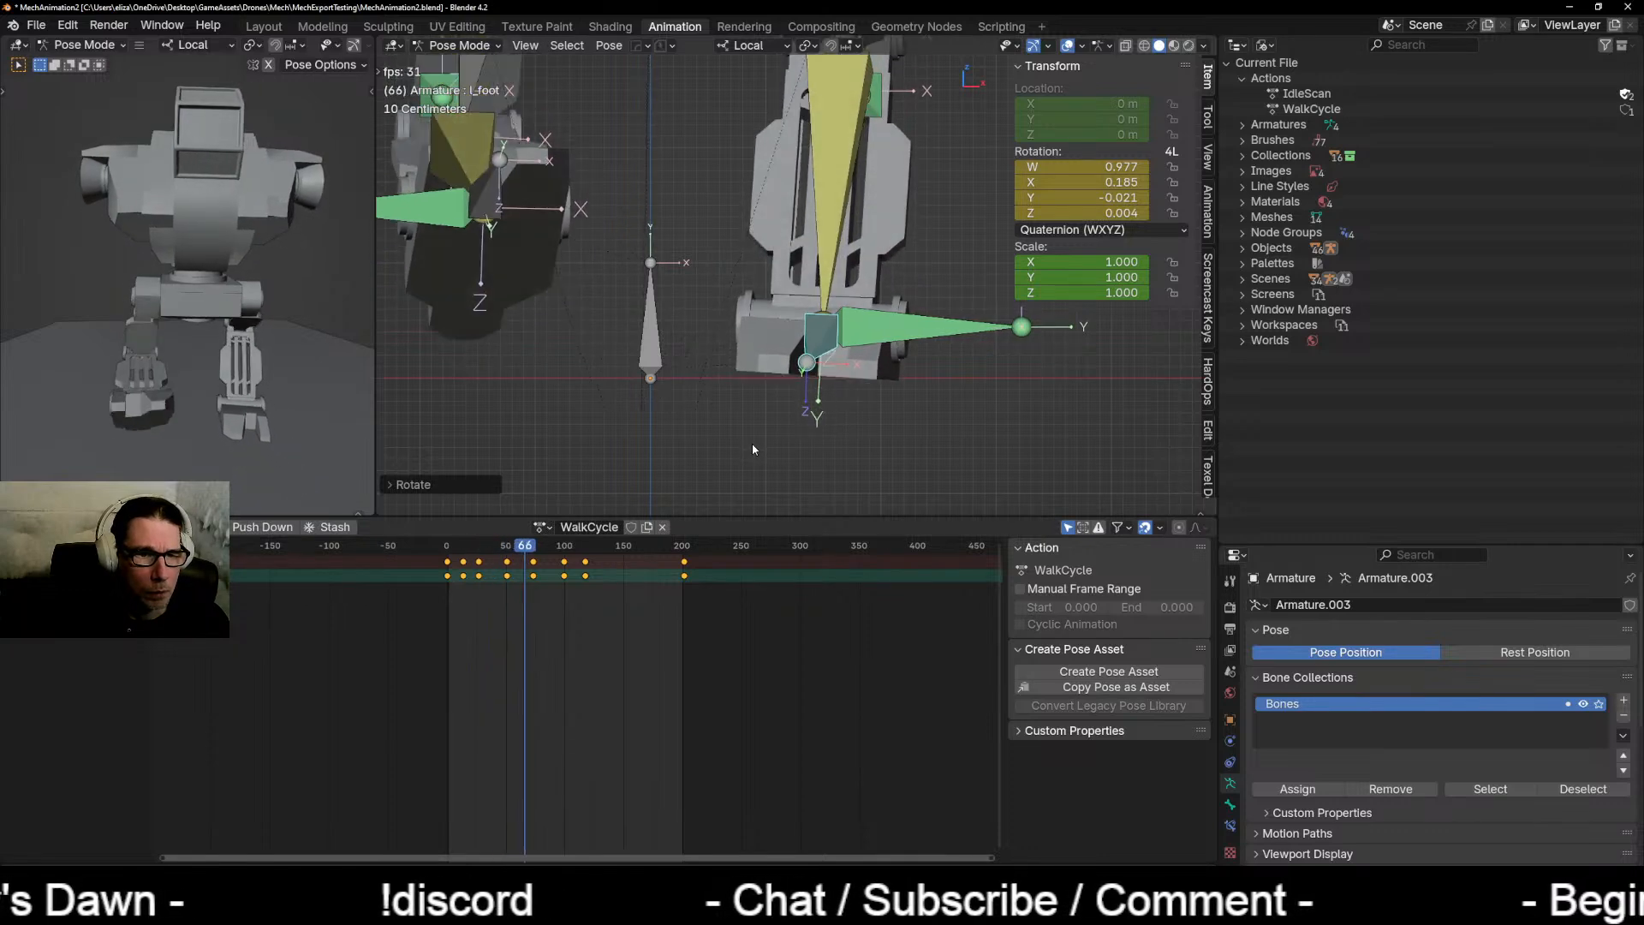
pyautogui.press('space')
pyautogui.click(541, 548)
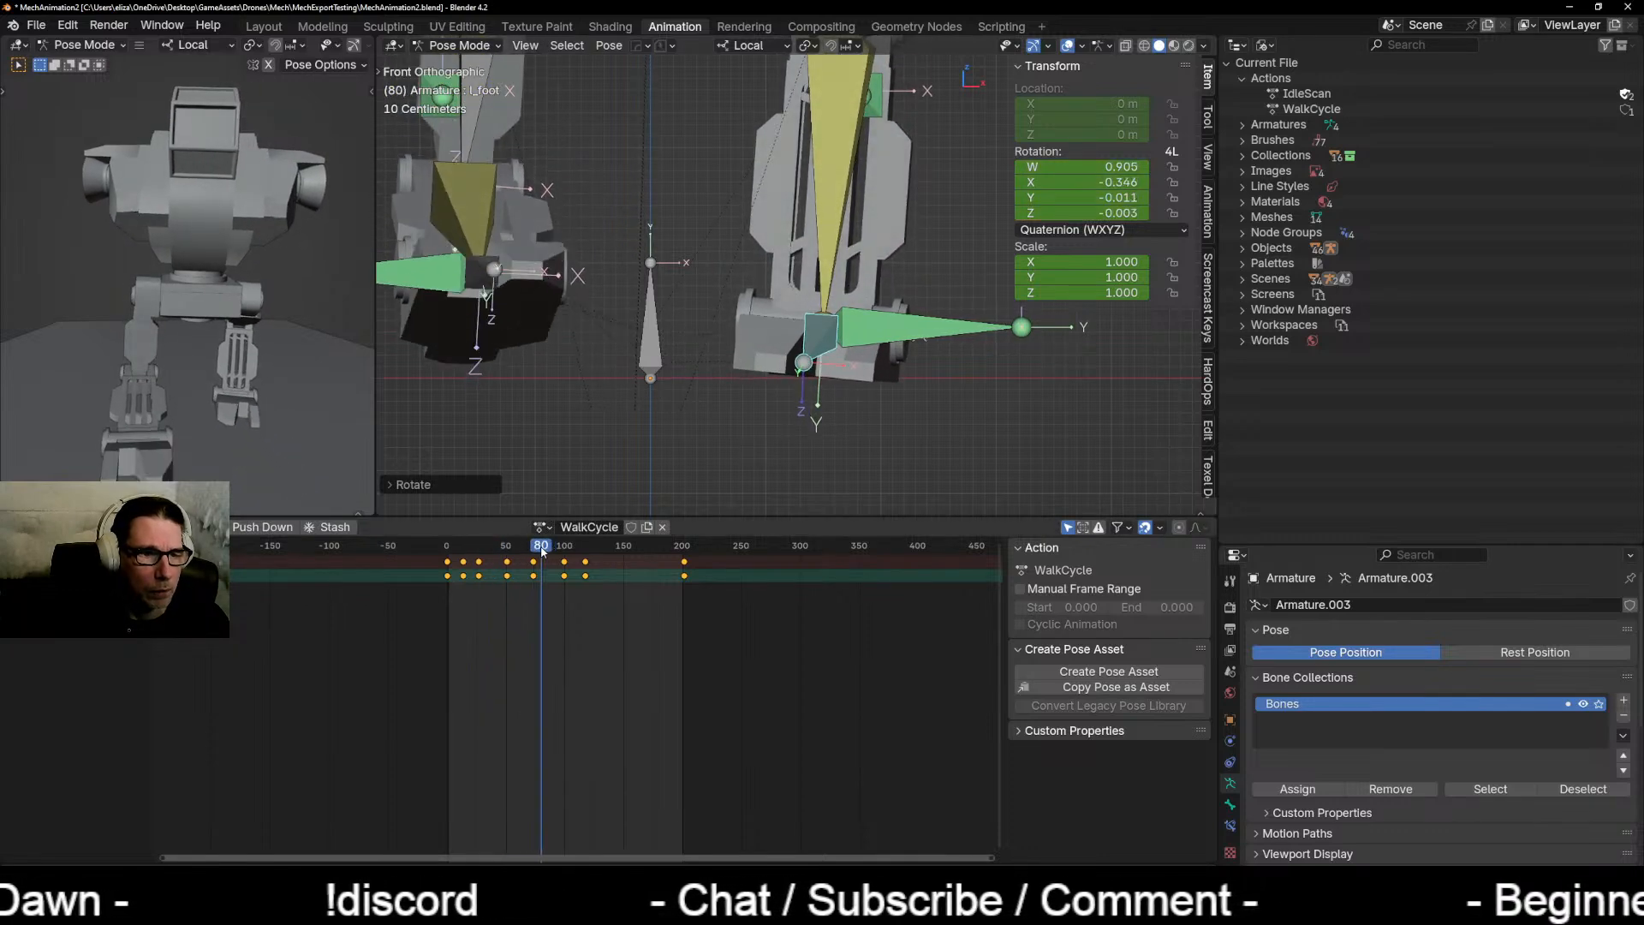
pyautogui.moveTo(541, 550); pyautogui.dragTo(500, 601)
pyautogui.click(835, 319)
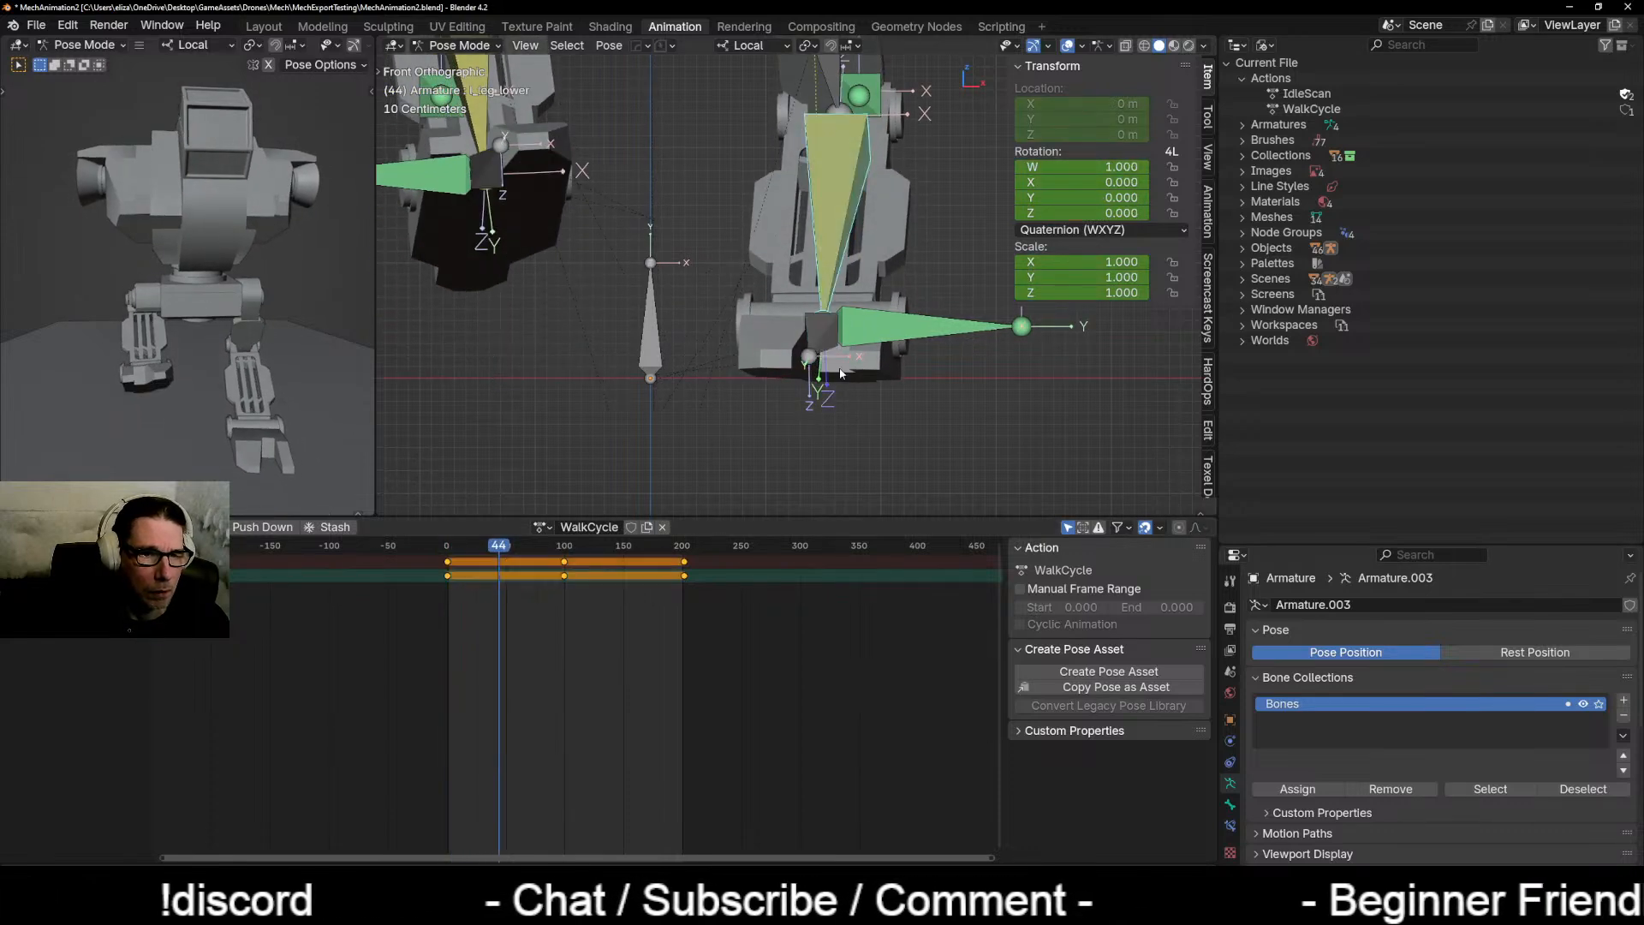
pyautogui.press('r')
pyautogui.click(1015, 382)
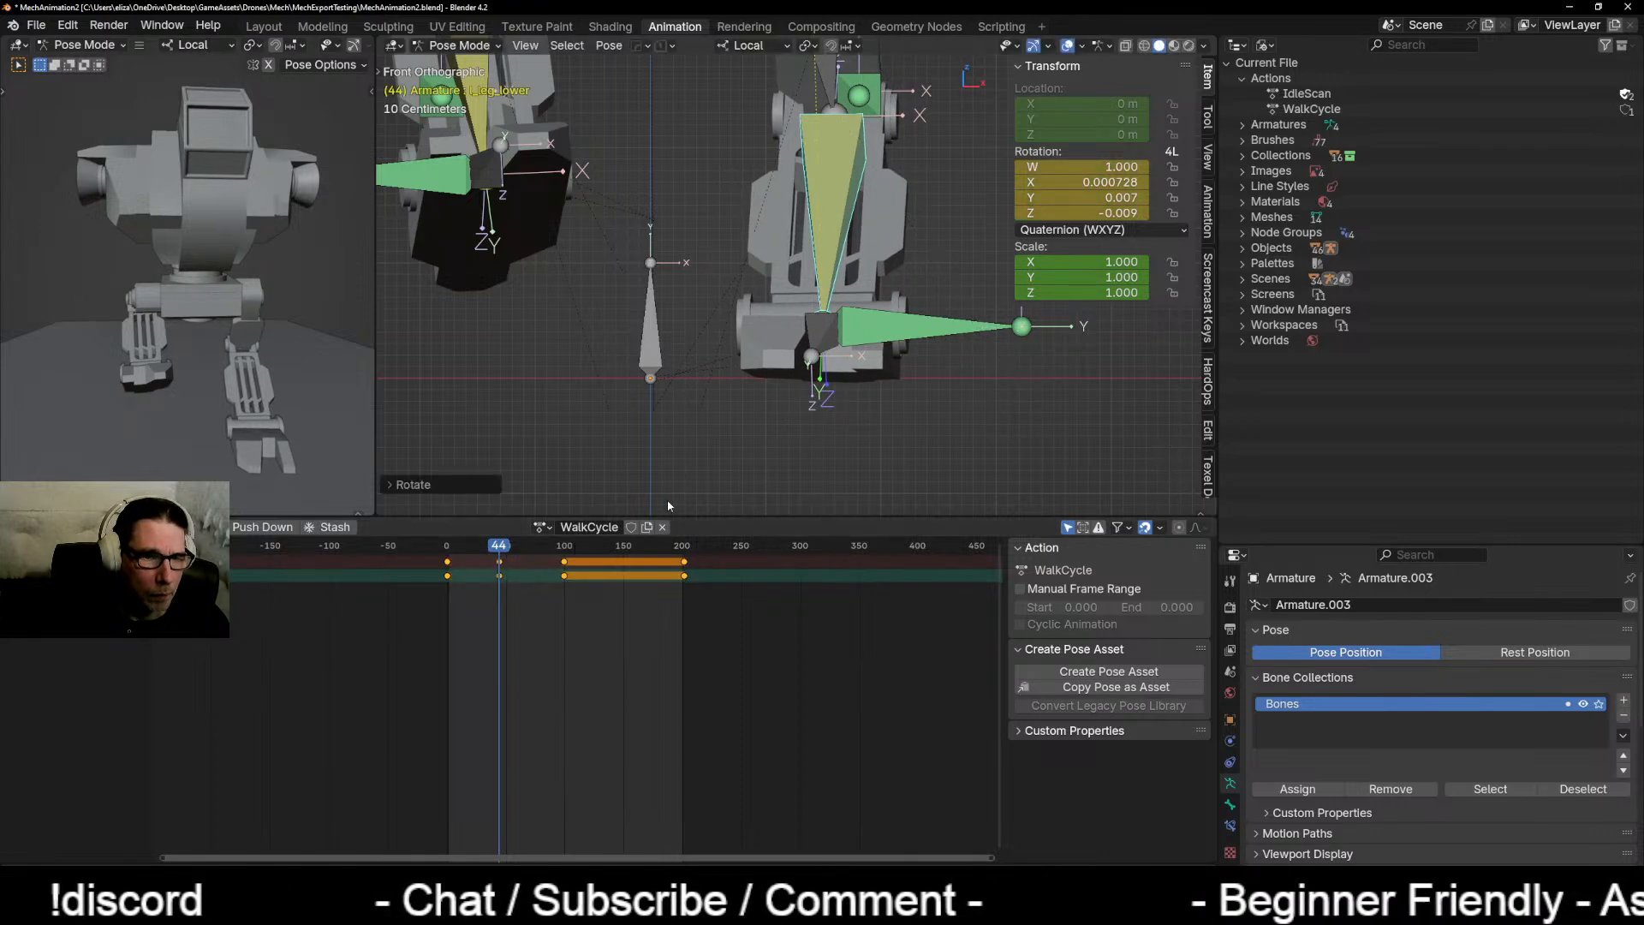
pyautogui.hotkey('ctrl', 'z')
# Step: Rotate the l_foot bone slightly at frame 39 in front view to level the sole, and play the animation
pyautogui.click(818, 350)
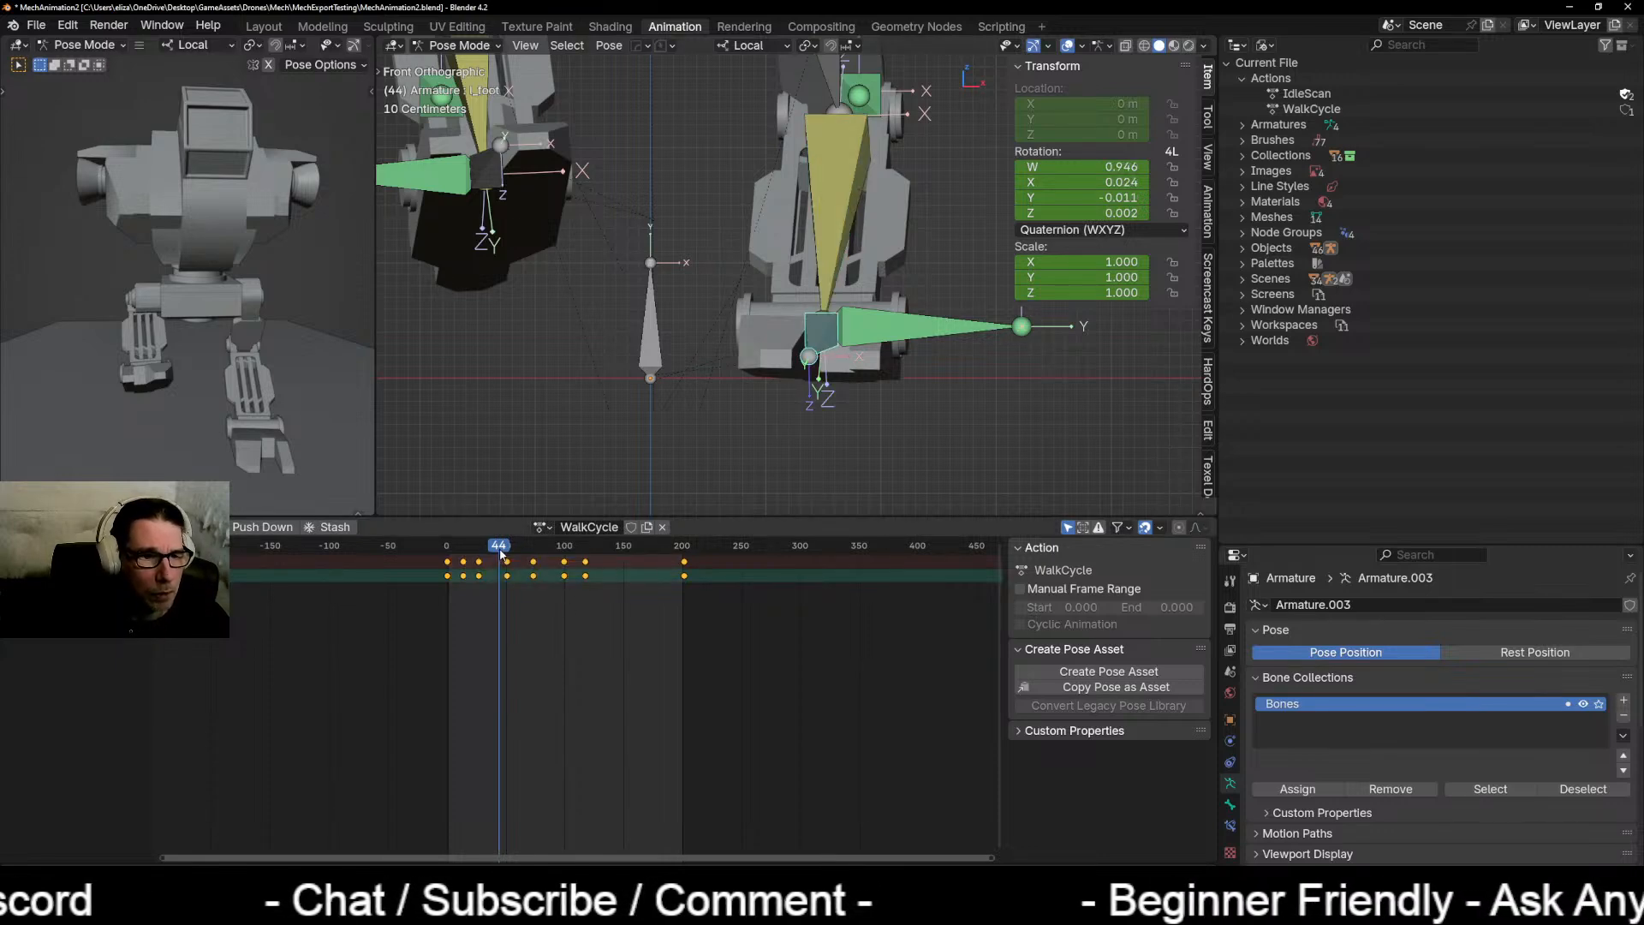
pyautogui.moveTo(502, 555); pyautogui.dragTo(494, 560)
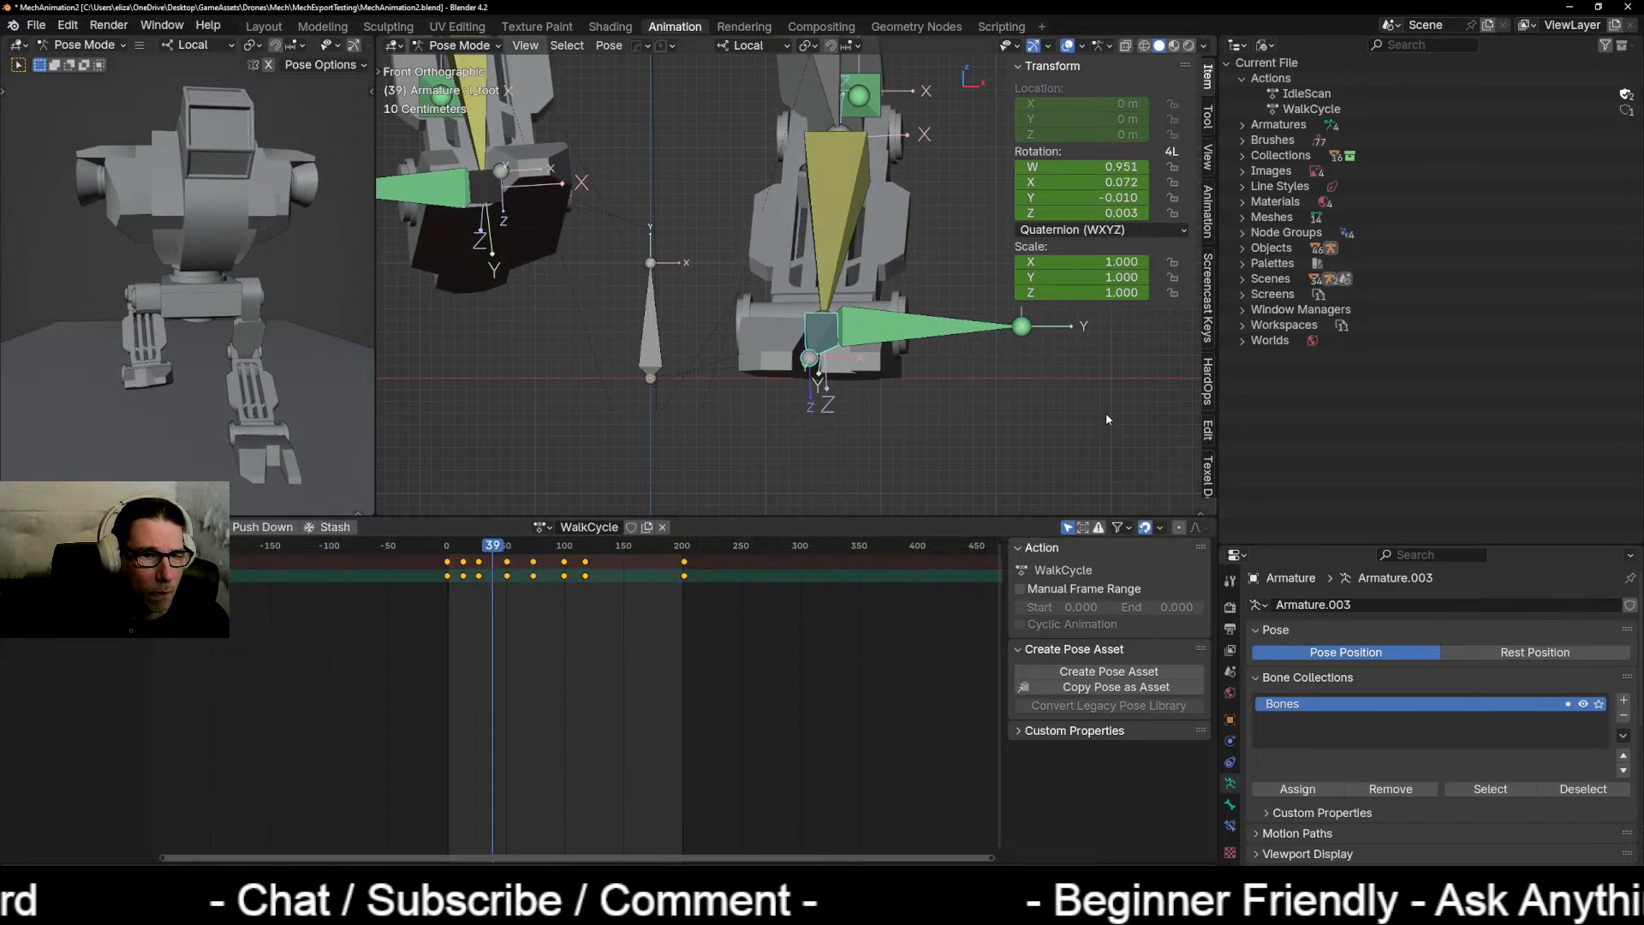
pyautogui.press('r')
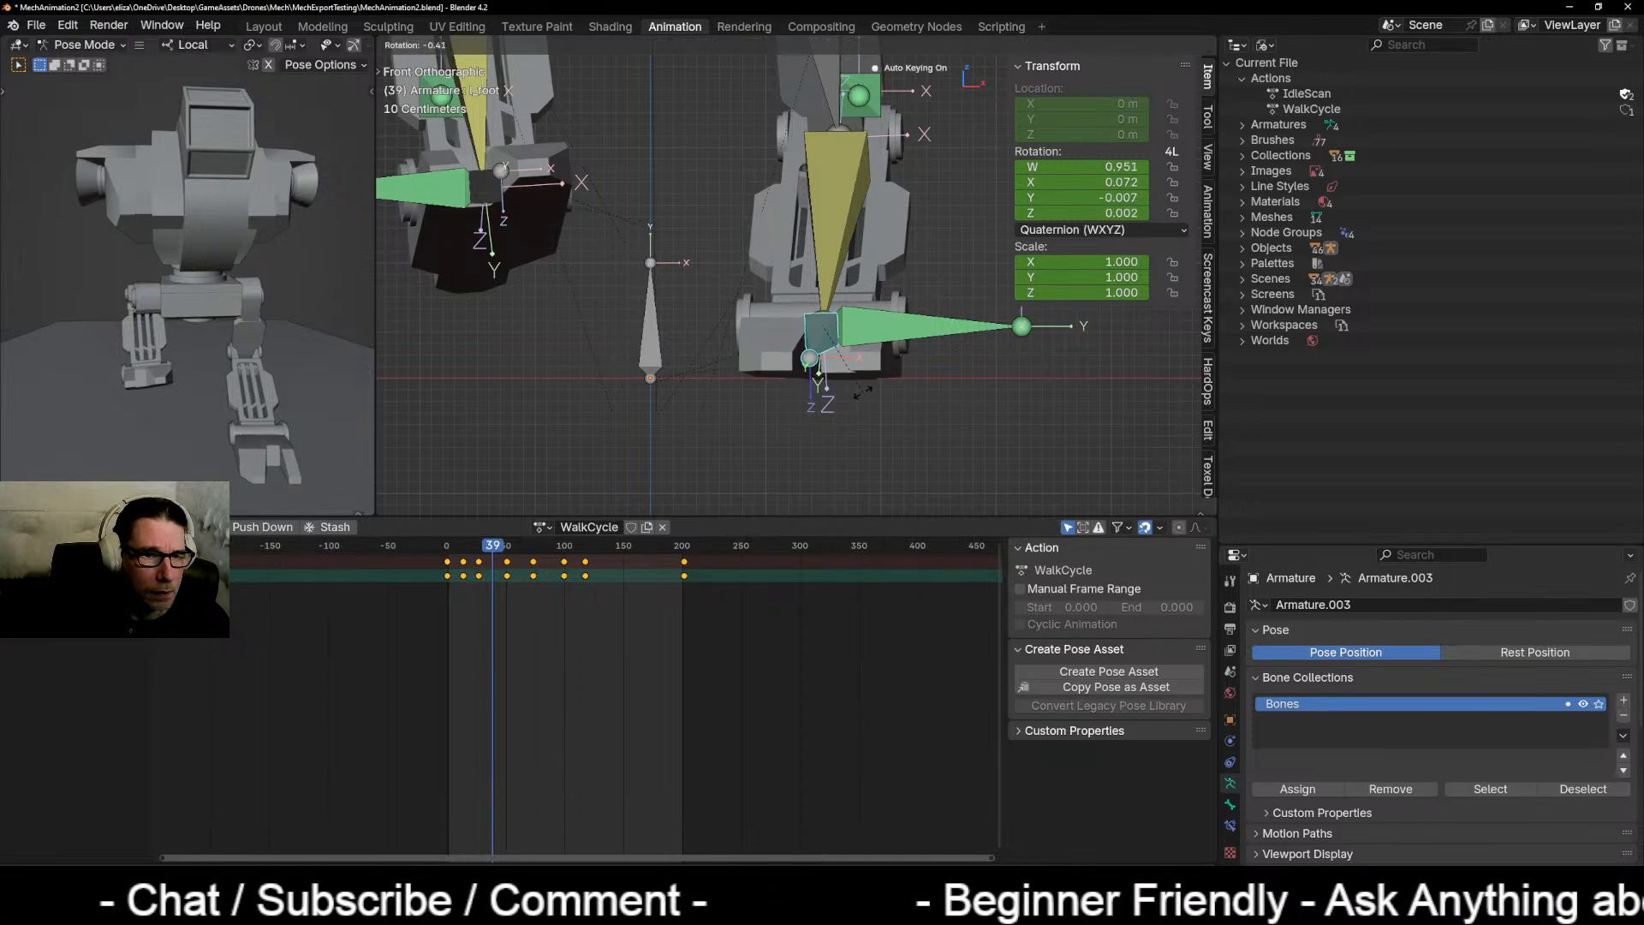
pyautogui.click(862, 391)
pyautogui.press('space')
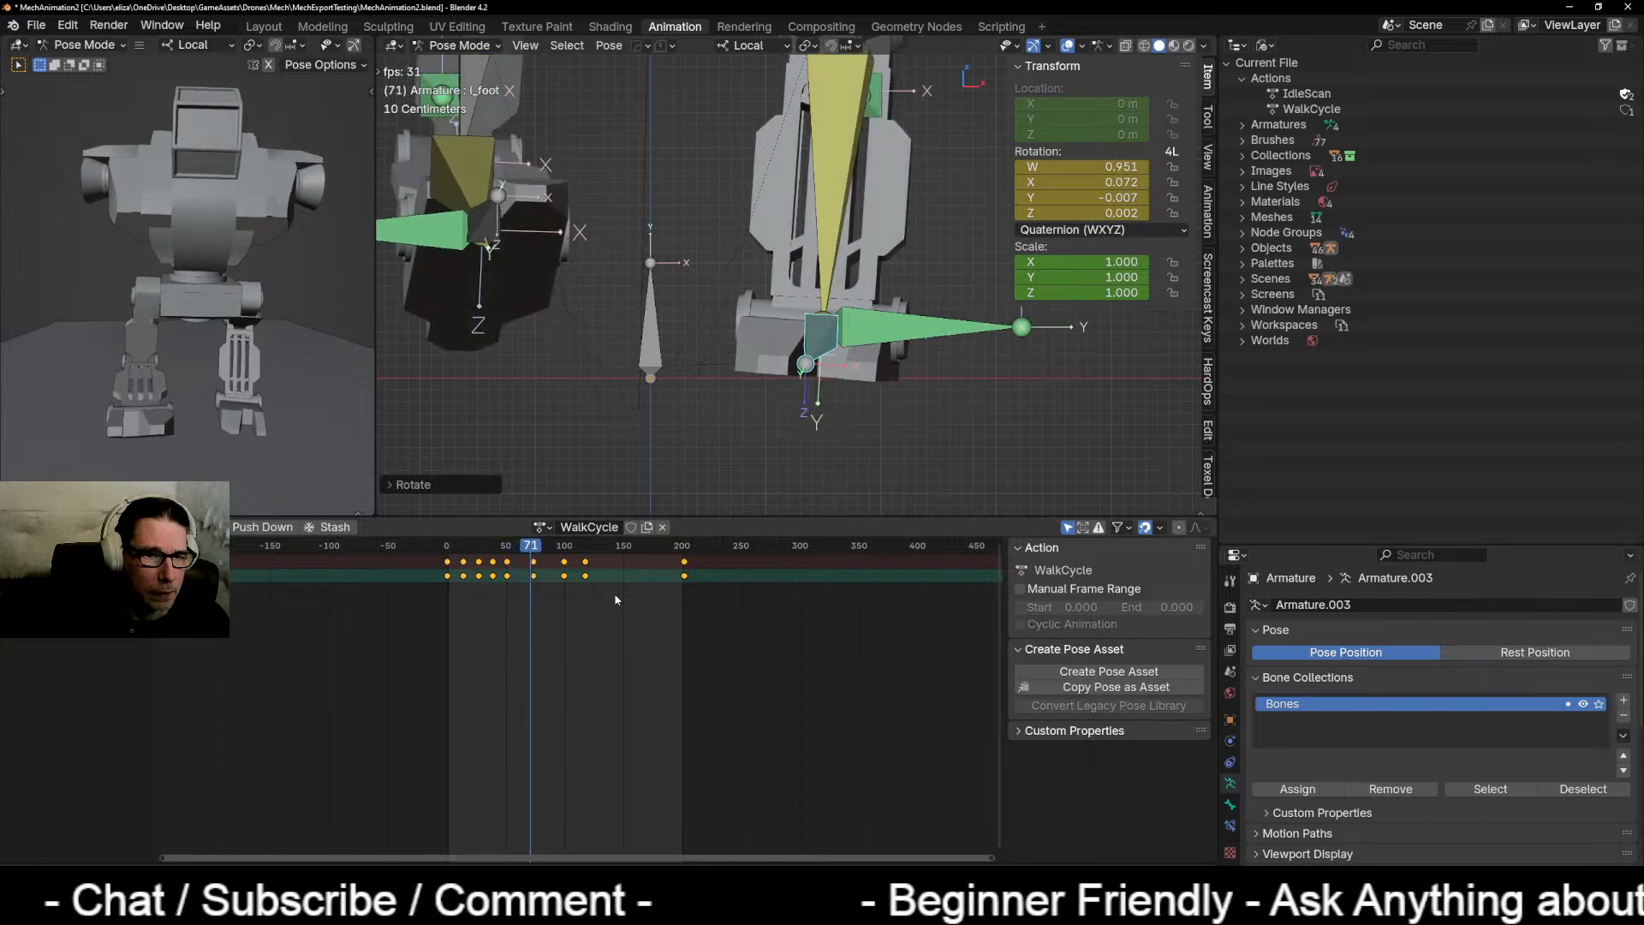
# Step: Rotate the l_foot bone about -3° at frame 61 in front view to level the sole, and play the animation
pyautogui.moveTo(531, 551); pyautogui.dragTo(520, 555)
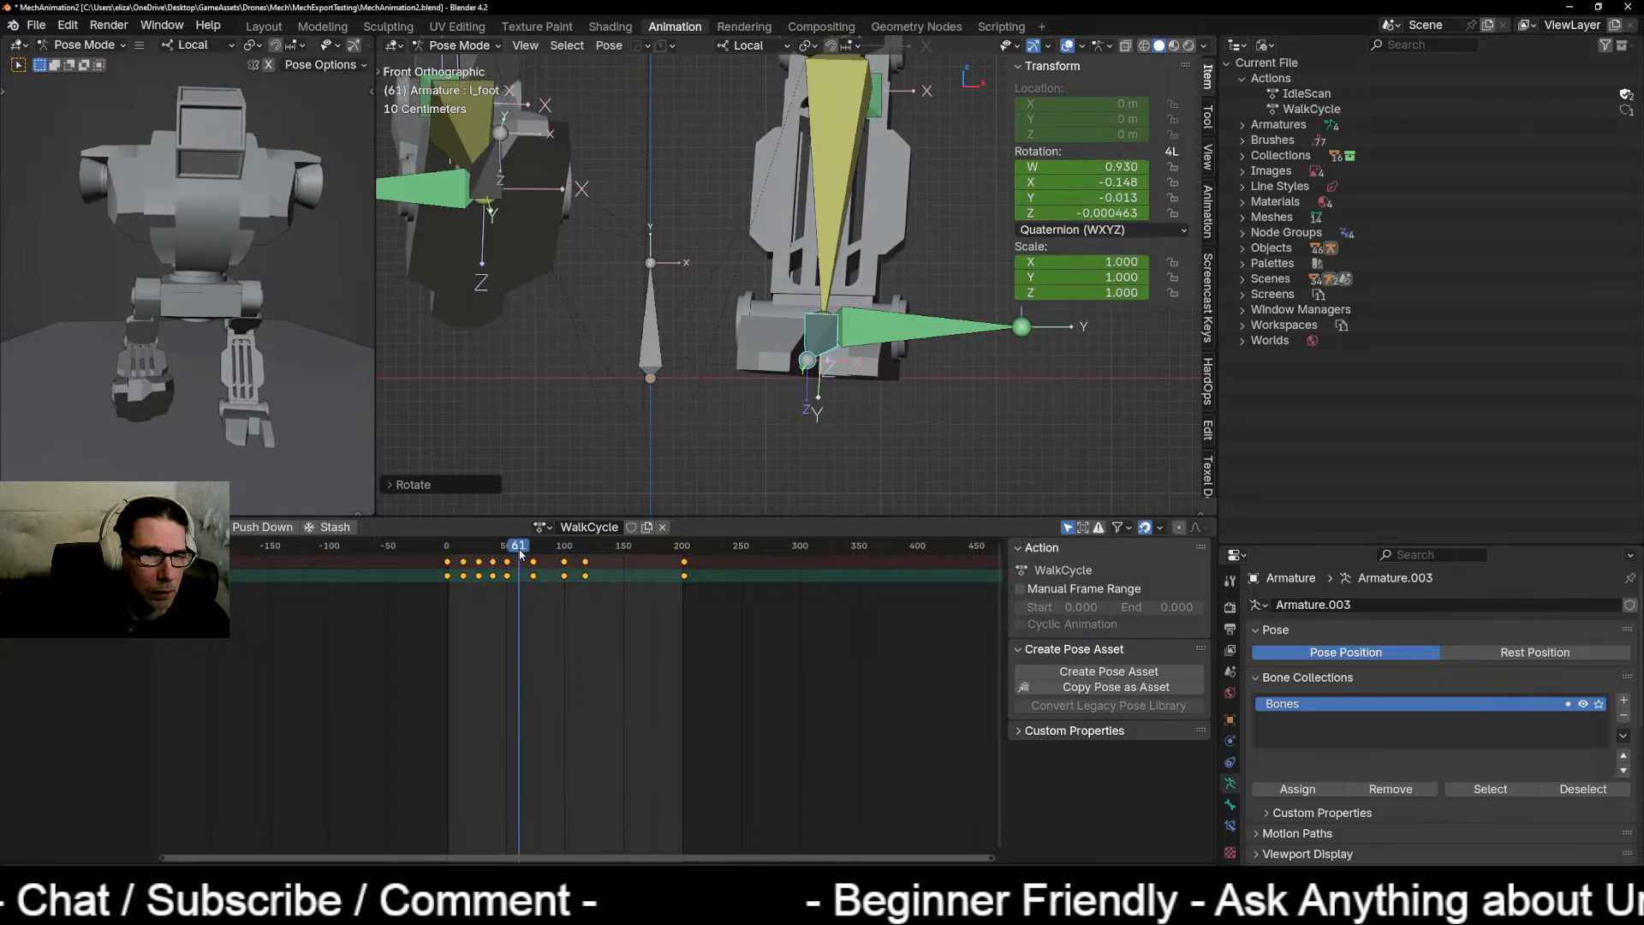
pyautogui.press('r')
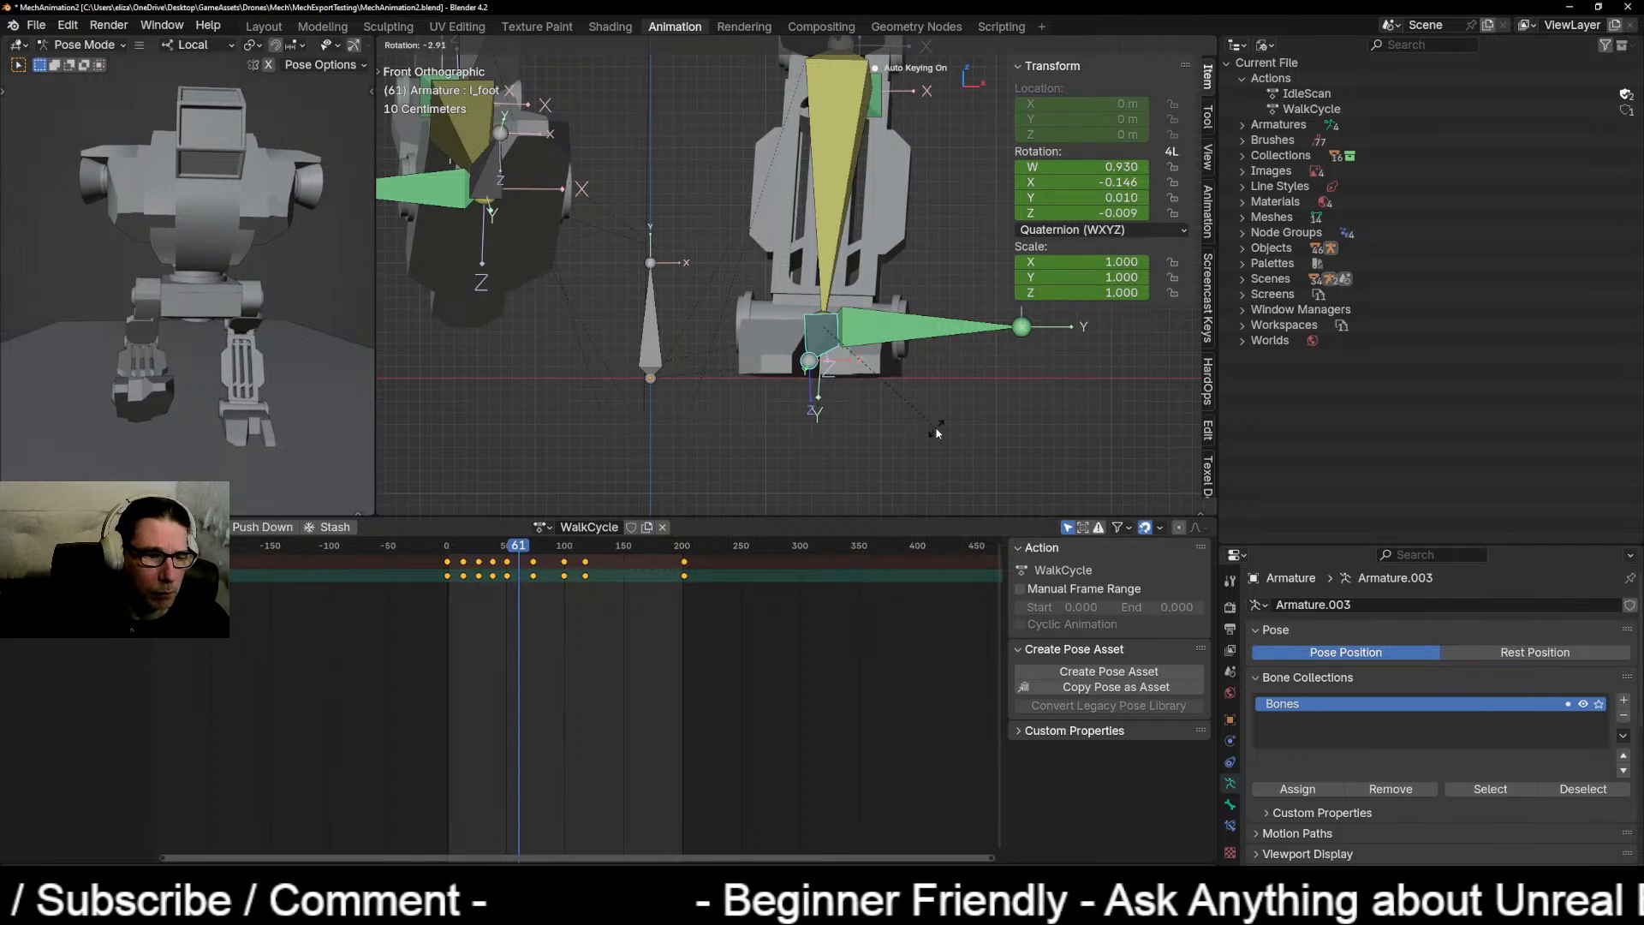
pyautogui.click(936, 431)
pyautogui.press('space')
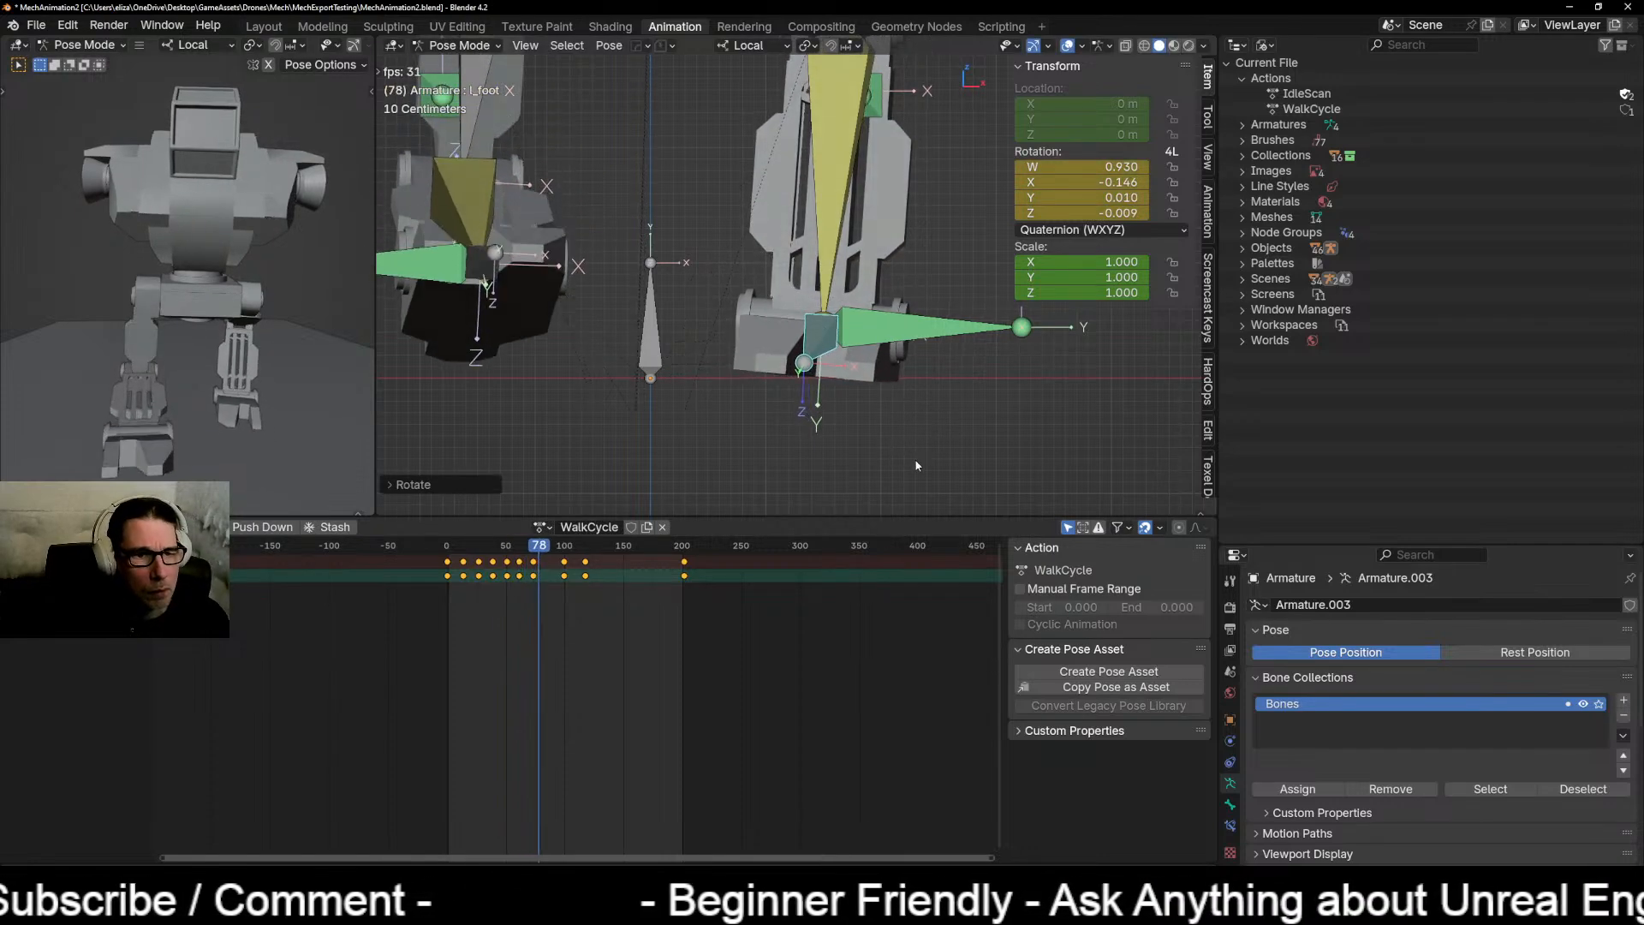
# Step: Rotate the l_foot bone slightly at frame 74 in front view to level the sole with the ground line
pyautogui.moveTo(542, 550); pyautogui.dragTo(535, 554)
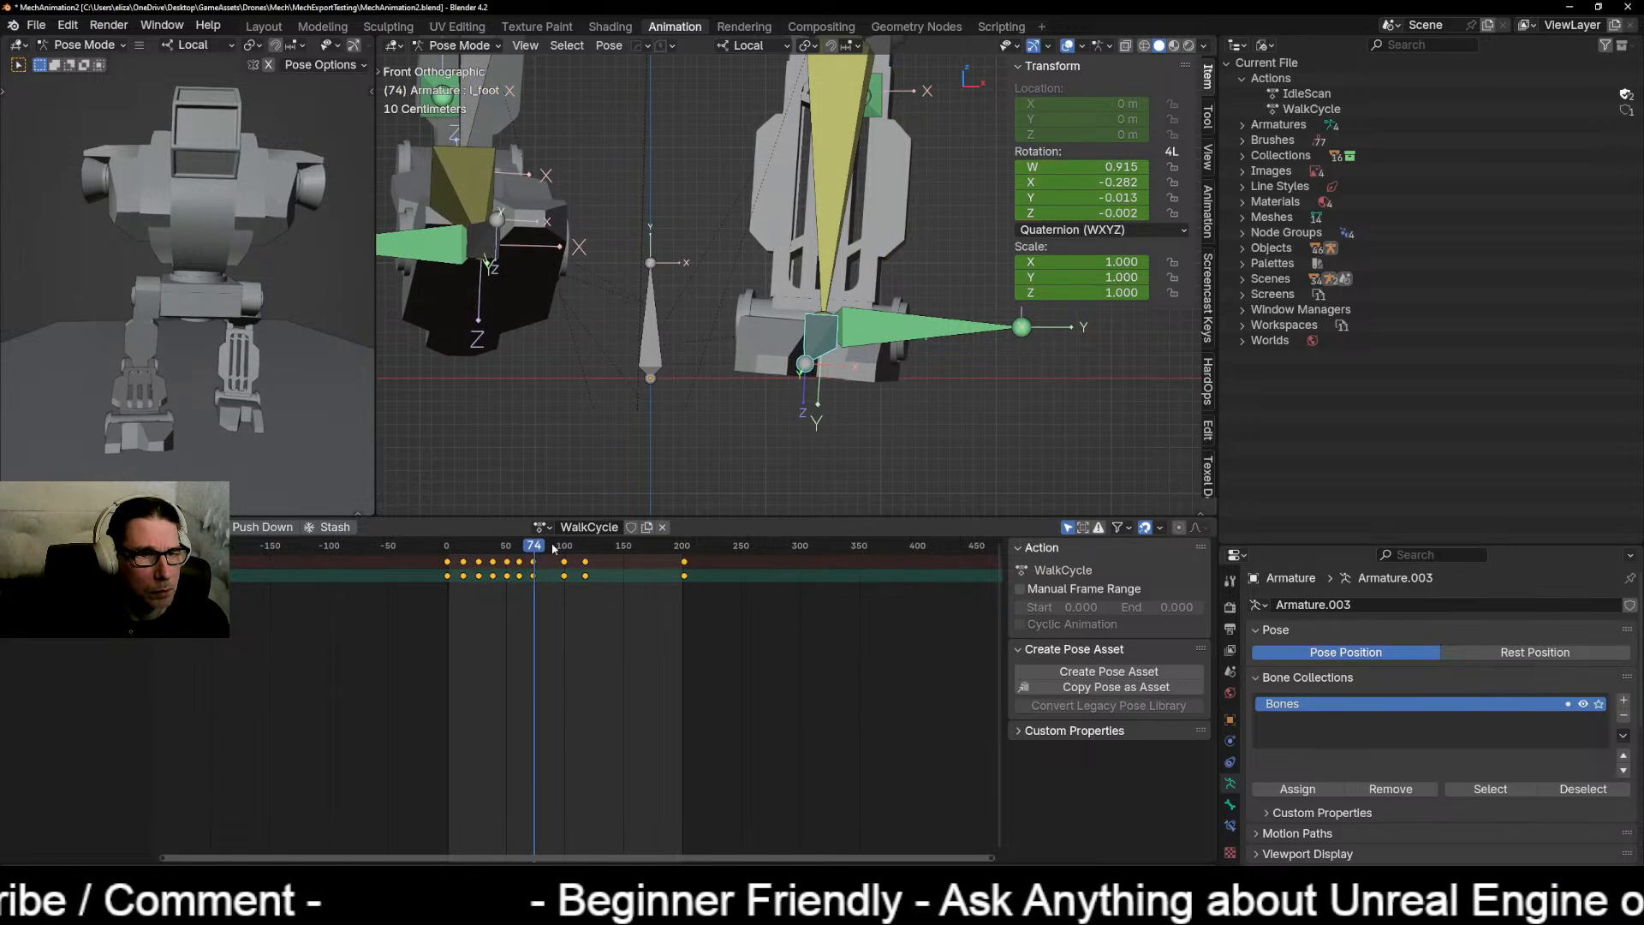
pyautogui.press('r')
pyautogui.click(818, 443)
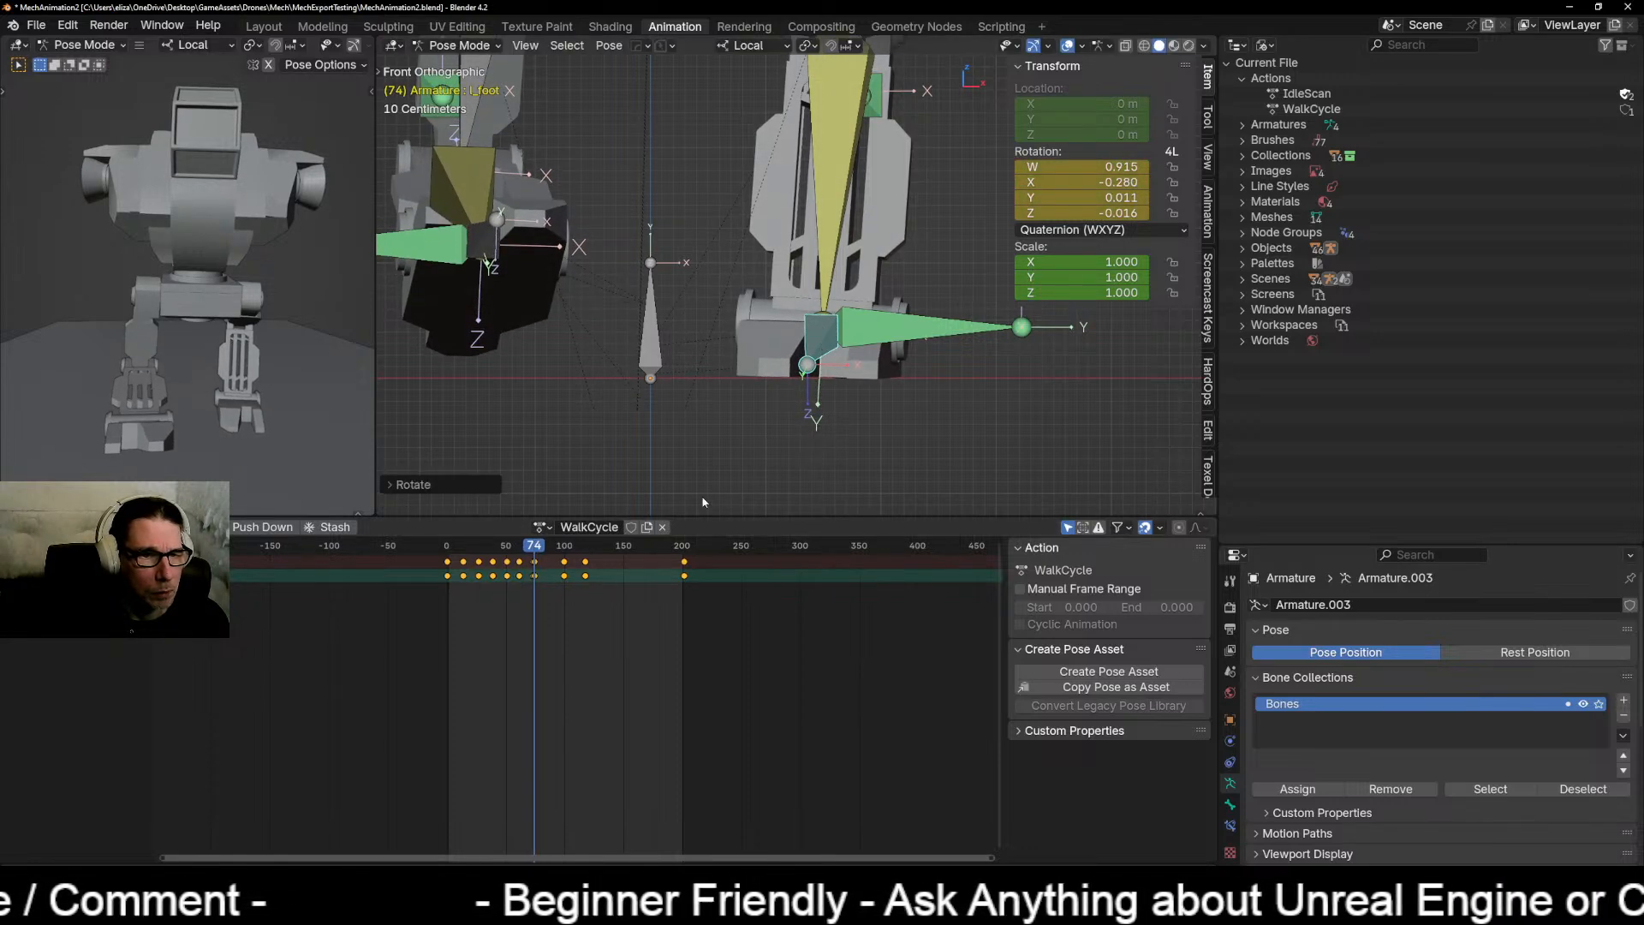
# Step: Rotate the l_foot bone slightly at frame 86 in front view so the sole sits level on the ground line
pyautogui.press('Right')
pyautogui.press('Right')
pyautogui.press('Right')
pyautogui.press('Right')
pyautogui.press('Right')
pyautogui.press('Right')
pyautogui.press('Right')
pyautogui.press('Right')
pyautogui.press('Right')
pyautogui.press('Right')
pyautogui.press('Right')
pyautogui.press('Right')
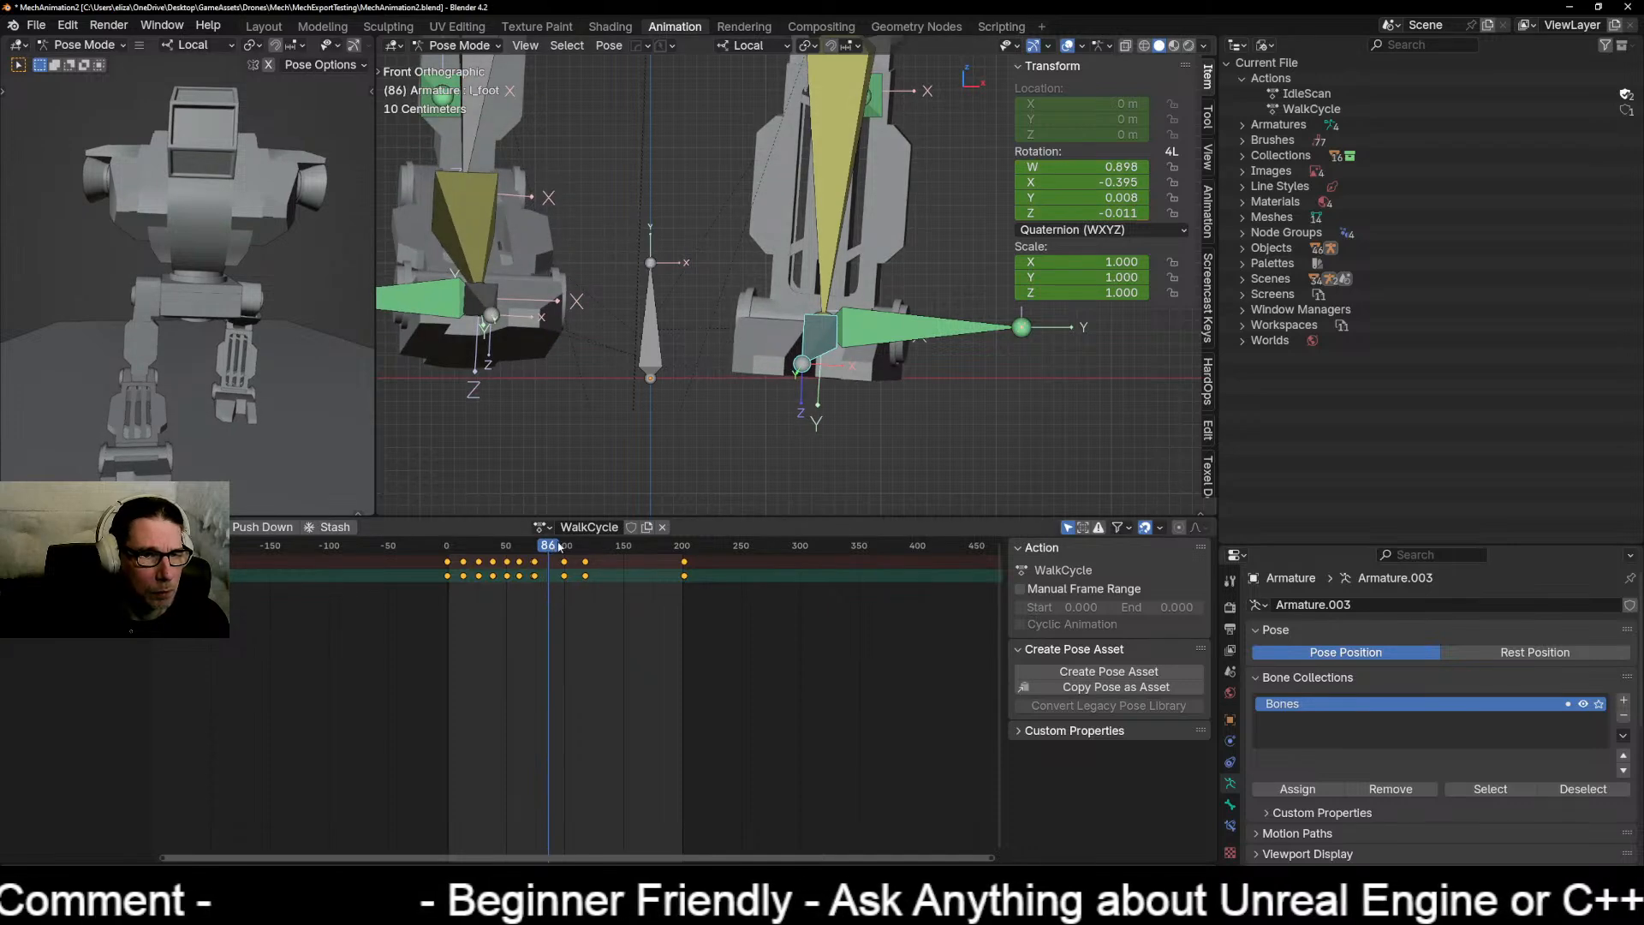
pyautogui.press('r')
pyautogui.click(846, 466)
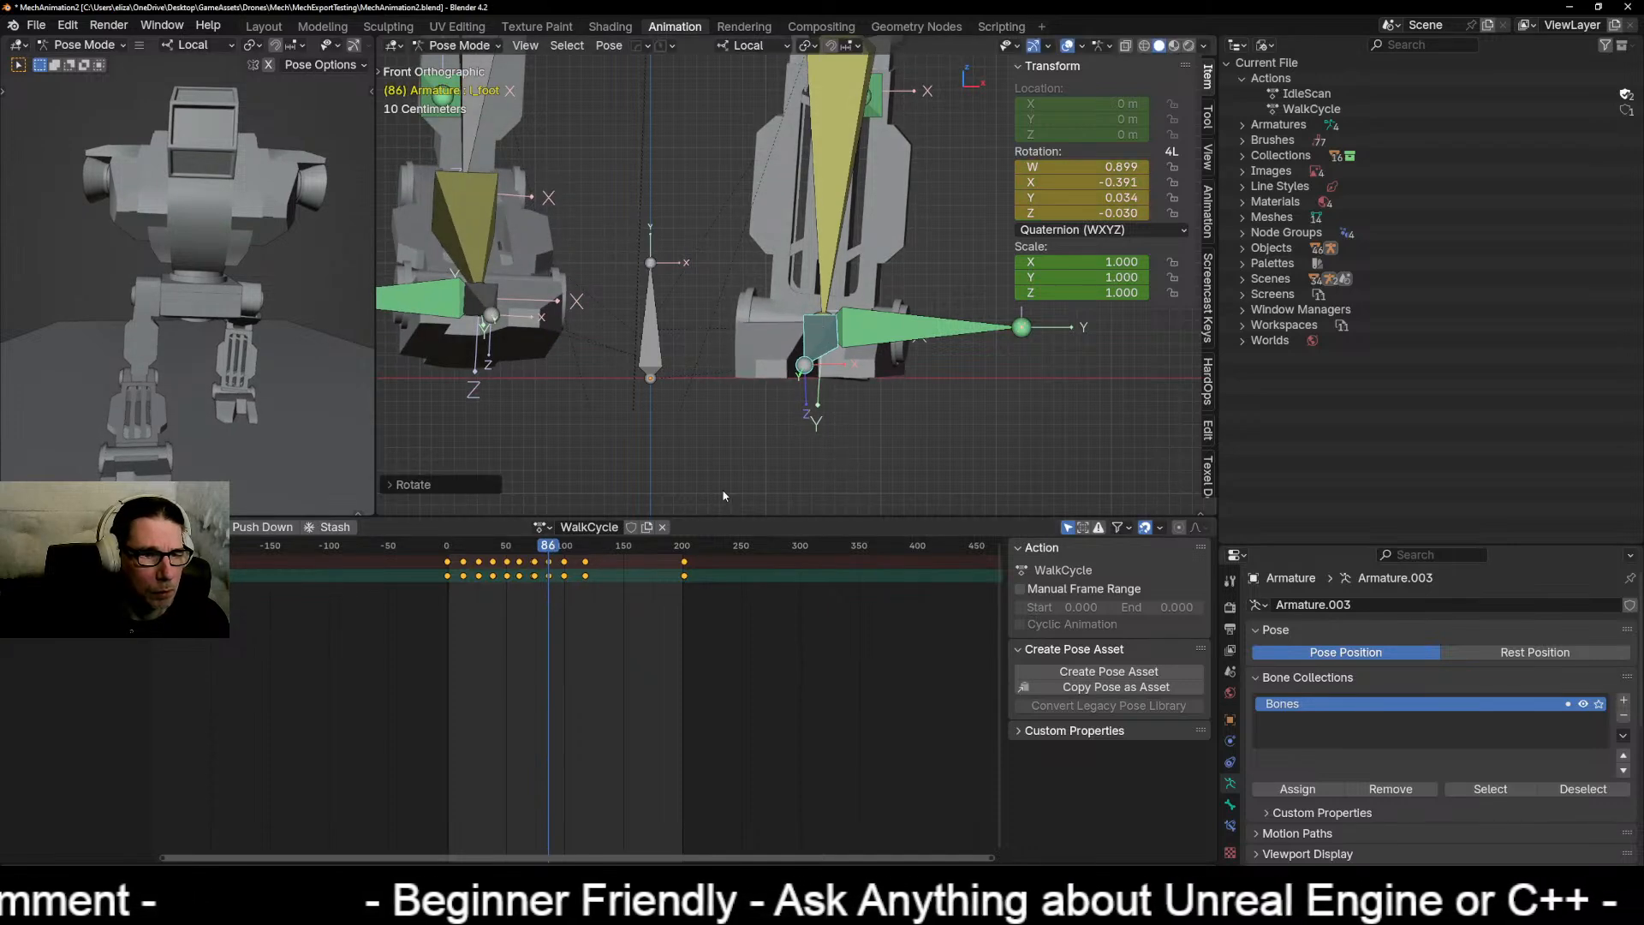
# Step: Rotate the l_foot bone slightly at frame 95 in front view to level the sole, and play the animation
pyautogui.press('Right')
pyautogui.press('Right')
pyautogui.press('Right')
pyautogui.press('Right')
pyautogui.press('Right')
pyautogui.press('Right')
pyautogui.press('Right')
pyautogui.press('Right')
pyautogui.press('Right')
pyautogui.press('Right')
pyautogui.press('Right')
pyautogui.press('Right')
pyautogui.press('Right')
pyautogui.press('Right')
pyautogui.press('Right')
pyautogui.press('Right')
pyautogui.press('Right')
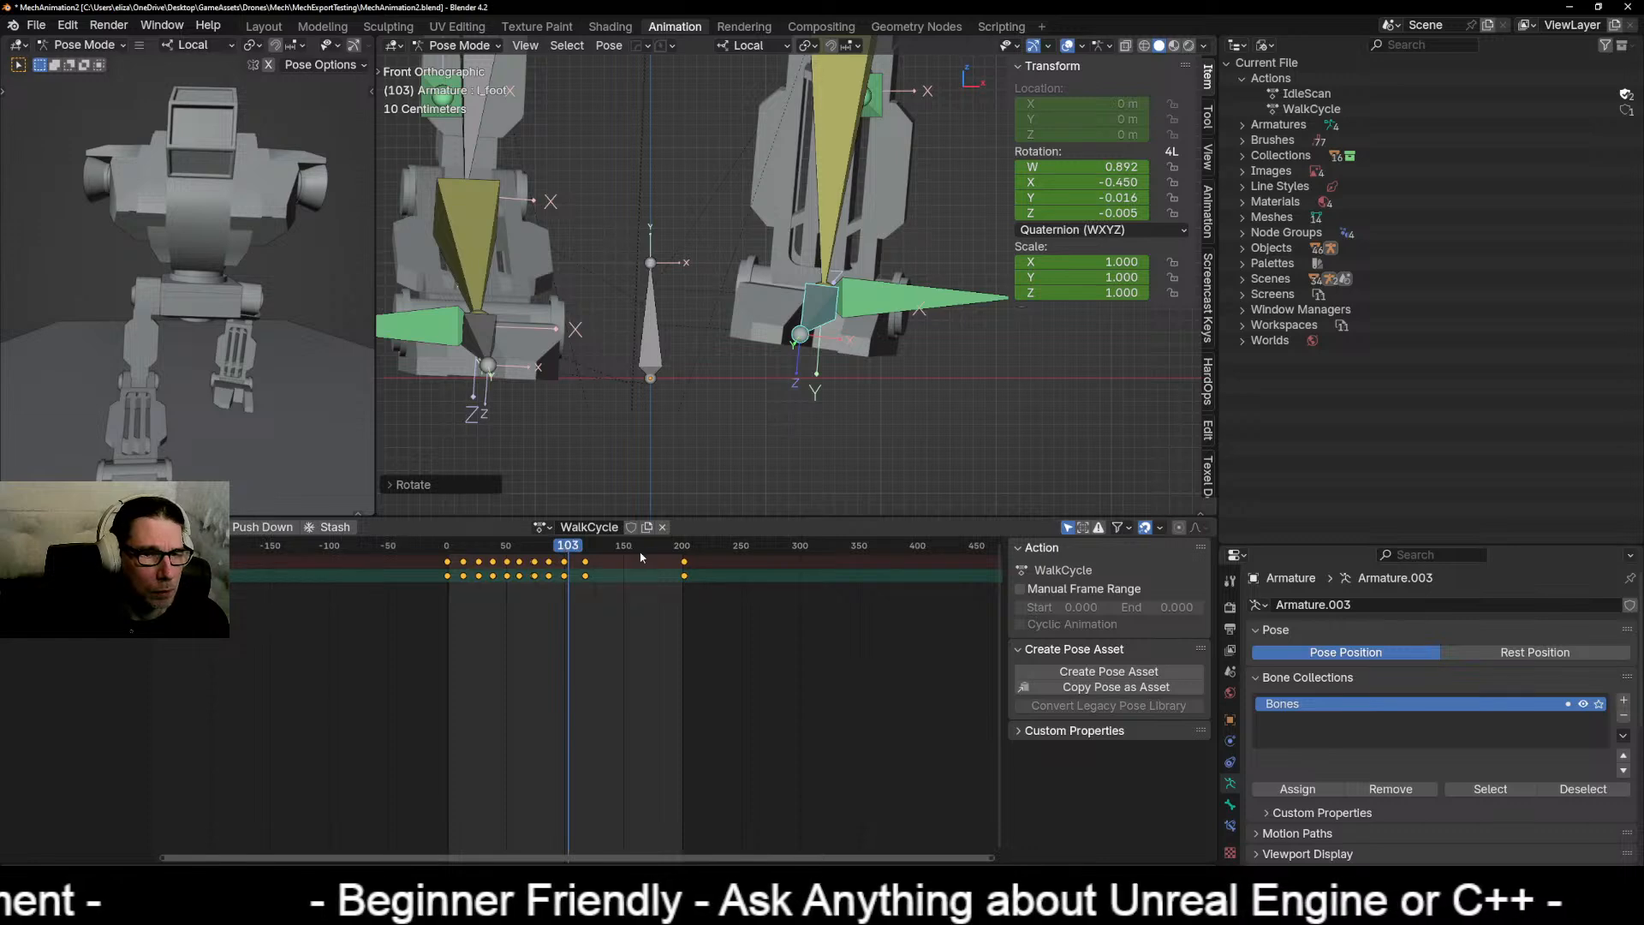
pyautogui.moveTo(567, 555); pyautogui.dragTo(561, 557)
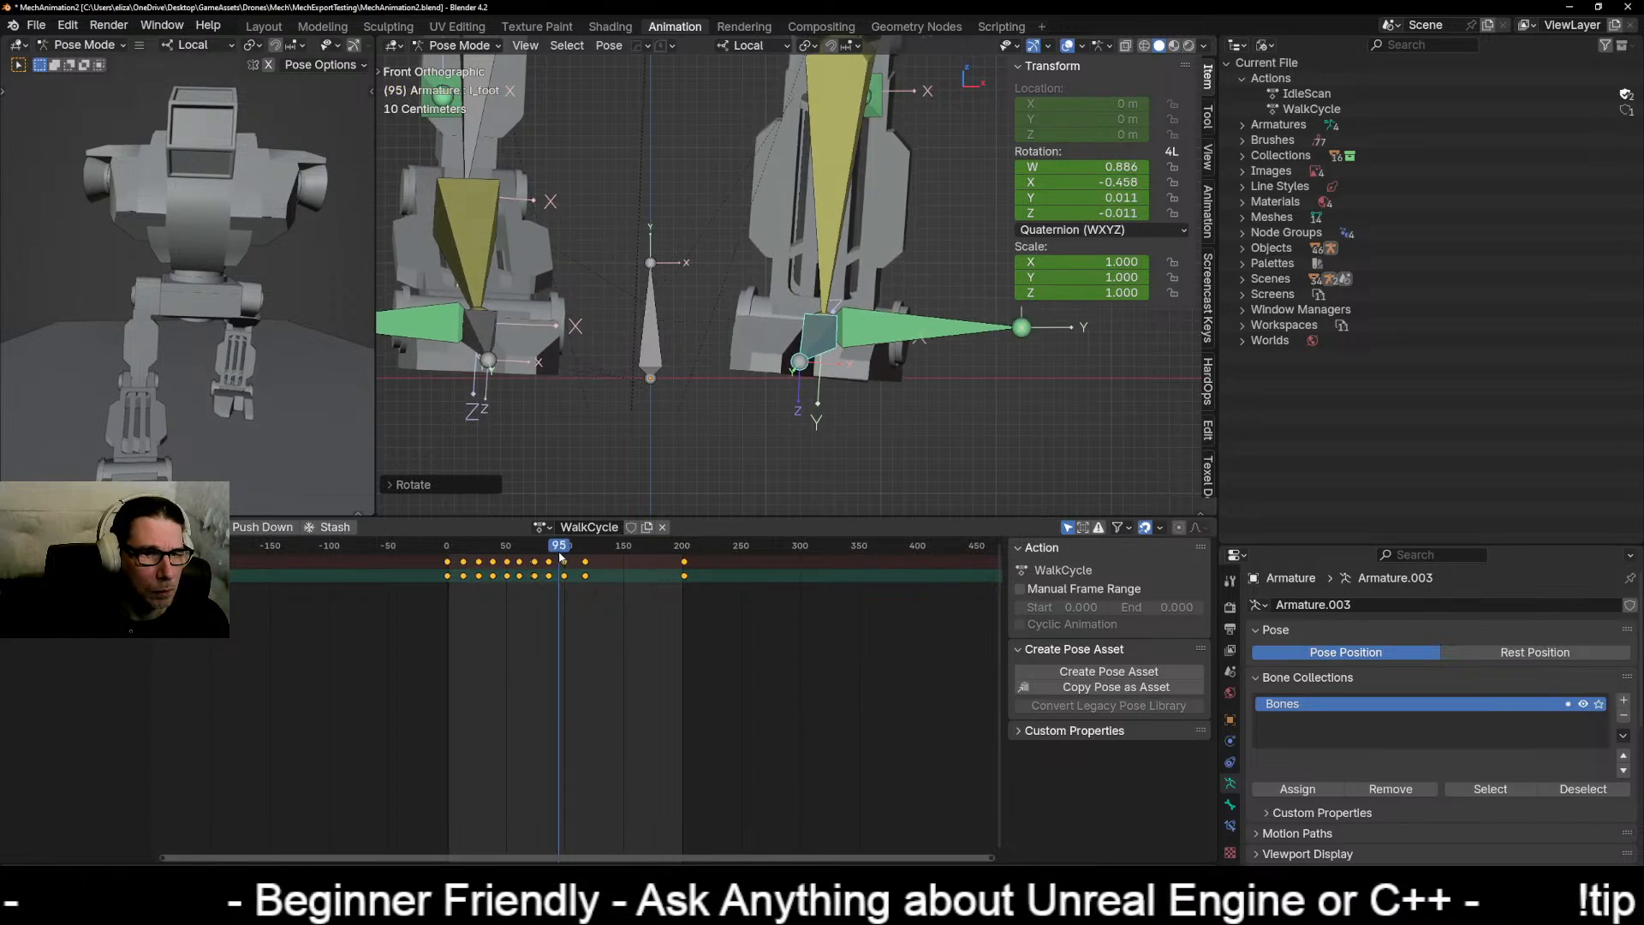
pyautogui.press('r')
pyautogui.click(740, 454)
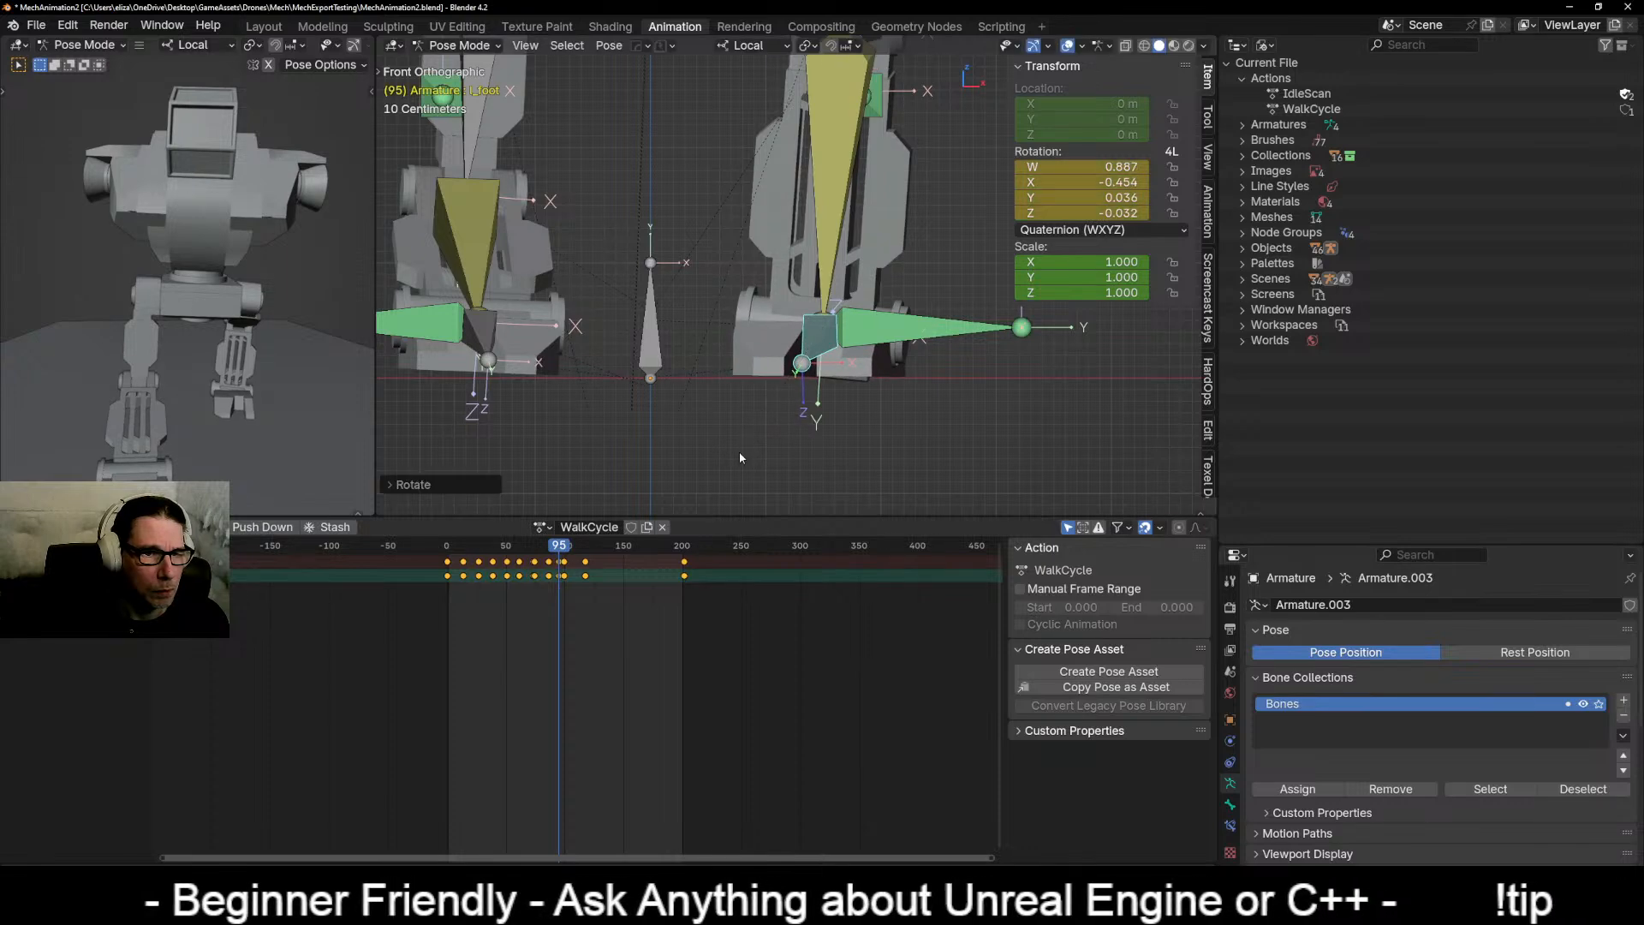
pyautogui.press('space')
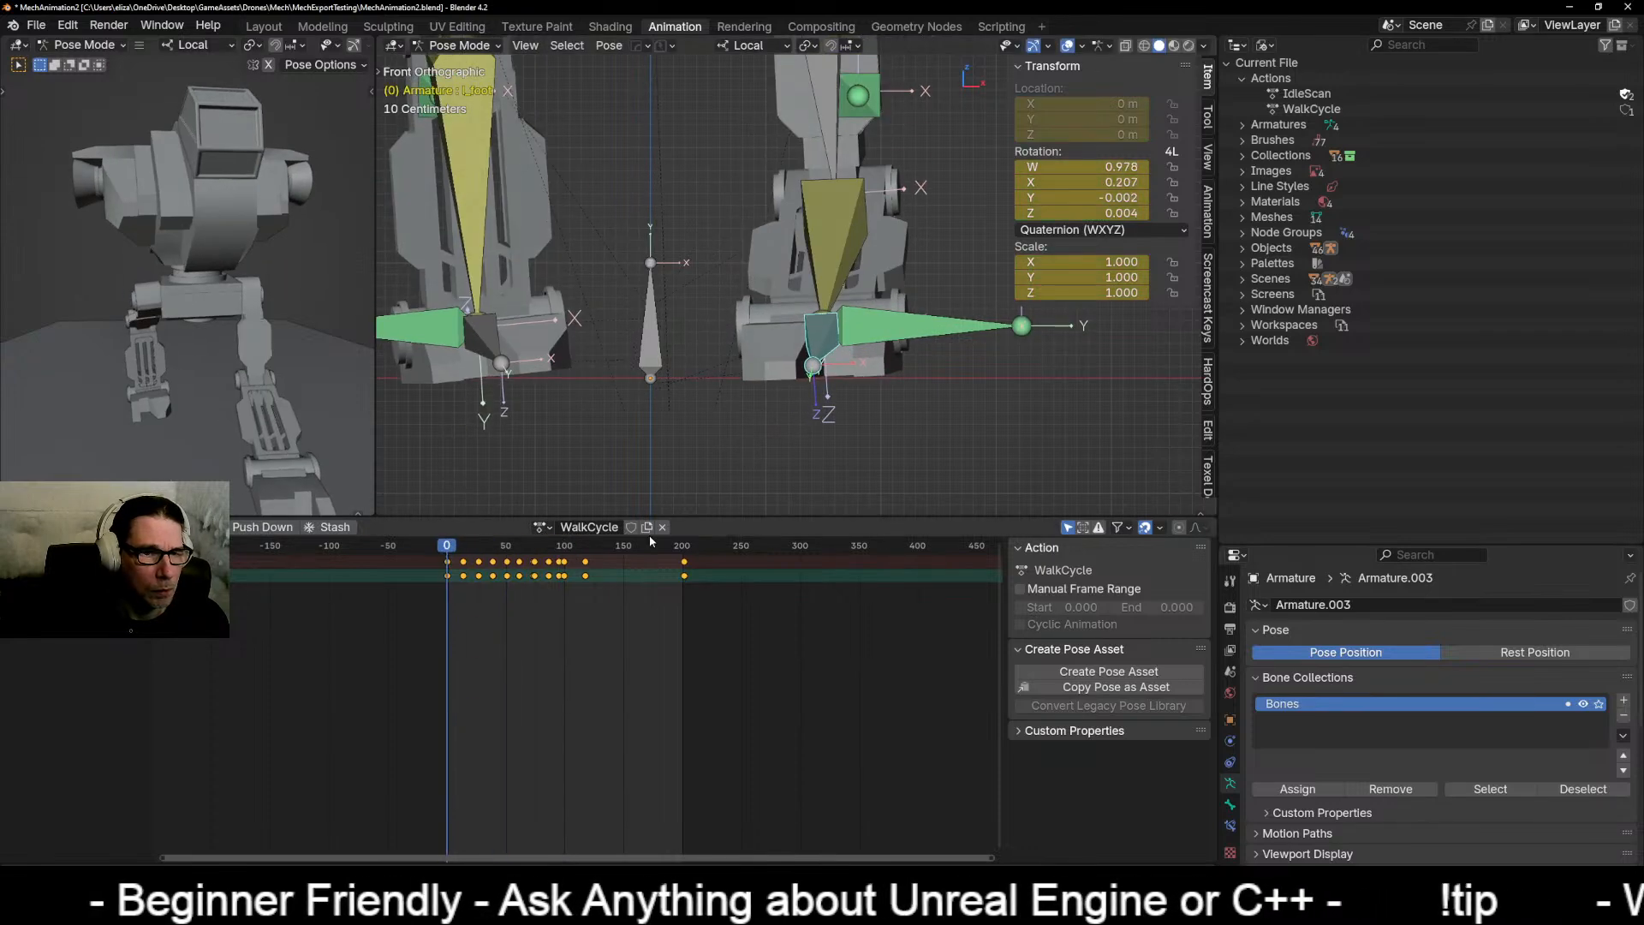
# Step: Rotate the l_foot bone slightly at frame 0 in front view to level the sole, and play the animation
pyautogui.click(447, 552)
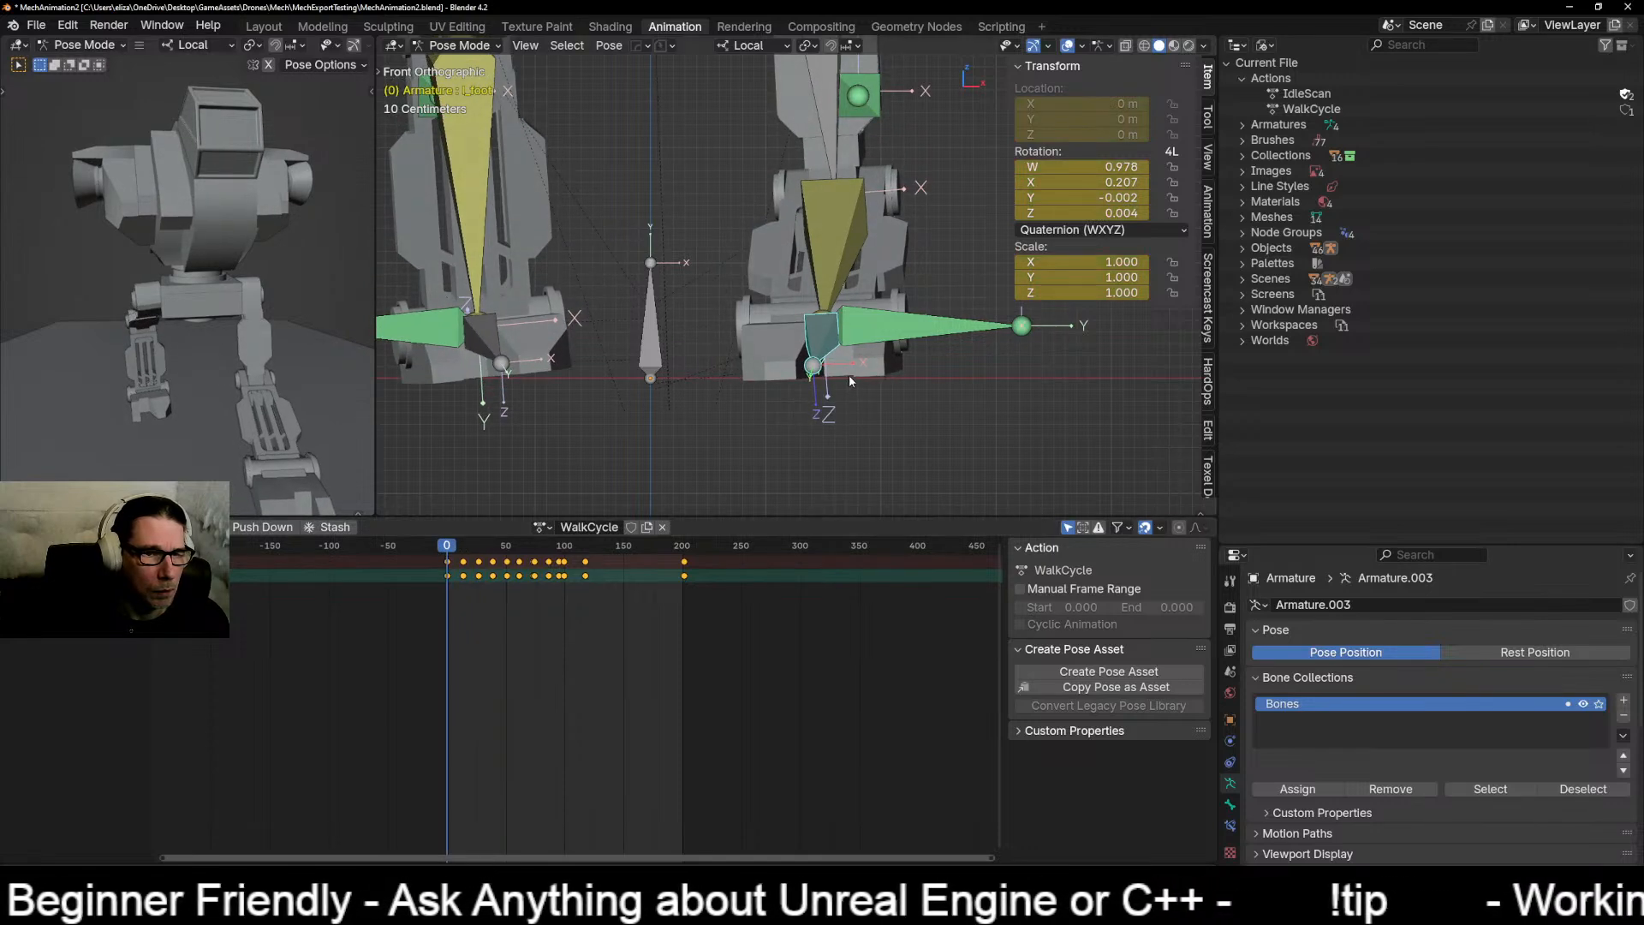
pyautogui.press('r')
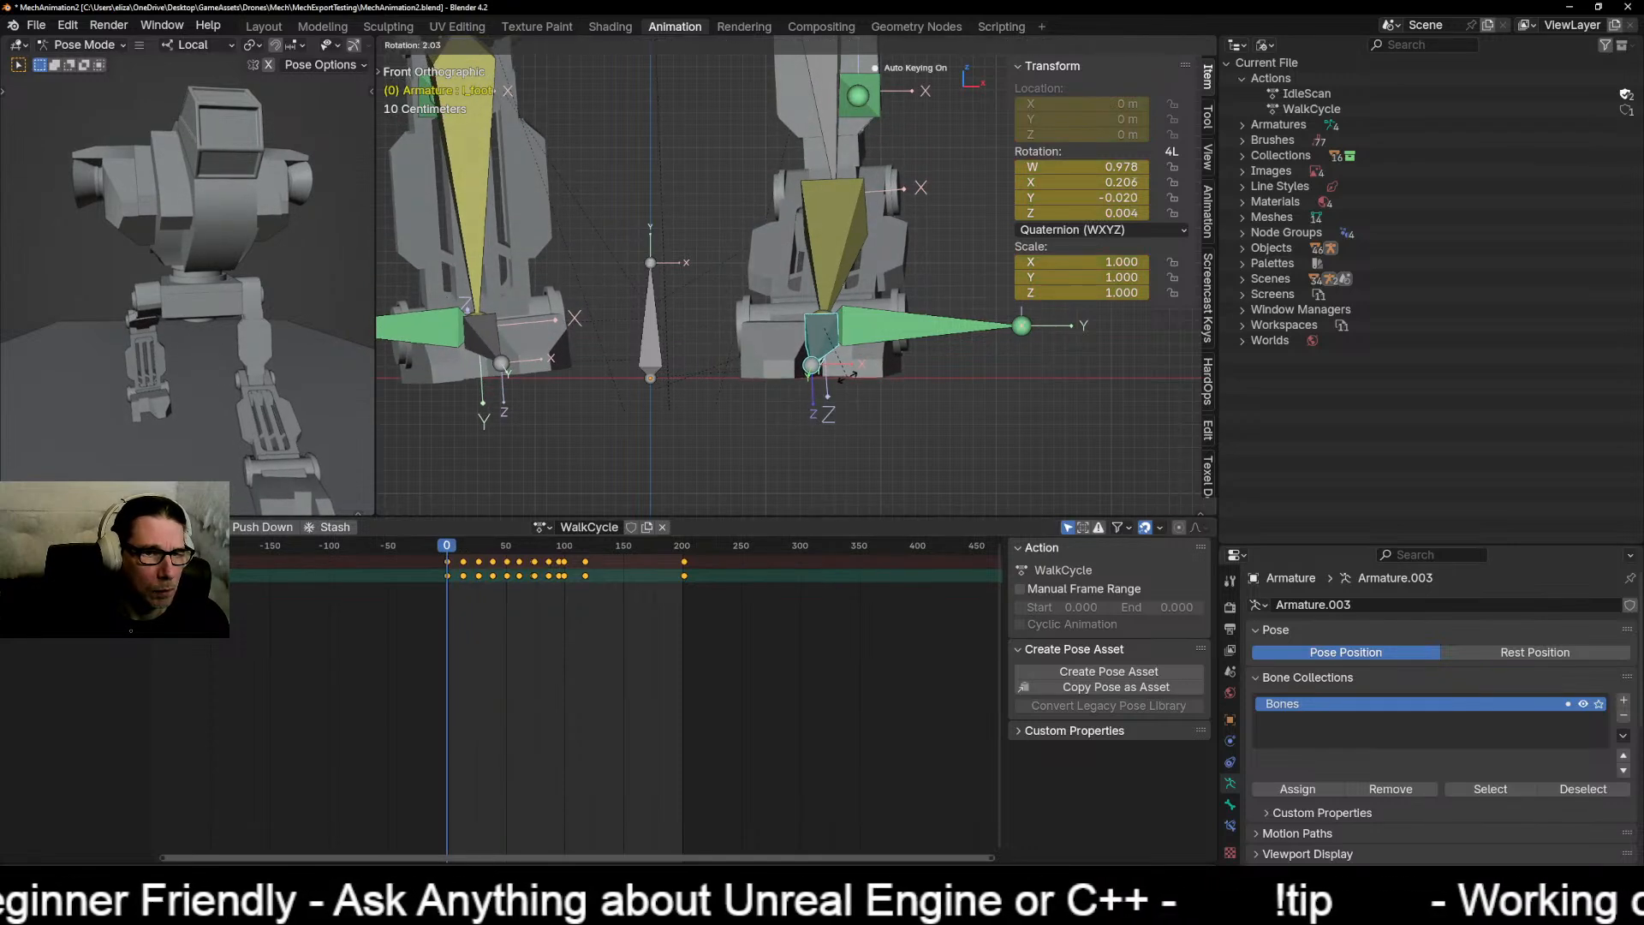
pyautogui.click(851, 377)
pyautogui.press('space')
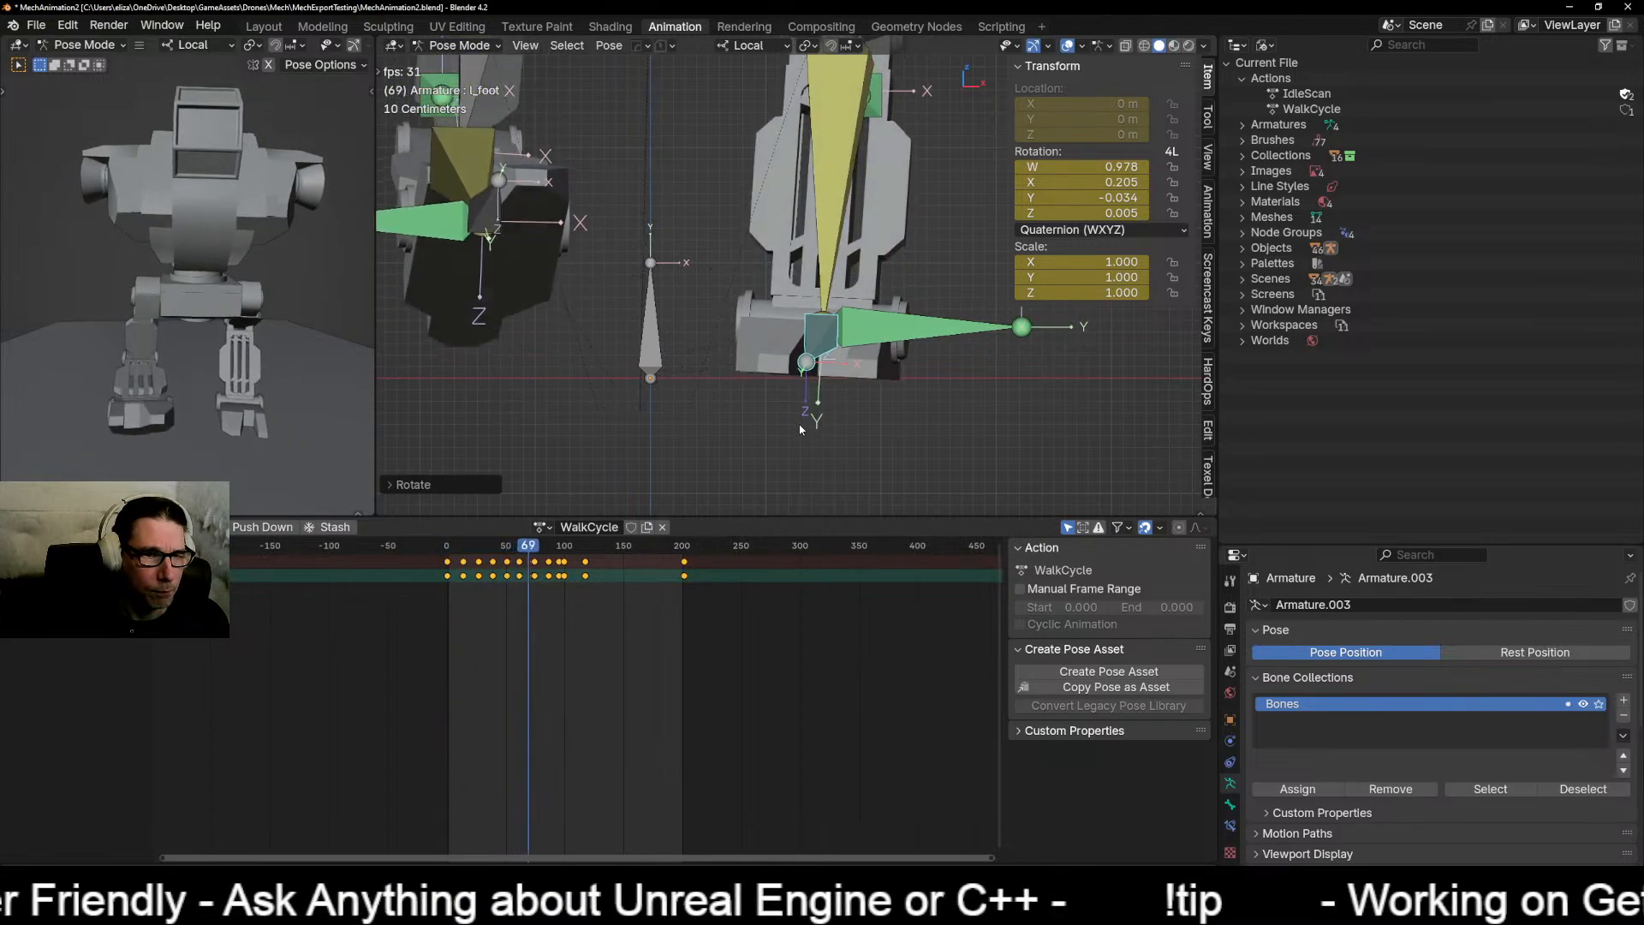
# Step: Stop playback and rotate the l_foot bone slightly at frame 66 in front view to level the sole
pyautogui.press('space')
pyautogui.moveTo(549, 546); pyautogui.dragTo(453, 552)
pyautogui.scroll(5, 479, 557)
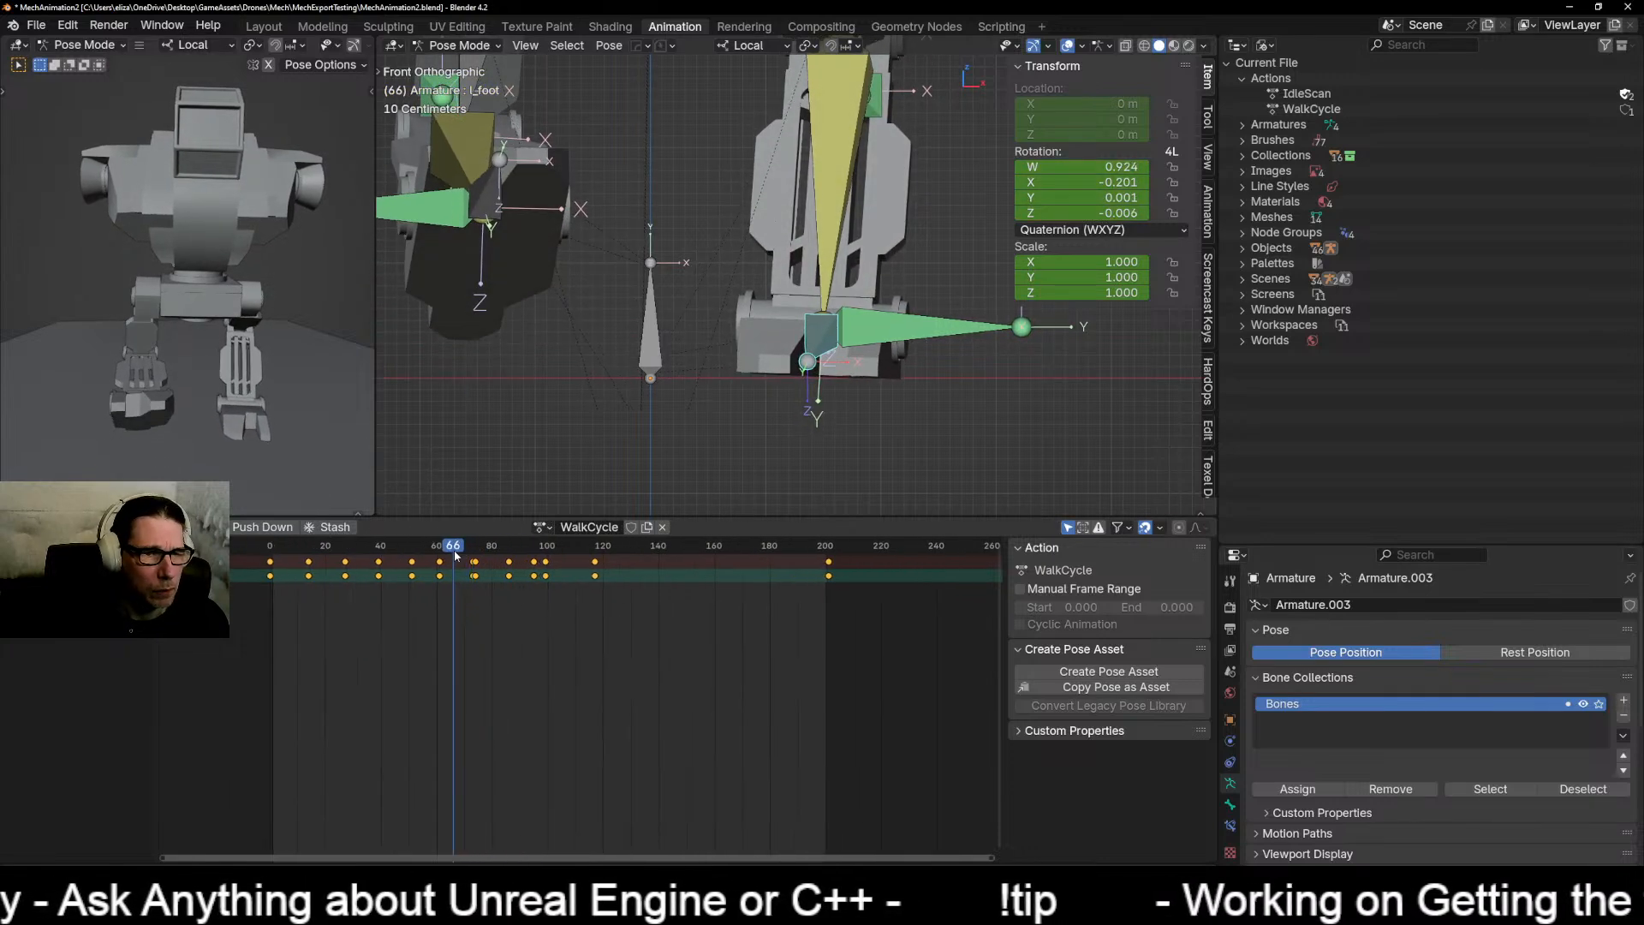
pyautogui.press('r')
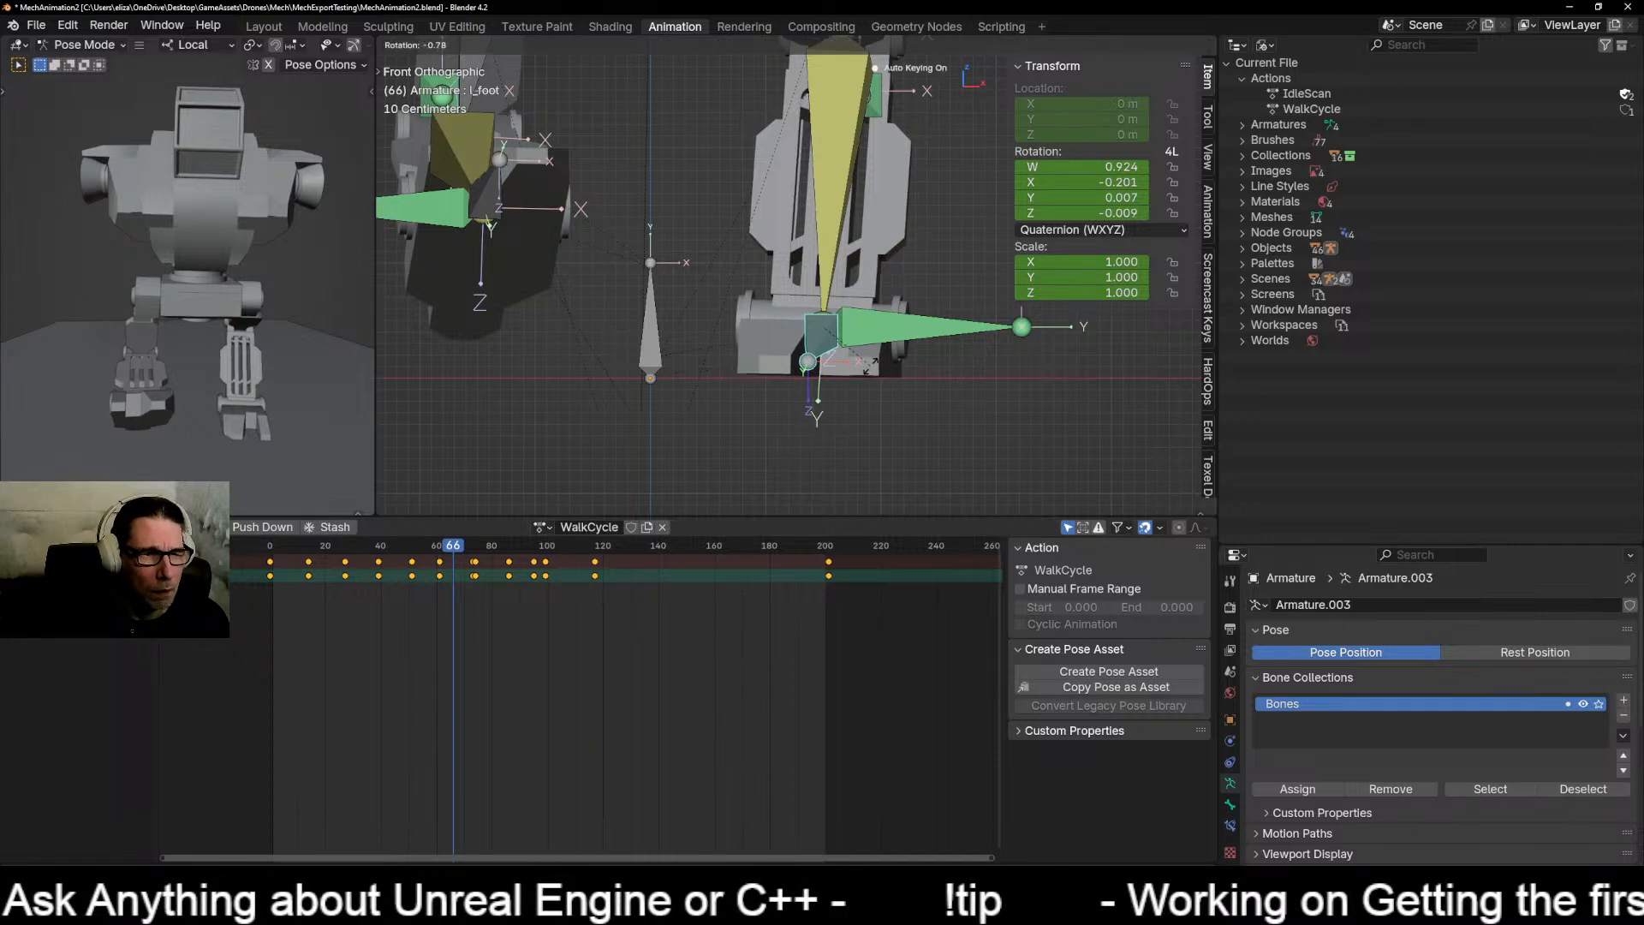
pyautogui.click(872, 364)
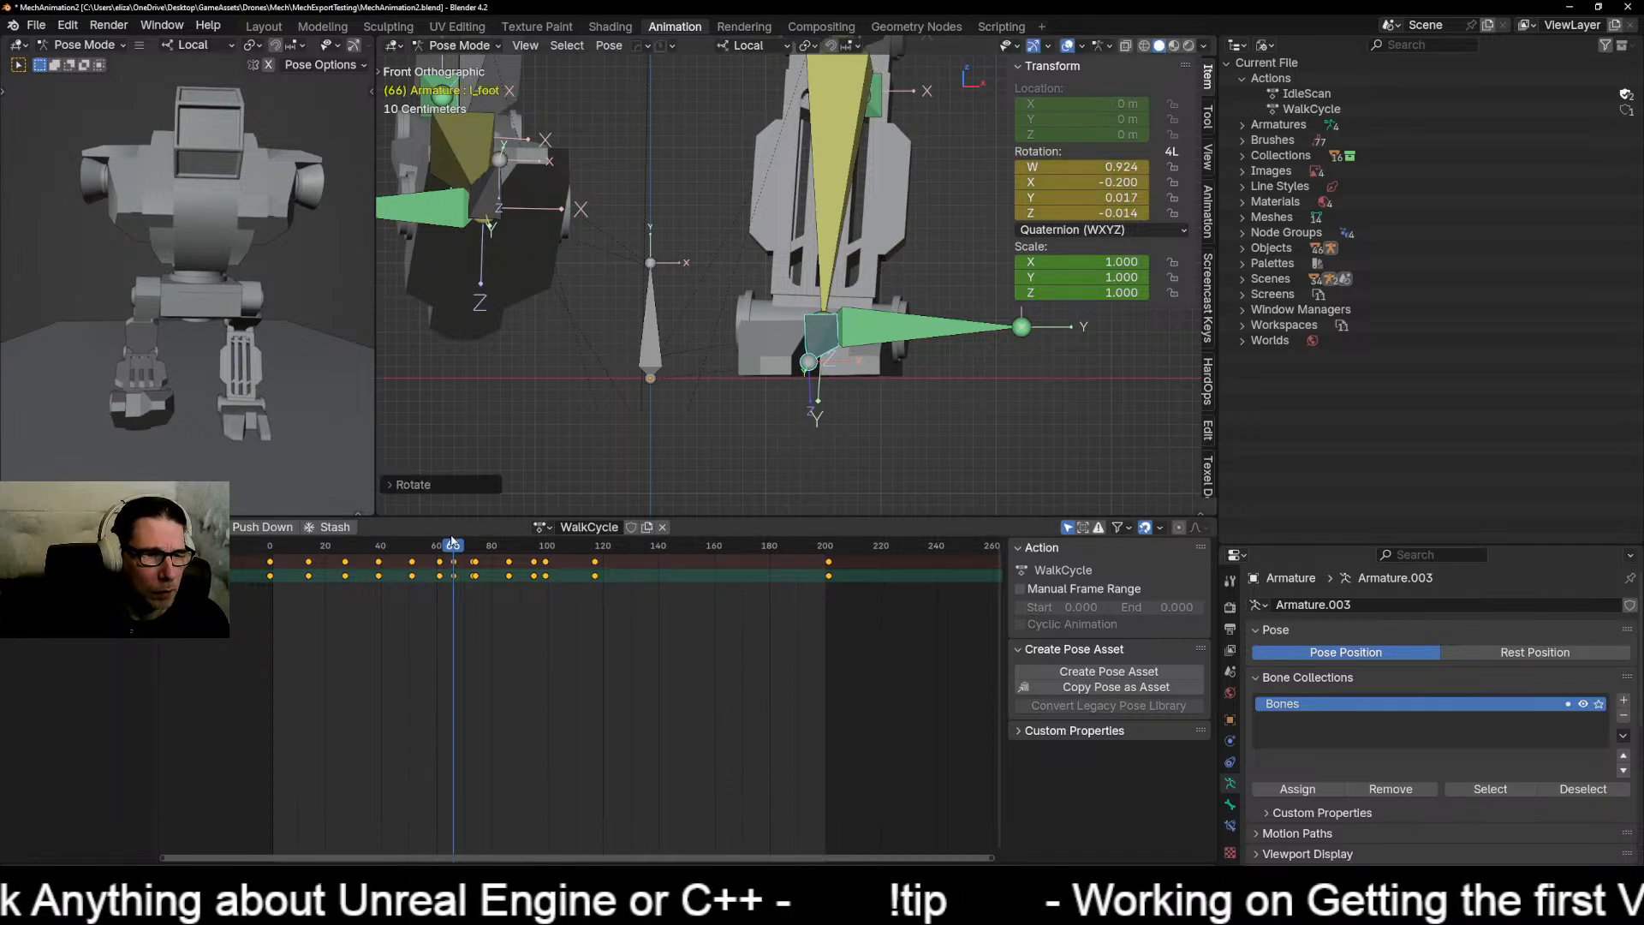
# Step: Rotate the l_foot bone about 0.7° at frame 34 in front view to level the sole
pyautogui.moveTo(452, 545); pyautogui.dragTo(367, 572)
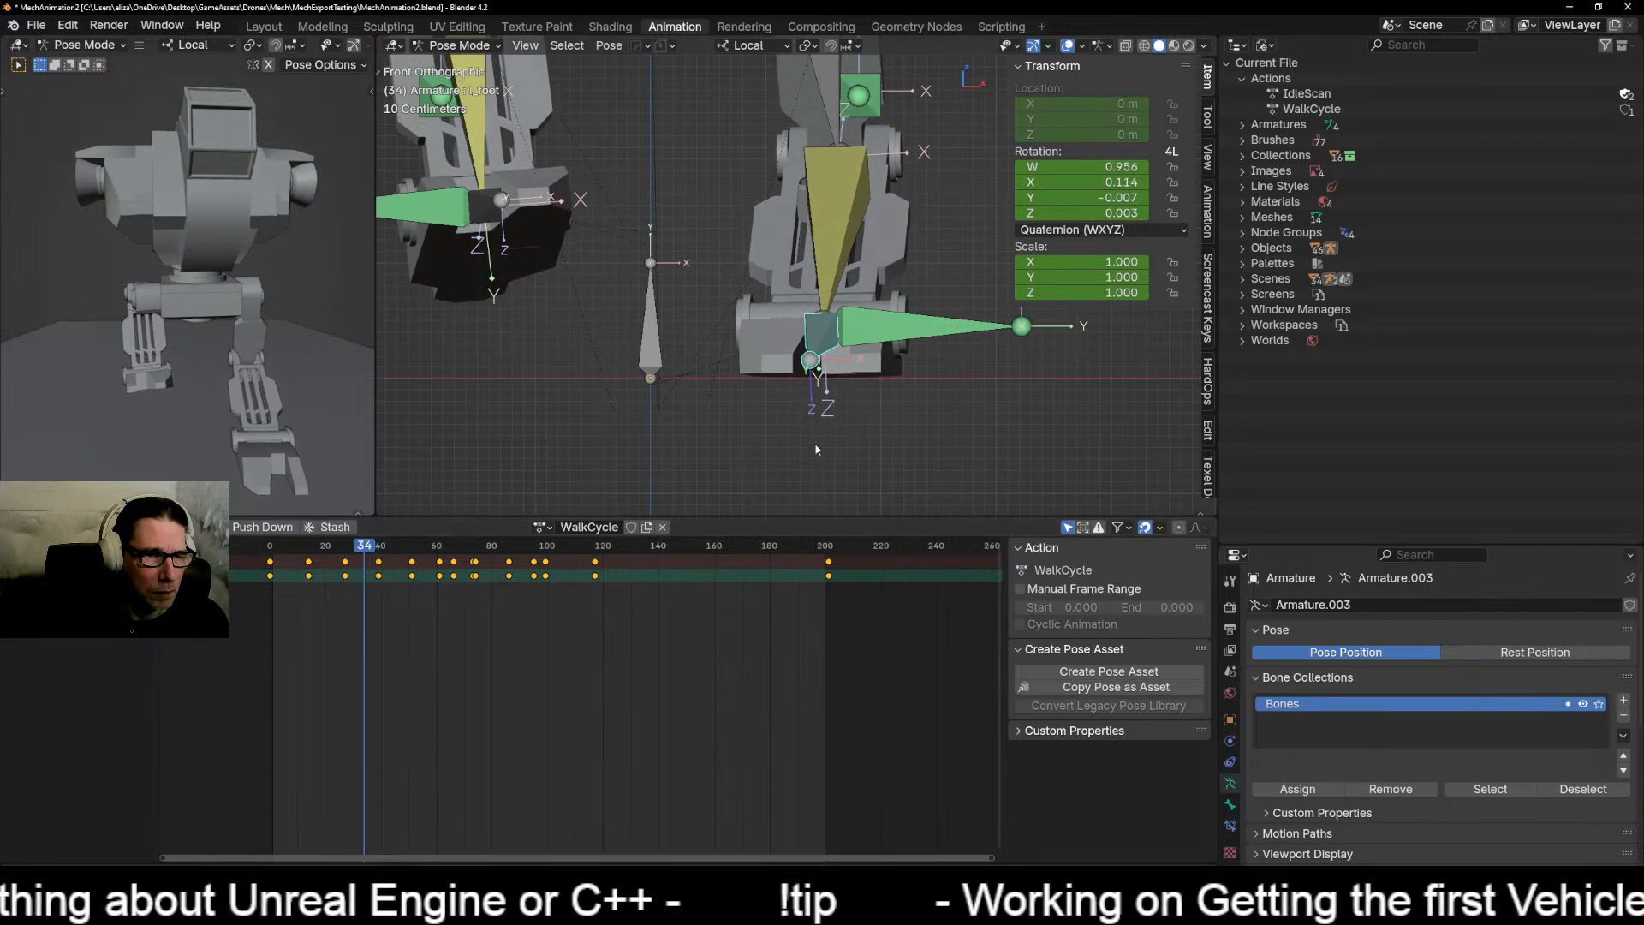
pyautogui.press('r')
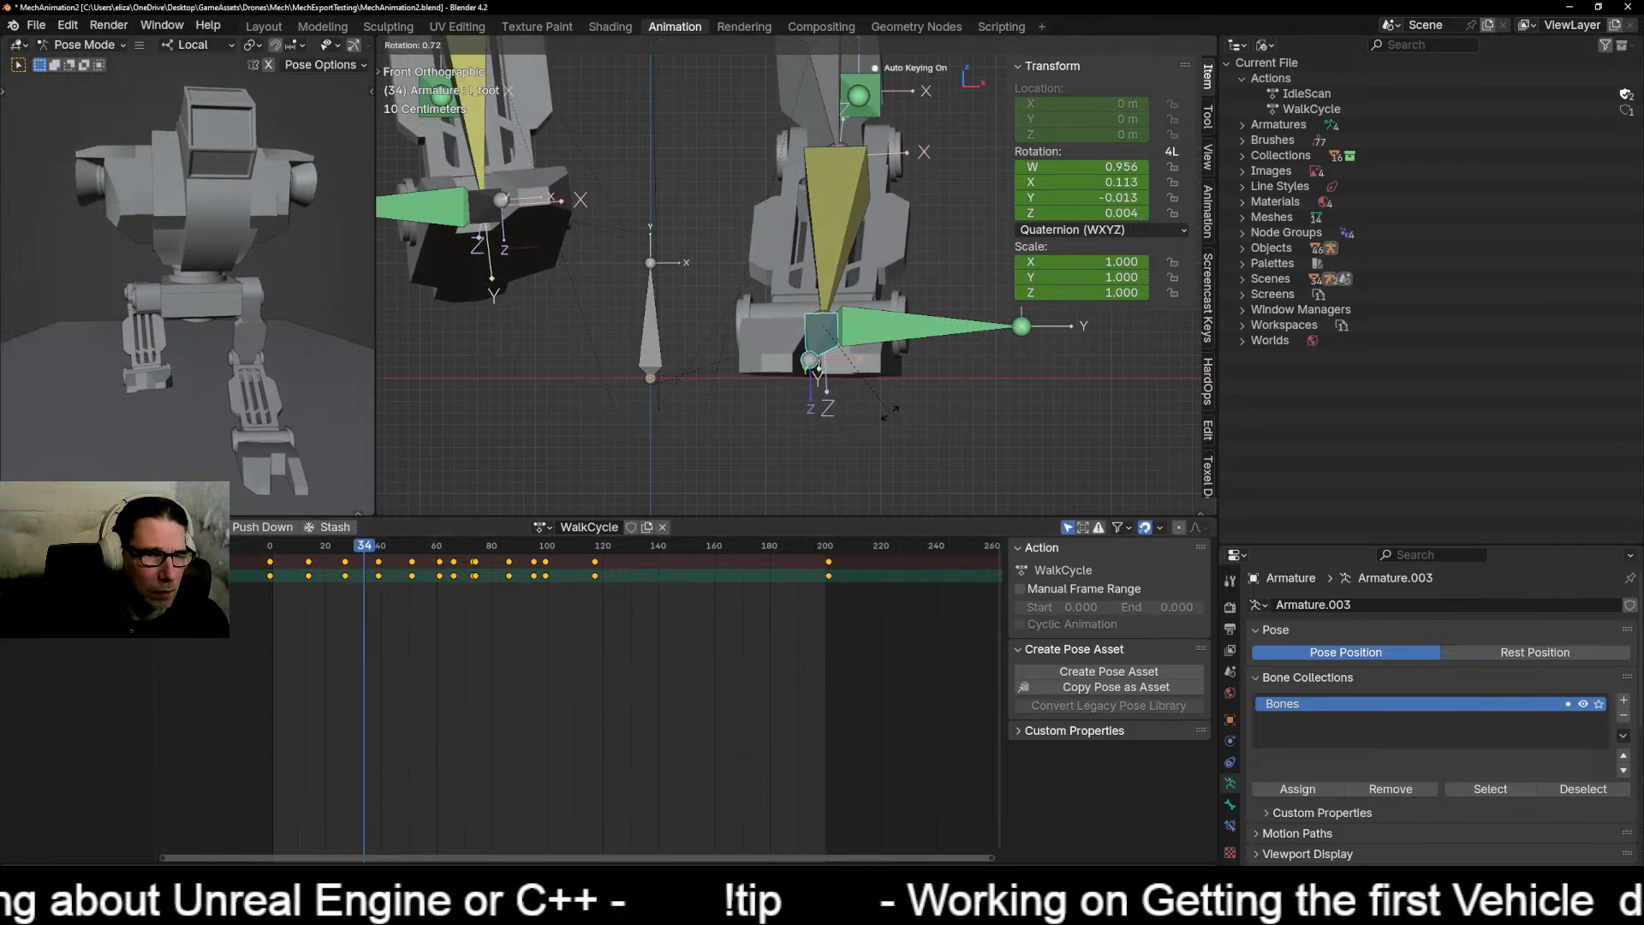
pyautogui.click(891, 415)
# Step: Rotate the l_foot bone about -2° at frame 43 in right view so the sole lies flat, and play the animation
pyautogui.moveTo(904, 398); pyautogui.dragTo(770, 390, button='middle')
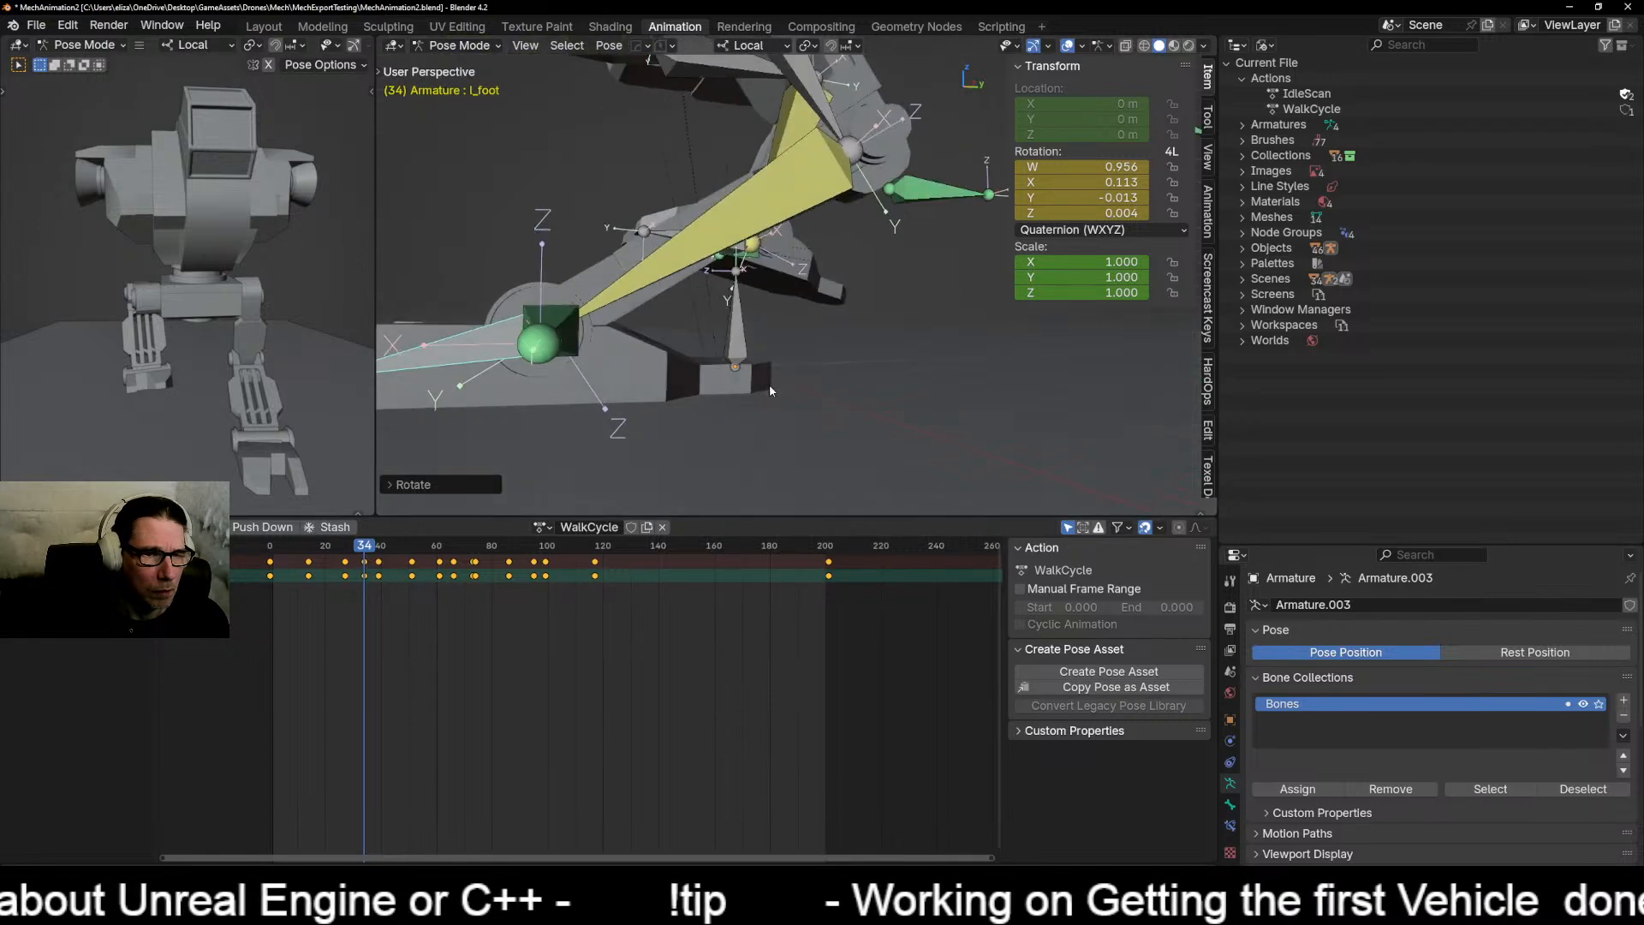
pyautogui.moveTo(916, 389); pyautogui.dragTo(860, 398, button='middle')
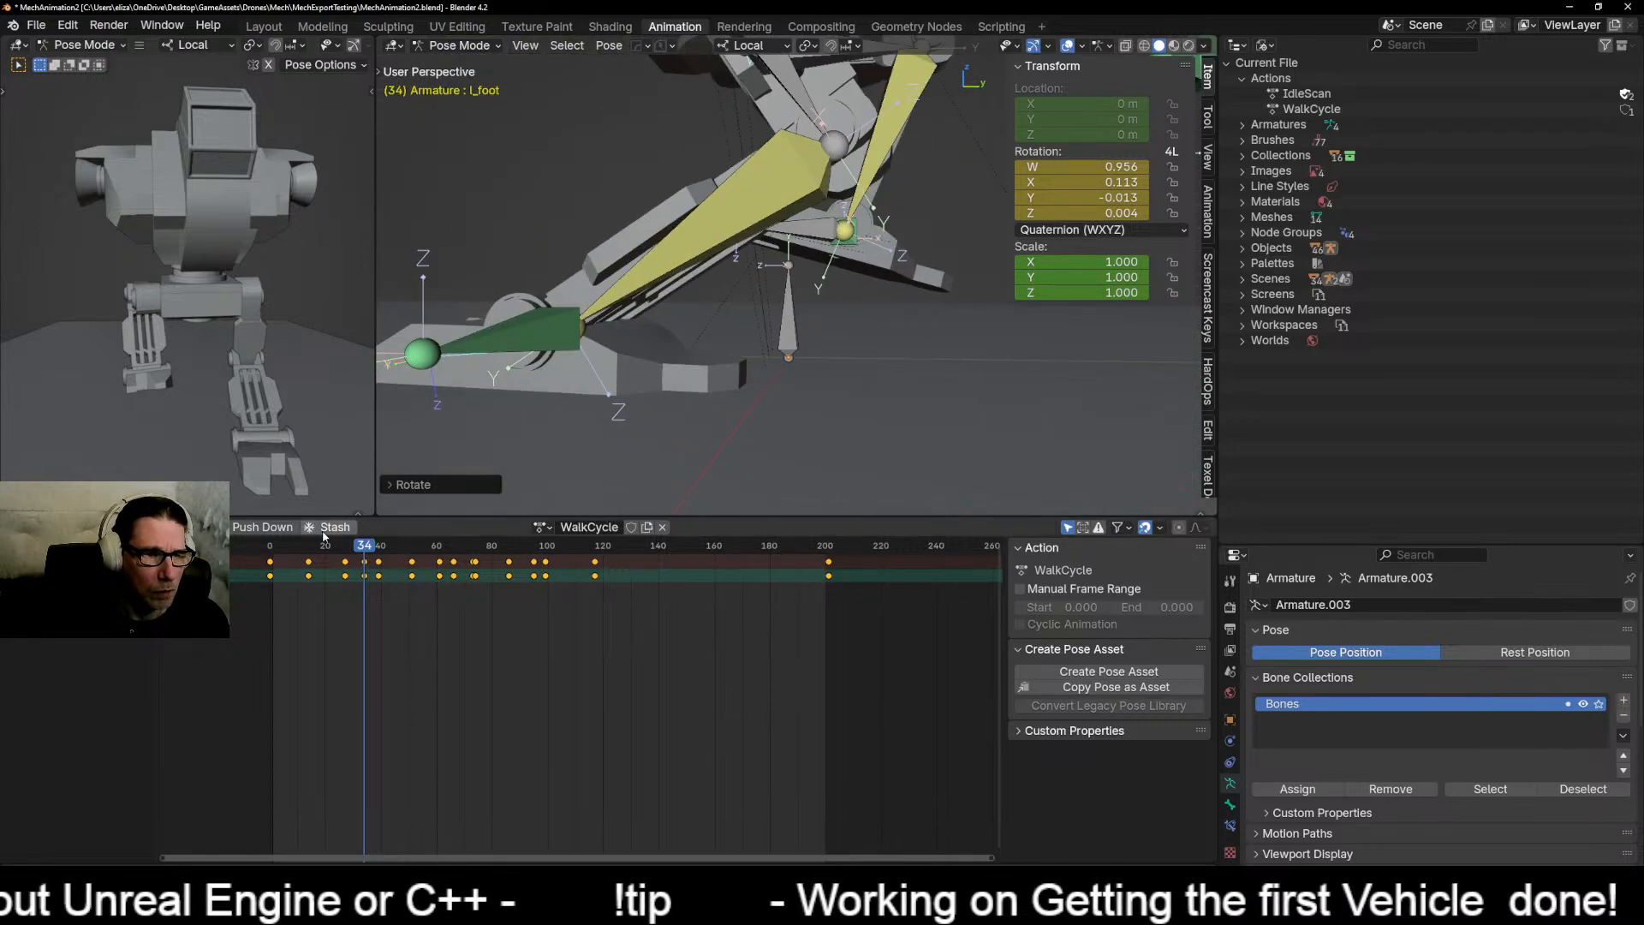
pyautogui.moveTo(366, 548); pyautogui.dragTo(383, 552)
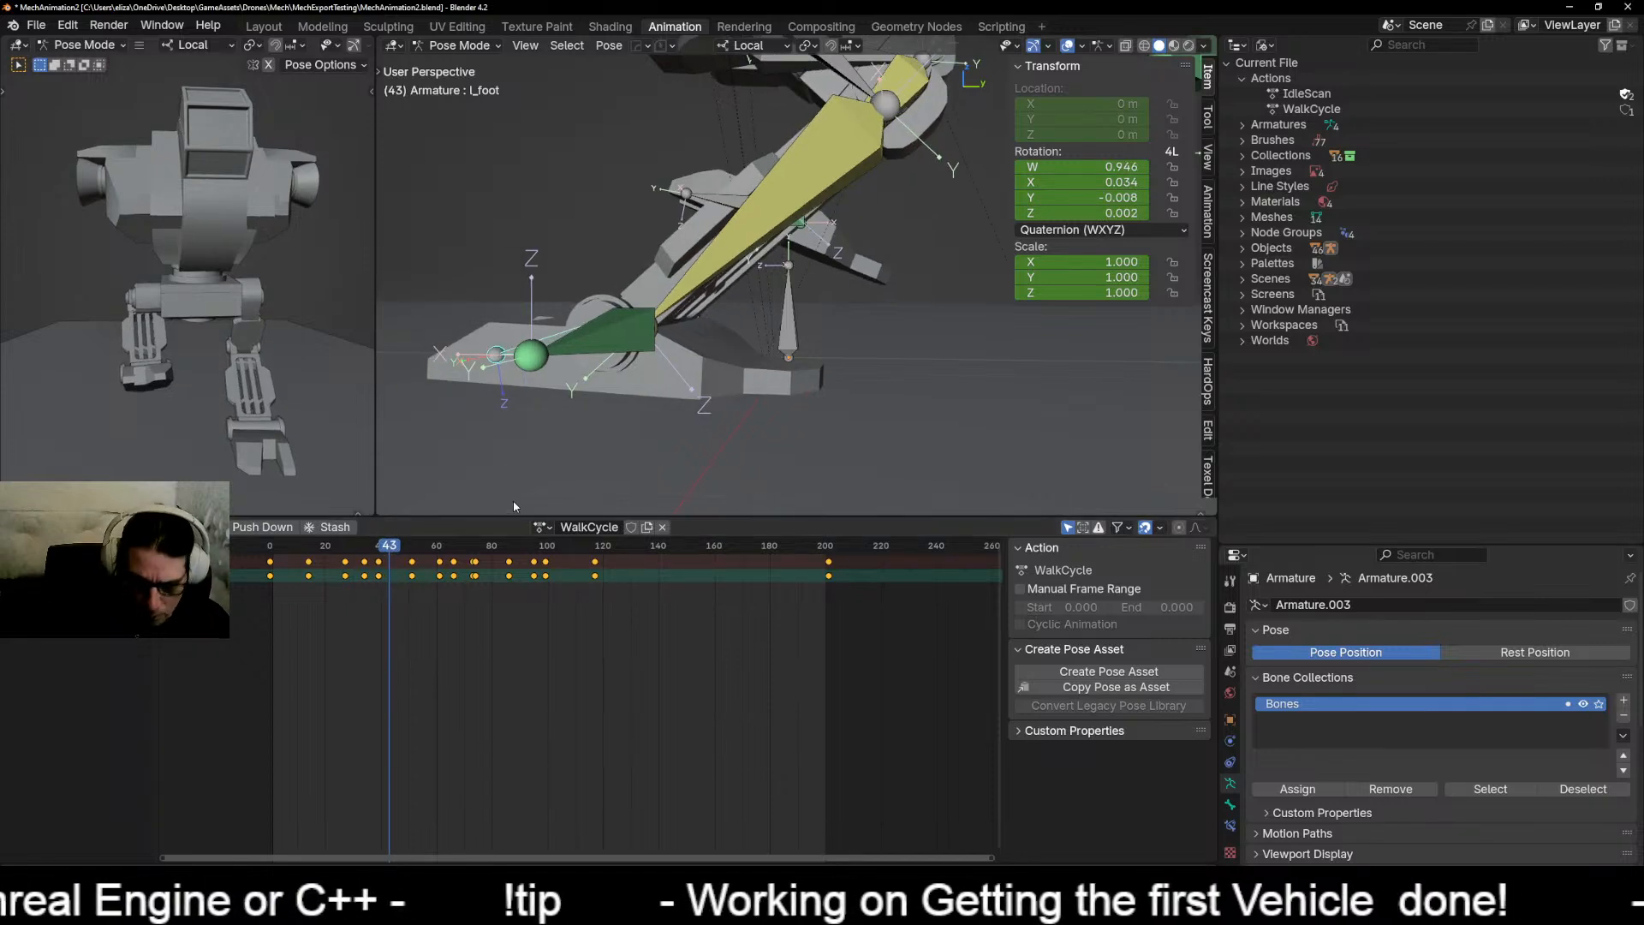
pyautogui.press('KP_3')
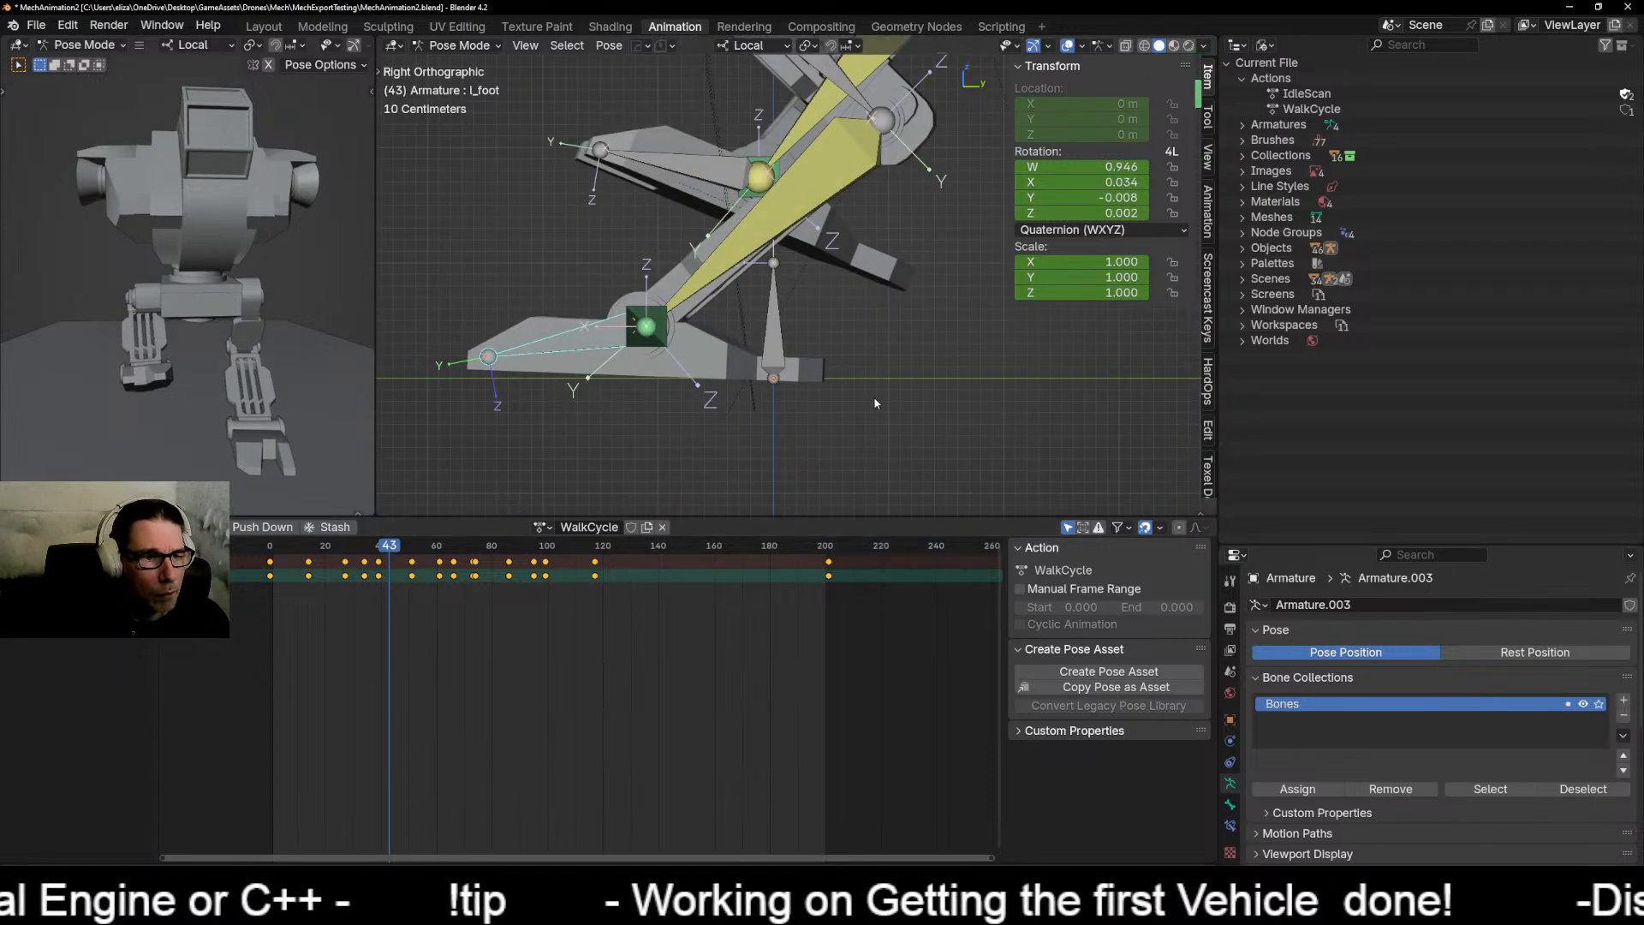
pyautogui.press('r')
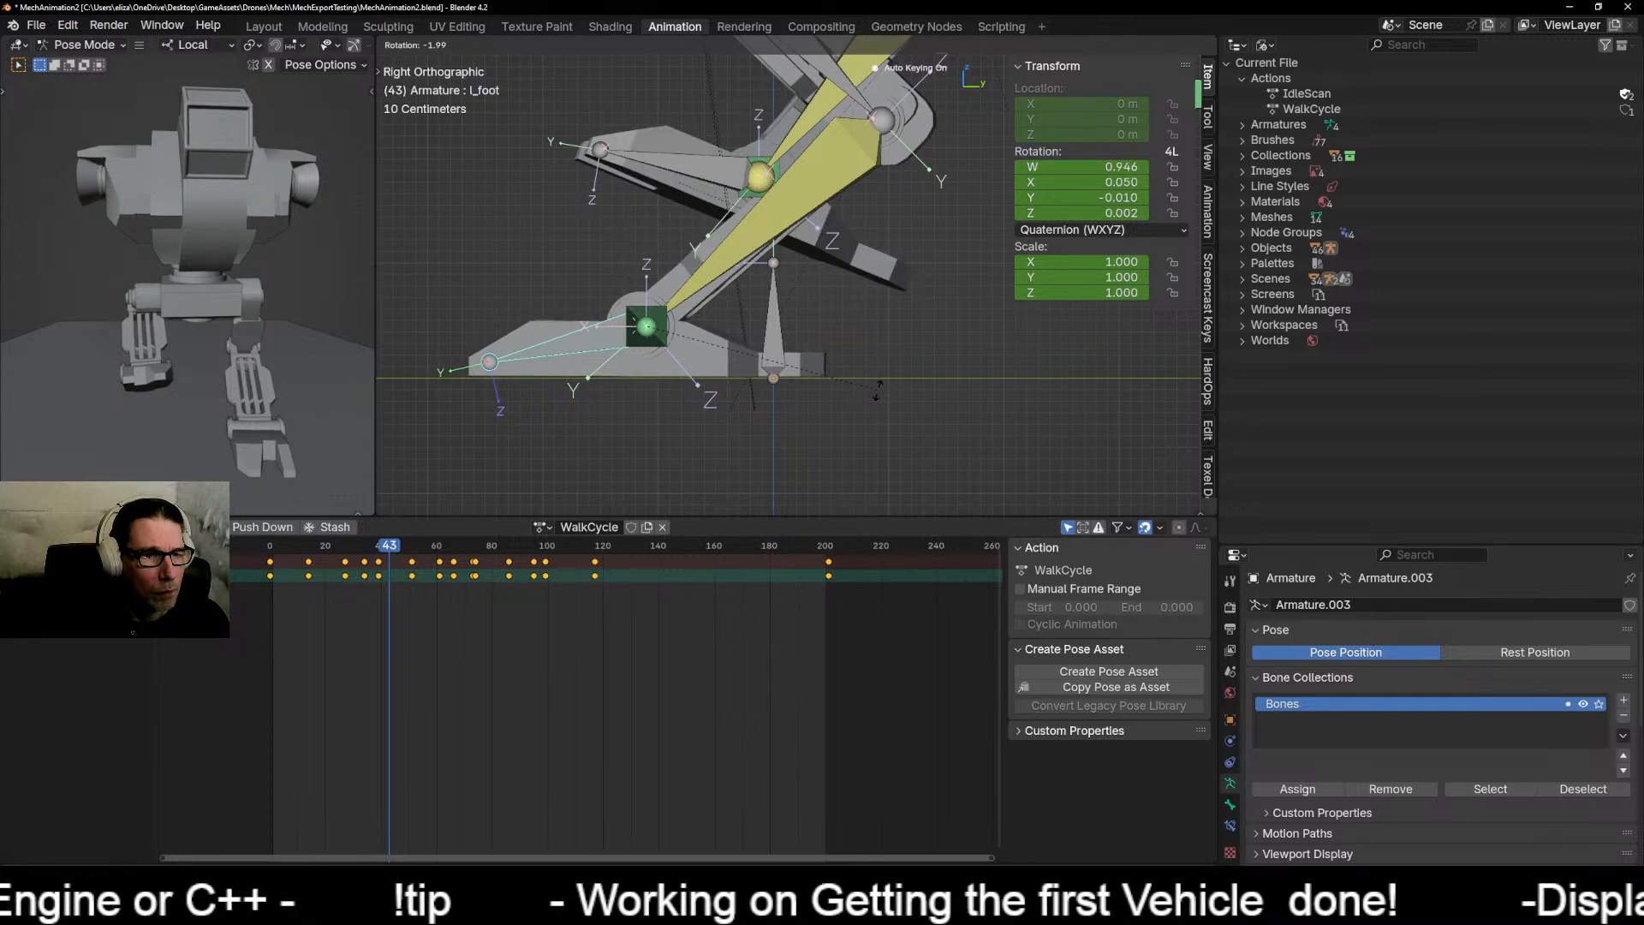
pyautogui.click(877, 390)
pyautogui.press('space')
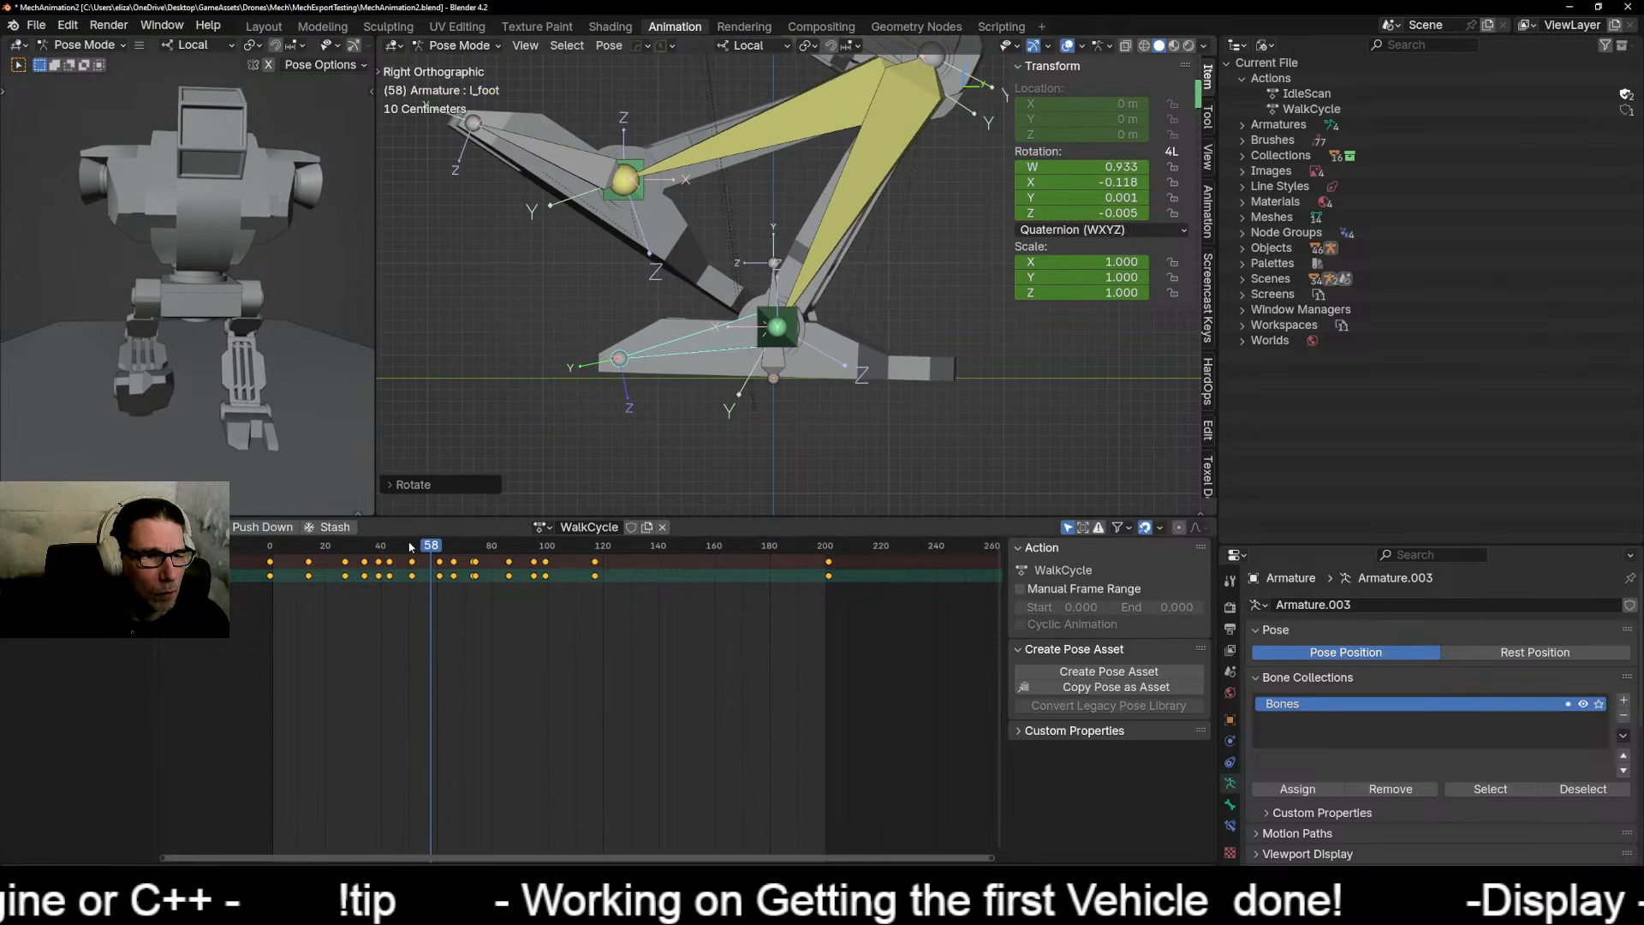
# Step: Rotate the l_foot bone about -2.6° at frame 55 in right view so the sole lies flat on the ground line
pyautogui.moveTo(434, 547); pyautogui.dragTo(423, 550)
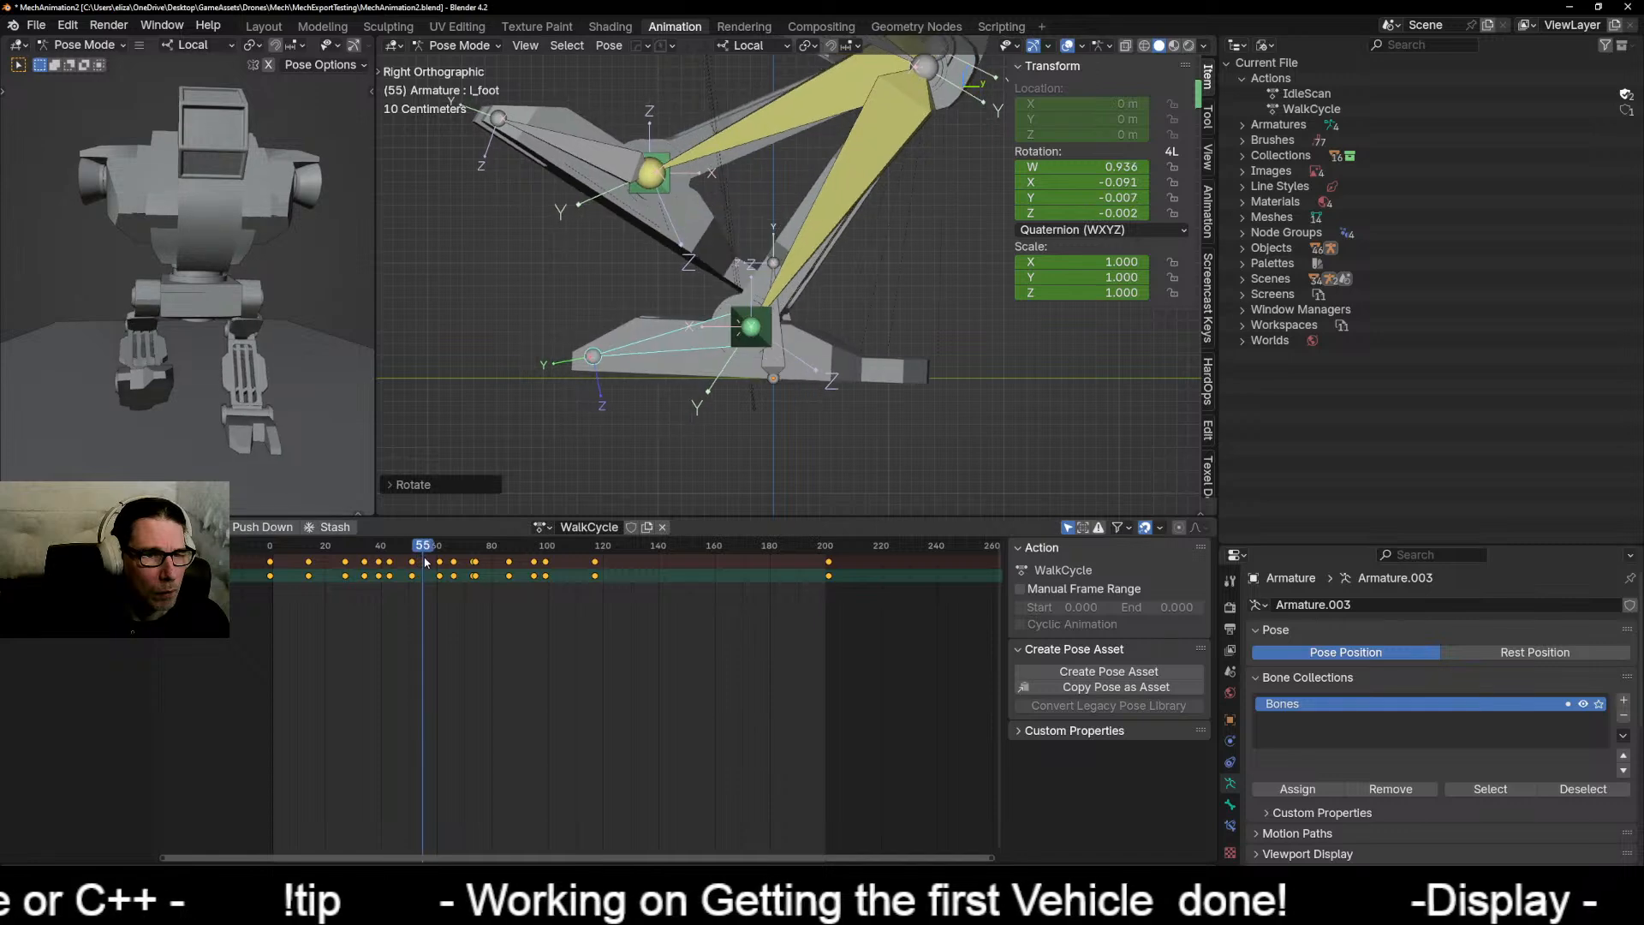
pyautogui.press('r')
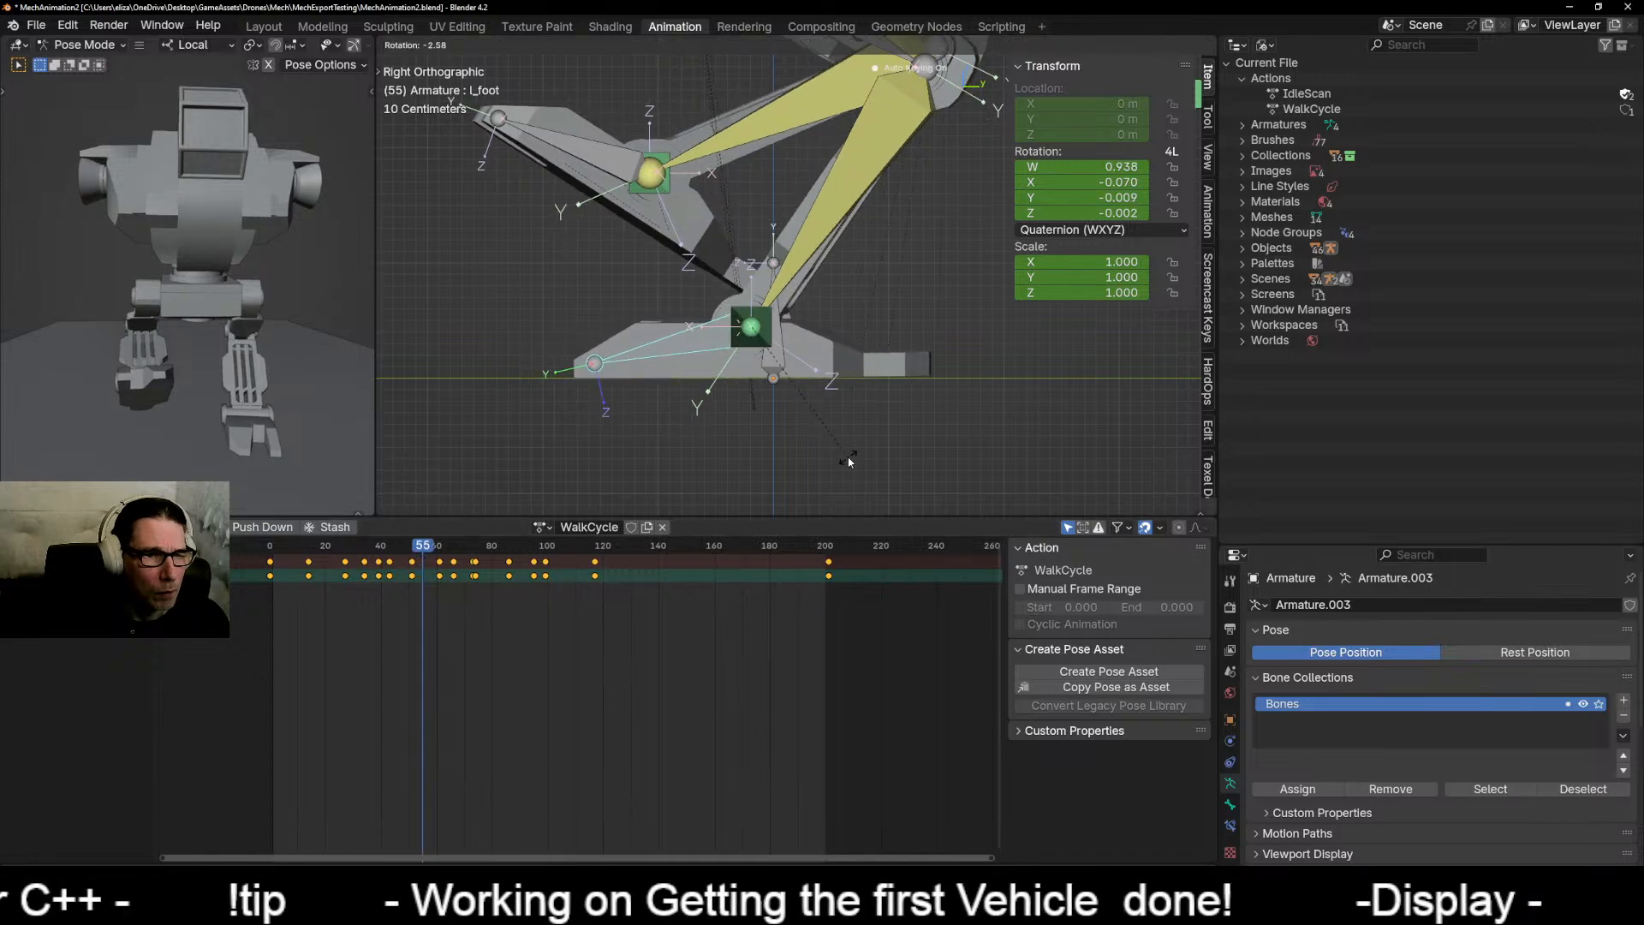
pyautogui.click(851, 462)
# Step: Level the l_foot bone in right view by rotating it slightly at frame 38 and about -1.3° at frame 41
pyautogui.moveTo(427, 549); pyautogui.dragTo(376, 561)
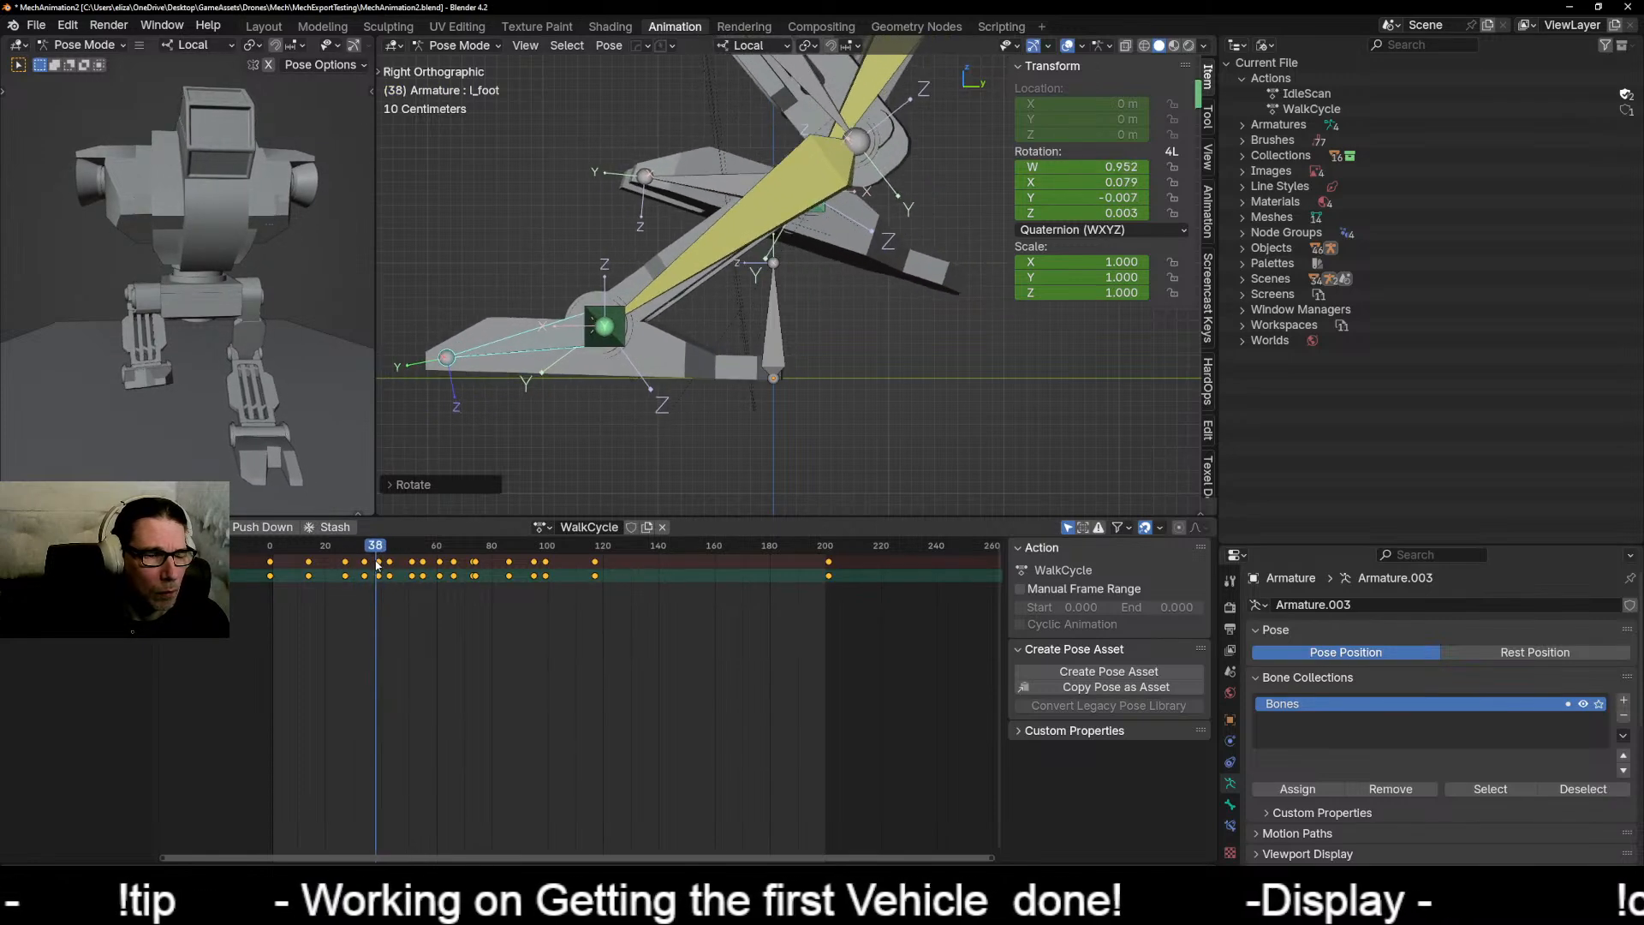
pyautogui.press('r')
pyautogui.click(705, 428)
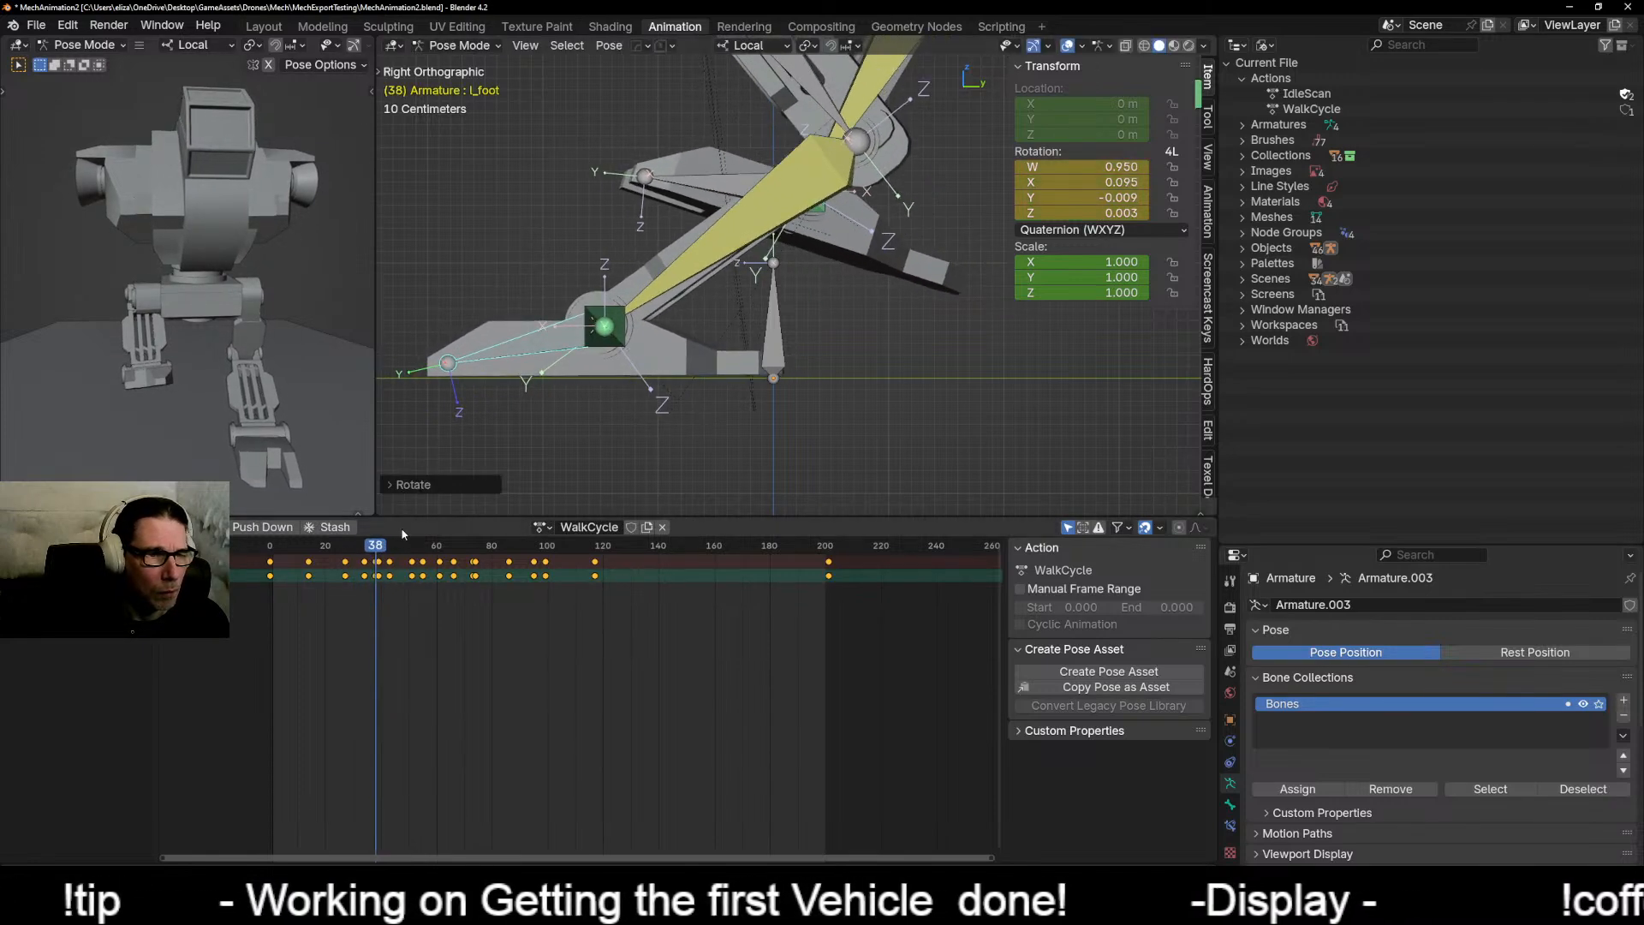
pyautogui.moveTo(376, 546); pyautogui.dragTo(385, 546)
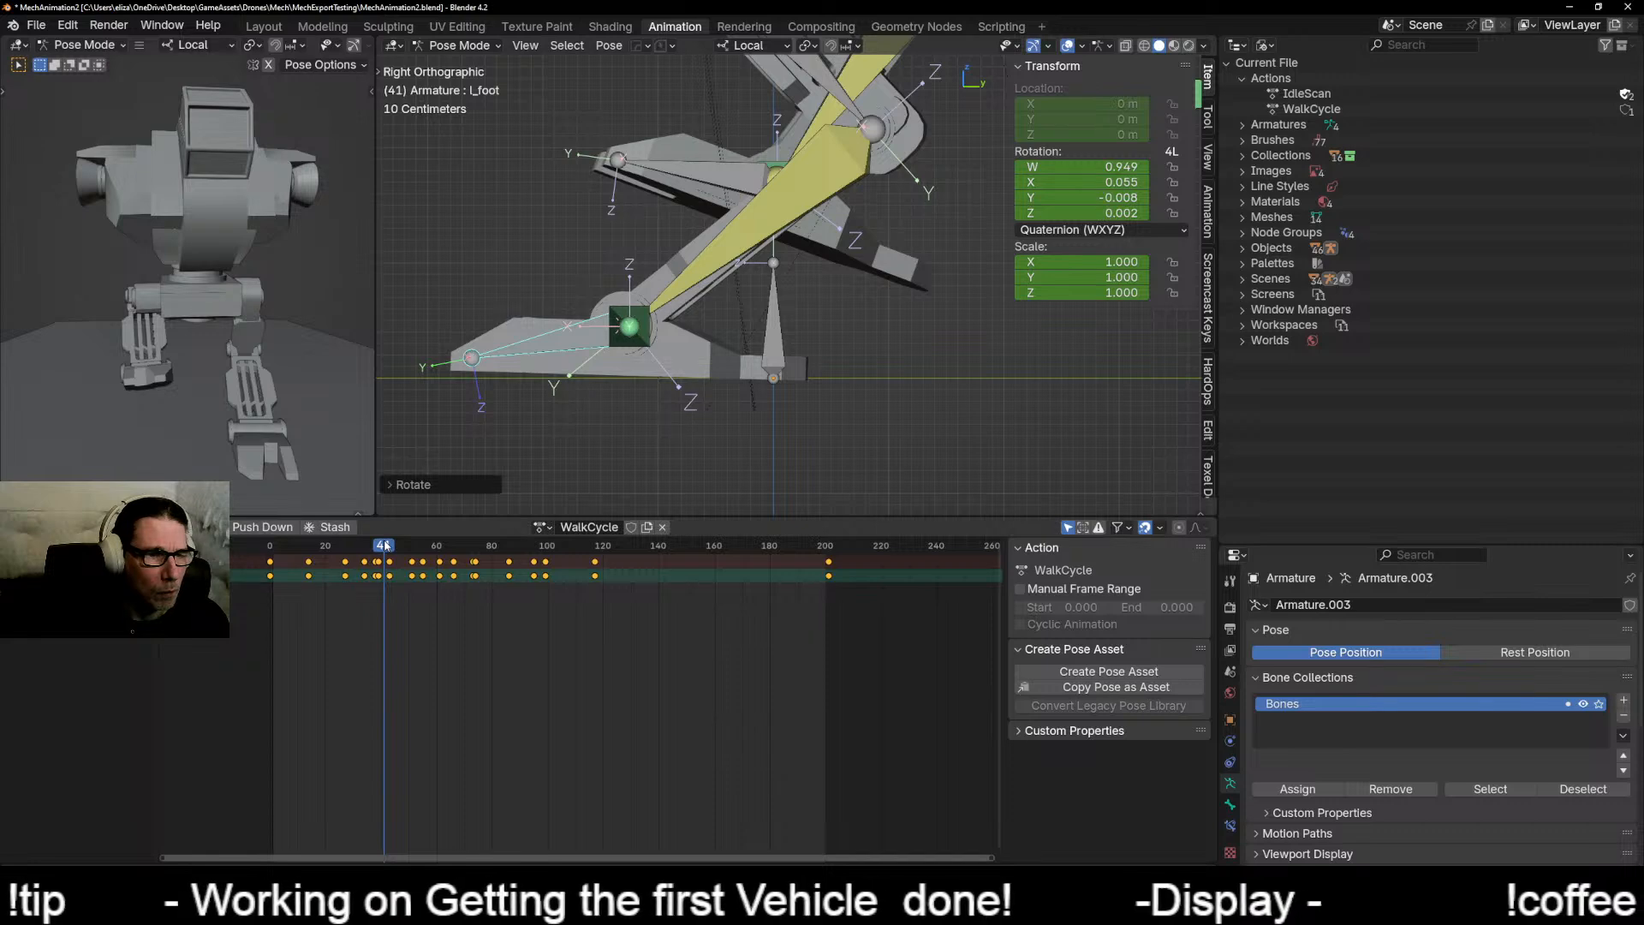
pyautogui.press('r')
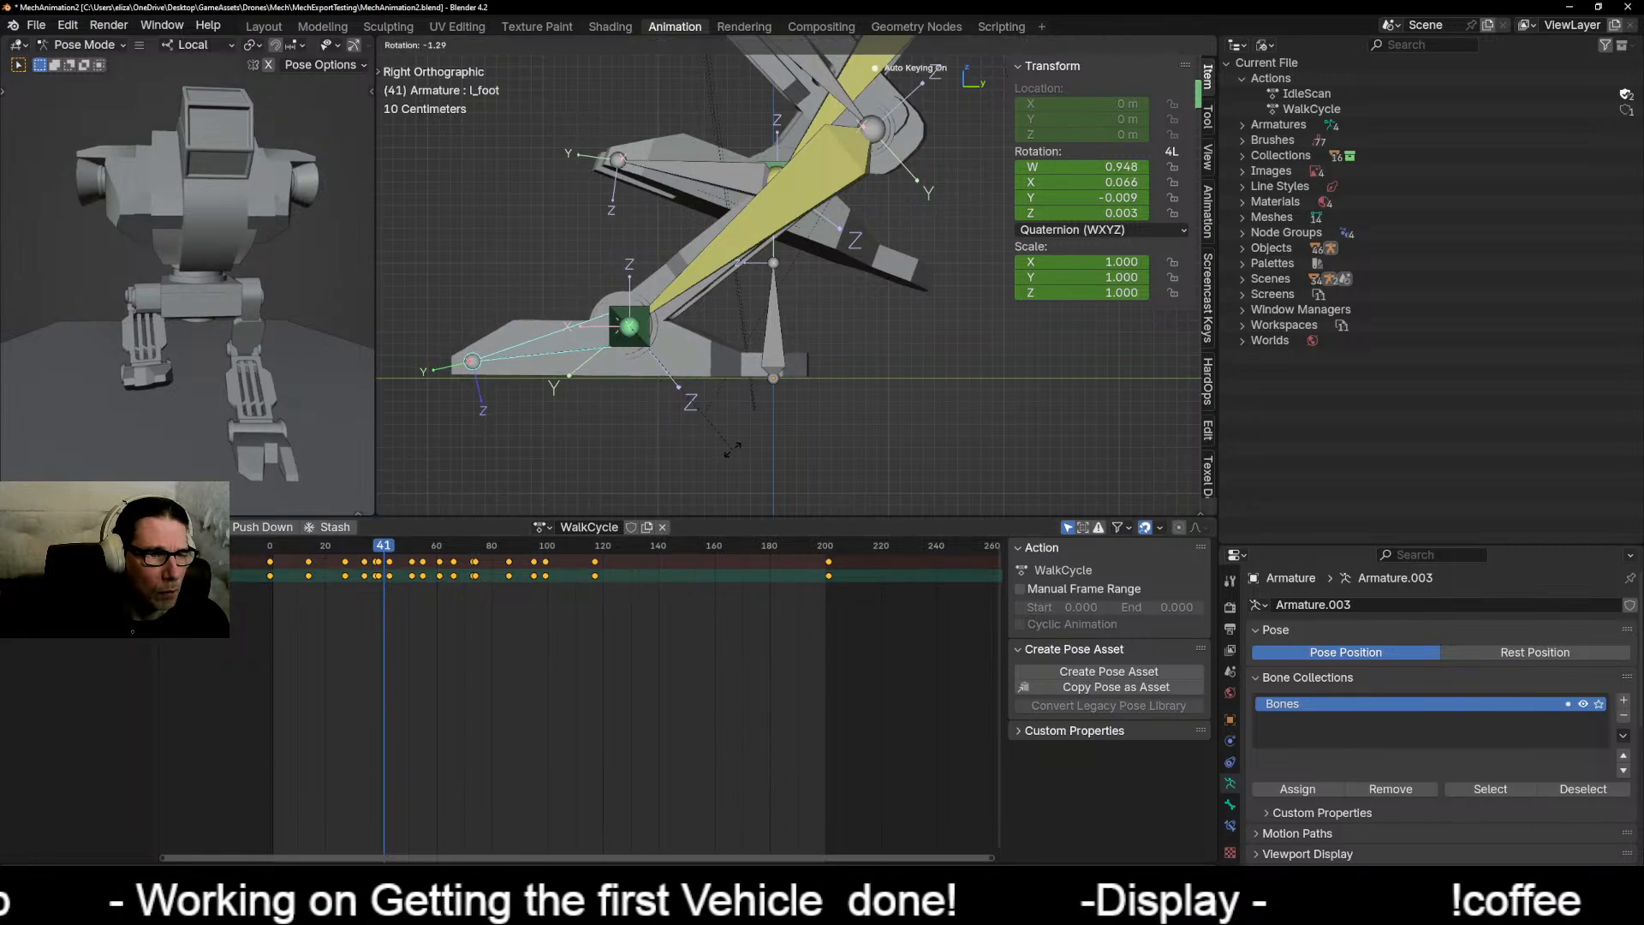
pyautogui.click(731, 448)
# Step: Level the l_foot bone in right view by rotating it about -0.9° at frame 46 and about -1.5° at frame 48
pyautogui.moveTo(387, 546); pyautogui.dragTo(398, 546)
pyautogui.press('r')
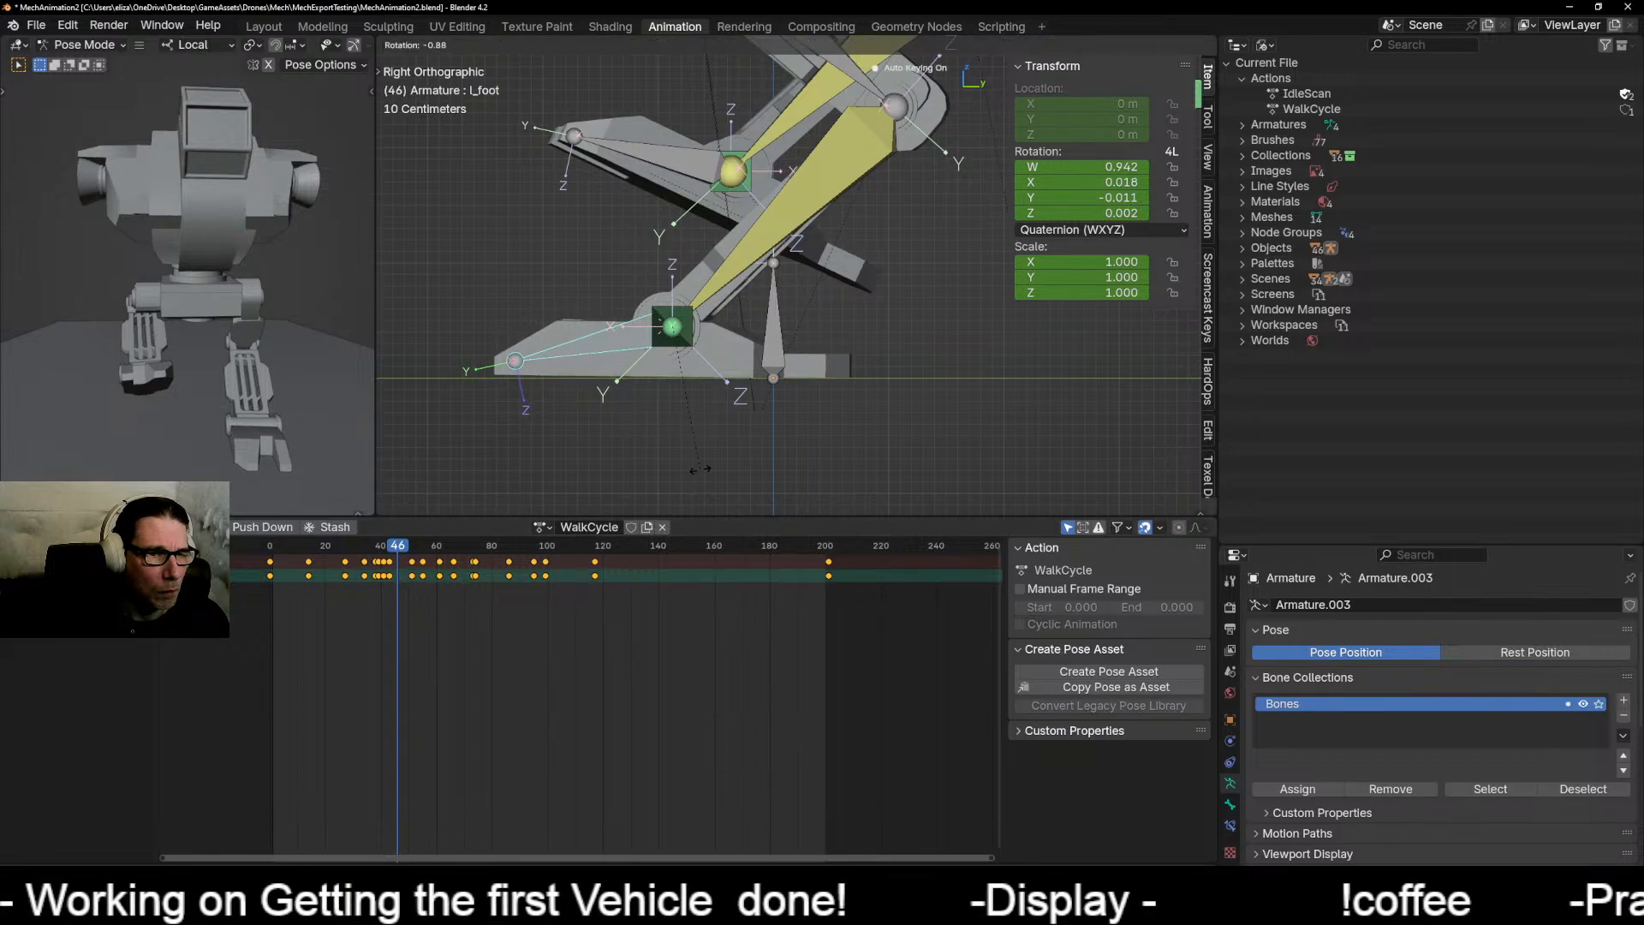
pyautogui.click(699, 468)
pyautogui.moveTo(399, 549); pyautogui.dragTo(404, 548)
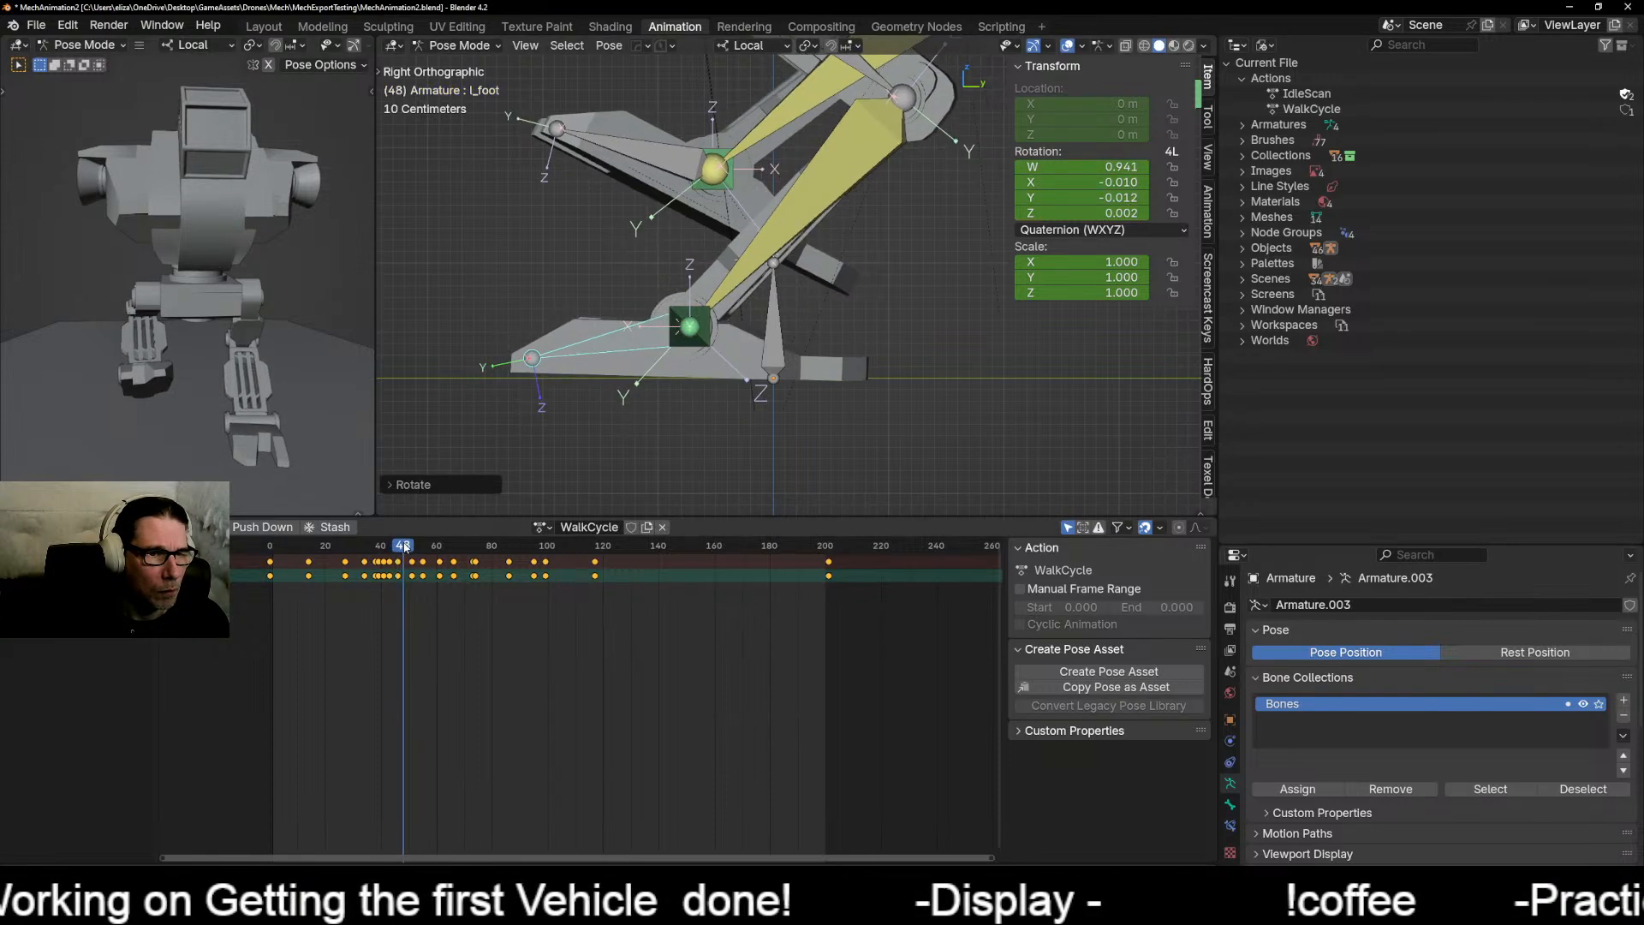
pyautogui.press('r')
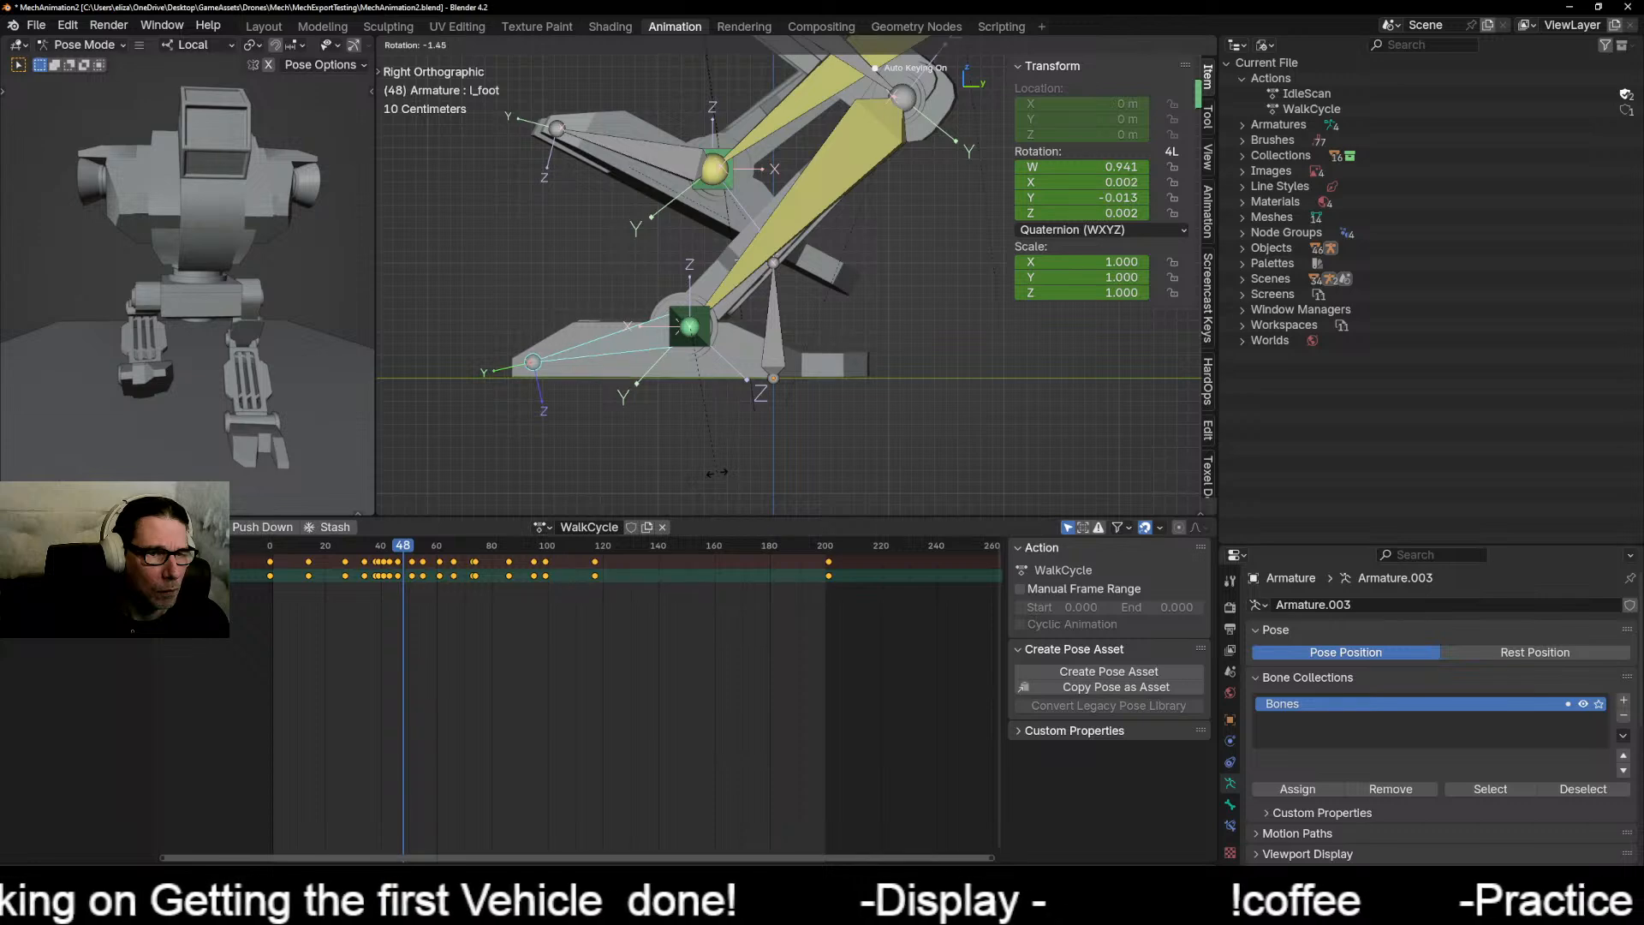
pyautogui.click(718, 472)
# Step: Level the l_foot bone in right view by rotating it slightly at frame 52 and about -1.3° at frame 51
pyautogui.moveTo(412, 549); pyautogui.dragTo(415, 550)
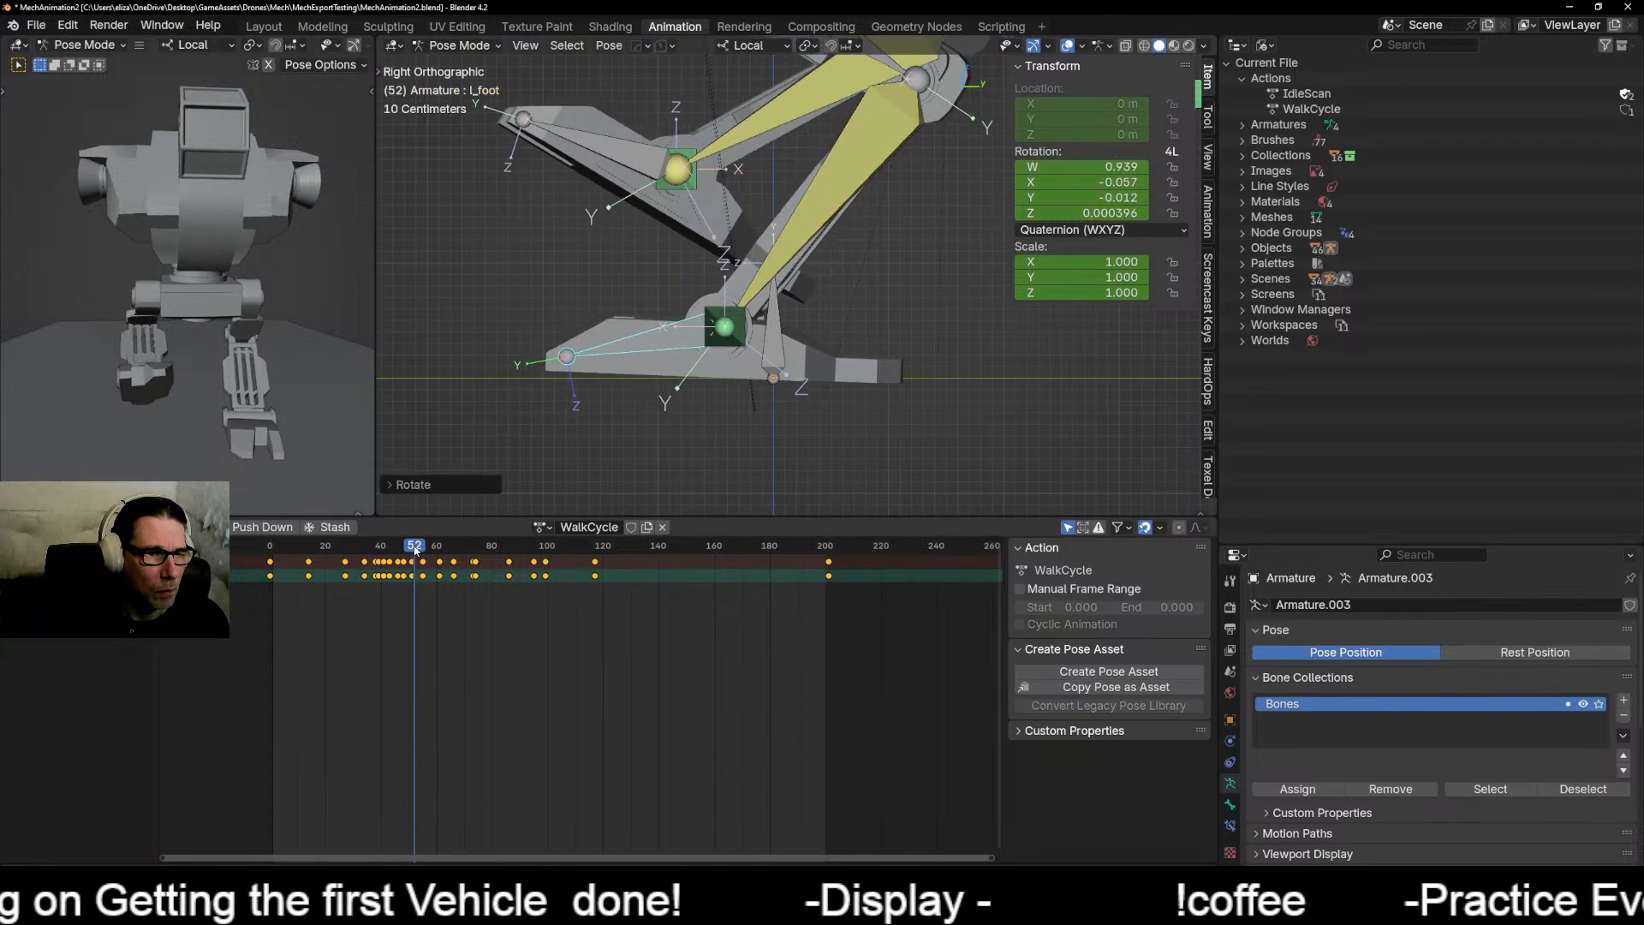
pyautogui.press('r')
pyautogui.click(896, 403)
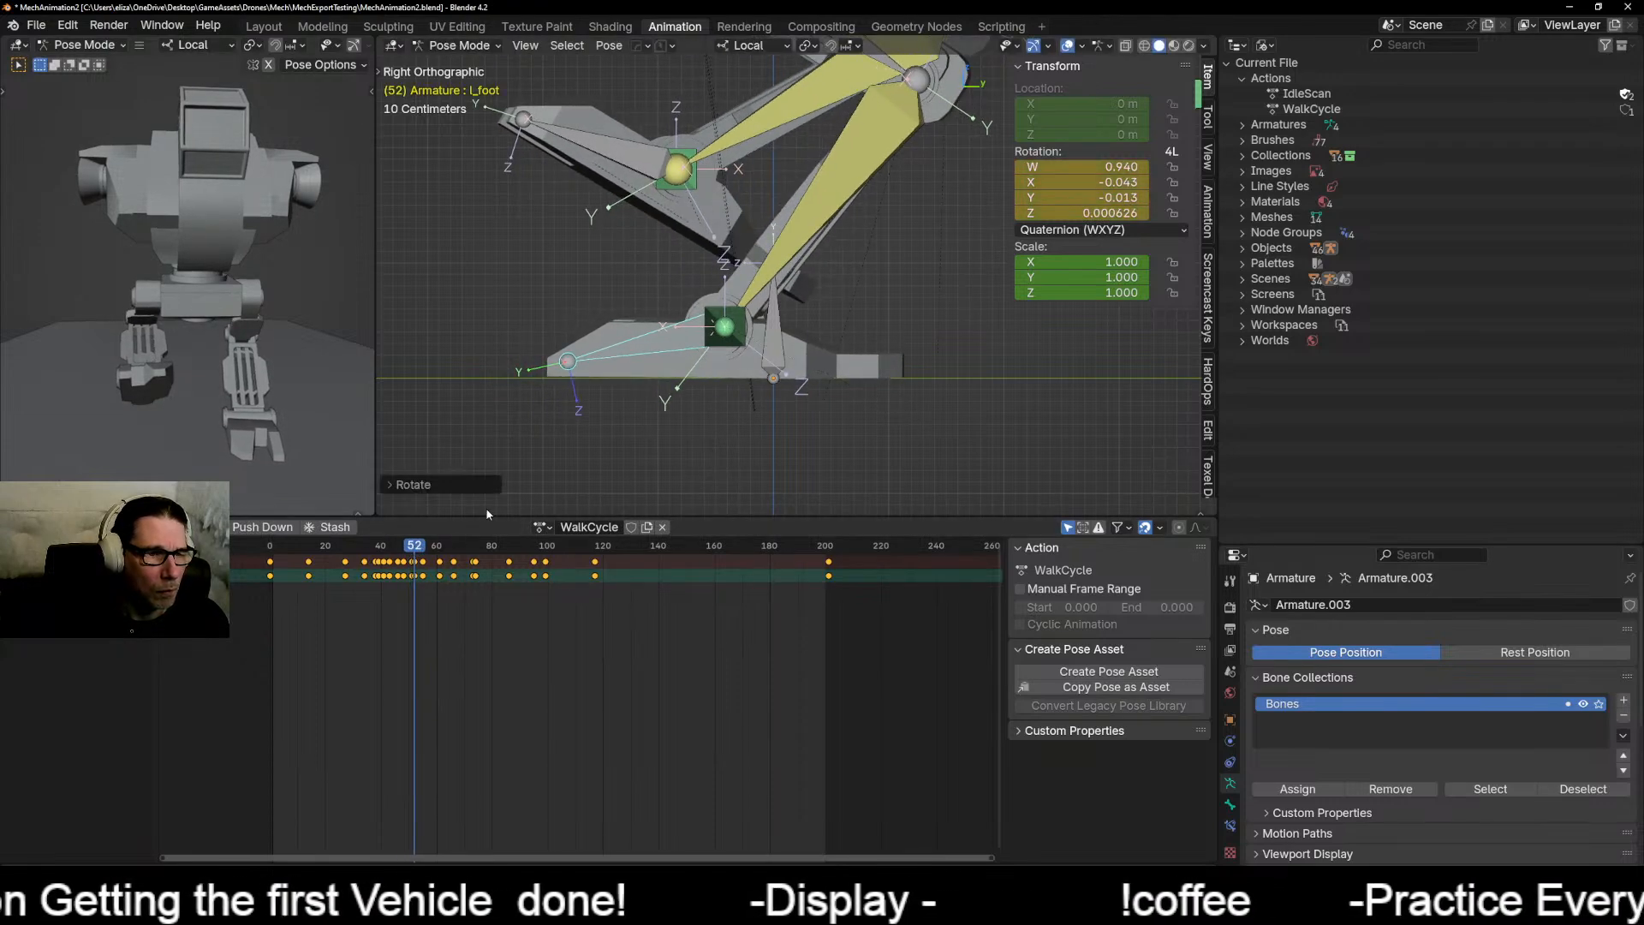
pyautogui.moveTo(414, 549); pyautogui.dragTo(414, 550)
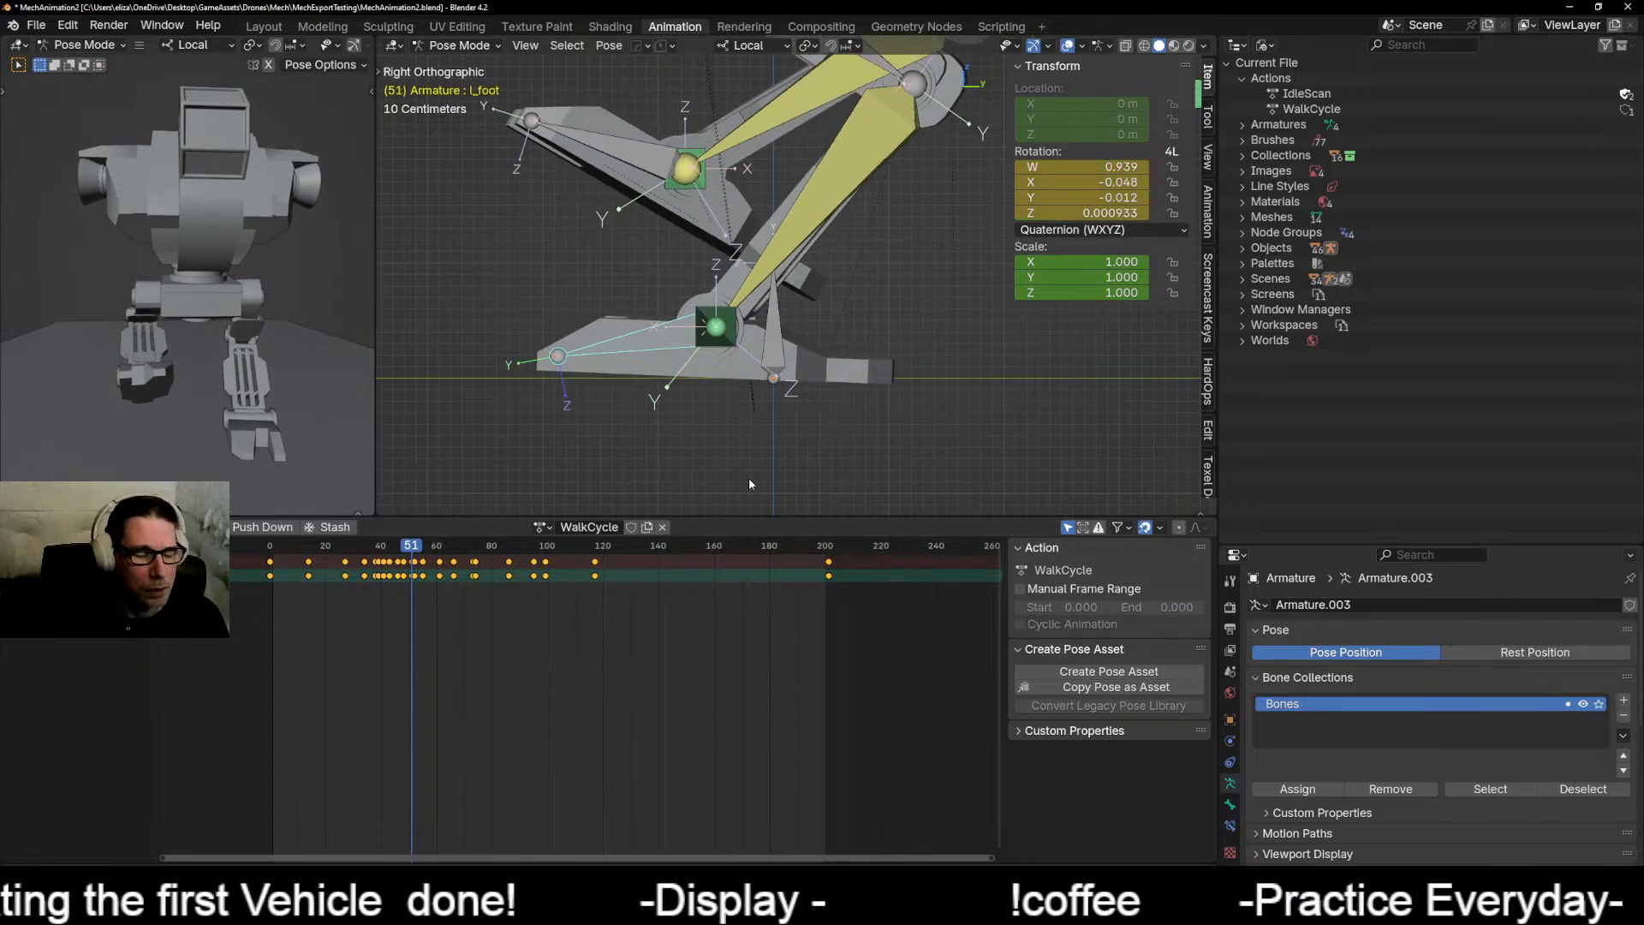
pyautogui.press('r')
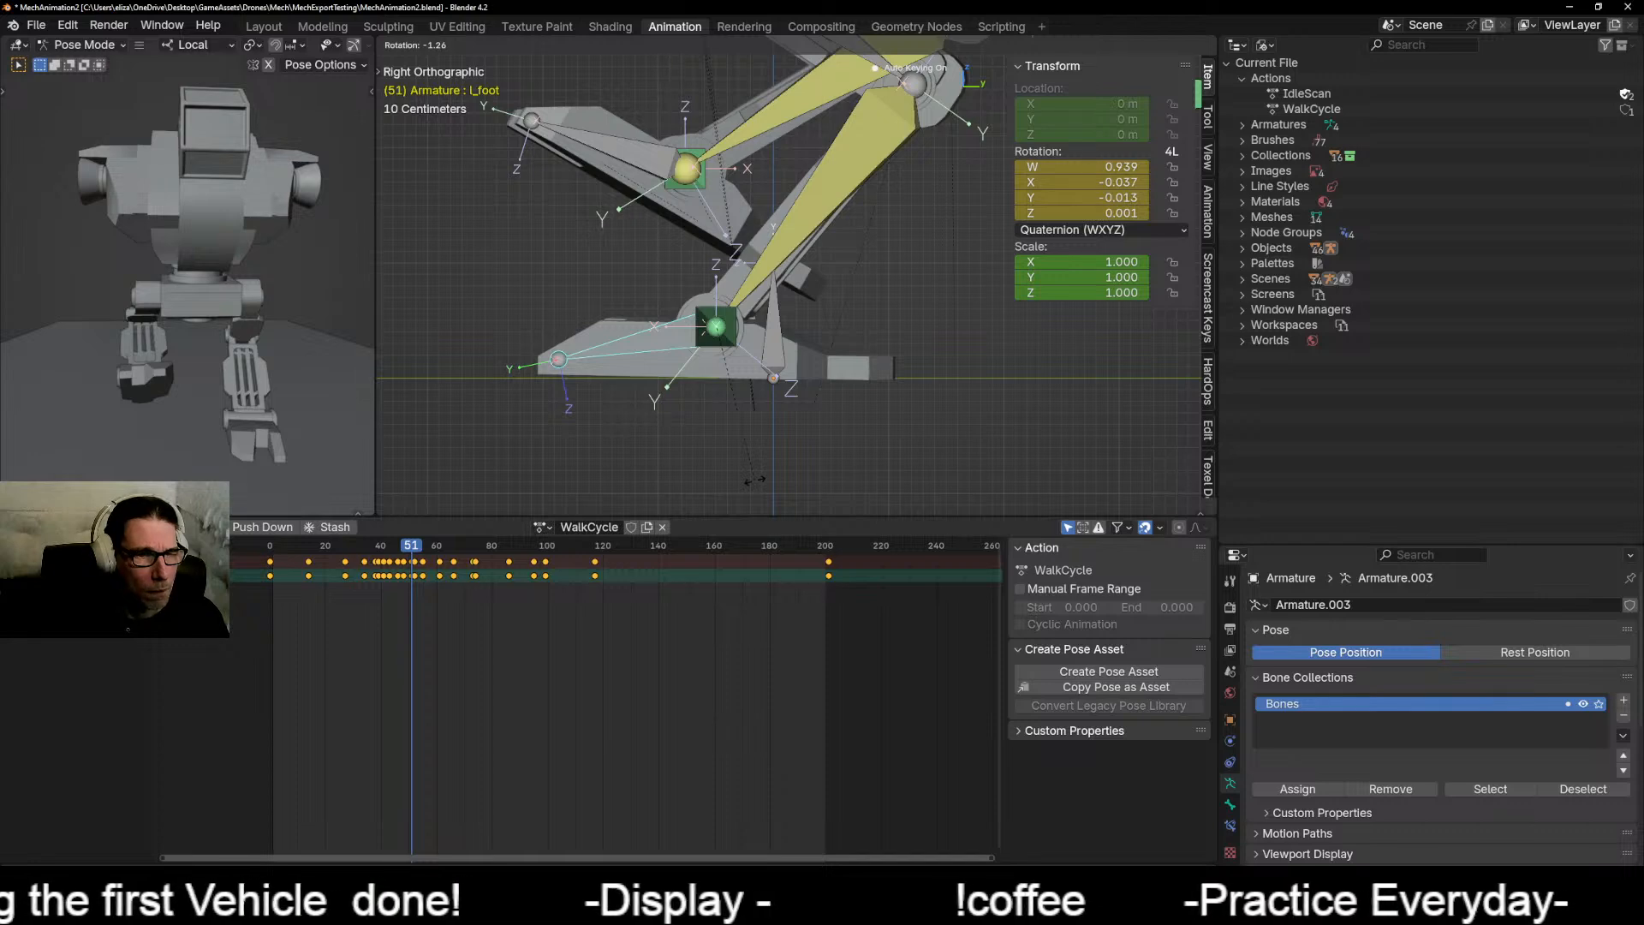
pyautogui.click(706, 503)
# Step: Check frame 53, and rotate the l_foot bone about 0.7° at frame 55 in right view to fine-tune the sole
pyautogui.click(418, 548)
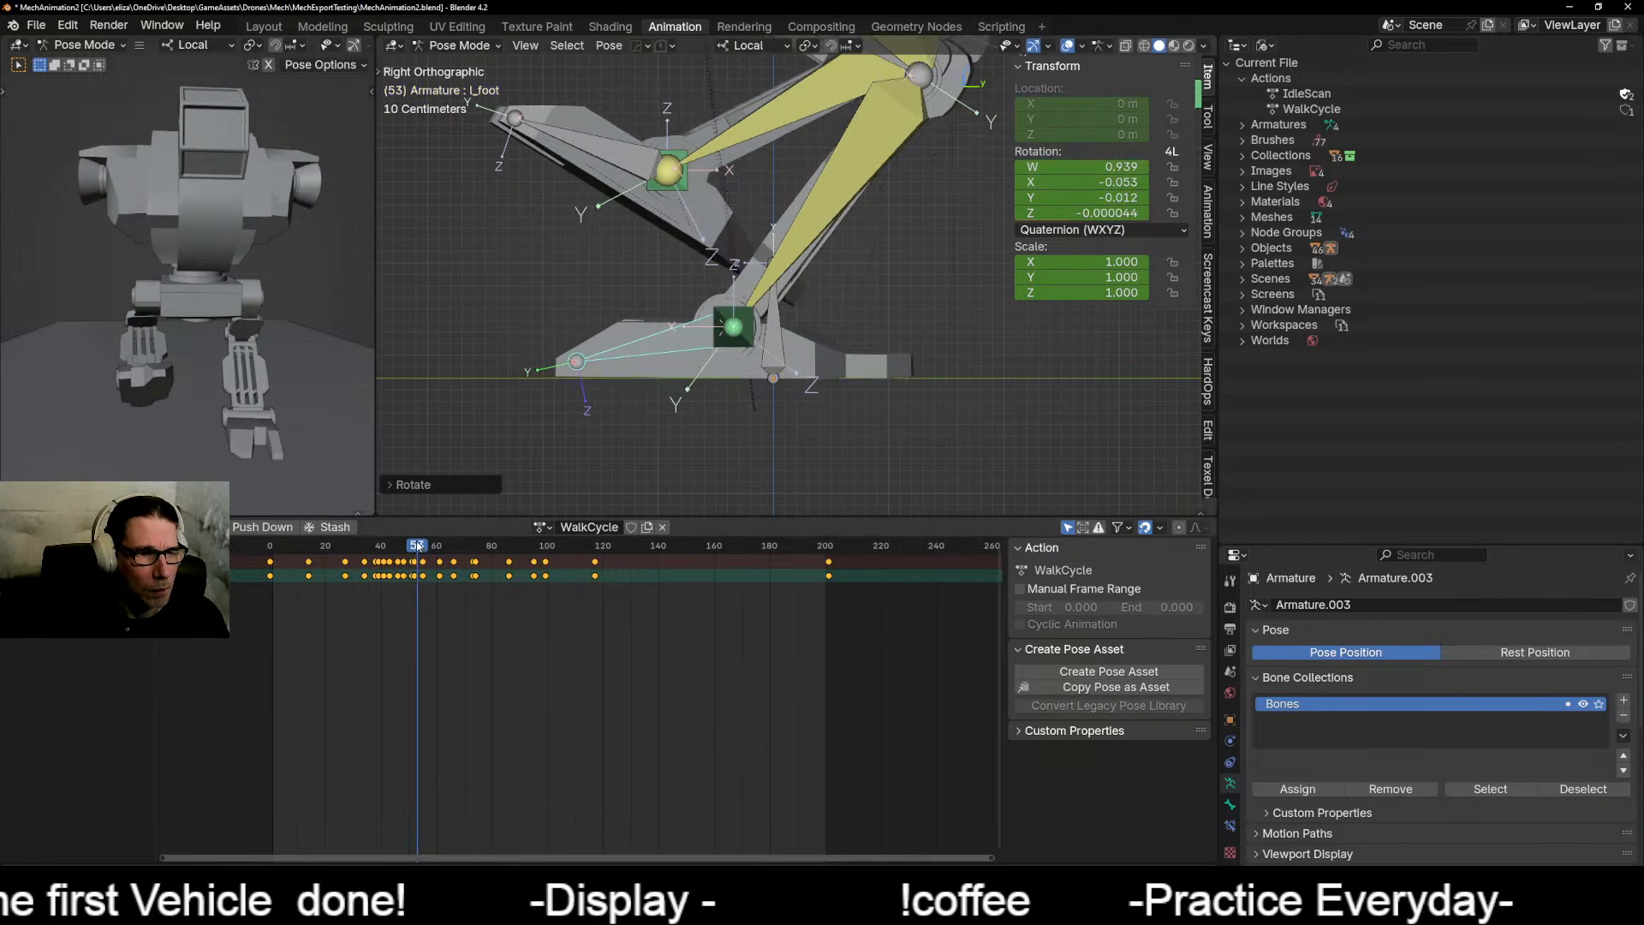
pyautogui.moveTo(419, 546); pyautogui.dragTo(424, 547)
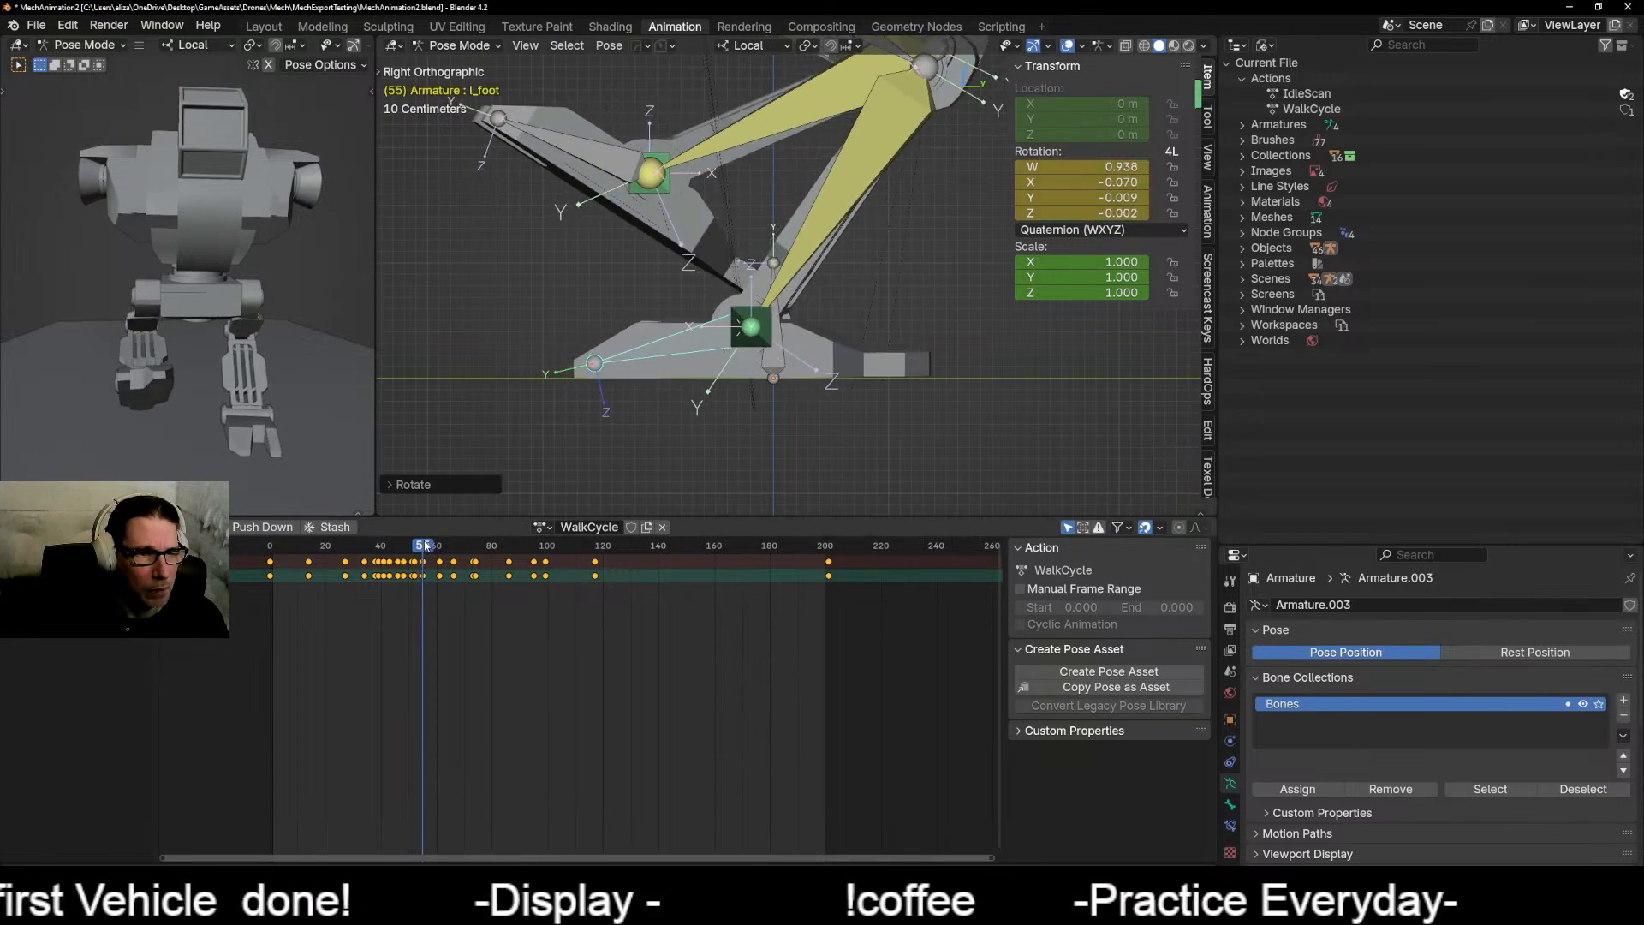
pyautogui.press('r')
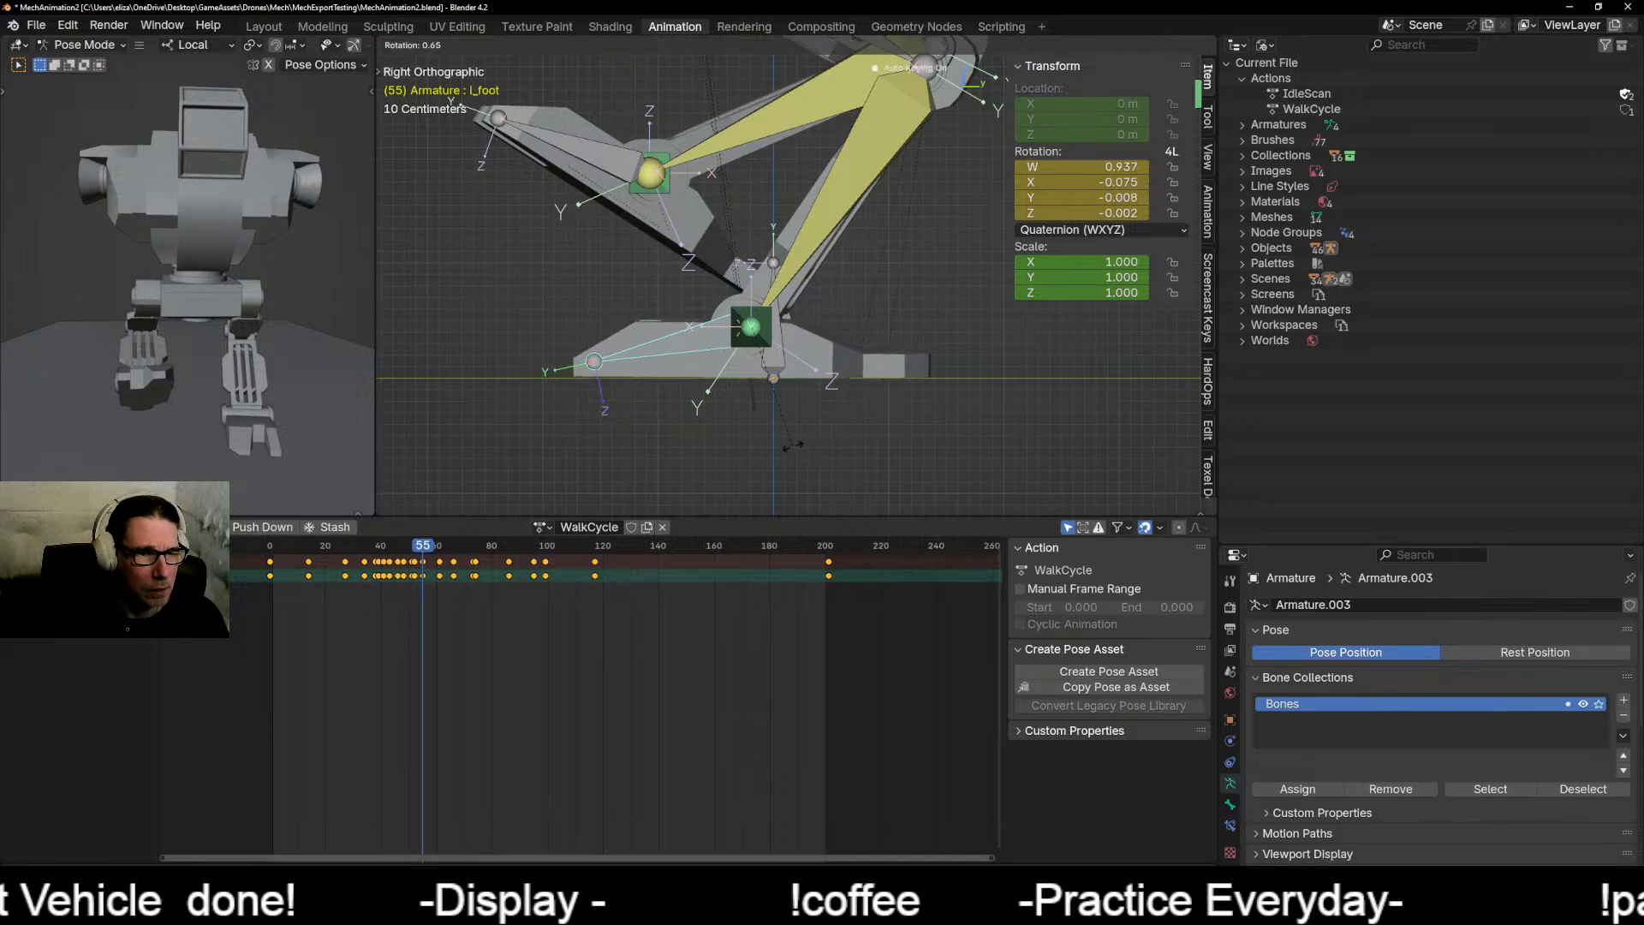
pyautogui.click(793, 446)
# Step: Level the l_foot bone in right view by rotating it slightly at frame 58 and again at frame 61
pyautogui.moveTo(427, 553); pyautogui.dragTo(435, 551)
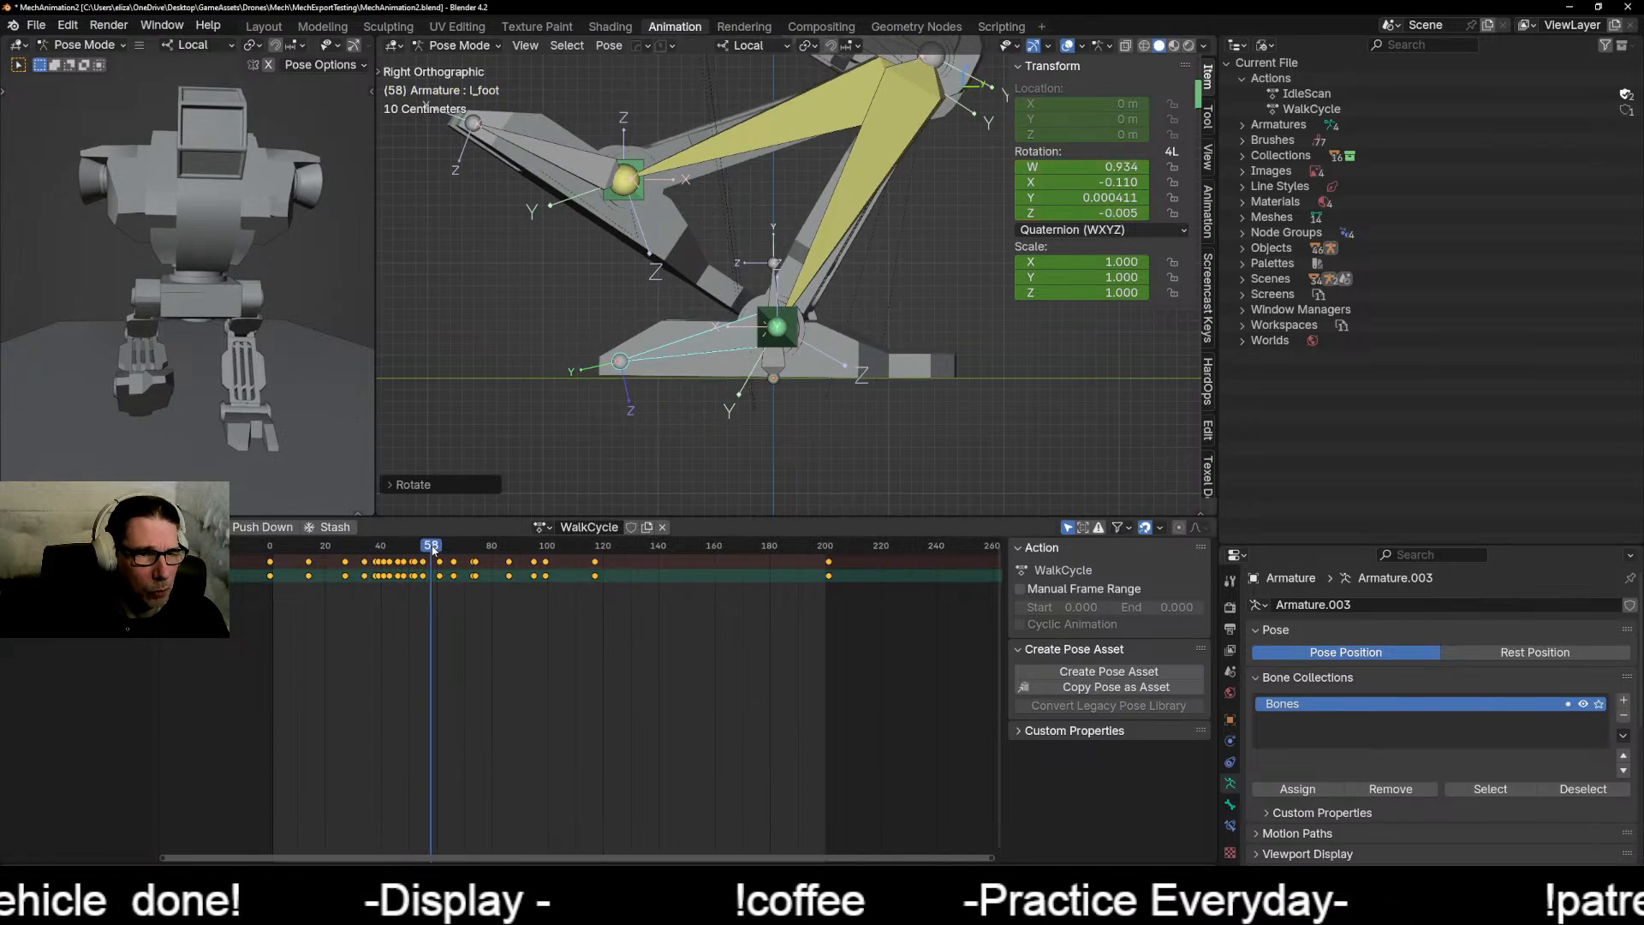
pyautogui.press('r')
pyautogui.click(767, 478)
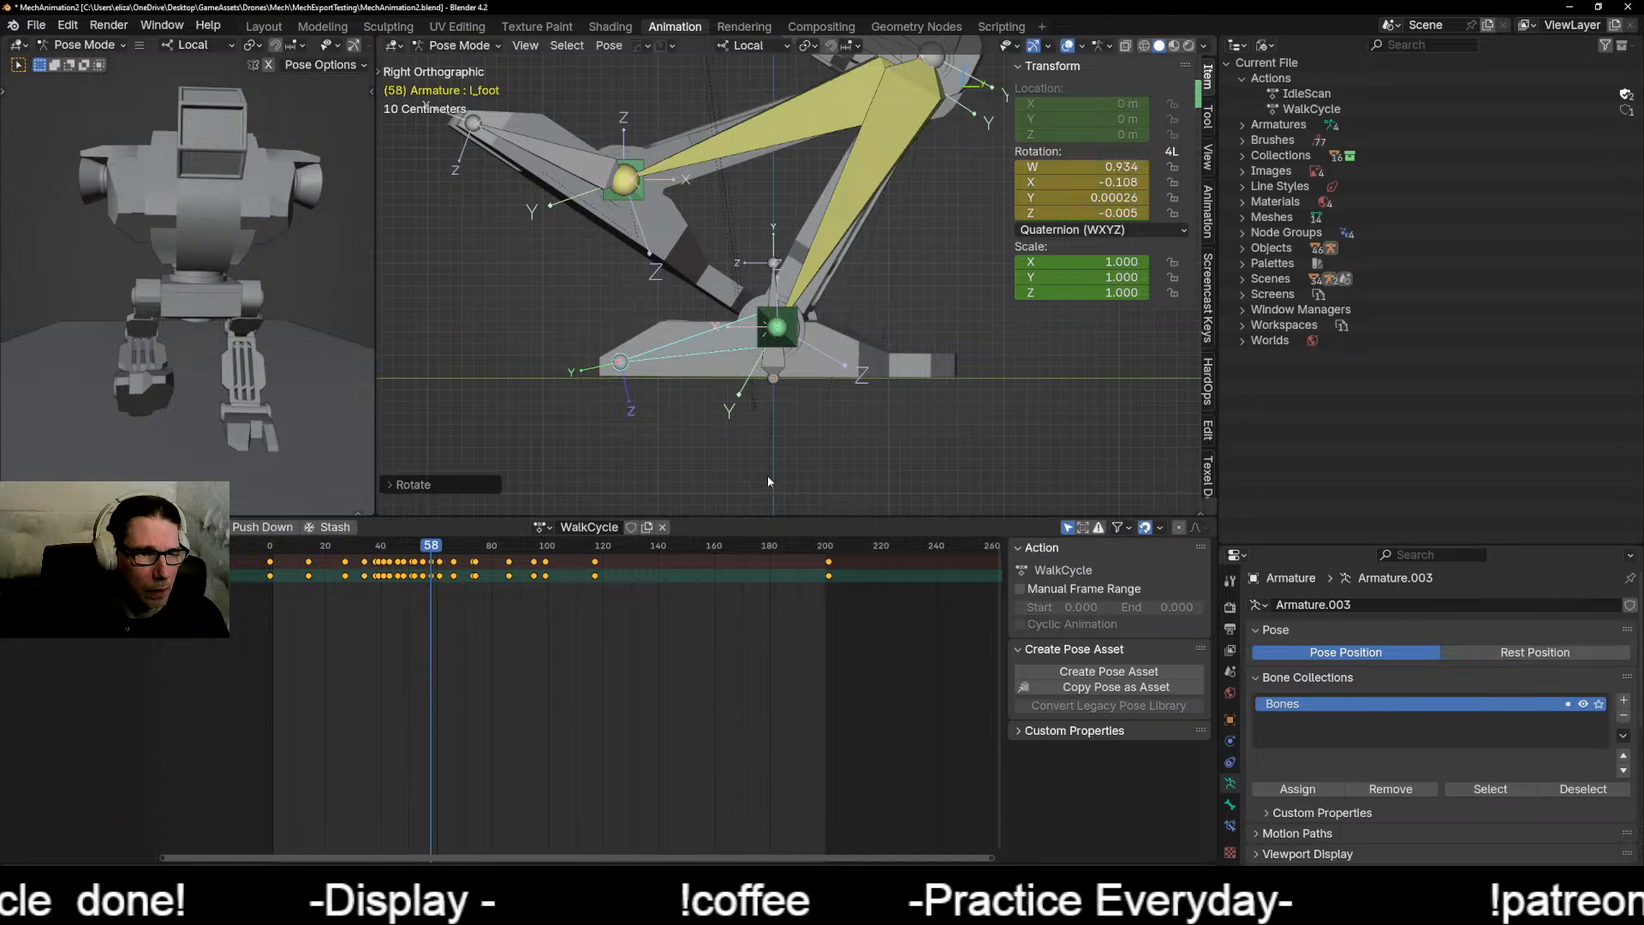
pyautogui.moveTo(432, 553); pyautogui.dragTo(441, 550)
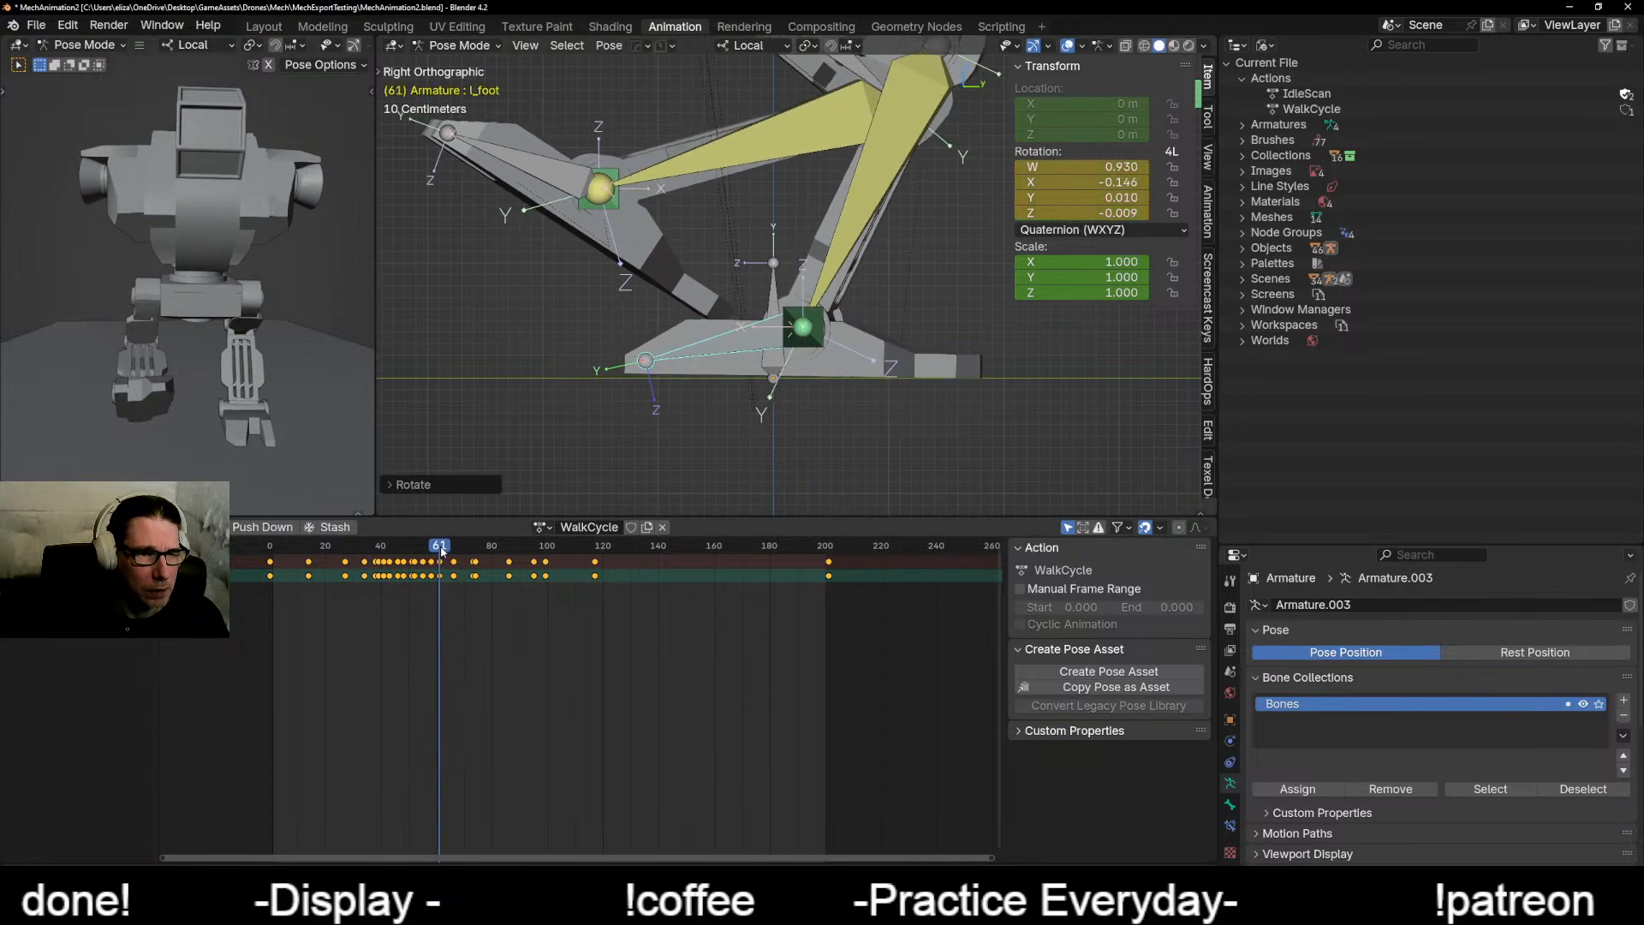
pyautogui.press('r')
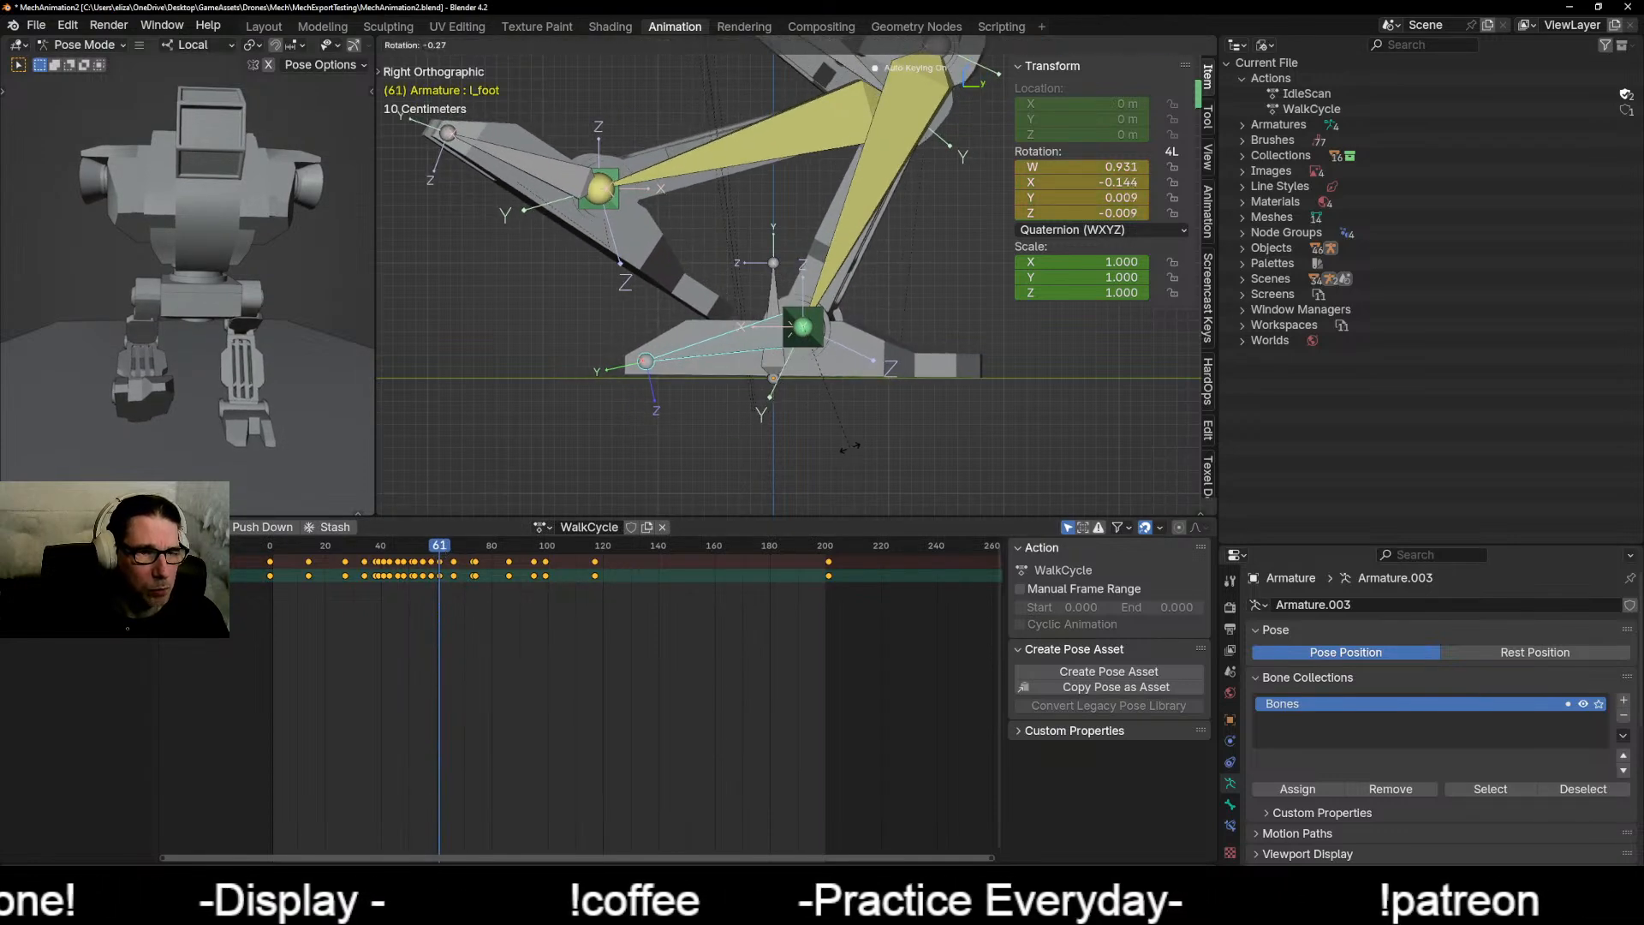
pyautogui.click(853, 451)
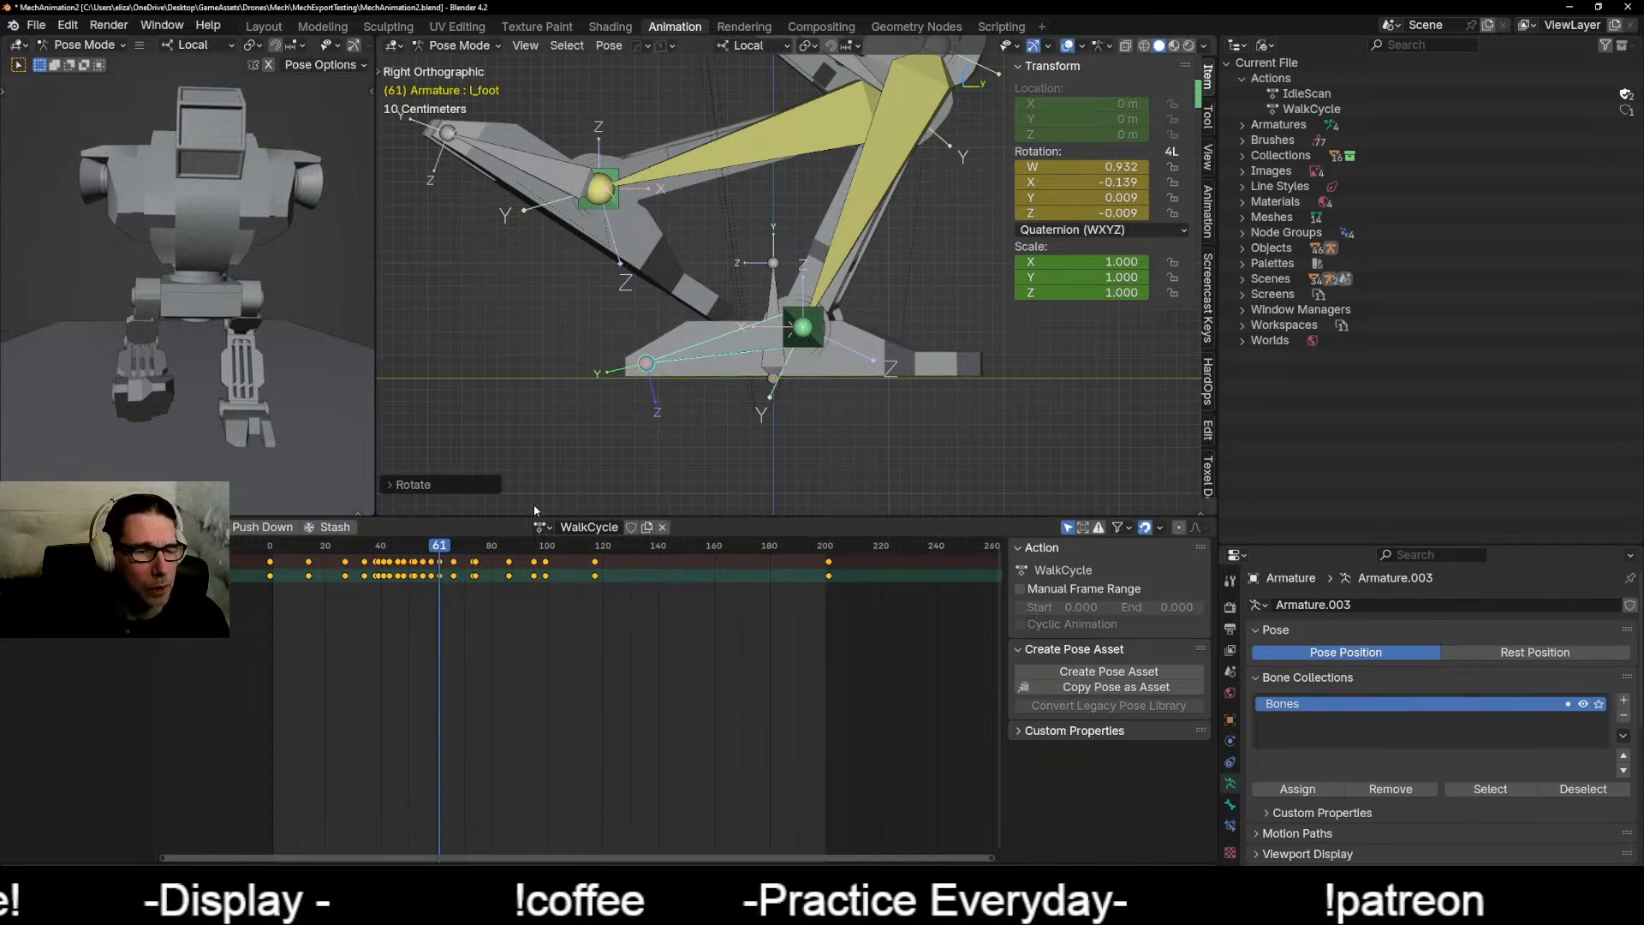
# Step: Flatten the l_foot sole against the ground in right view by rotating the bone slightly at frames 73 and 75
pyautogui.click(447, 548)
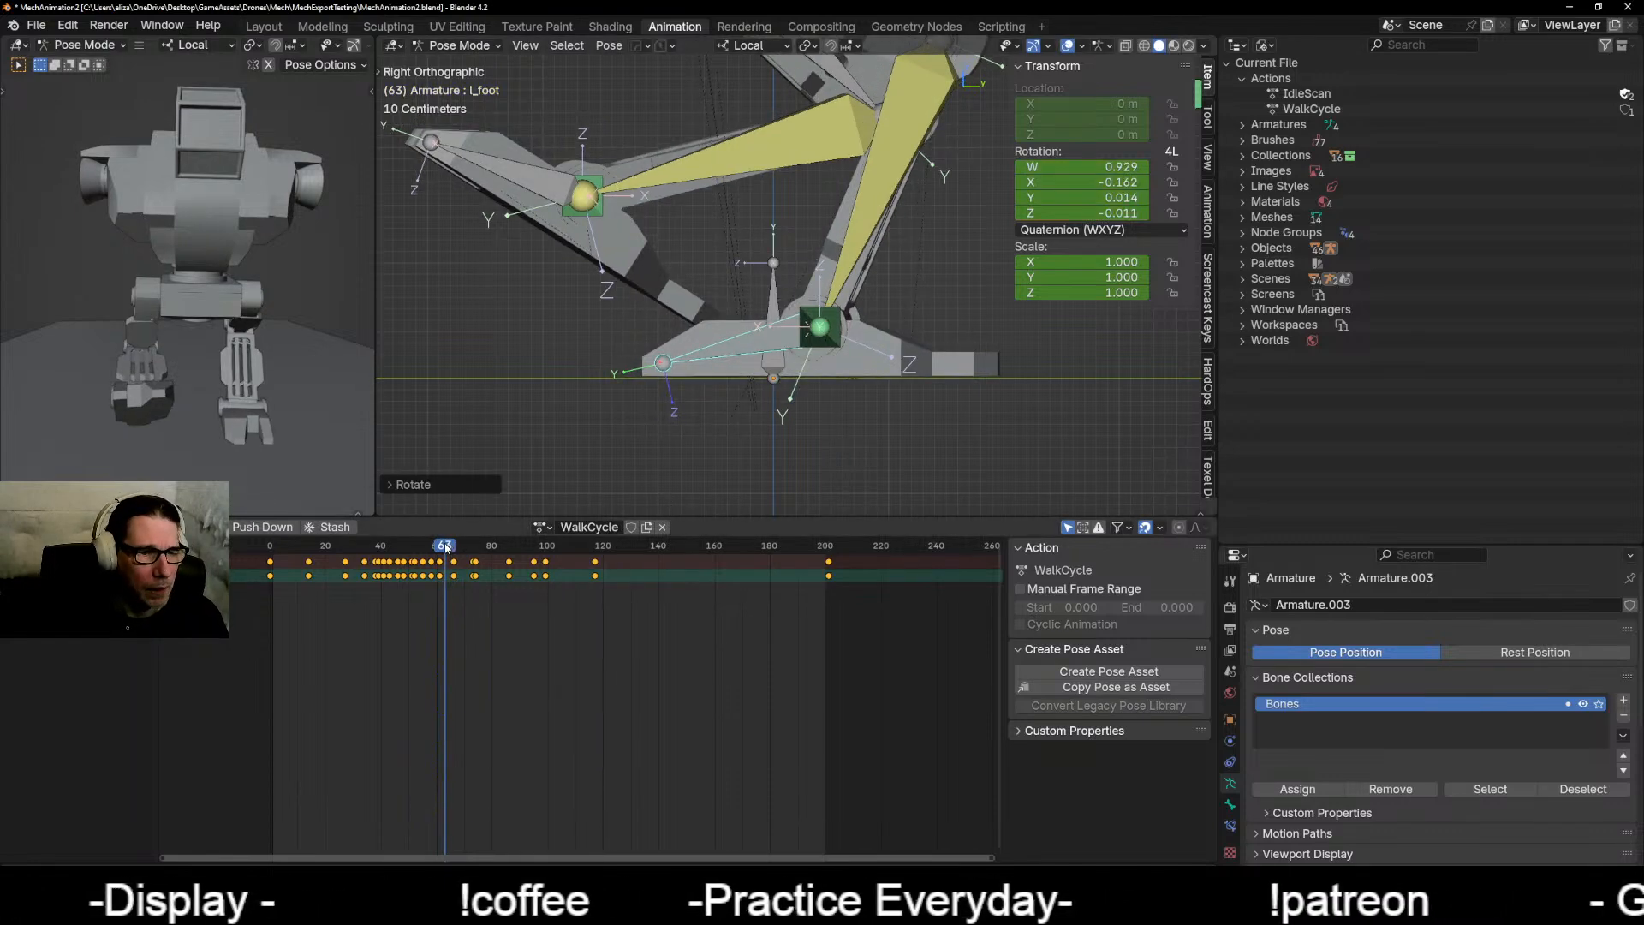
pyautogui.moveTo(446, 548); pyautogui.dragTo(473, 549)
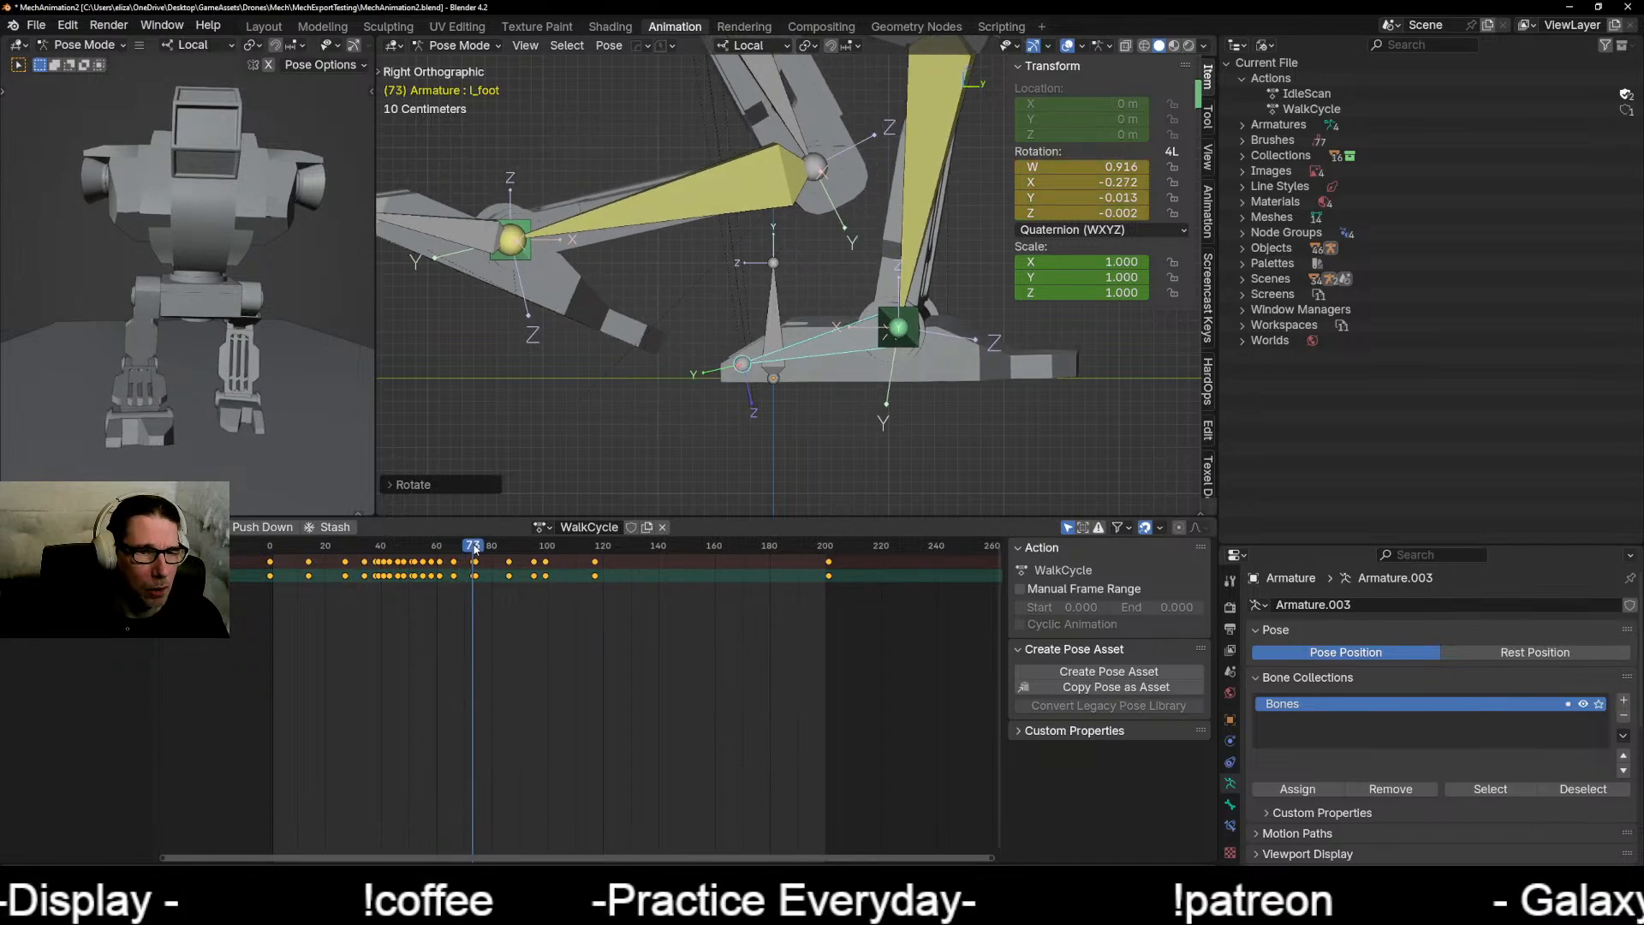
pyautogui.press('r')
pyautogui.click(943, 464)
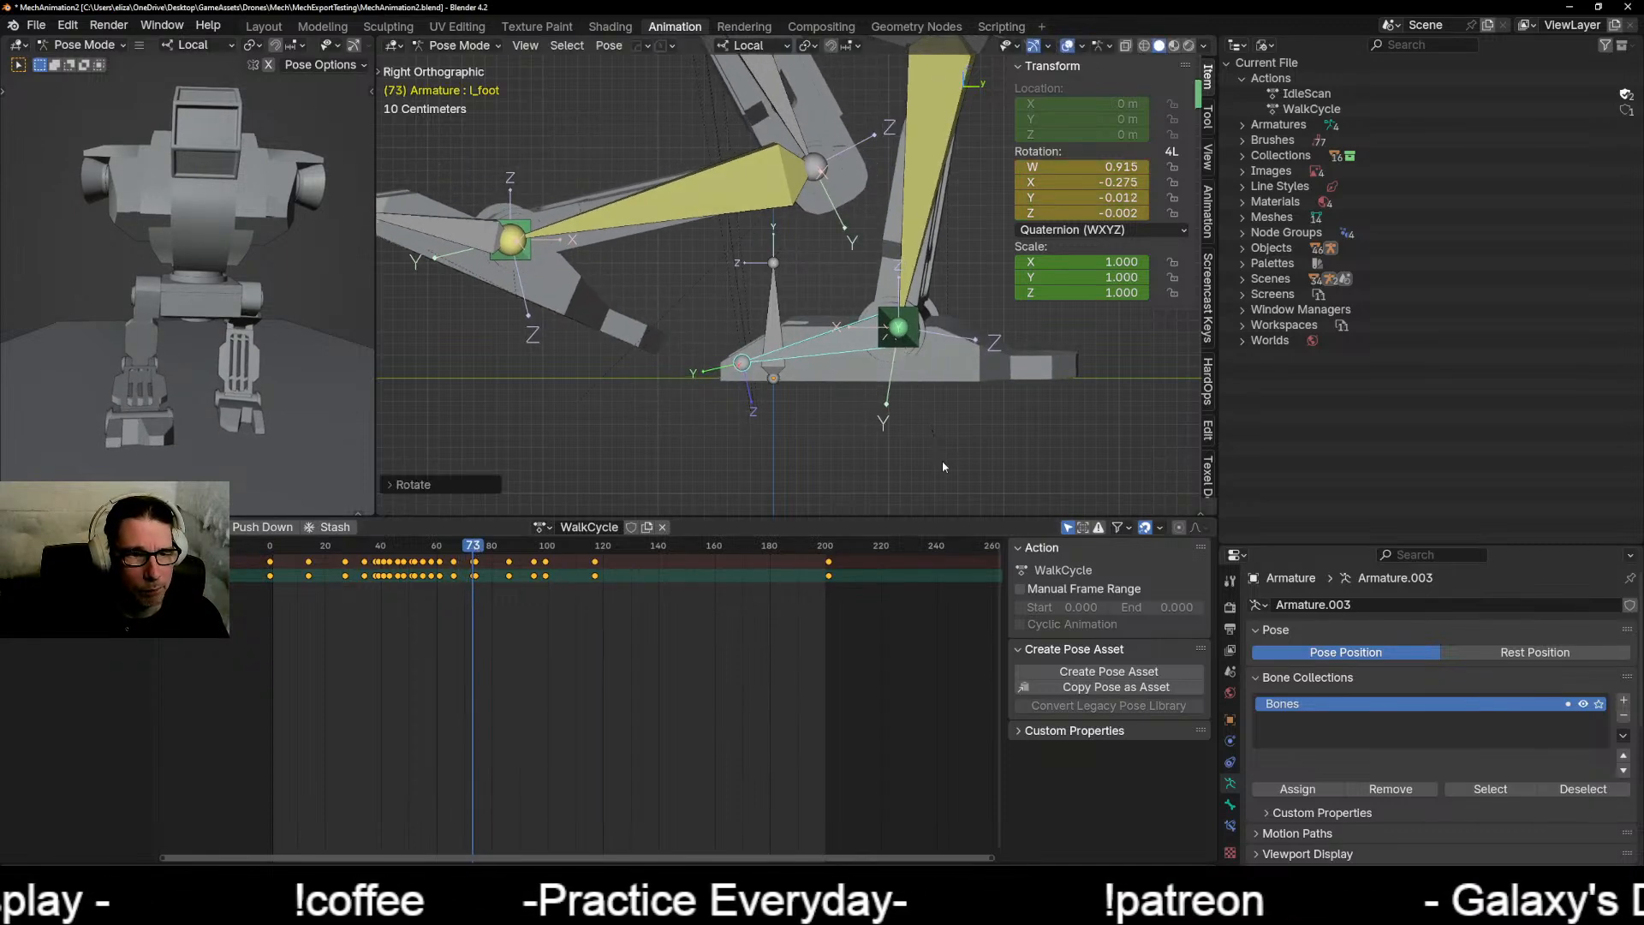
pyautogui.keyDown('shift'); pyautogui.moveTo(974, 445); pyautogui.dragTo(684, 444, button='middle'); pyautogui.keyUp('shift')
pyautogui.scroll(1, 683, 445)
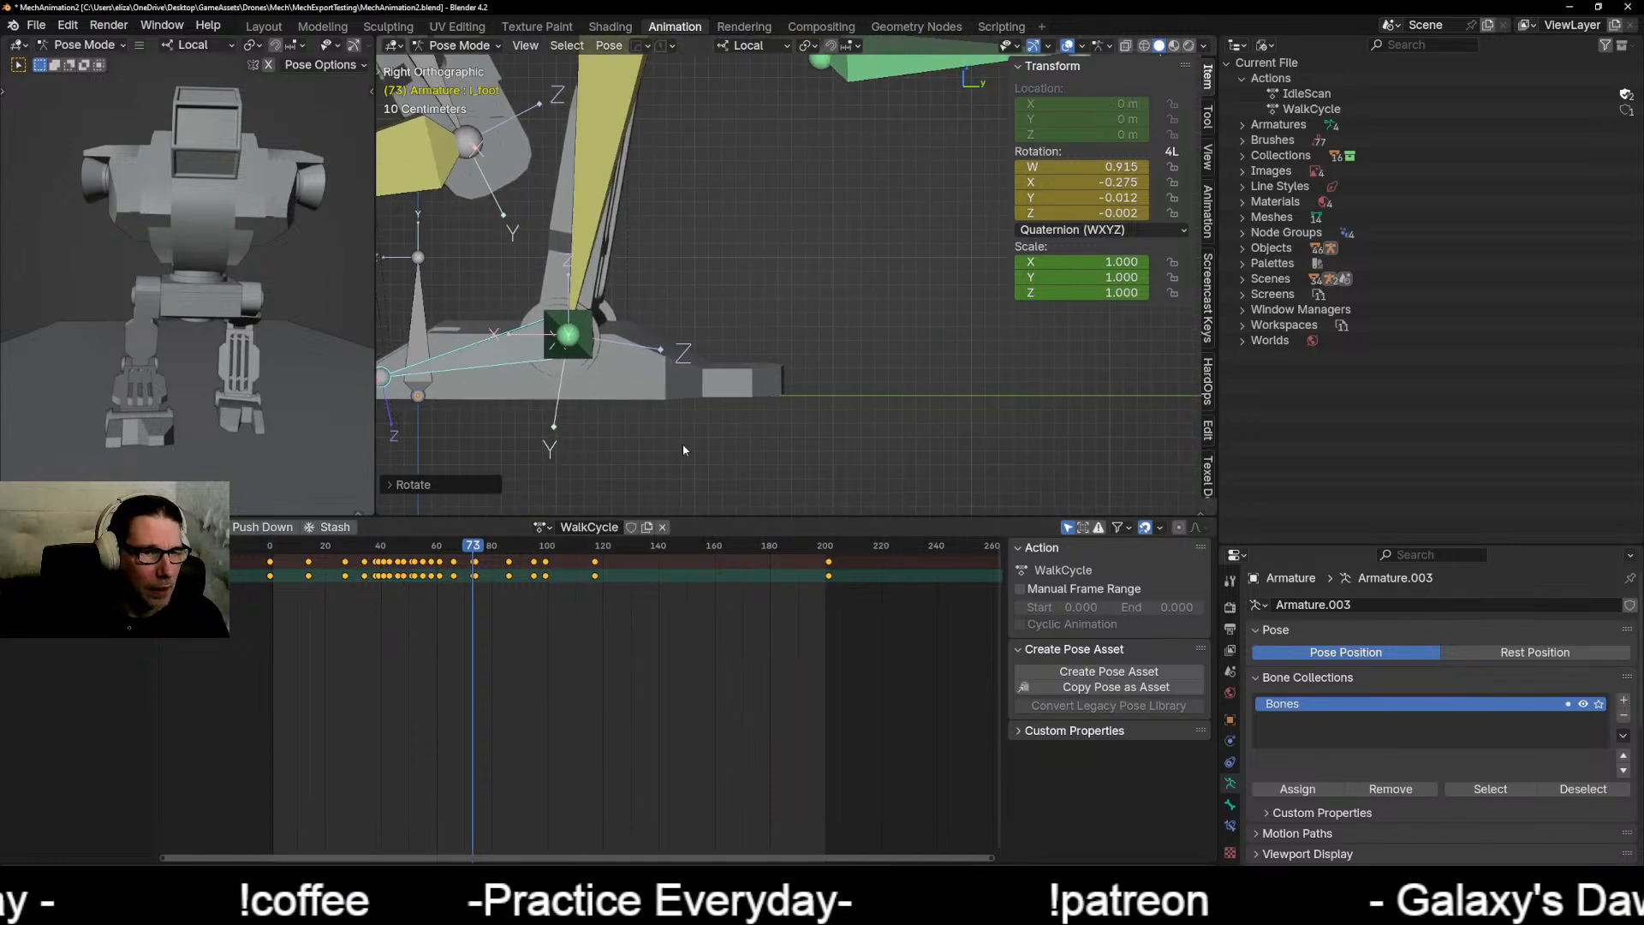
pyautogui.press('Right')
pyautogui.press('Right')
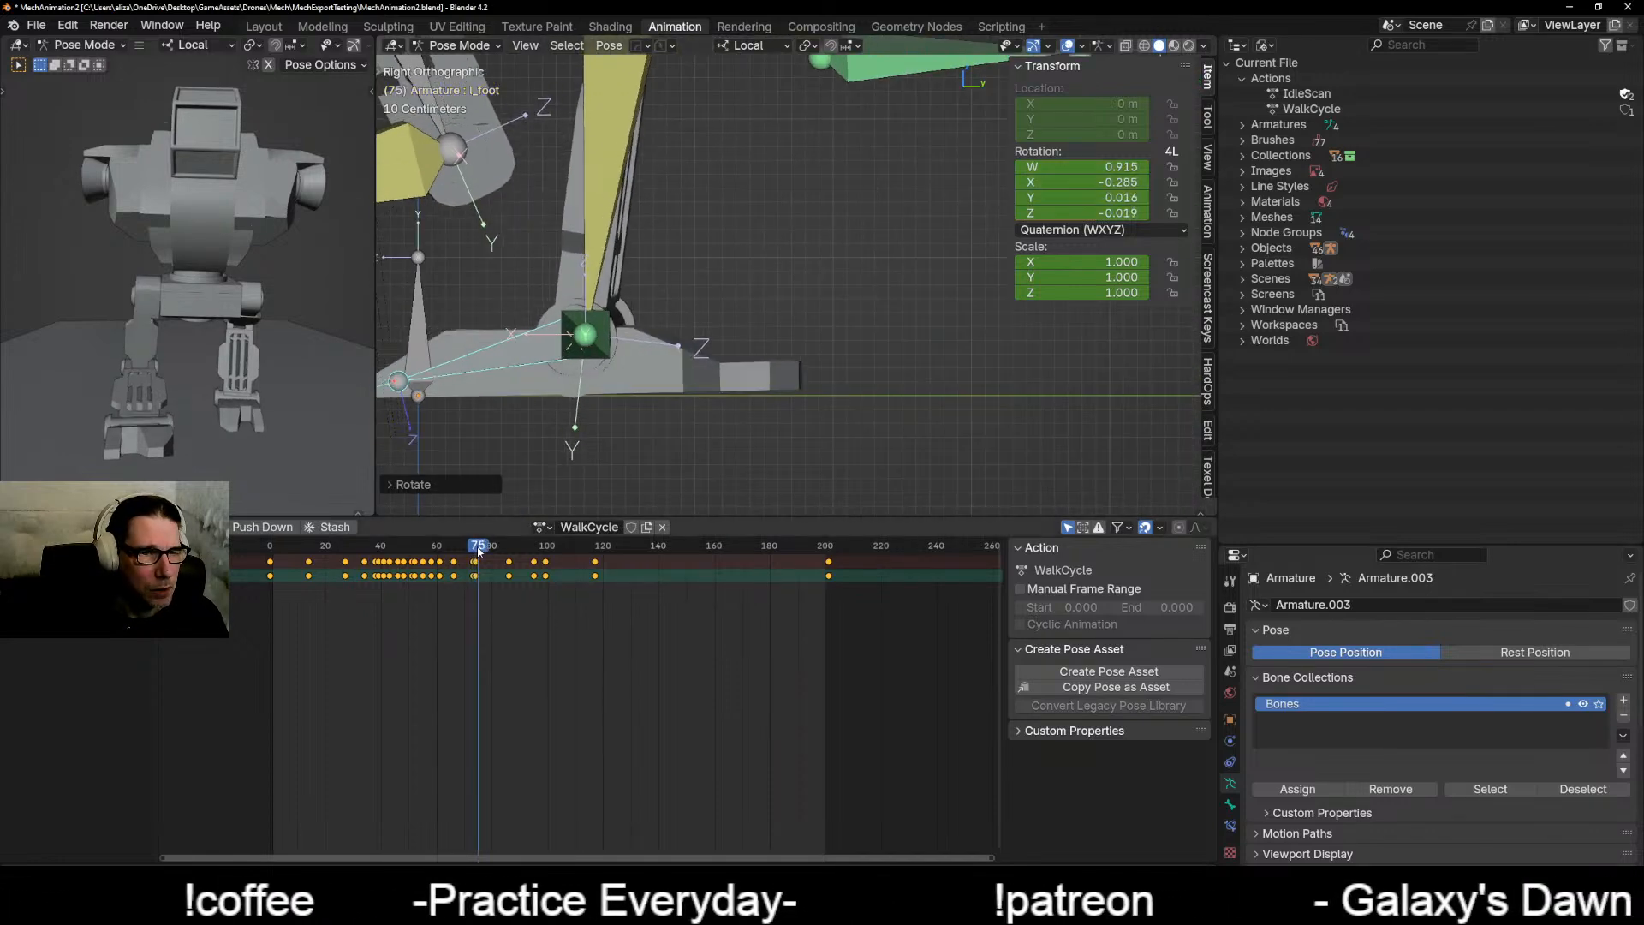
pyautogui.press('r')
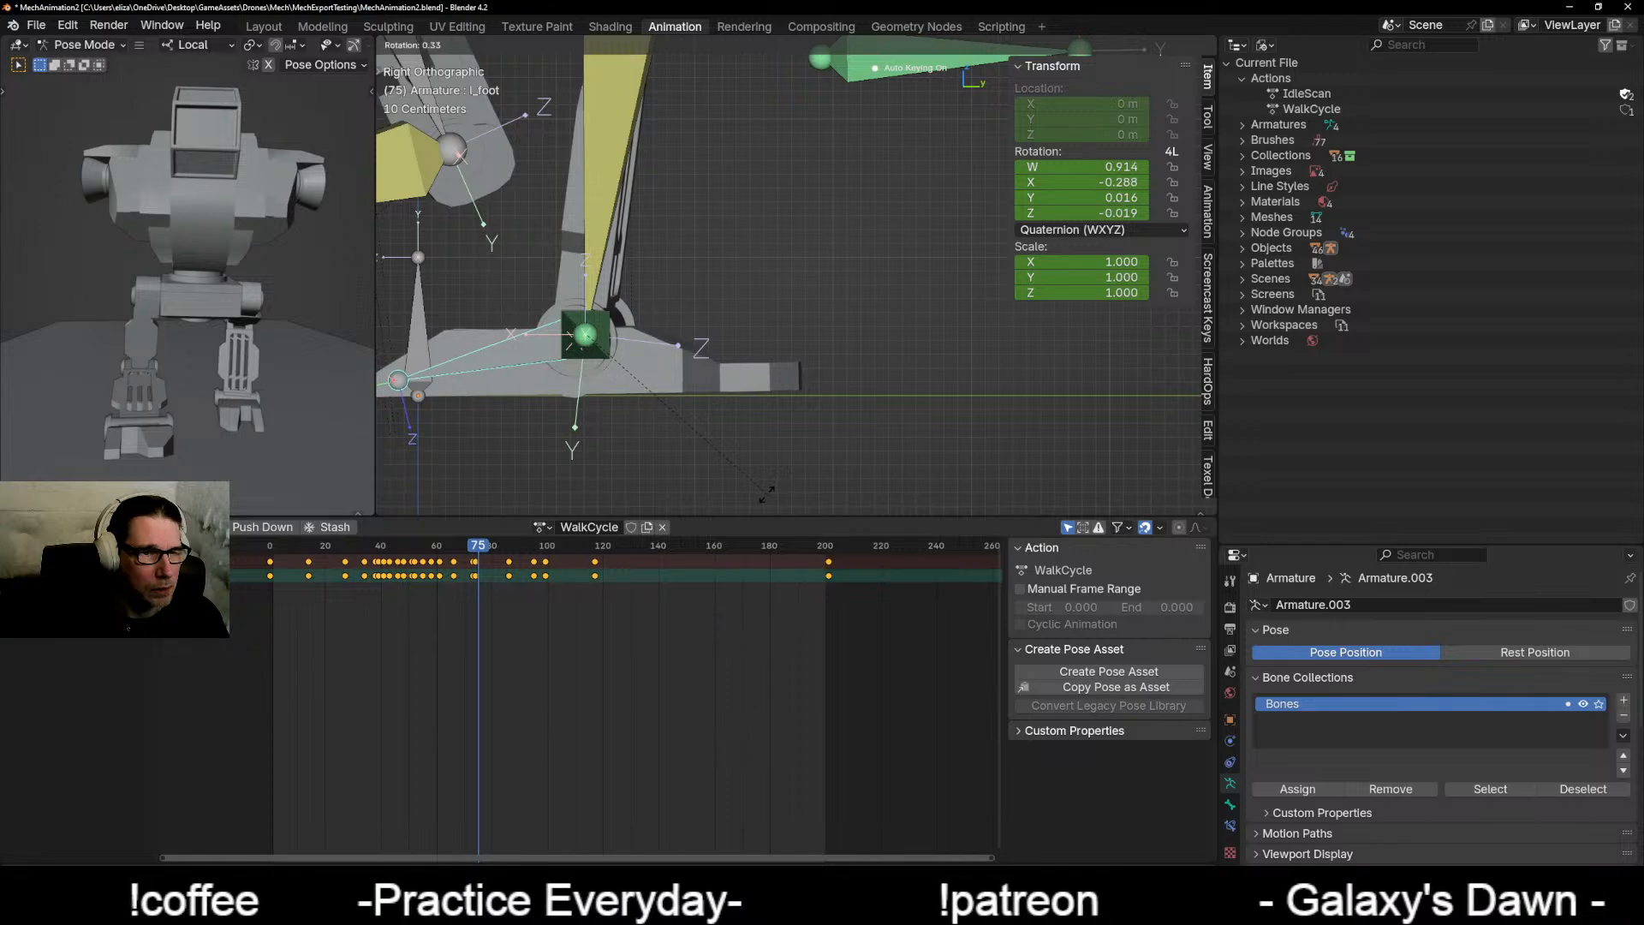
pyautogui.click(767, 501)
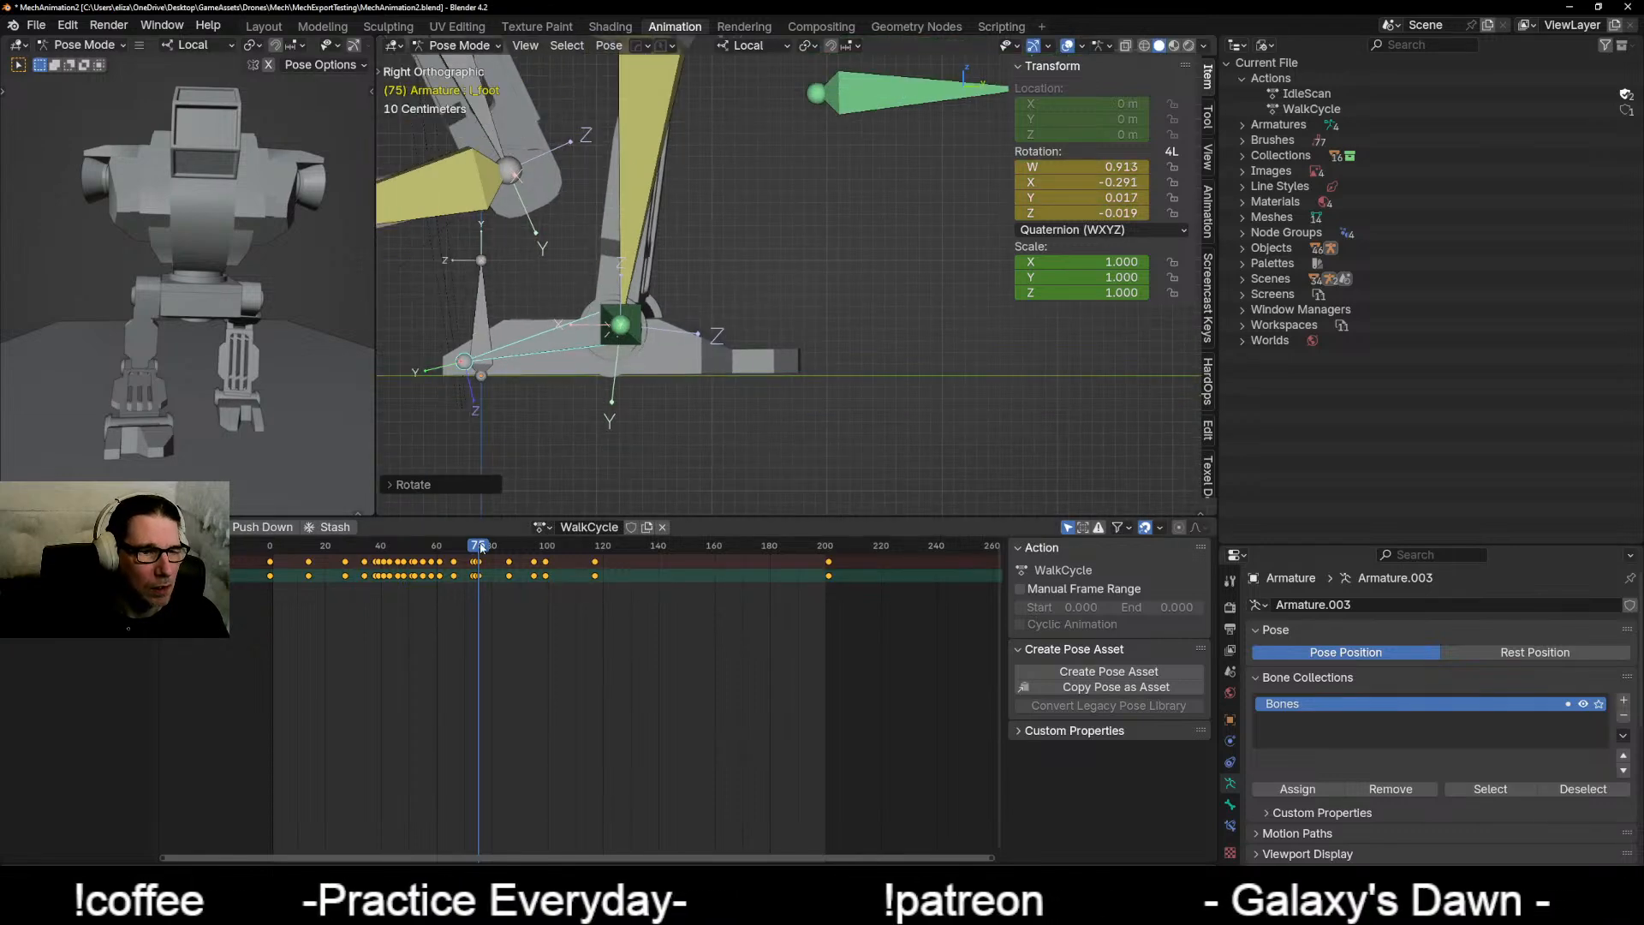
# Step: Level the l_foot bone in right view by rotating it about -0.3° at frame 80 and about 1.1° at frame 84
pyautogui.moveTo(479, 547)
pyautogui.mouseDown()
pyautogui.moveTo(504, 548)
pyautogui.moveTo(471, 549)
pyautogui.moveTo(493, 557)
pyautogui.mouseUp()
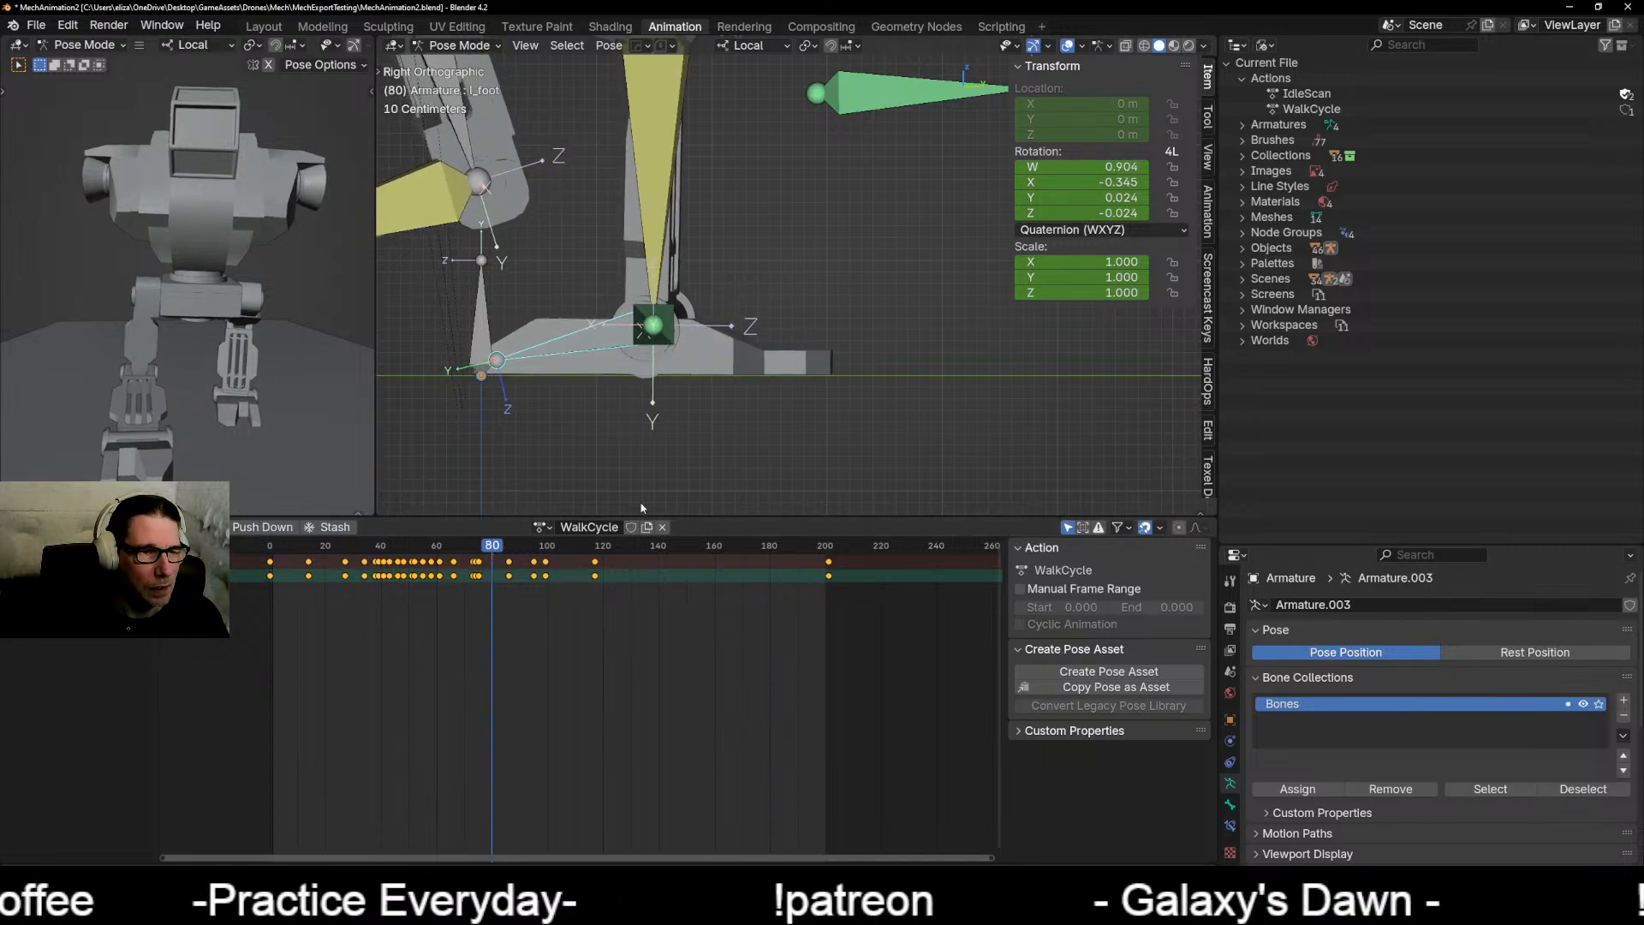
pyautogui.press('r')
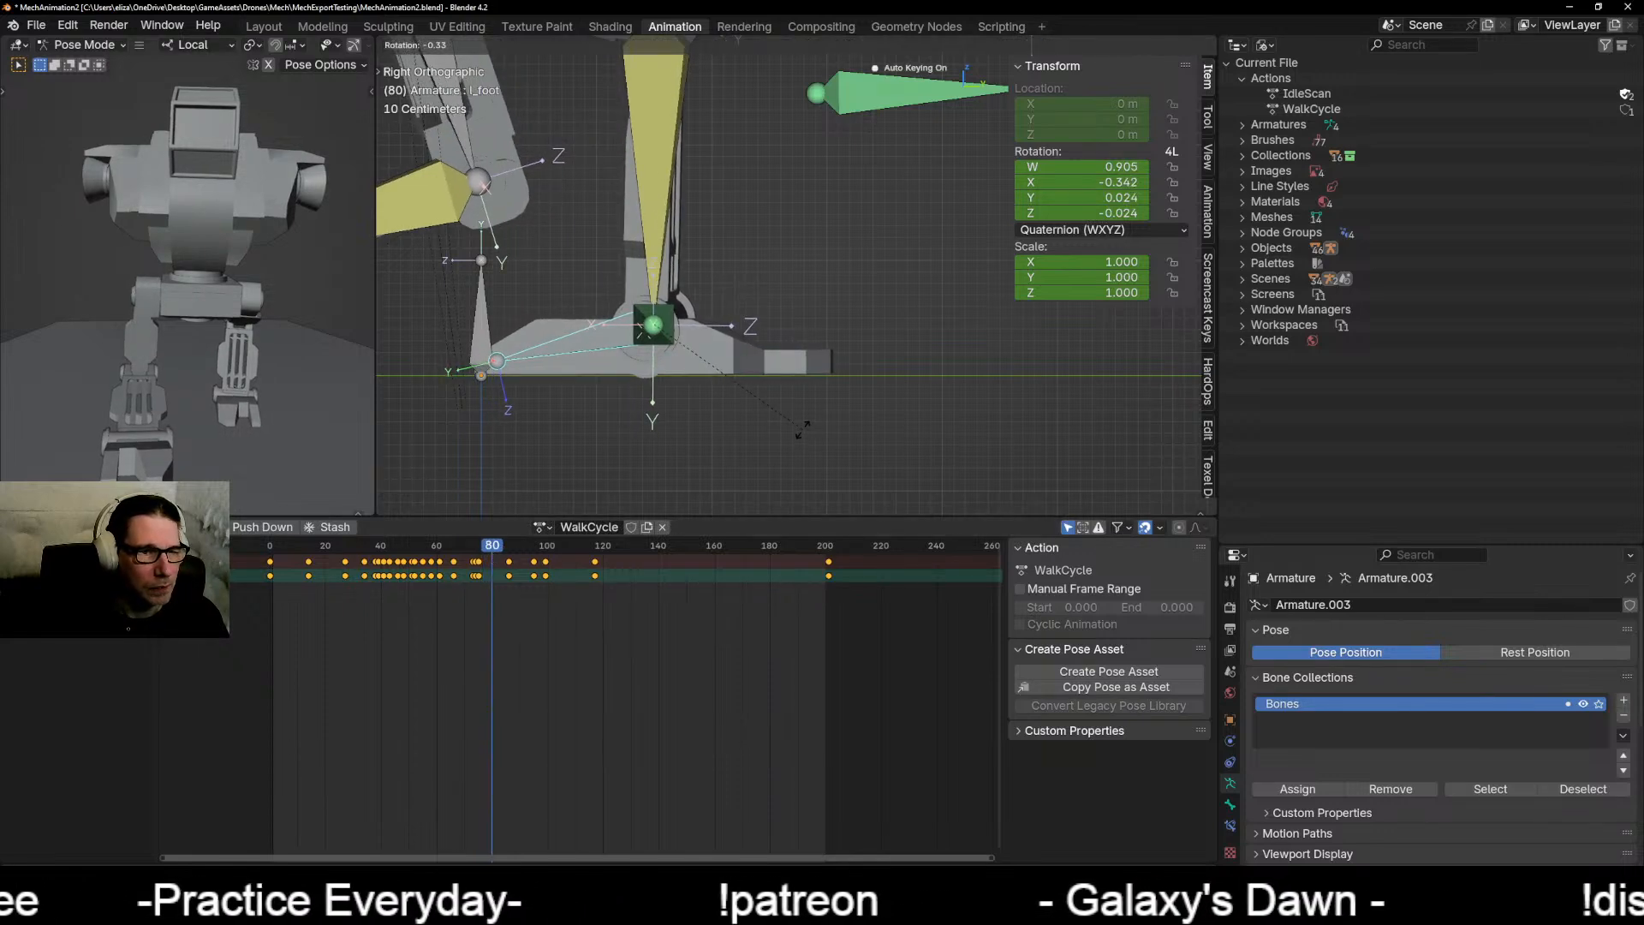
pyautogui.click(803, 431)
pyautogui.moveTo(494, 556); pyautogui.dragTo(503, 551)
pyautogui.press('r')
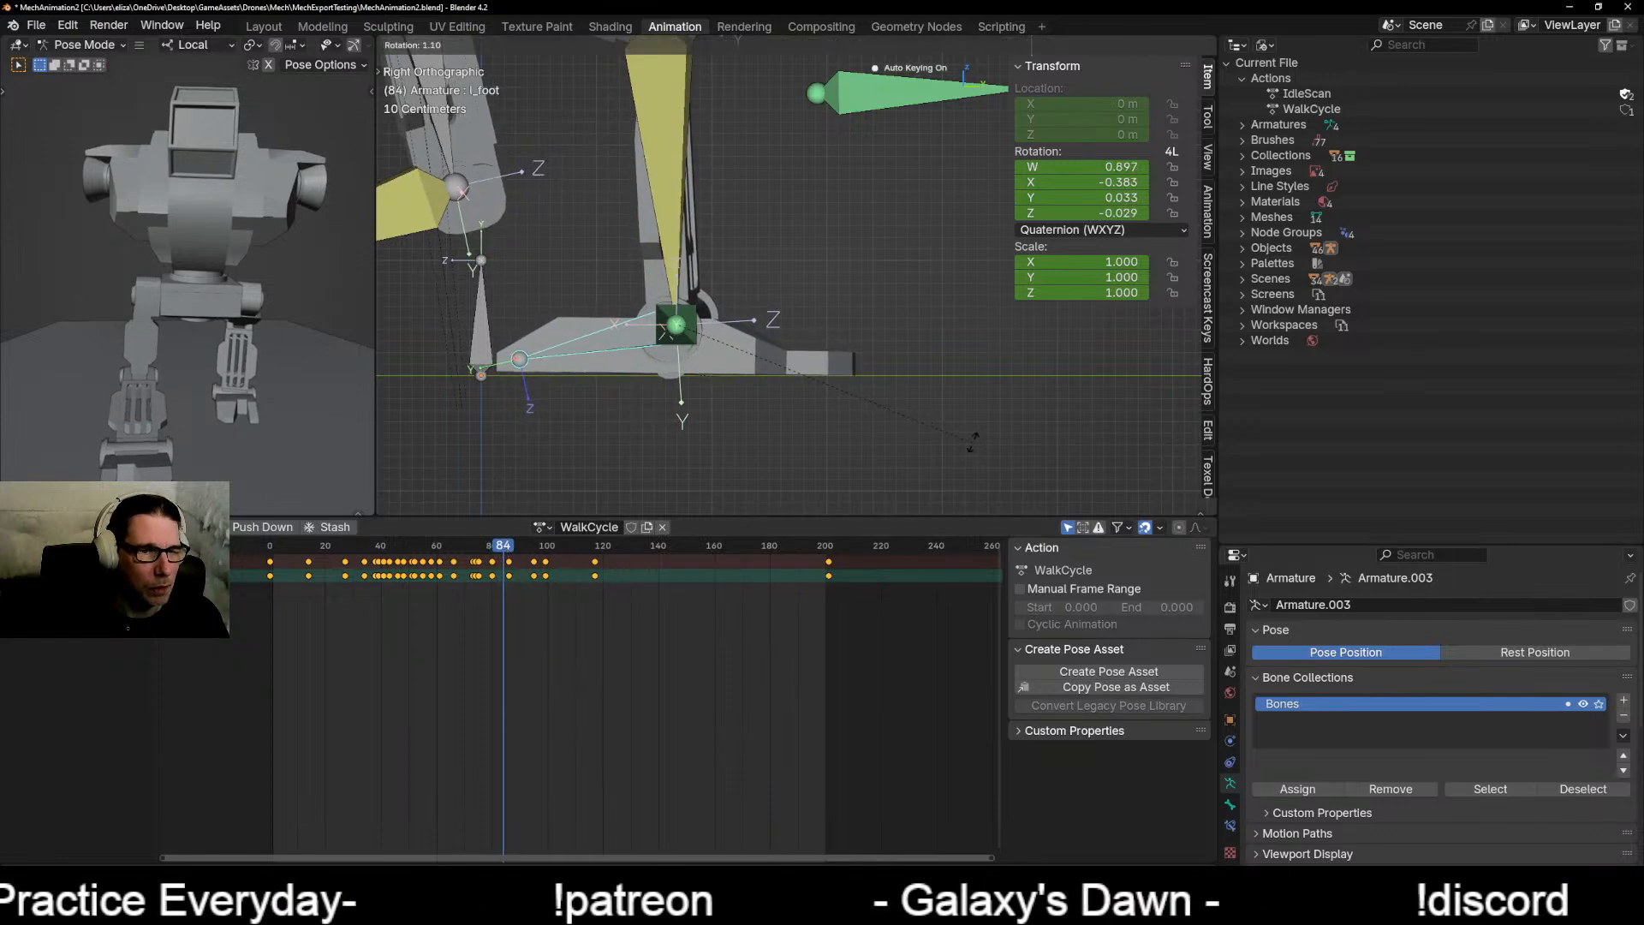
pyautogui.click(974, 447)
# Step: Rotate the l_foot bone slightly at frame 89 to level it, and inspect the foot at frame 99 in perspective
pyautogui.moveTo(505, 545); pyautogui.dragTo(518, 545)
pyautogui.press('r')
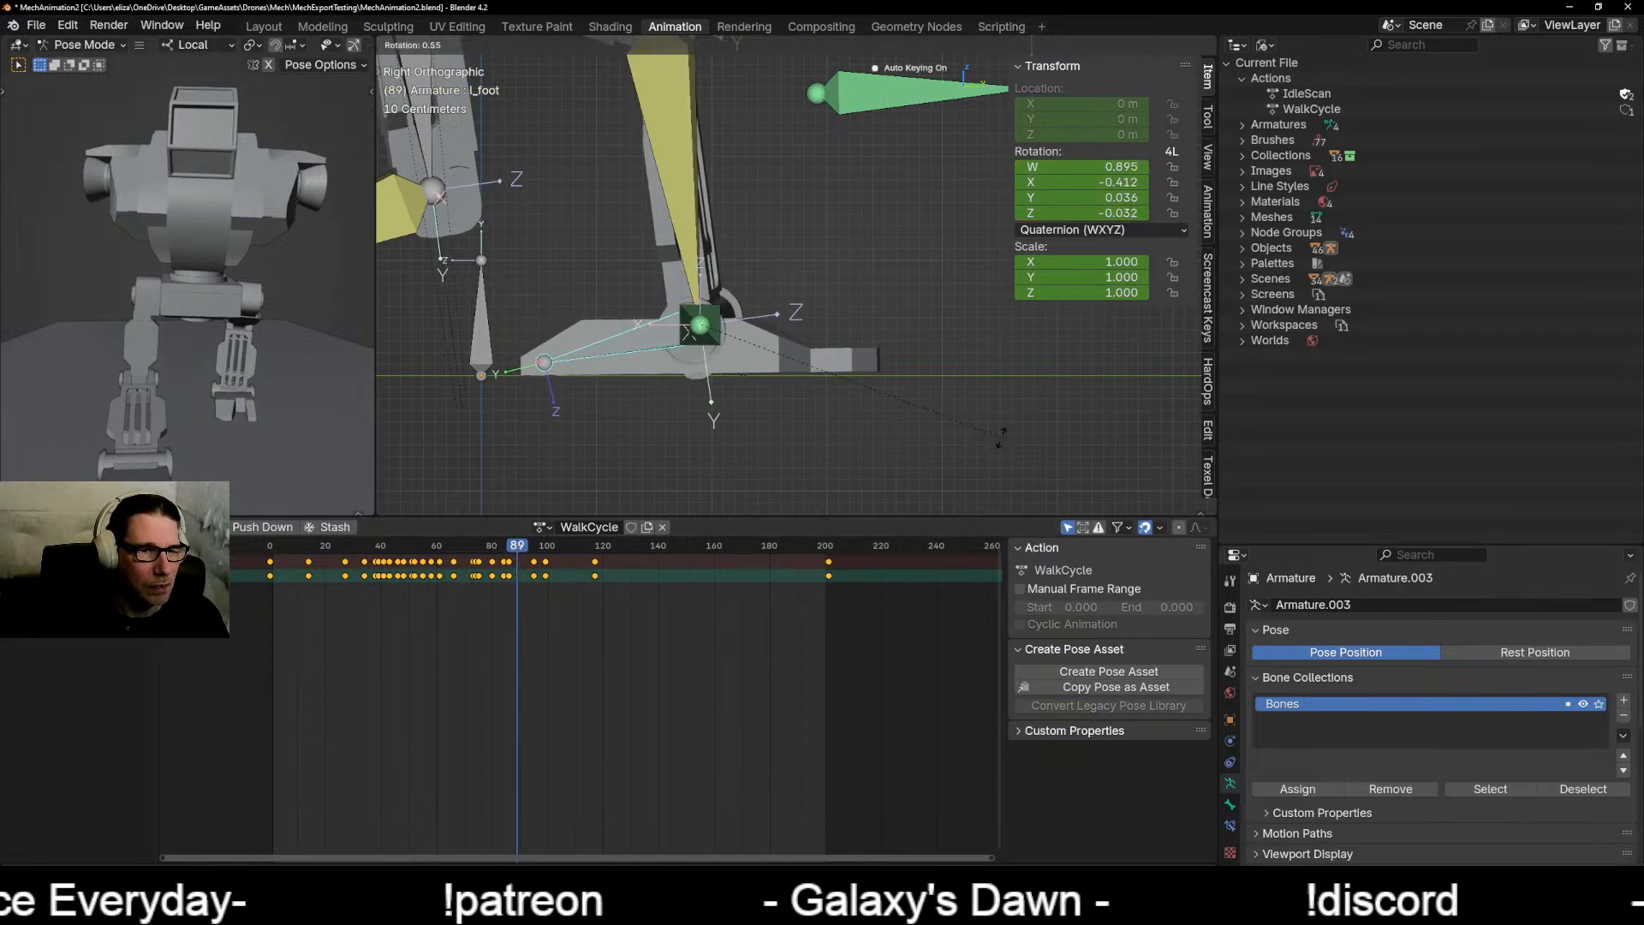
pyautogui.click(999, 439)
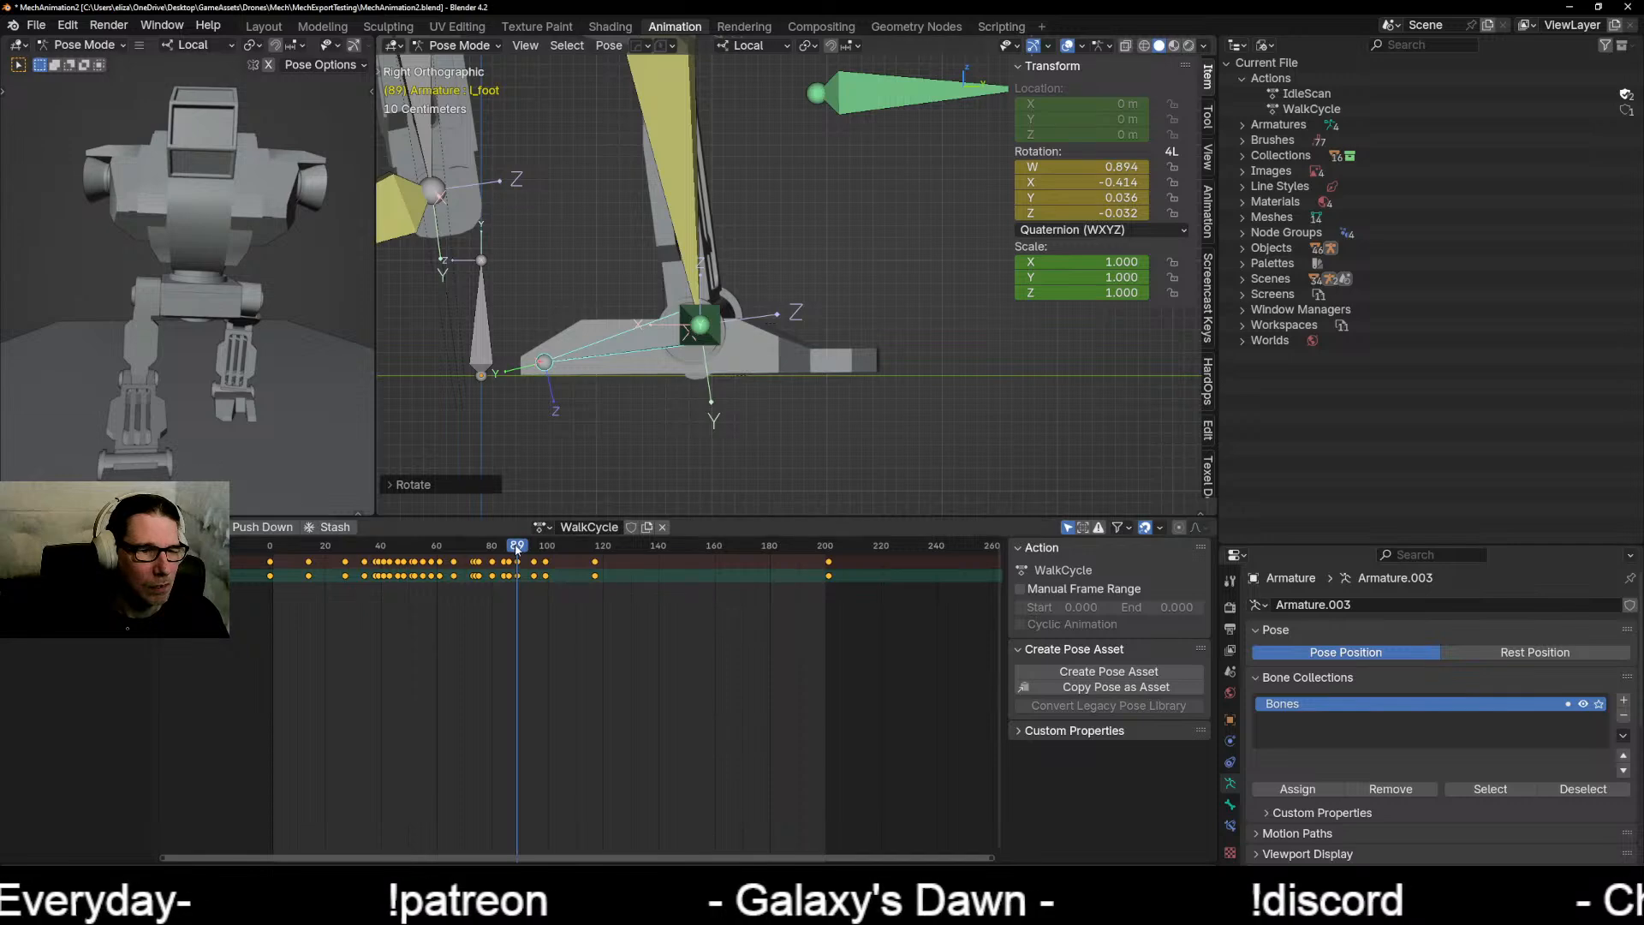
pyautogui.moveTo(517, 549)
pyautogui.mouseDown()
pyautogui.moveTo(561, 549)
pyautogui.moveTo(545, 555)
pyautogui.mouseUp()
pyautogui.moveTo(627, 421); pyautogui.dragTo(863, 397, button='middle')
pyautogui.scroll(1, 904, 382)
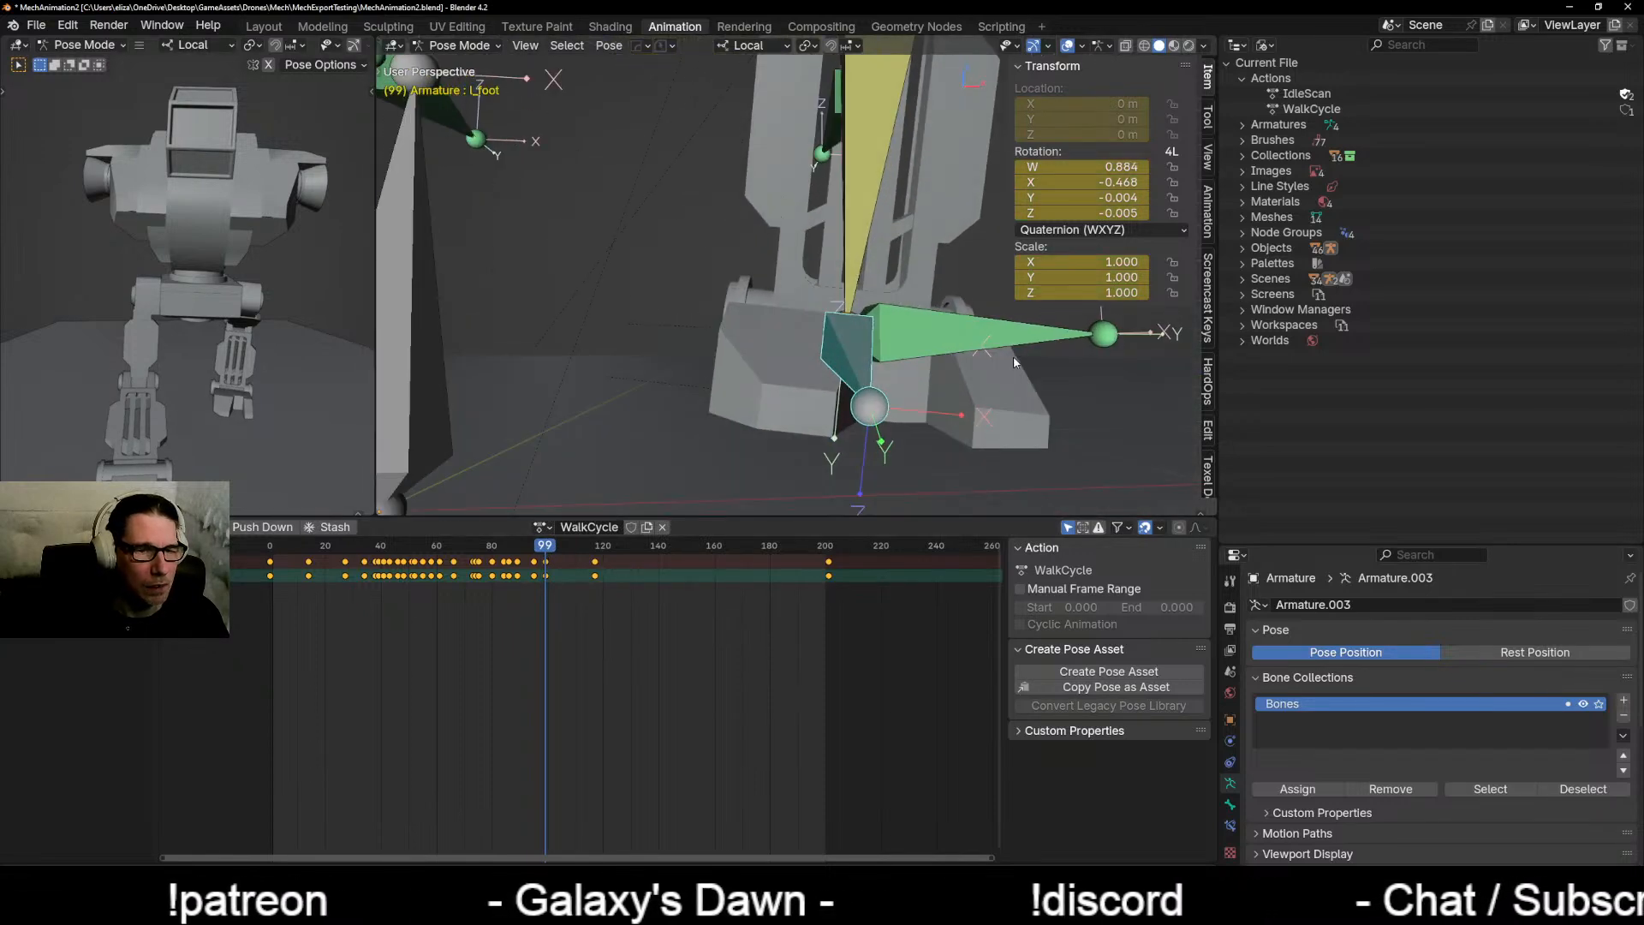
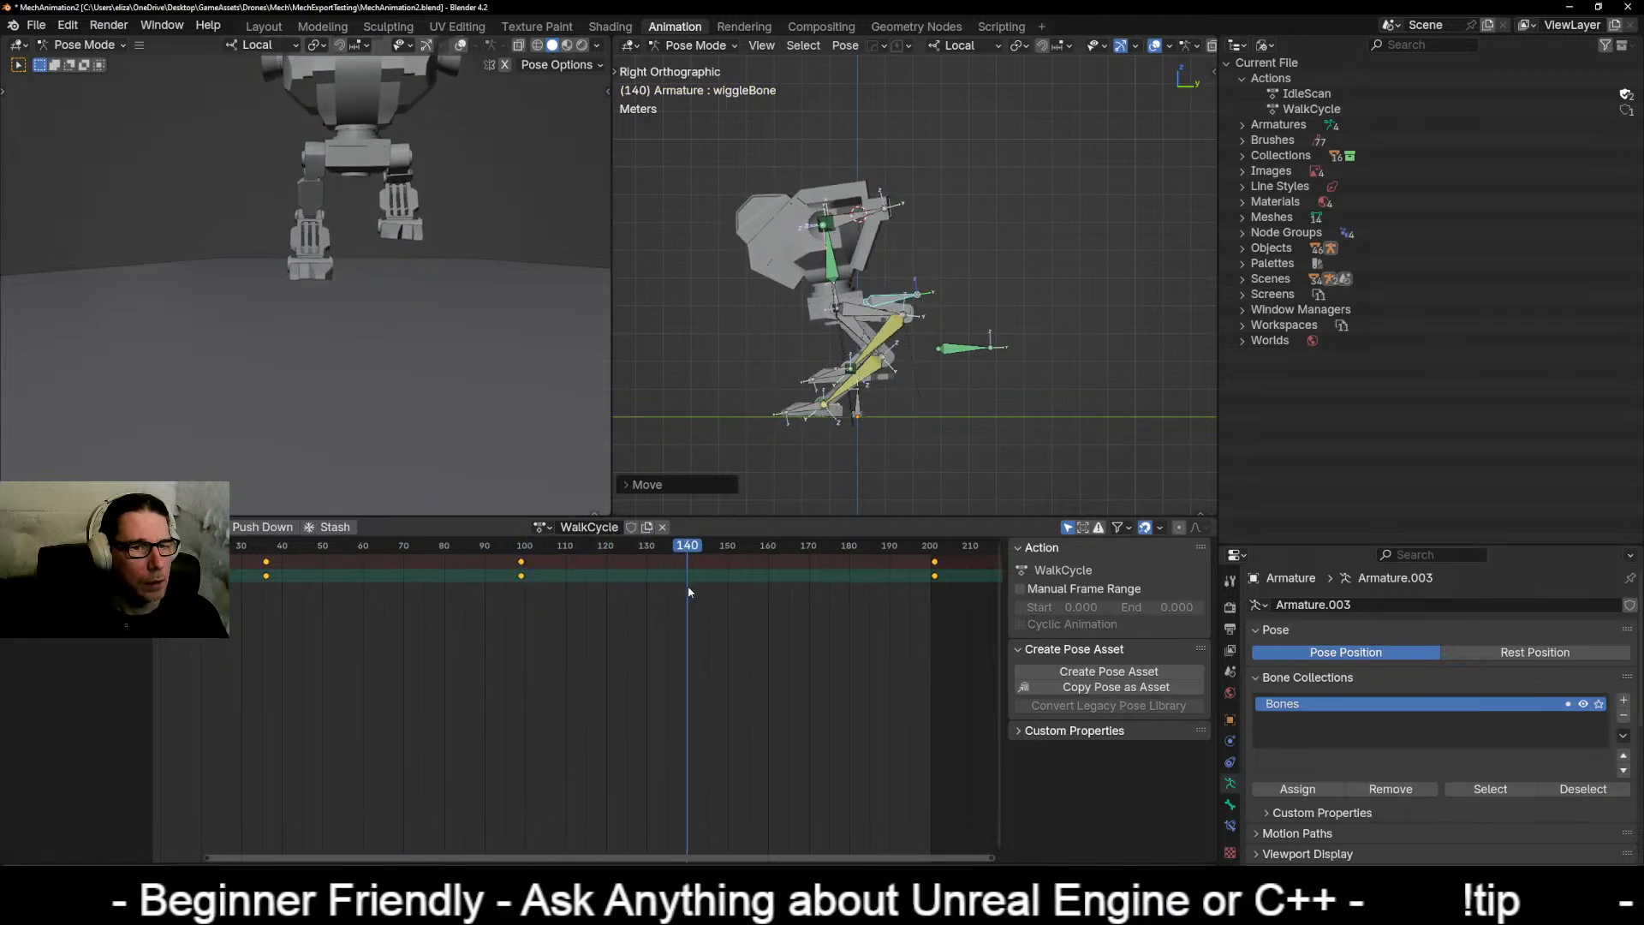
# Step: Move the wiggleBone slightly upward at frame 140 in right view and play back the walk cycle
pyautogui.press('g')
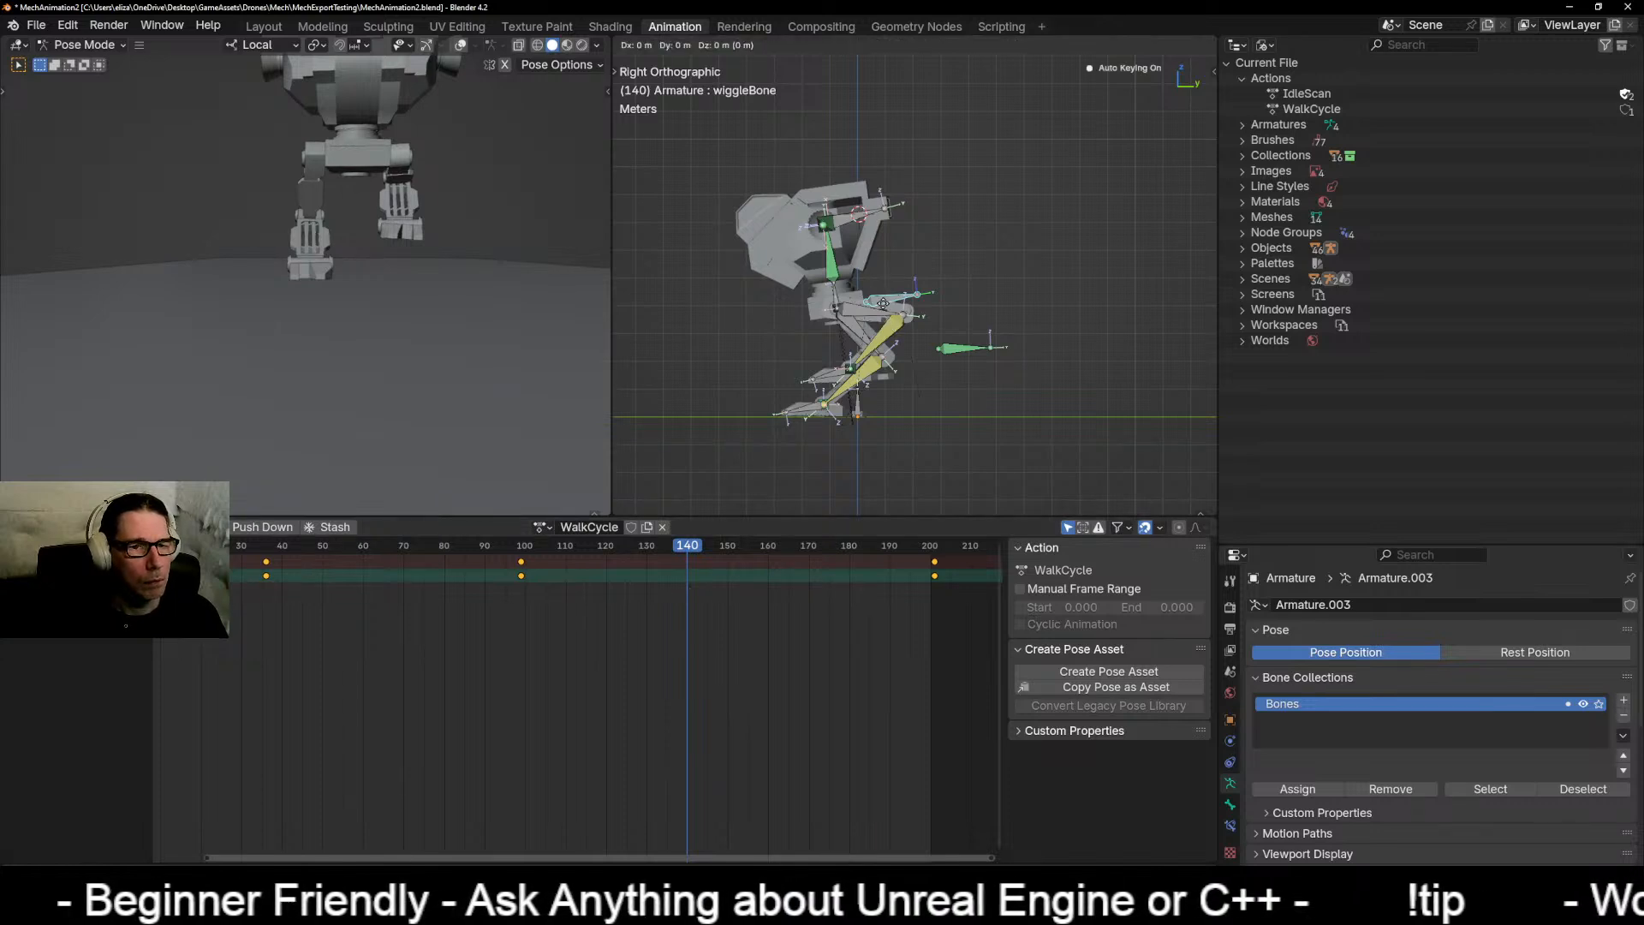
pyautogui.click(880, 291)
pyautogui.press('space')
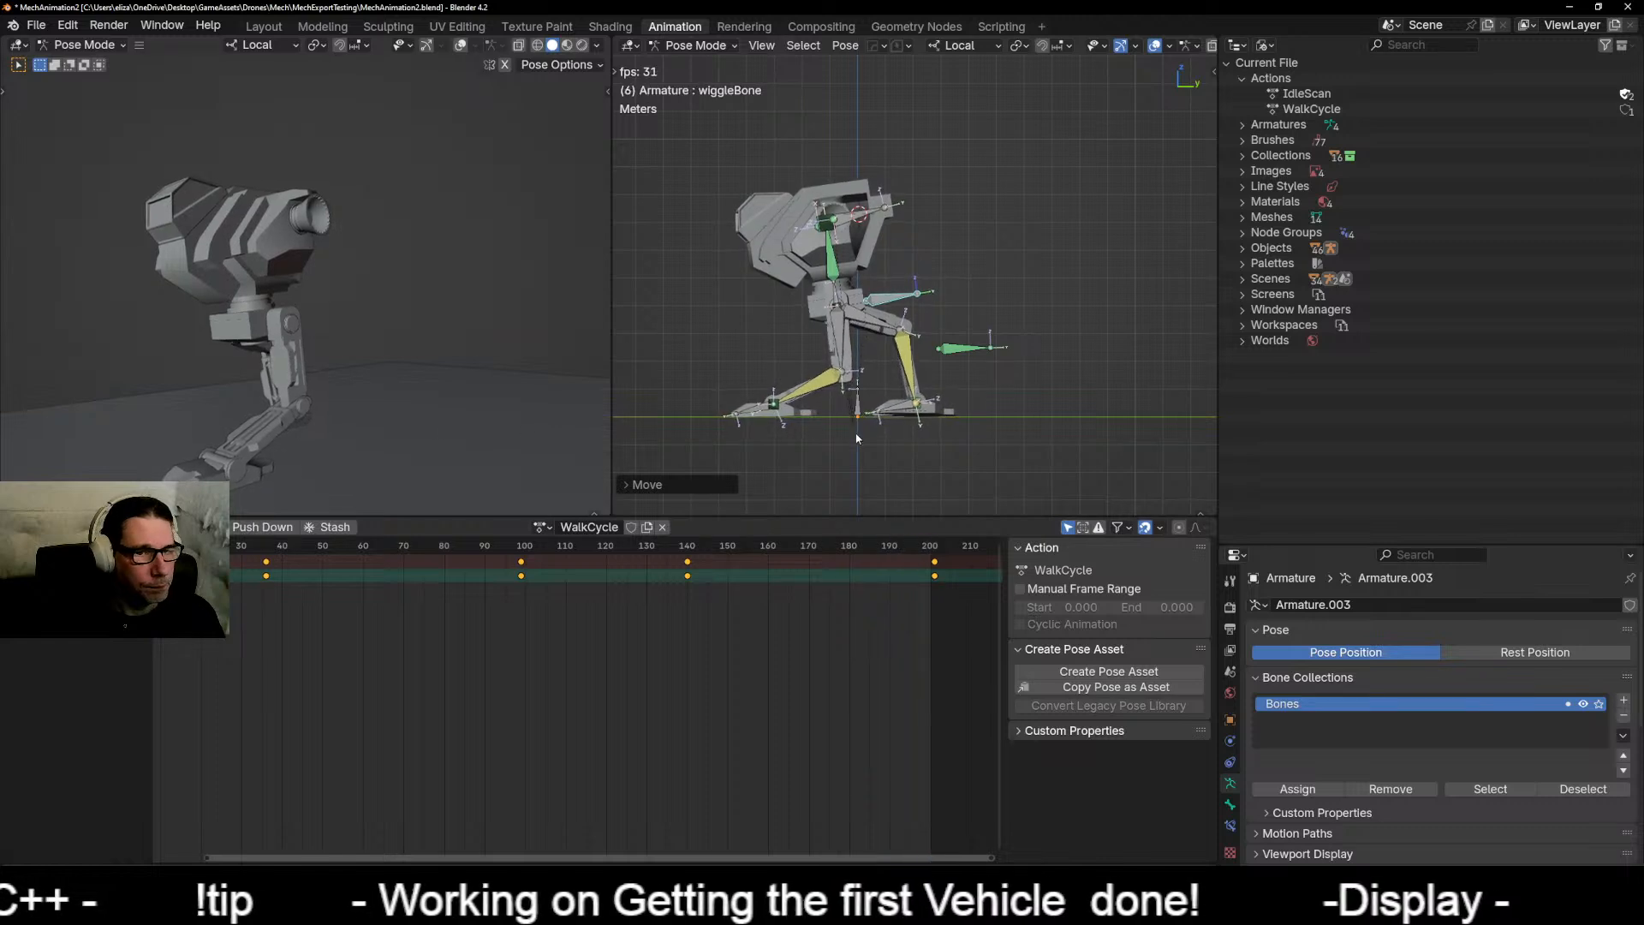
pyautogui.press('space')
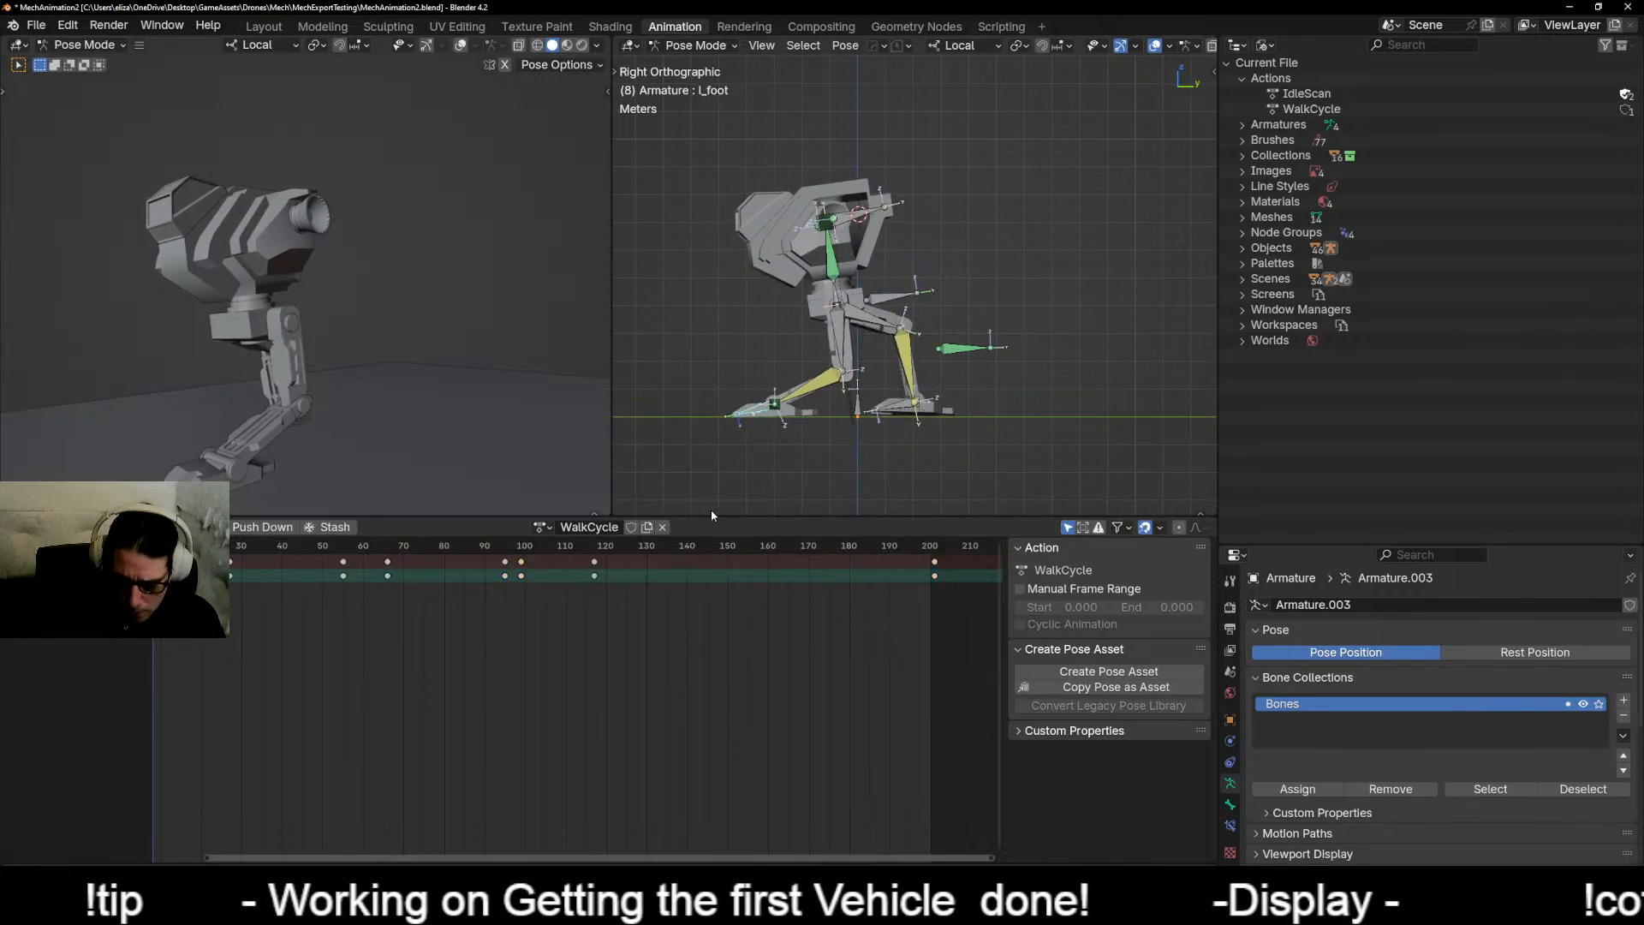
# Step: Frame the legs around the l_foot bone, review its walk motion, and remove its keyframe at frame 55
pyautogui.press('KP_Decimal')
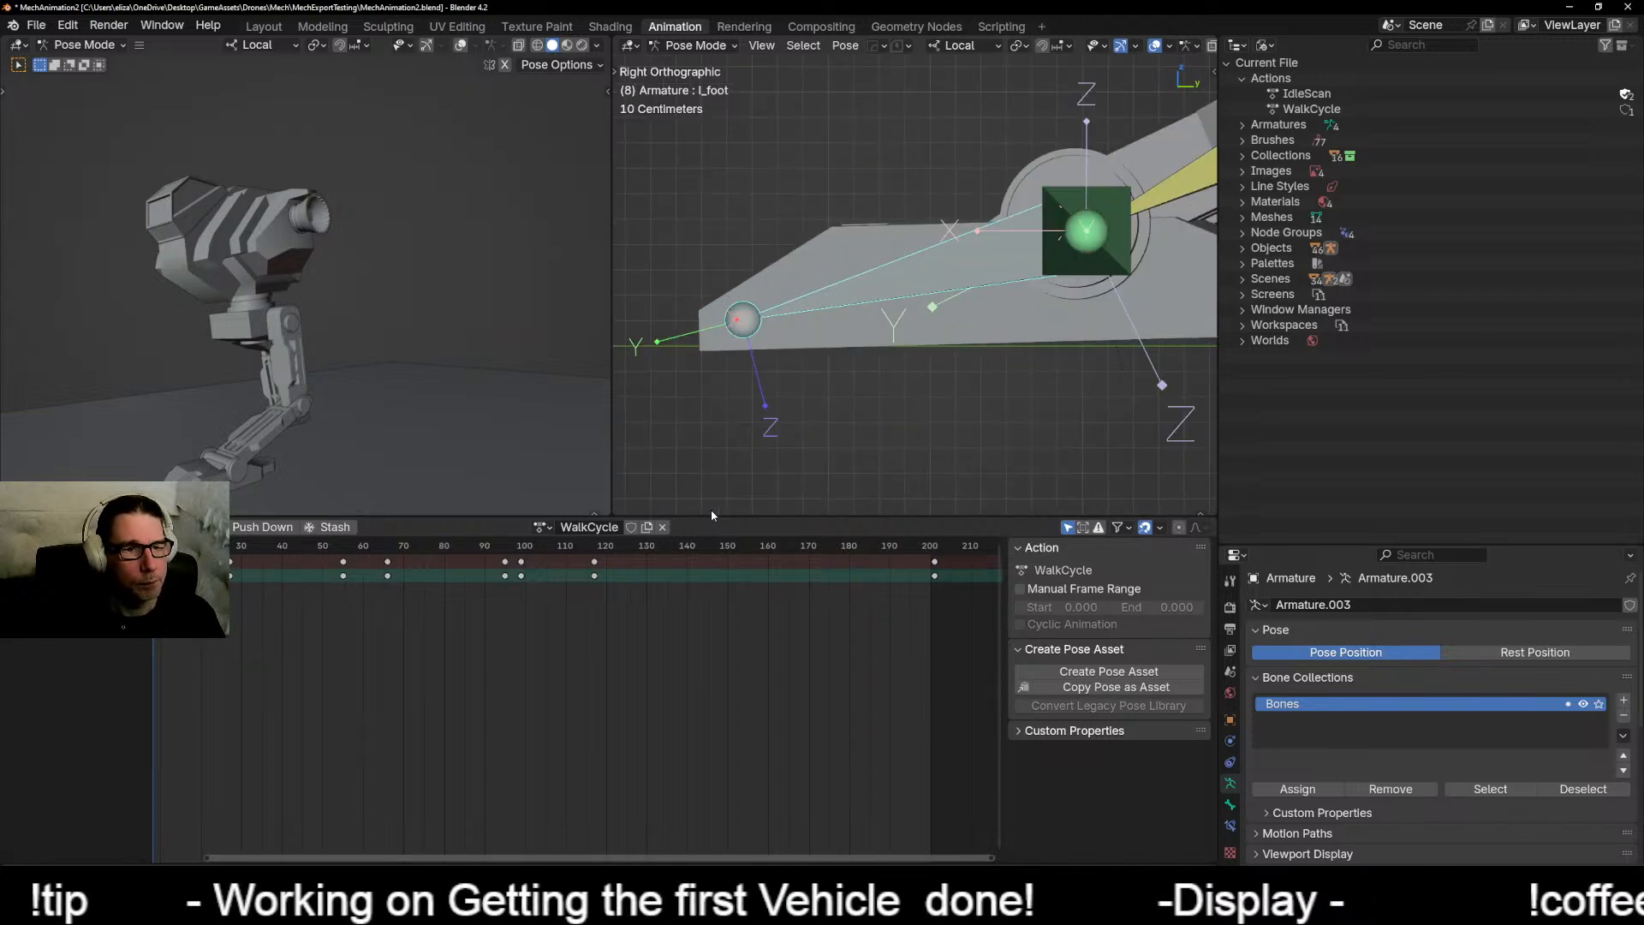
pyautogui.scroll(-8, 739, 451)
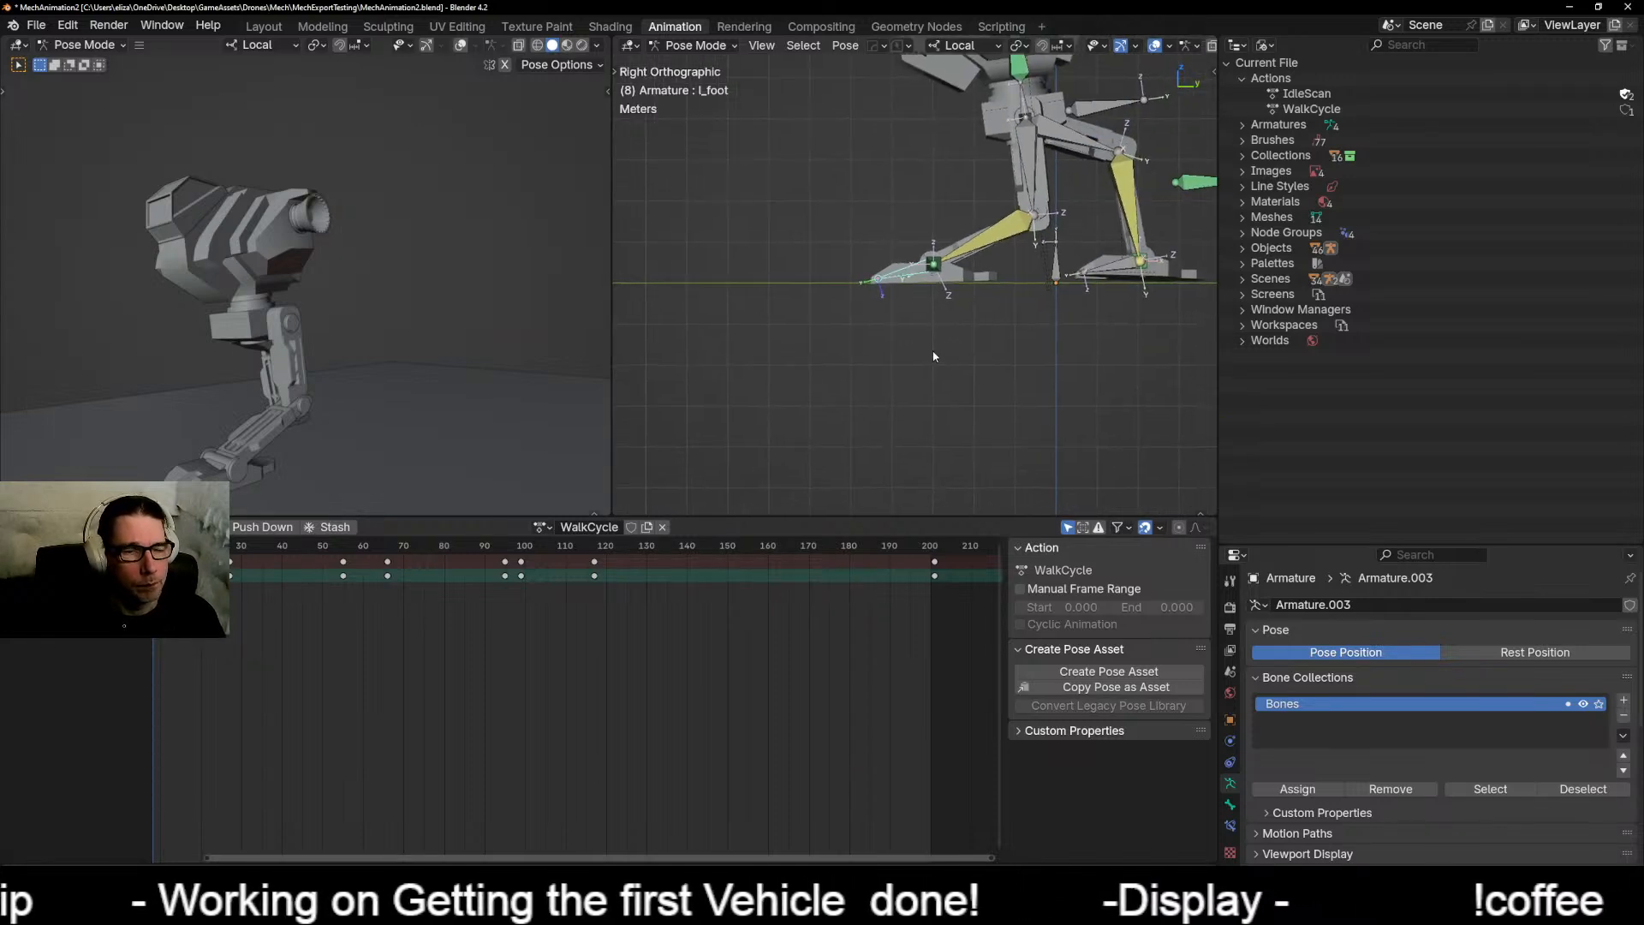
pyautogui.keyDown('shift'); pyautogui.moveTo(934, 356); pyautogui.dragTo(765, 408, button='middle'); pyautogui.keyUp('shift')
pyautogui.press('space')
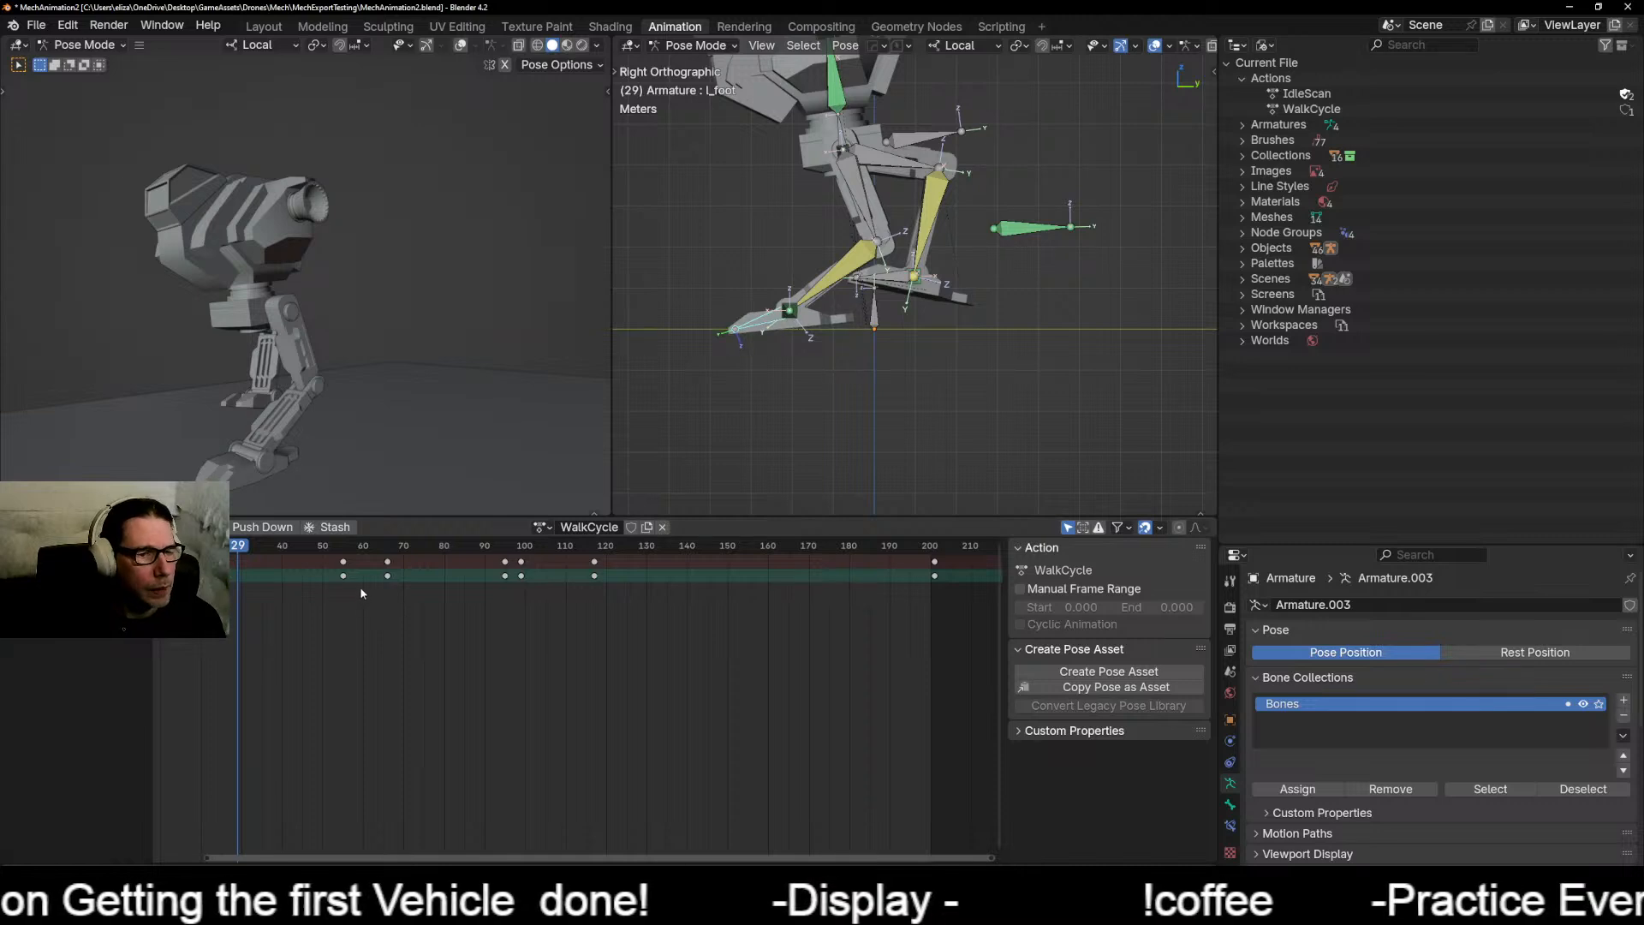
pyautogui.moveTo(237, 548); pyautogui.dragTo(165, 548)
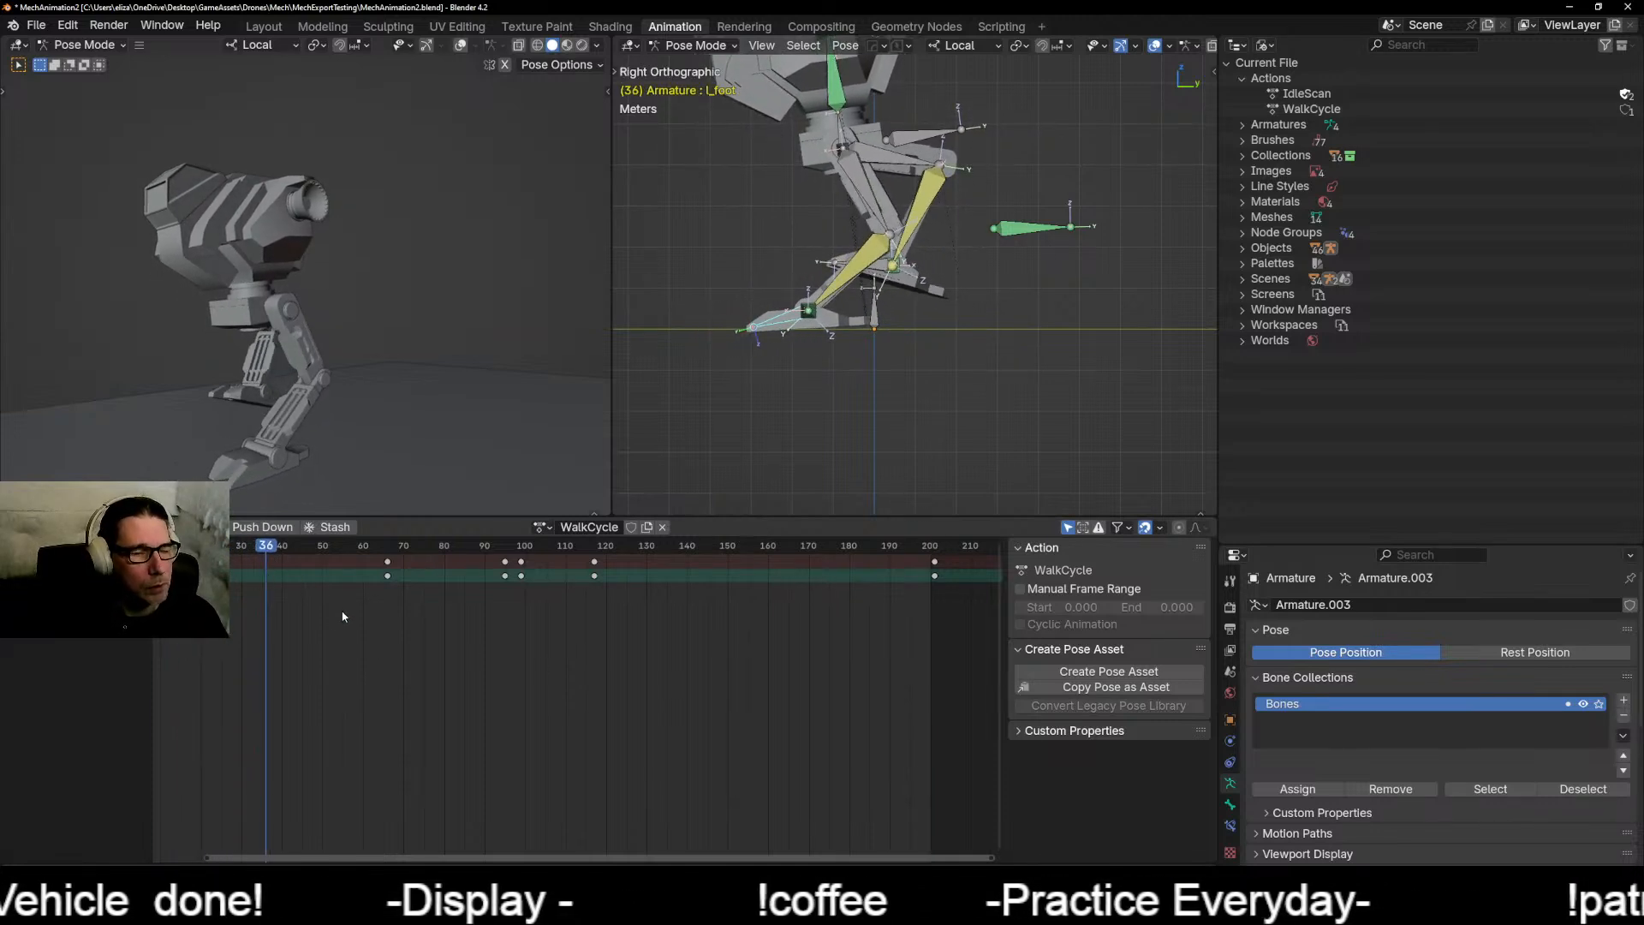
pyautogui.press('space')
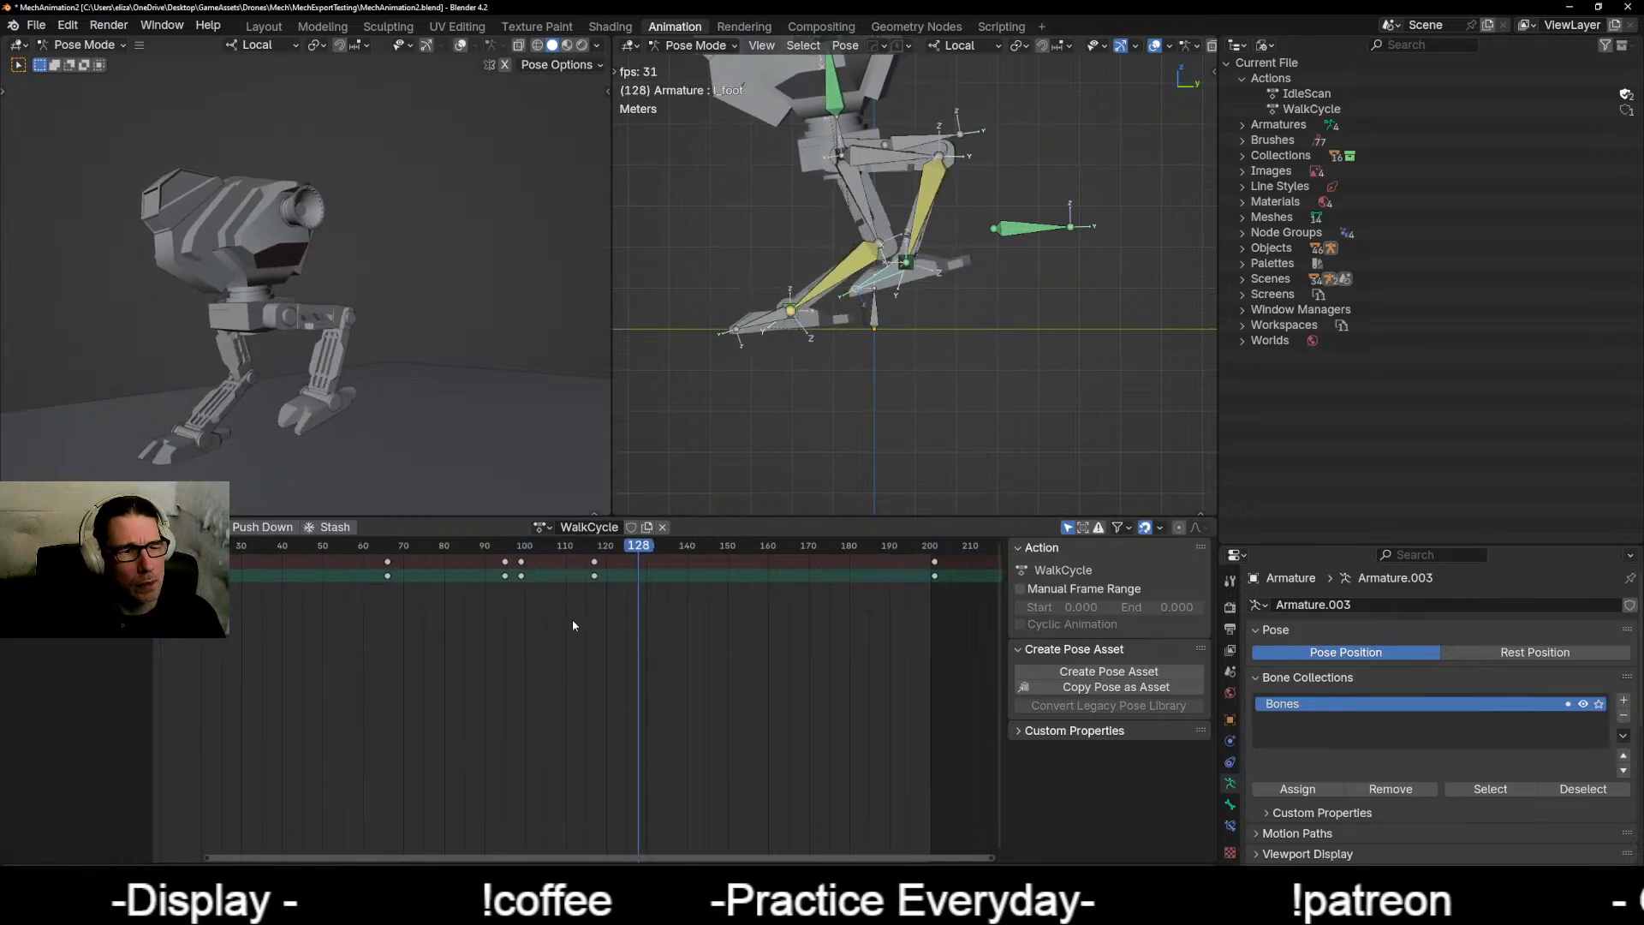
# Step: Rotate the l_foot bone about -9.7° at frame 104 so the toe tips down, and play back the motion
pyautogui.moveTo(708, 542); pyautogui.dragTo(542, 548)
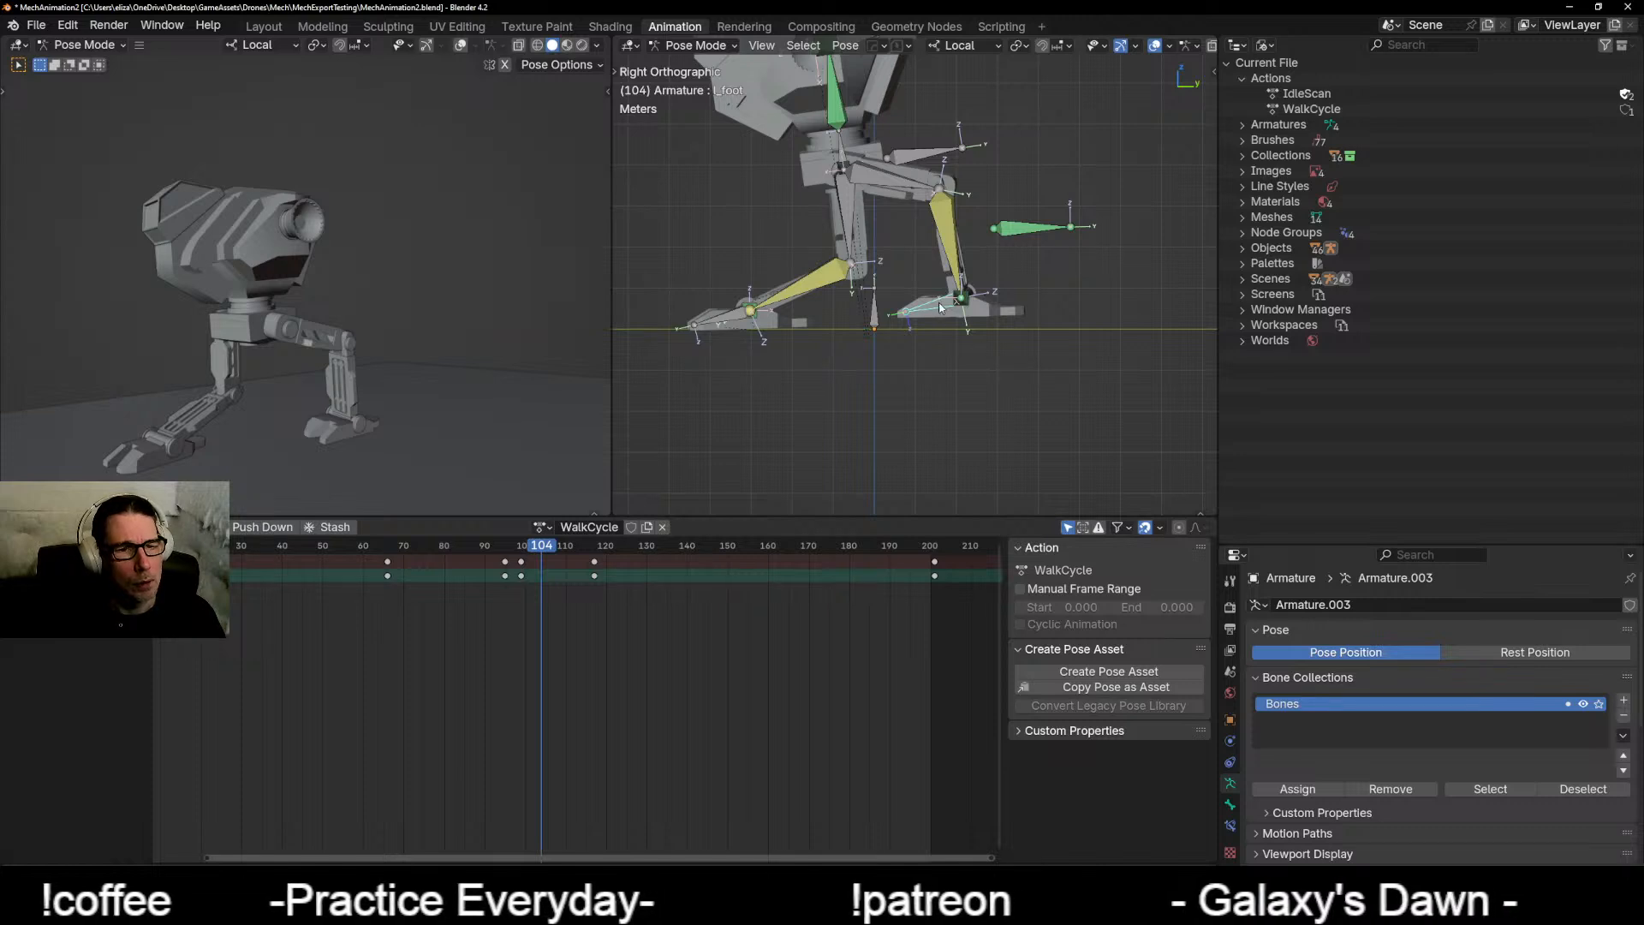
pyautogui.press('n')
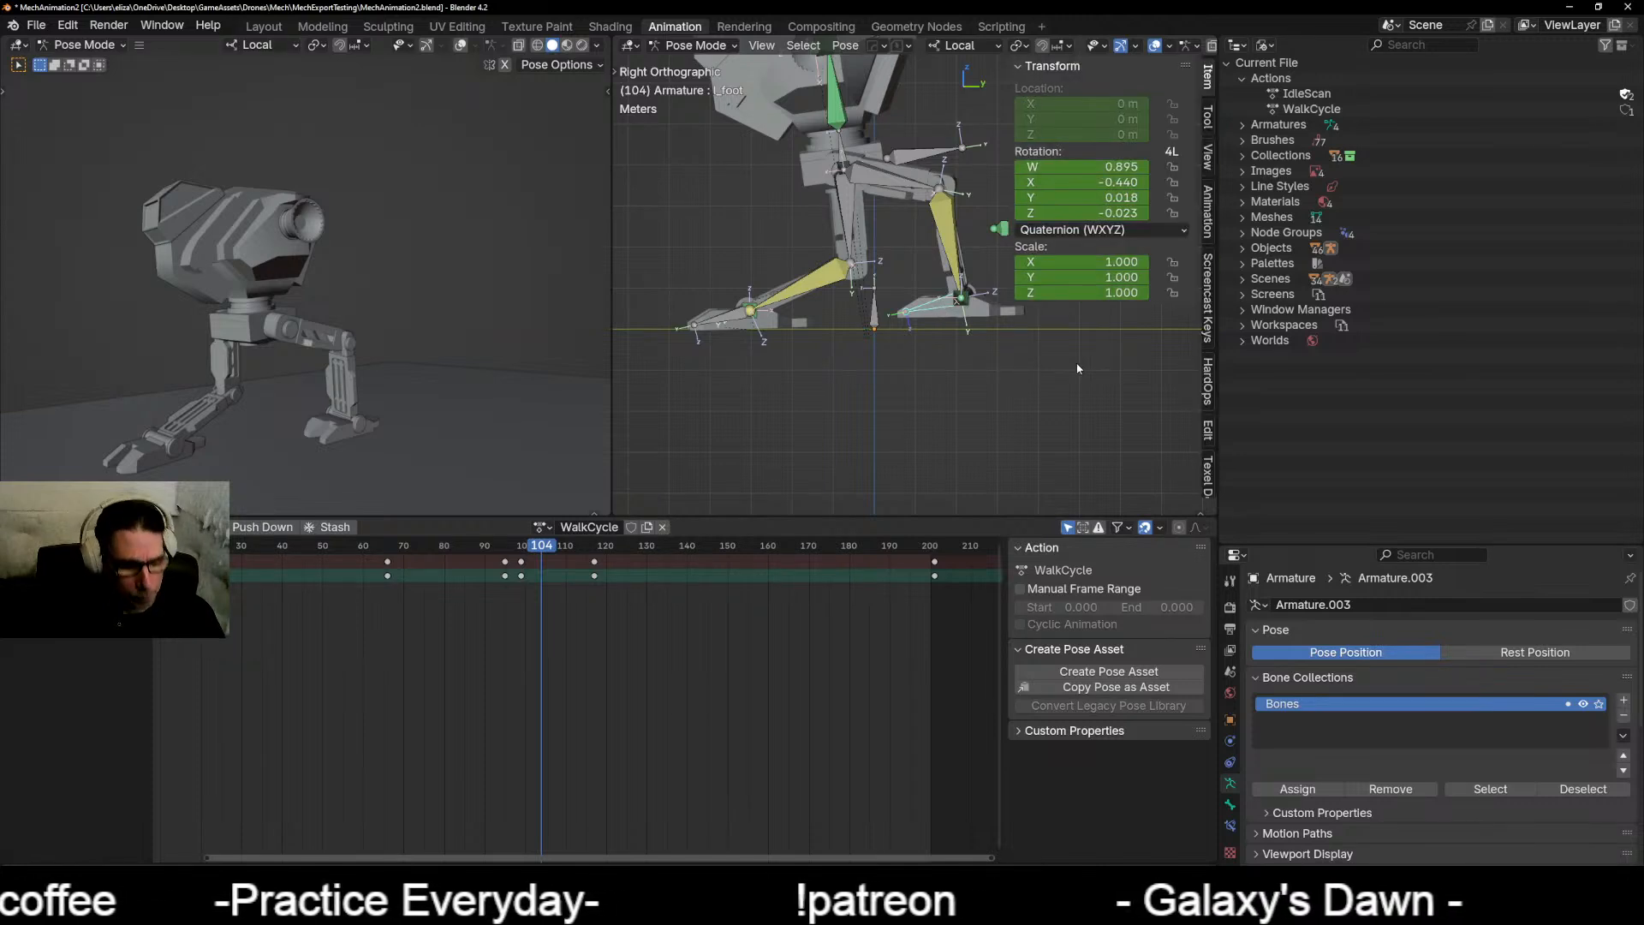
pyautogui.press('n')
pyautogui.press('r')
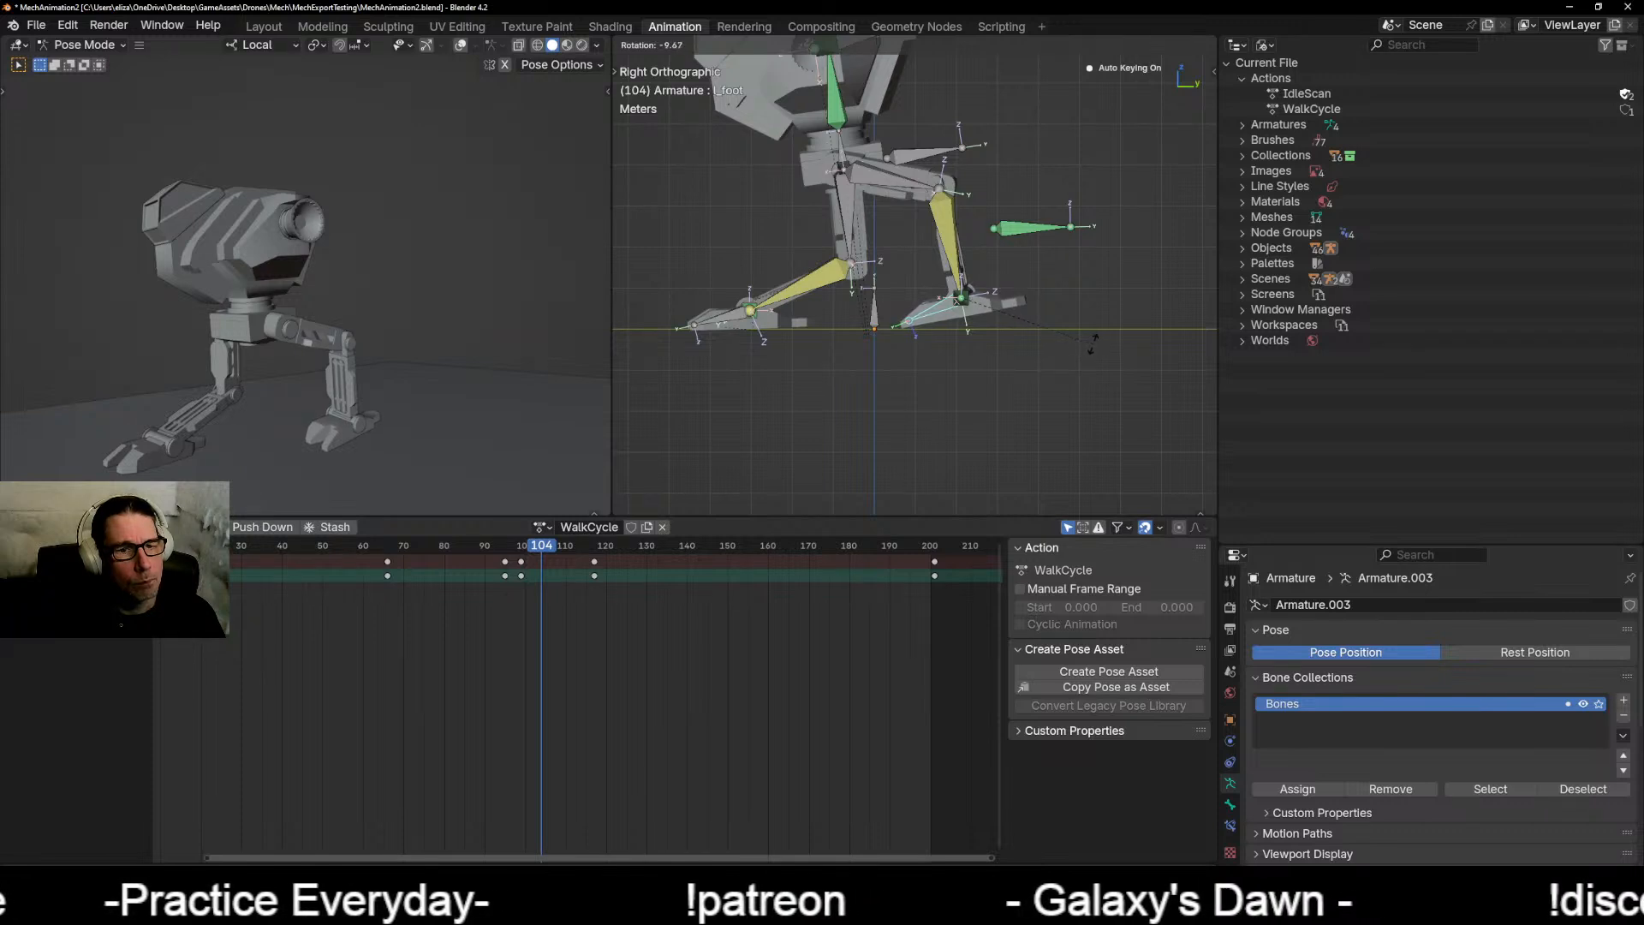
pyautogui.click(1093, 342)
pyautogui.press('space')
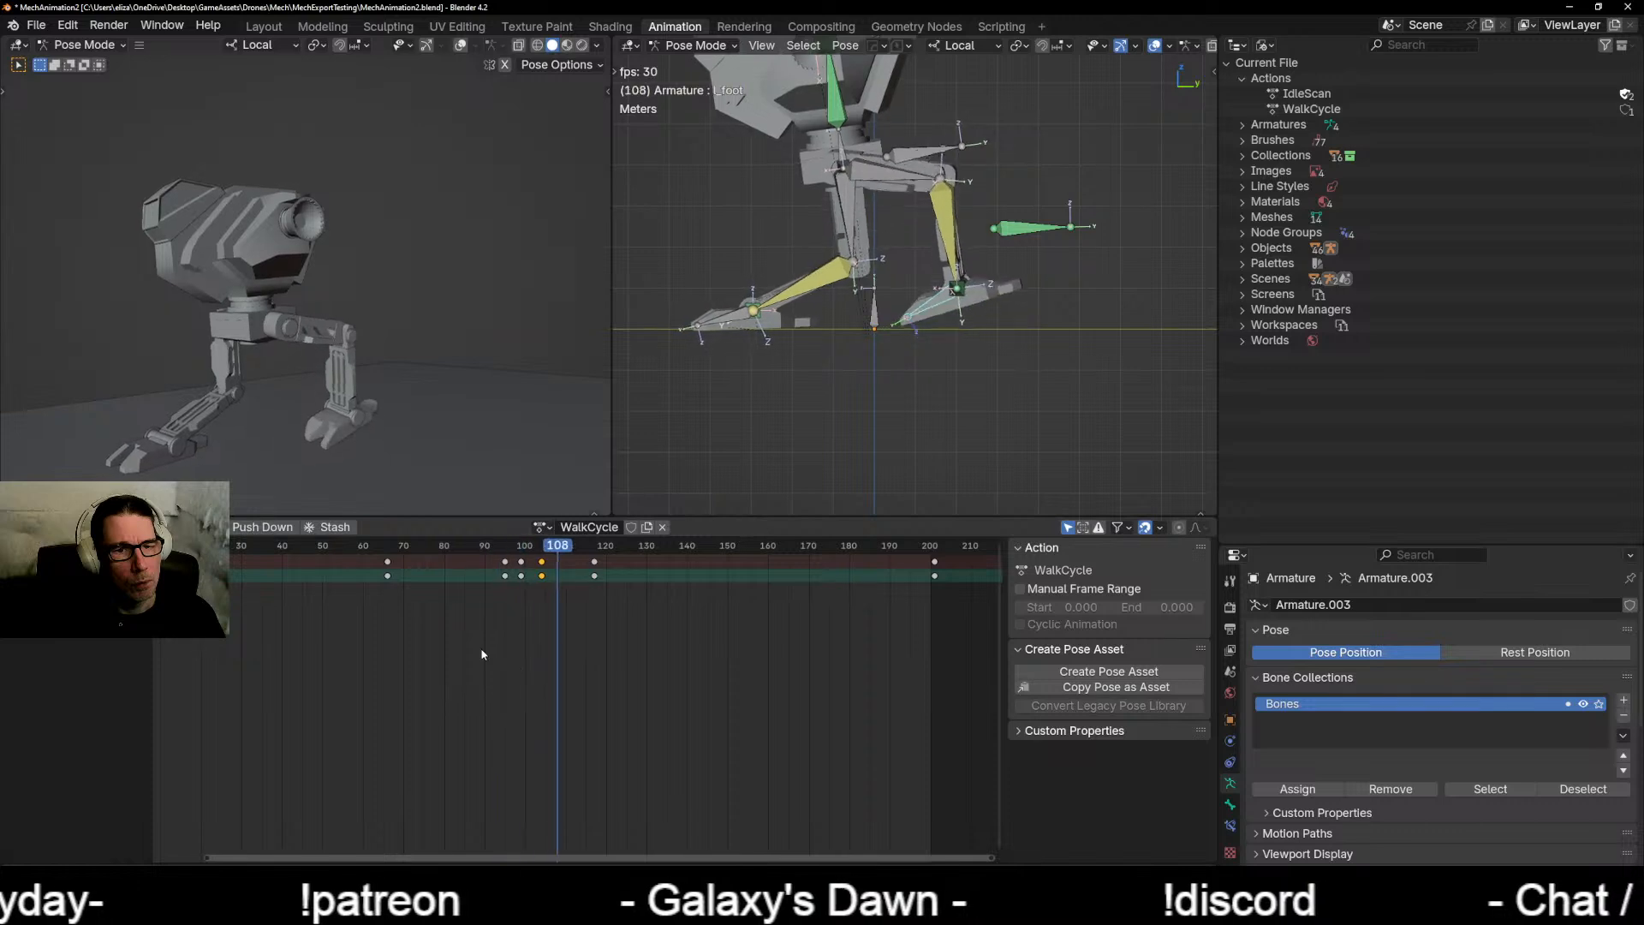
pyautogui.press('space')
# Step: Review the early frames of the left foot's motion and move the l_foot keyframe at frame 66 to frame 40
pyautogui.moveTo(662, 546); pyautogui.dragTo(181, 600)
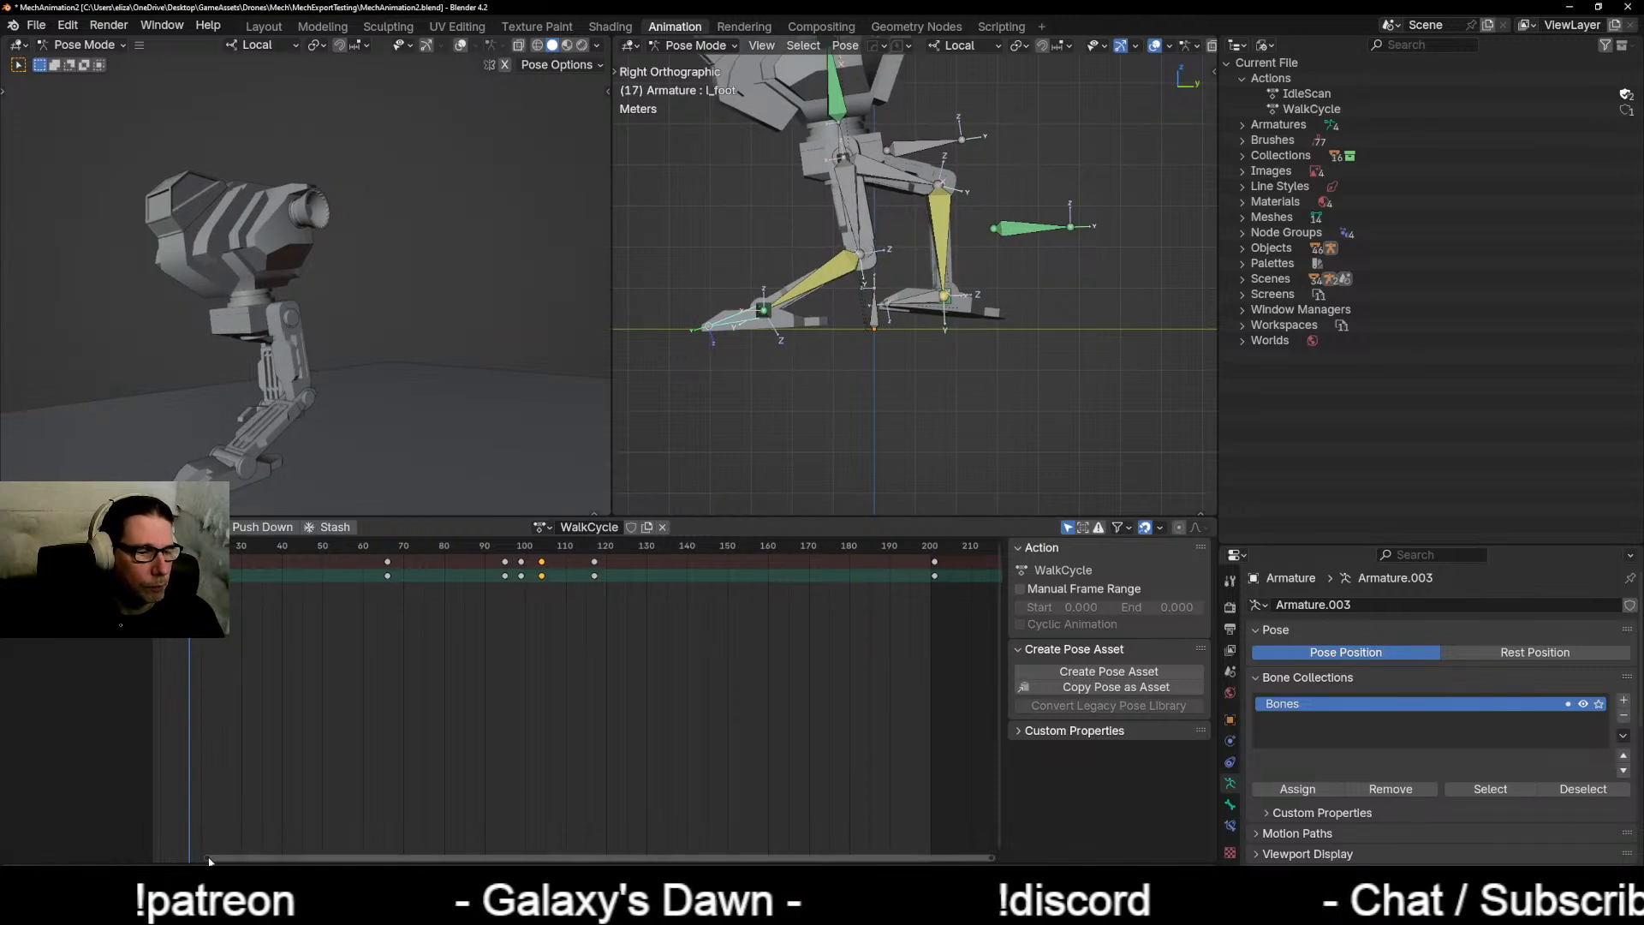
pyautogui.moveTo(209, 860); pyautogui.dragTo(116, 863)
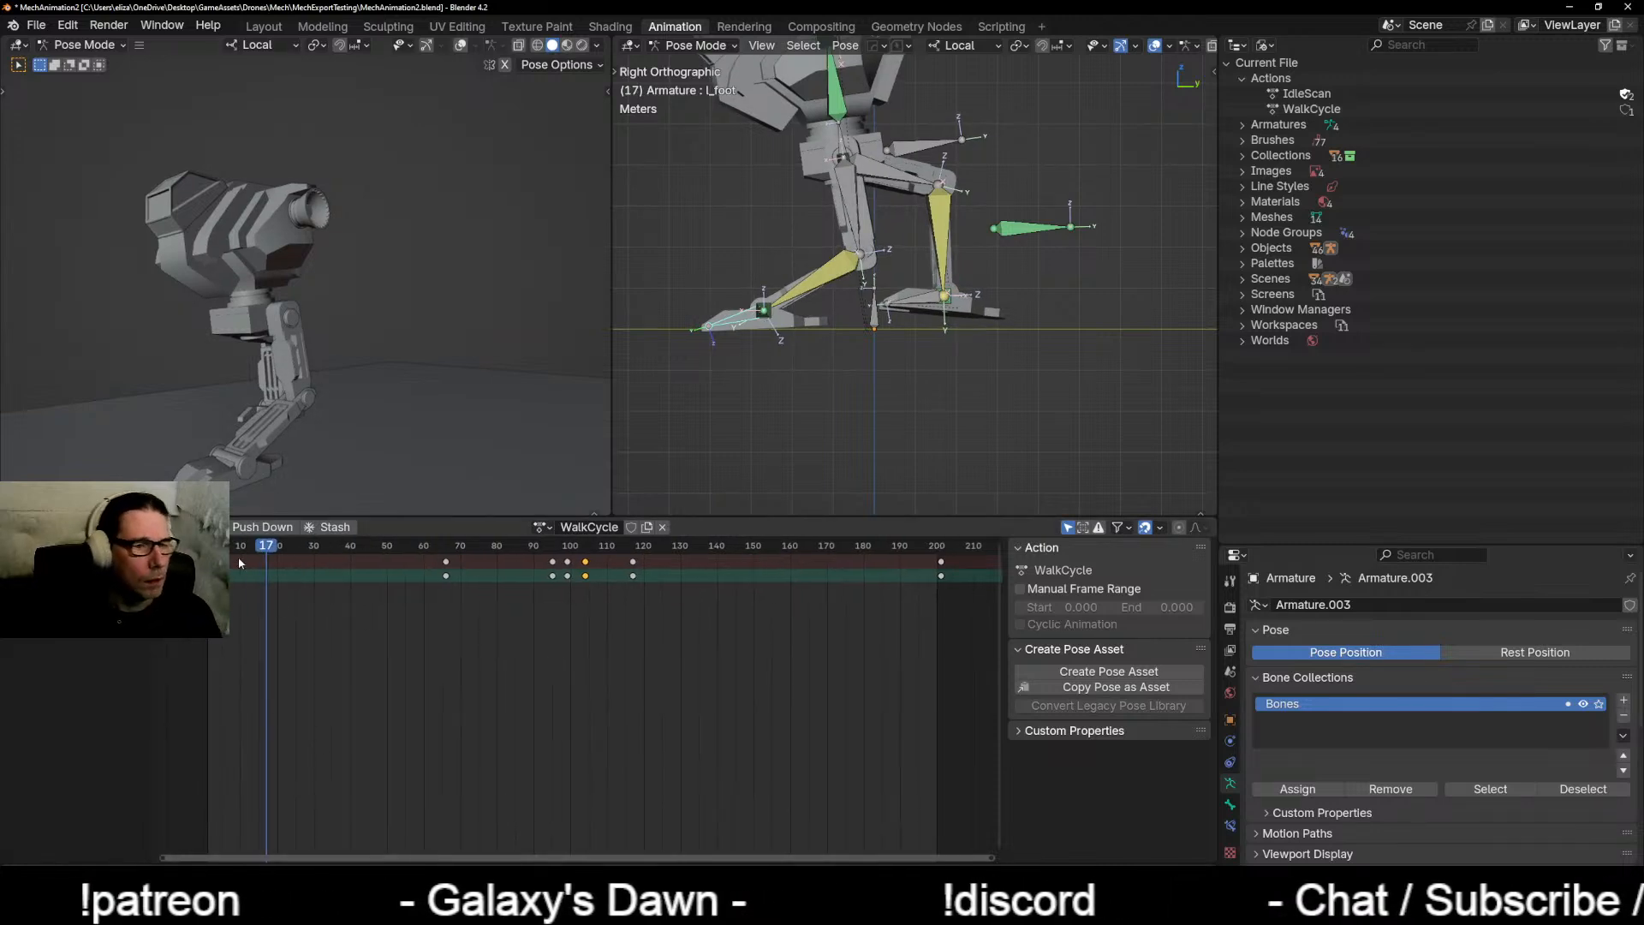
pyautogui.moveTo(265, 546); pyautogui.dragTo(419, 577)
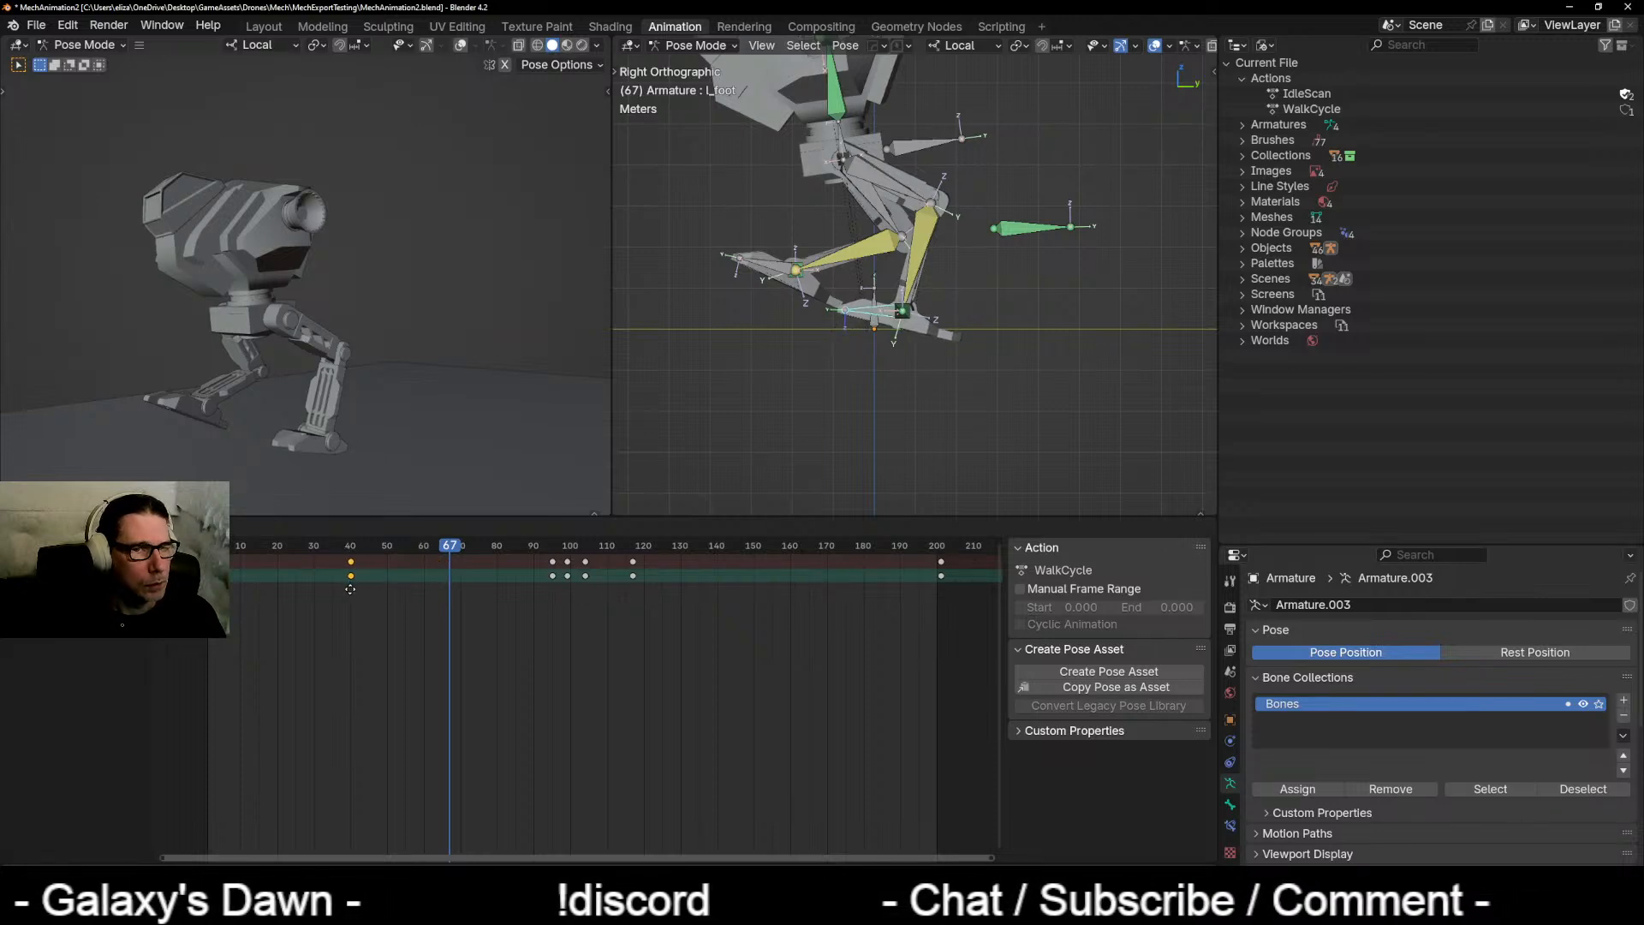
pyautogui.moveTo(350, 589); pyautogui.dragTo(350, 589)
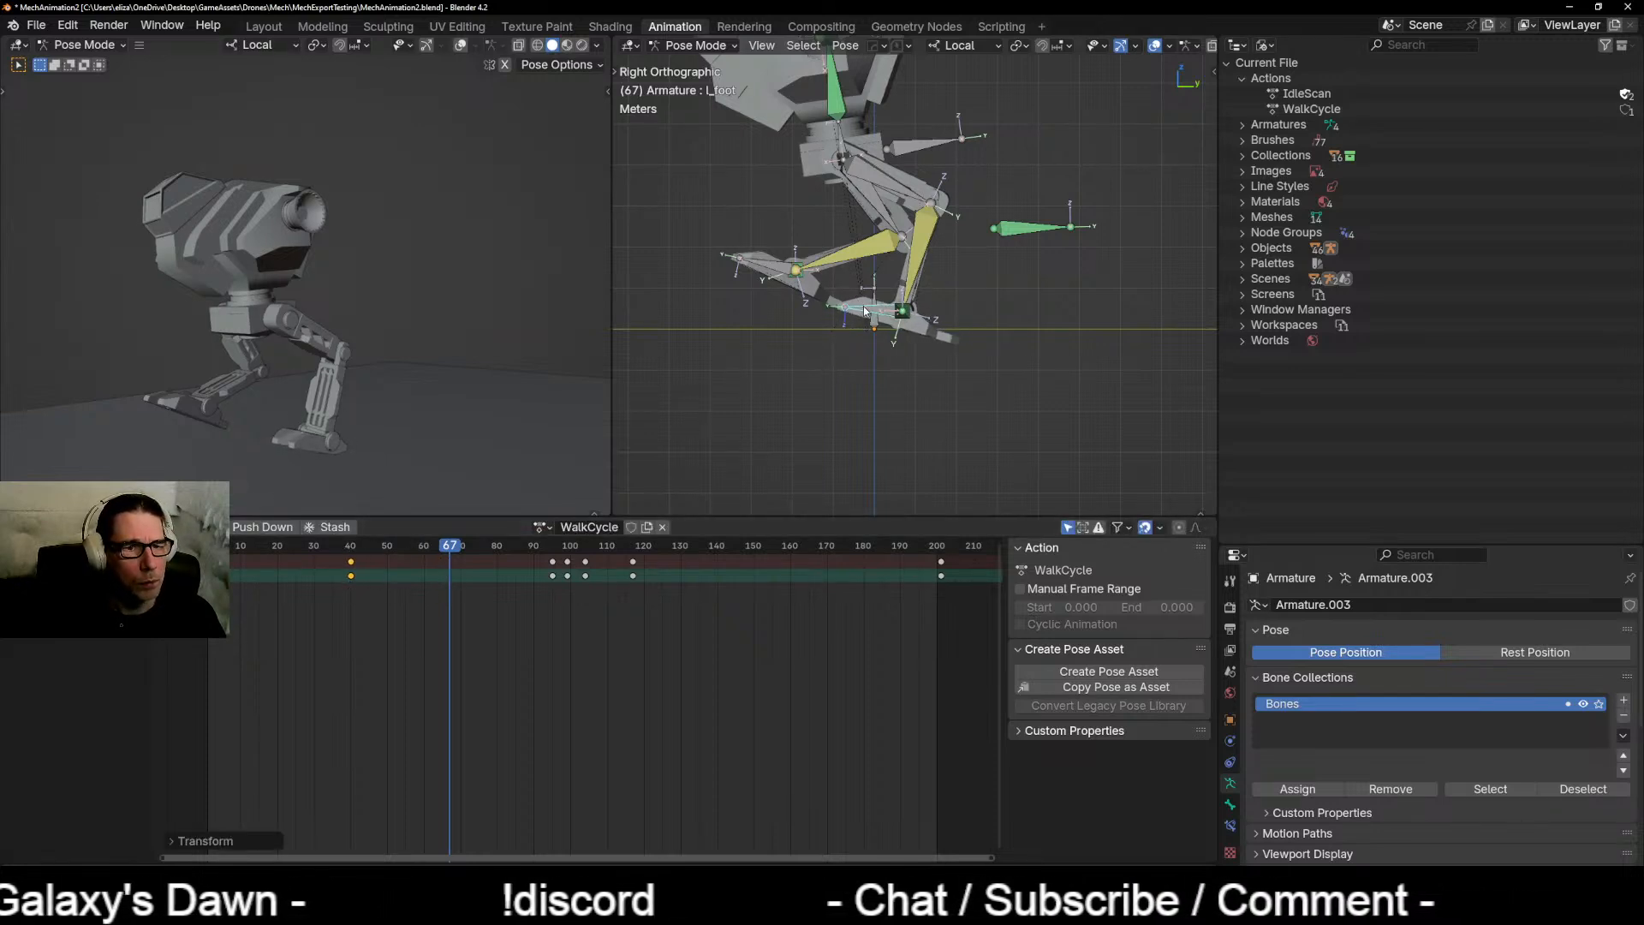
# Step: Rotate the l_foot bone about -15° at frame 67 so the foot lies flat on the ground, and play back the motion
pyautogui.press('r')
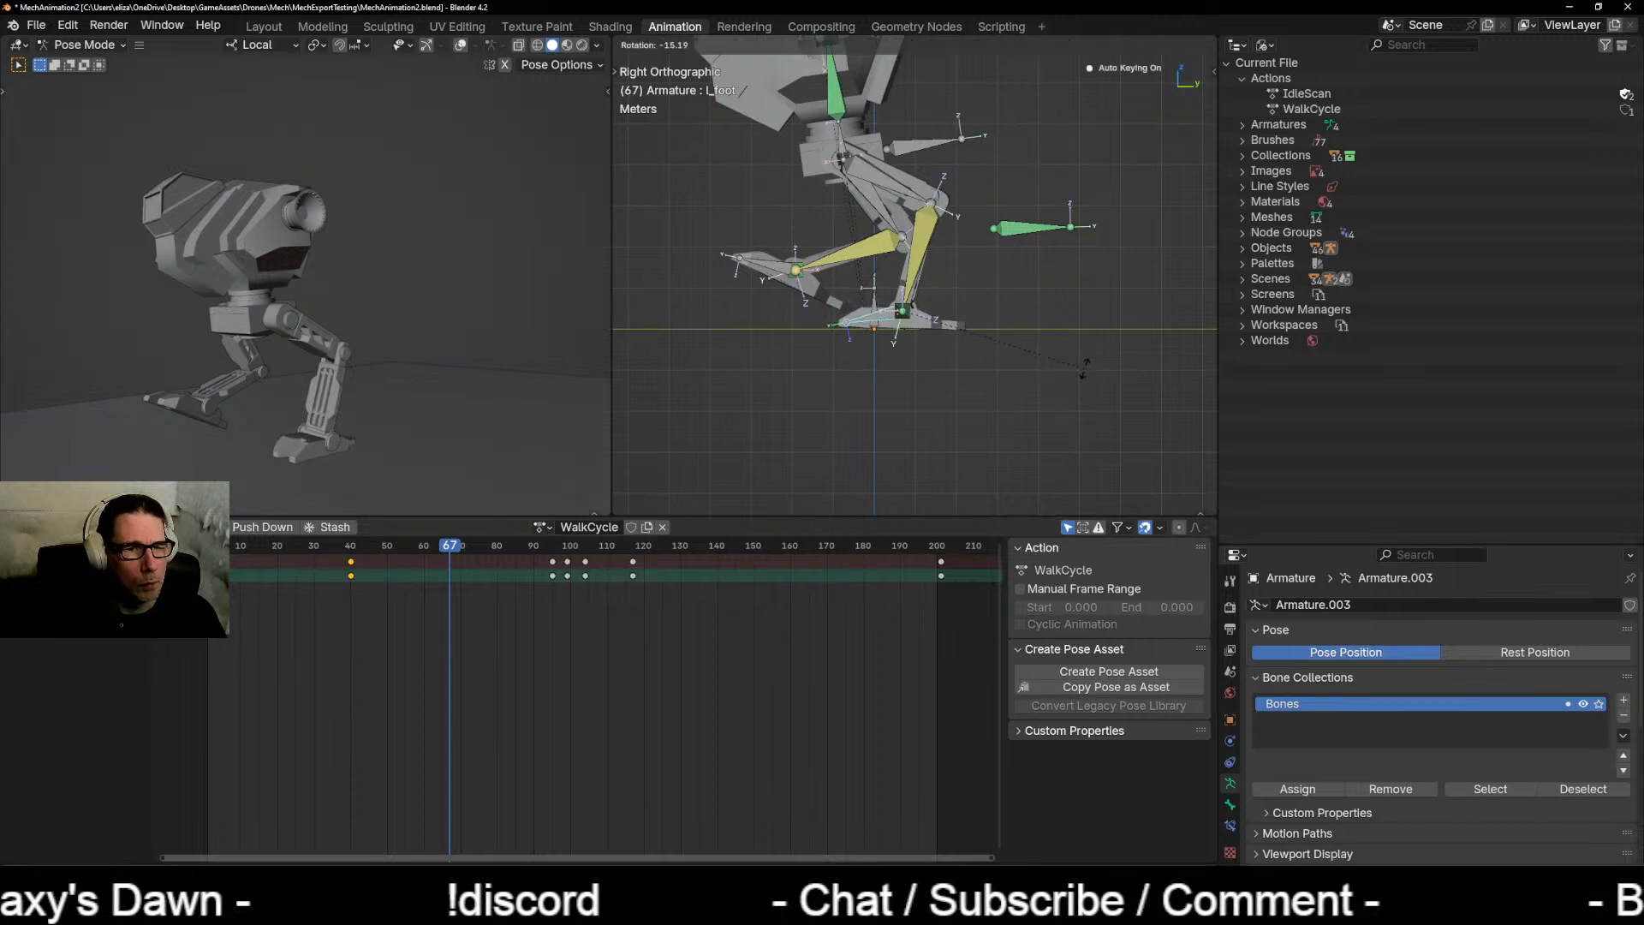
pyautogui.click(1085, 363)
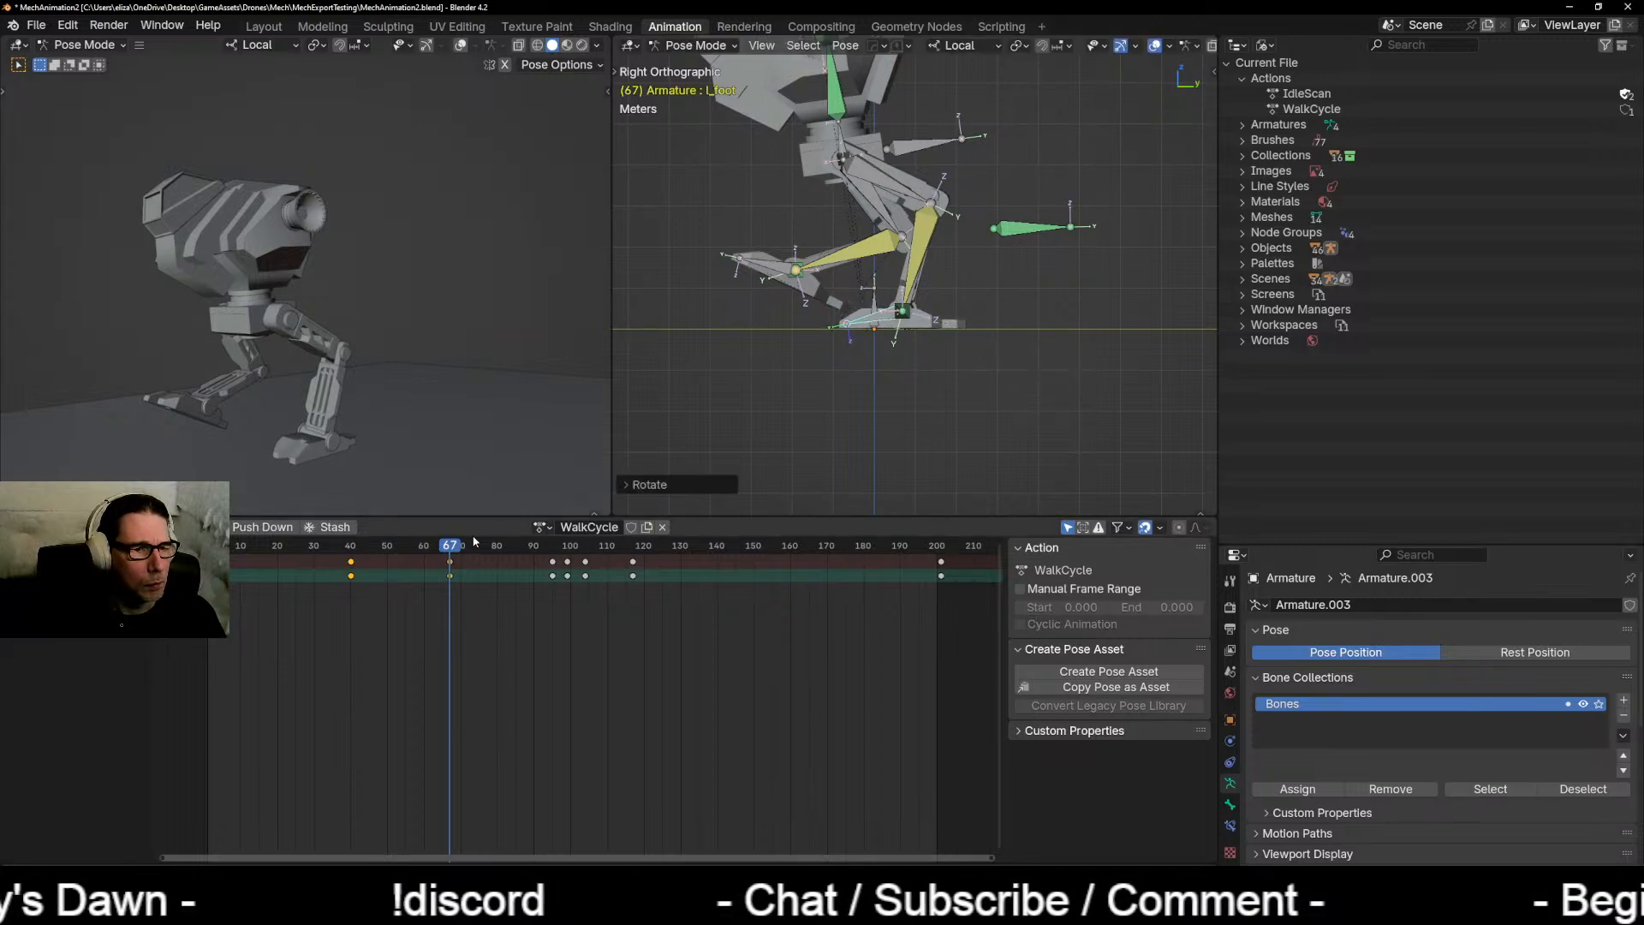
pyautogui.press('space')
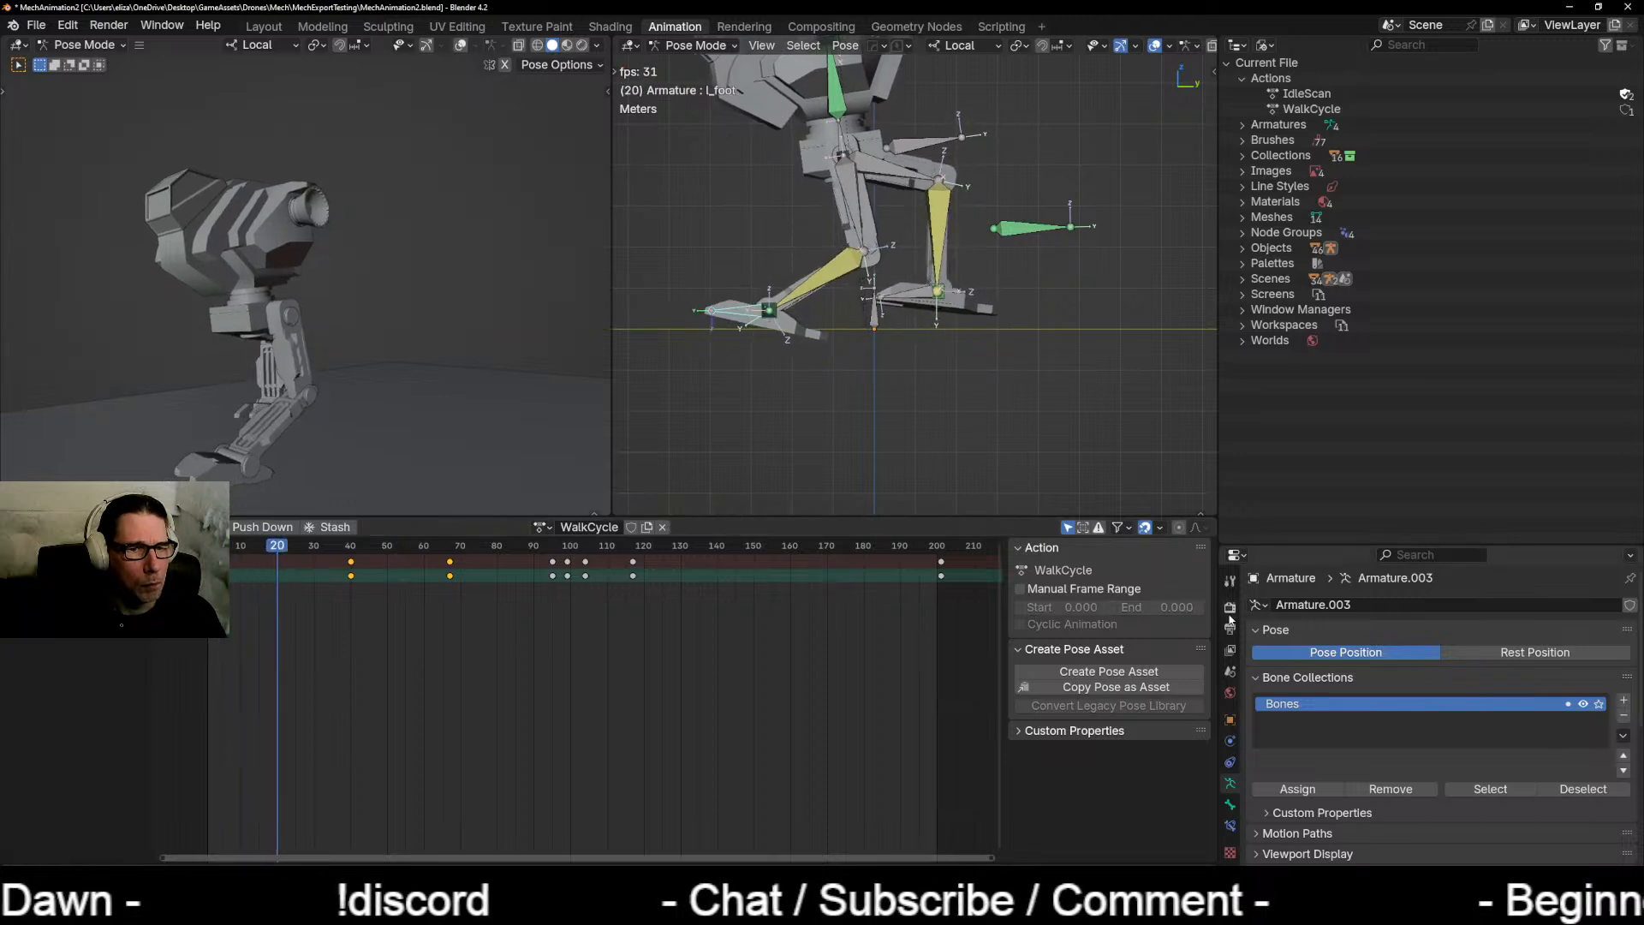
pyautogui.press('space')
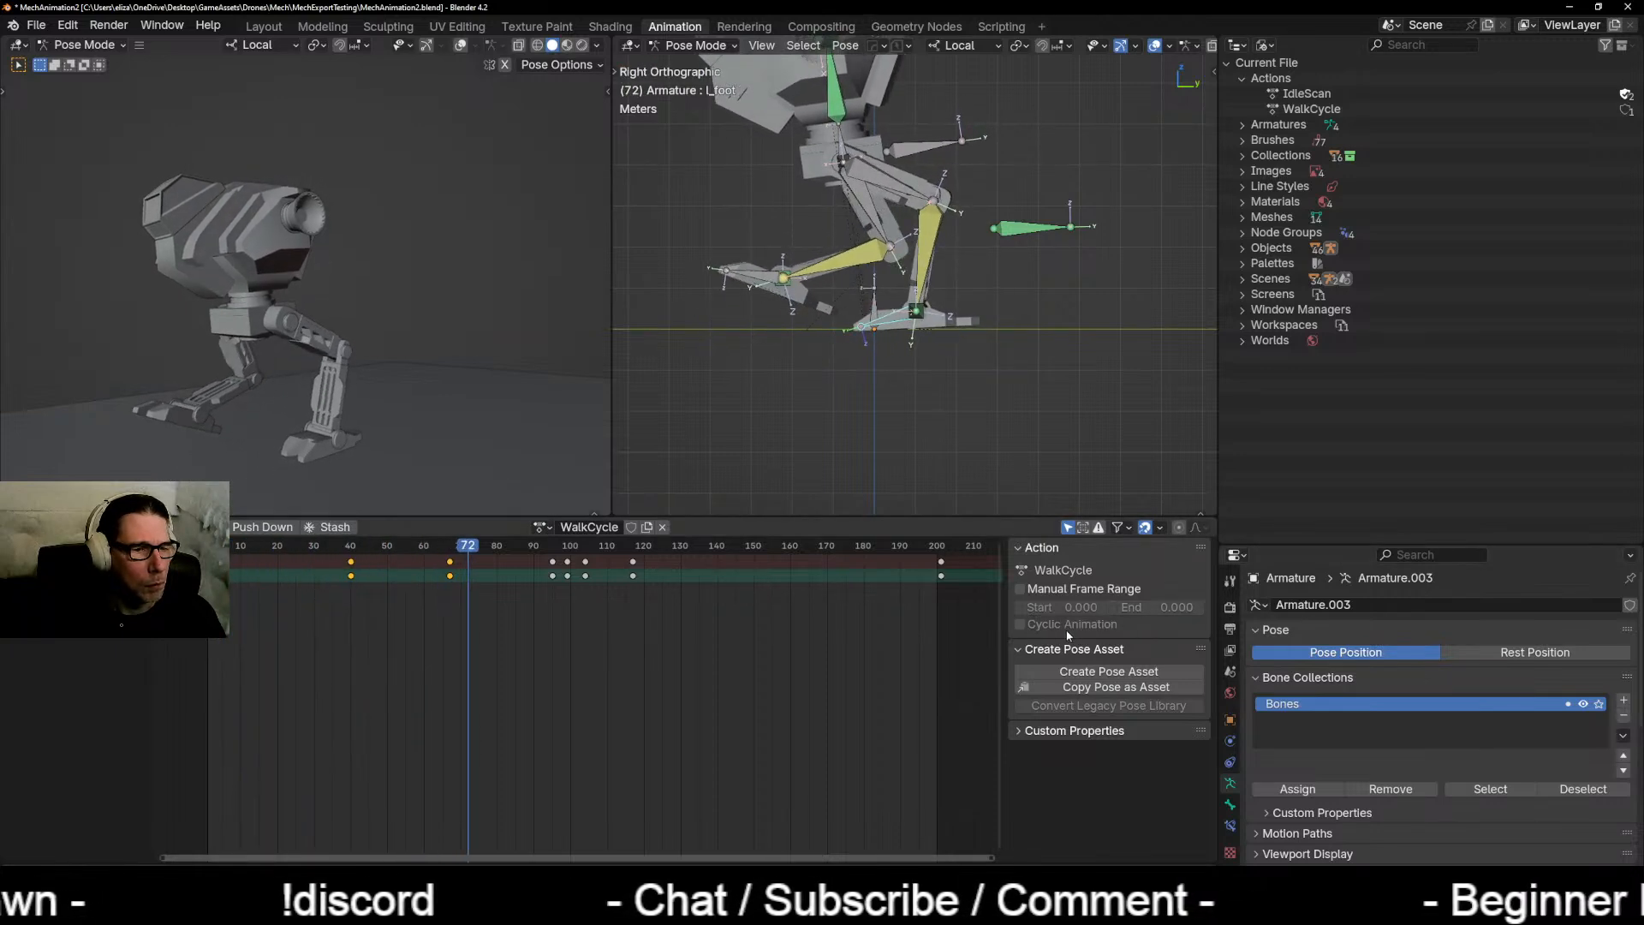
# Step: Delete the l_foot keyframe at frame 40 and move the one at frame 67 to frame 41
pyautogui.moveTo(467, 552); pyautogui.dragTo(343, 573)
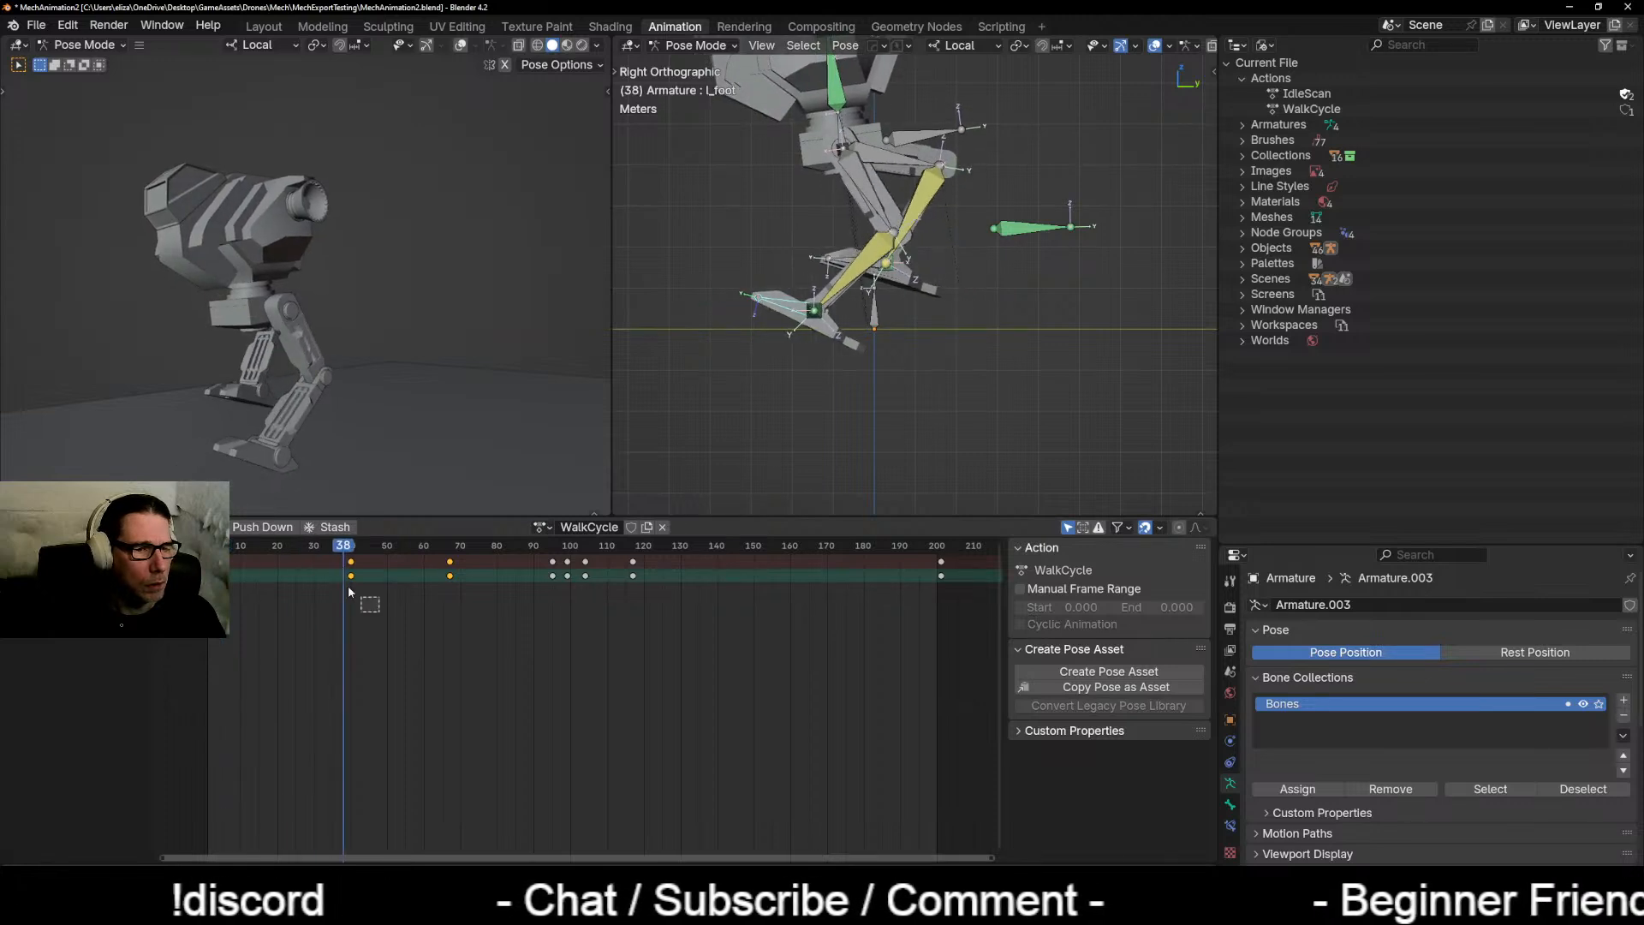
pyautogui.press('Delete')
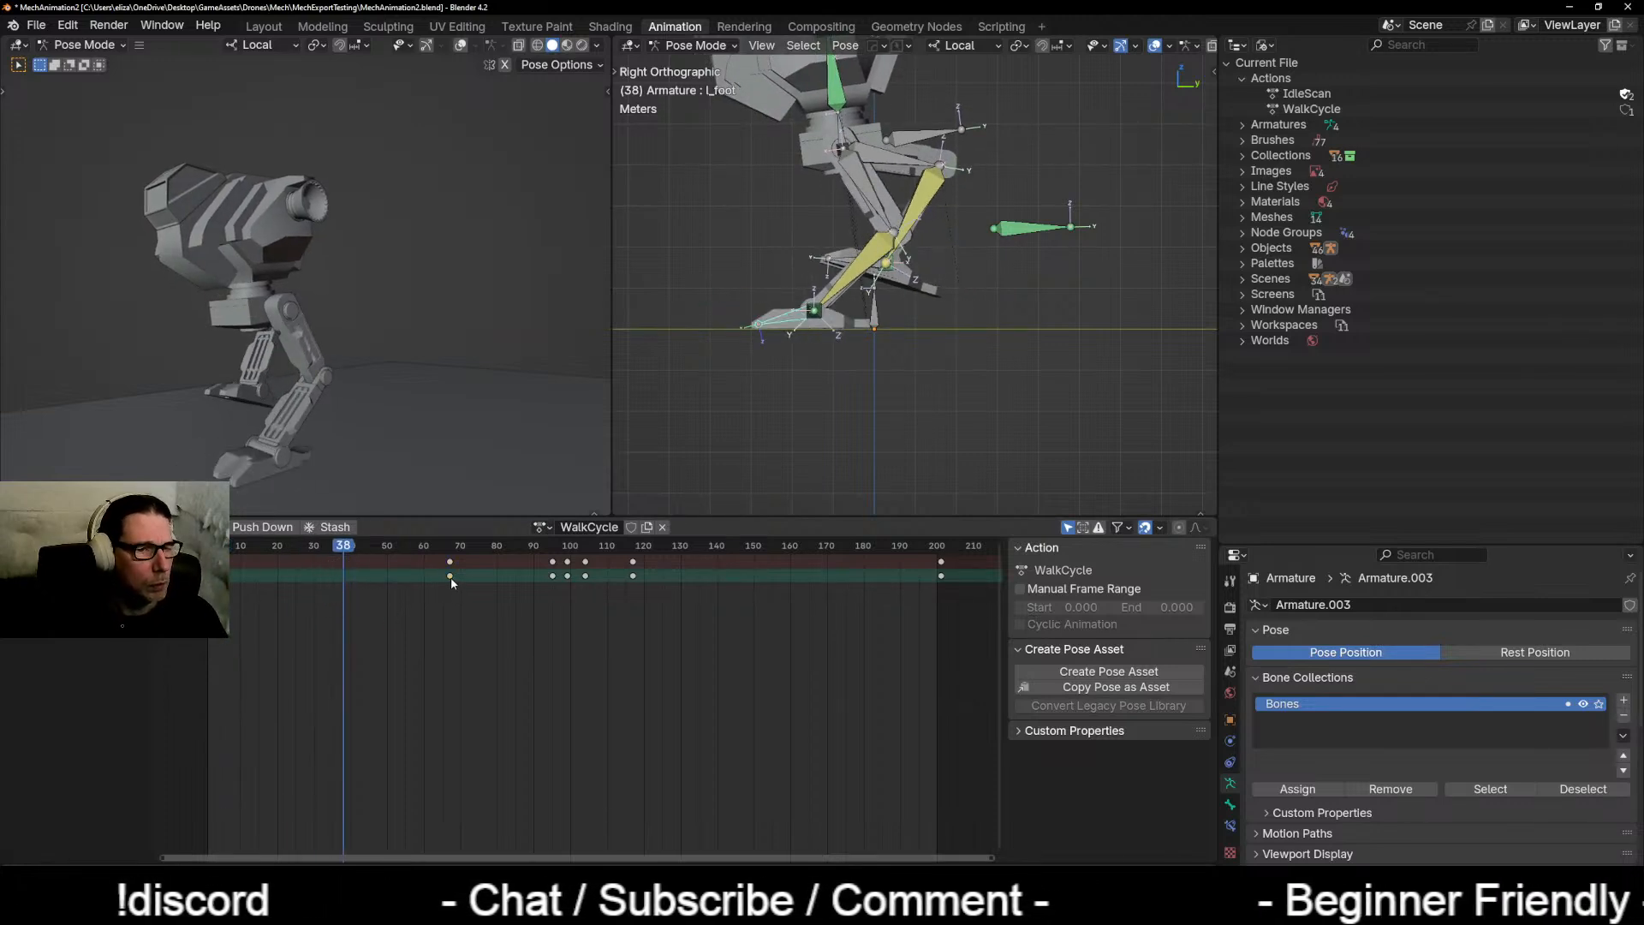
pyautogui.moveTo(450, 577); pyautogui.dragTo(354, 566)
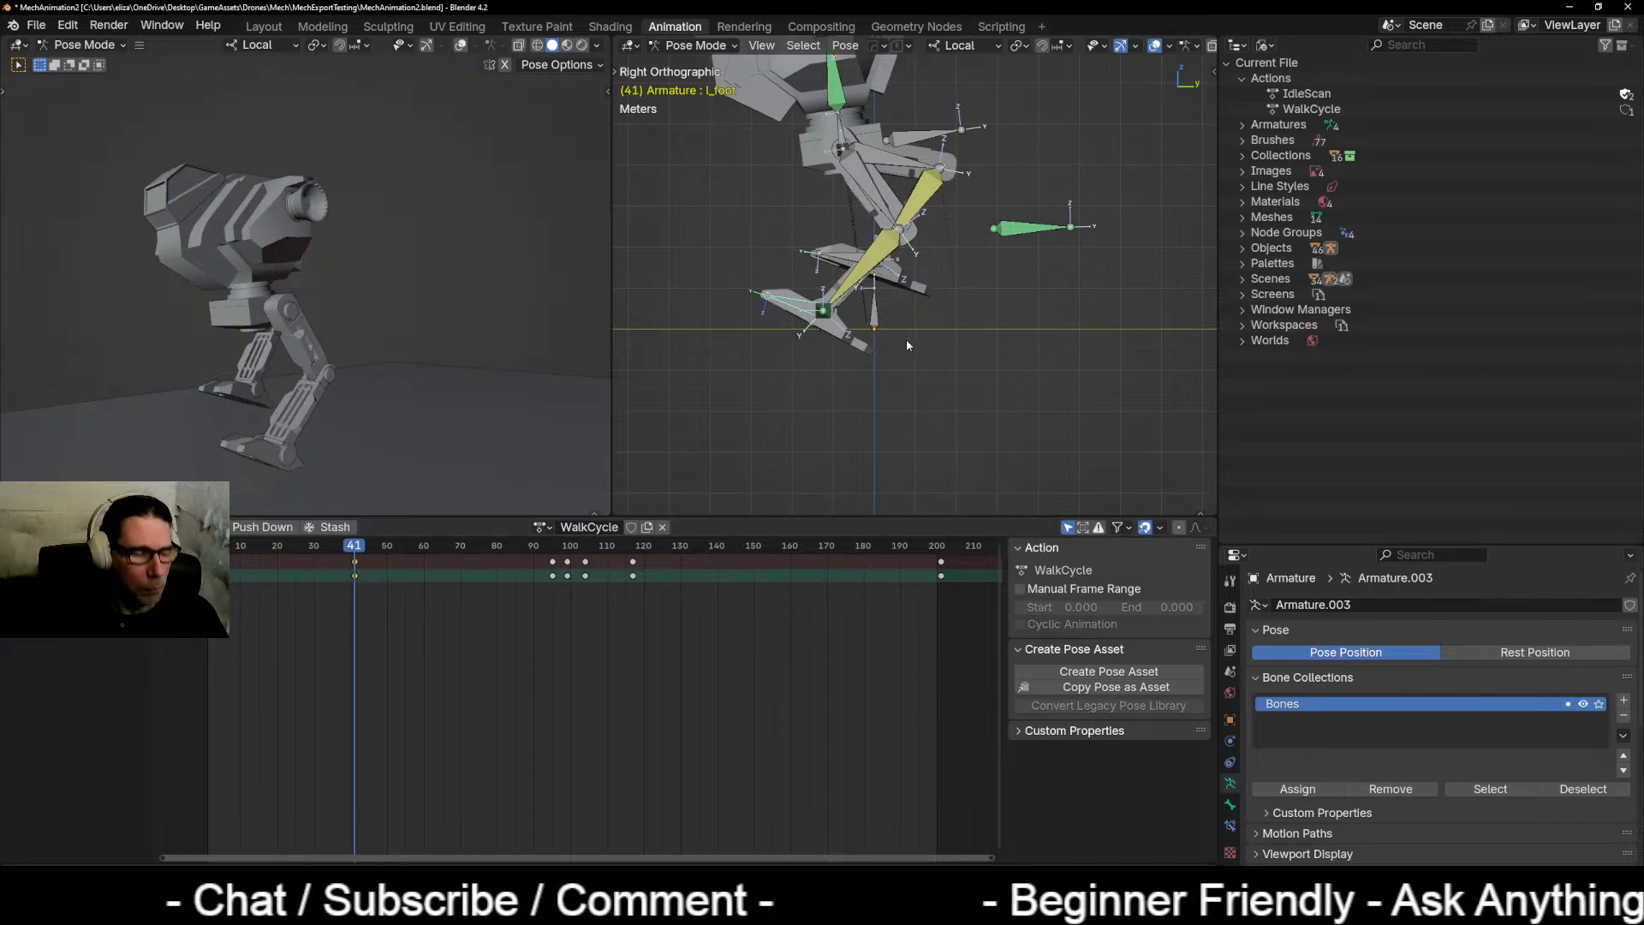
# Step: Rotate the l_foot bone about -28.8° at frame 41 to level the foot with the ground, and play back the motion
pyautogui.press('r')
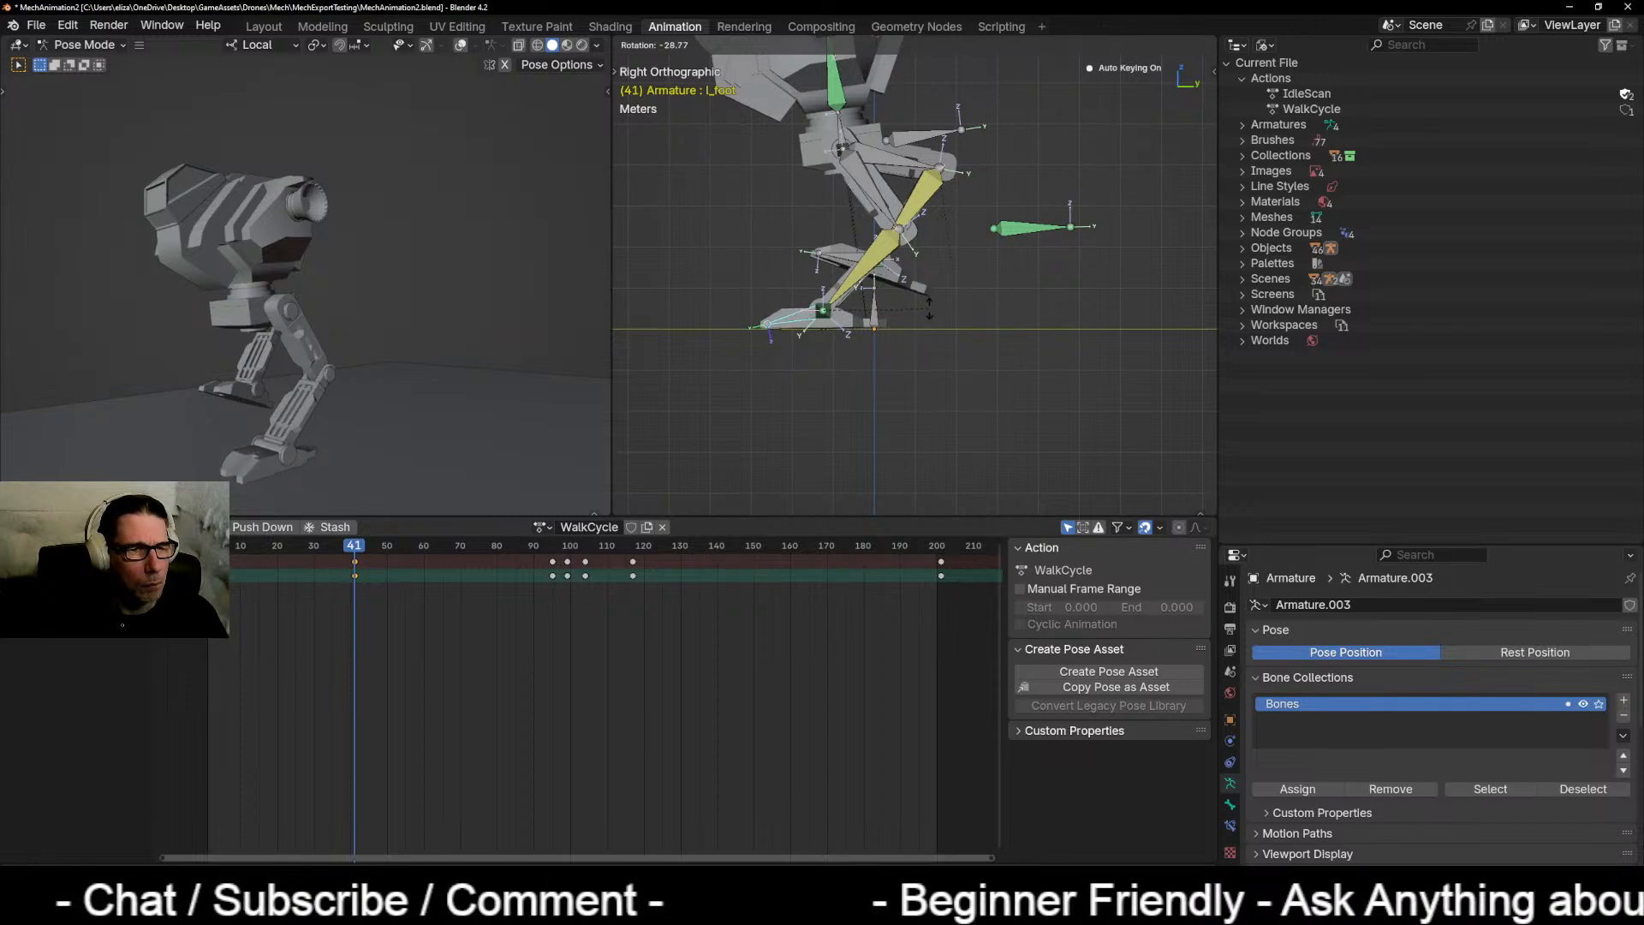
pyautogui.click(929, 309)
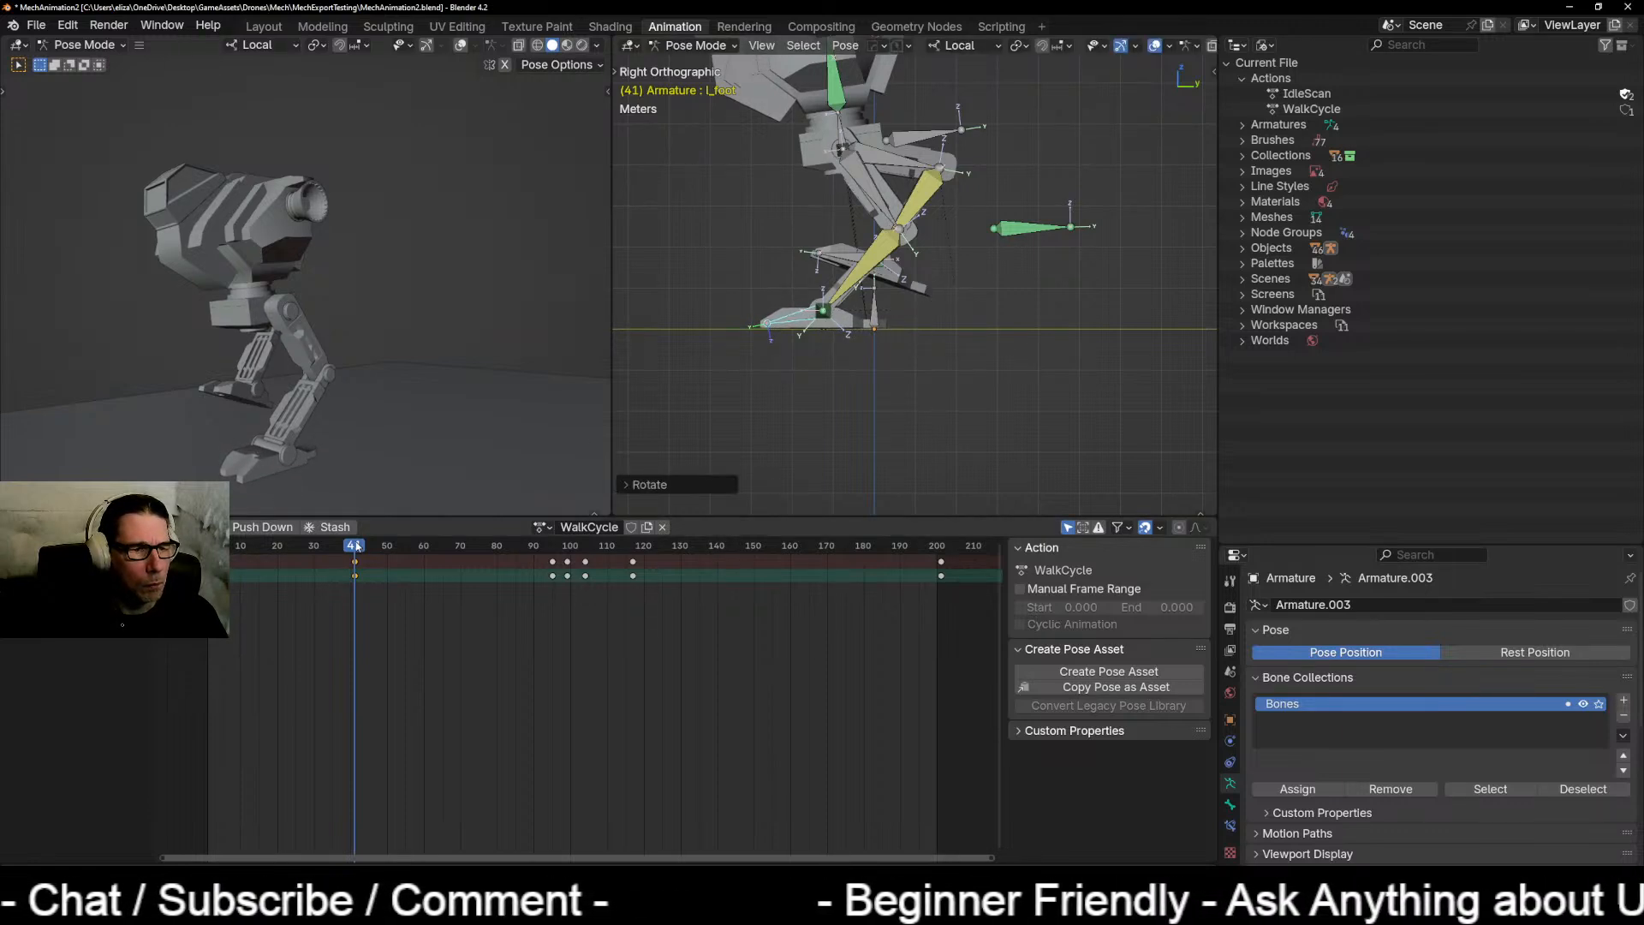
pyautogui.press('space')
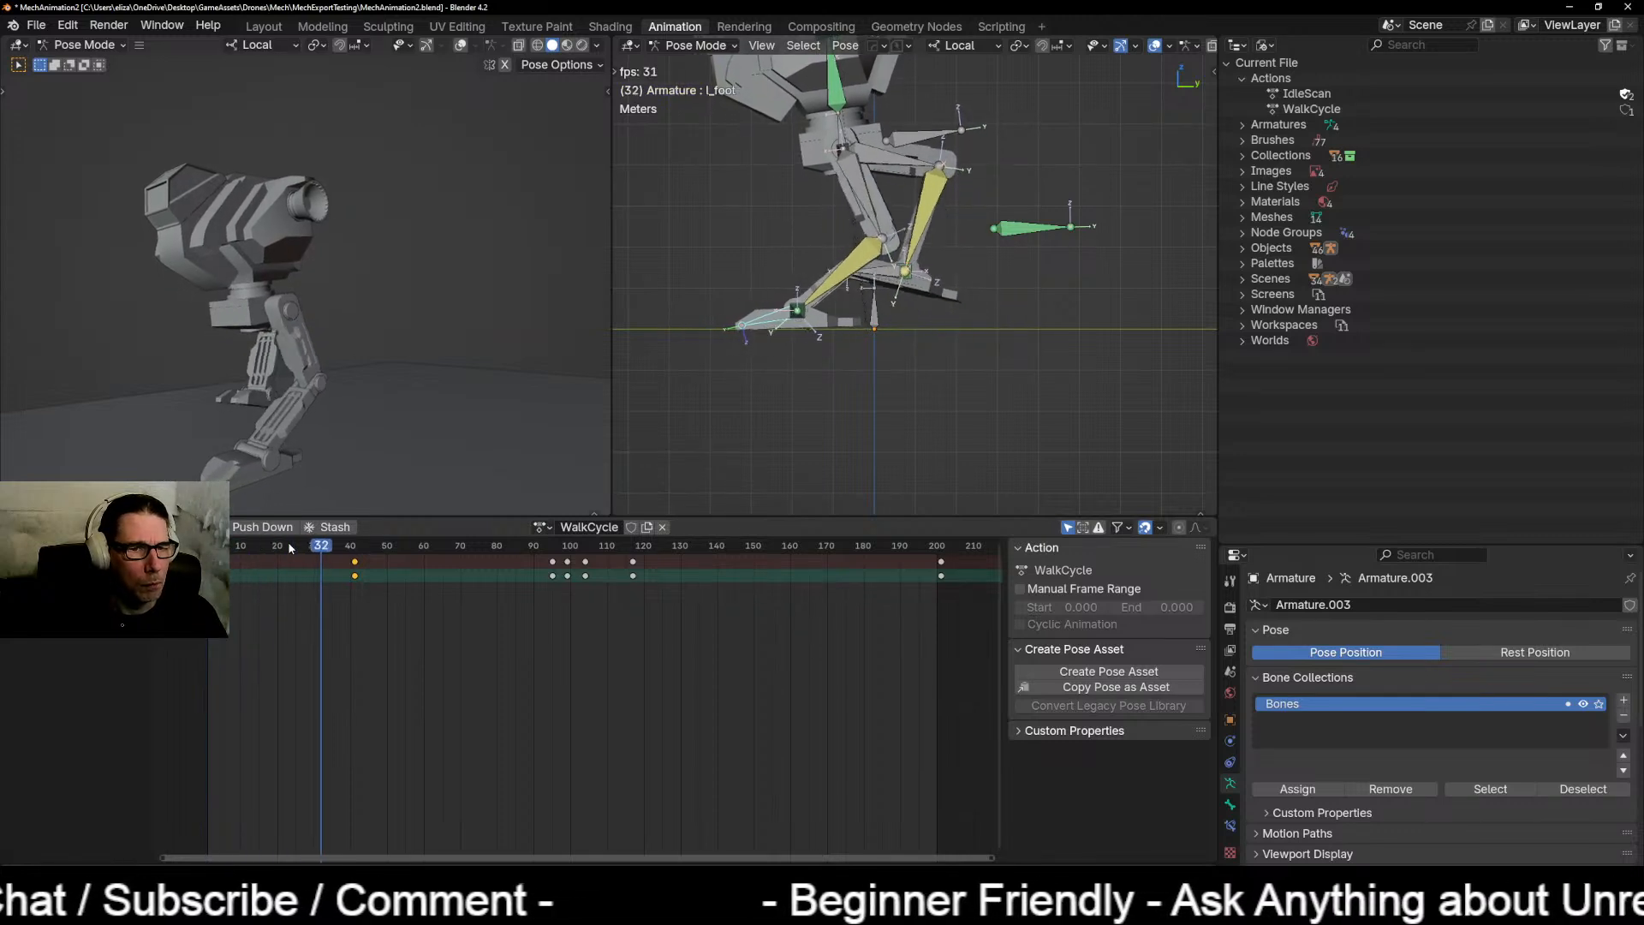
pyautogui.press('space')
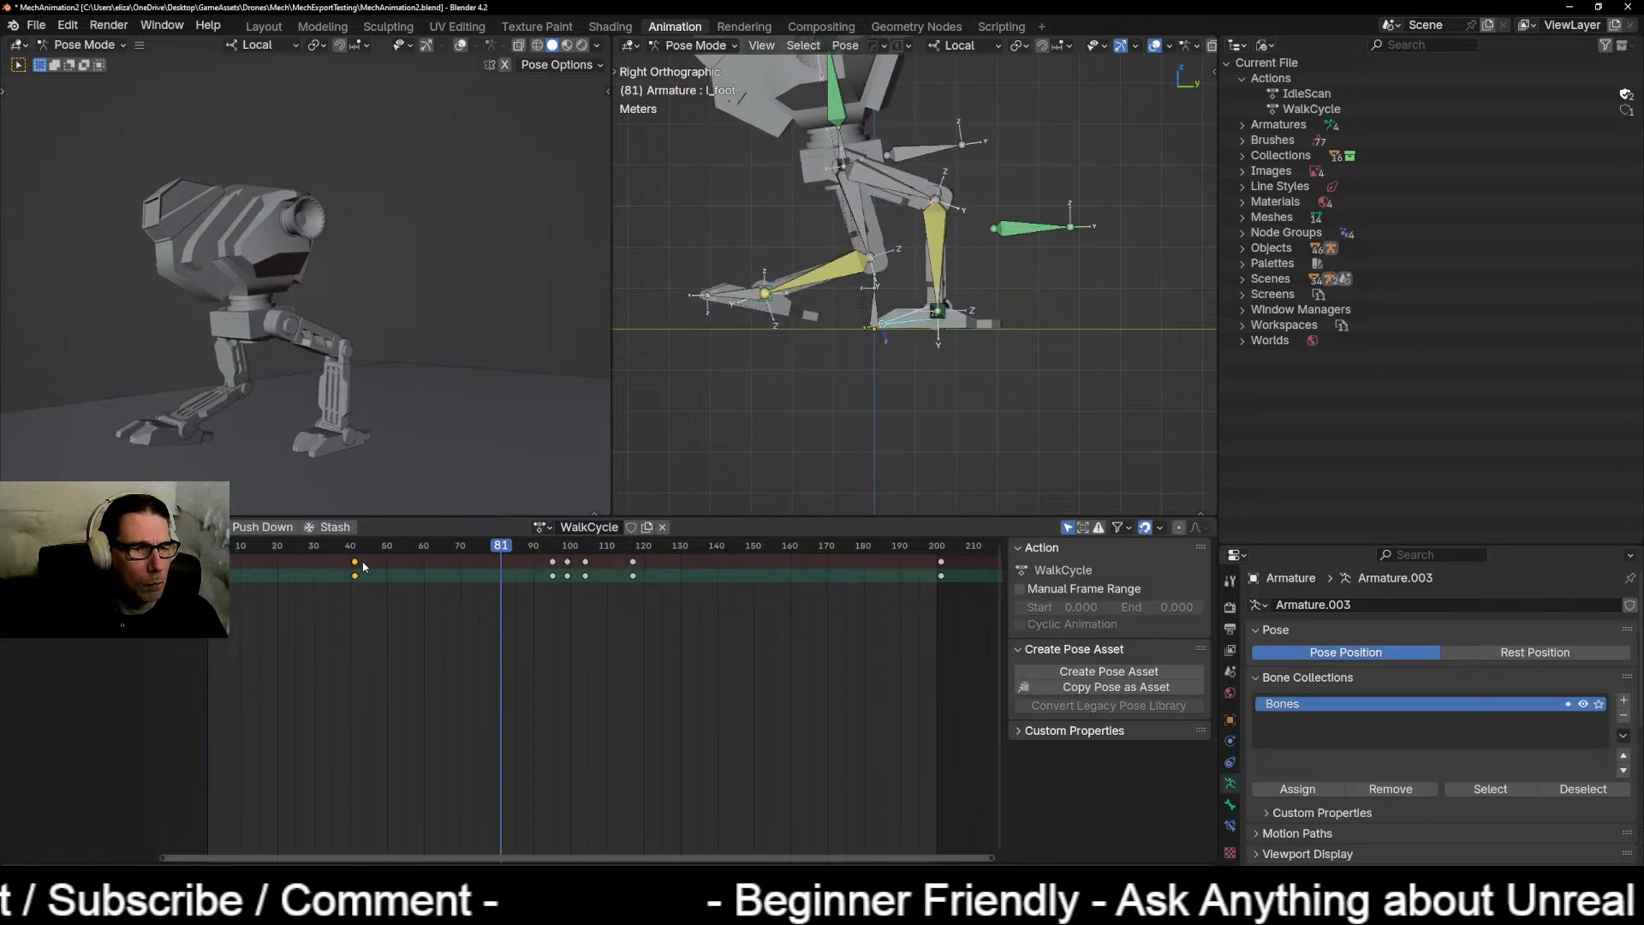
# Step: Scrub through the early walk frames and inspect the left foot's contact with the ground up close in right view
pyautogui.moveTo(497, 548); pyautogui.dragTo(405, 608)
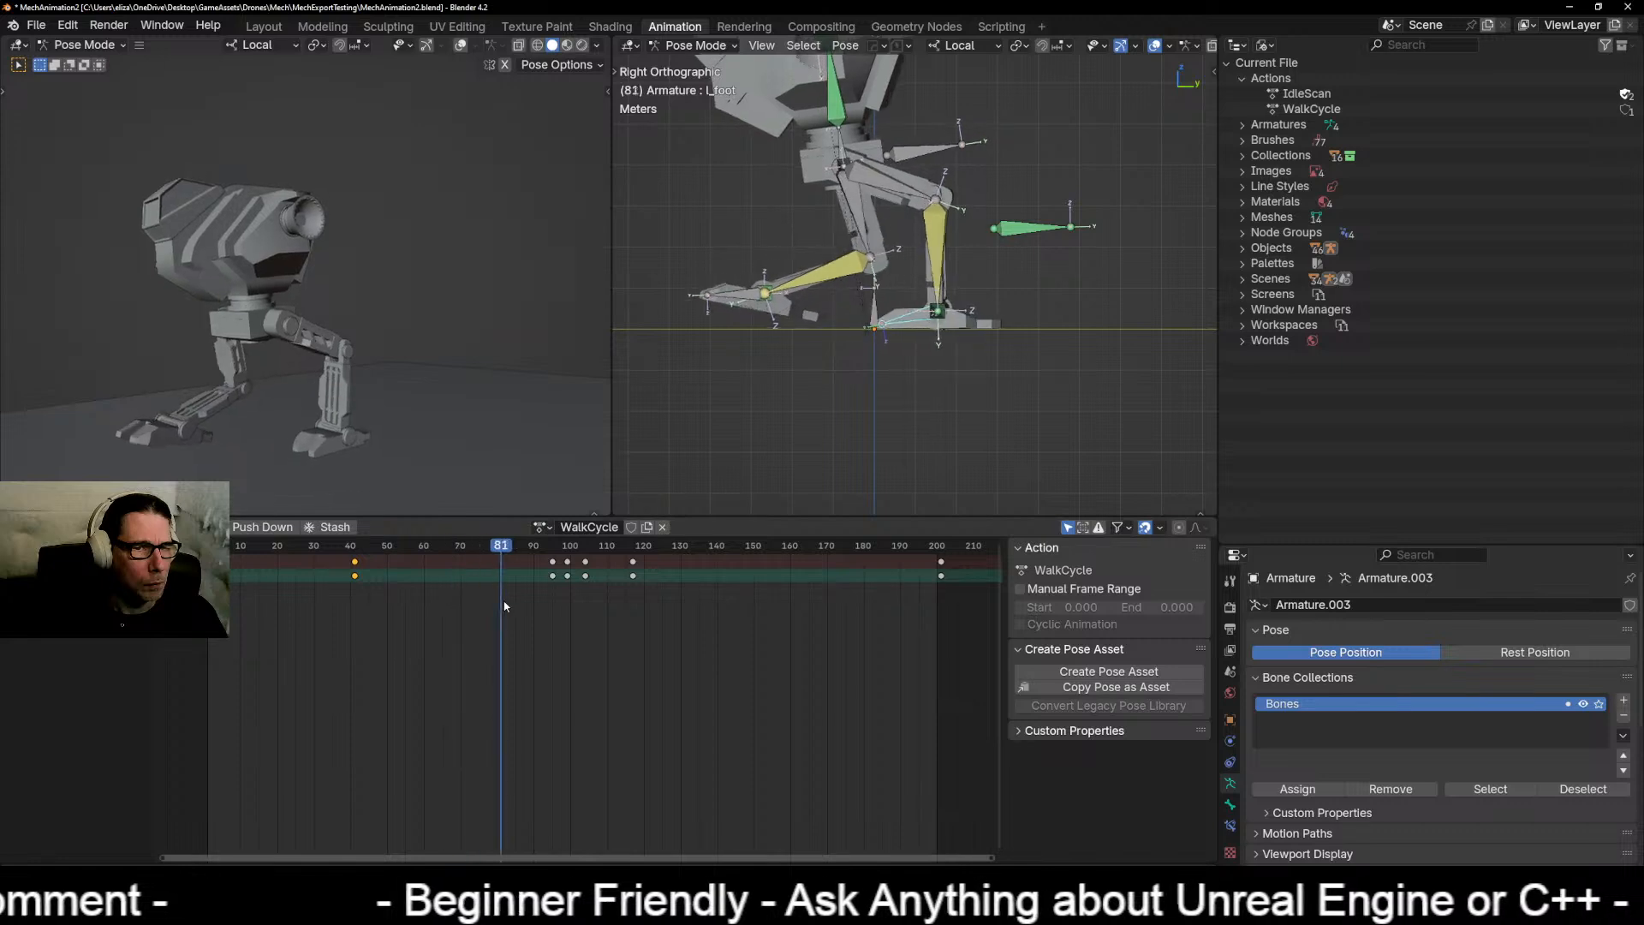
pyautogui.moveTo(619, 600); pyautogui.dragTo(502, 608)
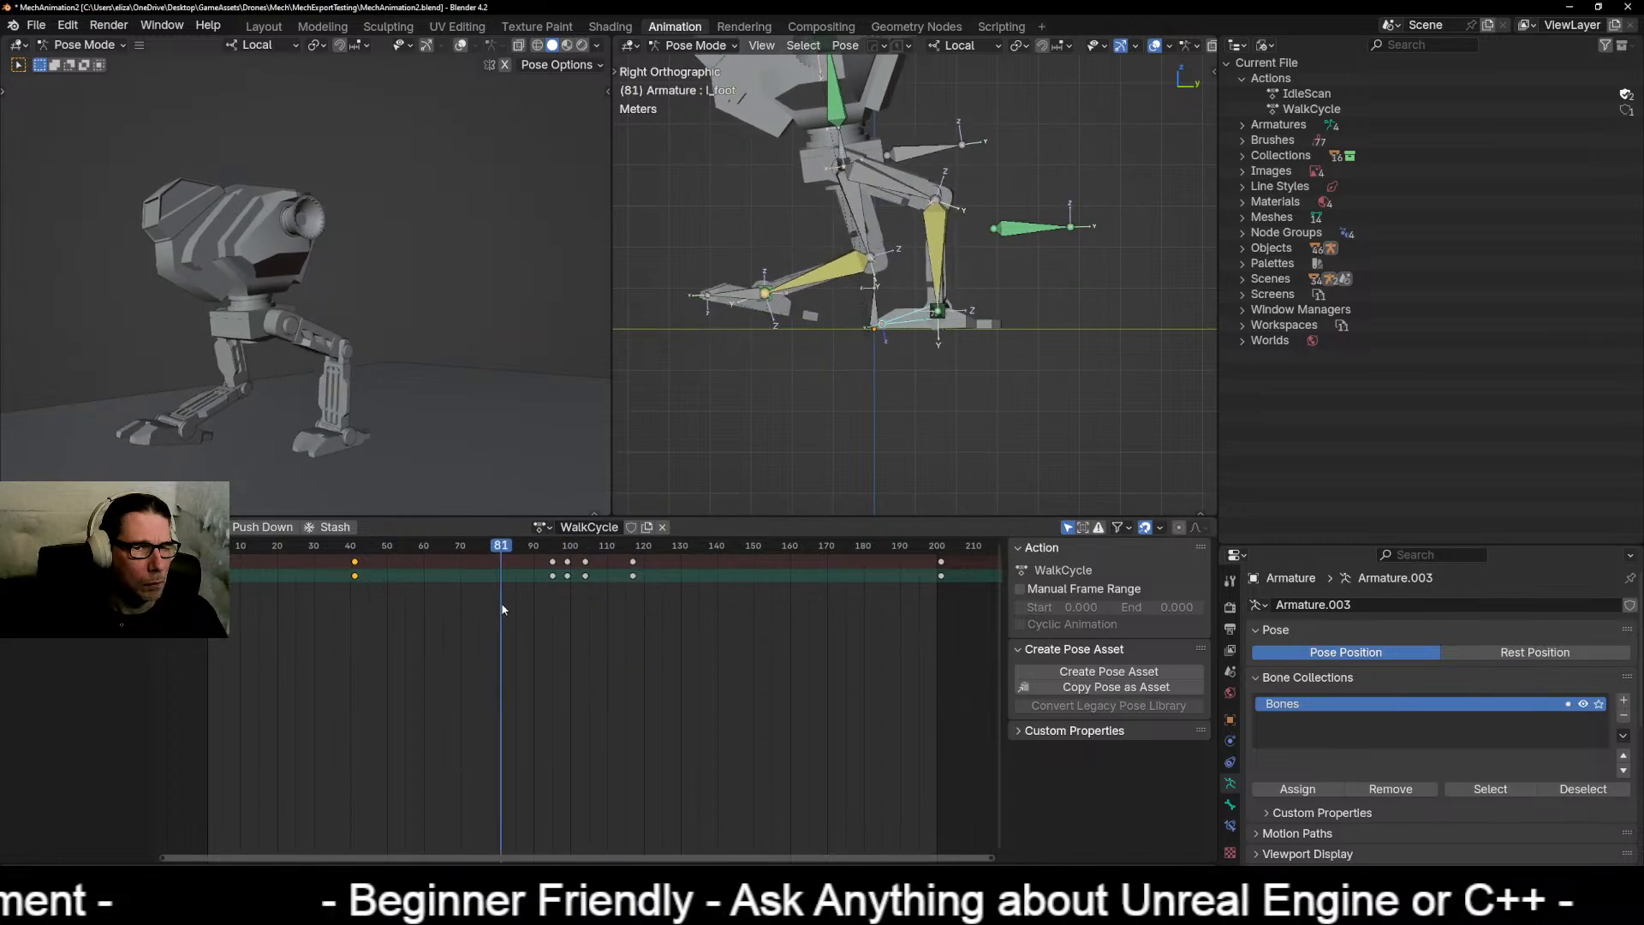
pyautogui.moveTo(604, 604); pyautogui.dragTo(303, 594)
pyautogui.scroll(4, 795, 337)
pyautogui.moveTo(795, 338); pyautogui.dragTo(822, 408, button='middle')
pyautogui.press('KP_3')
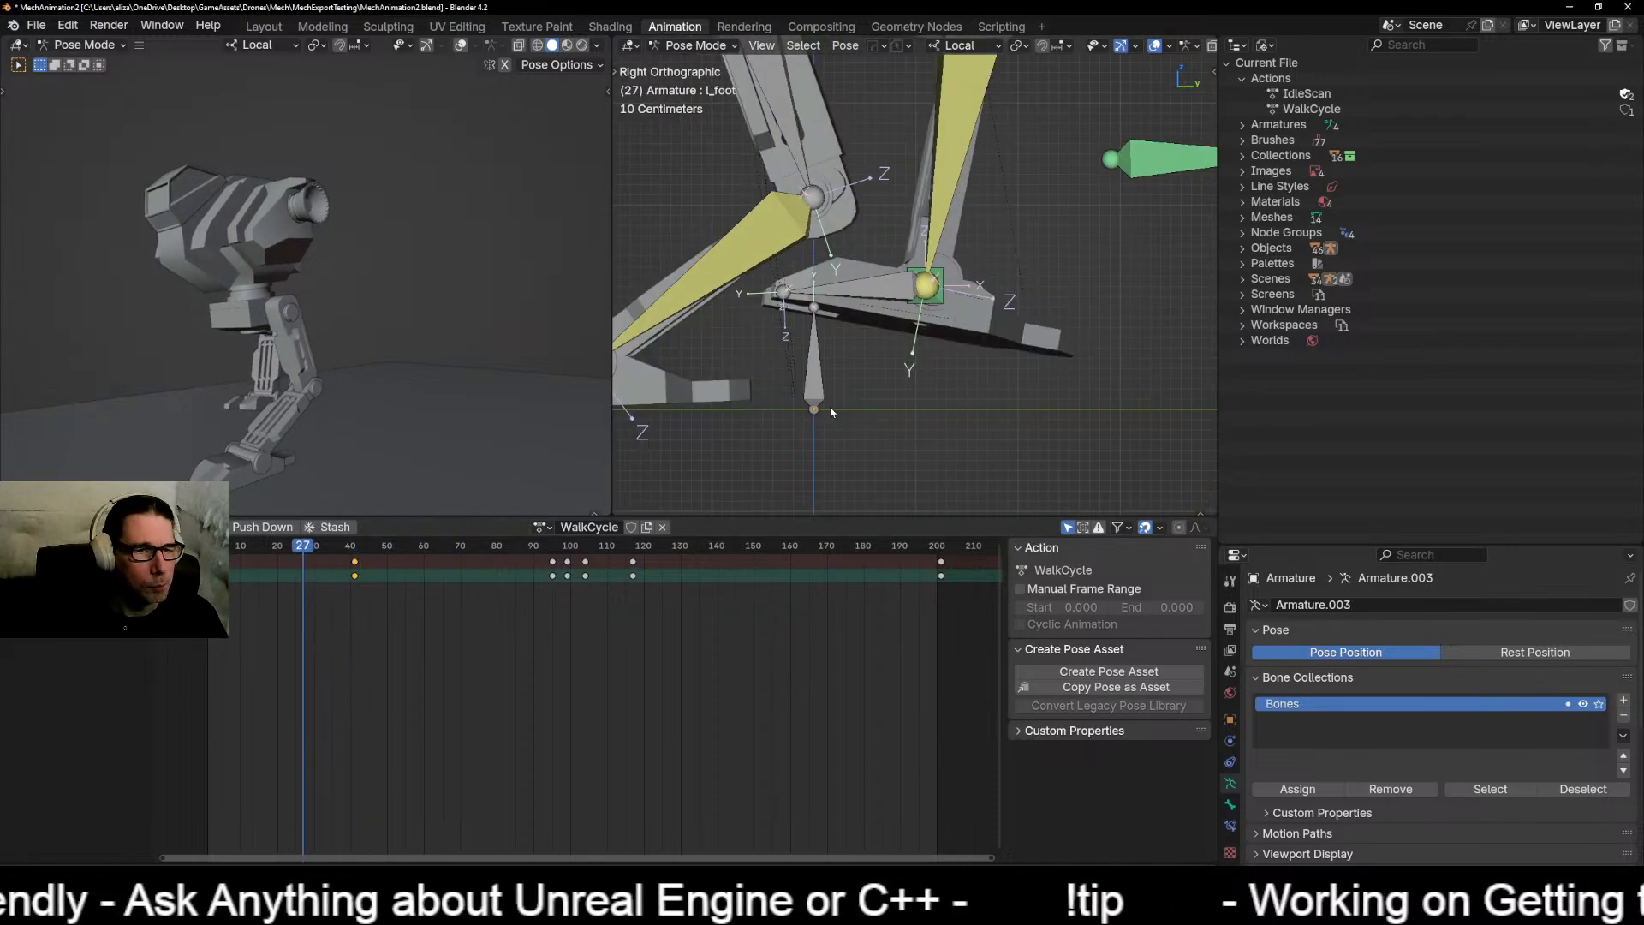
pyautogui.rightClick(807, 421)
pyautogui.scroll(-2, 860, 369)
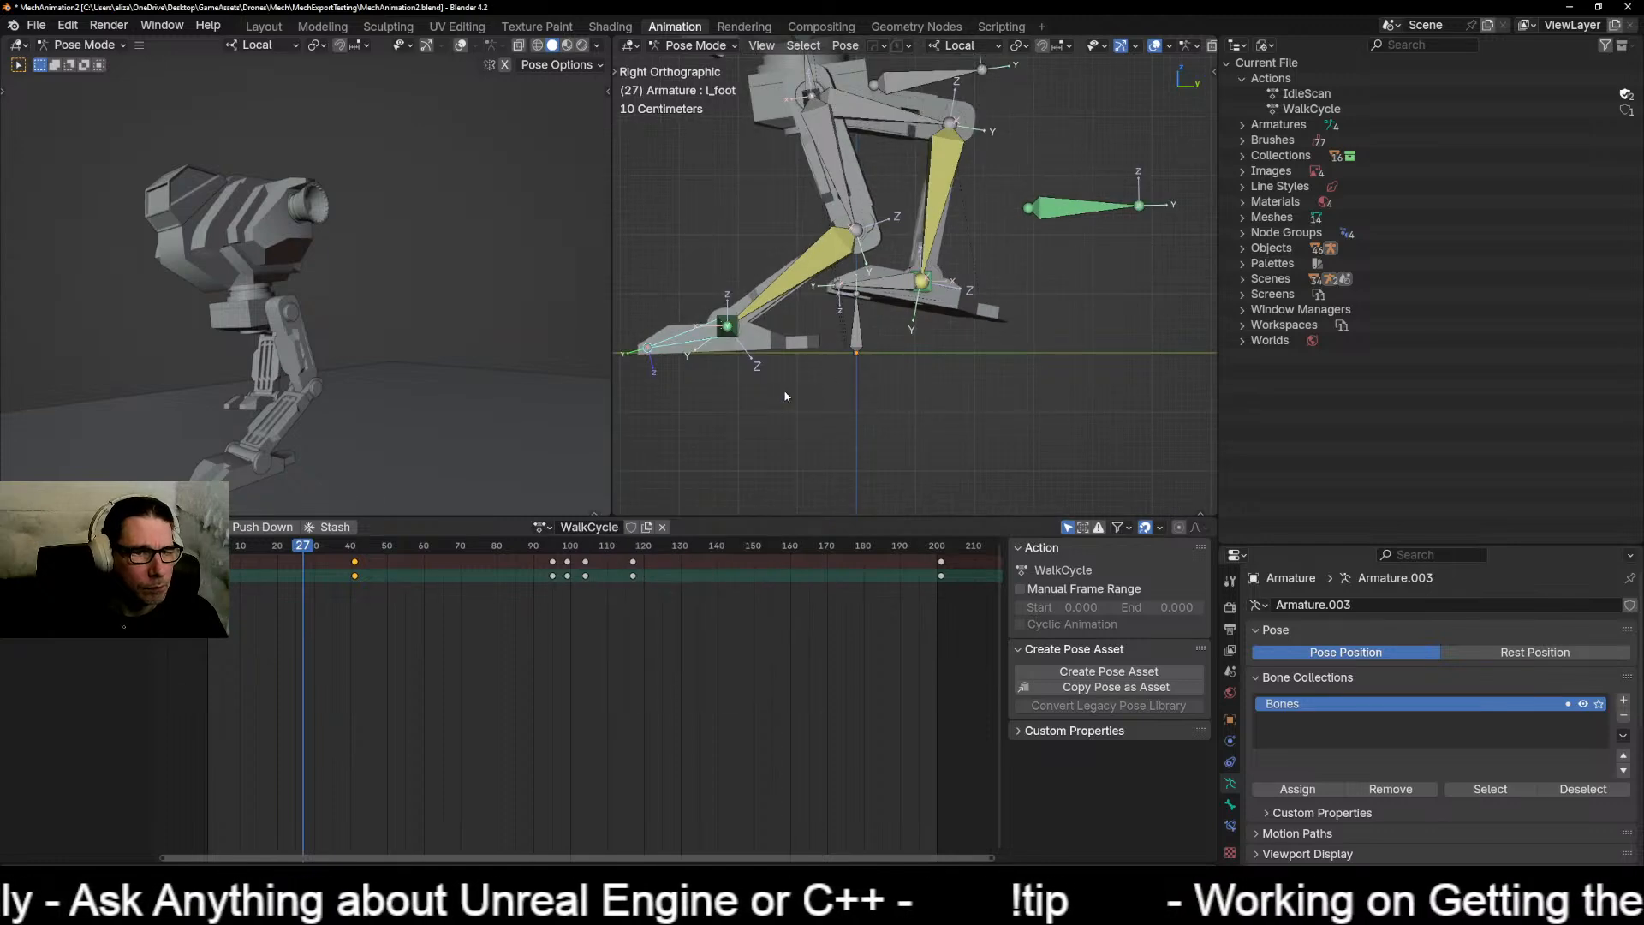
pyautogui.moveTo(786, 394); pyautogui.dragTo(807, 386, button='middle')
pyautogui.press('KP_3')
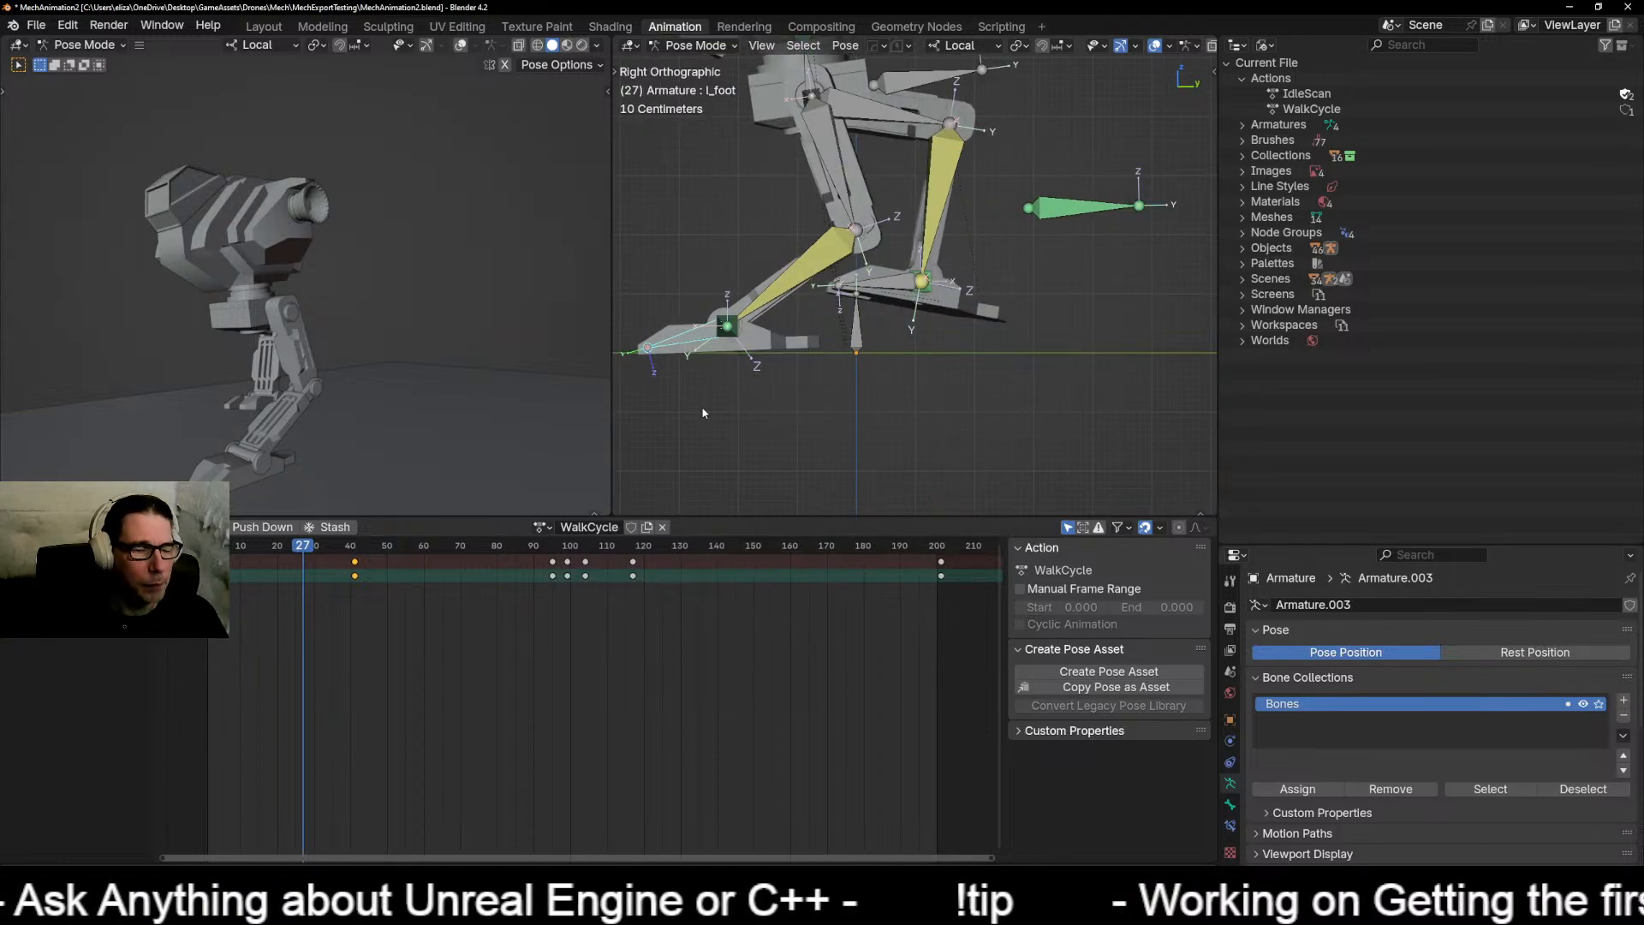
pyautogui.keyDown('shift'); pyautogui.moveTo(717, 420); pyautogui.dragTo(779, 382, button='middle'); pyautogui.keyUp('shift')
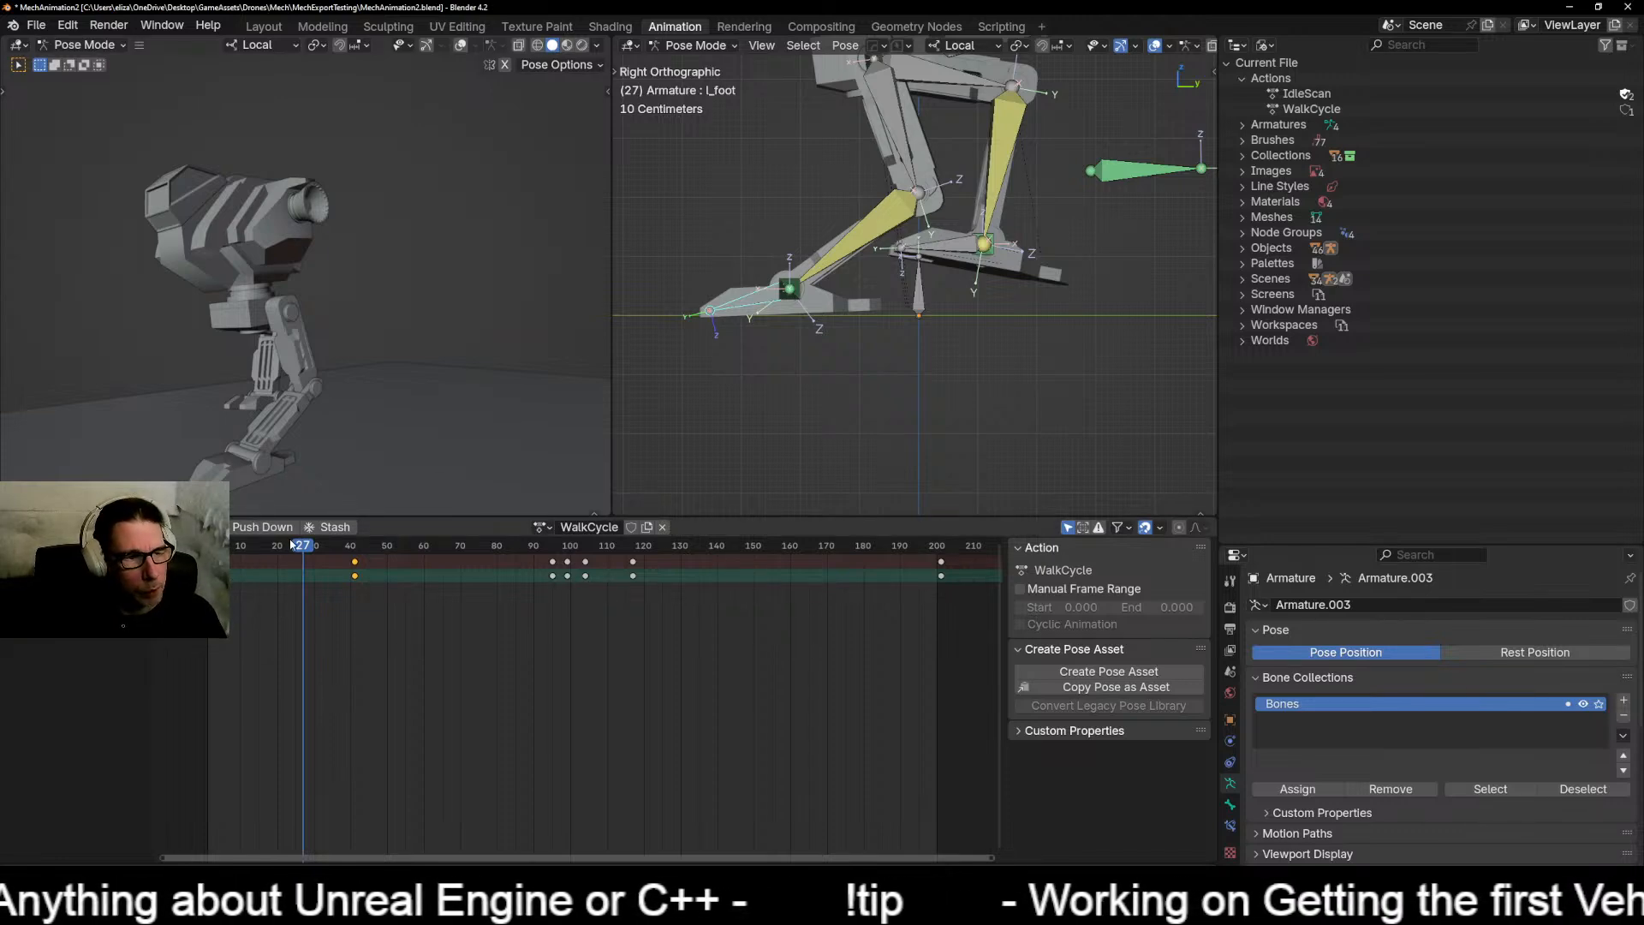
# Step: Key a slight rotation of about 0.2° on the l_foot bone at frame 26 and play back the walk cycle
pyautogui.moveTo(291, 545); pyautogui.dragTo(302, 598)
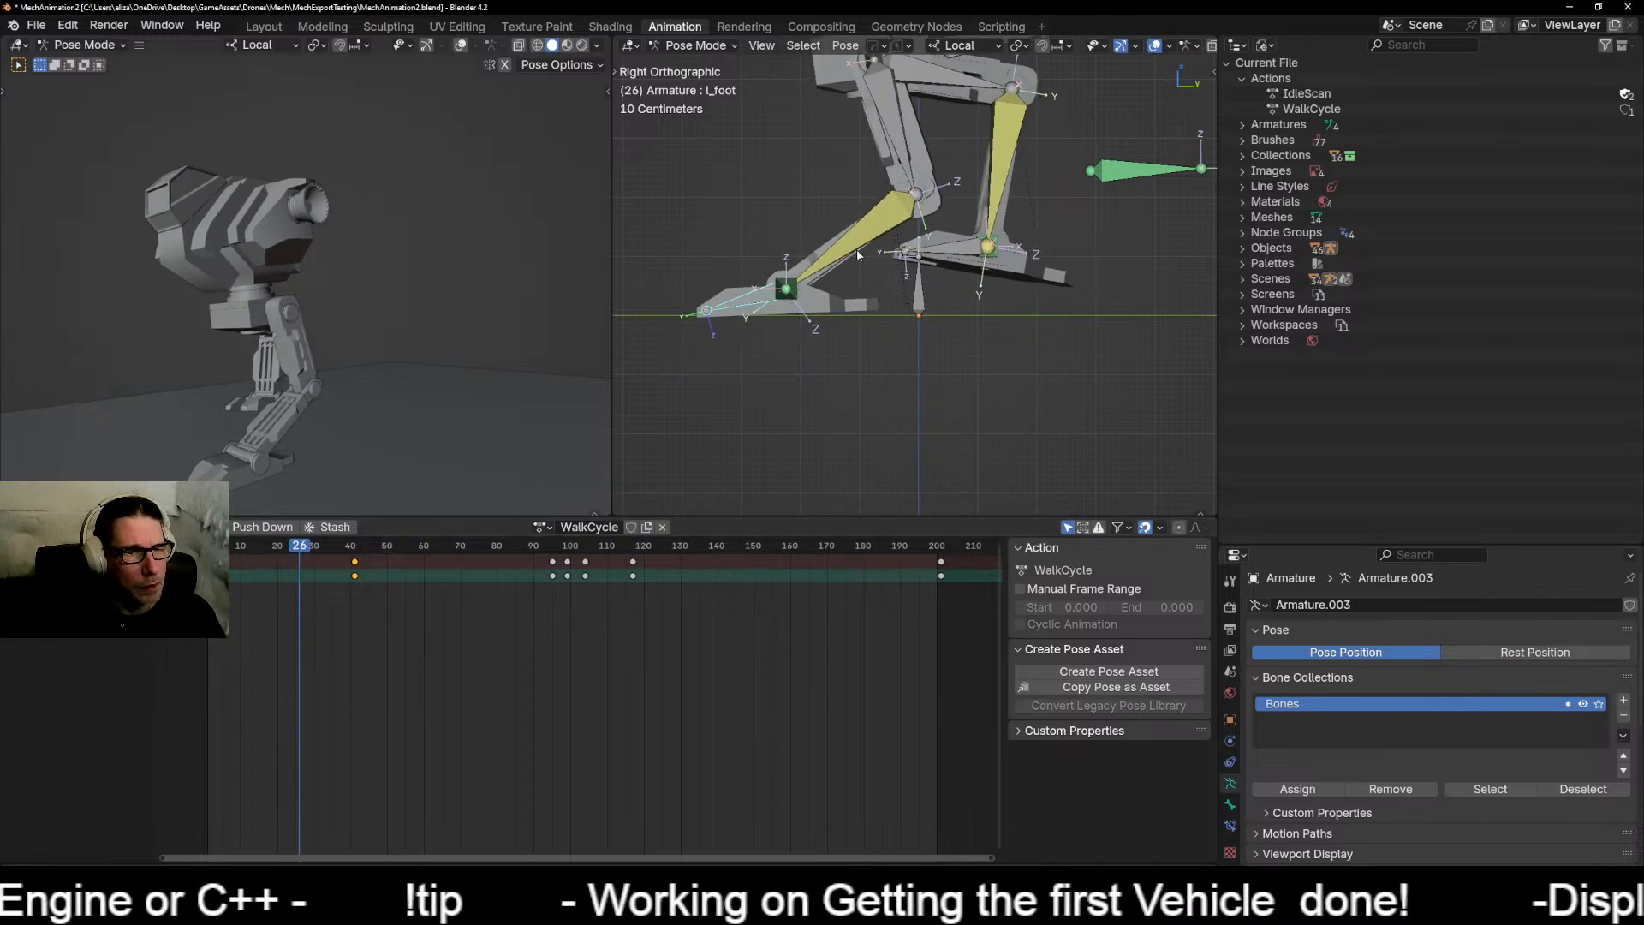
pyautogui.press('r')
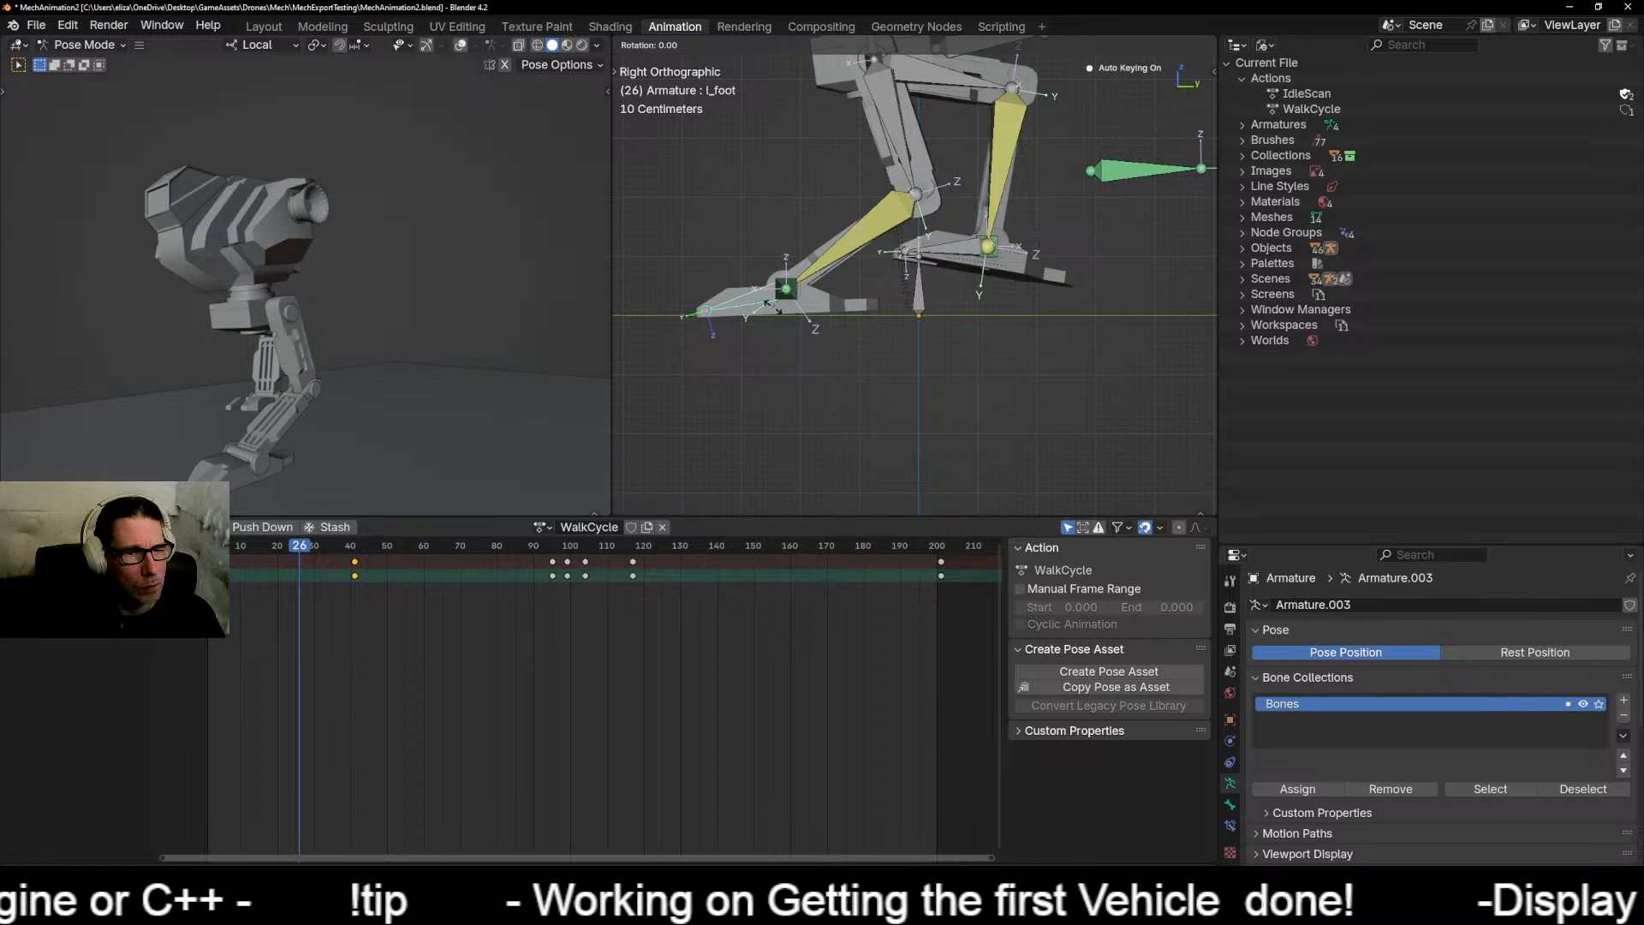
pyautogui.click(767, 303)
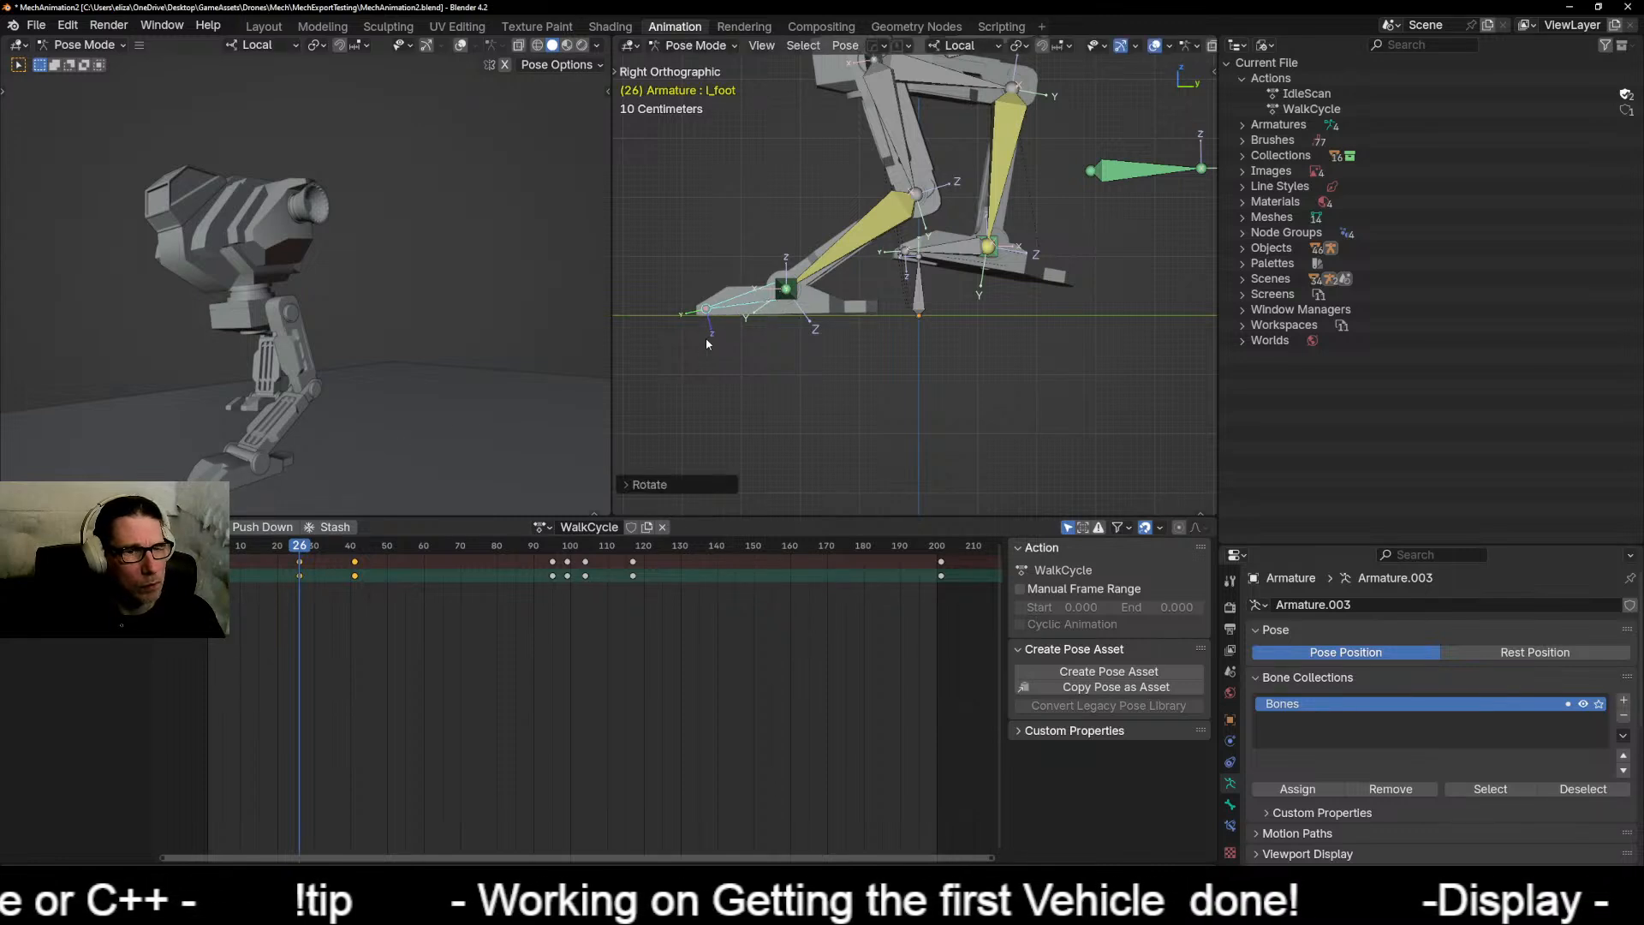
pyautogui.press('r')
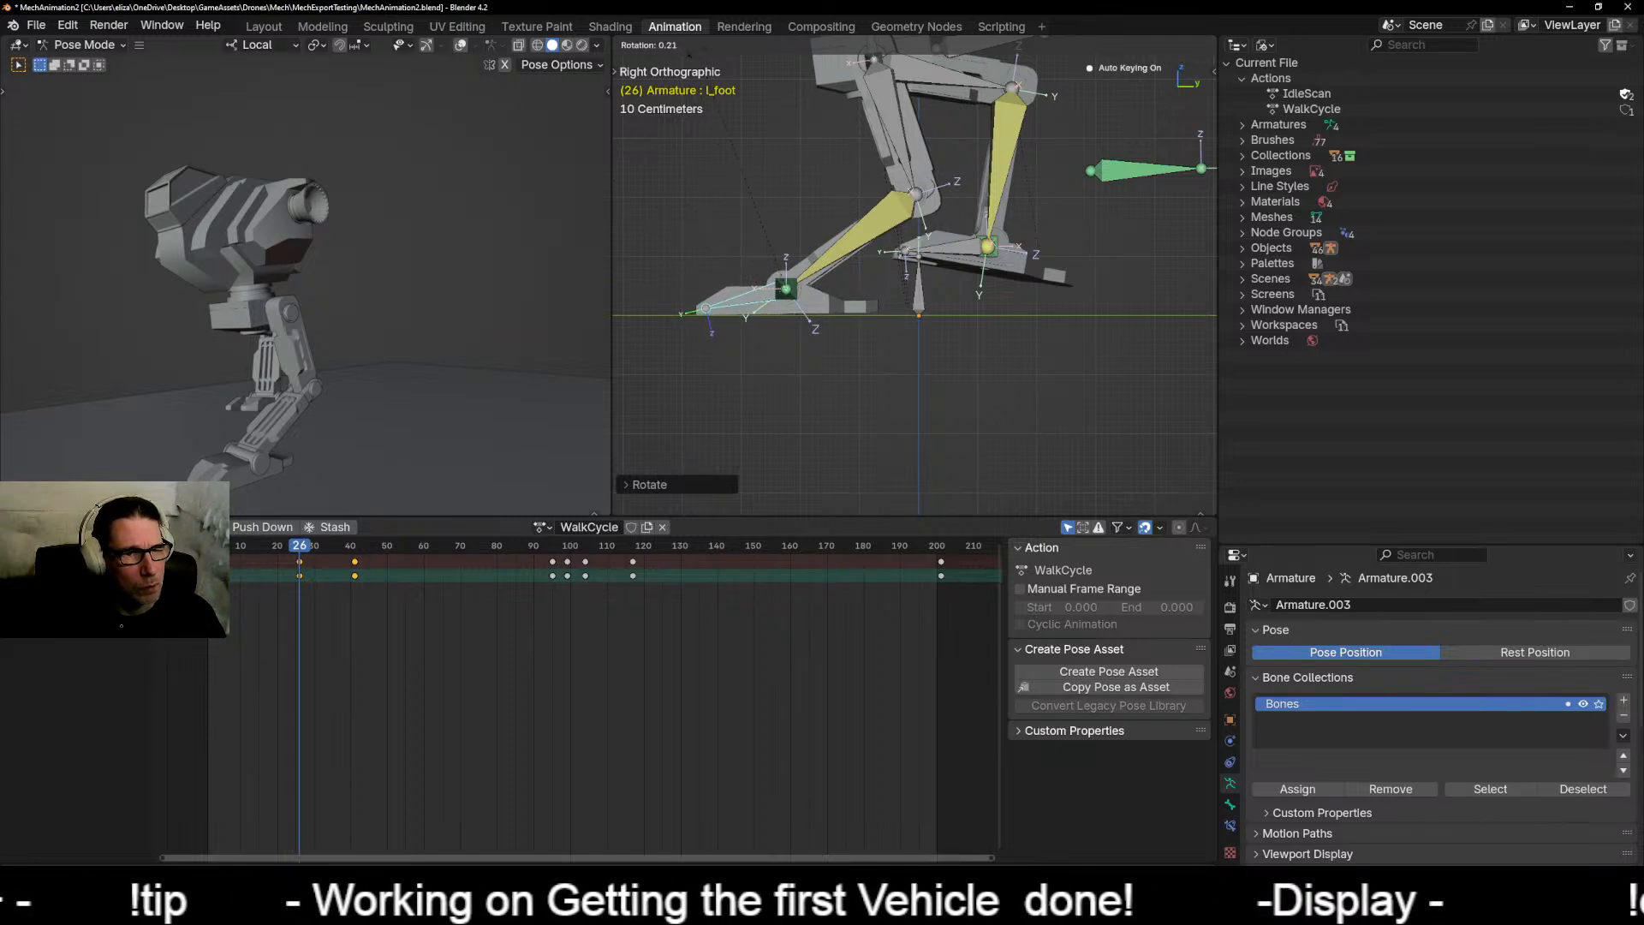
pyautogui.click(704, 52)
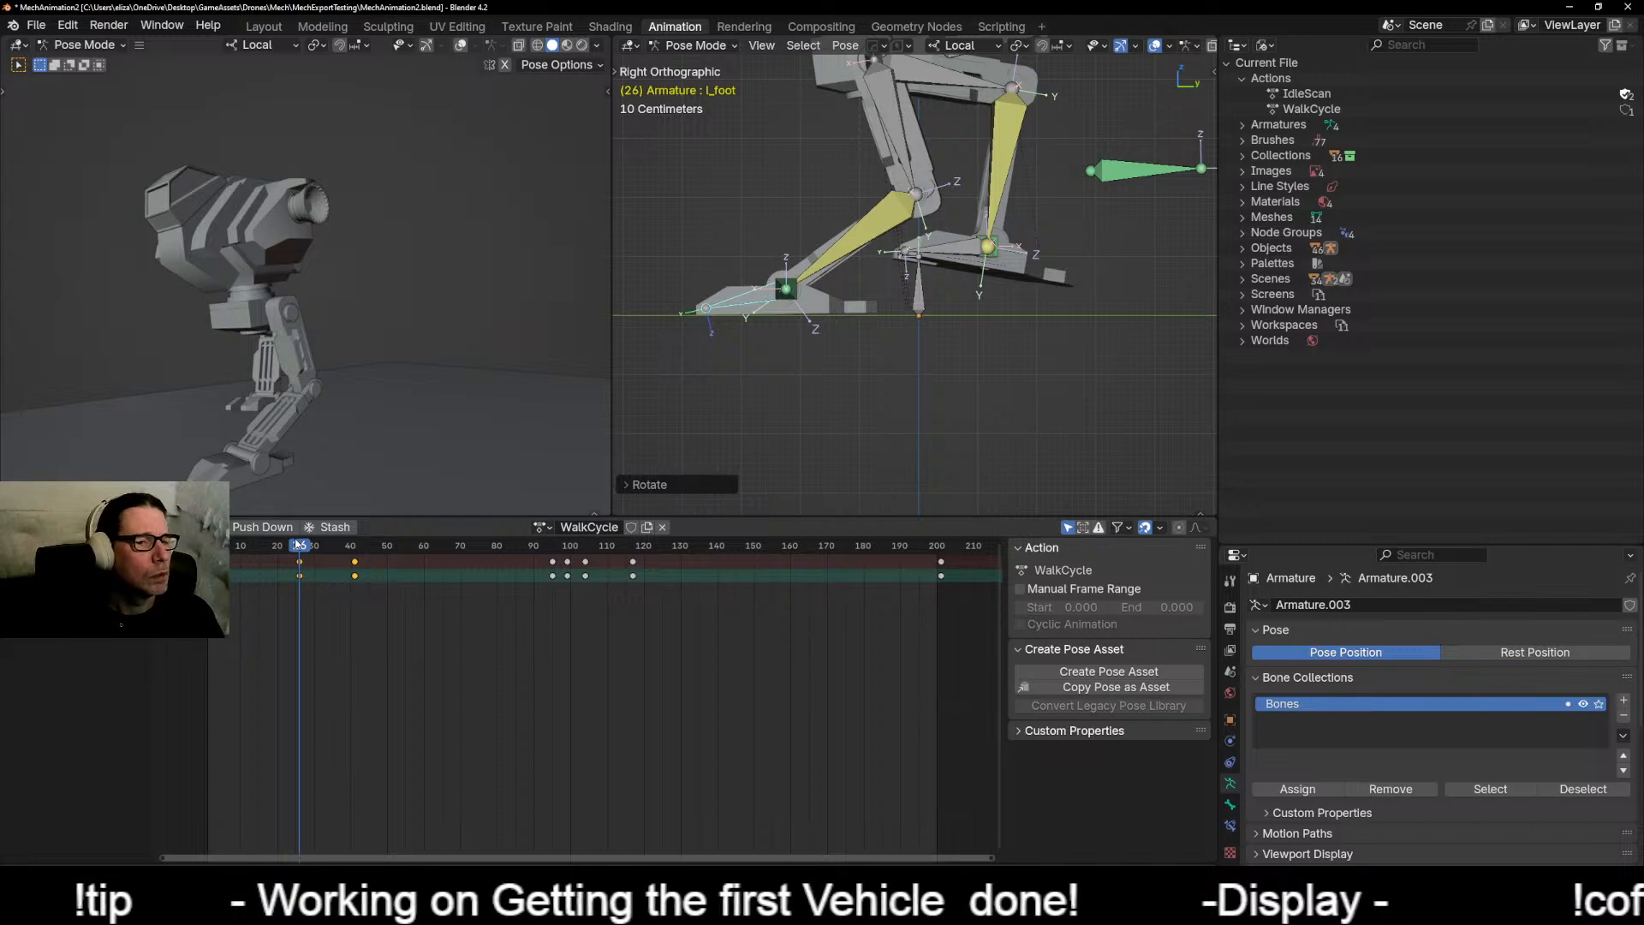
pyautogui.press('space')
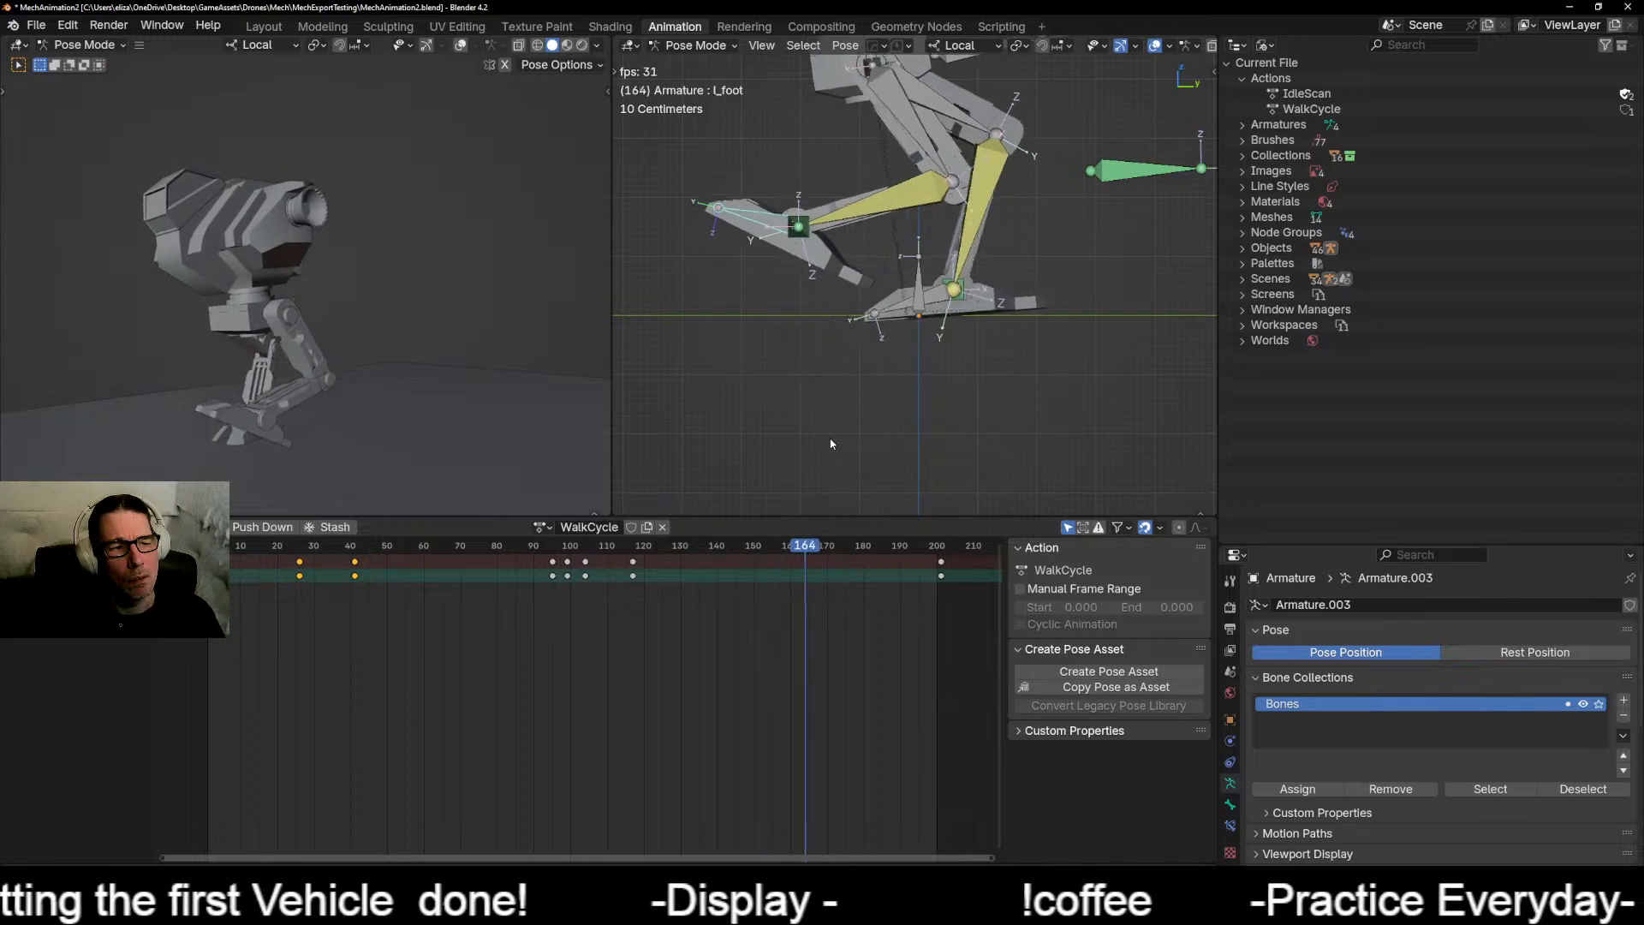
pyautogui.press('space')
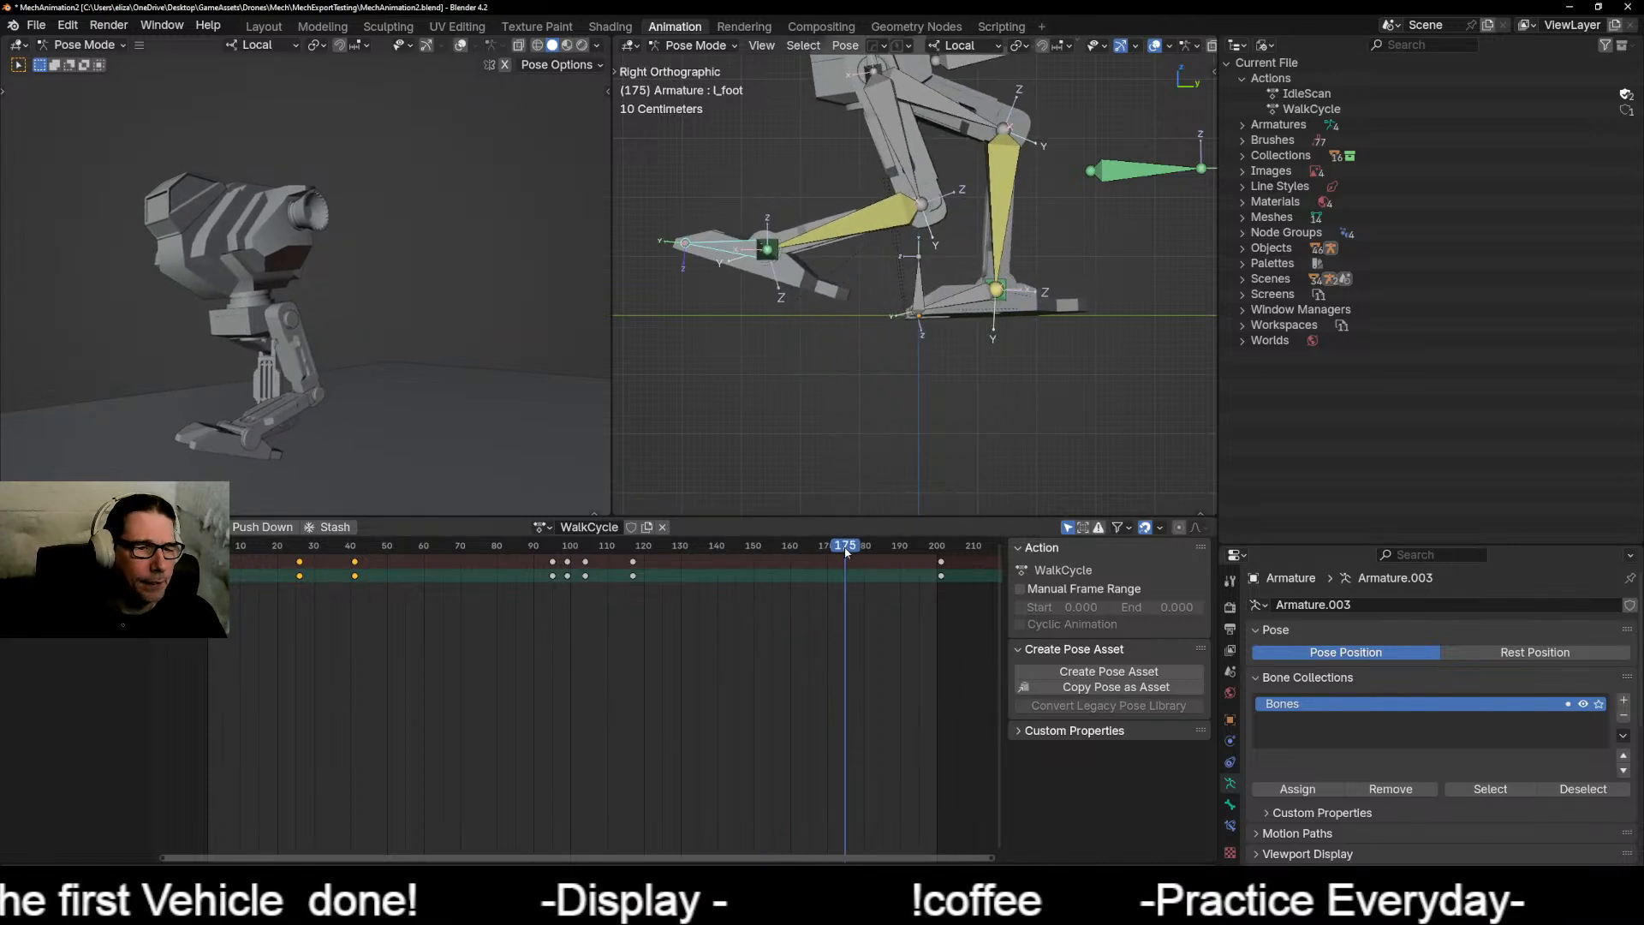
# Step: Rotate the r_foot bone about -11.6° at frame 130 so the foot sits level with the ground, and play back the motion
pyautogui.moveTo(846, 552); pyautogui.dragTo(683, 576)
pyautogui.click(742, 295)
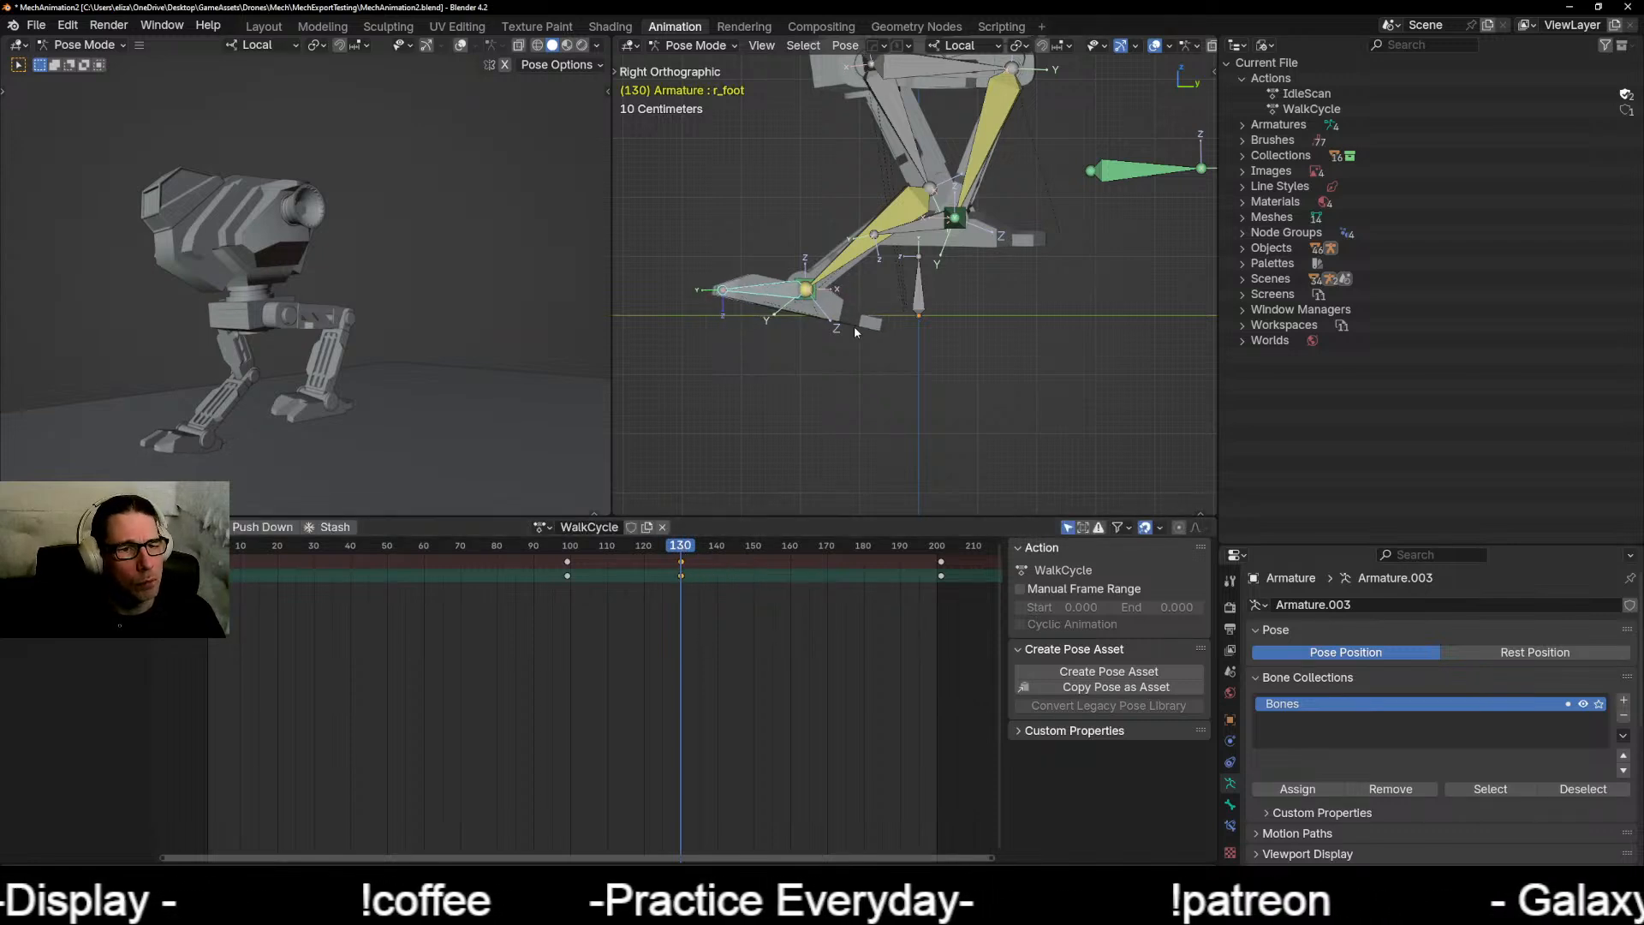
pyautogui.press('r')
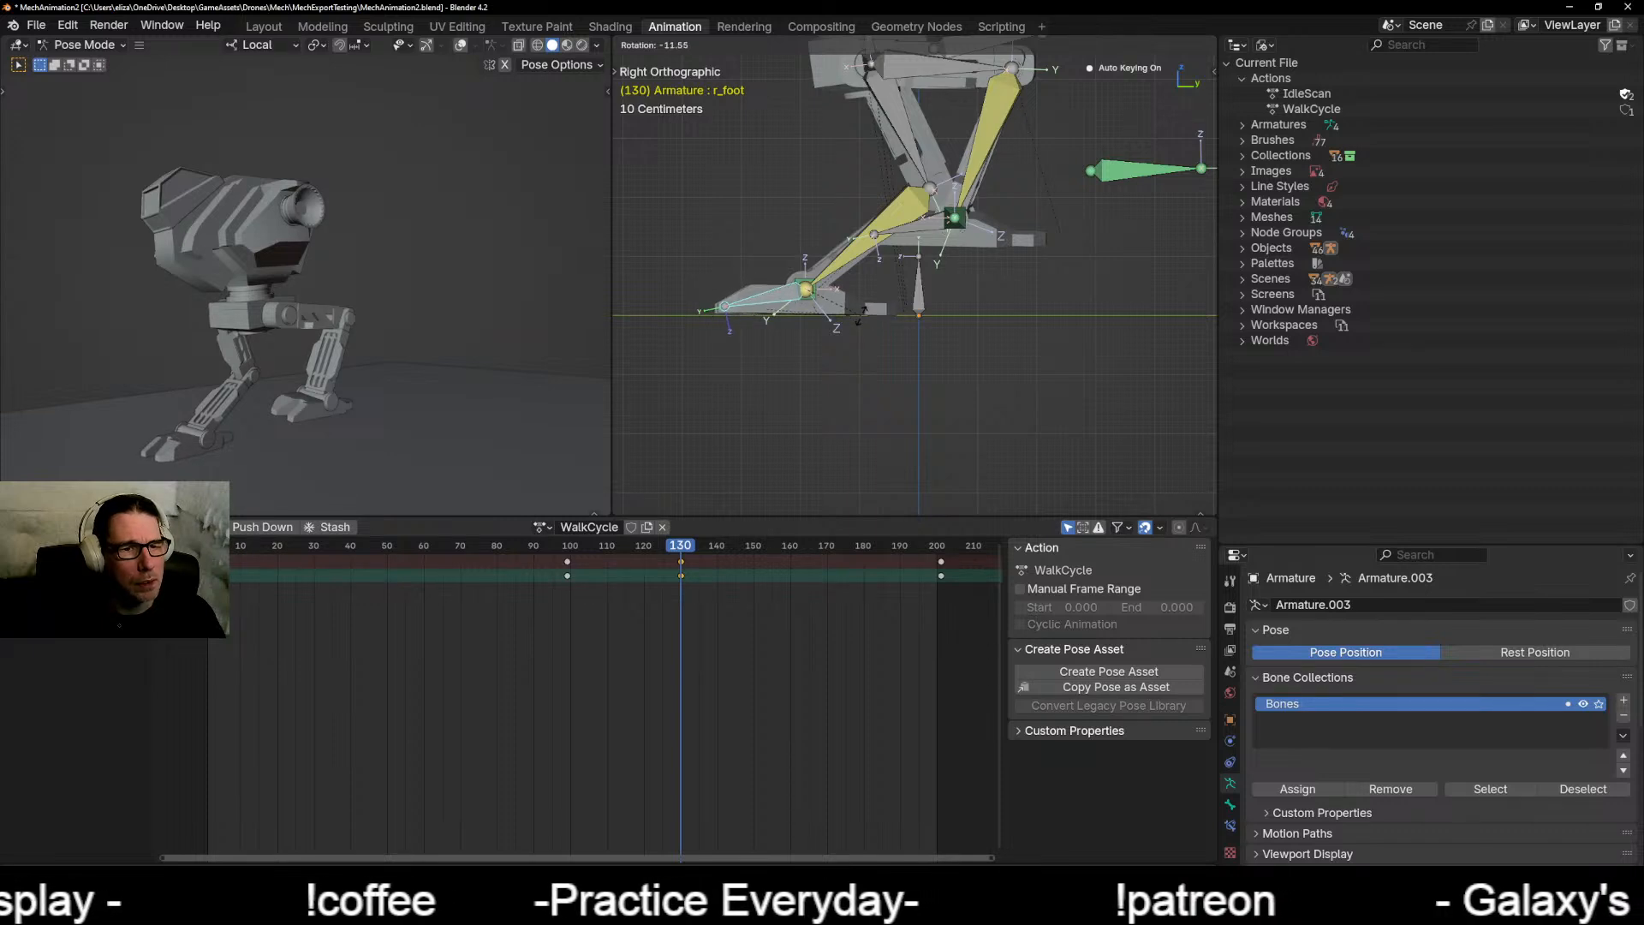
pyautogui.click(570, 539)
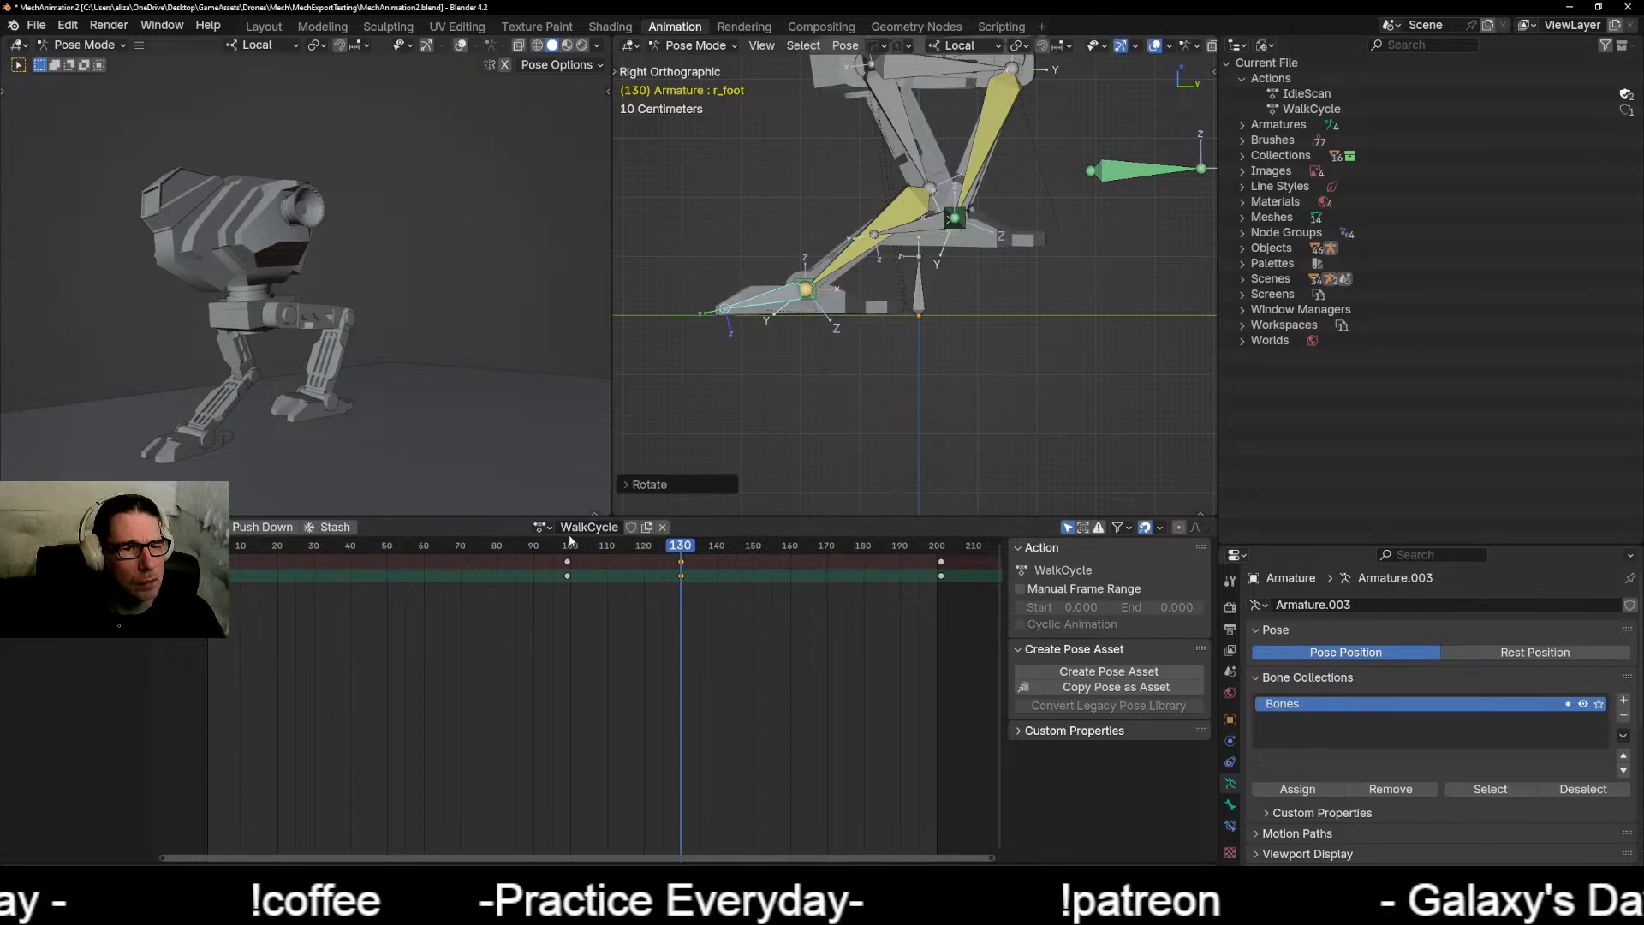
pyautogui.press('space')
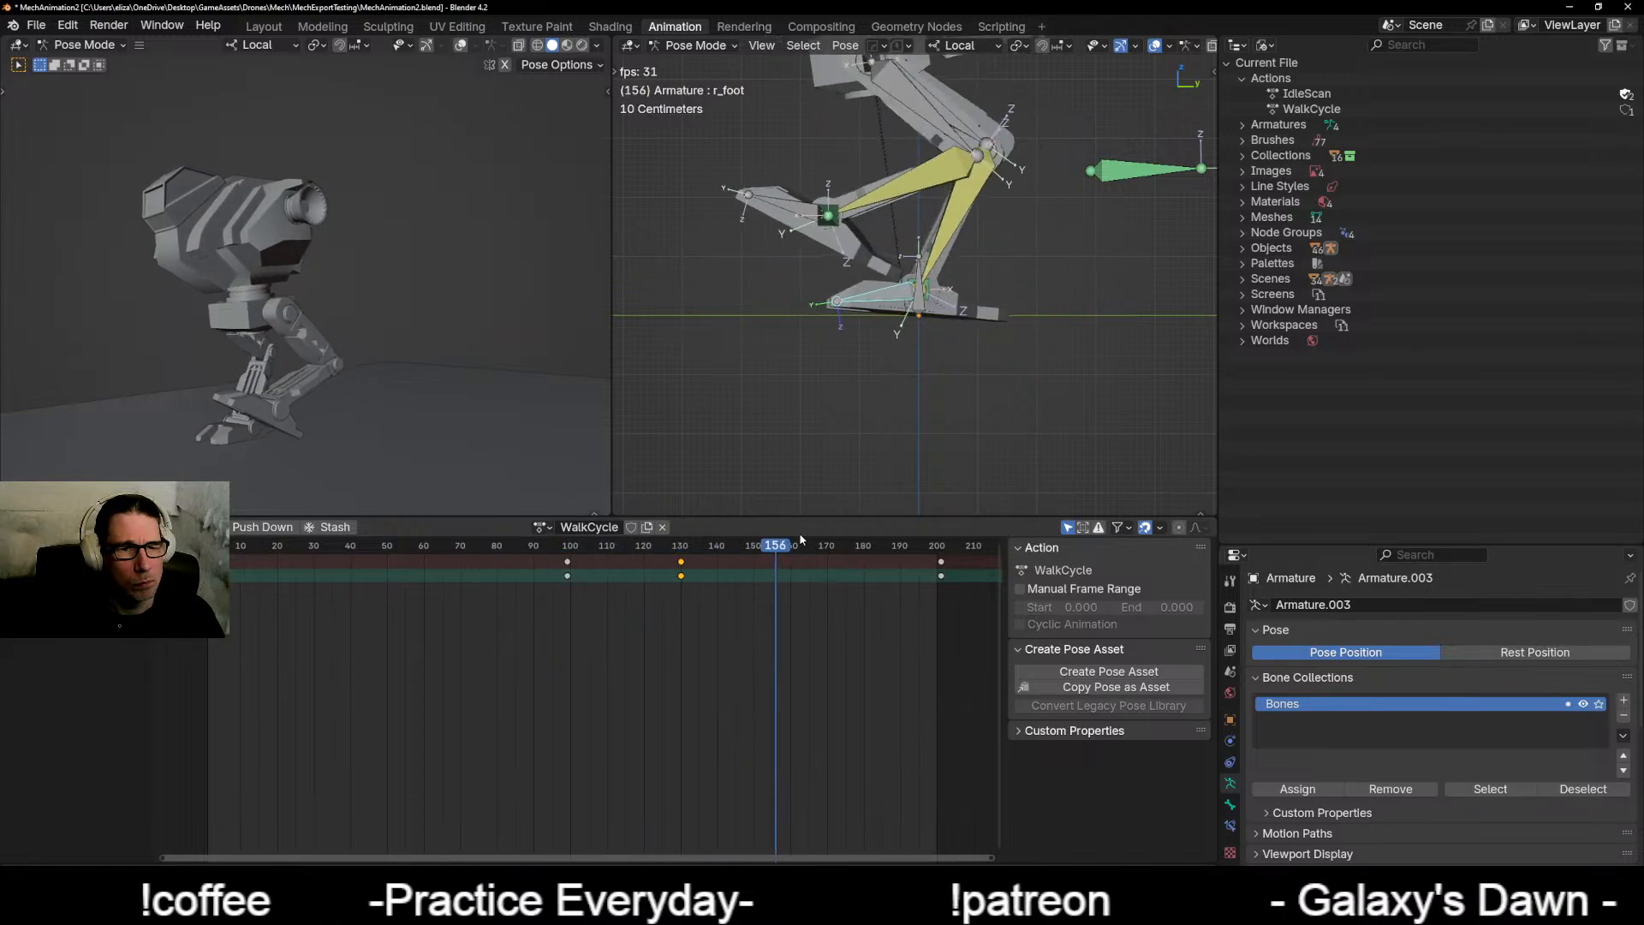
pyautogui.press('space')
# Step: Rotate the r_foot bone at frame 168 so the right foot lies flat on the ground line
pyautogui.moveTo(860, 547); pyautogui.dragTo(820, 554)
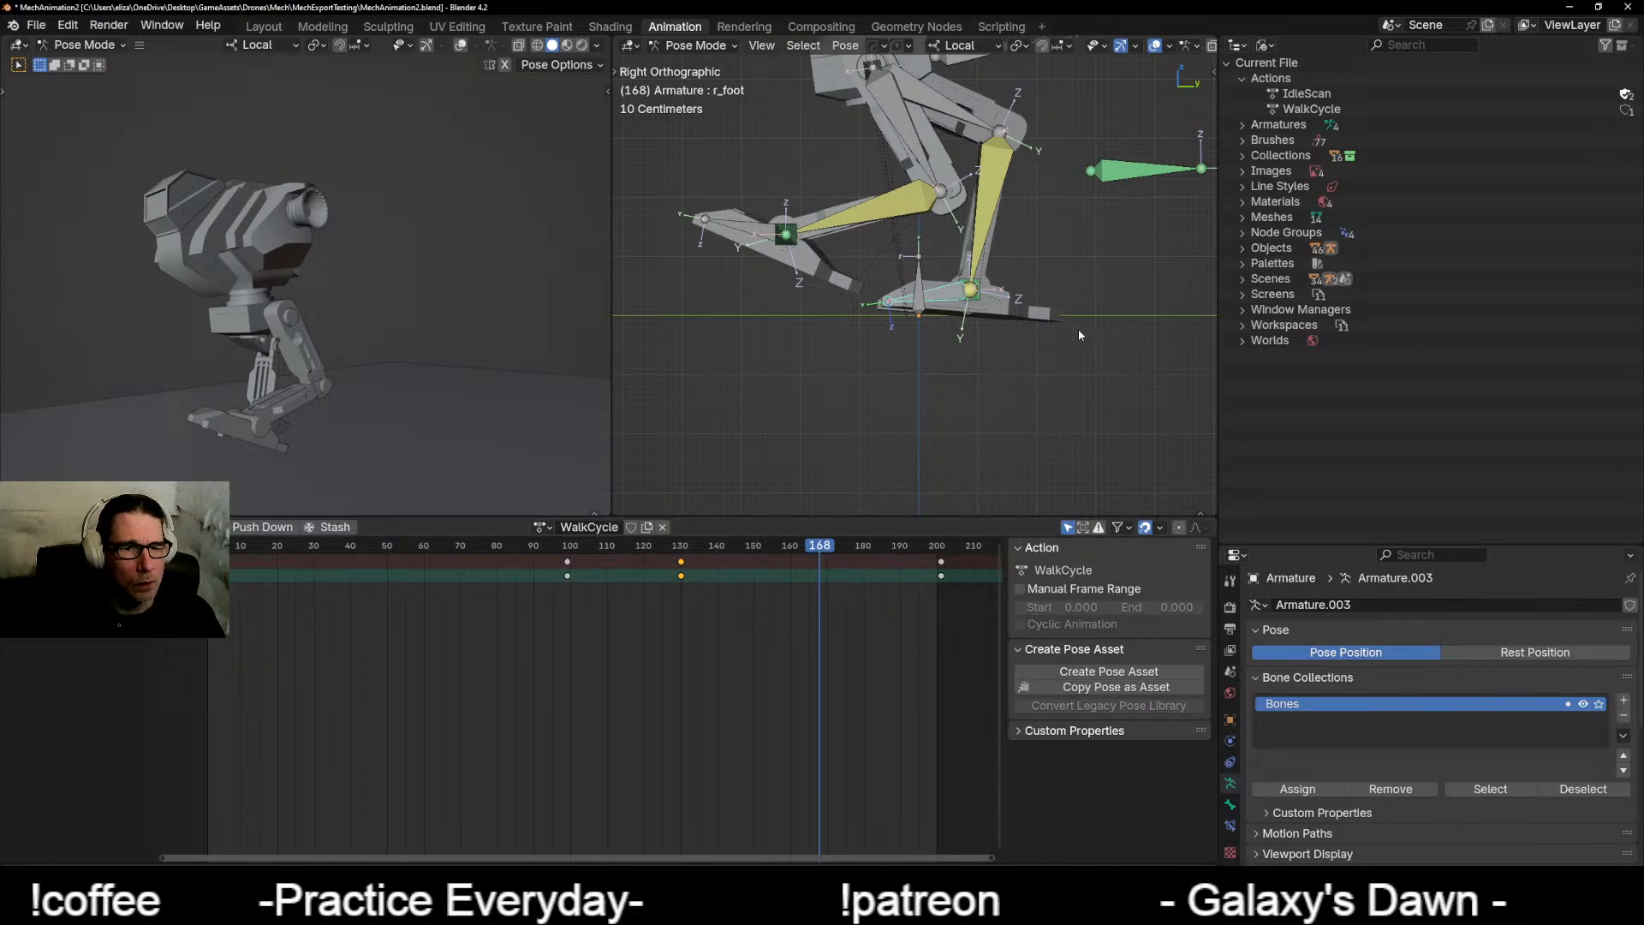
pyautogui.press('r')
pyautogui.click(721, 392)
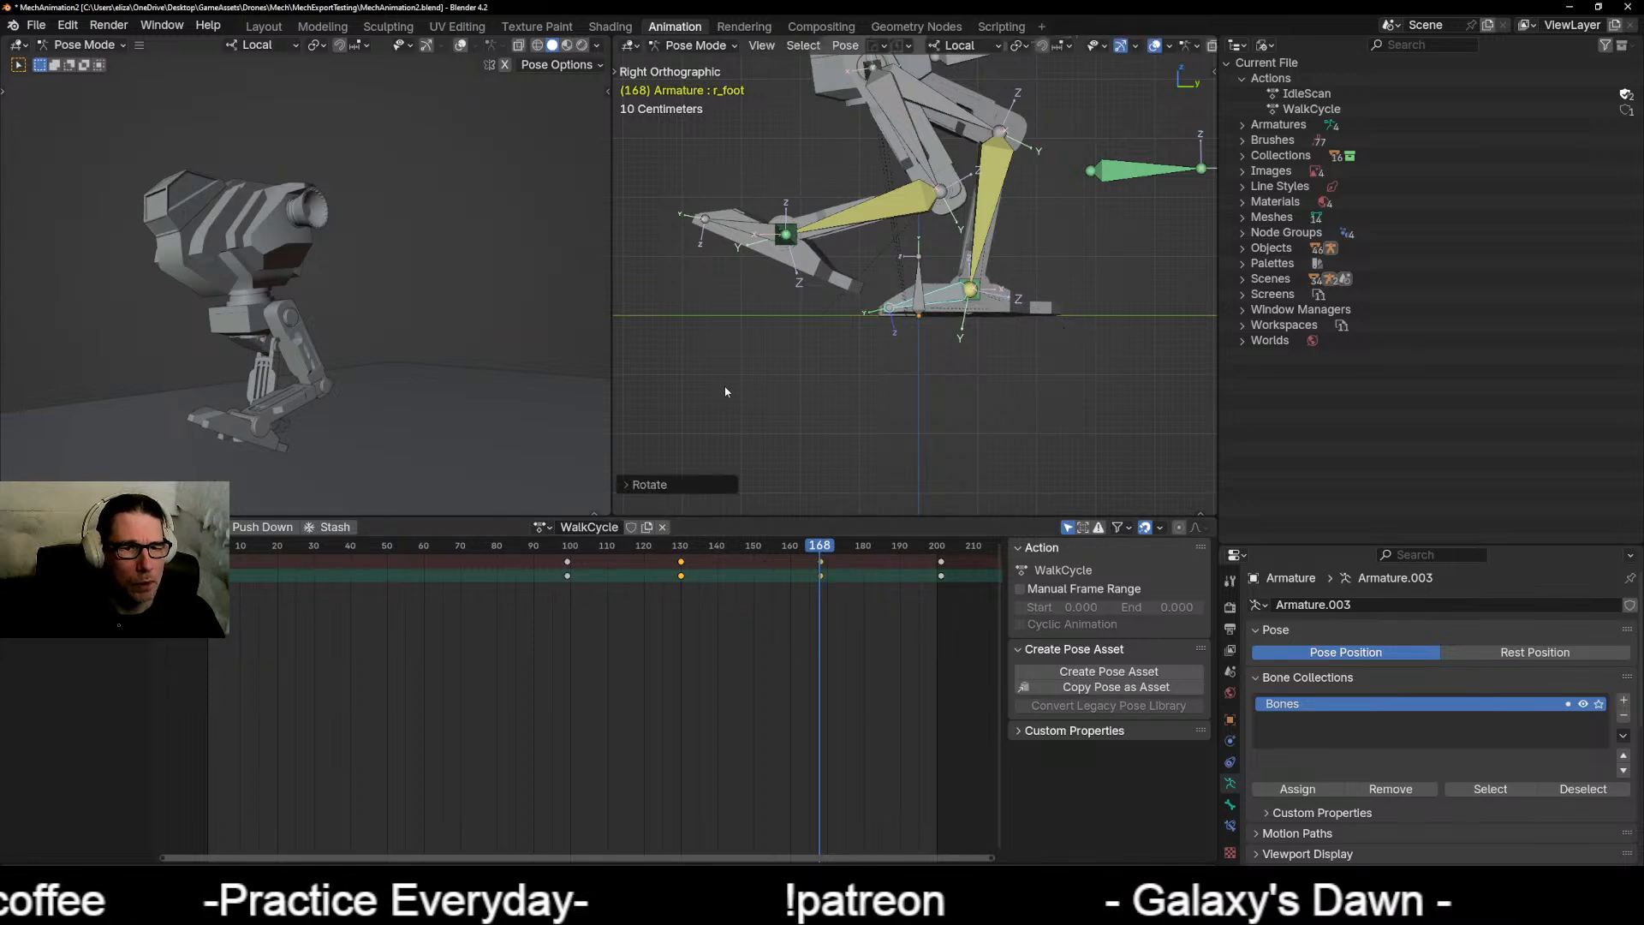
# Step: In front view, rotate the r_foot bone about -3.8° around its local Y axis at frame 168, and scrub back to frame 111
pyautogui.moveTo(726, 392); pyautogui.dragTo(925, 393, button='middle')
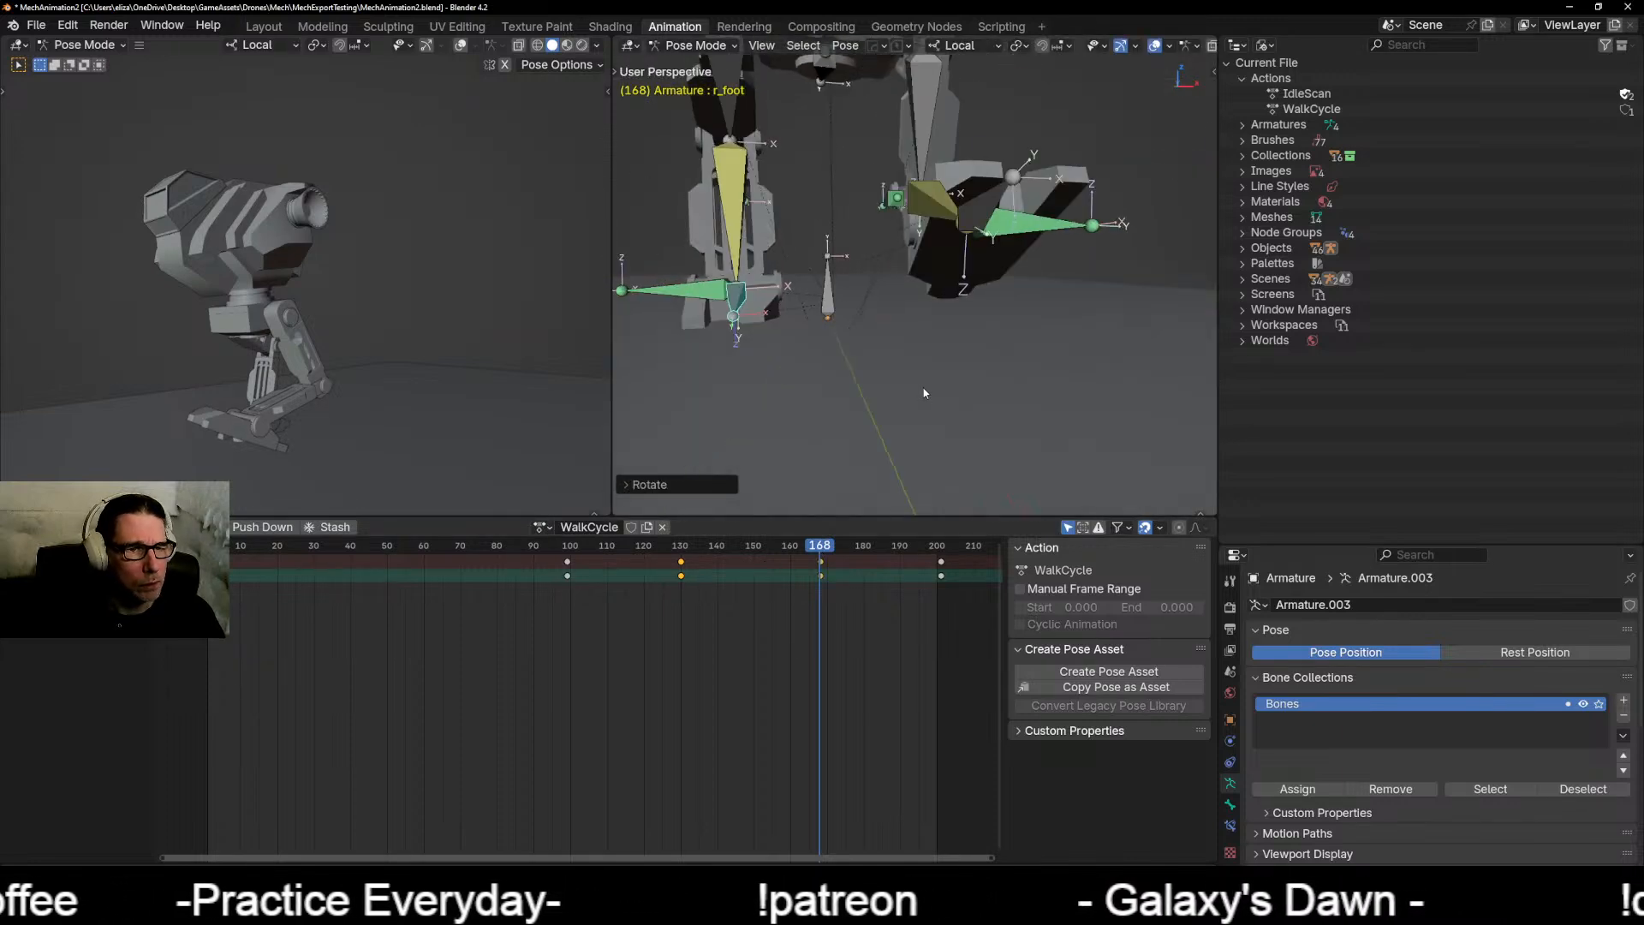
pyautogui.click(737, 299)
pyautogui.press('KP_3')
pyautogui.press('KP_1')
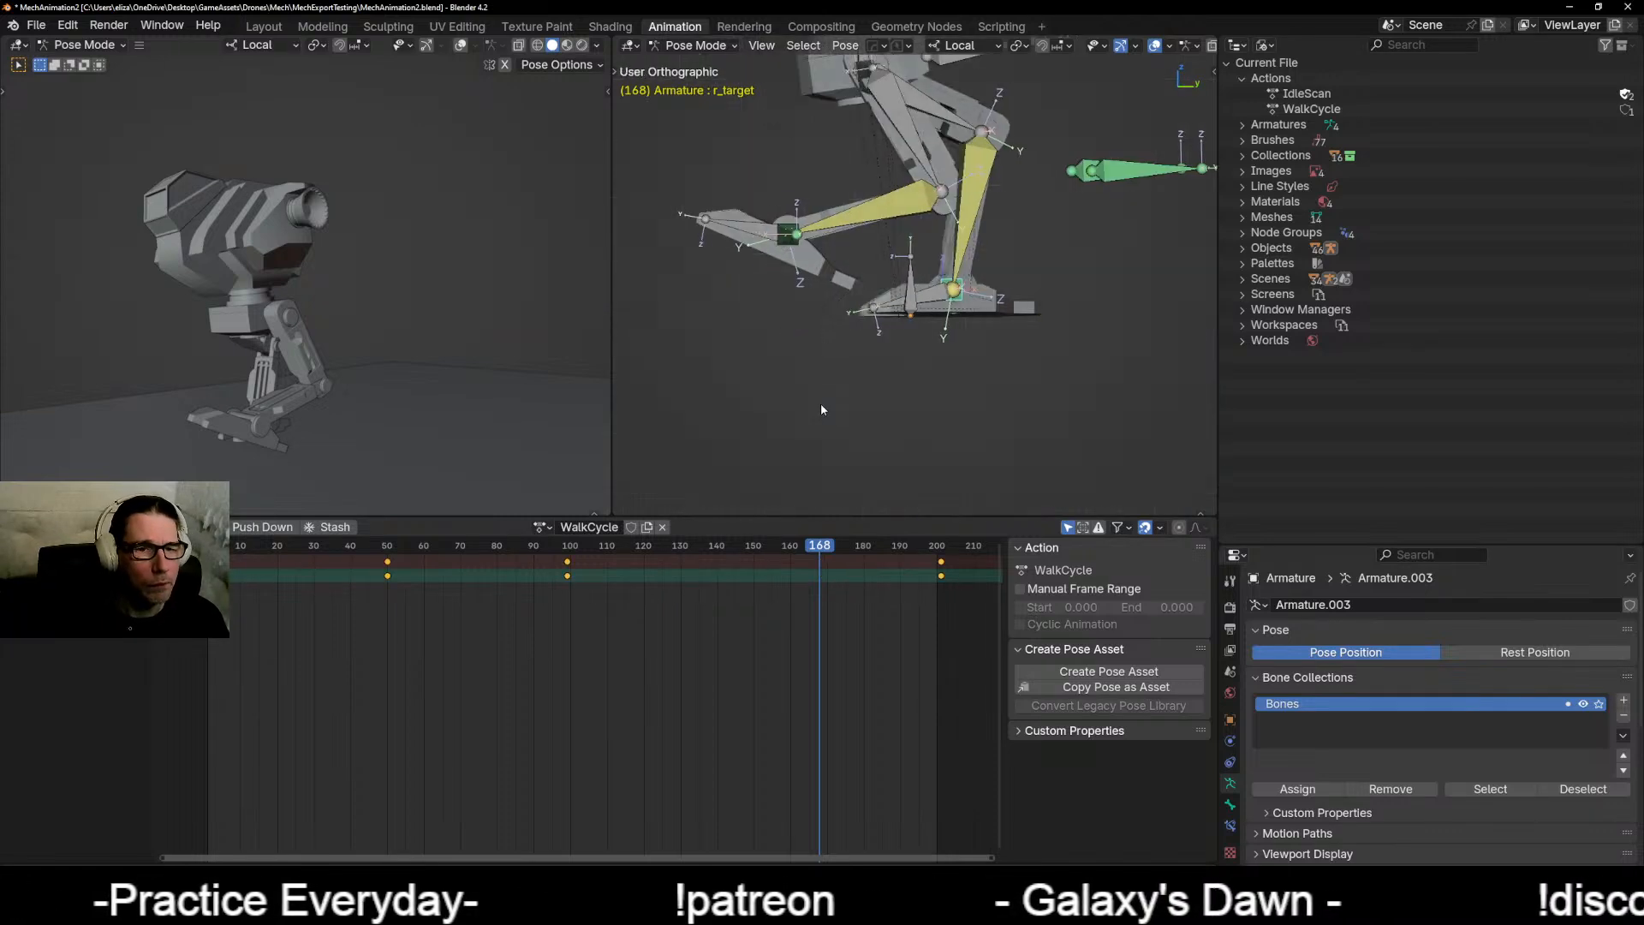
pyautogui.scroll(2, 819, 367)
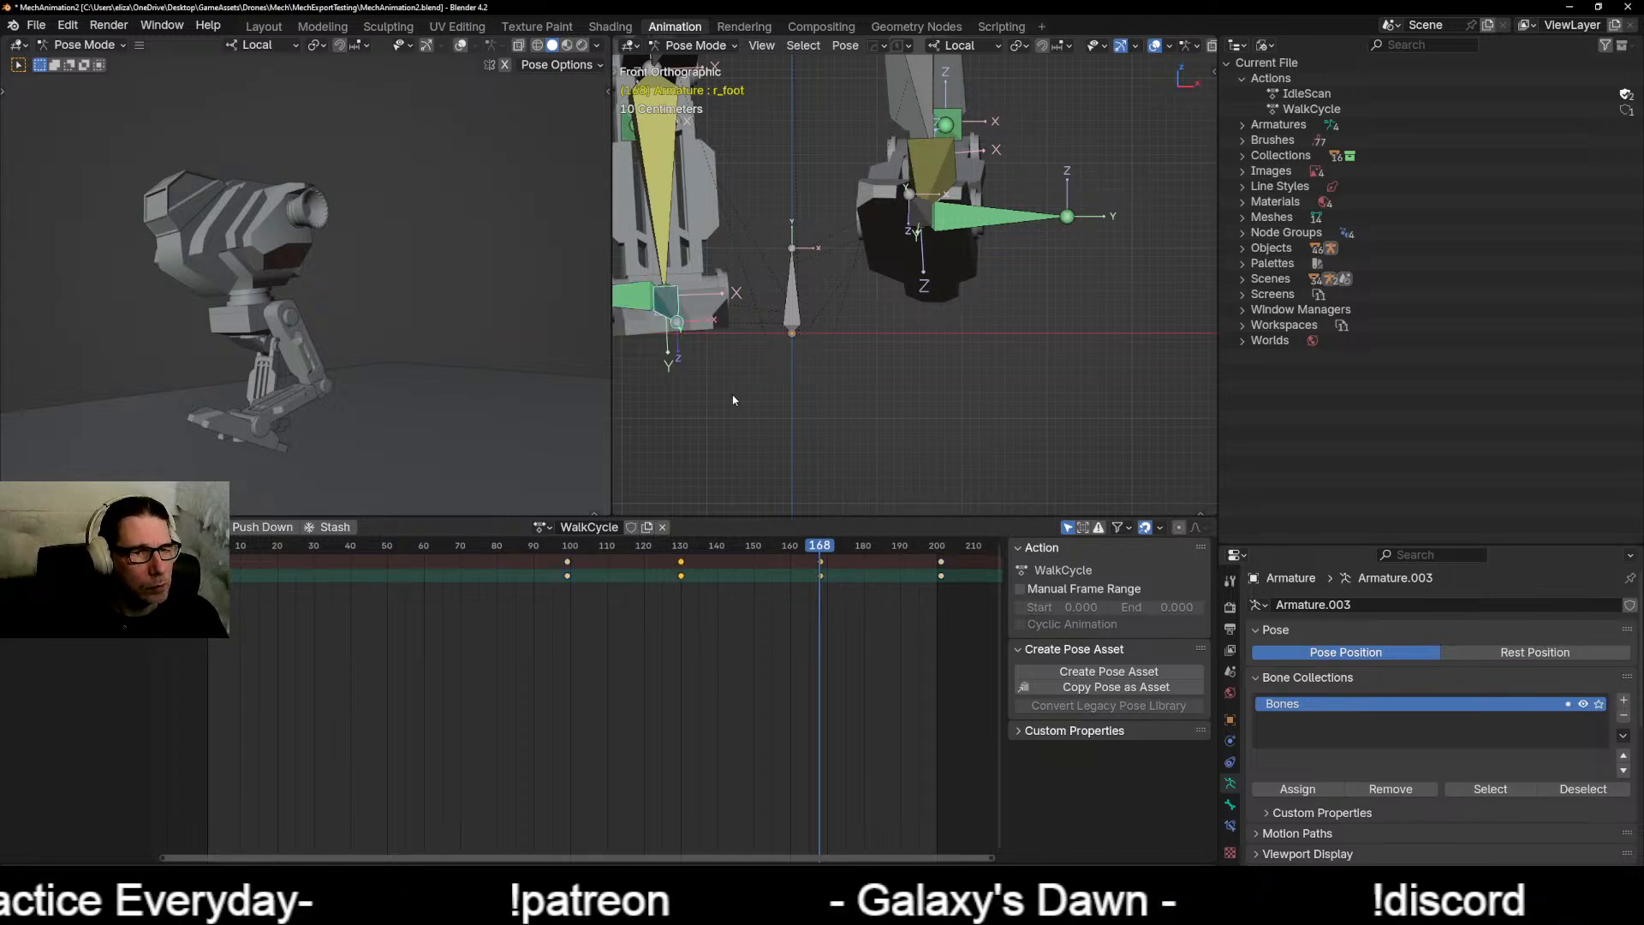
pyautogui.press('r')
pyautogui.press('y')
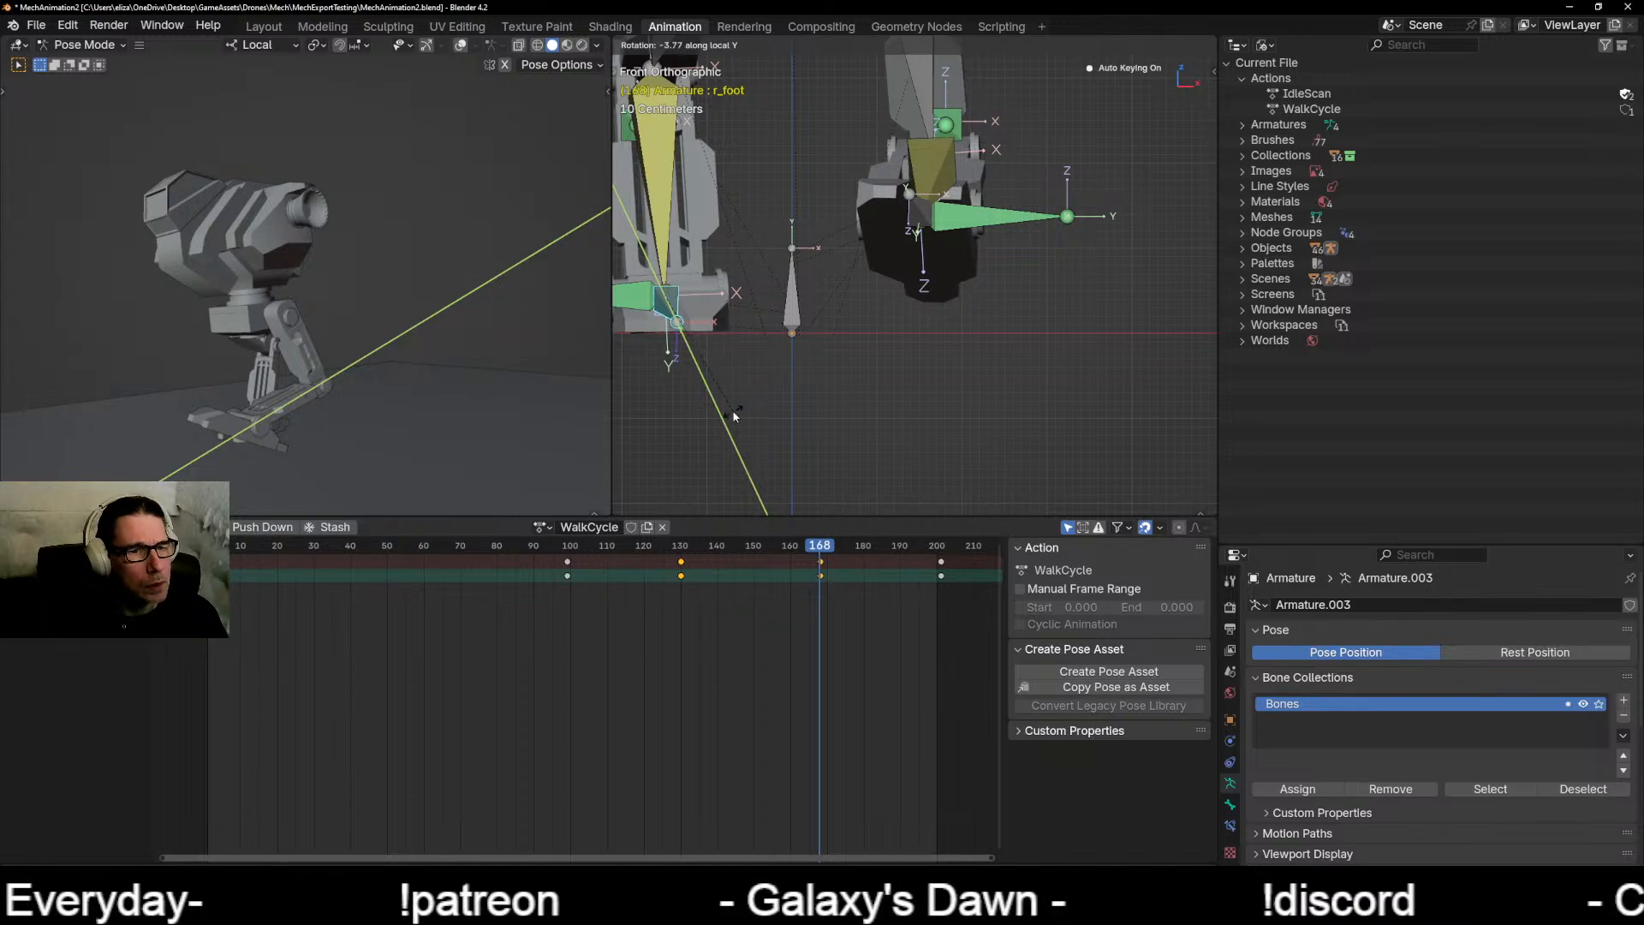
pyautogui.click(734, 417)
pyautogui.moveTo(817, 548); pyautogui.dragTo(611, 549)
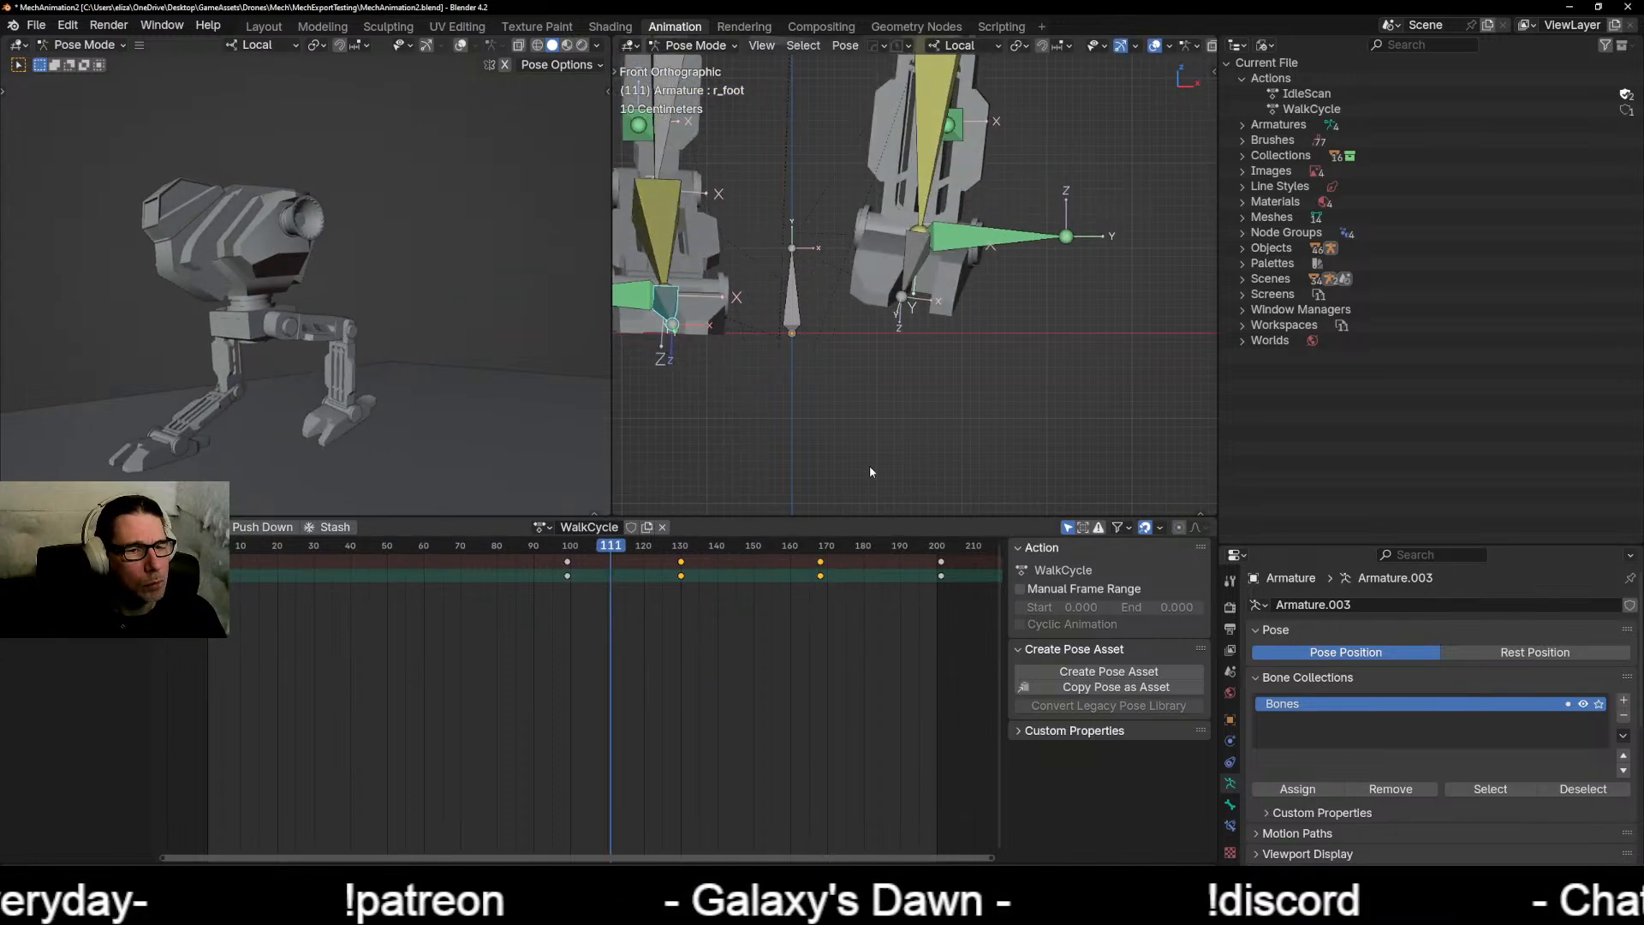
# Step: Play back the walk cycle in right view to check how both feet meet the ground line
pyautogui.press('KP_3')
pyautogui.press('space')
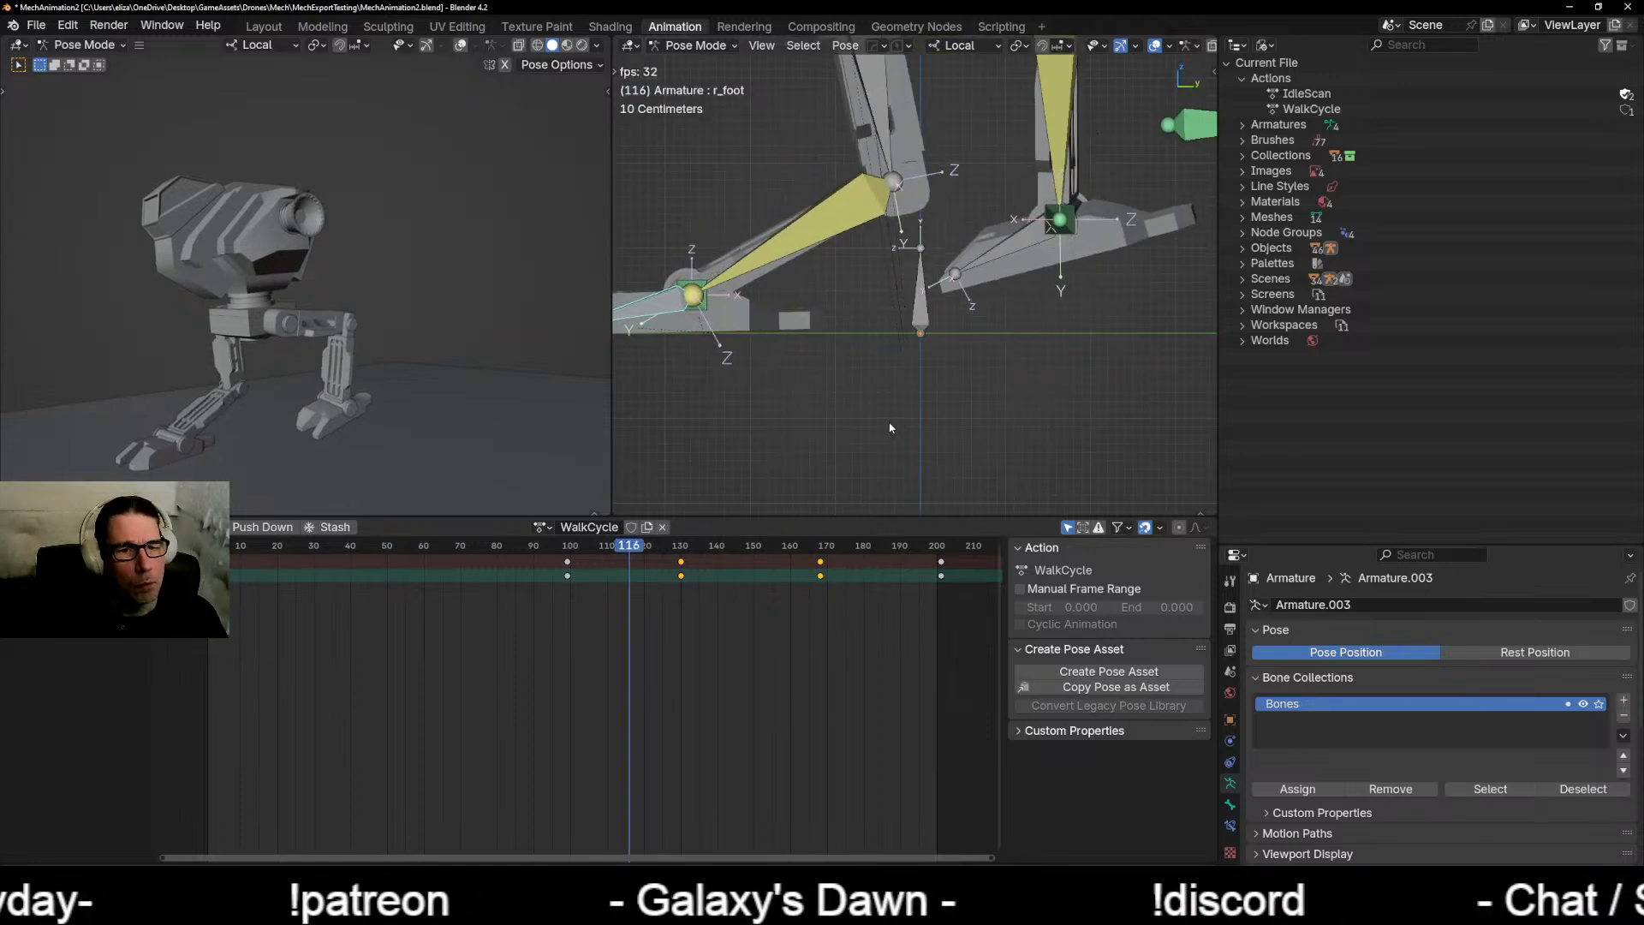
pyautogui.scroll(-3, 872, 387)
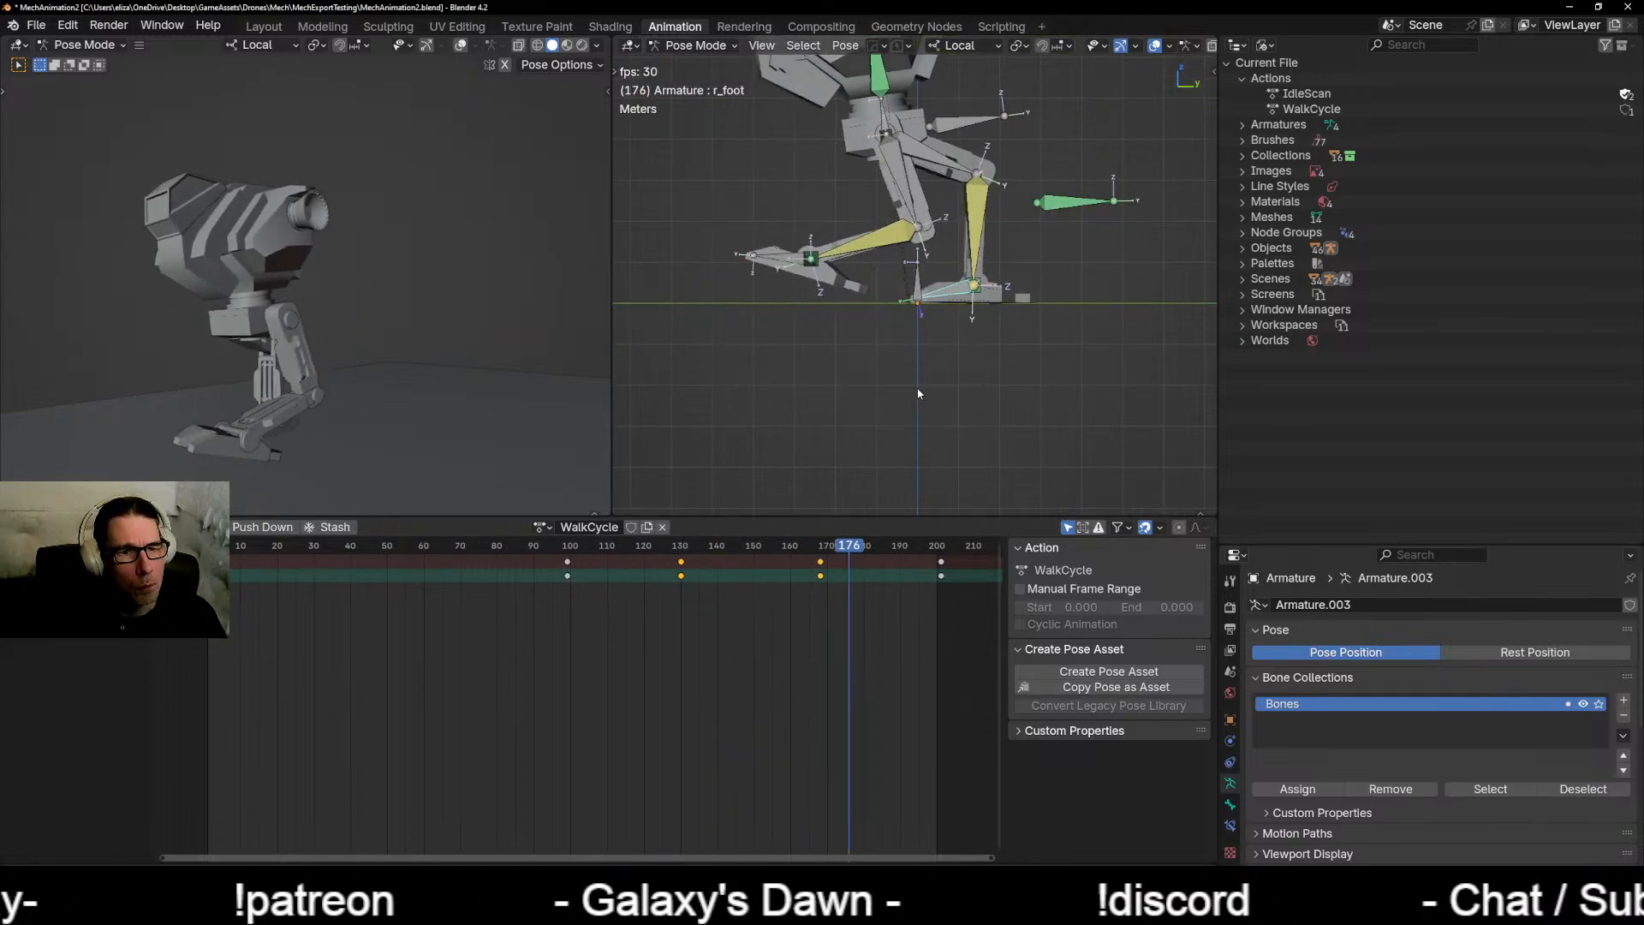
pyautogui.press('space')
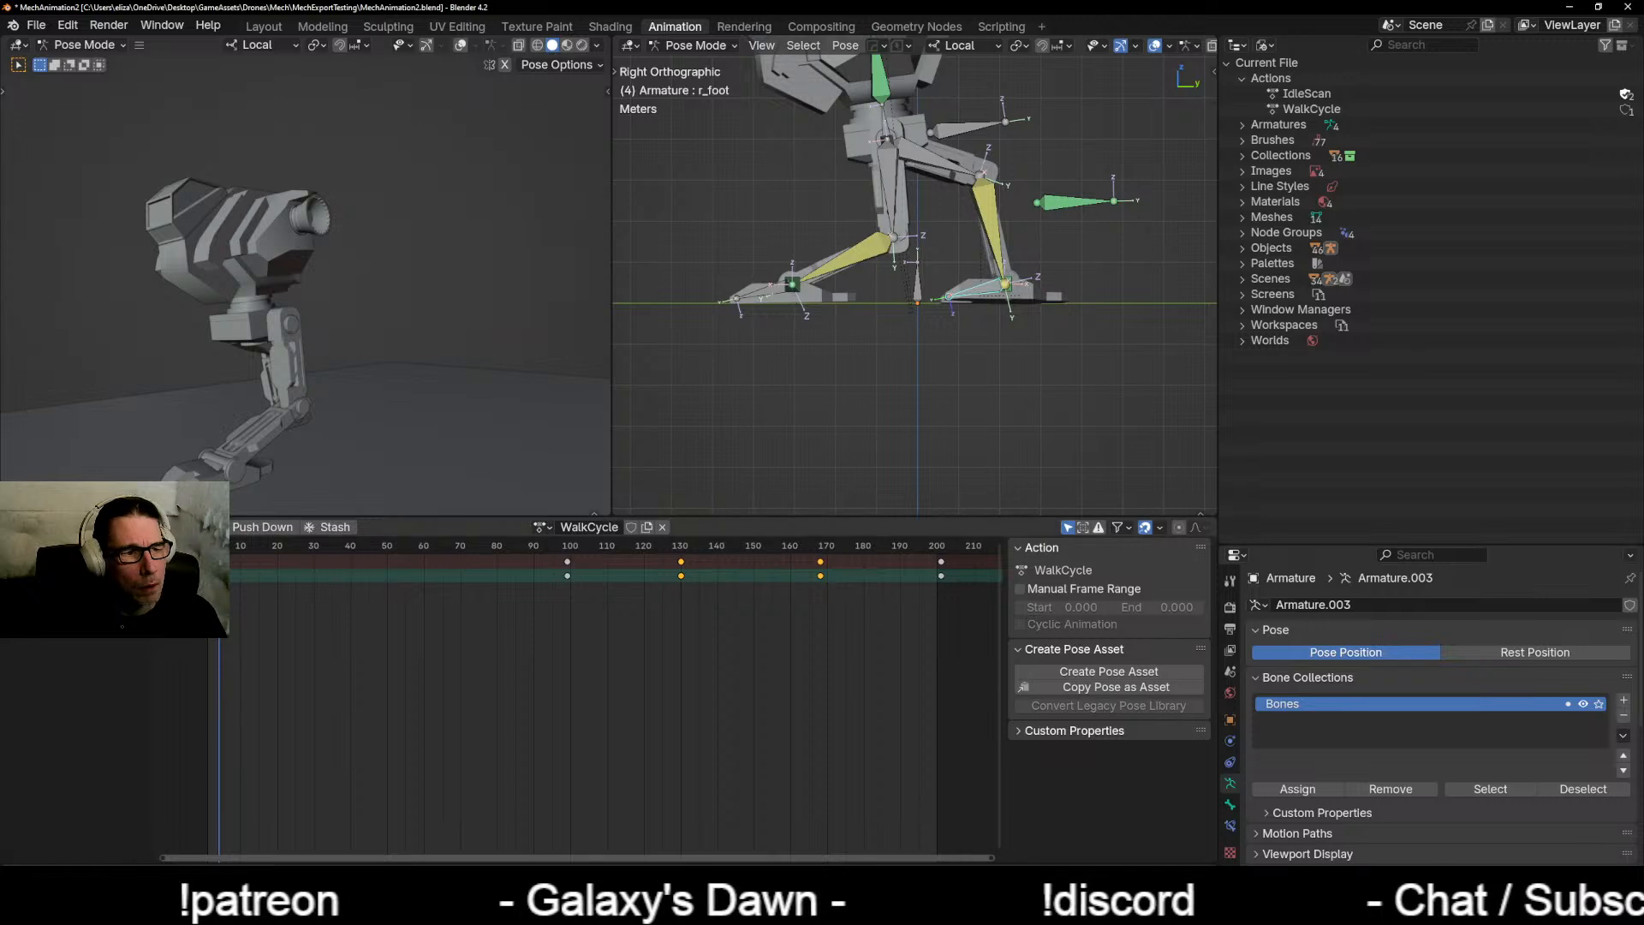
# Step: At frame 198, rotate the r_foot bone about -5.5° around its local Y axis so the foot sits level
pyautogui.moveTo(611, 549); pyautogui.dragTo(943, 562)
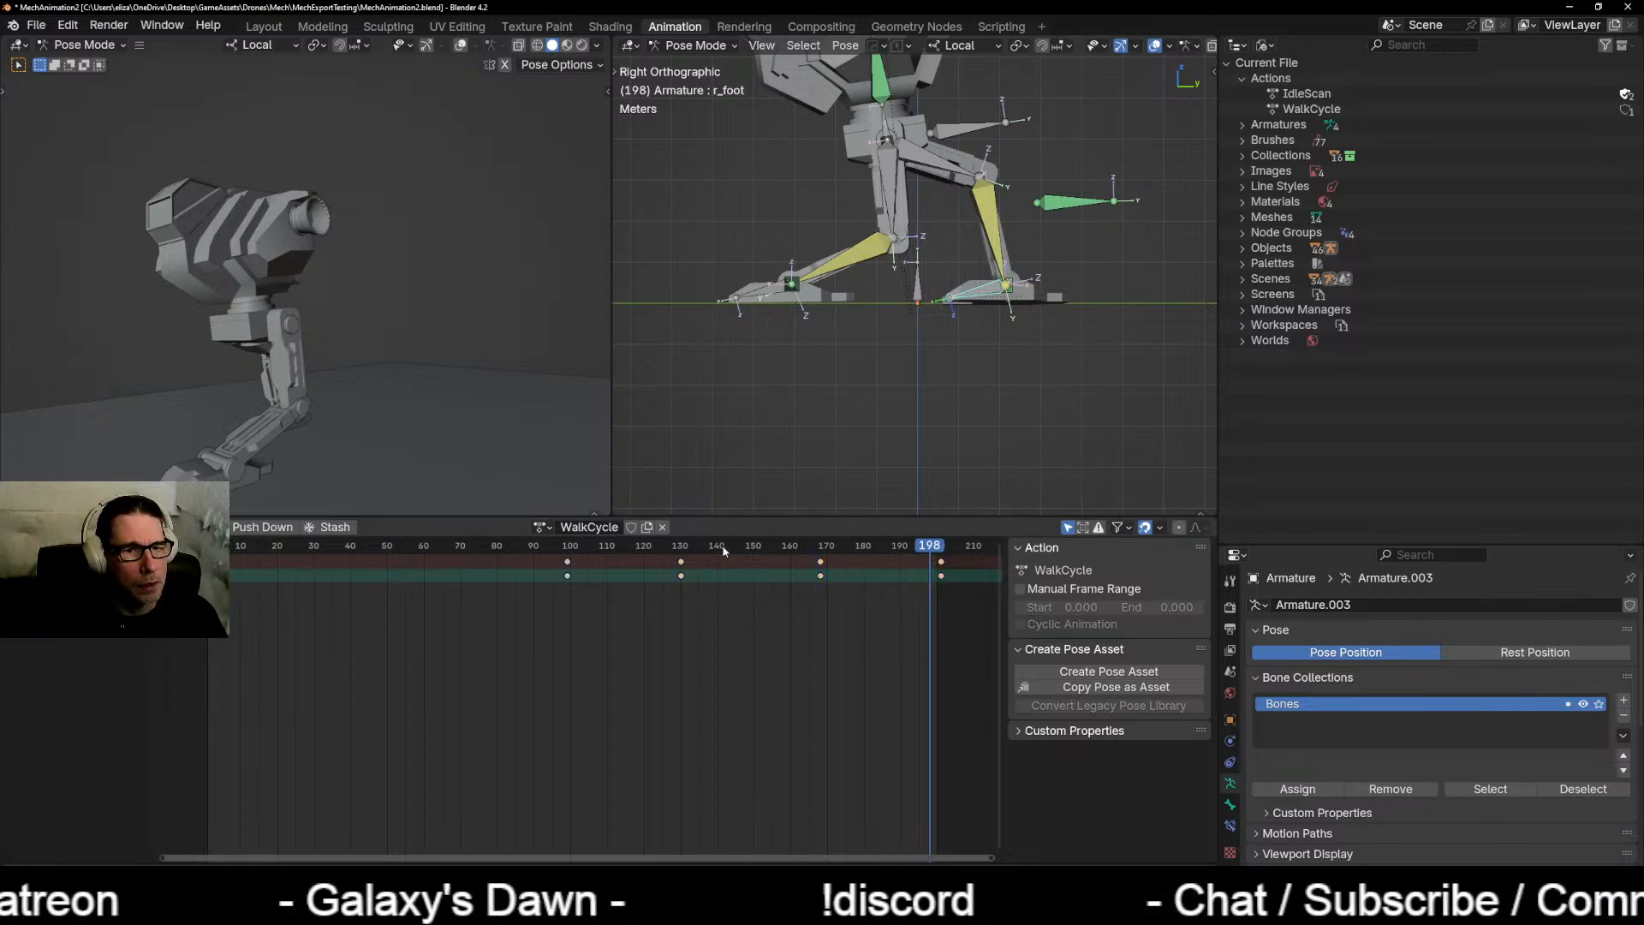
pyautogui.moveTo(901, 373); pyautogui.dragTo(1117, 382, button='middle')
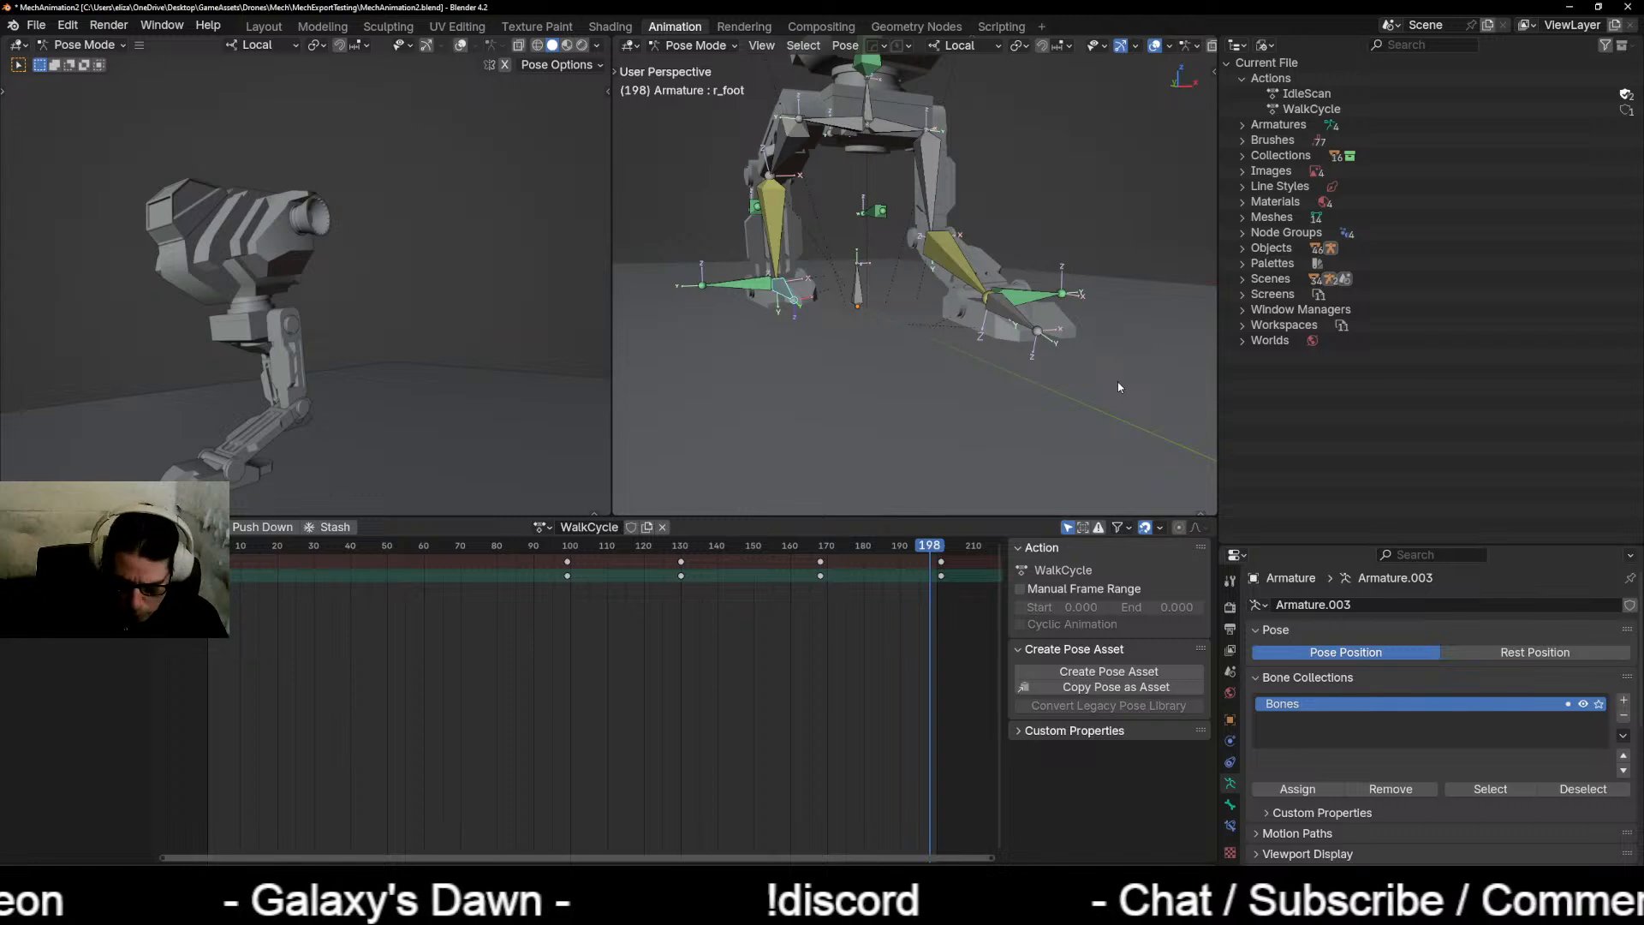
pyautogui.press('KP_Decimal')
pyautogui.moveTo(979, 348); pyautogui.dragTo(947, 349, button='middle')
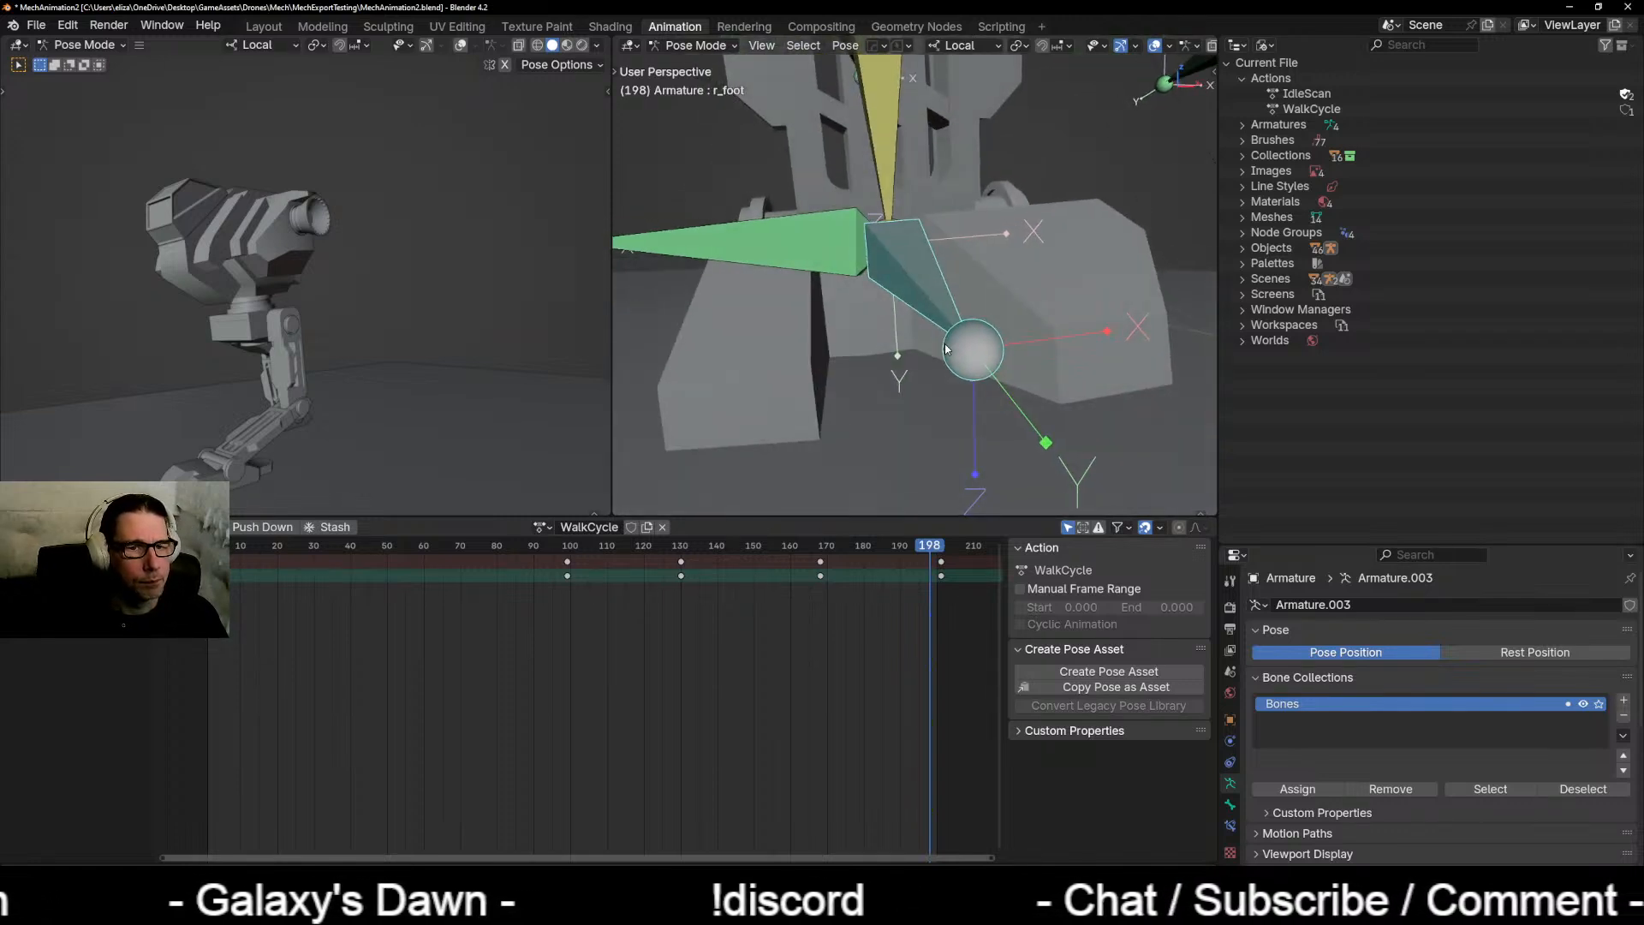
pyautogui.scroll(-3, 947, 348)
pyautogui.press('r')
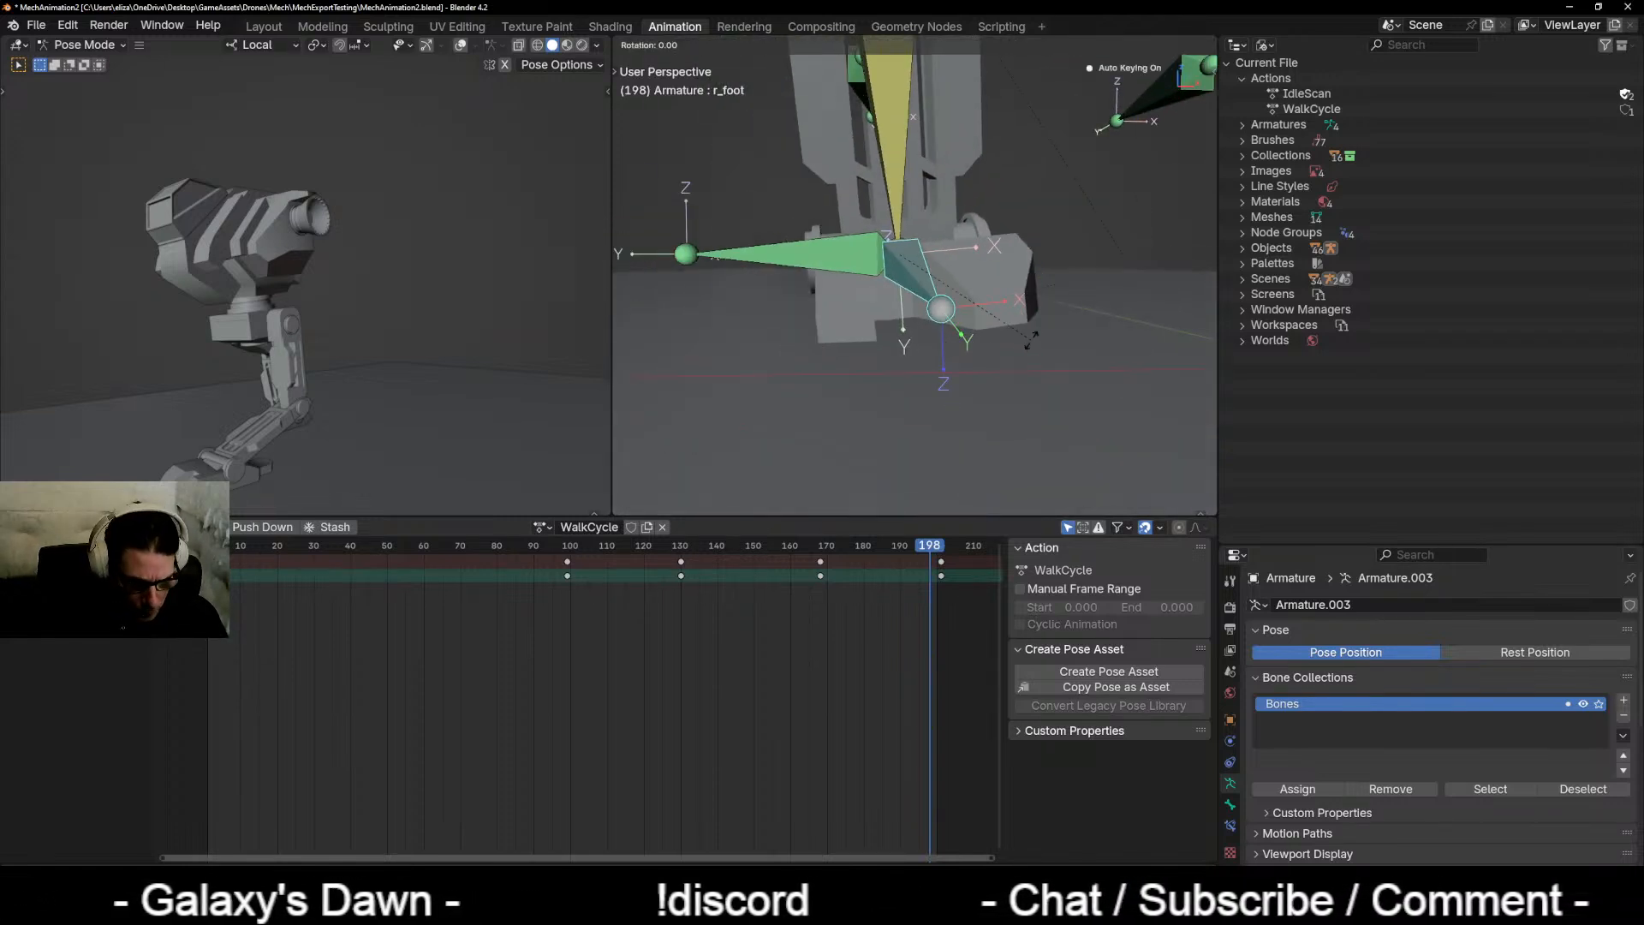
pyautogui.press('y')
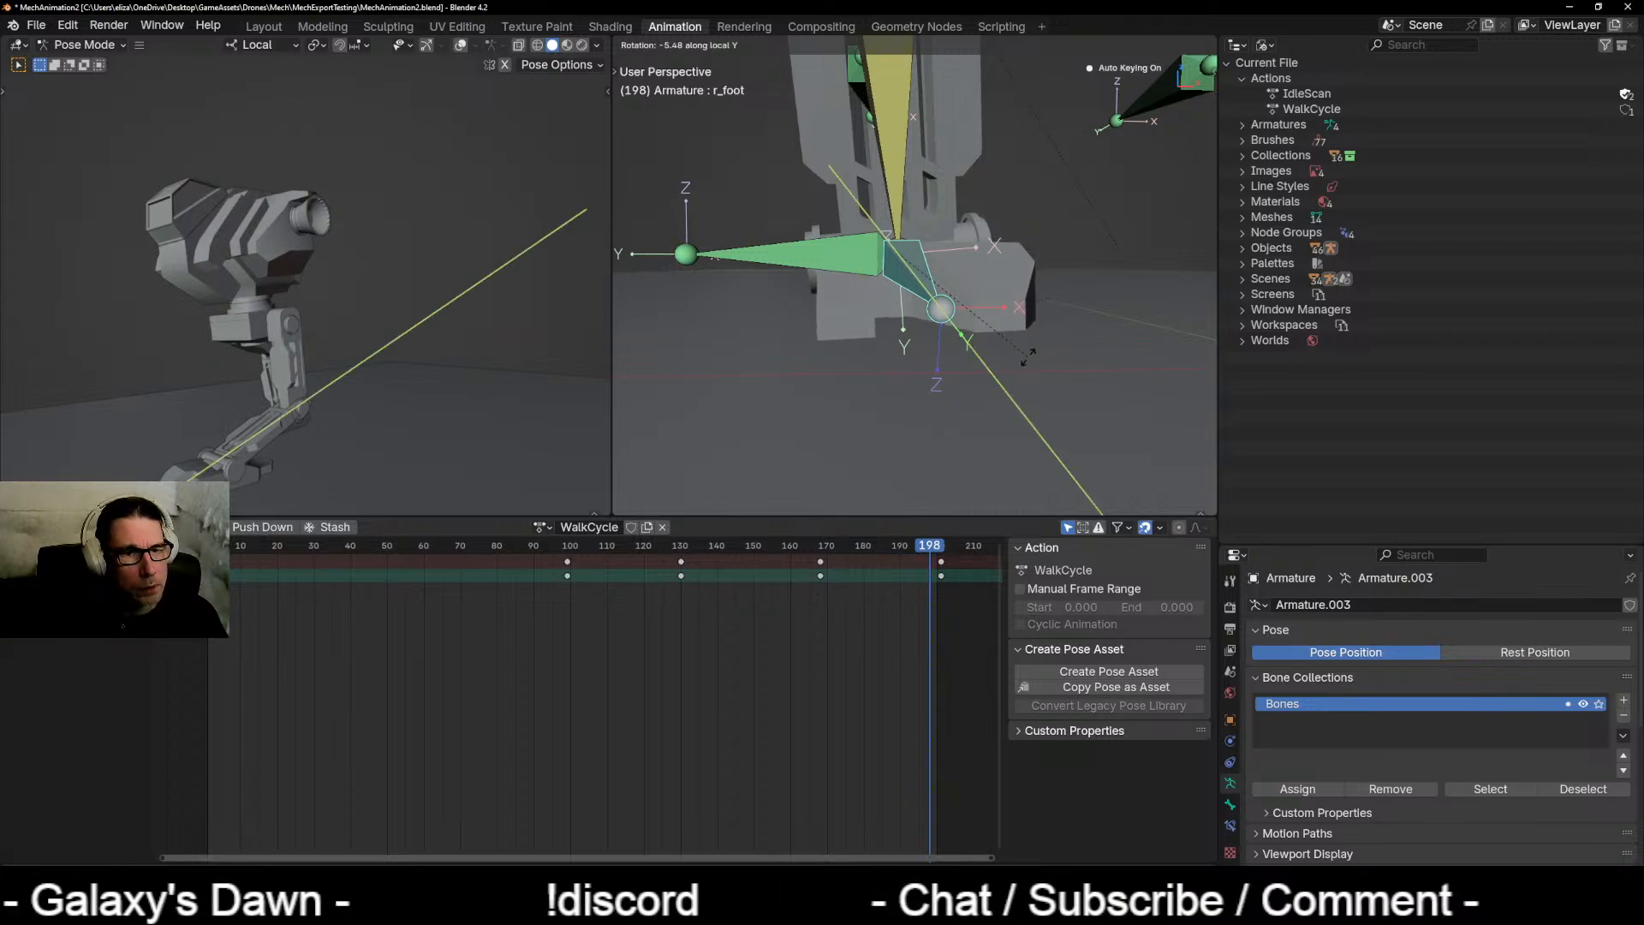
pyautogui.click(1029, 356)
pyautogui.moveTo(1029, 356); pyautogui.dragTo(775, 392, button='middle')
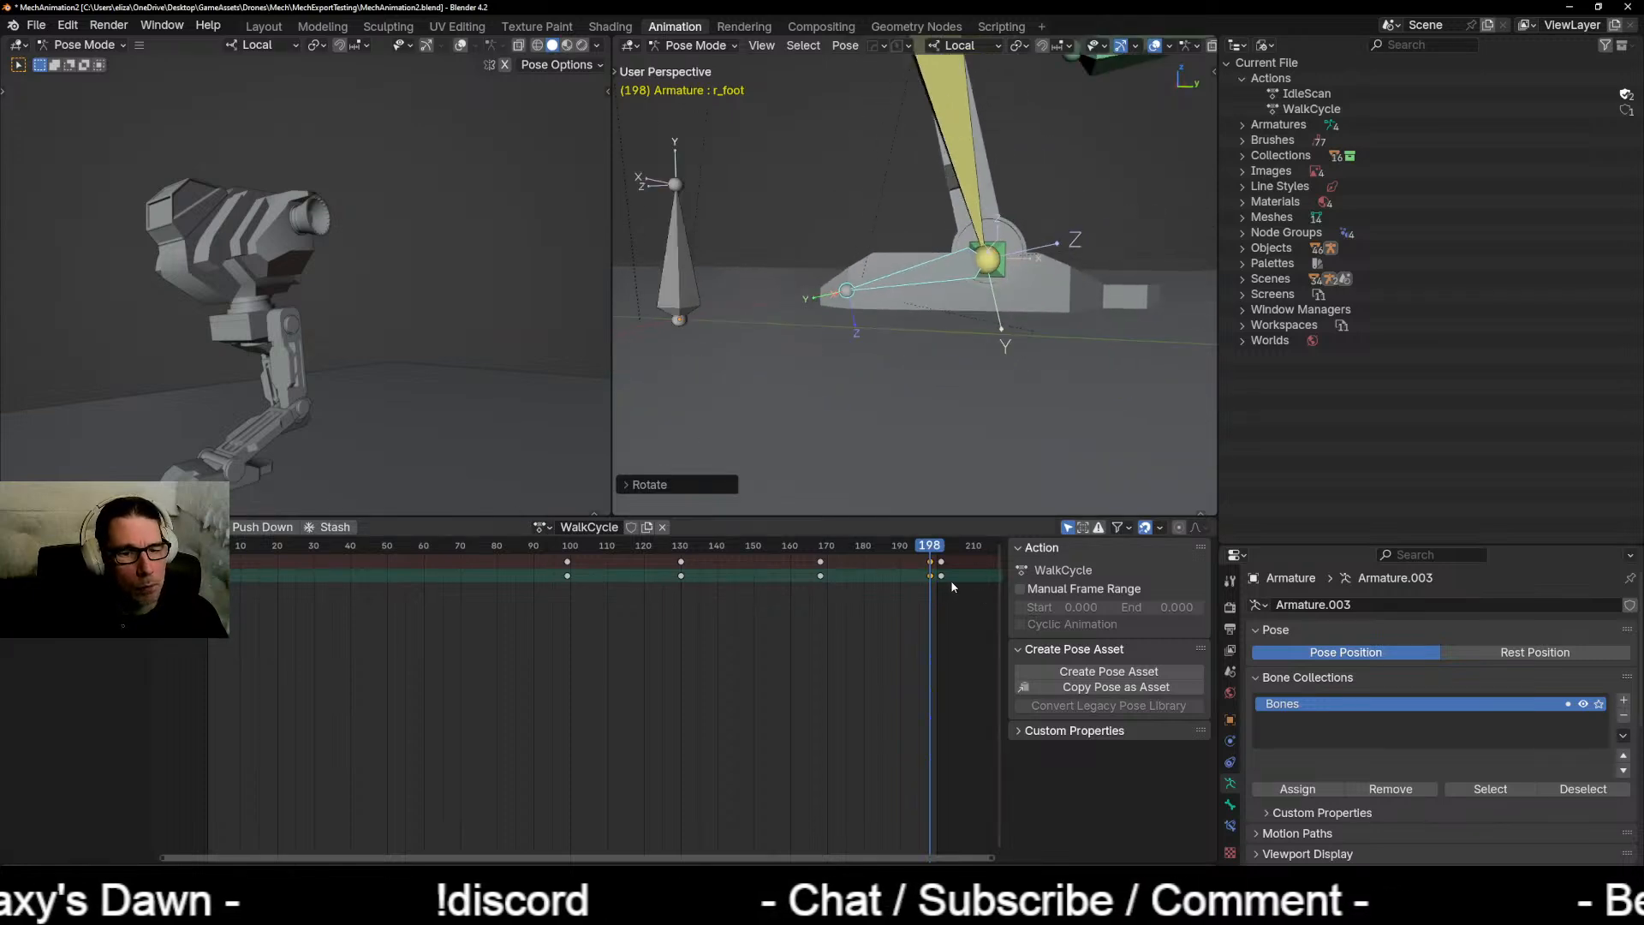
# Step: Replace the old r_foot key at frame 201 with the new key from frame 198, and duplicate that key
pyautogui.moveTo(949, 583); pyautogui.dragTo(928, 562)
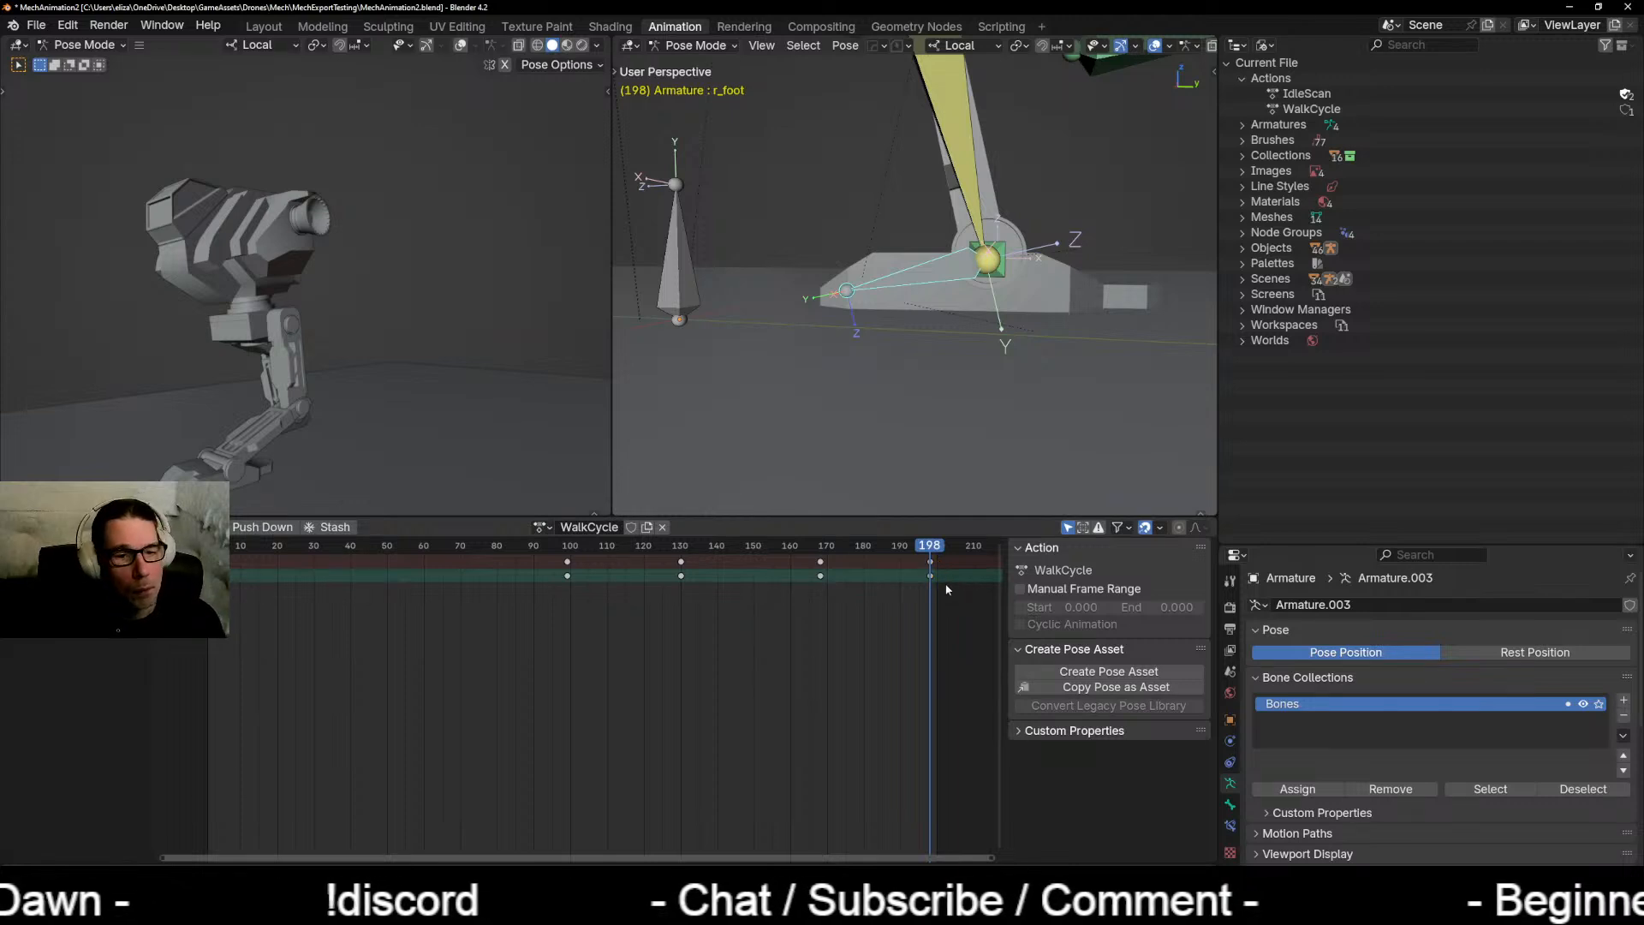
pyautogui.moveTo(928, 573); pyautogui.dragTo(938, 575)
pyautogui.click(940, 549)
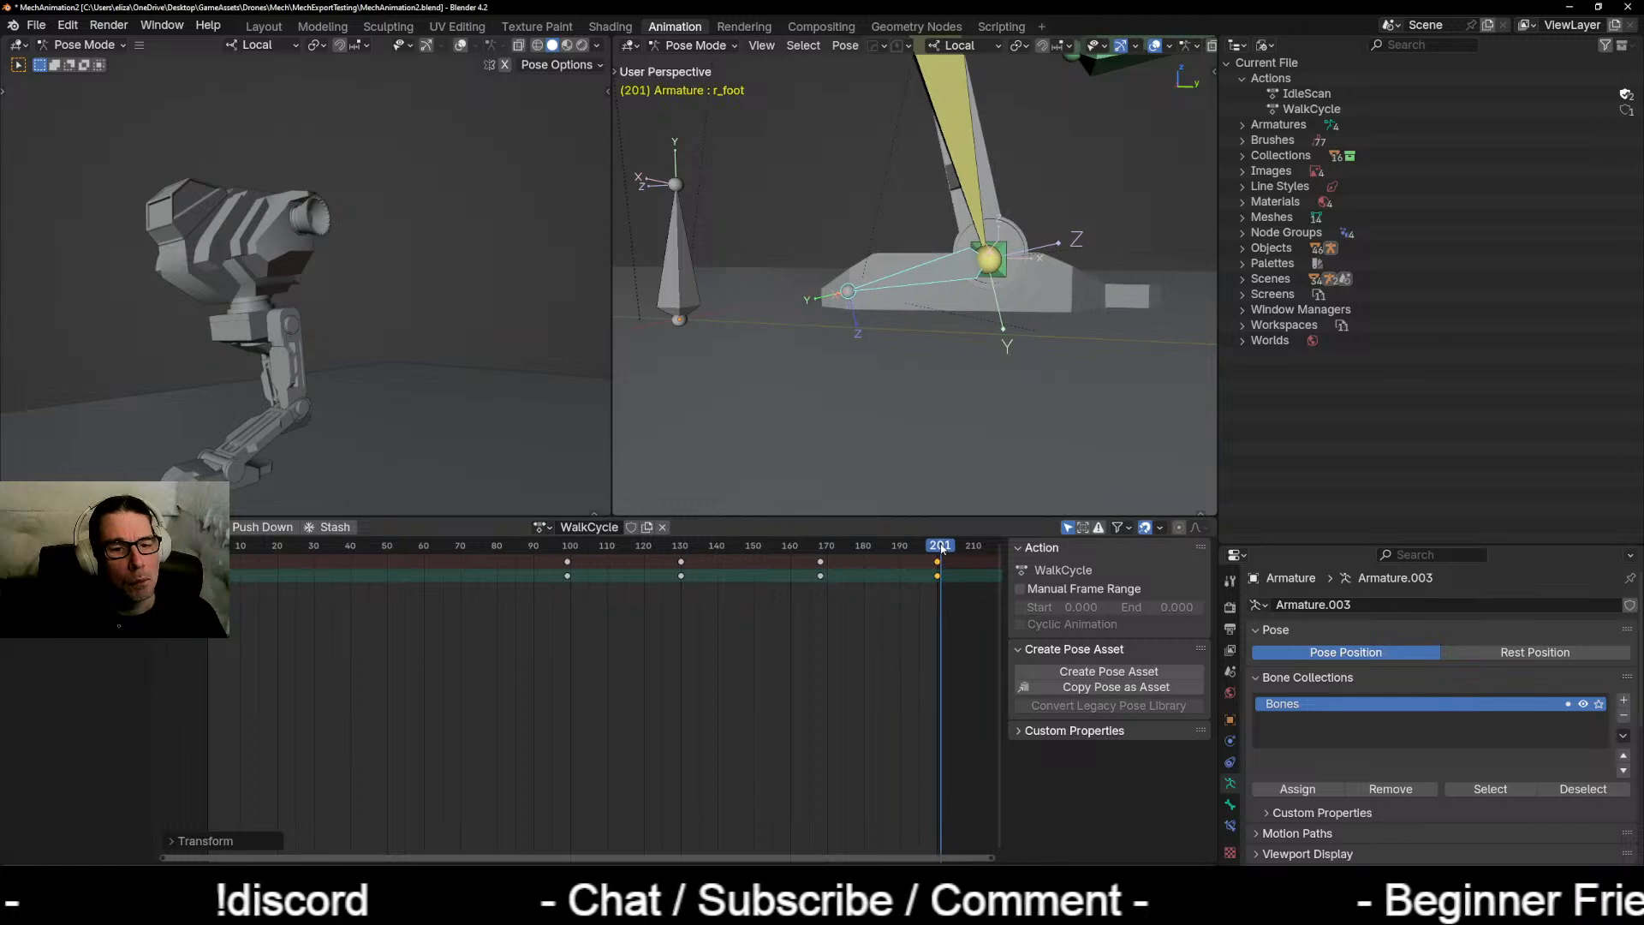
pyautogui.moveTo(937, 580); pyautogui.dragTo(945, 586)
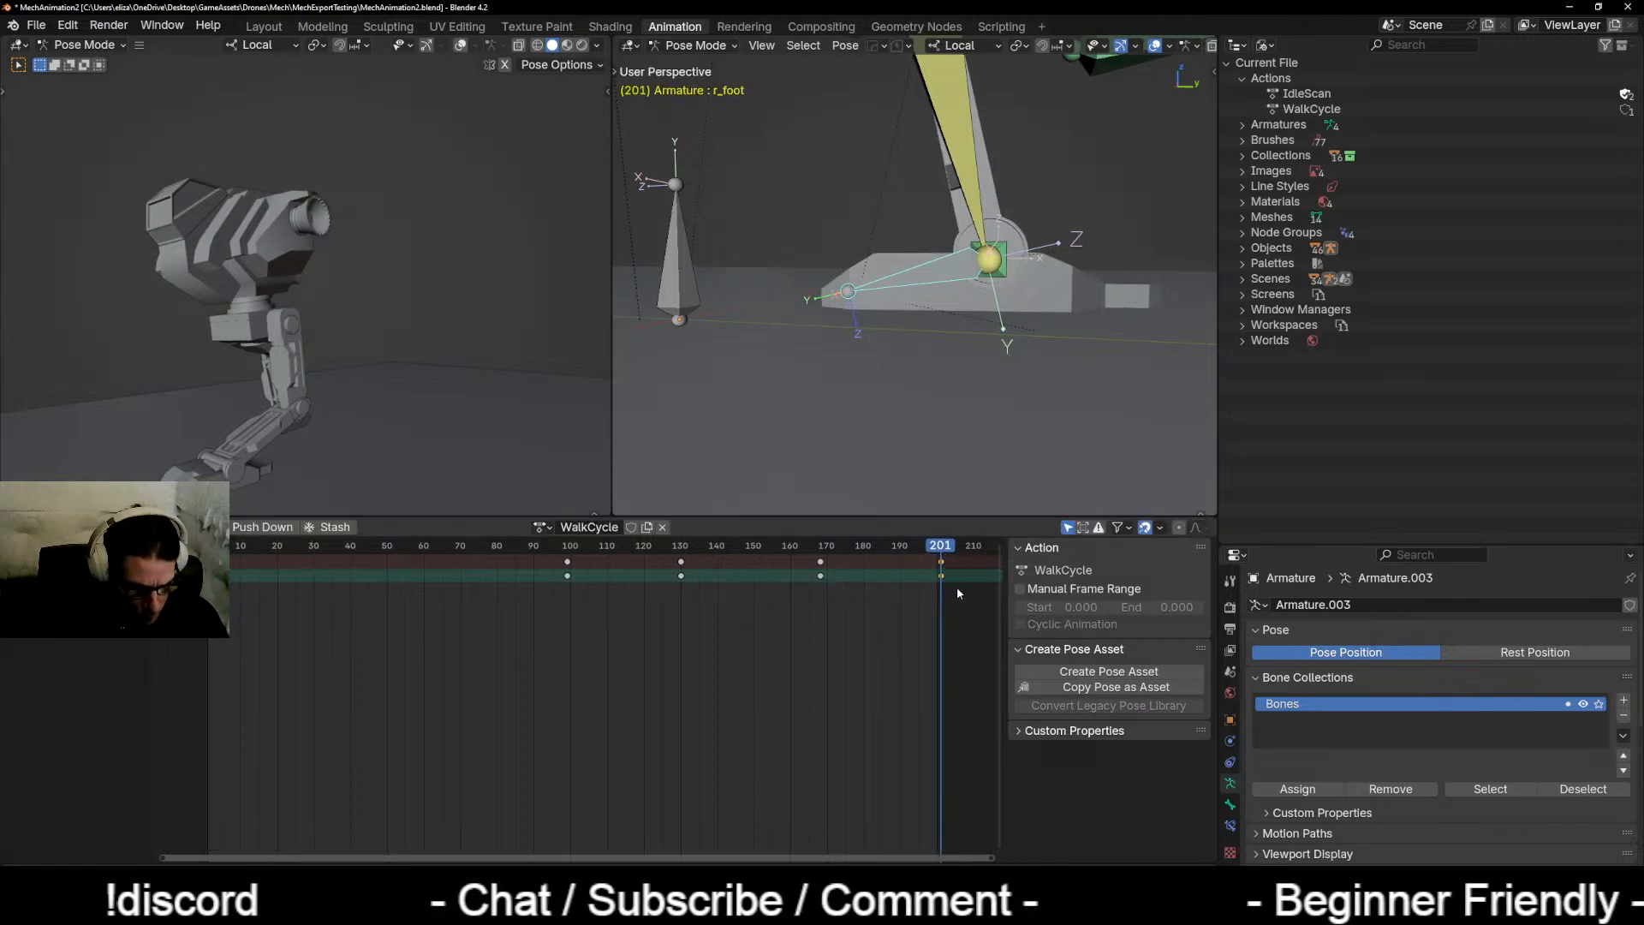
pyautogui.hotkey('shift', 'd')
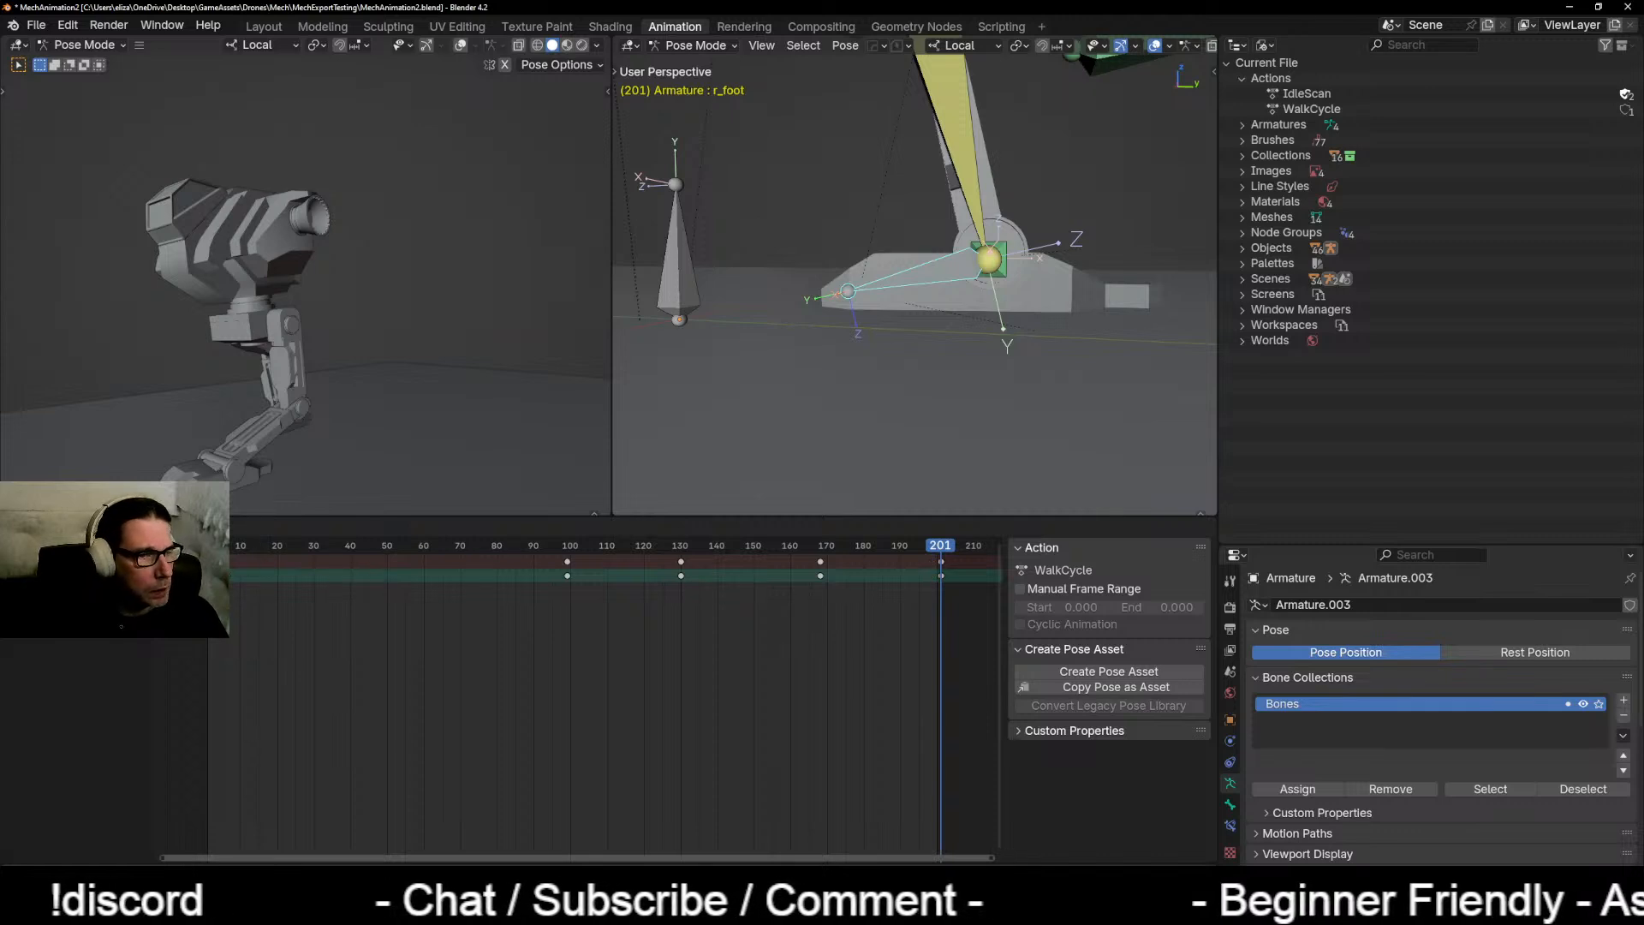
pyautogui.press('Return')
# Step: Play back the walk cycle and examine the leg and foot motion from perspective, right, front and top views
pyautogui.press('space')
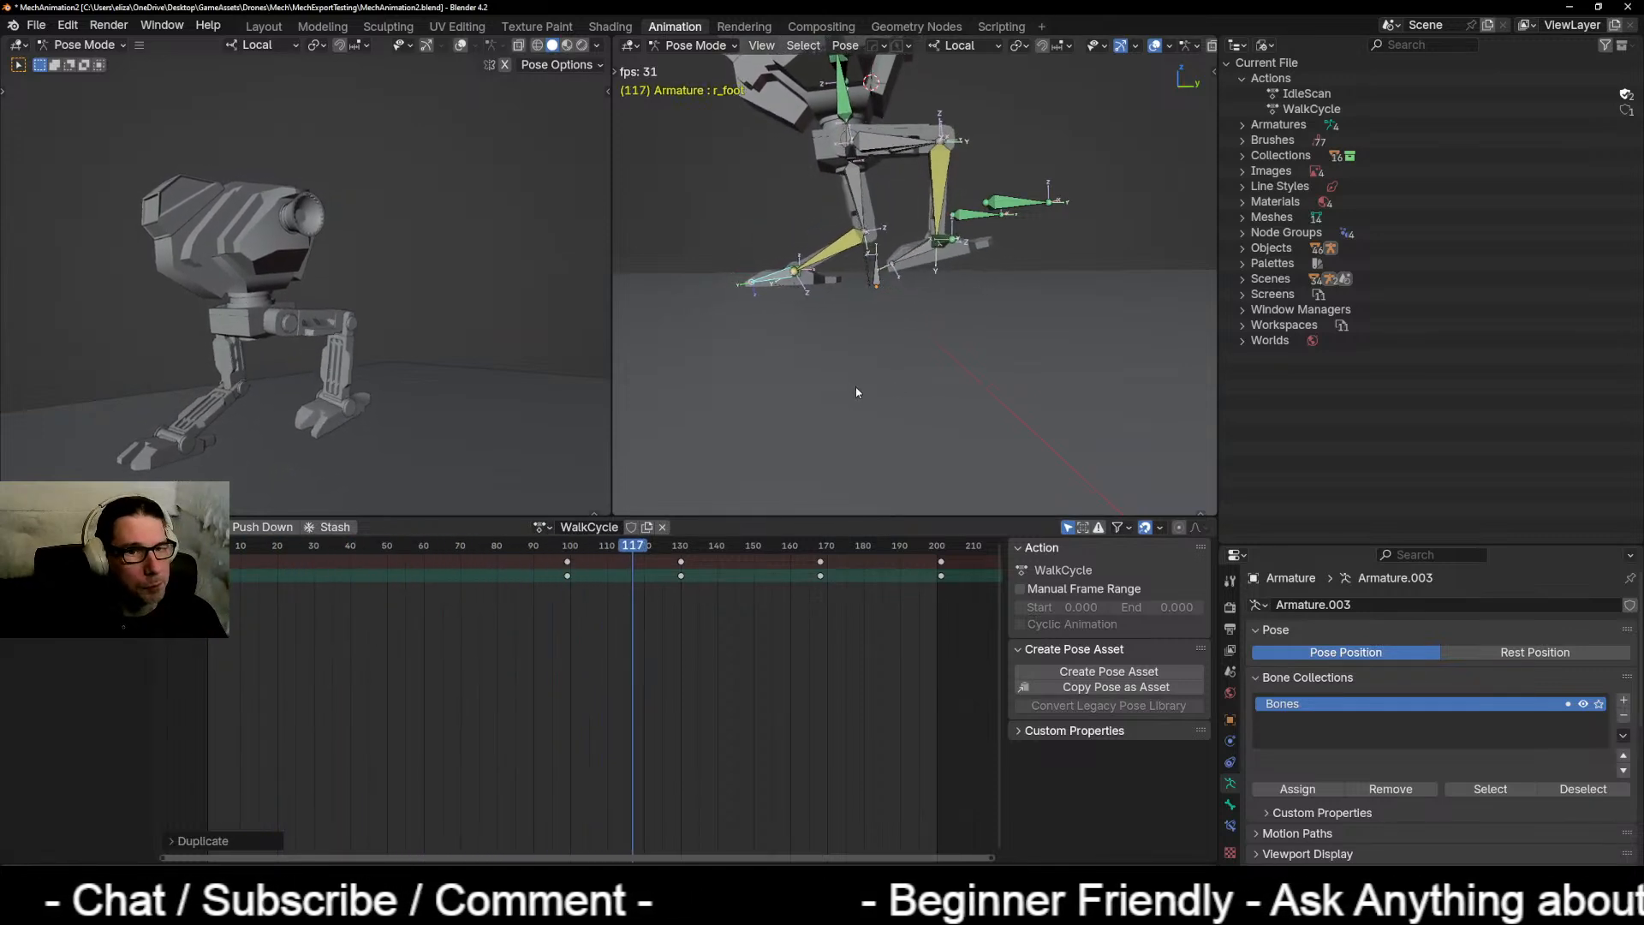
pyautogui.moveTo(819, 312); pyautogui.dragTo(805, 375, button='middle')
pyautogui.scroll(-4, 932, 332)
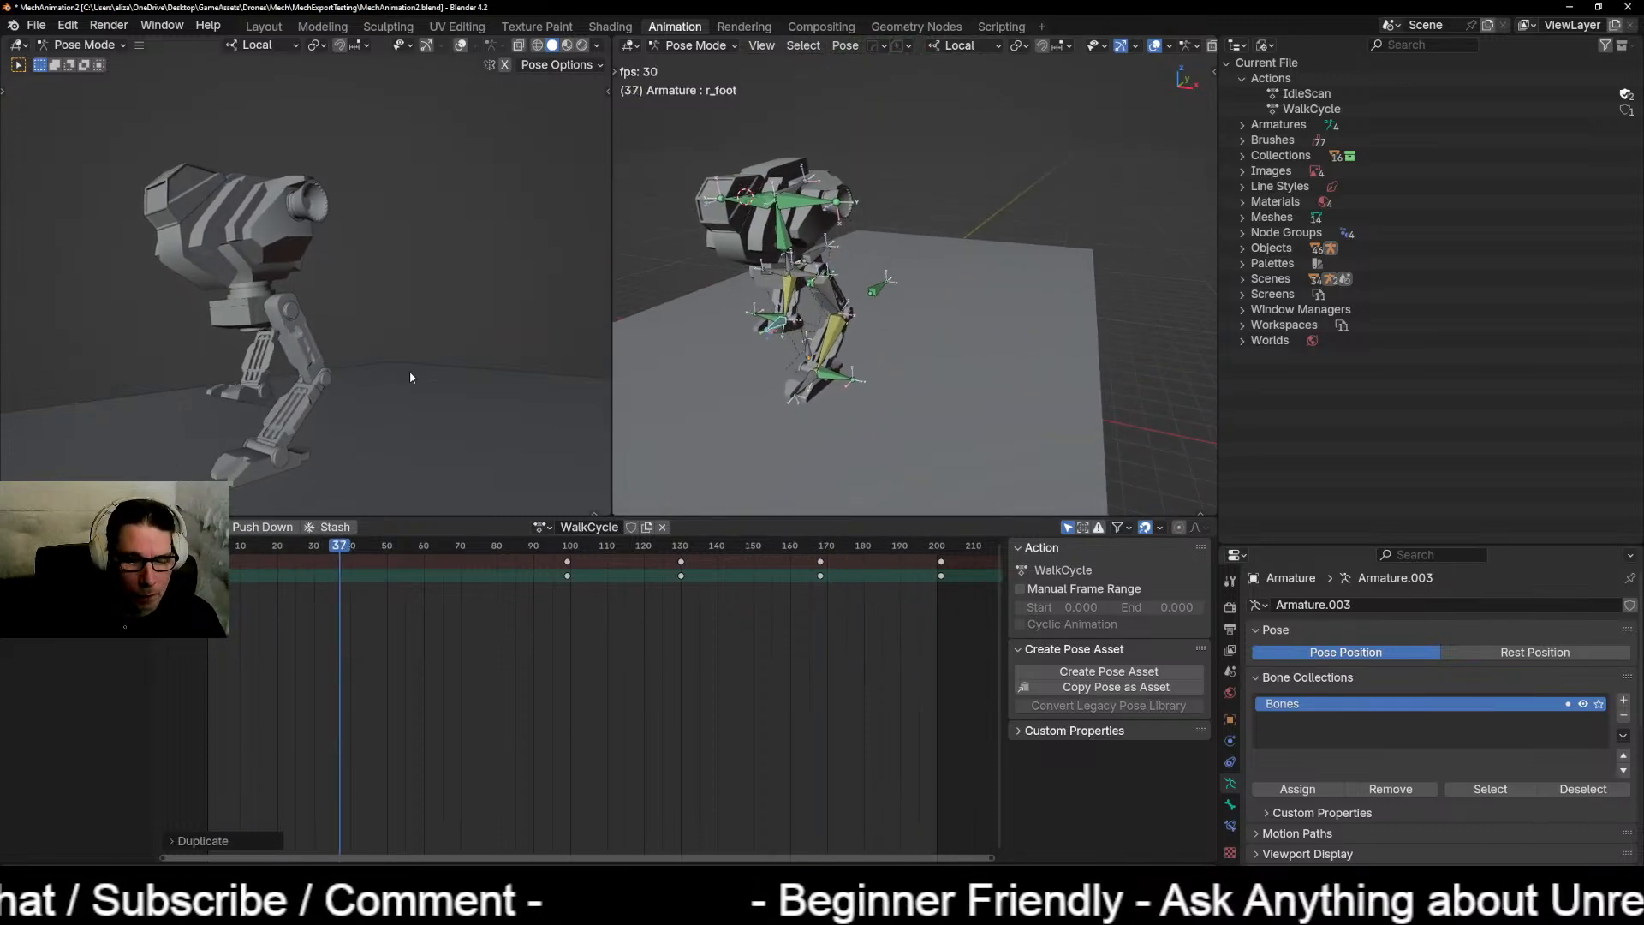
pyautogui.keyDown('shift'); pyautogui.moveTo(323, 350); pyautogui.dragTo(452, 307, button='middle'); pyautogui.keyUp('shift')
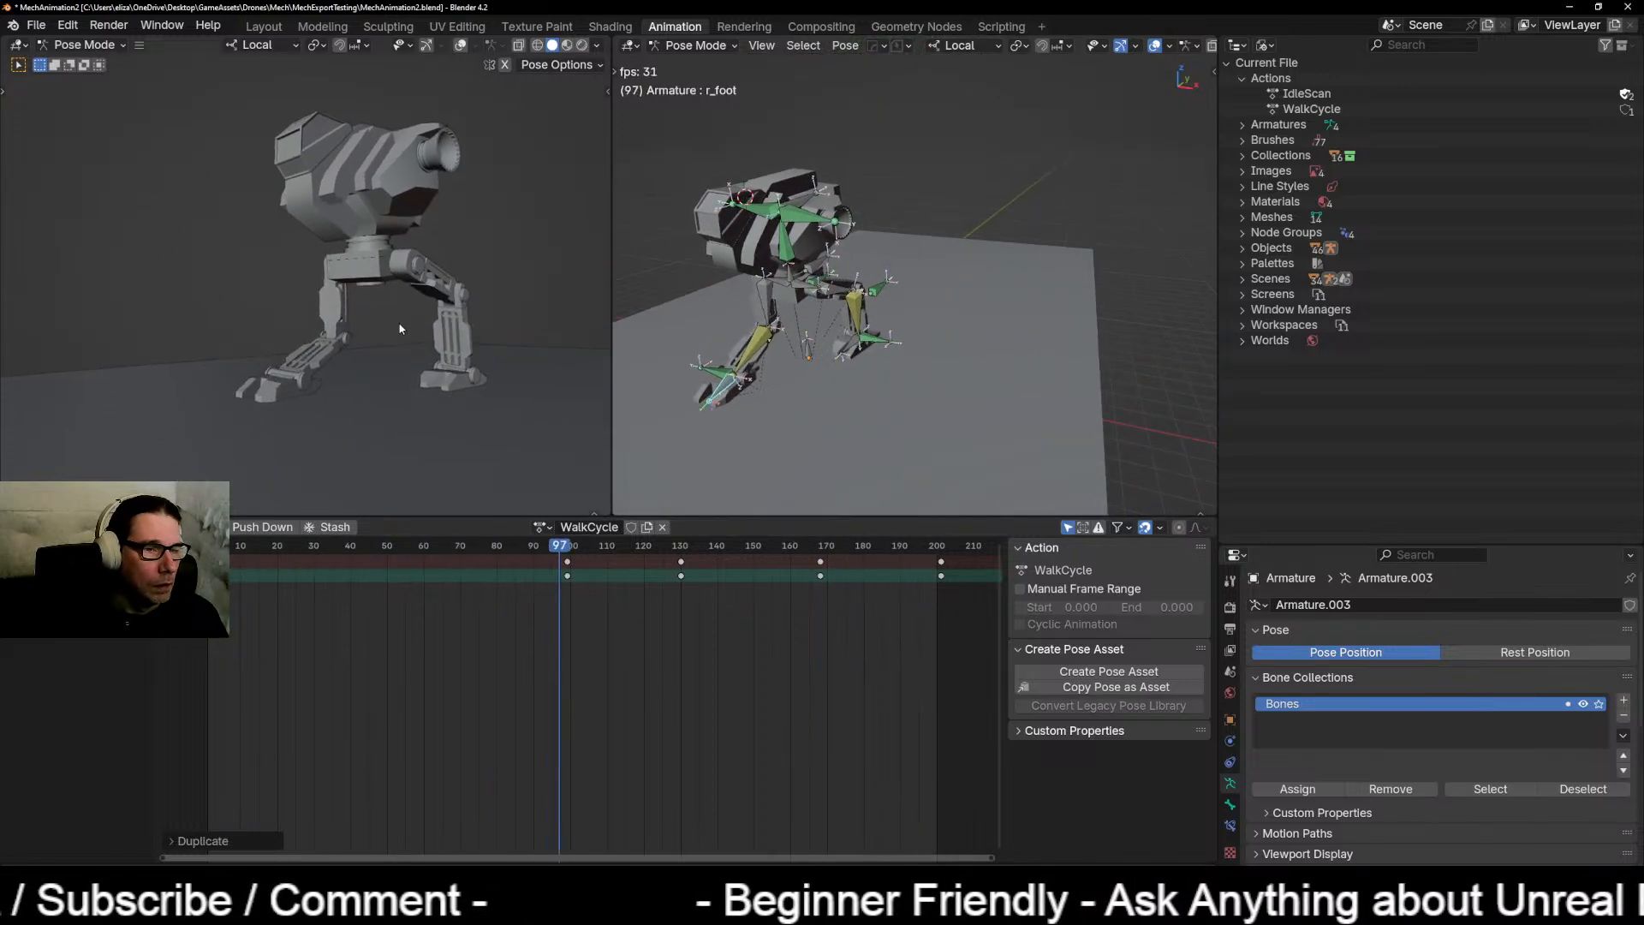
pyautogui.scroll(-1, 396, 329)
pyautogui.keyDown('shift'); pyautogui.moveTo(332, 370); pyautogui.dragTo(428, 363, button='middle'); pyautogui.keyUp('shift')
pyautogui.scroll(2, 432, 362)
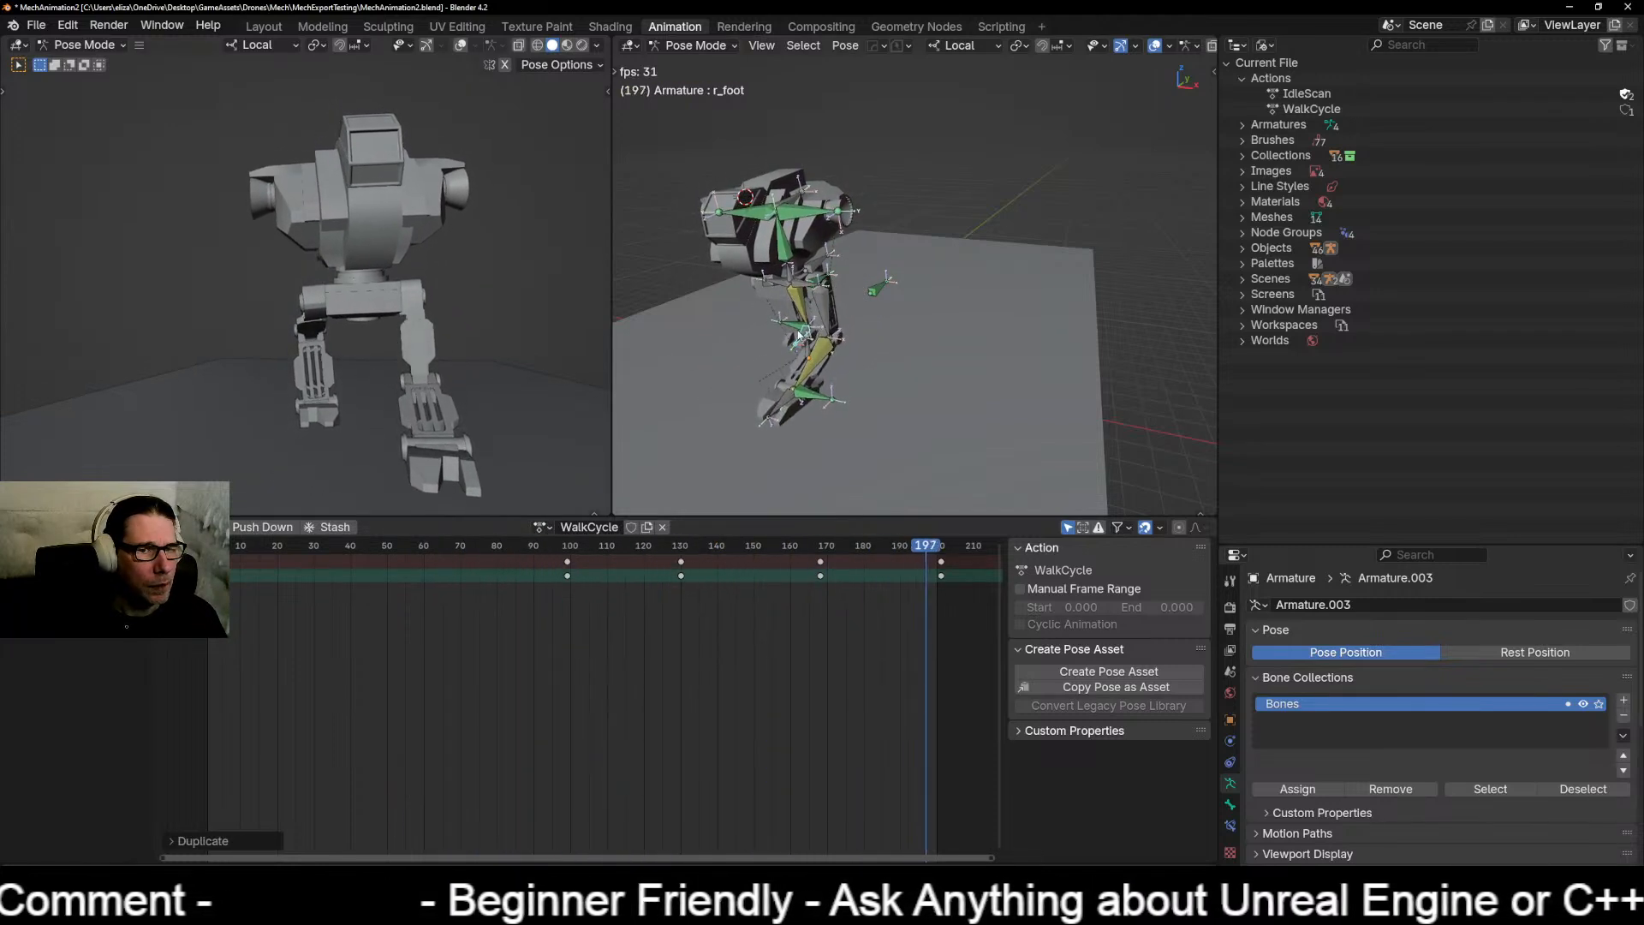
pyautogui.moveTo(882, 312); pyautogui.dragTo(615, 330, button='middle')
pyautogui.scroll(5, 890, 310)
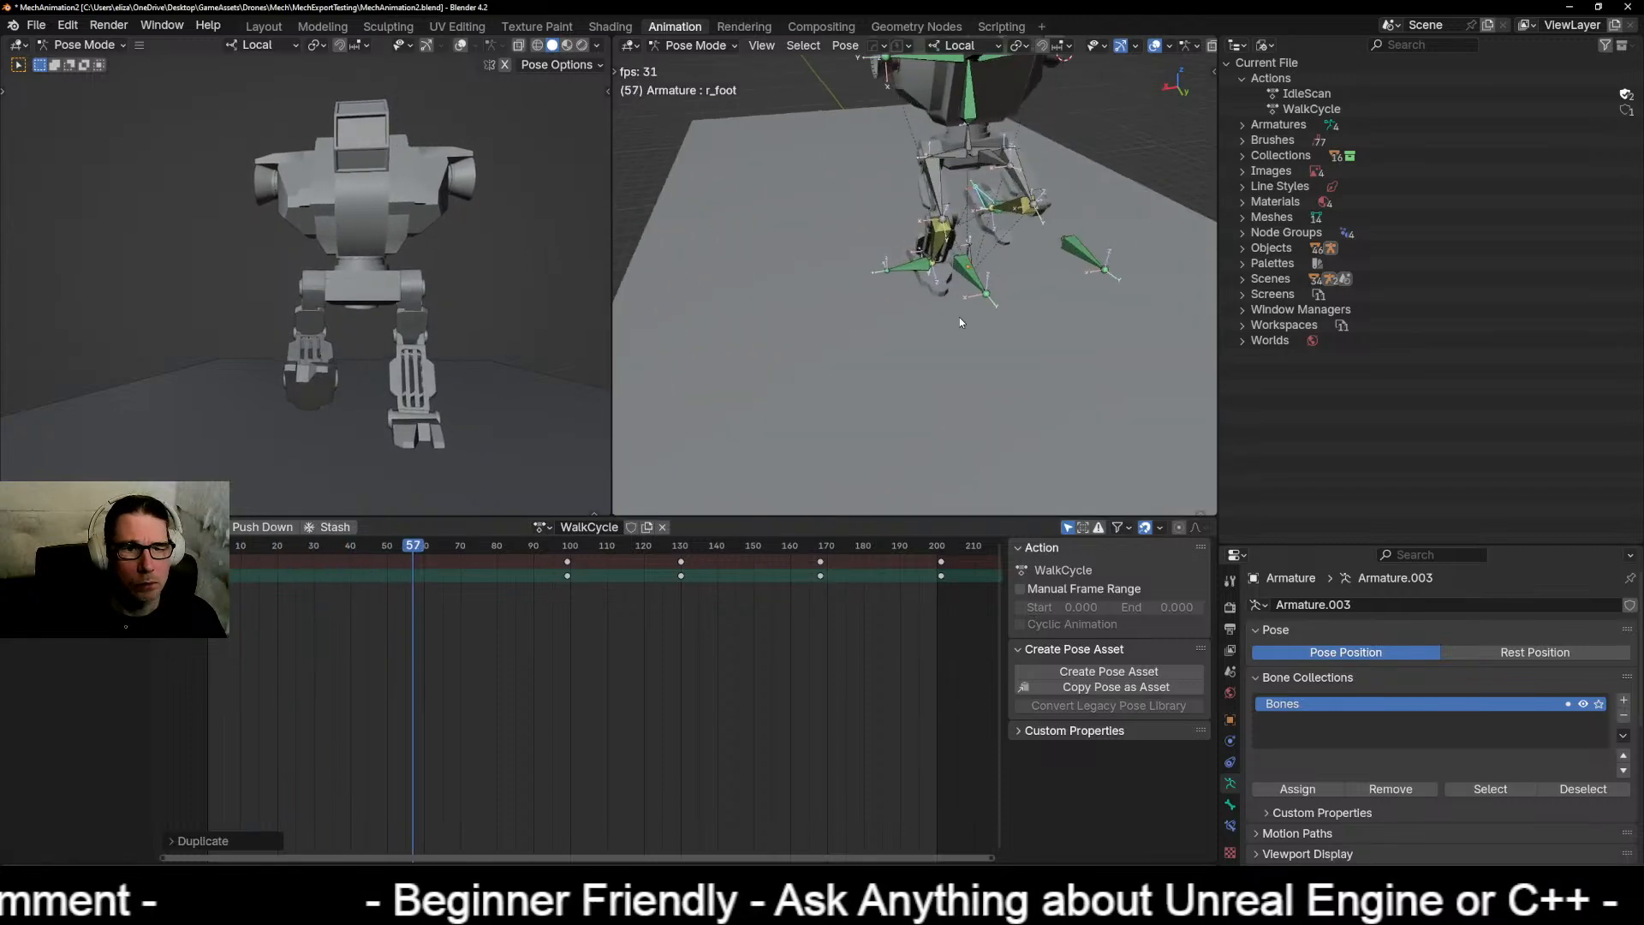
pyautogui.moveTo(959, 317); pyautogui.dragTo(830, 387, button='middle')
pyautogui.moveTo(835, 316); pyautogui.dragTo(829, 270, button='middle')
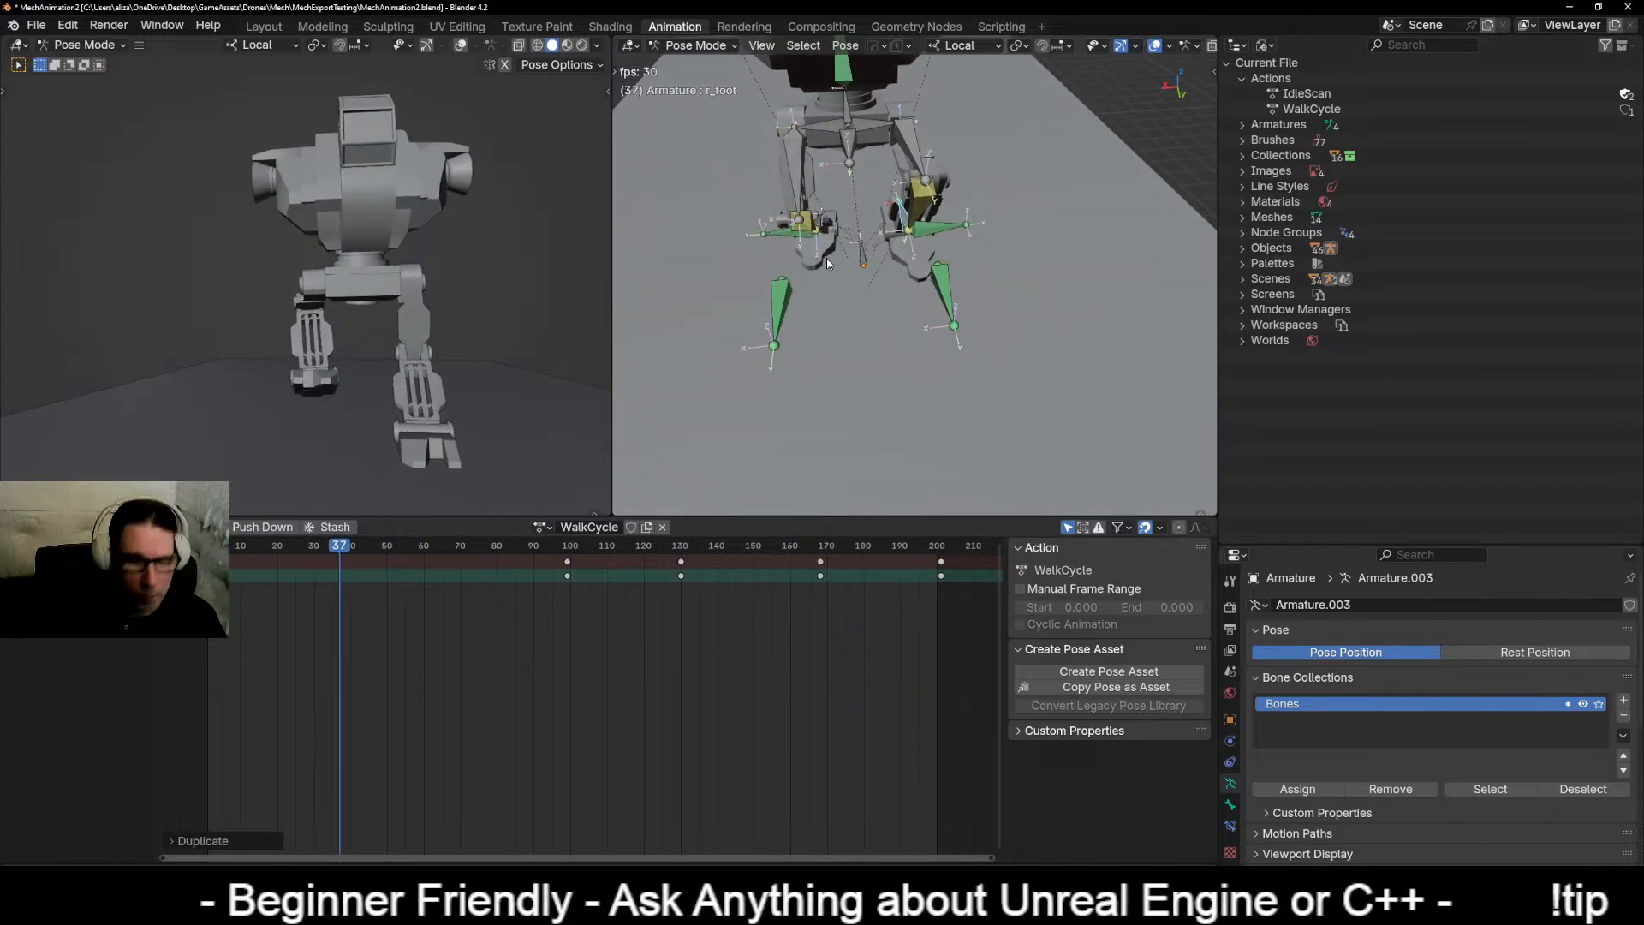
pyautogui.press('KP_3')
pyautogui.press('KP_1')
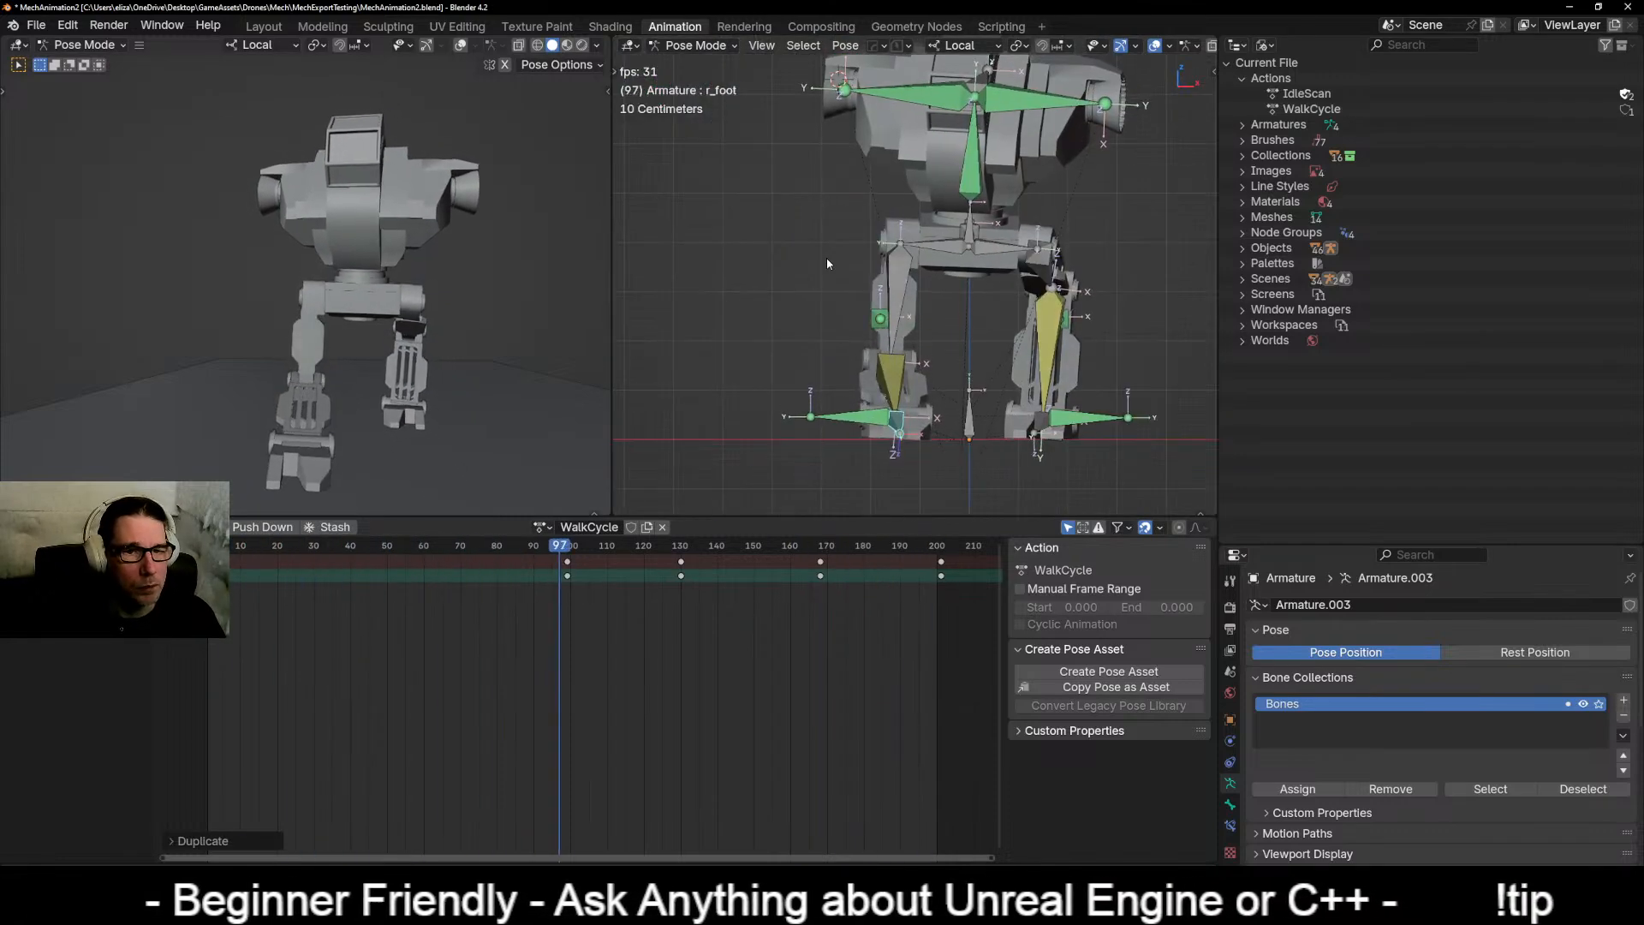
pyautogui.press('KP_7')
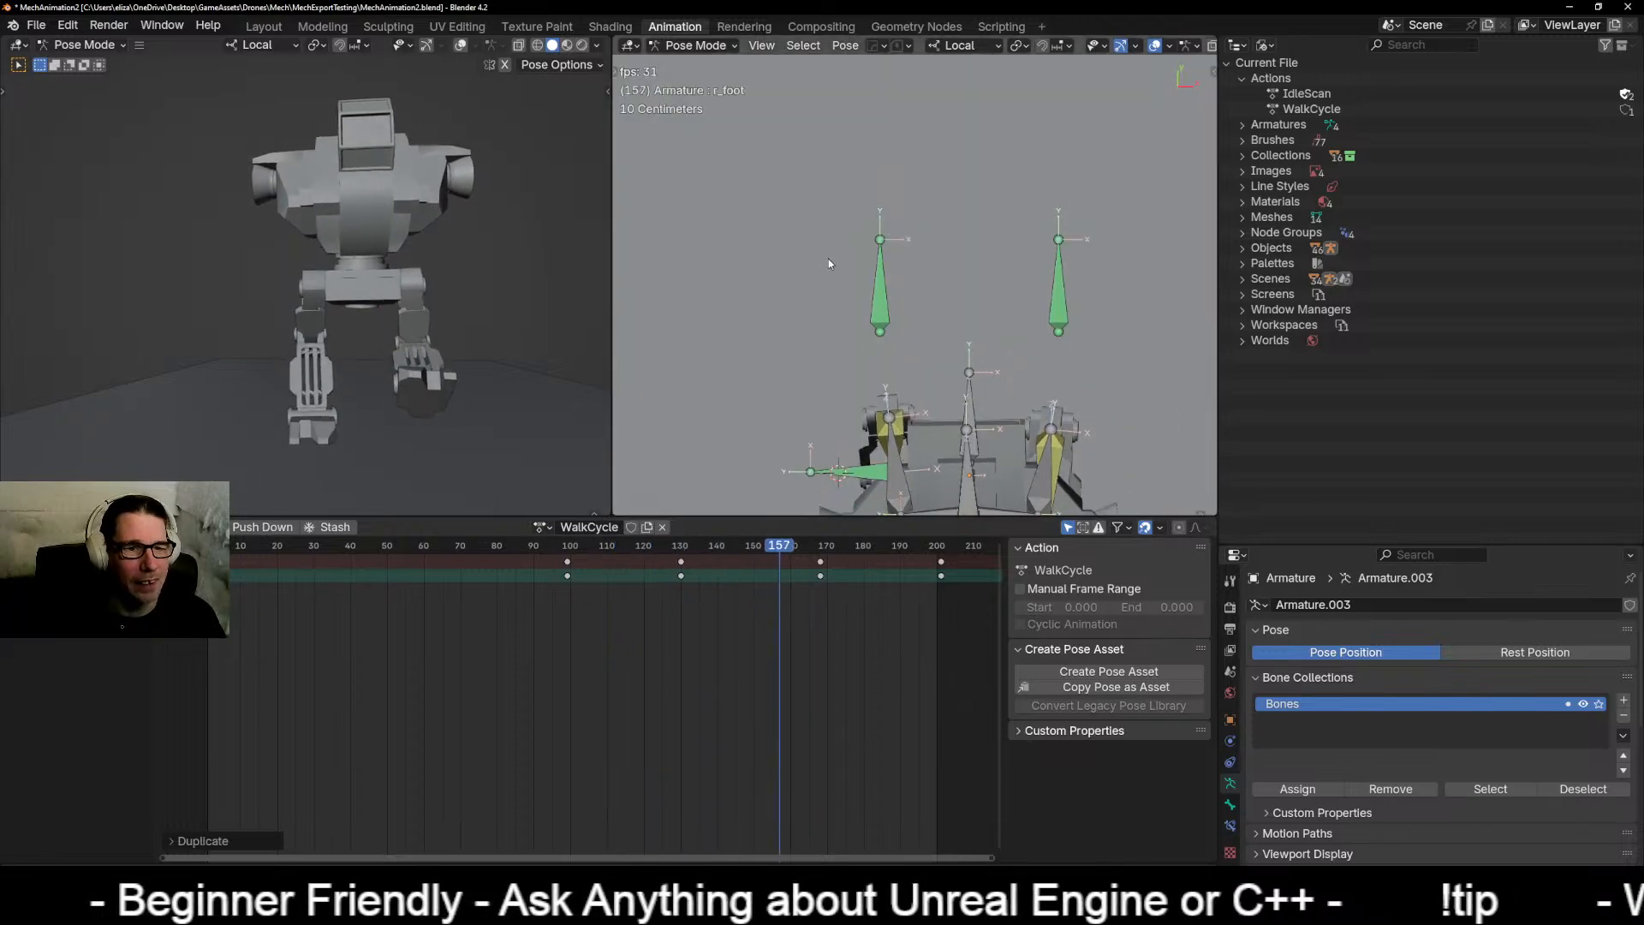
pyautogui.moveTo(829, 258); pyautogui.dragTo(970, 345, button='middle')
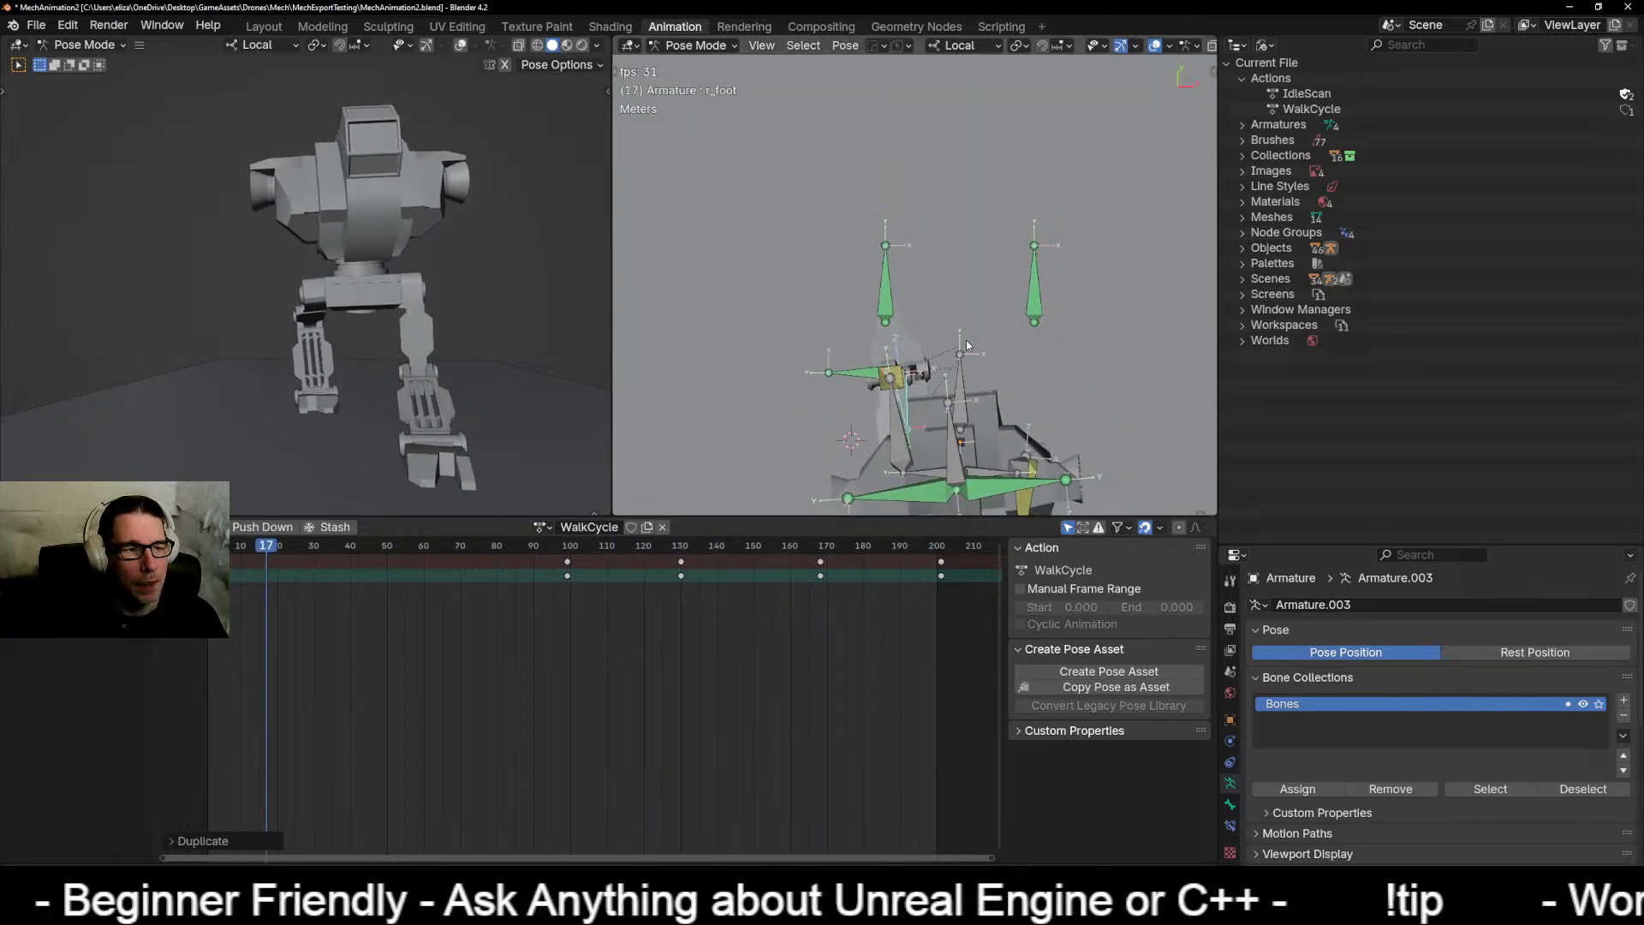
# Step: Examine the r_pole and l_pole bones through the walk cycle with their transform values shown, returning to frame 0
pyautogui.click(882, 302)
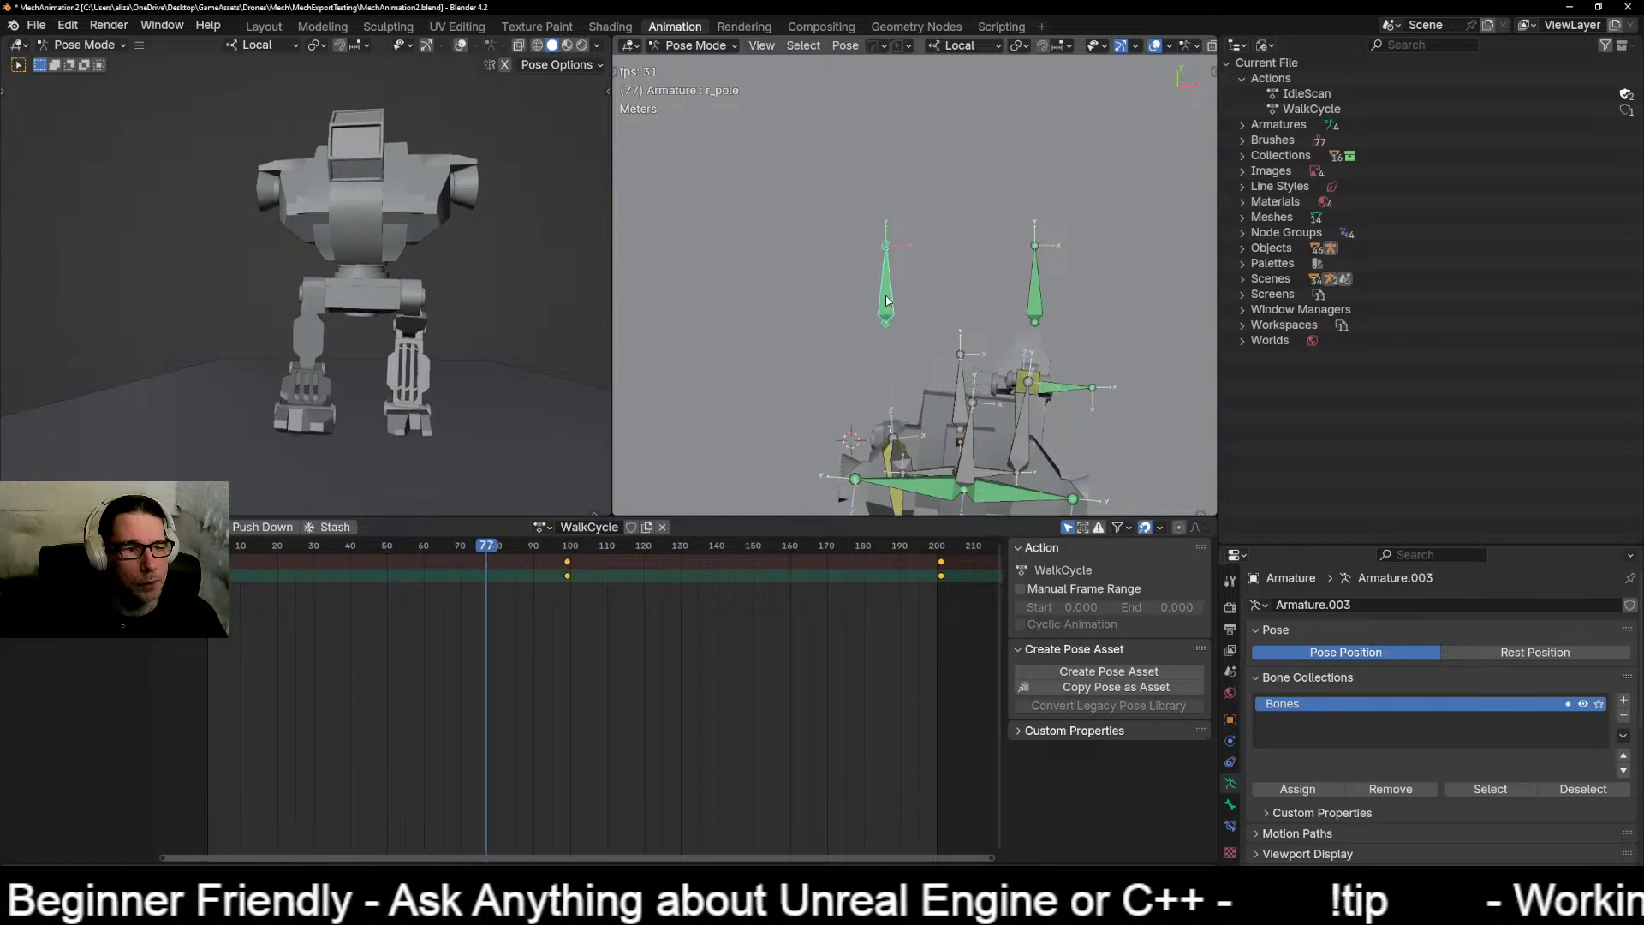
pyautogui.press('space')
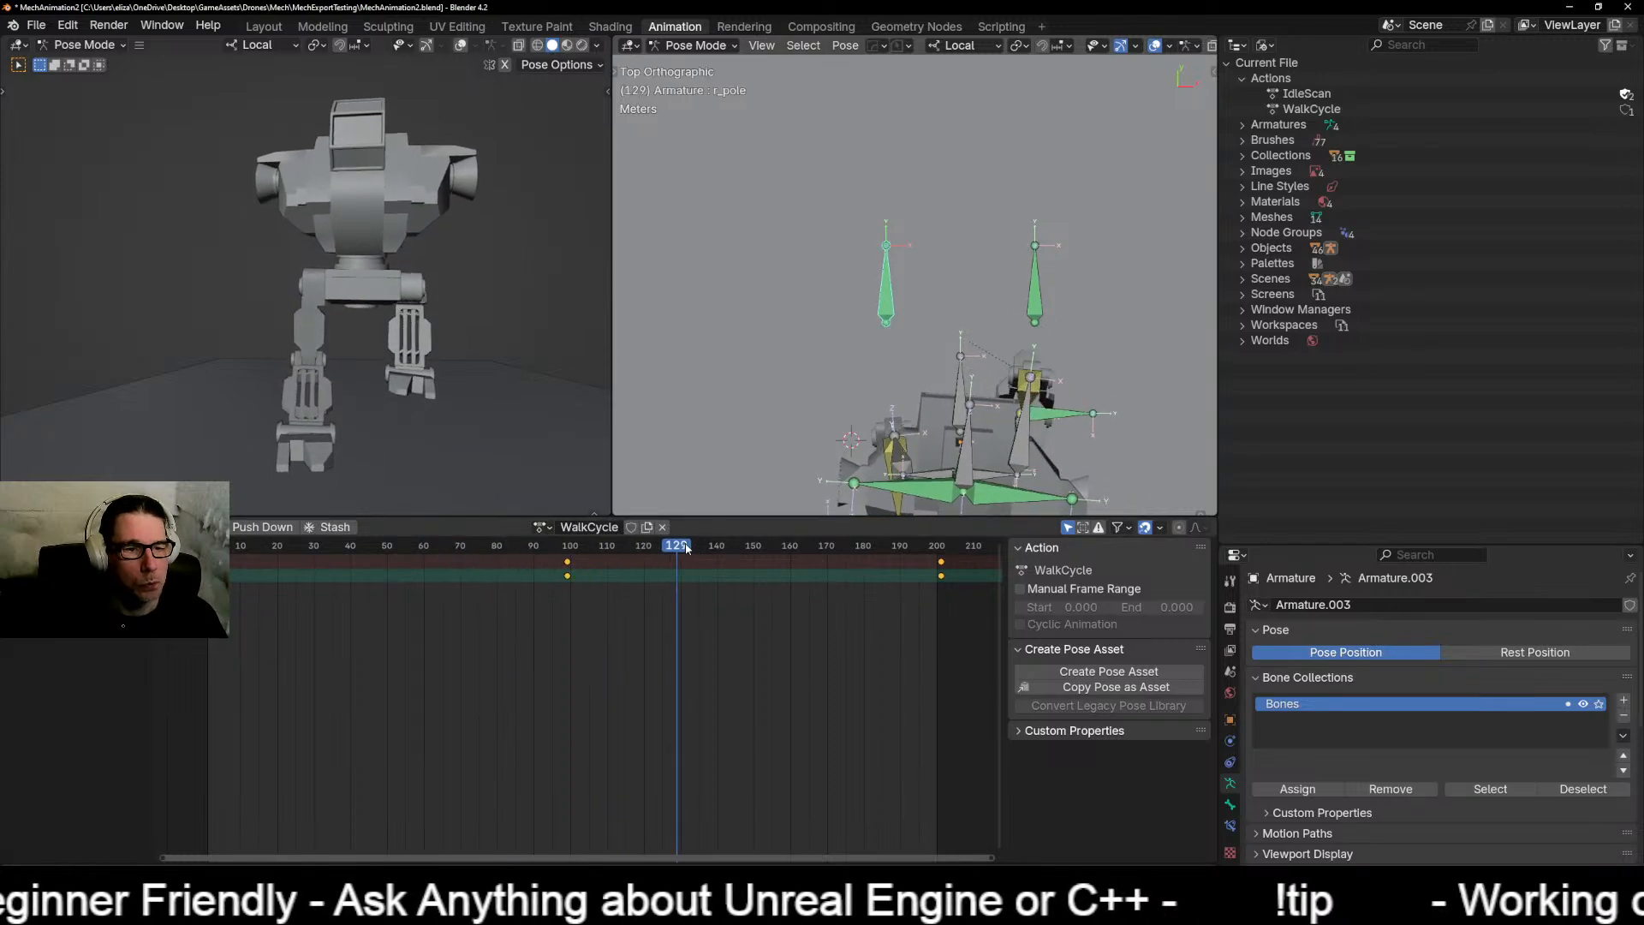
pyautogui.moveTo(685, 549); pyautogui.dragTo(204, 558)
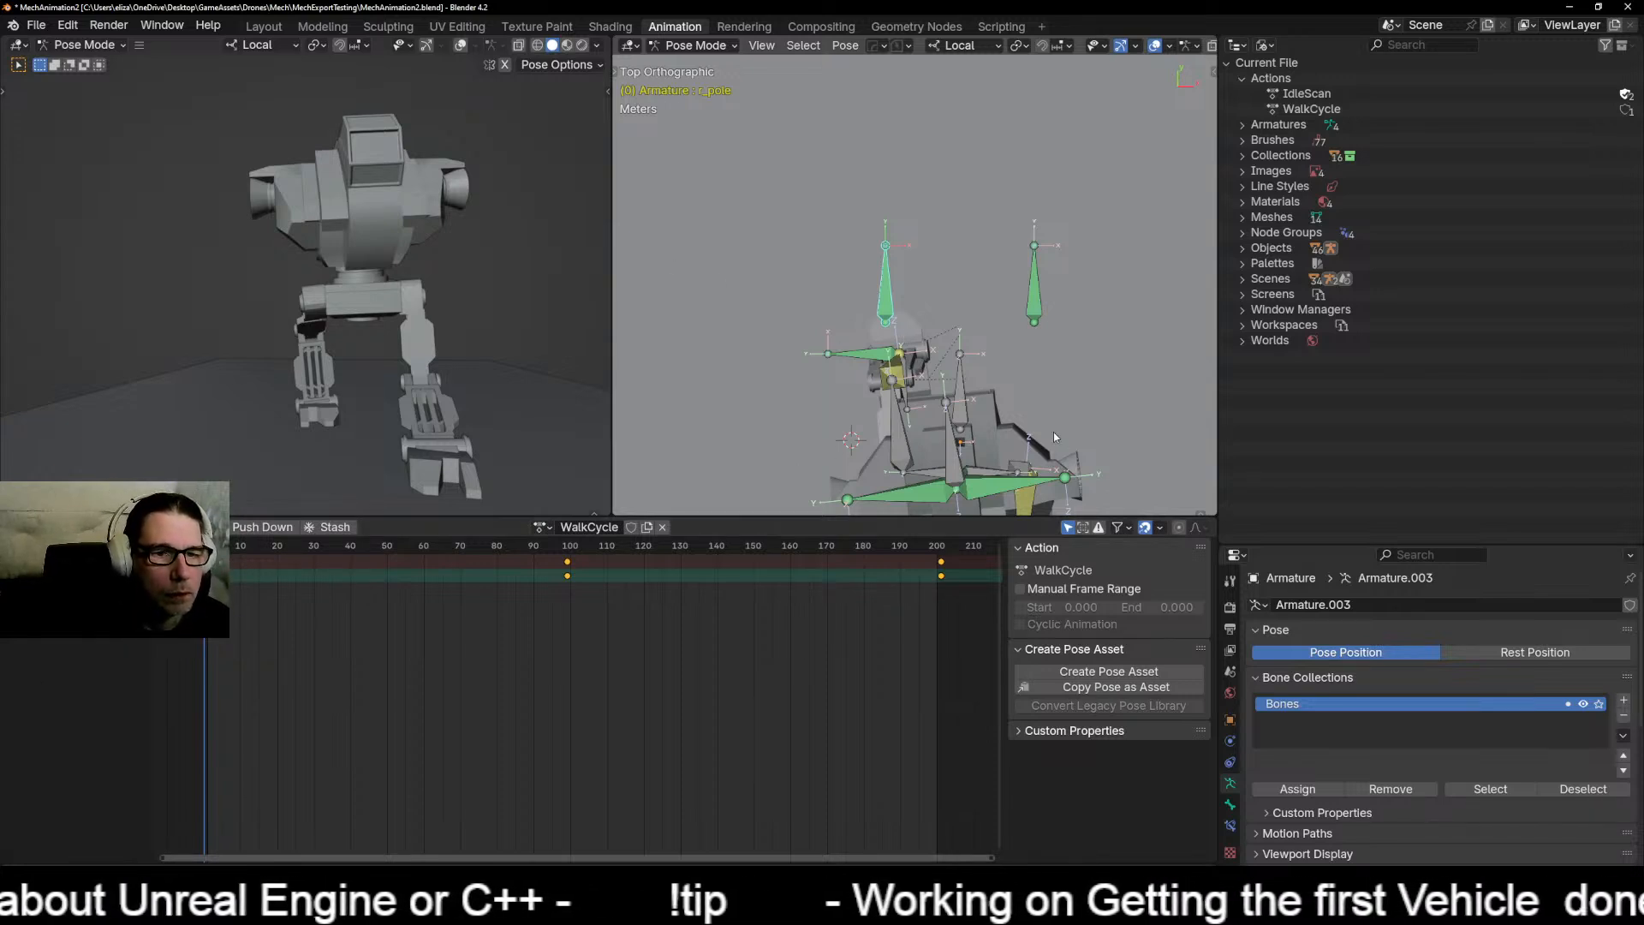
pyautogui.moveTo(1054, 432); pyautogui.dragTo(878, 334, button='middle')
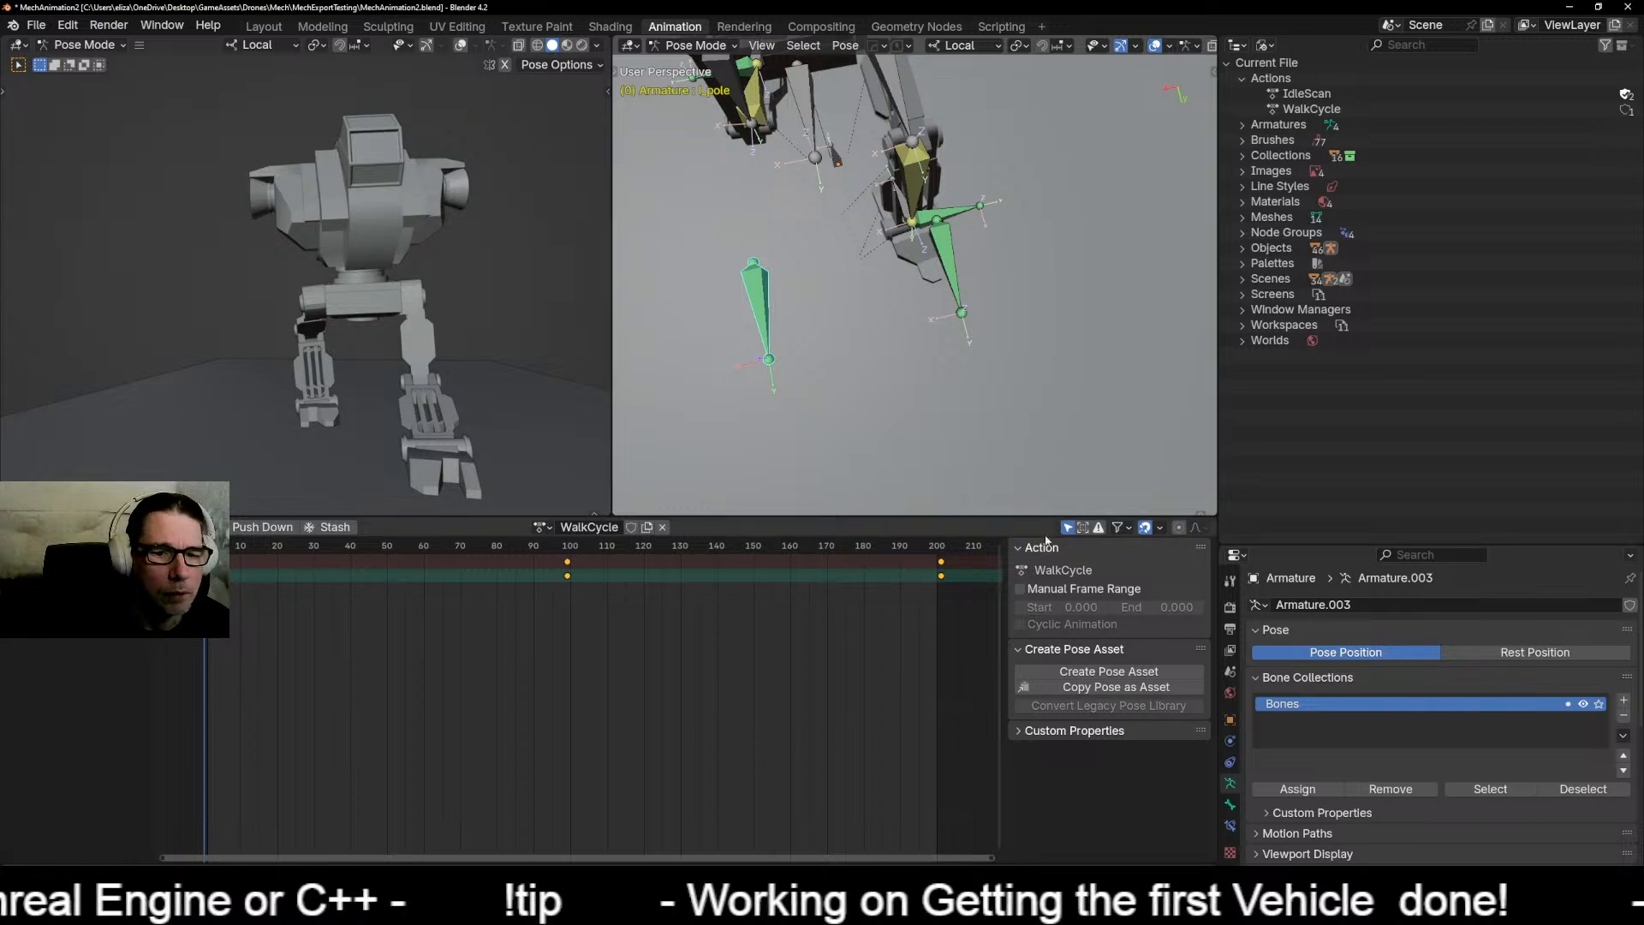
pyautogui.press('n')
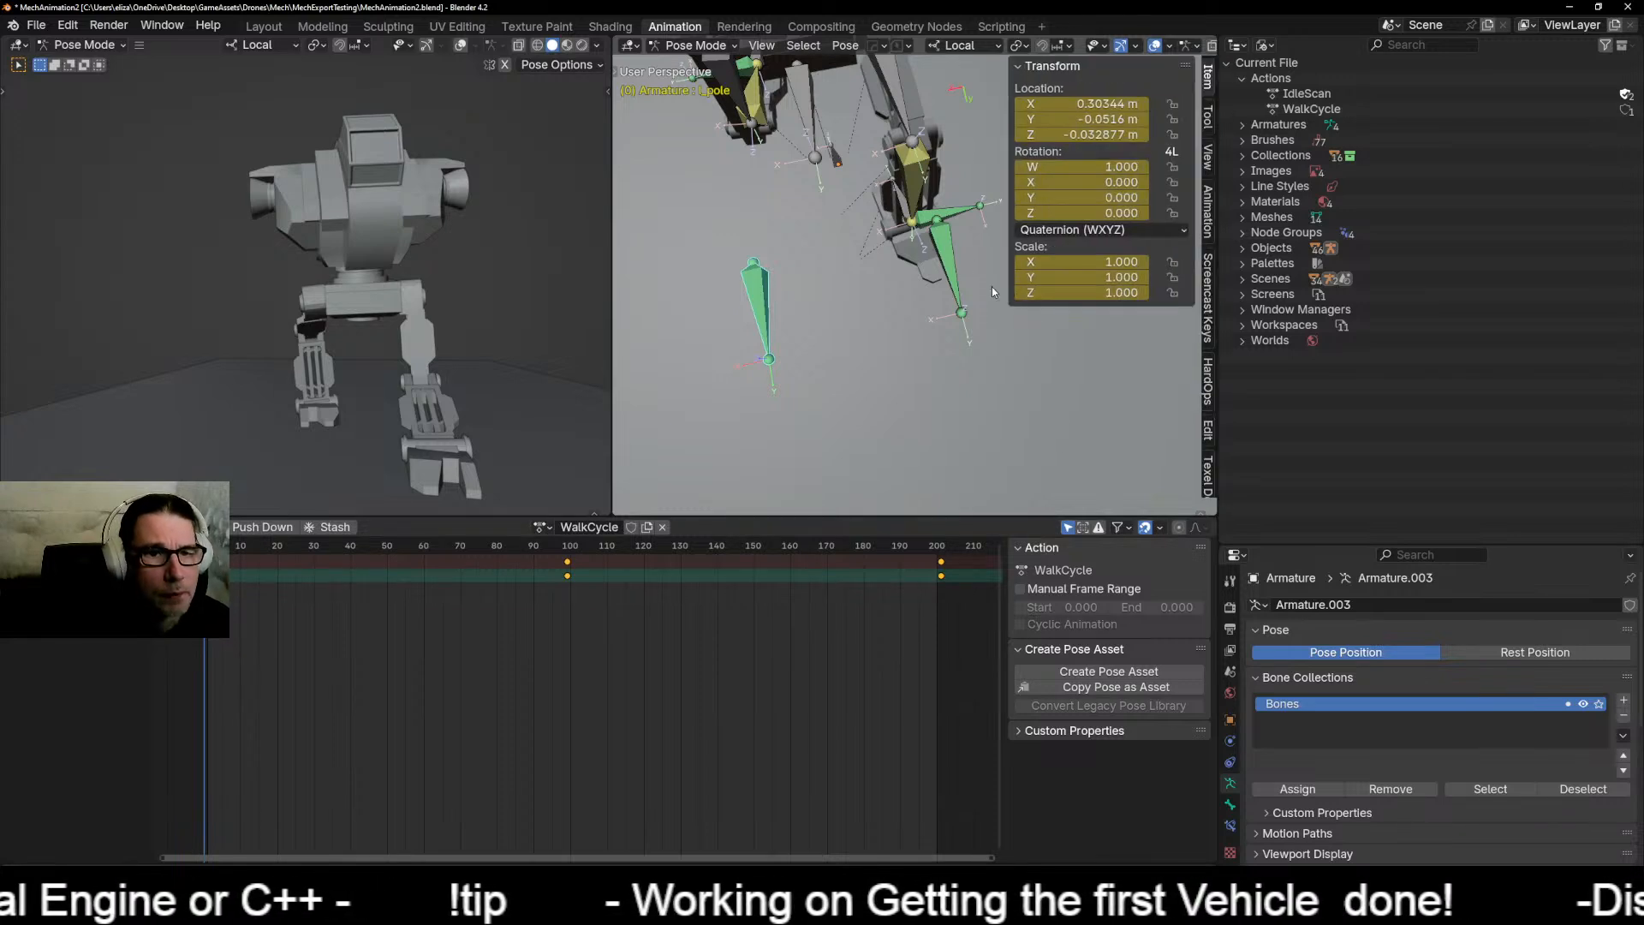
pyautogui.press('space')
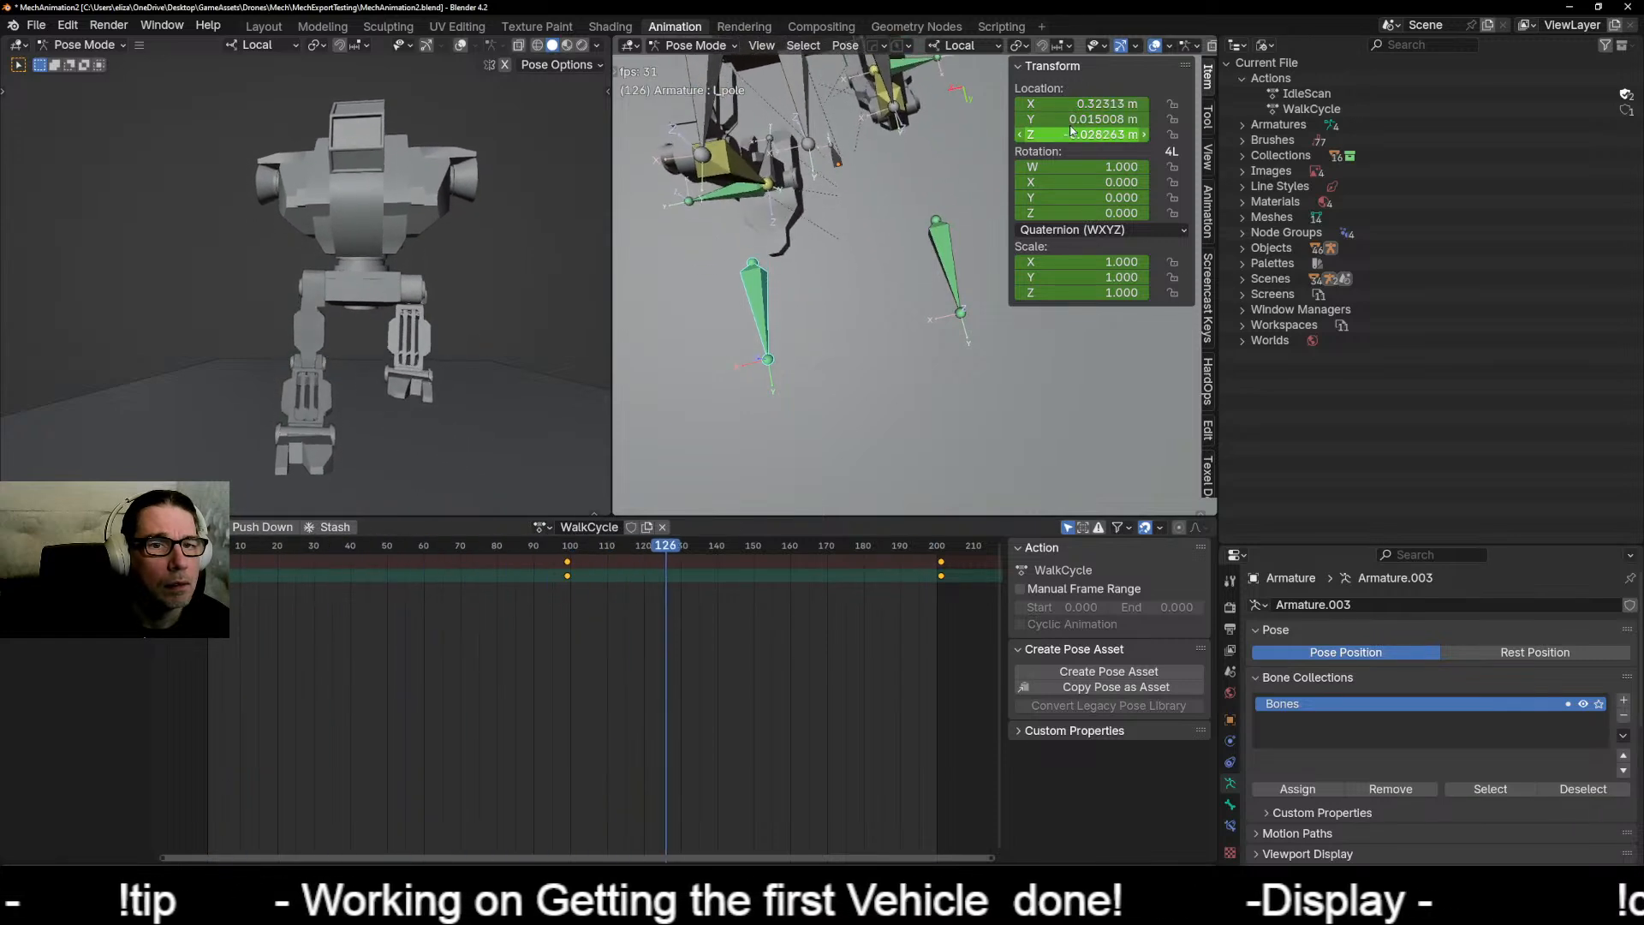
pyautogui.press('space')
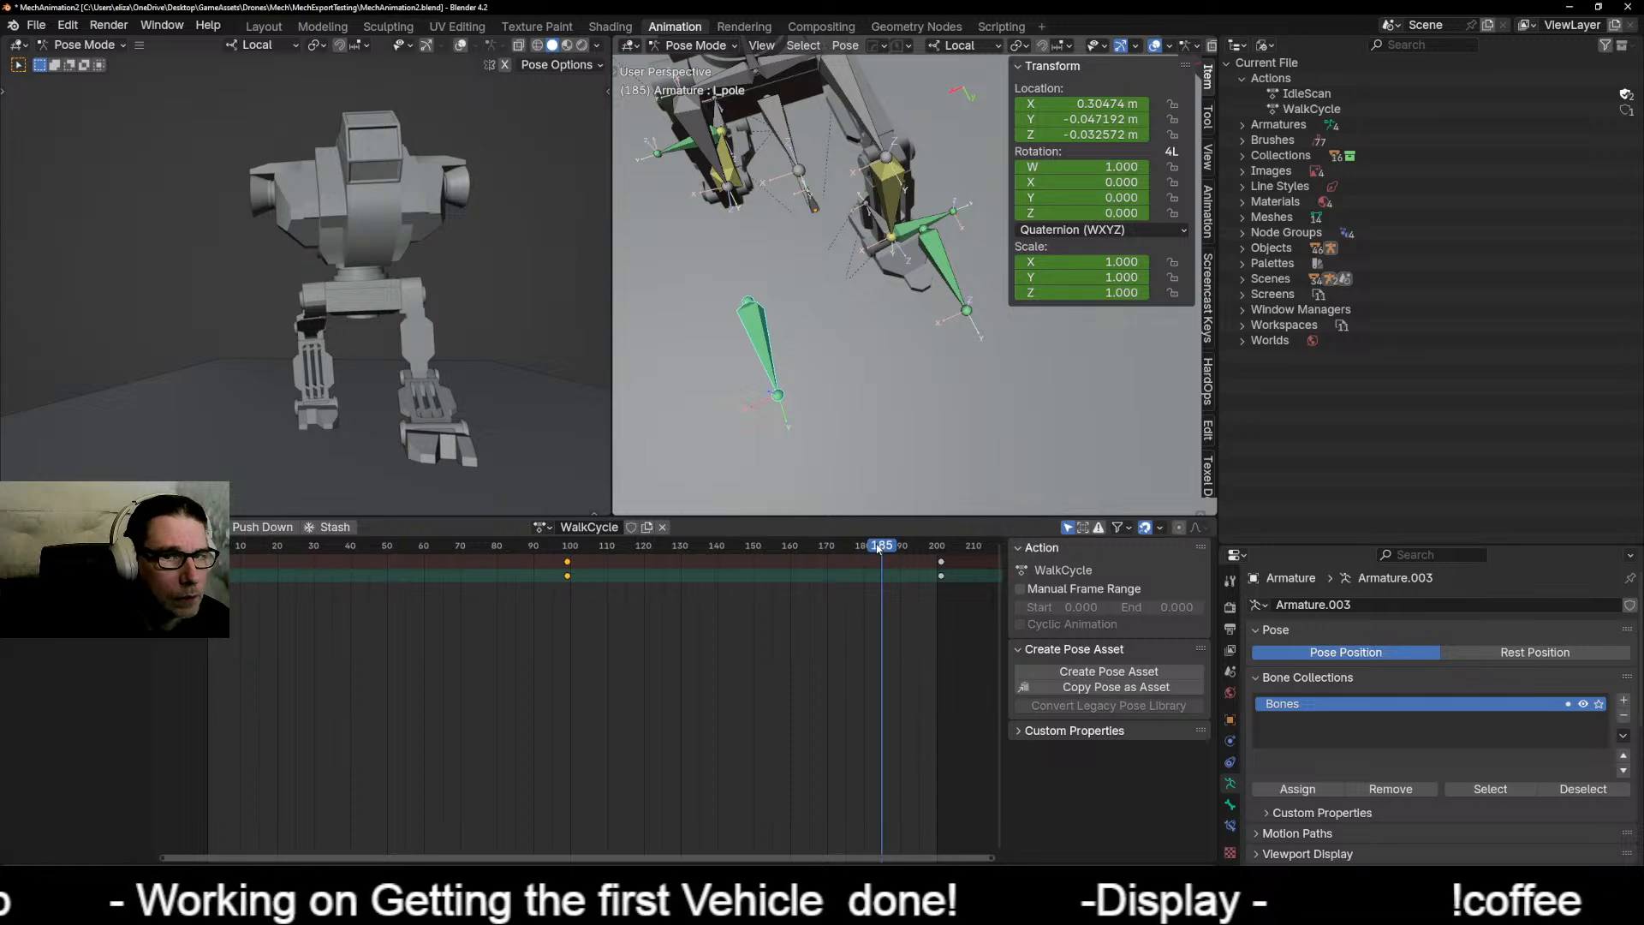
pyautogui.moveTo(878, 549); pyautogui.dragTo(204, 561)
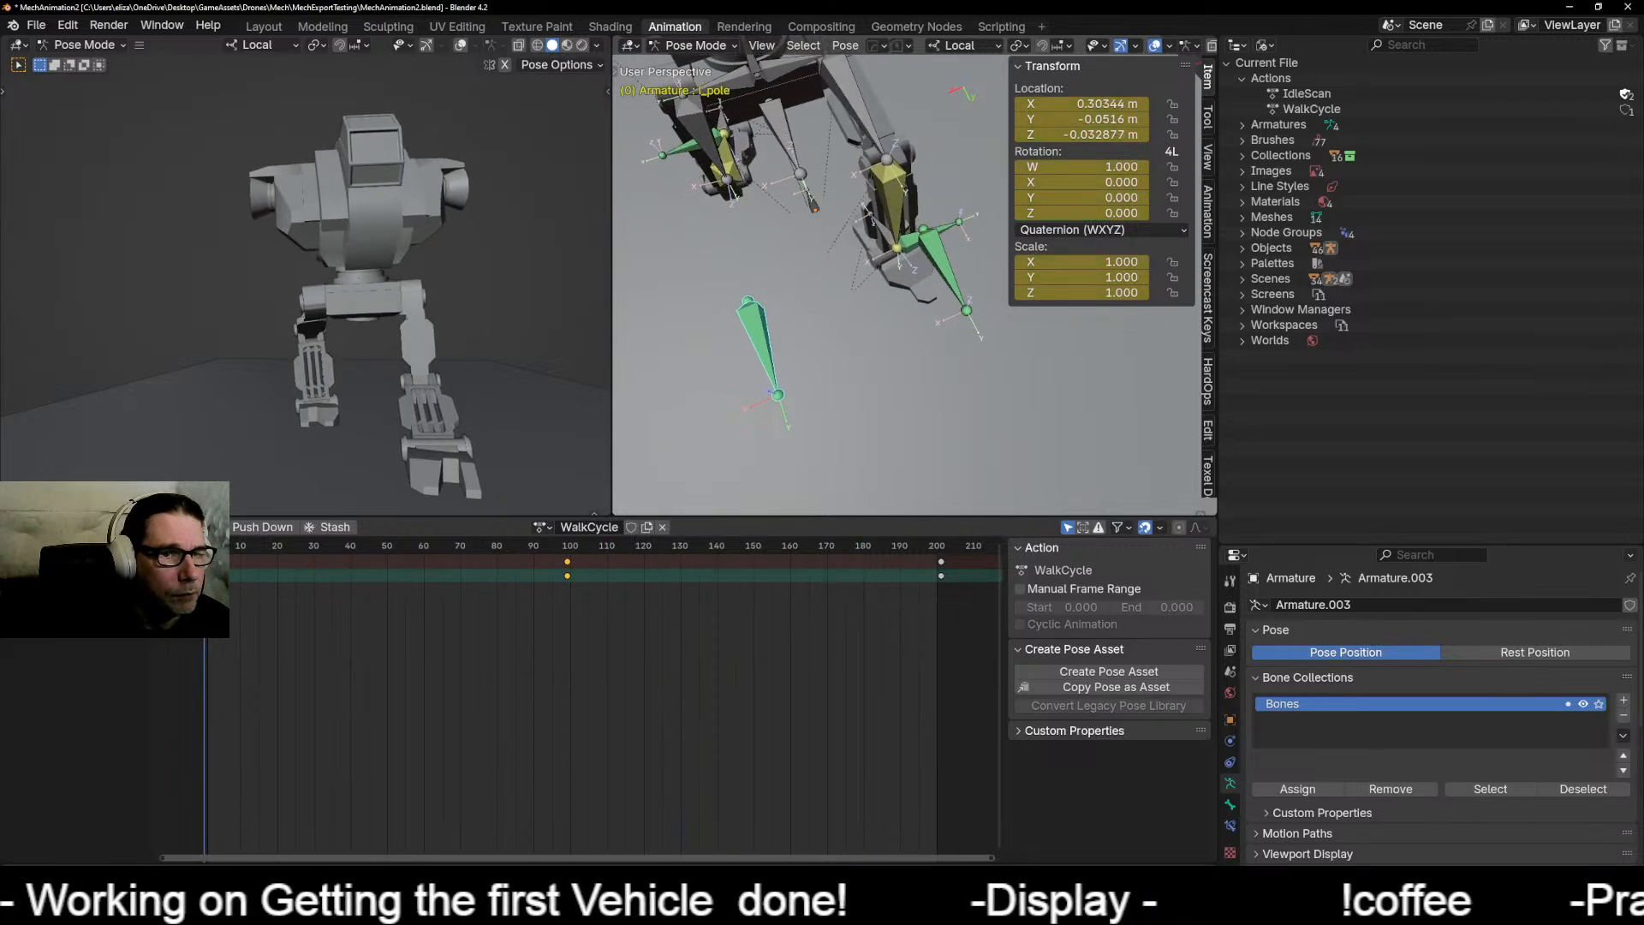
# Step: At frame 99, move the l_pole bone to about X 0.309 m, Y 0.081 m, Z -0.082 m
pyautogui.moveTo(886, 358); pyautogui.dragTo(860, 337, button='middle')
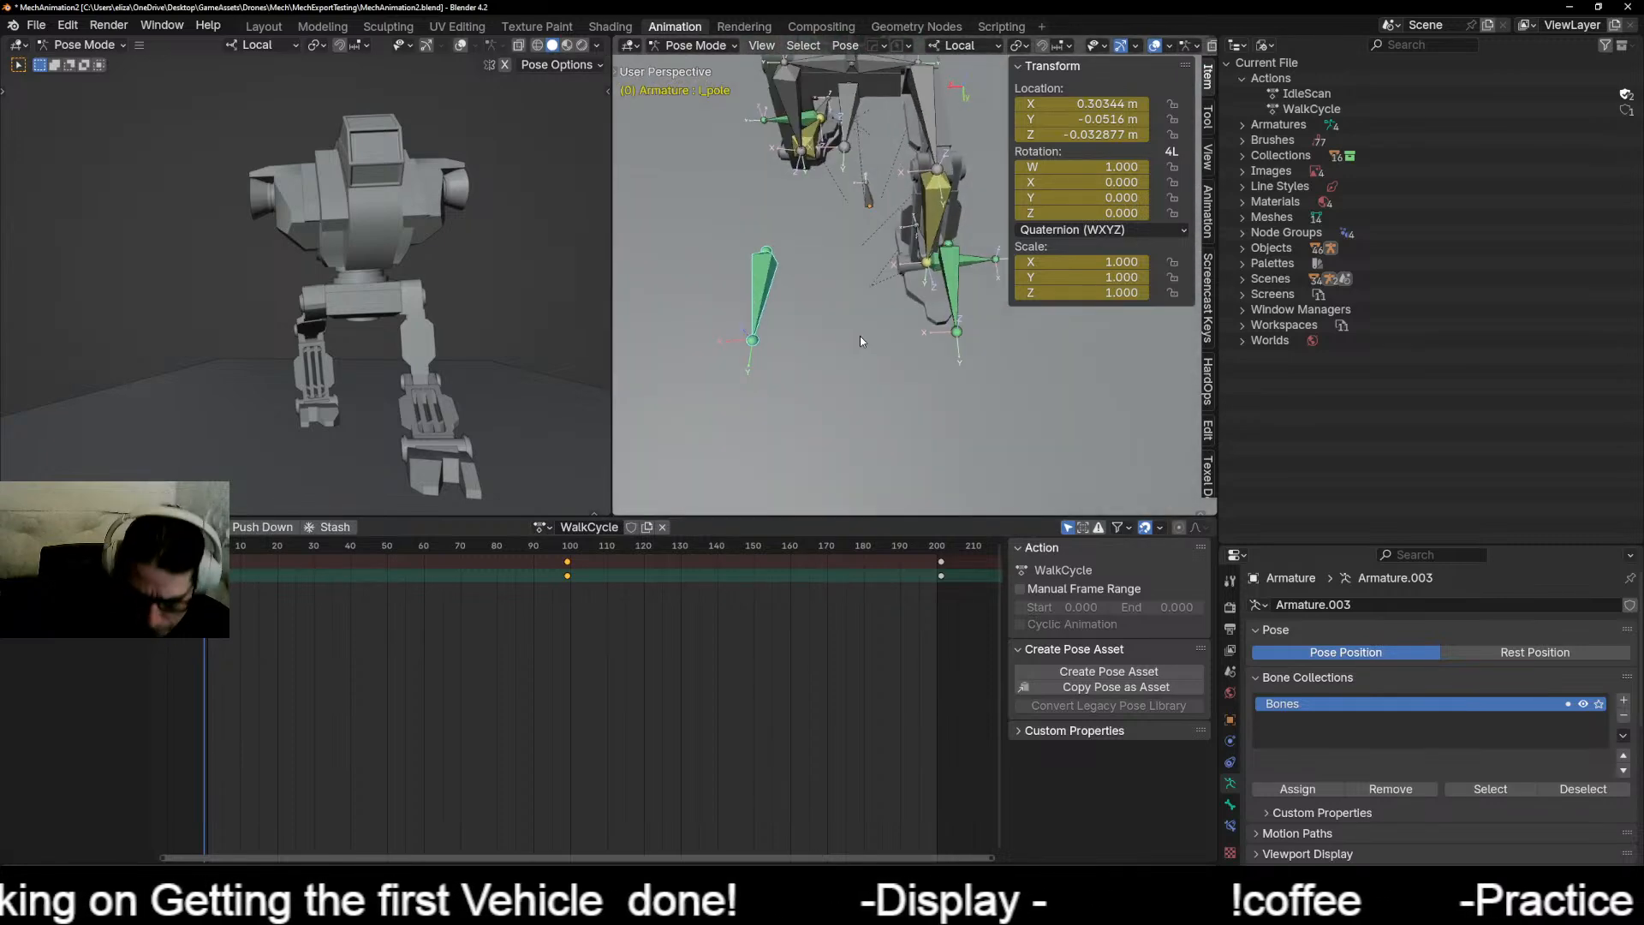
pyautogui.press('KP_7')
pyautogui.scroll(-3, 860, 336)
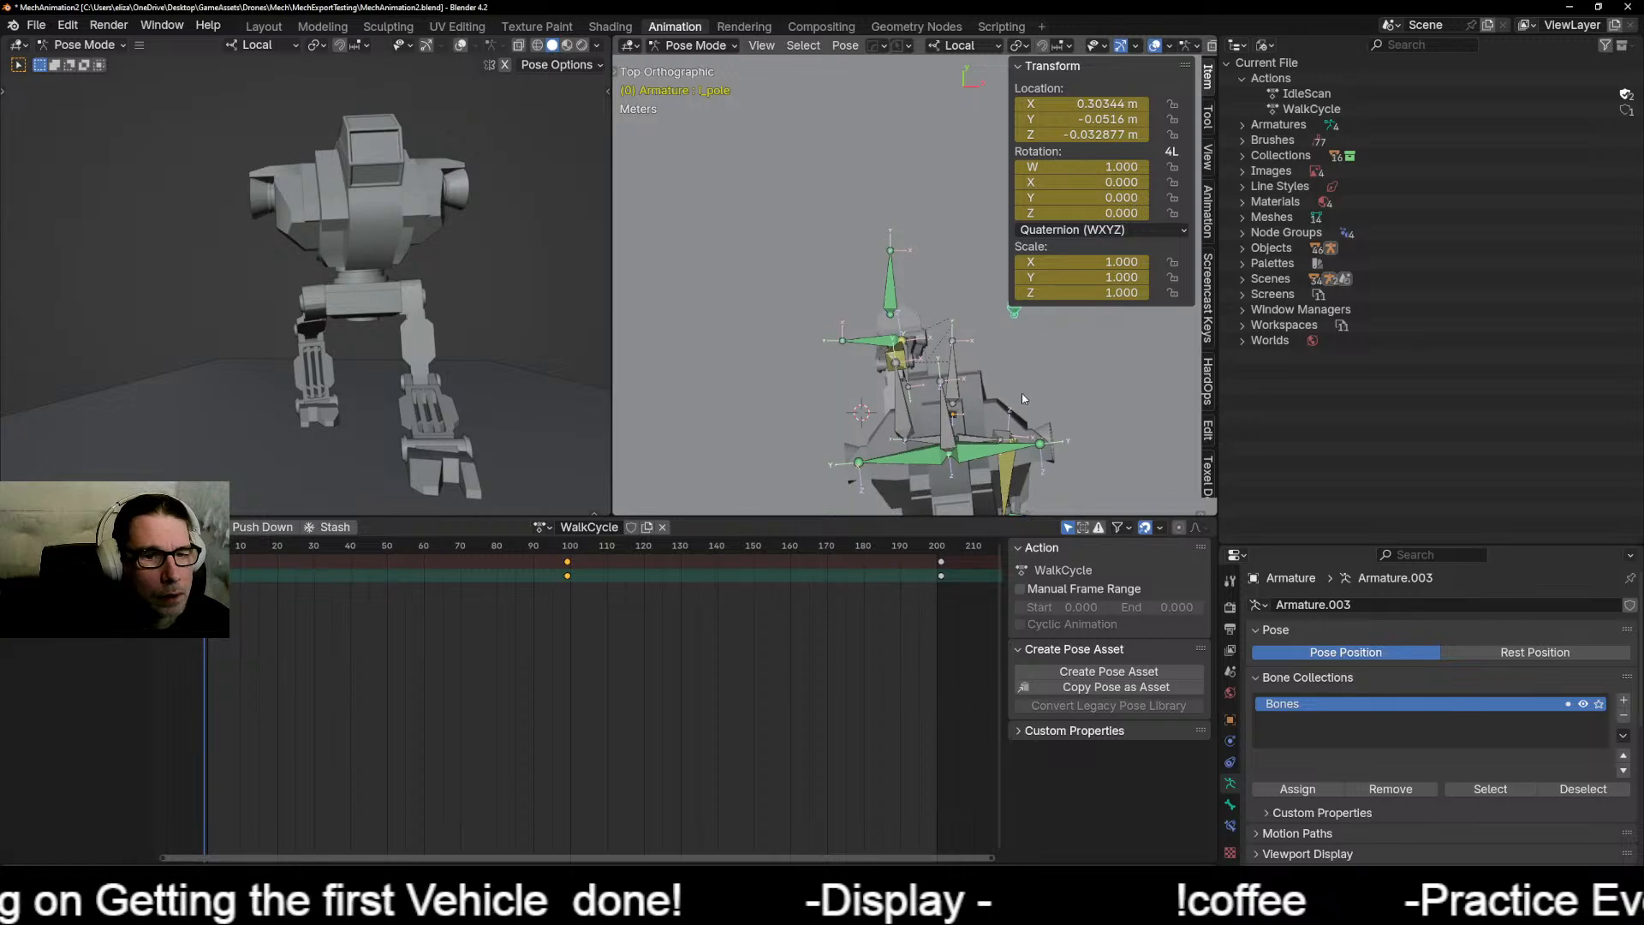
pyautogui.keyDown('shift'); pyautogui.moveTo(1021, 397); pyautogui.dragTo(854, 292, button='middle'); pyautogui.keyUp('shift')
pyautogui.moveTo(758, 227); pyautogui.dragTo(777, 341, button='middle')
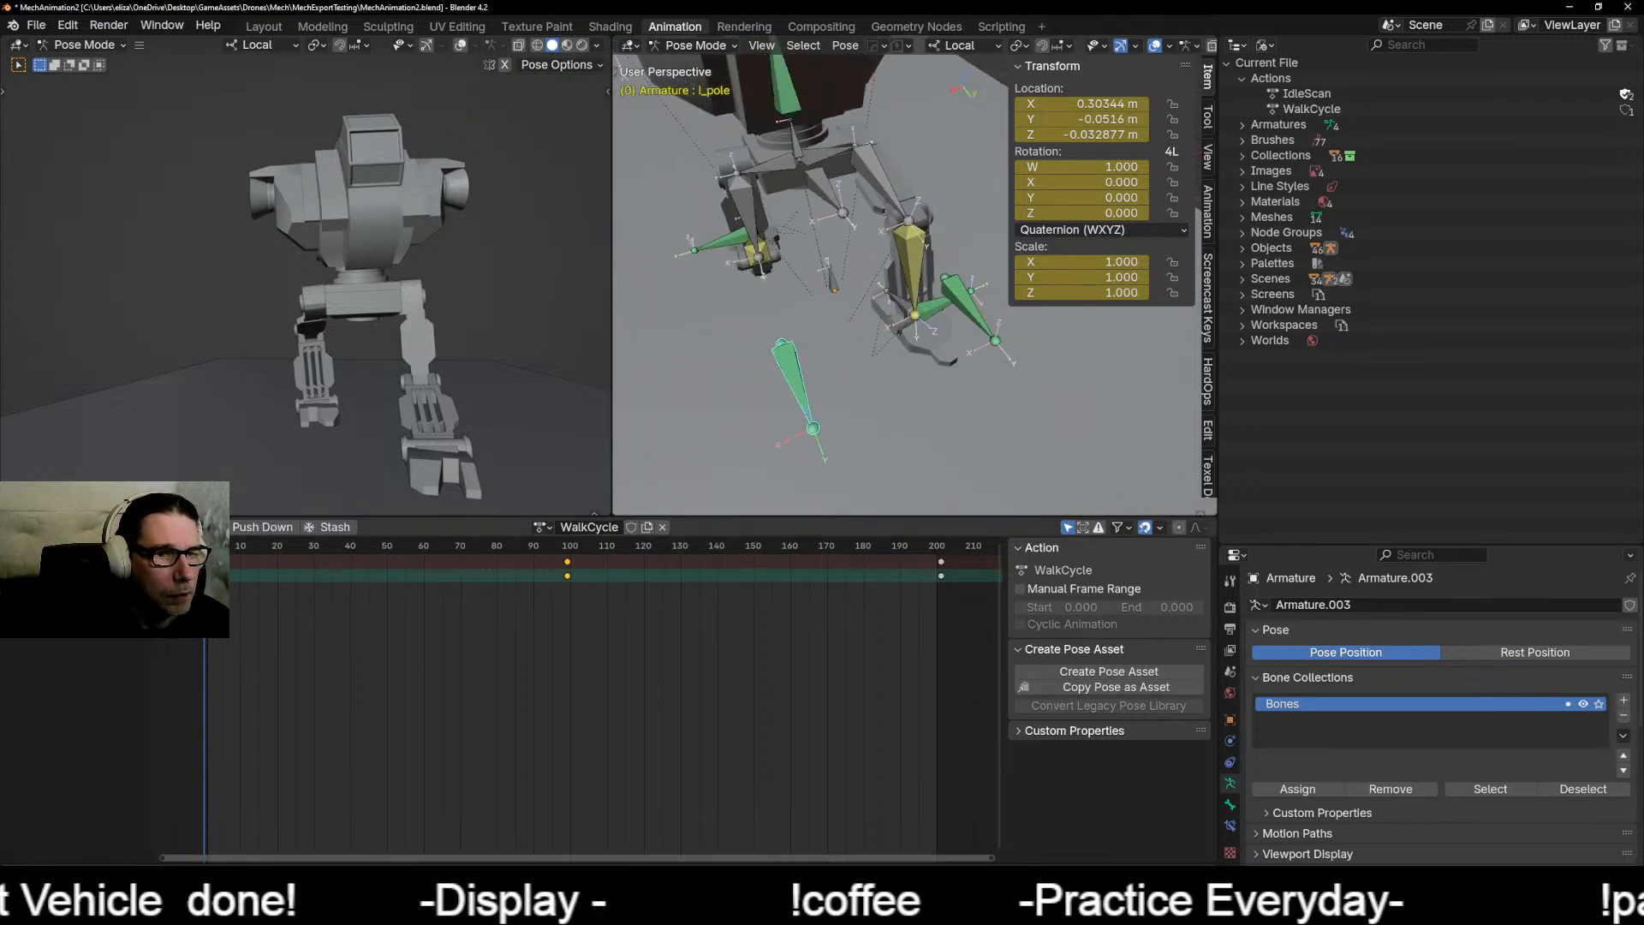
pyautogui.moveTo(225, 557); pyautogui.dragTo(566, 565)
pyautogui.moveTo(789, 449); pyautogui.dragTo(794, 357, button='middle')
pyautogui.press('g')
pyautogui.click(861, 424)
pyautogui.click(804, 366)
pyautogui.press('g')
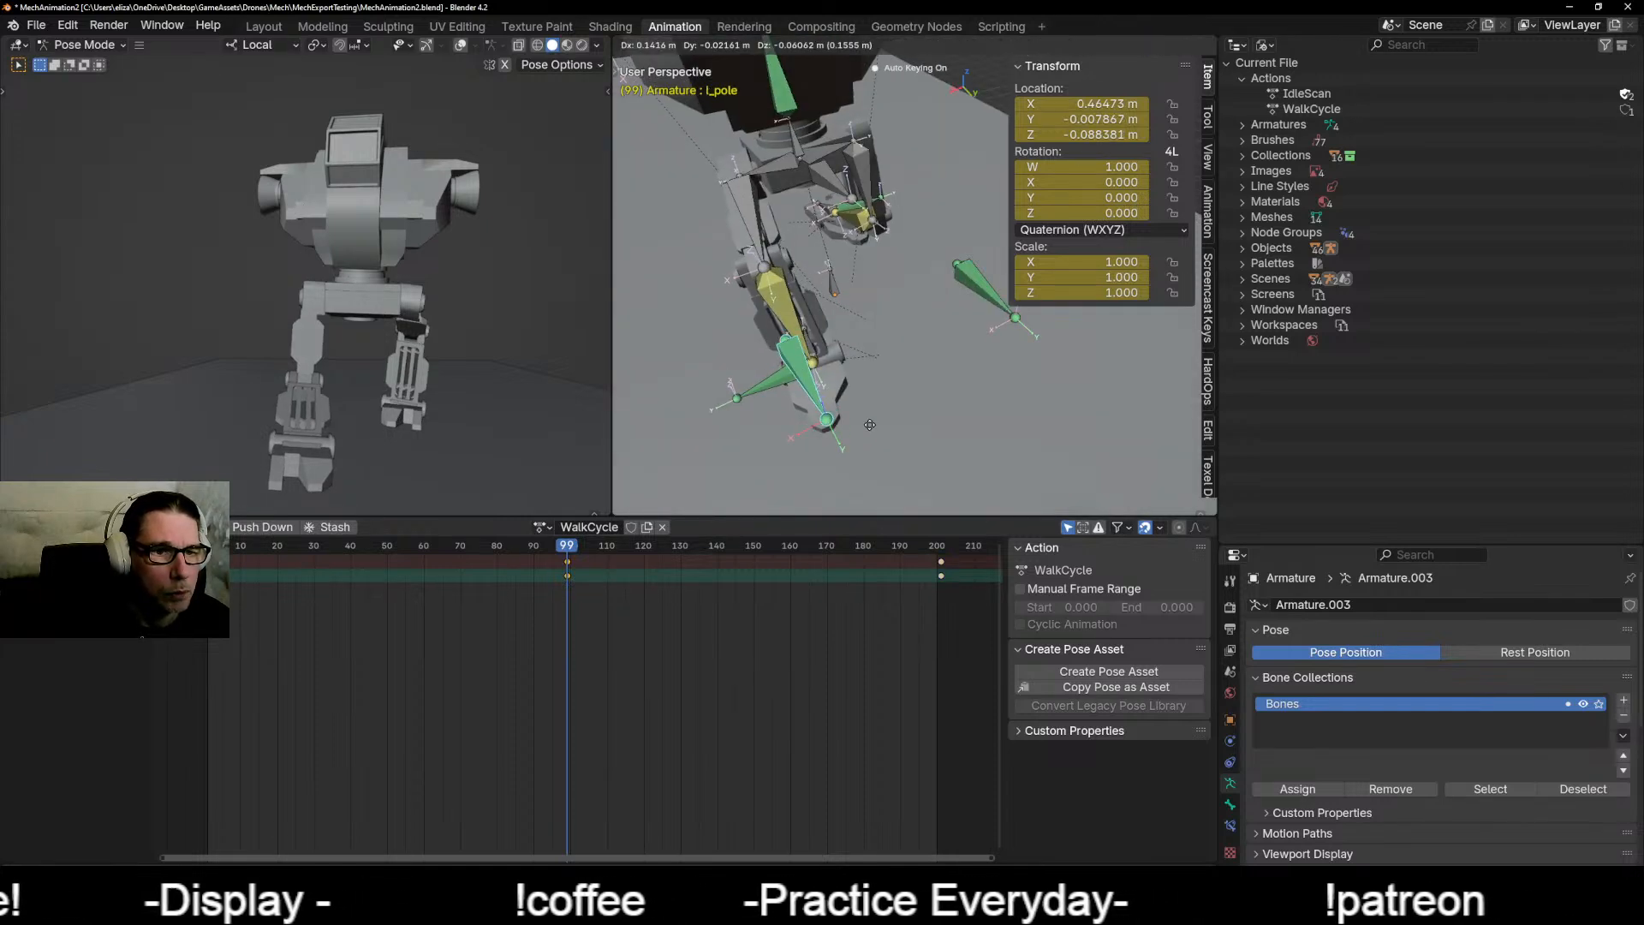
pyautogui.click(880, 429)
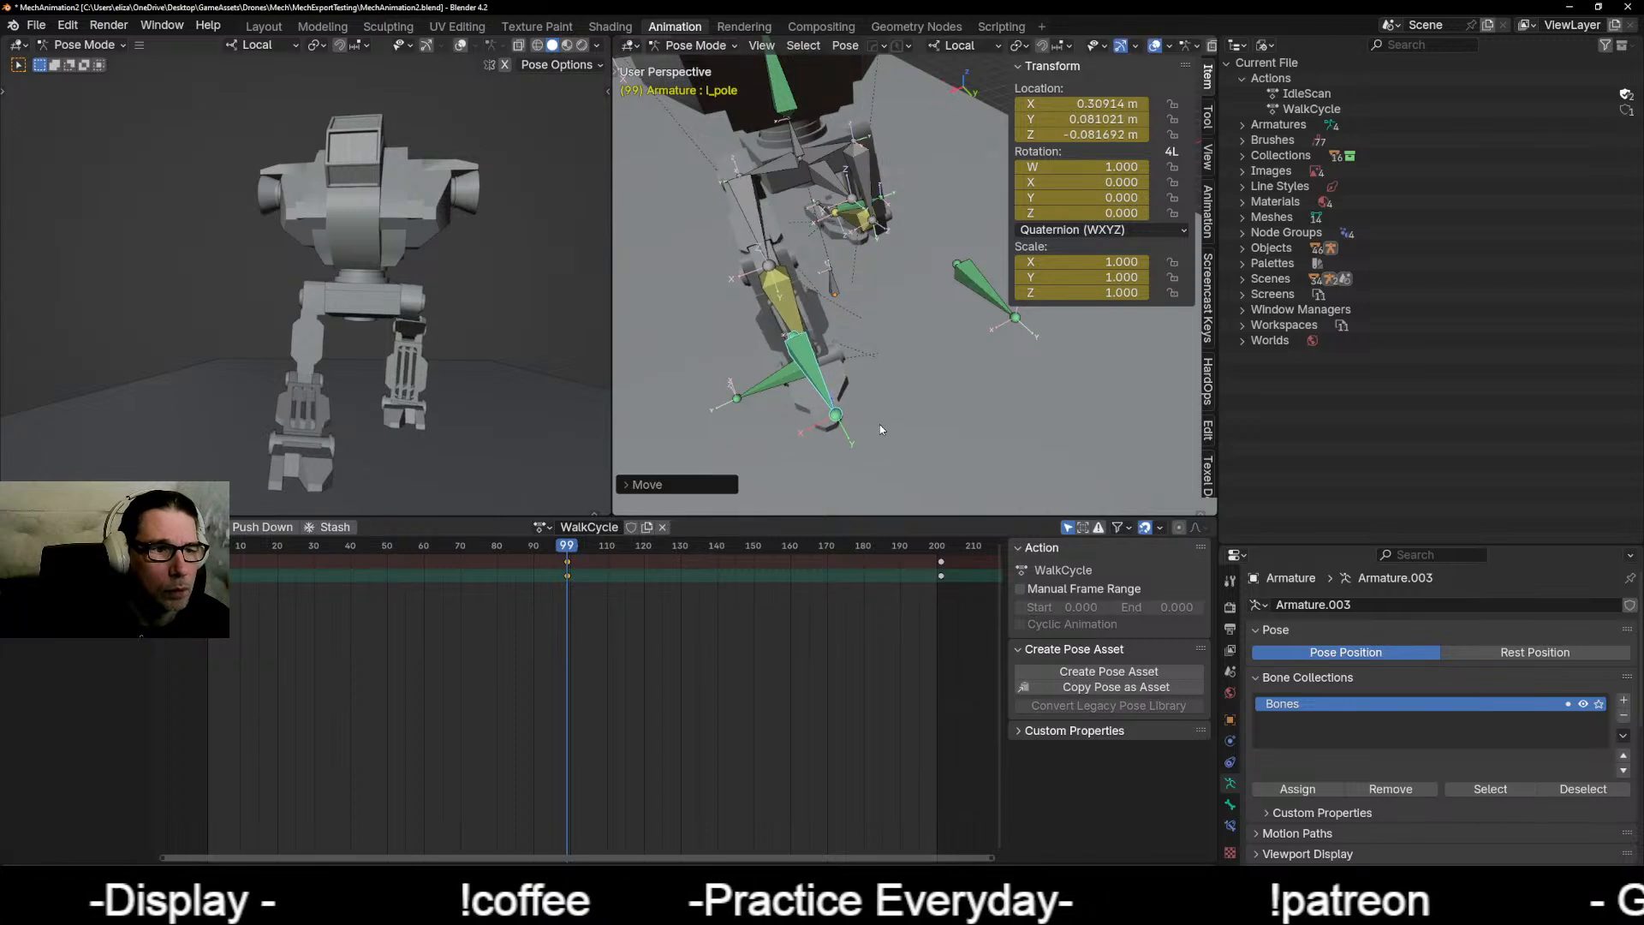
# Step: Play back the walk cycle and examine the knee and foot motion from several angles in both viewports
pyautogui.press('space')
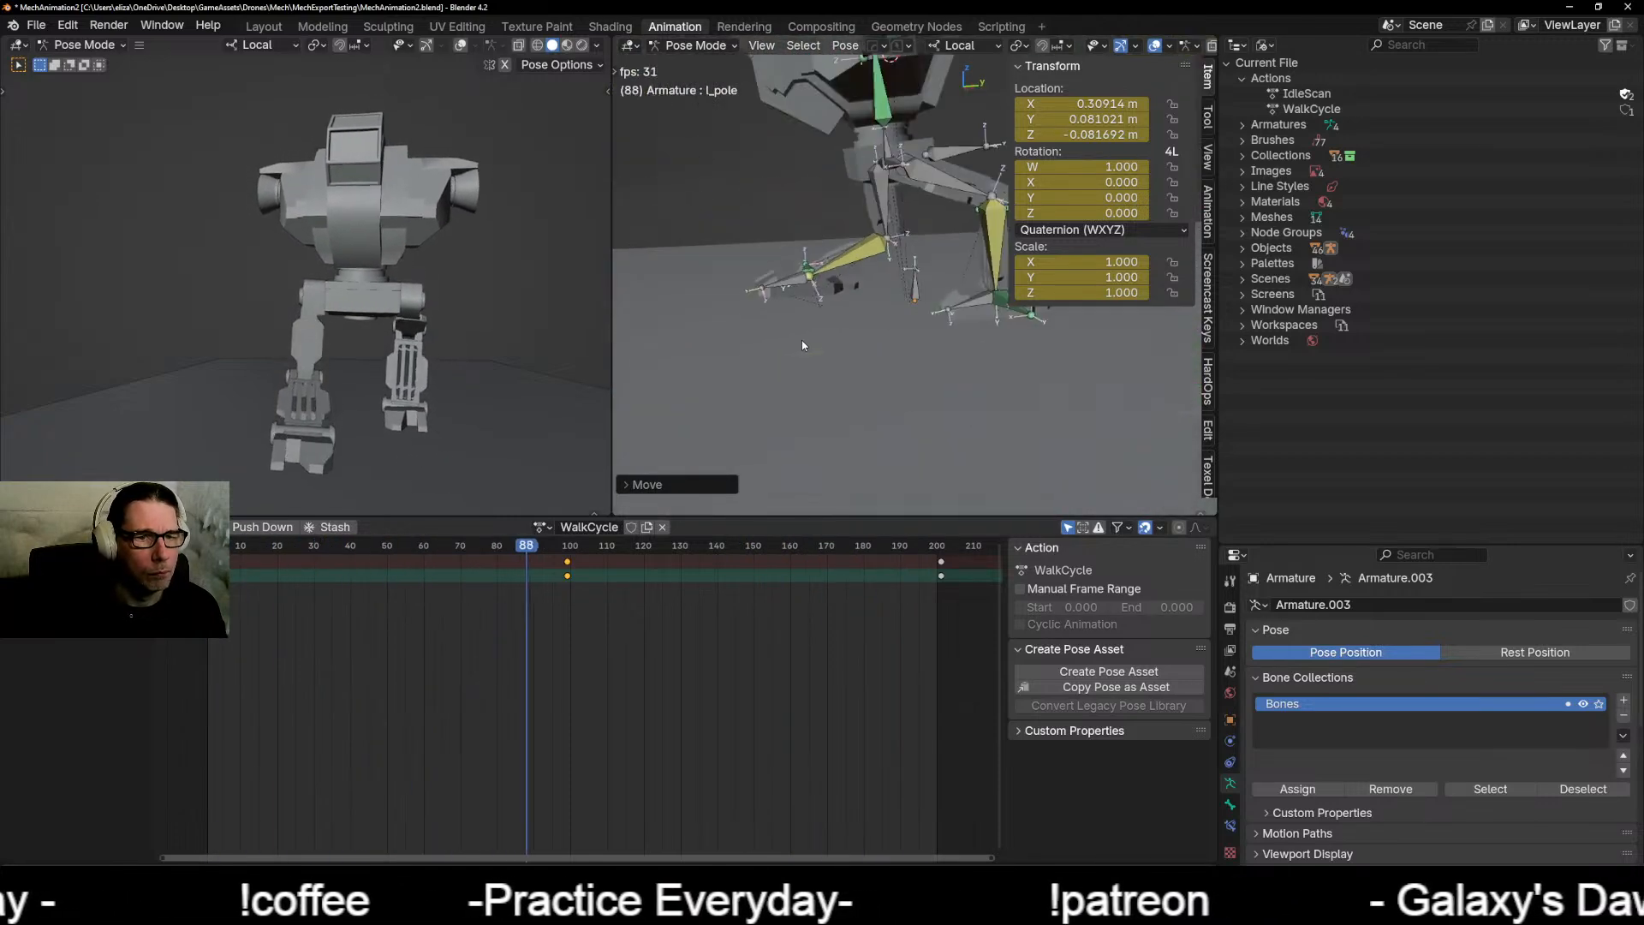
pyautogui.moveTo(281, 466)
pyautogui.mouseDown(button='middle')
pyautogui.moveTo(248, 431)
pyautogui.moveTo(275, 516)
pyautogui.moveTo(305, 471)
pyautogui.mouseUp(button='middle')
pyautogui.scroll(7, 234, 451)
pyautogui.scroll(-8, 231, 456)
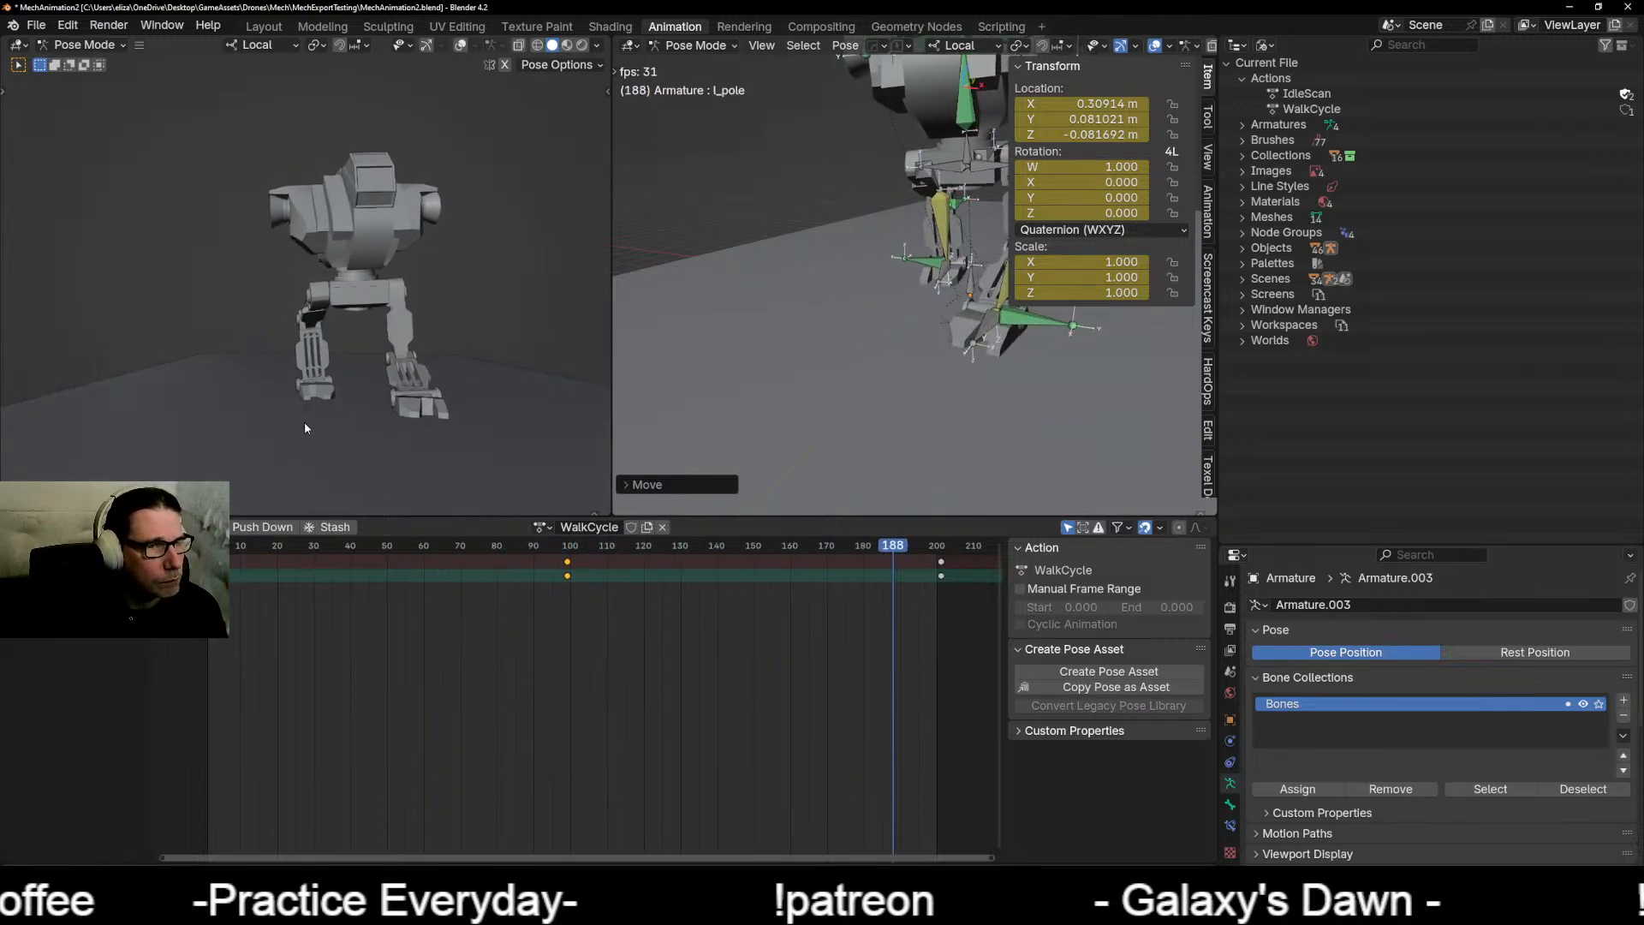
pyautogui.moveTo(304, 424); pyautogui.dragTo(286, 430, button='middle')
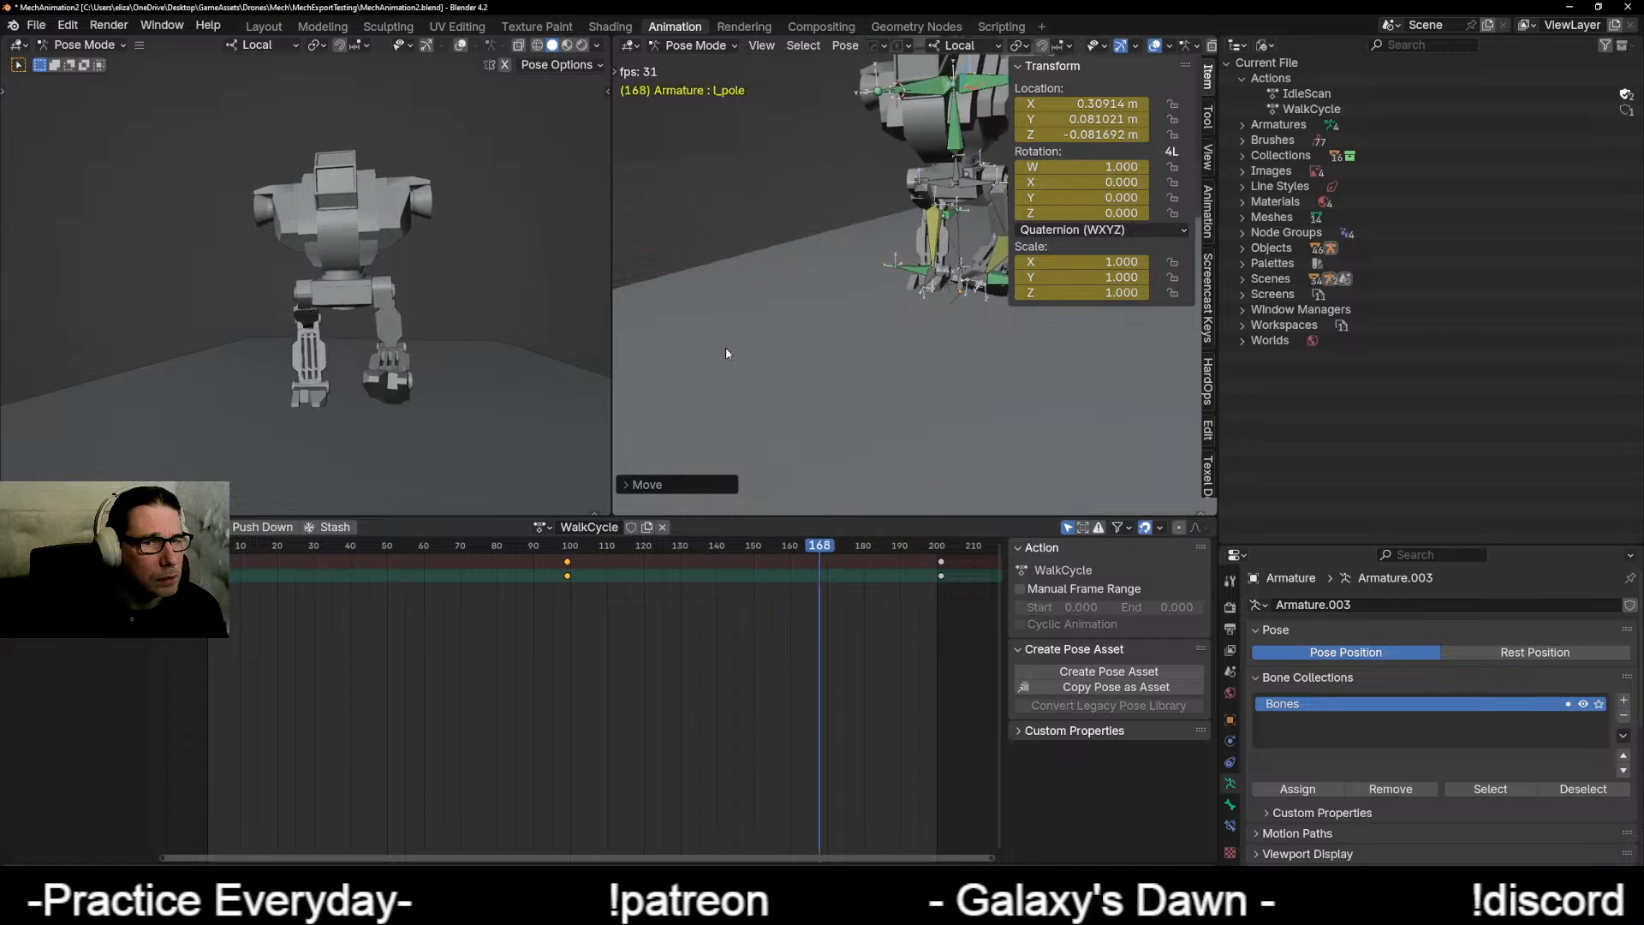
pyautogui.moveTo(692, 360); pyautogui.dragTo(1096, 377, button='middle')
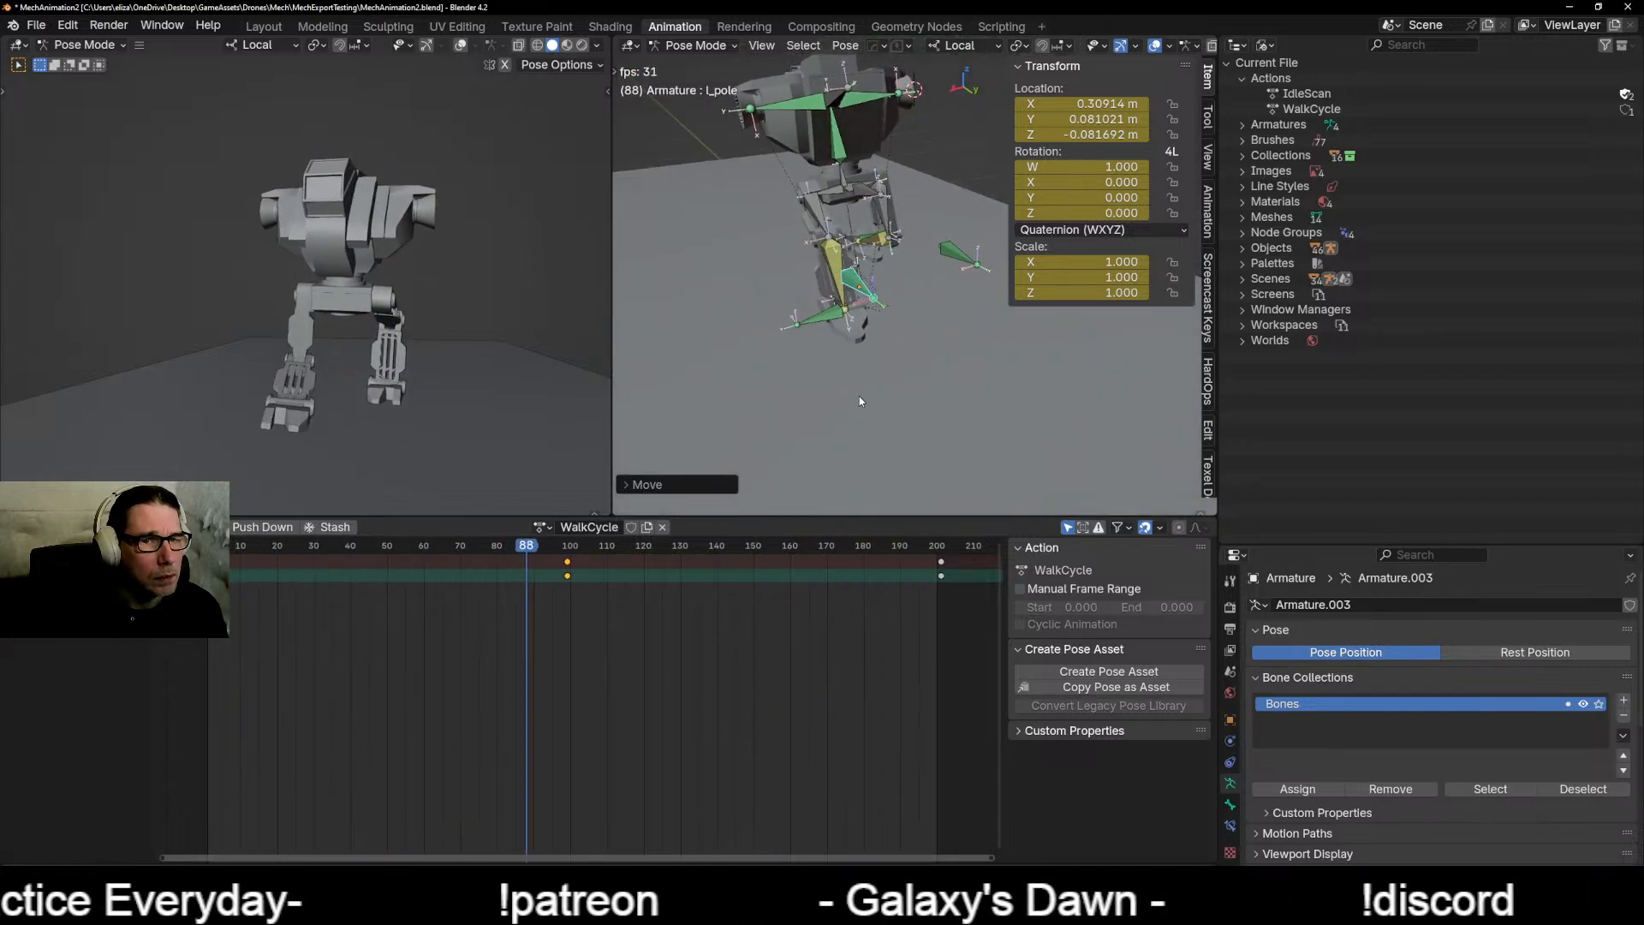
pyautogui.moveTo(860, 396); pyautogui.dragTo(839, 408, button='middle')
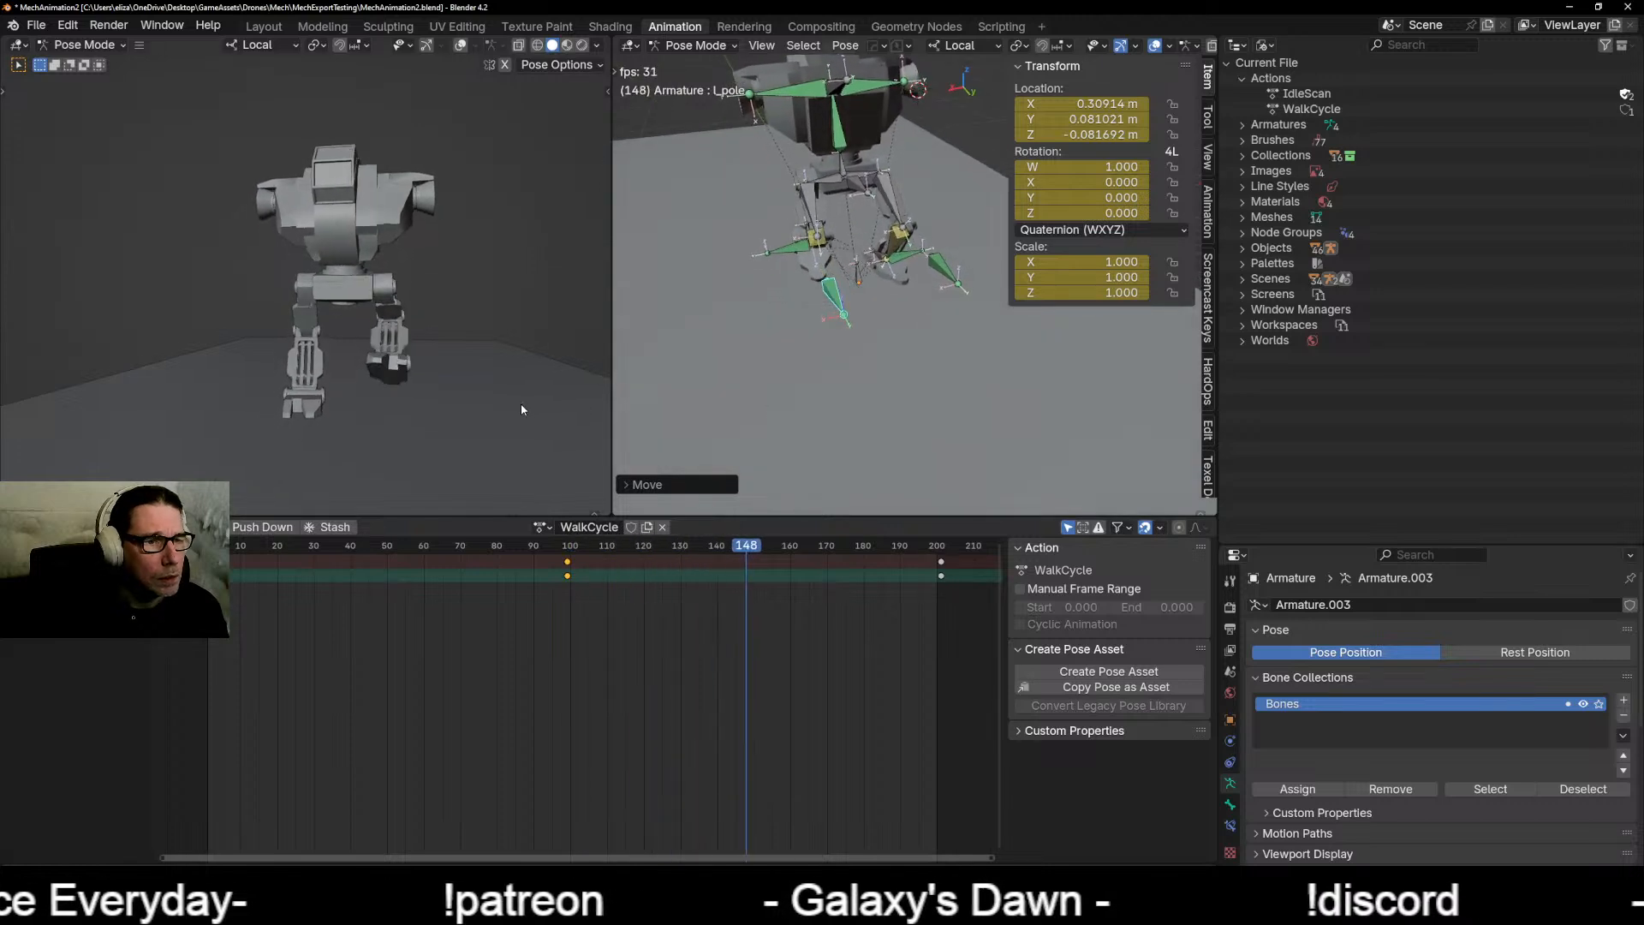
pyautogui.moveTo(908, 361); pyautogui.dragTo(887, 371, button='middle')
pyautogui.press('space')
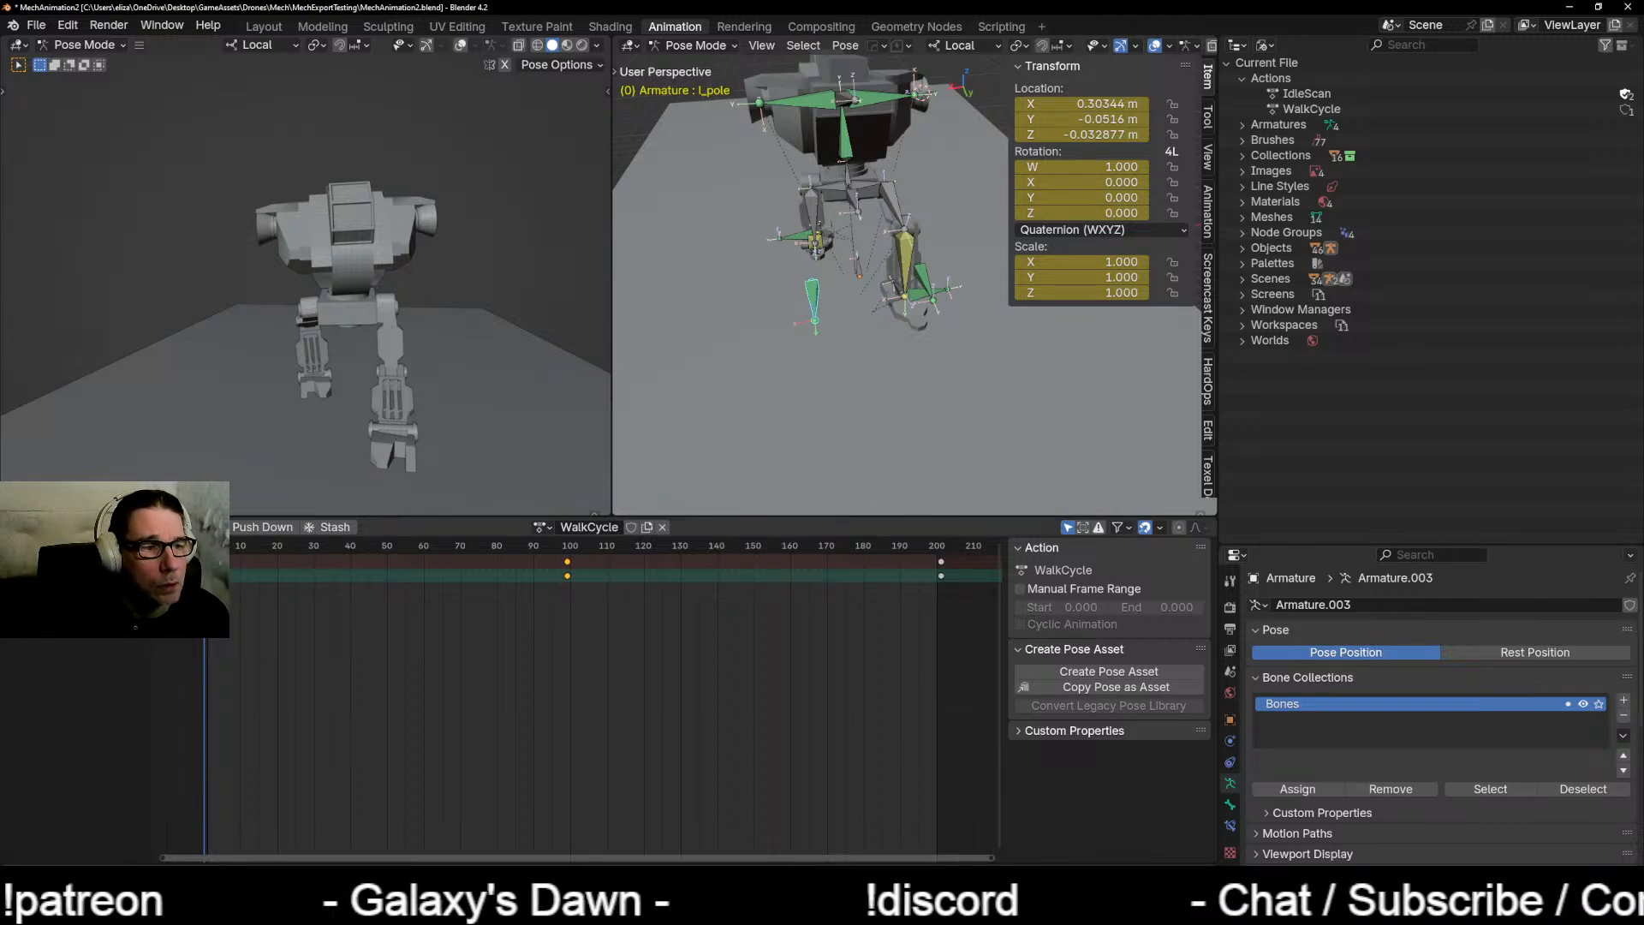
# Step: At frame 99, move the l_pole bone along its local X axis to about X -0.316 m
pyautogui.moveTo(205, 557); pyautogui.dragTo(568, 572)
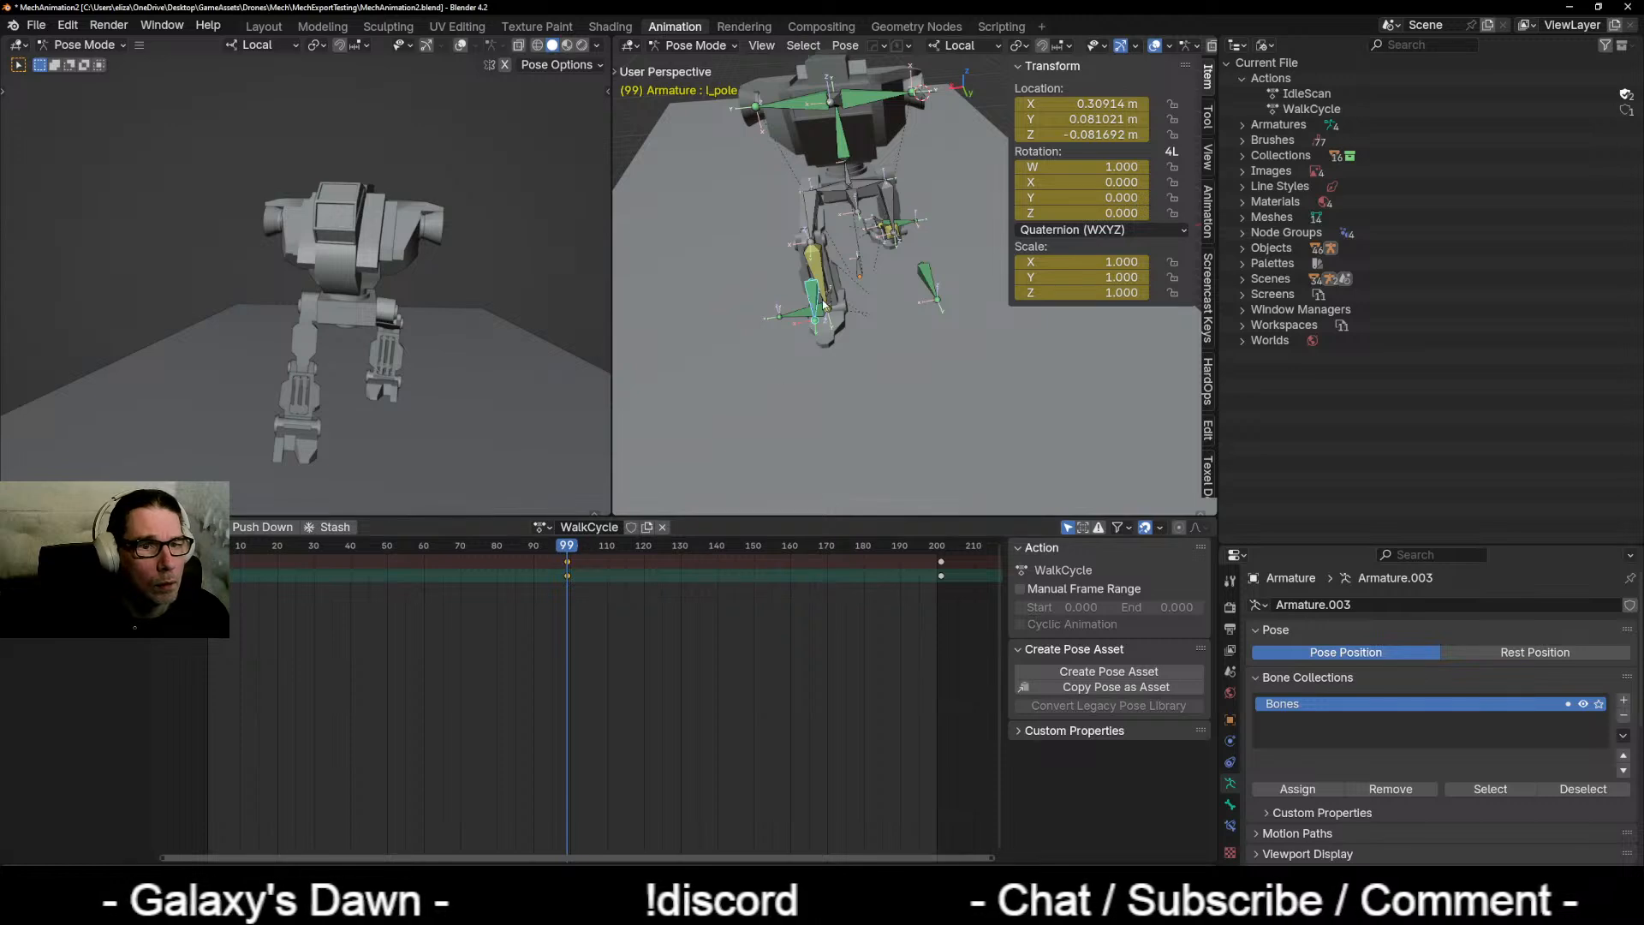
pyautogui.press('g')
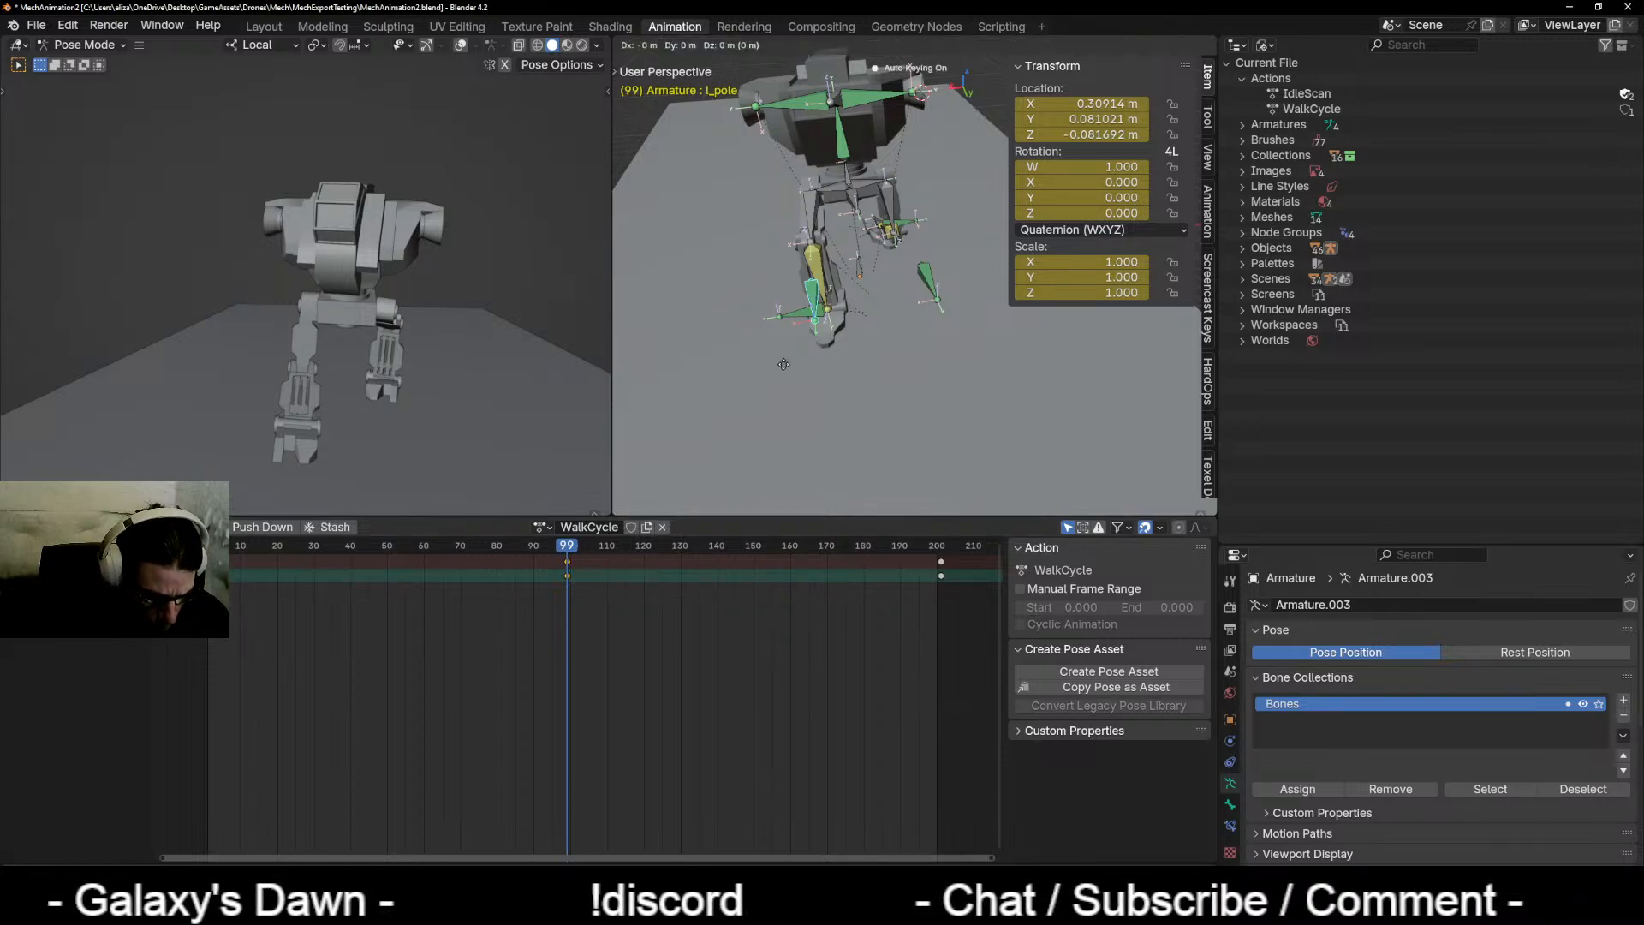
pyautogui.press('x')
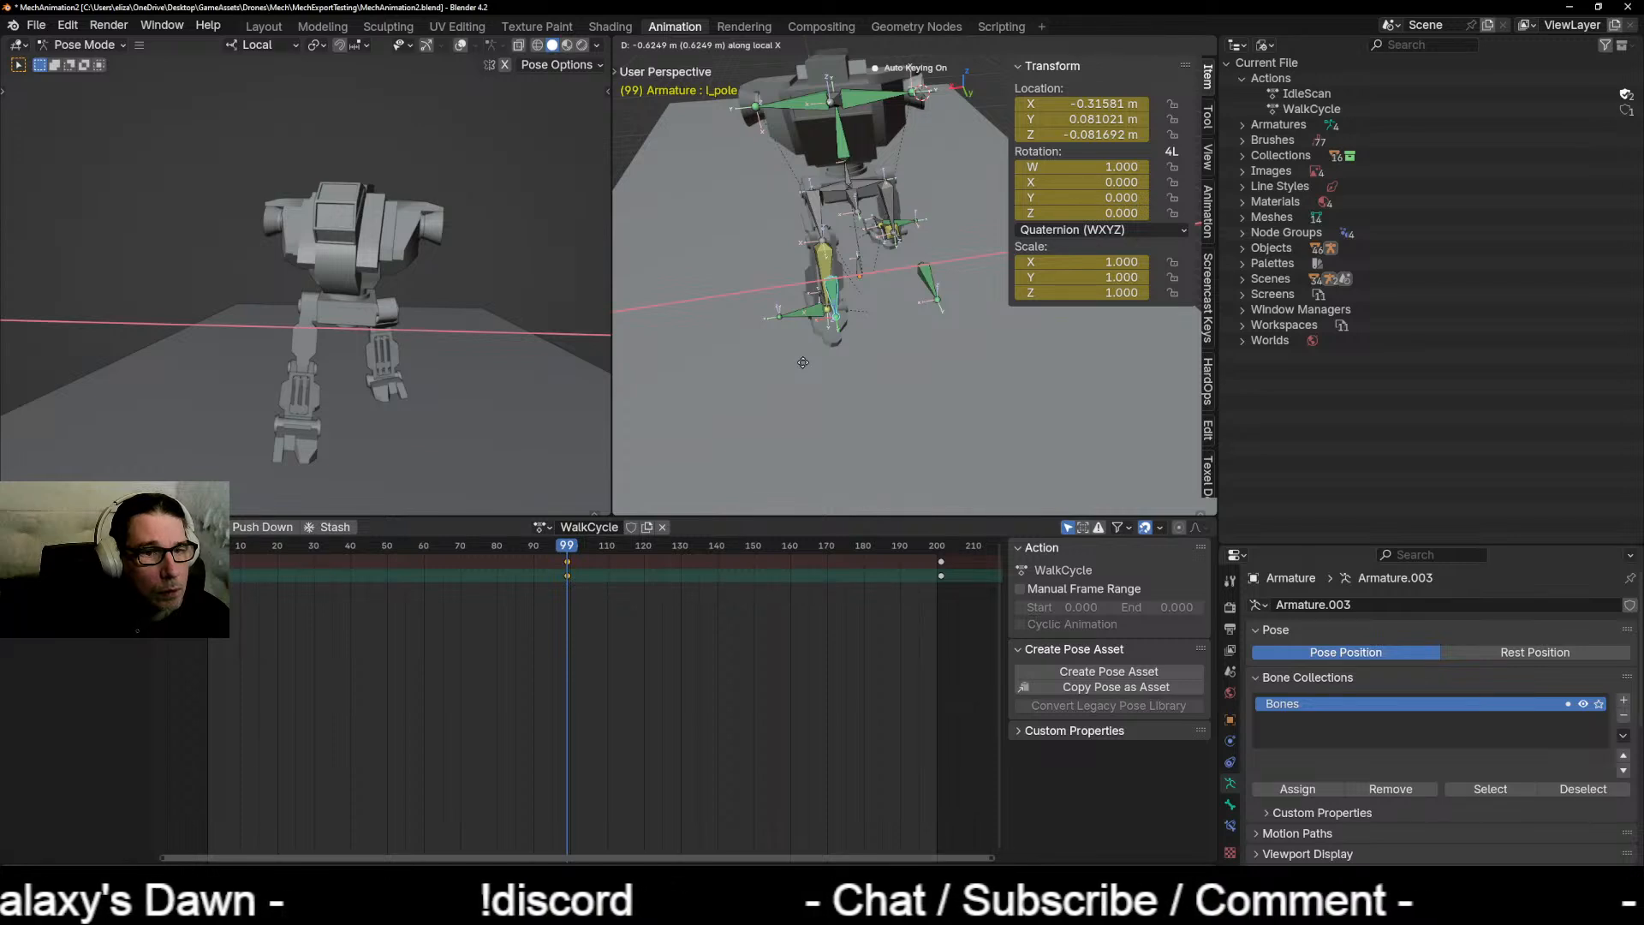
pyautogui.click(803, 362)
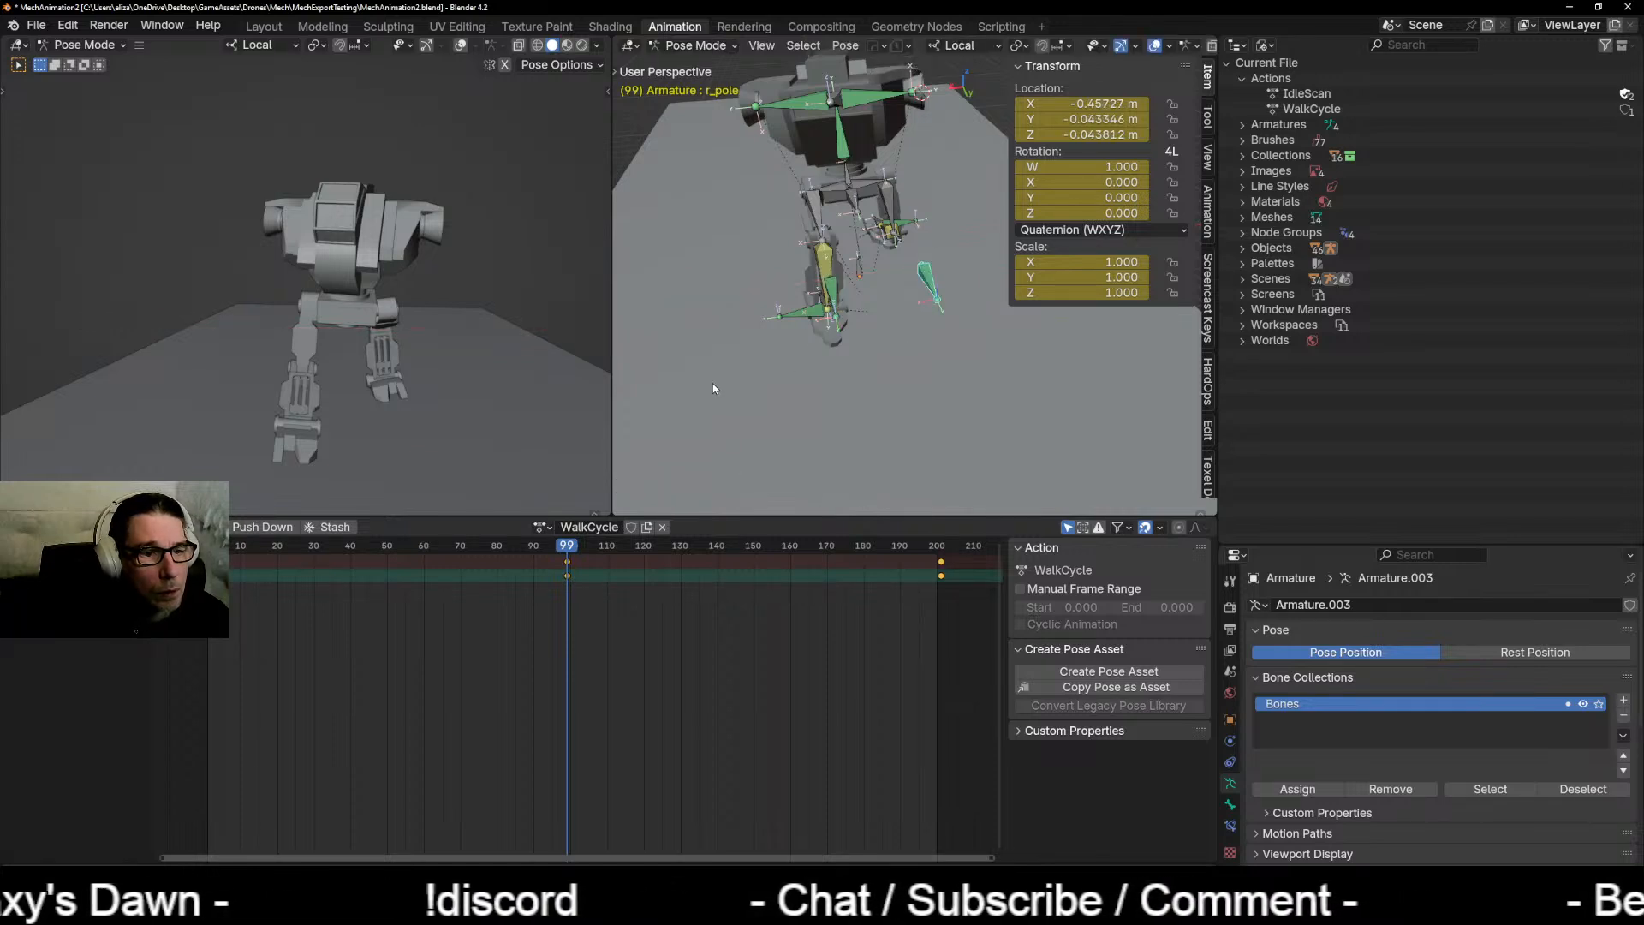
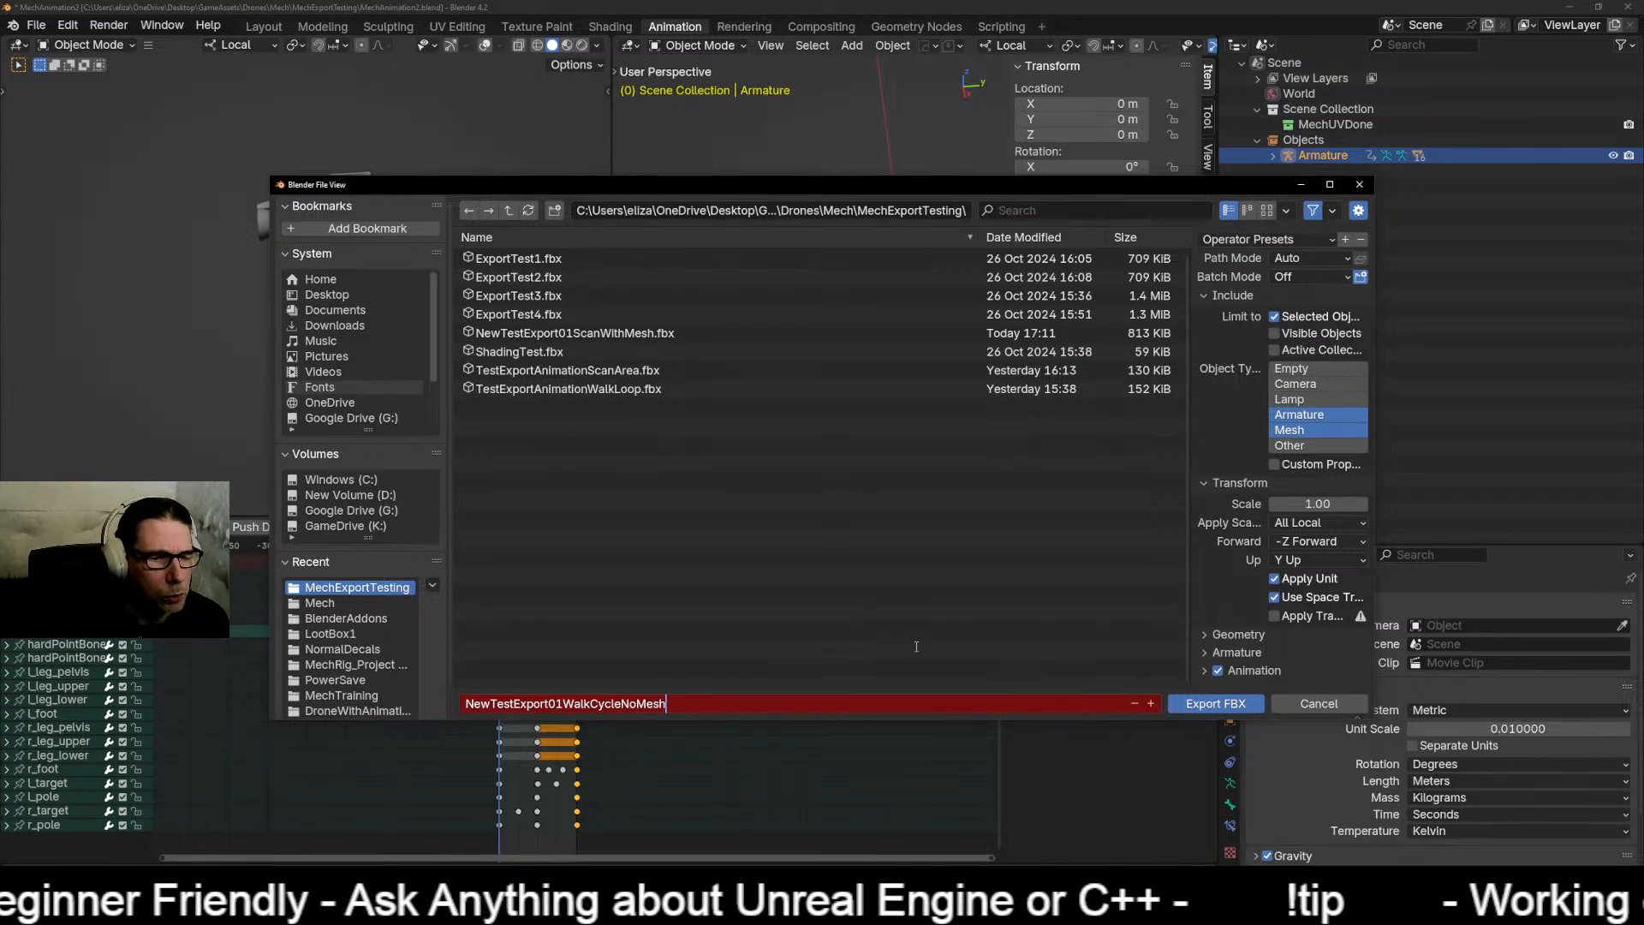
# Step: Export the selected armature as NewTestExport01WalkCycleNoMesh.fbx, including only the Armature object type and checking the armature and animation options
pyautogui.press('Return')
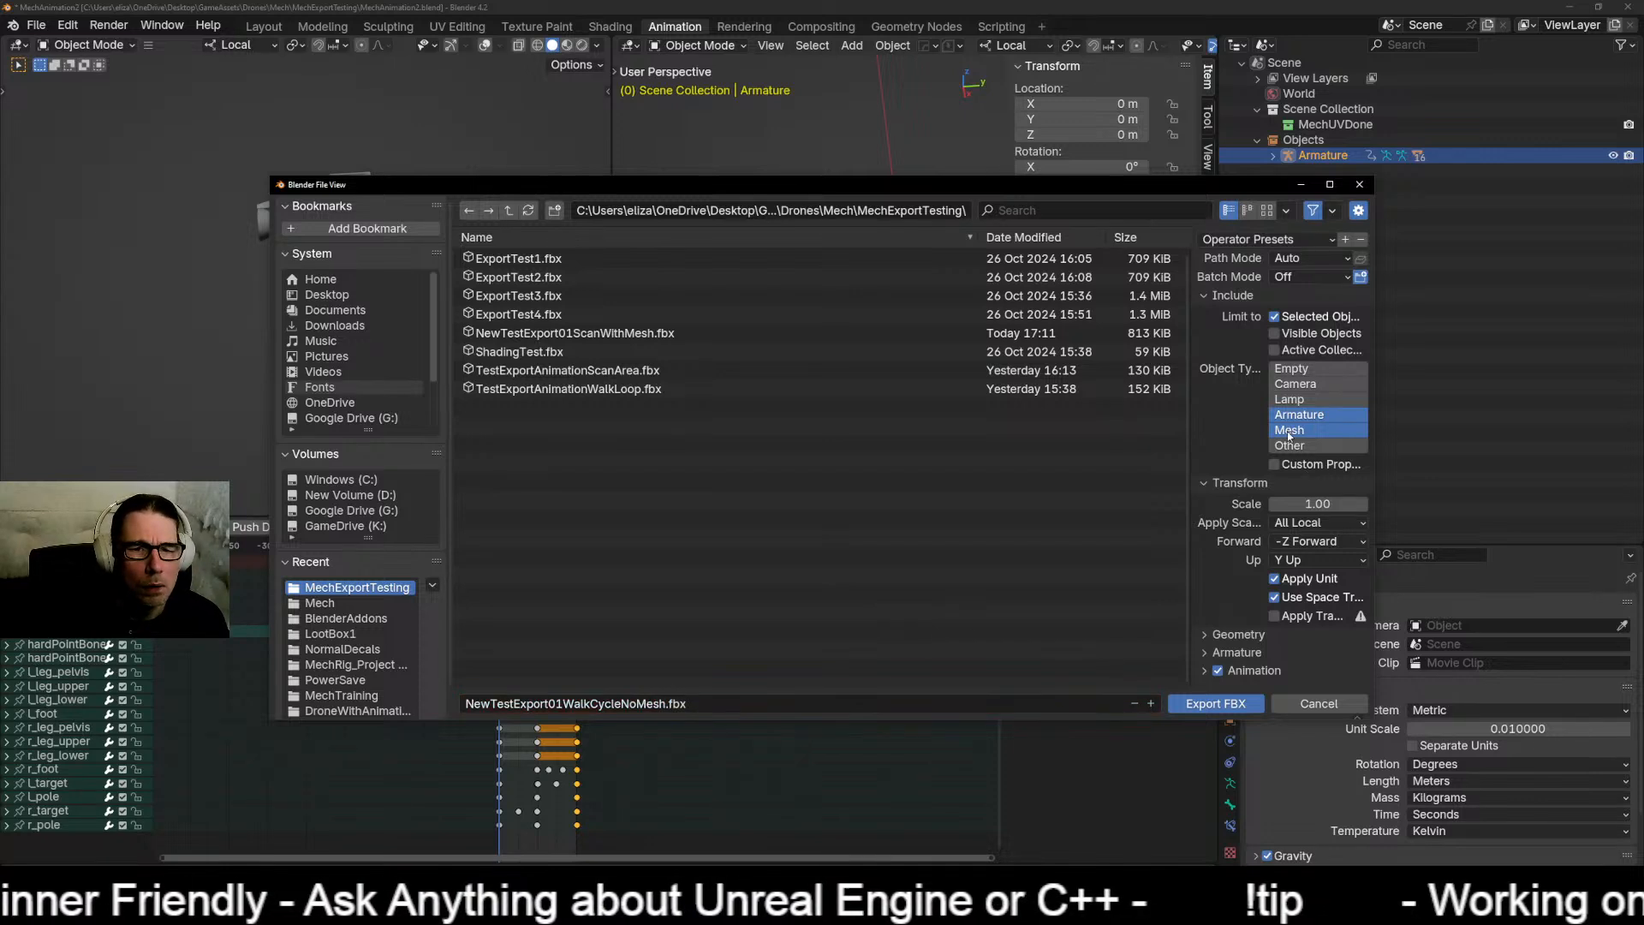
pyautogui.click(1304, 433)
pyautogui.click(1299, 415)
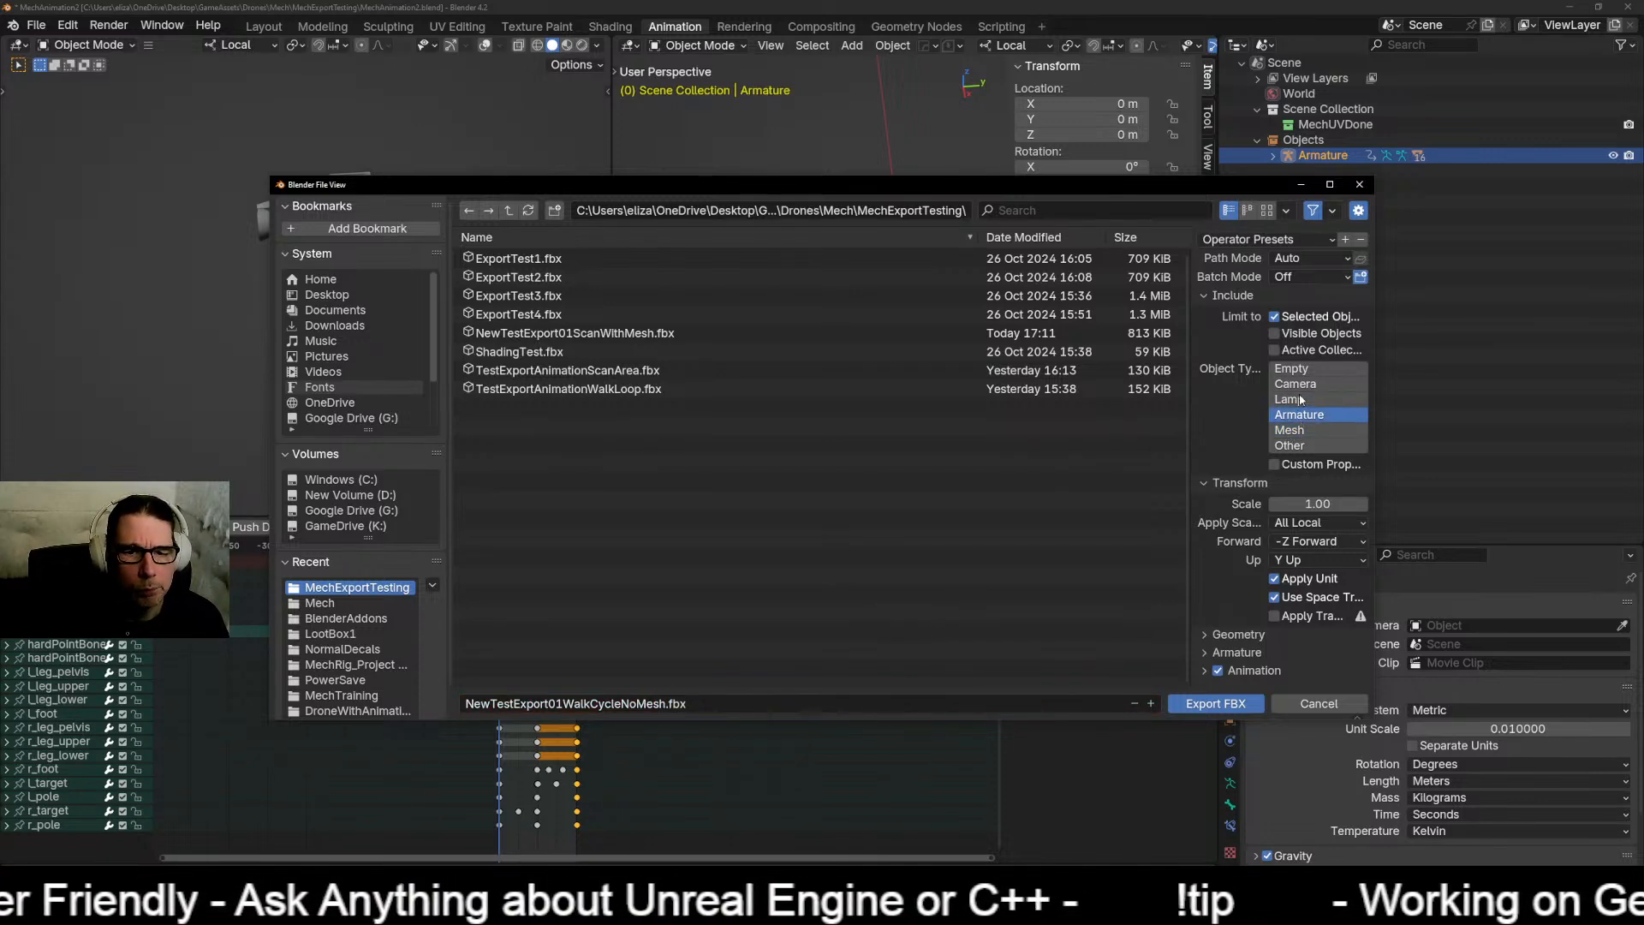
pyautogui.click(1208, 653)
pyautogui.scroll(-3, 1230, 620)
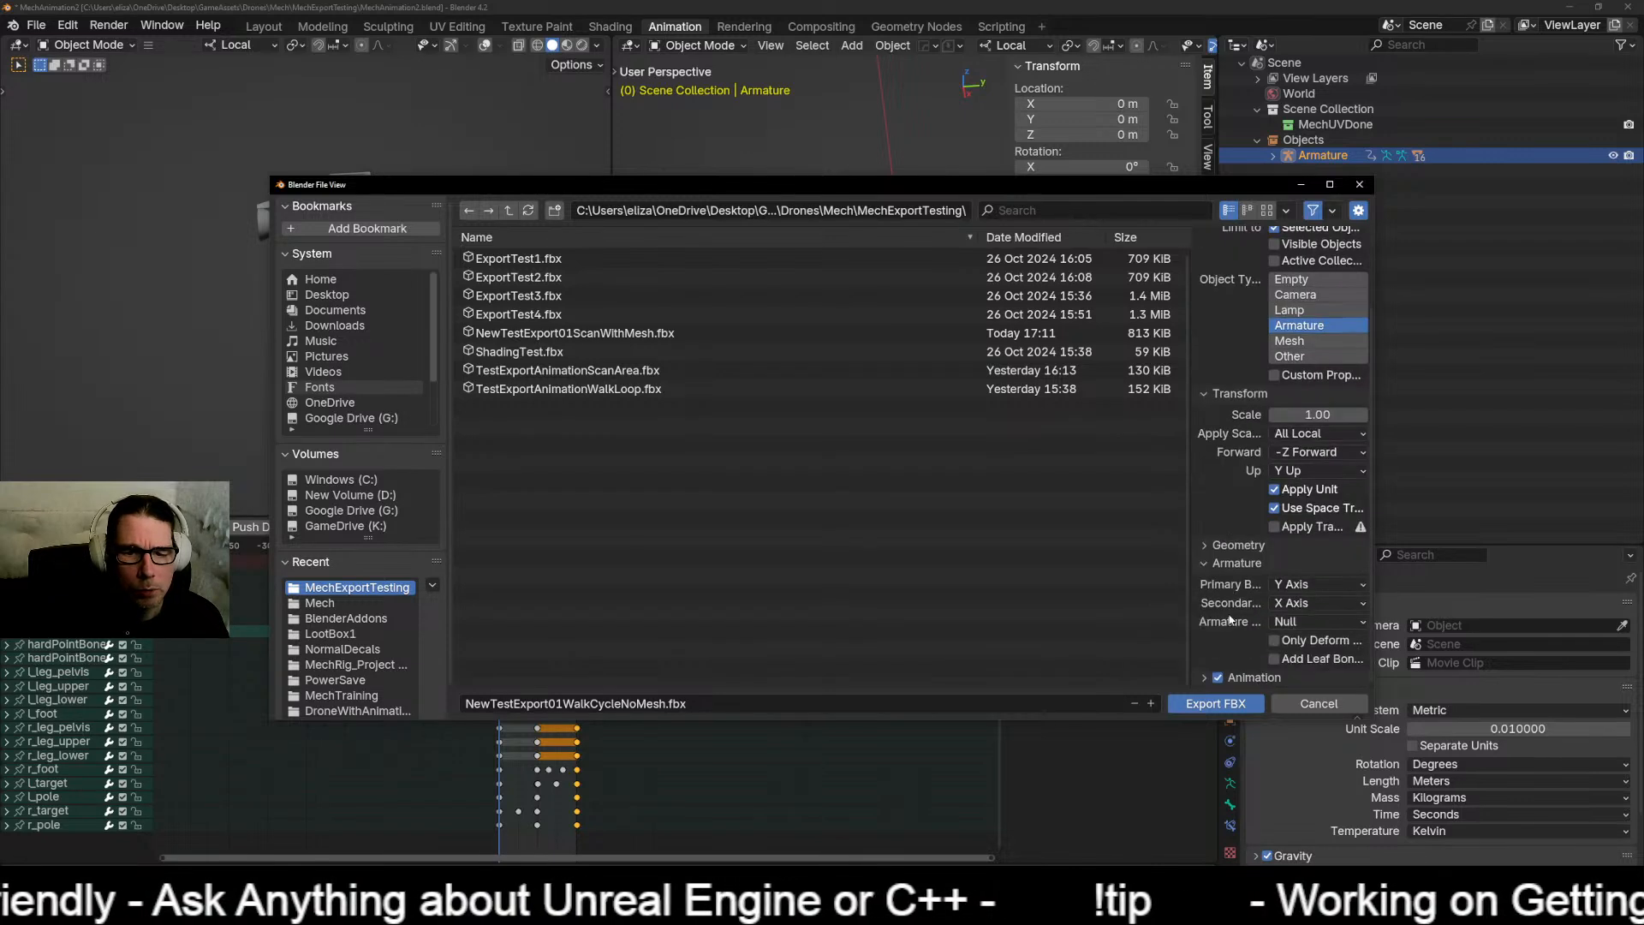
pyautogui.click(1206, 678)
pyautogui.scroll(-3, 1252, 593)
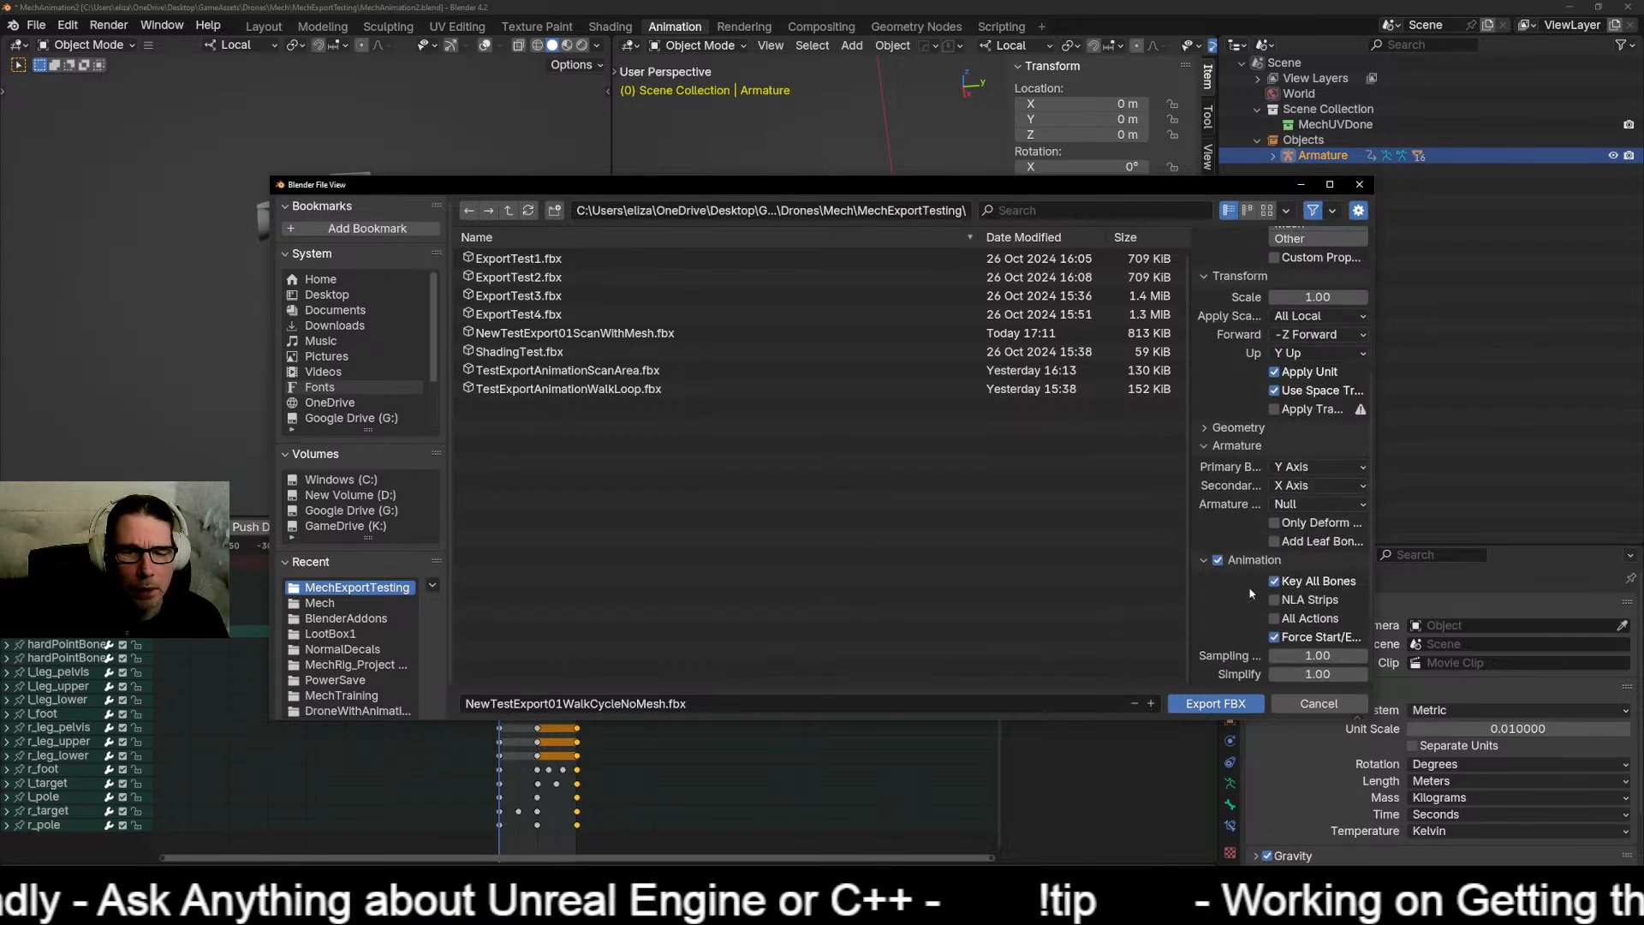
pyautogui.click(1216, 705)
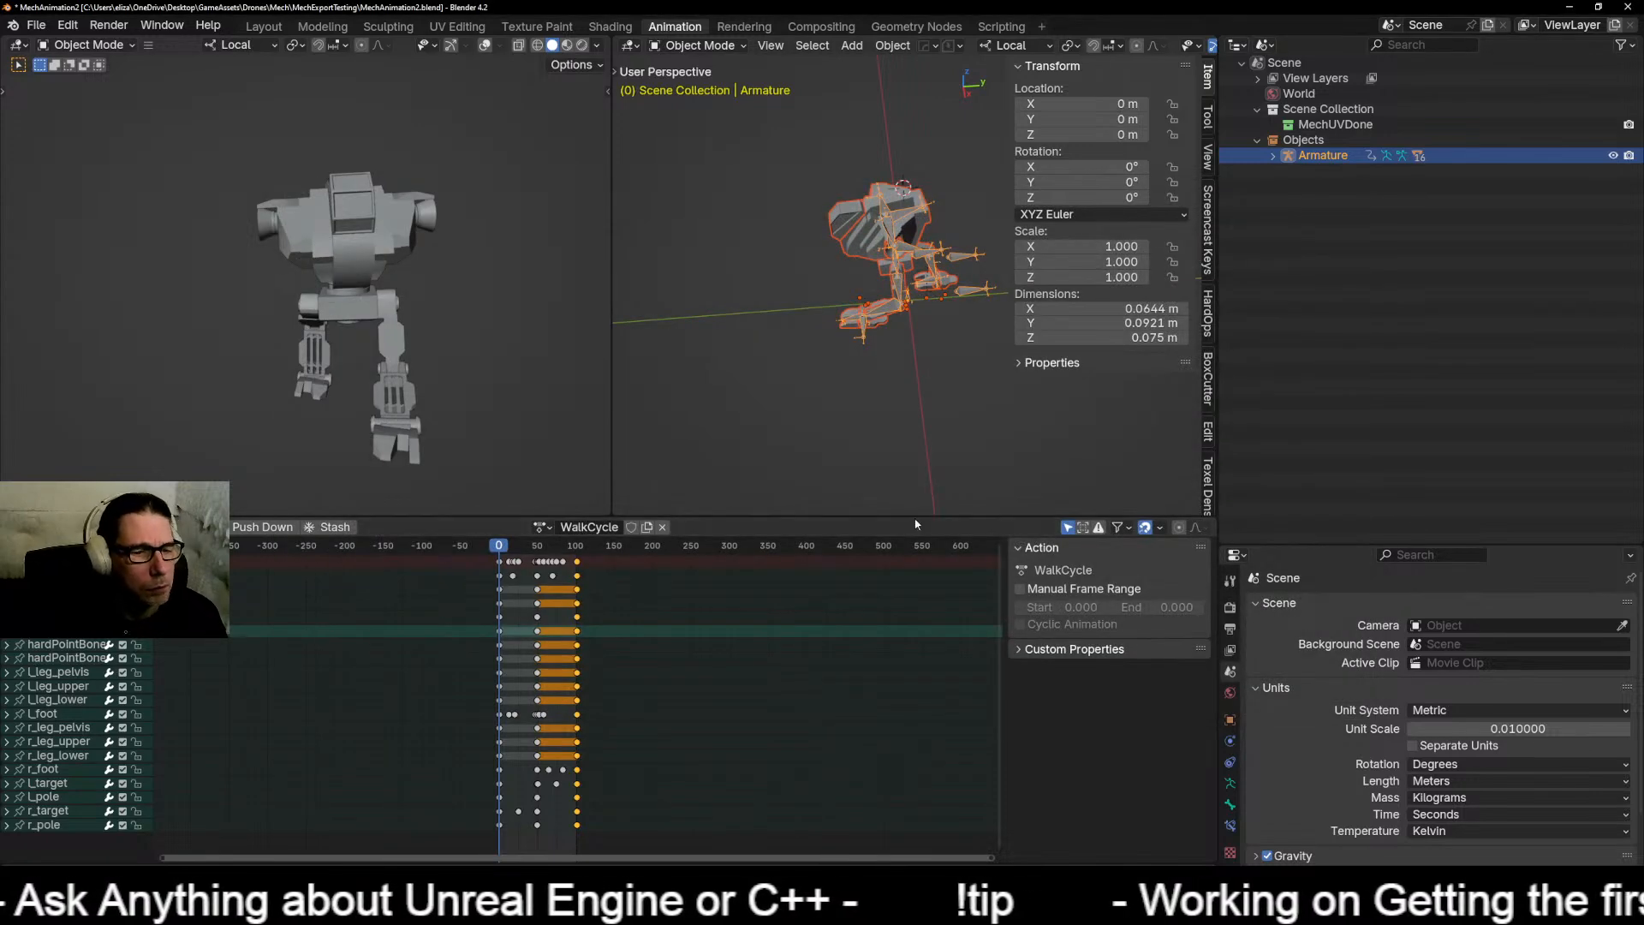
# Step: Switch to Unreal Editor and import the walk cycle FBX into the NewTestMech folder with the NewTestExport01ScanWithMesh skeleton
pyautogui.click(1568, 10)
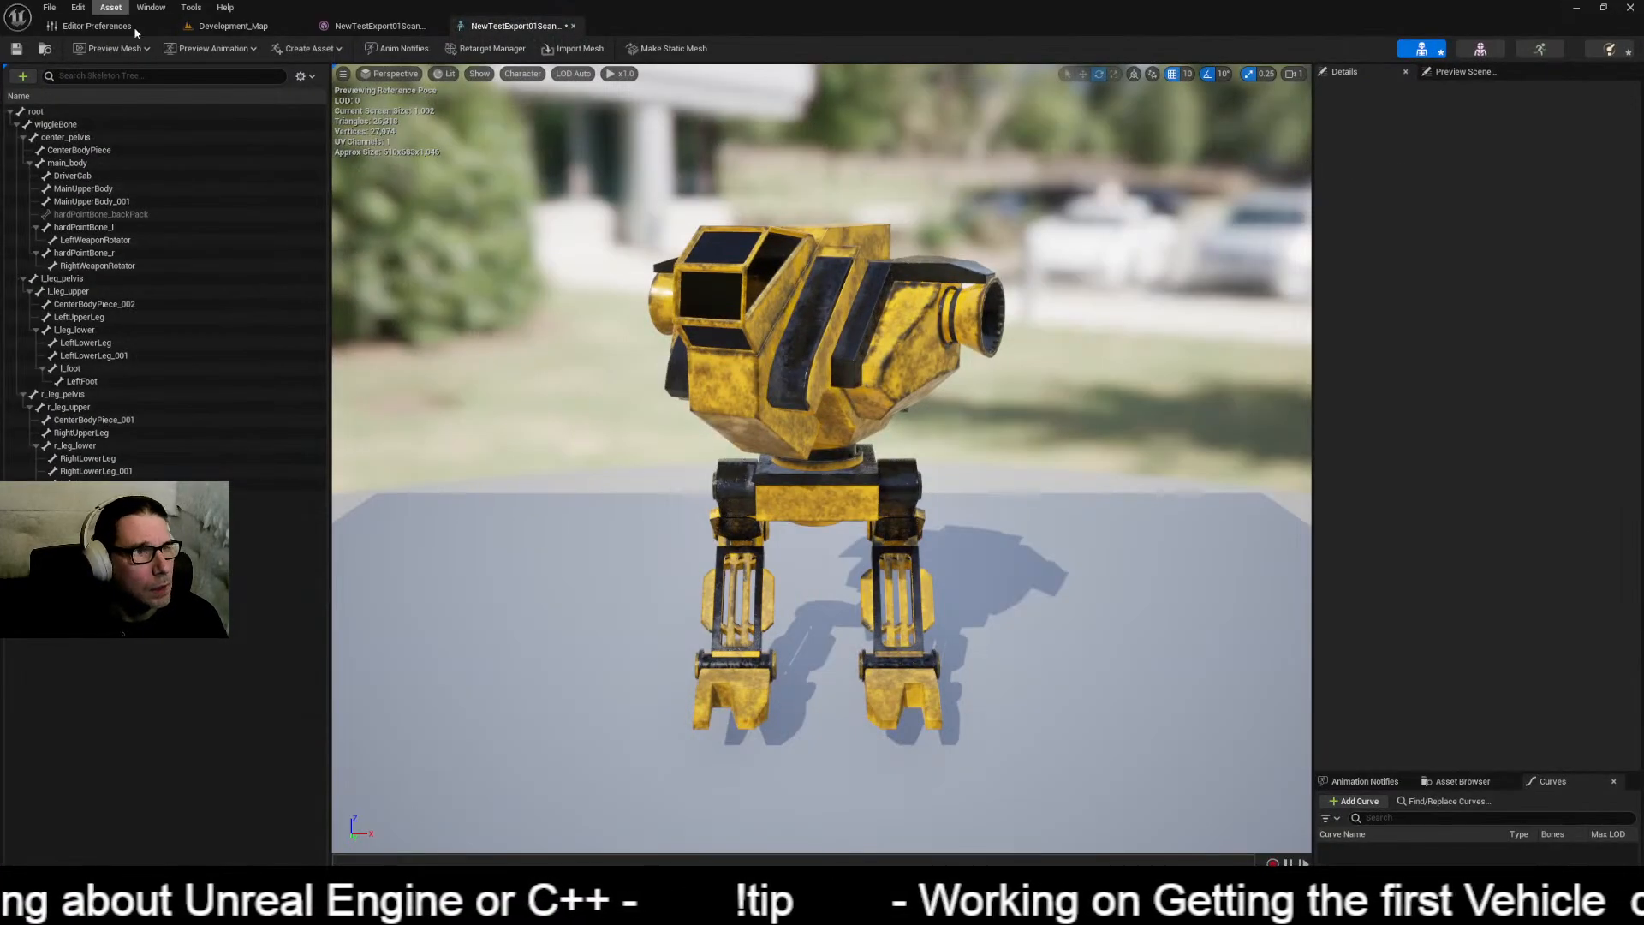
pyautogui.click(228, 26)
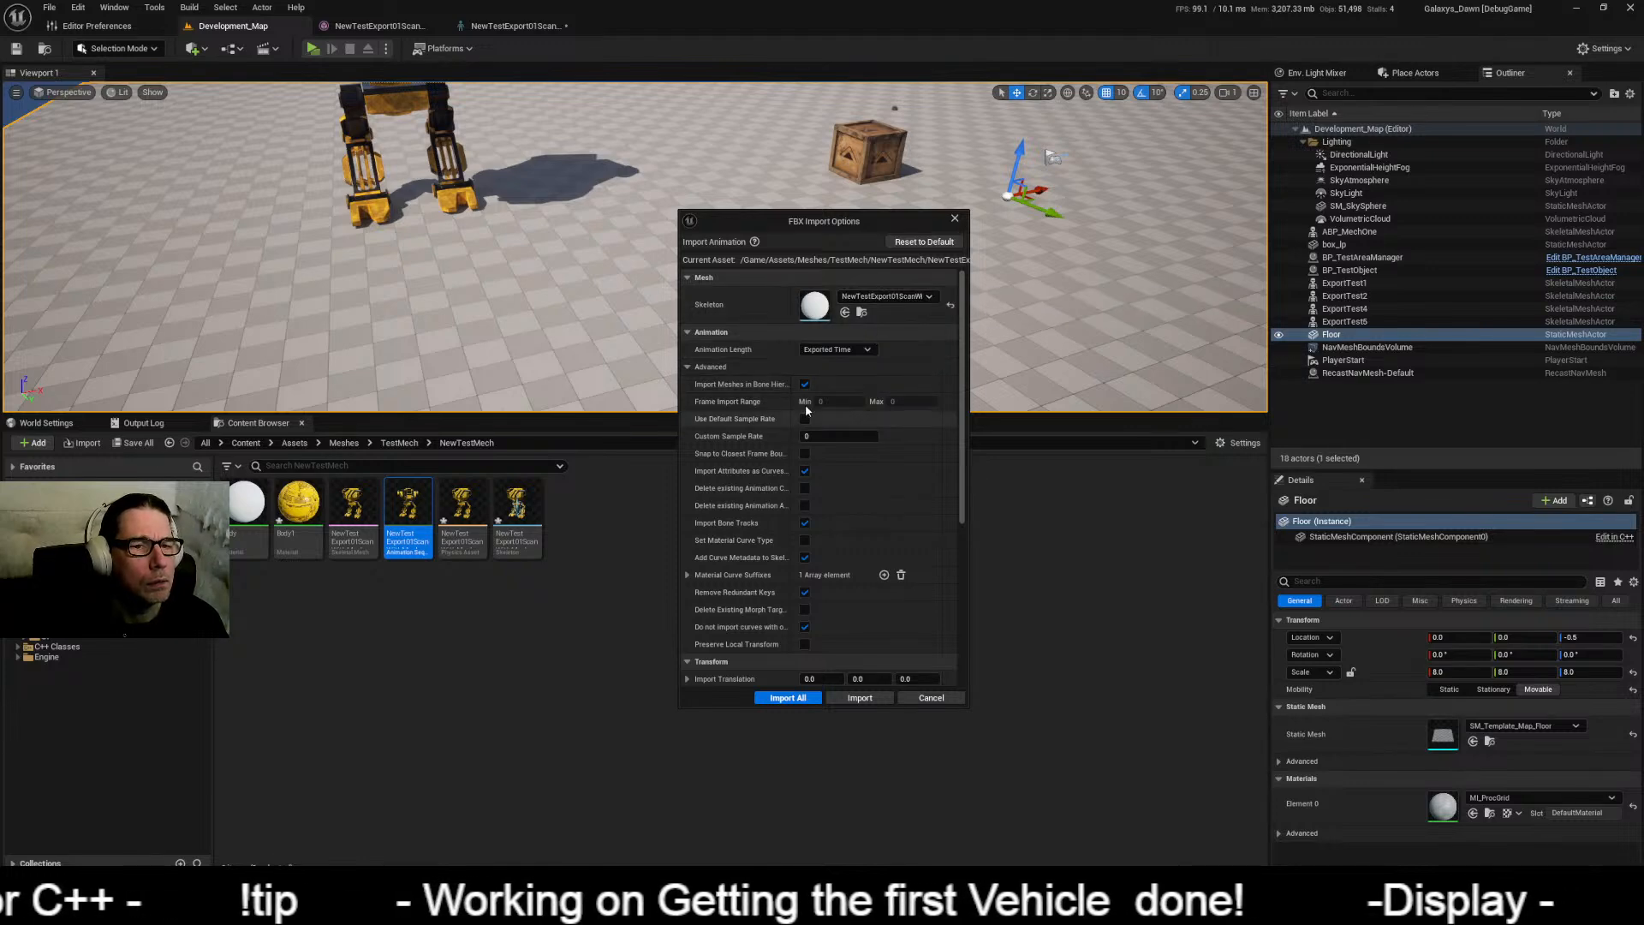
pyautogui.click(902, 296)
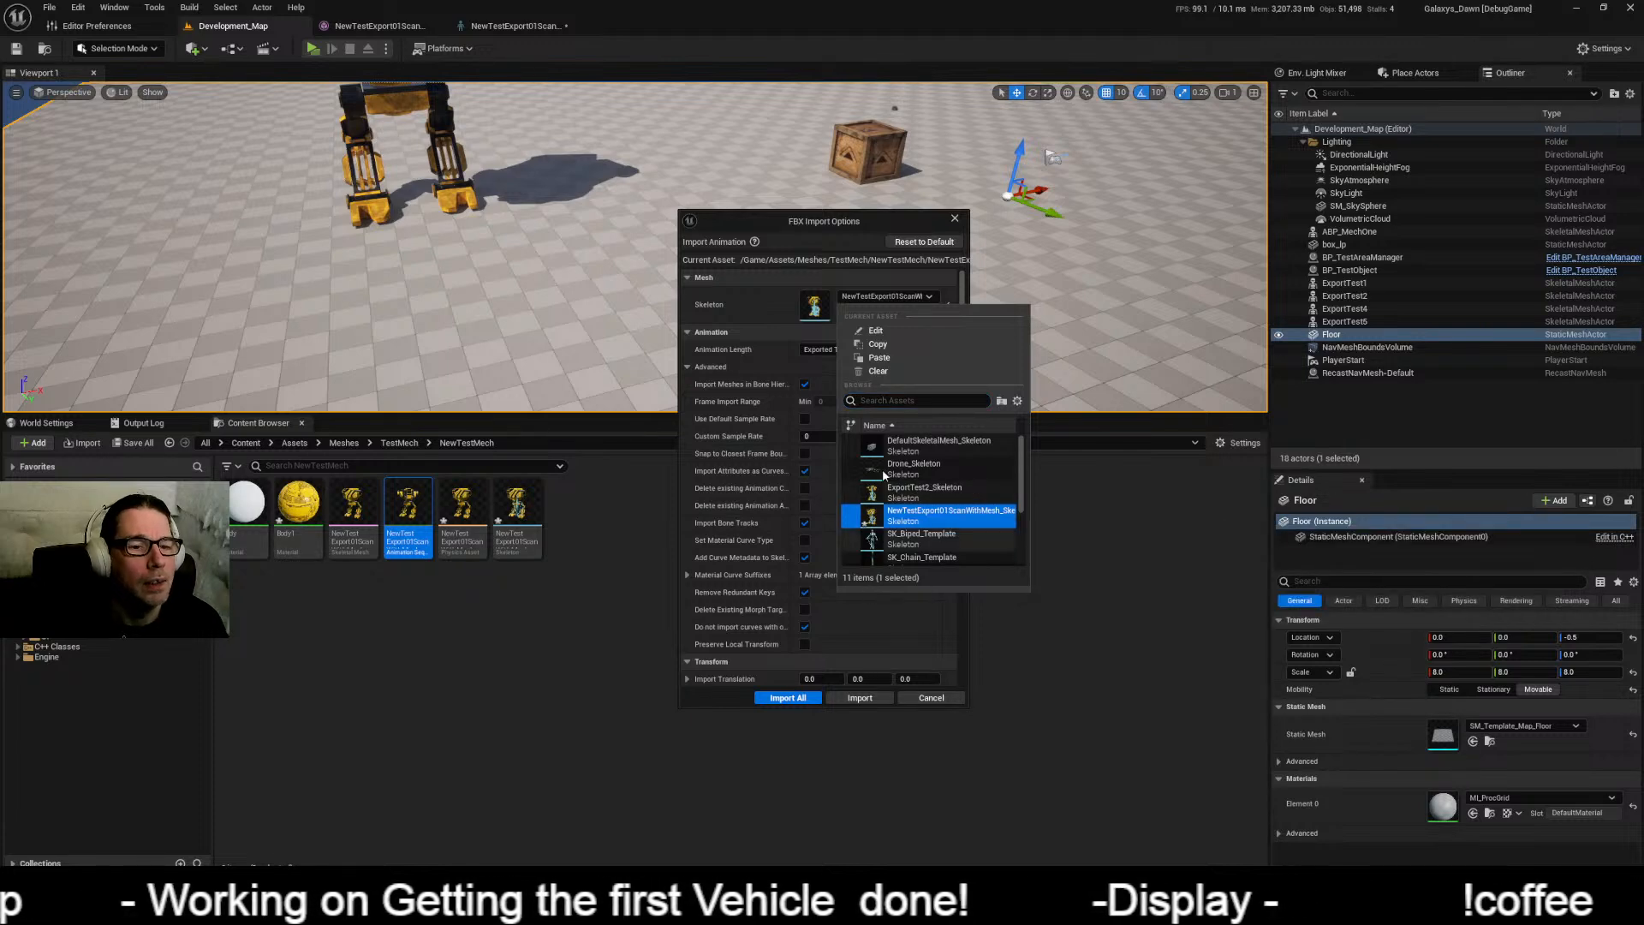
pyautogui.click(813, 221)
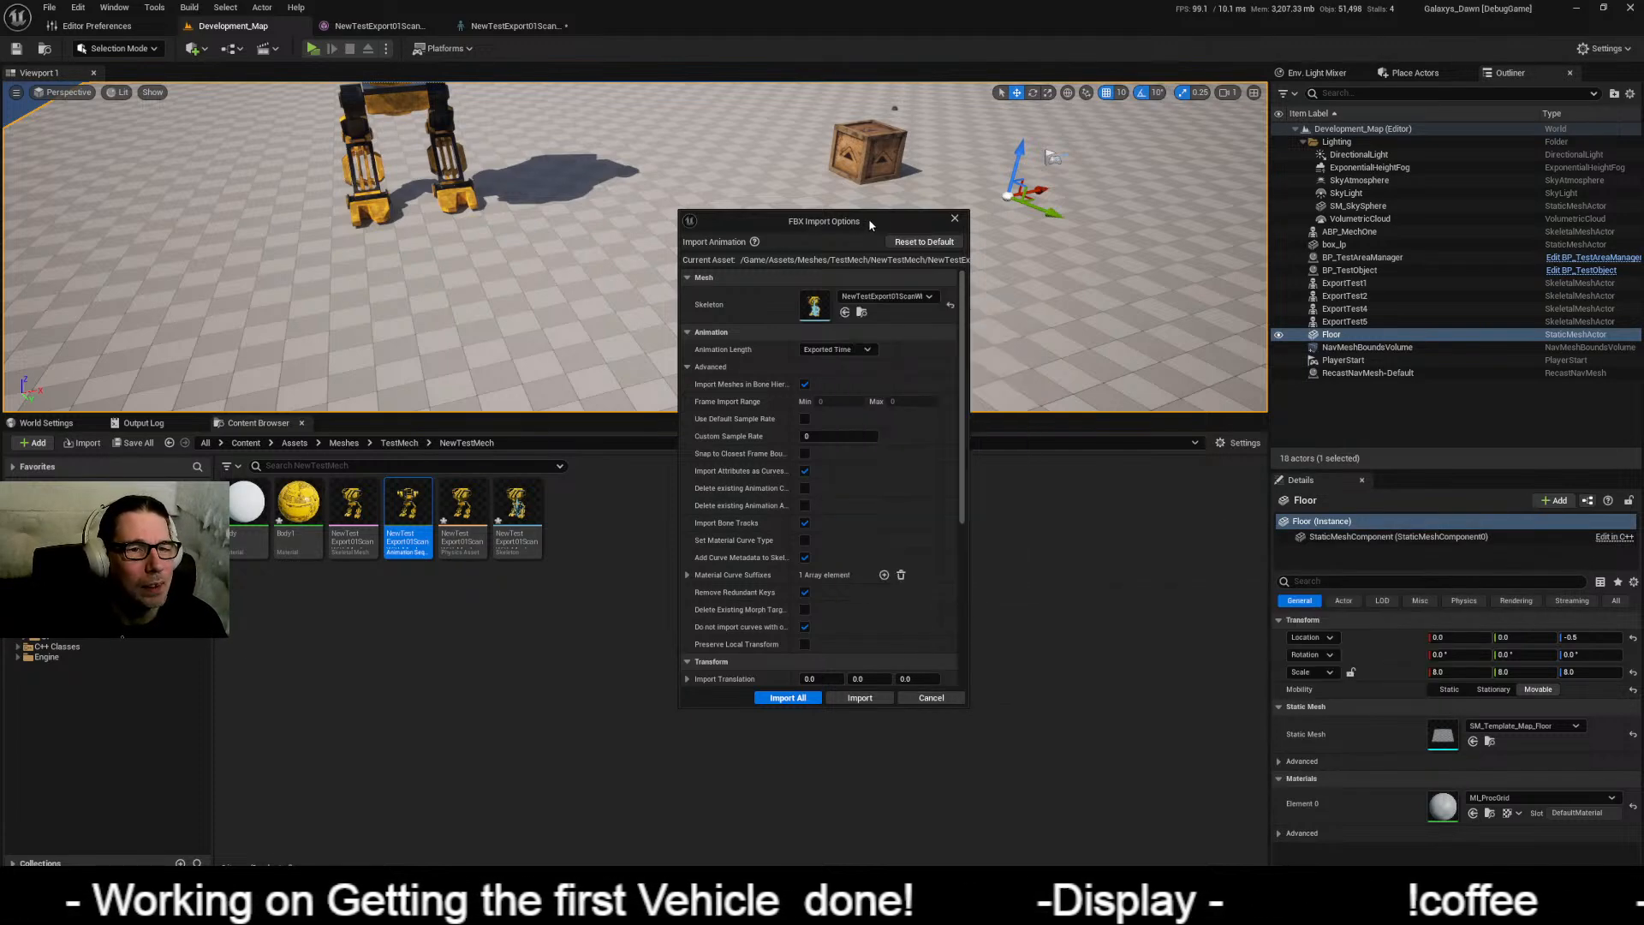
pyautogui.scroll(-5, 808, 495)
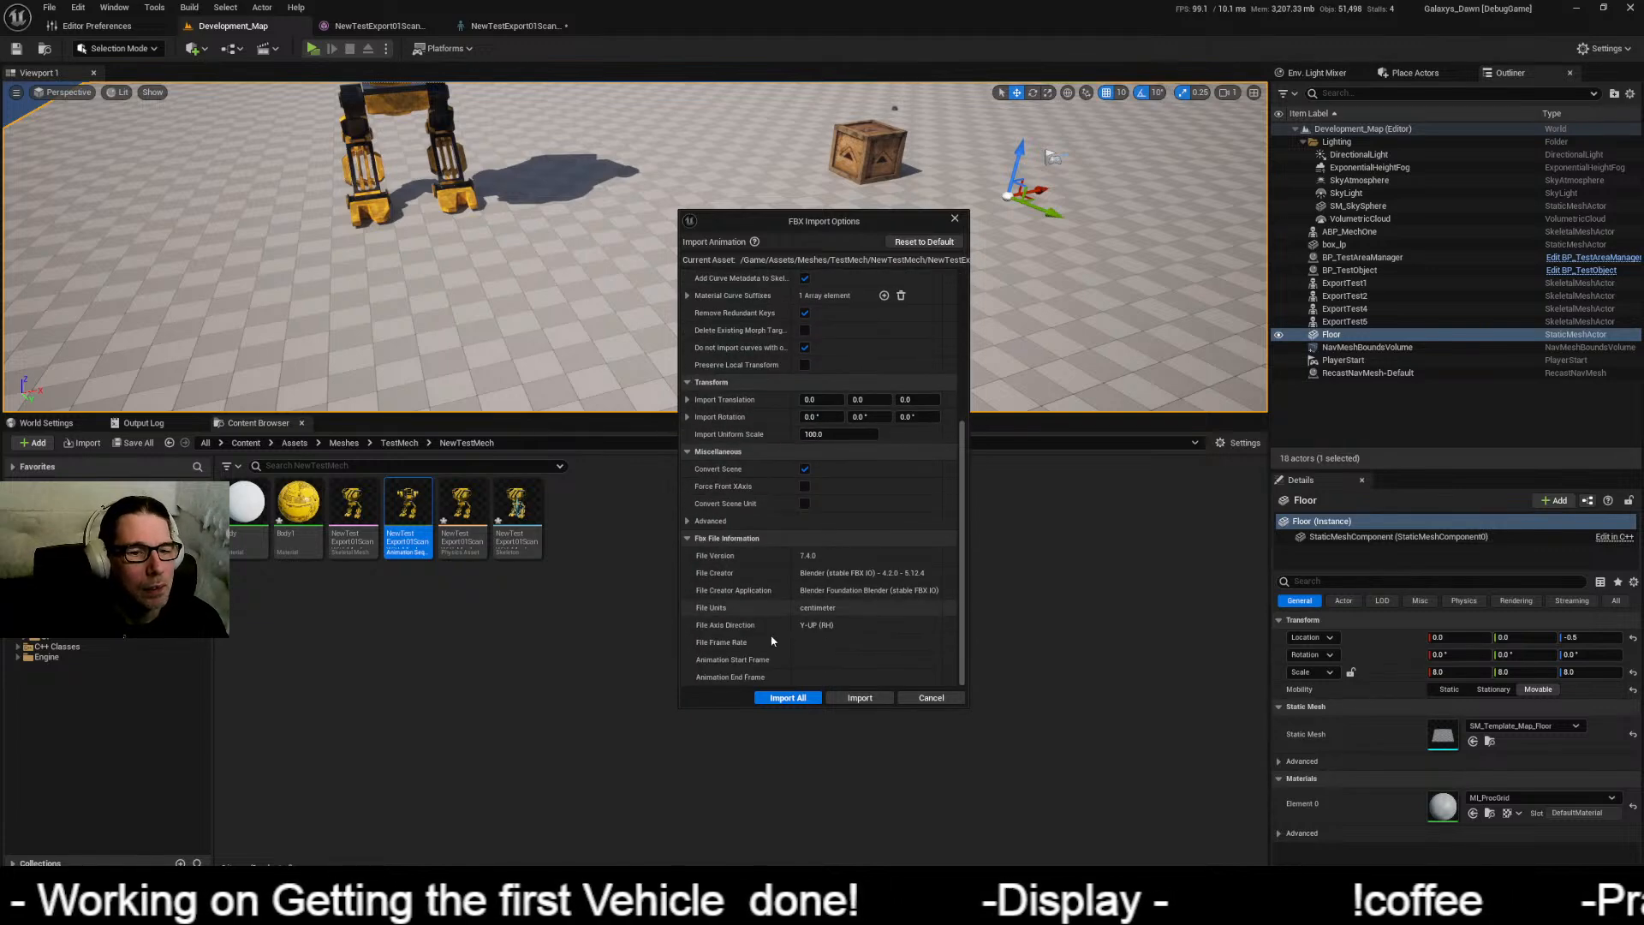
pyautogui.scroll(4, 785, 615)
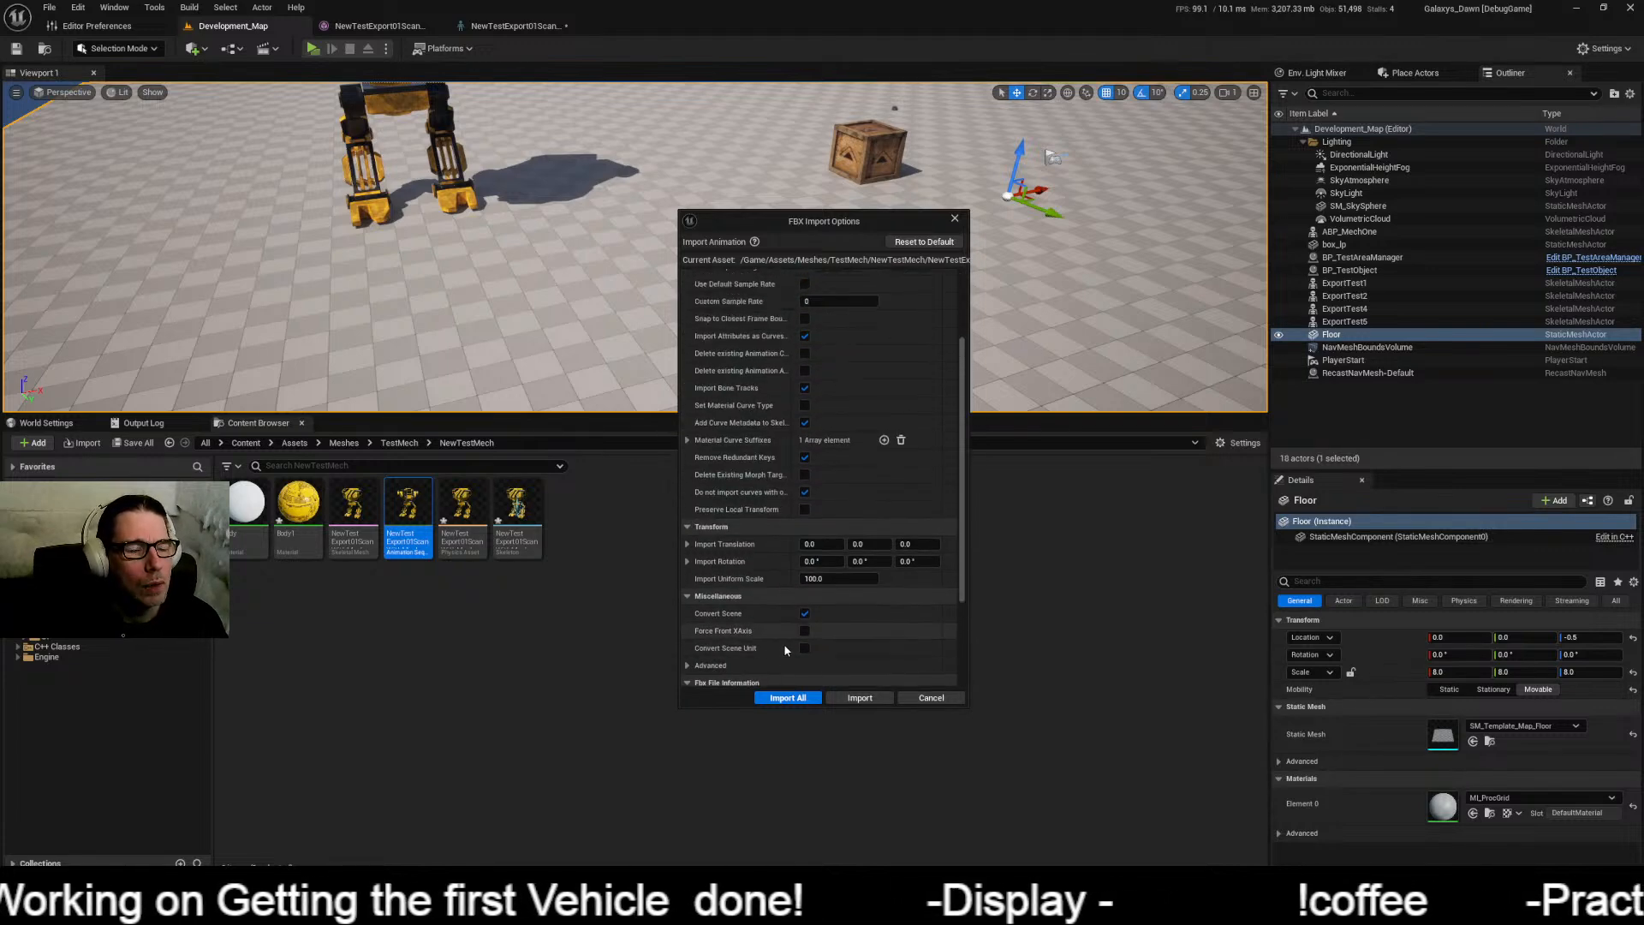
pyautogui.click(788, 698)
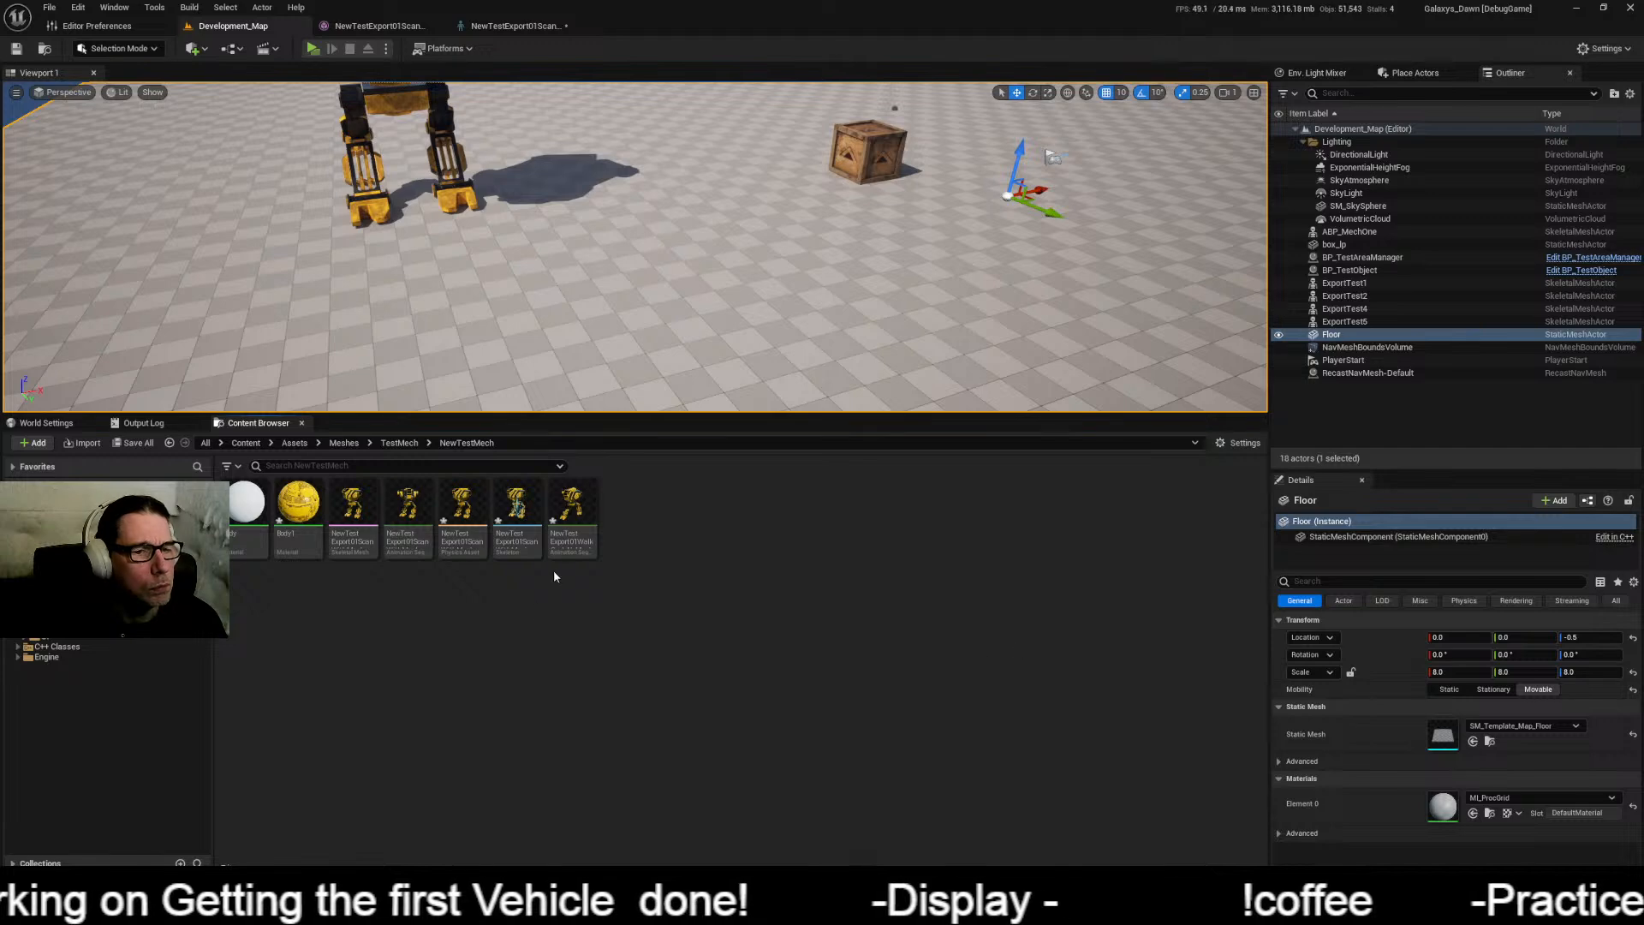
# Step: Open the imported walk cycle animation and examine the mech's legs, feet and body from several angles during playback
pyautogui.doubleClick(571, 514)
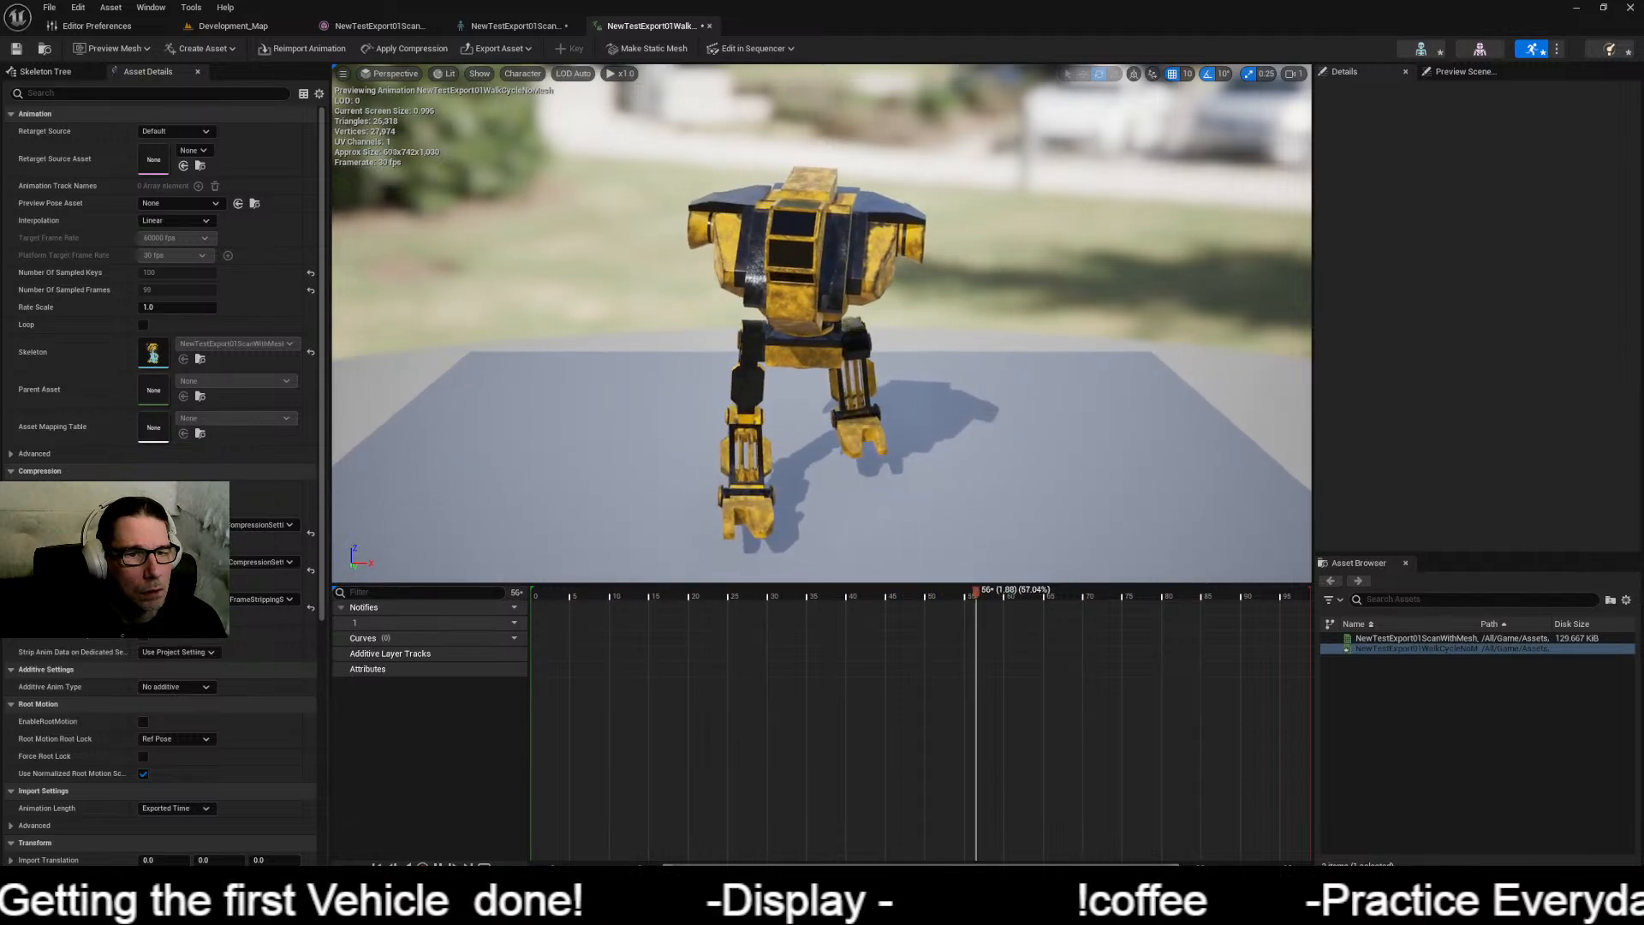
pyautogui.moveTo(822, 325); pyautogui.dragTo(637, 350, button='right')
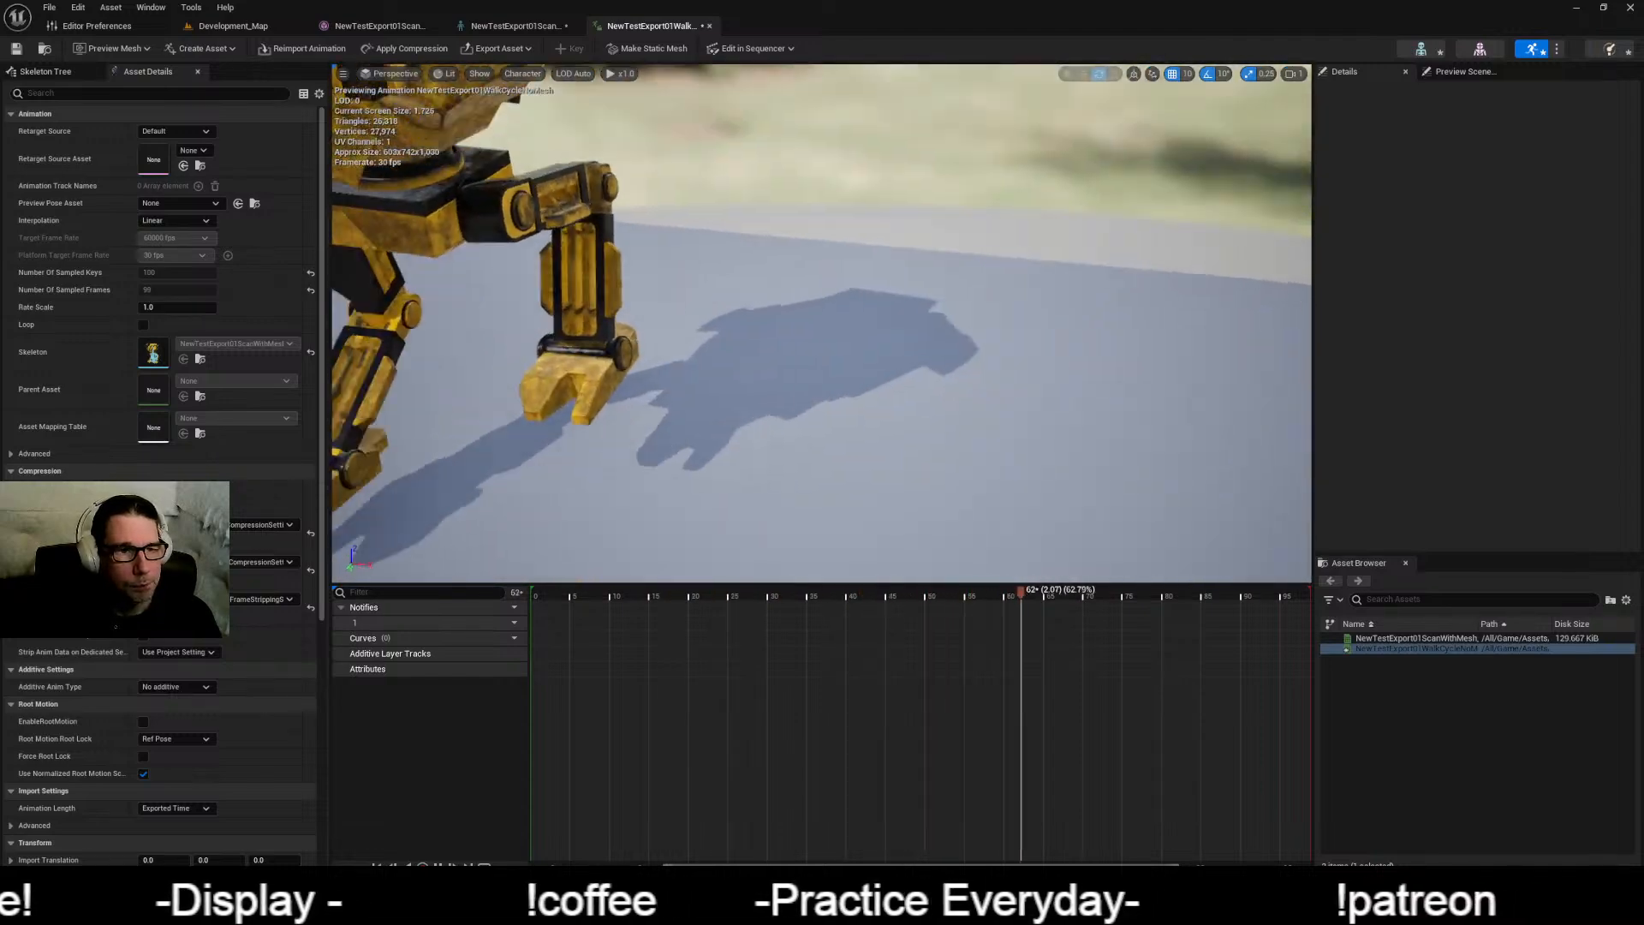
pyautogui.moveTo(822, 326); pyautogui.dragTo(720, 359, button='right')
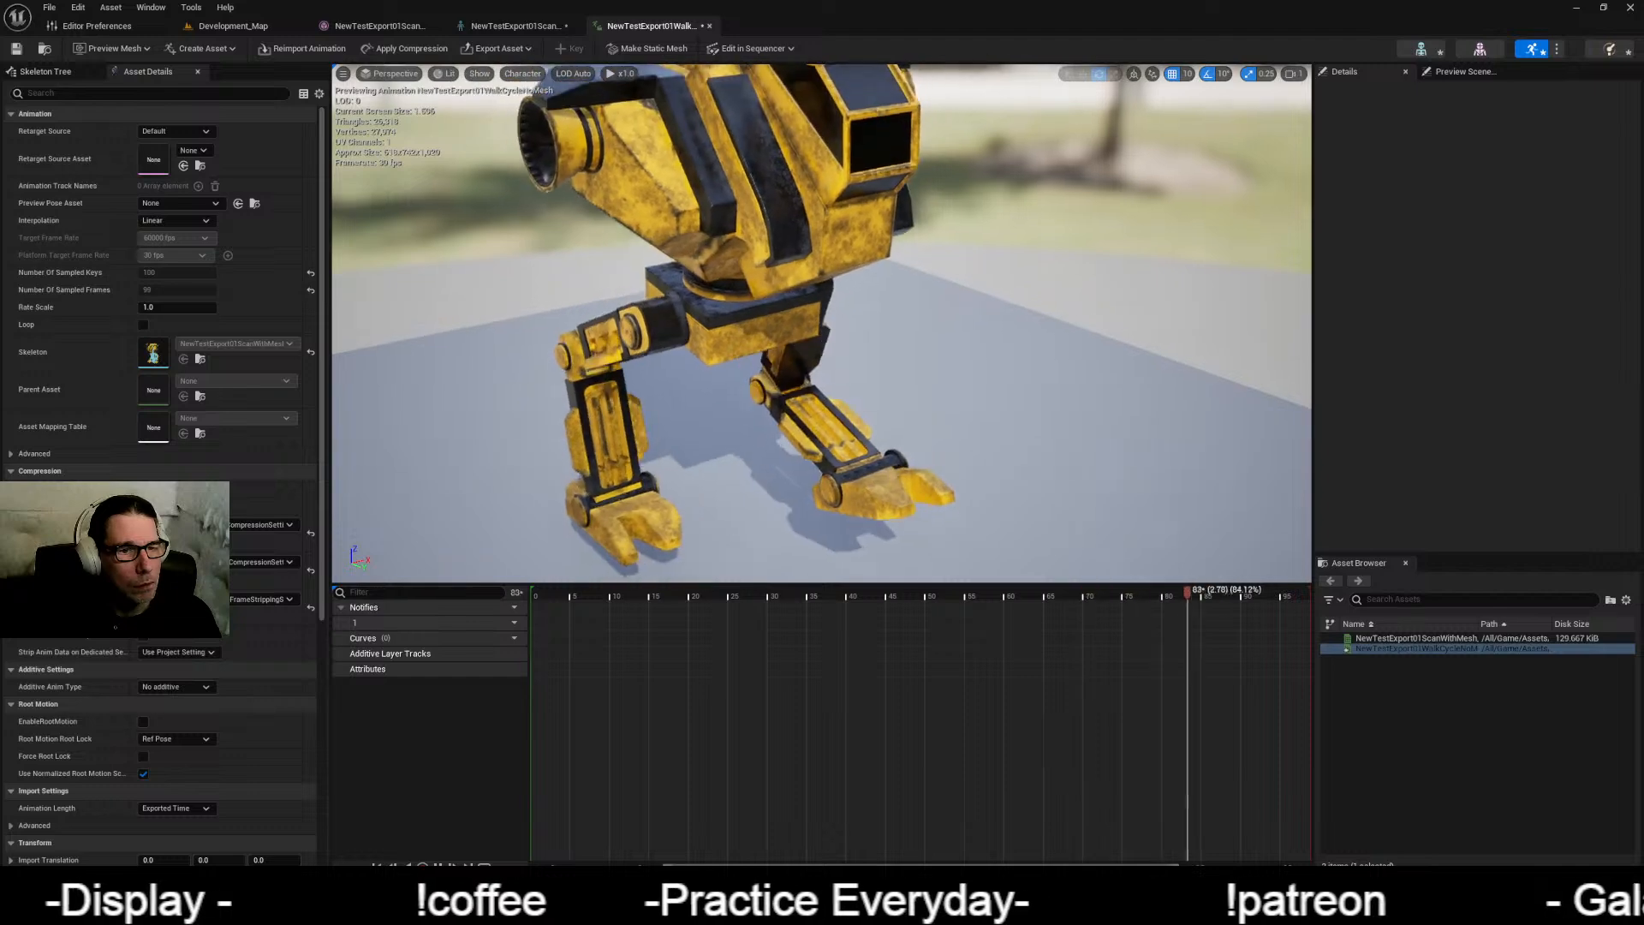
pyautogui.moveTo(907, 500); pyautogui.dragTo(929, 359, button='right')
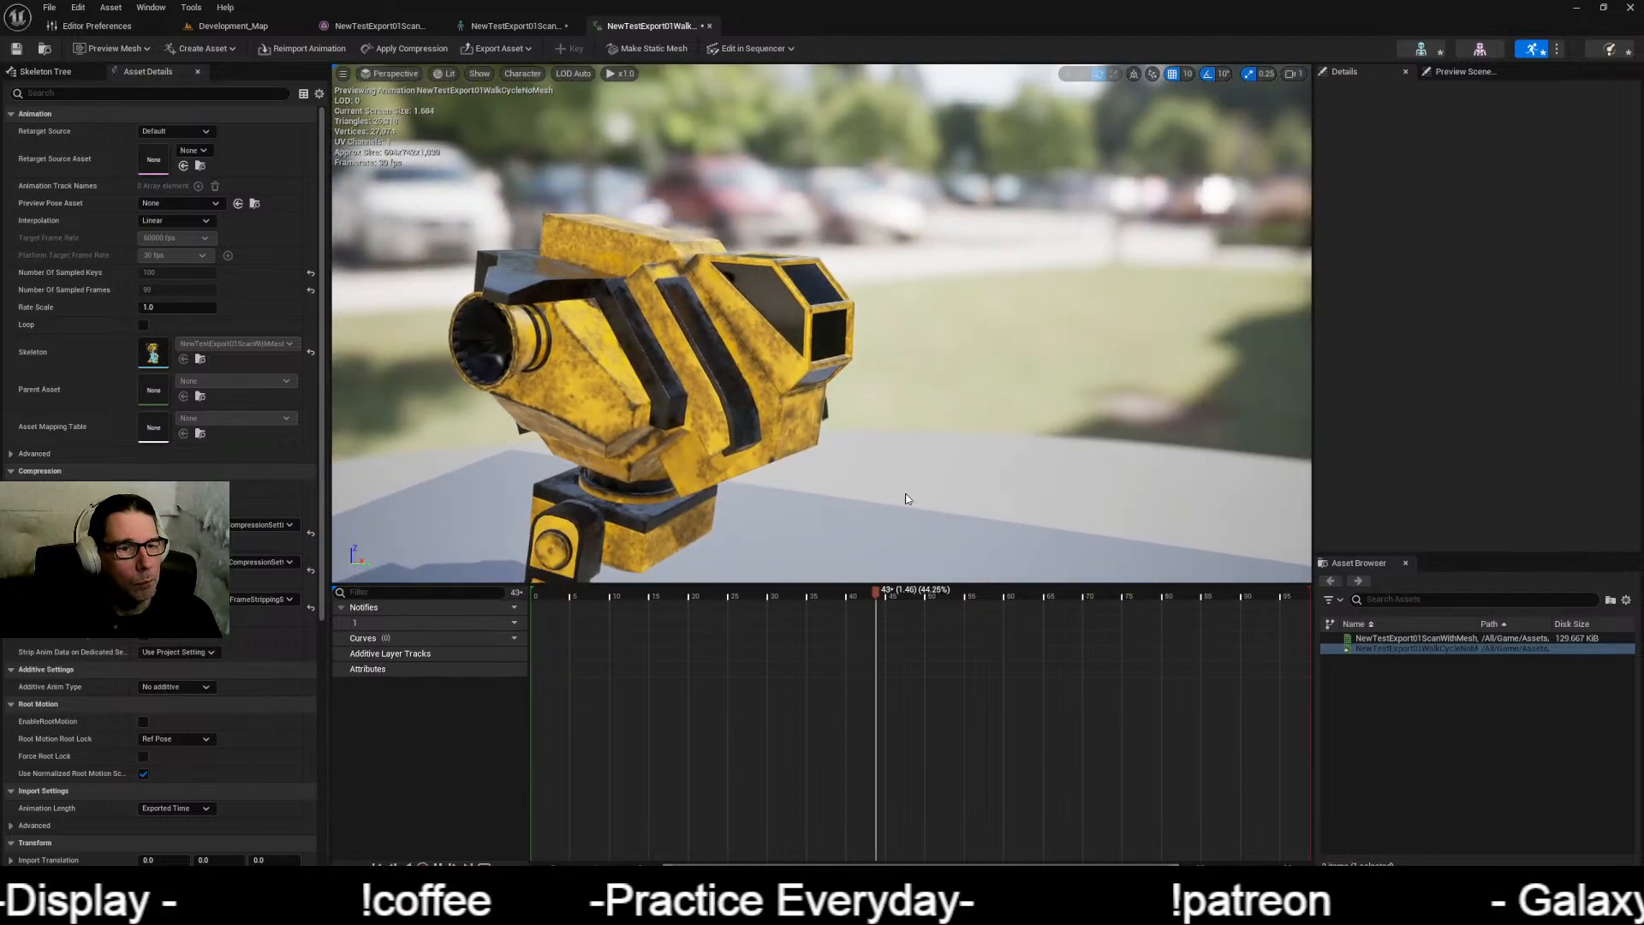
pyautogui.moveTo(908, 499); pyautogui.dragTo(745, 531, button='right')
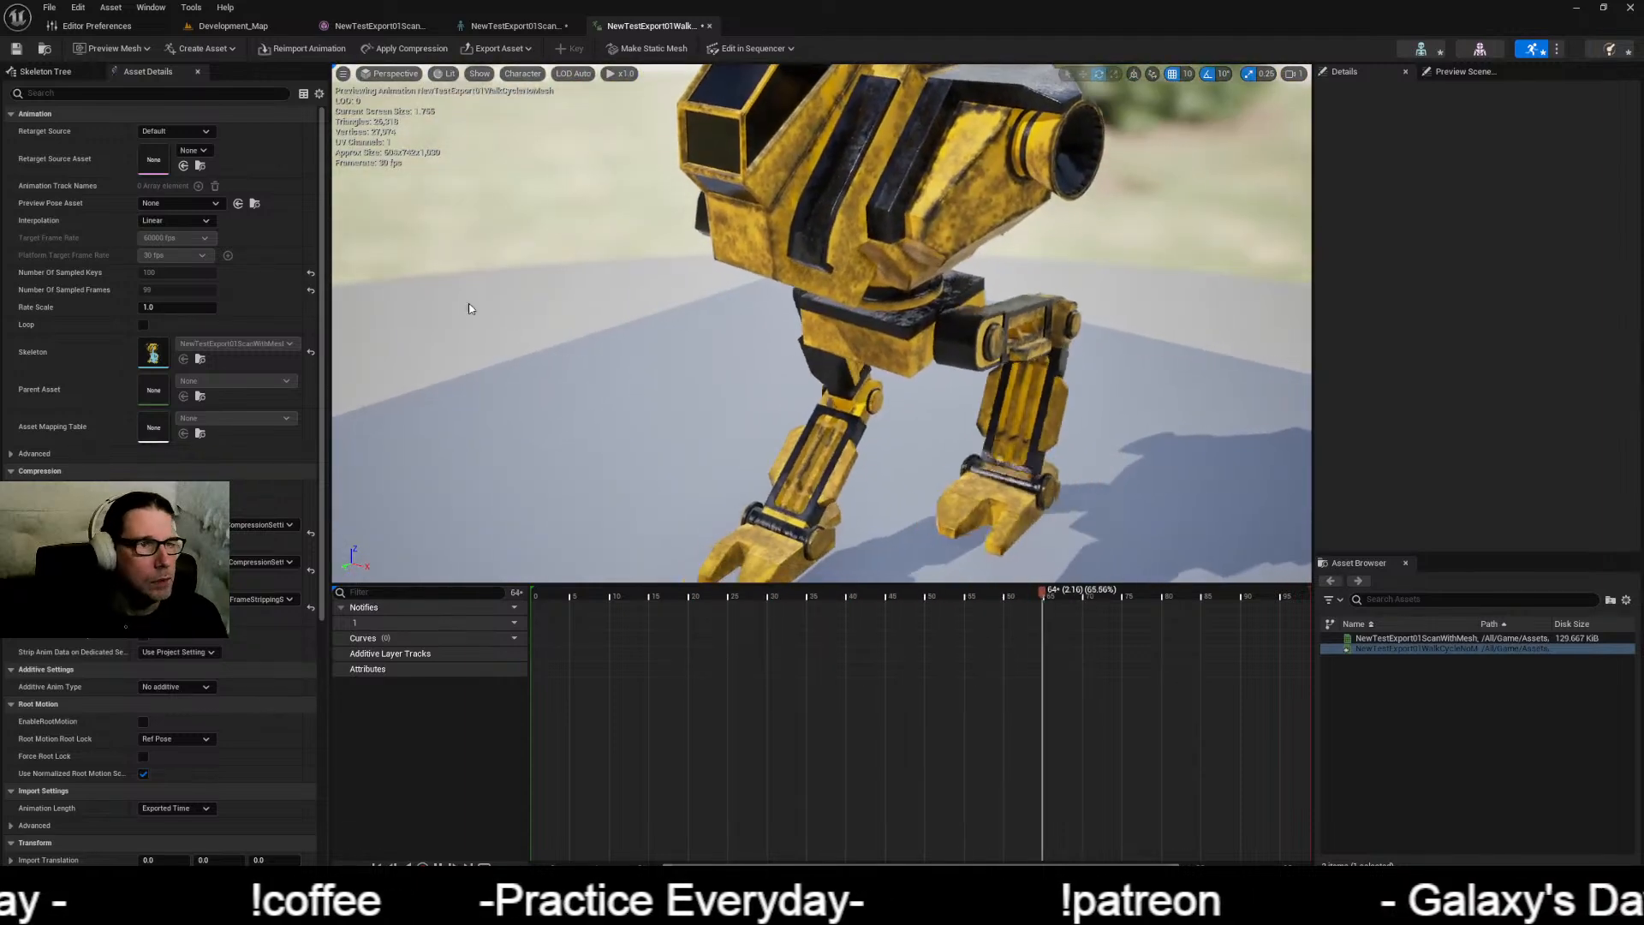
# Step: Save the imported walk animation and the mech's skeleton, and return to the Development_Map level
pyautogui.click(514, 26)
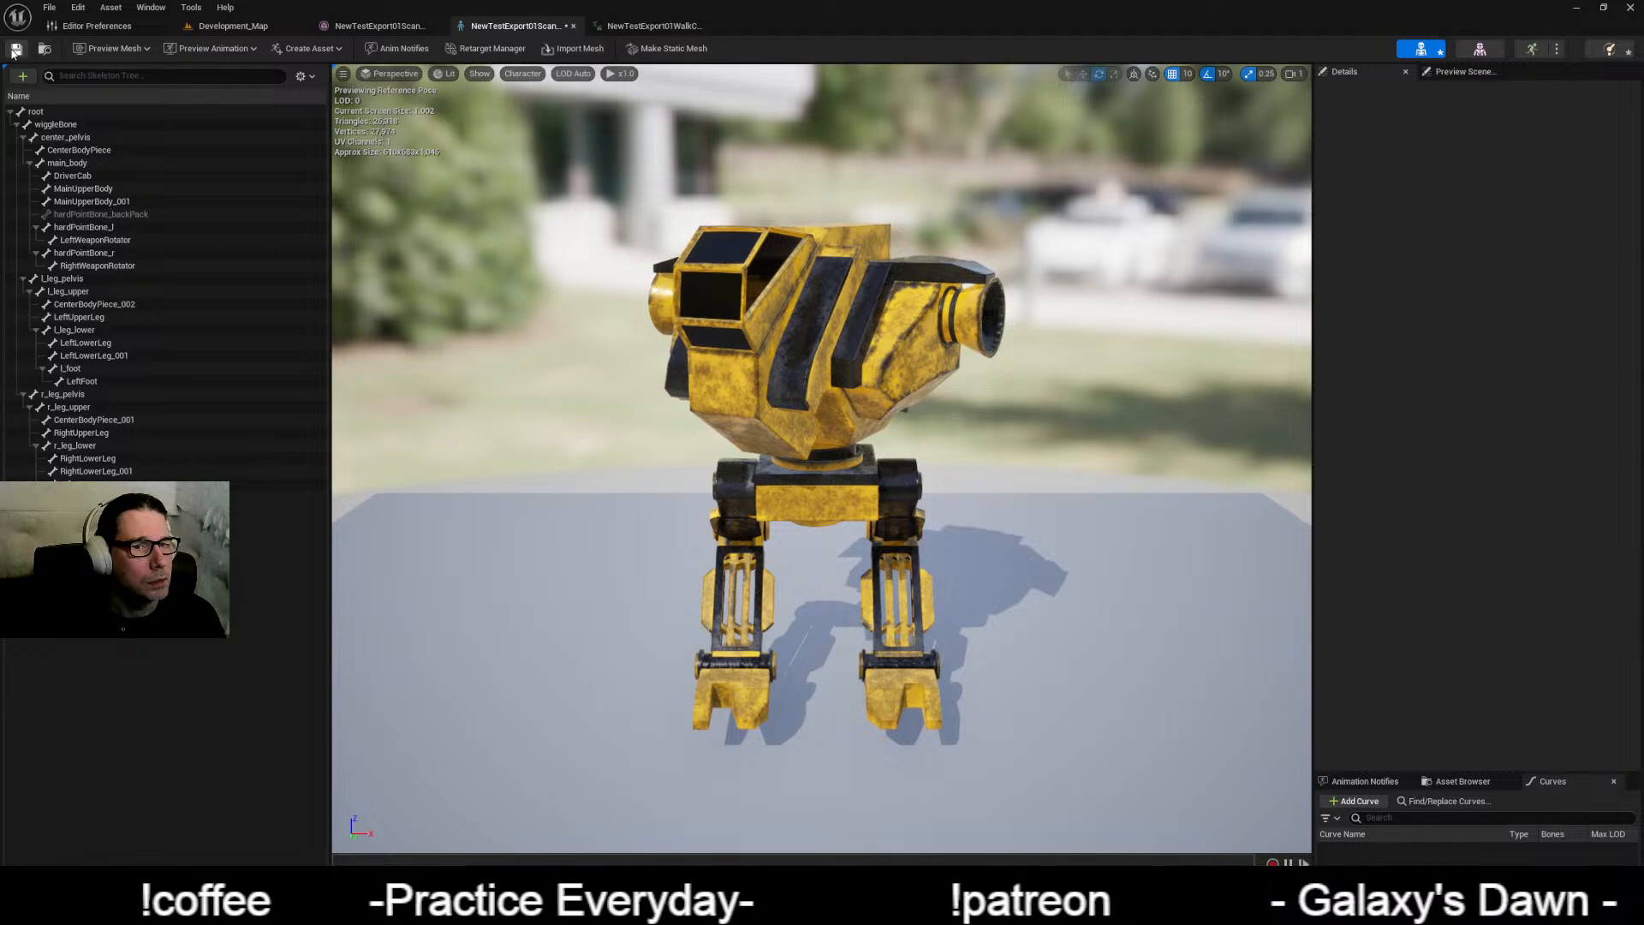
pyautogui.click(378, 25)
pyautogui.click(232, 25)
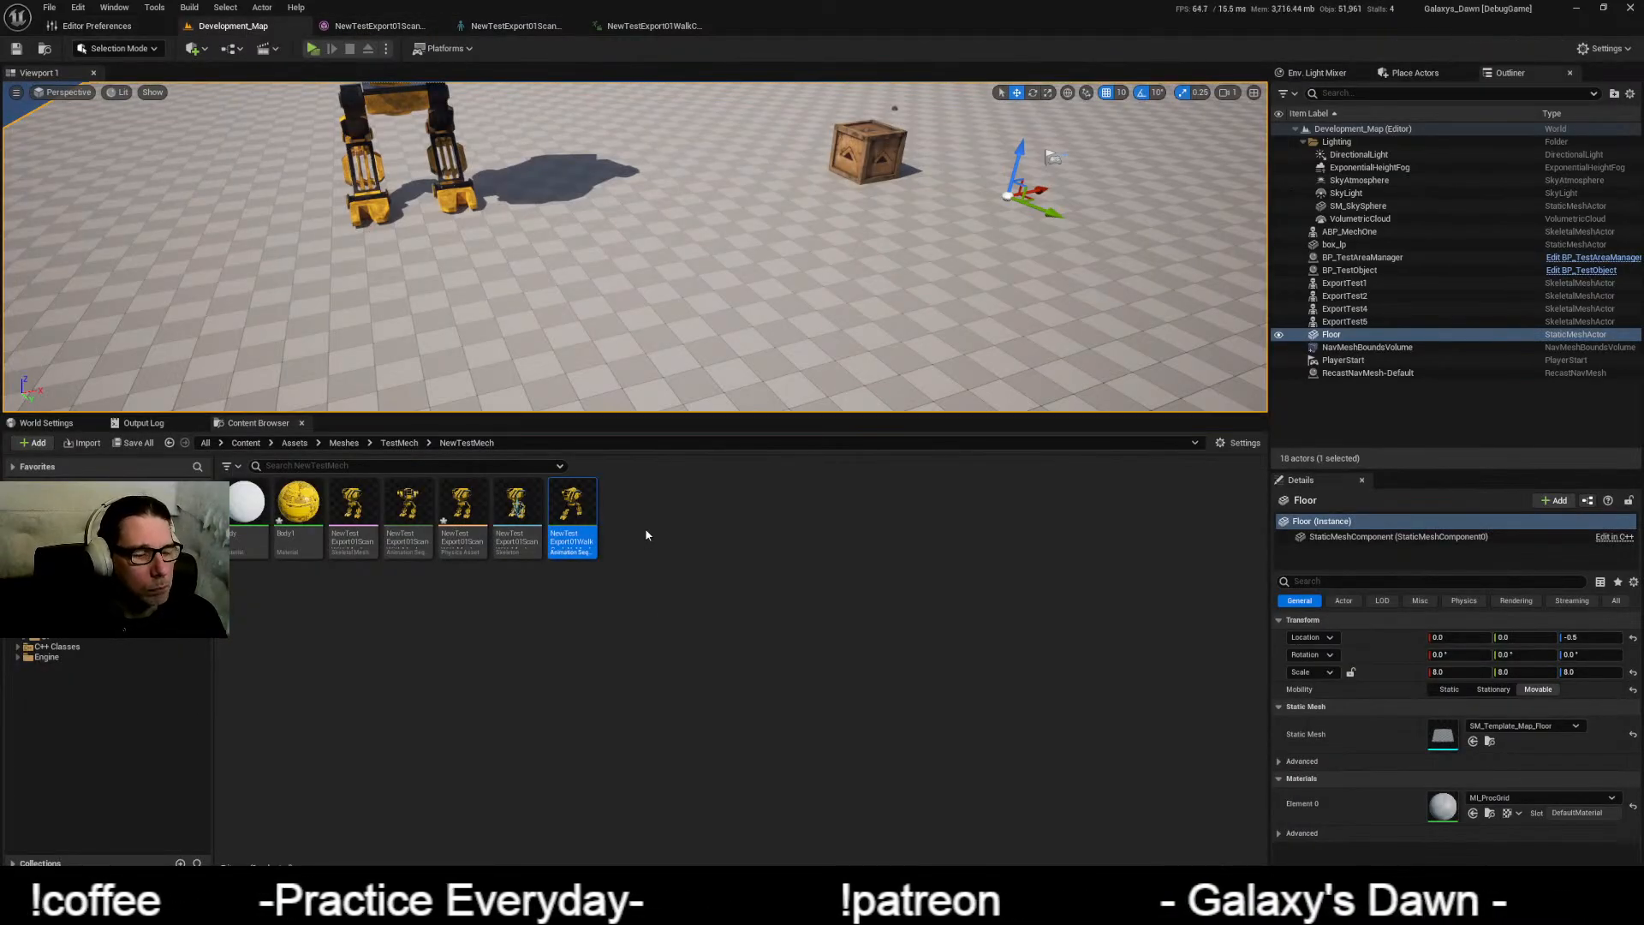
# Step: Check the MechAnimations folder inside TestMech, and open the ABP_MechOne animation blueprint from the TestMech folder
pyautogui.click(399, 443)
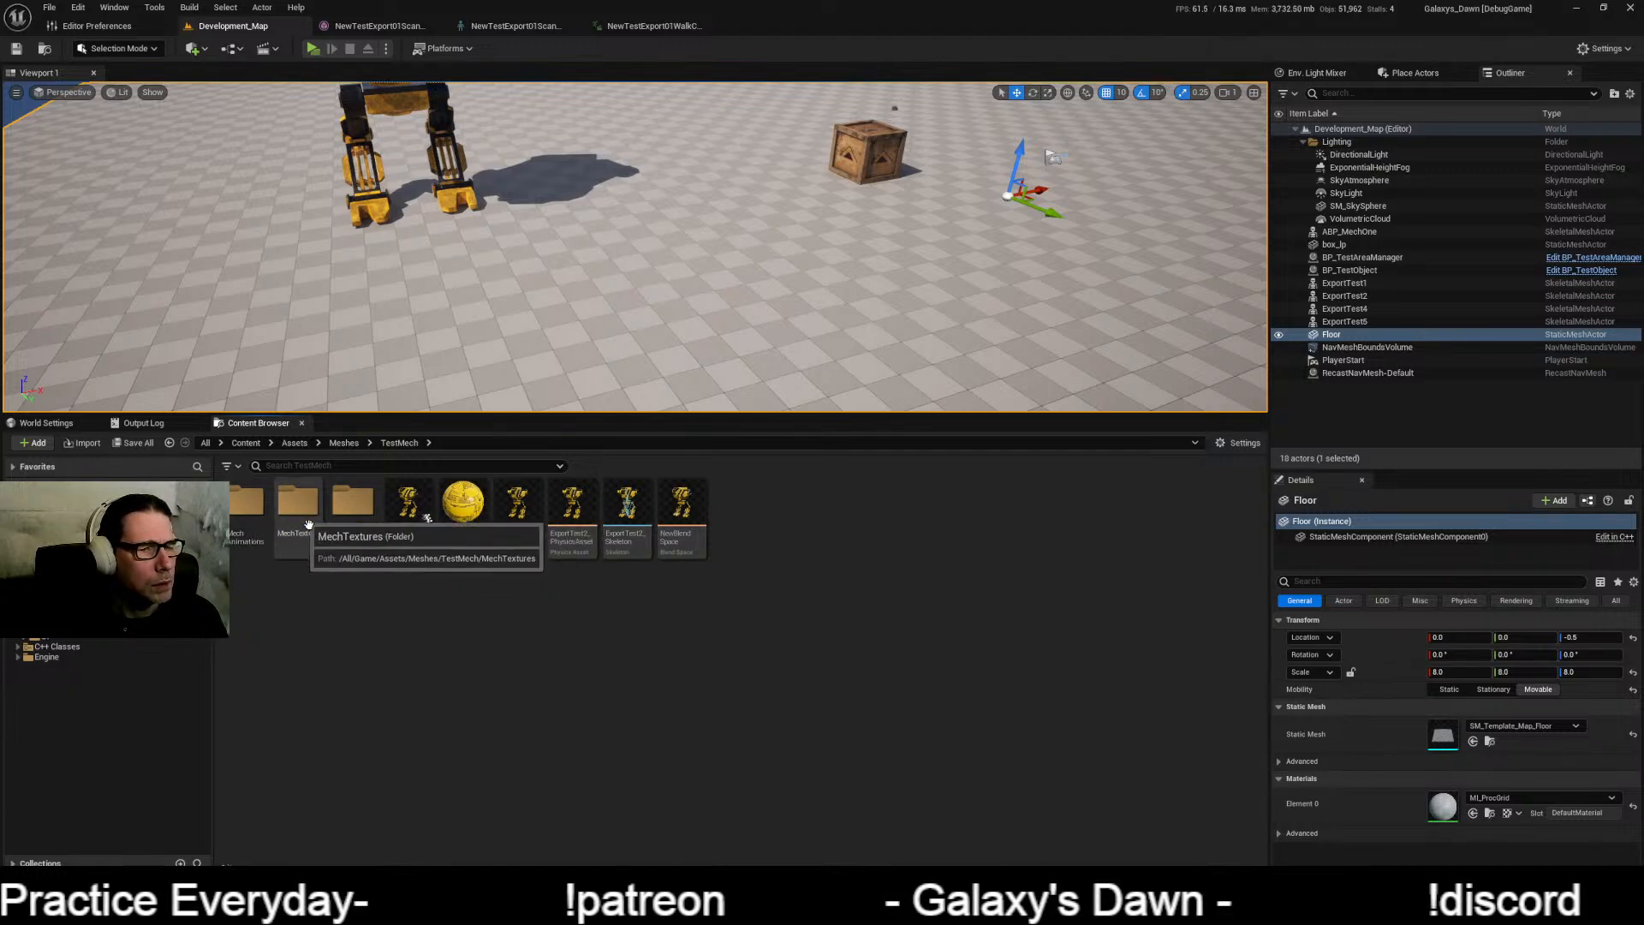
pyautogui.click(239, 520)
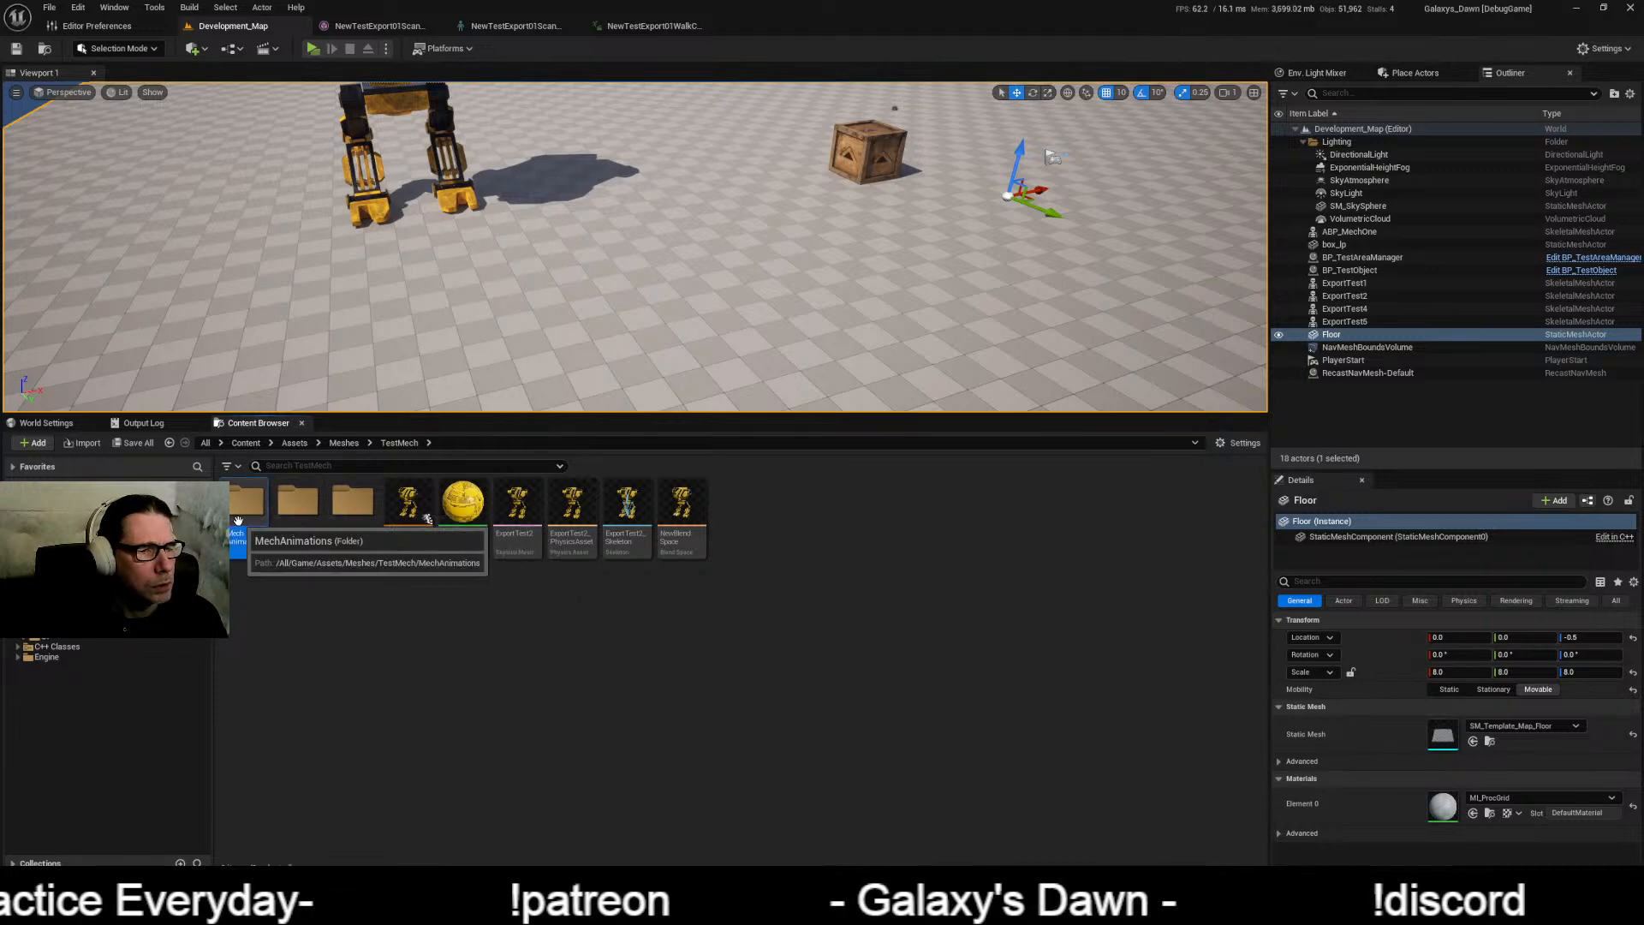
pyautogui.doubleClick(238, 520)
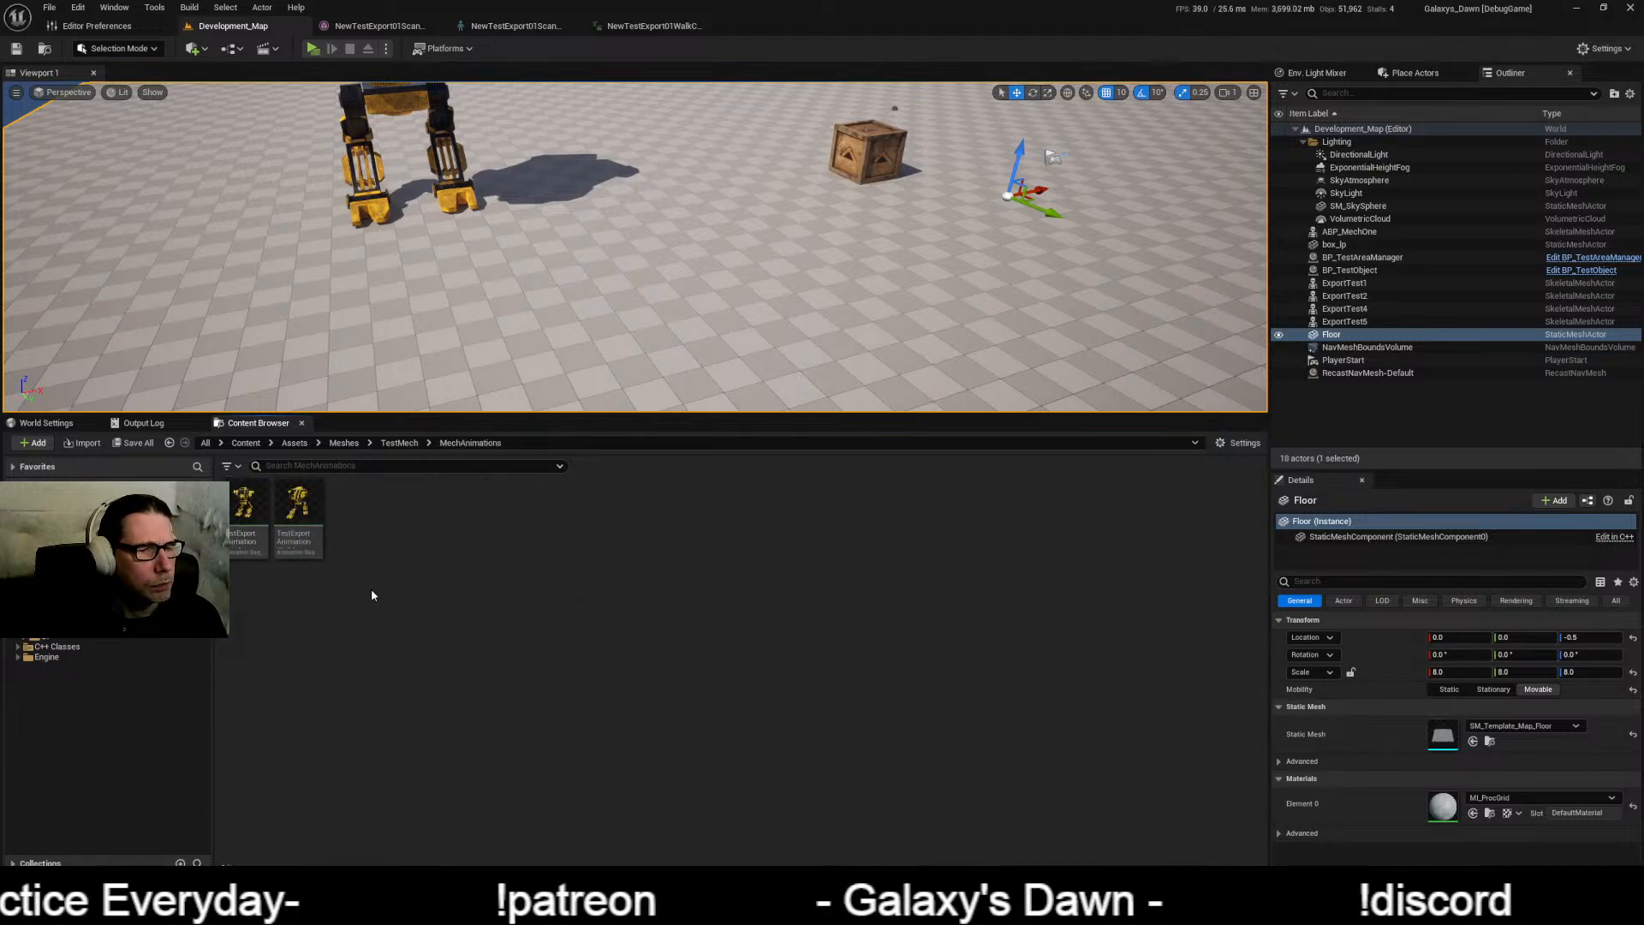
pyautogui.click(399, 443)
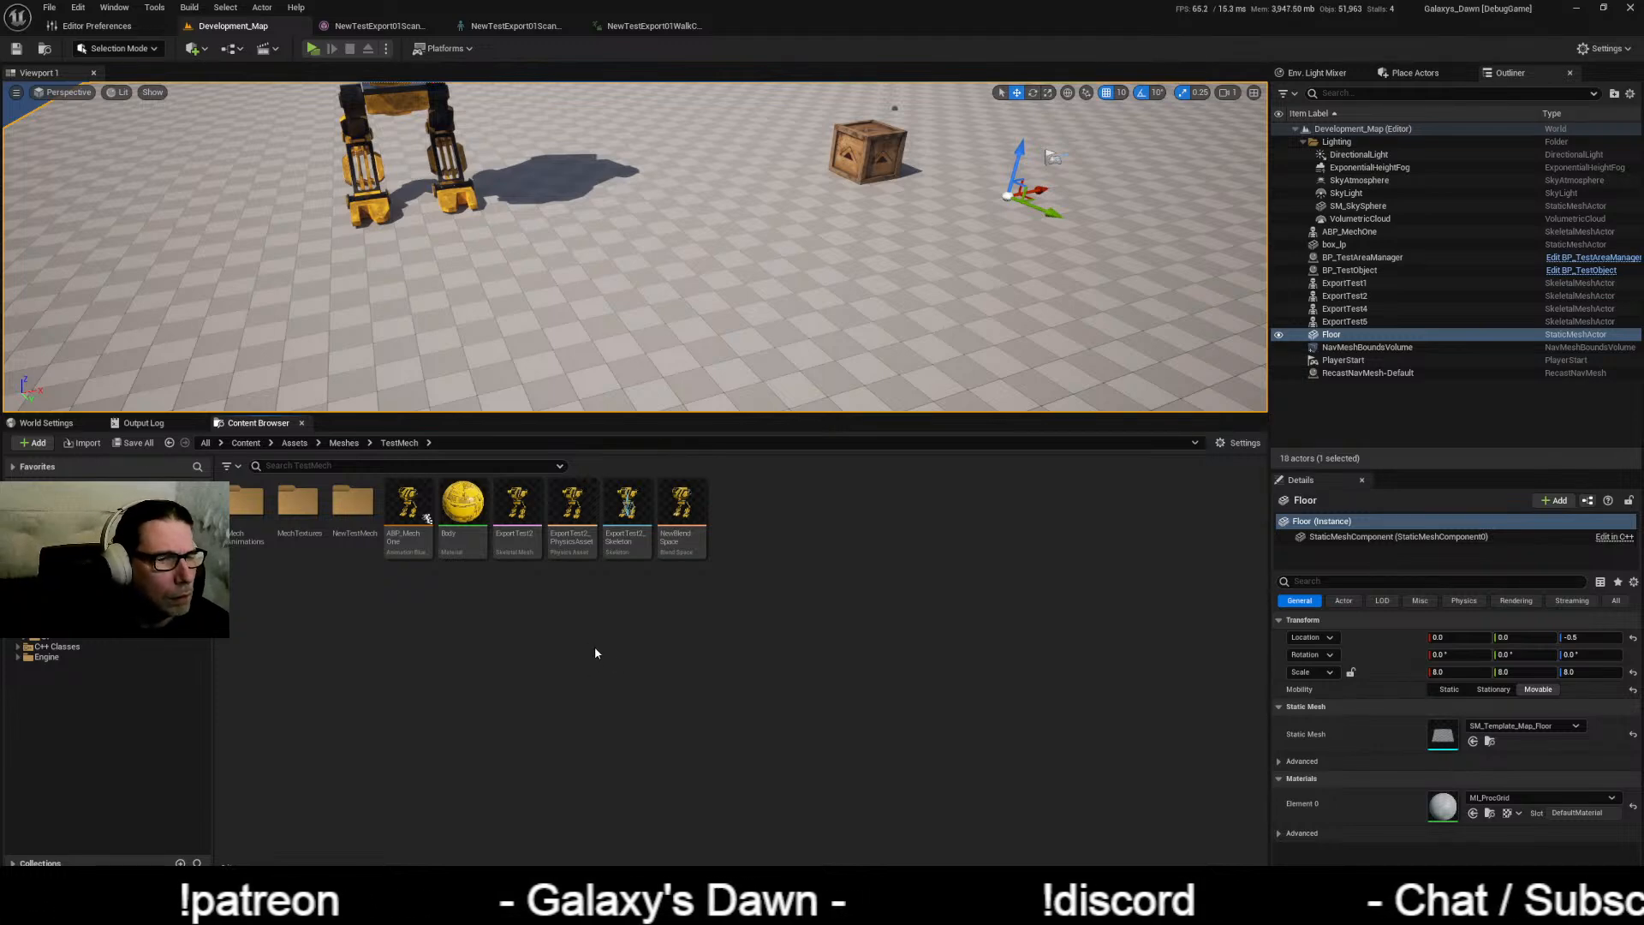
pyautogui.doubleClick(401, 528)
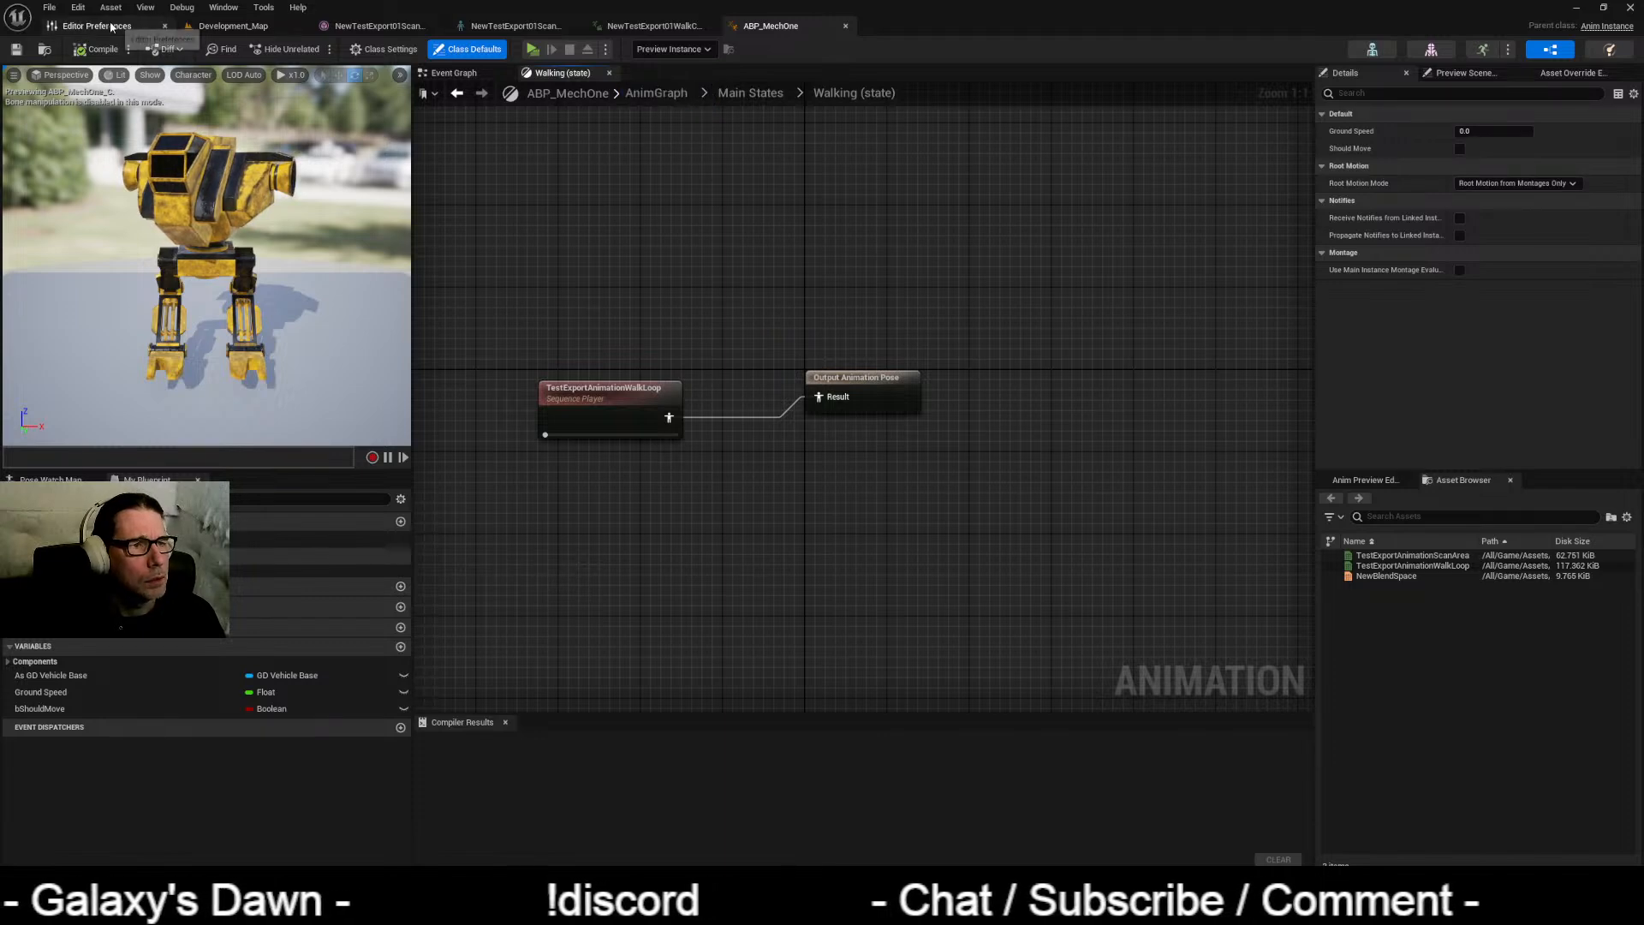
# Step: Return to the Development_Map level and open the NewTestMech folder inside TestMech
pyautogui.click(184, 27)
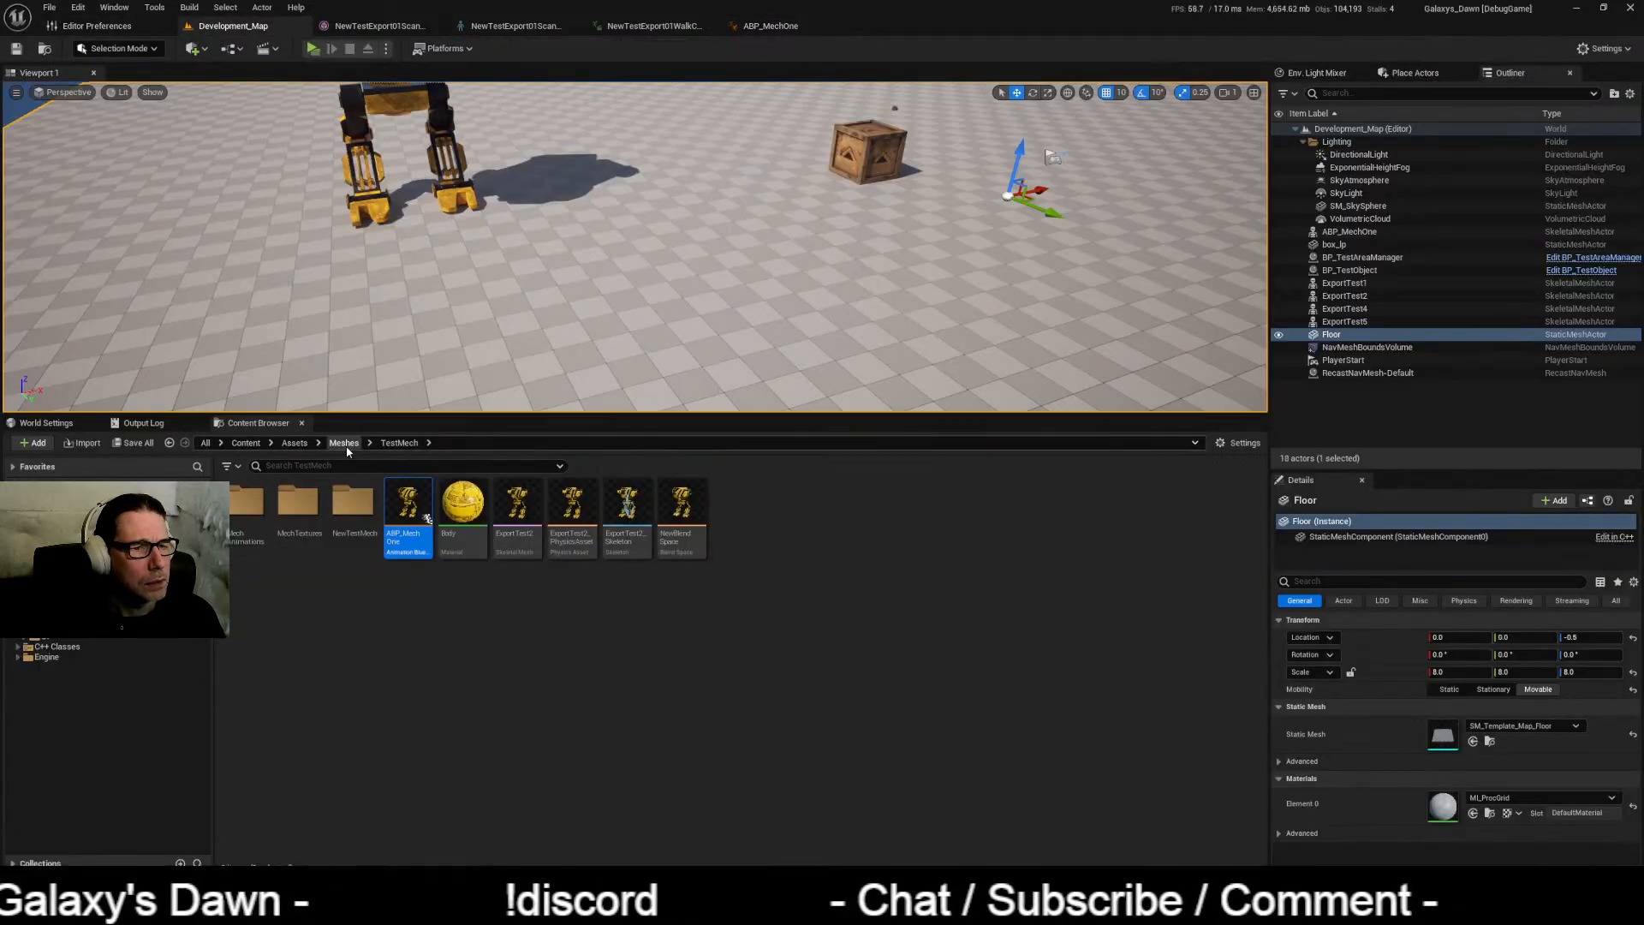
pyautogui.click(346, 504)
pyautogui.doubleClick(343, 507)
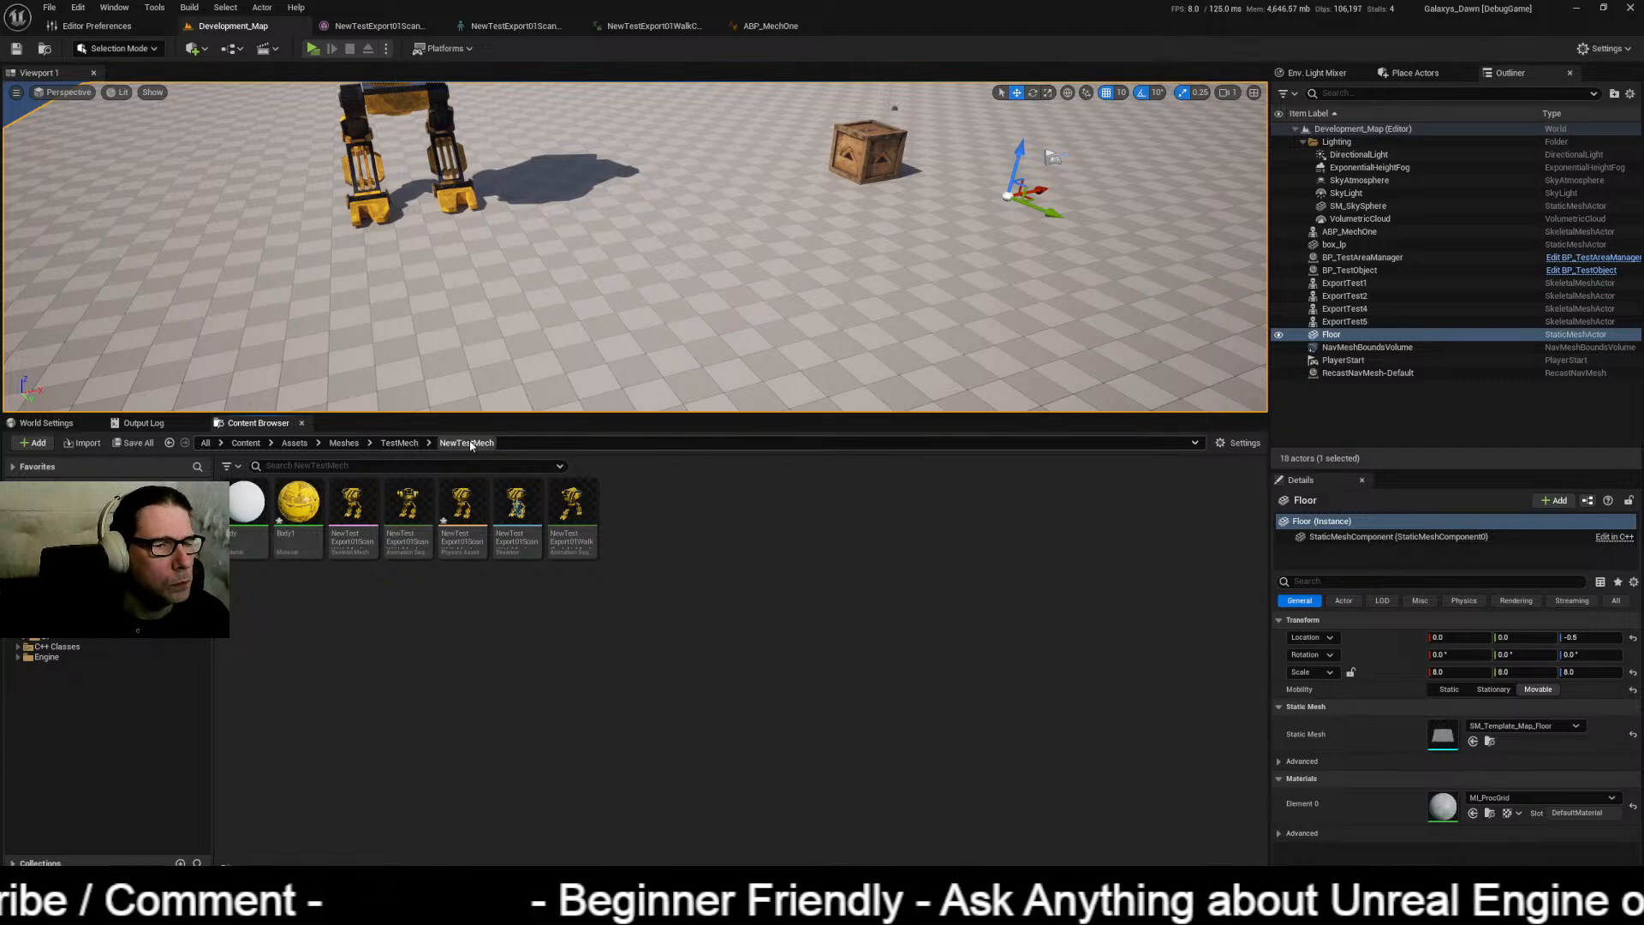
pyautogui.rightClick(645, 532)
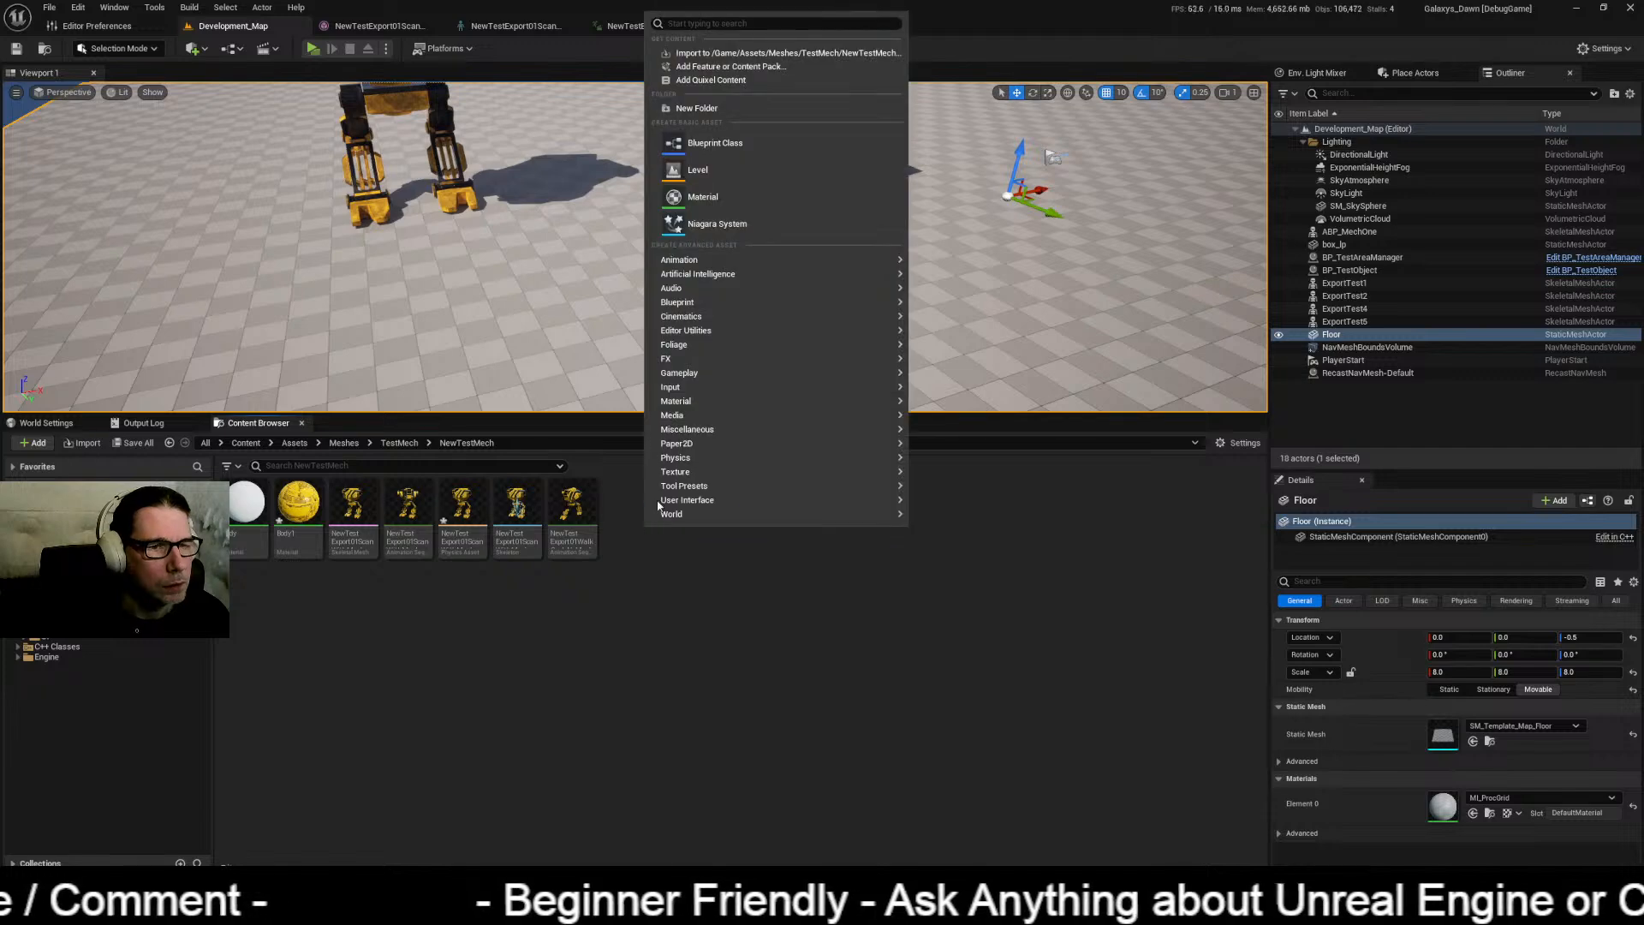
pyautogui.moveTo(857, 259)
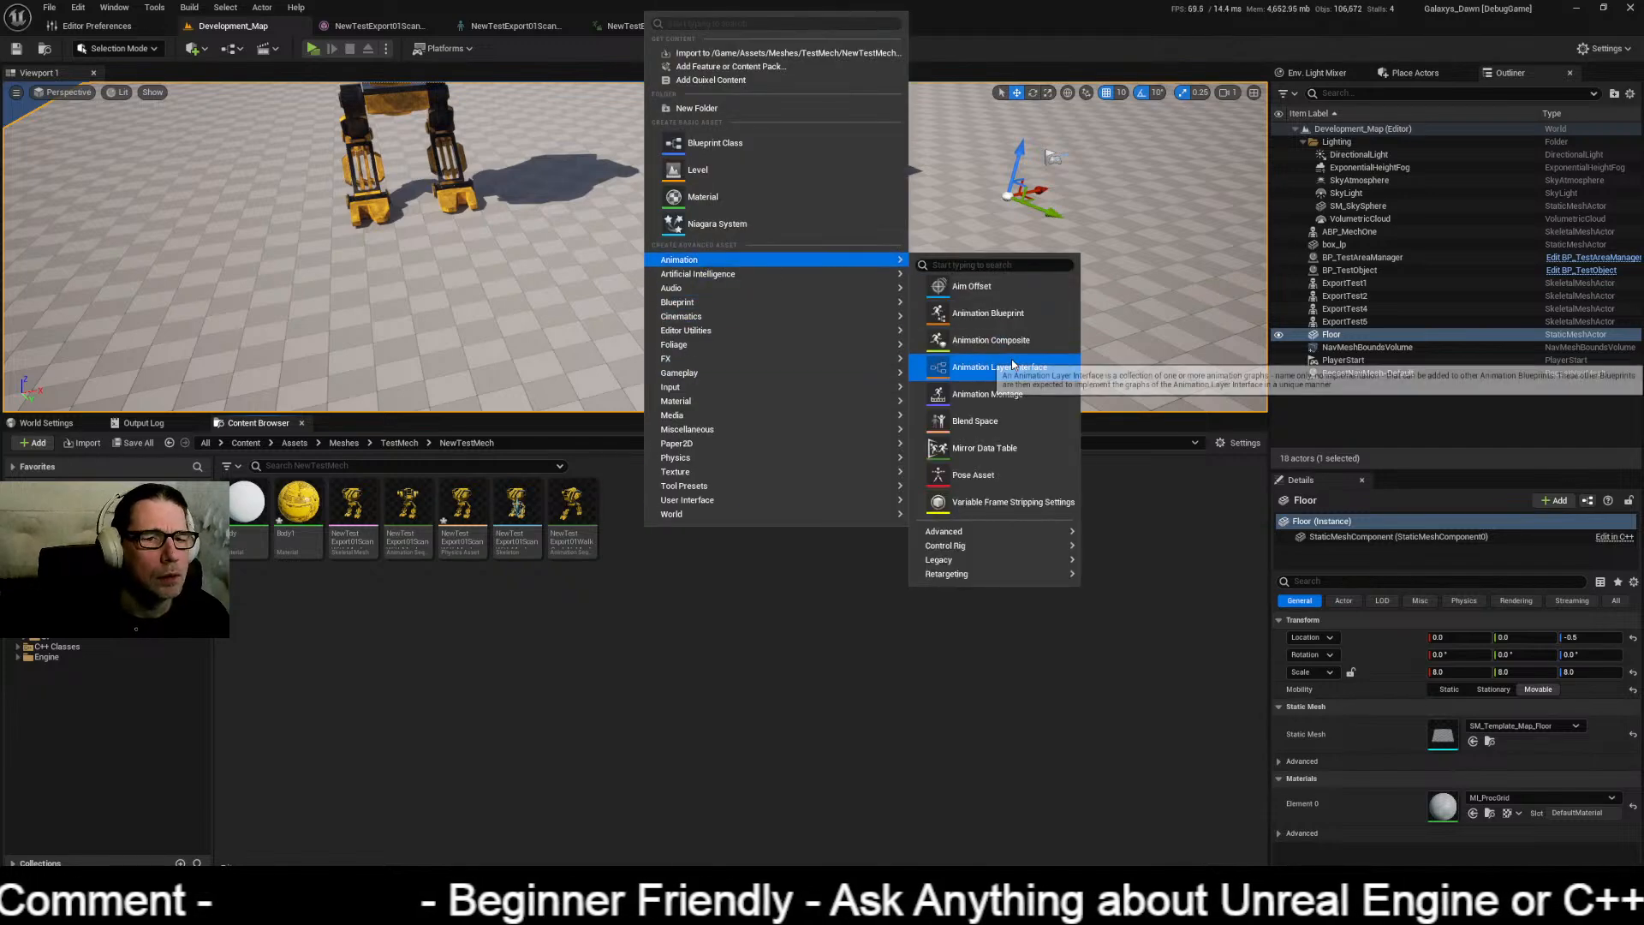
pyautogui.click(1036, 334)
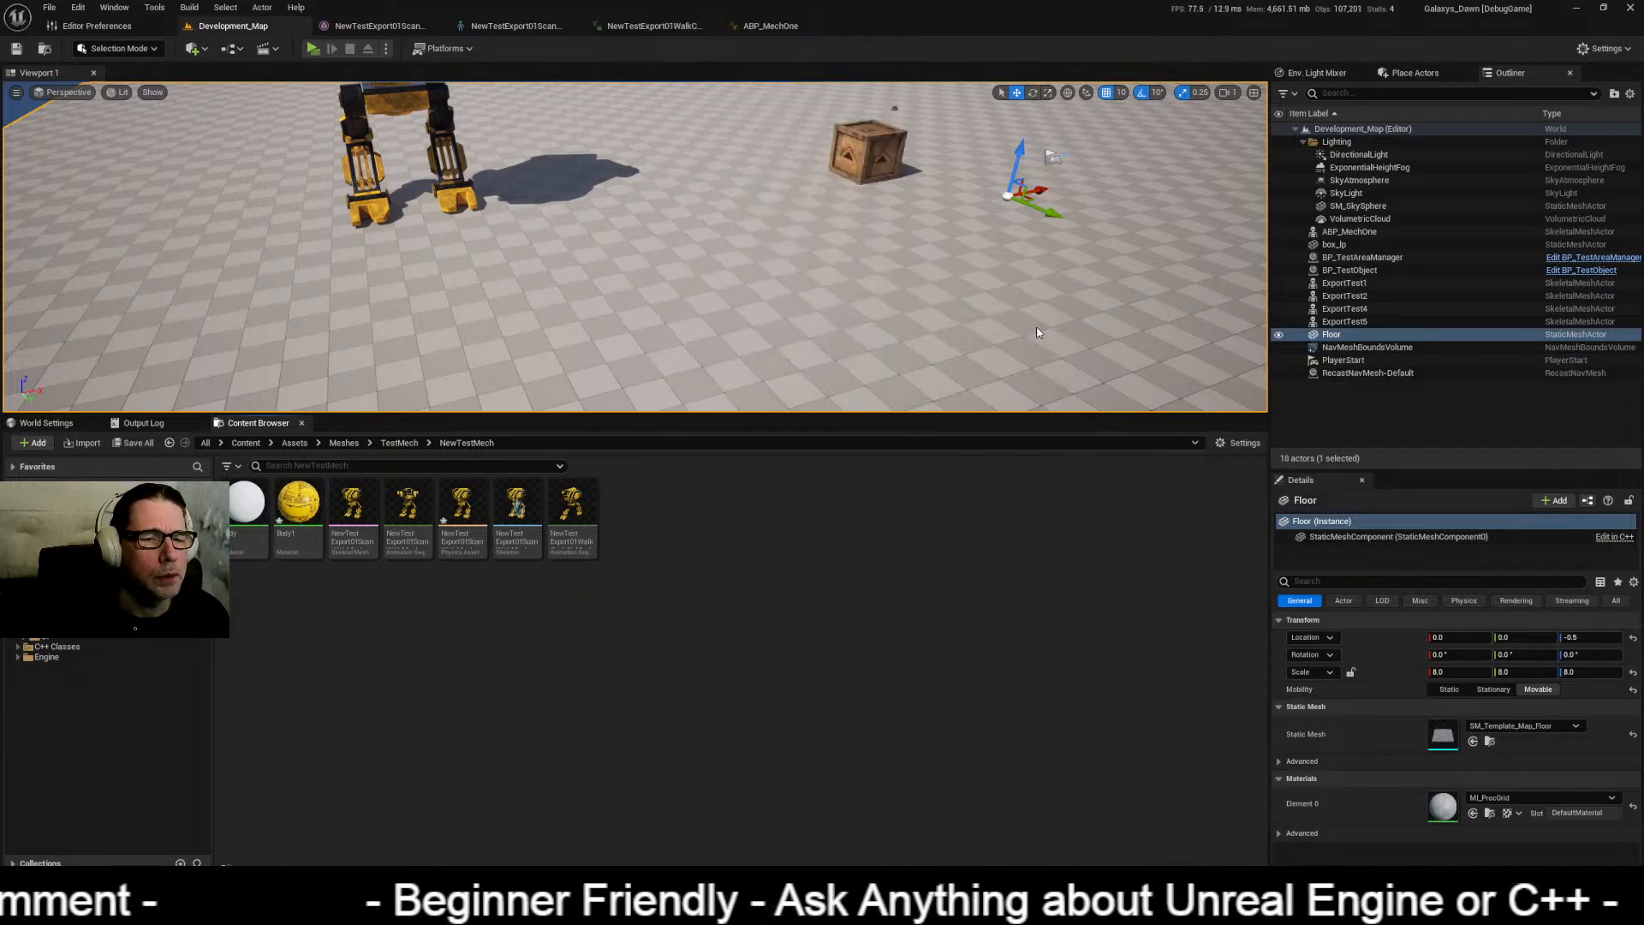
pyautogui.click(968, 251)
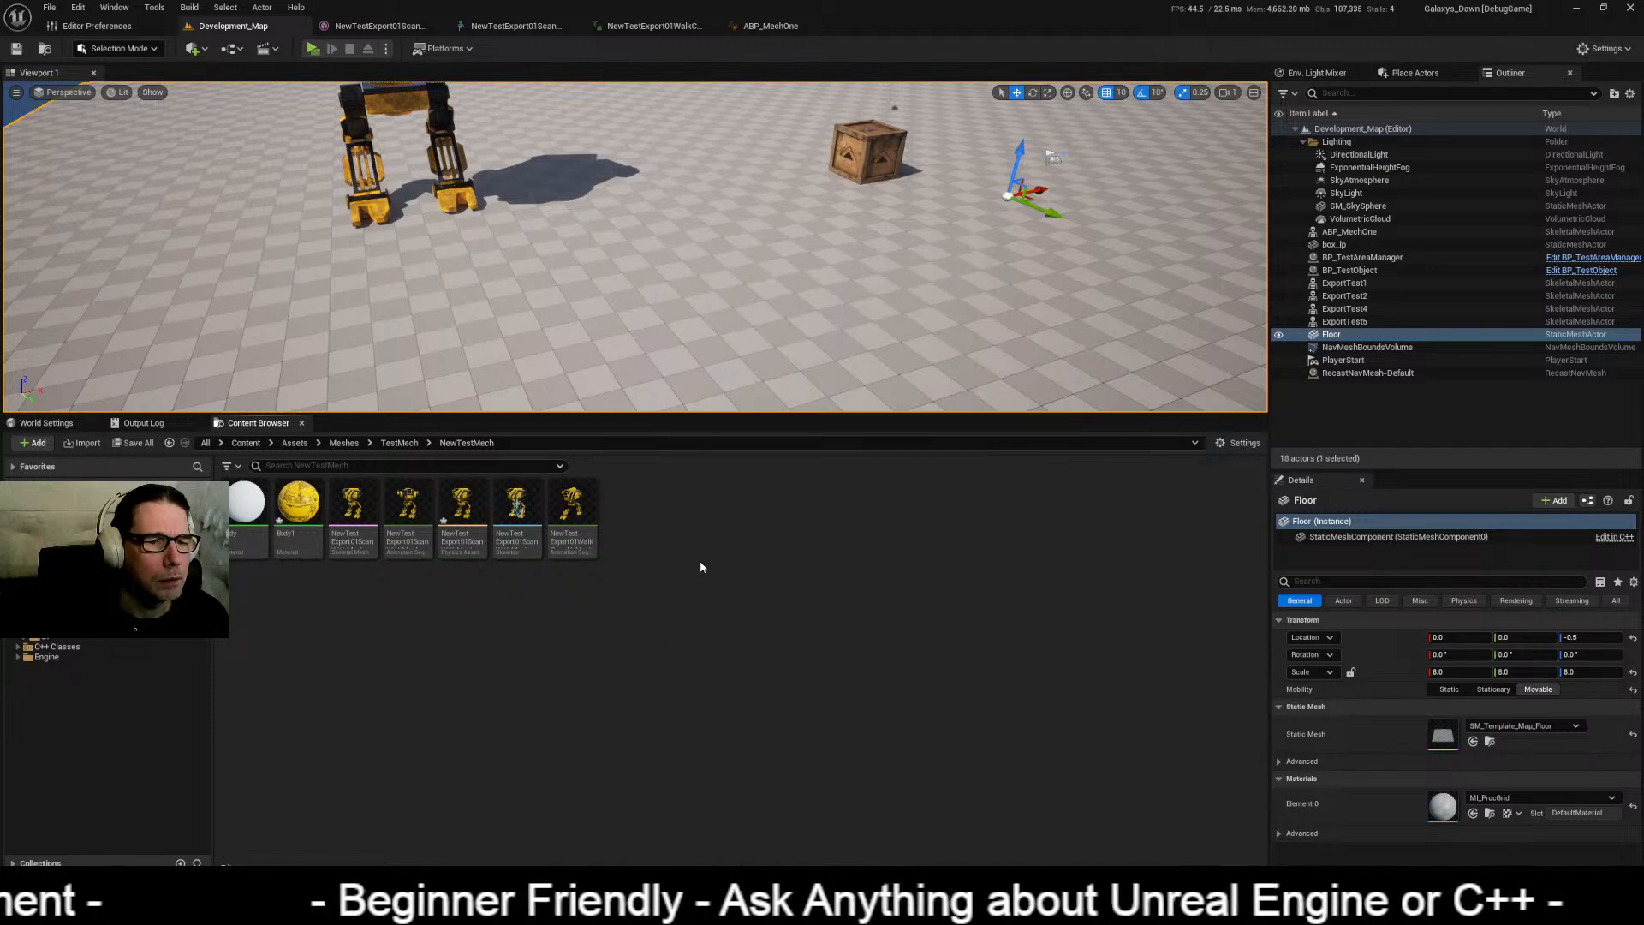
# Step: Create an Animation Blueprint named ABP_NewMechMesh for the NewTestExport01ScanWithMesh_Skeleton in the NewTestMech folder, and open it
pyautogui.rightClick(700, 560)
pyautogui.moveTo(770, 272)
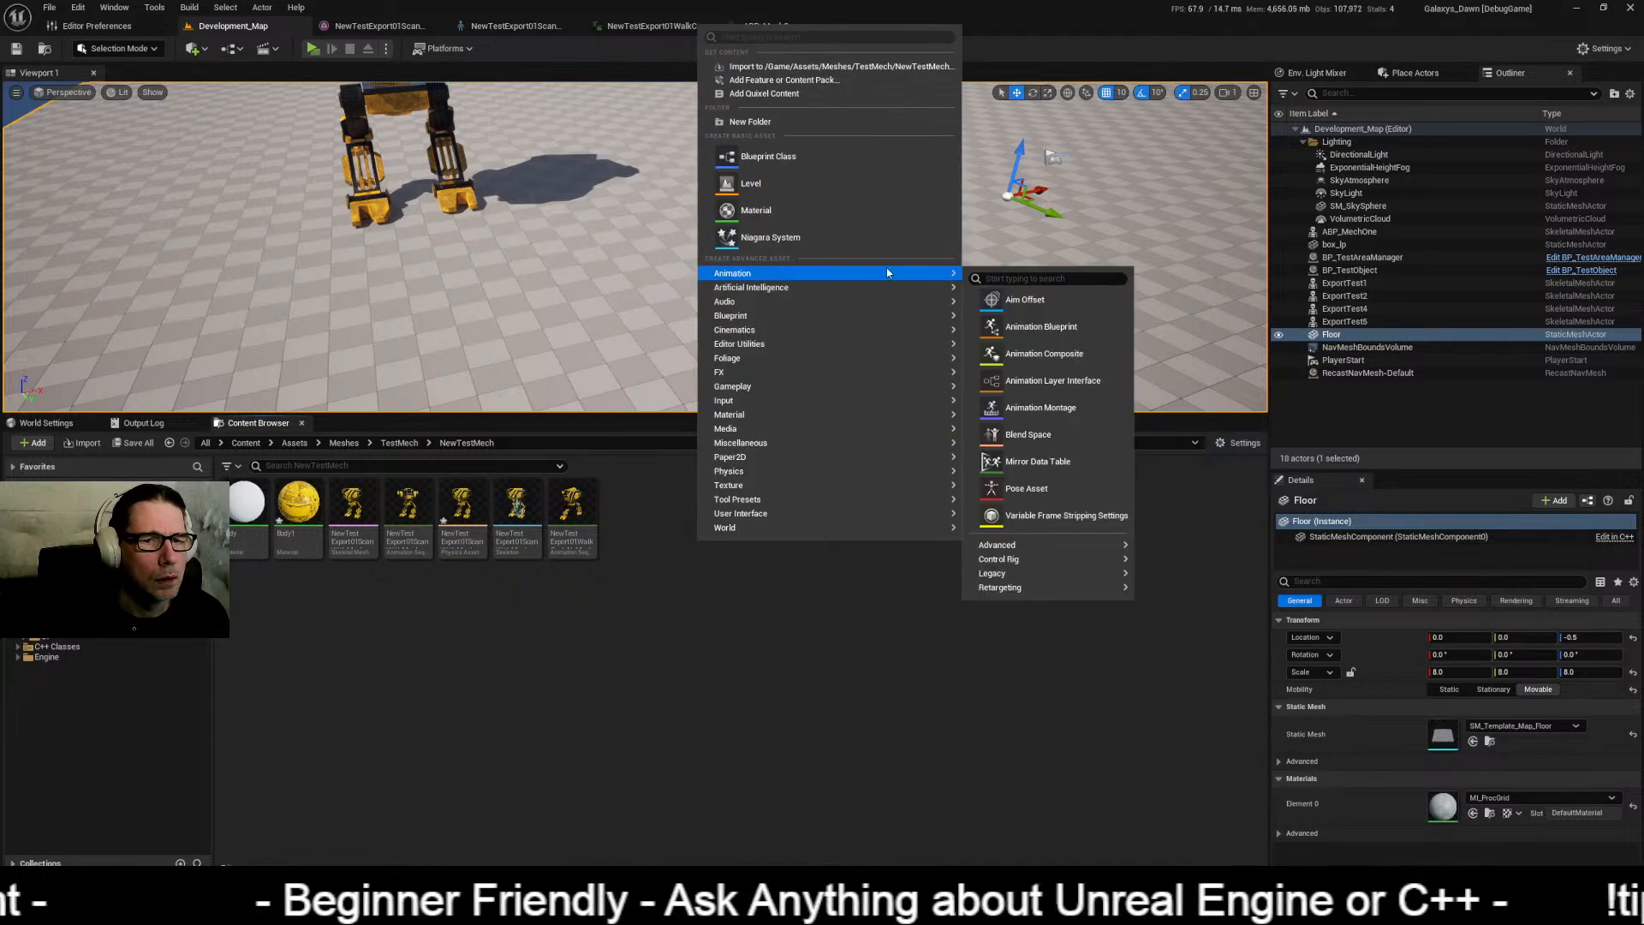
pyautogui.click(1042, 326)
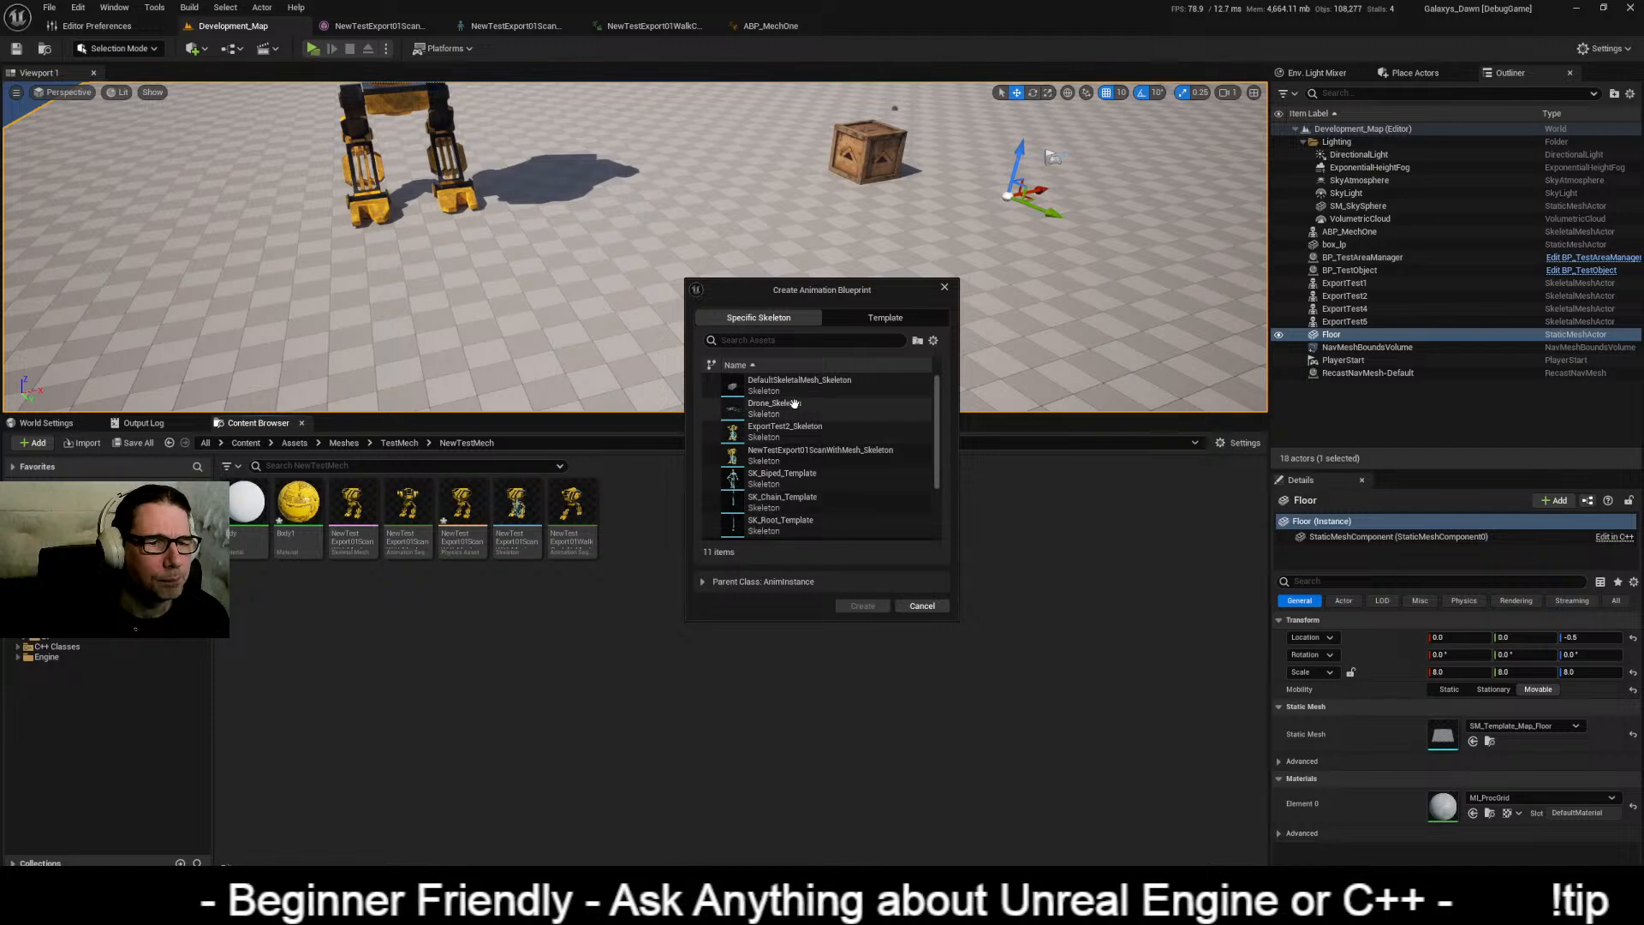
pyautogui.click(852, 462)
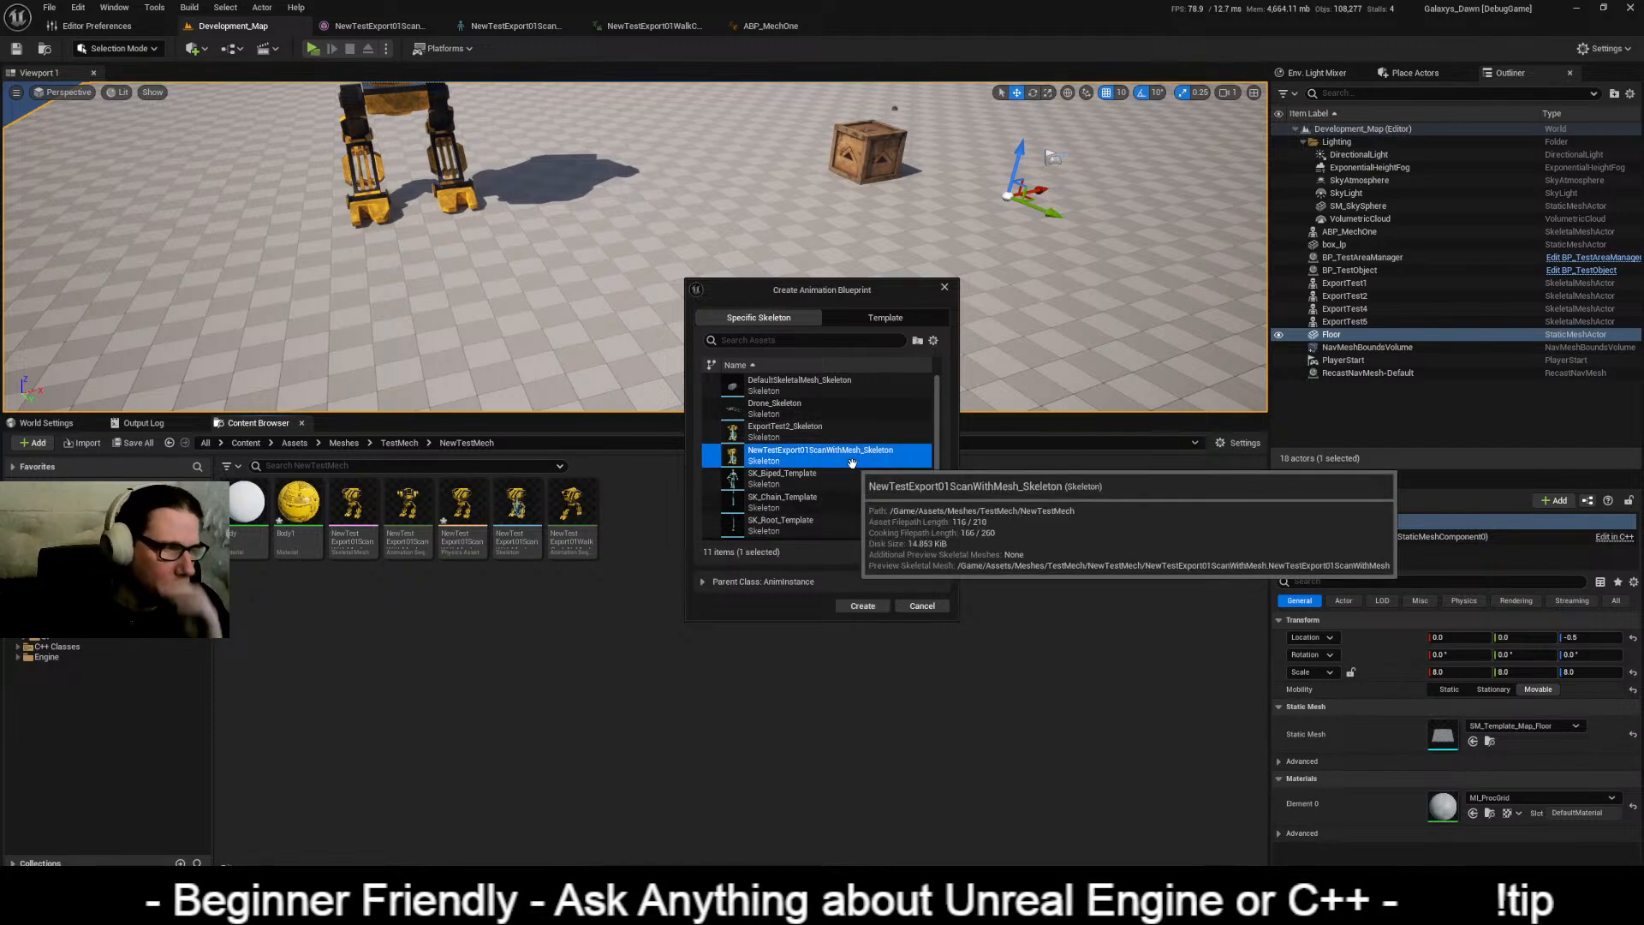
pyautogui.click(861, 606)
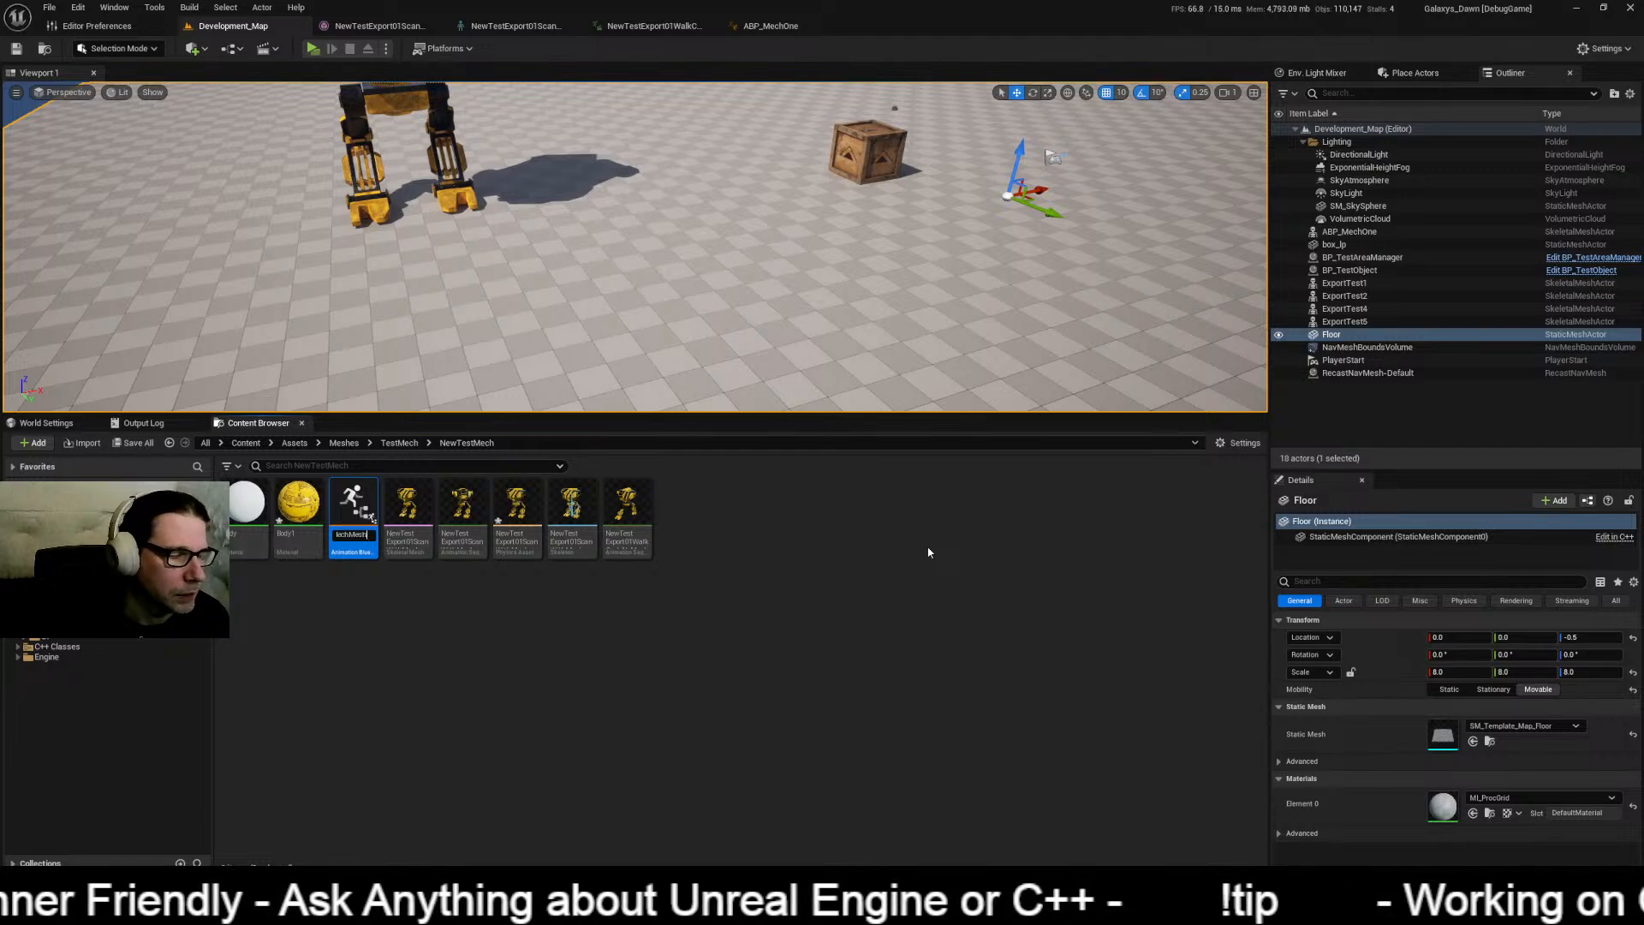
pyautogui.press('Return')
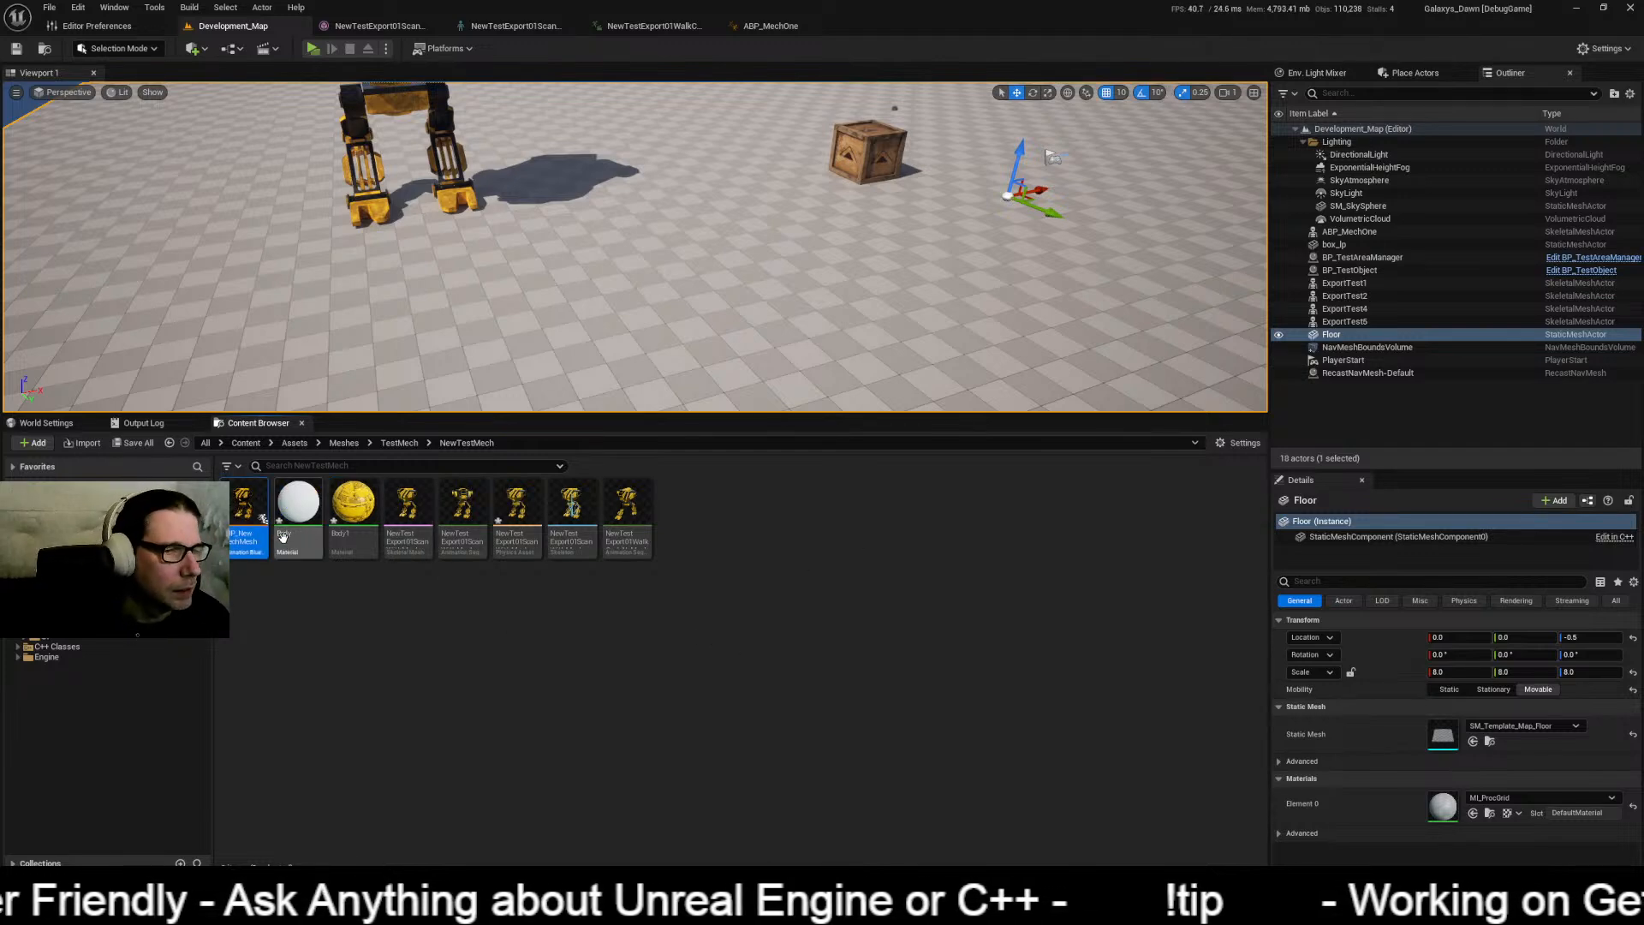
pyautogui.doubleClick(246, 506)
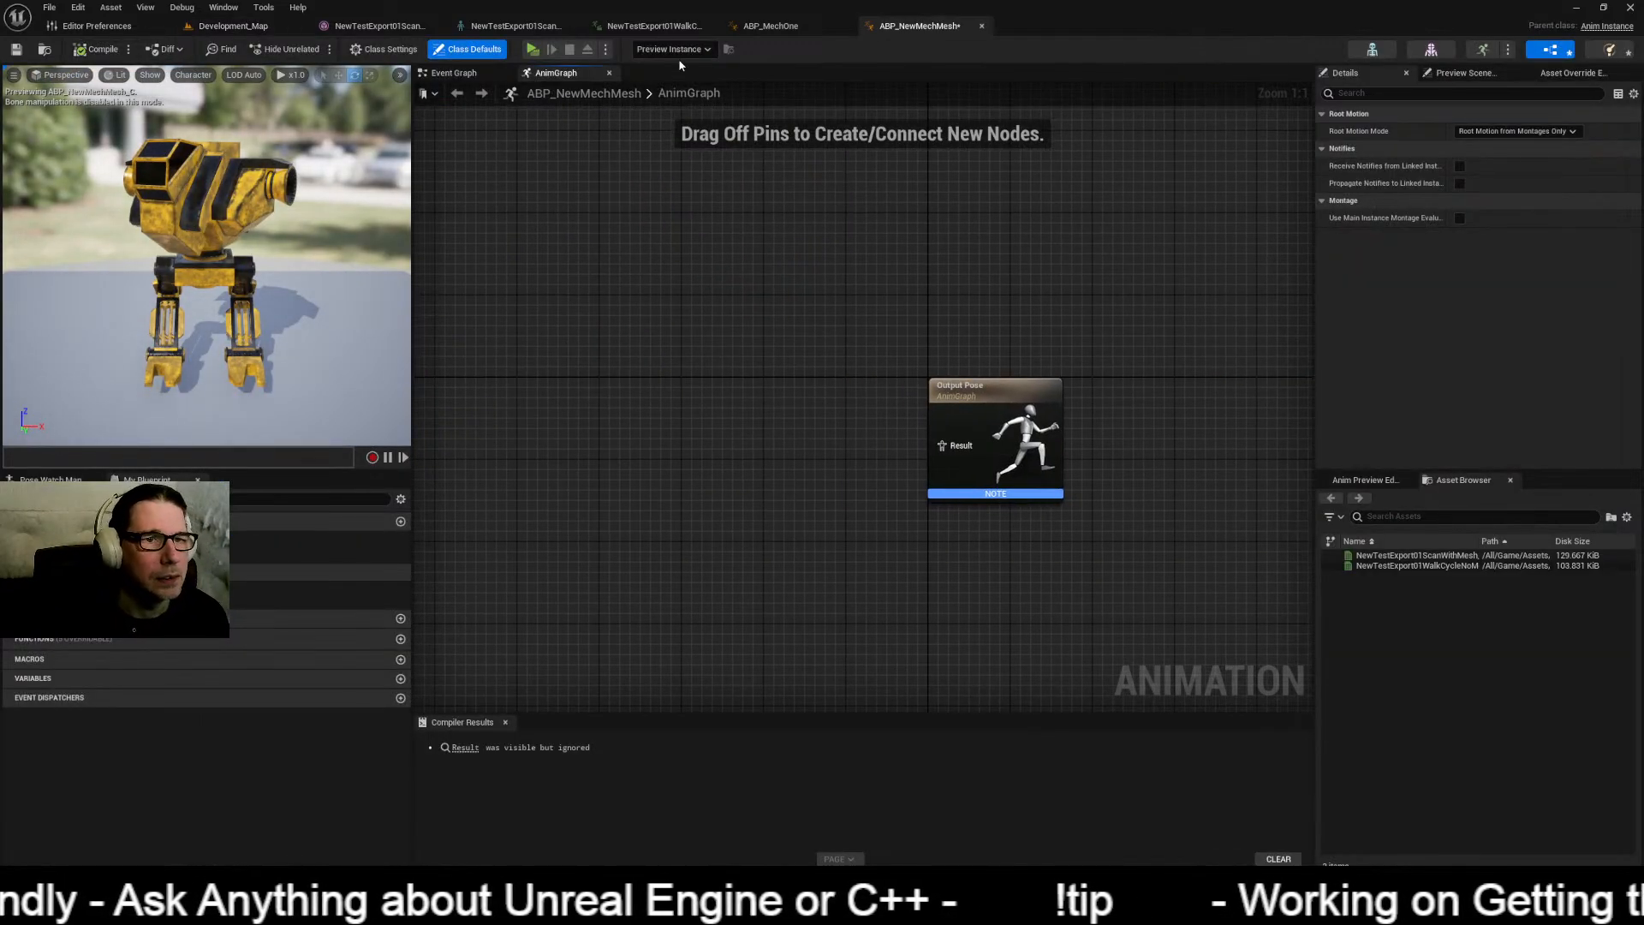
# Step: Check how the AnimGraph of ABP_MechOne is built, and return to ABP_NewMechMesh
pyautogui.click(758, 26)
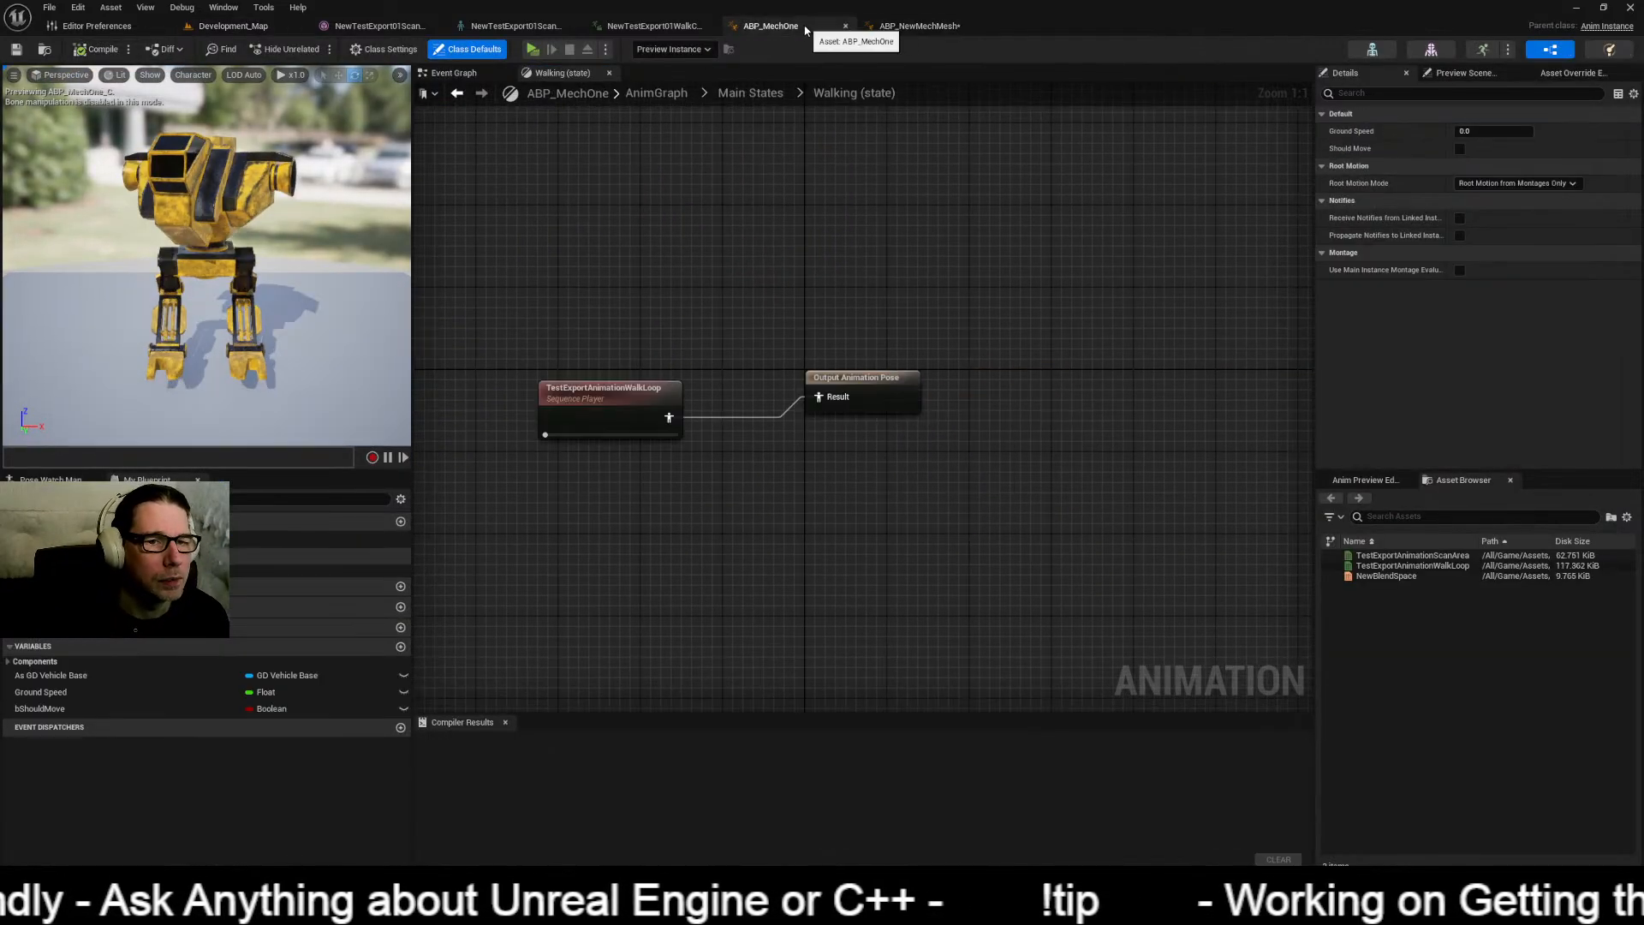
pyautogui.click(760, 93)
pyautogui.click(657, 93)
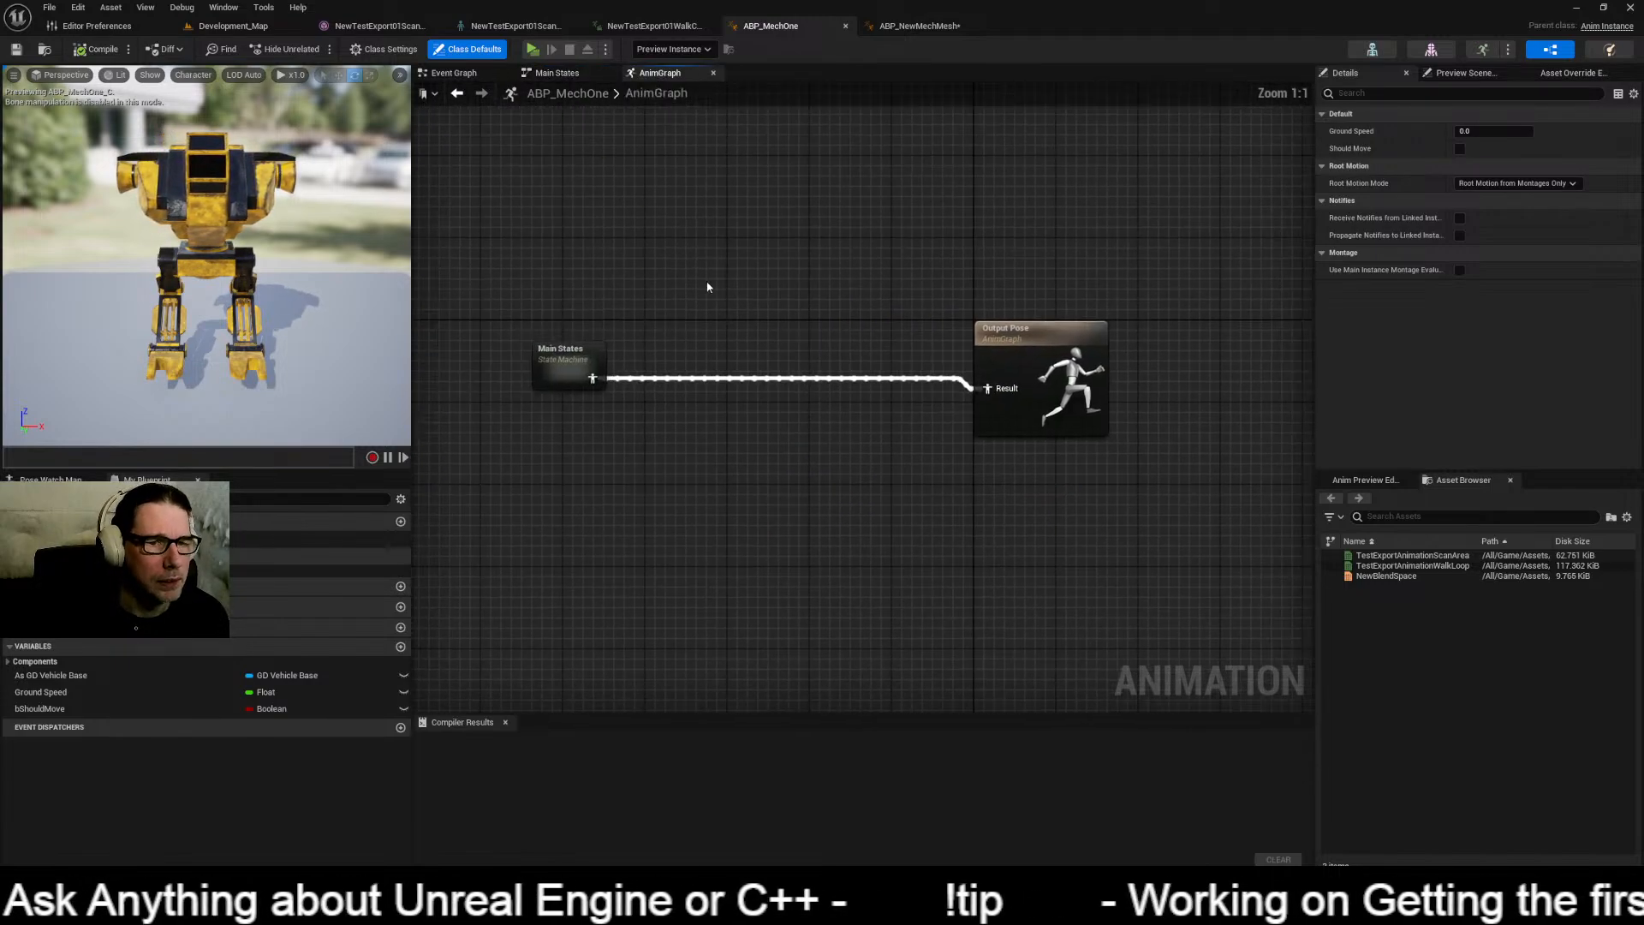
pyautogui.click(916, 29)
pyautogui.rightClick(665, 434)
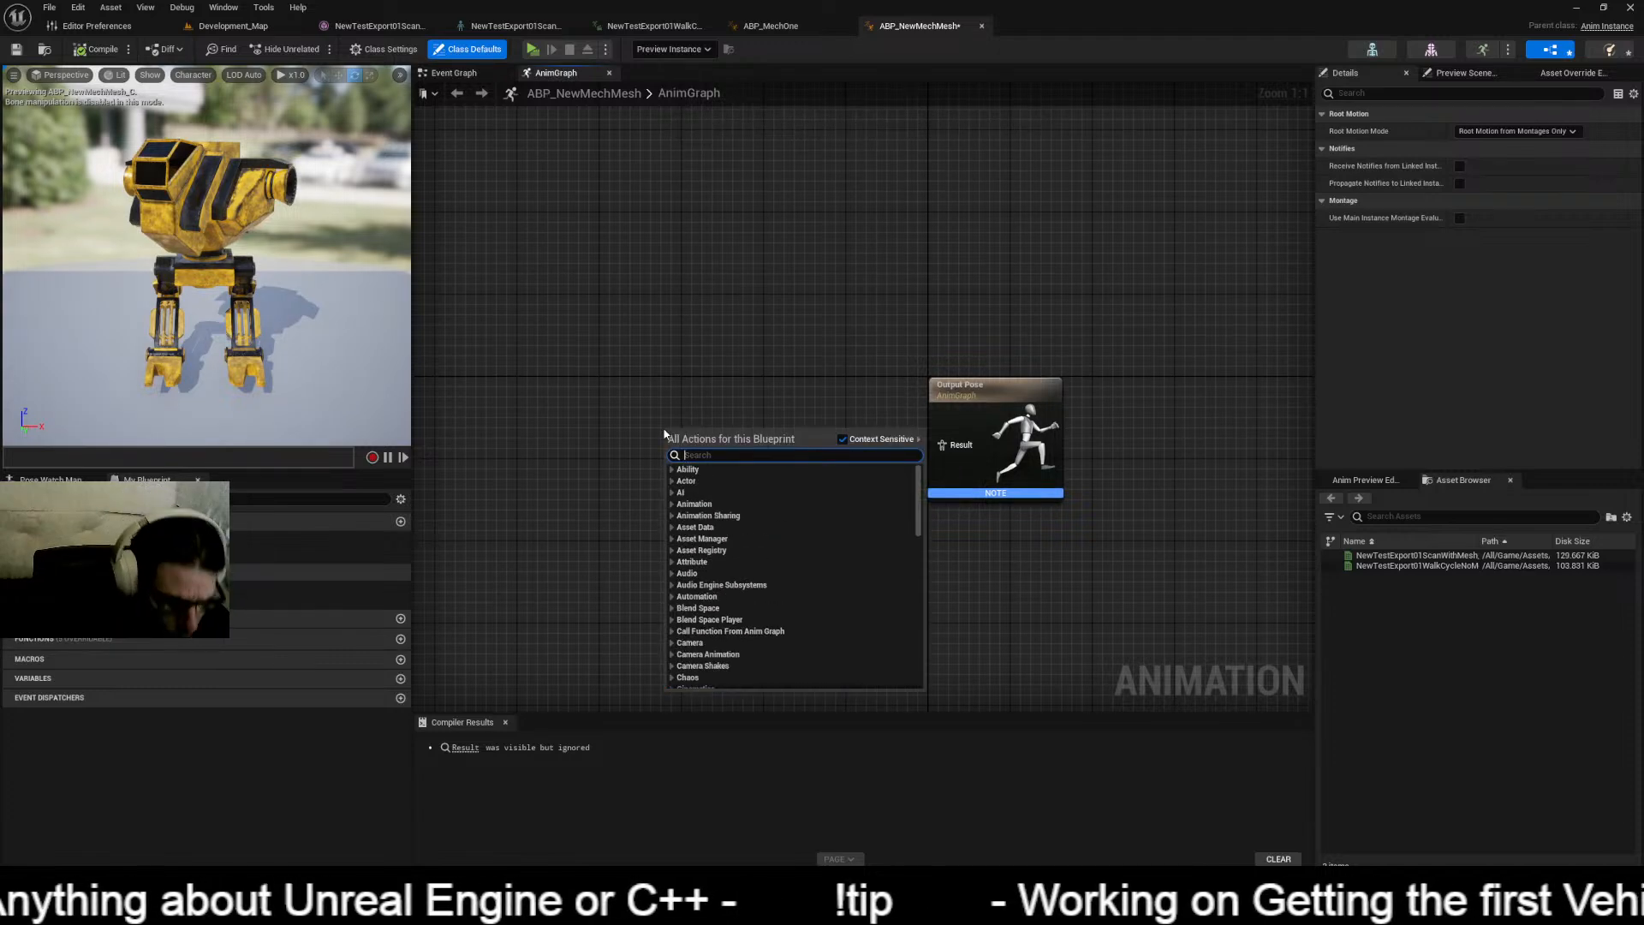
pyautogui.write('new state')
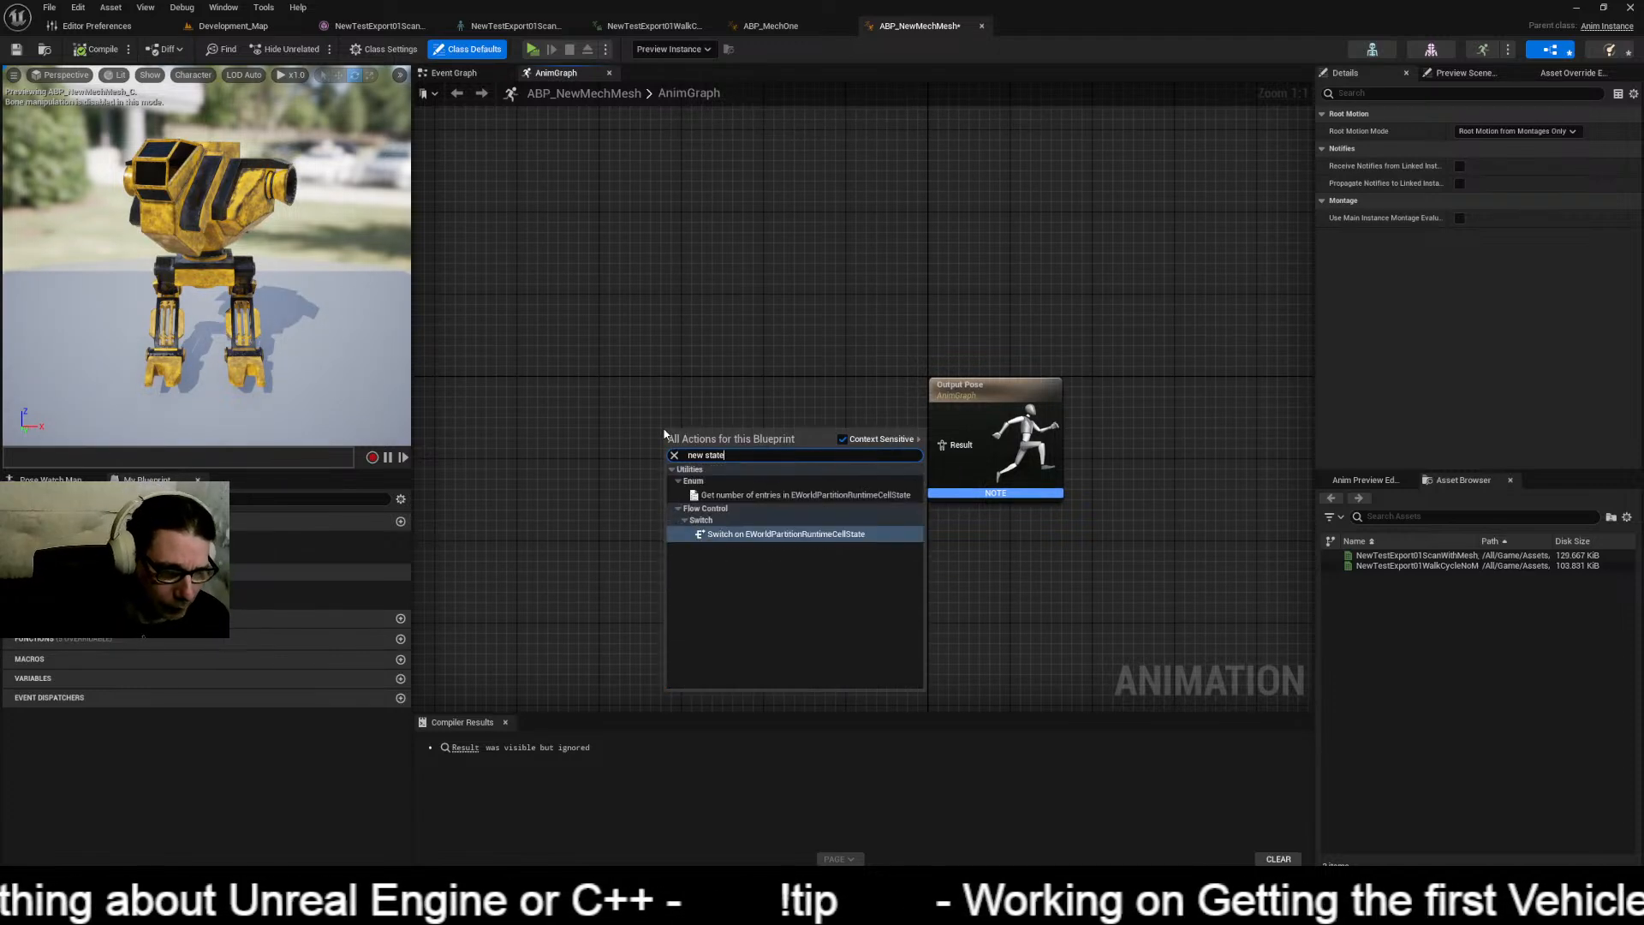
pyautogui.press('Escape')
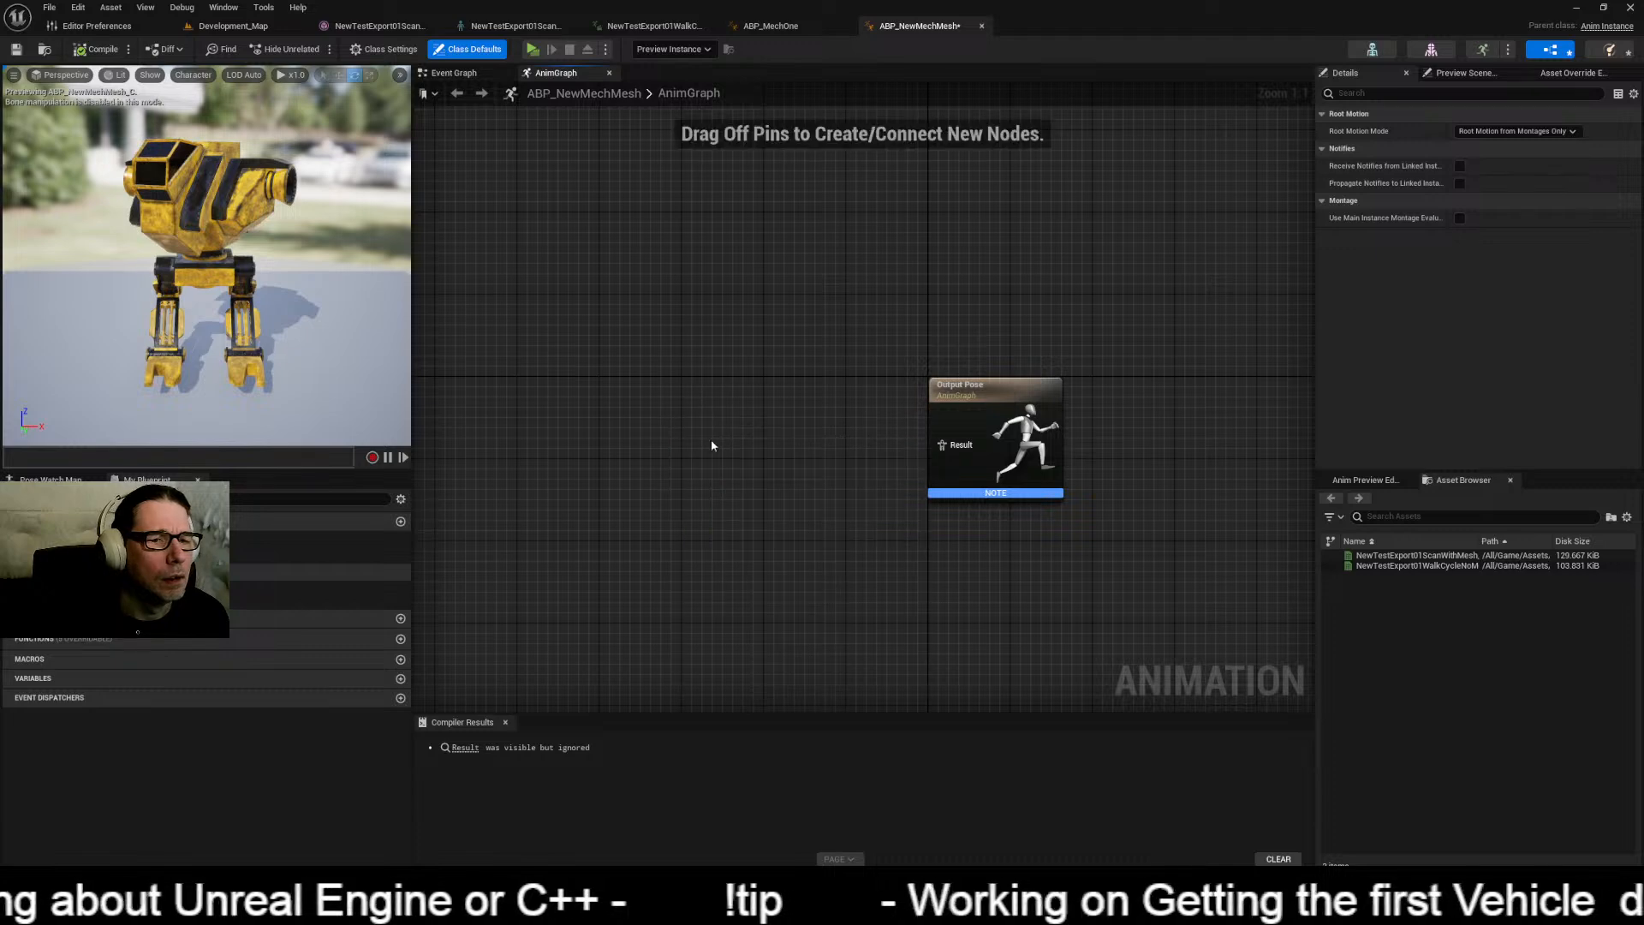
pyautogui.rightClick(636, 310)
pyautogui.write('state')
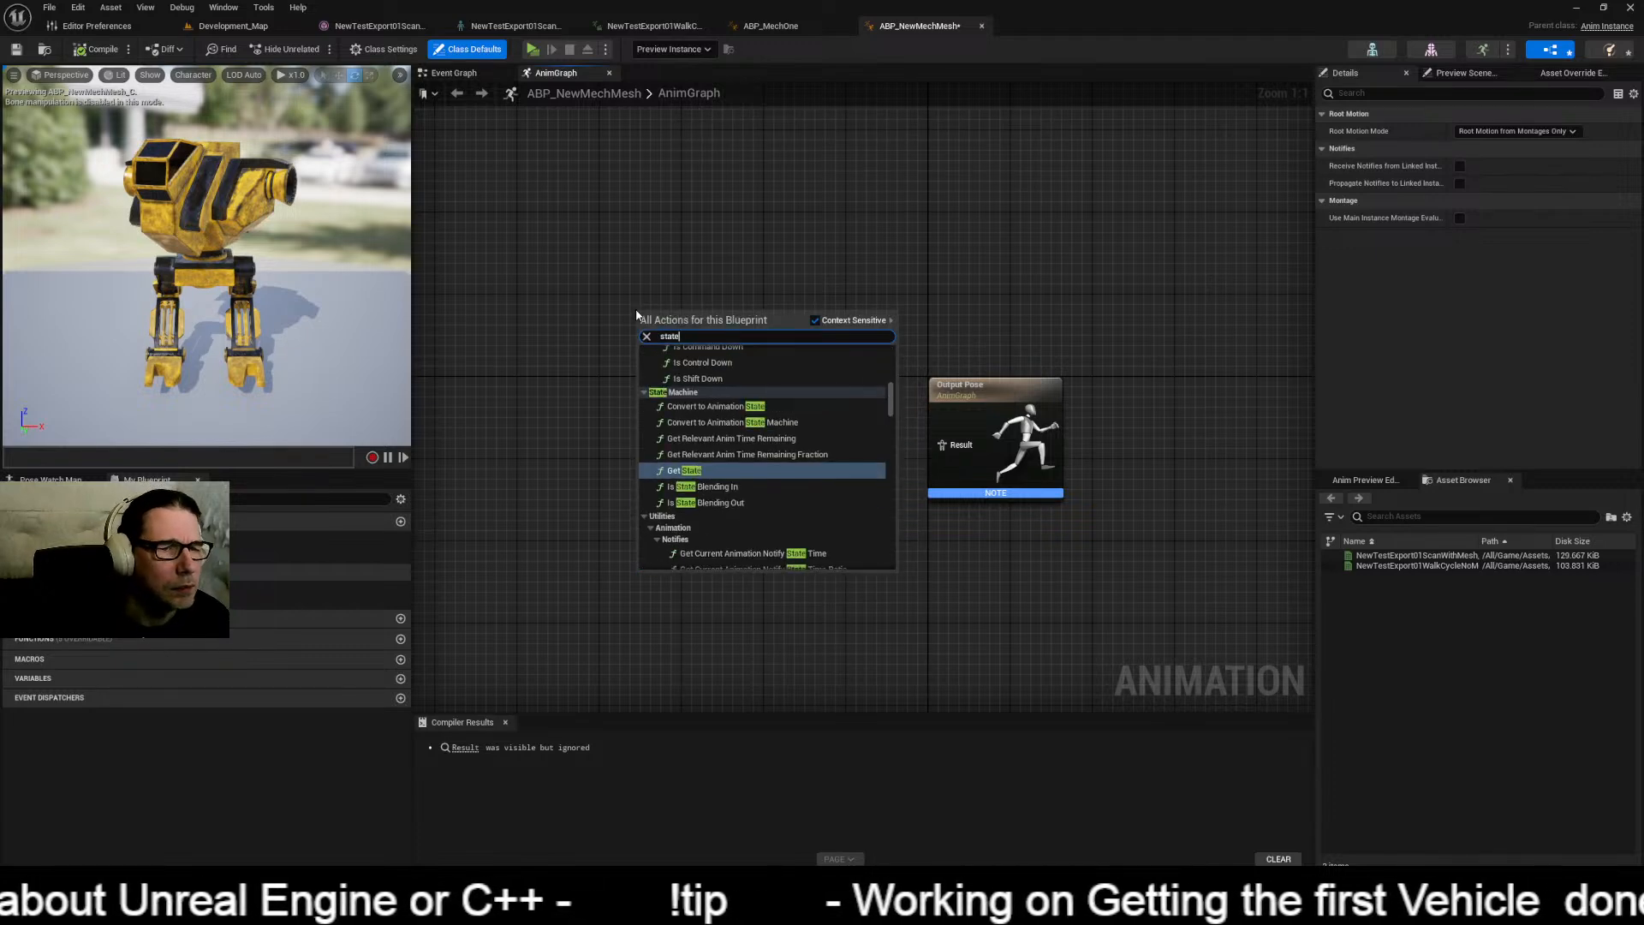
pyautogui.scroll(-5, 754, 488)
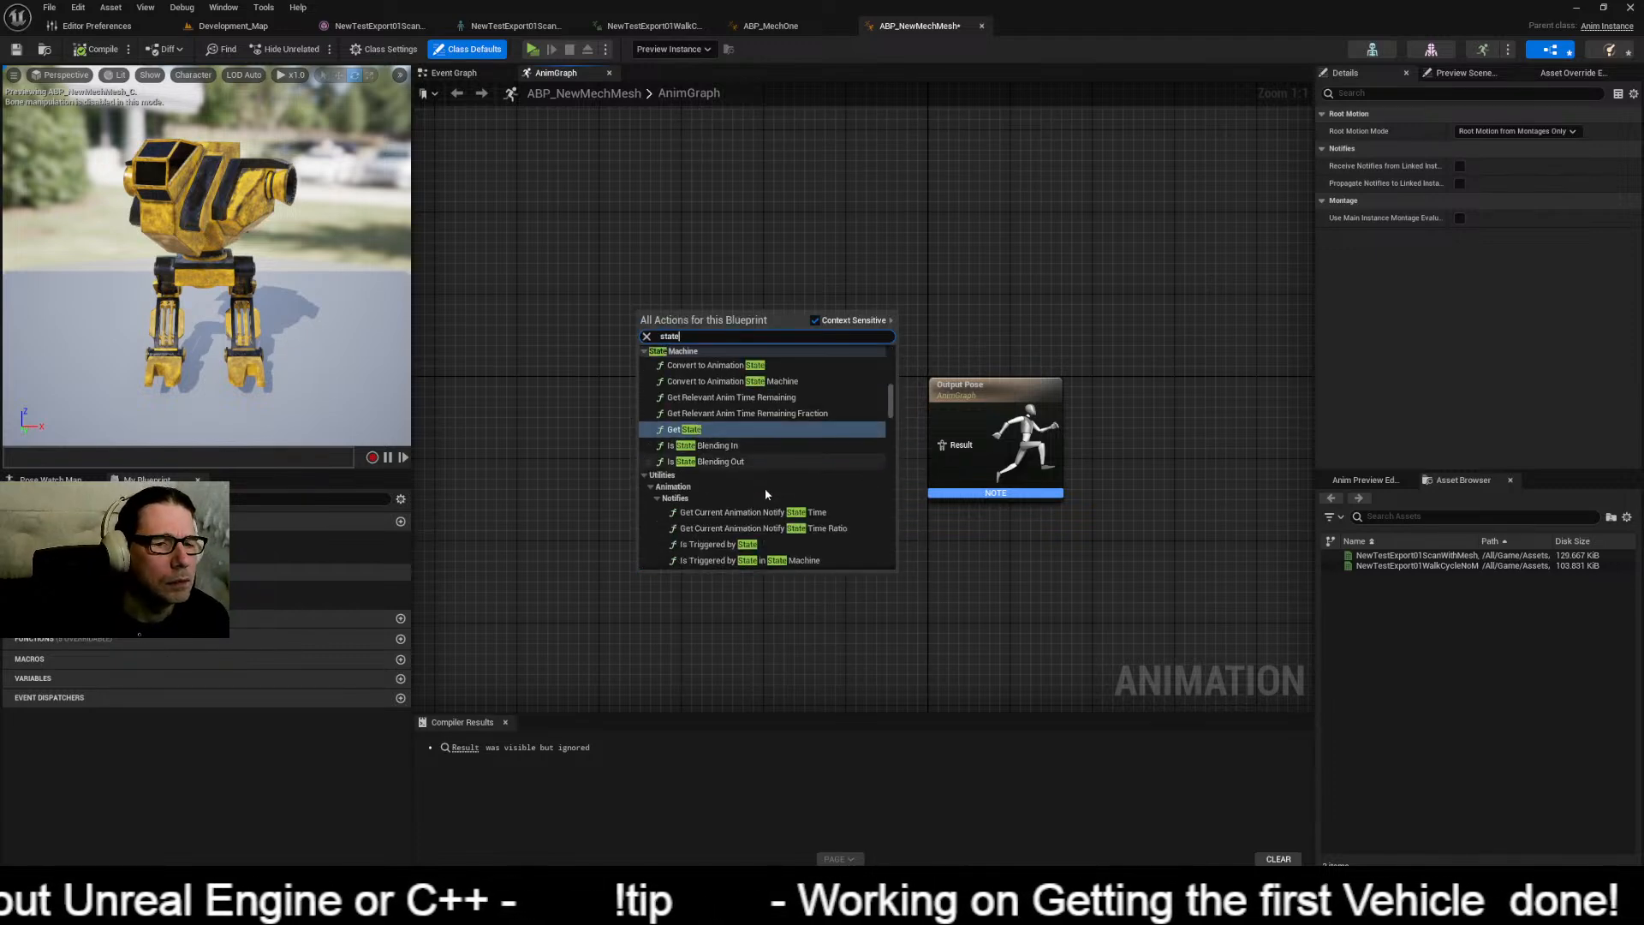
pyautogui.click(753, 462)
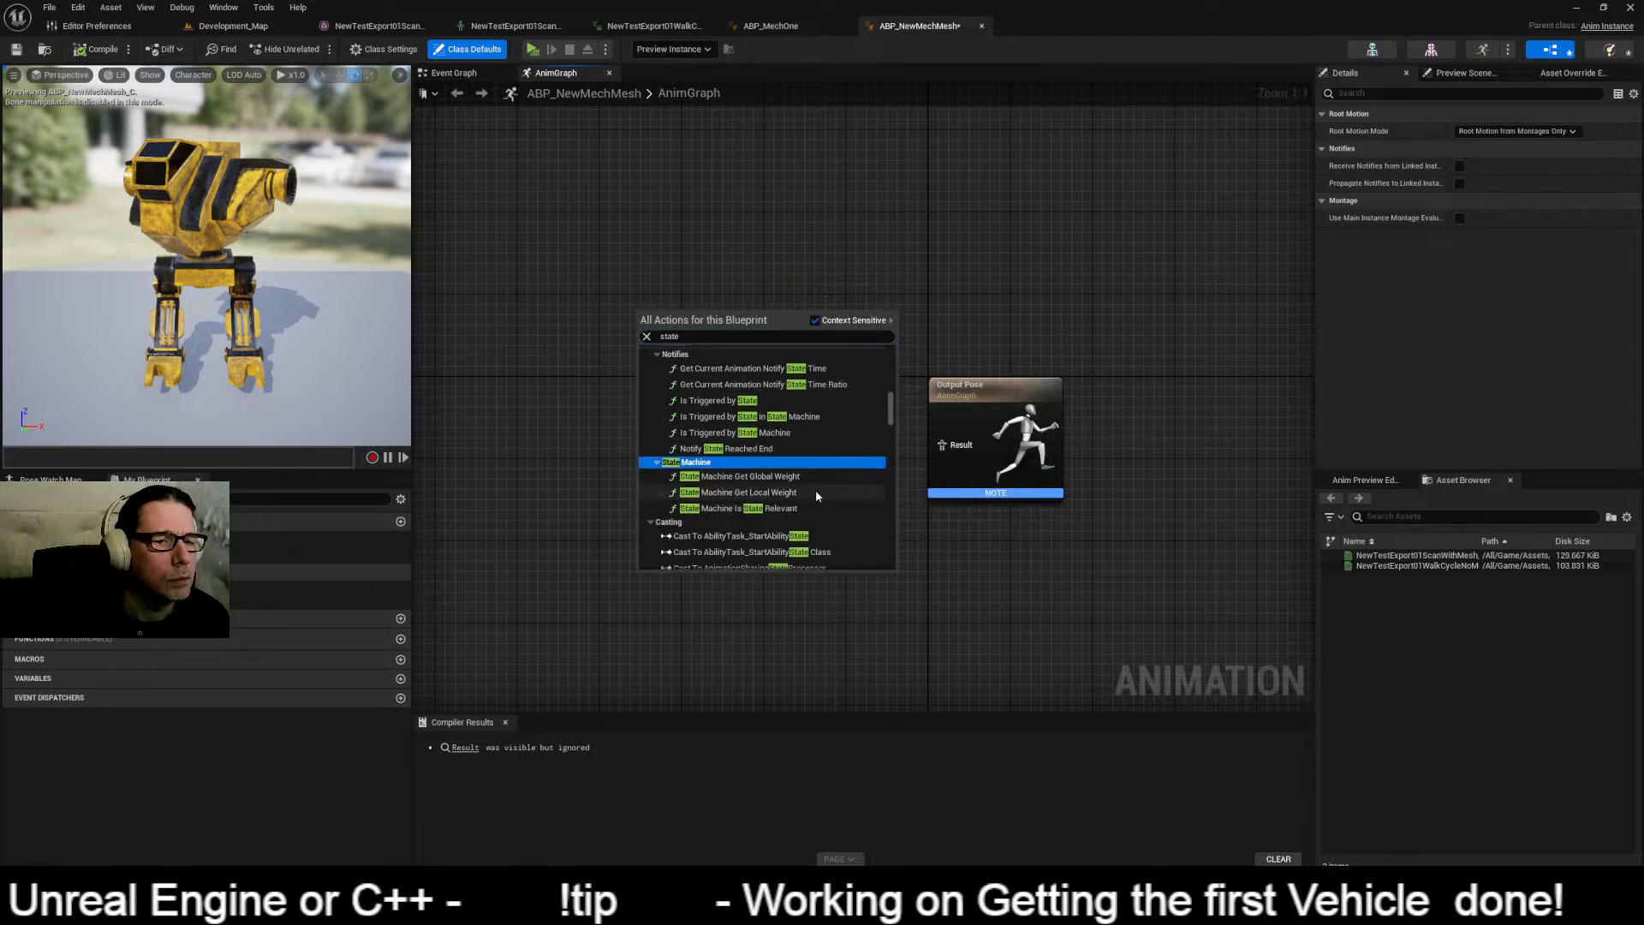
pyautogui.click(778, 28)
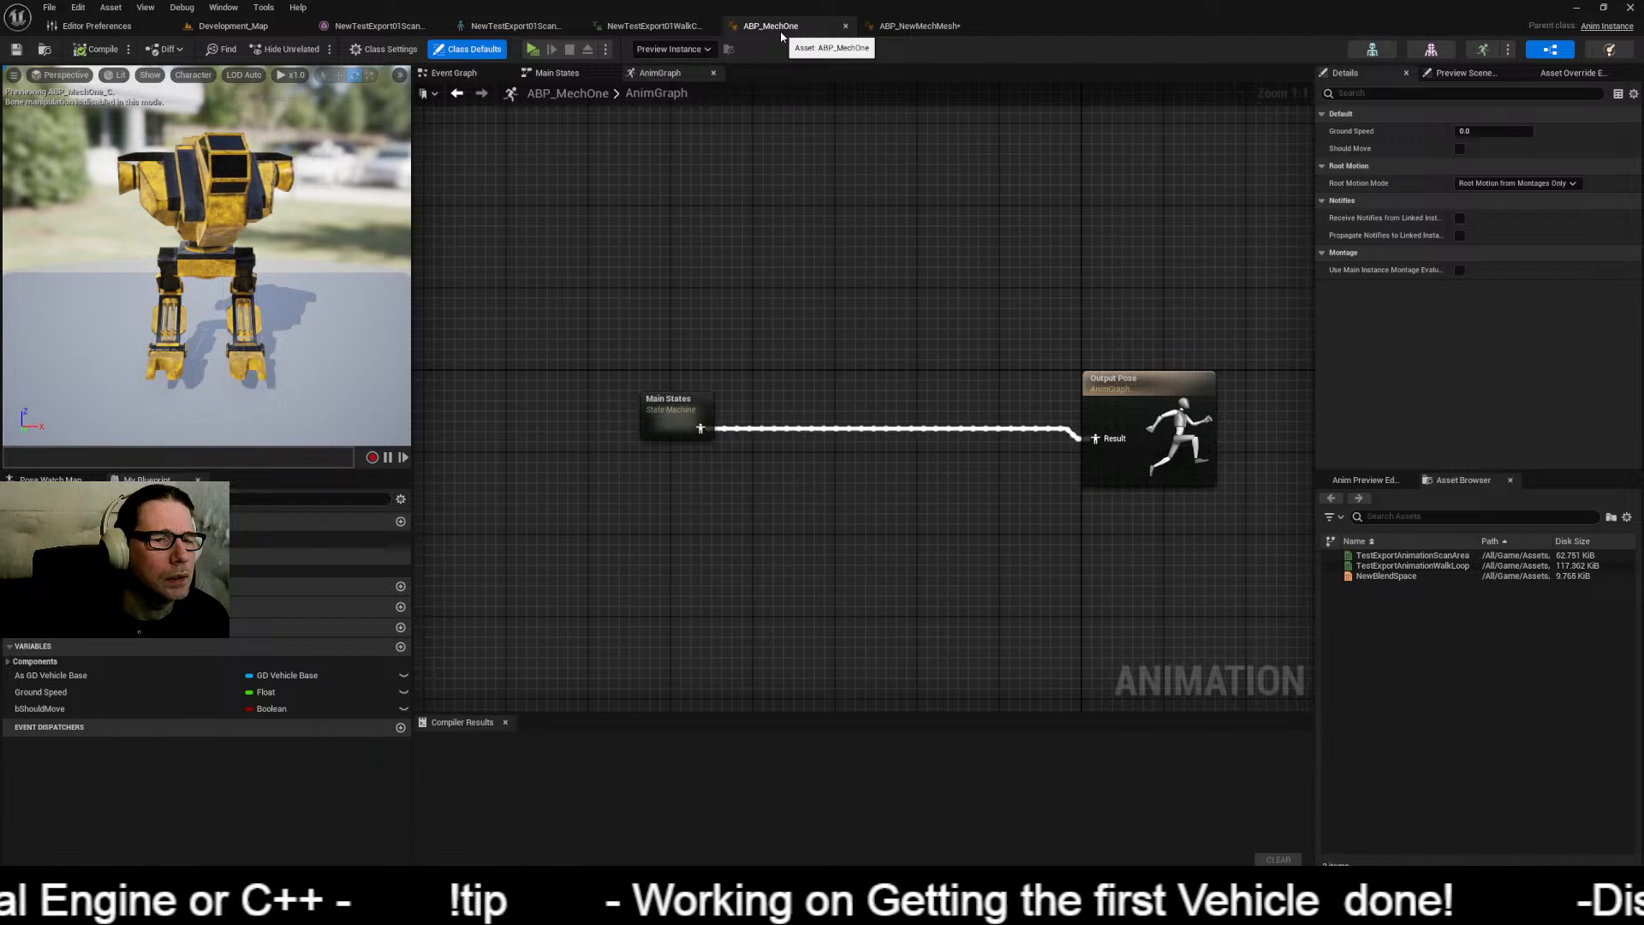
pyautogui.click(899, 27)
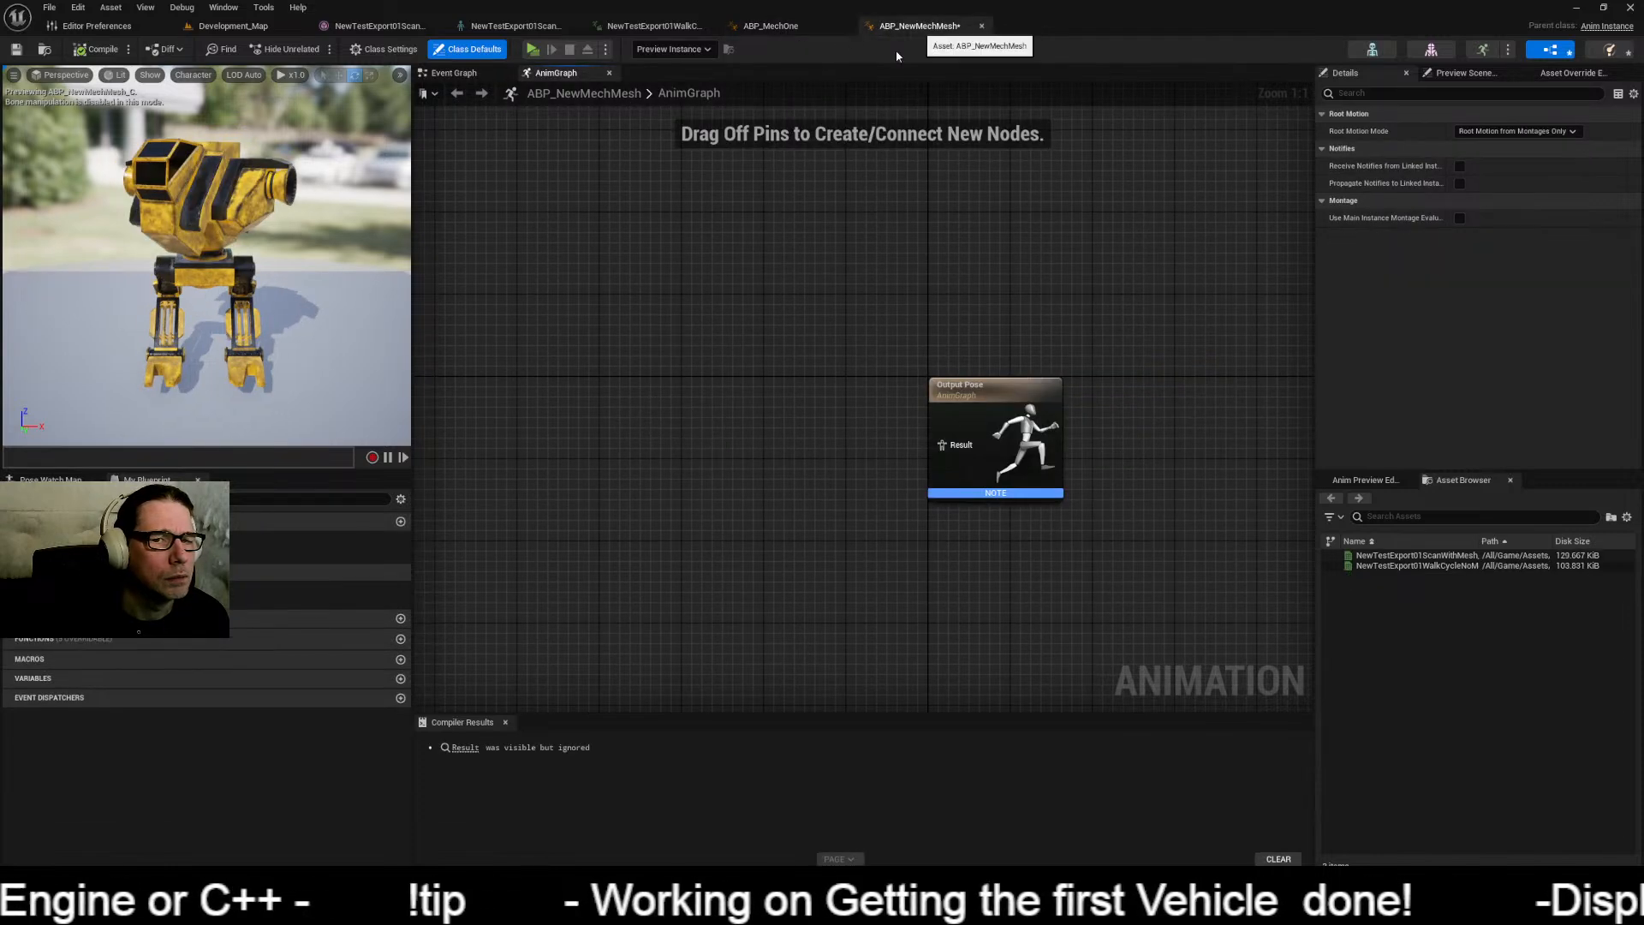
# Step: Add a State Machine node to the AnimGraph of ABP_NewMechMesh, beside the Output Pose node
pyautogui.rightClick(657, 413)
pyautogui.write('stat')
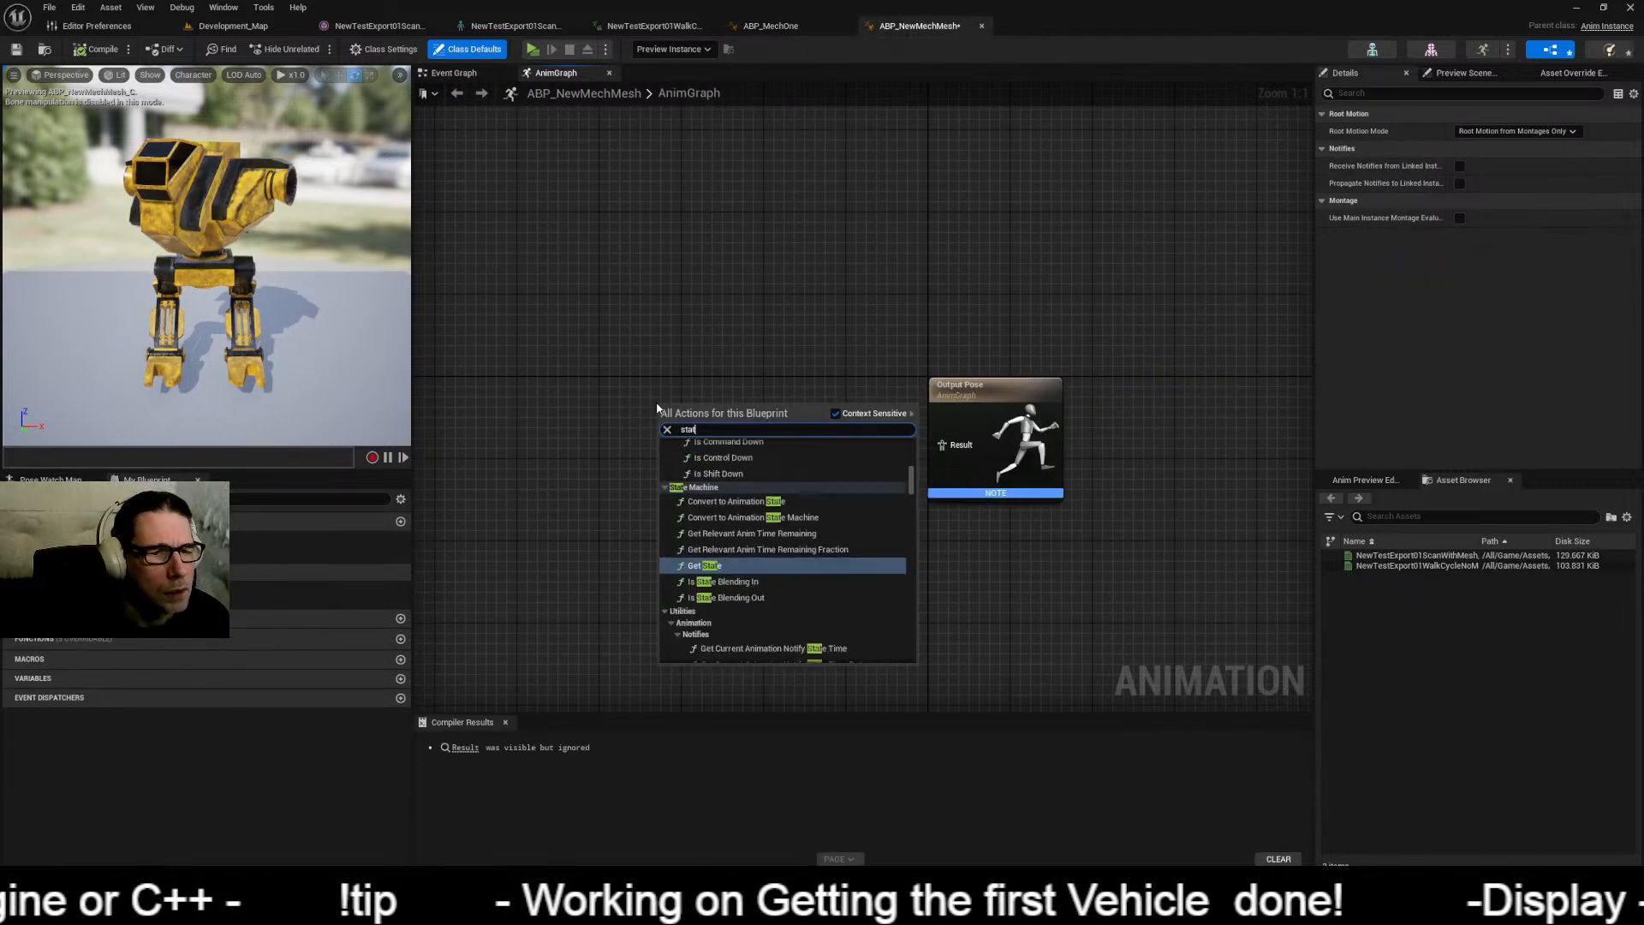
pyautogui.write('e mash')
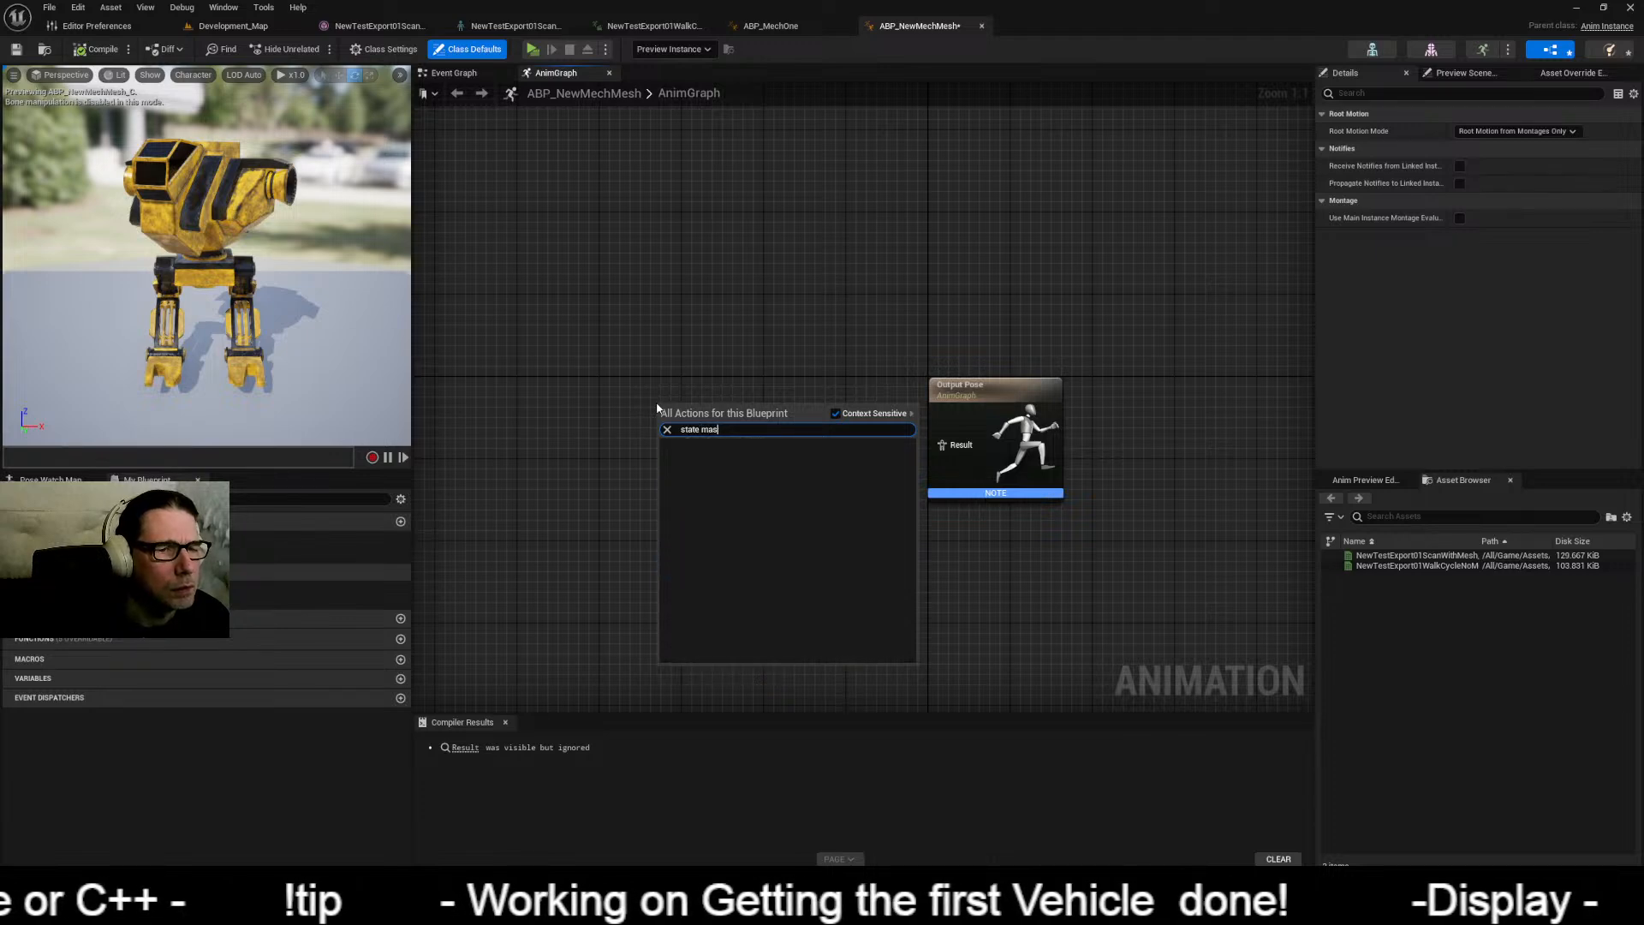
pyautogui.press('BackSpace')
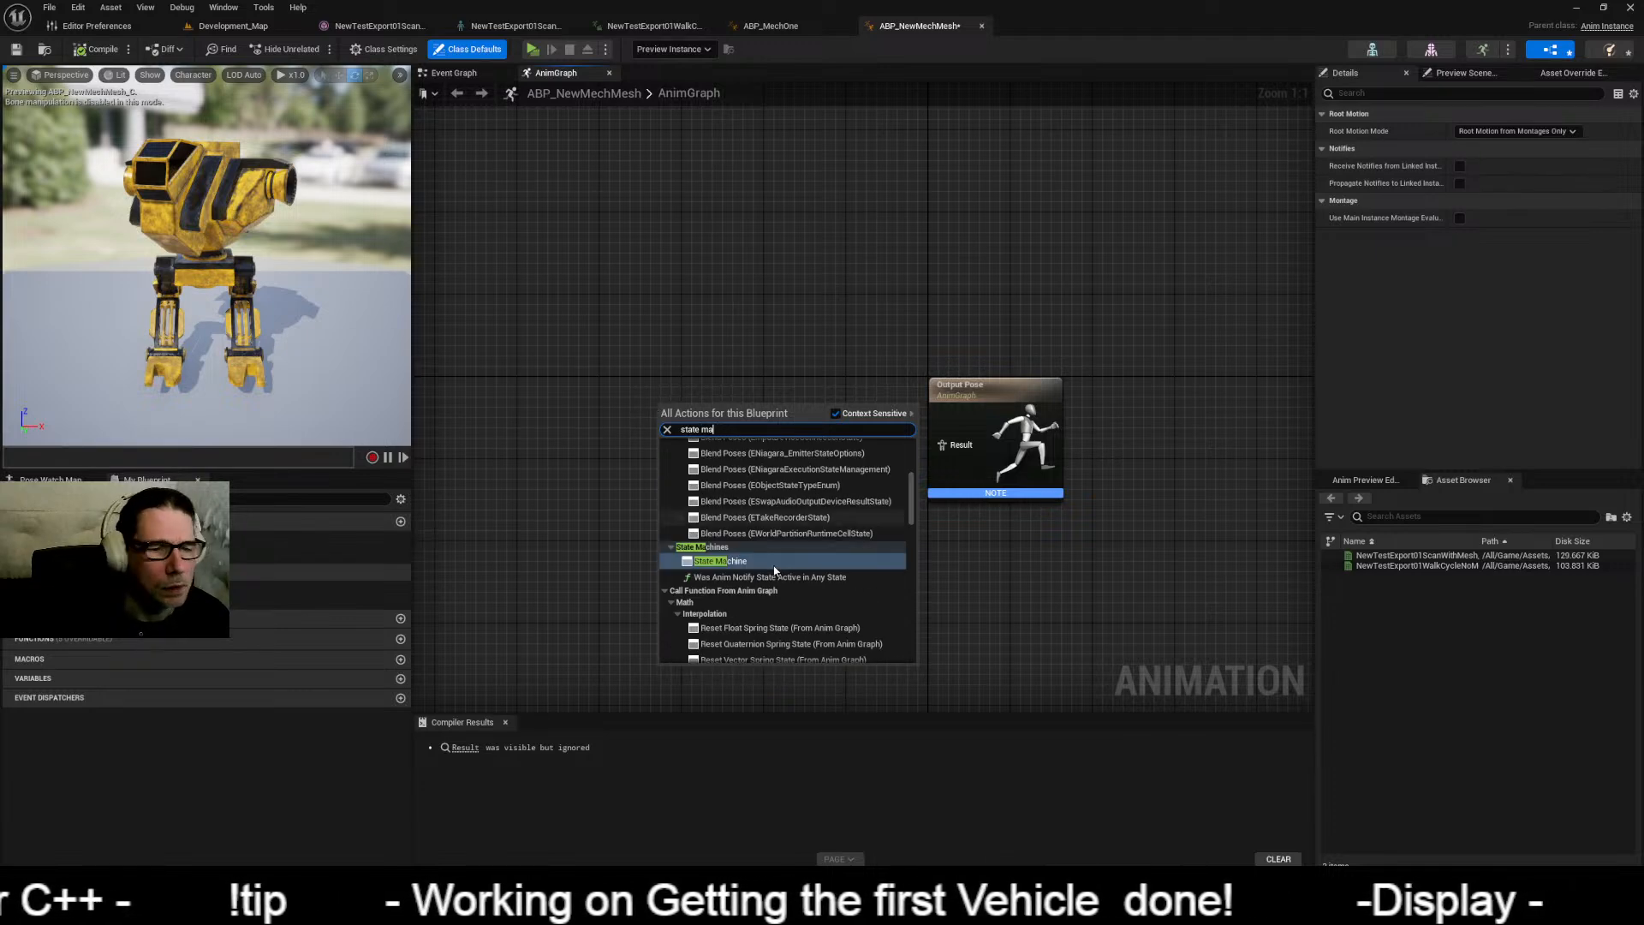
pyautogui.click(775, 562)
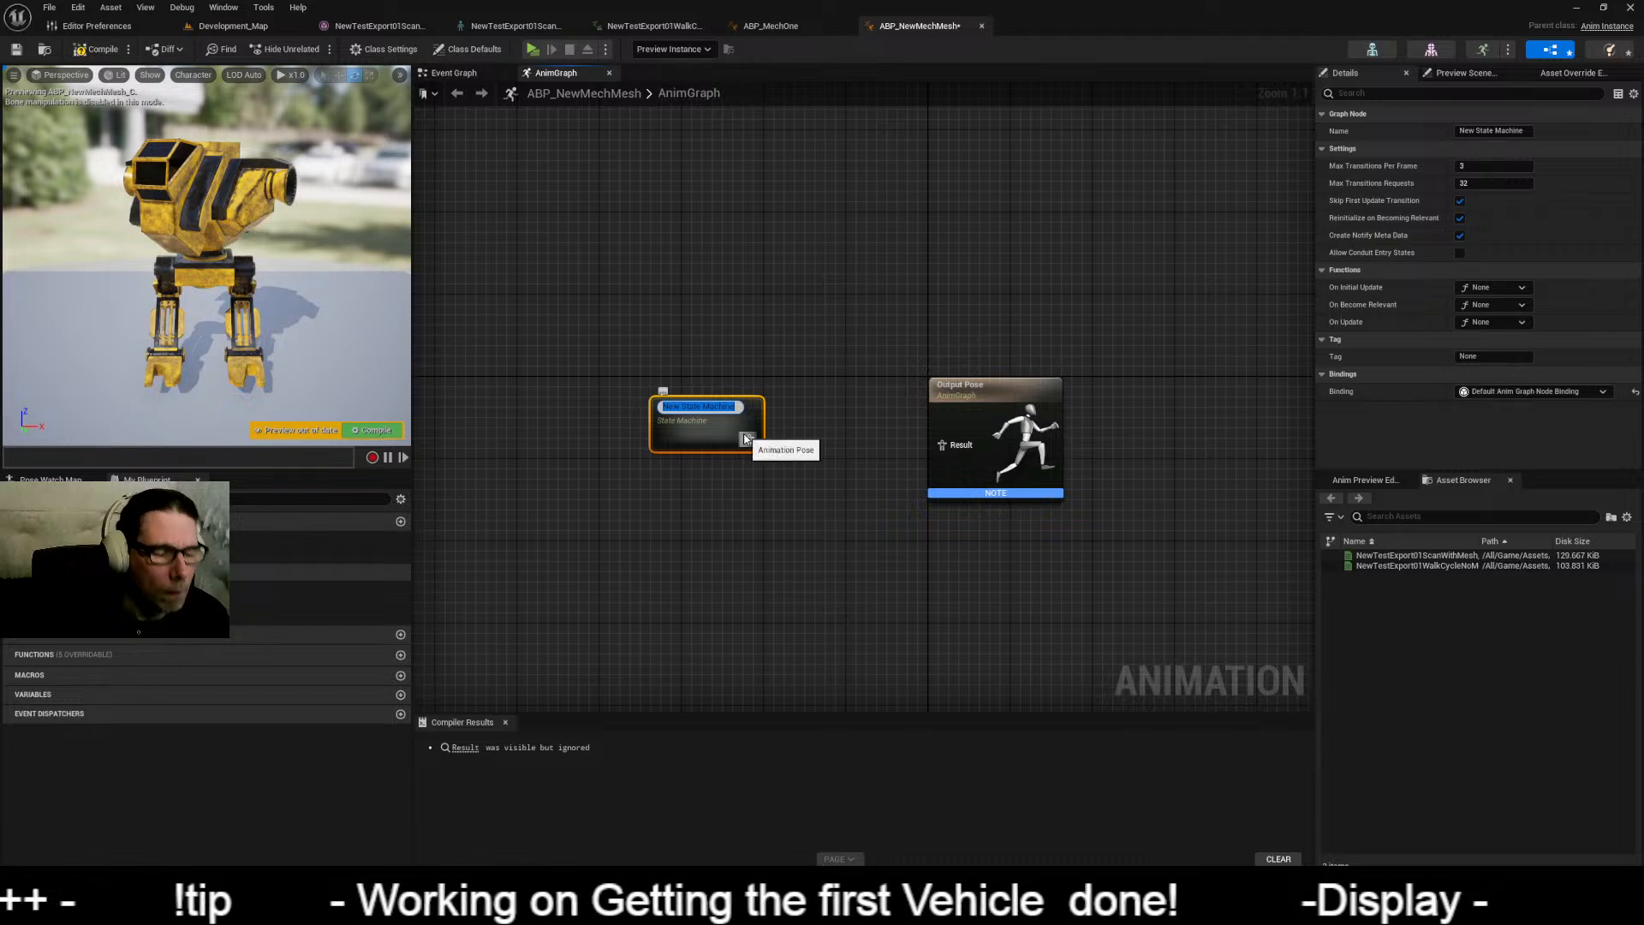
# Step: Name the new state machine Main and connect its output to the Output Pose's Result
pyautogui.write('New Sta')
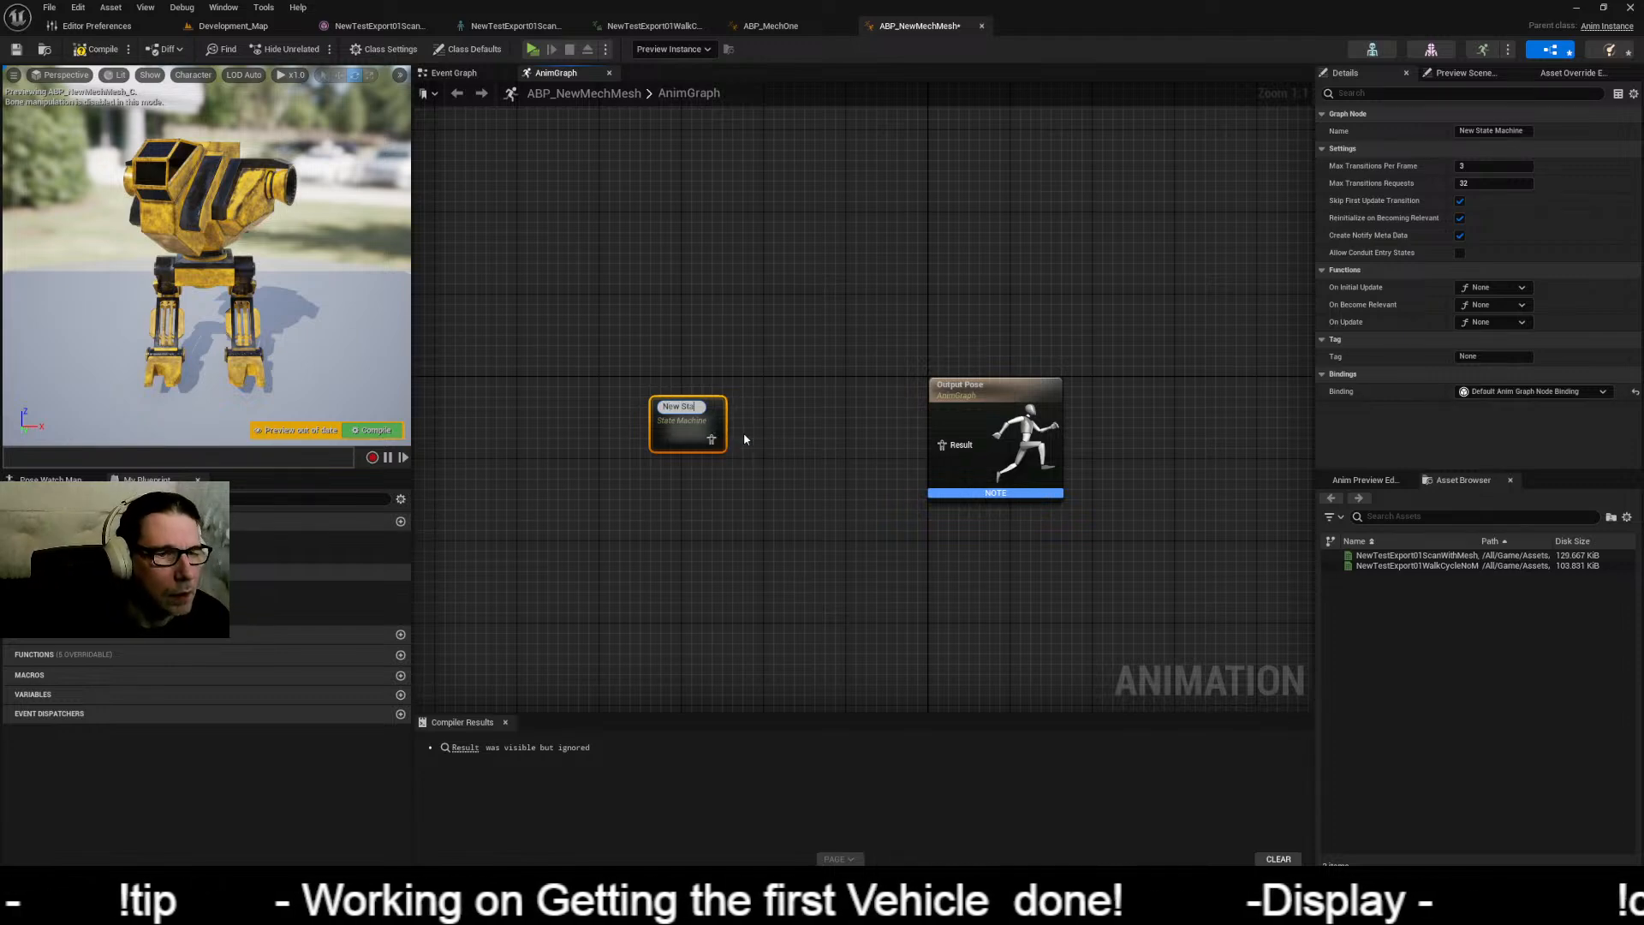
pyautogui.write('t')
pyautogui.press('BackSpace')
pyautogui.press('BackSpace')
pyautogui.press('BackSpace')
pyautogui.press('BackSpace')
pyautogui.press('BackSpace')
pyautogui.press('BackSpace')
pyautogui.press('BackSpace')
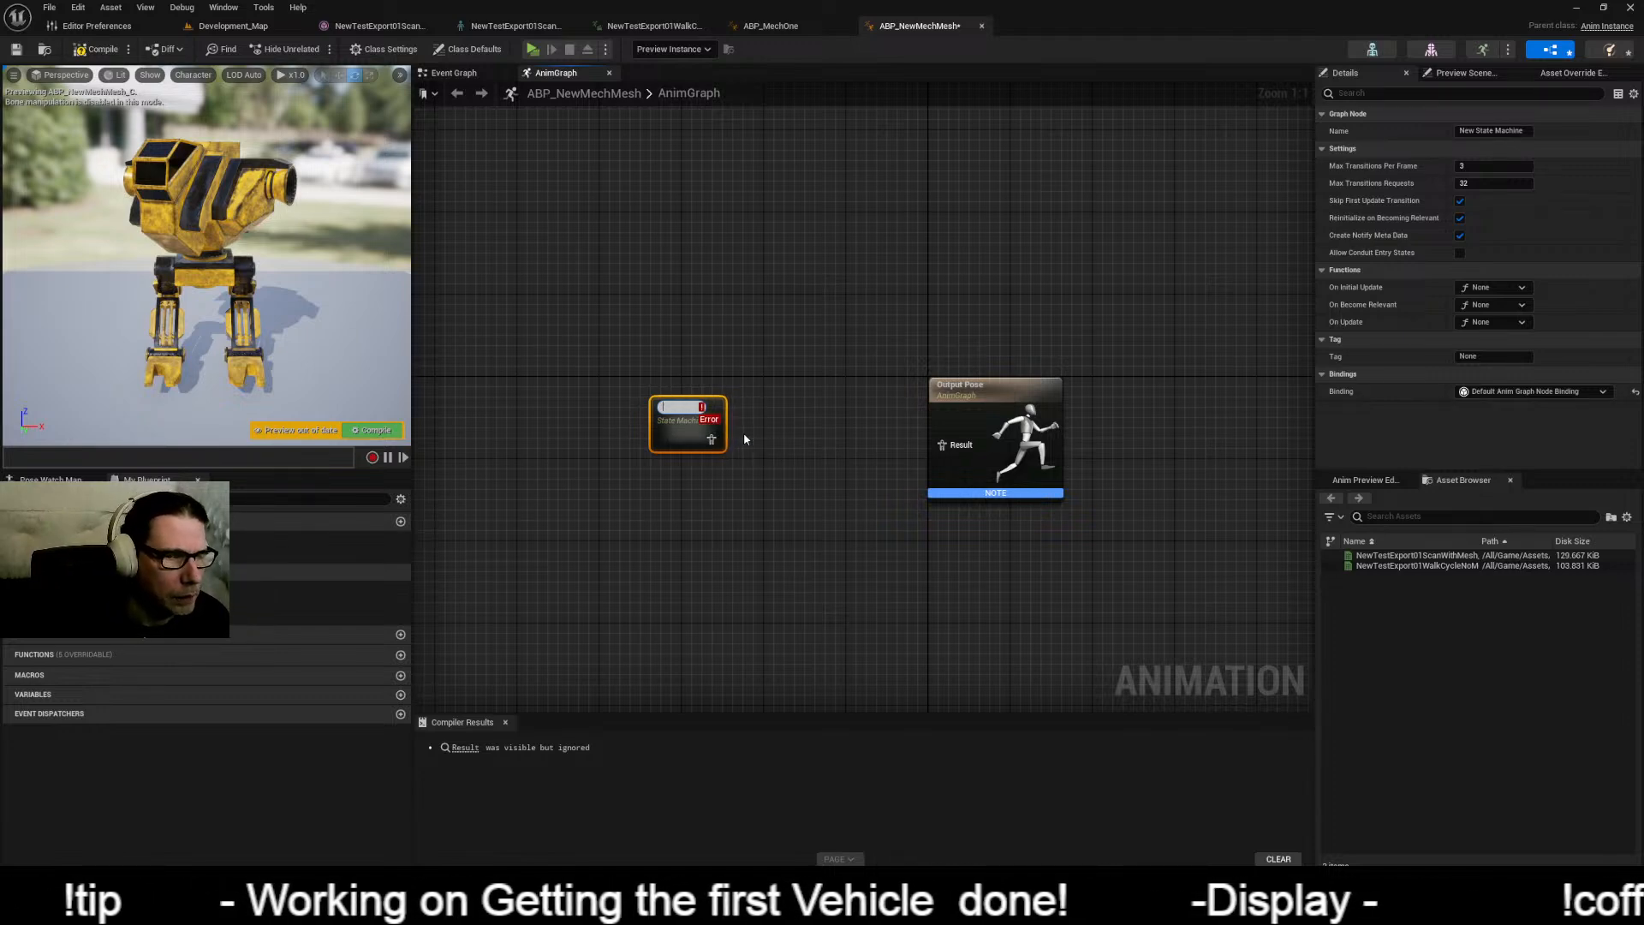
pyautogui.write('Main')
pyautogui.press('Return')
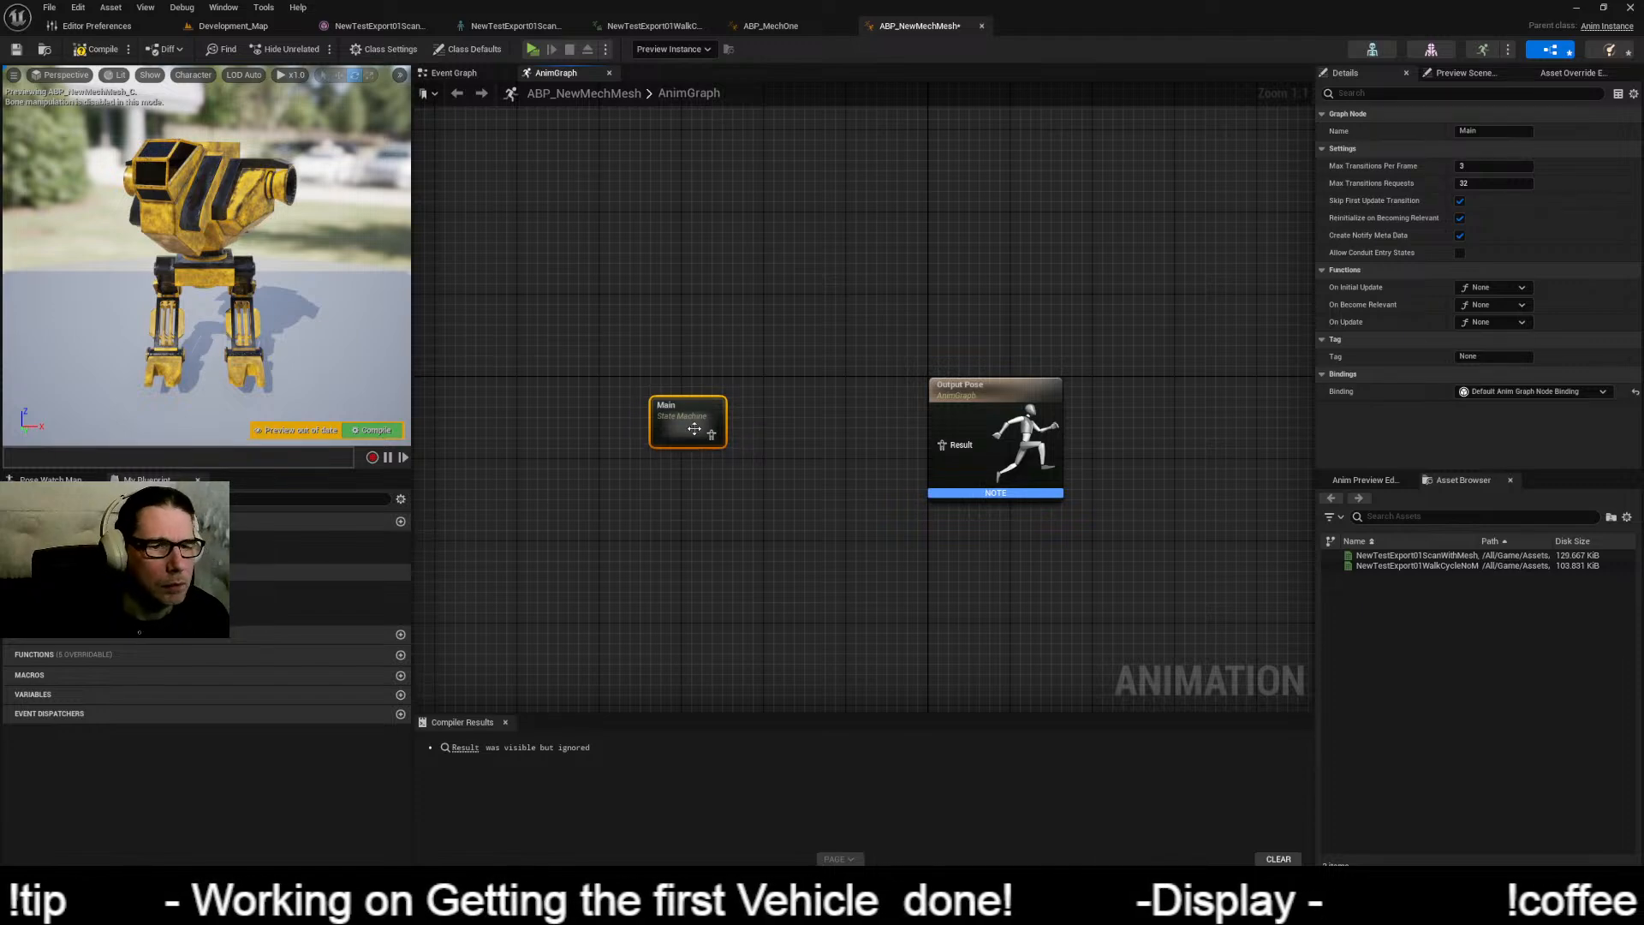
pyautogui.moveTo(712, 435); pyautogui.dragTo(942, 444)
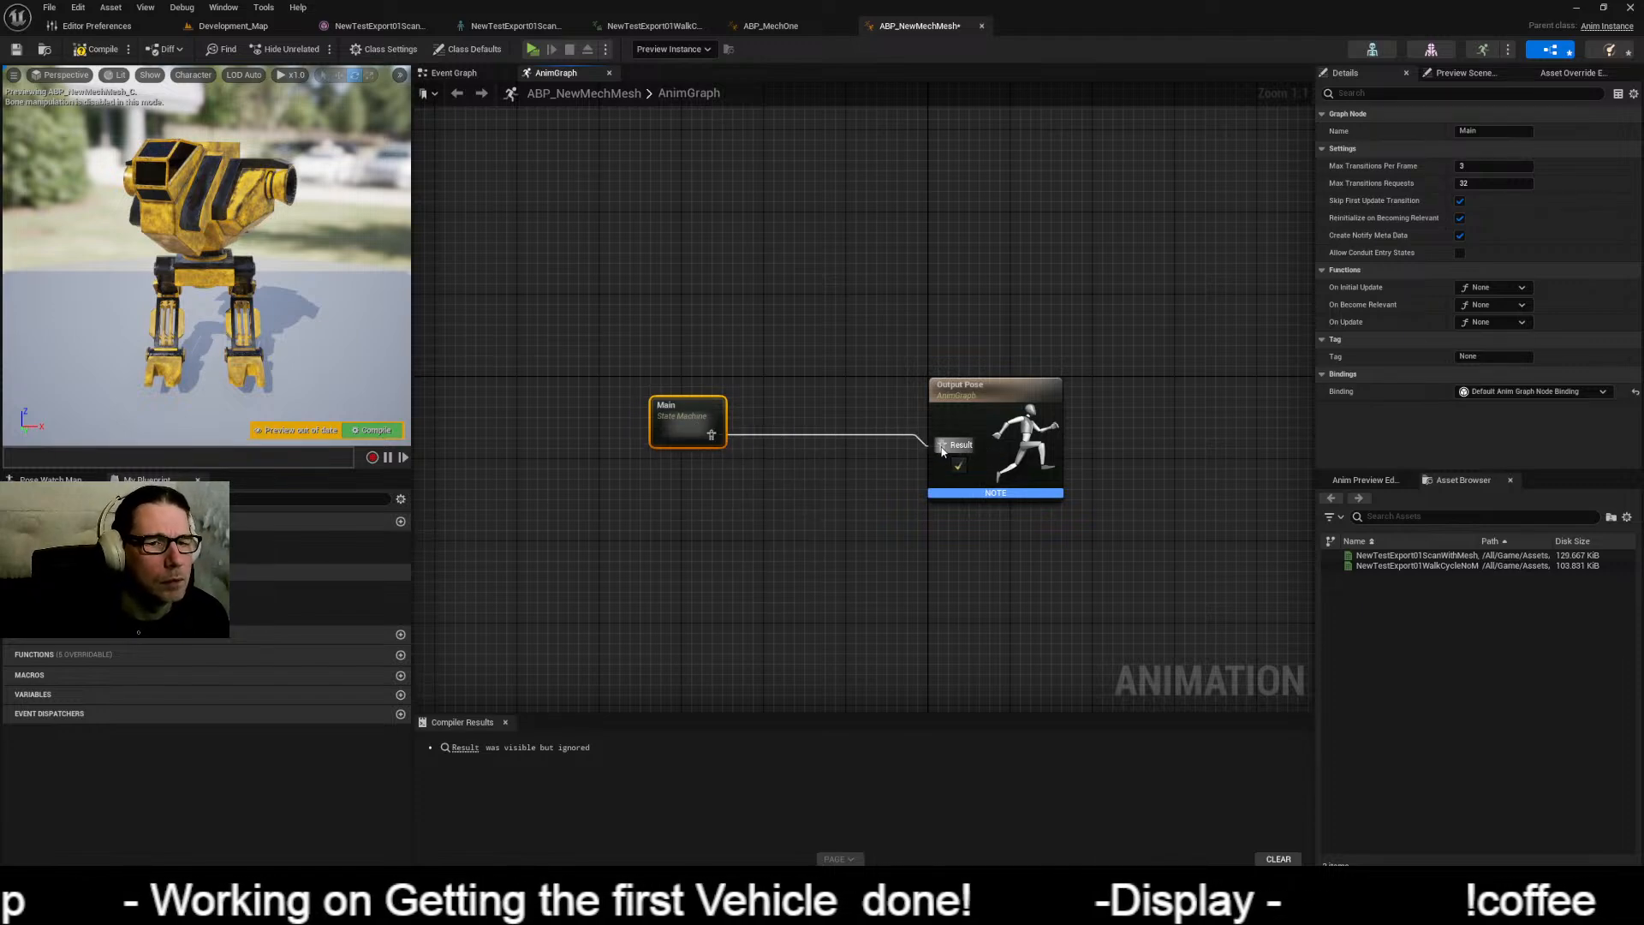
# Step: Open the Main state machine and add a state named Idle beside the Entry node
pyautogui.doubleClick(663, 415)
pyautogui.rightClick(584, 379)
pyautogui.moveTo(973, 363); pyautogui.dragTo(825, 341, button='right')
pyautogui.rightClick(706, 384)
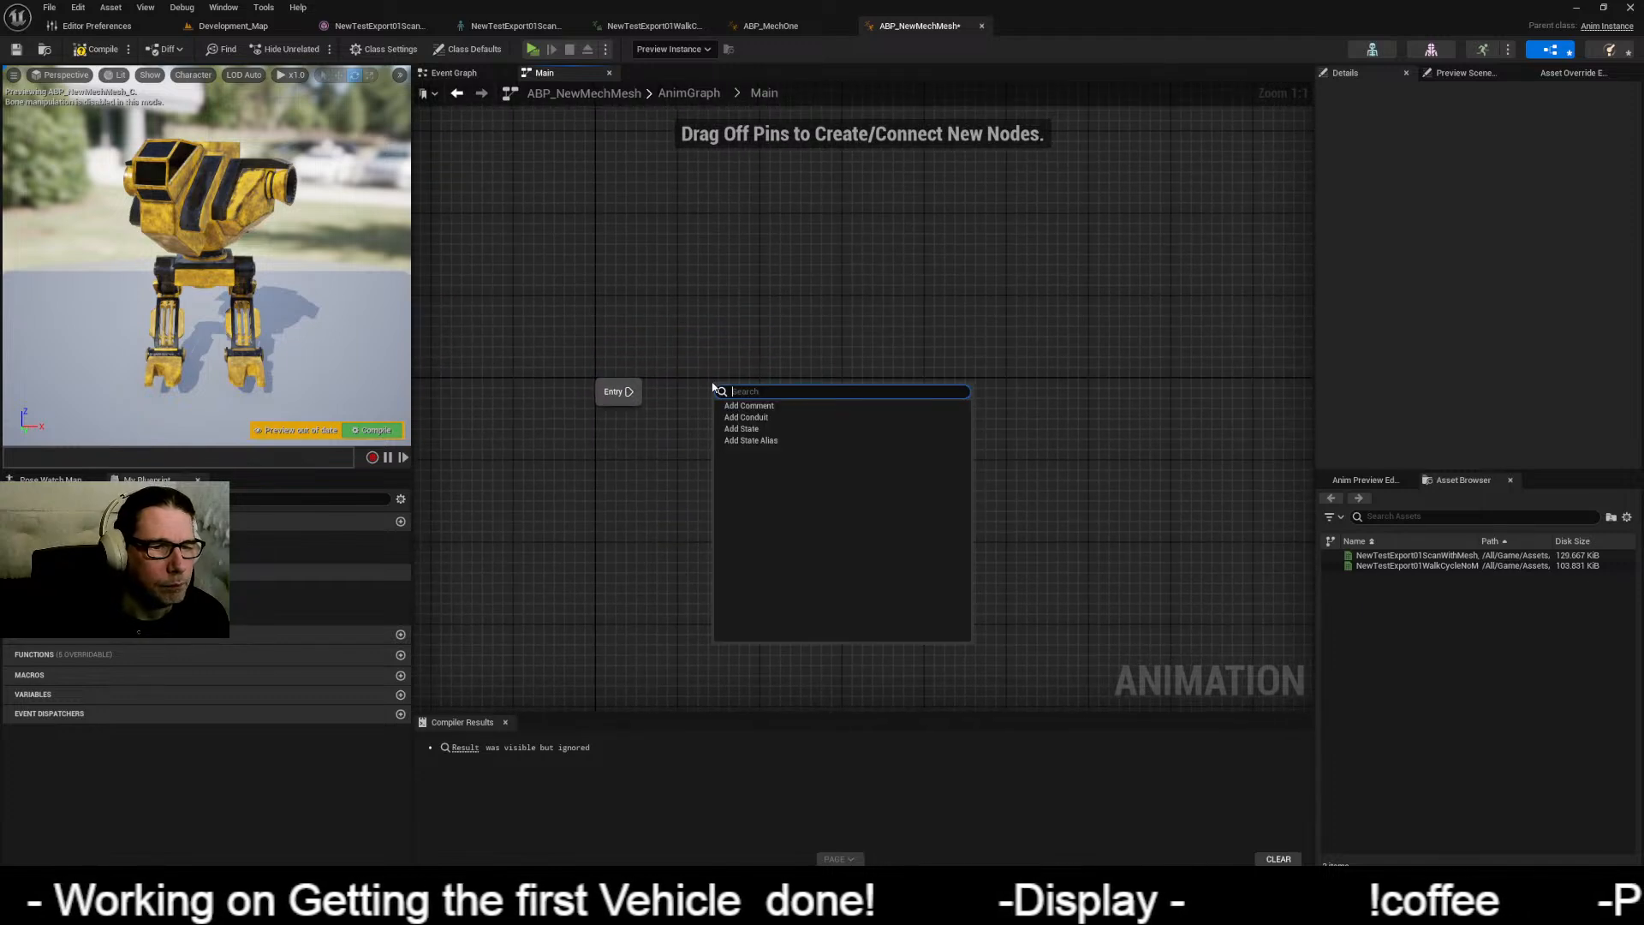
pyautogui.click(776, 430)
pyautogui.write('Idle')
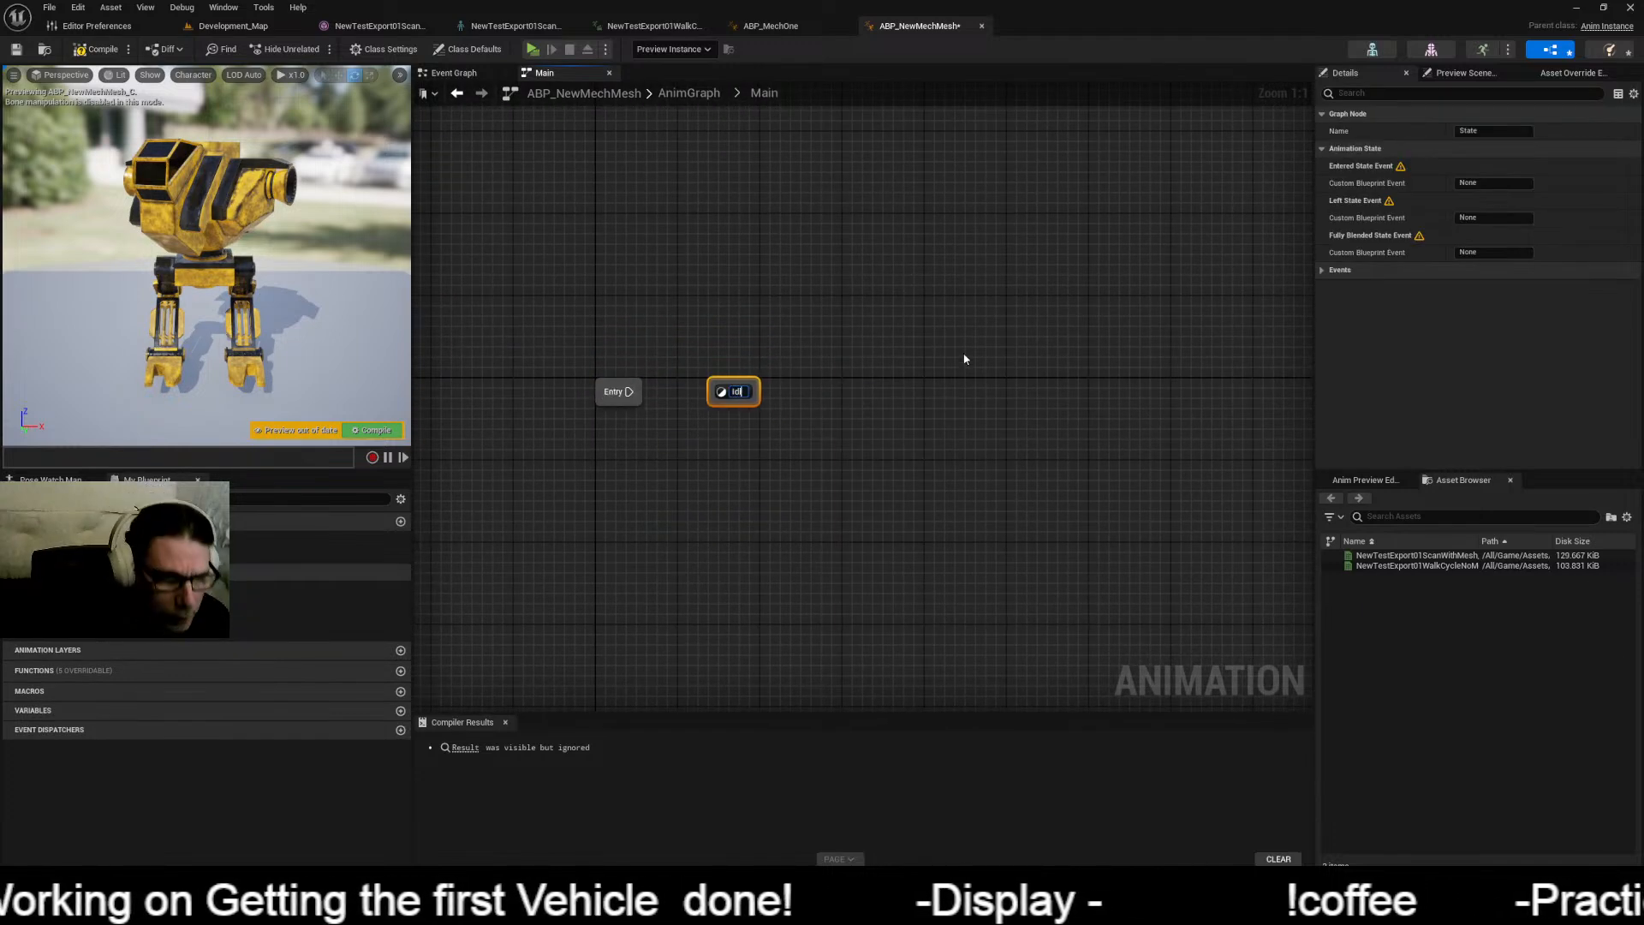
pyautogui.press('Return')
# Step: Connect the Entry node to the Idle state and open the Idle state's graph
pyautogui.moveTo(624, 393); pyautogui.dragTo(735, 396)
pyautogui.click(621, 422)
pyautogui.click(623, 425)
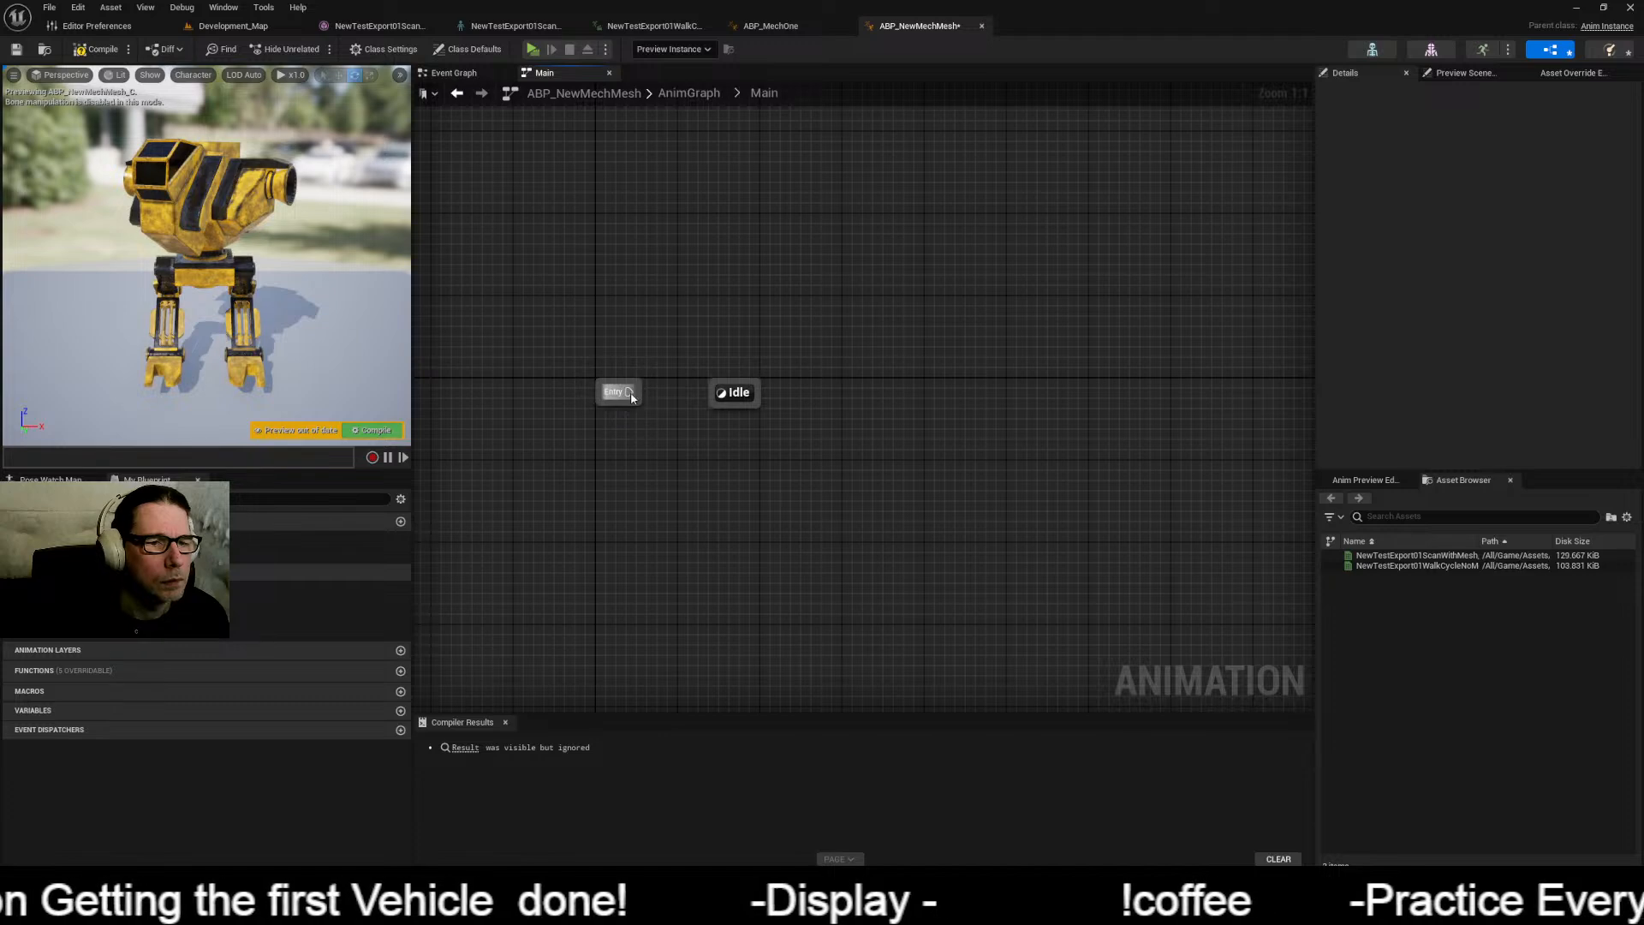
pyautogui.moveTo(632, 394); pyautogui.dragTo(736, 392)
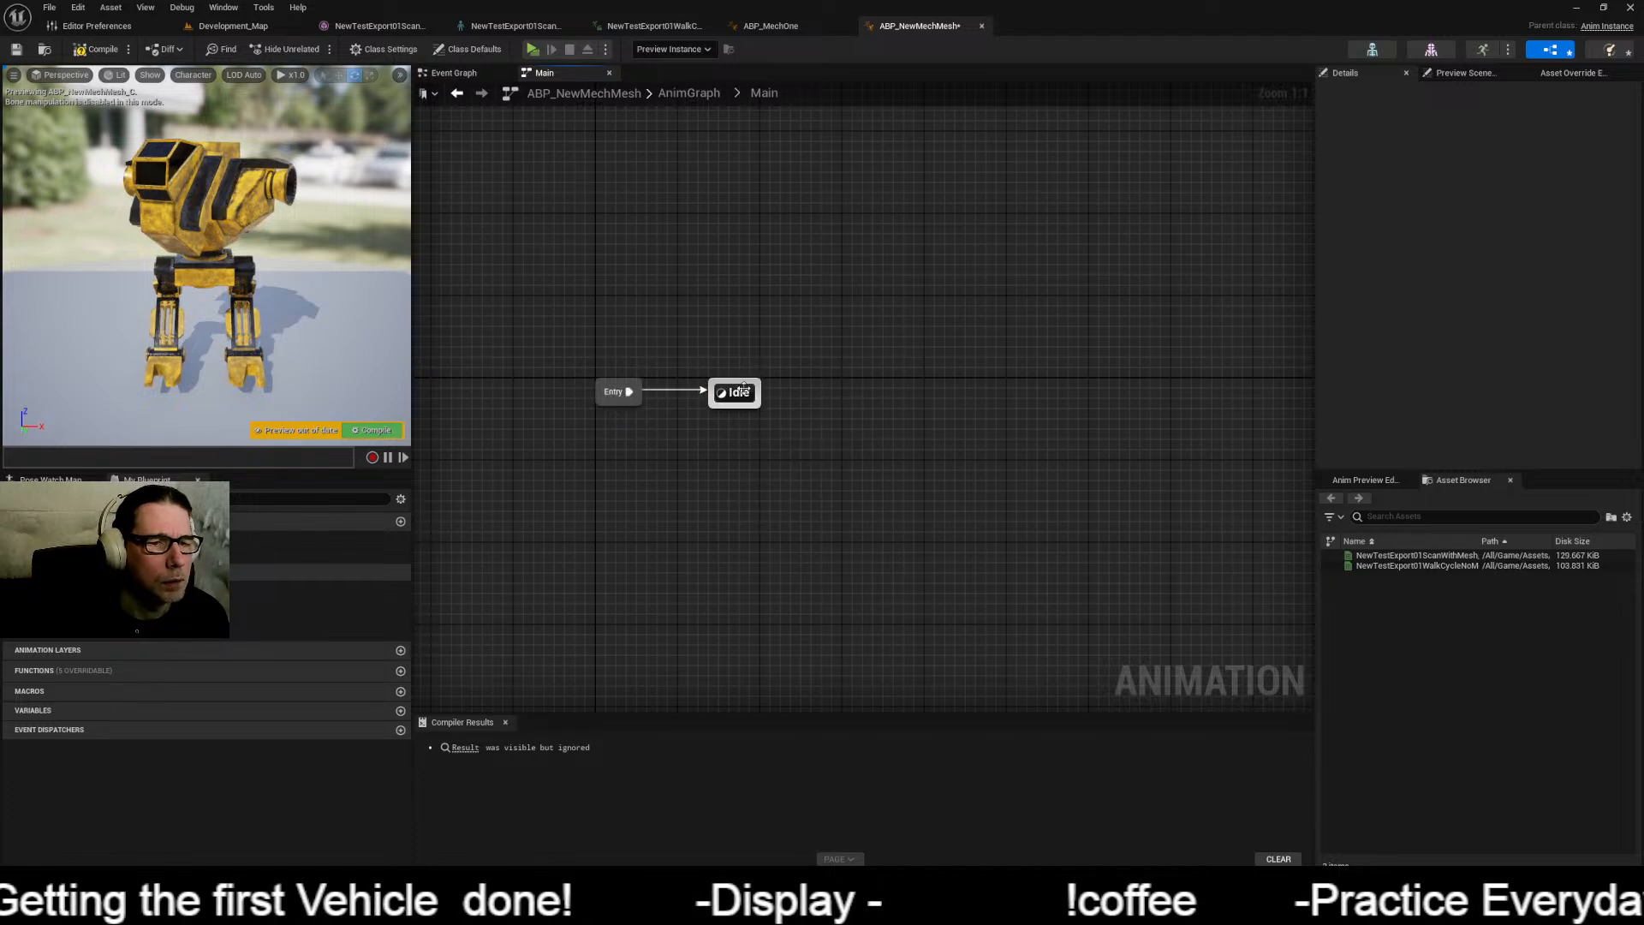
pyautogui.doubleClick(741, 391)
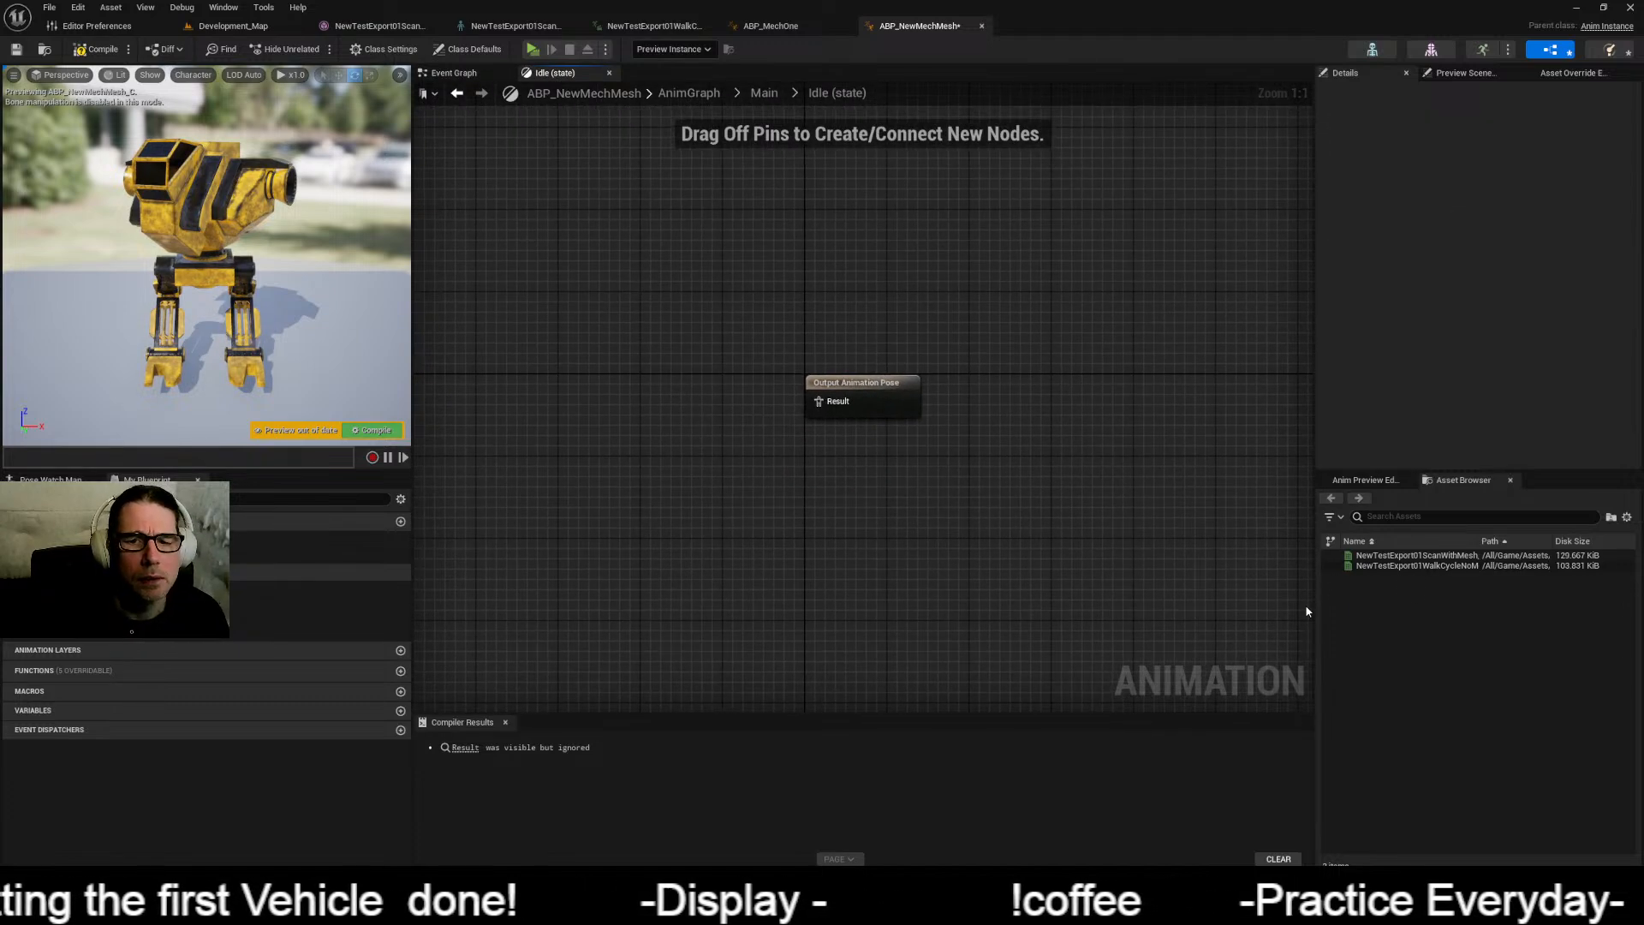
# Step: Add the NewTestExport01ScanWithMesh_Anim sequence to the Idle state, connect it to the Output Animation Pose's Result, and compile
pyautogui.click(1458, 556)
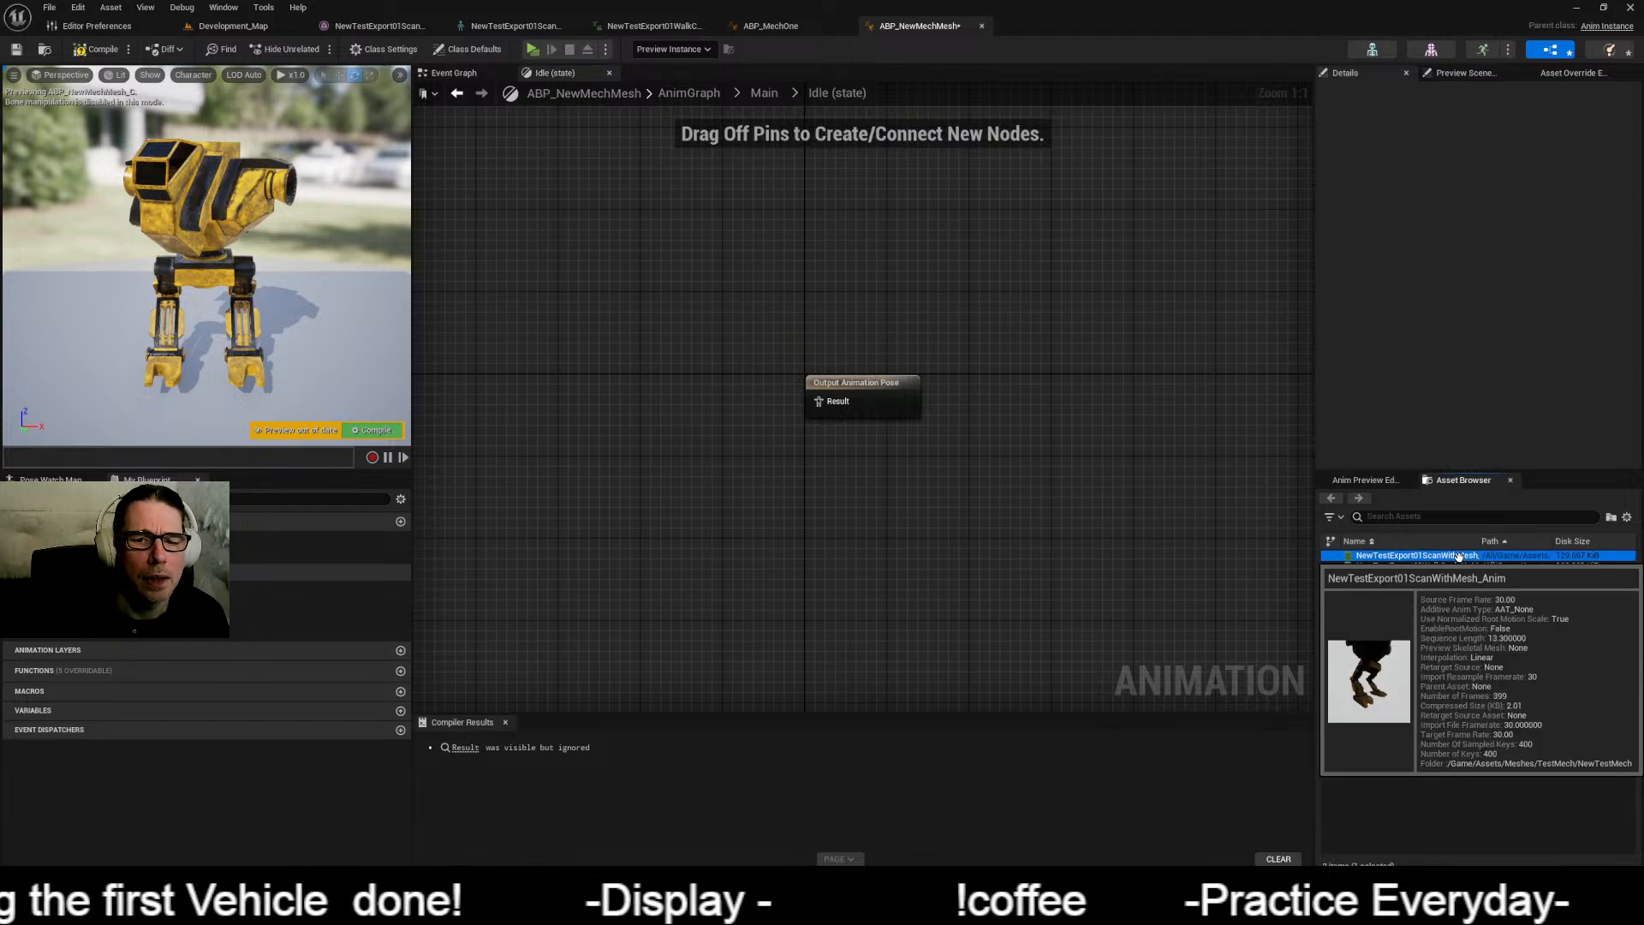
pyautogui.moveTo(1459, 557); pyautogui.dragTo(600, 343)
pyautogui.moveTo(741, 370); pyautogui.dragTo(828, 405)
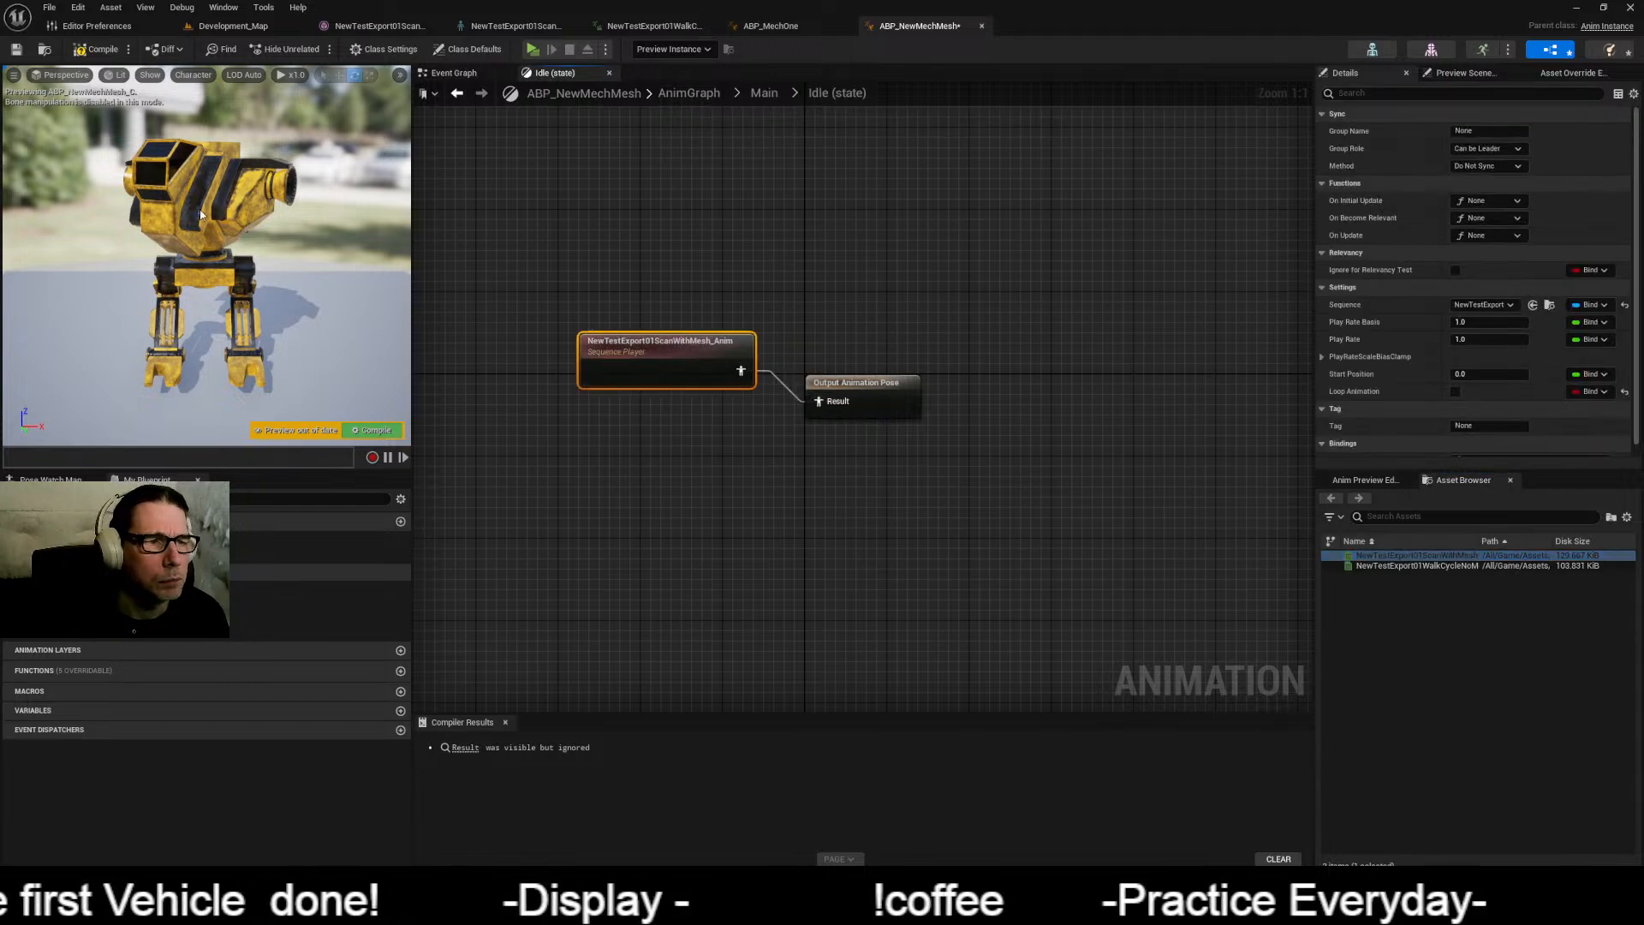
pyautogui.click(97, 49)
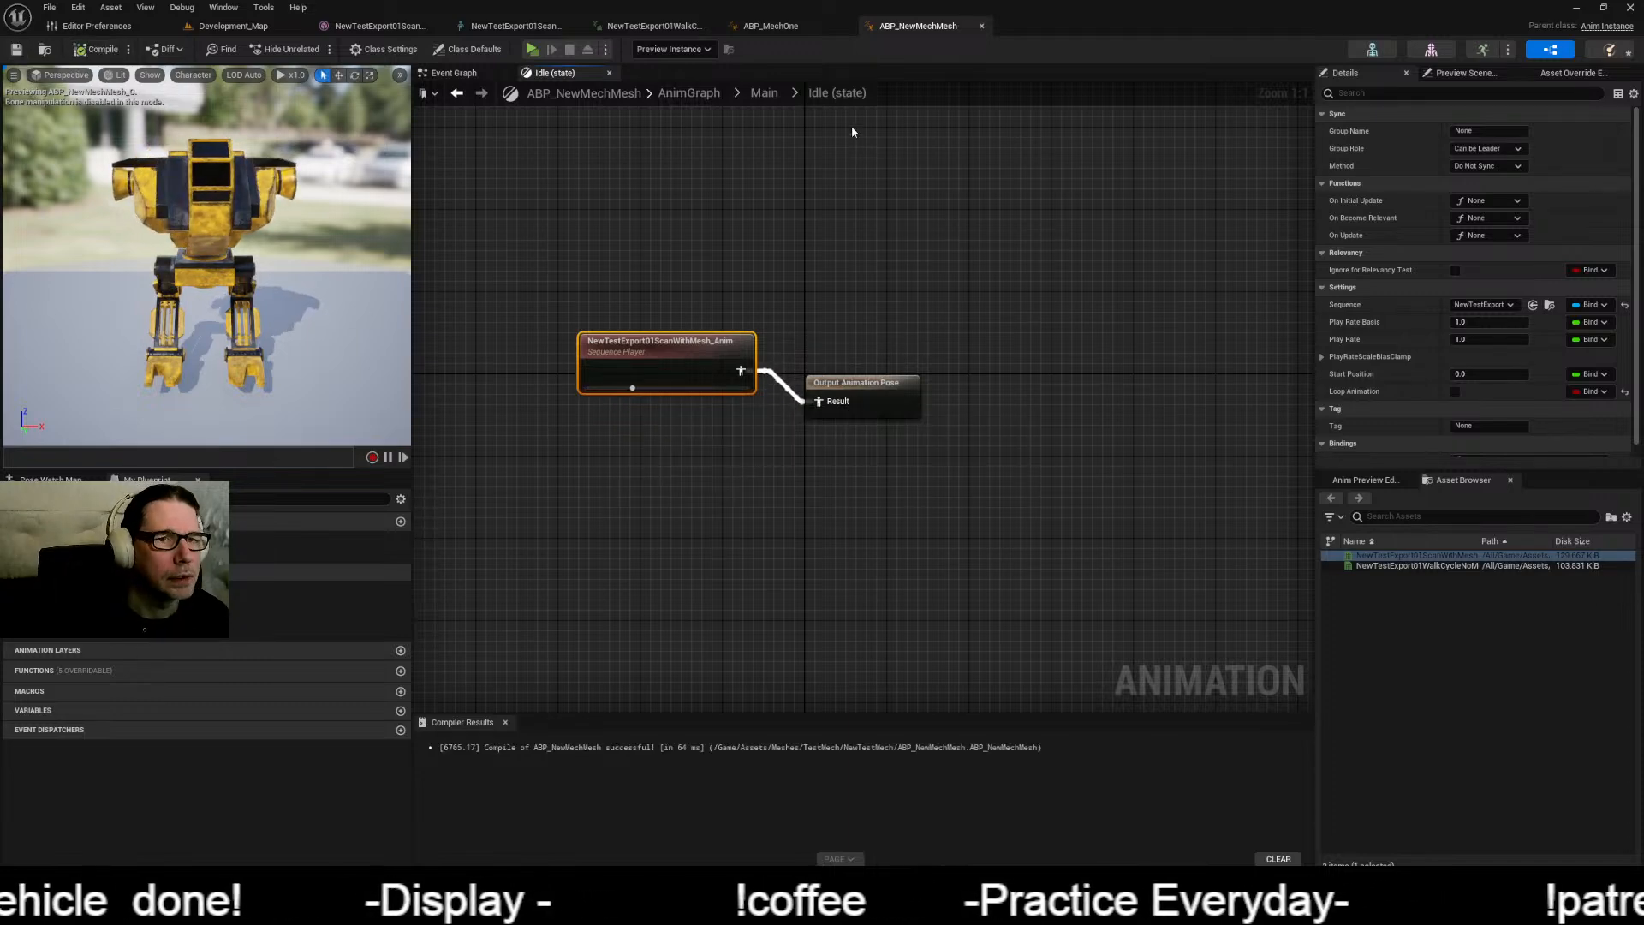
pyautogui.moveTo(702, 343); pyautogui.dragTo(682, 363)
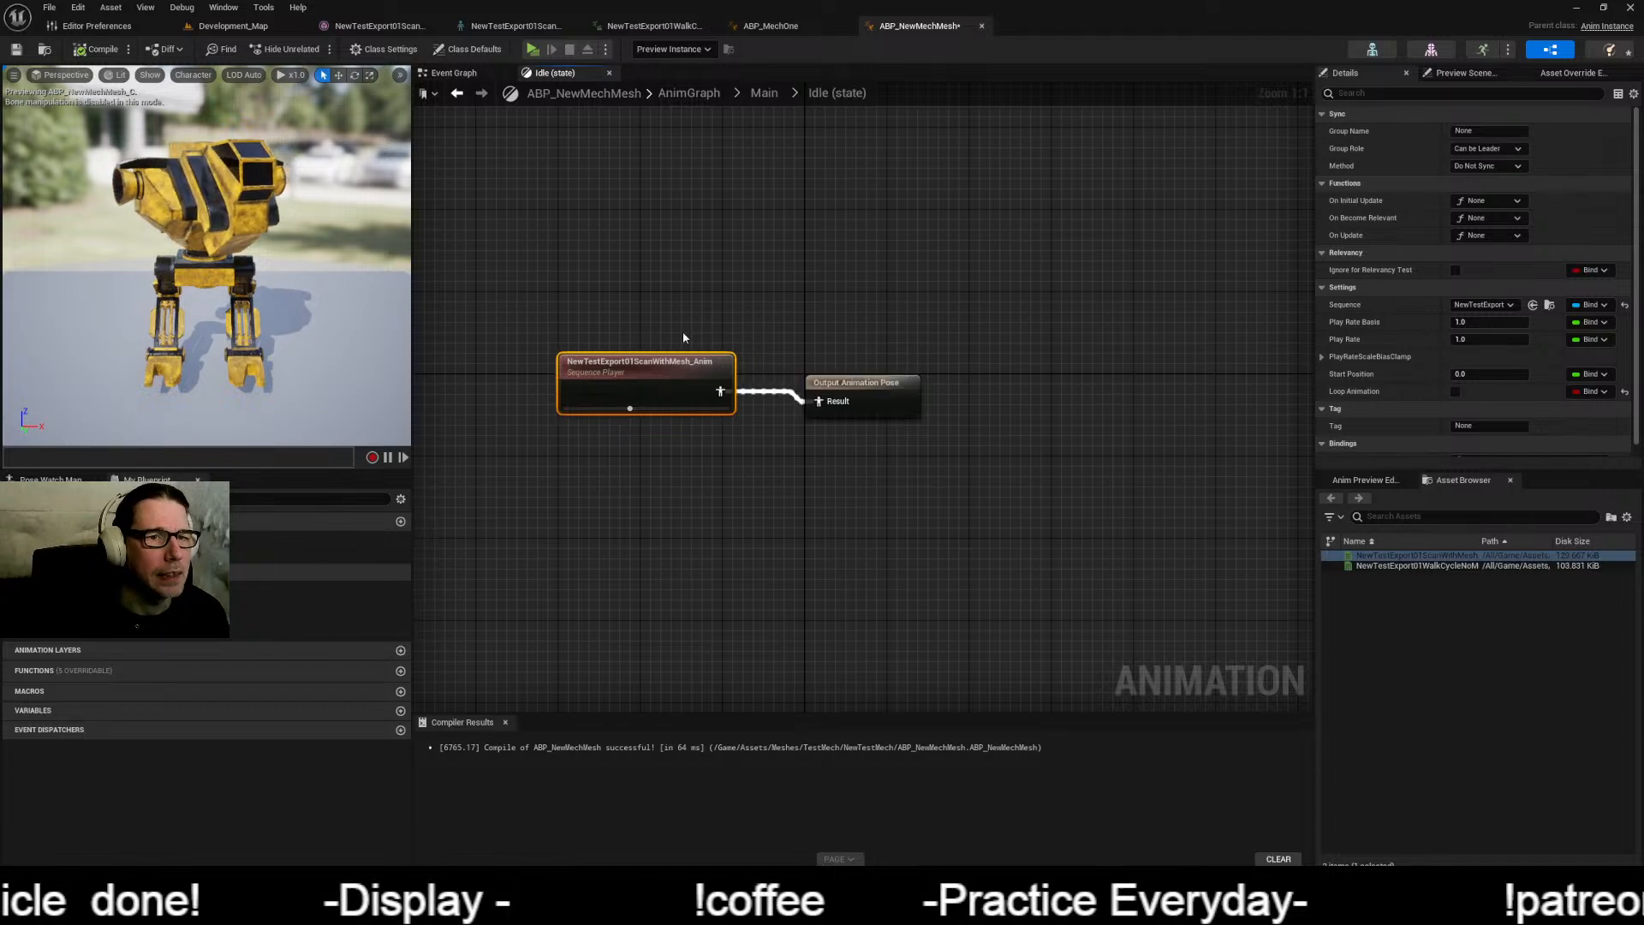
# Step: Go back to the Main state machine and add a state named Walk above and beside the Idle state
pyautogui.click(764, 94)
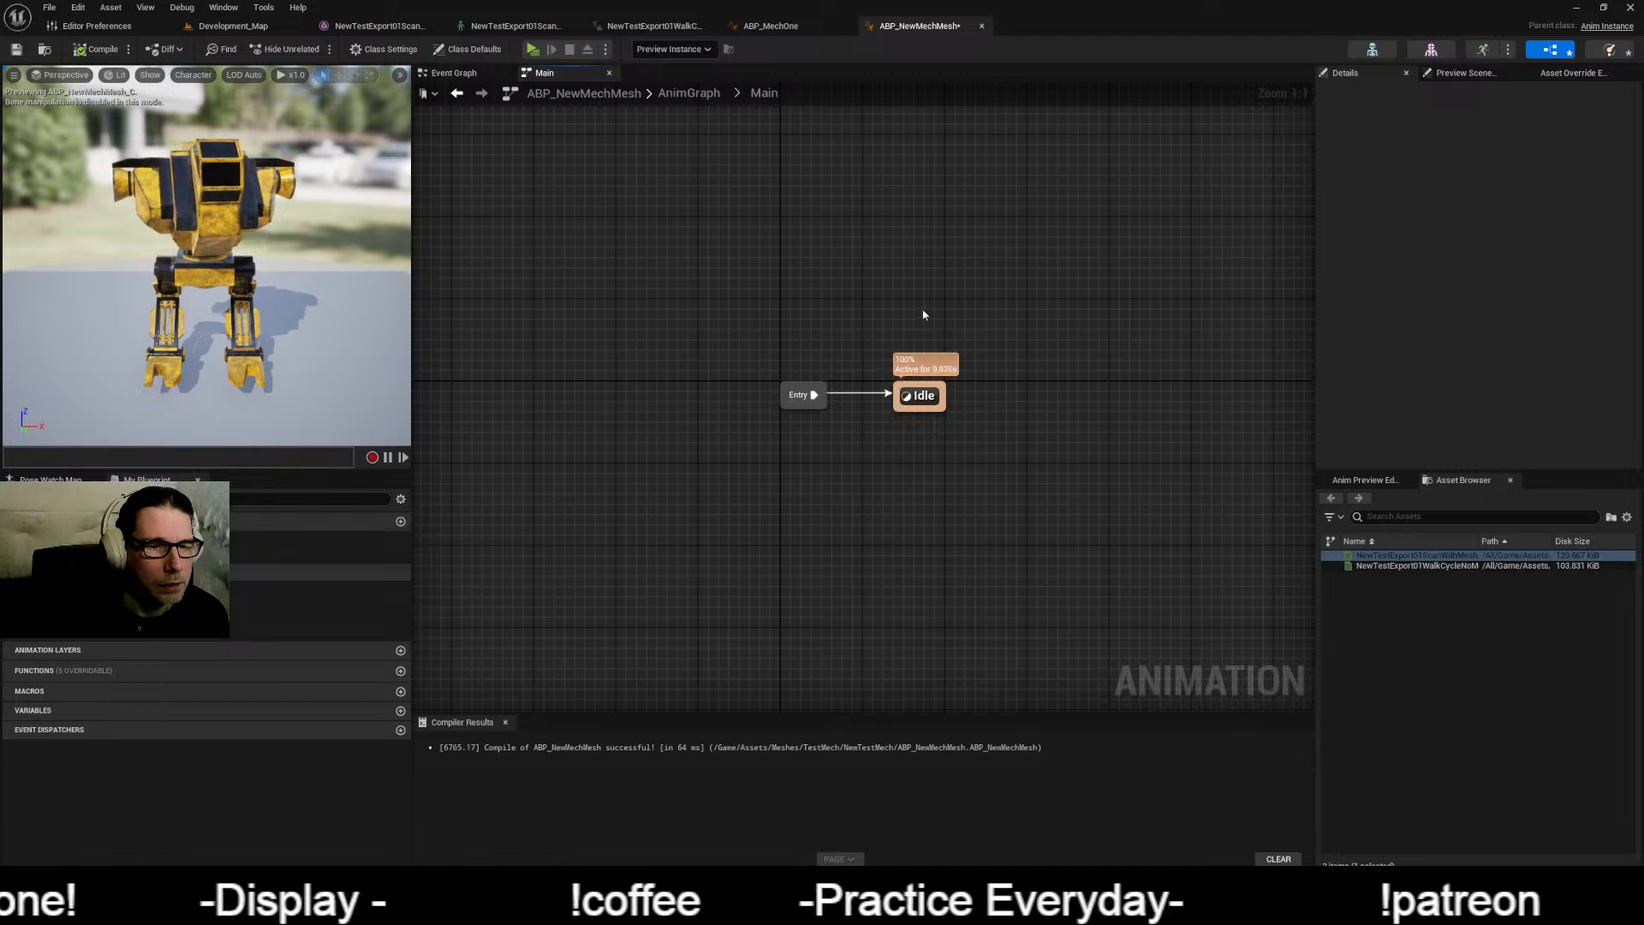
pyautogui.moveTo(924, 315); pyautogui.dragTo(808, 352, button='right')
pyautogui.rightClick(808, 352)
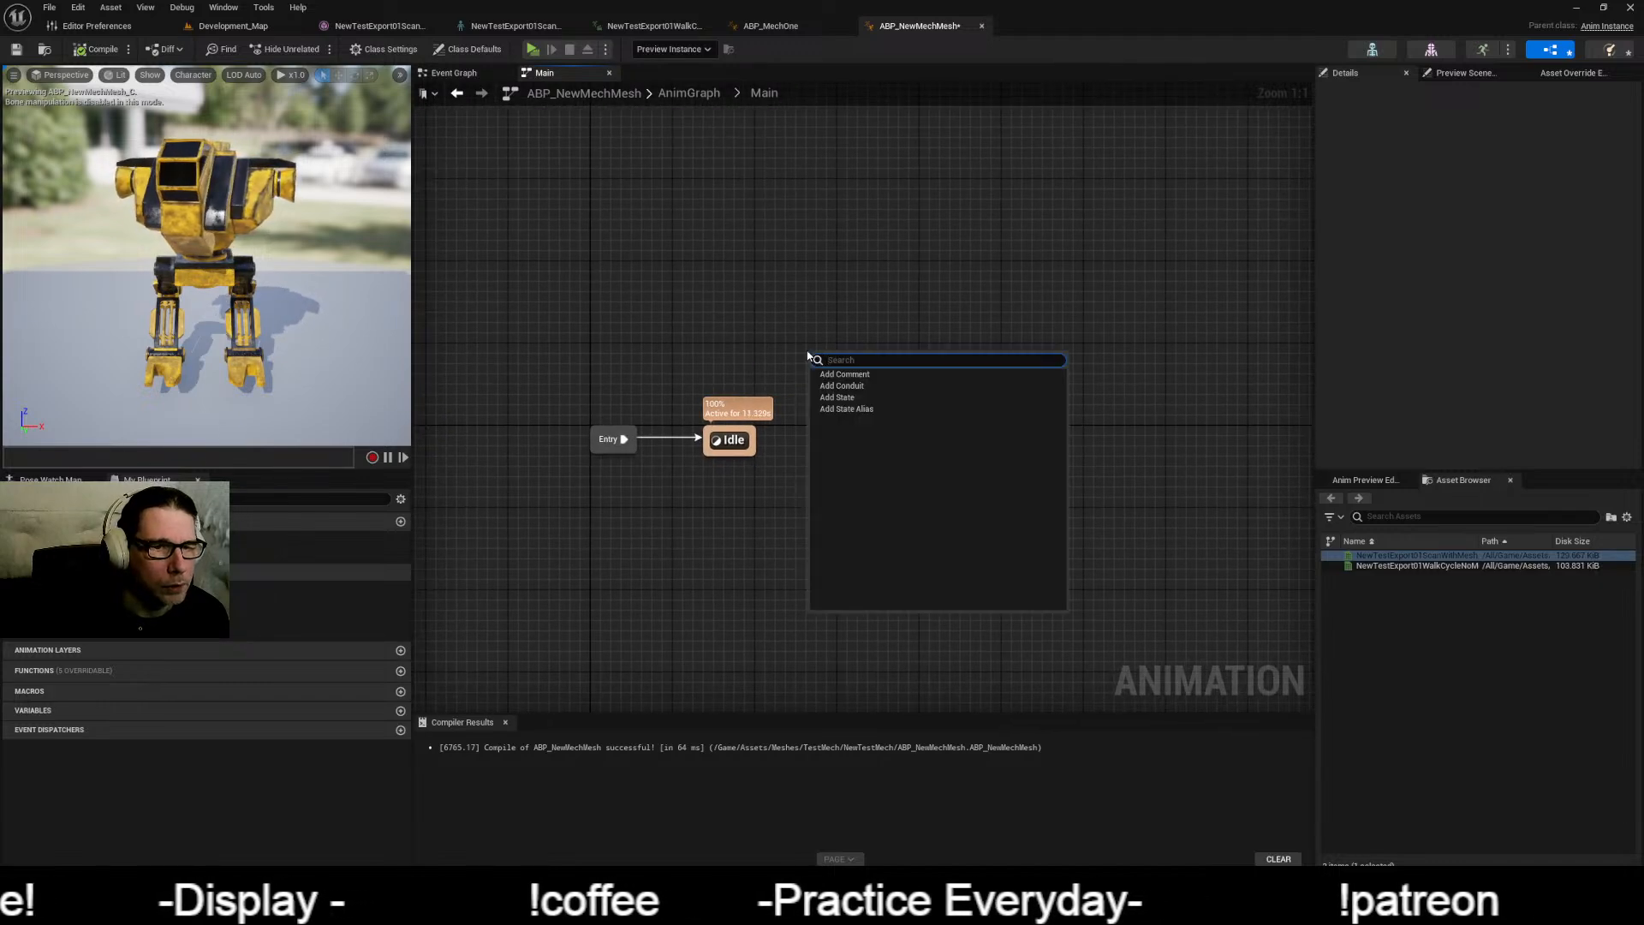
pyautogui.click(835, 398)
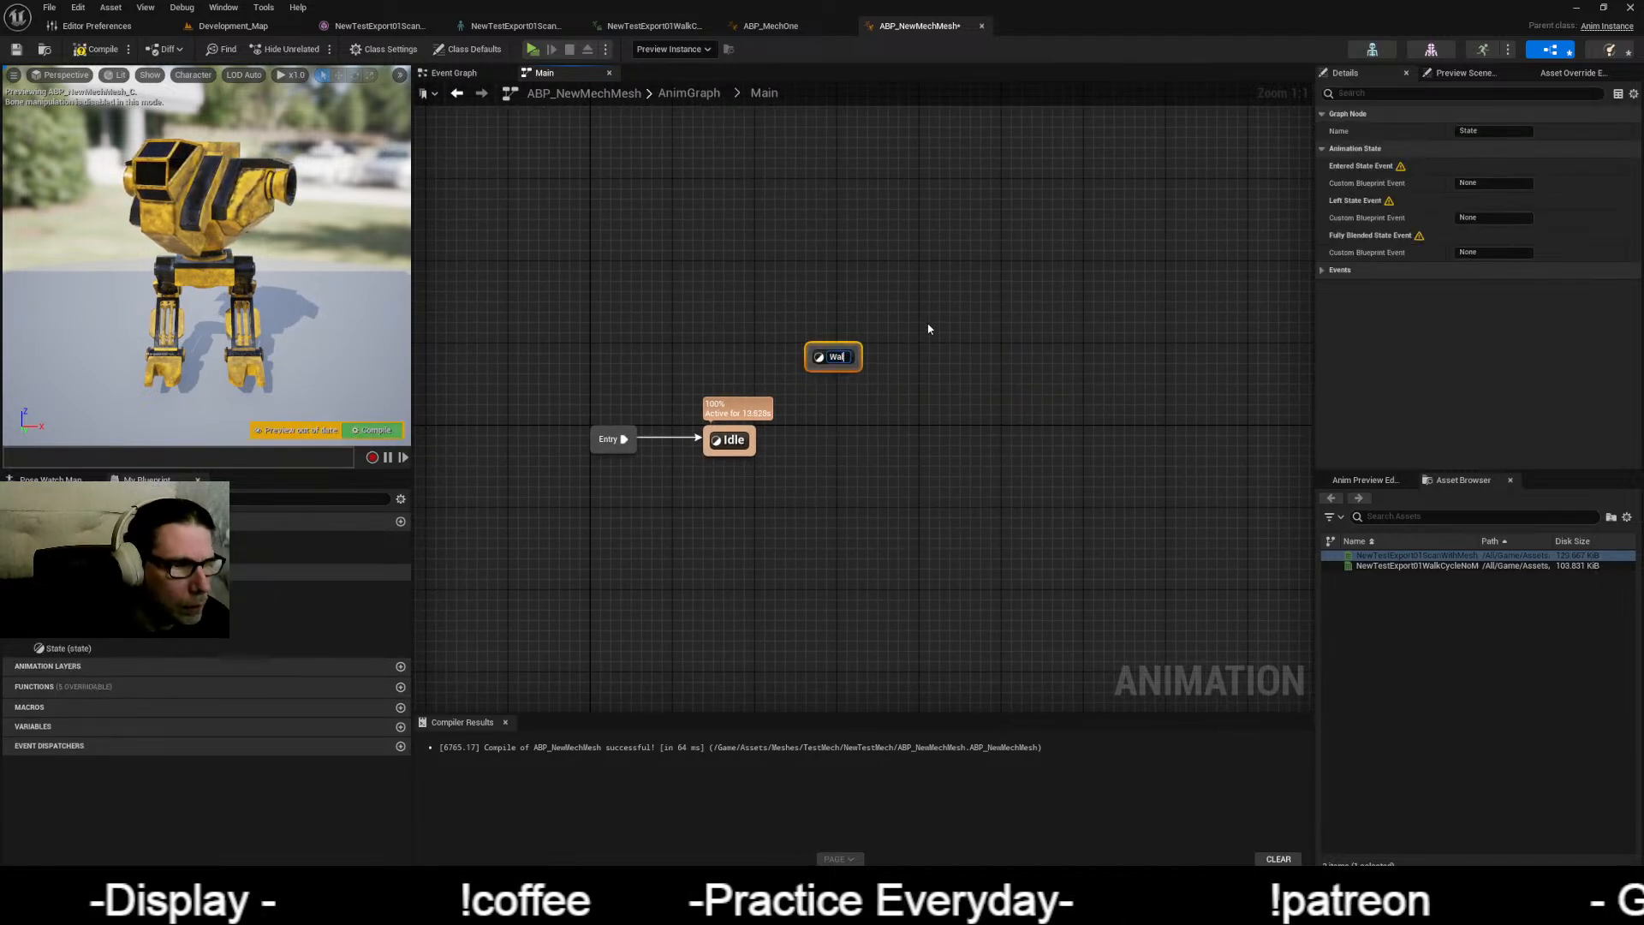
pyautogui.press('Return')
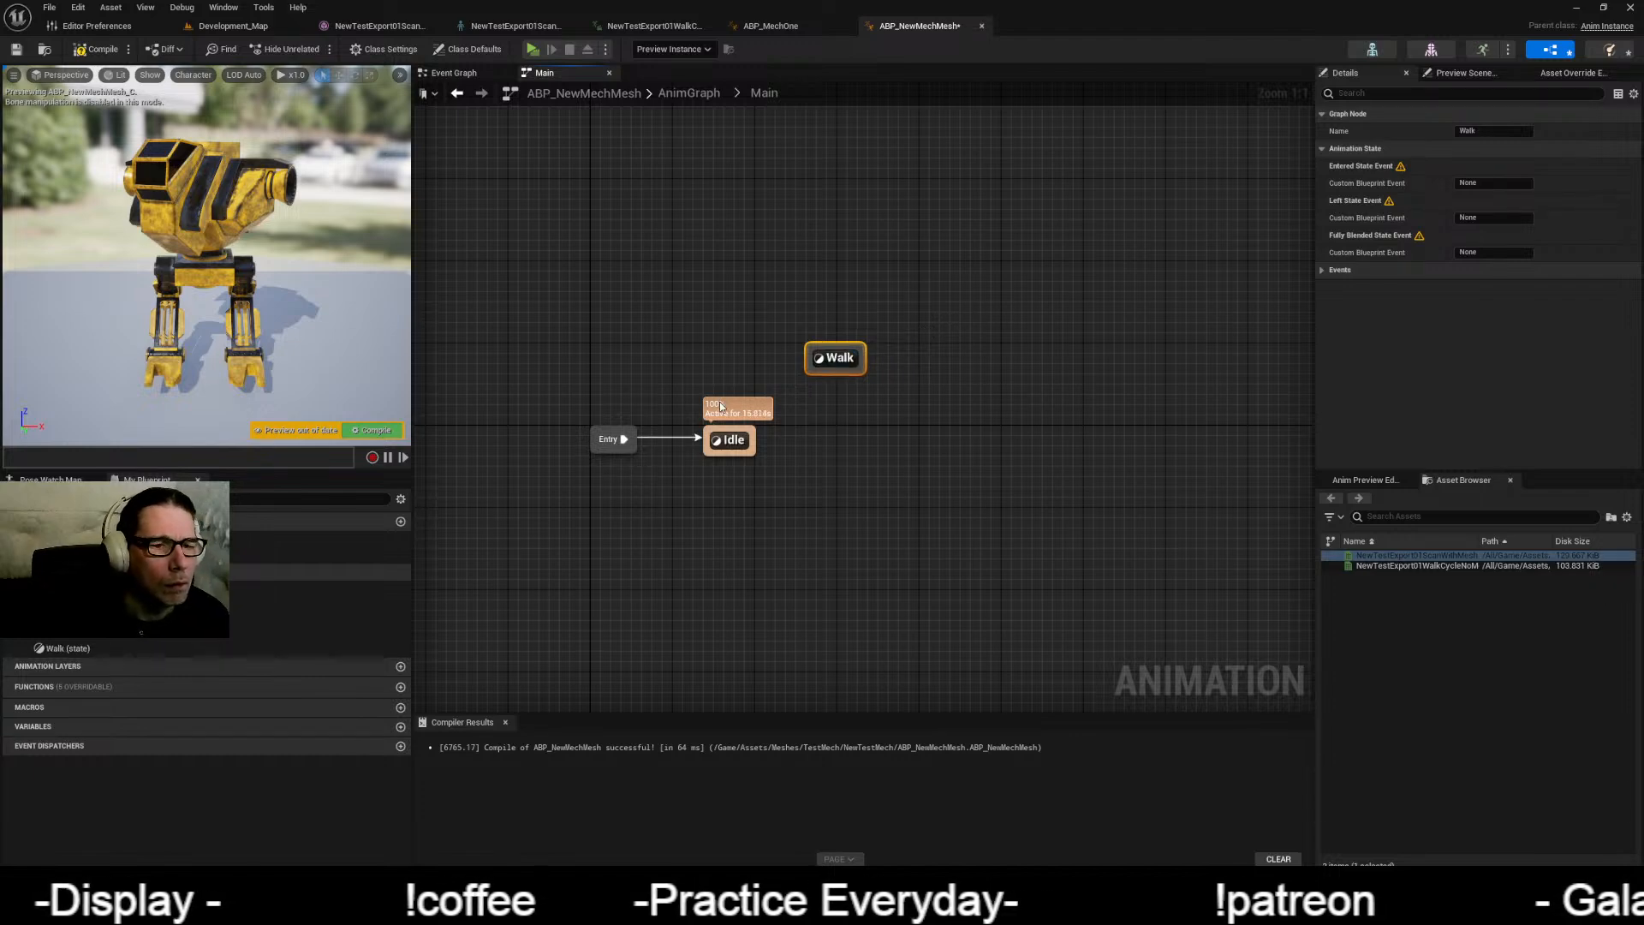
# Step: Create transitions in both directions between the Idle and Walk states and compile the blueprint
pyautogui.moveTo(720, 407); pyautogui.dragTo(734, 444)
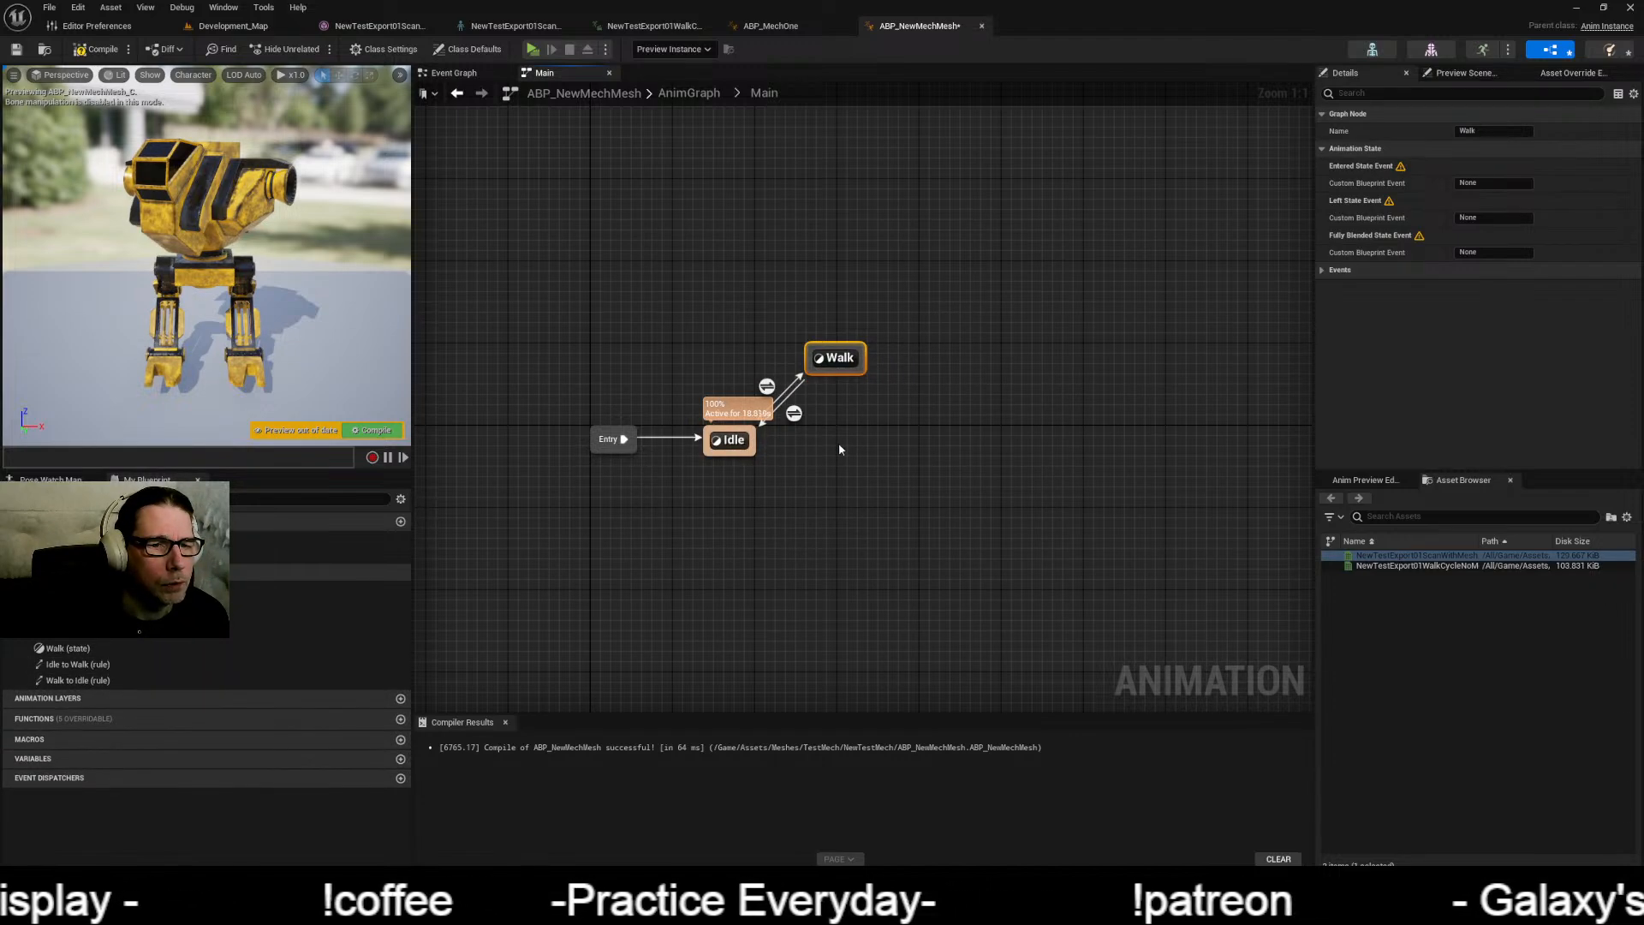
pyautogui.click(97, 52)
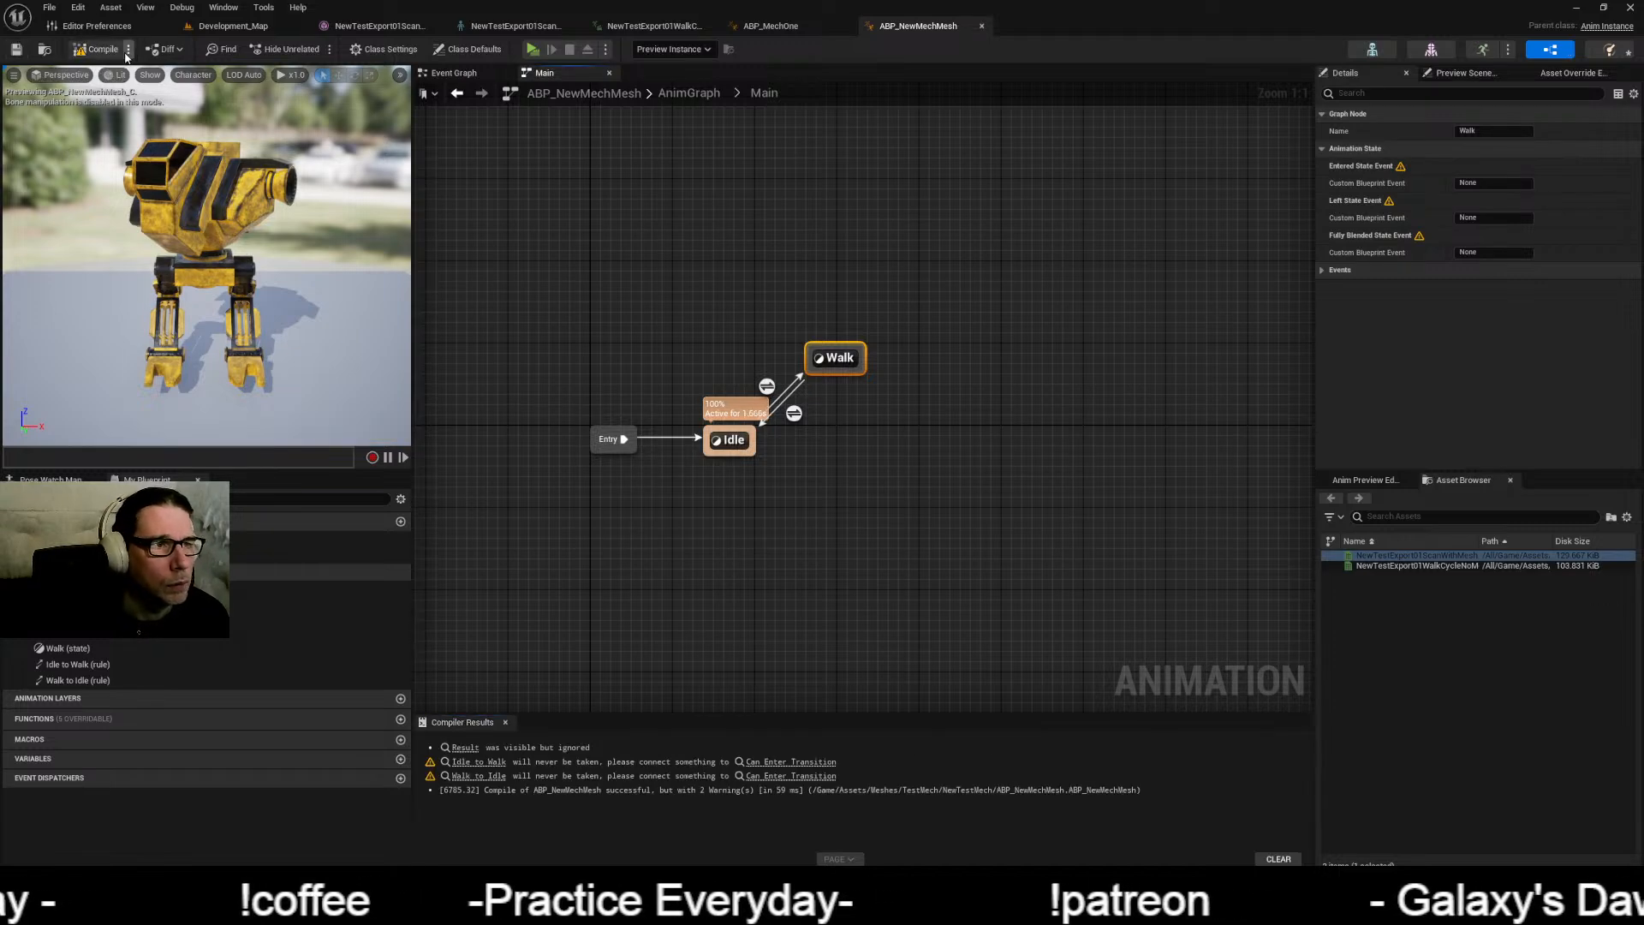
pyautogui.click(97, 49)
# Step: Examine the Main States machine and the Event Graph of ABP_MechOne as a reference for the initialize and update logic
pyautogui.click(771, 25)
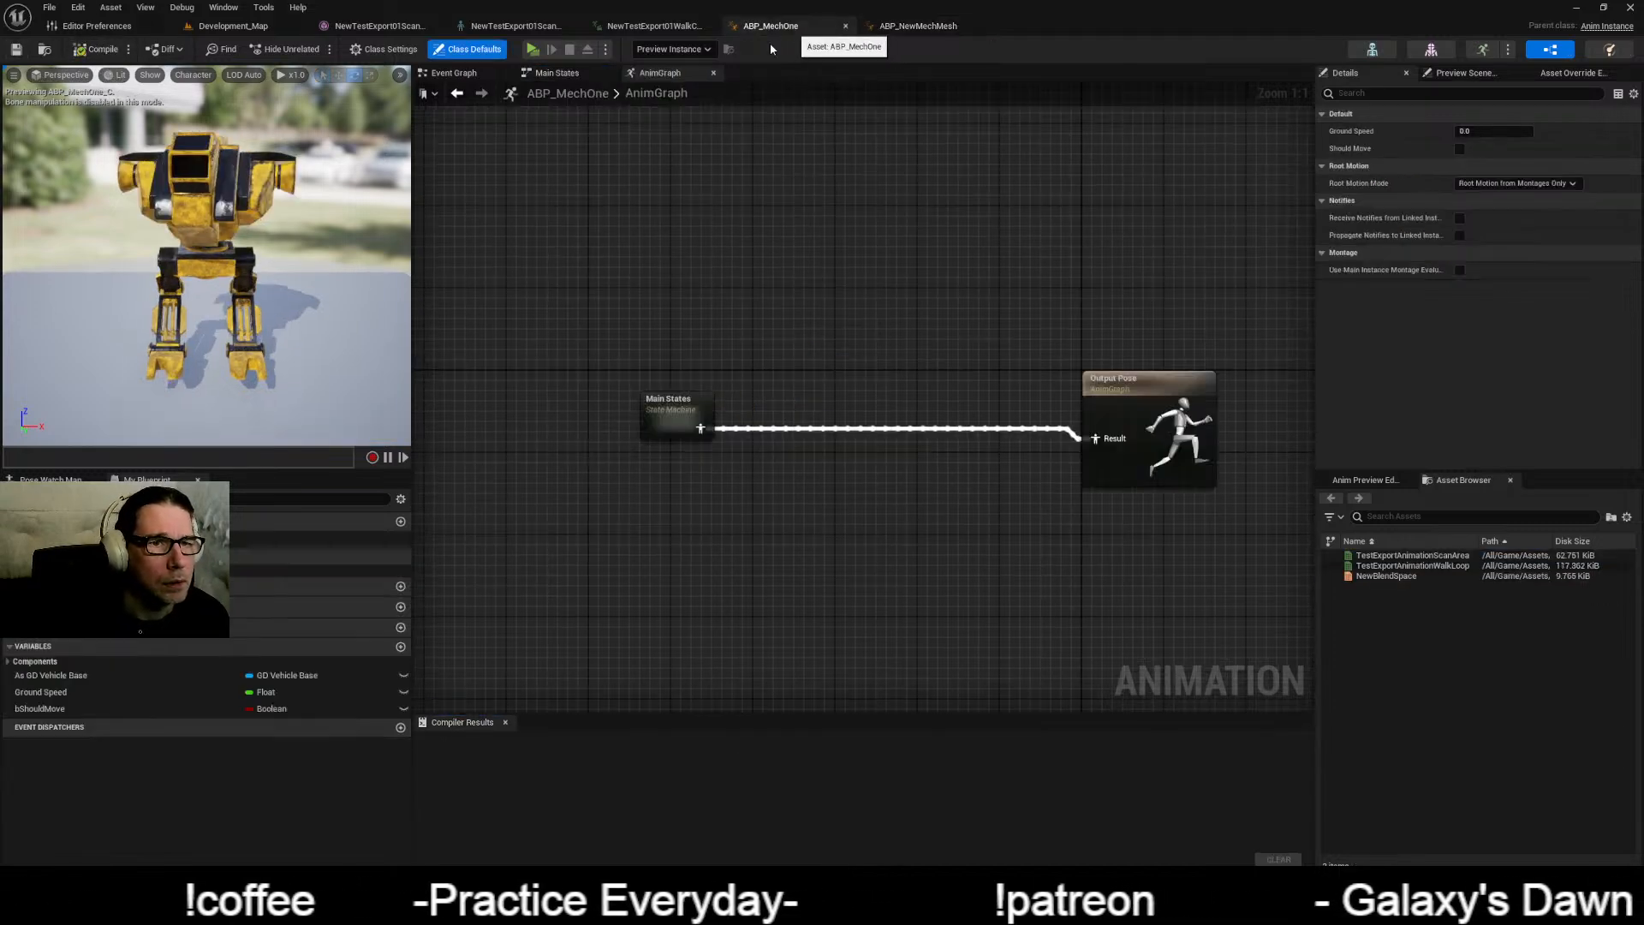
pyautogui.click(553, 74)
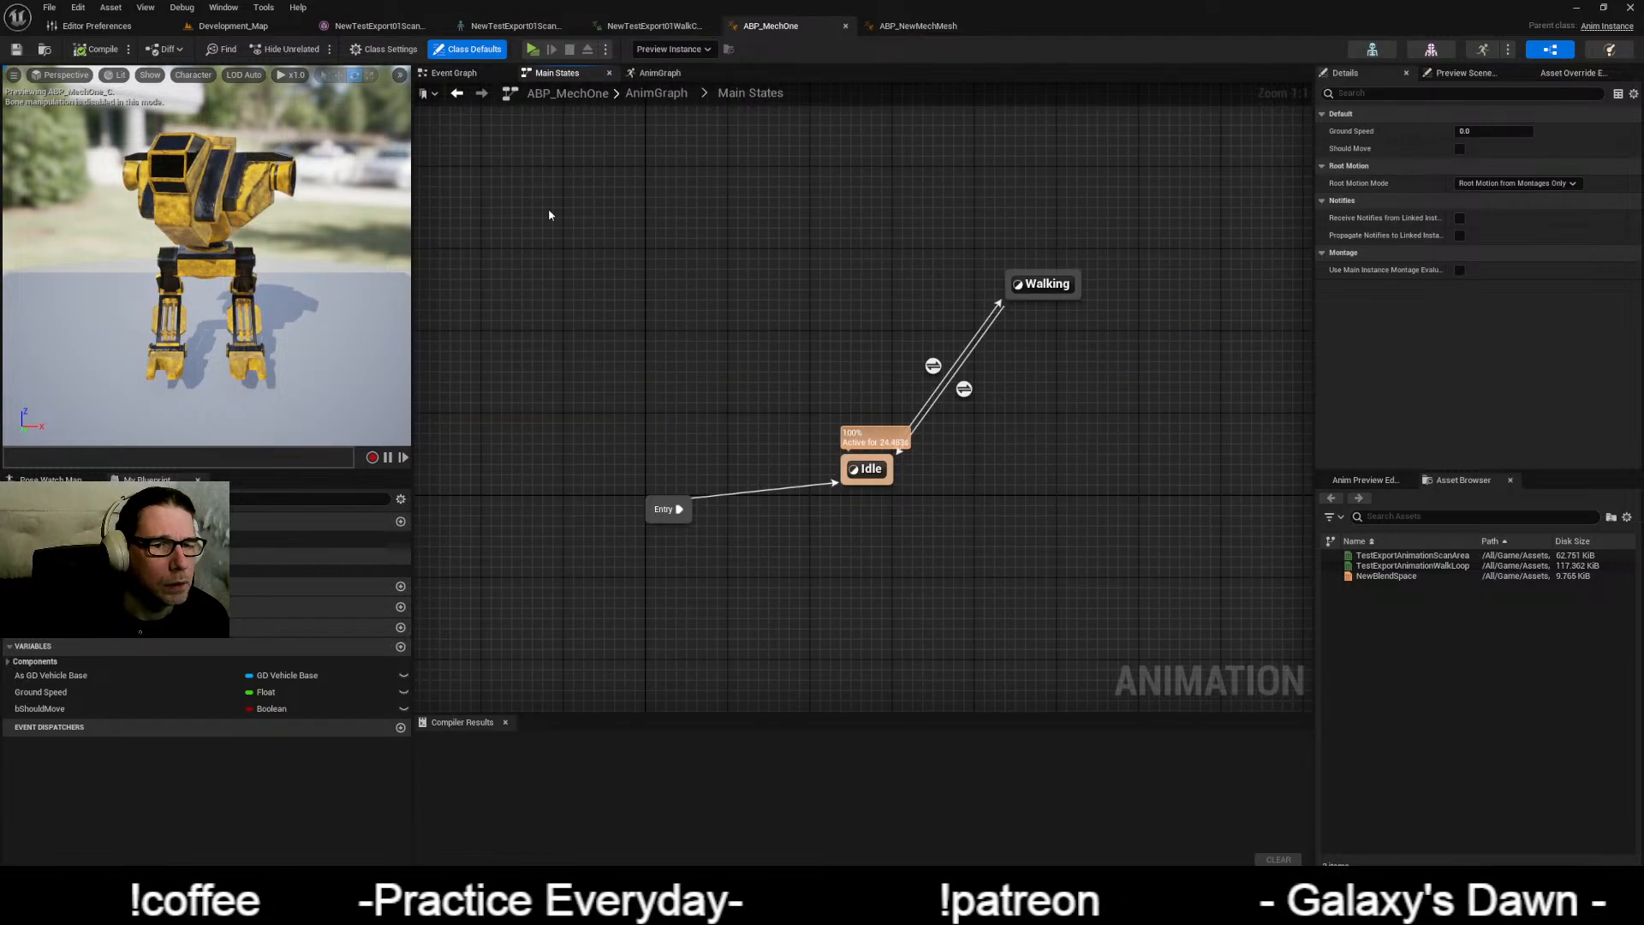
pyautogui.click(454, 73)
pyautogui.scroll(-3, 617, 373)
pyautogui.moveTo(556, 401); pyautogui.dragTo(914, 413, button='right')
pyautogui.scroll(3, 882, 405)
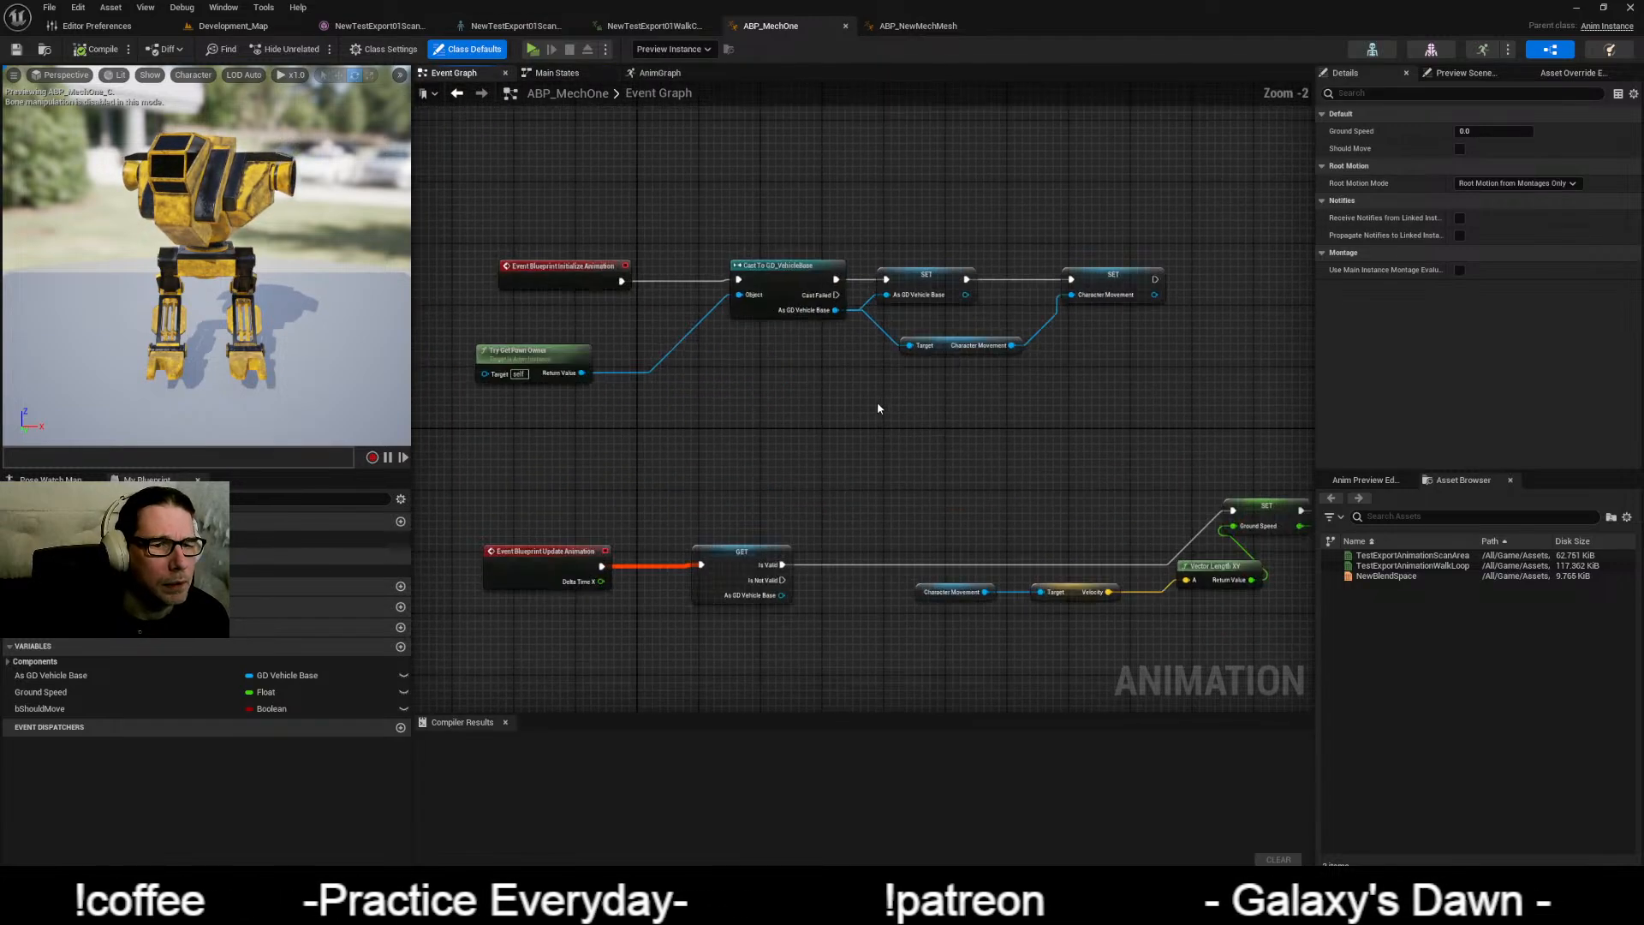
pyautogui.scroll(1, 878, 408)
pyautogui.moveTo(660, 378); pyautogui.dragTo(800, 499, button='right')
pyautogui.moveTo(891, 471); pyautogui.dragTo(793, 494, button='right')
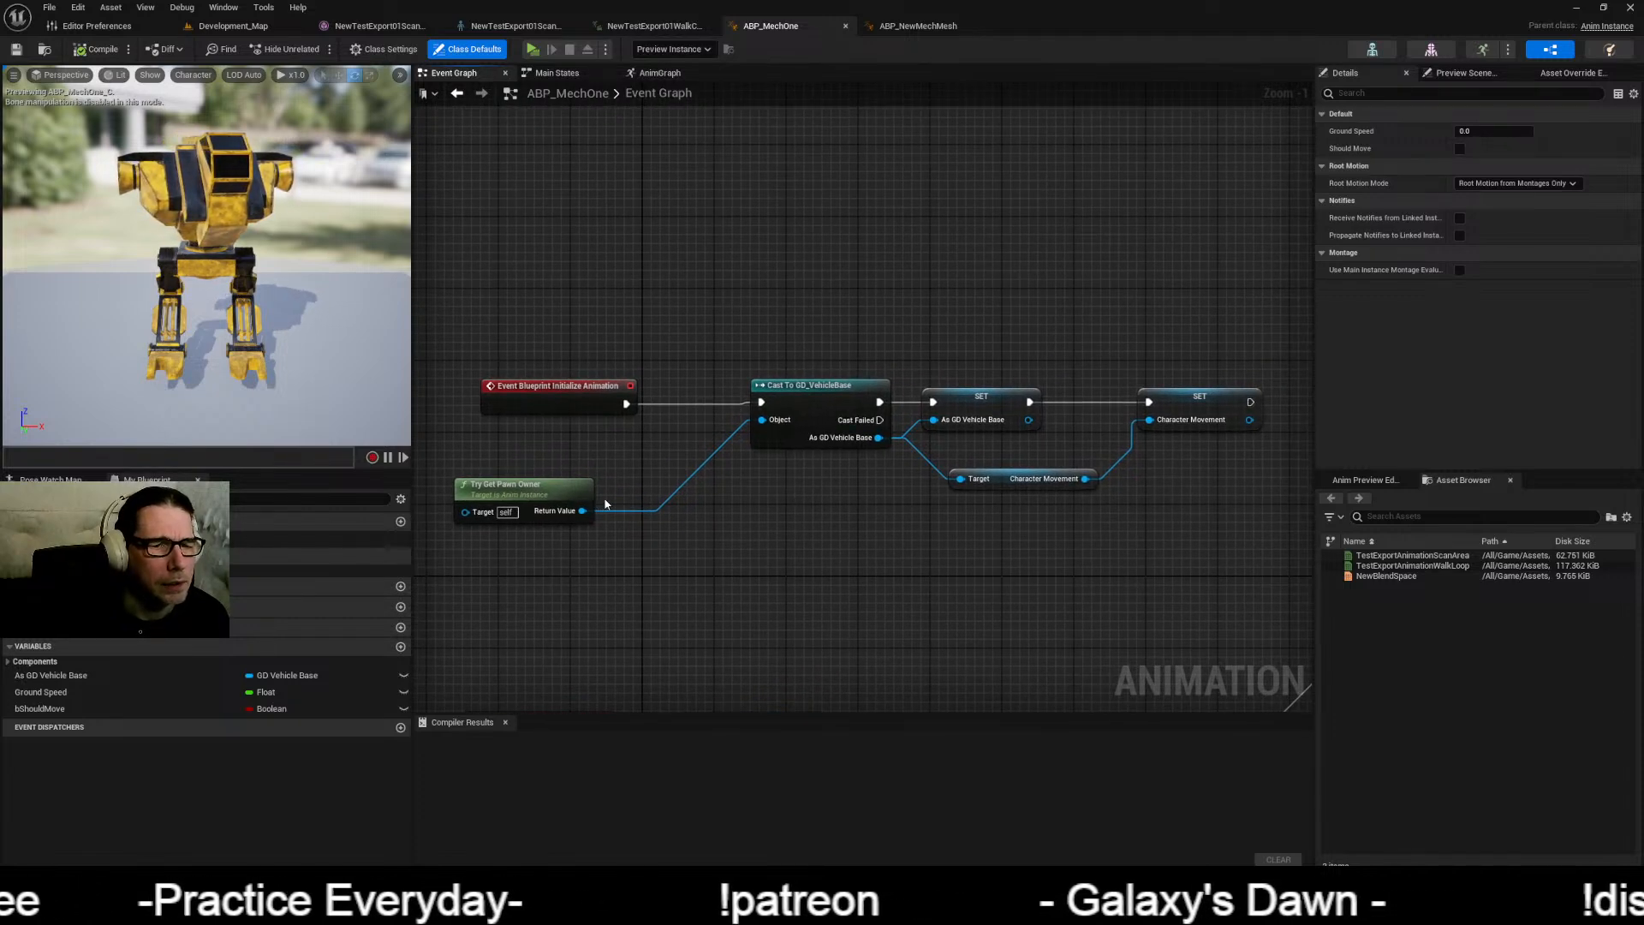
pyautogui.moveTo(811, 496); pyautogui.dragTo(803, 489, button='right')
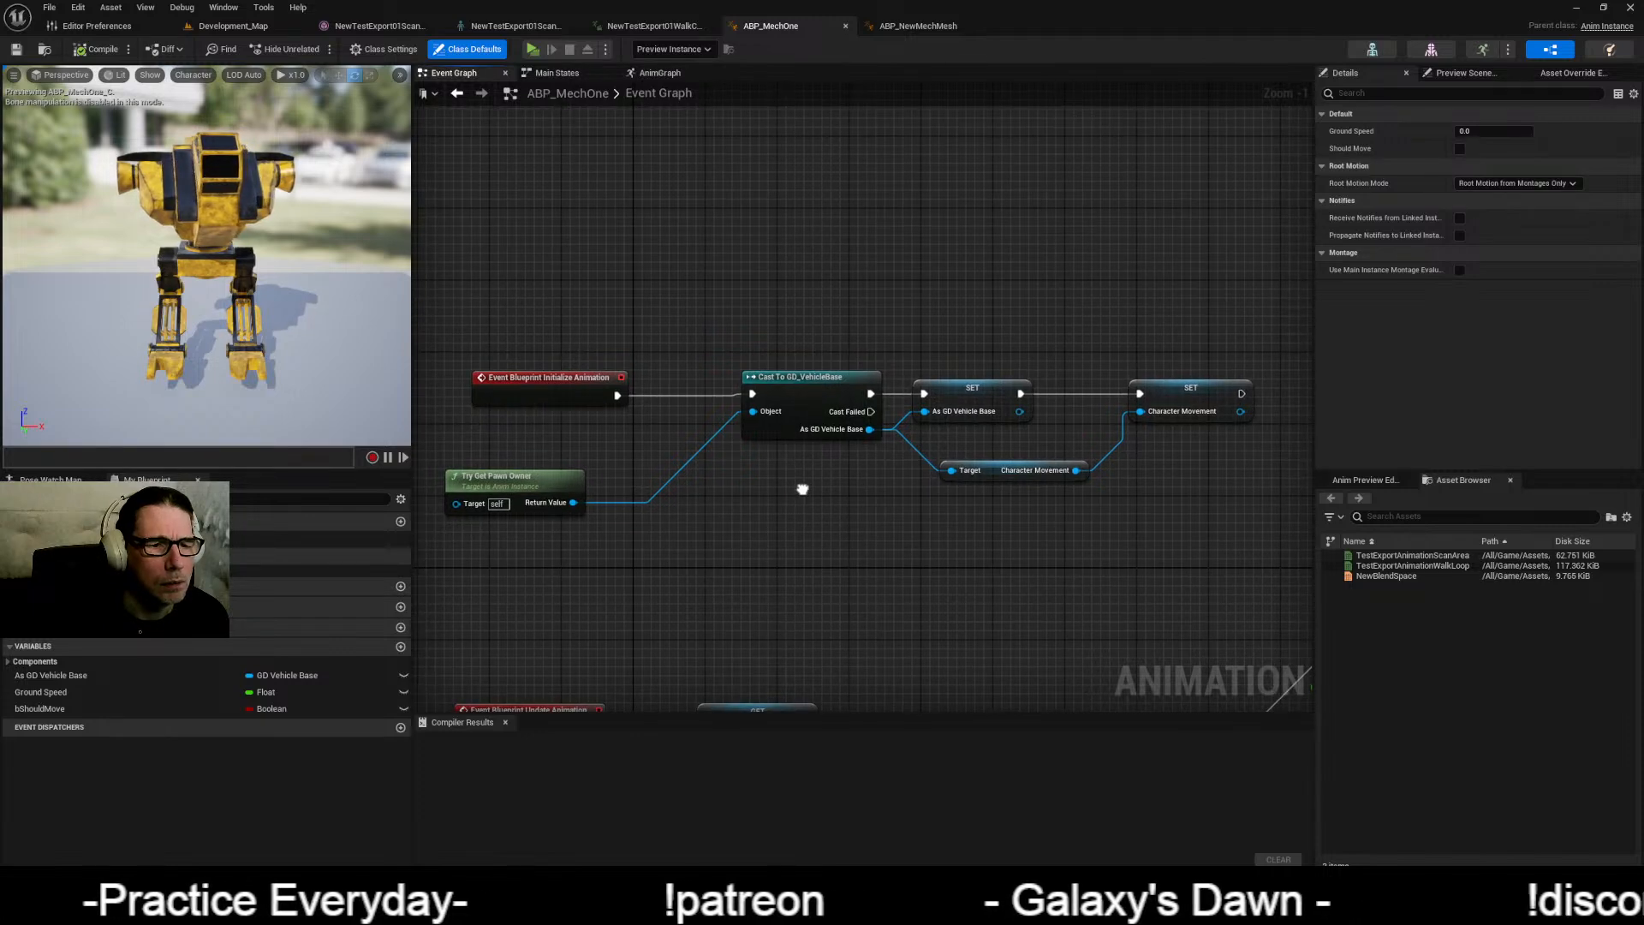
# Step: Copy the Cast To GD_VehicleBase node from ABP_MechOne into ABP_NewMechMesh's Event Graph and connect Try Get Pawn Owner to its Object input
pyautogui.click(792, 399)
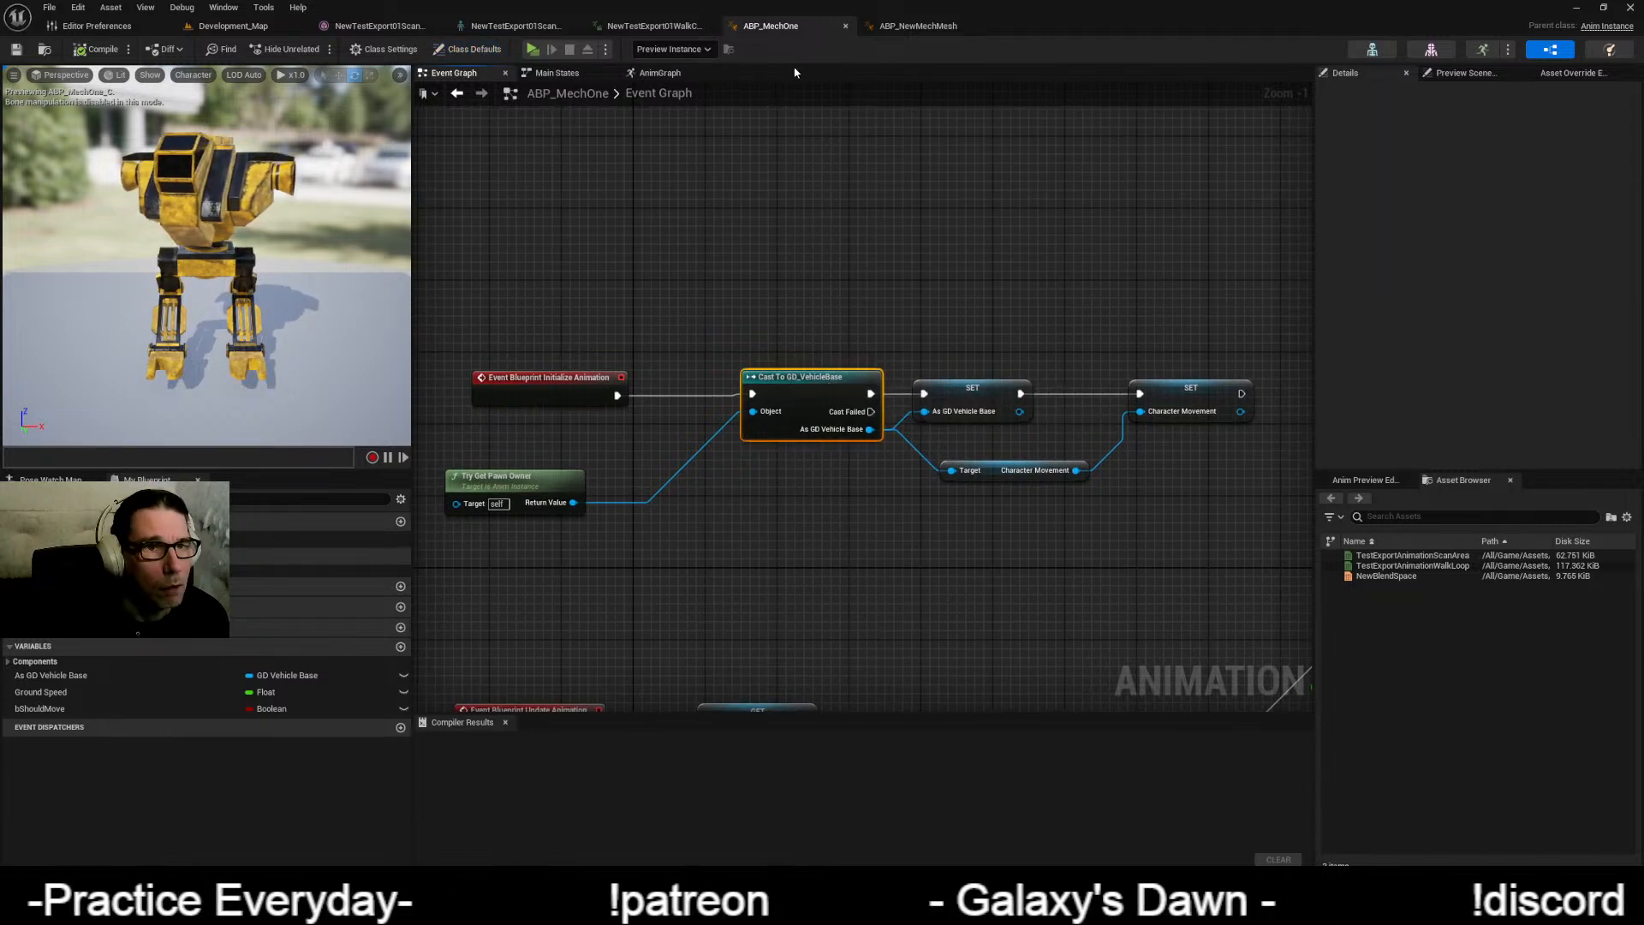
pyautogui.click(922, 31)
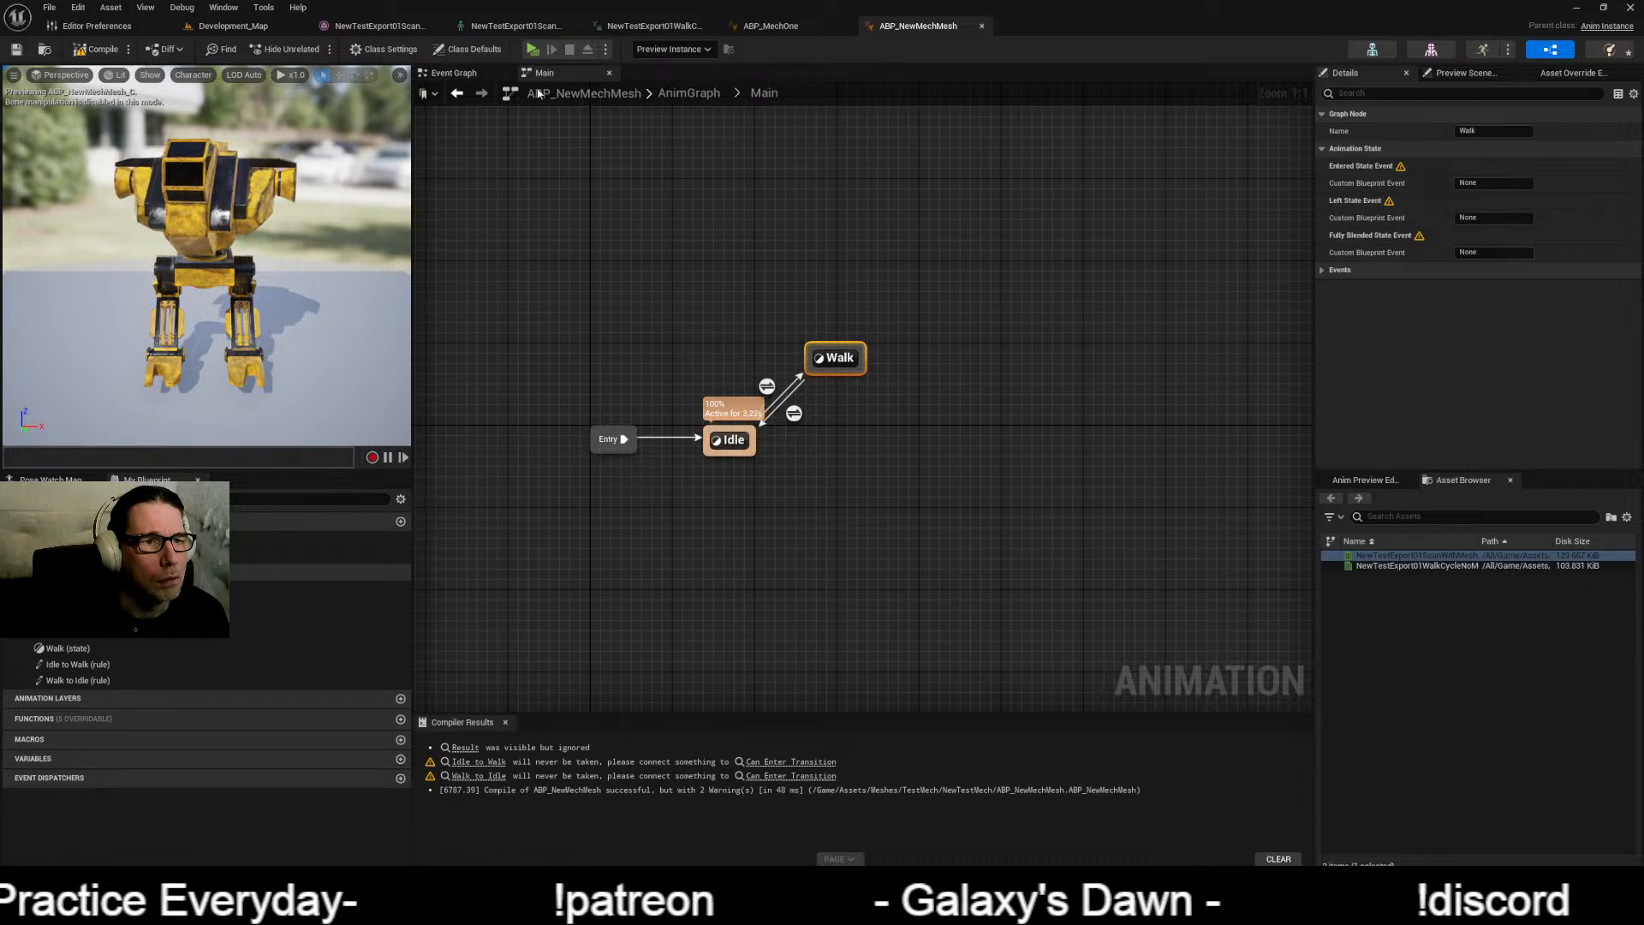
pyautogui.click(454, 73)
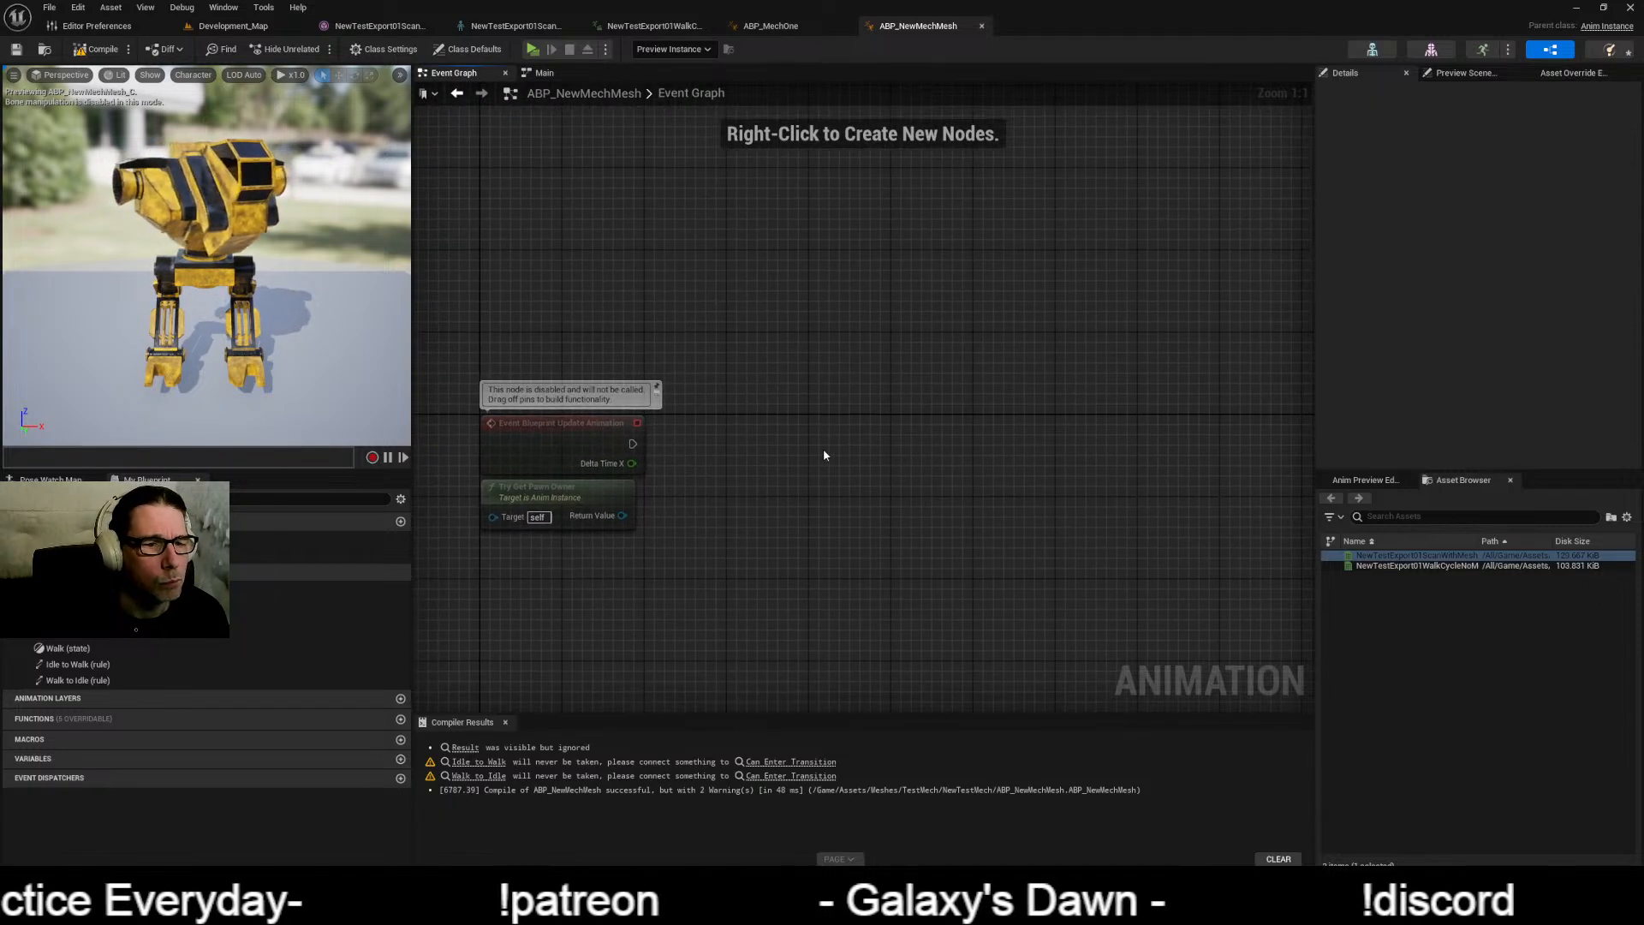
pyautogui.hotkey('ctrl', 'v')
pyautogui.moveTo(622, 516); pyautogui.dragTo(832, 502)
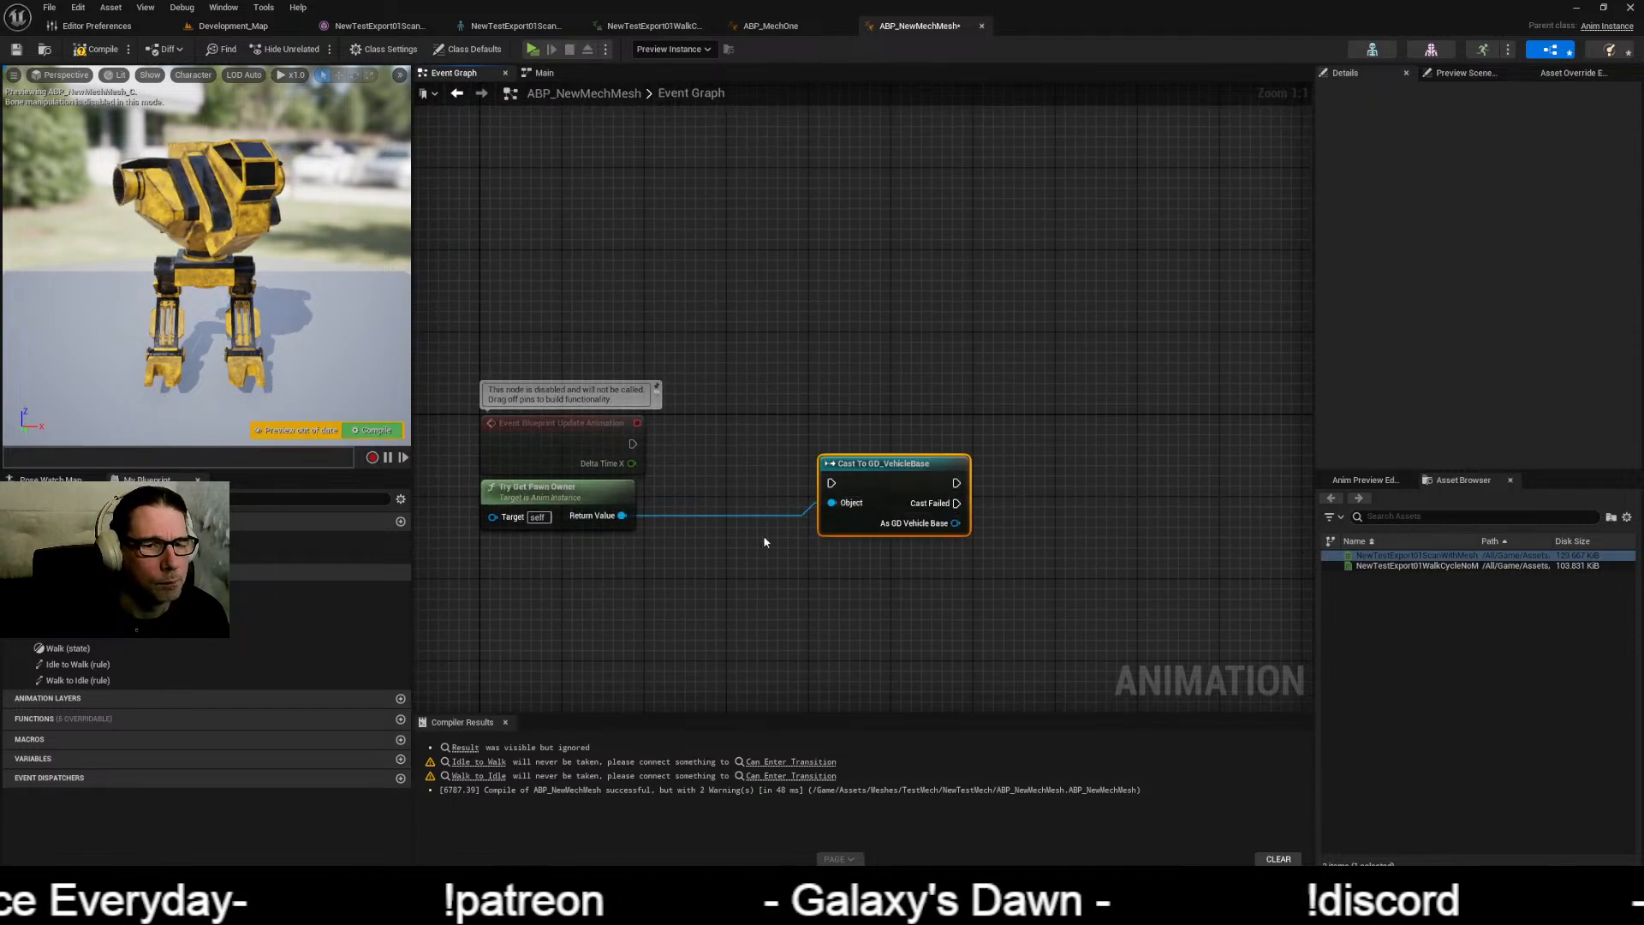
pyautogui.moveTo(572, 482); pyautogui.dragTo(704, 551)
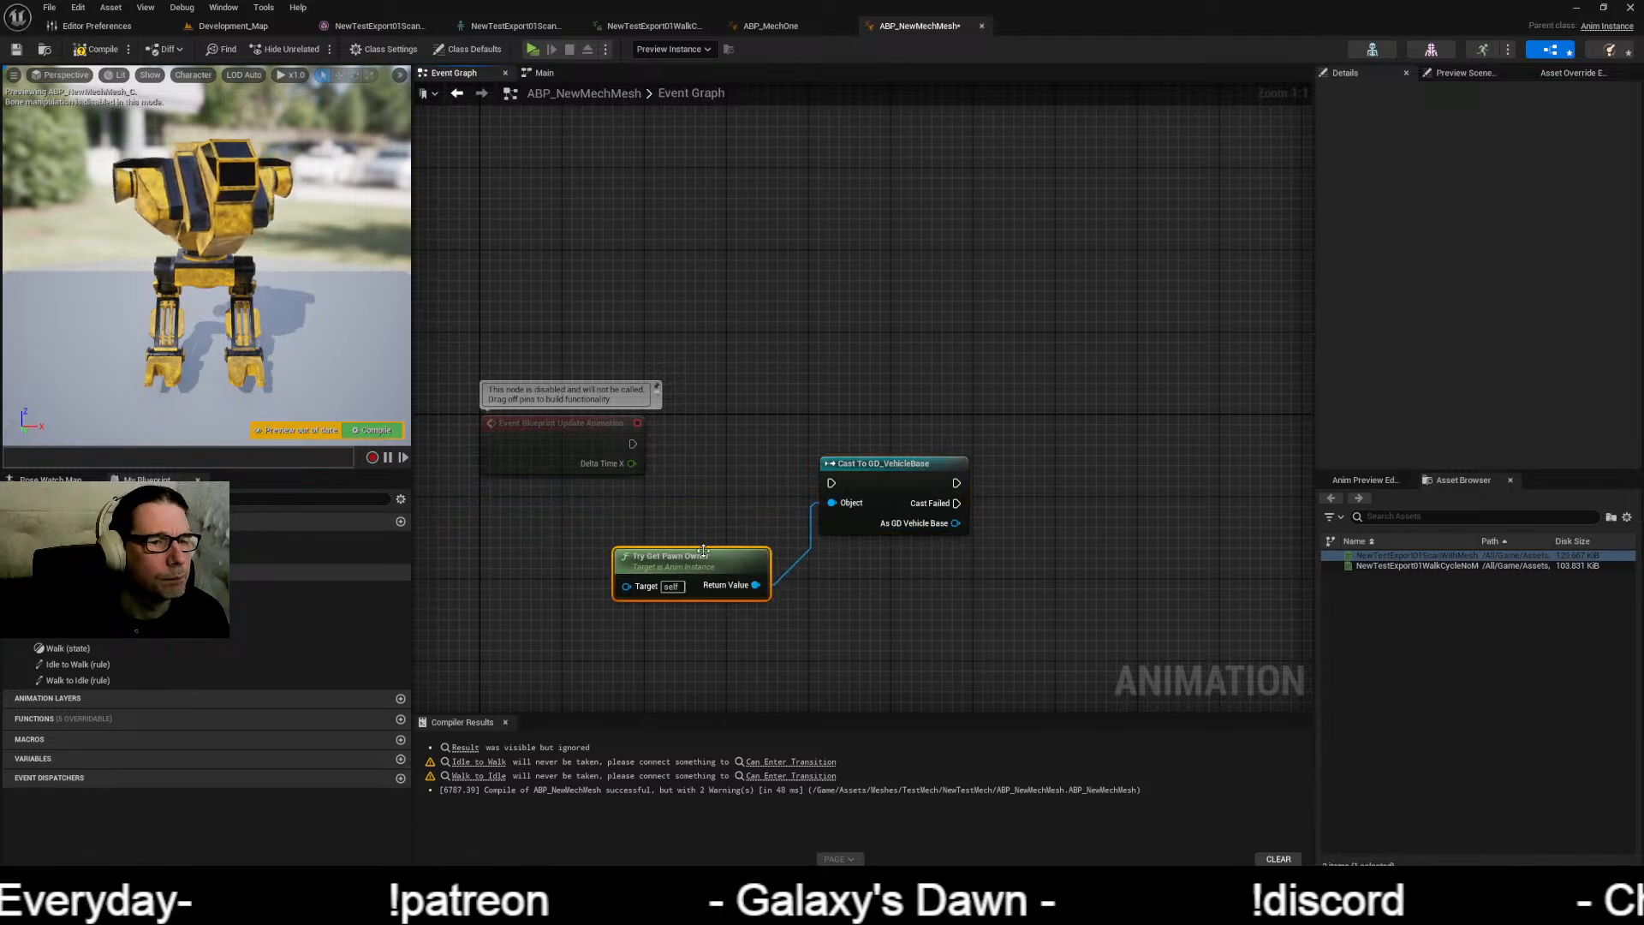
# Step: Add an Event Blueprint Initialize Animation node, arrange the cast and pawn owner nodes beside it, and connect the event to the cast
pyautogui.rightClick(567, 269)
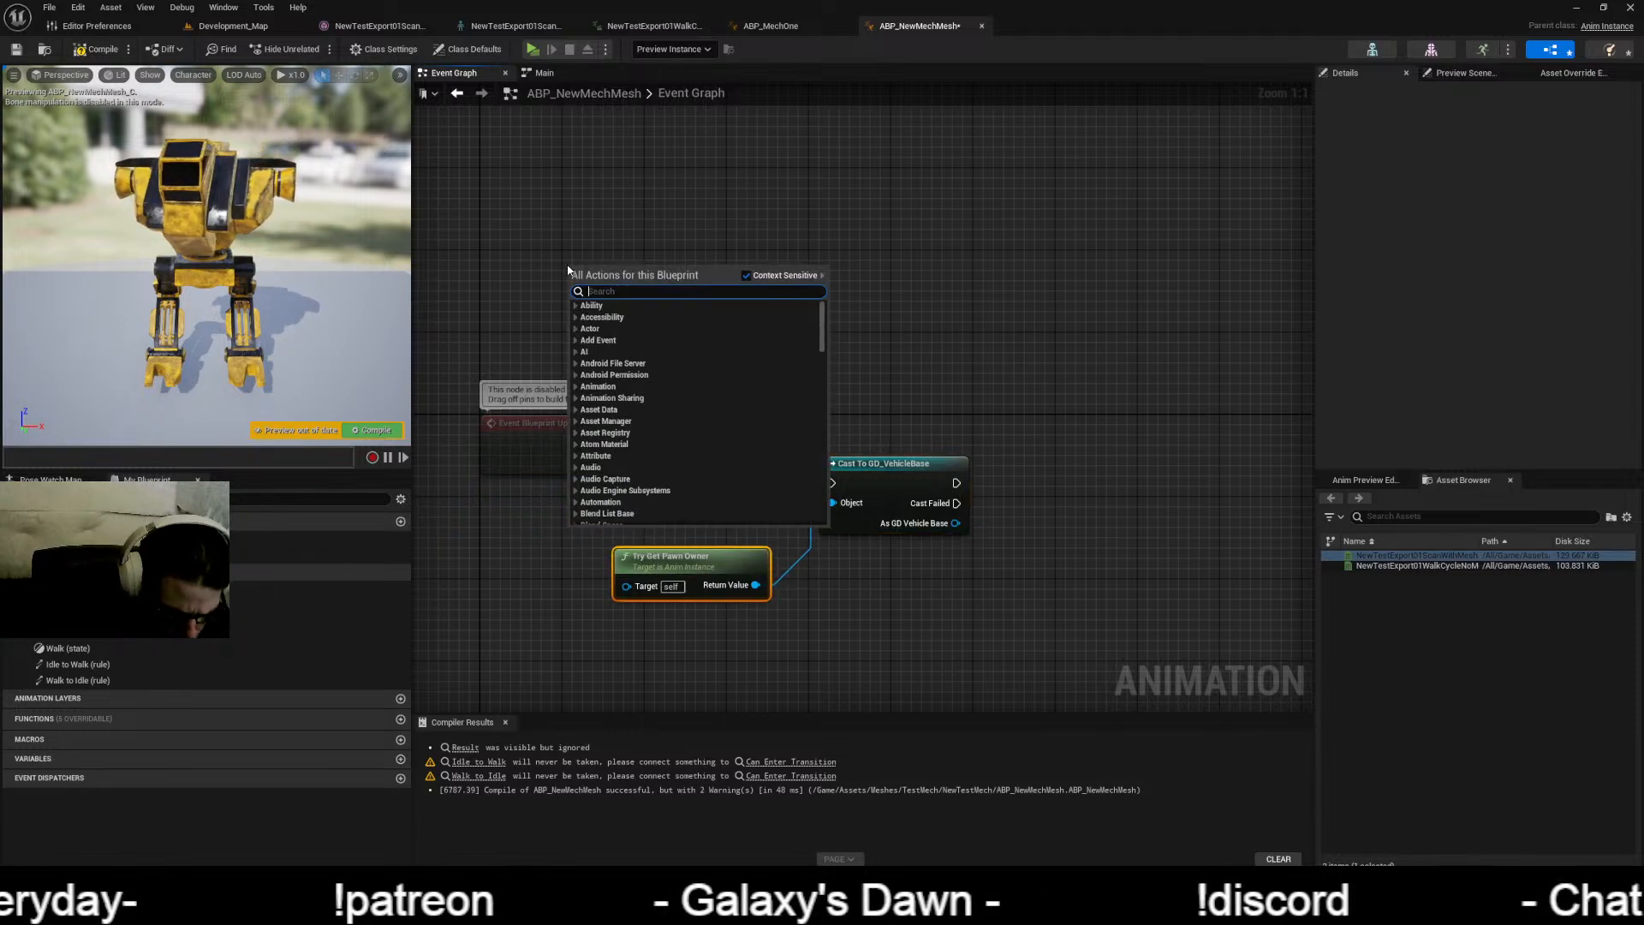
pyautogui.write('initi')
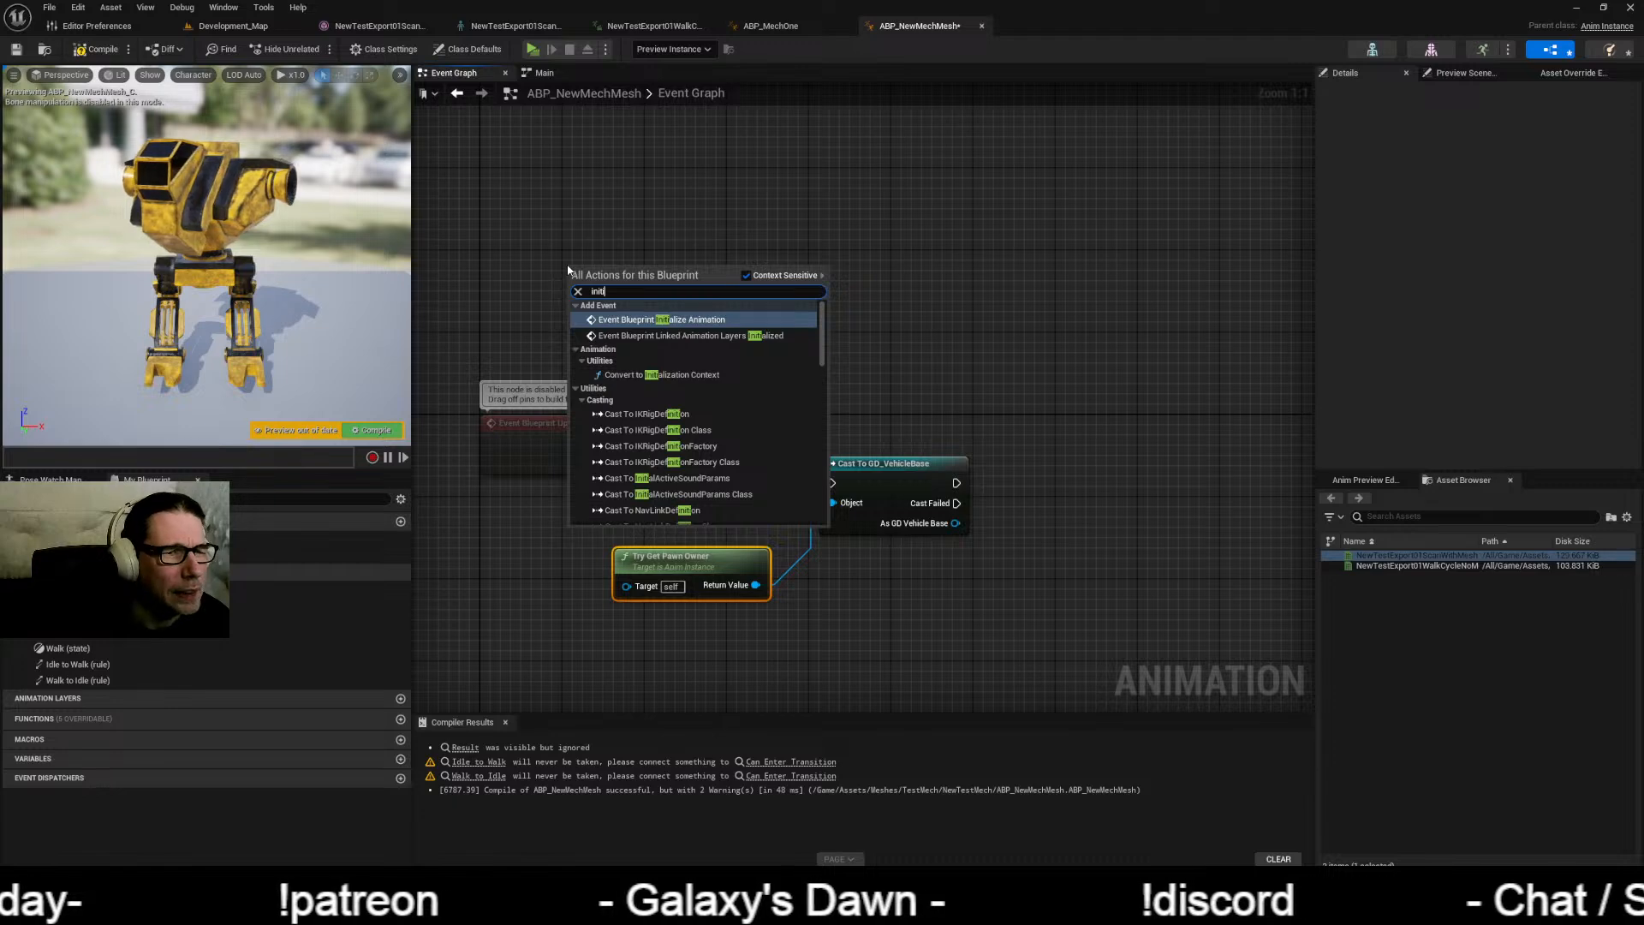
pyautogui.click(646, 319)
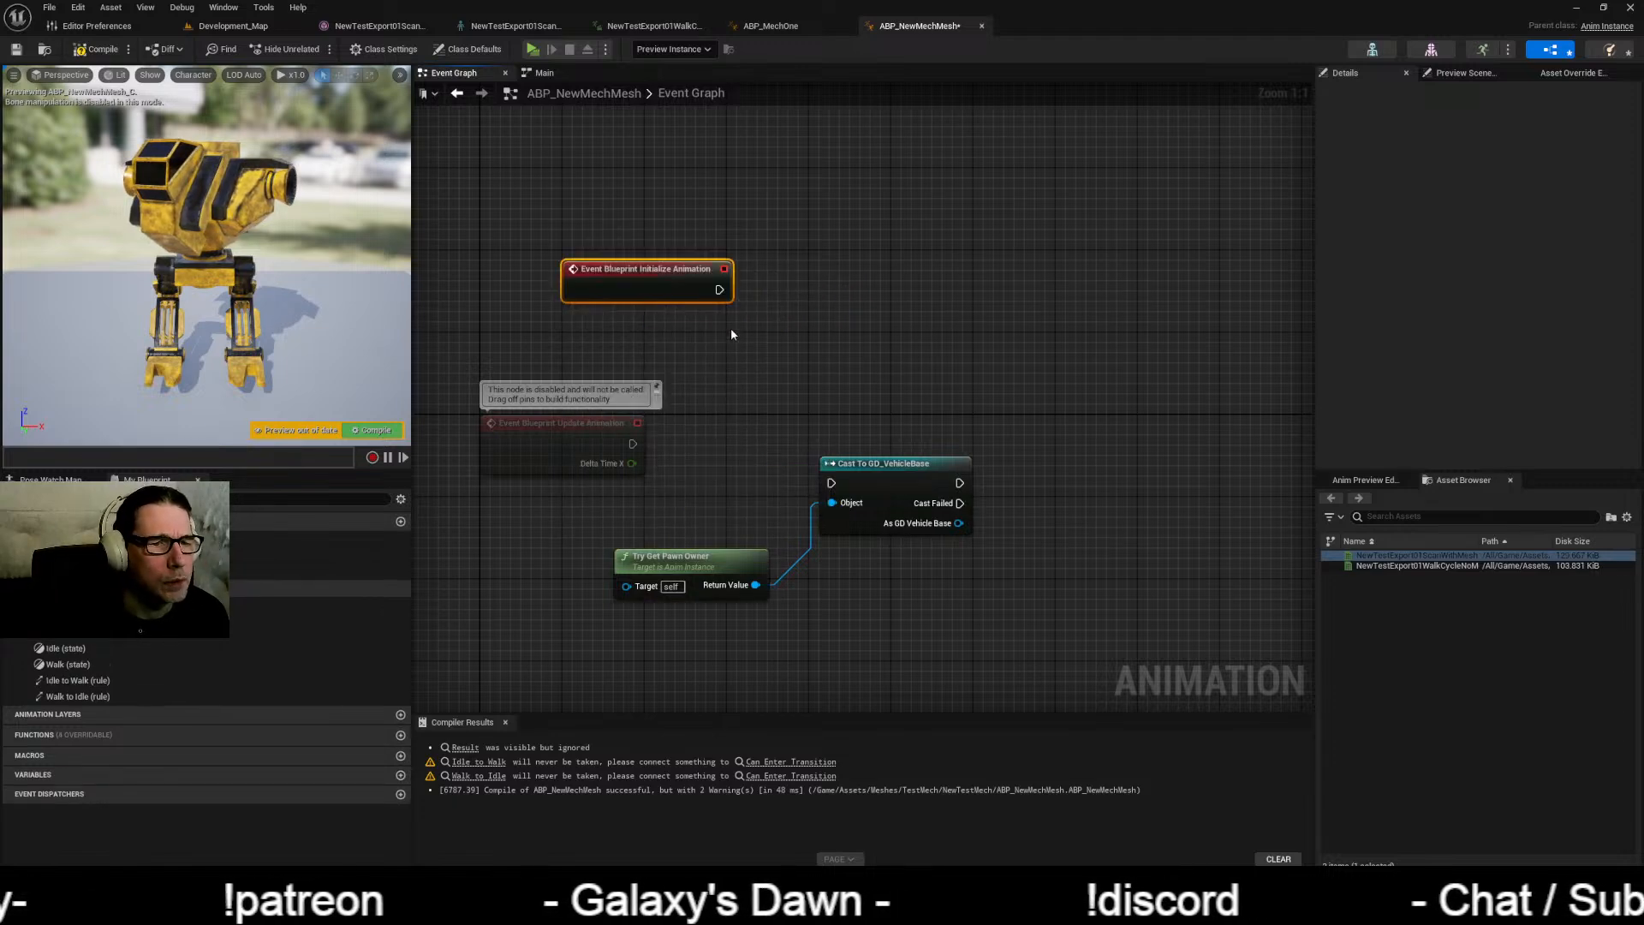
pyautogui.moveTo(737, 443); pyautogui.dragTo(972, 540)
pyautogui.moveTo(895, 464); pyautogui.dragTo(914, 279)
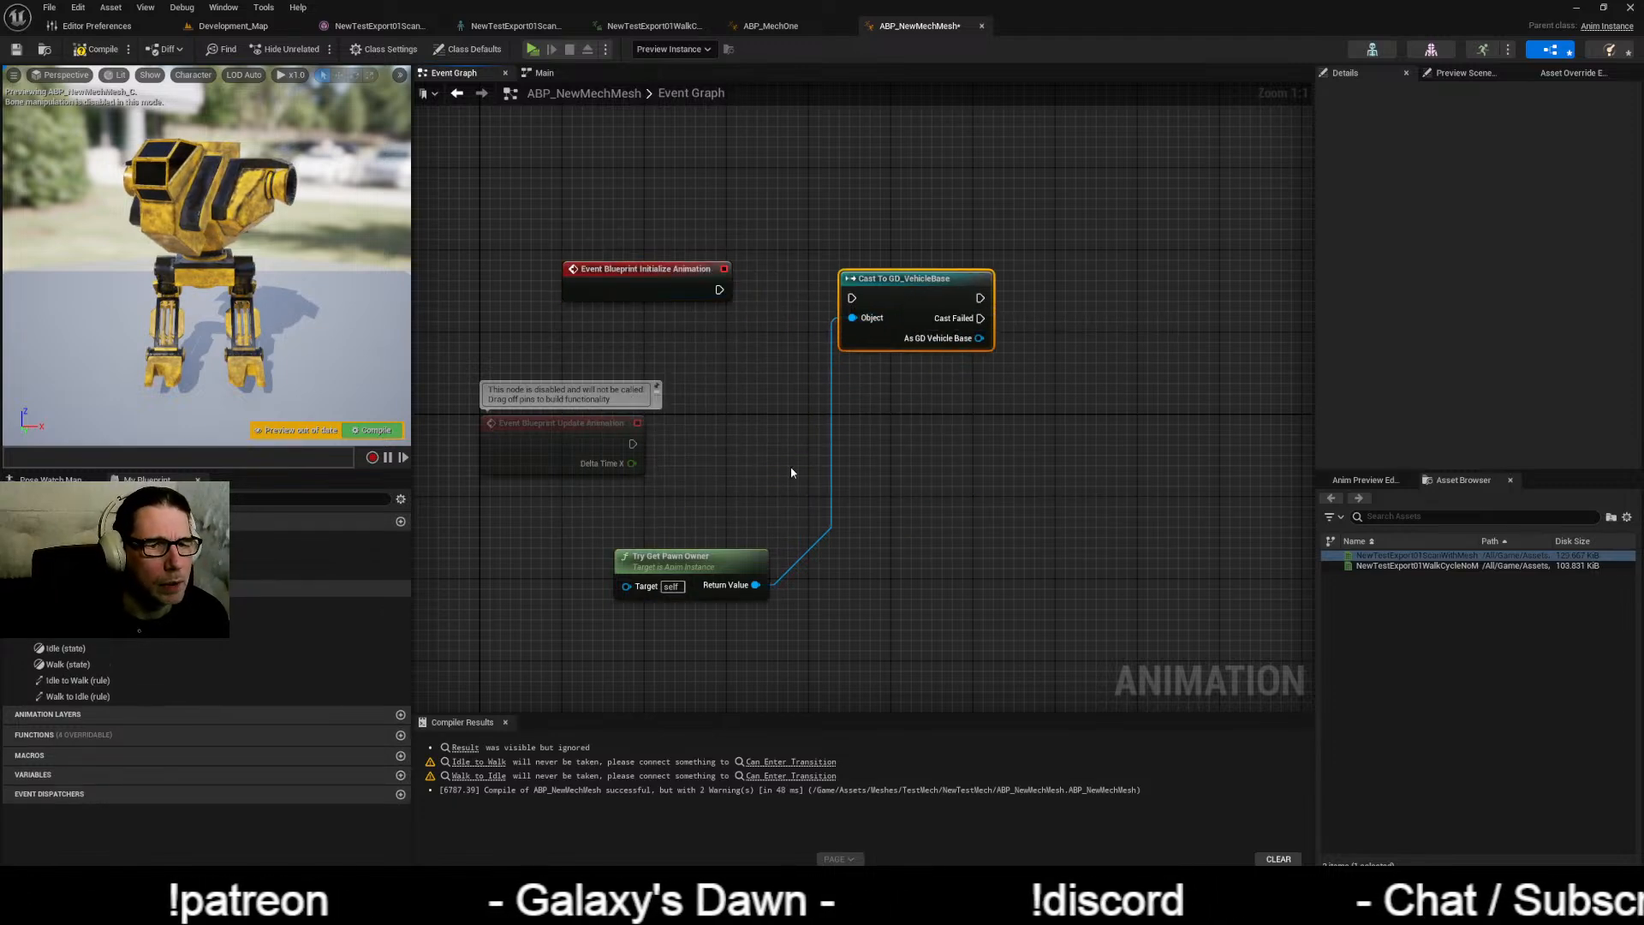
pyautogui.moveTo(716, 568); pyautogui.dragTo(685, 352)
pyautogui.moveTo(719, 289); pyautogui.dragTo(854, 299)
# Step: Promote the cast's As GD Vehicle Base output to a variable
pyautogui.moveTo(912, 405); pyautogui.dragTo(742, 401, button='right')
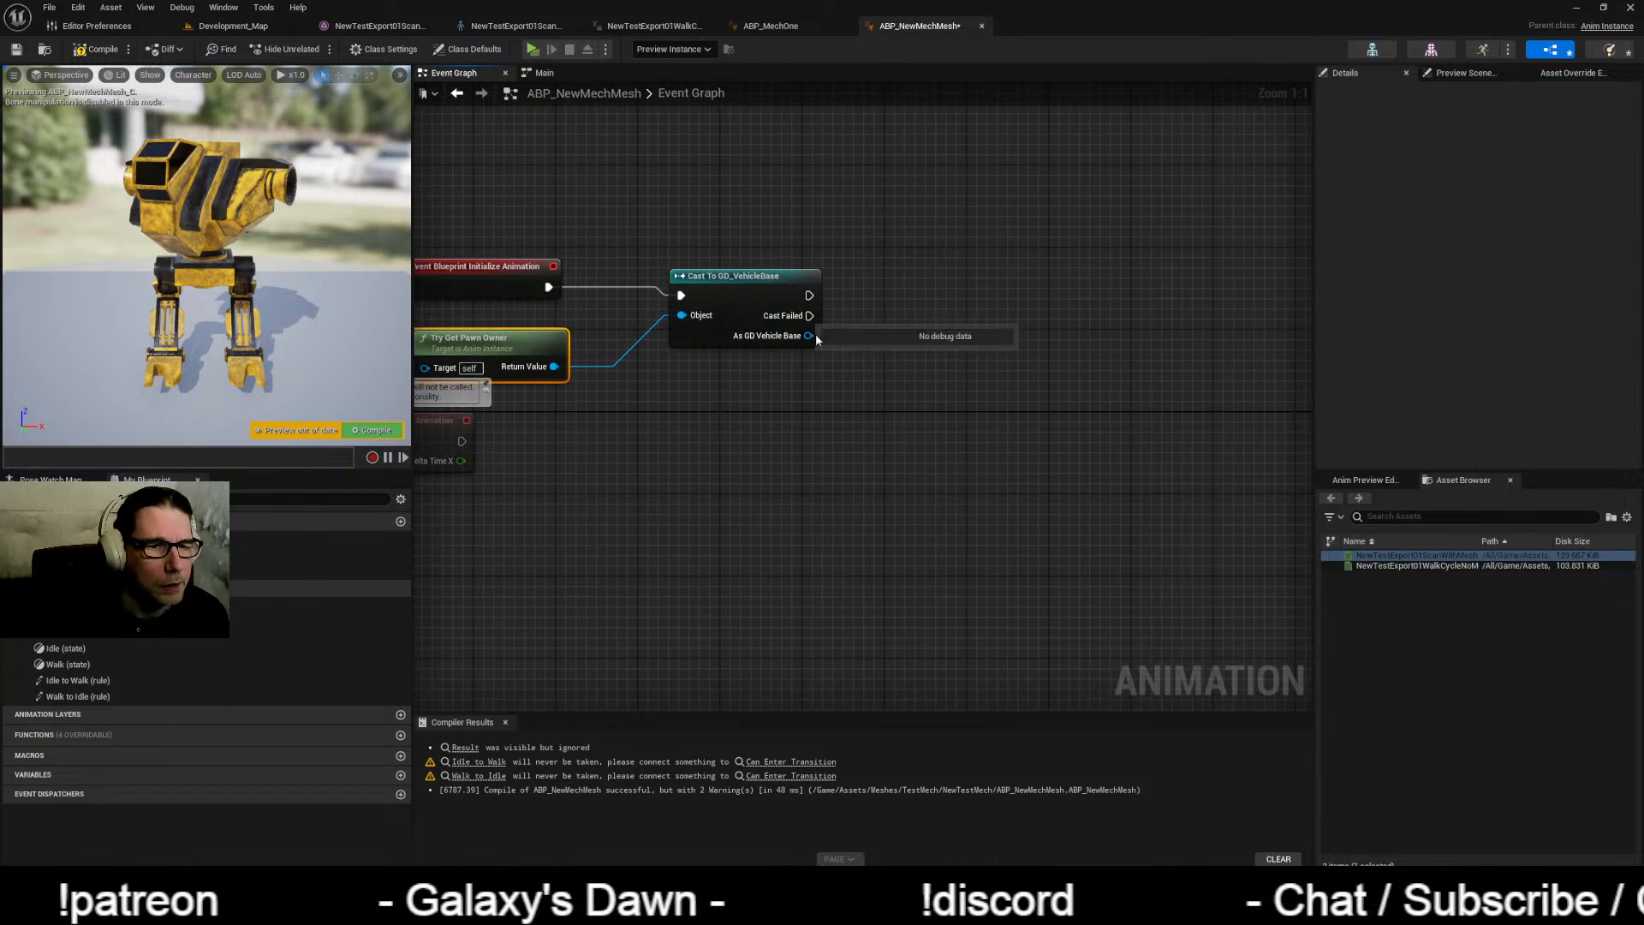
pyautogui.rightClick(809, 335)
pyautogui.click(872, 379)
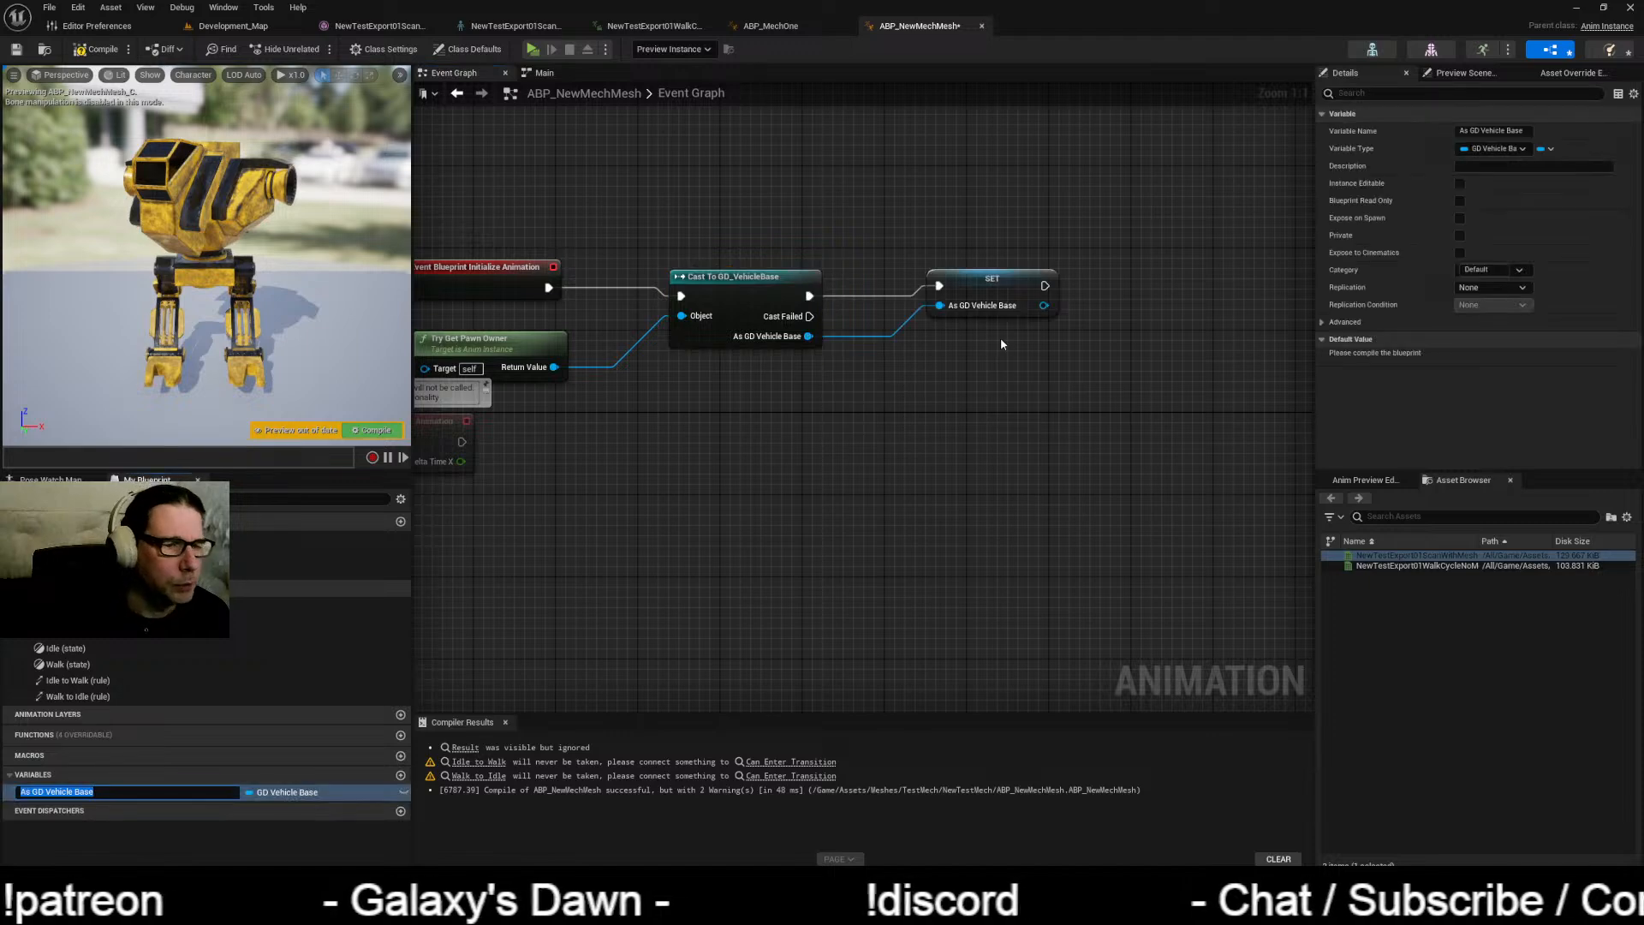
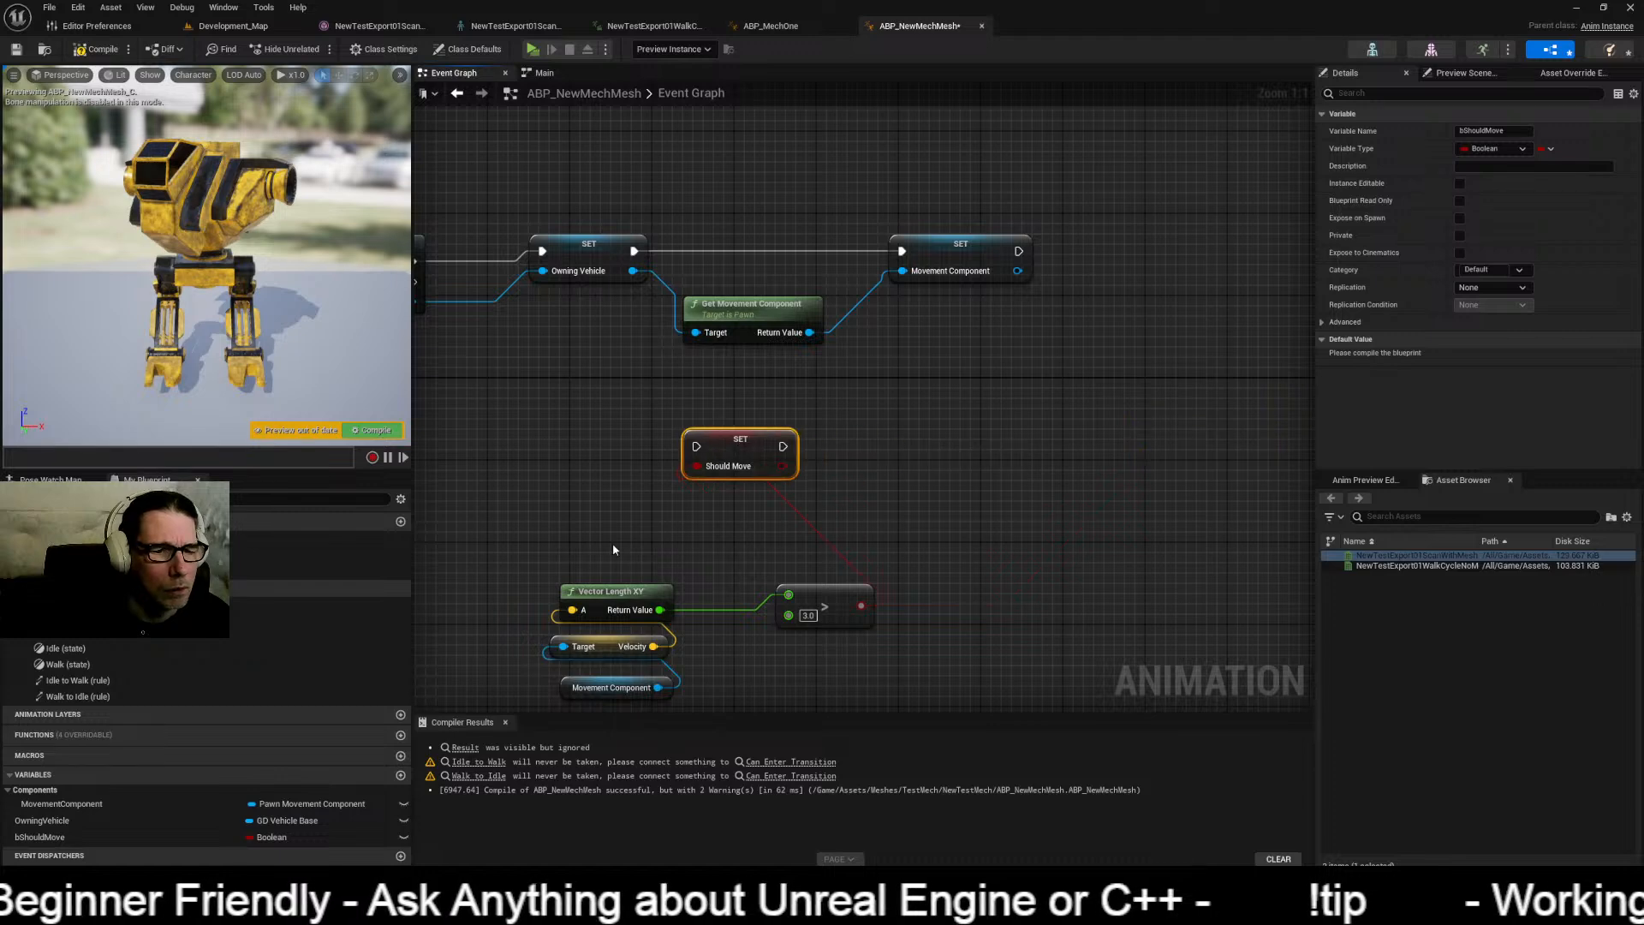
# Step: Connect the Owning Vehicle getter's Is Valid output to the Set Should Move node, and compile and save the blueprint
pyautogui.moveTo(614, 543); pyautogui.dragTo(882, 562, button='right')
pyautogui.moveTo(605, 455); pyautogui.dragTo(865, 470)
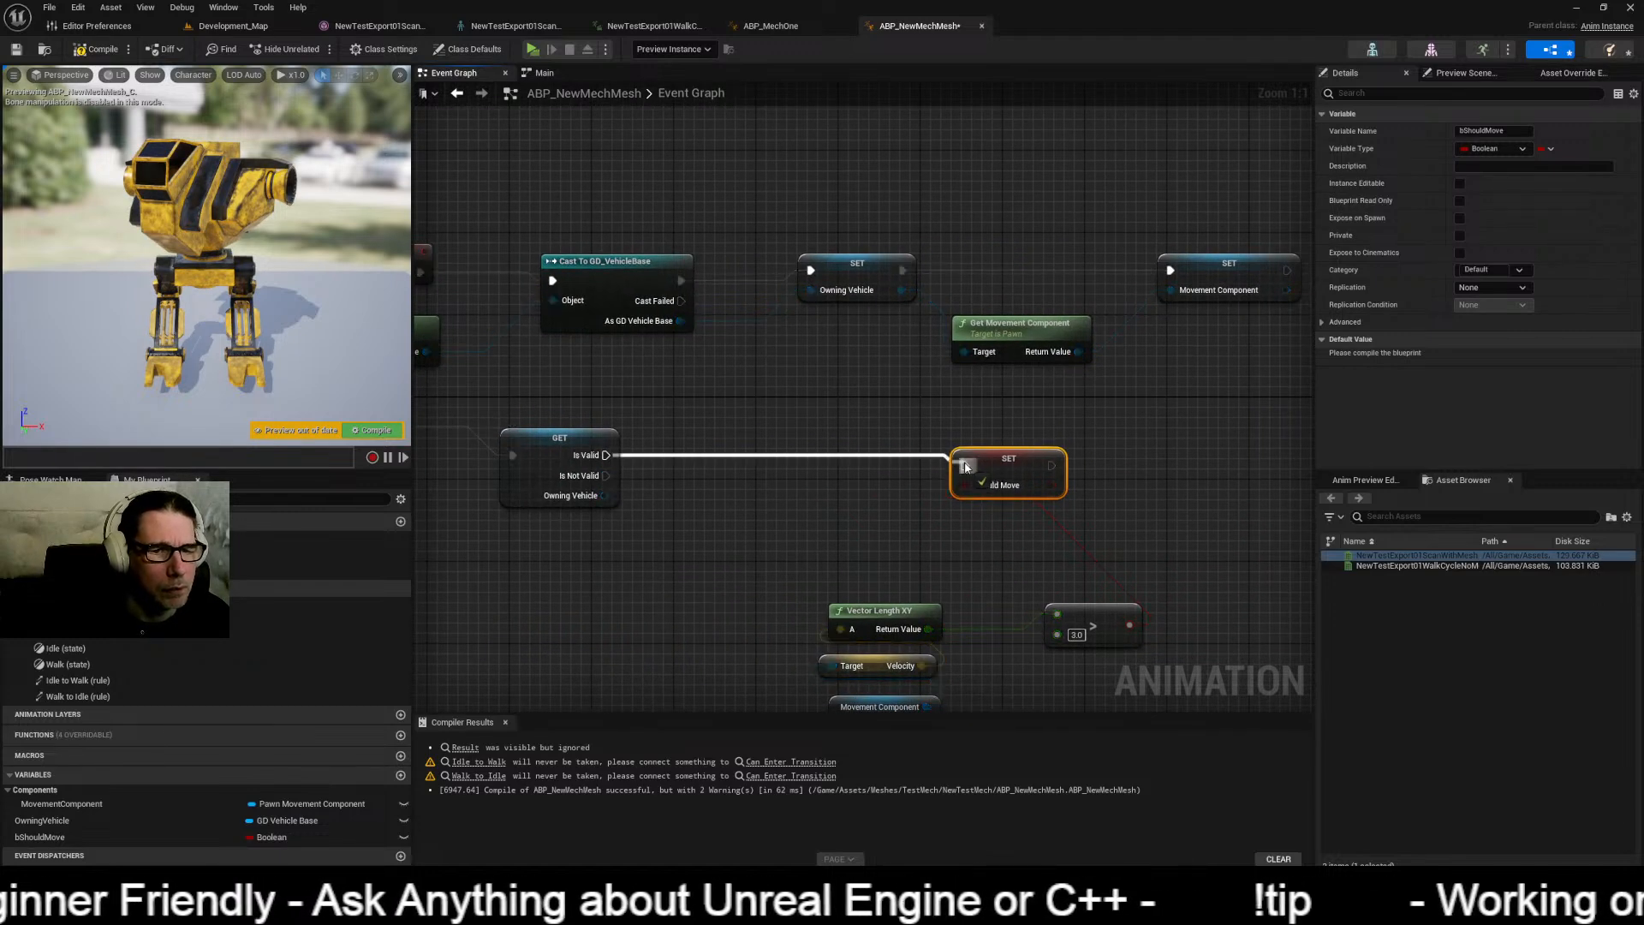
pyautogui.moveTo(965, 467); pyautogui.dragTo(964, 465)
pyautogui.click(97, 49)
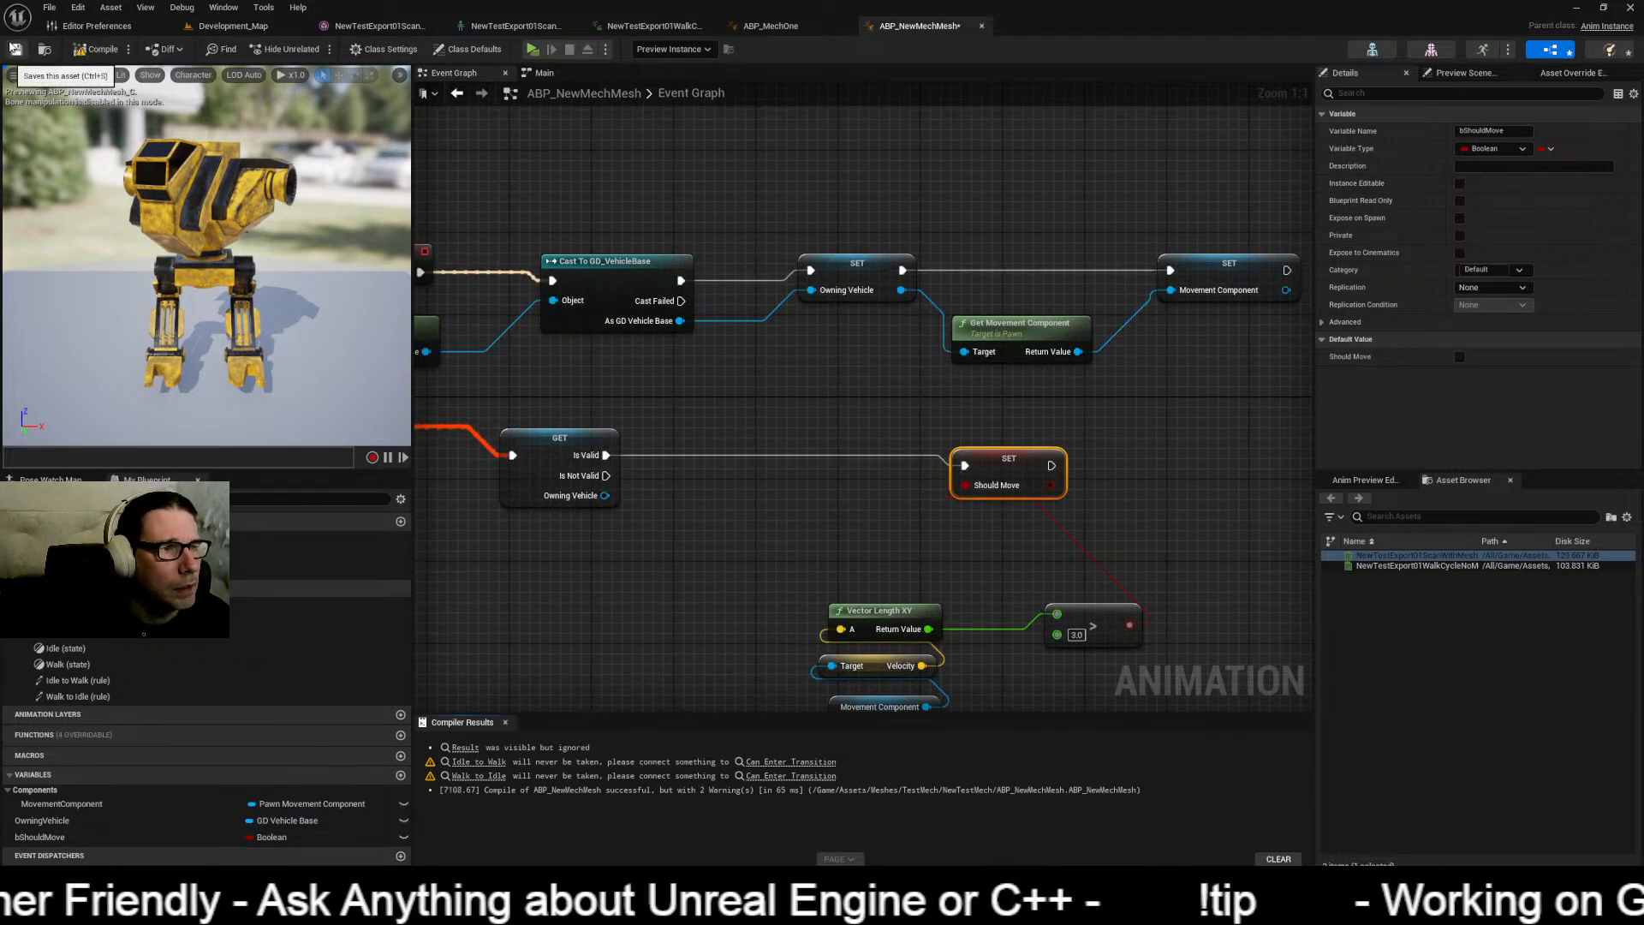
# Step: Move the Movement Component, Velocity, Vector Length XY and greater-than nodes up to just below the Set Should Move node
pyautogui.moveTo(818, 556); pyautogui.dragTo(711, 456, button='right')
pyautogui.moveTo(704, 490); pyautogui.dragTo(1076, 625)
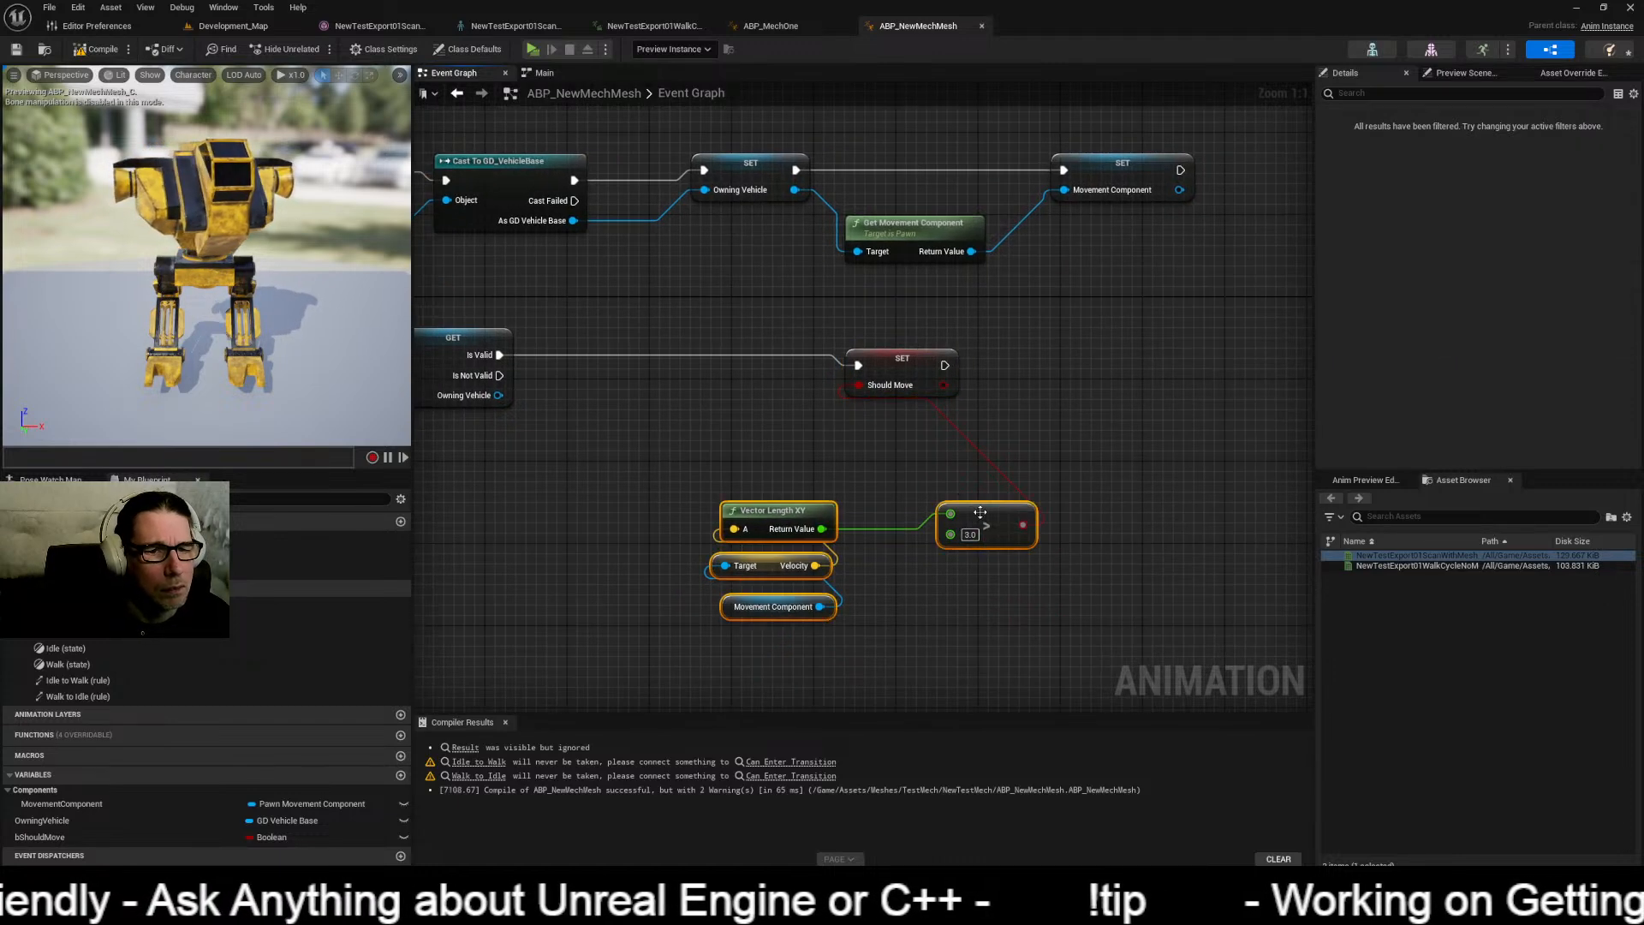
pyautogui.moveTo(980, 511); pyautogui.dragTo(878, 419)
pyautogui.moveTo(538, 514); pyautogui.dragTo(906, 509, button='right')
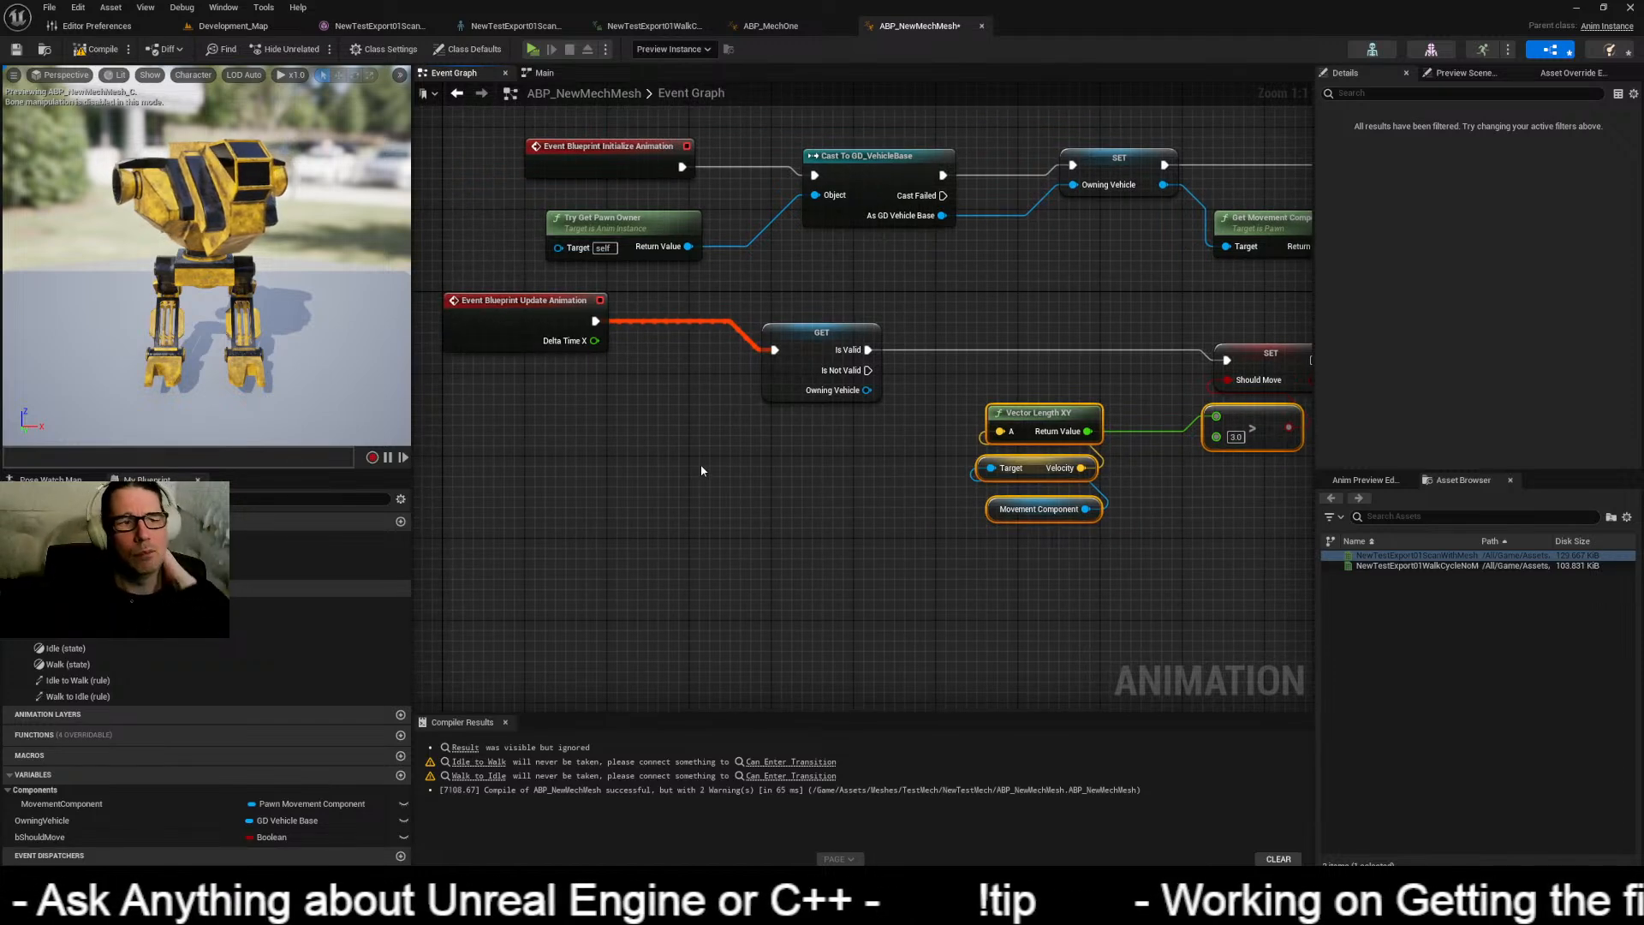
# Step: Examine how ABP_MechOne's Event Graph sets Ground Speed and Should Move
pyautogui.click(826, 25)
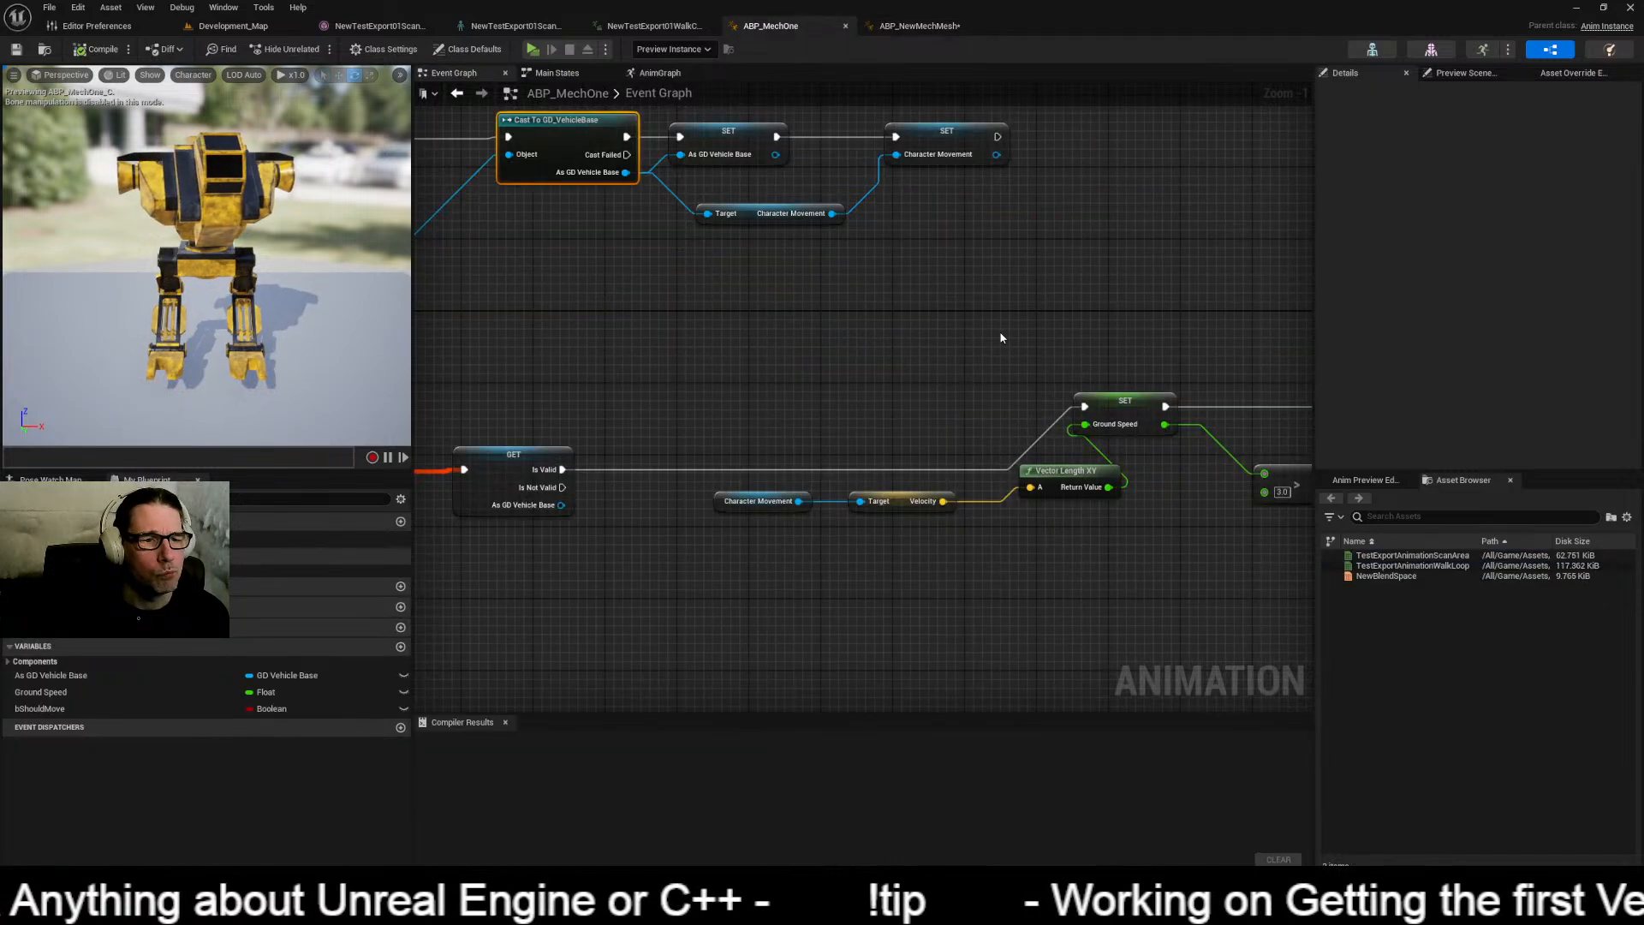
pyautogui.moveTo(1000, 337); pyautogui.dragTo(708, 308, button='right')
pyautogui.moveTo(1046, 509); pyautogui.dragTo(958, 534, button='right')
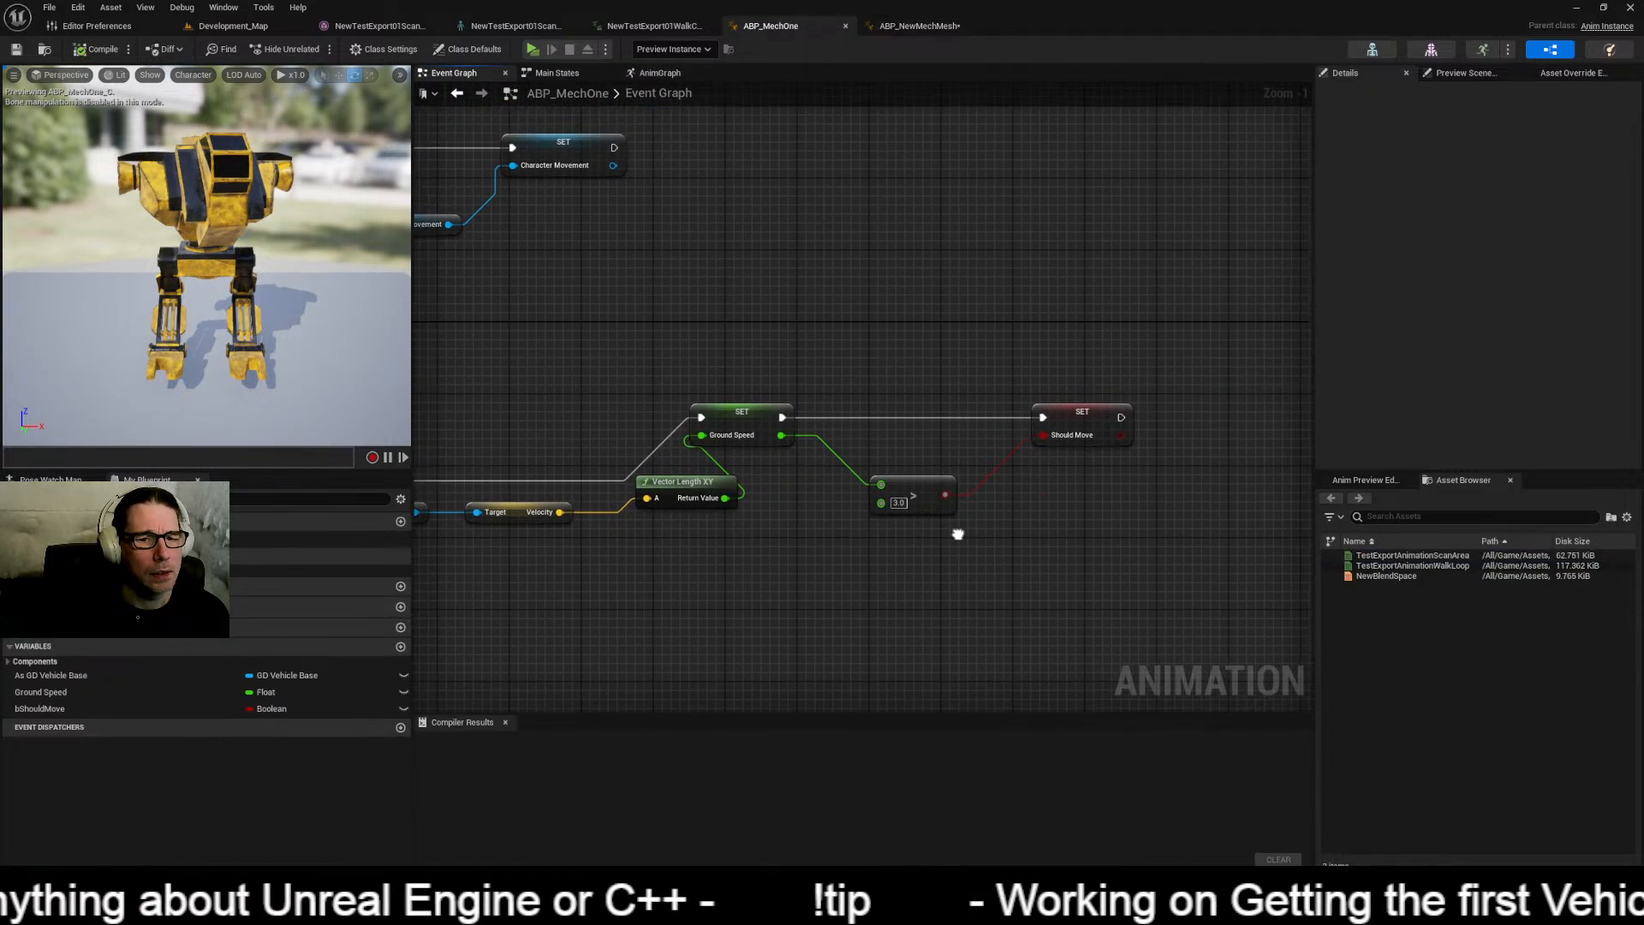
# Step: Return to ABP_NewMechMesh and open the Idle to Walk transition rule in the Main state machine
pyautogui.click(916, 25)
pyautogui.moveTo(908, 277); pyautogui.dragTo(534, 303, button='right')
pyautogui.click(589, 73)
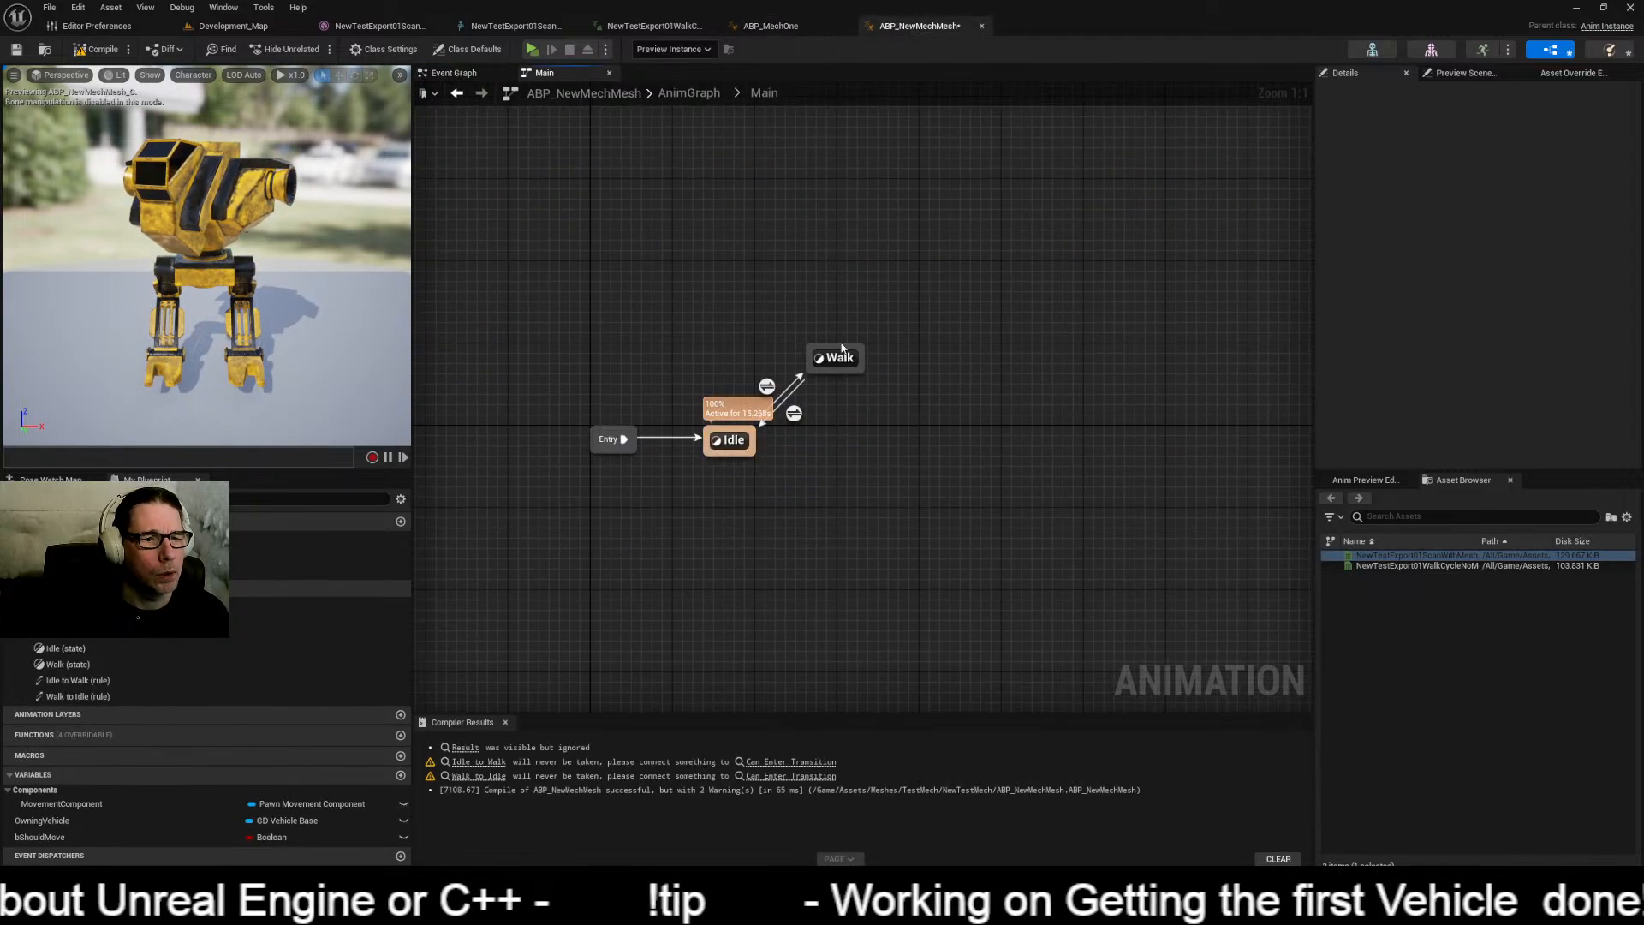
pyautogui.doubleClick(767, 386)
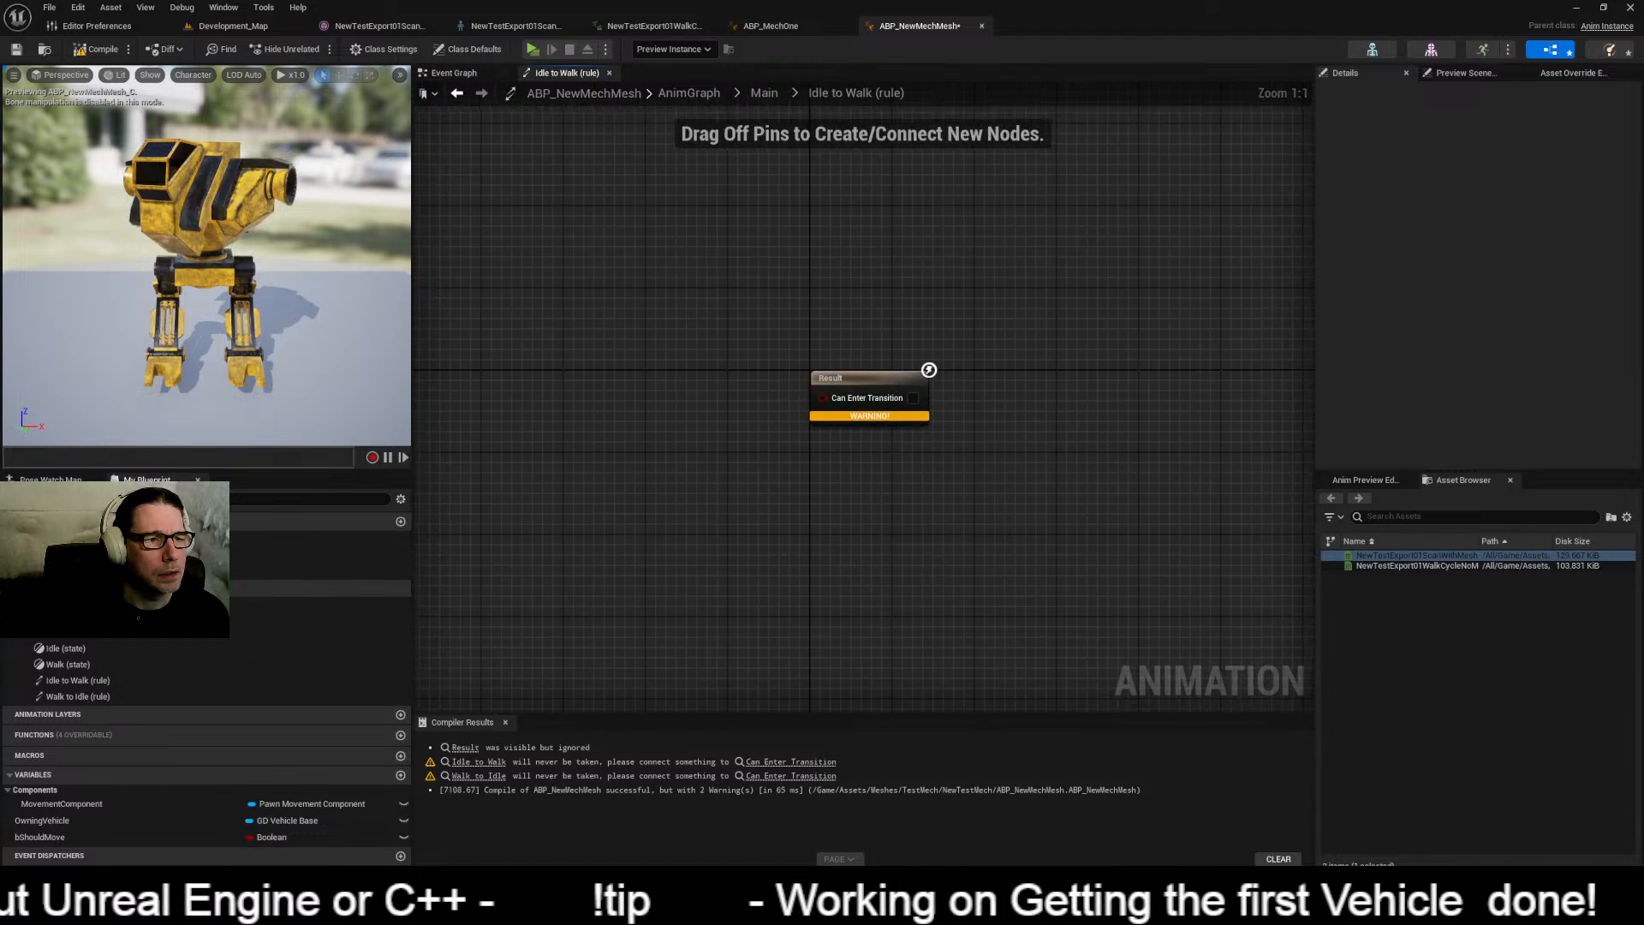
# Step: Connect a Should Move getter to Can Enter Transition in the Idle to Walk rule, and return to the Main state machine
pyautogui.moveTo(40, 837); pyautogui.dragTo(821, 405)
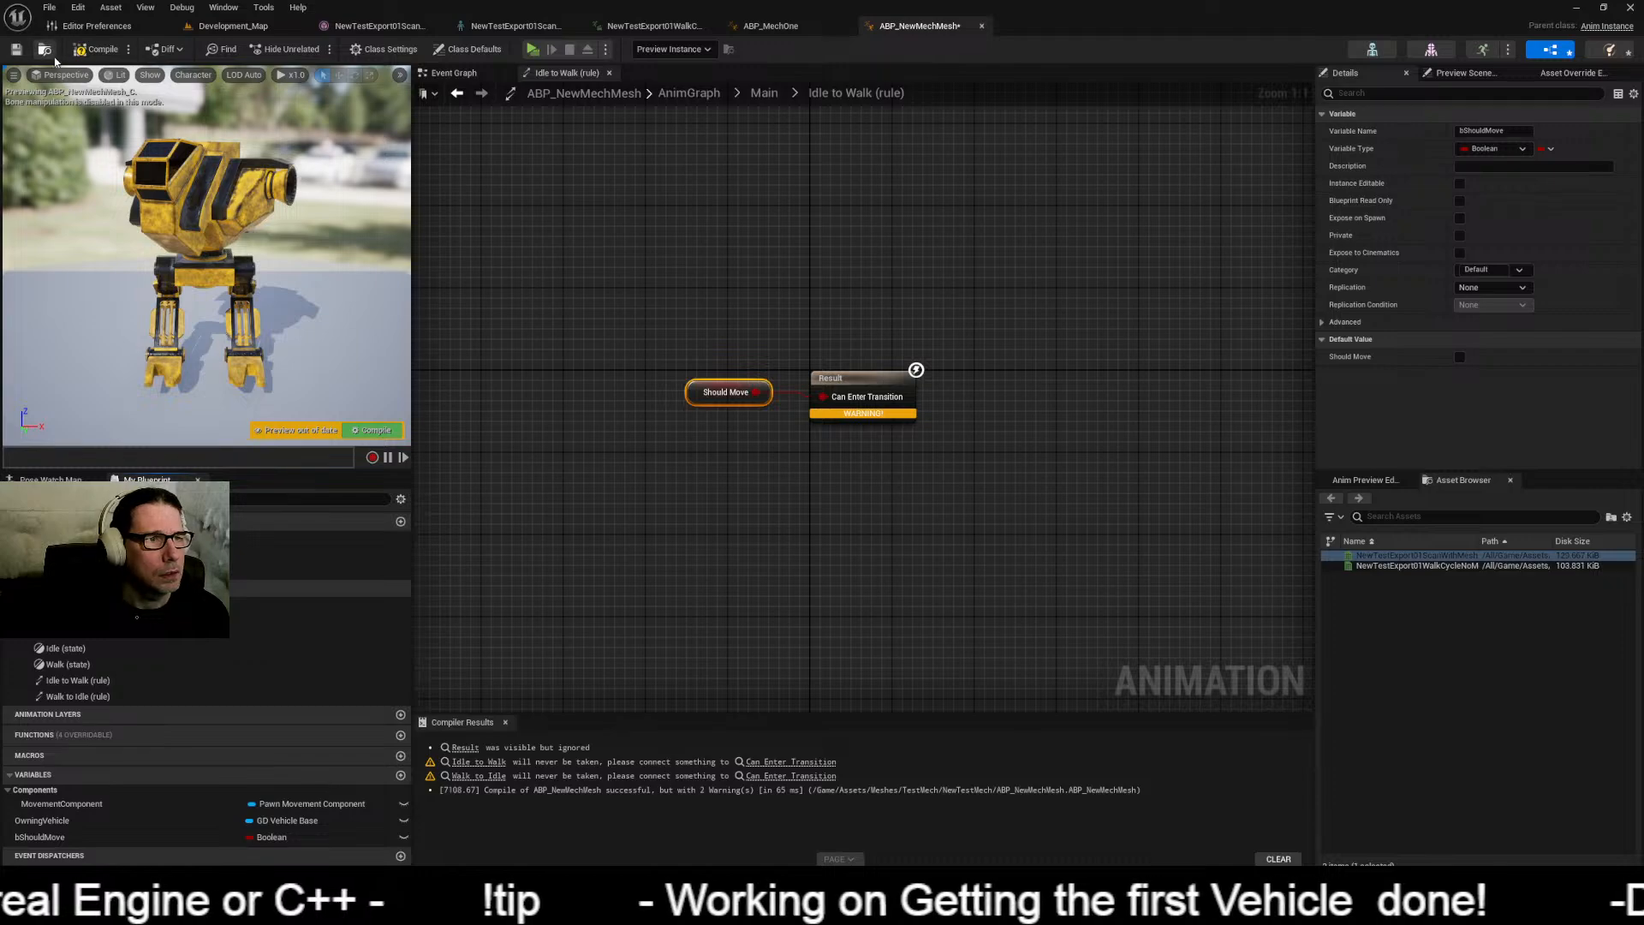
pyautogui.click(764, 92)
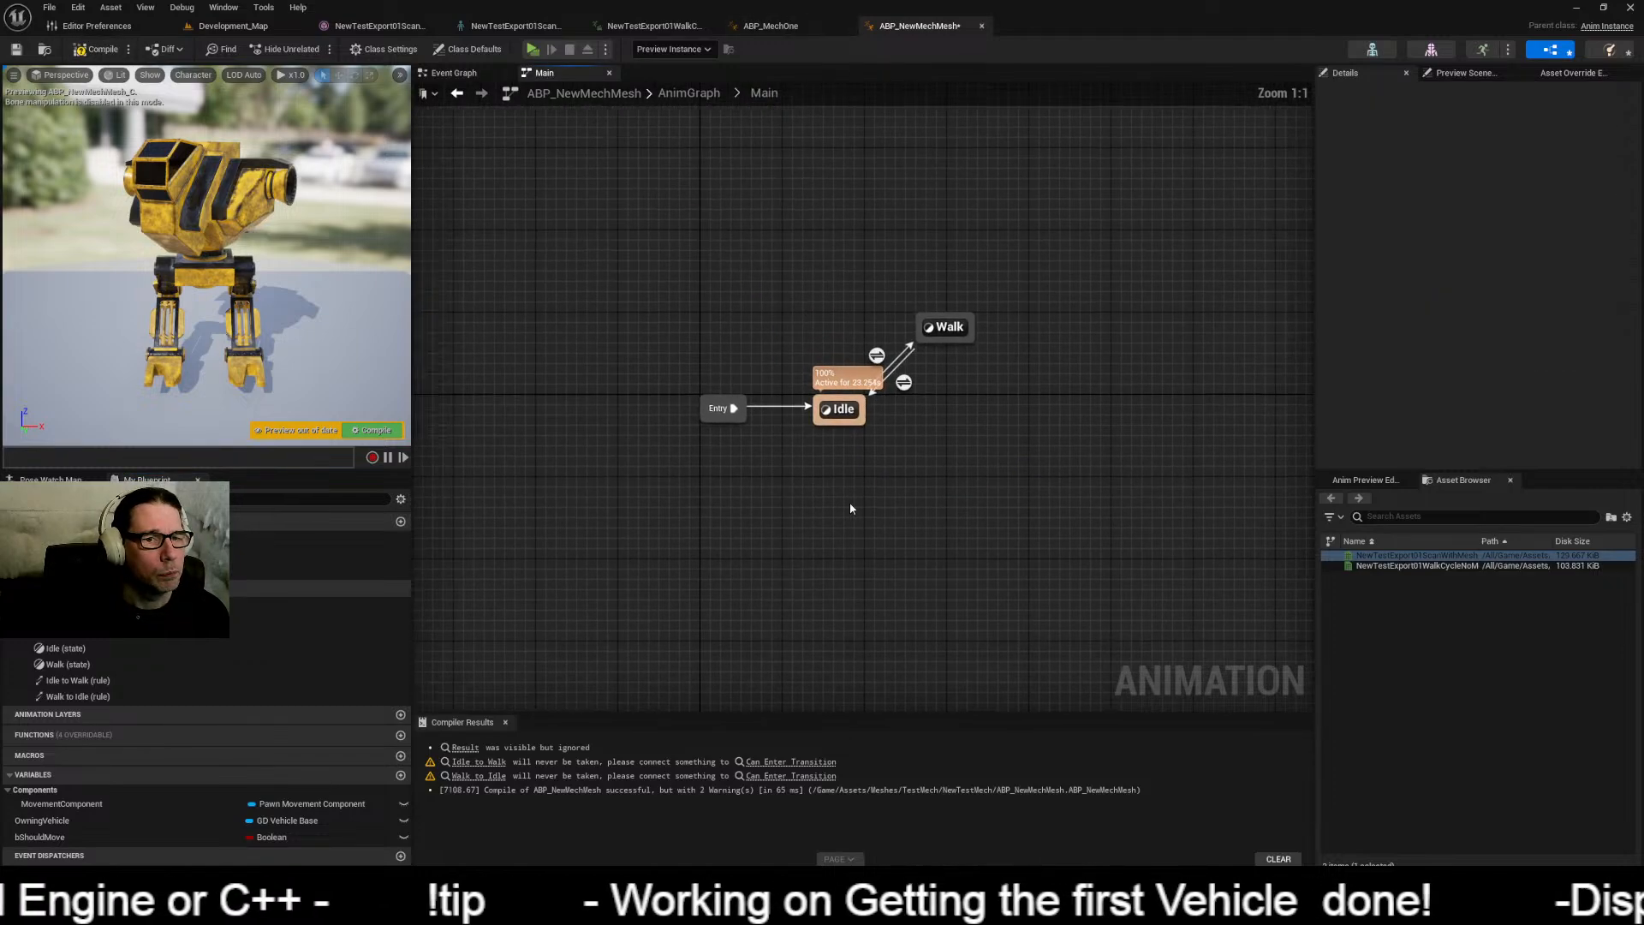
# Step: Open the Walk to Idle transition rule and add a Should Move getter to its graph
pyautogui.doubleClick(930, 410)
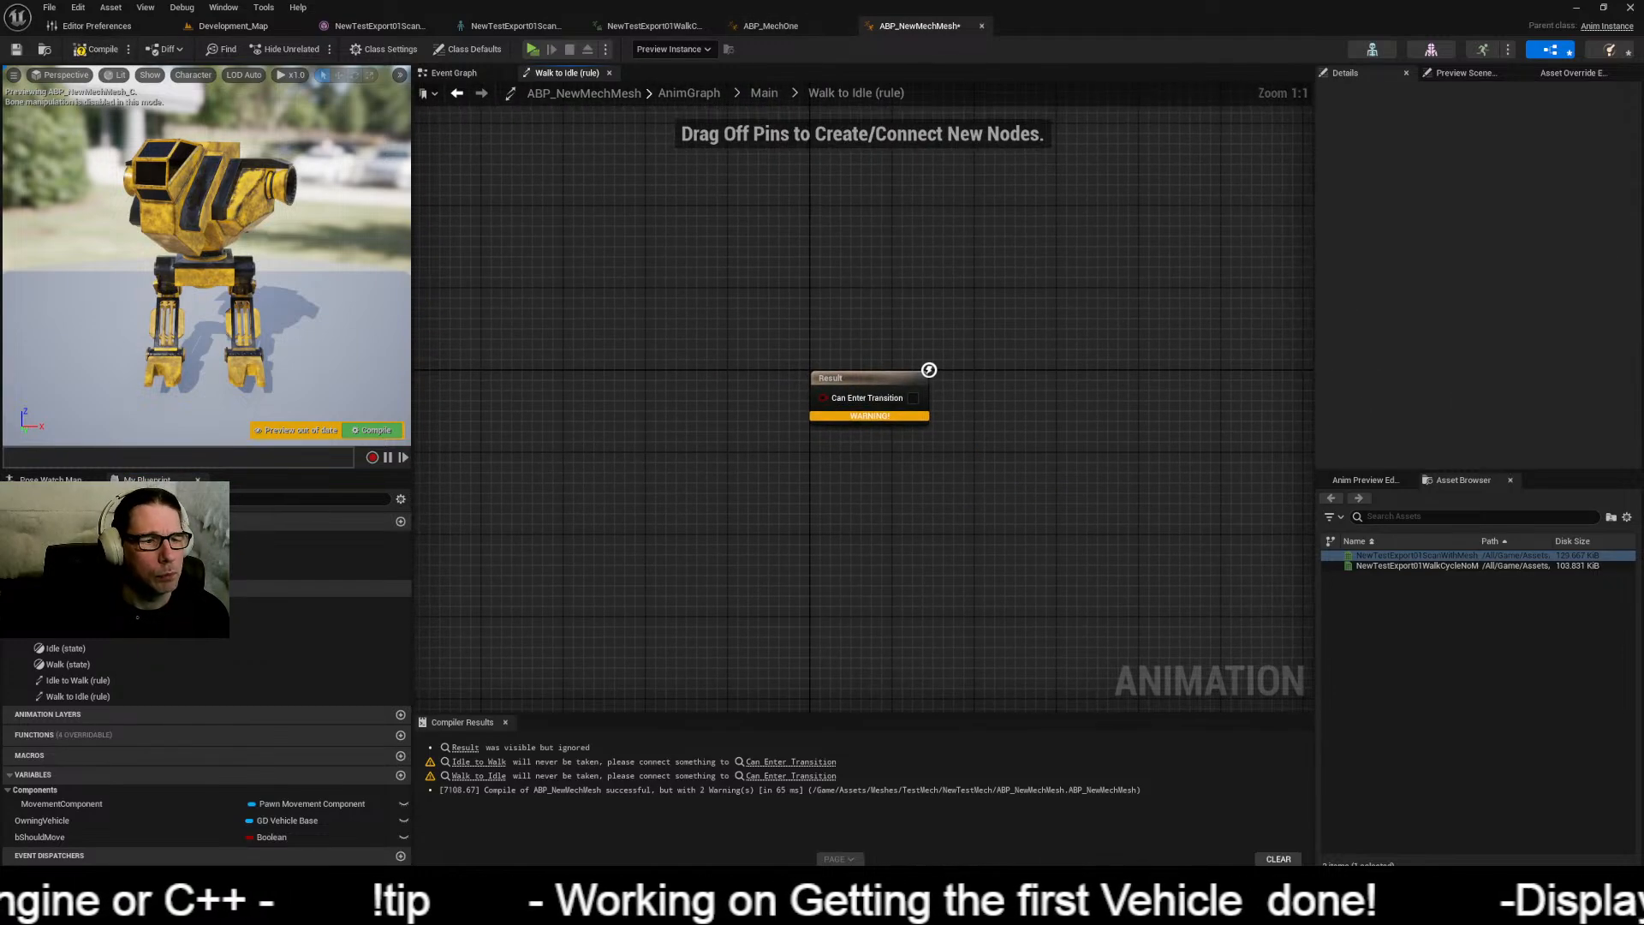
pyautogui.moveTo(172, 837); pyautogui.dragTo(708, 482)
pyautogui.click(582, 462)
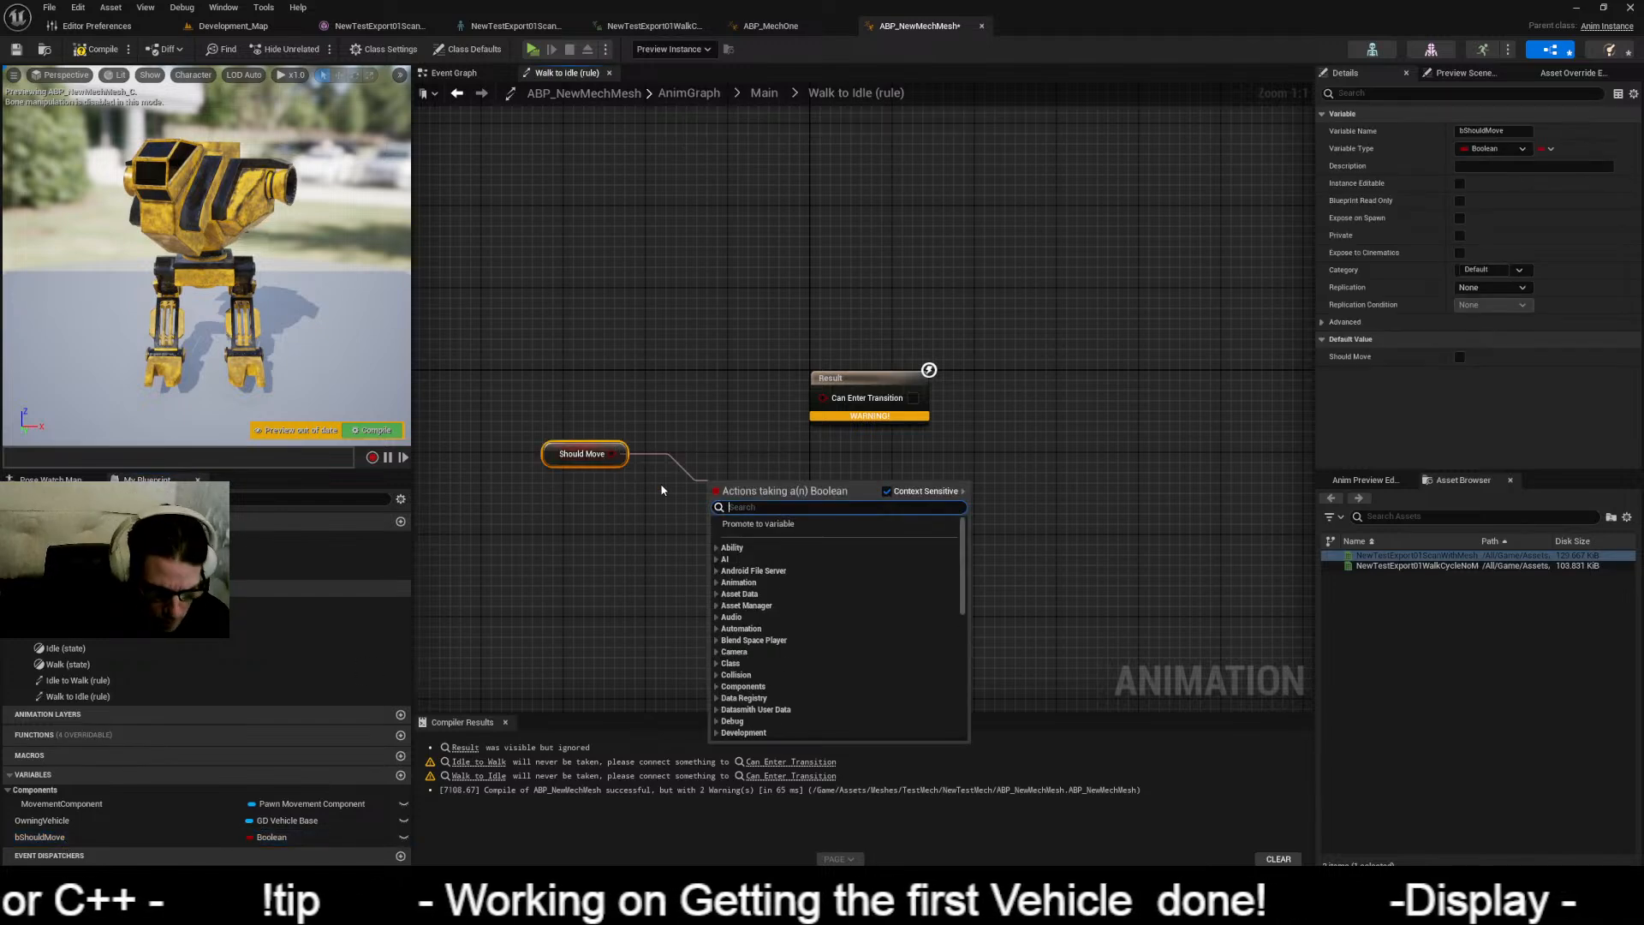
pyautogui.write('not')
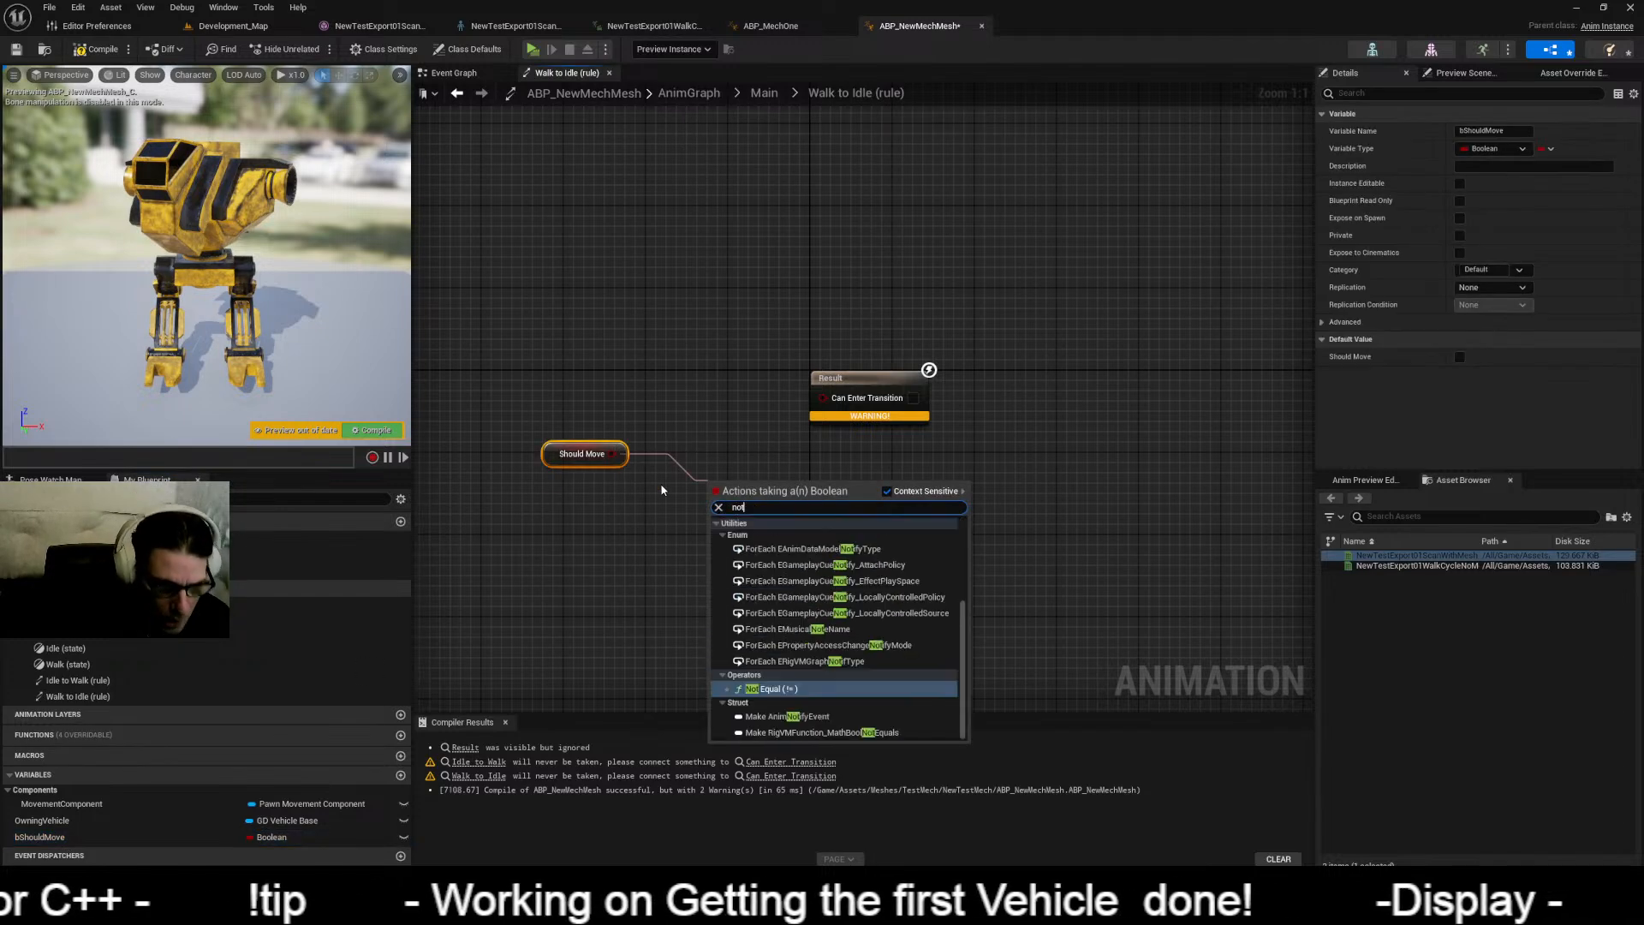
pyautogui.click(778, 689)
pyautogui.press('Delete')
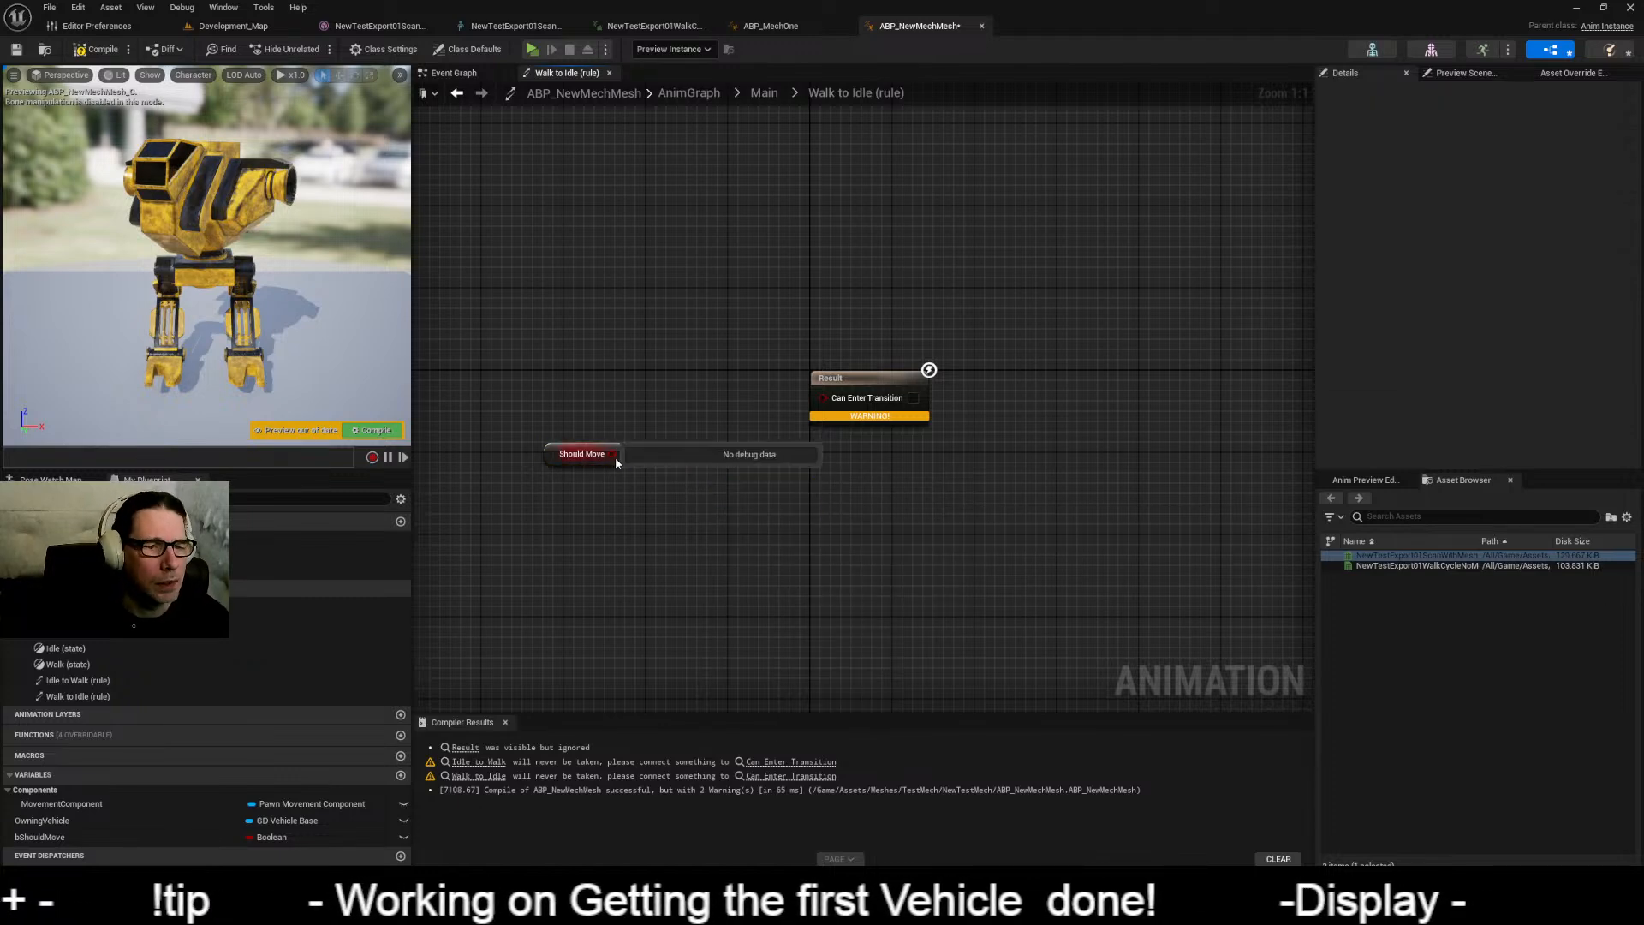
# Step: Feed Should Move through a NOT Boolean node into Can Enter Transition, compile the blueprint, and tidy the rule's nodes
pyautogui.moveTo(615, 456); pyautogui.dragTo(702, 391)
pyautogui.write('Not bool')
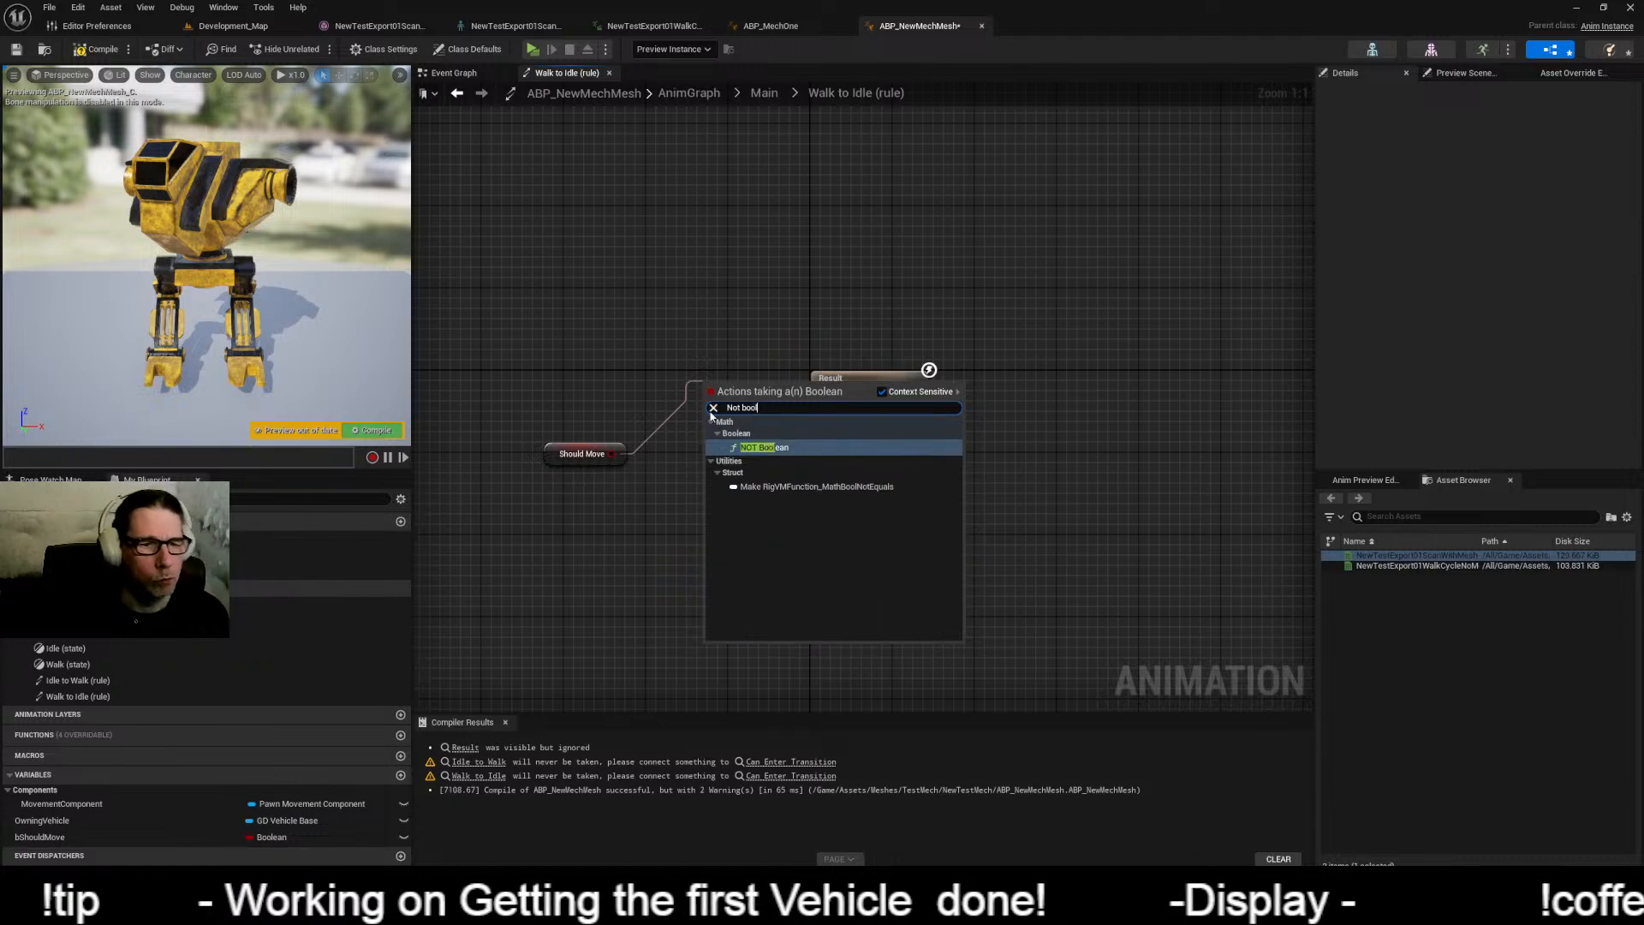
pyautogui.press('Return')
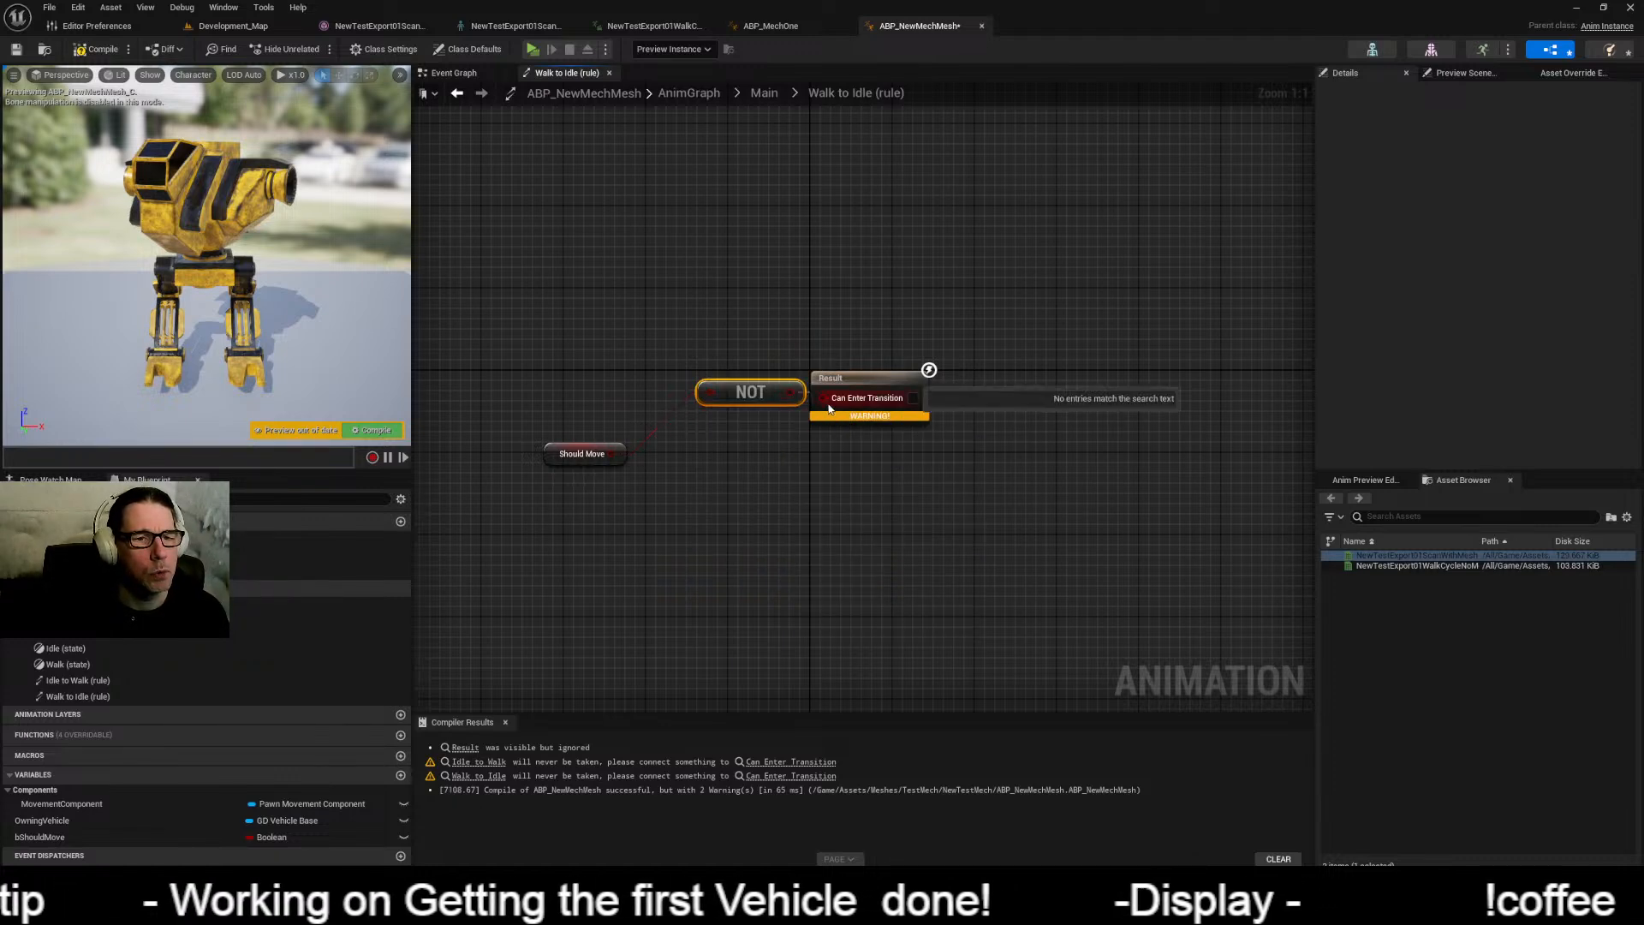
pyautogui.moveTo(828, 409); pyautogui.dragTo(928, 378)
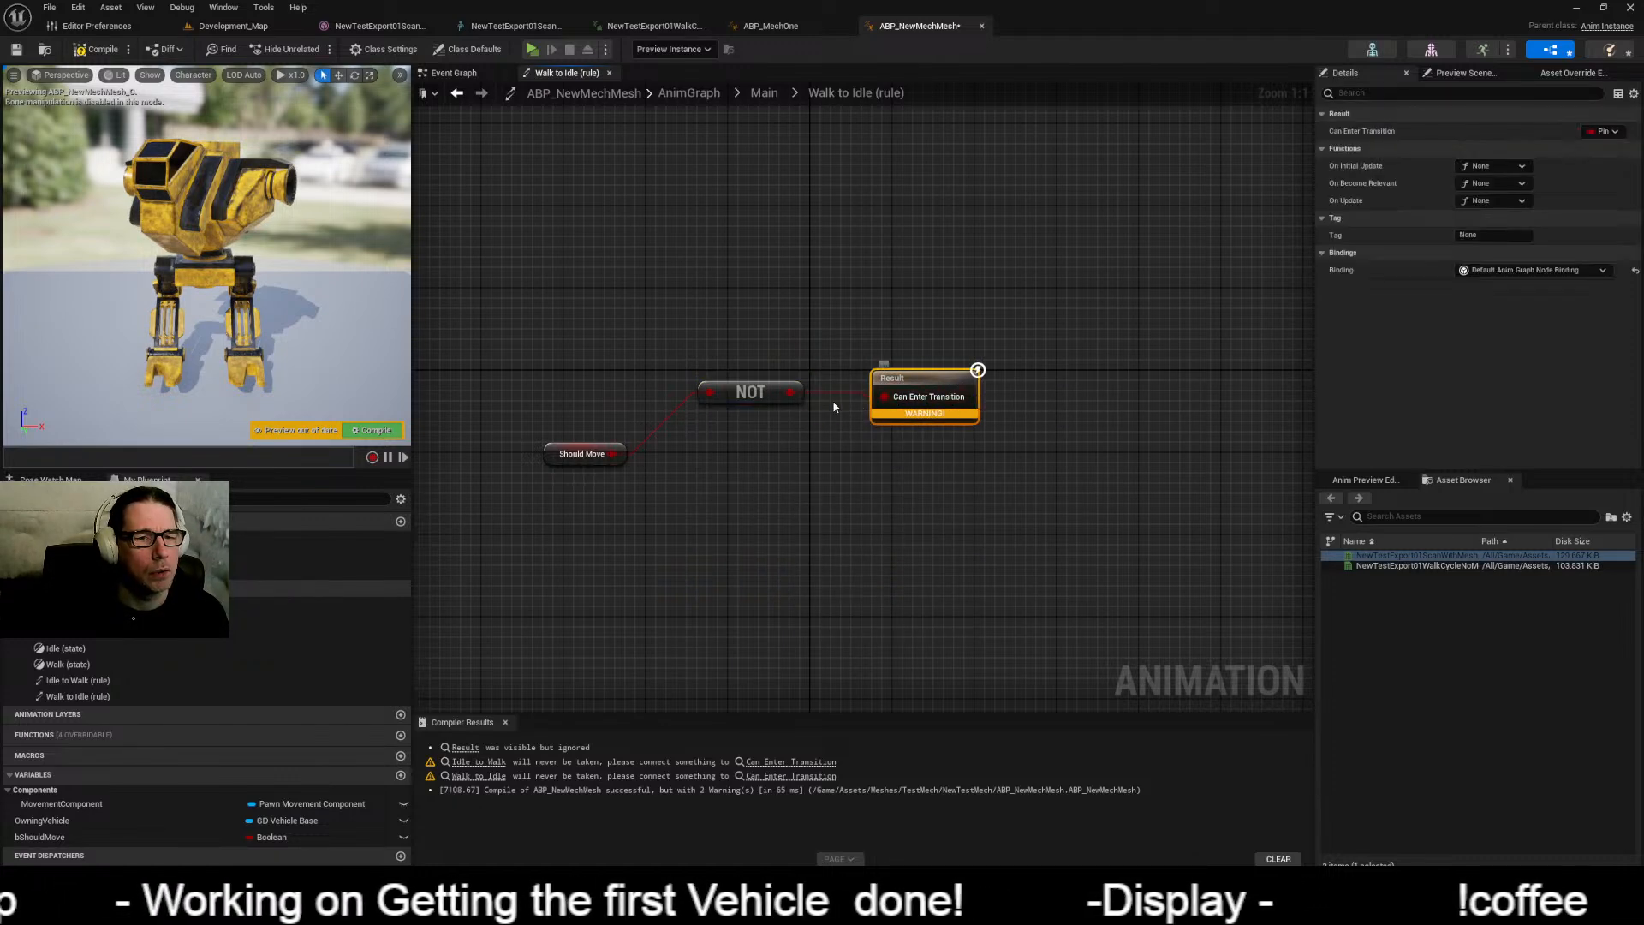
pyautogui.click(83, 56)
pyautogui.moveTo(561, 456); pyautogui.dragTo(604, 354)
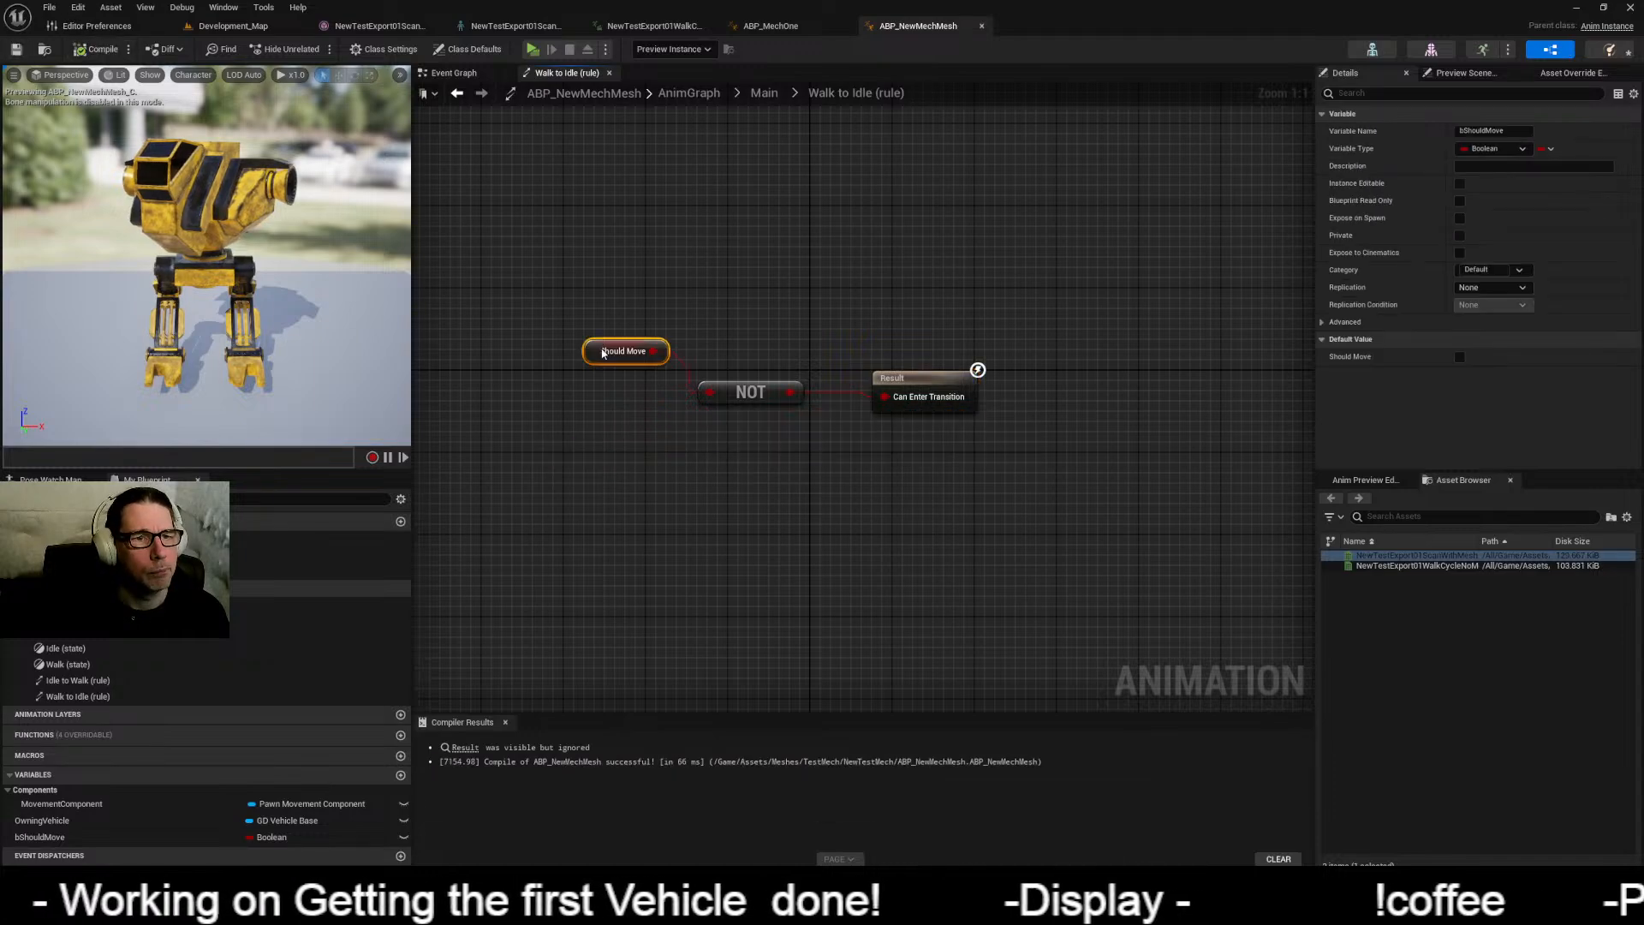
# Step: Open the Walk state from the Main state machine and move its Output Animation Pose node further right
pyautogui.click(764, 93)
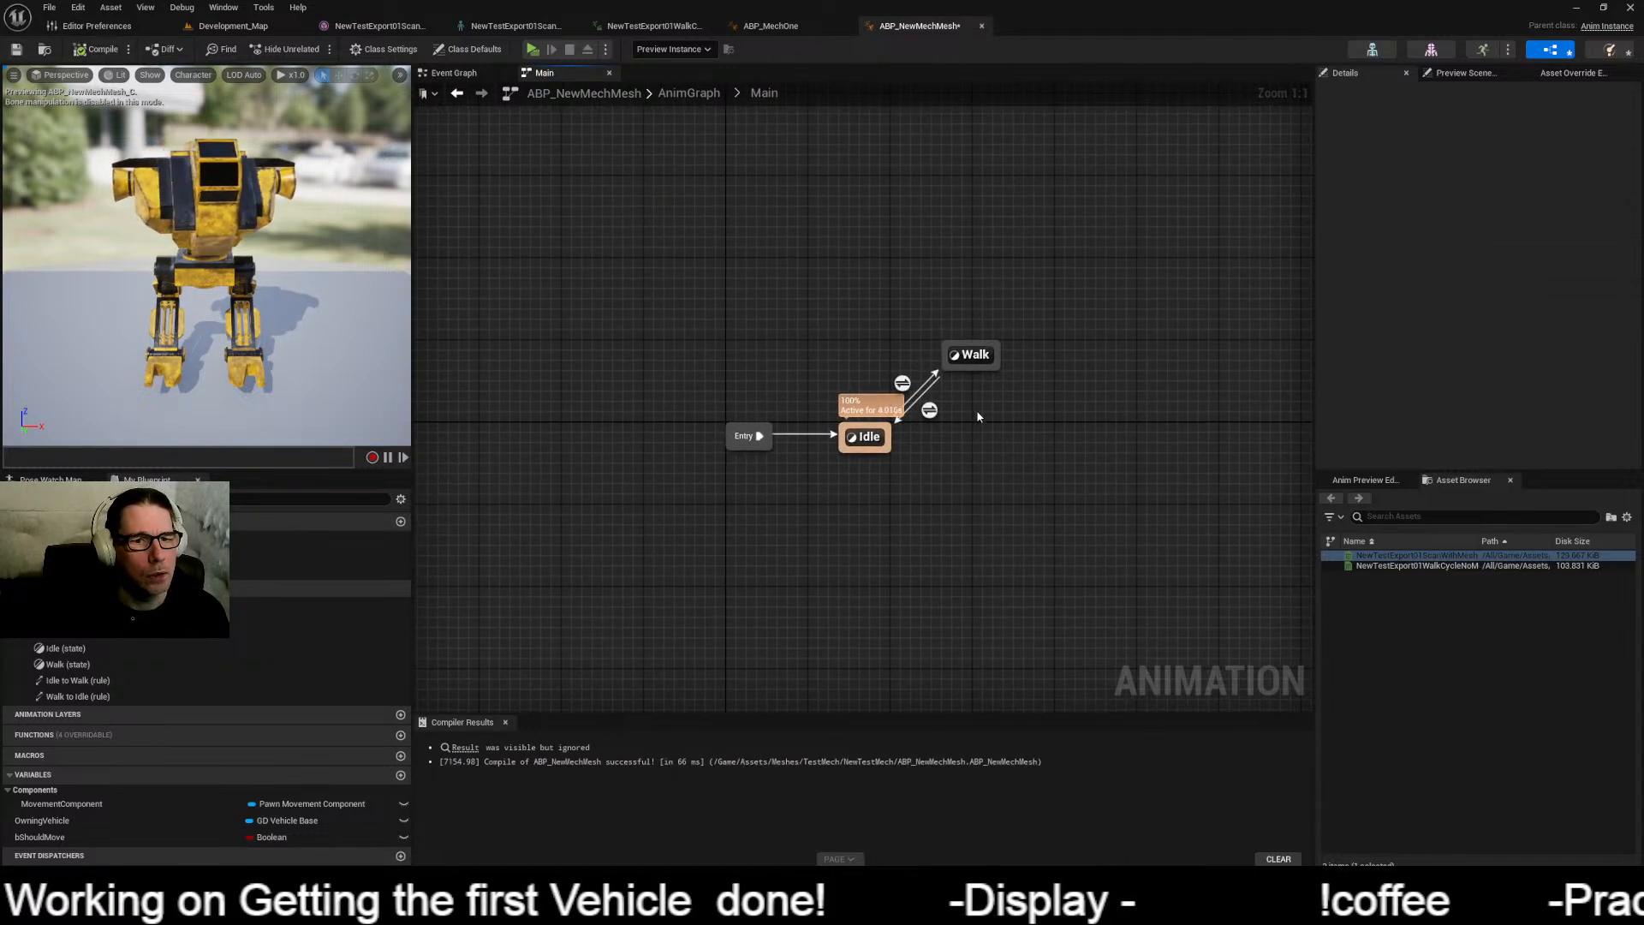
pyautogui.doubleClick(970, 354)
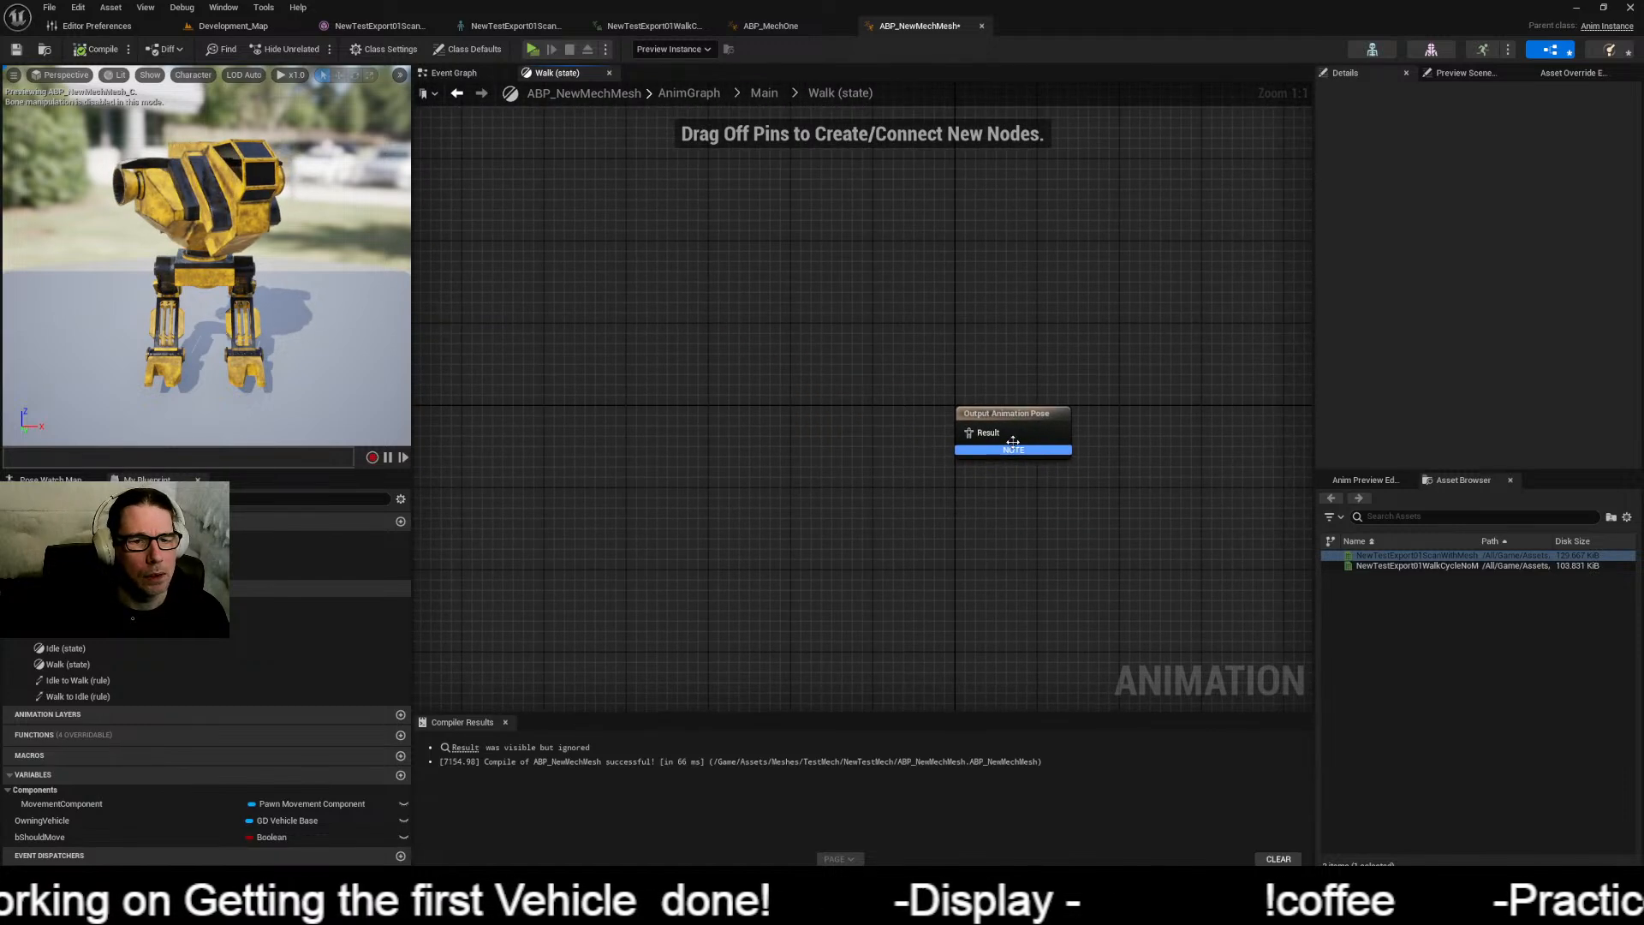
pyautogui.moveTo(1012, 442); pyautogui.dragTo(1094, 442)
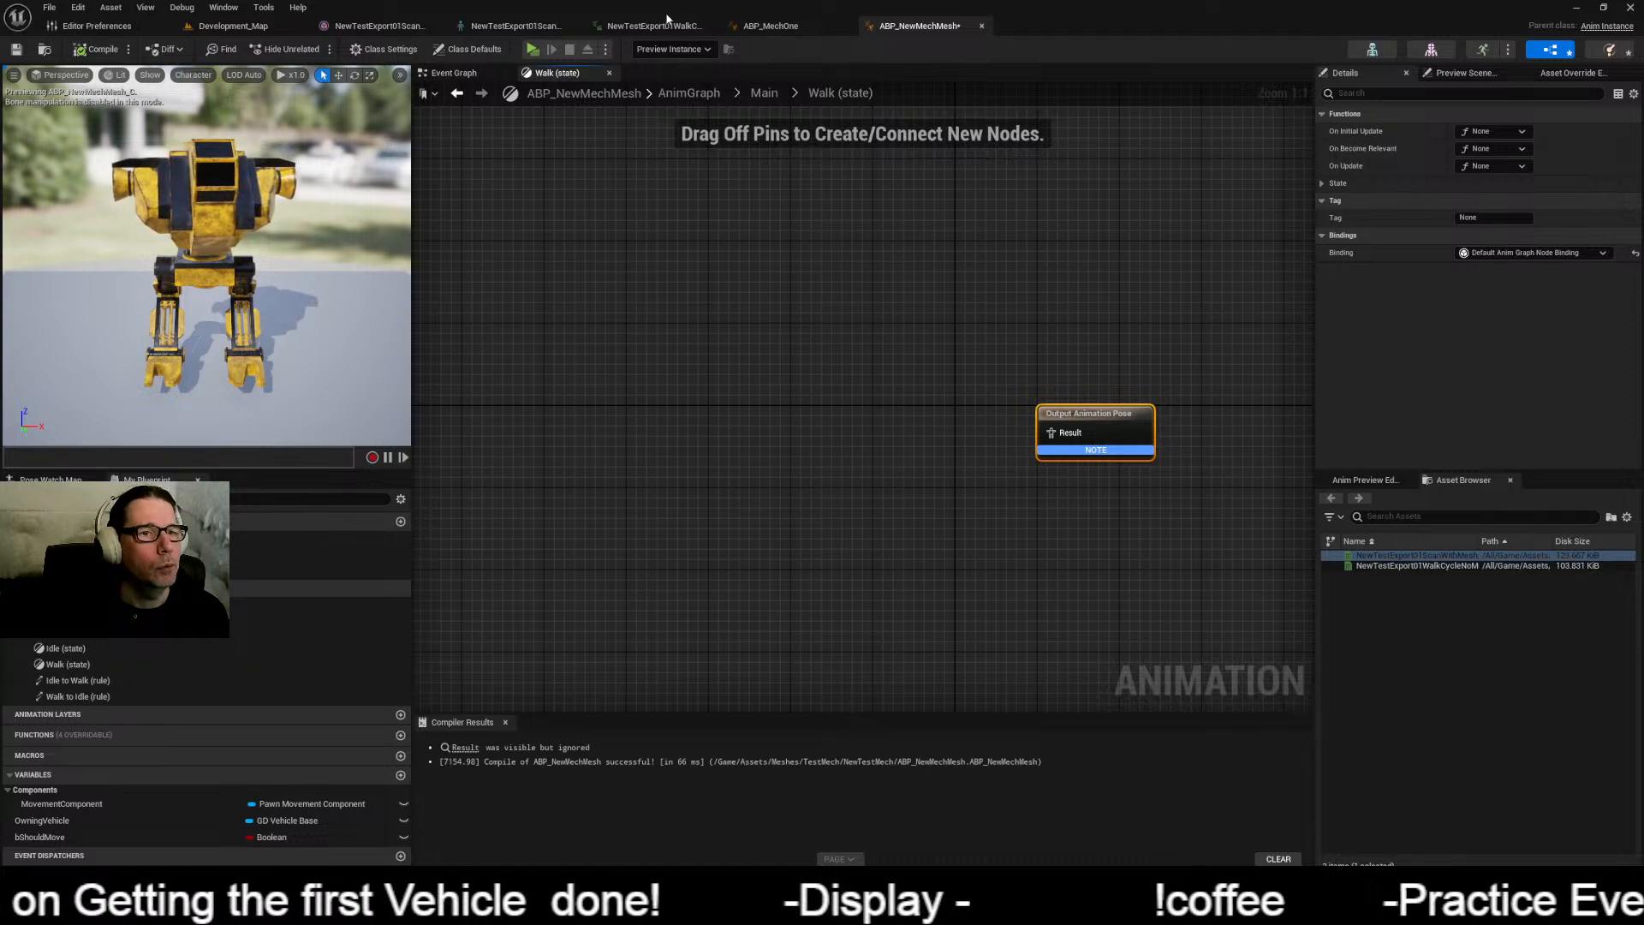
# Step: Create a Blend Space named WalkCycleBlend in the NewTestMech folder, using NewTestExport01ScanWithMesh_Skeleton
pyautogui.click(230, 26)
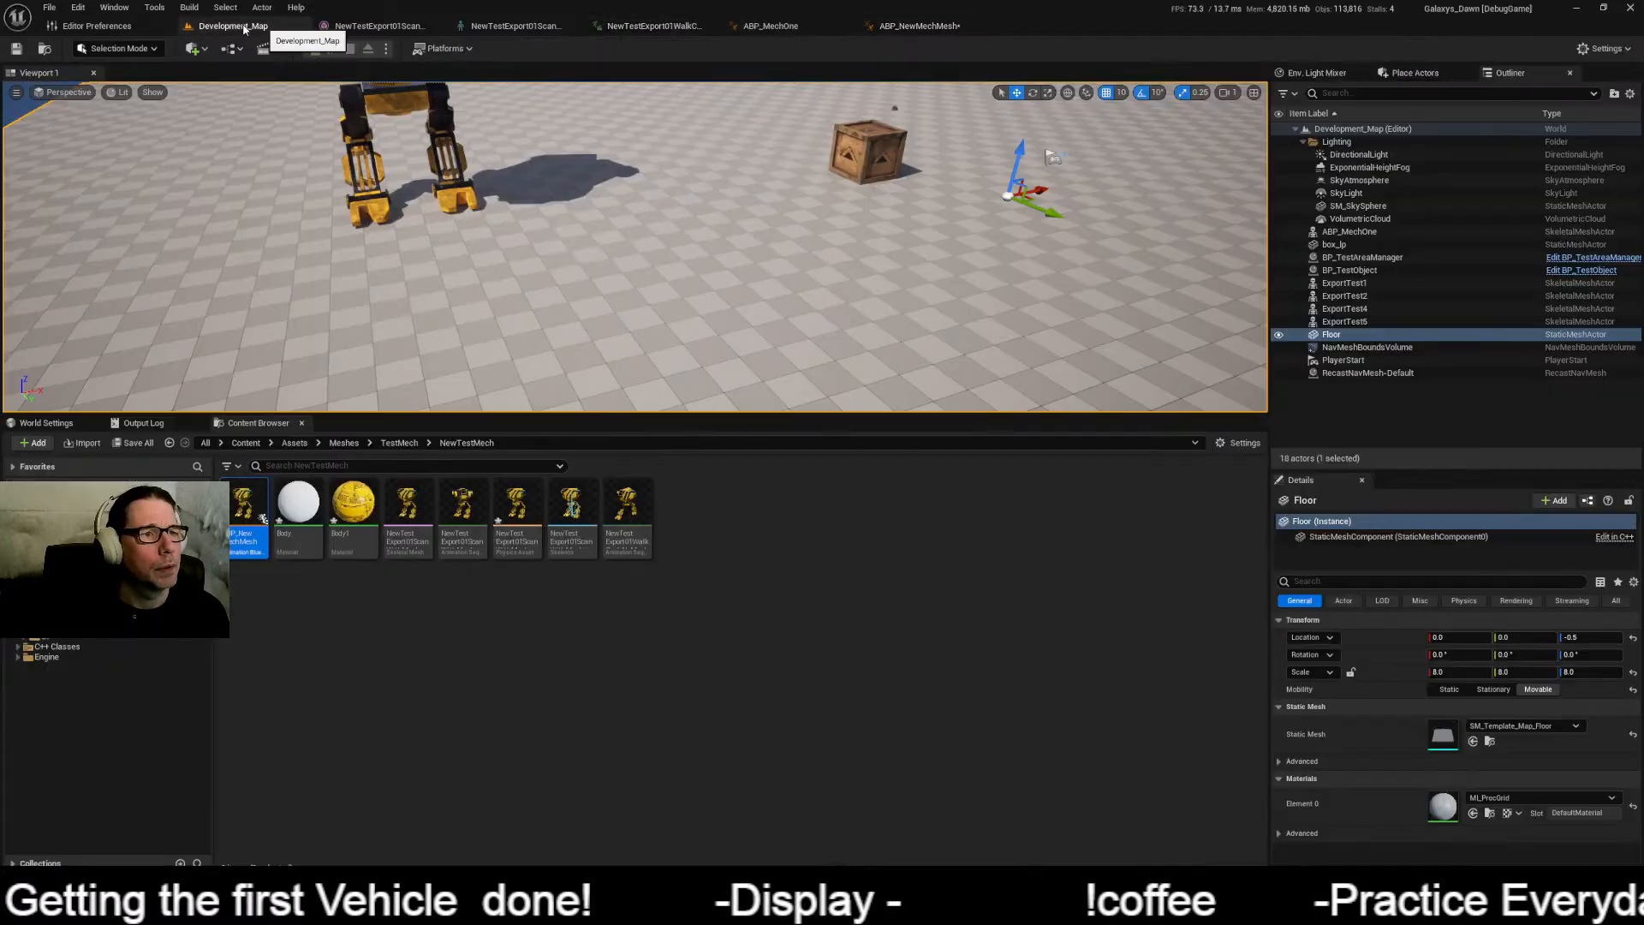
pyautogui.rightClick(749, 508)
pyautogui.moveTo(837, 646)
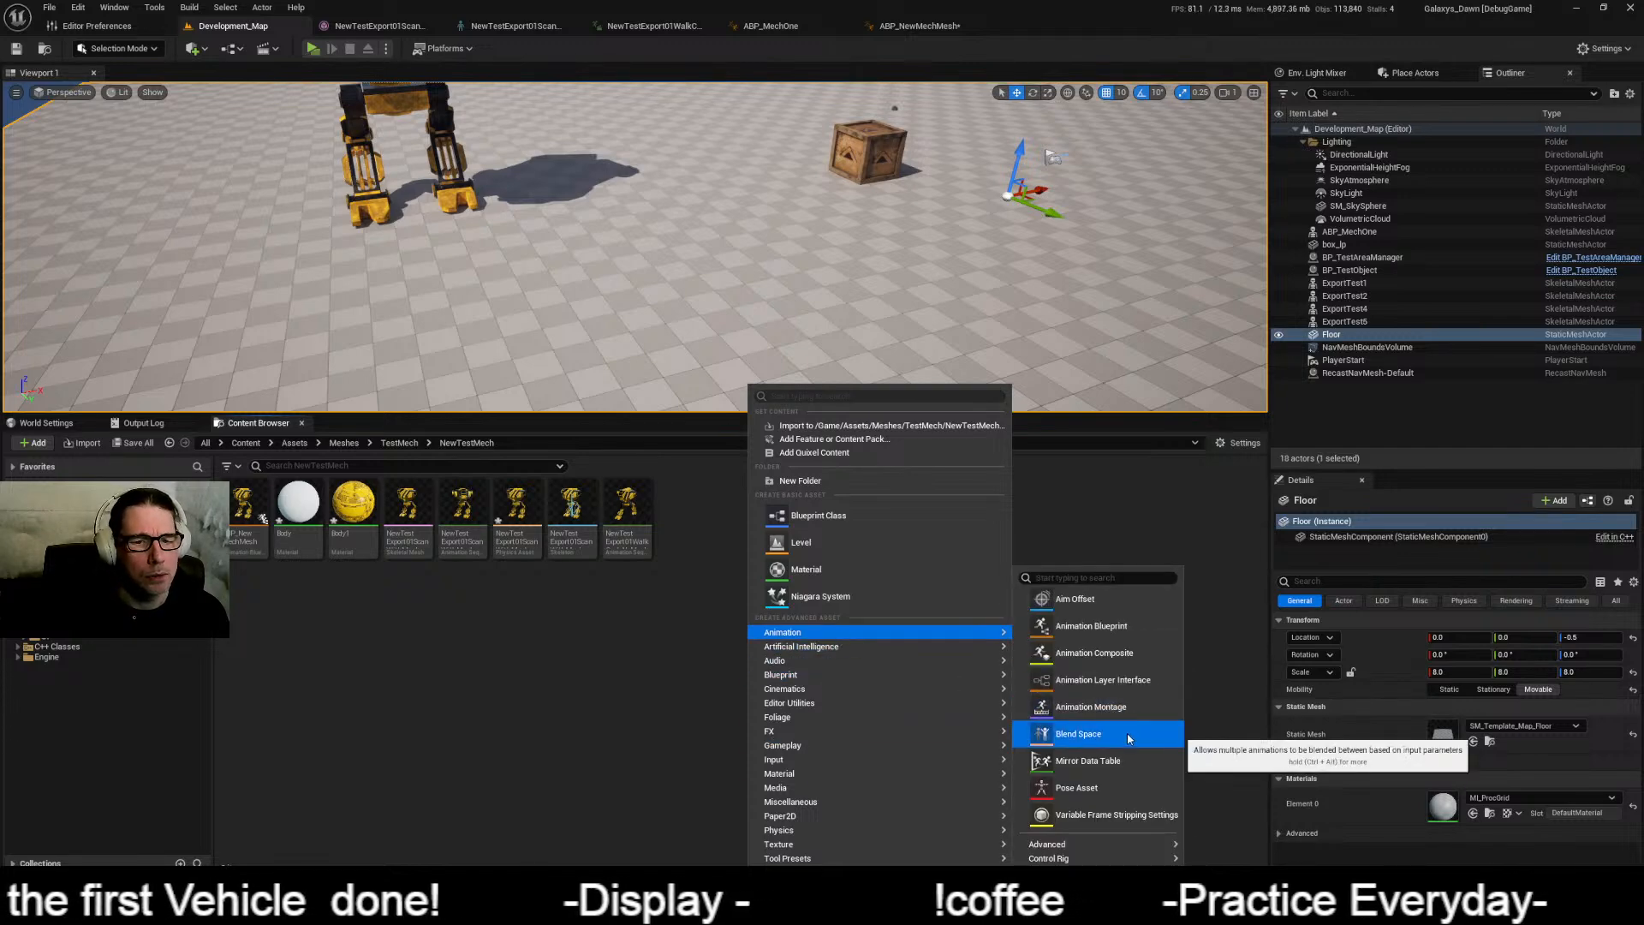
pyautogui.click(1129, 738)
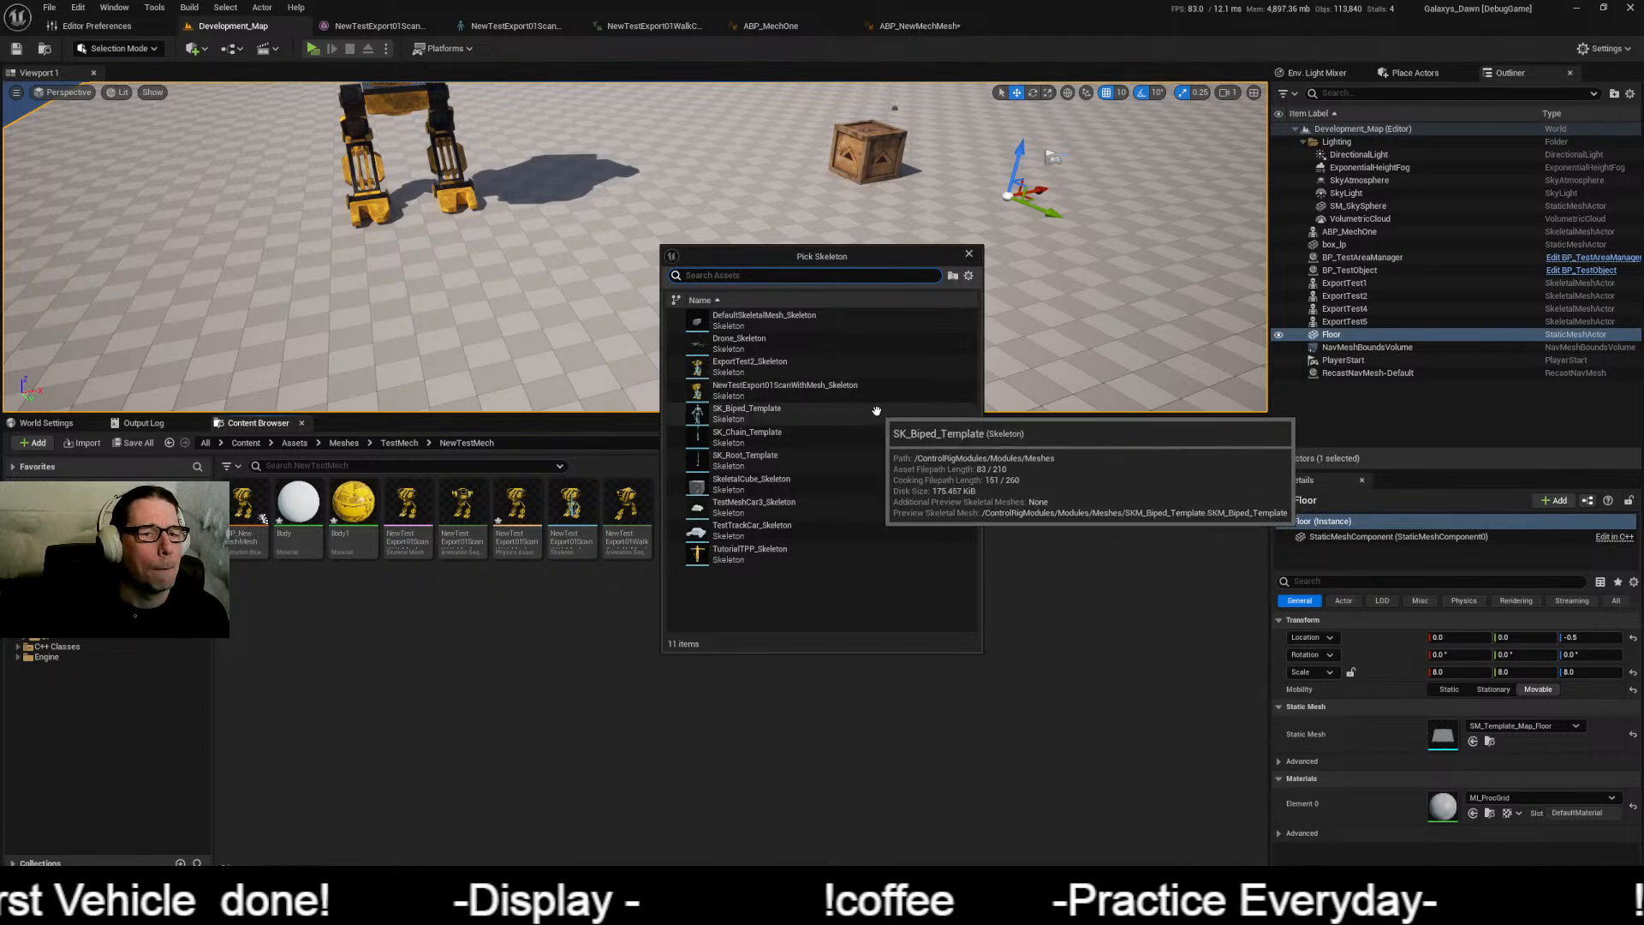
pyautogui.click(844, 391)
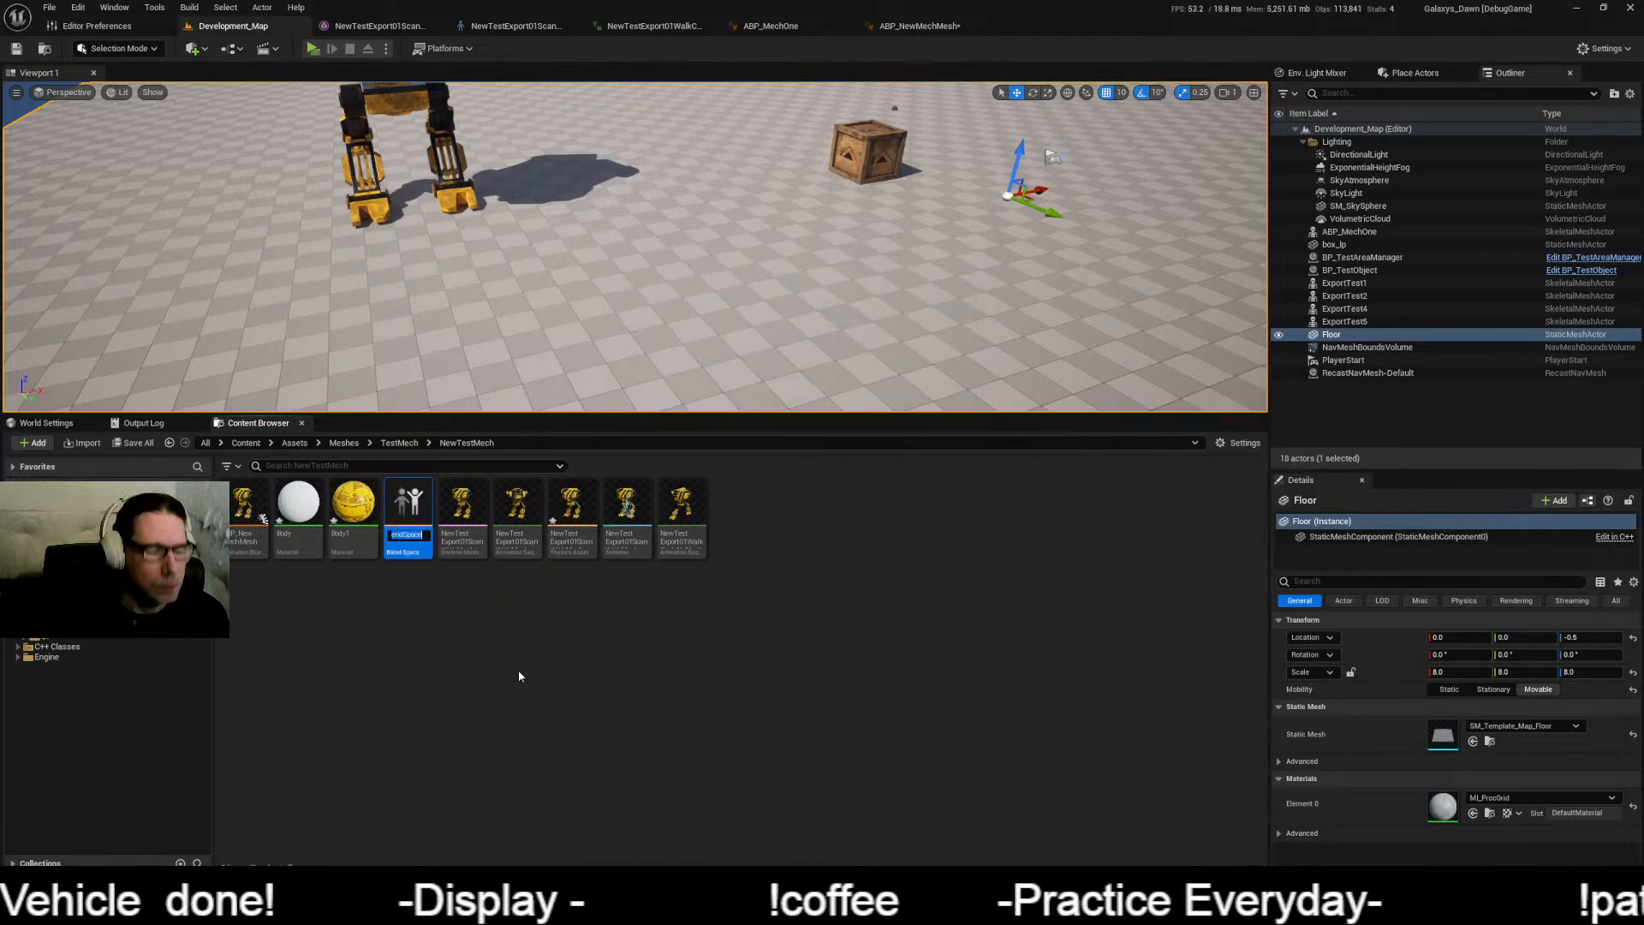
pyautogui.write('WalkC')
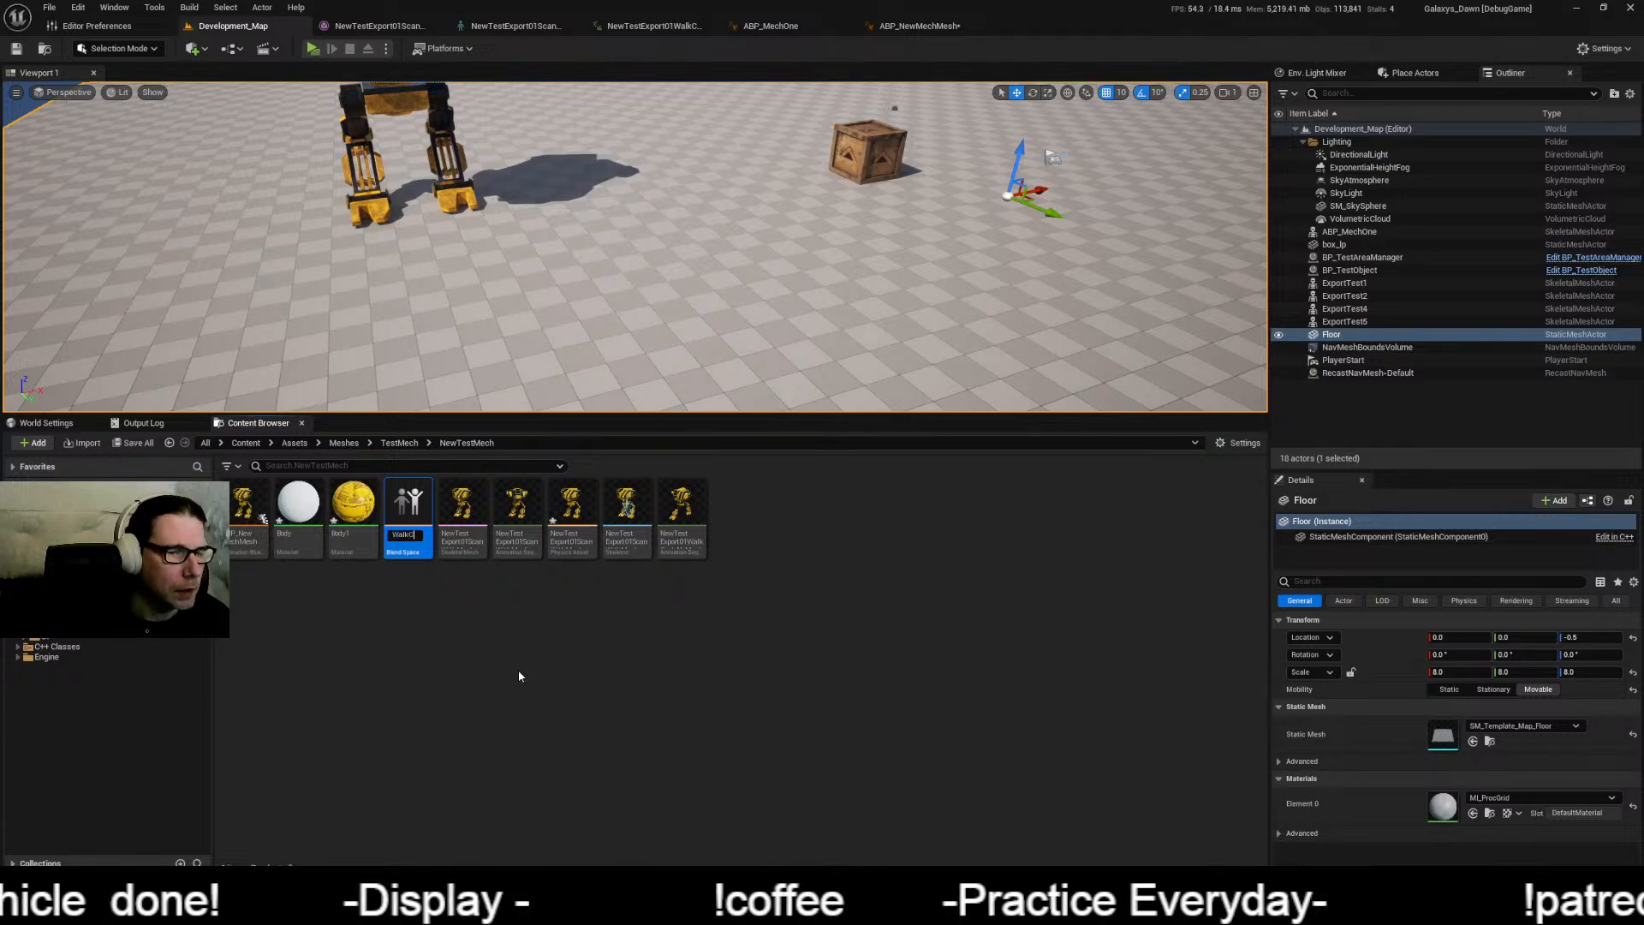
pyautogui.write('yc')
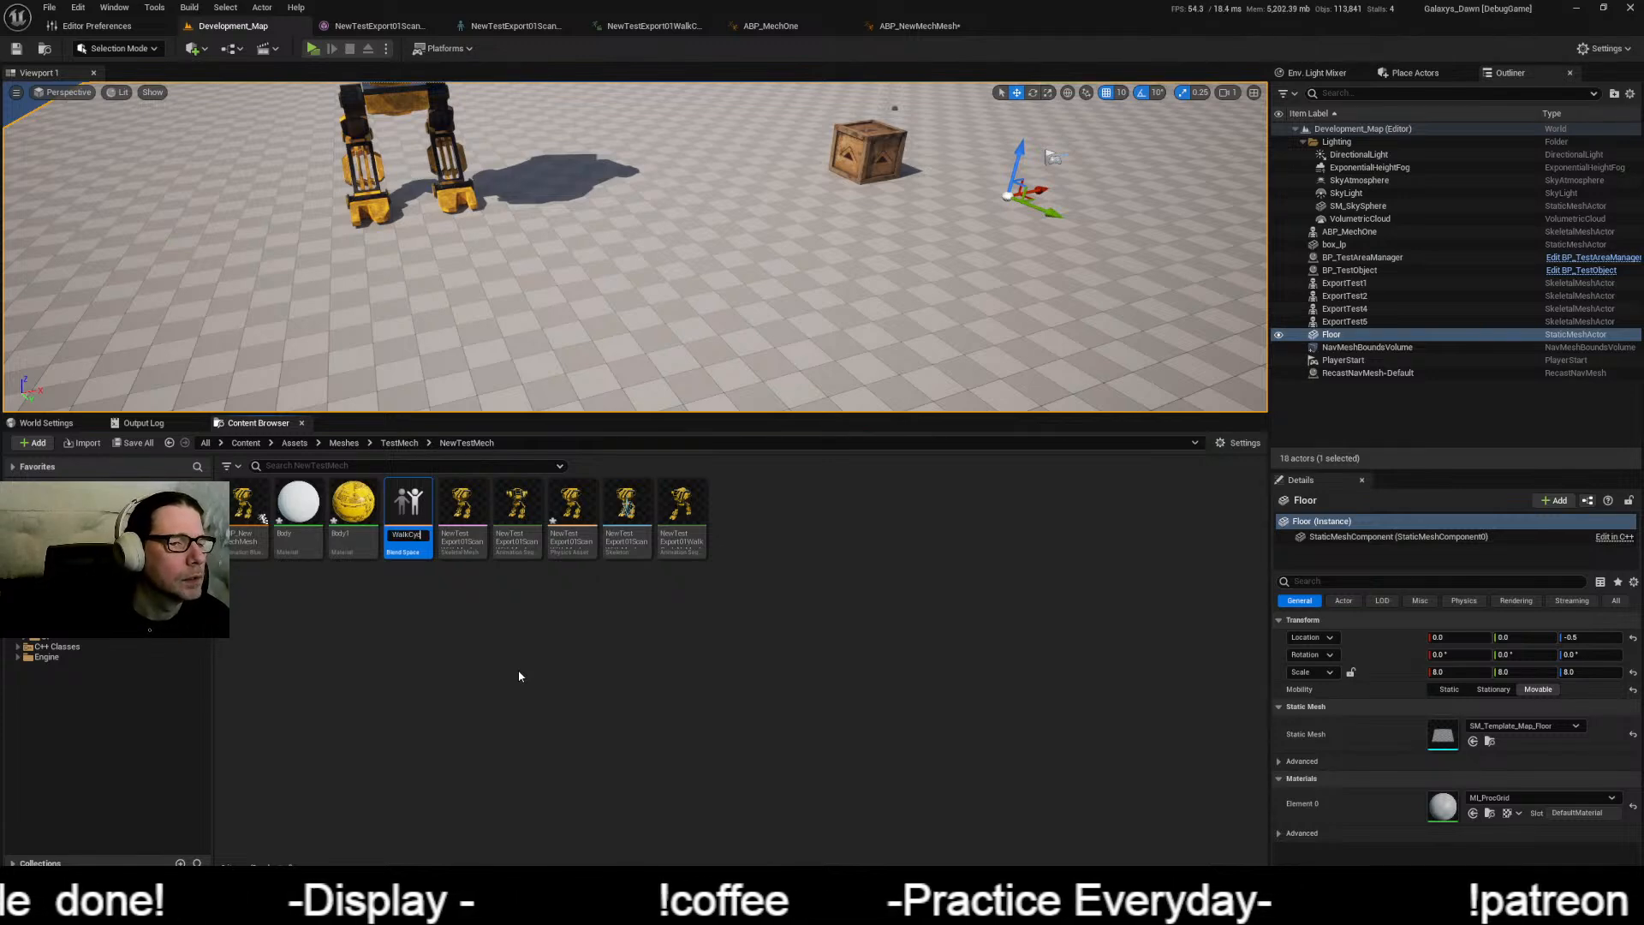
pyautogui.write('leBle')
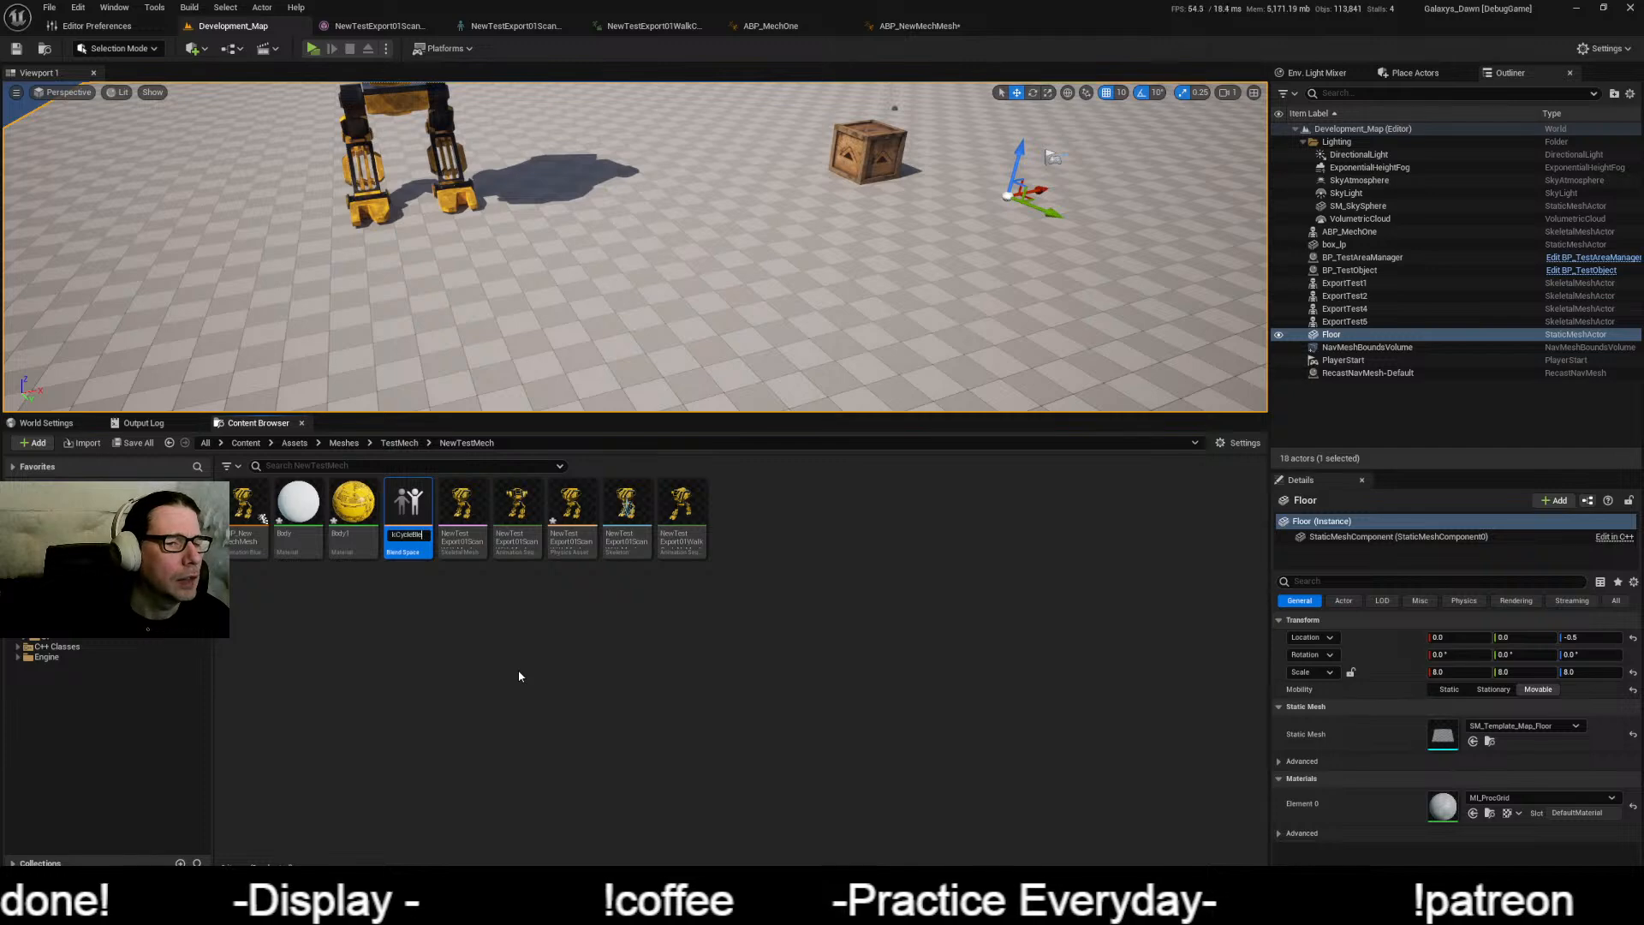
pyautogui.write('nd')
pyautogui.press('Return')
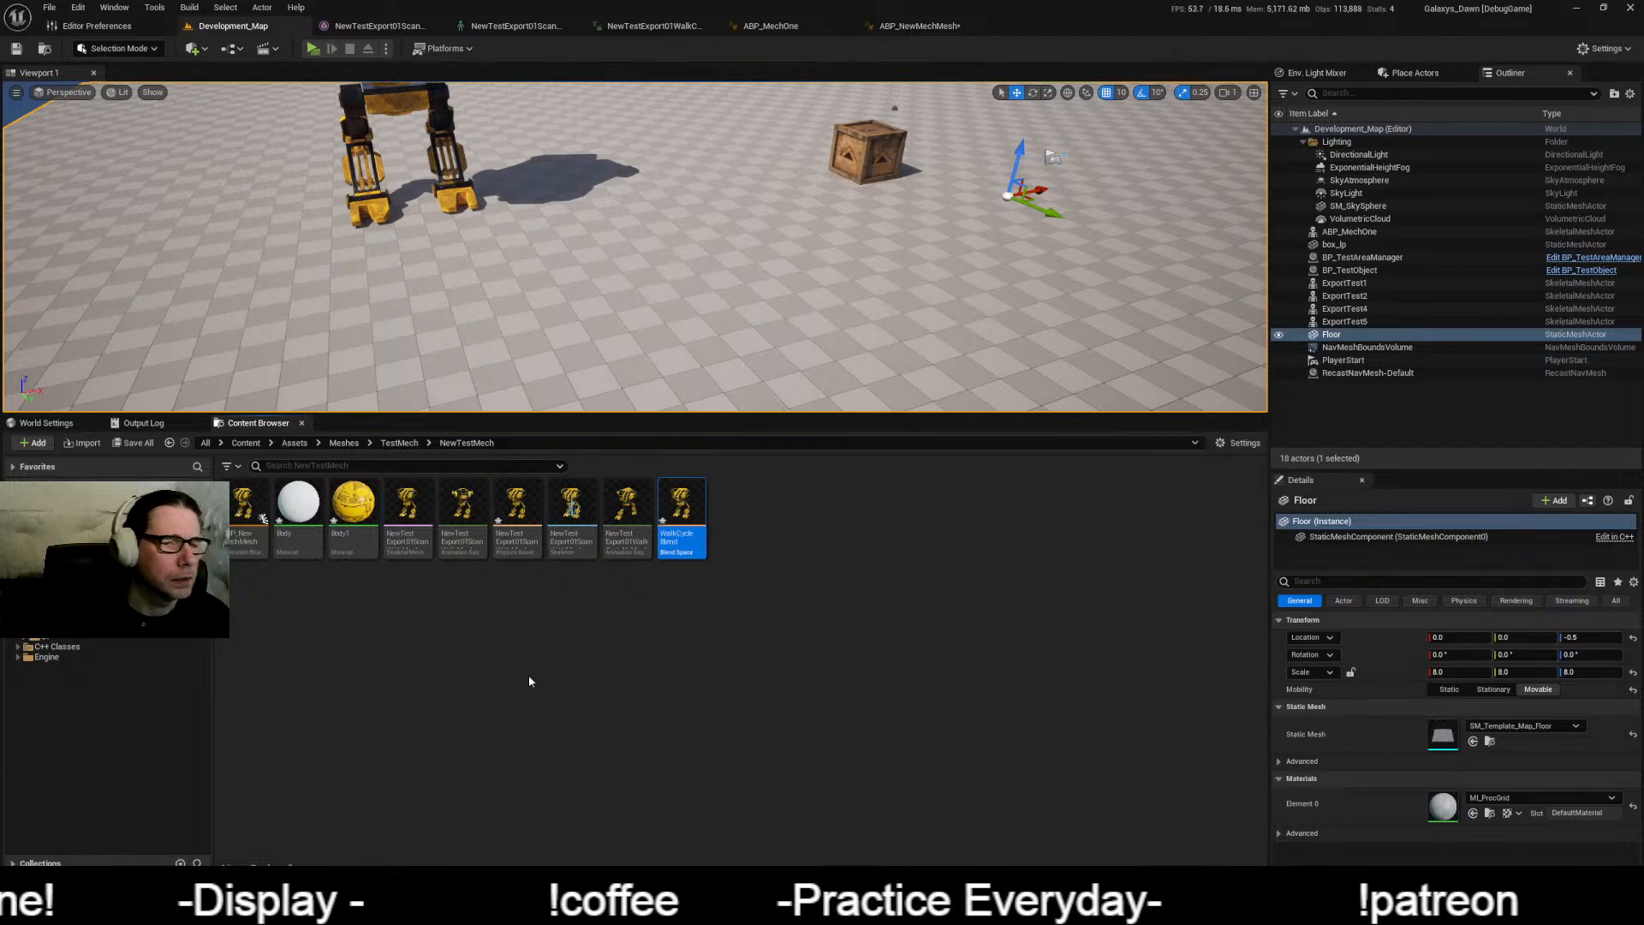
# Step: Open WalkCycleBlend, name its horizontal axis Speed and set the axis maximum to 300
pyautogui.doubleClick(682, 518)
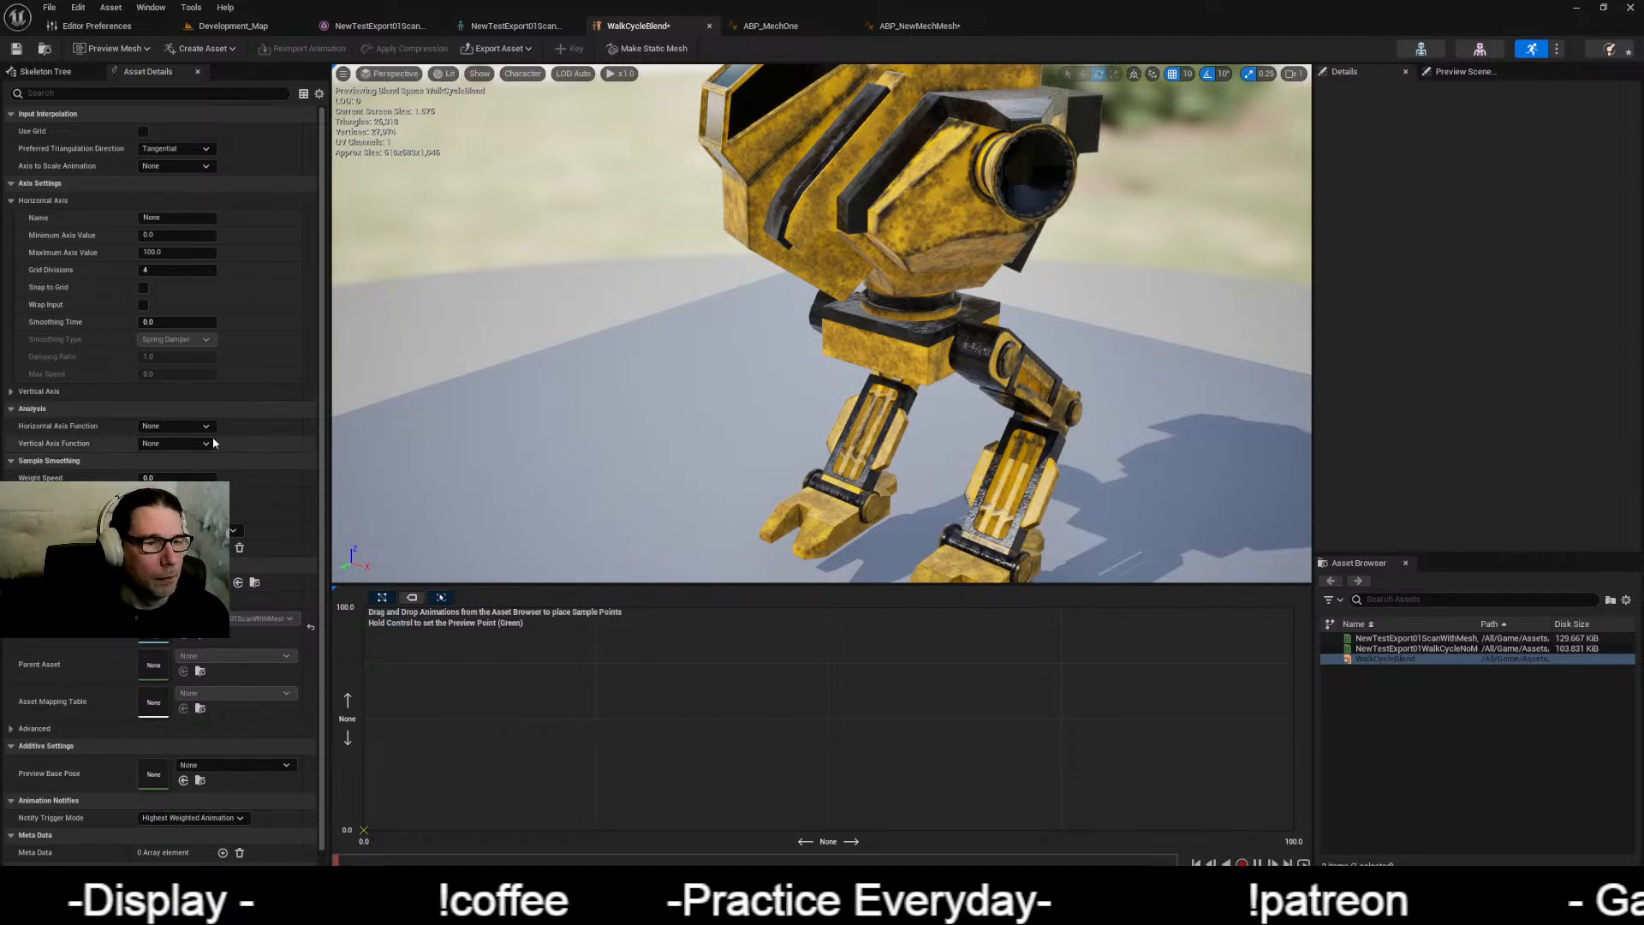
pyautogui.click(180, 252)
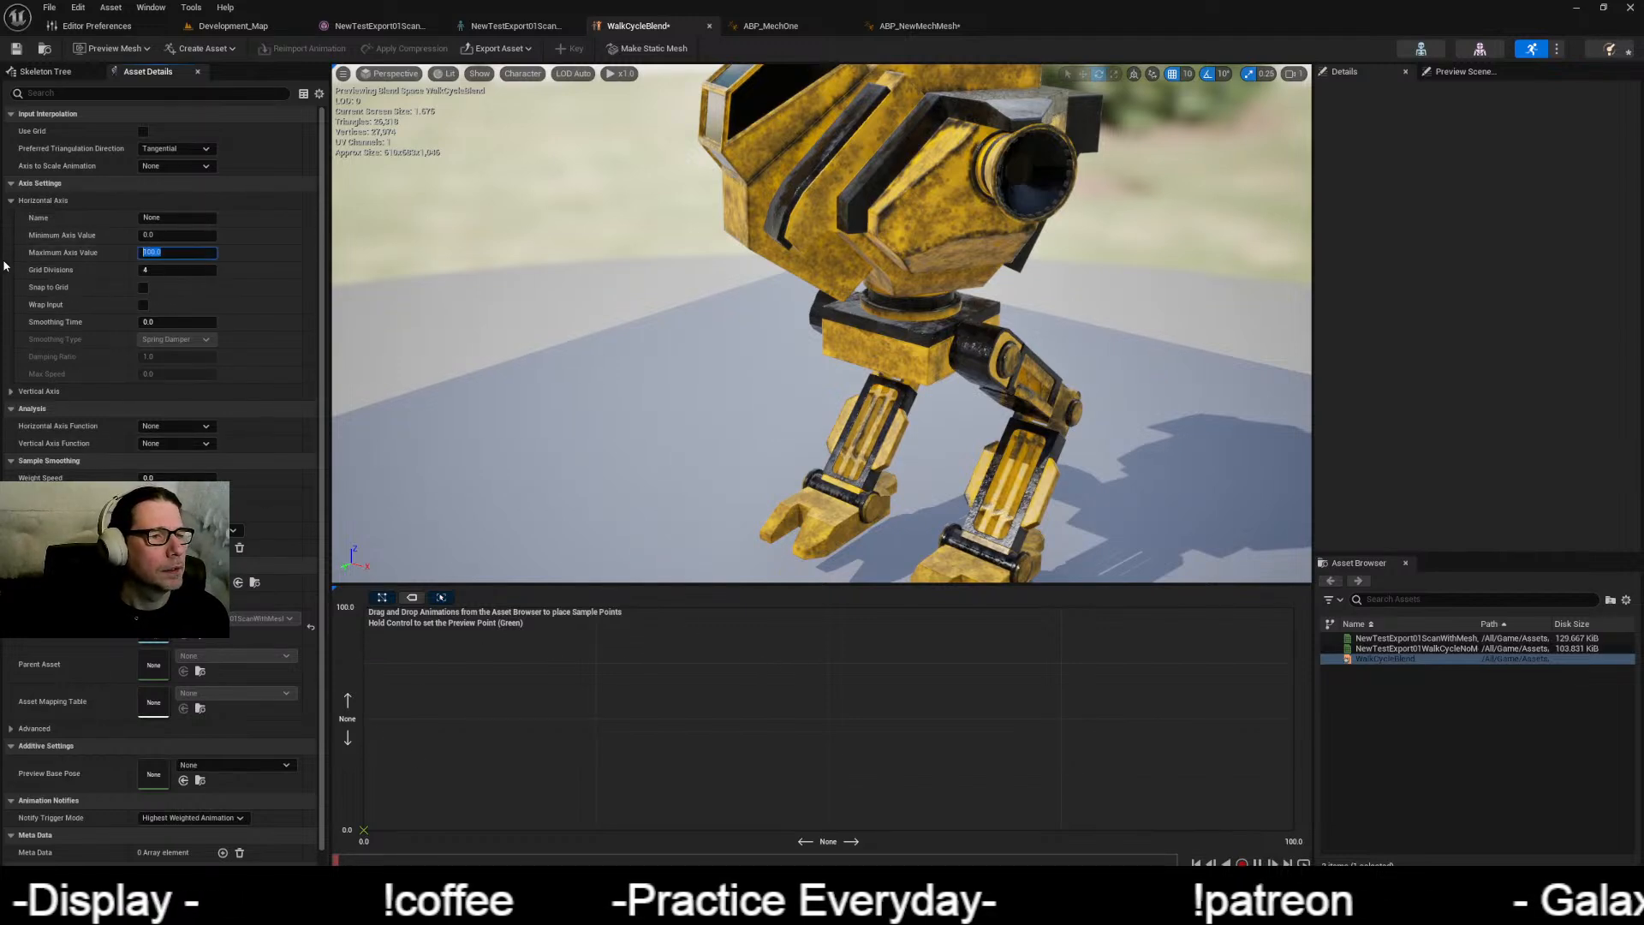
pyautogui.click(181, 218)
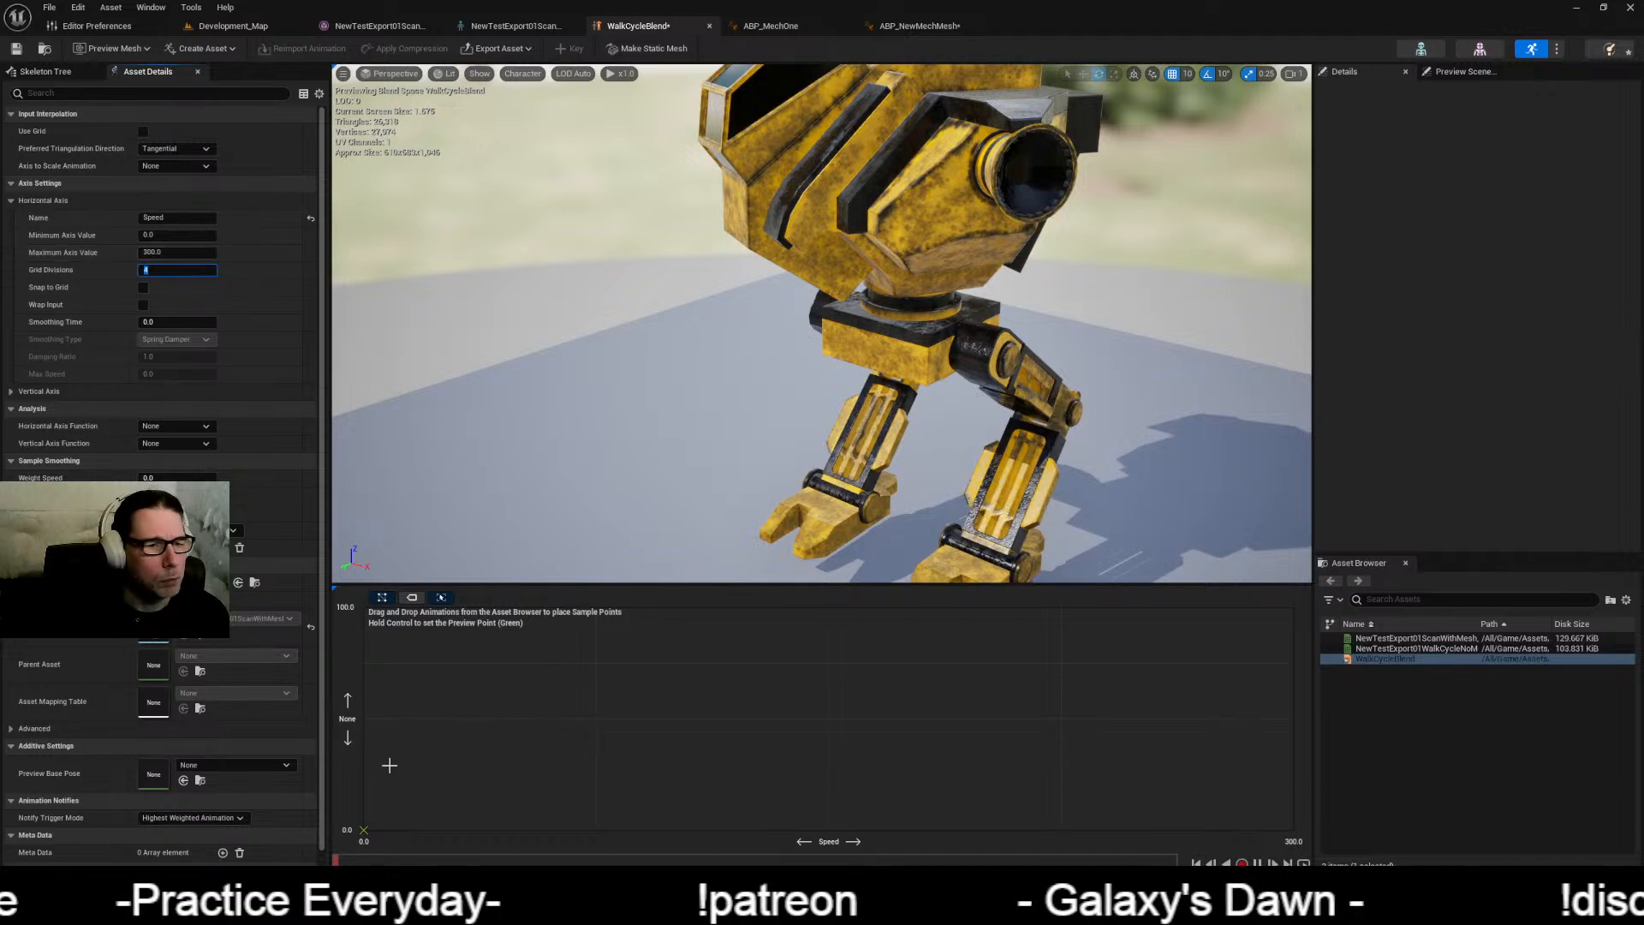
# Step: Place the NewTestExport01WalkCycleNoMesh animation as a sample at Speed 300 and set its vertical axis value to 50
pyautogui.moveTo(1412, 658)
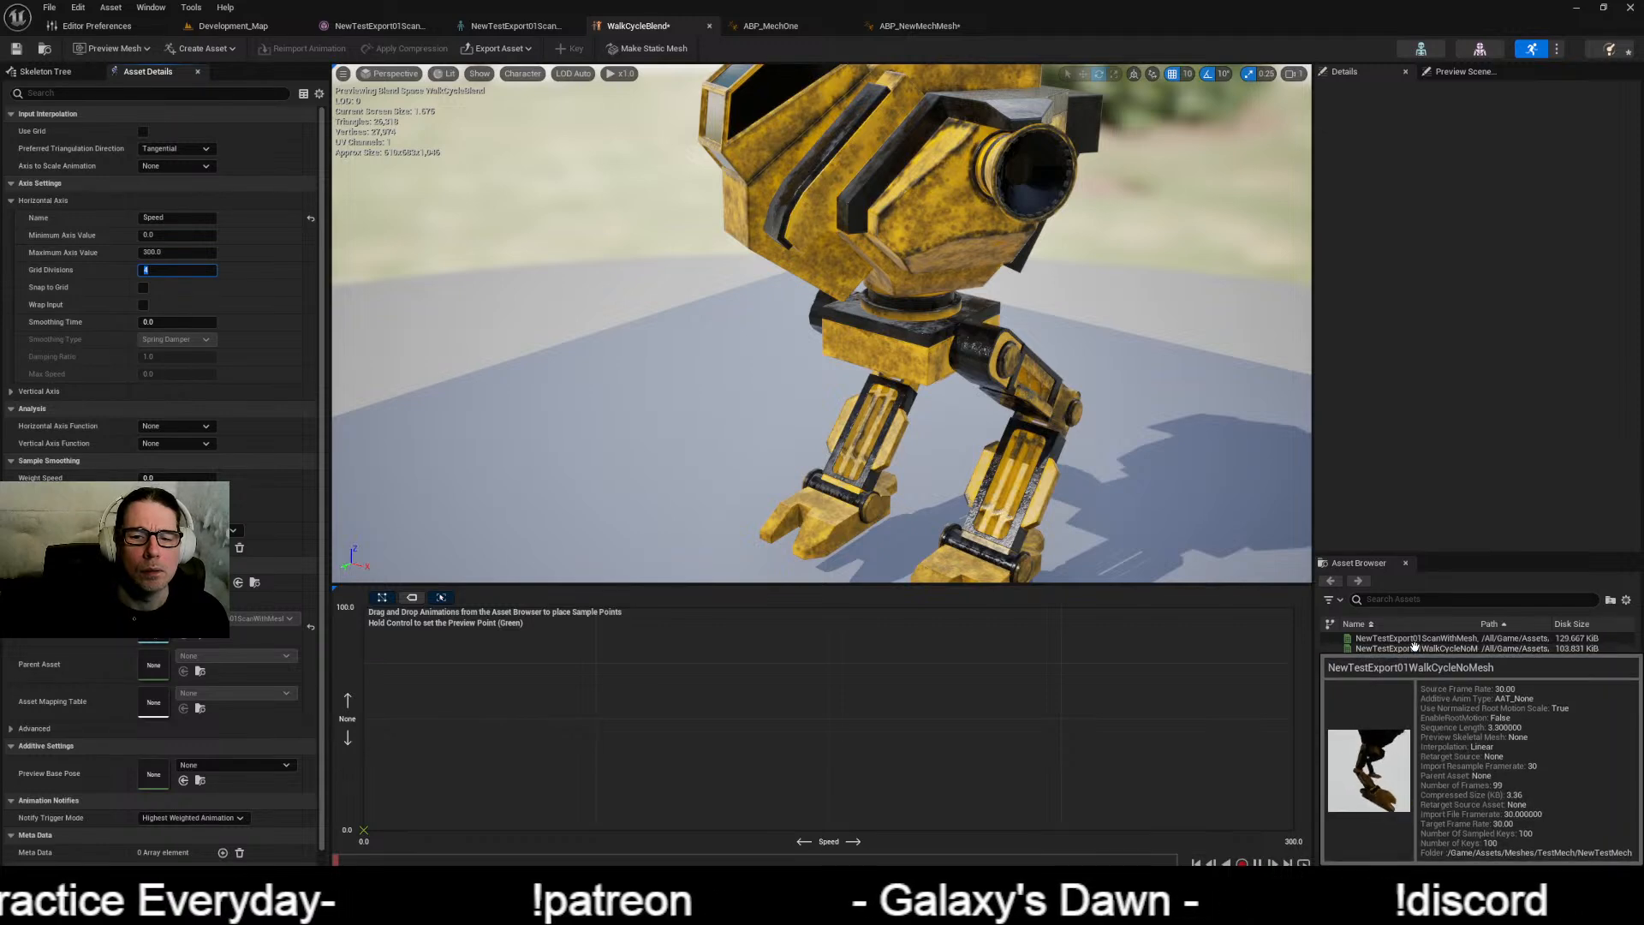
pyautogui.moveTo(1414, 646); pyautogui.dragTo(1300, 720)
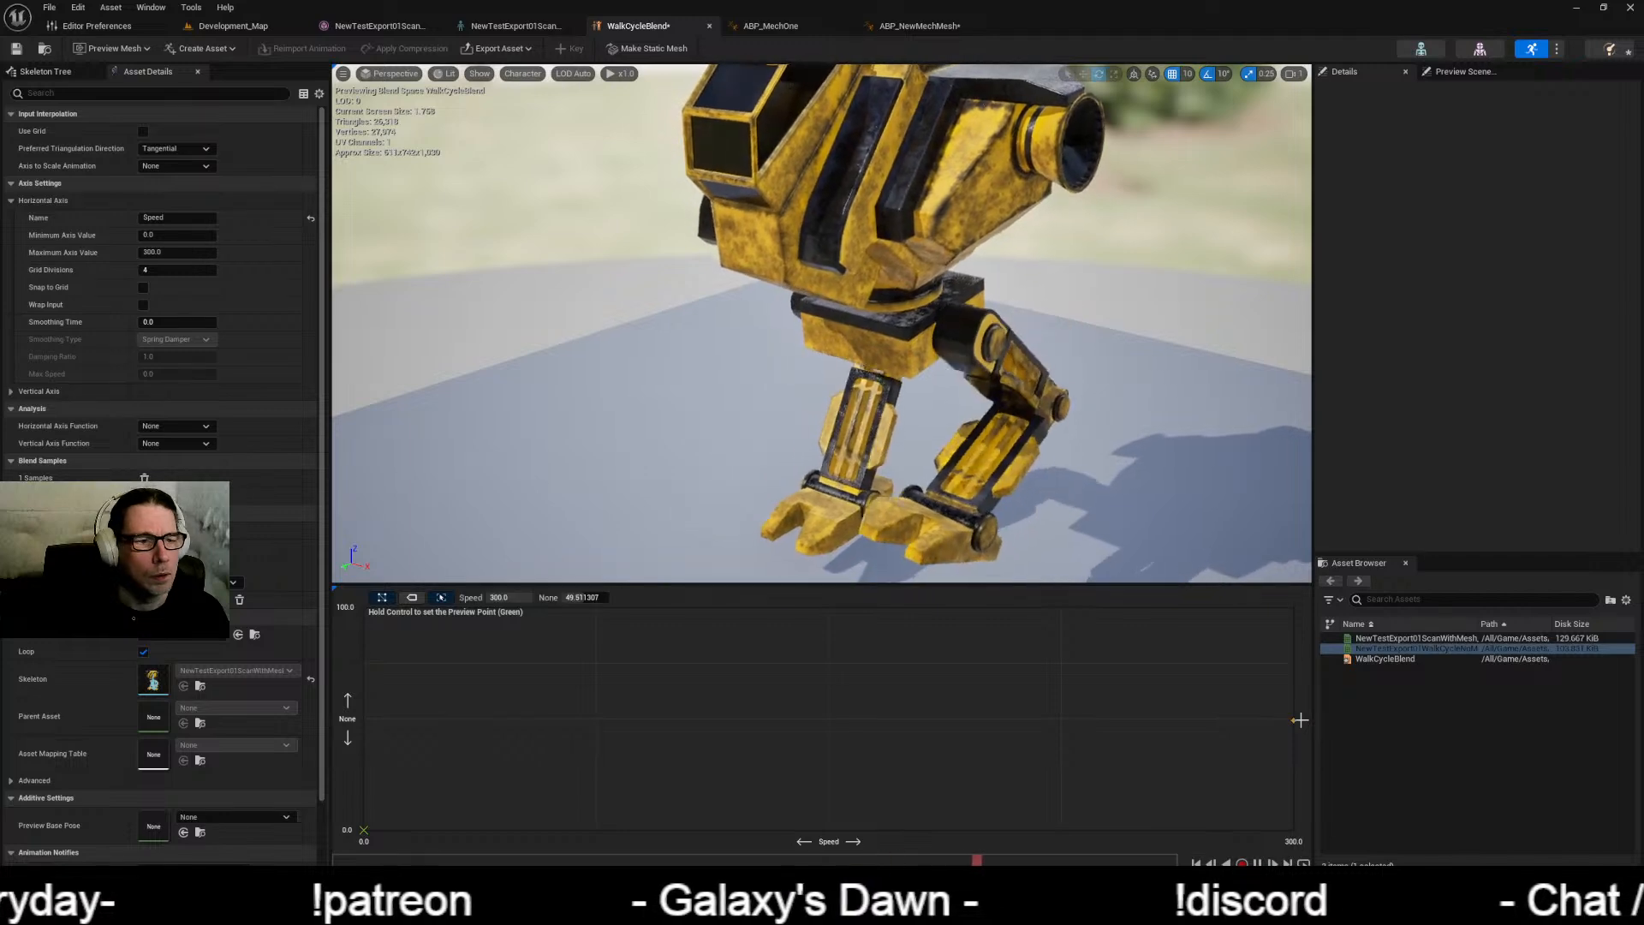
pyautogui.click(591, 597)
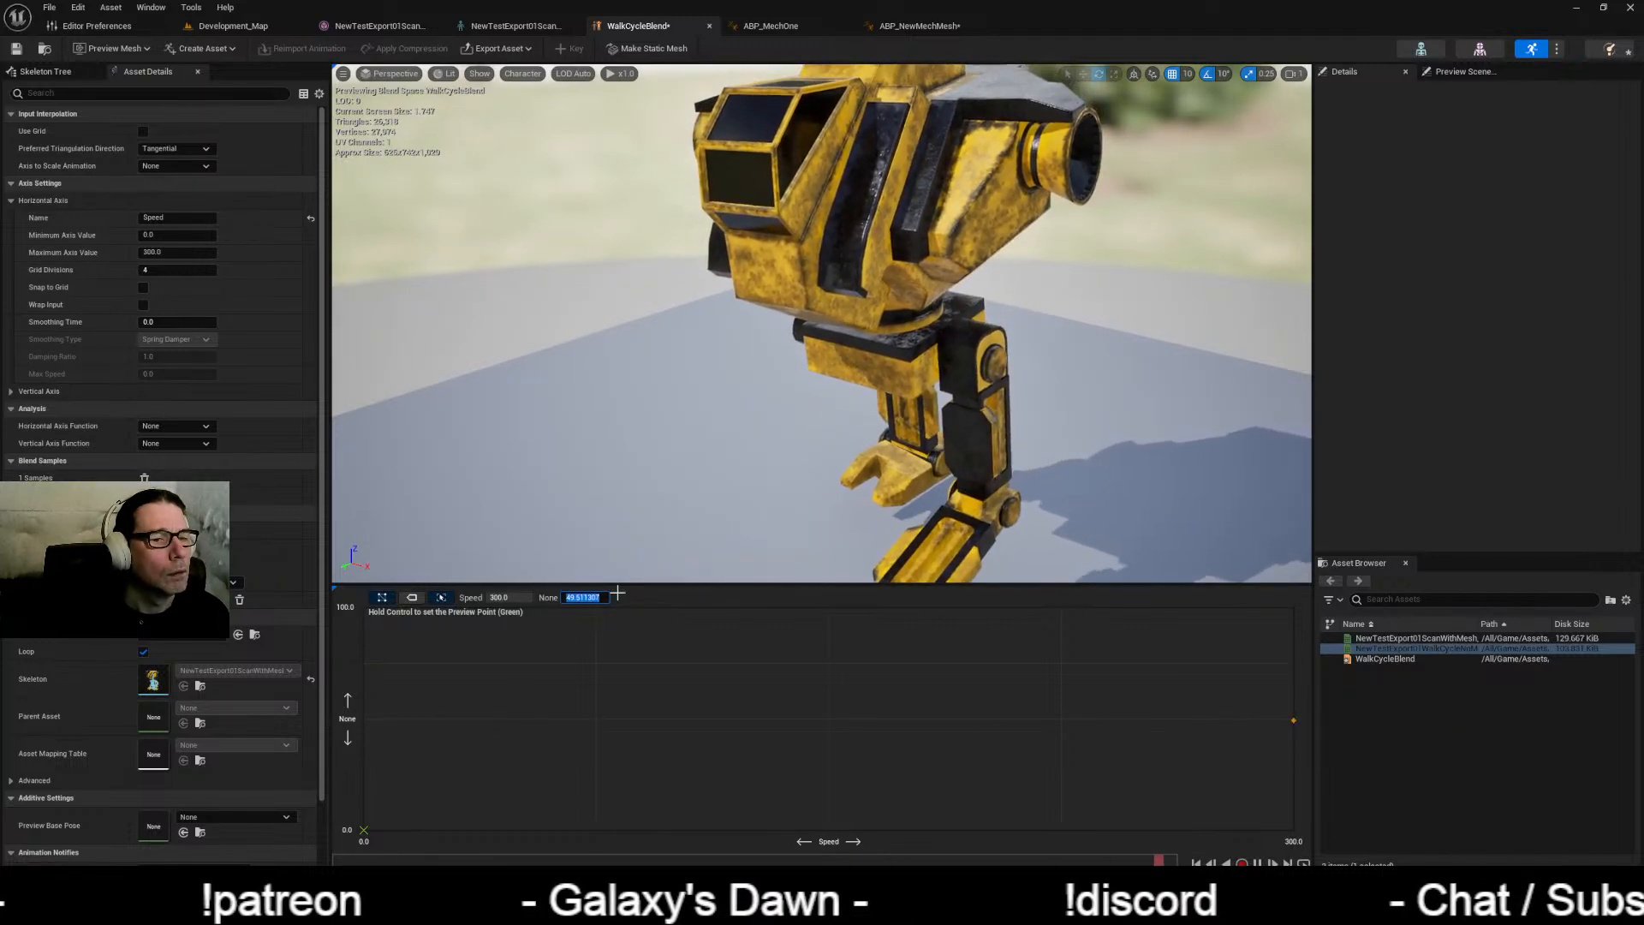
pyautogui.write('50')
pyautogui.press('Return')
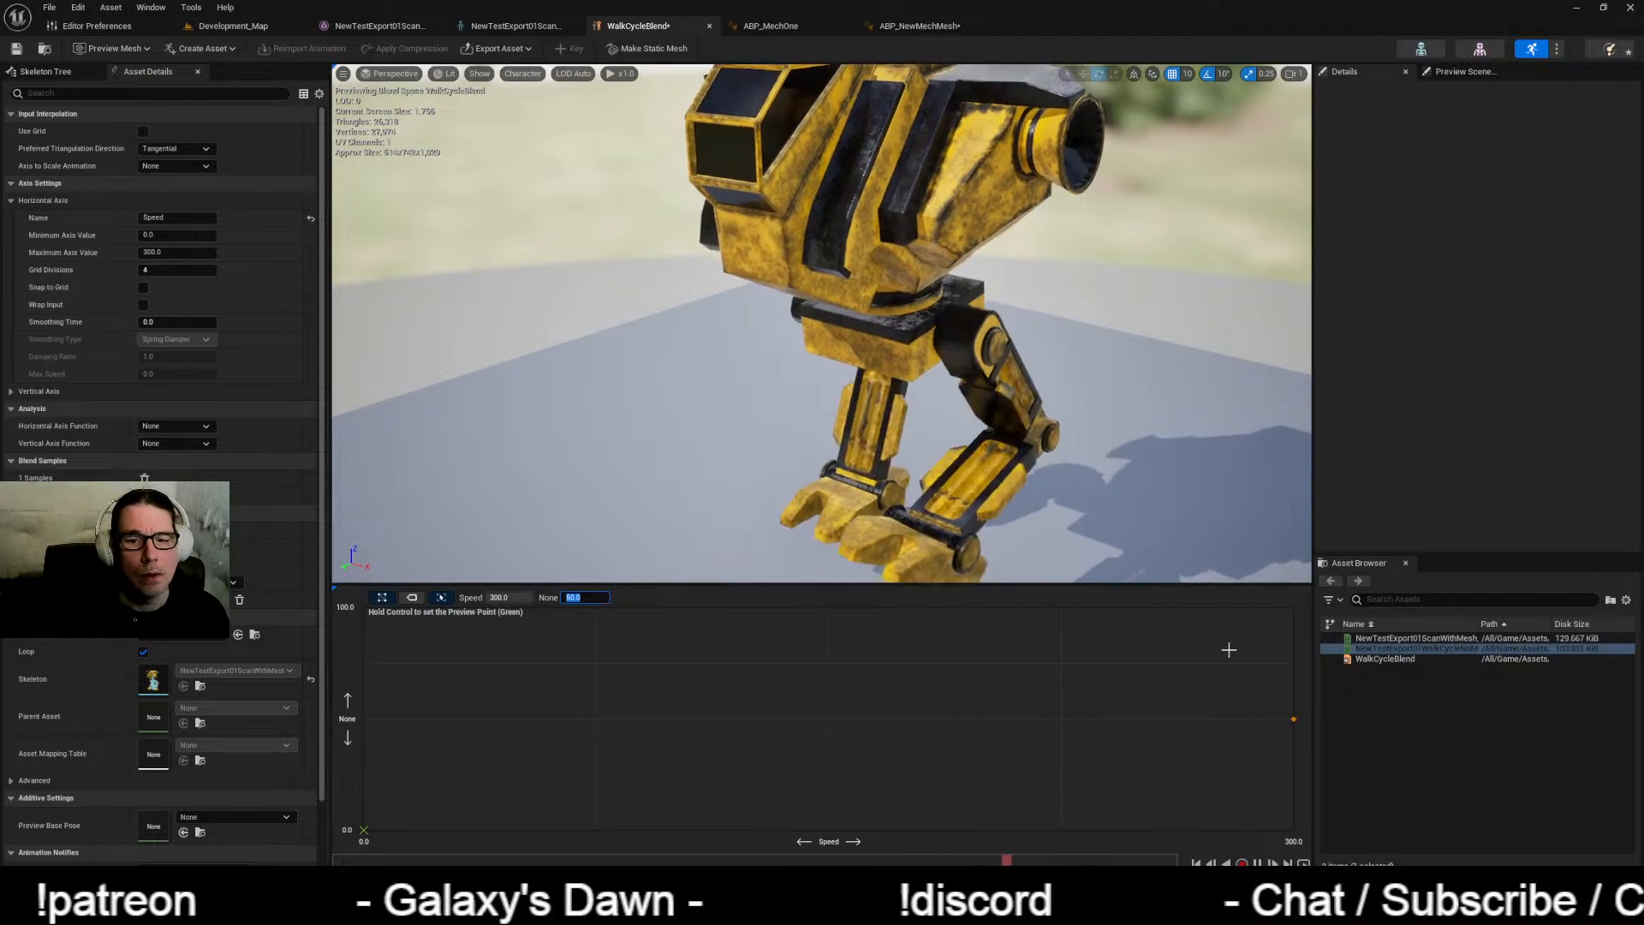
# Step: Place the NewTestExport01ScanWithMesh animation at Speed 0 halfway up the vertical axis, preview the blend and save WalkCycleBlend
pyautogui.moveTo(1413, 638); pyautogui.dragTo(366, 719)
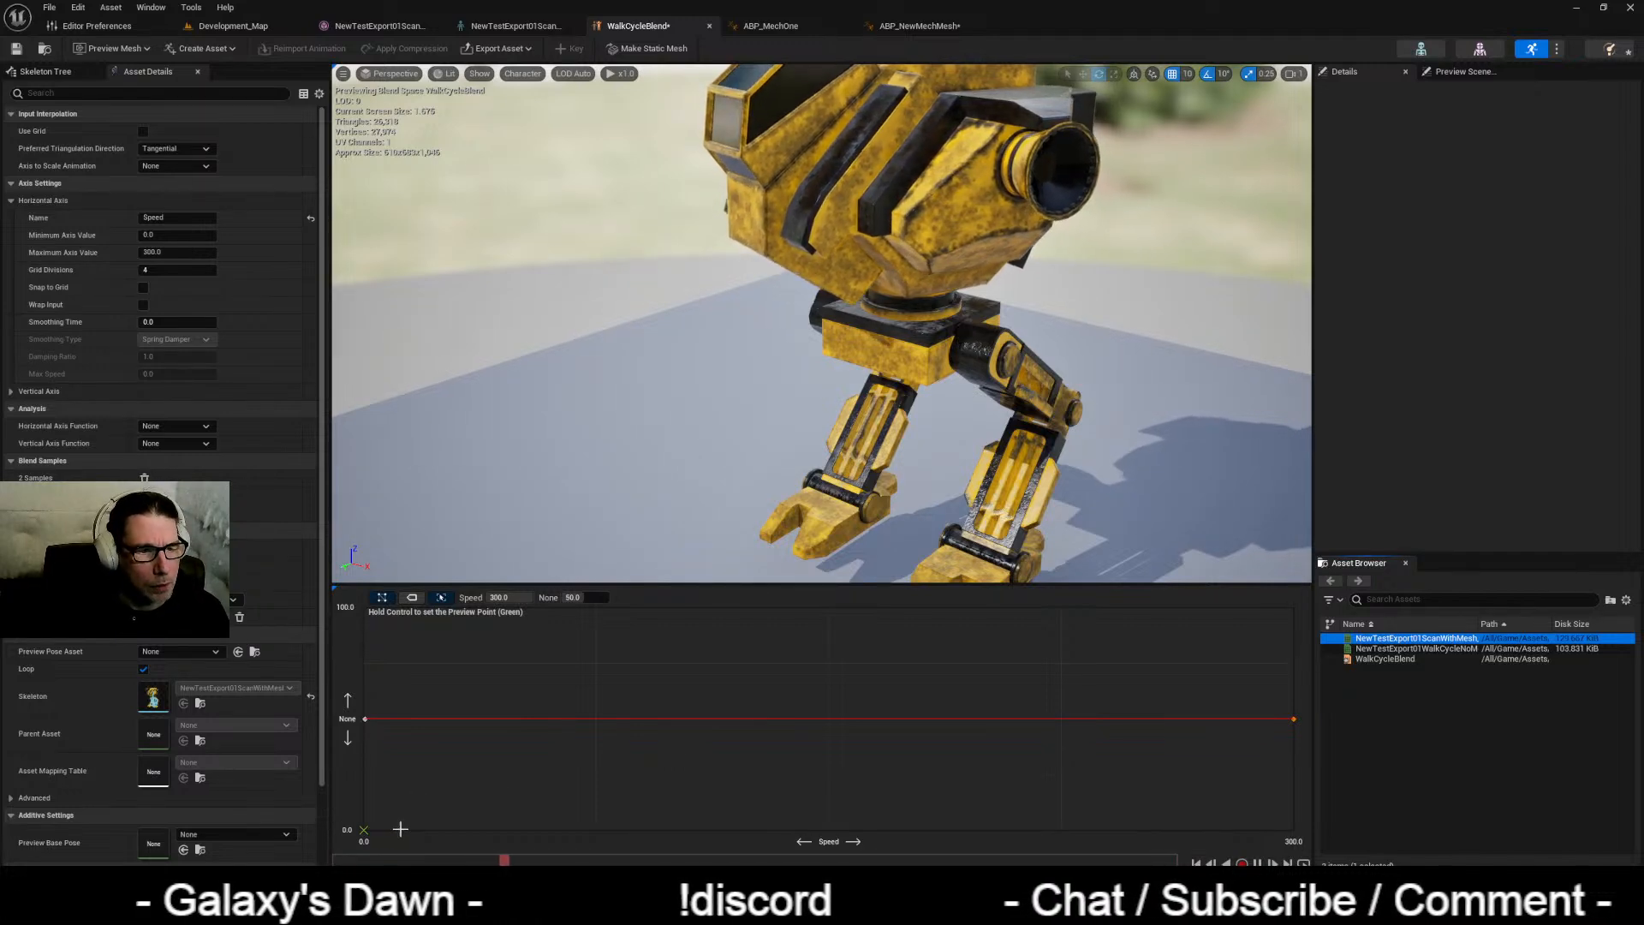
pyautogui.press('ctrl')
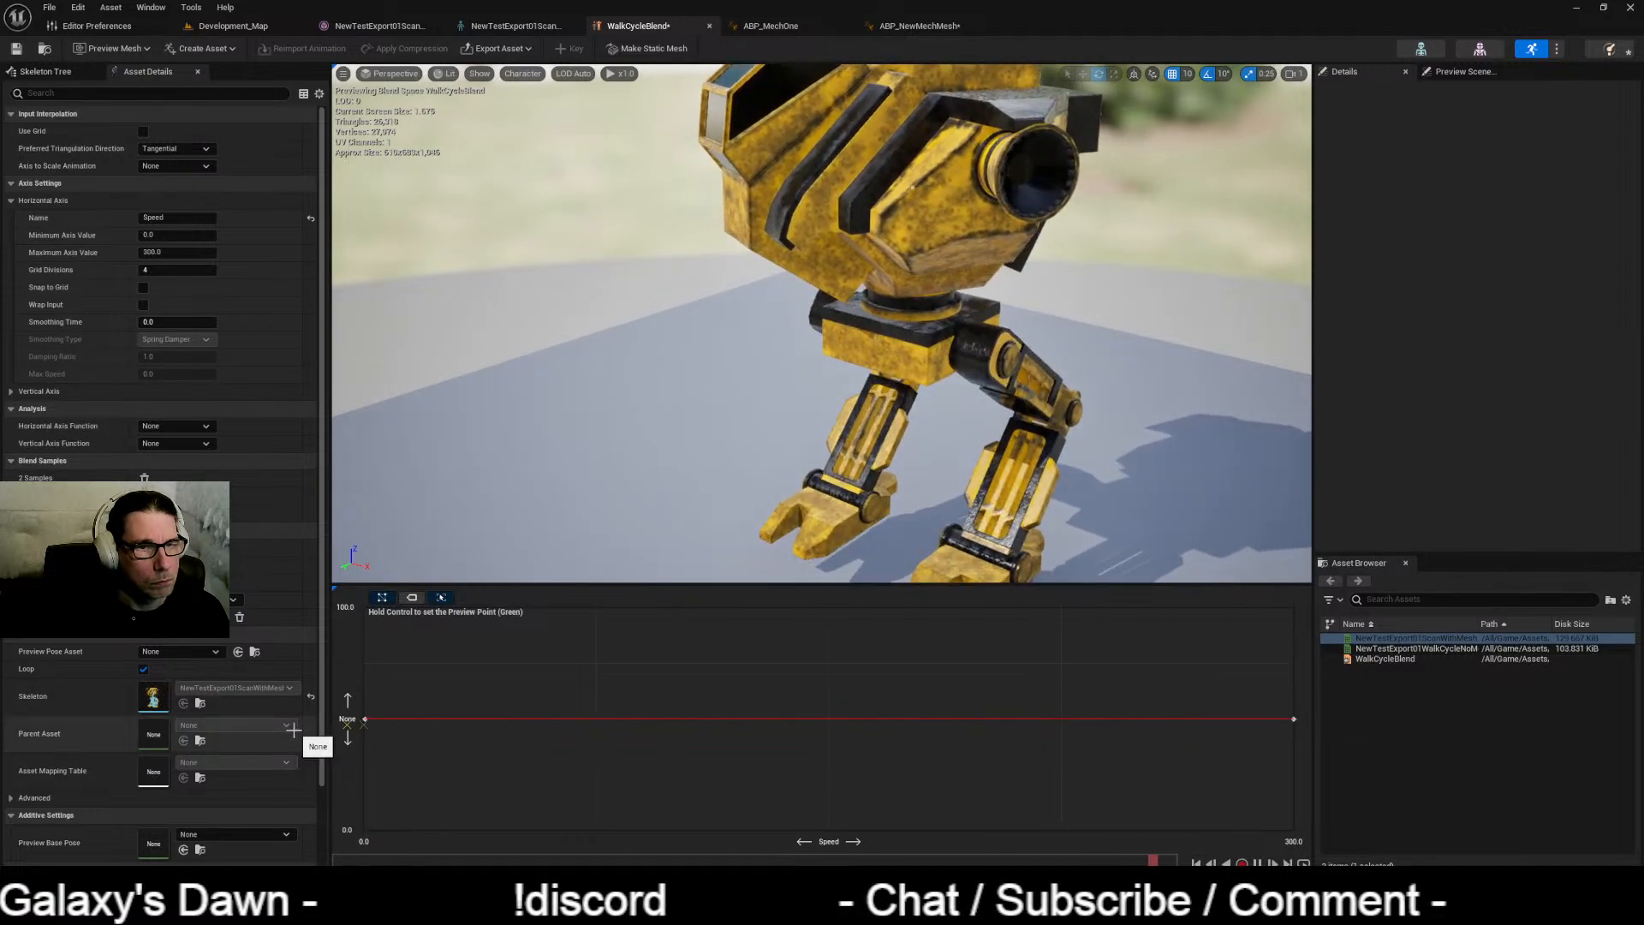
pyautogui.press('ctrl')
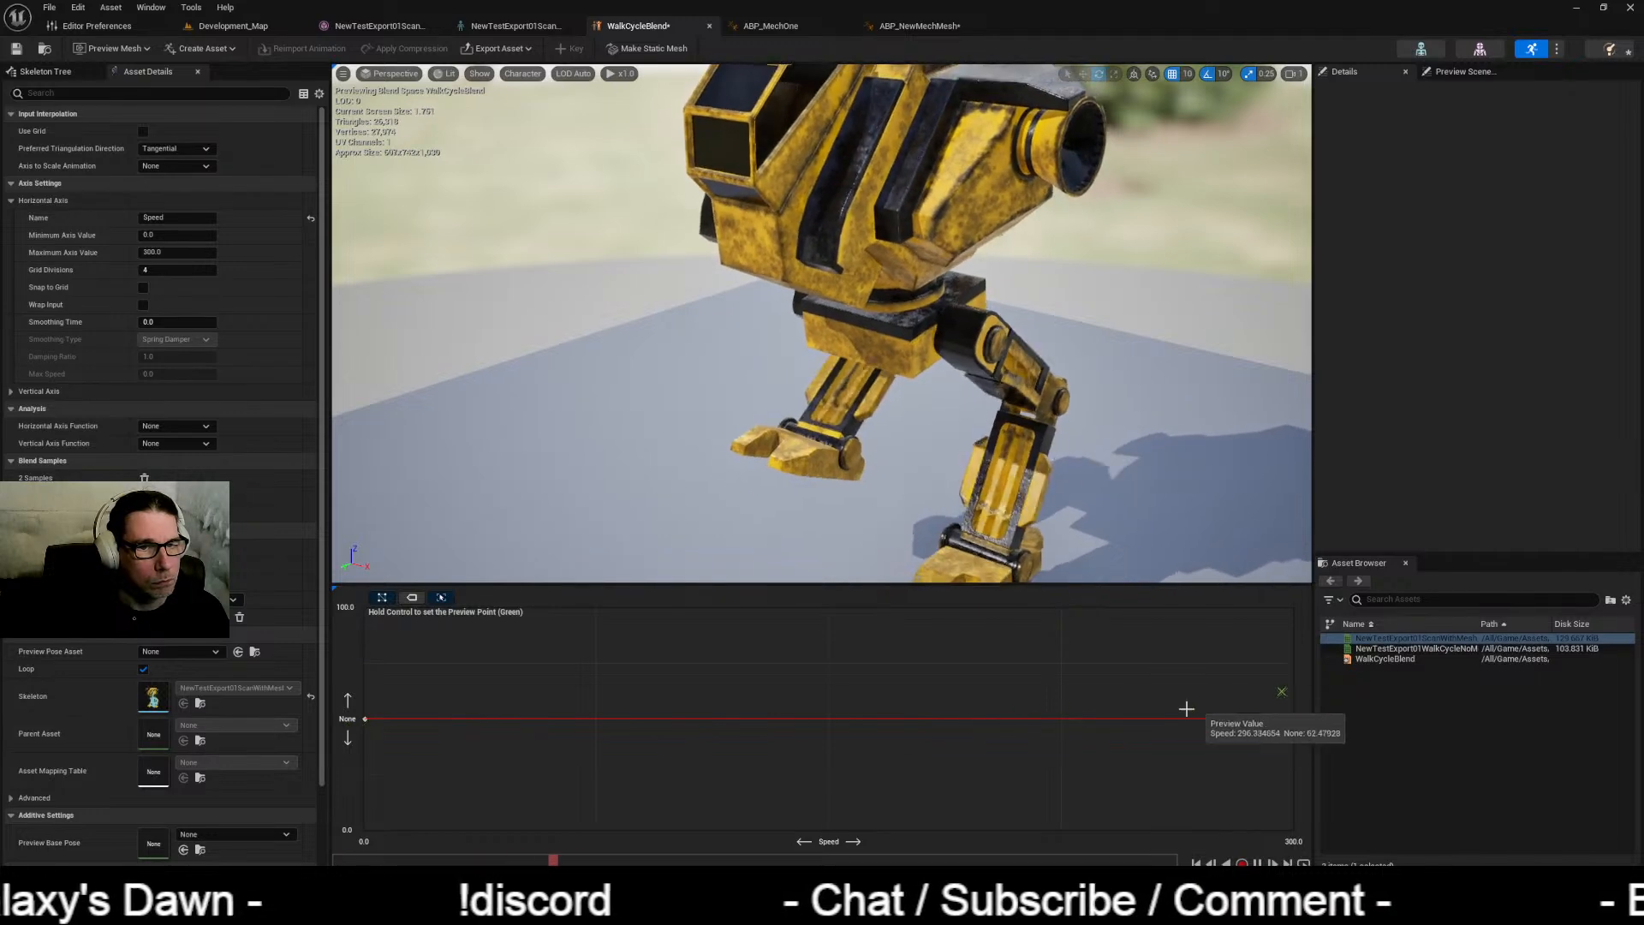
pyautogui.click(16, 47)
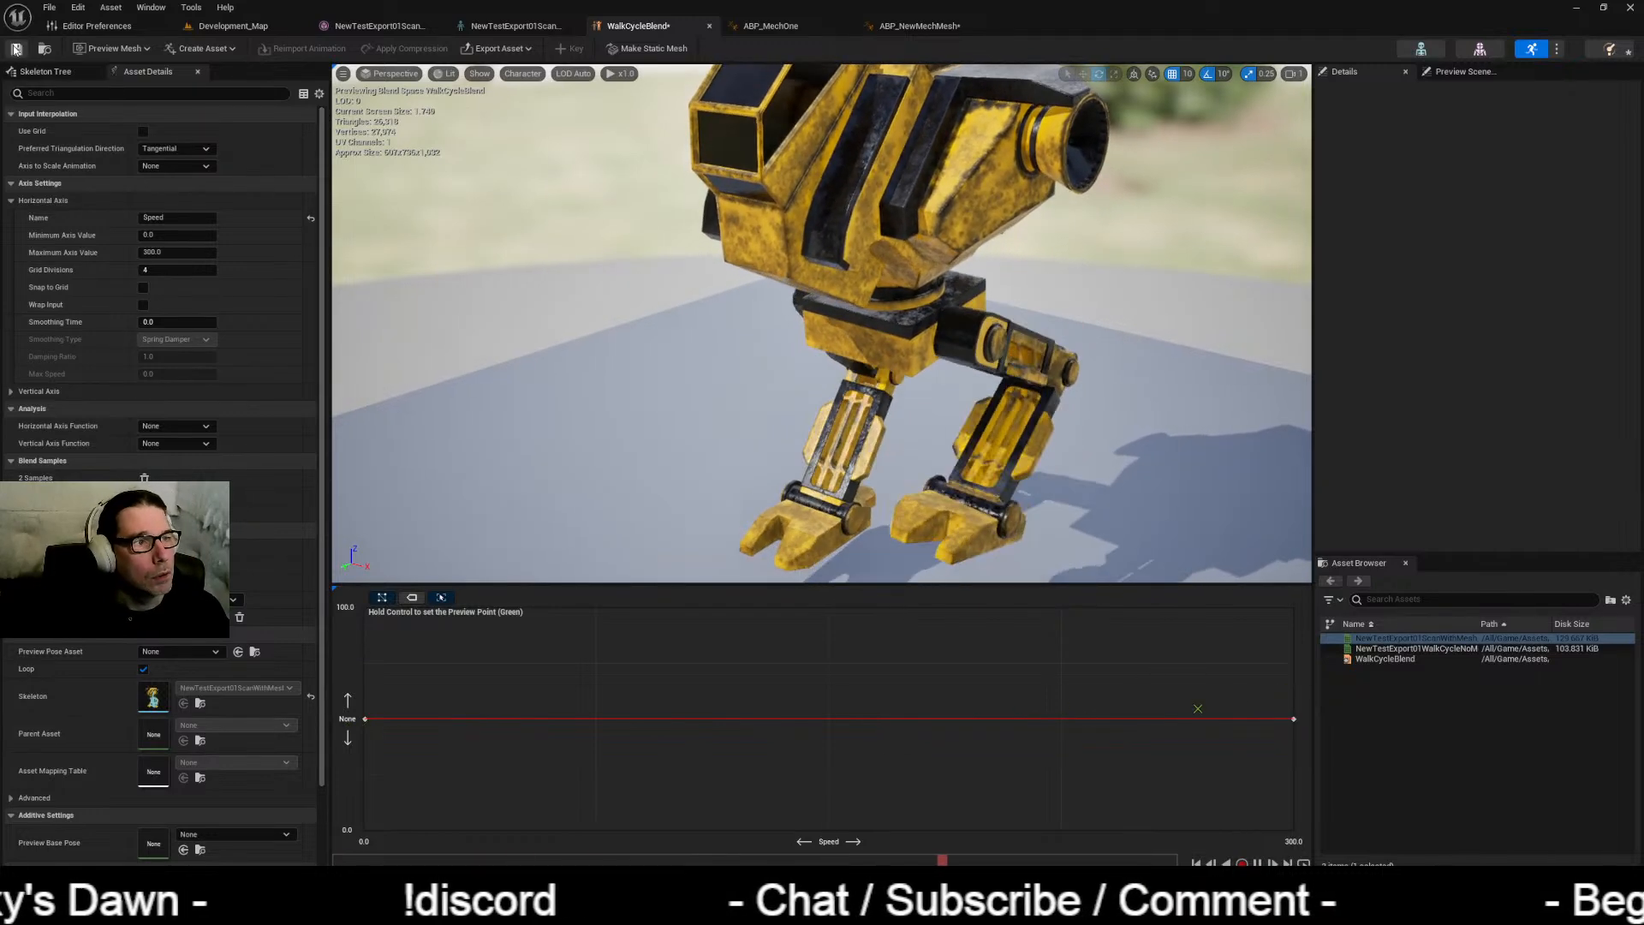
# Step: Return to ABP_NewMechMesh and try adding a WalkCycleBlend player node to the Walk state
pyautogui.click(919, 26)
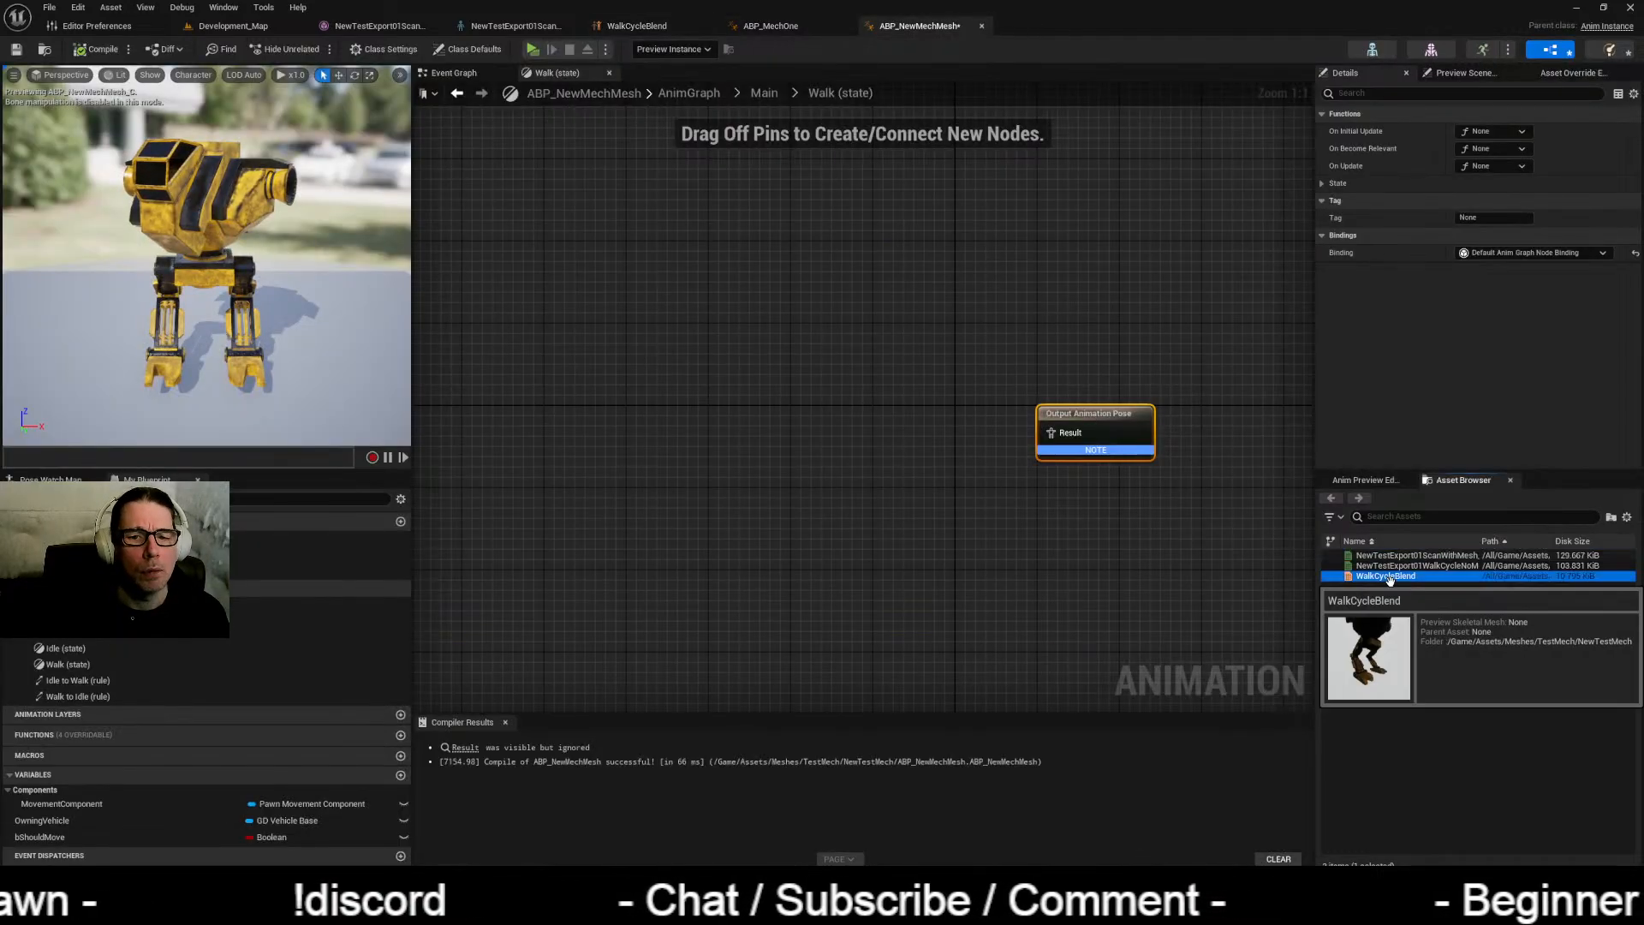
pyautogui.moveTo(1387, 575); pyautogui.dragTo(824, 419)
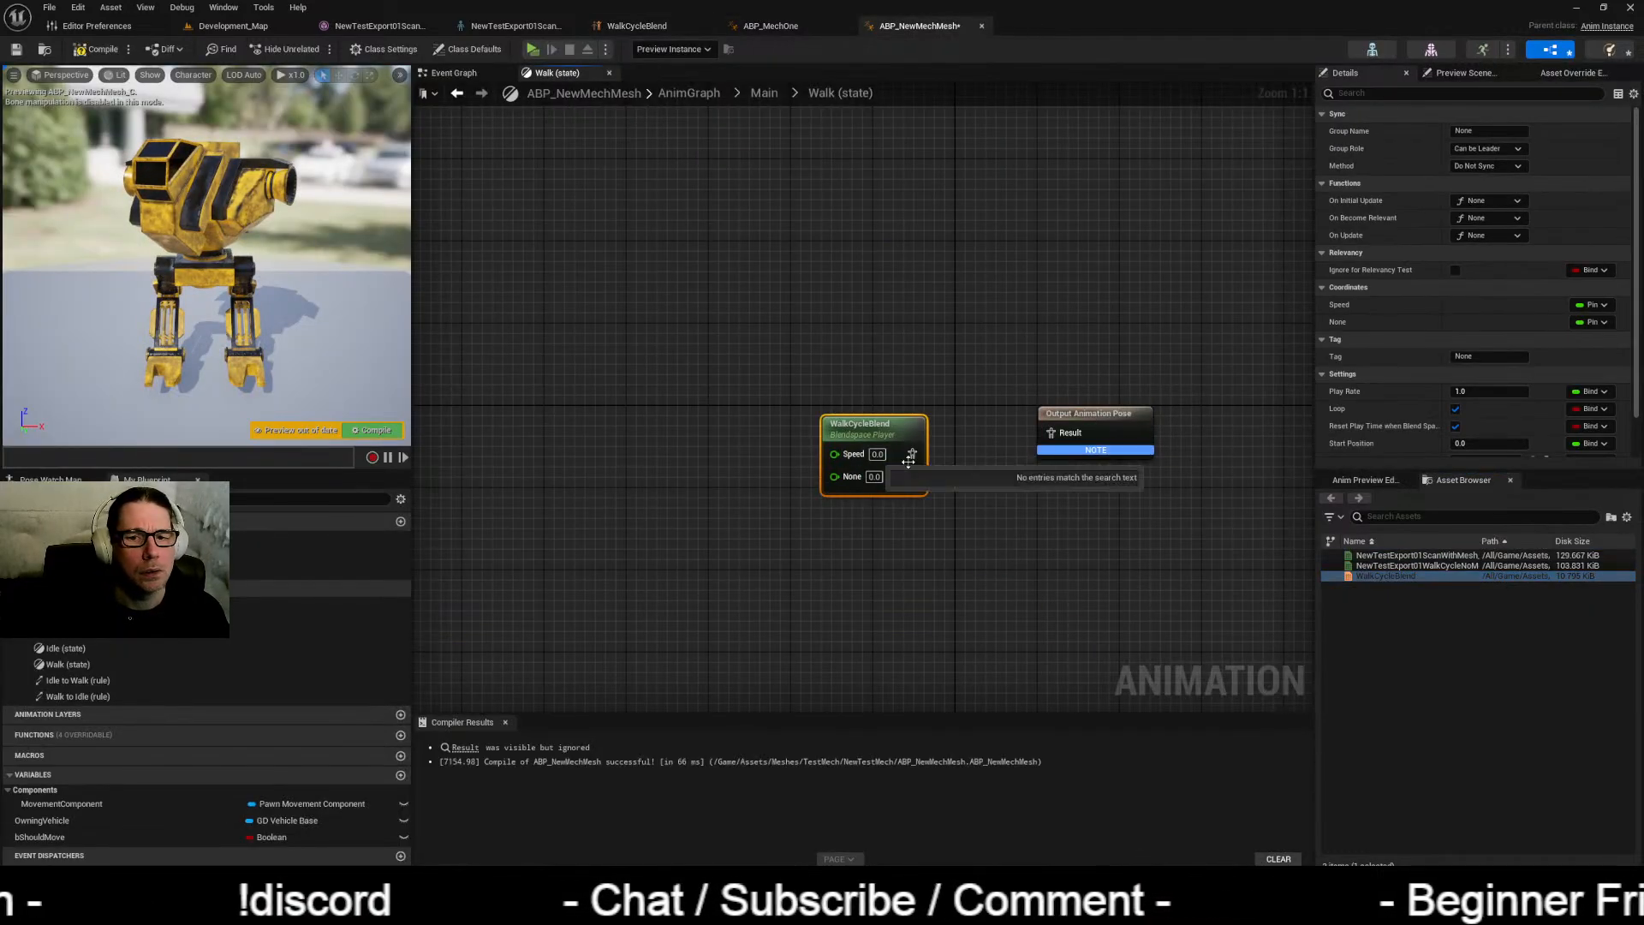
pyautogui.press('Delete')
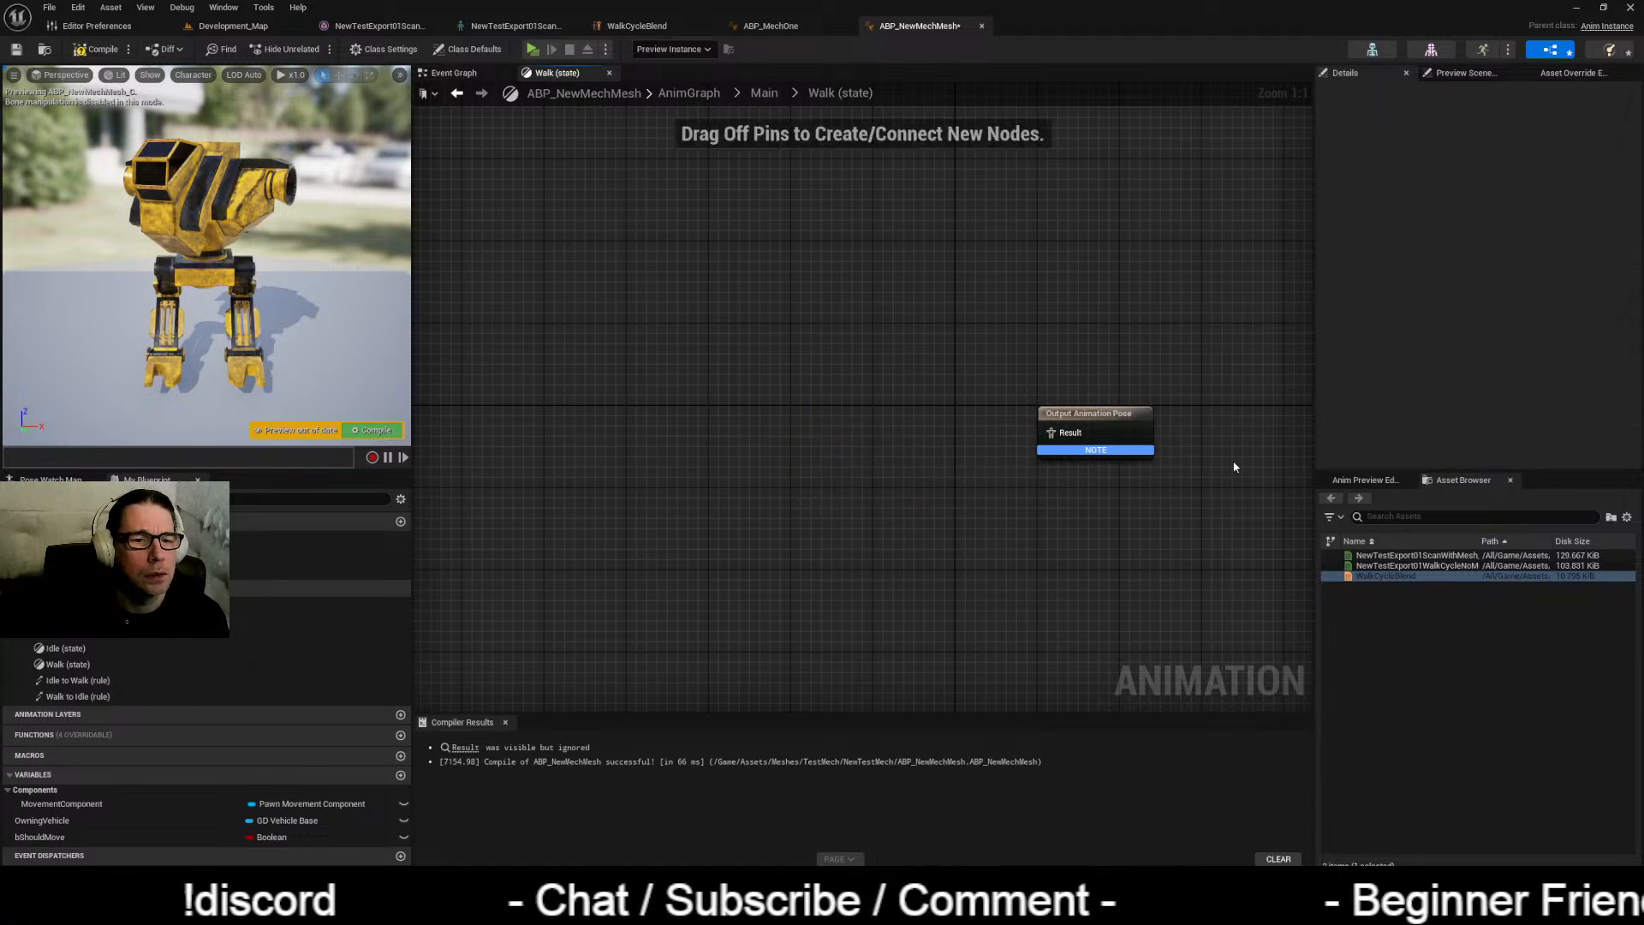
# Step: Switch to ABP_MechOne and open its Walking state in Main States to examine how the walk animation is set up
pyautogui.moveTo(1384, 578)
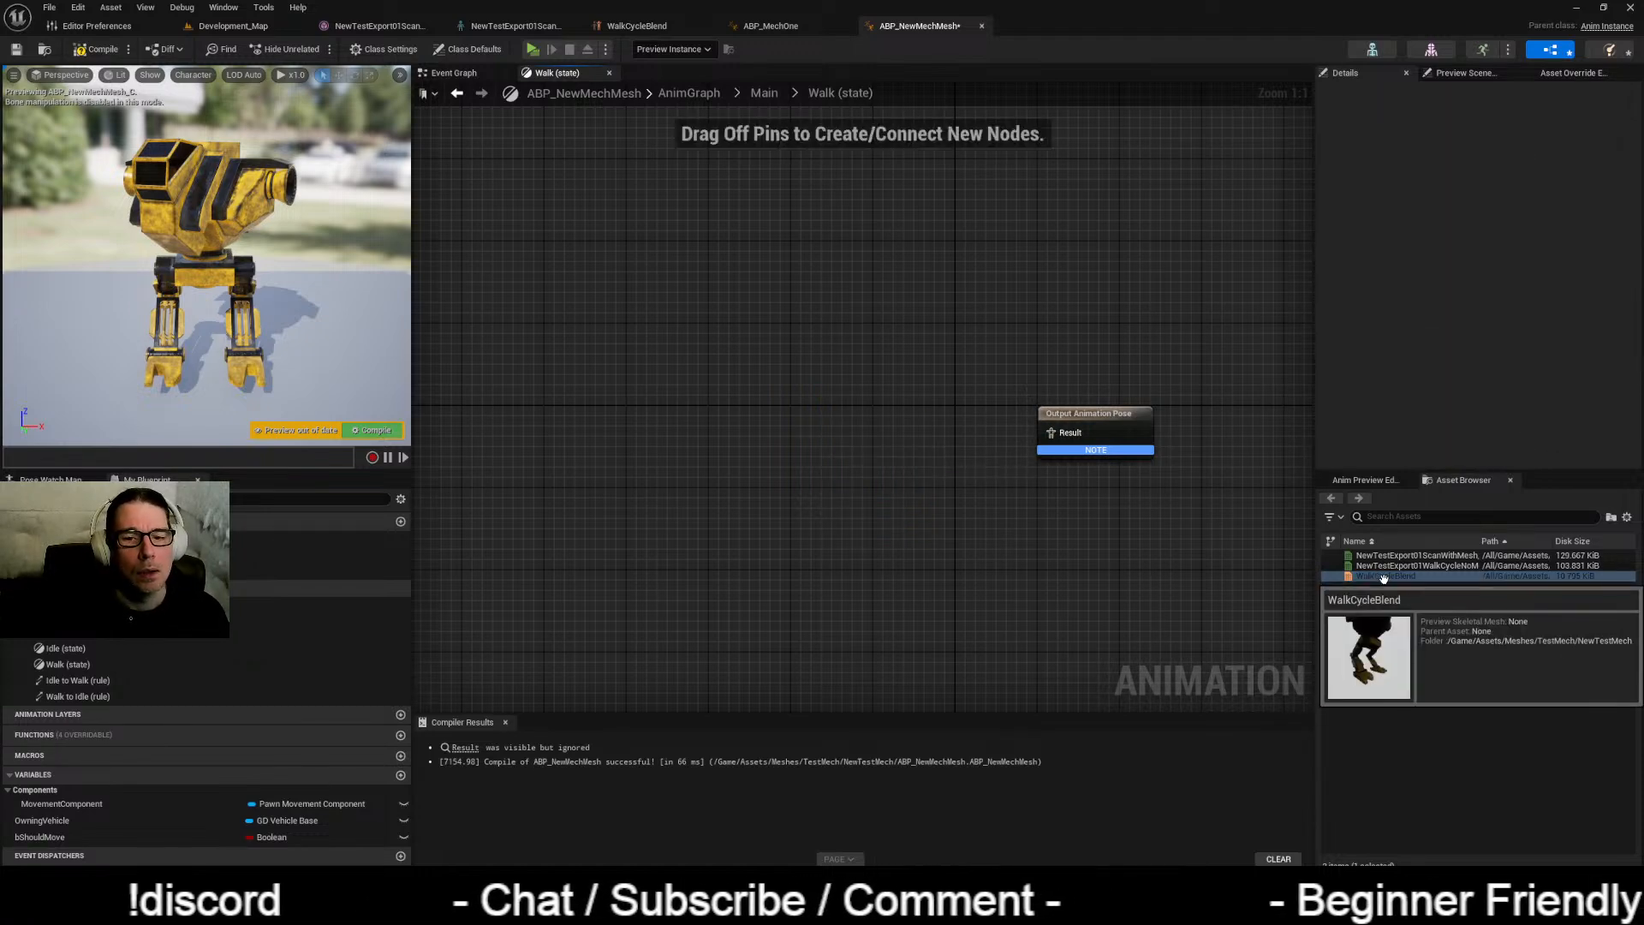
pyautogui.click(771, 26)
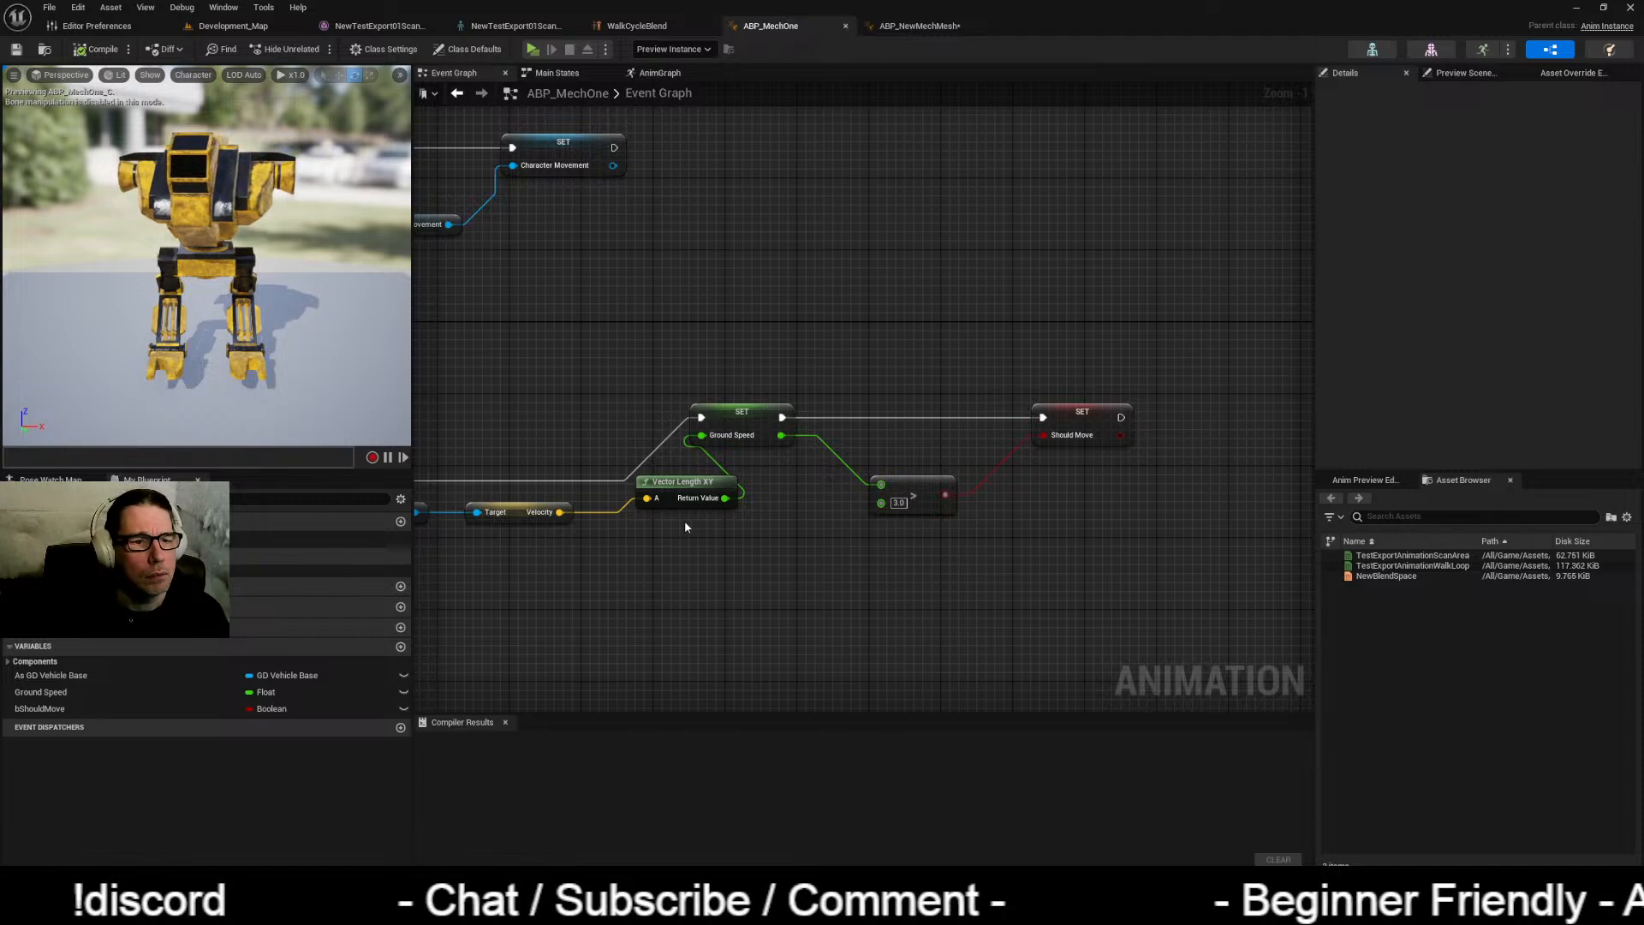
pyautogui.click(657, 73)
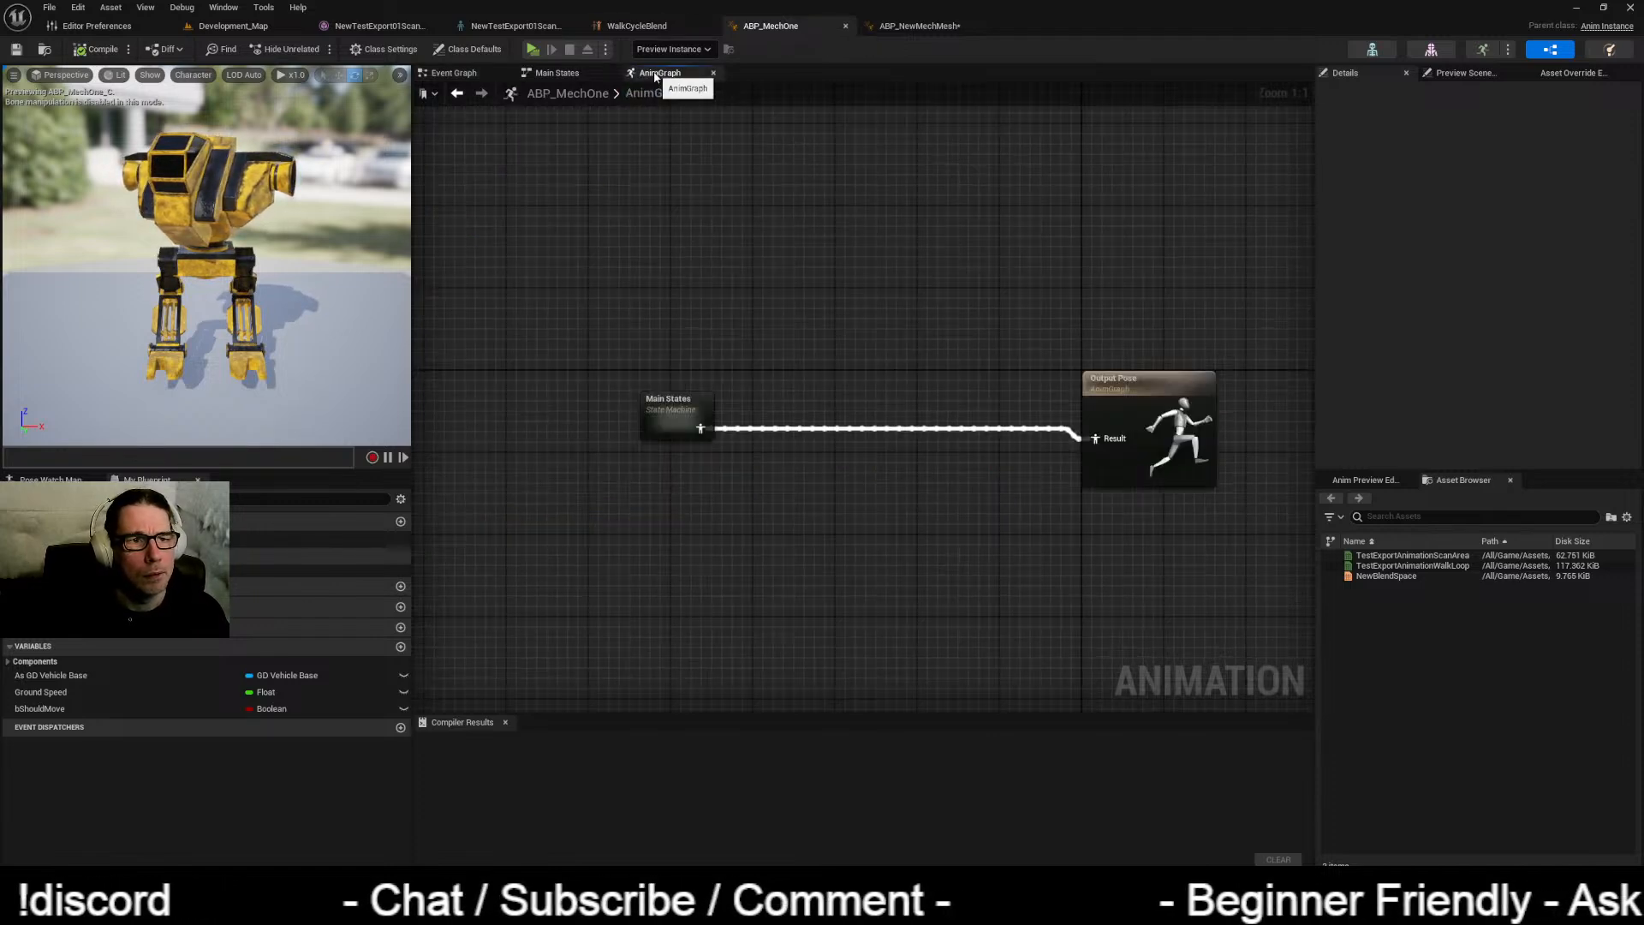
pyautogui.doubleClick(686, 426)
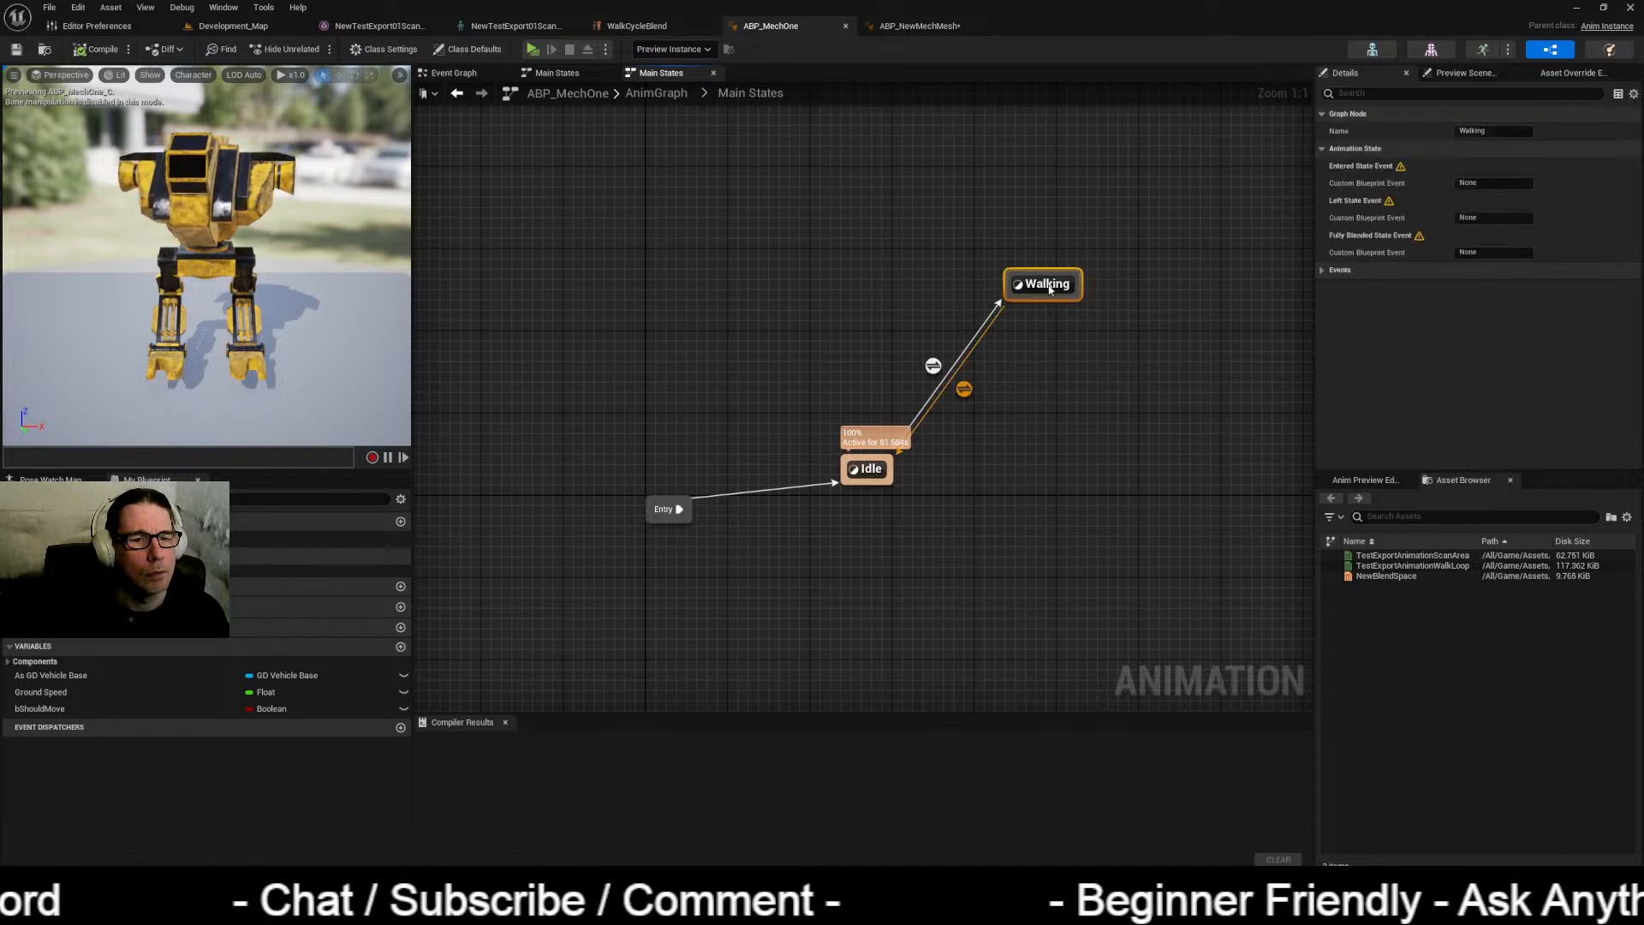
pyautogui.doubleClick(1049, 284)
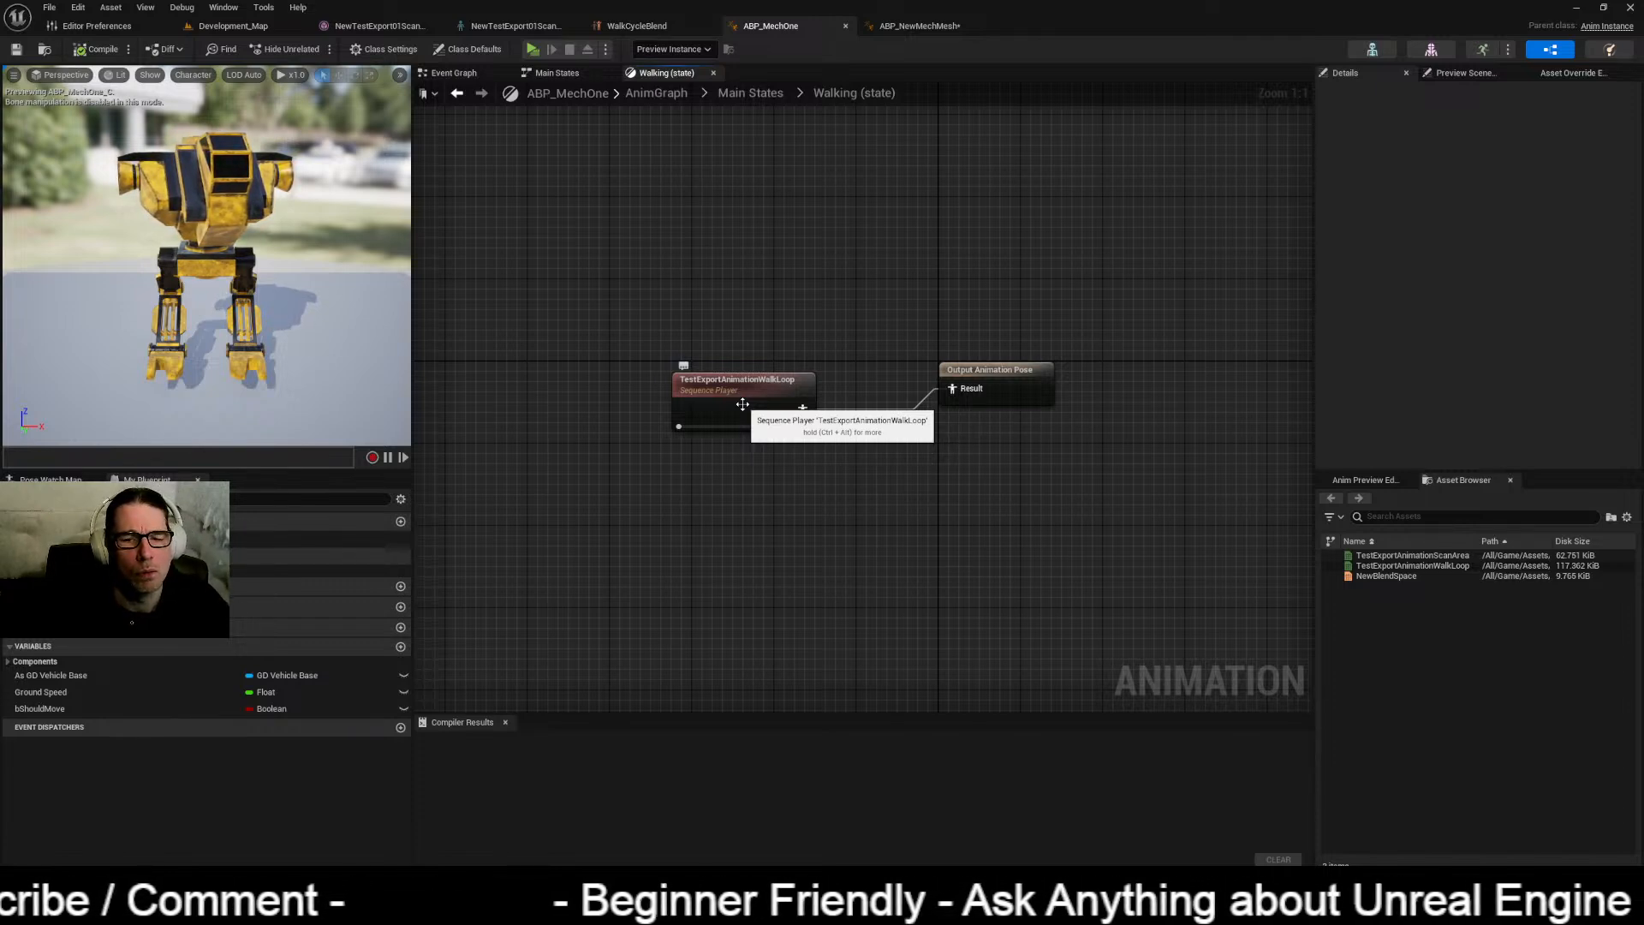
# Step: Return to ABP_NewMechMesh, add a WalkCycleBlend player to the Walk state and connect it to the Output Animation Pose
pyautogui.click(918, 26)
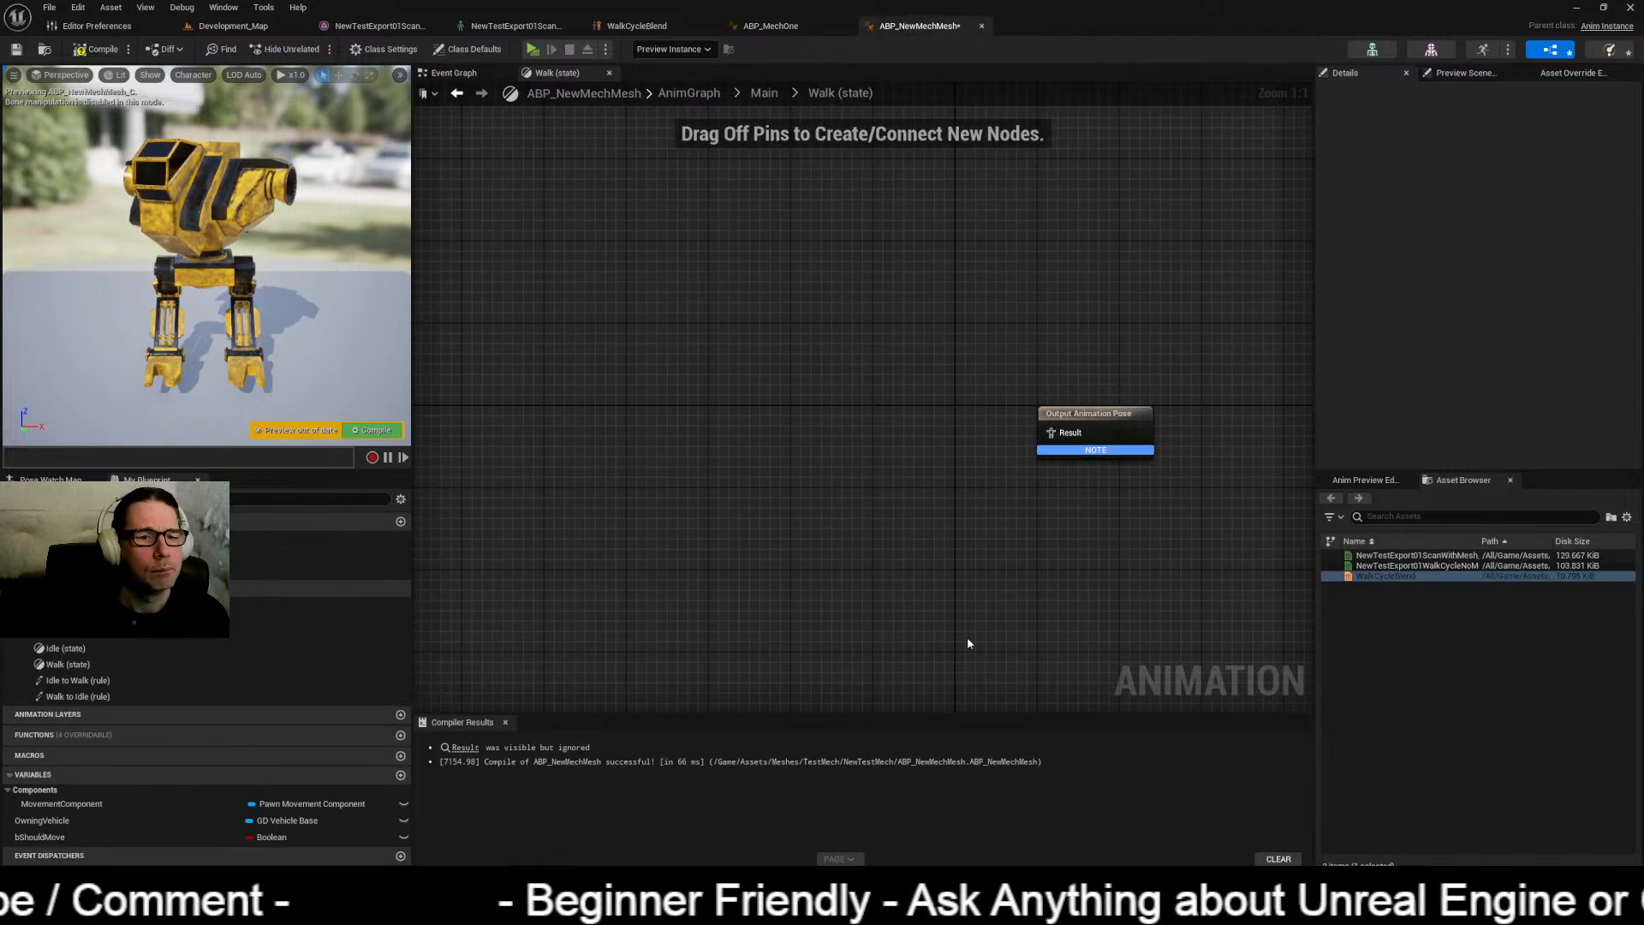
pyautogui.moveTo(1368, 573); pyautogui.dragTo(692, 420)
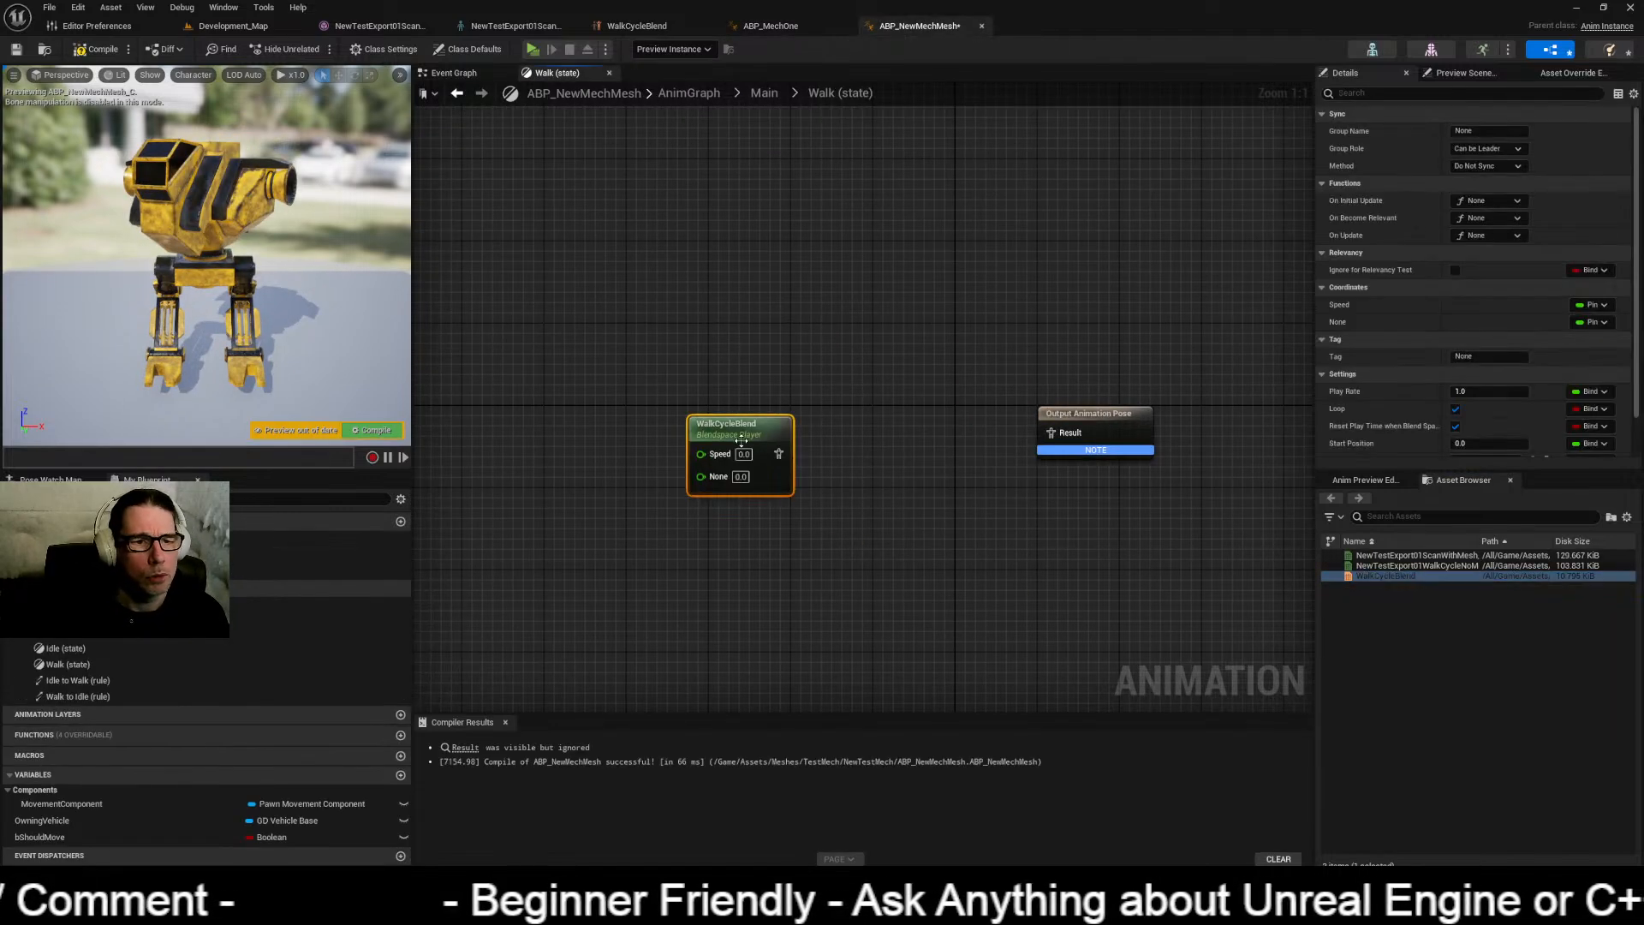
pyautogui.moveTo(786, 455); pyautogui.dragTo(981, 442)
pyautogui.moveTo(654, 585); pyautogui.dragTo(811, 585, button='right')
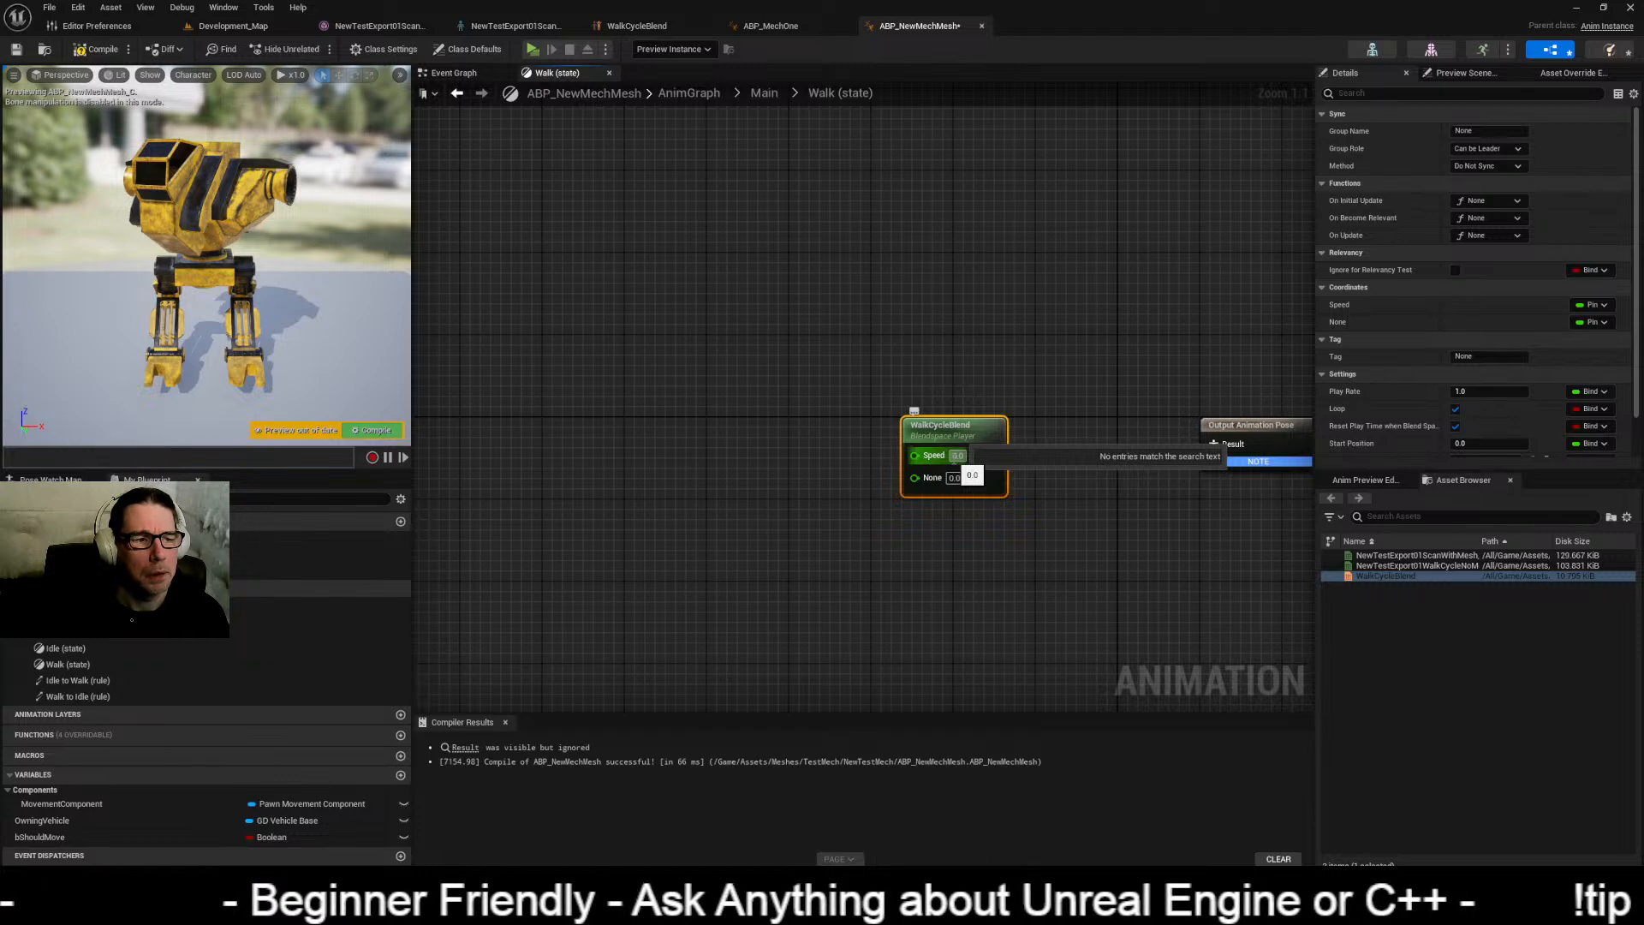
# Step: Examine how ABP_MechOne's Event Graph sets Ground Speed from velocity, and check the axis settings of WalkCycleBlend
pyautogui.click(801, 26)
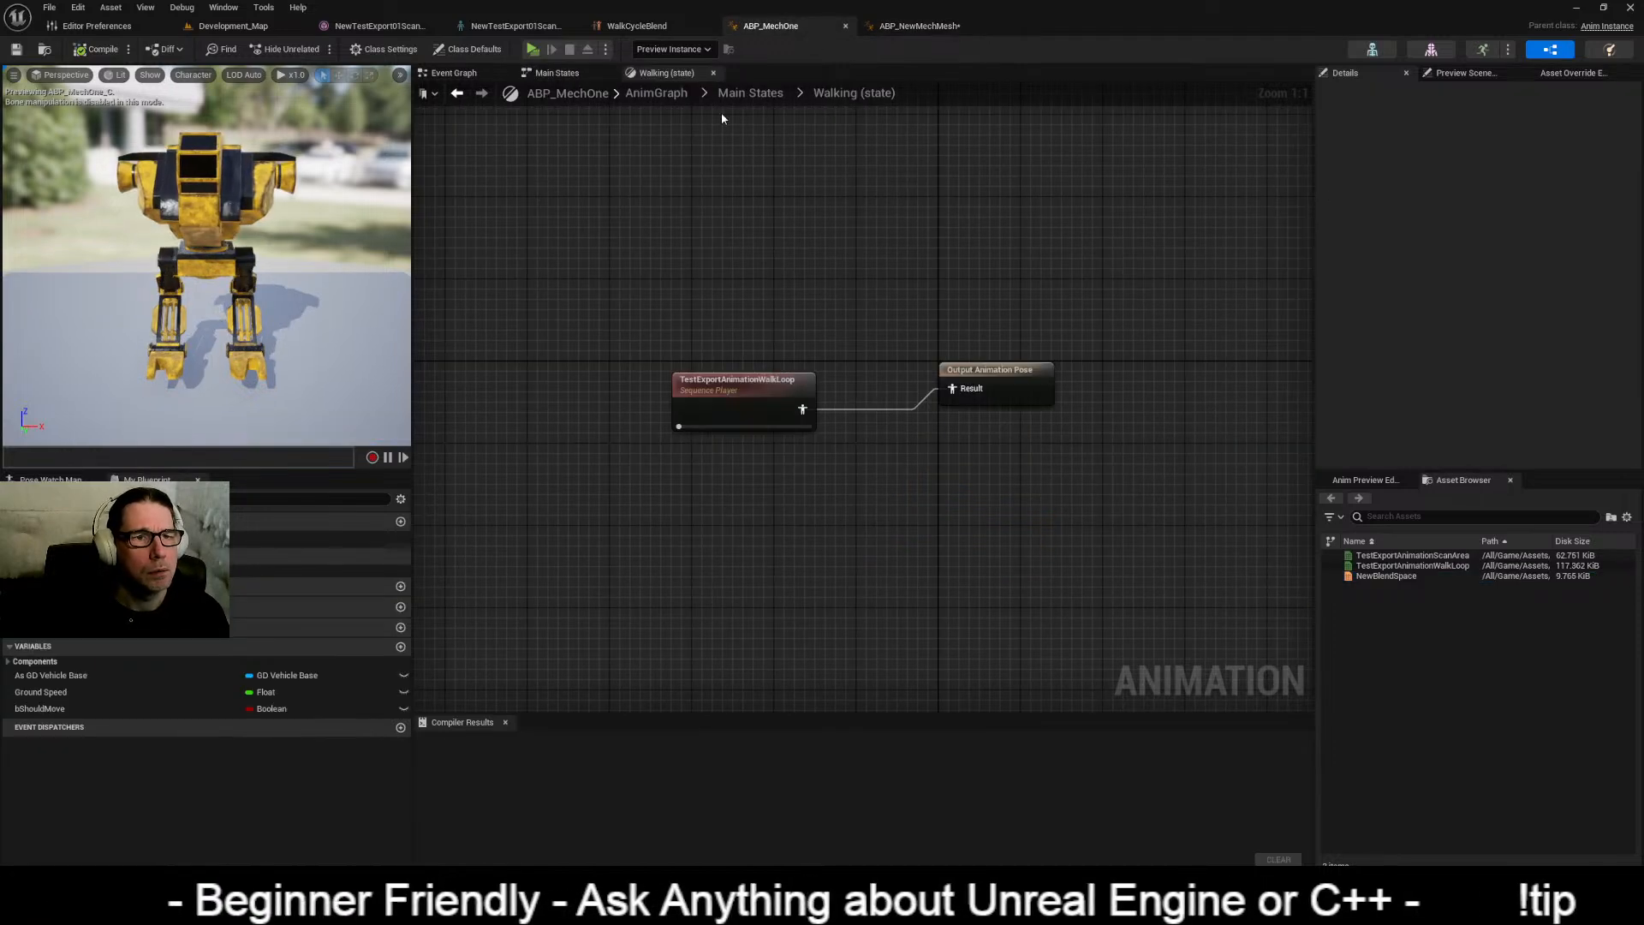
pyautogui.click(471, 76)
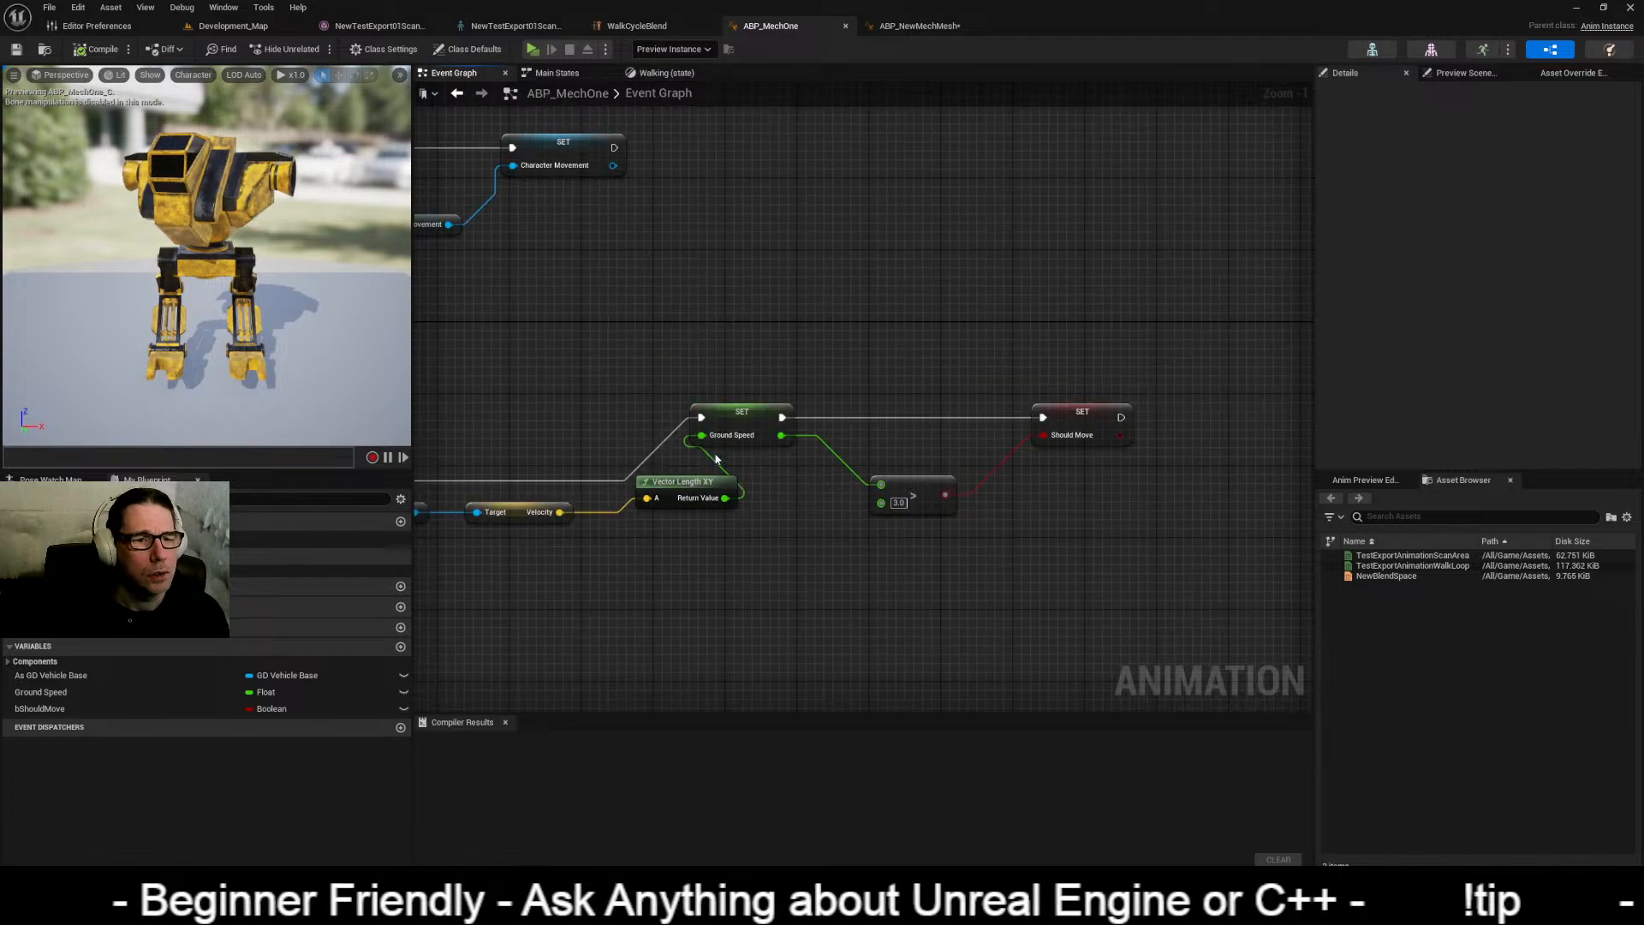
pyautogui.scroll(-2, 588, 392)
pyautogui.scroll(2, 588, 392)
pyautogui.scroll(1, 859, 402)
pyautogui.scroll(1, 860, 403)
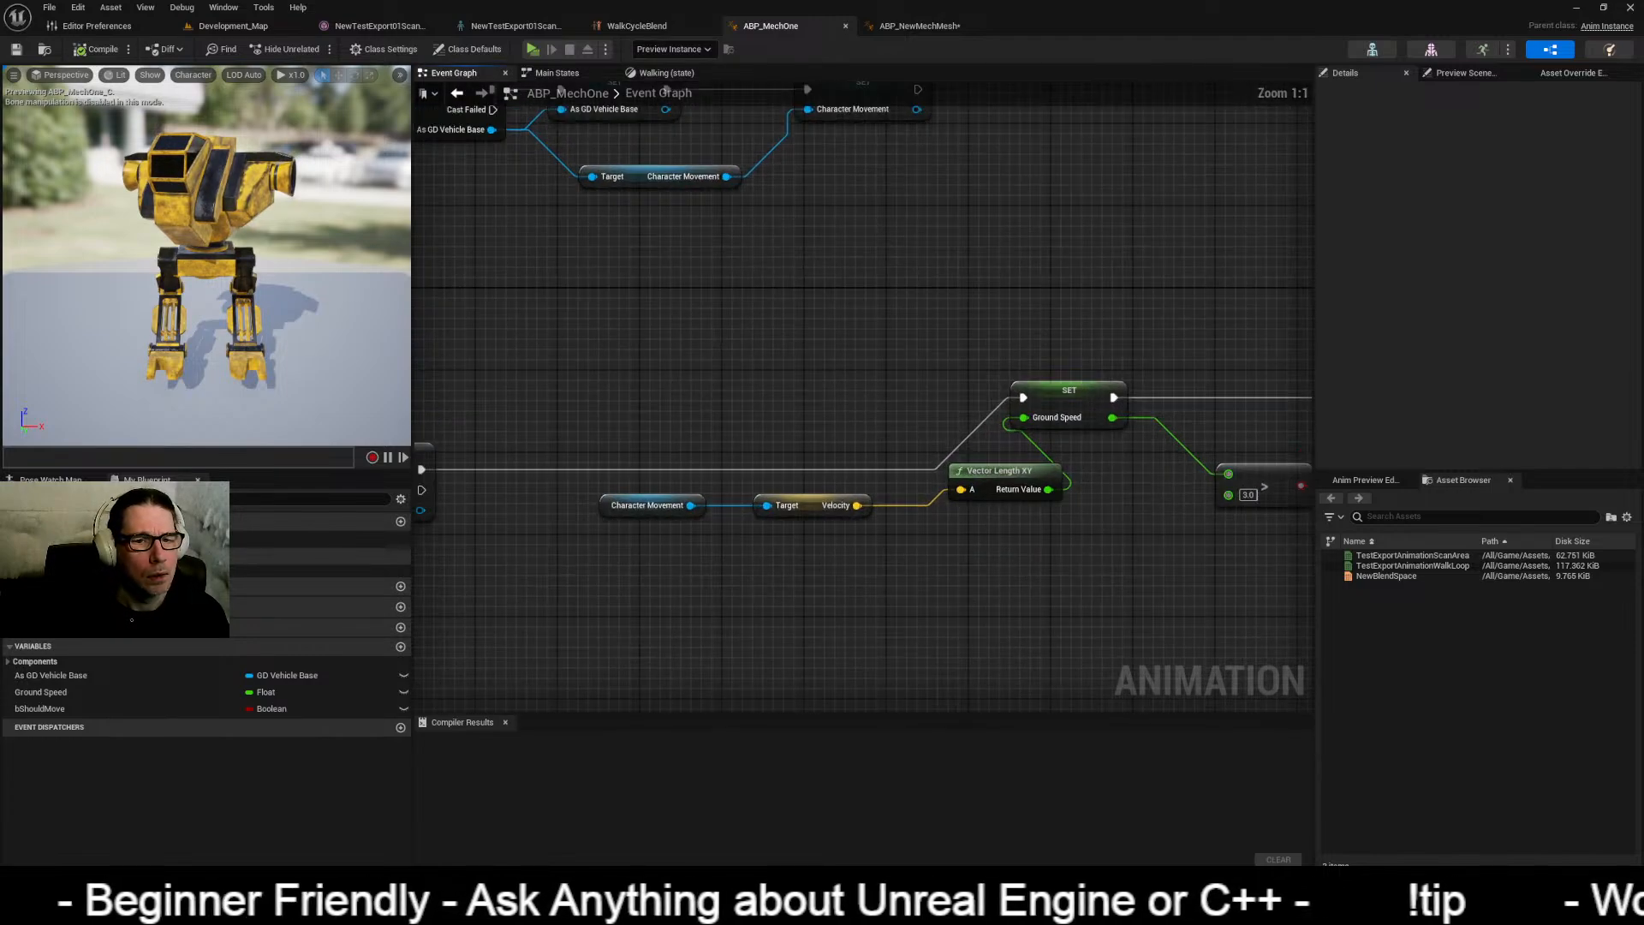
pyautogui.moveTo(938, 385); pyautogui.dragTo(723, 369, button='right')
pyautogui.click(665, 27)
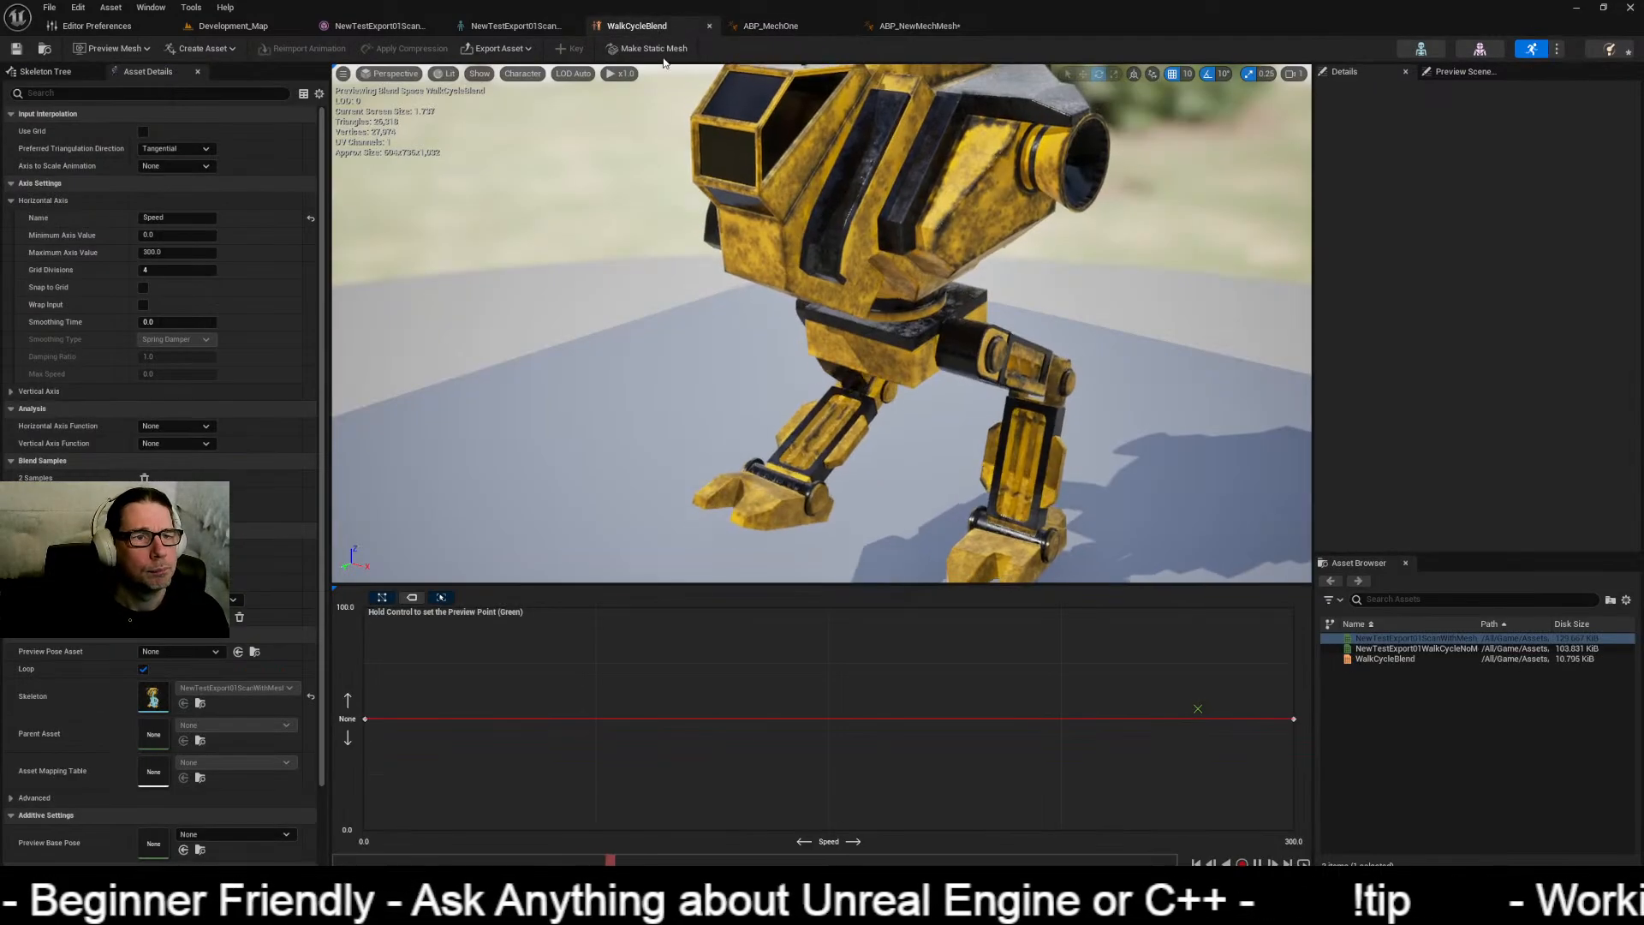
# Step: In the ABP_NewMechMesh Event Graph, promote the Vector Length XY return value to a new variable
pyautogui.click(913, 28)
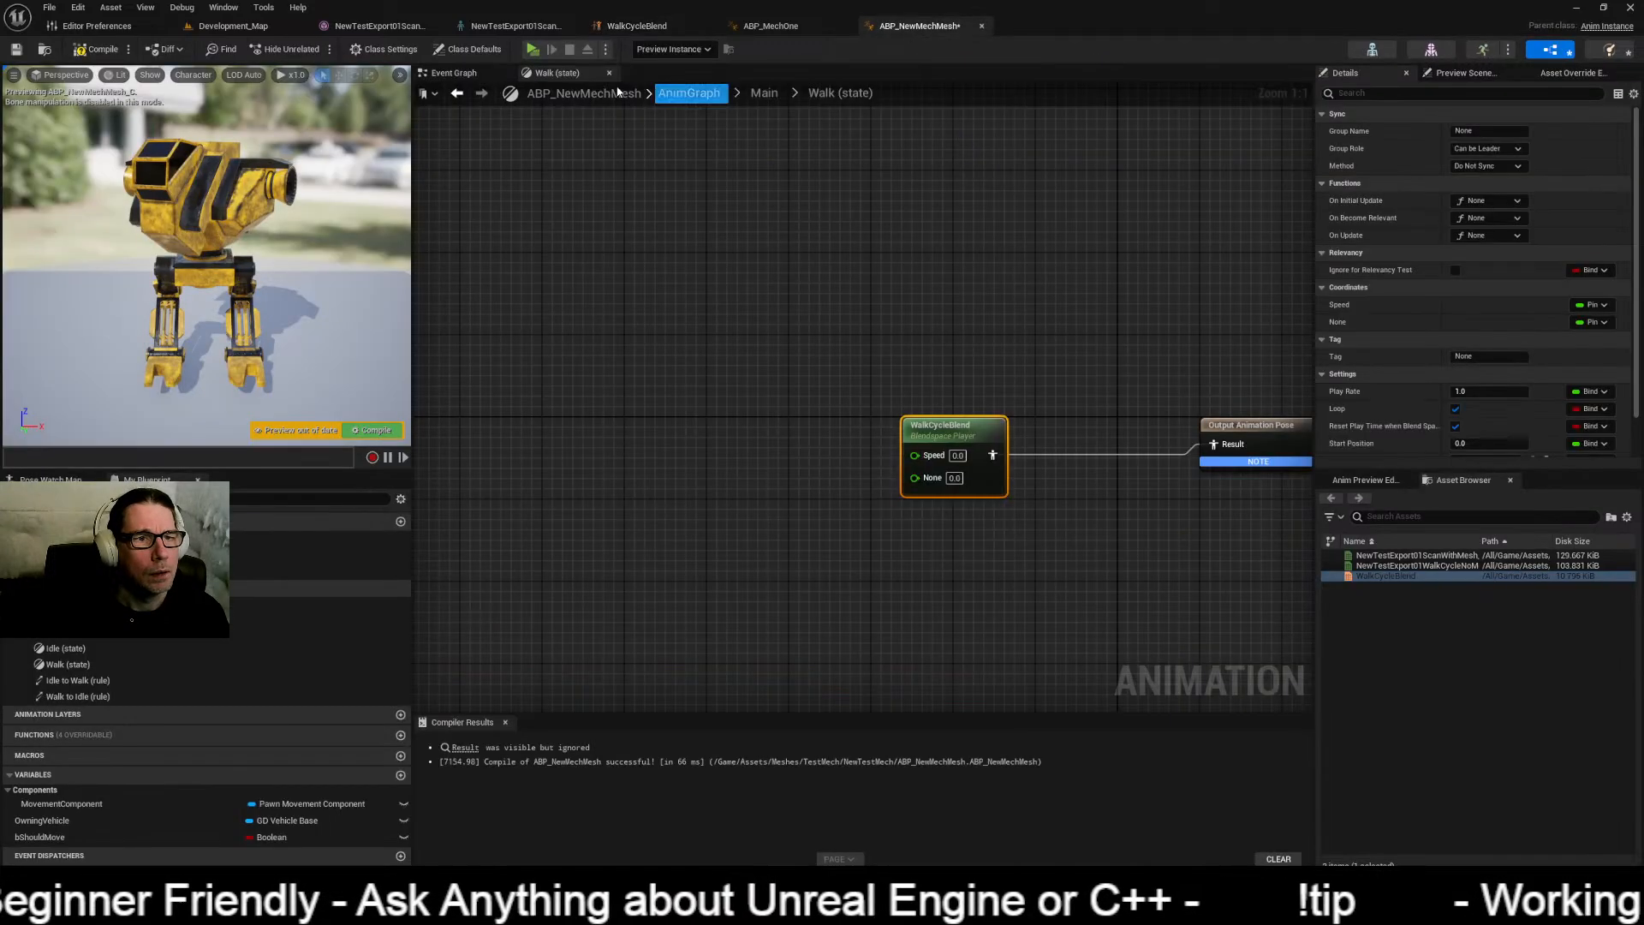
pyautogui.click(457, 75)
pyautogui.moveTo(743, 571); pyautogui.dragTo(911, 578, button='right')
pyautogui.moveTo(1099, 480); pyautogui.dragTo(860, 496, button='right')
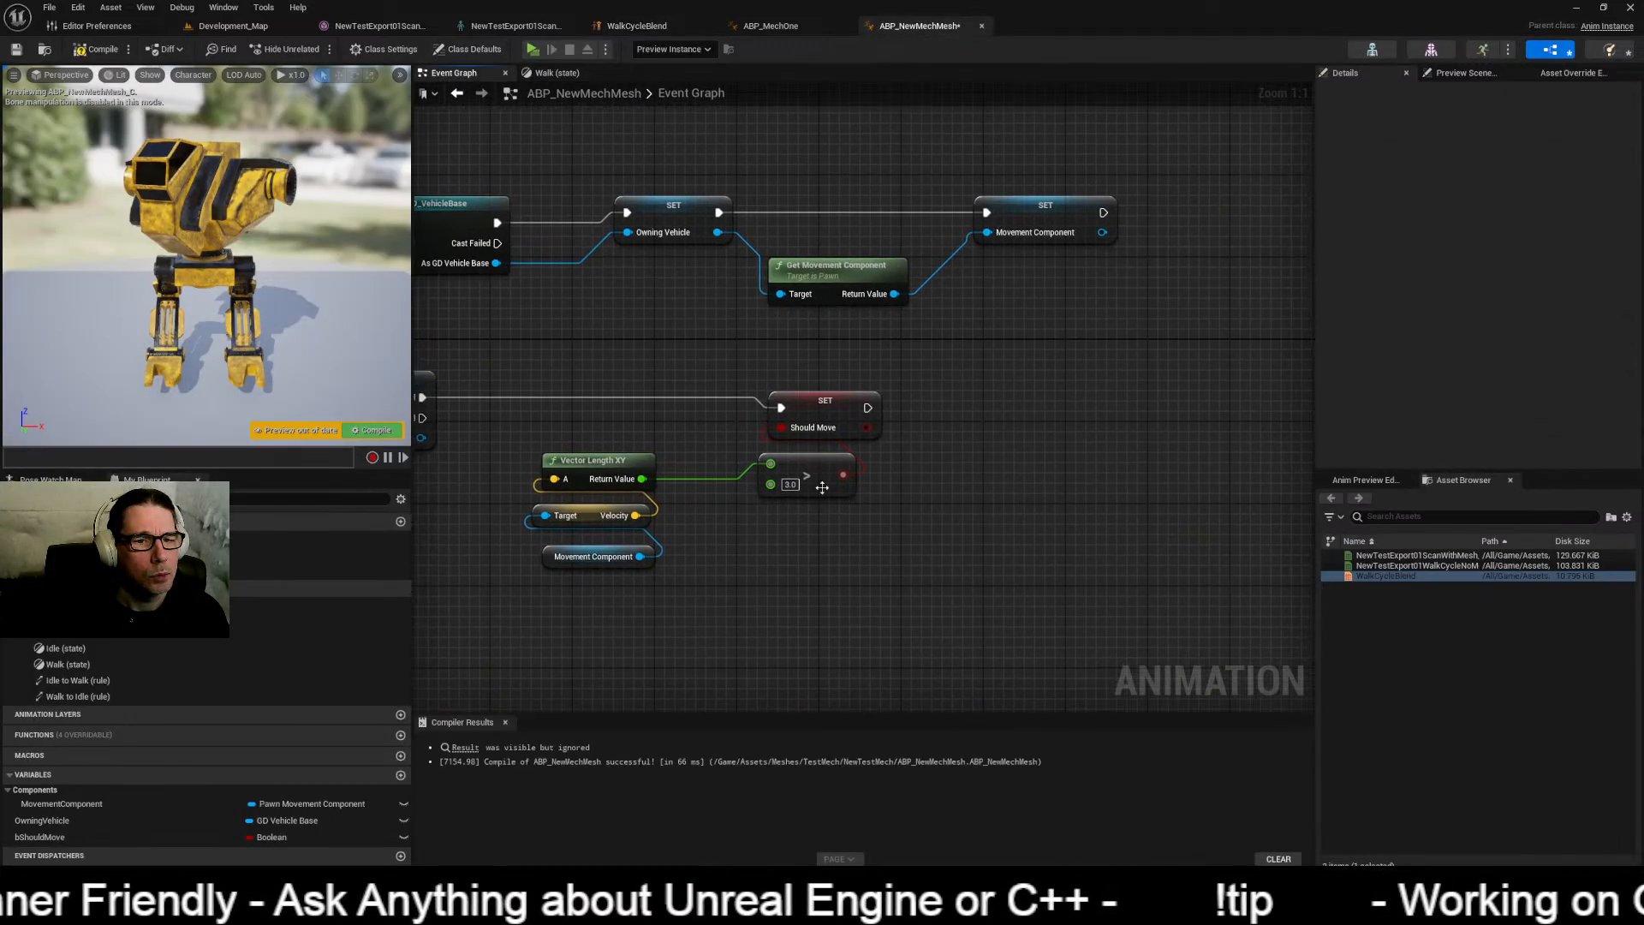
pyautogui.rightClick(643, 479)
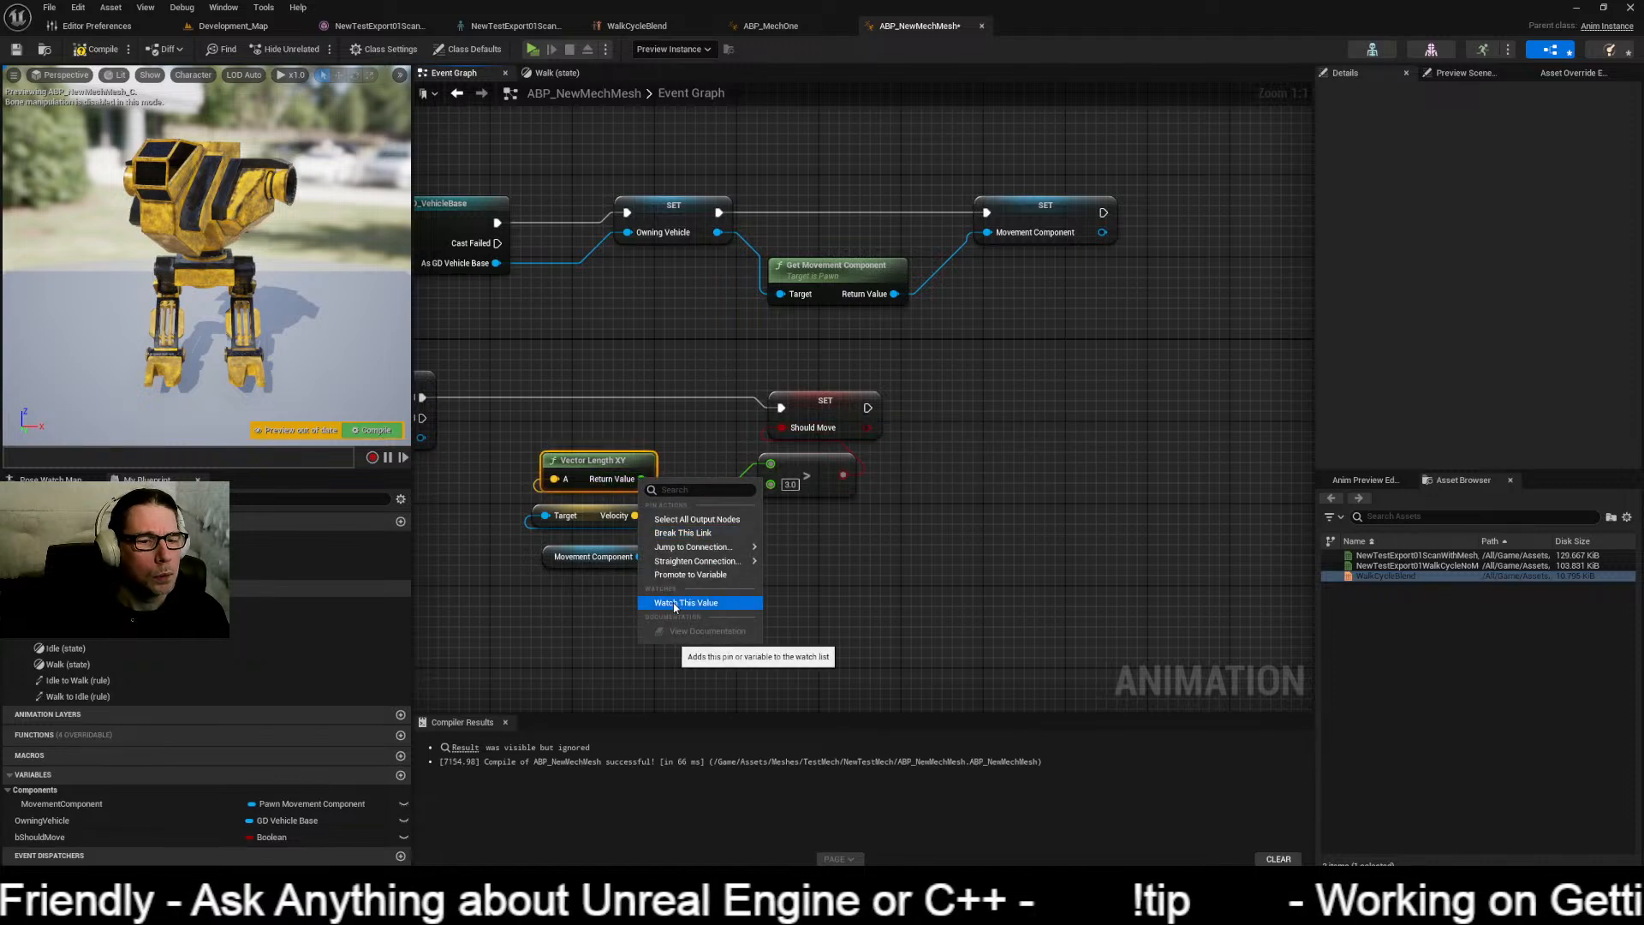
pyautogui.click(690, 575)
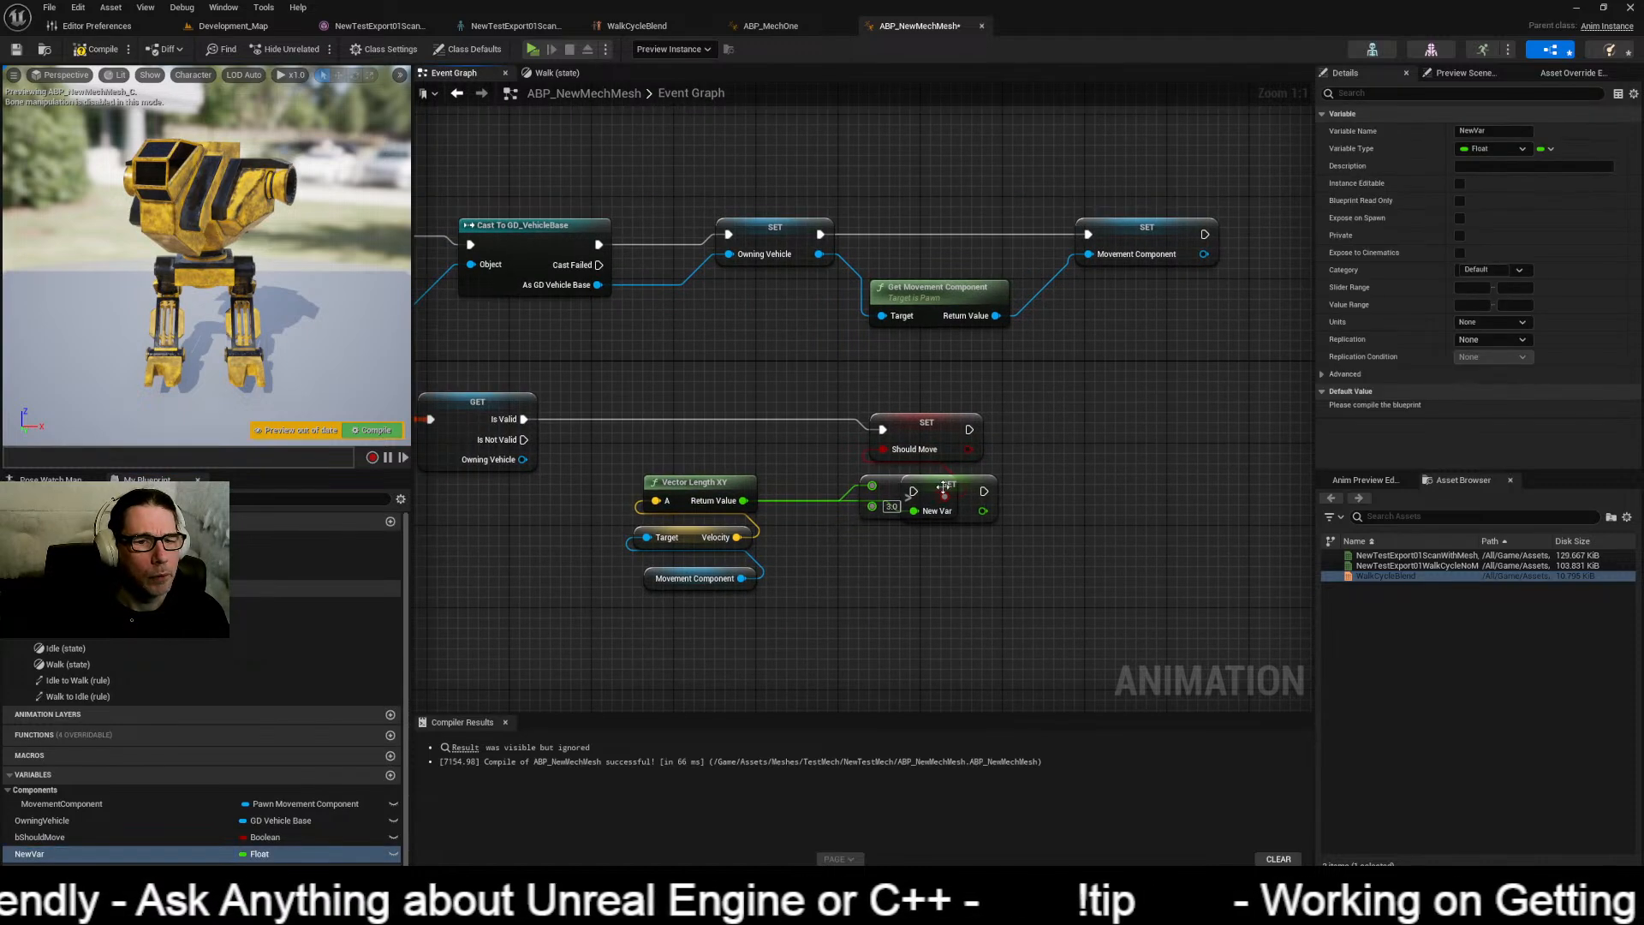
# Step: Wire the new variable's Set node between Is Valid and Set Should Move, rename the variable GroundSpeed and compile
pyautogui.moveTo(943, 487); pyautogui.dragTo(855, 567)
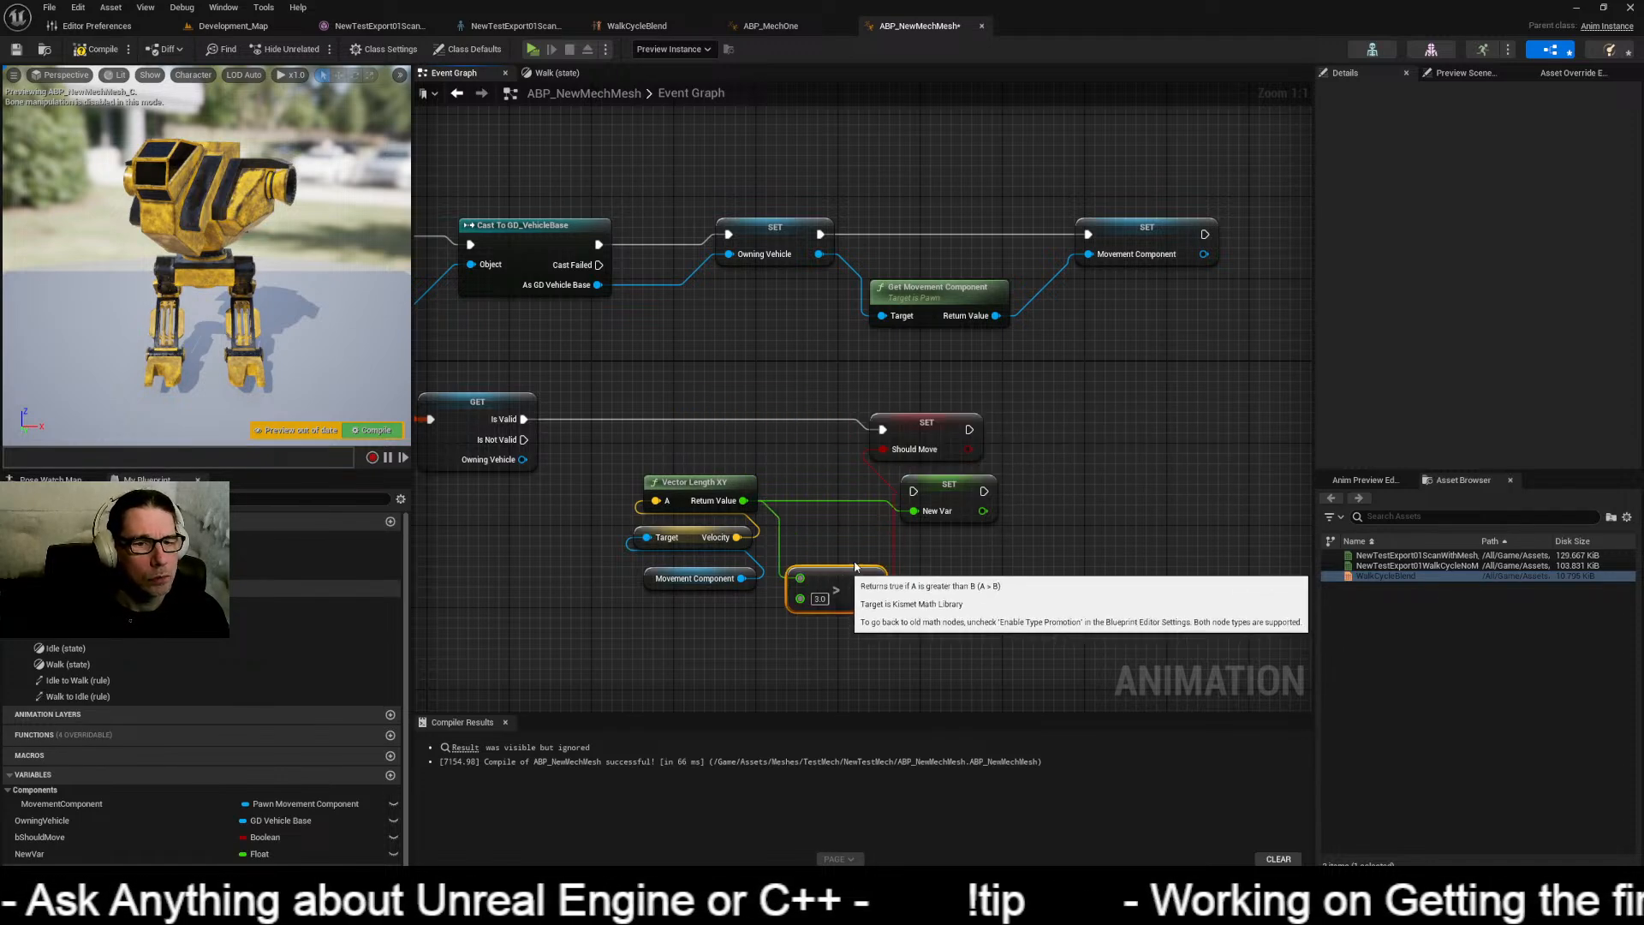
pyautogui.moveTo(958, 498); pyautogui.dragTo(773, 425)
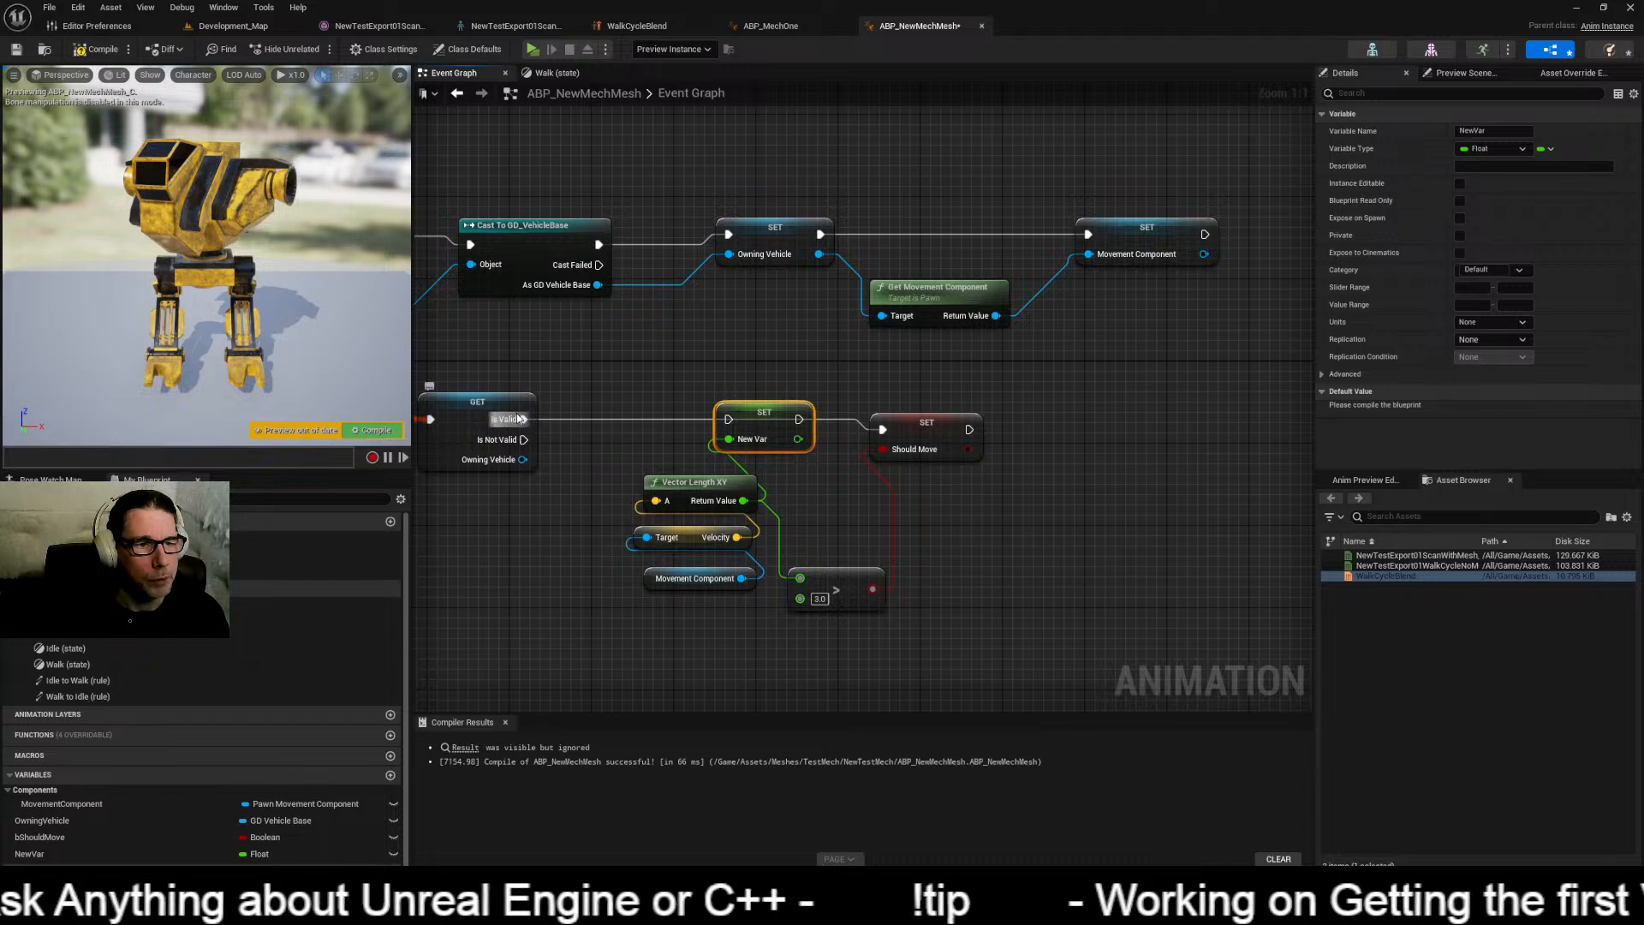
pyautogui.moveTo(521, 419); pyautogui.dragTo(883, 429)
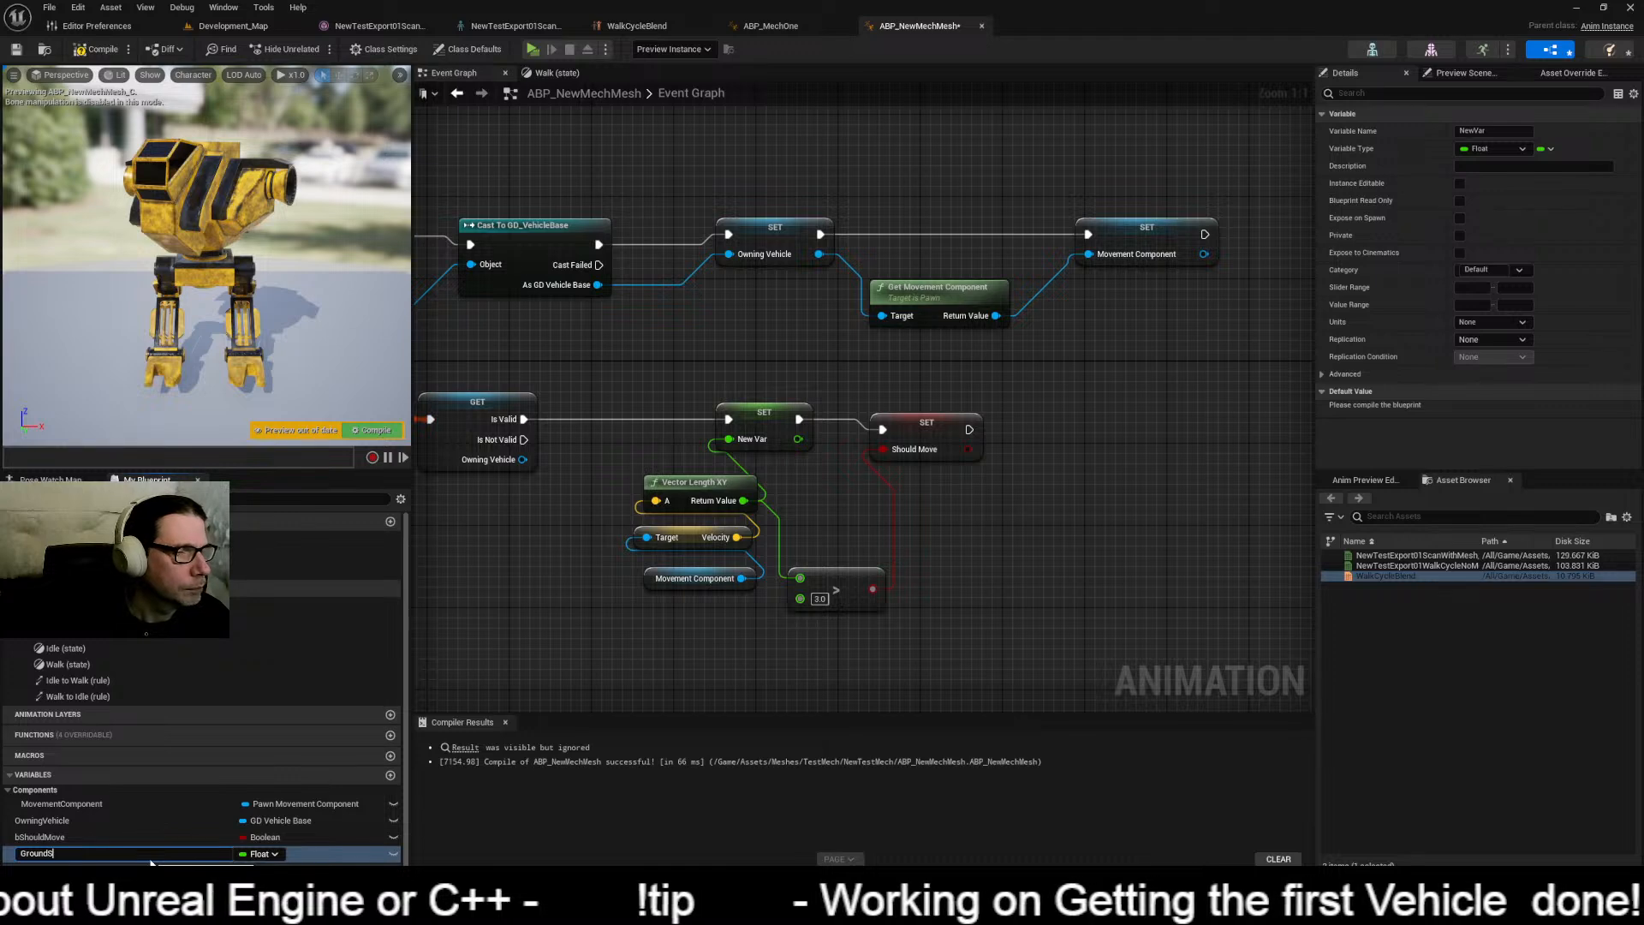
pyautogui.click(97, 50)
# Step: In ABP_NewMechMesh's Walk state, feed the GroundSpeed variable into the Speed input of WalkCycleBlend and compile the blueprint
pyautogui.click(828, 27)
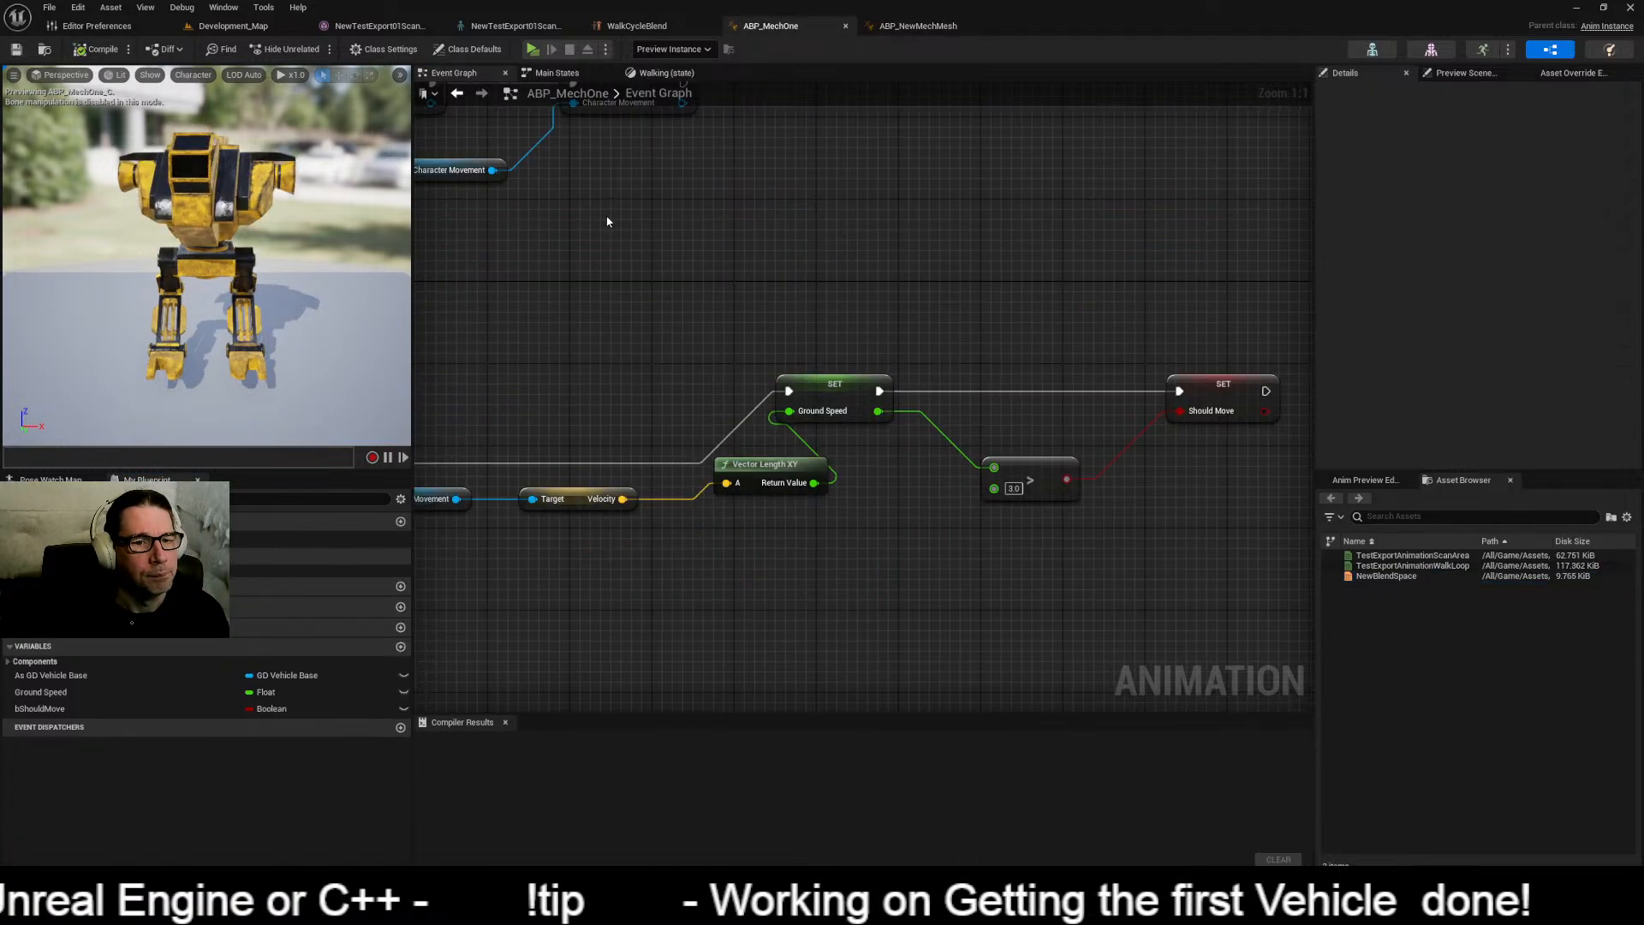
pyautogui.click(918, 25)
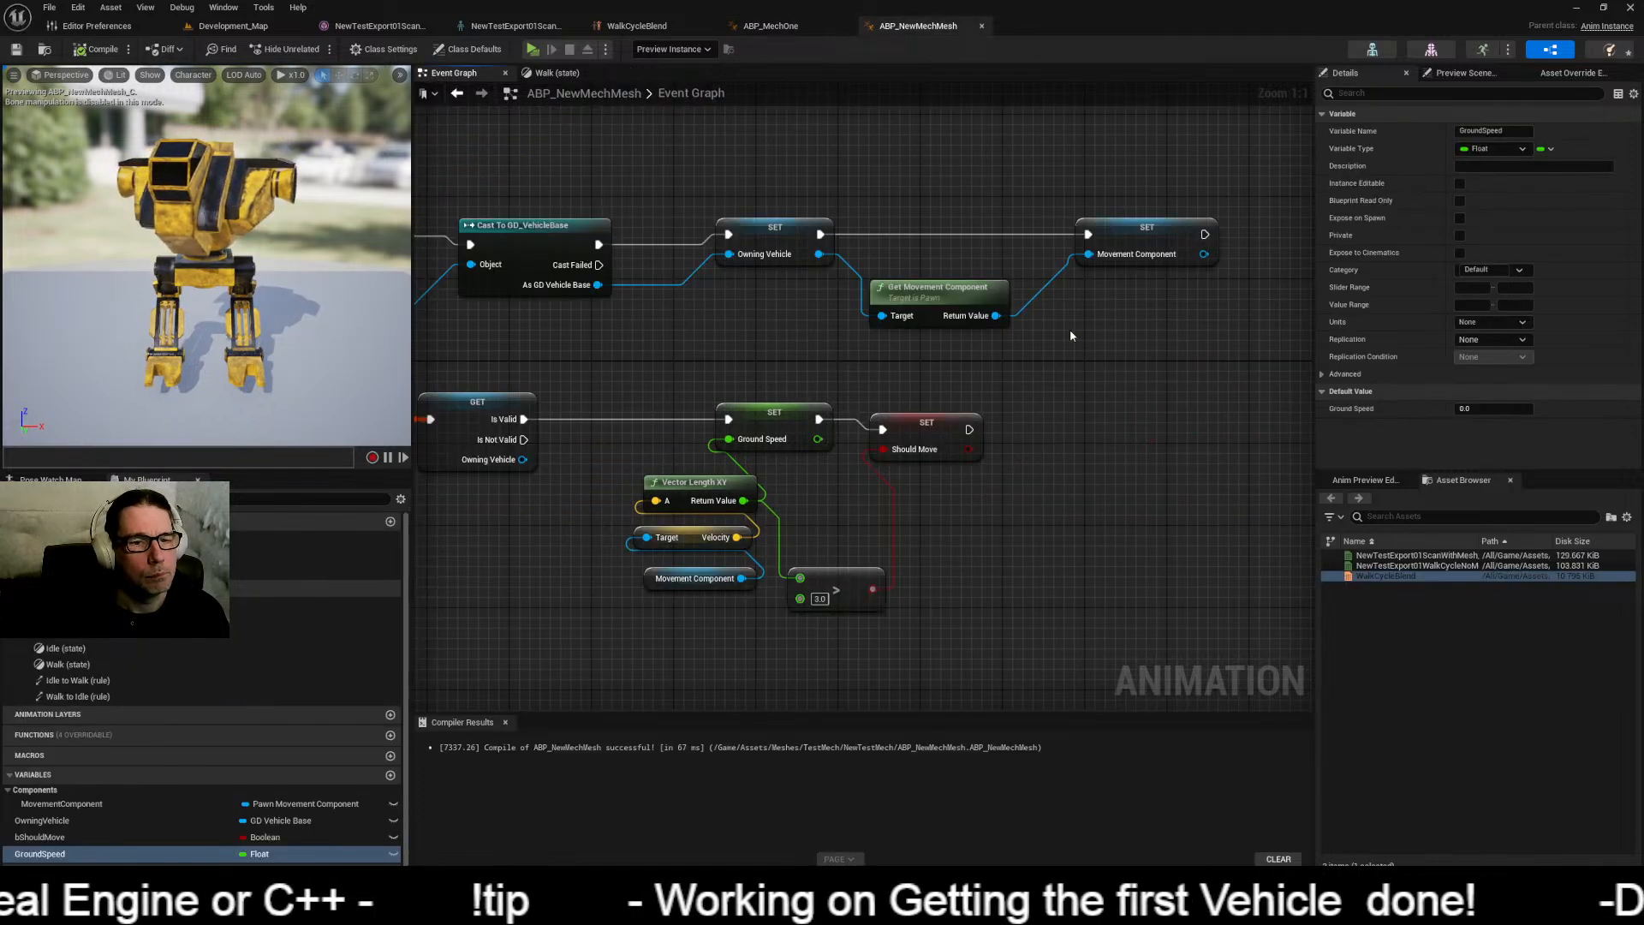
pyautogui.click(558, 73)
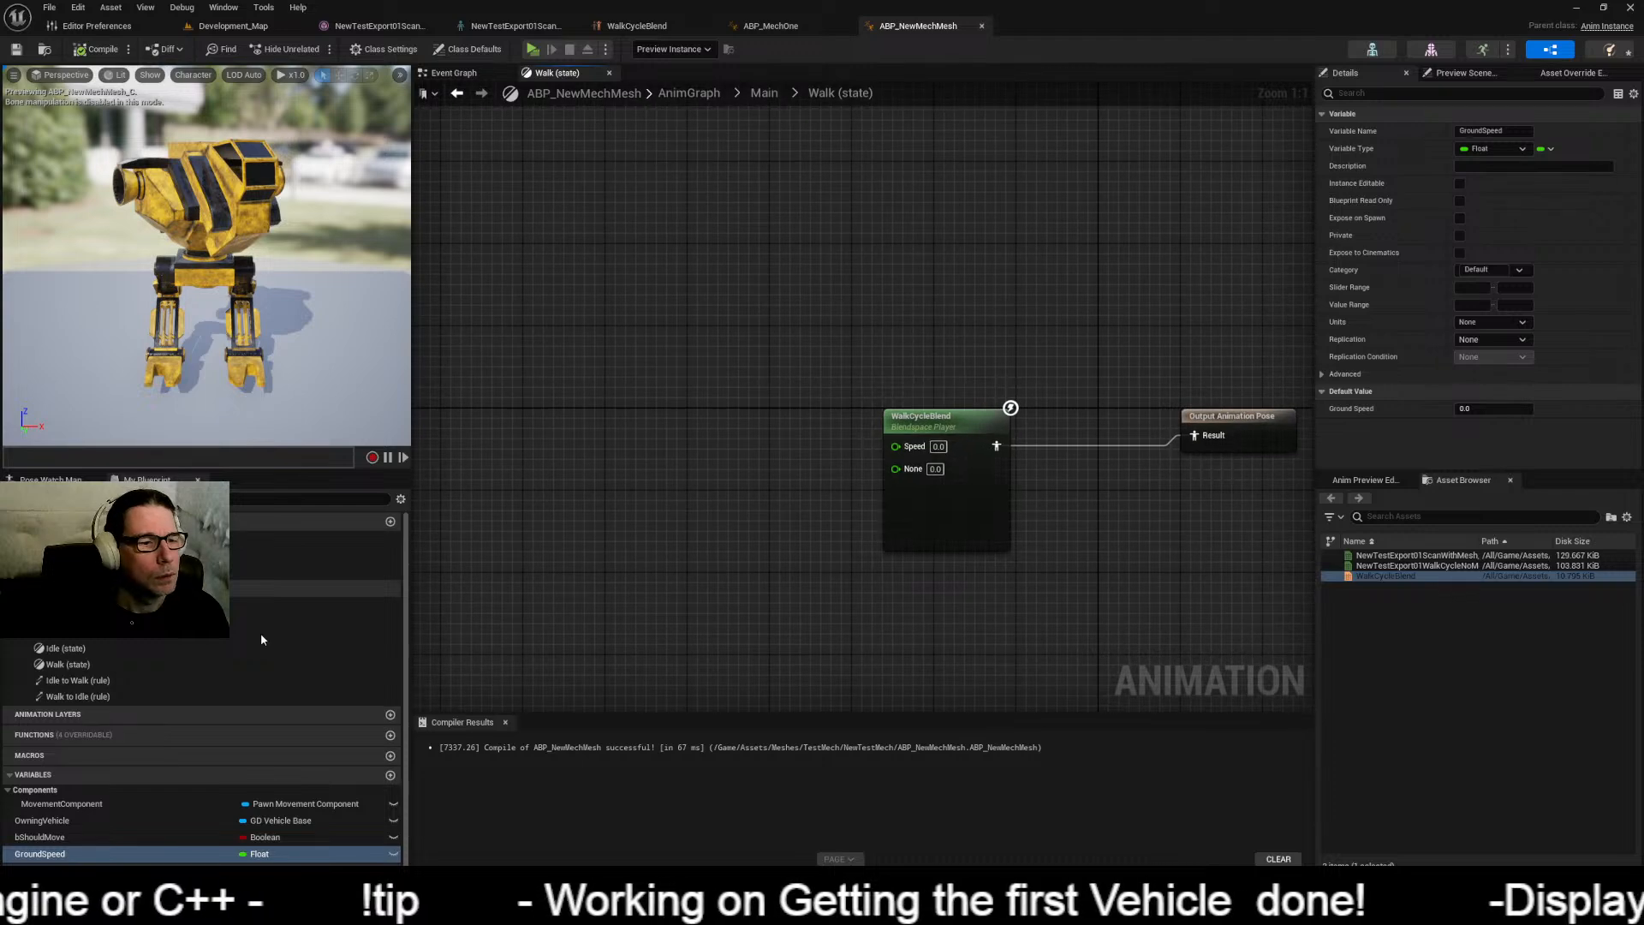
pyautogui.moveTo(53, 859); pyautogui.dragTo(893, 447)
pyautogui.moveTo(55, 860); pyautogui.dragTo(896, 445)
pyautogui.click(659, 481)
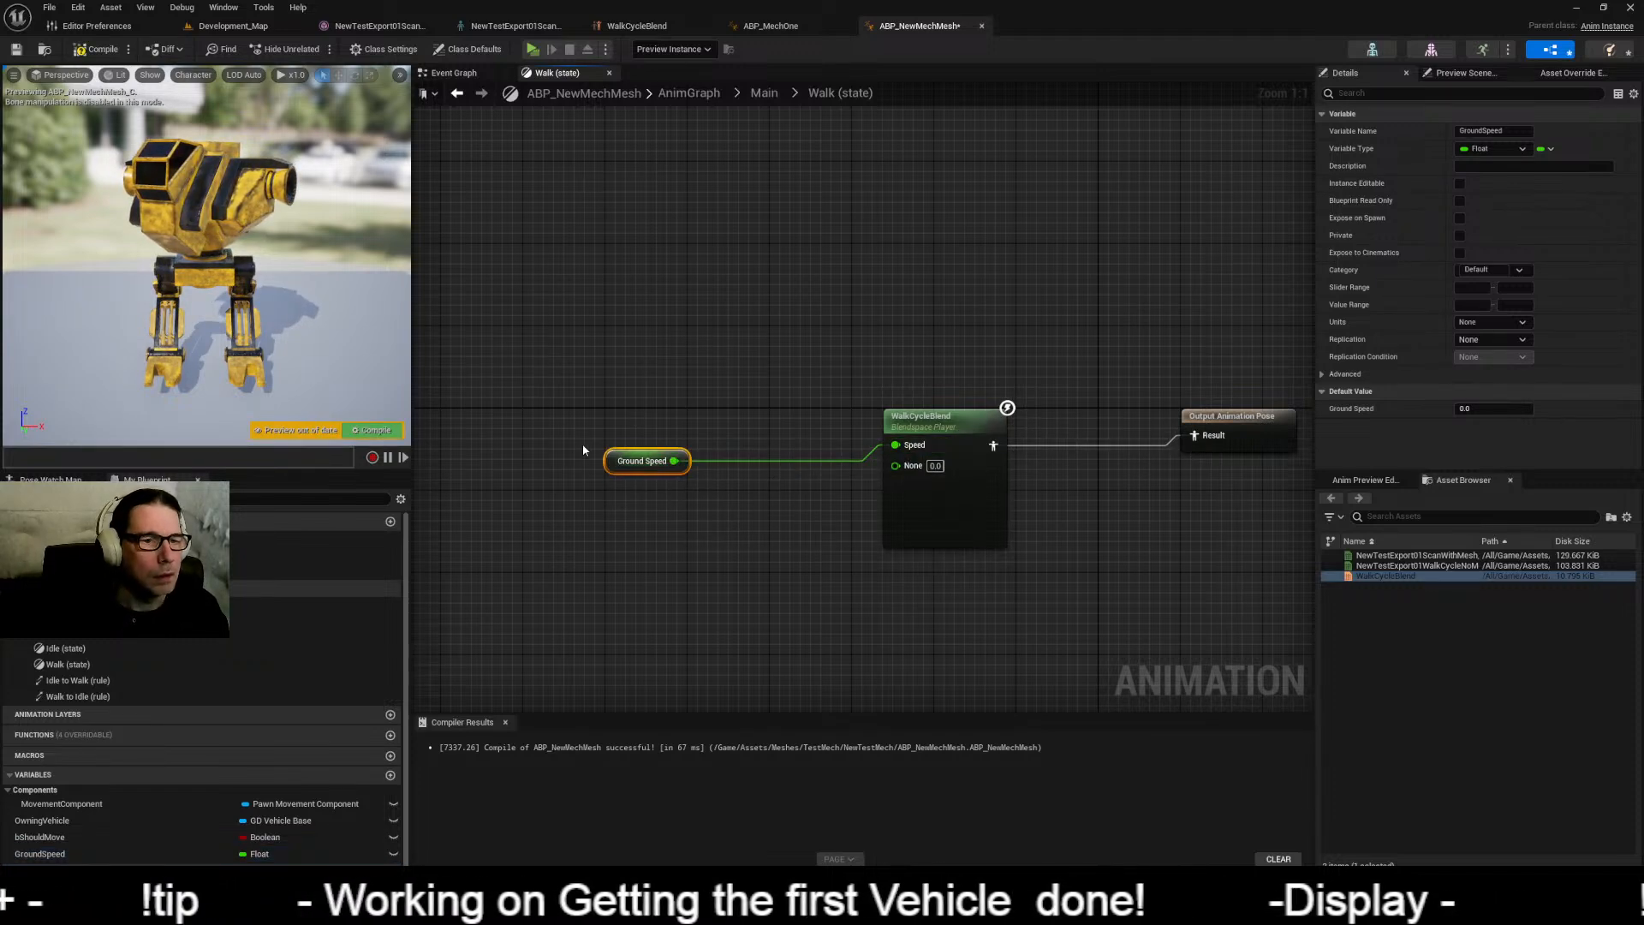
pyautogui.moveTo(611, 459); pyautogui.dragTo(641, 418)
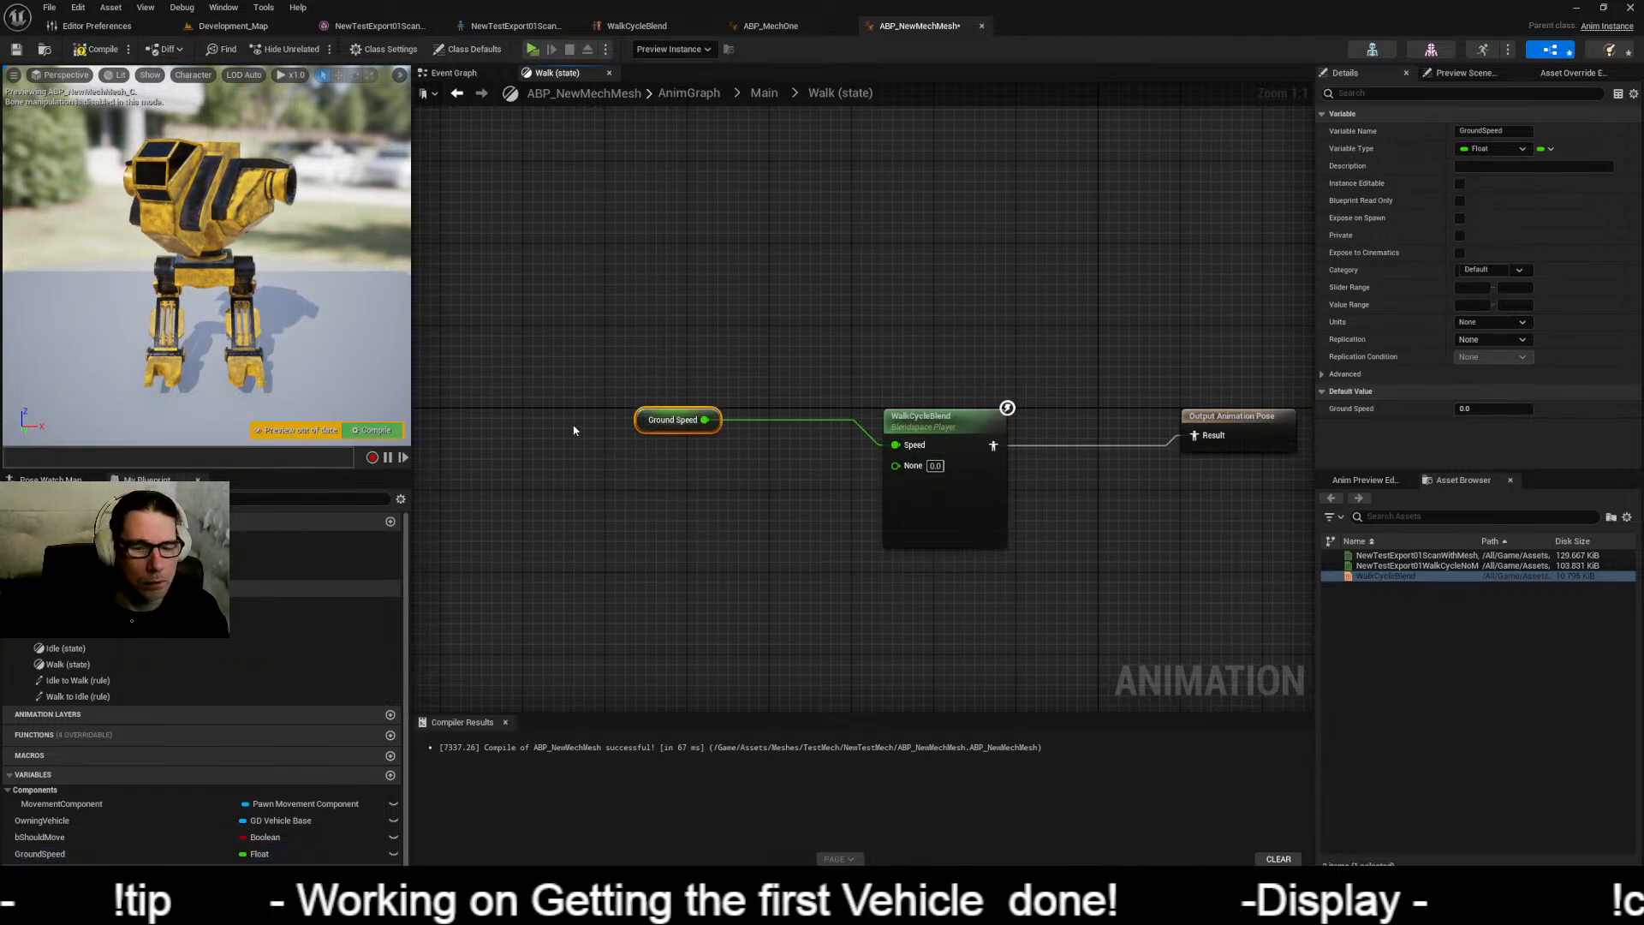
pyautogui.click(94, 49)
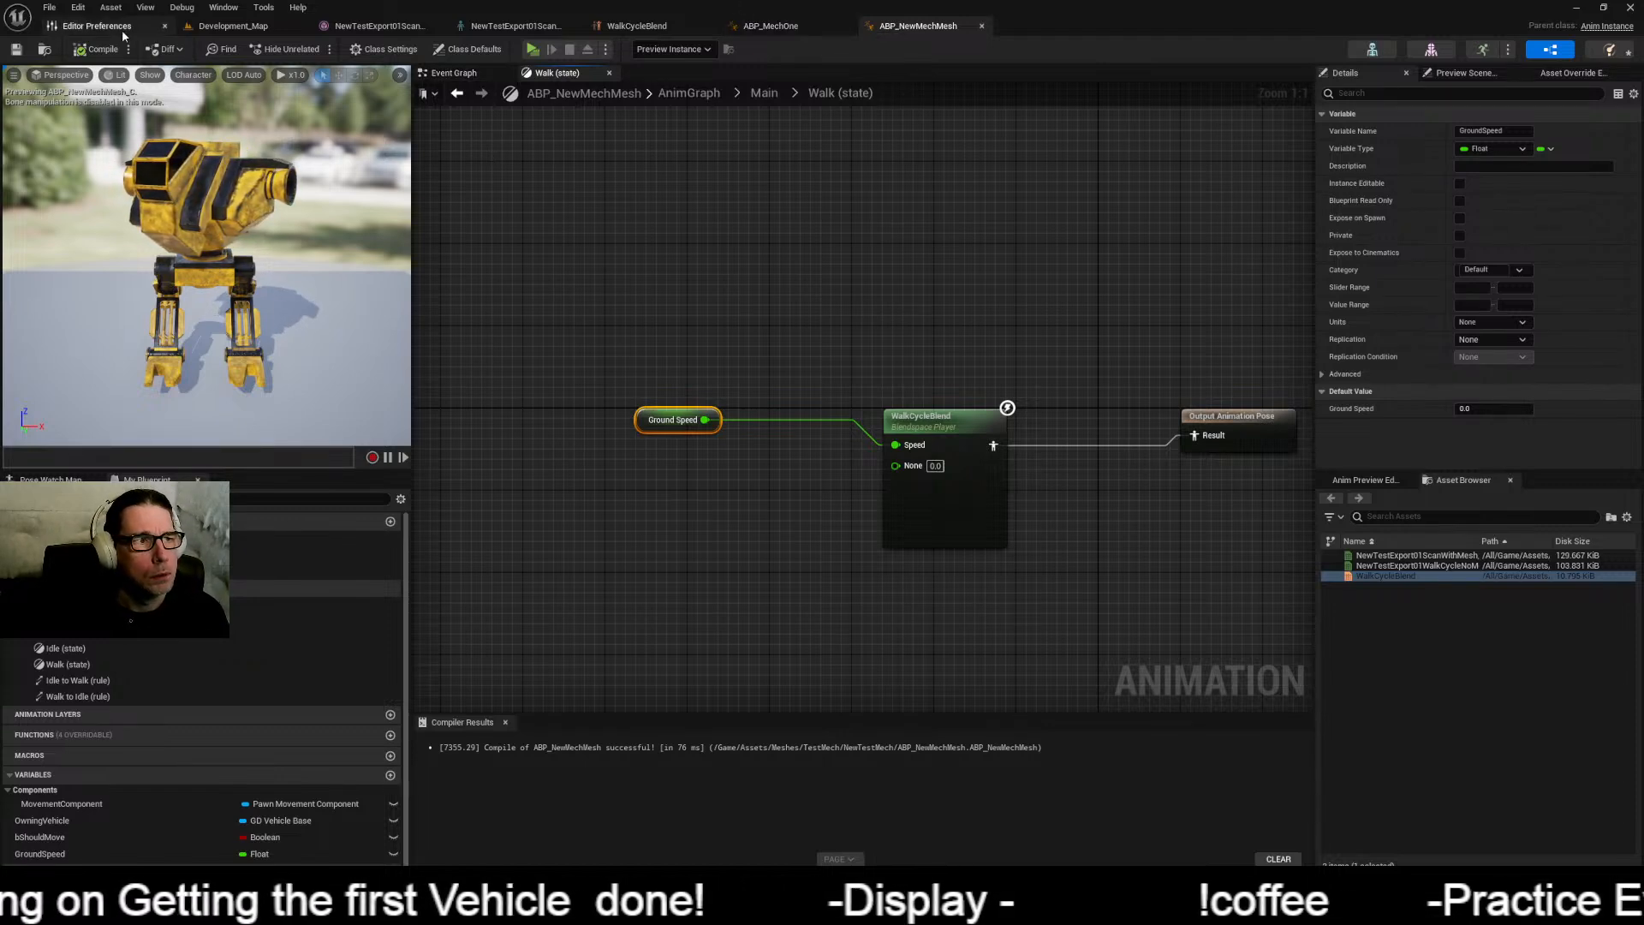
# Step: In Development_Map, browse the project content to the _Game/Blueprints/Data folder
pyautogui.click(94, 25)
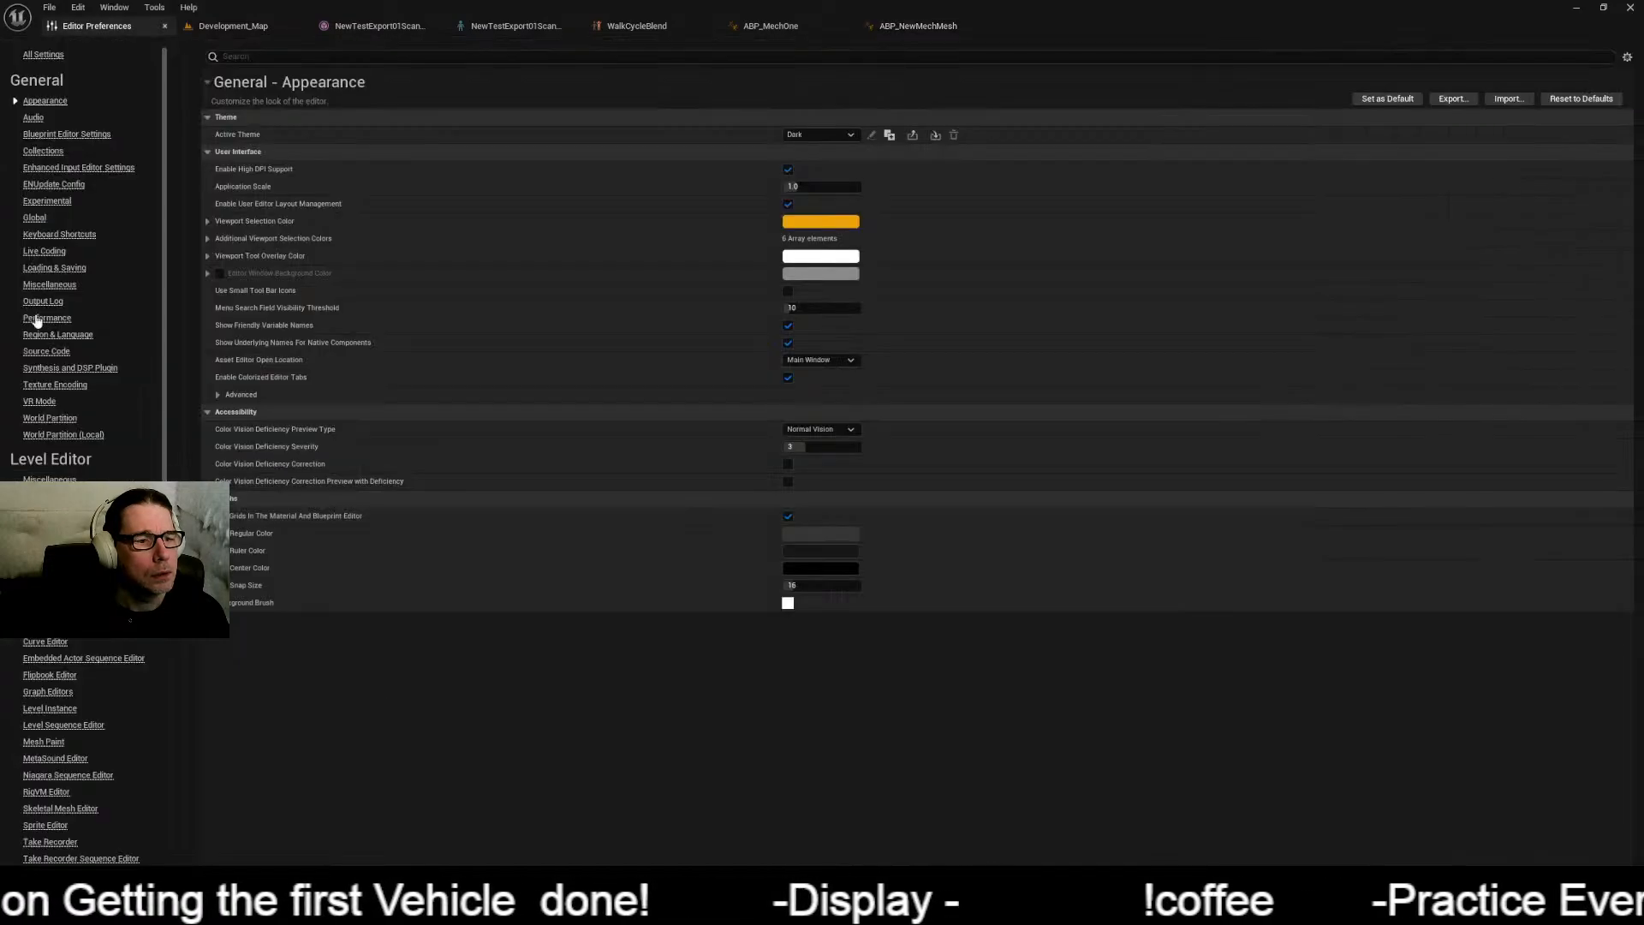
pyautogui.click(233, 26)
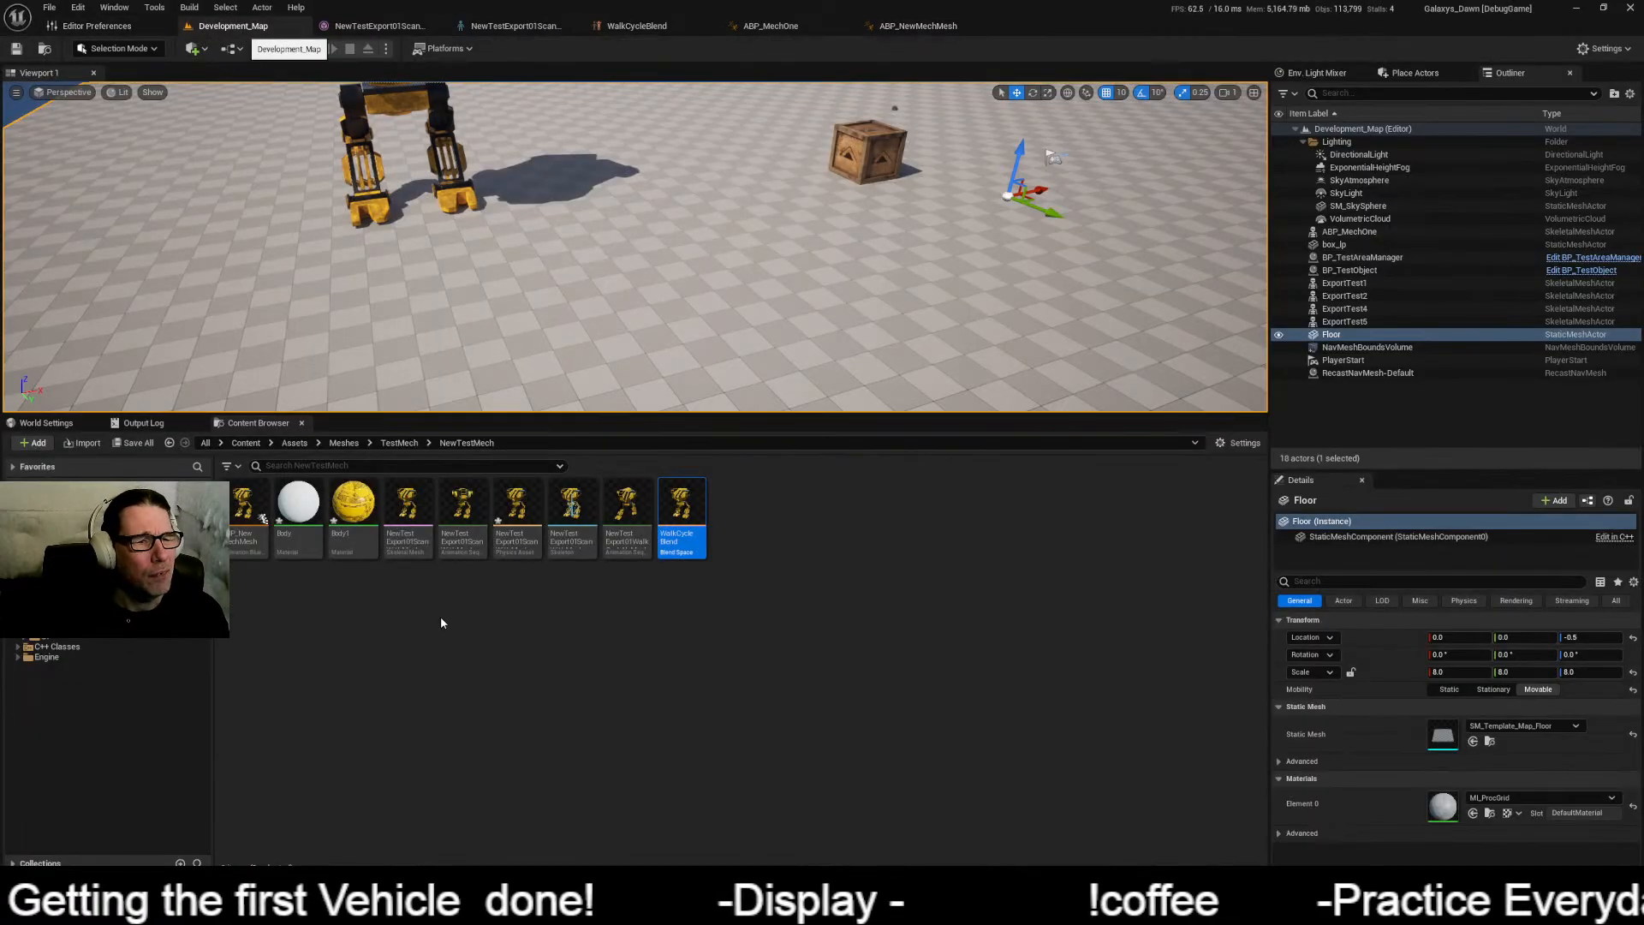
pyautogui.click(399, 443)
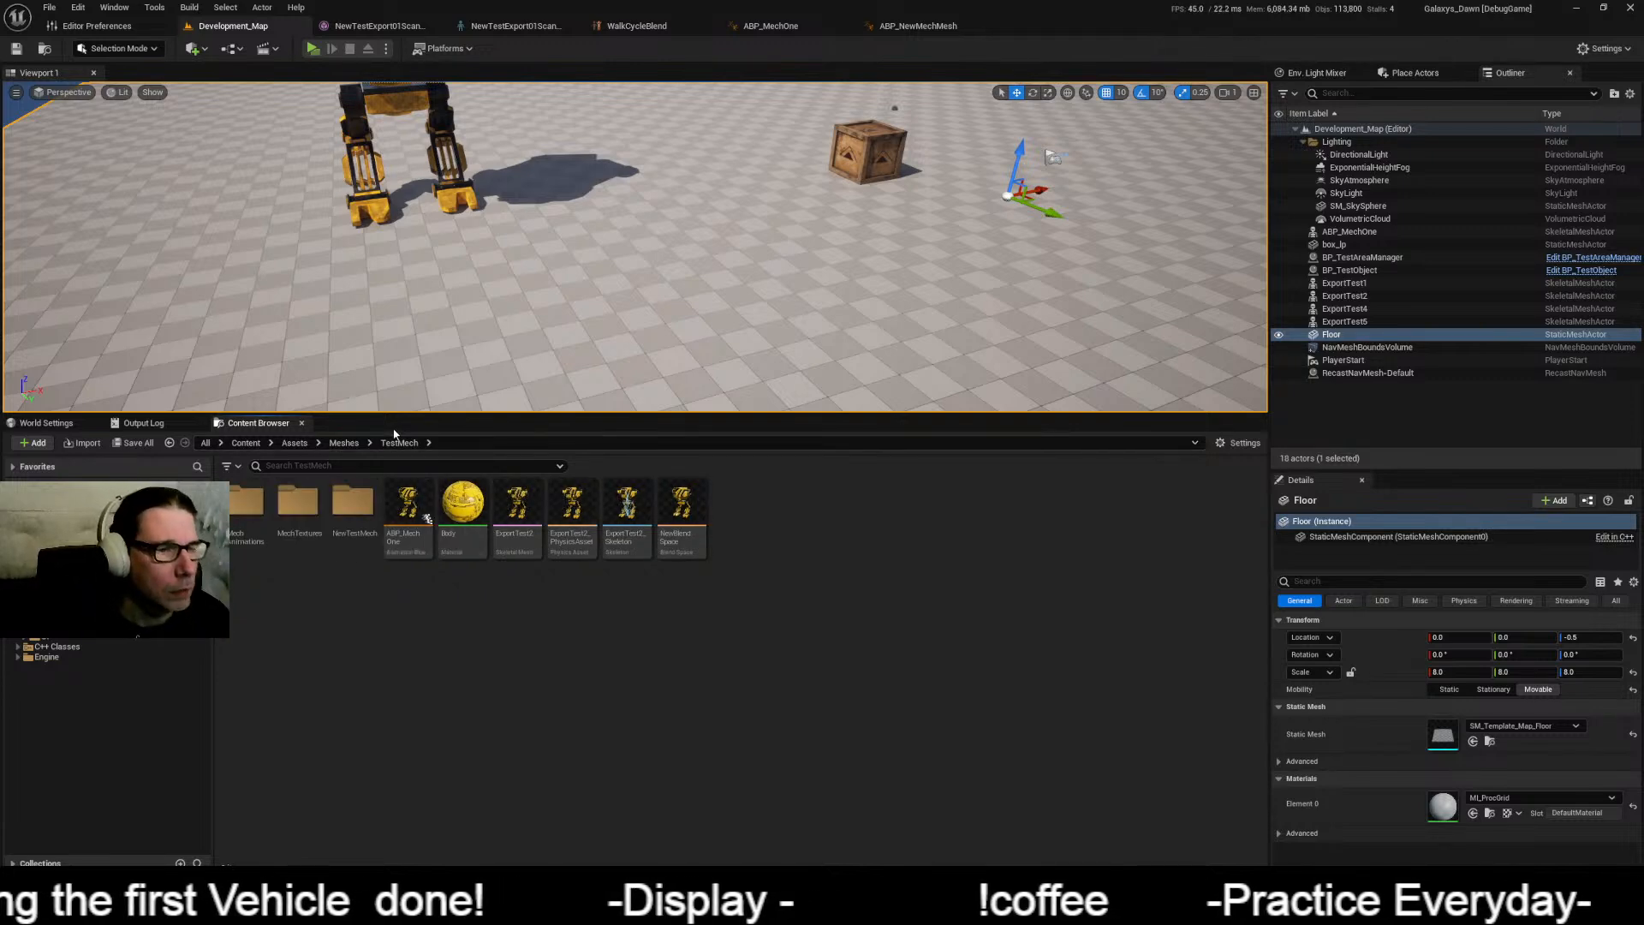
pyautogui.click(345, 443)
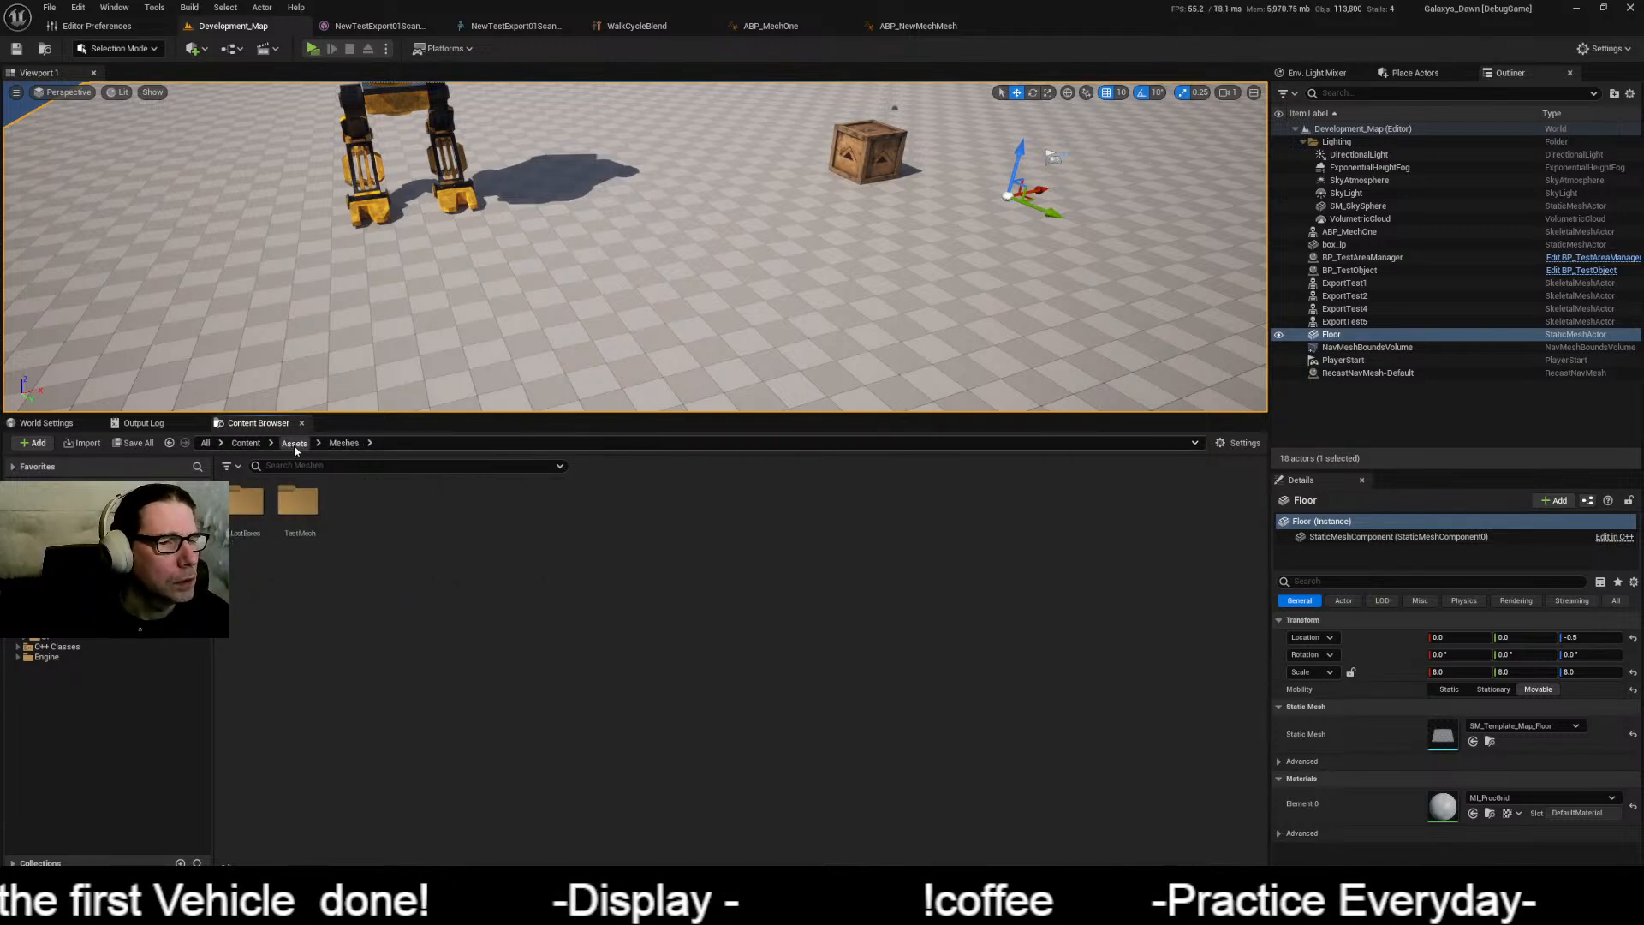
pyautogui.click(295, 443)
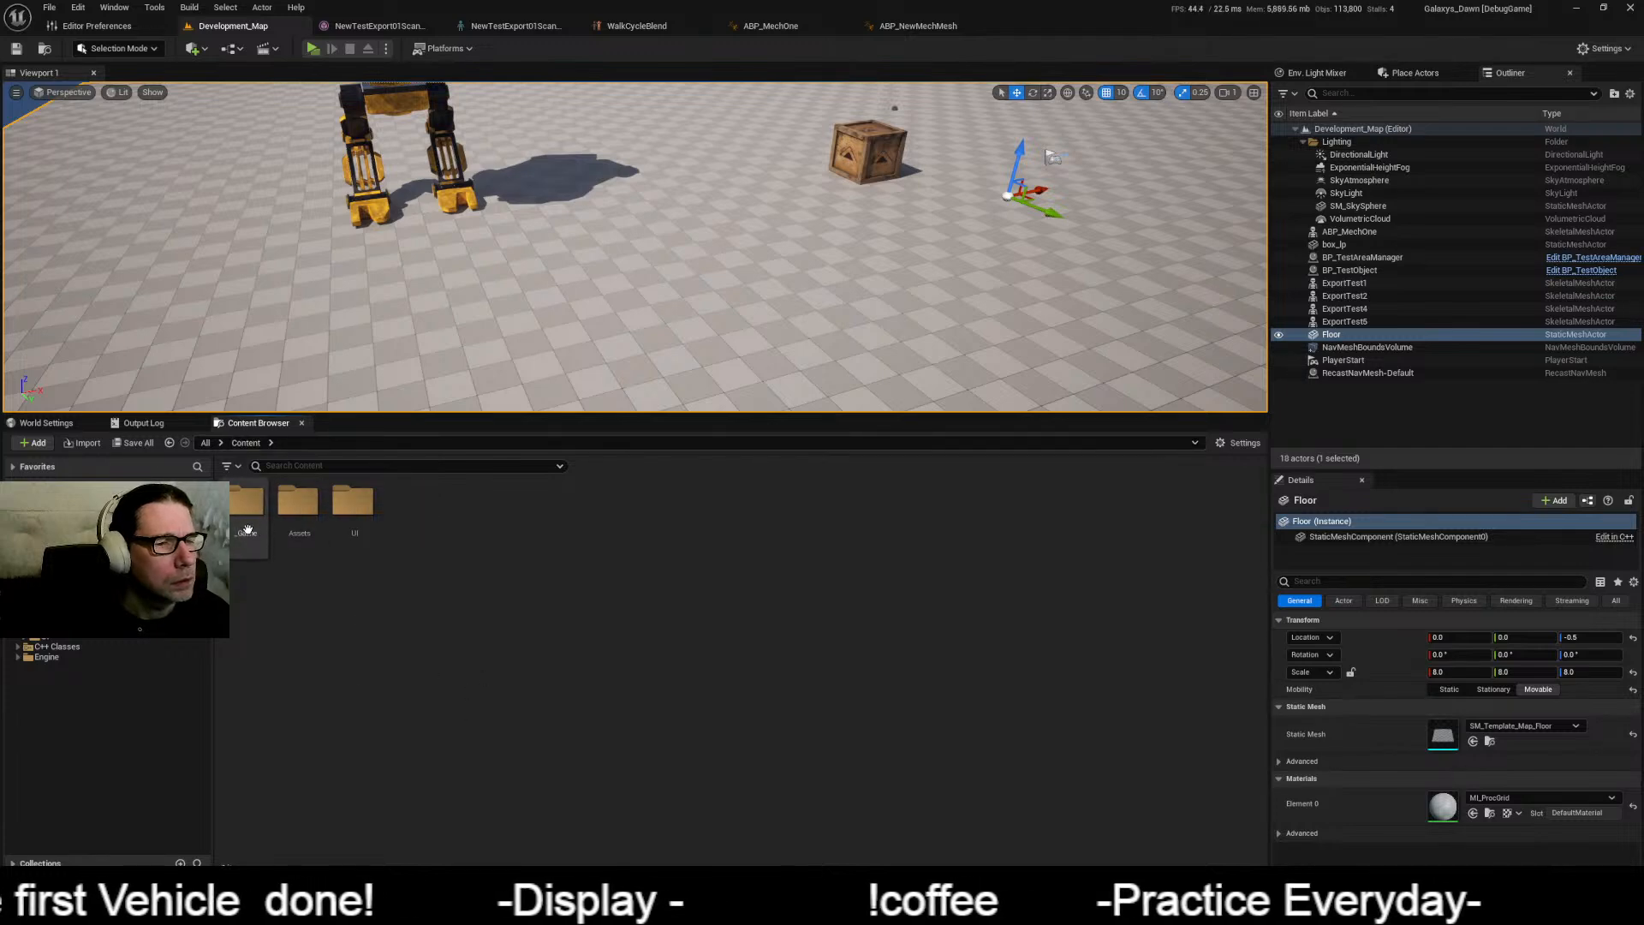
pyautogui.doubleClick(247, 526)
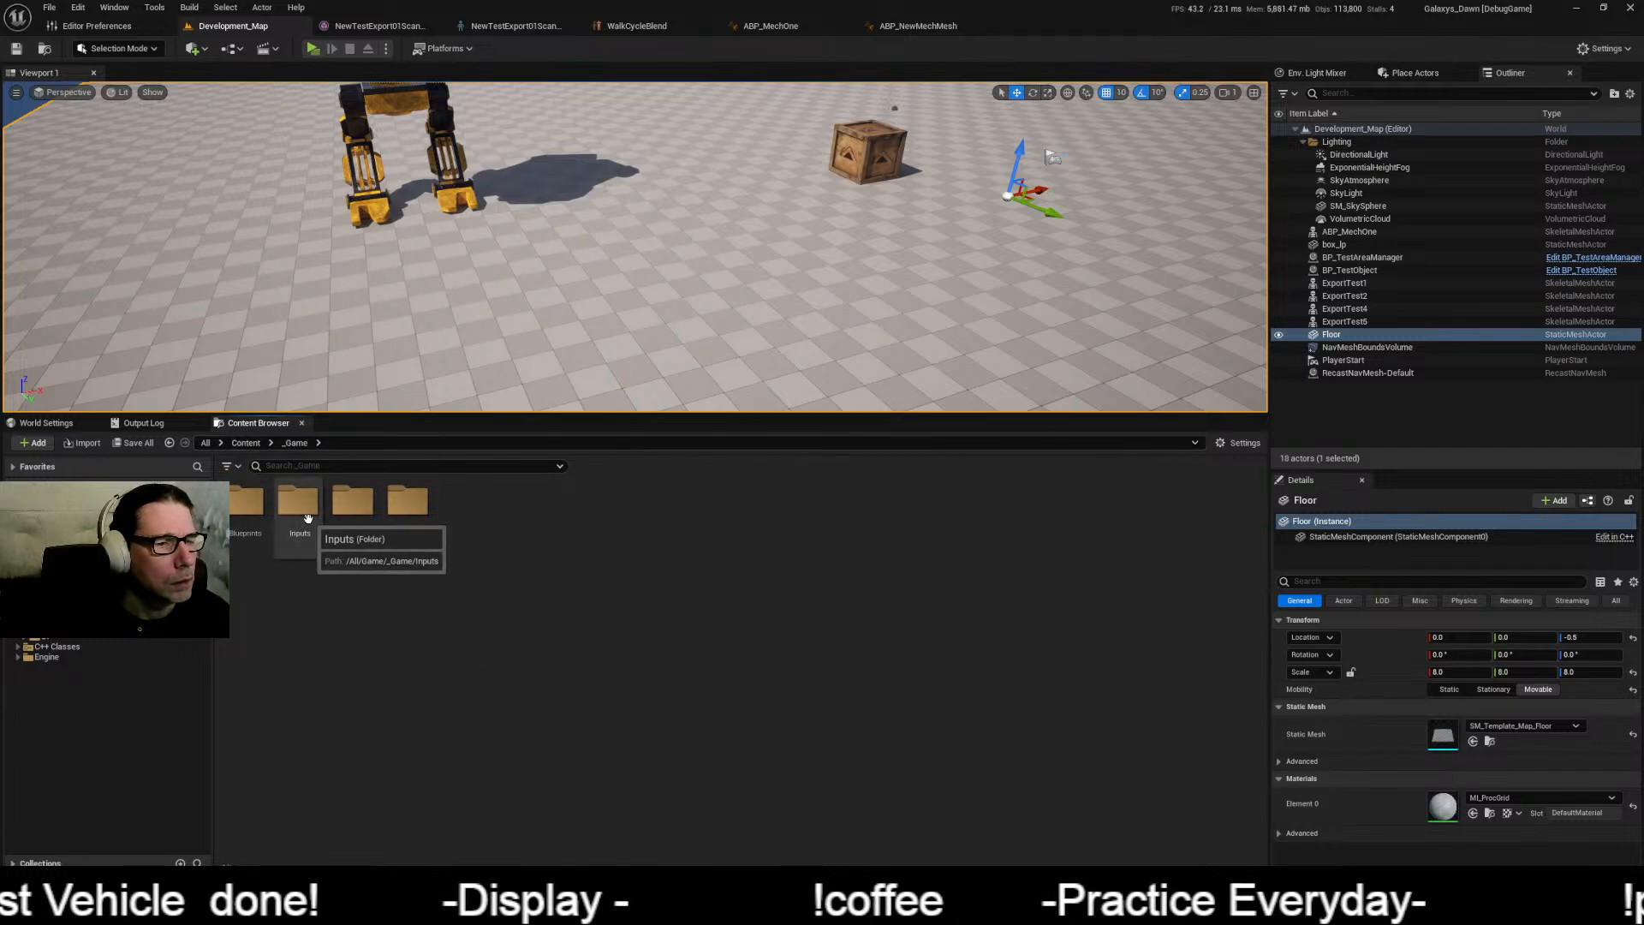
pyautogui.doubleClick(249, 503)
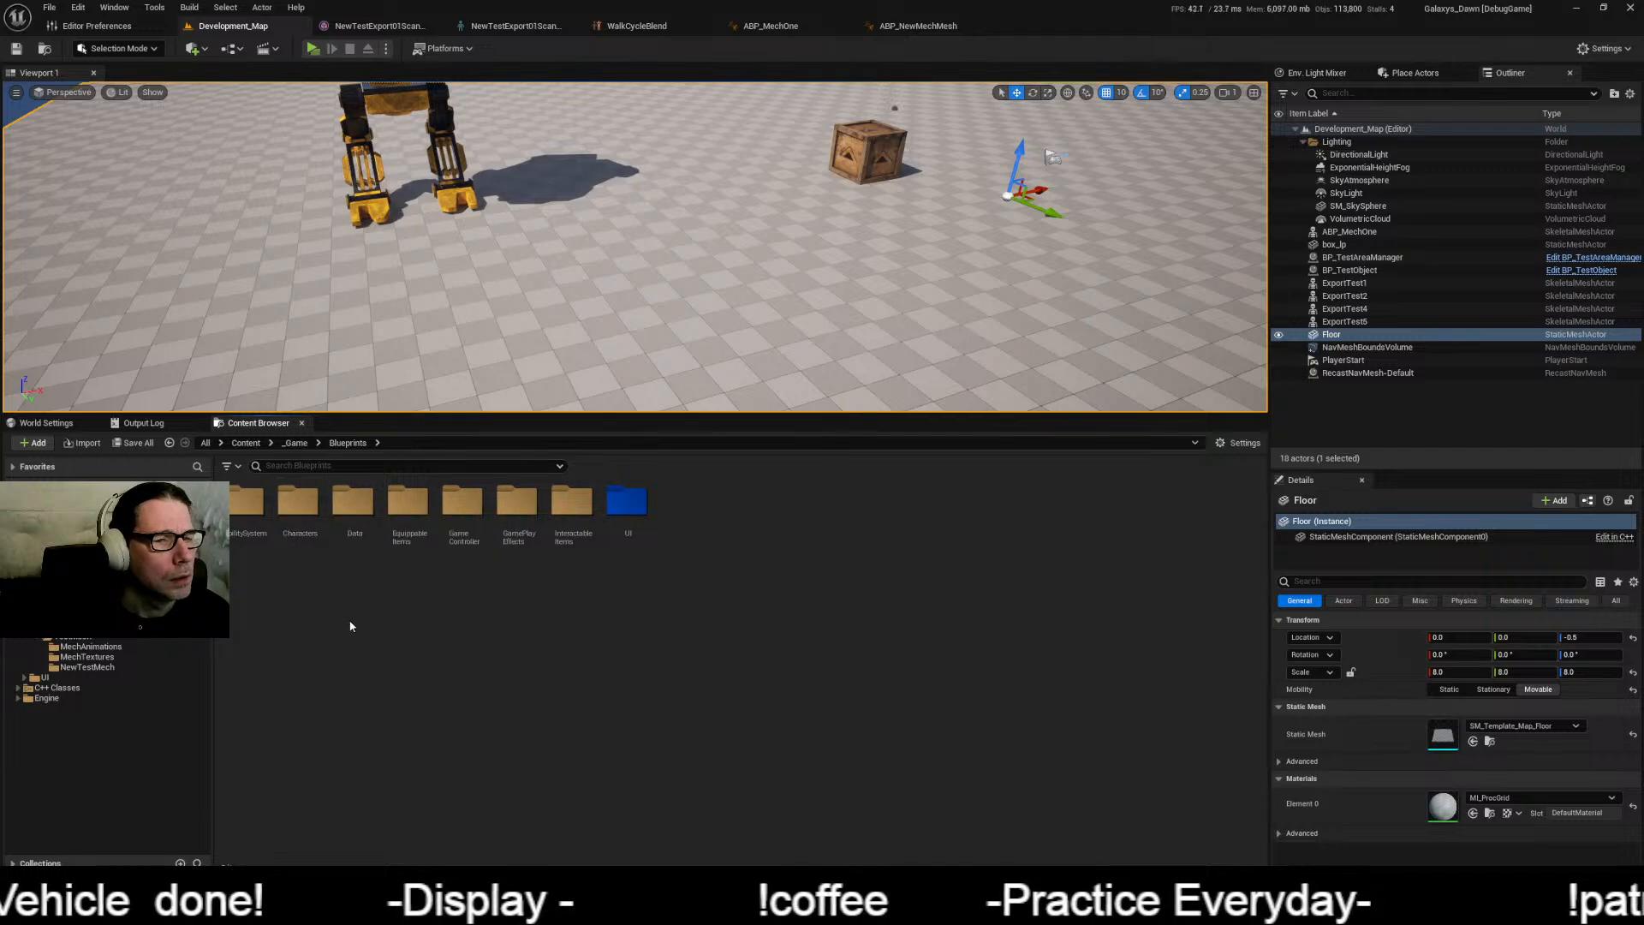
pyautogui.doubleClick(355, 504)
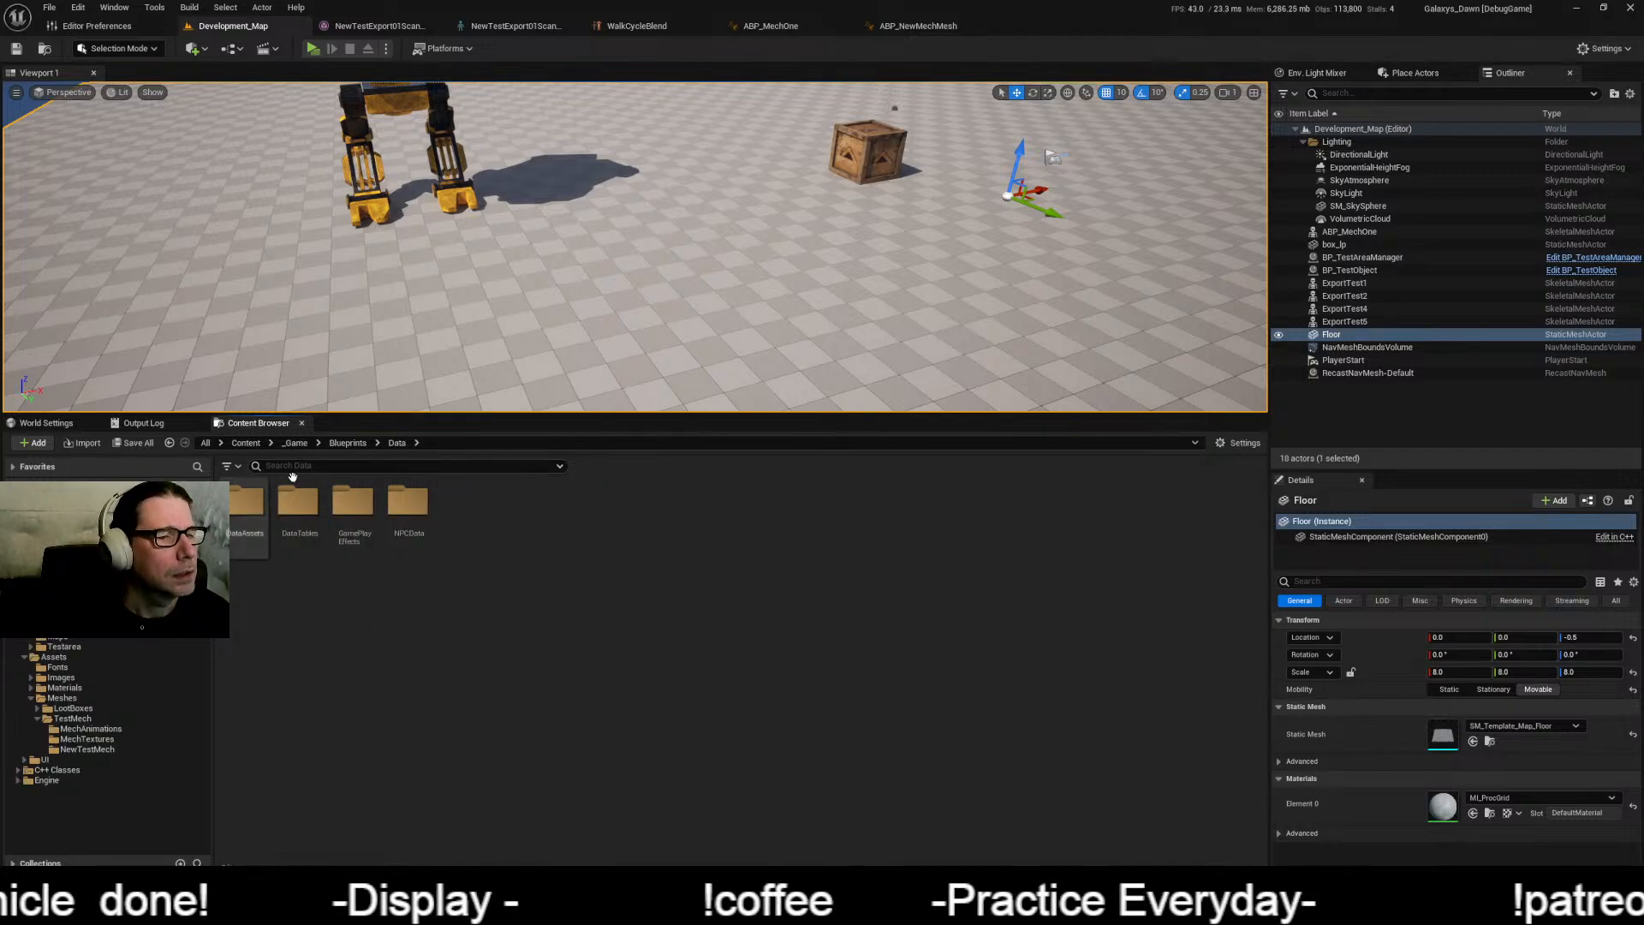
# Step: Check the DataTables folder, and open the DA_TestTrackedVehicle data asset from the DataAssets folder
pyautogui.doubleClick(297, 514)
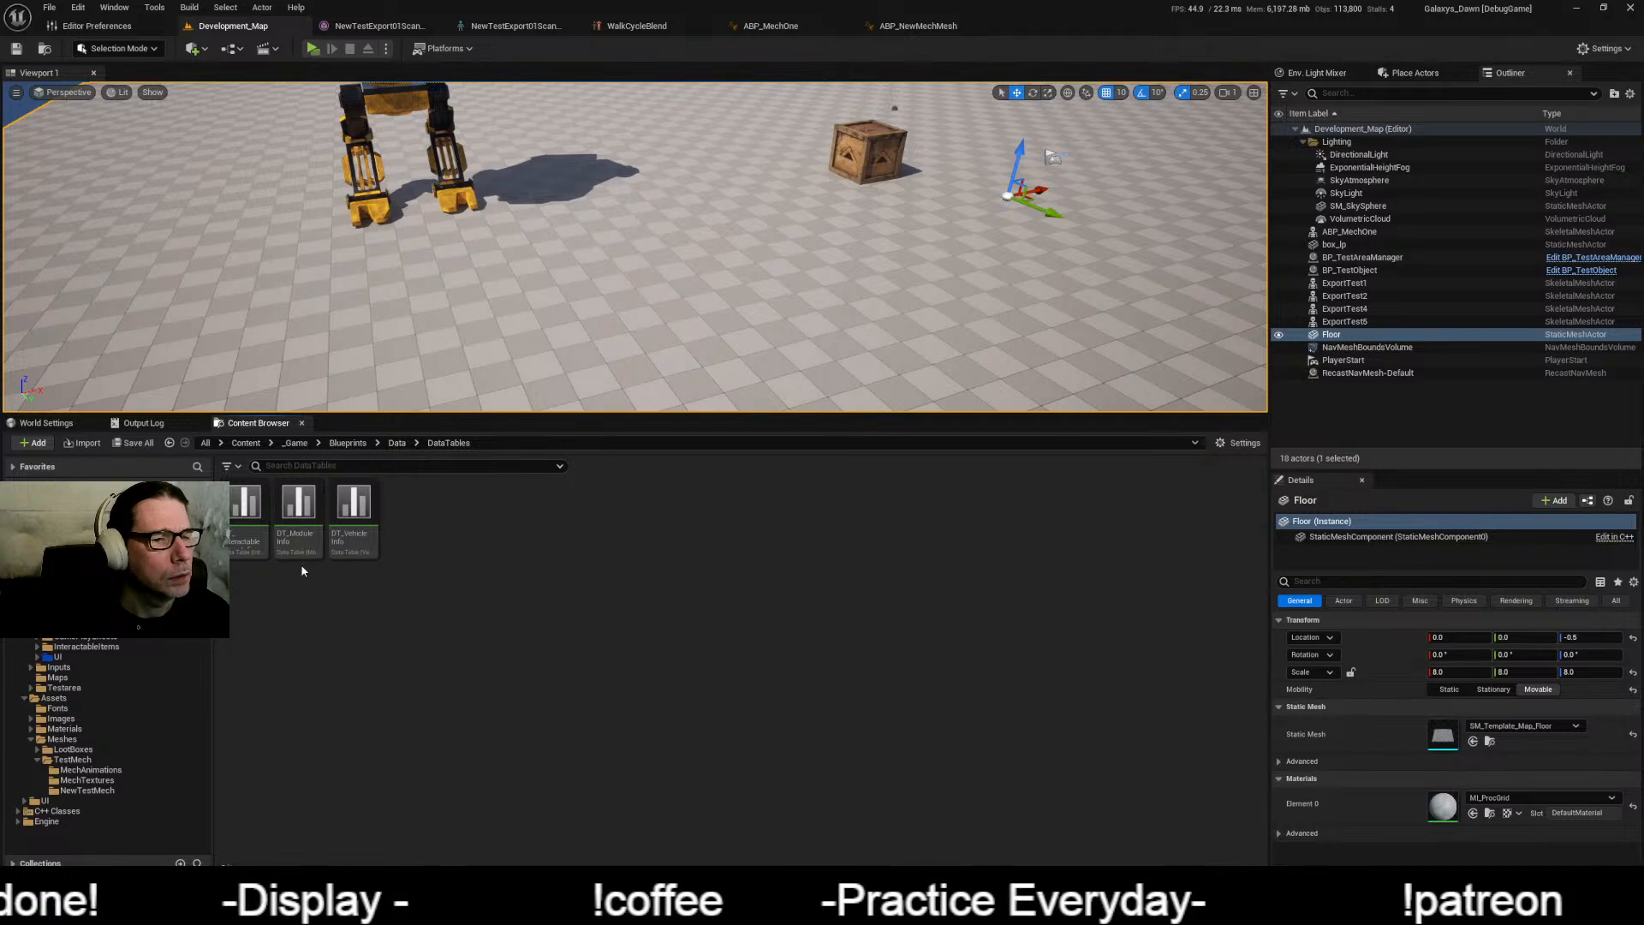
pyautogui.click(397, 443)
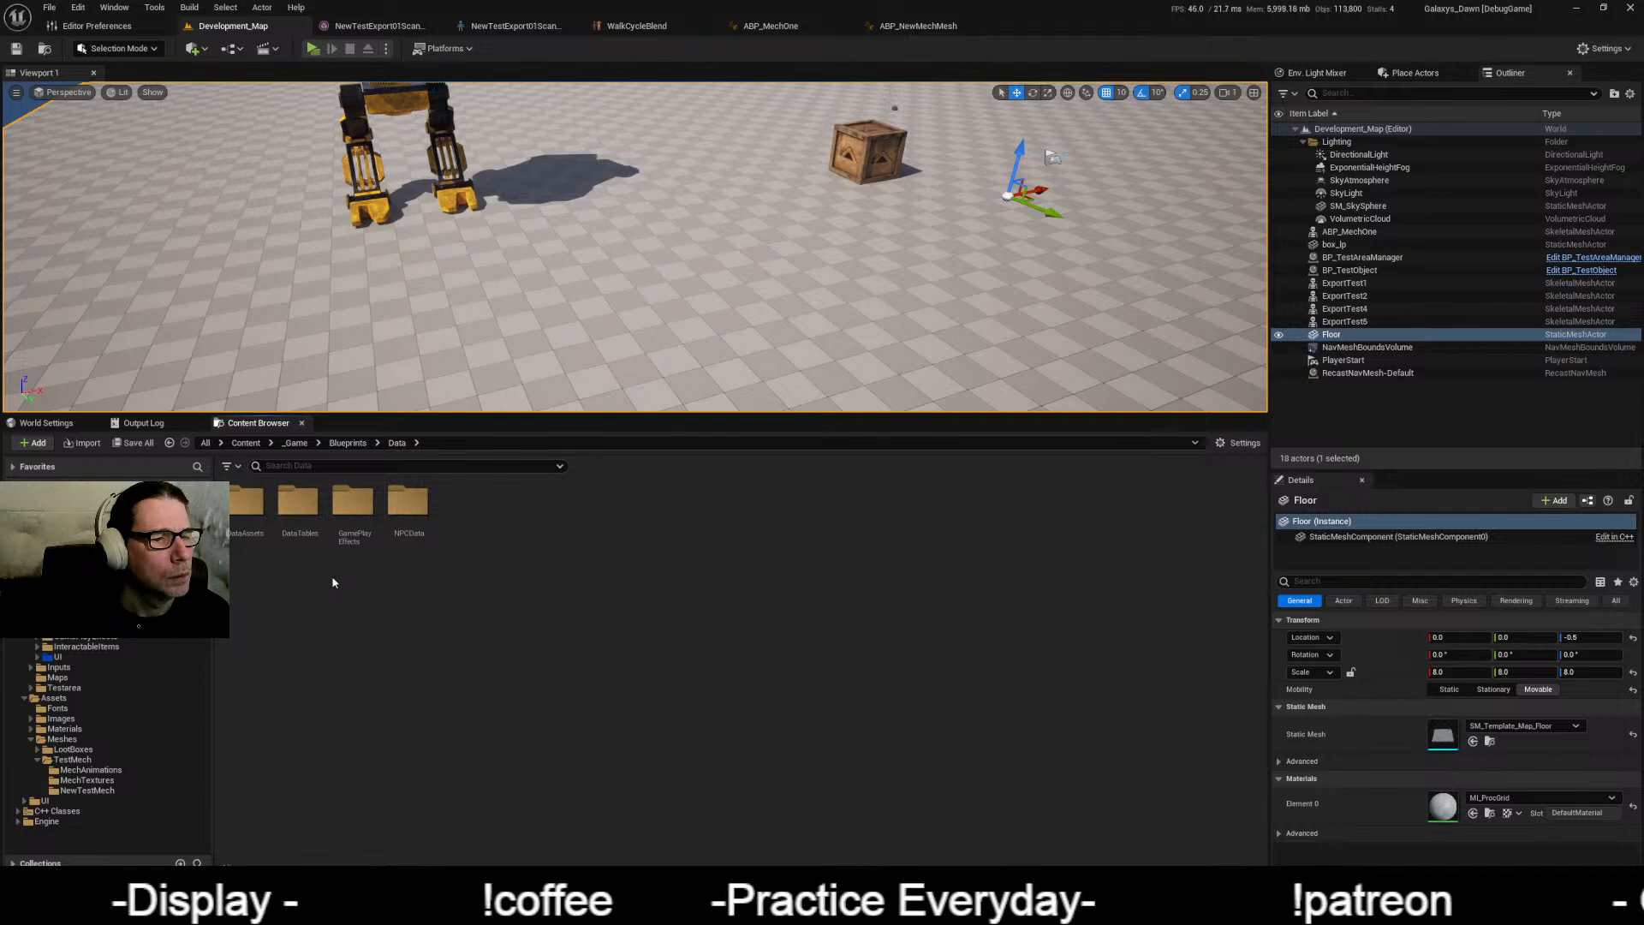
pyautogui.doubleClick(261, 526)
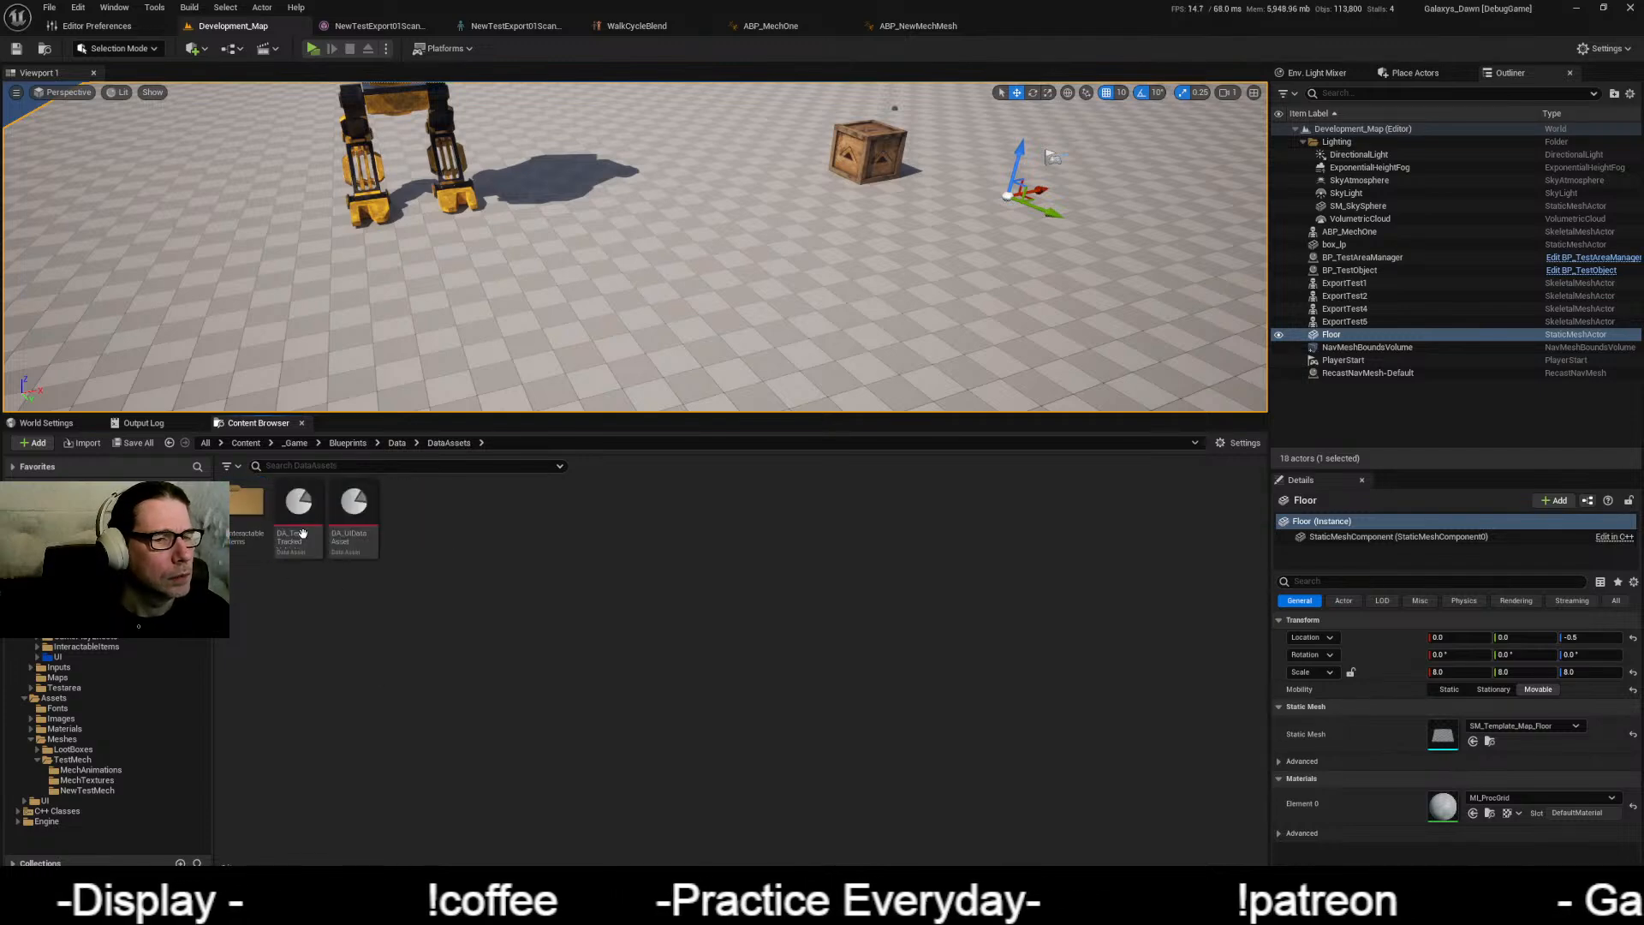
pyautogui.doubleClick(298, 514)
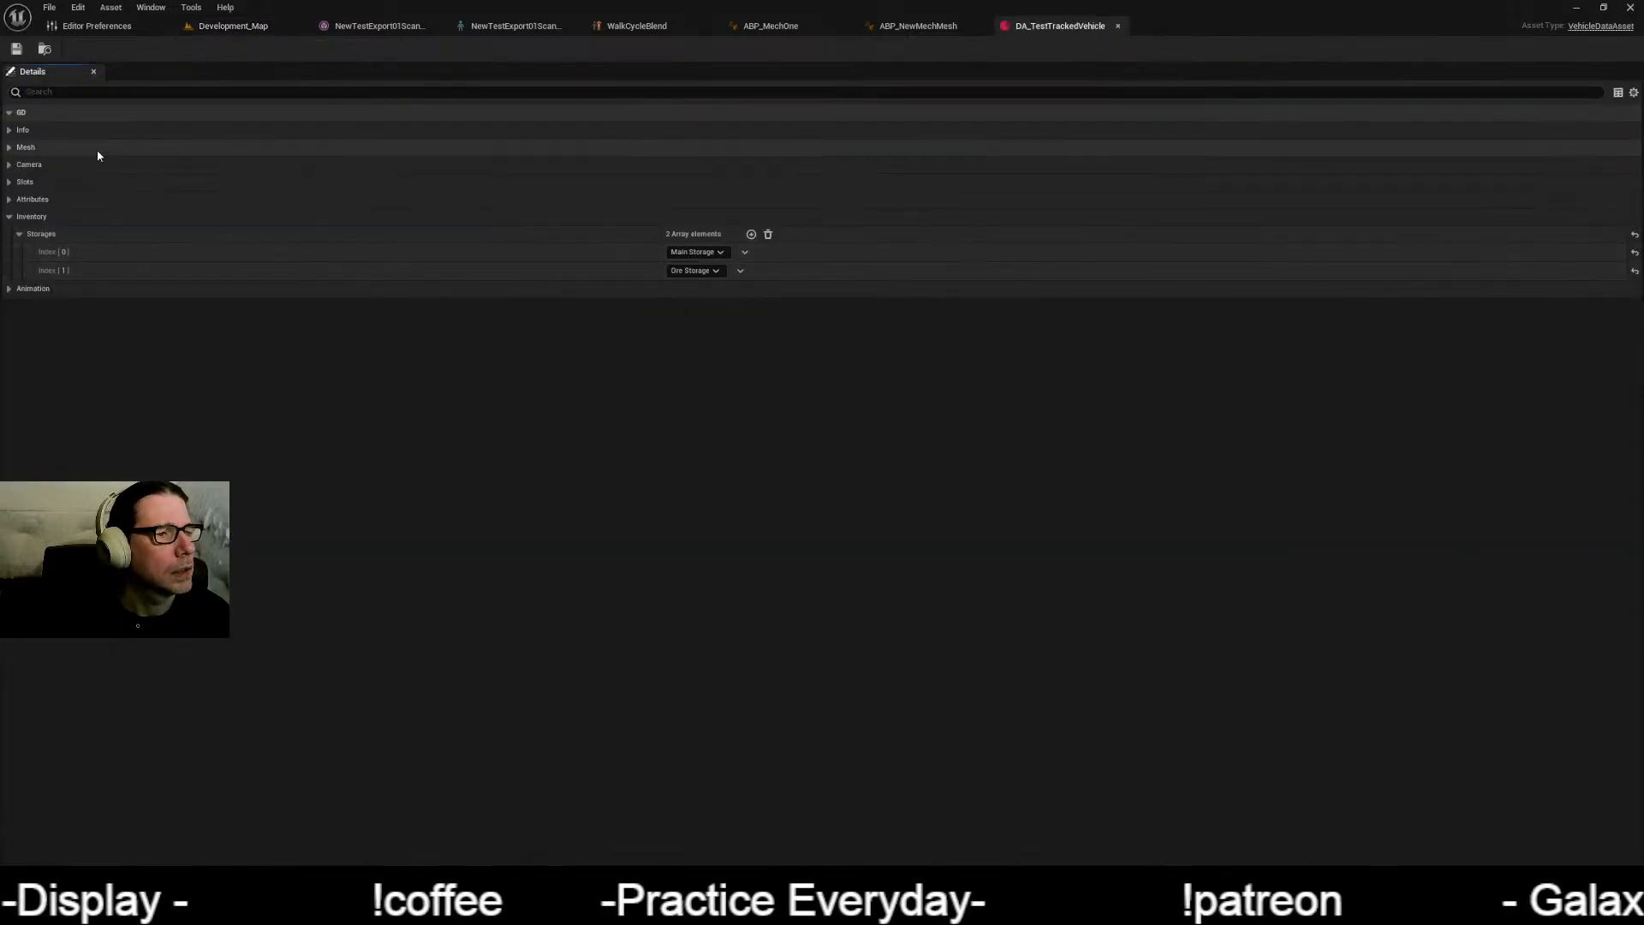
# Step: Set the Vehicle Mesh of DA_TestTrackedVehicle to NewTestExport01ScanWithMesh
pyautogui.click(23, 129)
pyautogui.click(26, 202)
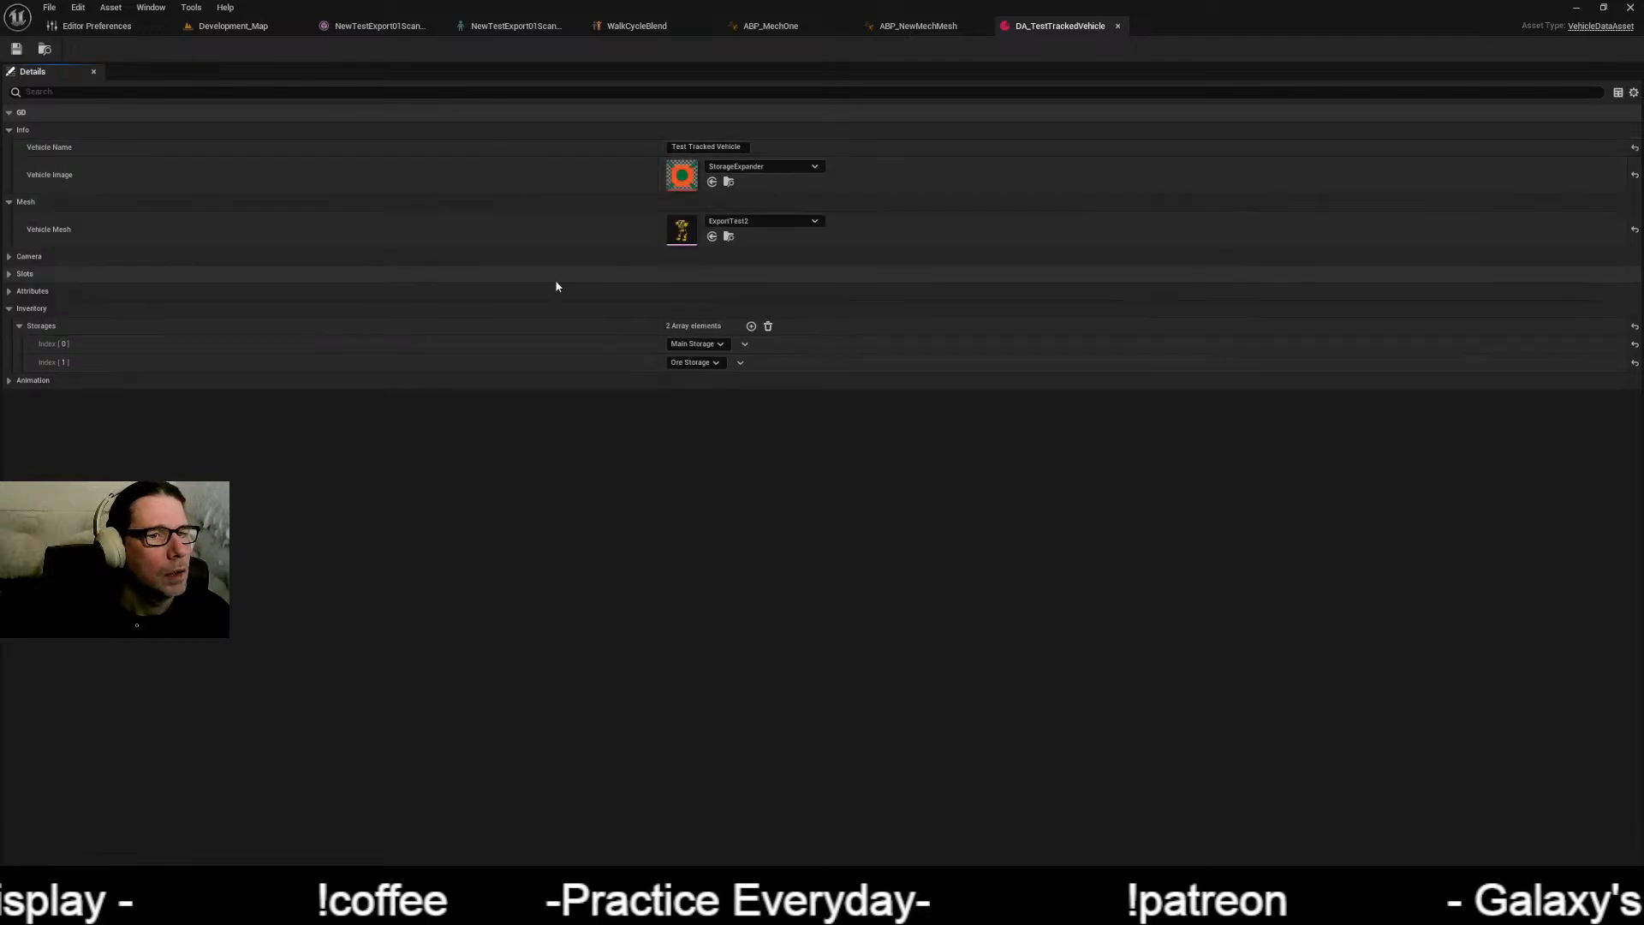
pyautogui.click(761, 221)
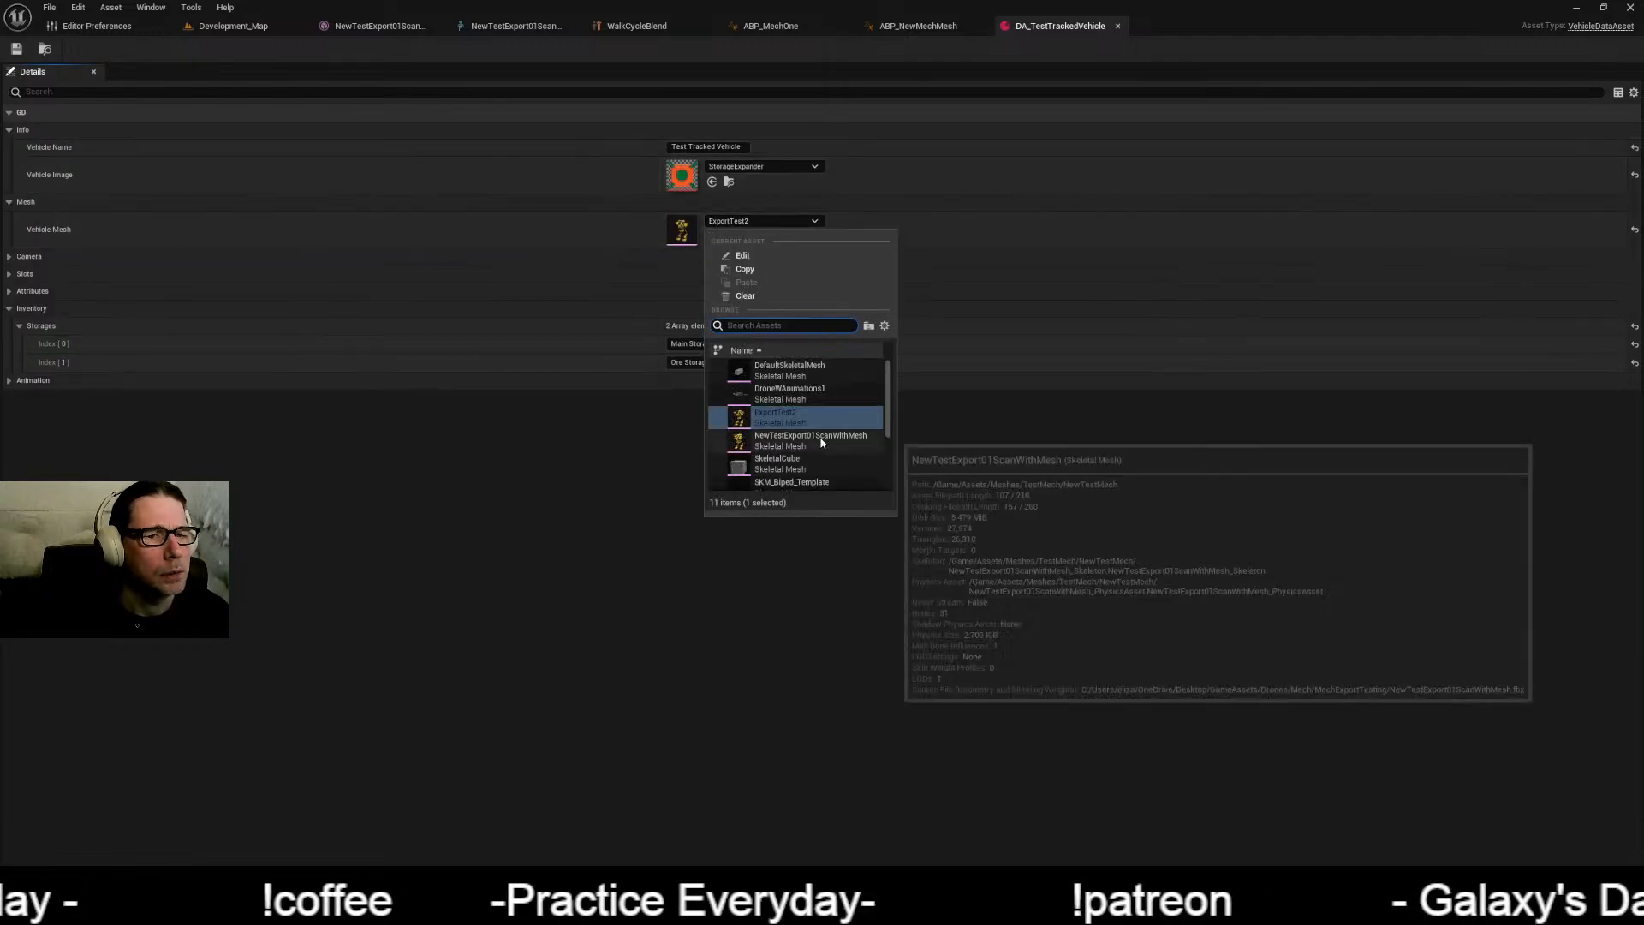
pyautogui.click(810, 439)
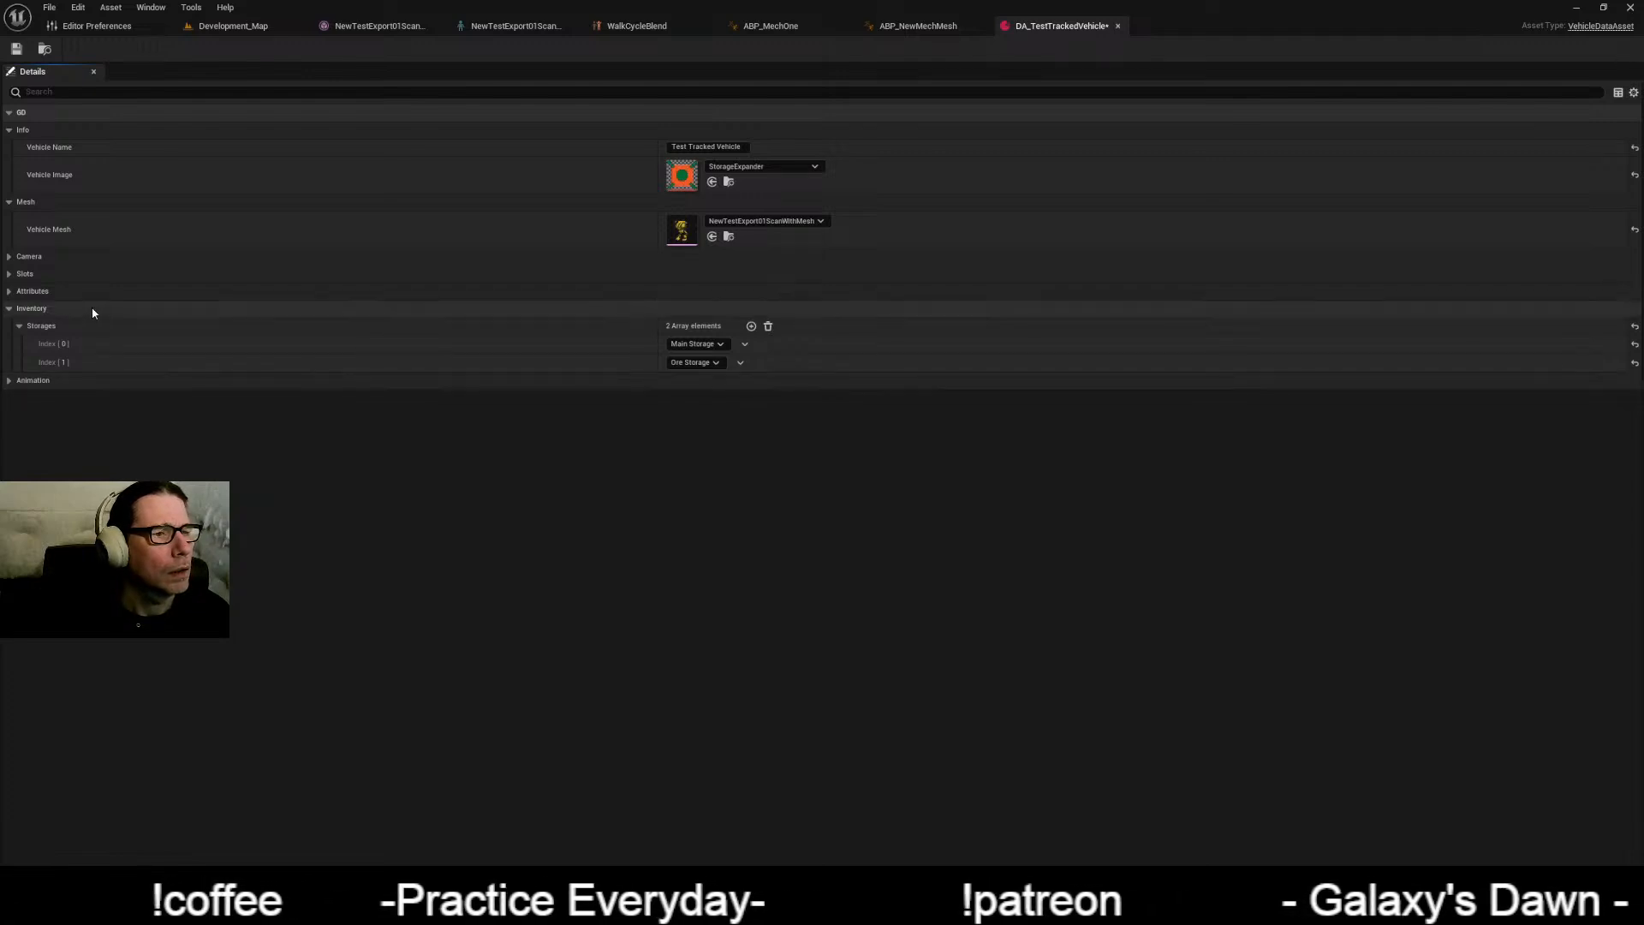
# Step: Expand the remaining DA_TestTrackedVehicle categories and set its animation blueprint class to ABP_NewMechMesh
pyautogui.click(9, 256)
pyautogui.click(8, 309)
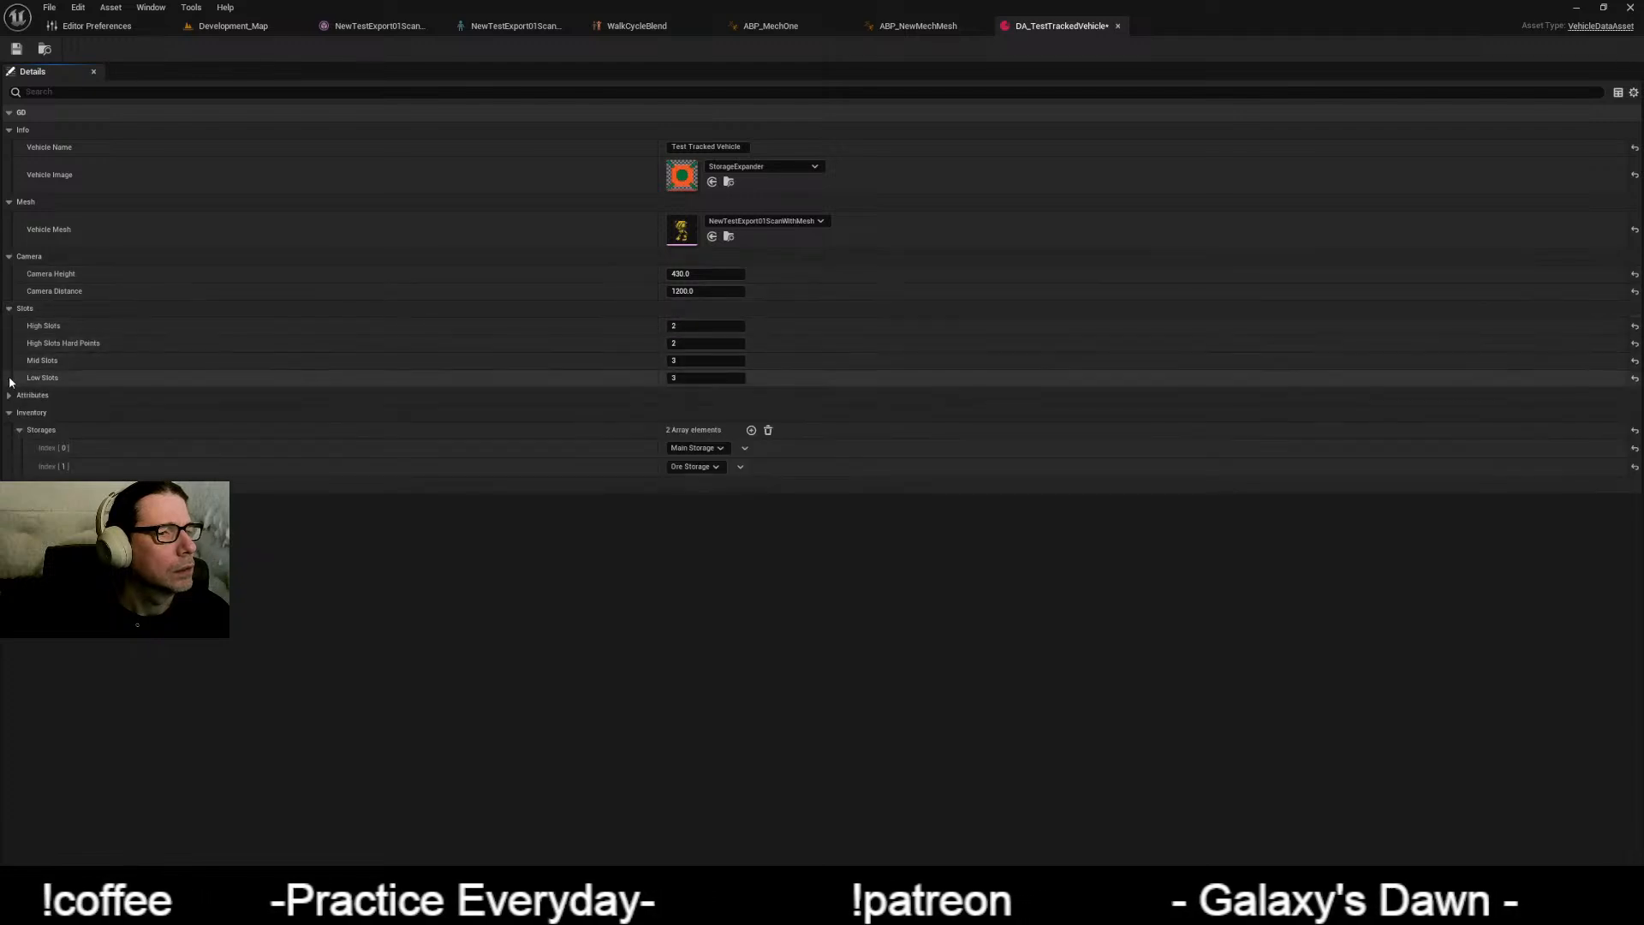
pyautogui.click(9, 395)
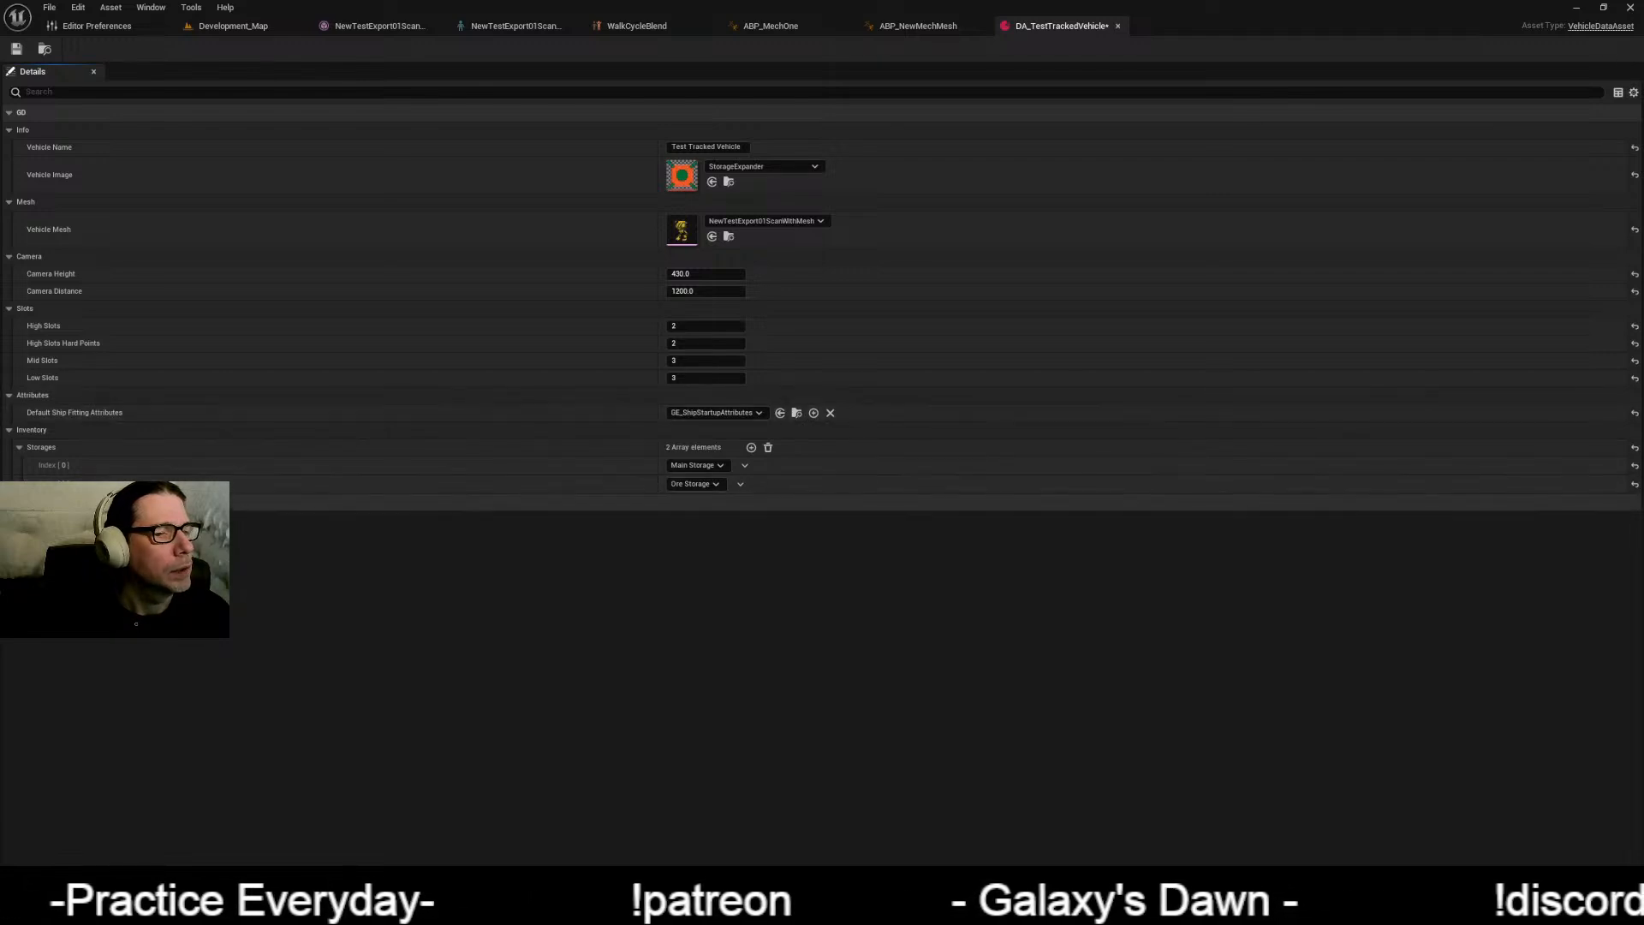
pyautogui.click(8, 502)
pyautogui.click(706, 519)
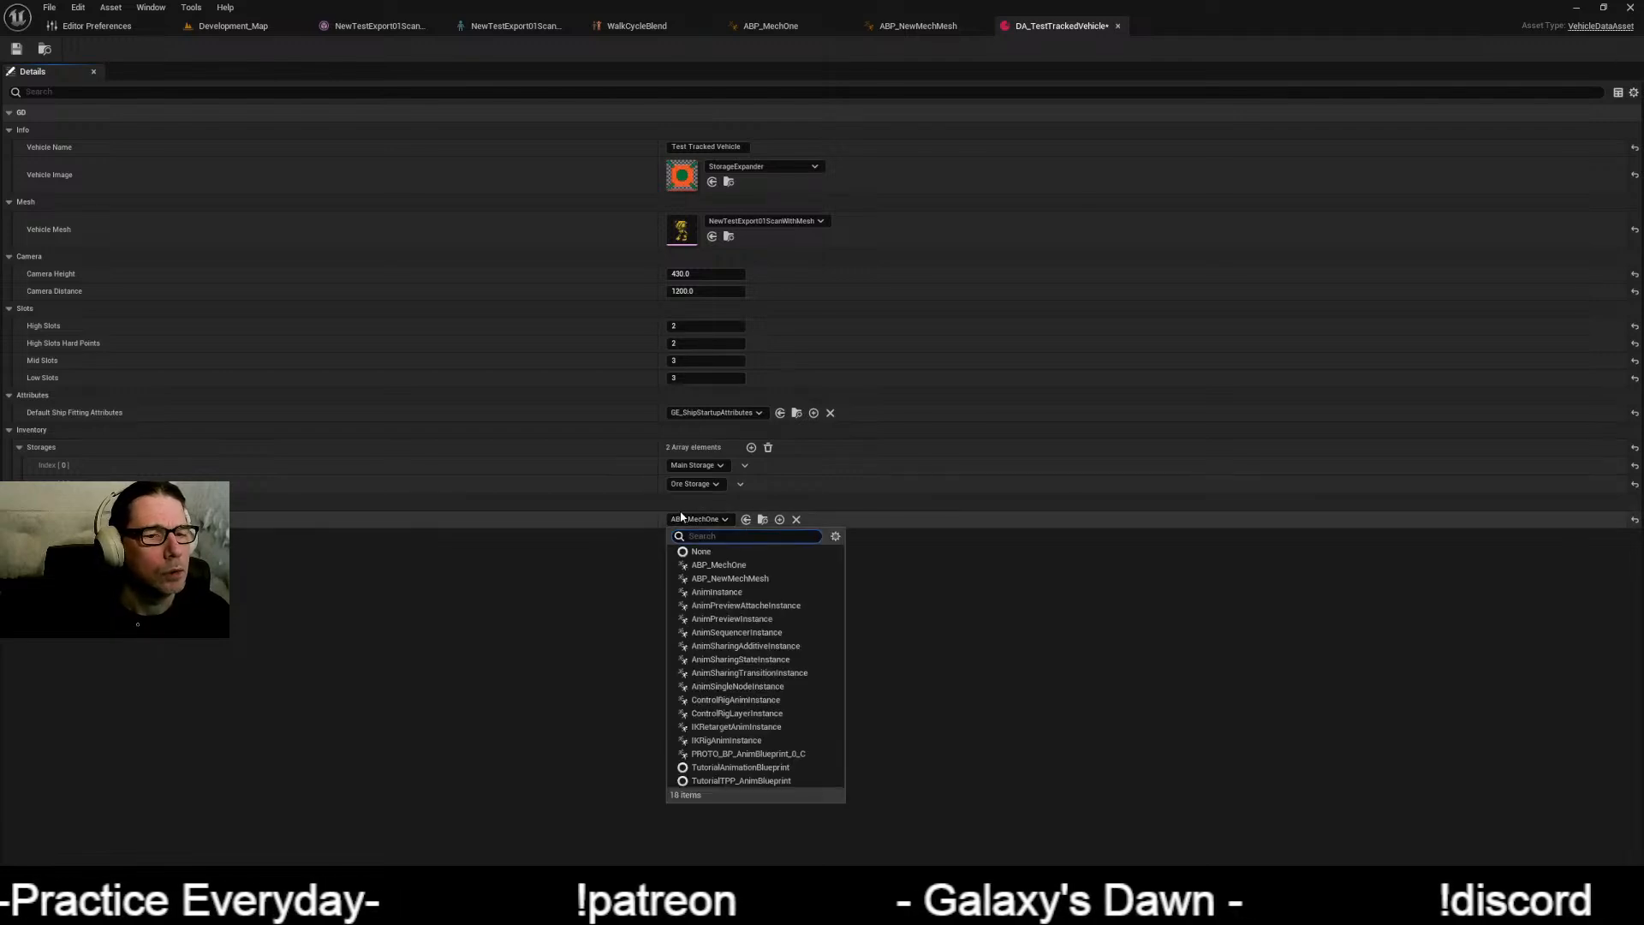
pyautogui.click(728, 579)
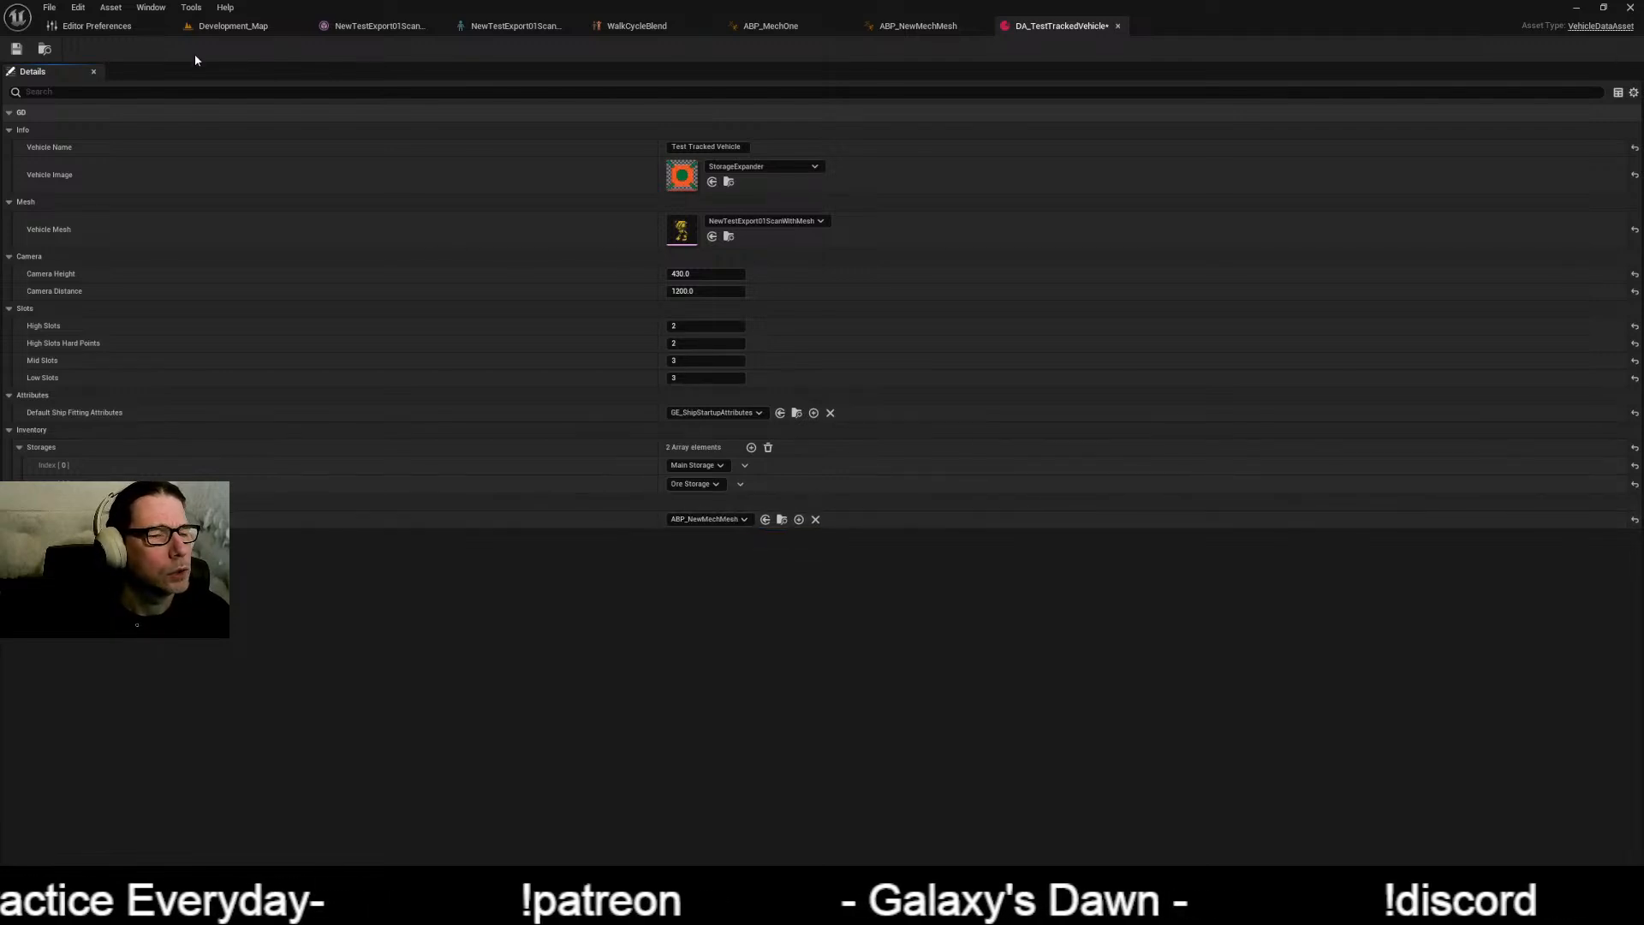
# Step: Start a play preview of Development_Map and inspect the player mech from a wider, orbited camera view
pyautogui.click(233, 26)
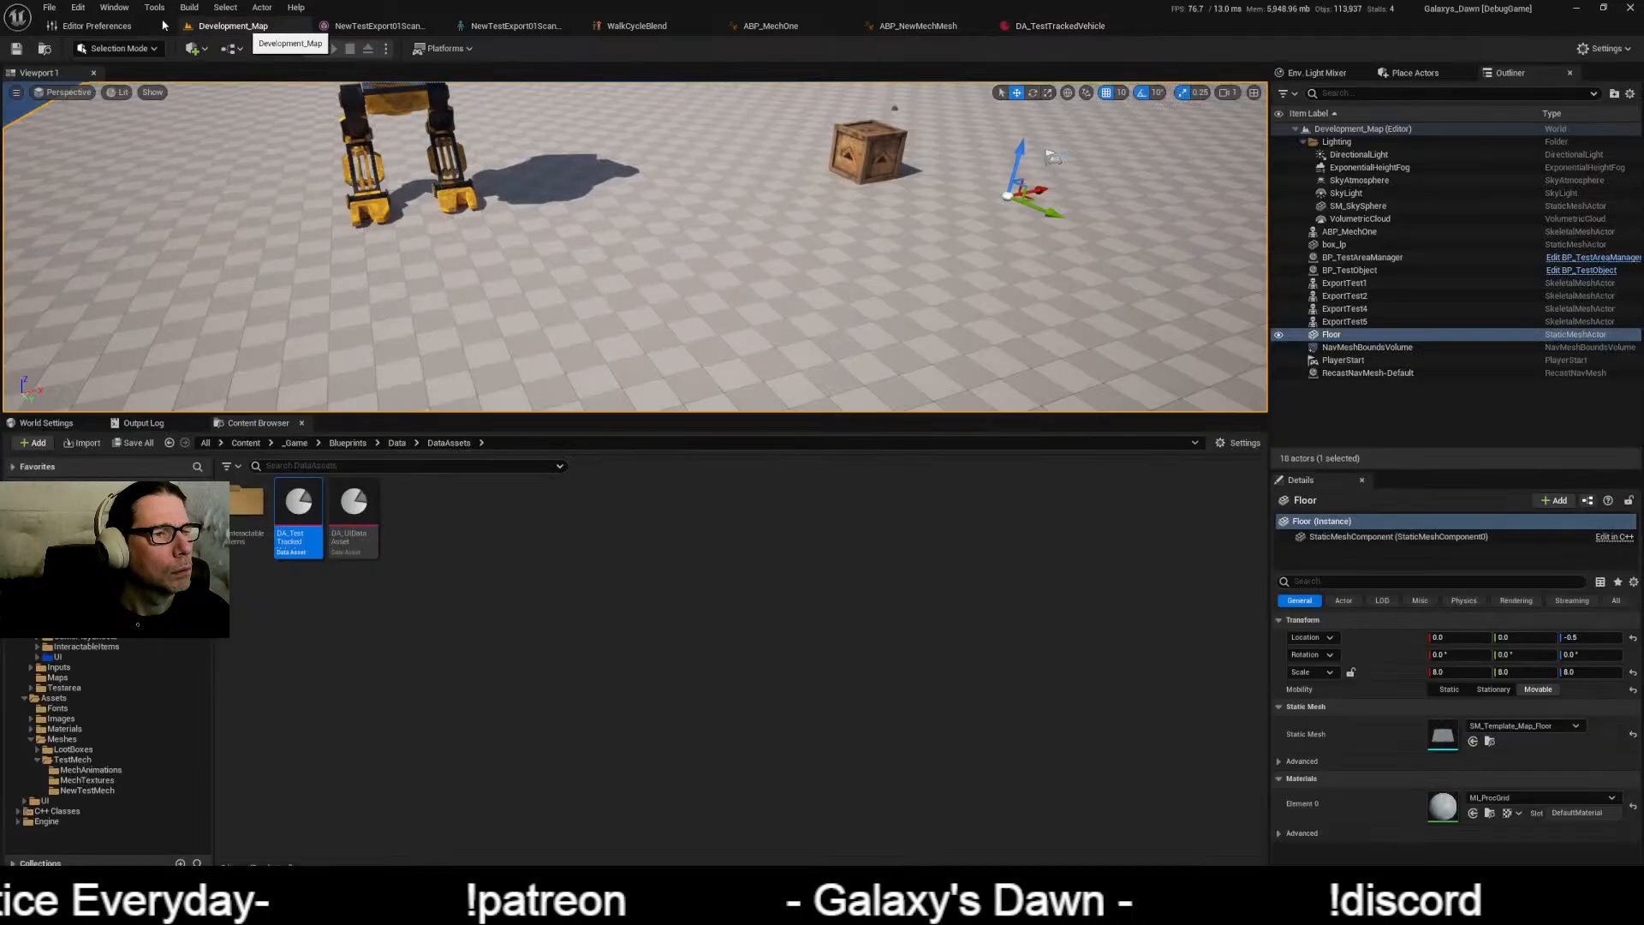
pyautogui.click(97, 26)
pyautogui.click(233, 26)
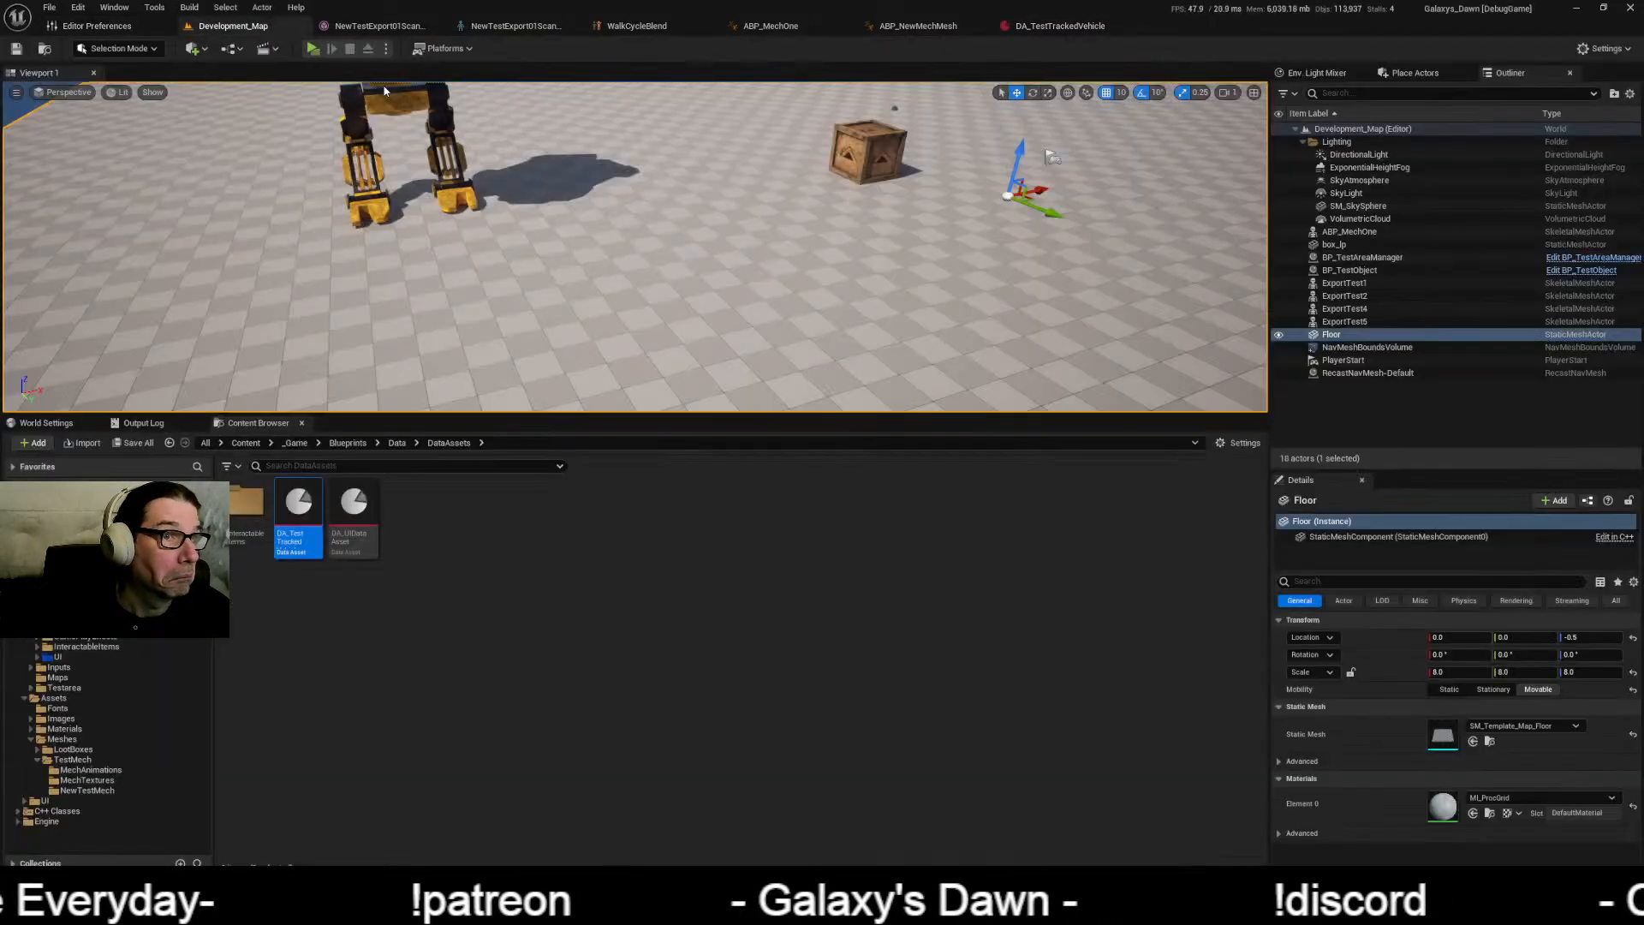
pyautogui.click(313, 49)
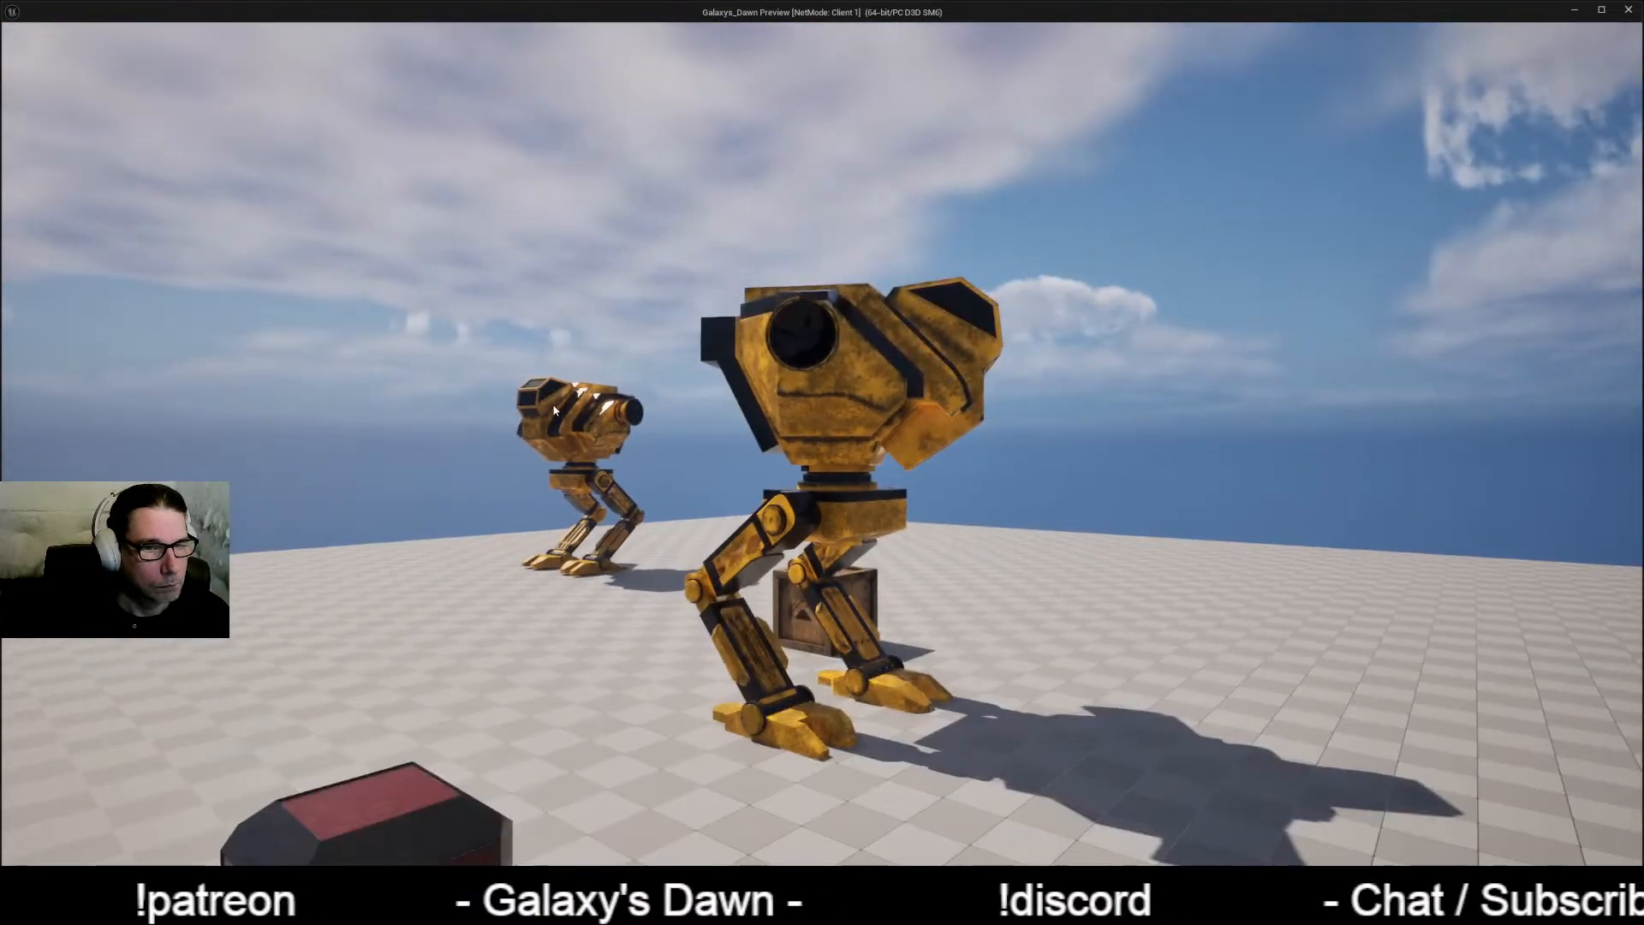
pyautogui.scroll(-3, 555, 405)
pyautogui.moveTo(559, 404); pyautogui.dragTo(348, 472, button='middle')
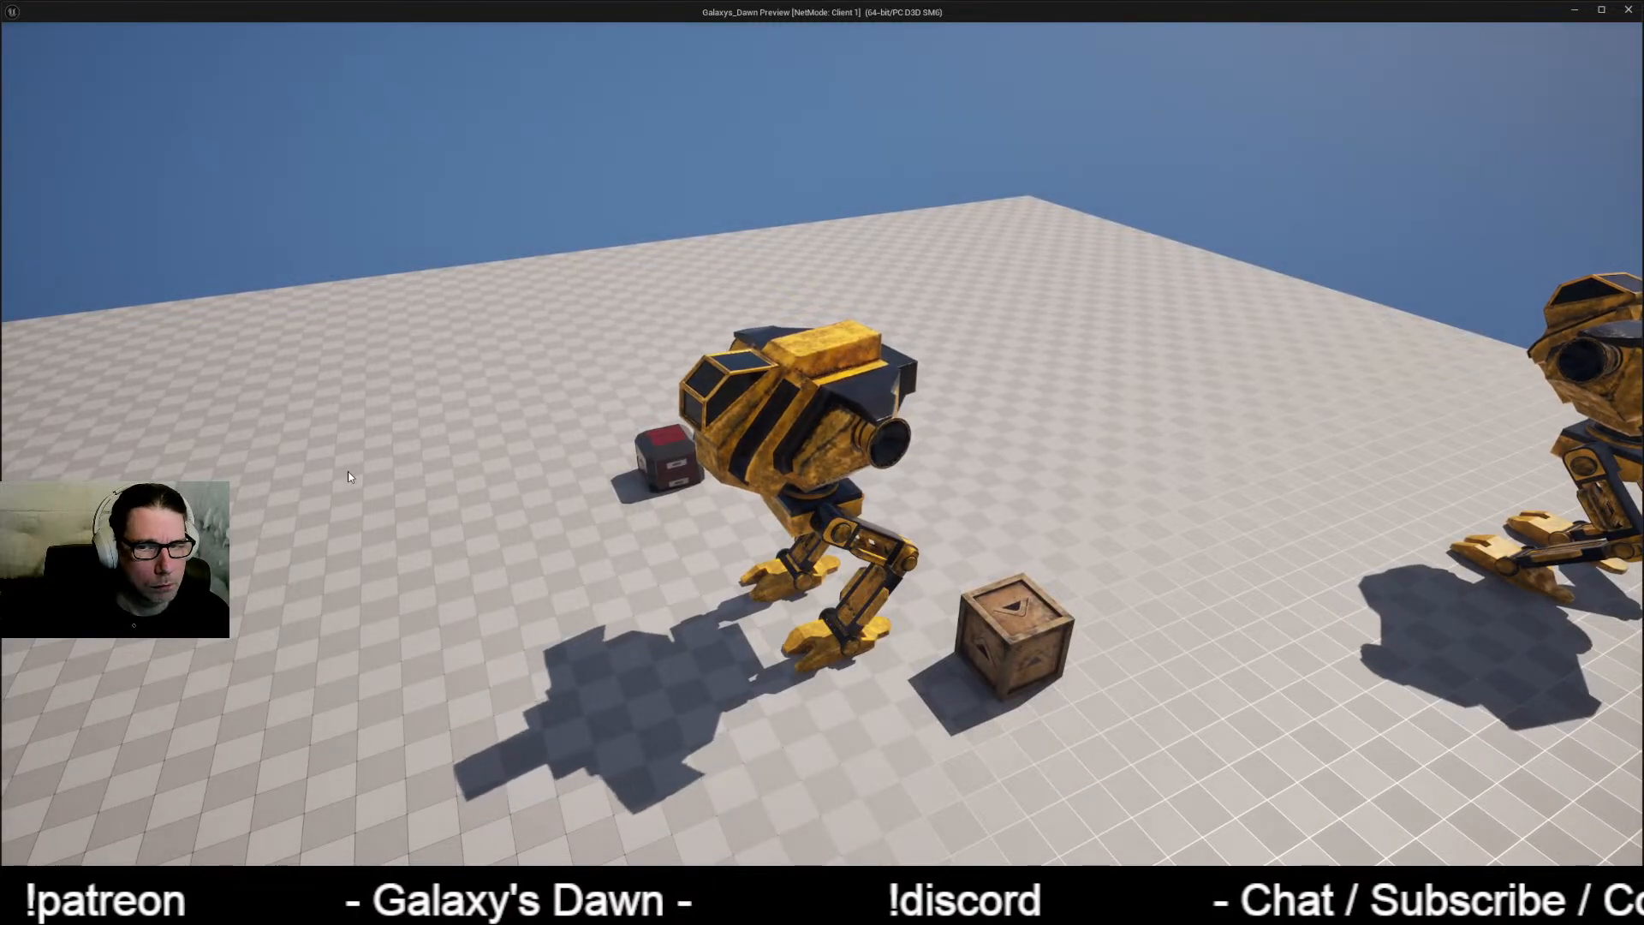
pyautogui.moveTo(688, 515); pyautogui.dragTo(562, 521, button='middle')
pyautogui.scroll(-2, 577, 517)
pyautogui.scroll(-1, 526, 502)
# Step: Send the mech to several points on the floor and examine its walk animation from different angles
pyautogui.click(440, 521)
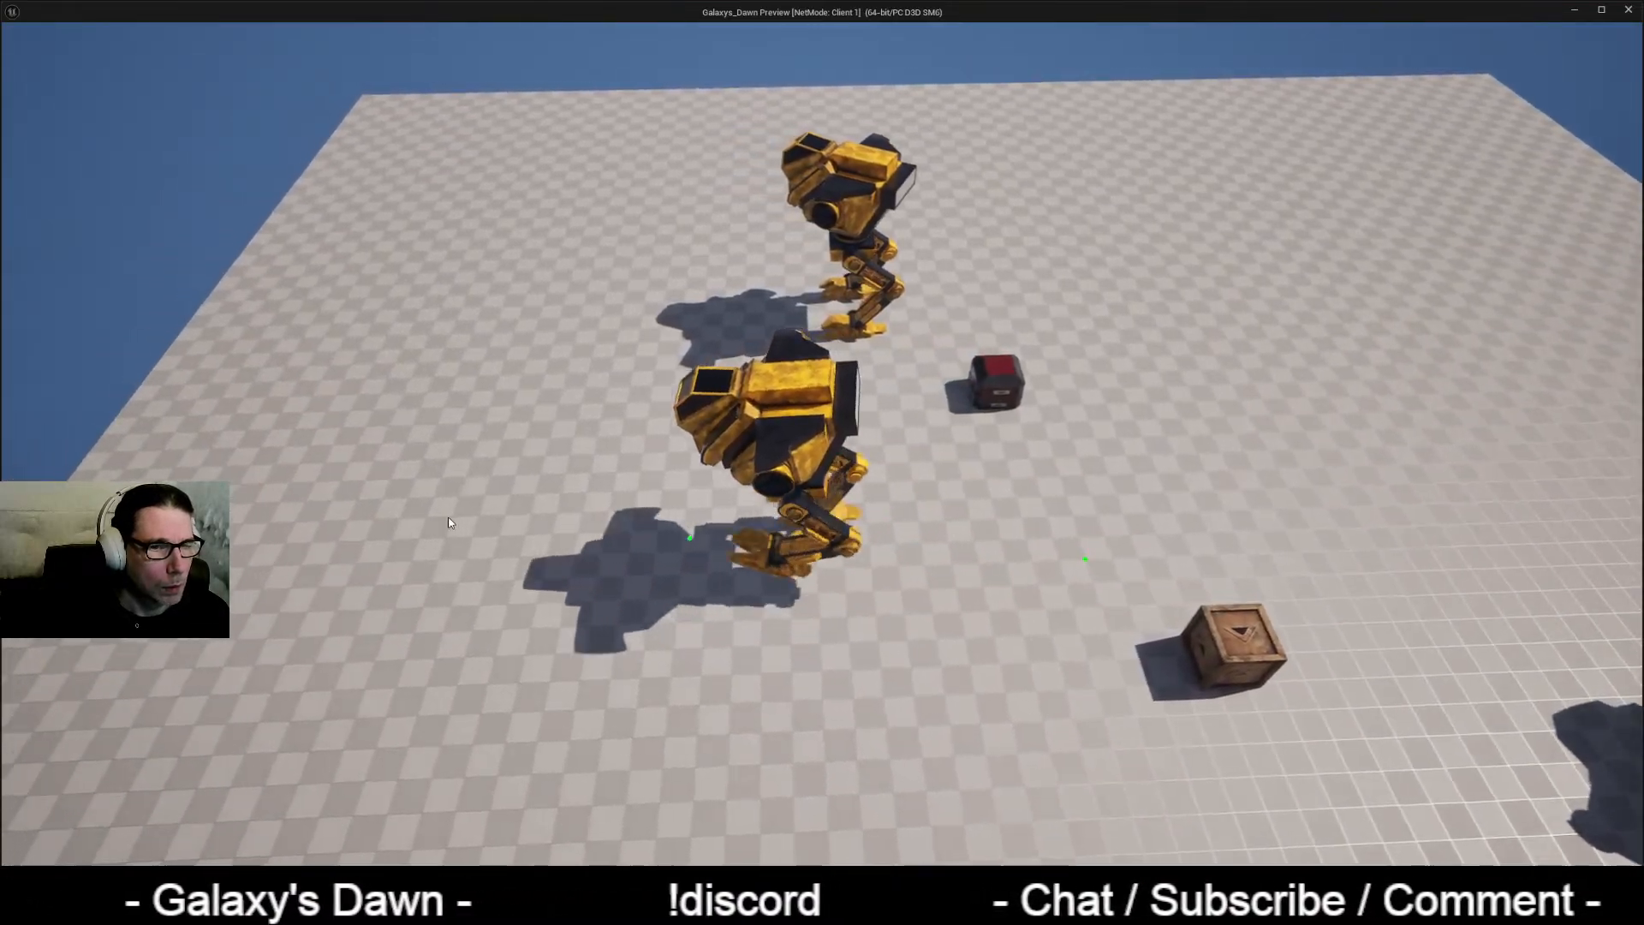
pyautogui.moveTo(449, 523); pyautogui.dragTo(540, 492, button='middle')
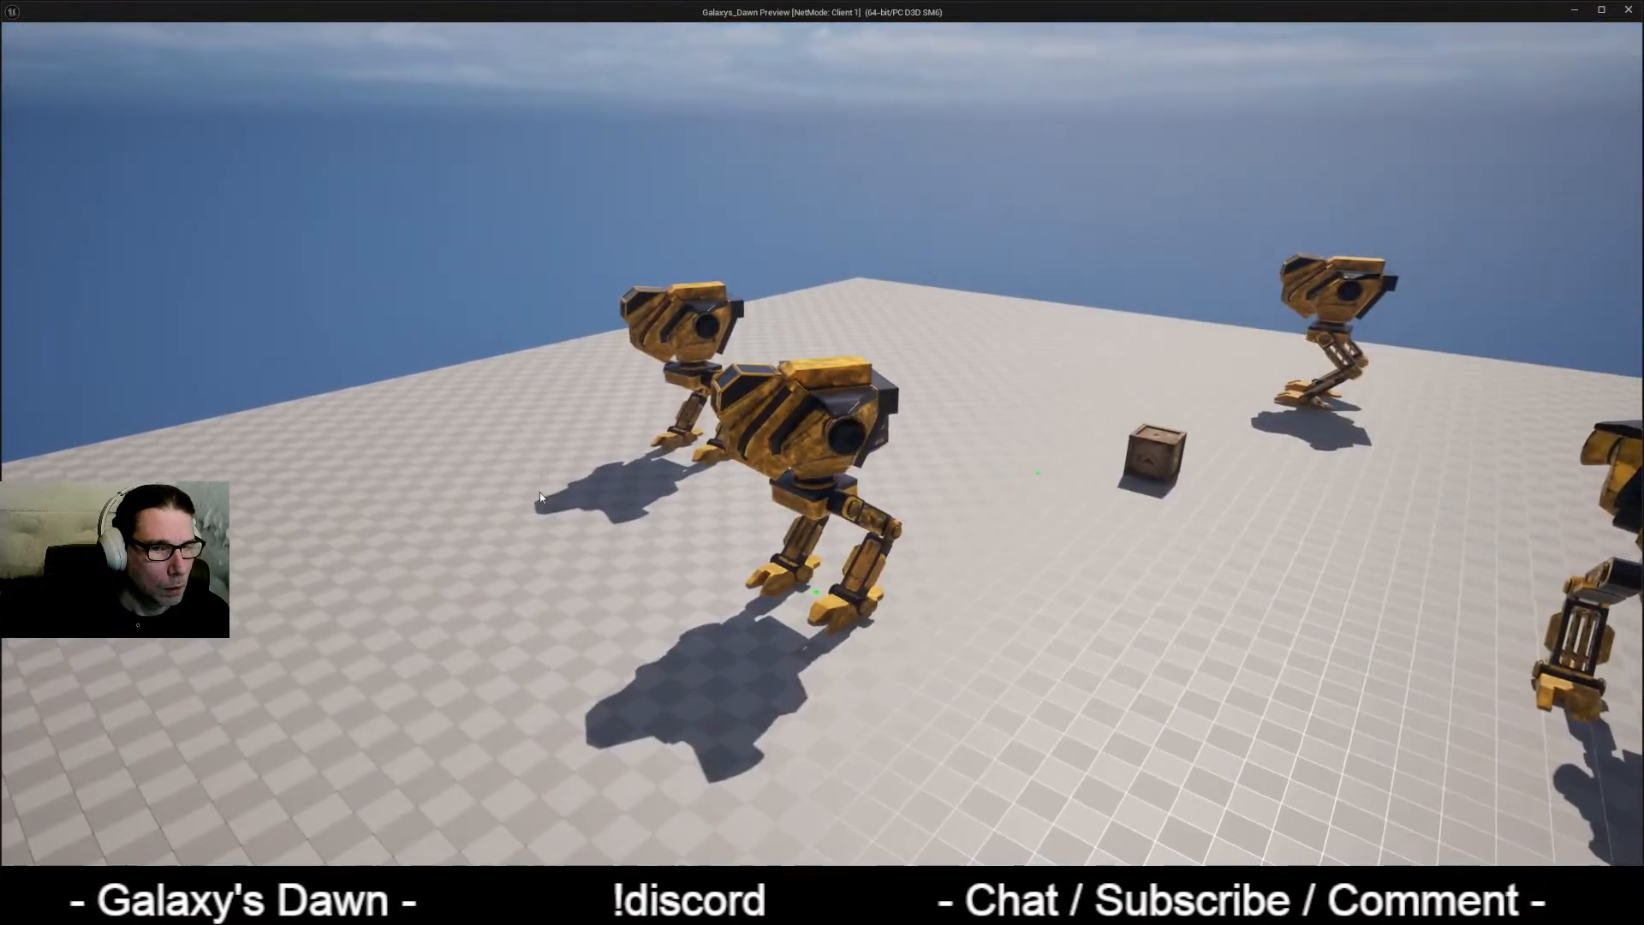
pyautogui.click(532, 538)
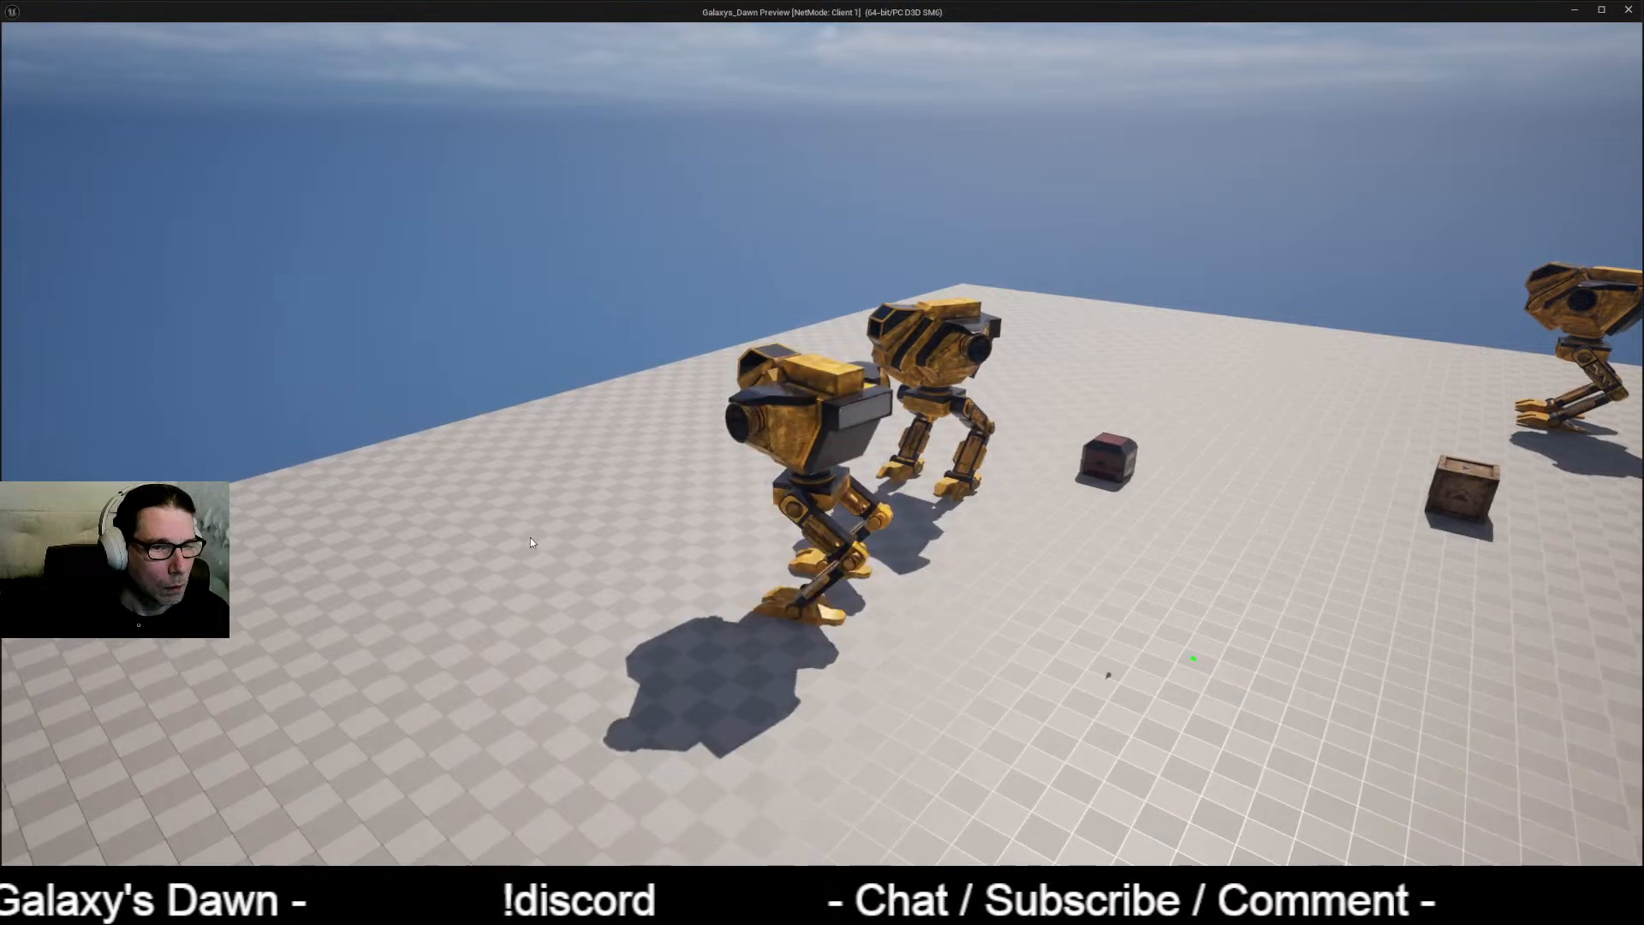
pyautogui.moveTo(530, 537); pyautogui.dragTo(692, 559, button='middle')
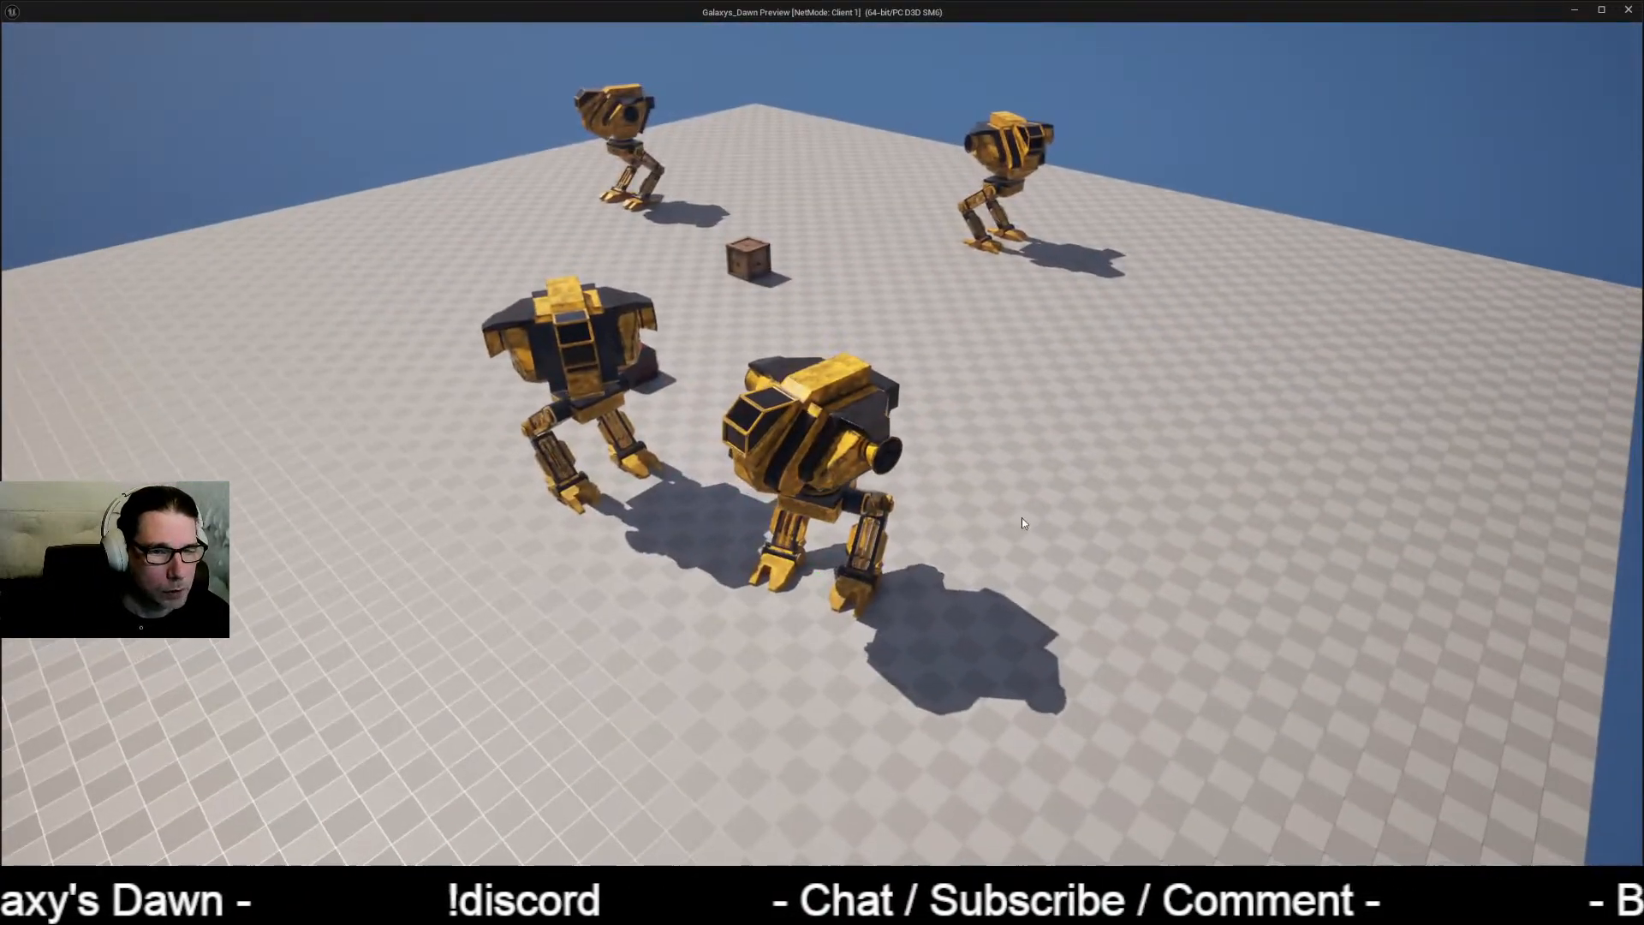
pyautogui.moveTo(1022, 519); pyautogui.dragTo(1015, 485, button='middle')
pyautogui.click(1024, 480)
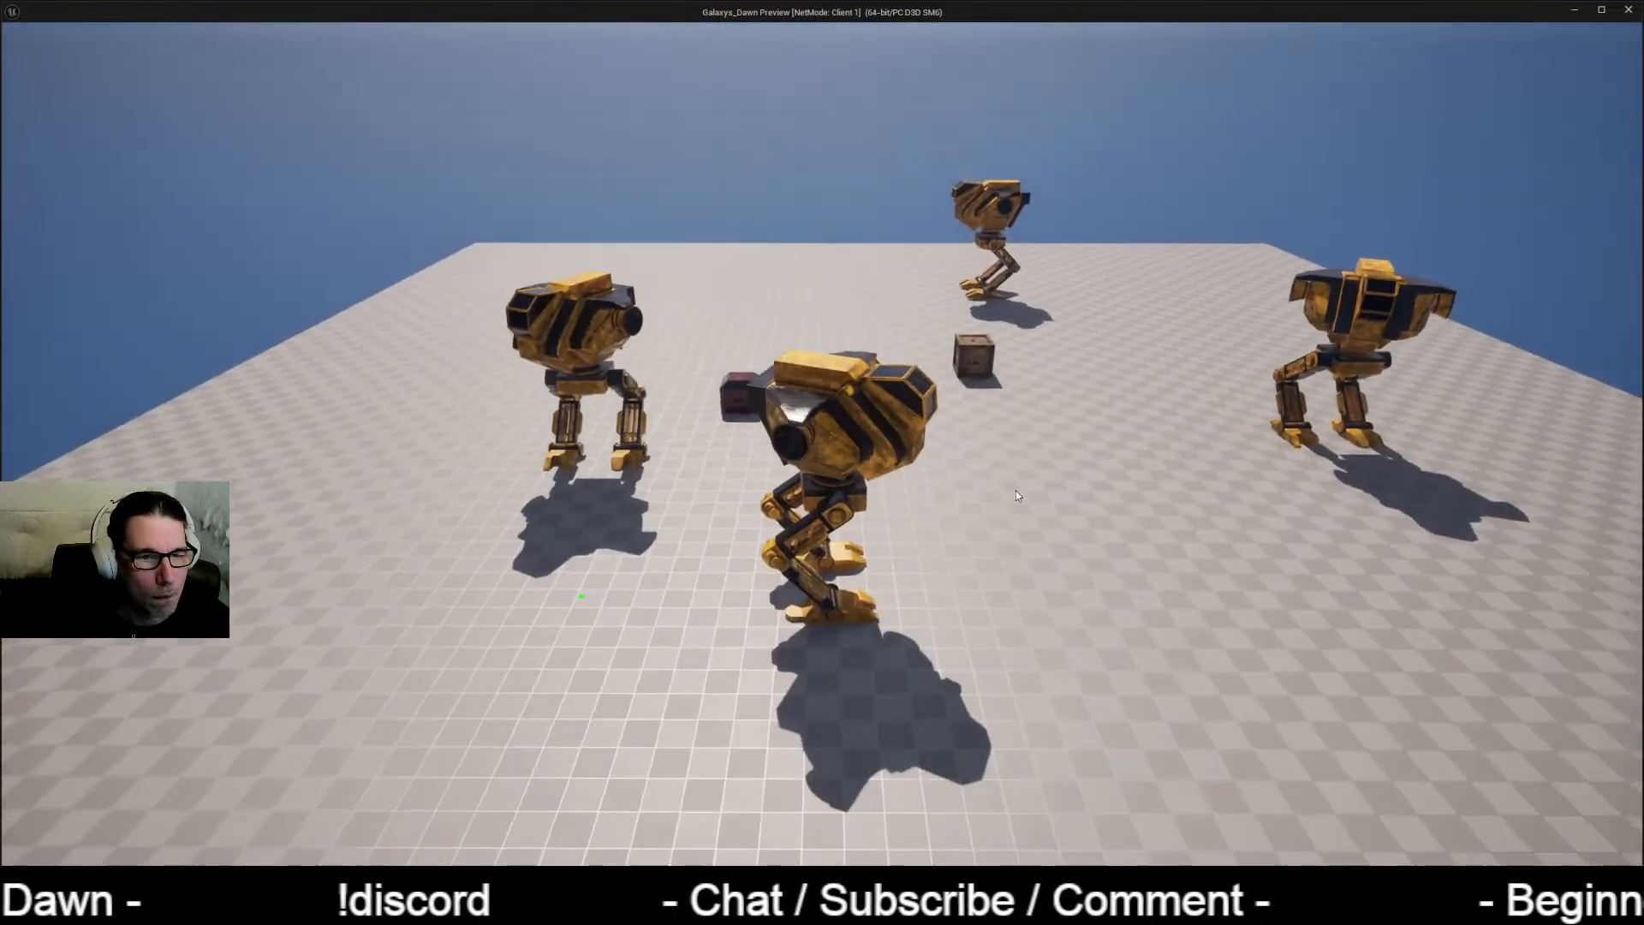
pyautogui.click(1018, 495)
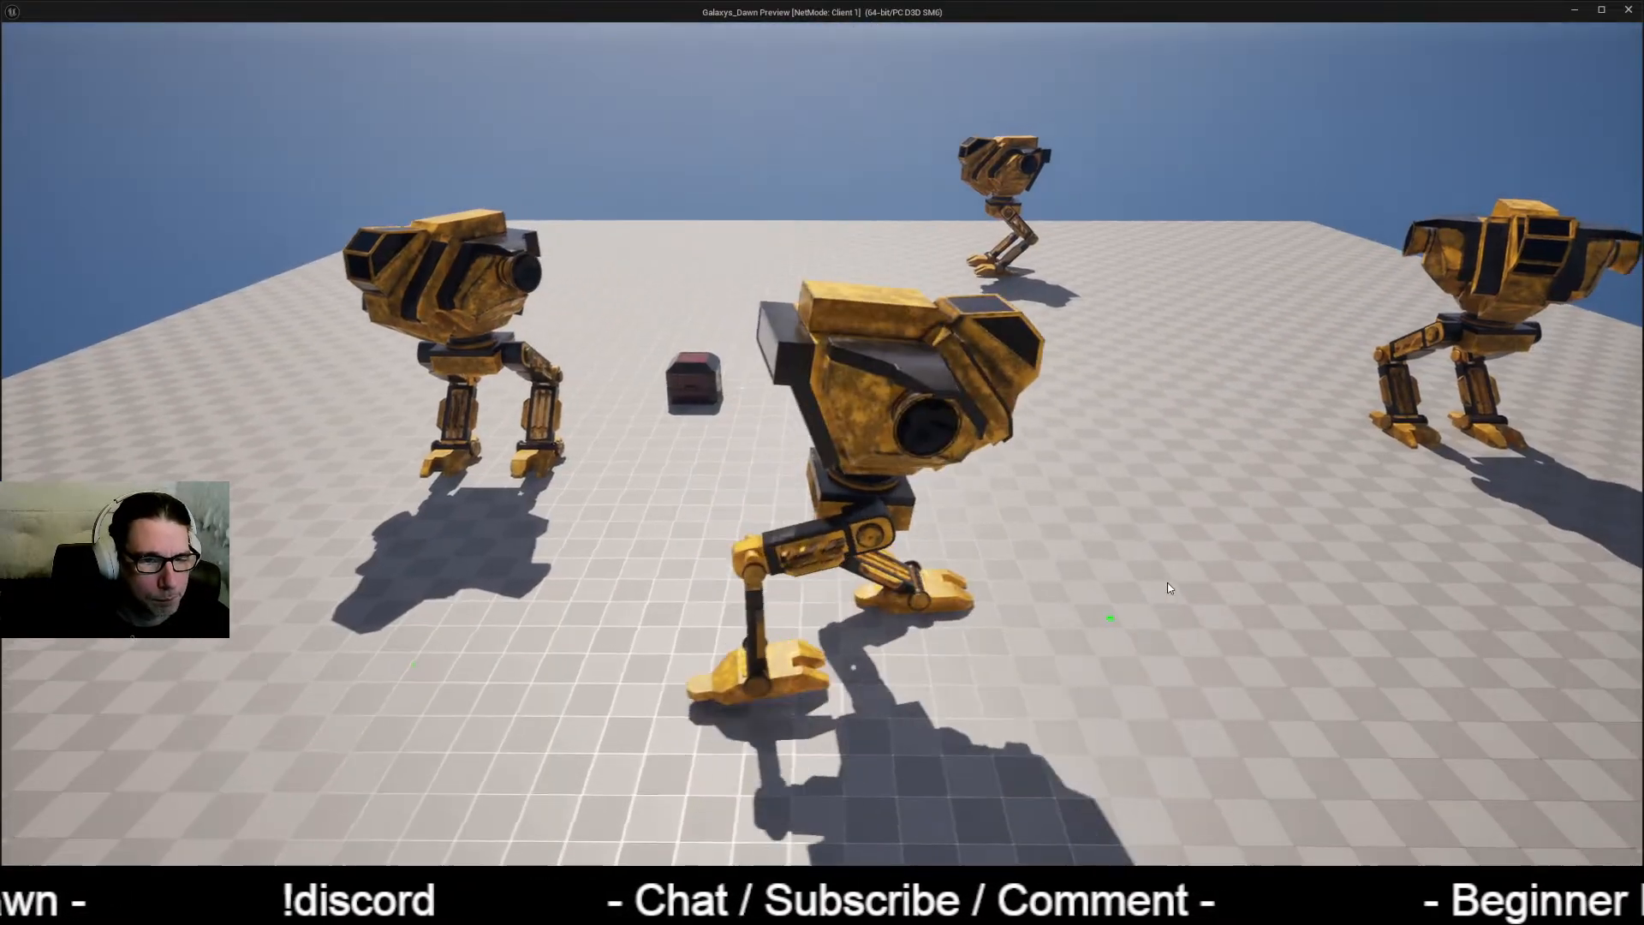